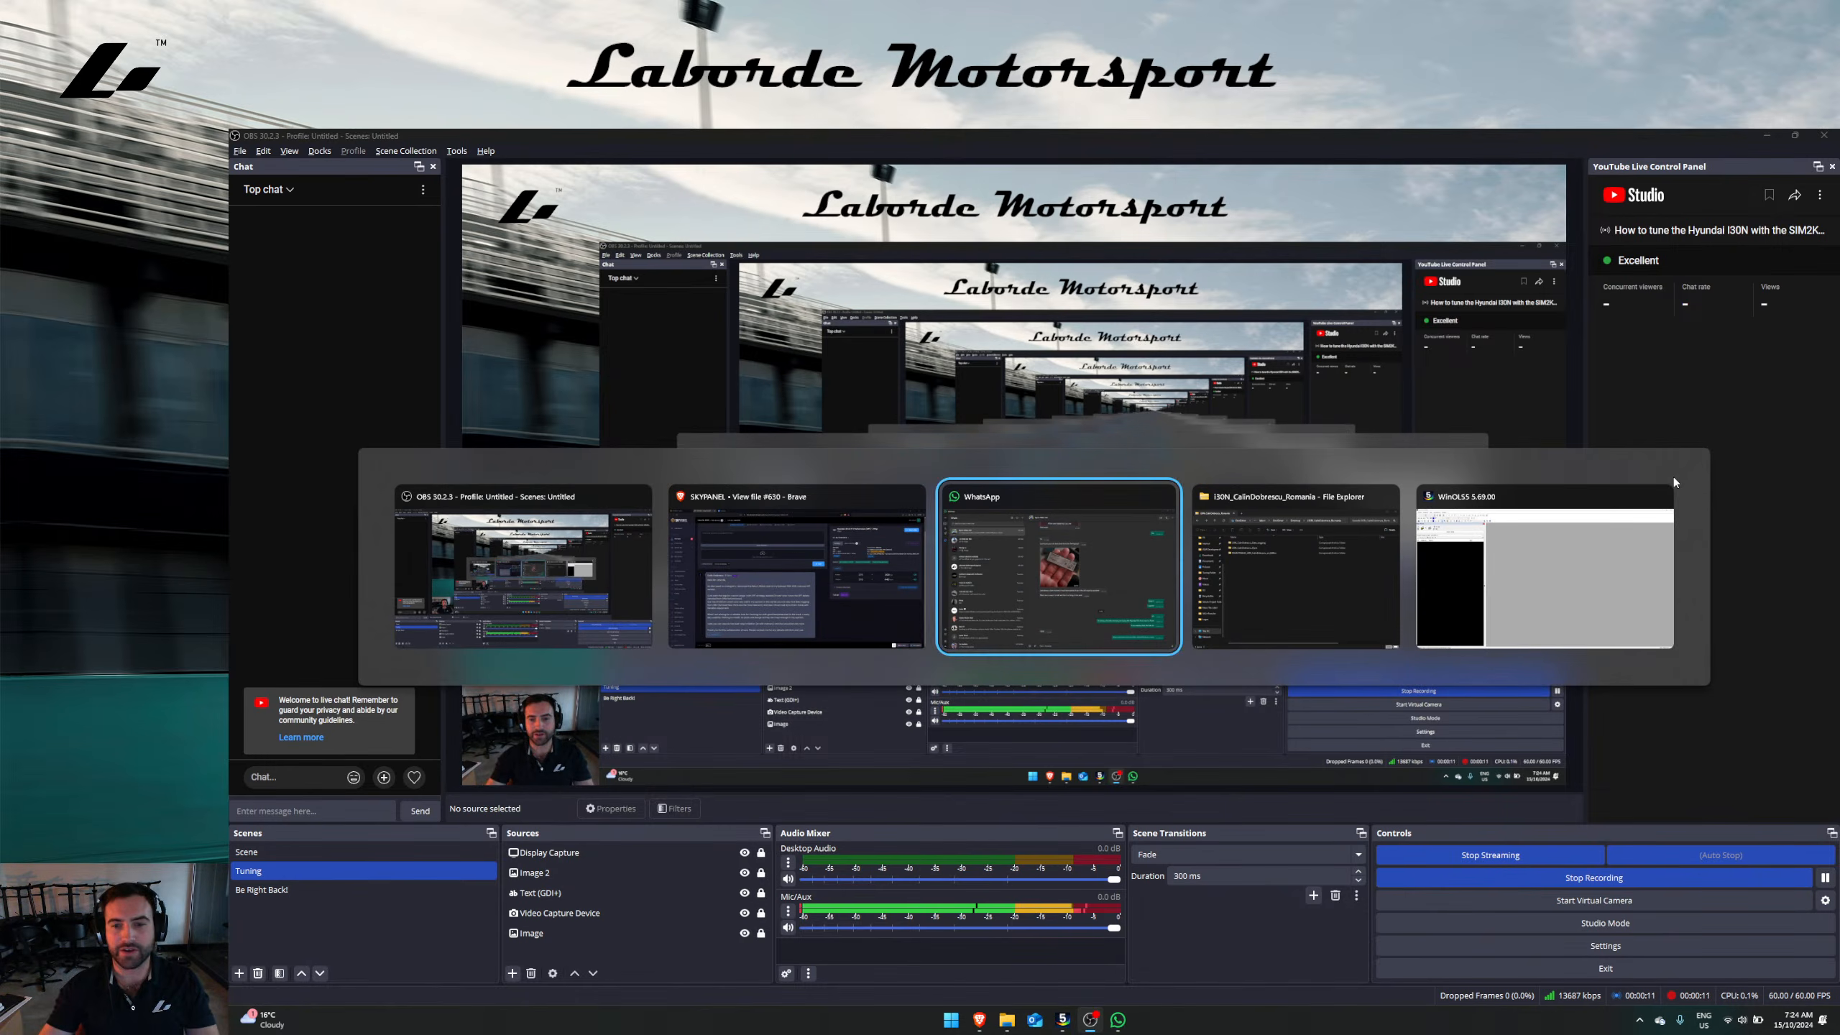
Step: Switch to WinOLS and bring up the i30N customer folder in File Explorer in front of it
key("alt+Tab")
key("alt+Tab")
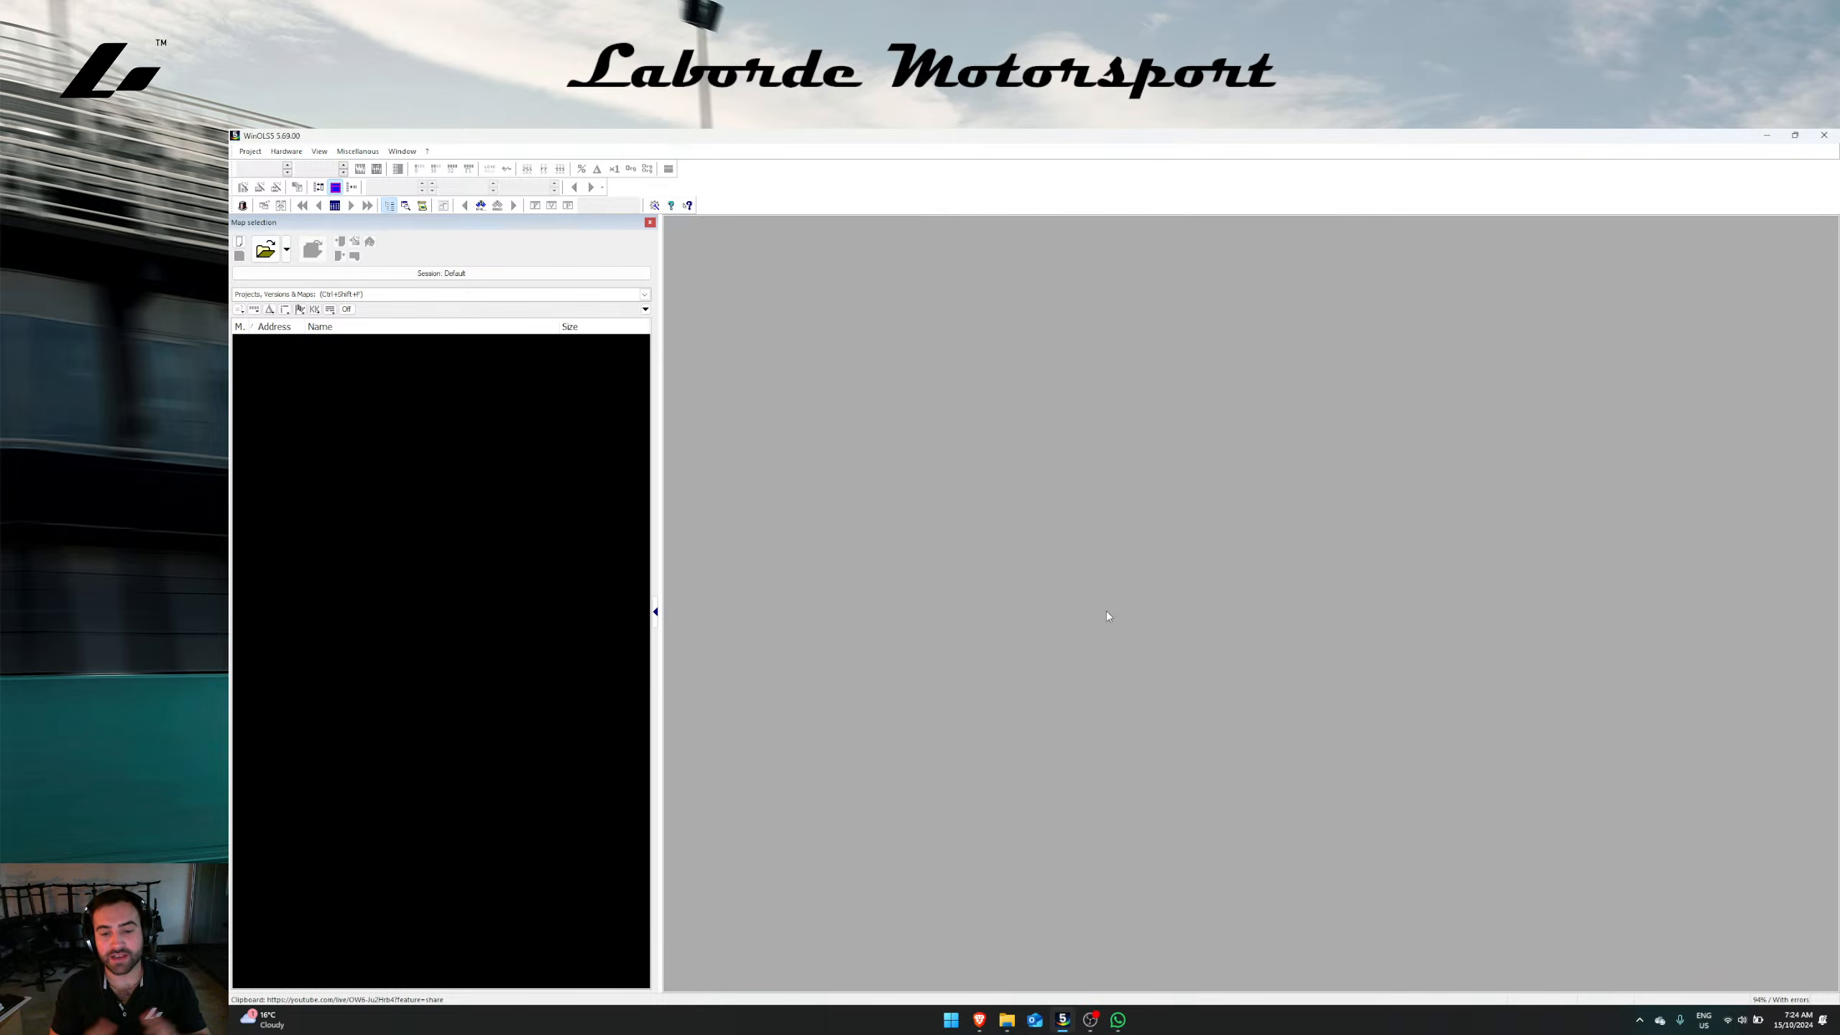
mouse_move(1012, 1029)
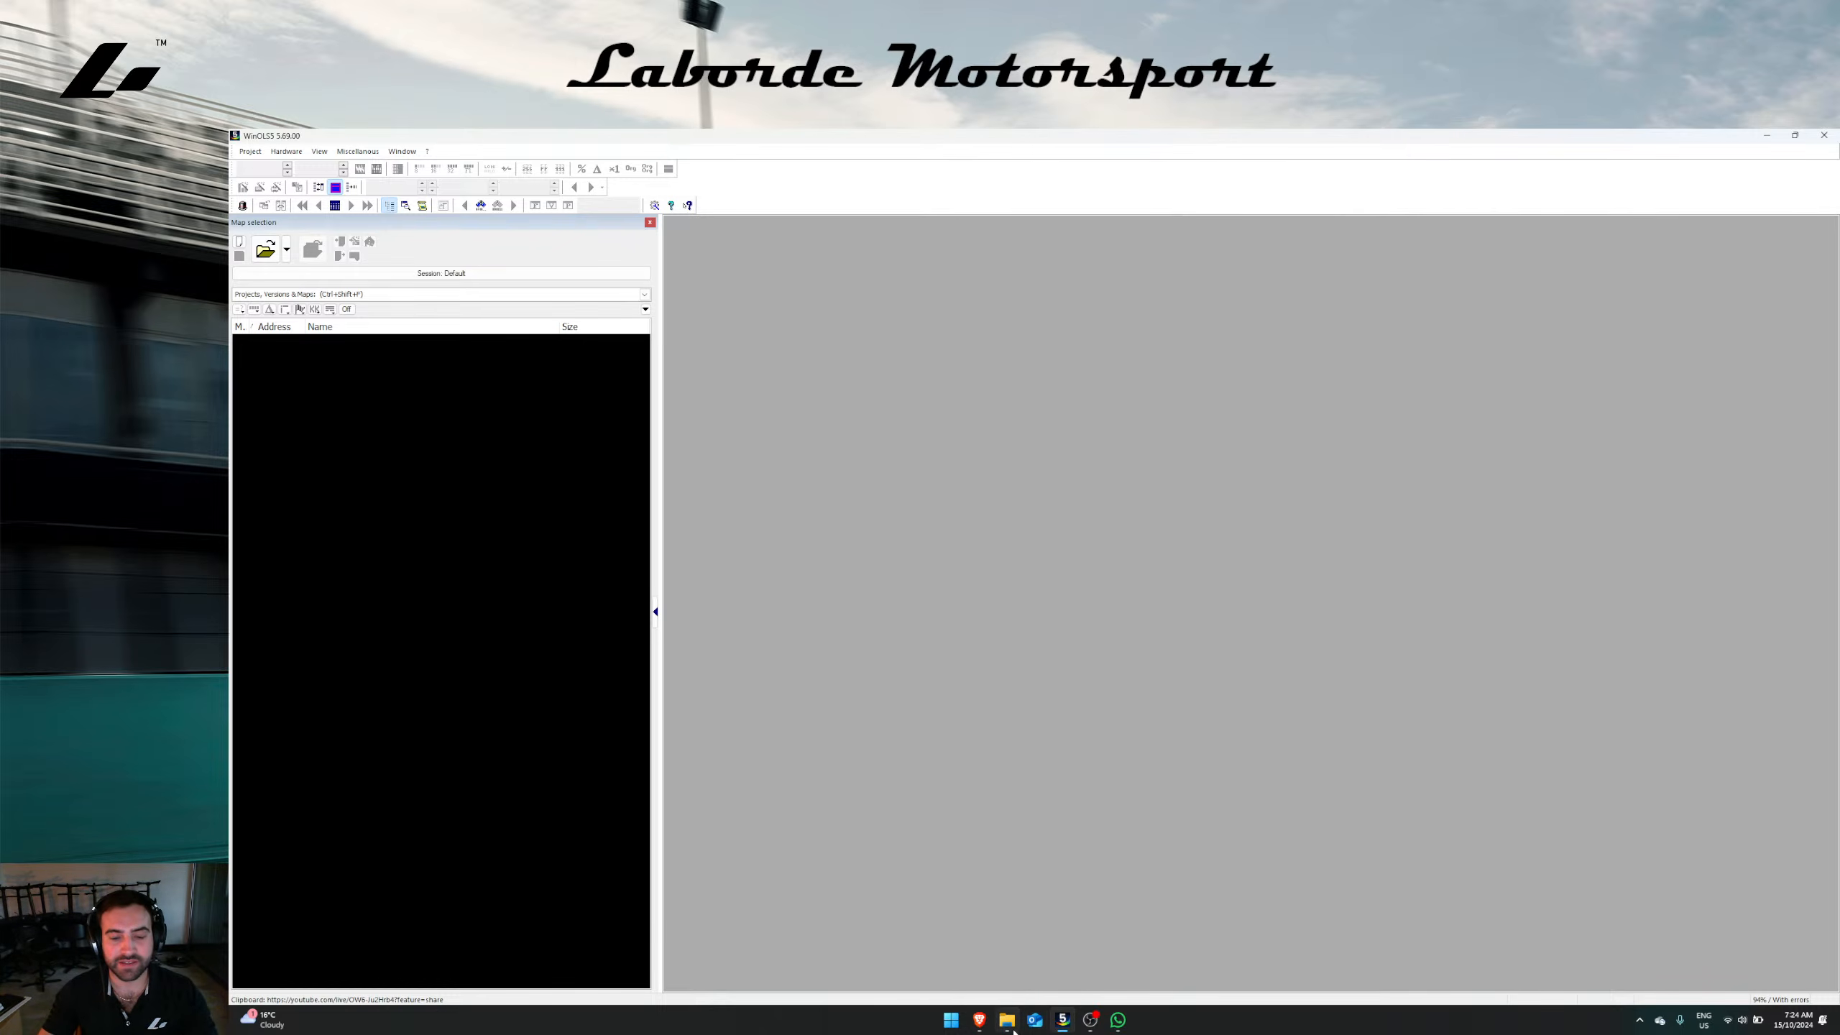
mouse_move(1089, 1015)
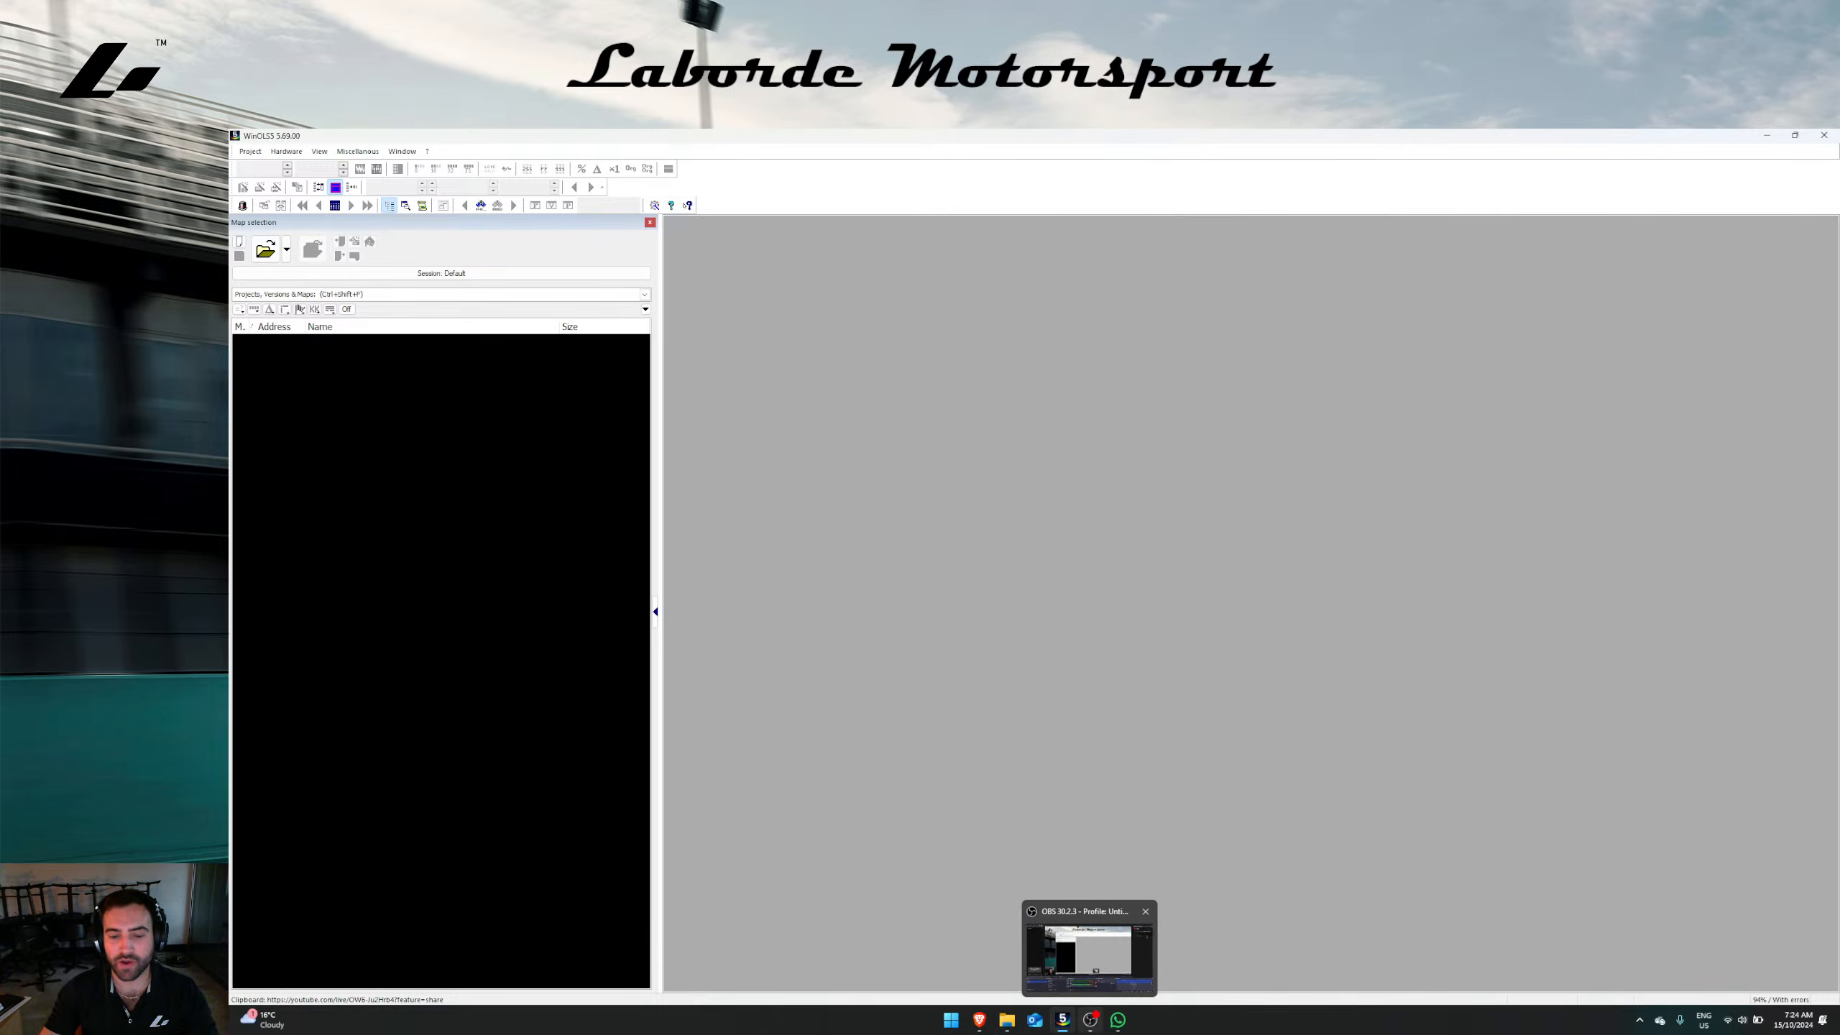
left_click(1017, 1025)
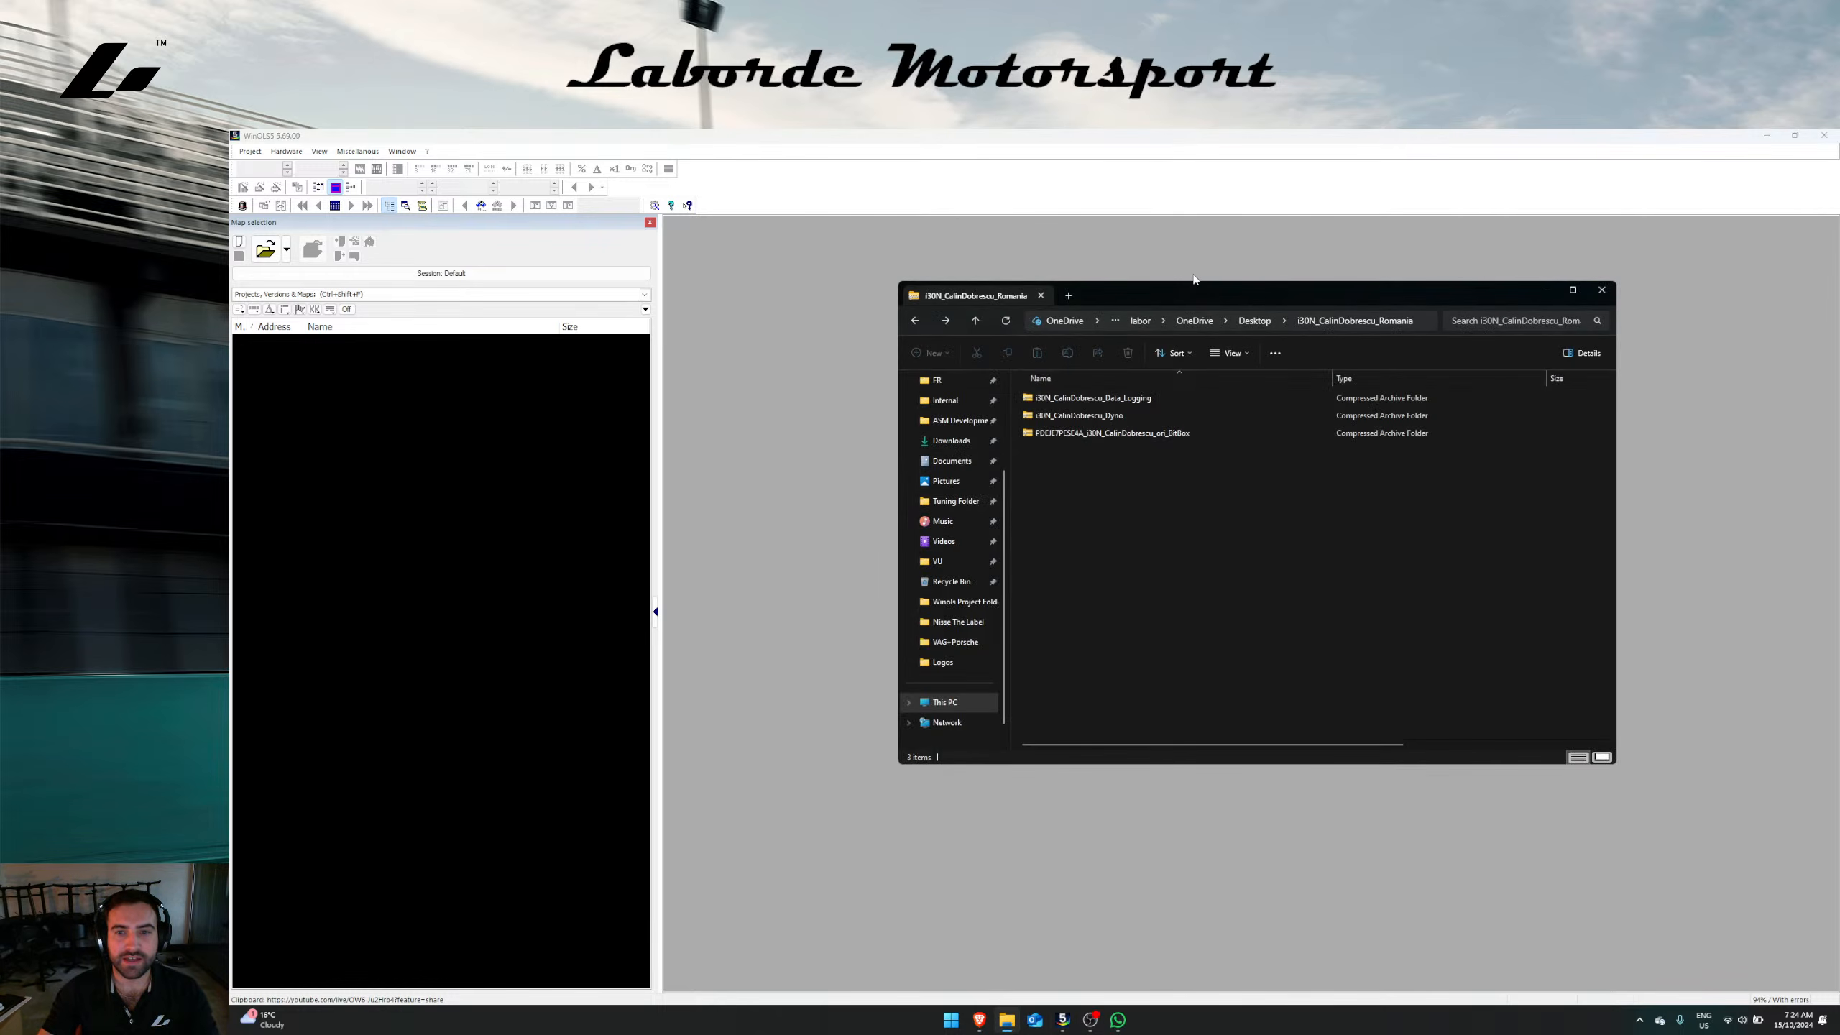
left_click_drag(1188, 289, 1098, 292)
left_click(986, 401)
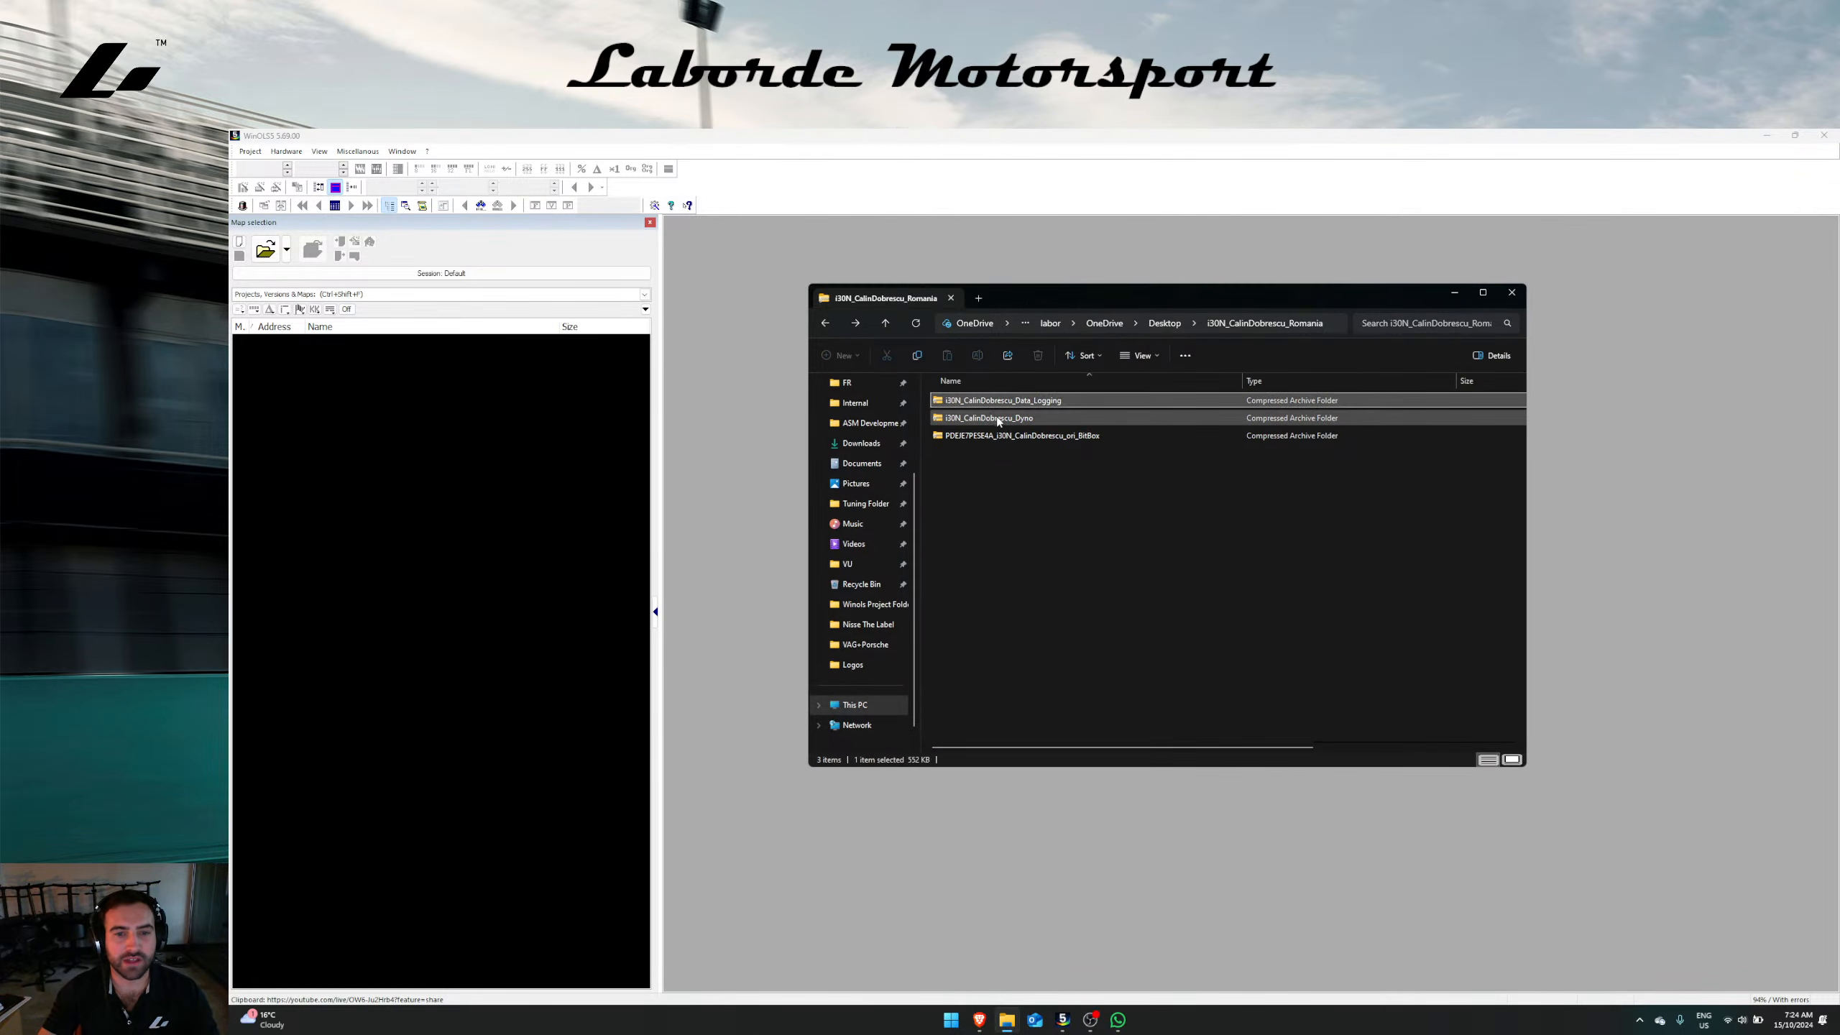
left_click(1044, 417)
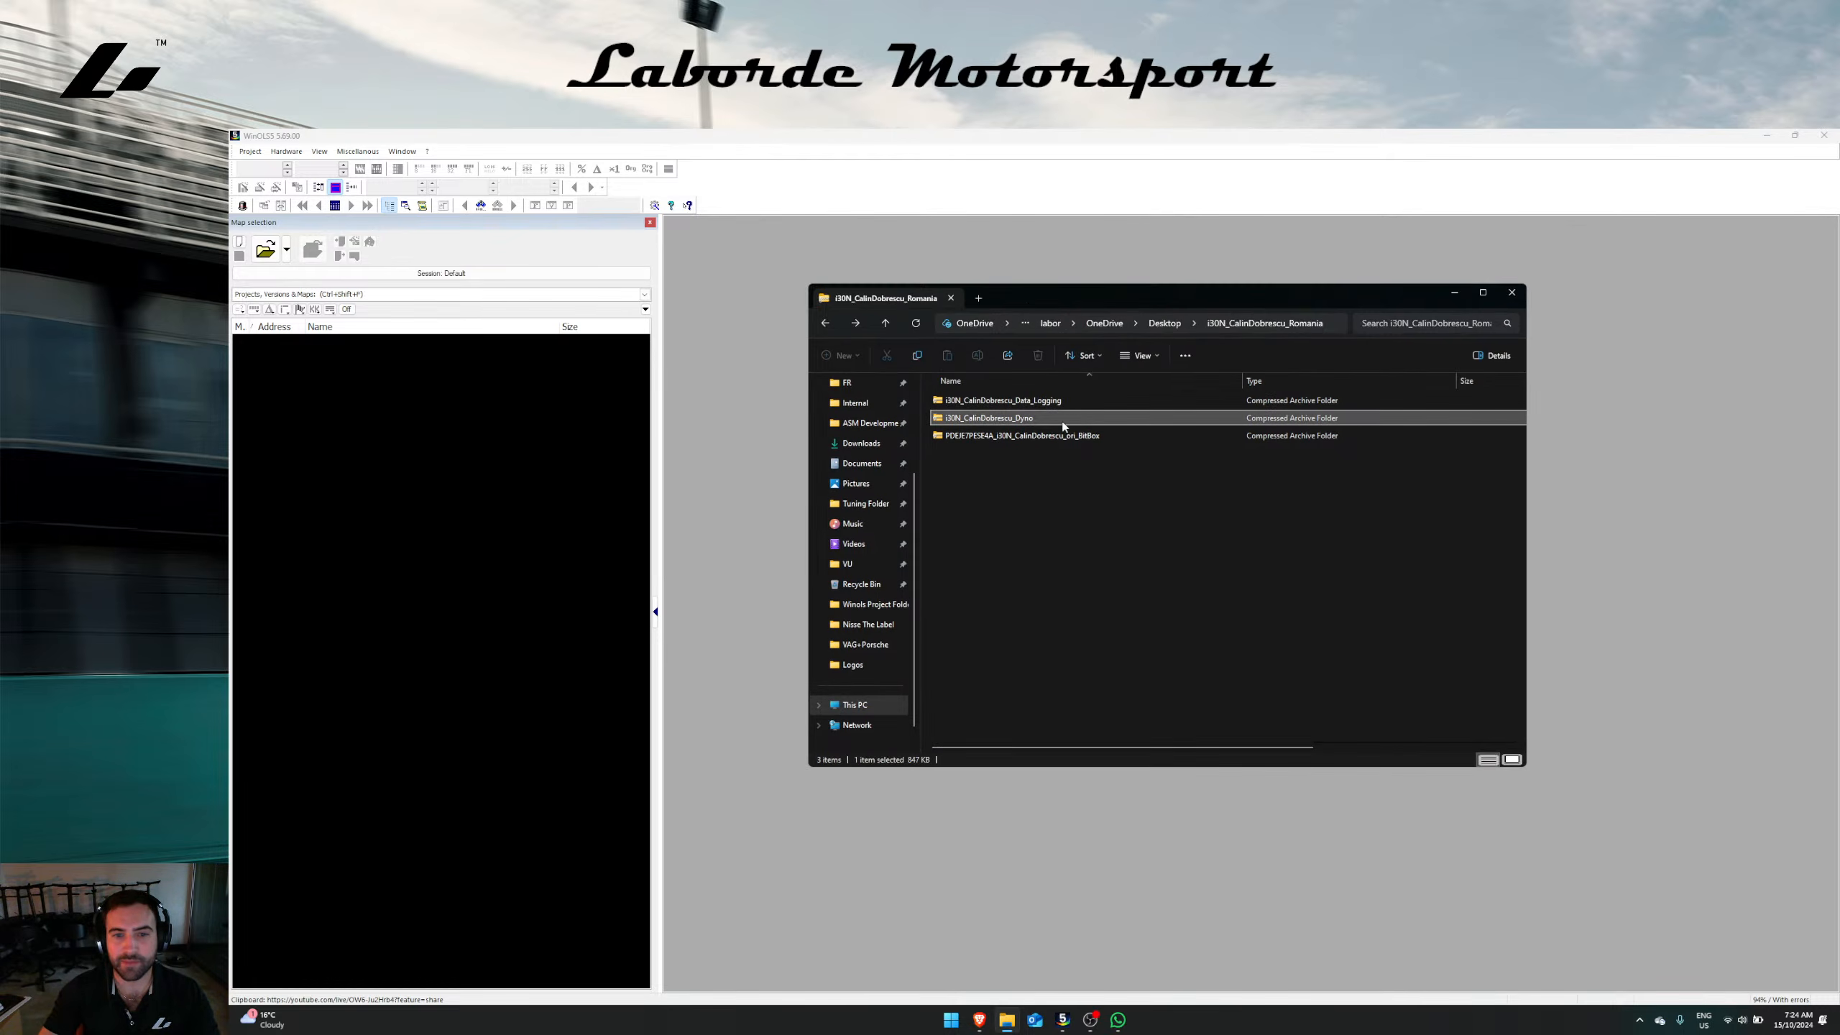
left_click(1038, 435)
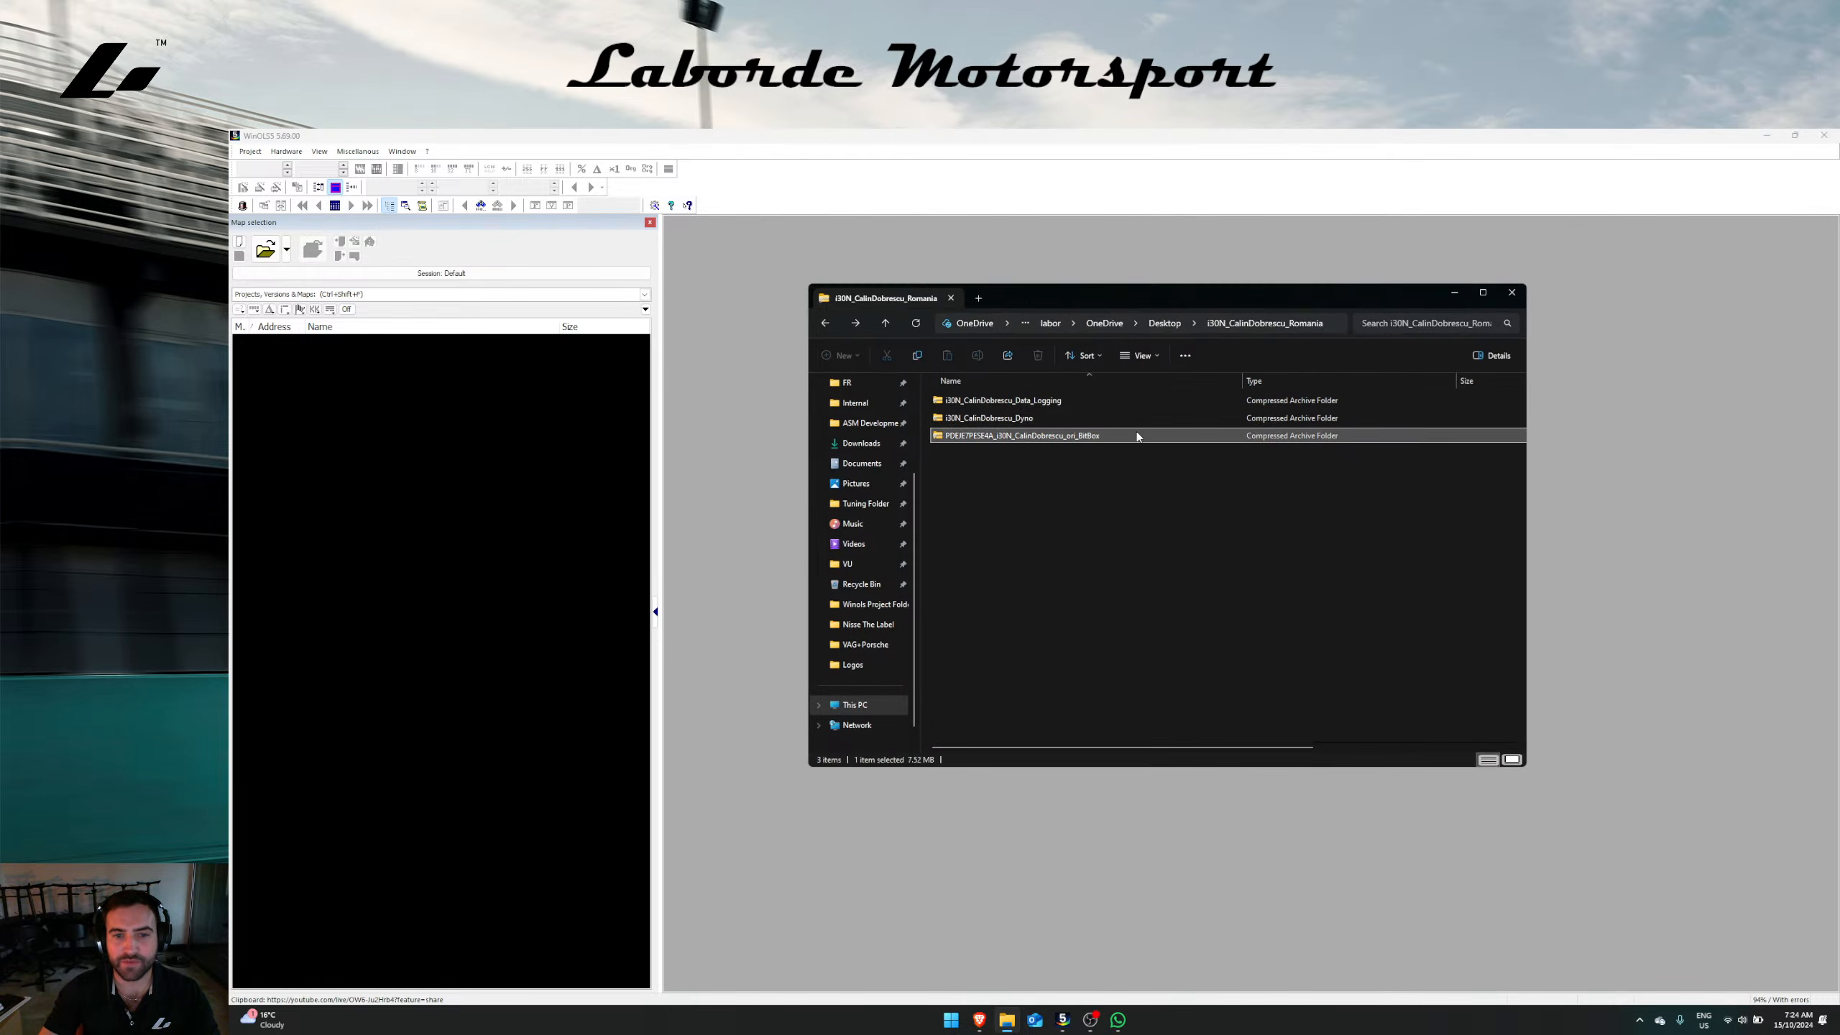
Step: Open the archive with the original BitBox read, view the My_car photo inside it and close the photo
double_click(1054, 437)
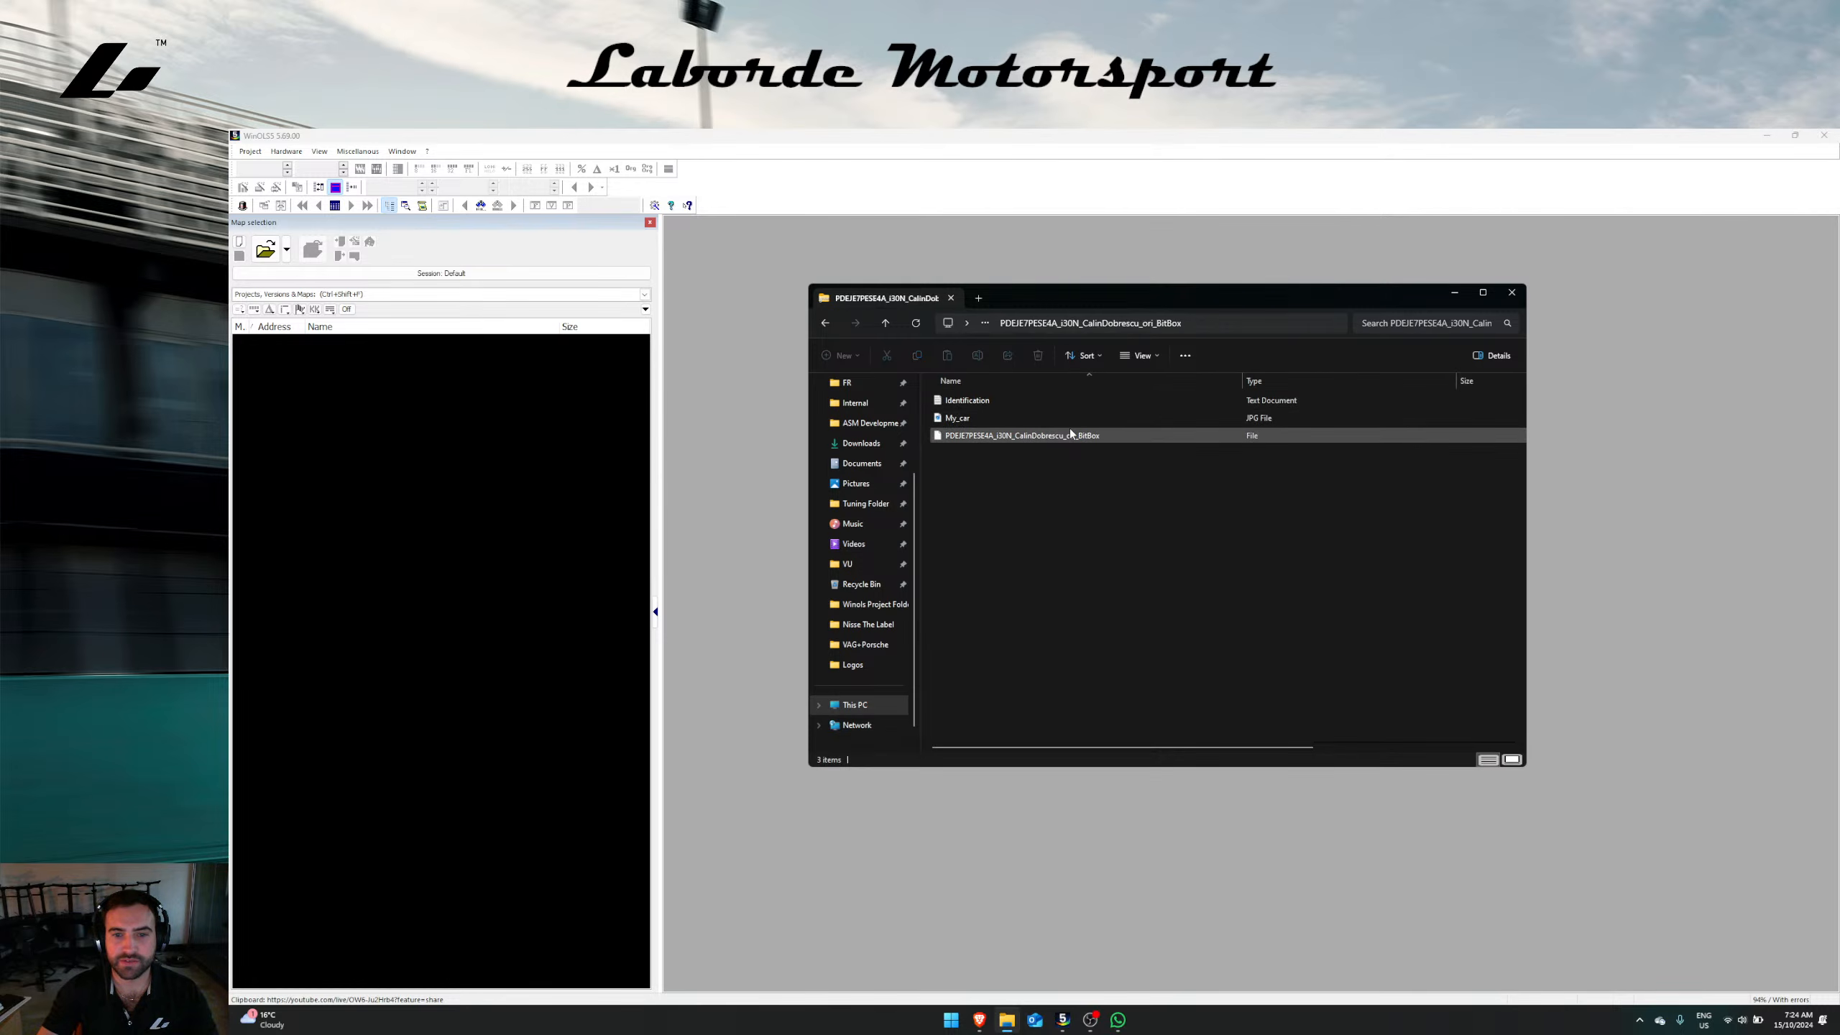
double_click(1039, 418)
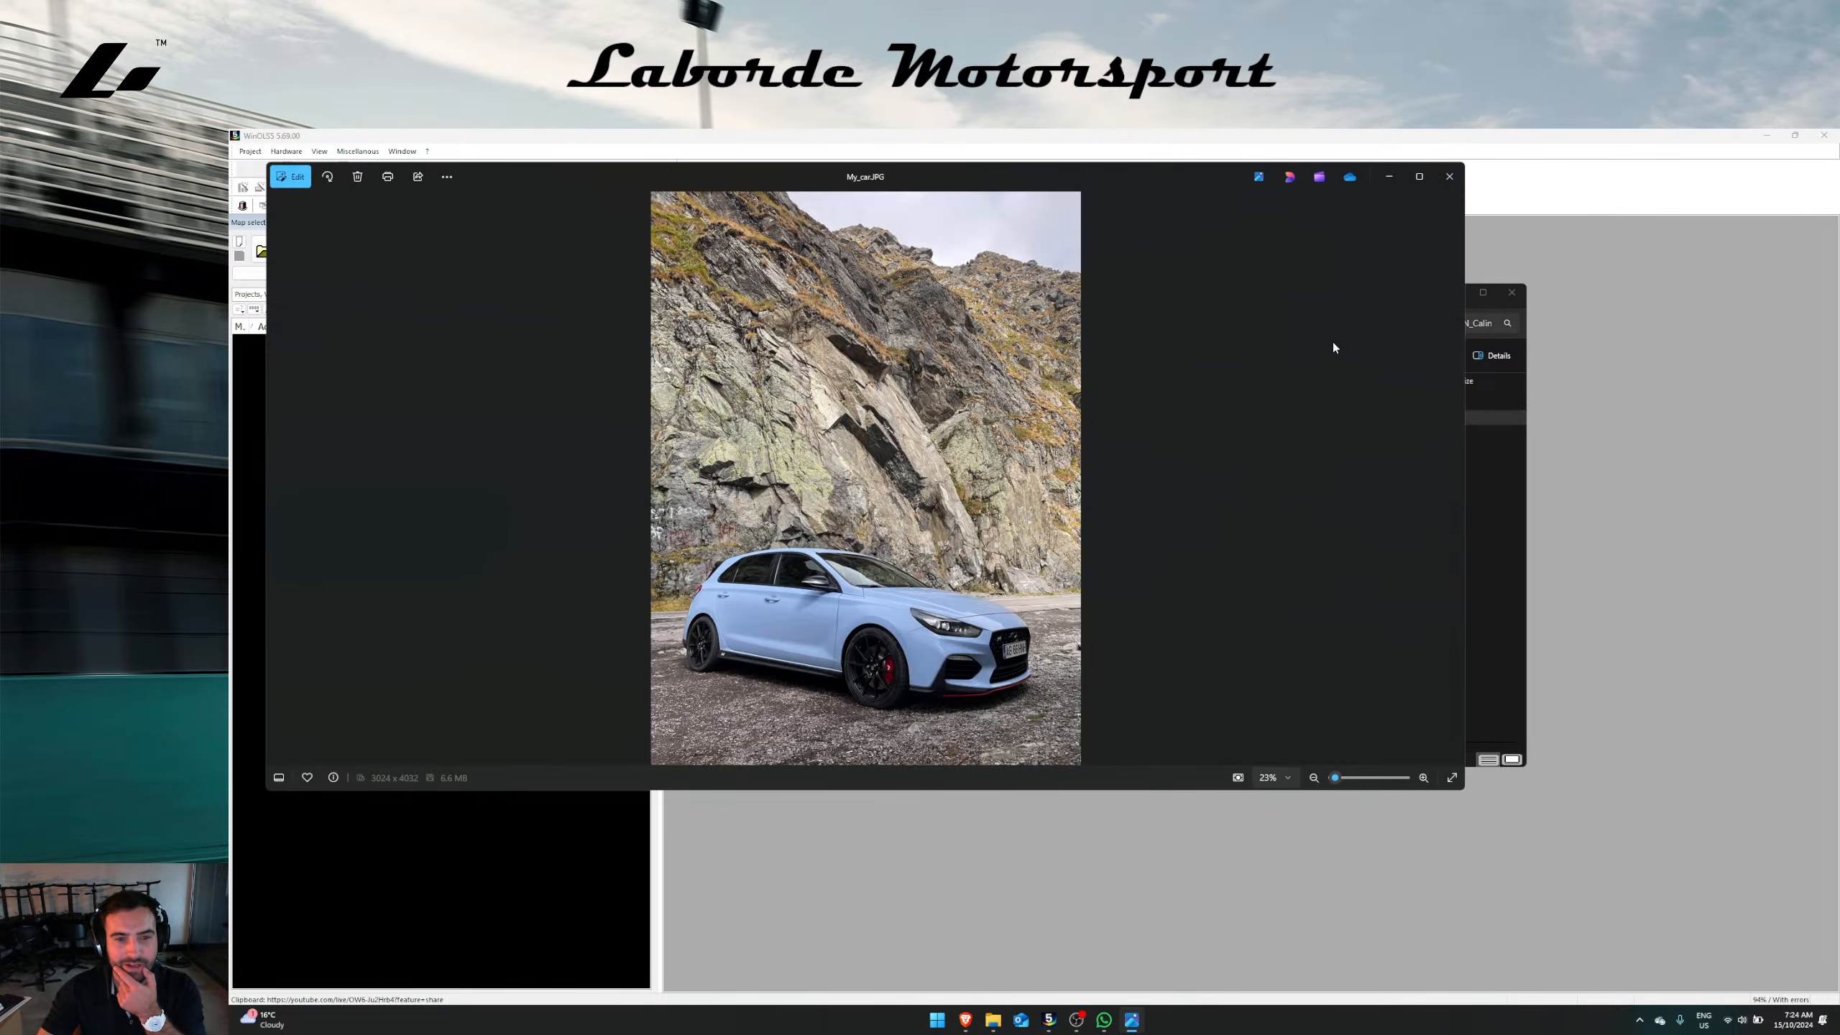
left_click(1447, 174)
Step: Copy the original BitBox binary from the archive to the Desktop and import it into WinOLS as a new project
left_click(1014, 435)
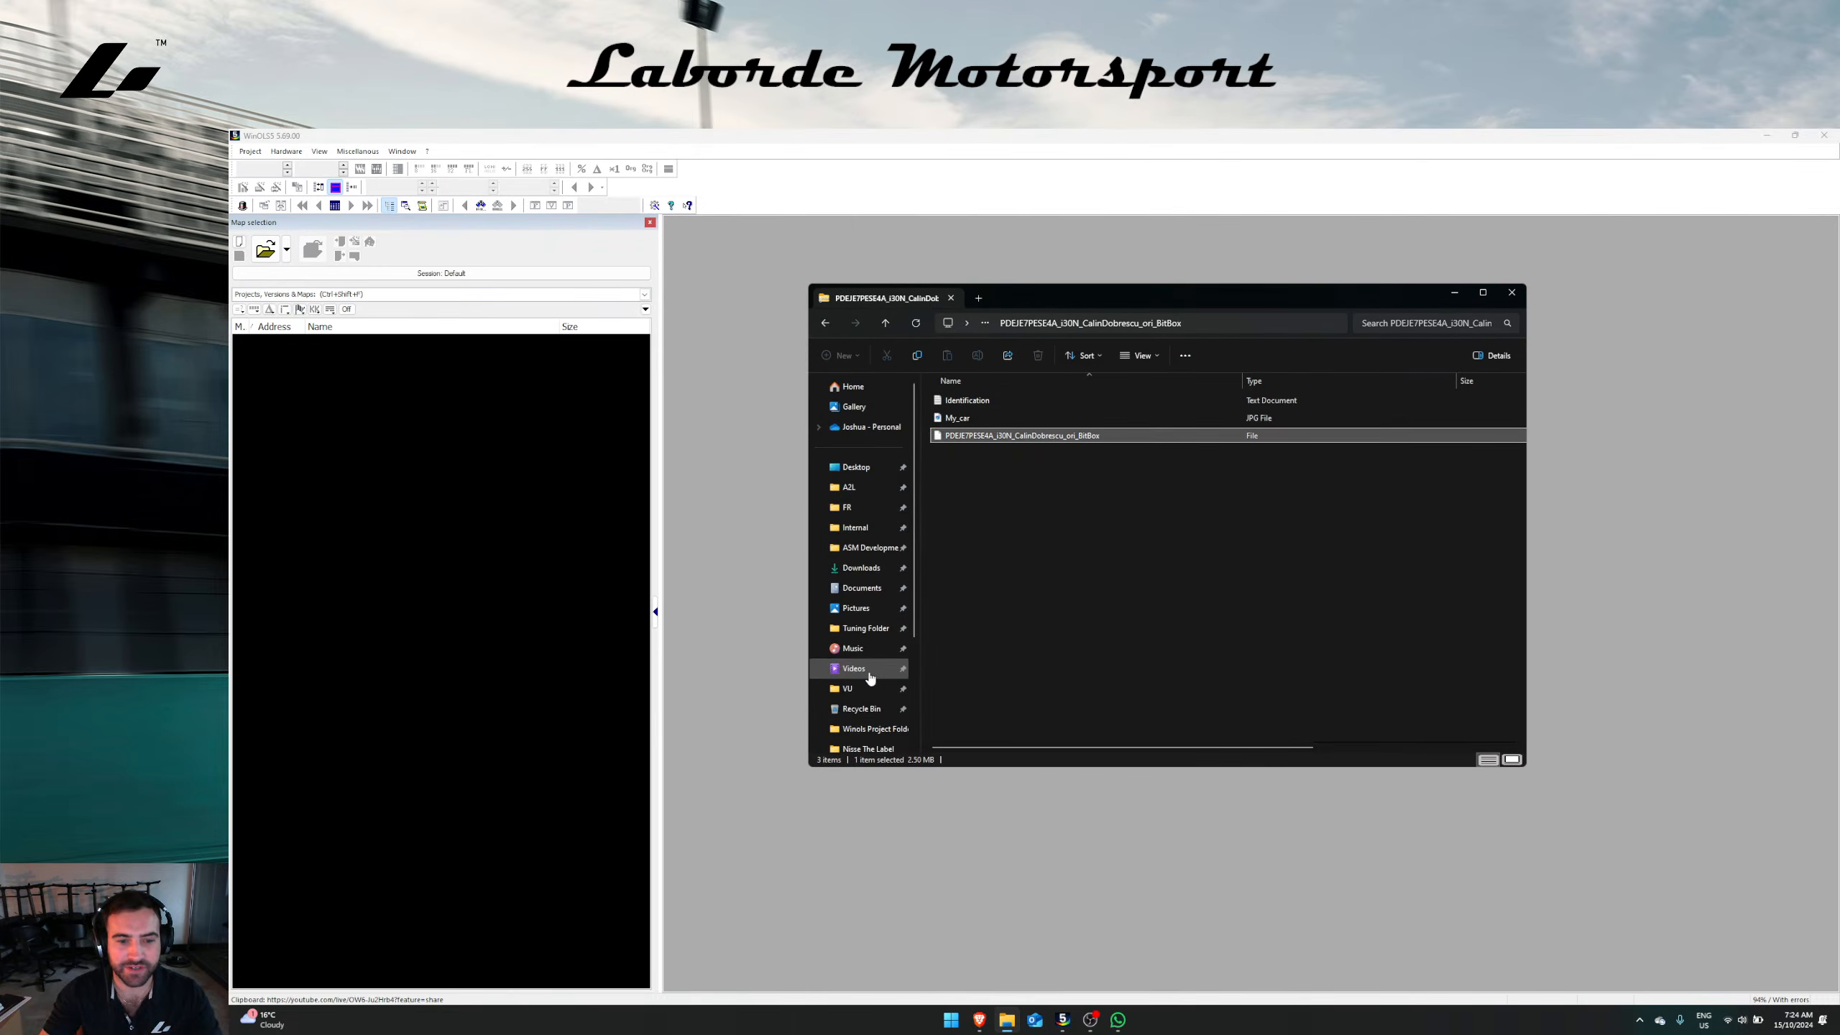
left_click_drag(1014, 436, 856, 473)
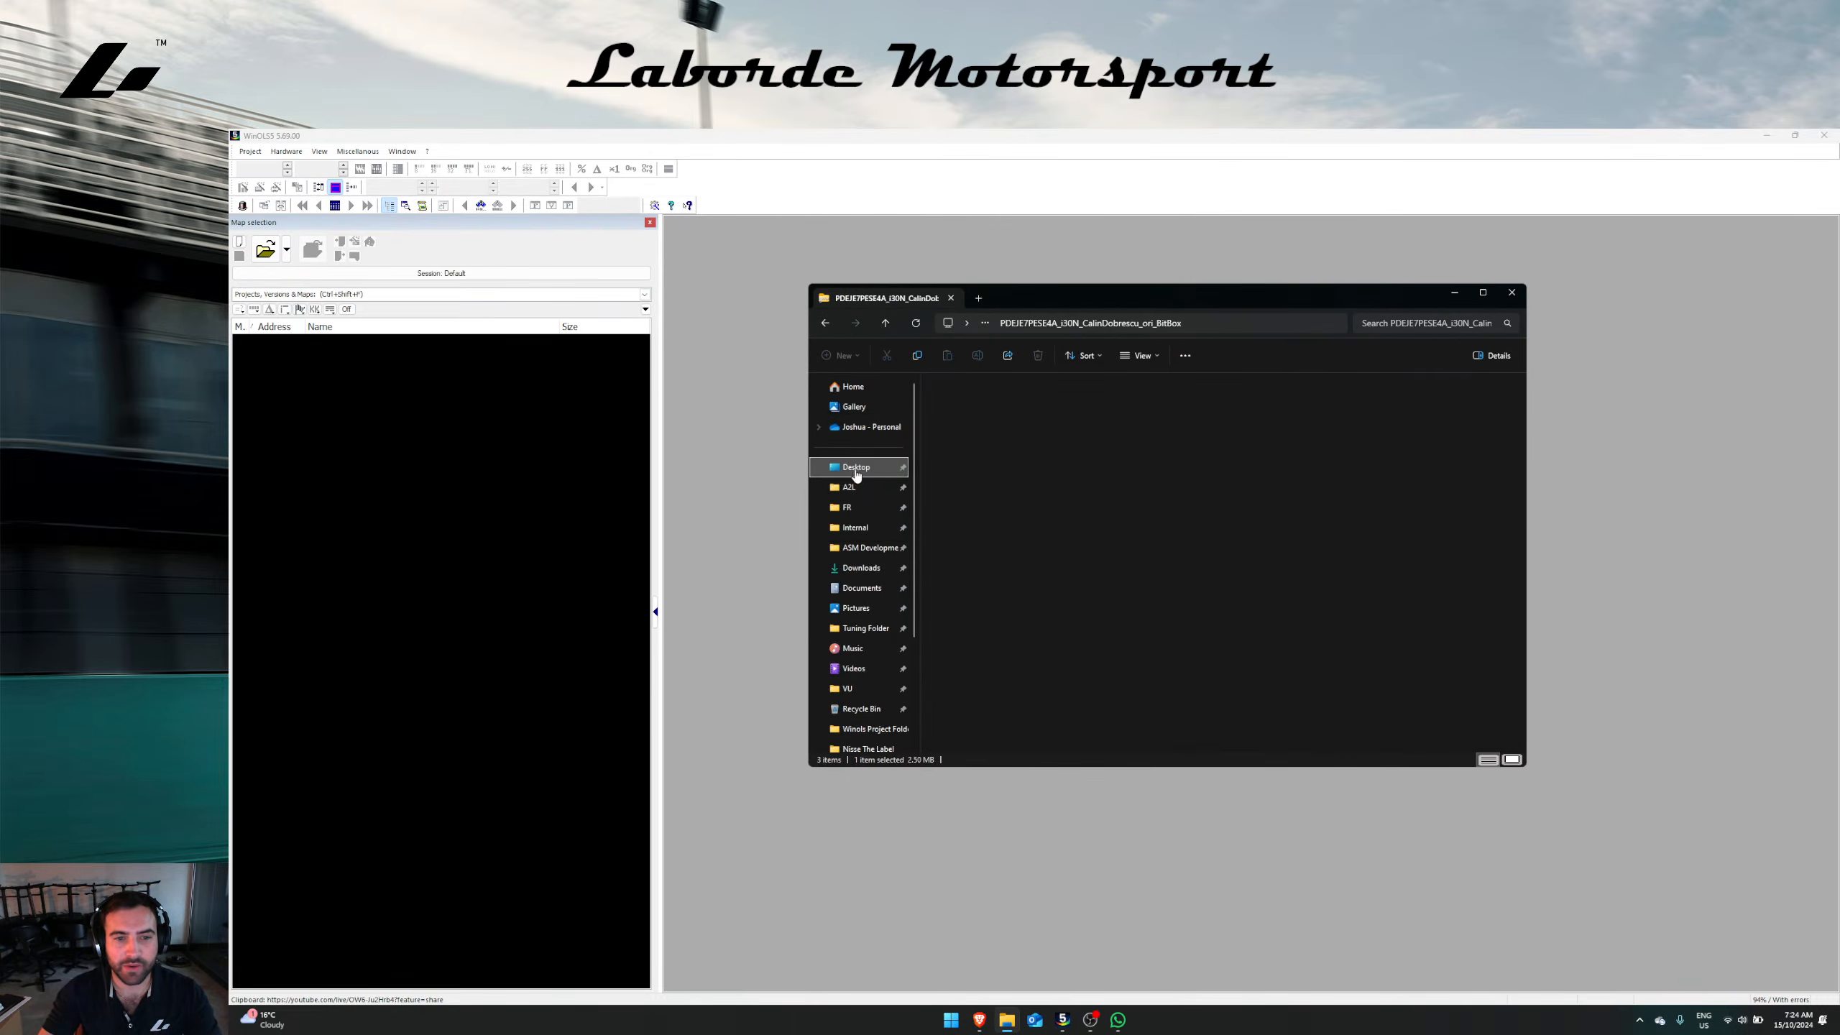
left_click_drag(1051, 672, 938, 833)
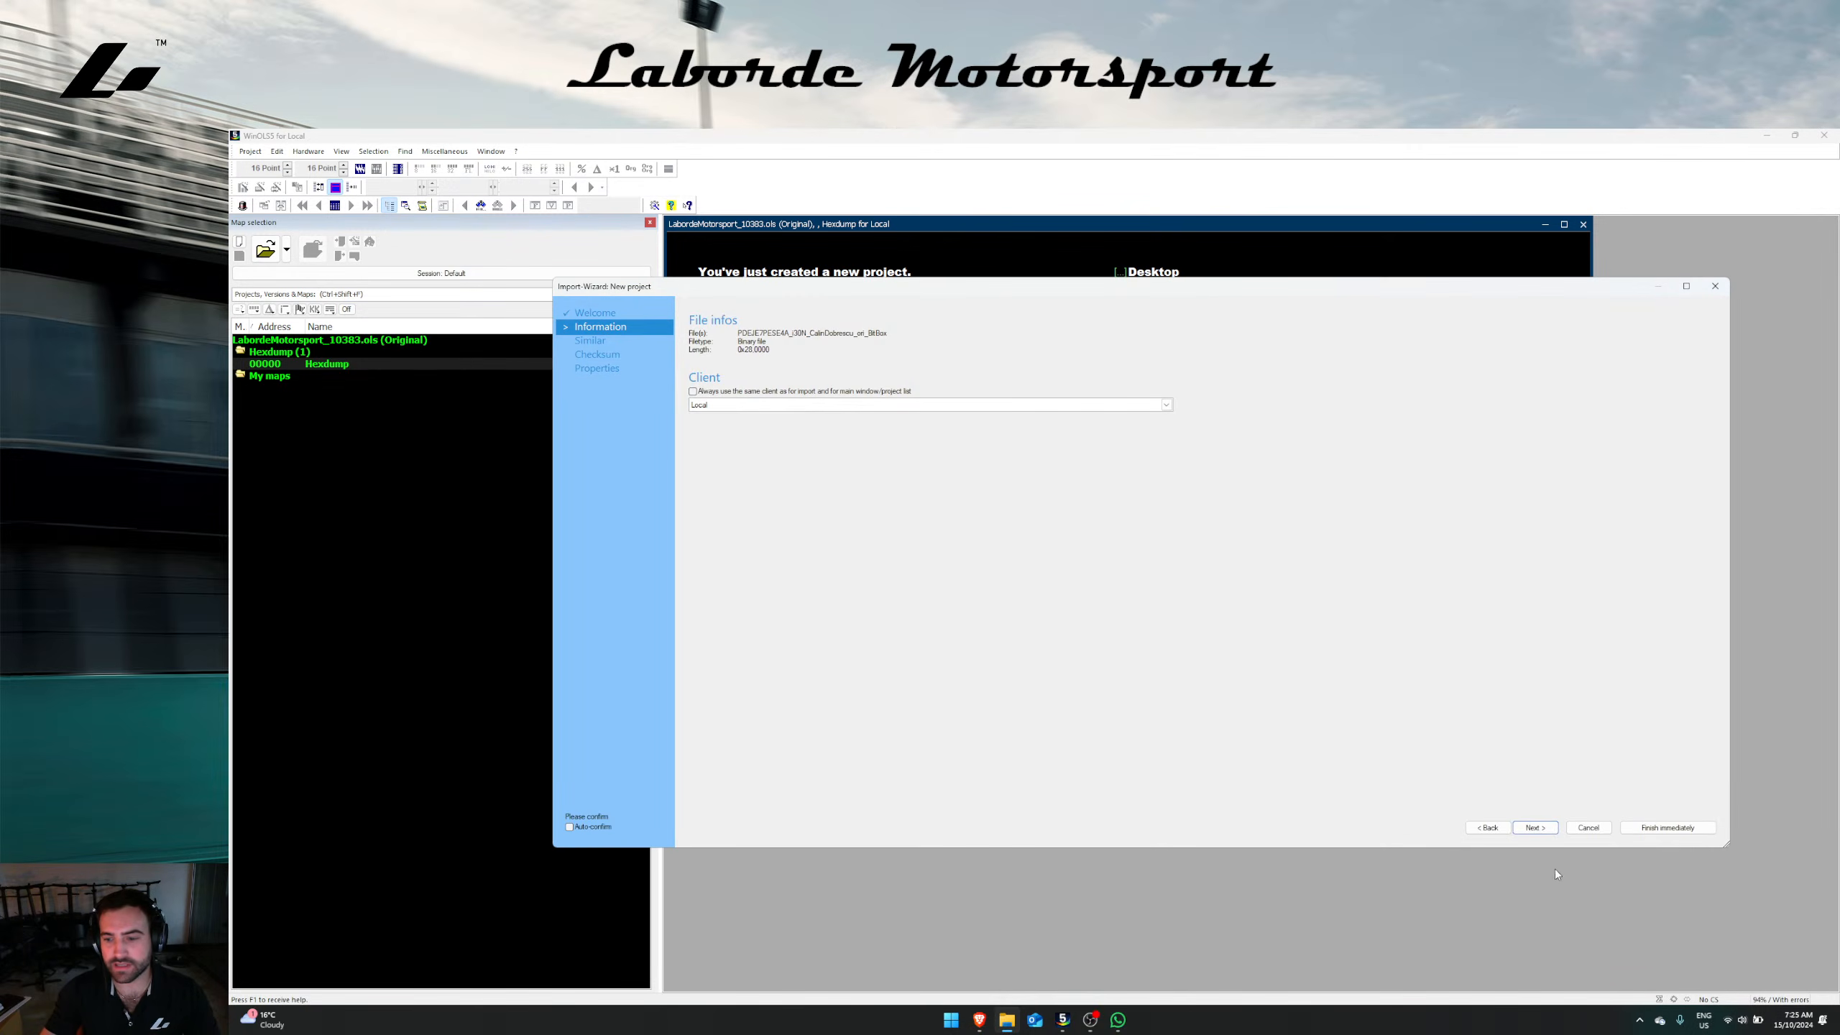
Step: Continue the import, accepting the structure data and information from the similar Hyundai Veloster project and the OLS818 checksum
left_click(1536, 828)
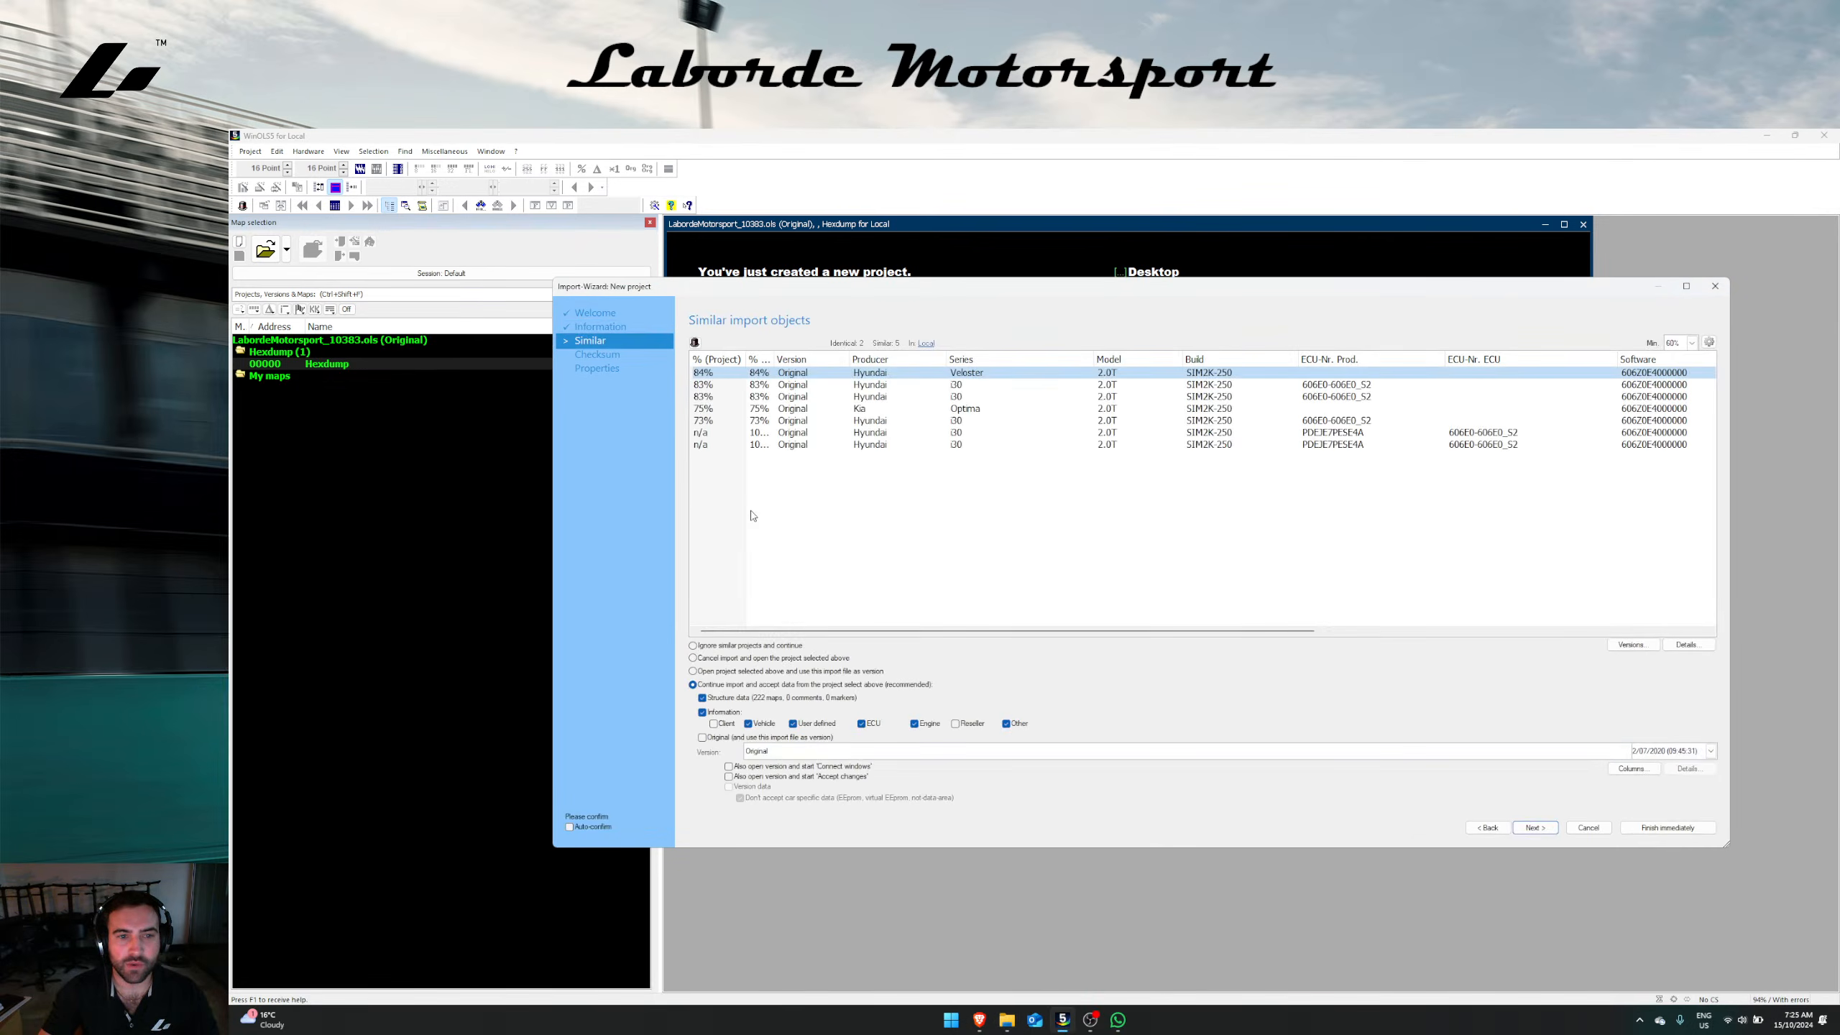
left_click_drag(845, 631, 1258, 633)
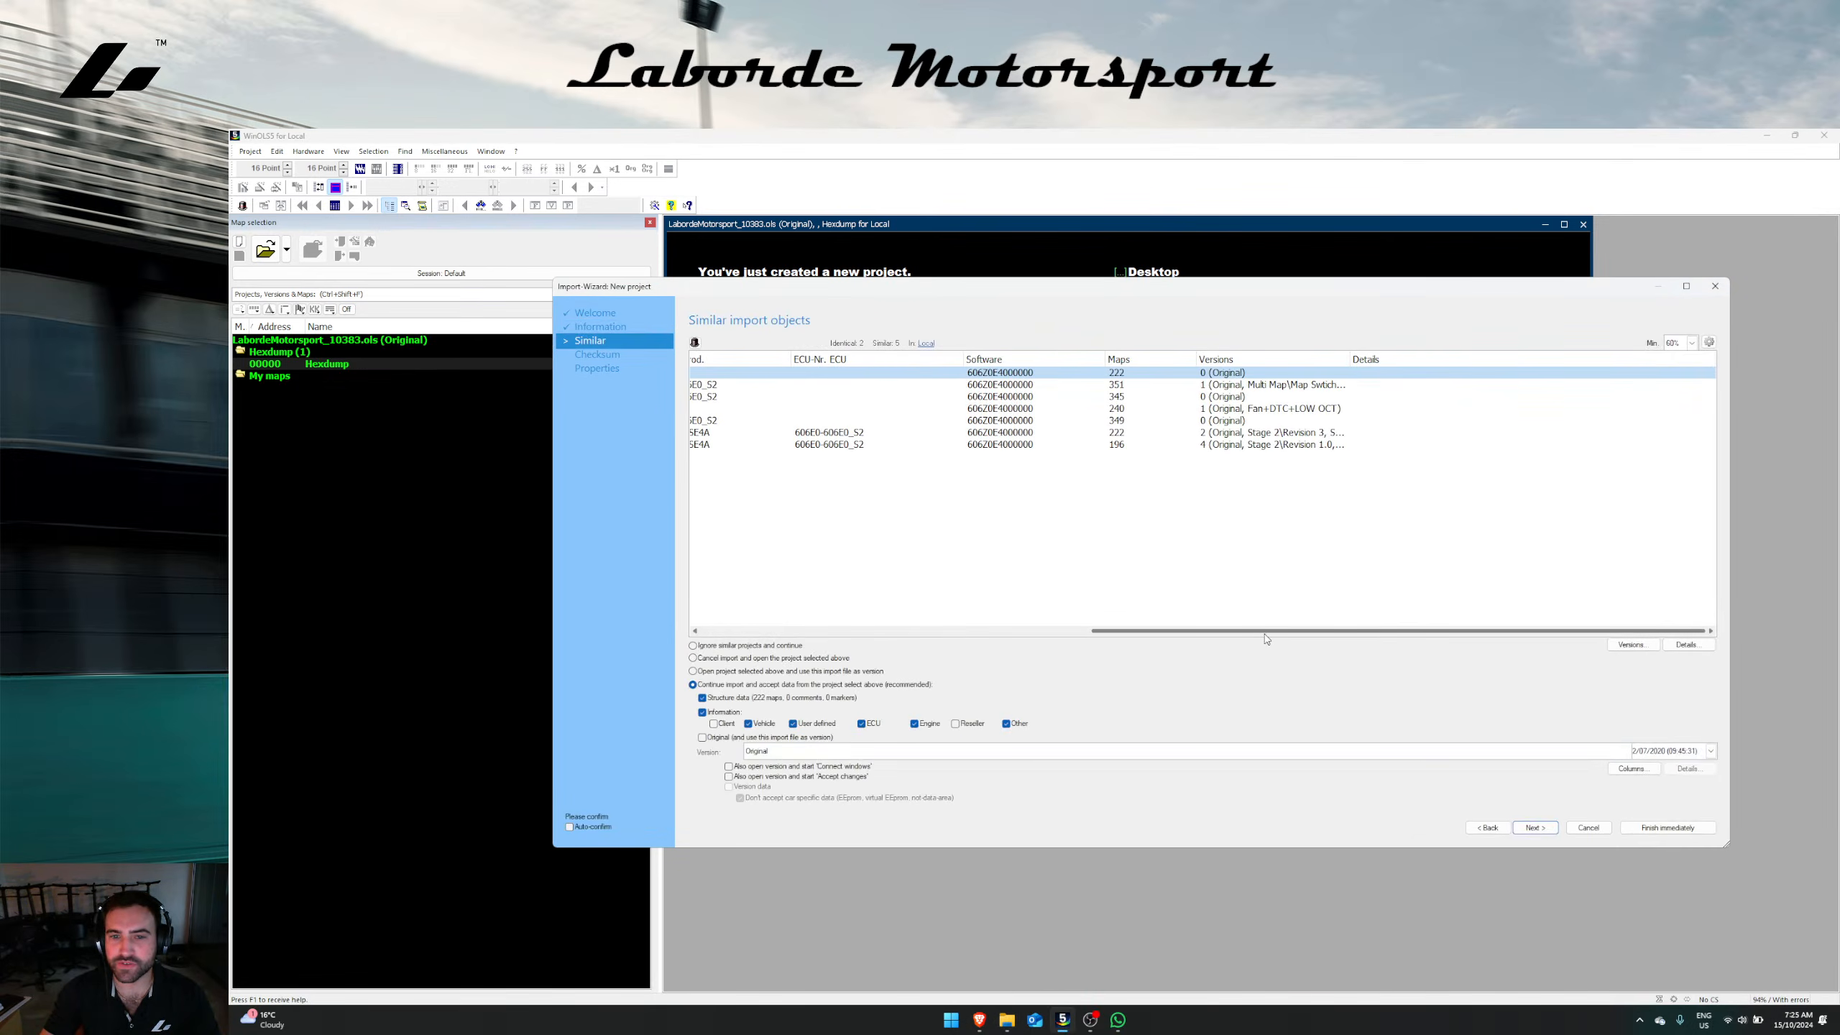
left_click_drag(1432, 632, 853, 617)
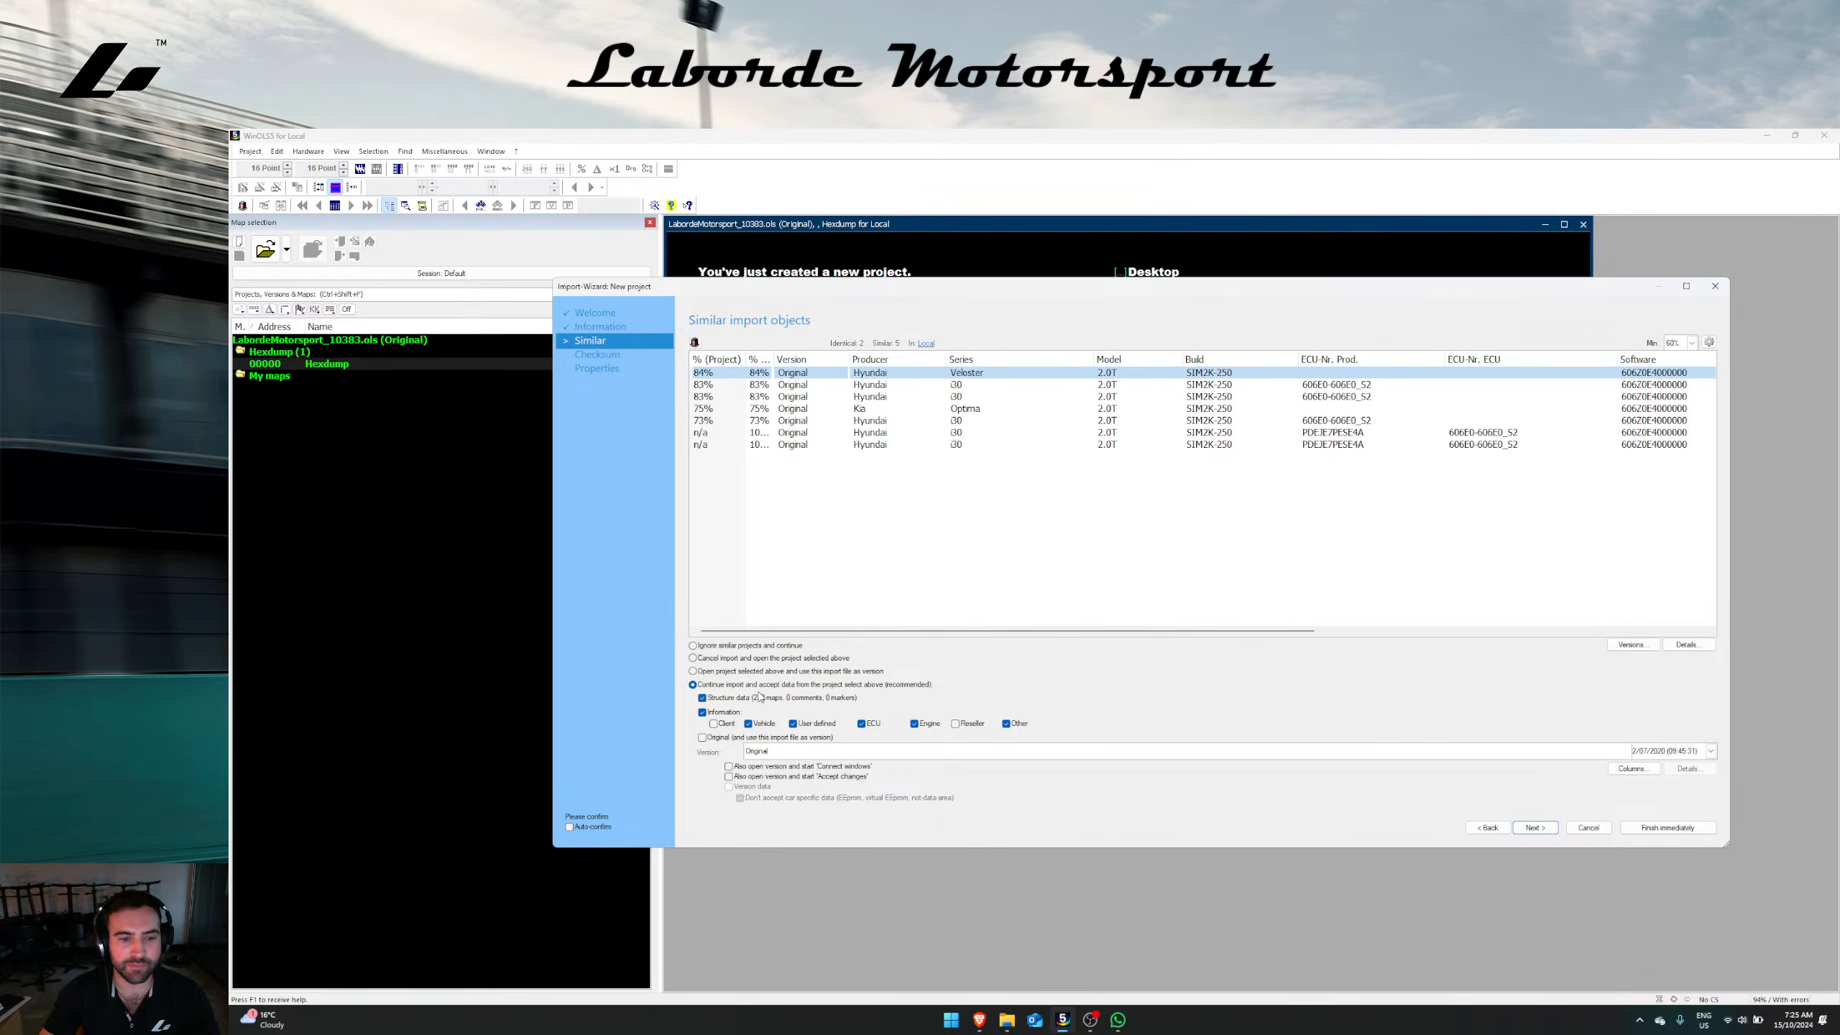
left_click(1534, 828)
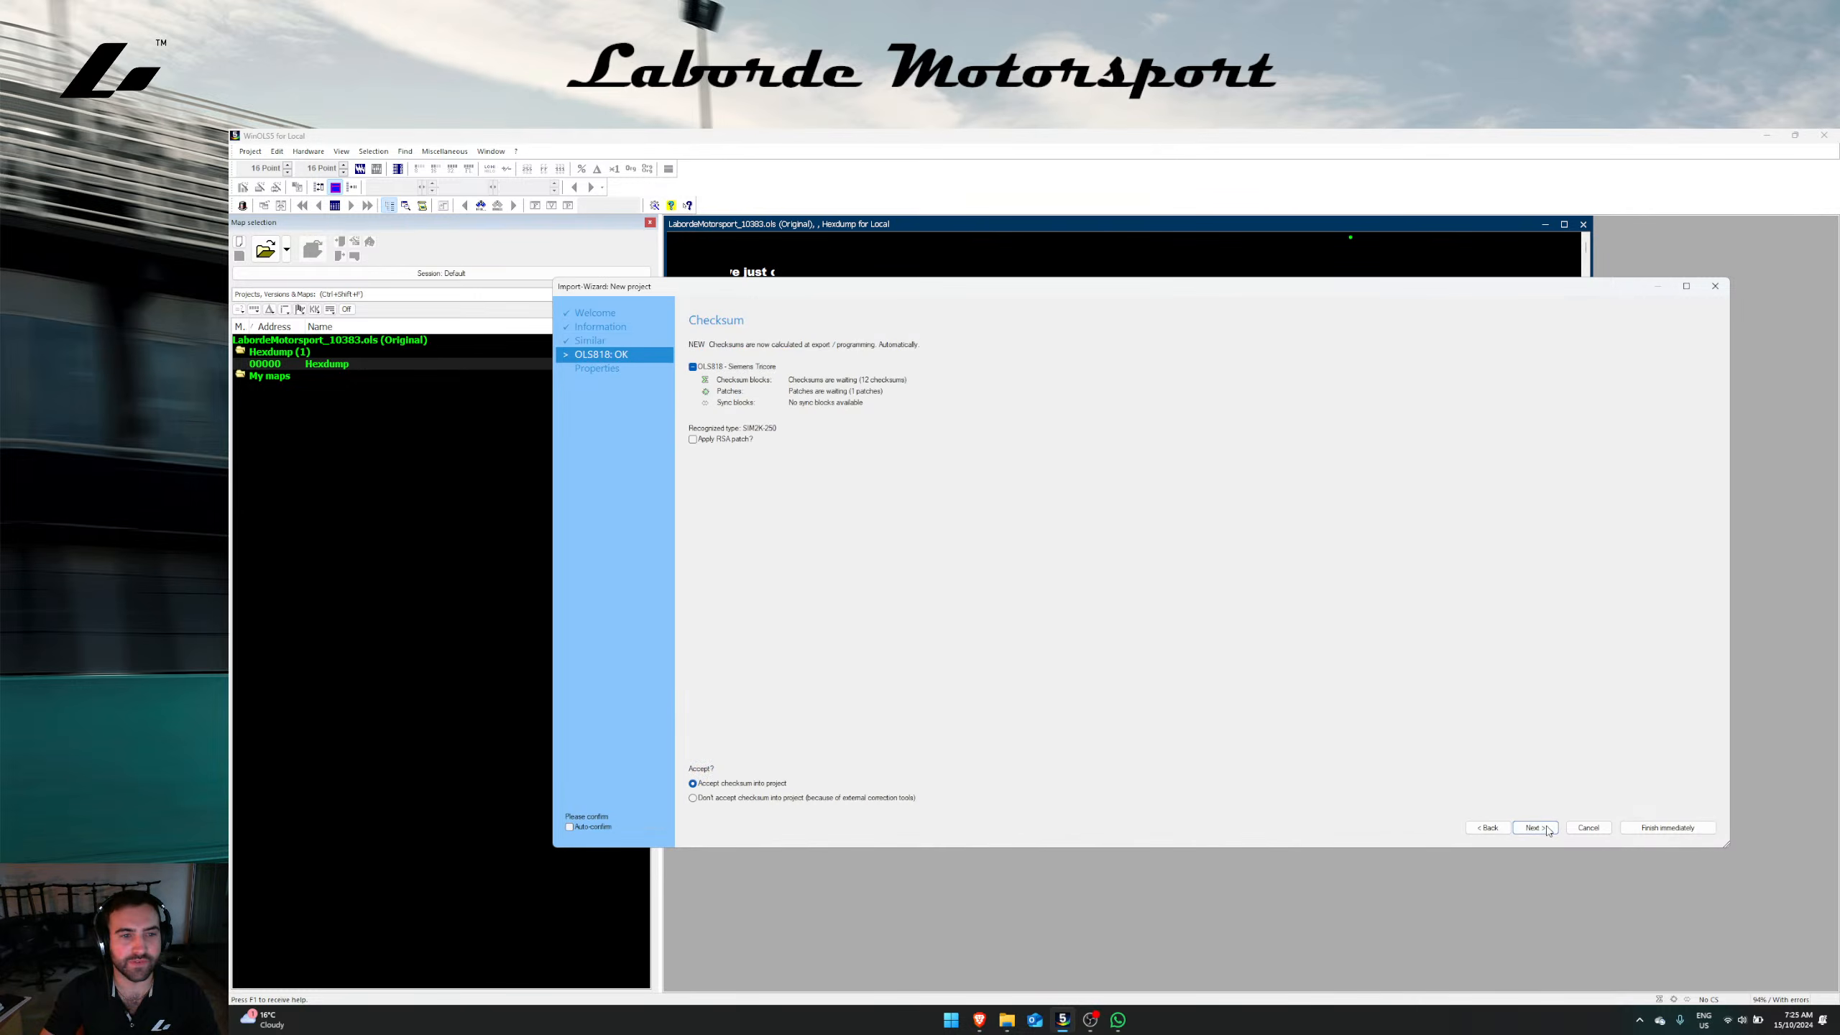
left_click(1544, 829)
Step: Enter Laborde Motorsport as the client name in the project properties
type("Laborde ")
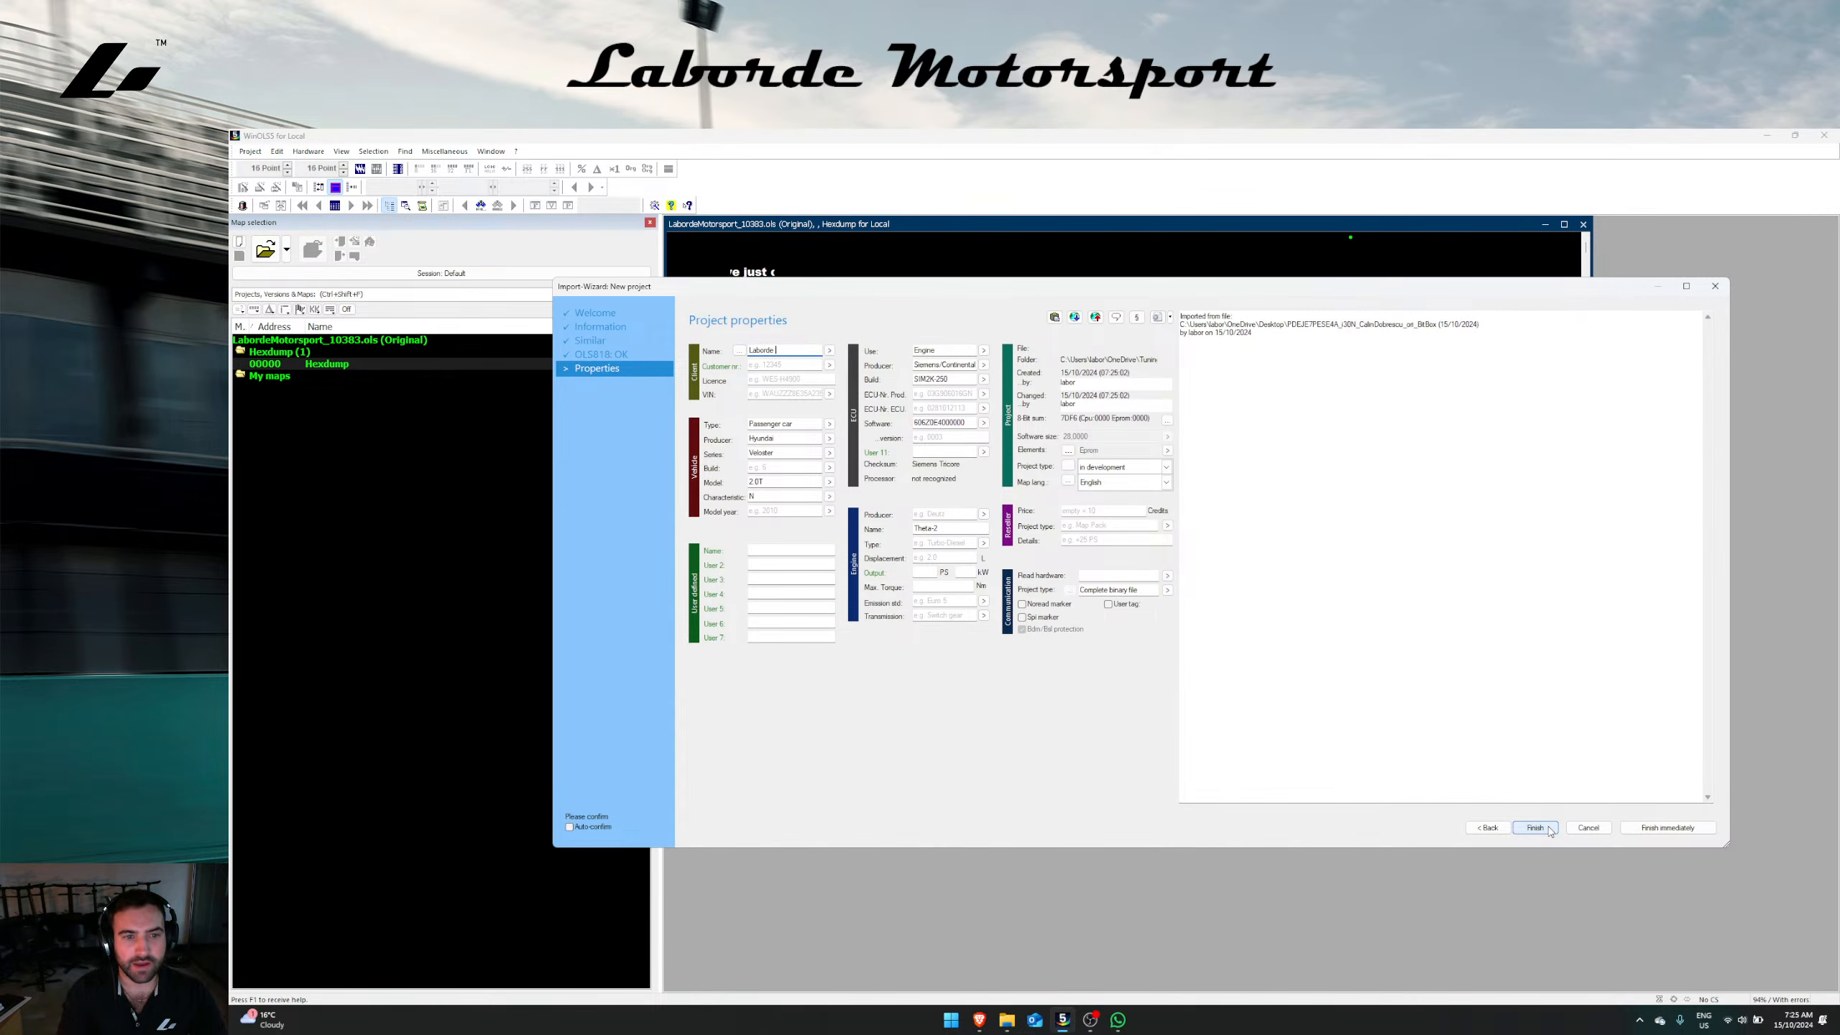
type("Motorsport")
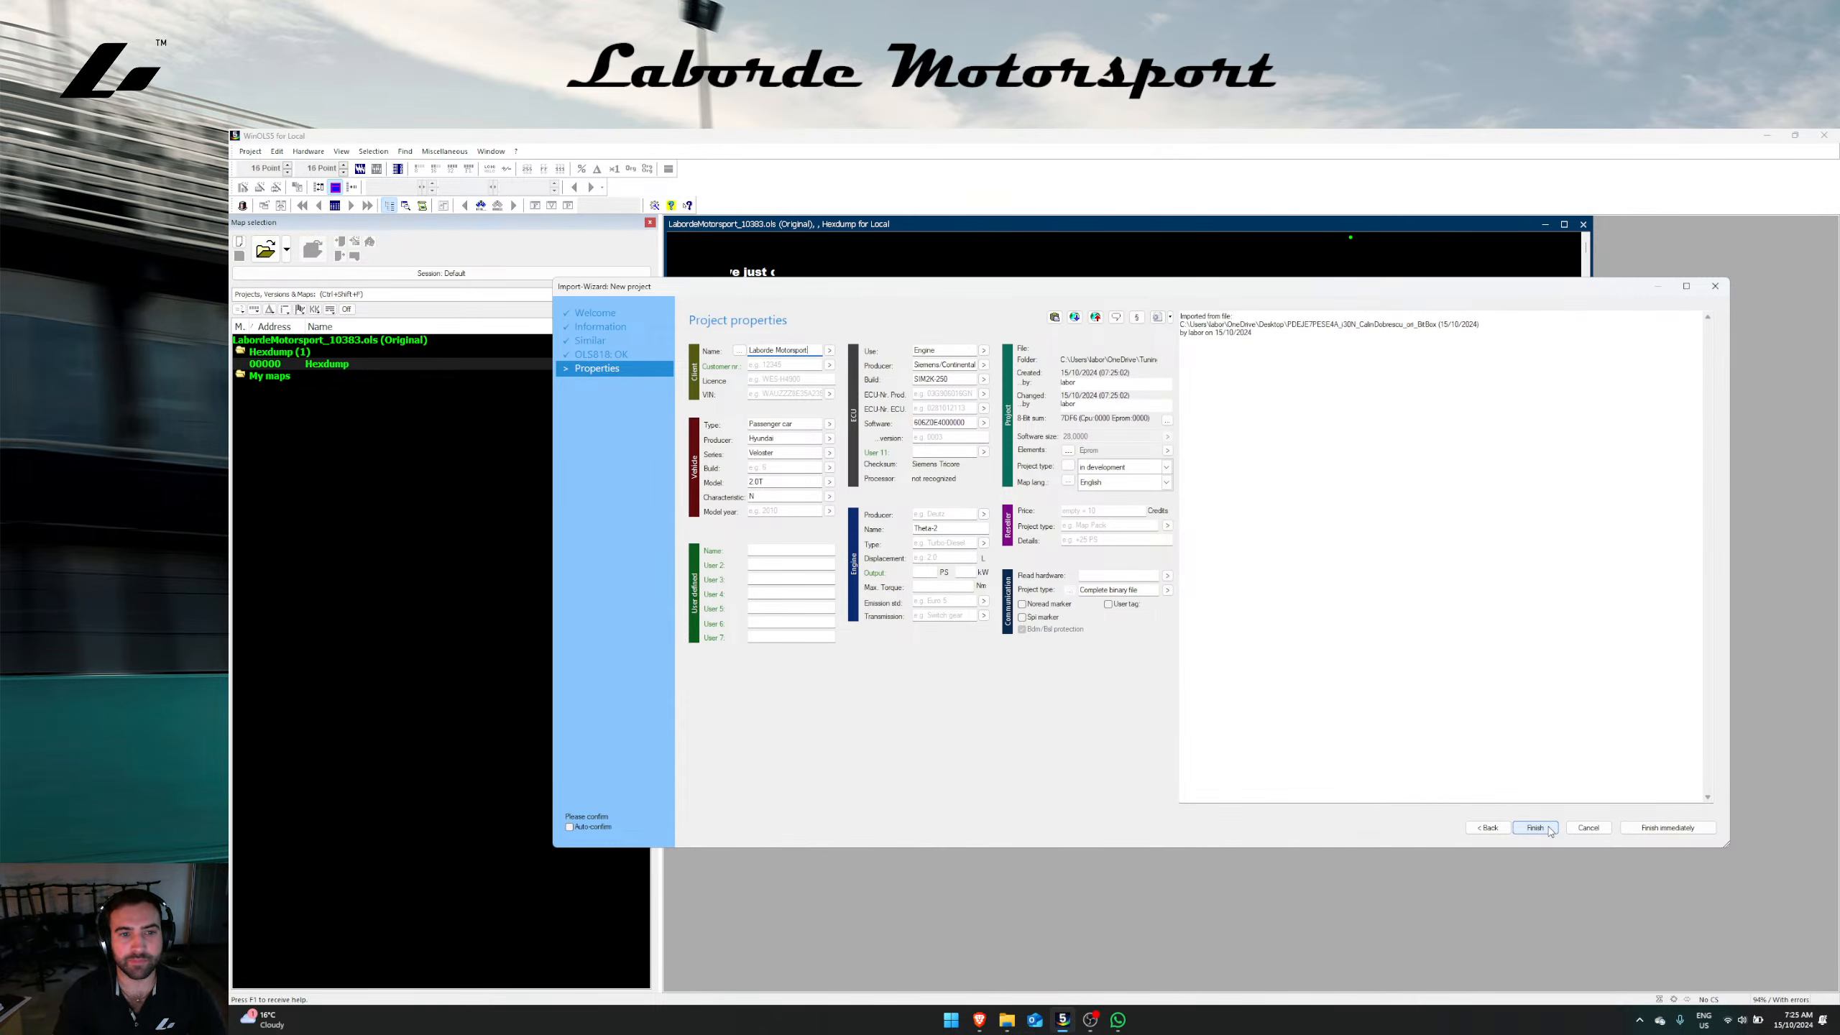
left_click(1091, 1021)
left_click(1092, 1020)
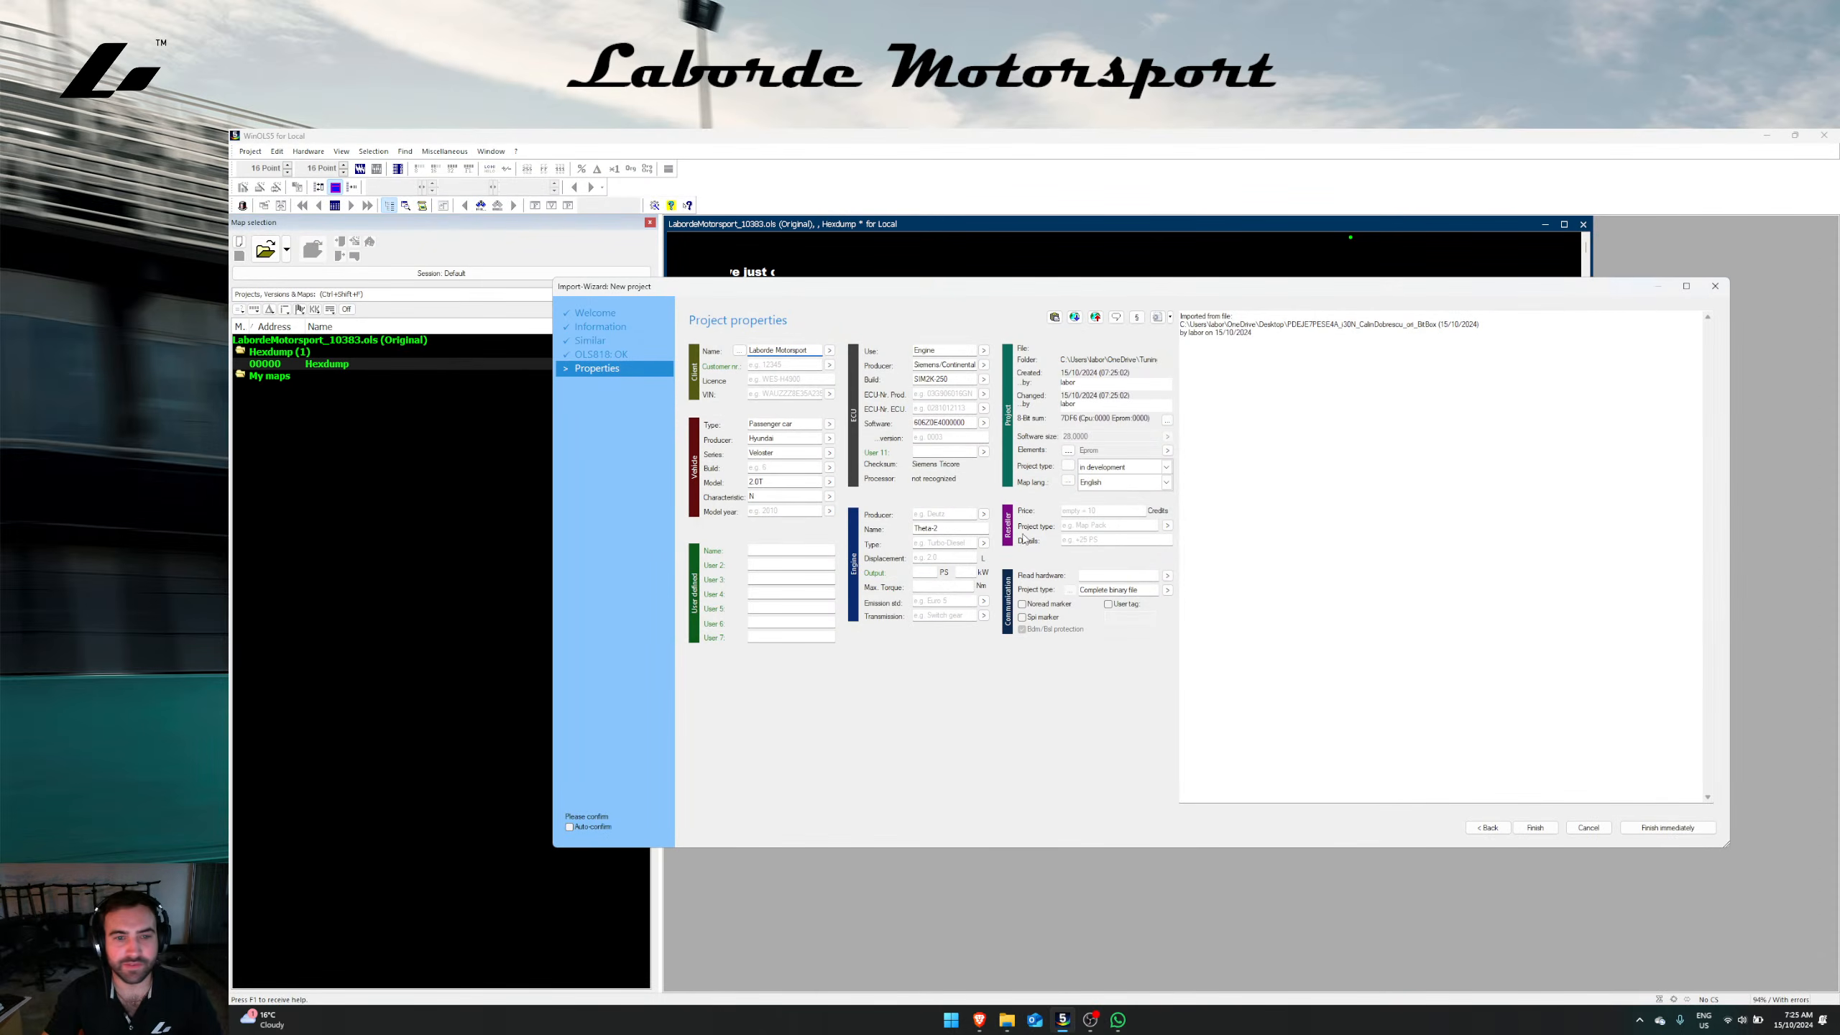
Step: Set the vehicle series to I30-N and the vehicle build to PDe
left_click(953, 396)
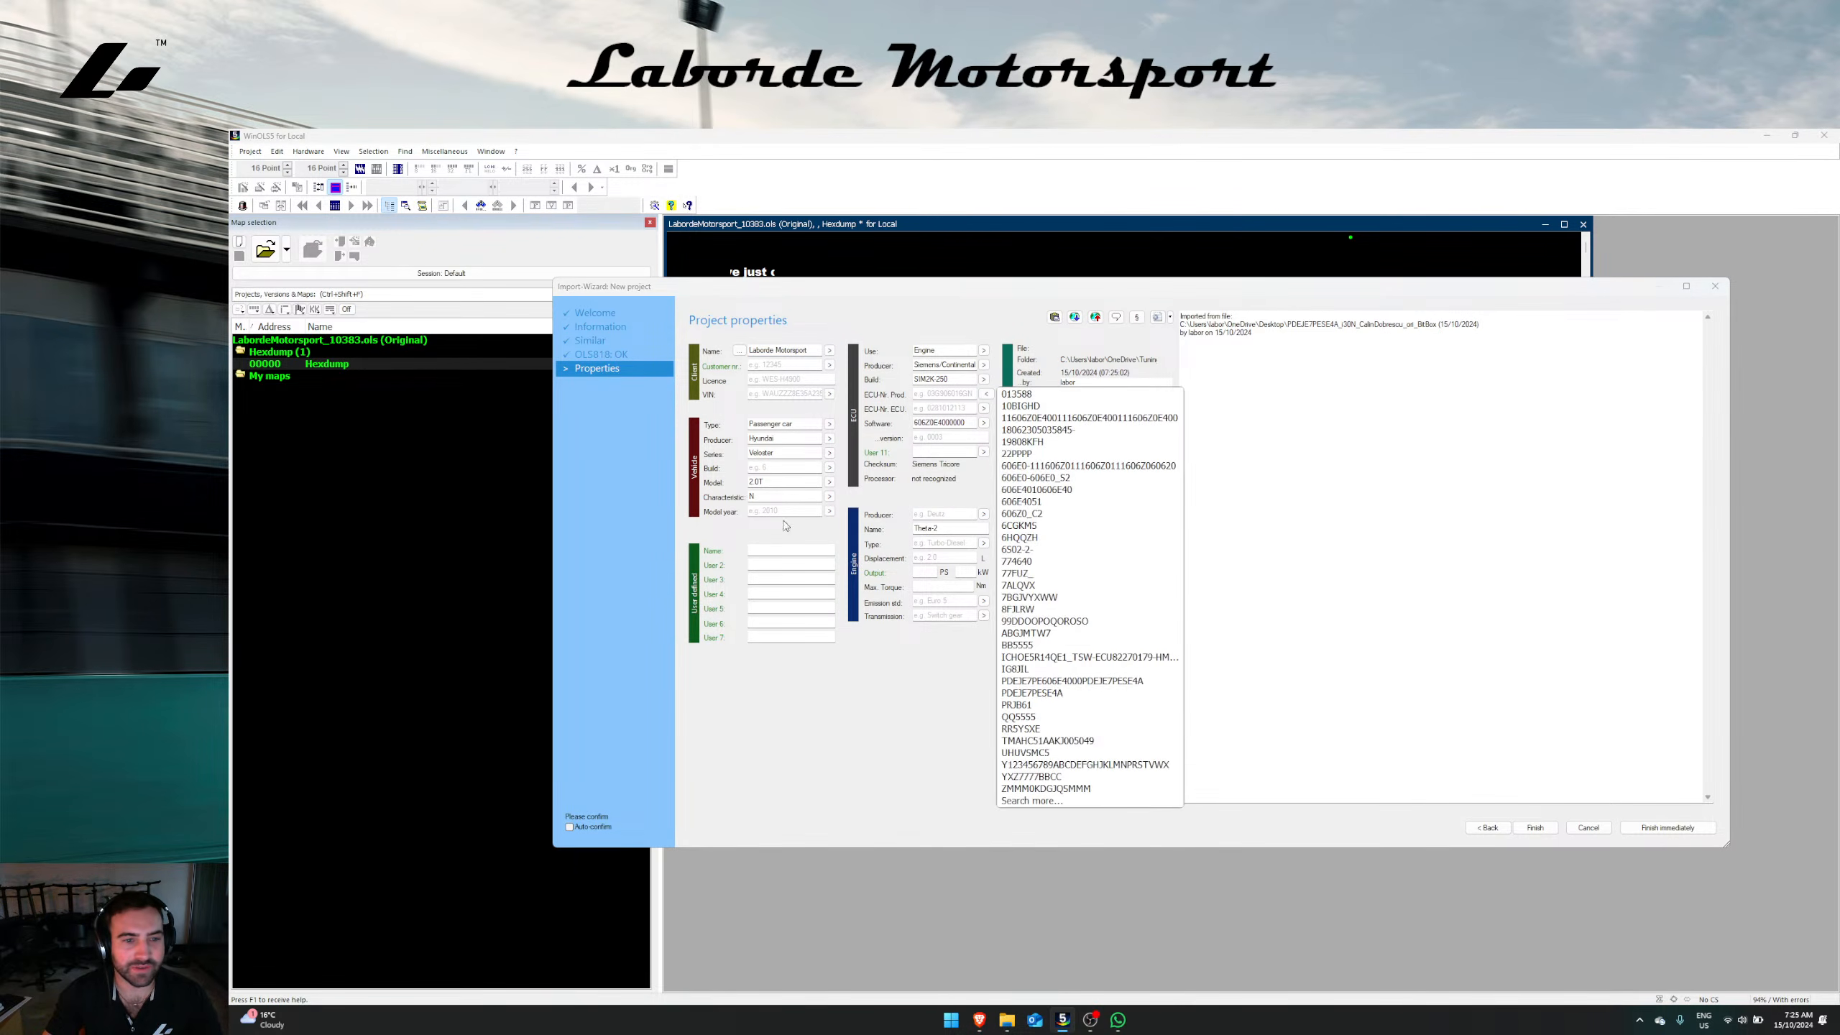
left_click(791, 453)
key("BackSpace")
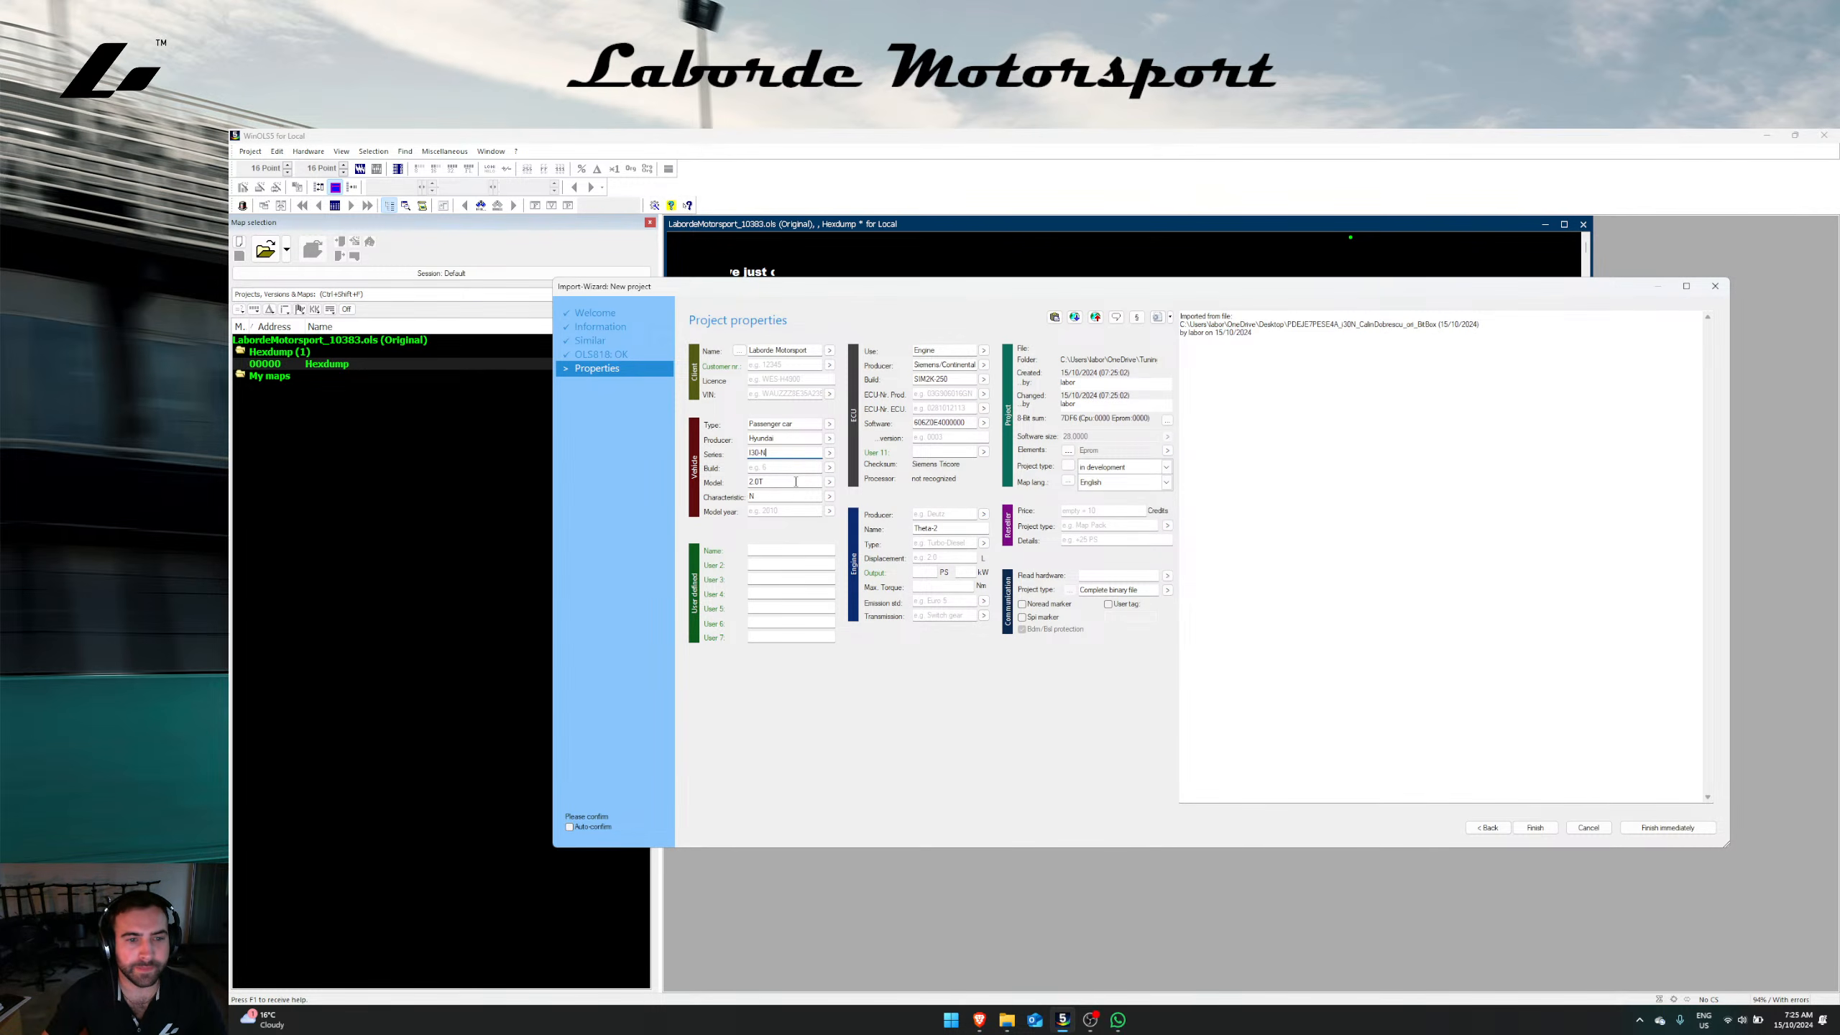
key("Tab")
type("PD")
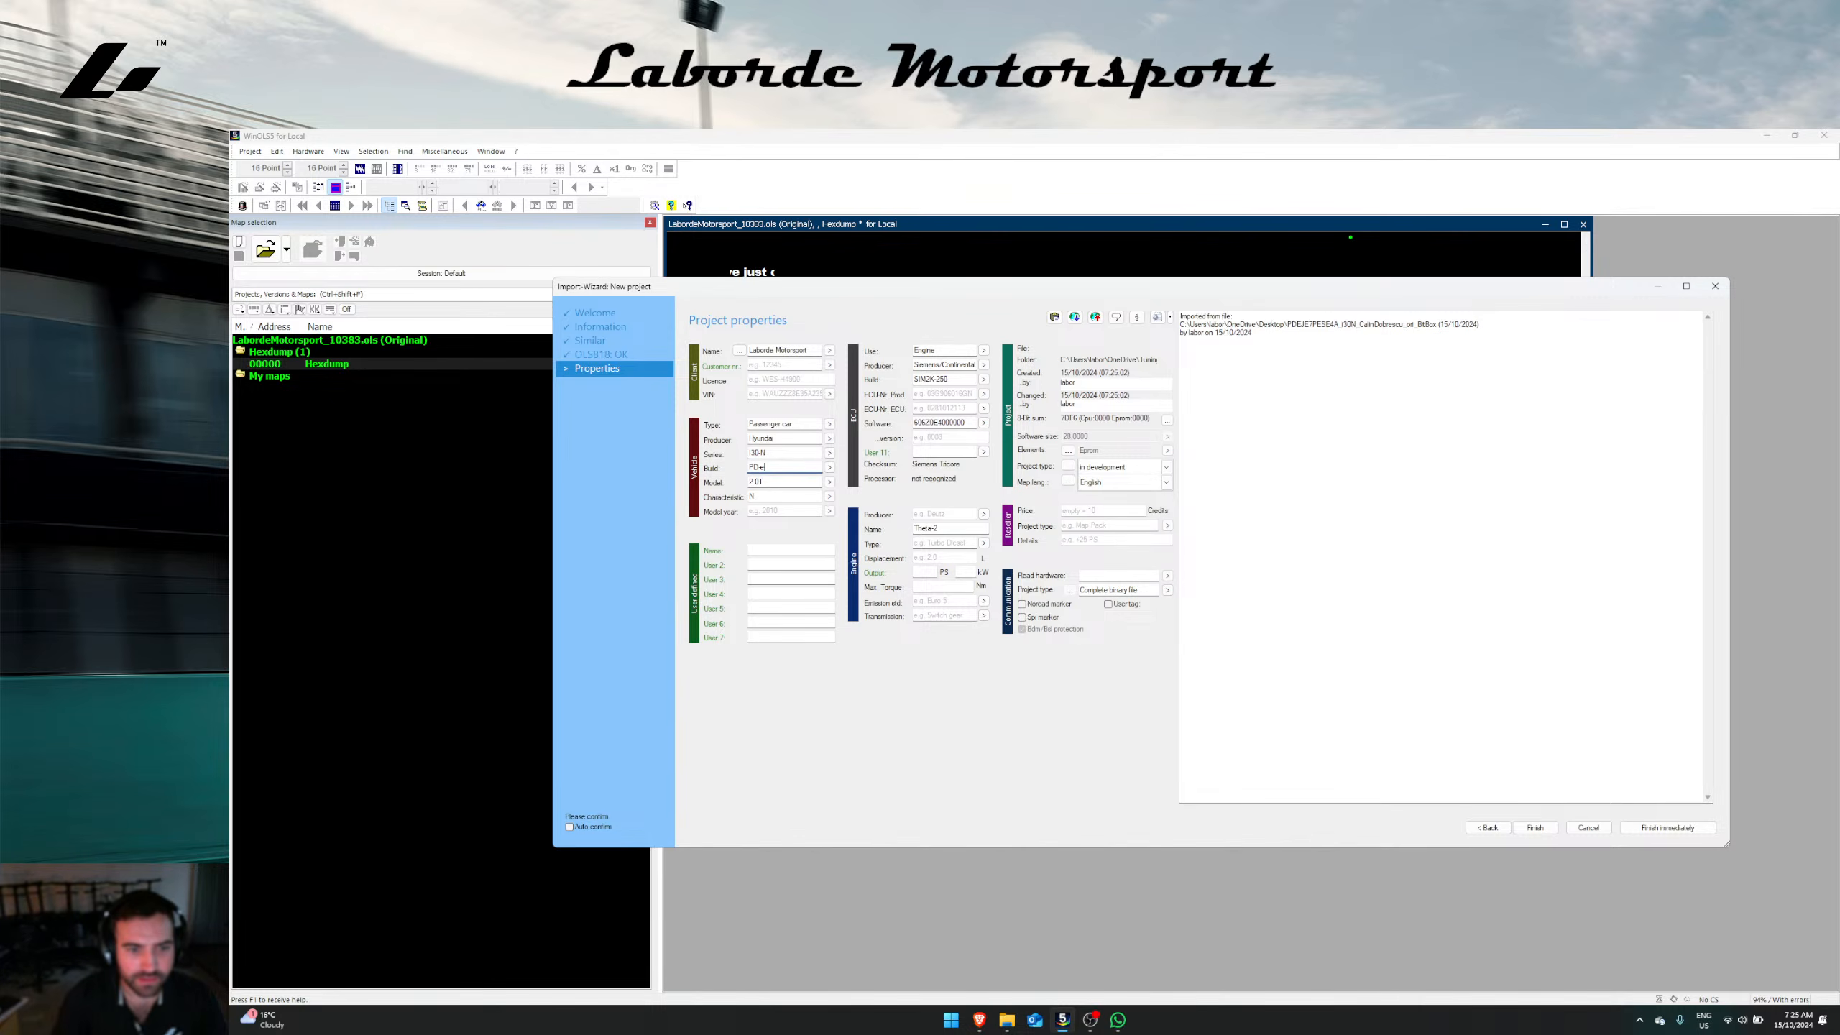
type("e")
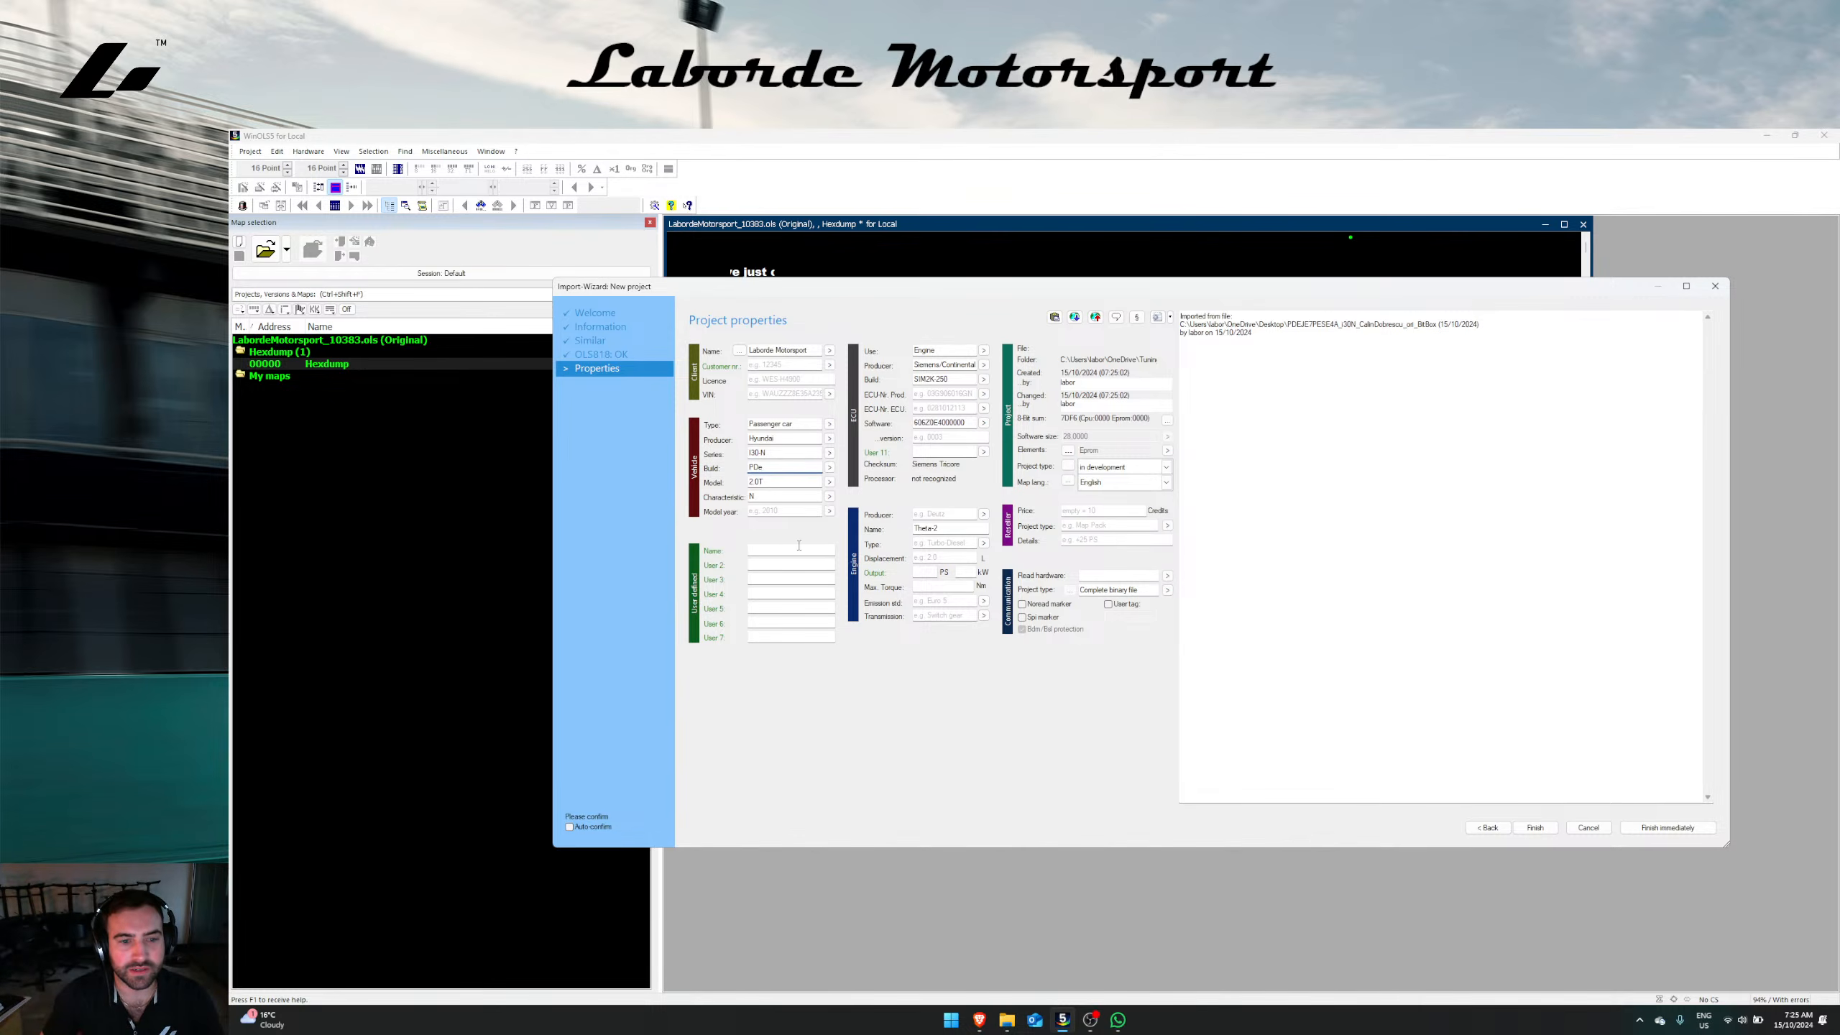
Step: Enter Romania in the first user-defined field and finish creating the project
left_click(800, 549)
type("Roman")
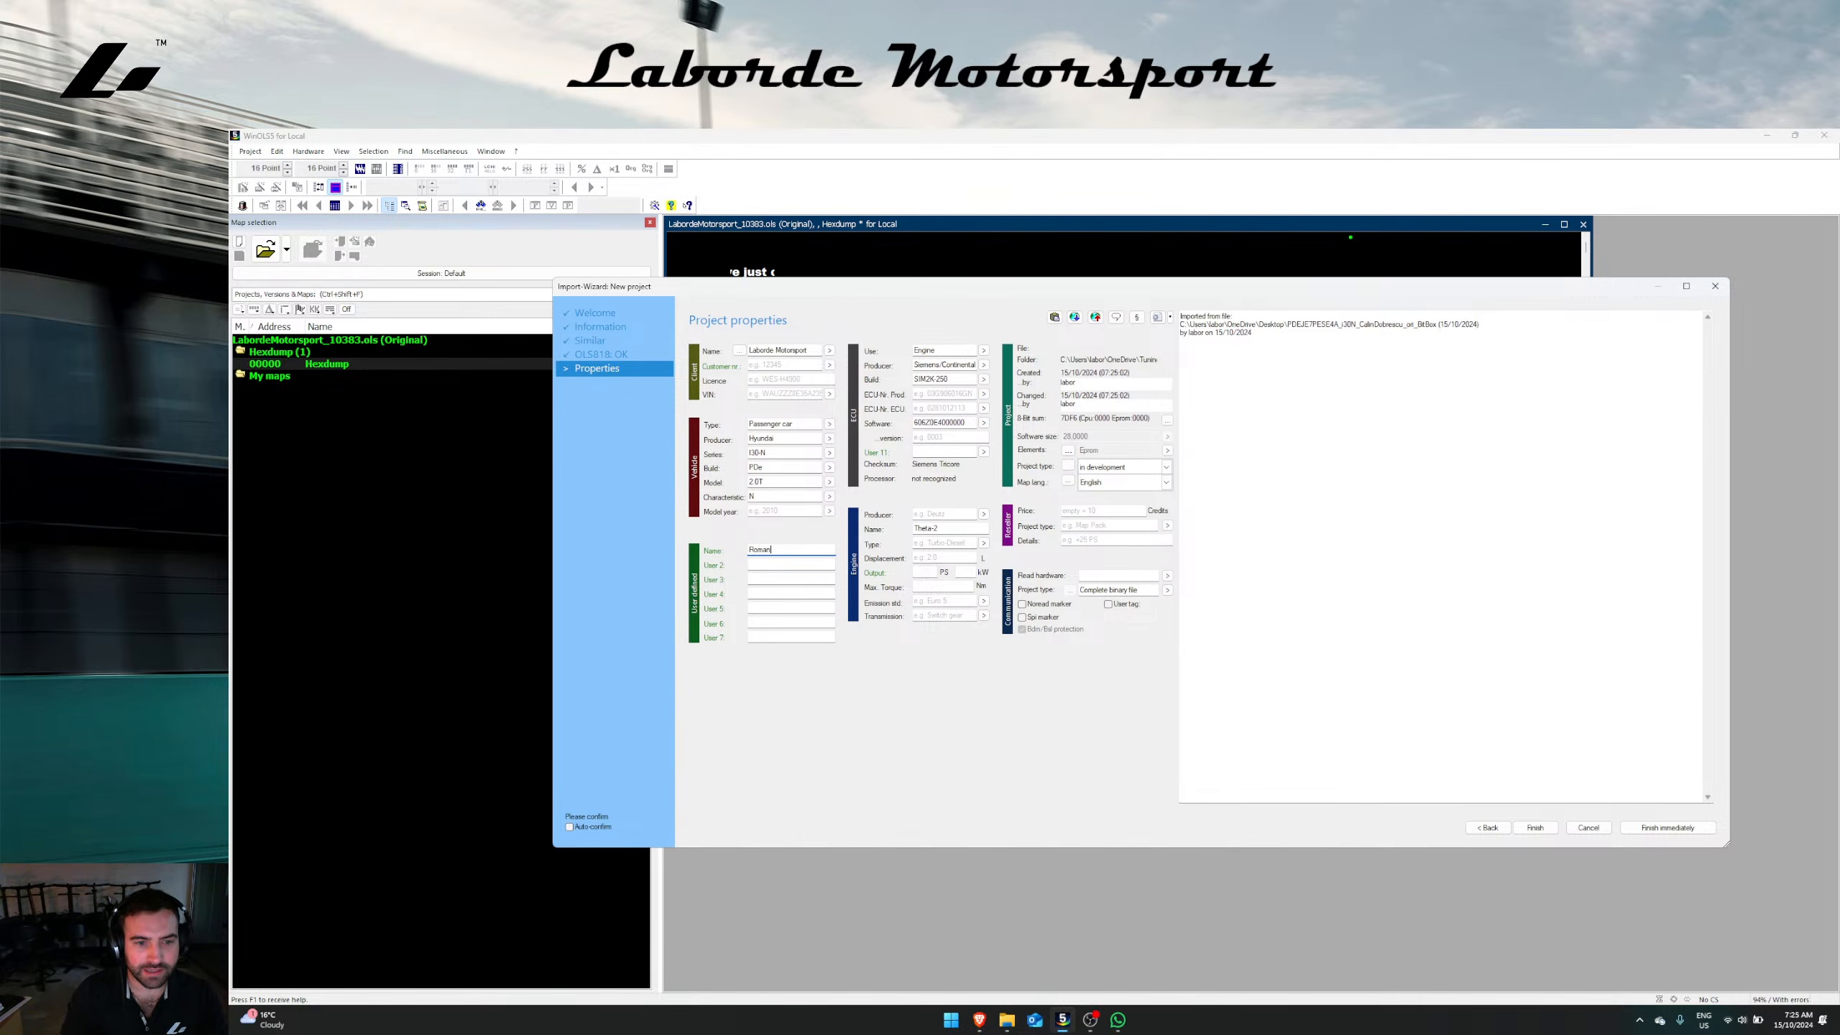
type("a")
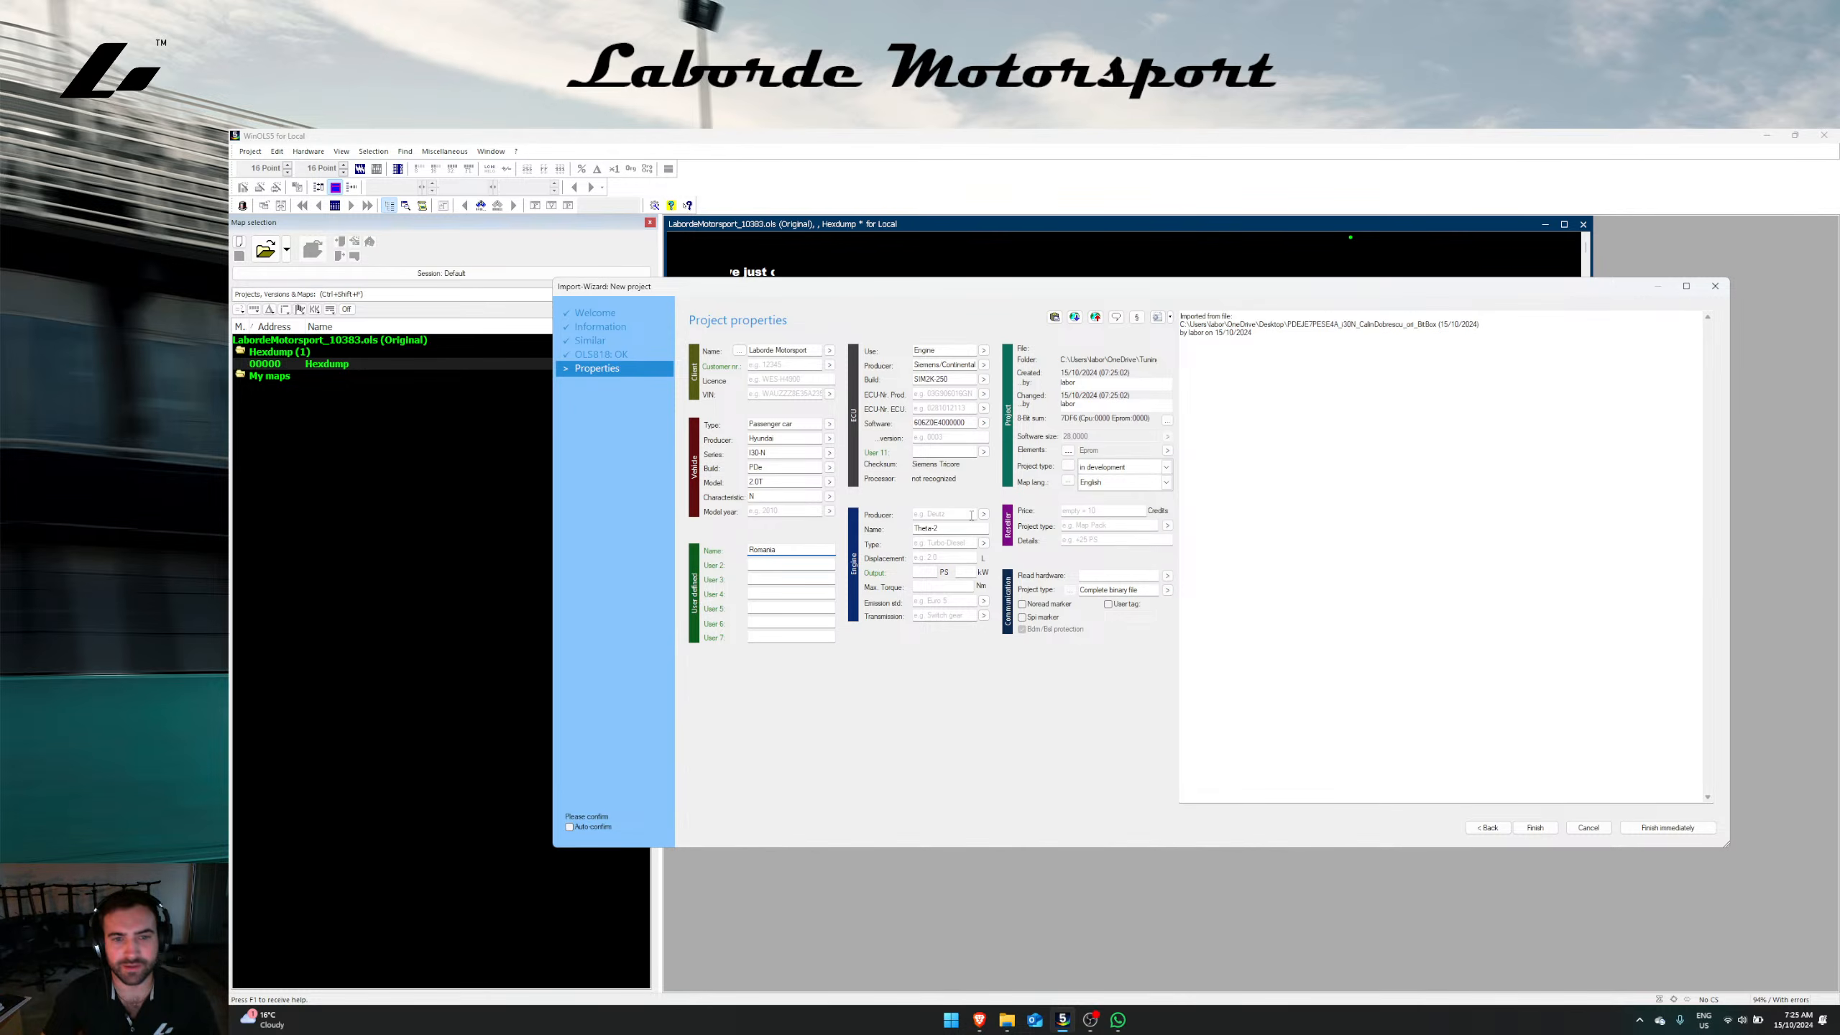
left_click(1536, 829)
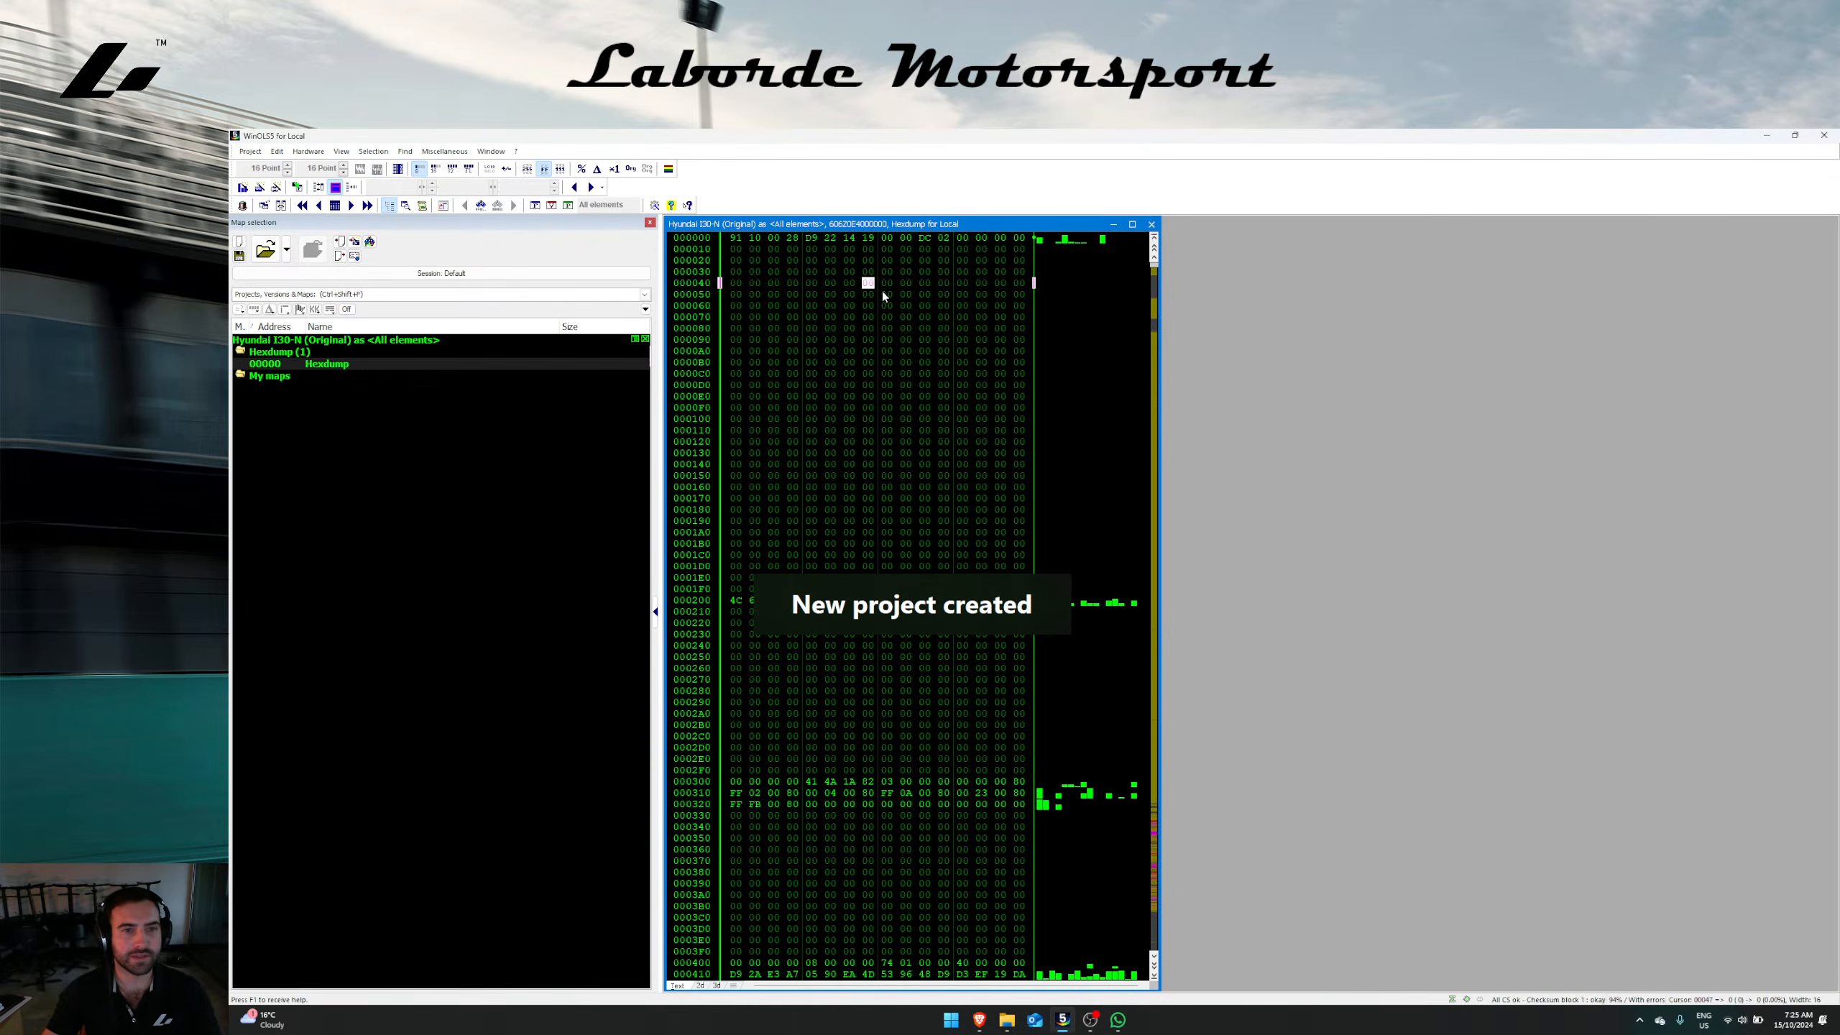
left_click(250, 151)
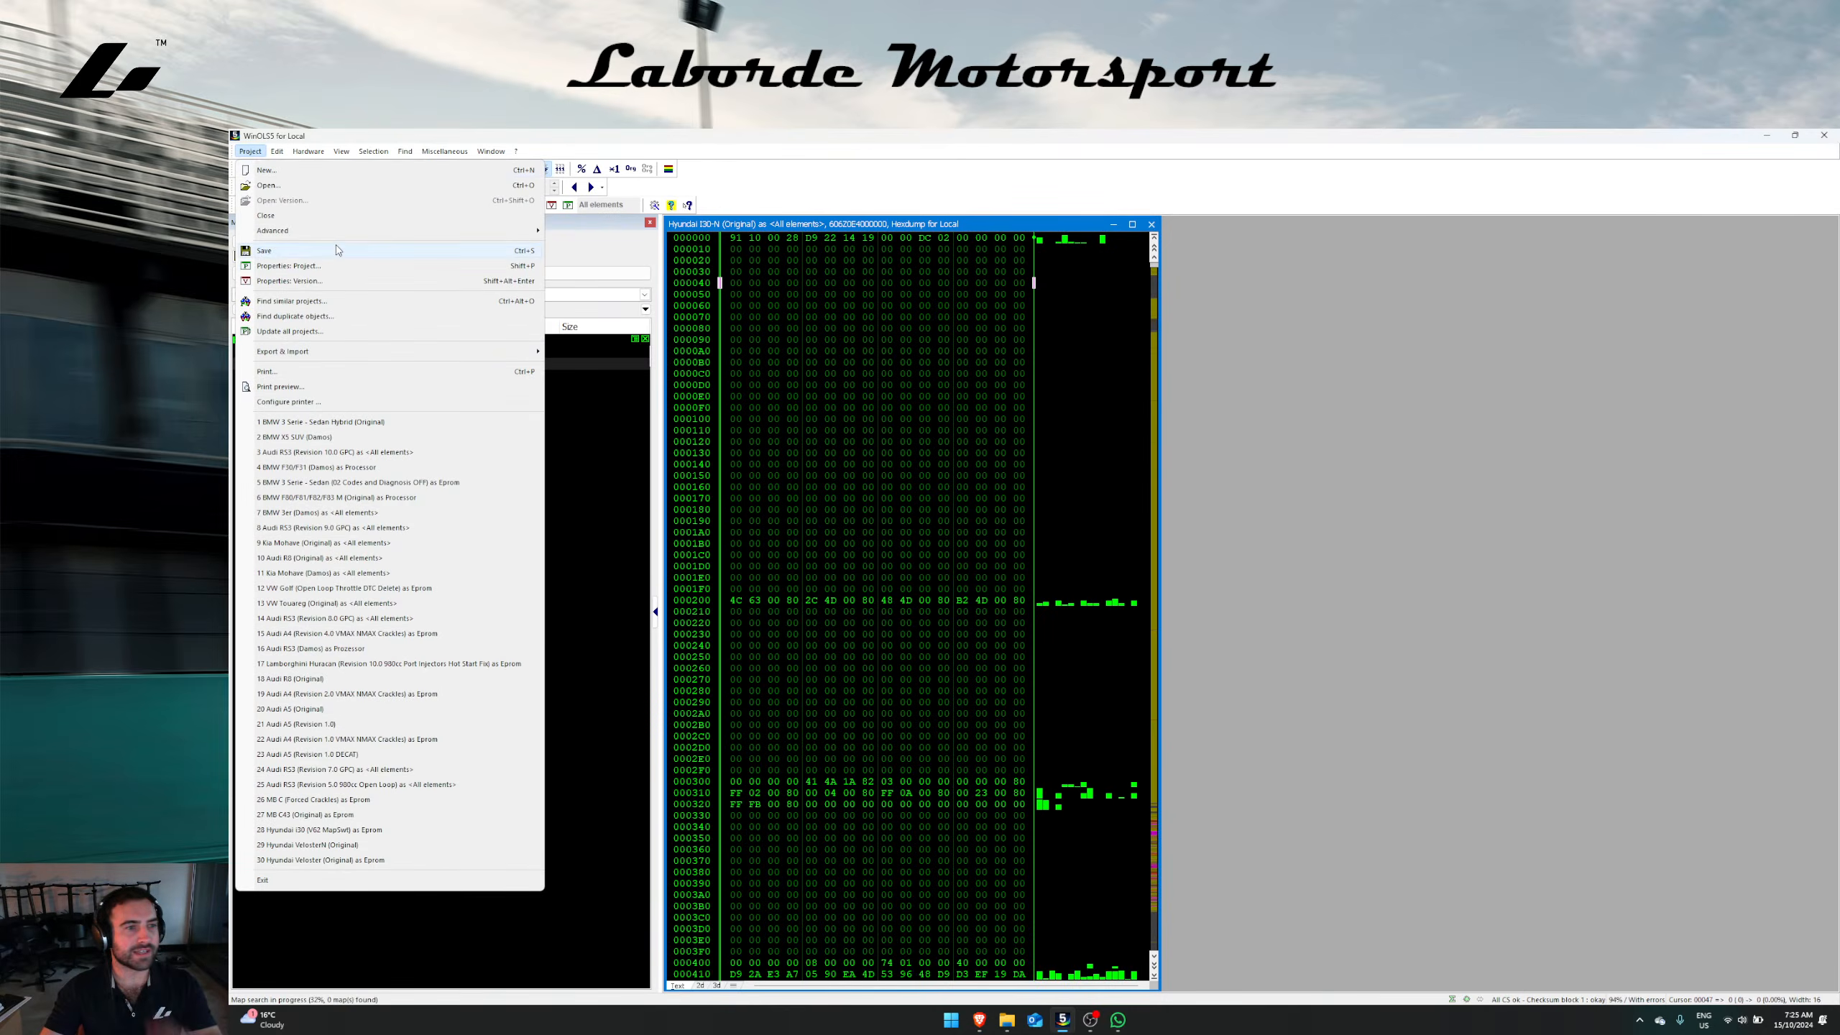
left_click(337, 267)
double_click(1047, 492)
left_click(1047, 492)
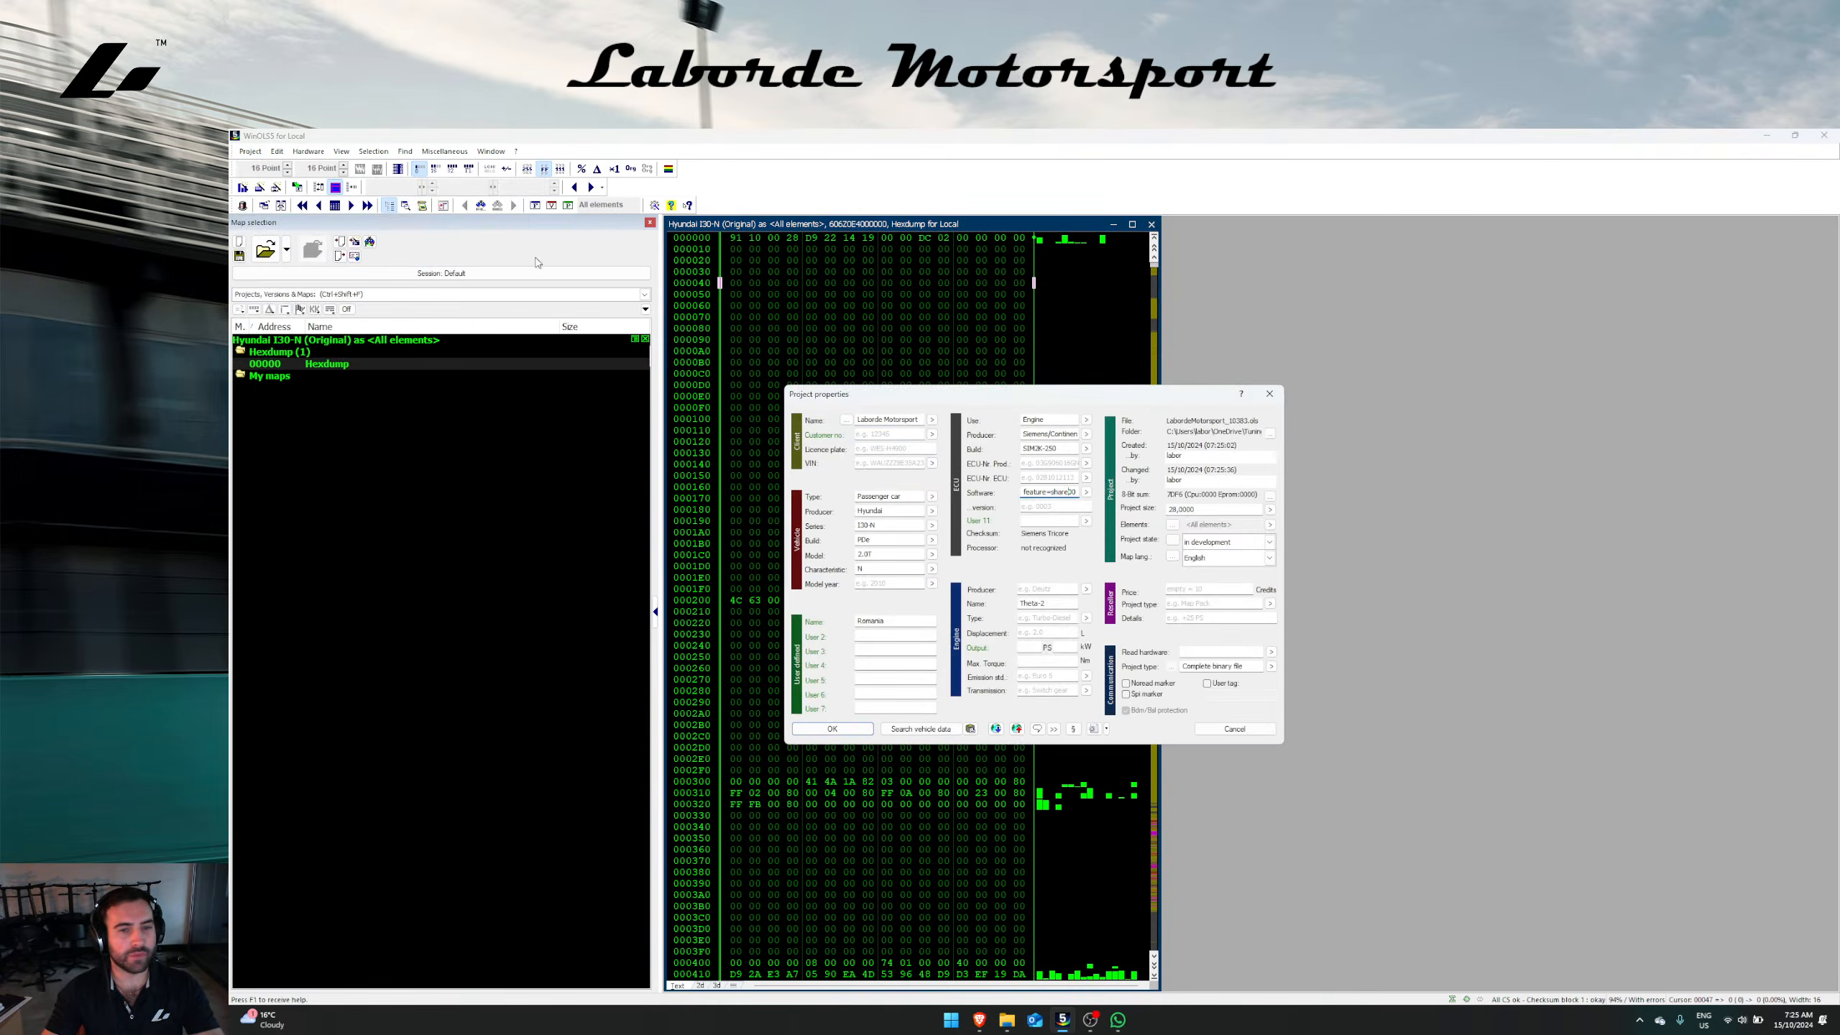
key("Return")
Step: Copy the ECU software number from the project properties and close them without changes
left_click(250, 151)
left_click(337, 267)
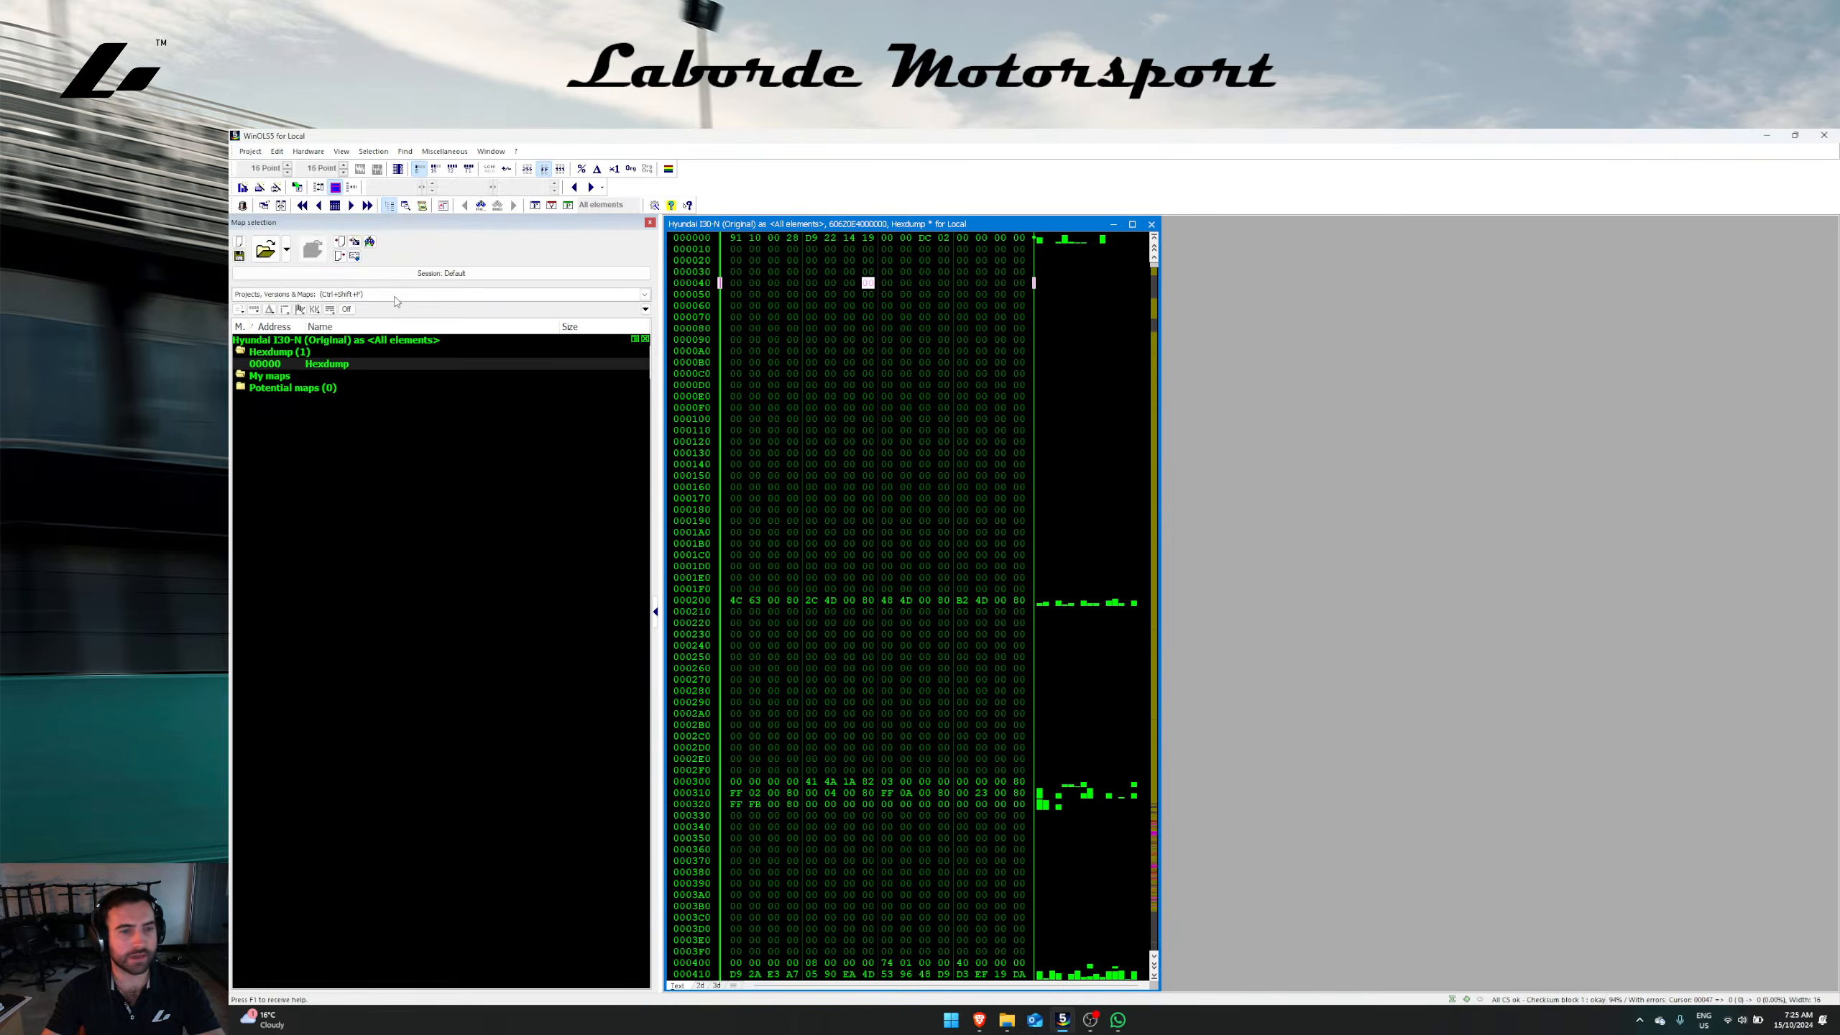
double_click(1075, 493)
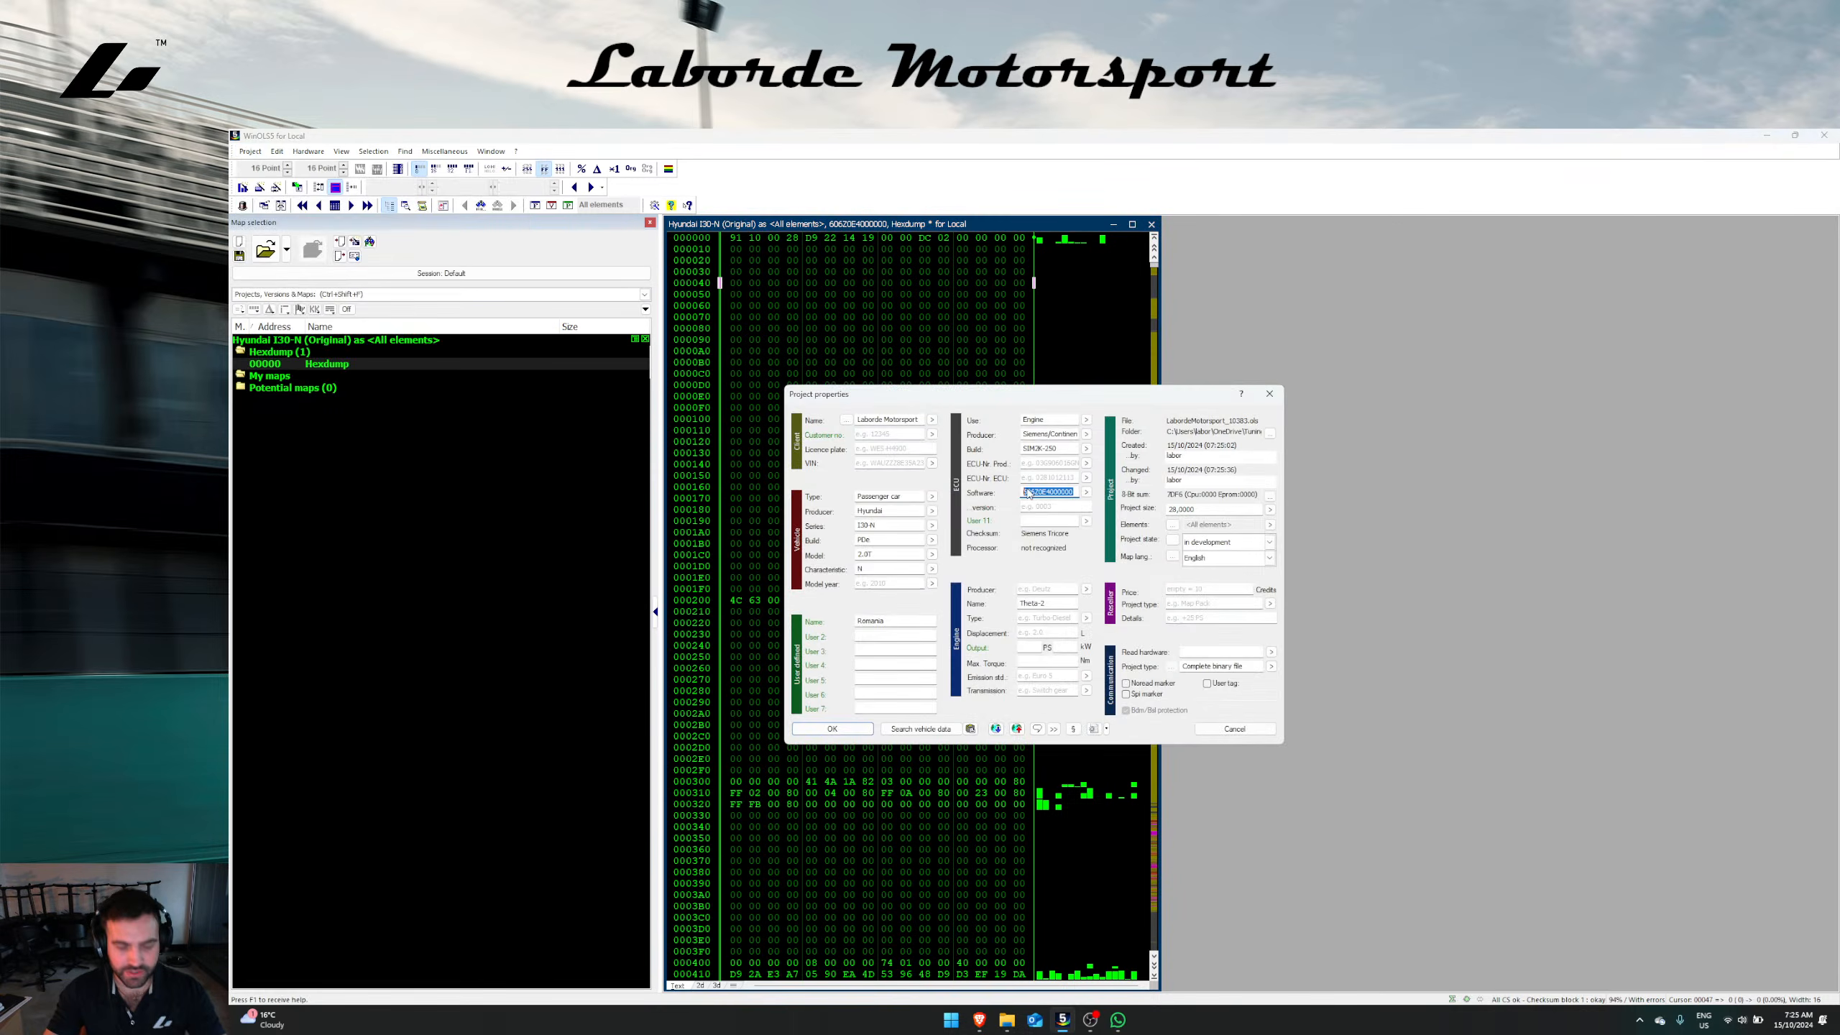
key("ctrl+c")
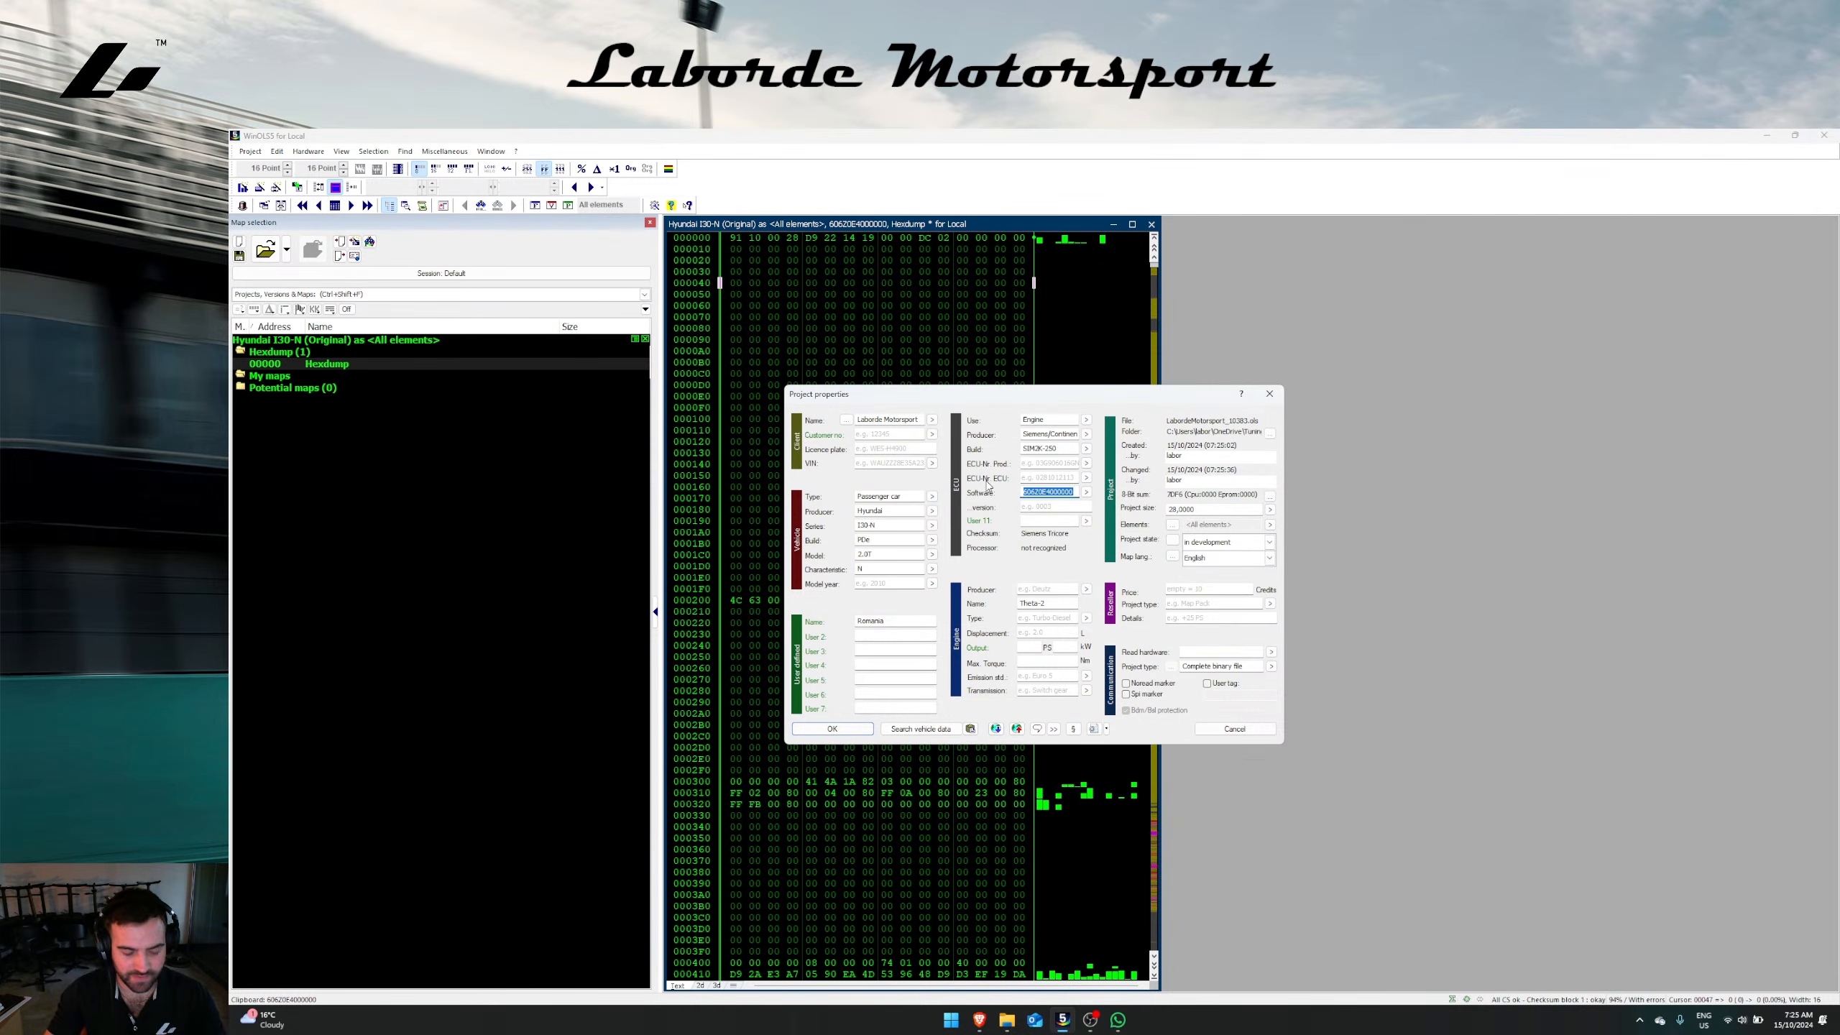
key("Escape")
Step: Widen the hexdump window and set its right-hand view to ASCII
left_click_drag(1161, 382, 1478, 395)
right_click(1263, 404)
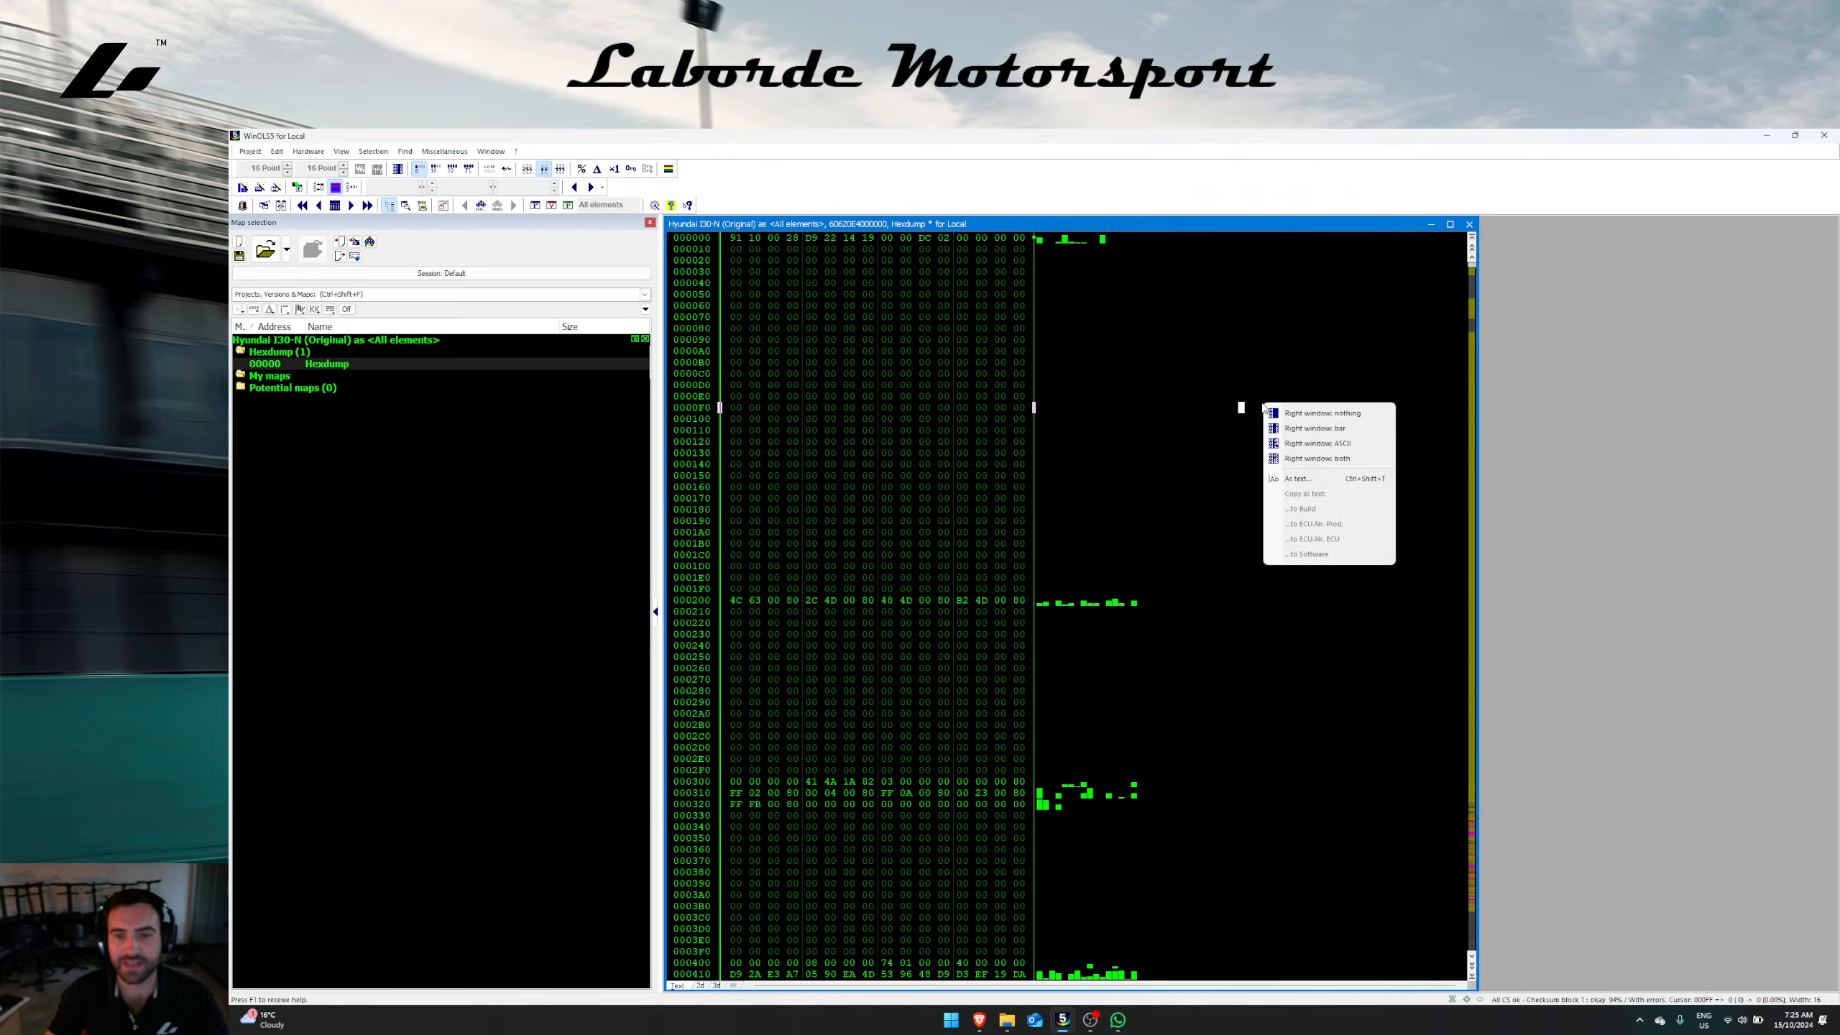
left_click(1317, 443)
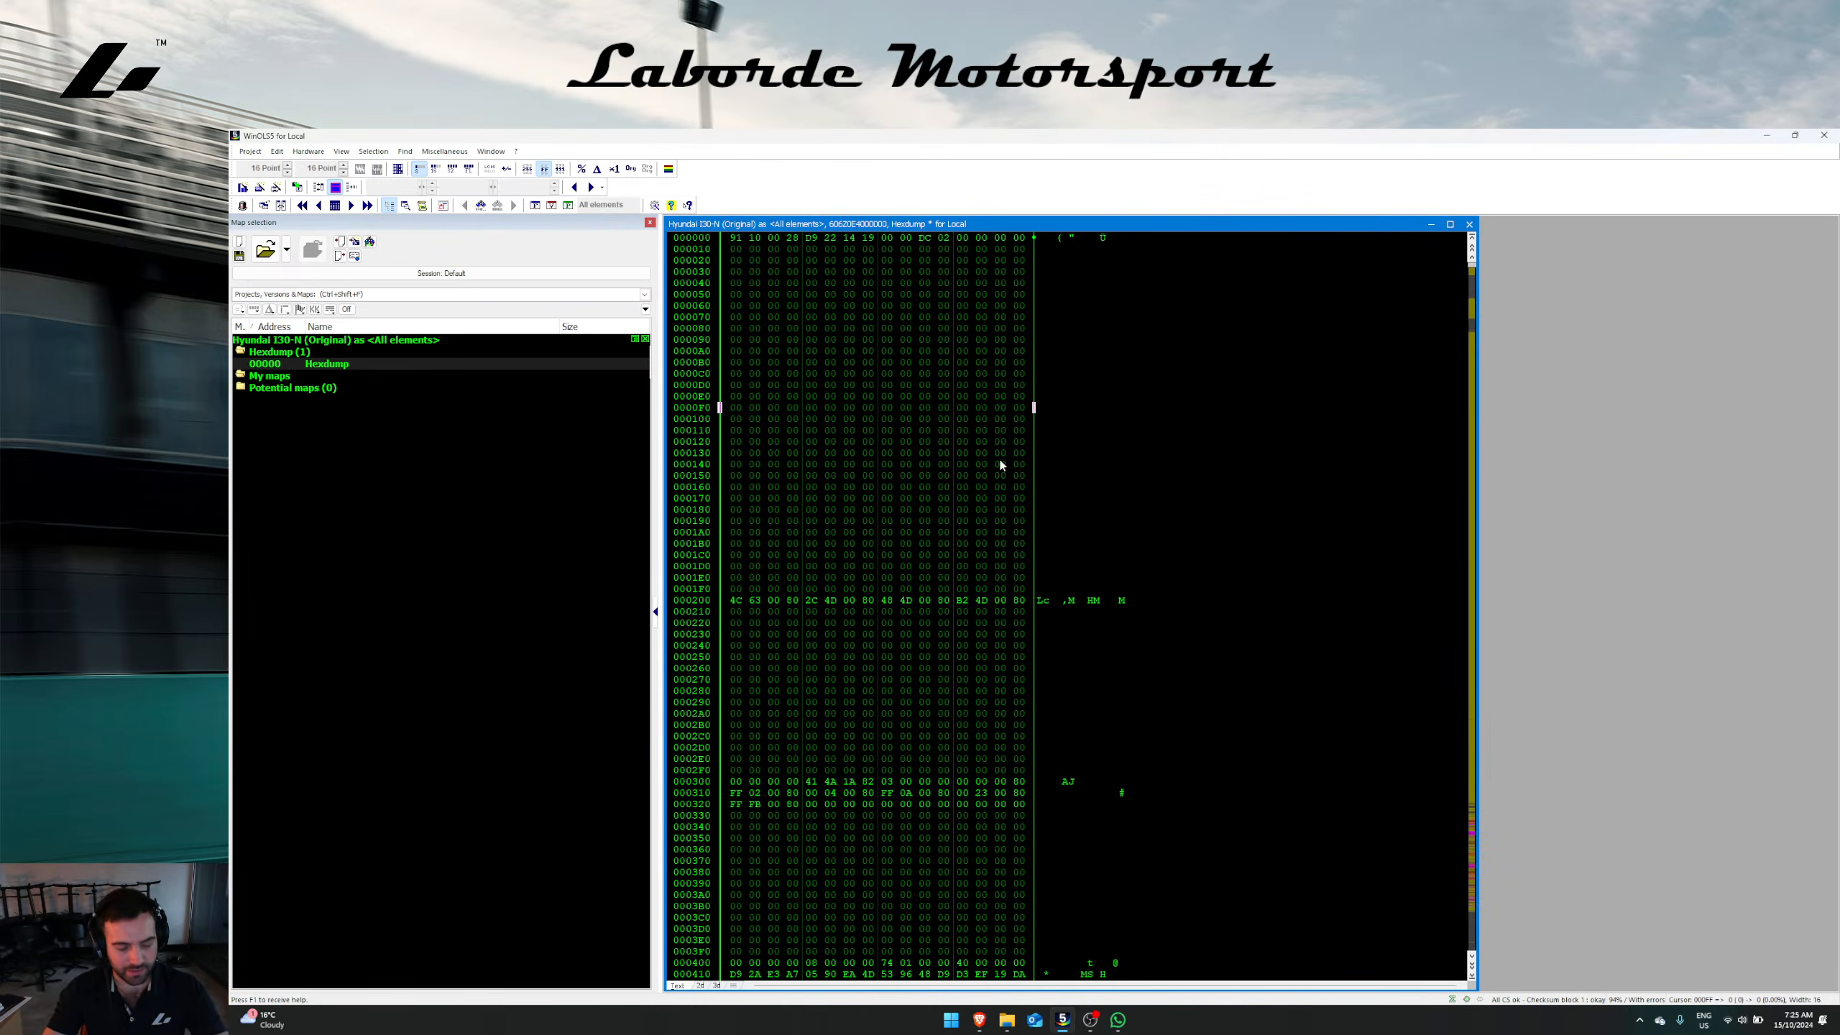
Step: Search the hexdump as ASCII text for the copied software number 606Z0E4000000
key("ctrl+f")
key("ctrl+v")
left_click(1135, 536)
left_click(1116, 553)
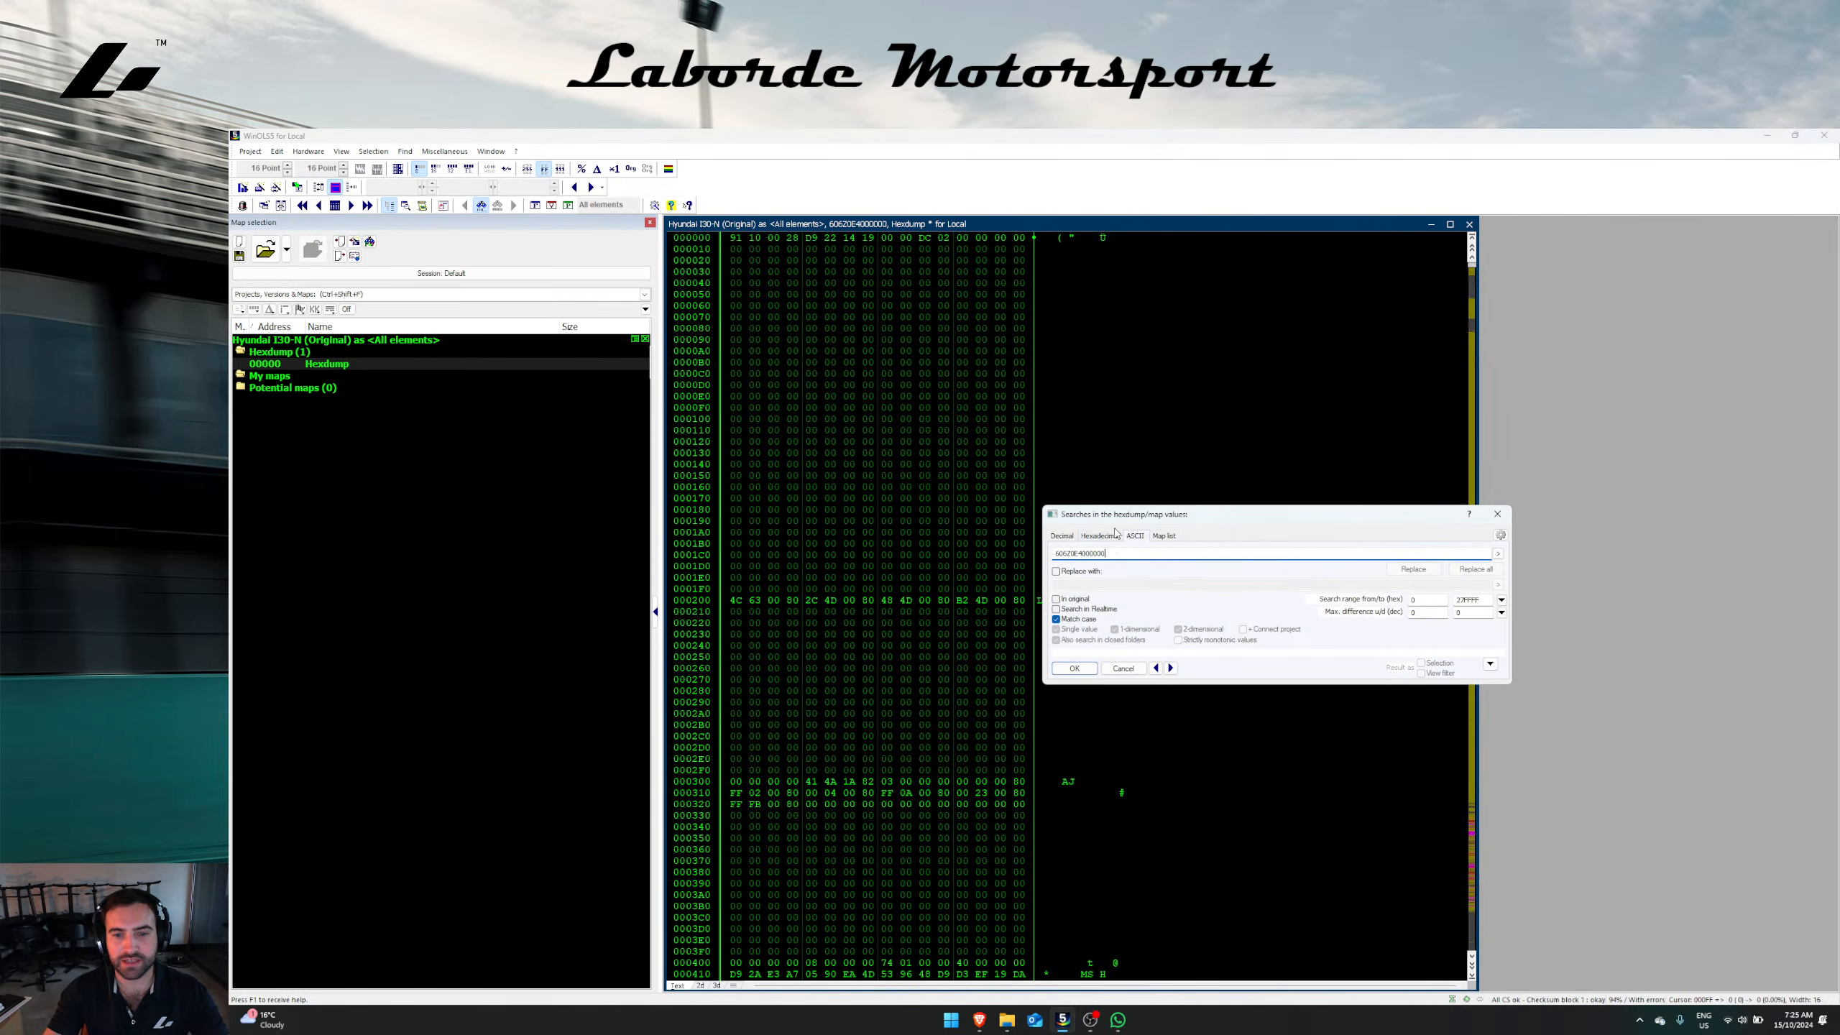
left_click_drag(1130, 514, 1252, 398)
left_click(1199, 550)
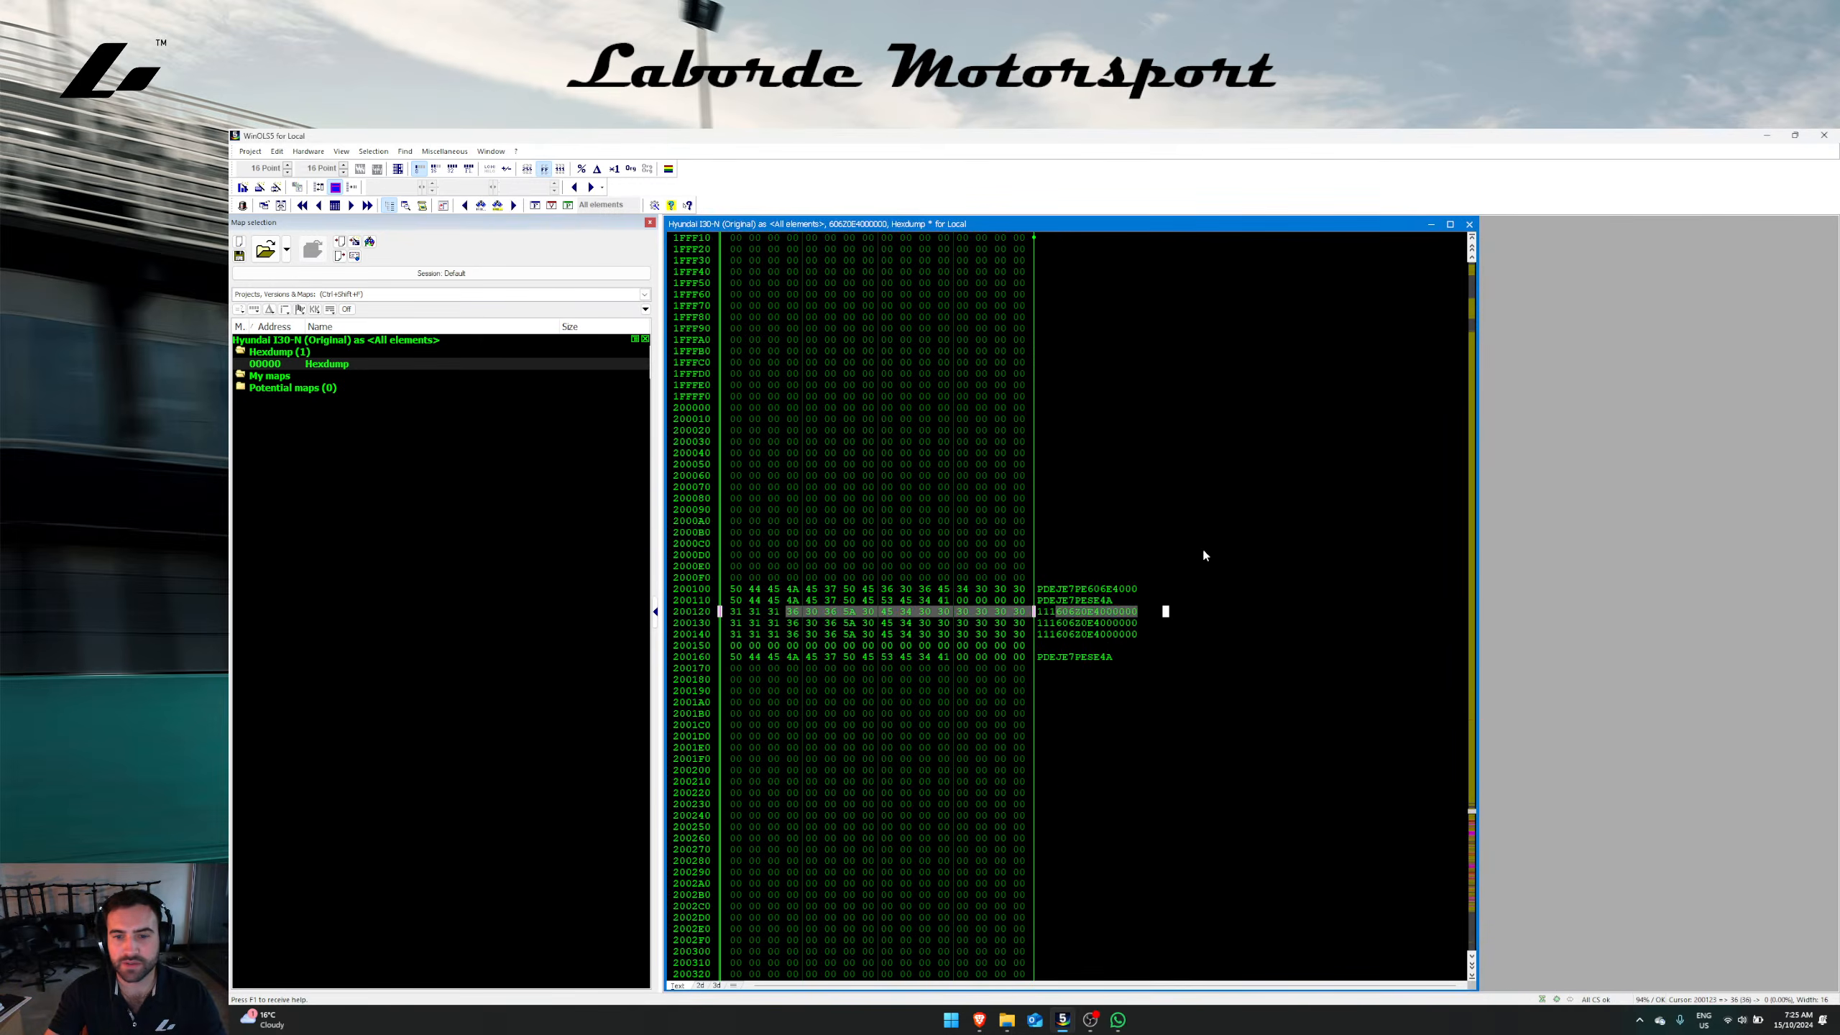
Step: Highlight the software identification block and the 606Z0E4000000 entry within it in the hexdump
left_click(985, 555)
left_click_drag(1033, 612, 1206, 637)
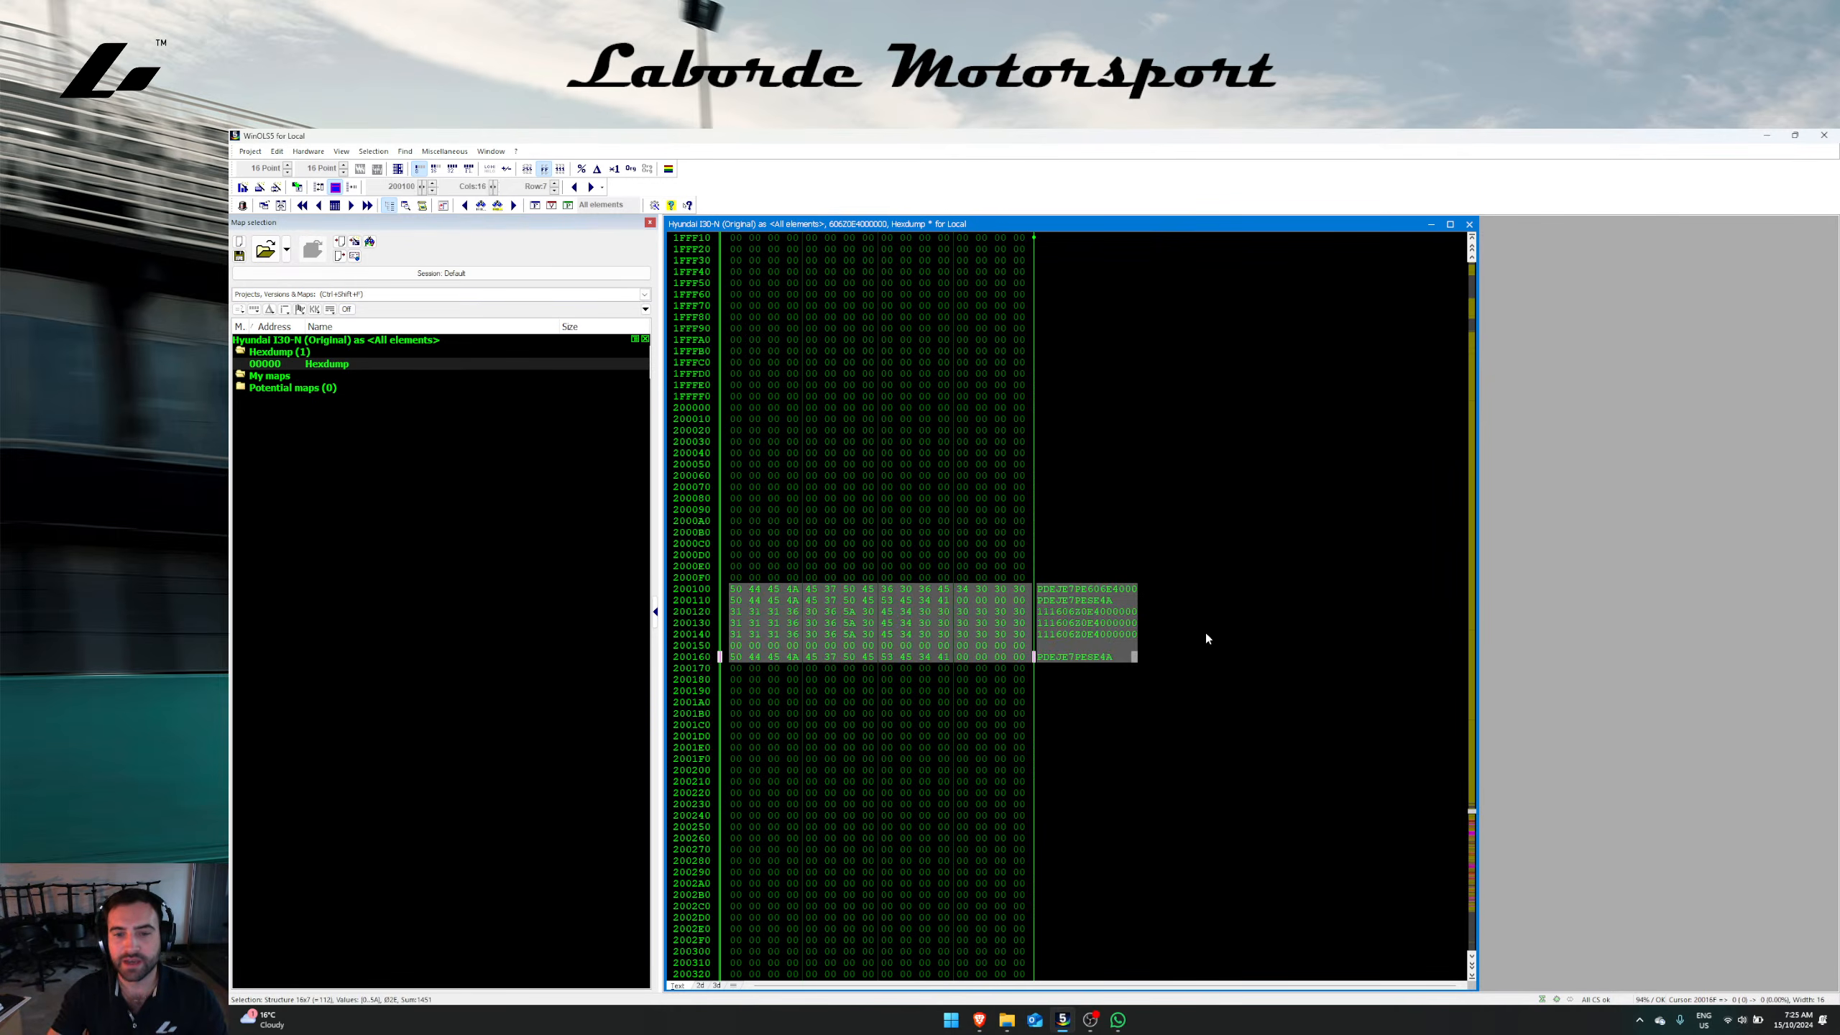
left_click_drag(1061, 611, 1137, 612)
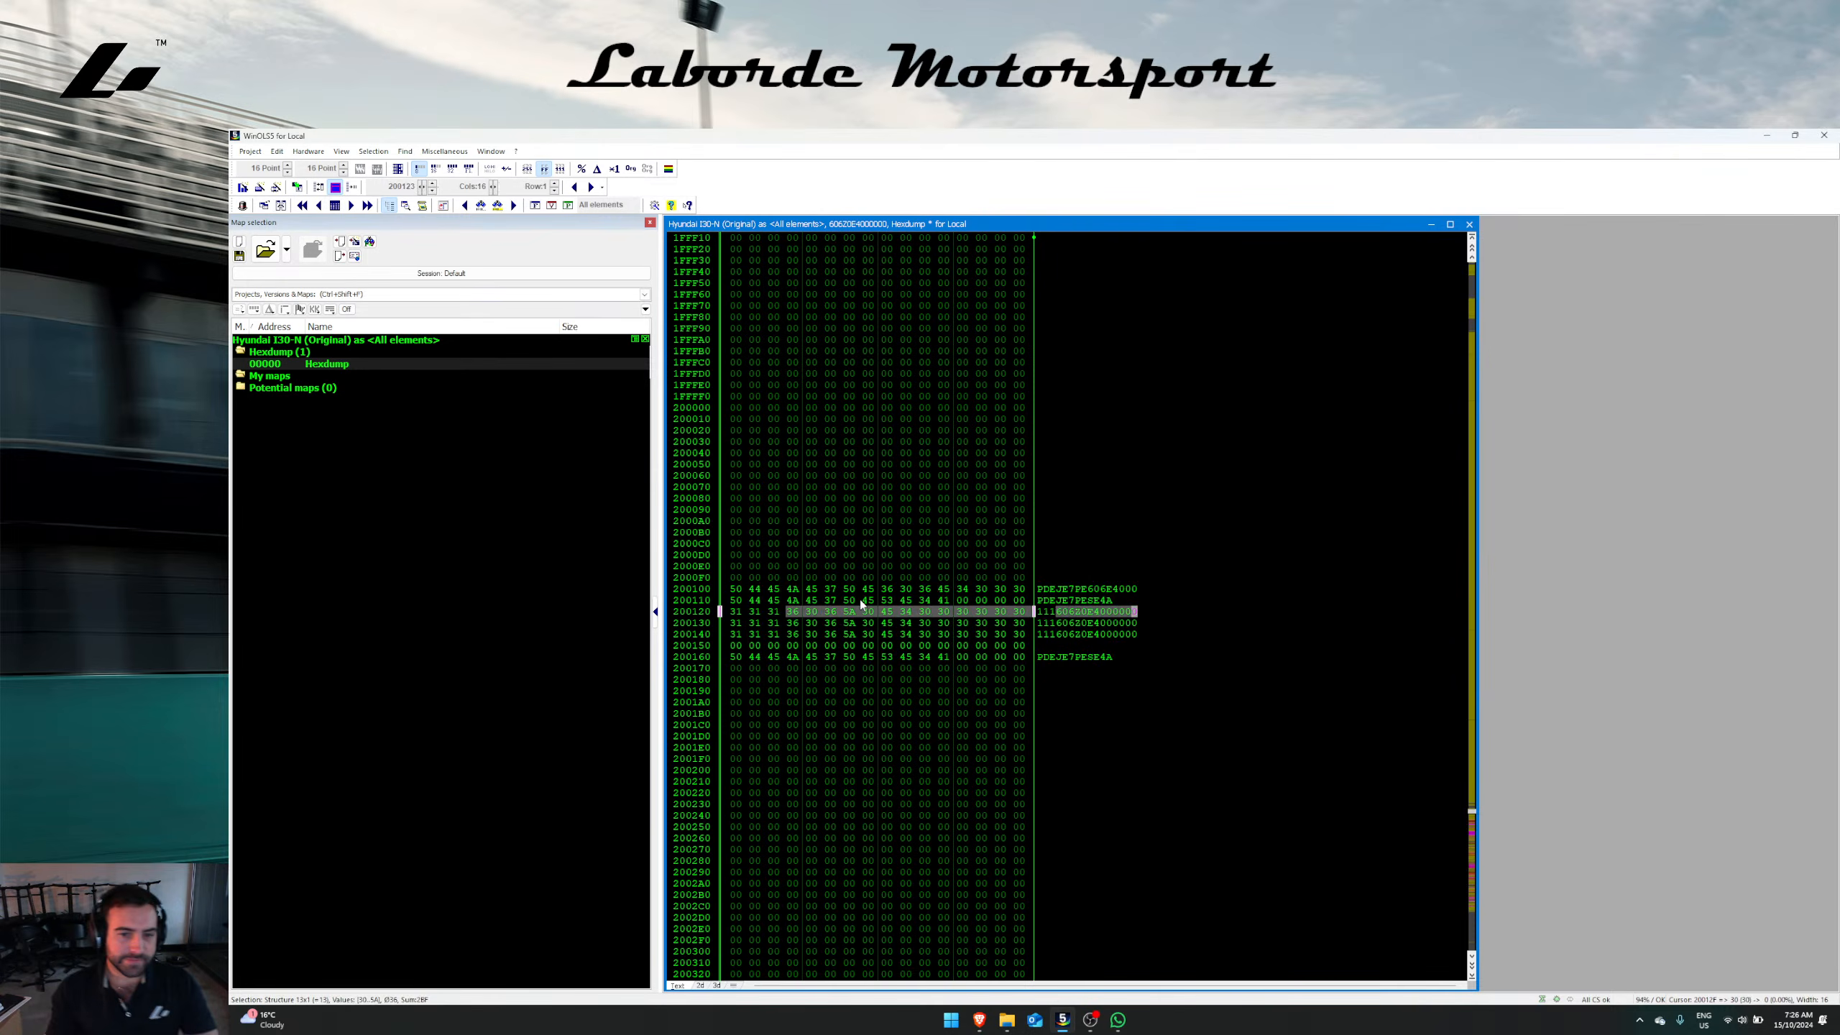
right_click(936, 561)
left_click(885, 533)
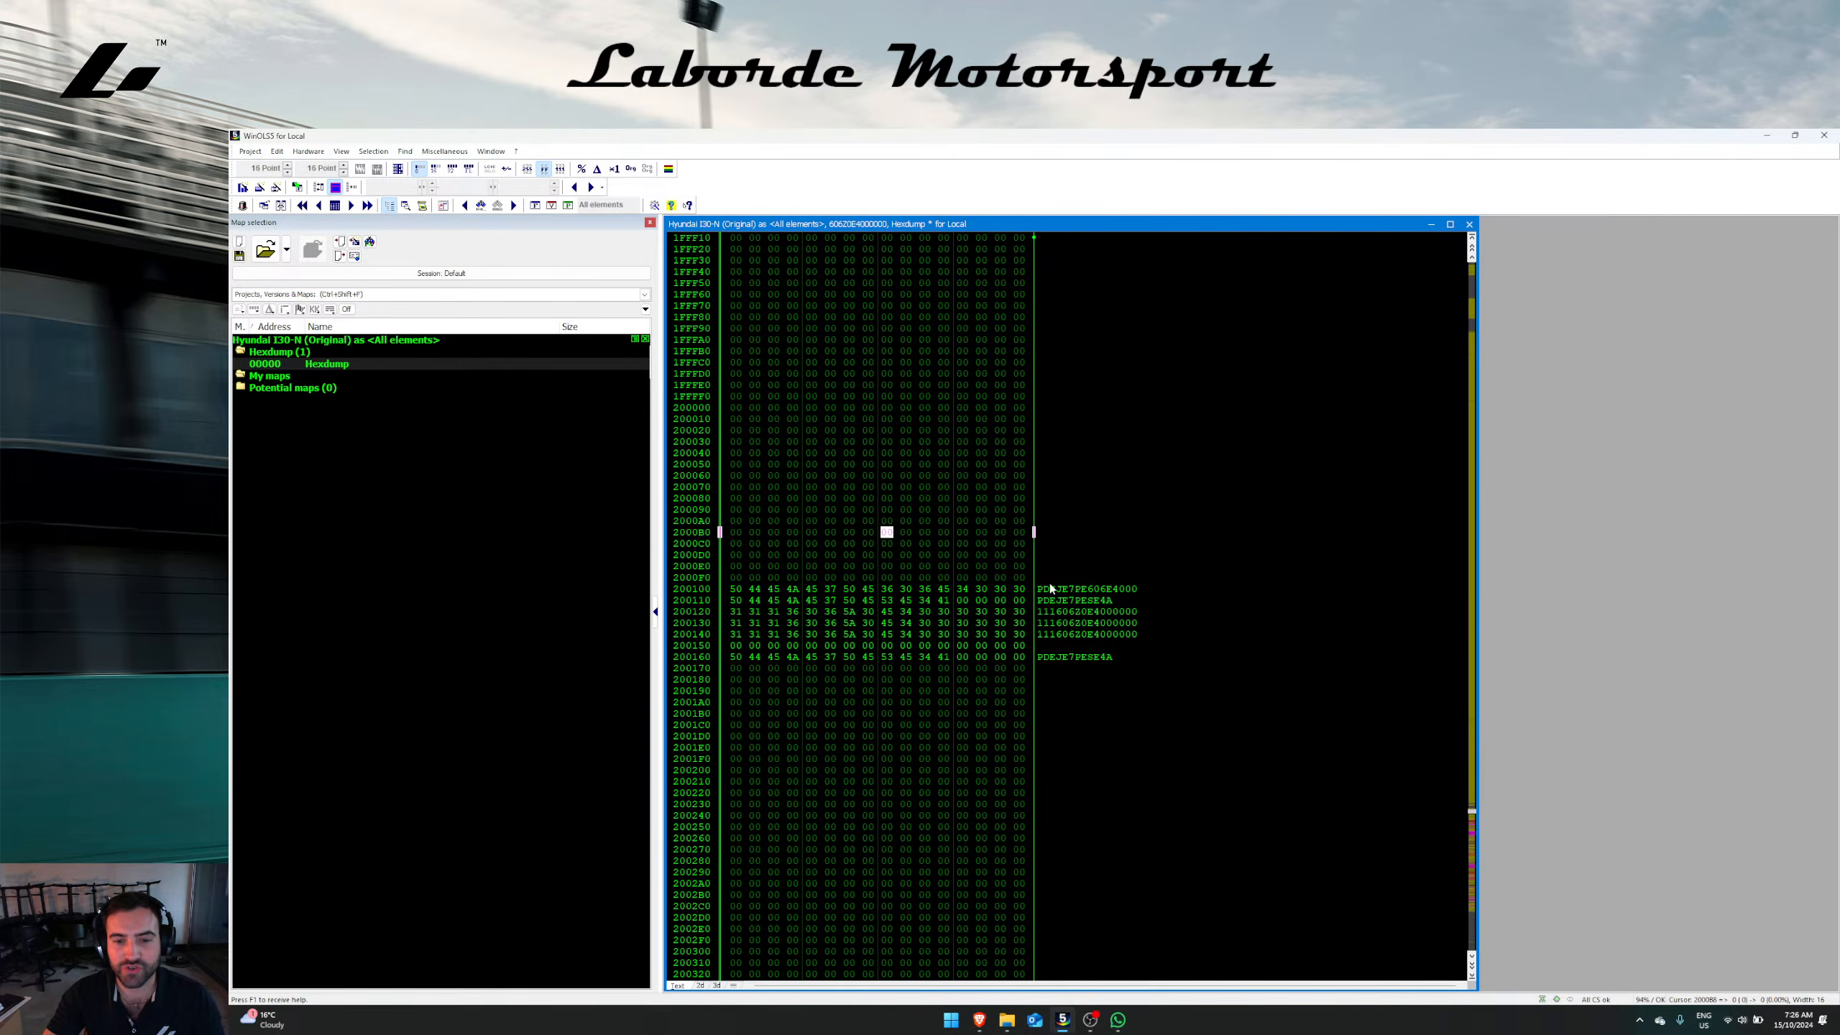
left_click_drag(1056, 611, 1136, 617)
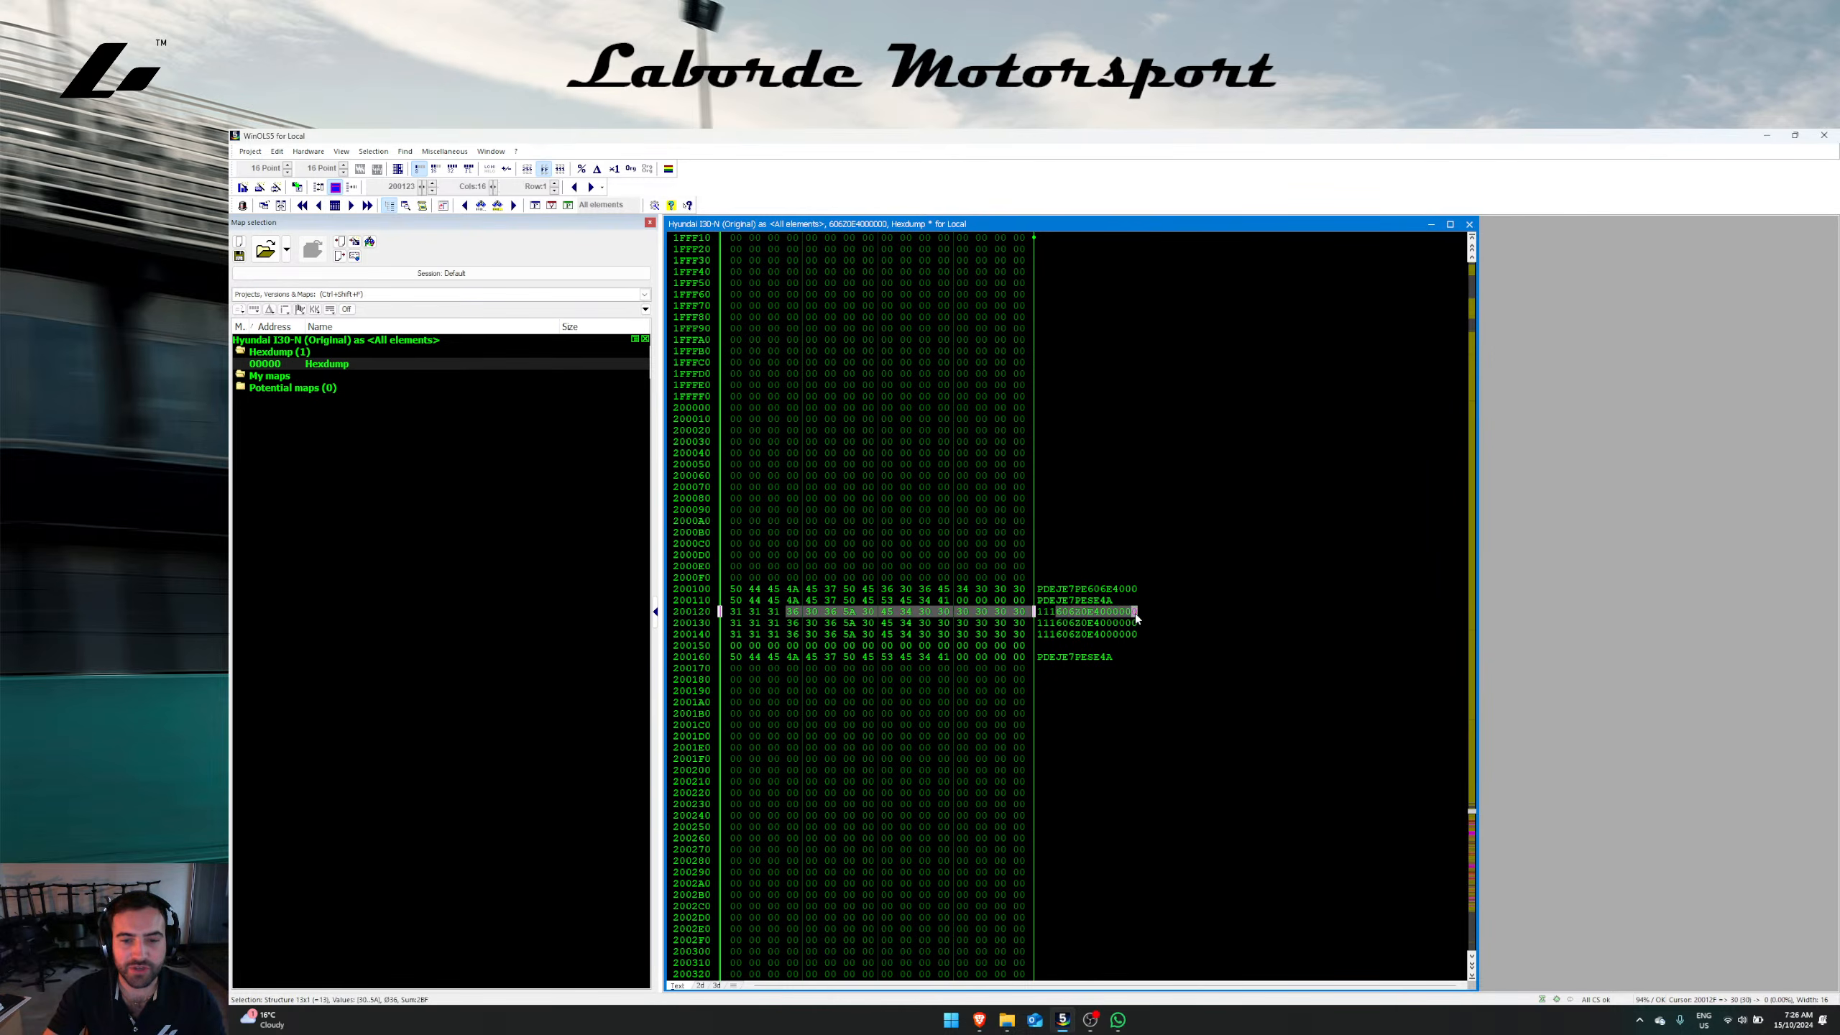
right_click(1059, 615)
left_click(1068, 602)
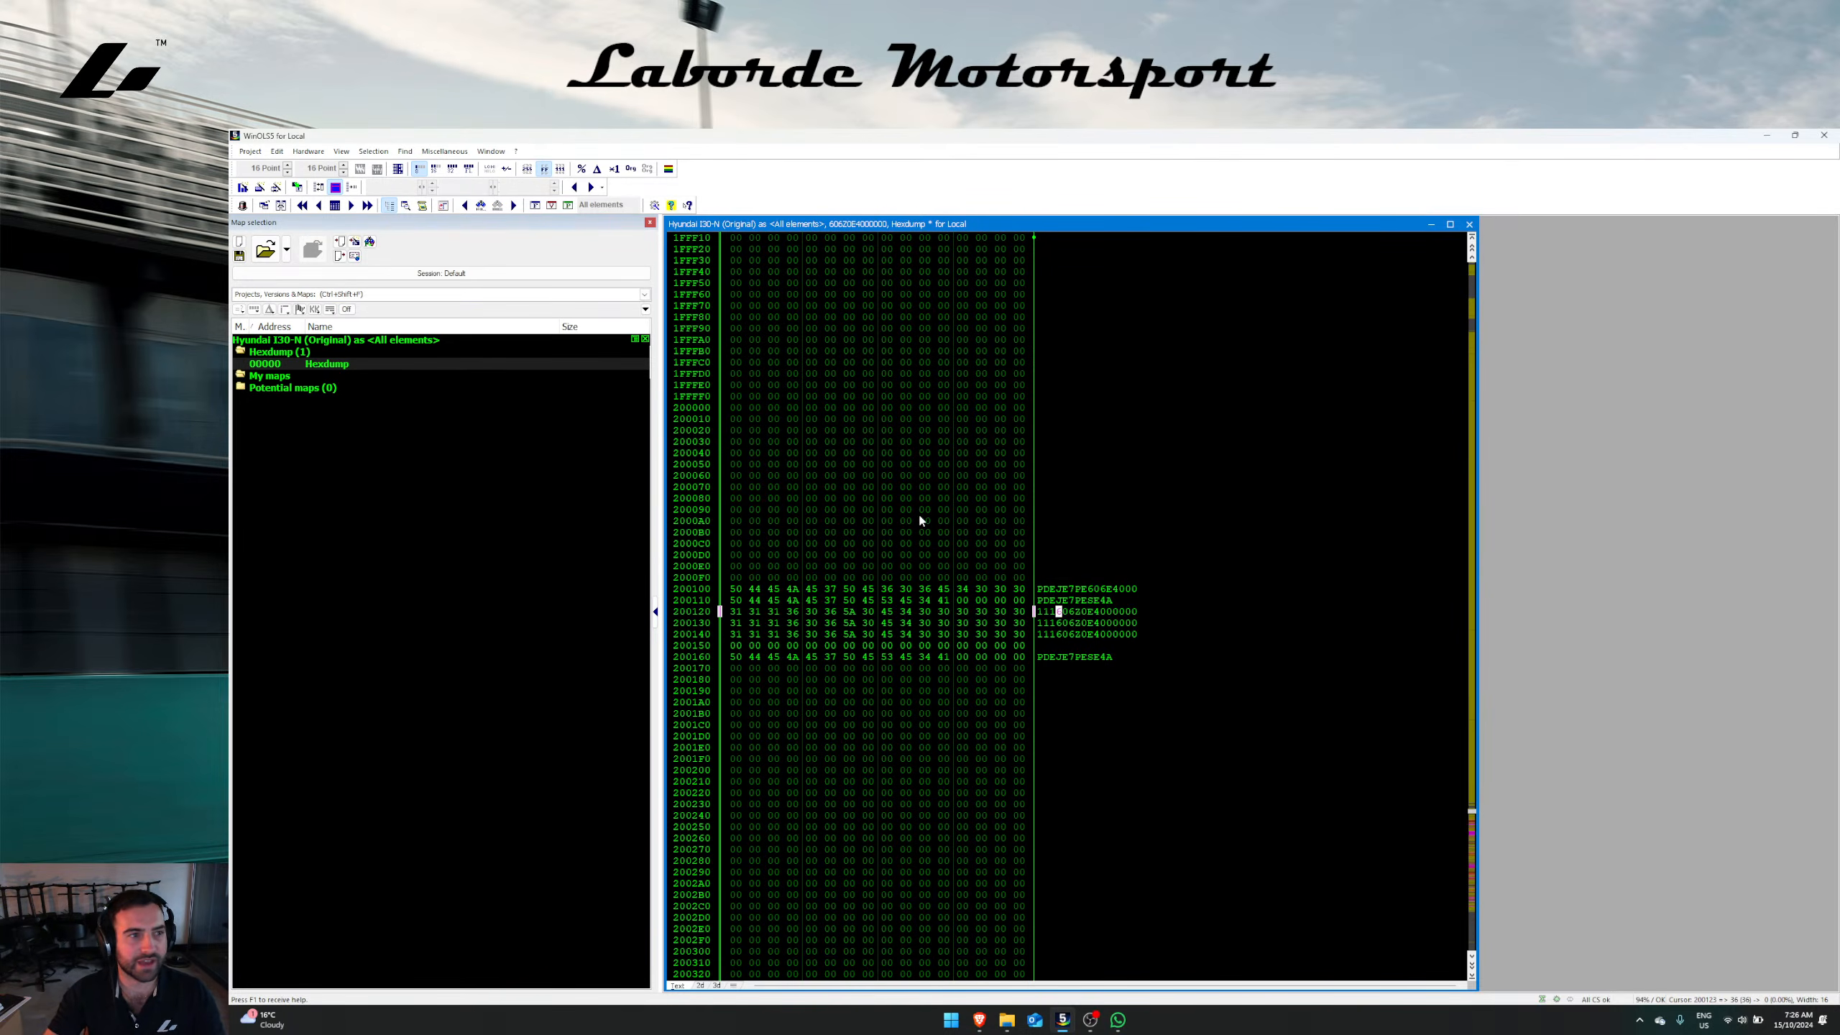
Step: Search the saved projects for sim2k-250 and open the original Hyundai VelosterN project
left_click(250, 152)
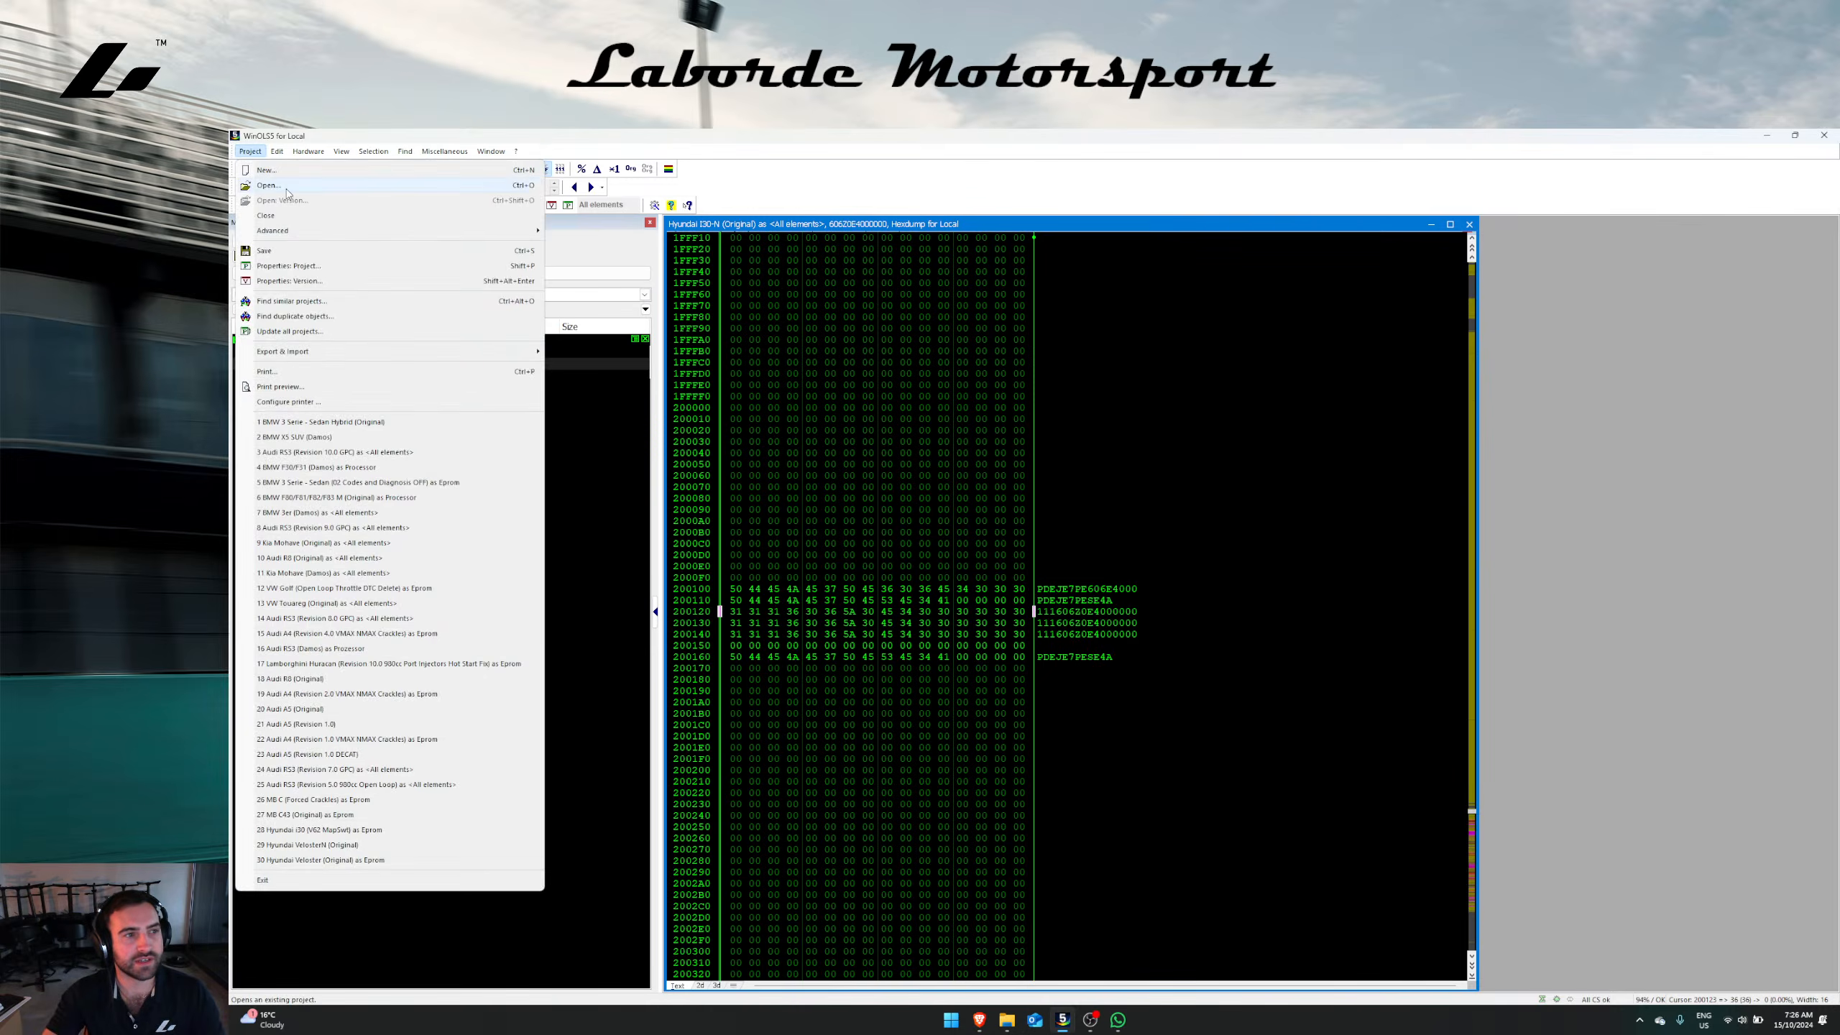
left_click(274, 186)
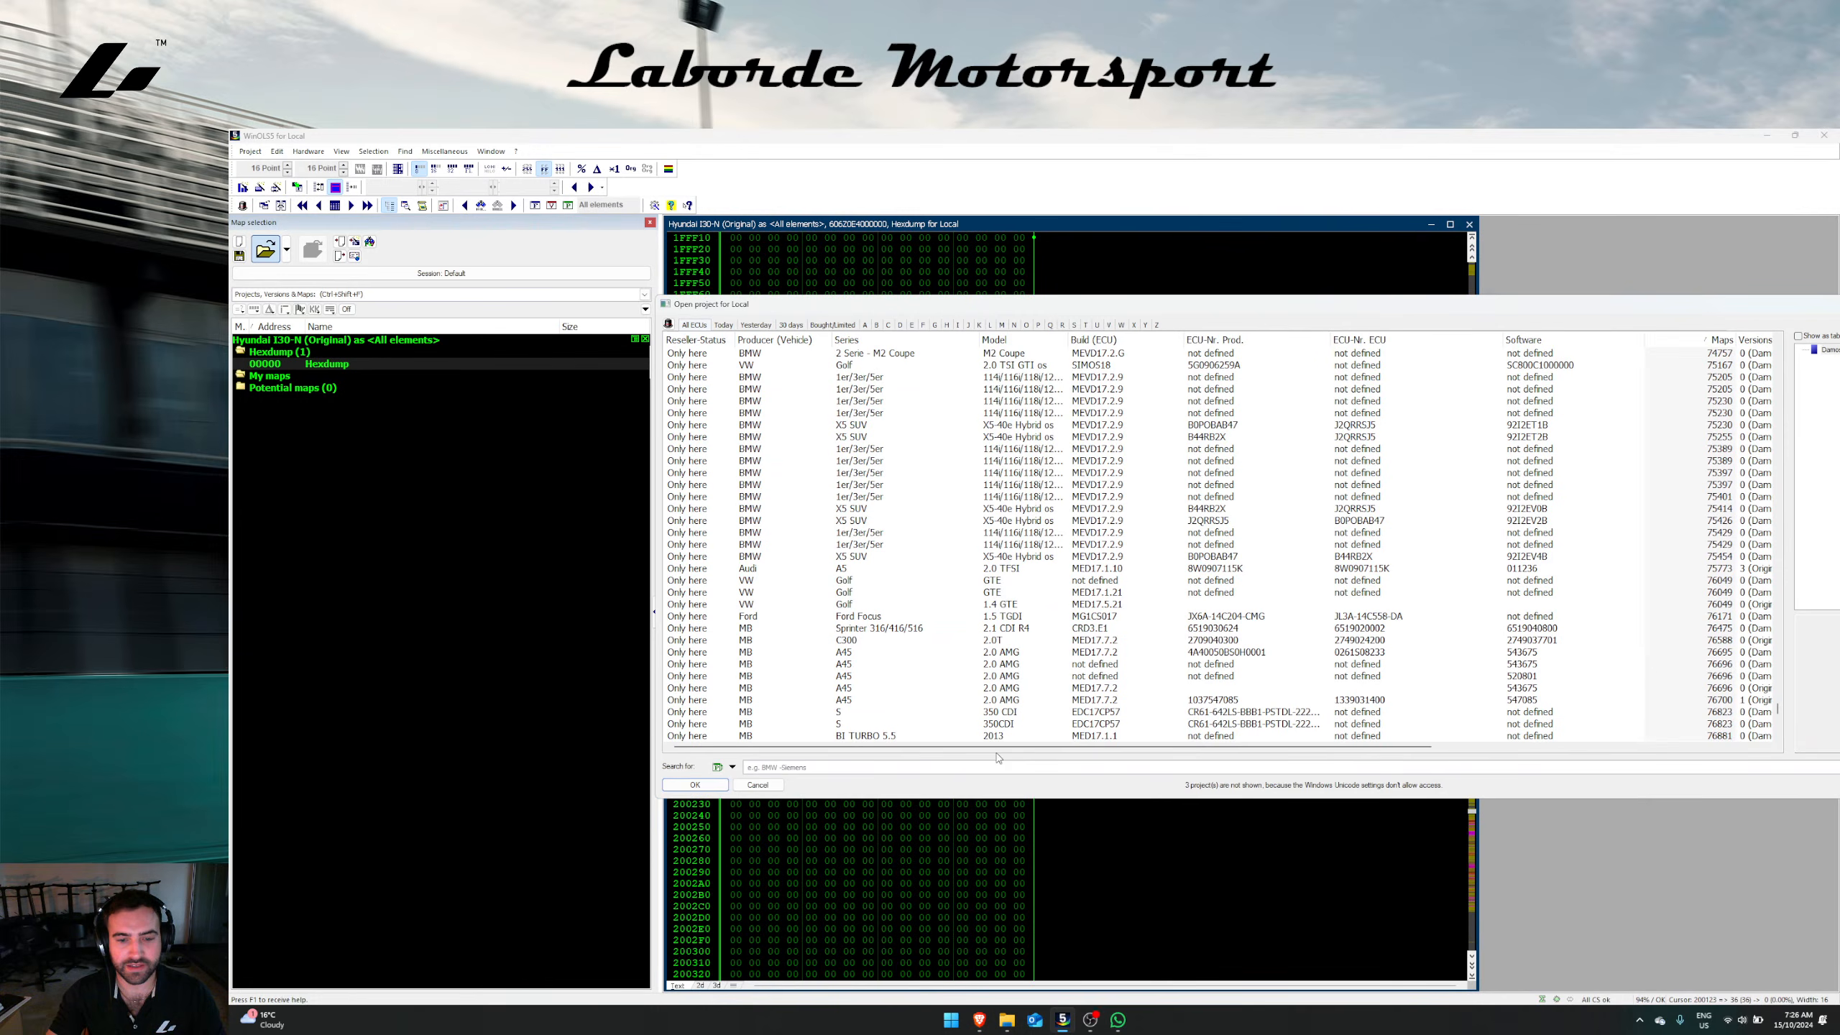
left_click(992, 765)
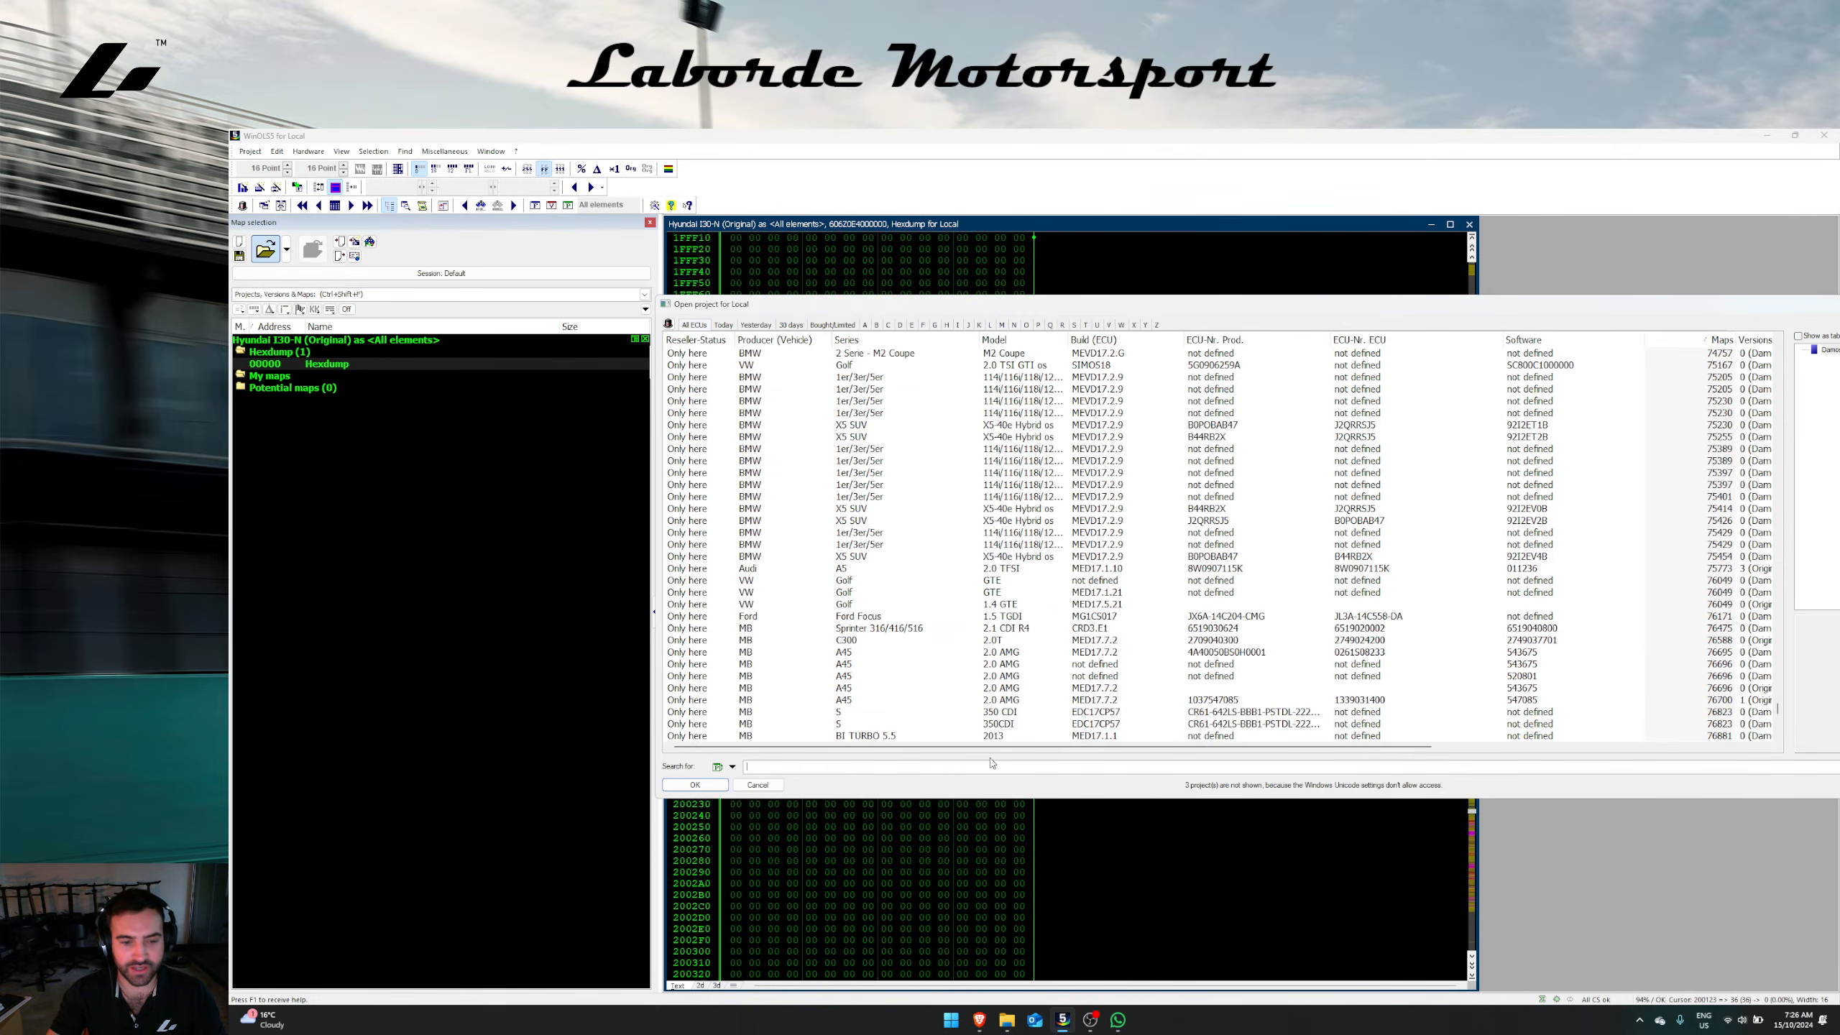
type("sim2k-250")
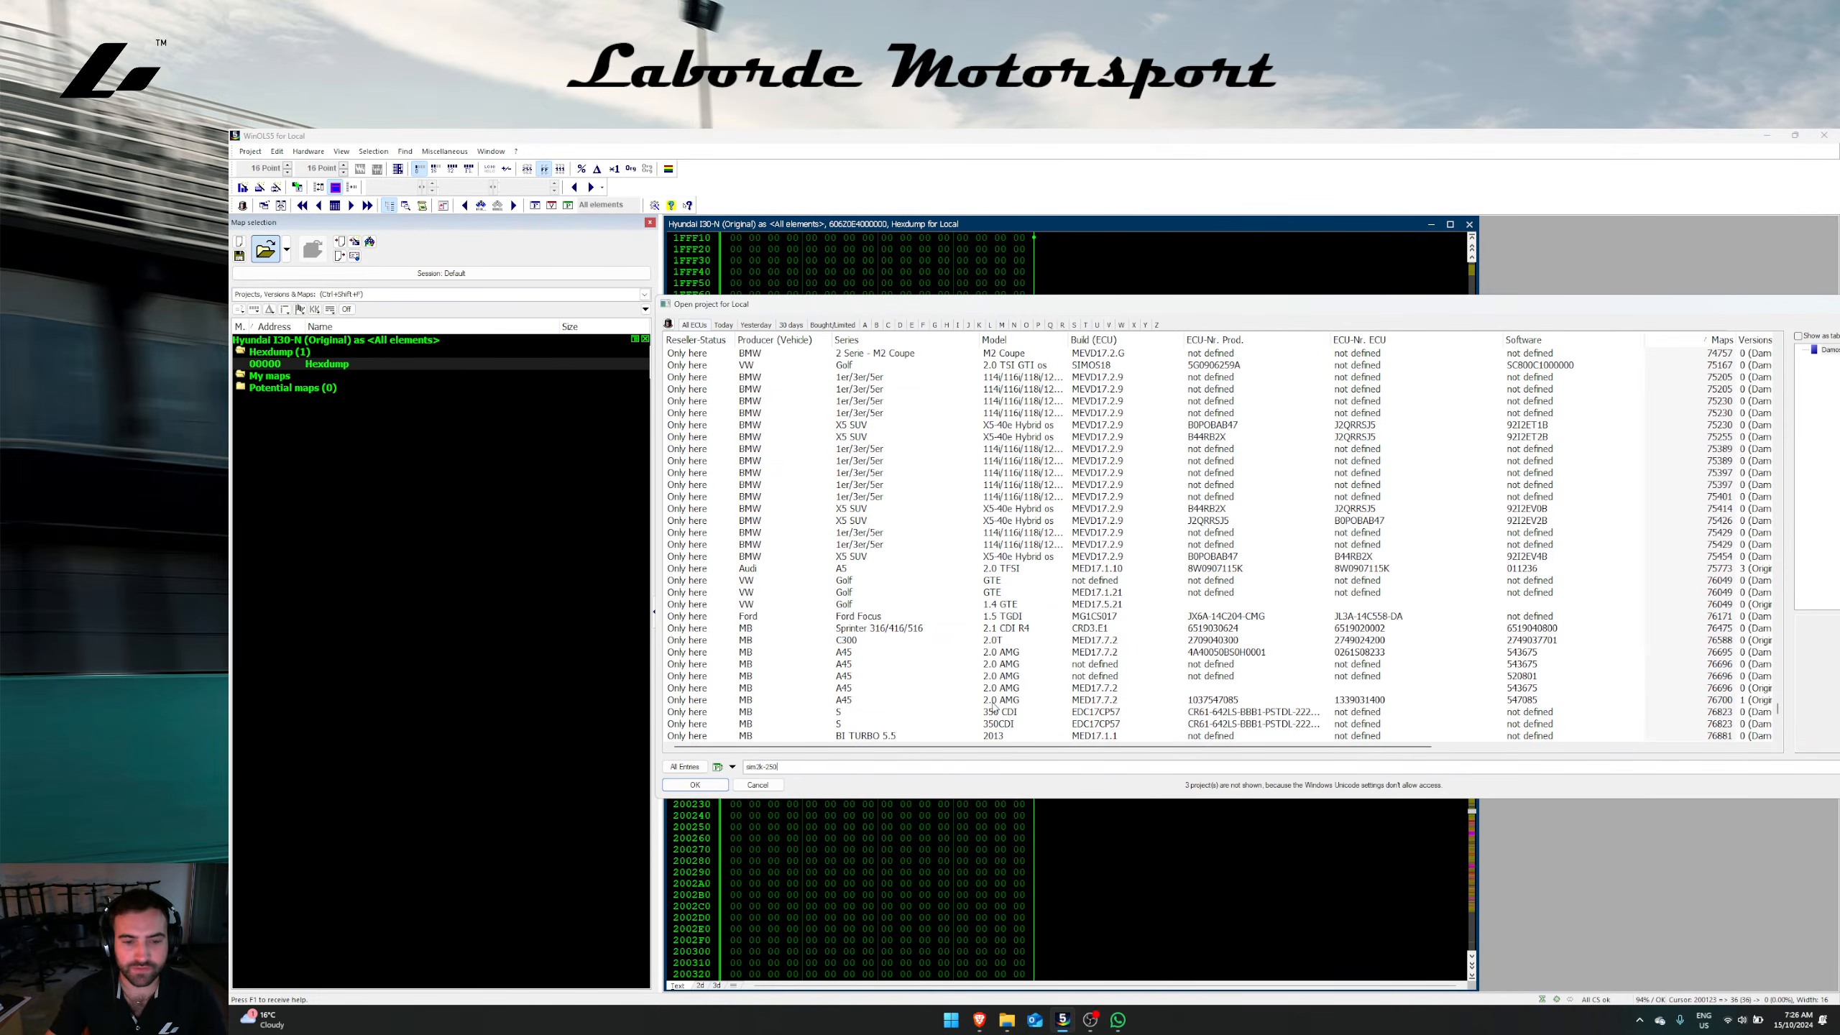
left_click(923, 713)
left_click_drag(1117, 299, 979, 314)
key("Return")
key("Return")
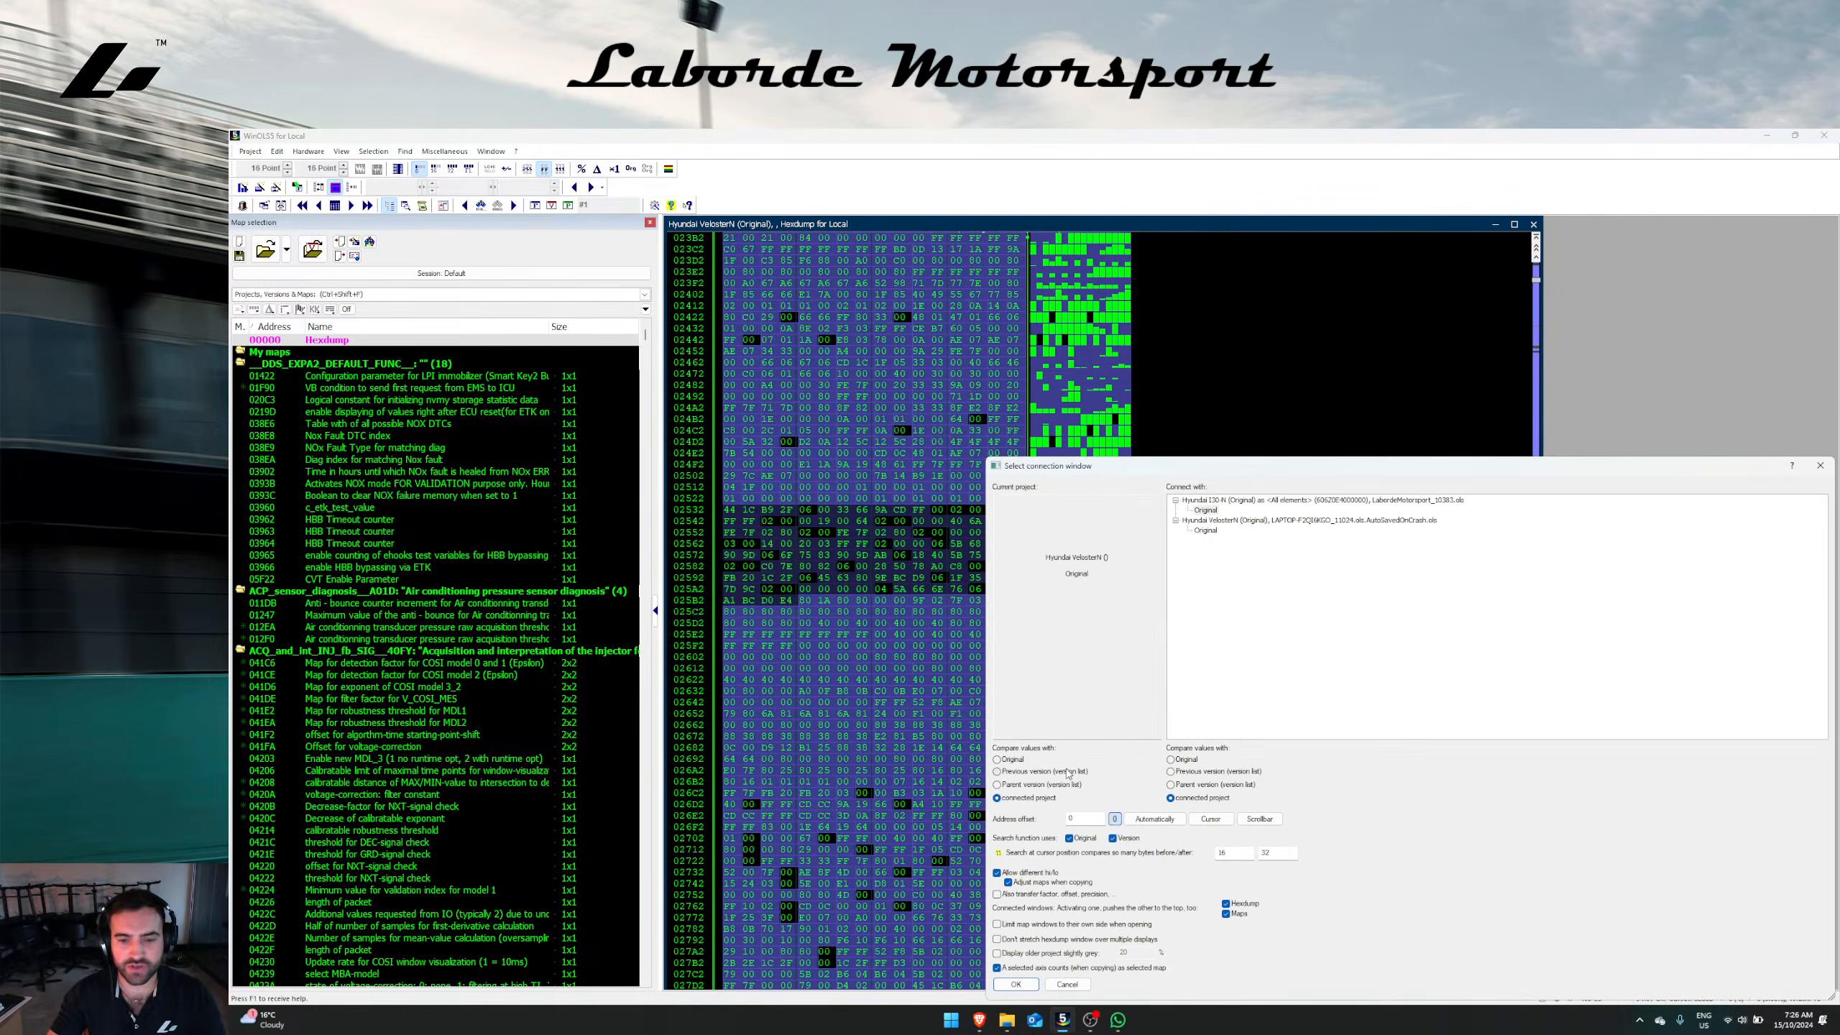
Step: Connect the VelosterN project with the i30-N original and set the i30-N hexdump's right-hand view to bar display
key("Return")
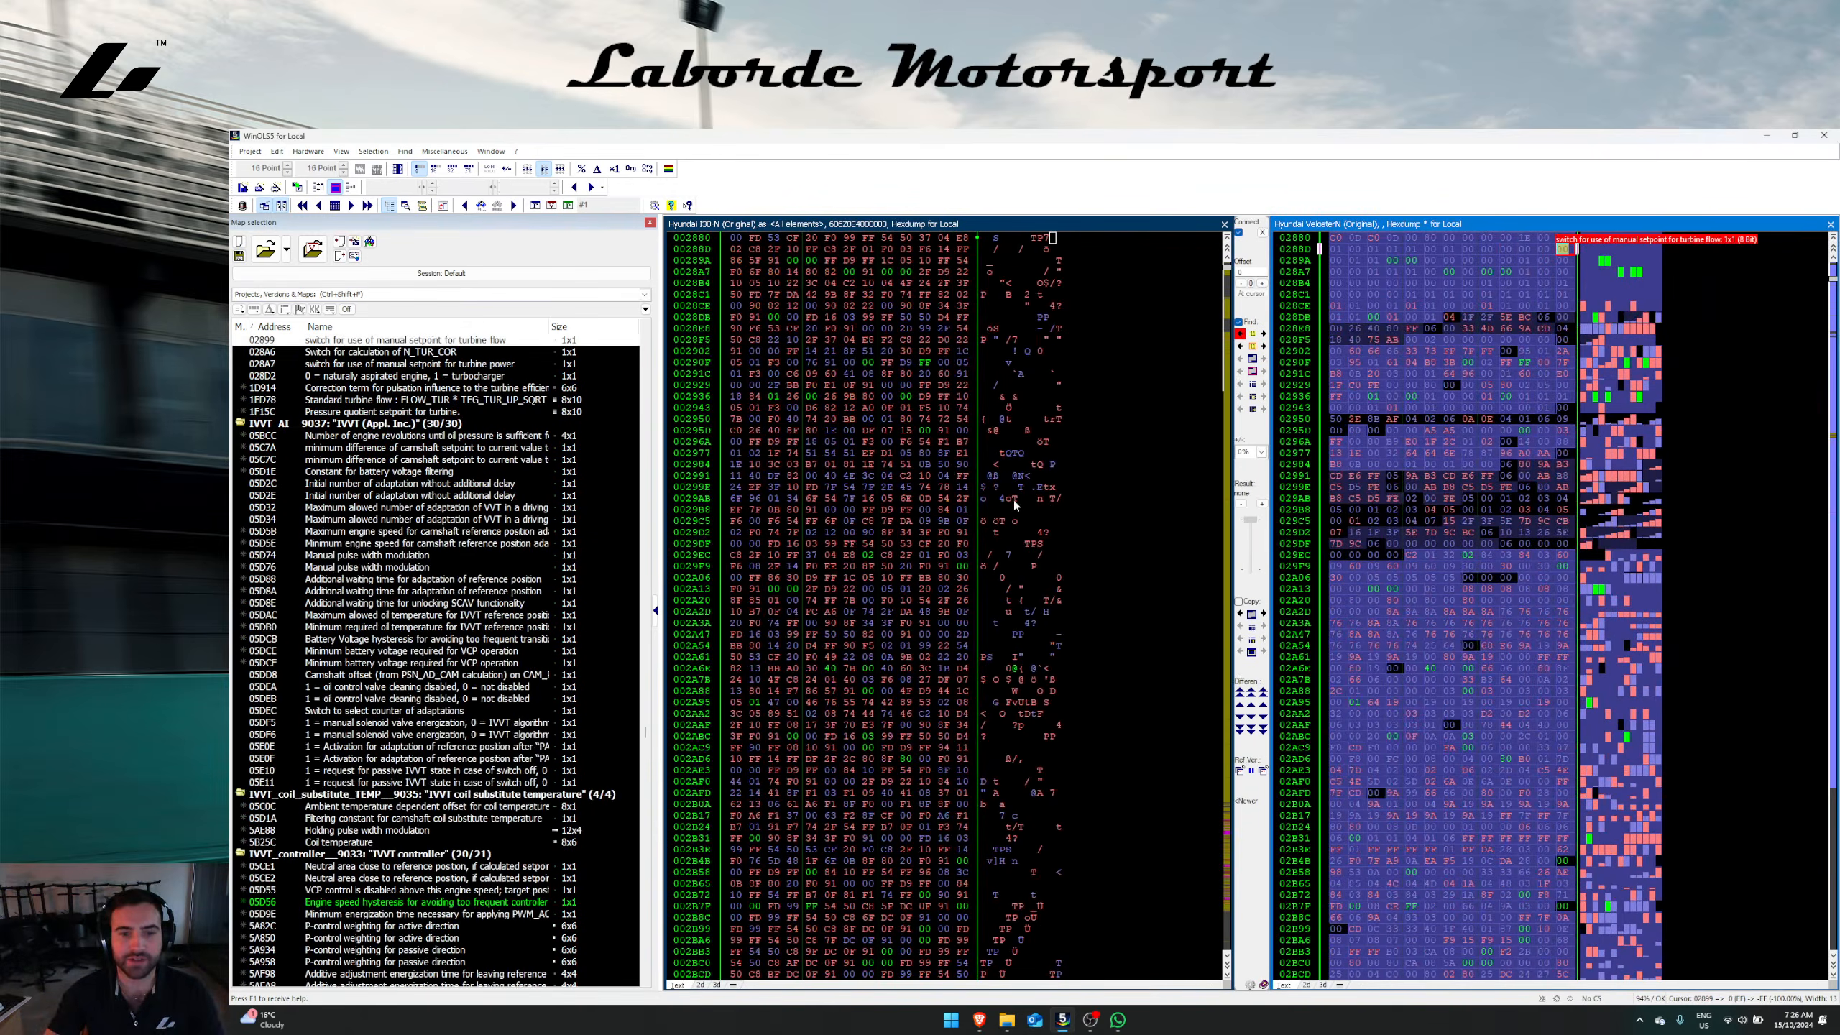
right_click(1047, 487)
left_click(1116, 529)
key("alt+Tab")
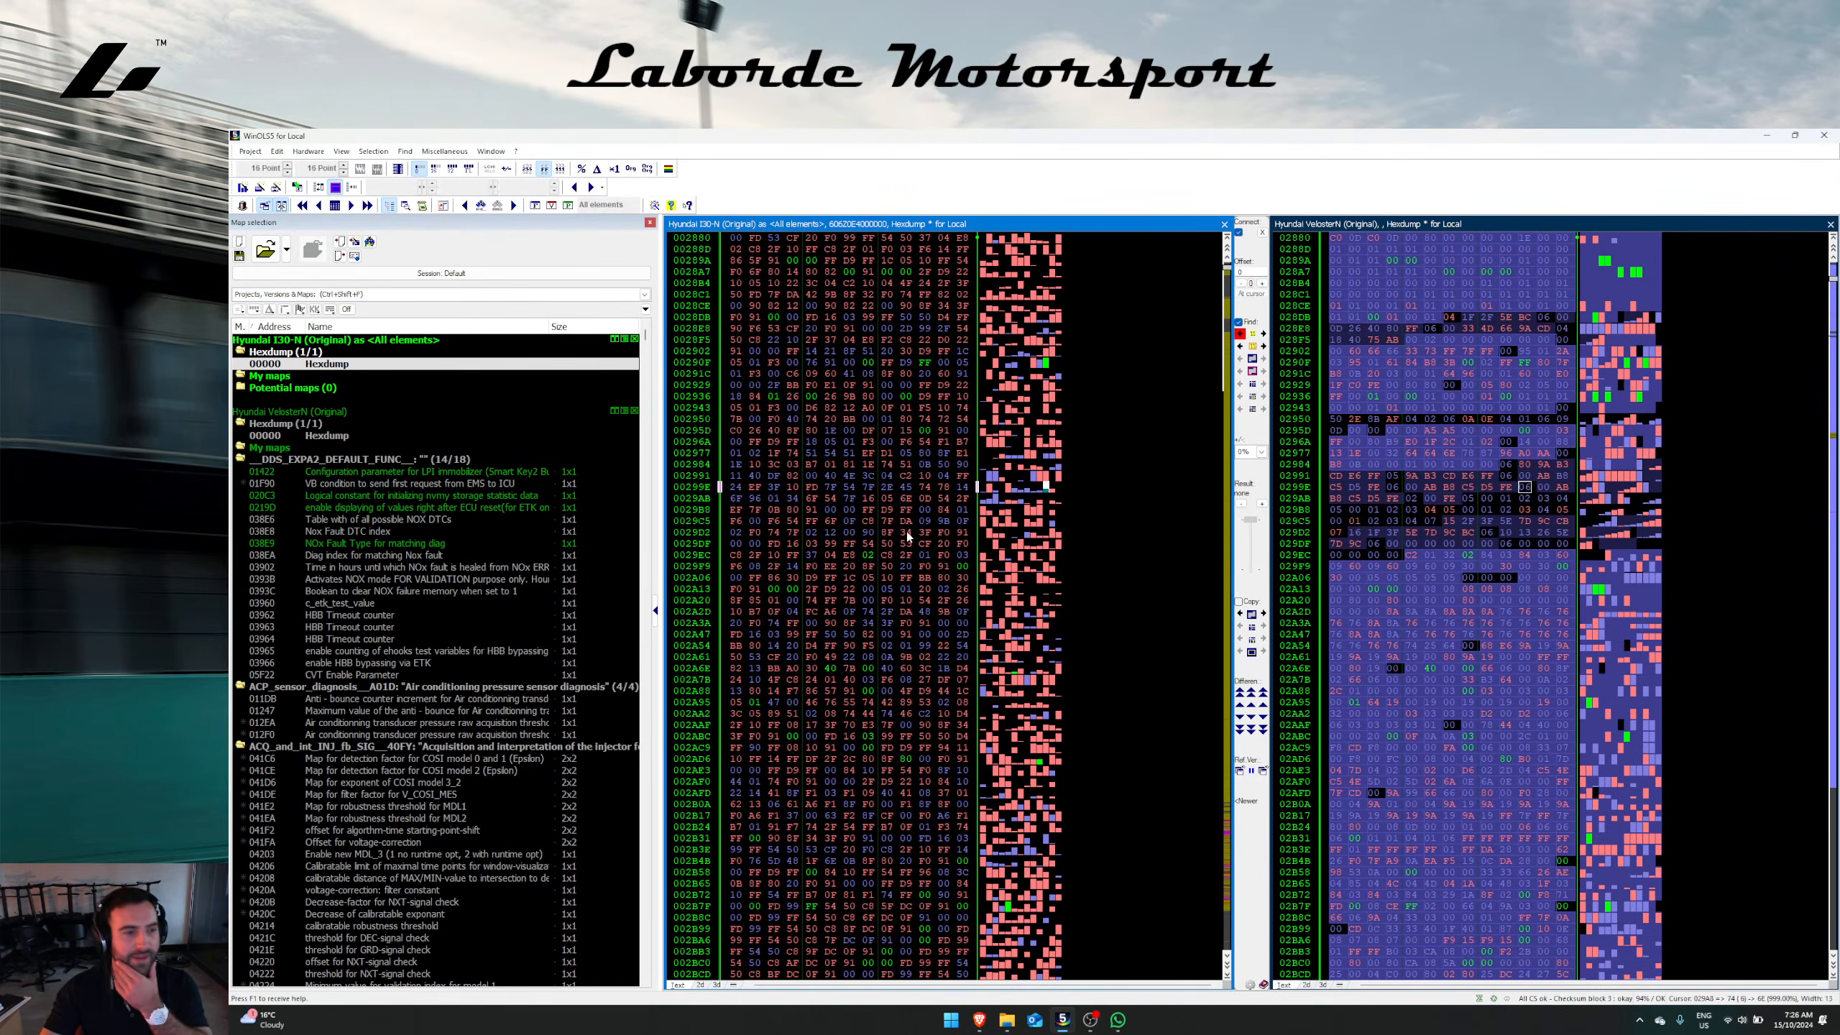
Step: Filter the VelosterN map list by "lambda" and widen its name column
left_click(1391, 509)
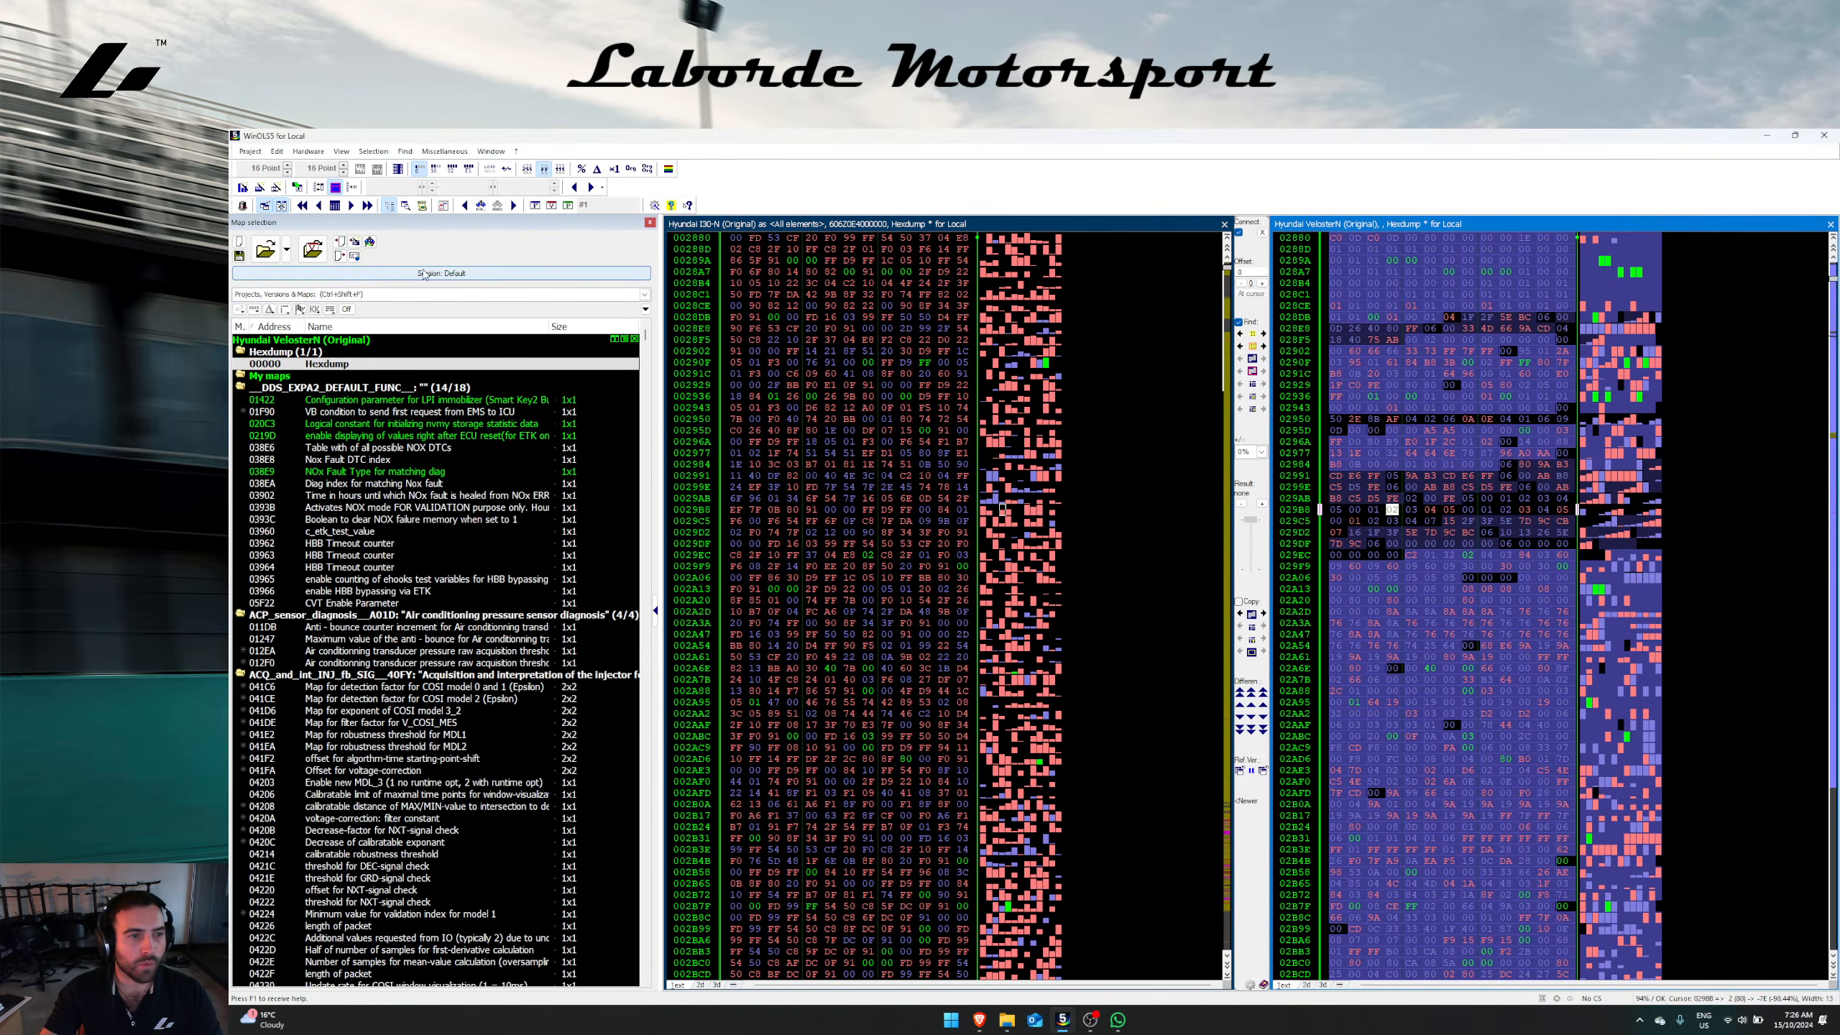
left_click(421, 294)
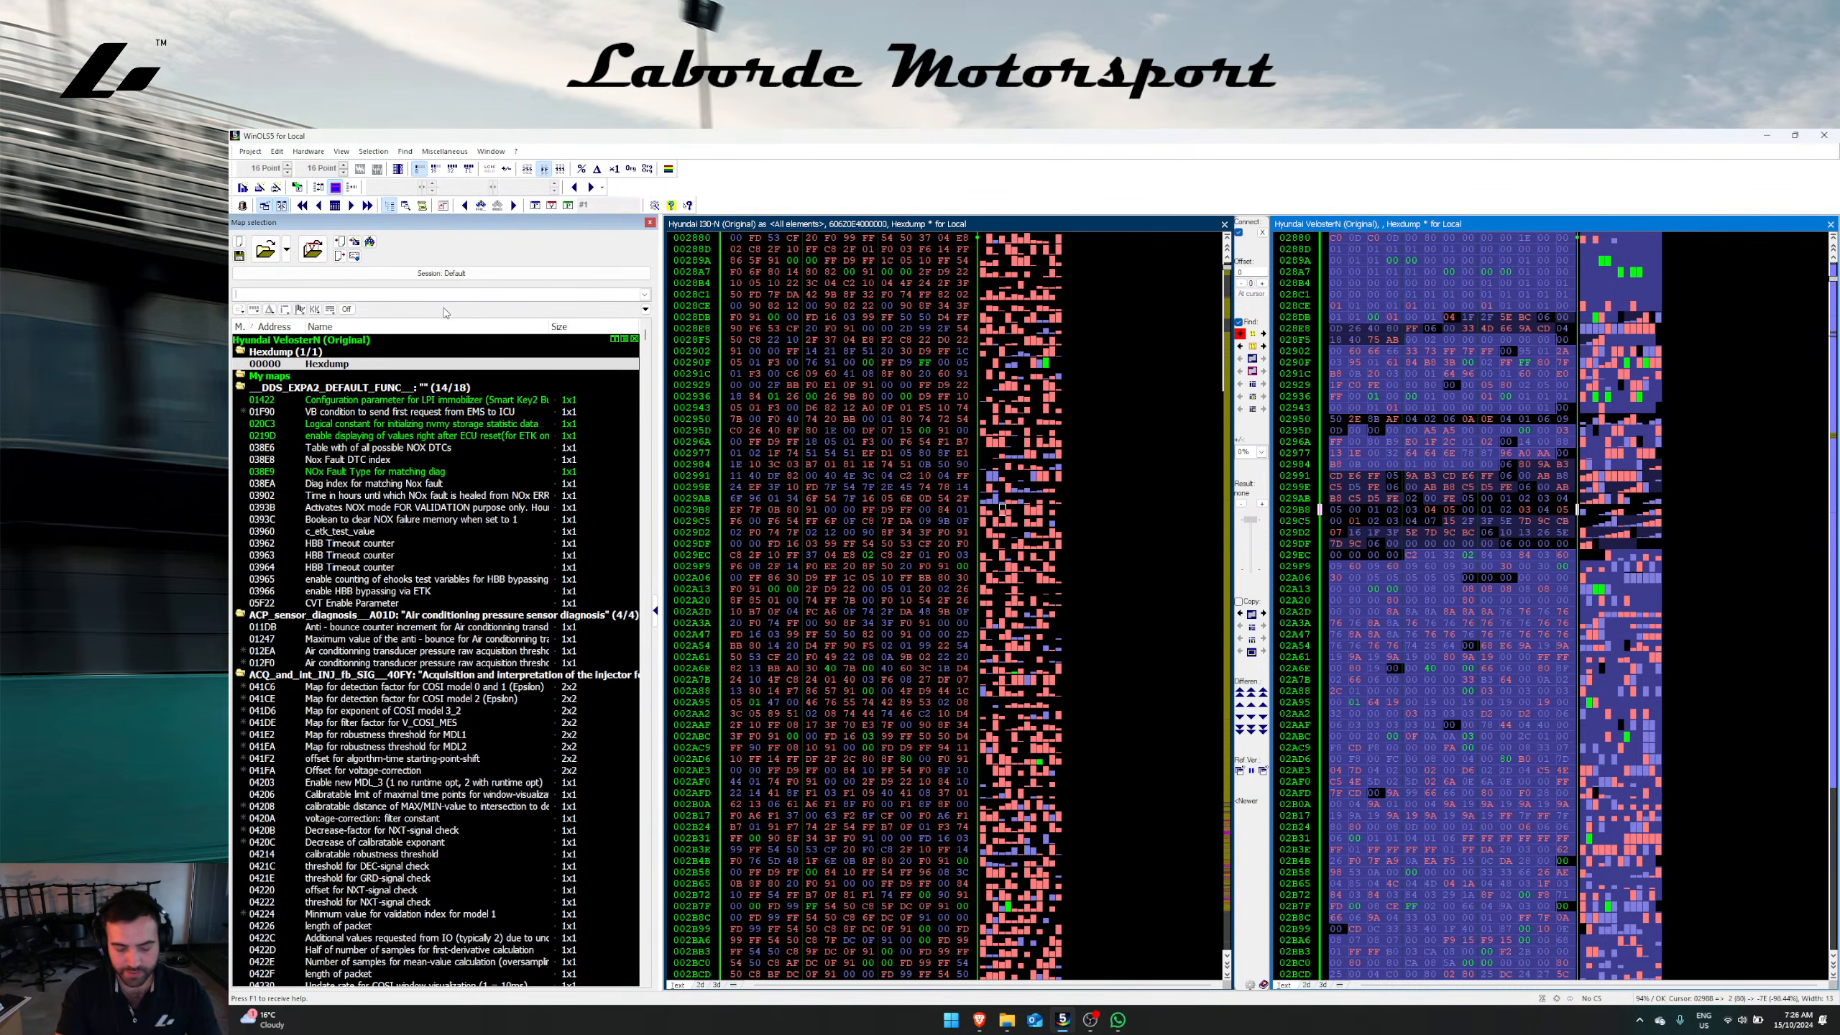
type("lambda")
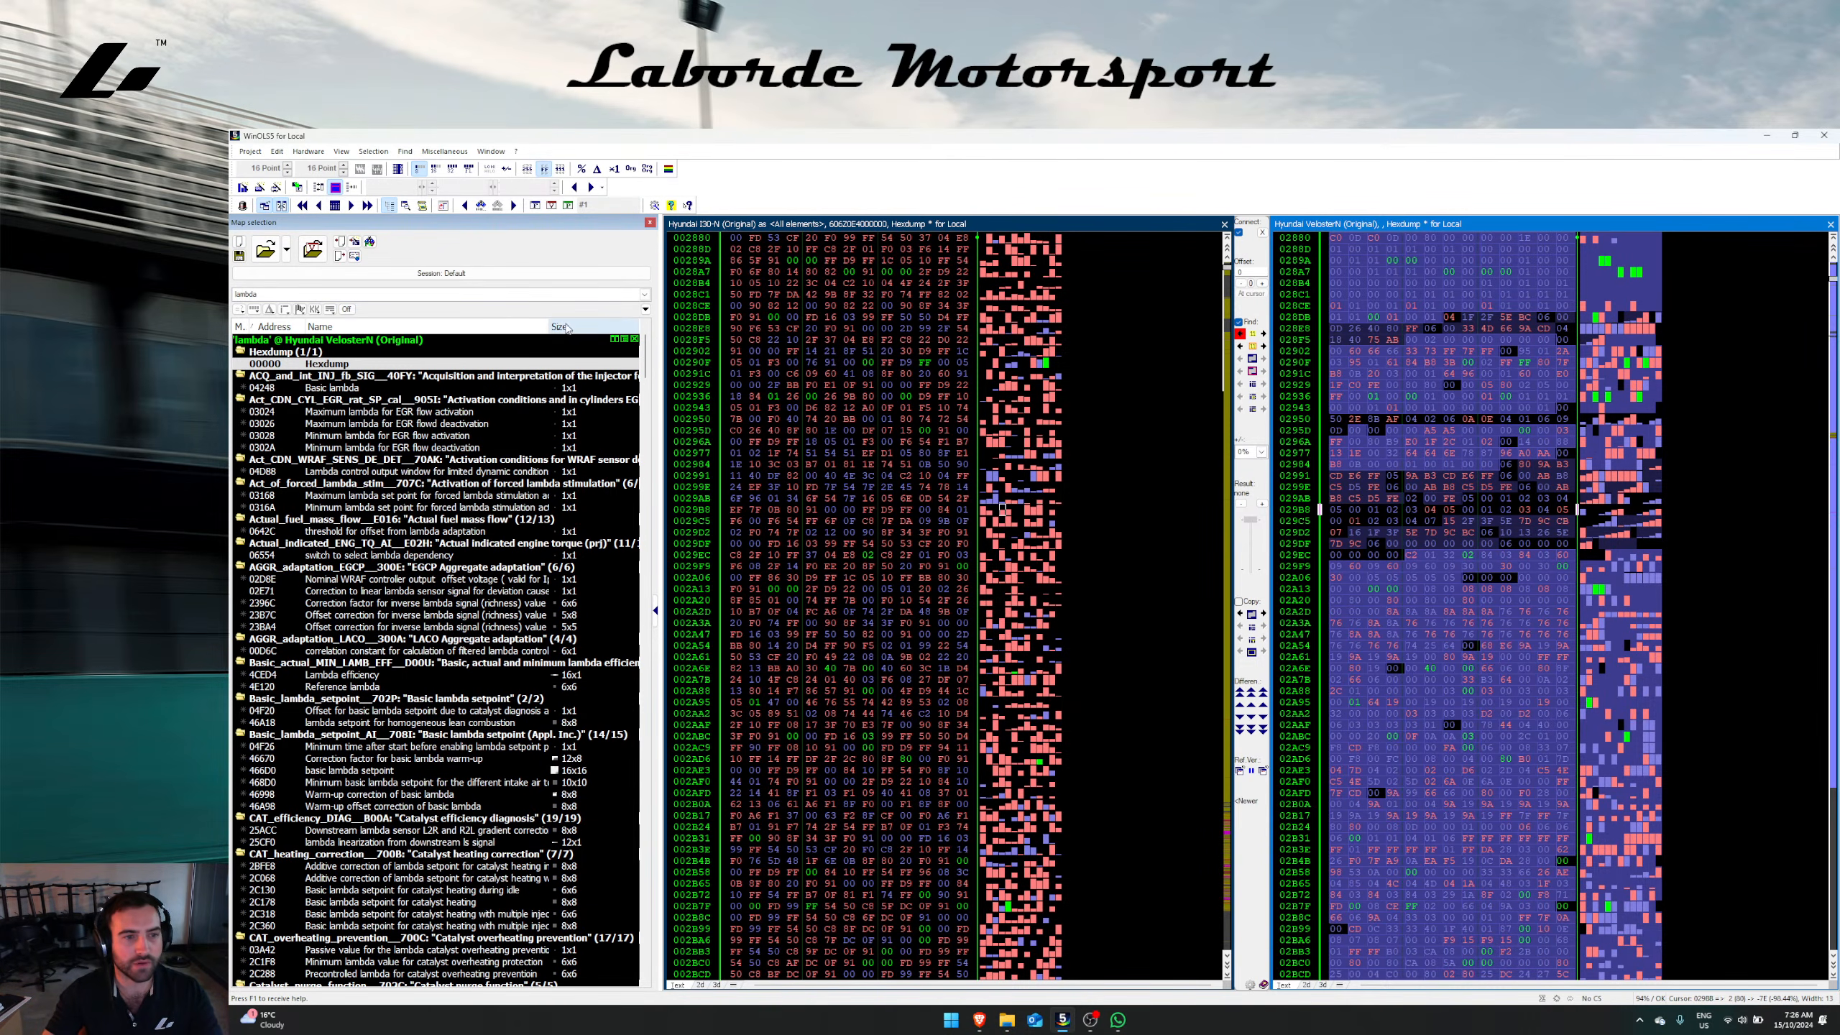
left_click_drag(548, 325, 587, 326)
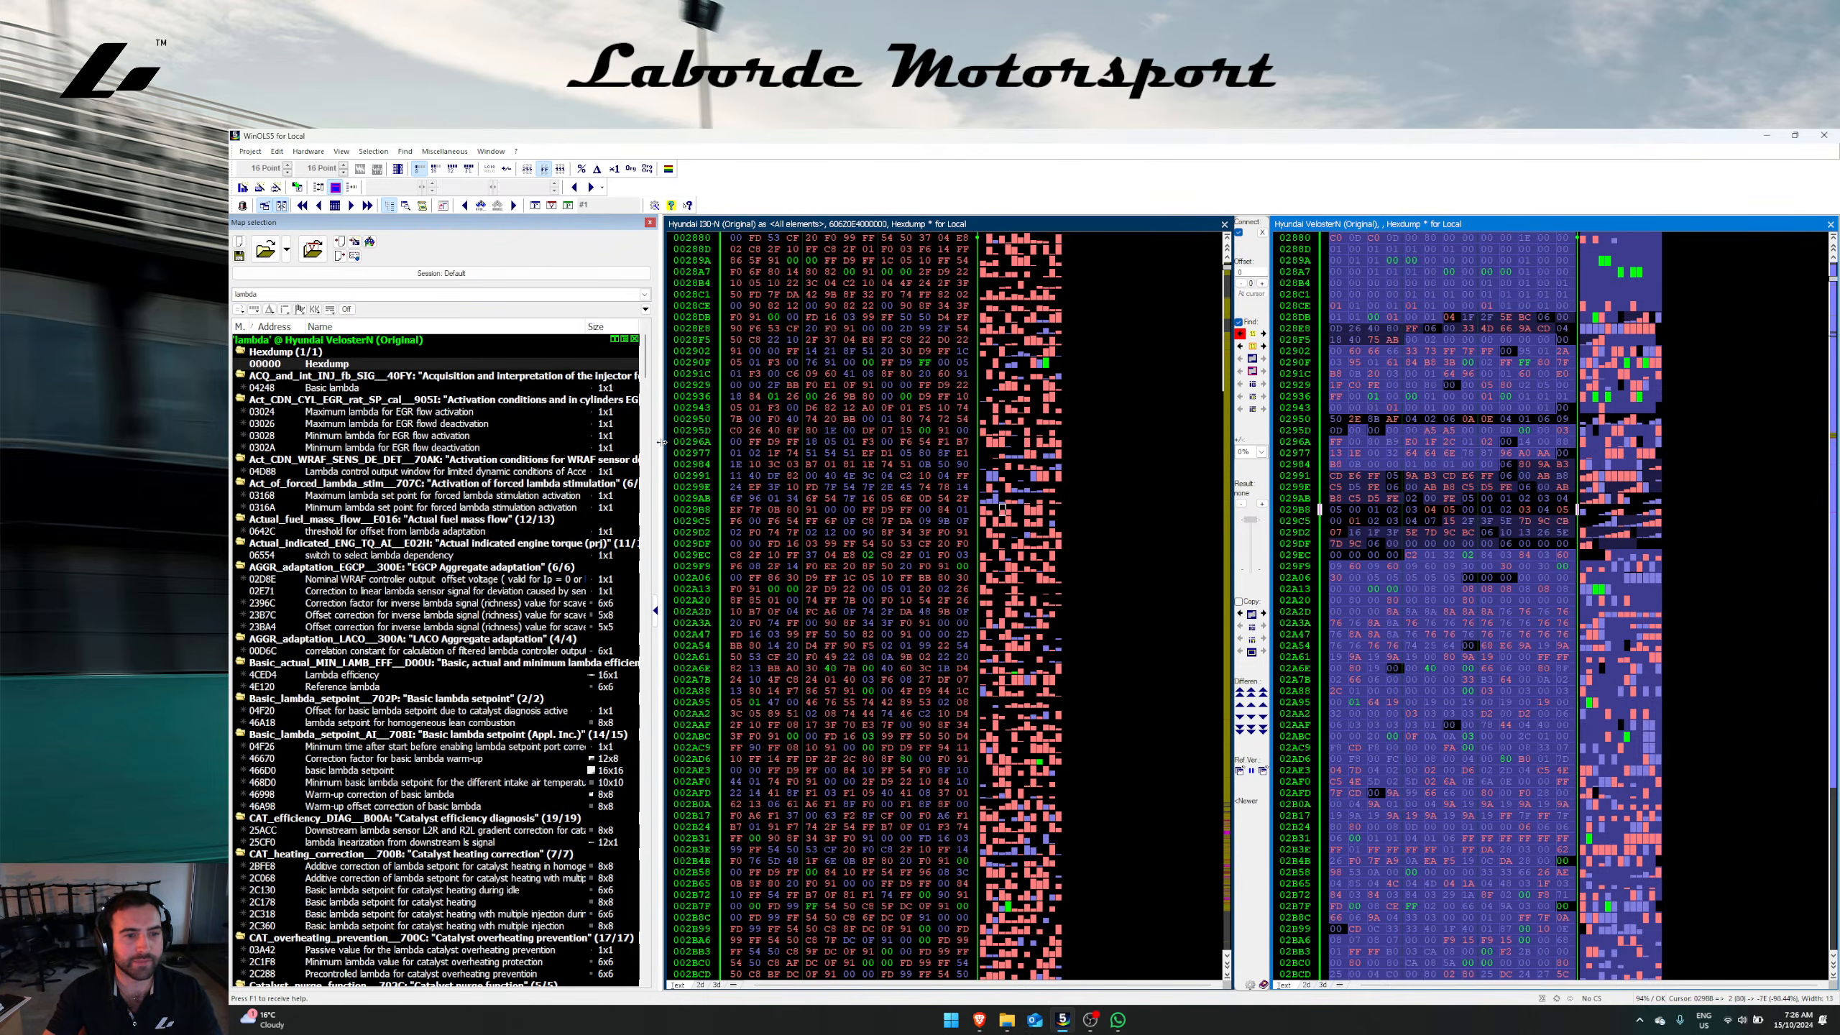
Step: Locate the 16x16 basic lambda setpoint map in the VelosterN hexdump
scroll(417, 652, "down", 3)
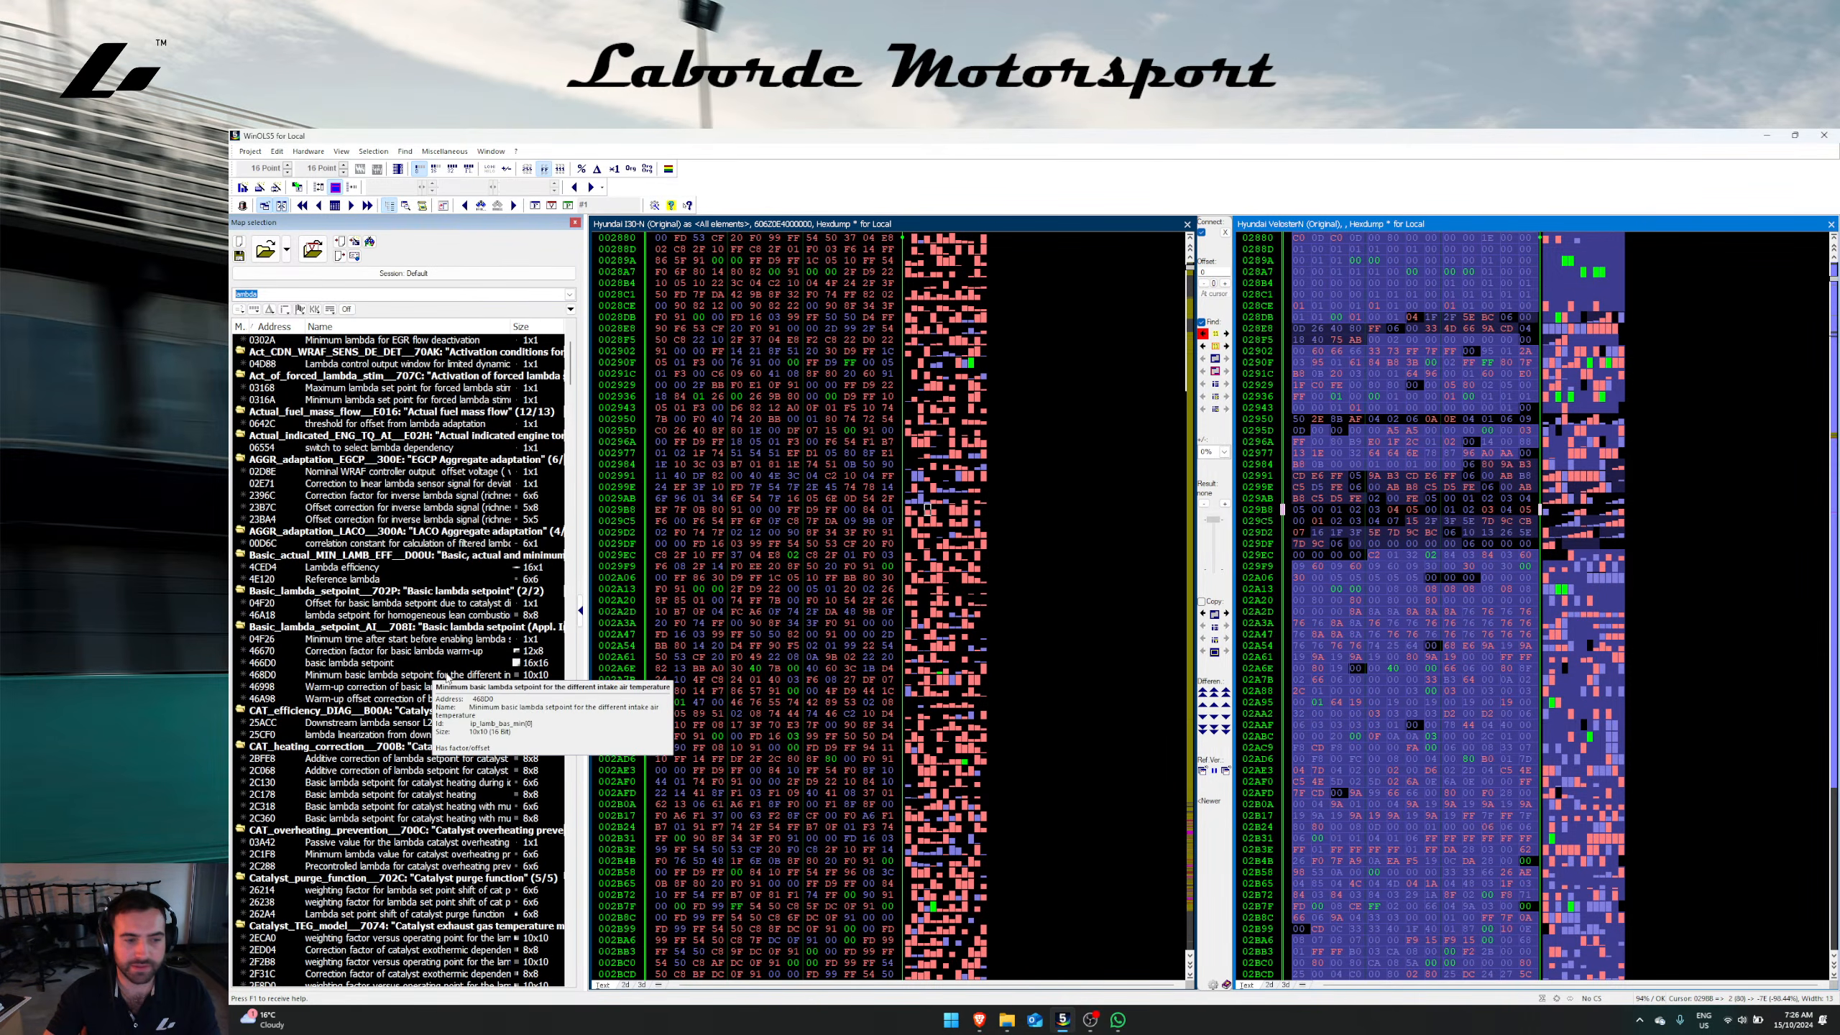
right_click(416, 663)
left_click(462, 336)
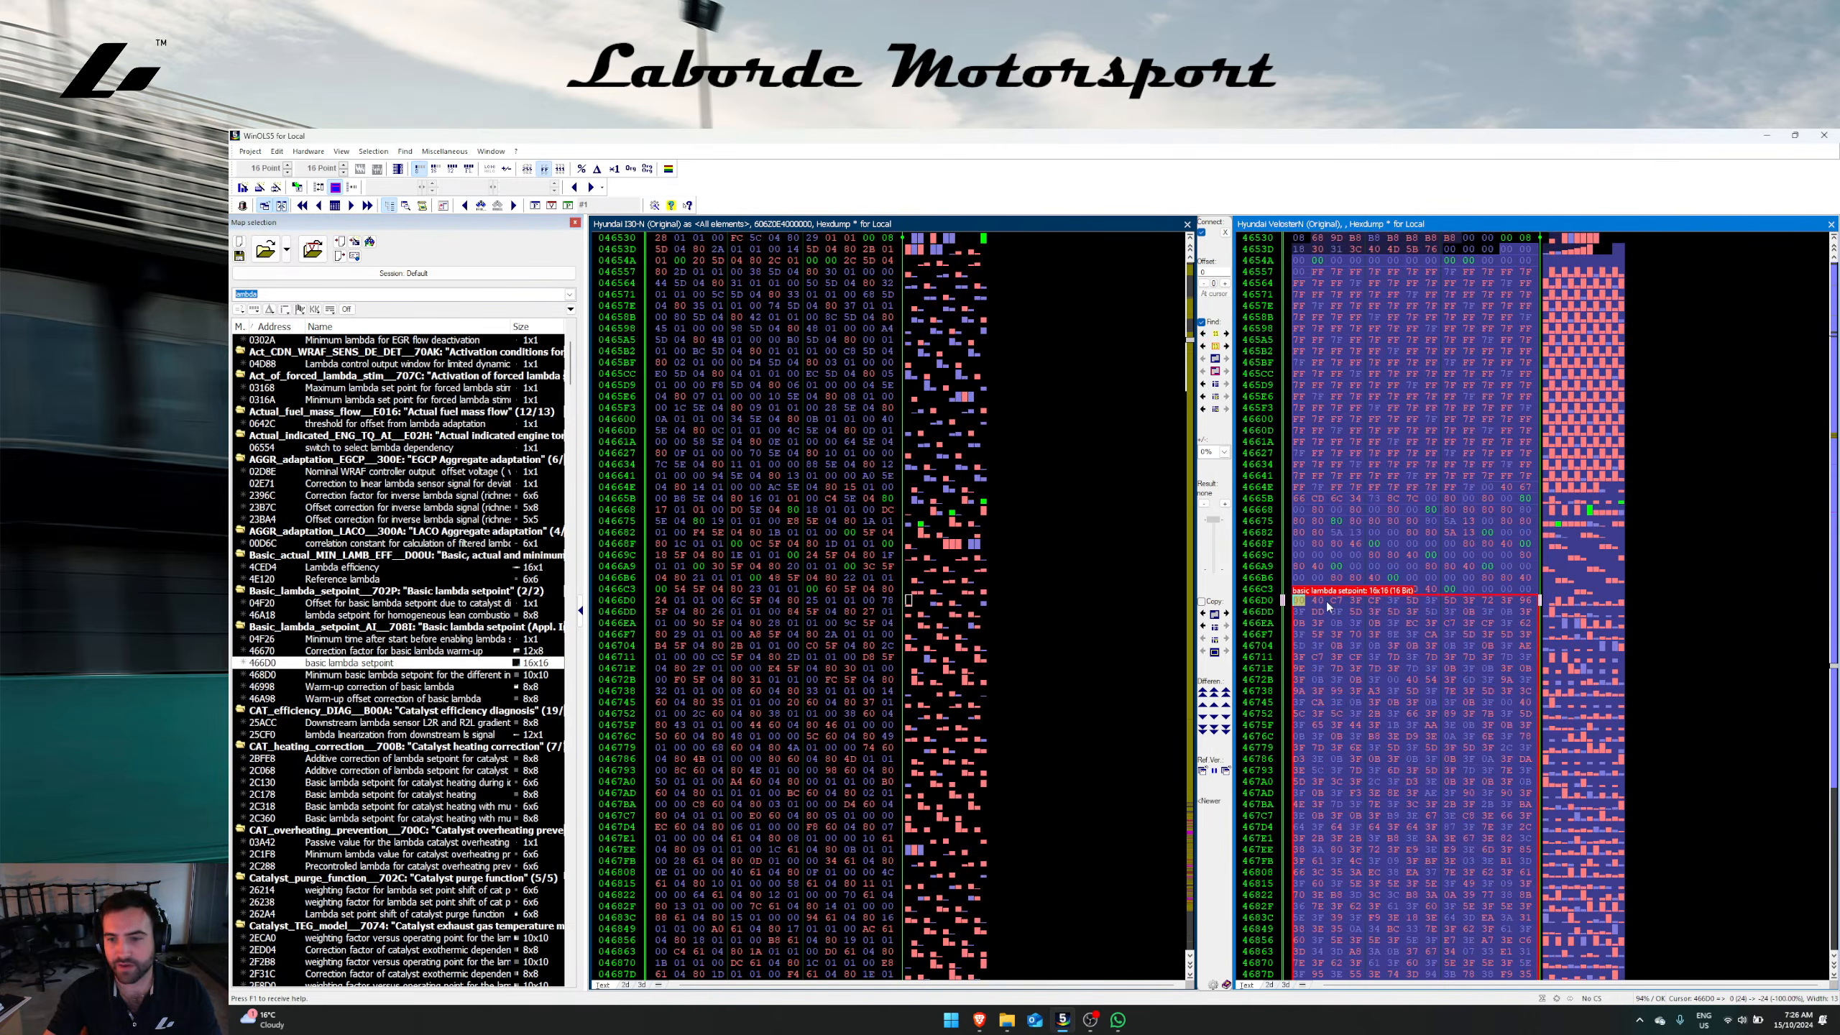
Step: Align the i30-N hexdump by finding the VelosterN data around the variable valve lift lambda map in it
left_click_drag(1319, 600, 1418, 653)
right_click(1412, 438)
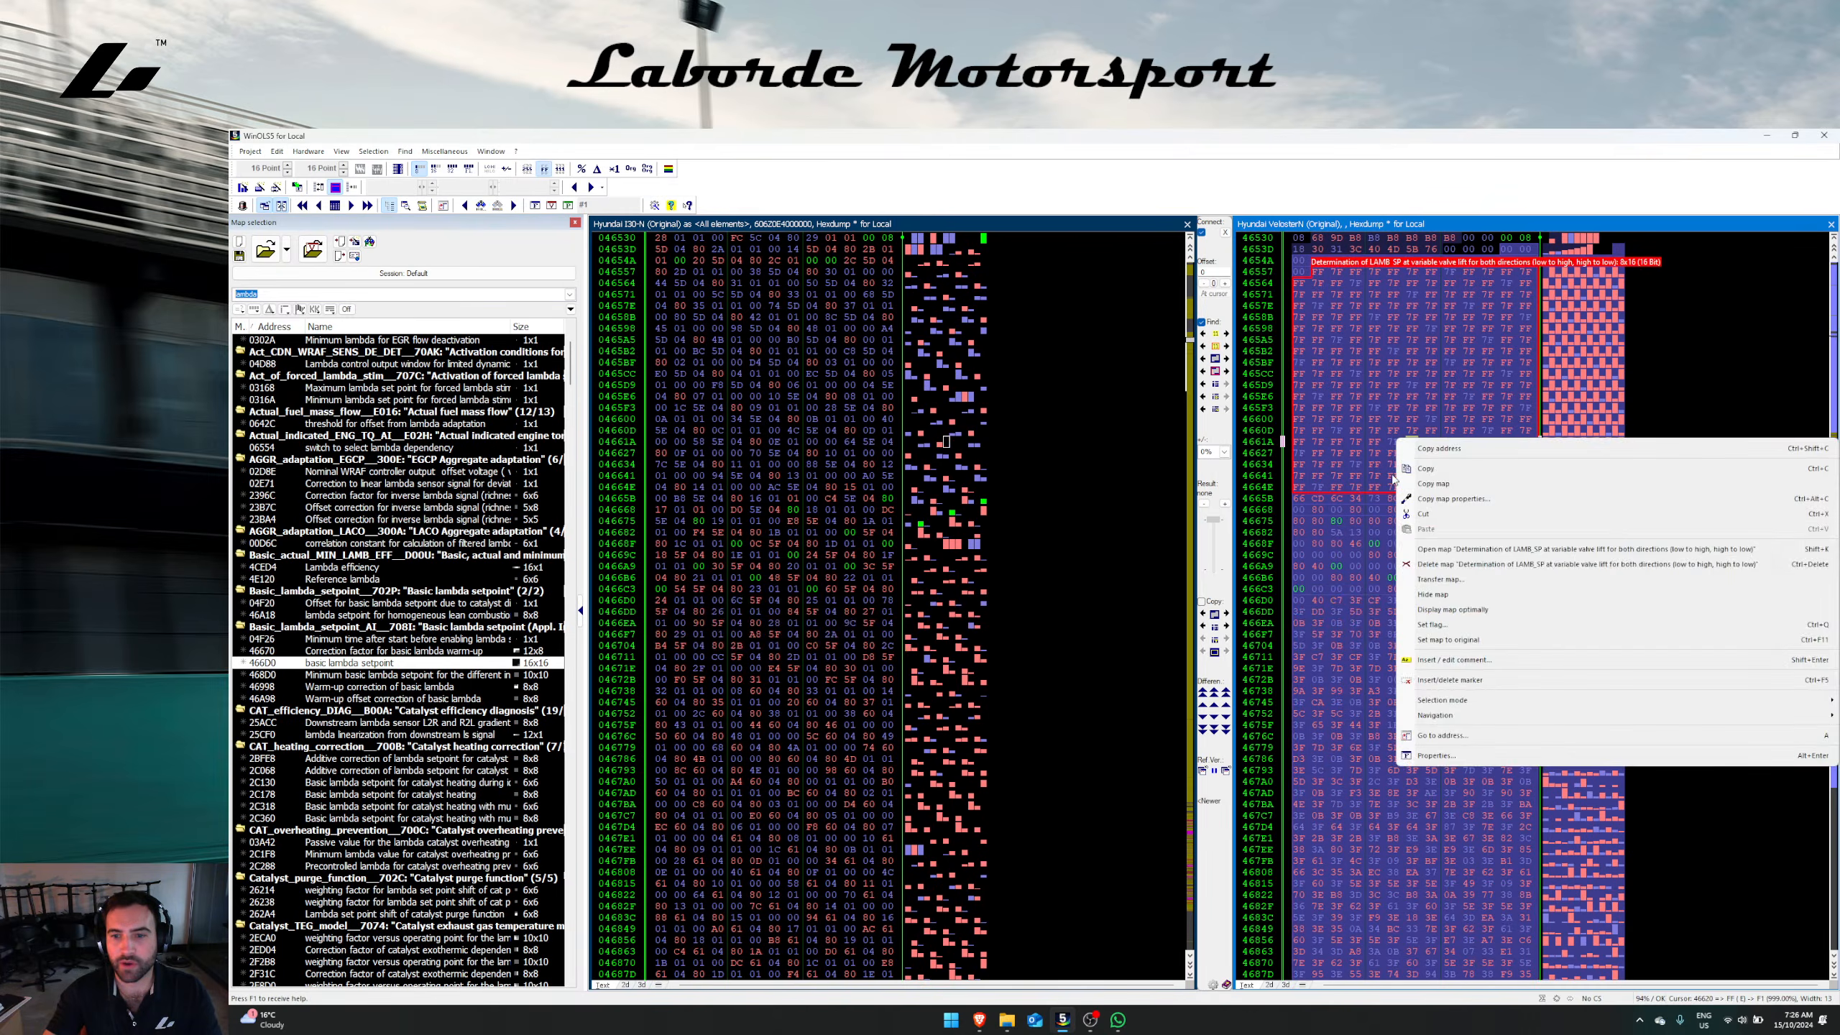
left_click(1309, 508)
left_click_drag(1294, 498, 1451, 499)
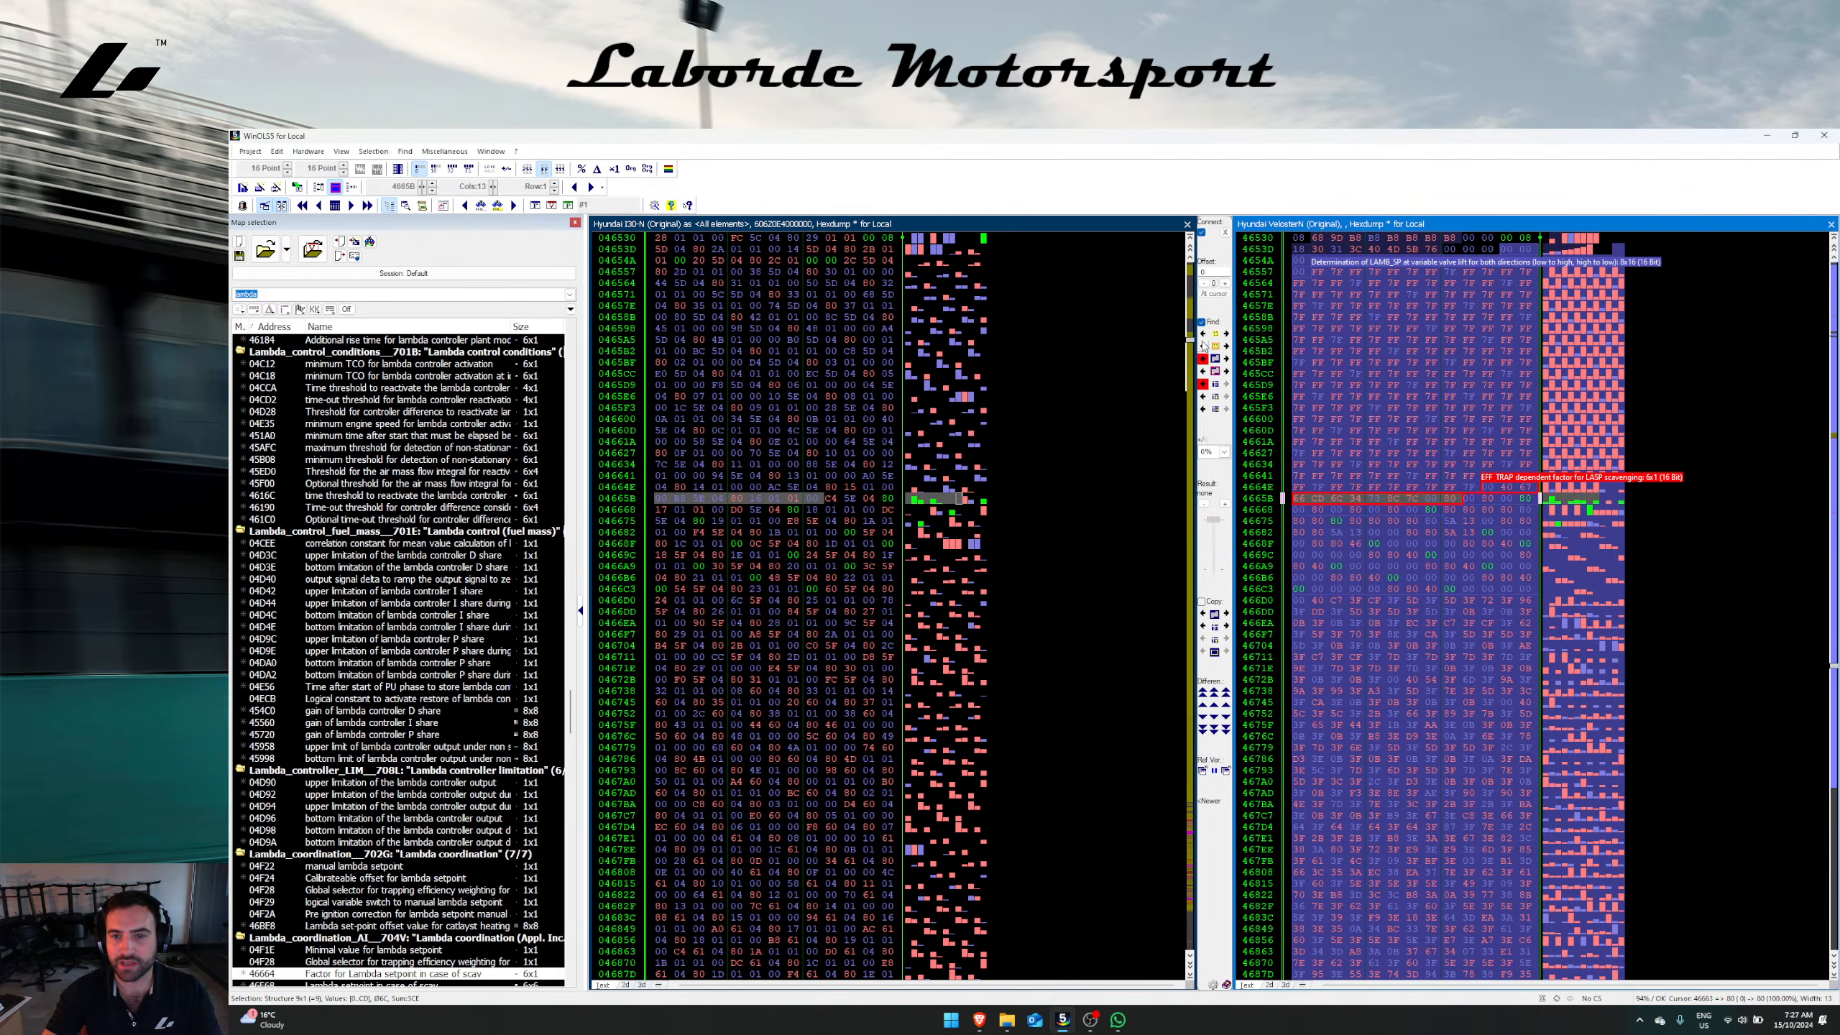
right_click(1376, 397)
key("Escape")
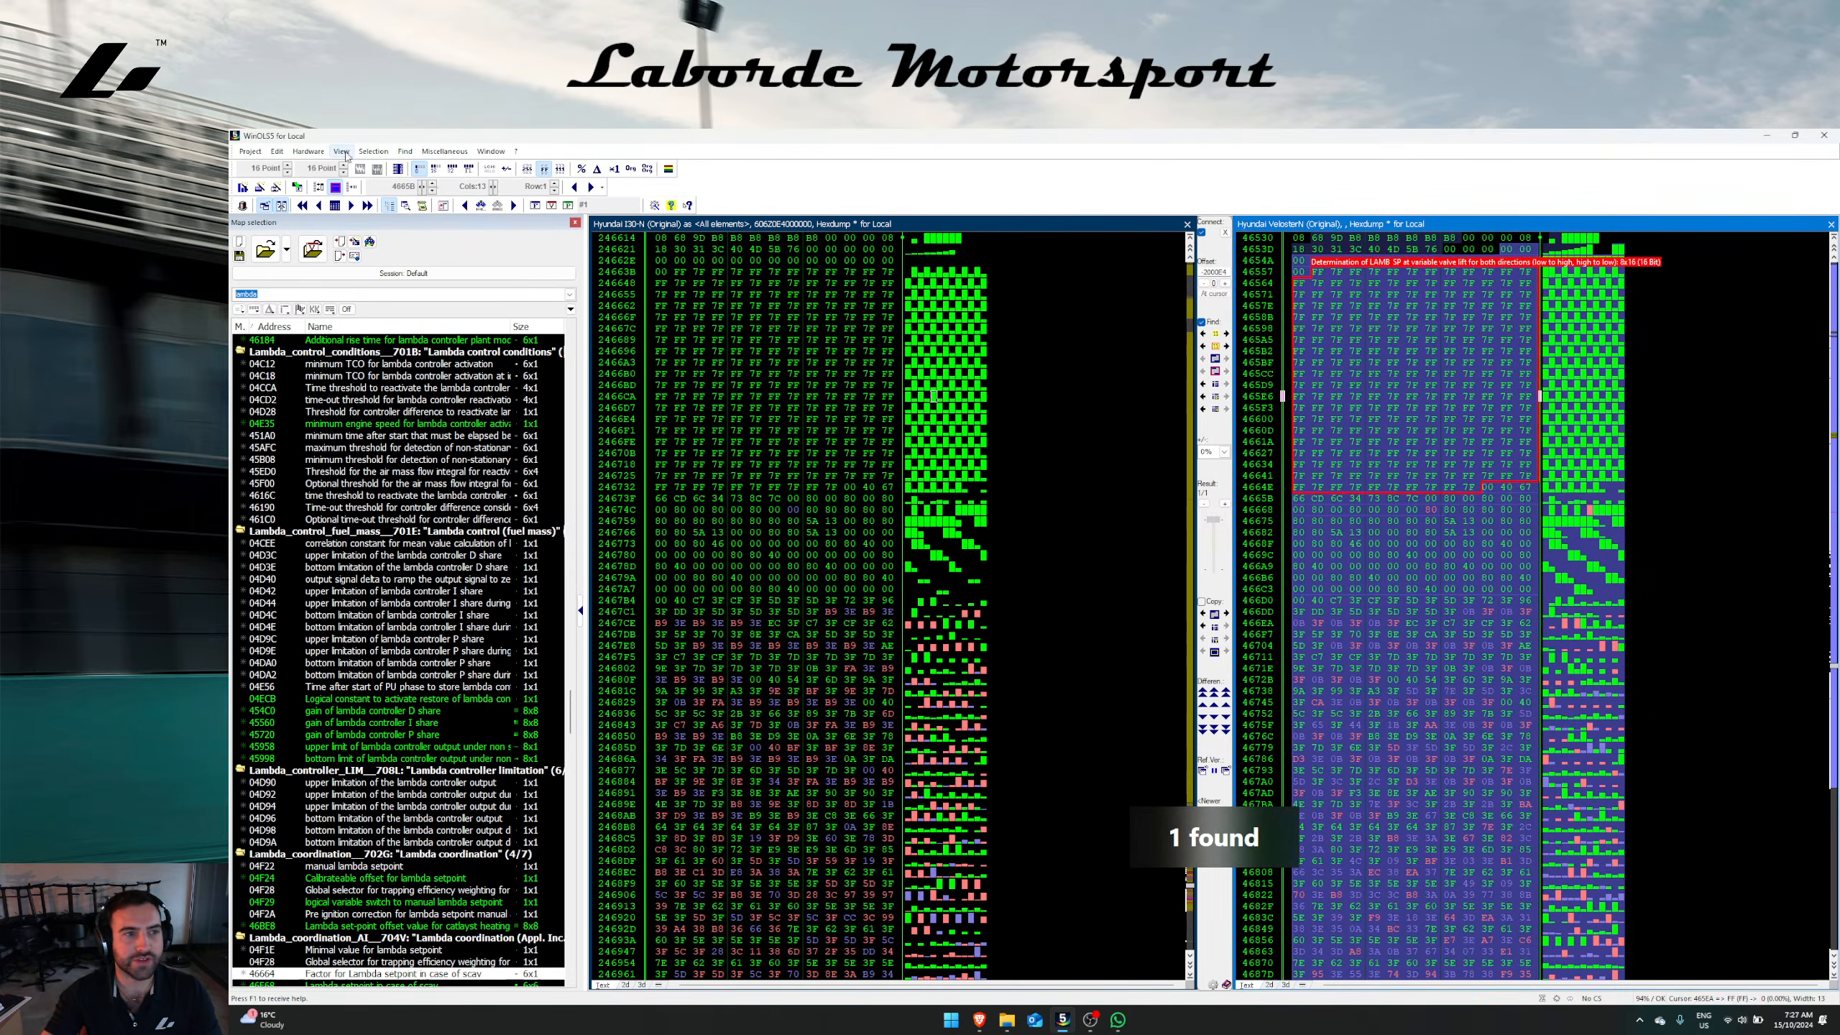
Step: Display the connected hexdumps as 16-bit values with a width of 12 columns
left_click(435, 169)
left_click(768, 499)
key("m")
key("m")
key("m")
key("m")
key("m")
key("m")
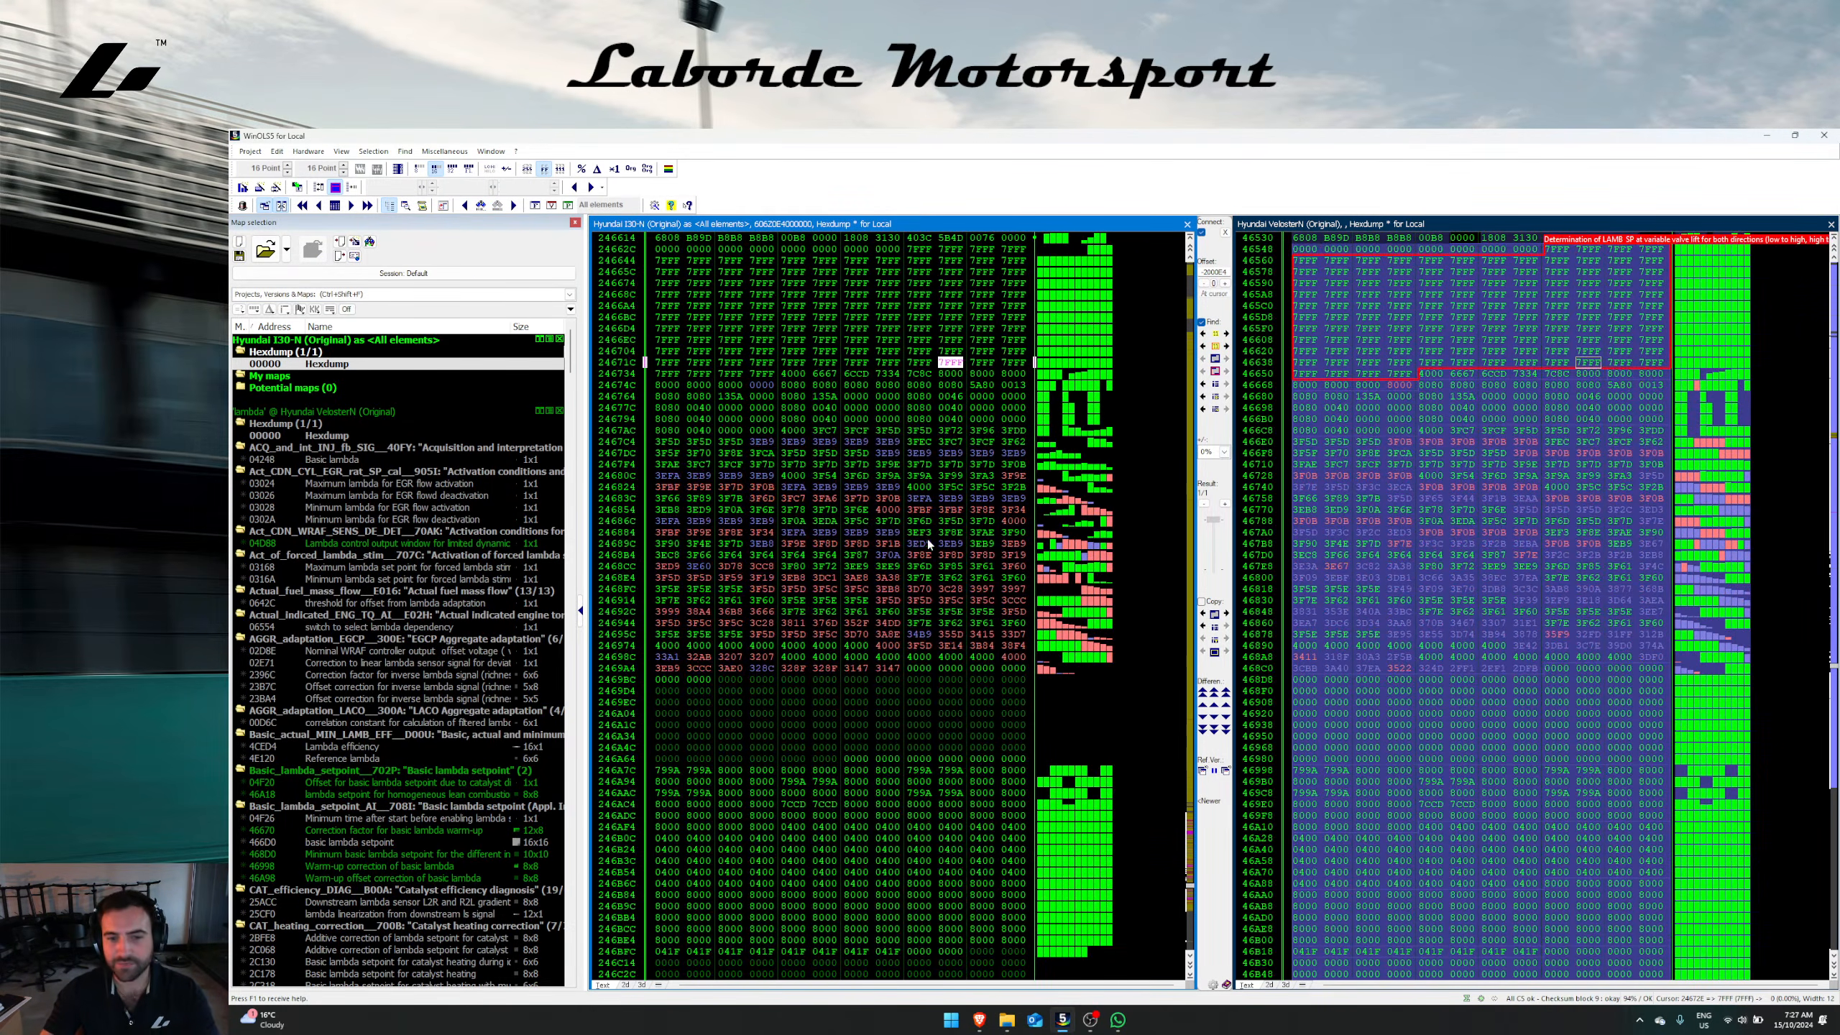
Step: Transfer the basic lambda setpoint map from the VelosterN project to the matching data in the i30-N project
right_click(1376, 503)
left_click(1400, 479)
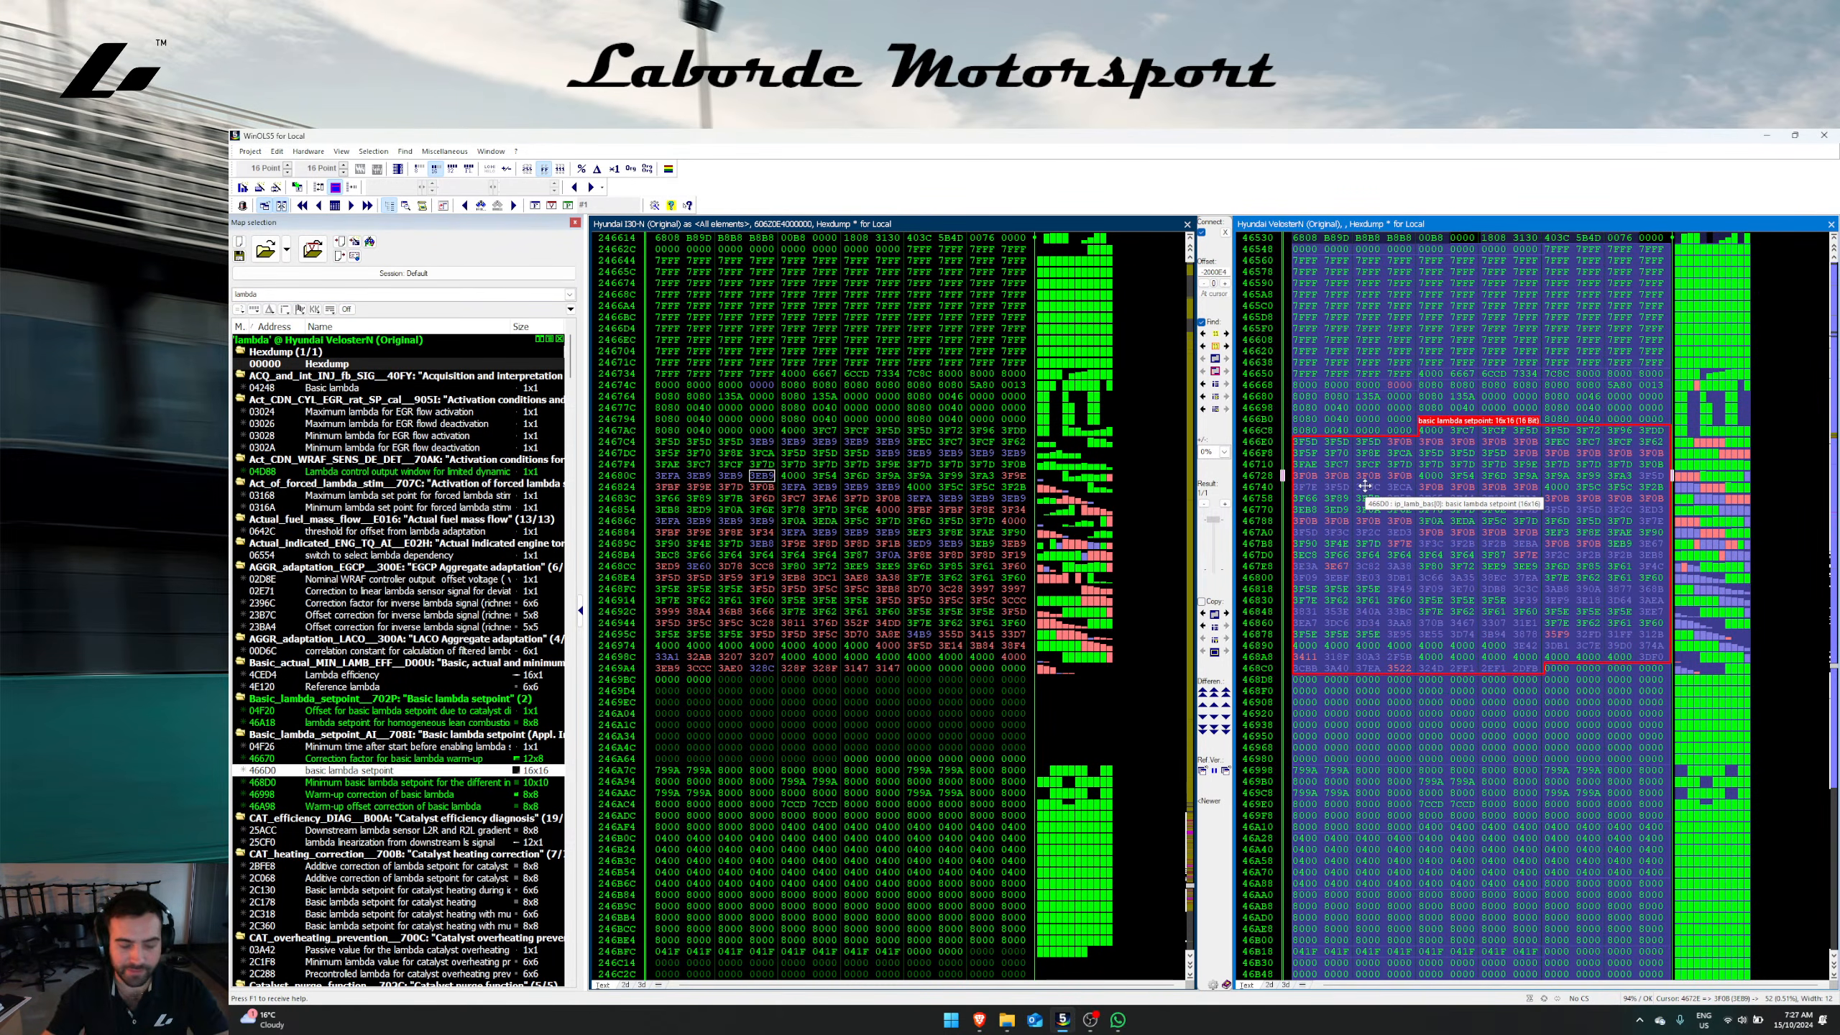
key("t")
left_click(932, 660)
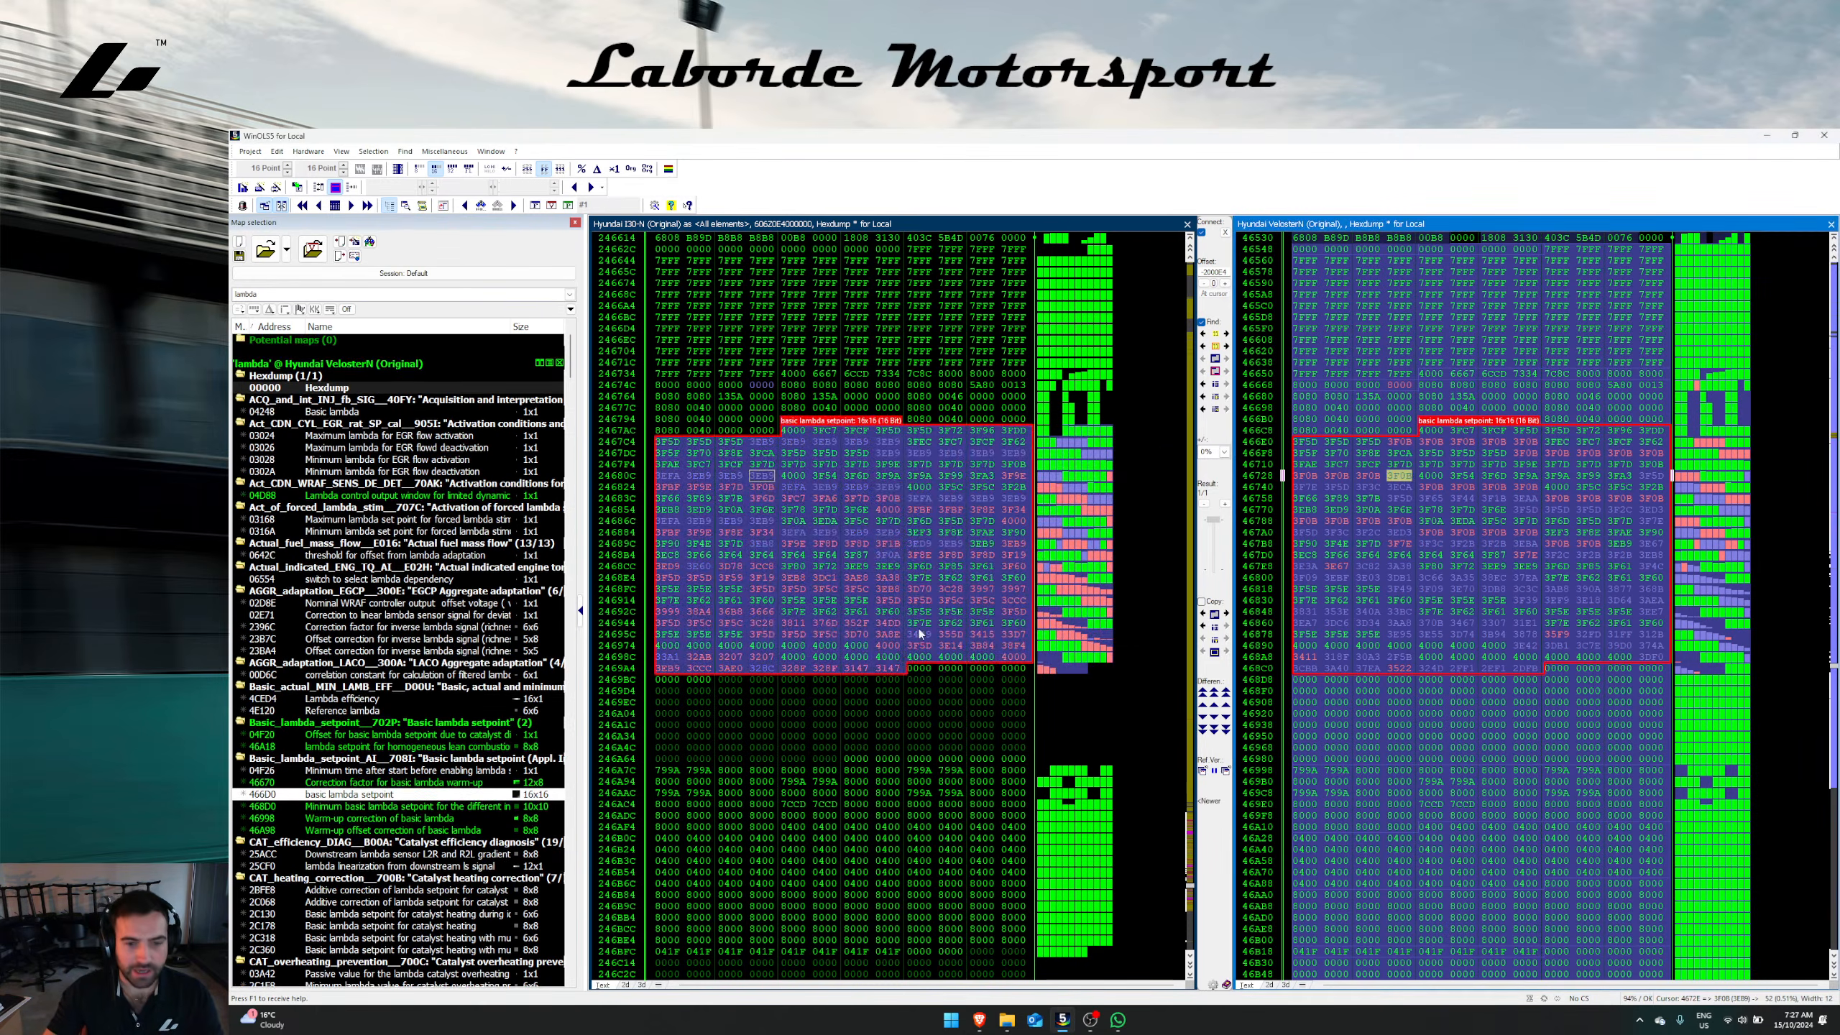
right_click(878, 531)
key("Escape")
Step: Open the transferred basic lambda setpoint map in the i30-N project, examine its axes, values and properties, and return to the VelosterN hexdump
left_click(1431, 487)
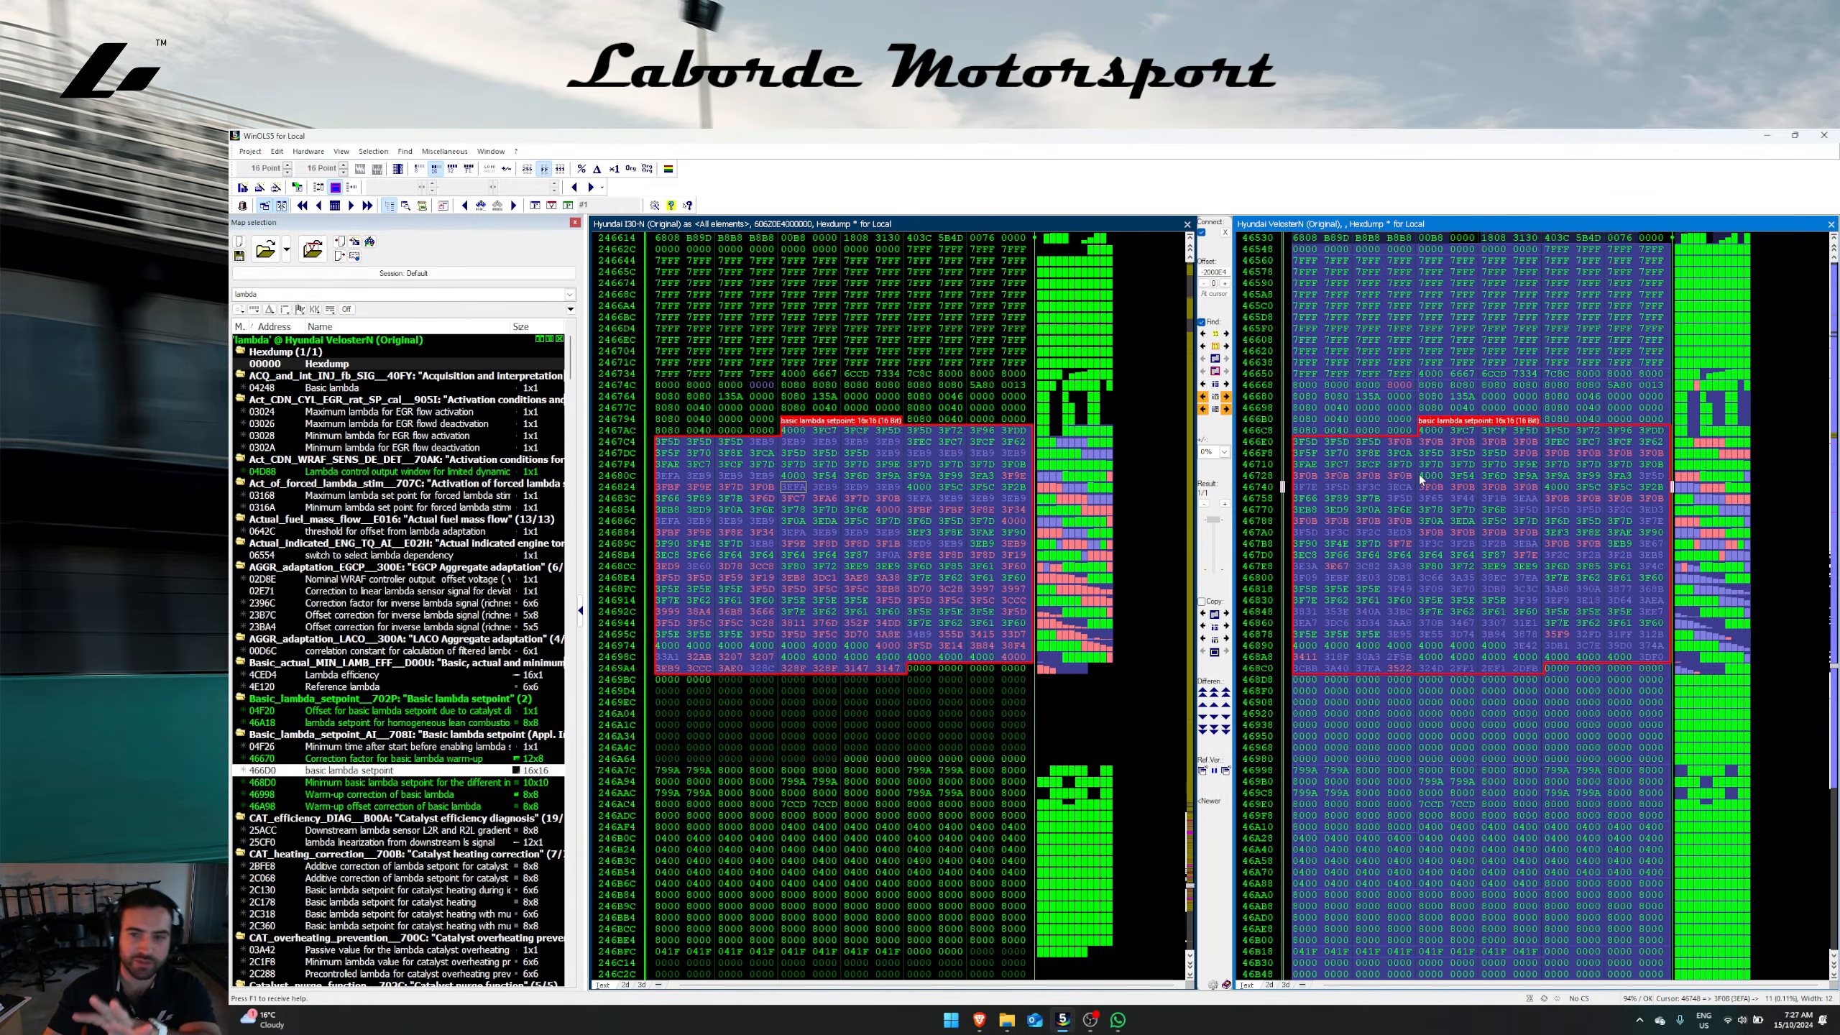
key("Up")
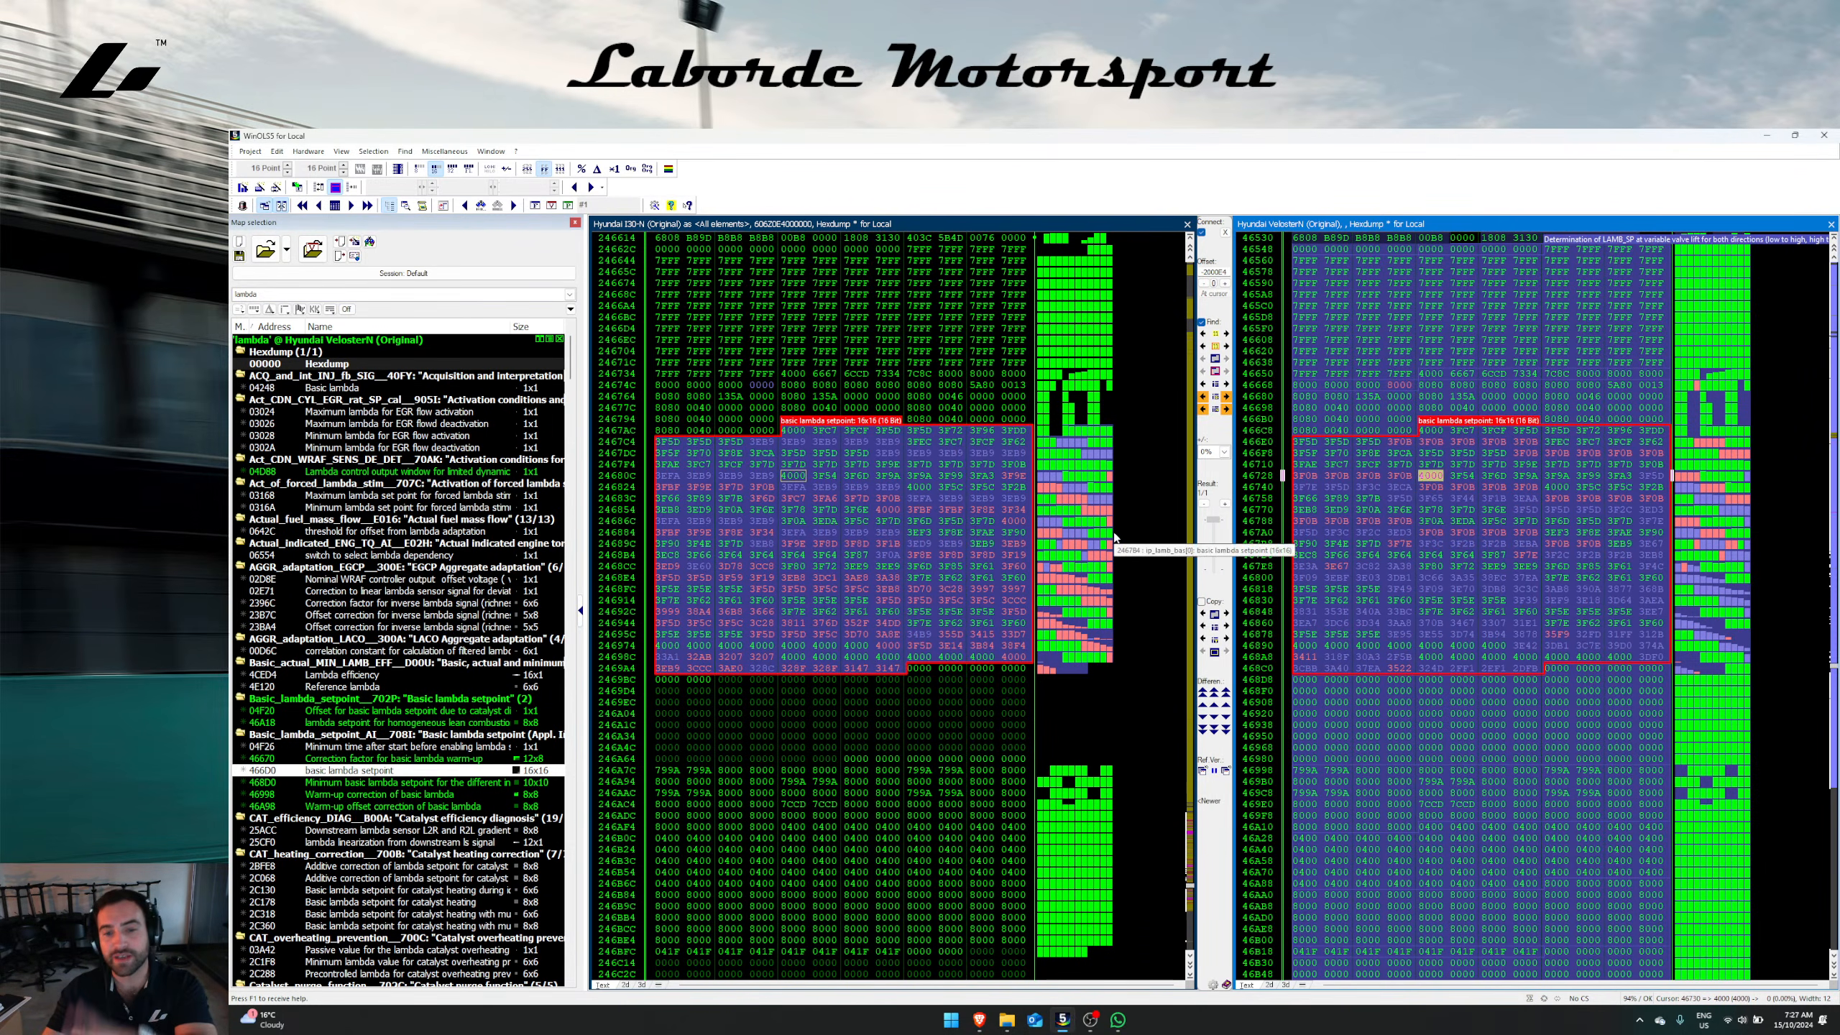
left_click(887, 554)
double_click(813, 564)
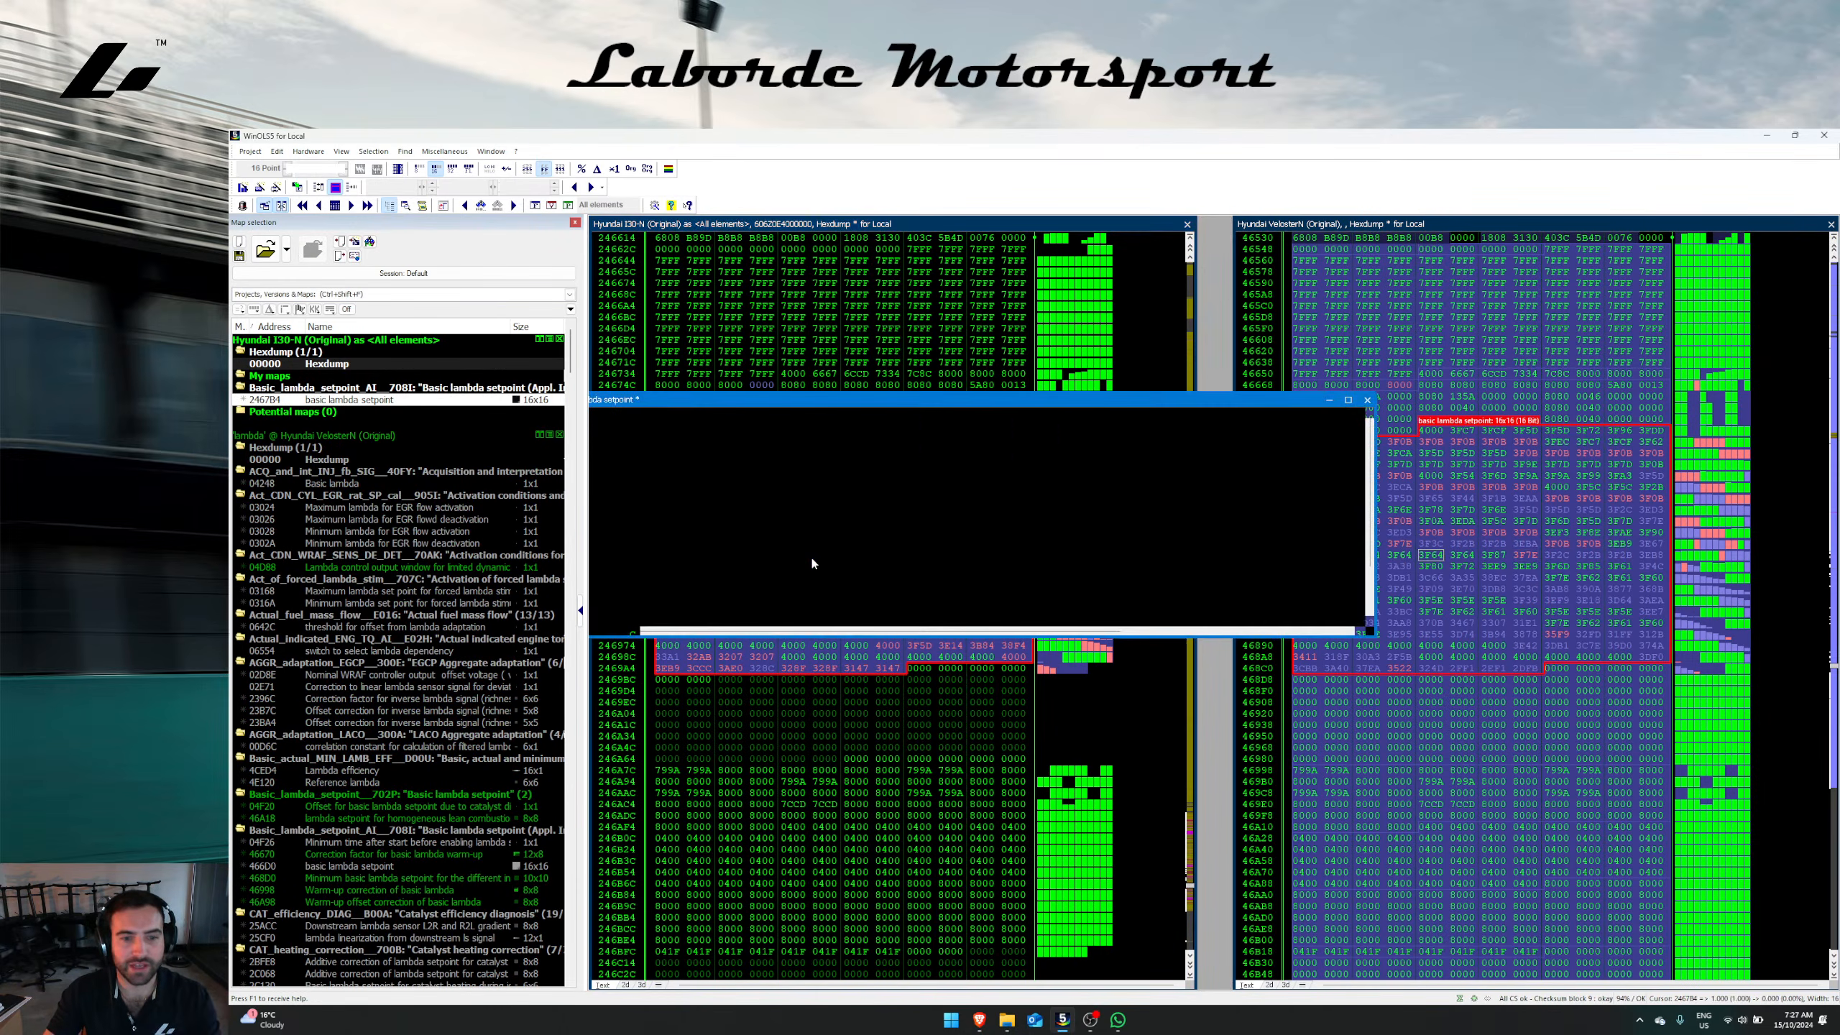
left_click_drag(788, 401, 882, 396)
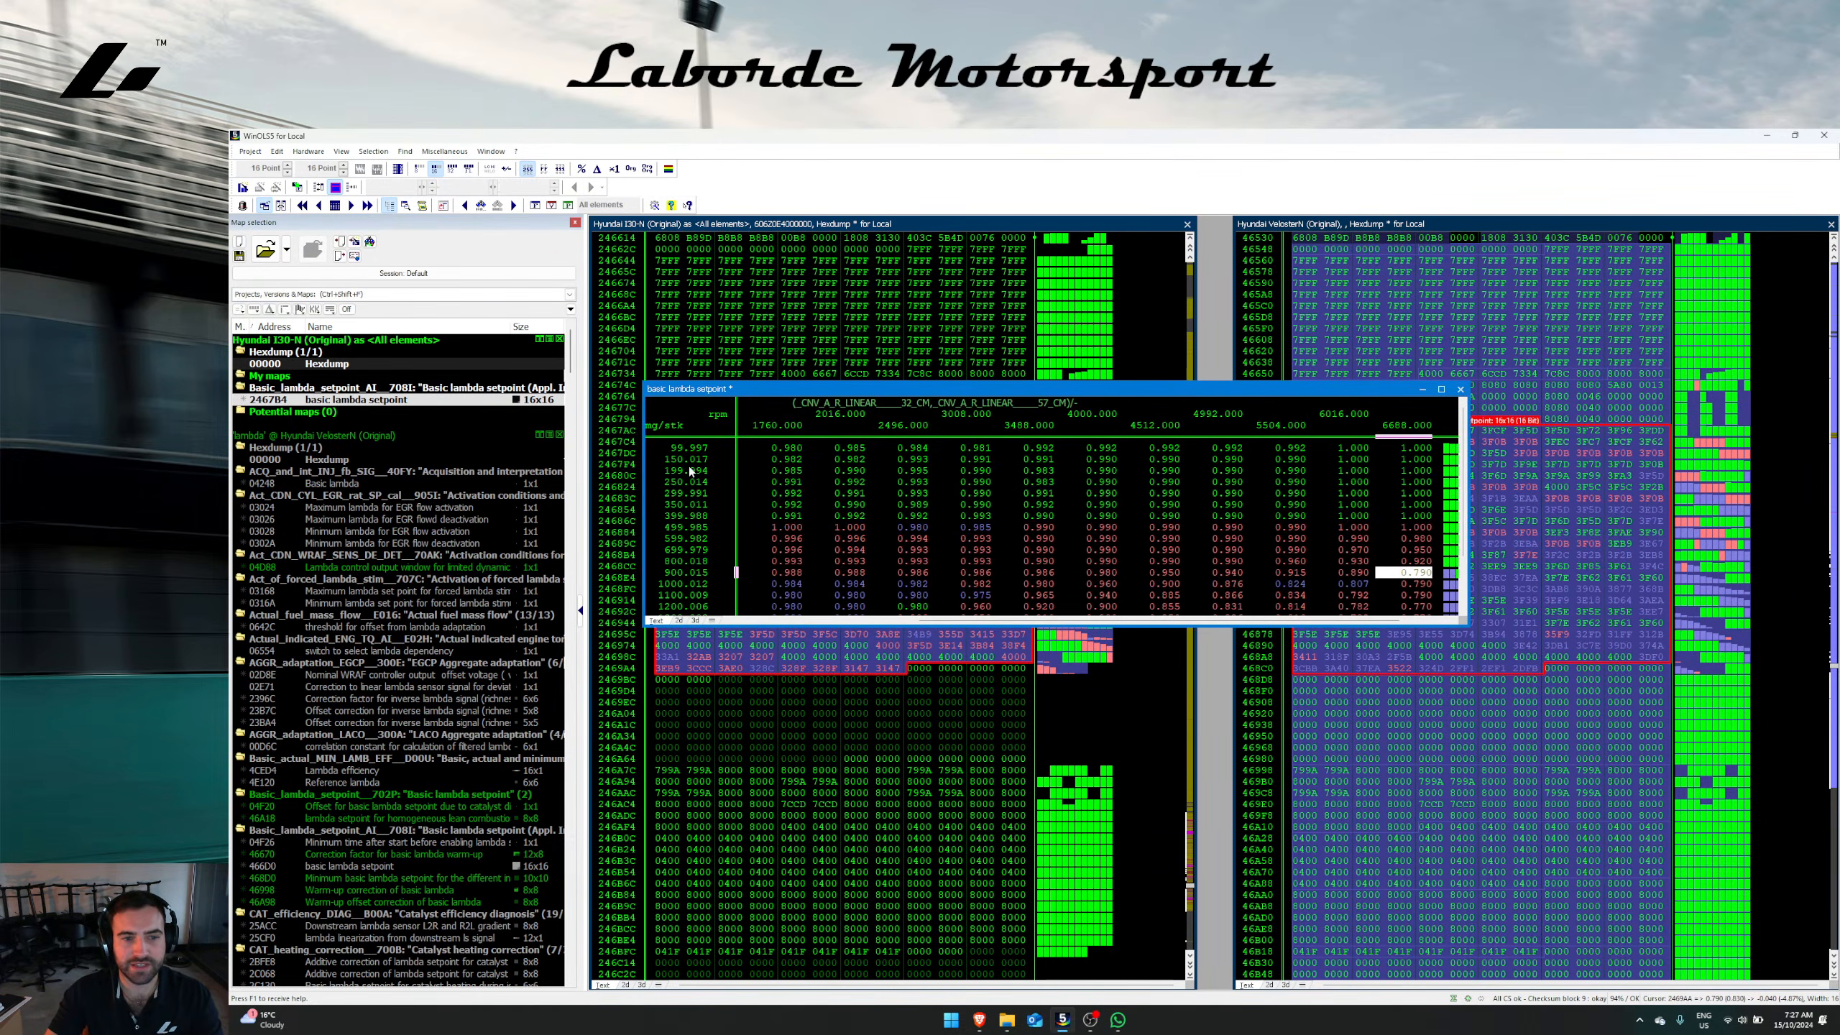
left_click_drag(677, 459, 710, 628)
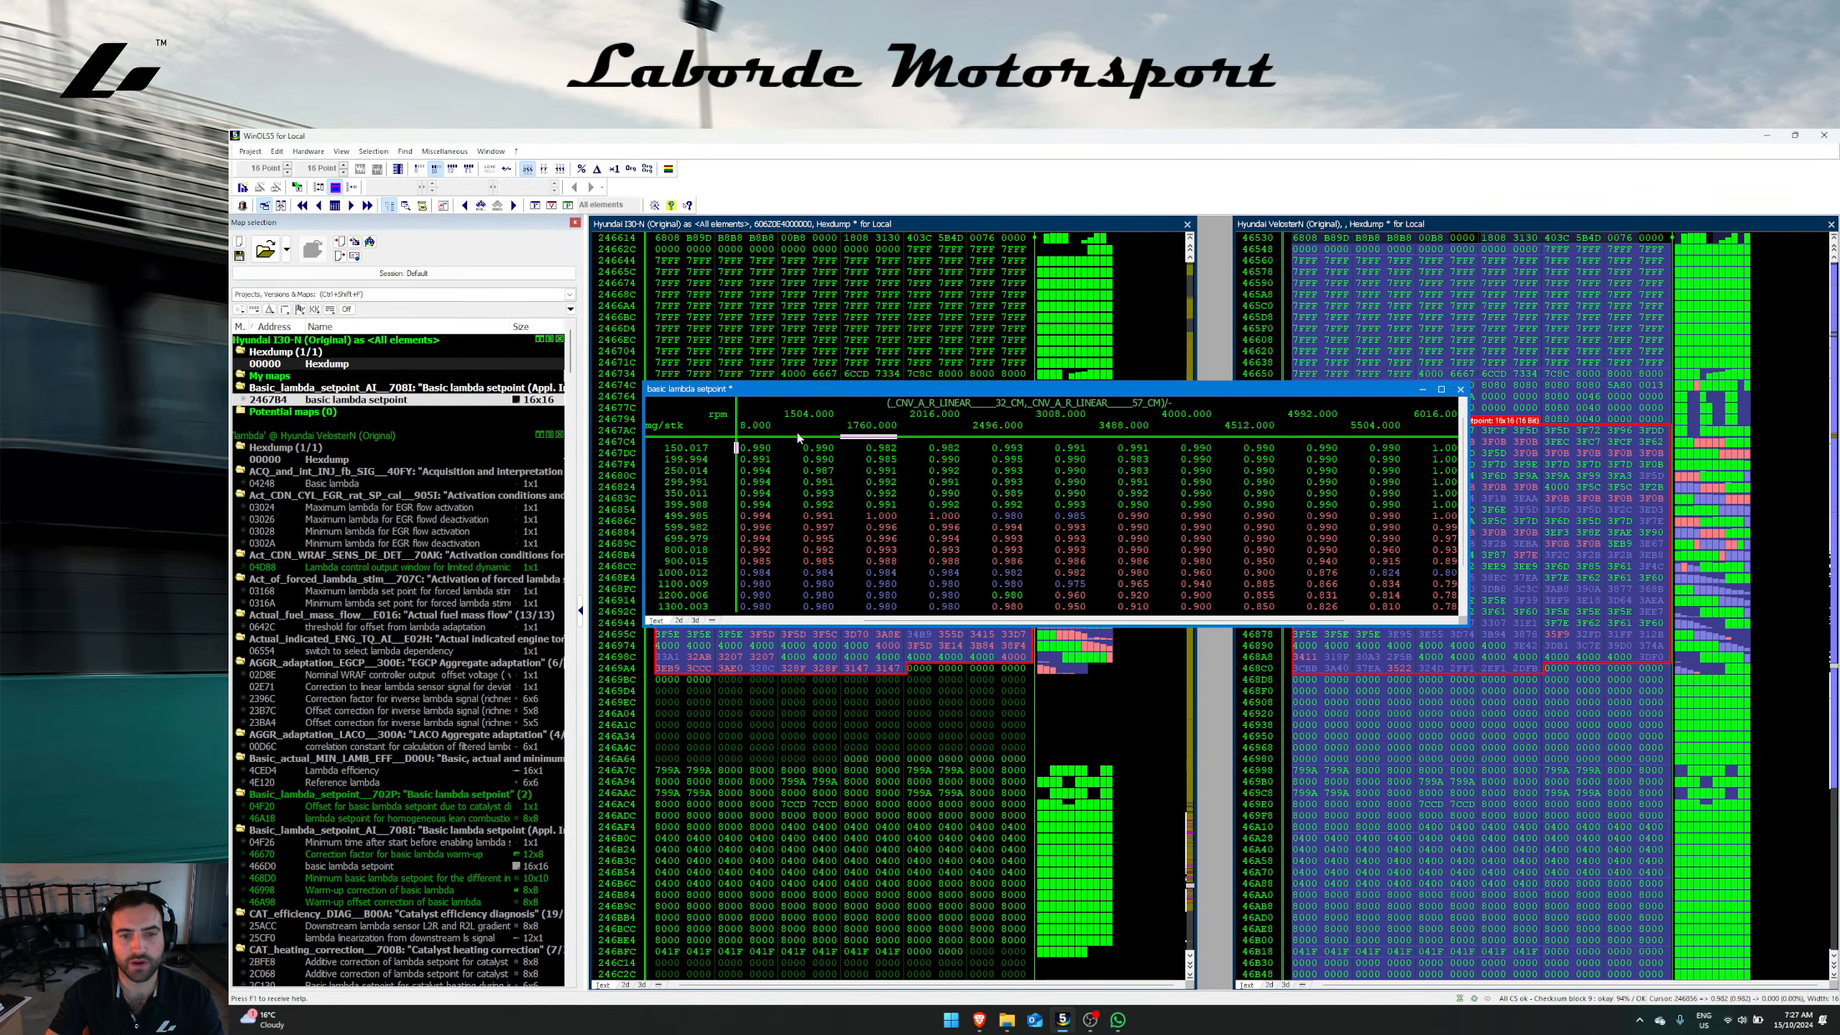
left_click_drag(1080, 586, 1395, 574)
right_click(1192, 516)
left_click(1218, 524)
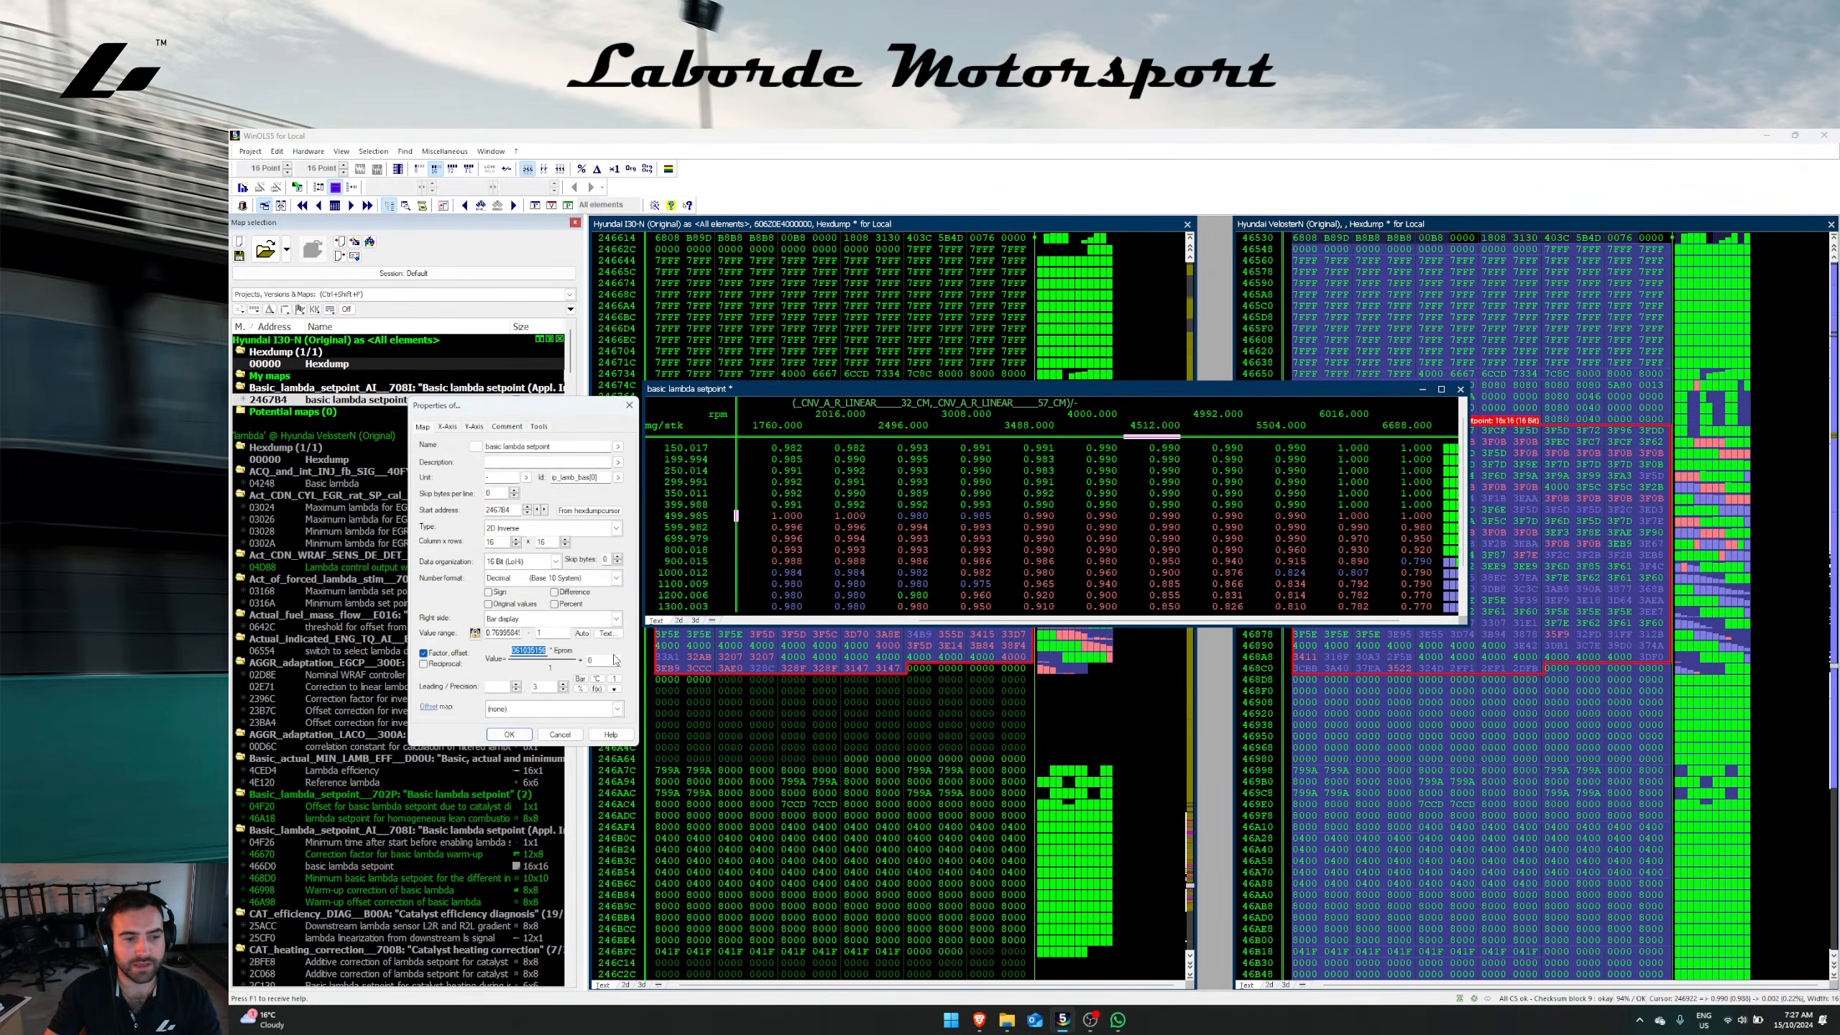
key("Escape")
left_click(1498, 584)
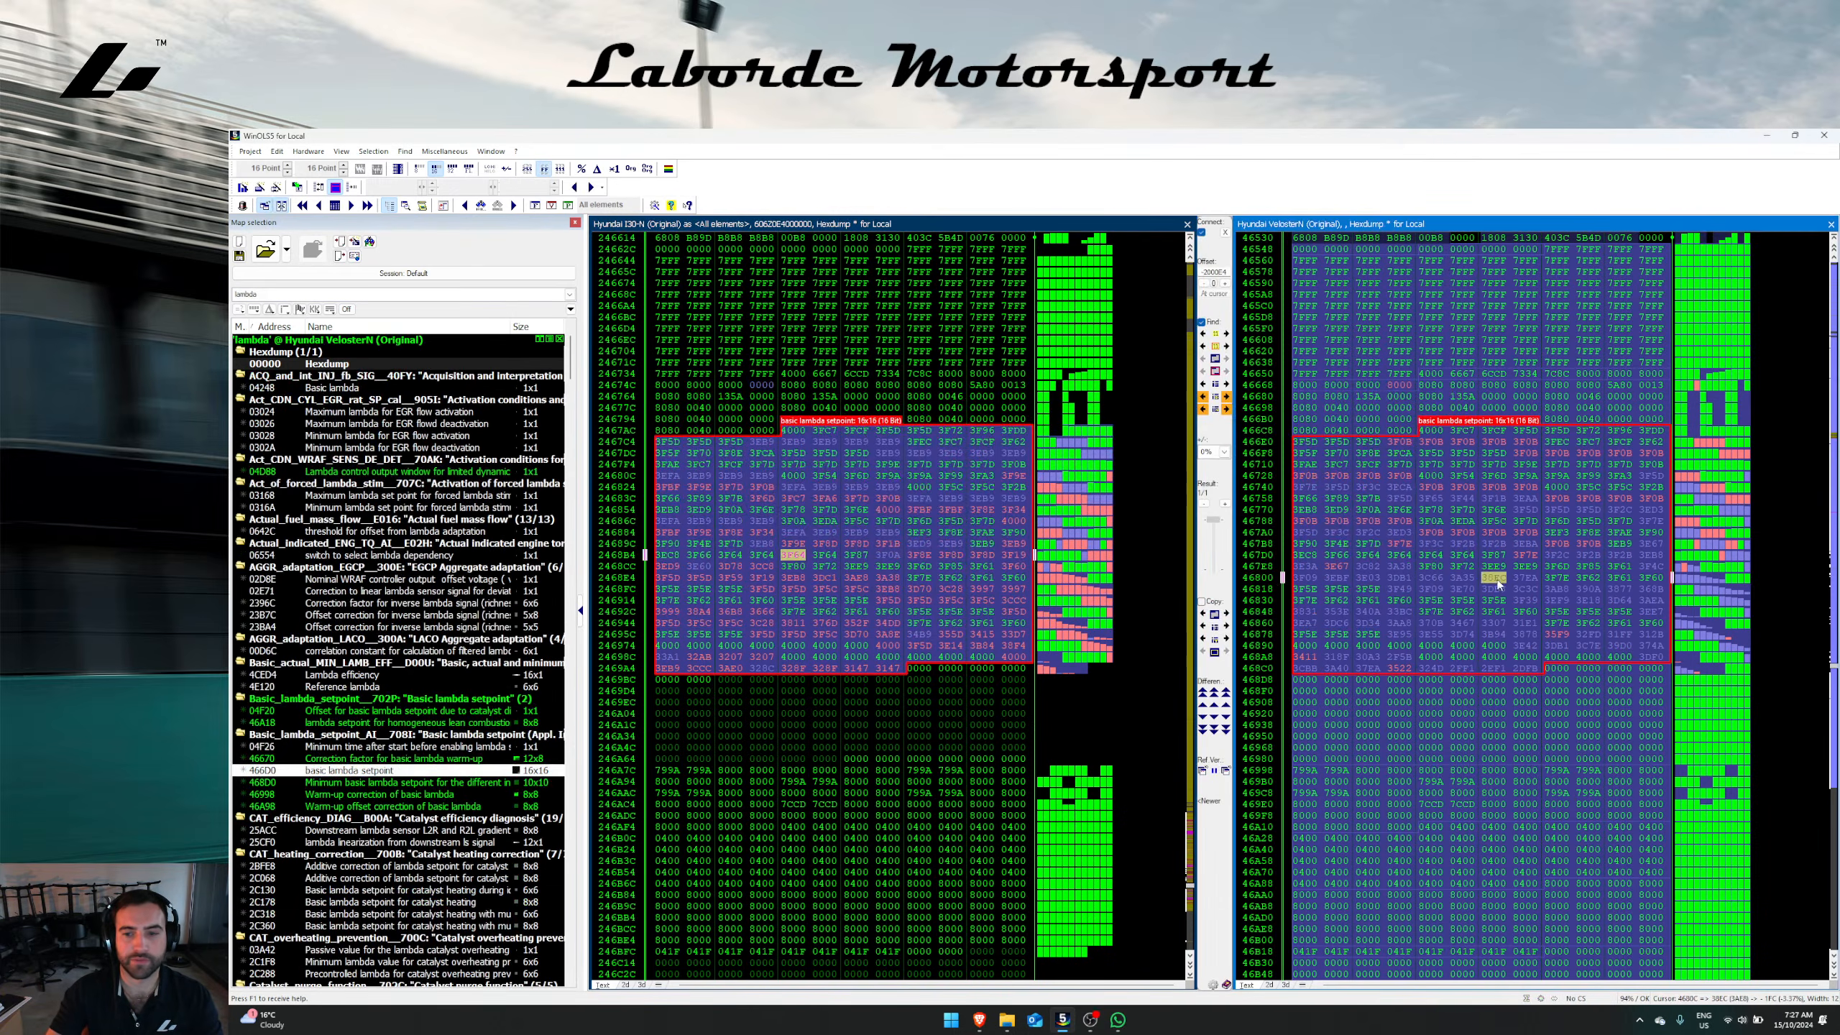
Step: Find the Lambda Full Load Enrichment map among the VelosterN's lambda maps and show it in the hexdump
scroll(463, 755, "down", 6)
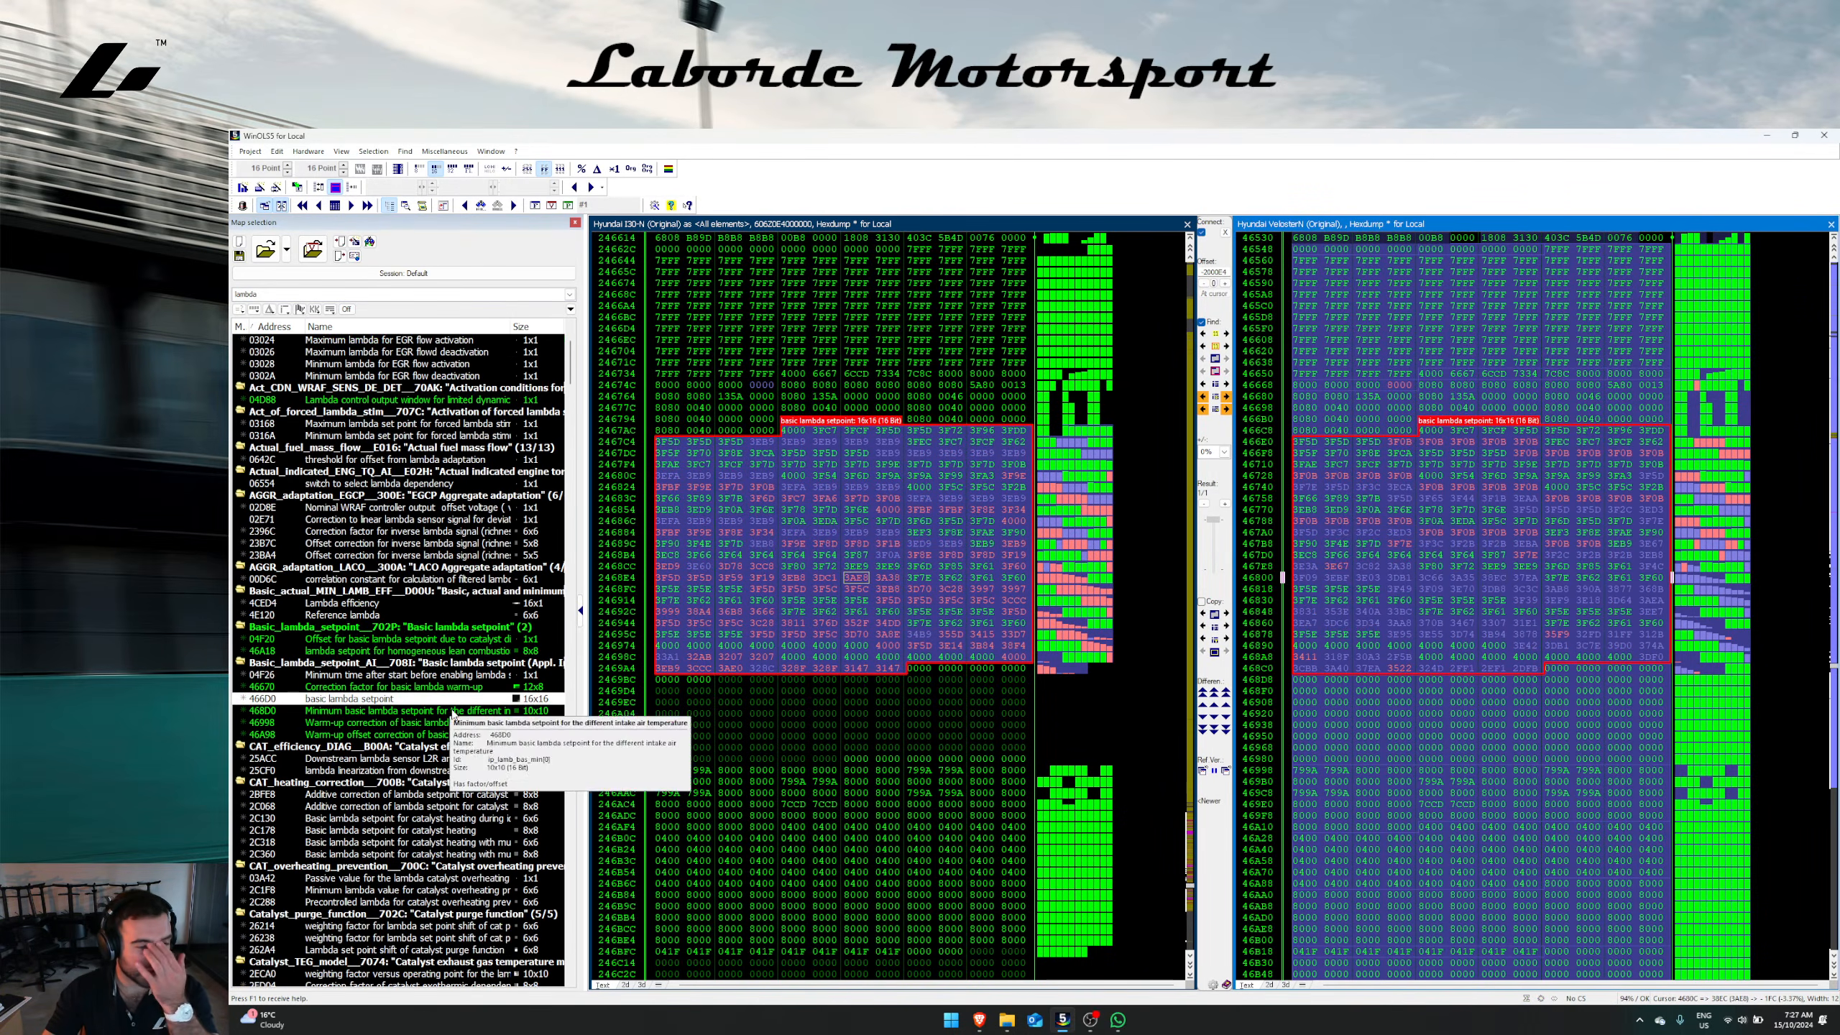
scroll(464, 756, "down", 12)
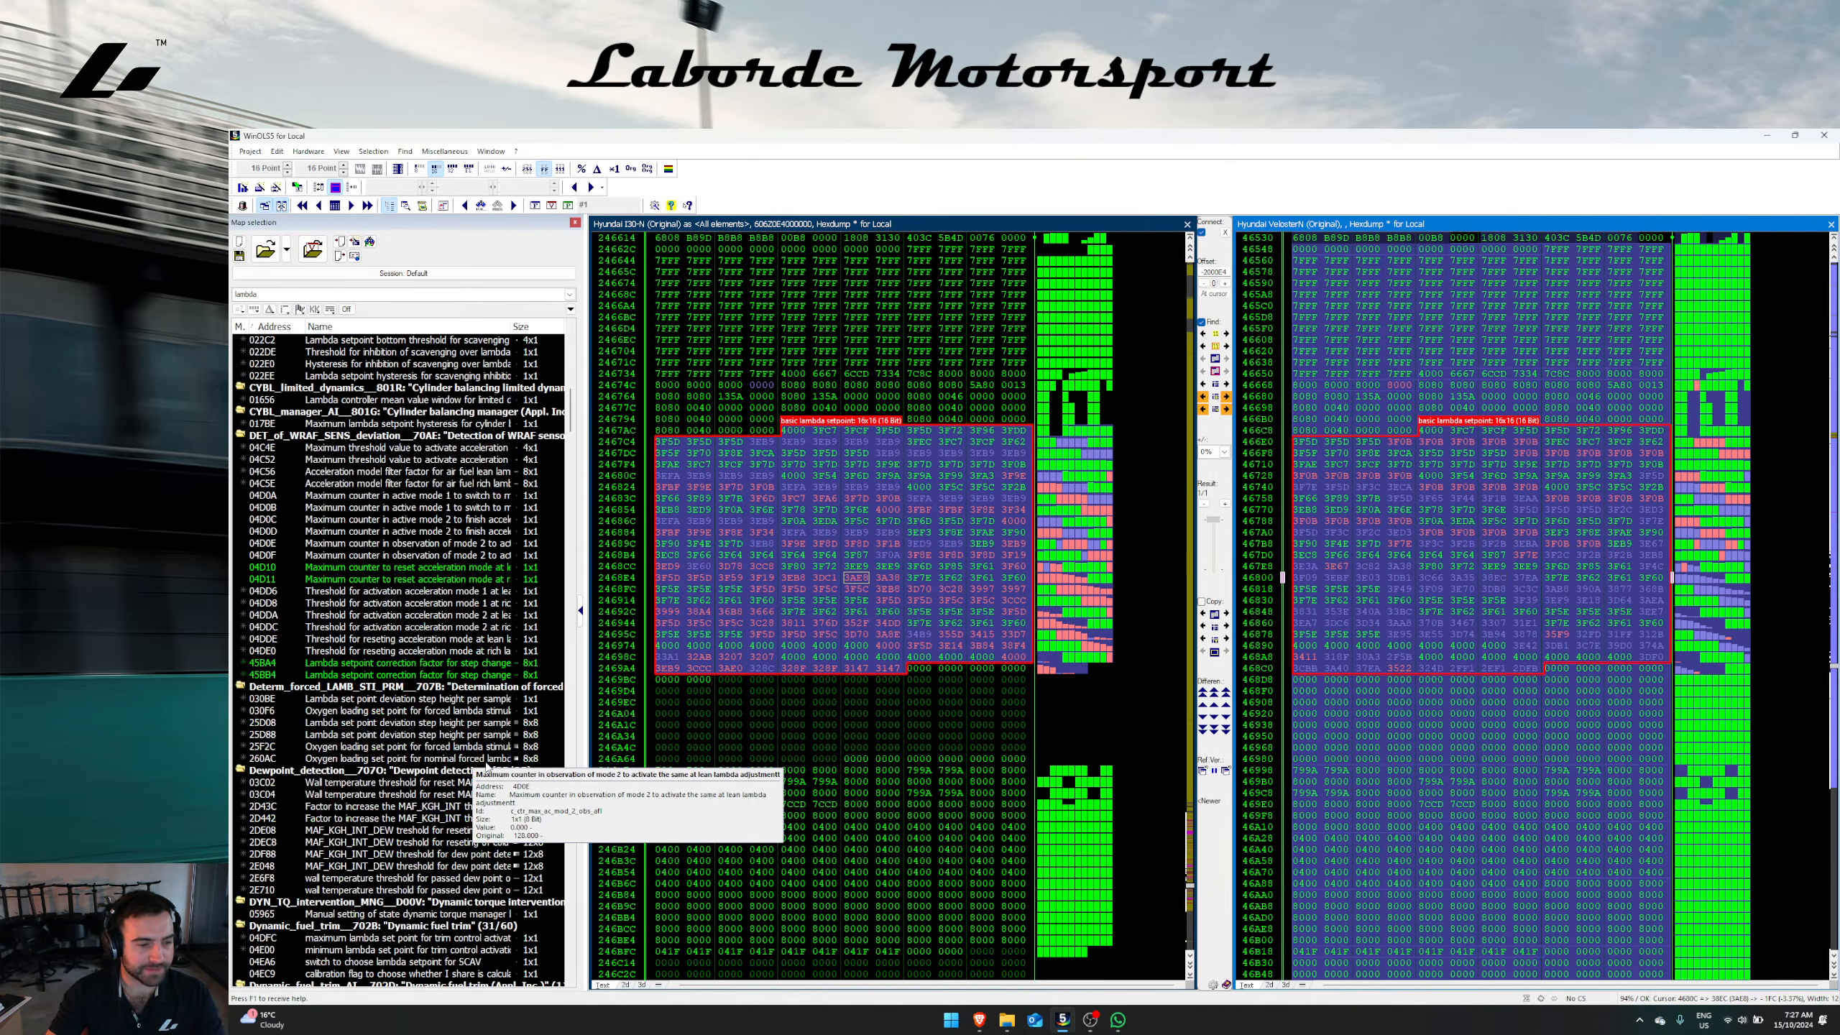
scroll(488, 764, "down", 14)
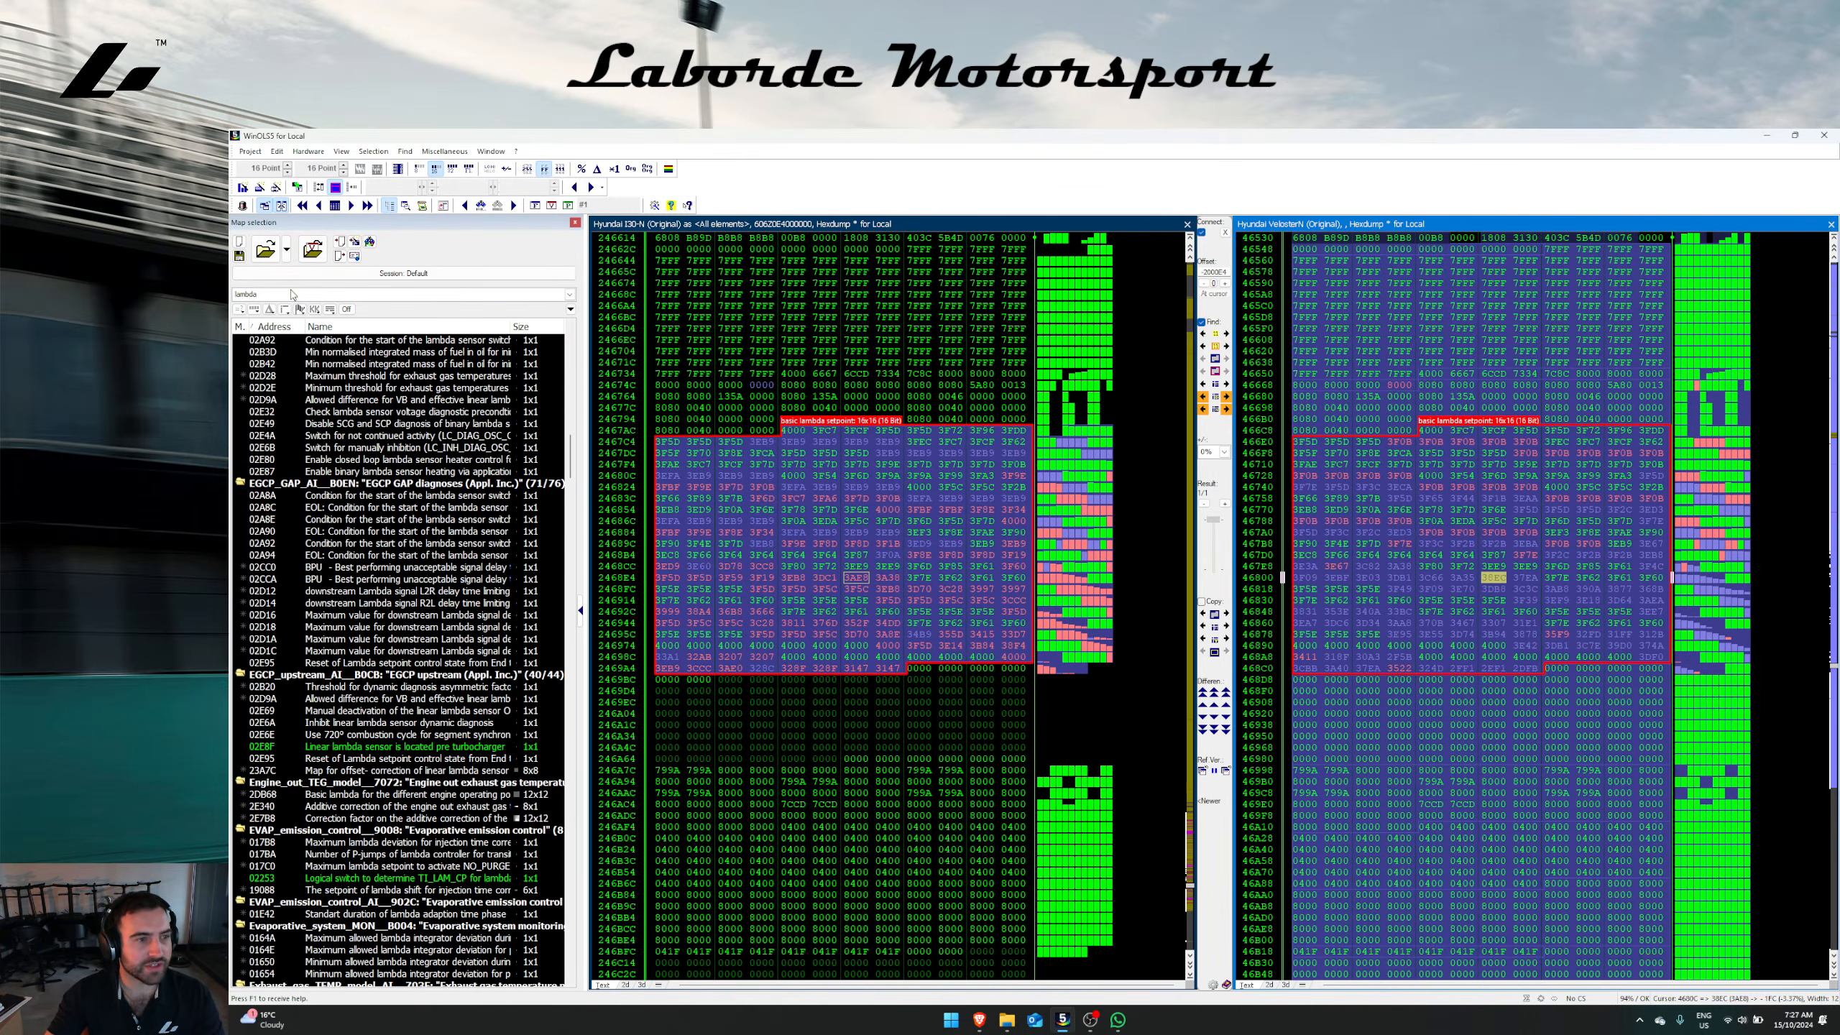
scroll(394, 584, "down", 15)
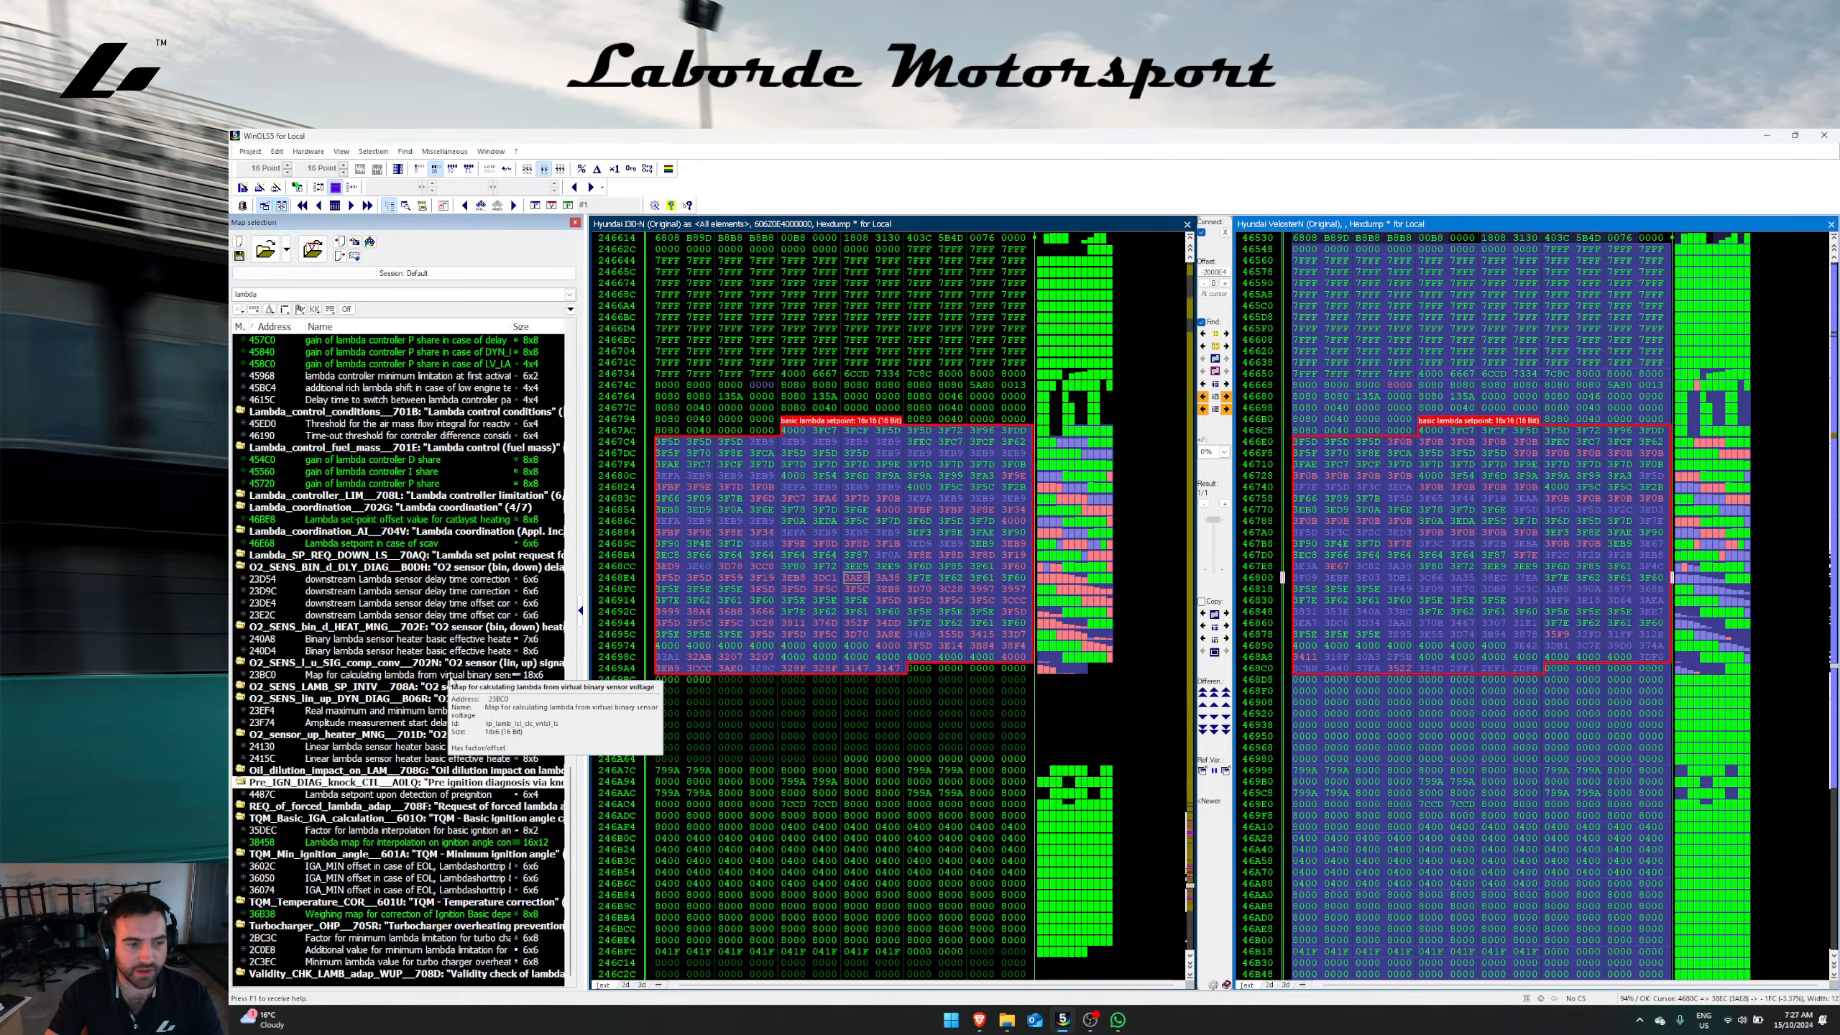
scroll(447, 679, "up", 3)
scroll(505, 739, "up", 3)
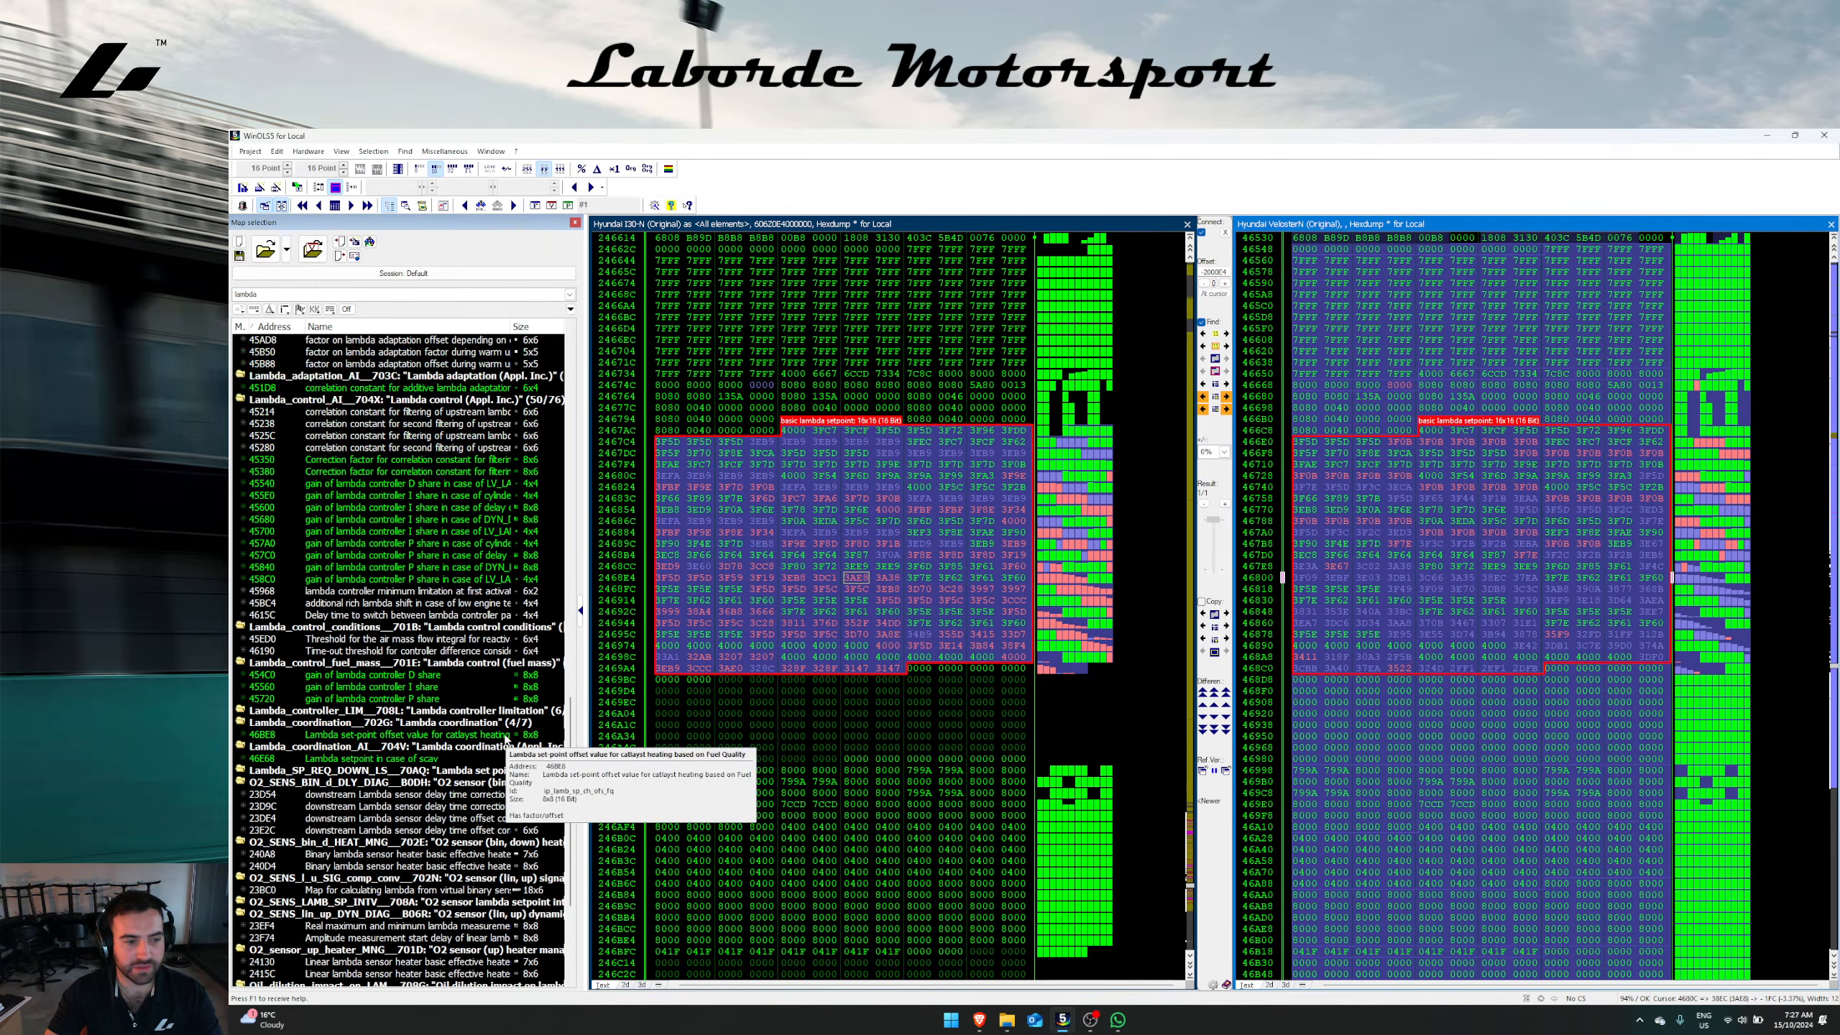
scroll(508, 732, "up", 9)
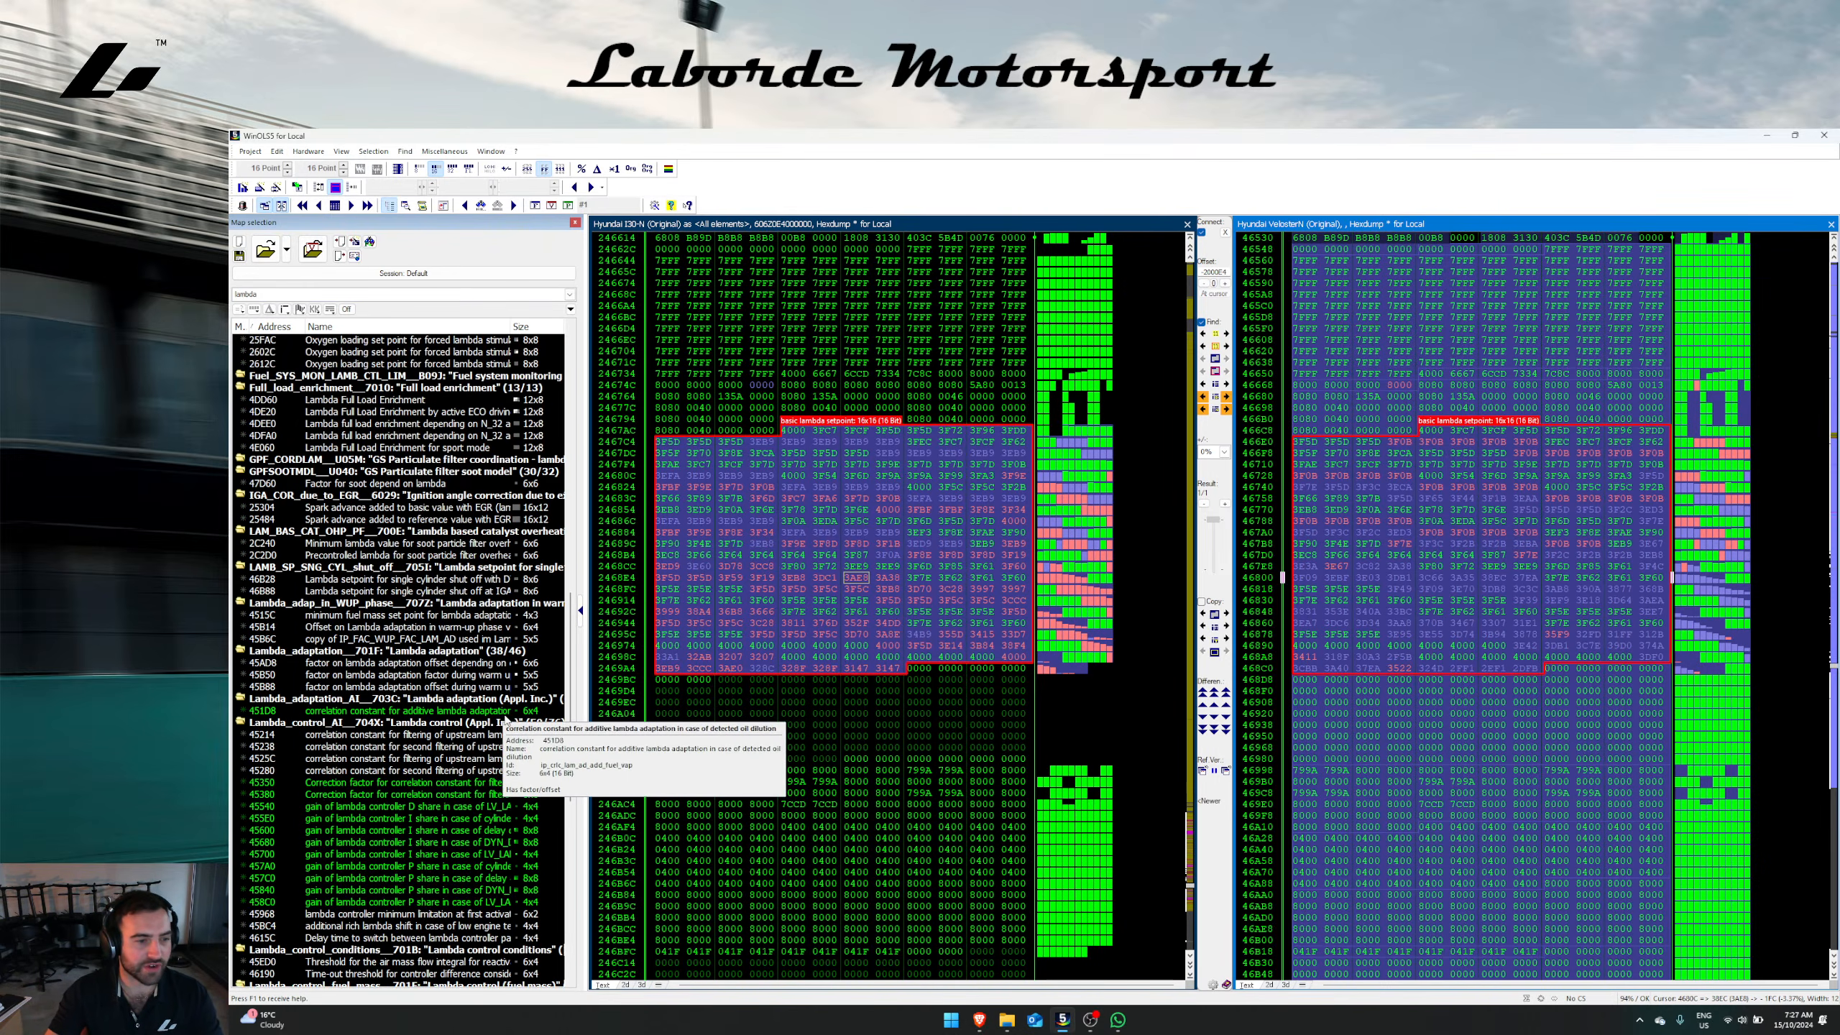
scroll(505, 723, "up", 3)
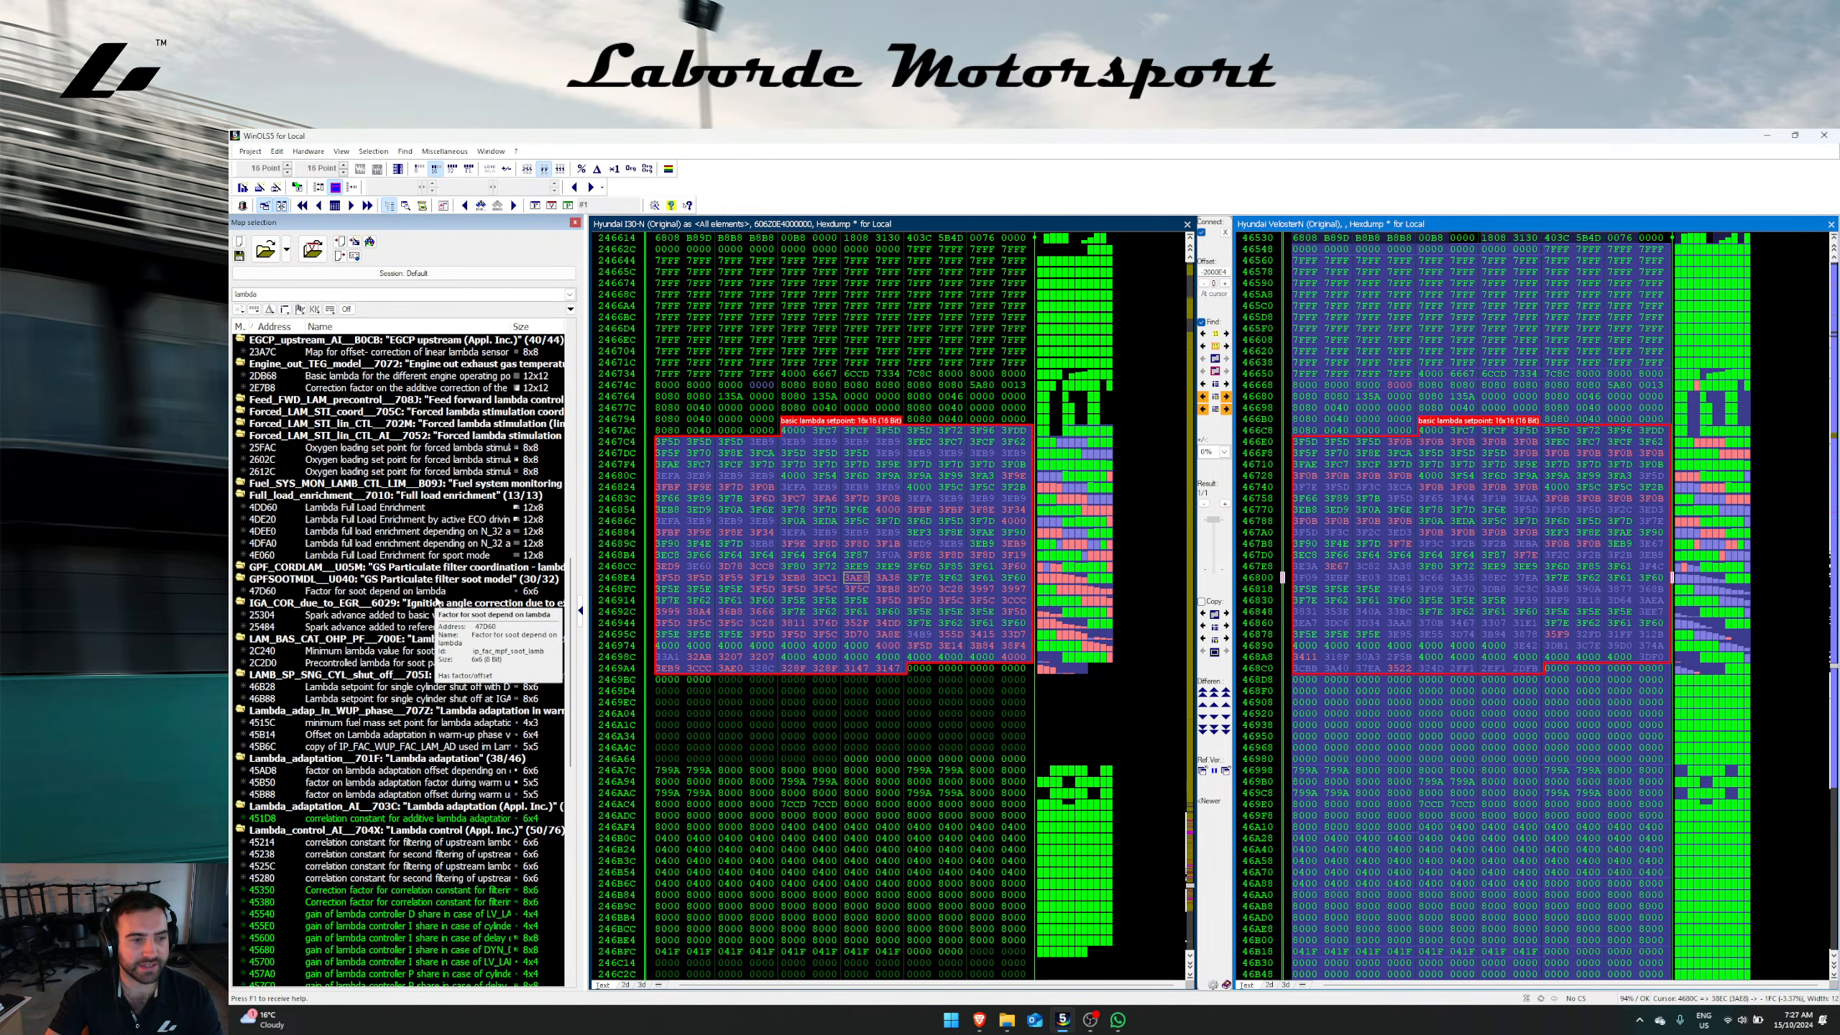
right_click(406, 506)
left_click(445, 552)
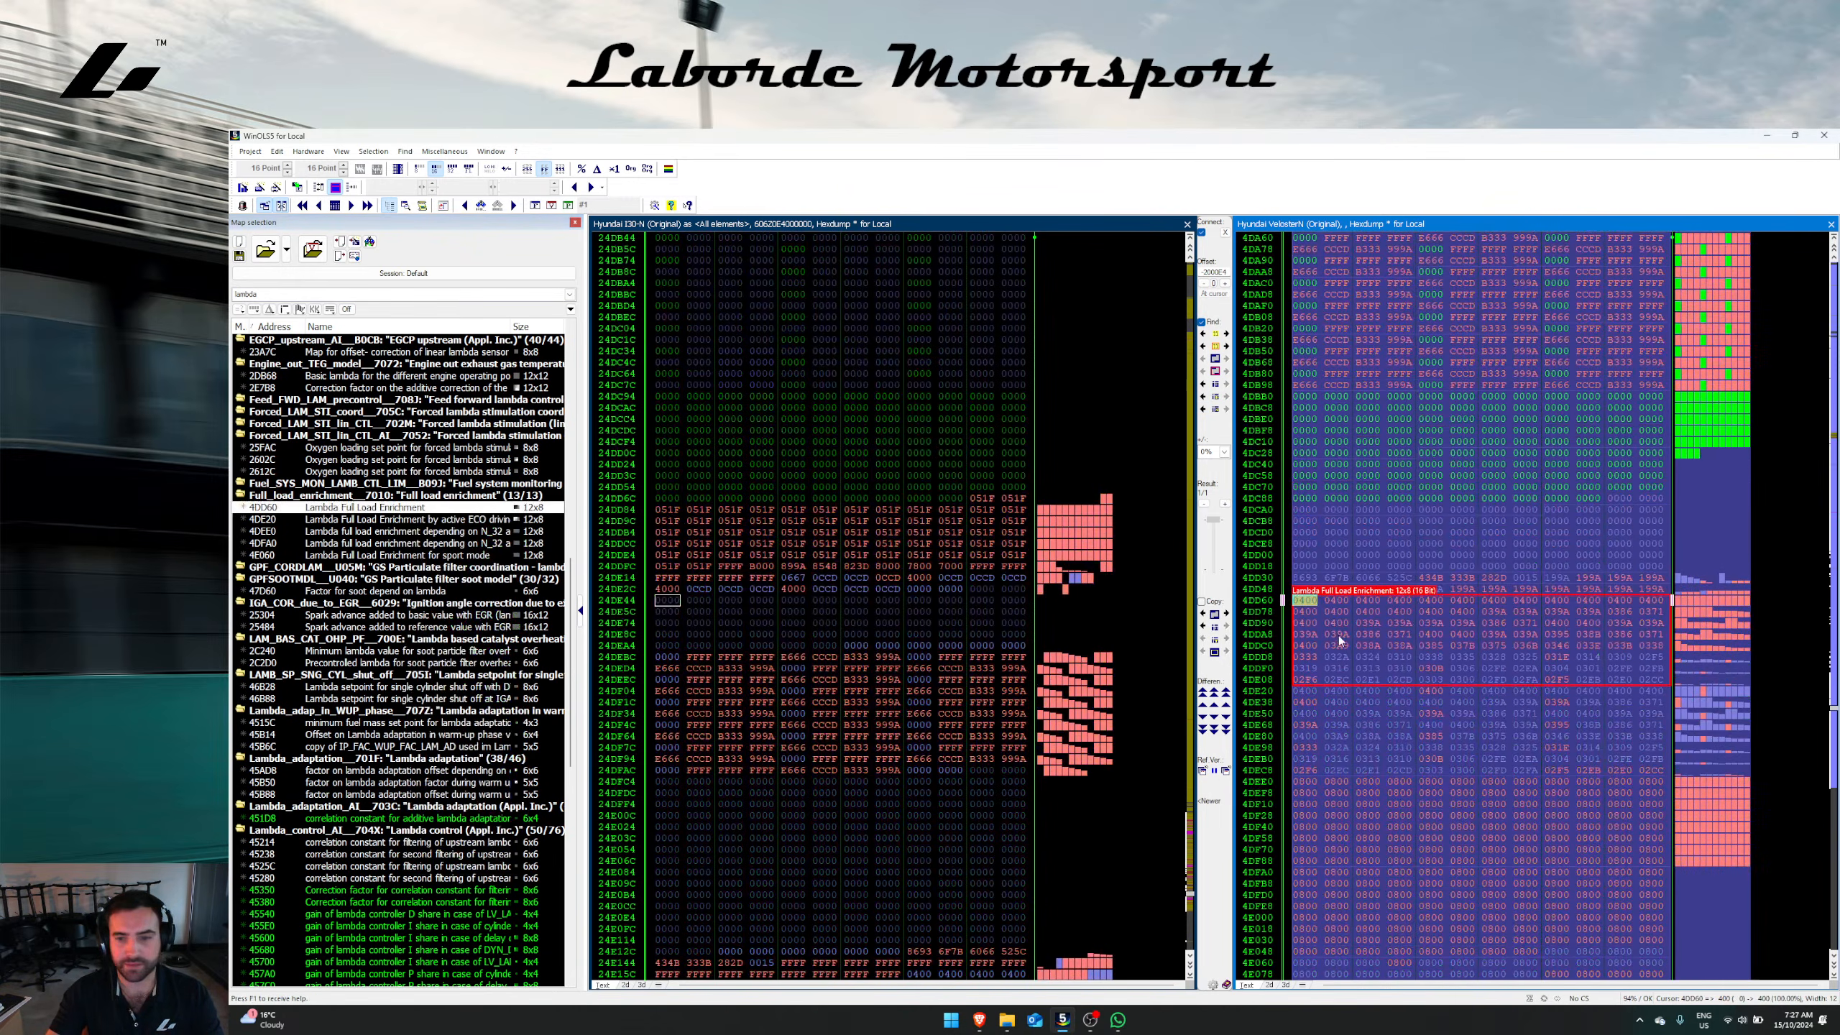
Step: Align the i30-N hexdump by finding the VelosterN data just before the Lambda Full Load Enrichment map in it
left_click_drag(1313, 603, 1496, 580)
left_click(1226, 360)
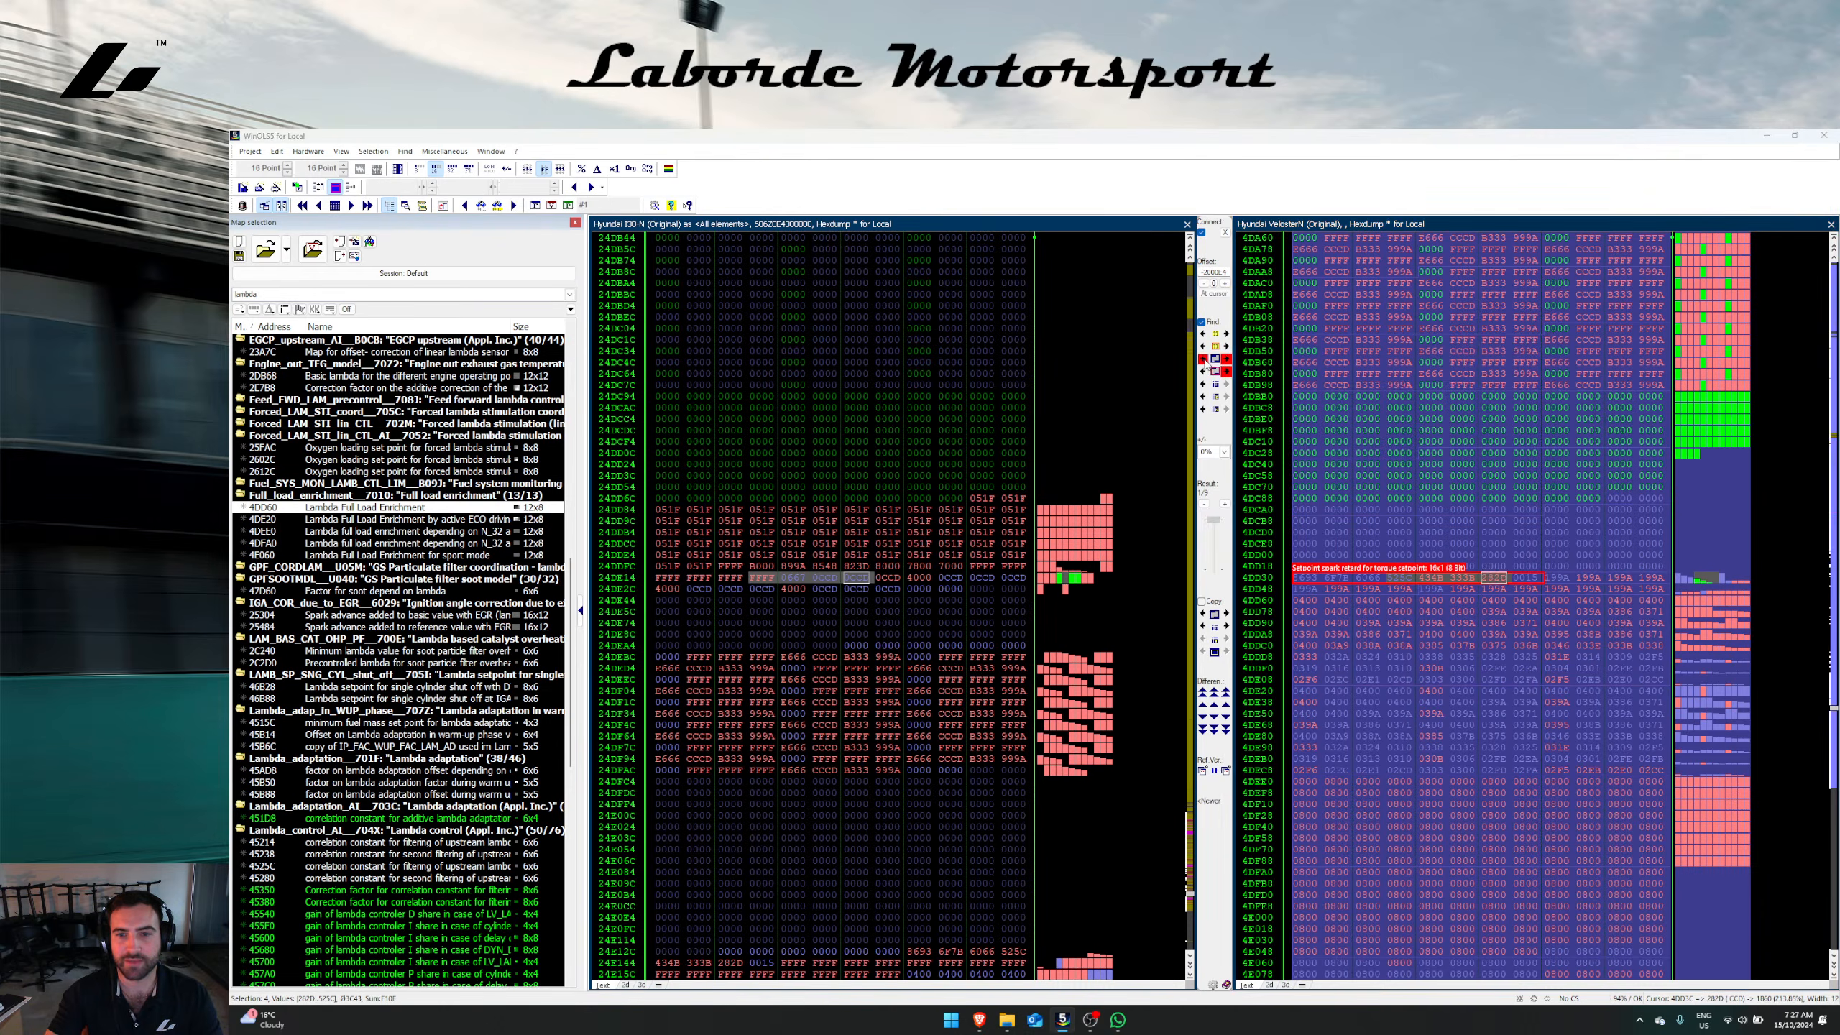
right_click(1401, 468)
left_click(1353, 571)
scroll(1353, 570, "down", 1)
left_click(1330, 567)
Step: Transfer the Lambda Full Load Enrichment maps, standard and by active ECO driving mode, to the i30-N project and compare them with the VelosterN
left_click_drag(1329, 567, 1431, 646)
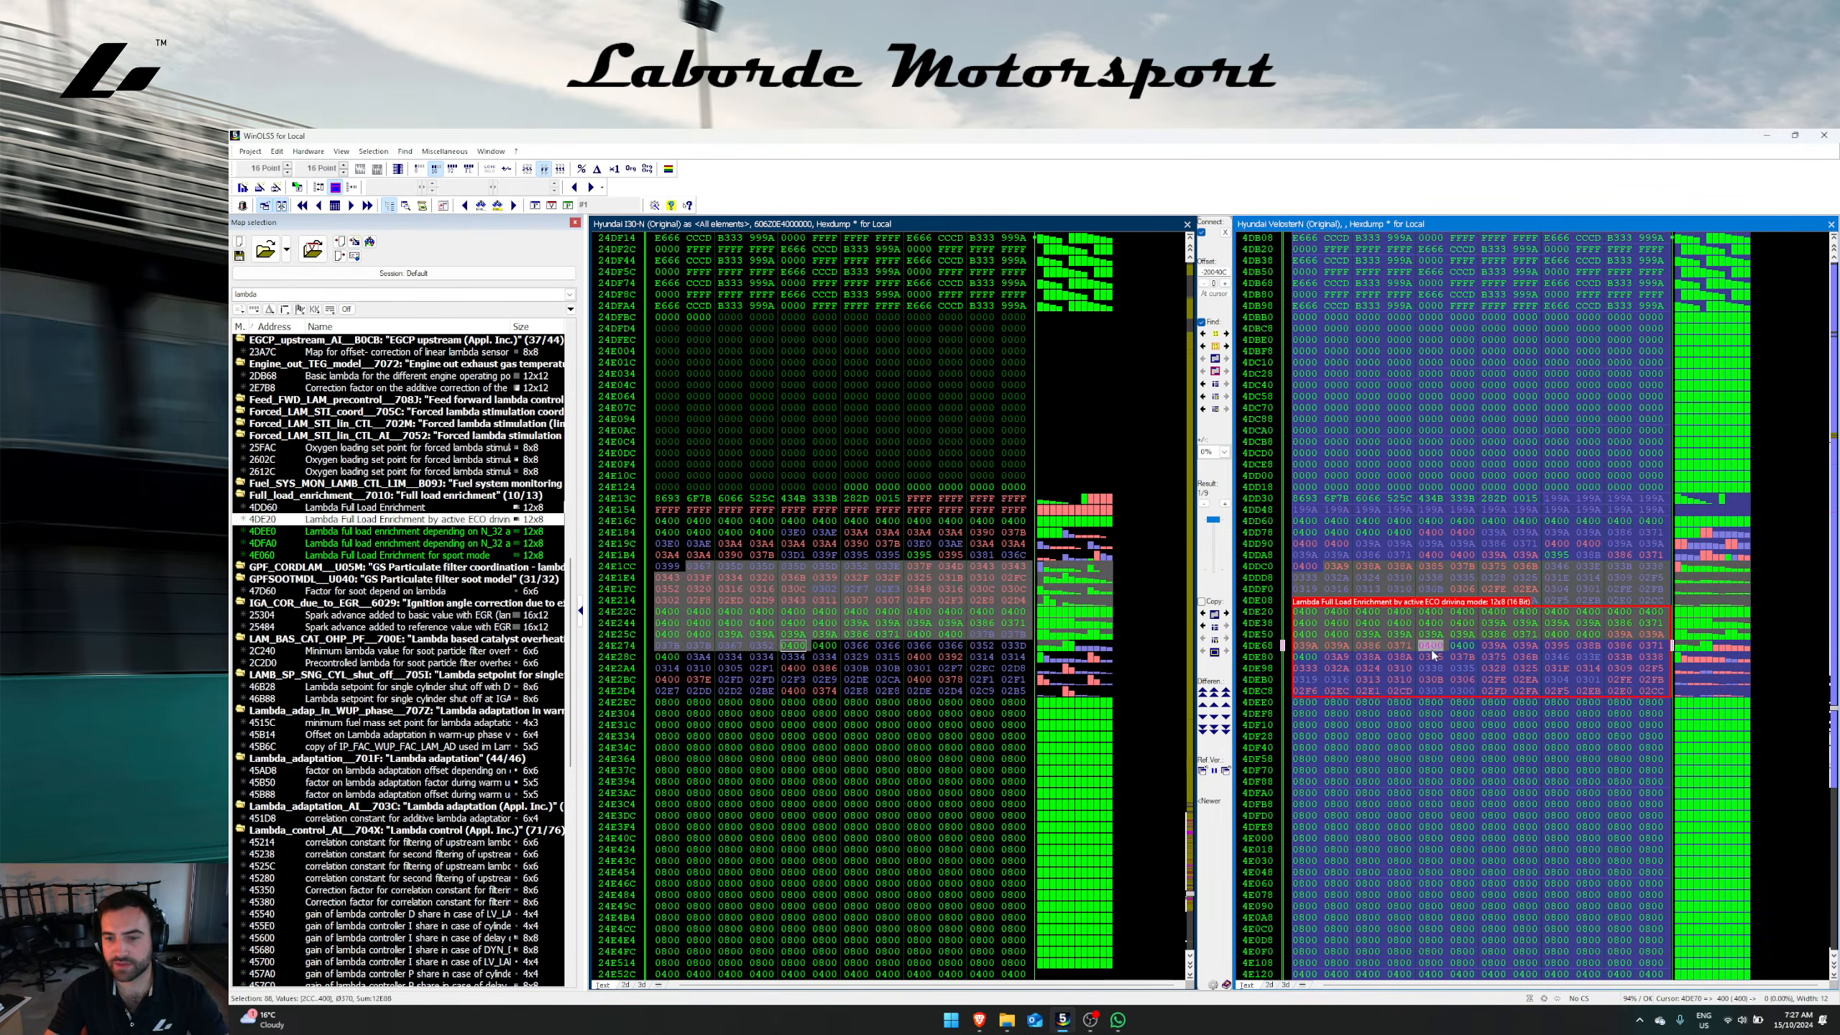
left_click(1202, 638)
left_click(944, 659)
left_click(862, 512)
left_click(866, 633)
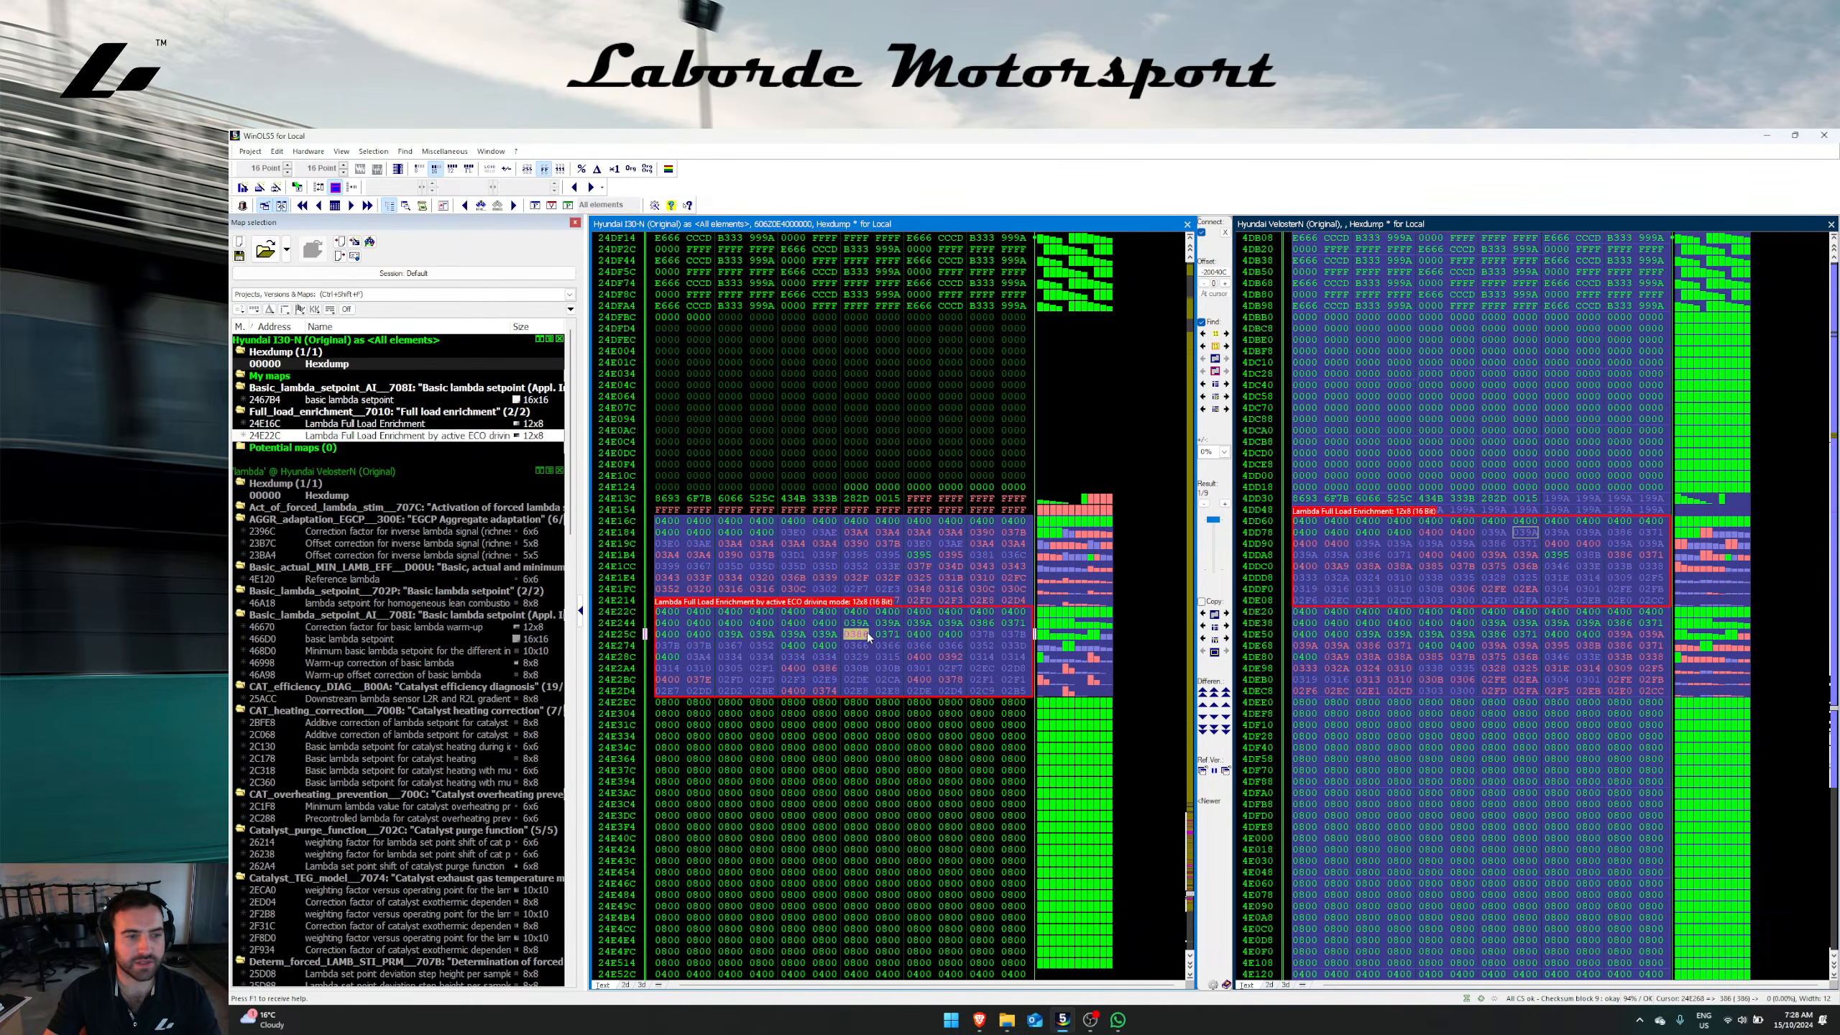
left_click(887, 568)
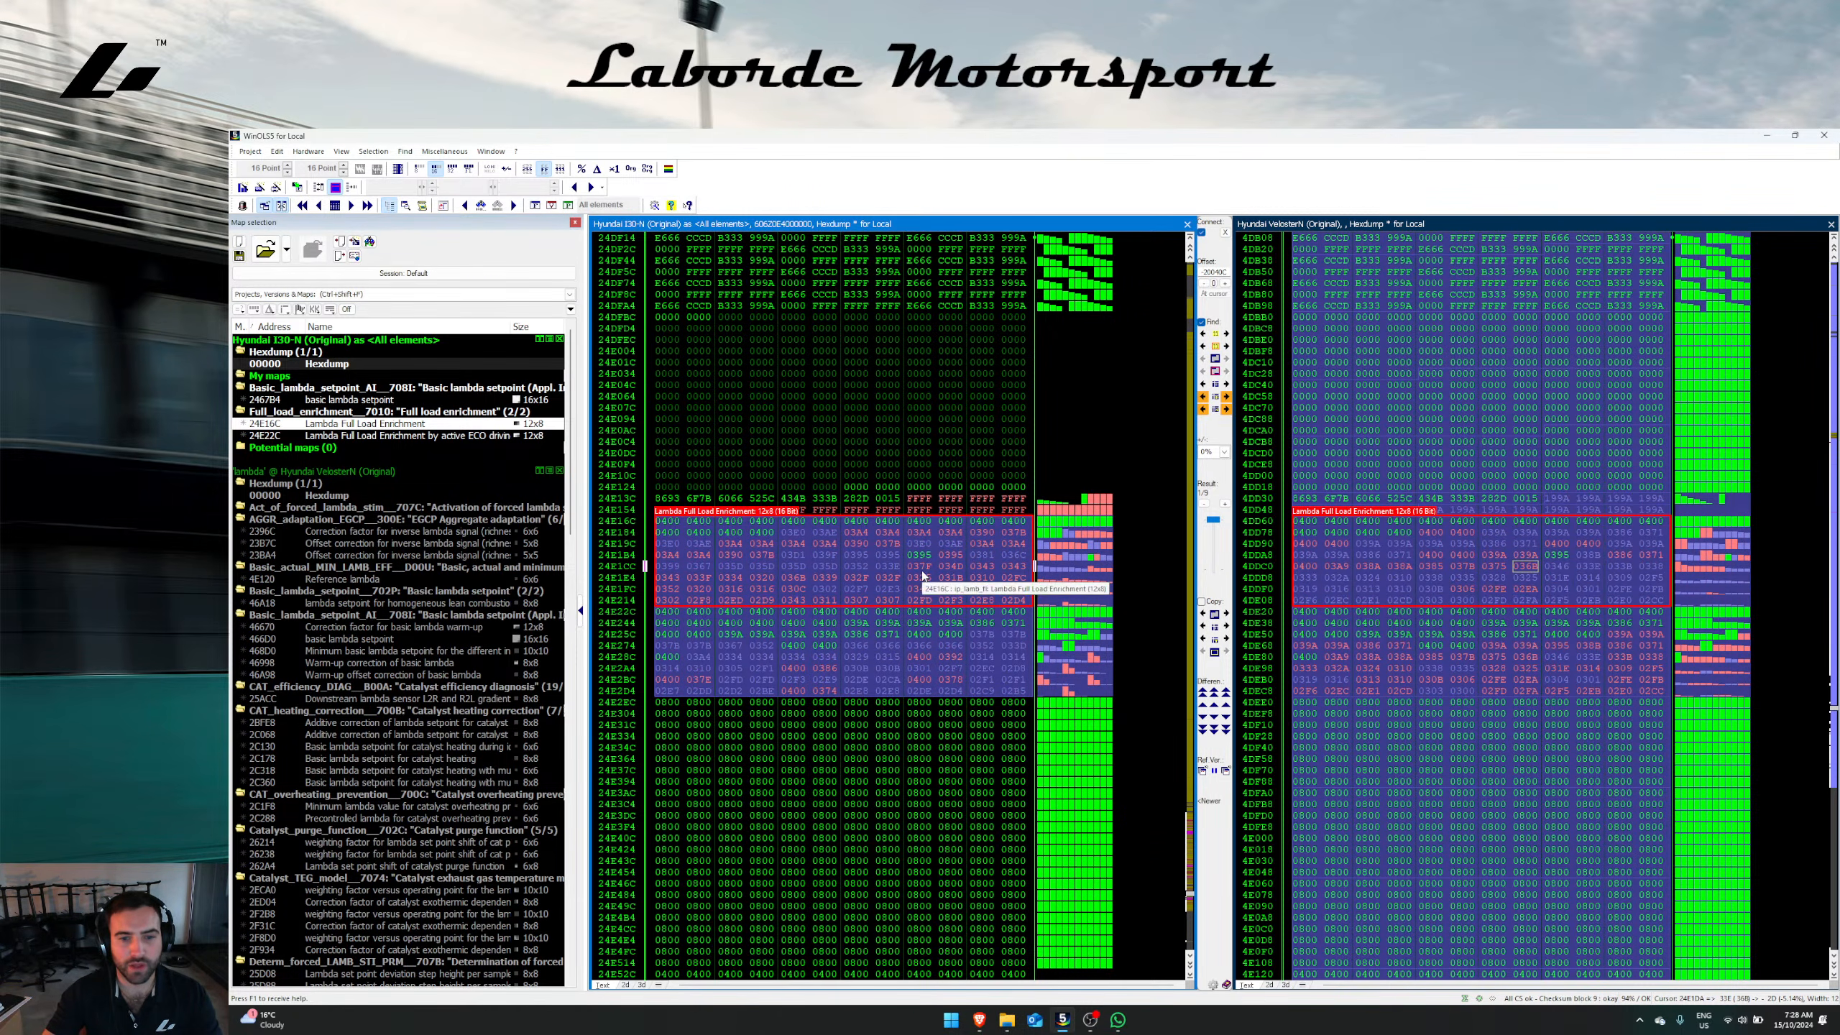
left_click(1436, 568)
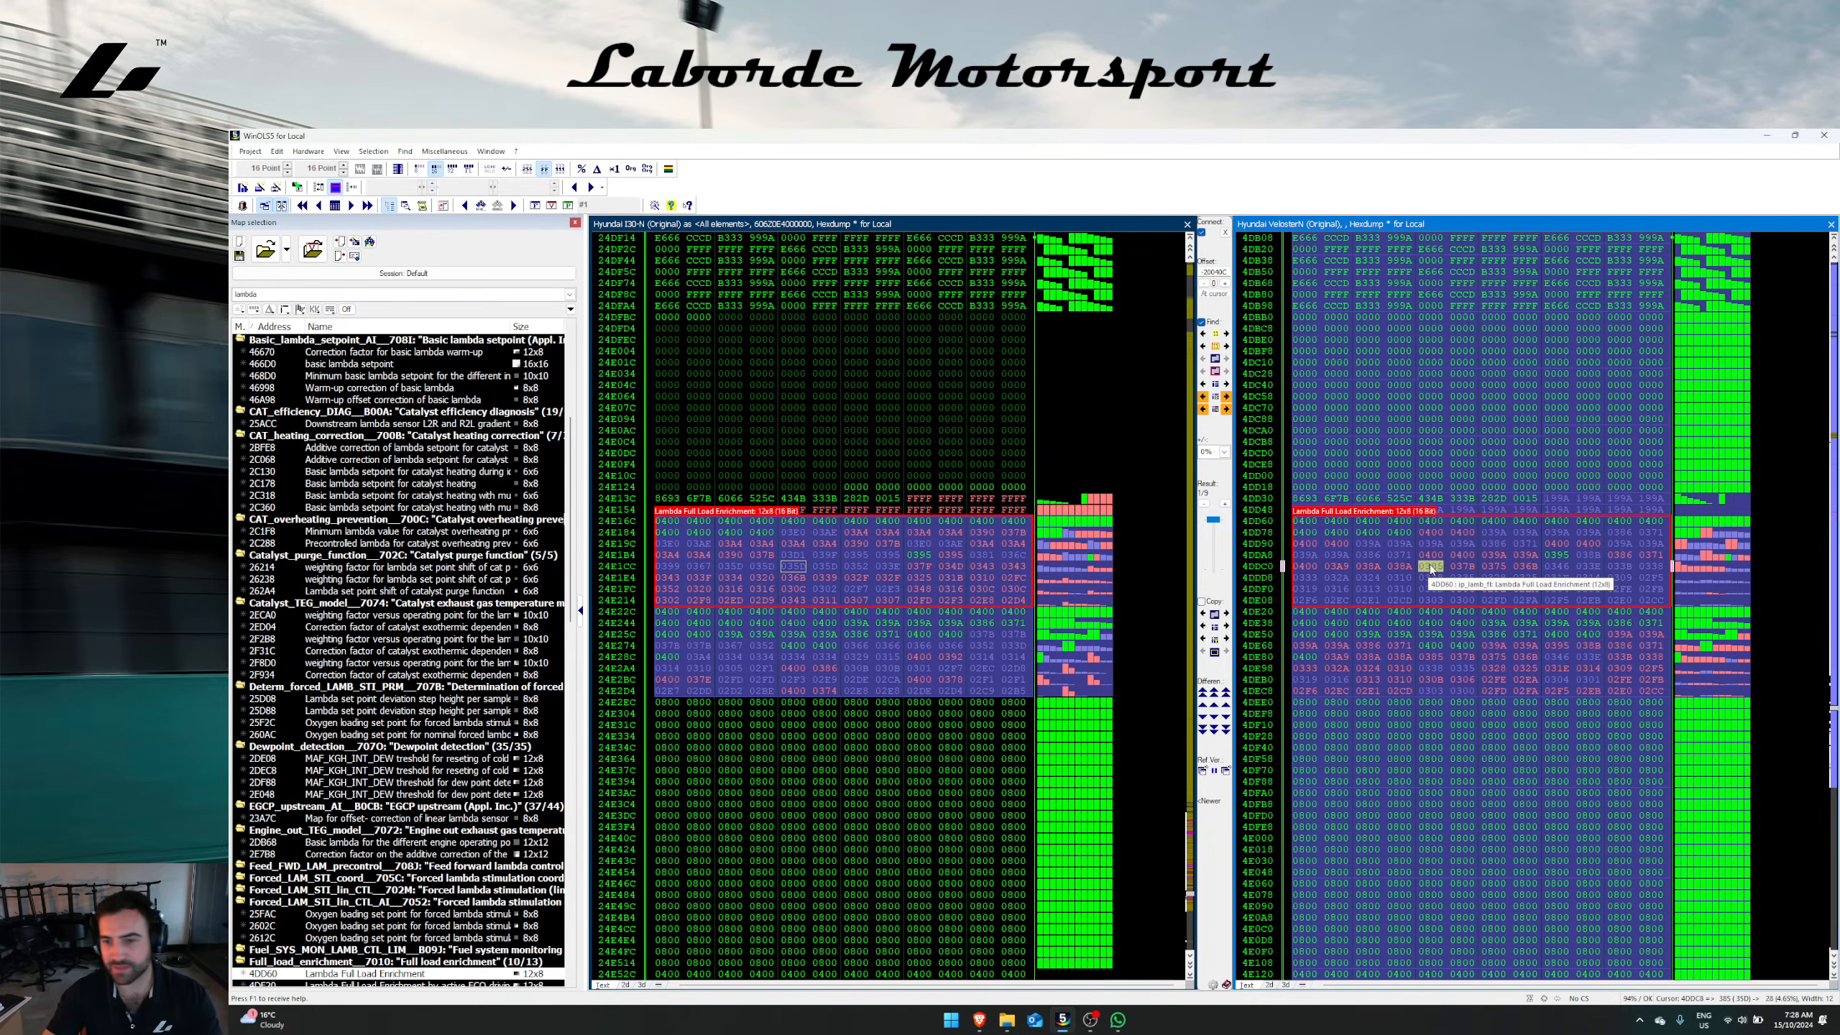
left_click(1402, 568)
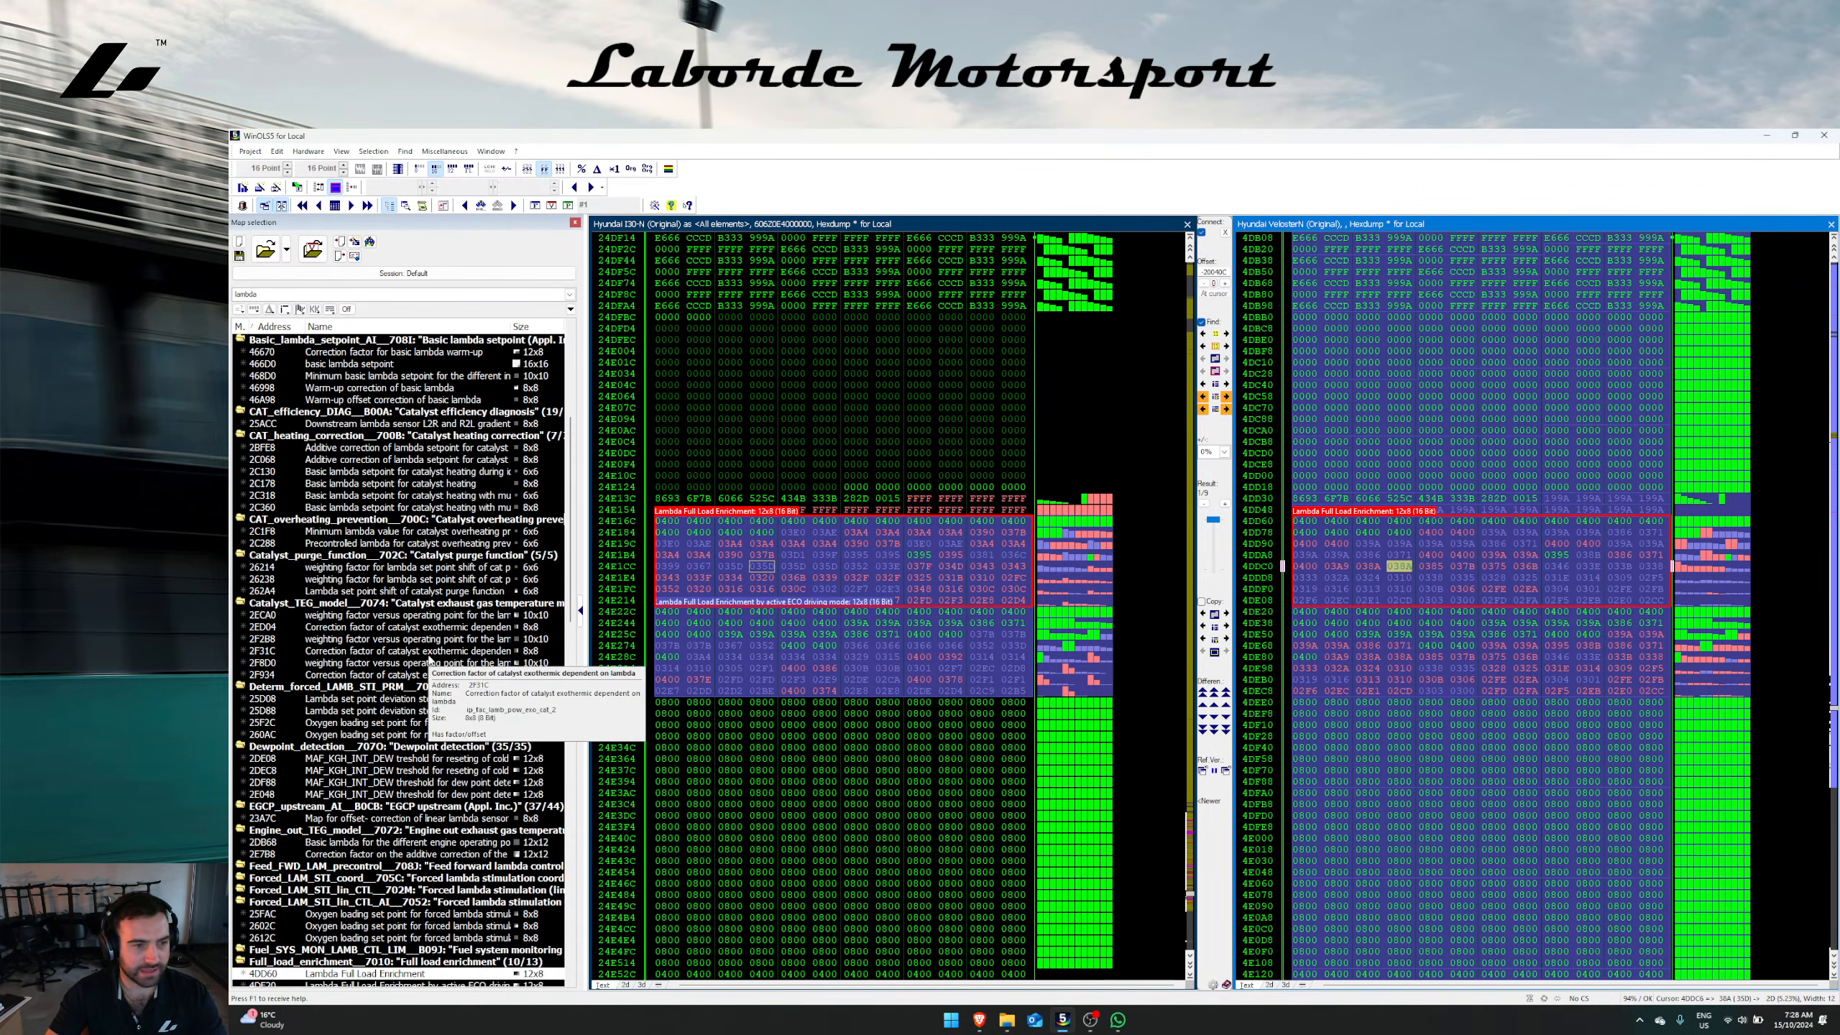
Step: Transfer the Reference lambda map structure from the VelosterN project to the i30-N project
scroll(442, 653, "up", 4)
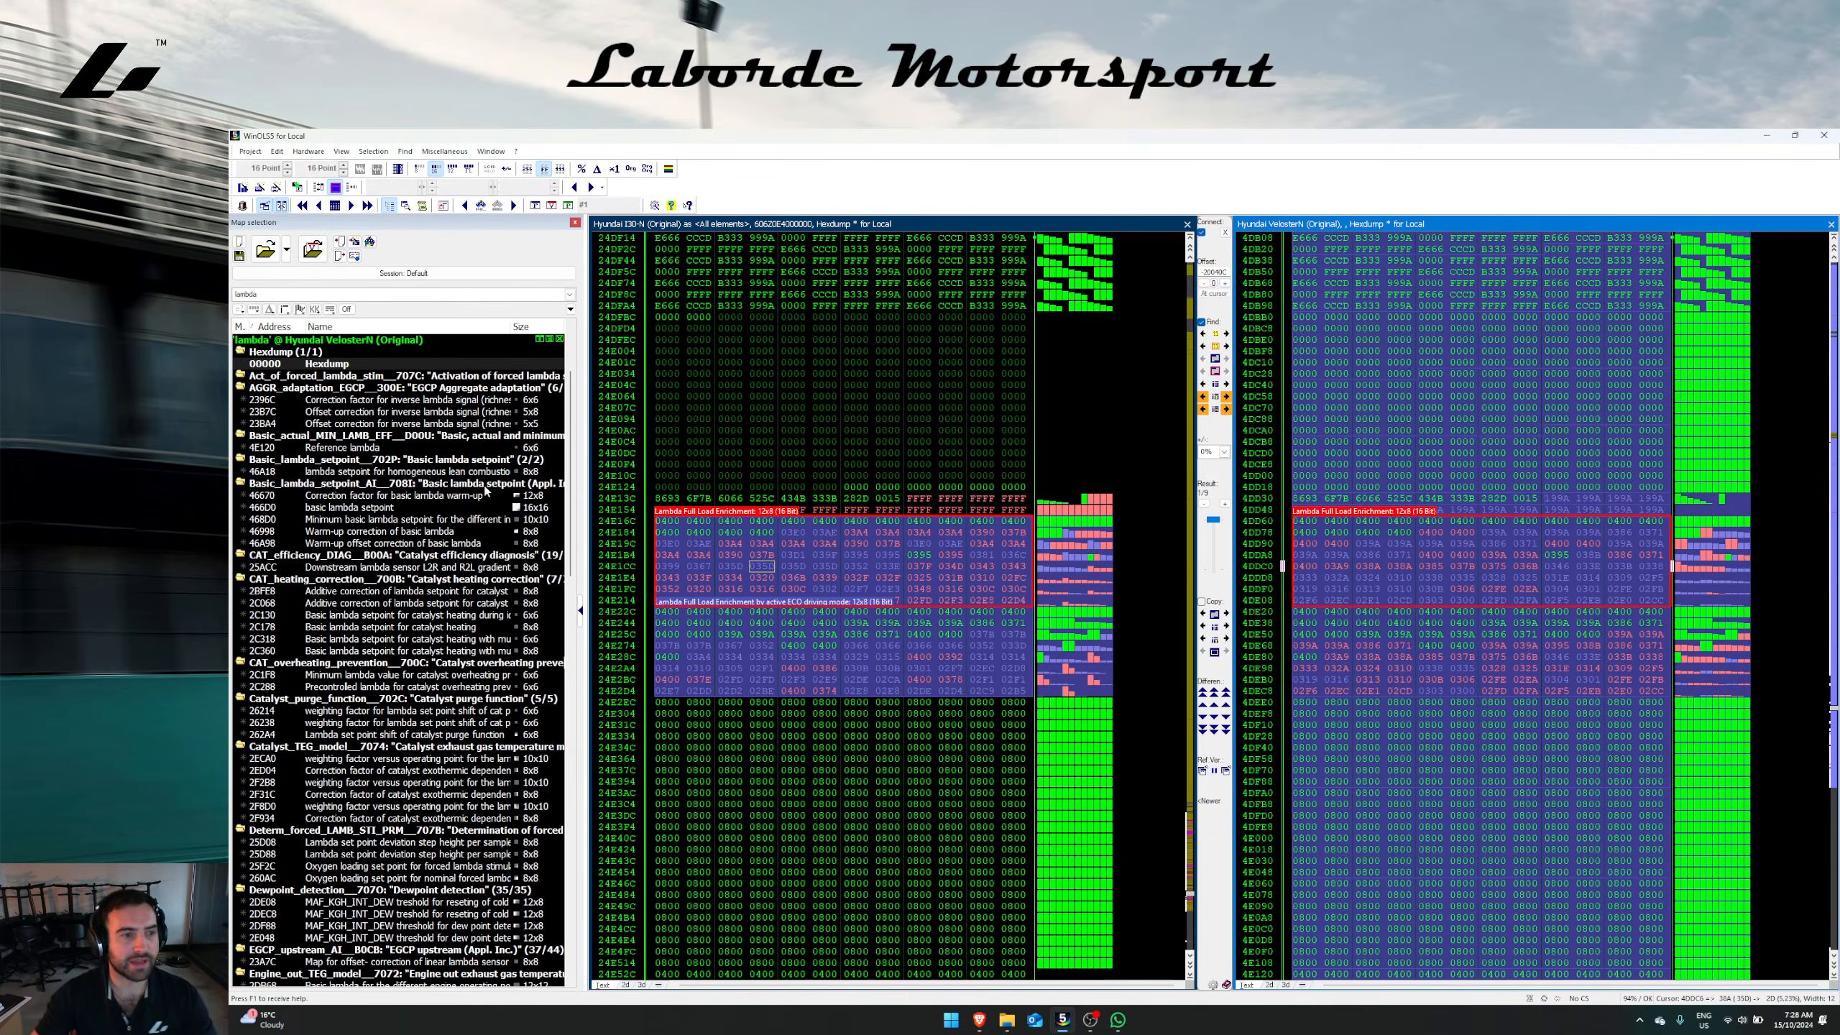
left_click(435, 447)
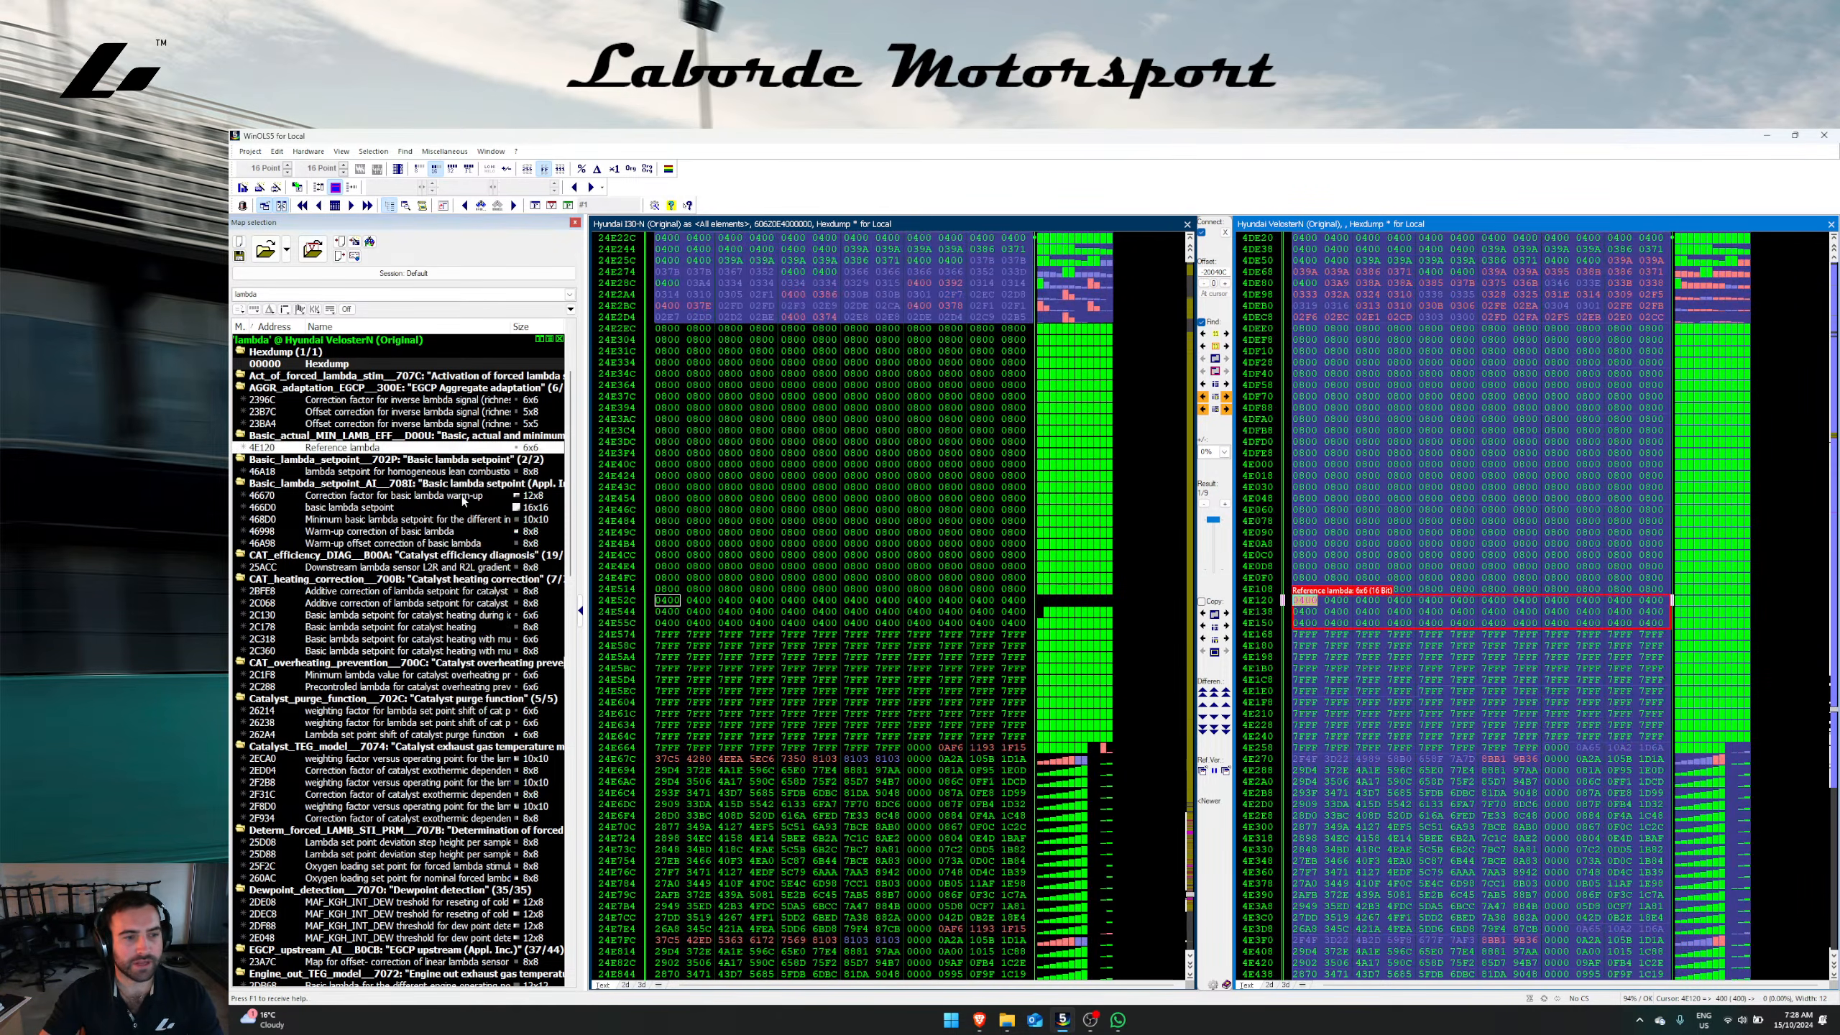
left_click_drag(1354, 616, 961, 716)
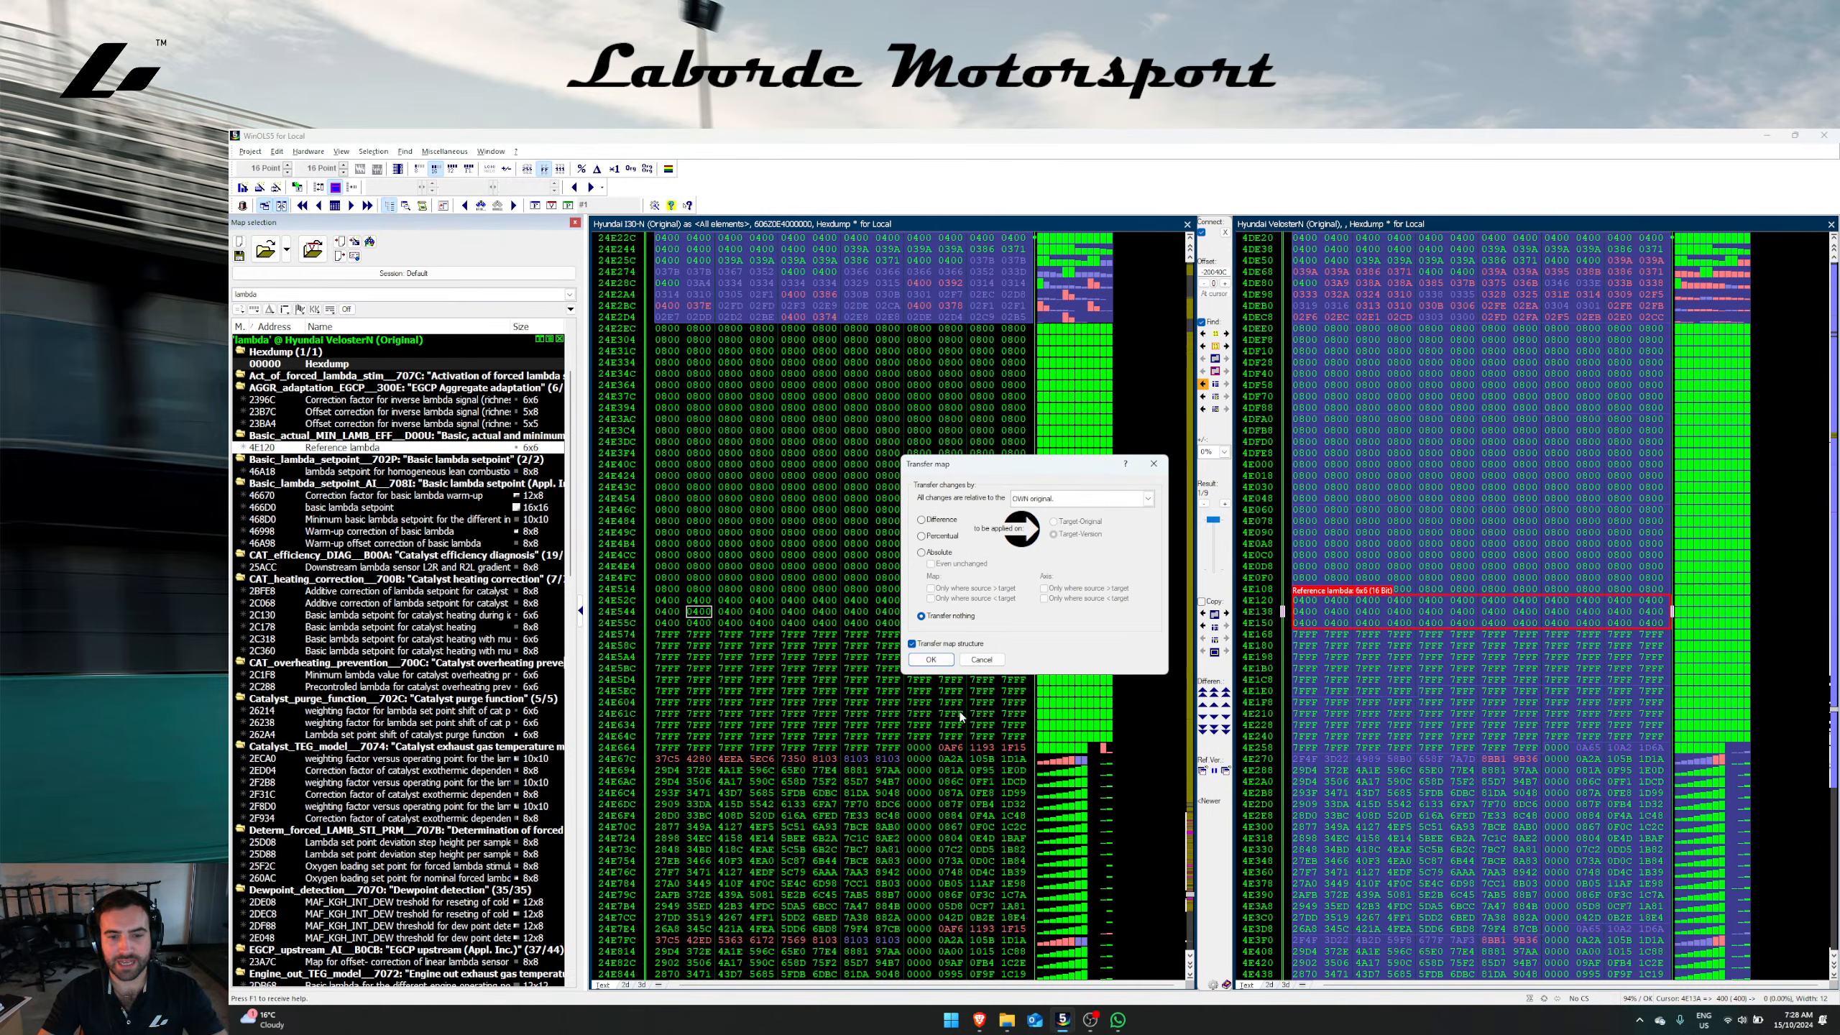
left_click(930, 660)
left_click(976, 615)
left_click(919, 520)
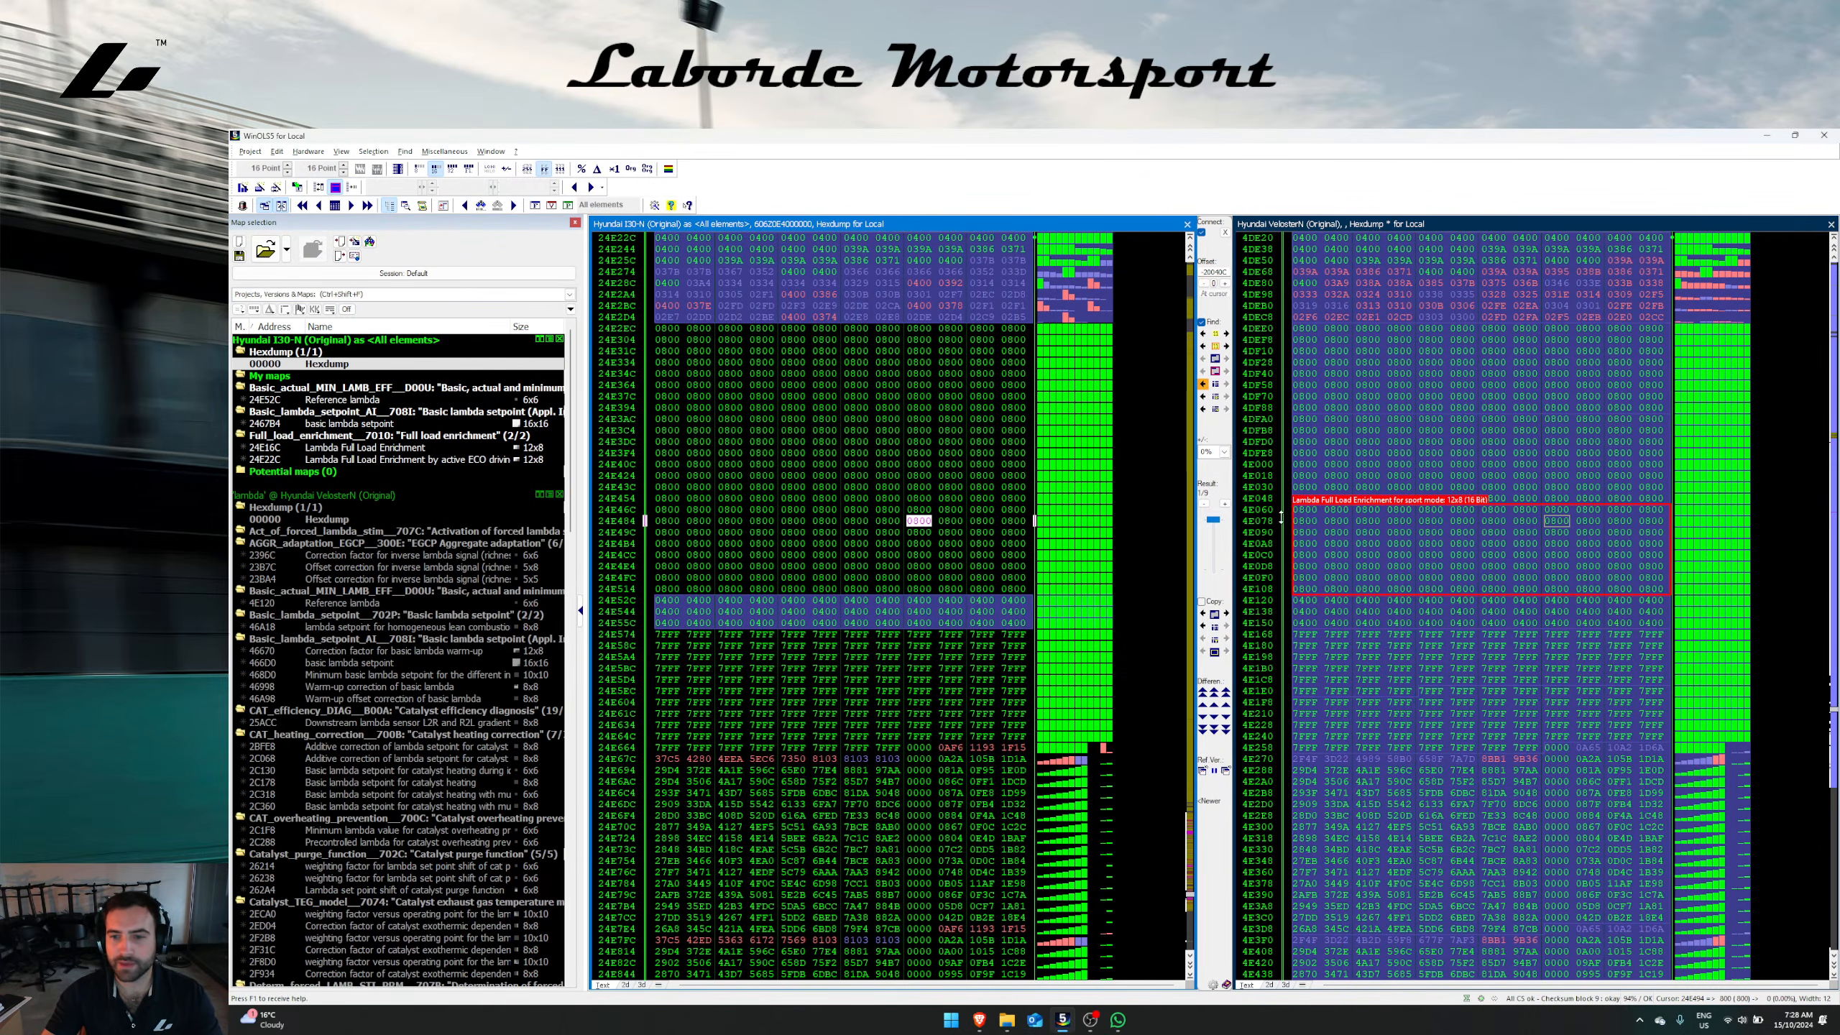
Step: Examine the VelosterN's remaining lambda full load enrichment maps, including the values of the sport mode map
left_click(1336, 547)
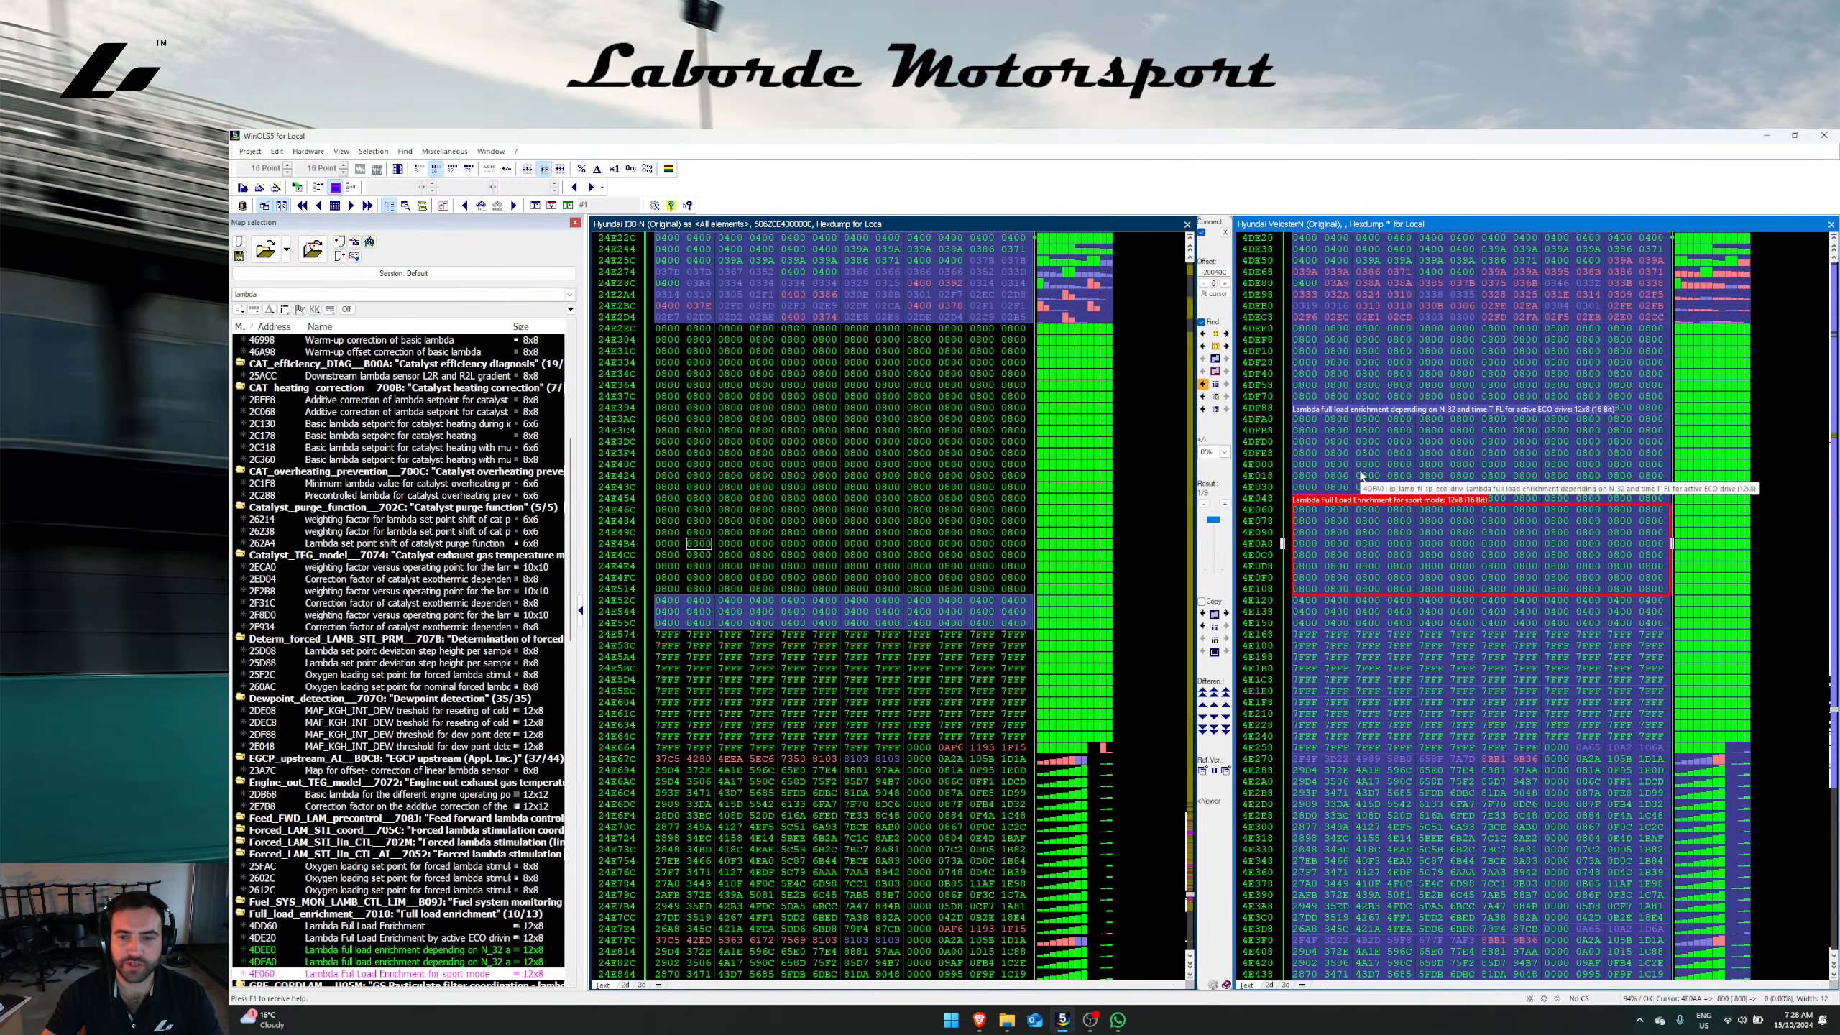
left_click(1397, 465)
left_click(1398, 363)
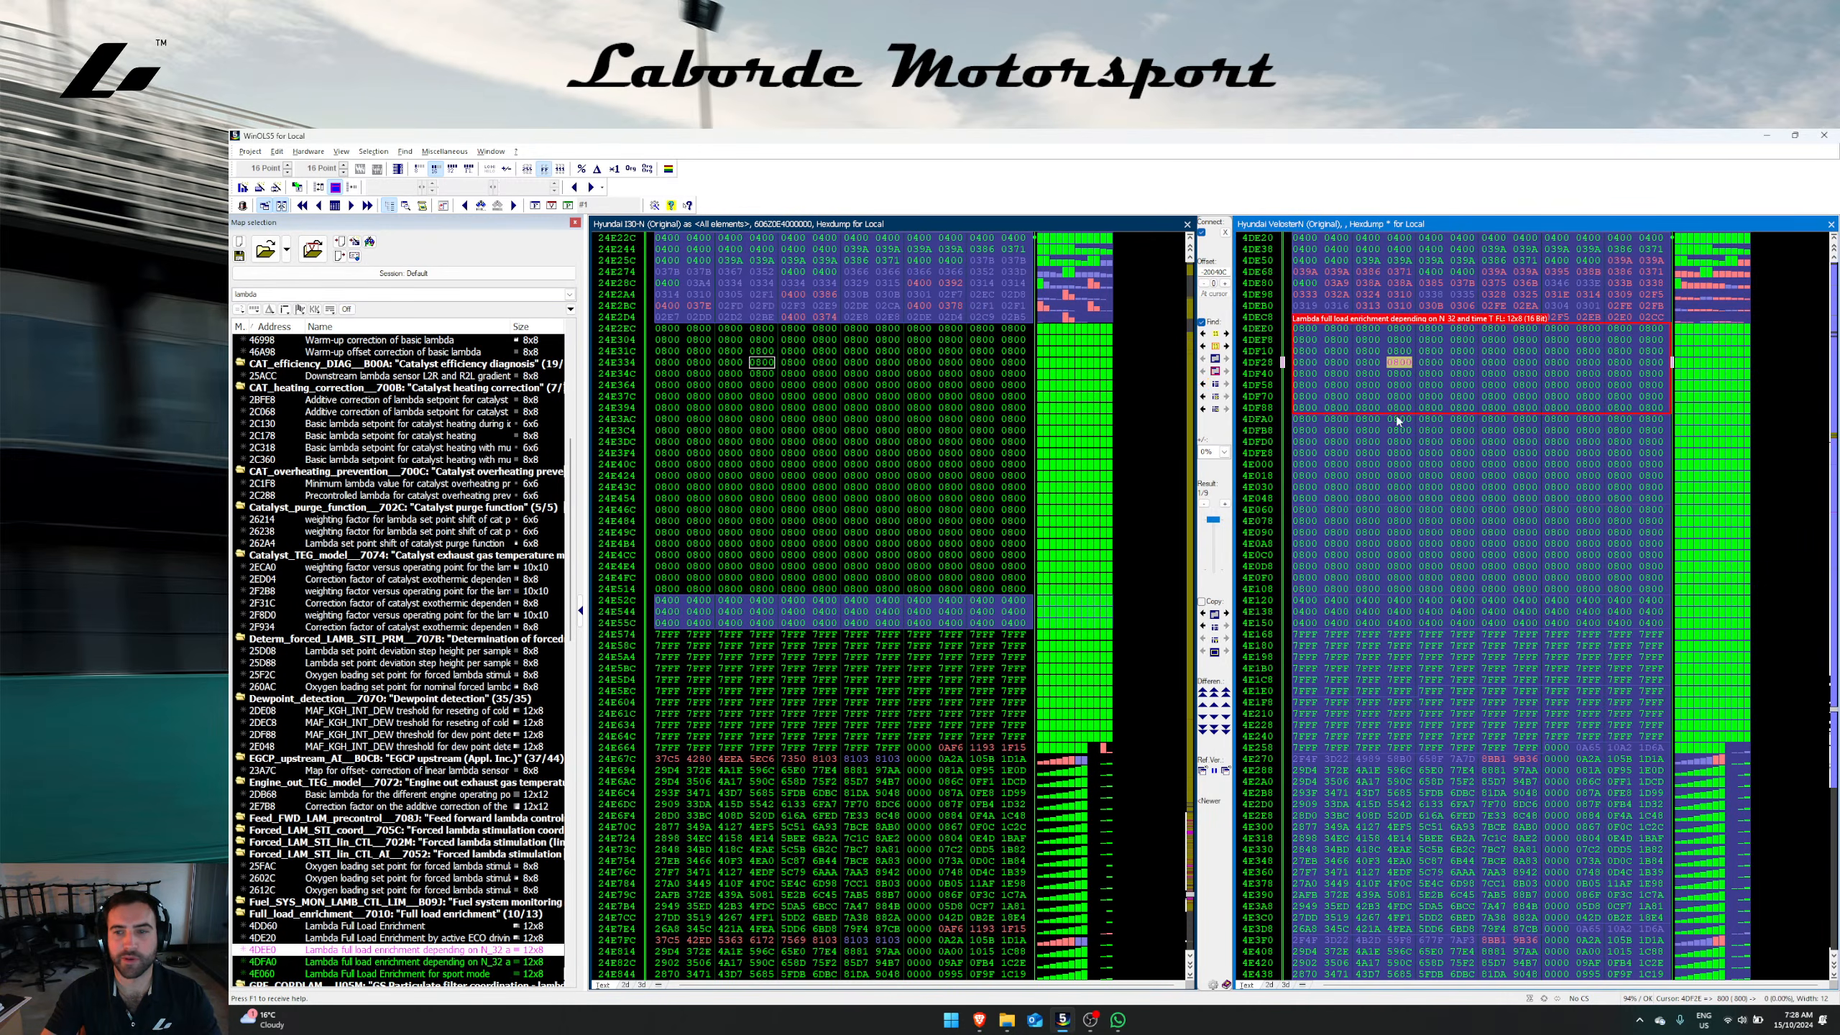
left_click(1398, 430)
double_click(1399, 543)
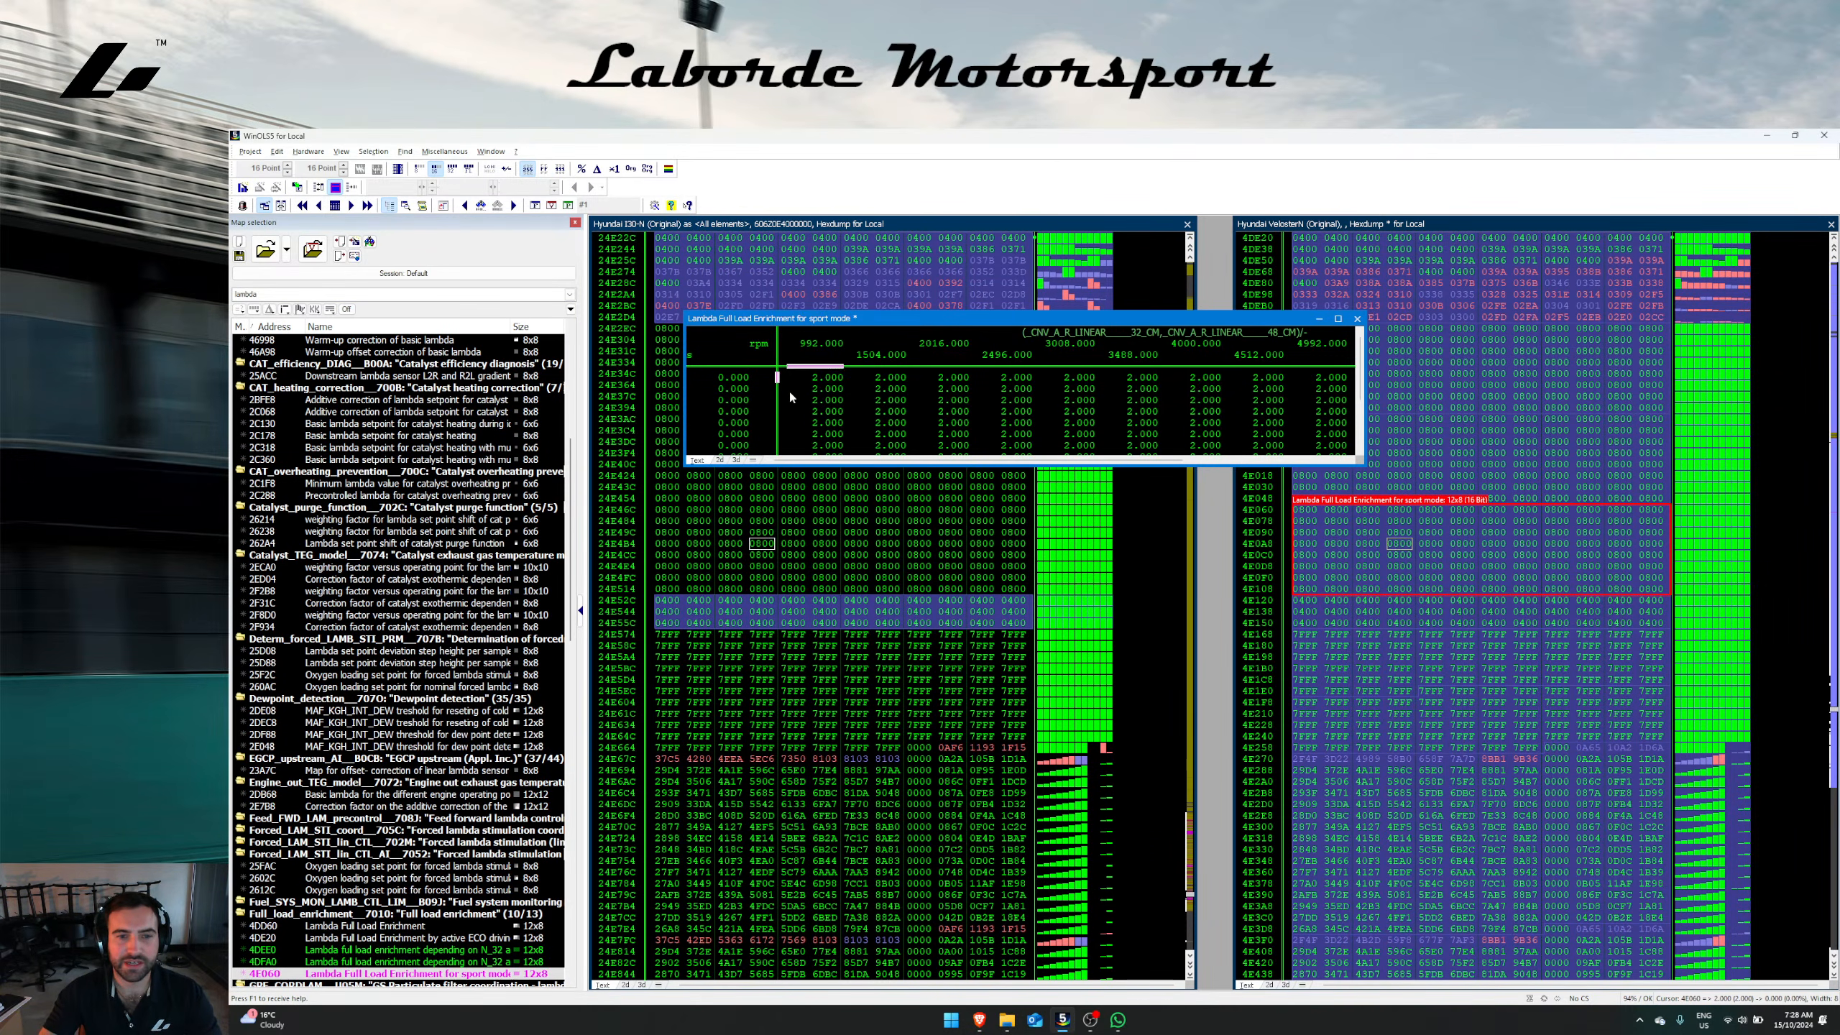
left_click_drag(795, 379, 1341, 500)
left_click(1210, 392)
key("Escape")
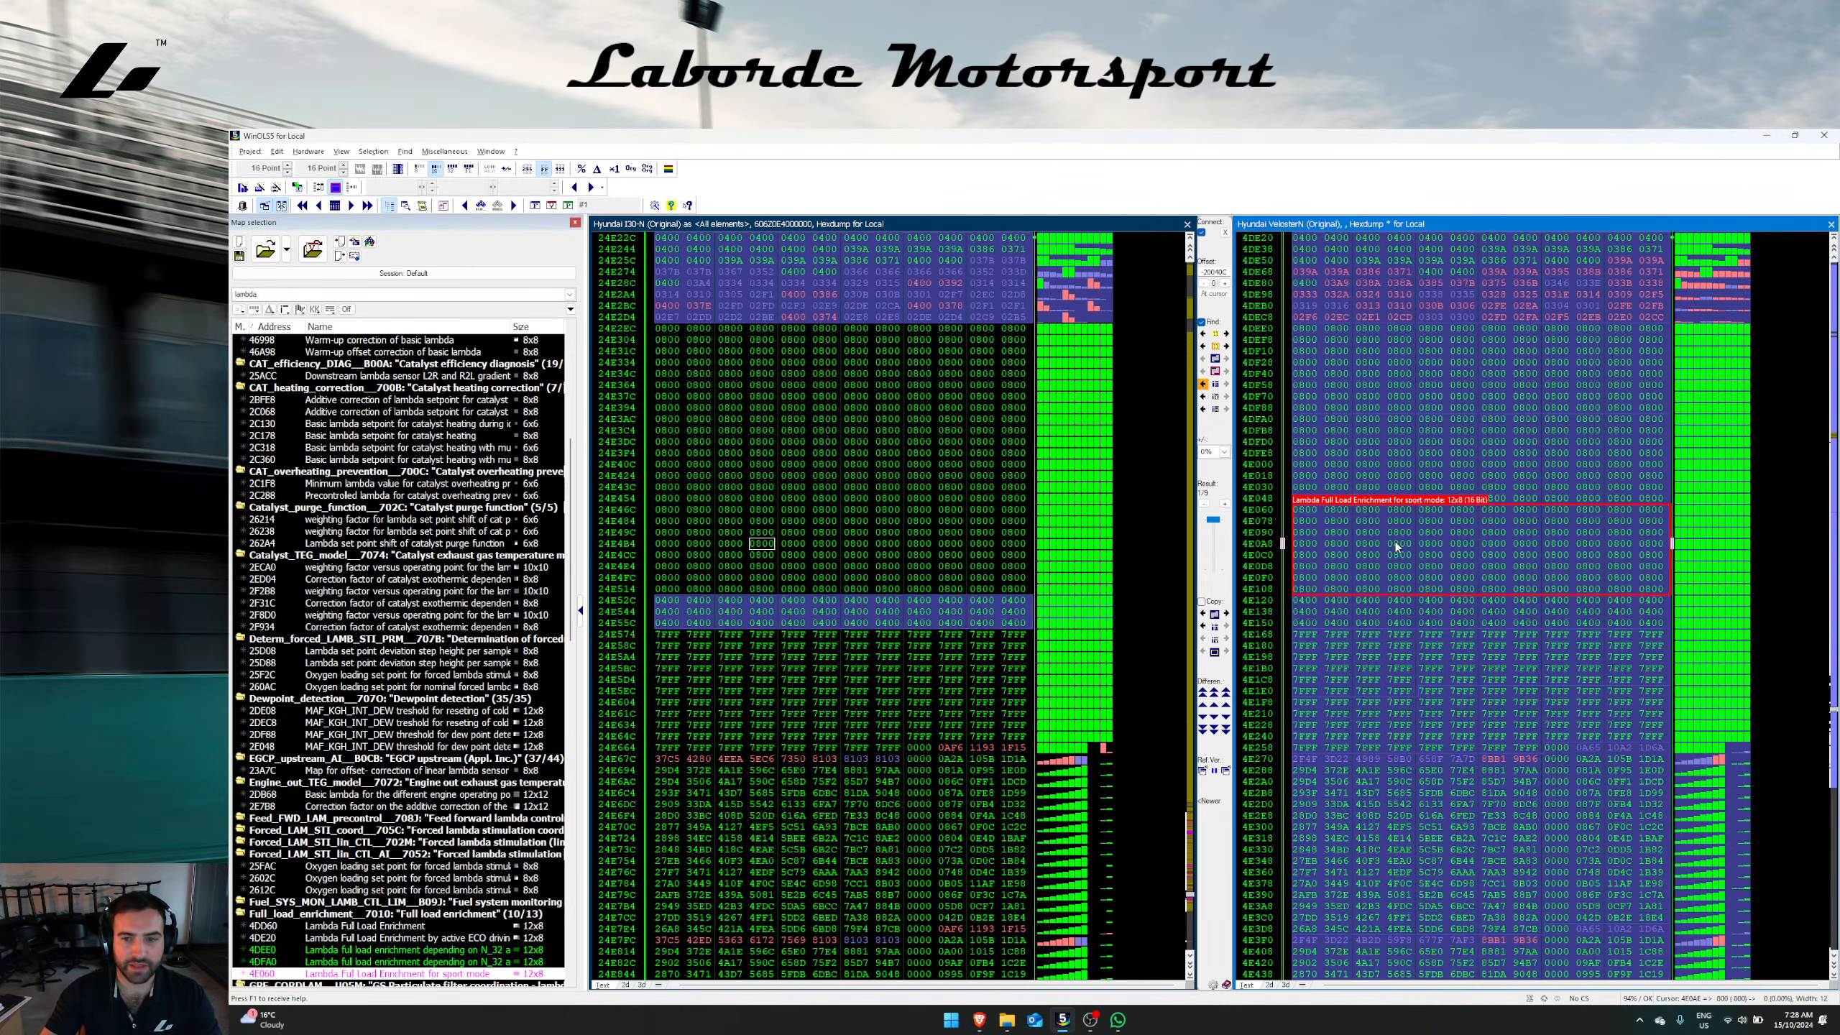
Step: Shift the hexdump columns to line up with the start of the VelosterN's mass air flow setpoint for torque intervention map
scroll(1398, 547, "up", 2)
scroll(1390, 425, "down", 5)
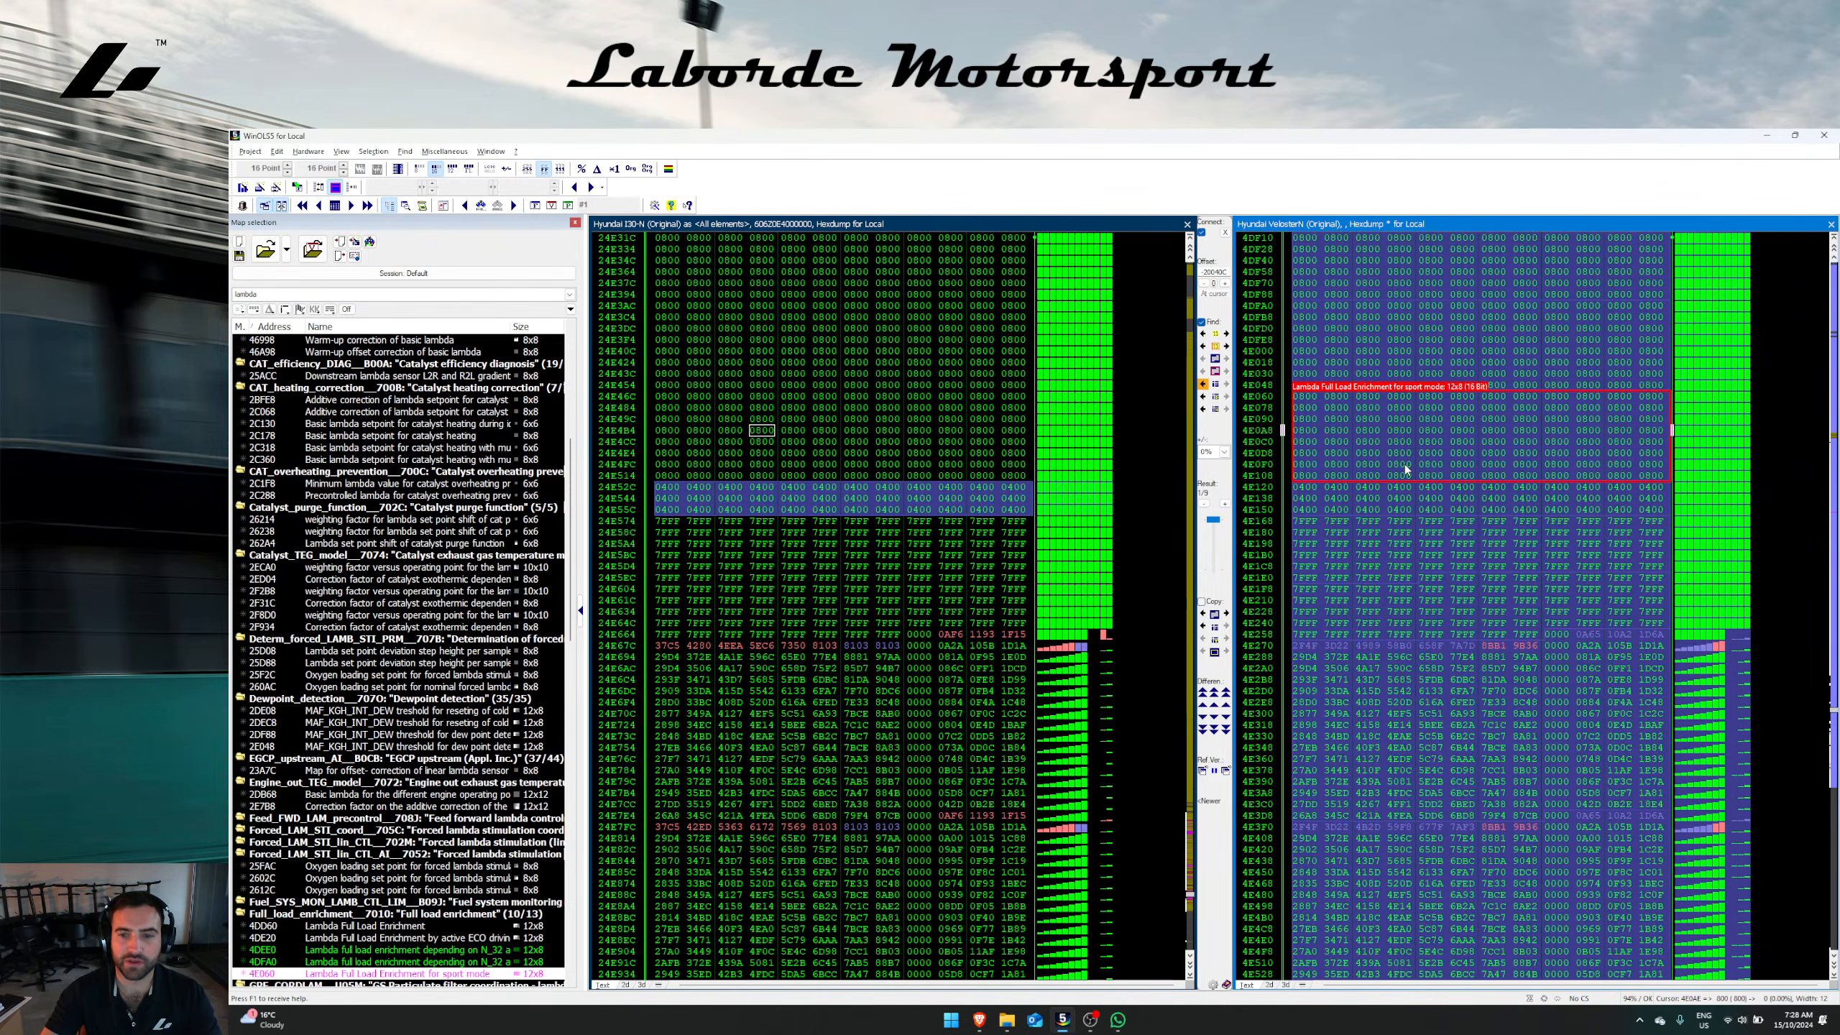
scroll(1405, 471, "down", 3)
scroll(1442, 501, "down", 2)
left_click(1469, 512)
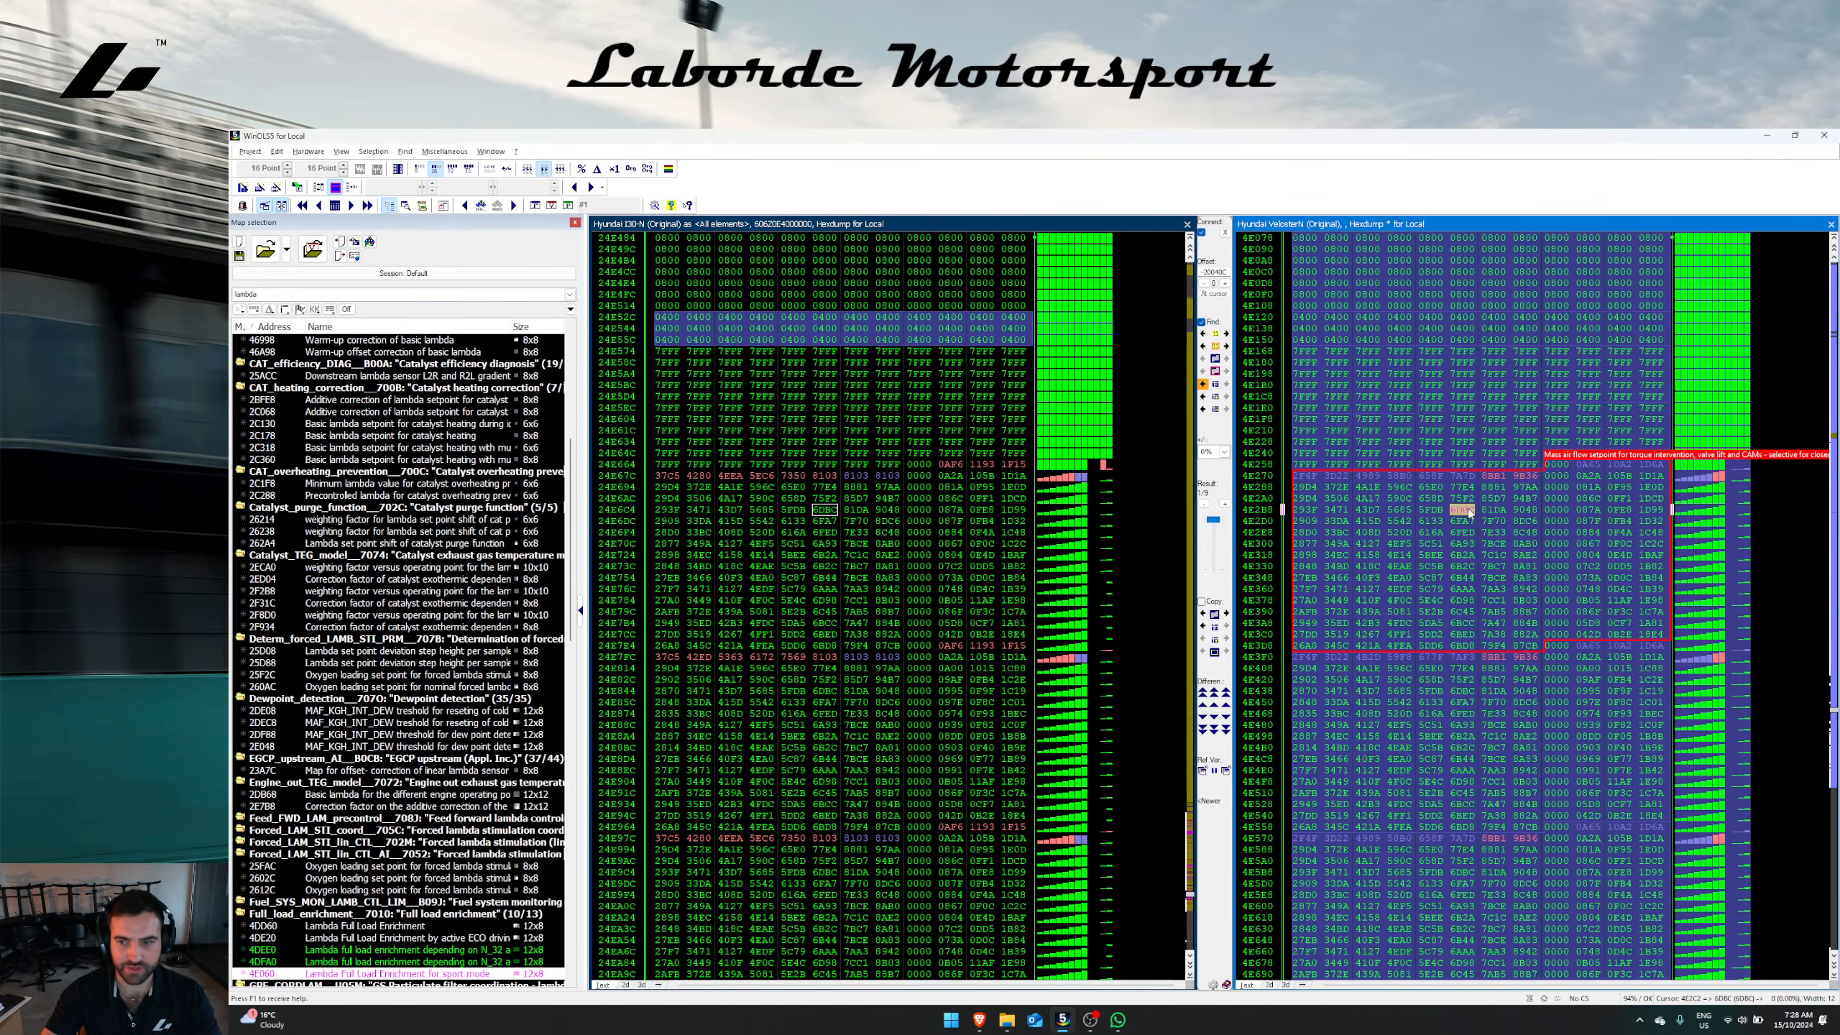
key("ctrl+Right")
key("ctrl+Right")
key("ctrl+Right")
key("ctrl+Right")
Step: Transfer only the structure of the maps from the mass air flow setpoints through indicated engine torque at reference conditions to the i30-N project
right_click(1470, 537)
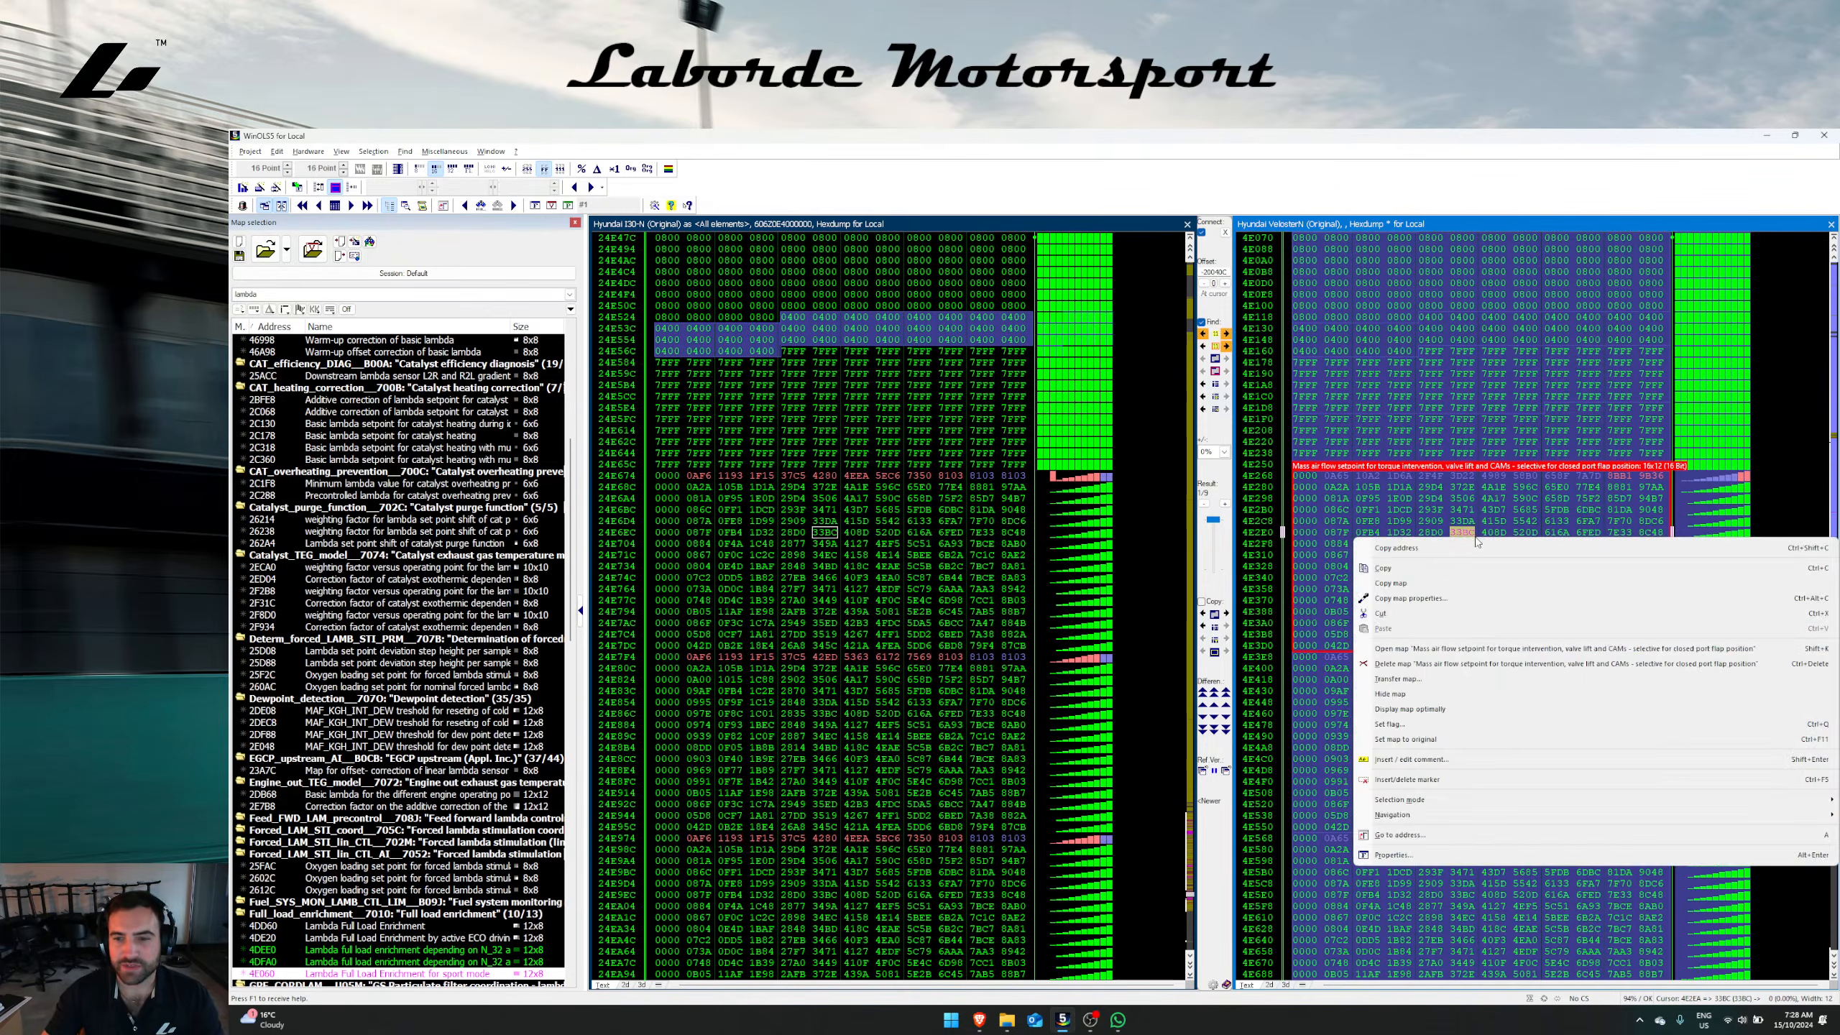
left_click_drag(1399, 510, 1462, 620)
left_click(1202, 615)
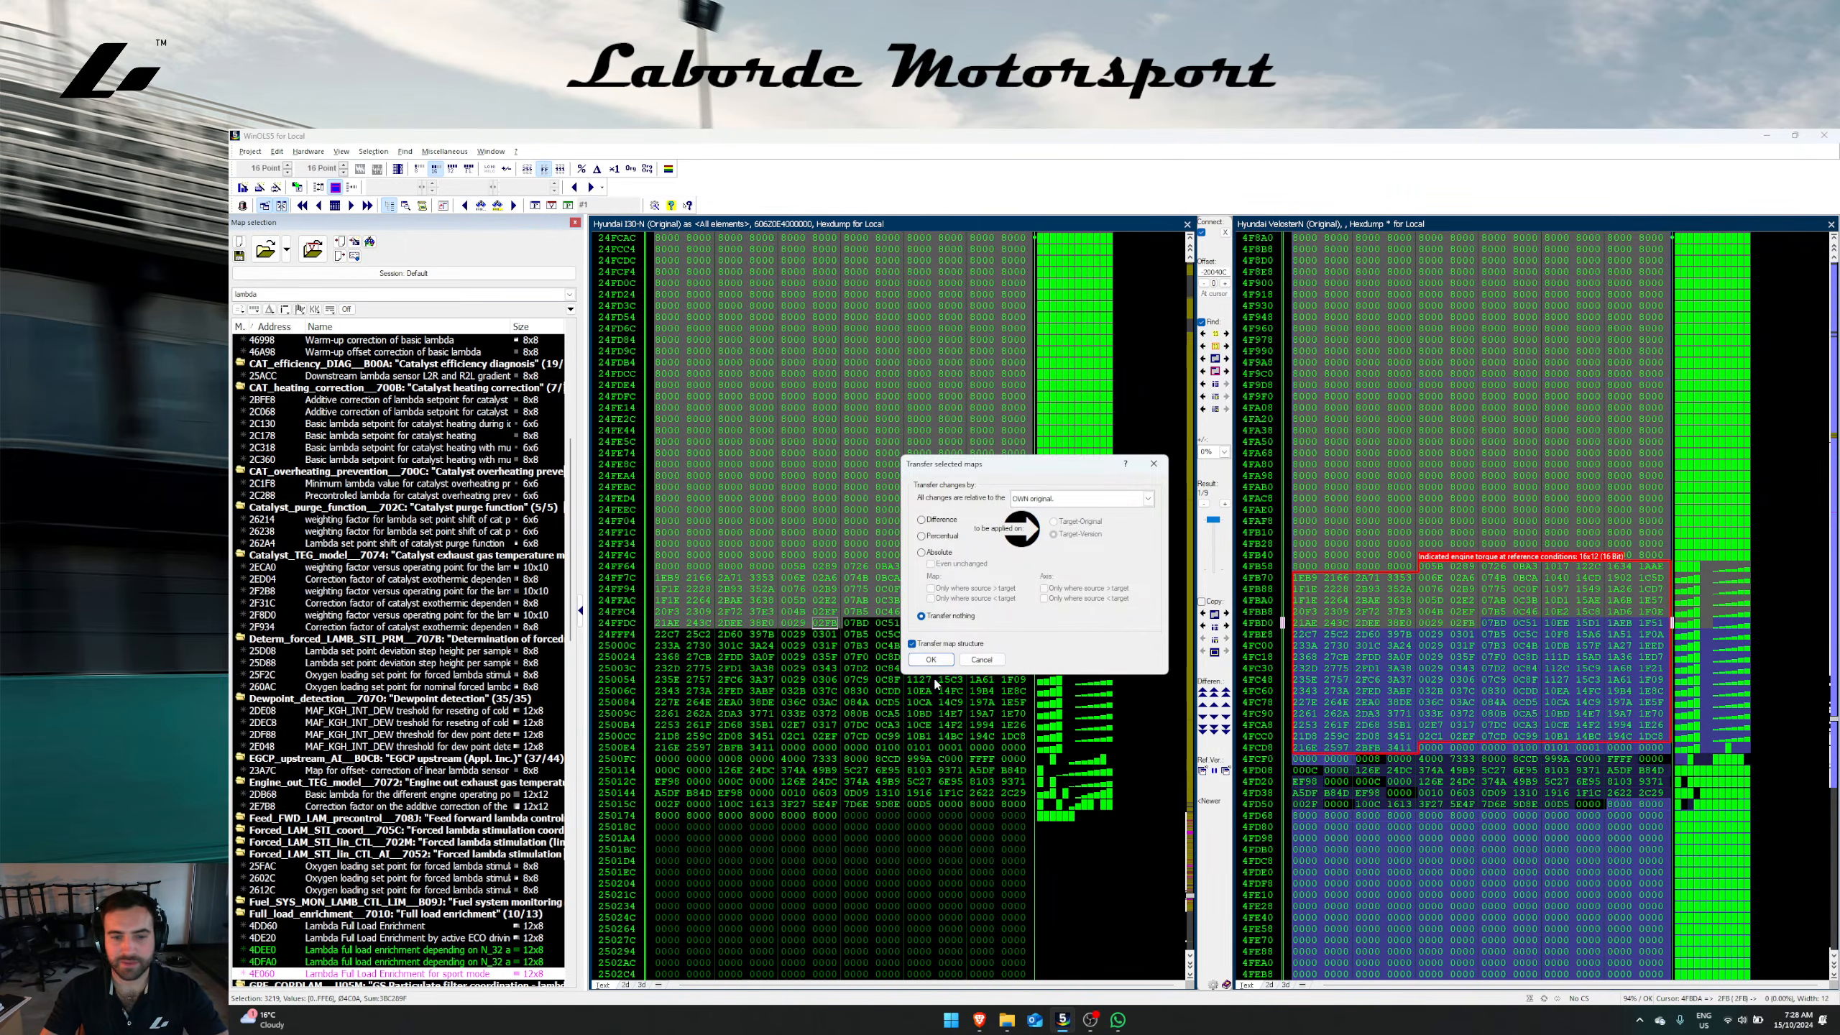
left_click(929, 660)
left_click(975, 613)
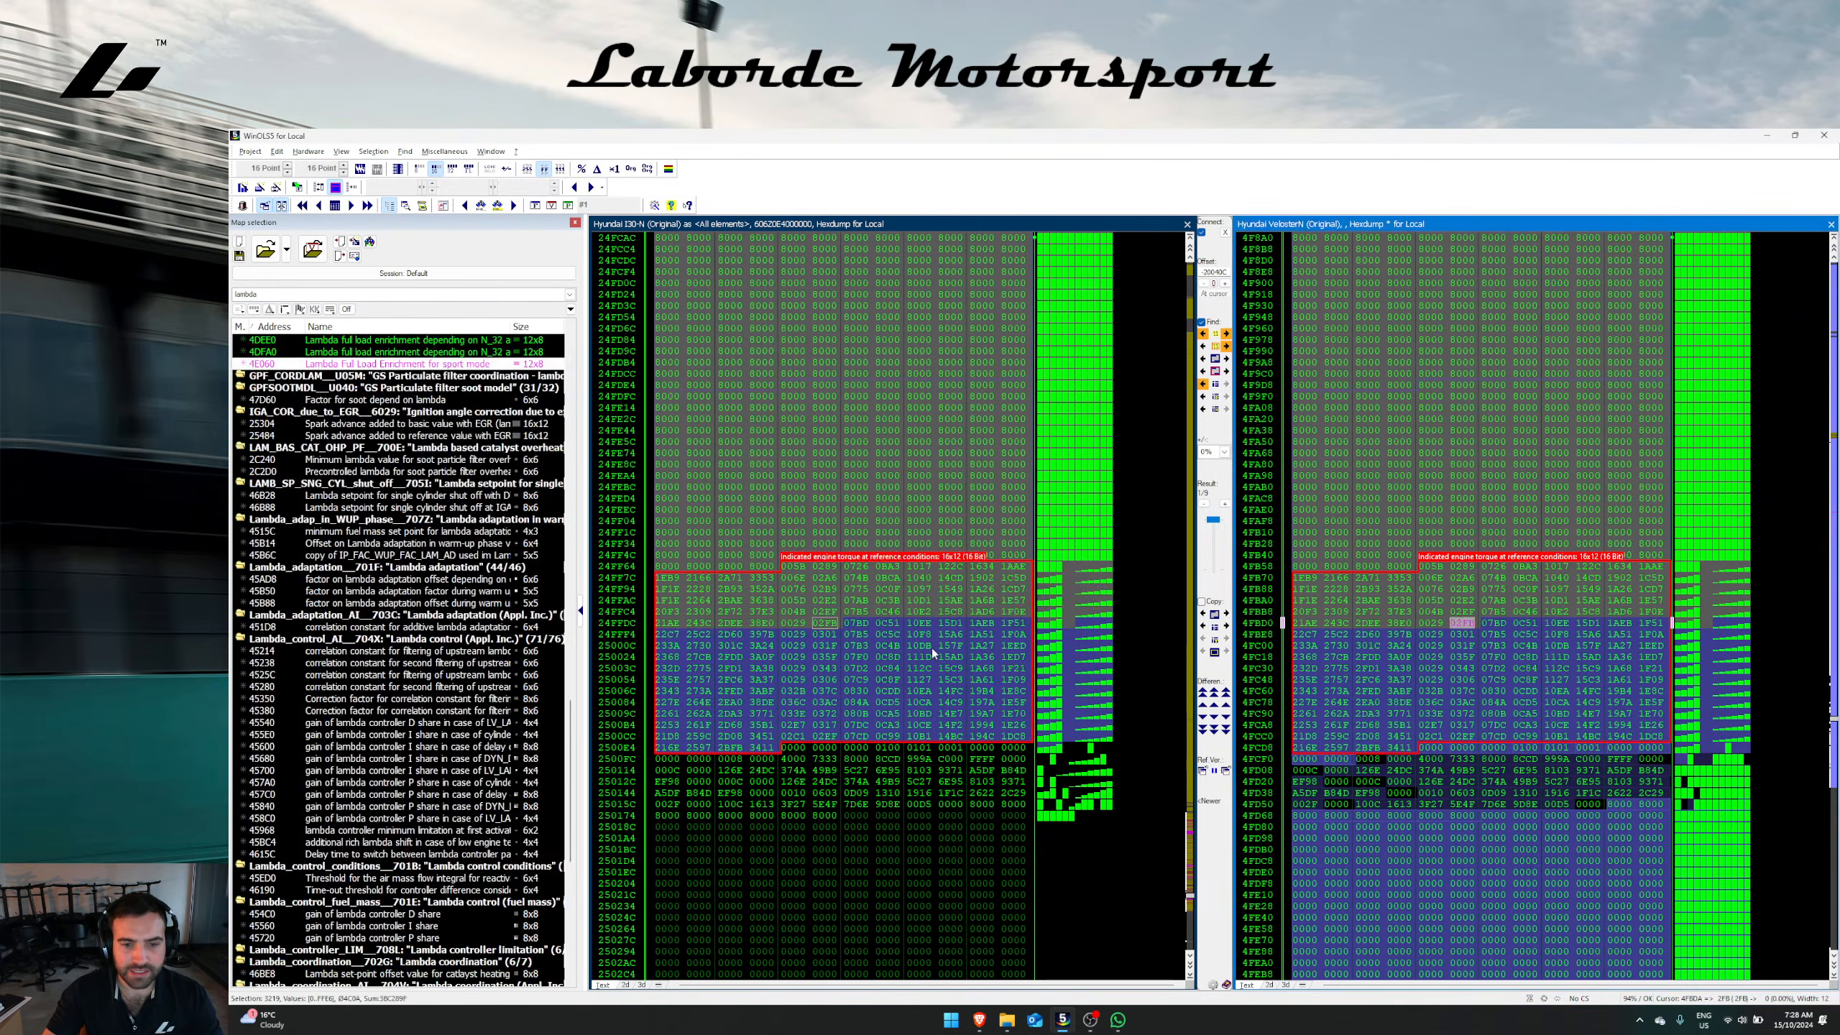
Step: Review the transferred i30-N maps and delete those between the mass air flow setpoint maps and the indicated engine torque at reference conditions map
scroll(1504, 690, "down", 4)
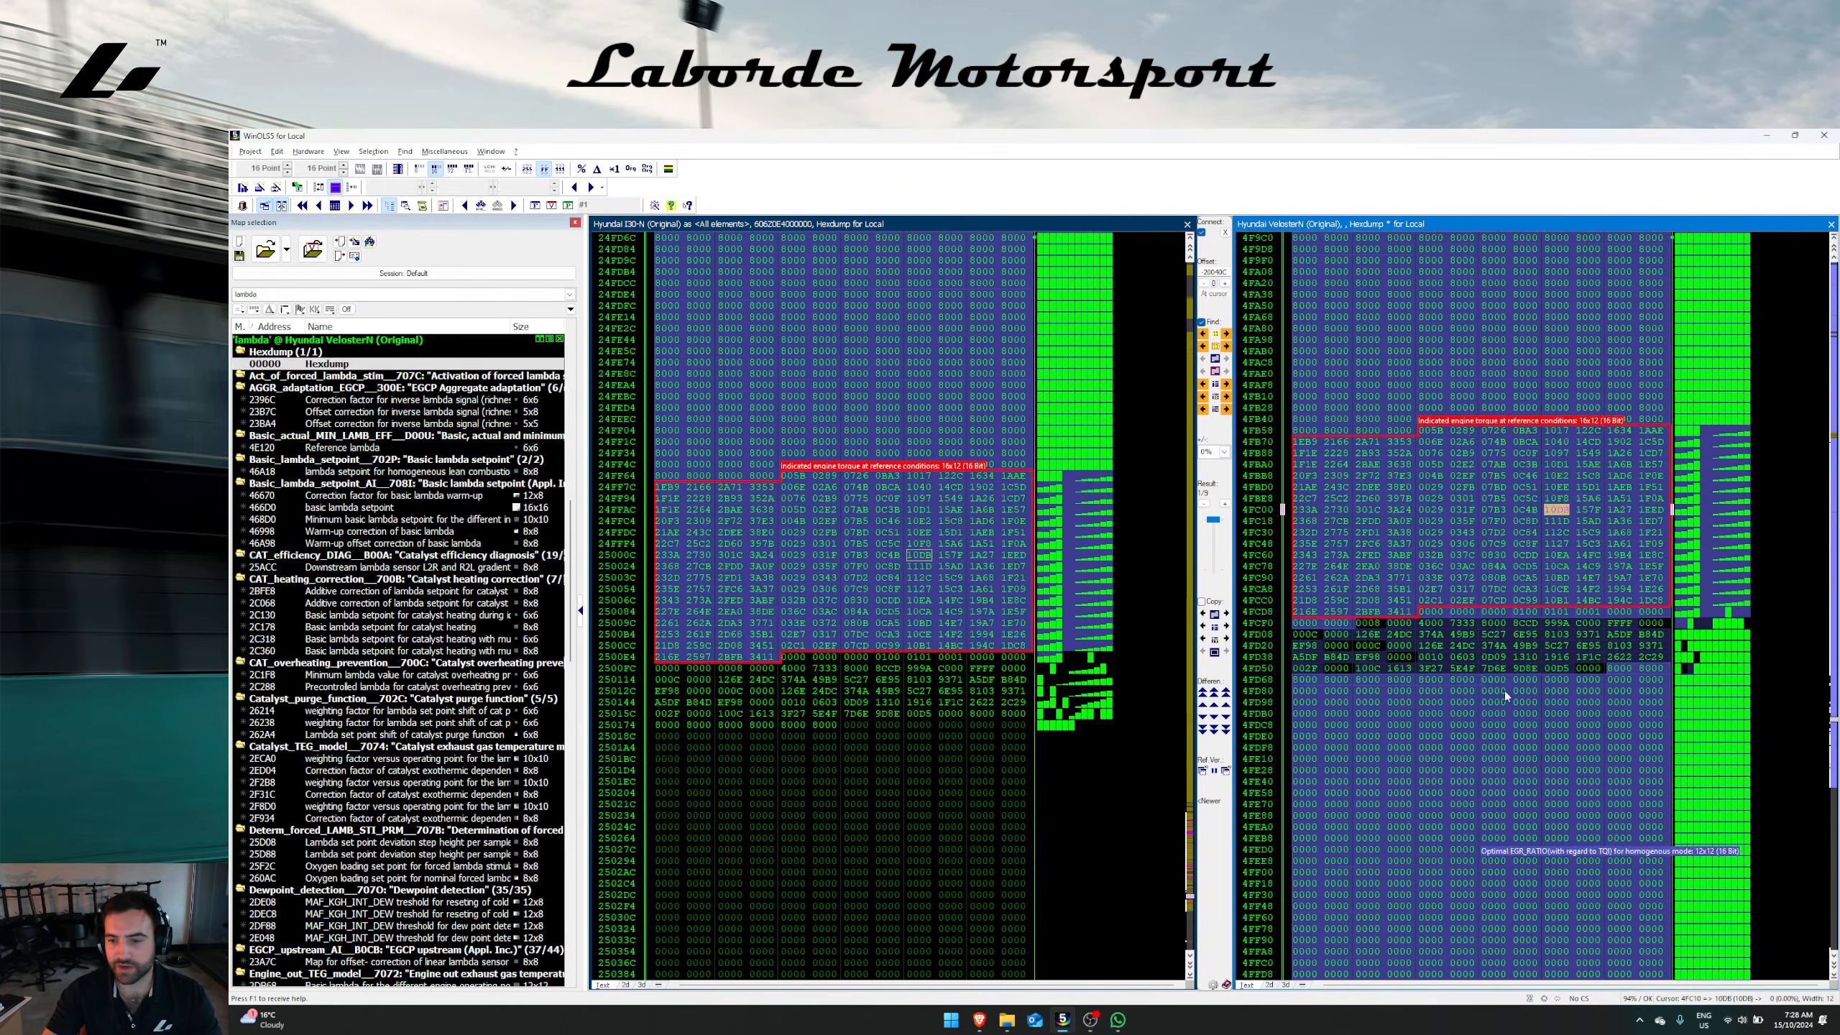
left_click(1495, 487)
left_click(1836, 458)
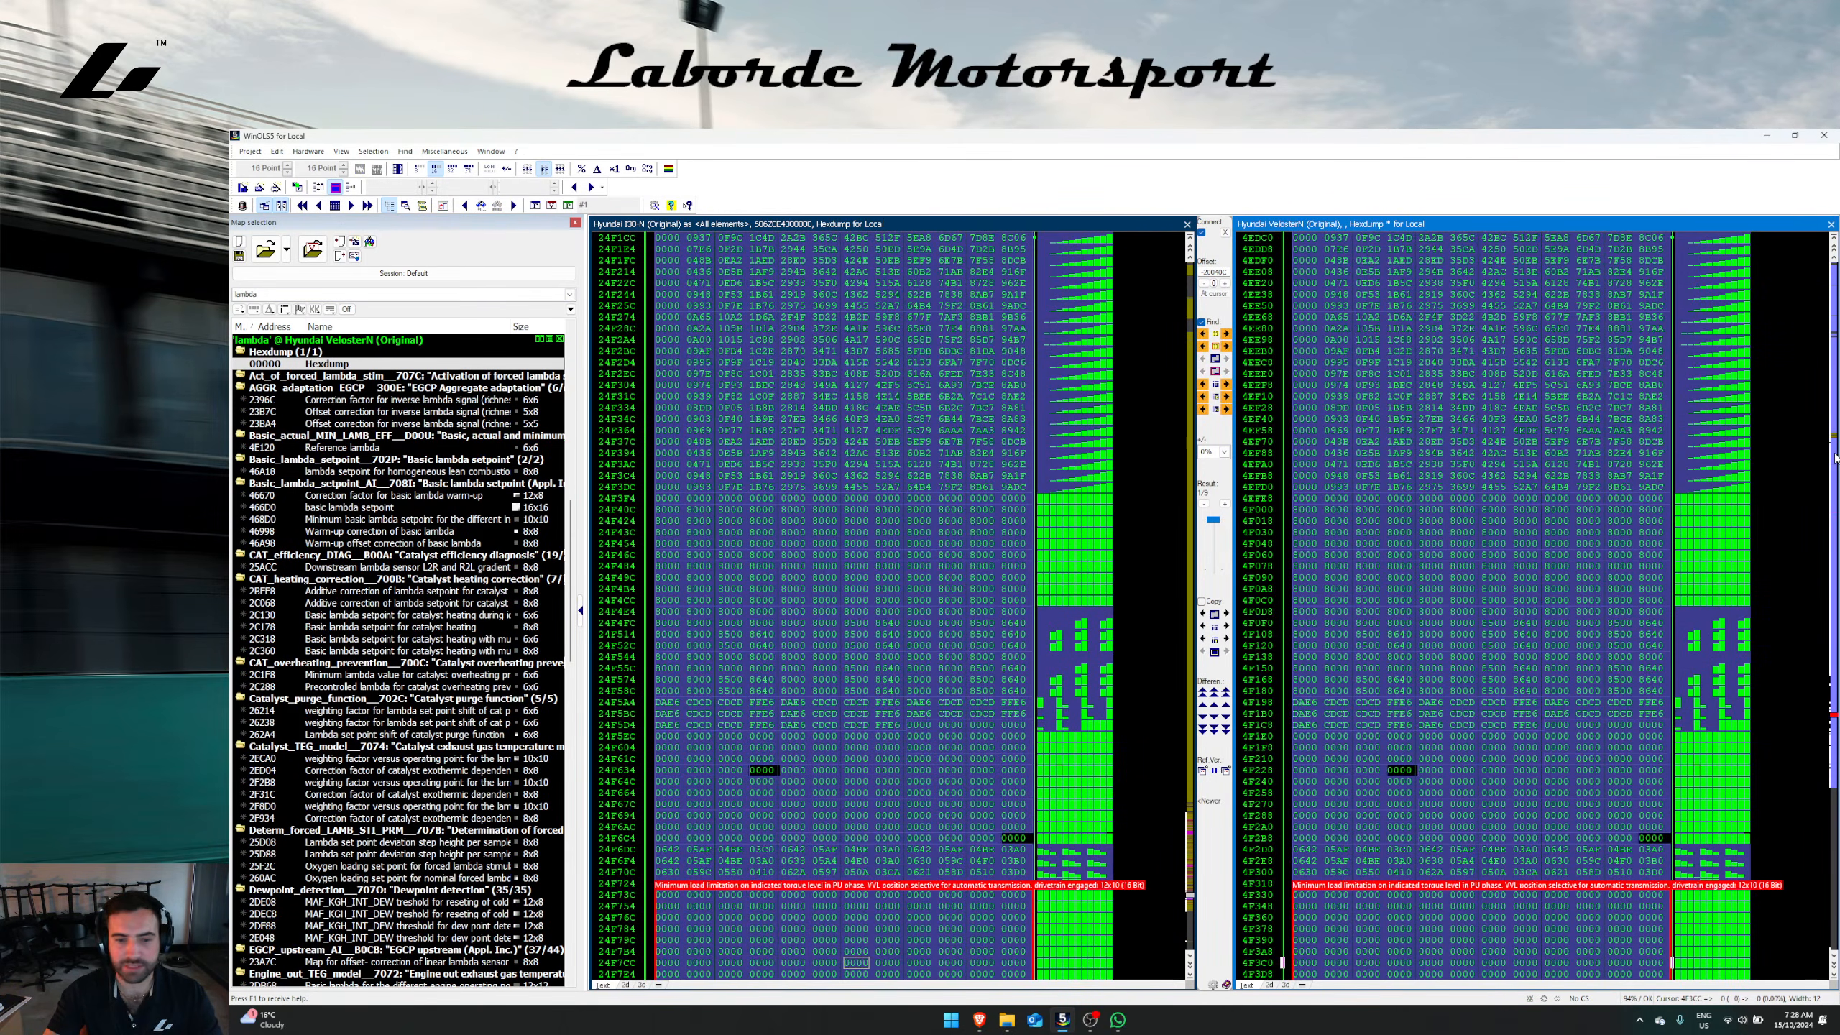
scroll(788, 754, "down", 10)
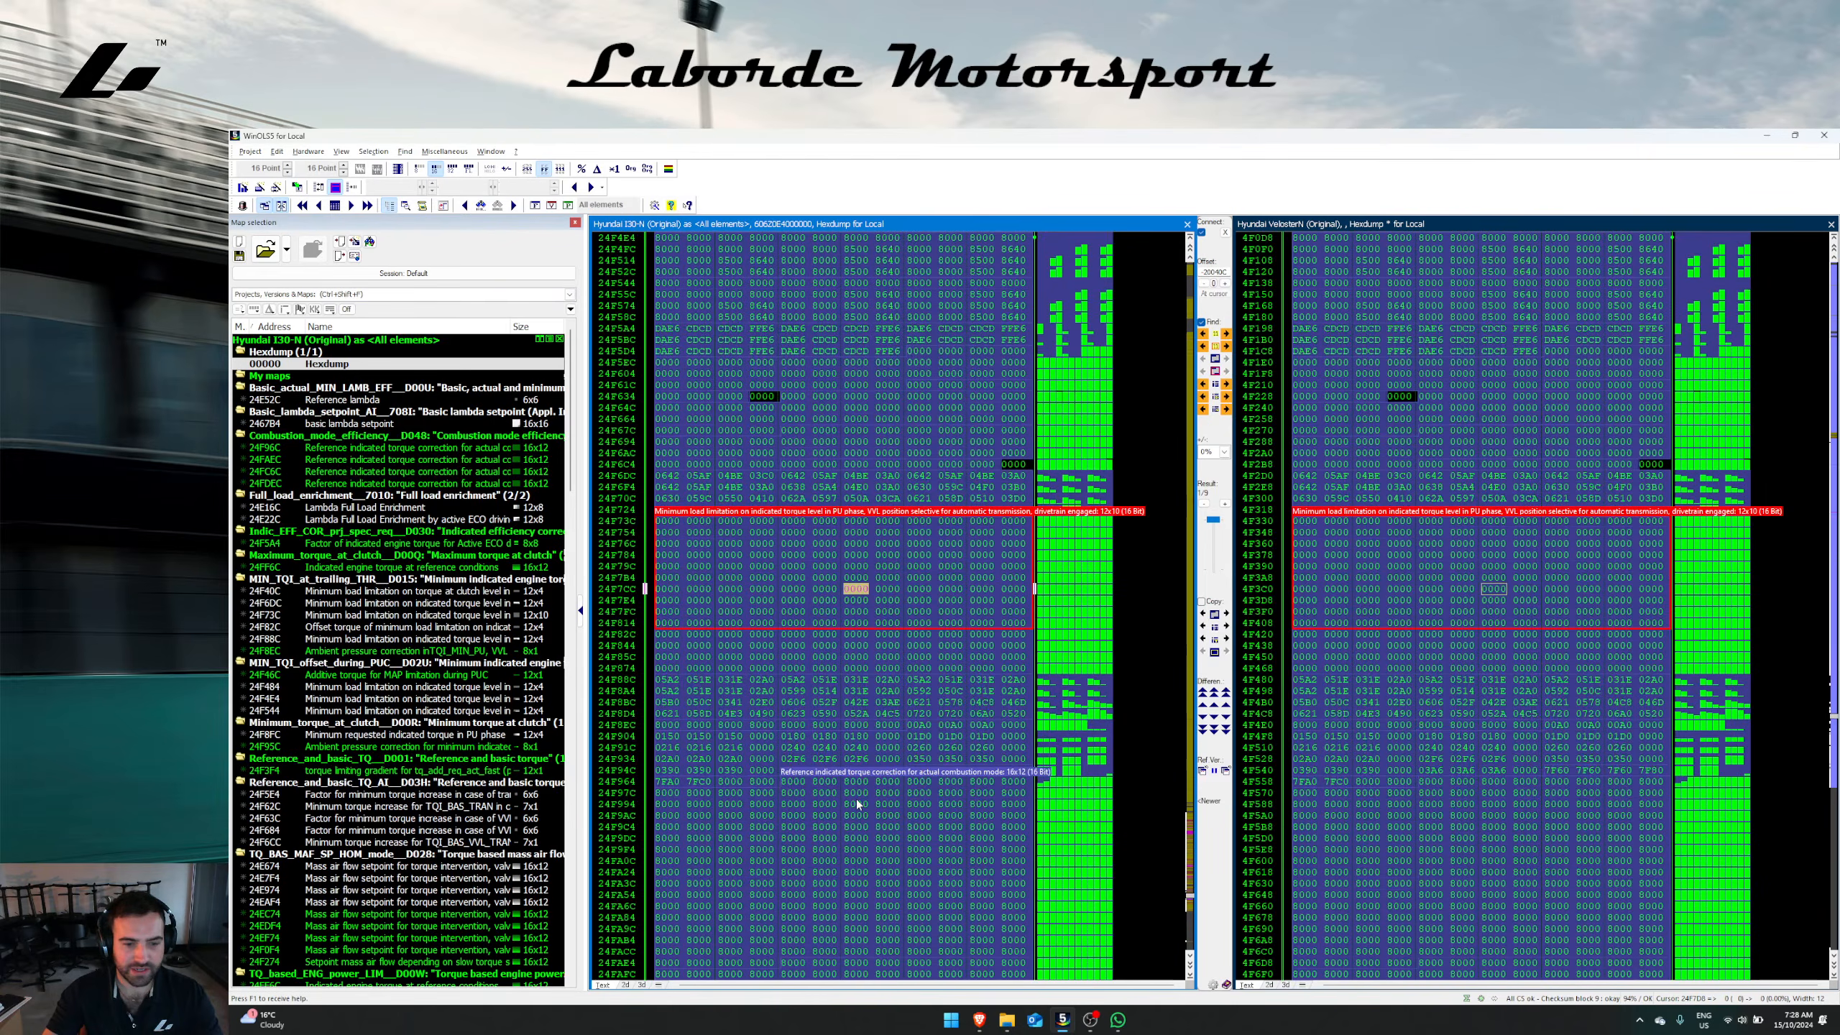
left_click(1190, 900)
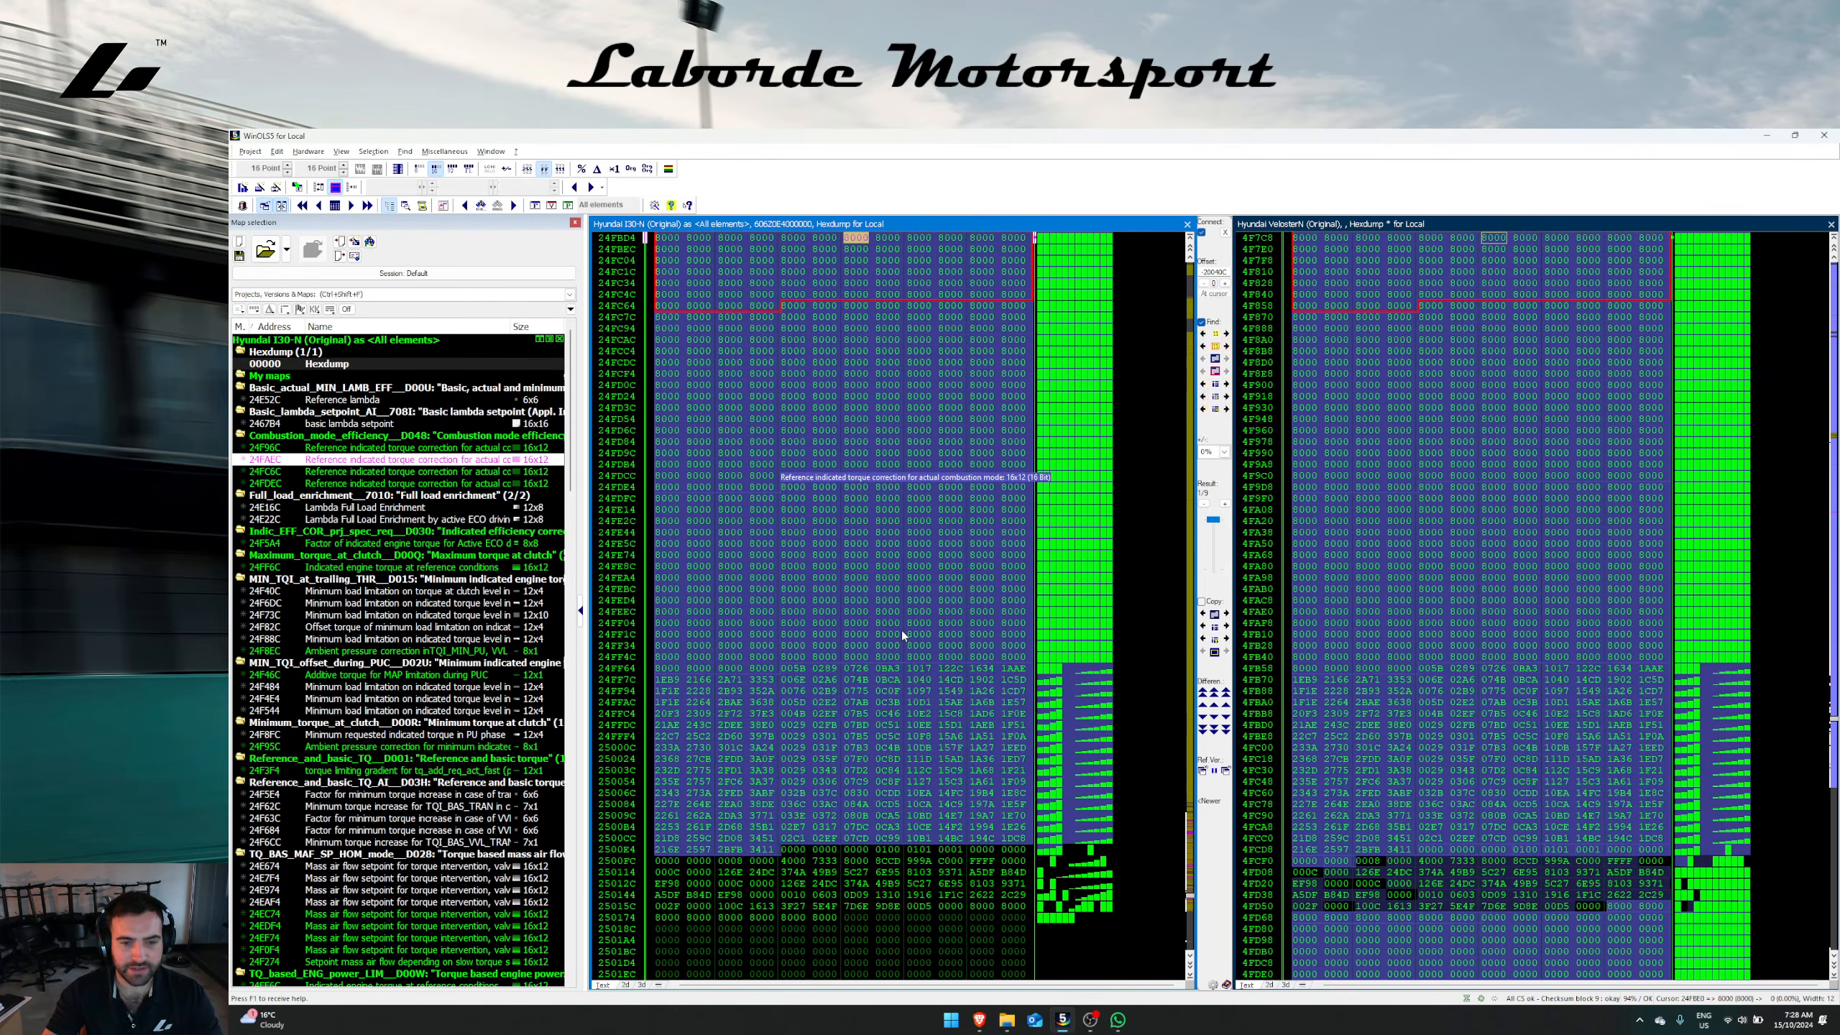
left_click_drag(860, 578, 890, 428)
right_click(889, 428)
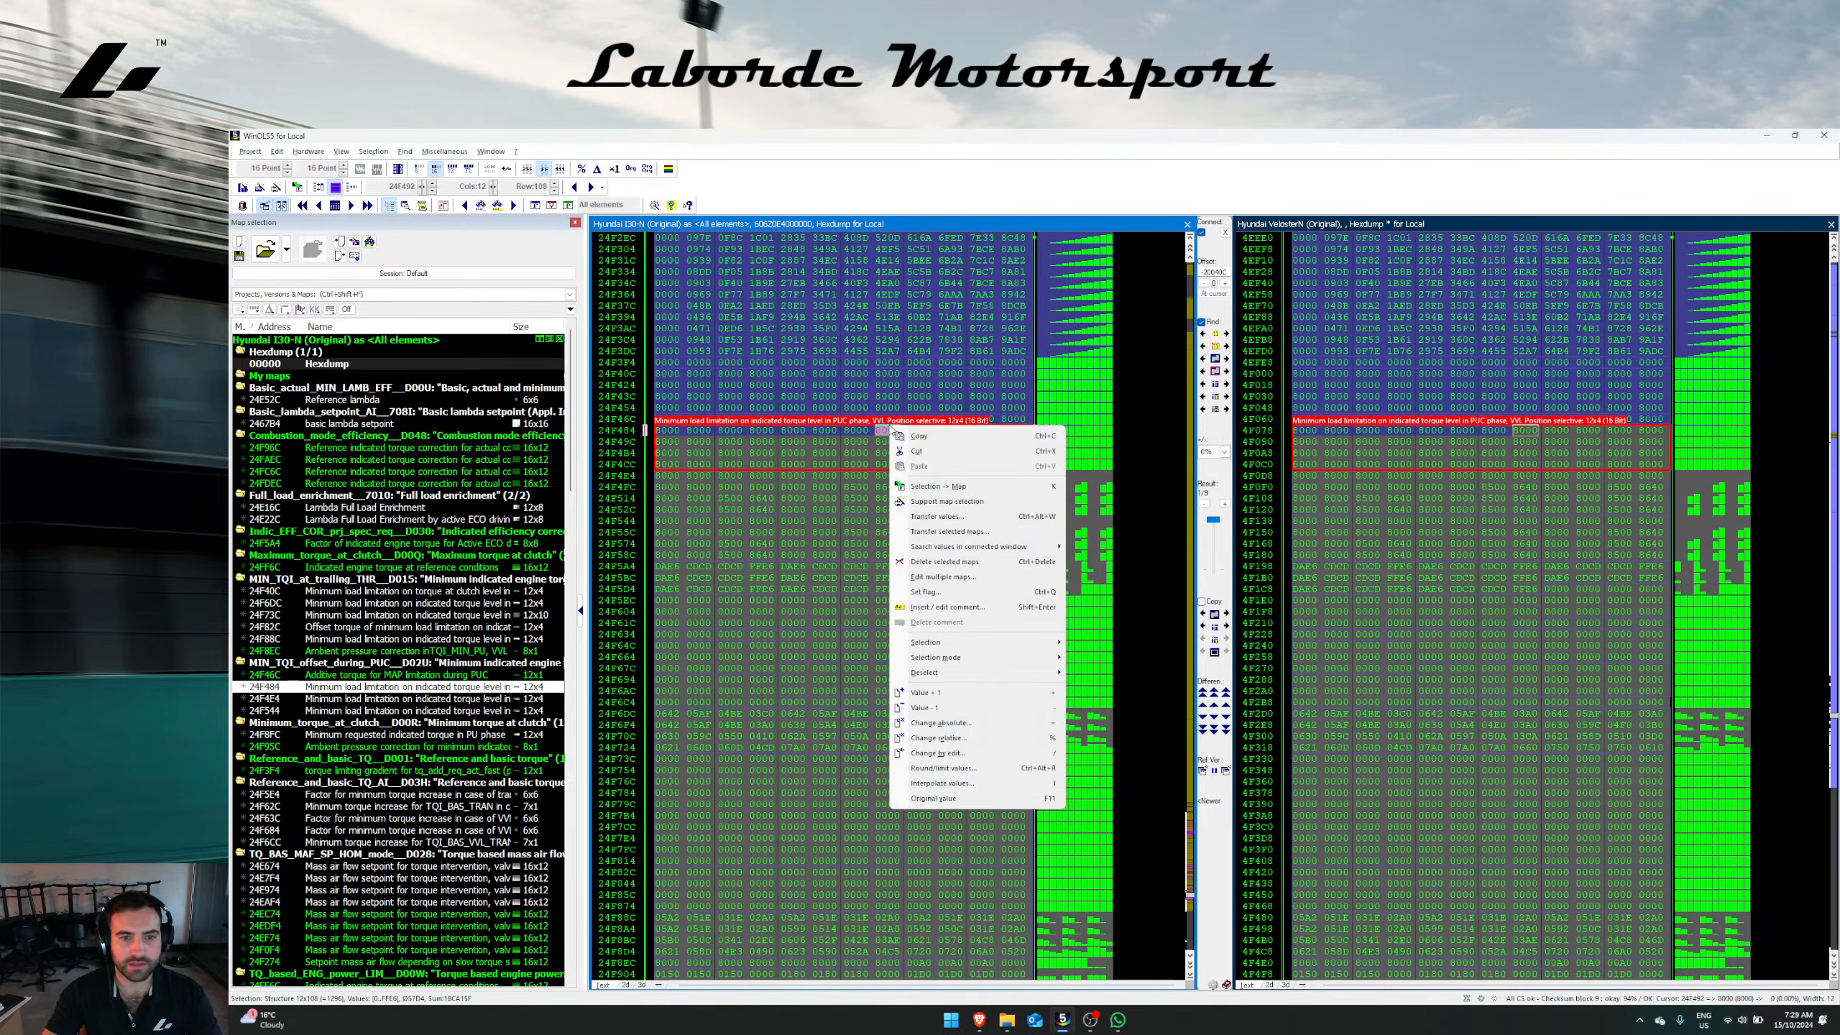
left_click(884, 369)
right_click(884, 365)
left_click(930, 503)
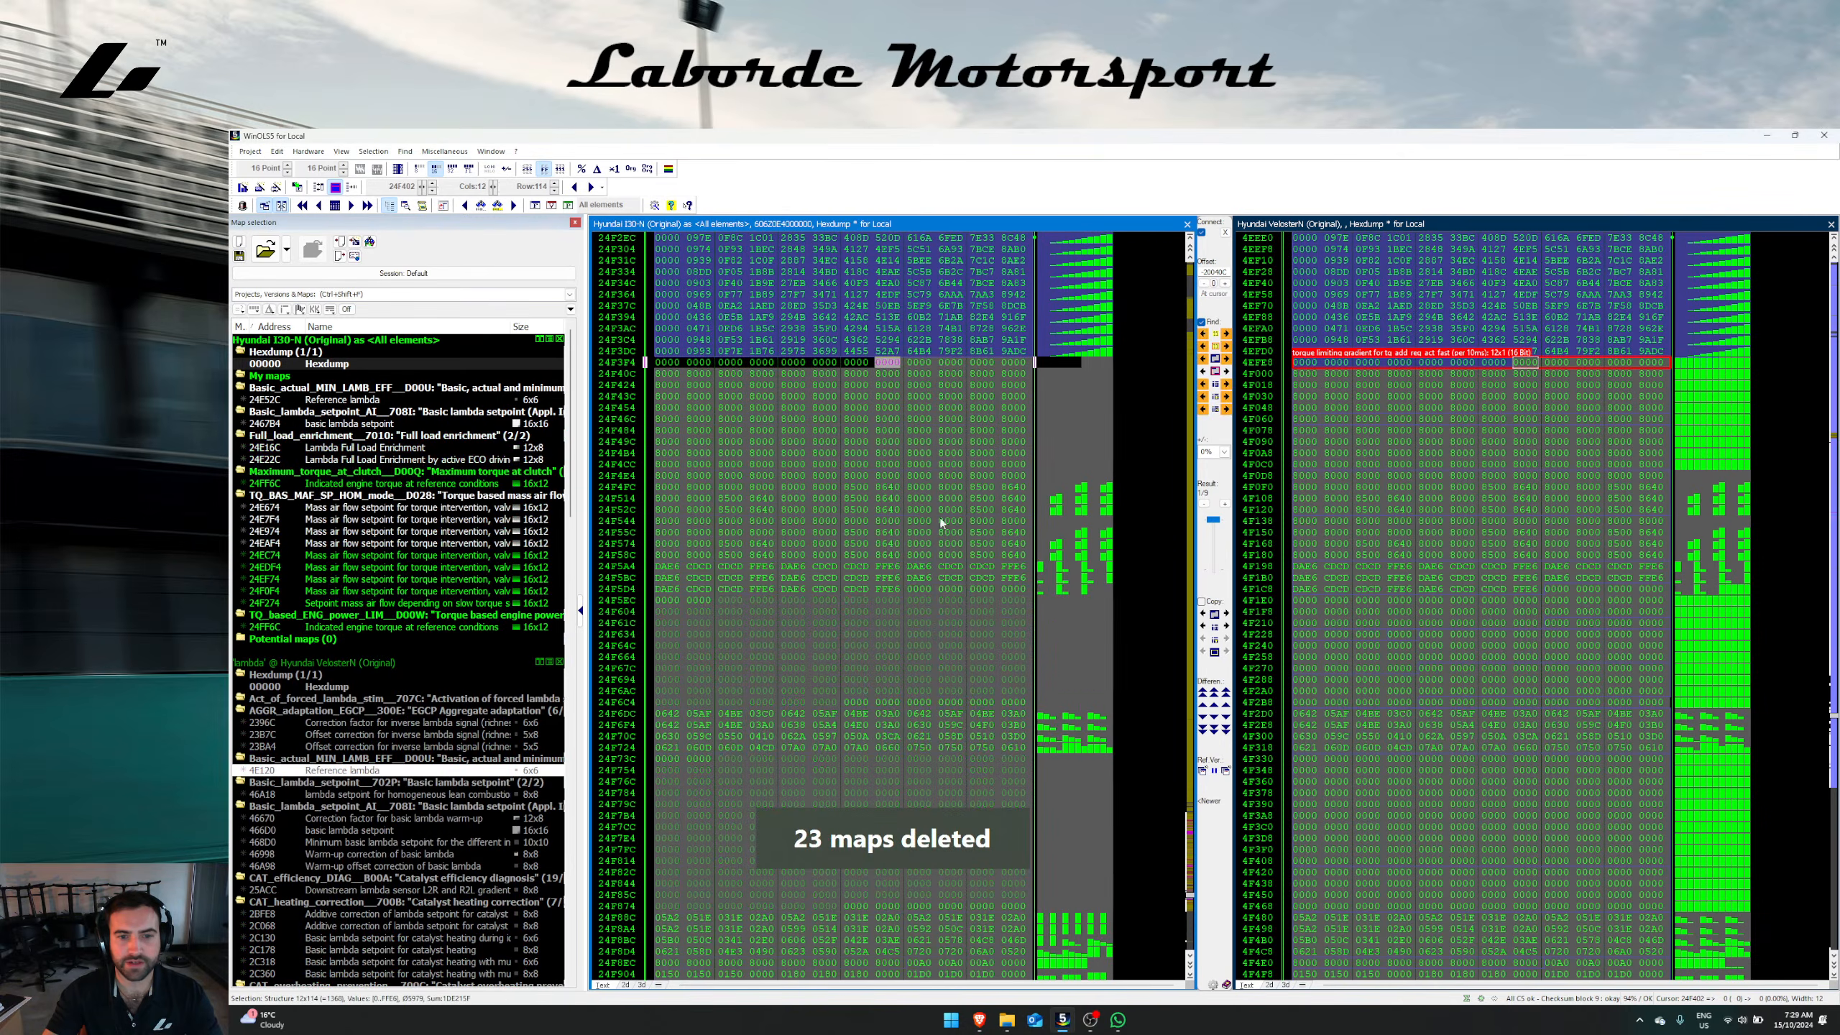
Step: Clear the selection and locate the VelosterN's reference indicated engine torque maps in the connected hexdumps
right_click(800, 347)
left_click(741, 399)
scroll(790, 428, "up", 3)
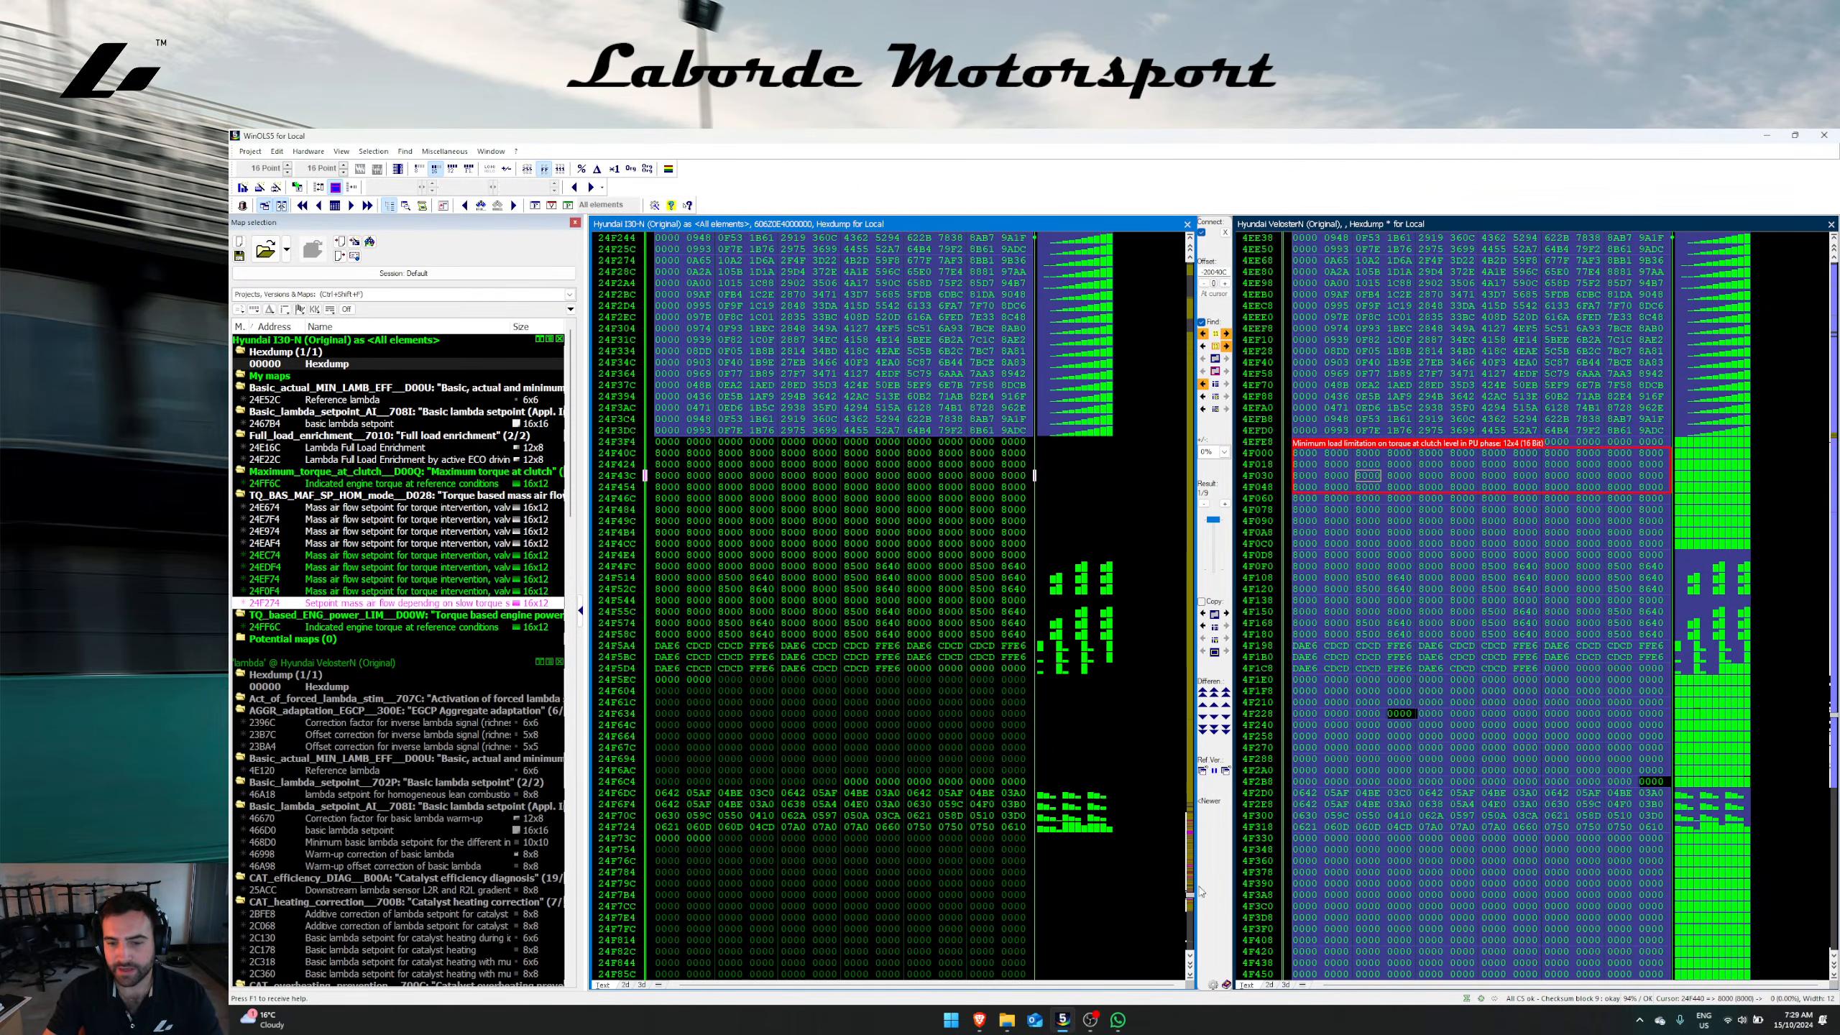
left_click_drag(1190, 894, 1189, 895)
scroll(1363, 500, "up", 3)
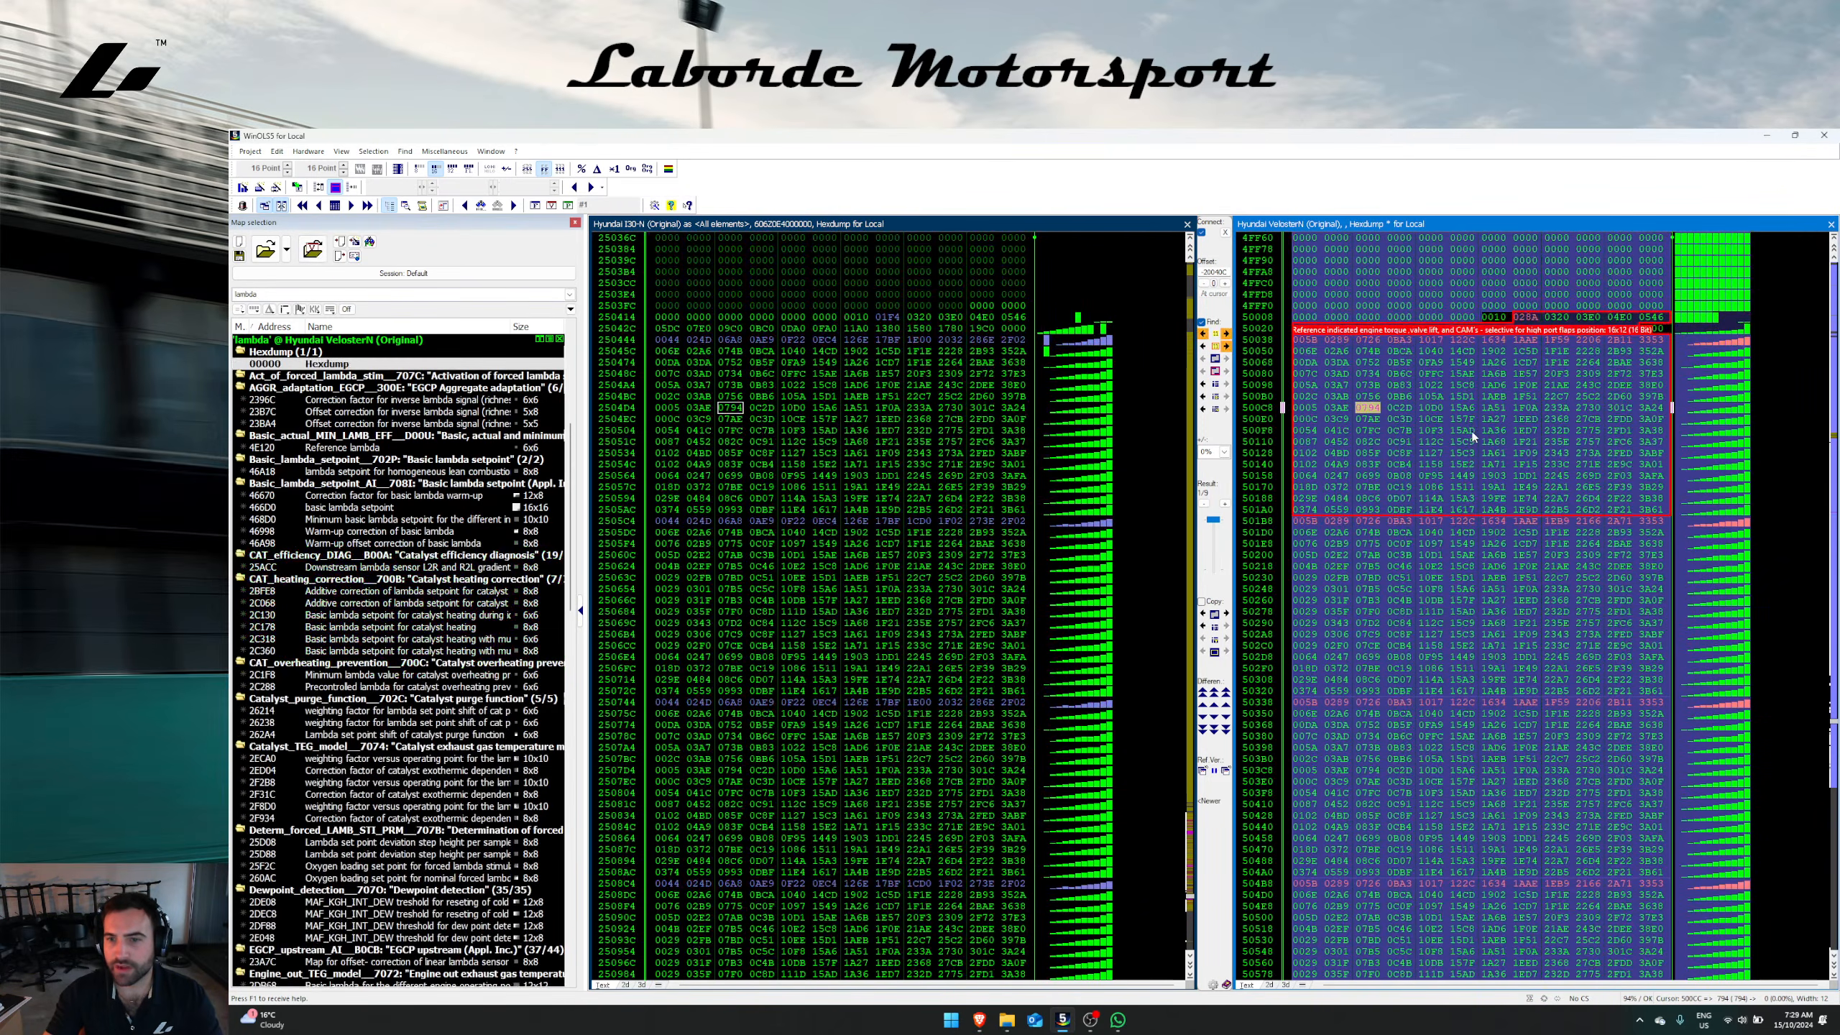
Step: Transfer only the structure of the VelosterN's reference indicated engine torque maps to the i30-N and compare them in both hexdumps
left_click_drag(1442, 398, 1464, 510)
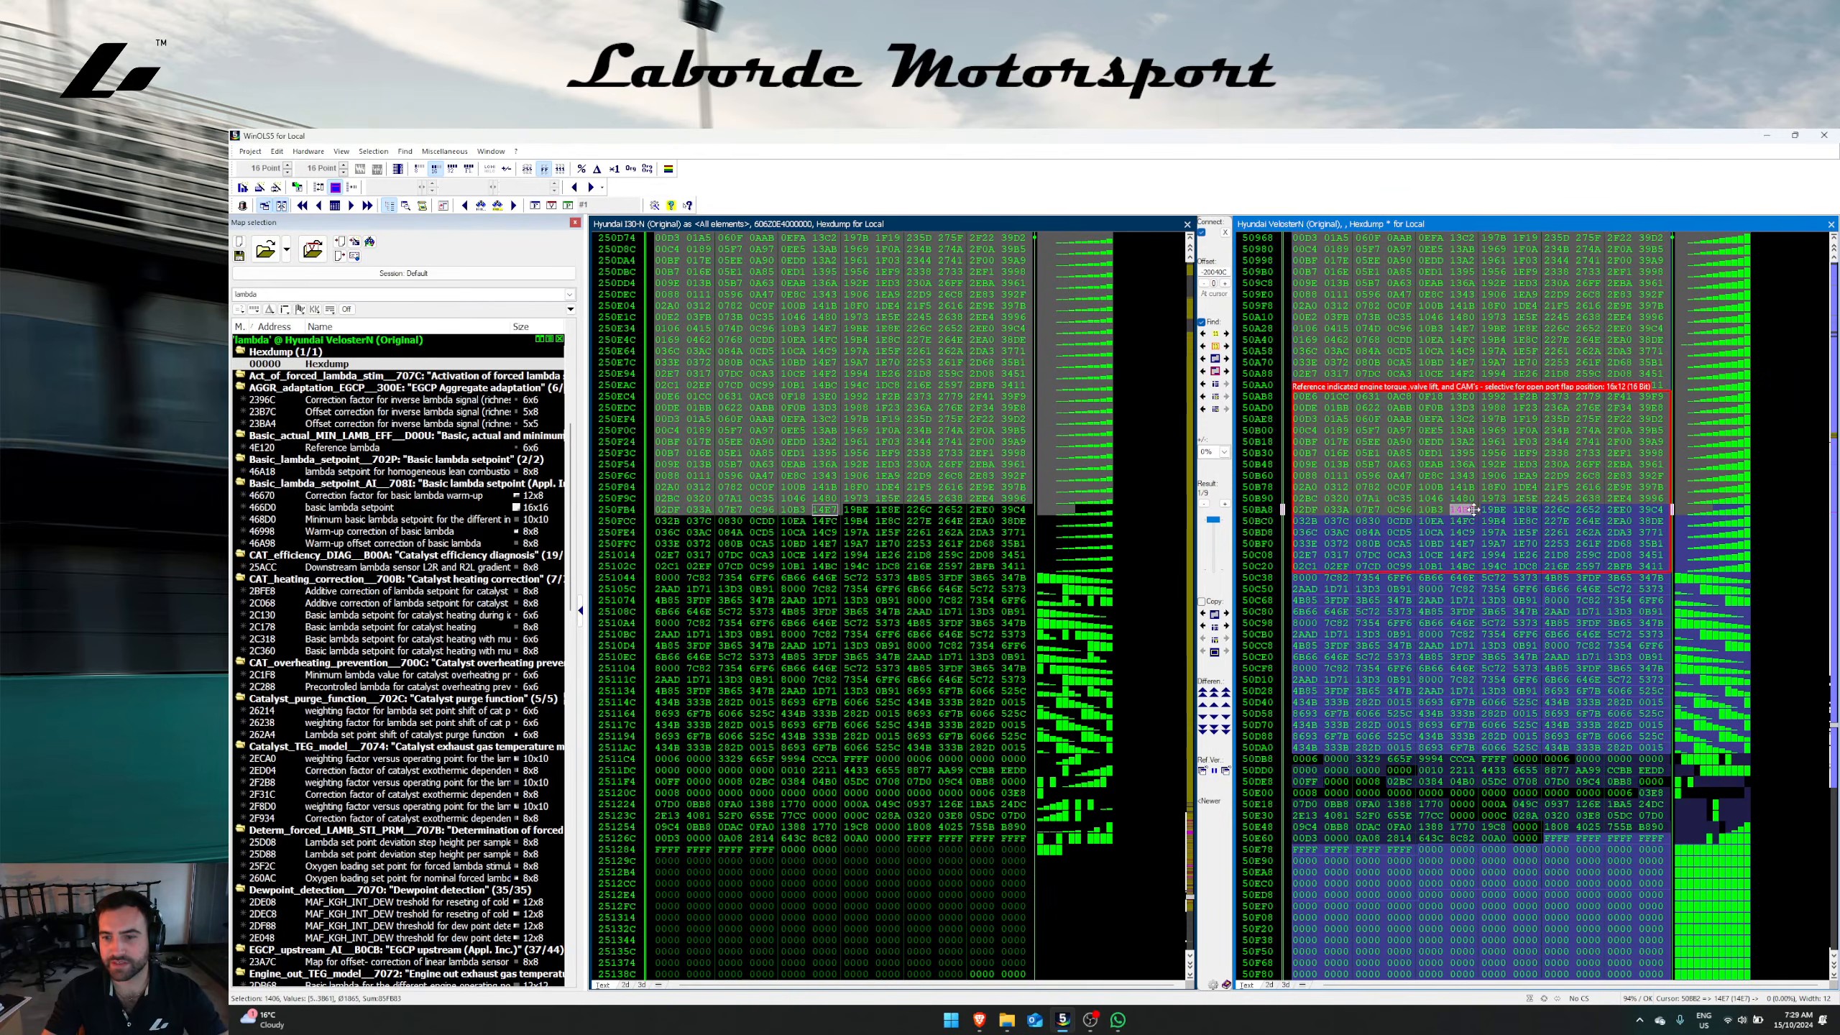
left_click(1203, 626)
left_click(931, 660)
left_click(976, 617)
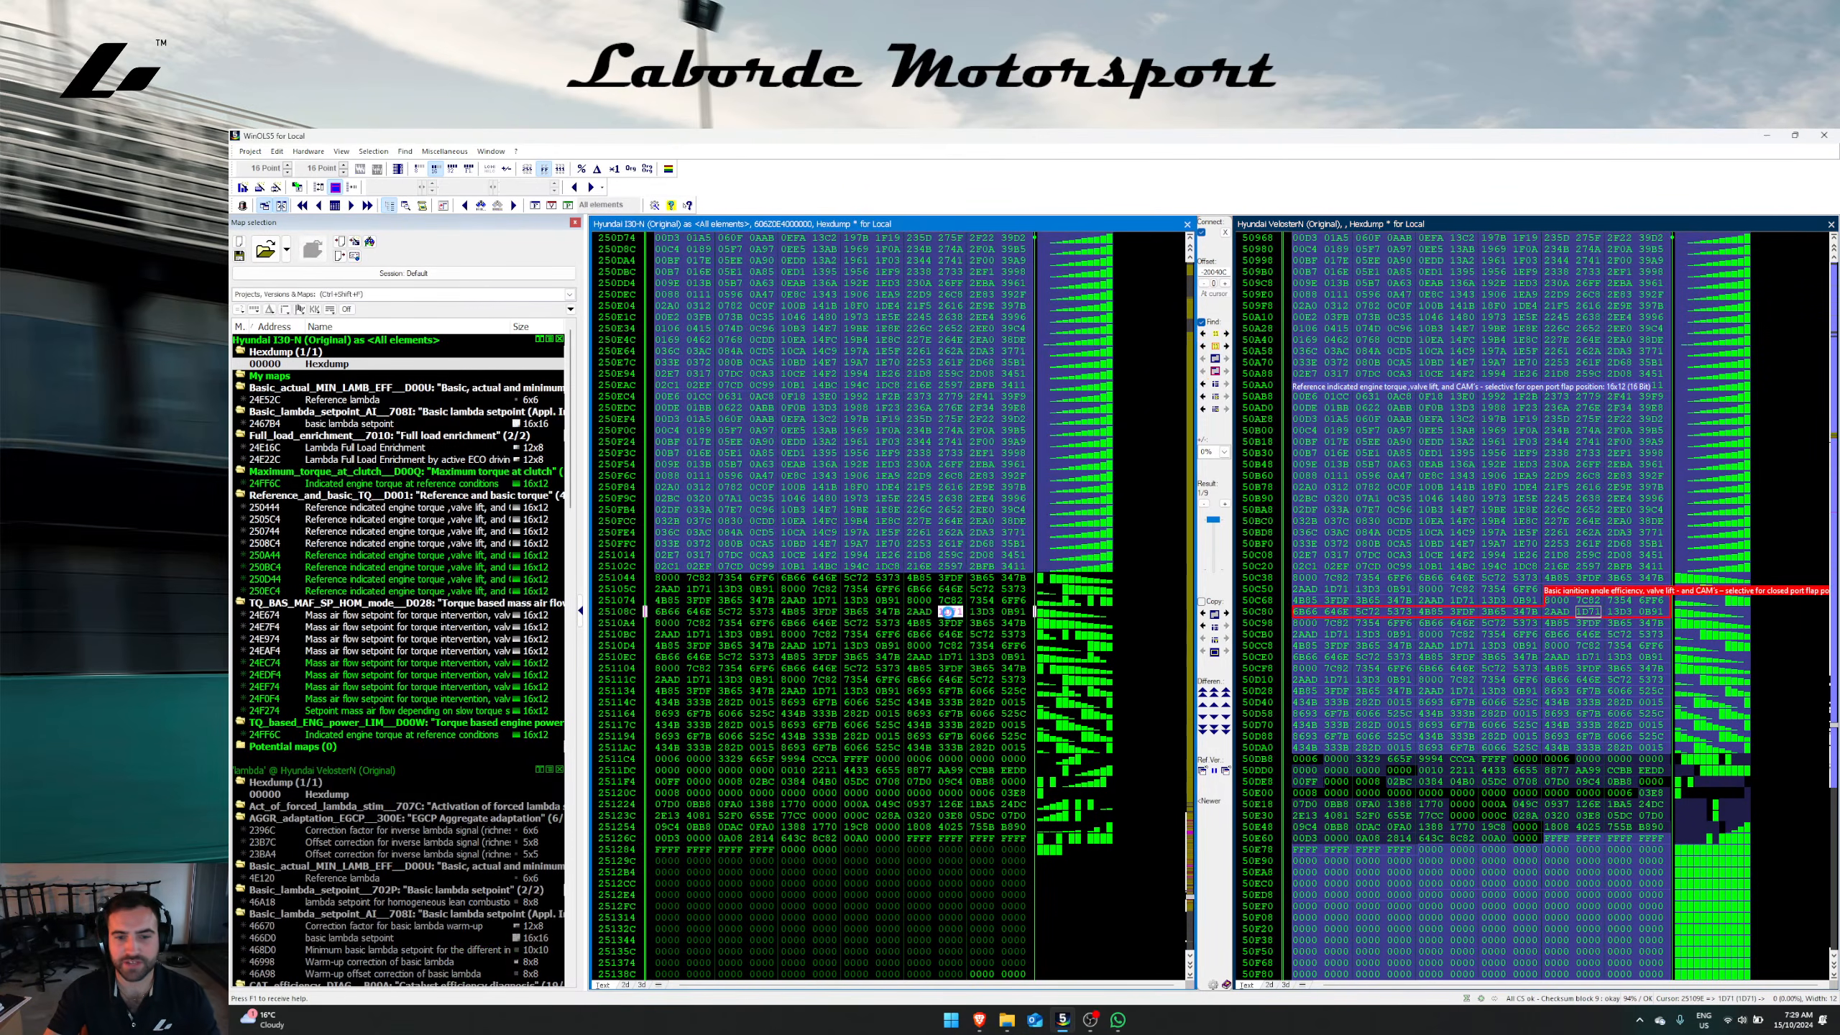
scroll(1481, 633, "down", 8)
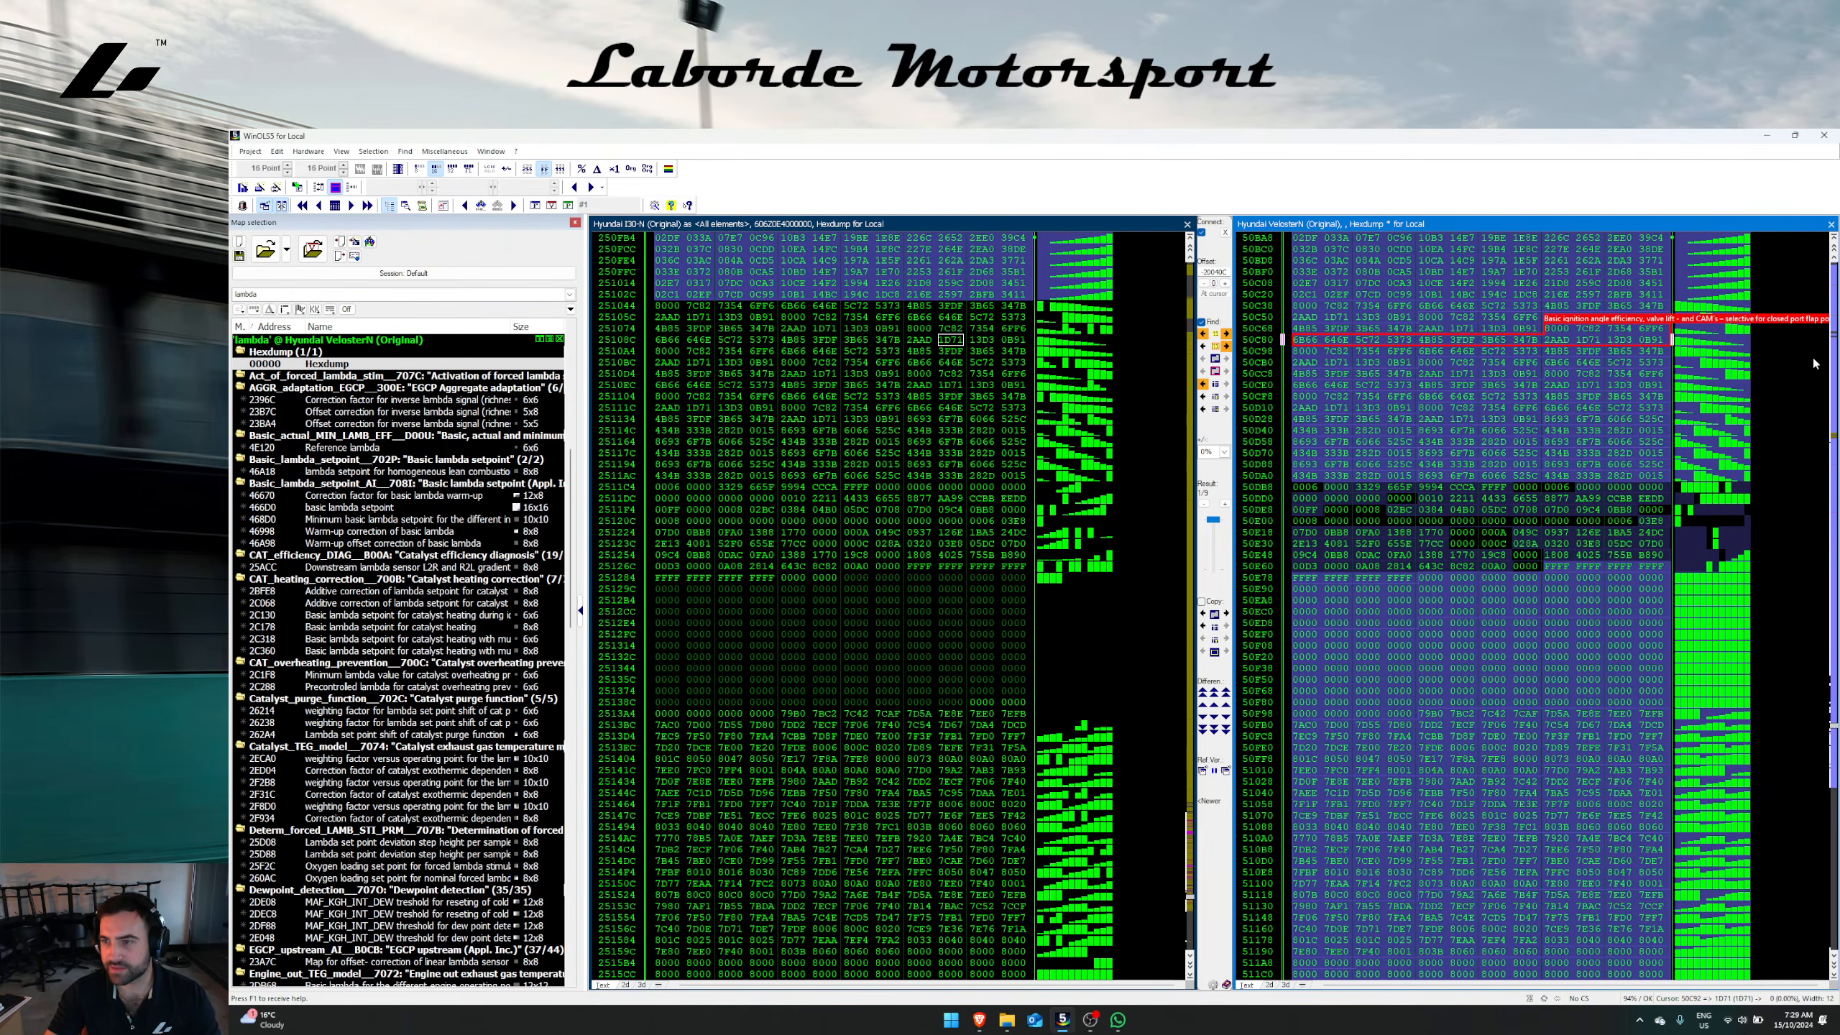
left_click(1835, 328)
left_click(1525, 396)
left_click(794, 486)
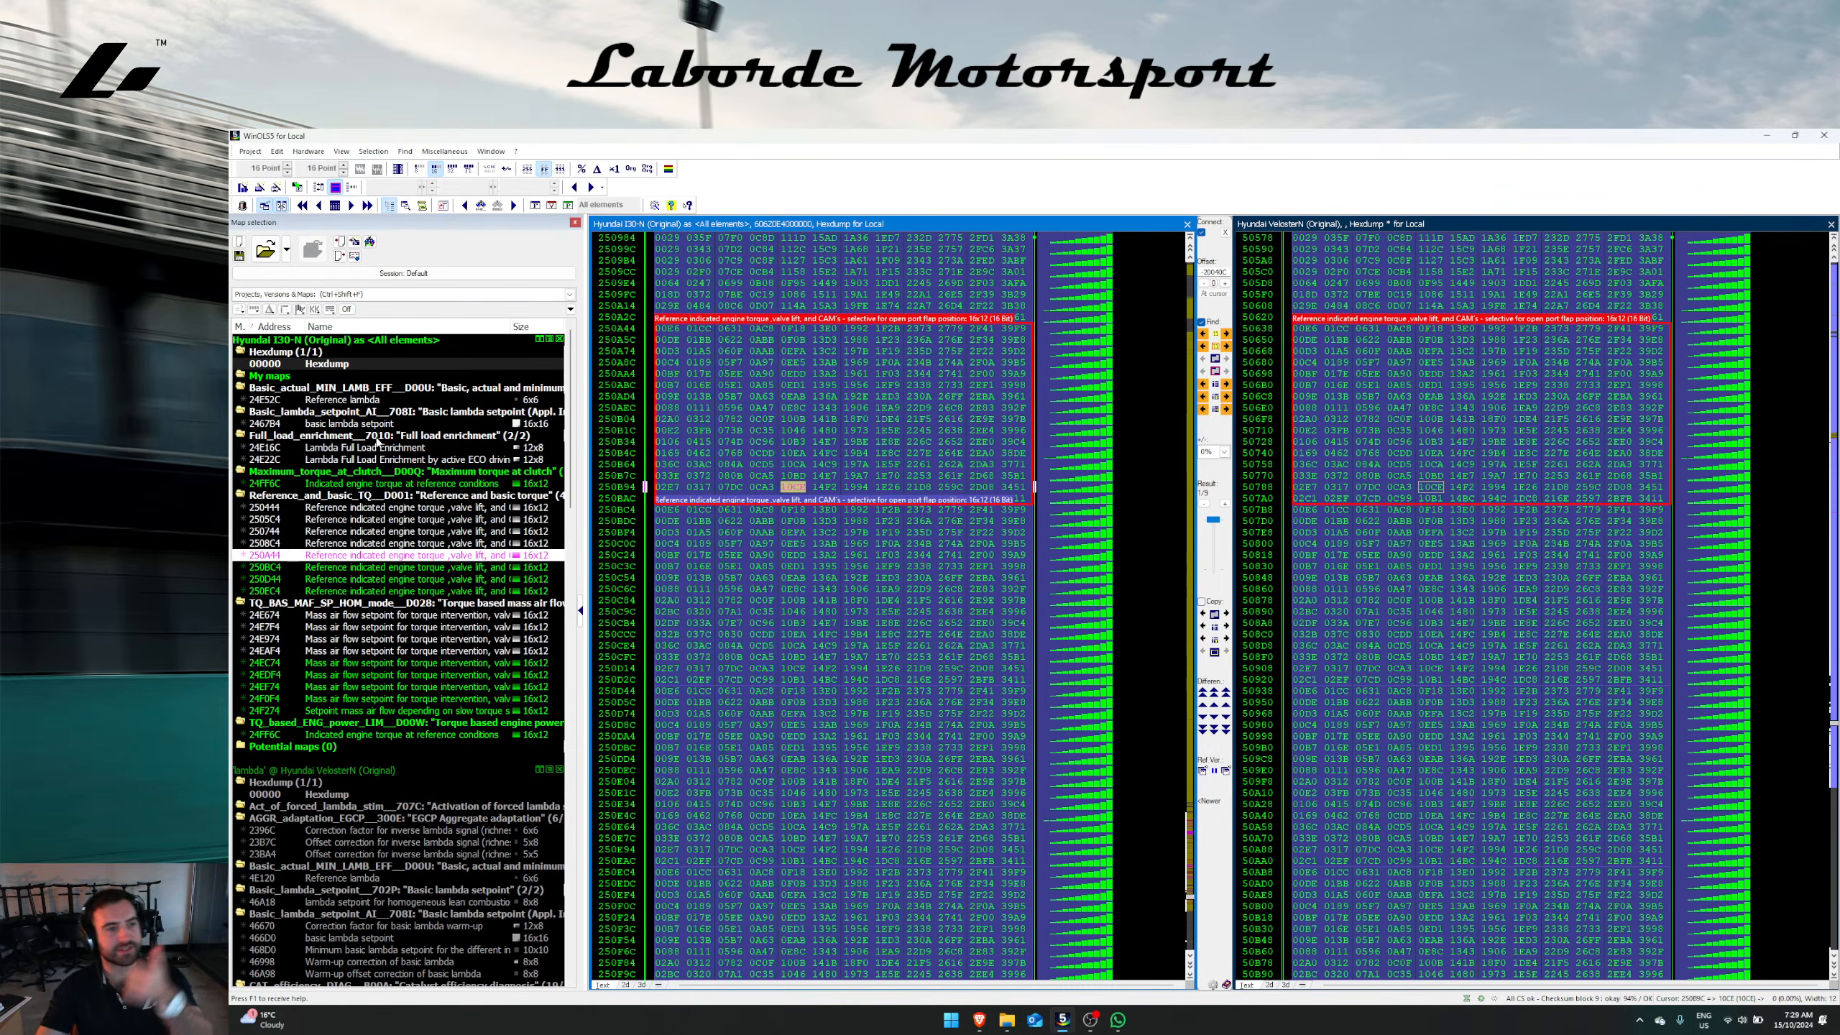
left_click(1366, 499)
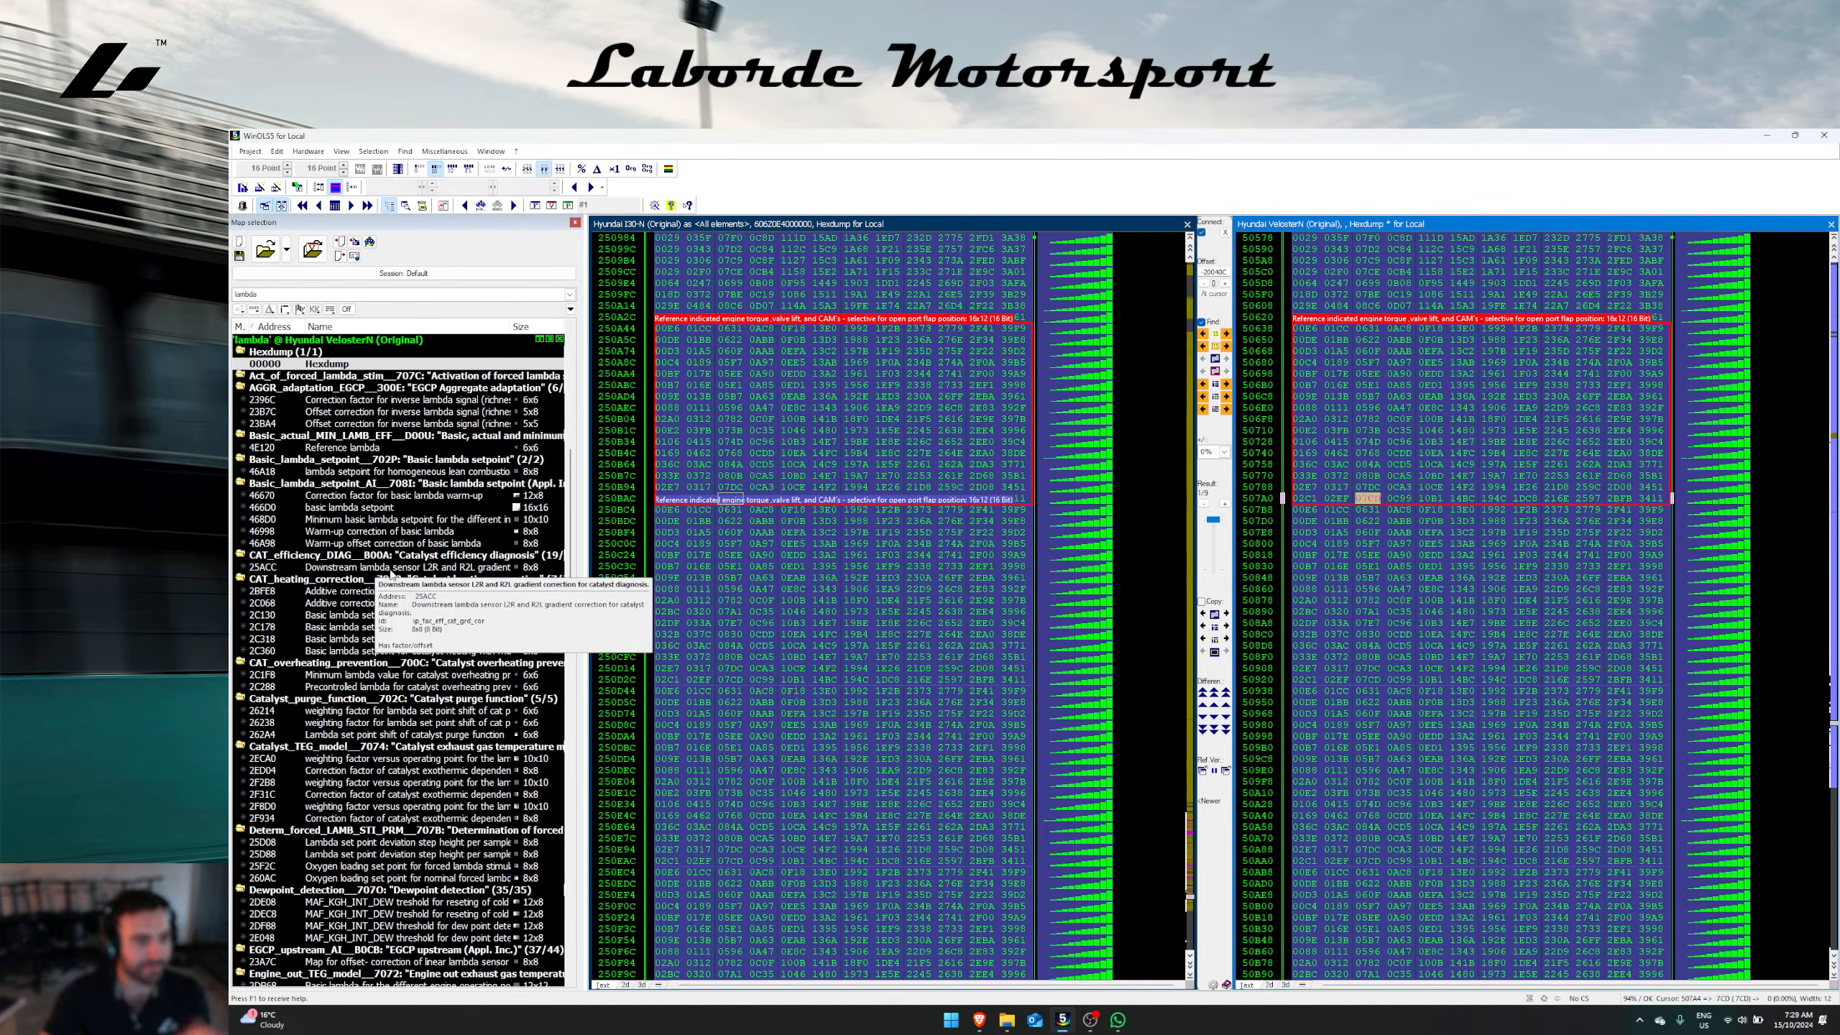
Step: Select the VelosterN's 12x12 basic lambda map for the exhaust gas temperature model and search for its data in the i30-N
scroll(503, 644, "down", 4)
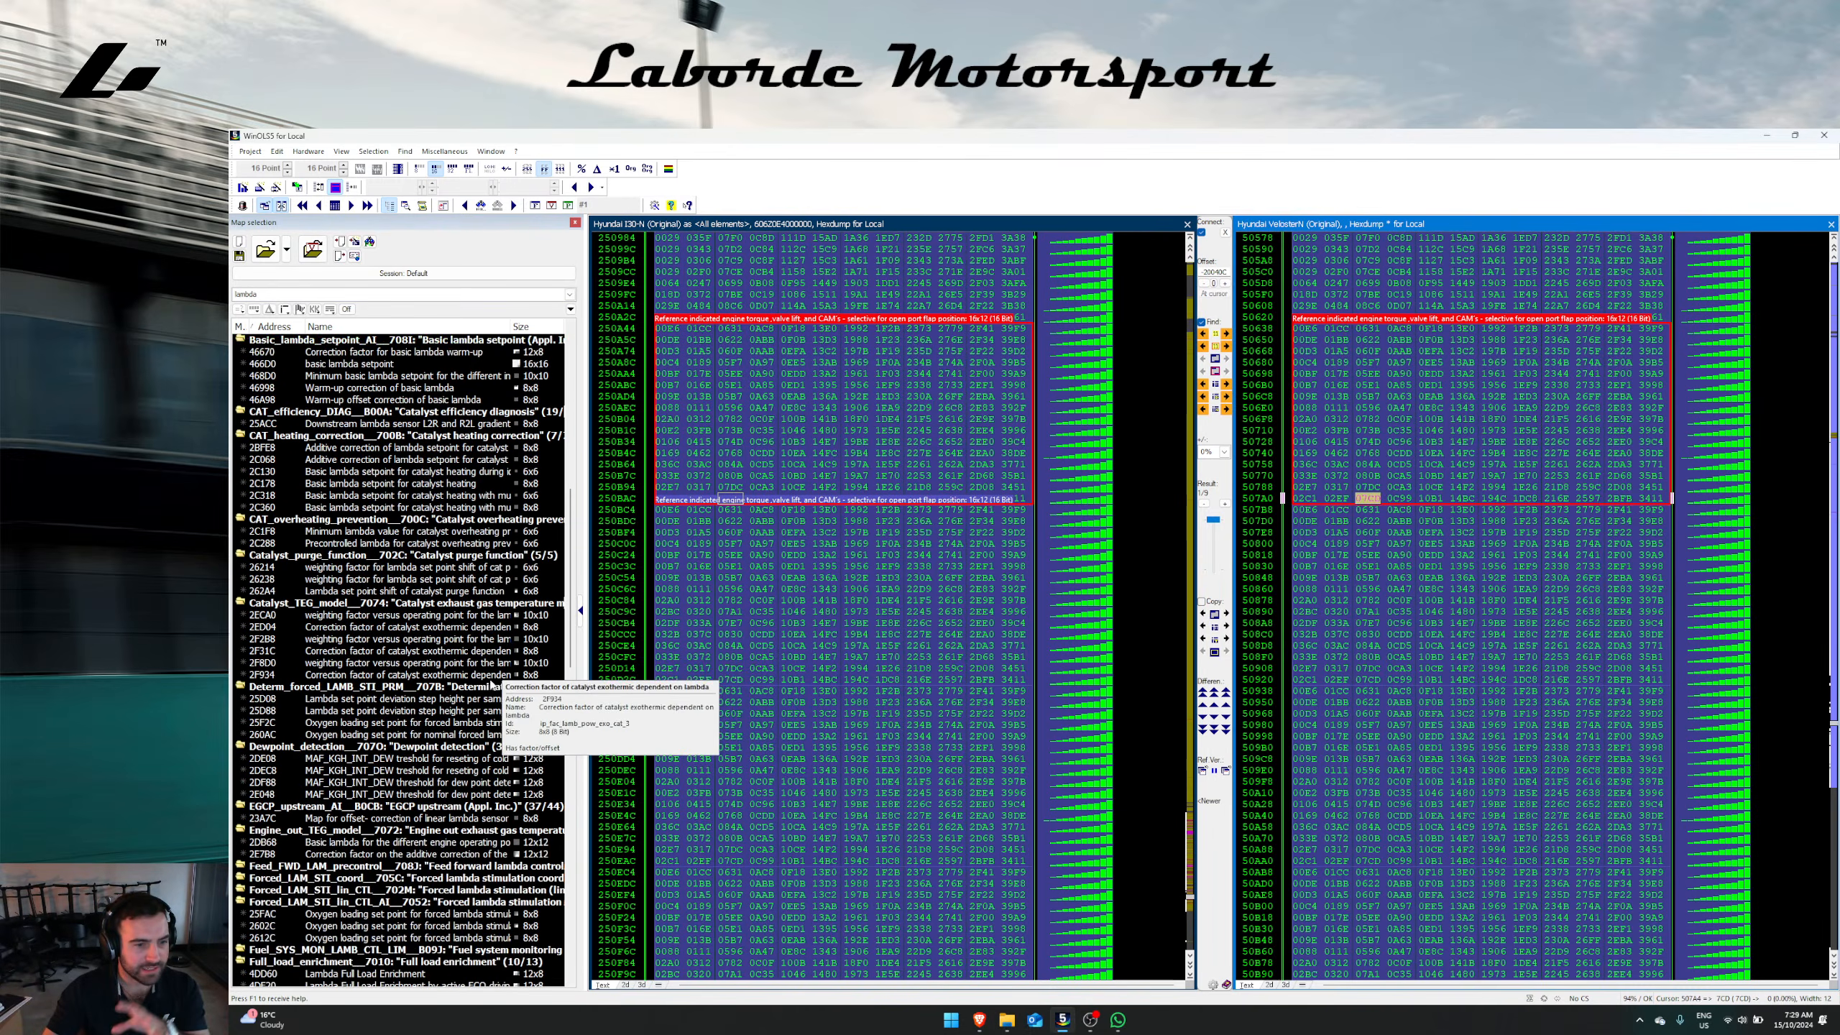
scroll(478, 710, "down", 4)
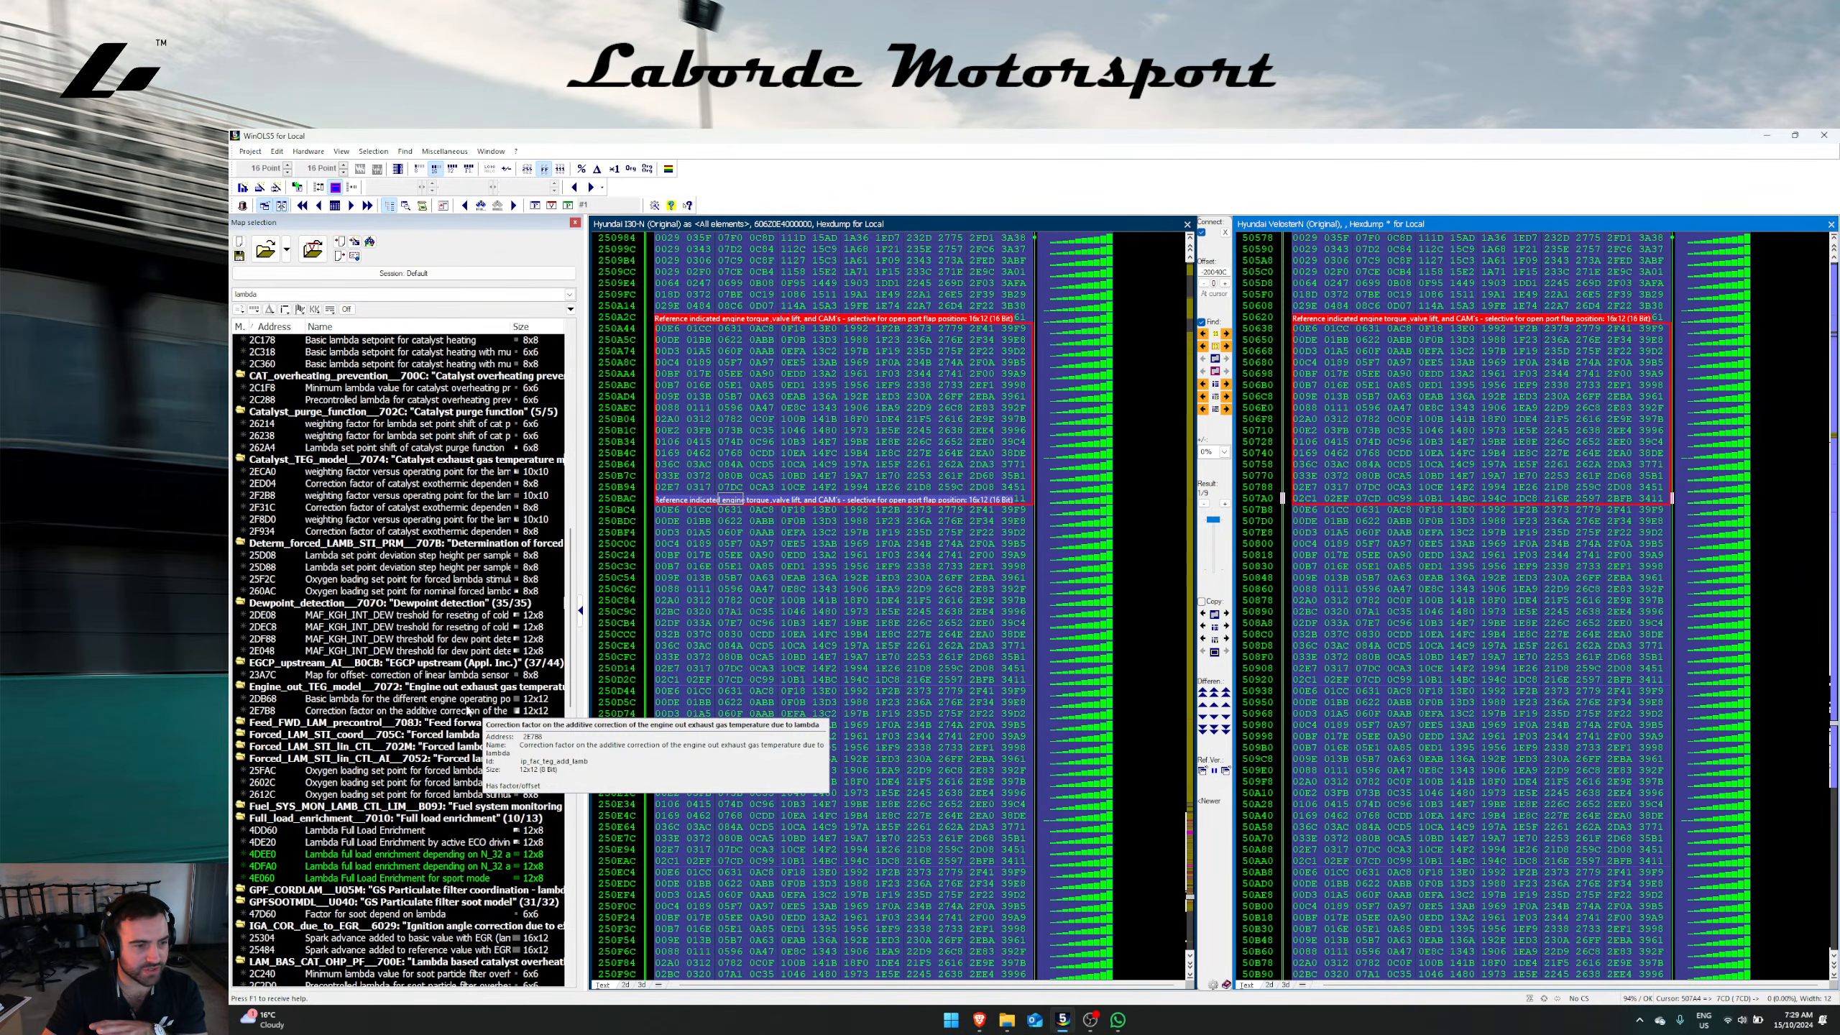
right_click(405, 700)
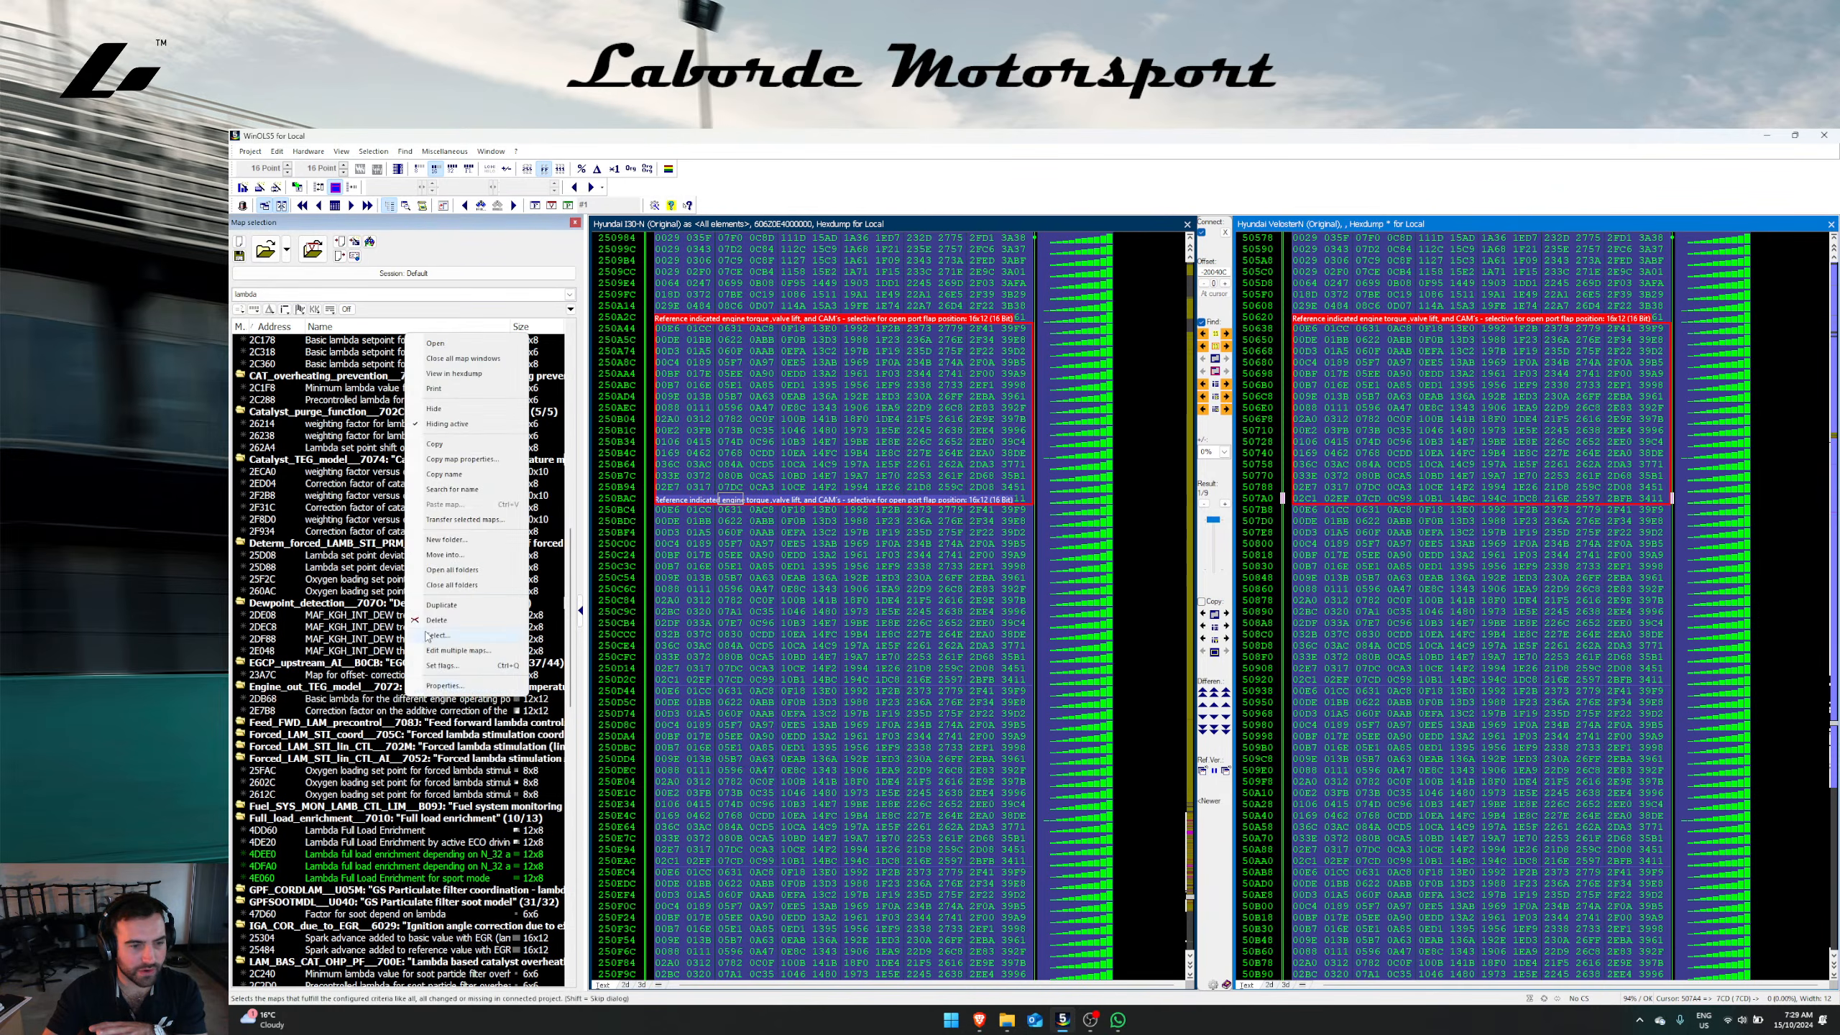
left_click(415, 358)
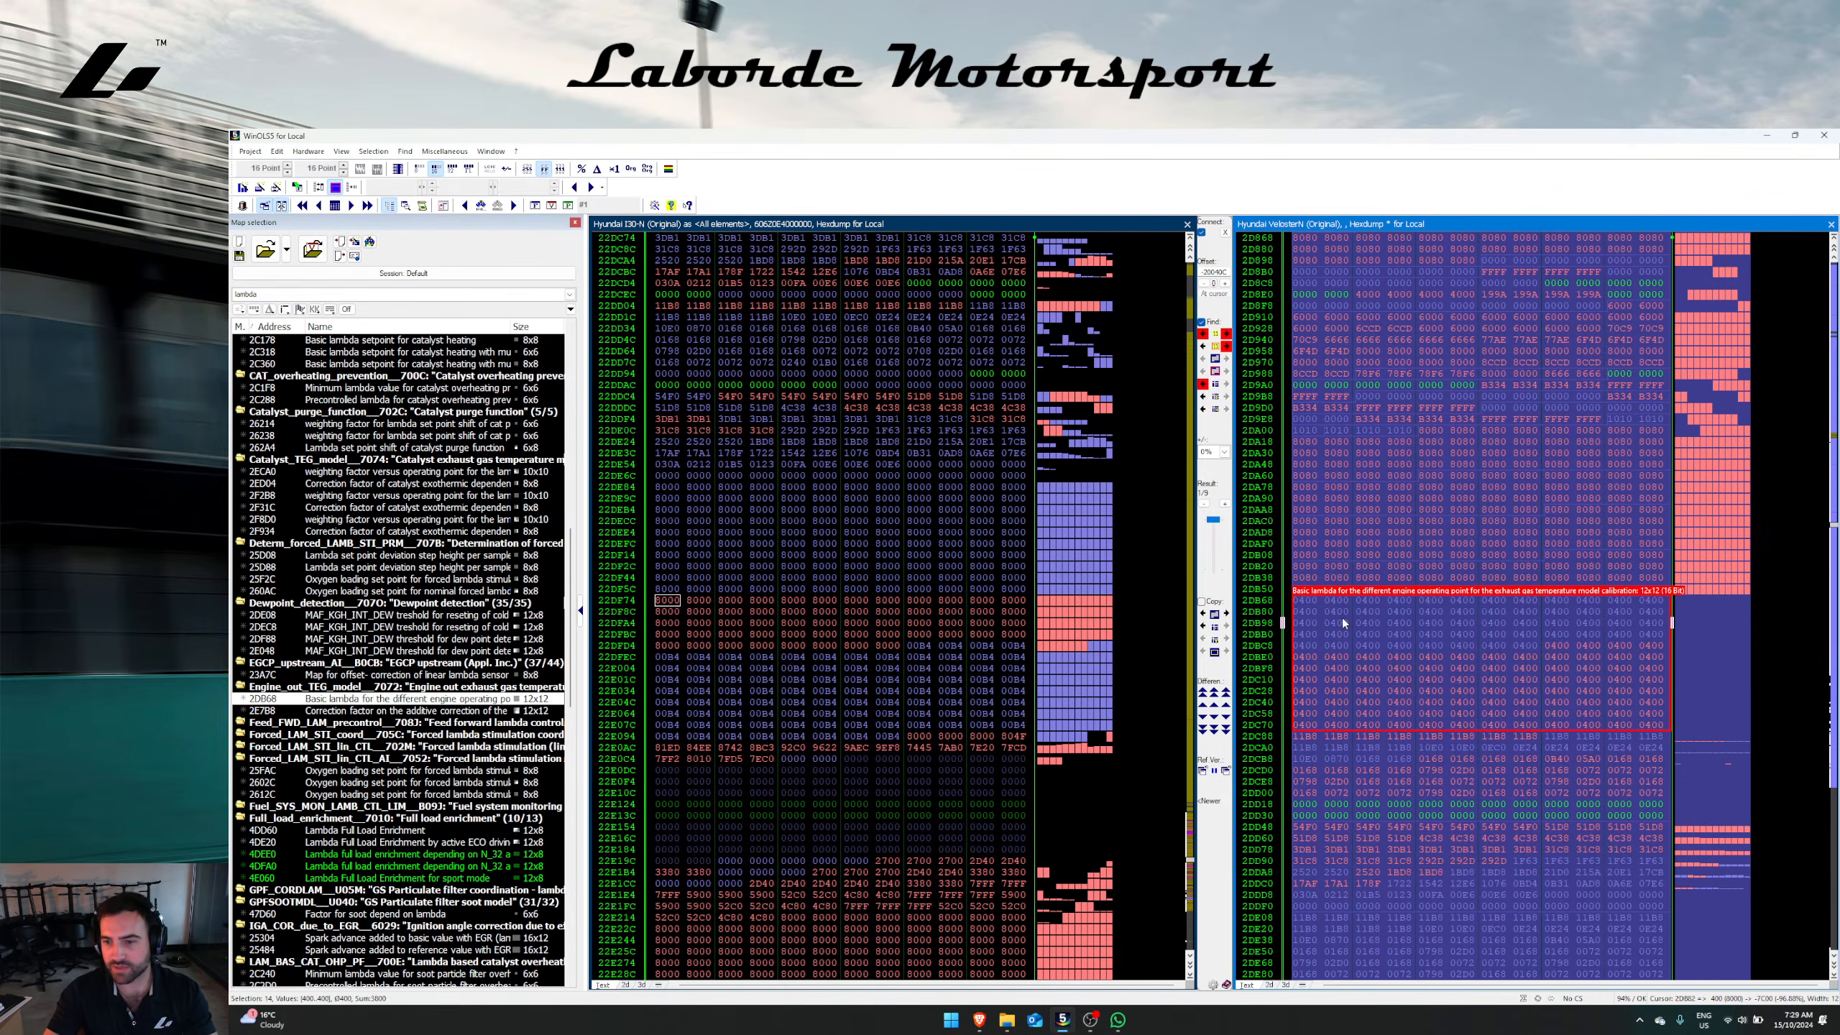
left_click_drag(1344, 623, 1464, 732)
left_click(1203, 359)
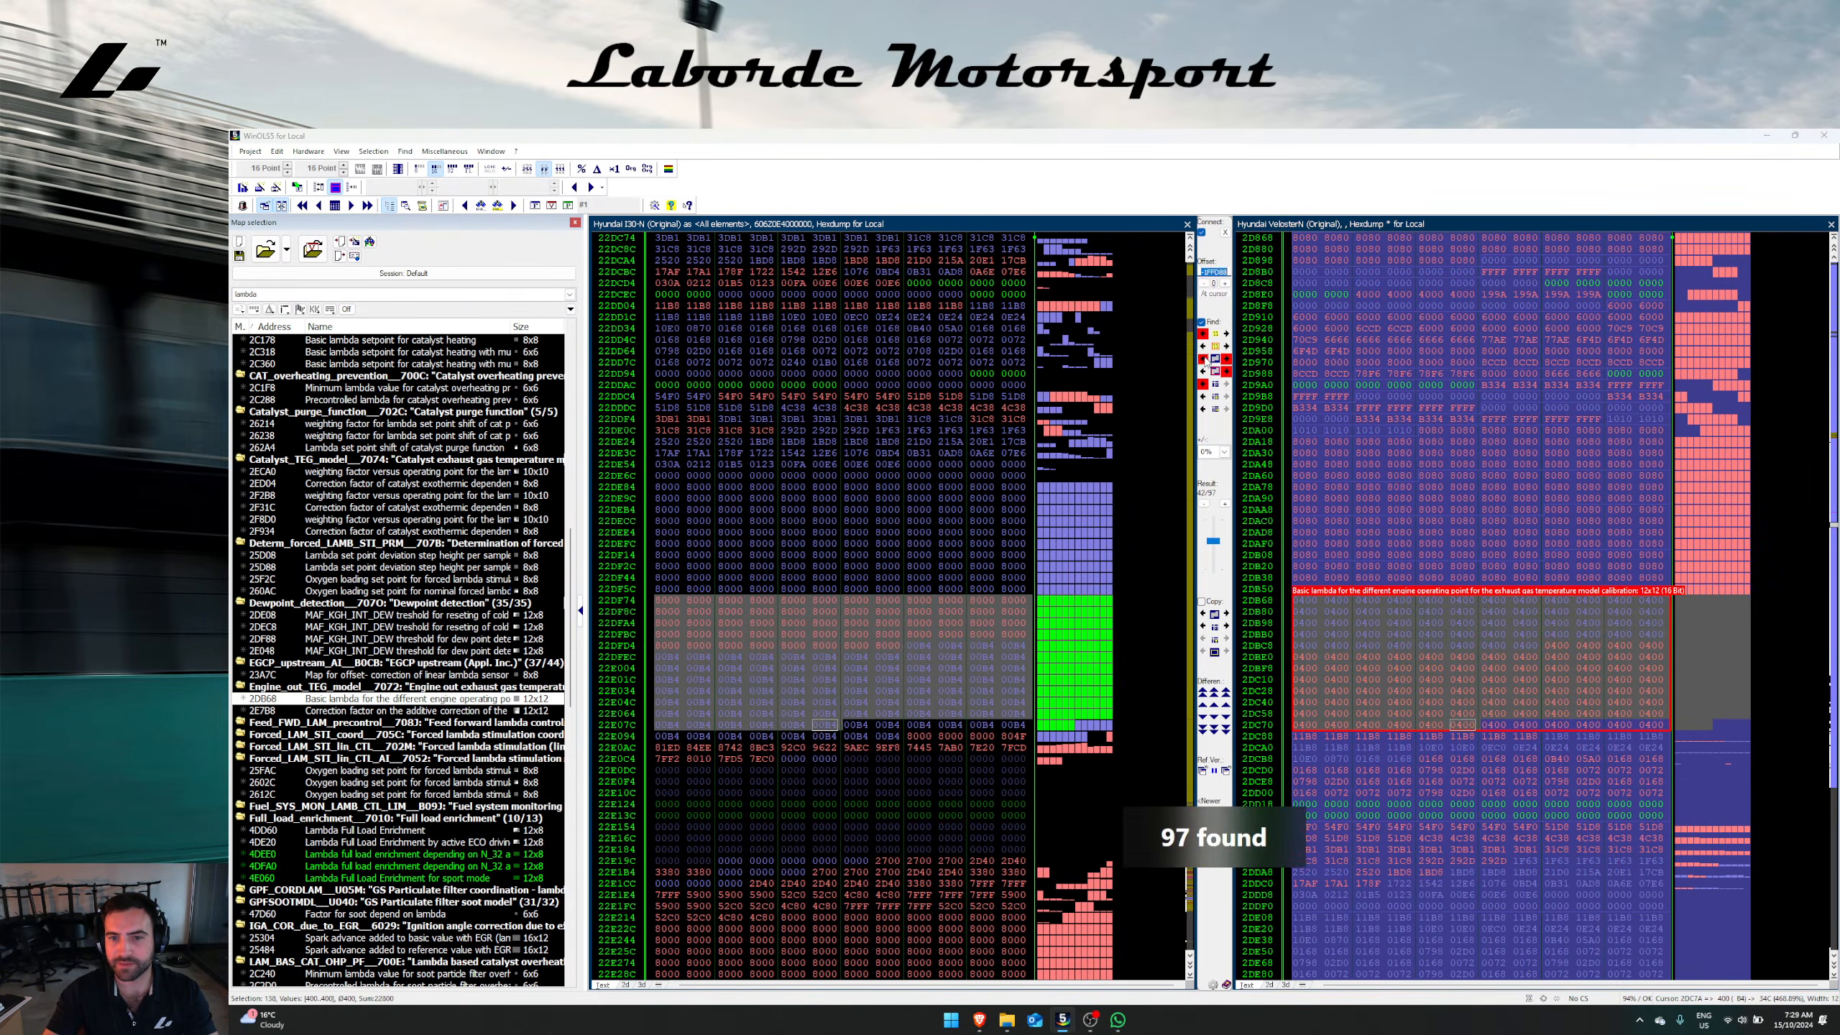
Step: Go through the search matches to align the i30-N hexdump with the VelosterN's exhaust gas temperature basic lambda map
right_click(1356, 506)
left_click(1213, 506)
left_click(1207, 506)
left_click(1207, 506)
left_click(1207, 506)
left_click(1207, 506)
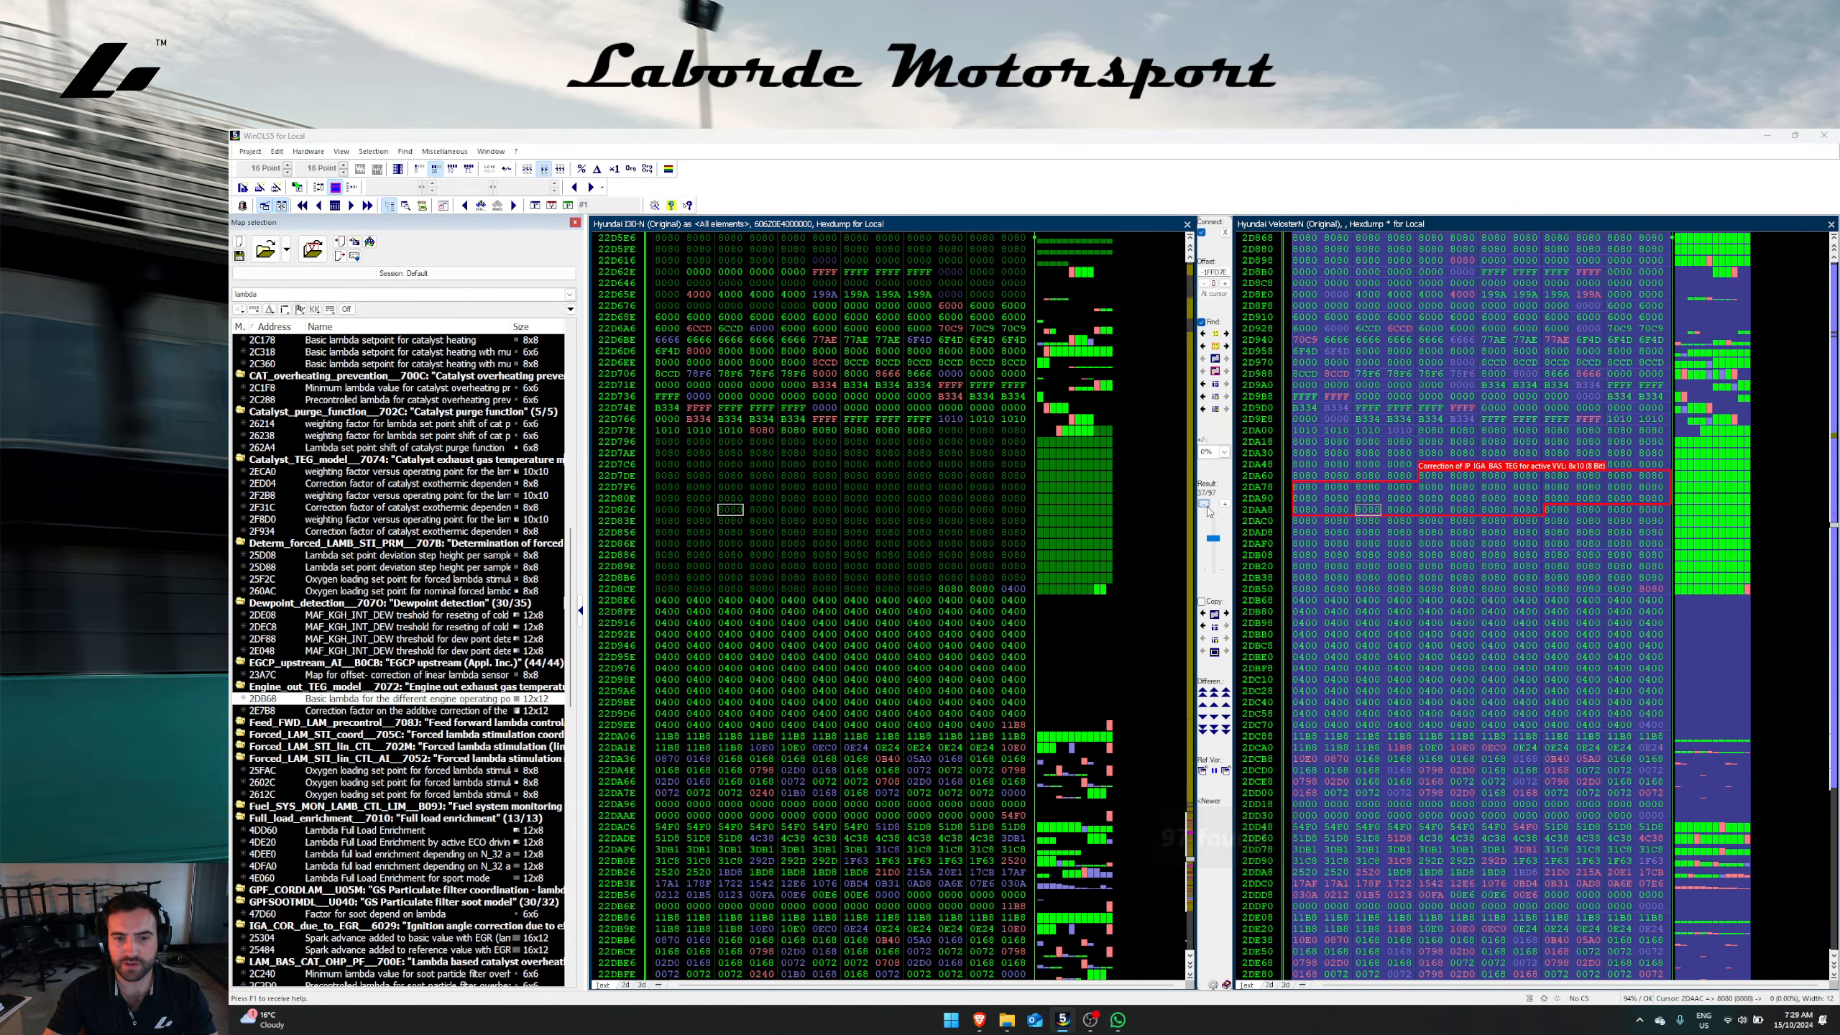
left_click(1207, 506)
left_click(1207, 506)
Step: Transfer only the map structure of the exhaust gas temperature model's basic lambda map to the i30-N project
left_click(1402, 671)
left_click_drag(1402, 672, 998, 670)
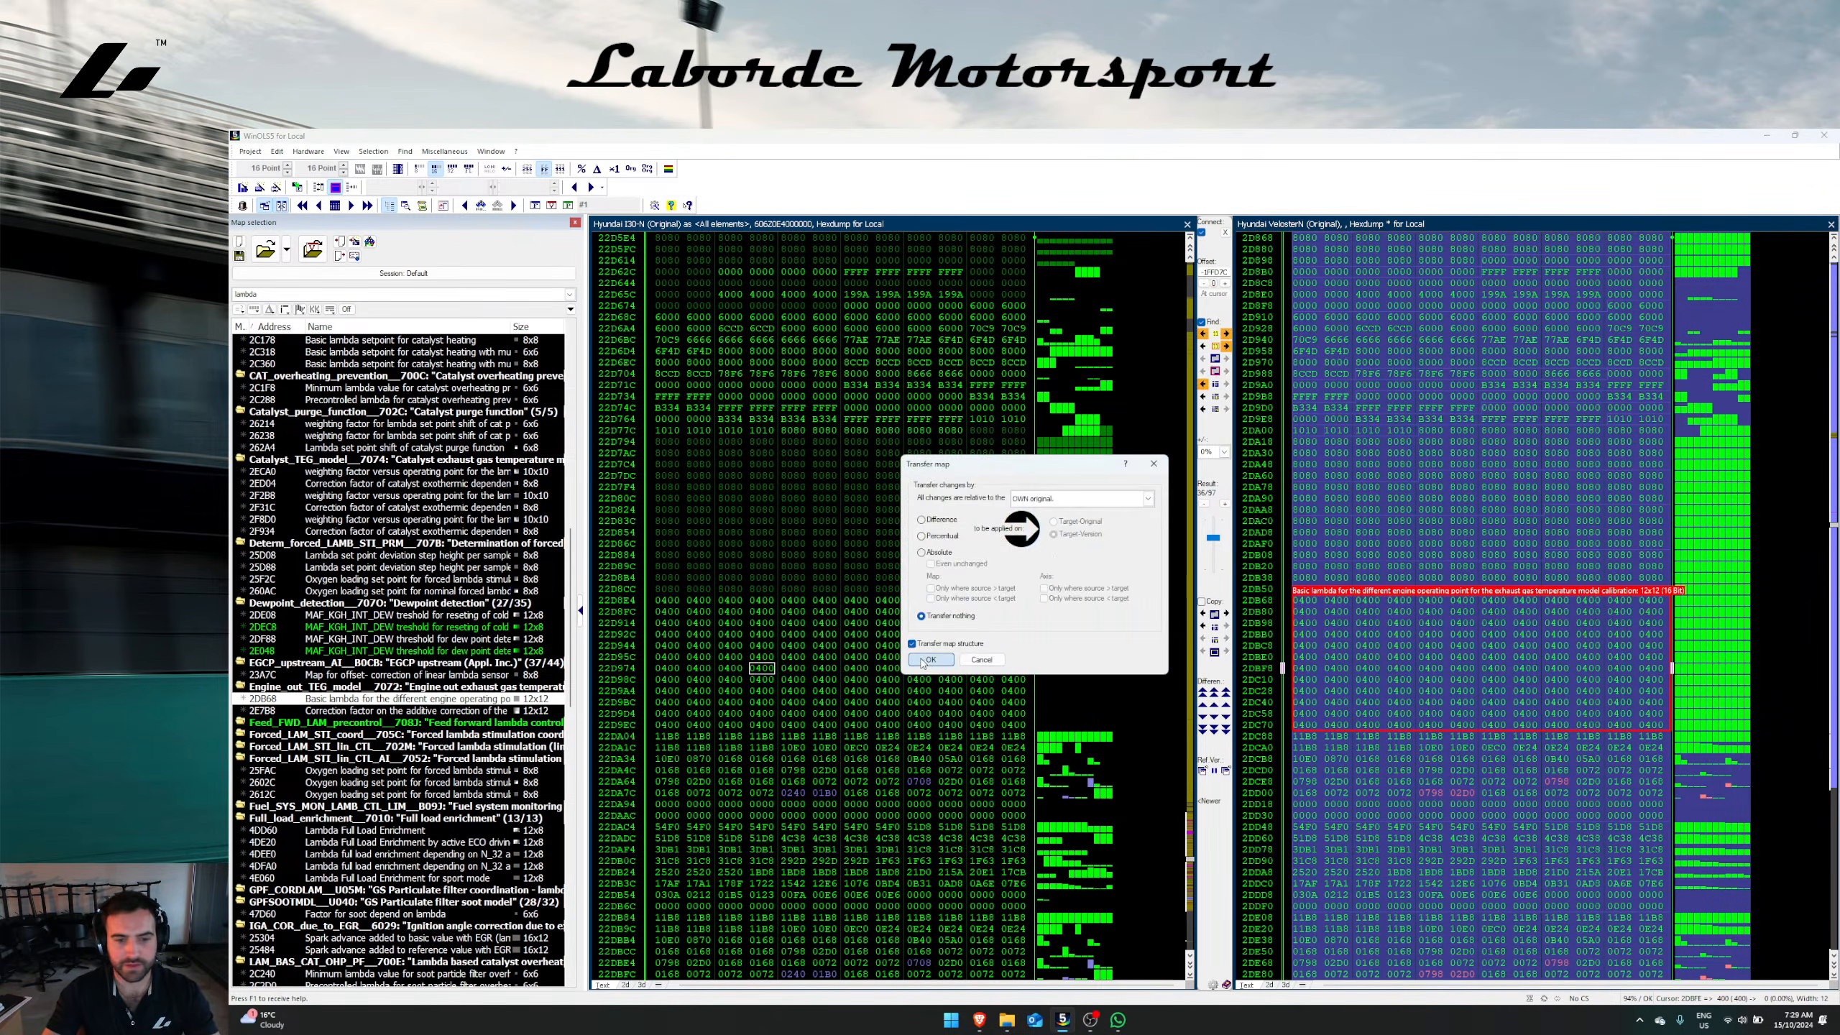
left_click(927, 661)
left_click(971, 619)
left_click(918, 633)
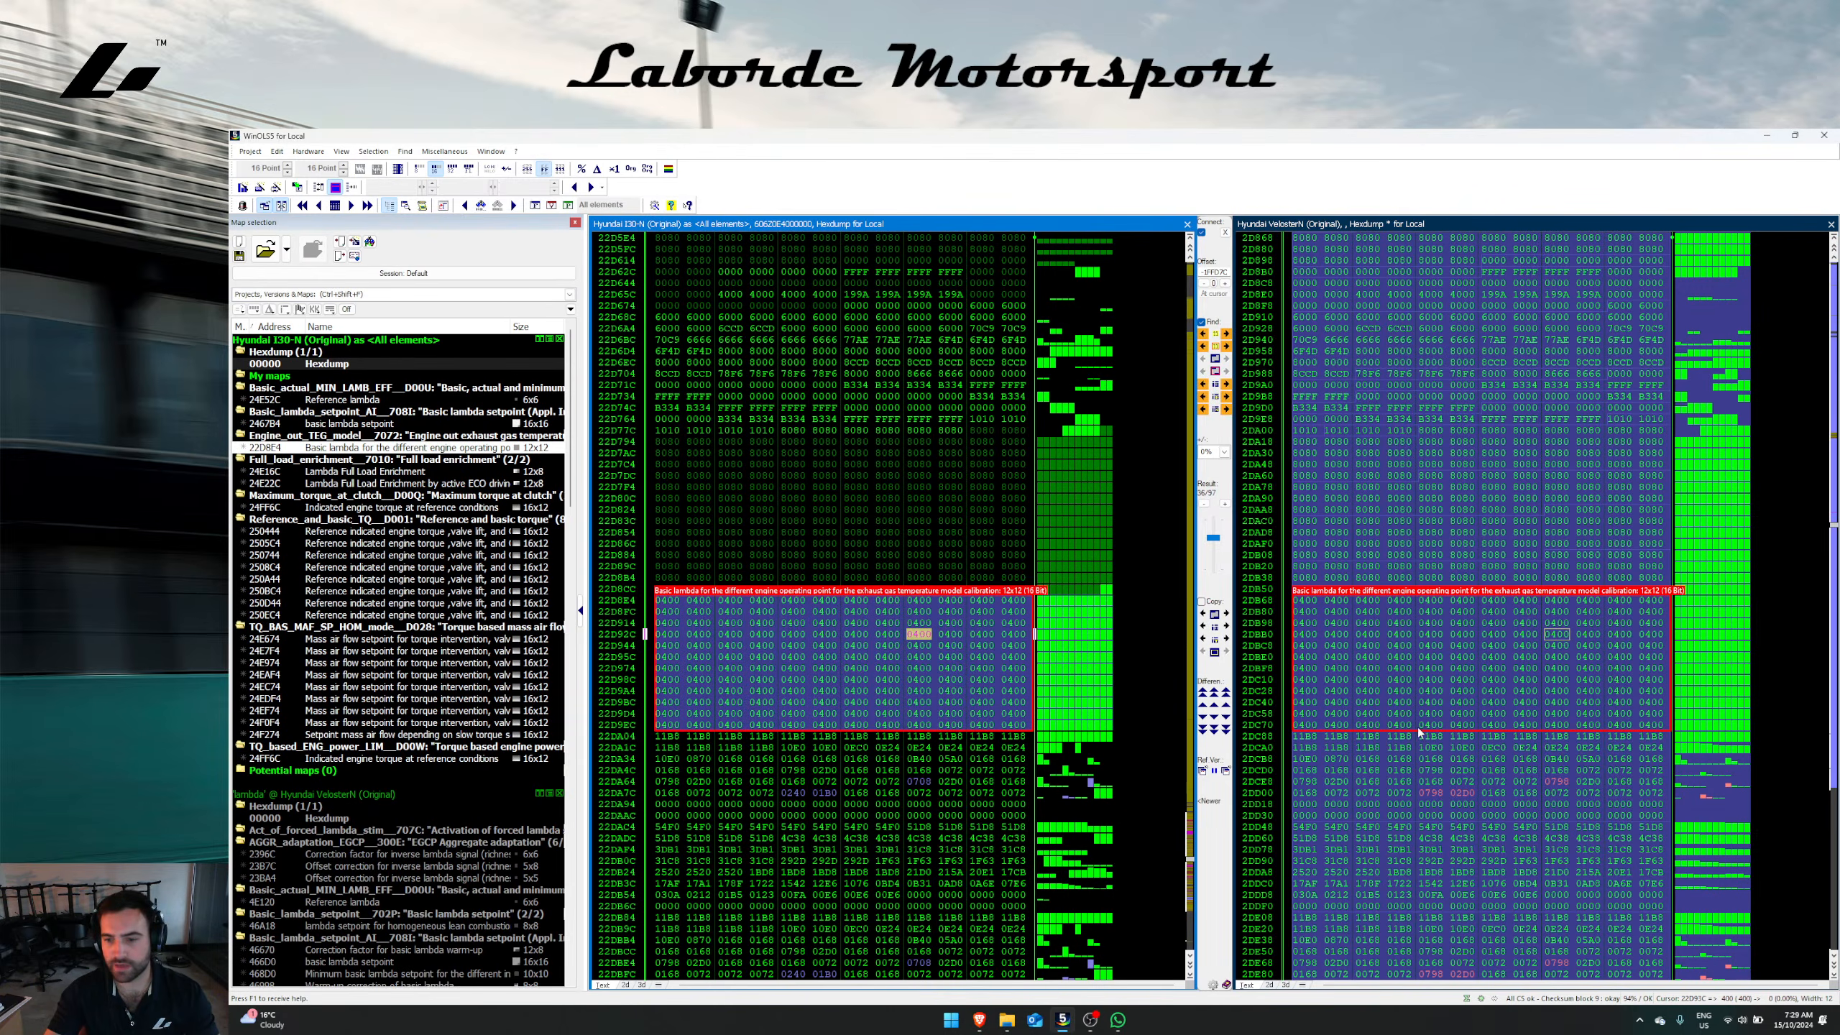
Step: Examine the VelosterN's lambda map list for further maps worth transferring to the i30-N
left_click(1432, 669)
scroll(302, 738, "down", 3)
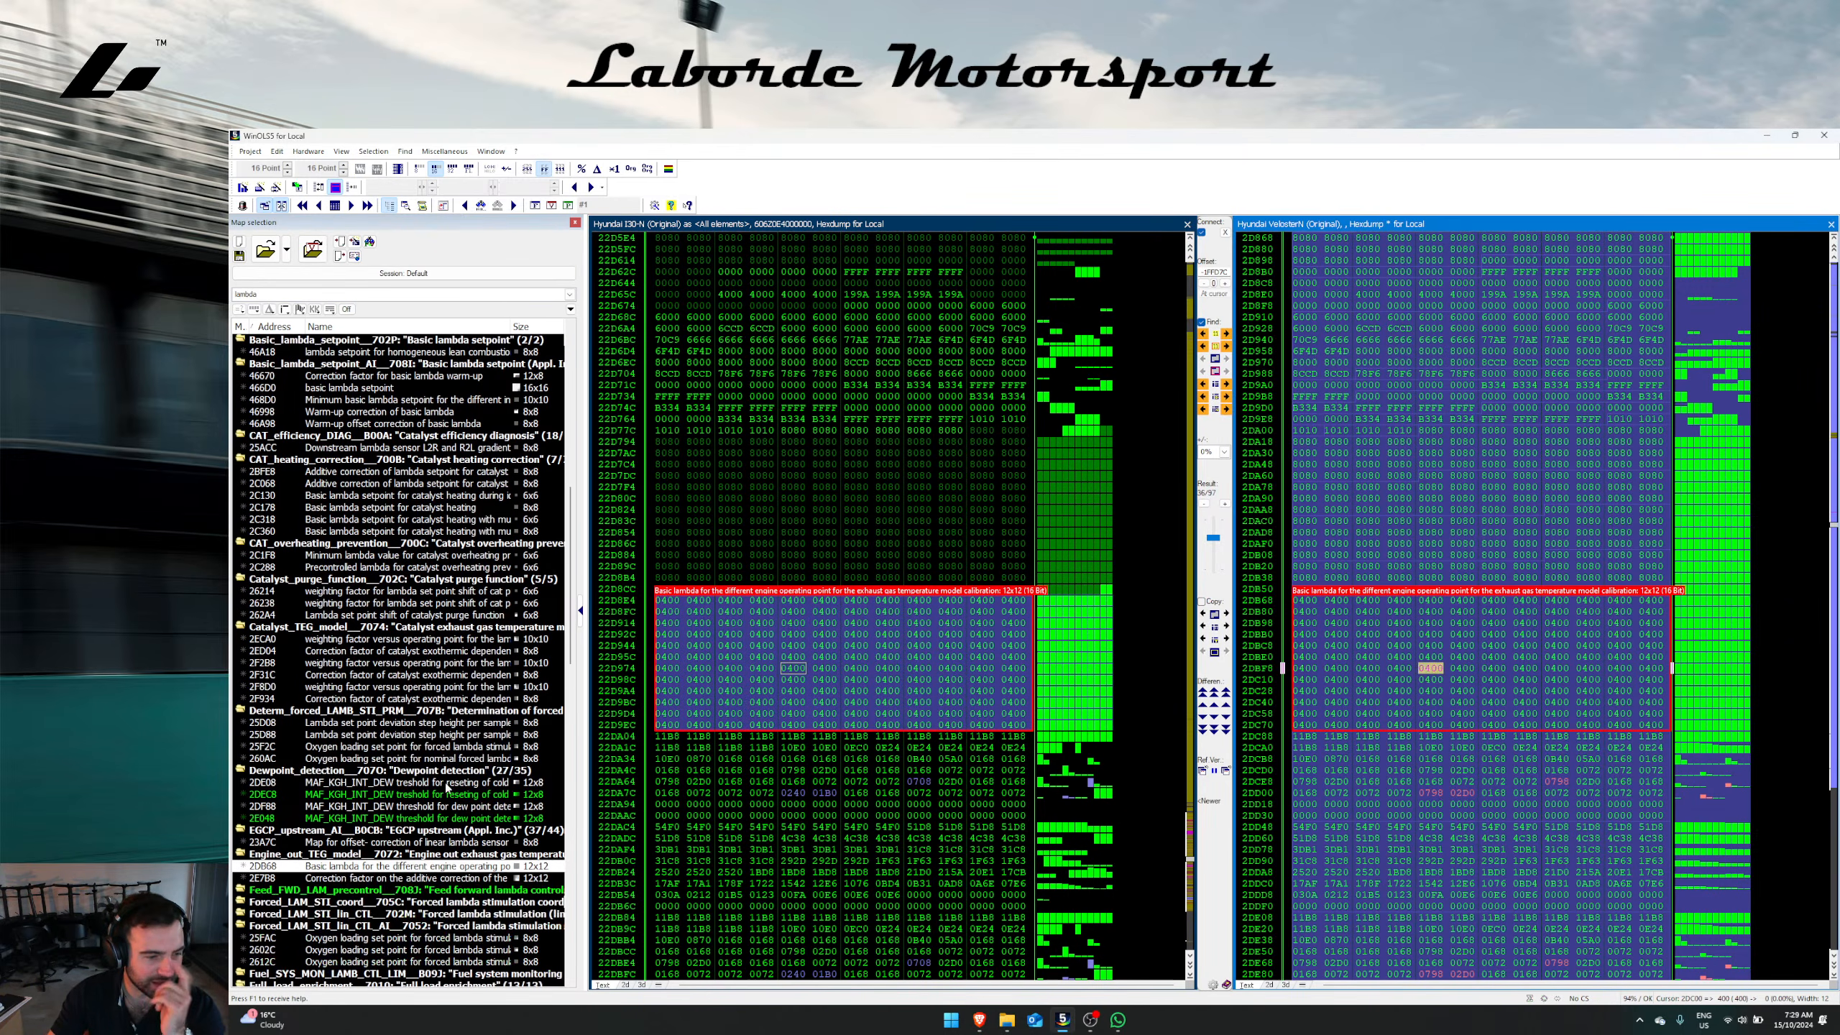
scroll(405, 886, "down", 6)
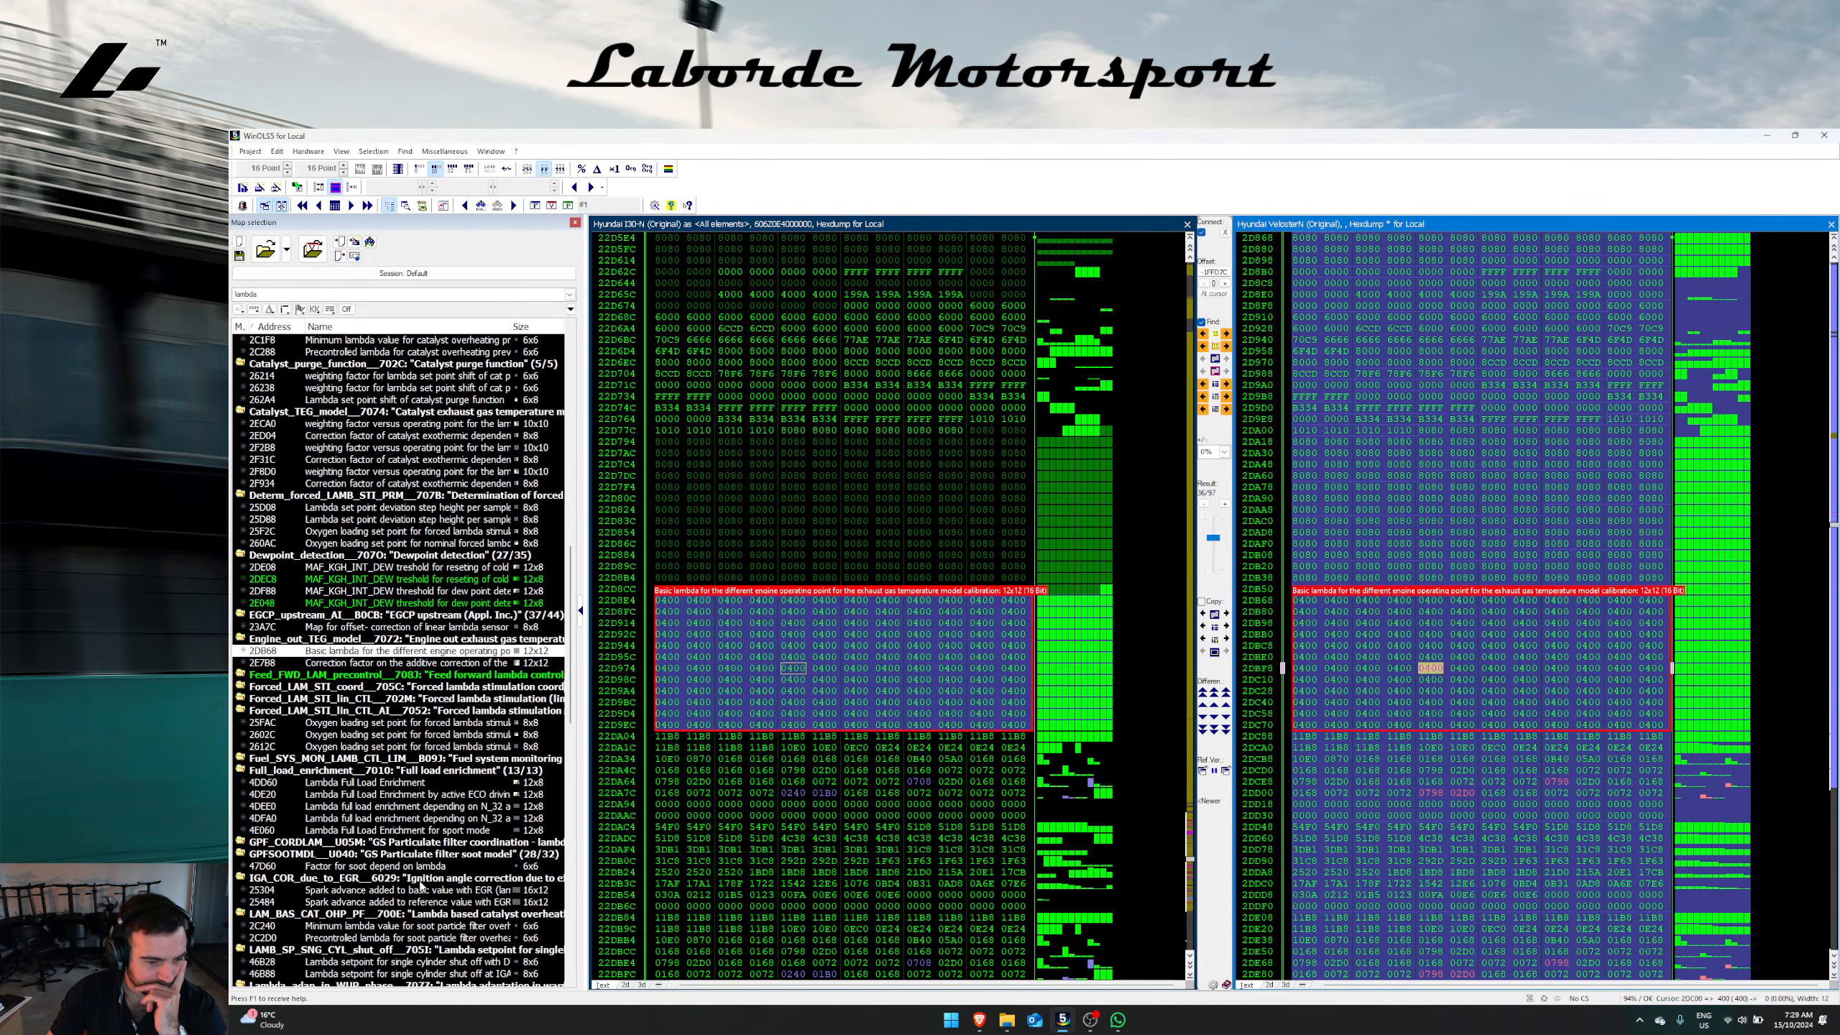
scroll(502, 850, "down", 6)
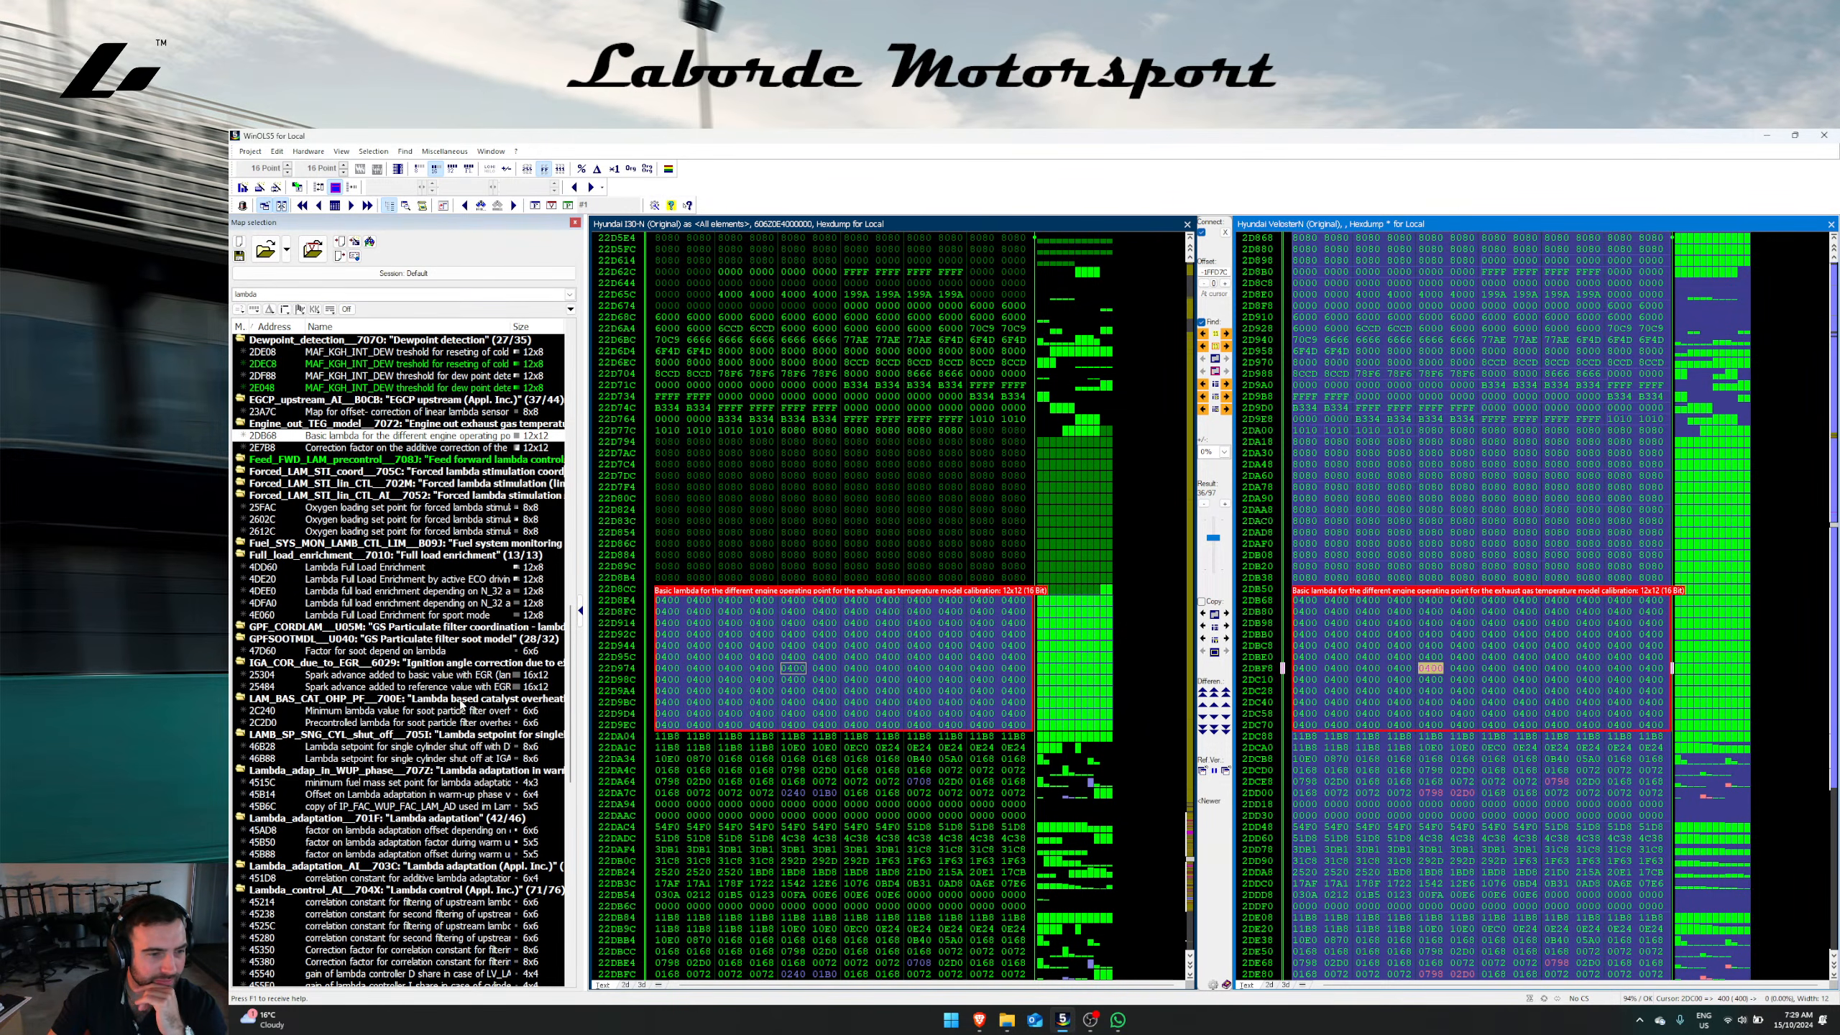
scroll(464, 718, "down", 12)
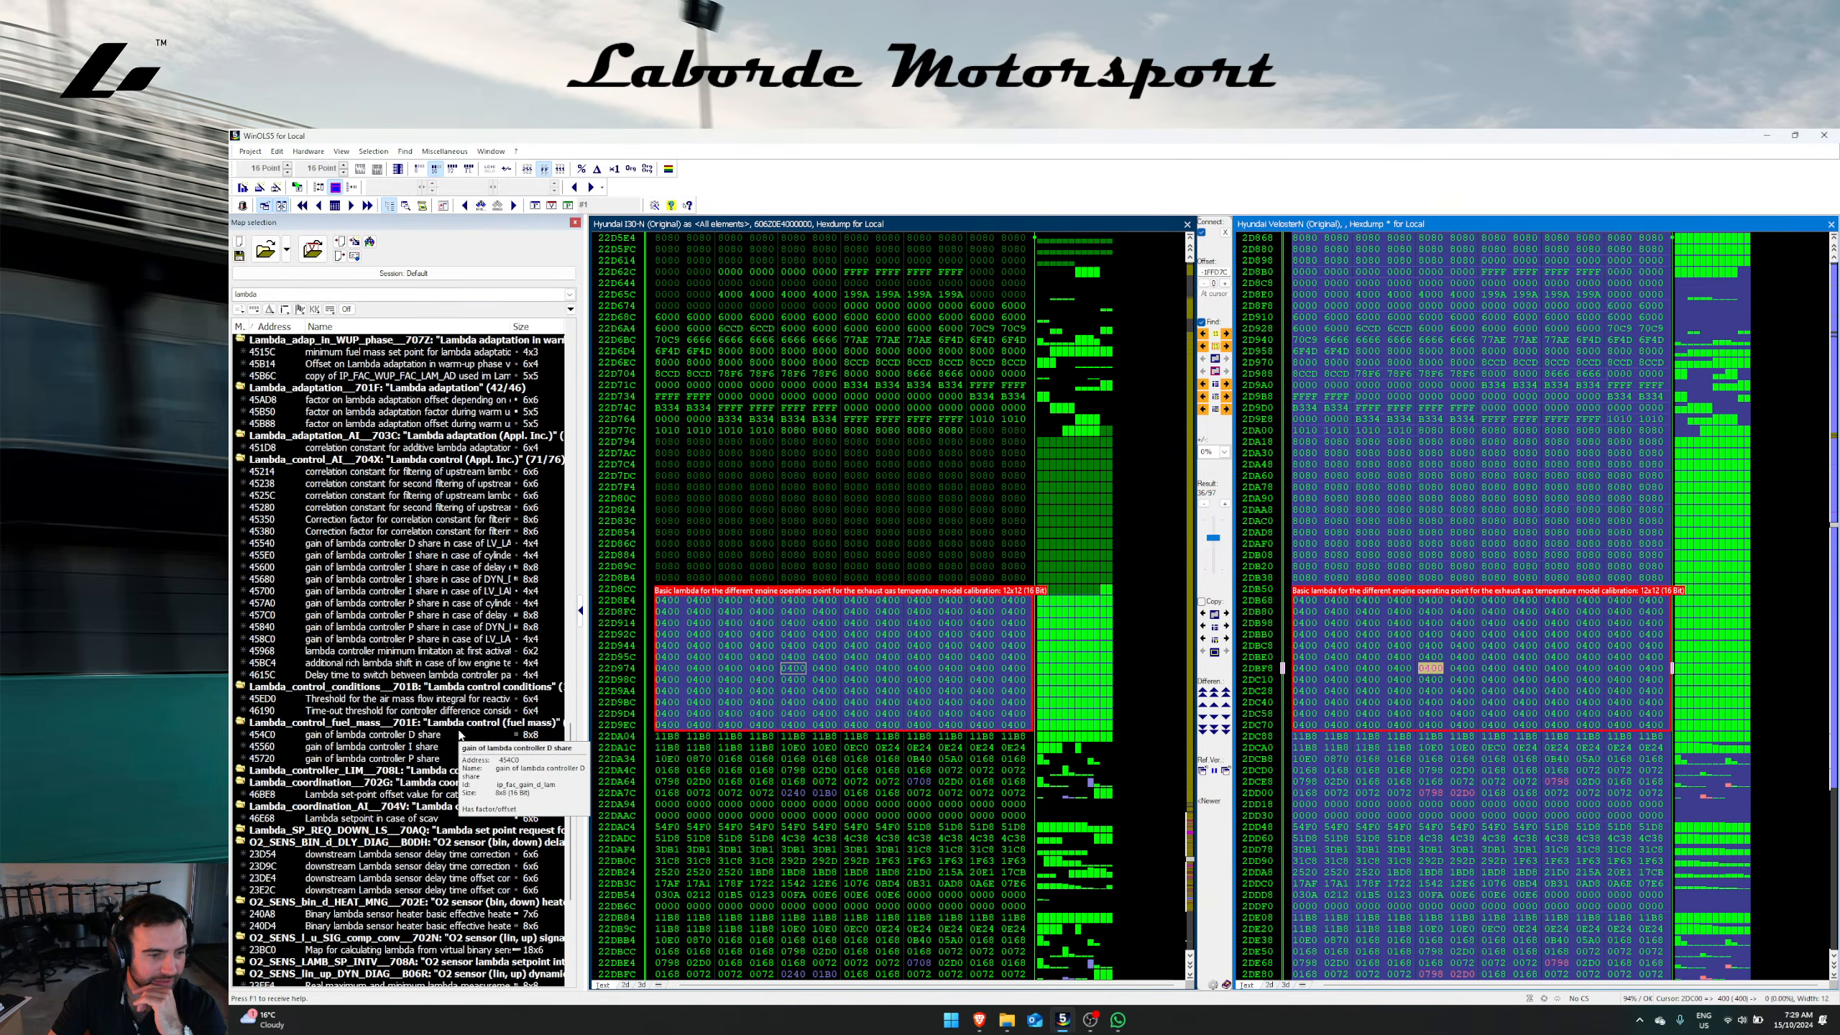
scroll(478, 746, "down", 8)
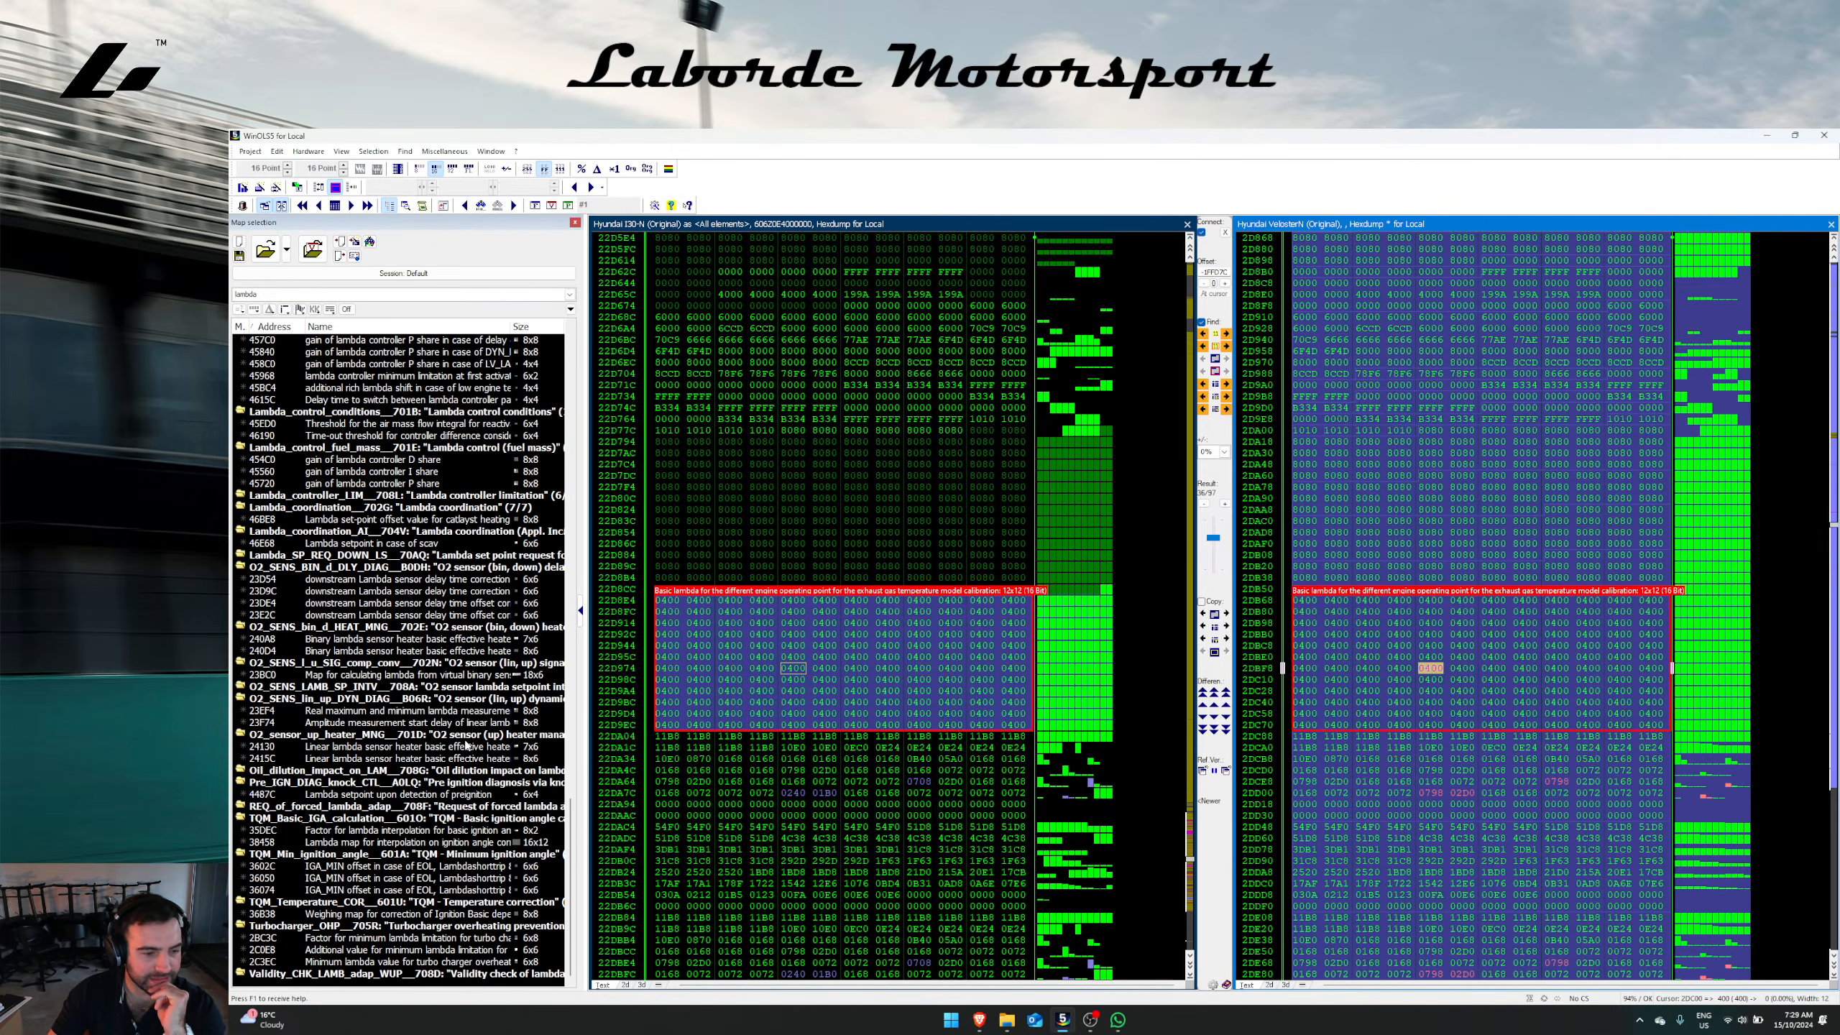
scroll(468, 745, "up", 14)
Step: Group the i30-N's reference lambda, basic lambda and full load enrichment maps in one folder and name it "Fuelling Lambda"
left_click(849, 443)
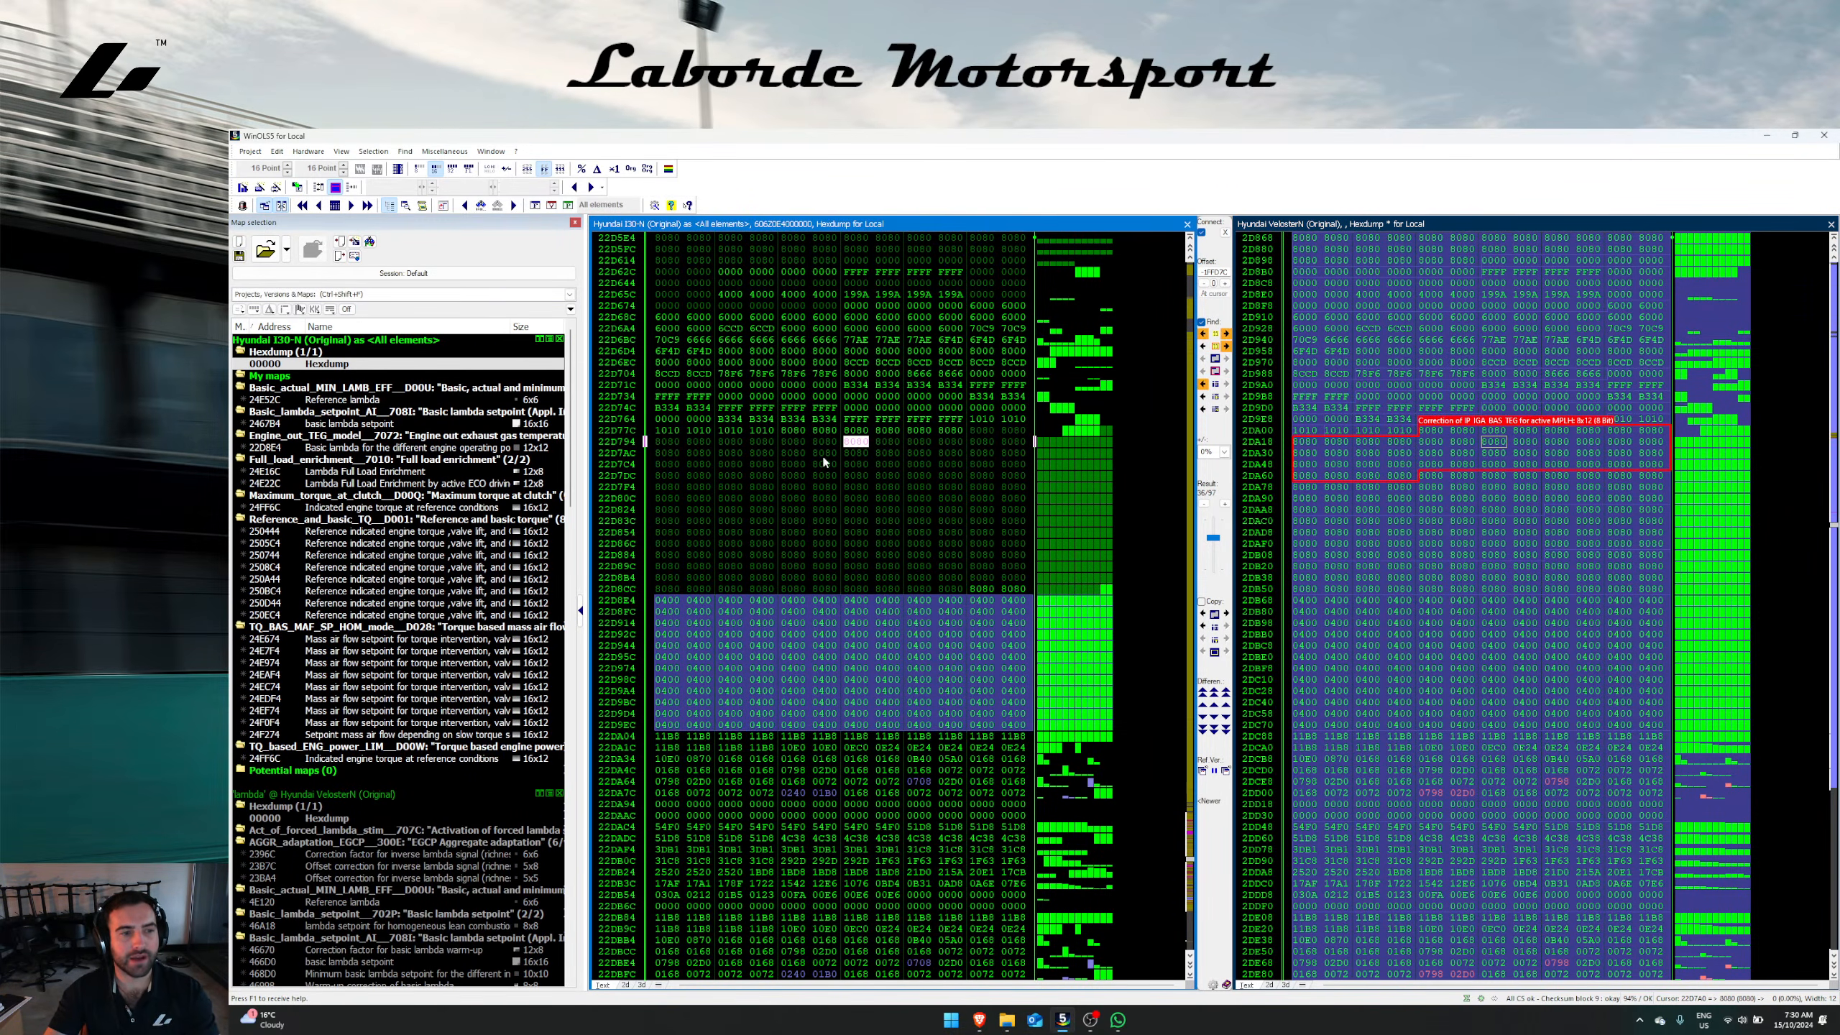
left_click(415, 400)
left_click(396, 424, "ctrl")
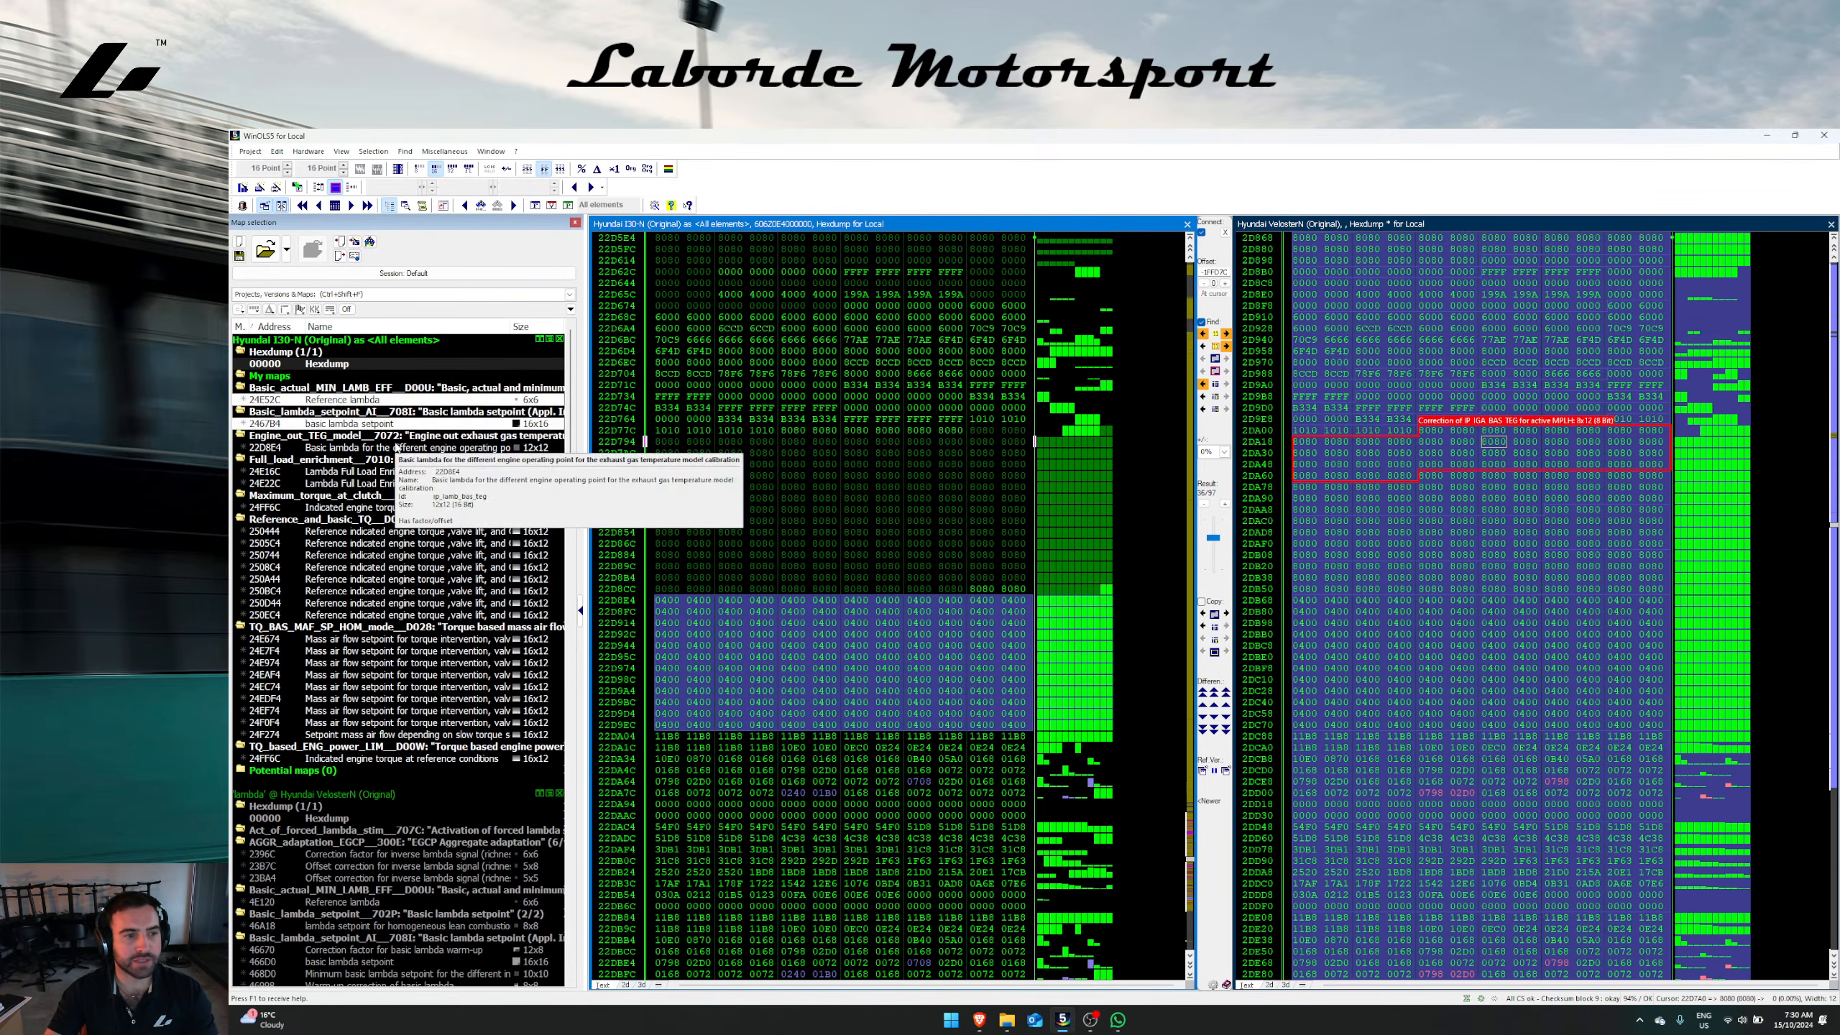
left_click(399, 447, "ctrl")
left_click(400, 471, "ctrl")
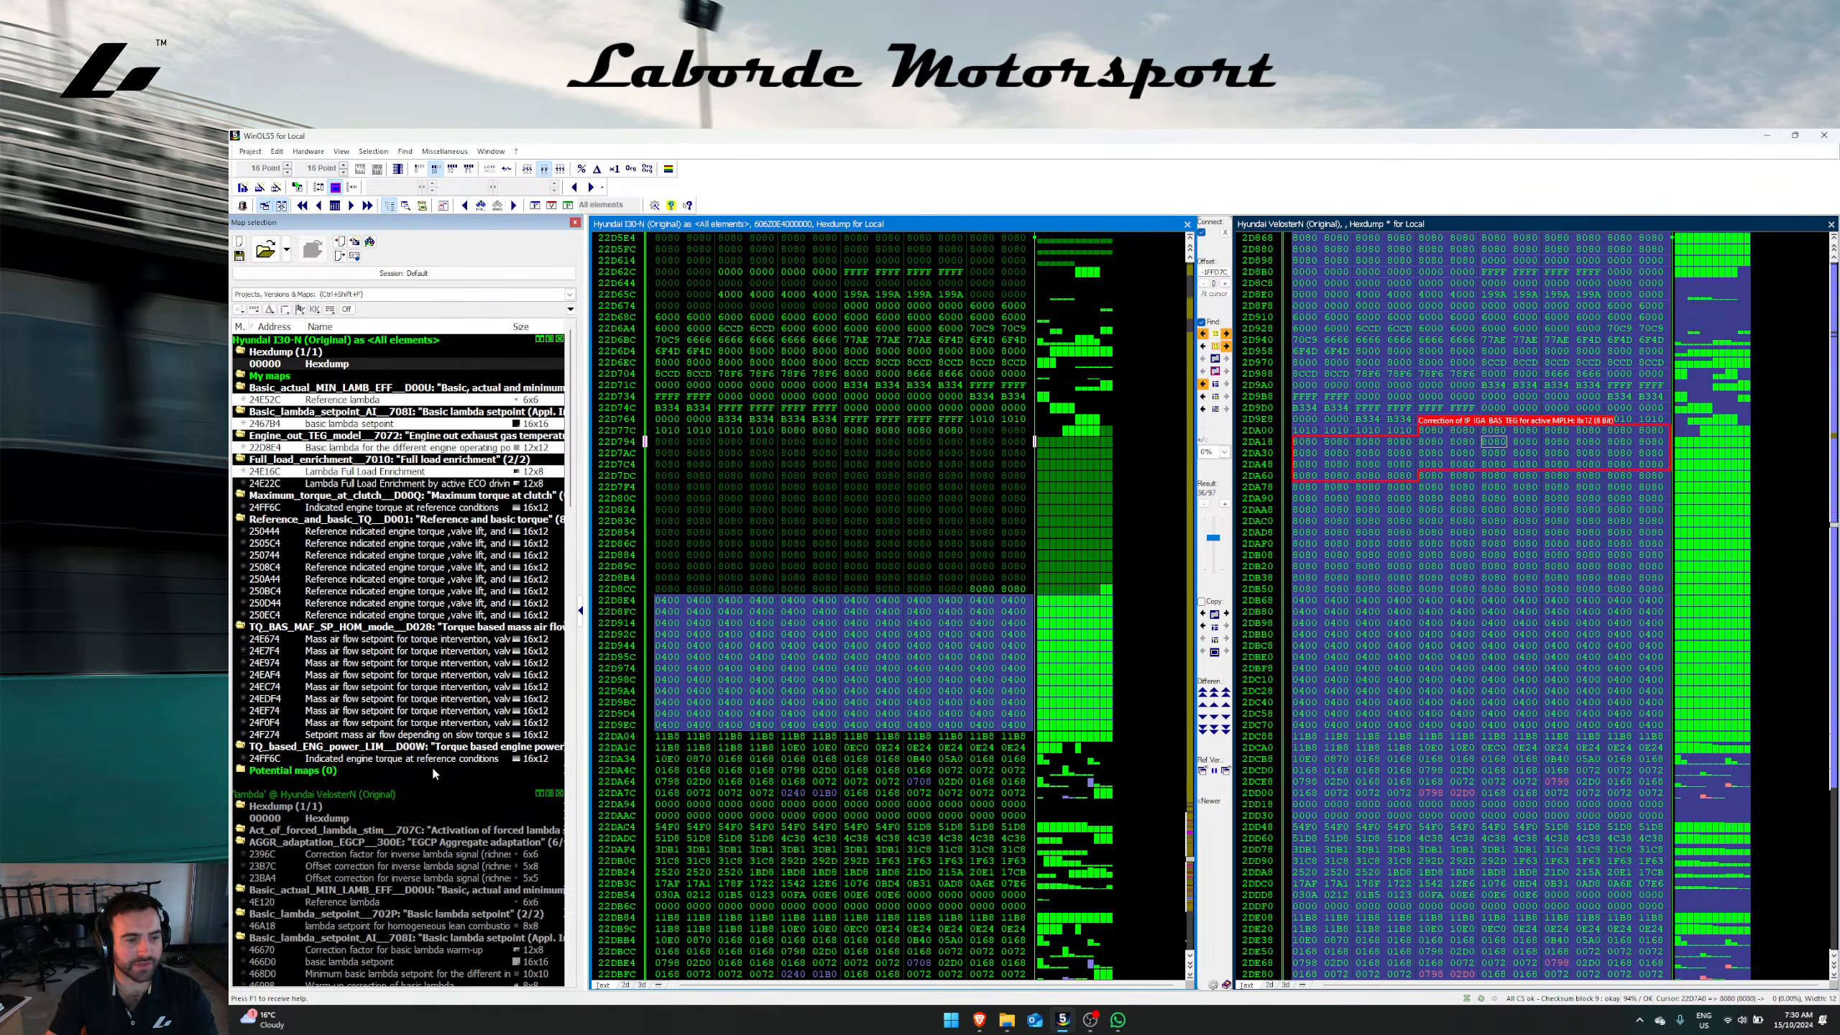
left_click(401, 484, "ctrl")
right_click(375, 414)
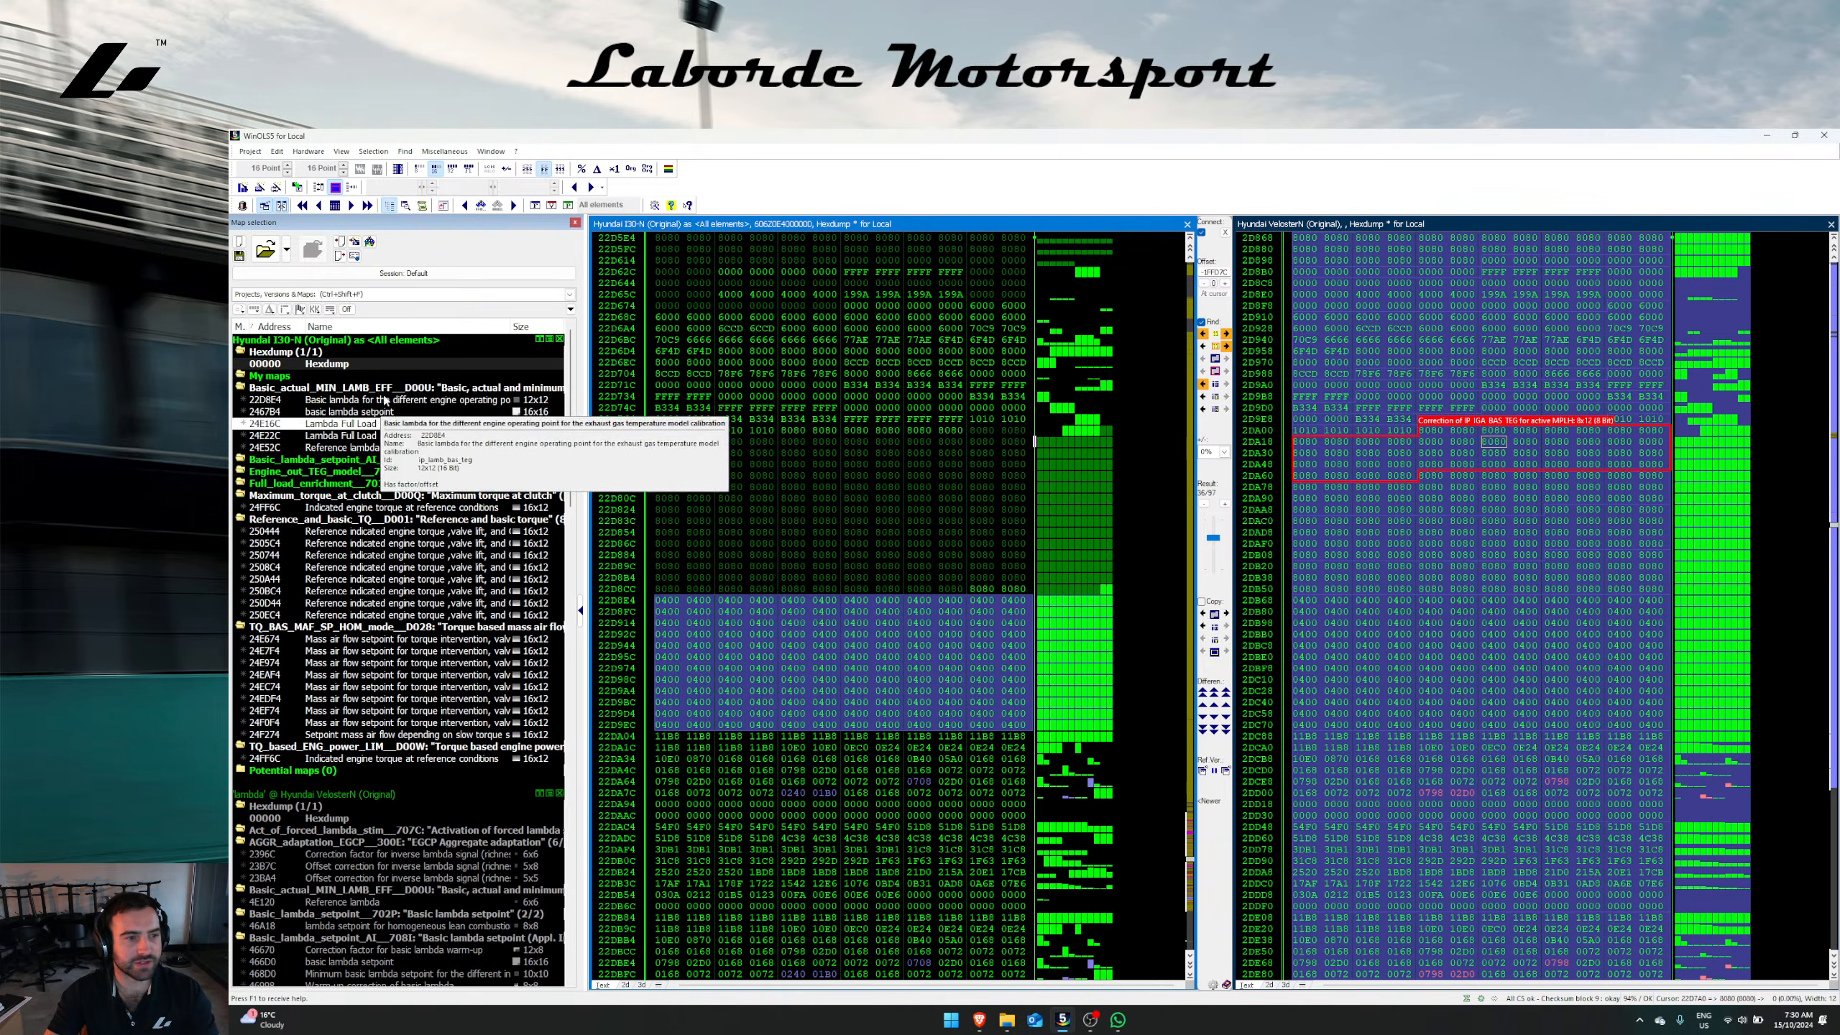
left_click(419, 426)
type("Fee")
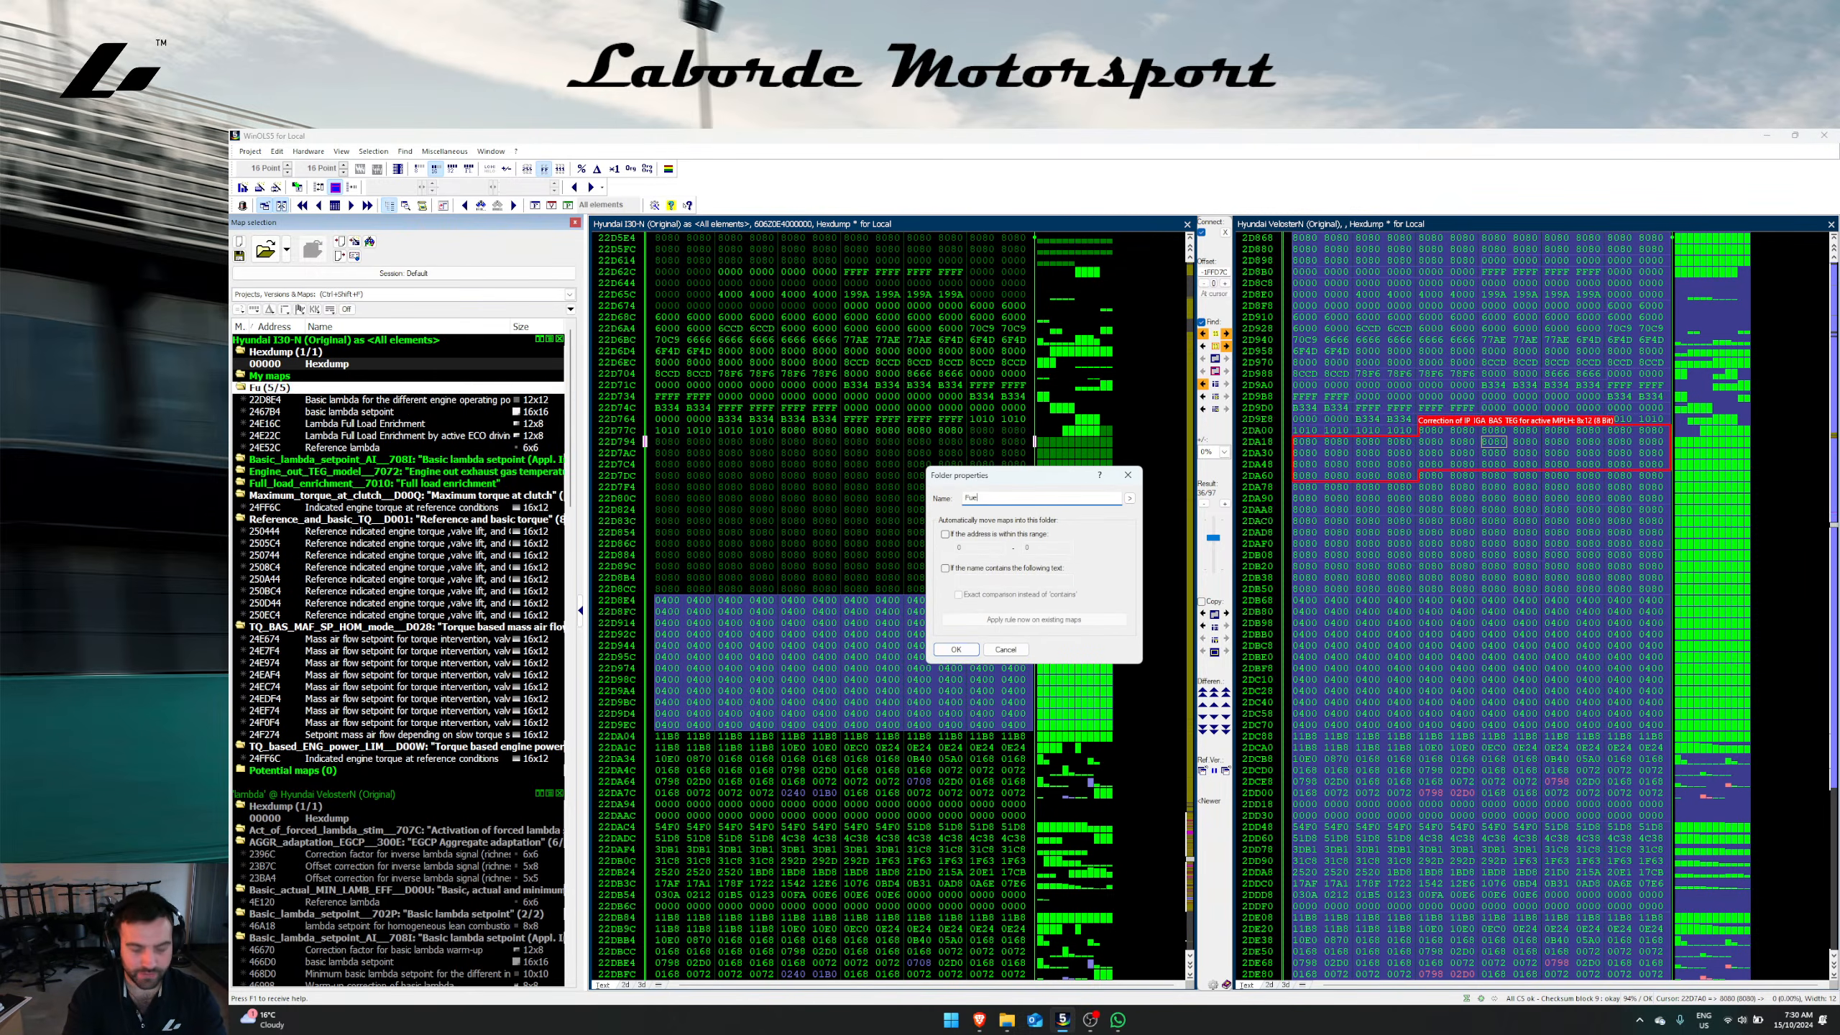
type("kll Lambda")
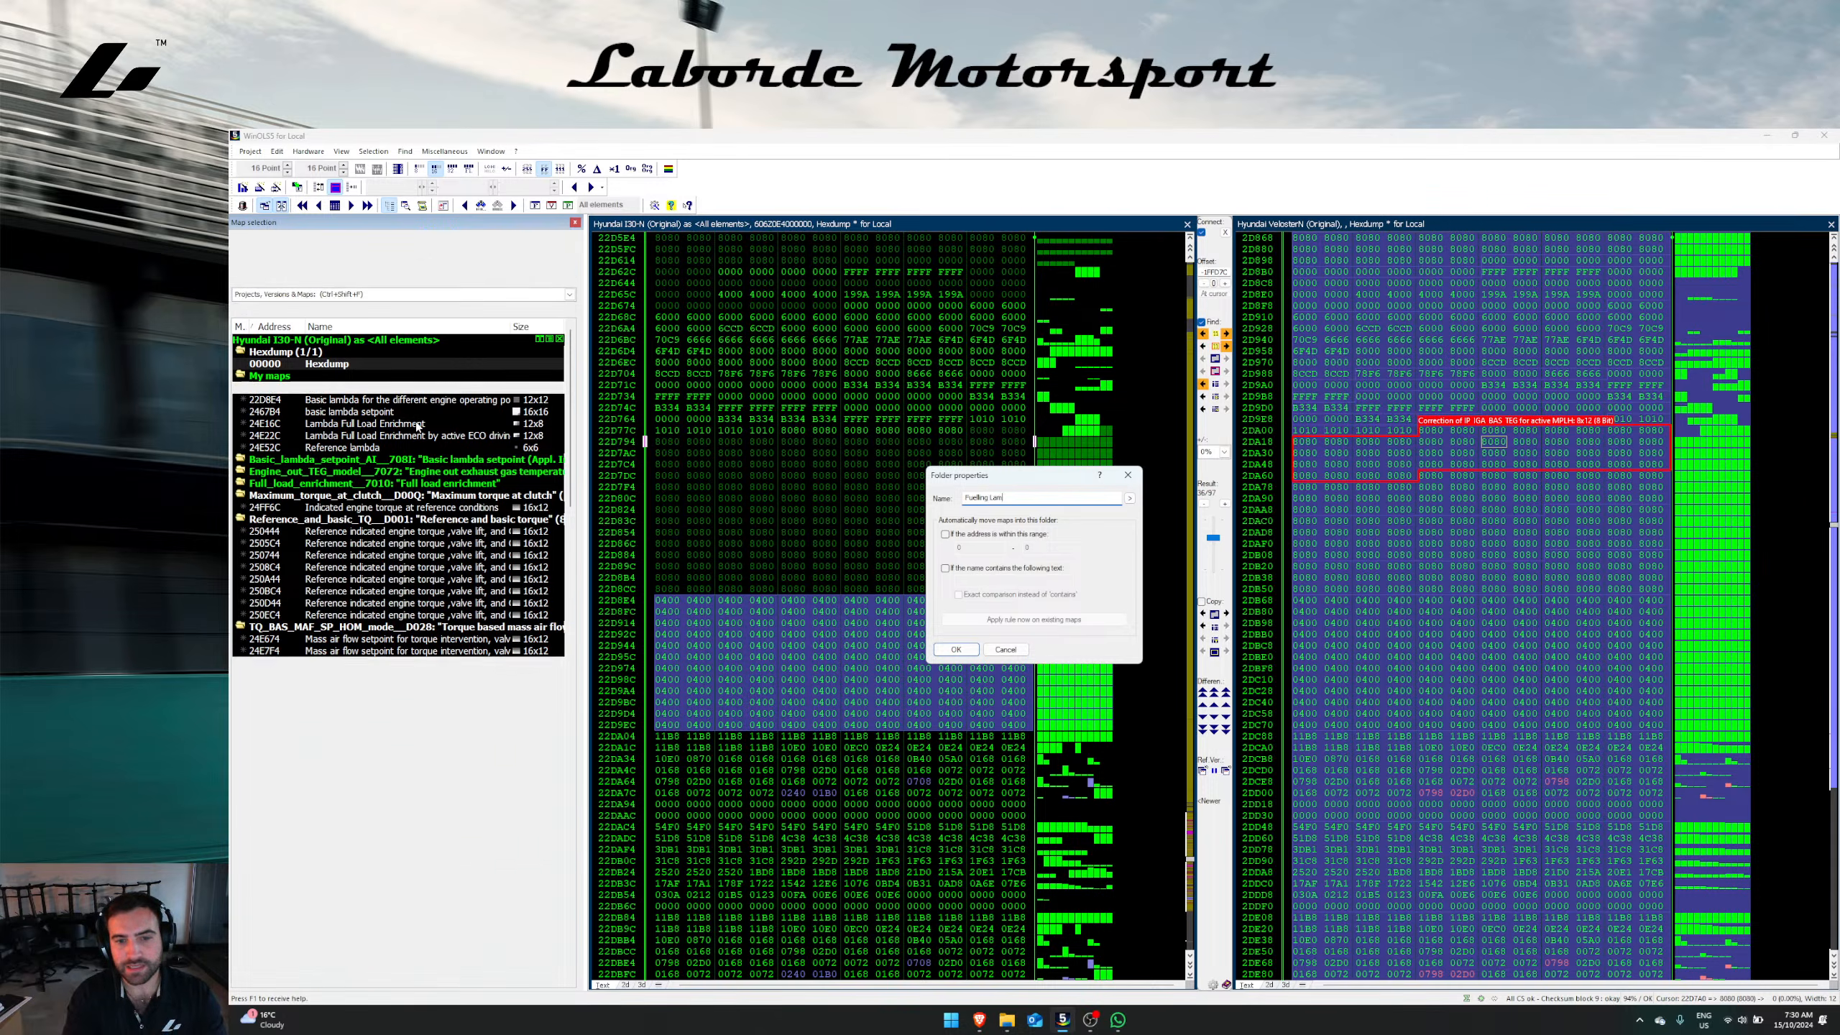
key("Return")
Step: Delete the empty basic lambda setpoint, engine-out TEG model and full load enrichment folders from the i30-N project
left_click(341, 390, "ctrl")
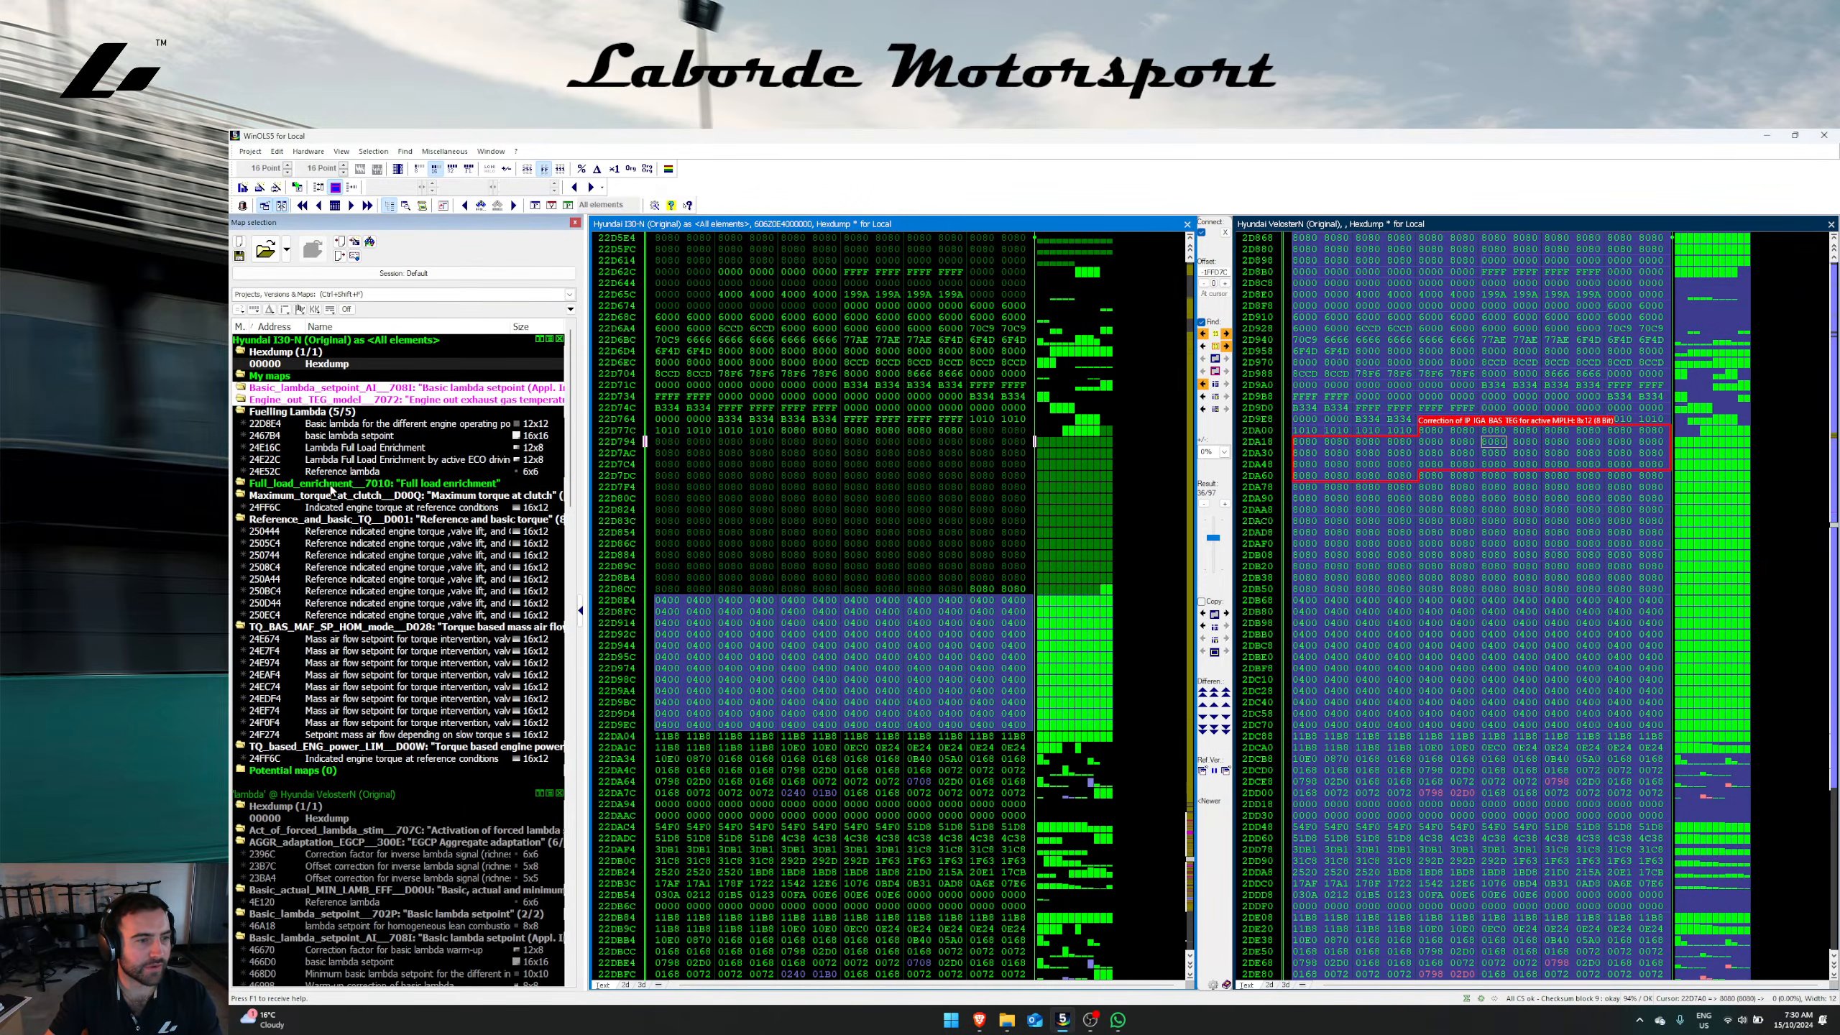
left_click(327, 485, "ctrl")
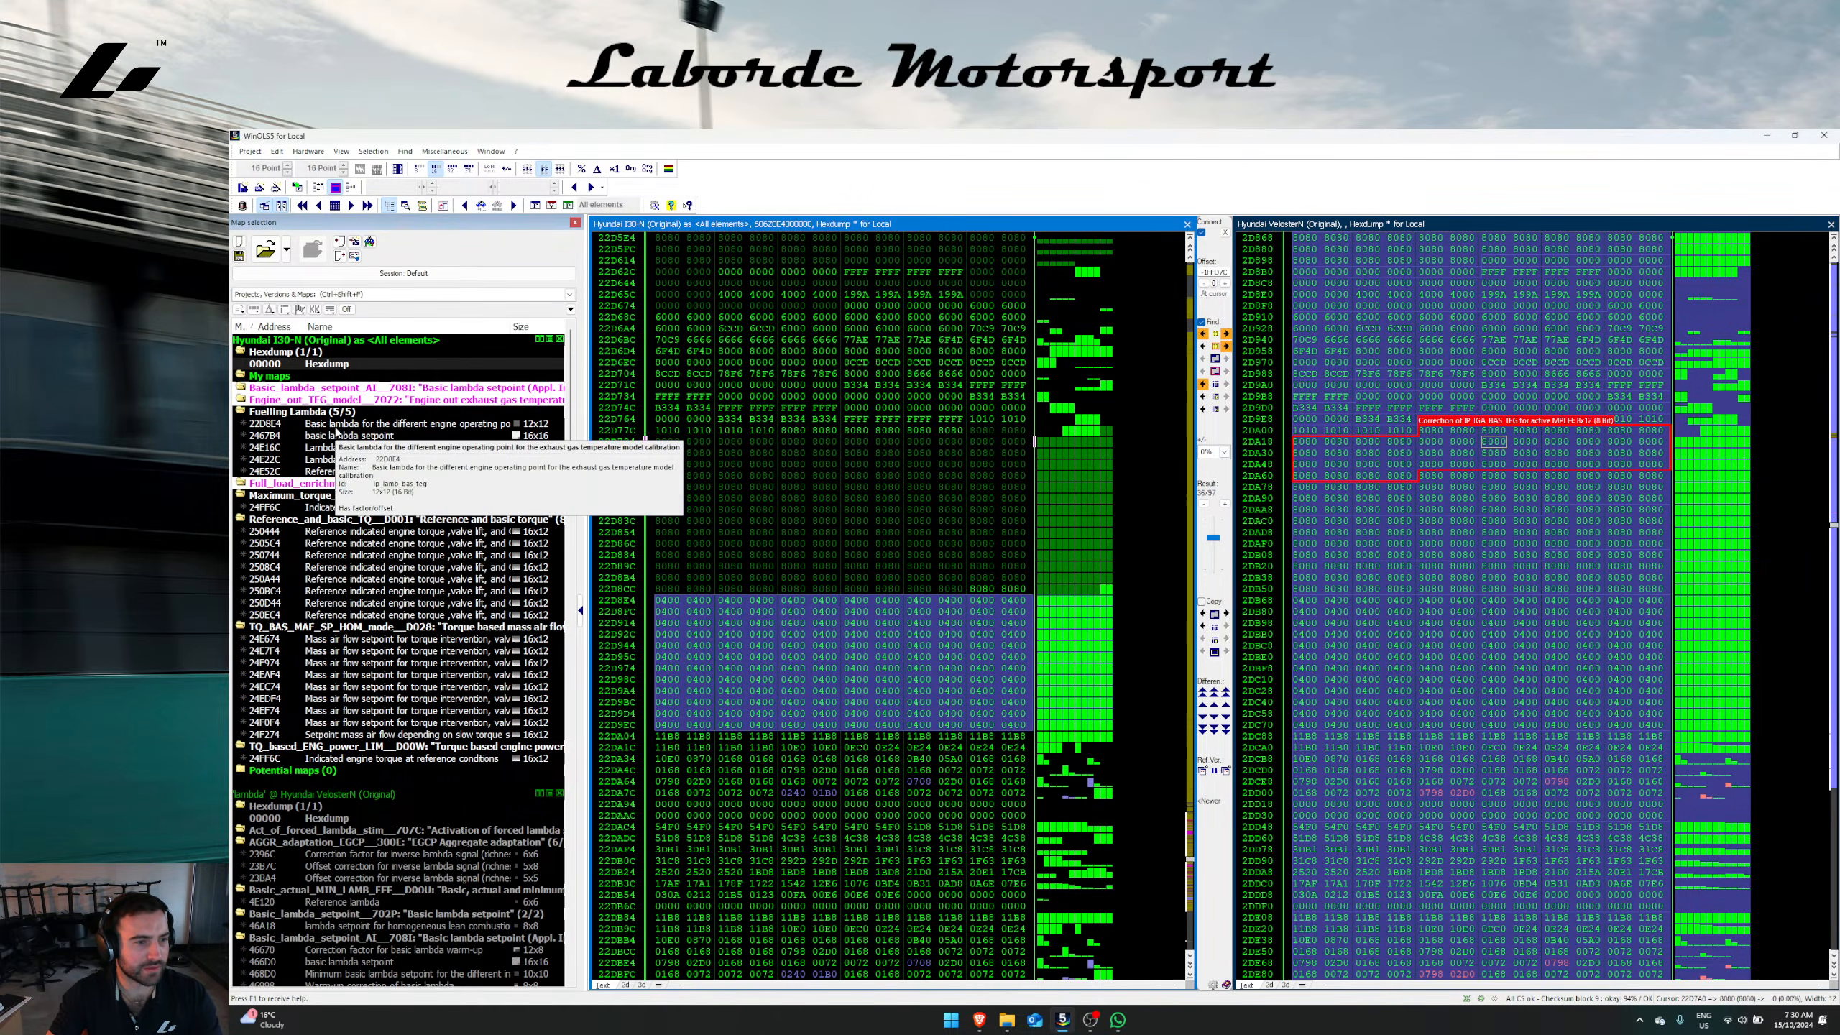
right_click(333, 486)
left_click(387, 697)
left_click(814, 453)
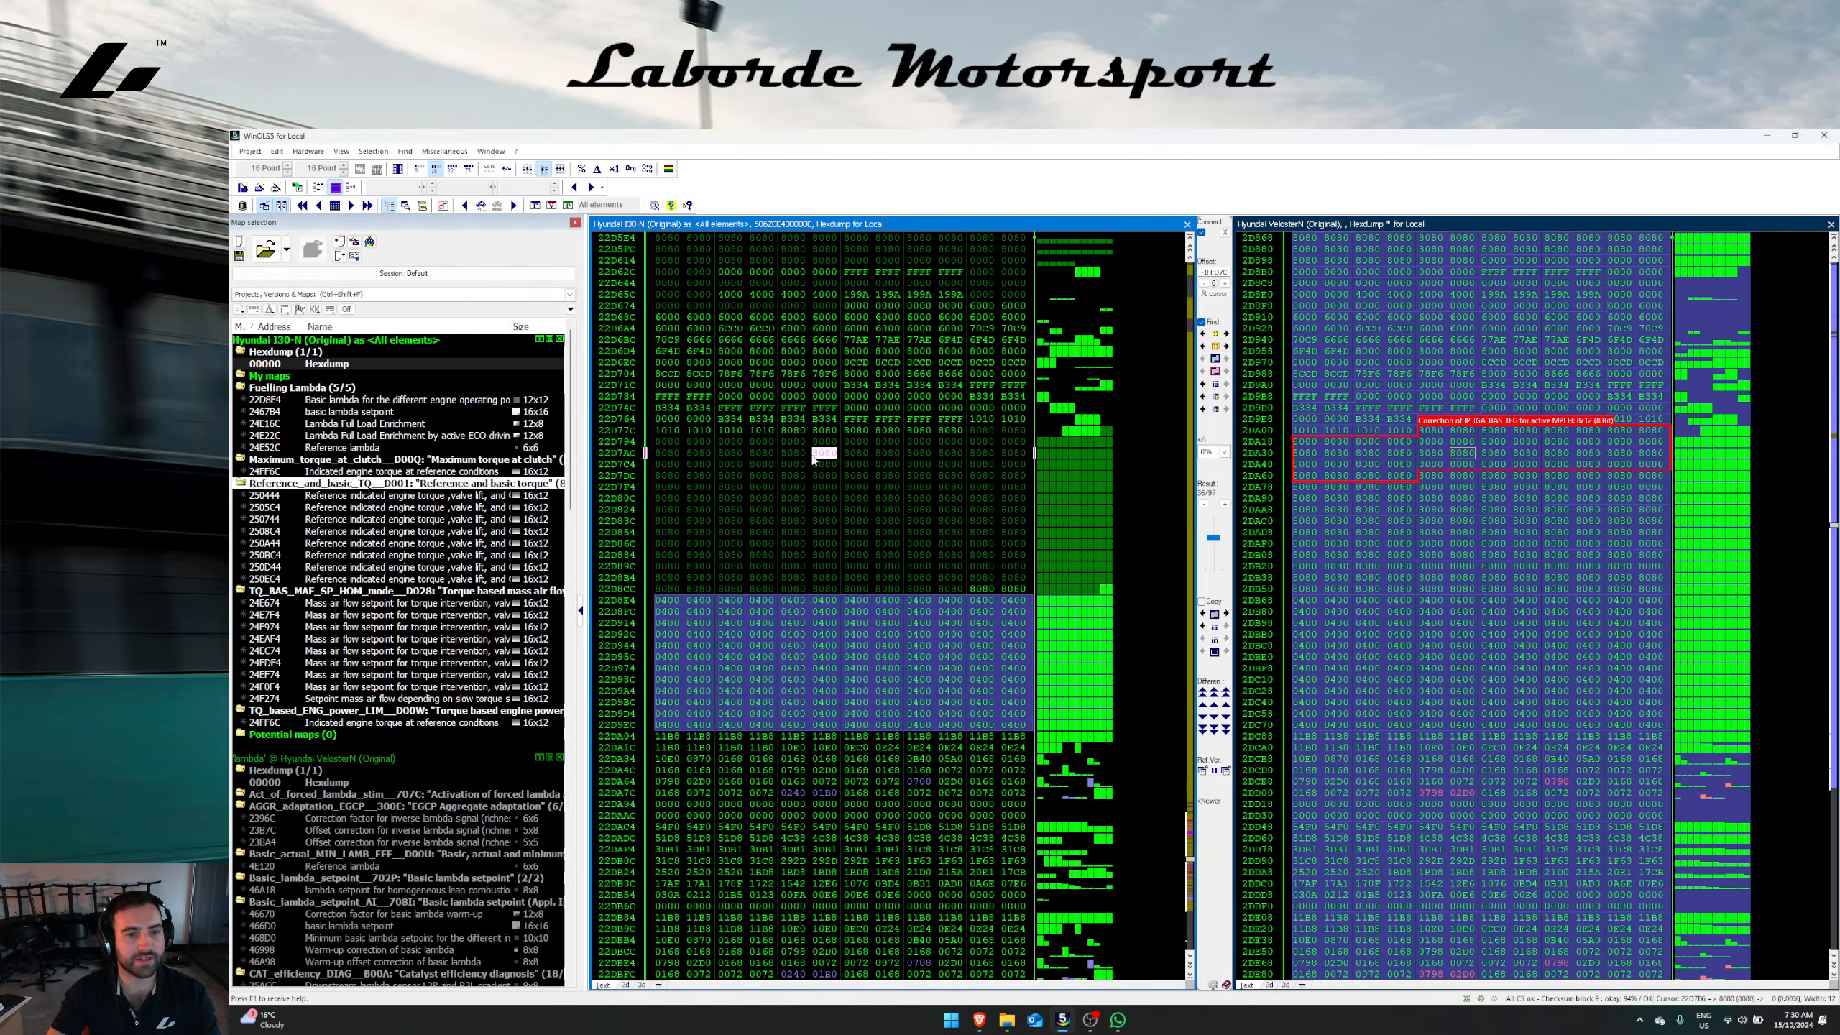
Step: Move the indicated engine torque at reference conditions map from the torque-based engine power folder into the reference and basic torque folder
left_click(300, 386)
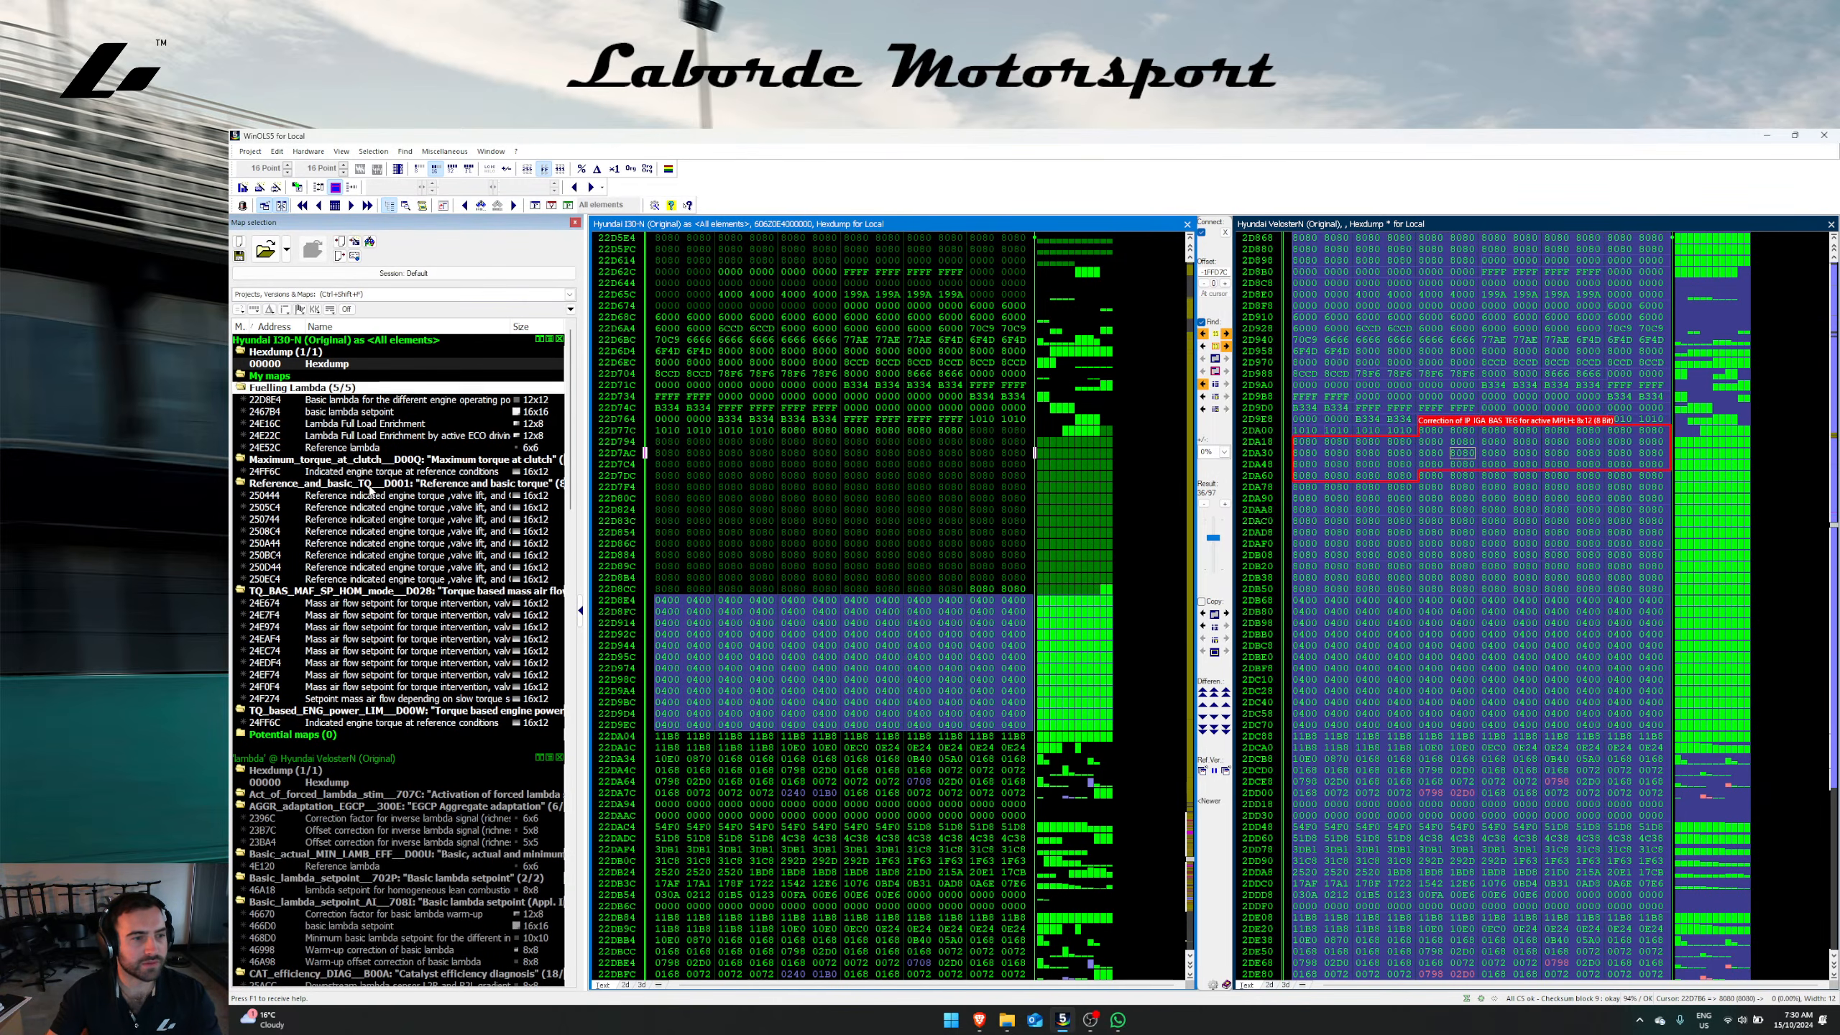
left_click(356, 487)
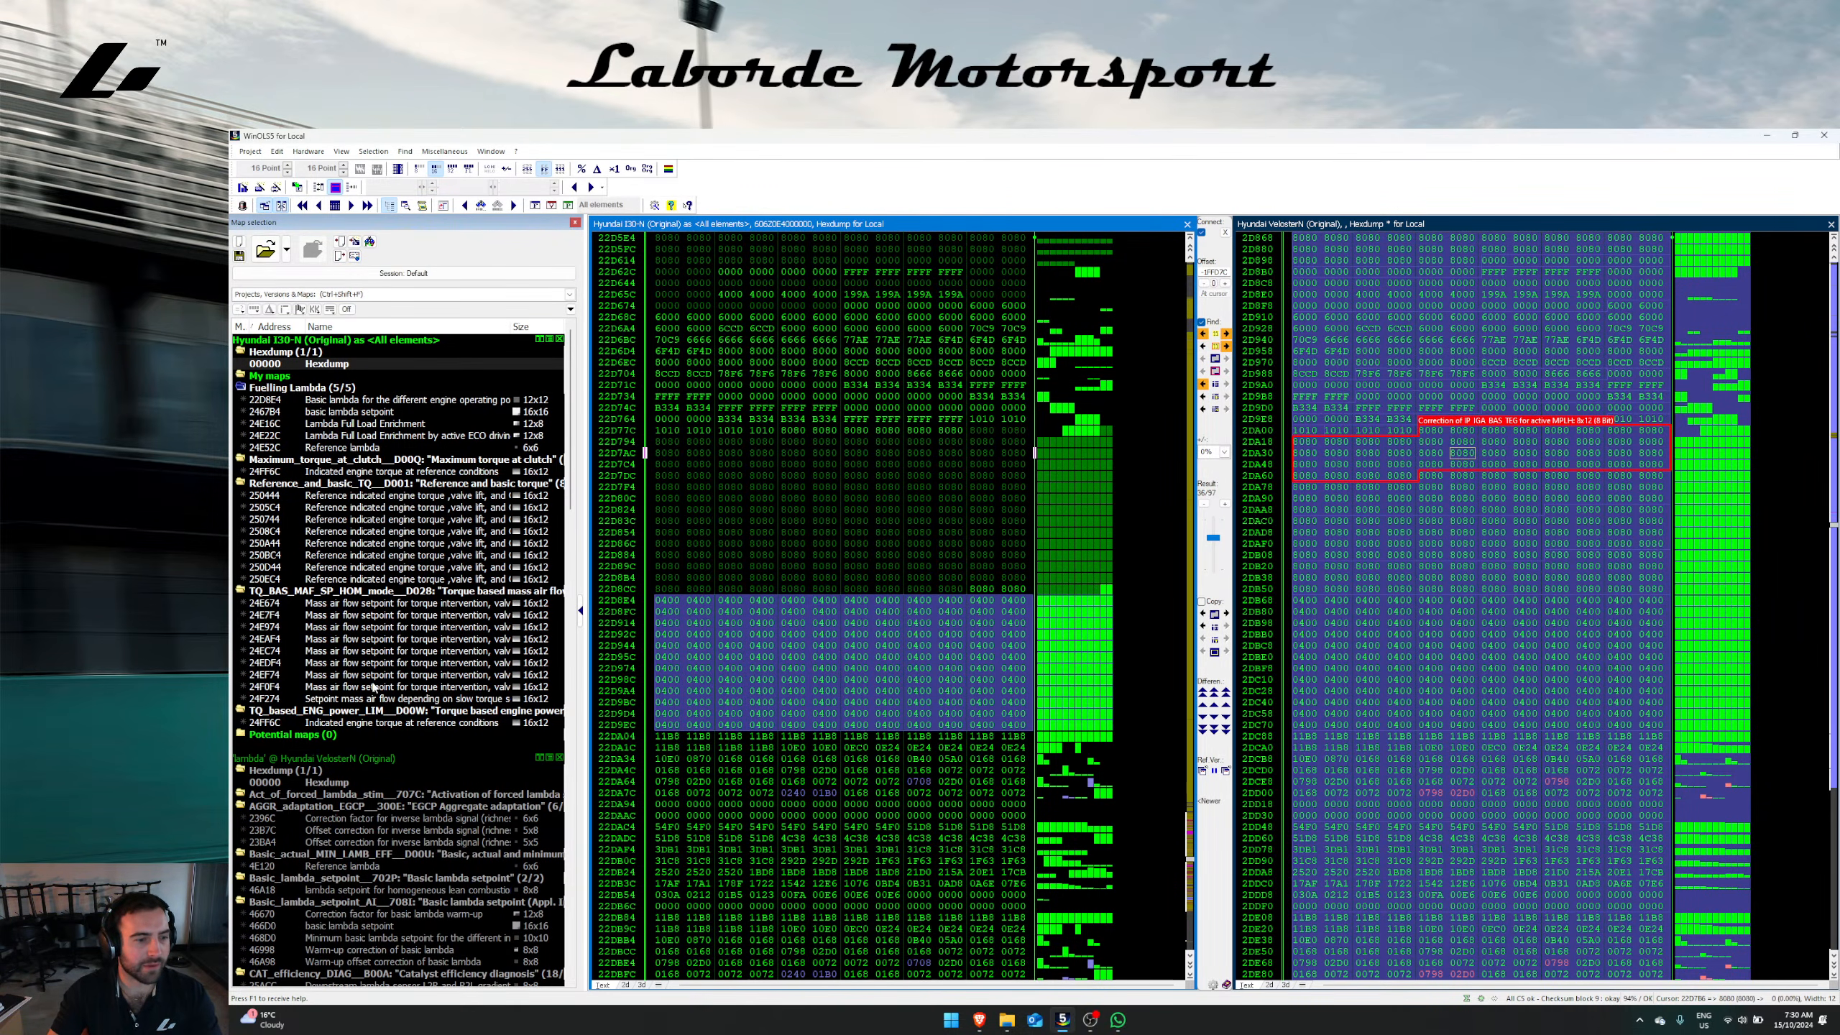
left_click_drag(391, 723, 397, 482)
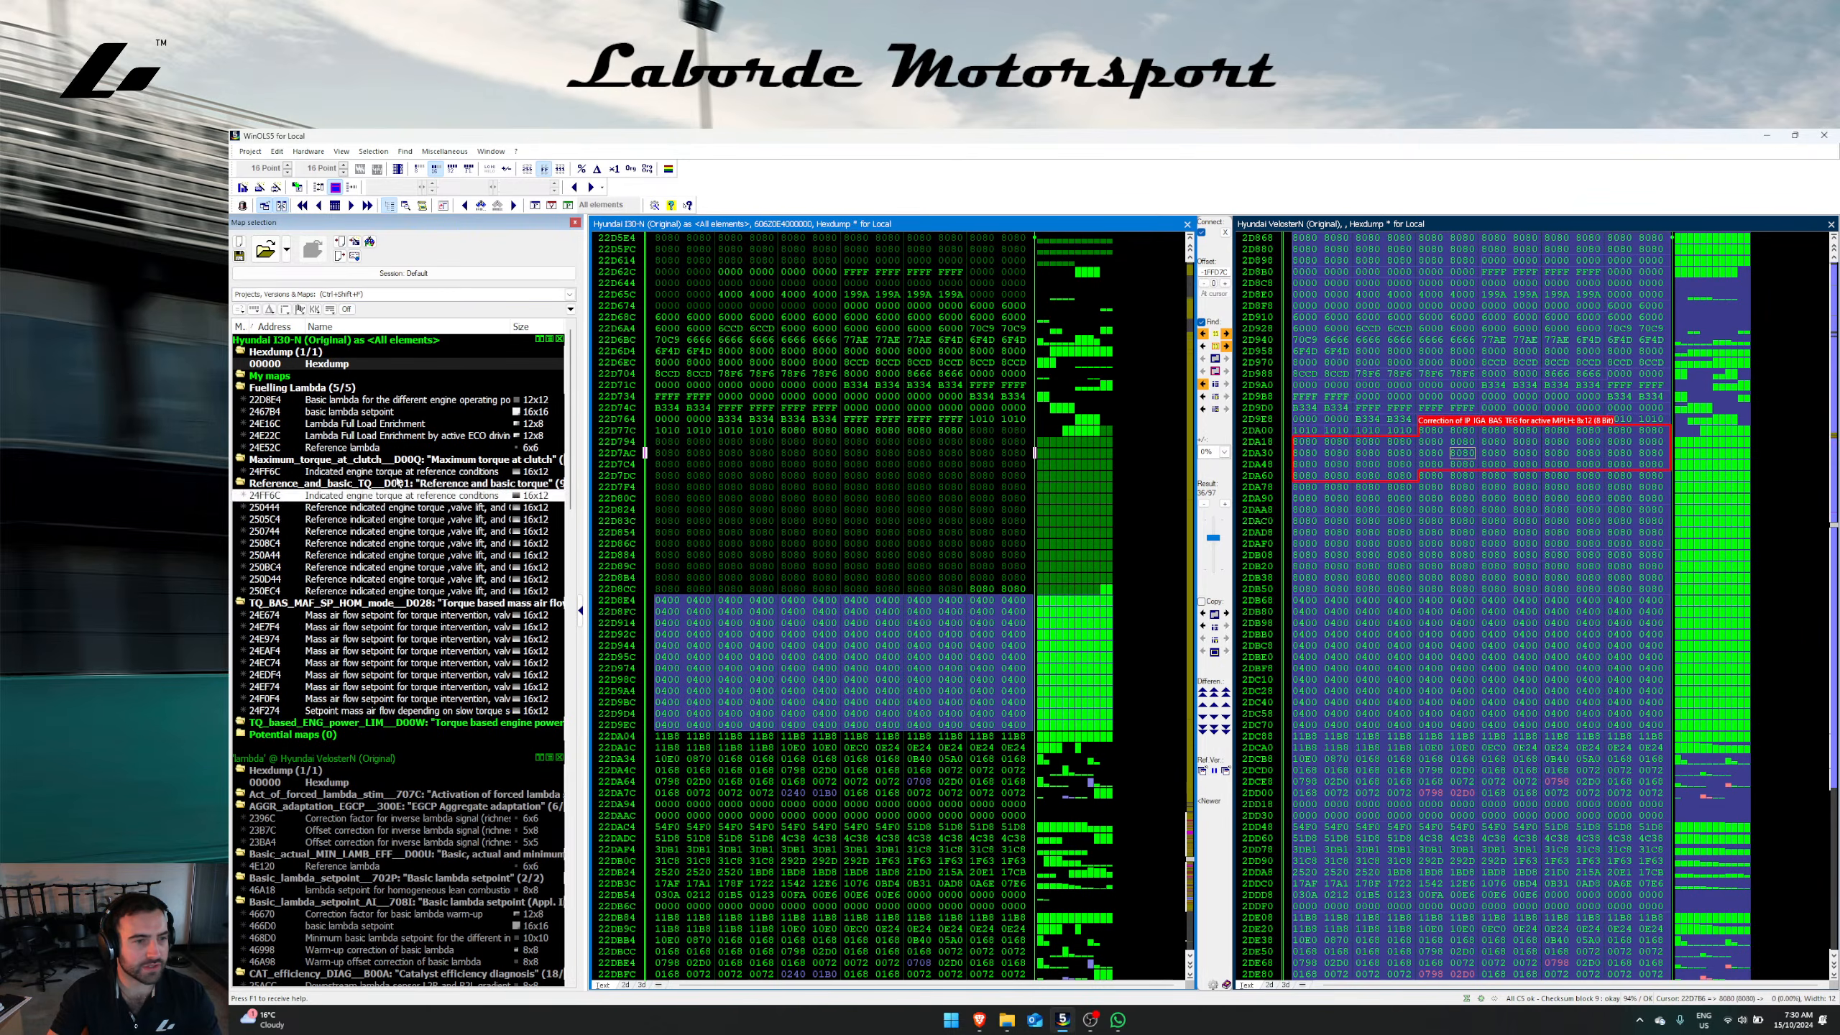
Step: Delete the duplicate indicated engine torque at reference conditions map and the empty maximum torque at clutch folder
right_click(301, 483)
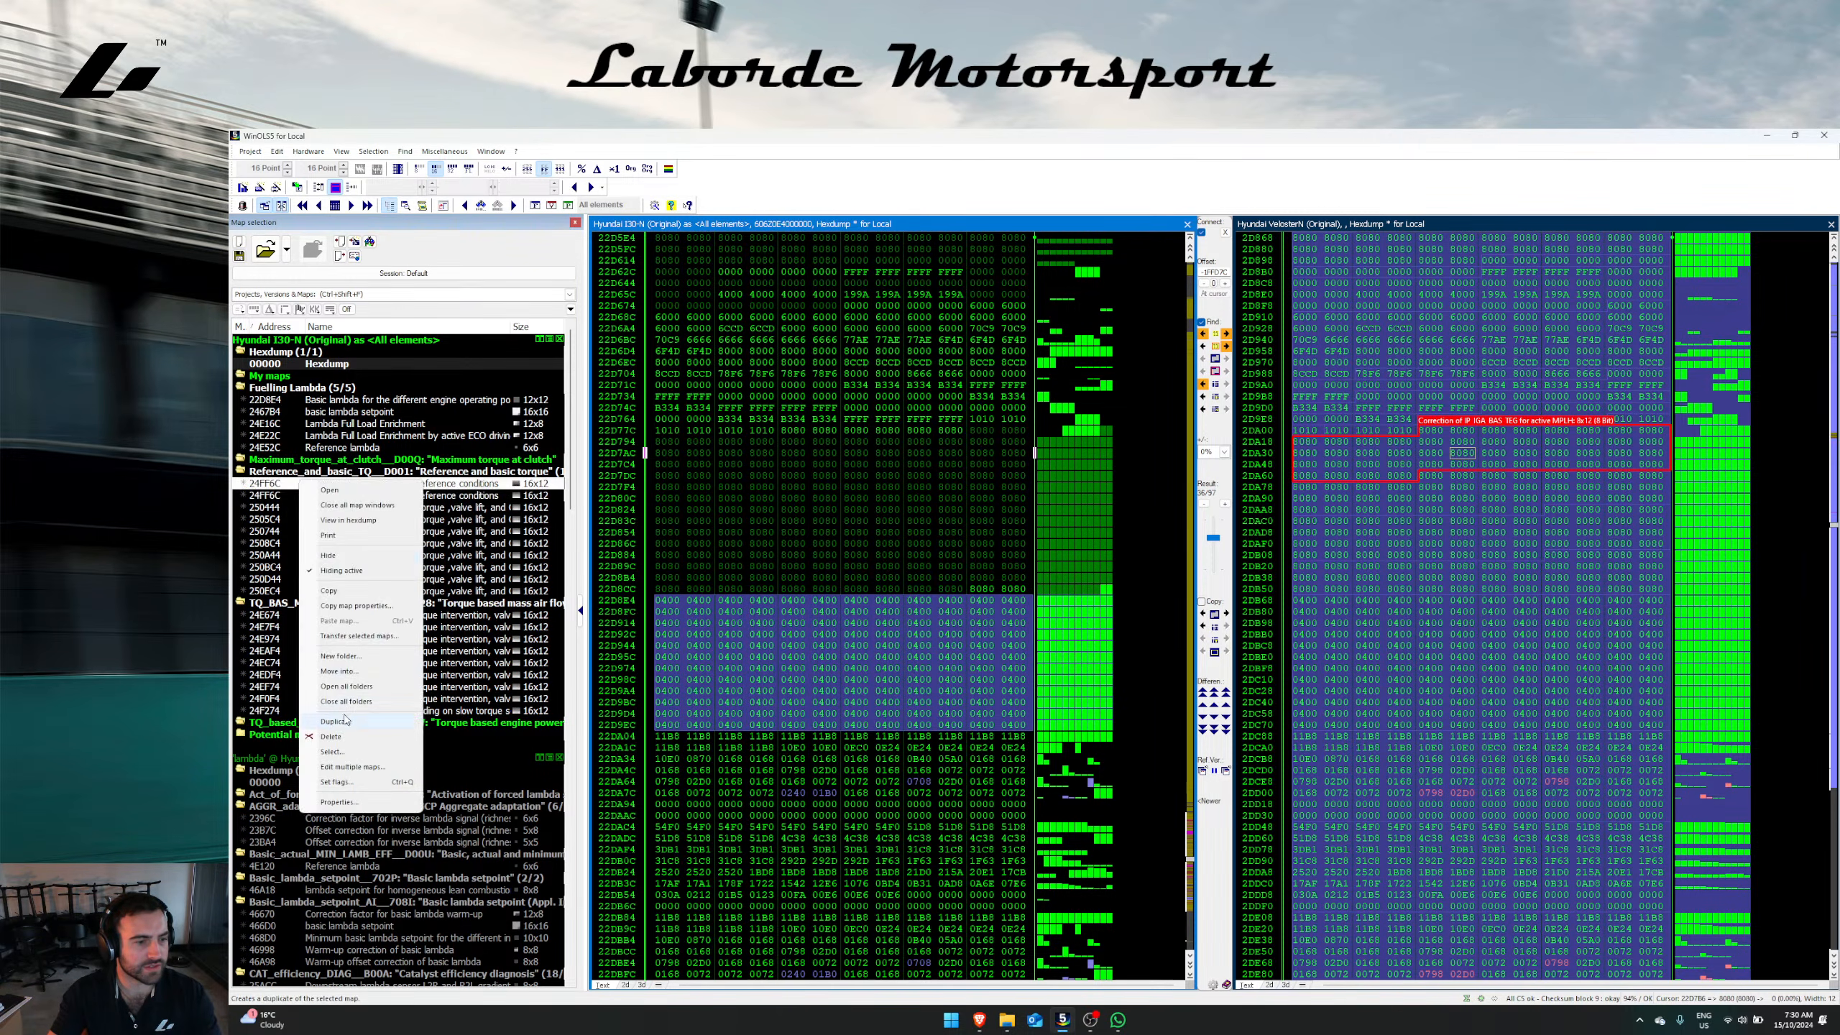
left_click(344, 736)
right_click(341, 460)
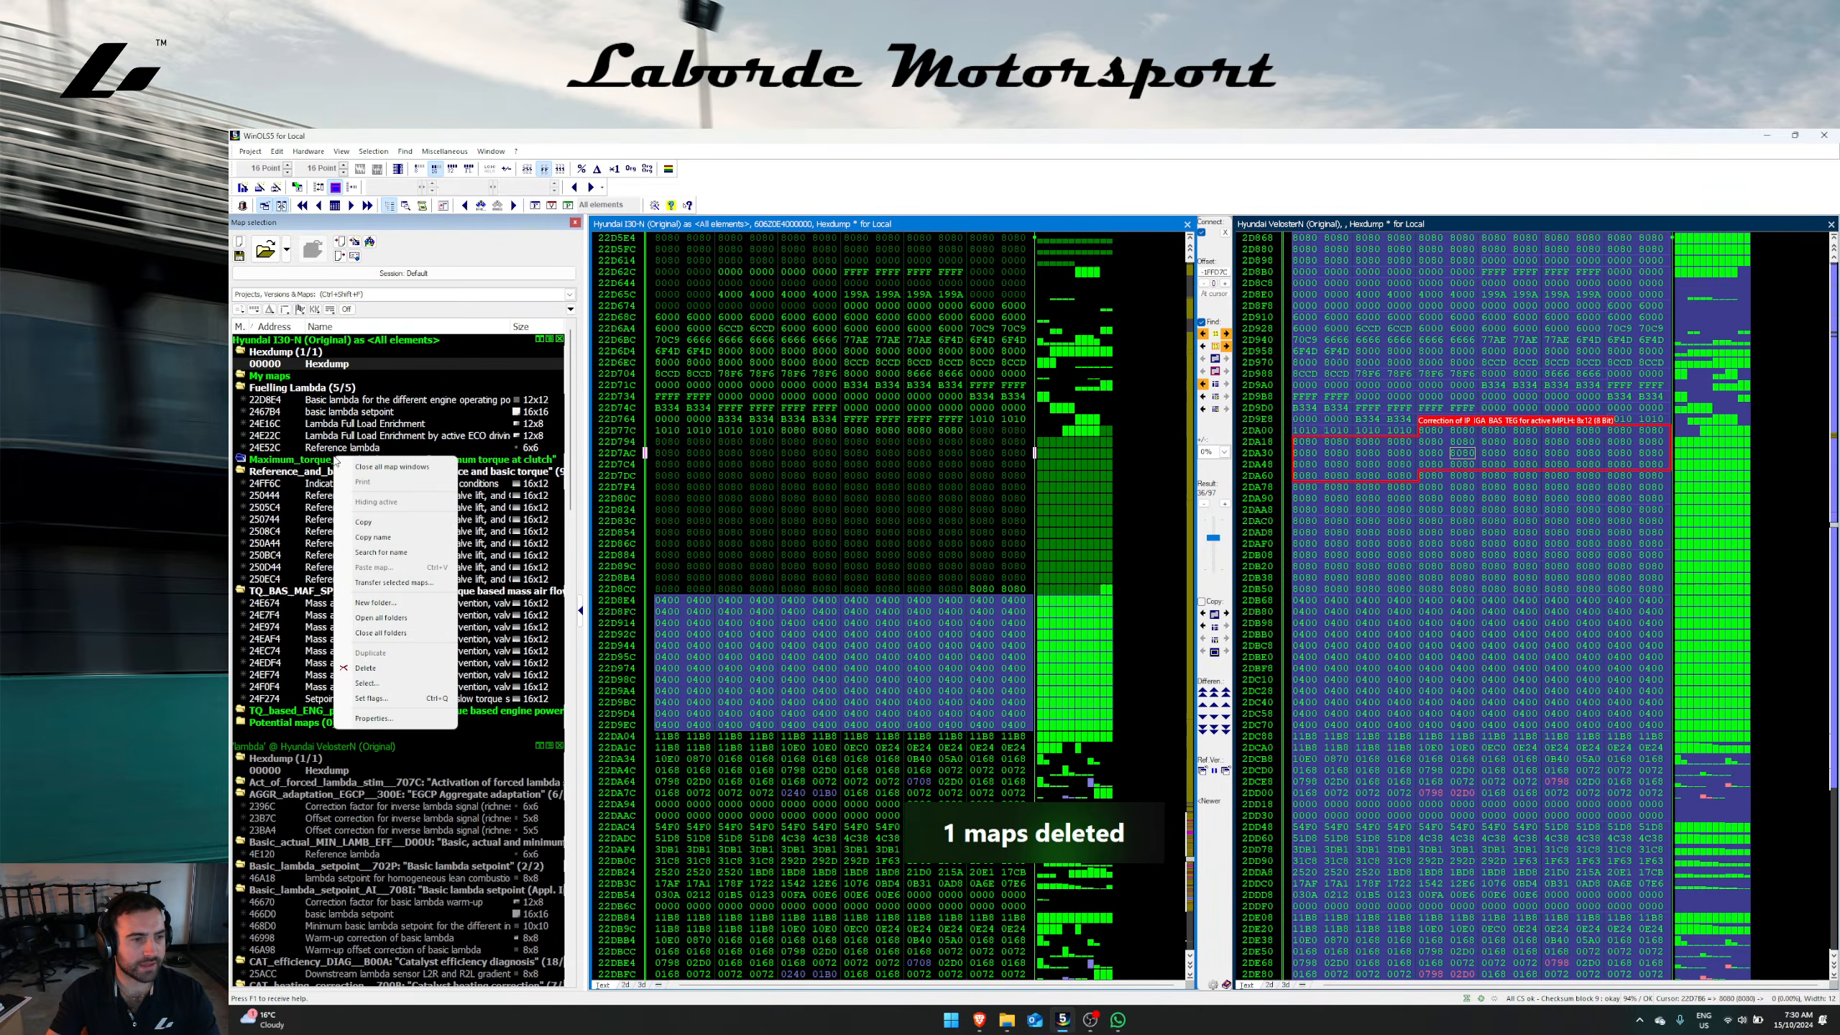
left_click(366, 699)
Step: Rename the i30-N's reference and basic torque folder as "Torque Model Ref Indicated"
double_click(362, 459)
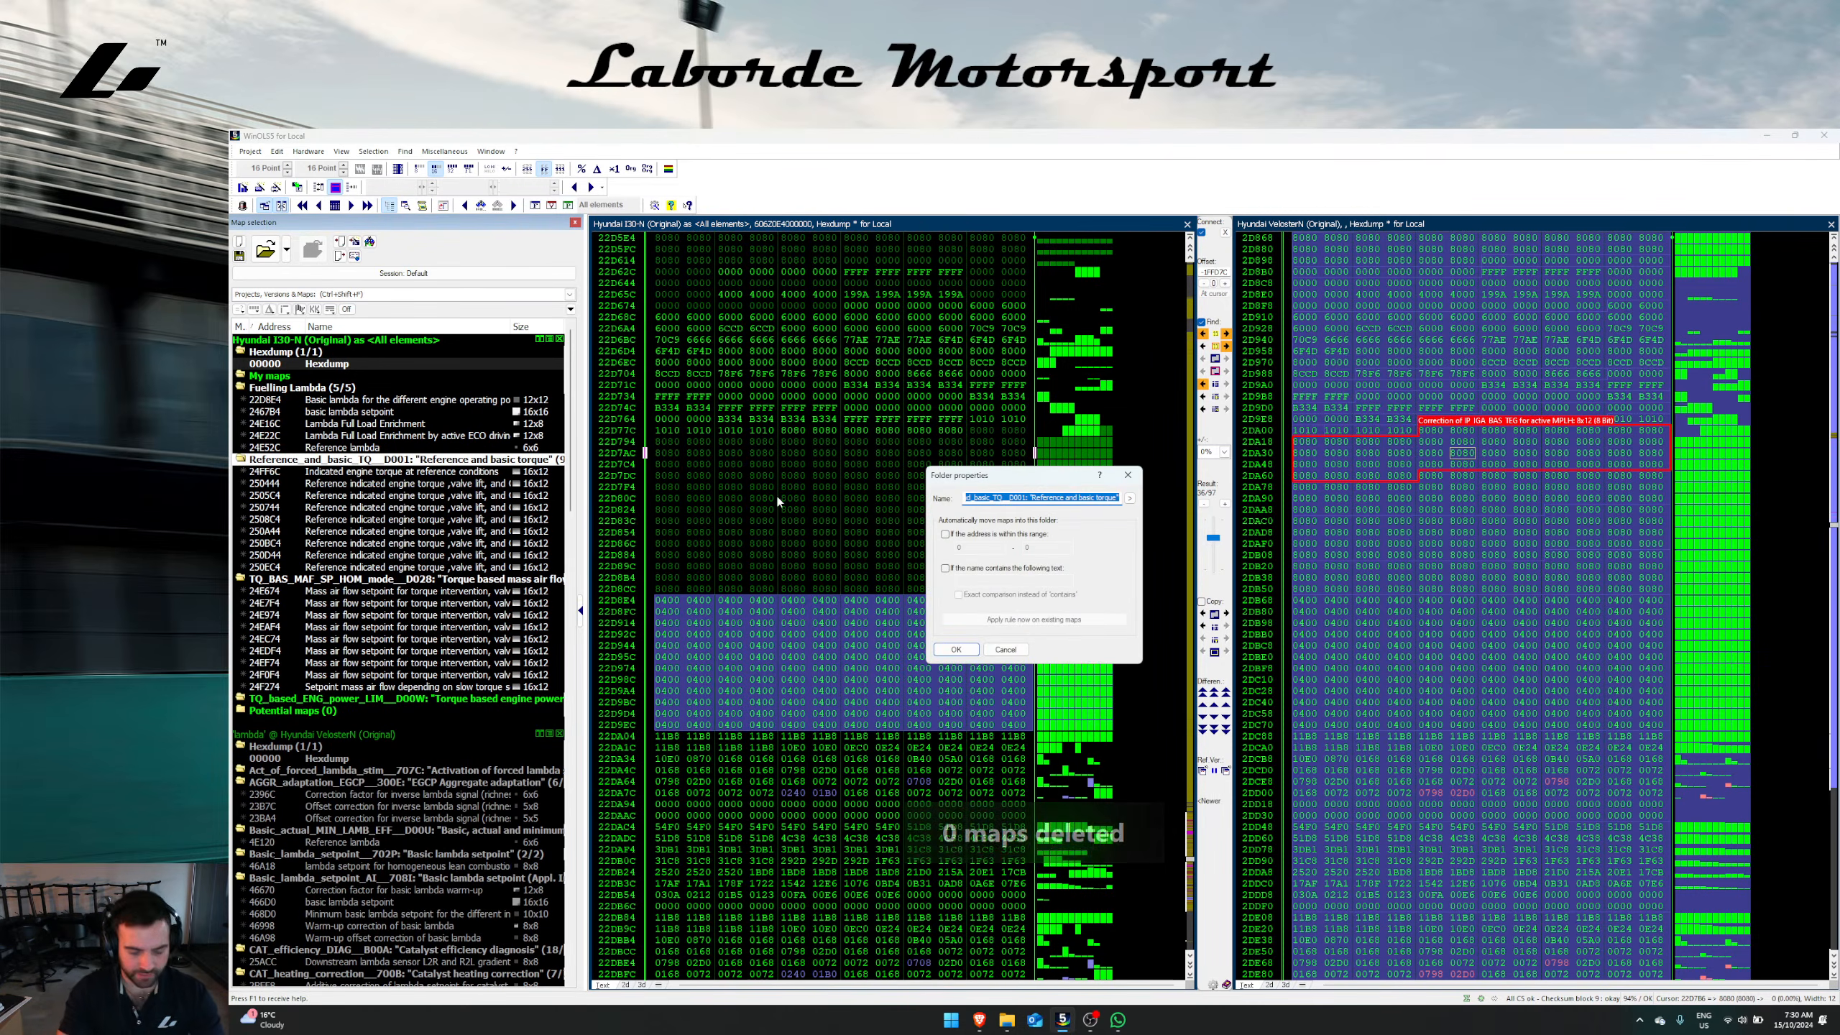
type("Torque Model Re")
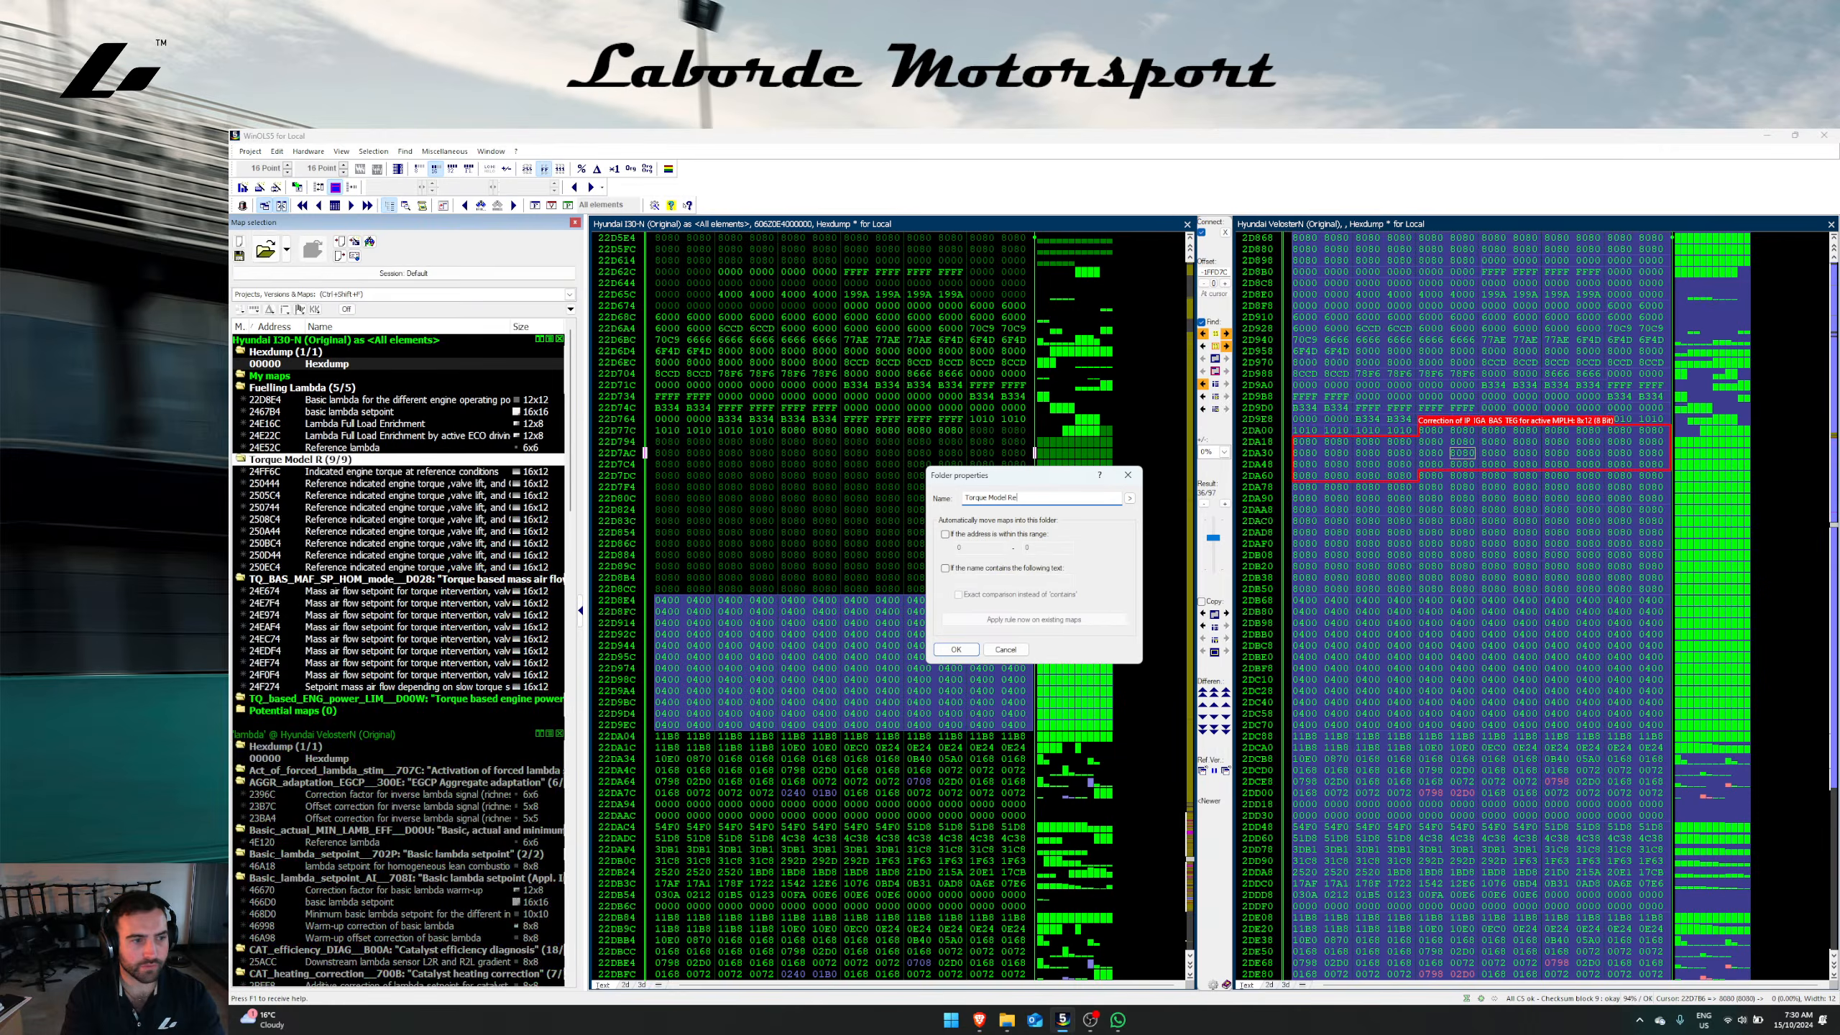
type("f Indicated")
key("Return")
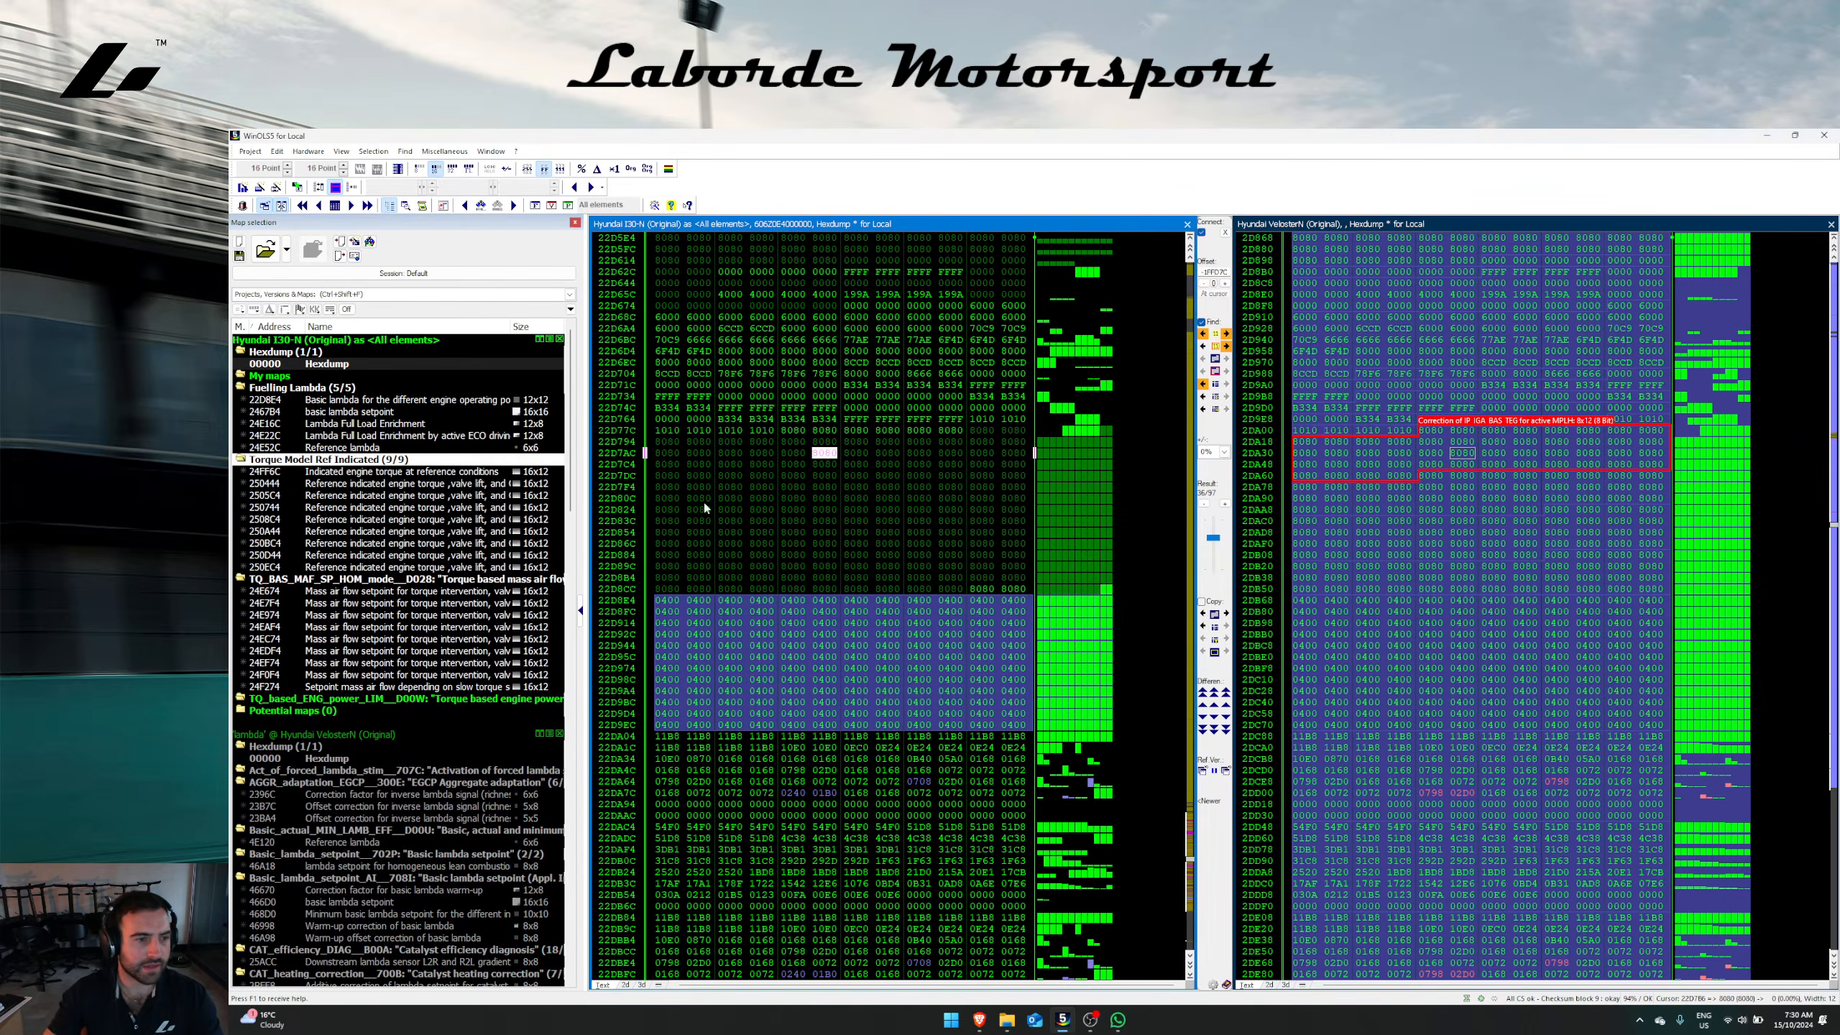
Step: Rename the i30-N's torque-based mass air flow setpoint folder as "Torque Model Mass Air Flow"
double_click(406, 579)
type("Torq")
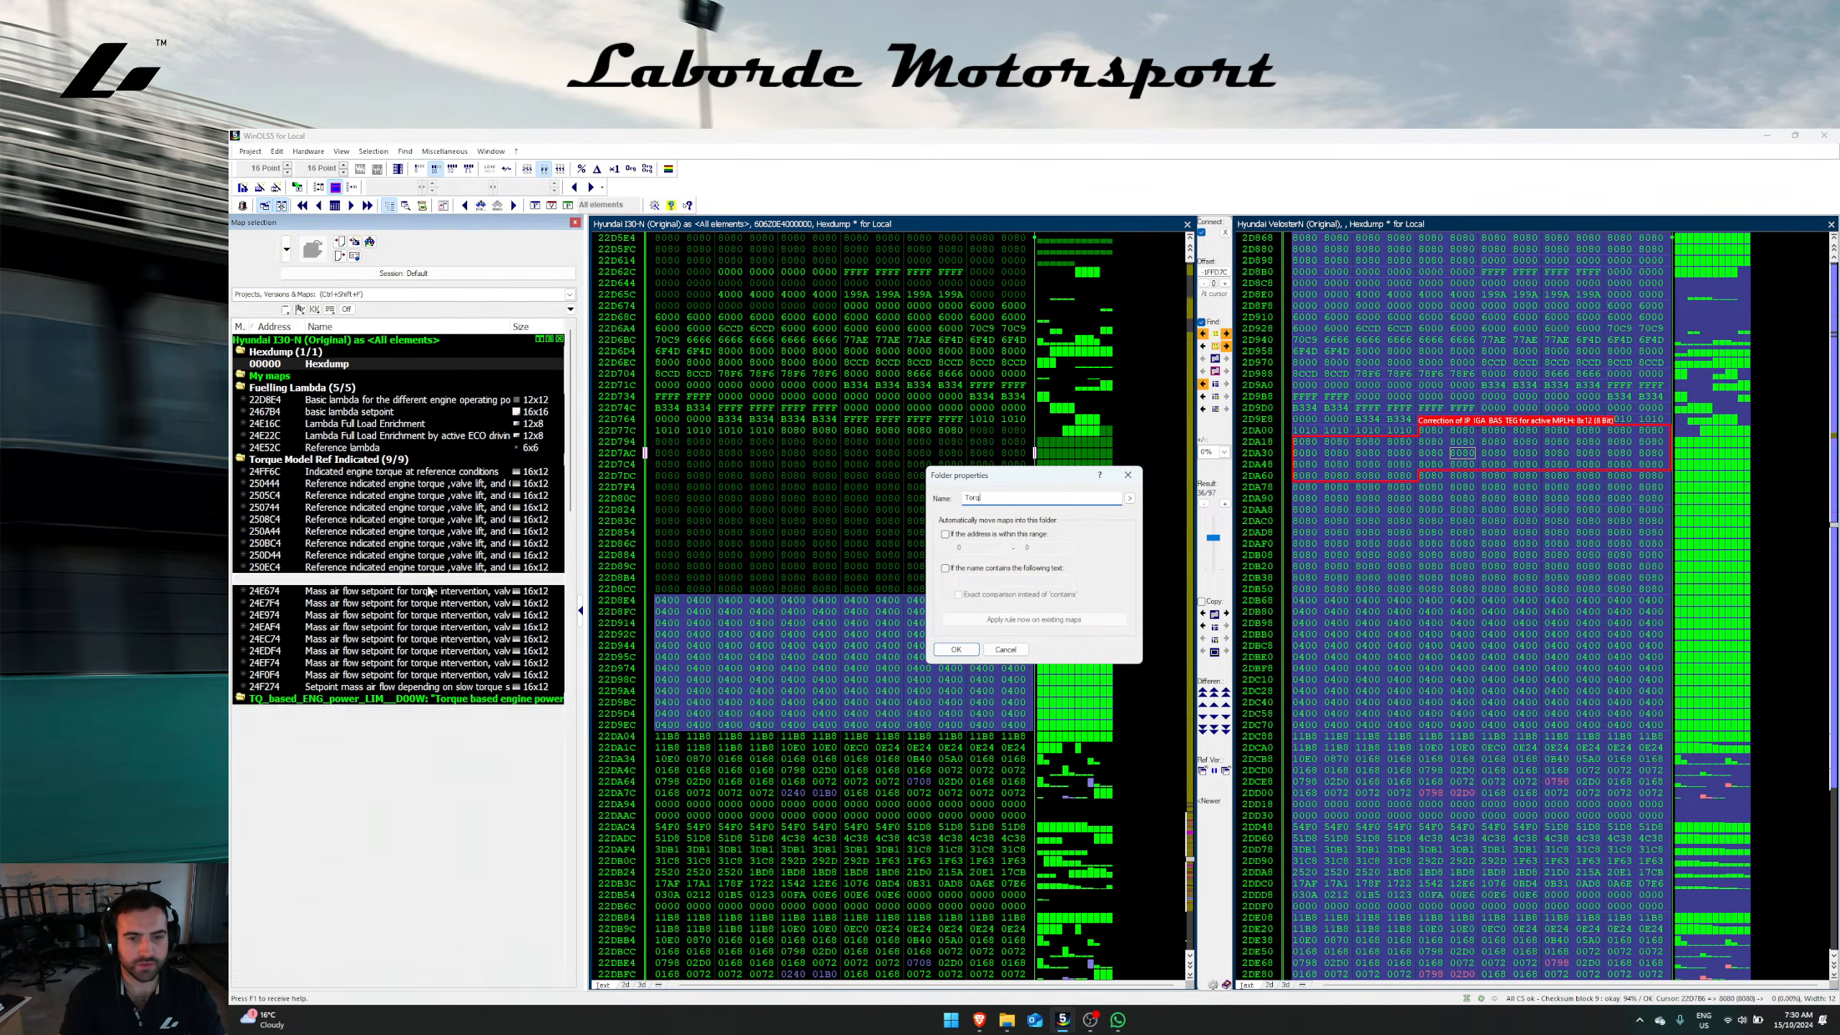
type("ue Model Mass ")
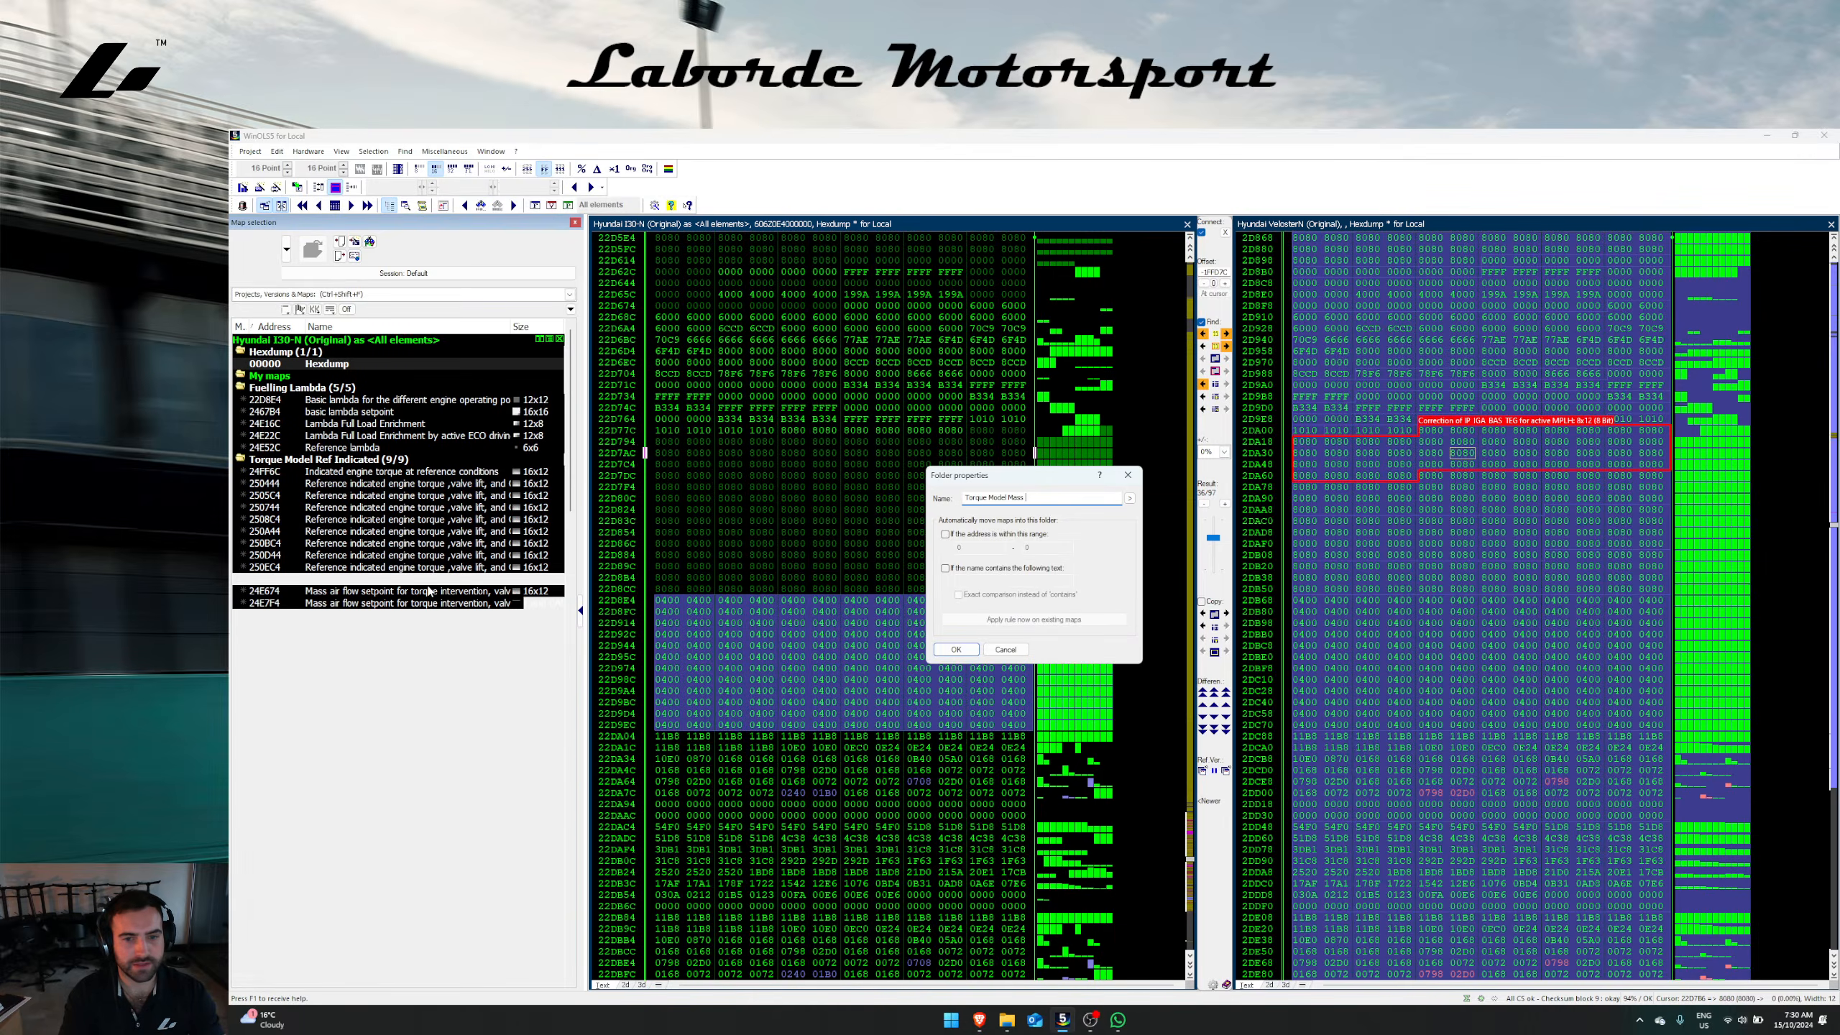
type("Air Flow")
key("Return")
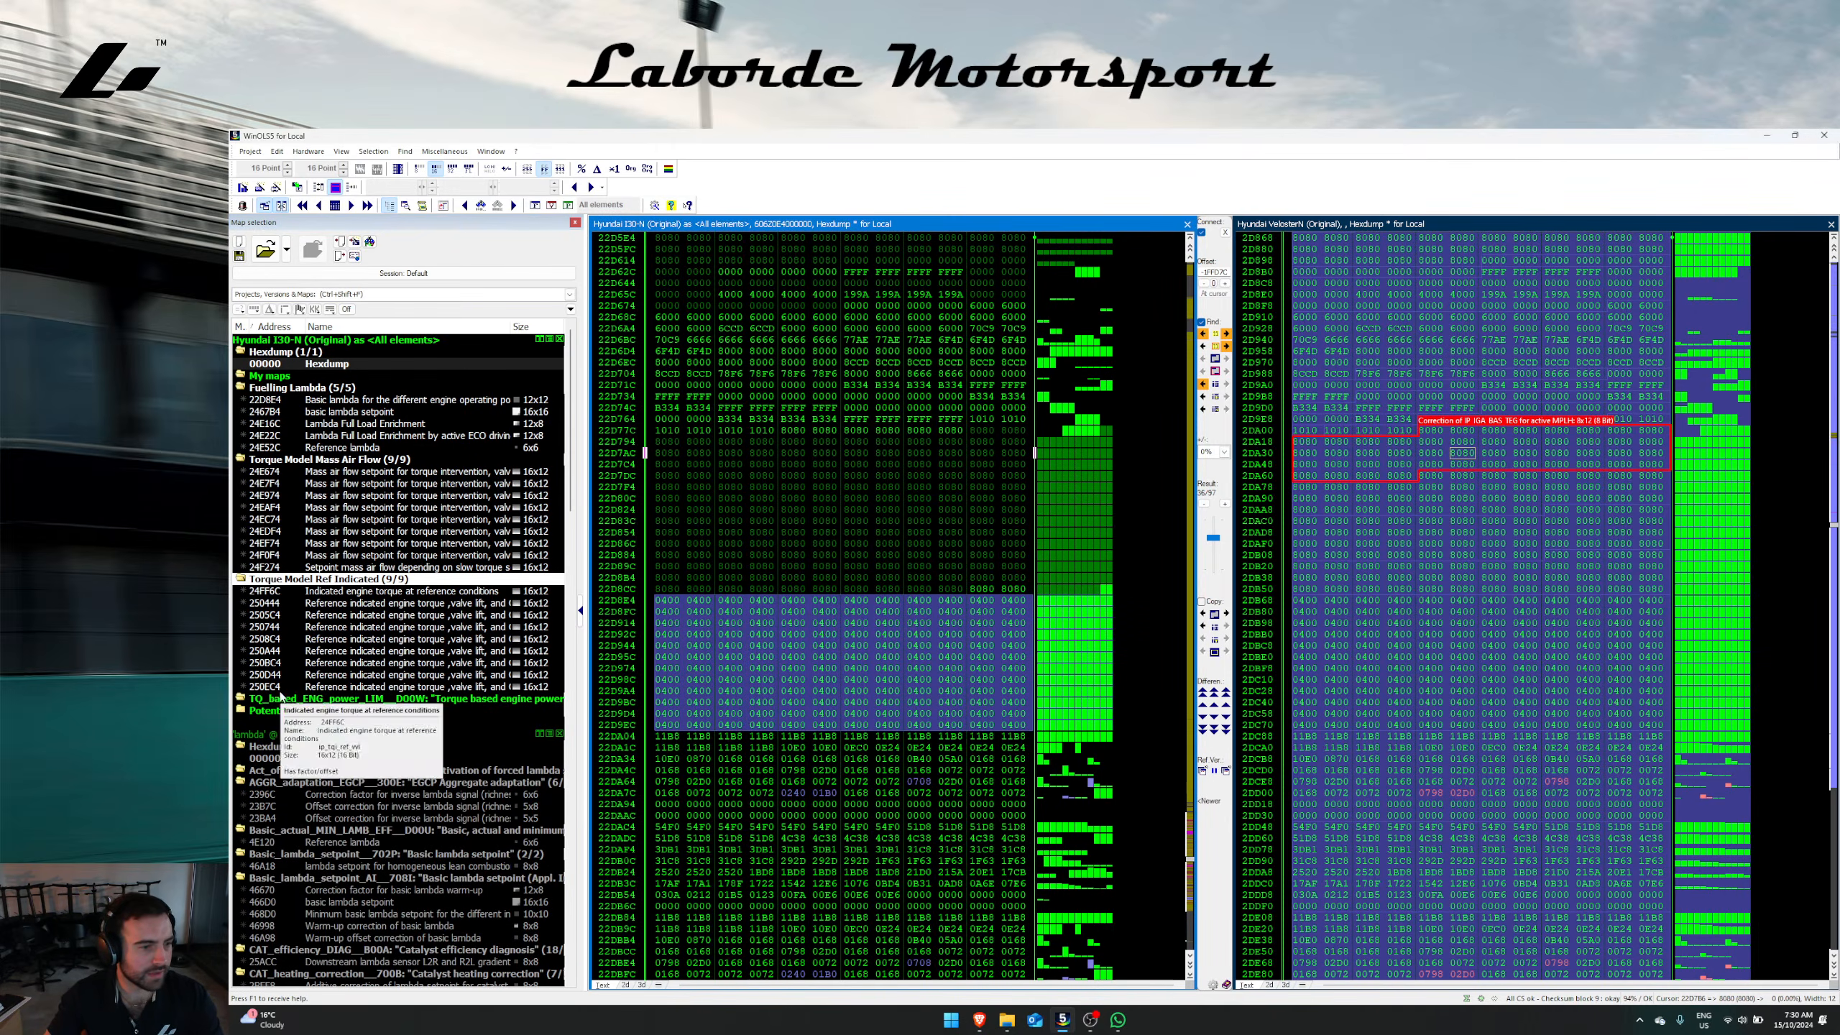
Step: Save the i30-N project with its map folders collapsed and delete the leftover torque-based engine power folder
left_click(241, 389)
left_click(242, 400)
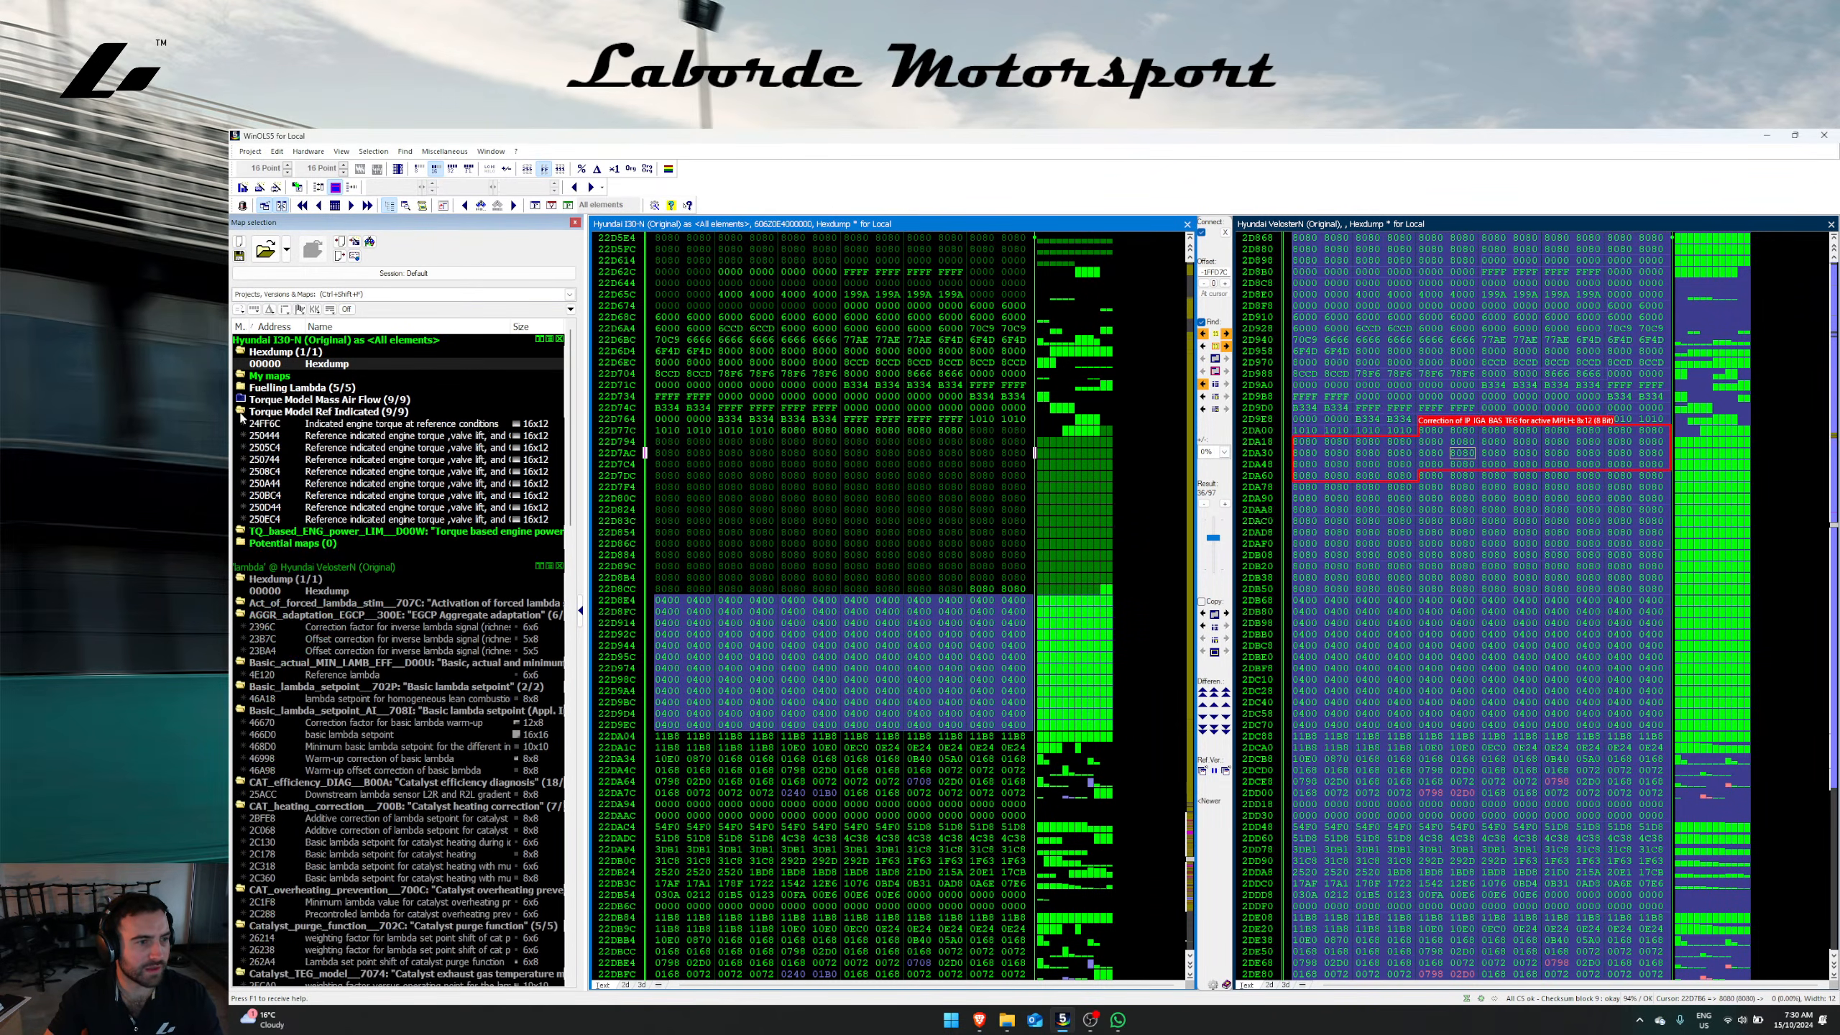
left_click(242, 411)
key("ctrl+s")
right_click(358, 429)
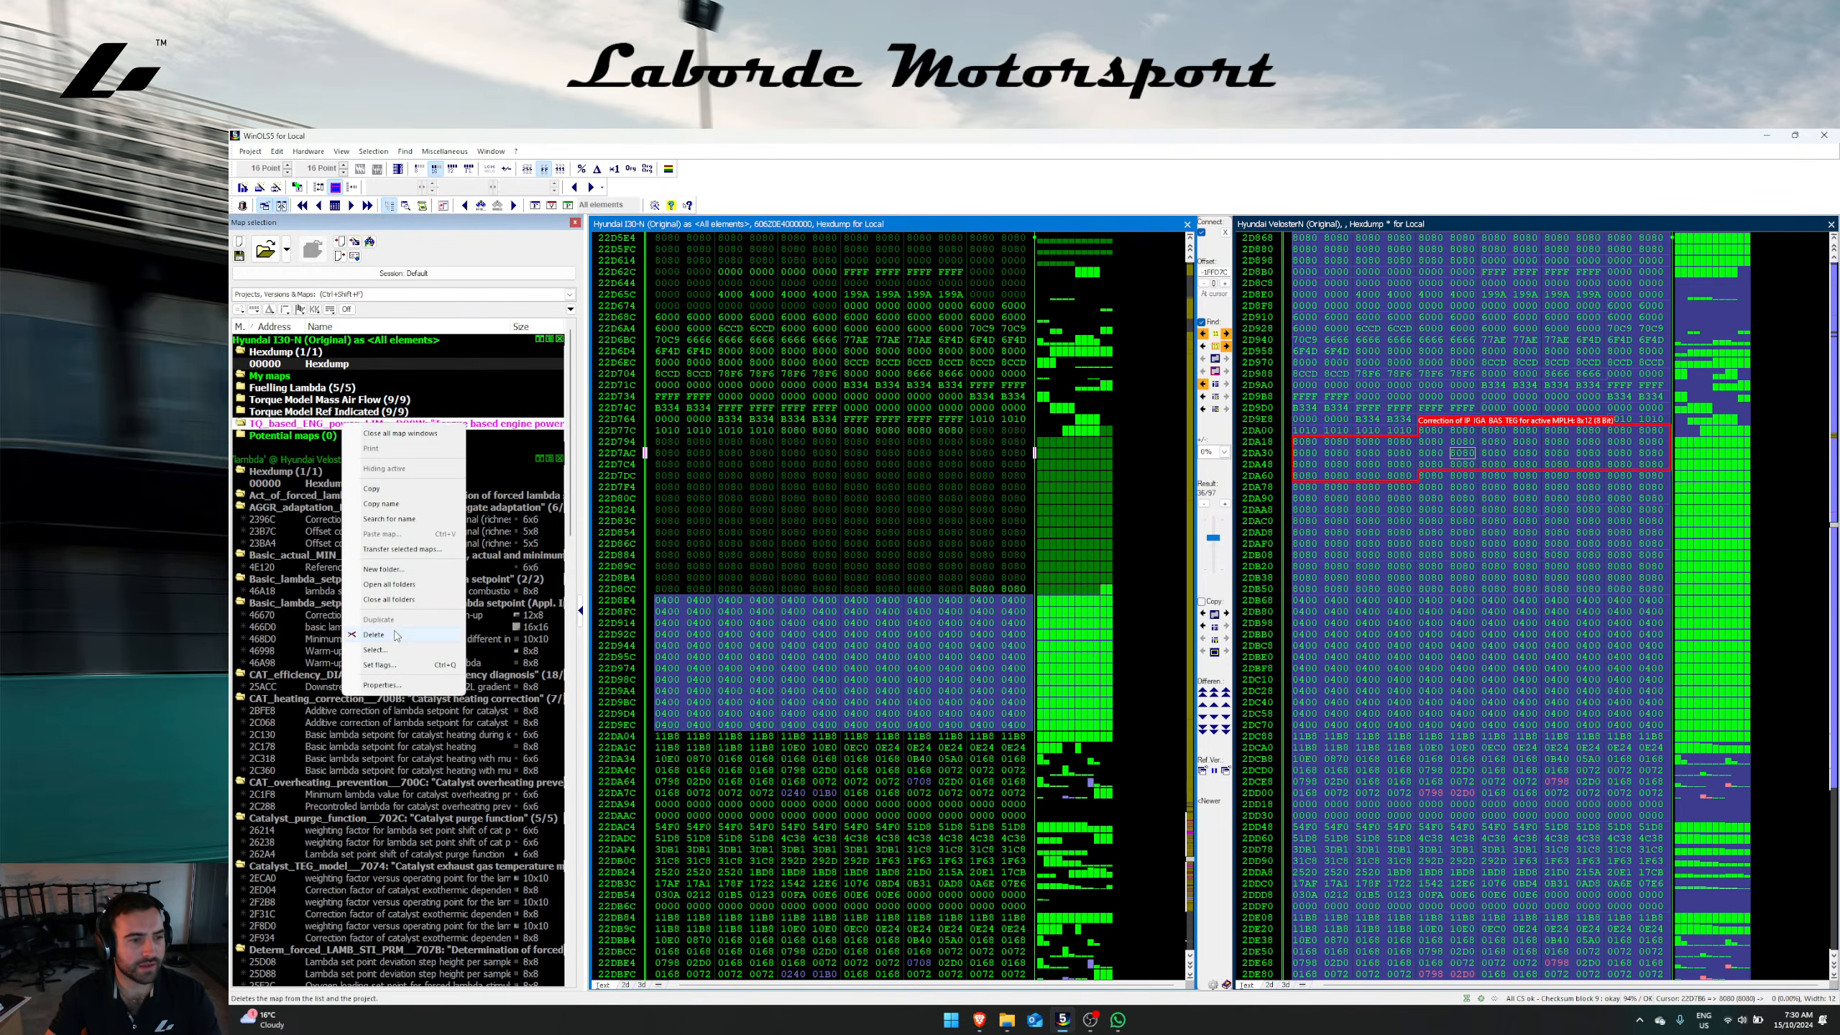
left_click(398, 638)
Step: Filter the VelosterN map list by "basic ignition" and locate the first opened port flaps basic ignition angle map in the hexdump
left_click(1503, 479)
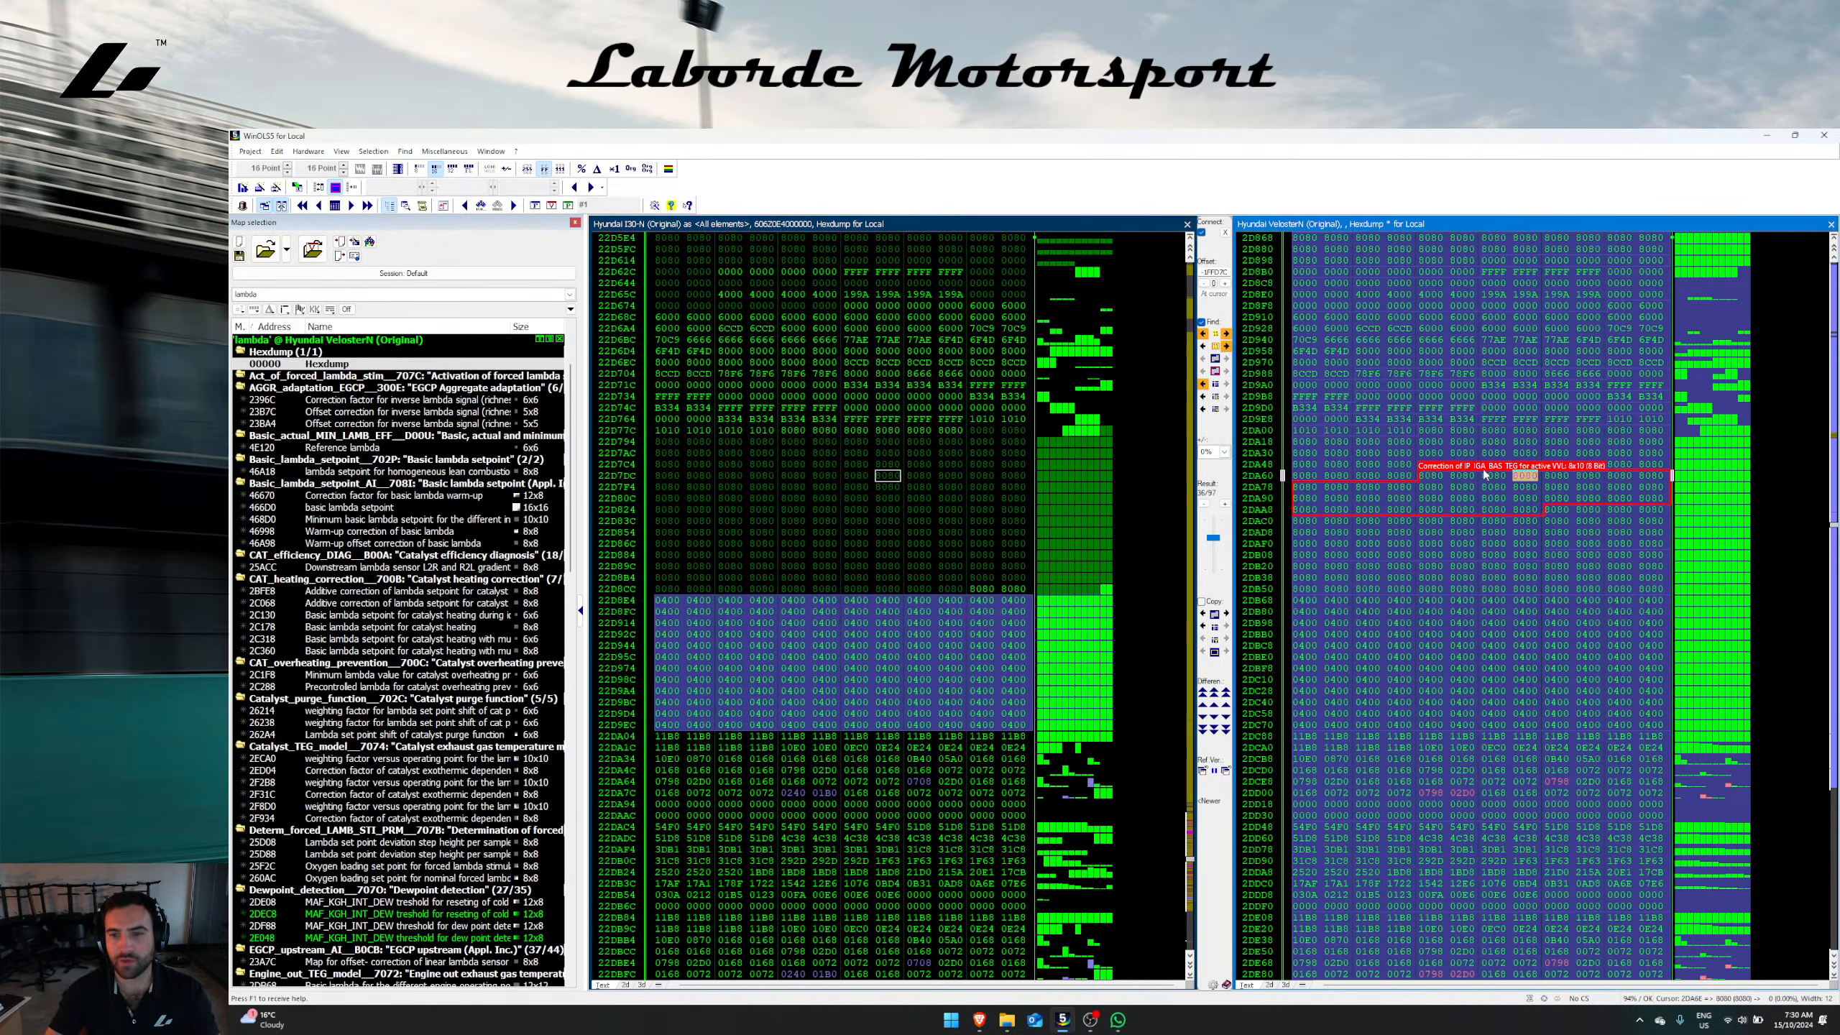
left_click(442, 294)
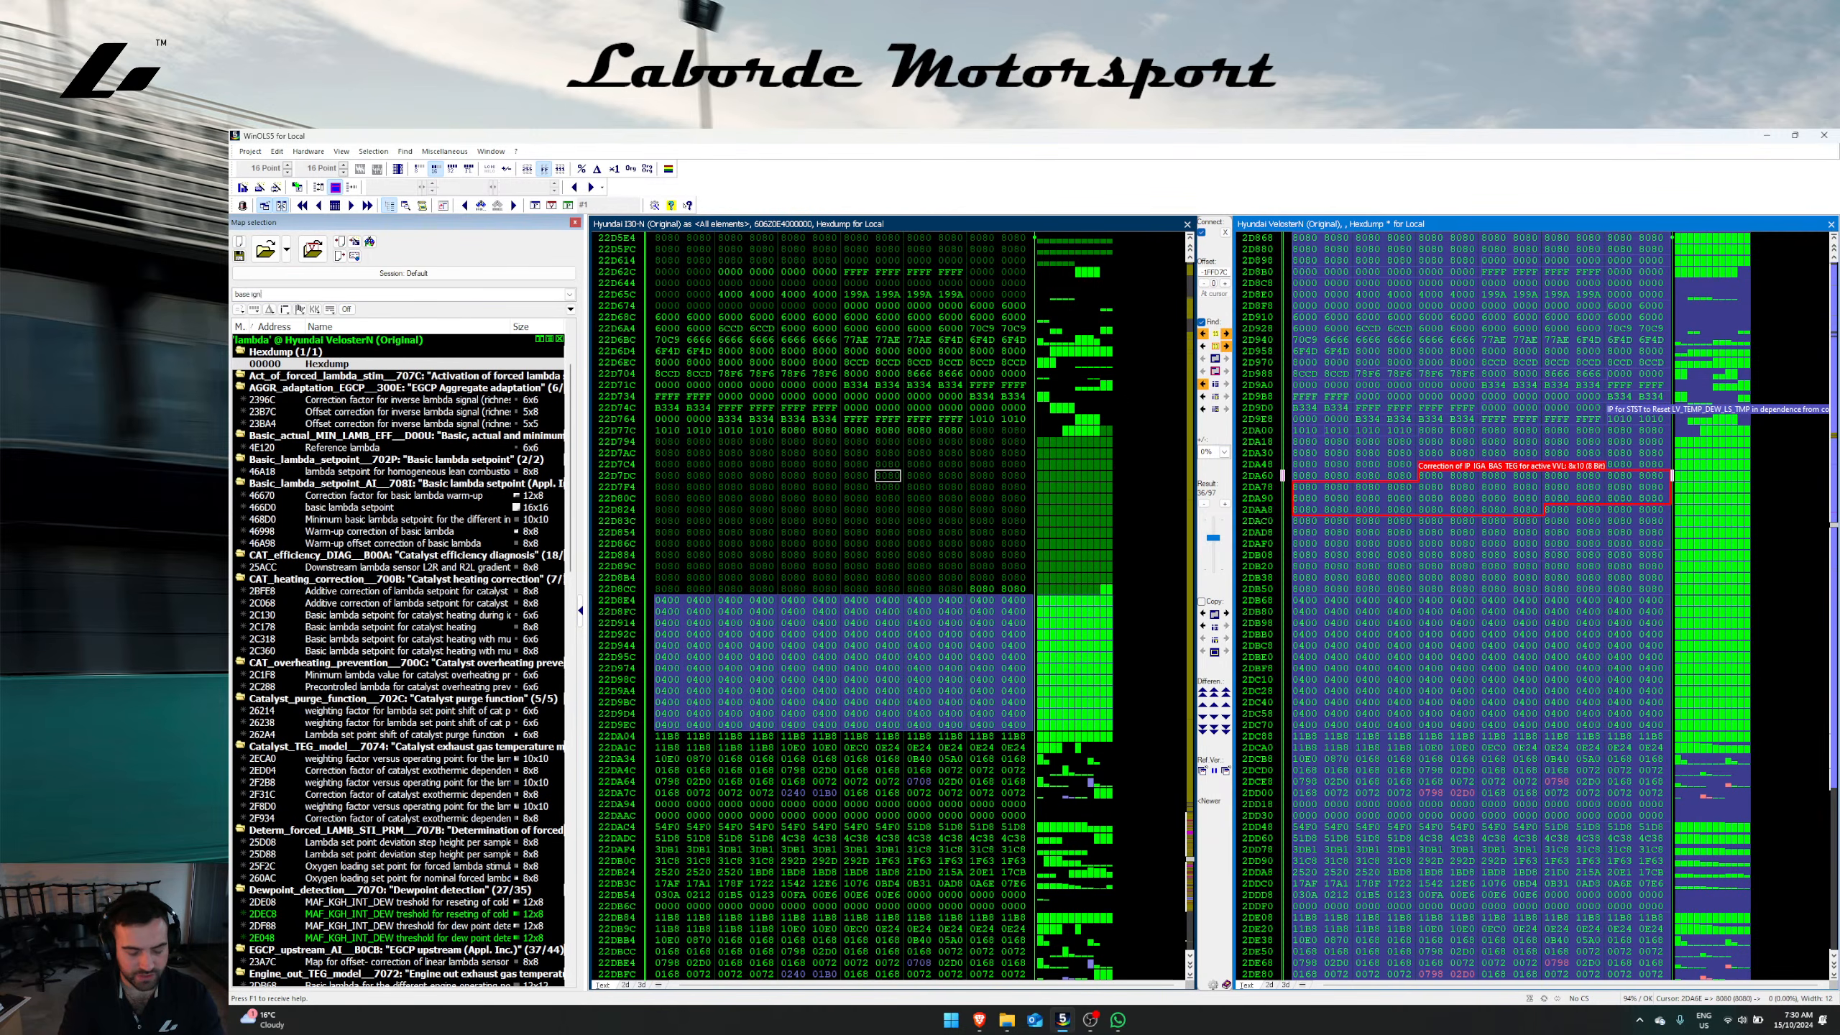
left_click(329, 309)
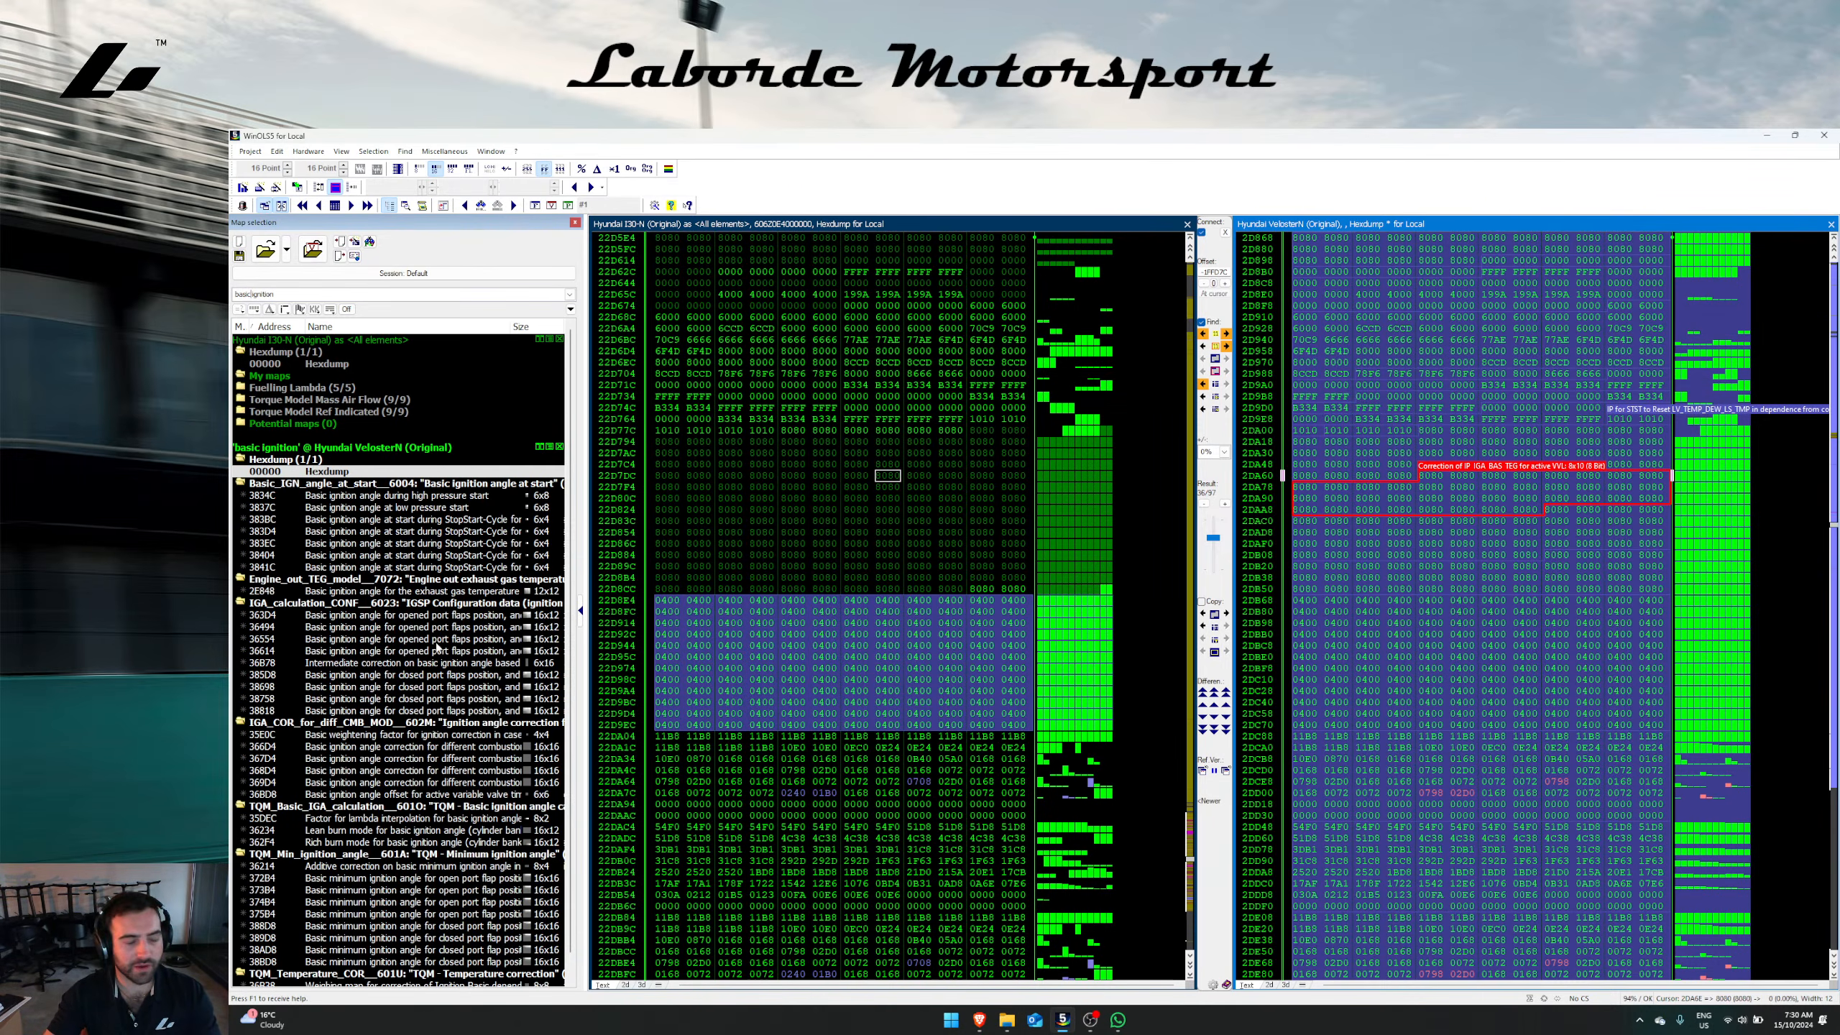
right_click(426, 623)
left_click(440, 619)
right_click(441, 619)
left_click(492, 661)
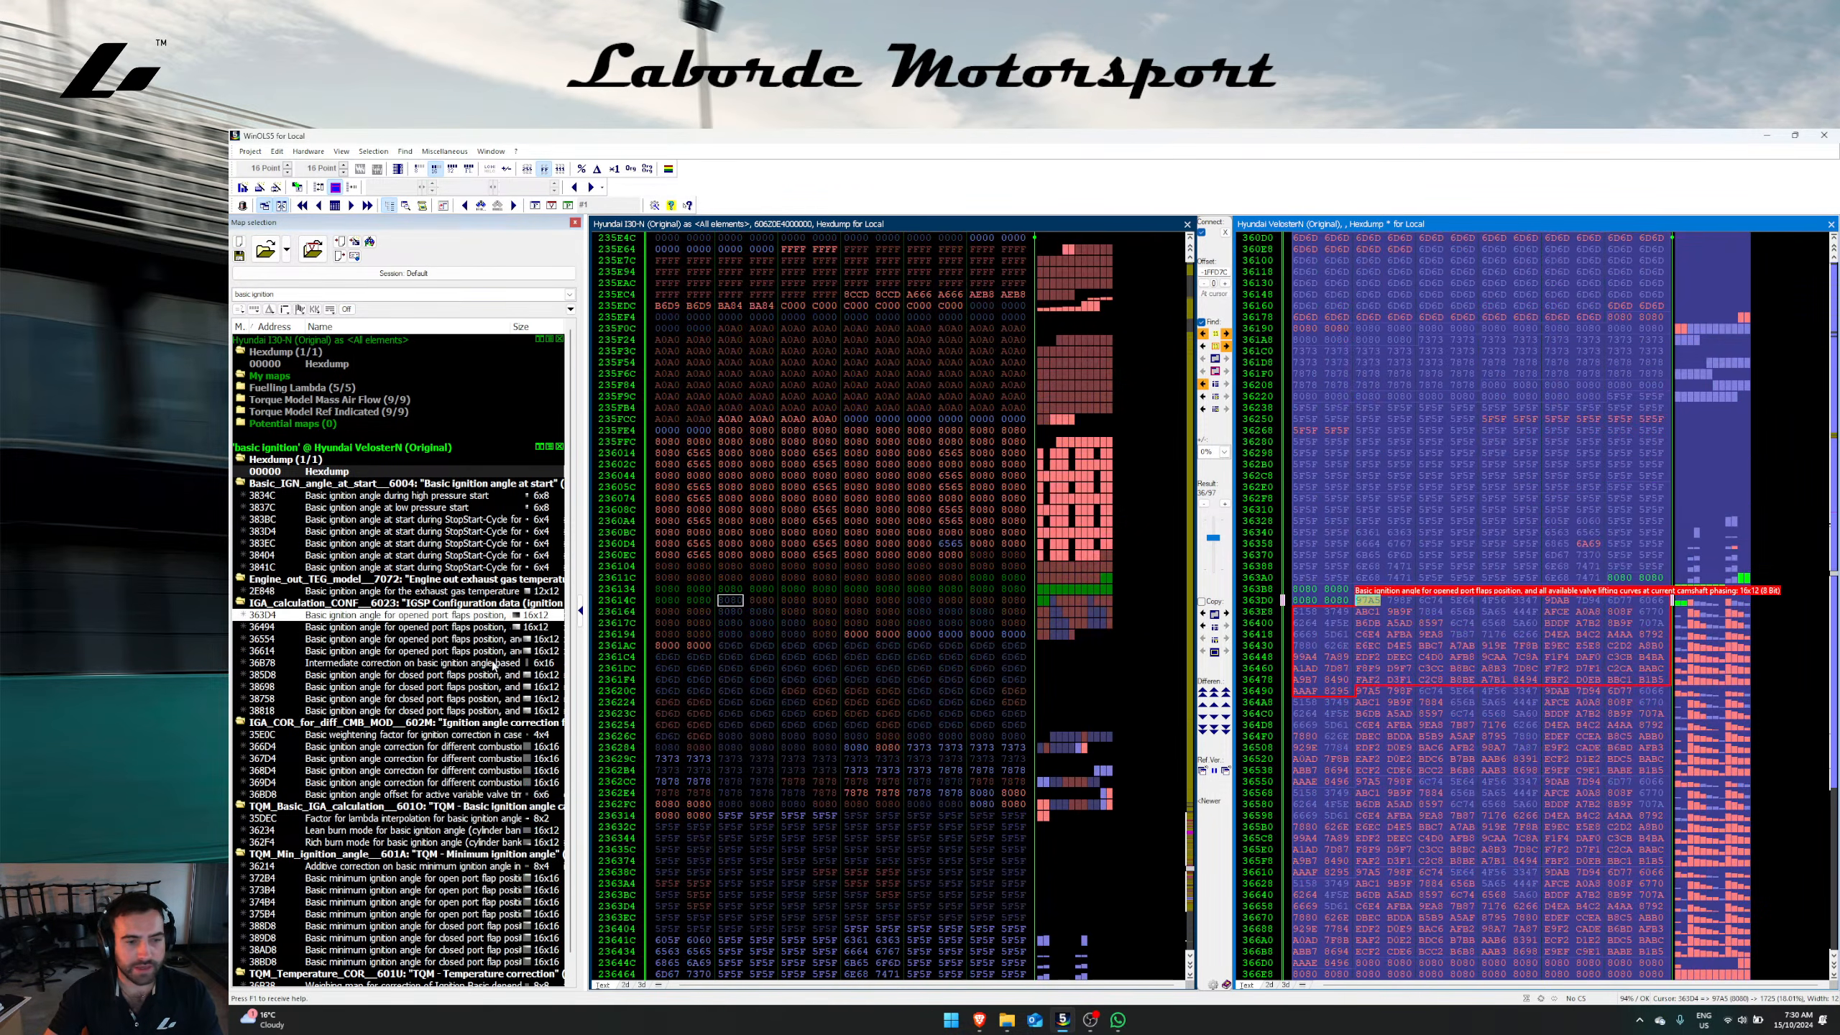
Step: Select the start of the VelosterN basic ignition angle map and find the matching data in the i30-N hexdump
key("shift+Down")
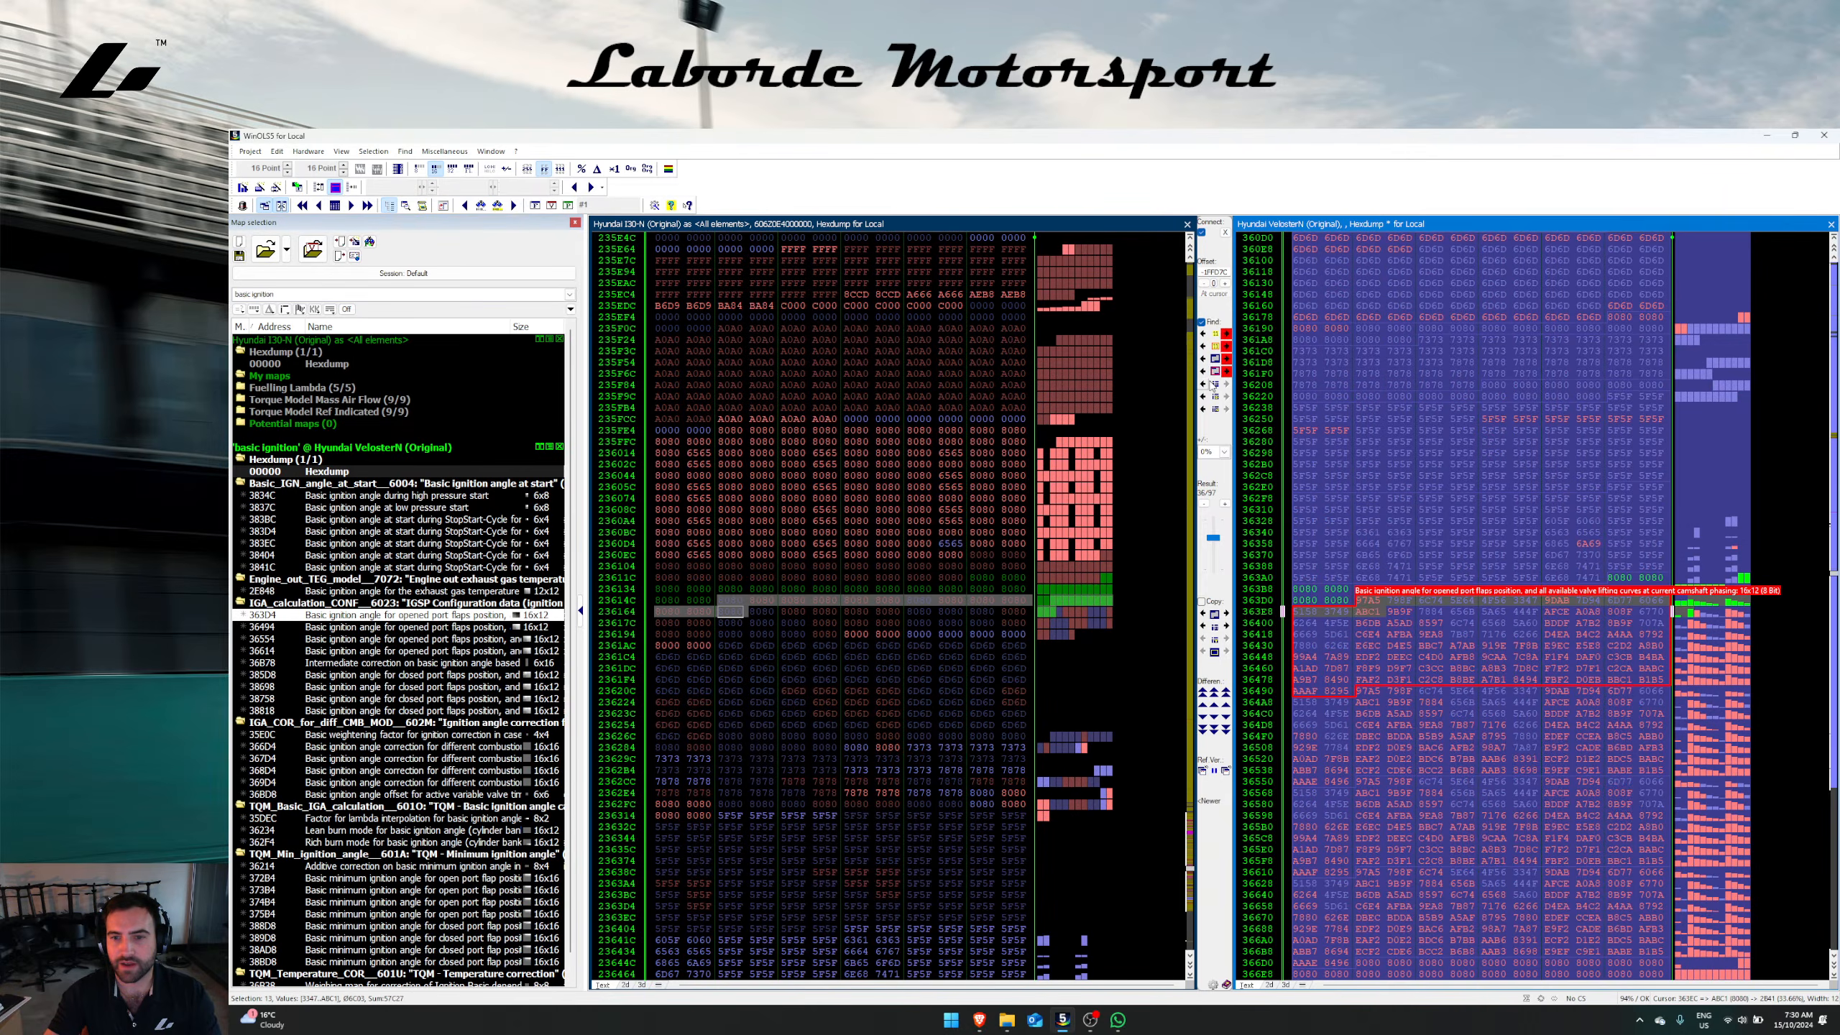
left_click(1227, 371)
left_click(1206, 360)
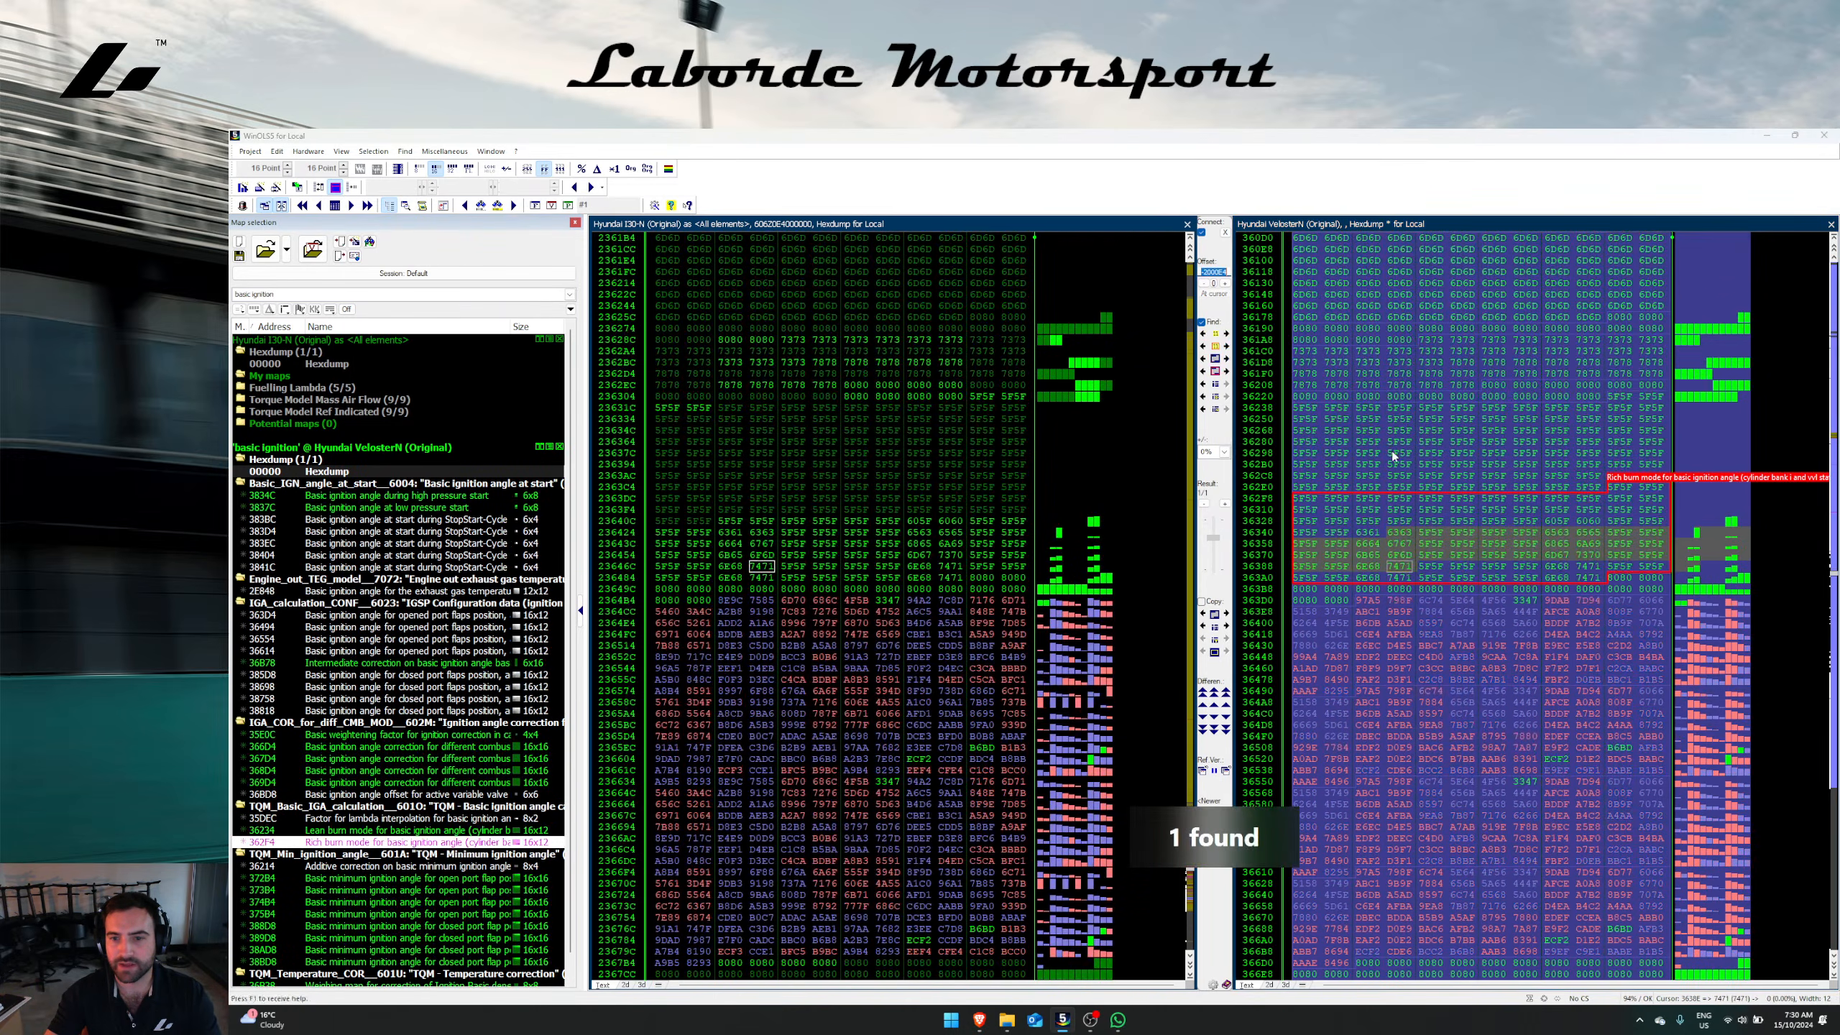
left_click(1393, 454)
left_click(1397, 500)
scroll(1451, 545, "down", 2)
left_click(1435, 592)
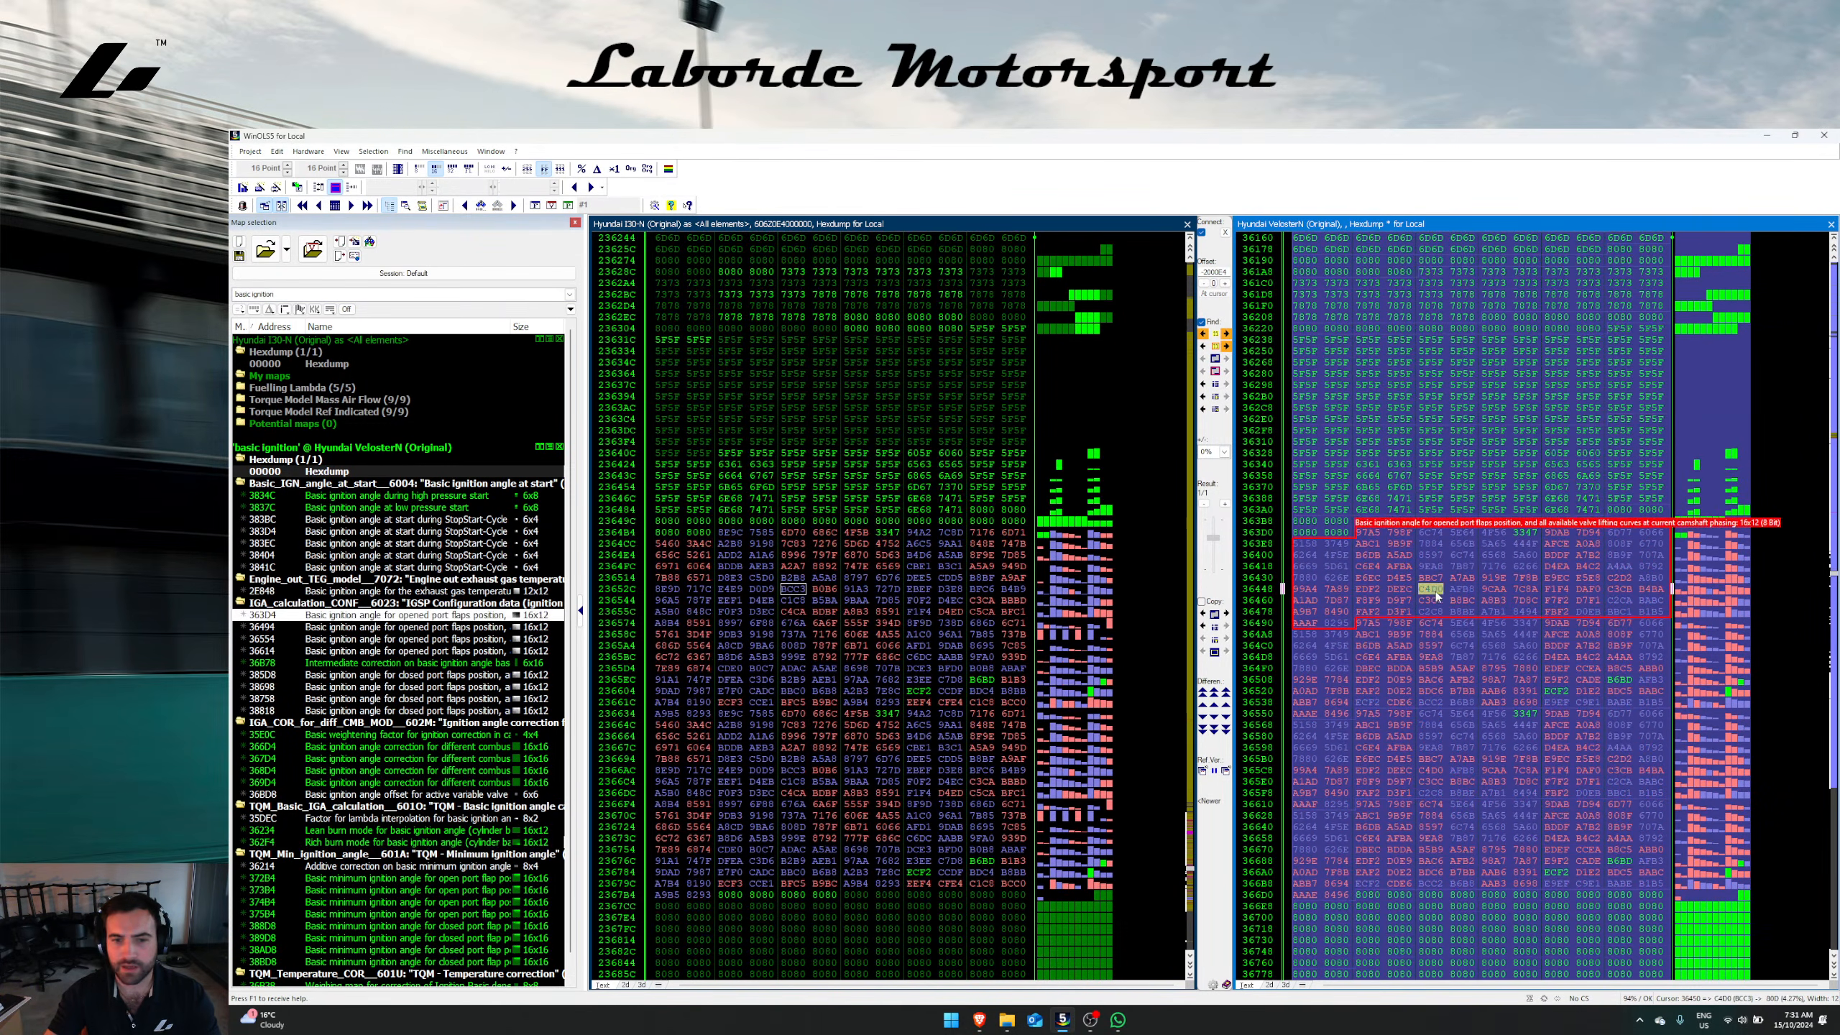
Step: Transfer only the map structure of the four opened port flaps basic ignition angle maps from the VelosterN to the i30-N
left_click(1369, 534)
key("ctrl+Right")
key("ctrl+Right")
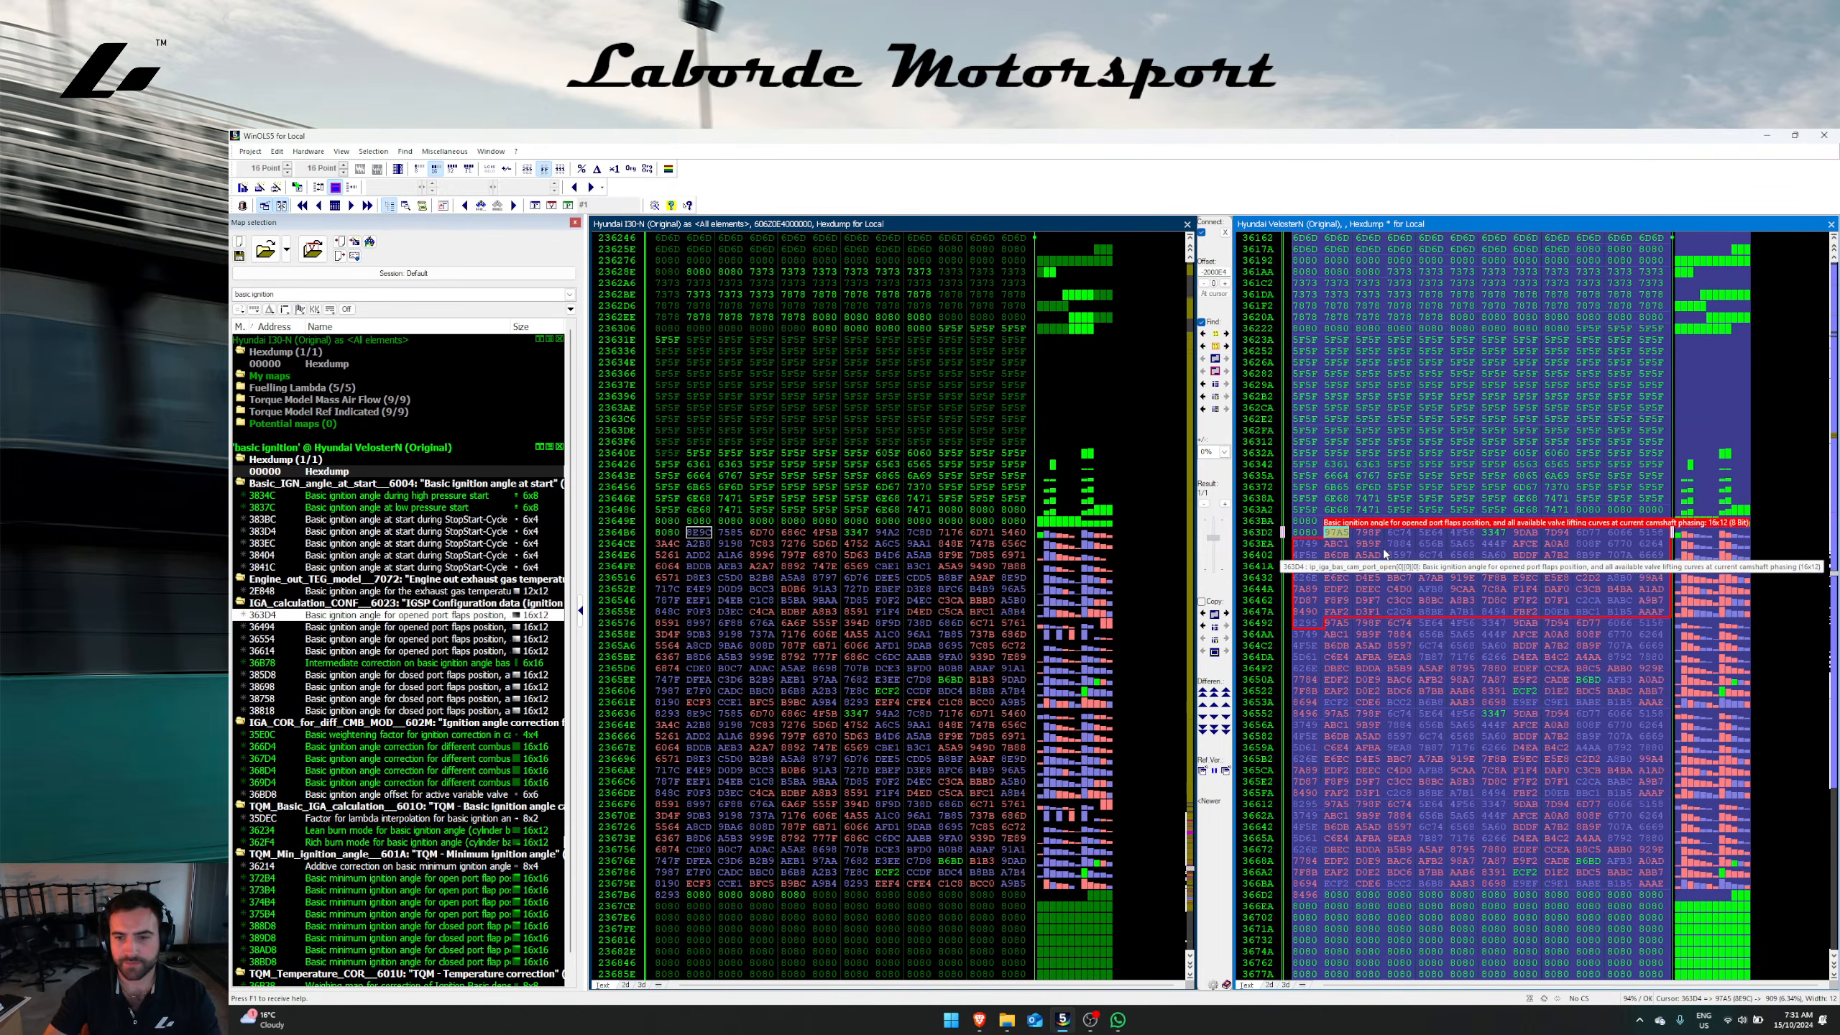
scroll(1355, 550, "down", 4)
left_click_drag(1366, 690, 1378, 442)
left_click(1203, 614)
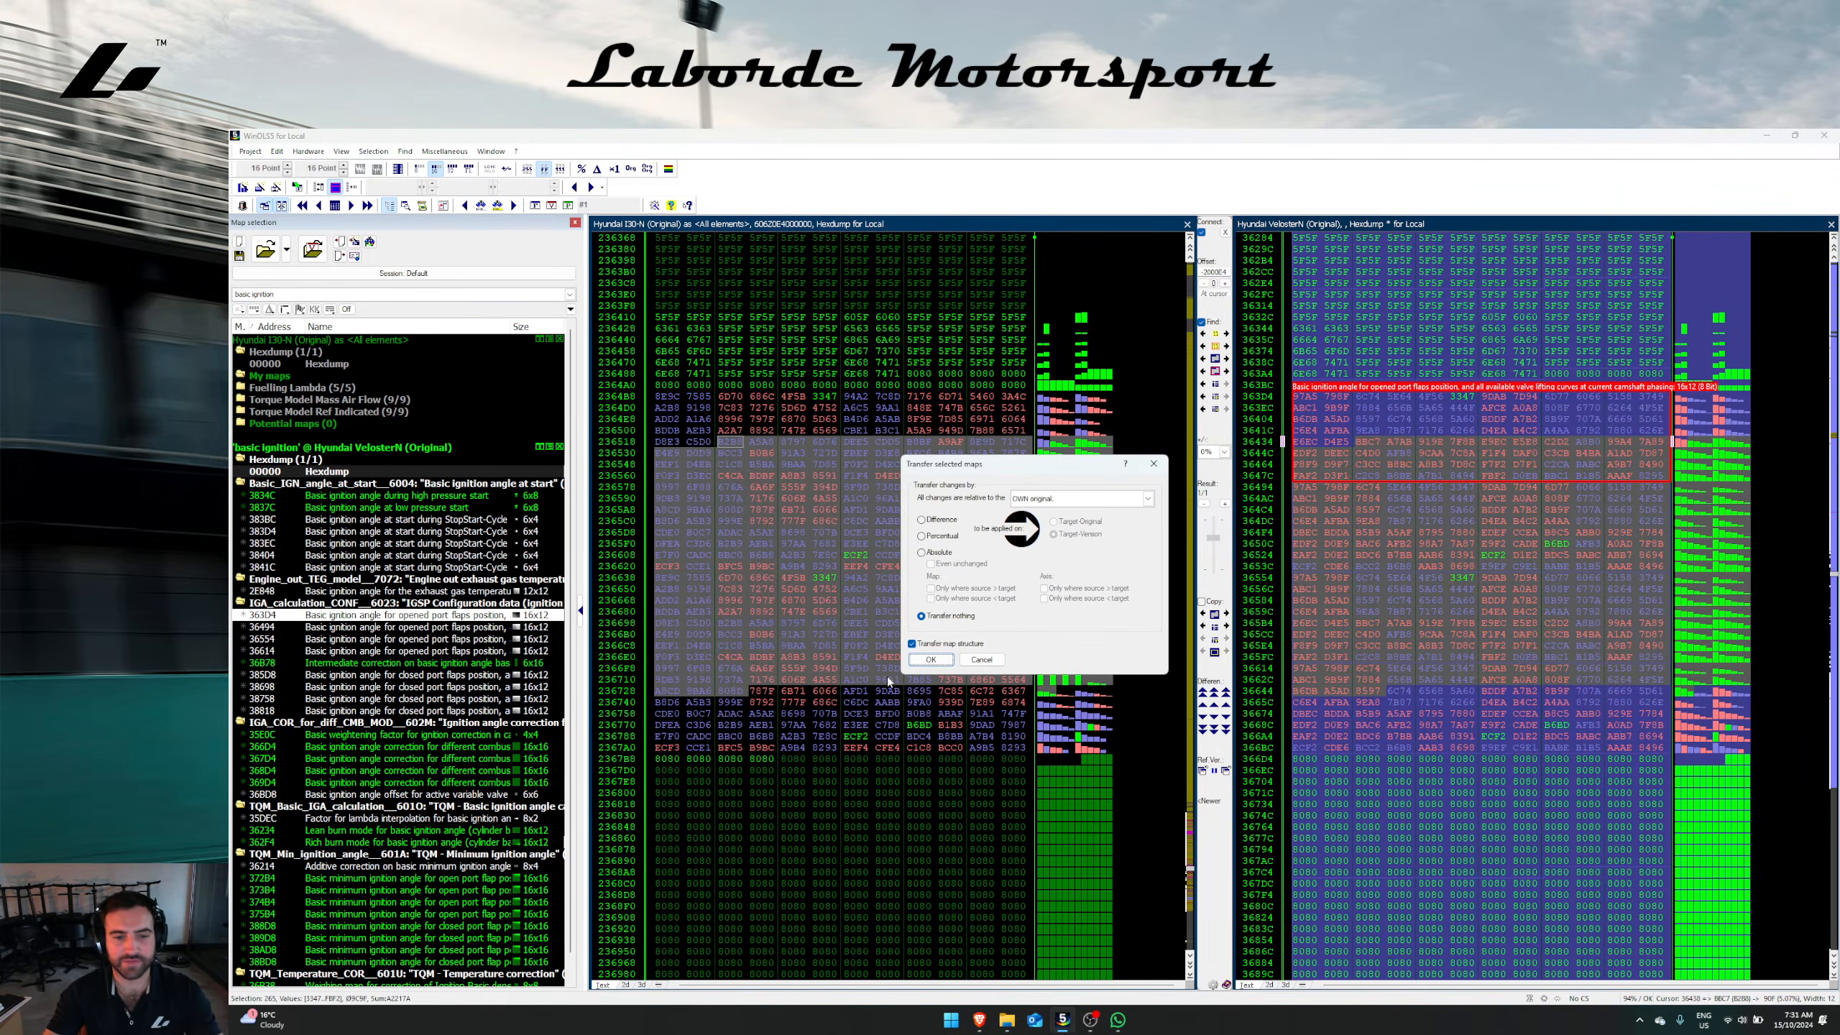
left_click(929, 661)
left_click(922, 374)
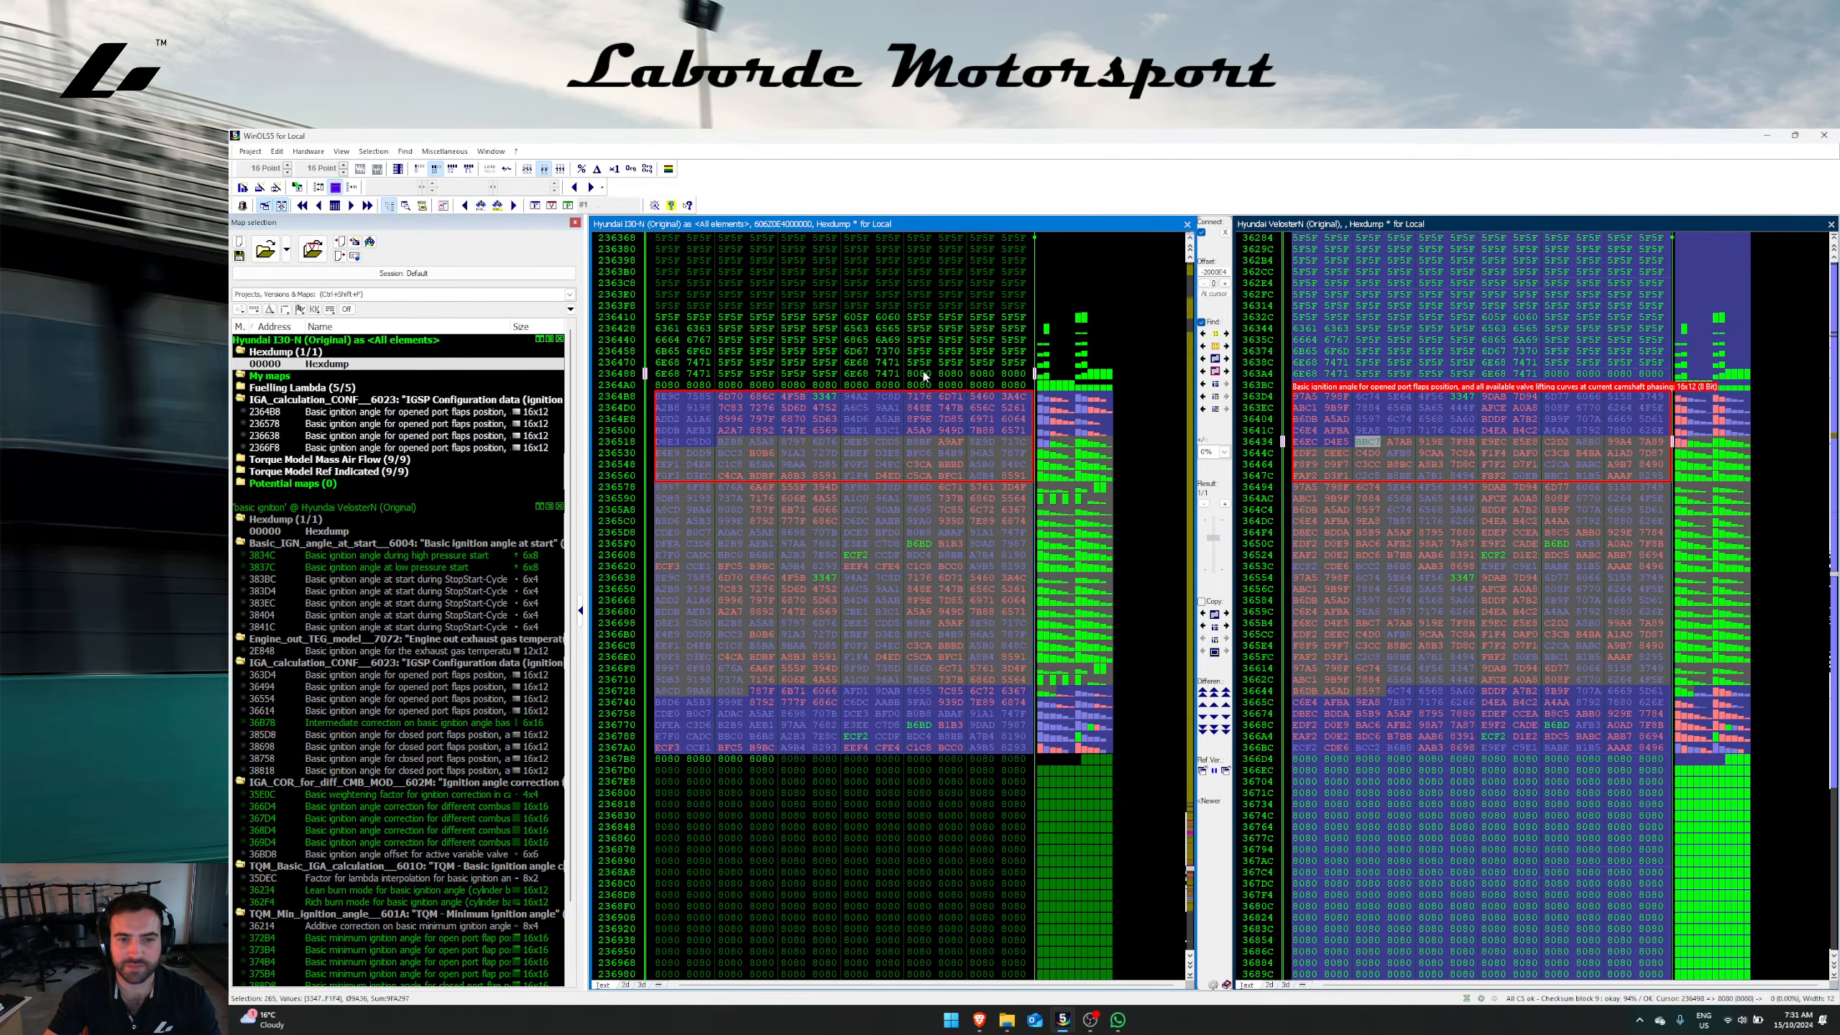
Step: Transfer the structures of the basic ignition angle temperature correction and weighting factor maps to the i30-N, and save the project
scroll(982, 657, "down", 6)
scroll(1384, 645, "down", 6)
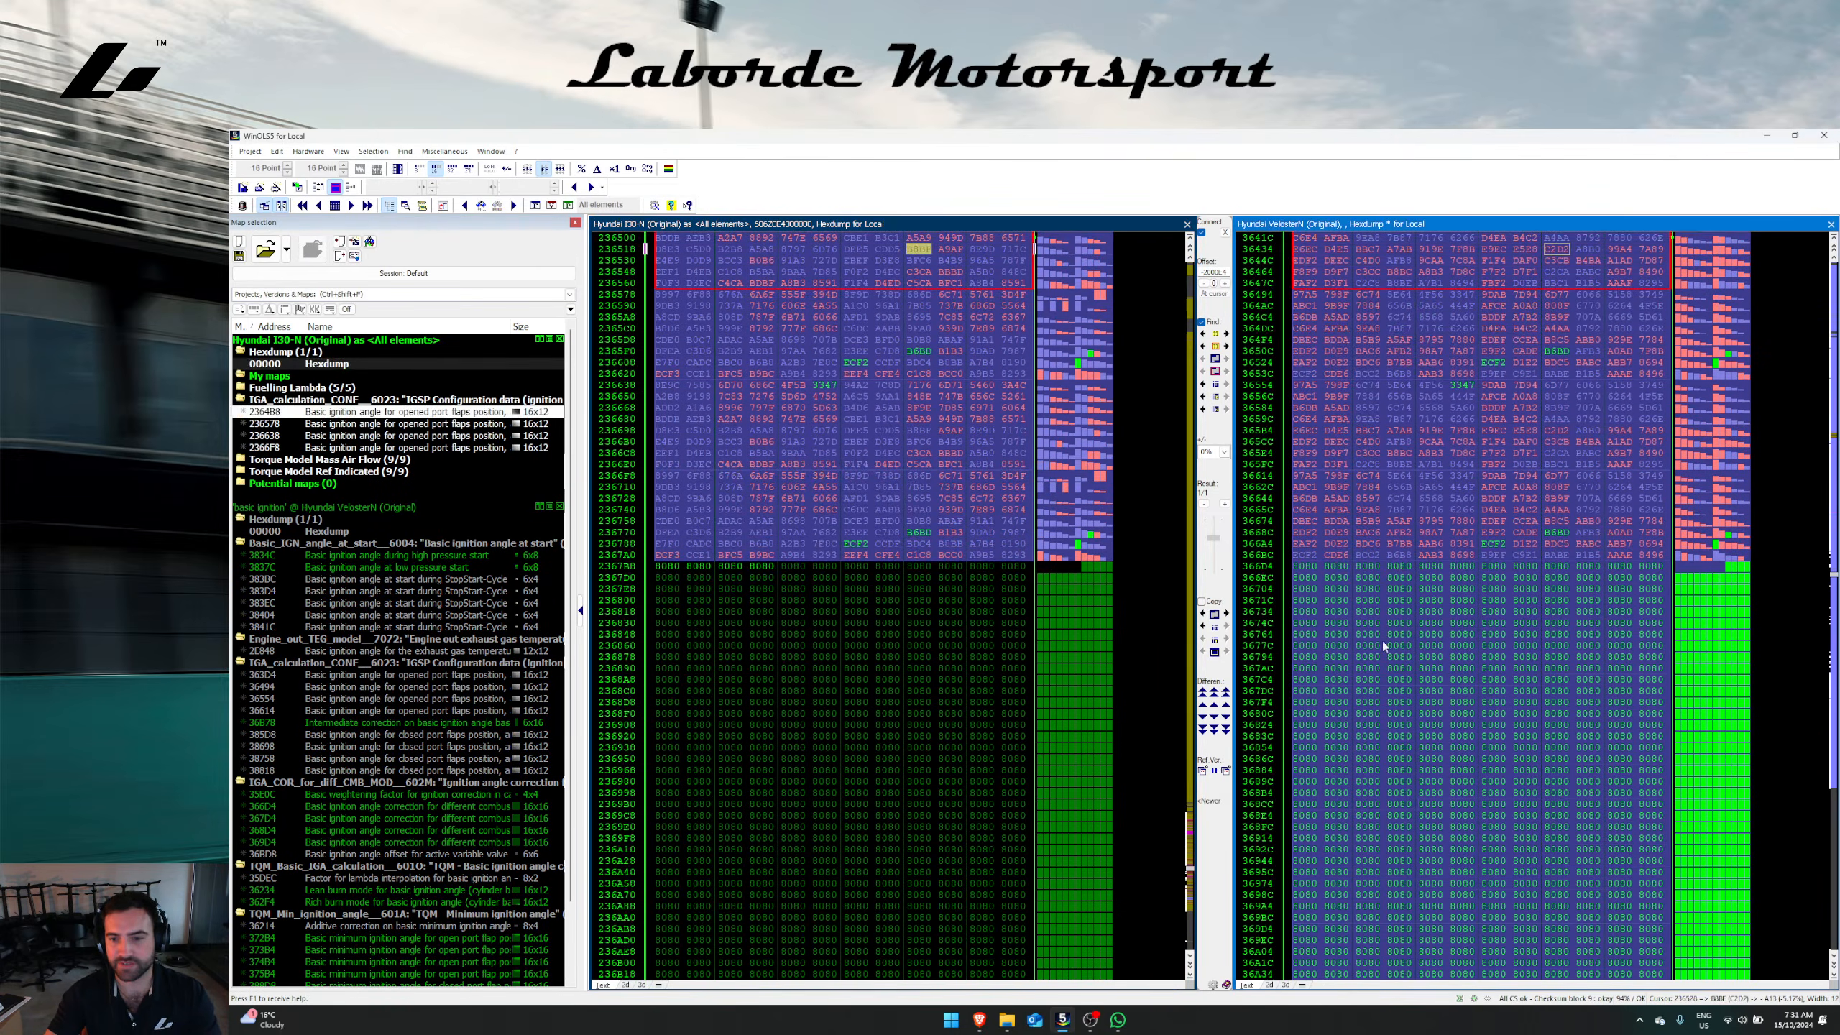
left_click(1836, 606)
scroll(1510, 438, "up", 2)
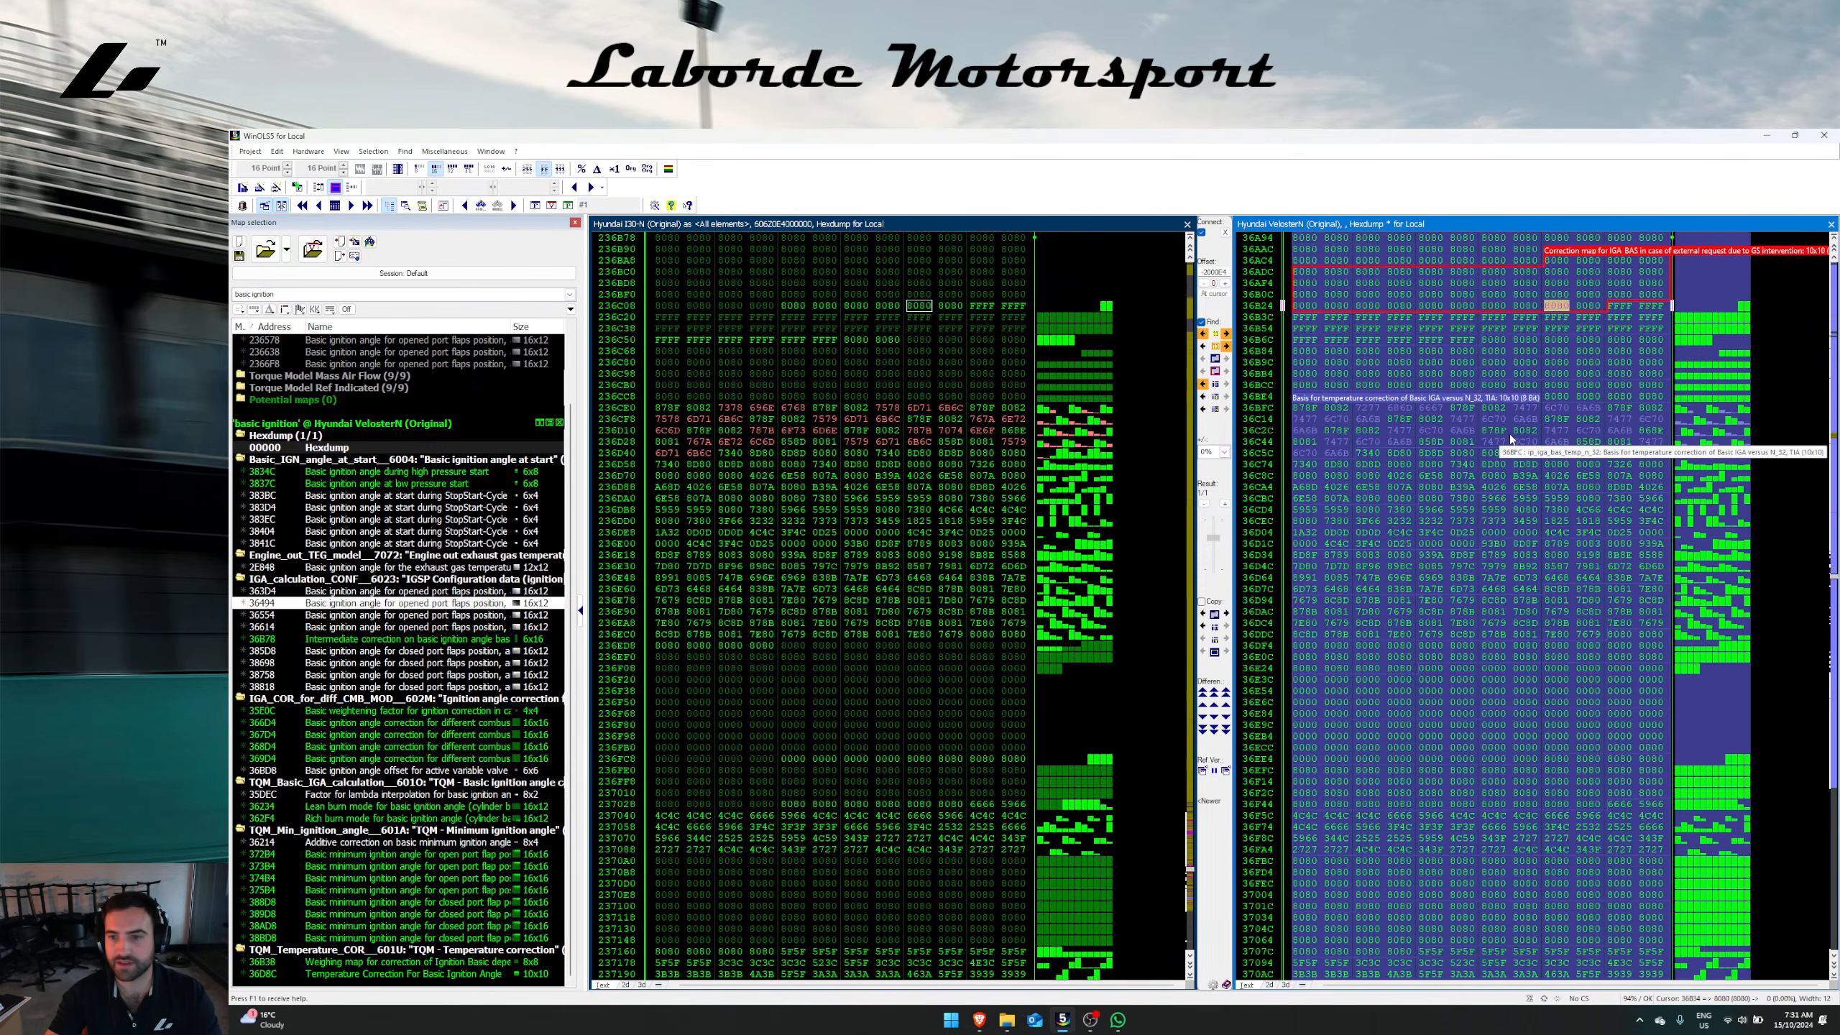
left_click(1510, 435)
left_click_drag(1392, 614, 1380, 444)
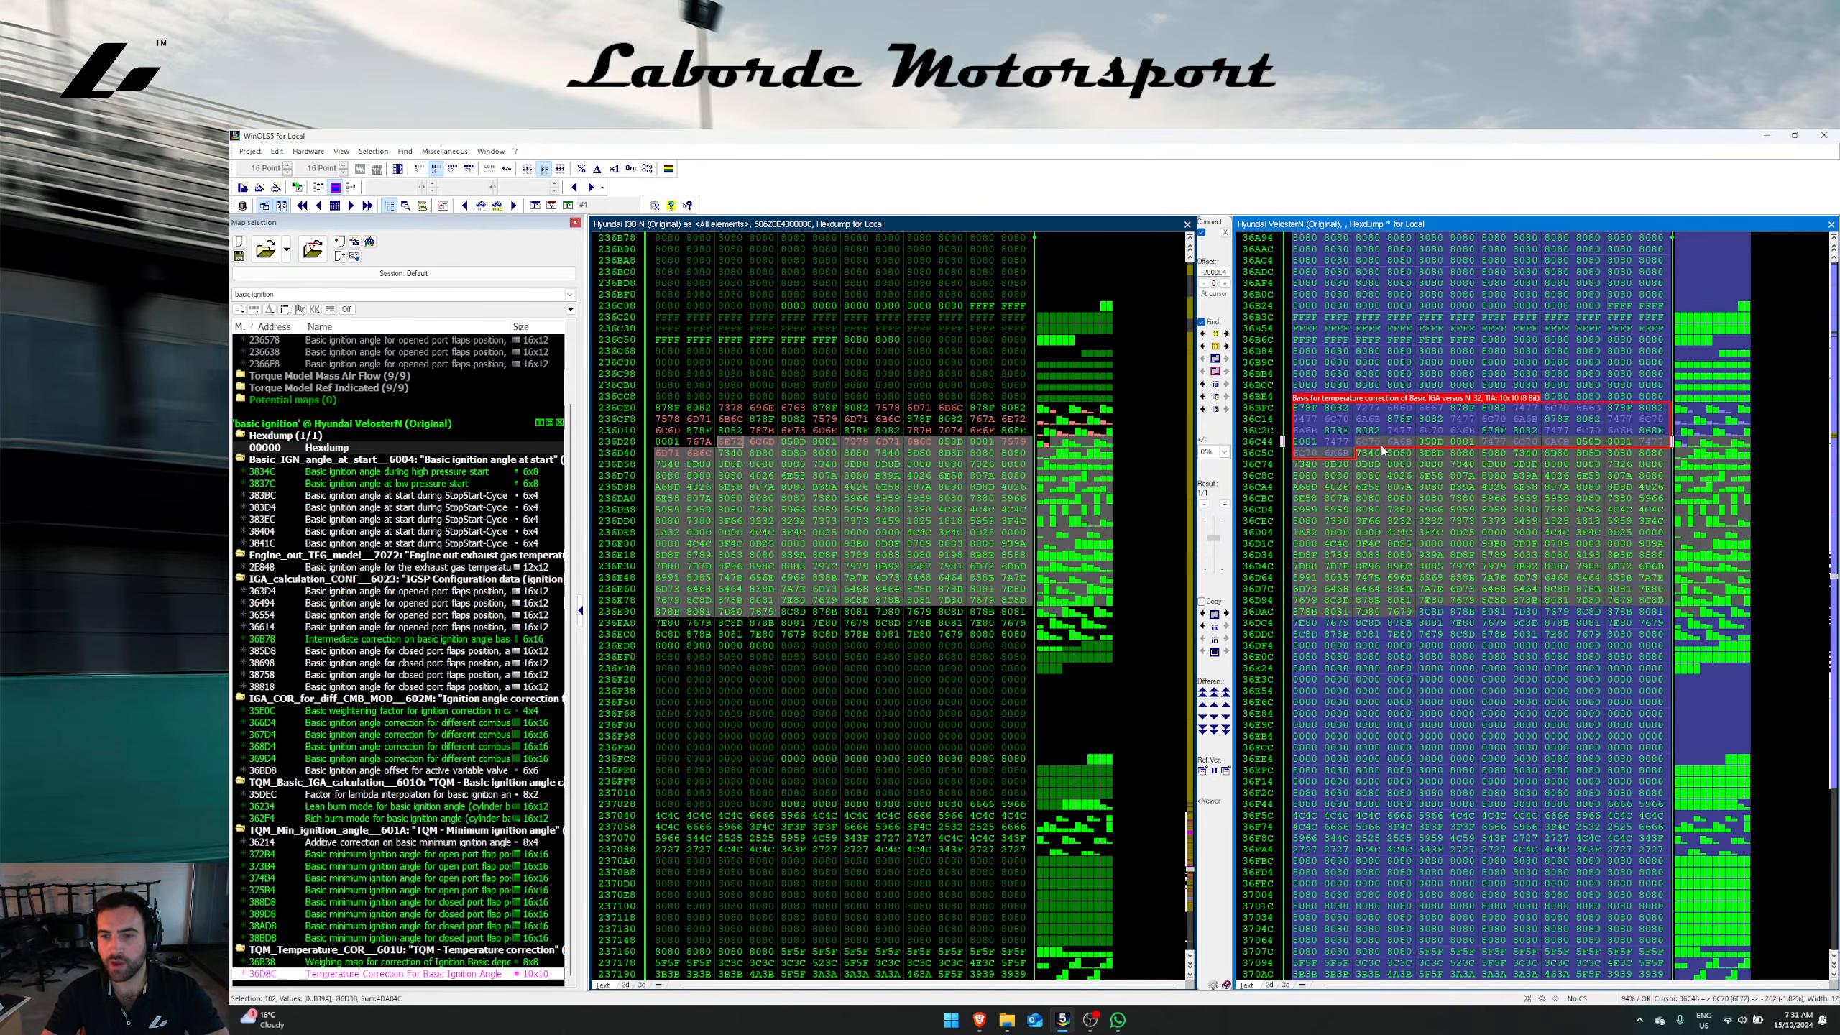
left_click(1202, 614)
left_click(927, 663)
right_click(870, 307)
key("Escape")
key("ctrl+s")
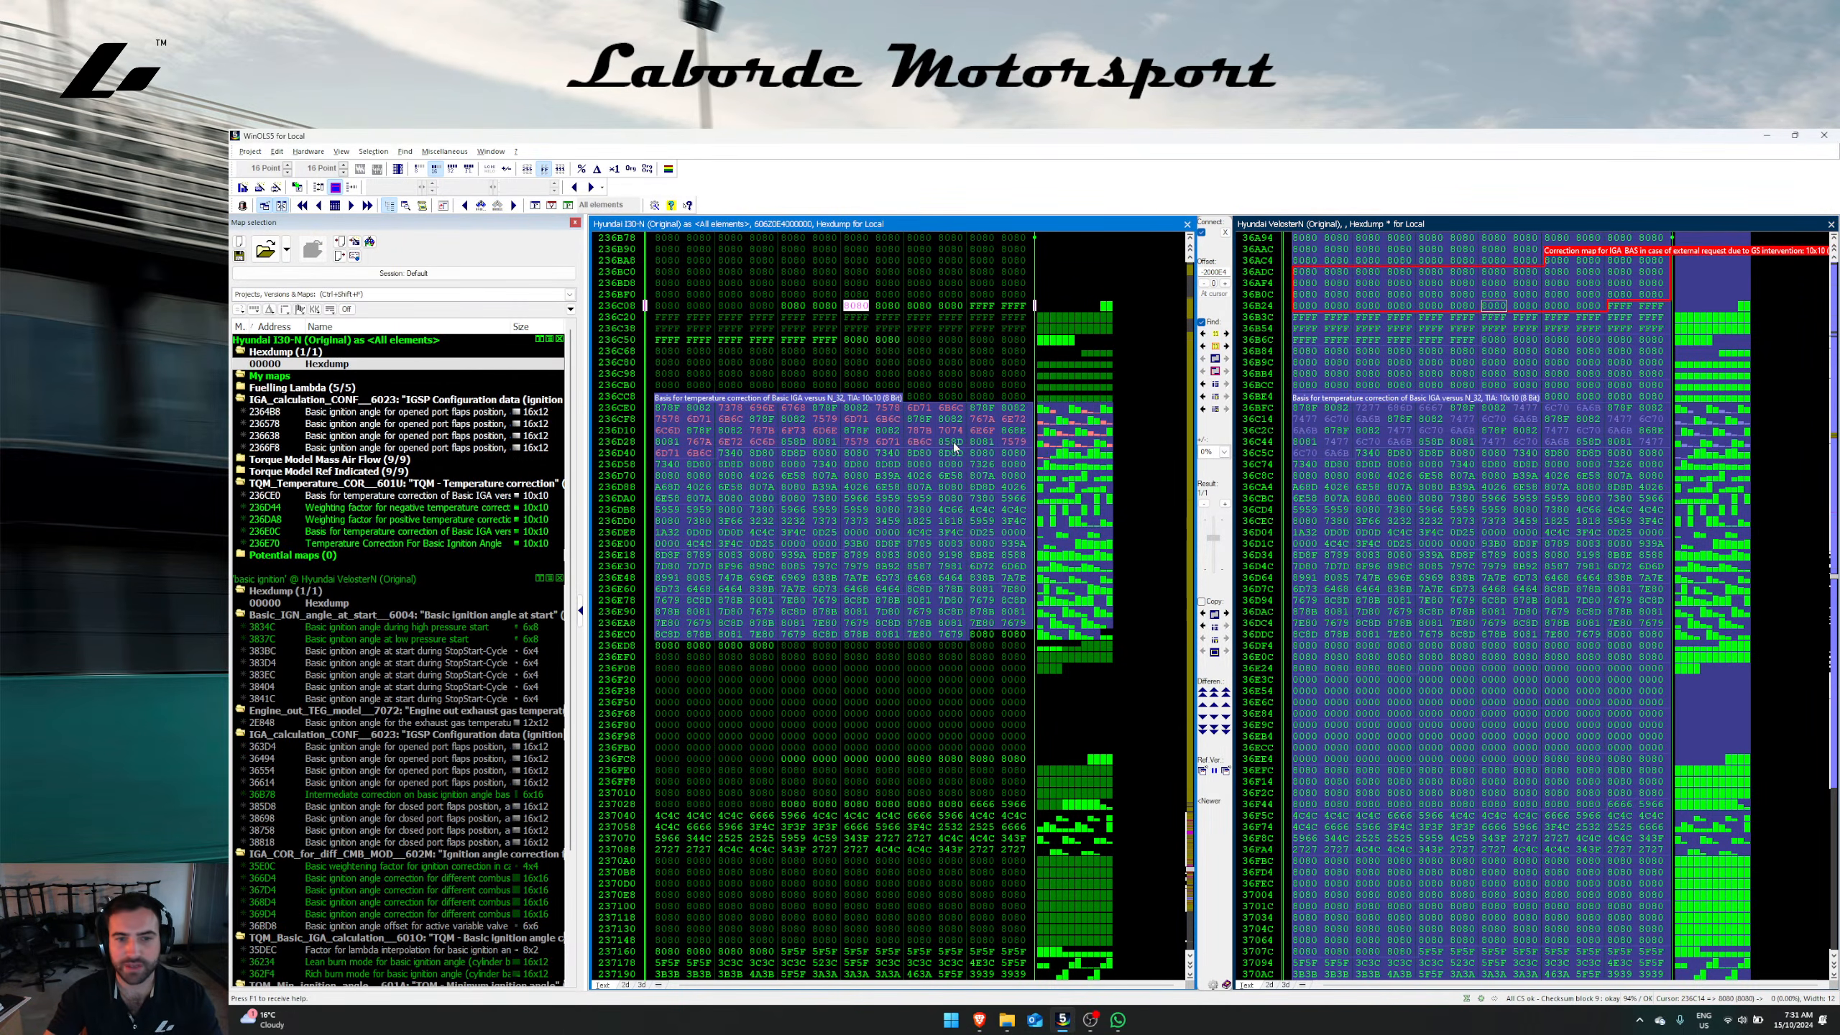
Step: Transfer the structures of the four basic minimum ignition angle maps for open port flap position to the i30-N
scroll(1767, 747, "down", 2)
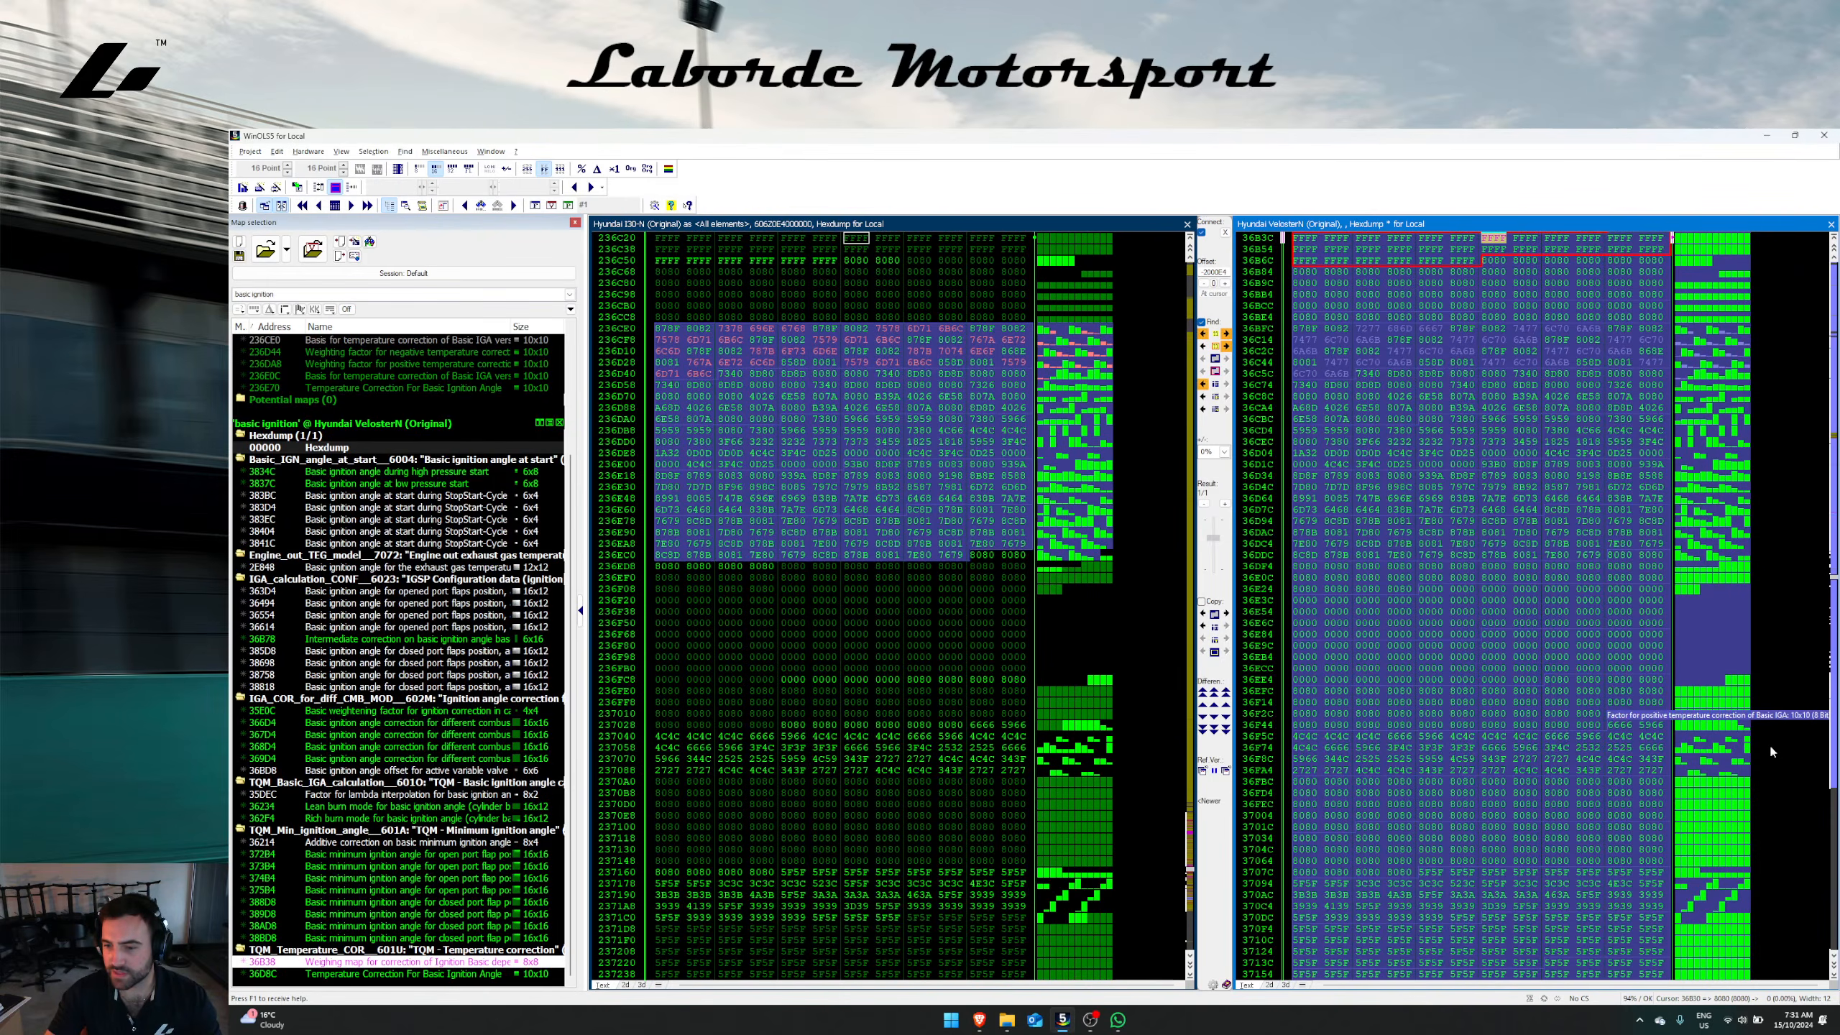
key("alt+Tab")
key("alt+Tab")
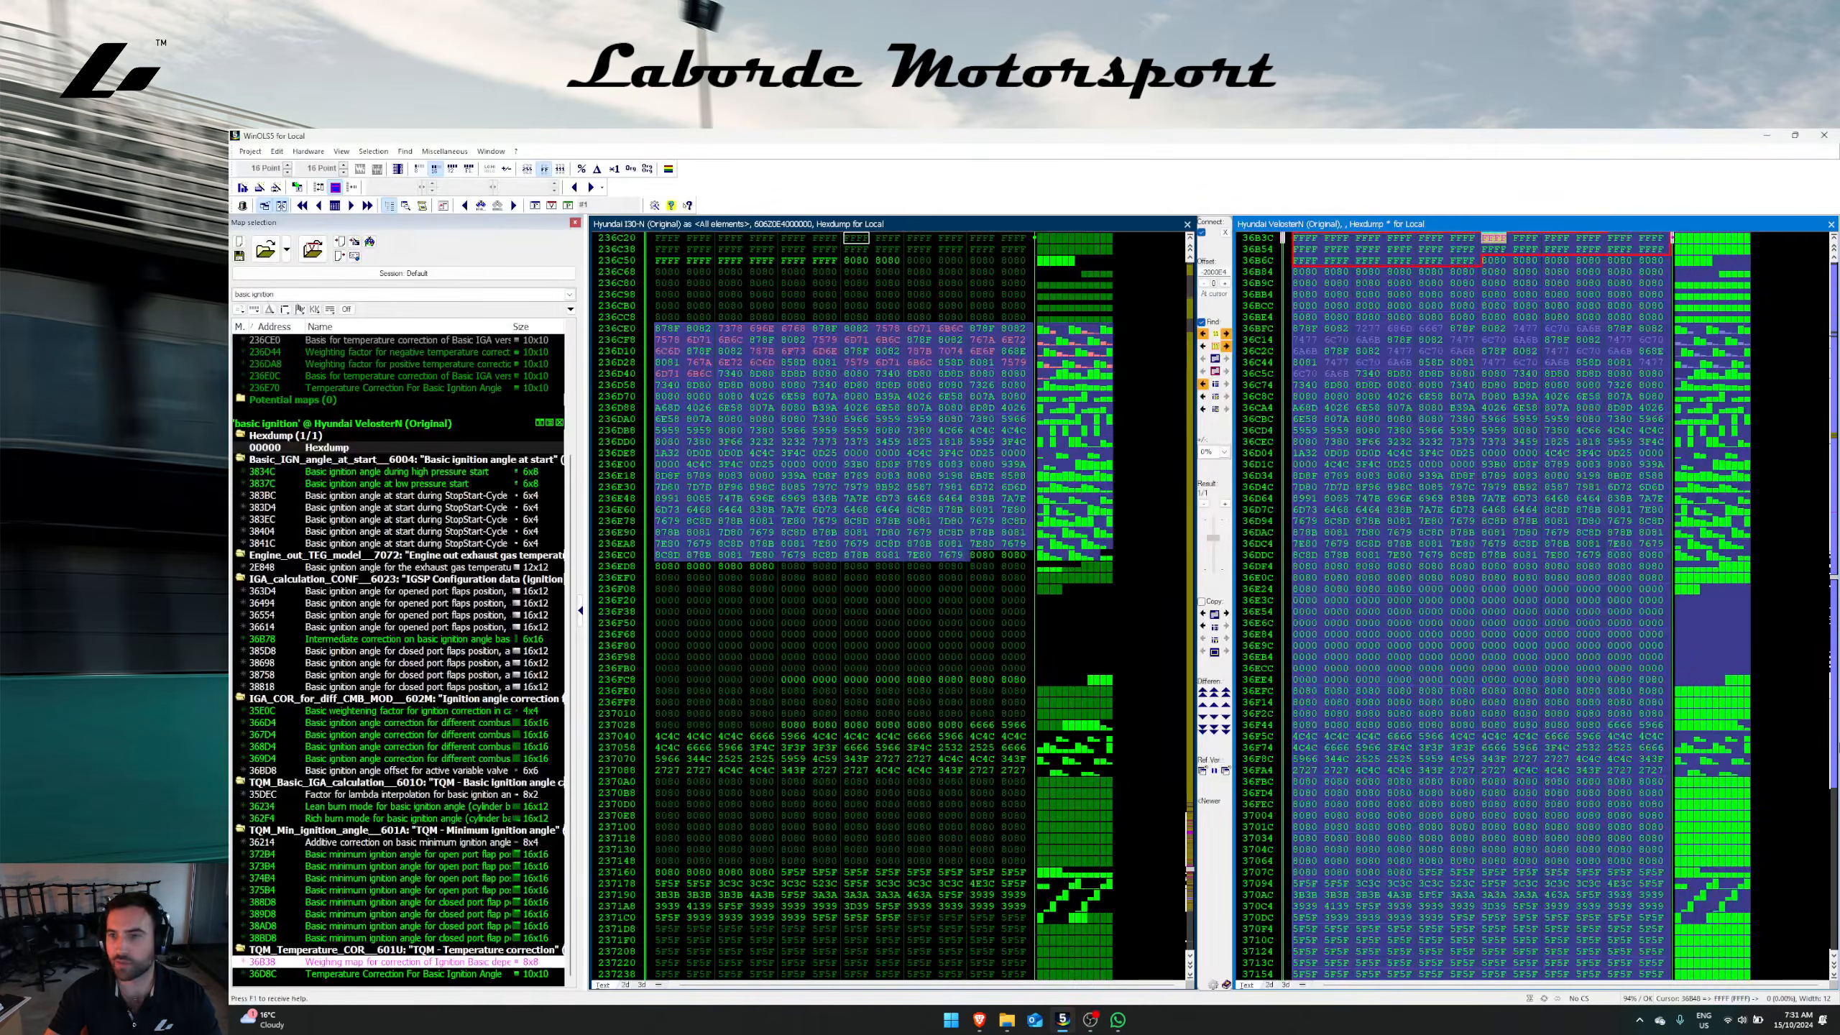
left_click(1837, 743)
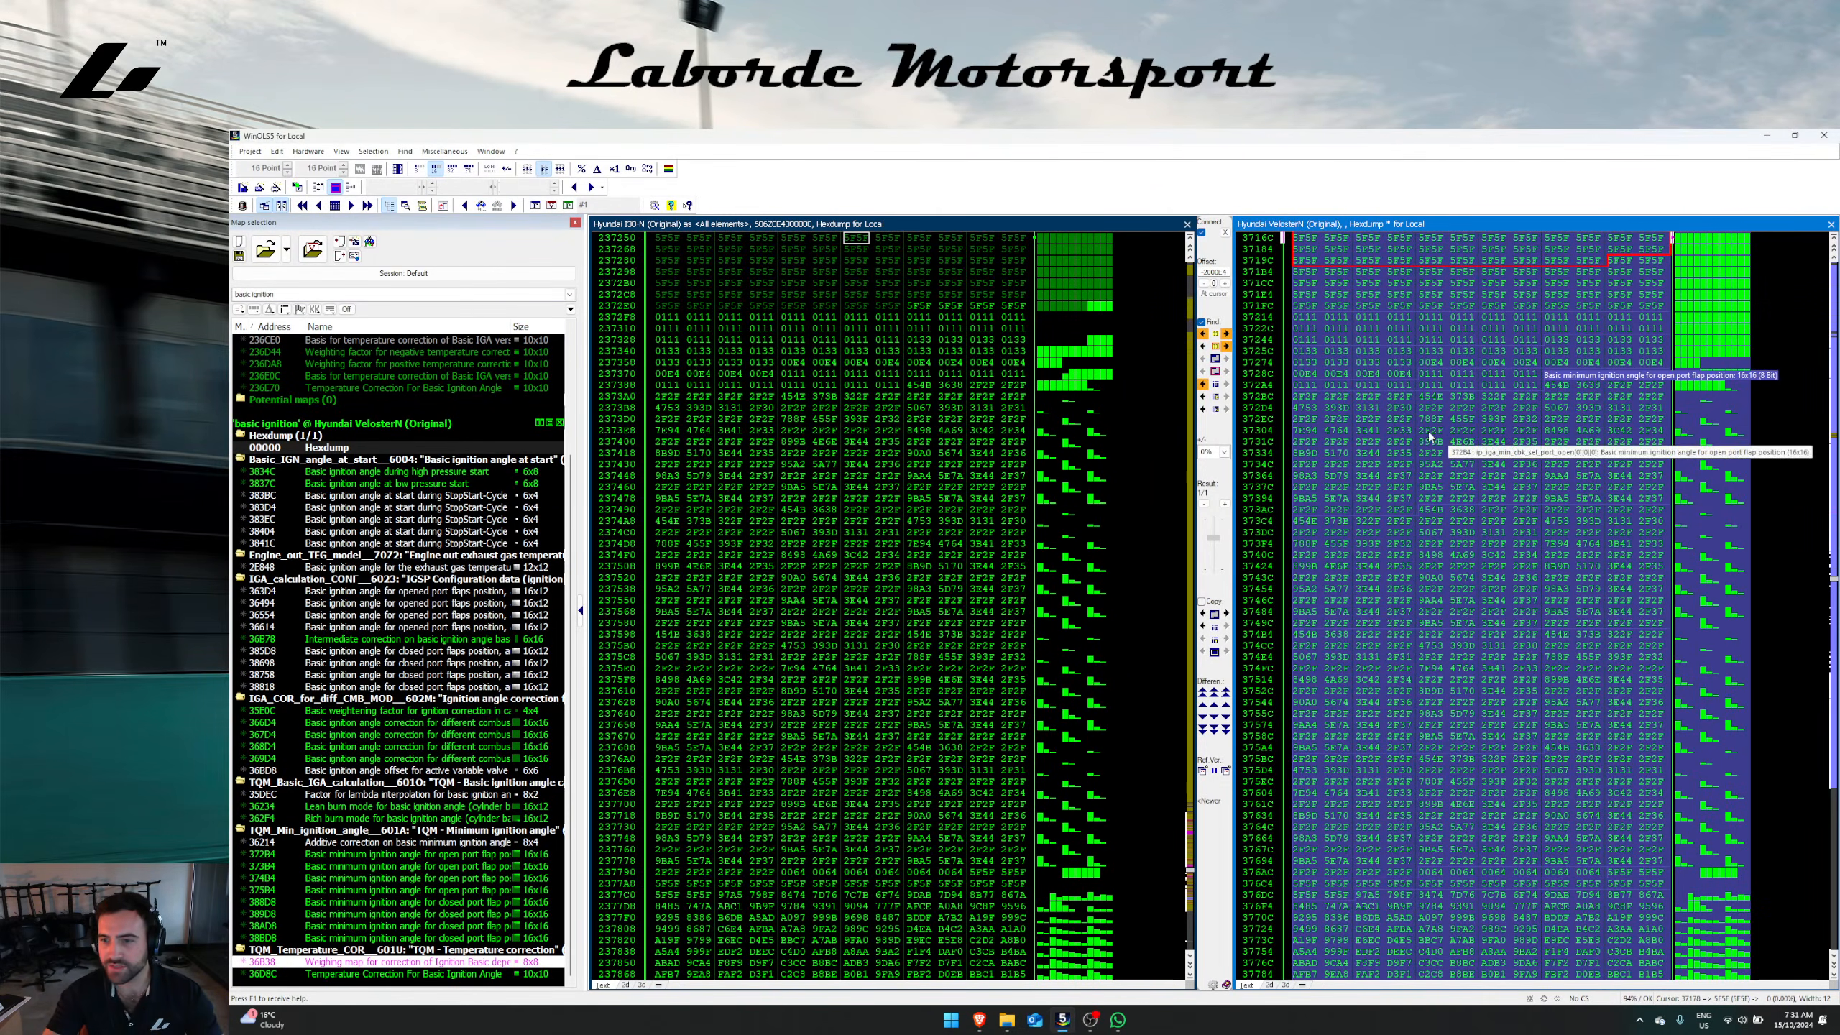
left_click_drag(1430, 432, 1495, 814)
left_click(1203, 614)
left_click(932, 658)
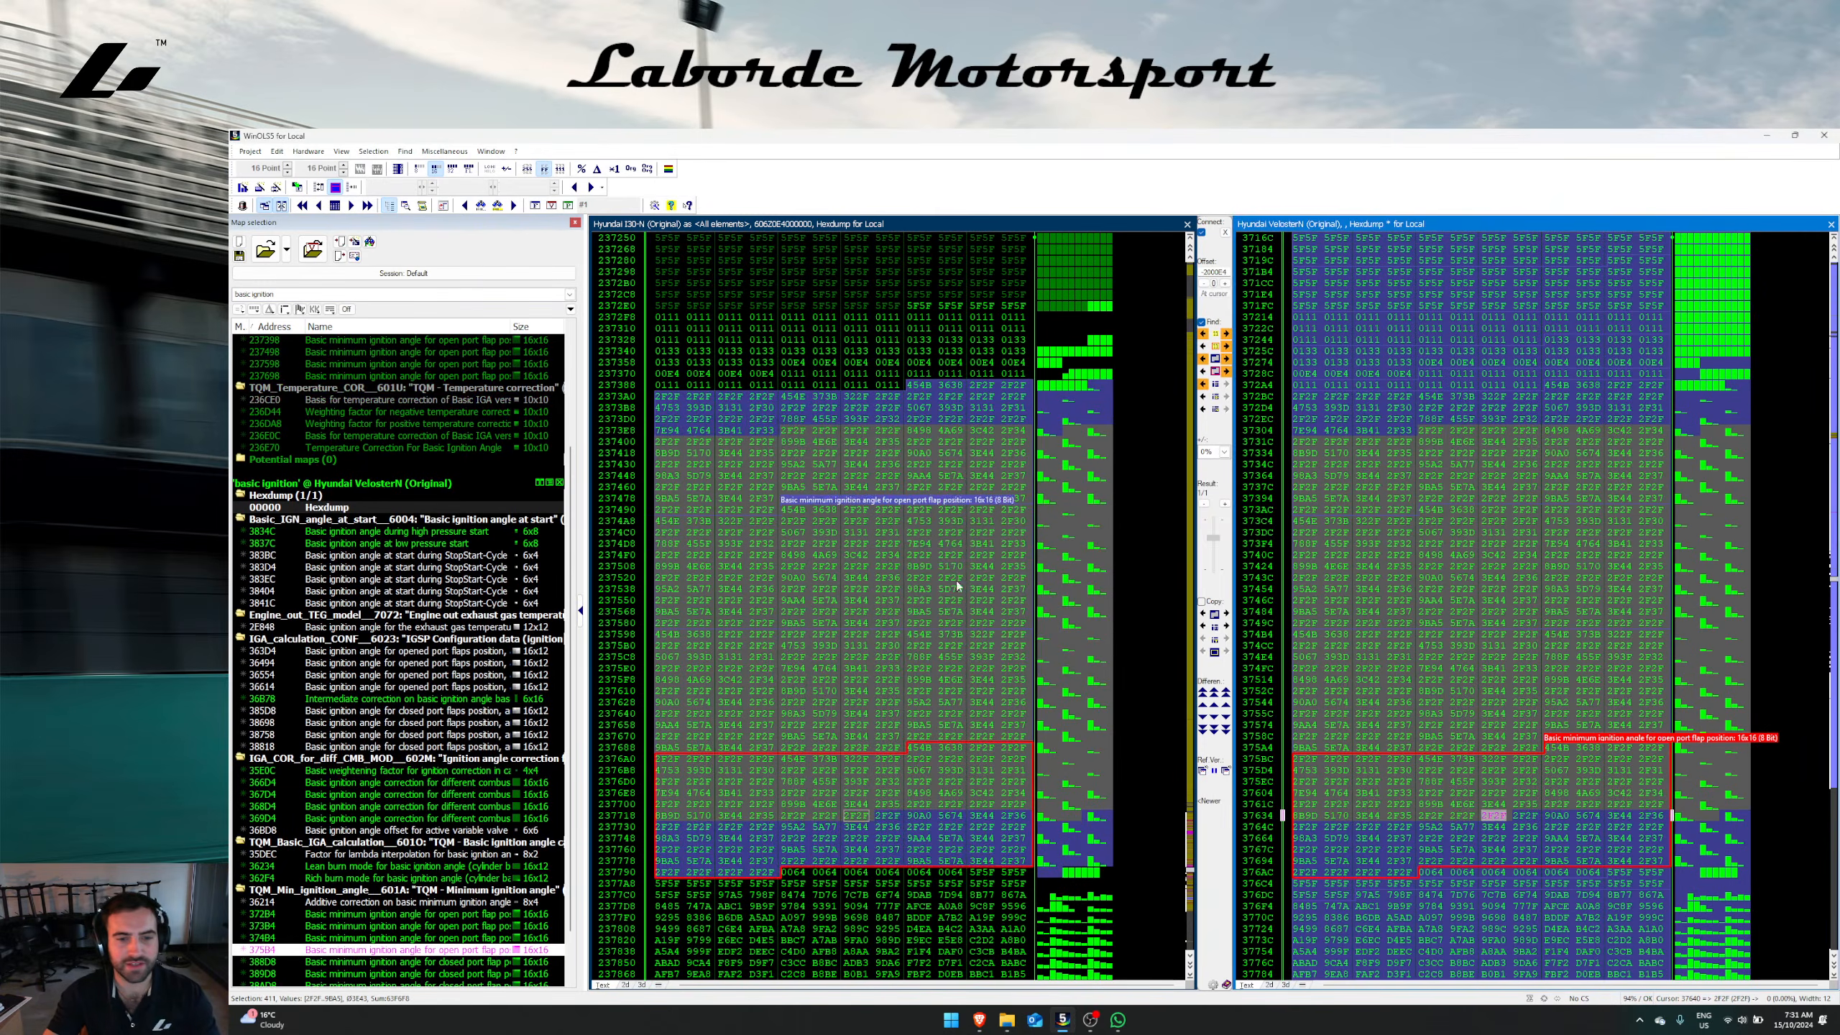
left_click(925, 363)
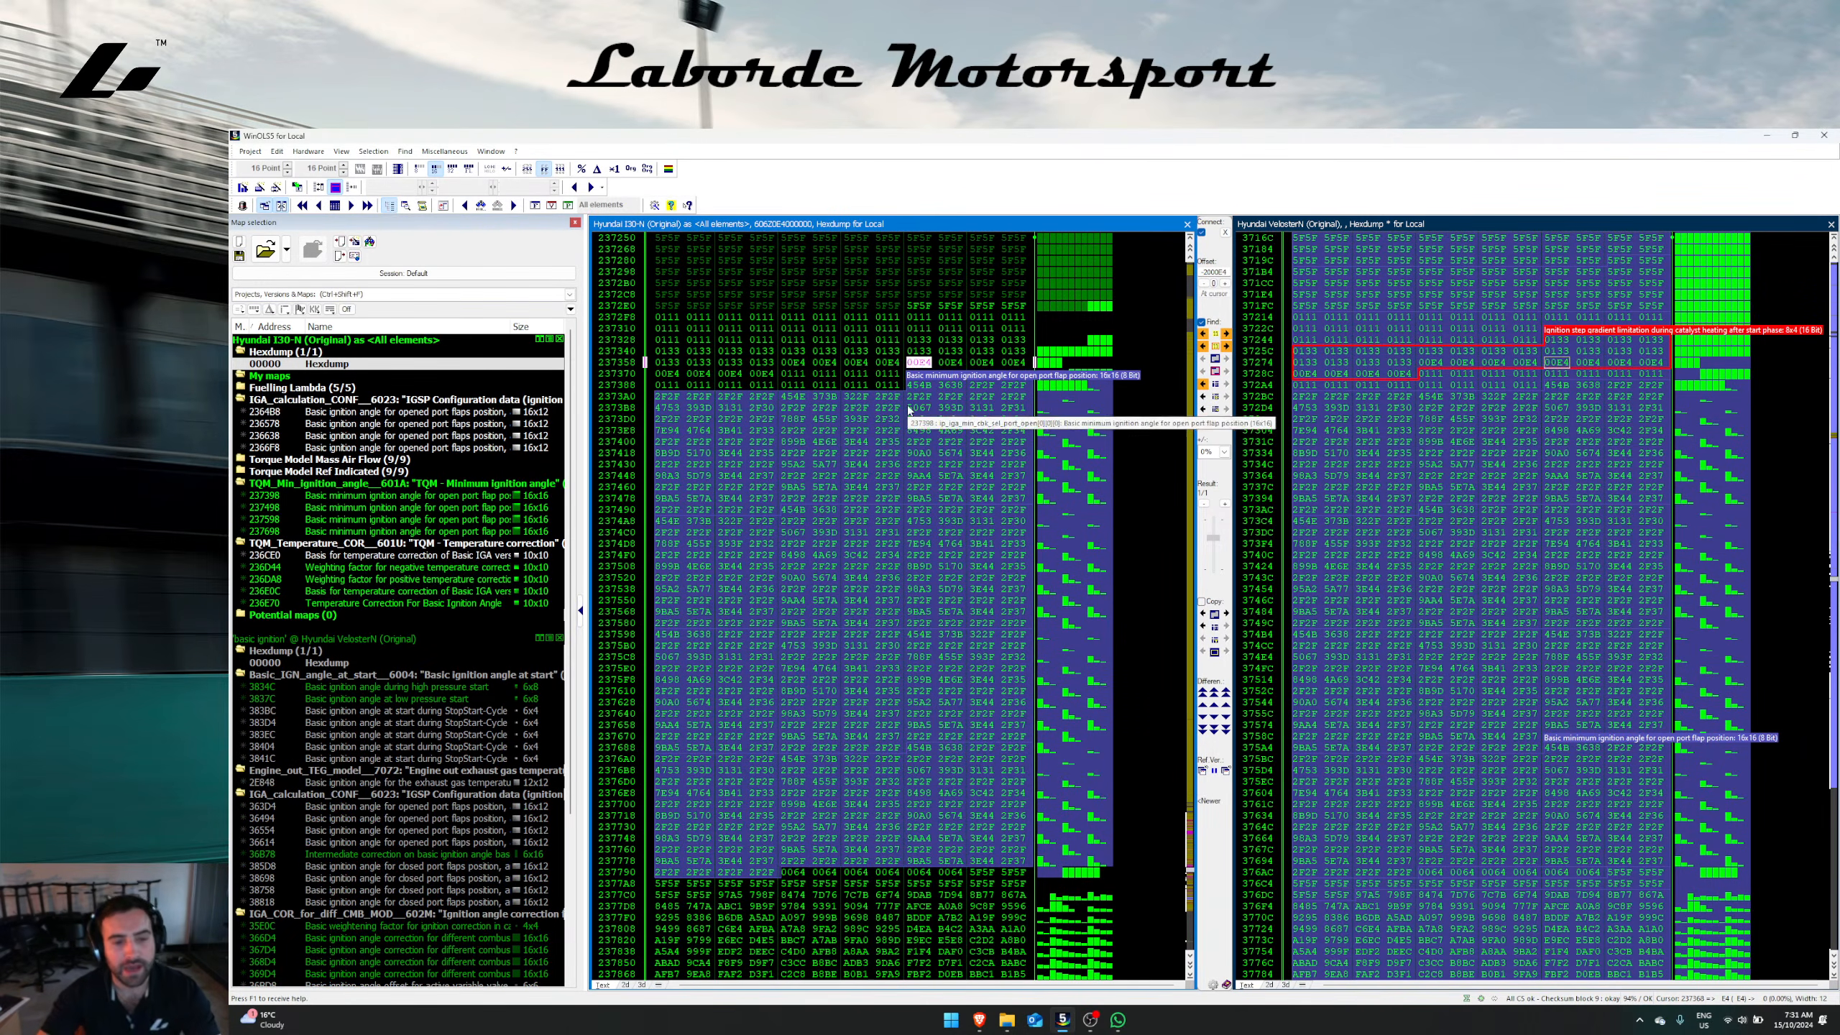
Step: Transfer the structures of the four reference ignition angle maps for opened port flaps position to the i30-N
scroll(890, 530, "down", 3)
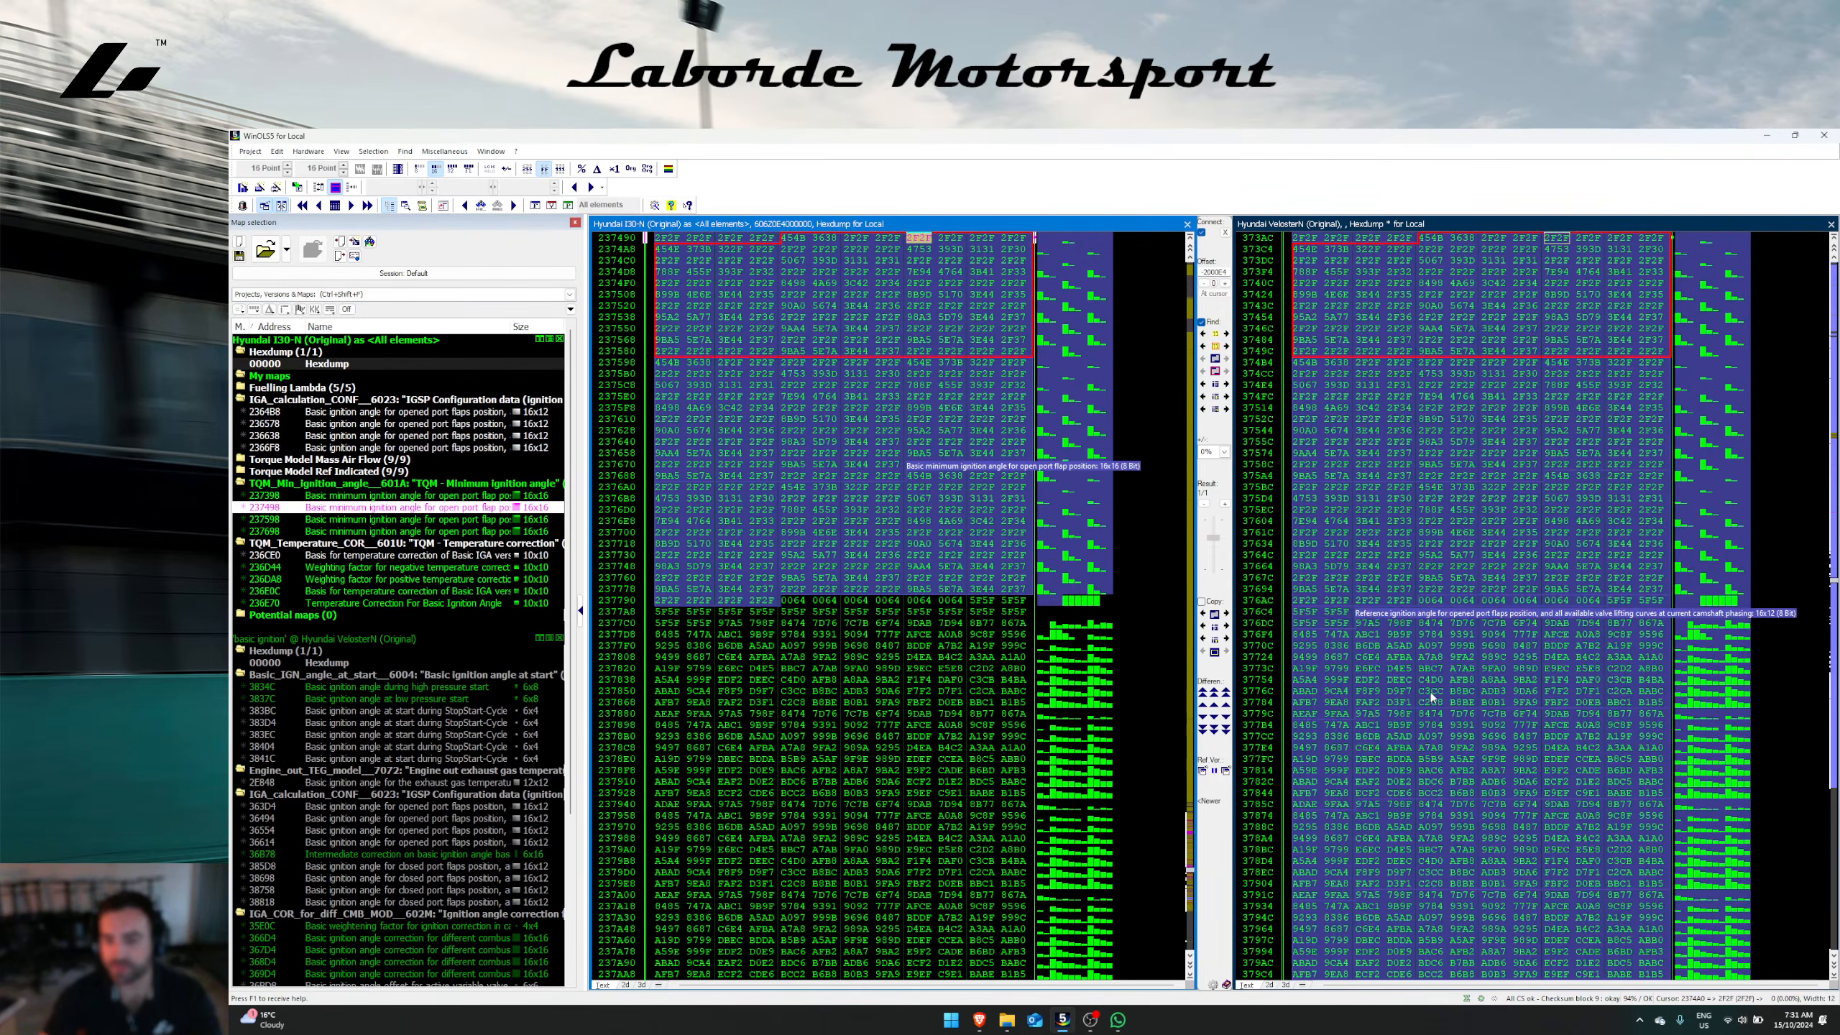
scroll(1406, 495, "down", 2)
left_click_drag(1403, 489, 1496, 783)
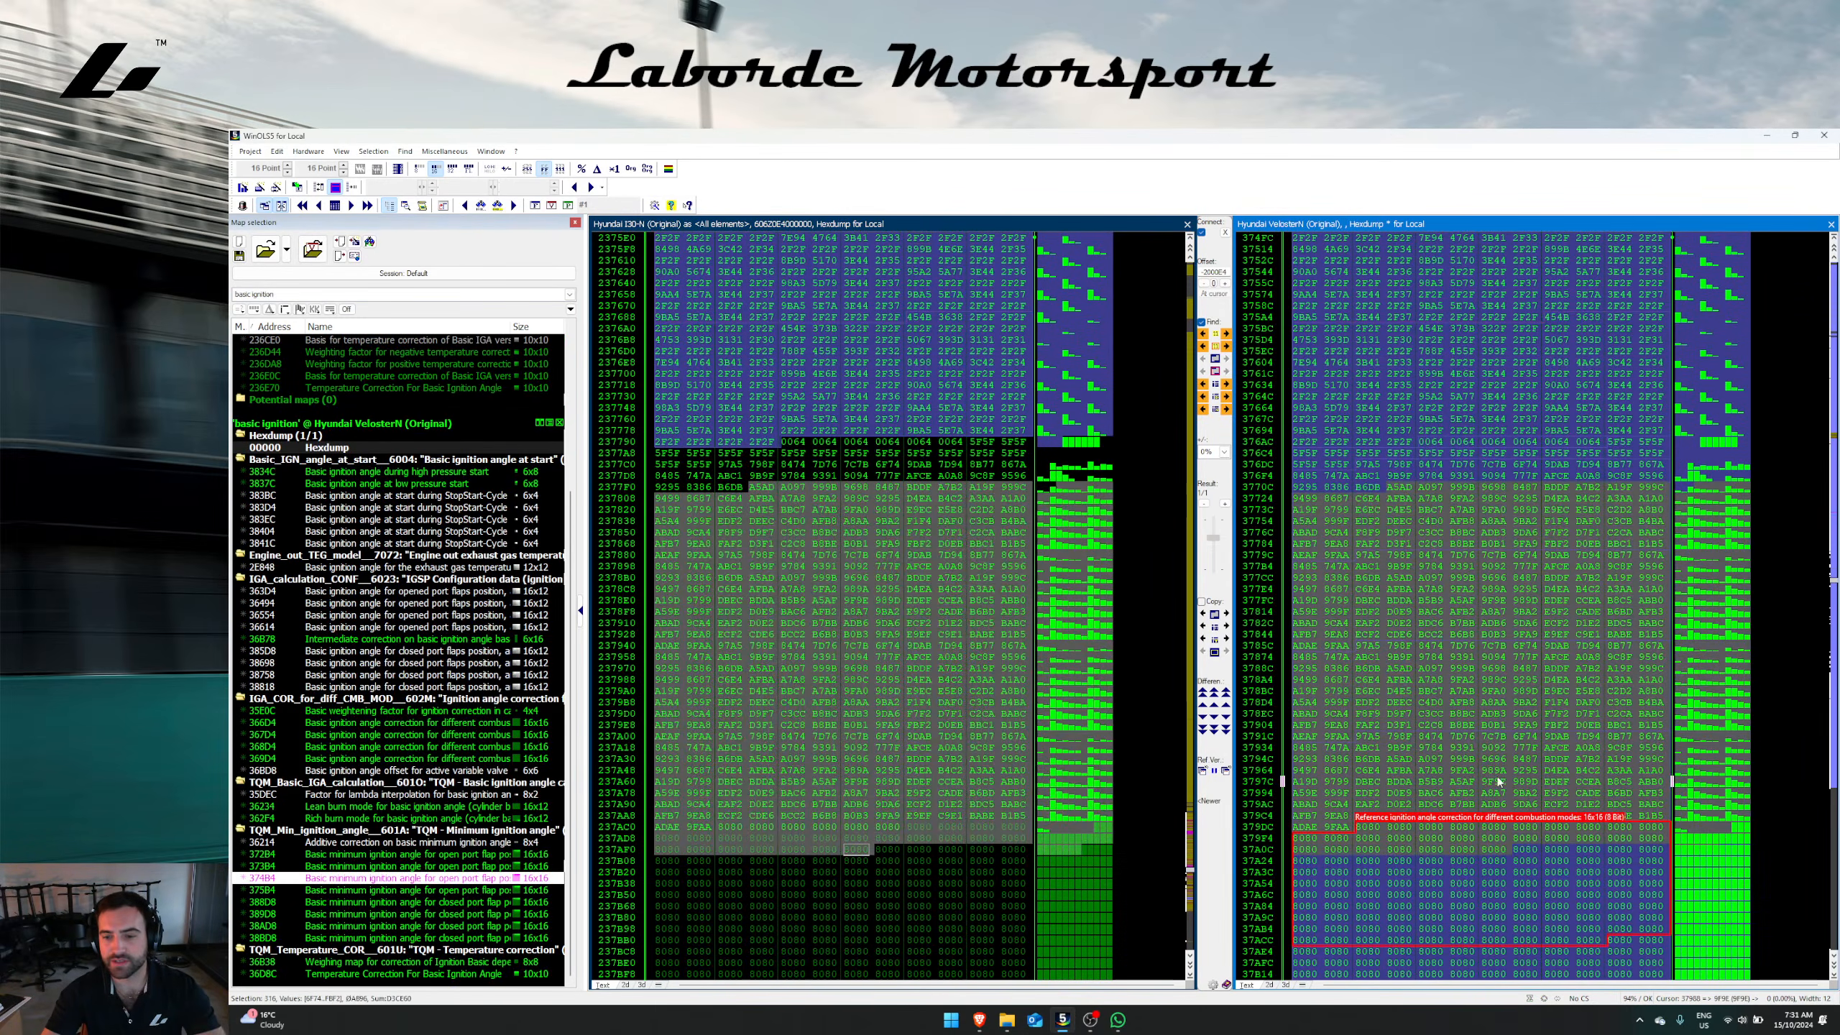
left_click(1202, 652)
left_click(934, 659)
left_click(919, 398)
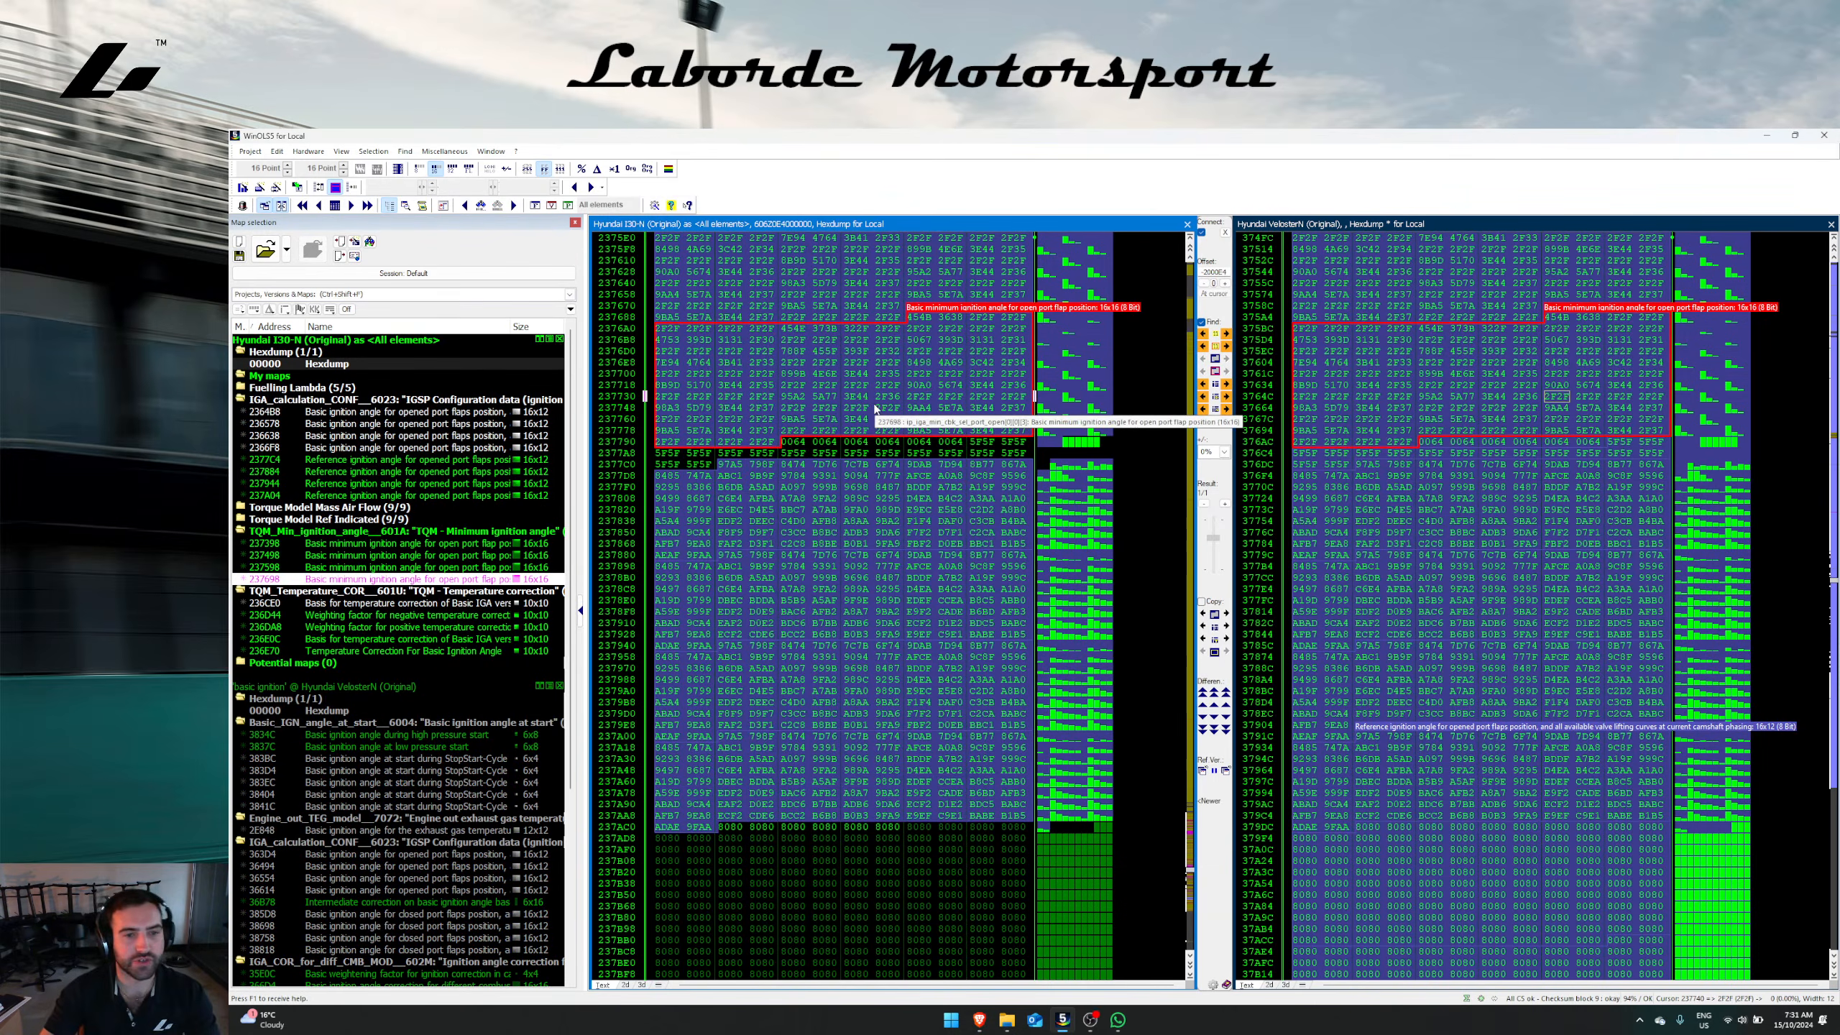
Step: Transfer the lambda interpolation map for ignition angle and the four closed port flaps basic ignition angle maps to the i30-N
left_click(1835, 724)
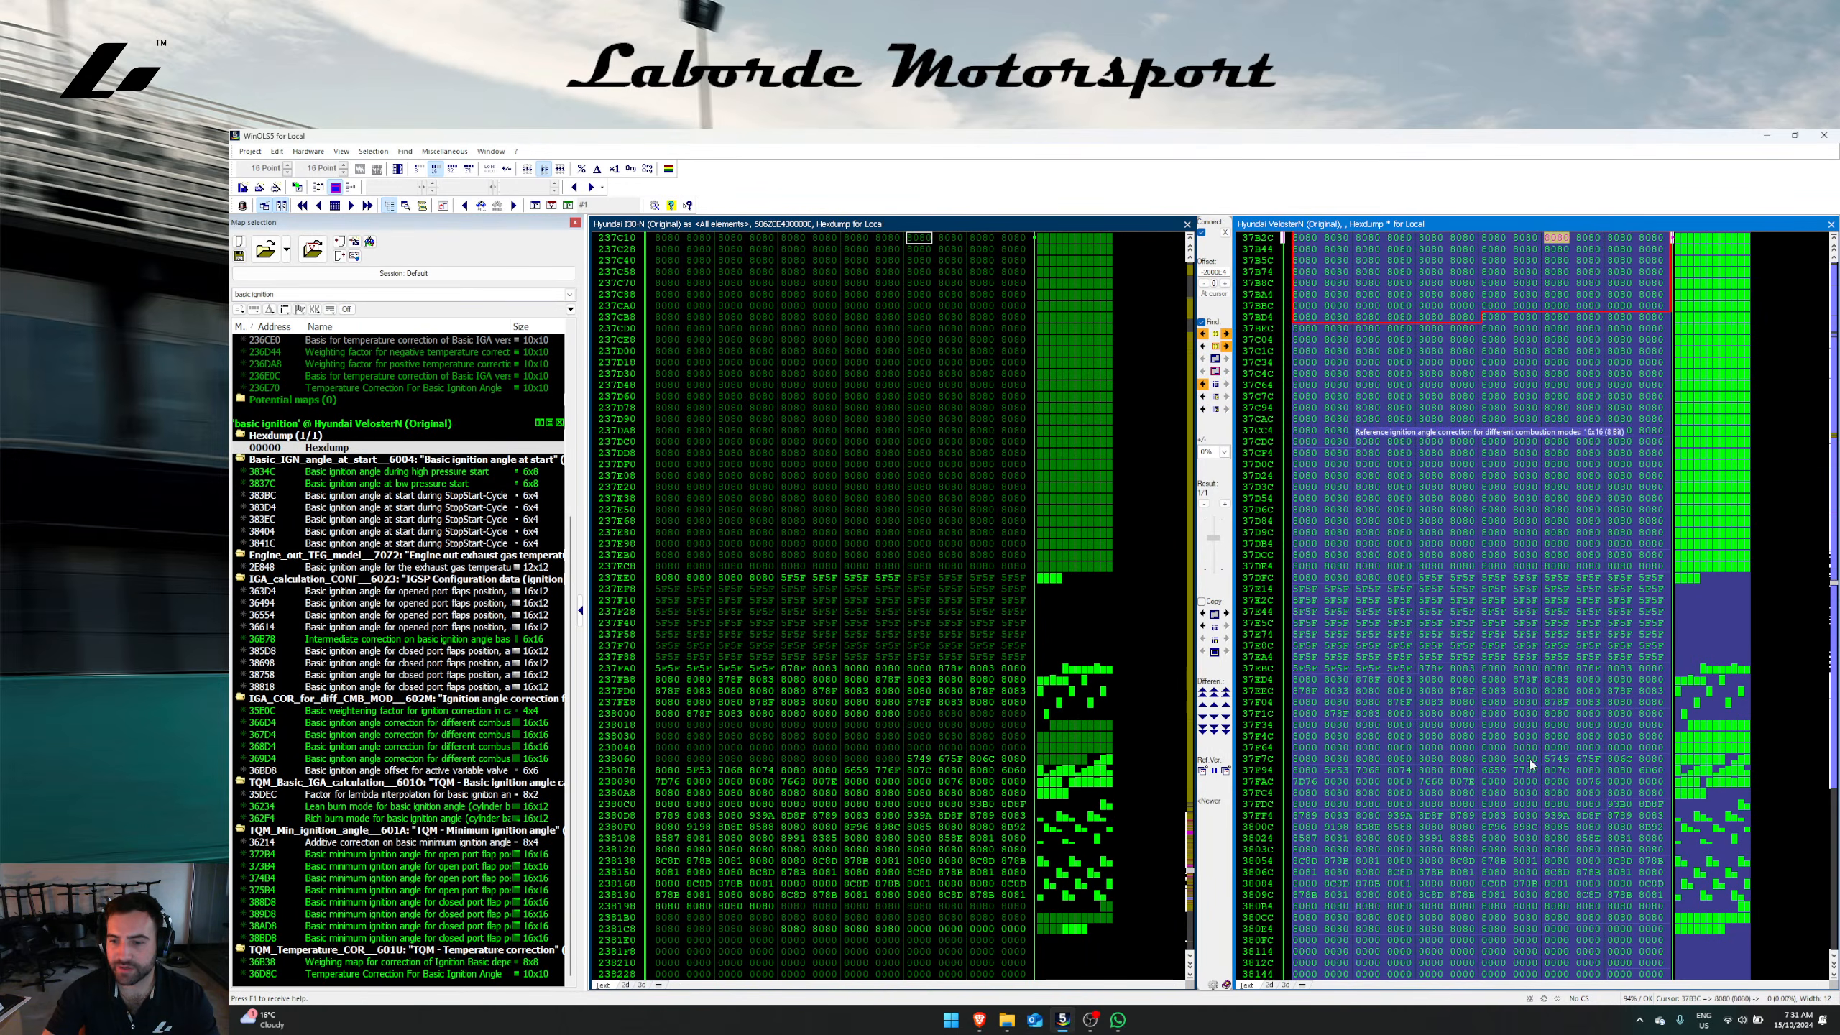
left_click(1831, 616)
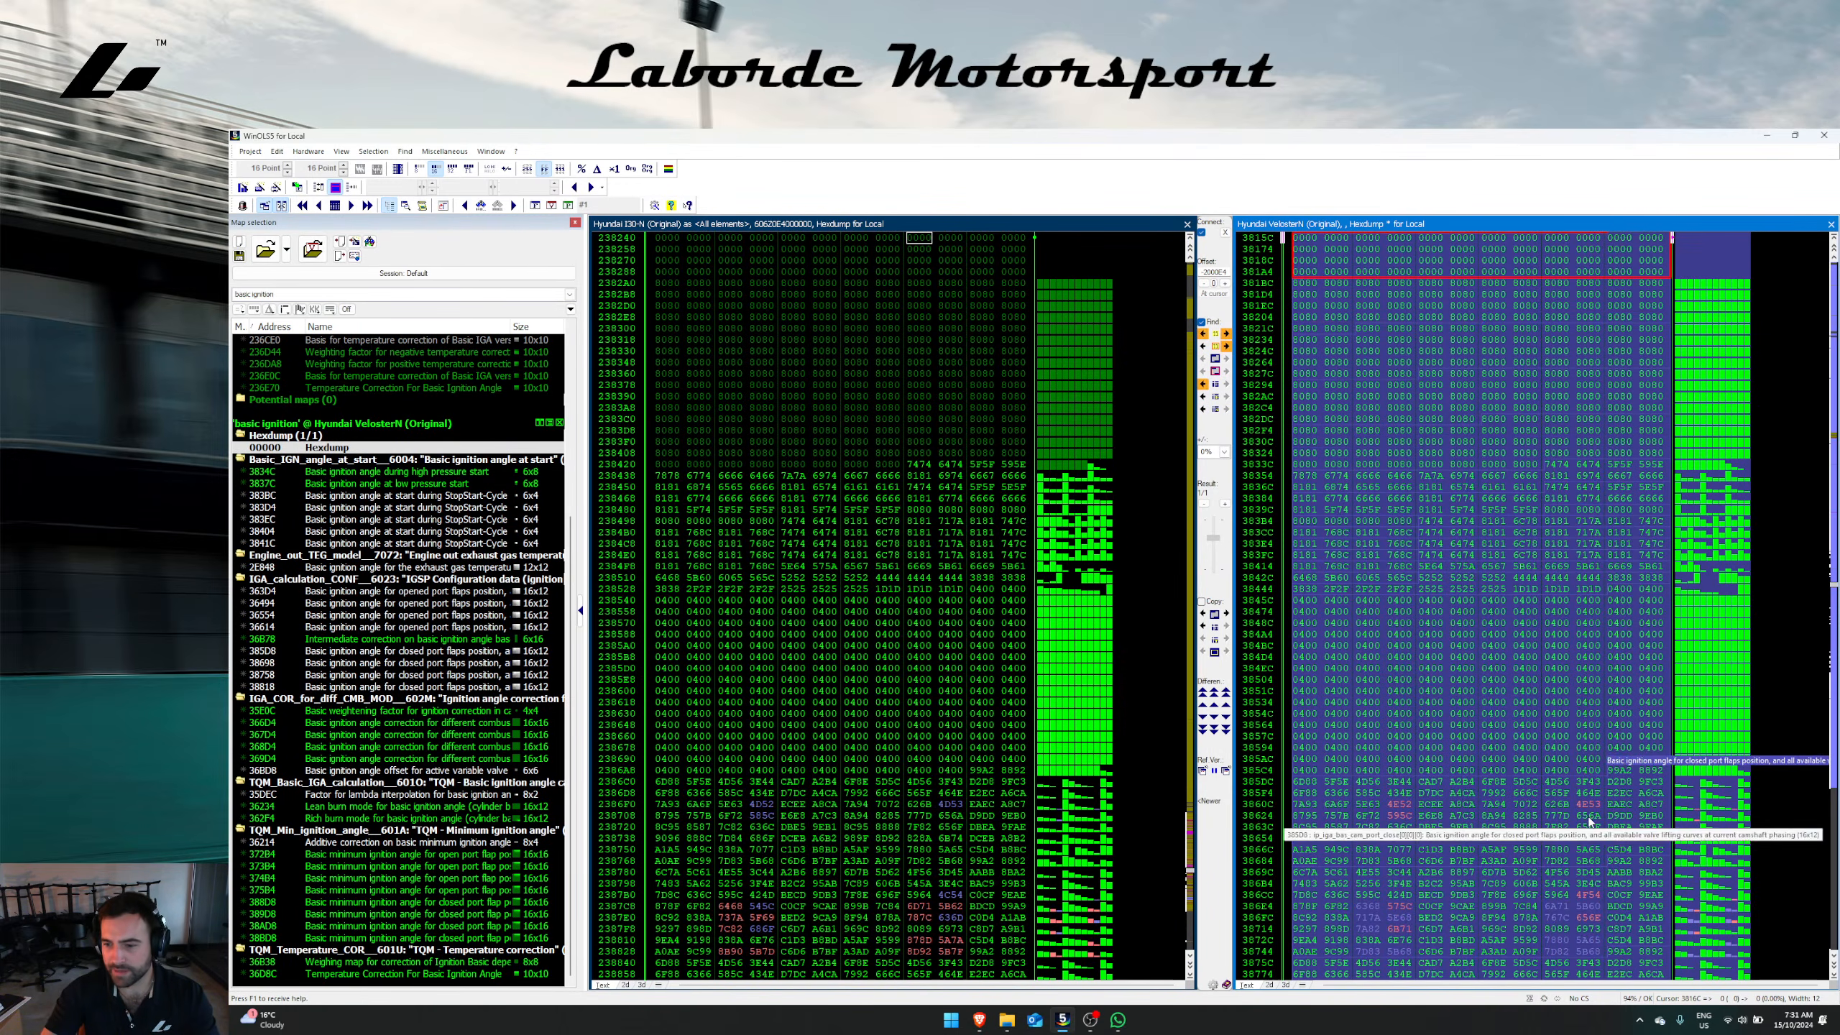
scroll(1623, 580, "down", 8)
scroll(1439, 464, "down", 1)
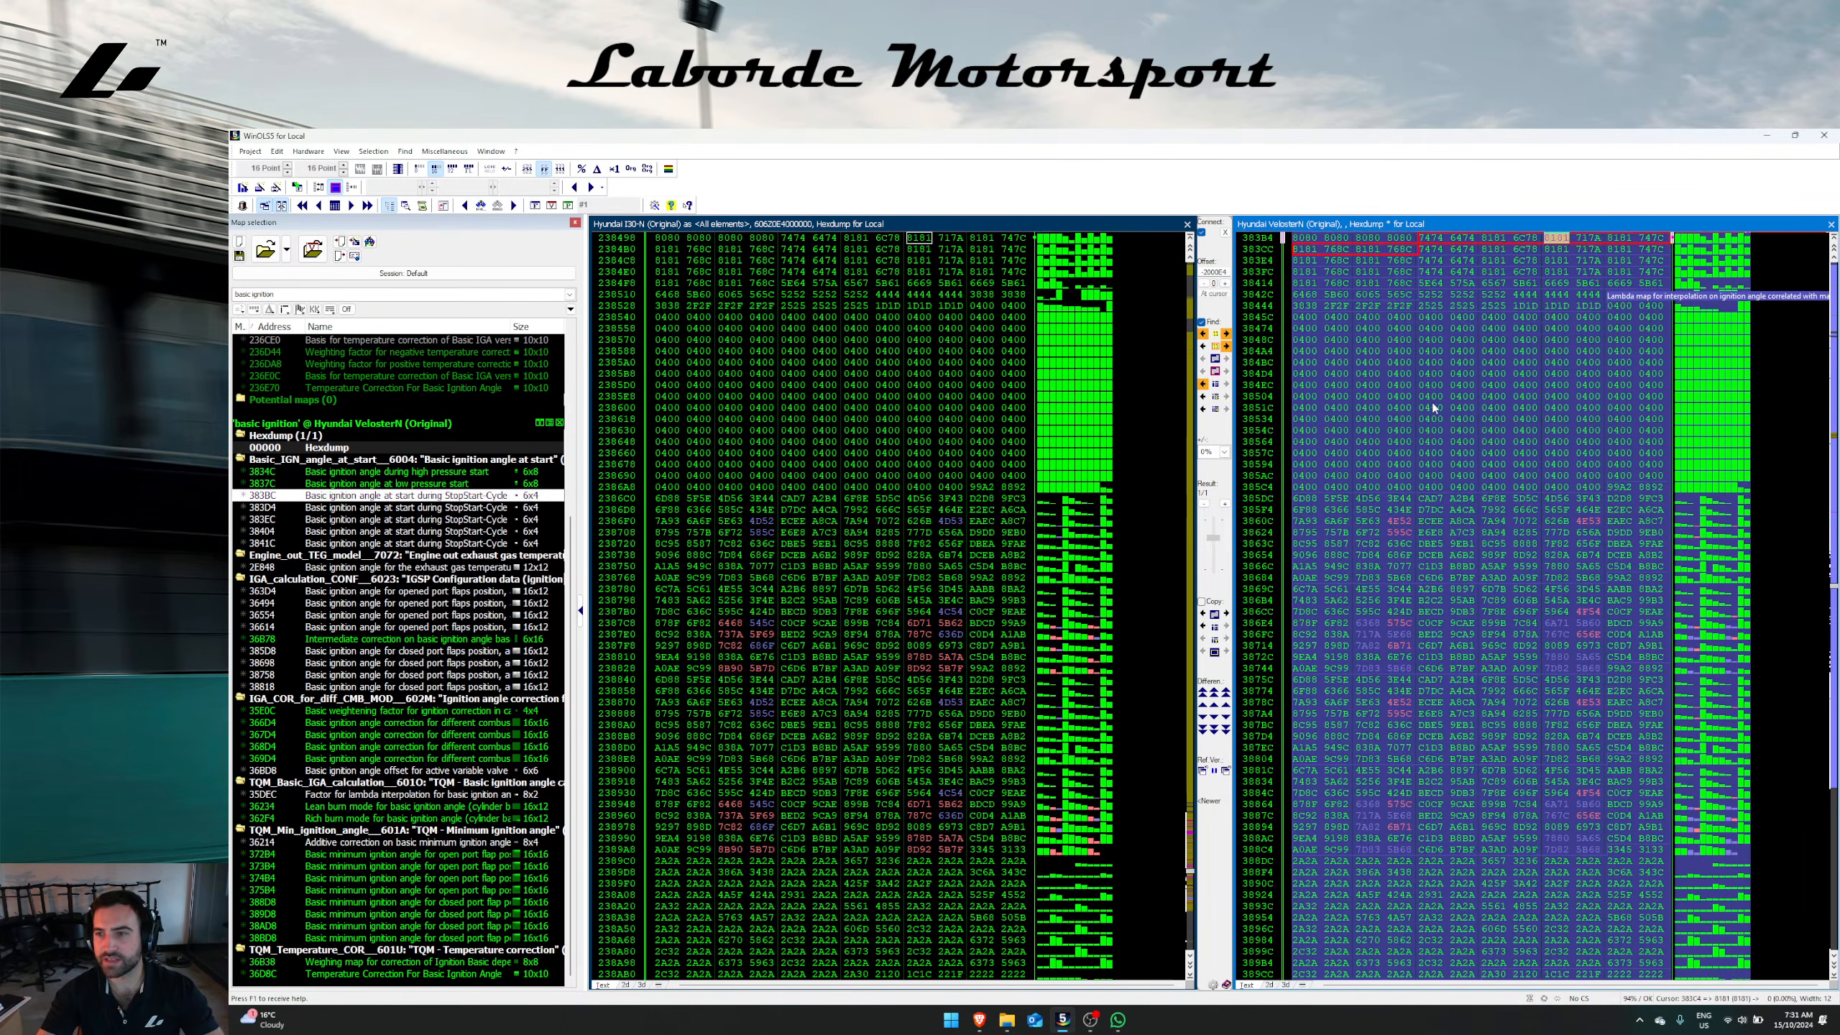
left_click_drag(1431, 387, 1460, 831)
left_click_drag(1342, 792, 942, 675)
left_click(933, 659)
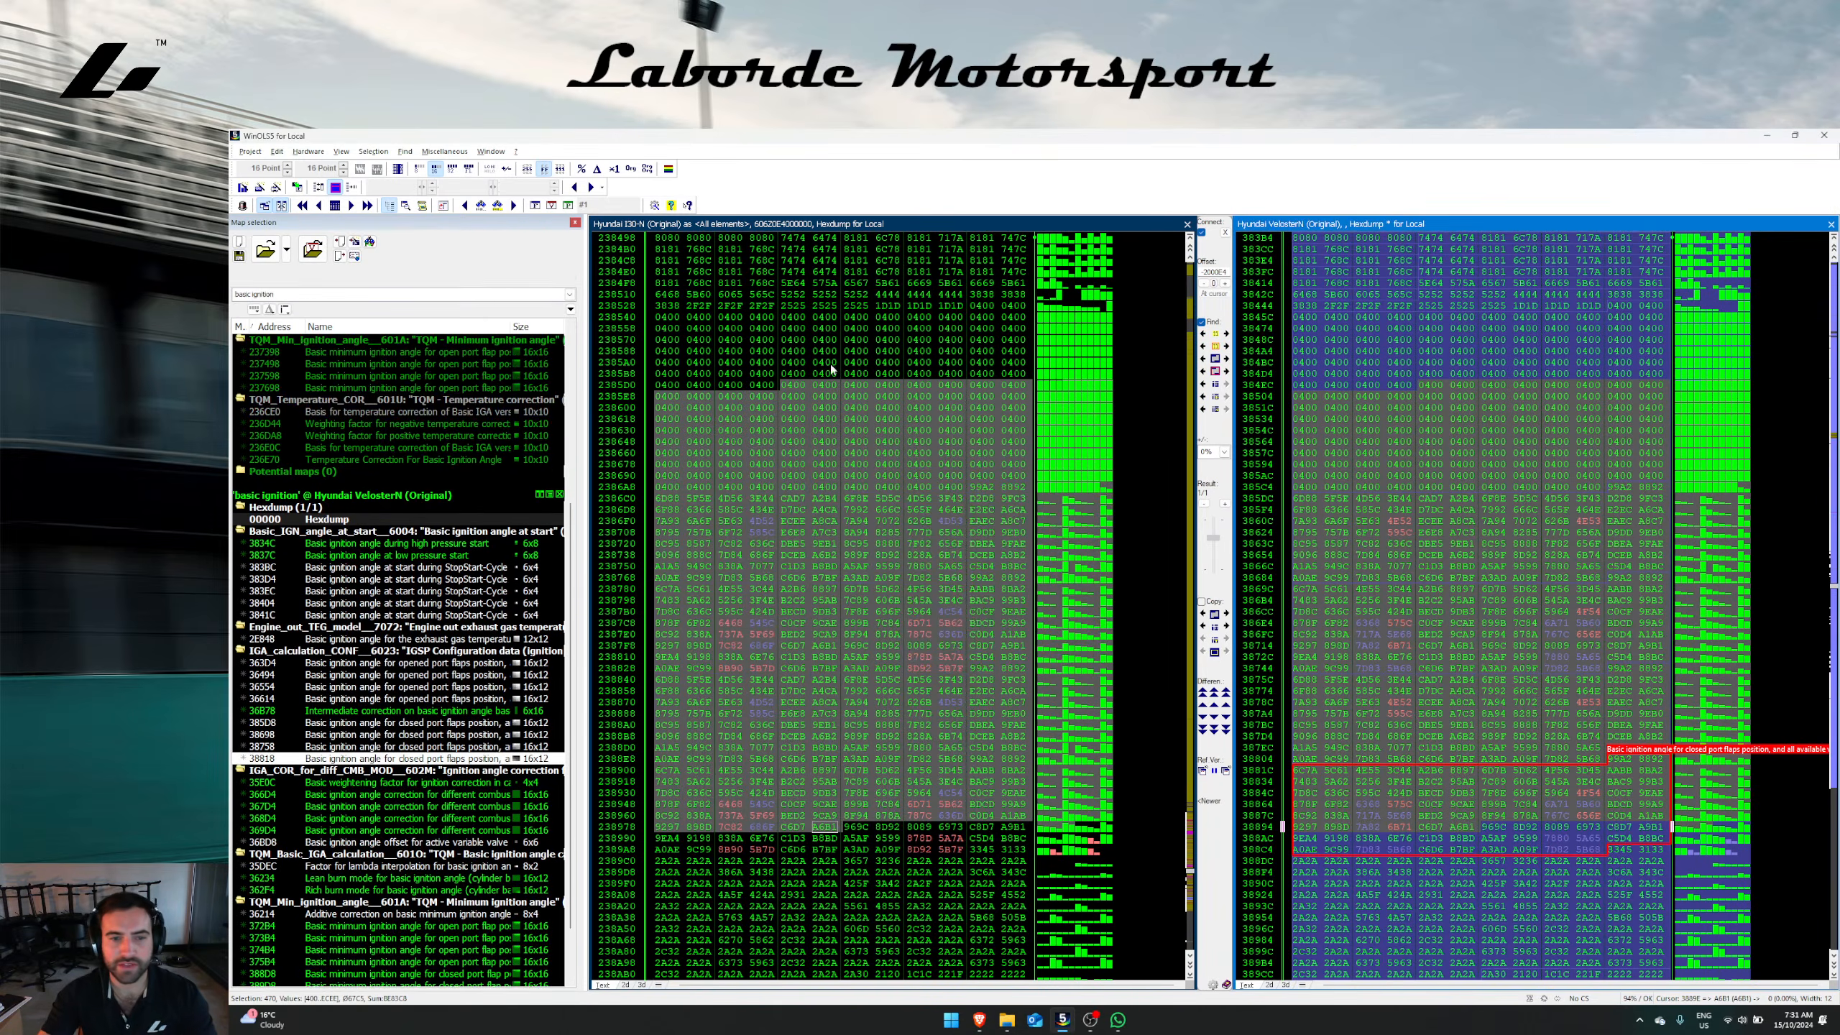
left_click(827, 342)
Step: Transfer the structures of the minimum and reference ignition angle maps for closed port flaps position to the i30-N
scroll(817, 495, "down", 14)
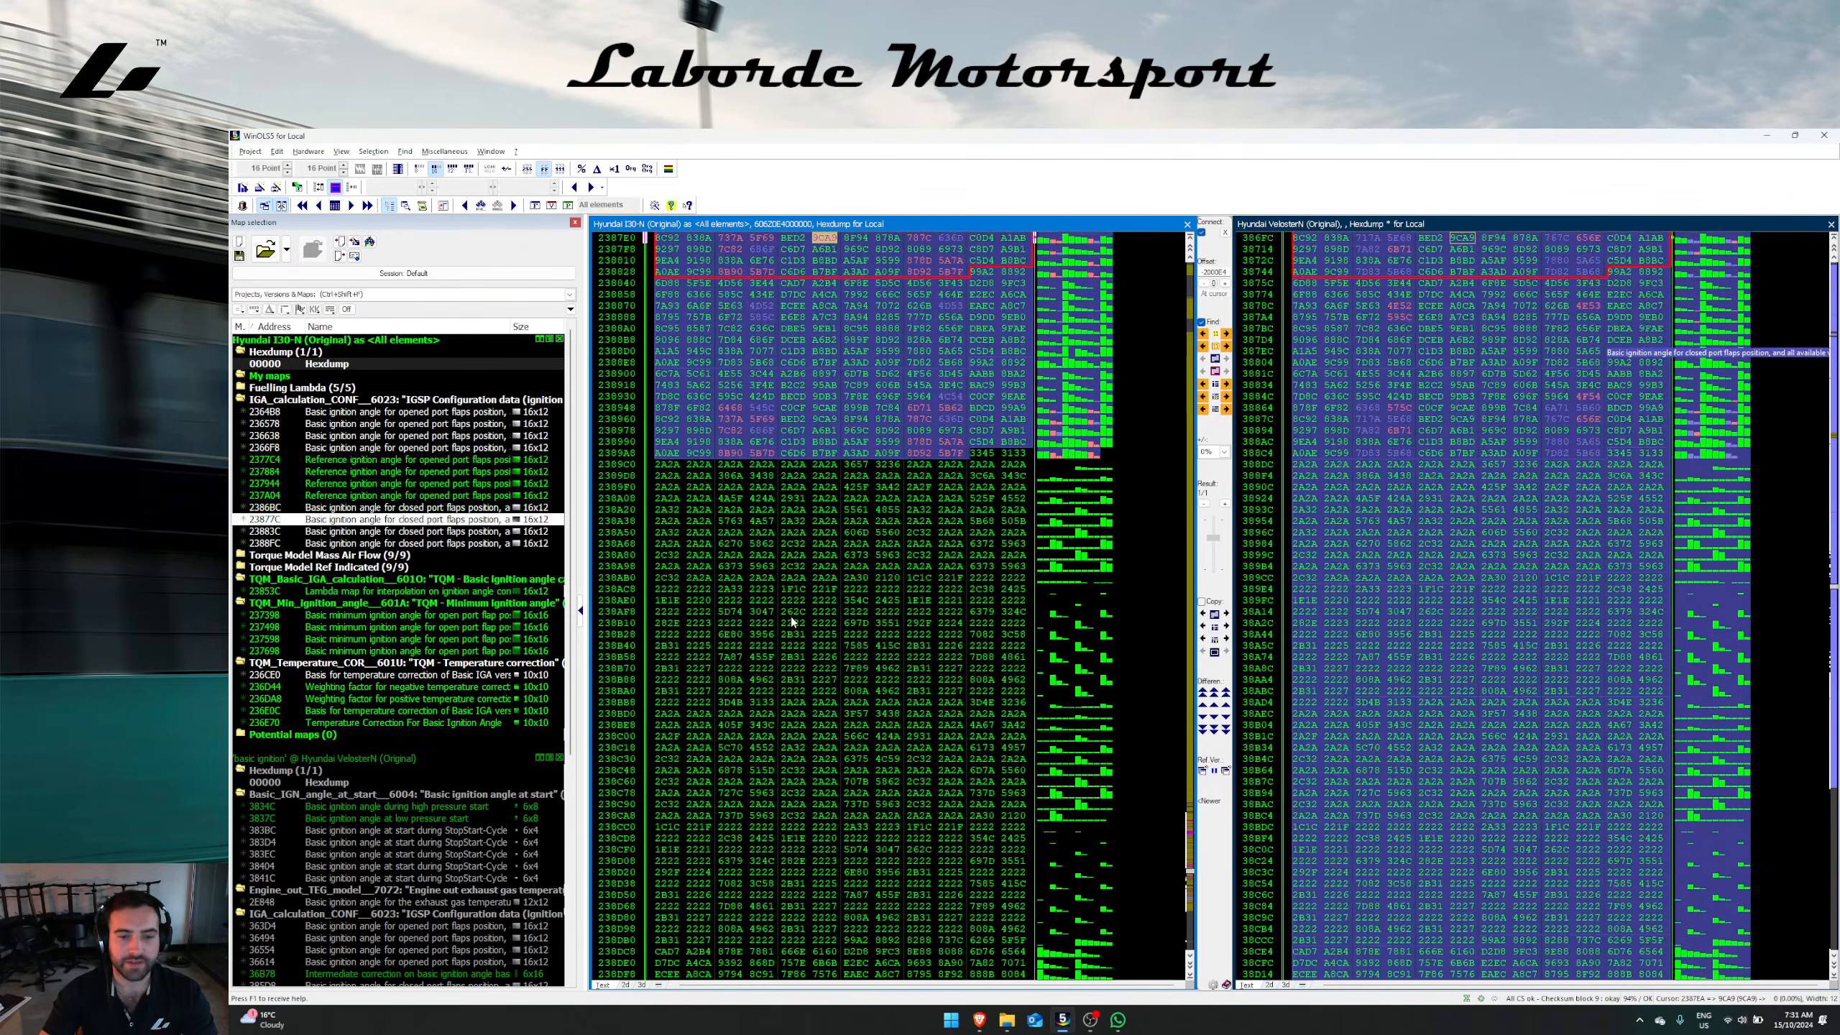
left_click_drag(1463, 410, 1460, 908)
scroll(1463, 891, "down", 3)
scroll(1465, 872, "down", 6)
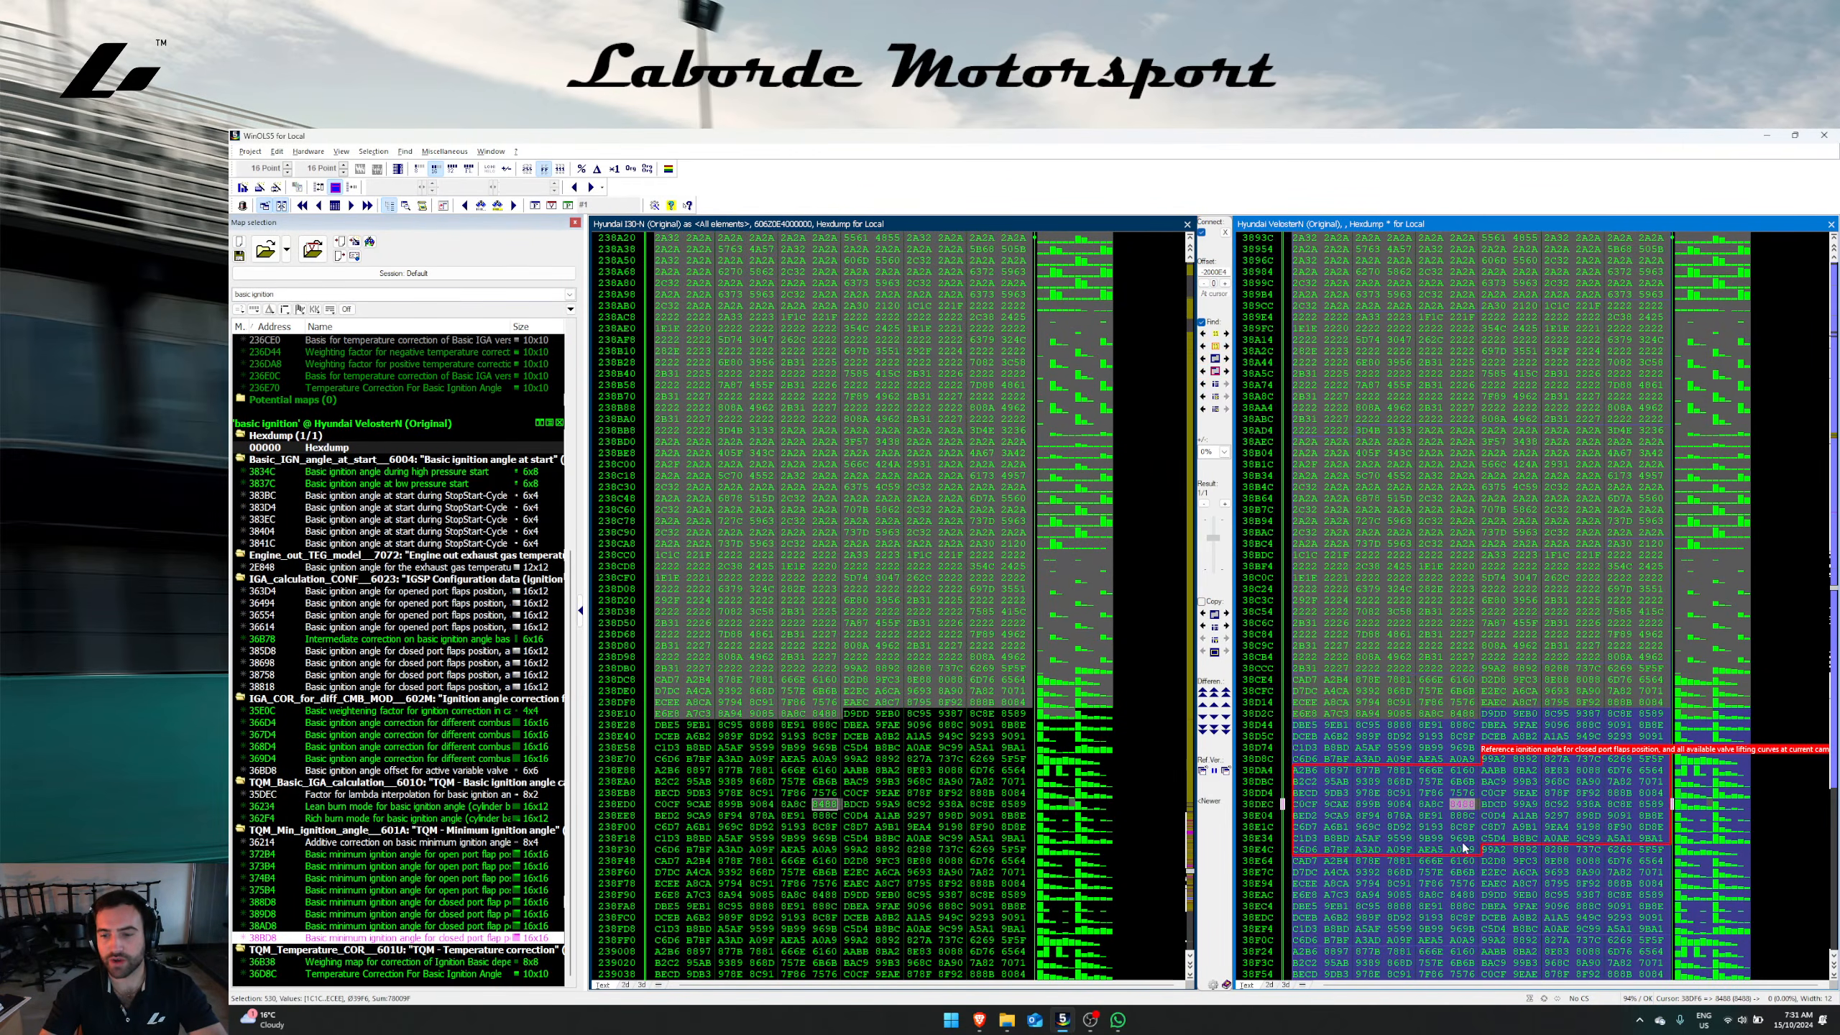
key("ctrl+shift+c")
left_click(940, 659)
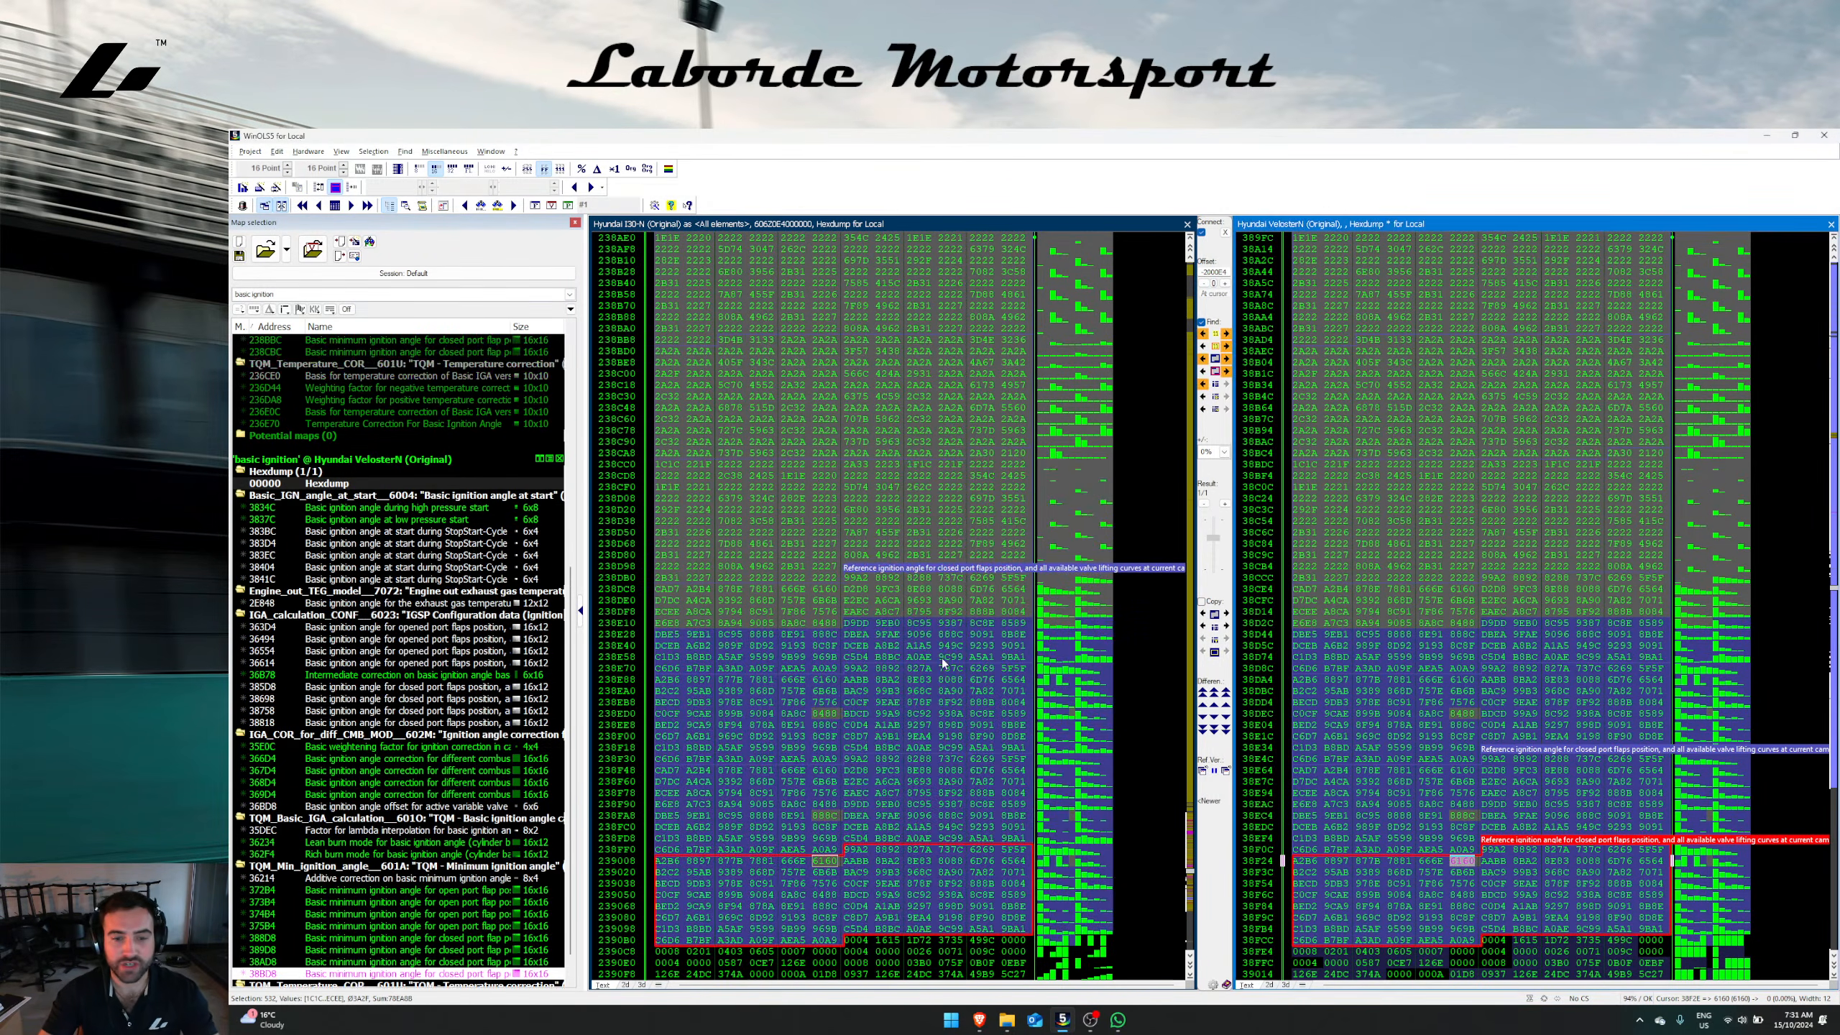
left_click(982, 657)
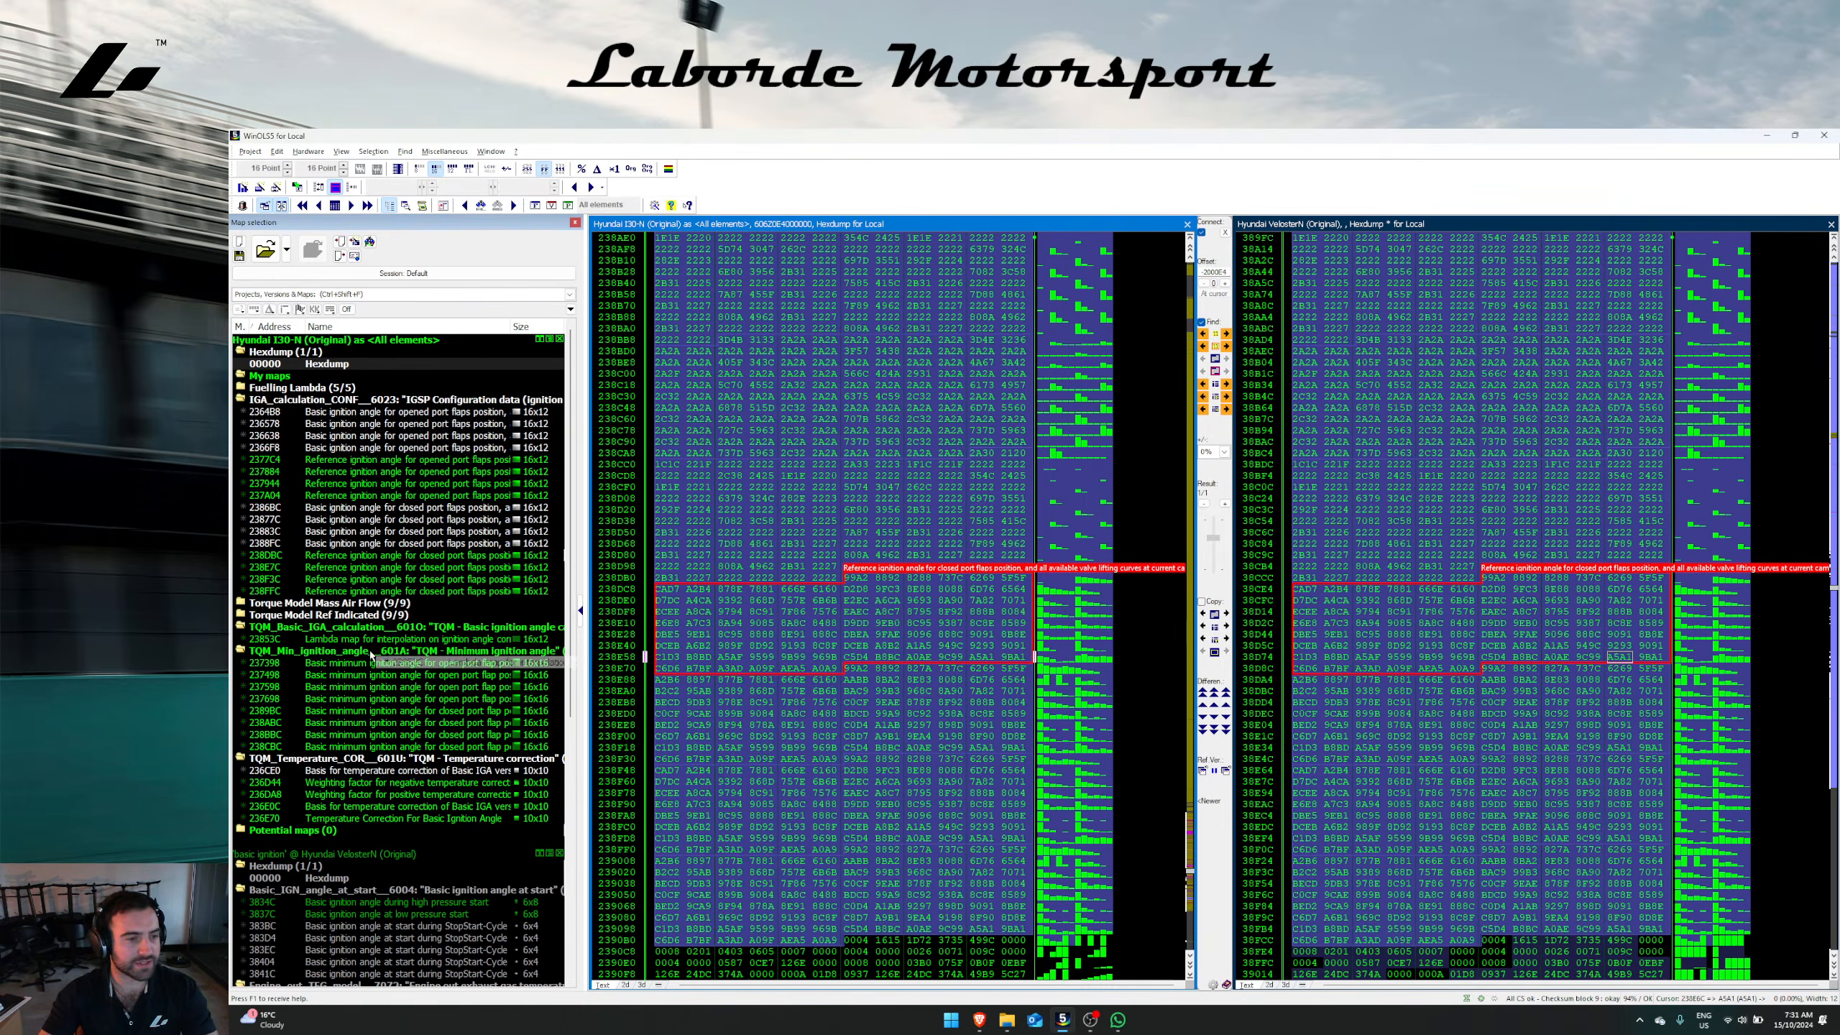
Step: Move the lambda interpolation map for ignition angle into the i30-N Fuelling Lambda folder and delete the emptied TQM_Basic_IGA_calculation folder
mouse_move(319, 410)
left_mouse_down()
mouse_move(310, 494)
mouse_move(345, 649)
mouse_move(318, 387)
left_mouse_up()
left_click(324, 626)
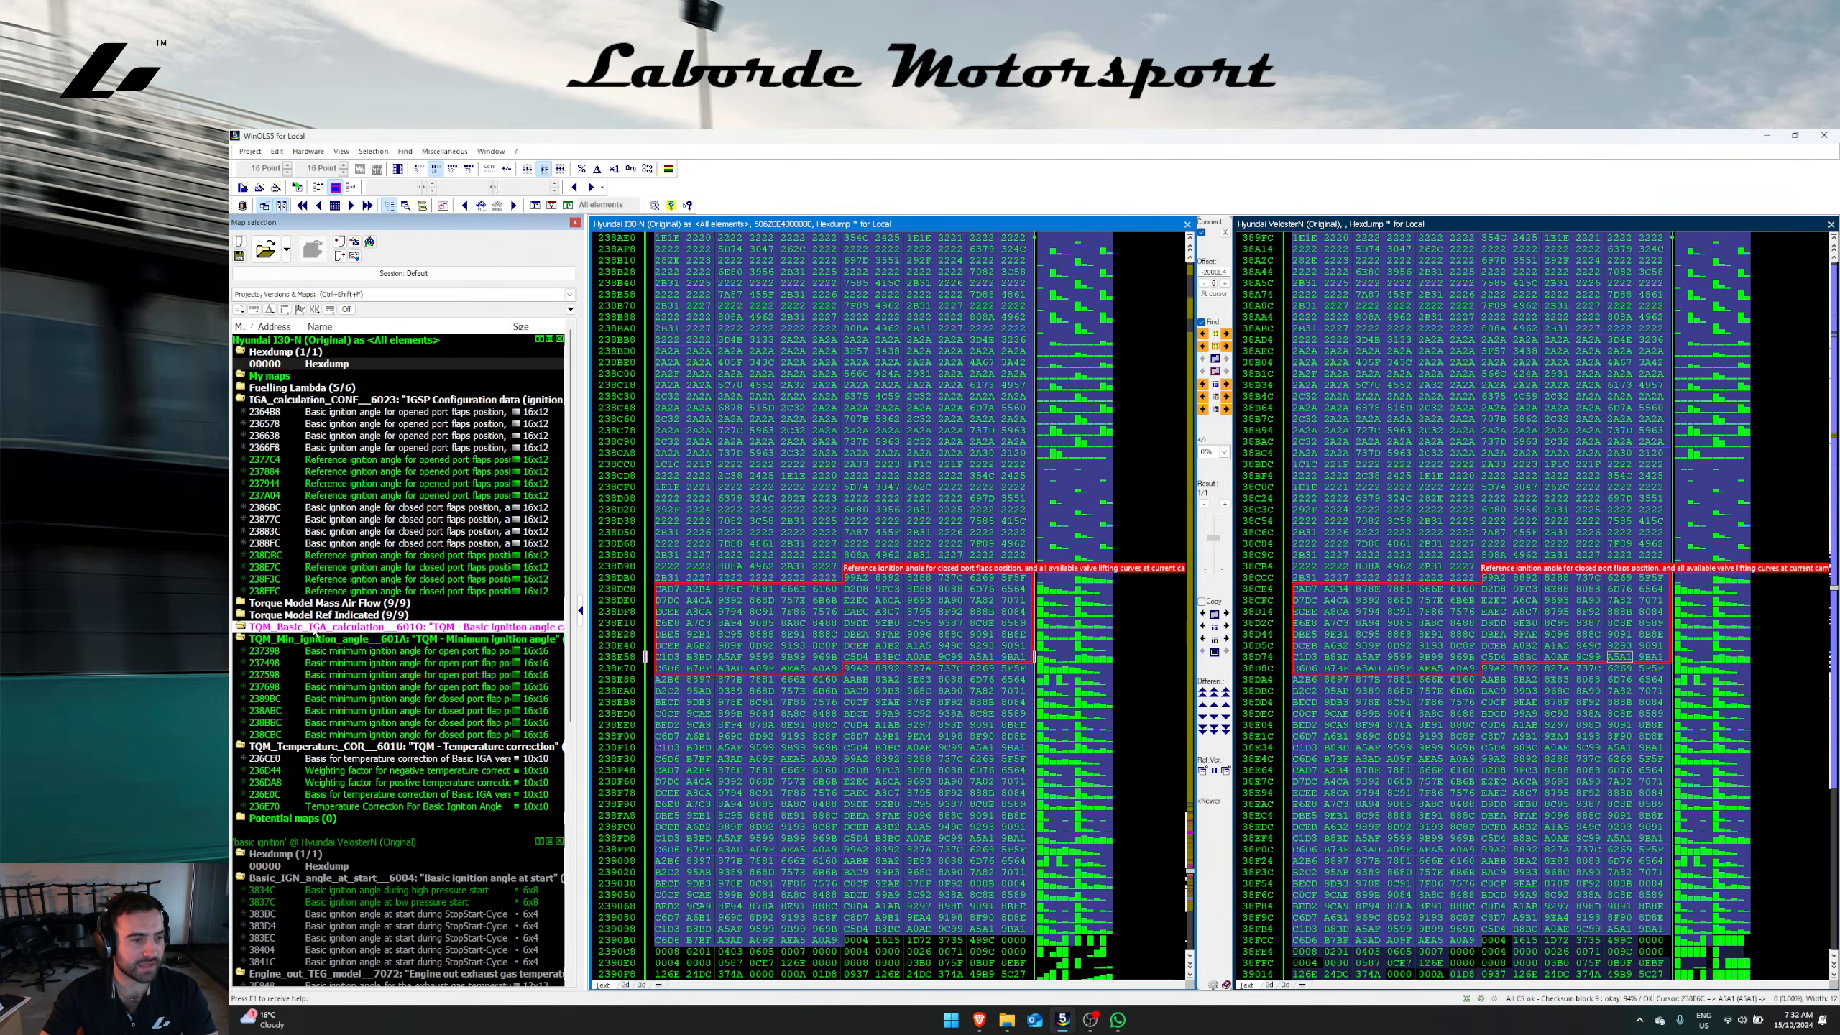
right_click(323, 627)
left_click(353, 831)
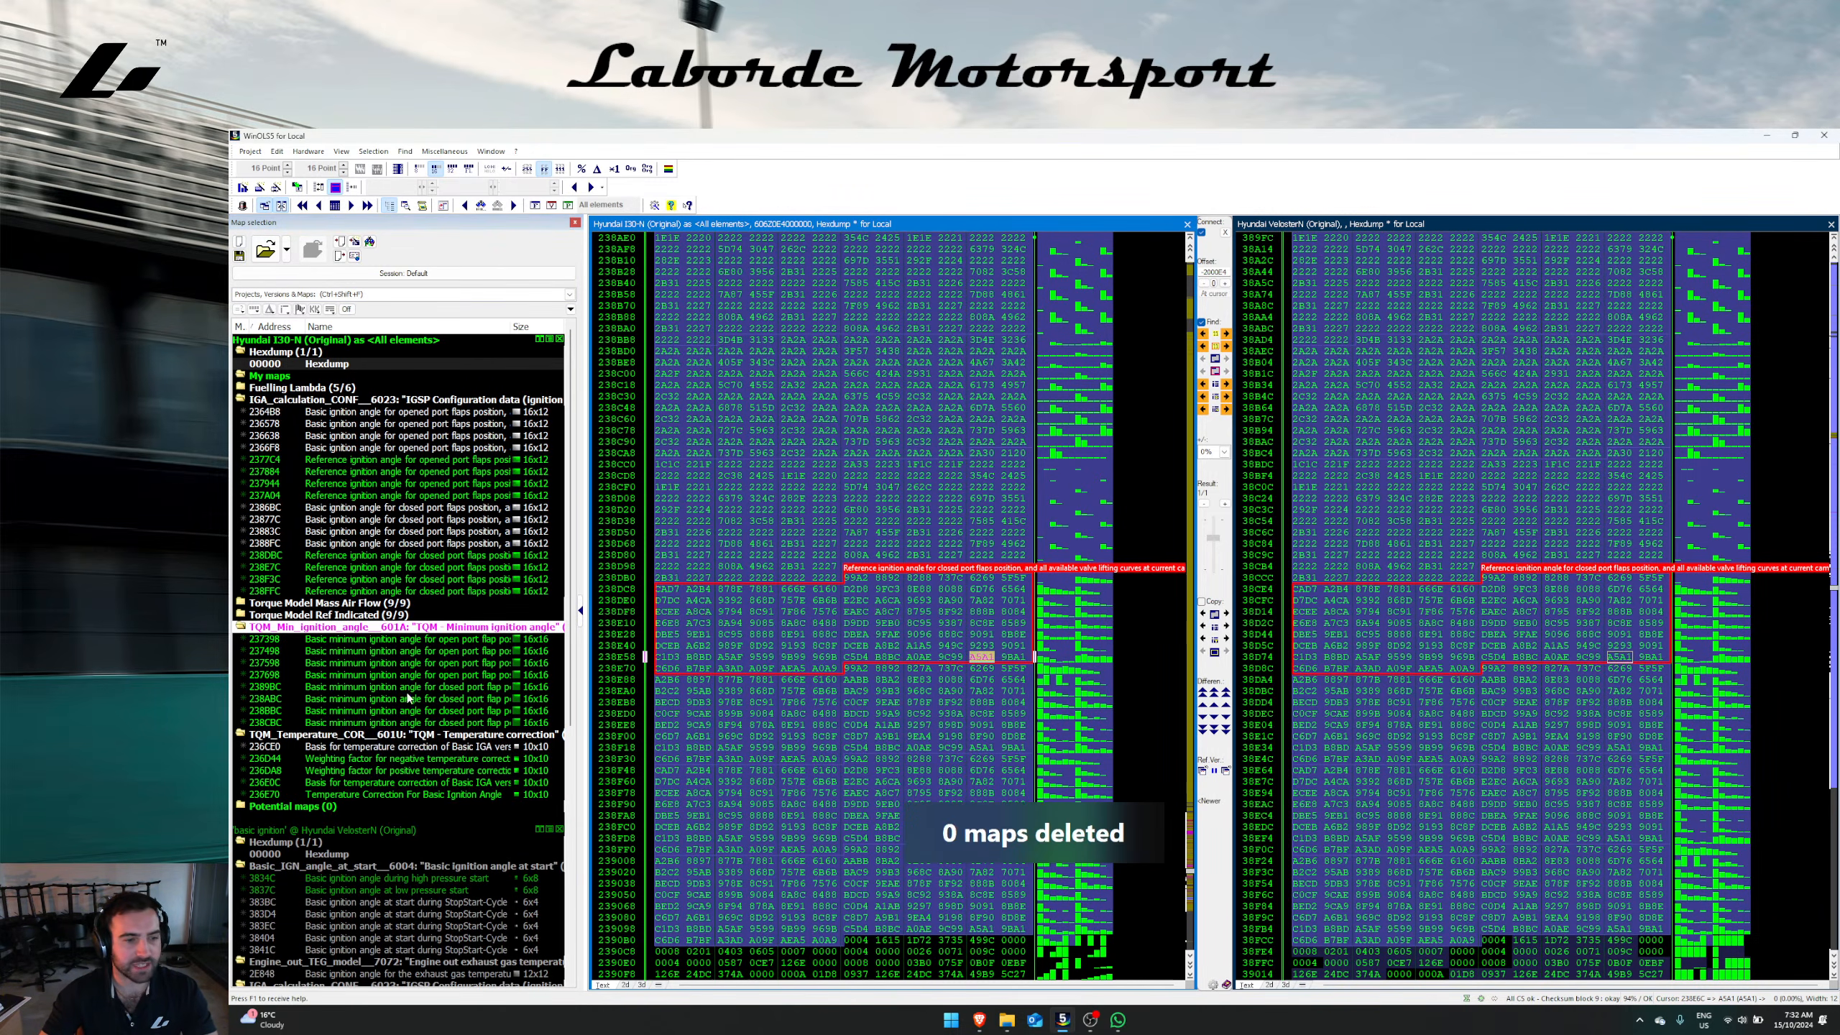
Step: Rename the VelosterN TQM_Min_ignition_angle folder as Ignition Minimum
left_click(391, 650)
scroll(1597, 701, "down", 15)
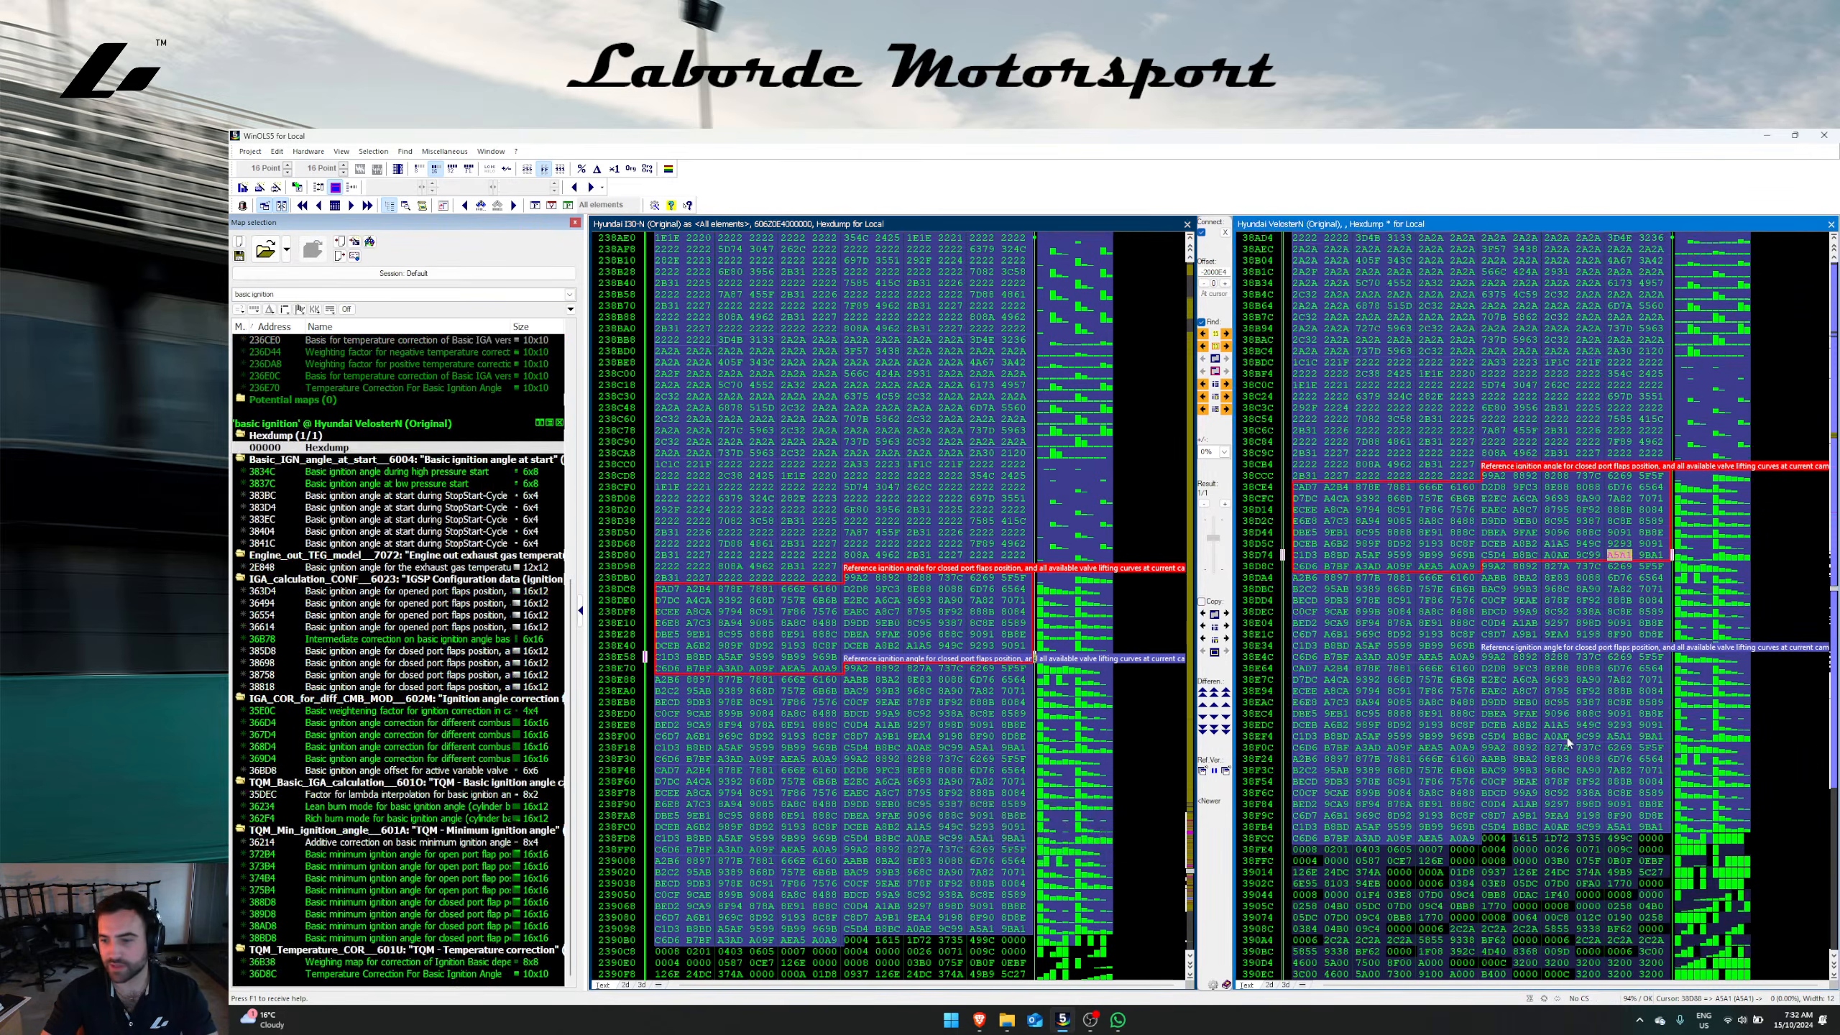
scroll(1835, 634, "down", 20)
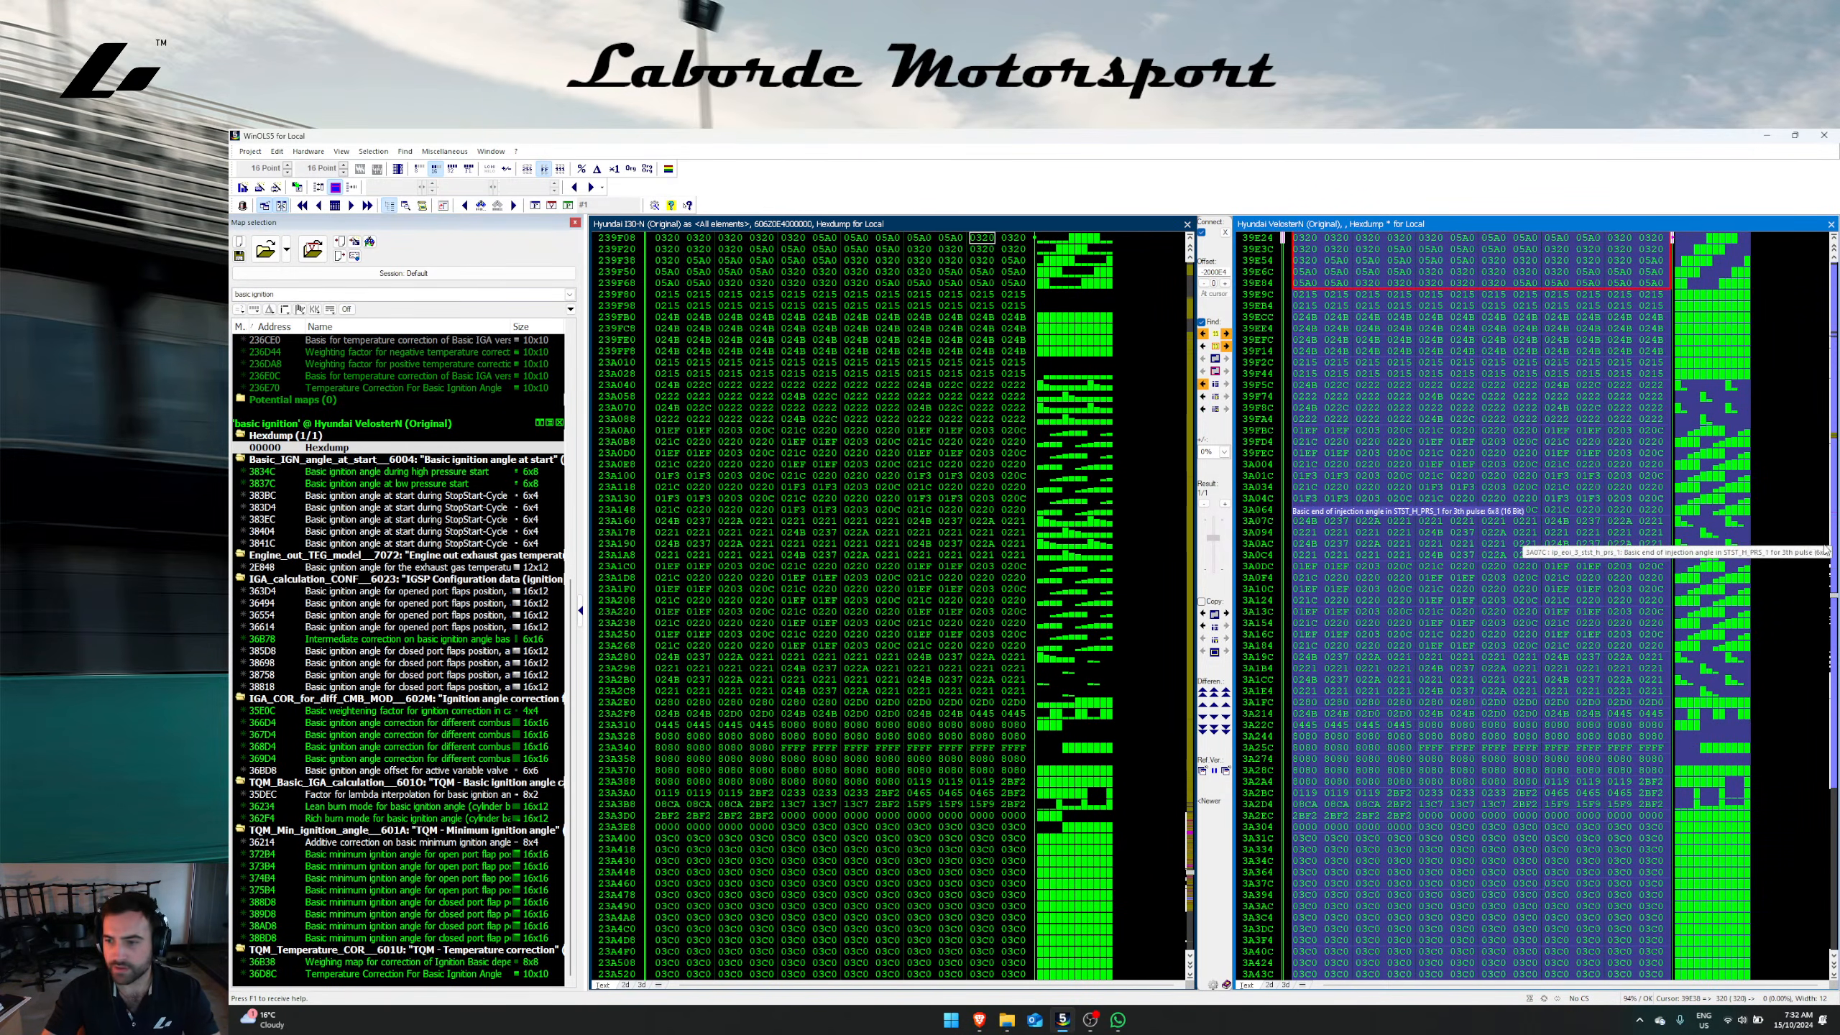
right_click(384, 909)
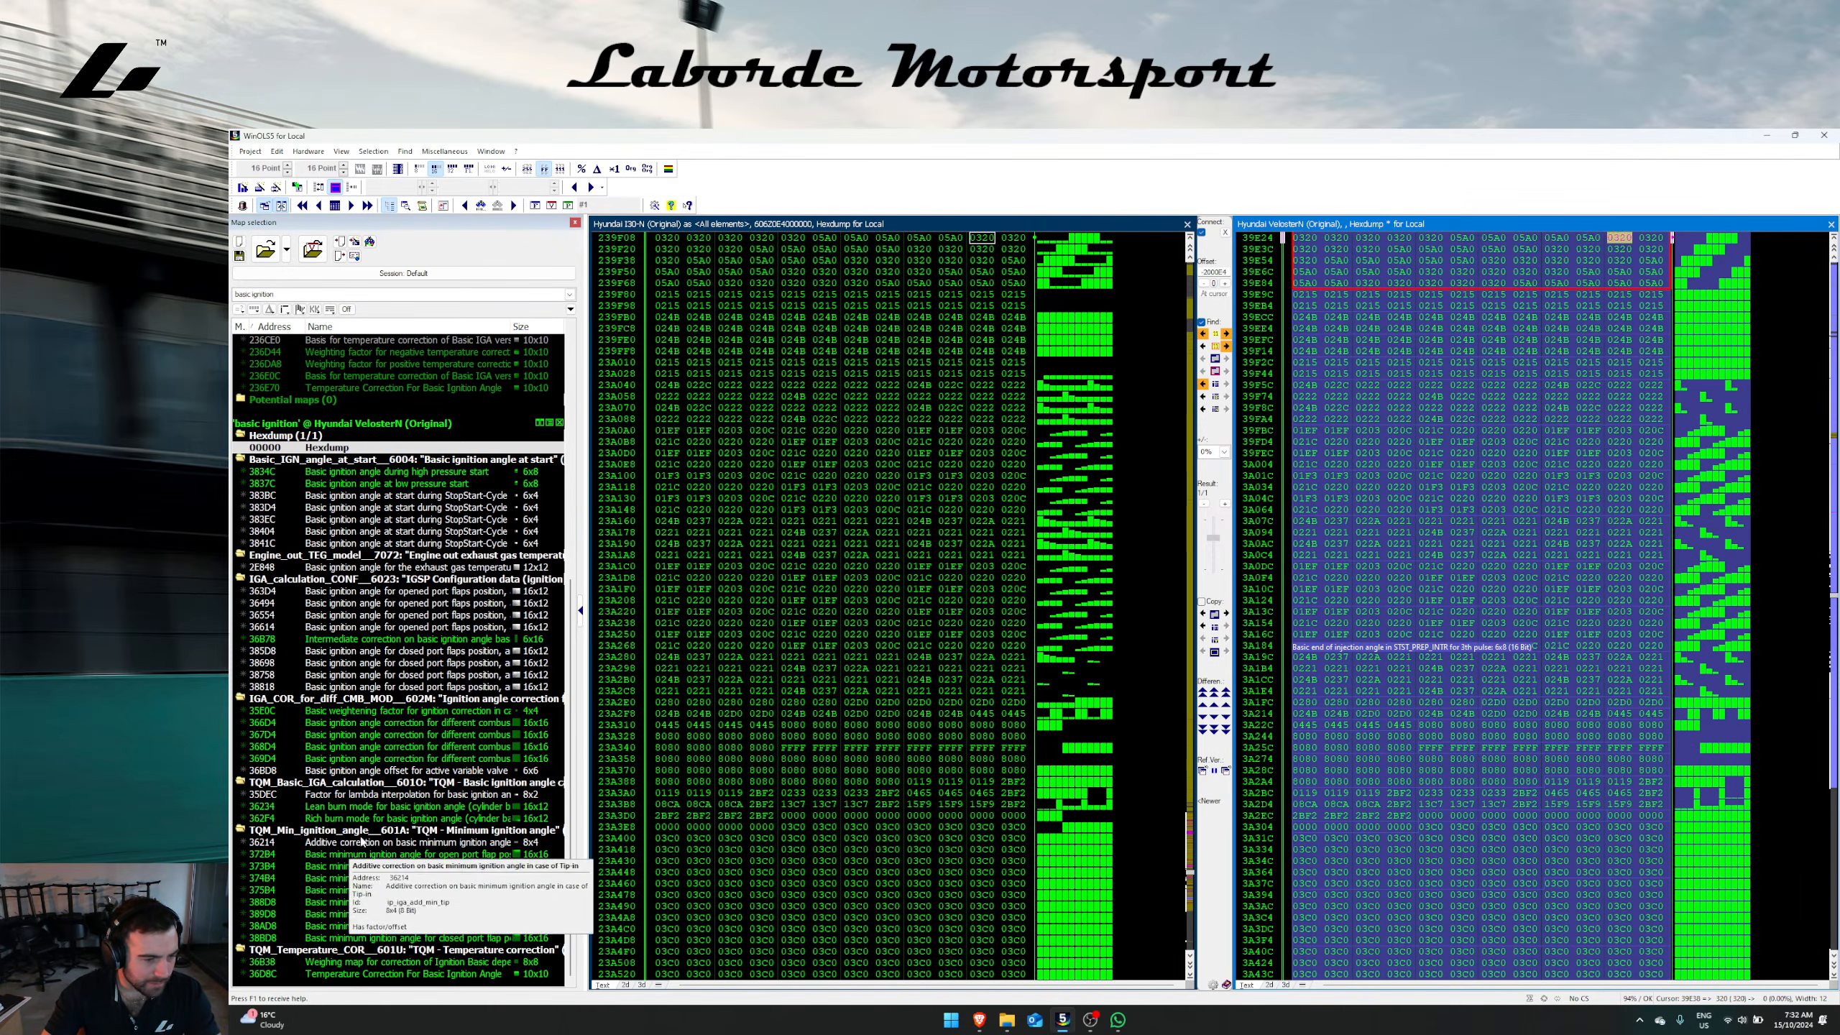
left_click(405, 862)
type("Ignition Minimum")
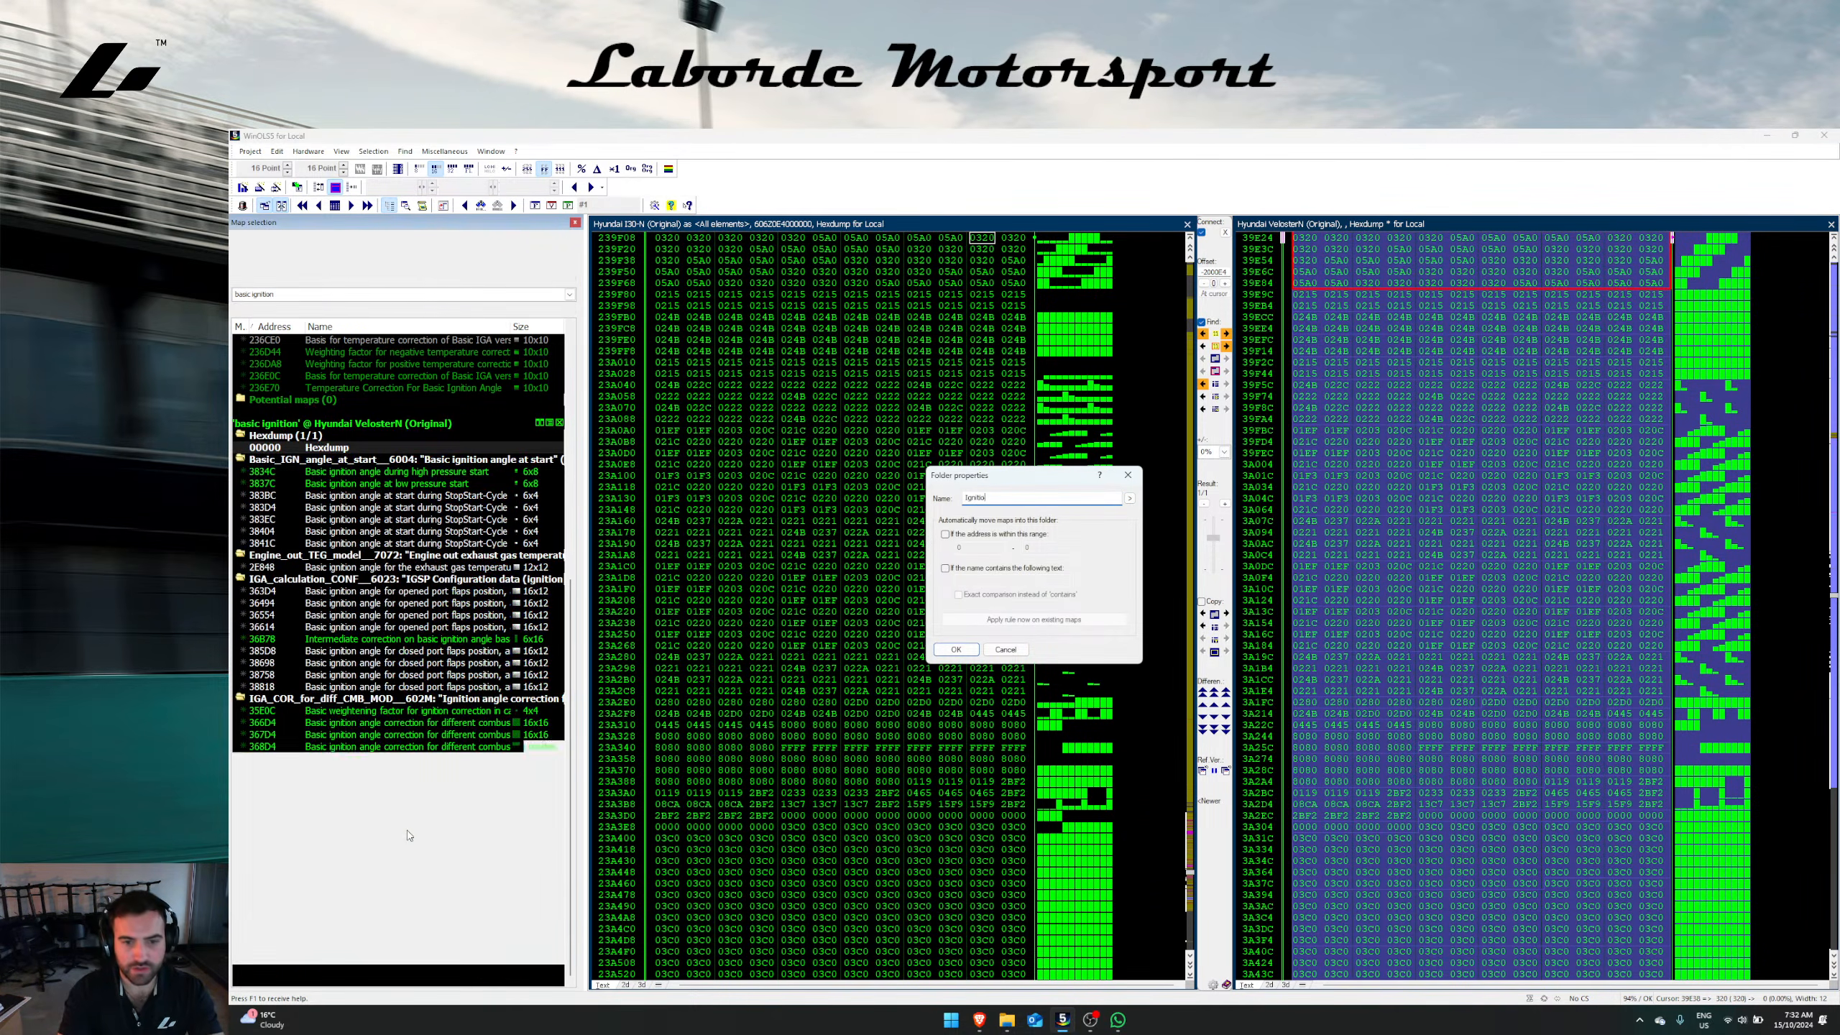
key("Return")
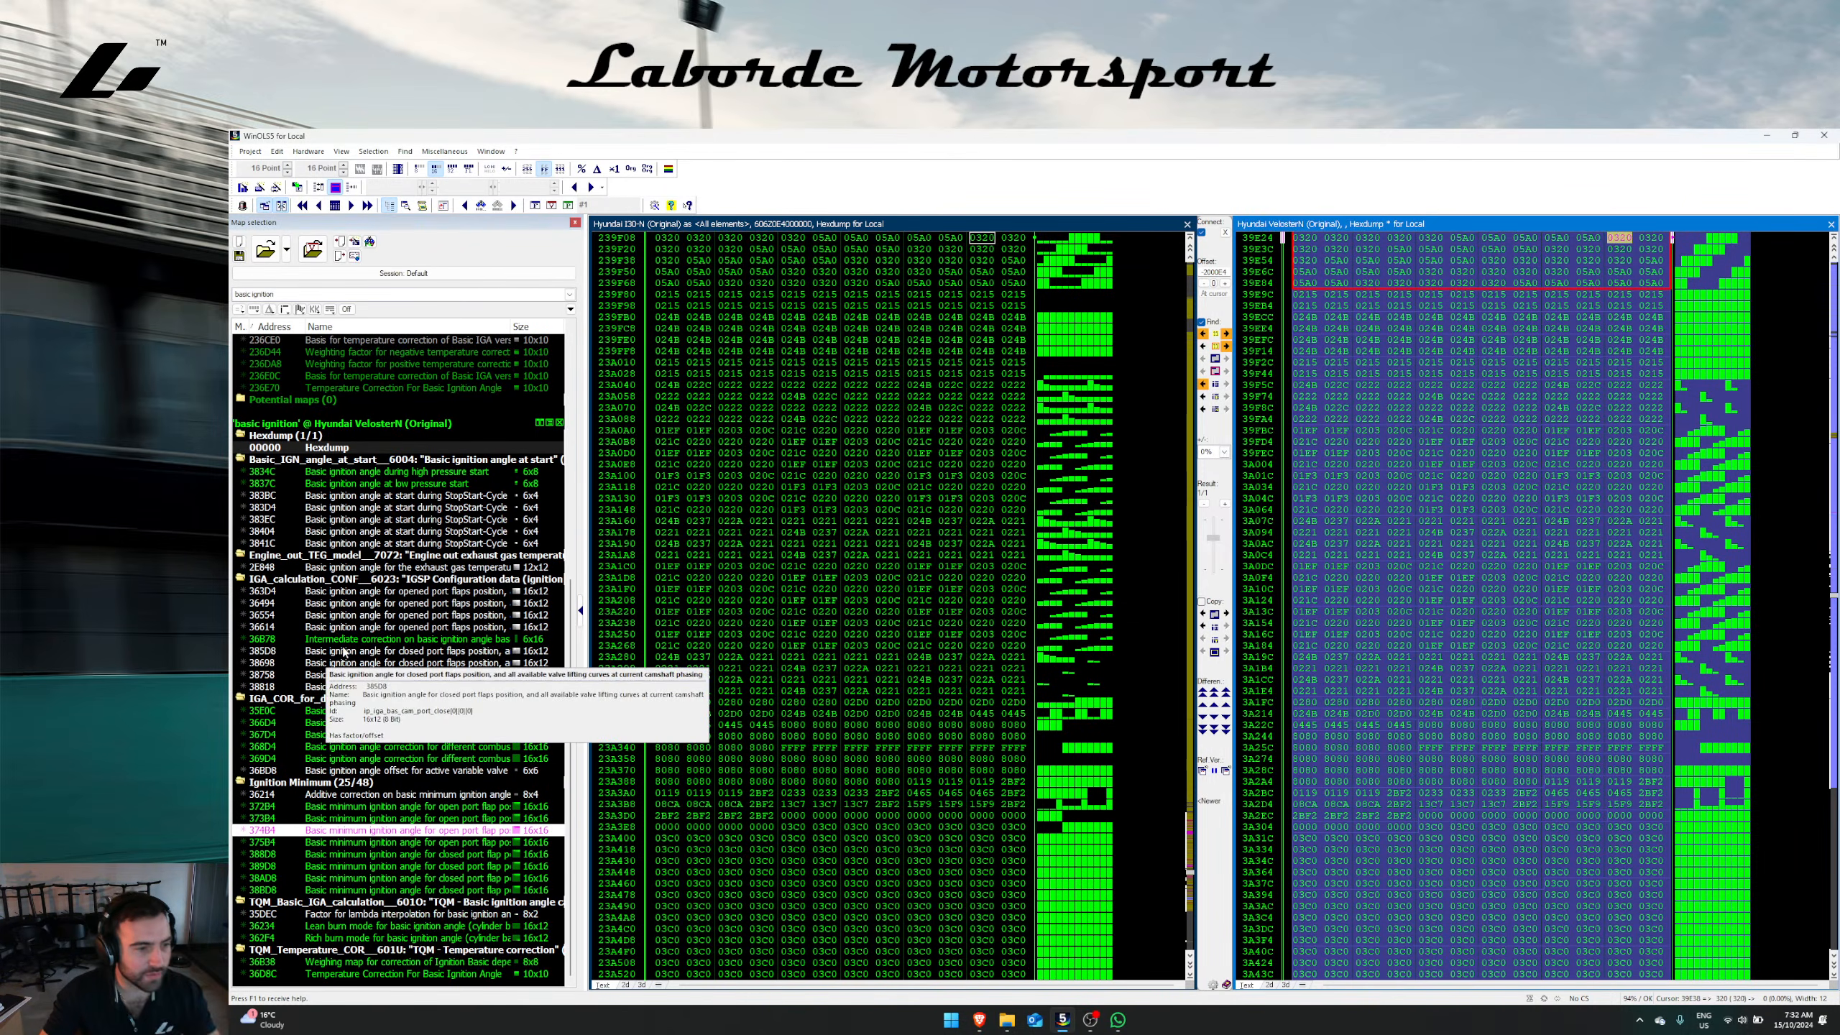
Step: Rename the VelosterN IGA_calculation_CONF folder as Base Ignition
double_click(349, 582)
type("Ba")
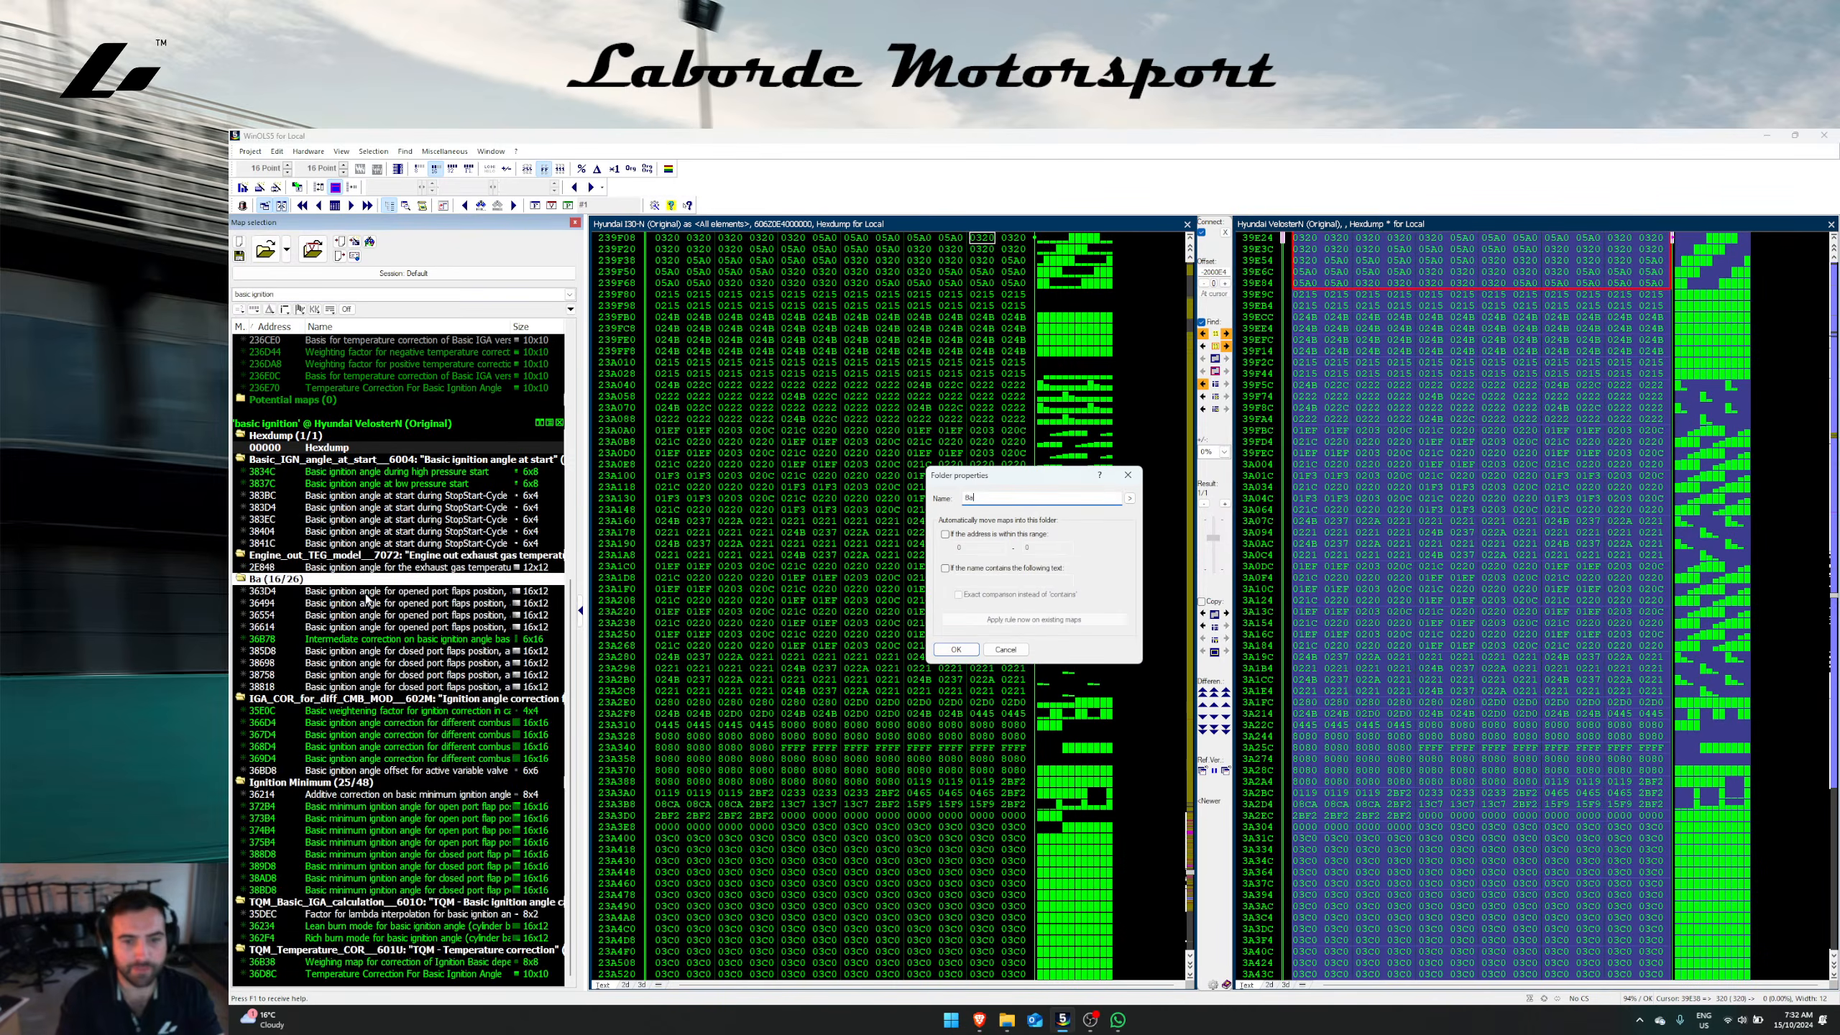
type("se Ignition")
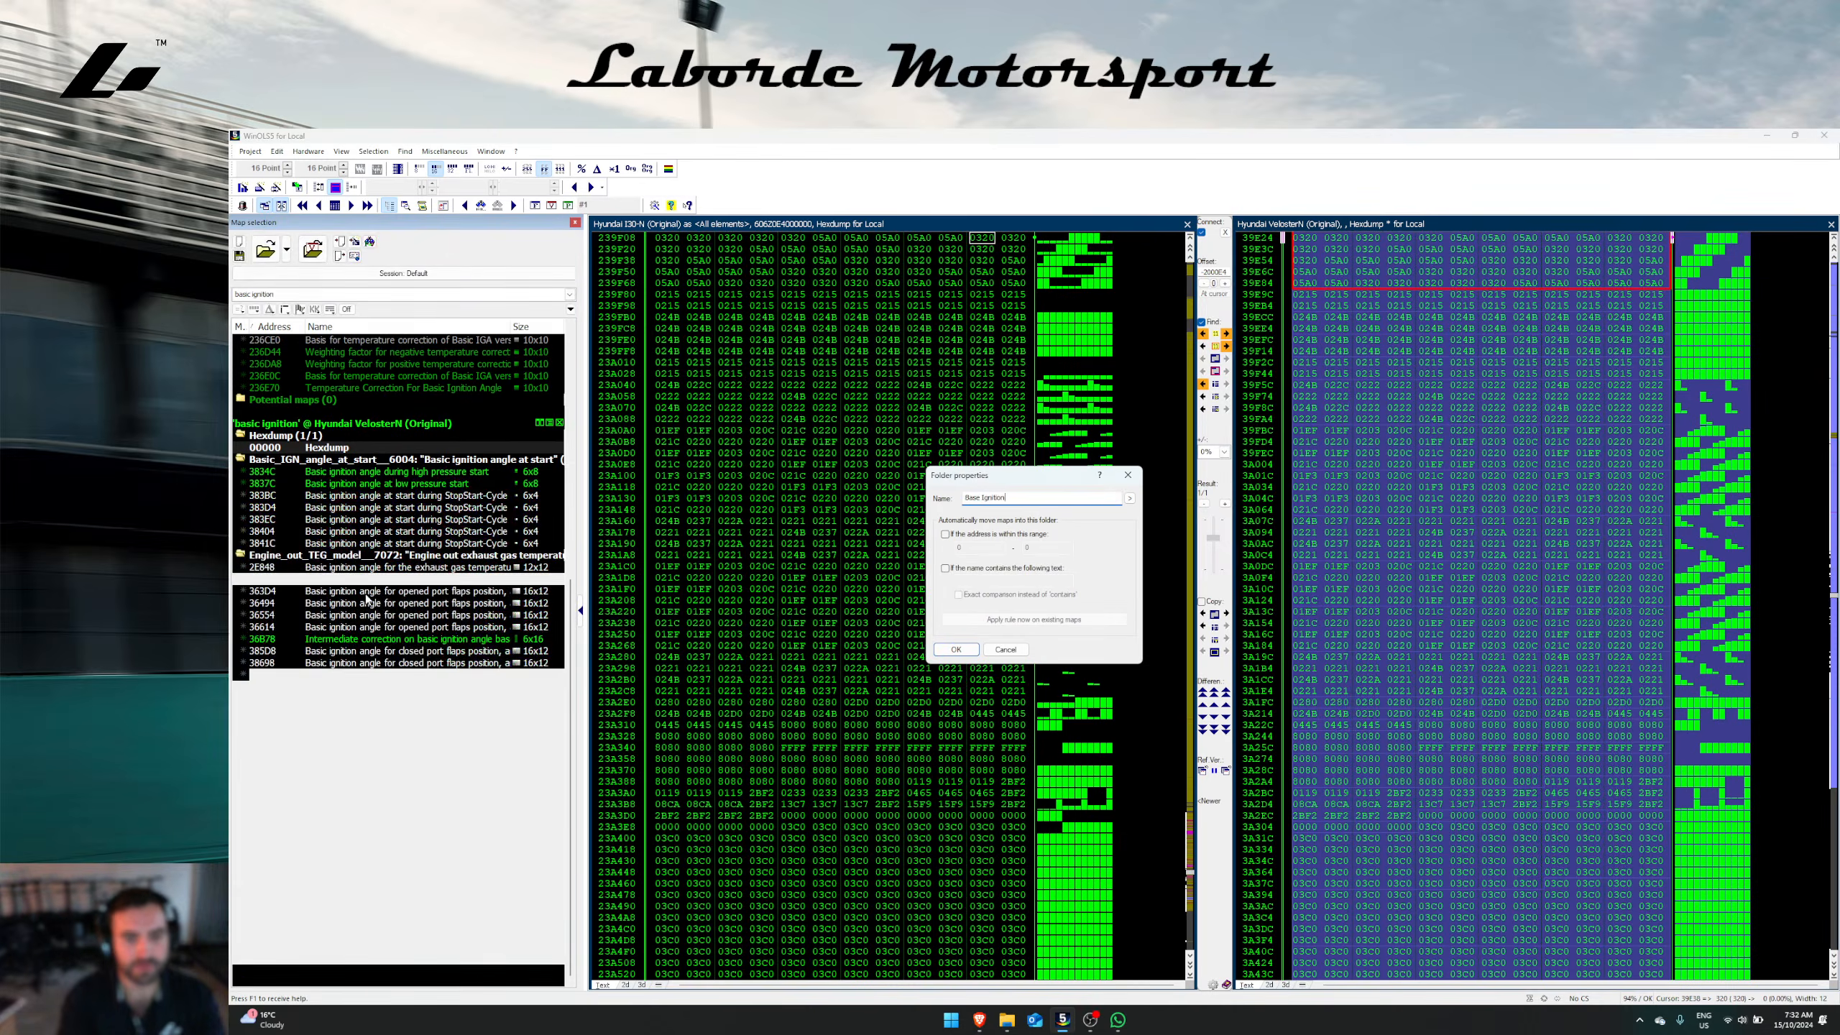
key("Return")
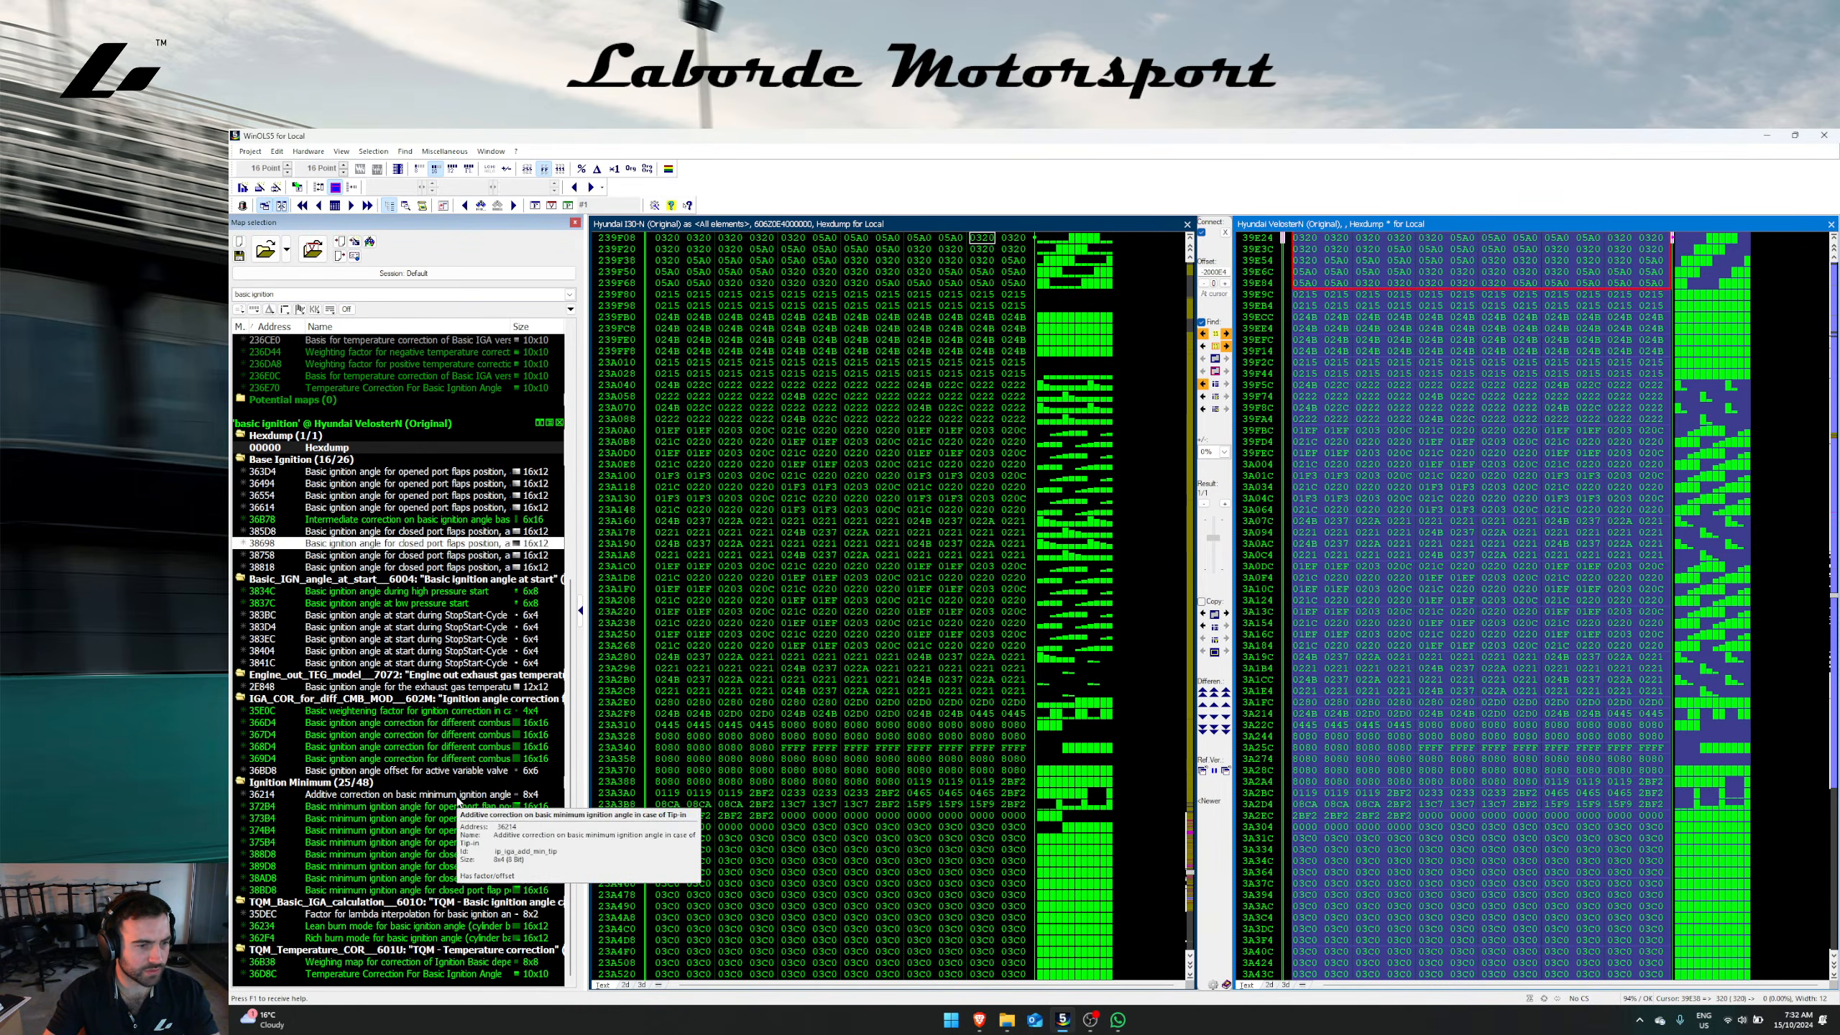
Step: Examine the injection angle and injection time map regions in the VelosterN and i30-N hexdumps
left_click(1825, 644)
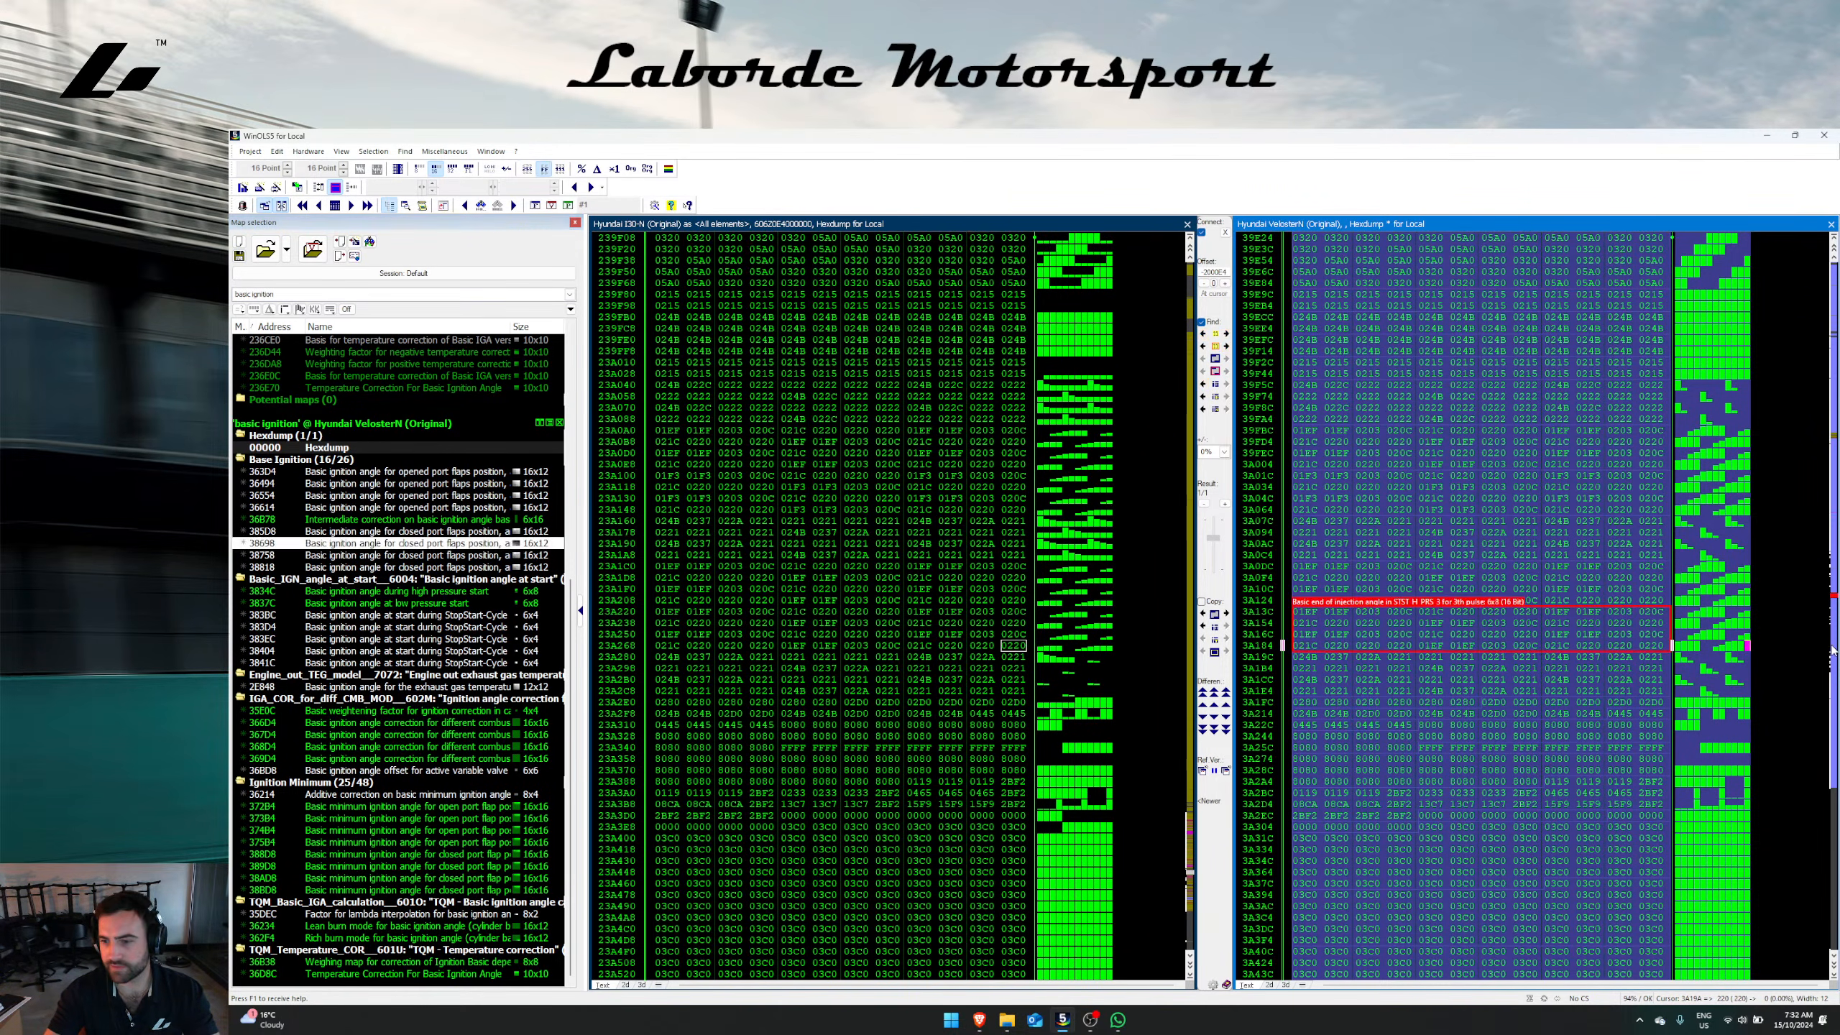
left_click(1834, 645)
left_click(1834, 645)
left_click(1833, 648)
left_click(1834, 578)
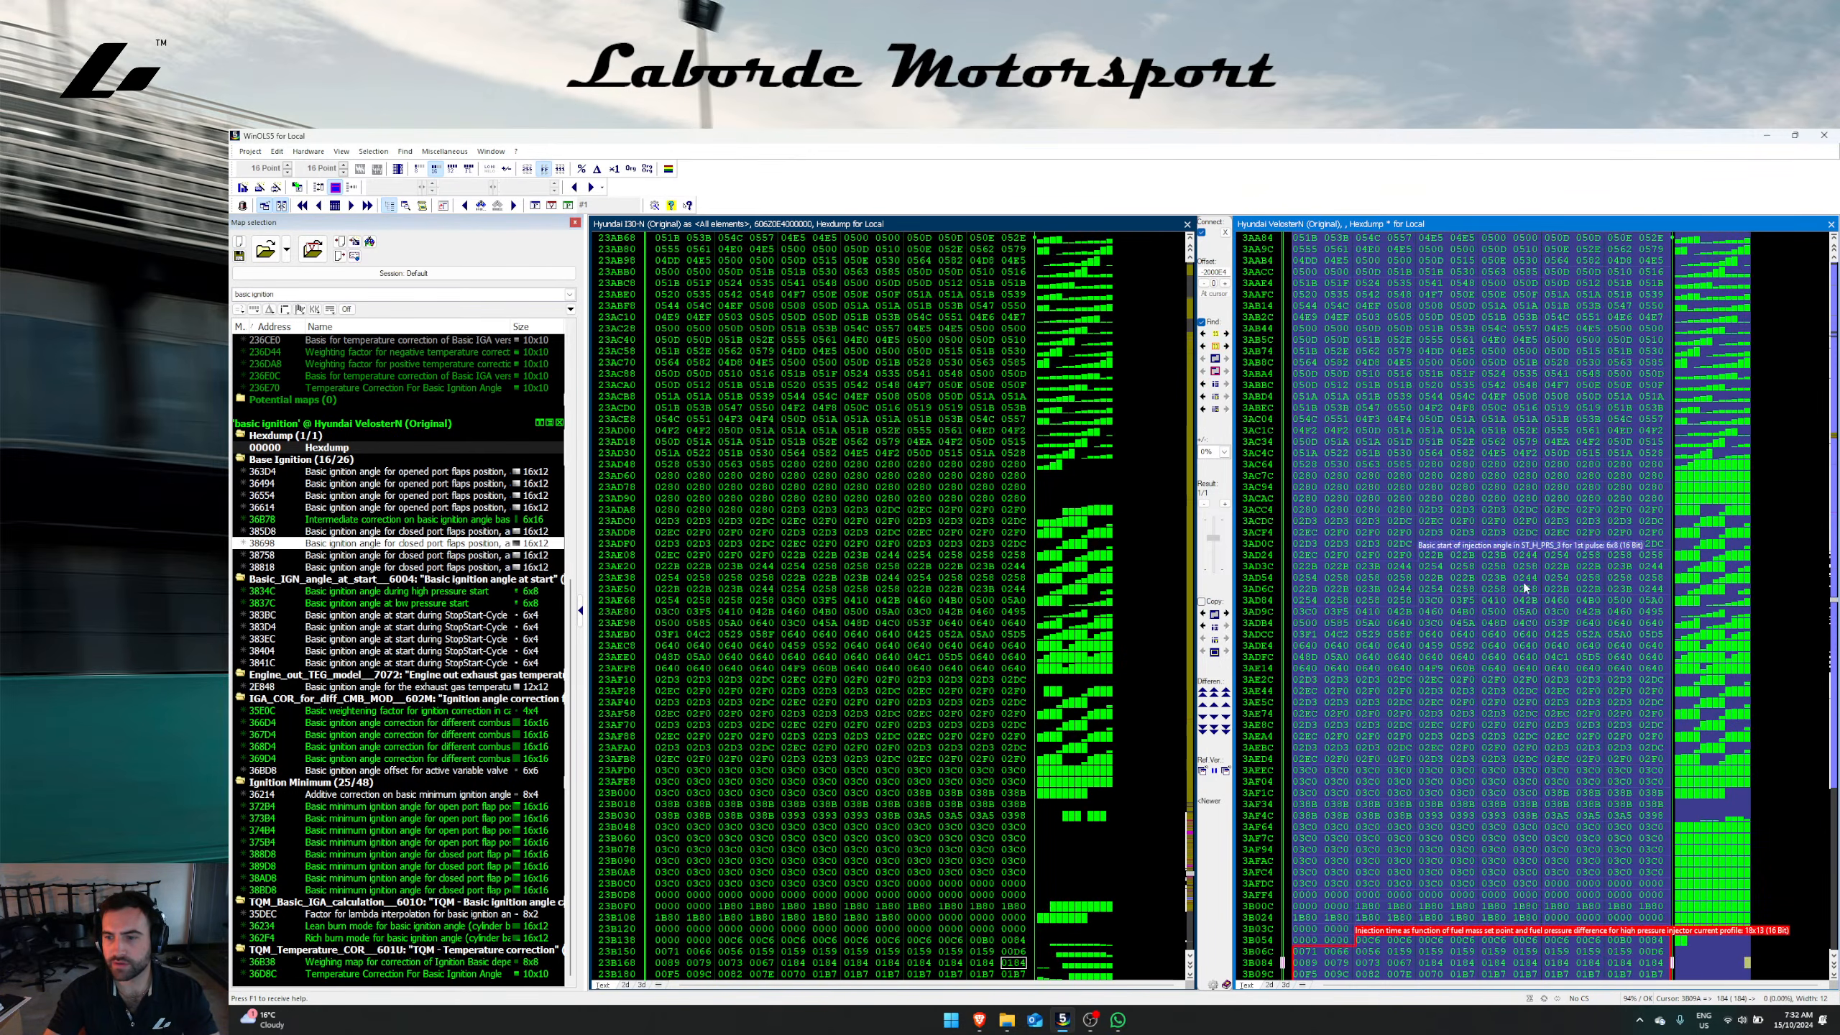
scroll(1554, 804, "down", 4)
left_click(1557, 871)
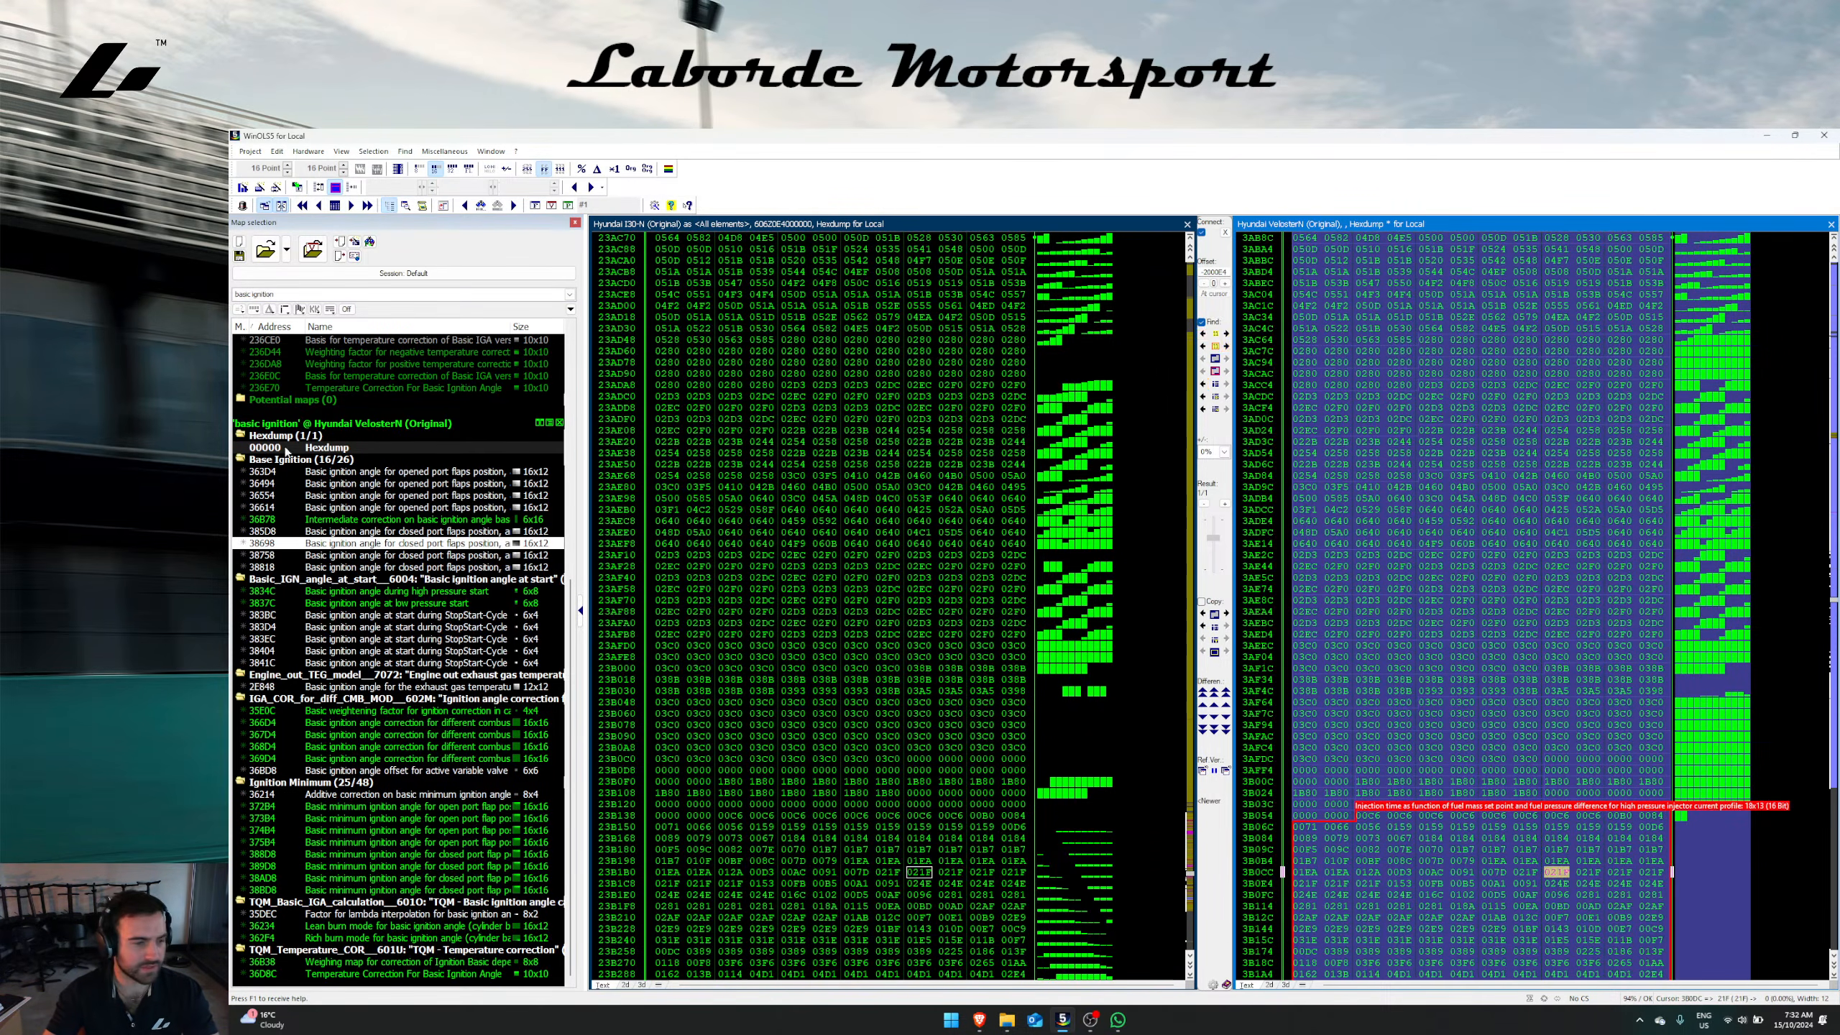
left_click(917, 476)
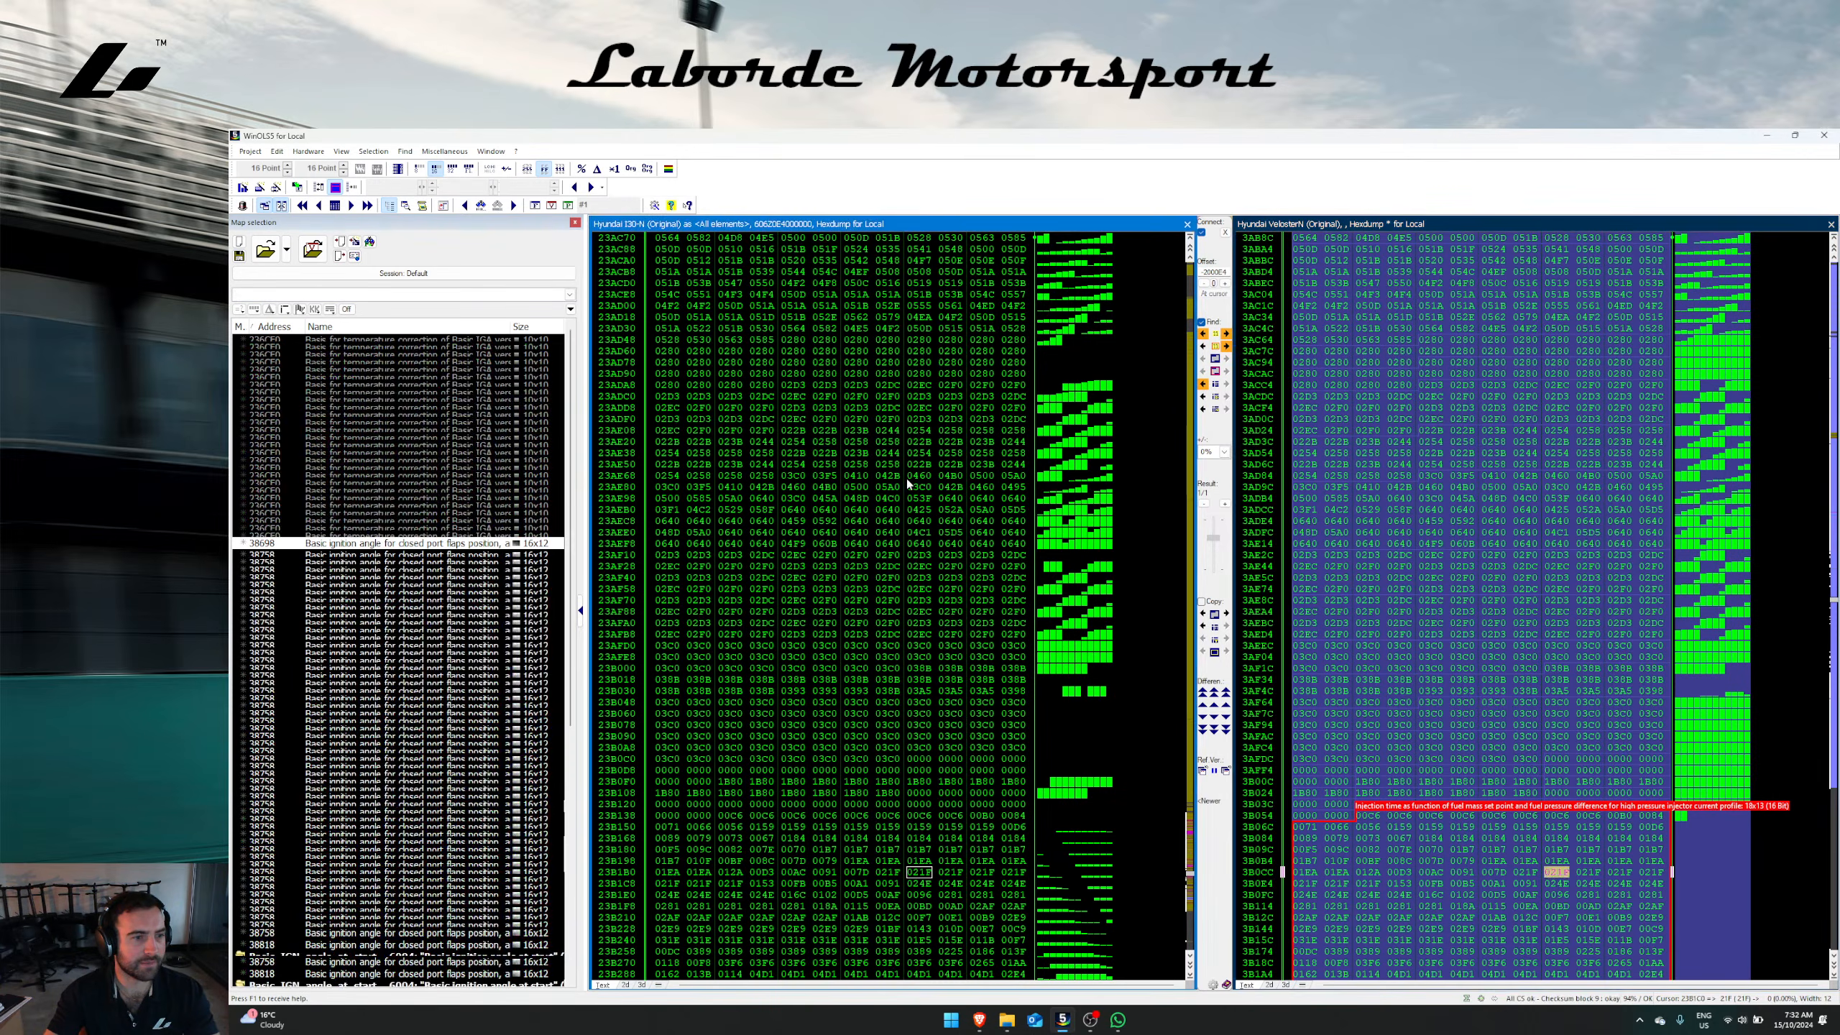
left_click(1485, 499)
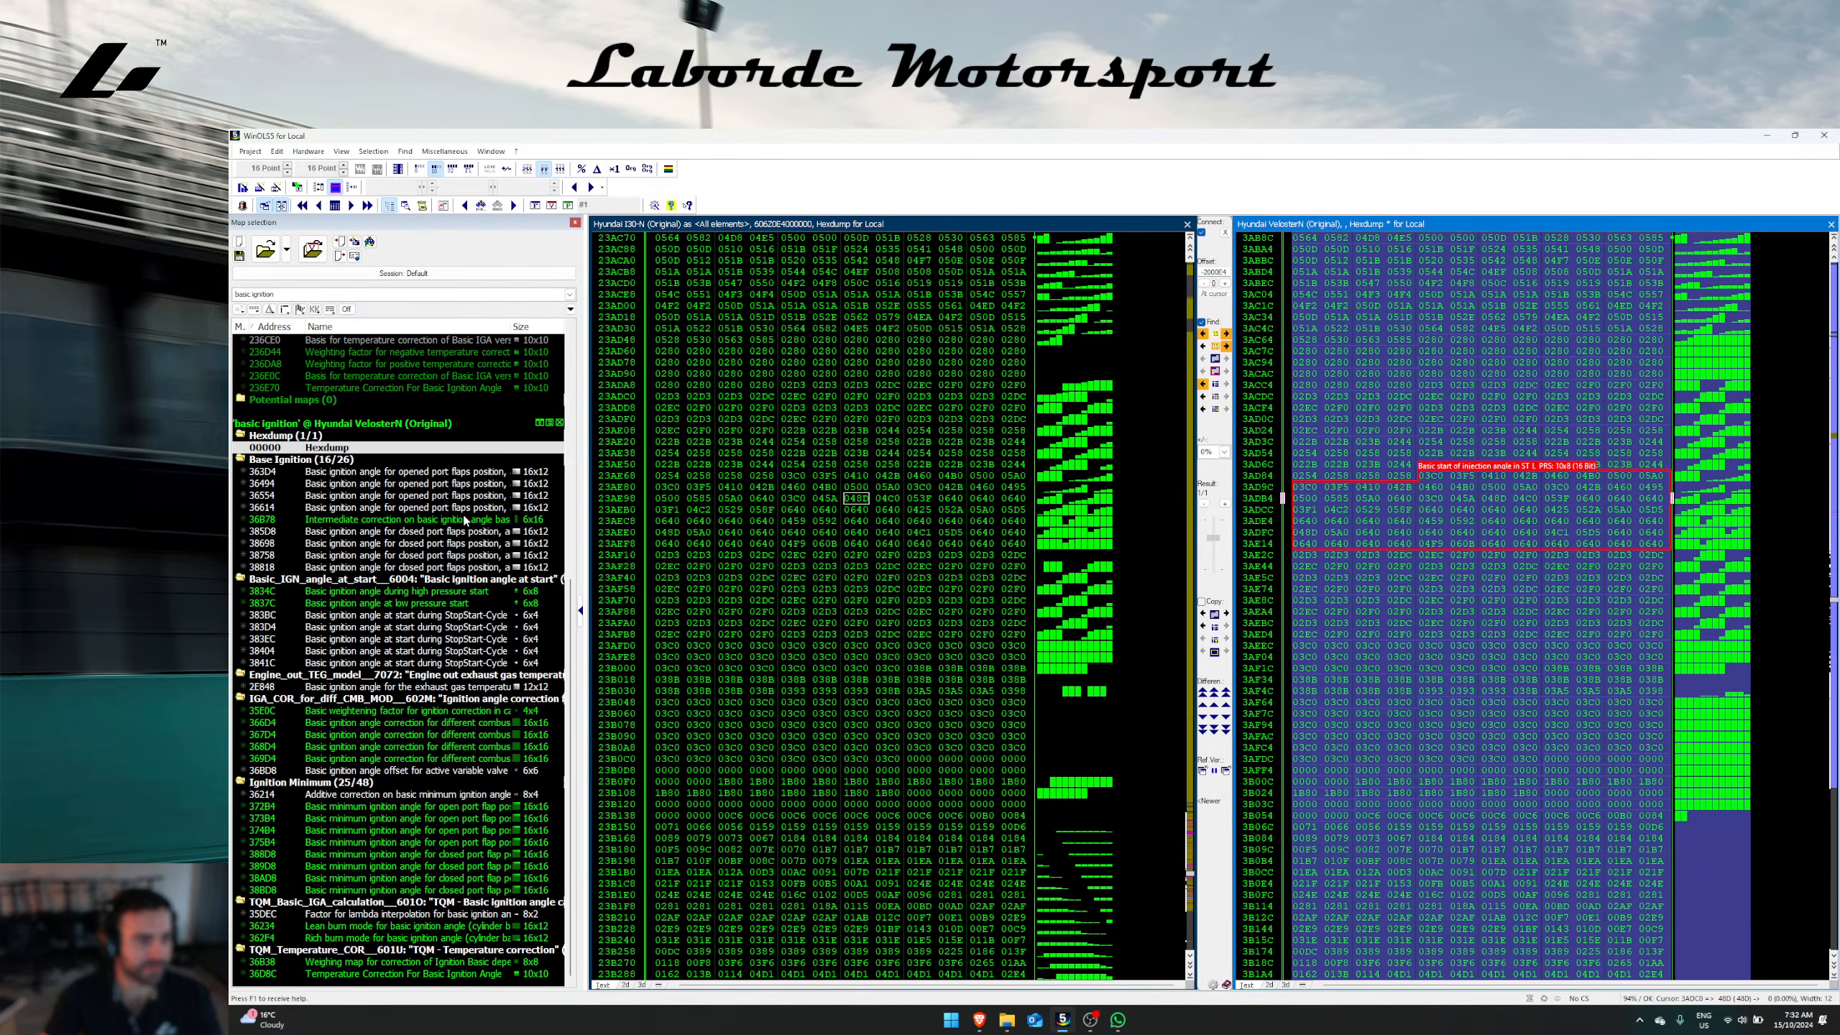
Step: Undo the two folder renames in the VelosterN project
left_click(466, 520)
key("ctrl+z")
key("ctrl+z")
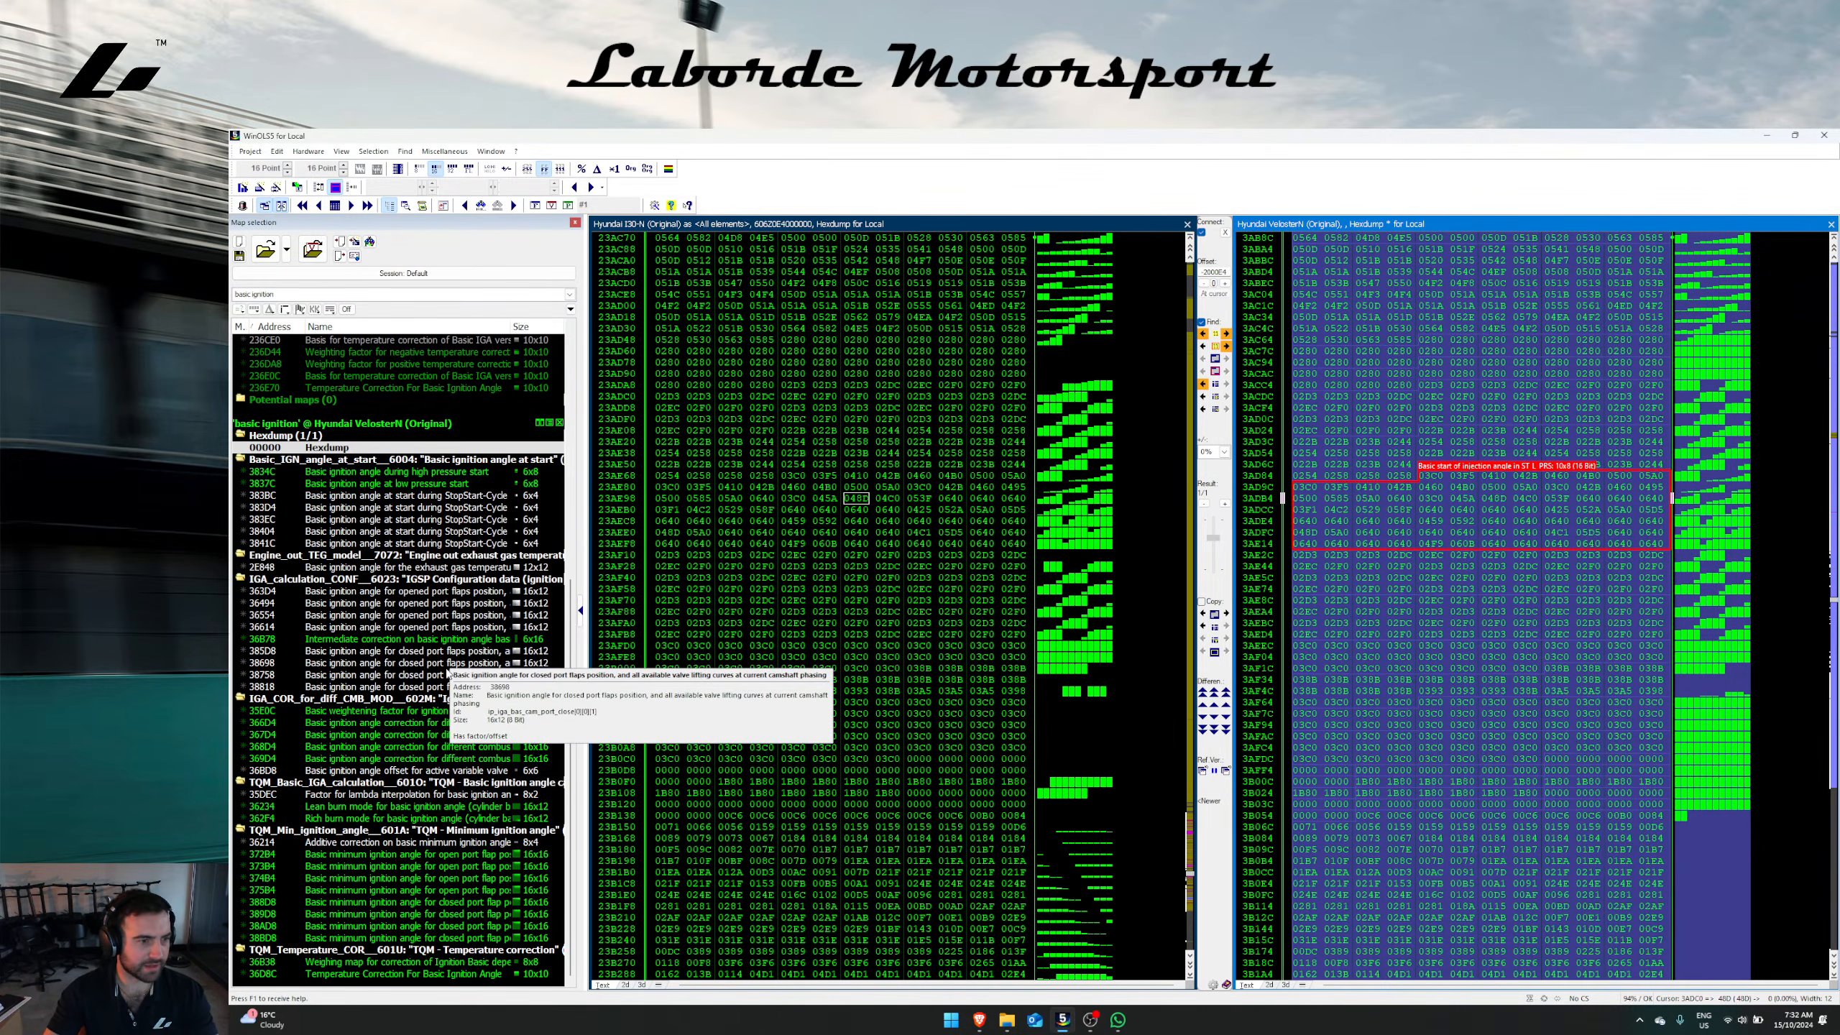
Step: Rename the i30-N IGA_calculation_CONF folder as Ignition Base
left_click(797, 611)
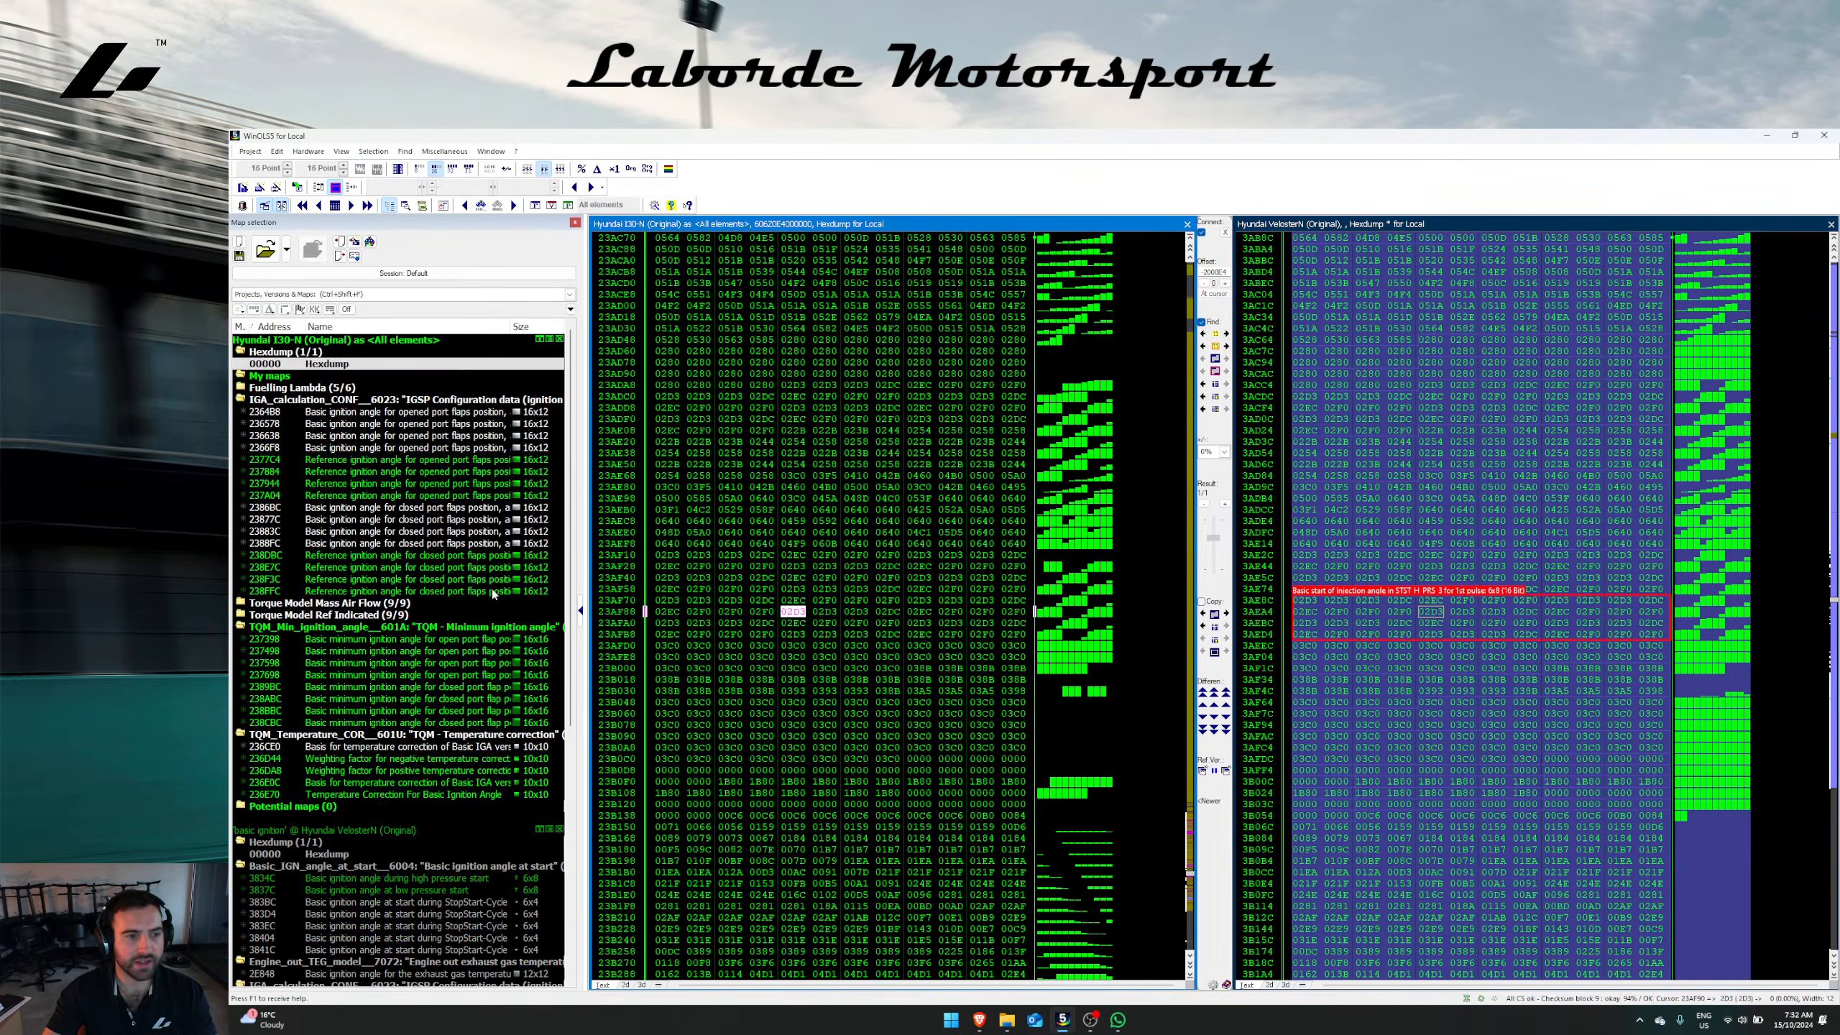
double_click(272, 401)
key("Delete")
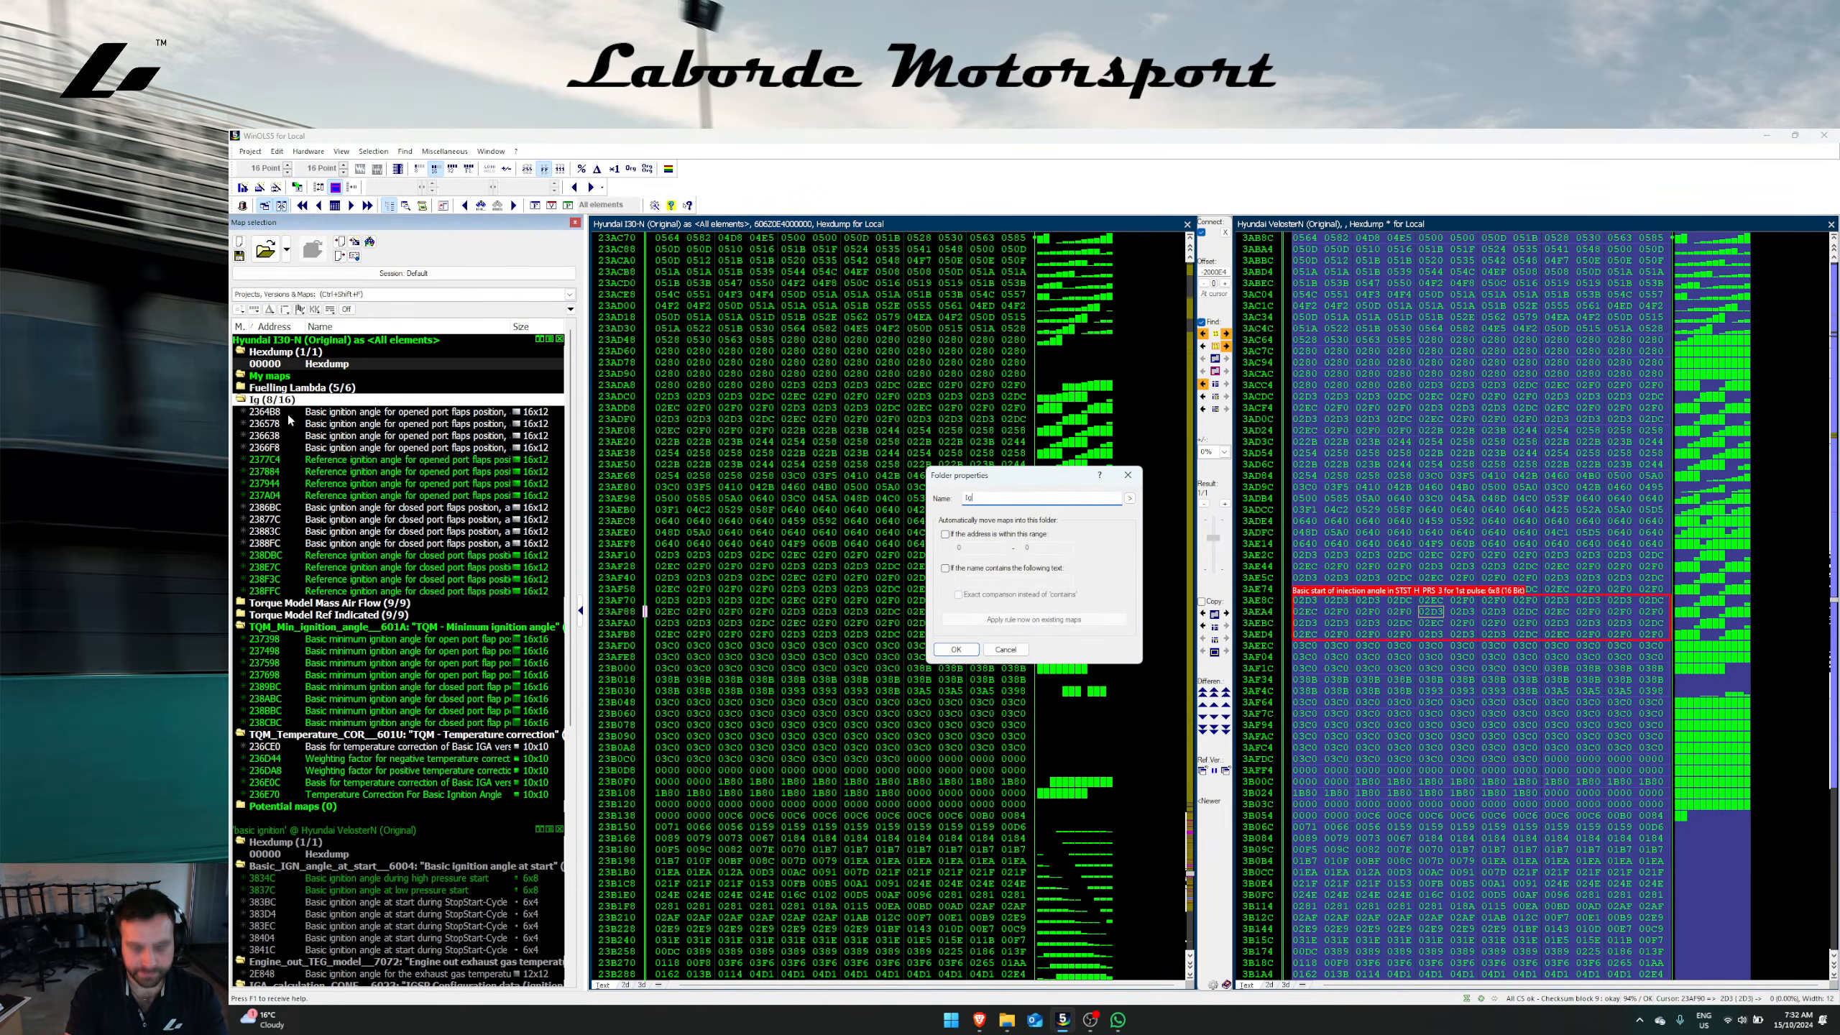
type("I")
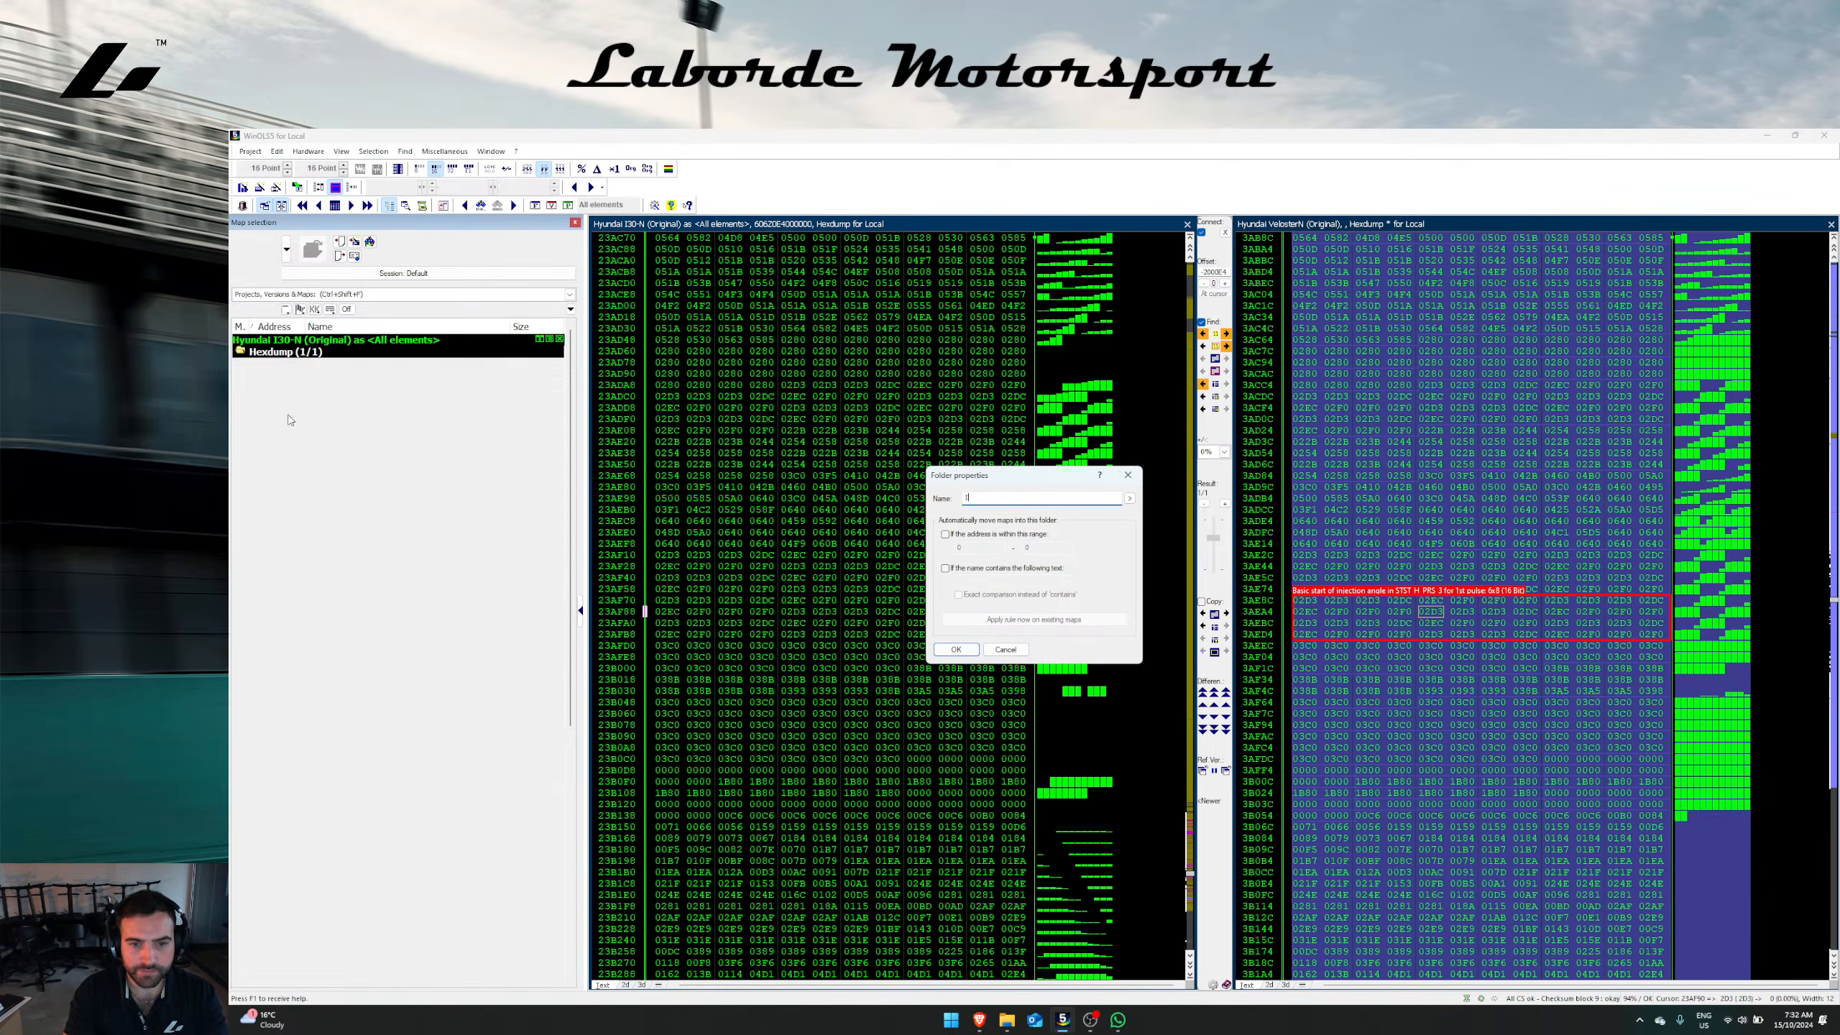
type("gnition Base")
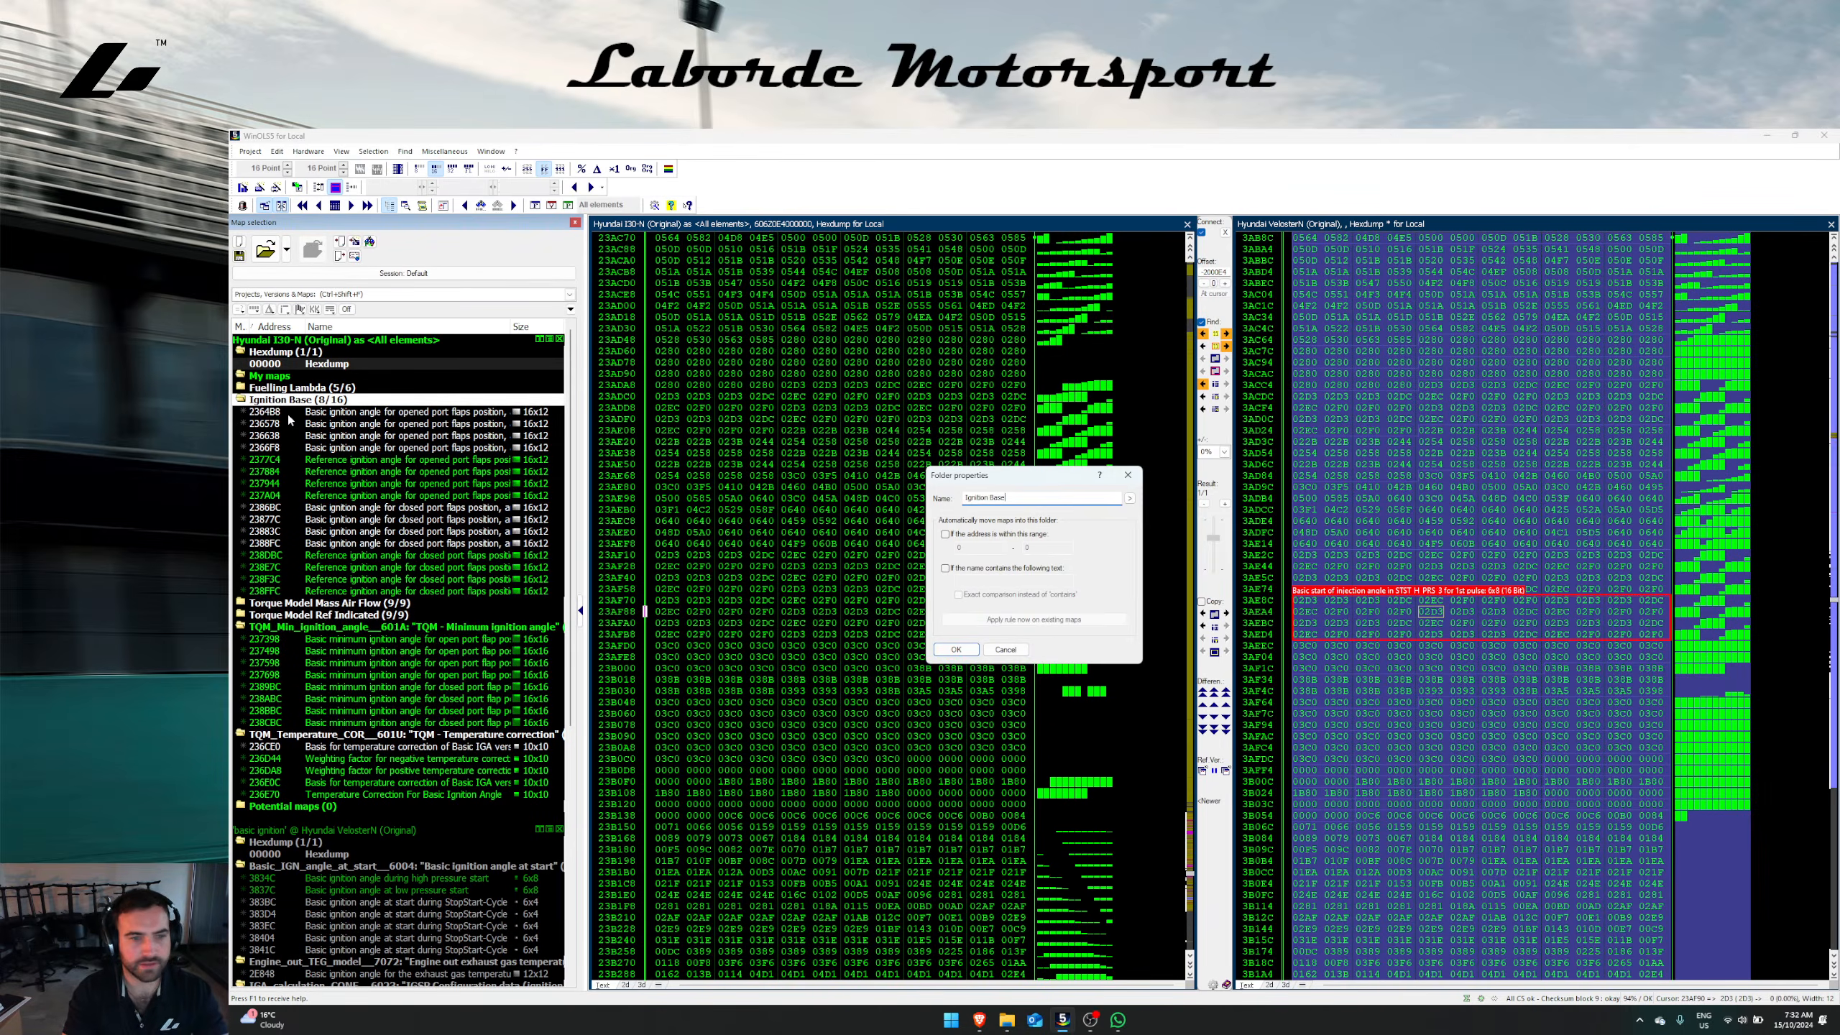
key("Return")
double_click(354, 629)
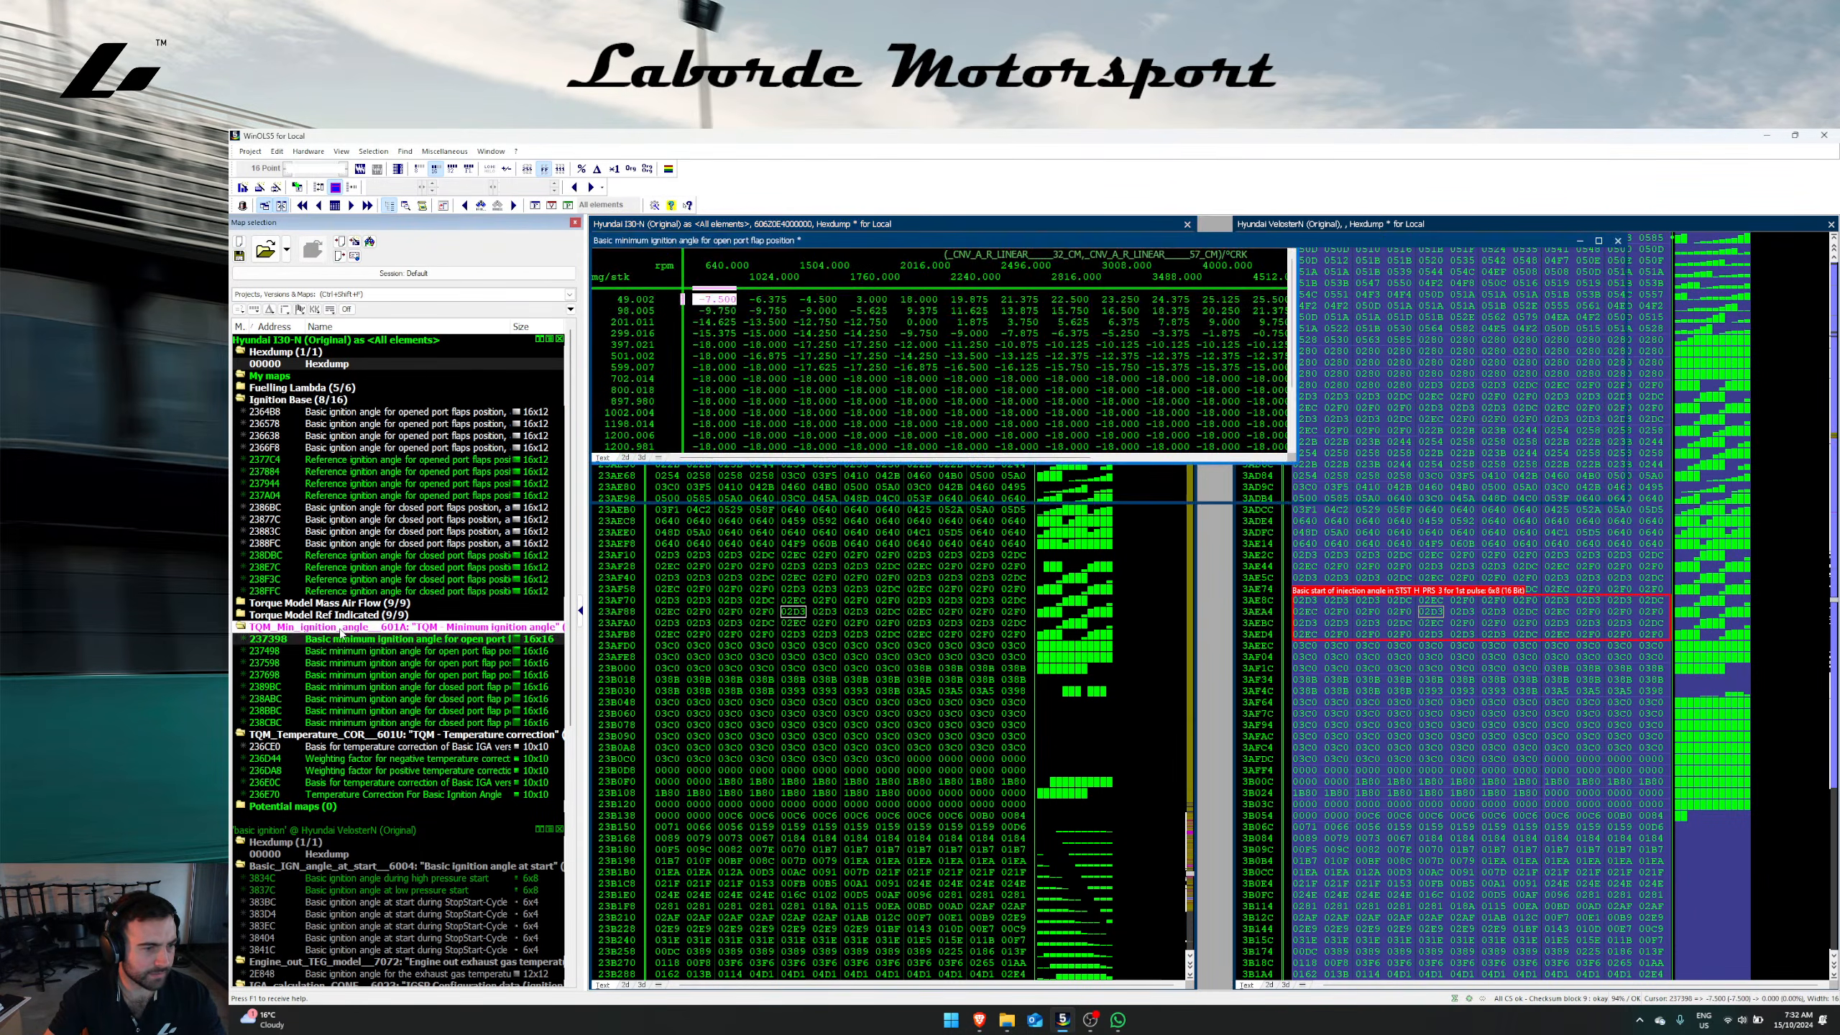
key("Escape")
key("Escape")
key("Escape")
key("Escape")
key("Escape")
key("Escape")
key("Escape")
key("Escape")
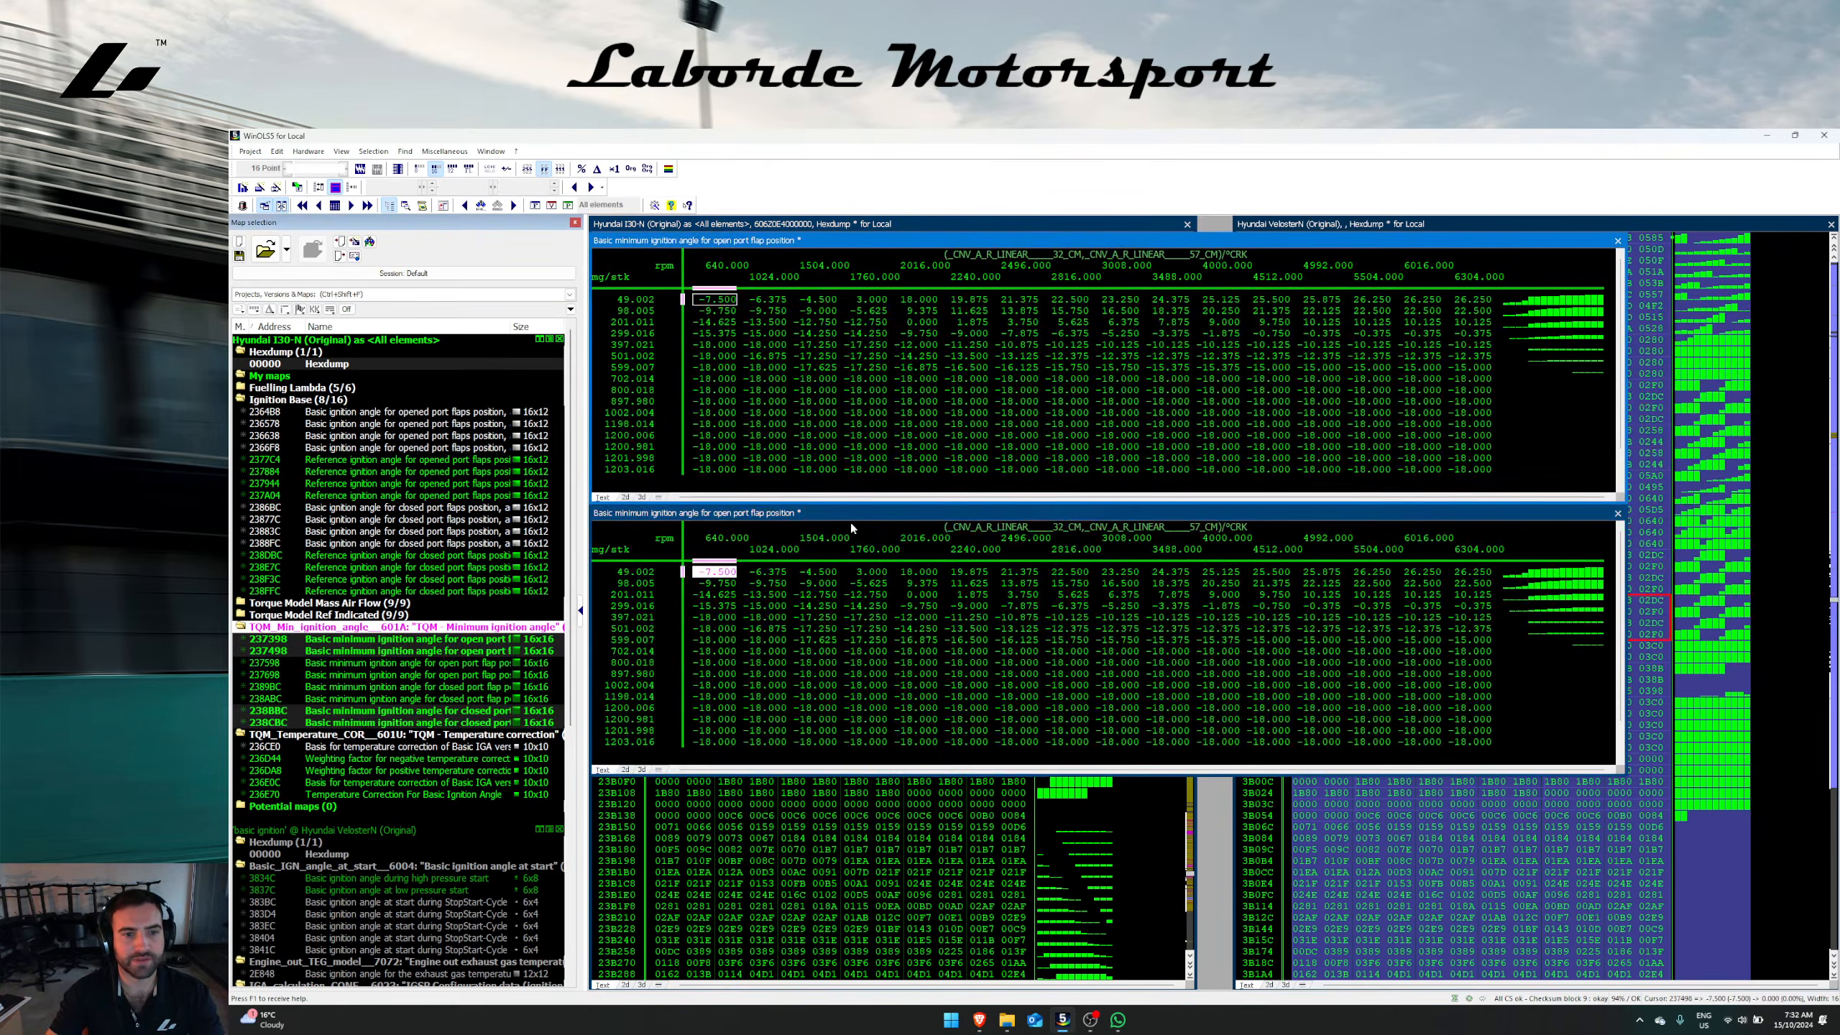
double_click(361, 720)
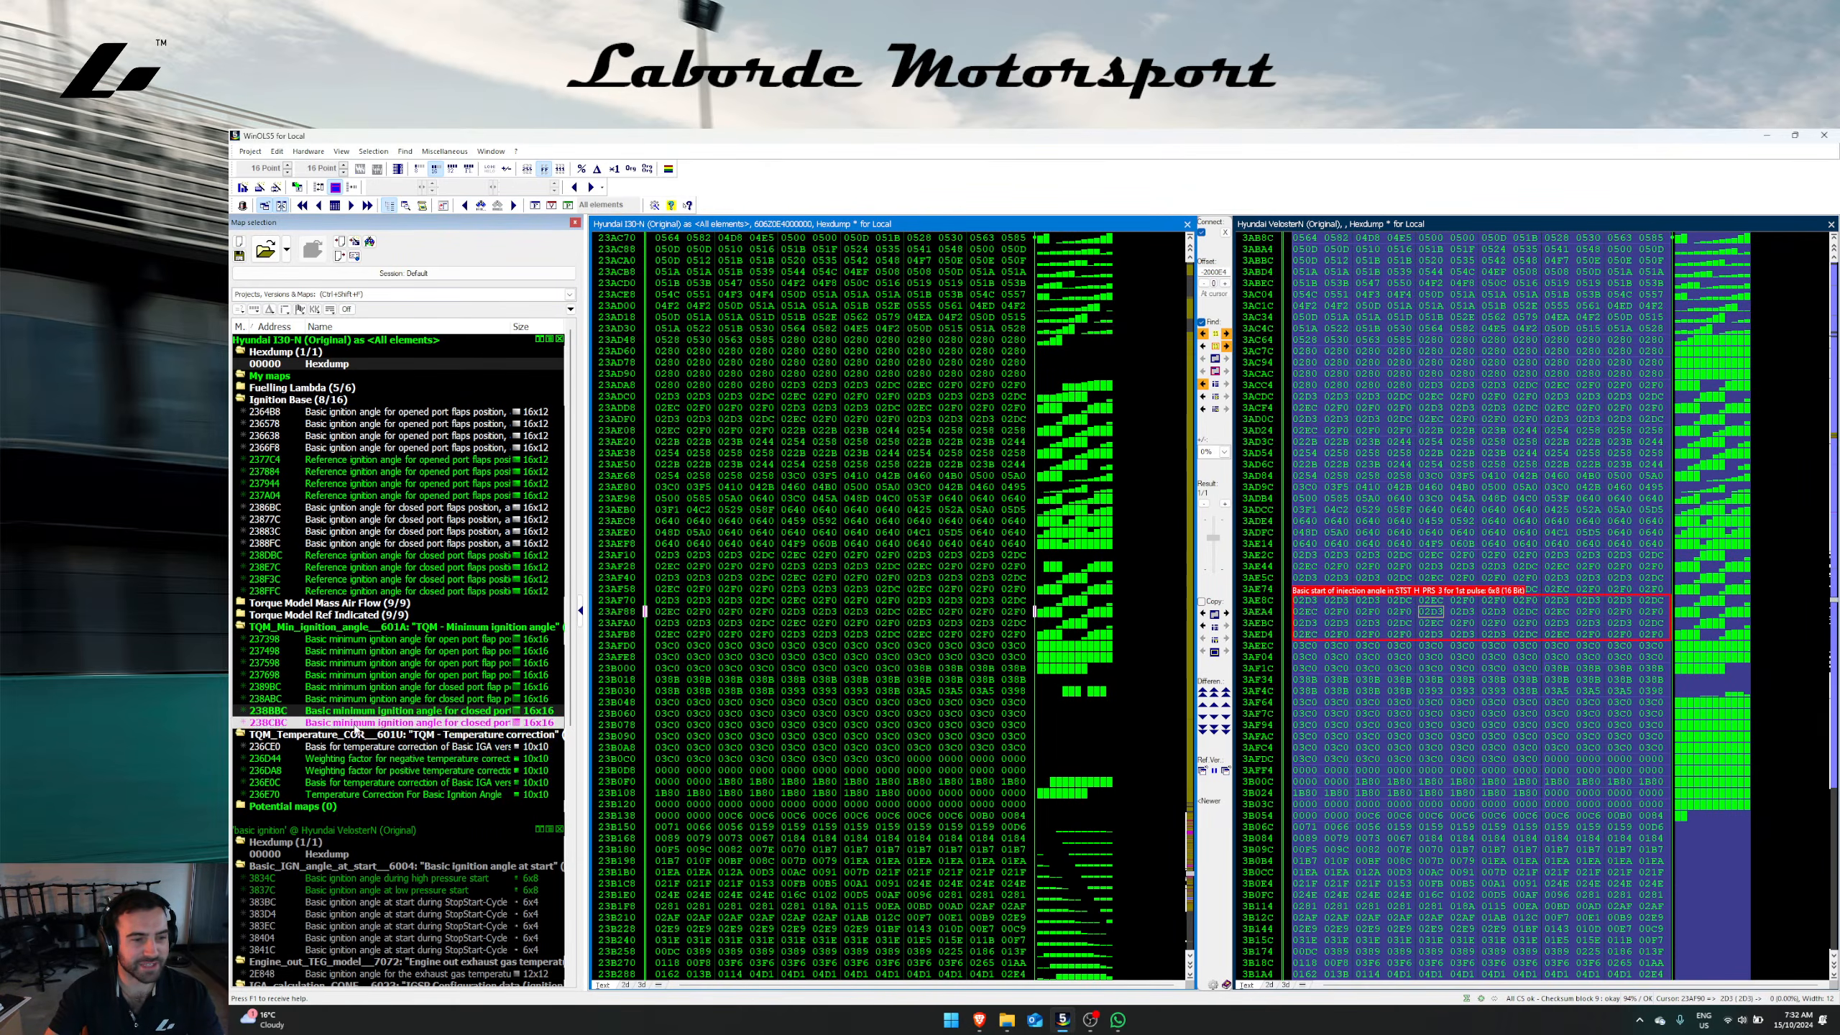
key("Escape")
double_click(479, 722)
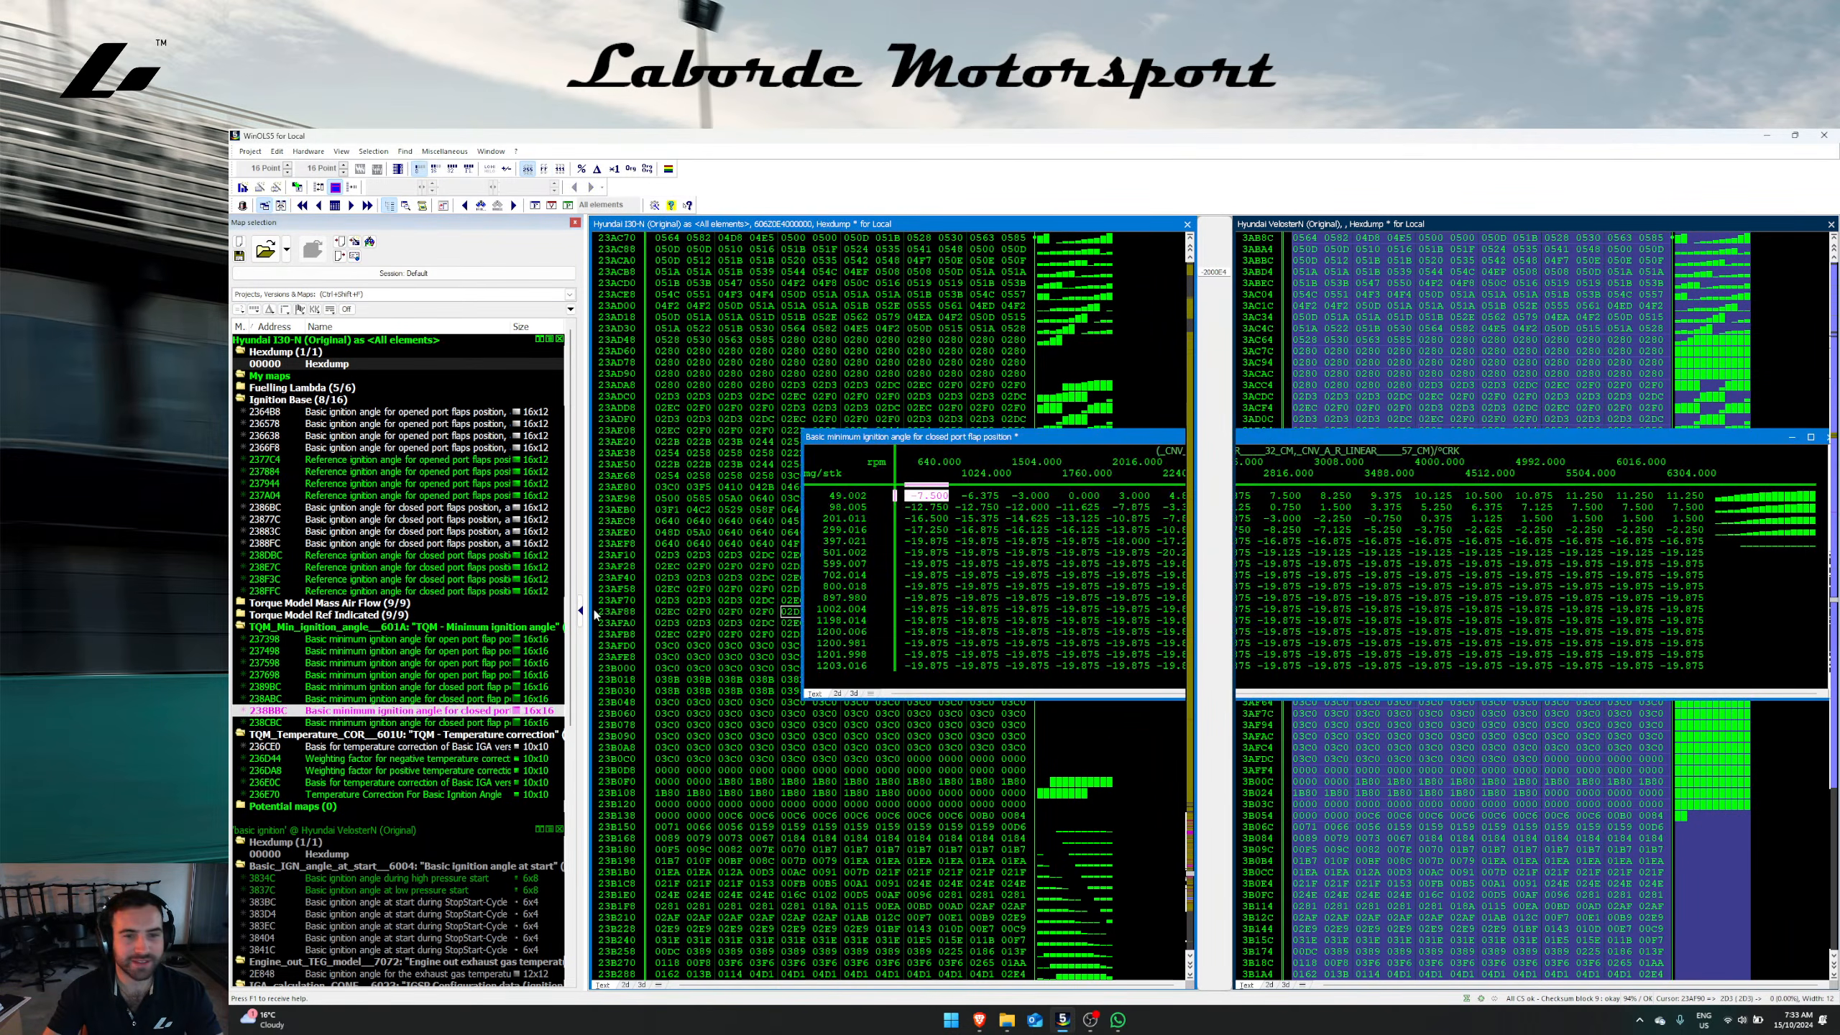
key("Escape")
Step: Rename the i30-N TQM_Min_ignition_angle folder as Ignition Minimum
left_click(295, 629)
left_click(295, 629)
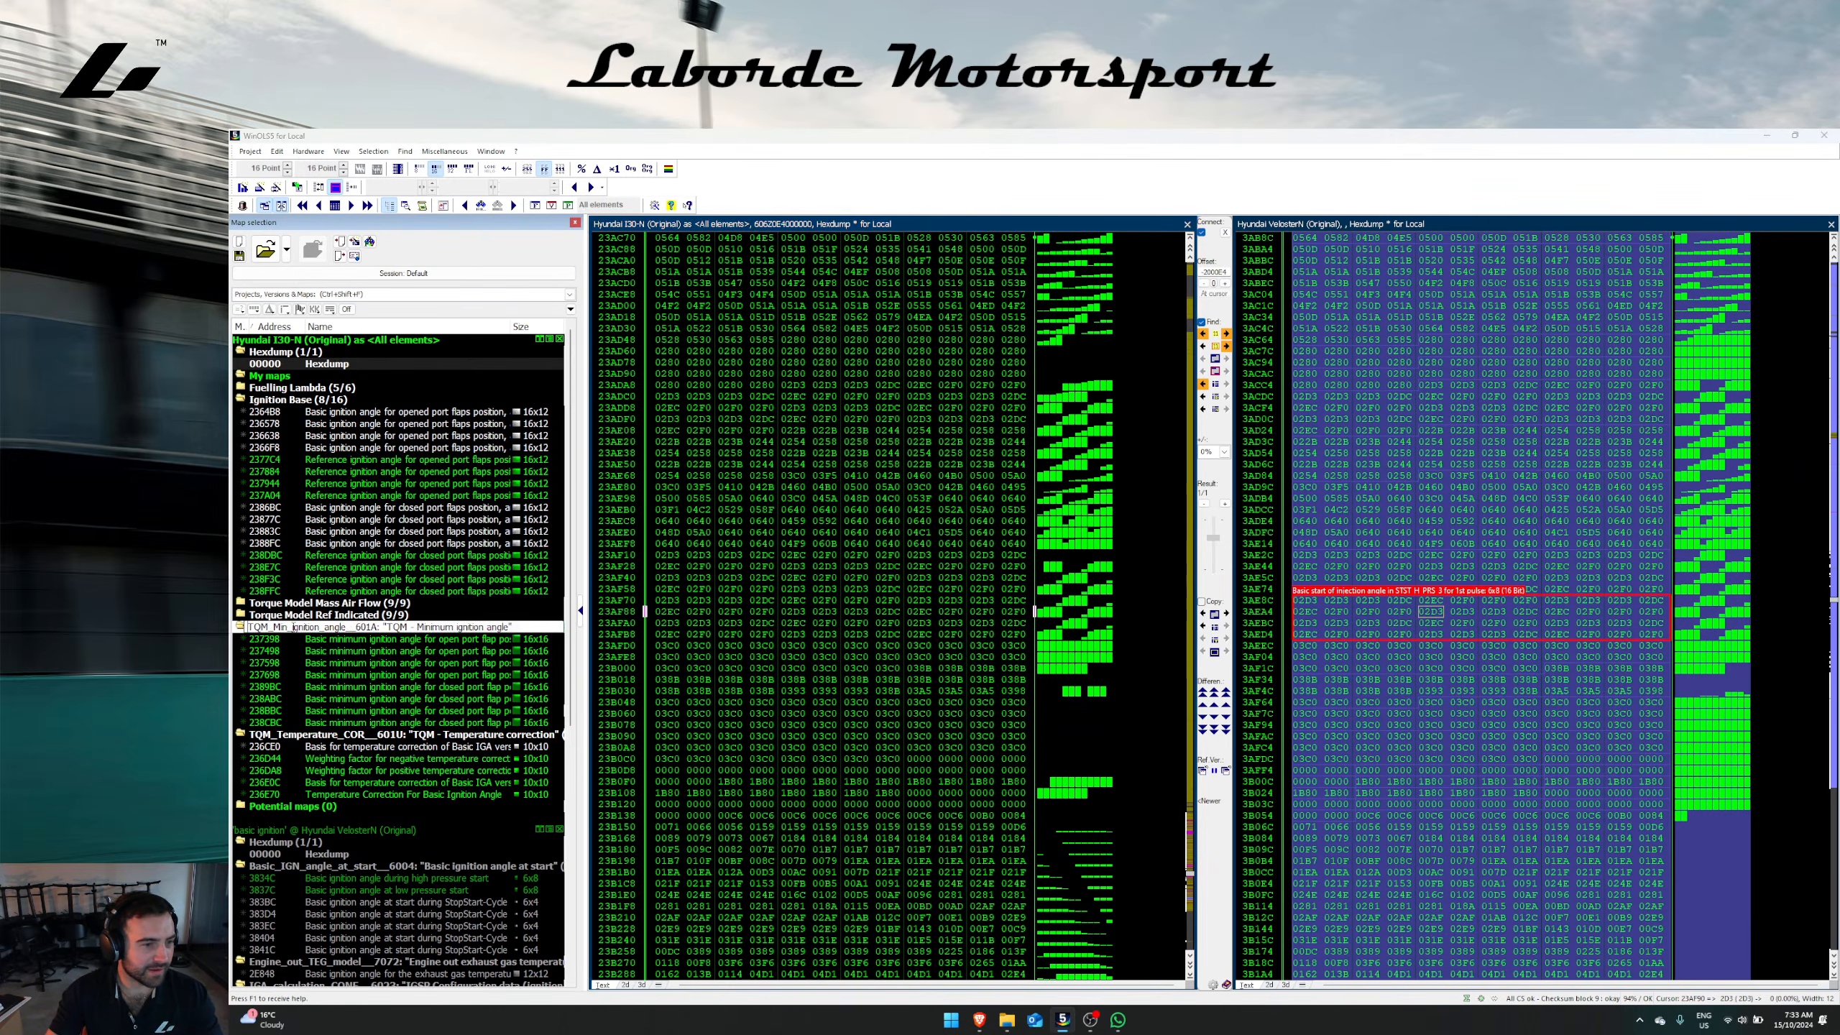
key("ctrl+a")
type("igni")
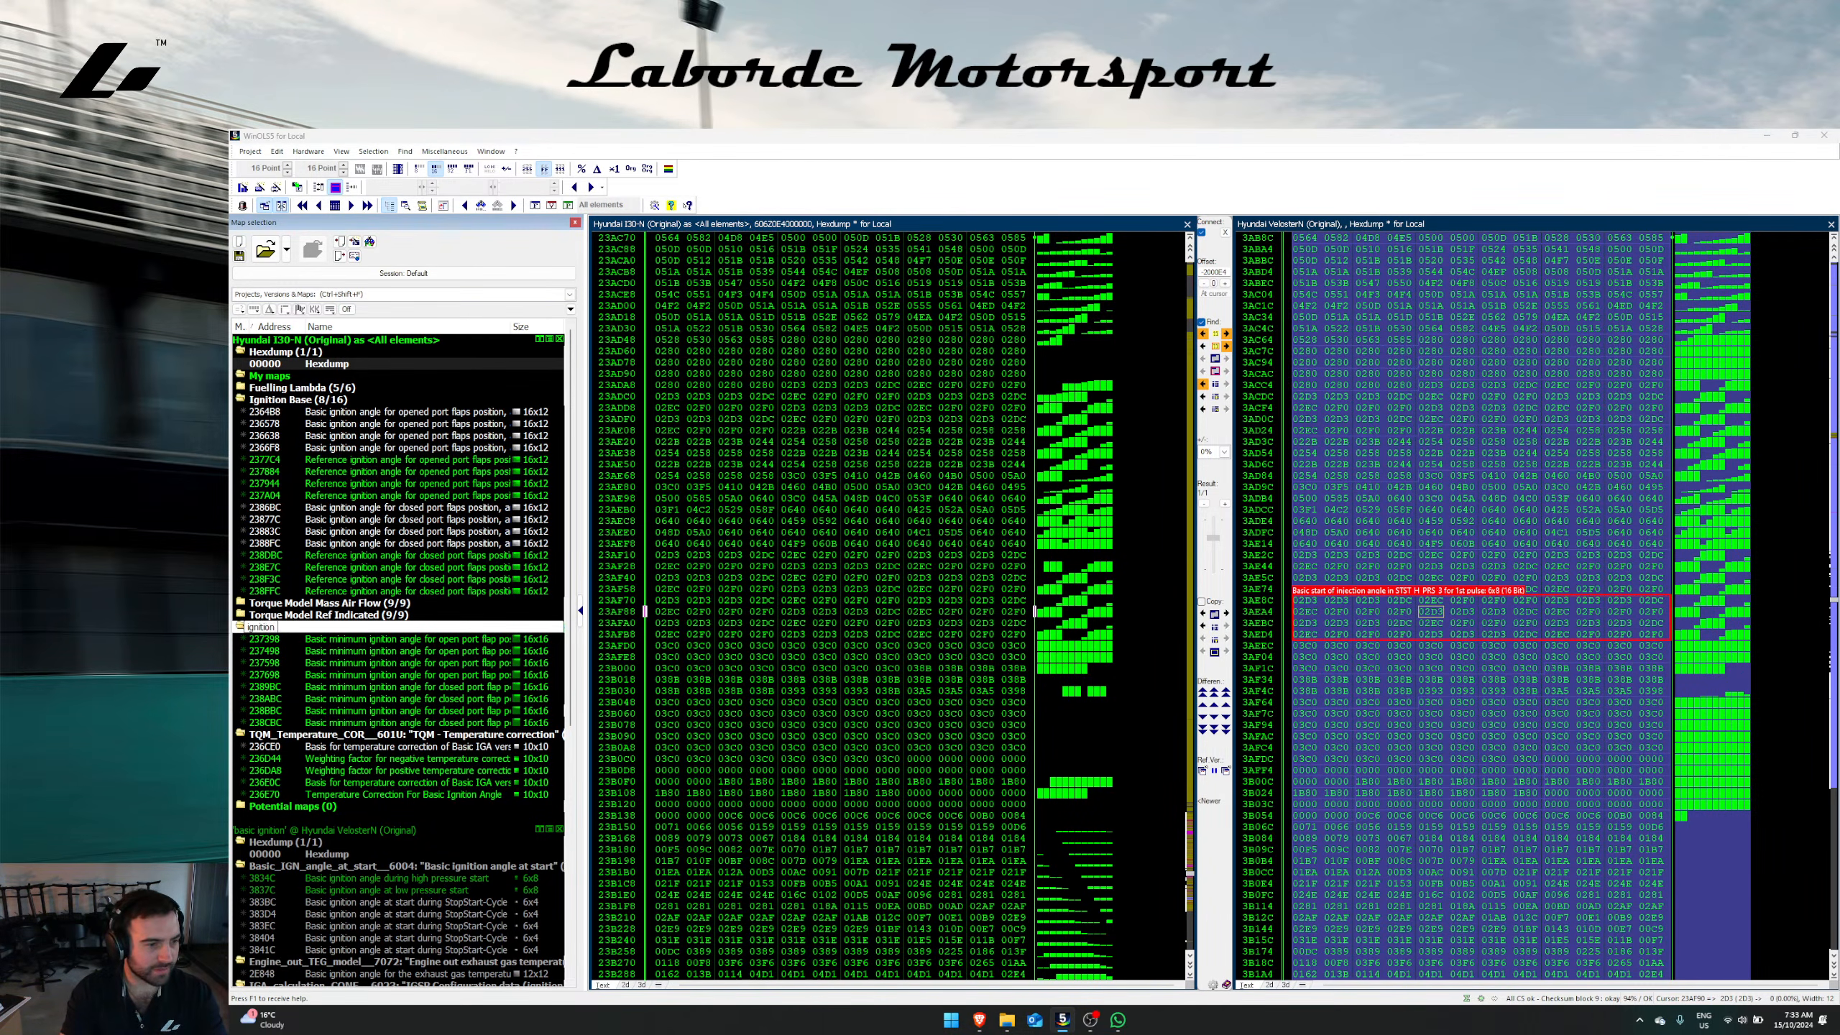
type("tion Minim")
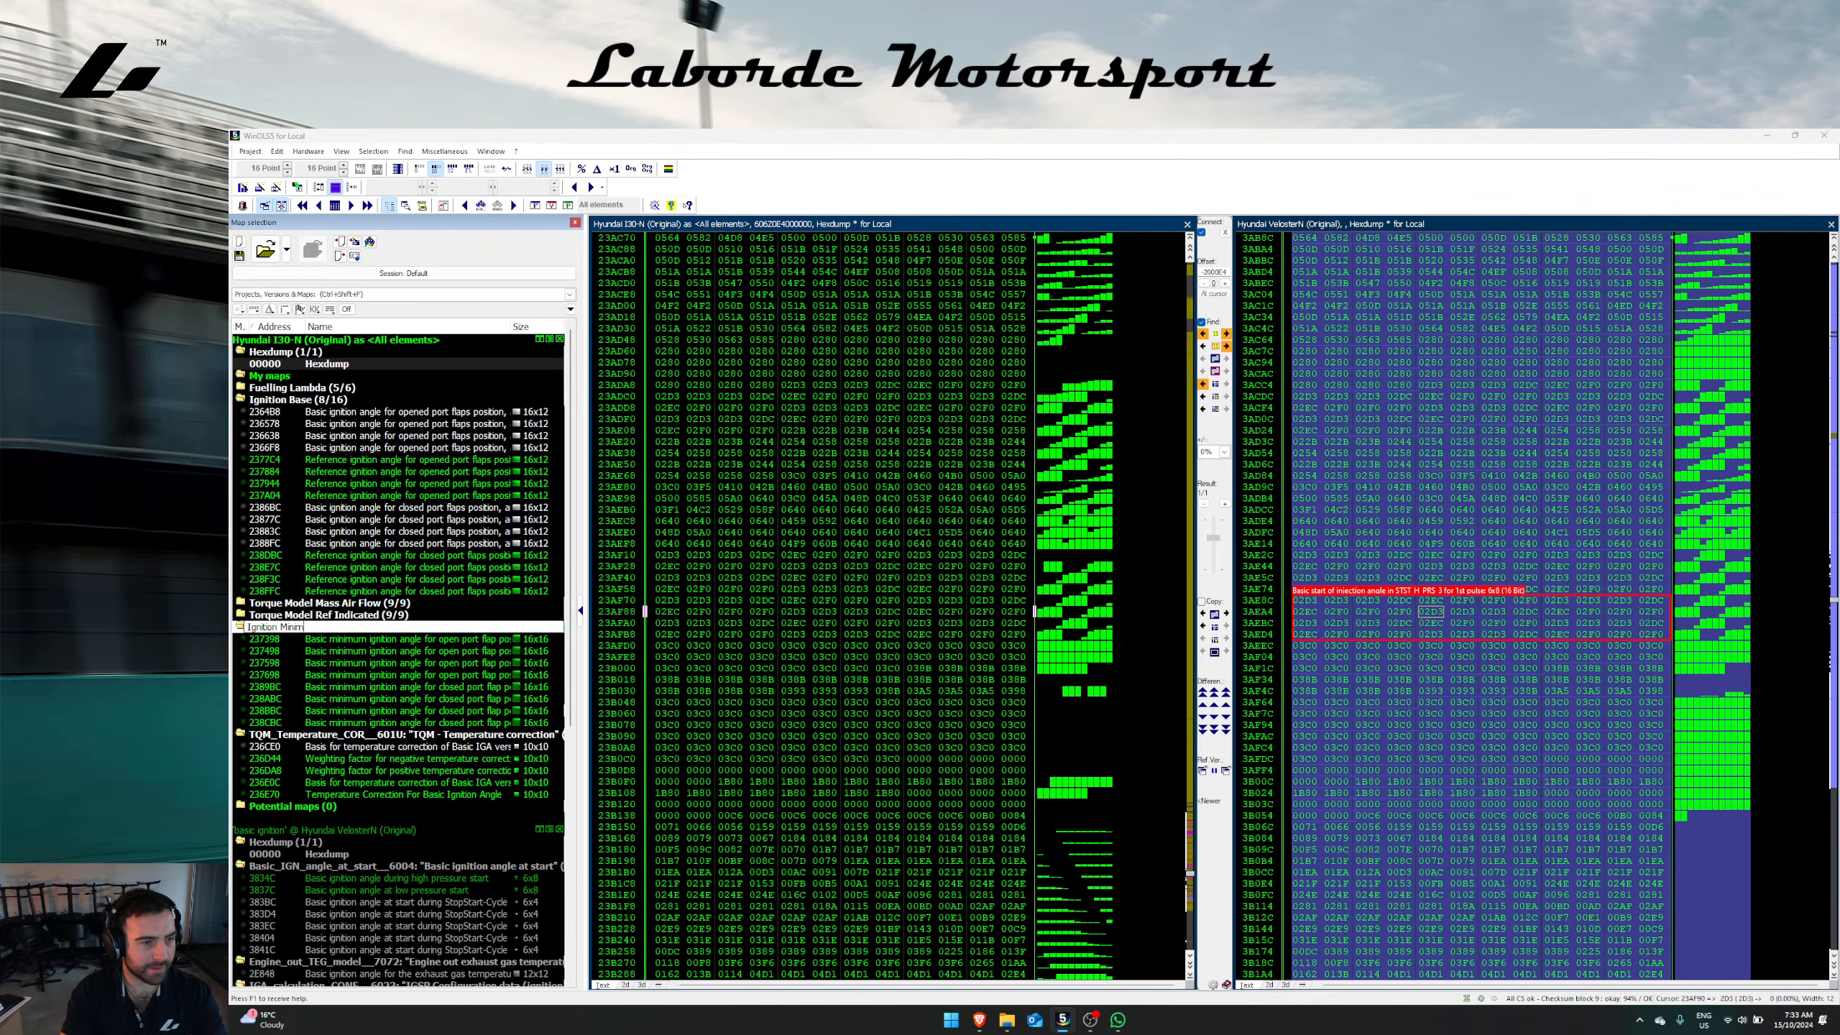
type("um")
key("Return")
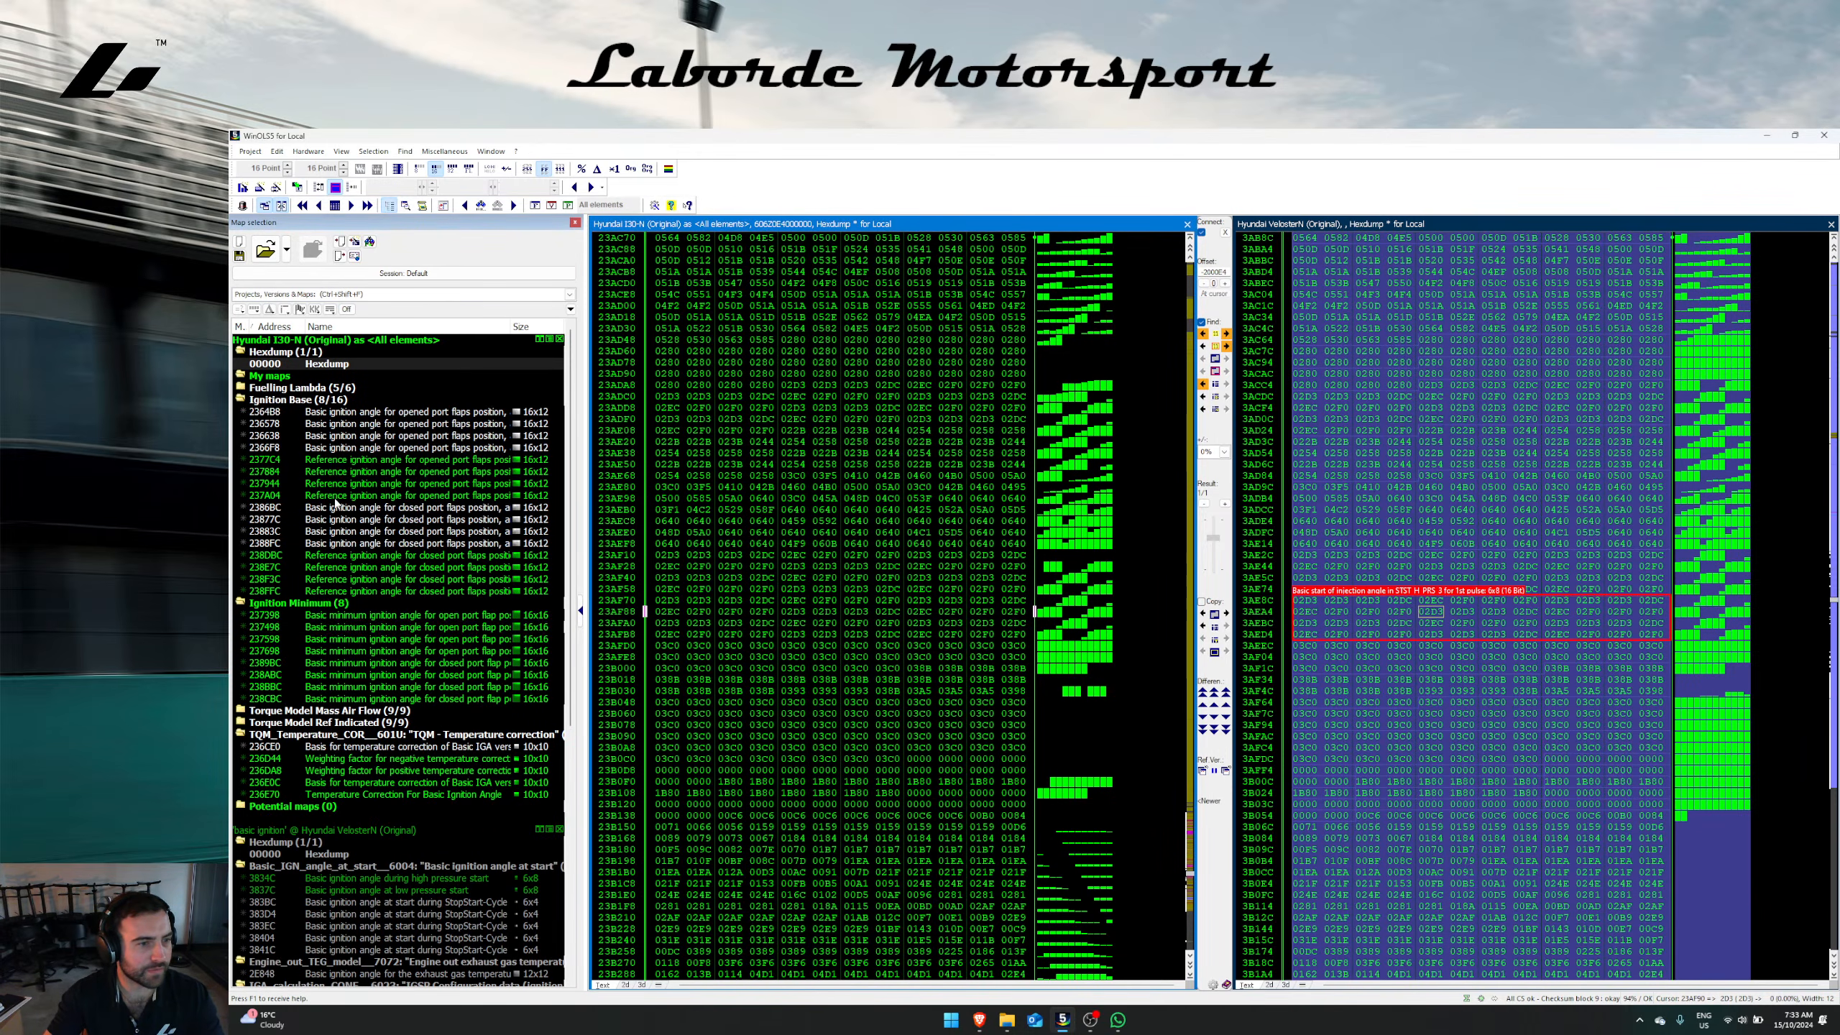
Step: Move the eight reference ignition angle maps for opened and closed port flaps from Ignition Base into a new folder named Ignition Reference
right_click(348, 580)
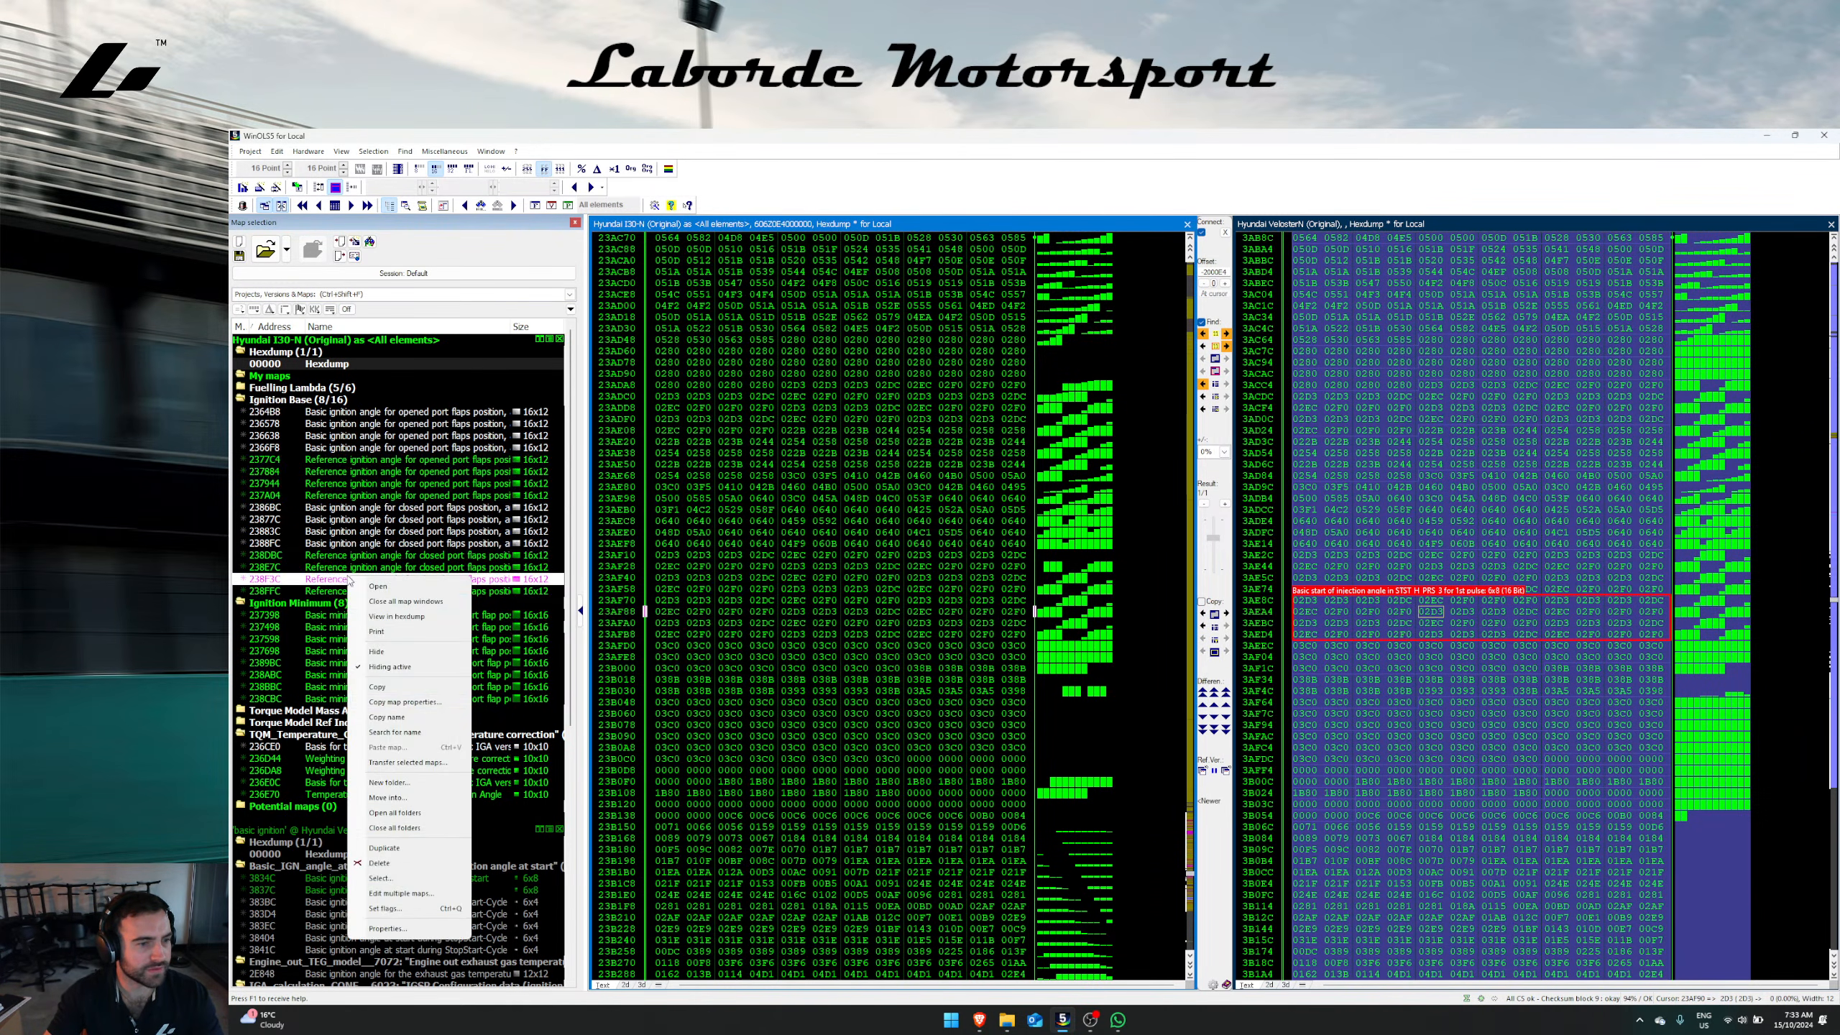
left_click(336, 591)
left_click(348, 556, "shift")
left_click(373, 496, "ctrl")
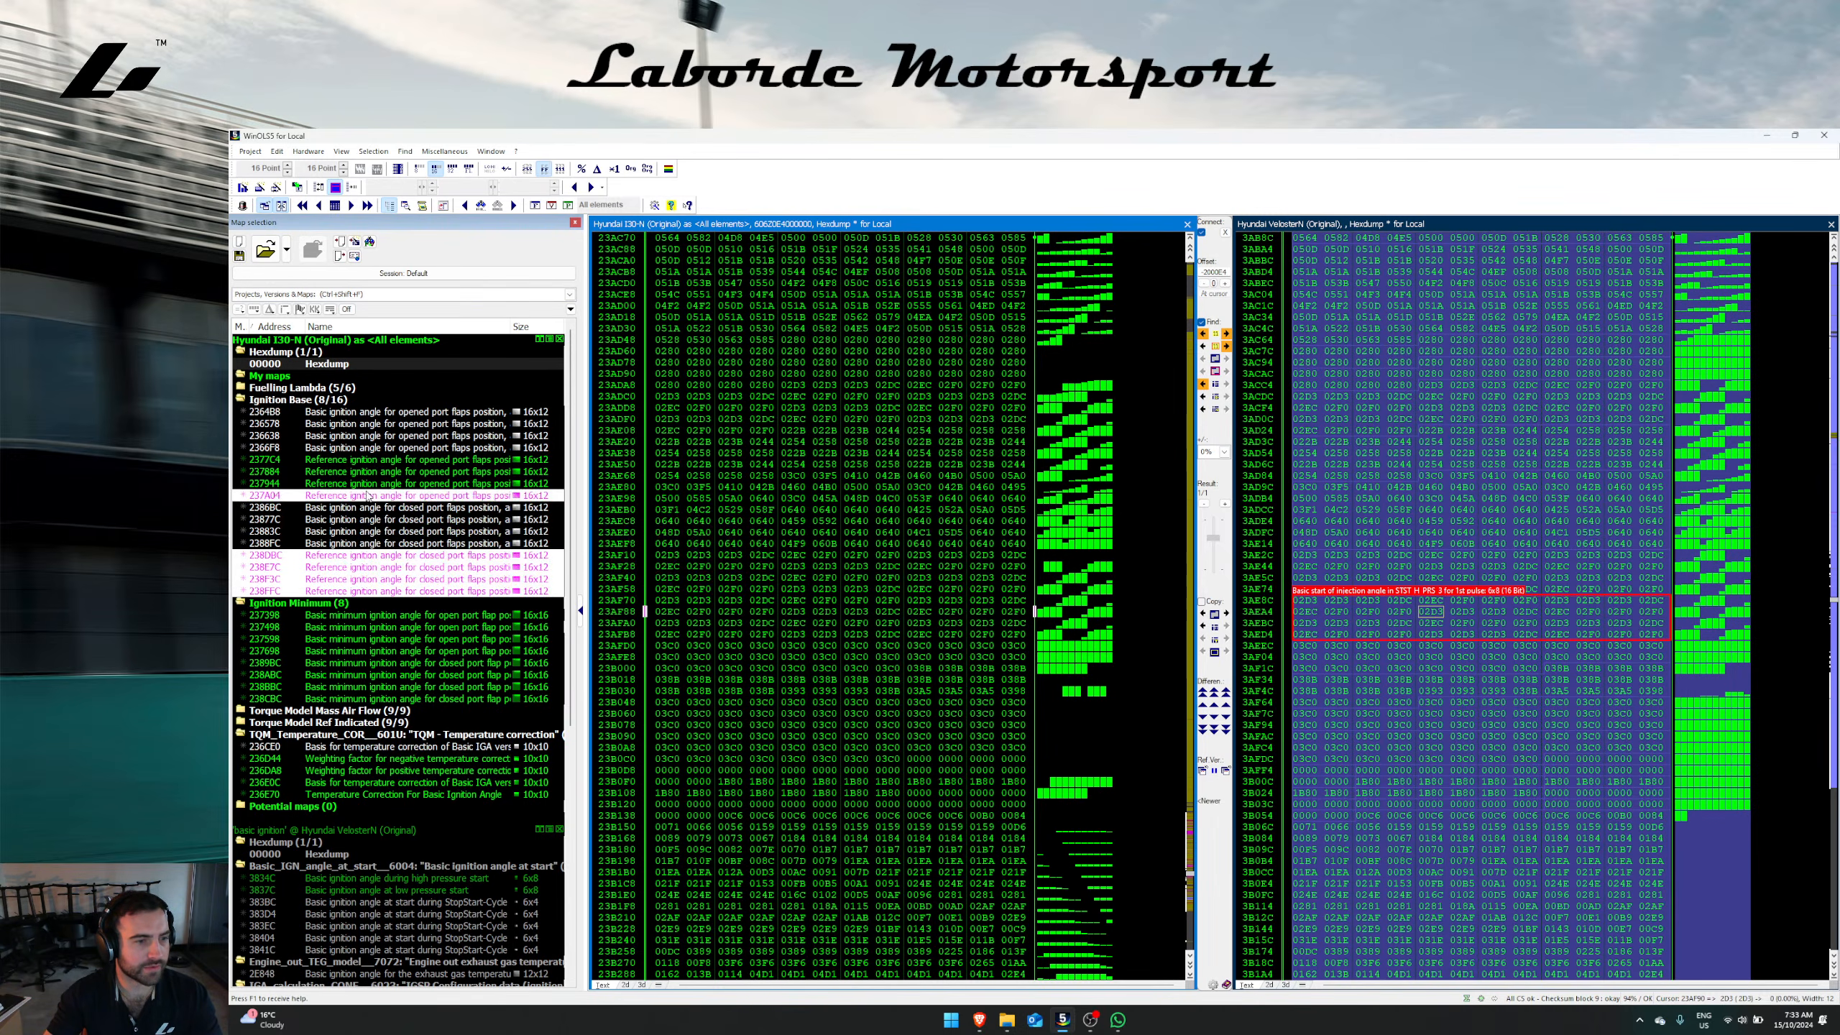
left_click(382, 485, "ctrl")
left_click(388, 472, "ctrl")
left_click(391, 462, "ctrl")
right_click(393, 462)
left_click(471, 691)
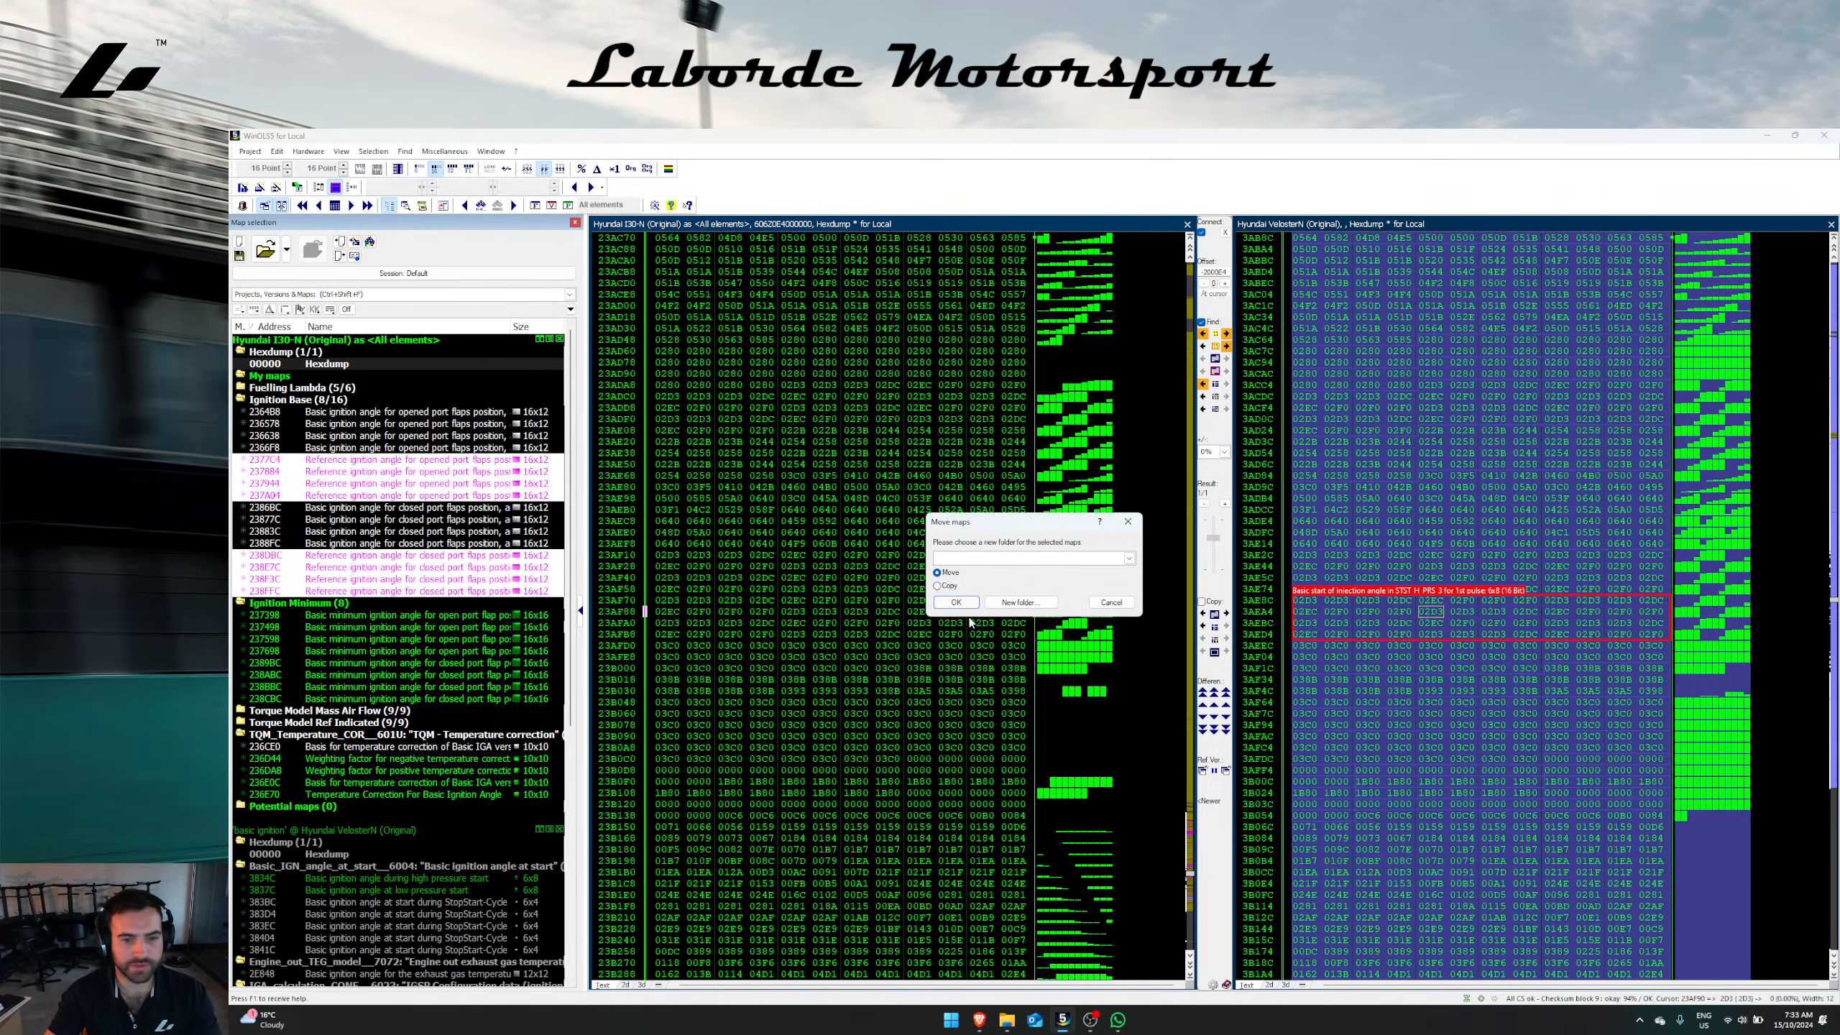
left_click(984, 604)
type("Ignitio")
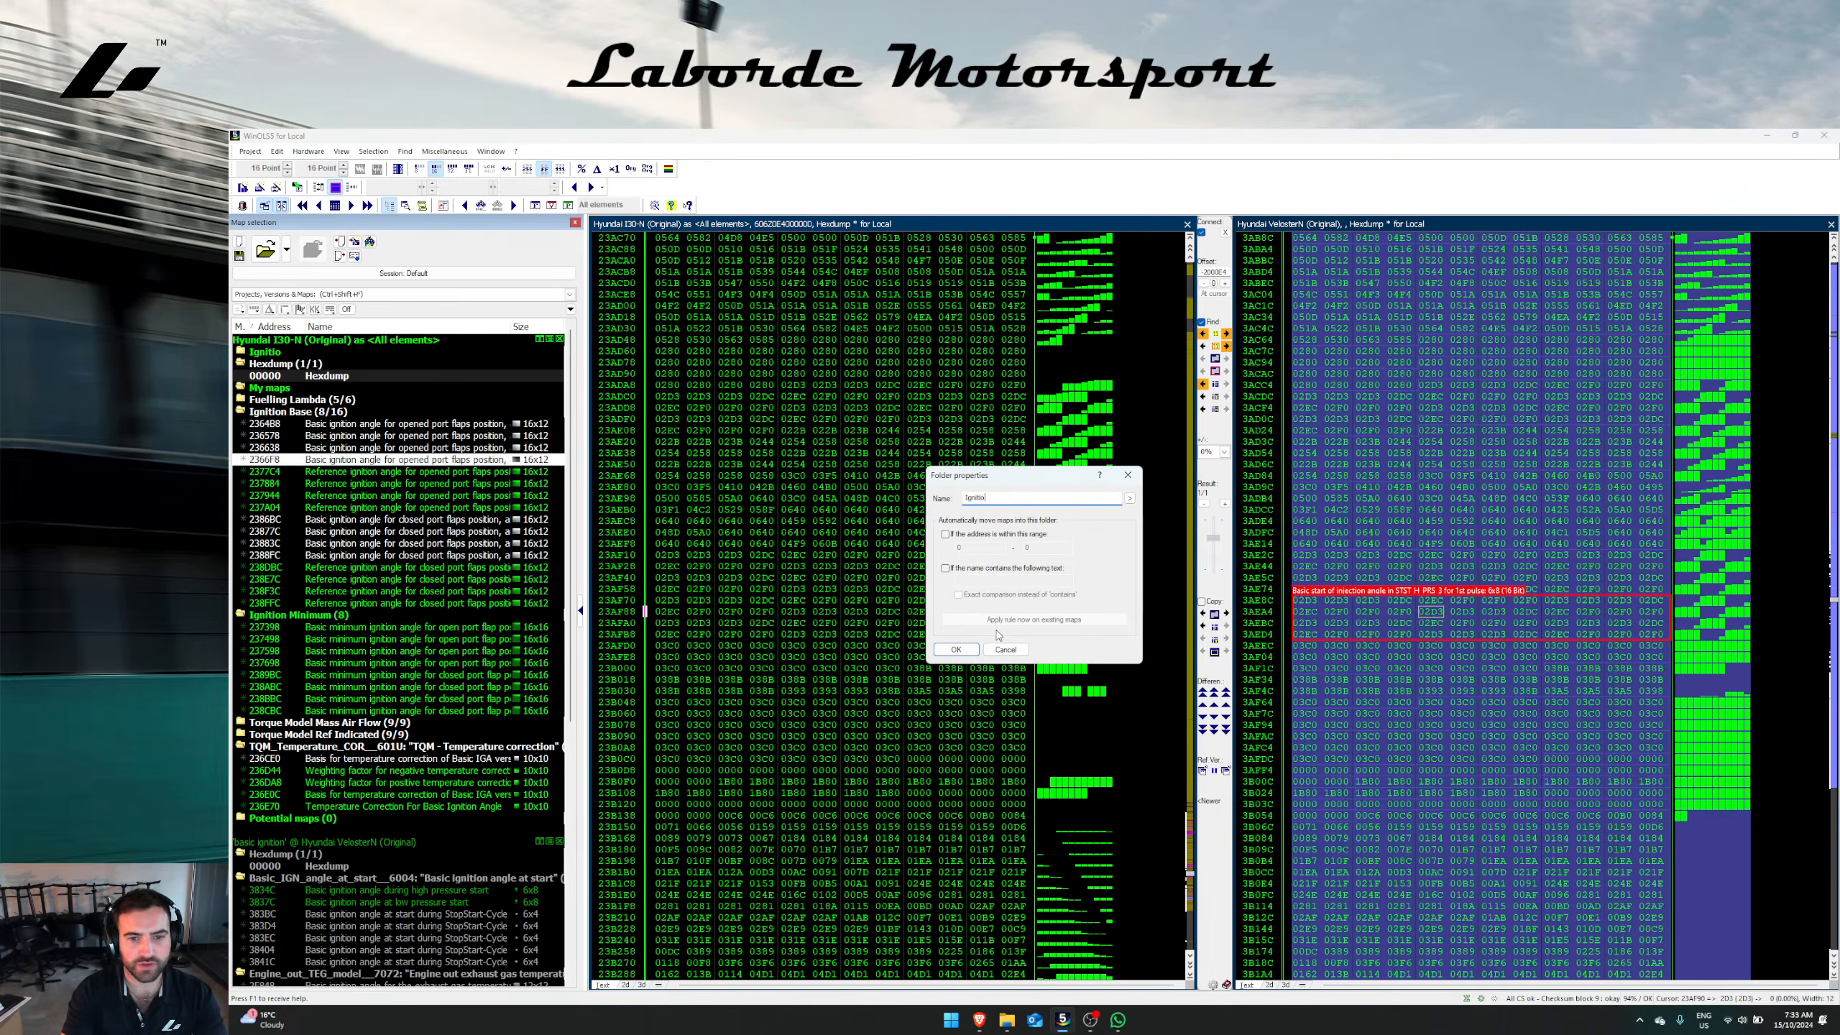
type("n Re")
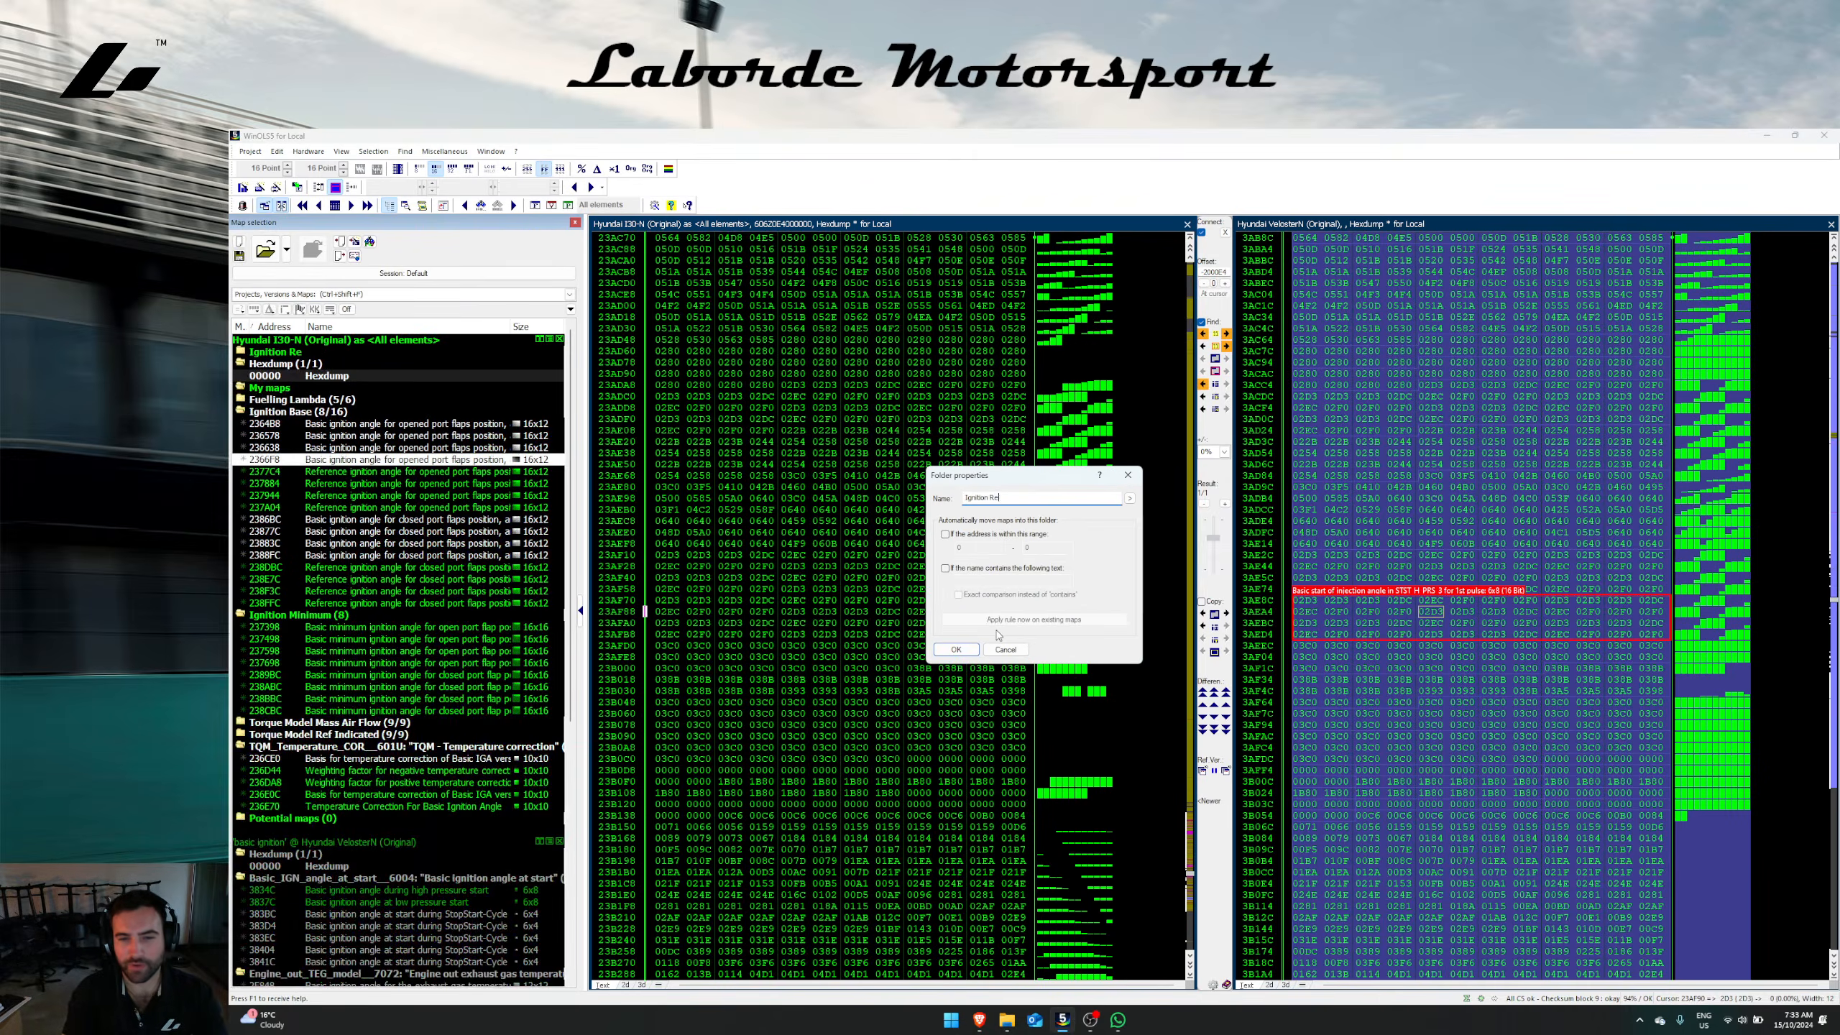
type("ference")
key("Return")
left_click(968, 606)
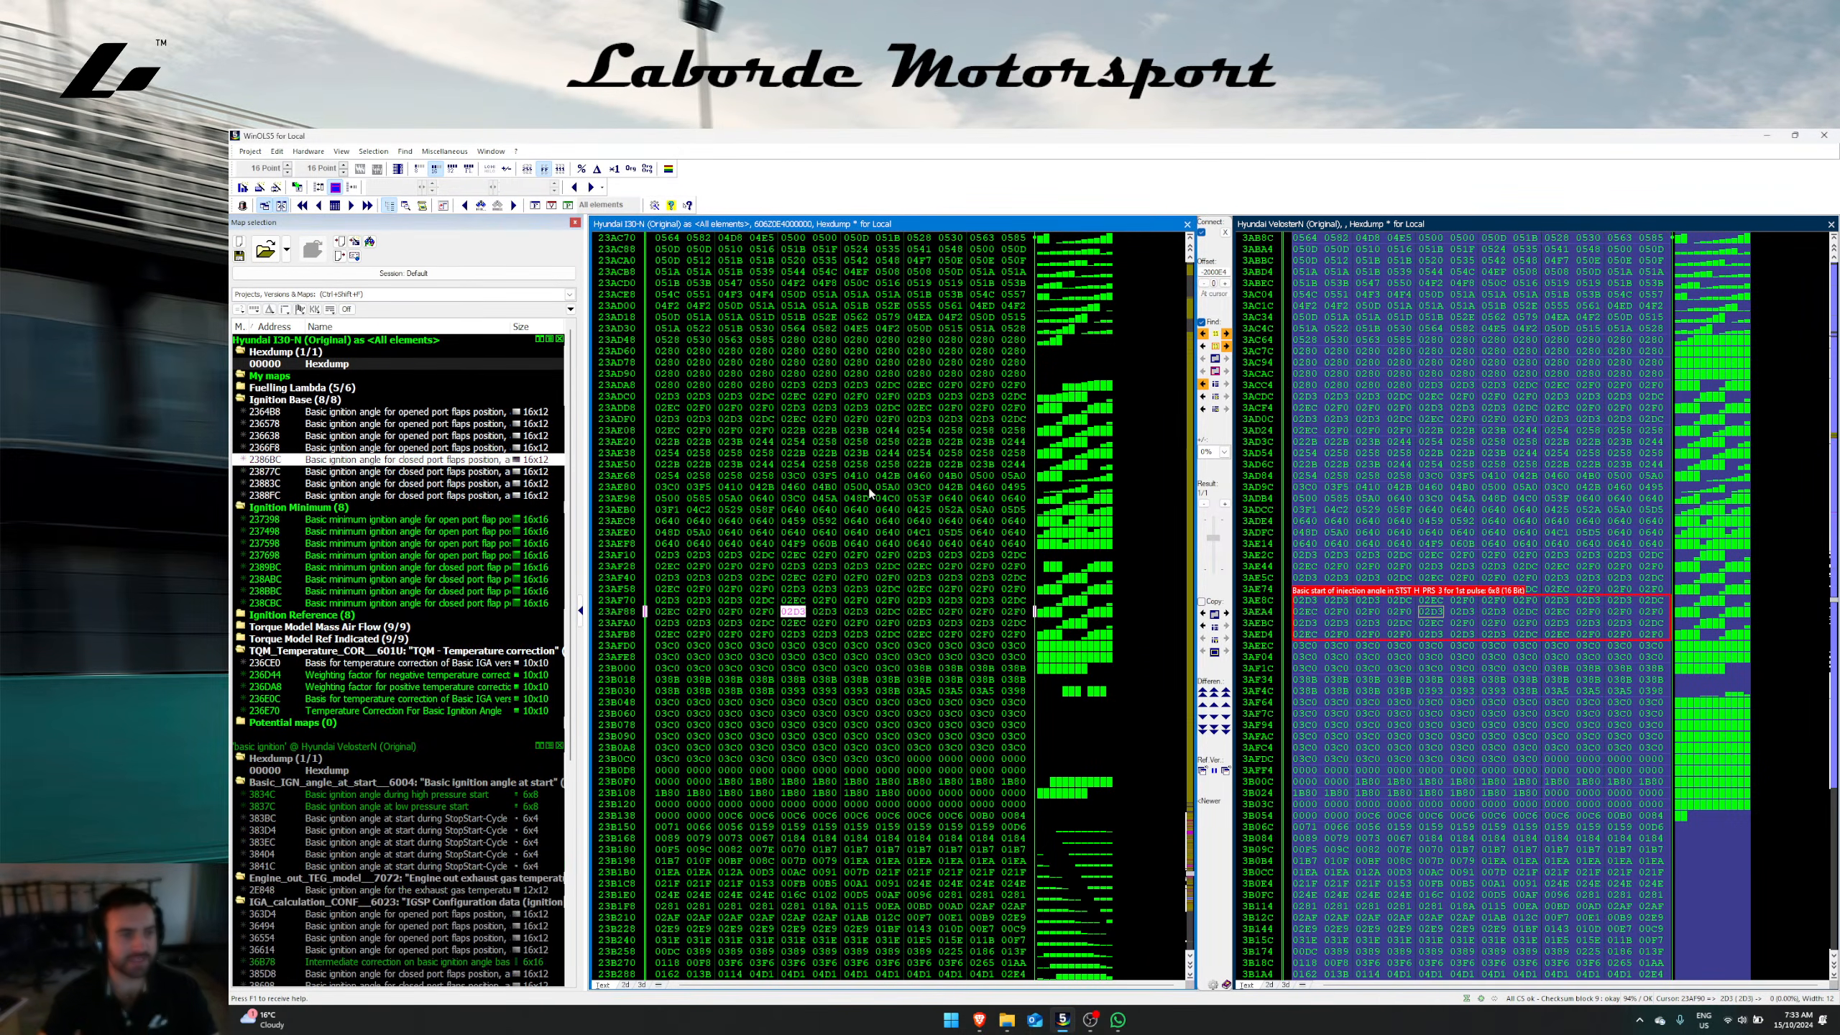
left_click(868, 475)
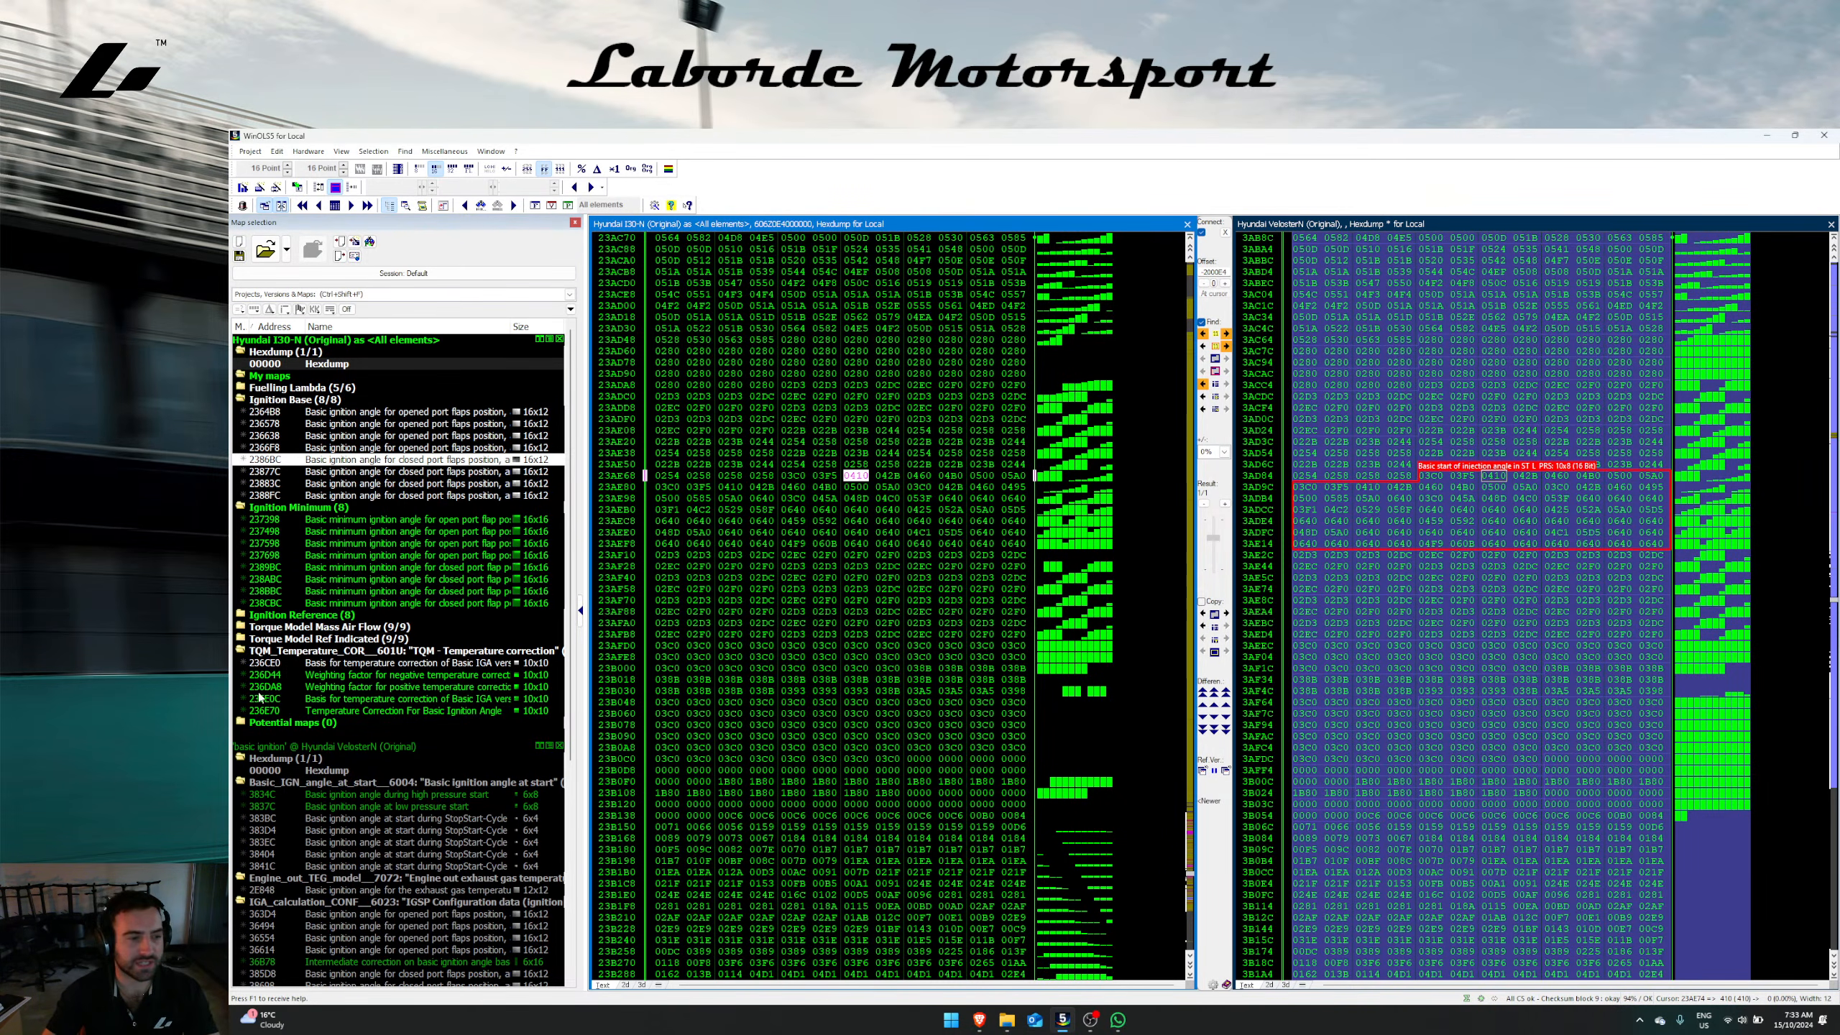
Step: Examine the ignition temperature correction and weighting factor maps in the i30-N's TQM_Temperature_COR folder
double_click(324, 661)
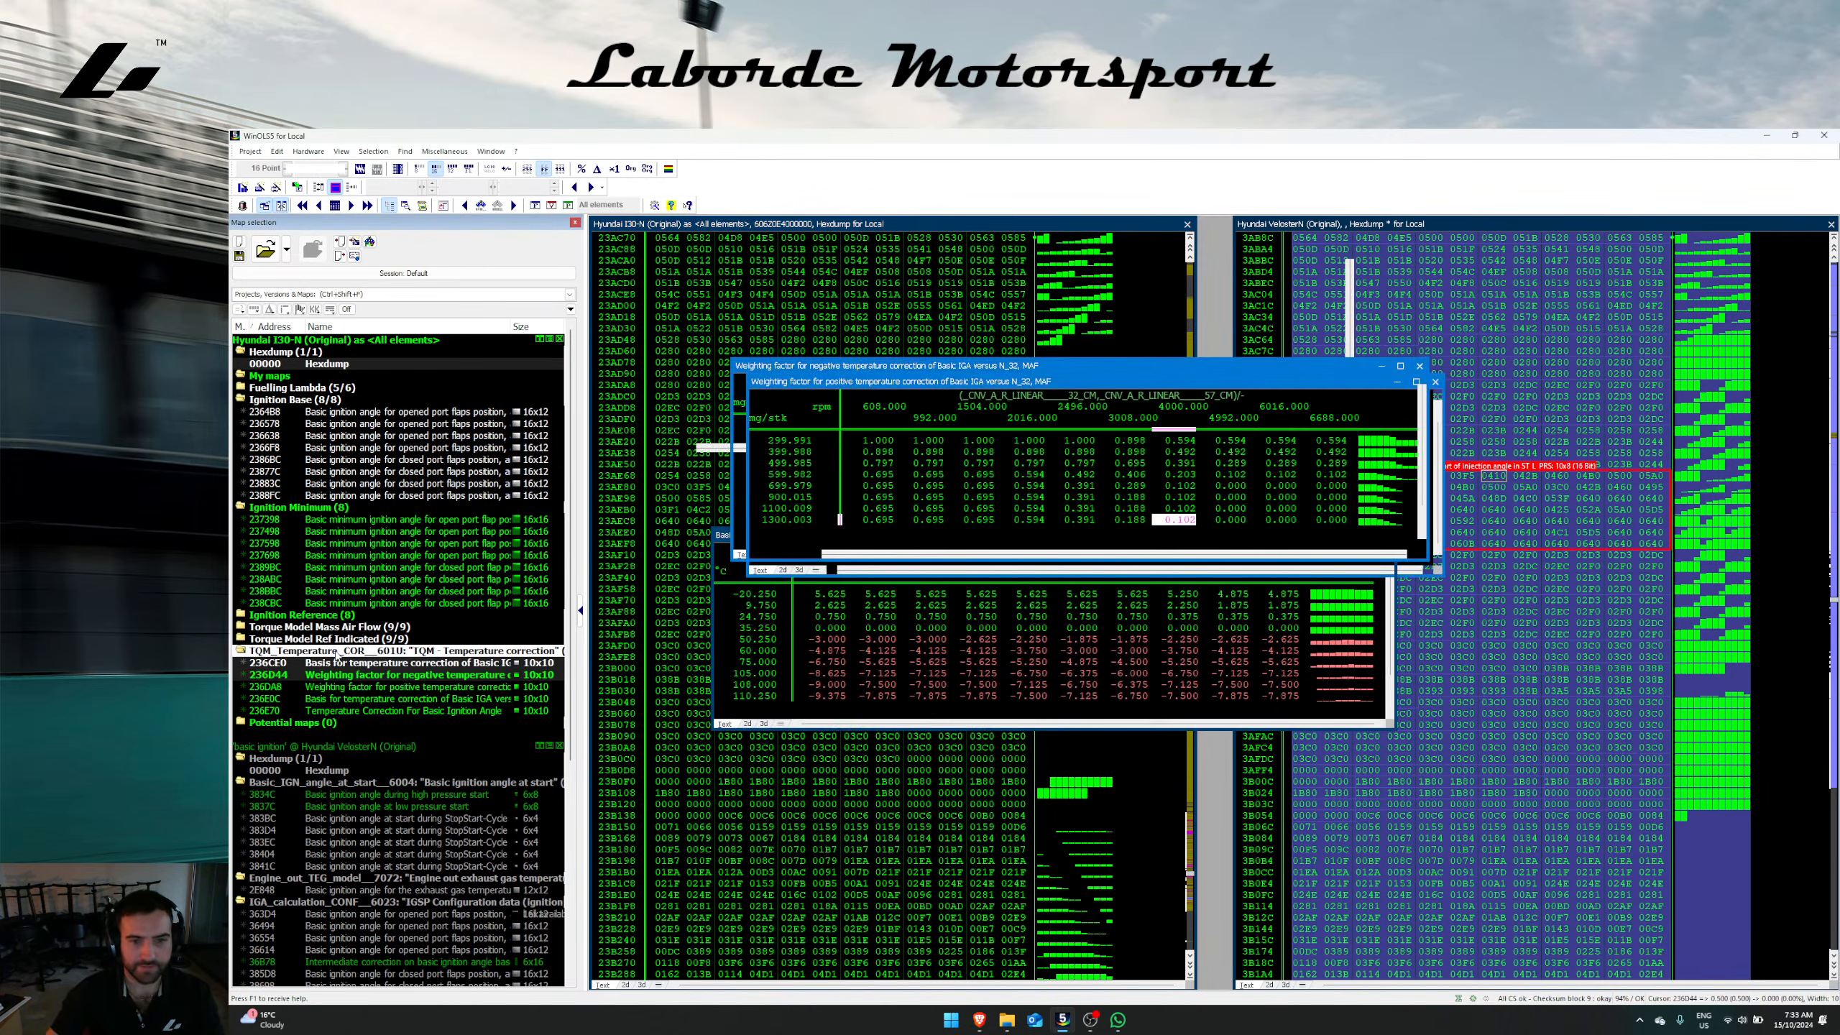
key("Escape")
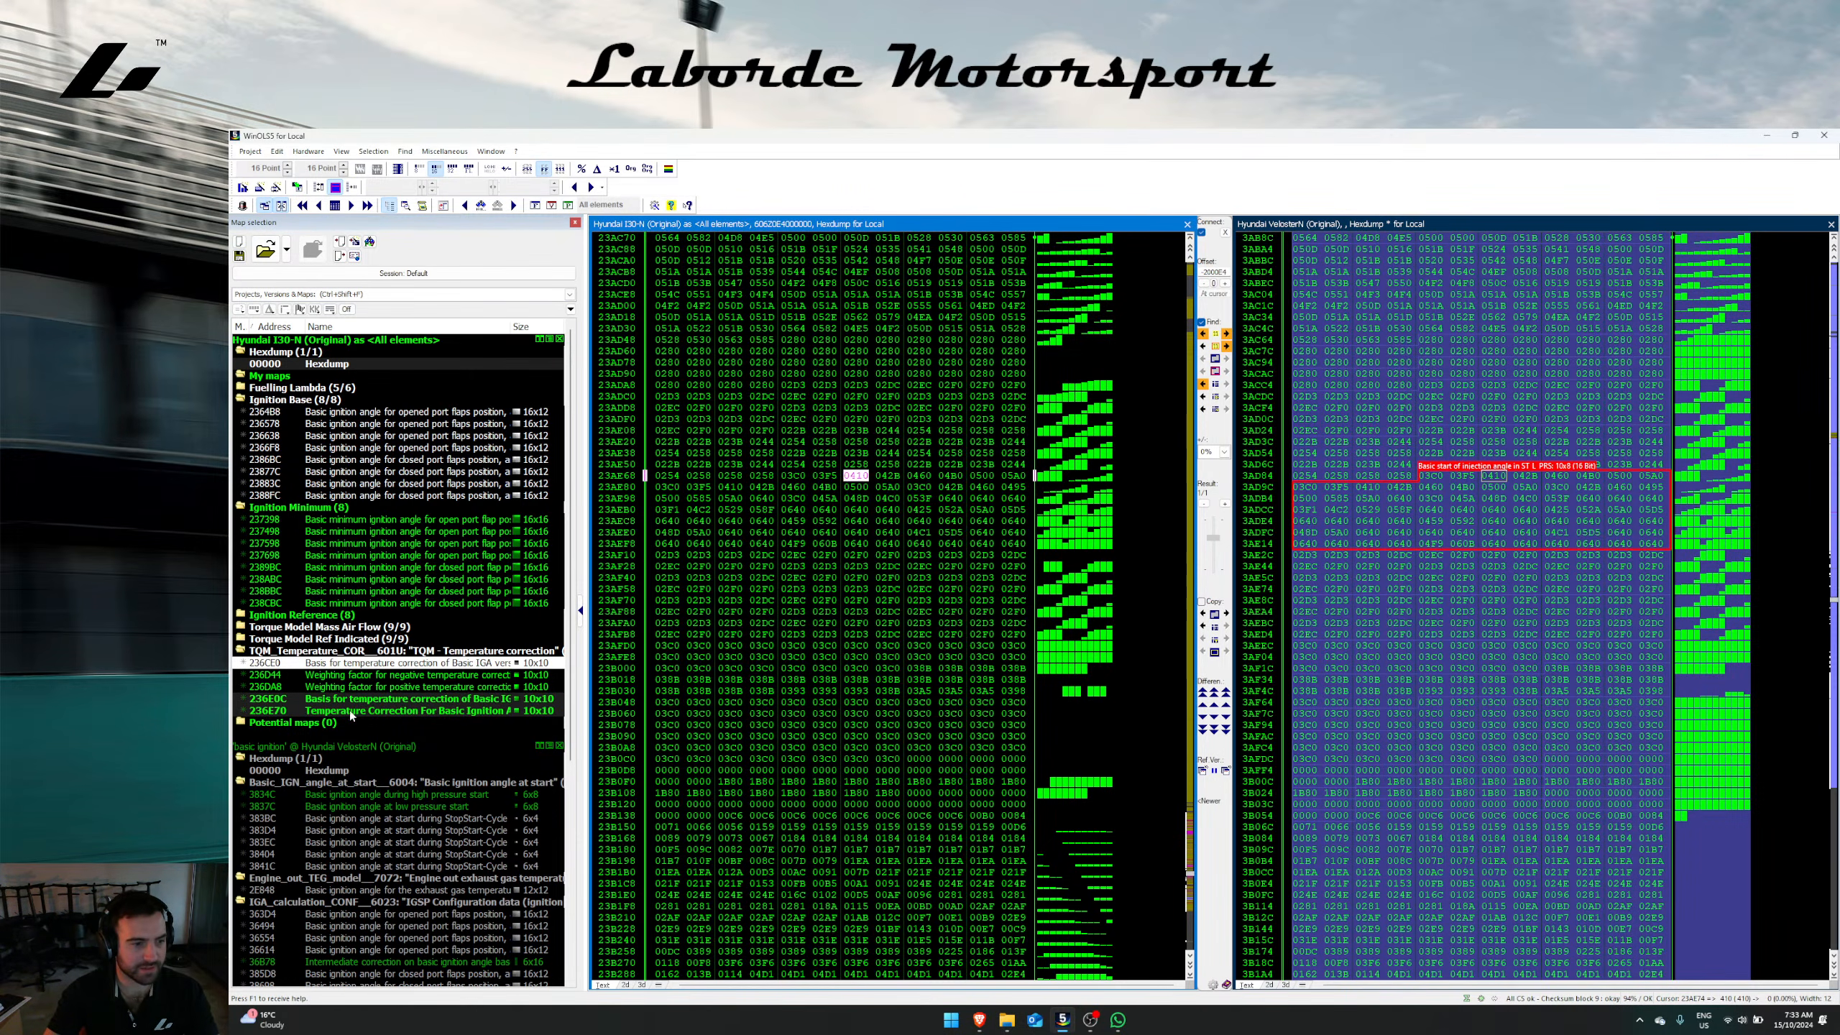
double_click(352, 709)
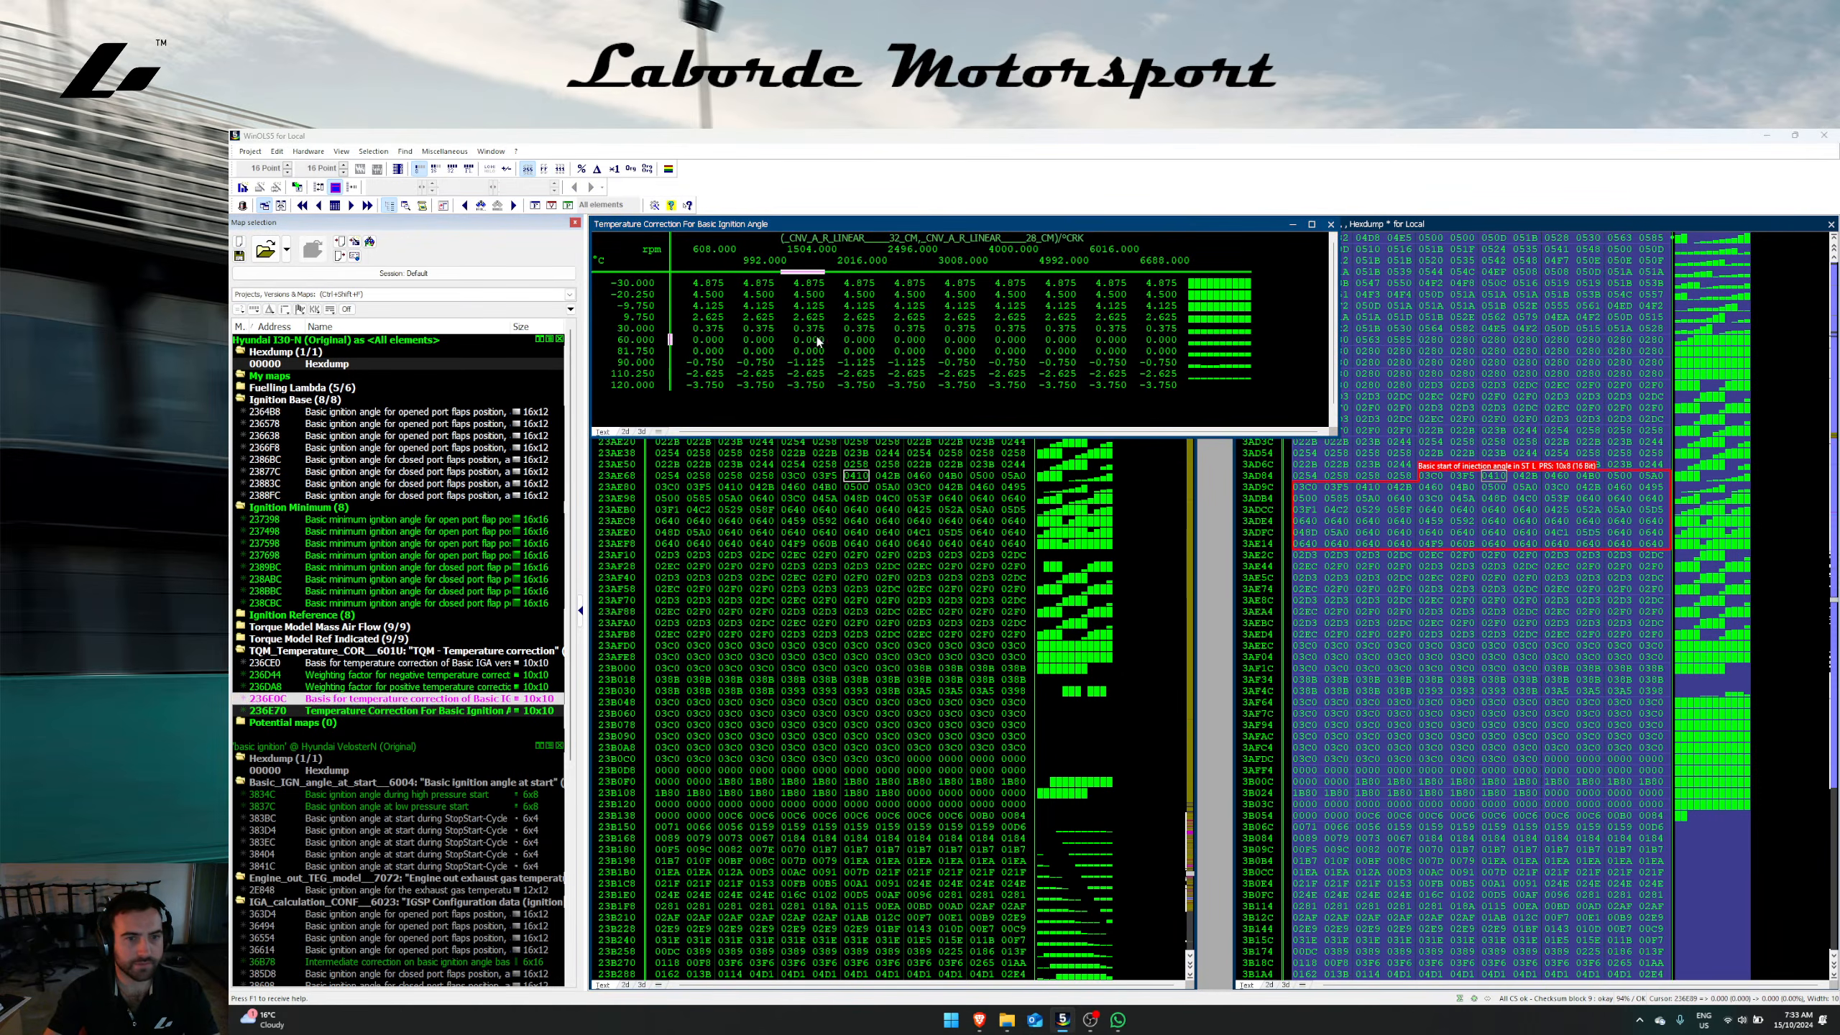
key("Escape")
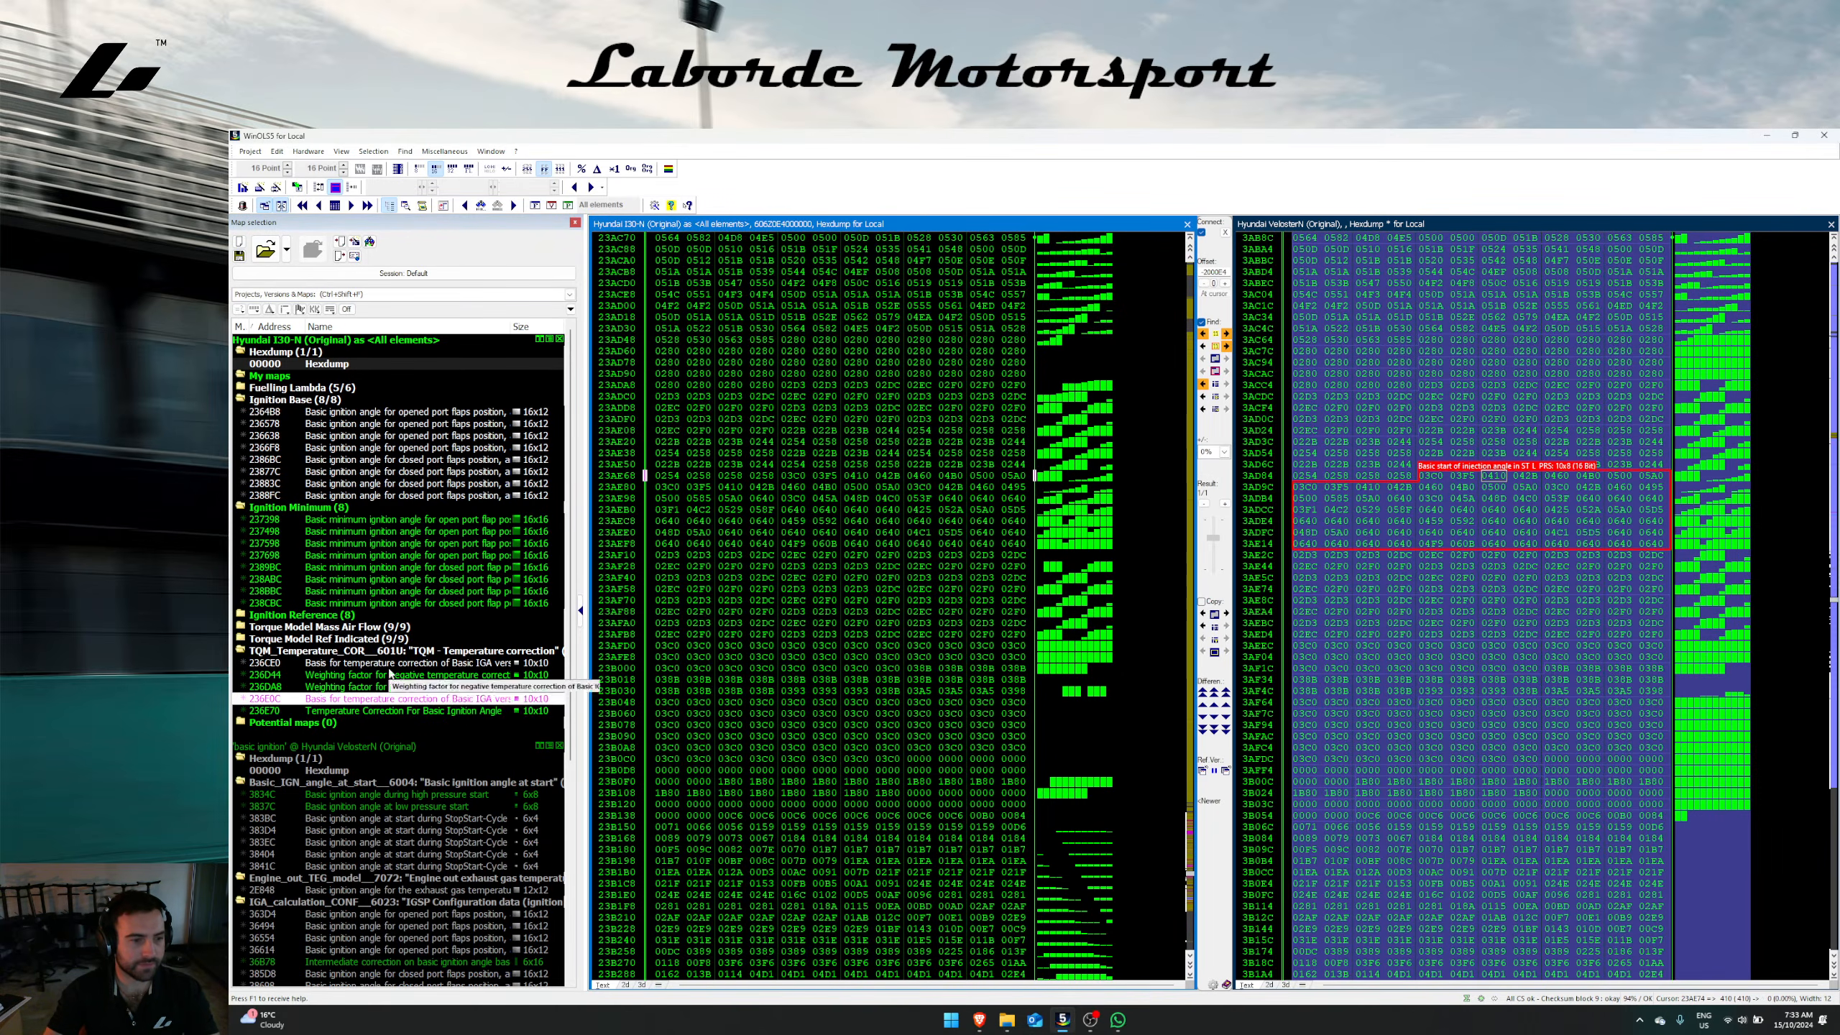
Step: Rename the i30-N TQM_Temperature_COR folder as Ignition Temp Correction
left_click(332, 652)
left_click(356, 653)
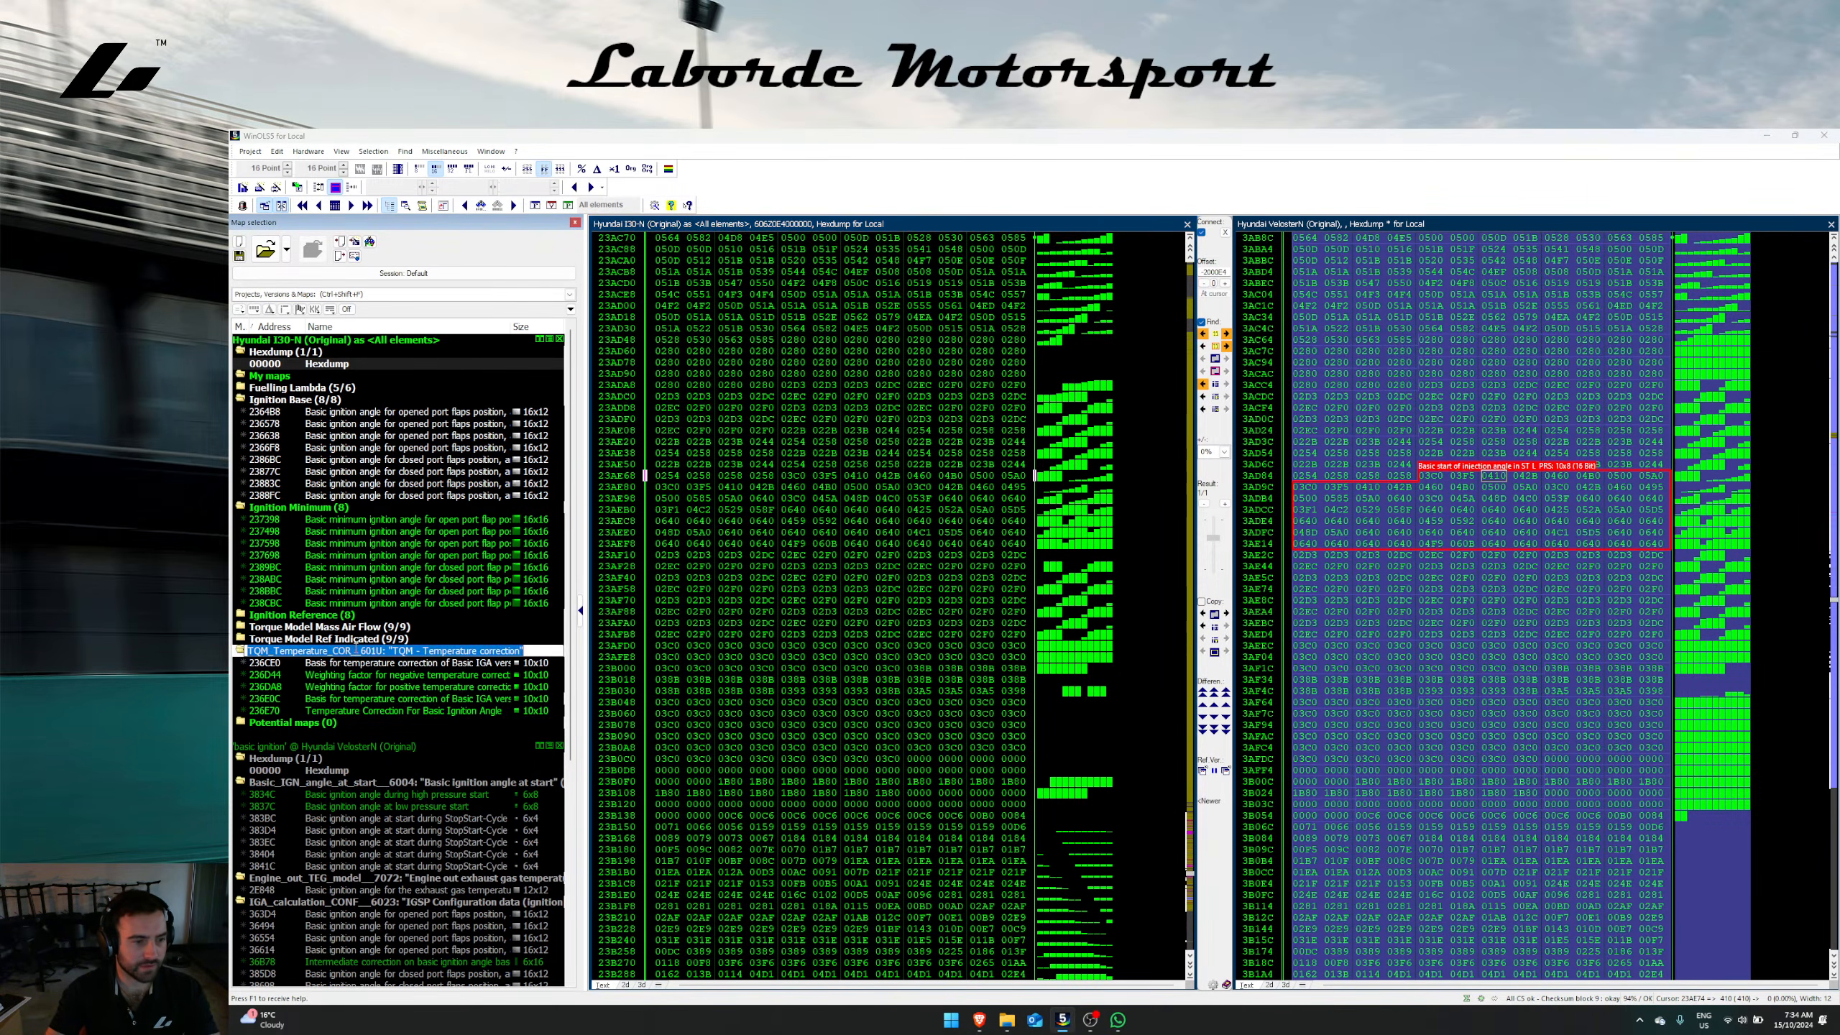
type("Ignition Temp")
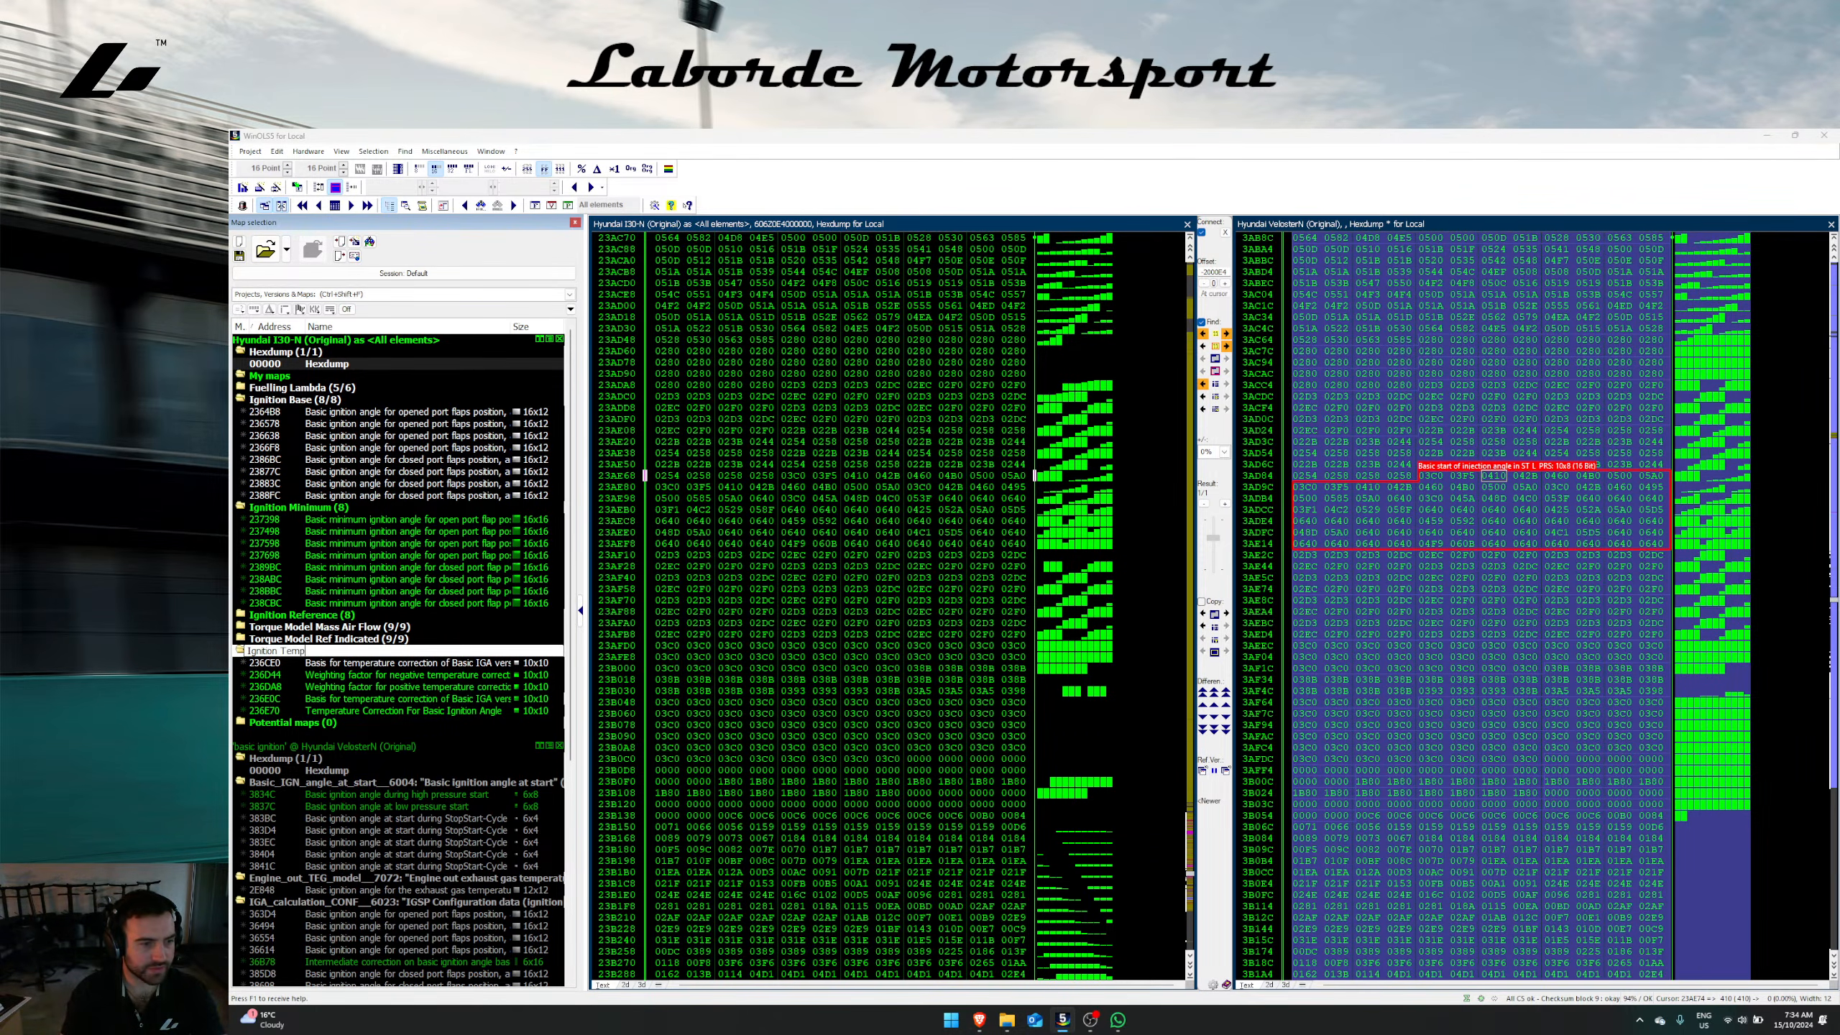
type("n")
key("Return")
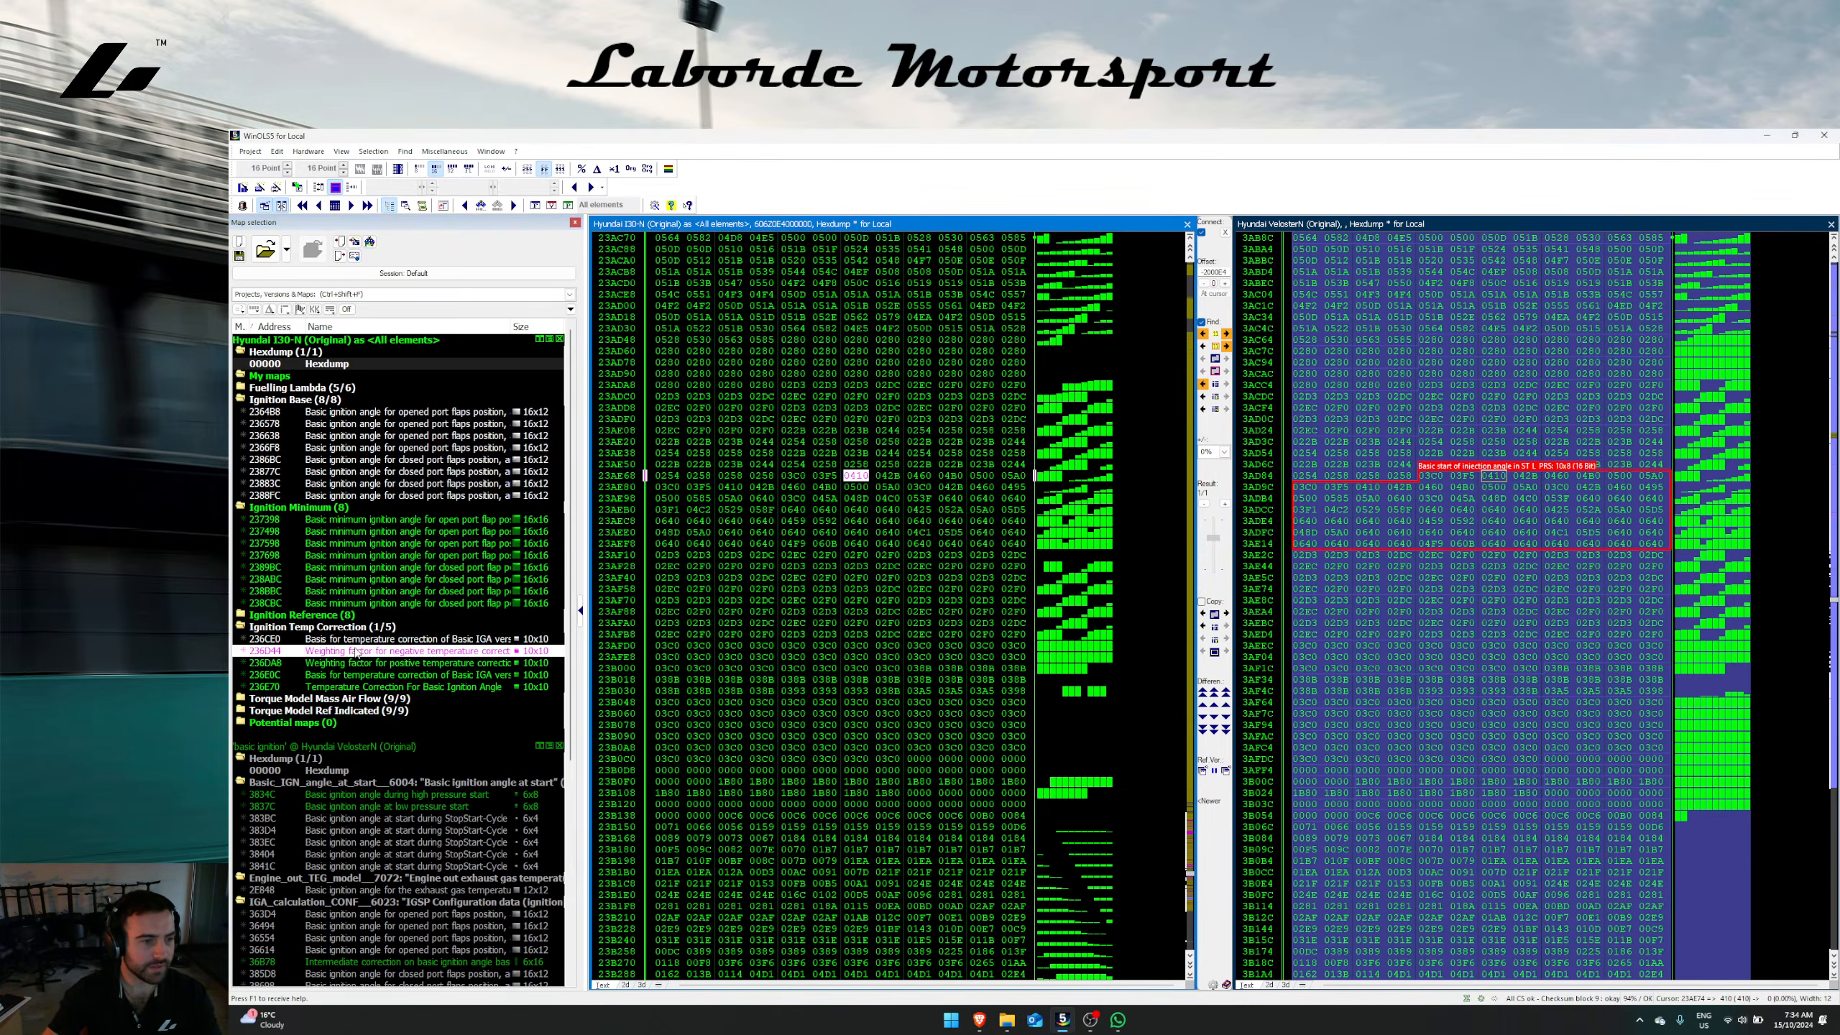
Step: Collapse all map folders in the i30-N project
right_click(364, 555)
left_click(426, 848)
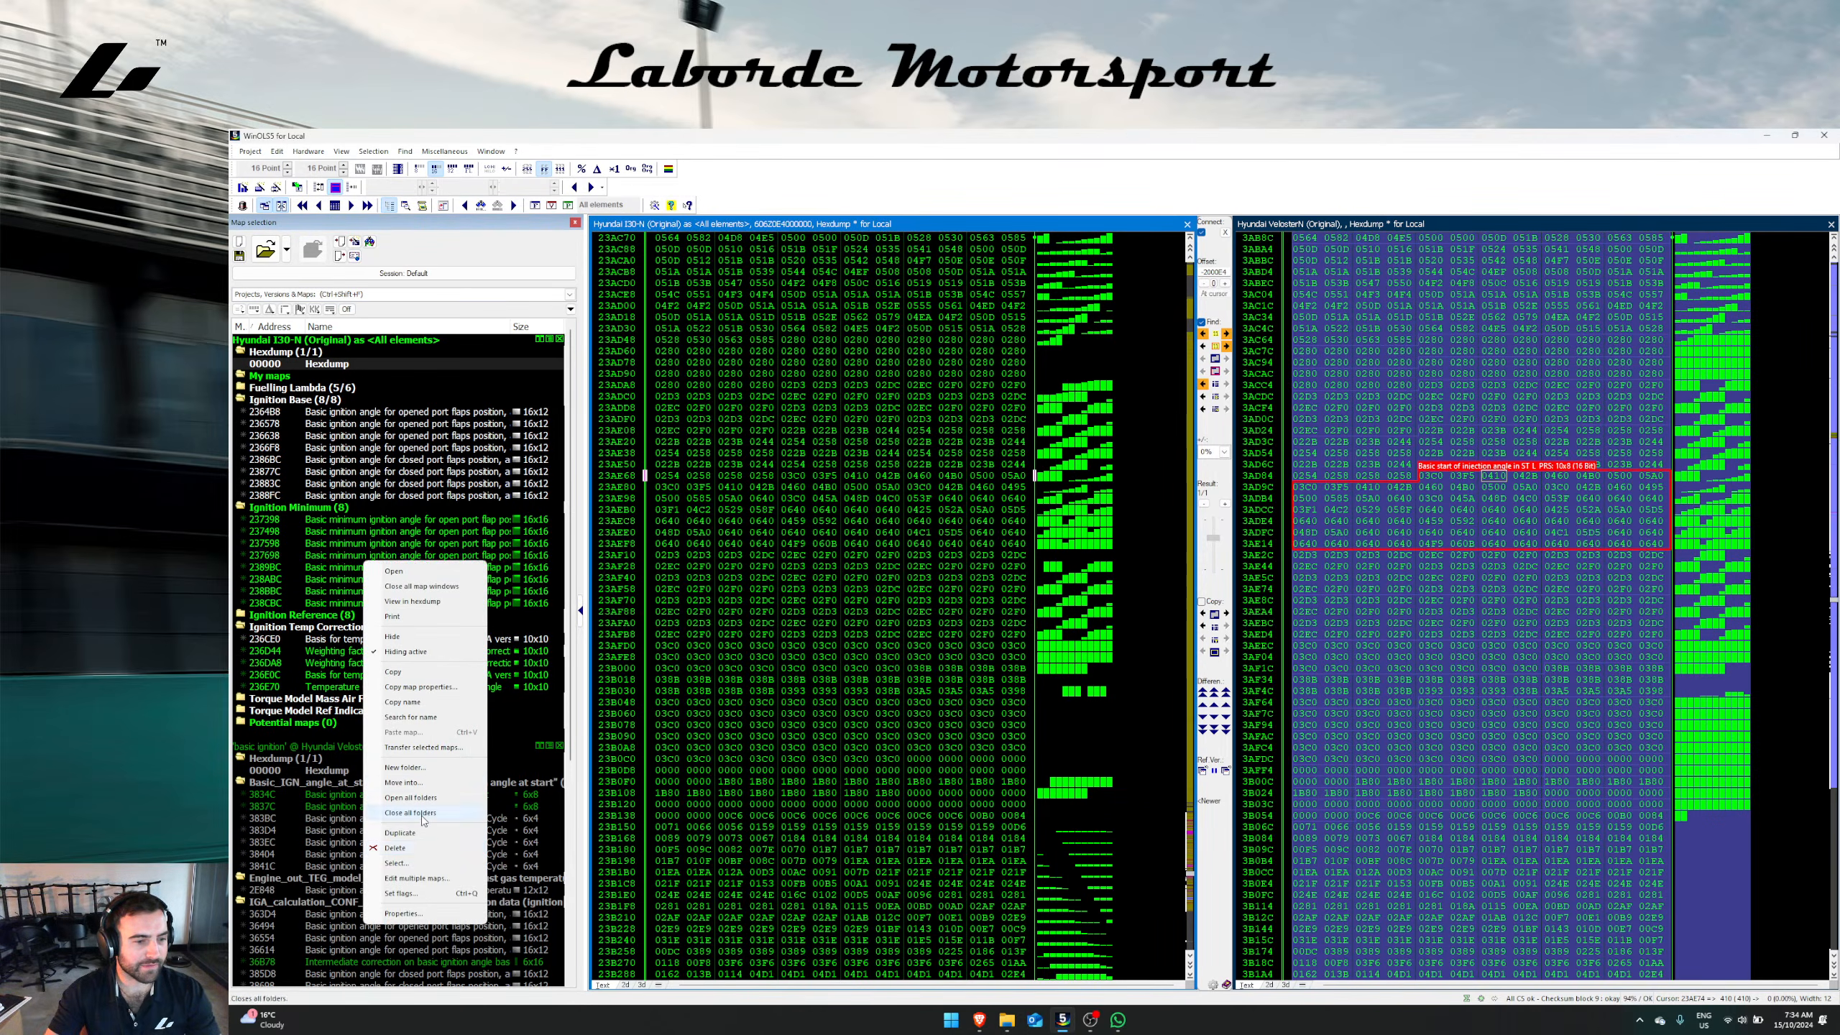
left_click(767, 509)
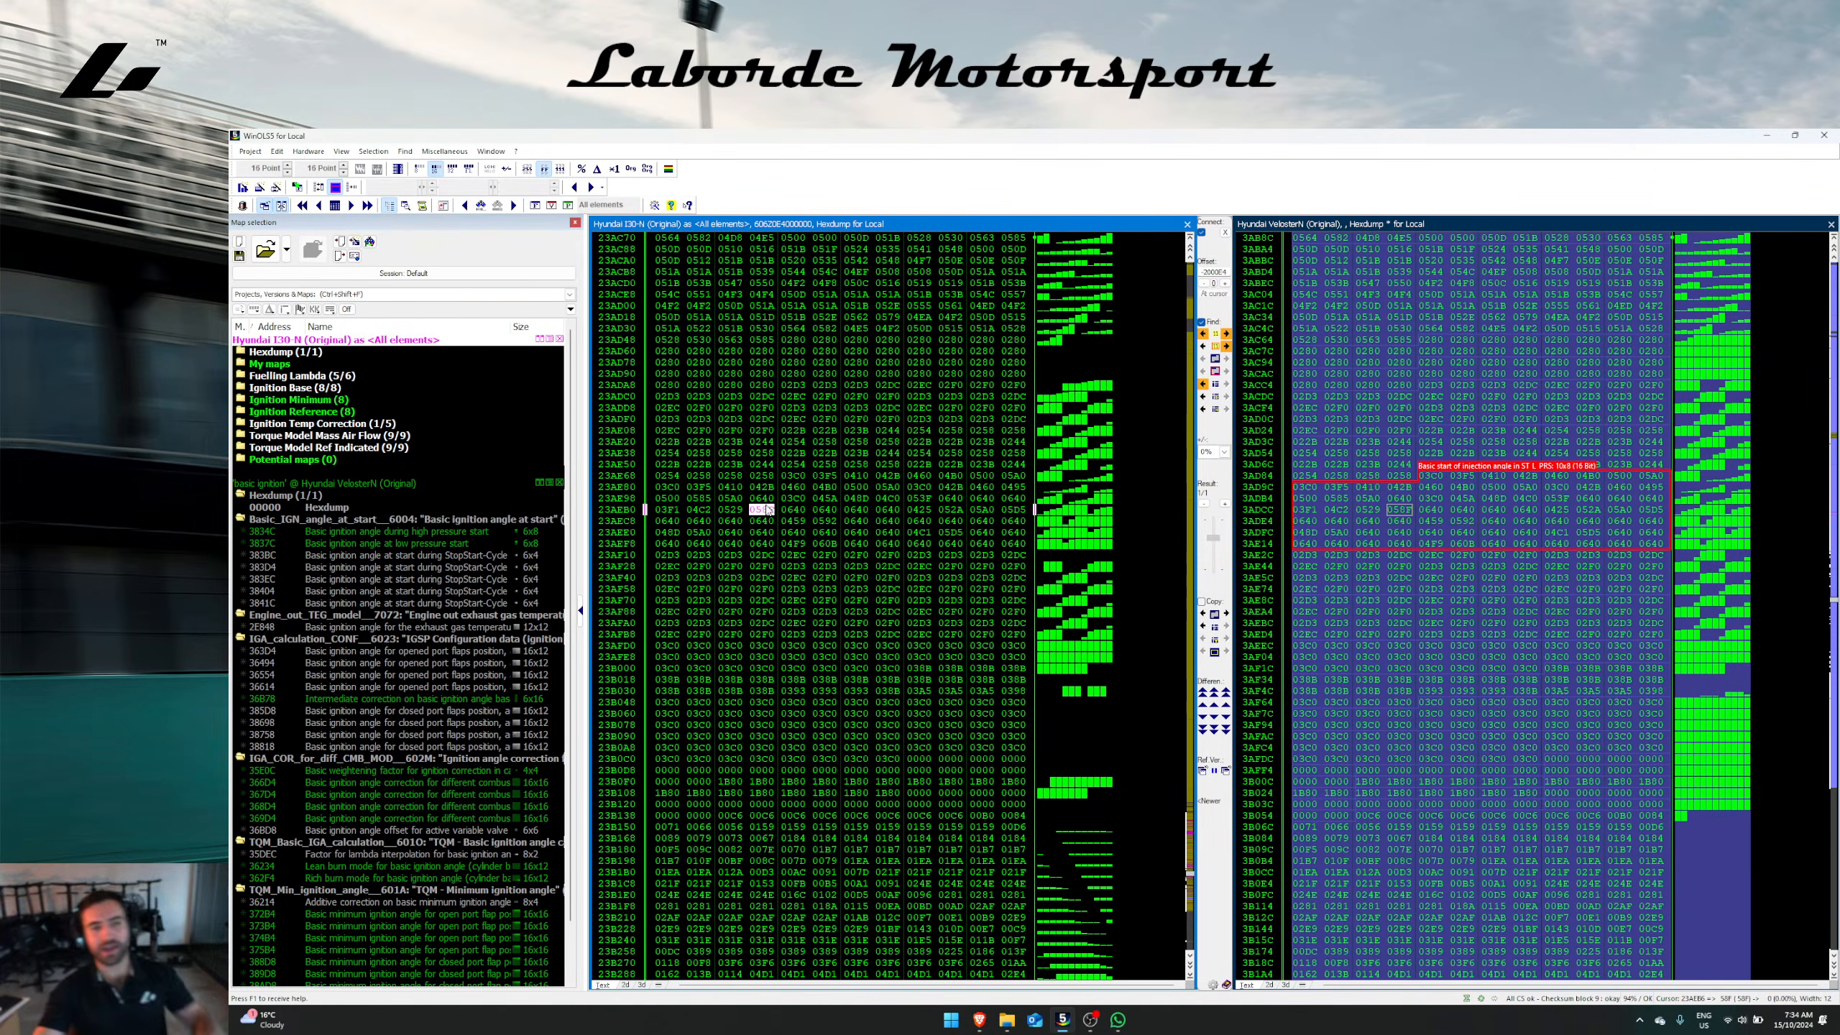
Step: Search the VelosterN project's map list for "impulse"
left_click(1440, 533)
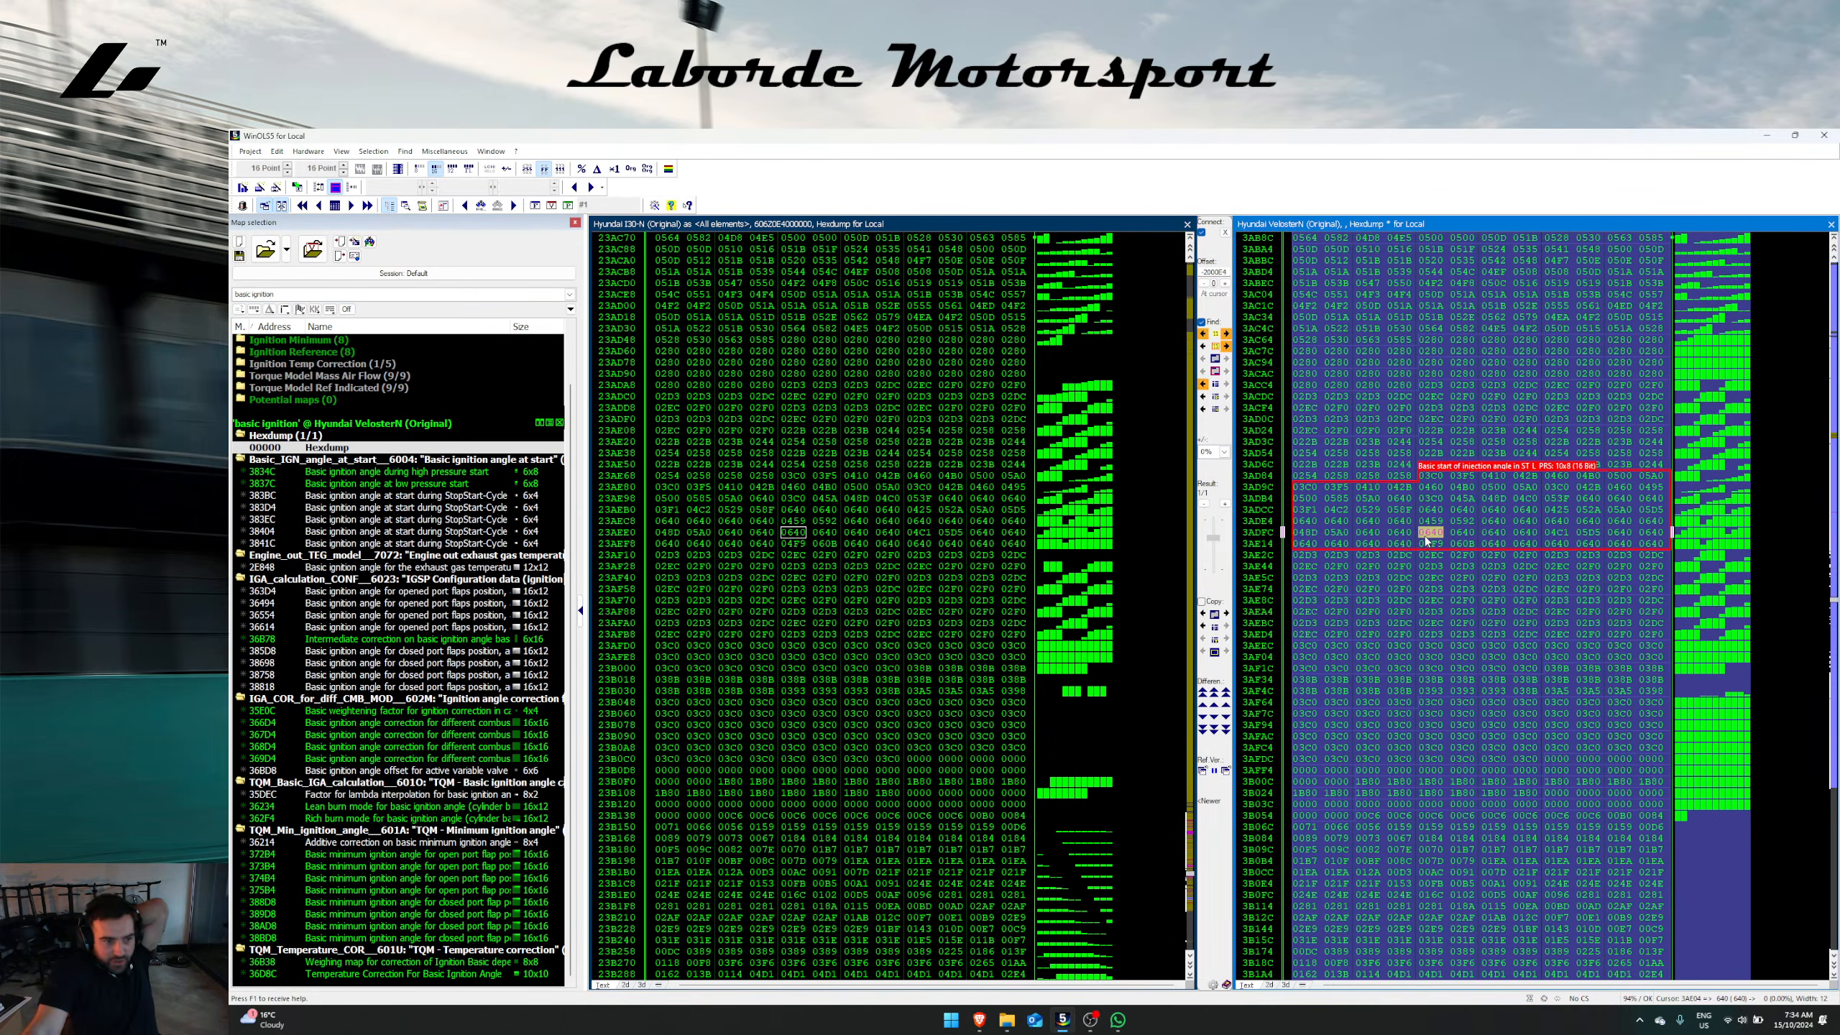
left_click(347, 310)
left_click(361, 293)
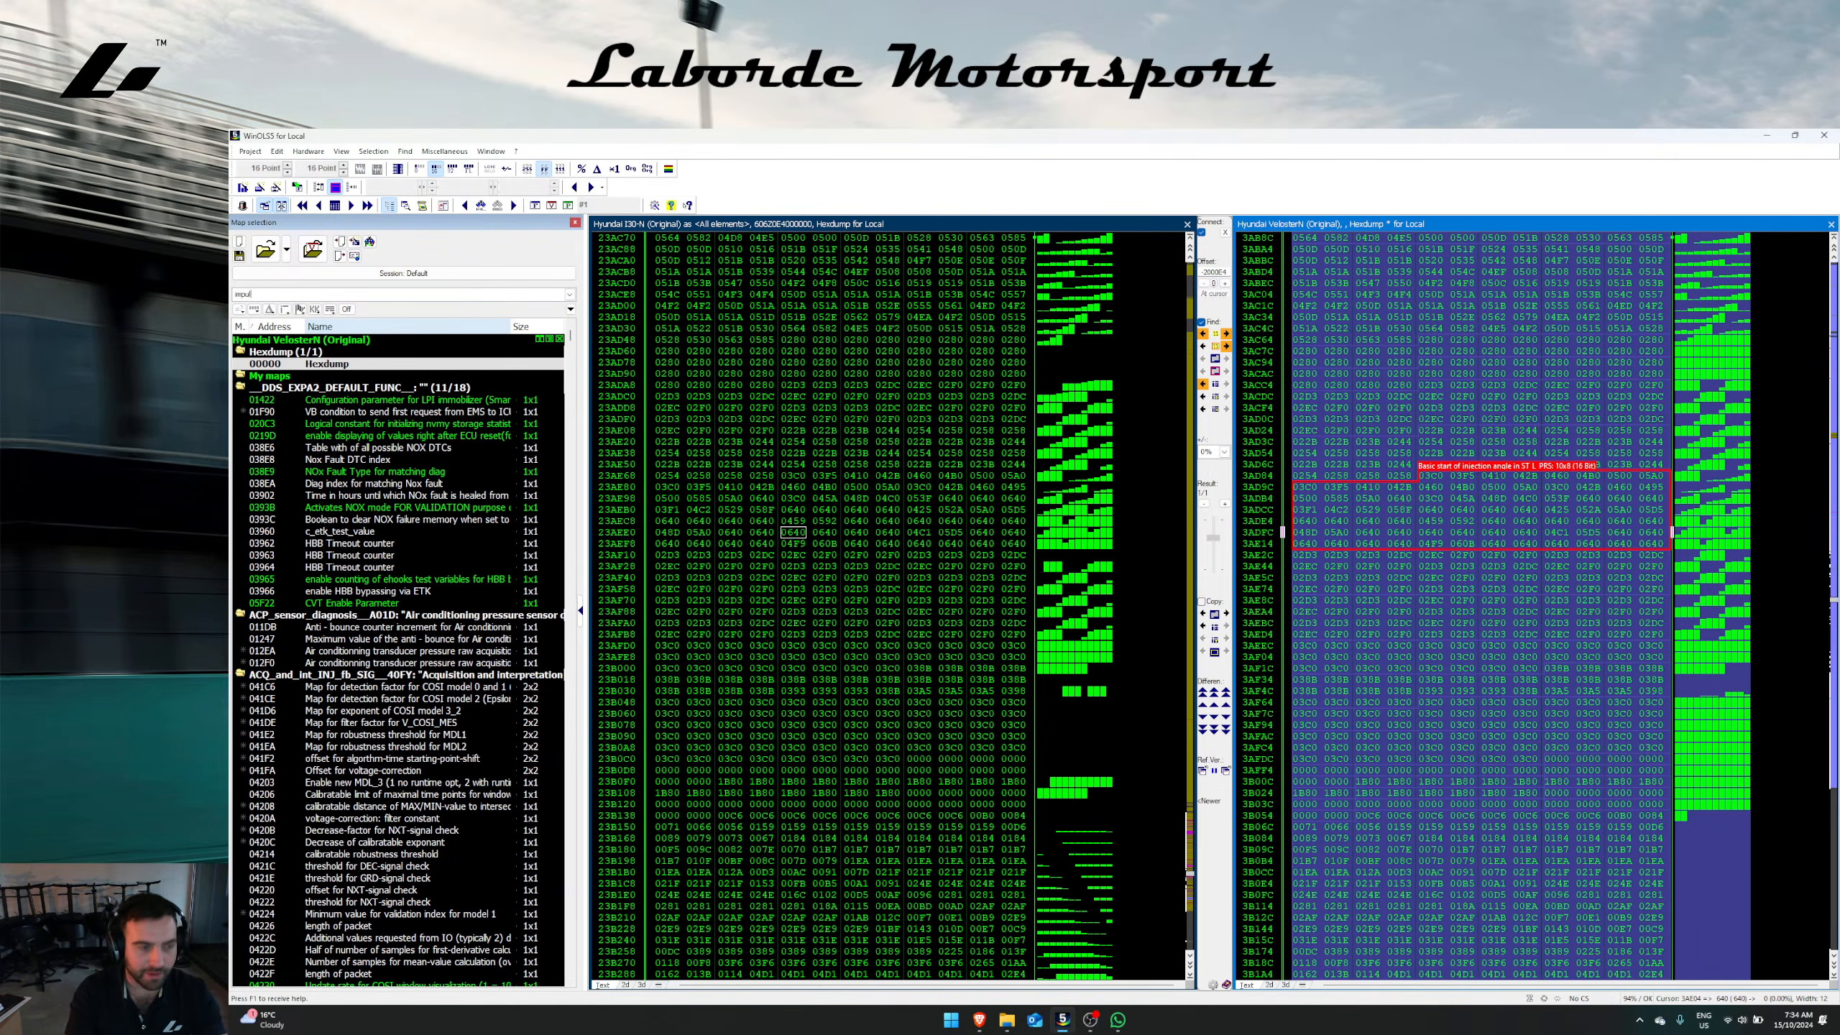
key("Return")
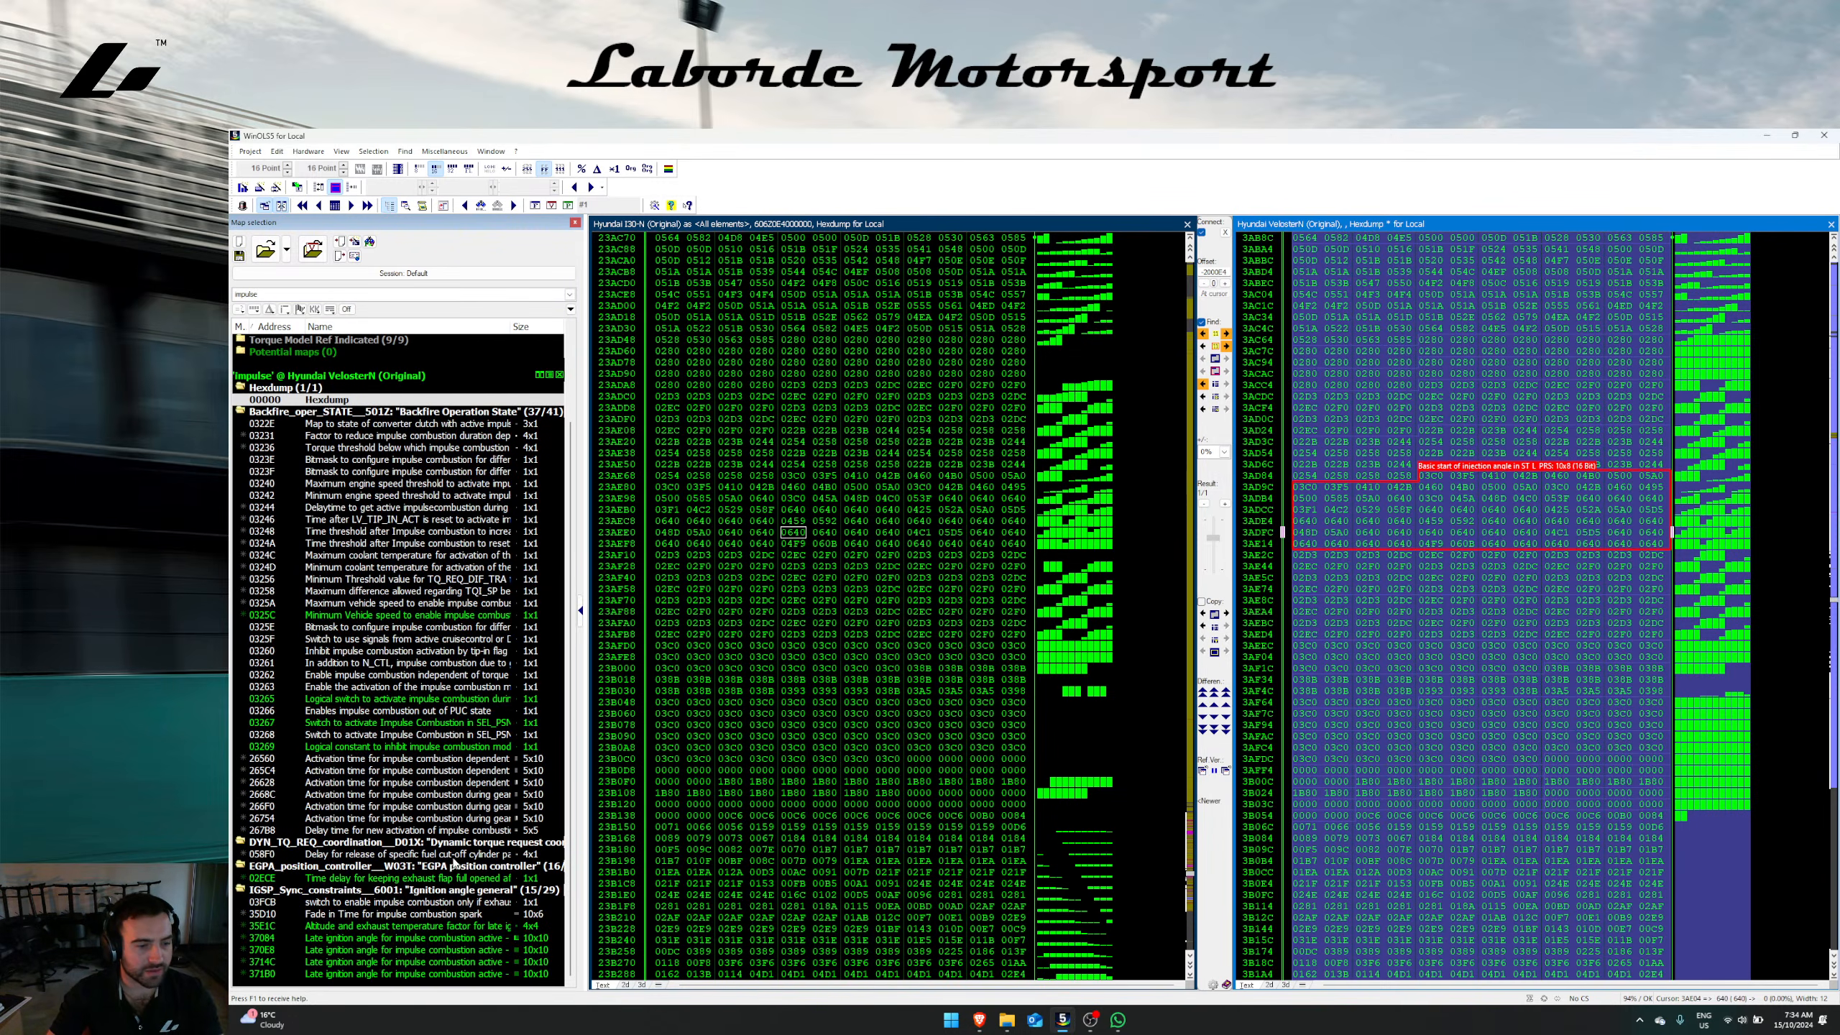
Step: Transfer the four late ignition angle maps for active impulse combustion from the VelosterN hexdump to the i30-N
right_click(451, 938)
left_click(549, 618)
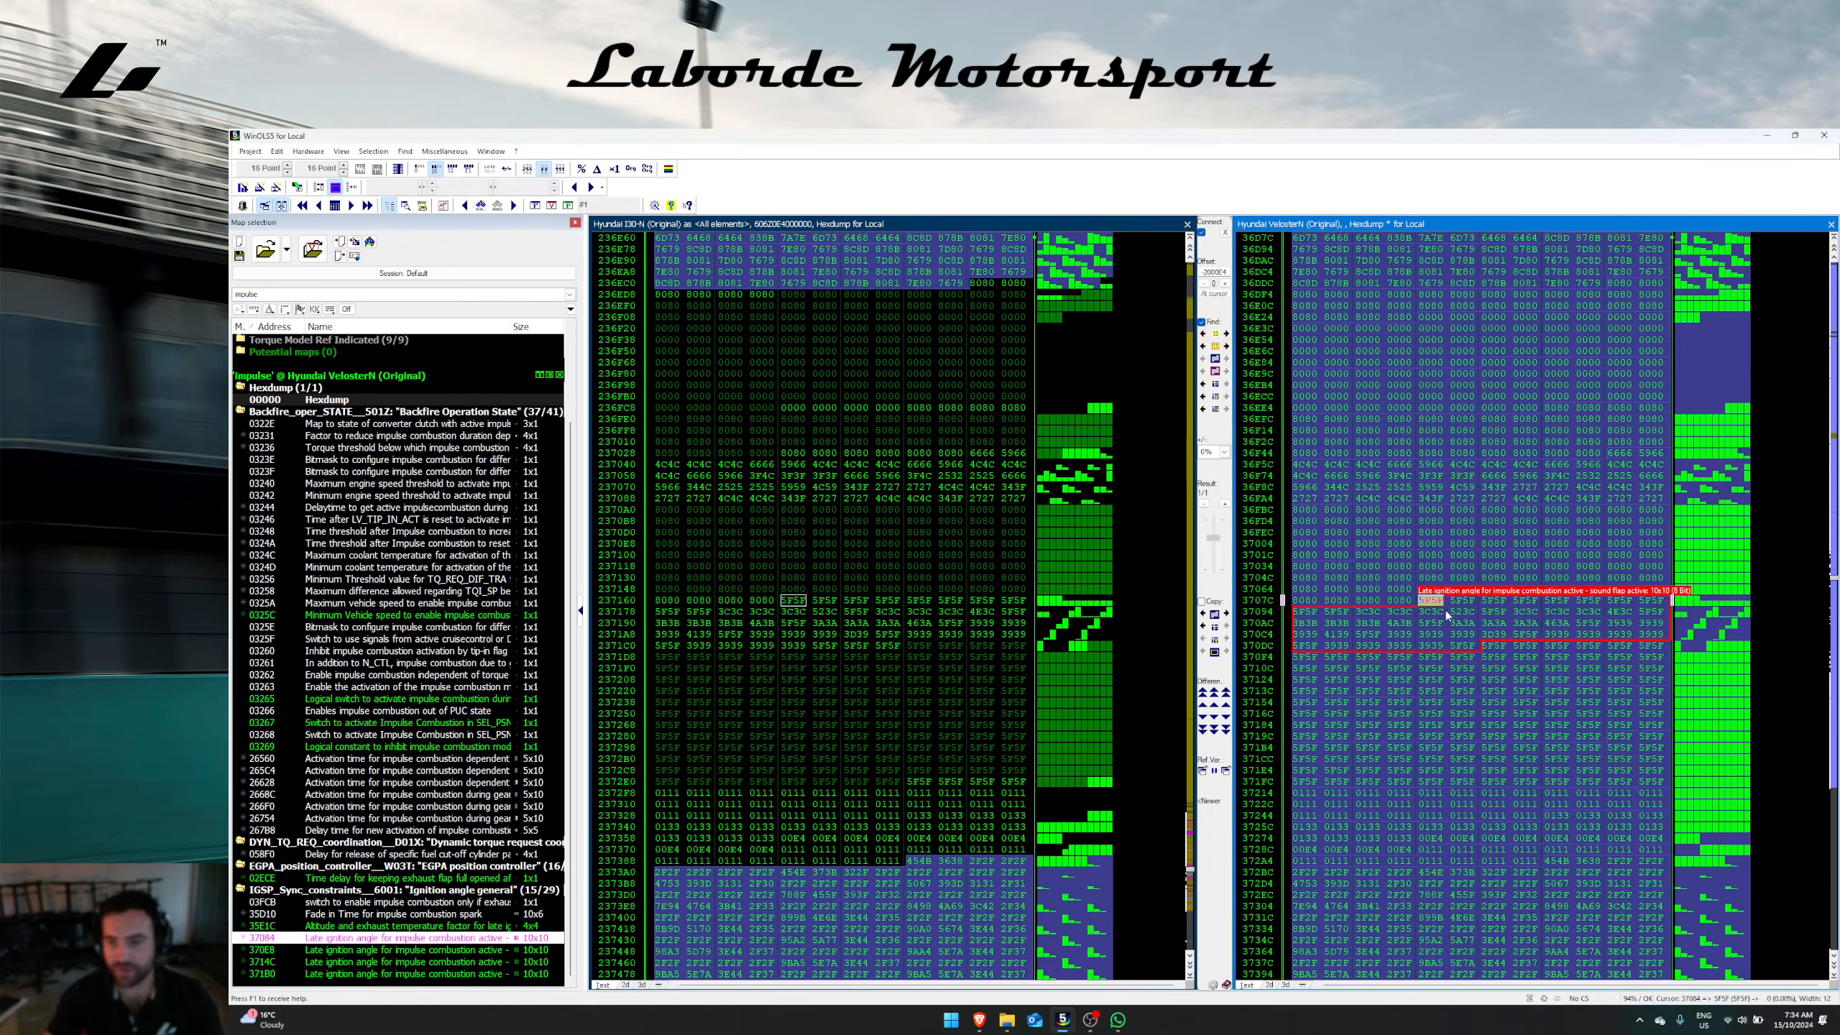
left_click_drag(1442, 622, 1014, 751)
left_click(932, 663)
left_click(1496, 616)
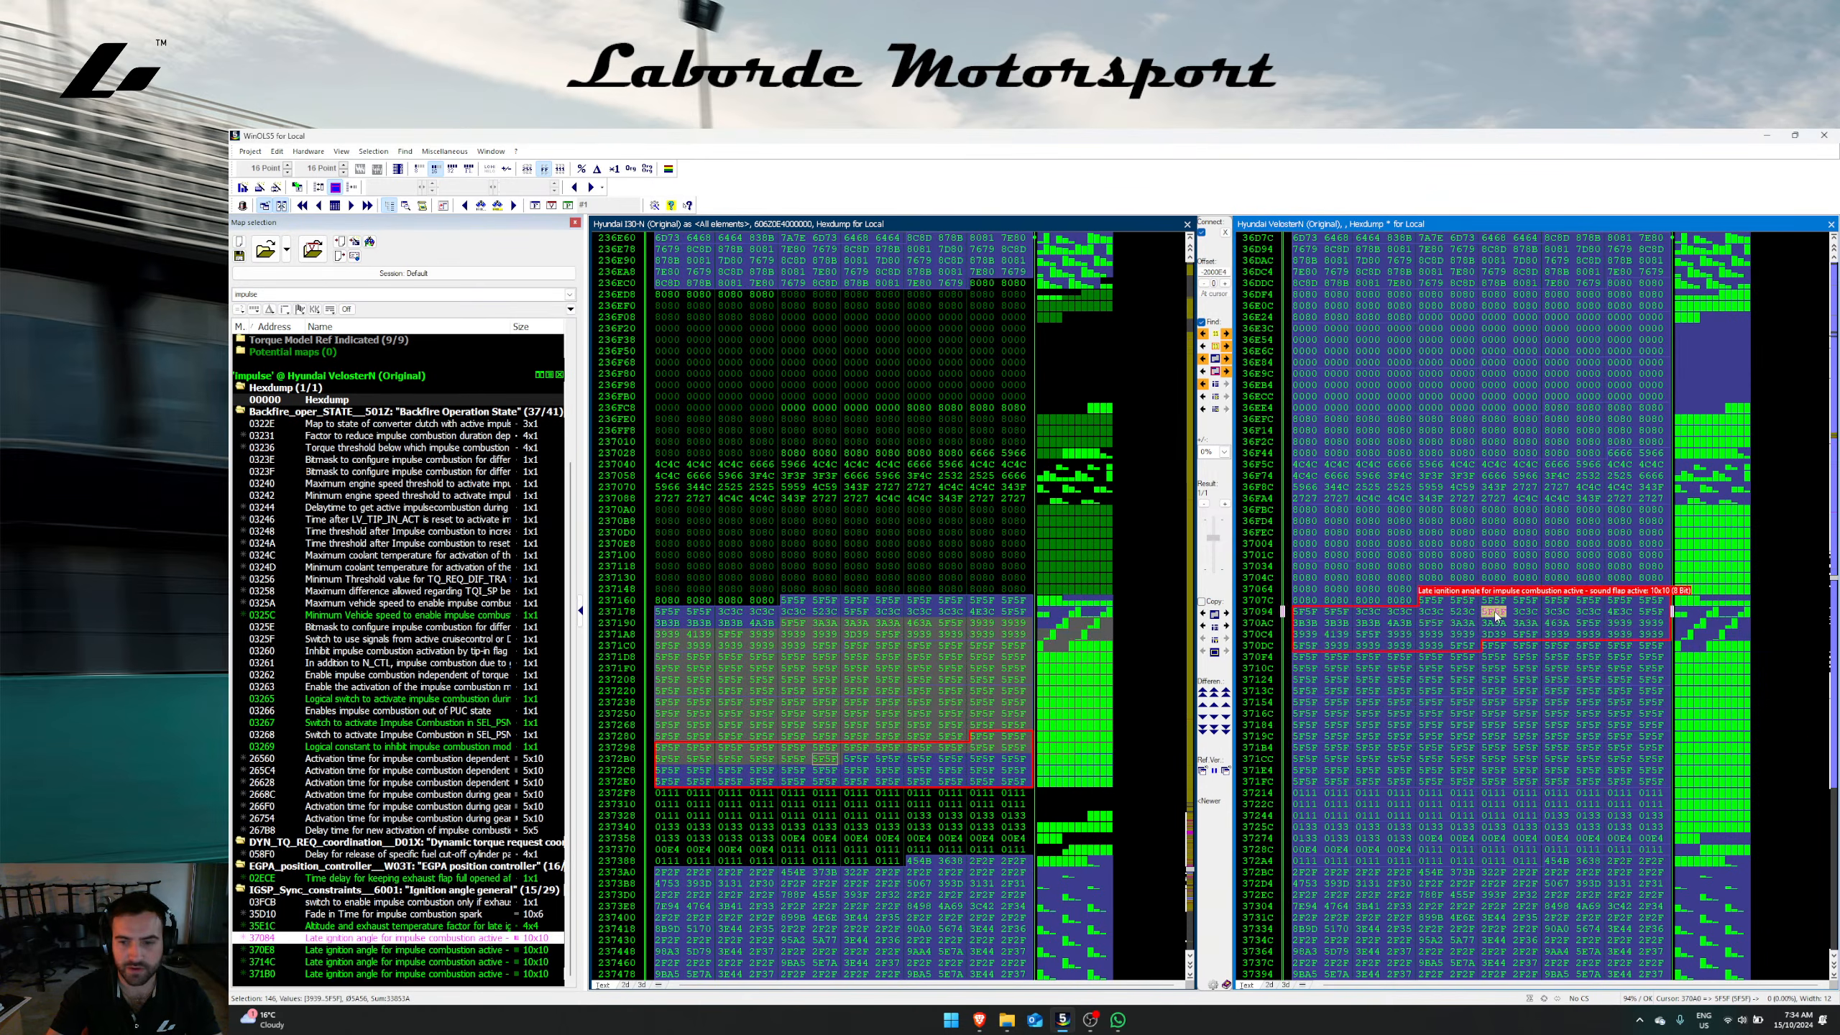
Step: Transfer the altitude and exhaust temperature factor map for late ignition angle during impulse combustion to the i30-N
right_click(405, 926)
left_click(539, 600)
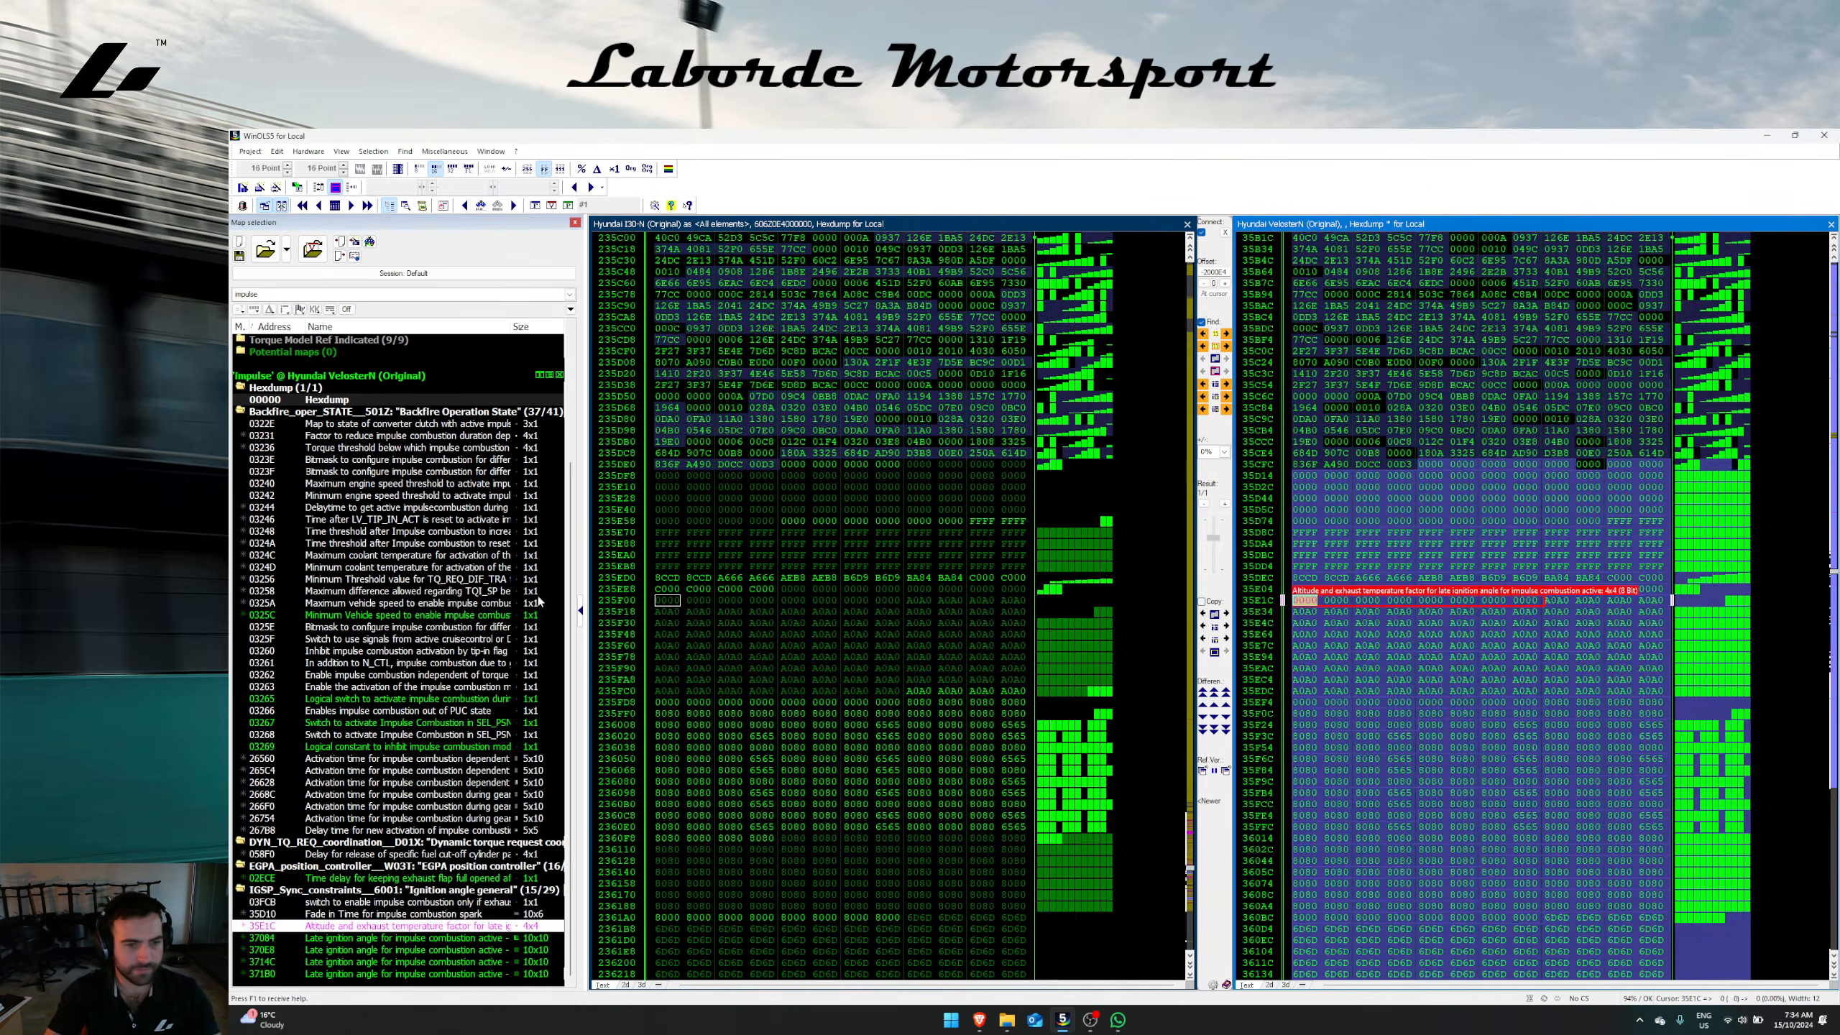
left_click(1431, 613)
left_click(1431, 601)
left_click_drag(1431, 602, 1014, 627)
left_click(931, 662)
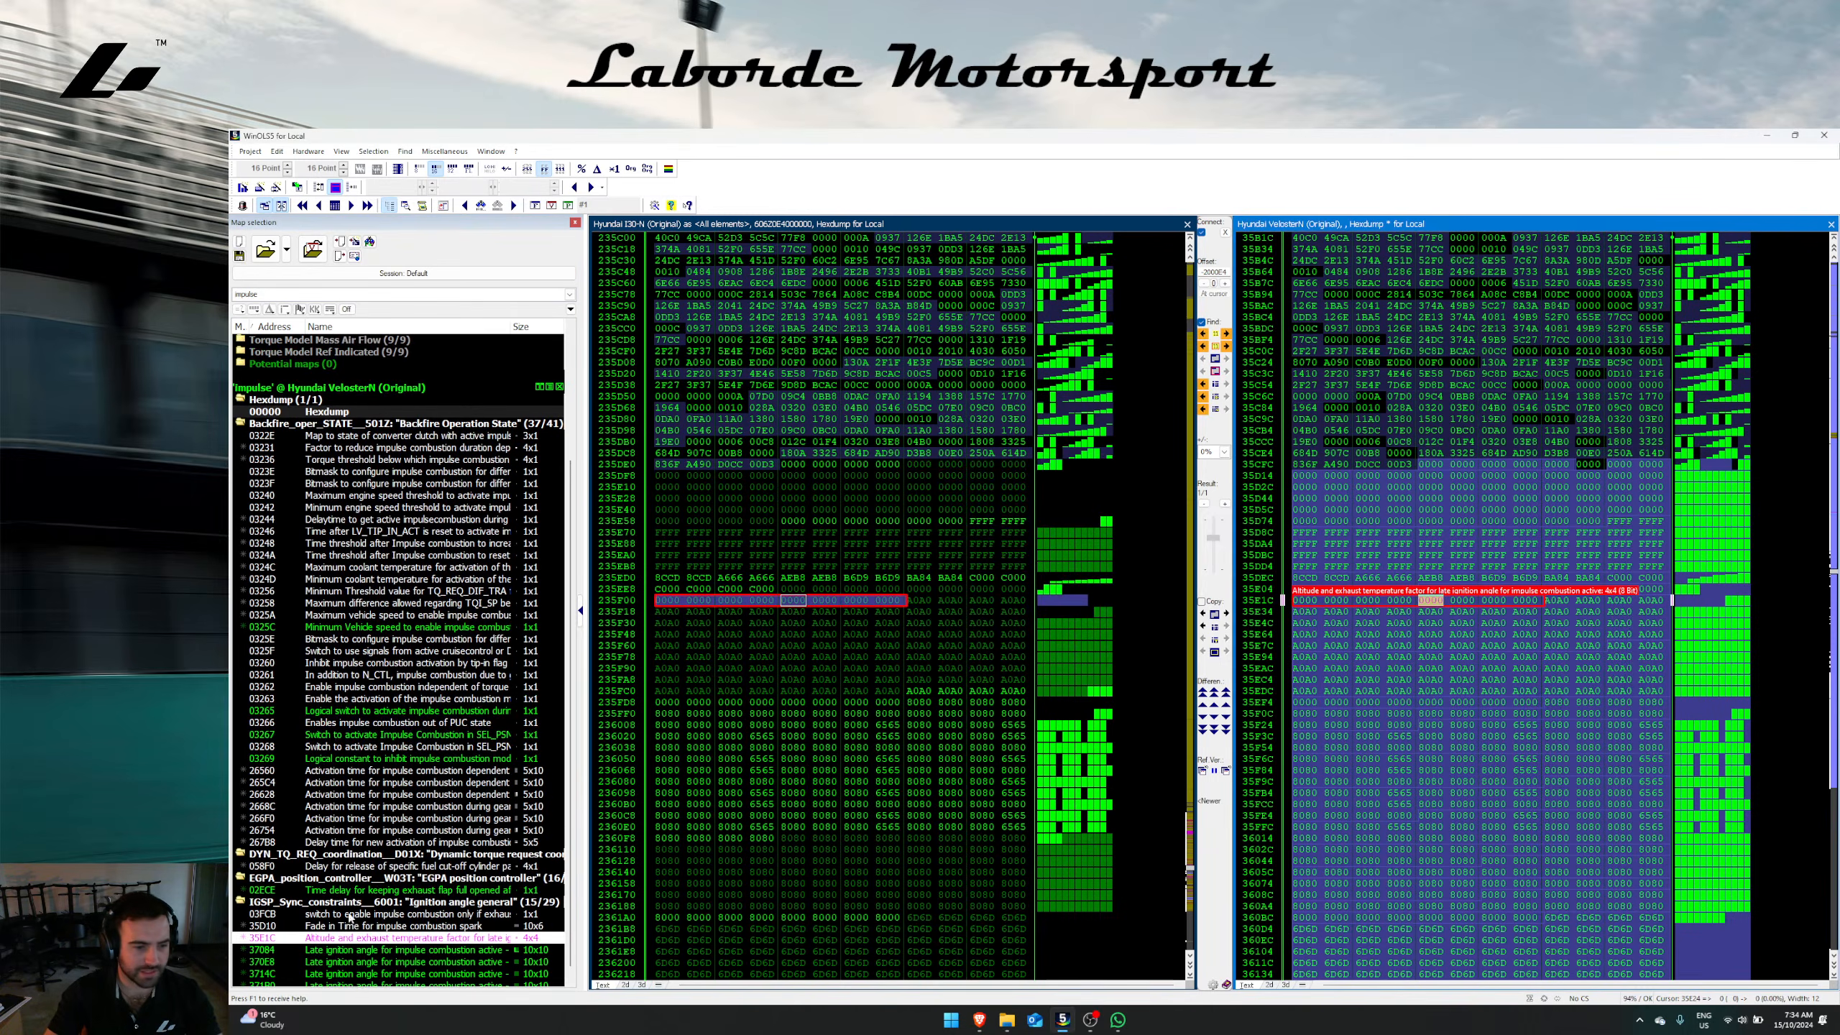
Step: Transfer the Fade in Time for impulse combustion spark map and the adjacent IGA_ADD_MIN_RACE_ST factor map to the i30-N
right_click(362, 929)
left_click(434, 600)
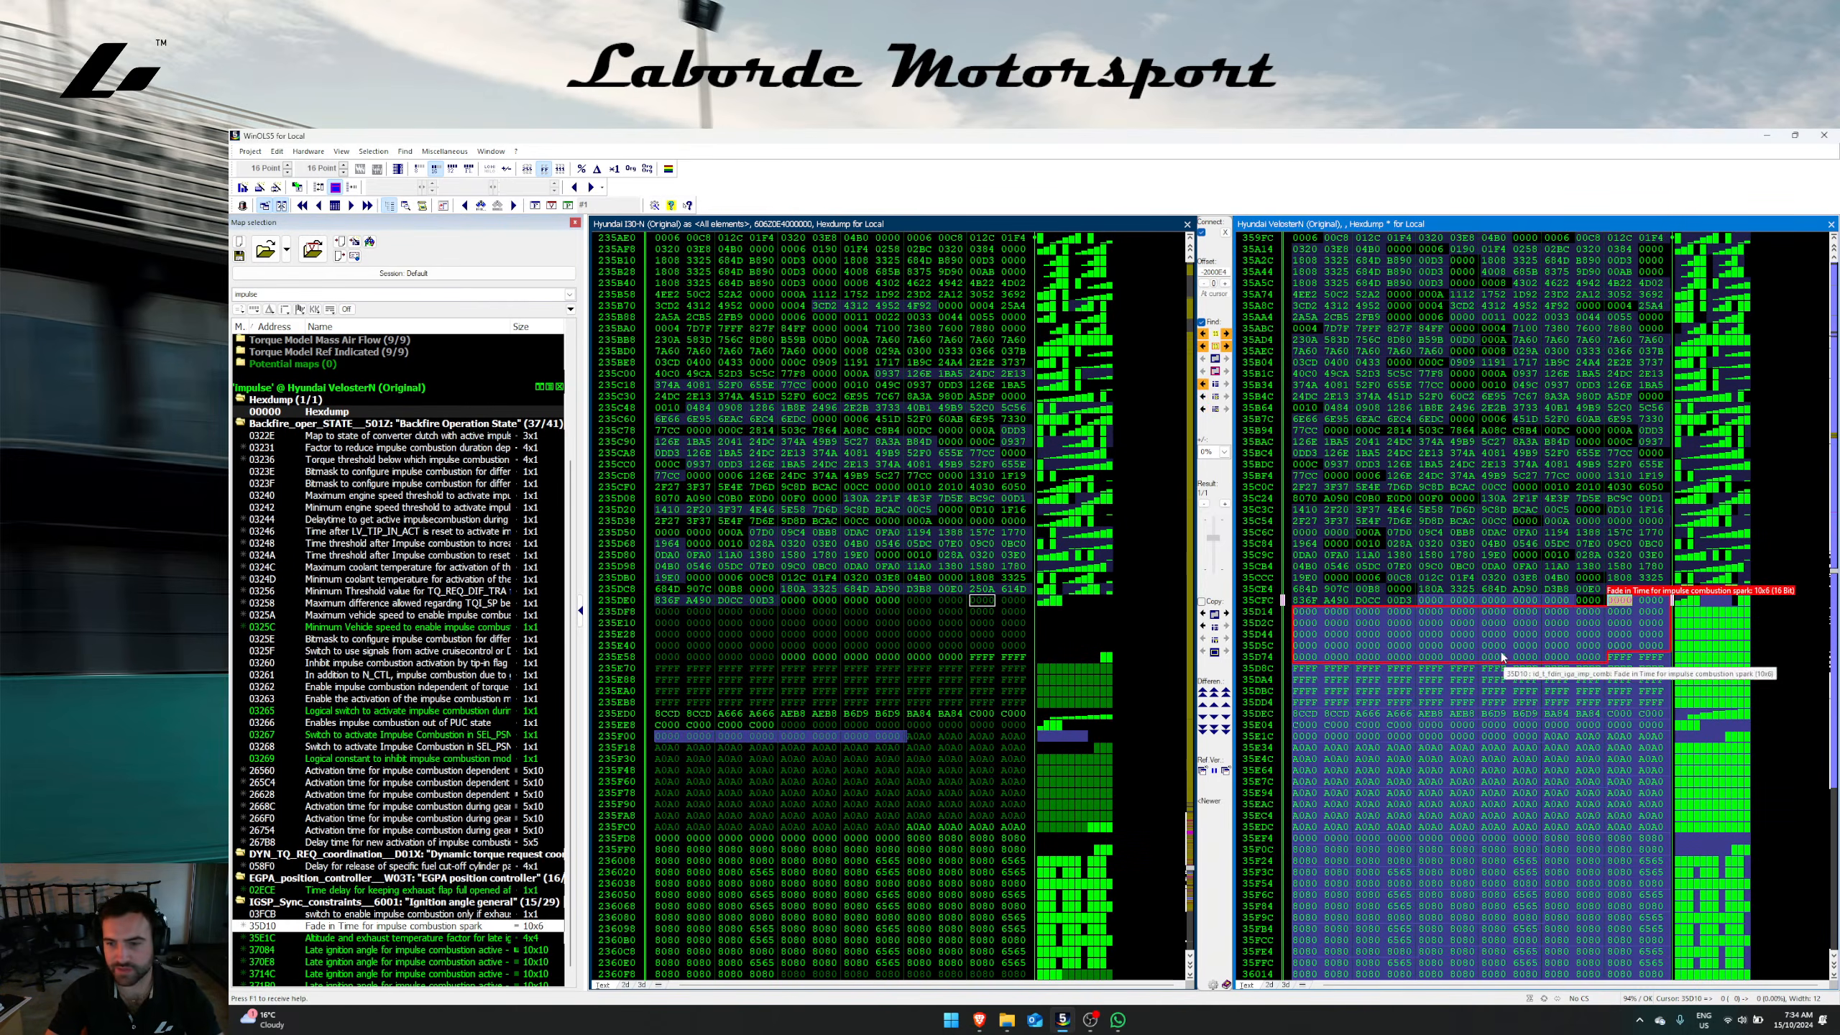
left_click_drag(1503, 659, 1500, 695)
right_click(1482, 617)
left_click(1431, 624)
left_click_drag(1438, 633, 1435, 680)
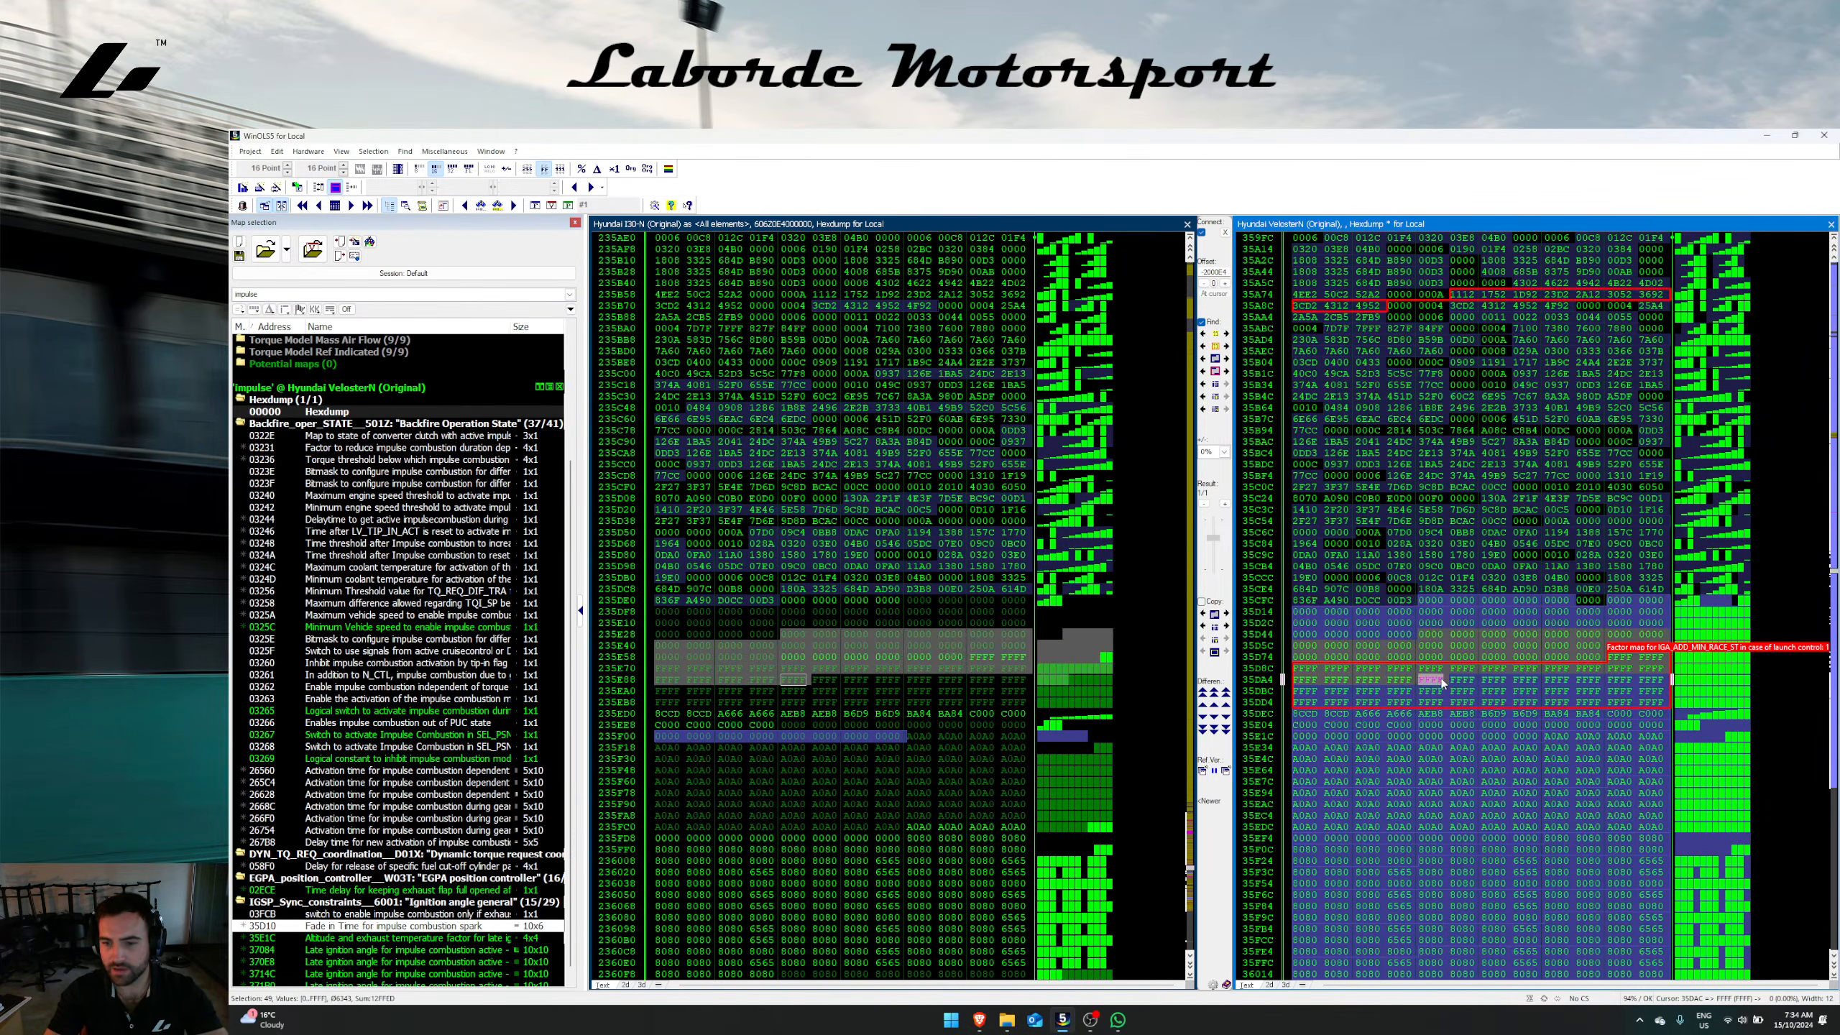
left_click(1202, 625)
left_click(932, 661)
left_click(975, 614)
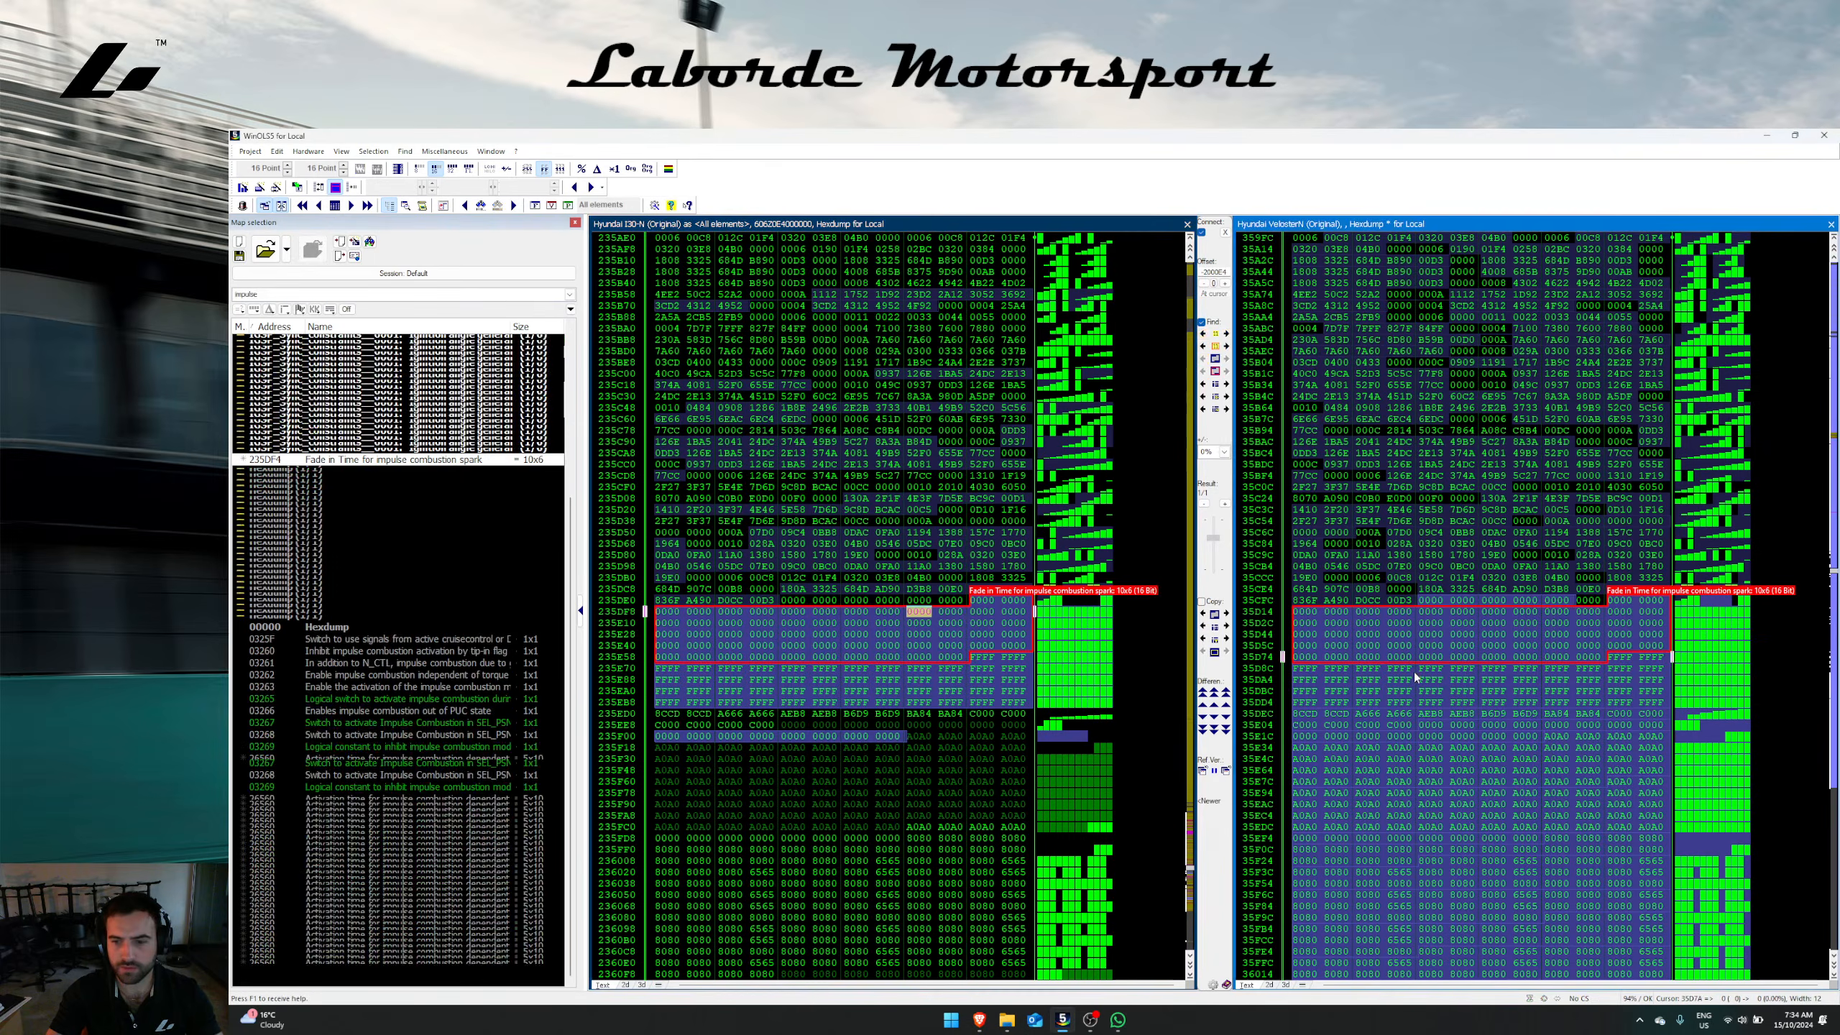
Step: In 8-bit view, locate the switch enabling impulse combustion only with exhaust flap open requested in the i30-N and transfer it there
right_click(392, 901)
left_click(435, 575)
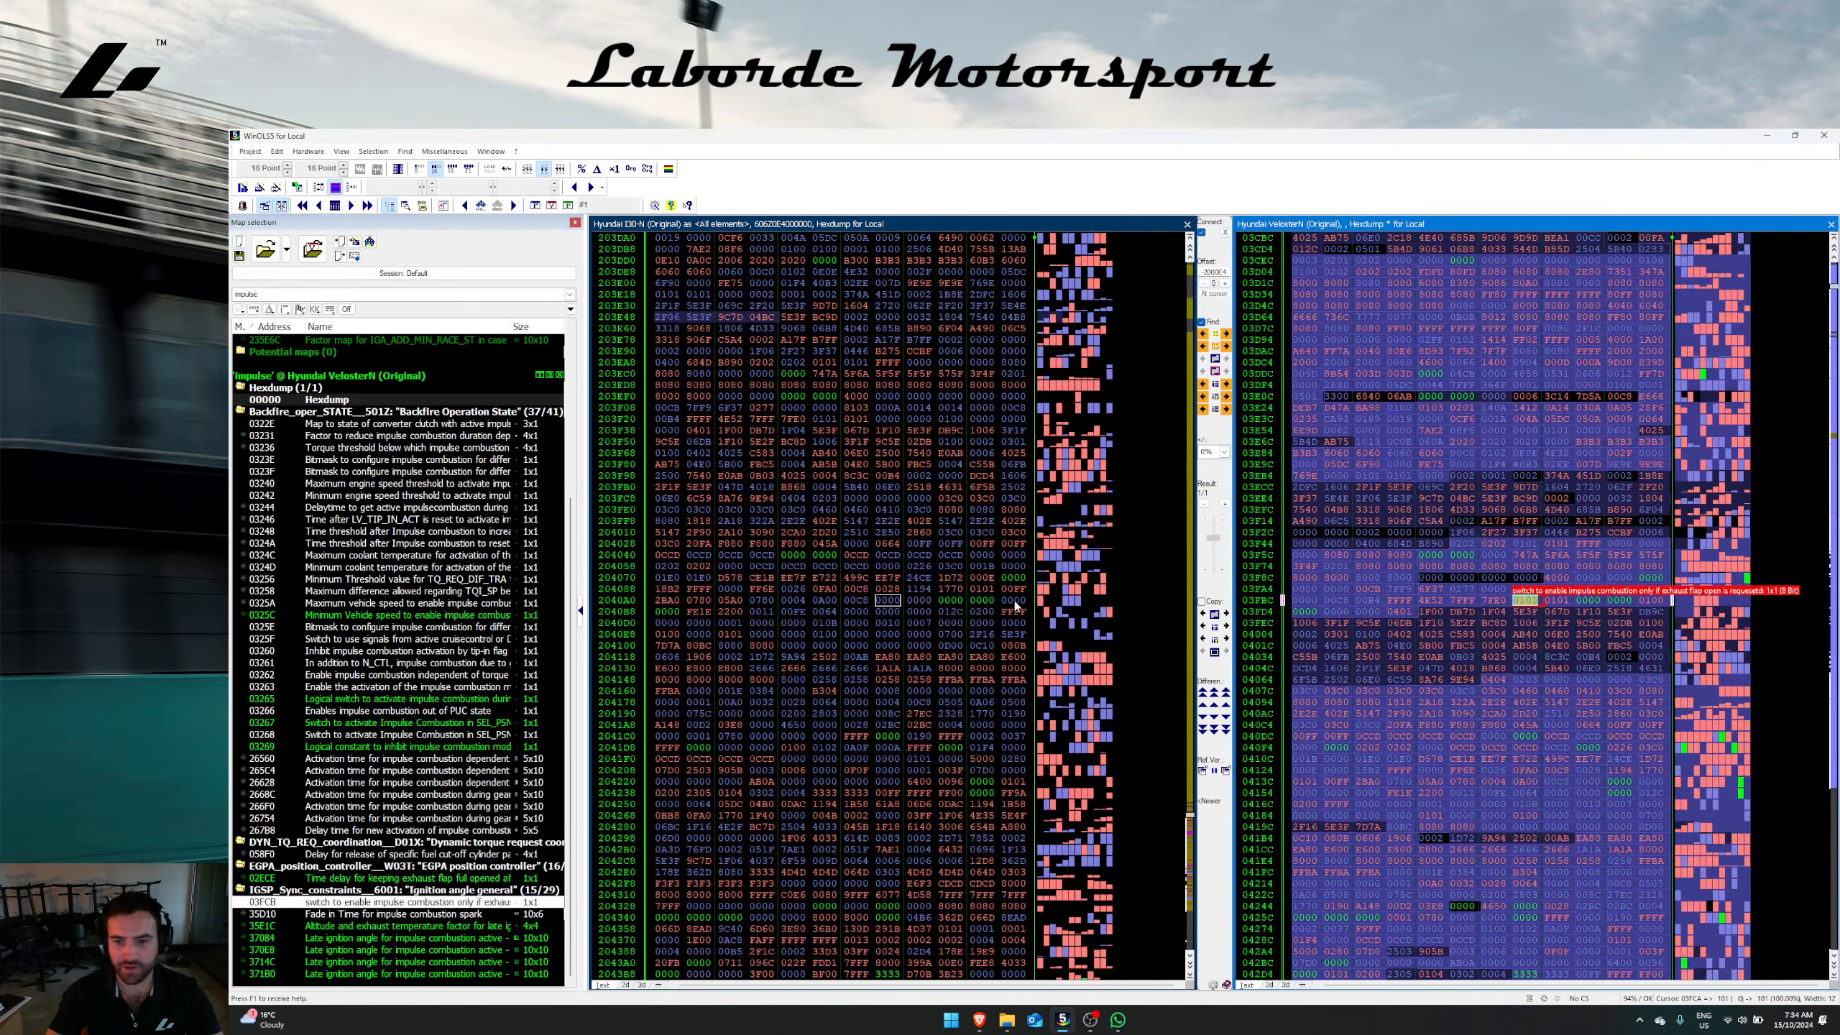
left_click(418, 169)
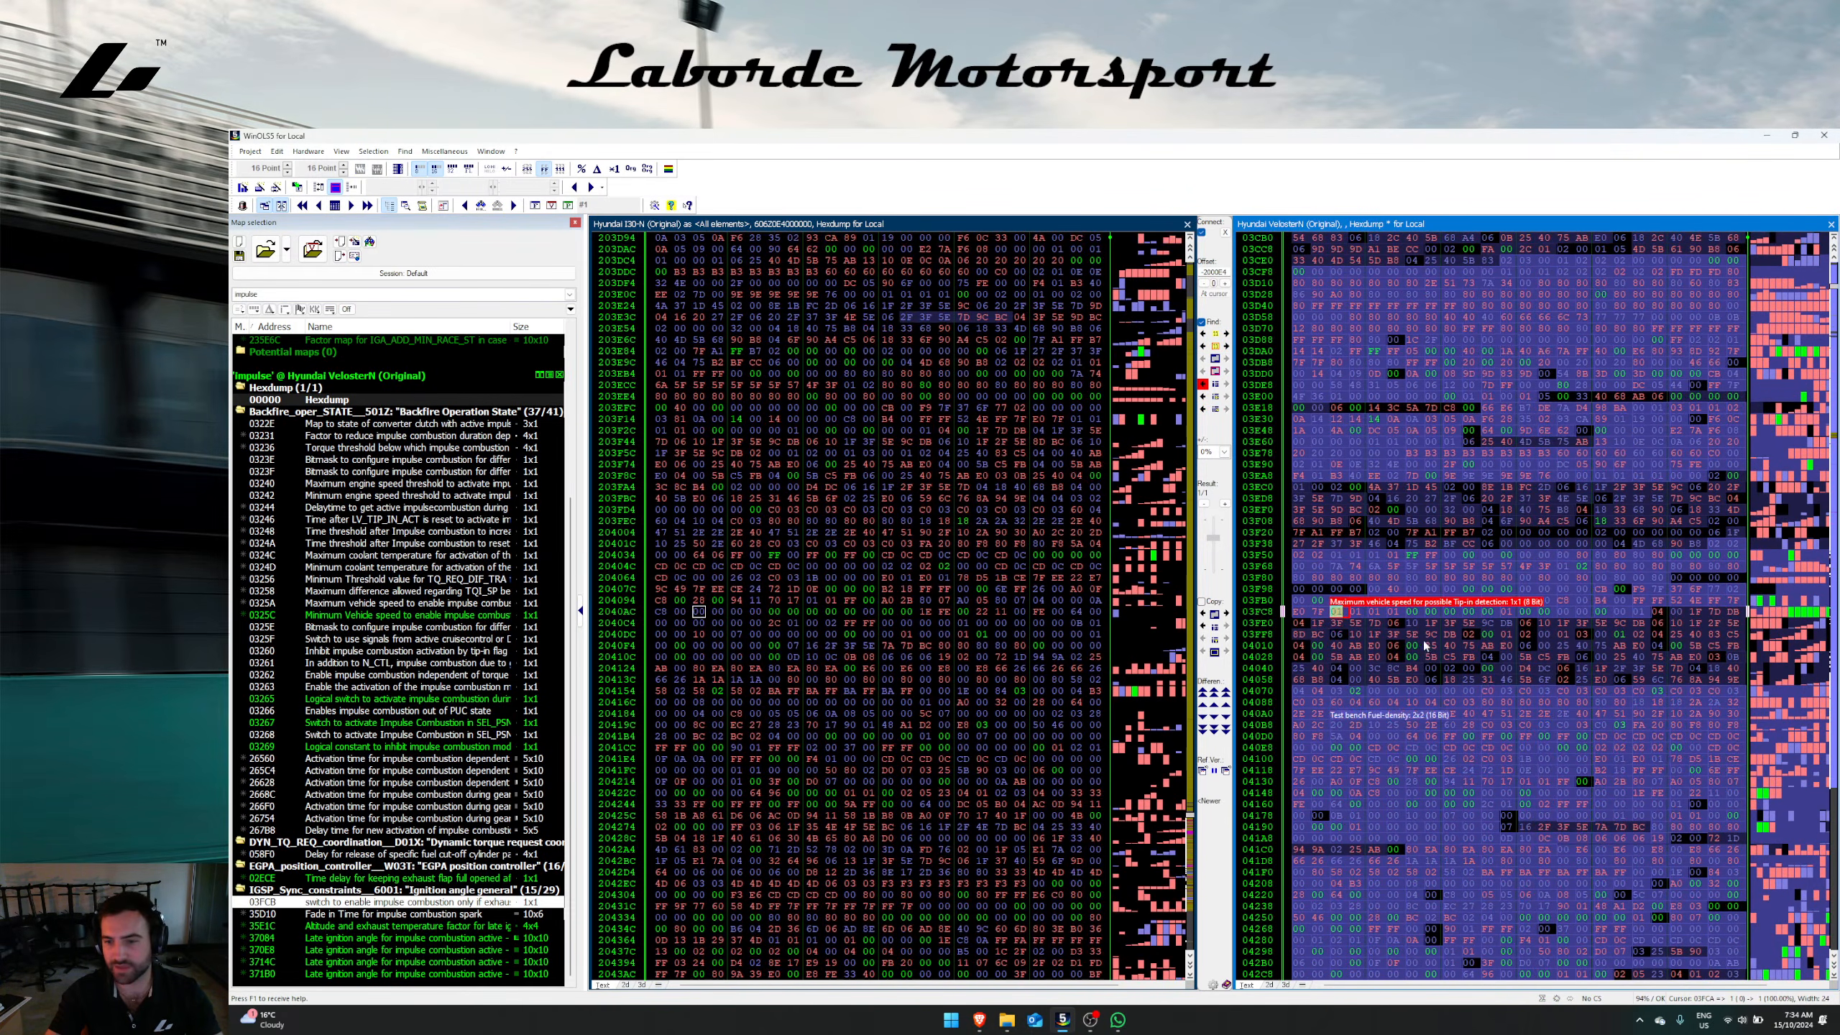
left_click(1205, 357)
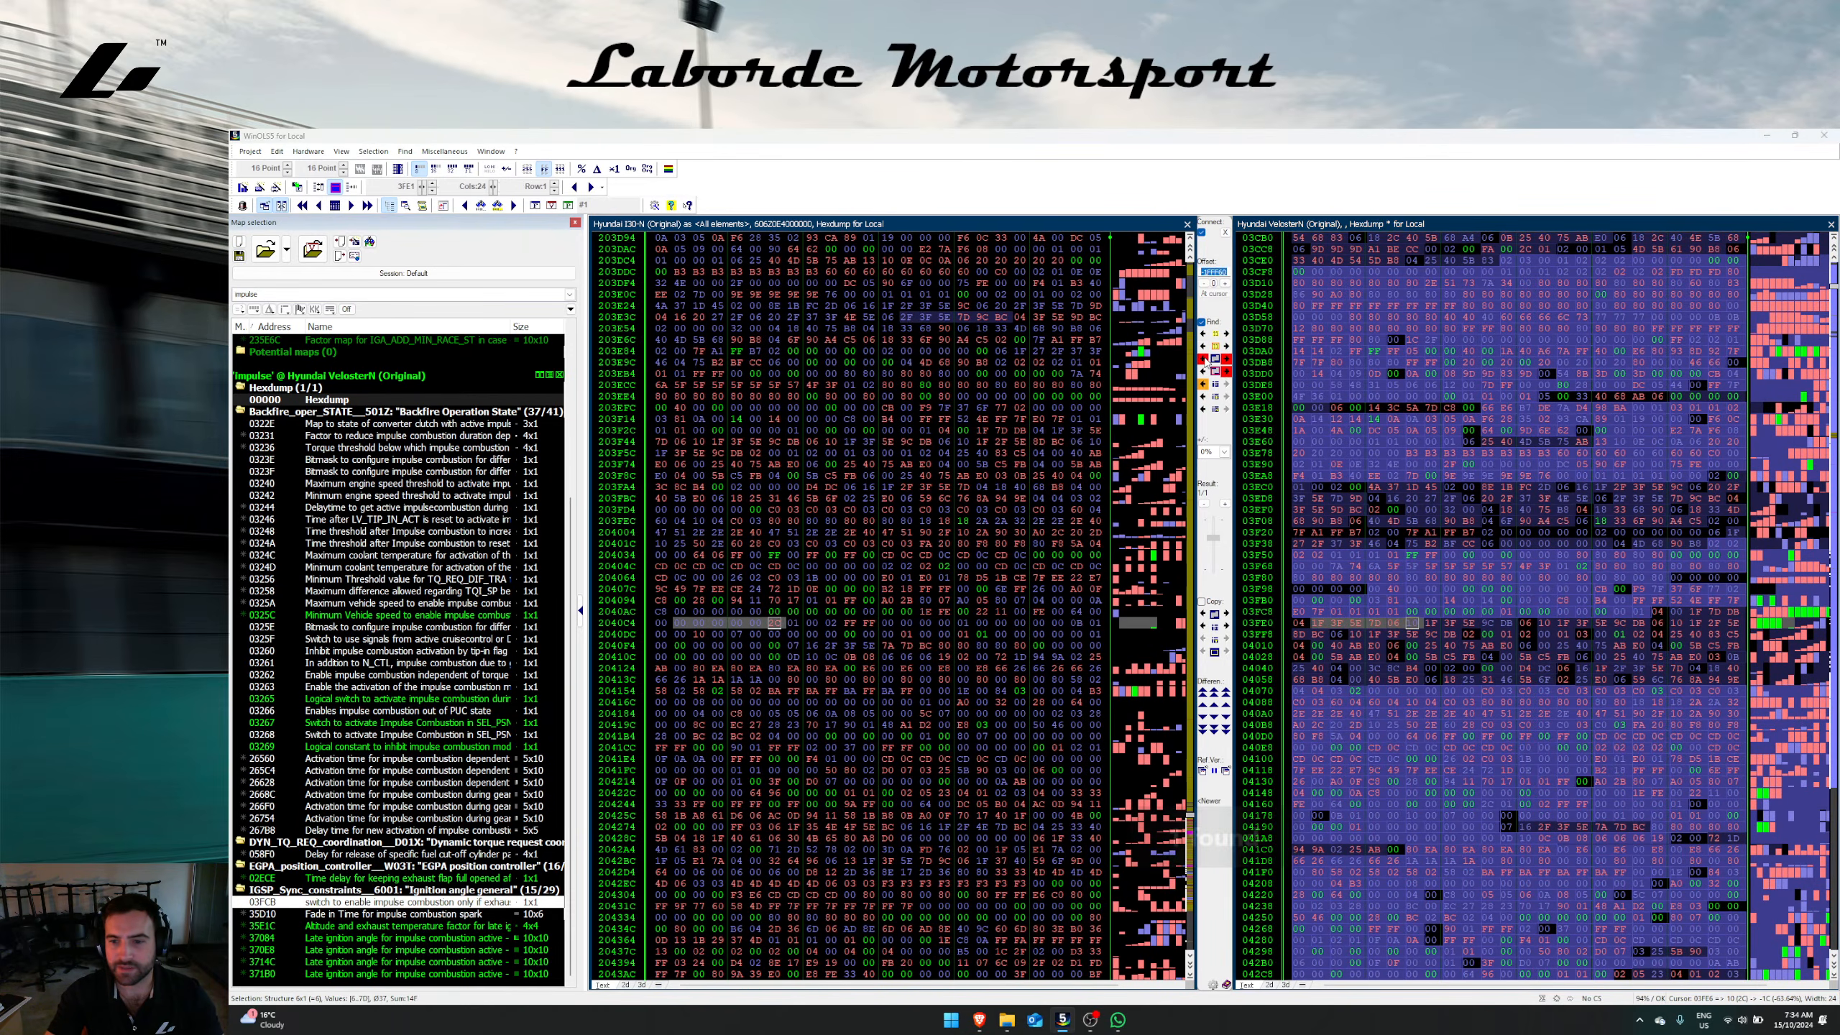
left_click(1358, 613)
left_click(1203, 627)
left_click(933, 664)
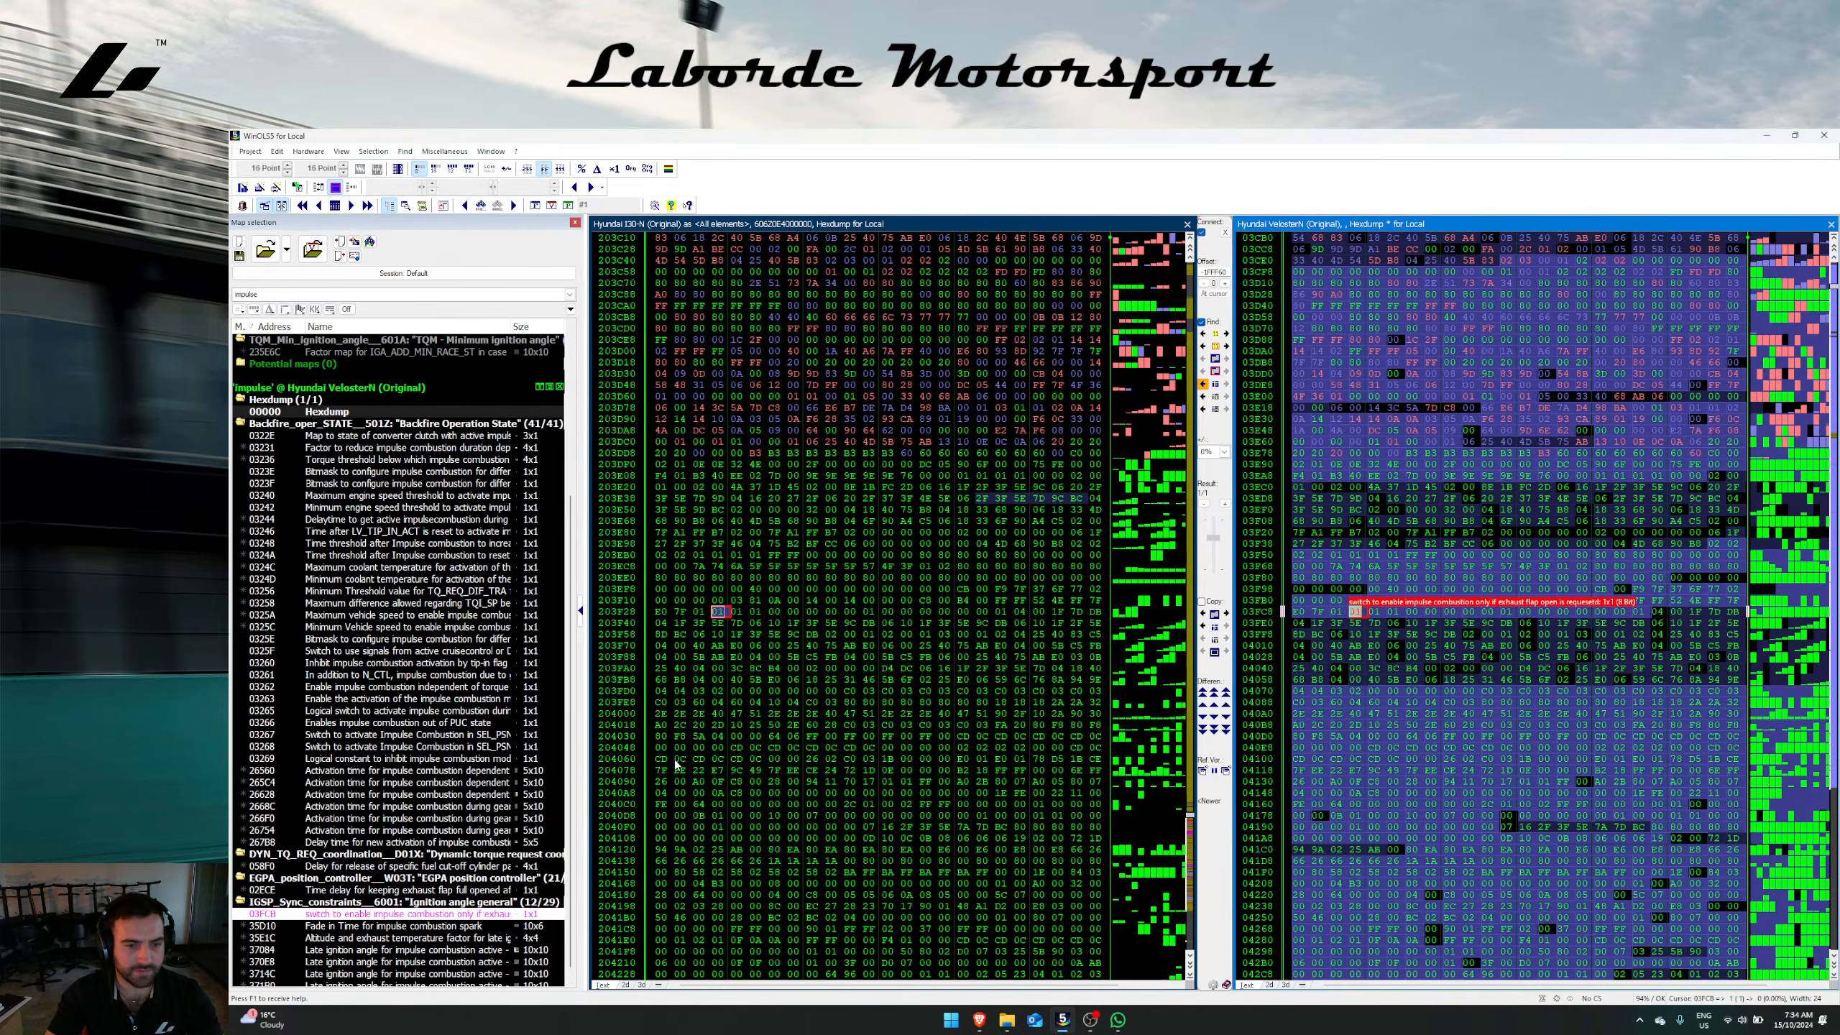
right_click(419, 915)
left_click(462, 591)
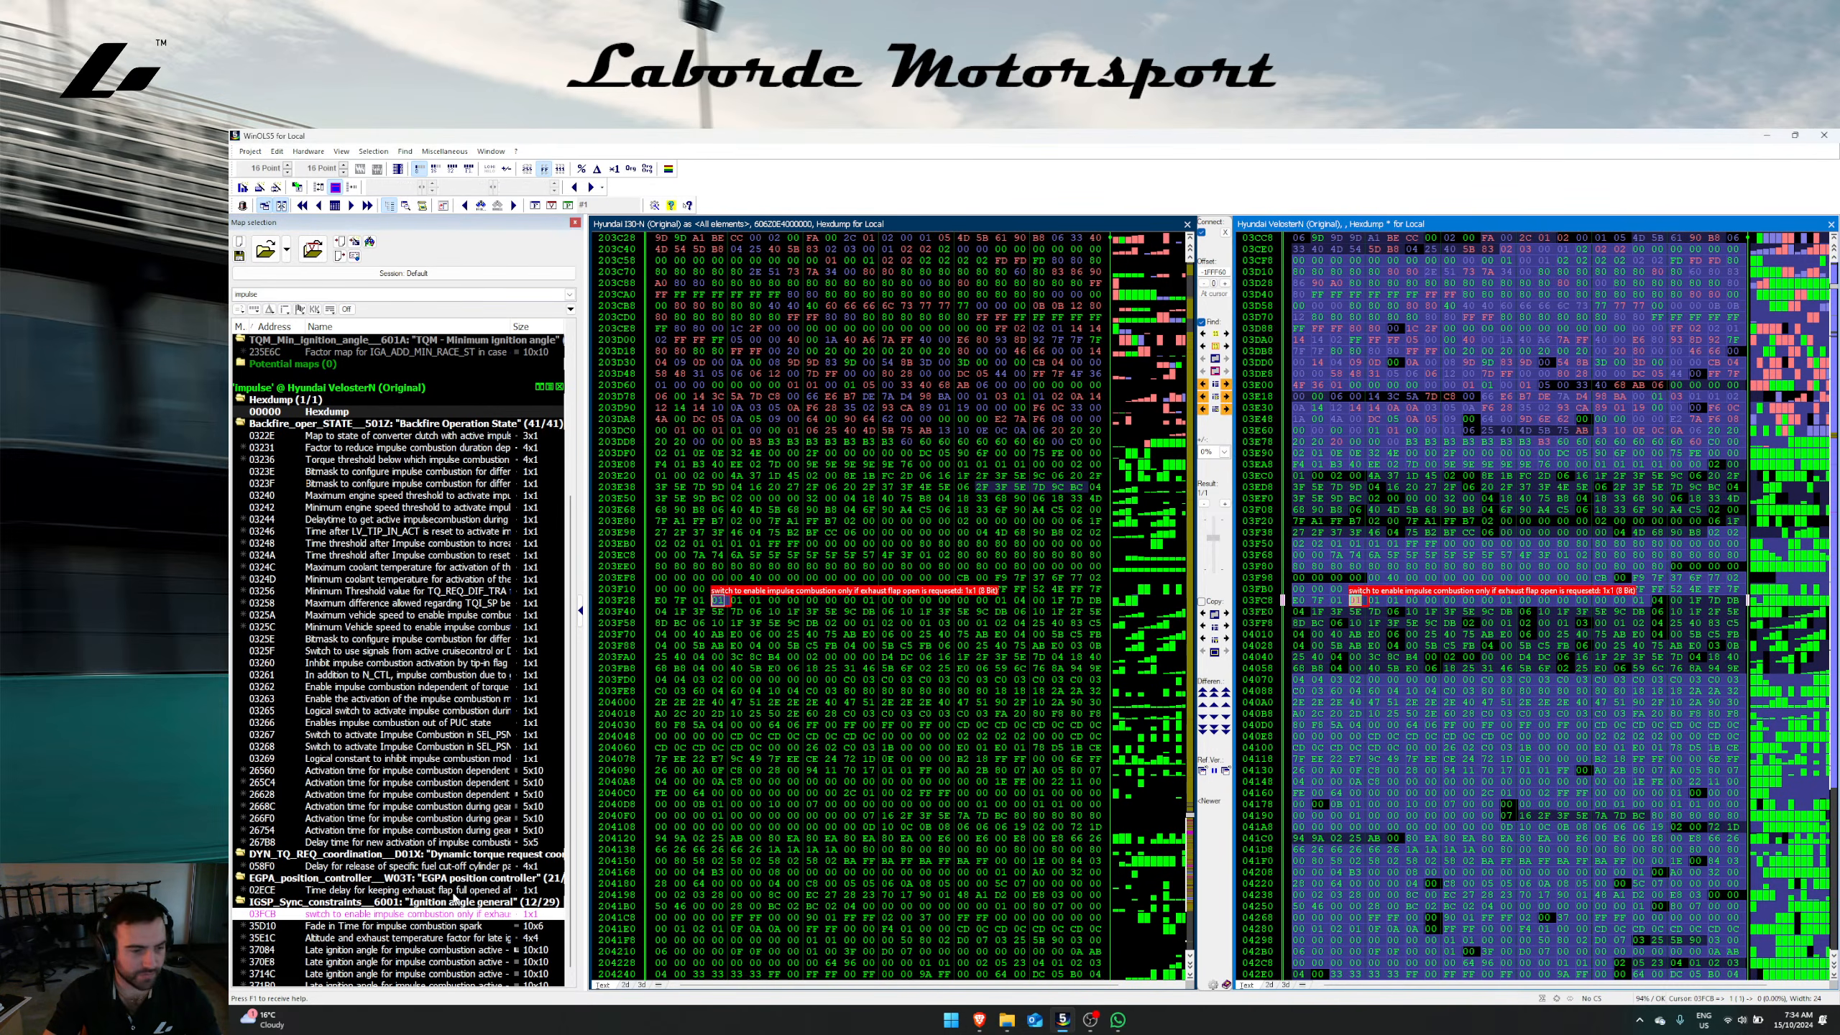
Step: Try to find i30-N data matching the VelosterN bytes before the converter clutch state map for active impulse combustion
right_click(417, 433)
left_click(423, 478)
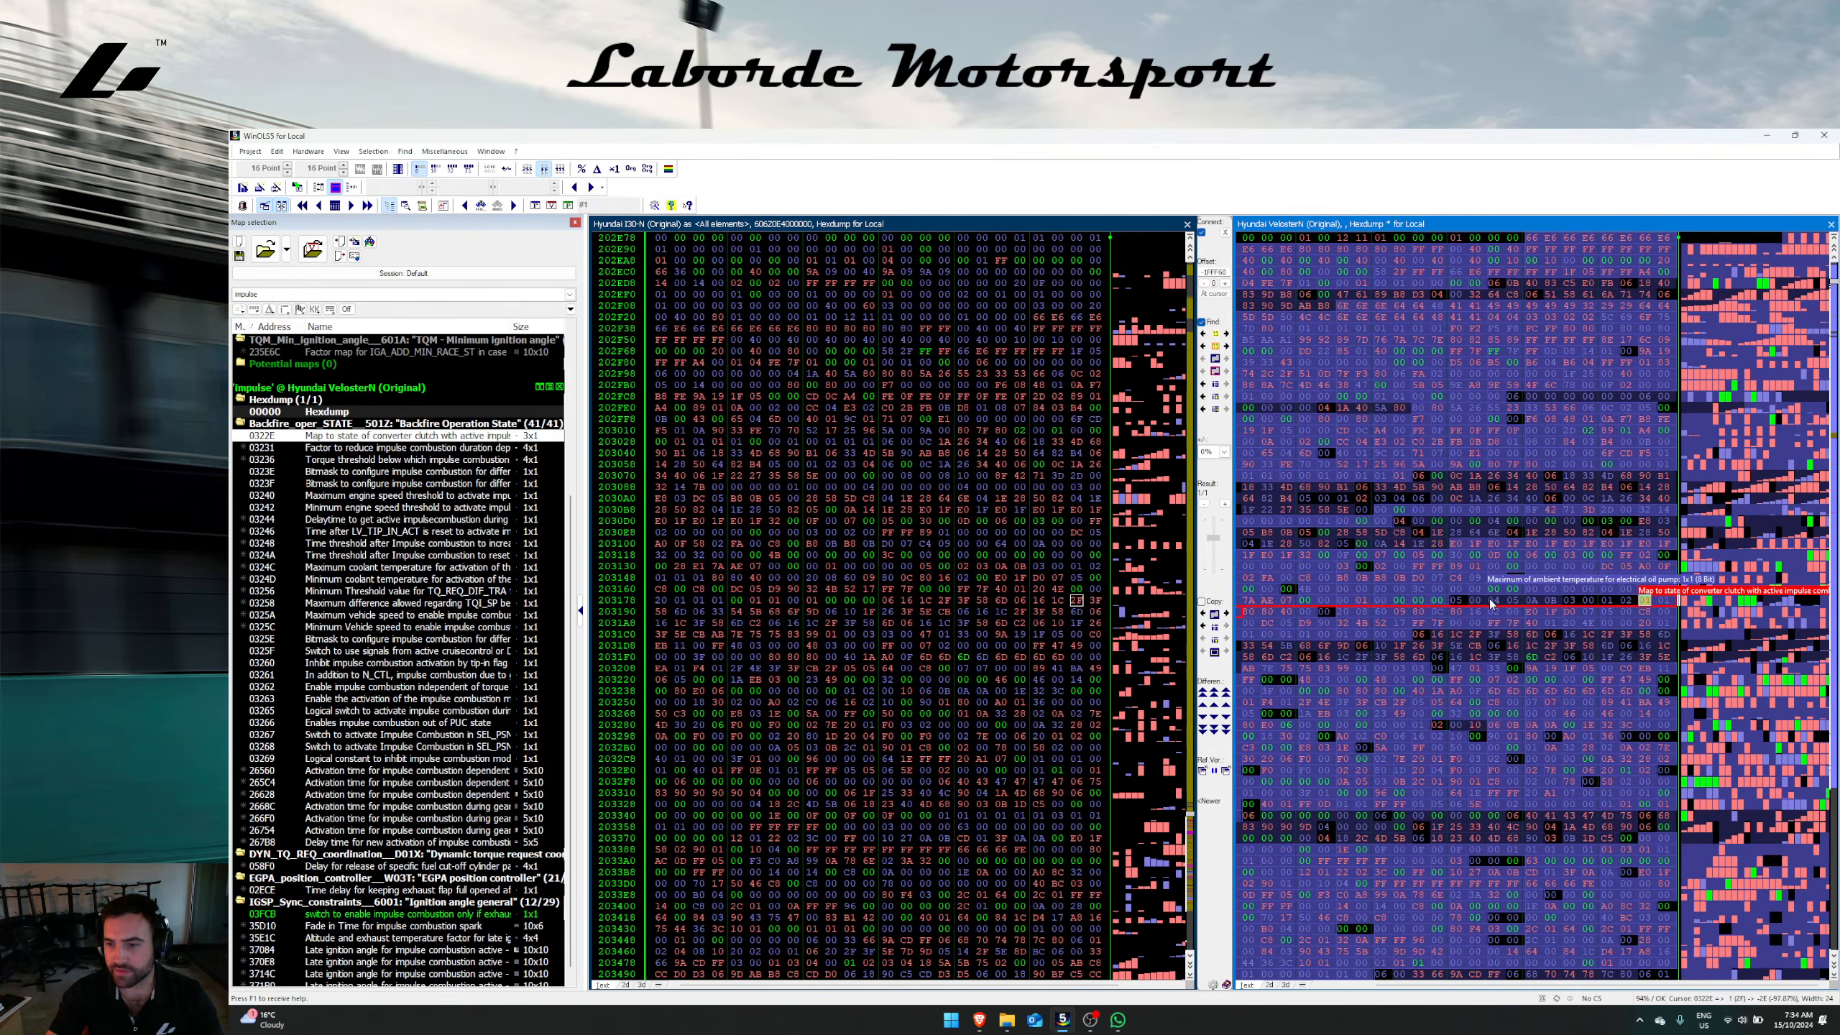
left_click_drag(1490, 603, 1586, 602)
left_click(1204, 360)
left_click(1439, 477)
Step: Narrow the hexdumps to 18 columns and align the i30-N by finding the bytes of the VelosterN impulse combustion torque threshold map
key("w")
key("w")
key("w")
key("w")
key("w")
key("w")
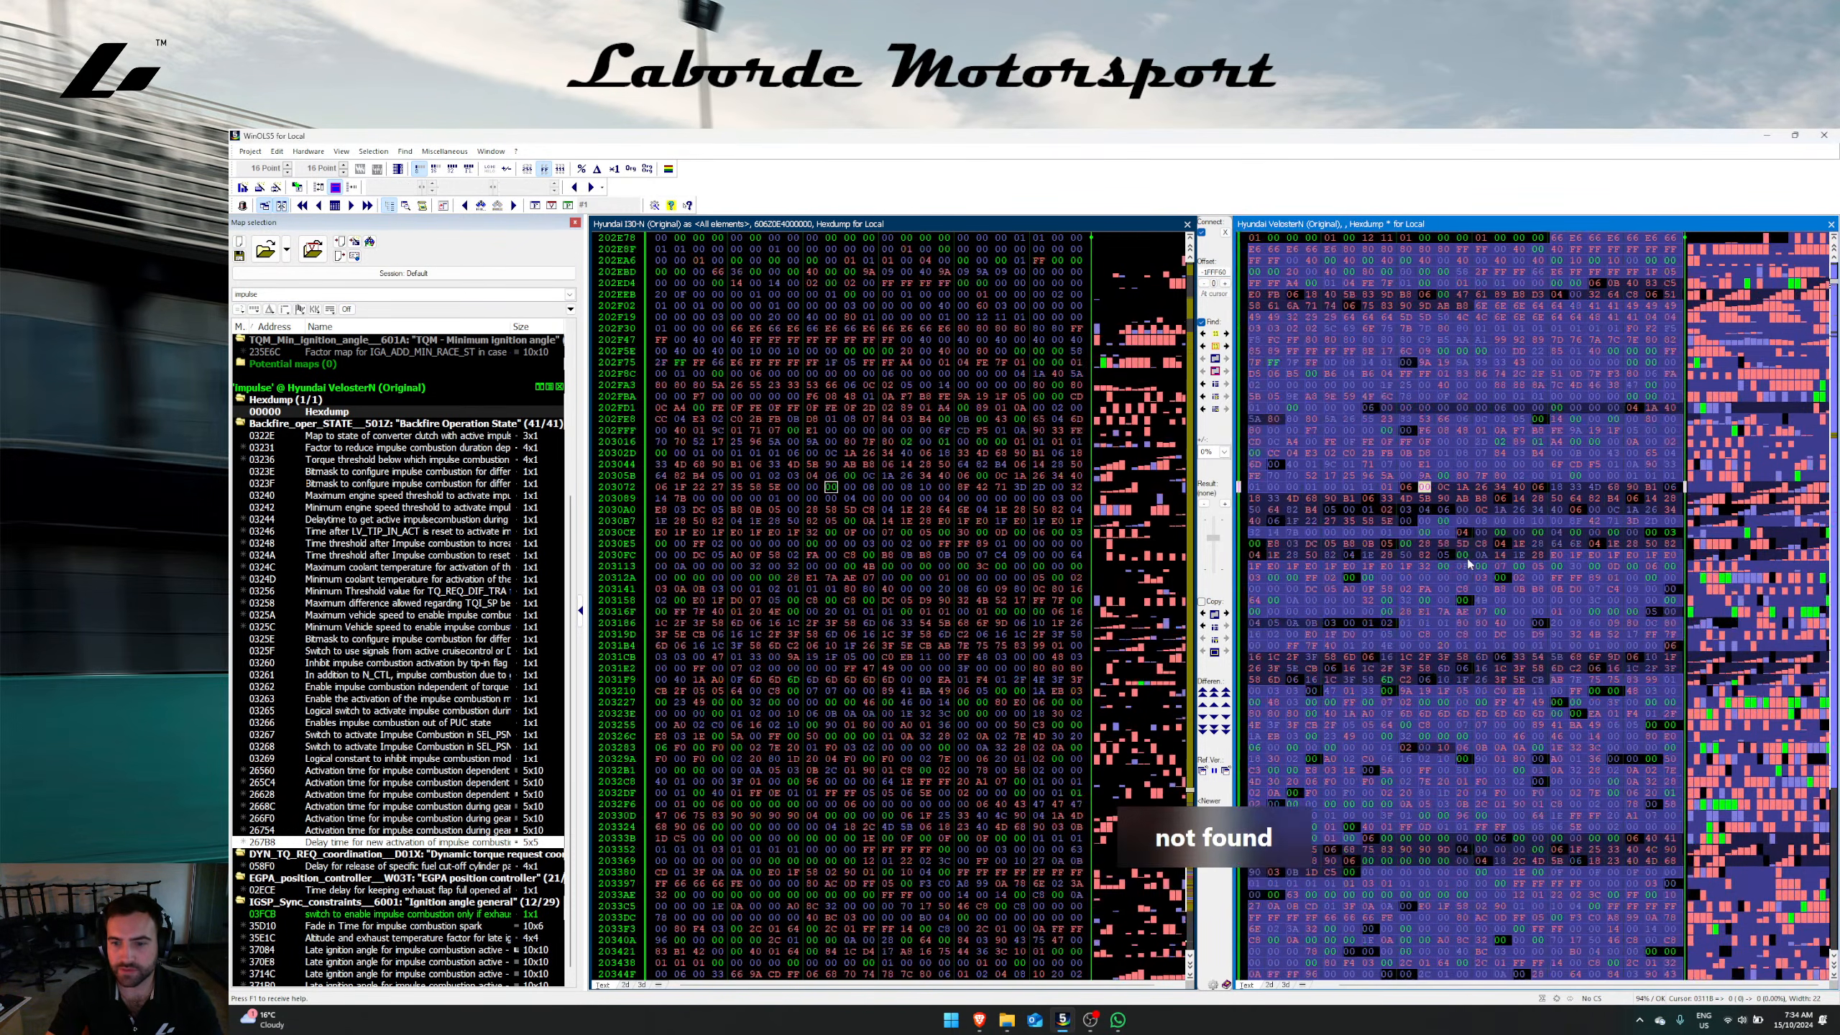
scroll(1406, 709, "down", 3)
left_click_drag(1413, 645, 1526, 645)
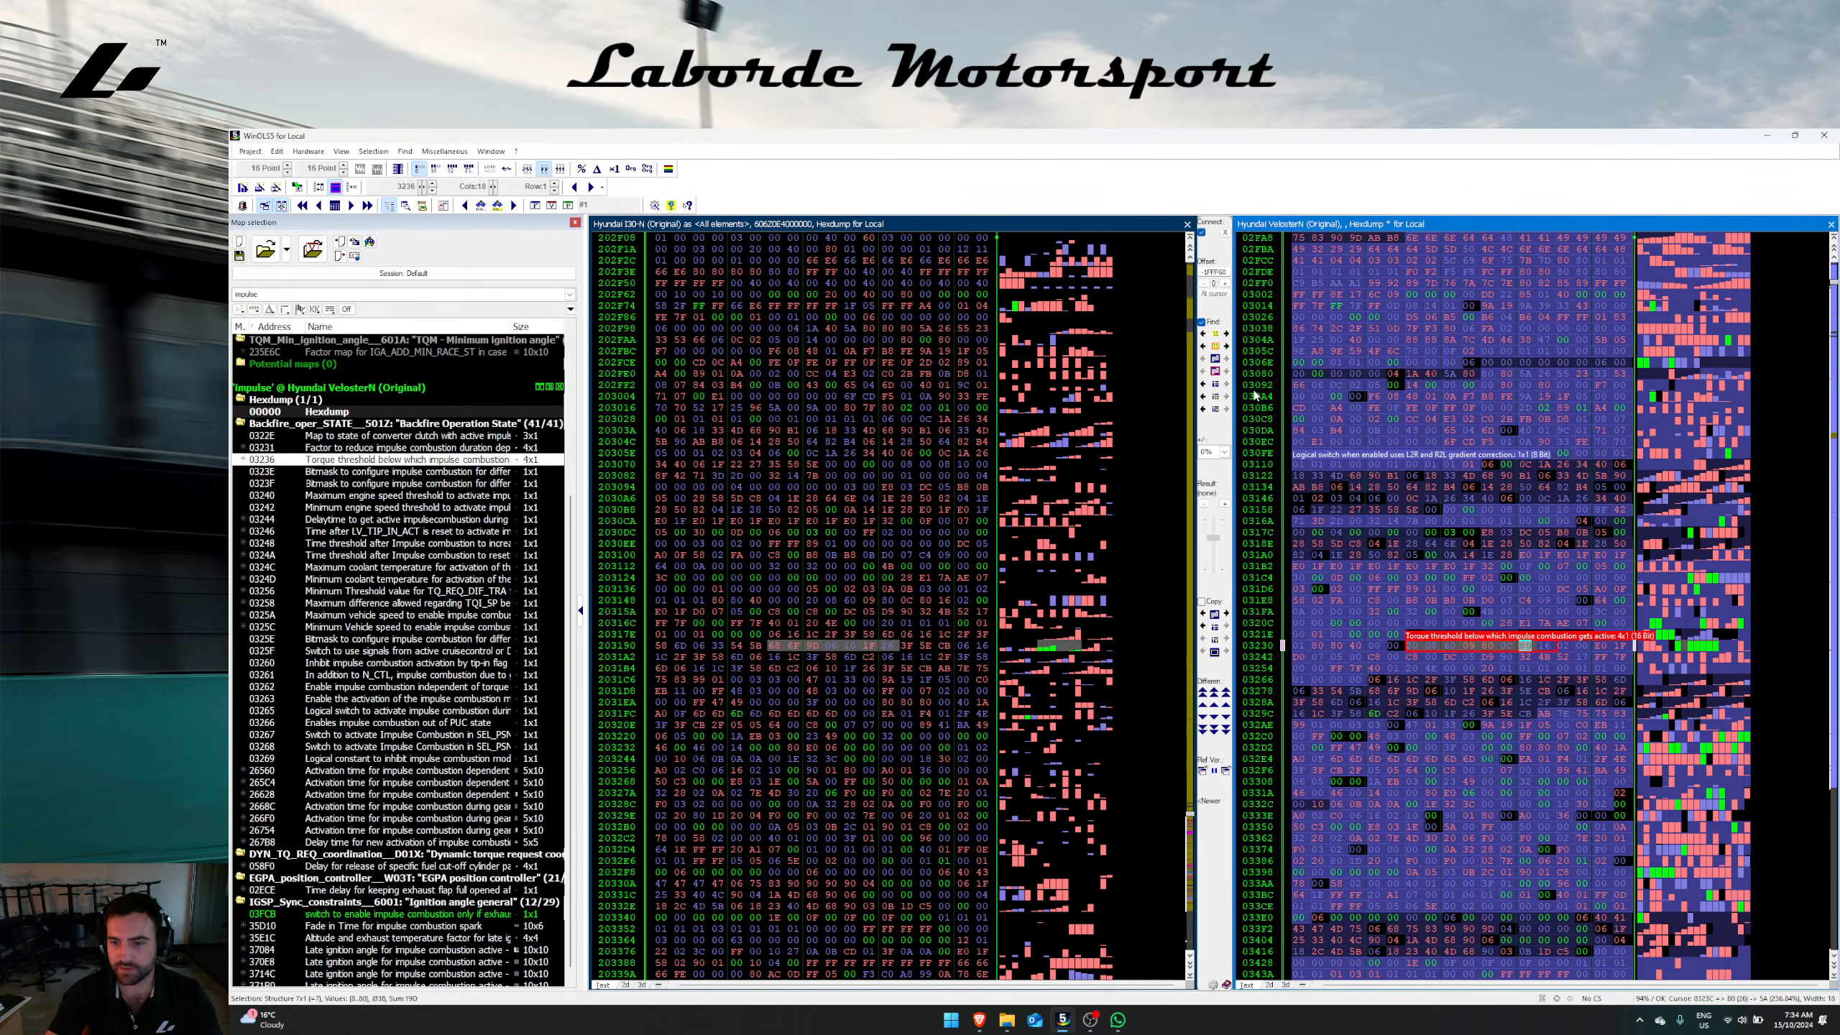
left_click(1204, 359)
left_click(1470, 645)
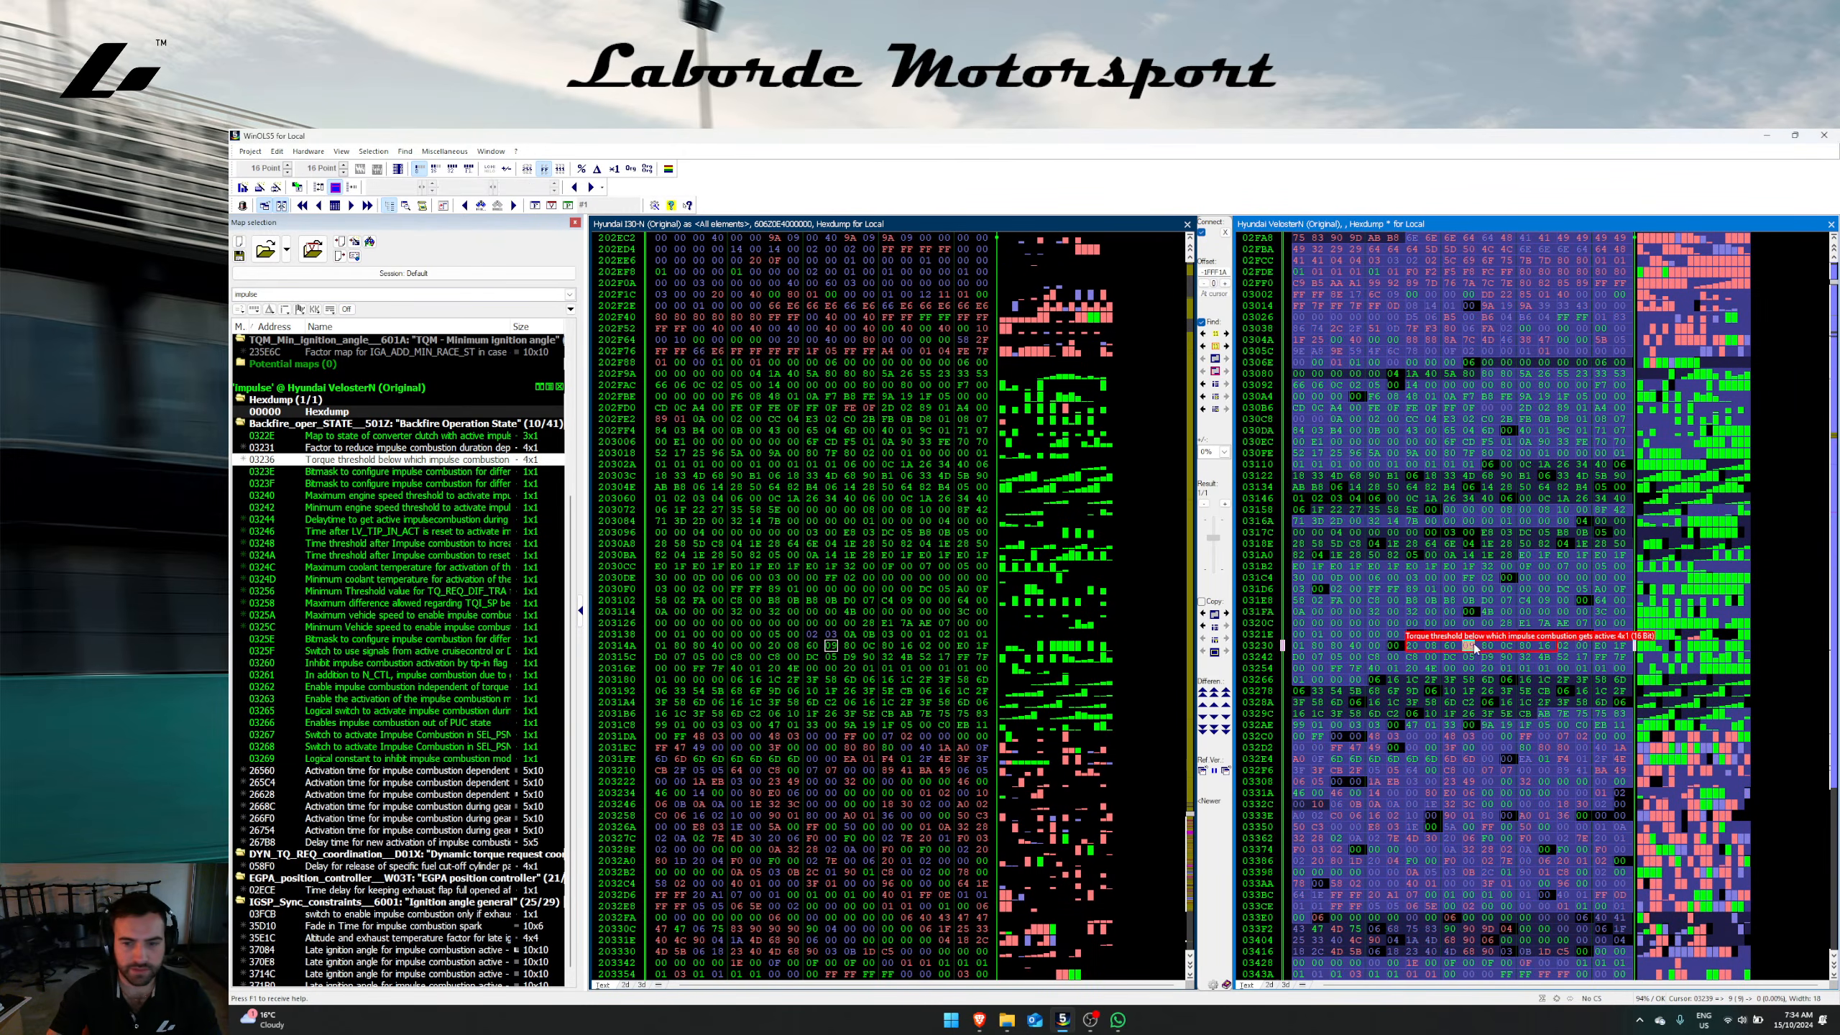
Step: Transfer the Backfire Operation State maps from the converter clutch state map through the CAN-message inhibit constant to the i30-N, accepting all detected axis offsets
right_click(368, 435)
left_click(387, 475)
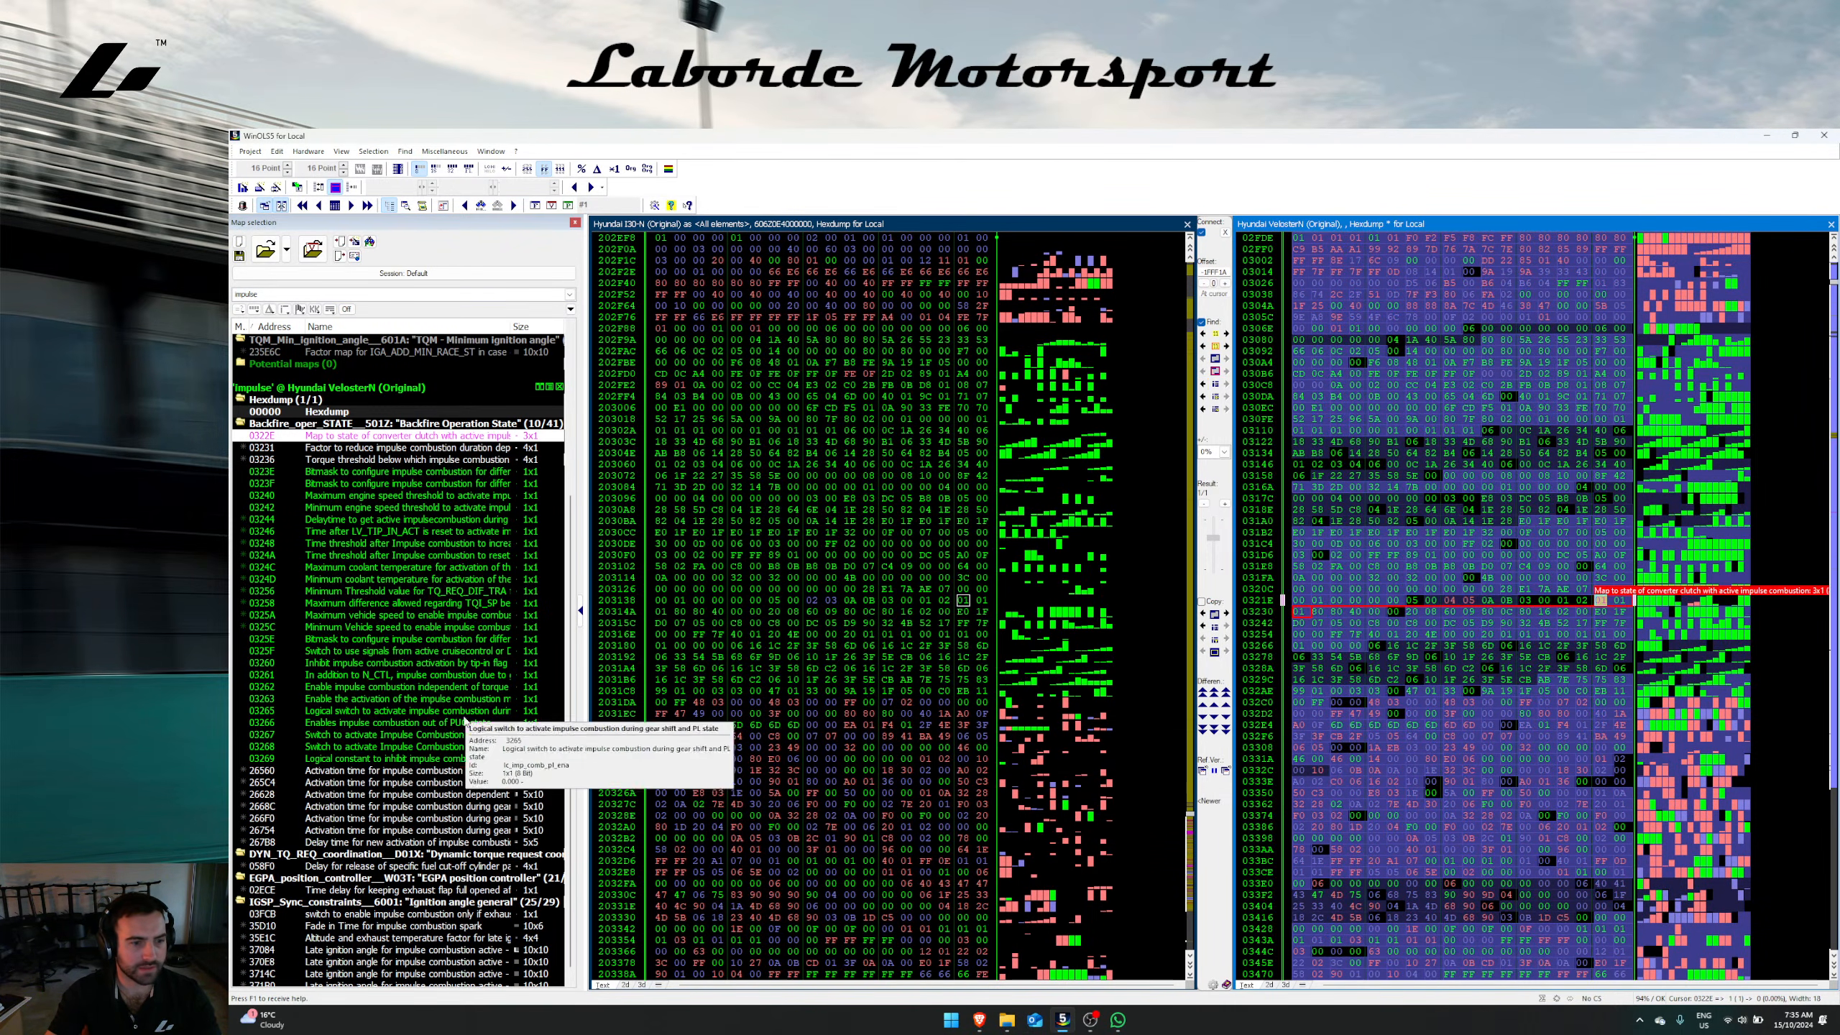
right_click(451, 759)
left_click(500, 436)
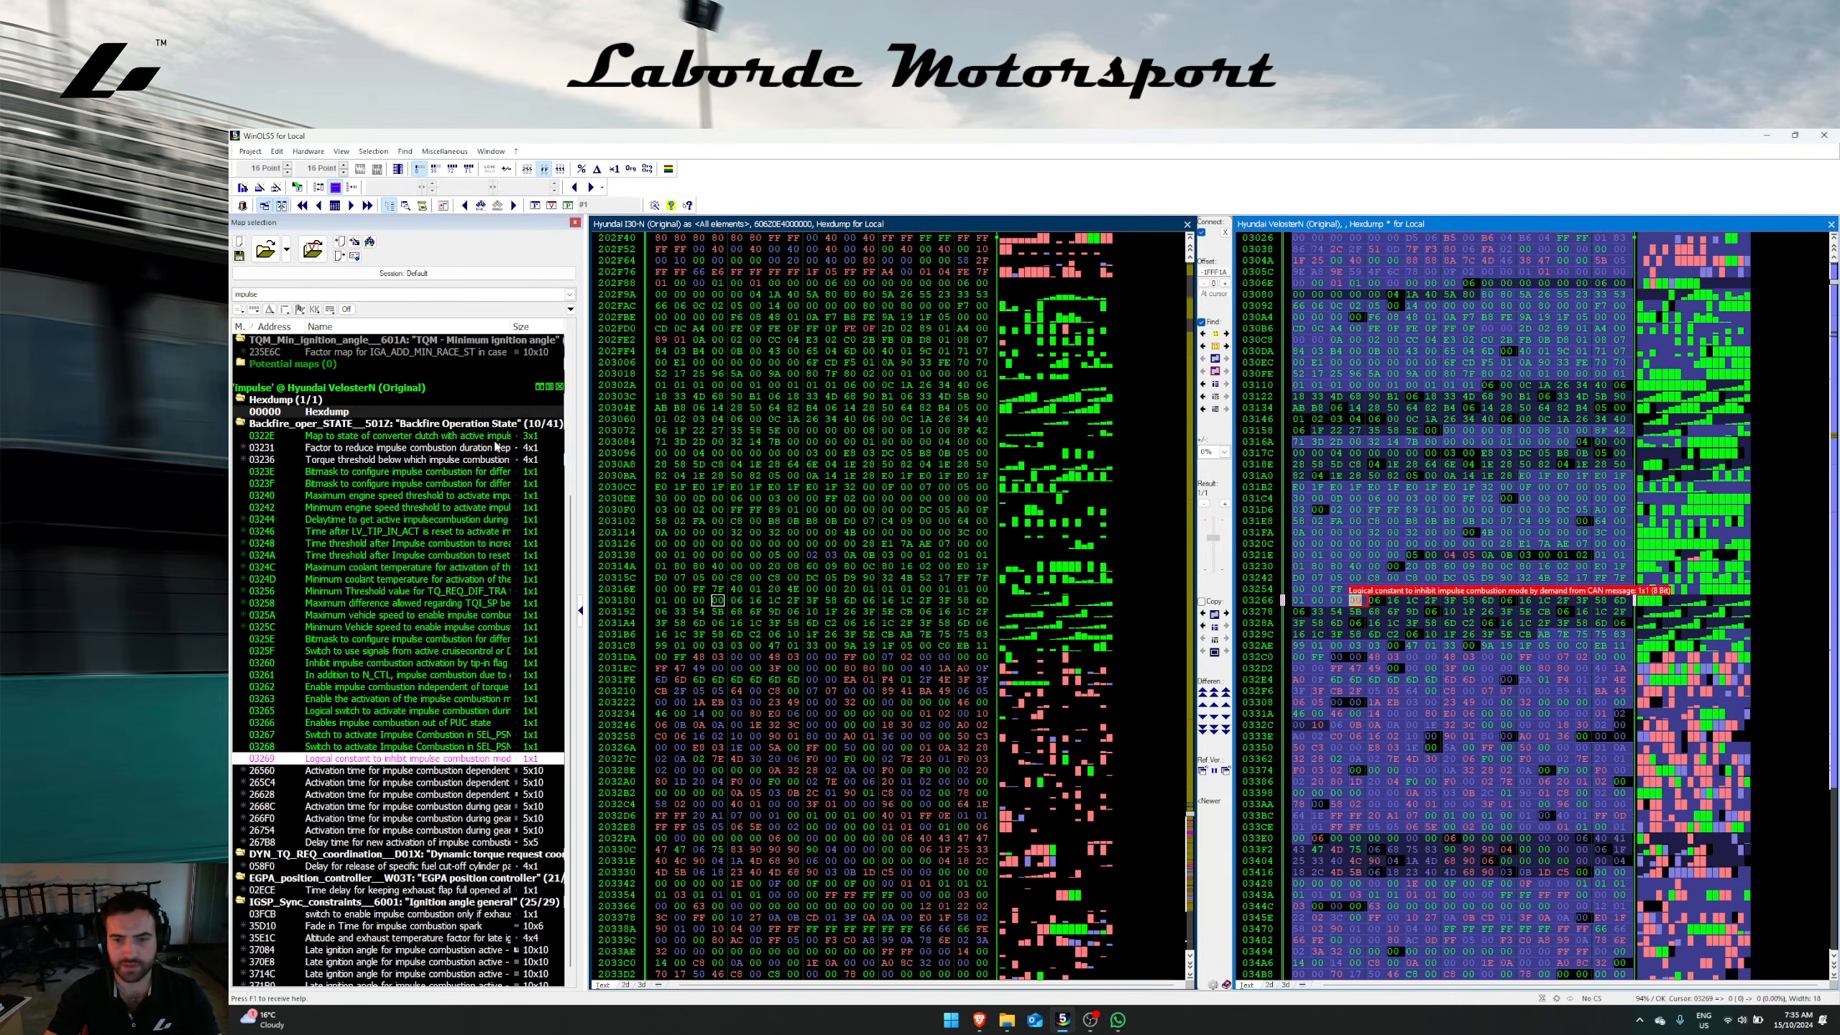
left_click(398, 437, "shift")
right_click(402, 471)
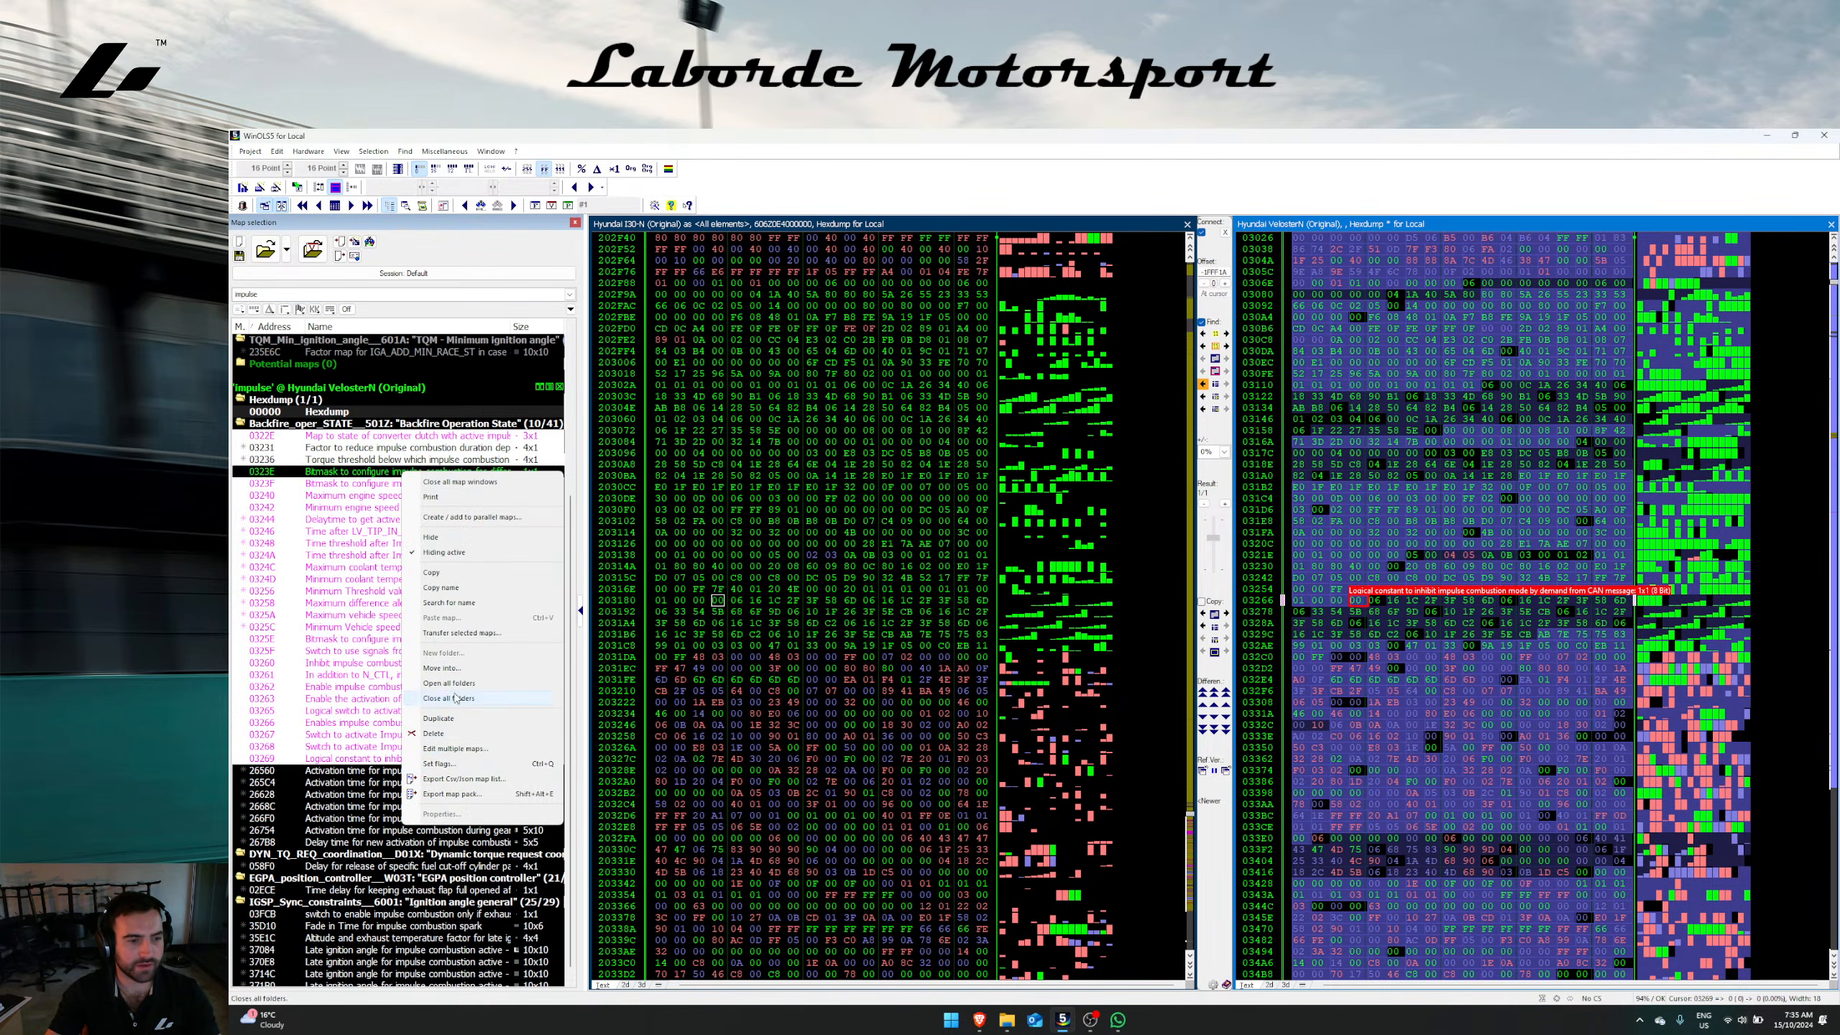
left_click(465, 633)
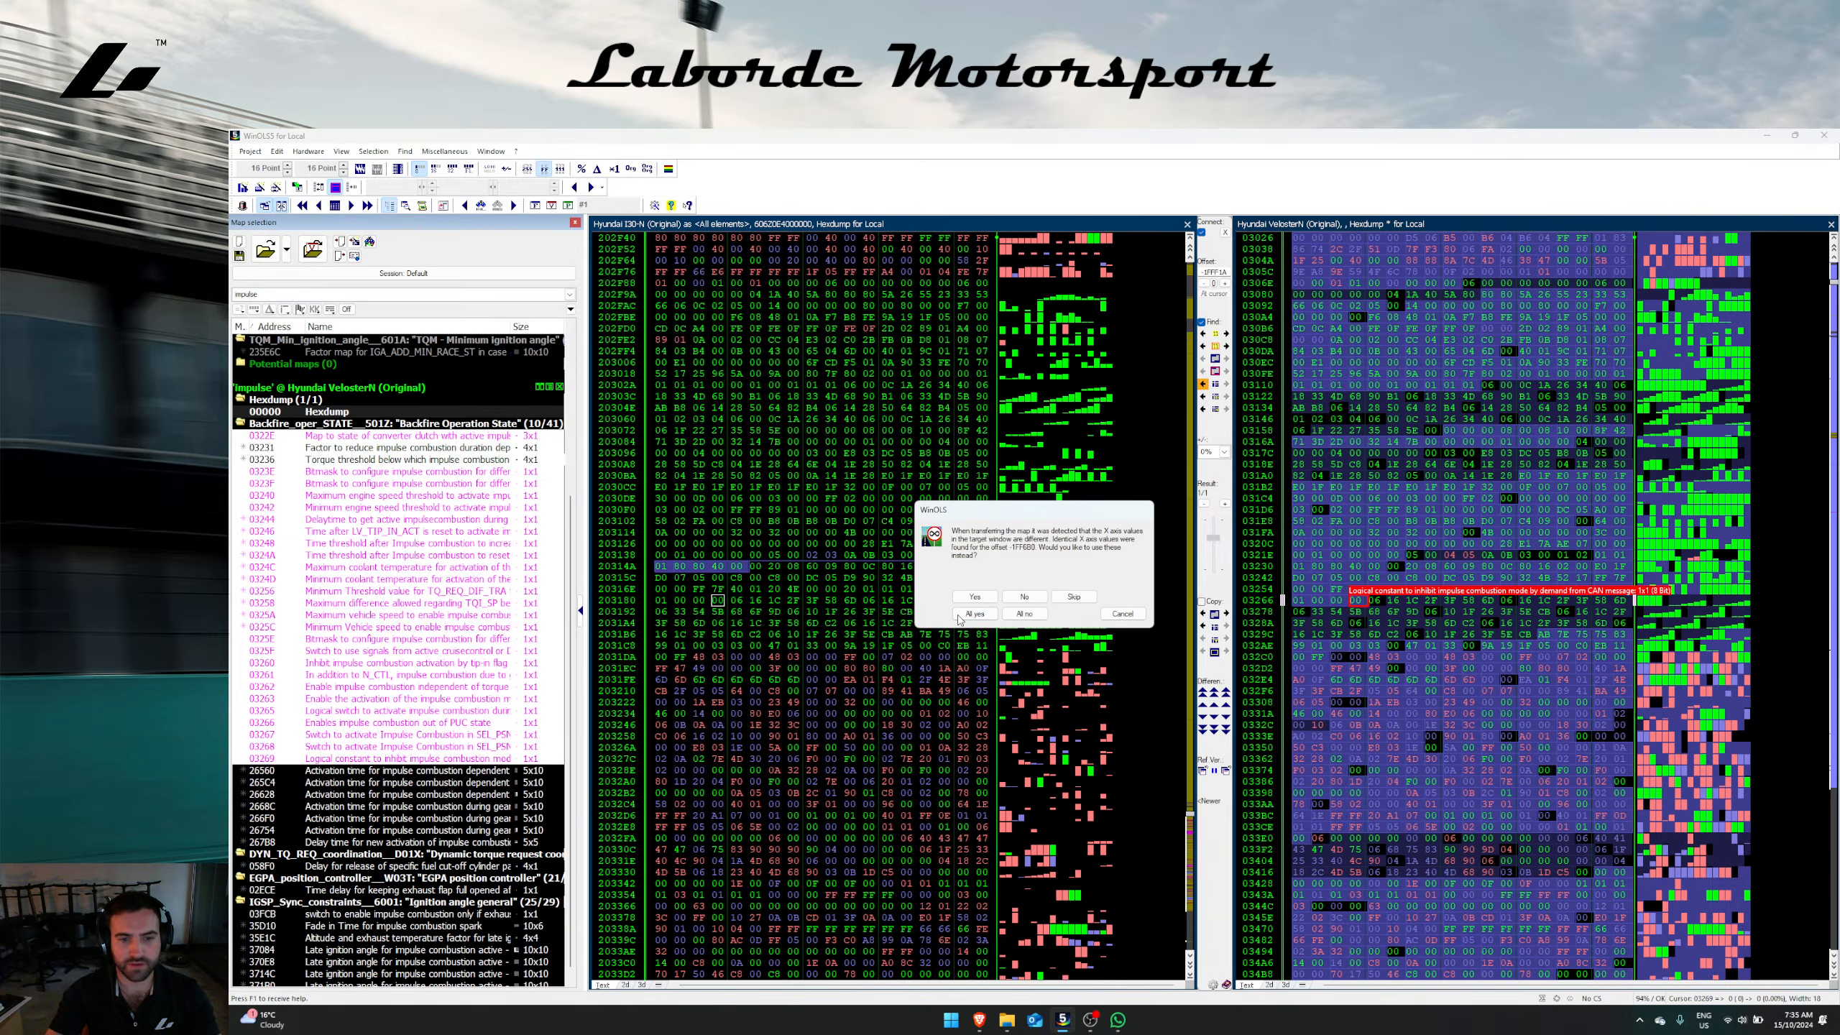
left_click(971, 613)
left_click(1362, 601)
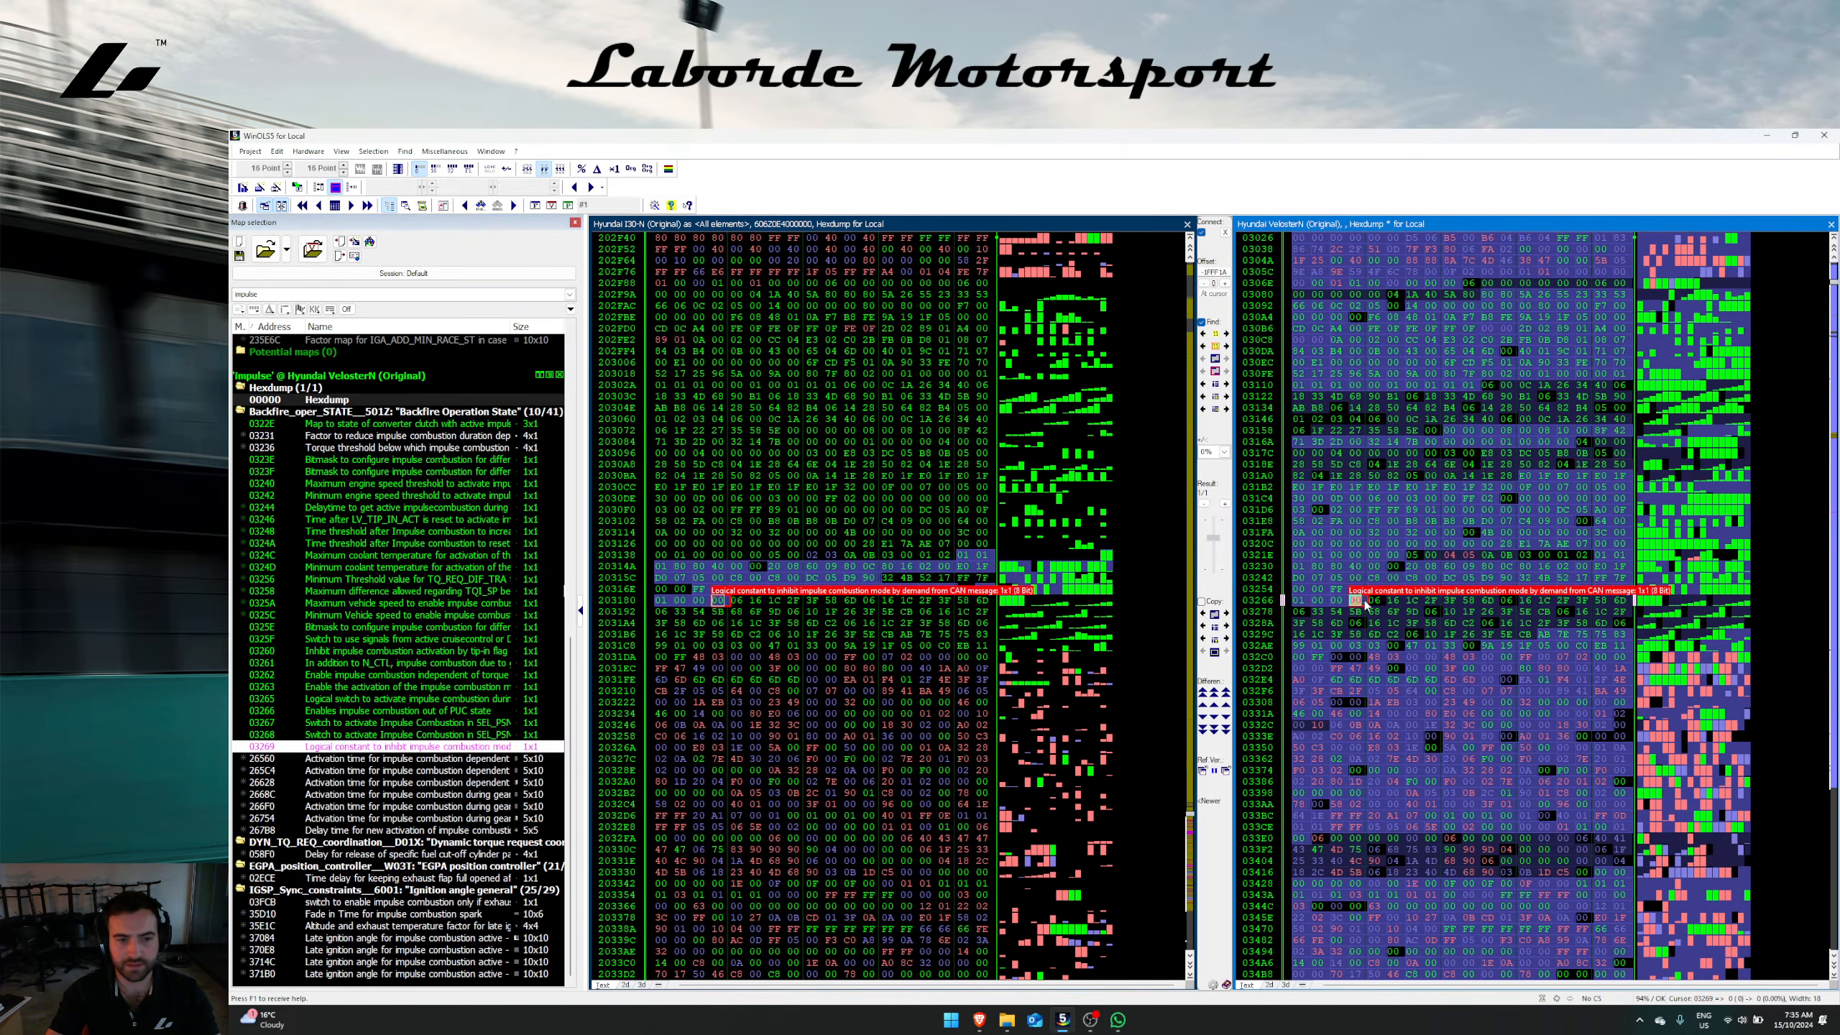
Step: Locate the i30-N data matching the VelosterN map for activation time of impulse combustion dependent on engine state, in 16-bit view
right_click(370, 763)
left_click(419, 436)
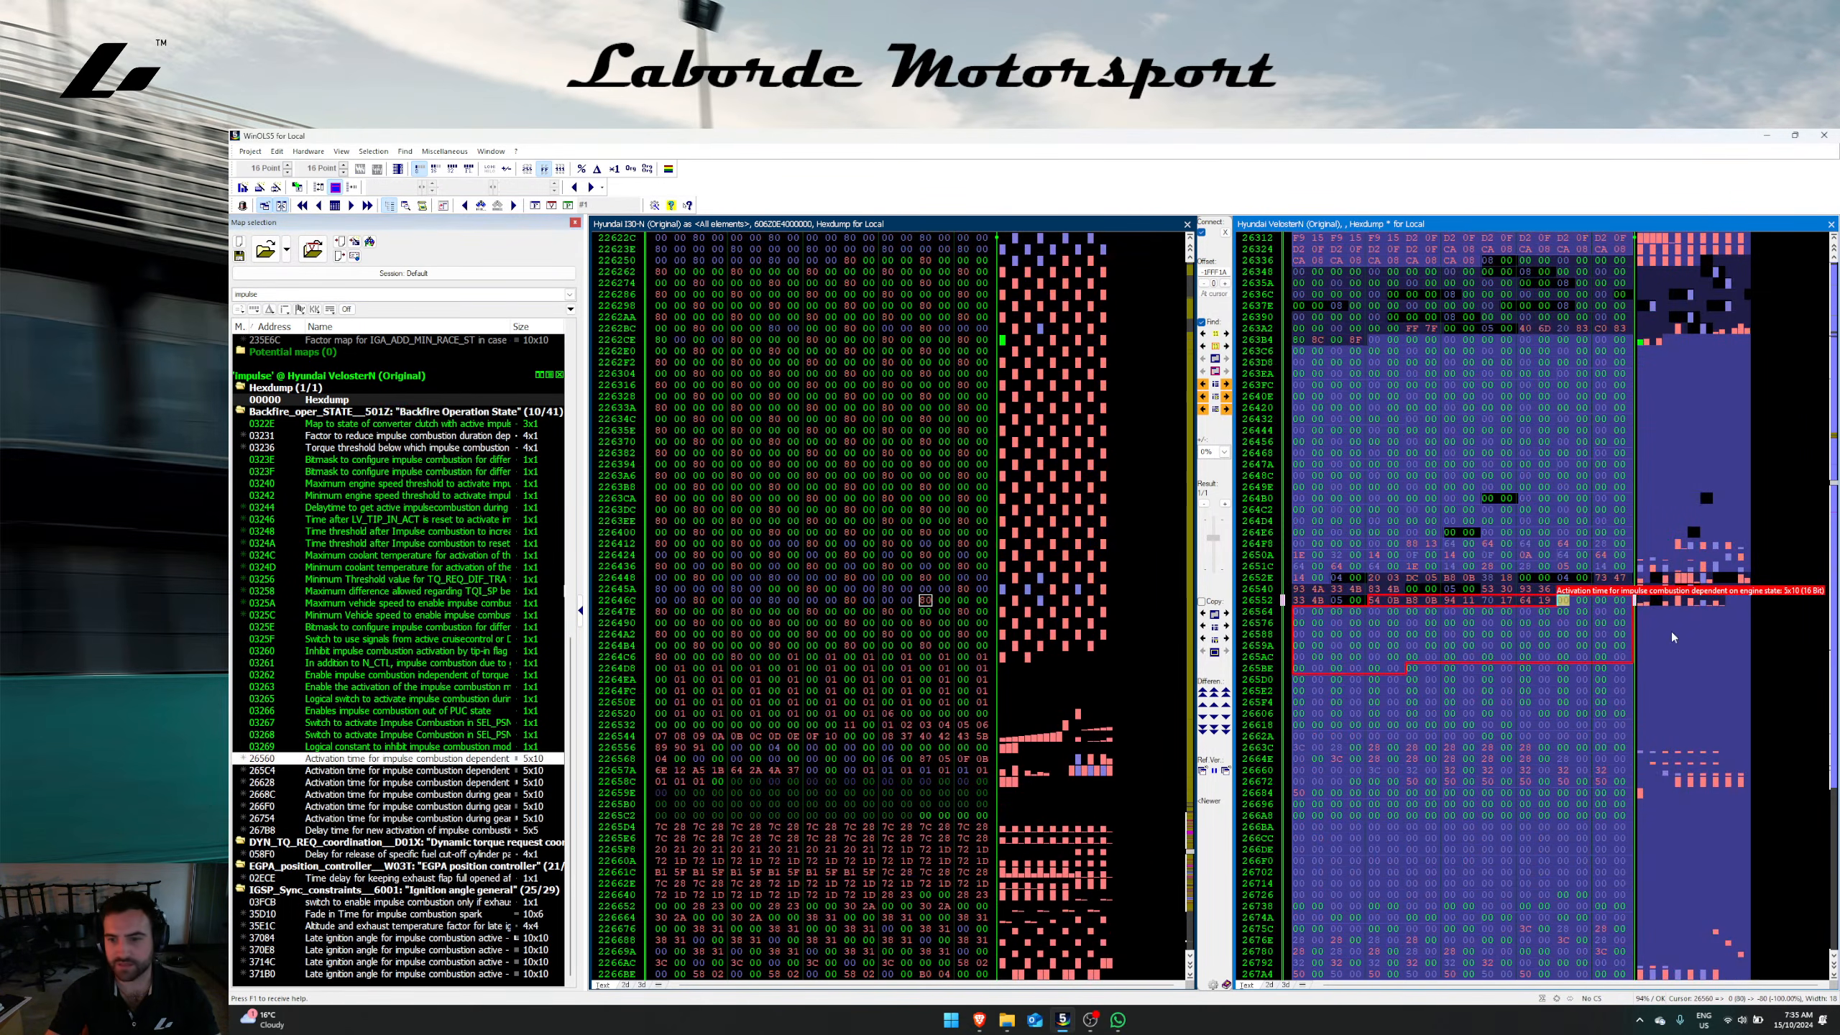
left_click(1205, 369)
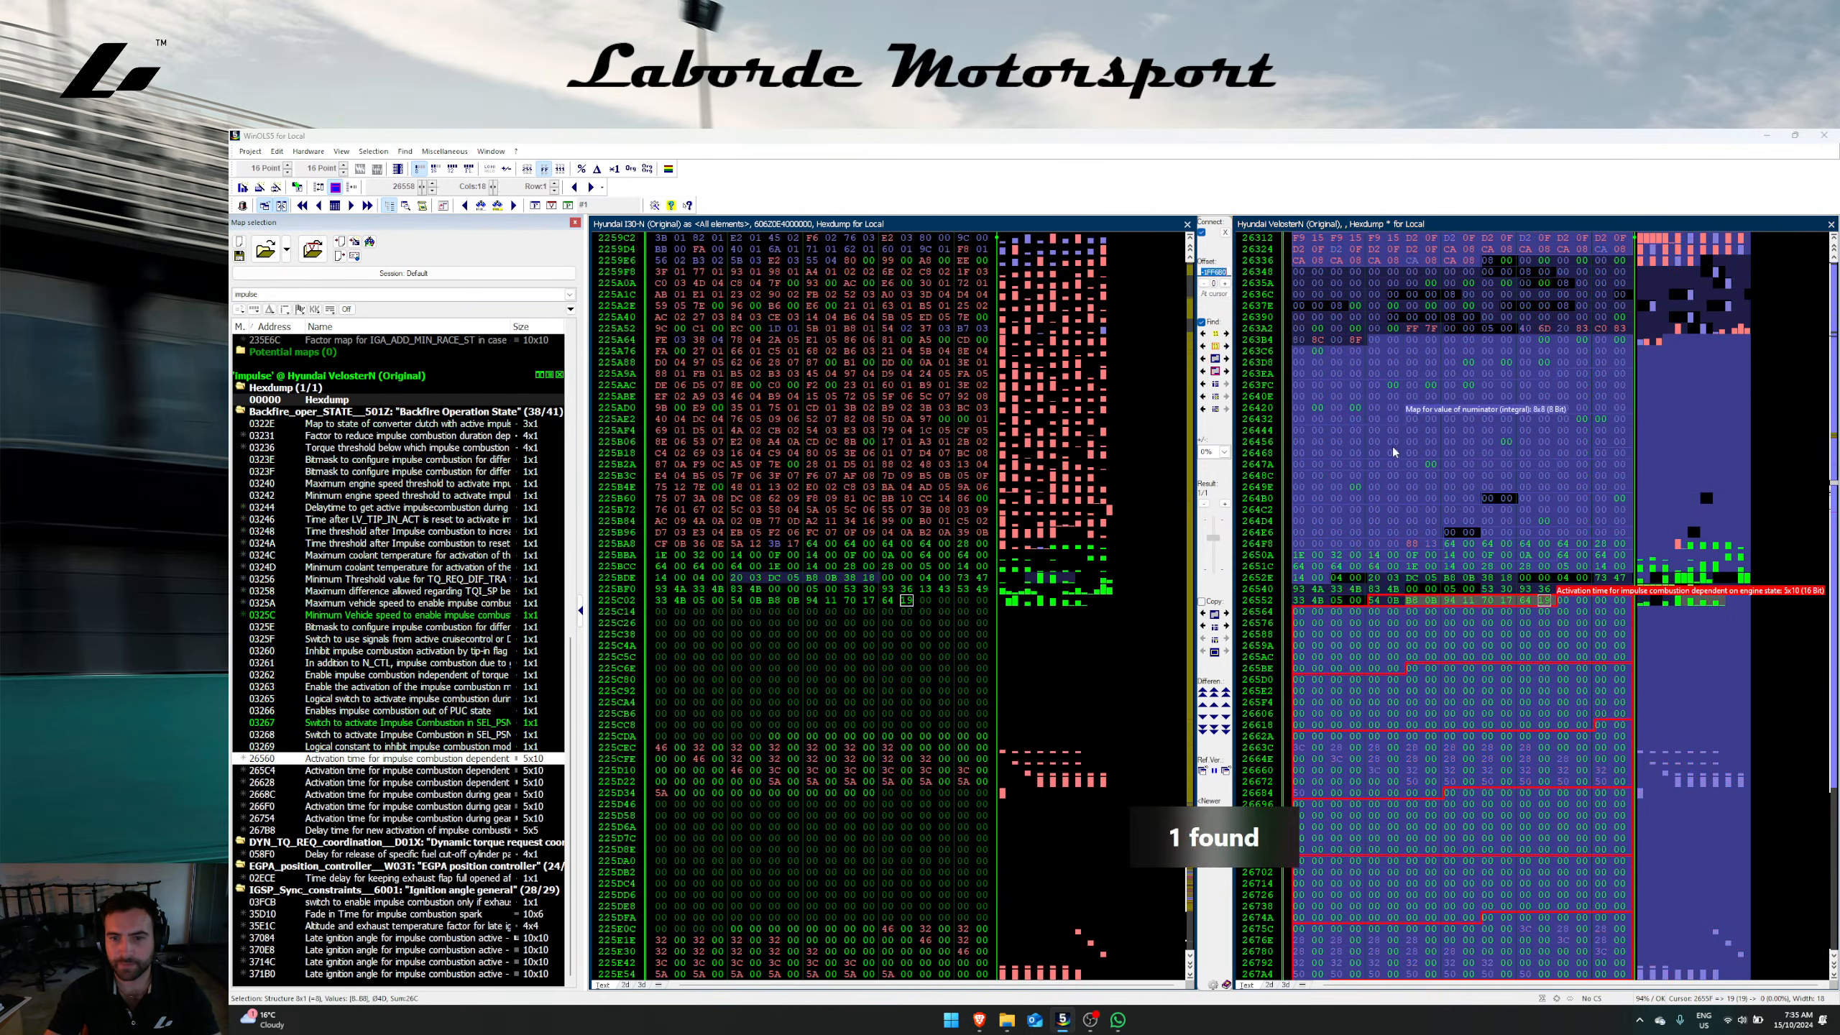
left_click(1395, 444)
scroll(1444, 602, "down", 2)
left_click(436, 168)
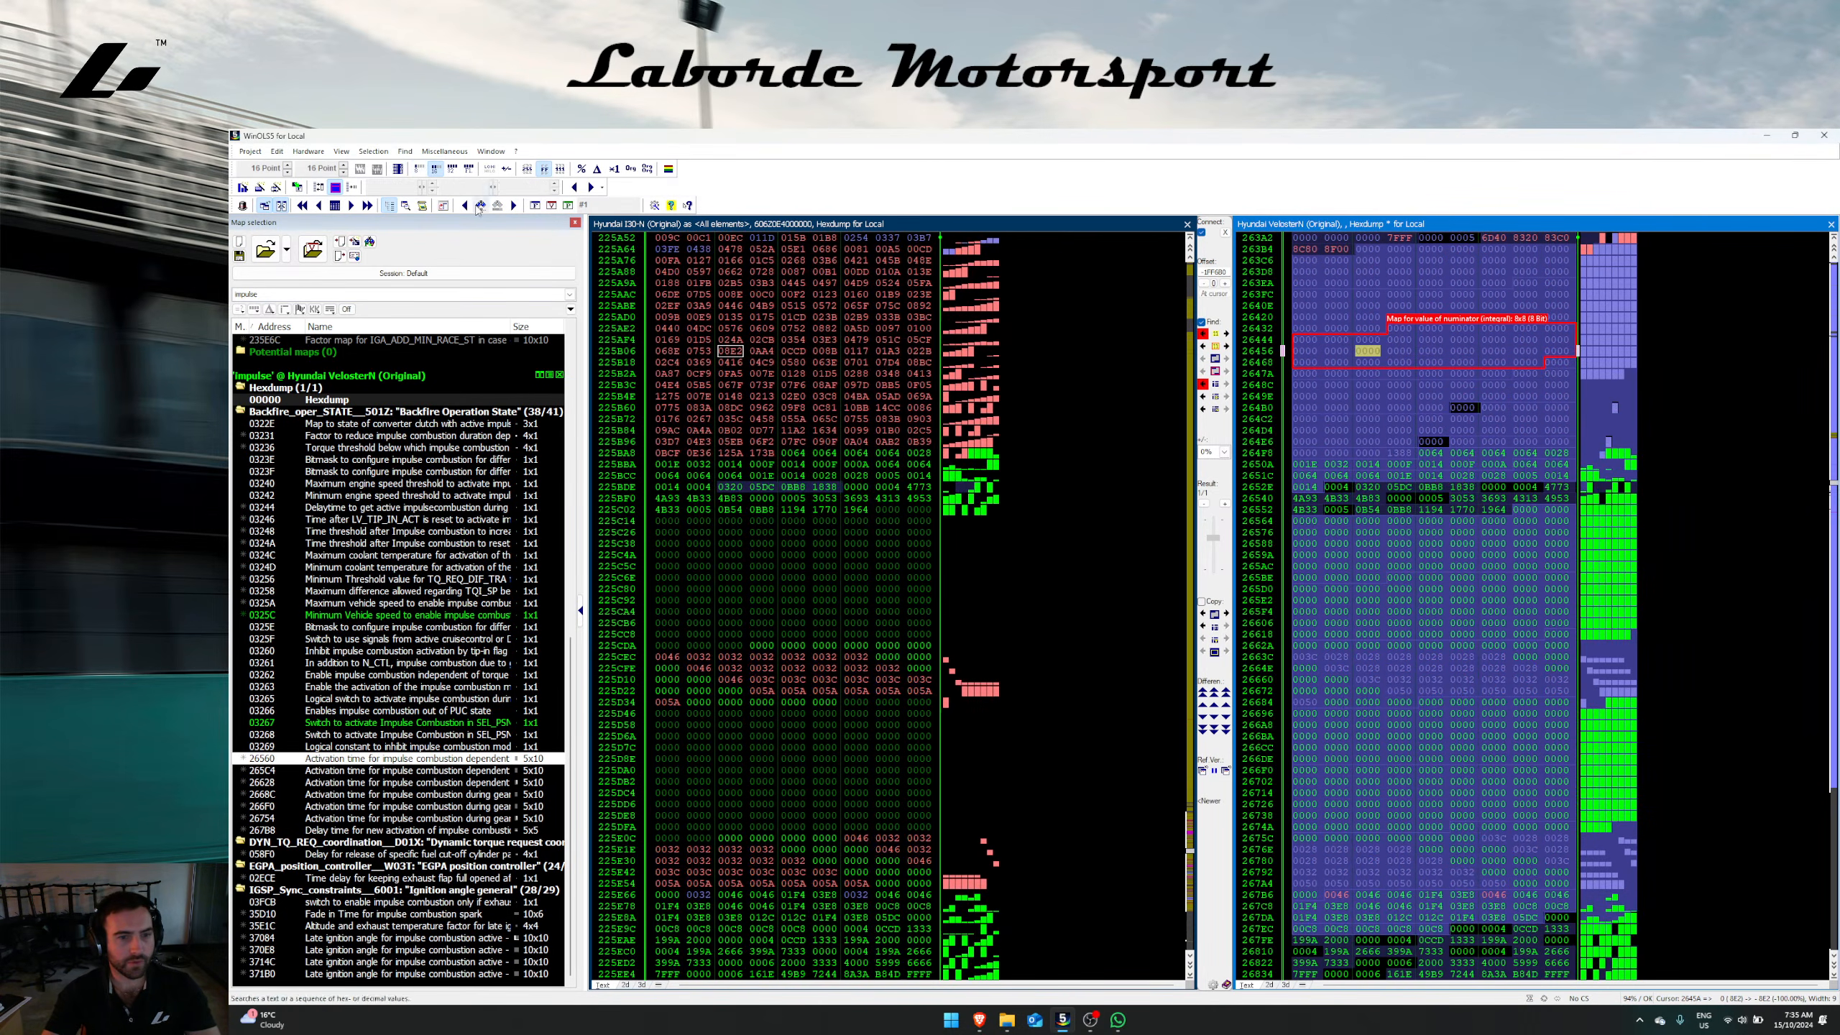
left_click(871, 578)
Step: Transfer the impulse combustion activation time and delay time map structures to the i30-N, accept all detected axis offsets and save
left_click_drag(1421, 476, 1474, 744)
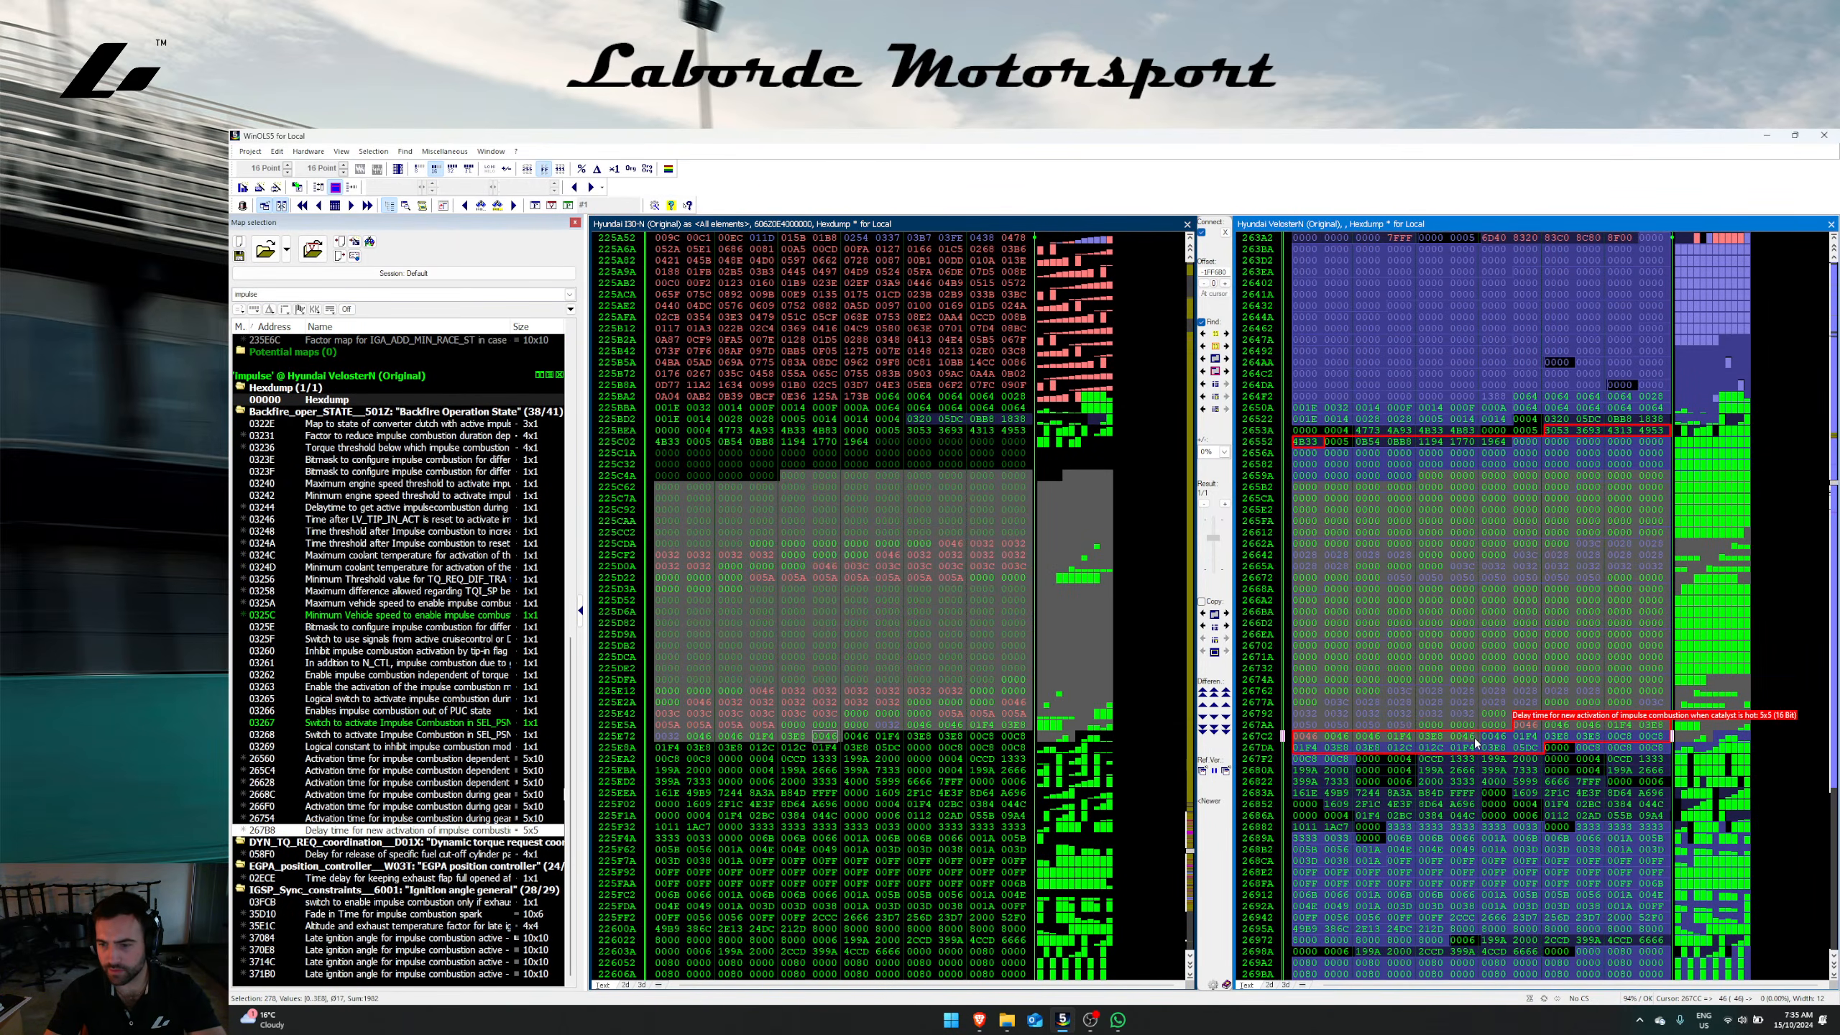
left_click(1203, 627)
left_click(930, 658)
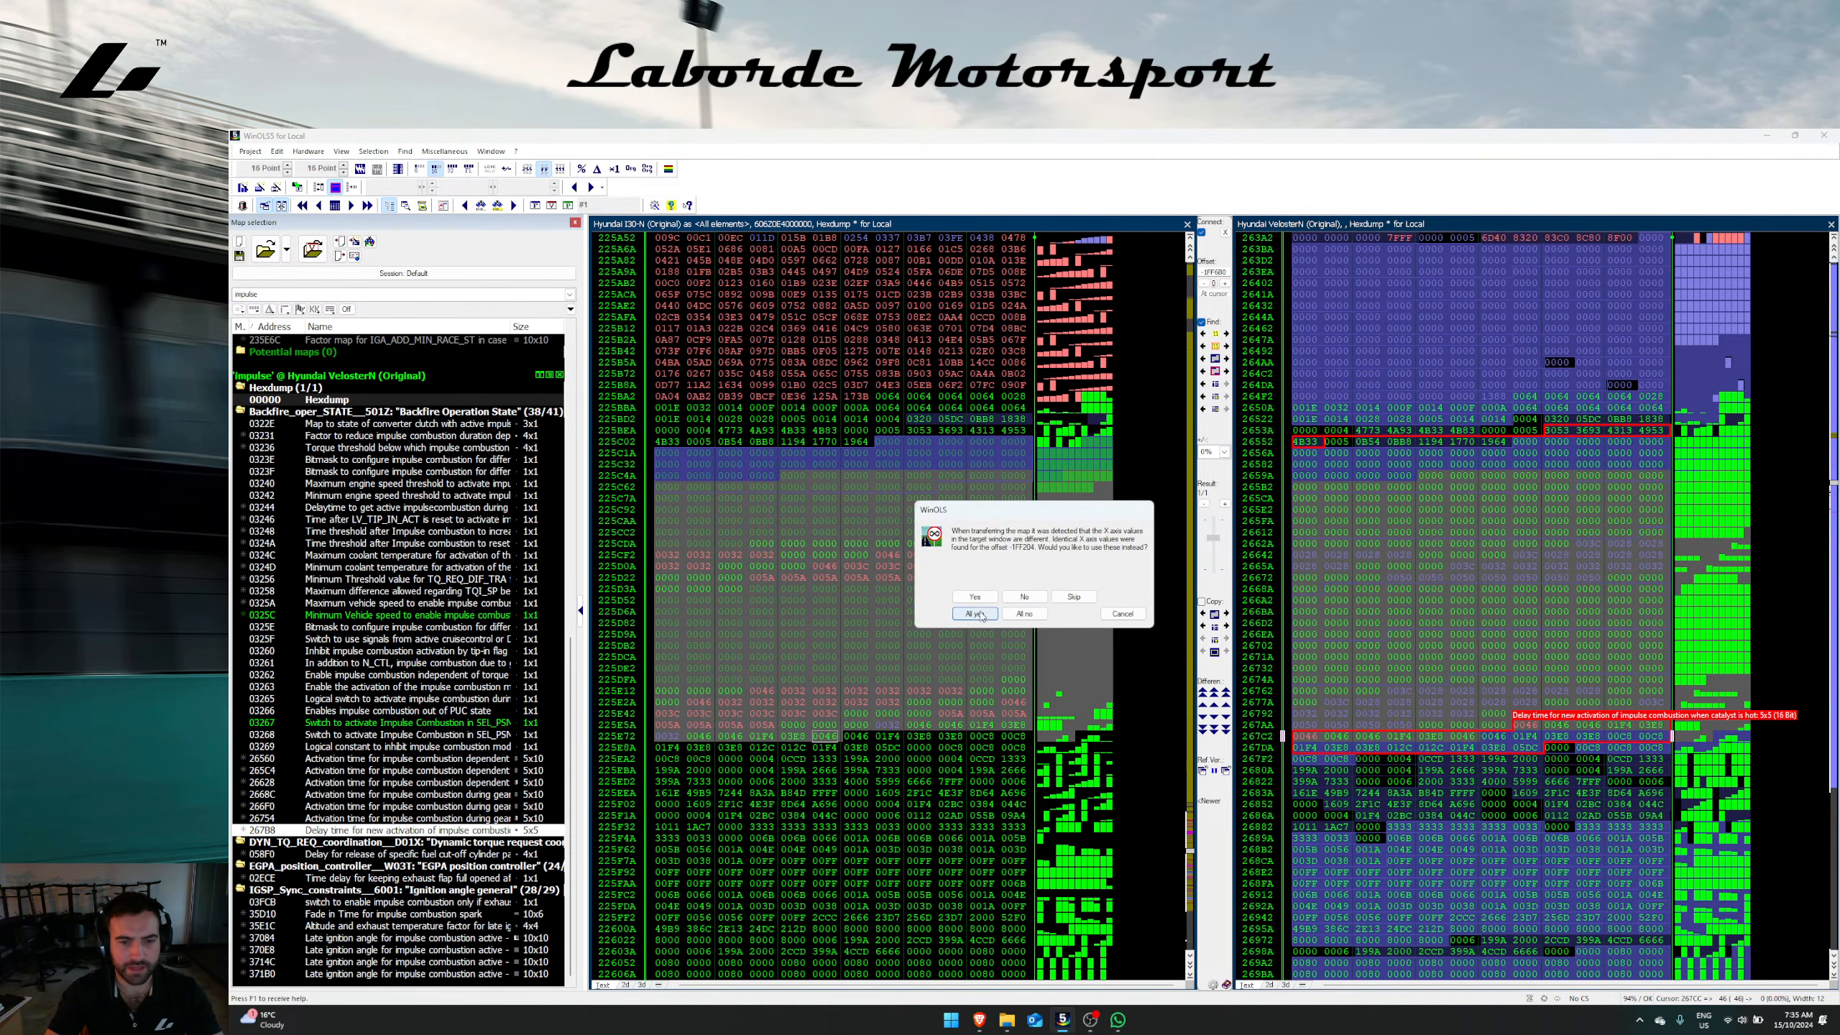
left_click(978, 616)
left_click(887, 463)
key("ctrl+s")
left_click(1405, 739)
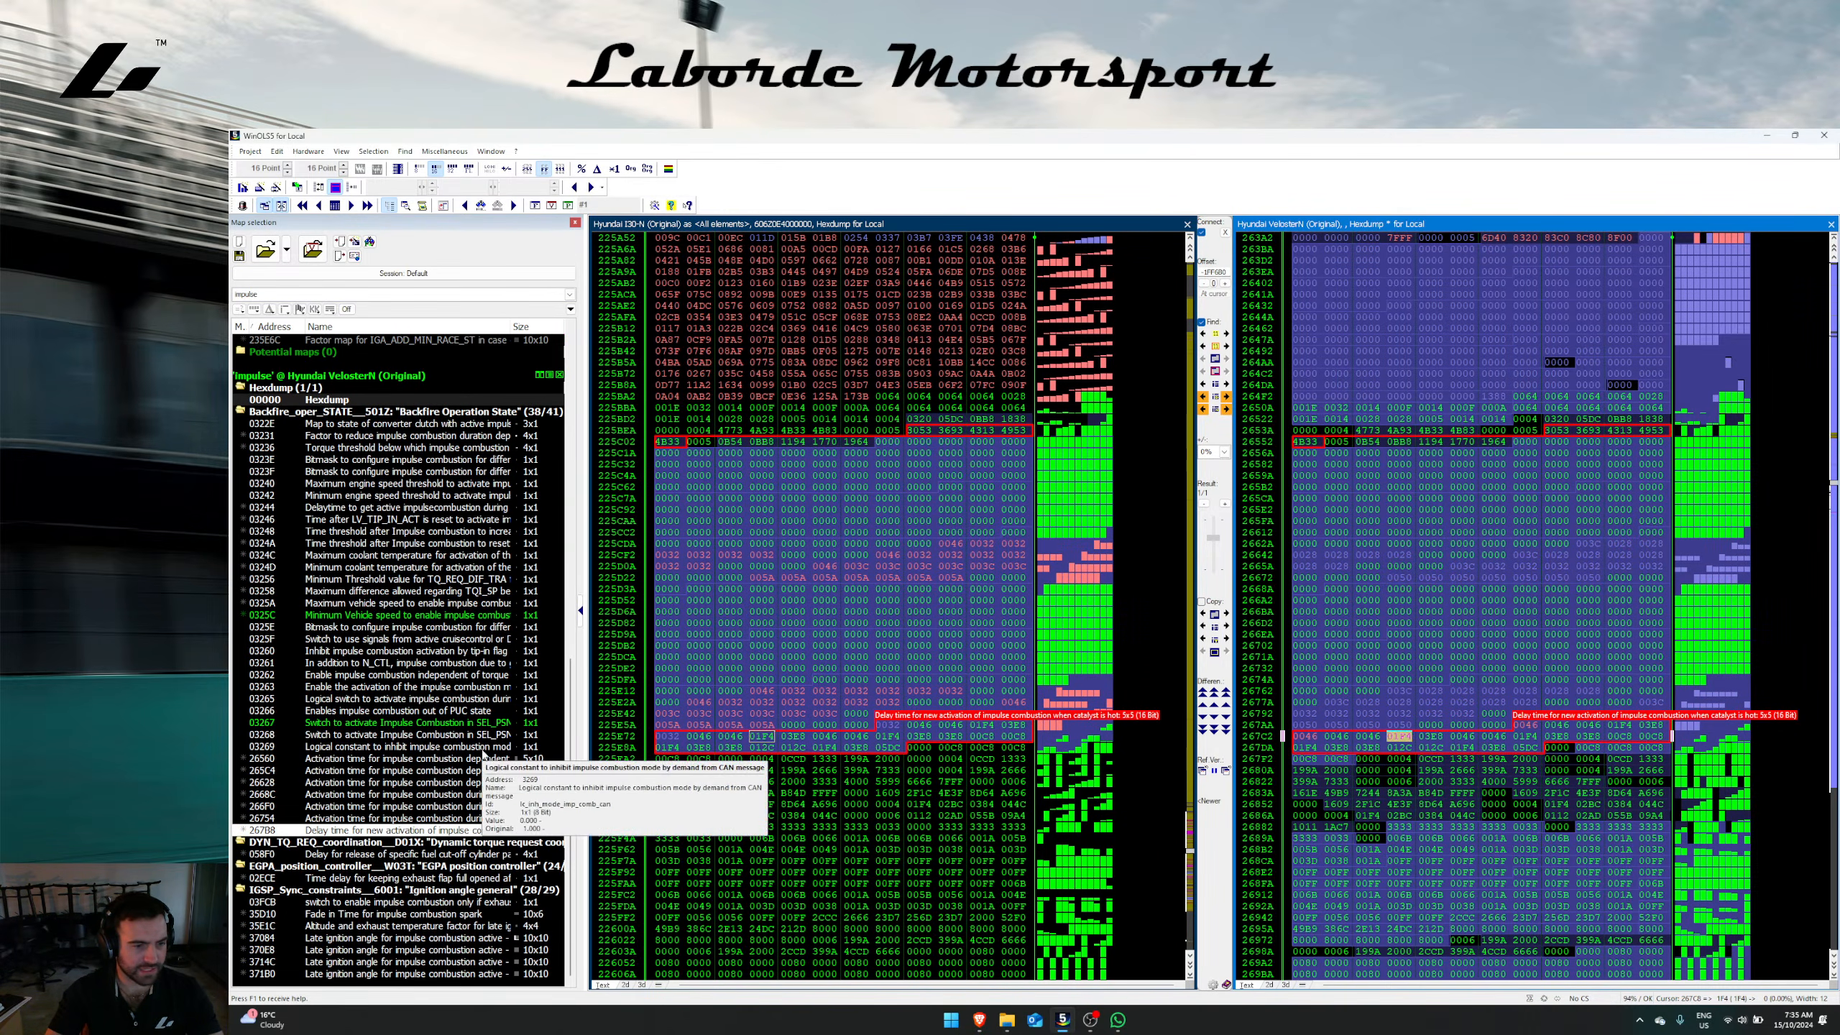
Step: Rename the i30-N Backfire Operation State folder to "Impulse Combustion"
left_click(825, 783)
double_click(303, 389)
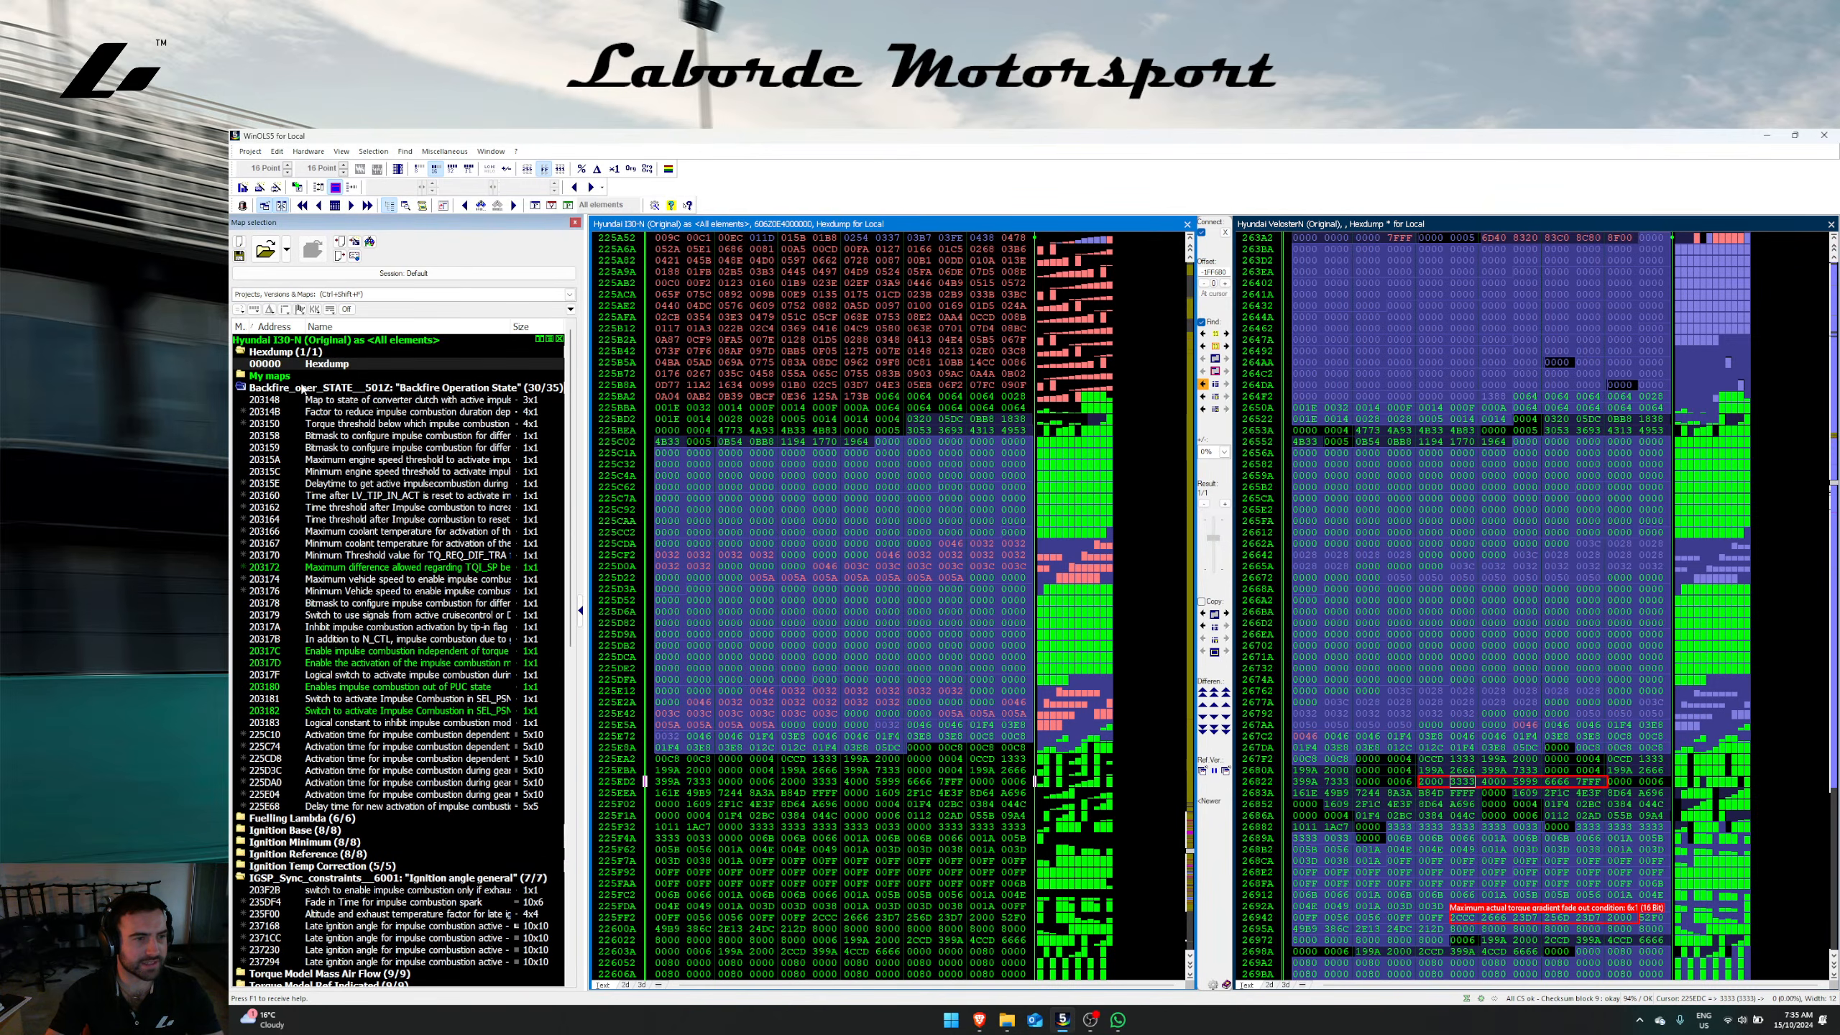
type("Impulse")
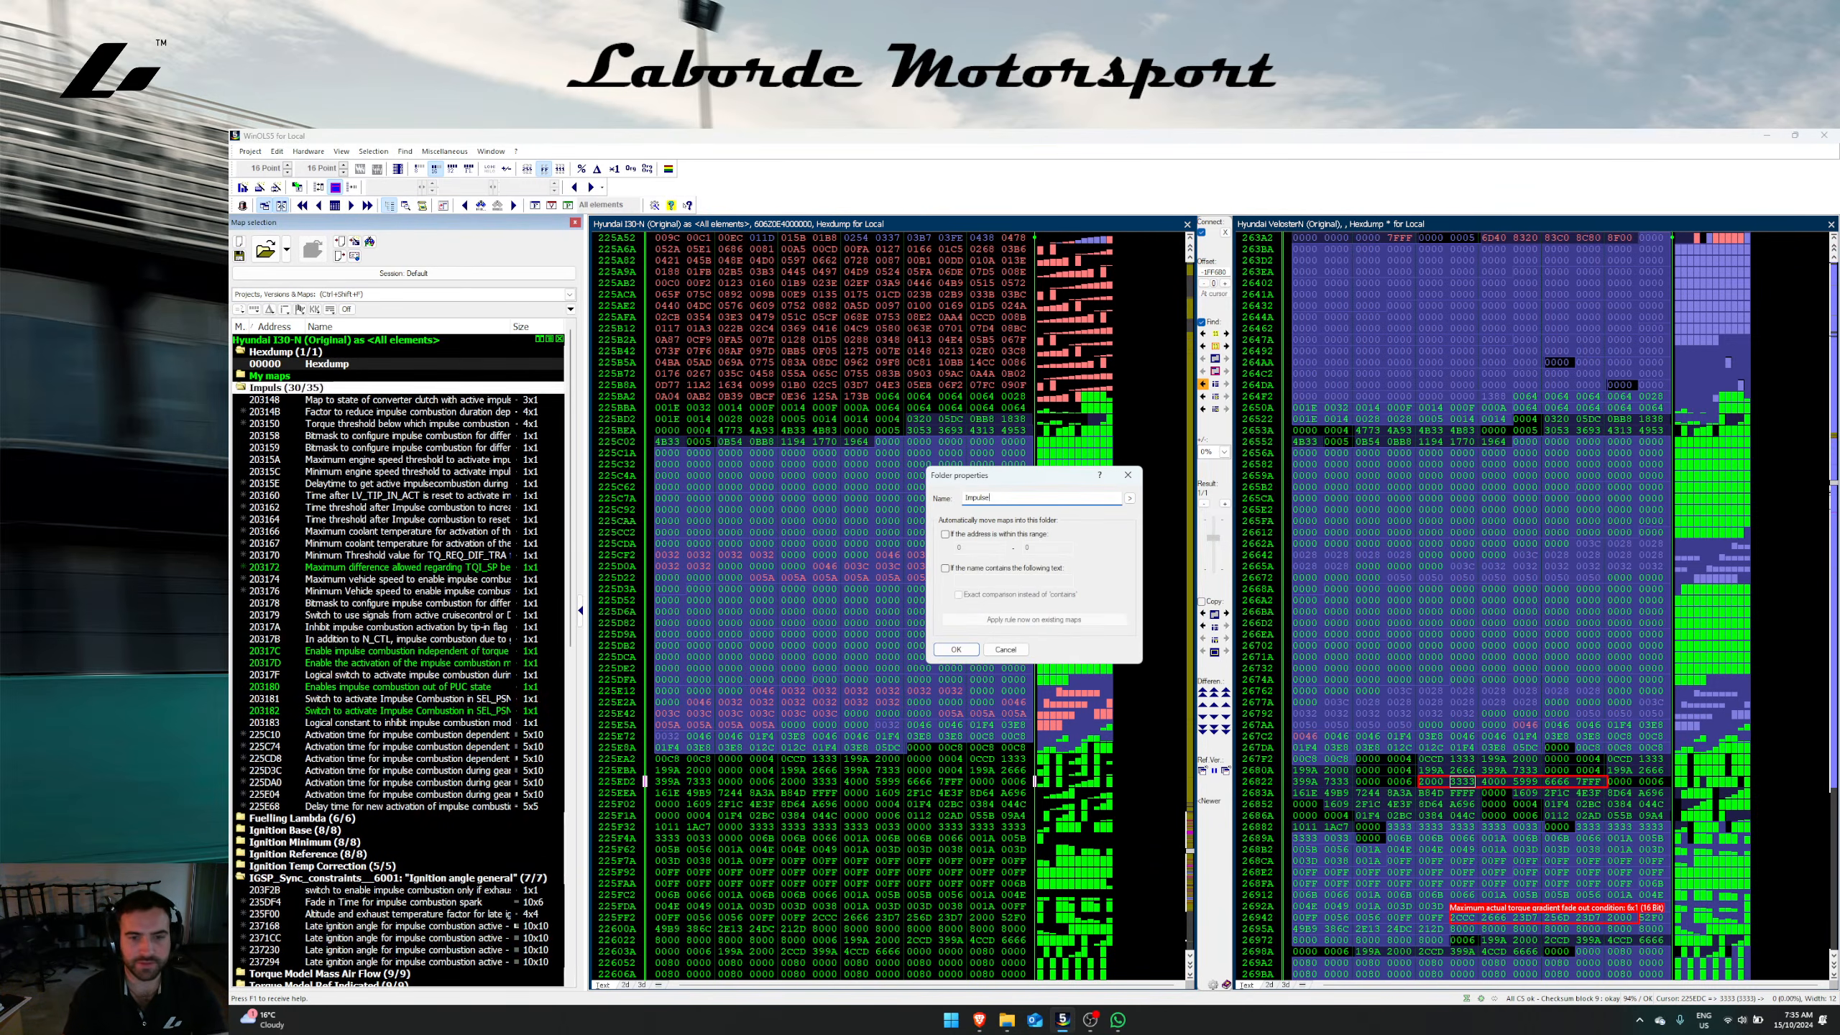
type(" Combustion")
key("Return")
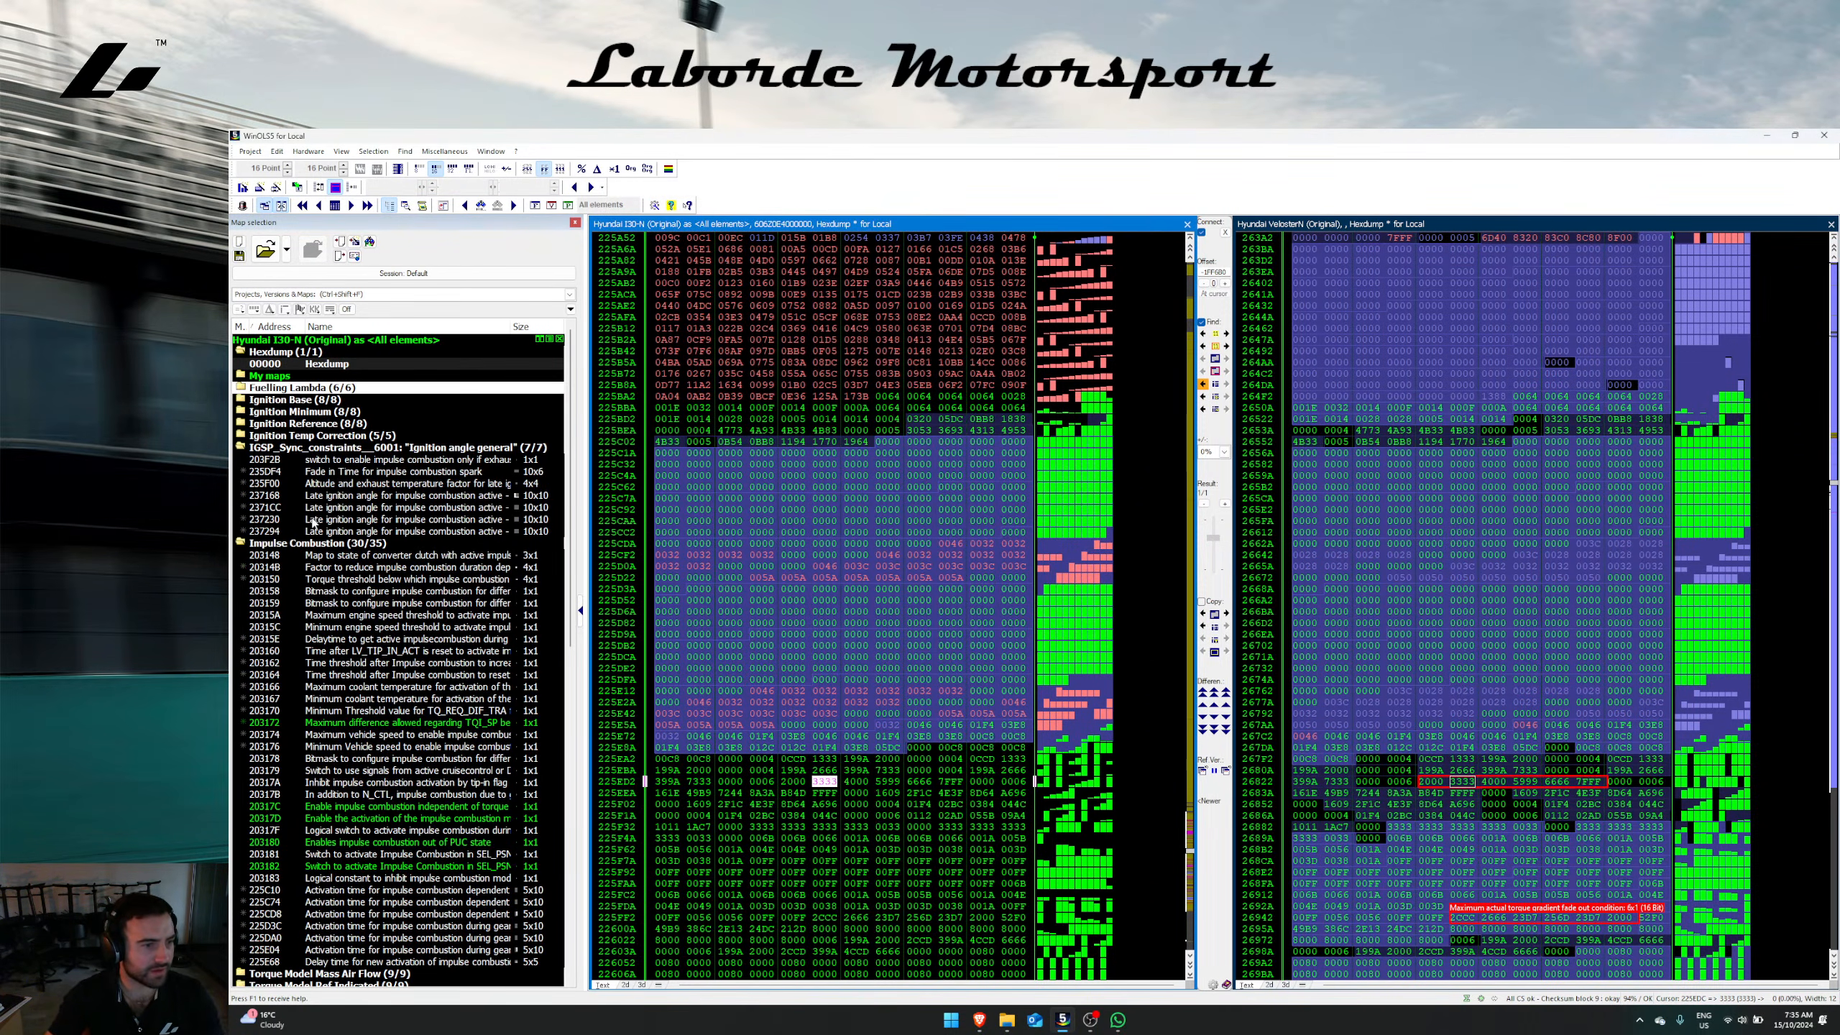
Step: Move all maps of the i30-N IGSP_Sync_constraints folder into Impulse Combustion and delete the emptied folder
left_click(349, 460)
left_click(394, 531, "shift")
left_click_drag(435, 496, 341, 545)
right_click(297, 438)
right_click(296, 444)
left_click(305, 587)
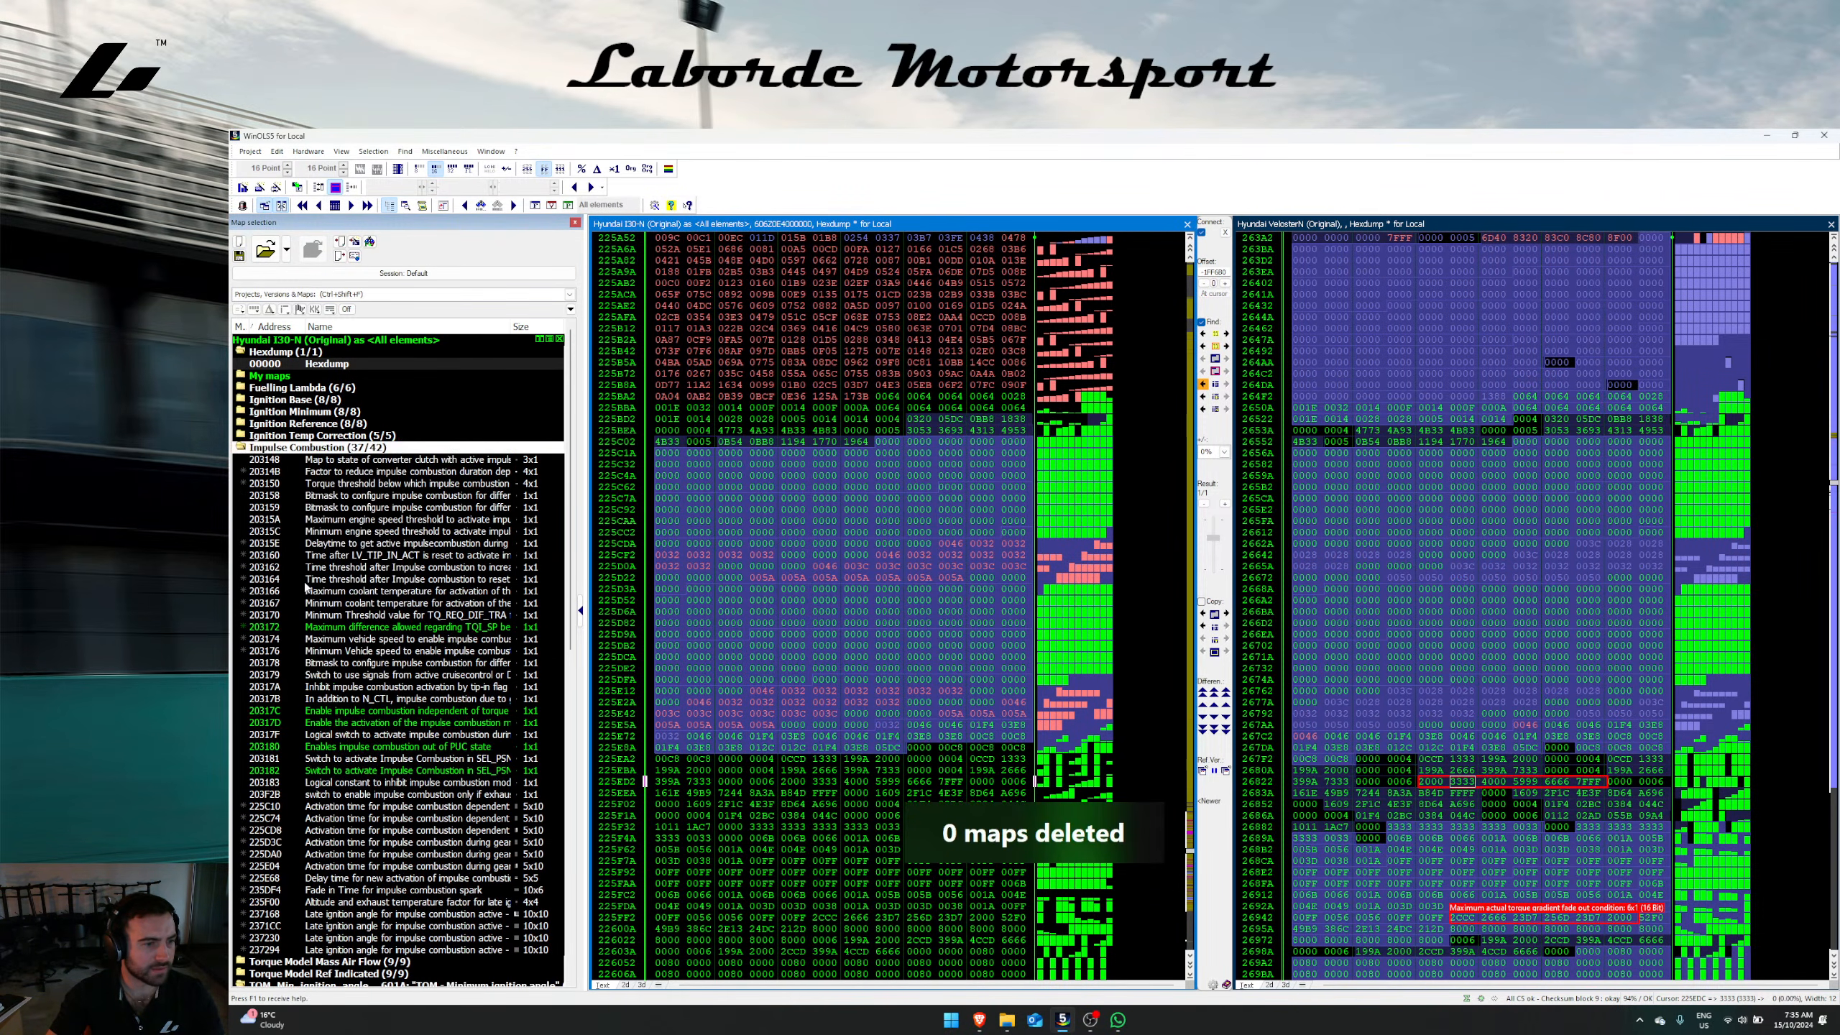
Step: Move the four late ignition angle maps into a new folder named "Ignition Impulse Combustion" and collapse all folders
left_click(438, 912)
left_click(422, 941, "shift")
right_click(422, 942)
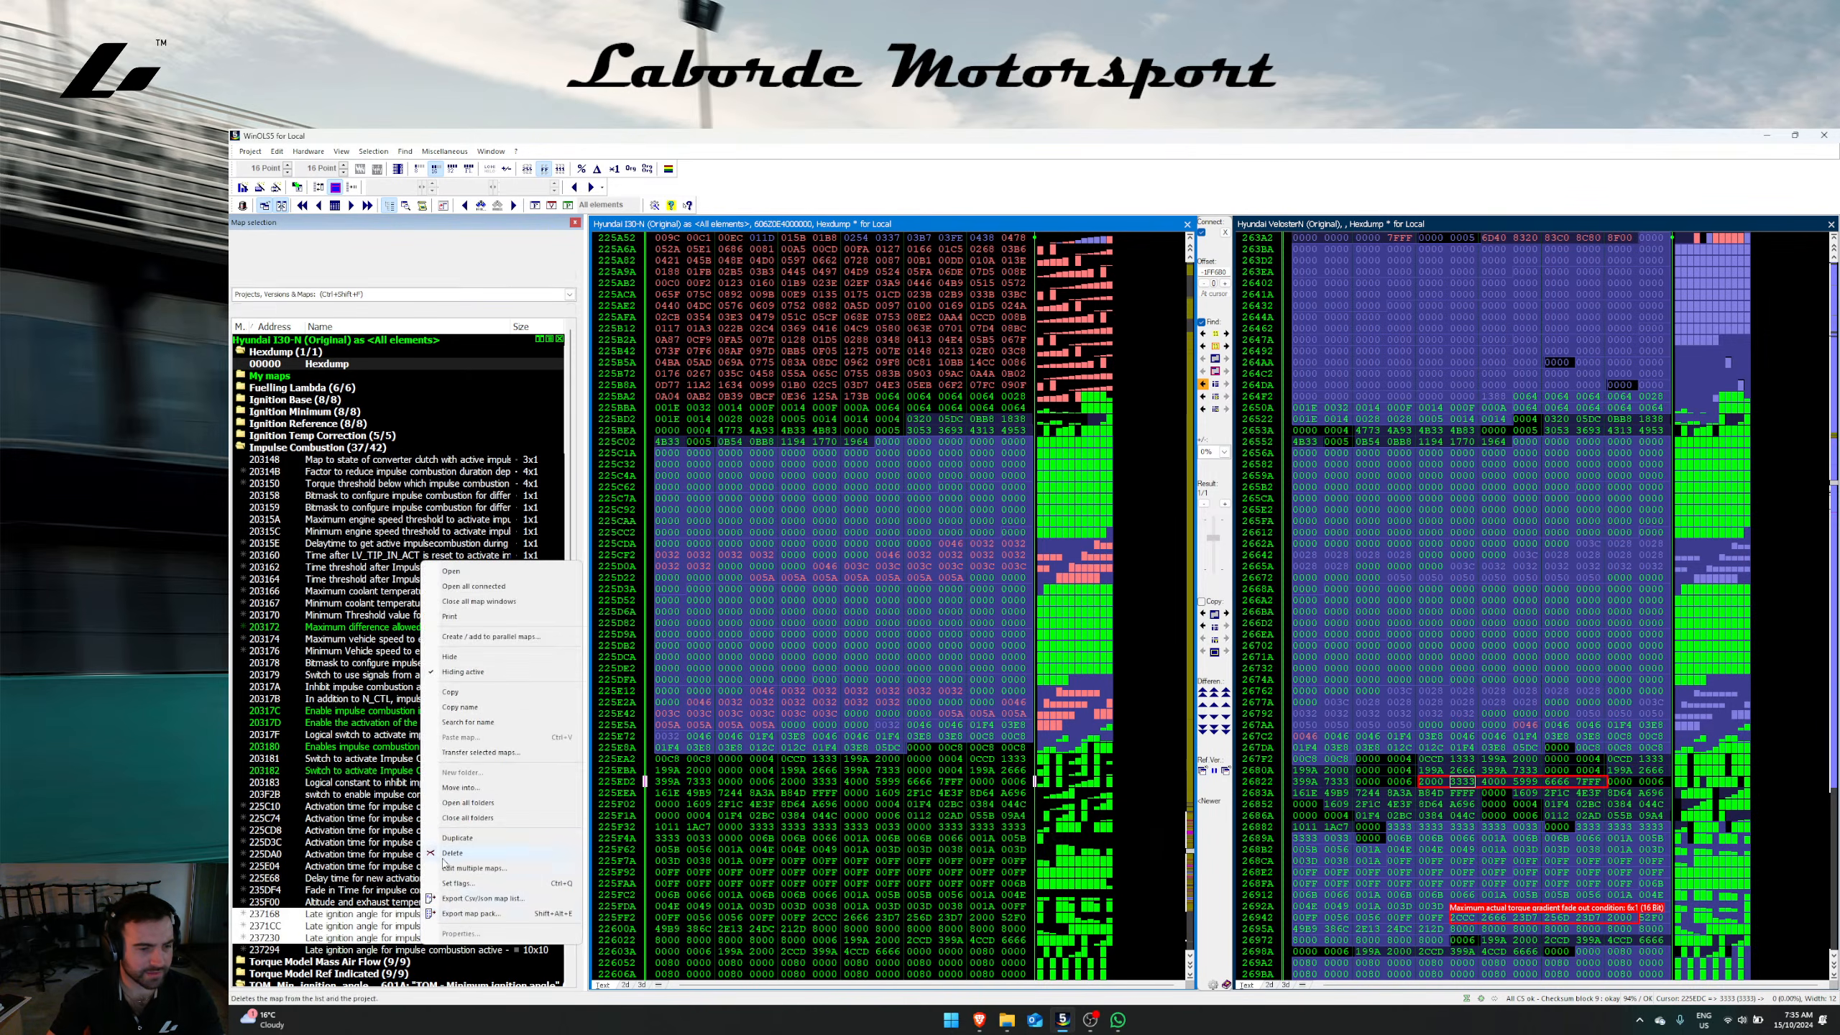
left_click(466, 789)
left_click(1013, 607)
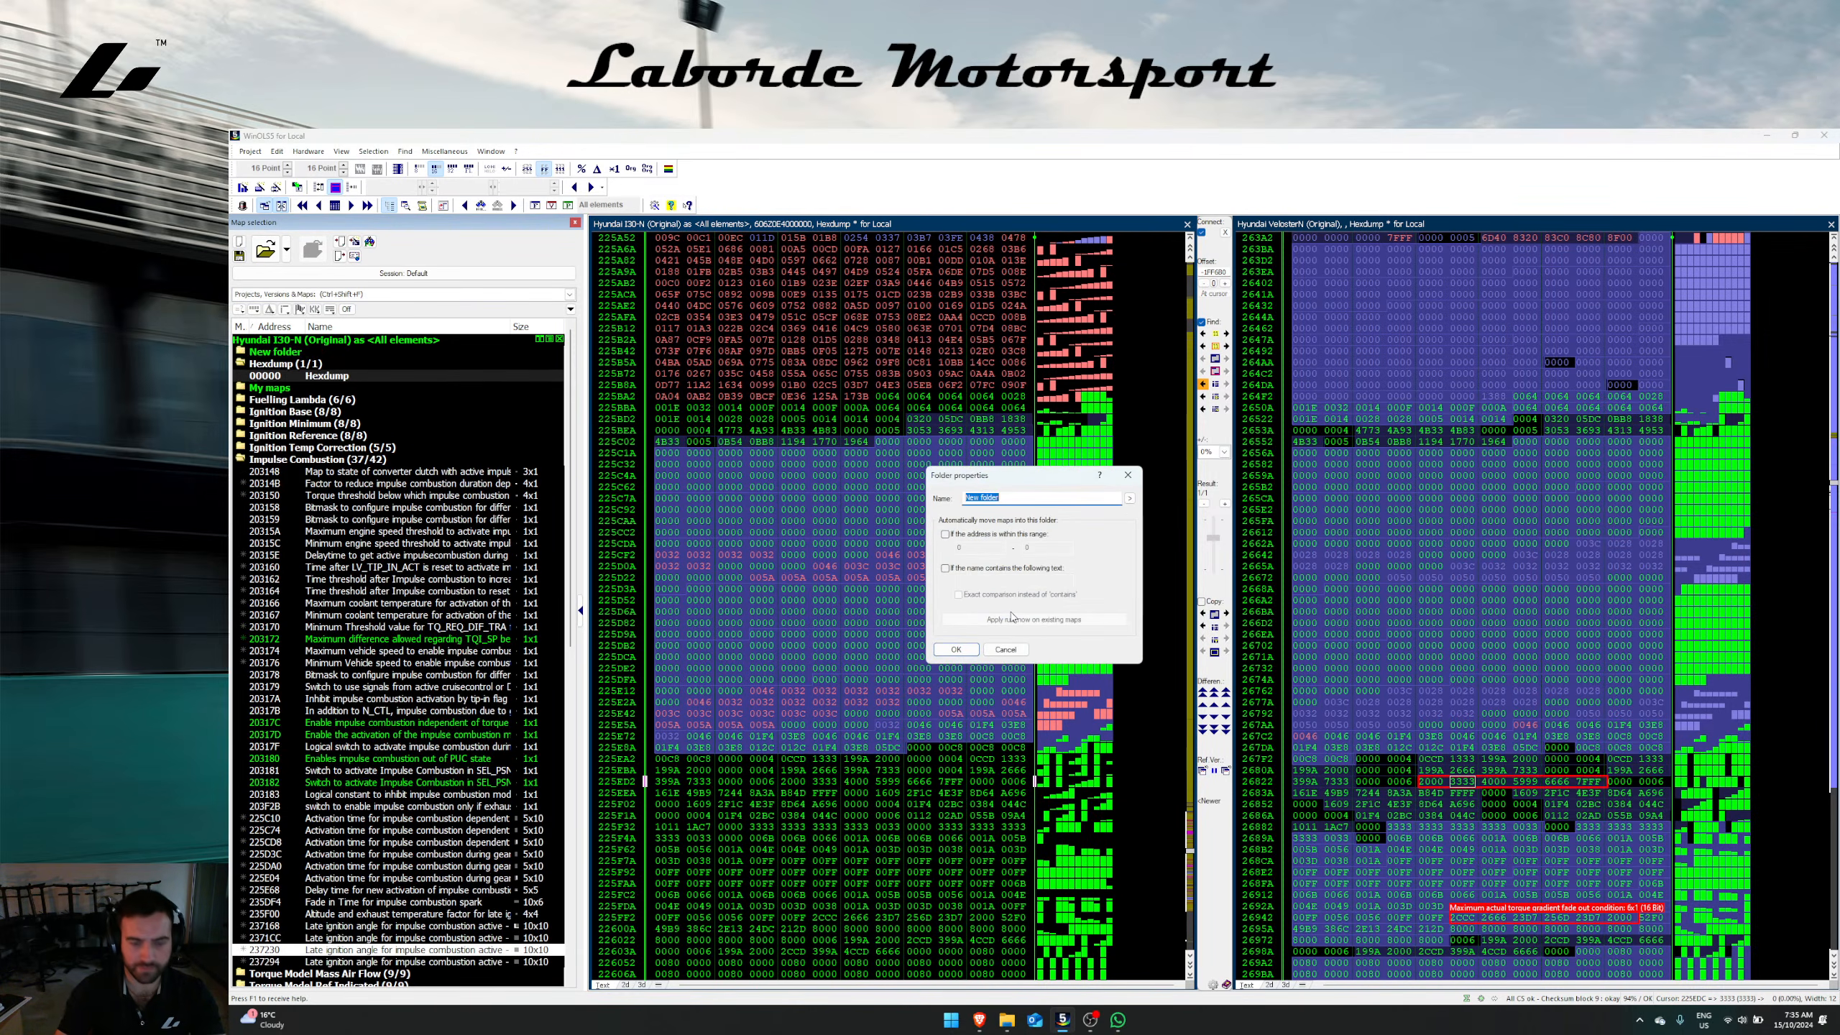
type("Ignition Imp")
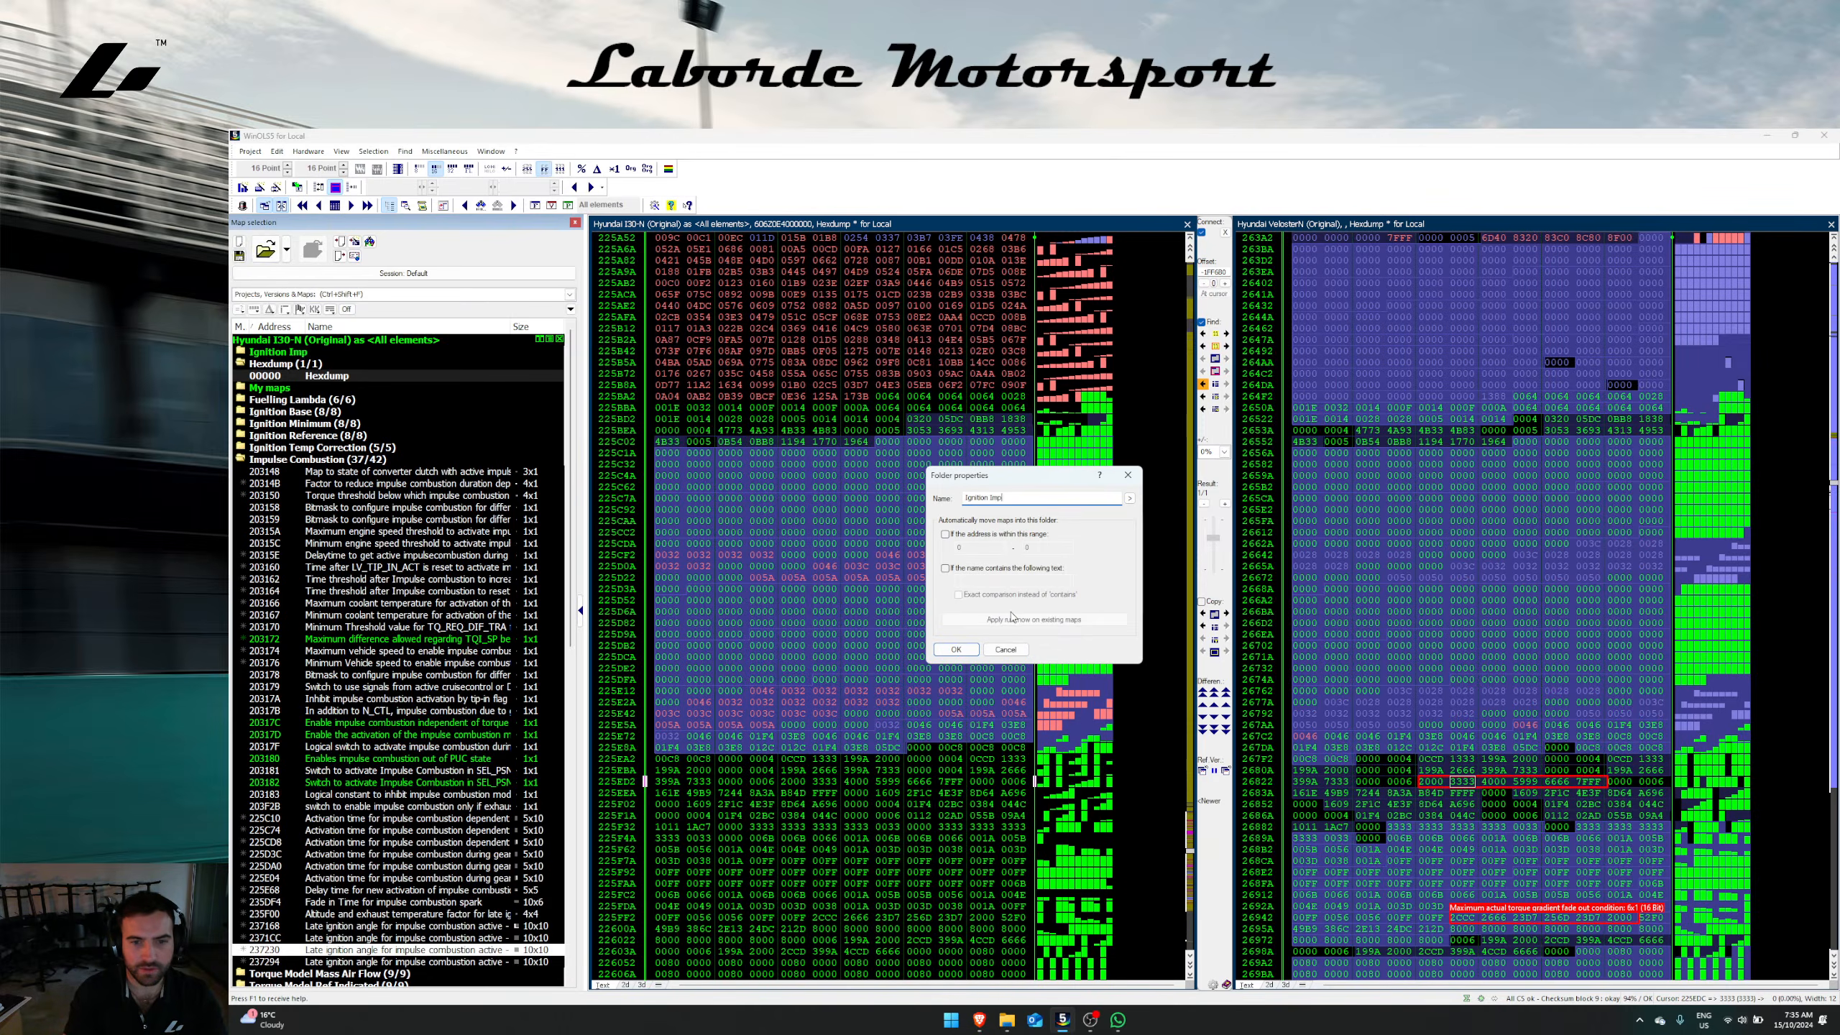
type("ulse Combustion")
key("Return")
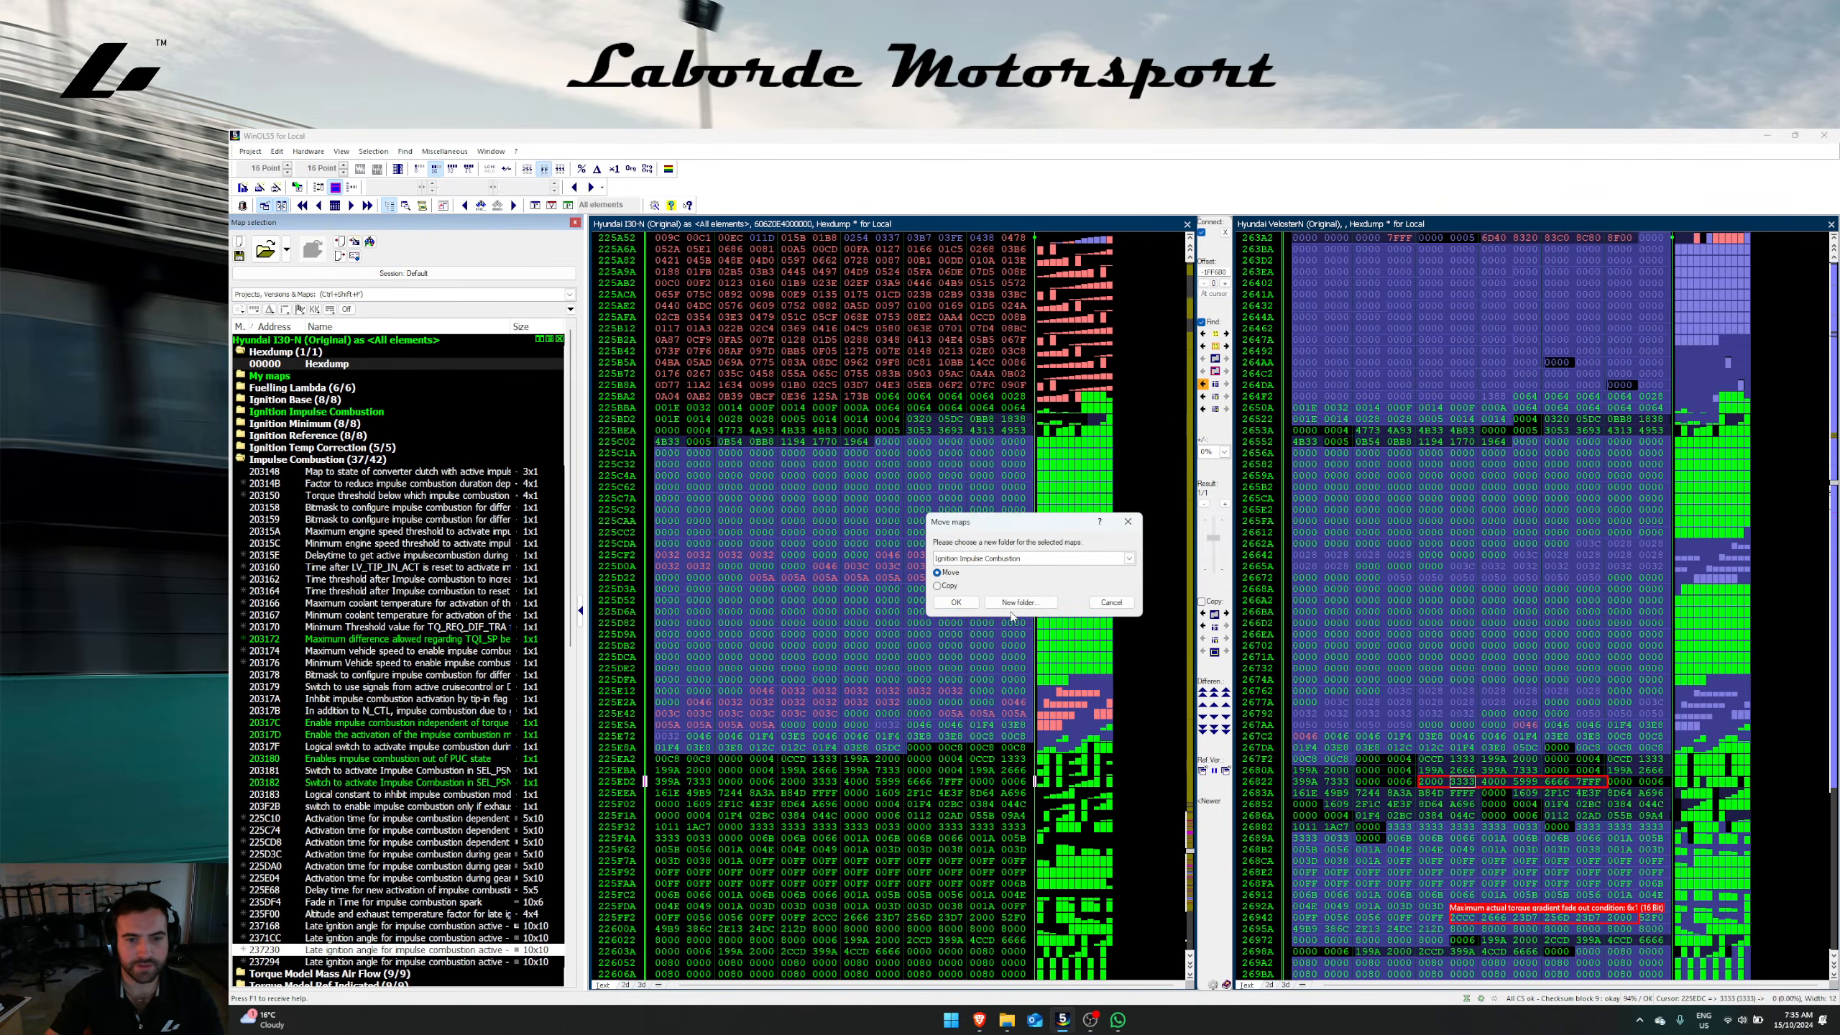
right_click(378, 556)
left_click(429, 811)
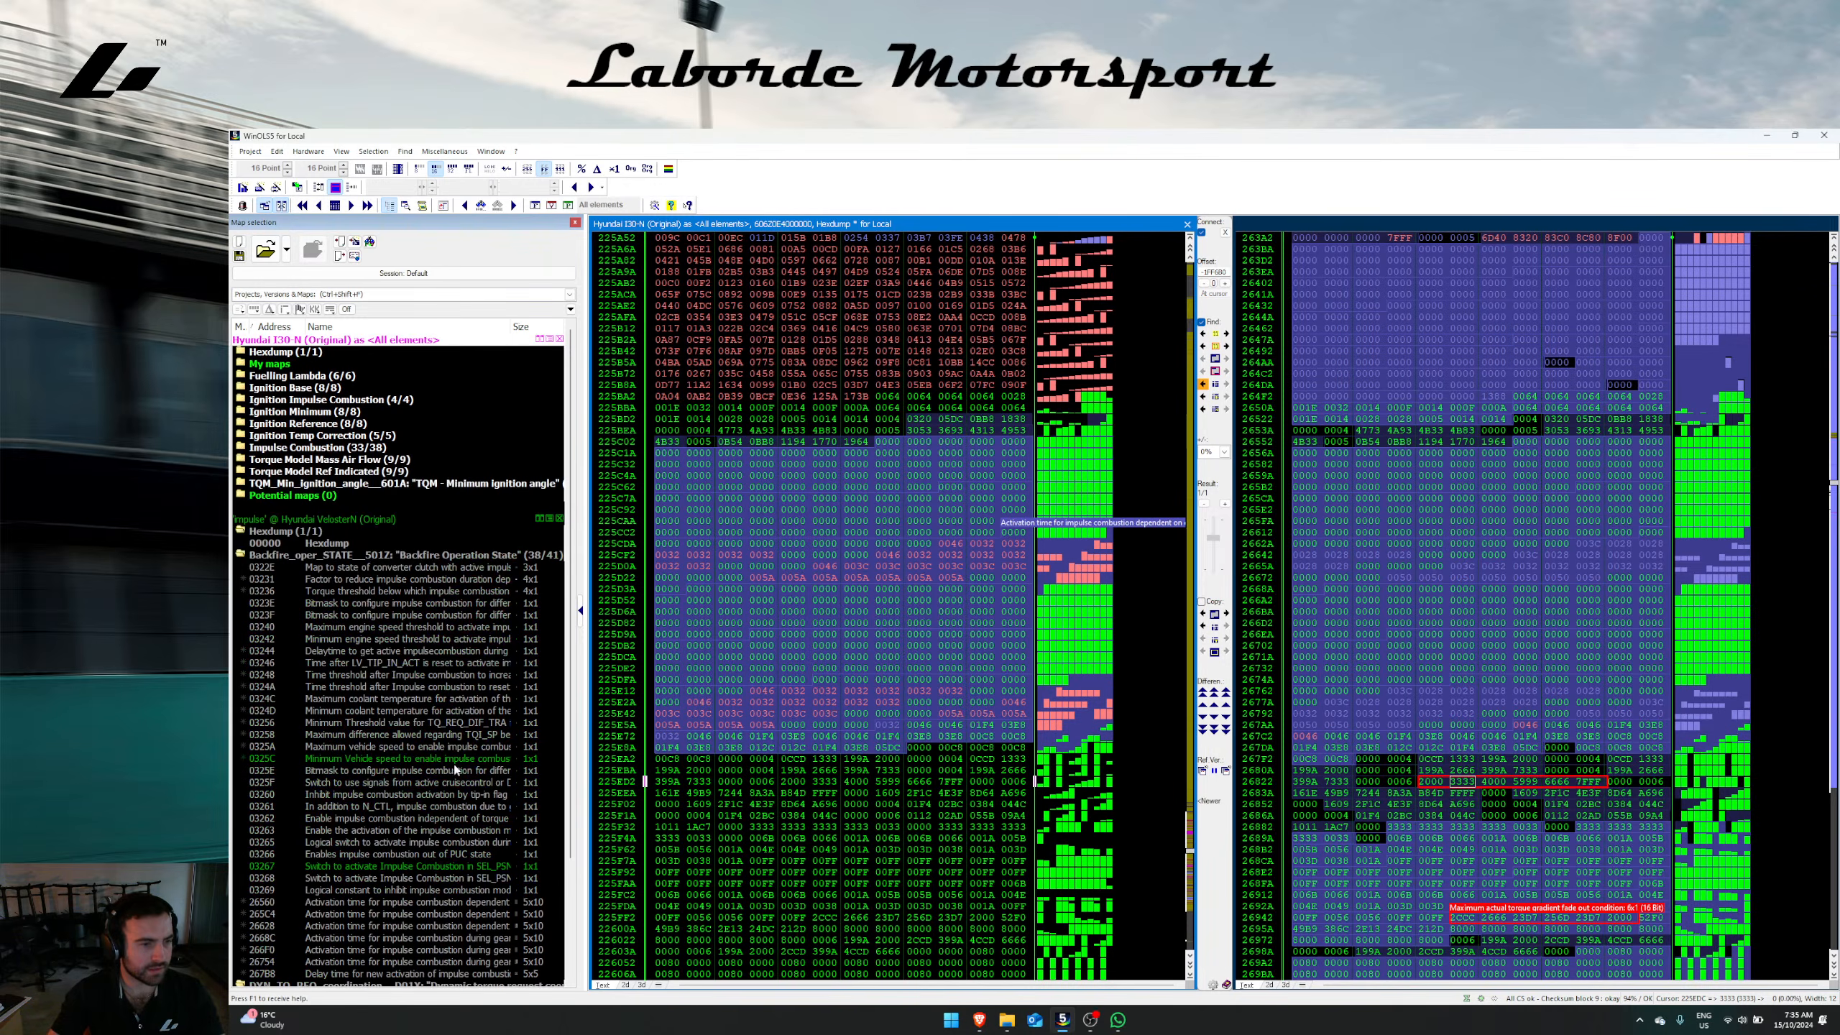
Step: Move the IGA_ADD_MIN_RACE_ST factor map into Impulse Combustion and delete the emptied TQM_Min_ignition_angle folder
left_click(855, 250)
left_click(243, 485)
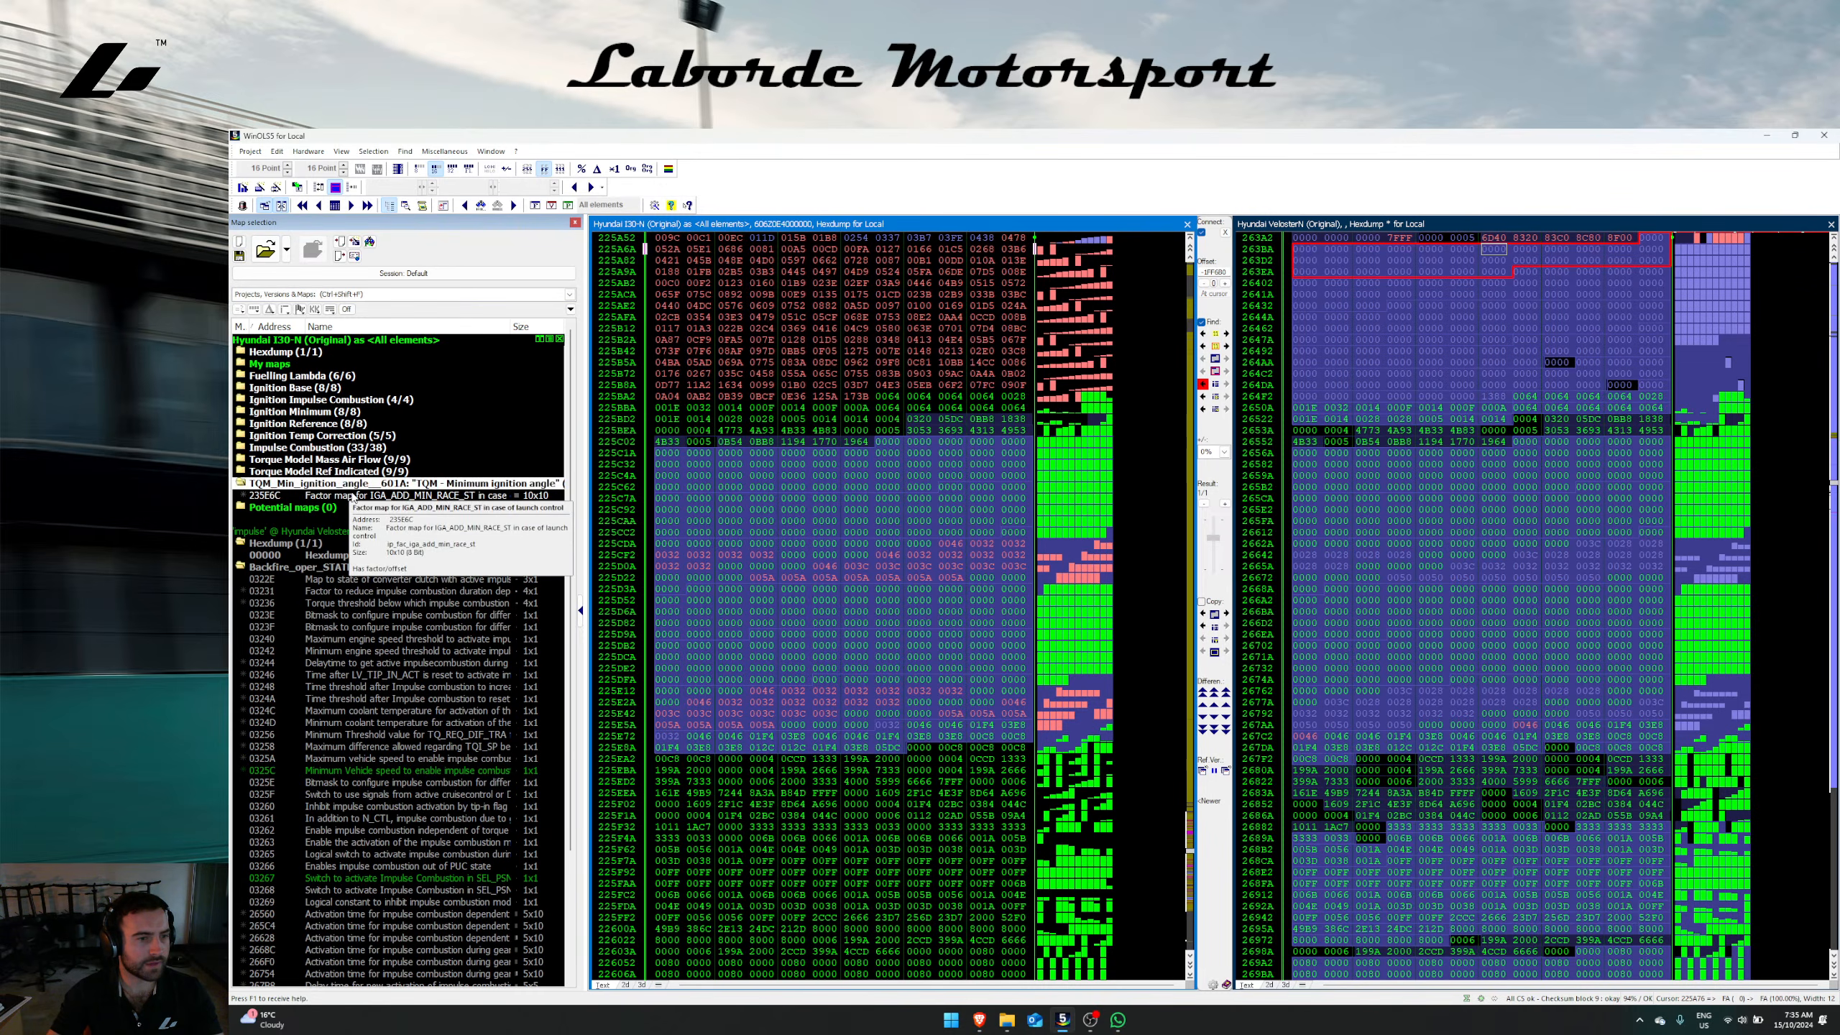
left_click_drag(290, 495, 290, 445)
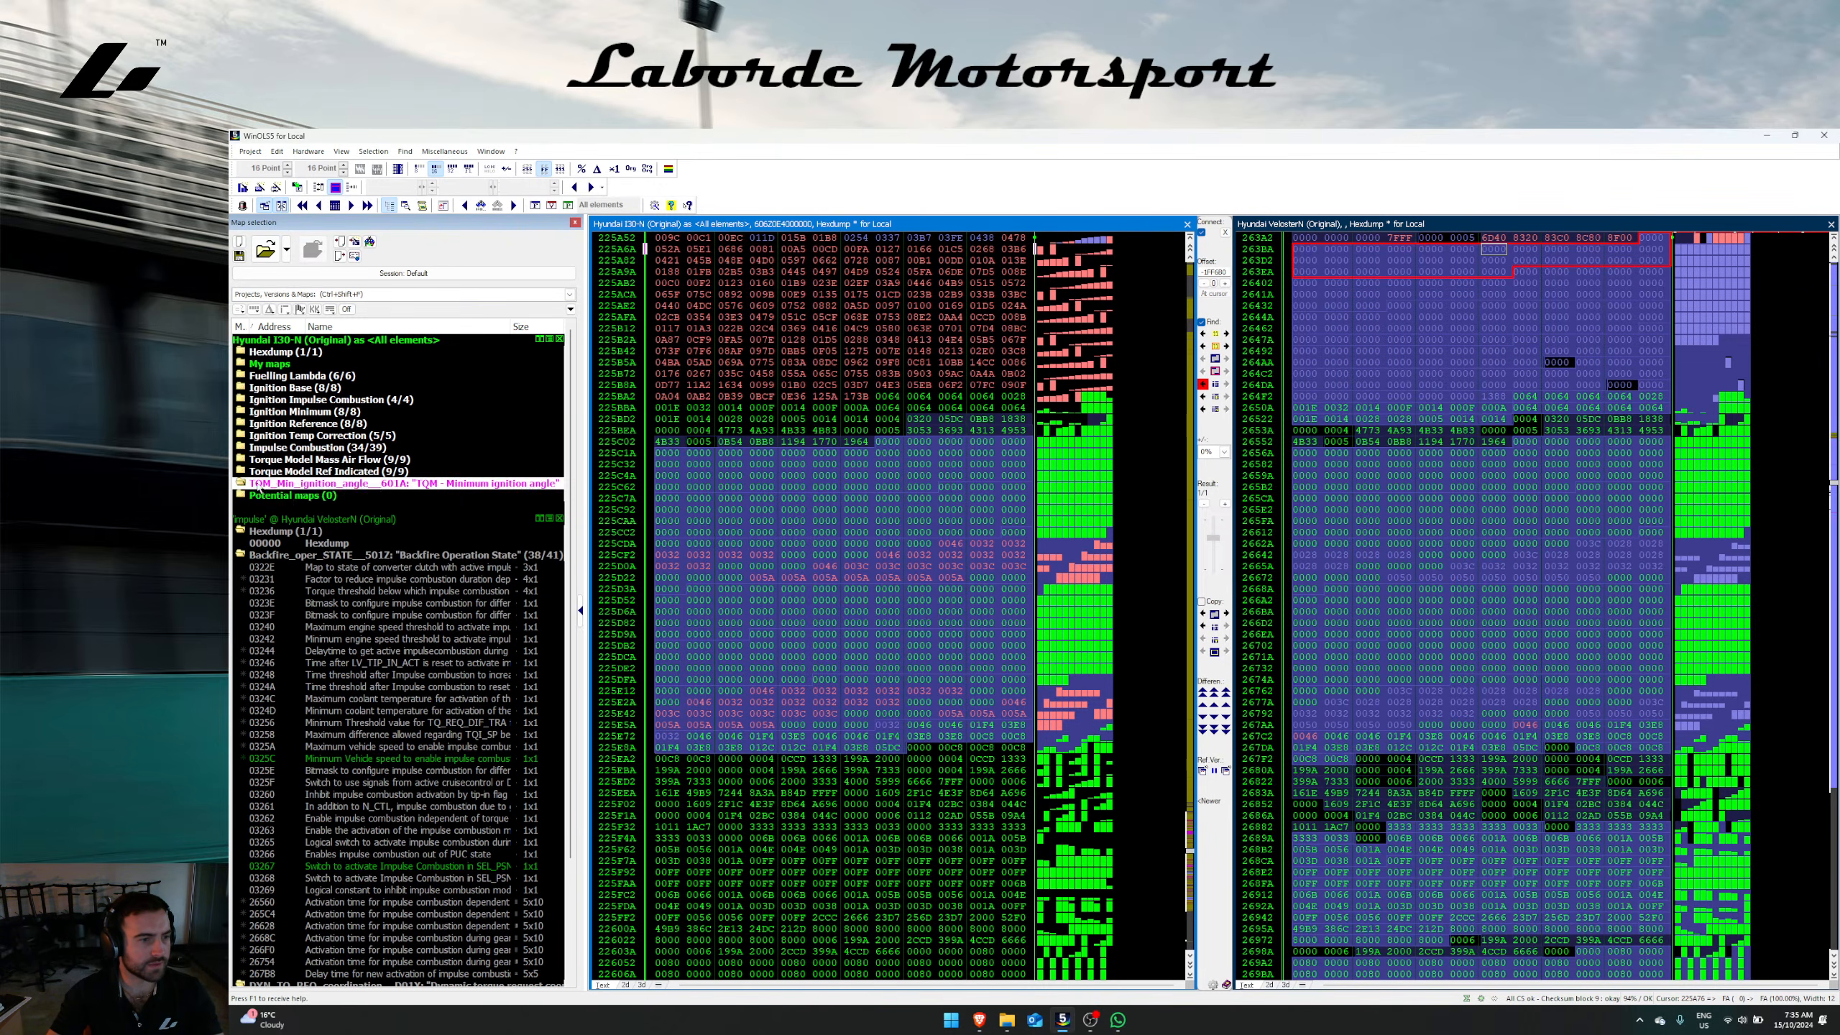
right_click(257, 485)
left_click(287, 548)
left_click(702, 386)
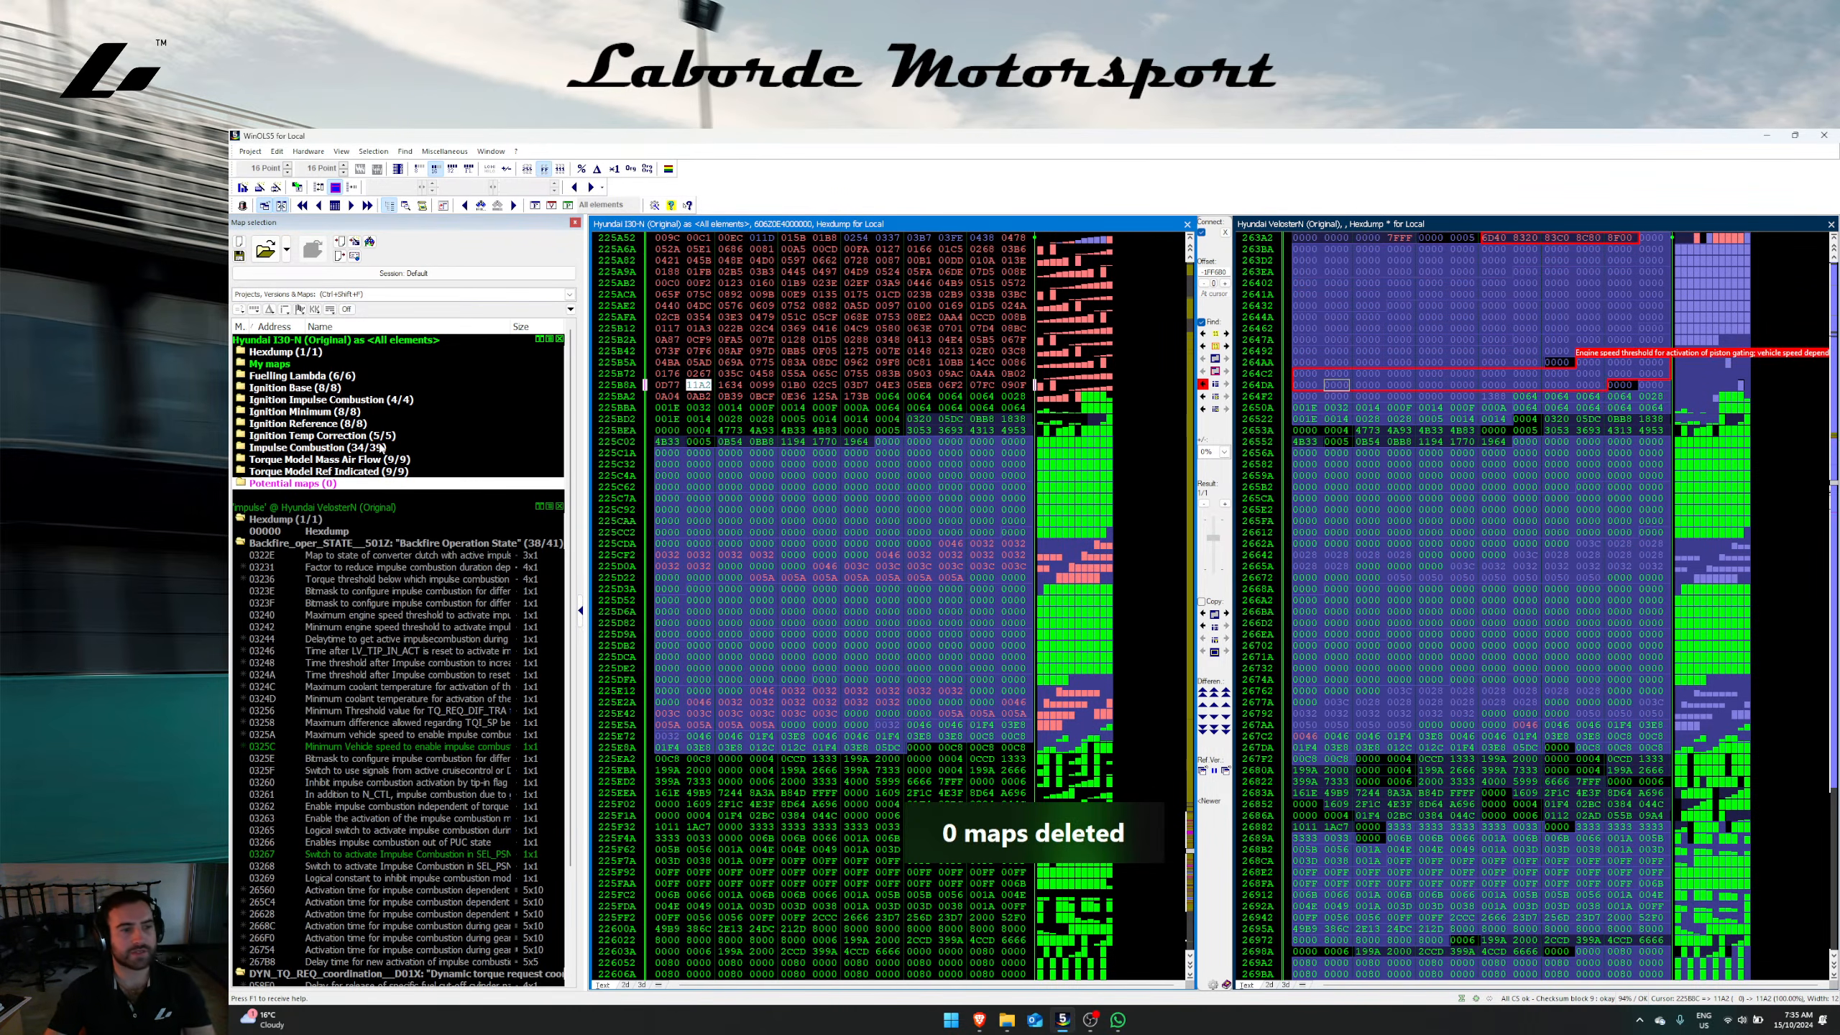
Step: Filter the VelosterN maps by "torque max" and show the maximum reference indicated engine torque map in the hexdump
left_click(1411, 267)
double_click(342, 294)
key("BackSpace")
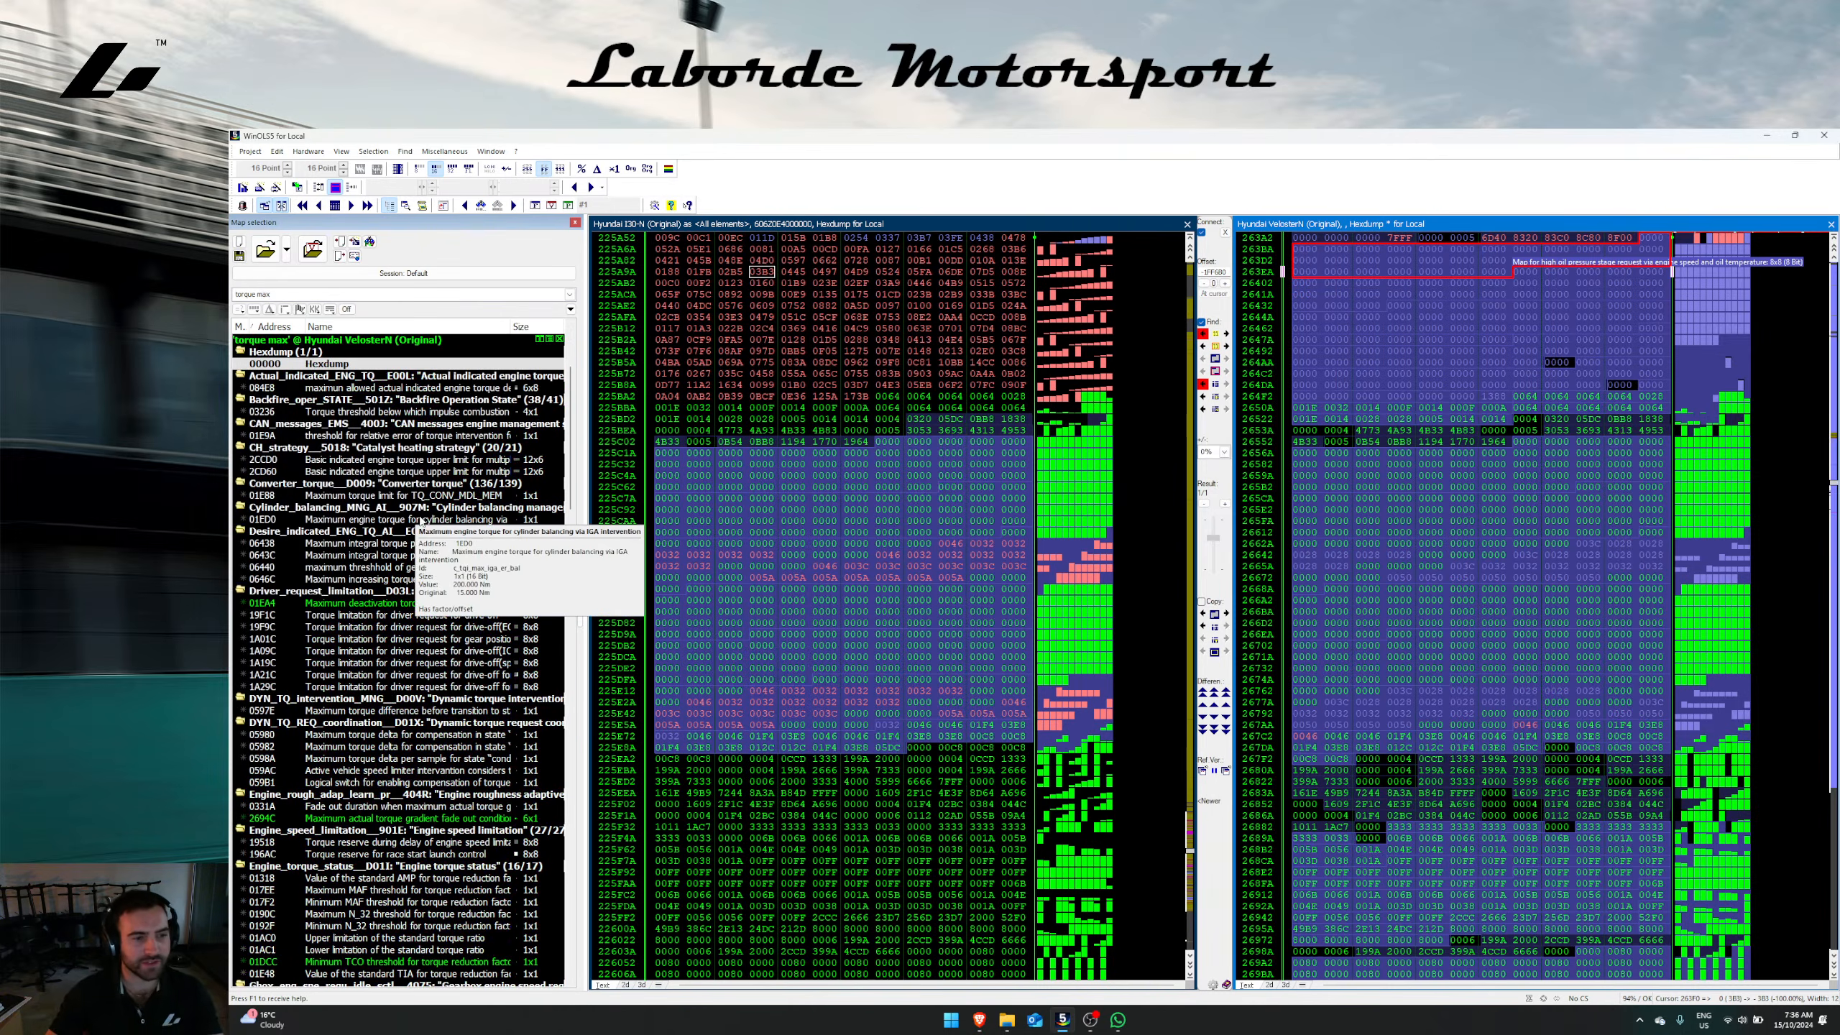
scroll(431, 595, "down", 14)
scroll(449, 626, "down", 12)
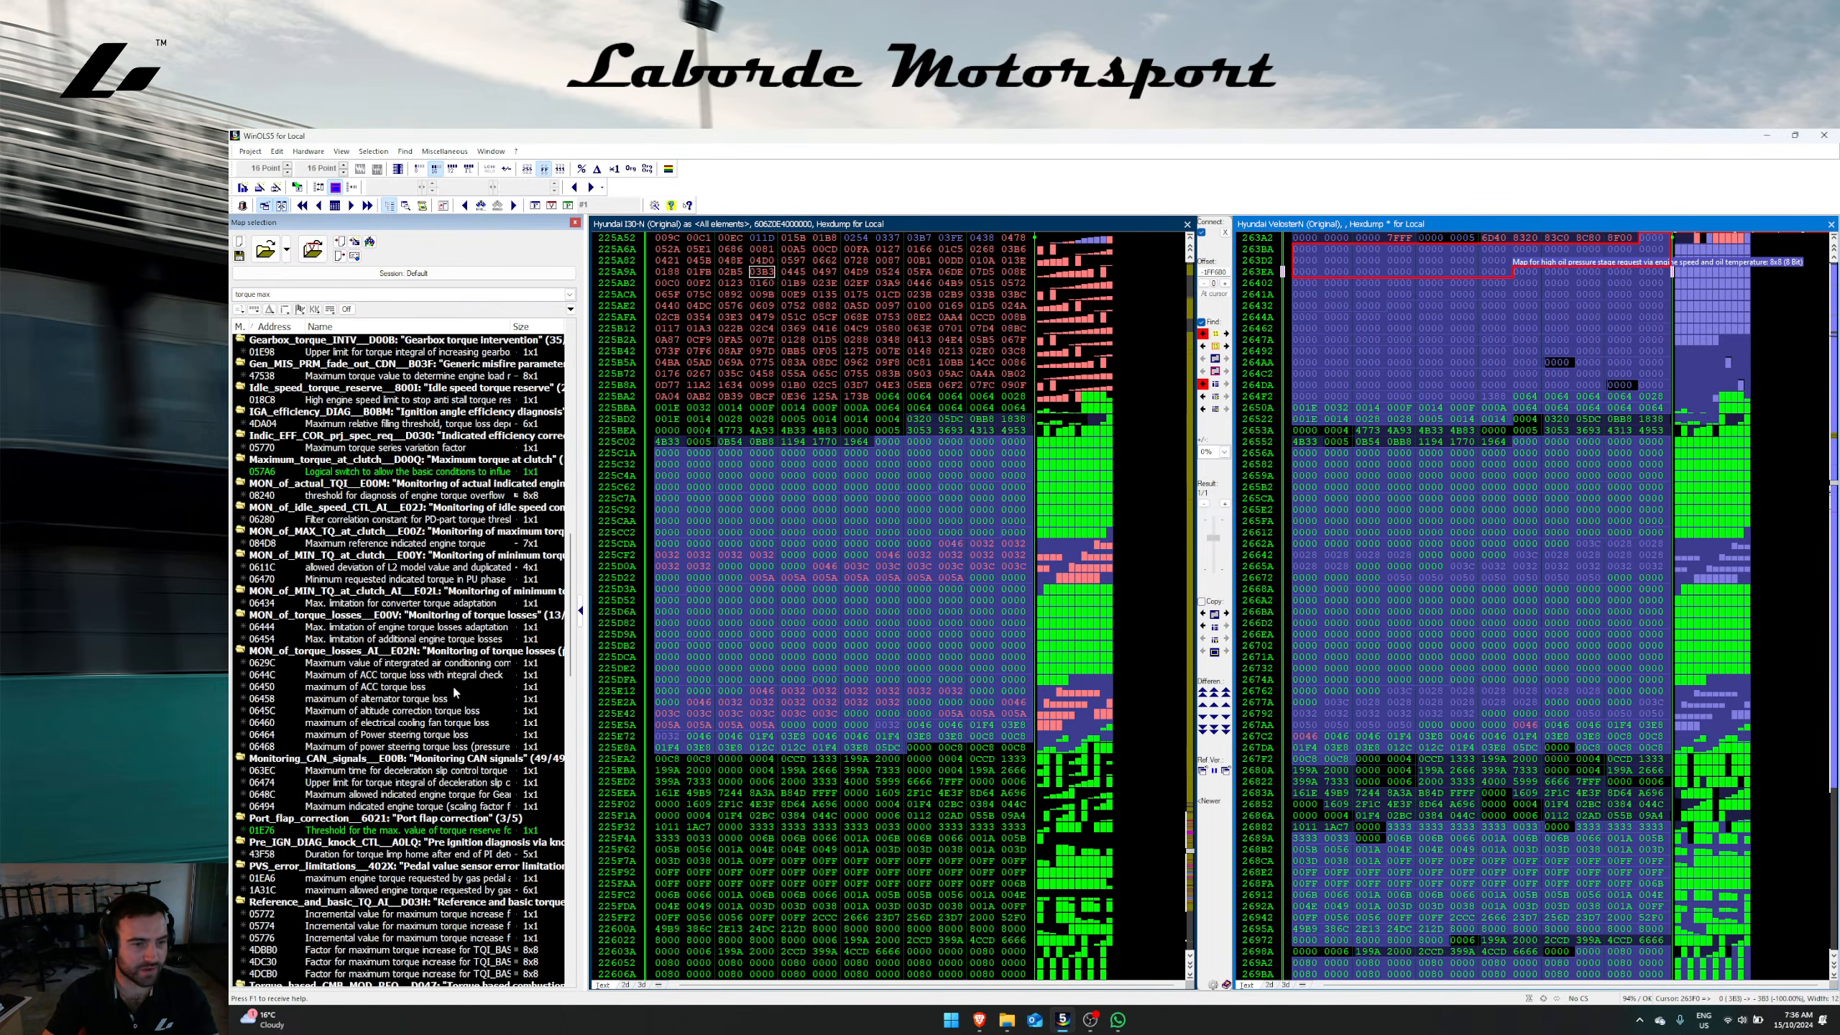
right_click(433, 479)
left_click(454, 502)
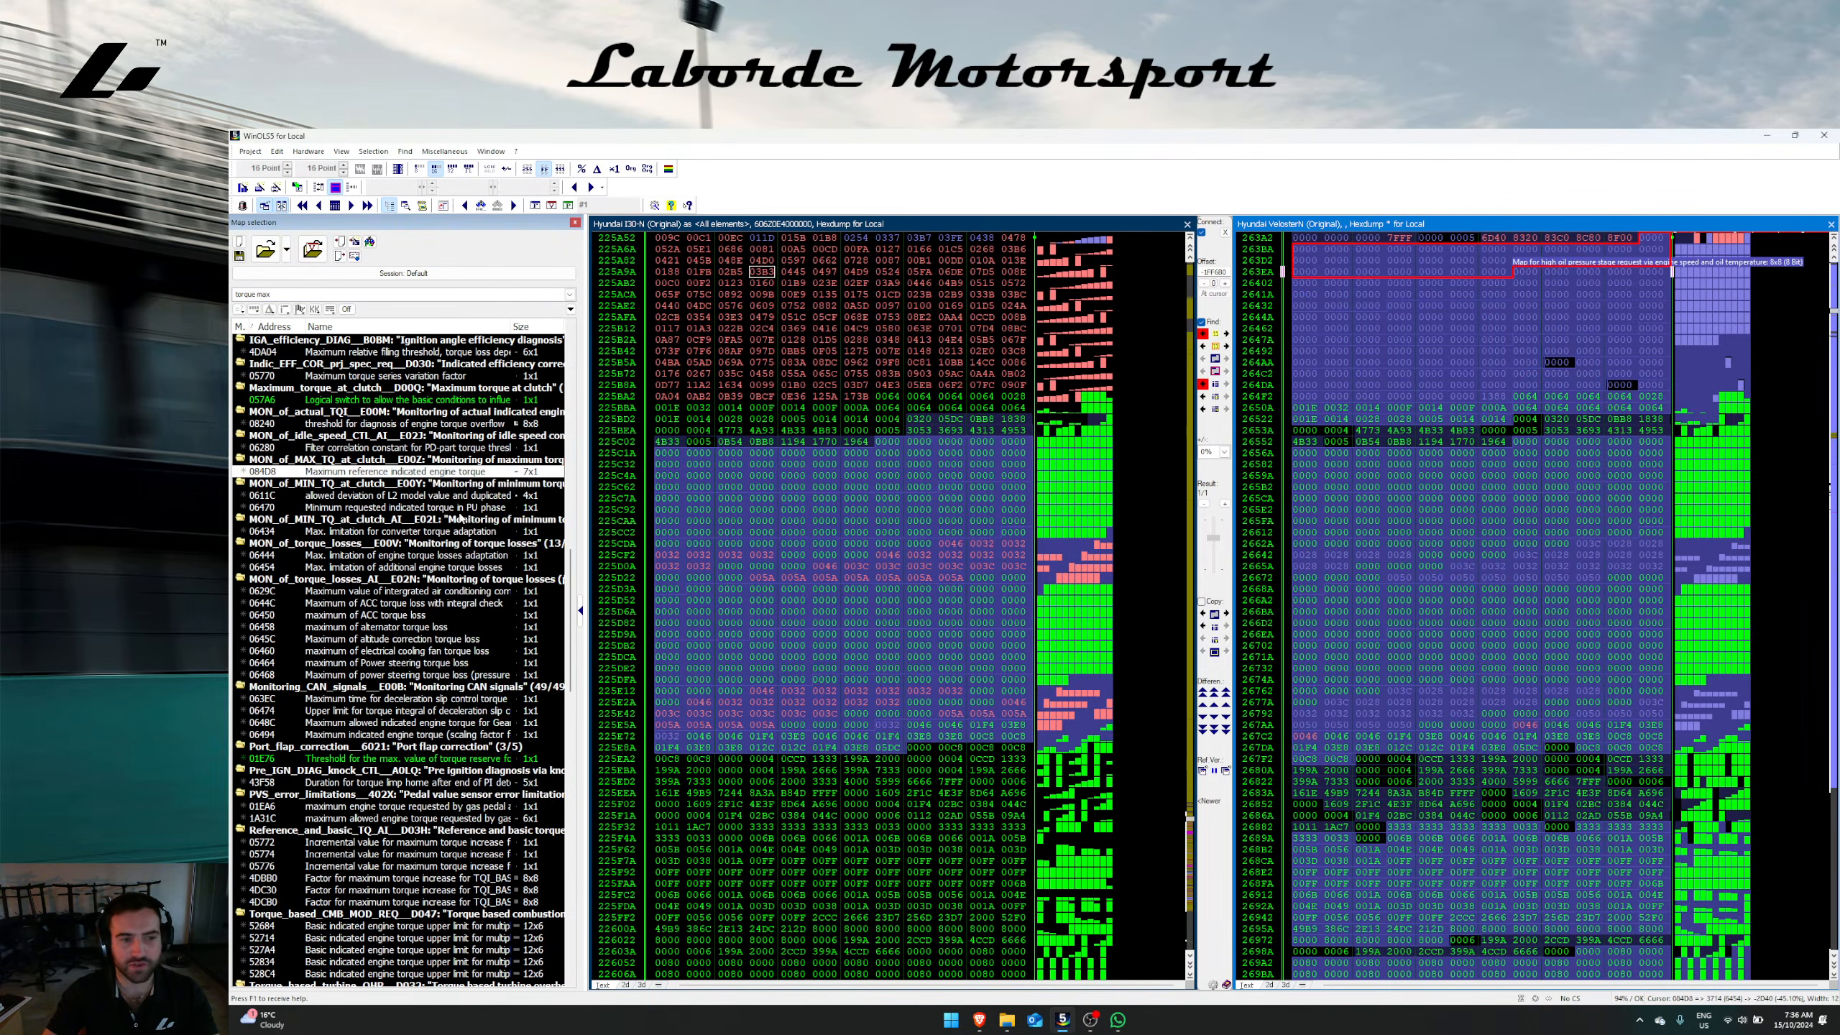
Step: Find the matching i30-N data and transfer the maximum reference indicated engine torque and allowed actual indicated torque deviation map structures there
left_click(1217, 350)
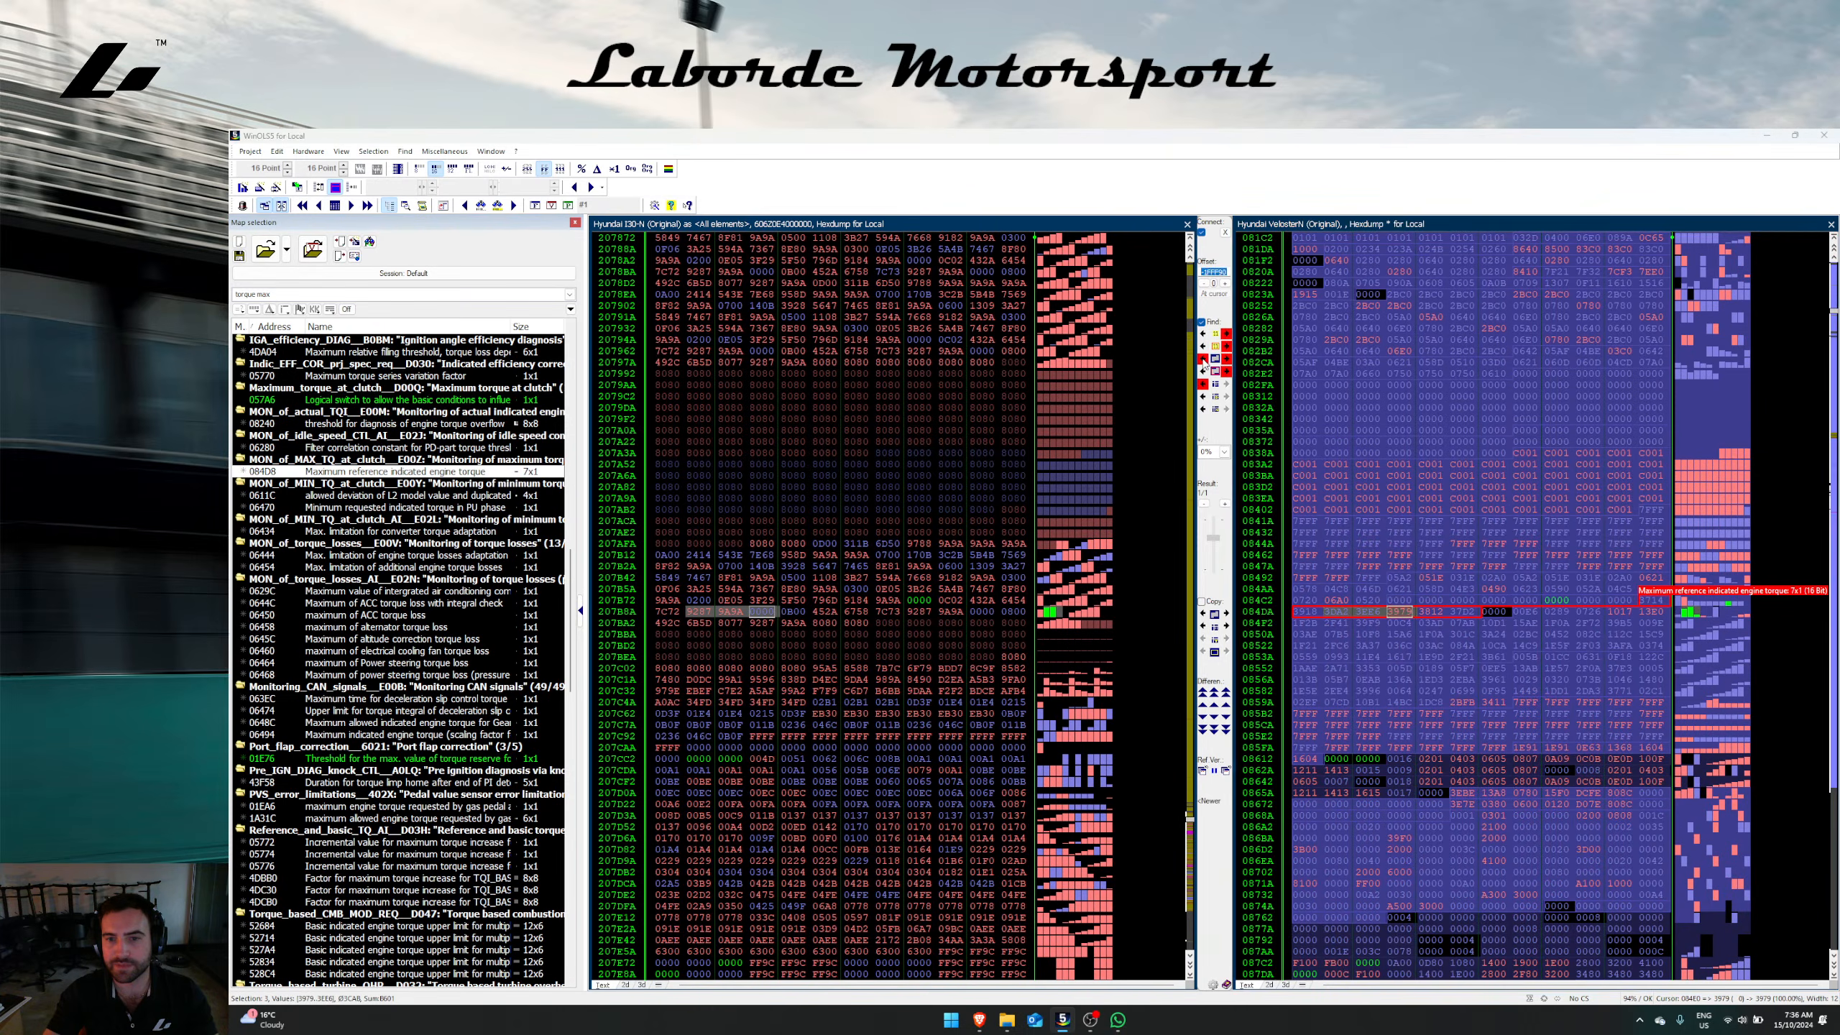
left_click(1400, 465)
left_click(1405, 634)
left_click_drag(1402, 613, 1415, 685)
left_click(1203, 615)
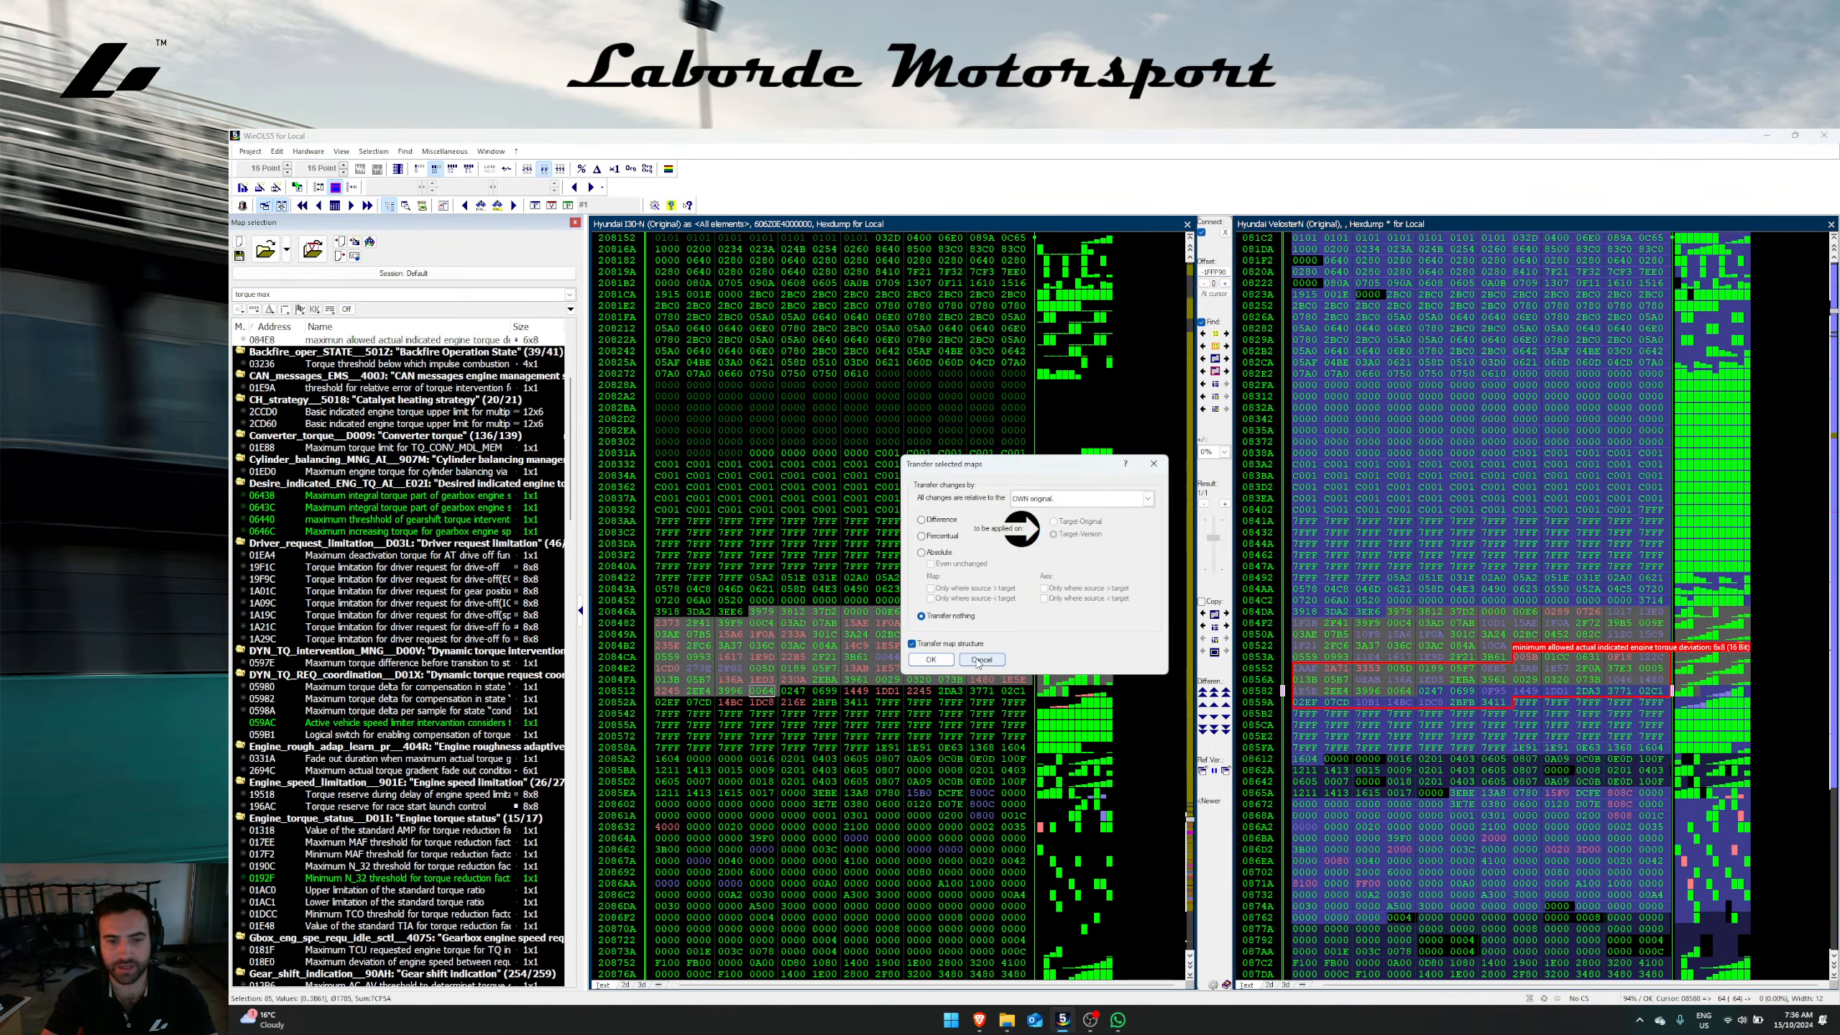
left_click(935, 661)
left_click(919, 578)
left_click(1393, 615)
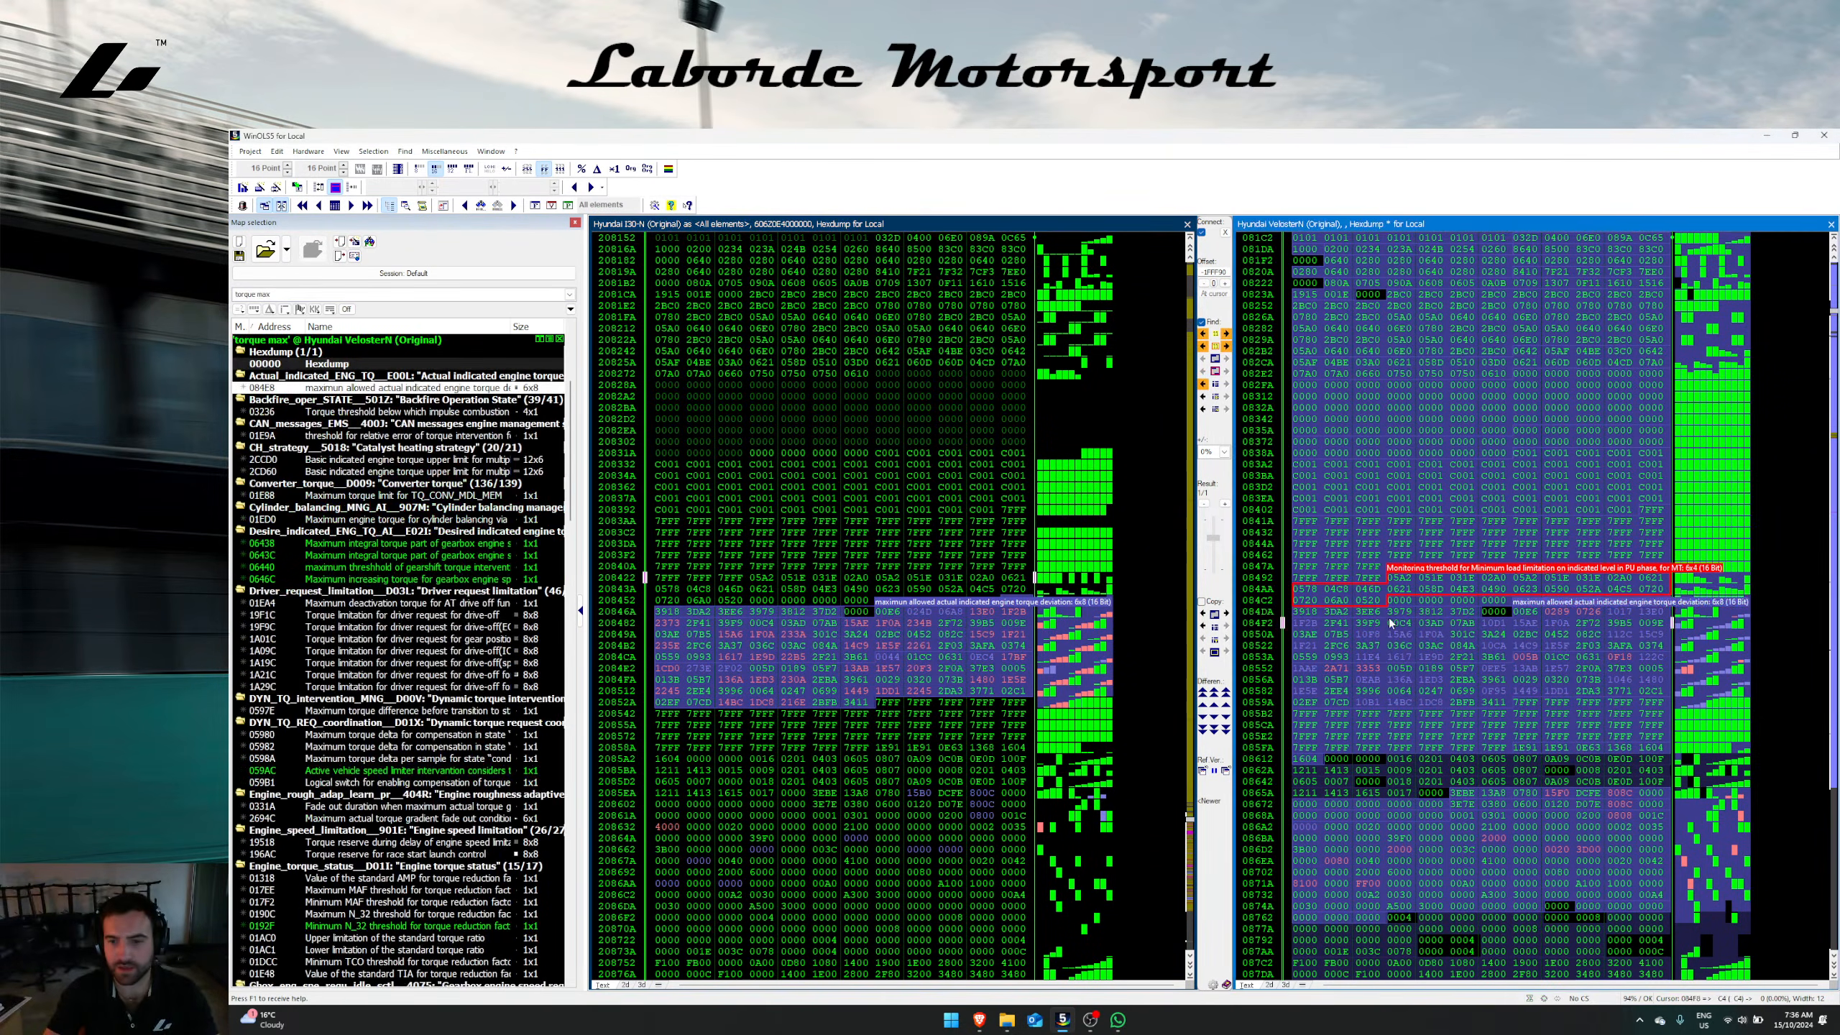
Step: From the multiple injection torque limit map, narrow the hexdumps to 10 columns and try matching the gear ratio torque maps in the i30-N
scroll(425, 736, "down", 15)
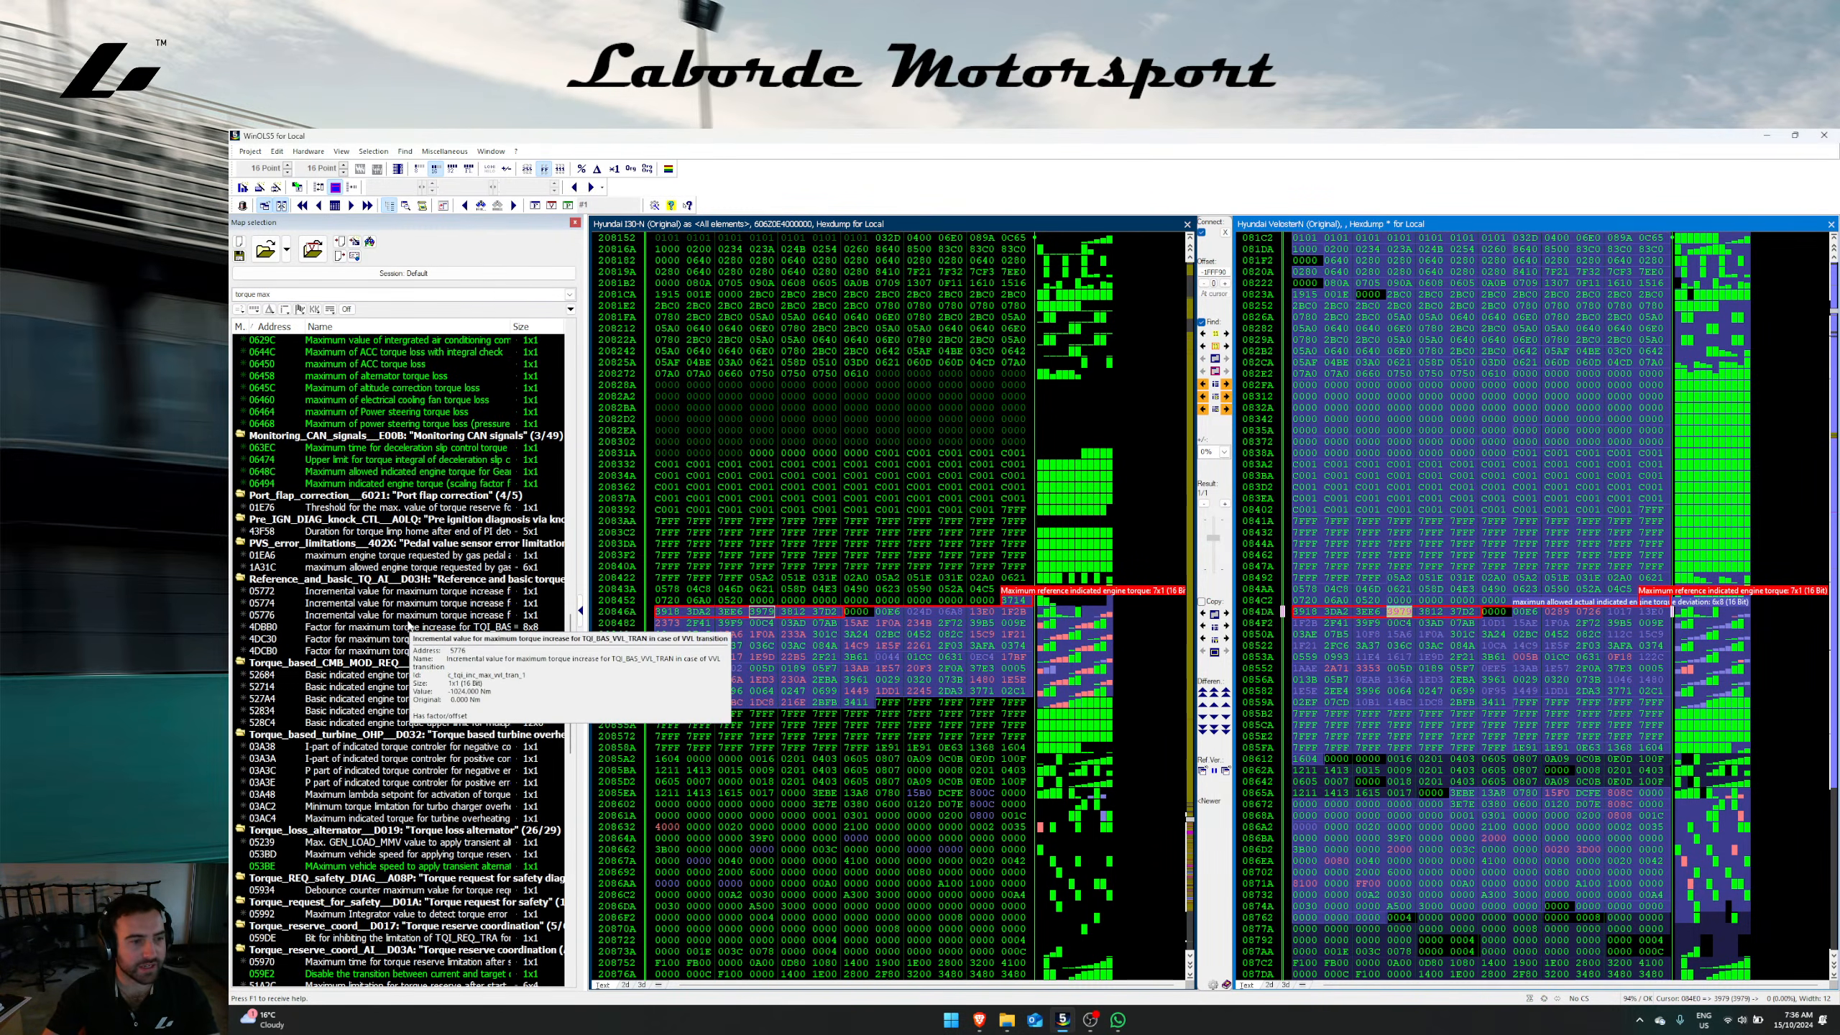
right_click(473, 680)
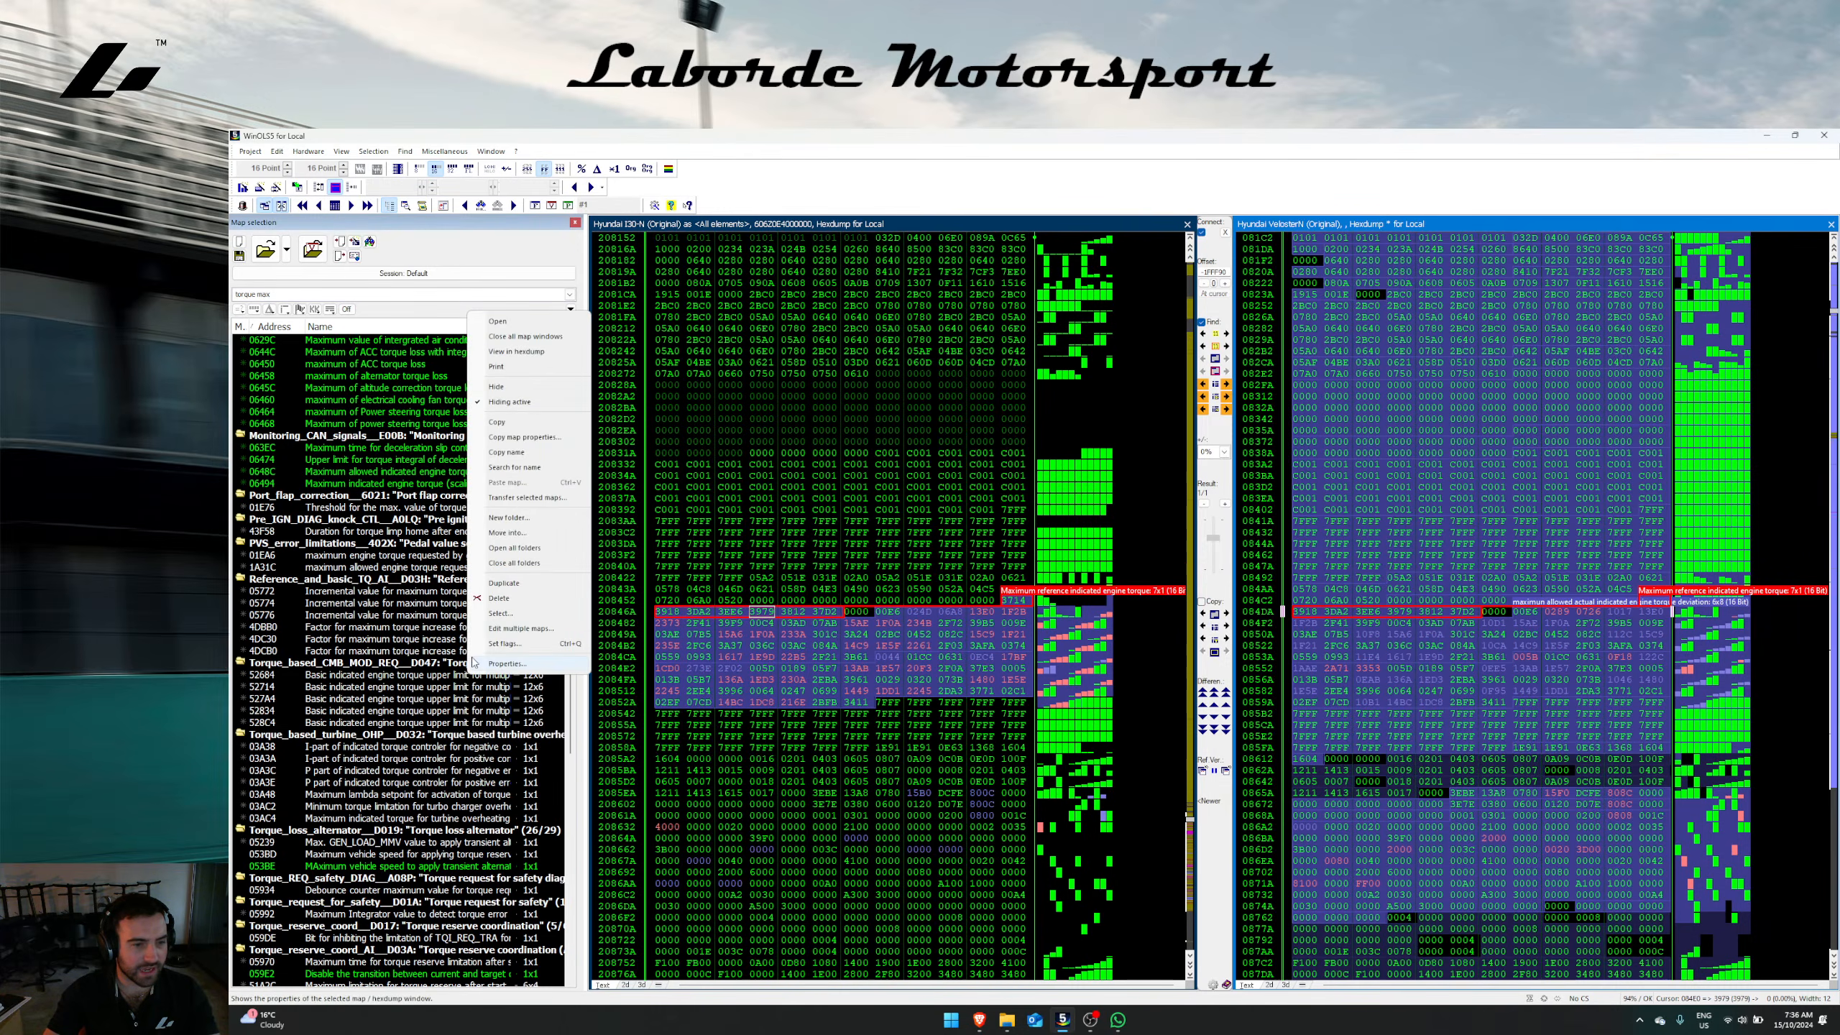
left_click(531, 363)
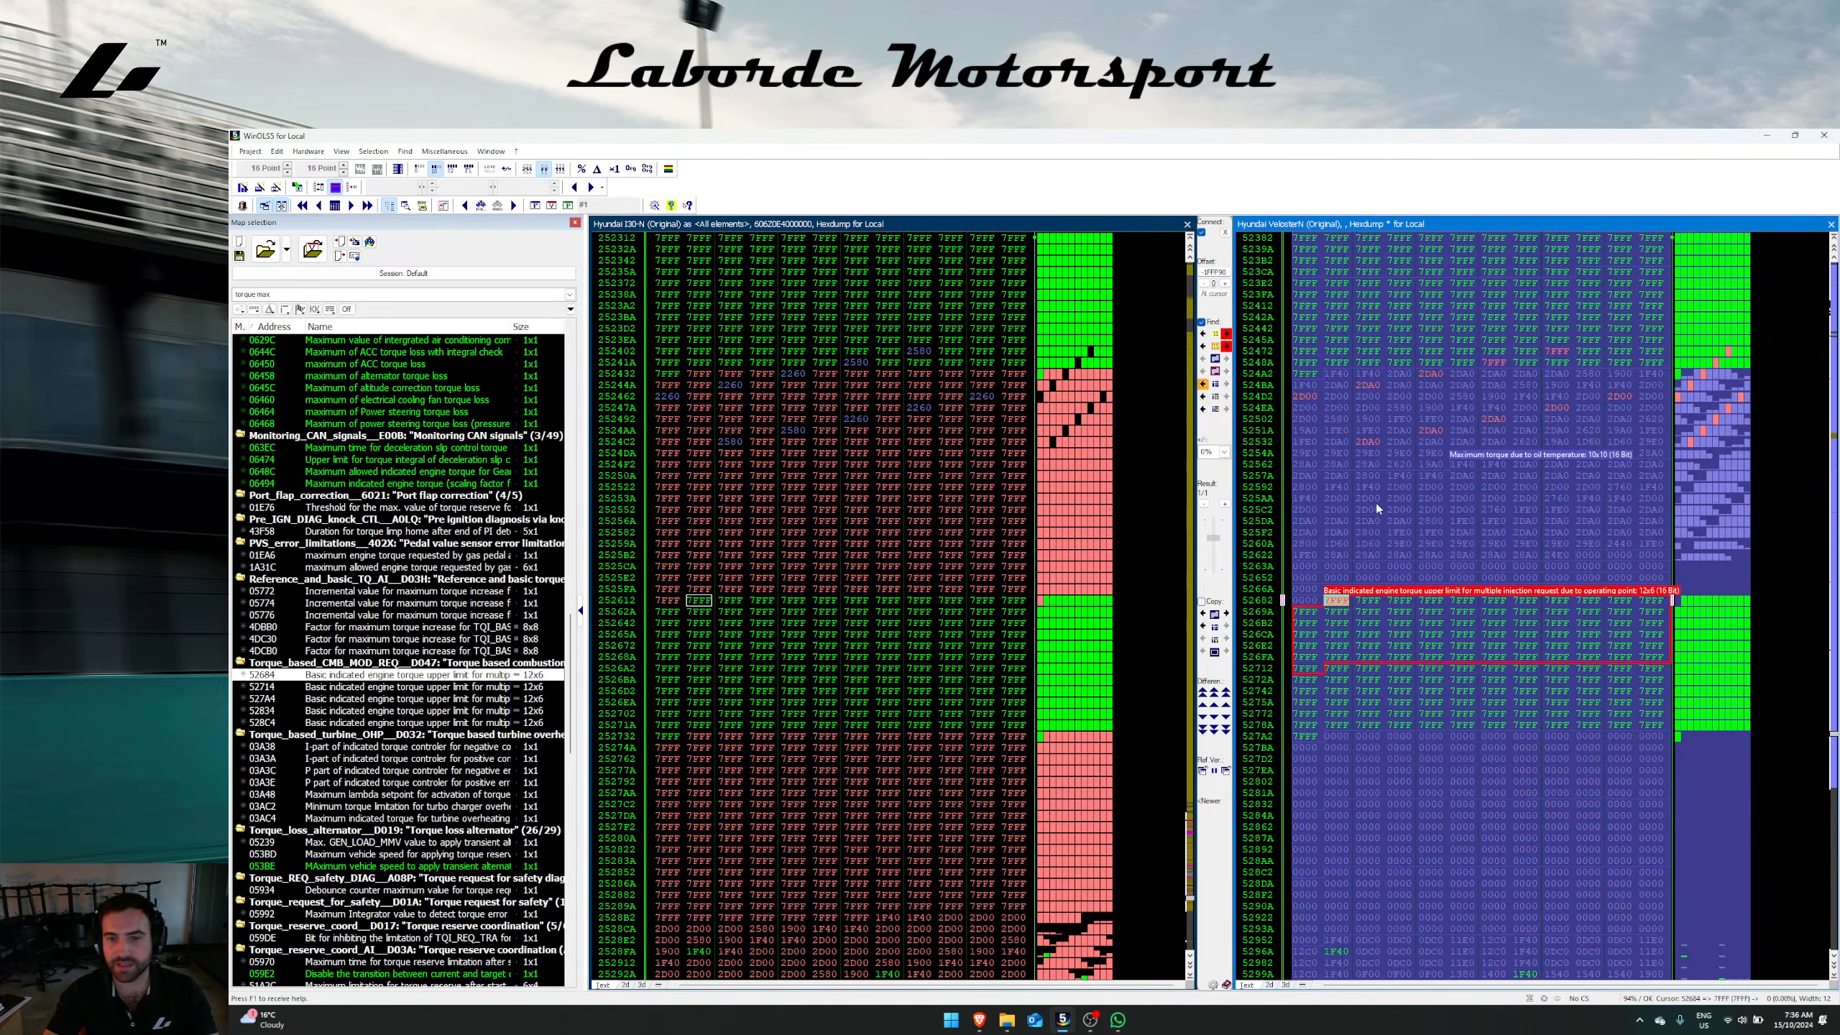
left_click(1371, 454)
key("w")
key("w")
scroll(1391, 482, "up", 4)
left_click_drag(1392, 612, 1369, 645)
left_click(1204, 358)
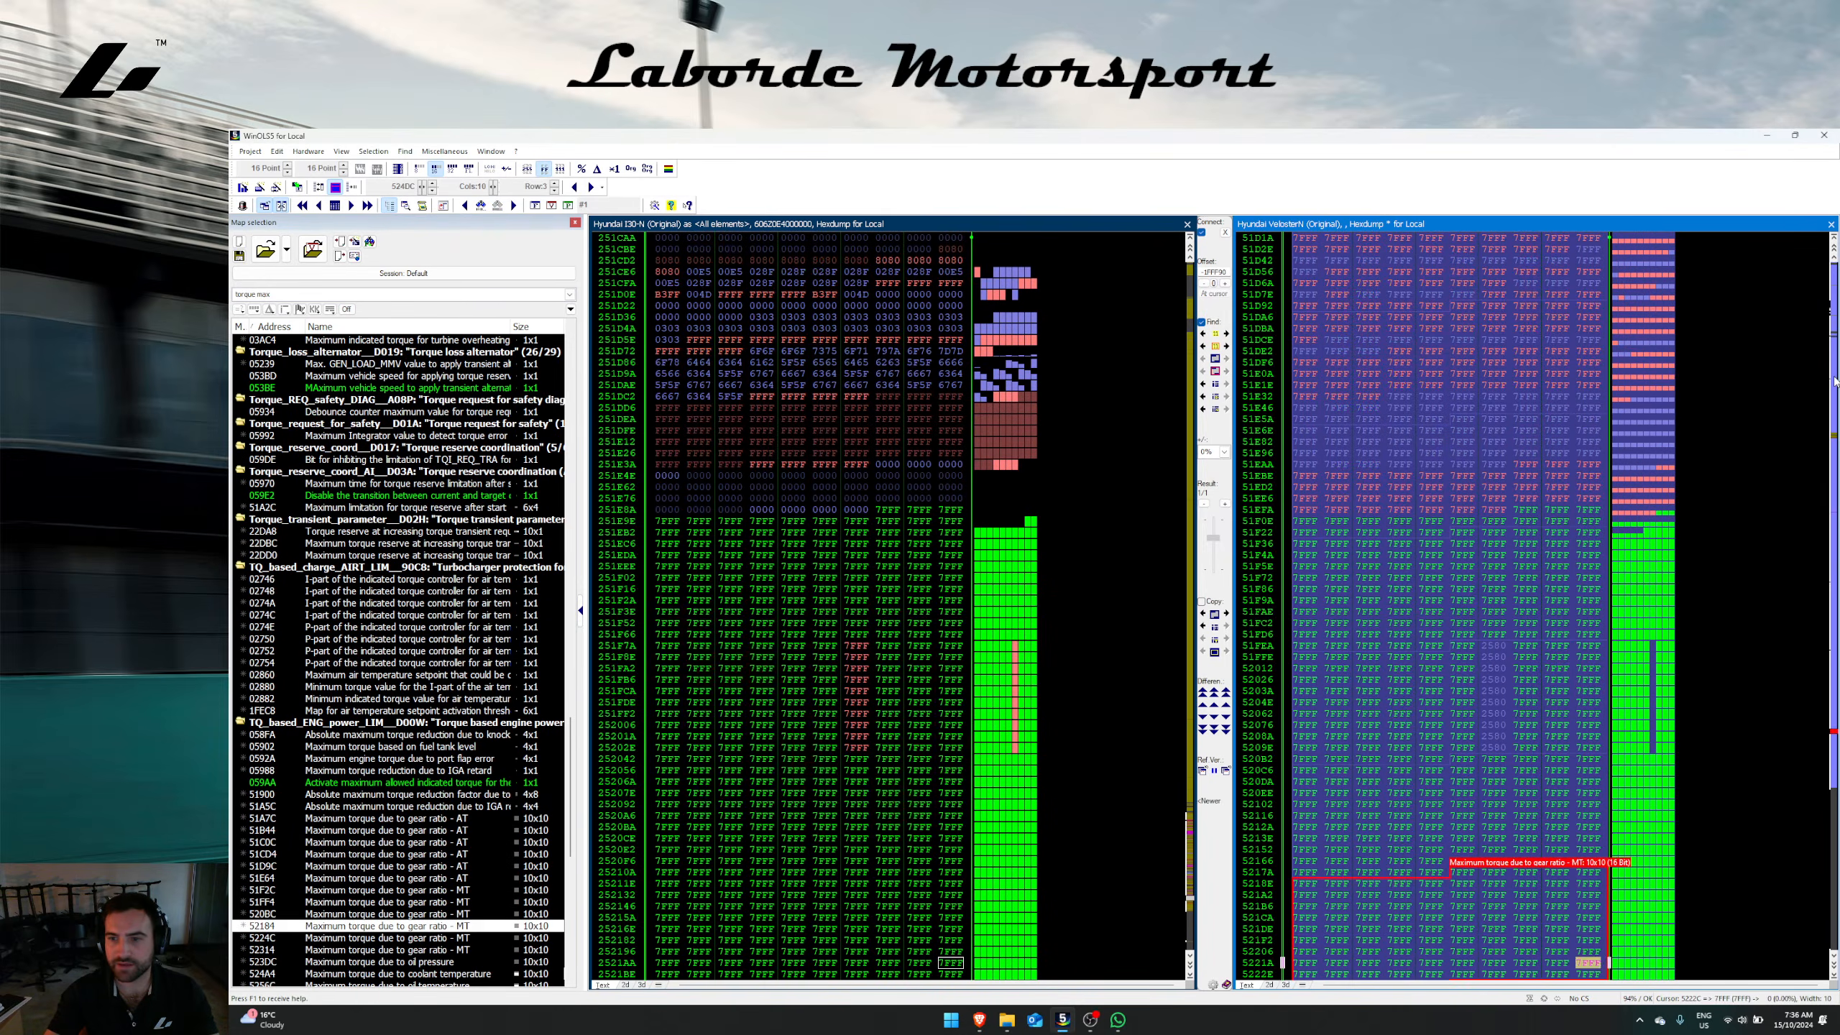
scroll(1318, 487, "up", 2)
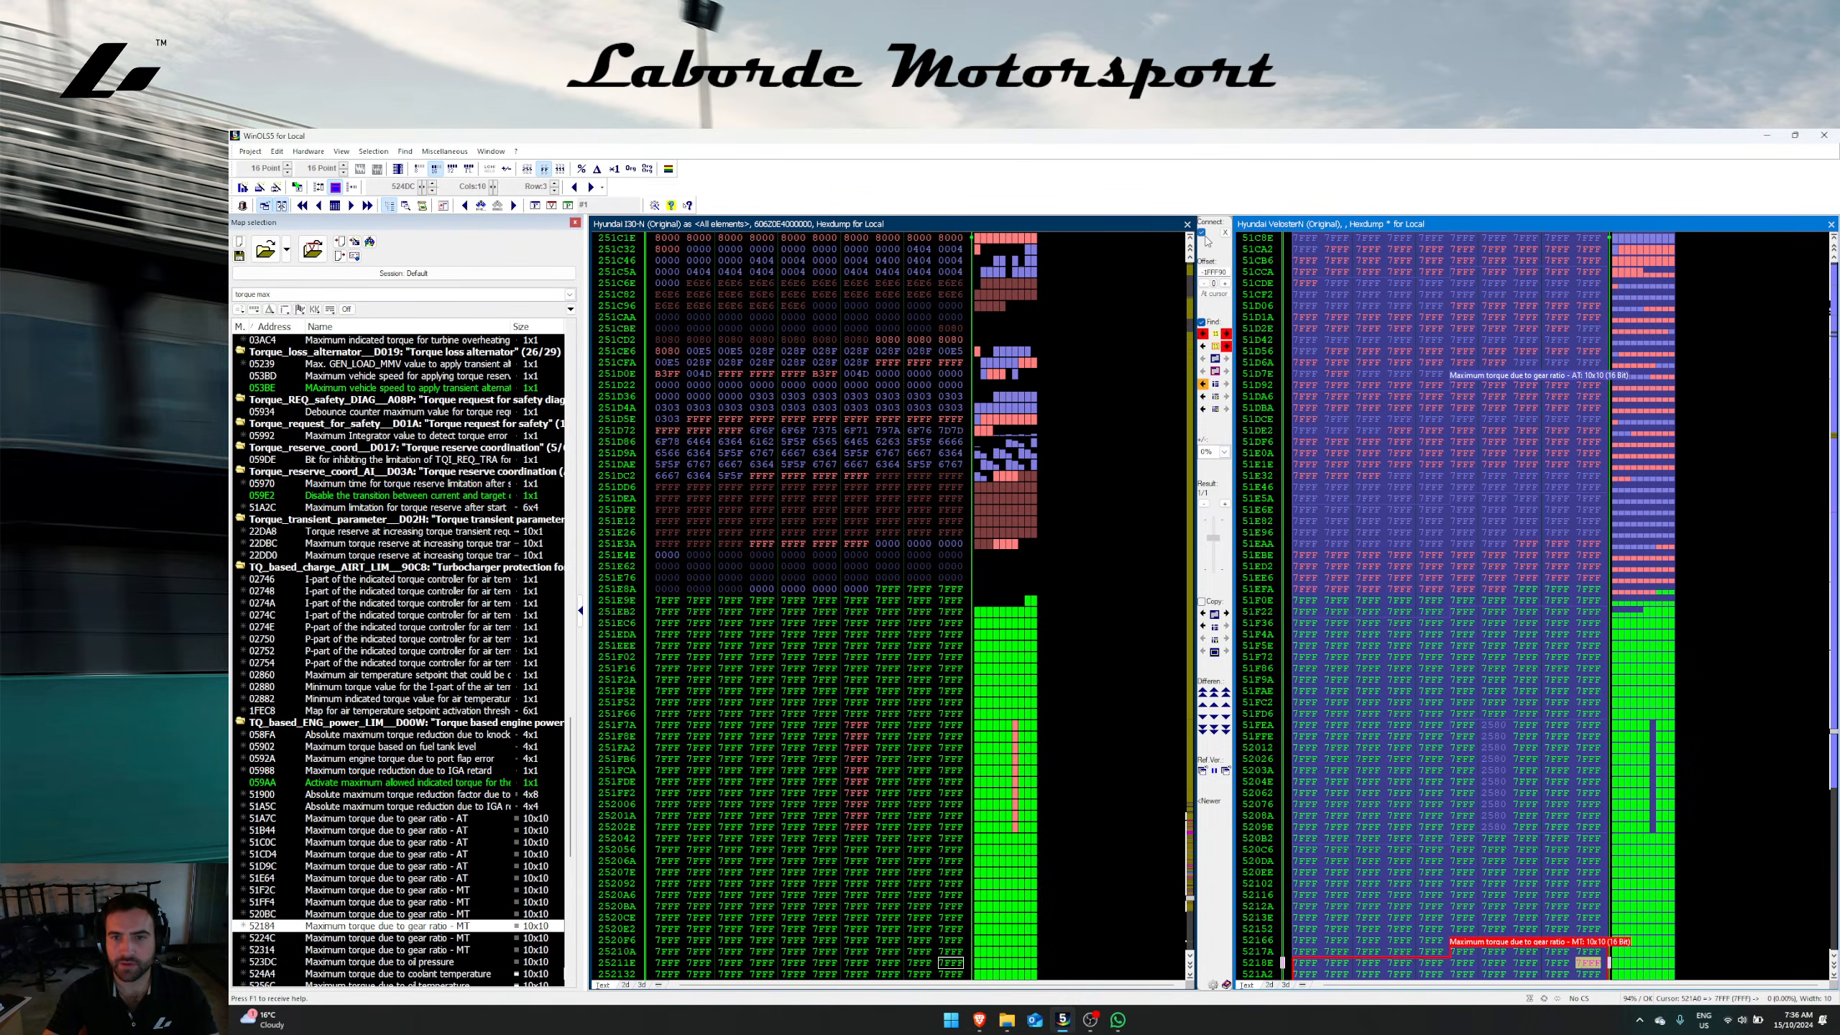
Step: Disconnect the hexdumps, align the first VelosterN maximum torque due to gear ratio AT map with the i30-N data and reconnect them
left_click(1203, 234)
left_click(1834, 355)
left_click(1496, 703)
scroll(1498, 708, "down", 2)
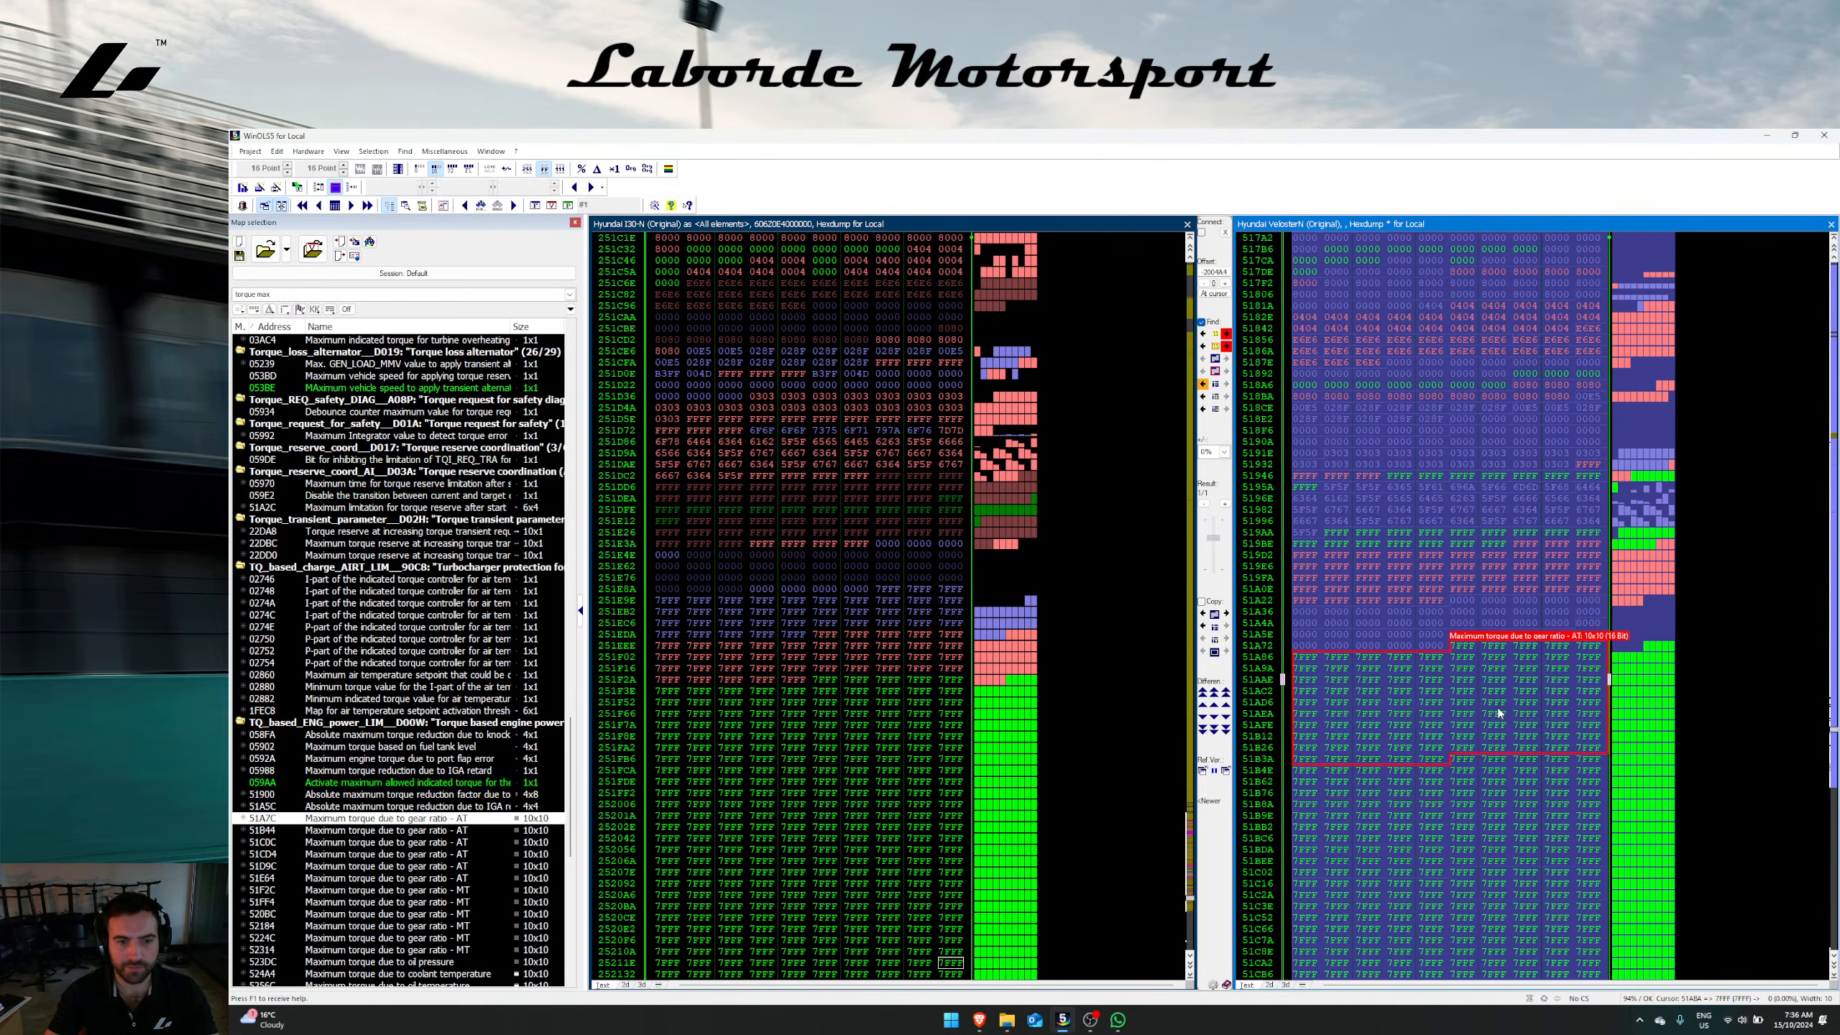
key("ctrl+Left")
key("ctrl+Left")
key("ctrl+Down")
key("ctrl+Down")
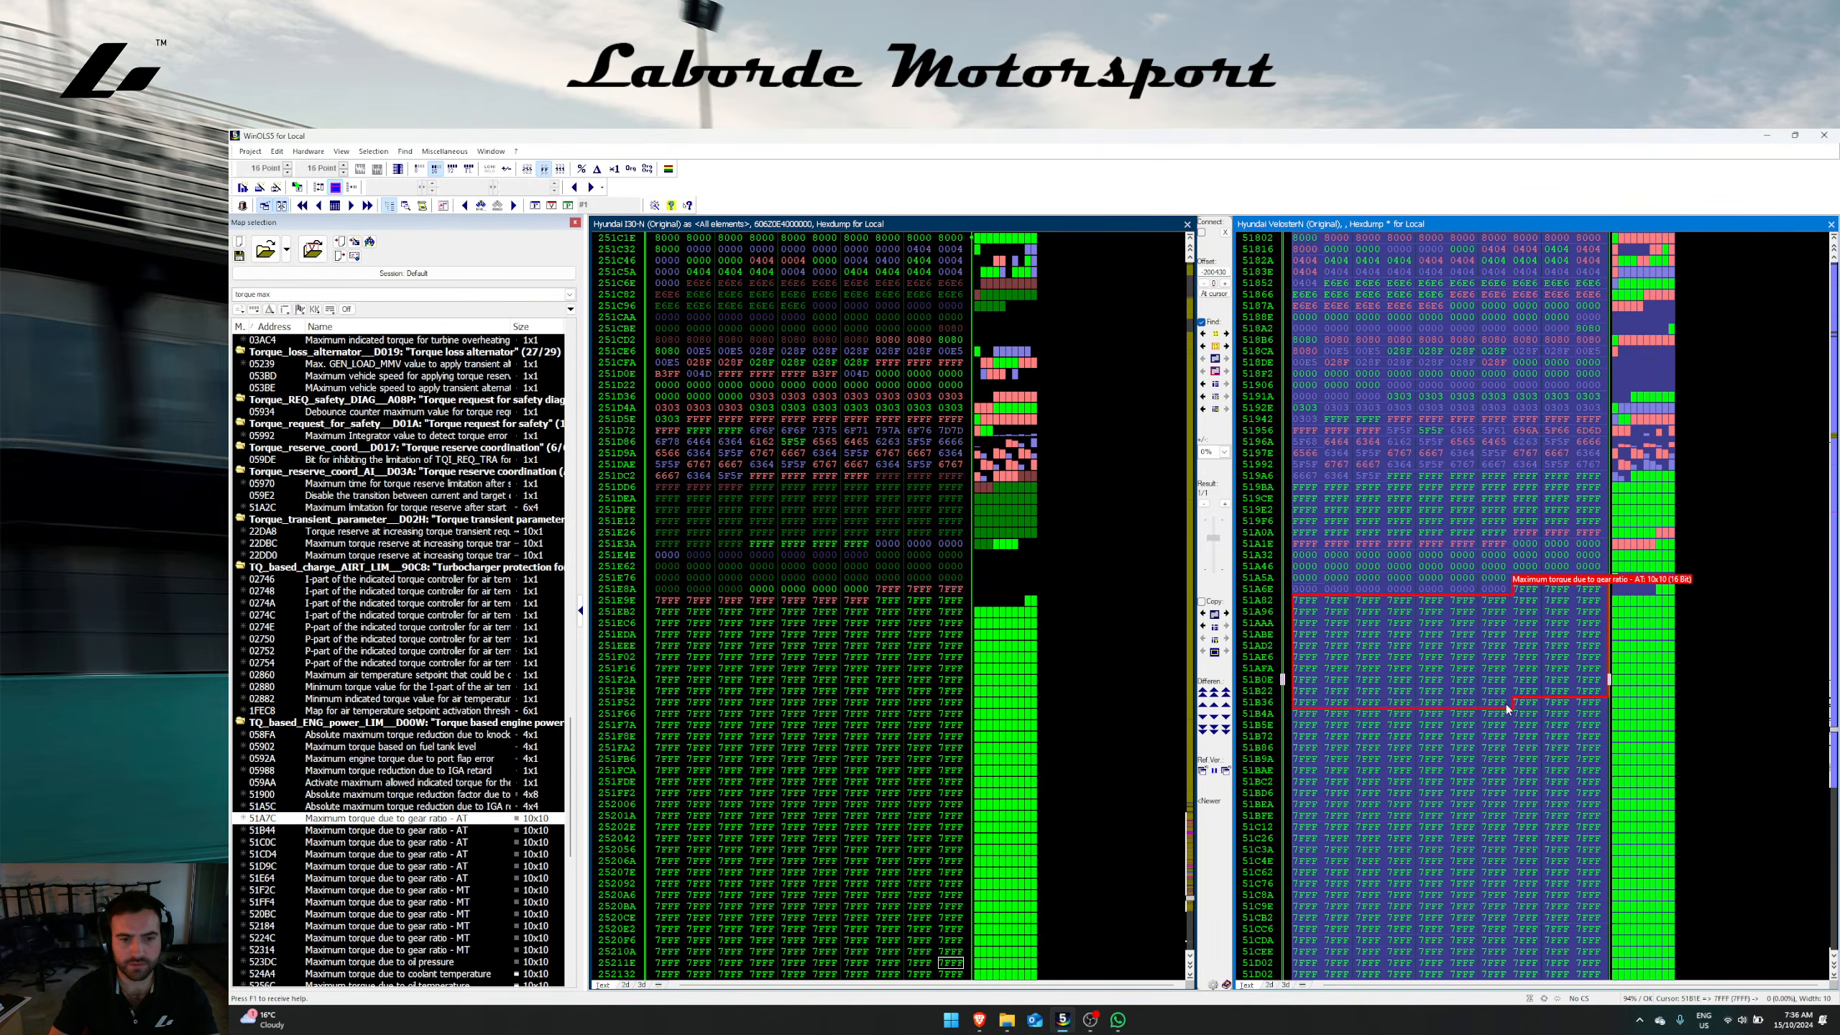
left_click(1202, 234)
left_click(1493, 635)
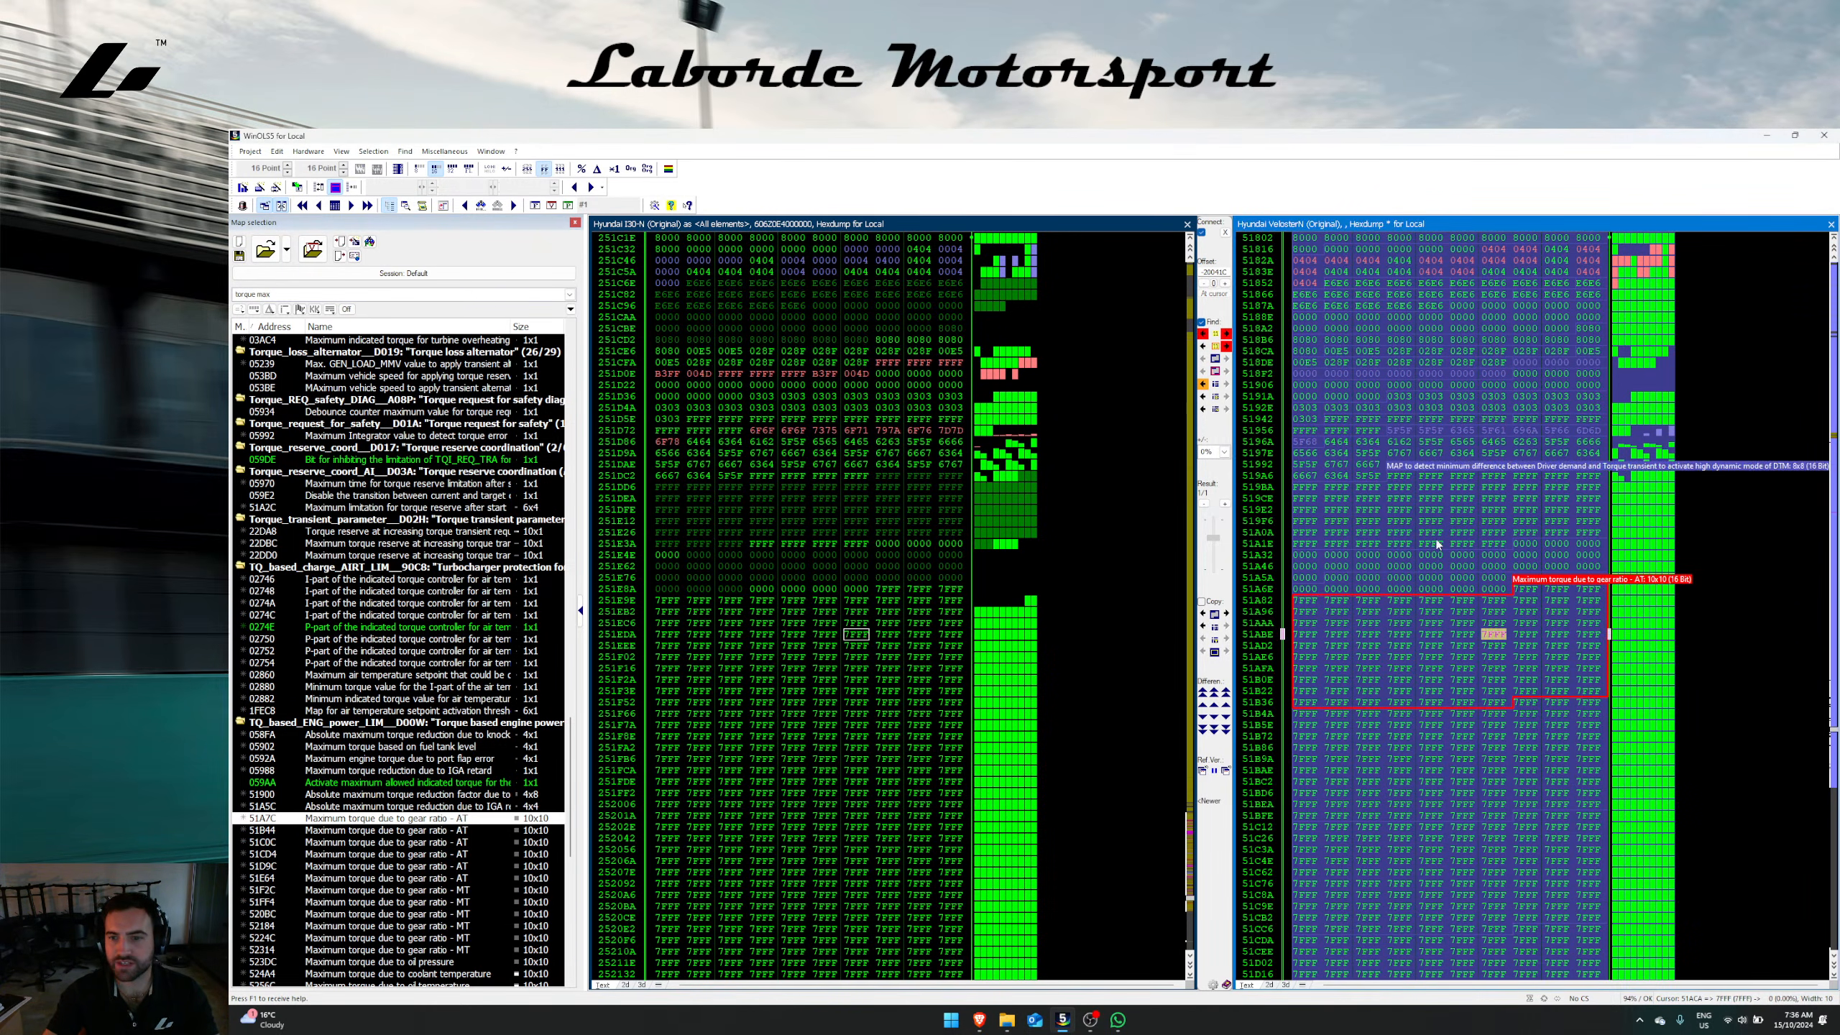
Step: Transfer the maximum torque maps from gear ratio AT through oil temperature to the i30-N, accepting all detected axis offsets
left_click(1433, 534)
left_click(1422, 695)
left_click_drag(1422, 694, 1407, 831)
left_click(1203, 626)
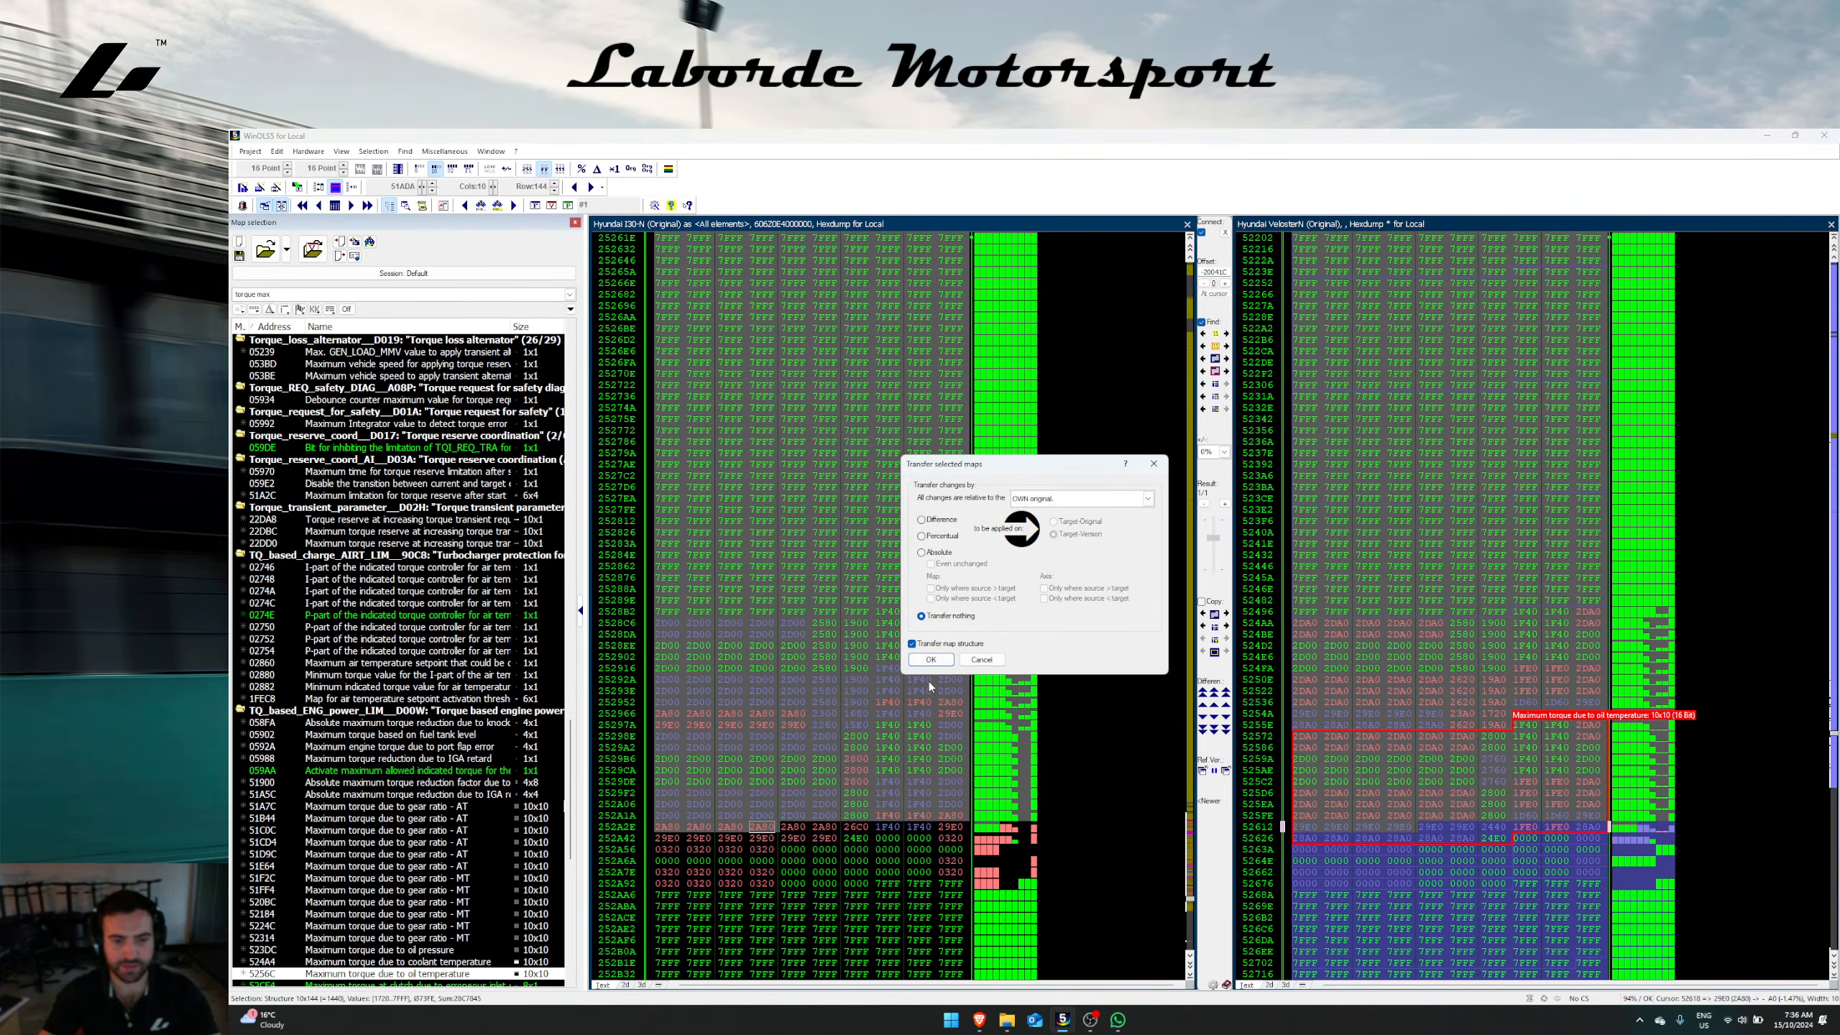
left_click(941, 664)
left_click(975, 613)
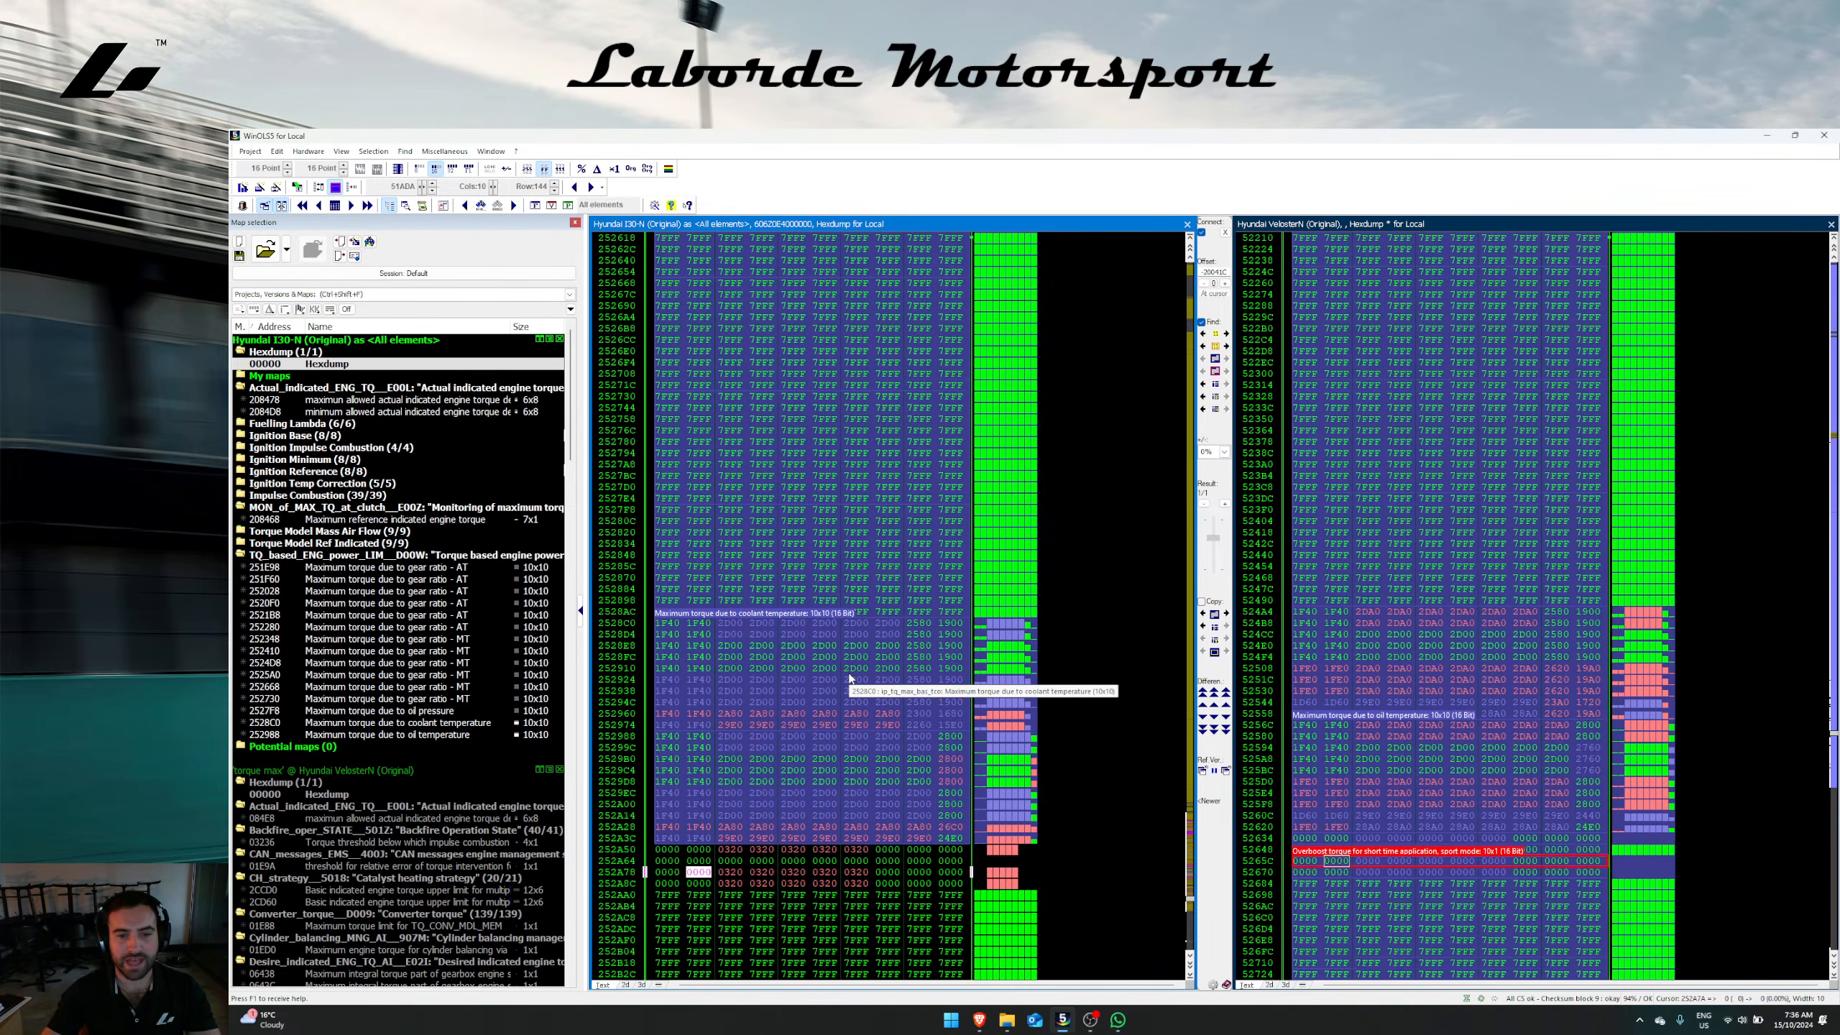
Step: Locate the VelosterN map for maximum indicated torque to prohibit pre-ignition depending on intake air temperature and narrow the hexdumps to 8 columns
scroll(794, 601, "down", 6)
scroll(793, 601, "down", 14)
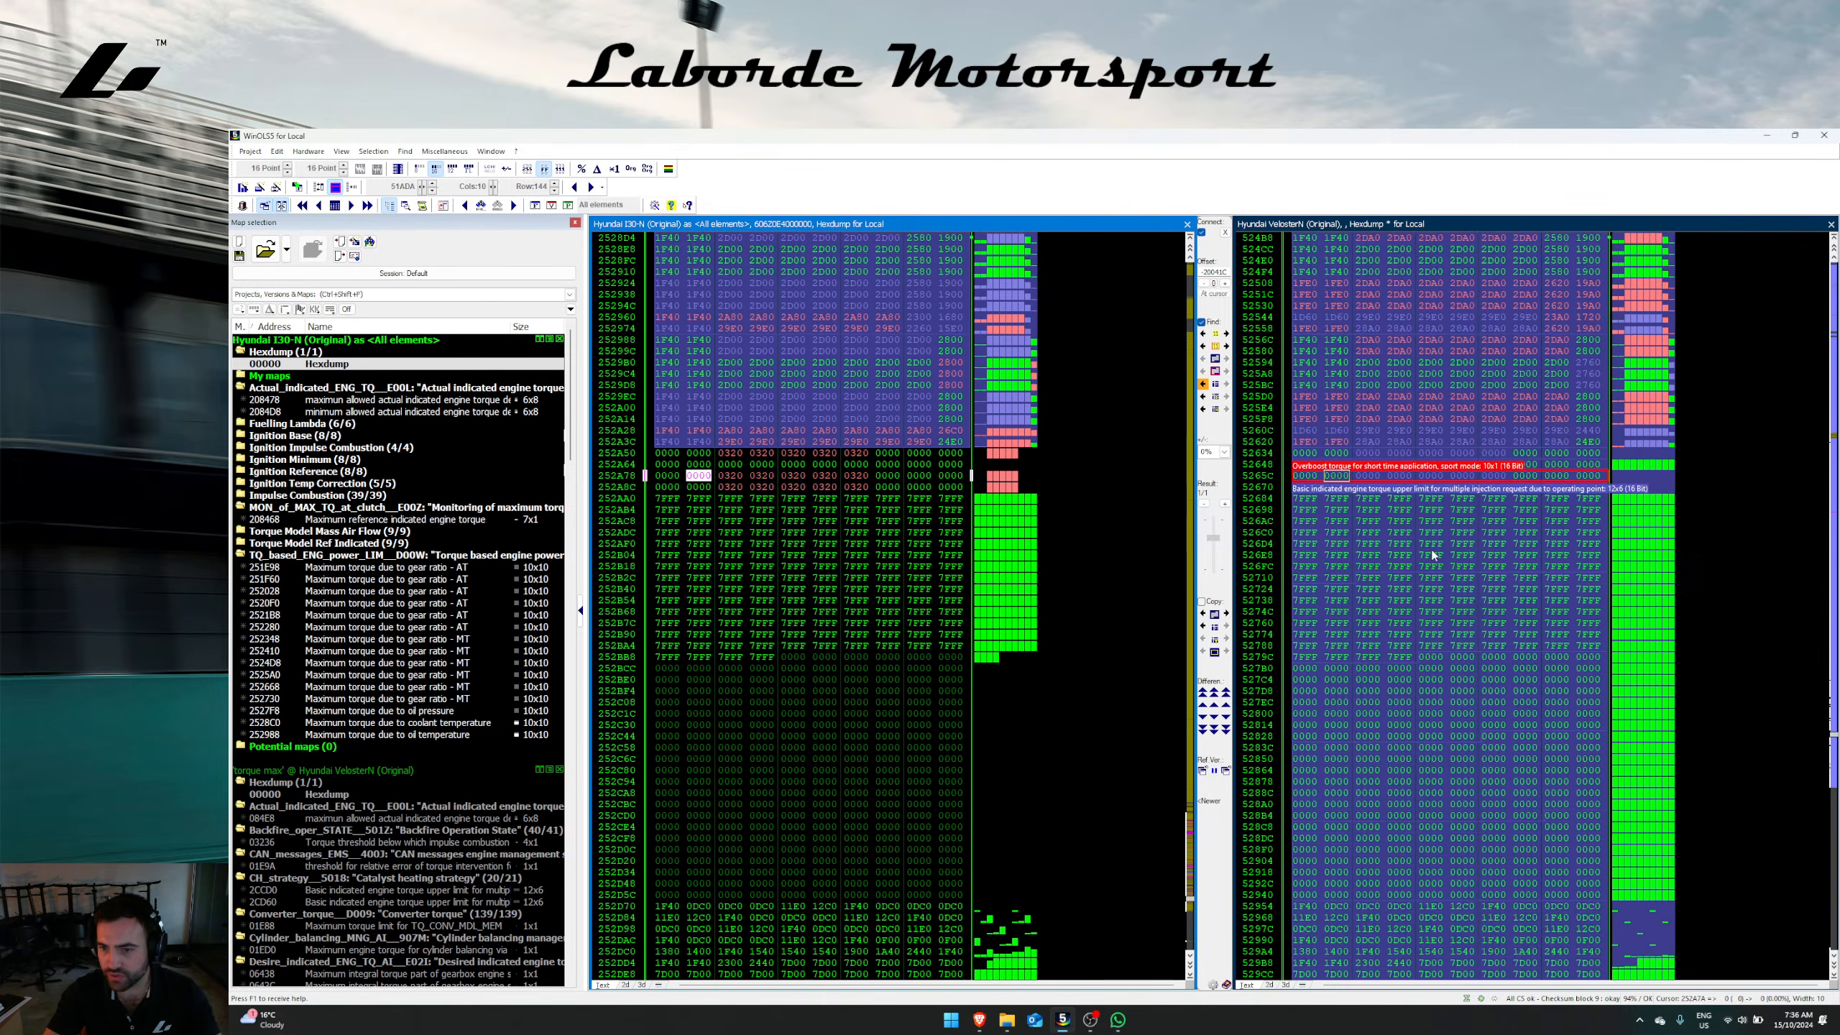
scroll(1431, 601, "down", 20)
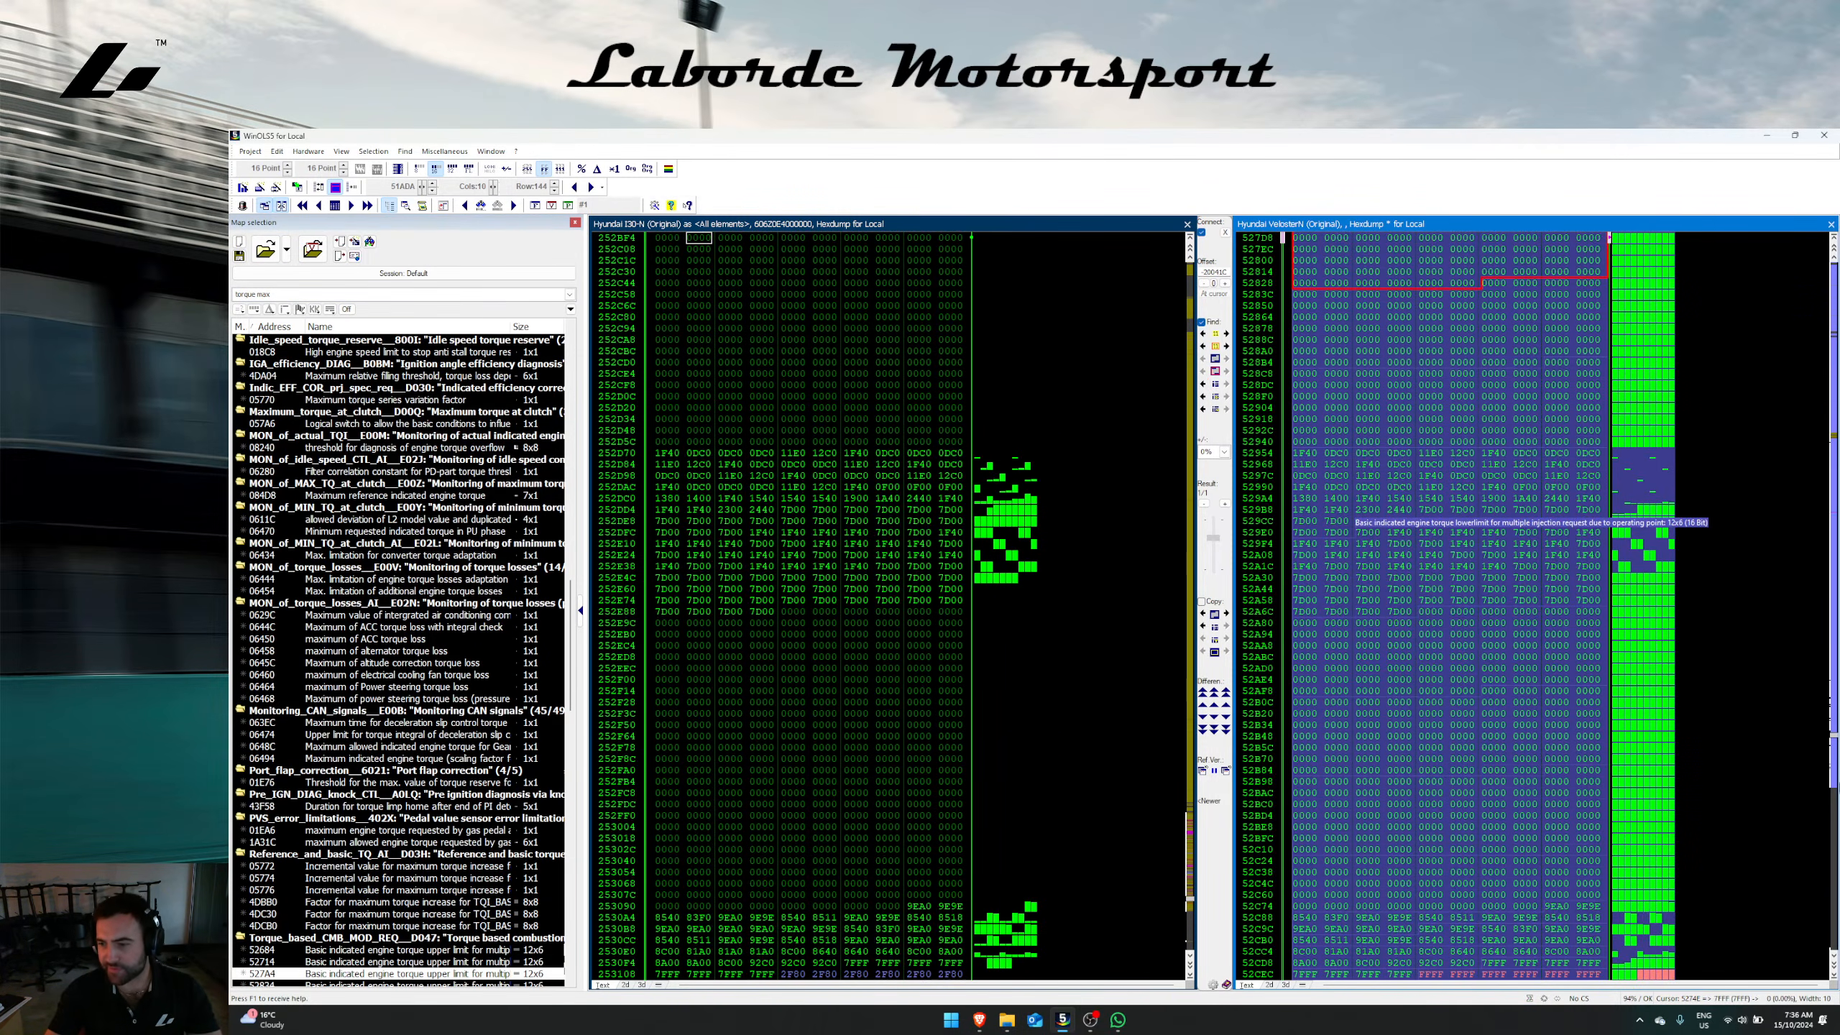
scroll(1420, 459, "up", 5)
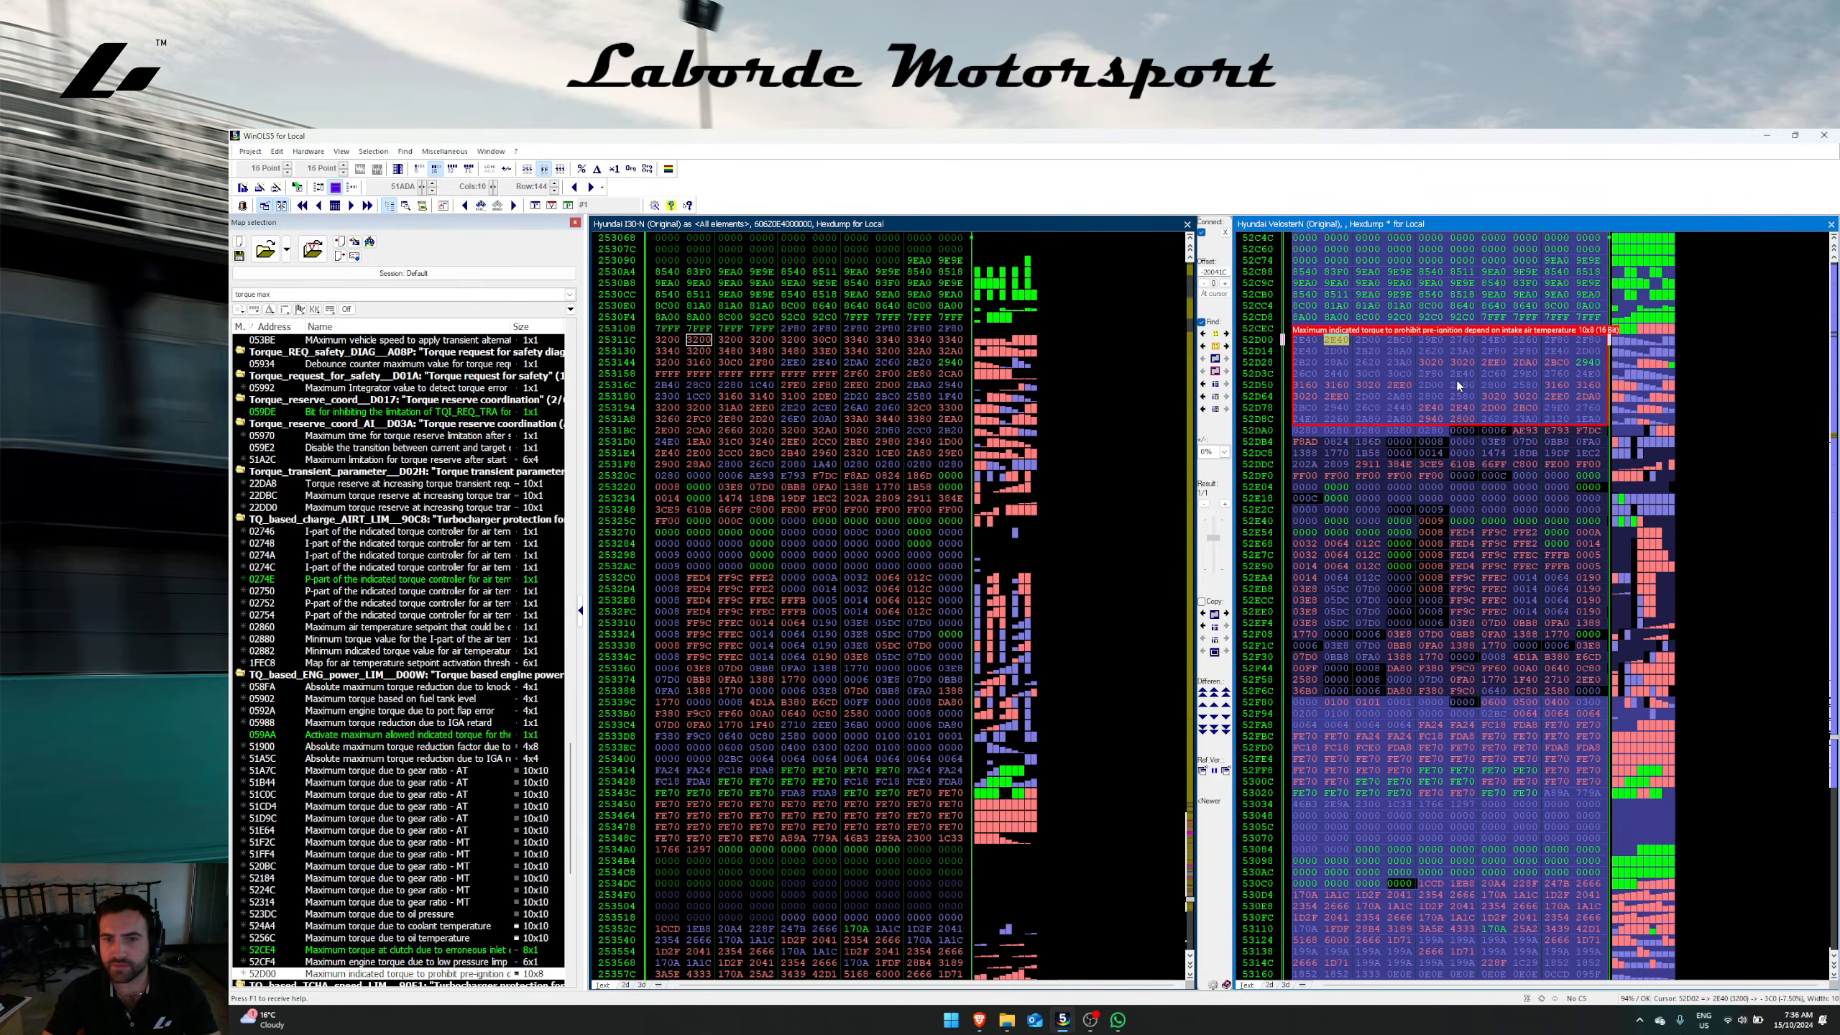
key("w")
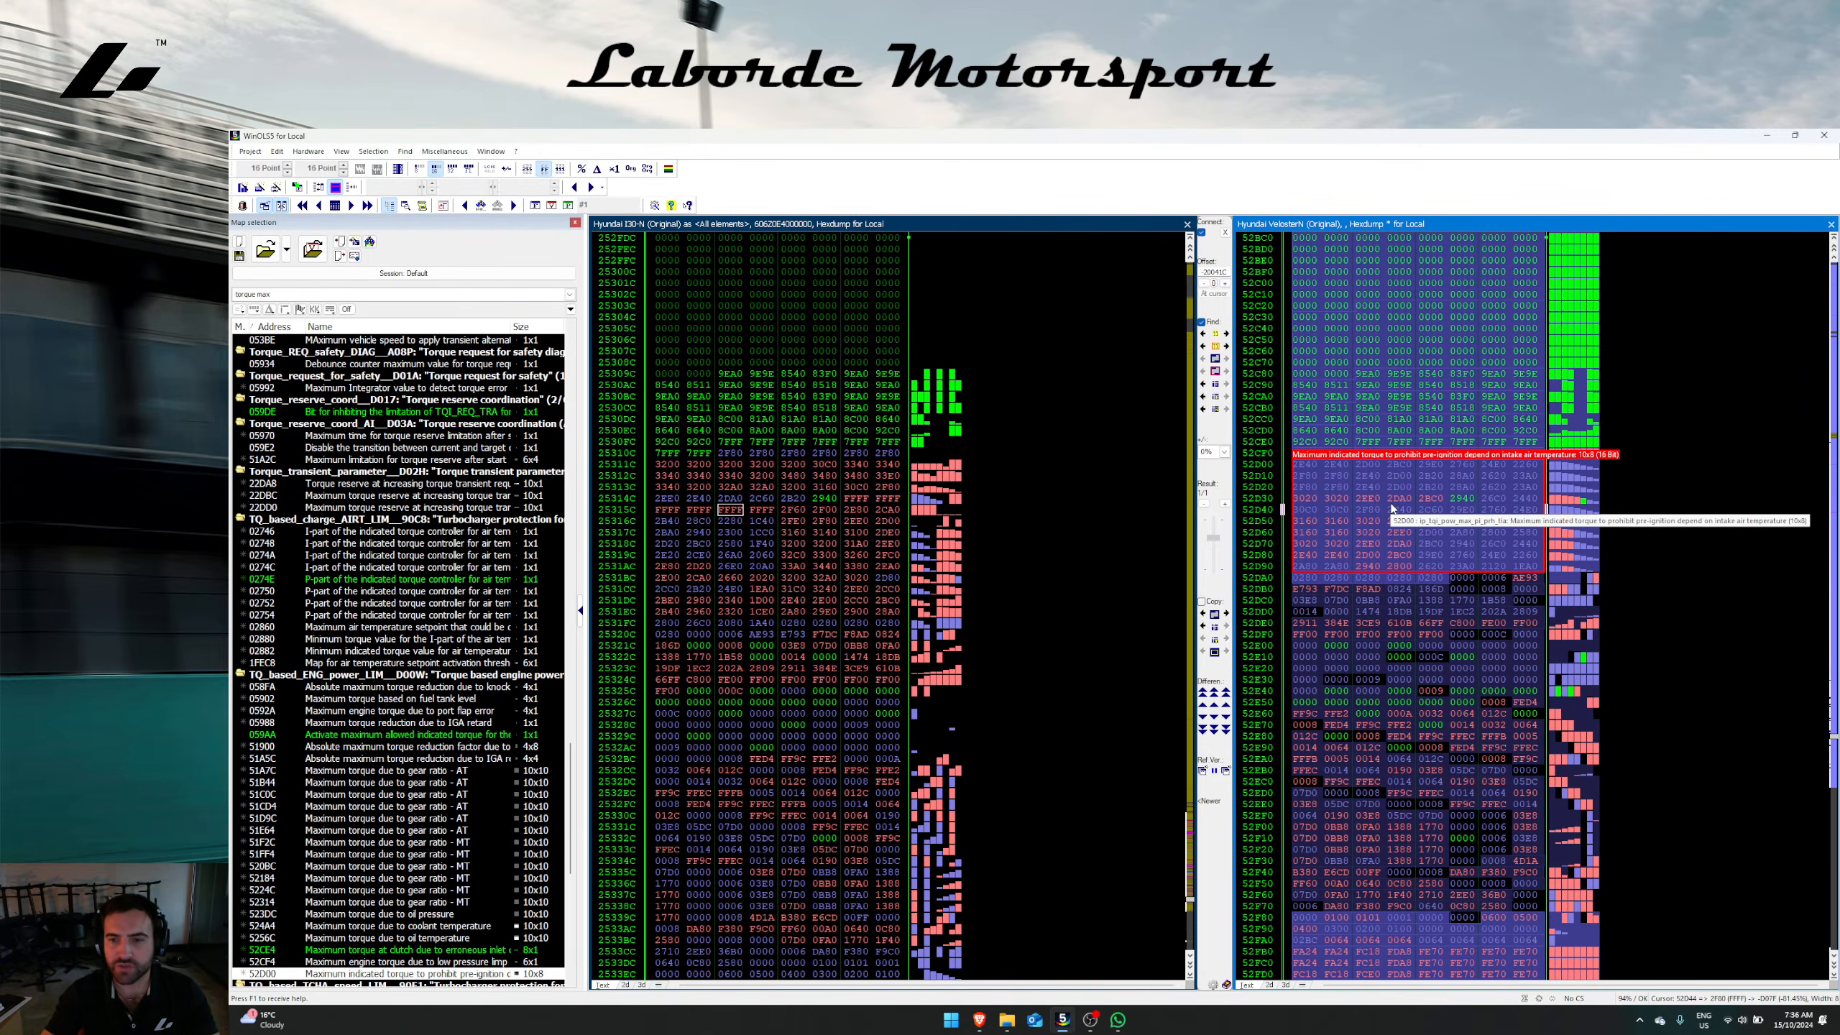
Step: Disconnect the hexdumps and shift the i30-N data until it lines up with the VelosterN pre-ignition torque map
left_click(1205, 232)
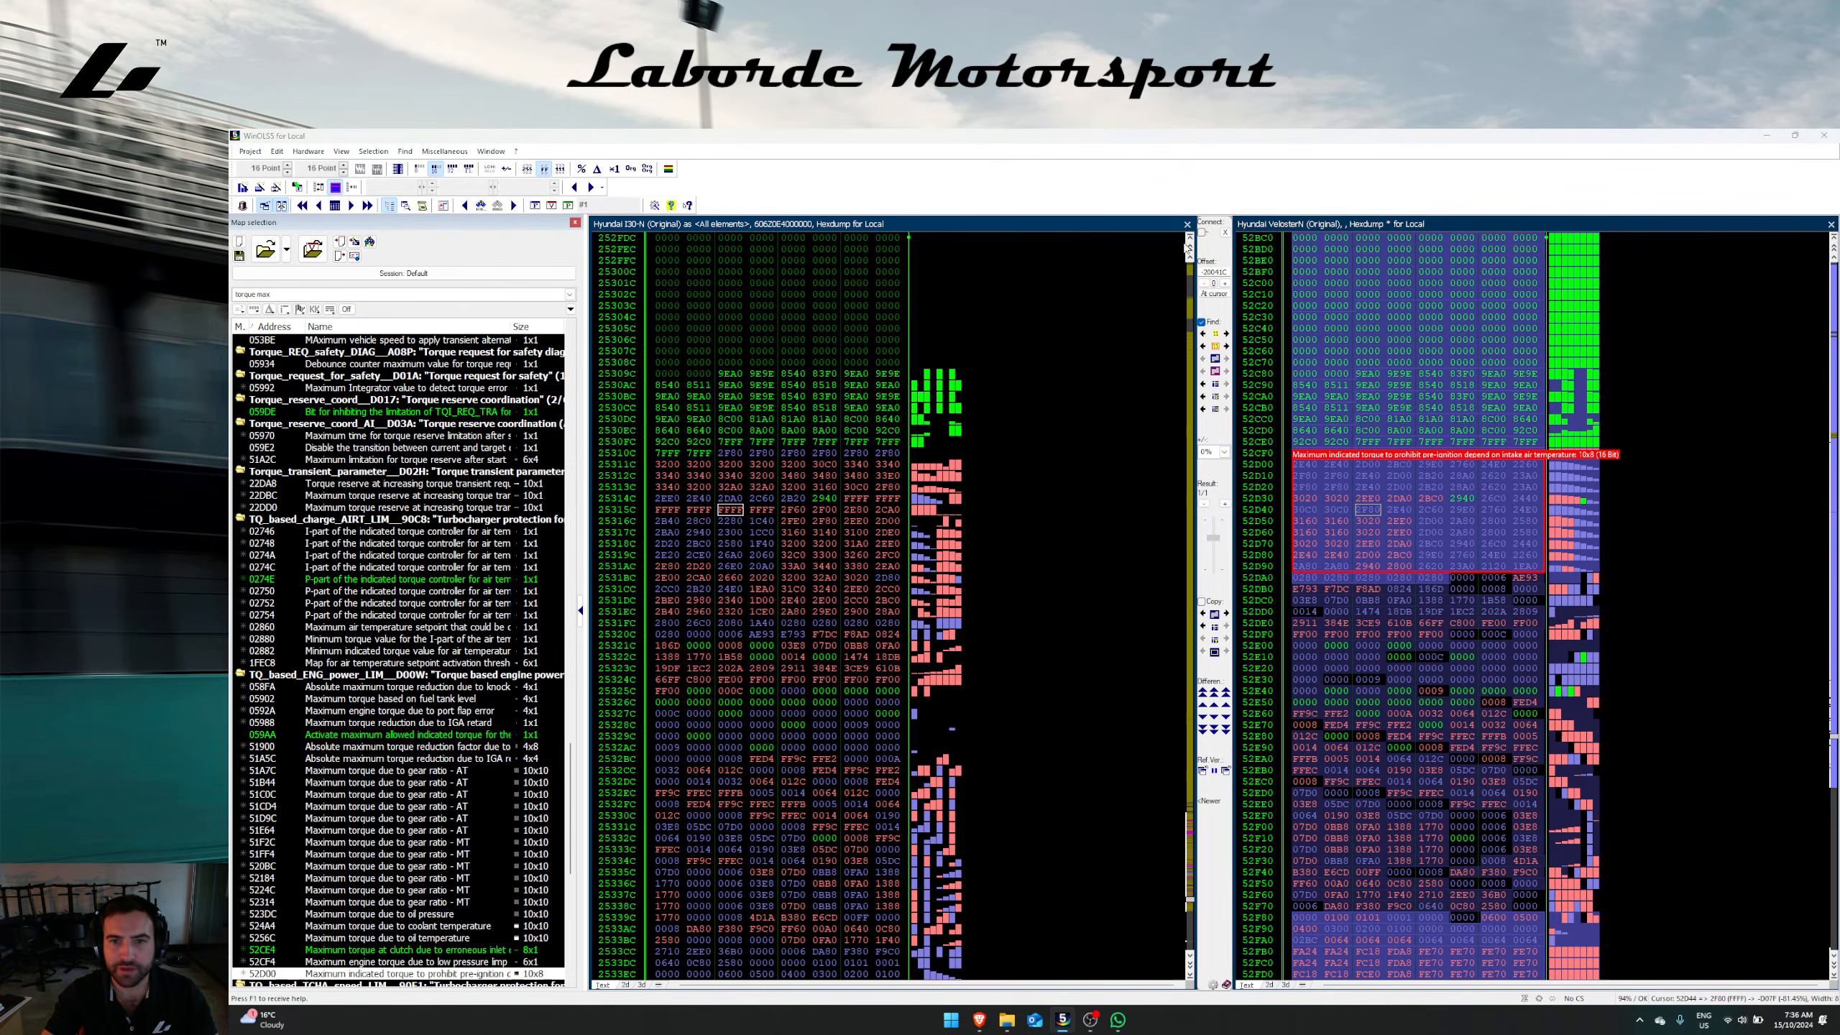
left_click(761, 432)
key("ctrl+Left")
key("ctrl+Left")
key("ctrl+Left")
key("ctrl+Left")
key("ctrl+Left")
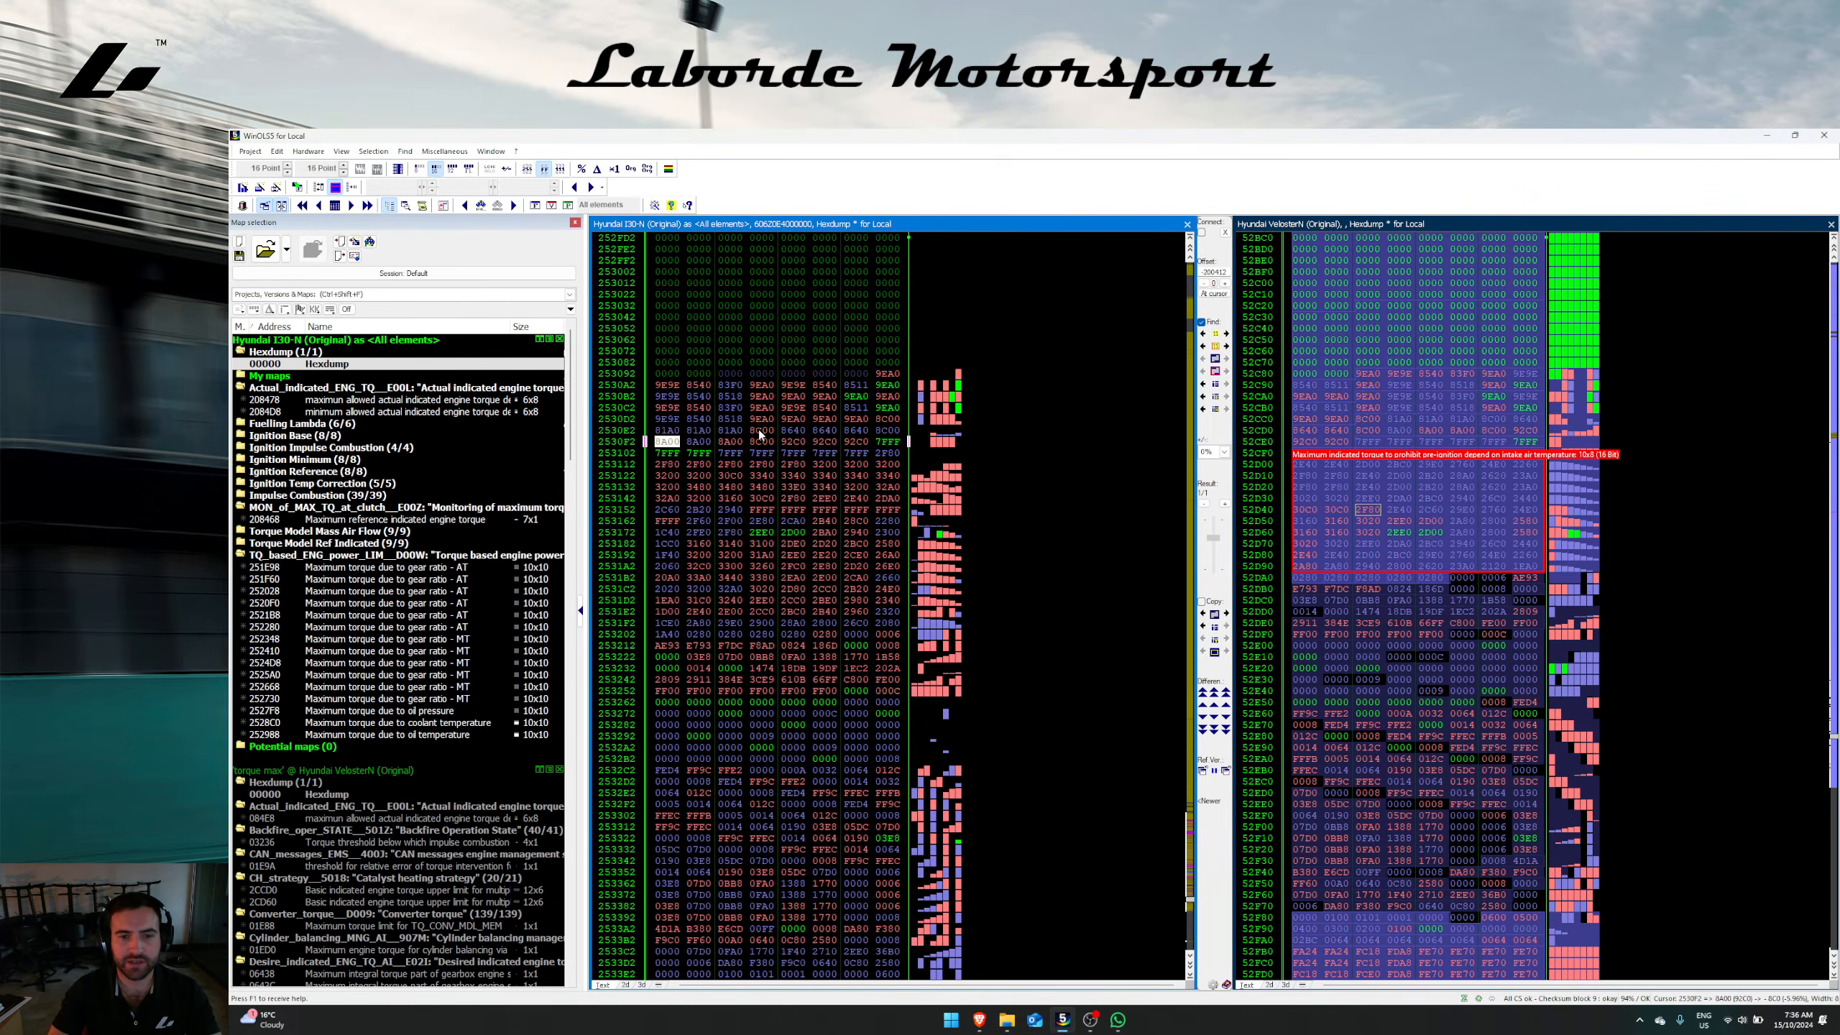
key("ctrl+Right")
key("ctrl+Down")
key("ctrl+Down")
key("ctrl+Down")
key("ctrl+Down")
key("ctrl+Down")
Step: Transfer the pre-ignition maximum indicated torque map to the i30-N, accept the detected axis offset and reconnect the hexdumps
left_click(1461, 498)
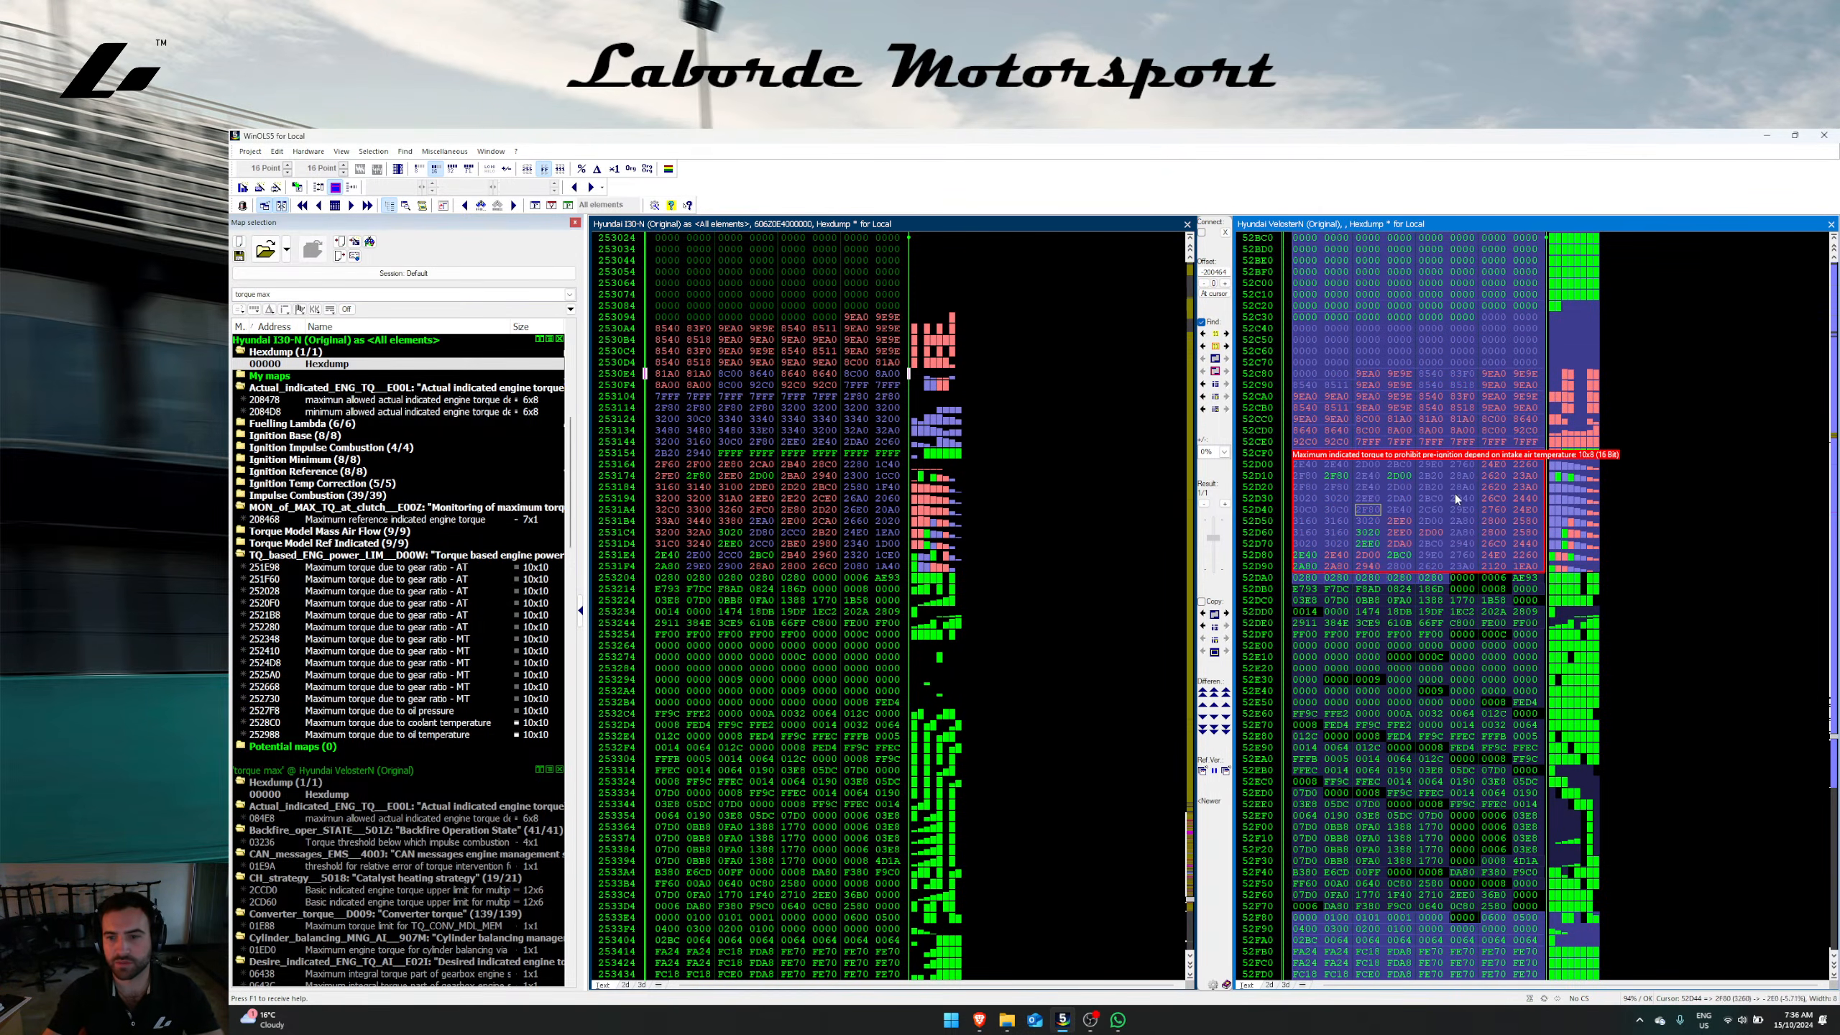
left_click(1203, 626)
left_click(930, 662)
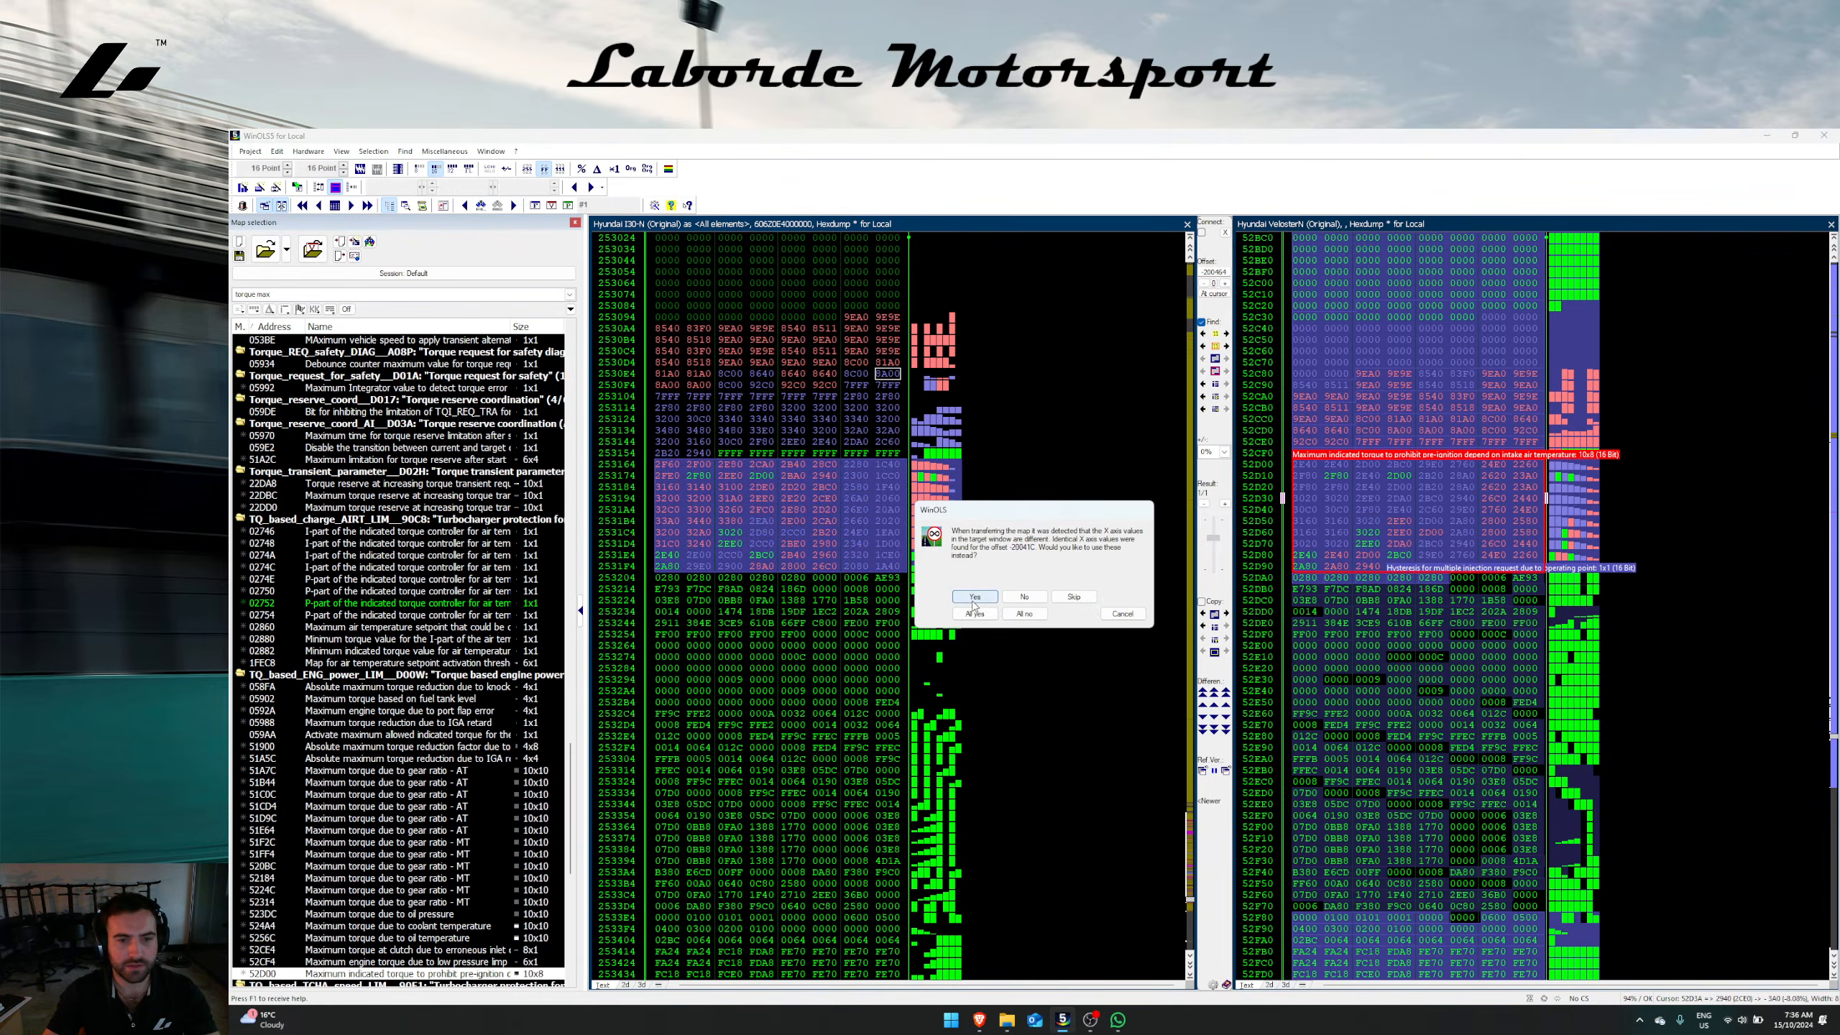
left_click(973, 602)
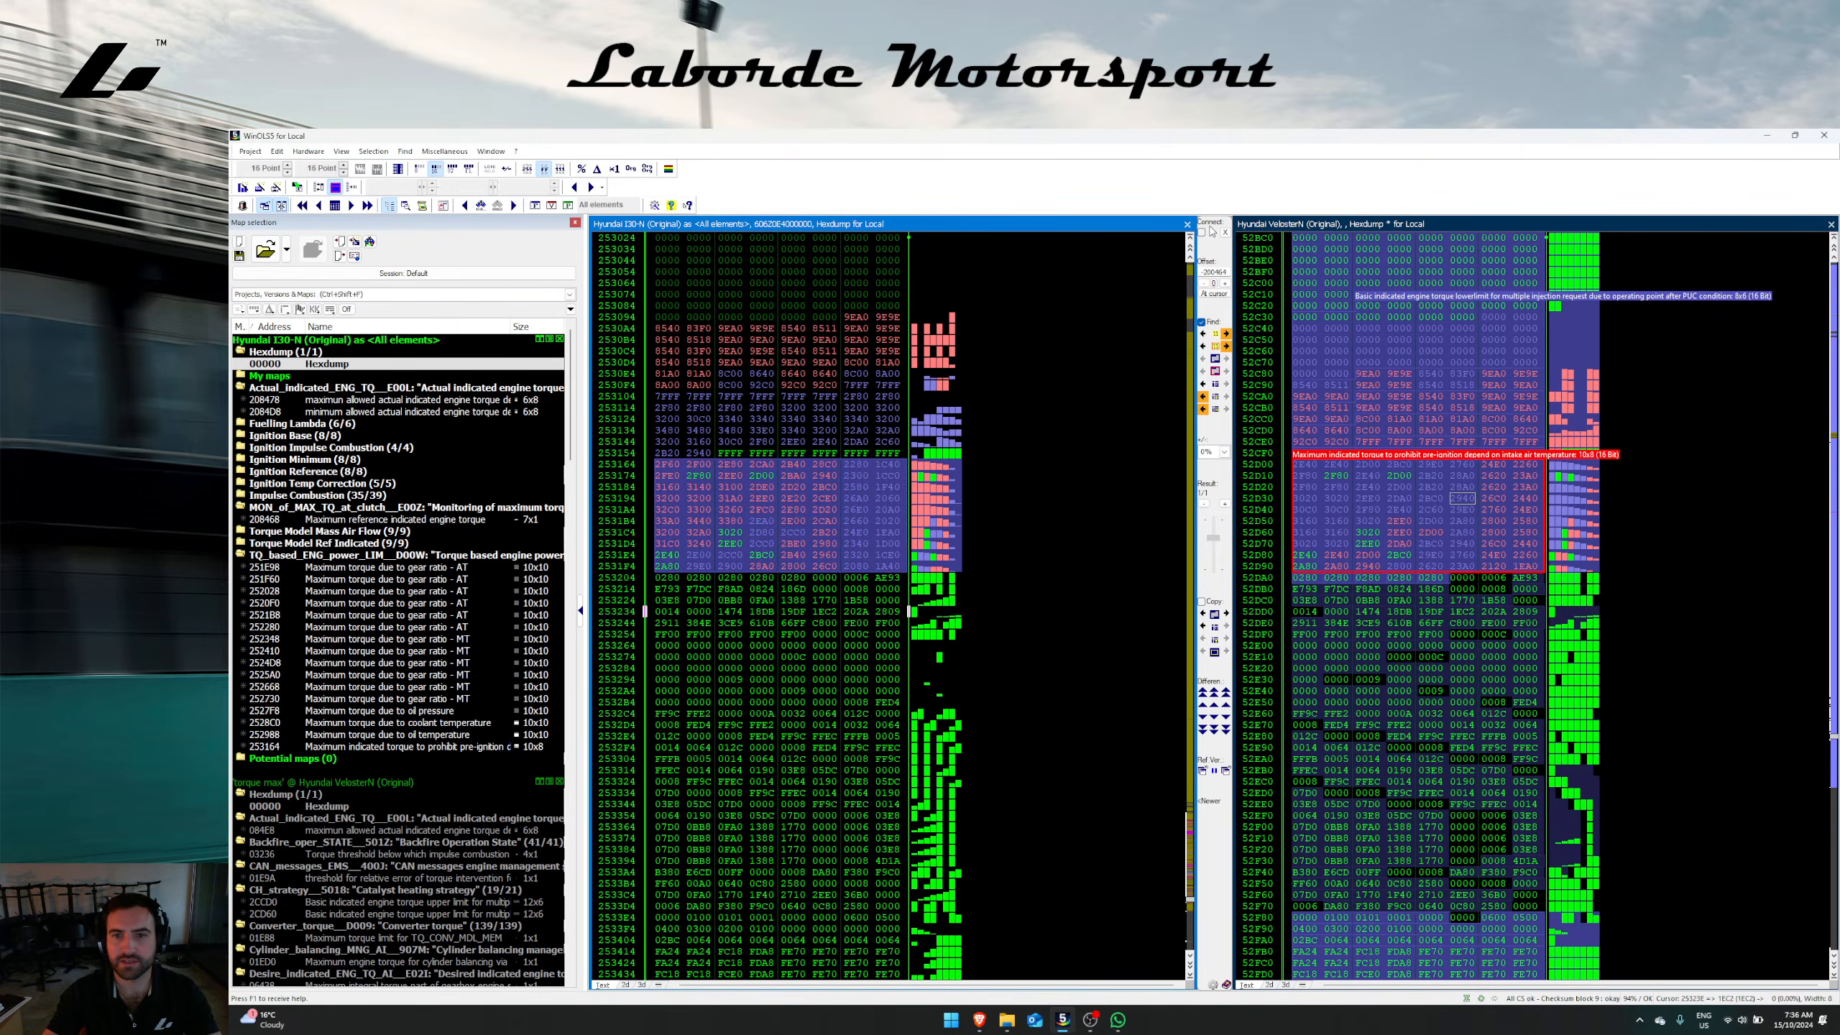
left_click(1203, 232)
left_click(1337, 498)
Step: Review the VelosterN torque map list for further maximum torque limit maps worth transferring
scroll(460, 658, "down", 8)
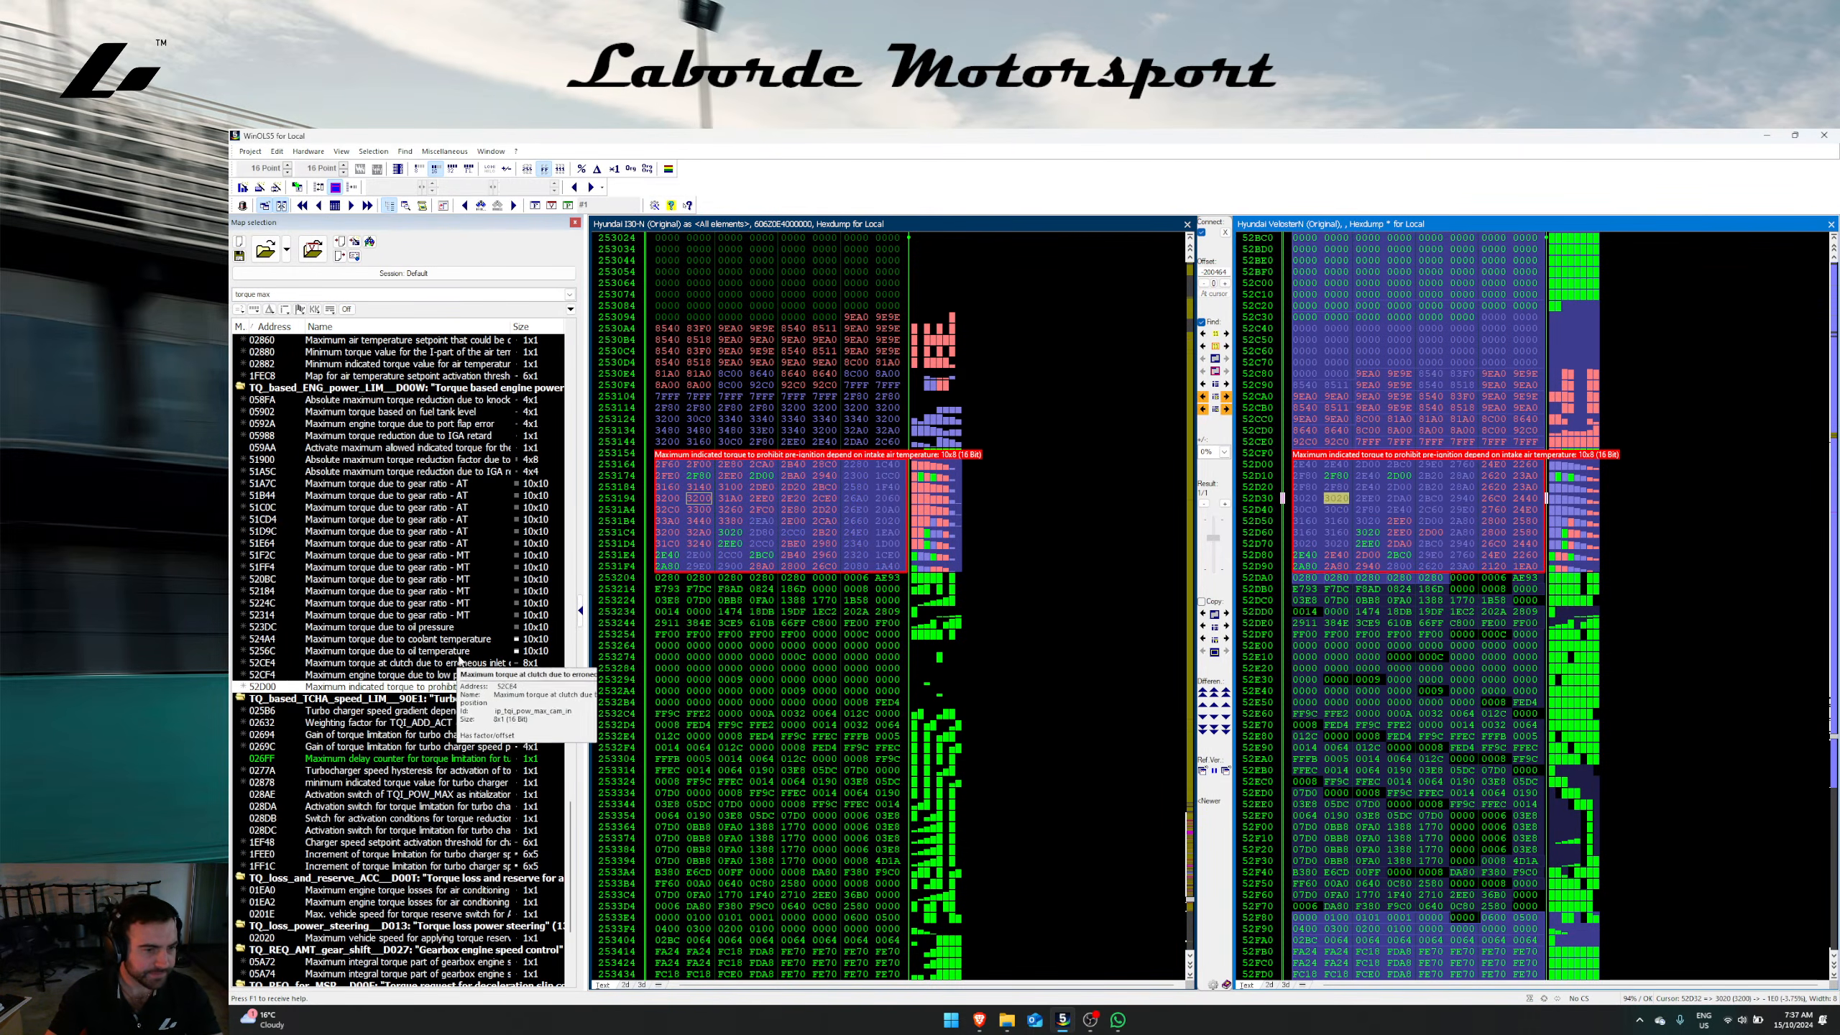
left_click(384, 555)
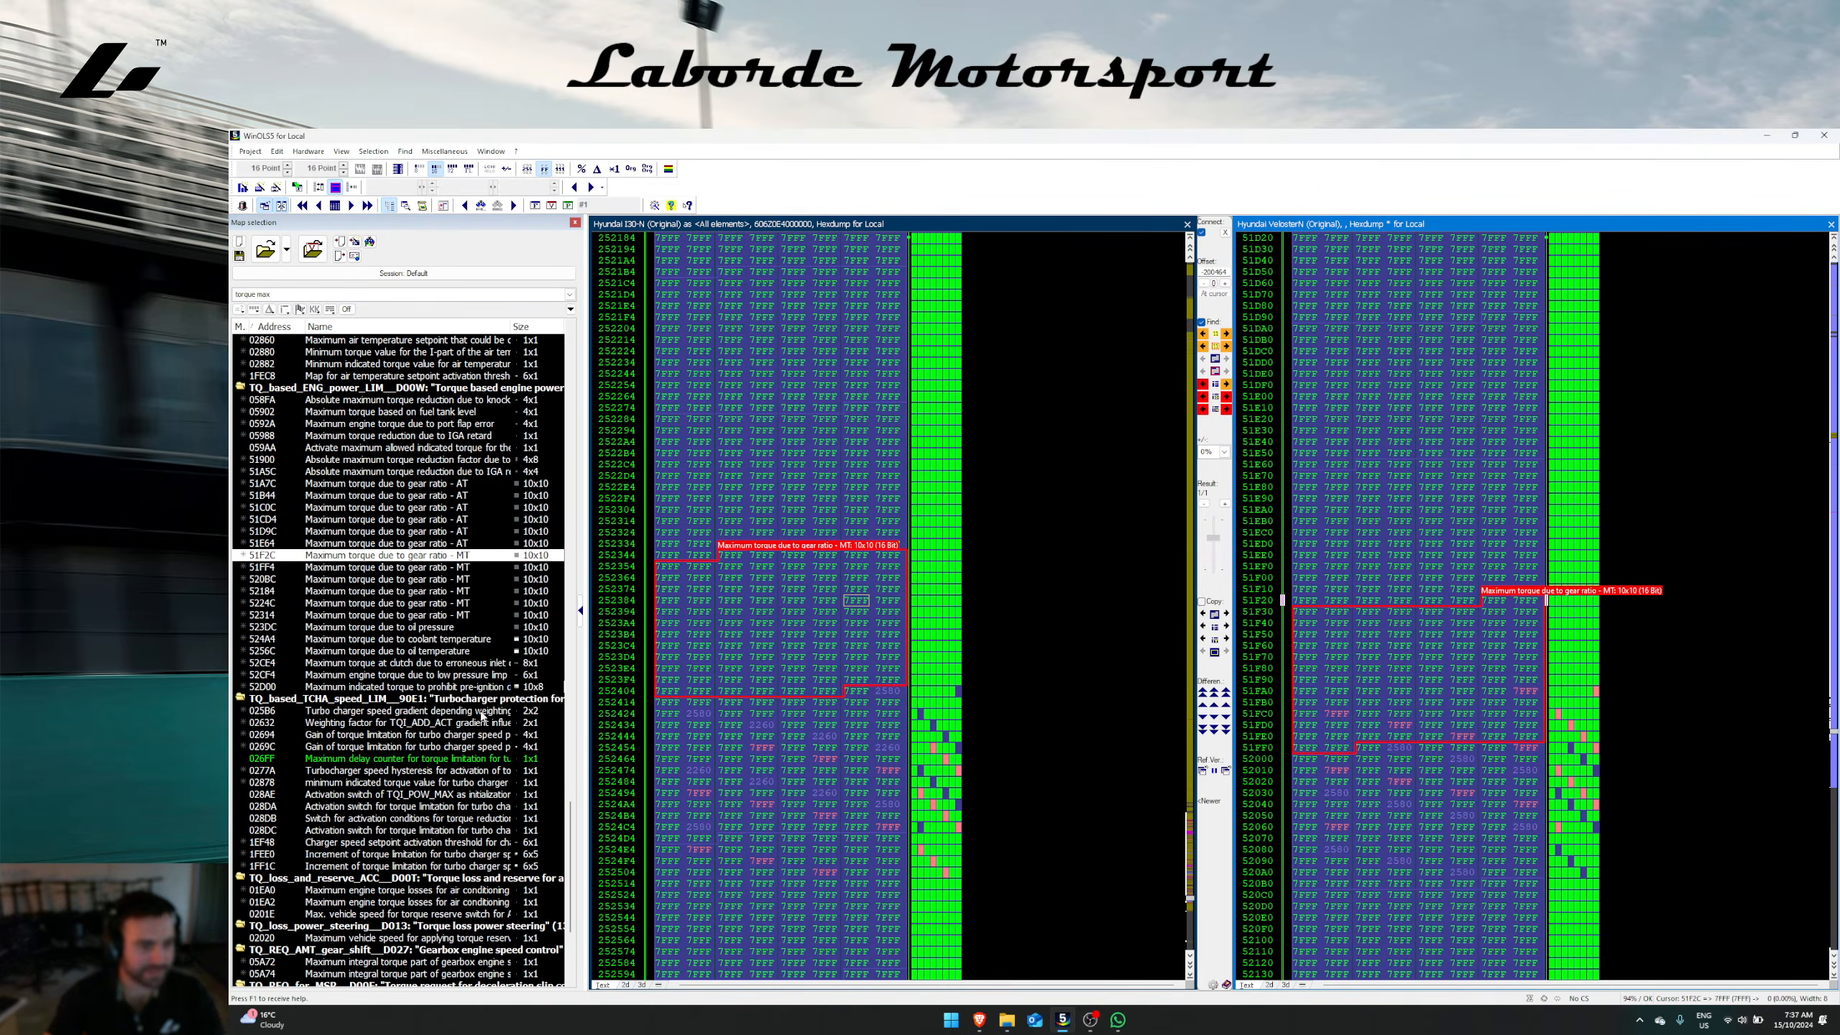
scroll(482, 713, "down", 6)
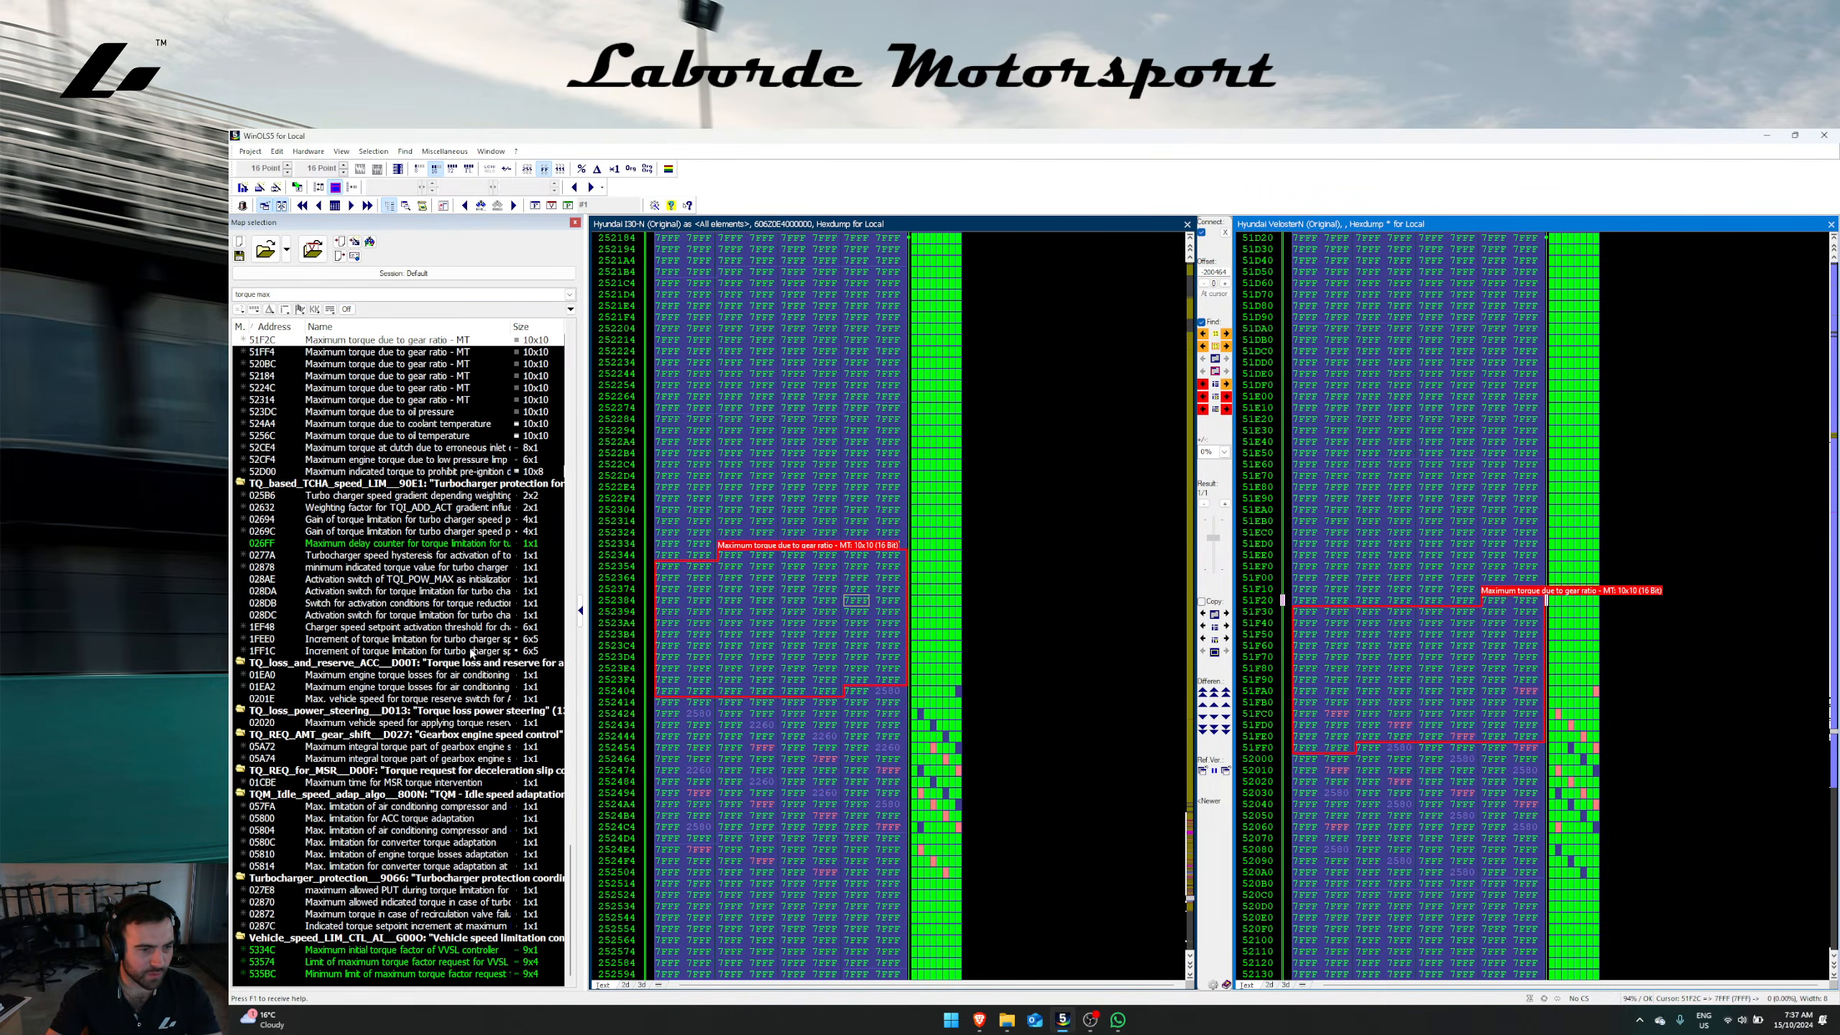
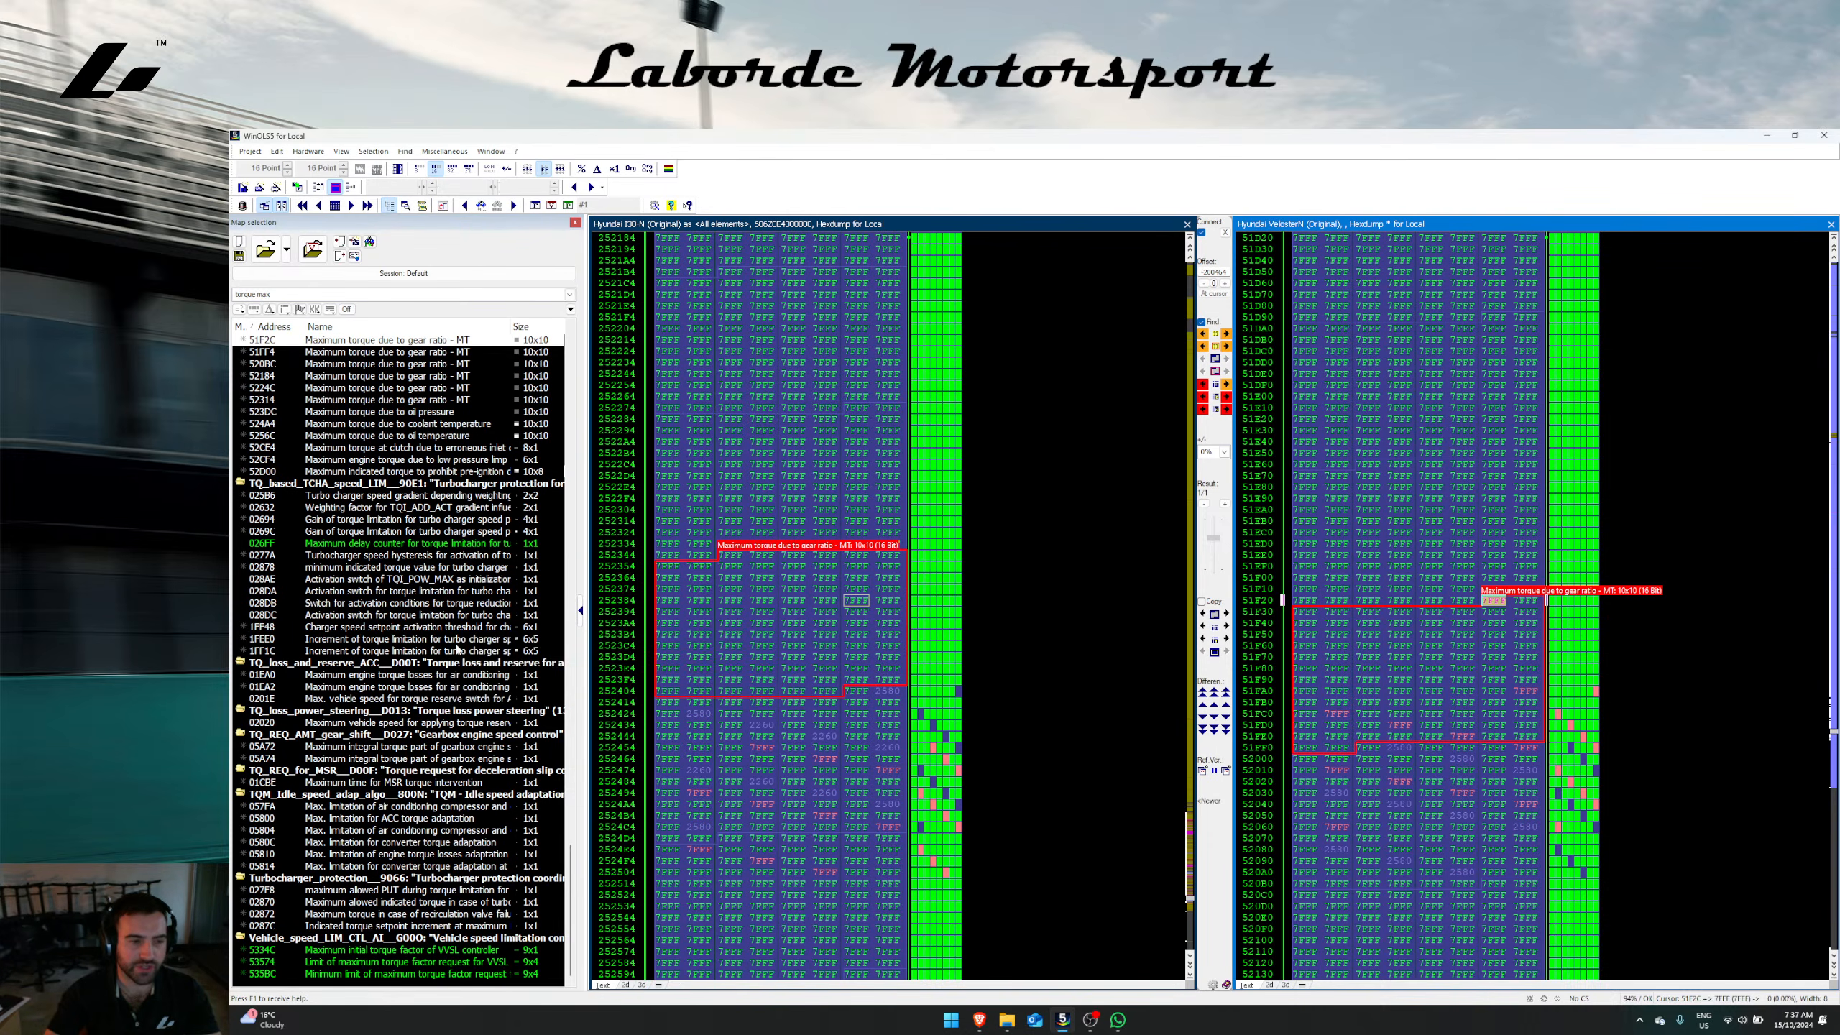
scroll(474, 774, "up", 3)
scroll(474, 777, "up", 13)
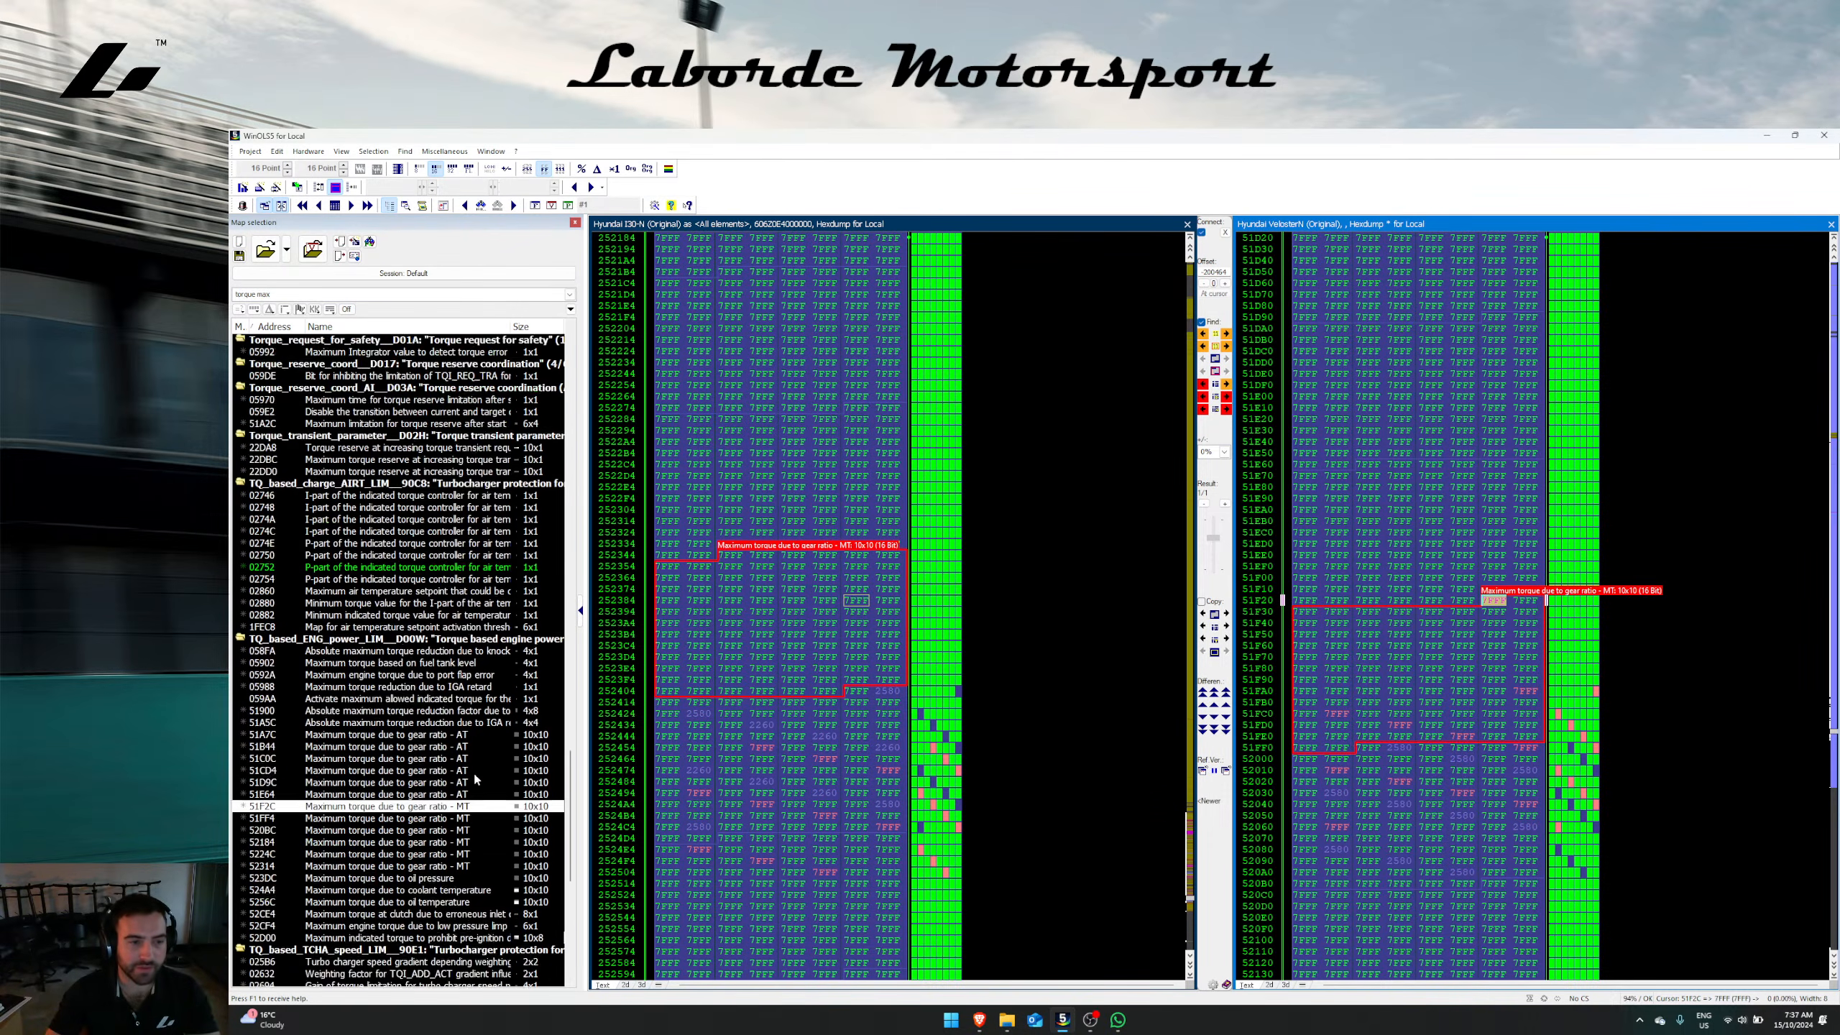
scroll(371, 622, "up", 12)
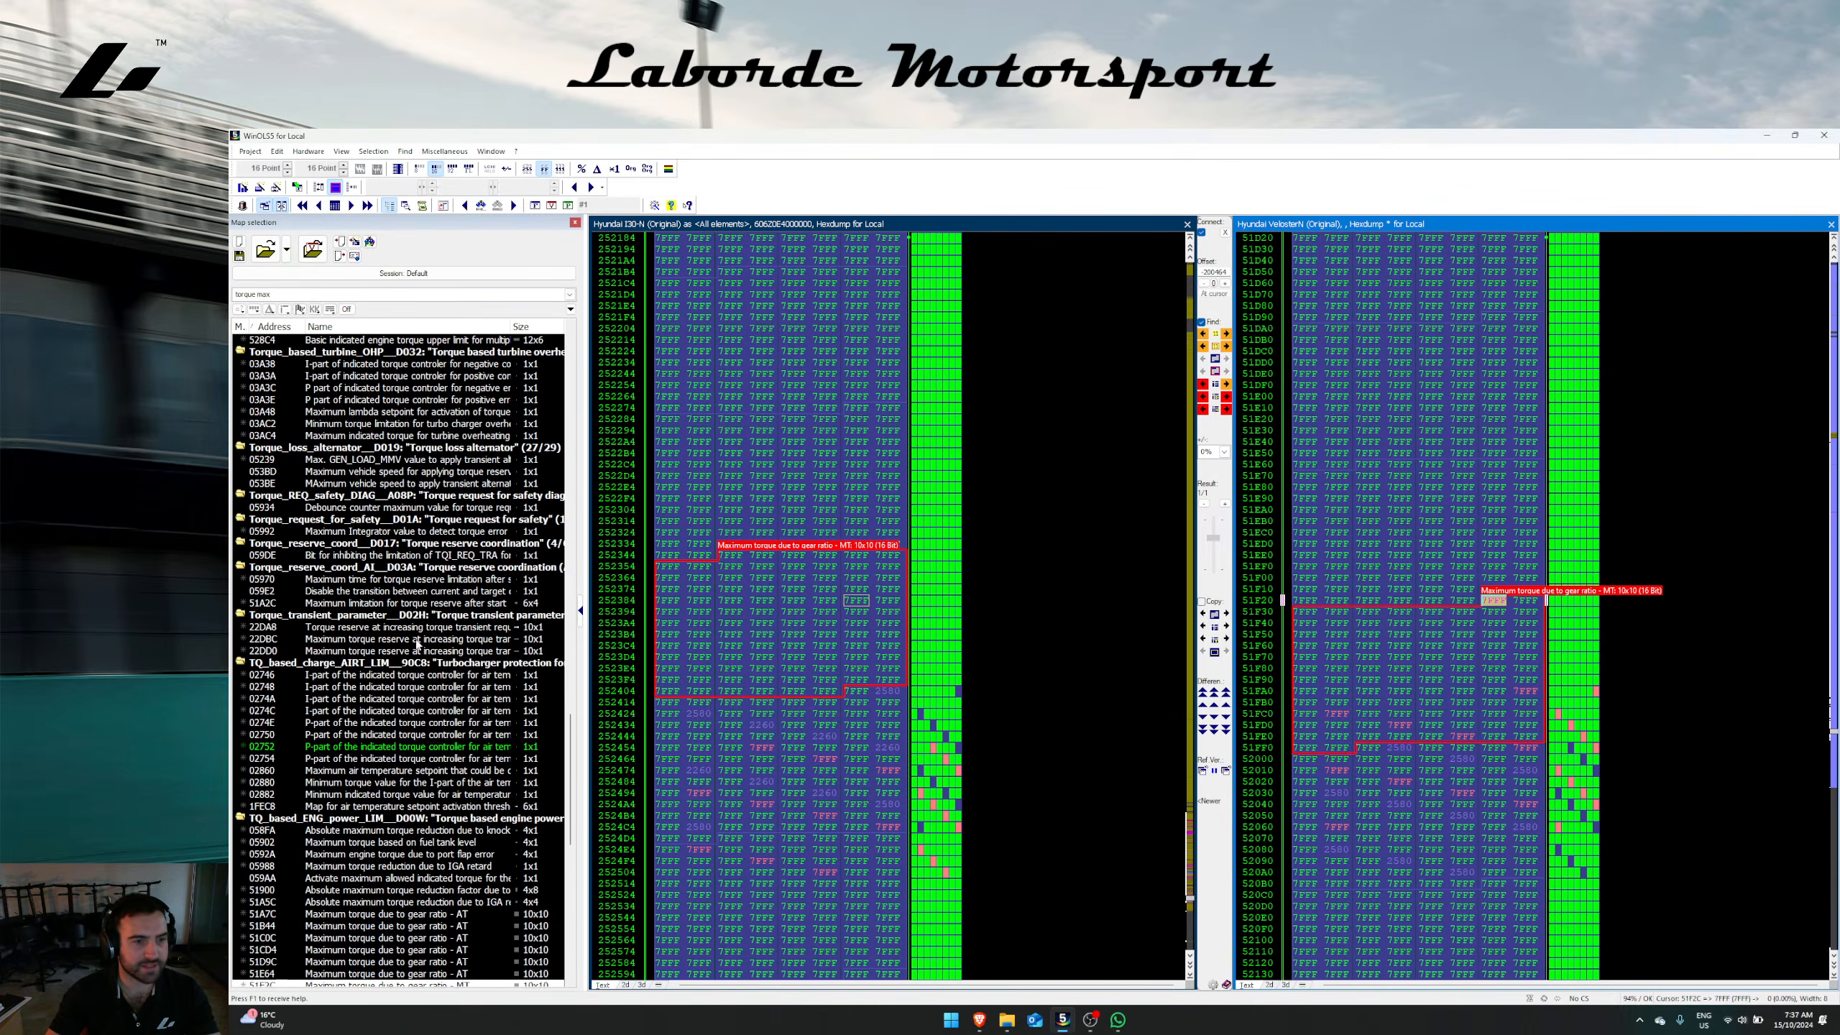
scroll(477, 660, "up", 11)
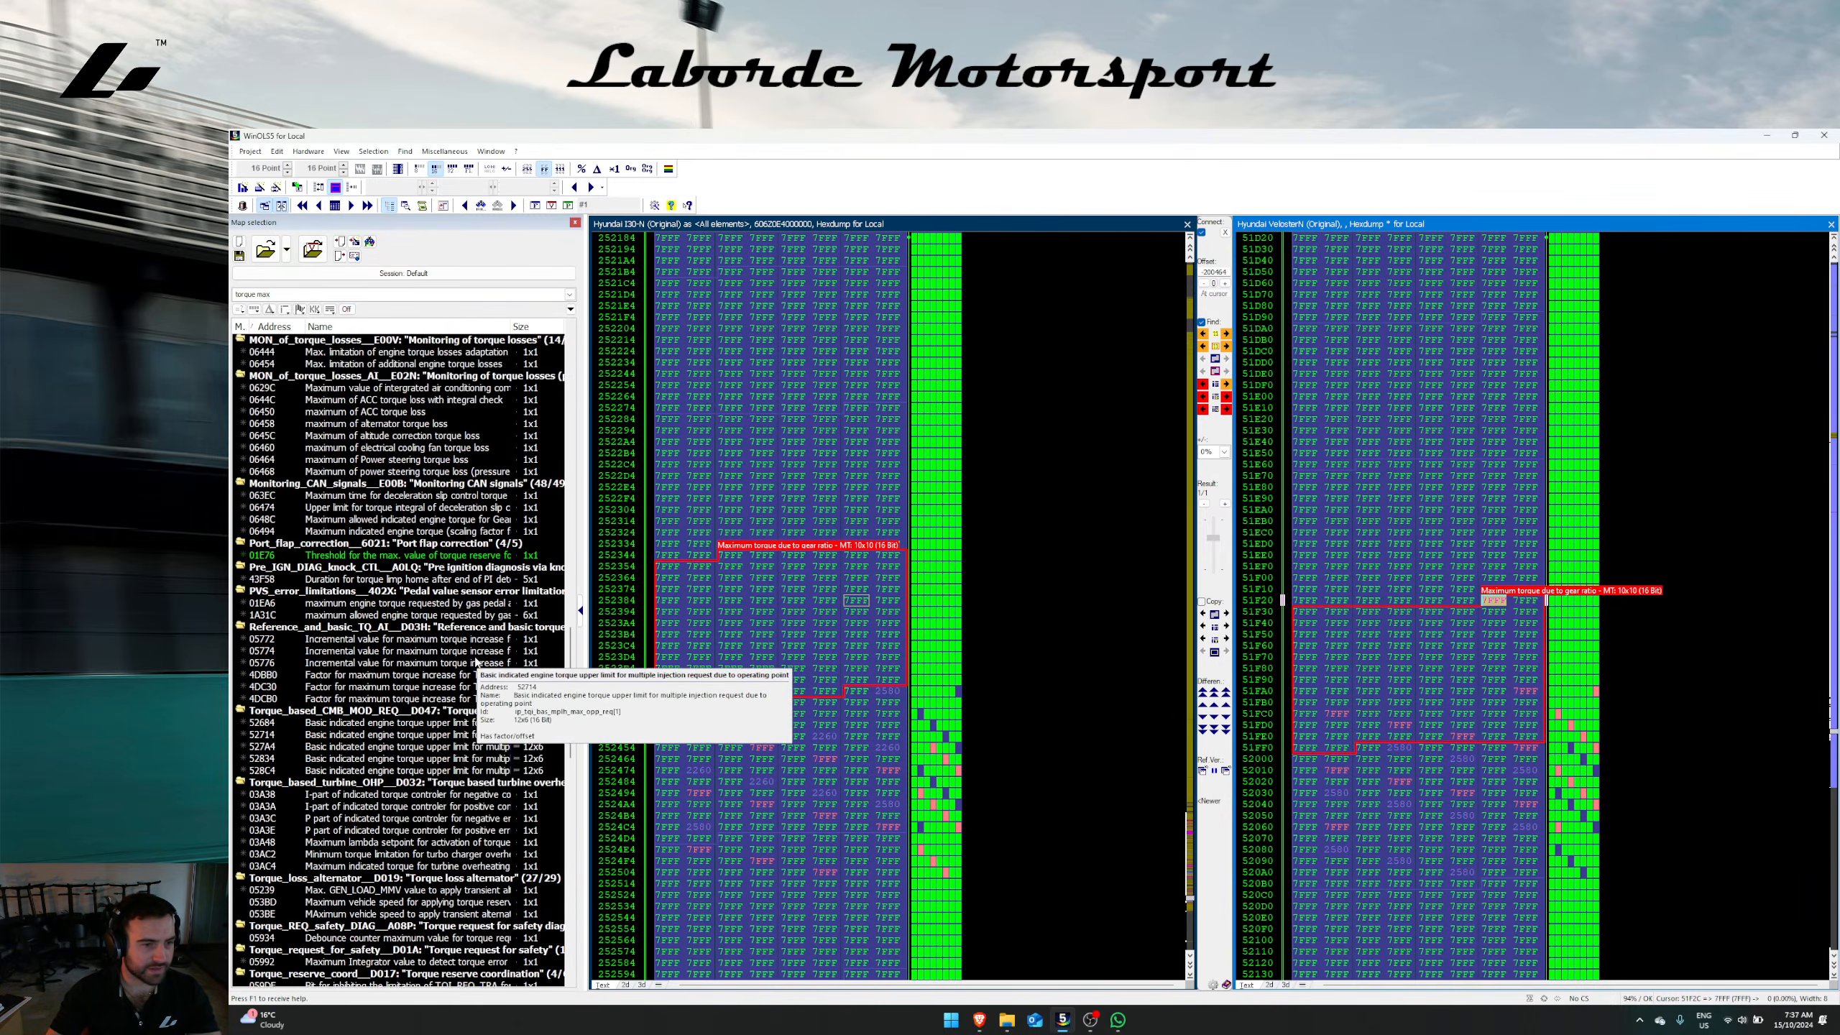
scroll(498, 699, "down", 5)
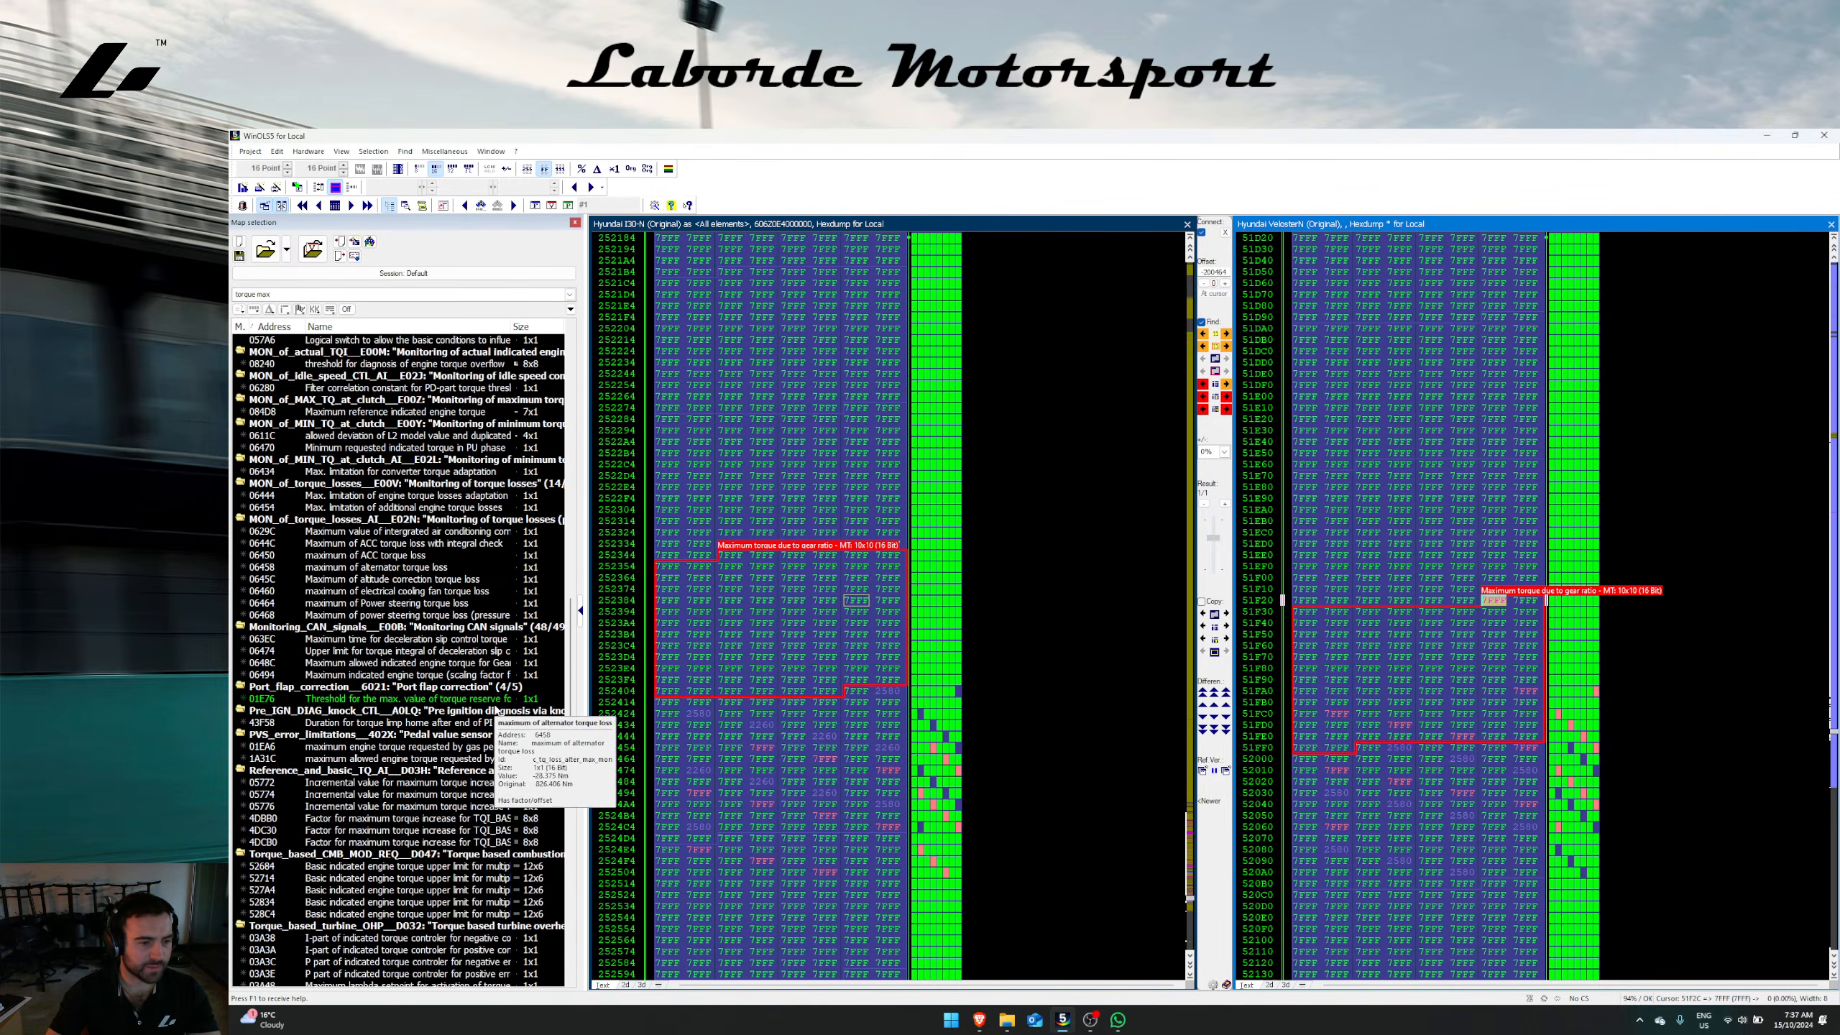
Step: Find the i30-N match for the gas pedal maximum allowed engine torque map for pvs/brake limitations and transfer it, accepting all axis offsets
right_click(461, 756)
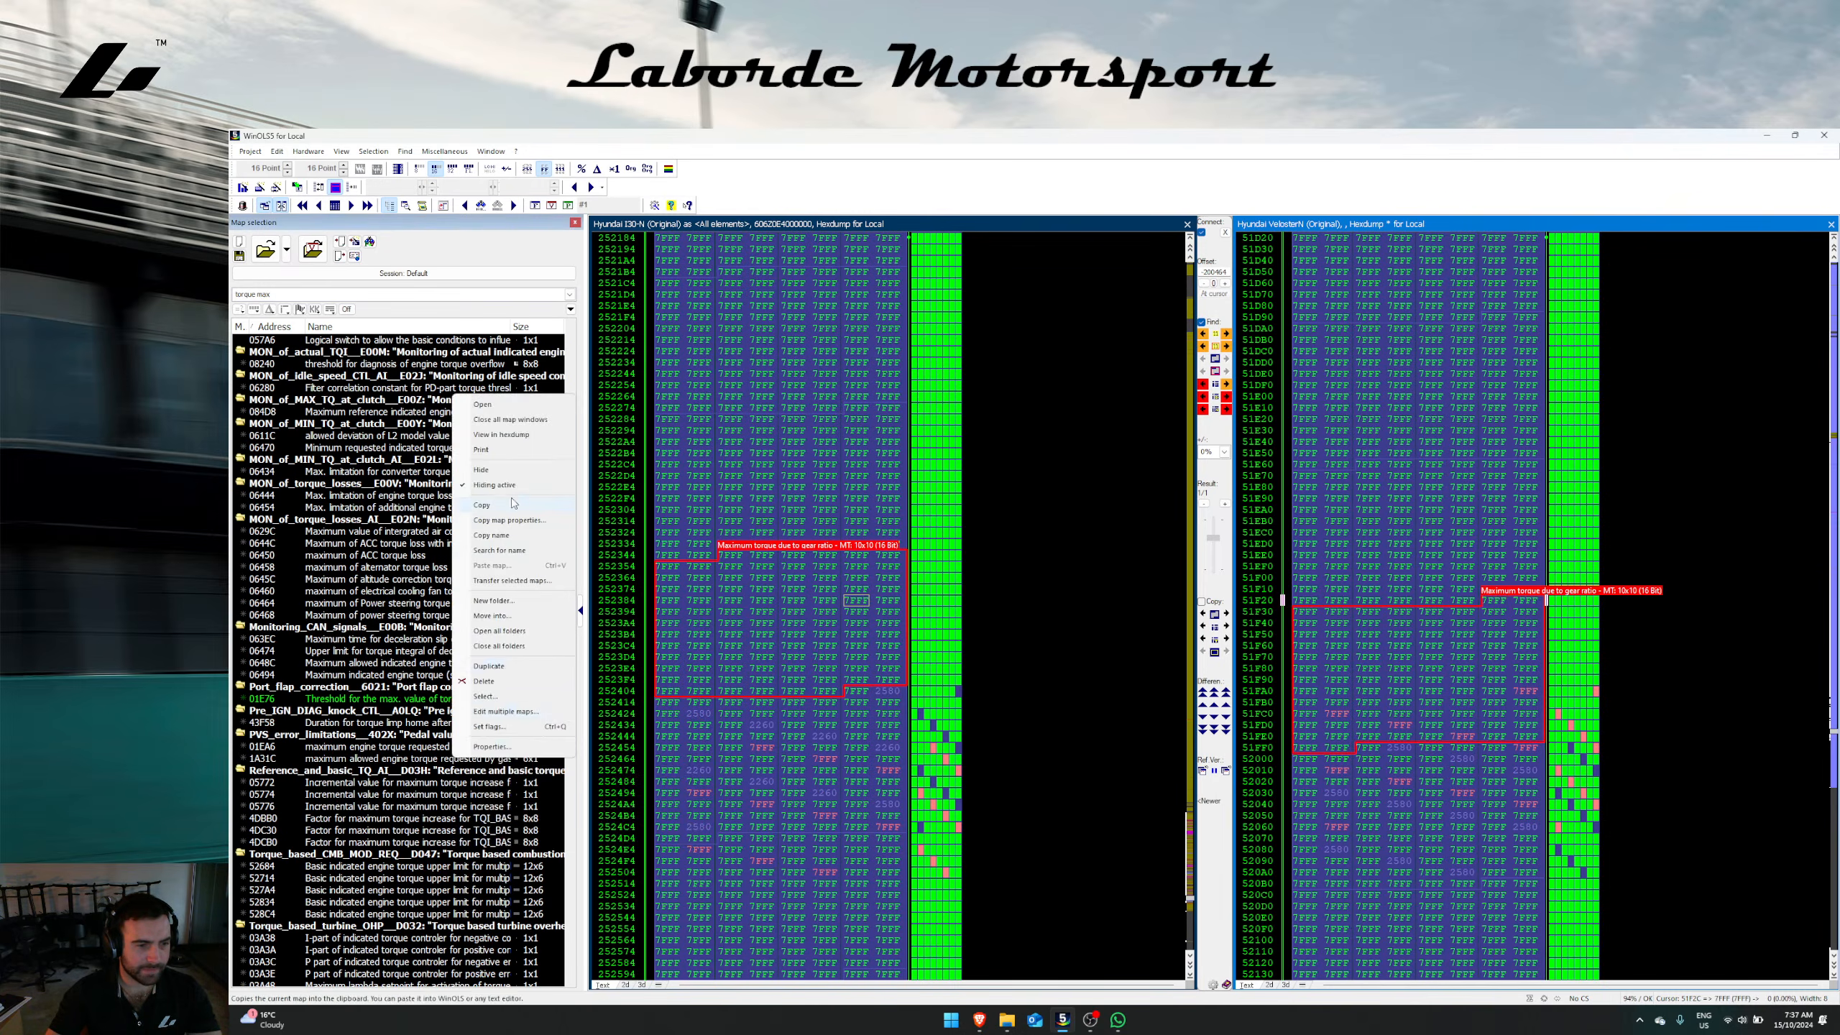
left_click(462, 434)
left_click_drag(1480, 606, 1526, 601)
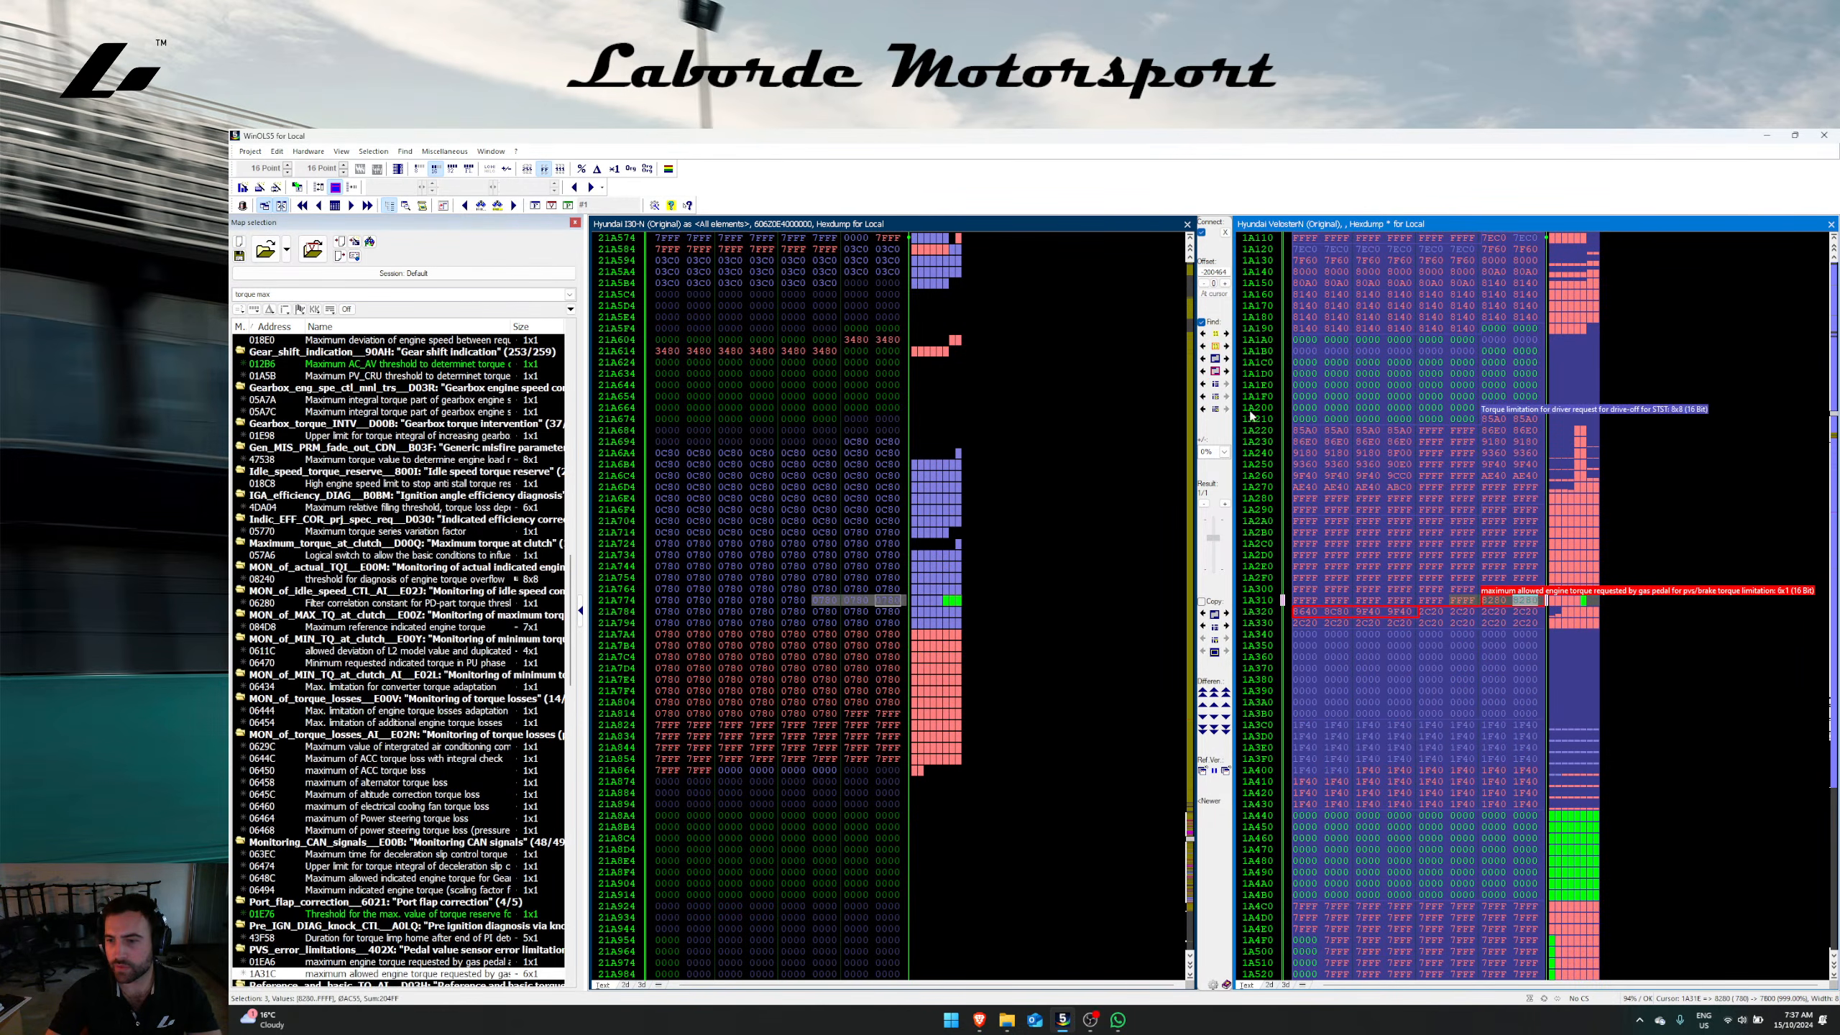
left_click(1202, 359)
left_click(1494, 601)
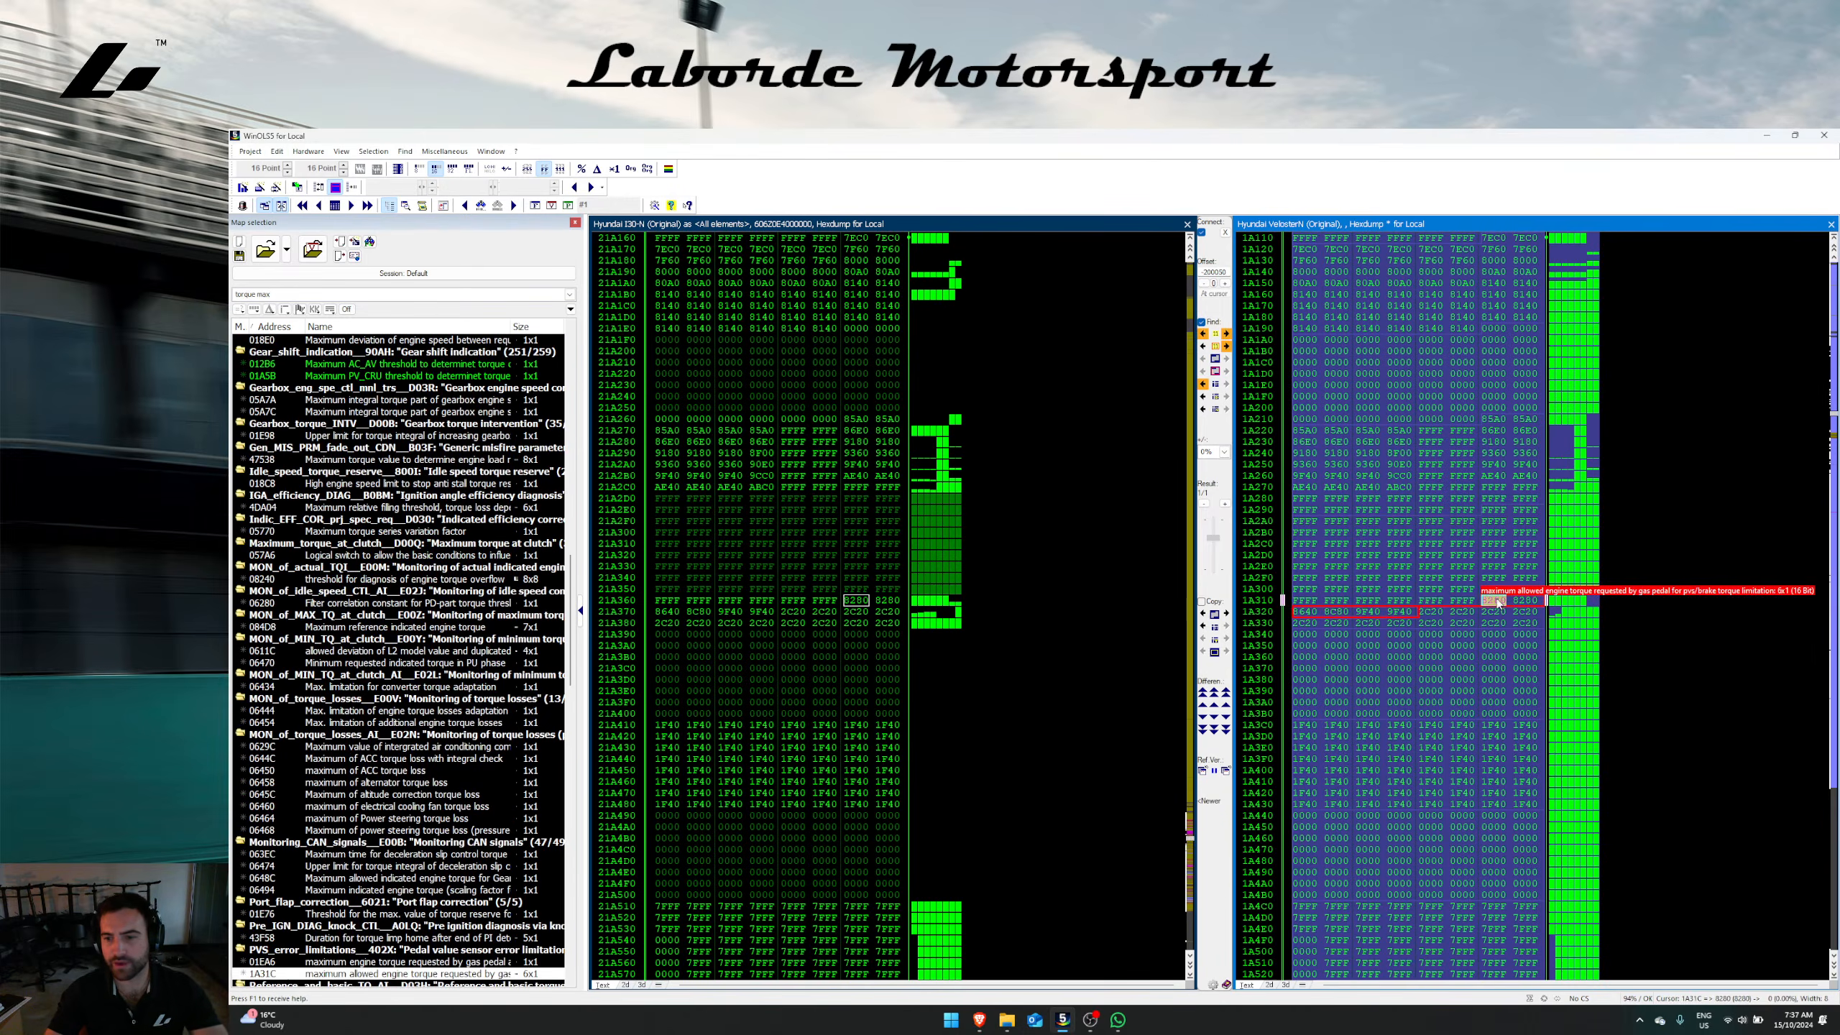
left_click(1204, 626)
left_click(934, 661)
left_click(974, 613)
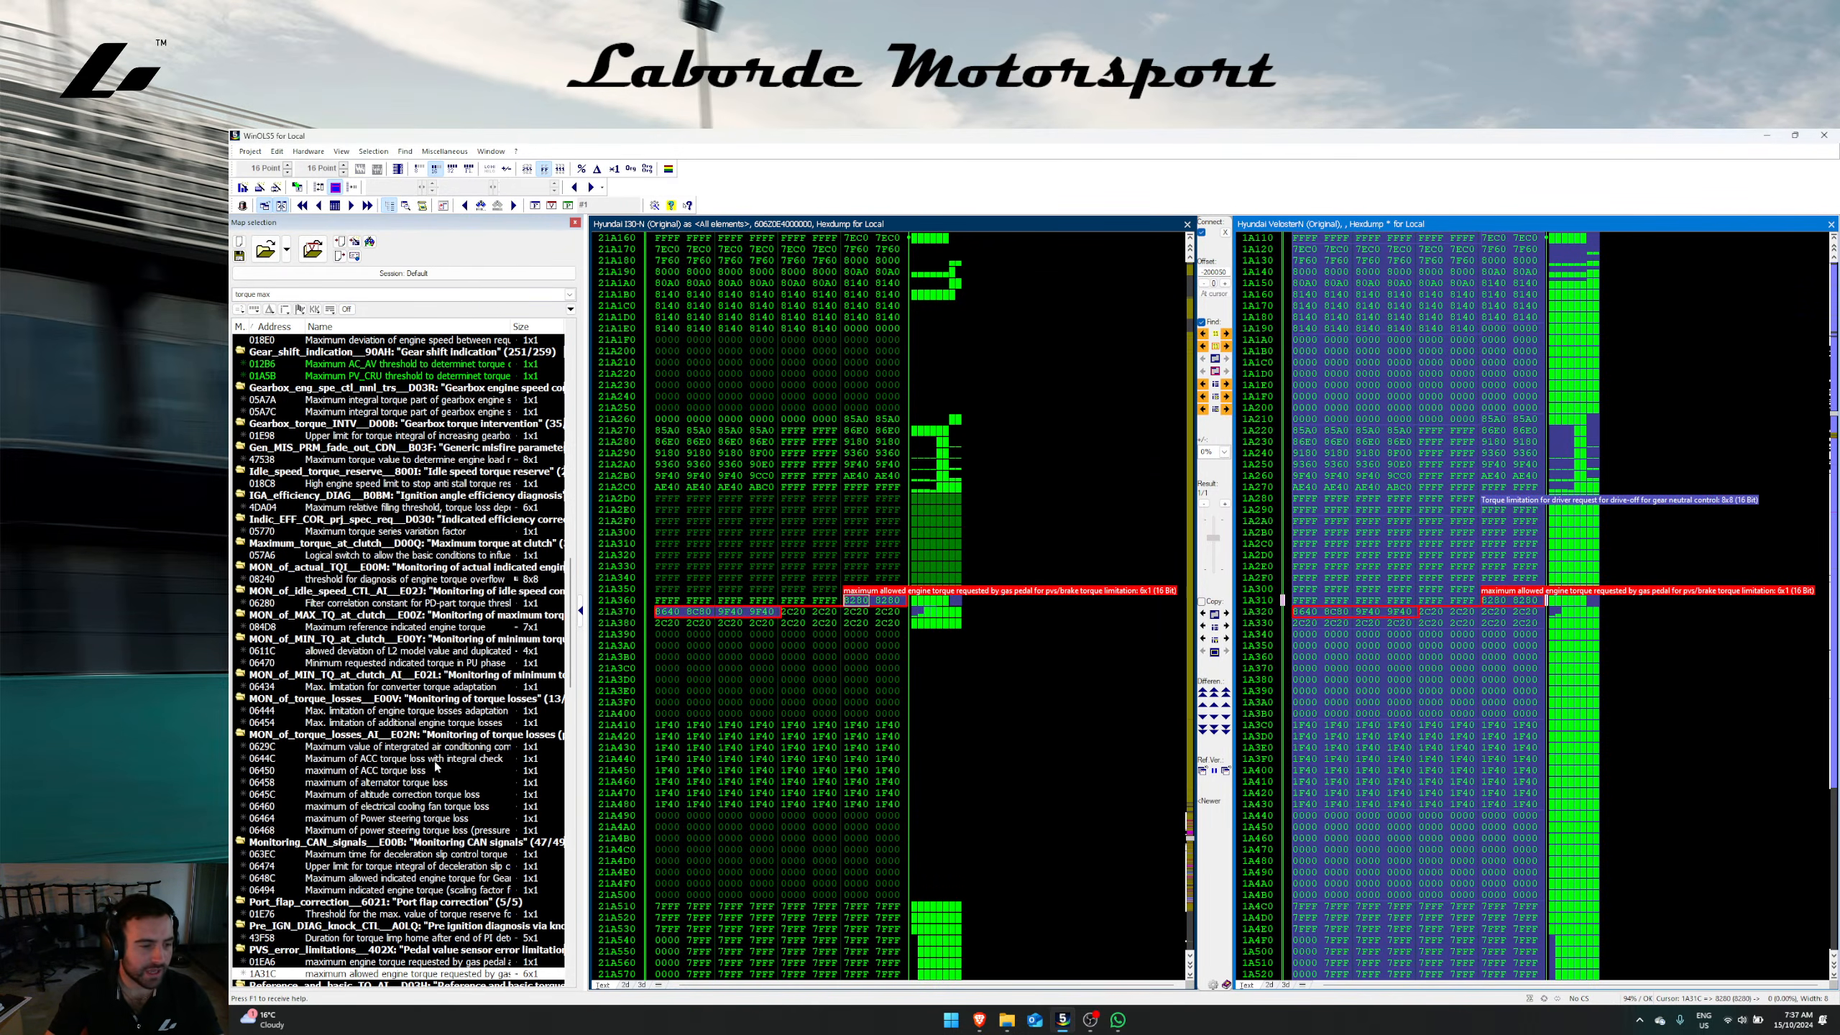
Step: Transfer the driver request torque limitation maps from drive-off through gear neutral control to the i30-N, accepting all detected axis offsets
scroll(437, 766, "up", 12)
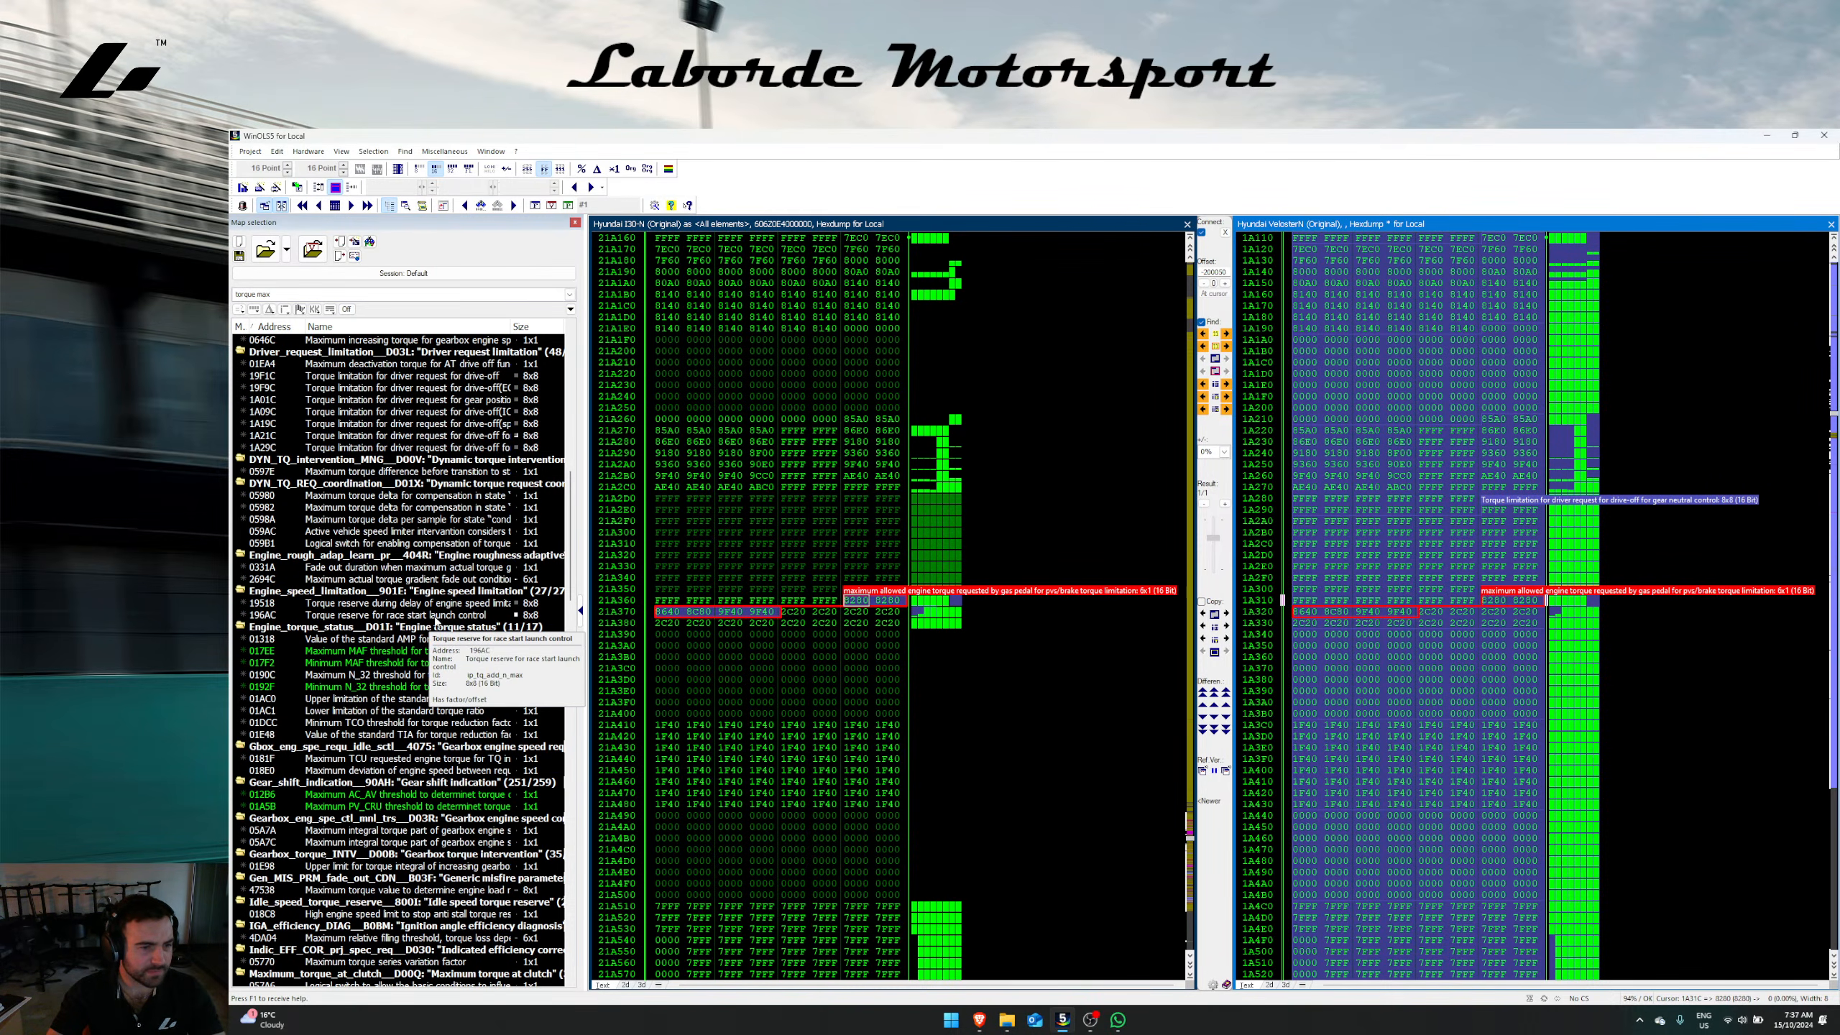
scroll(442, 638, "up", 4)
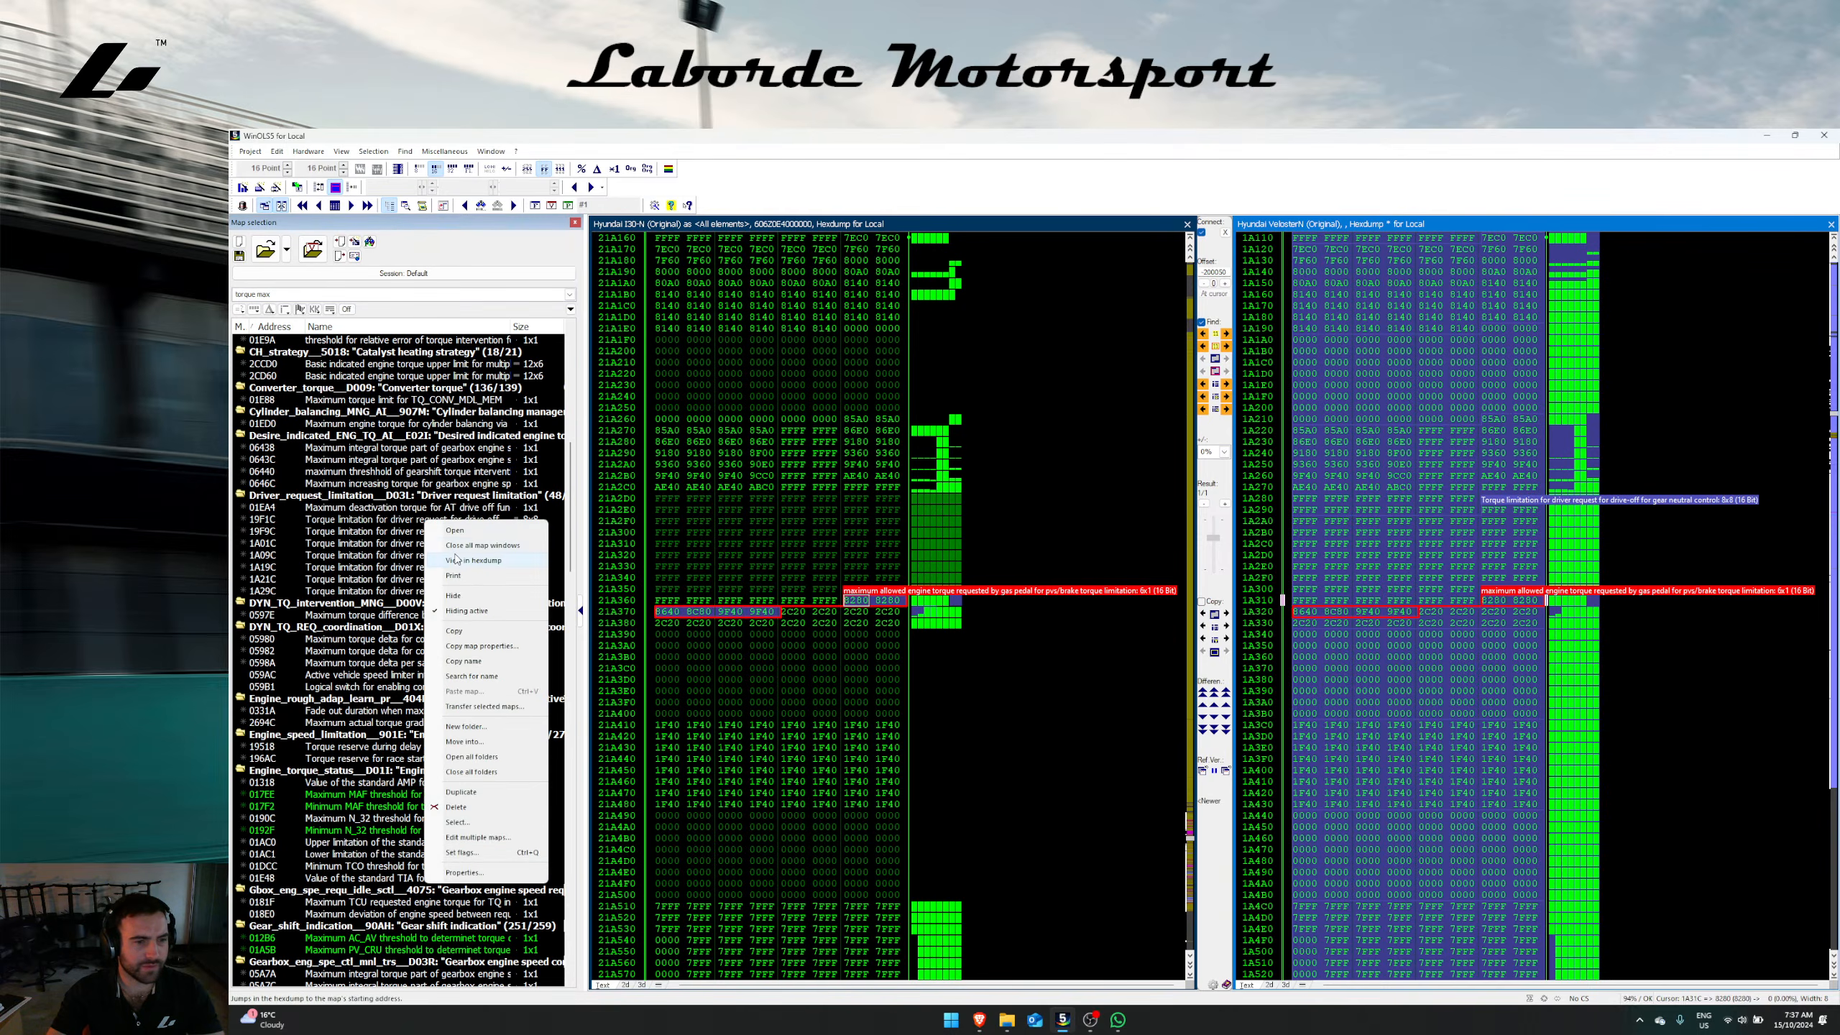
left_click(435, 519)
left_click_drag(1420, 649, 1406, 919)
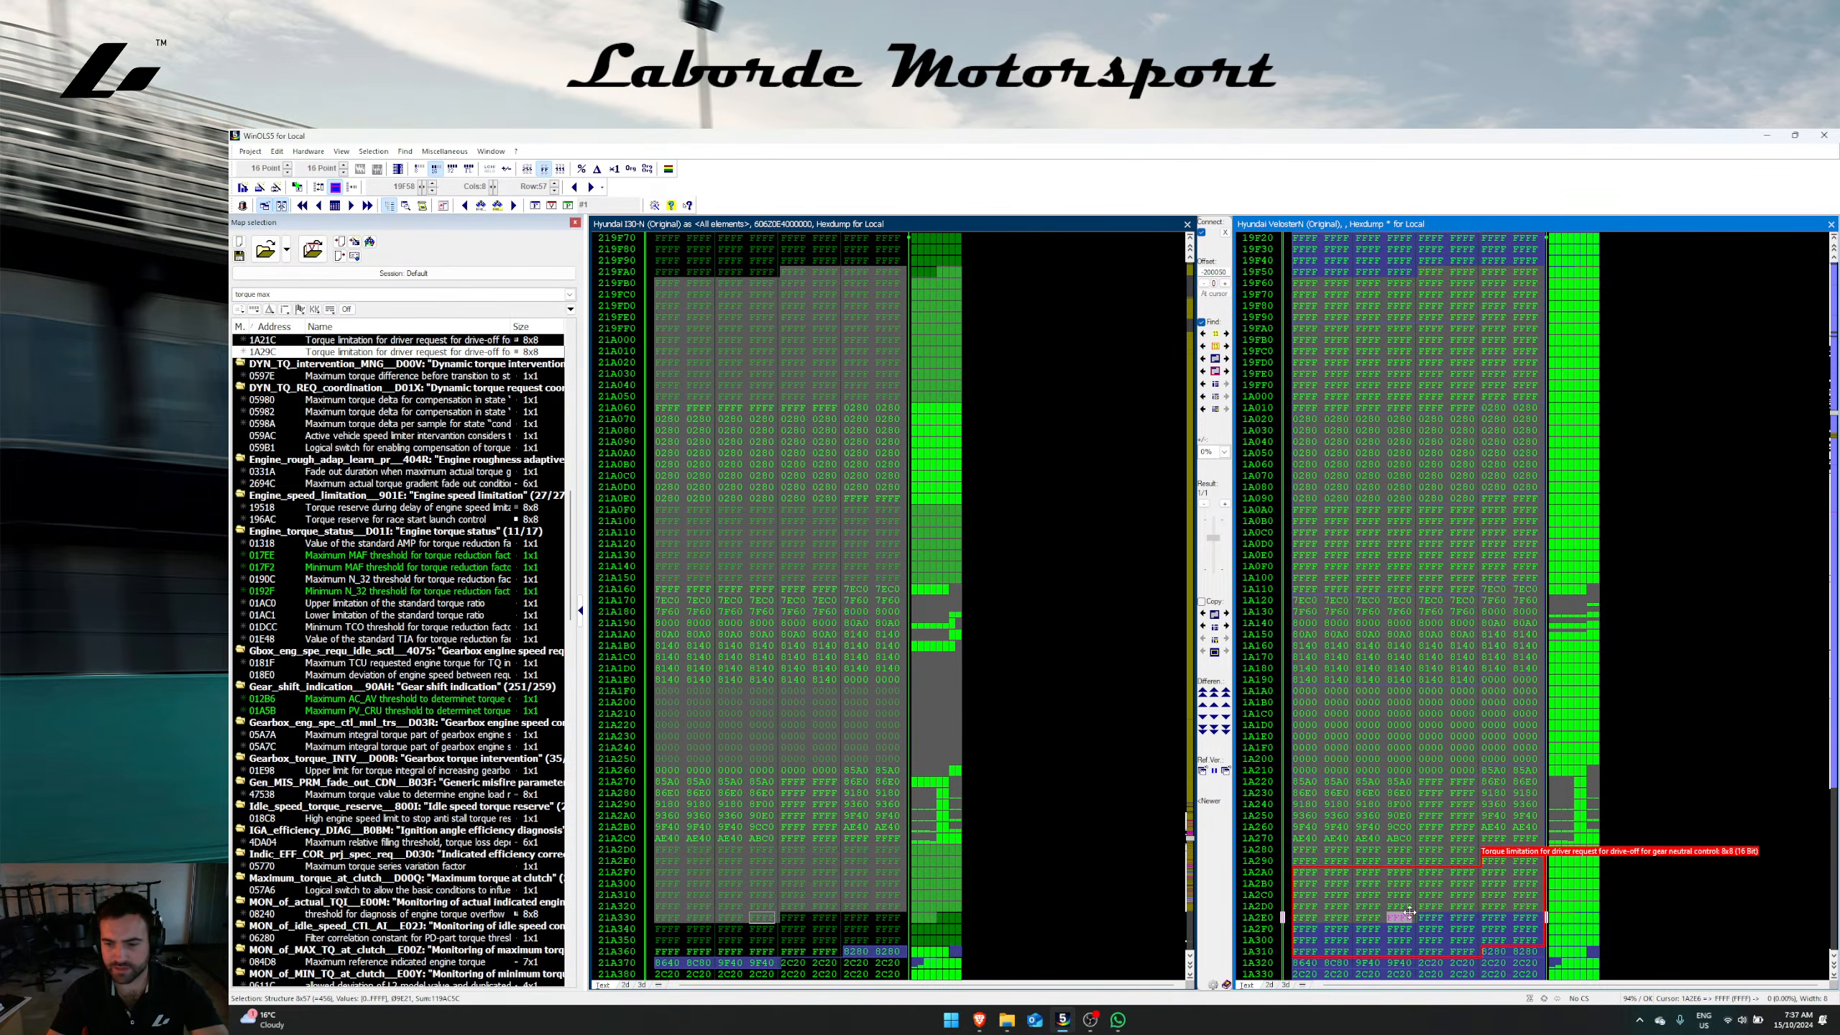
key("t")
left_click(937, 661)
left_click(965, 613)
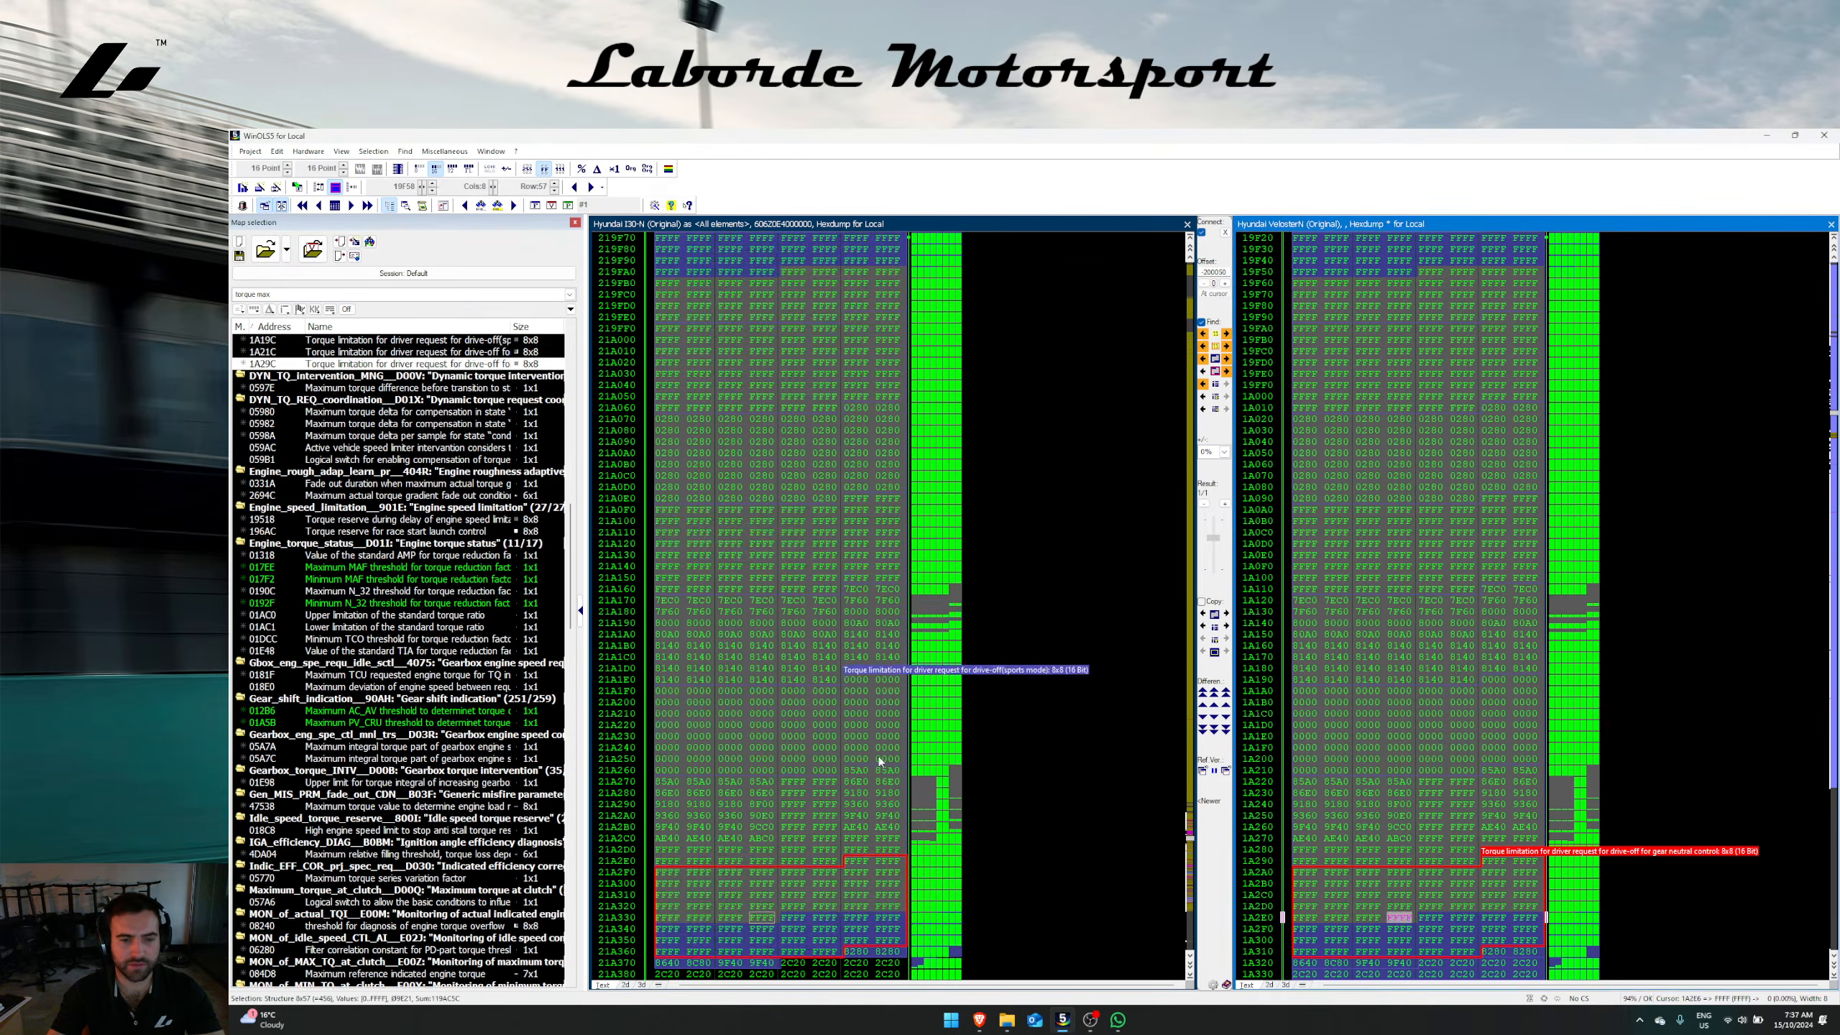
Step: Find the VelosterN map for torque threshold #2 of increasing torque for RACE Start and inspect its values
scroll(869, 768, "down", 5)
right_click(832, 806)
left_click(1418, 815)
scroll(1421, 834, "down", 3)
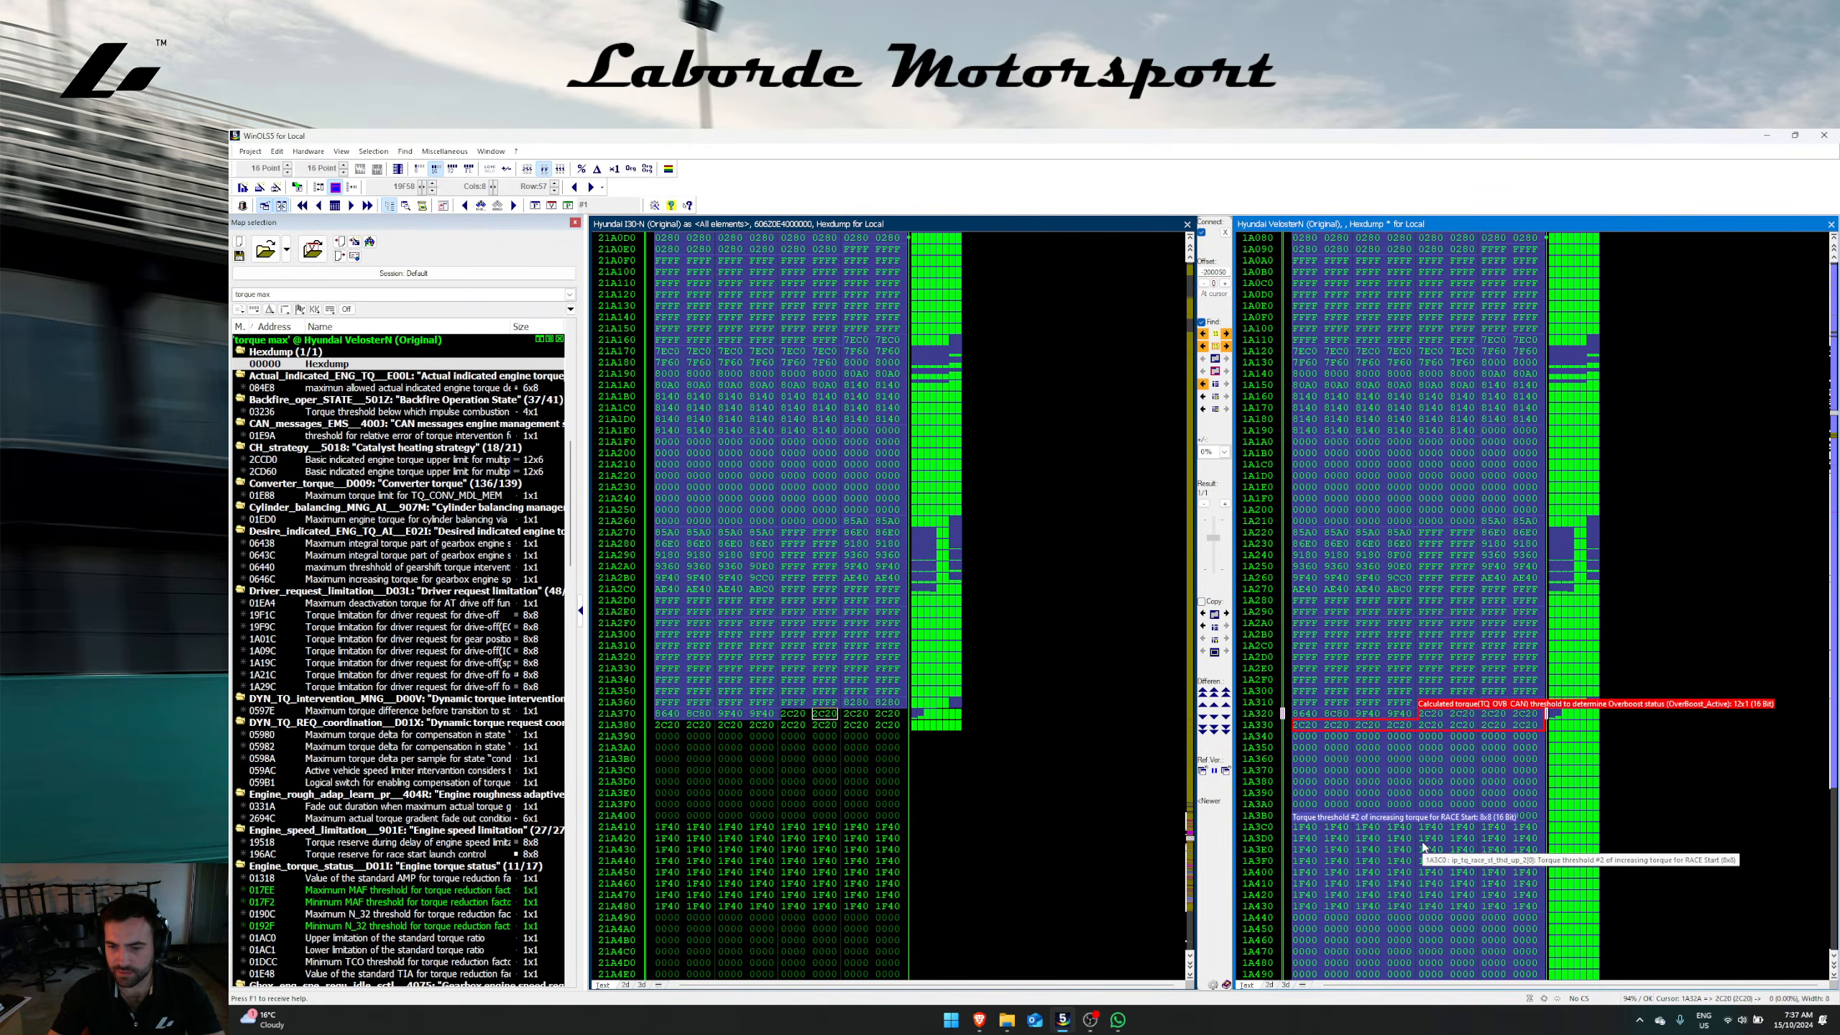
double_click(1429, 839)
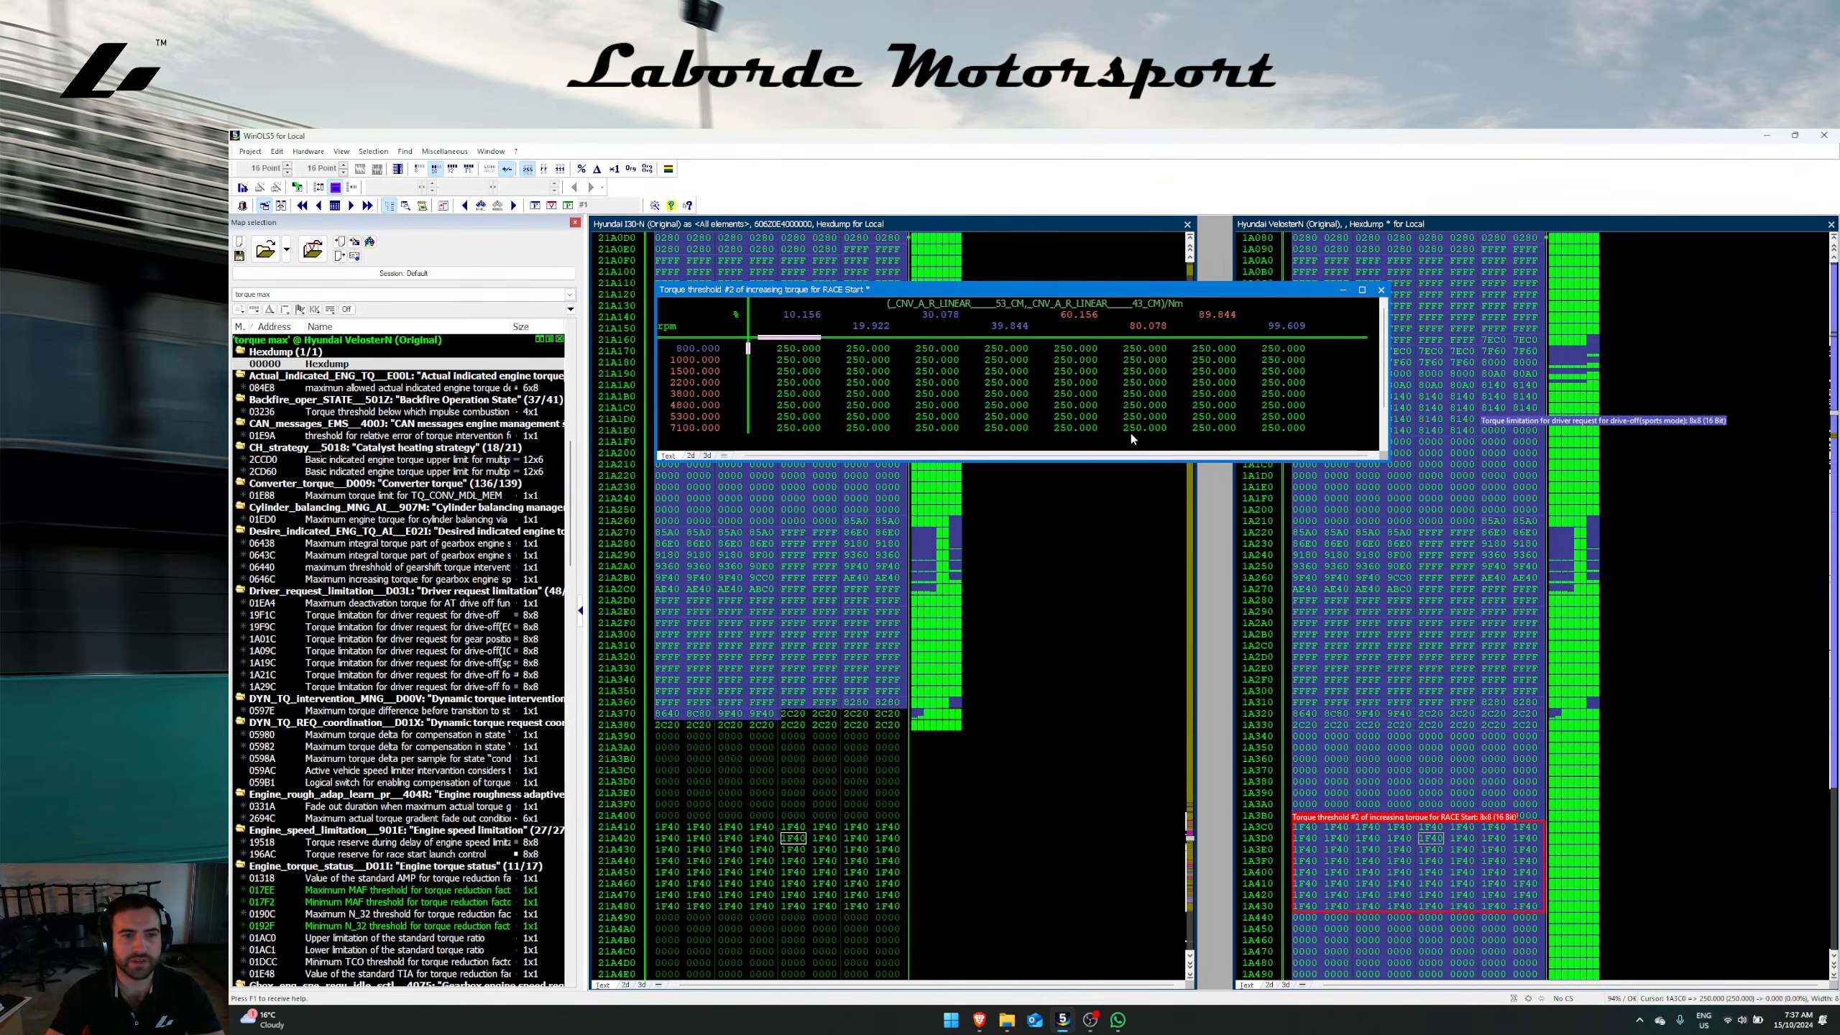
left_click(1327, 653)
scroll(1330, 760, "down", 5)
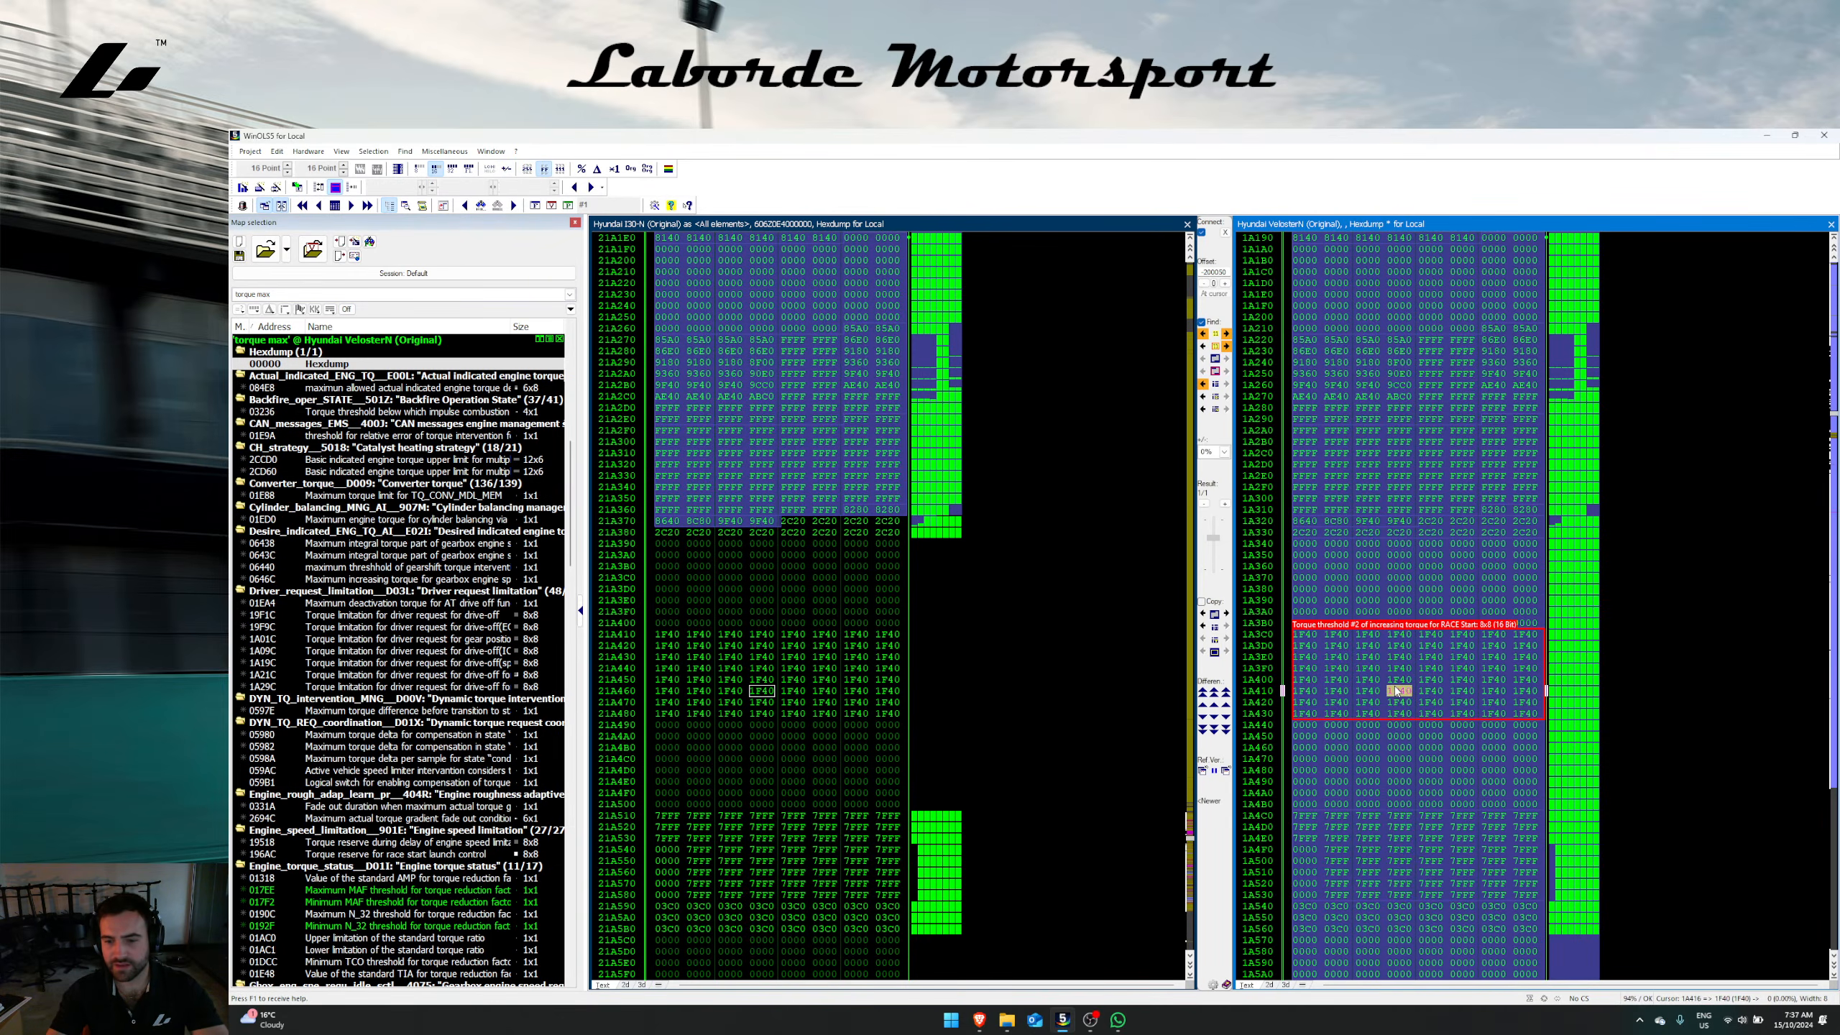
Step: Transfer the torque threshold #2 of increasing torque for RACE Start map to the i30-N, accepting all axis offsets
scroll(1383, 818, "down", 4)
left_click(1369, 510)
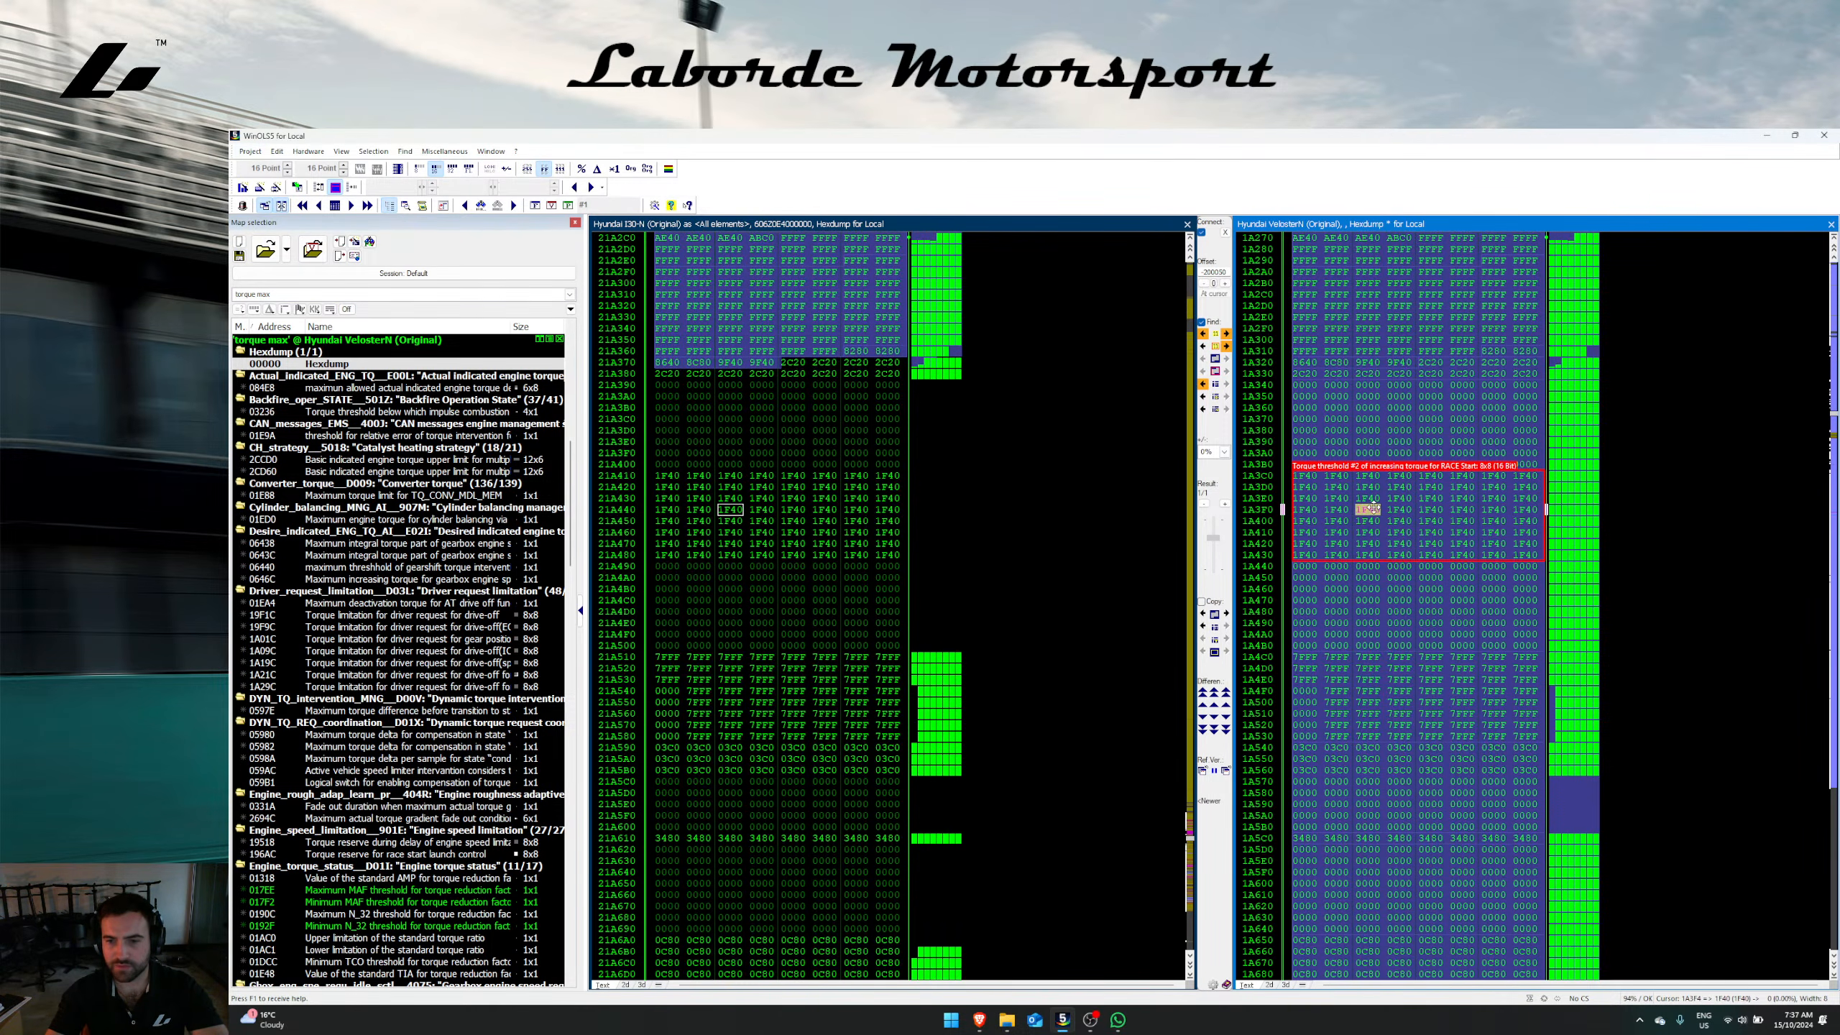
key("e")
left_click(932, 658)
left_click(976, 614)
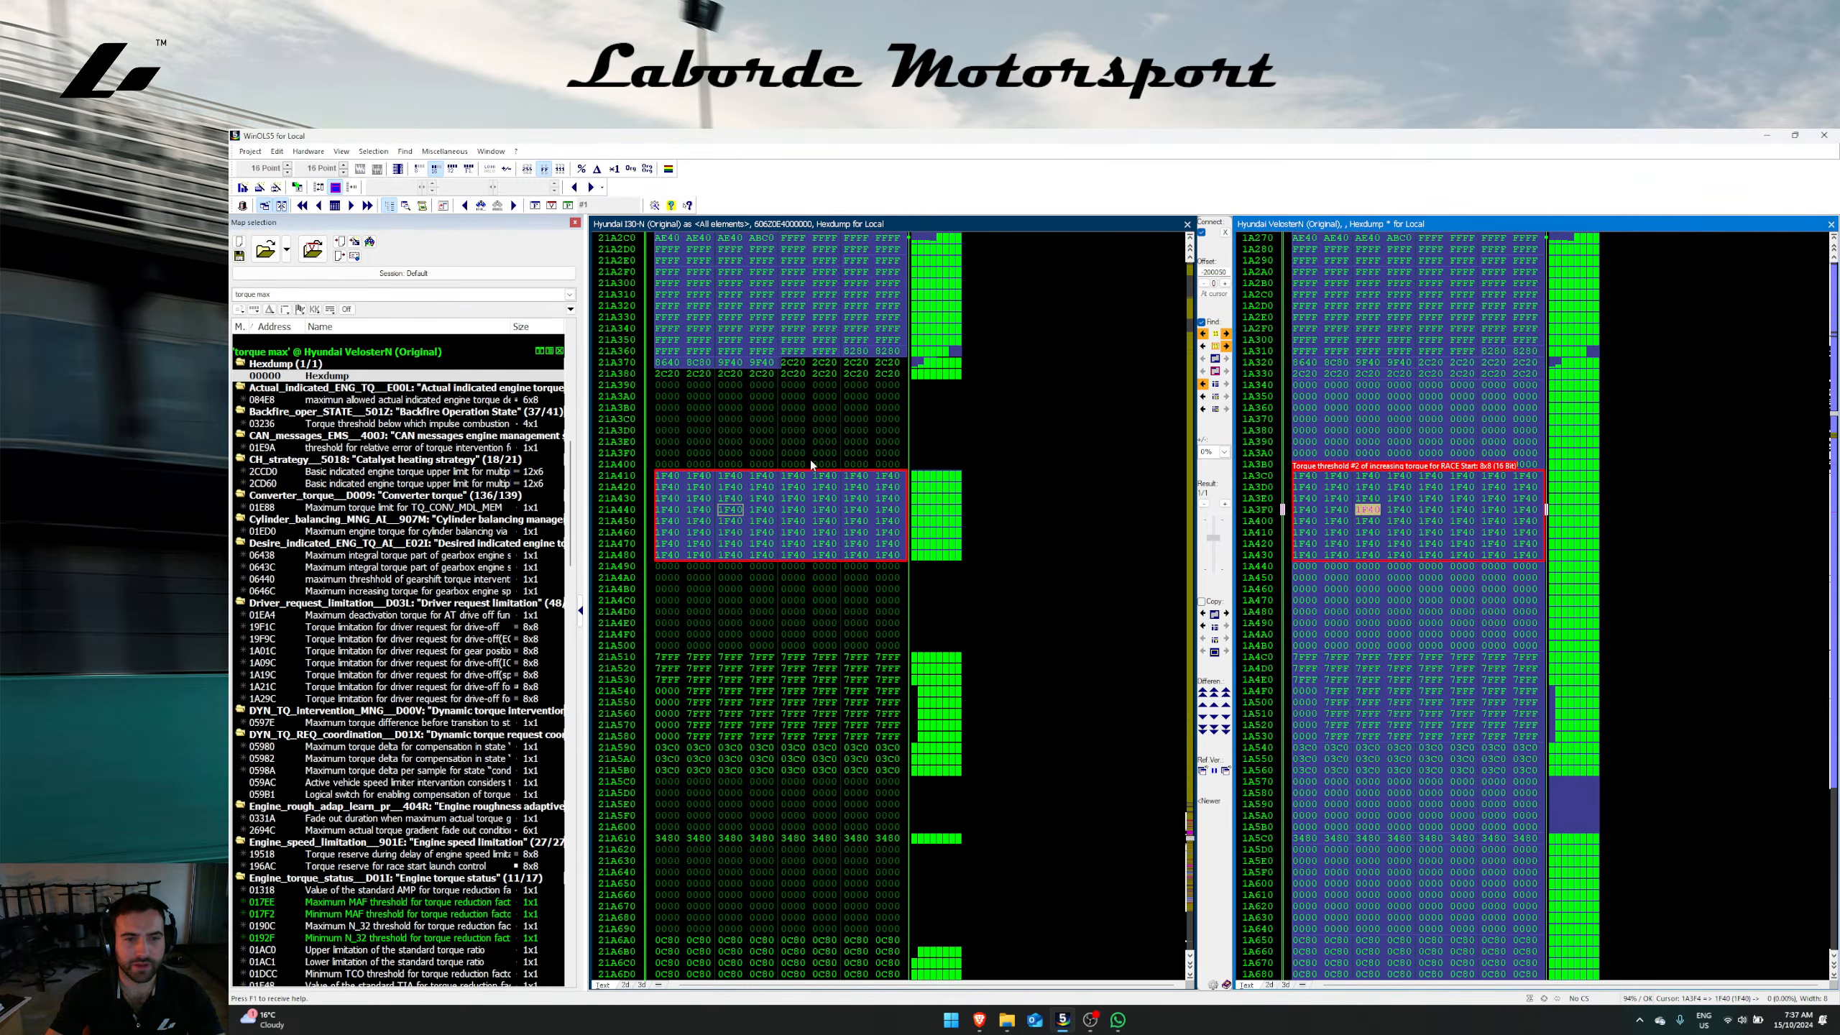
left_click(1465, 333)
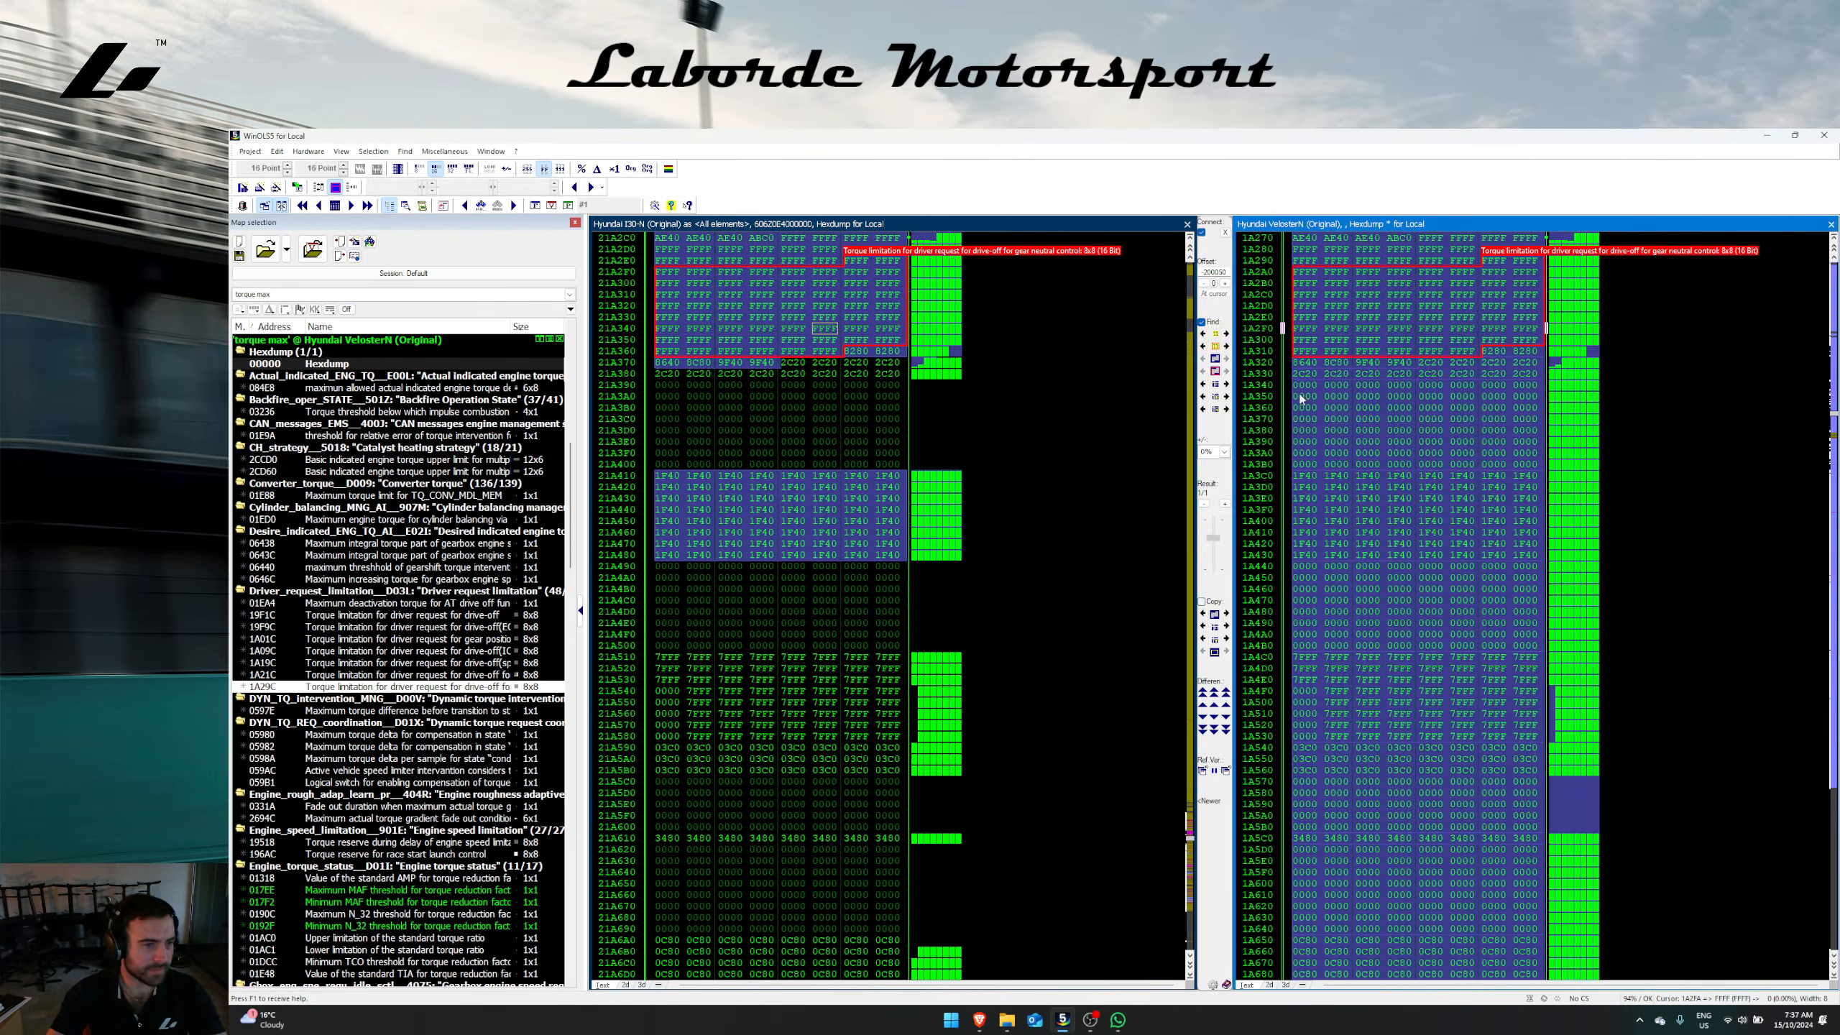
Step: Find the i30-N match for the basic indicated engine torque upper limit map at active catalyst heating
left_click(435, 460)
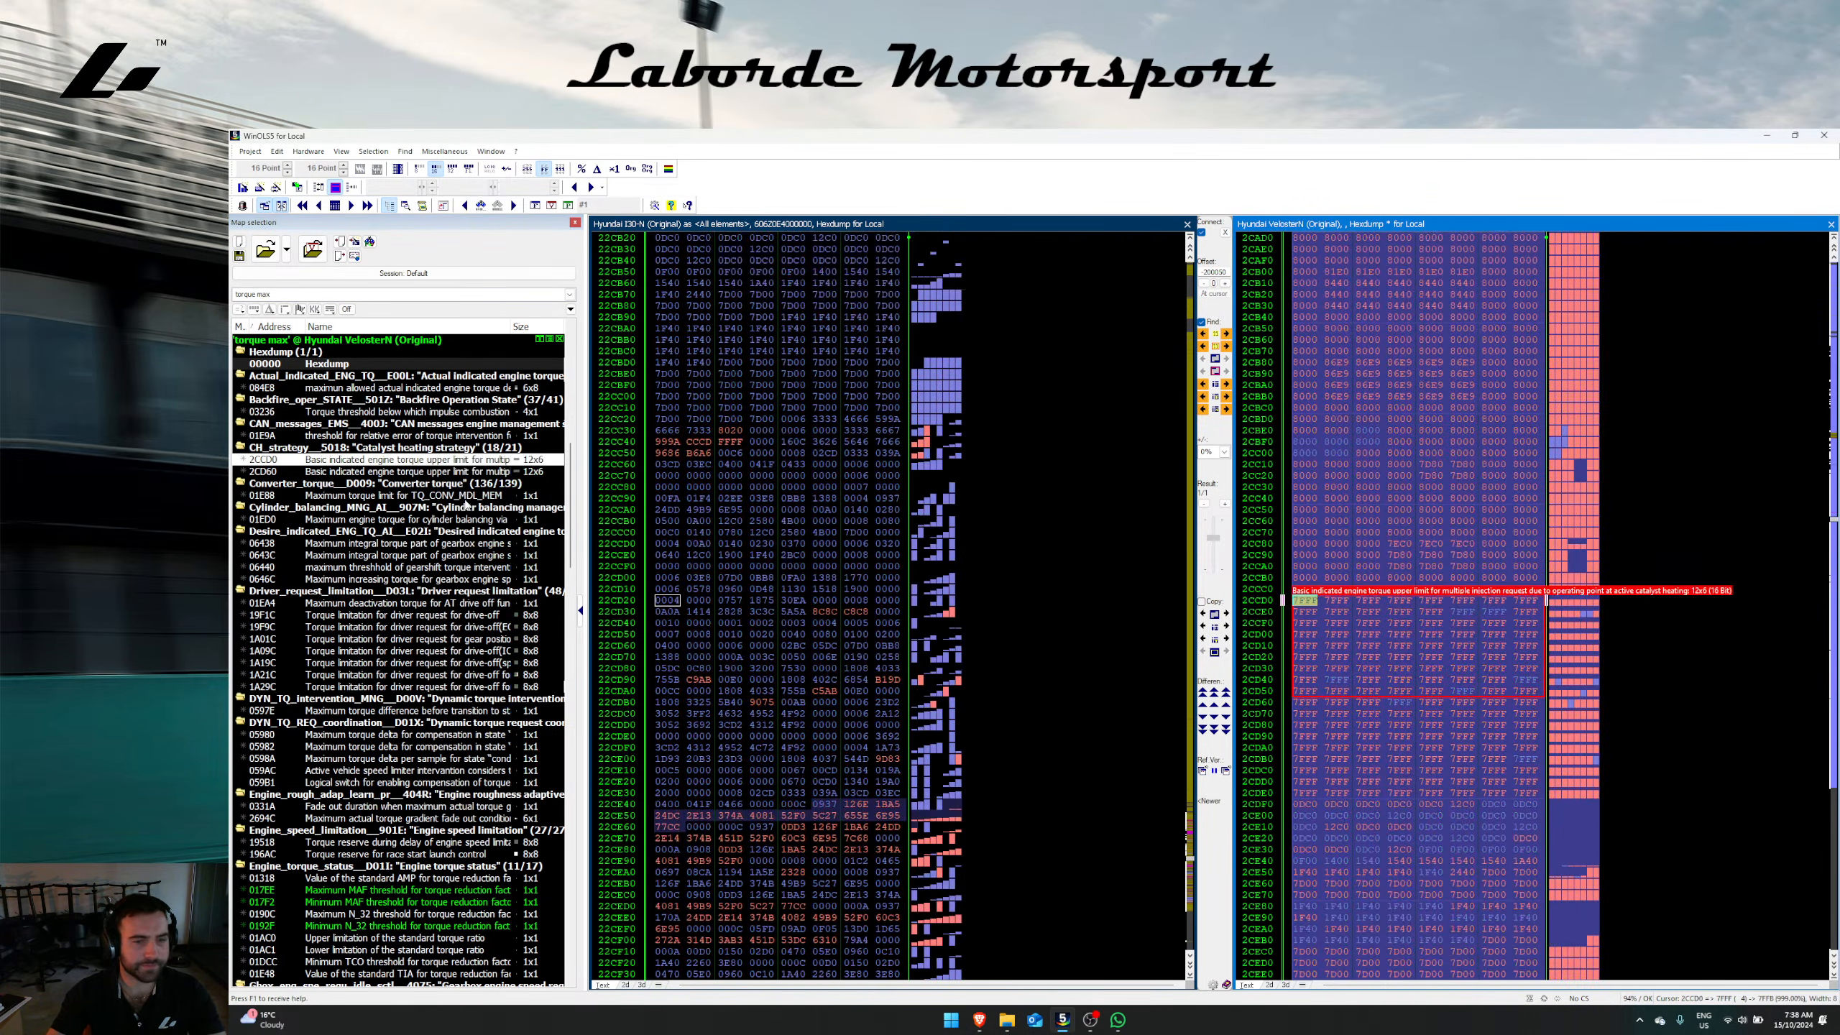
left_click_drag(1336, 554, 1367, 589)
left_click(1203, 358)
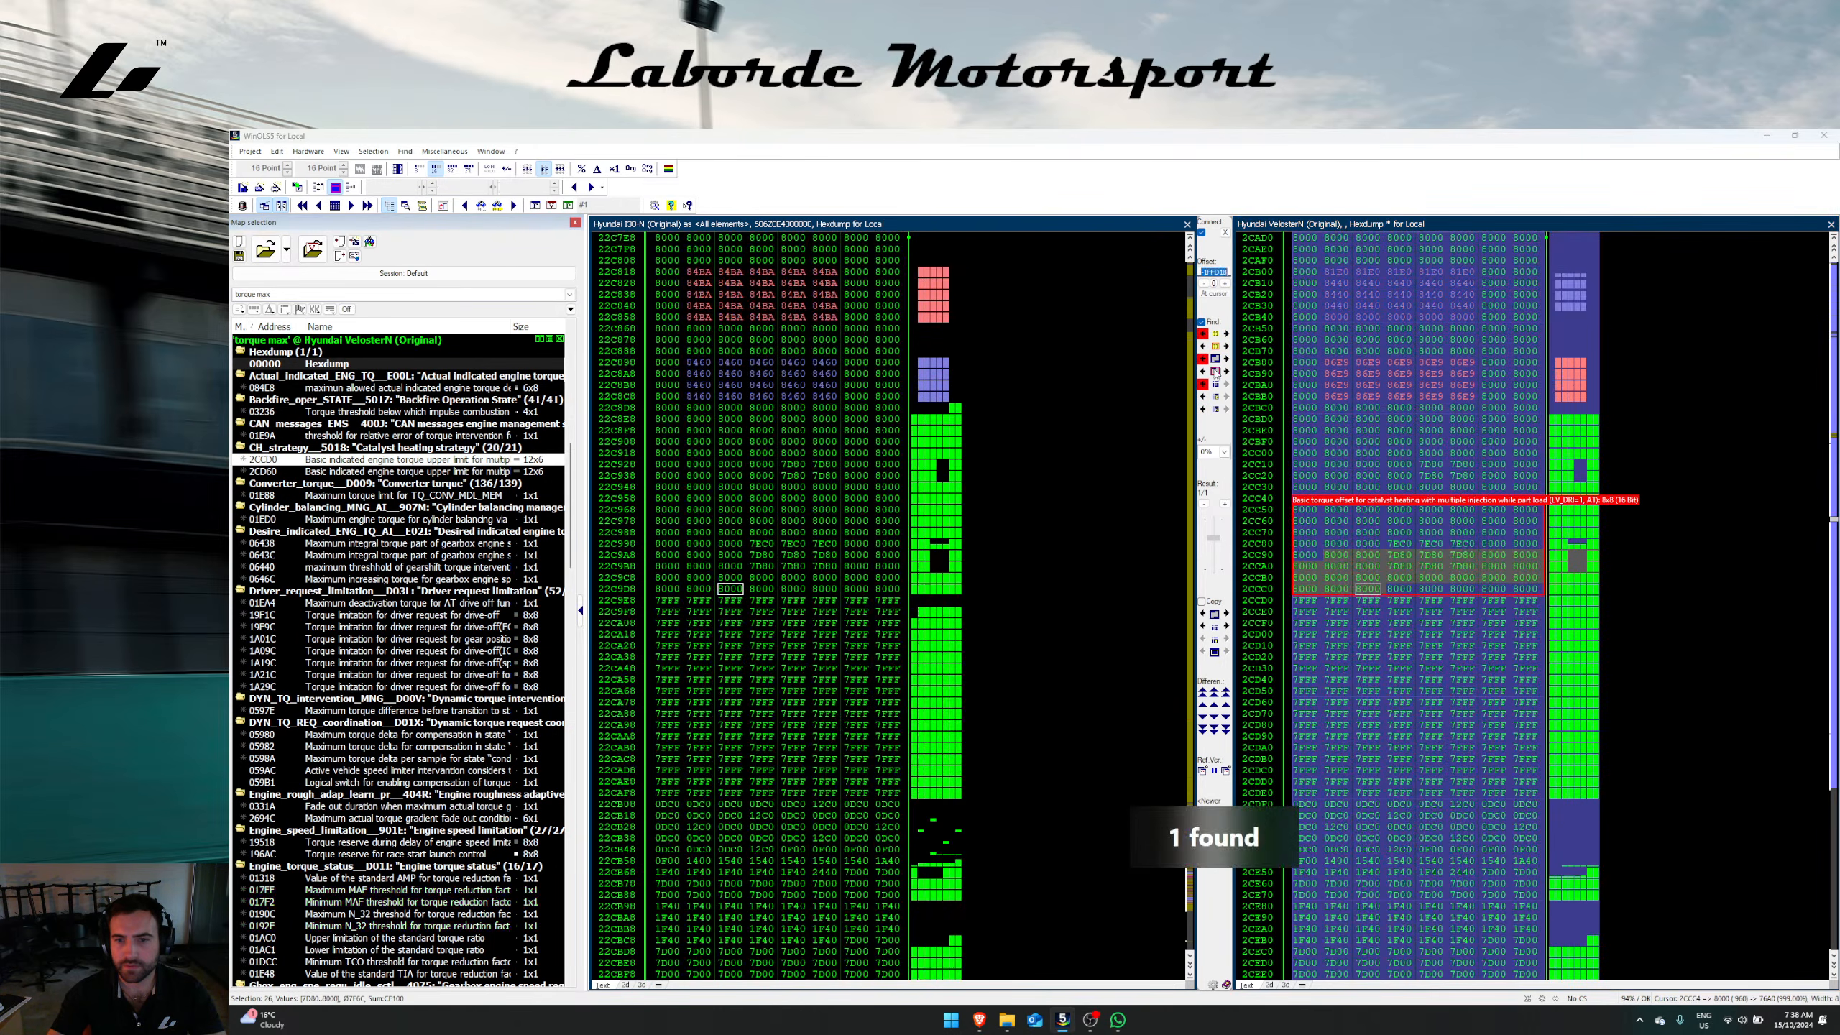
scroll(1389, 484, "up", 10)
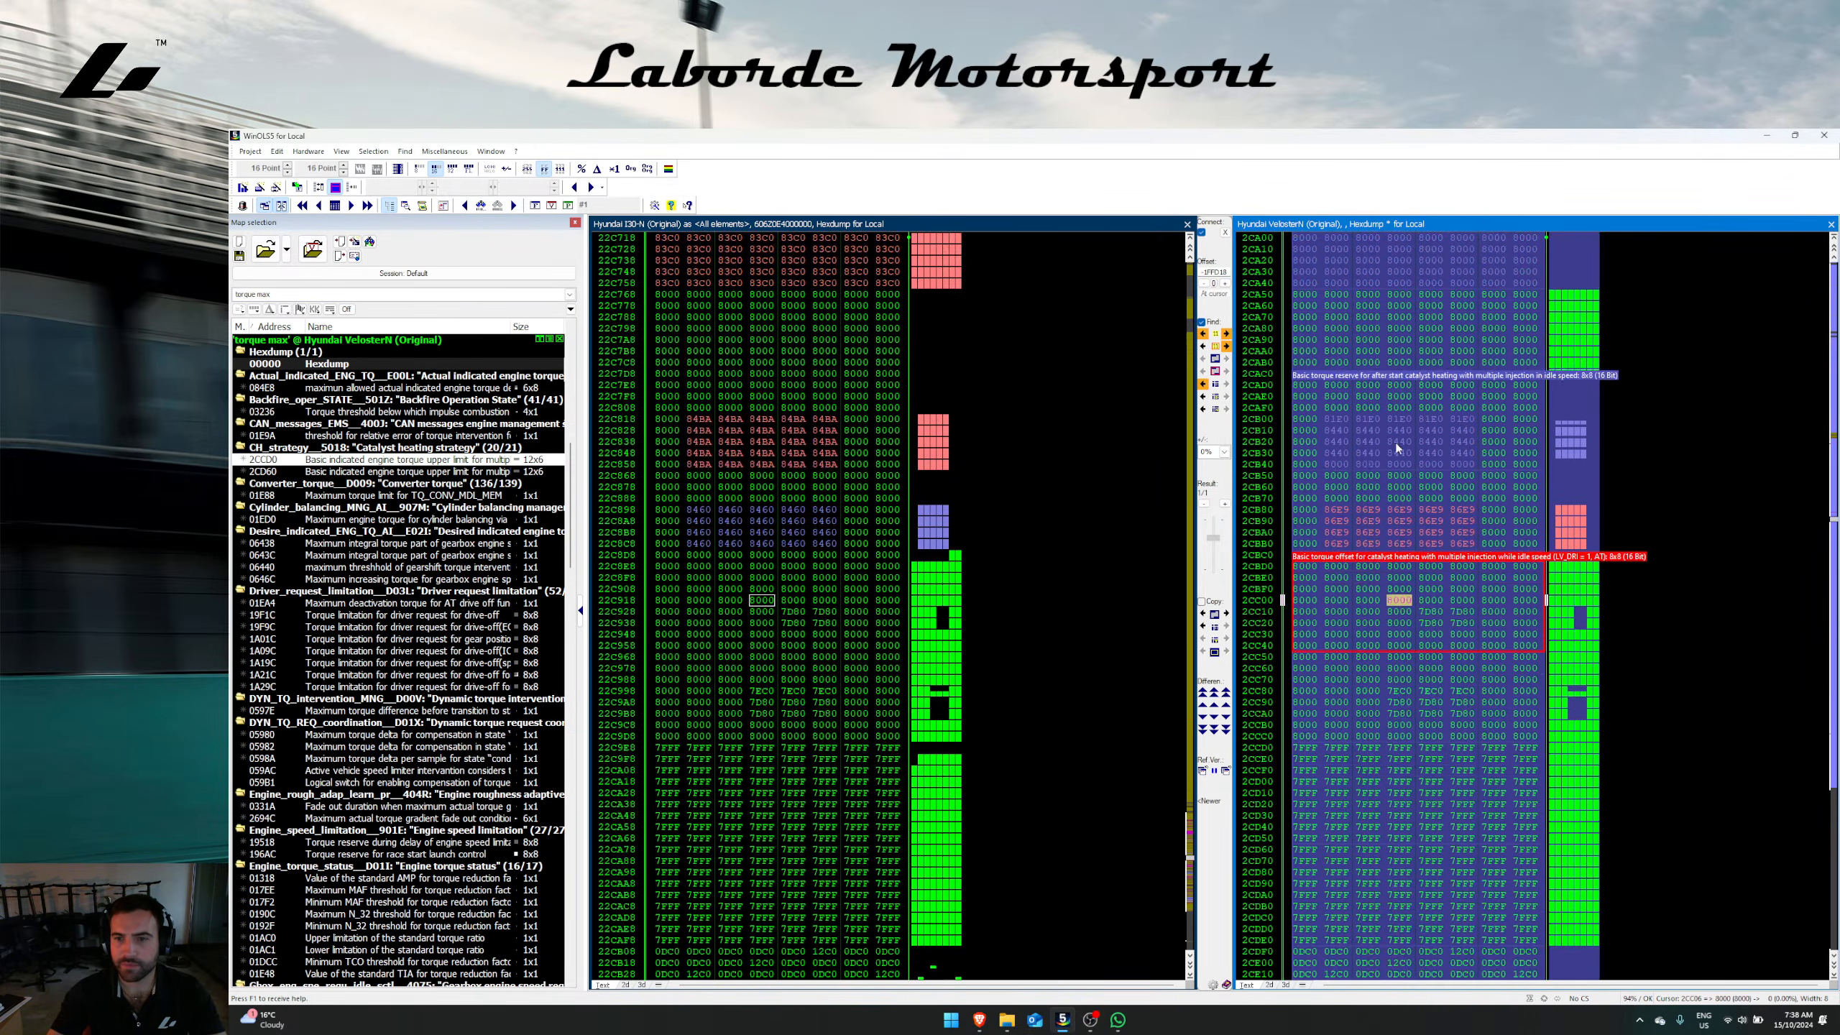
scroll(1389, 538, "up", 8)
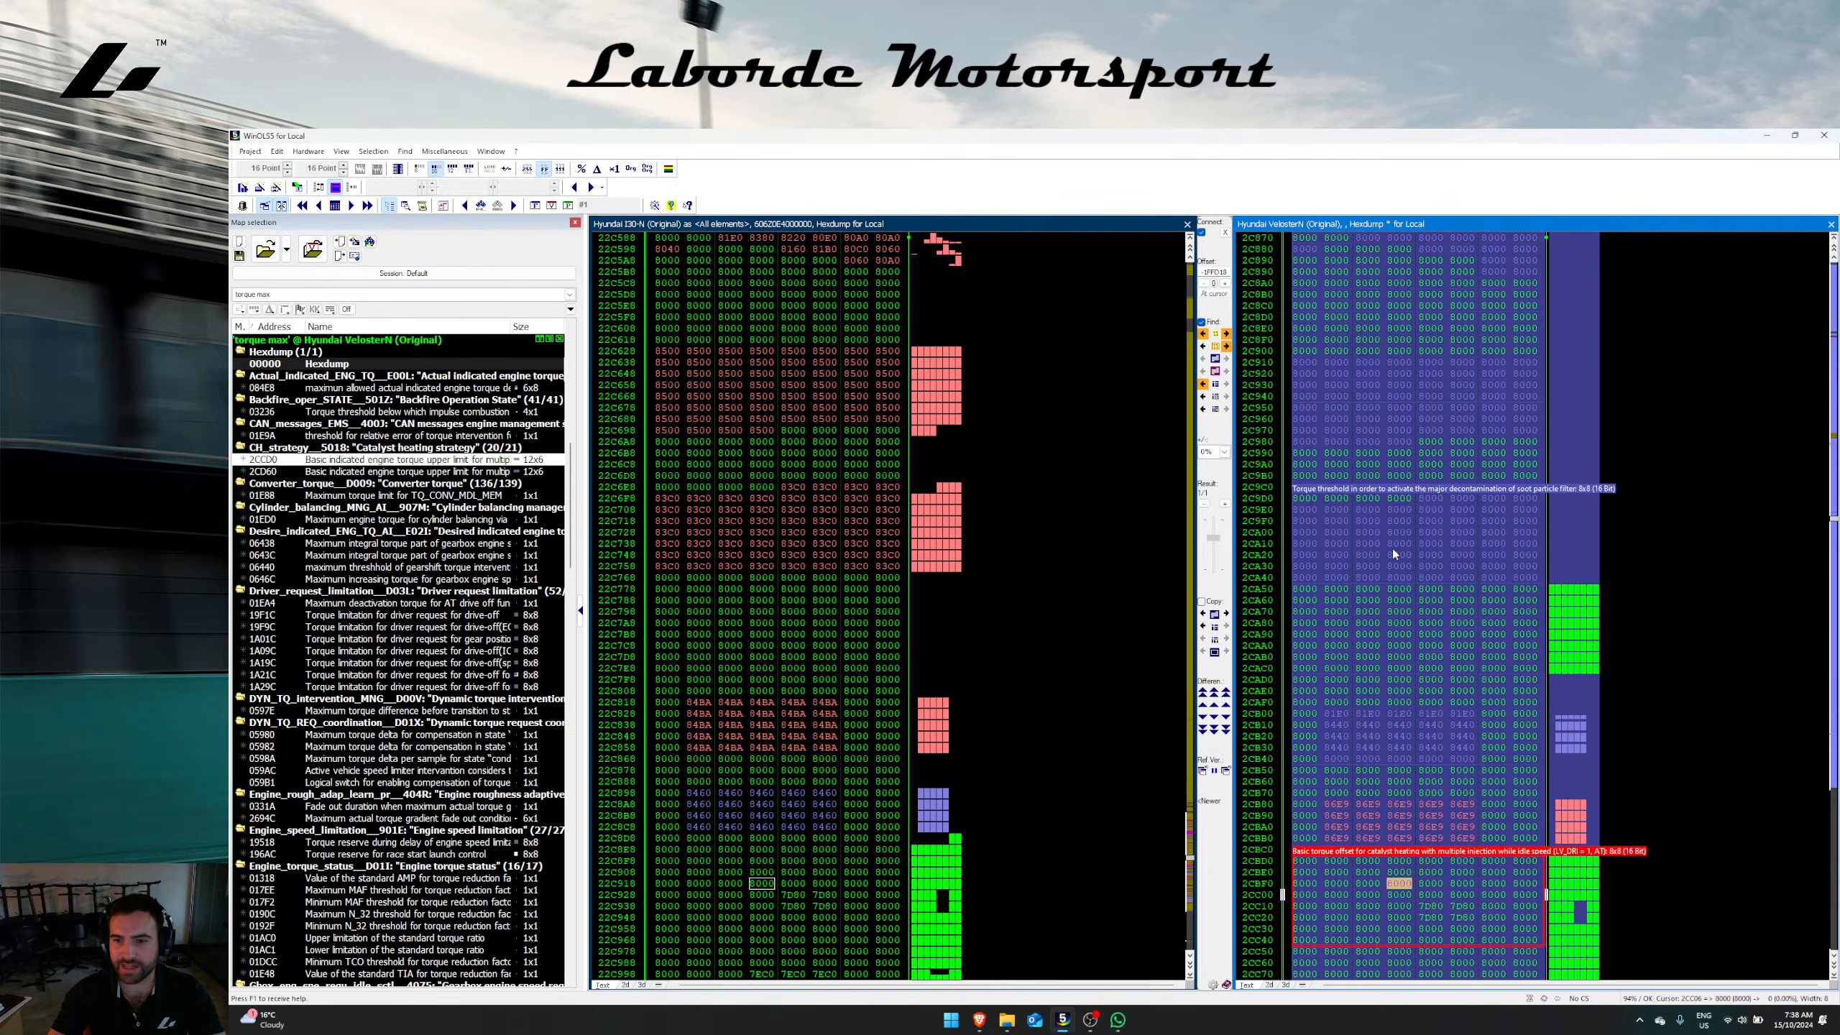
scroll(1387, 454, "up", 8)
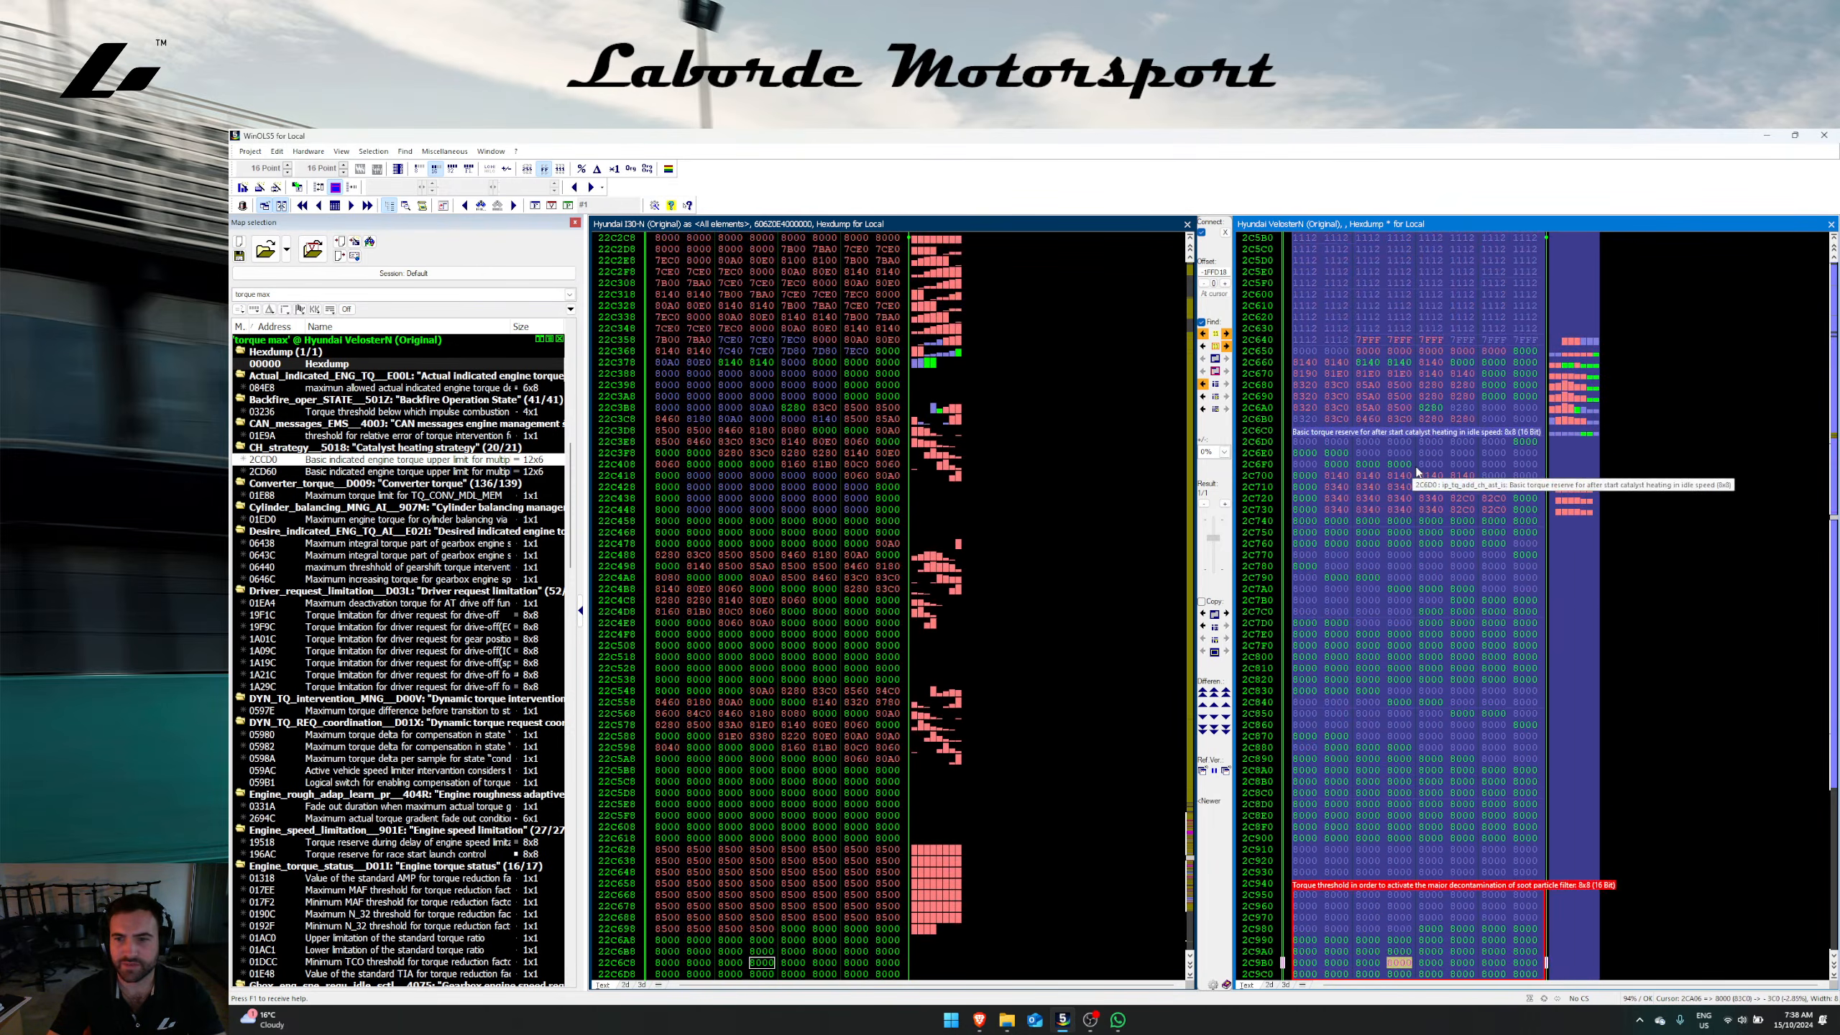
Step: Check the i30-N alignment using the basic torque reserve map for after start catalyst heating
left_click_drag(1362, 398, 1368, 431)
left_click(1202, 360)
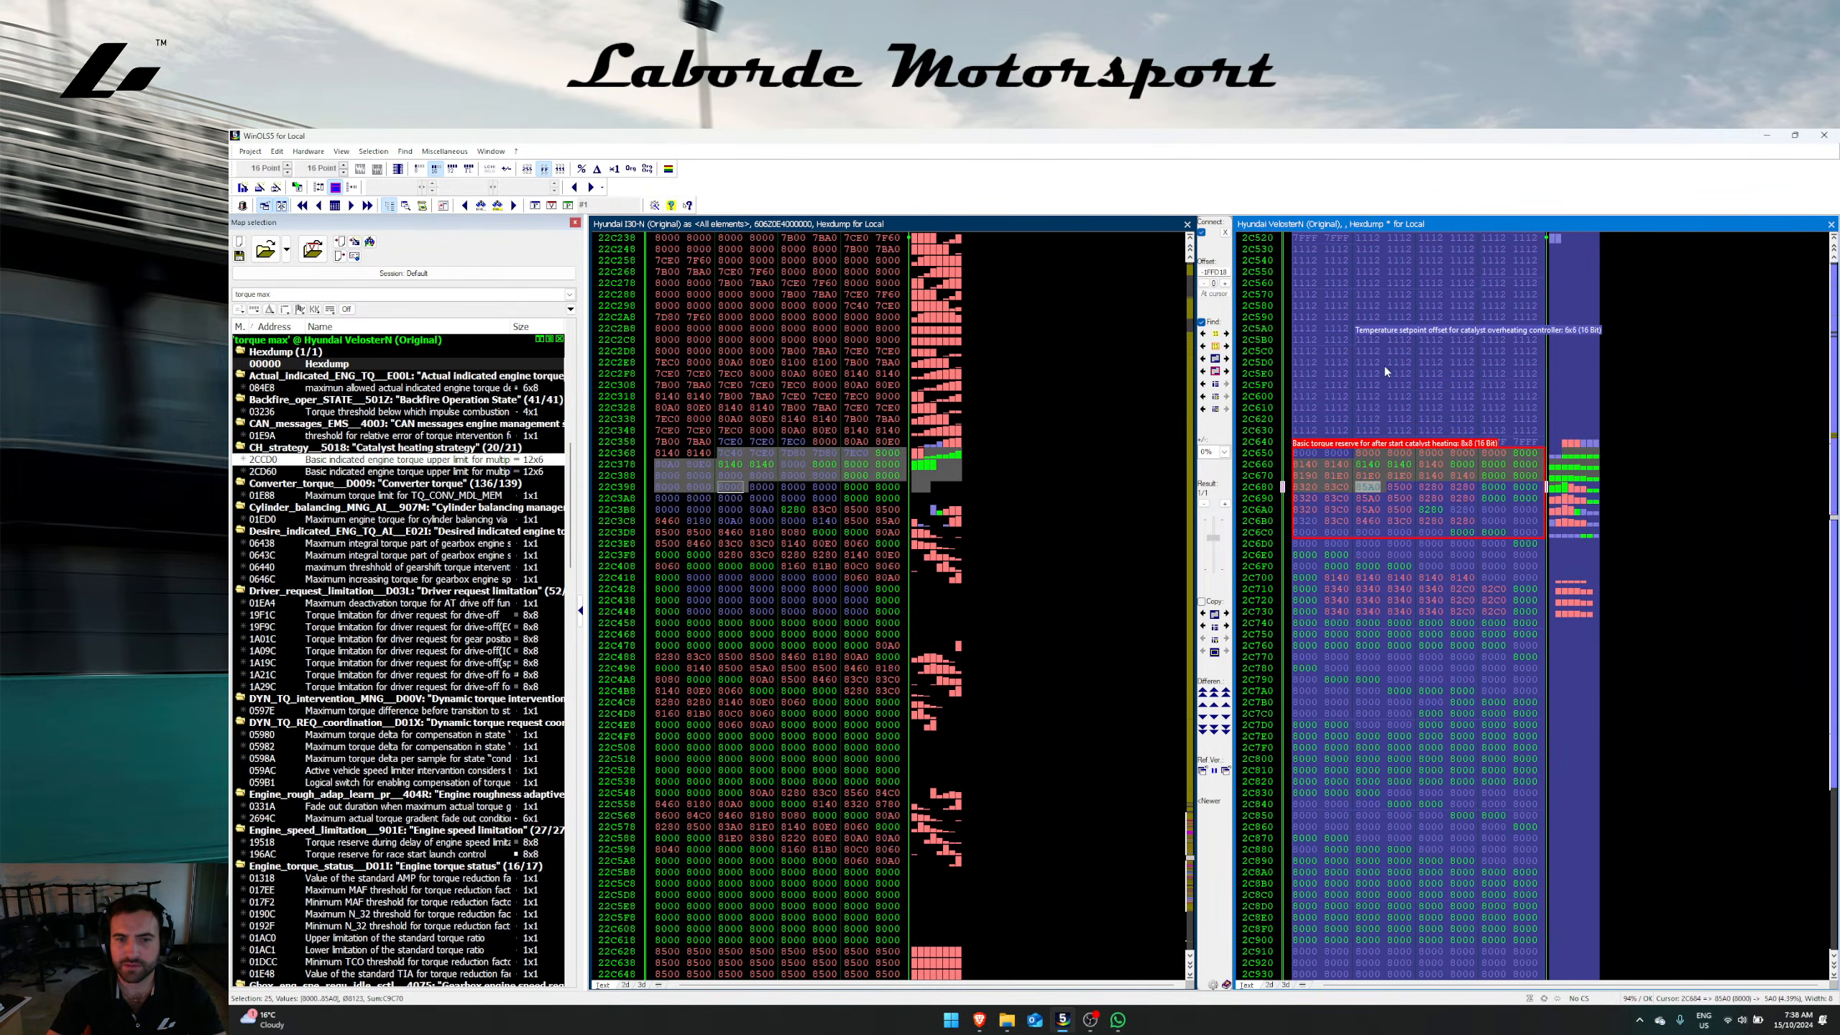
left_click(1382, 370)
scroll(1396, 579, "down", 4)
left_click(1831, 543)
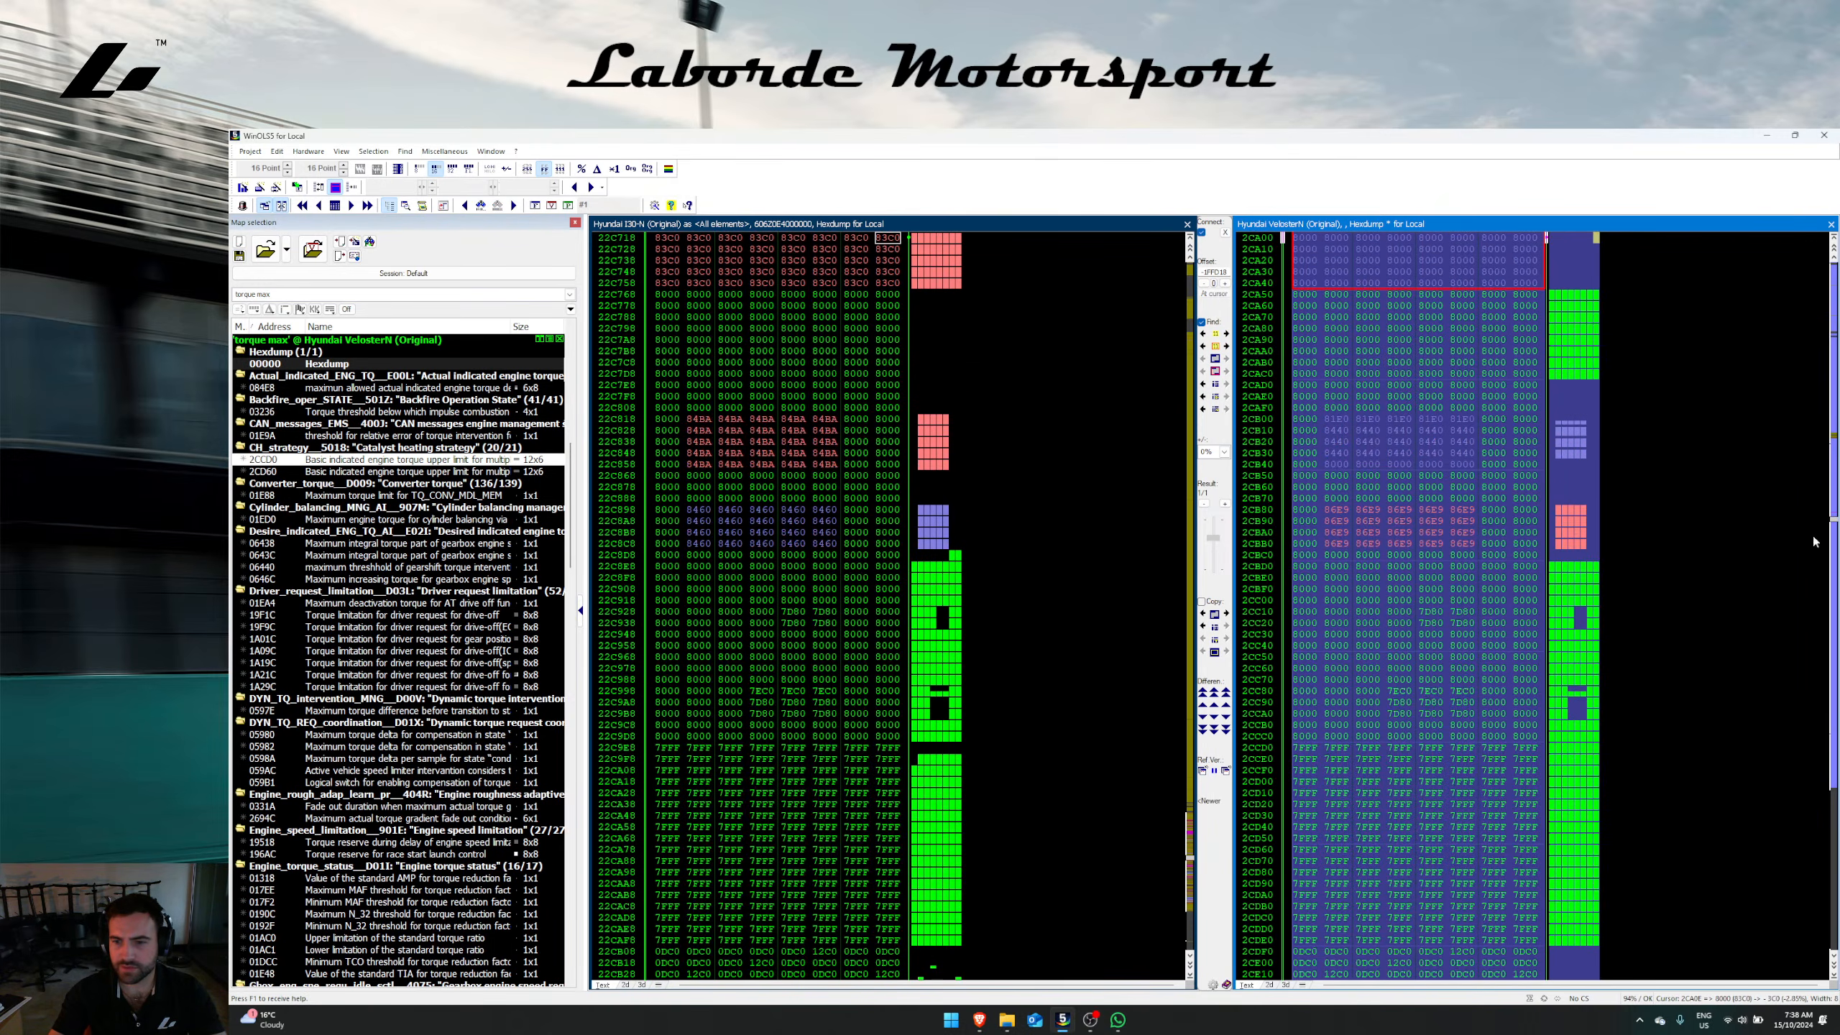
scroll(1384, 573, "down", 4)
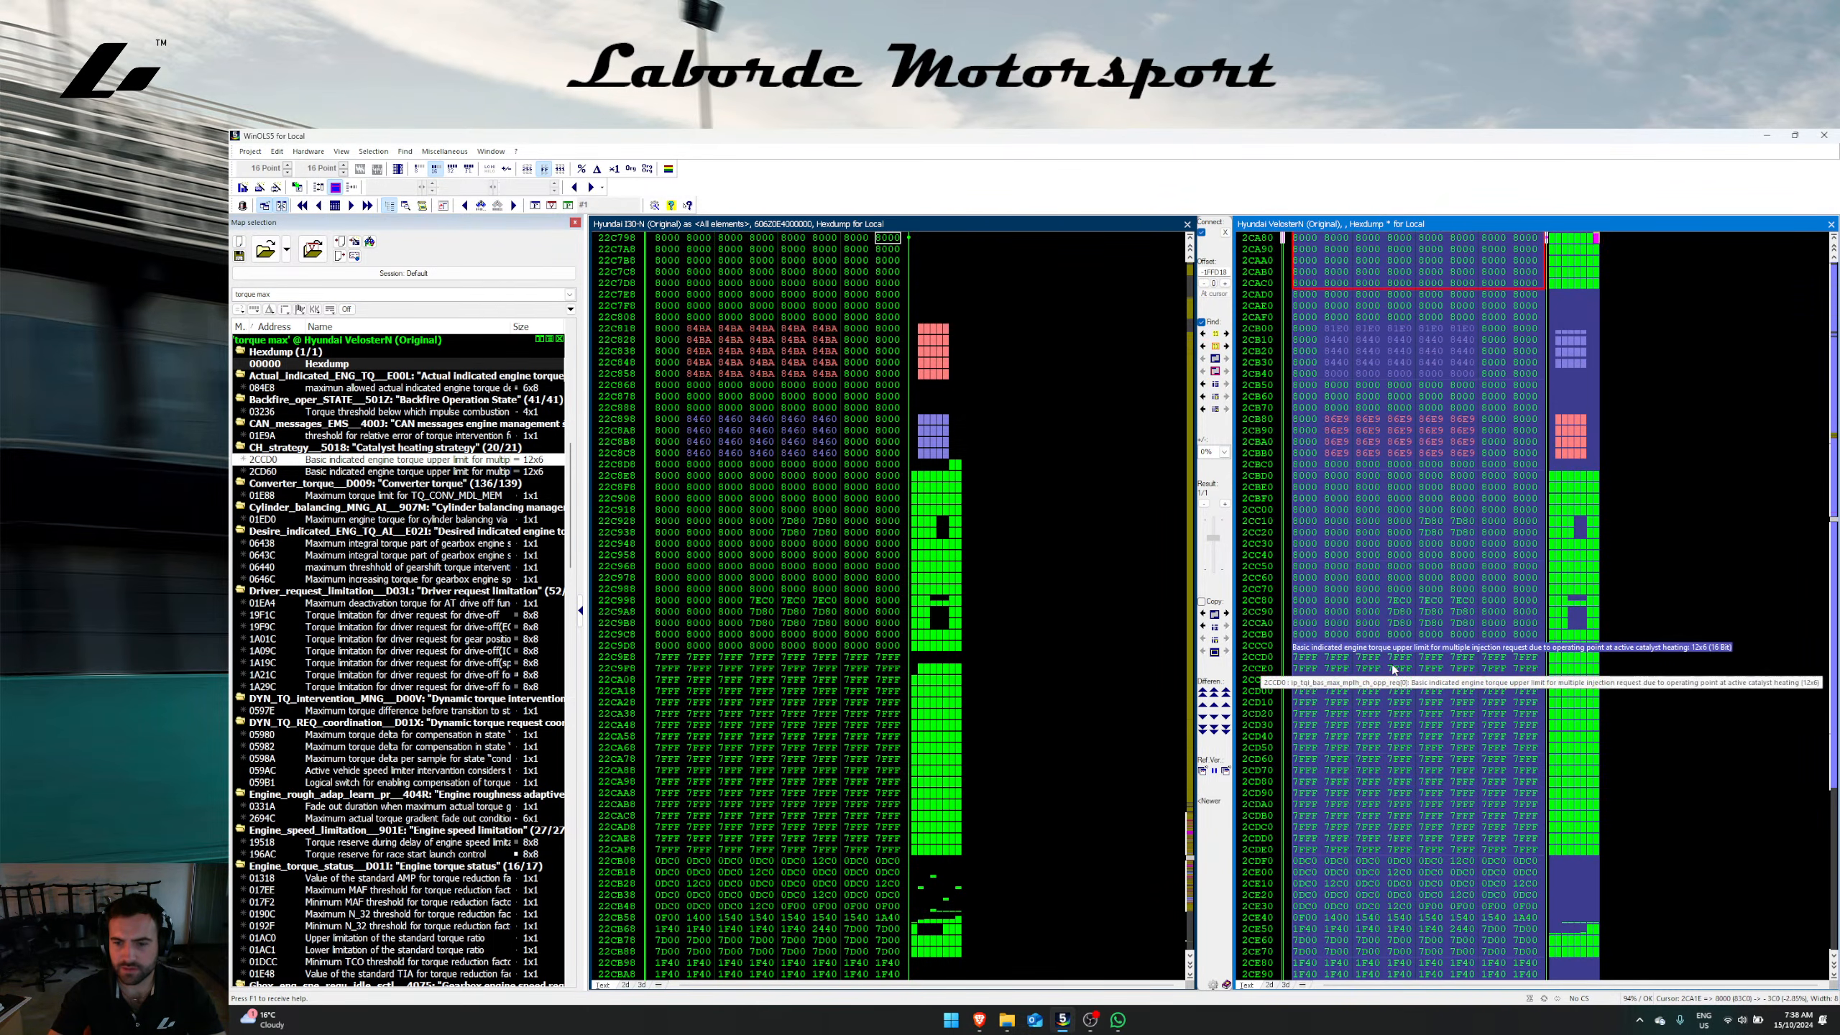
Step: Transfer the four basic indicated engine torque upper and lower limit maps for active catalyst heating to the i30-N, accepting the axis offsets
scroll(1392, 670, "down", 3)
left_click_drag(1400, 590, 1401, 885)
key("ctrl+alt+Left")
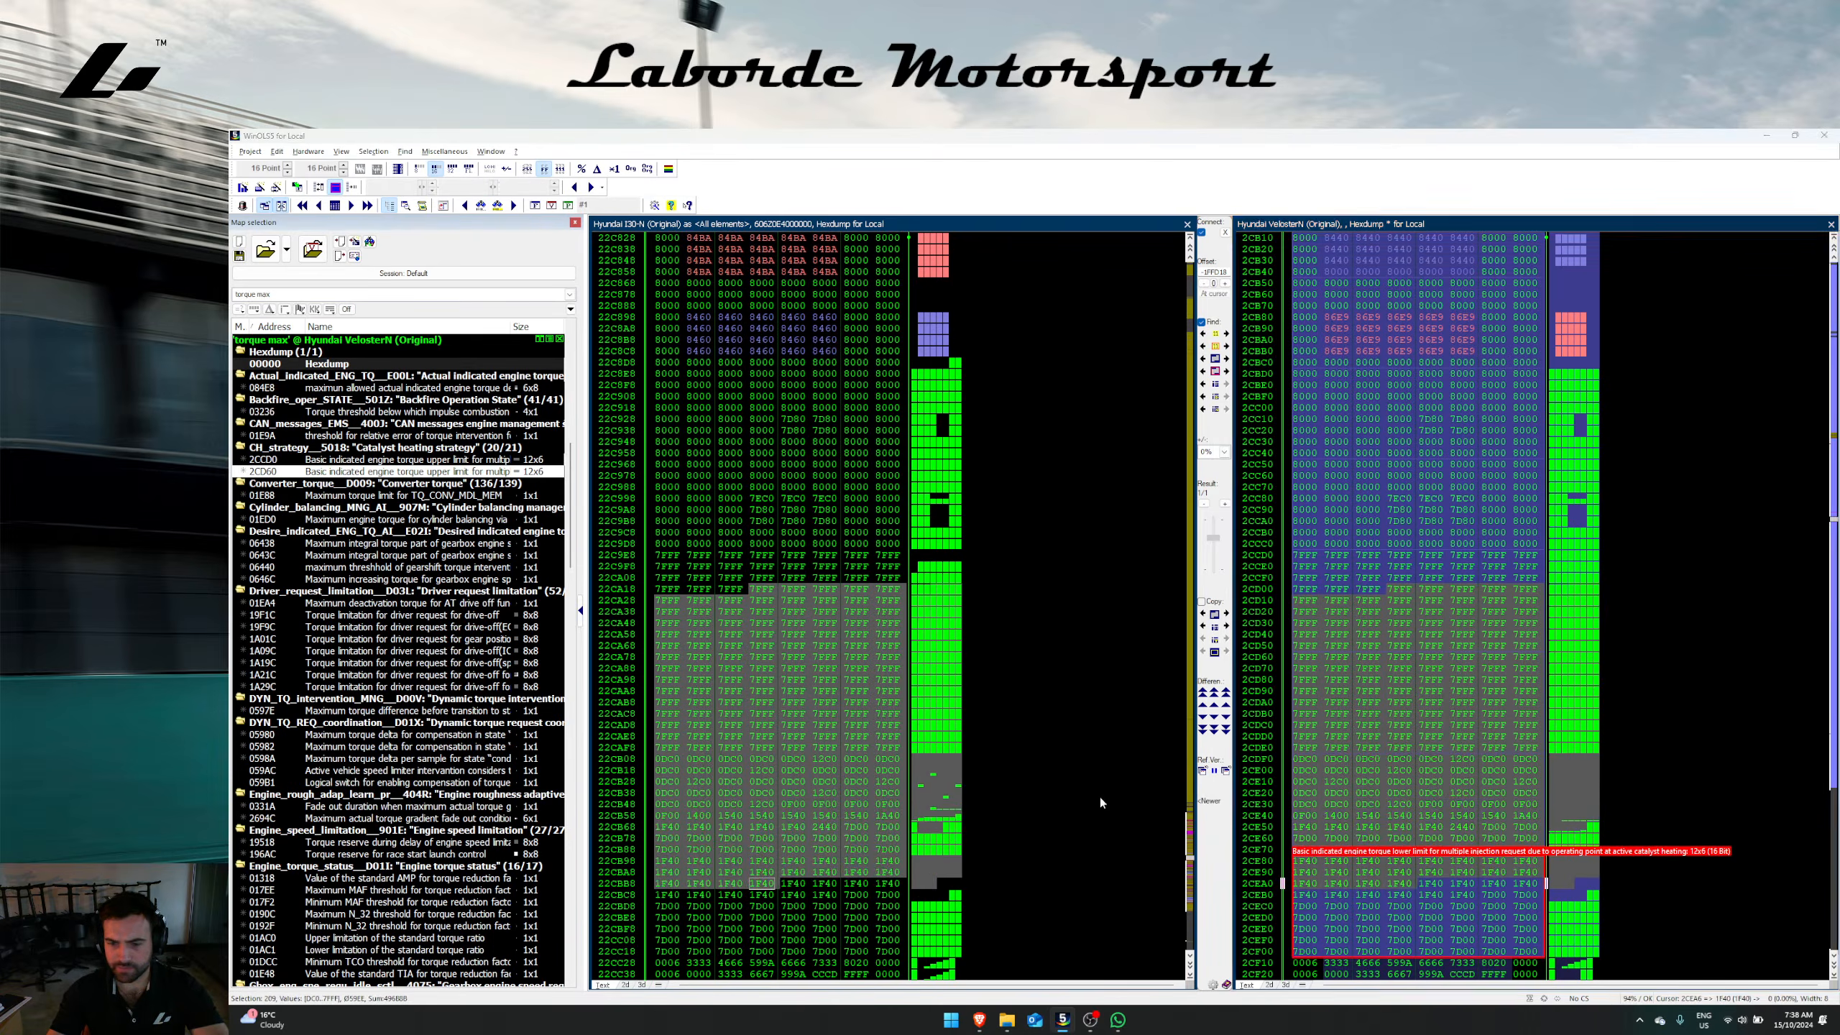
left_click(937, 660)
left_click(961, 606)
left_click(833, 517)
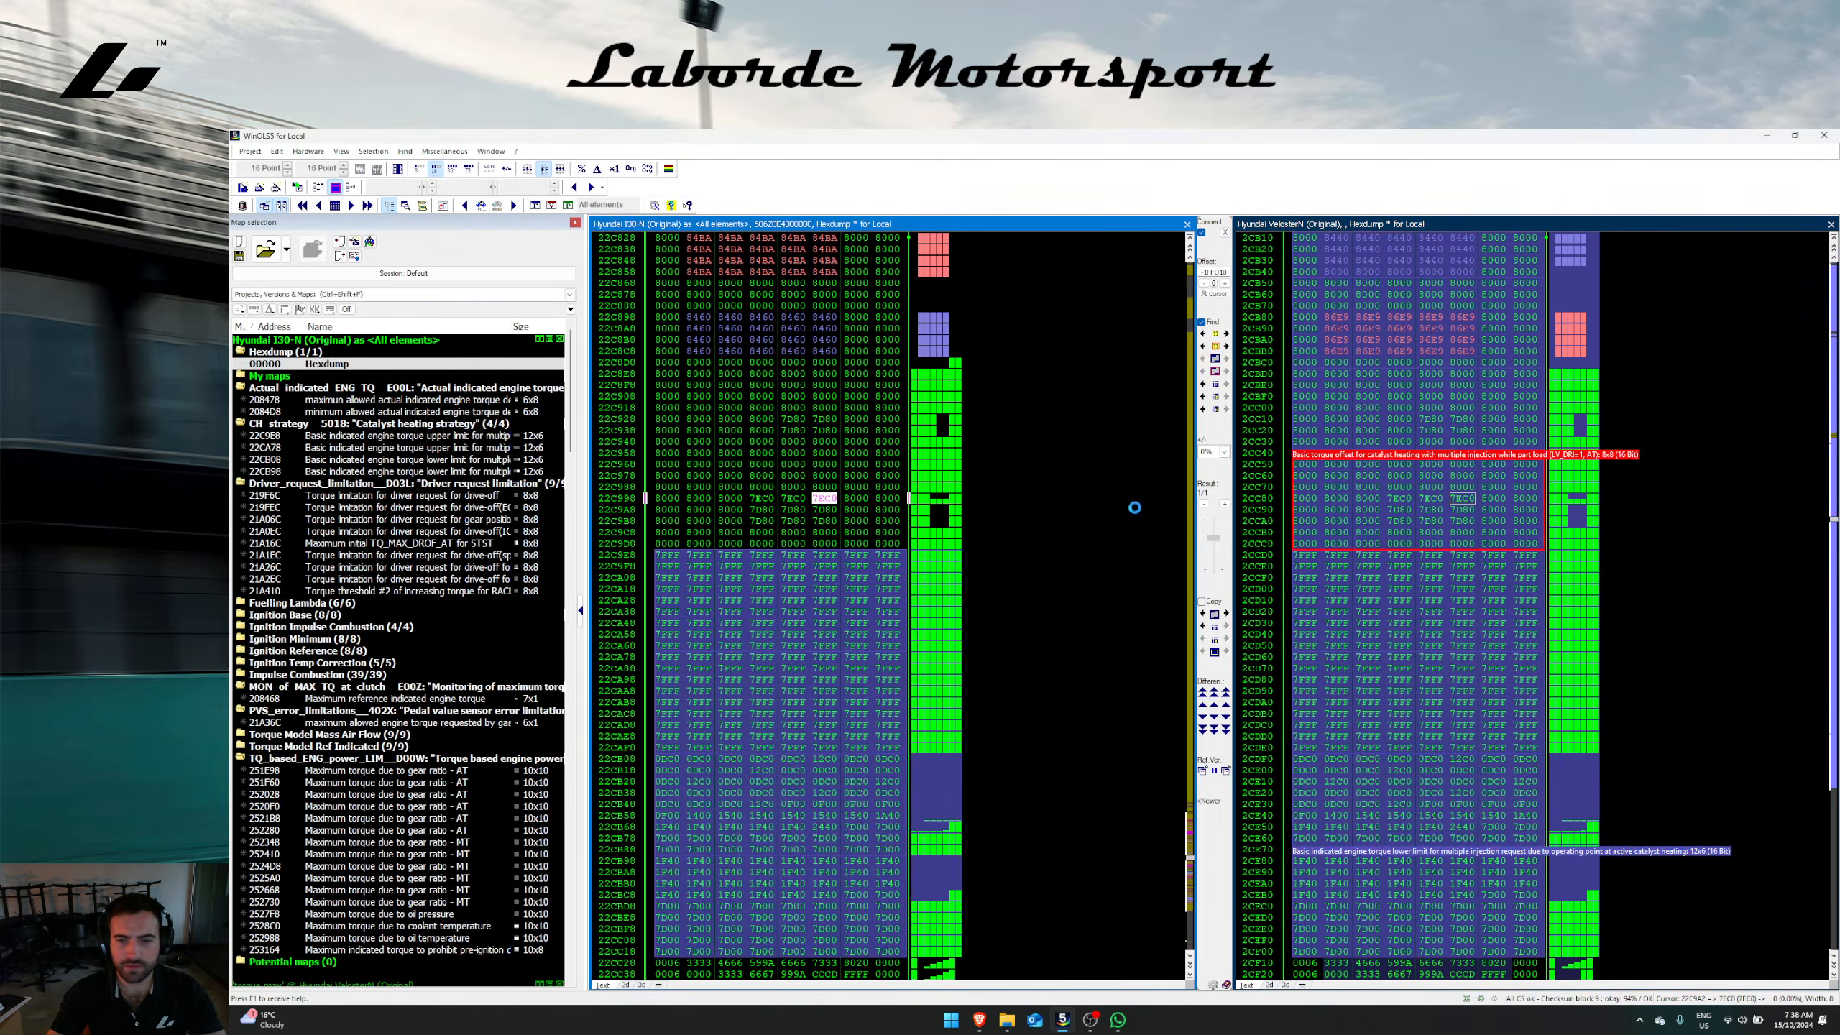
Step: Look through the remaining VelosterN maps matching "torque max" for further torque limits worth transferring
left_click(1370, 600)
scroll(493, 624, "down", 18)
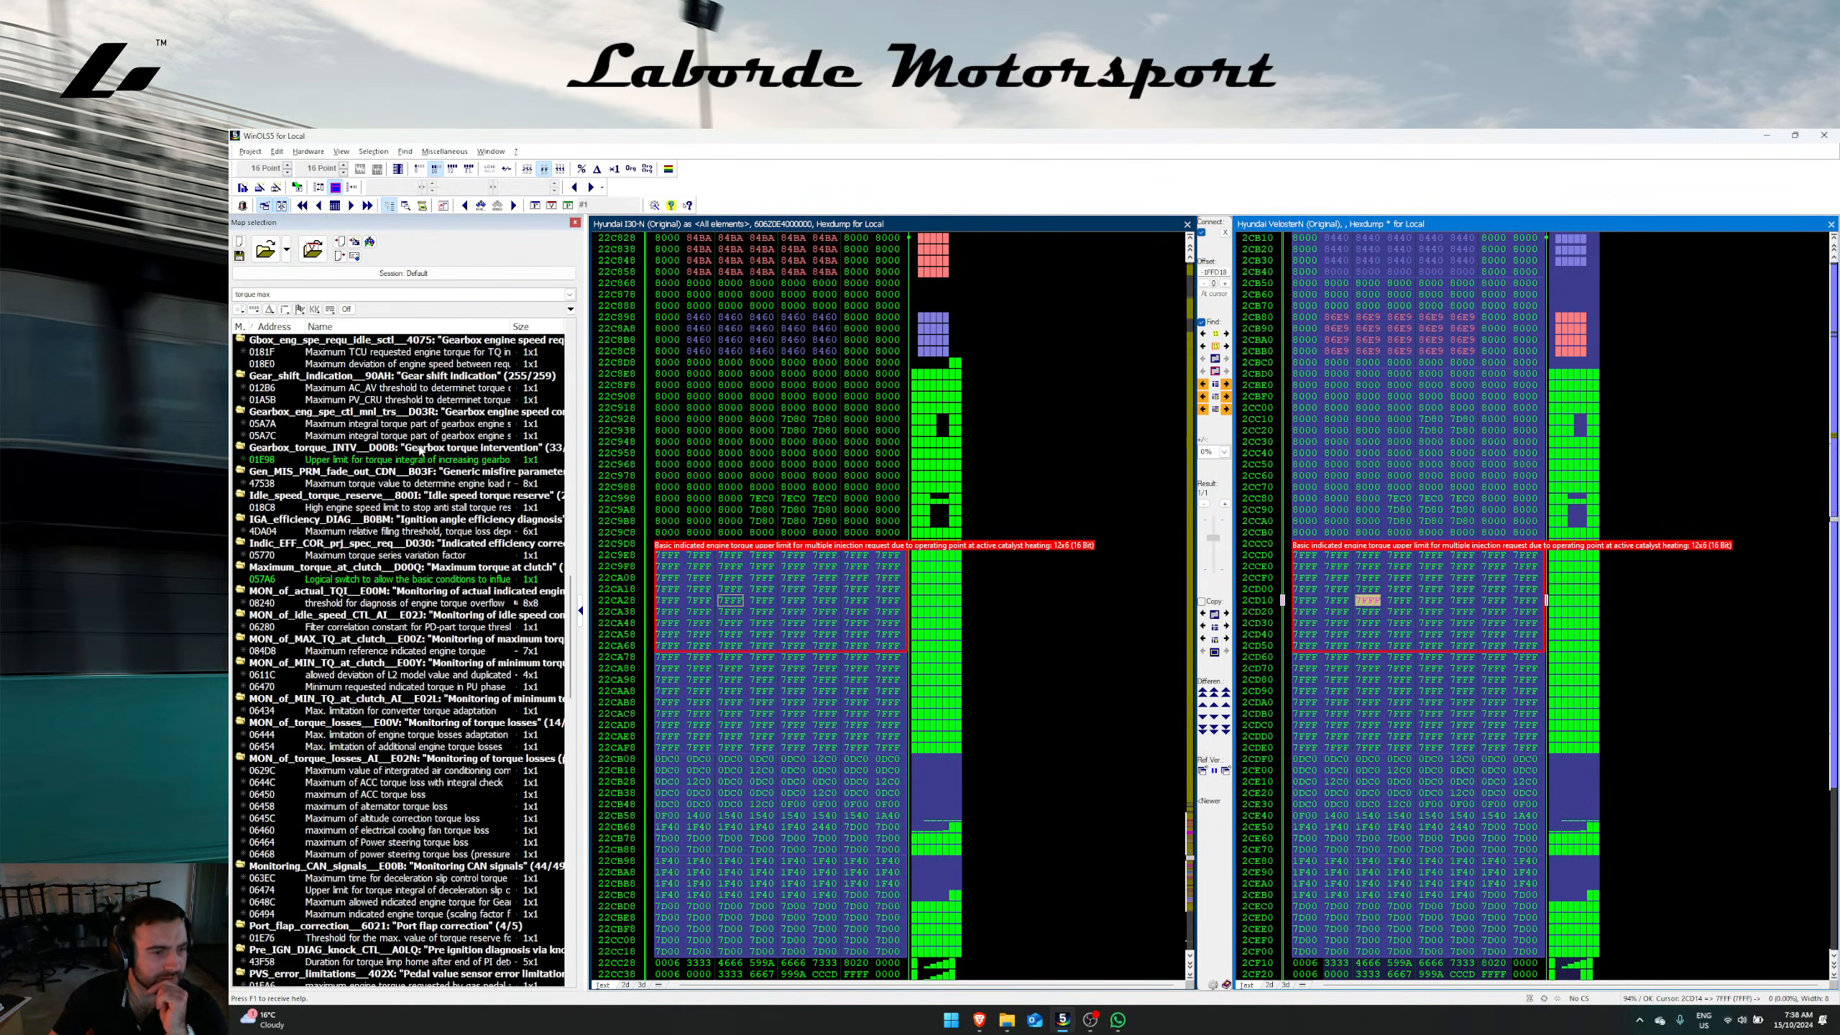
scroll(376, 453, "down", 16)
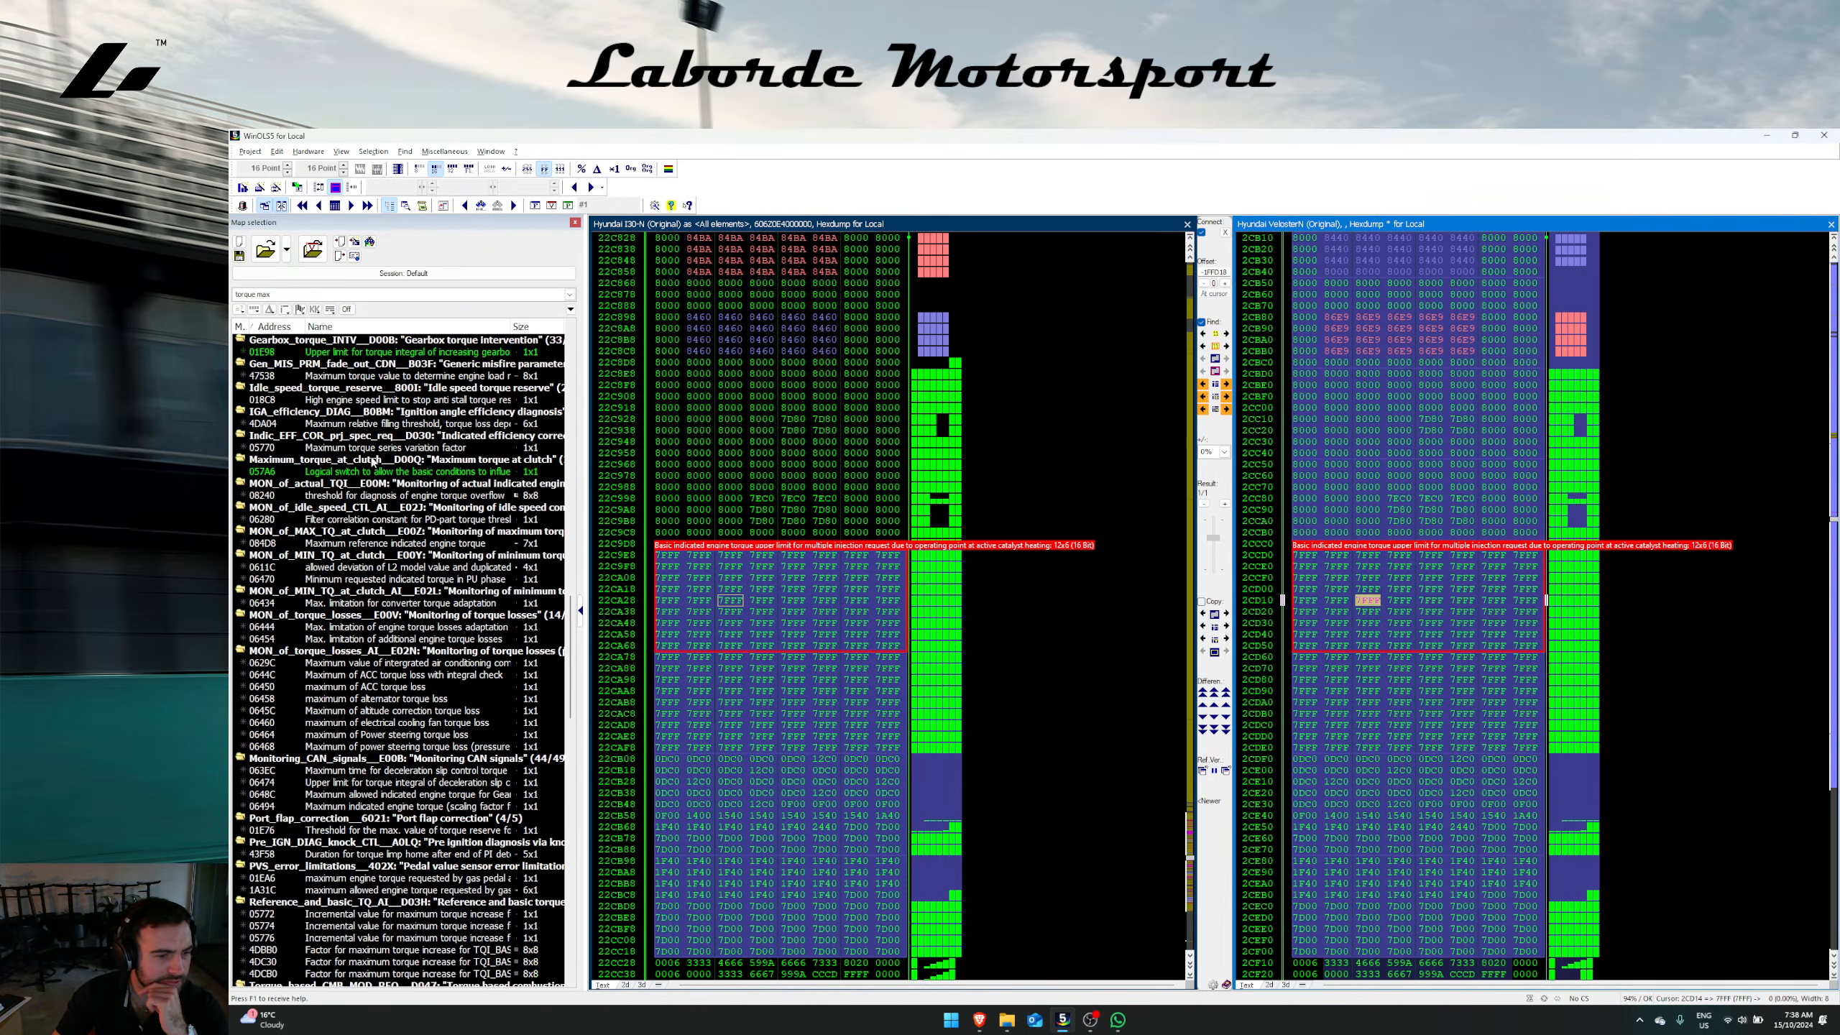
mouse_move(499, 554)
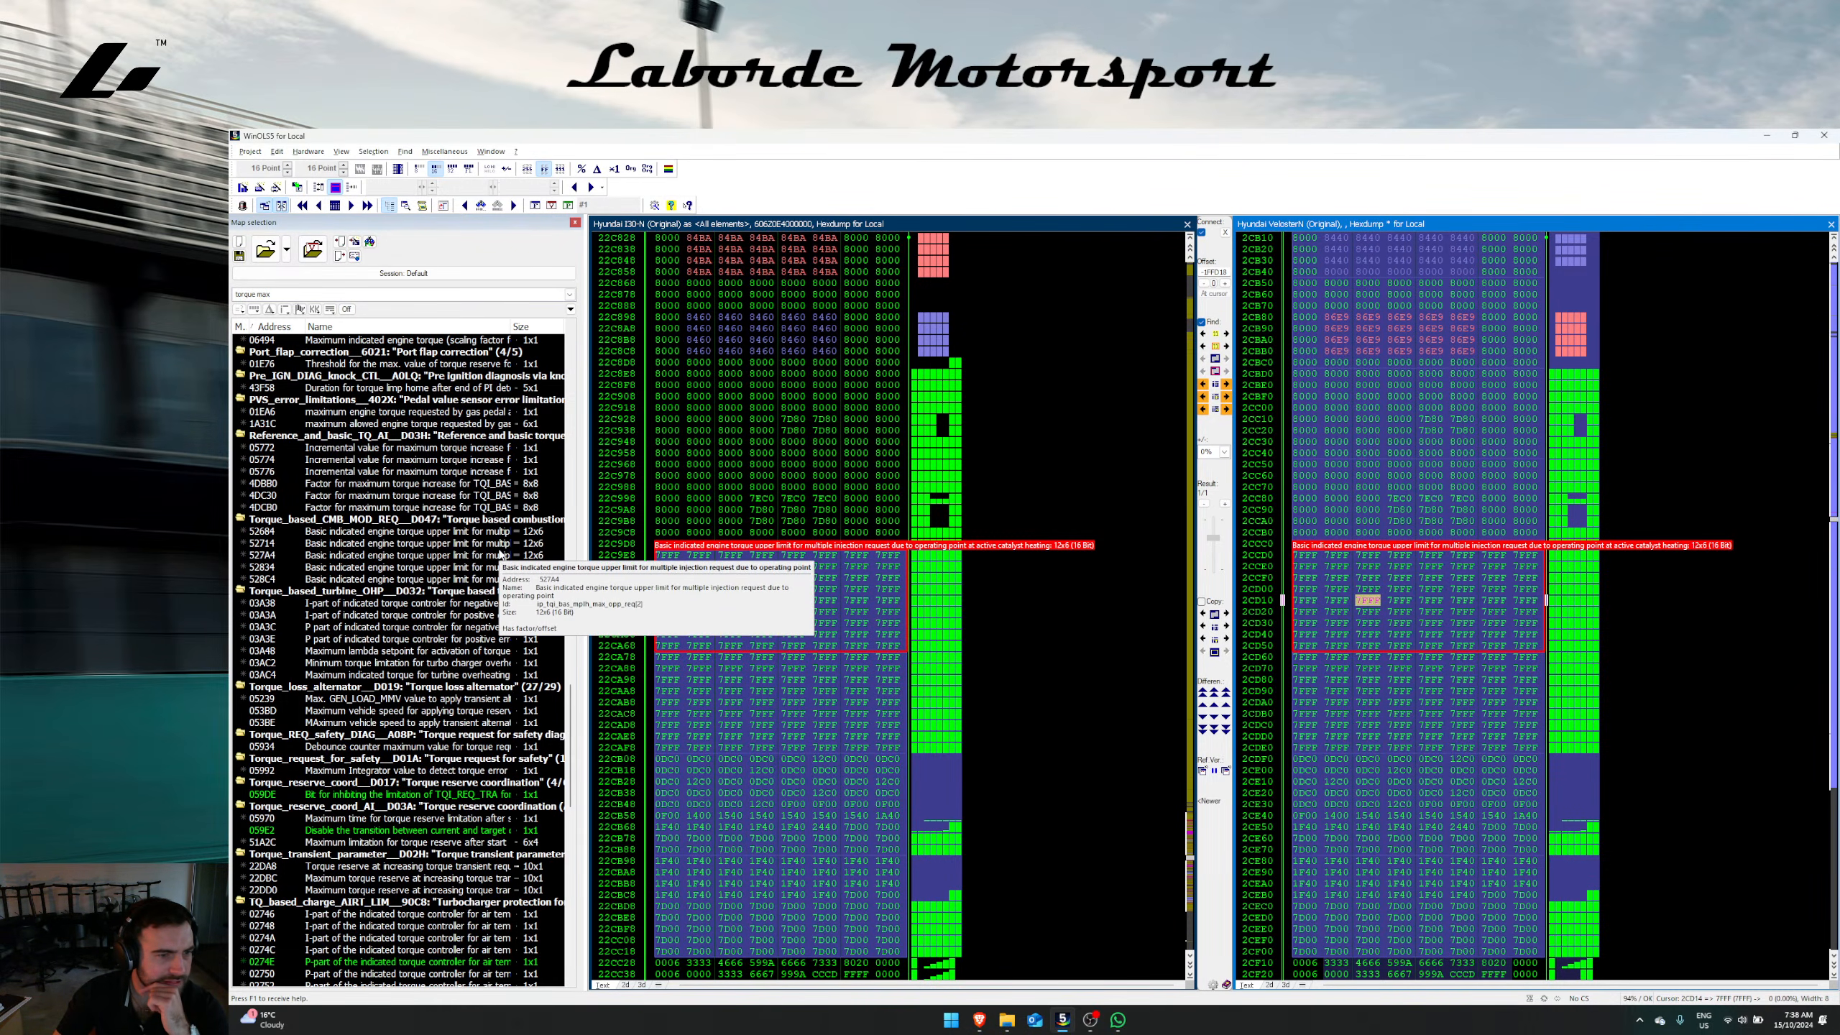
scroll(498, 554, "down", 5)
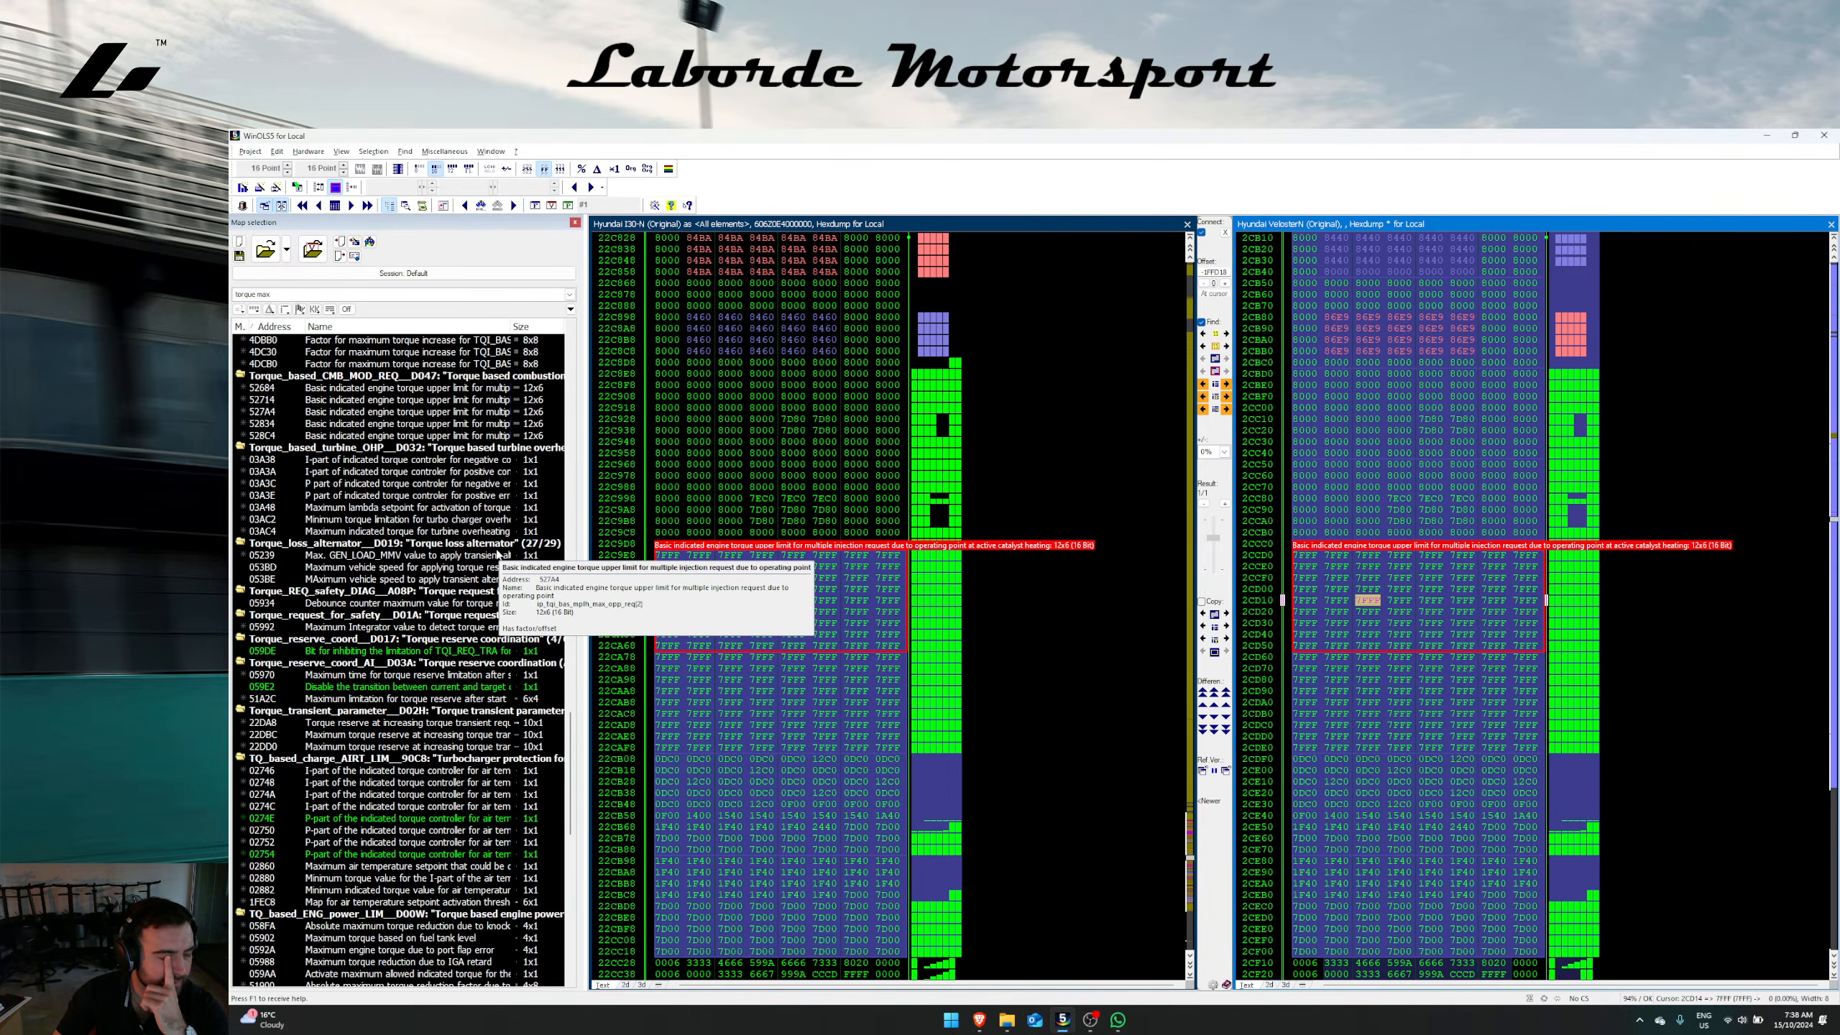
scroll(466, 743, "down", 4)
scroll(466, 743, "down", 14)
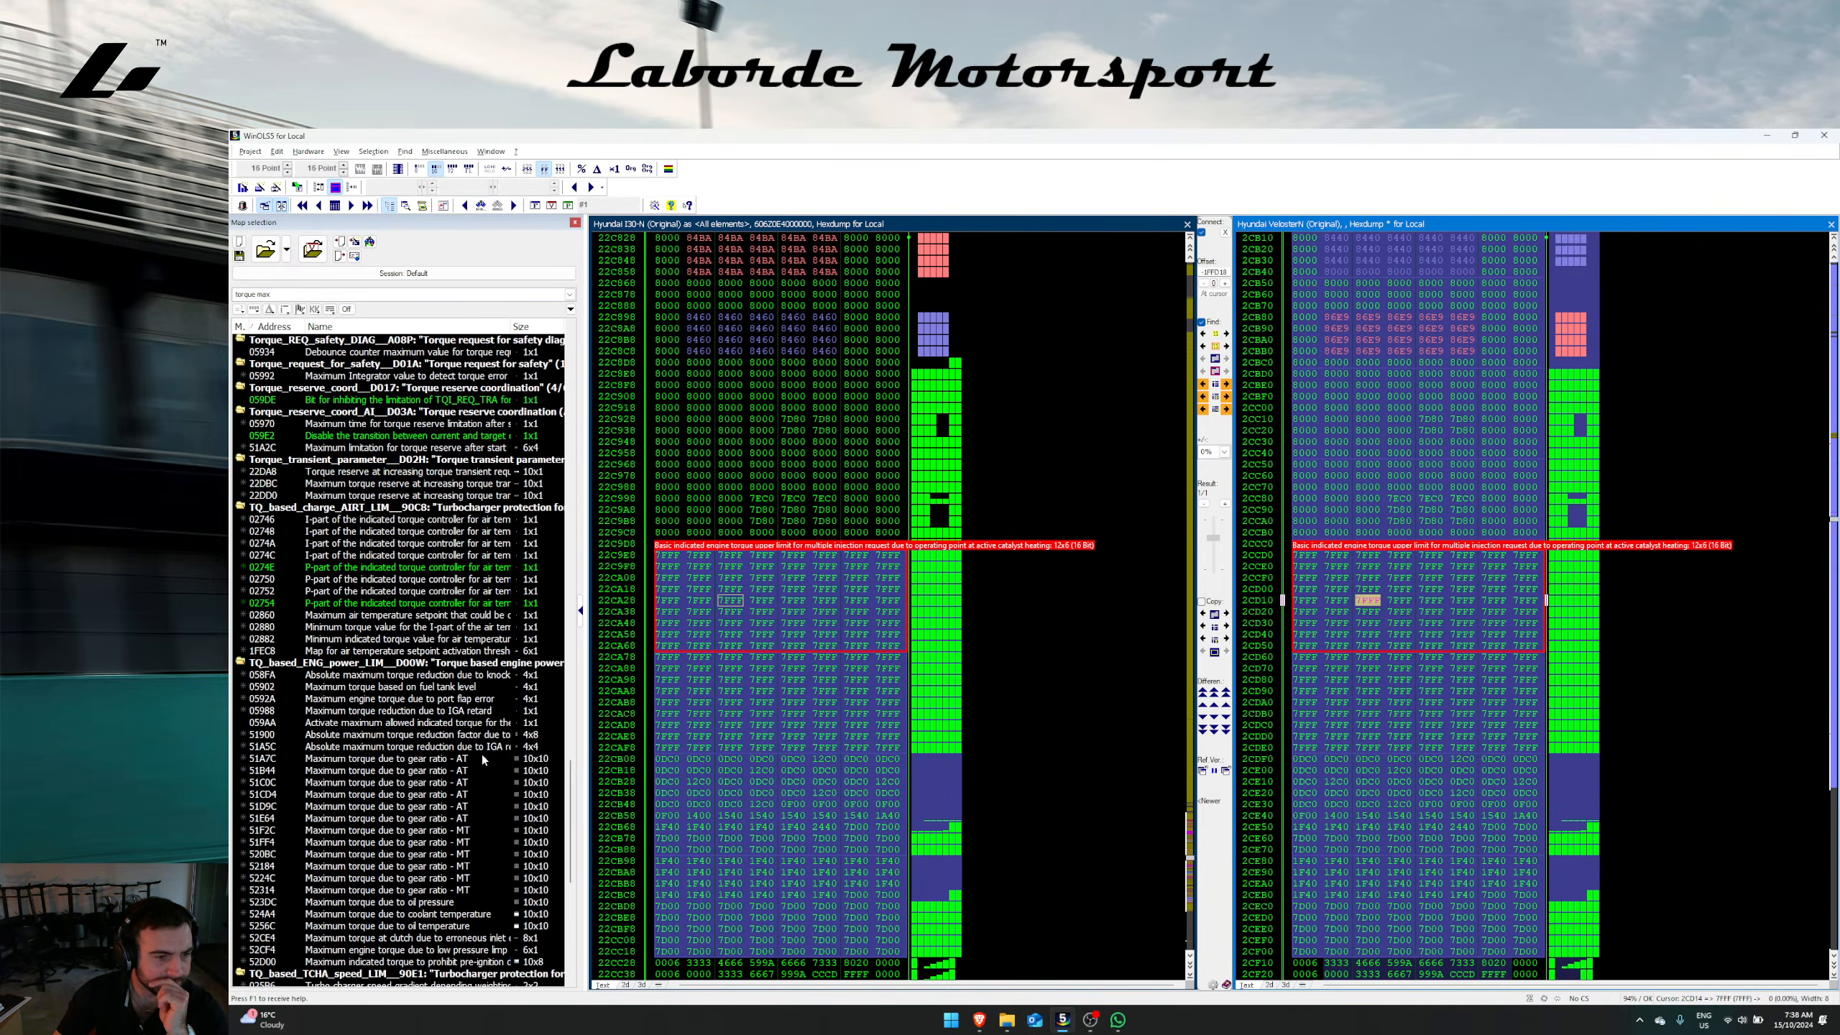
scroll(483, 759, "down", 2)
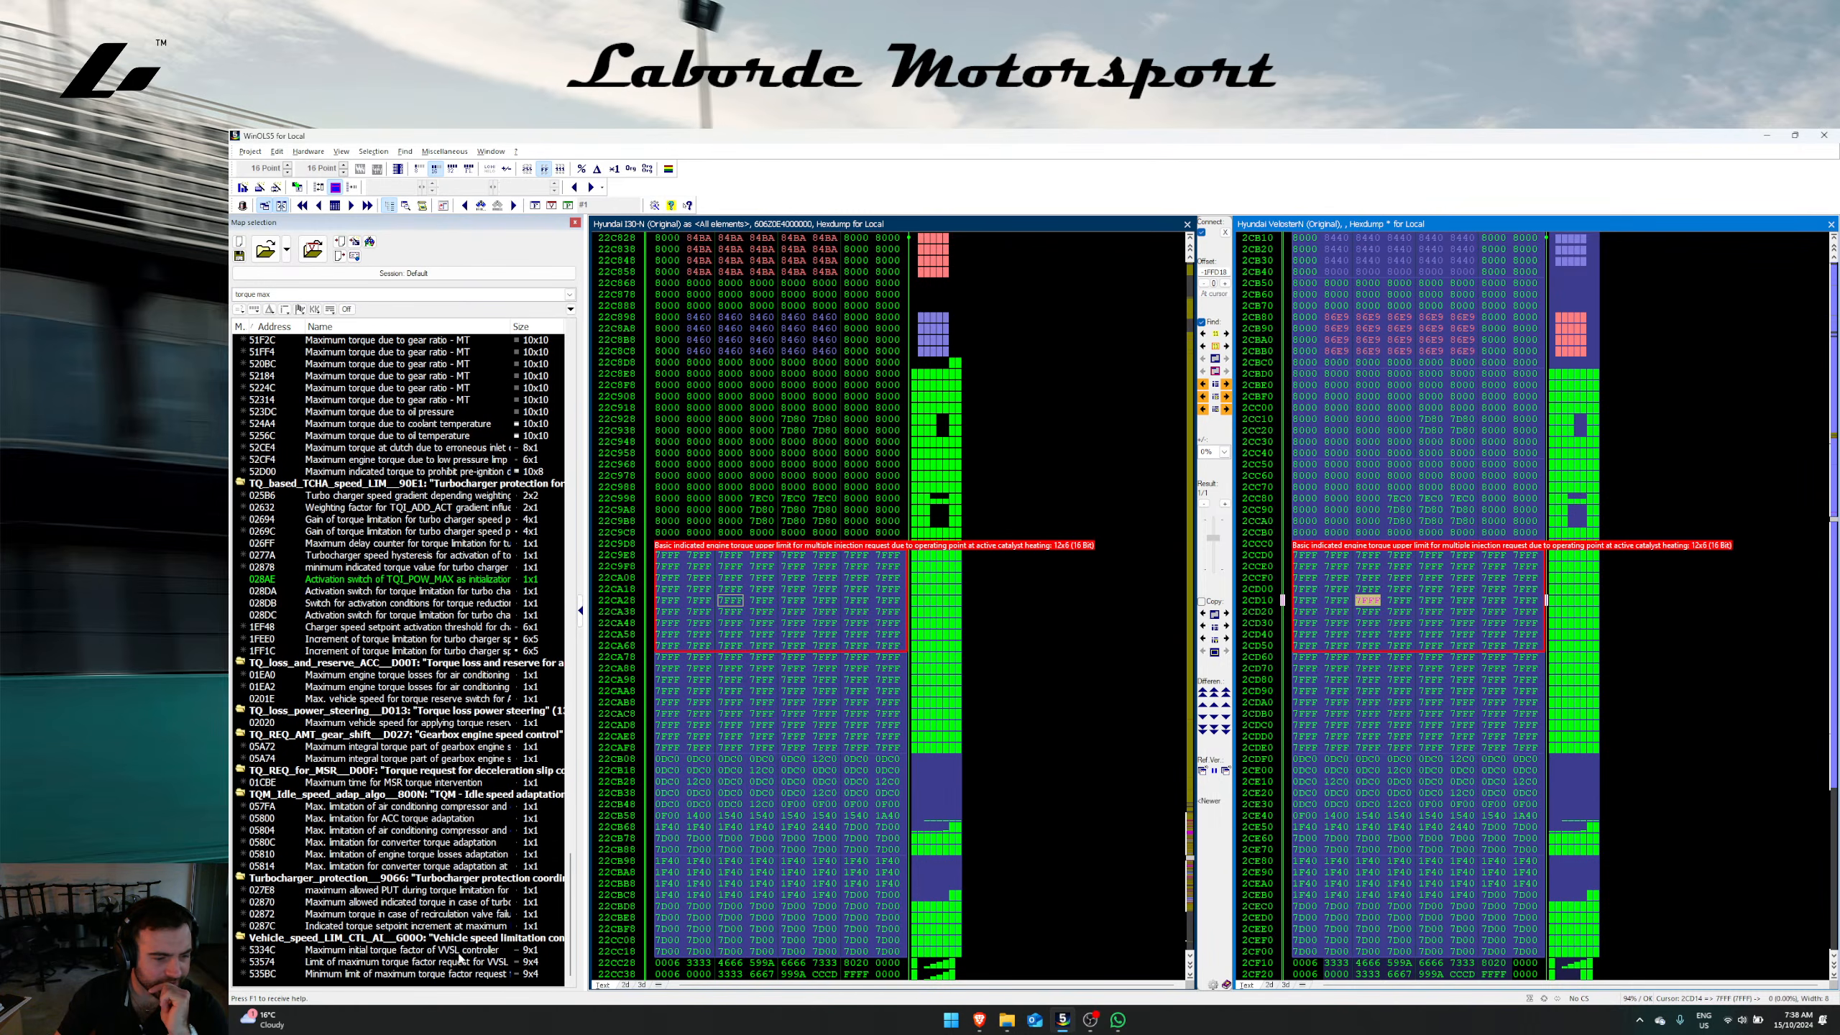
Step: Filter the VelosterN map list by "torque limit" and look through the matching maps
left_click(287, 291)
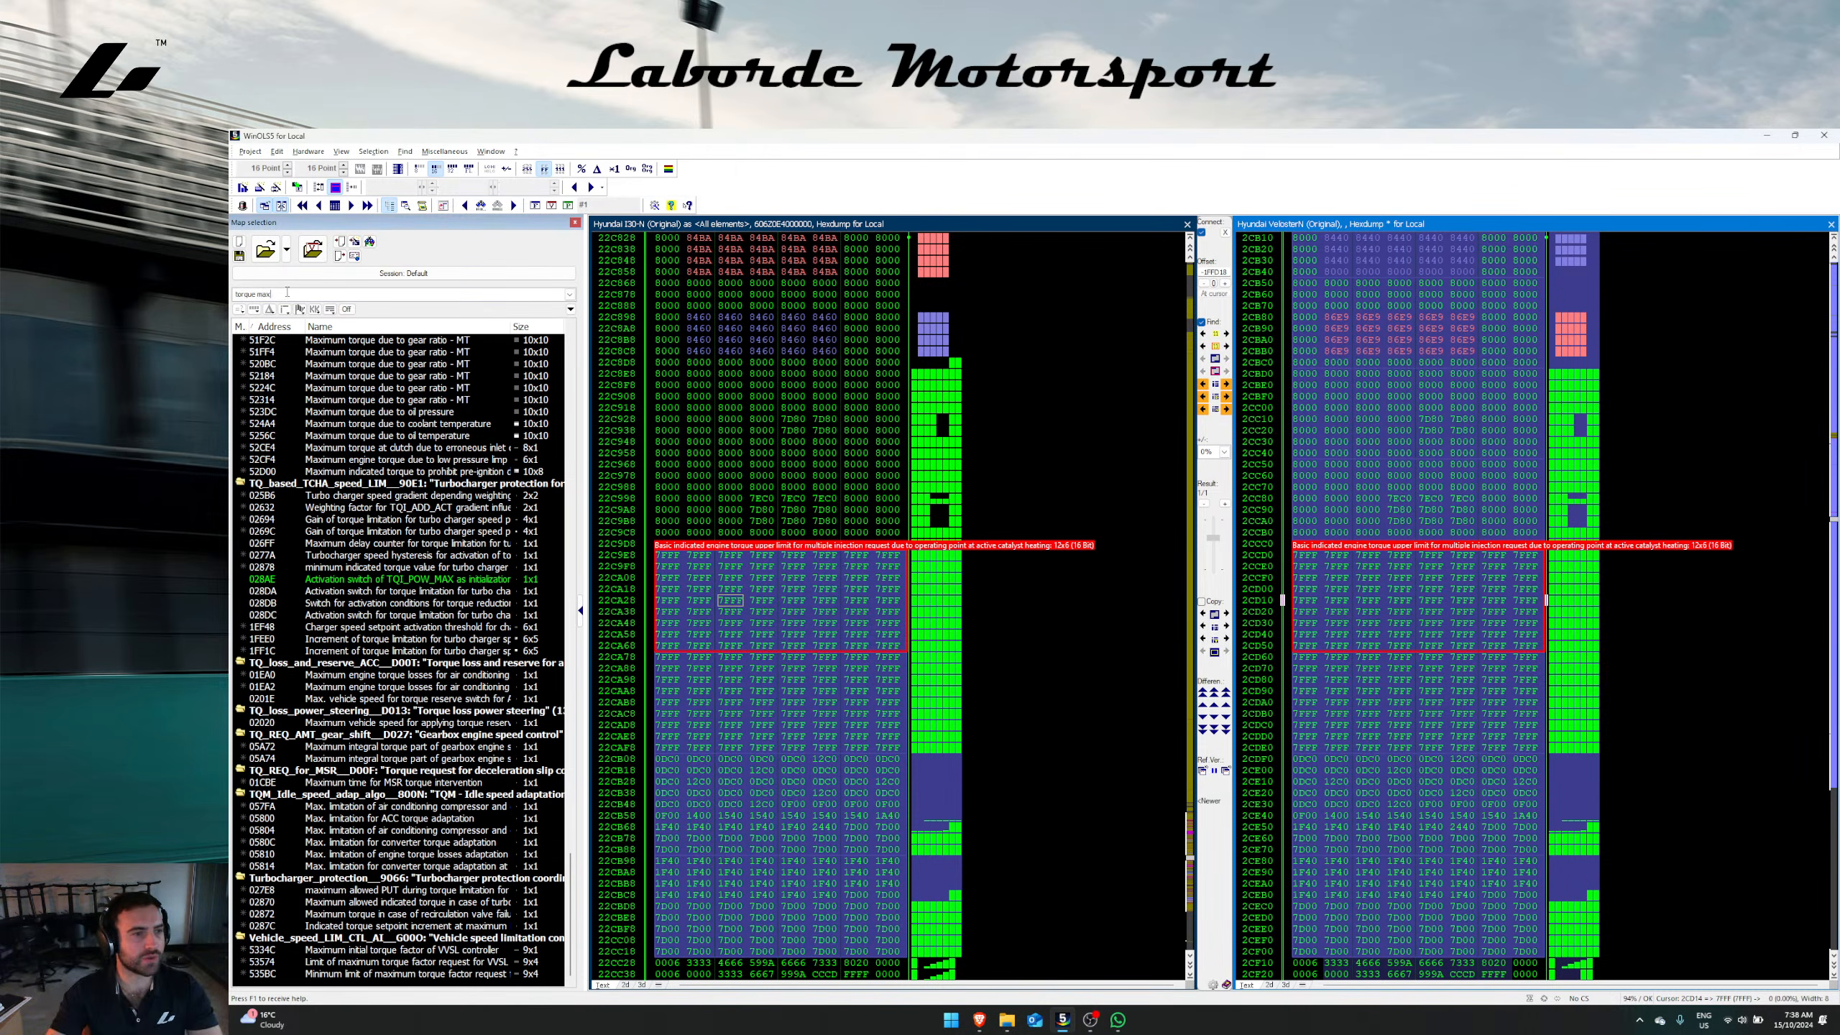
key("BackSpace")
key("BackSpace")
key("BackSpace")
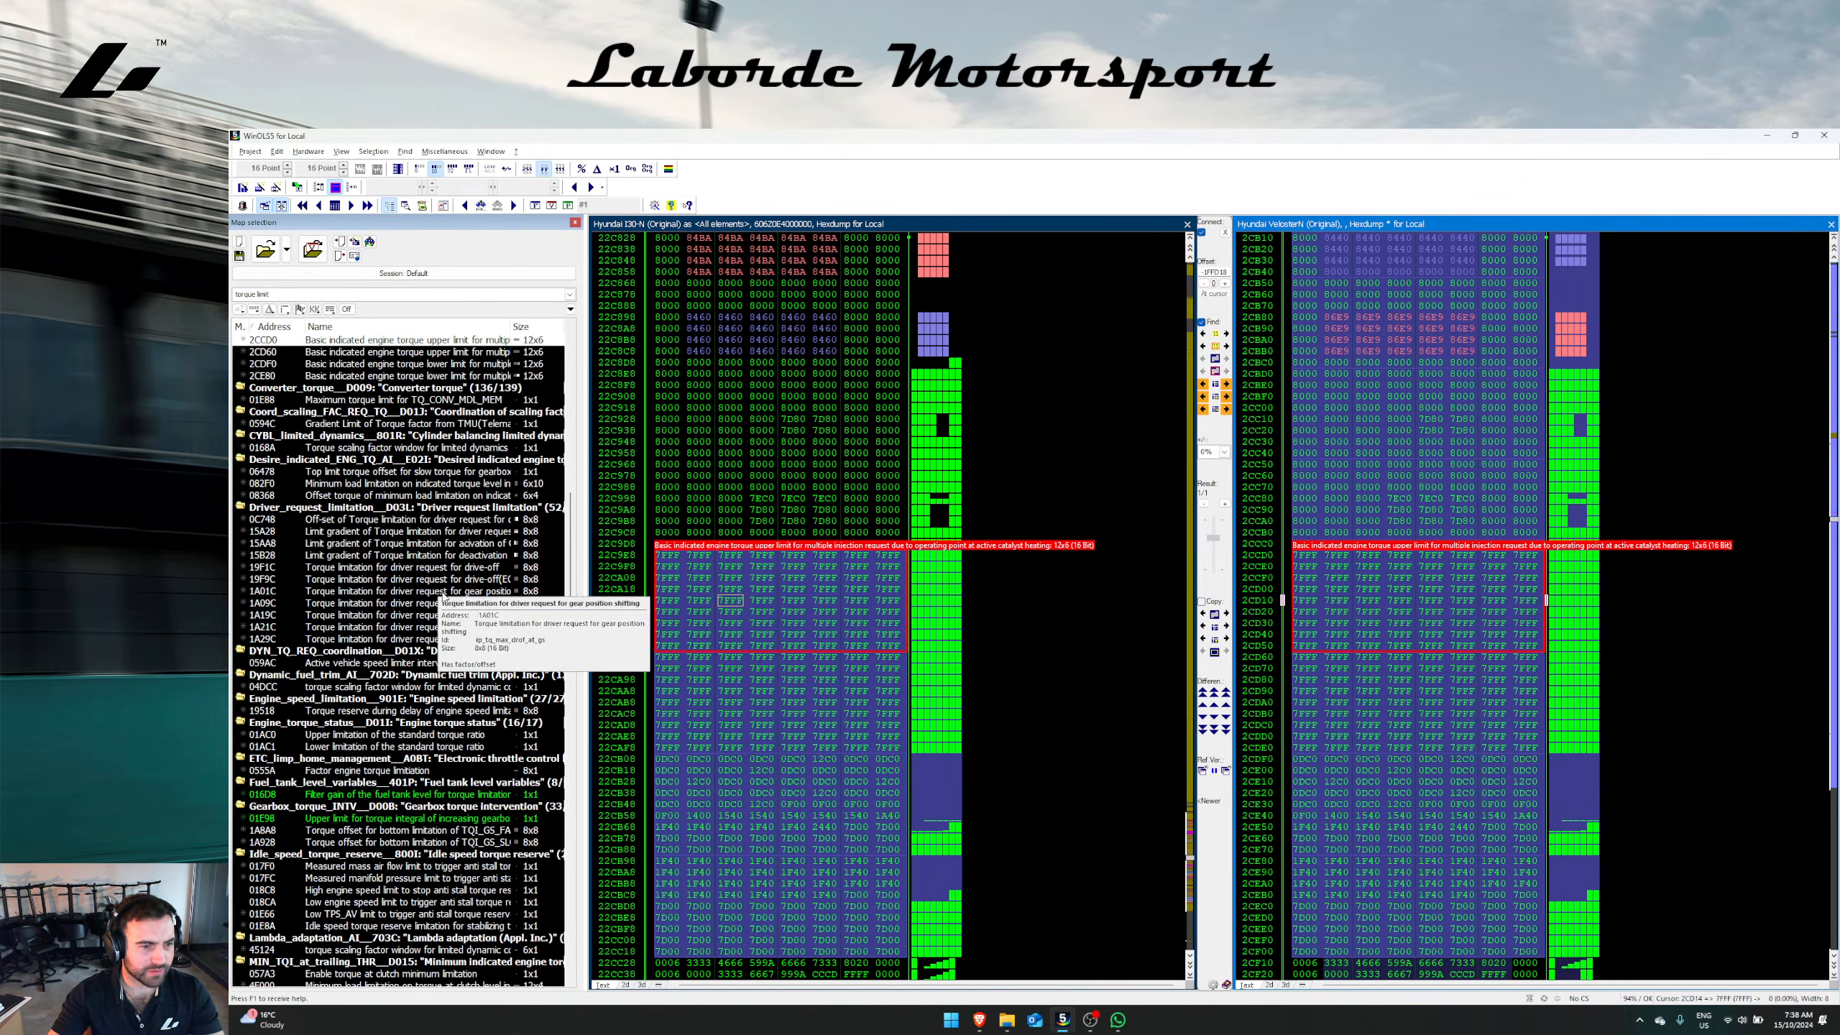
scroll(487, 783, "down", 7)
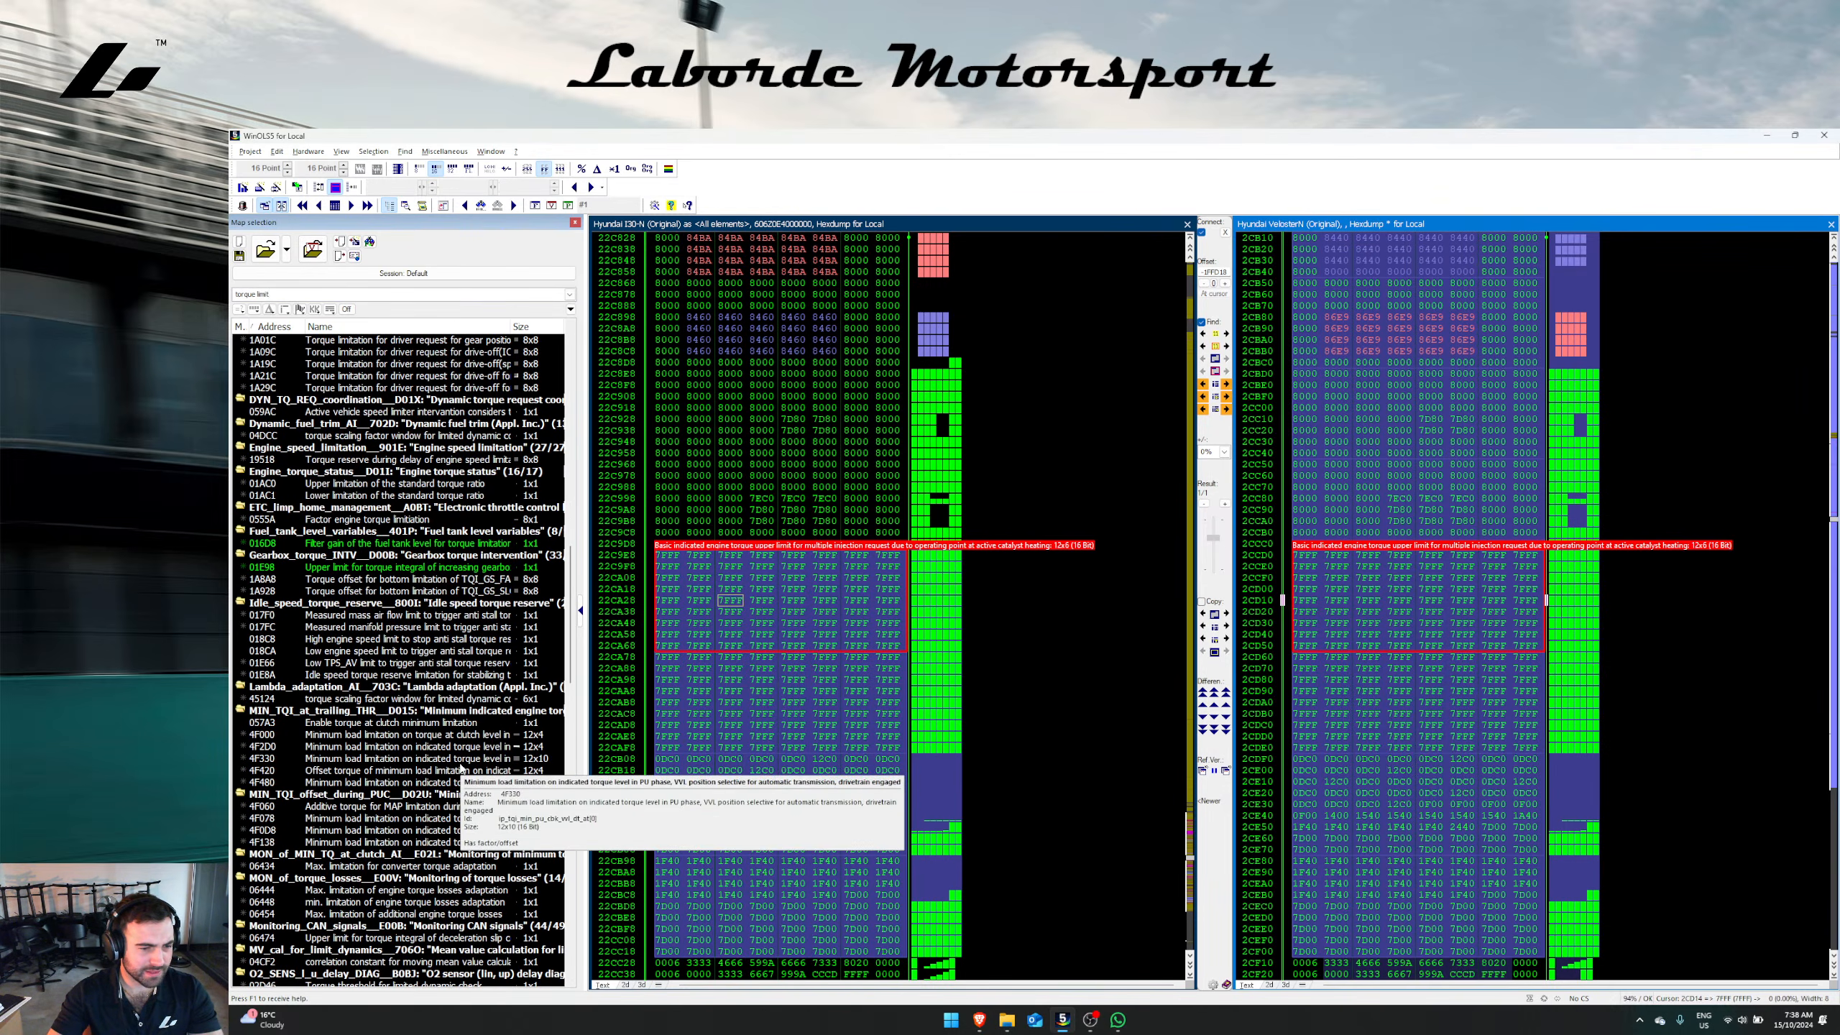
scroll(439, 826, "down", 1)
scroll(439, 827, "down", 10)
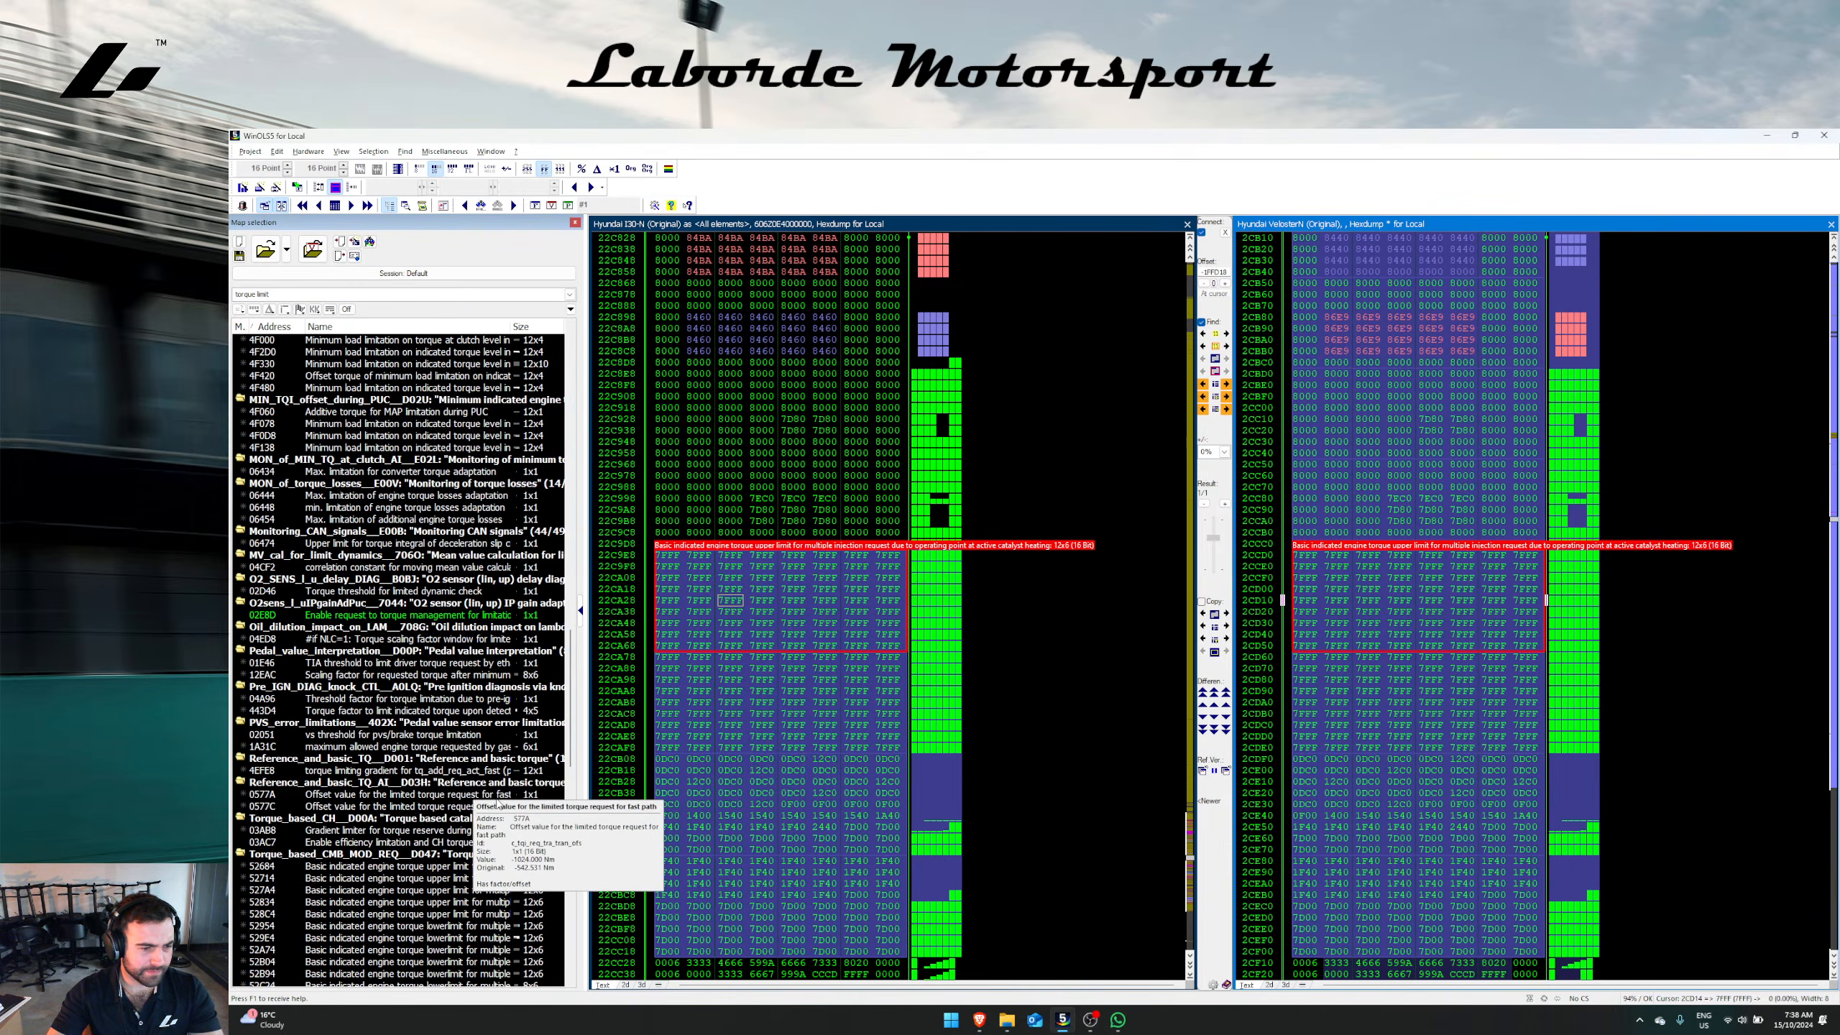
scroll(449, 769, "down", 6)
Step: Show the 12x6 basic indicated engine torque lower limit map at 529E4 in the hexdump and browse on to the turbocharger protection maps
right_click(481, 723)
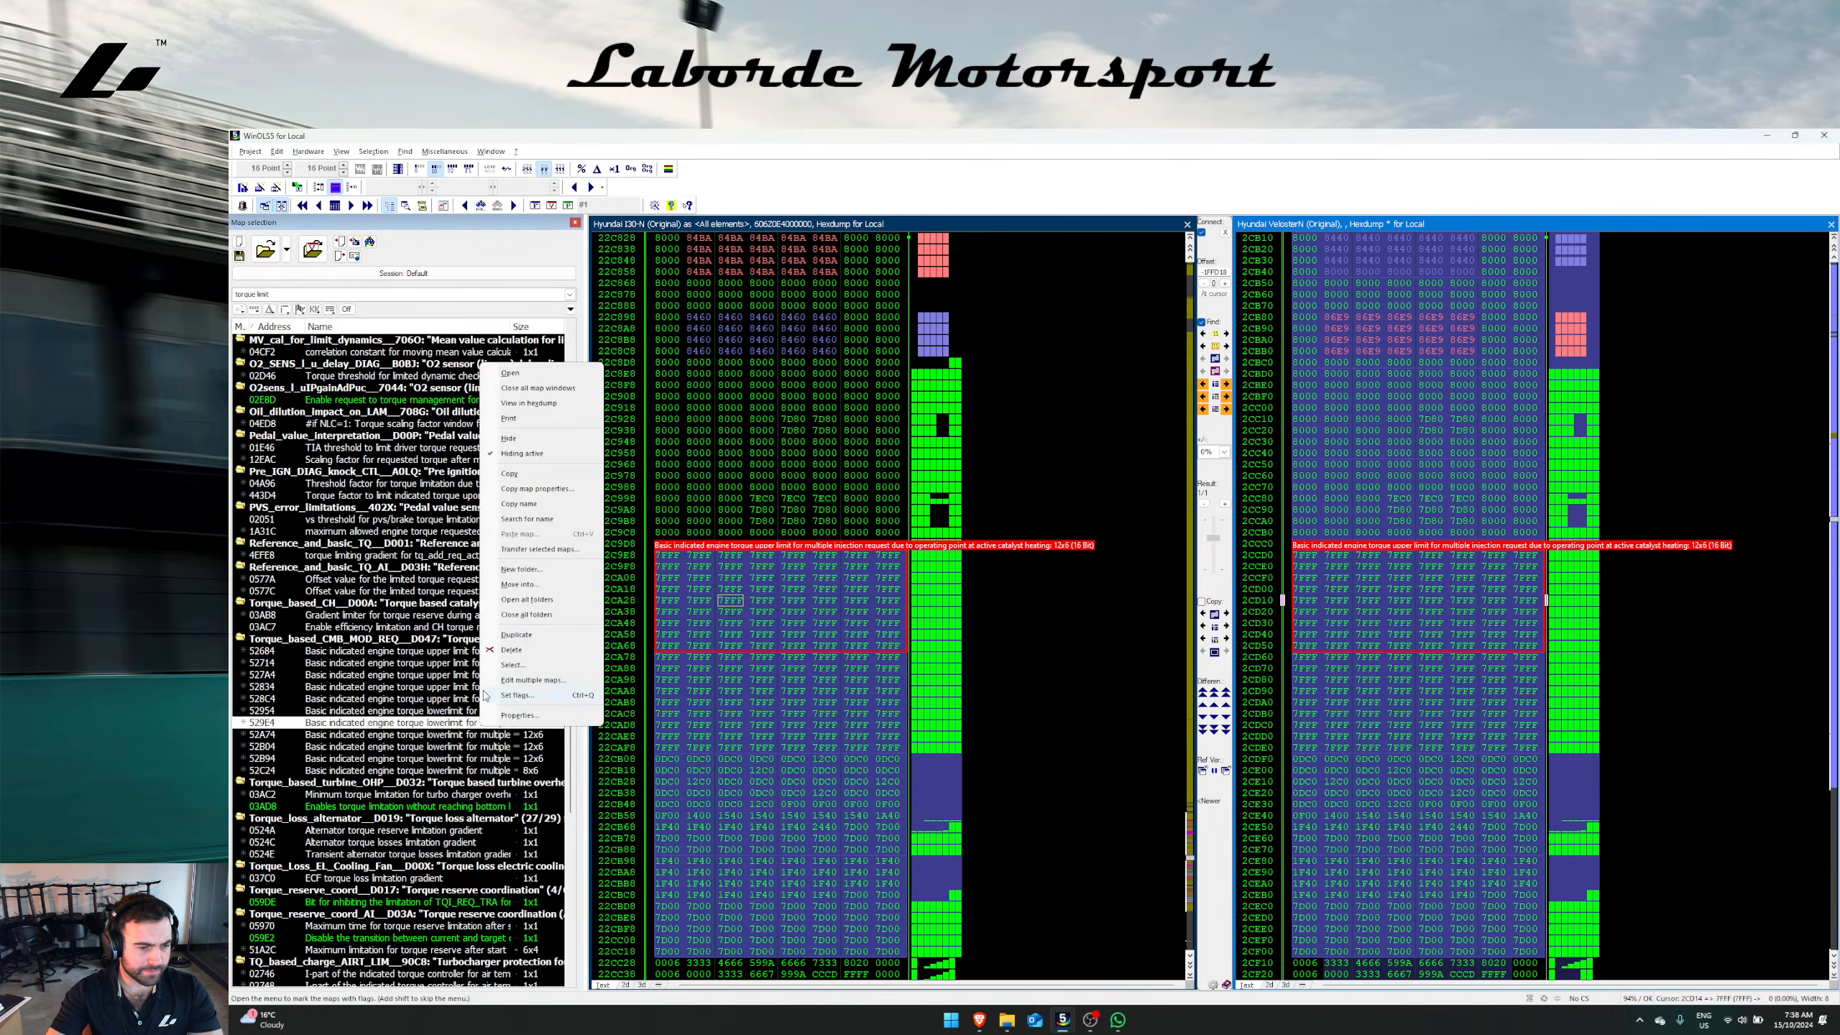
left_click(535, 404)
scroll(455, 647, "down", 6)
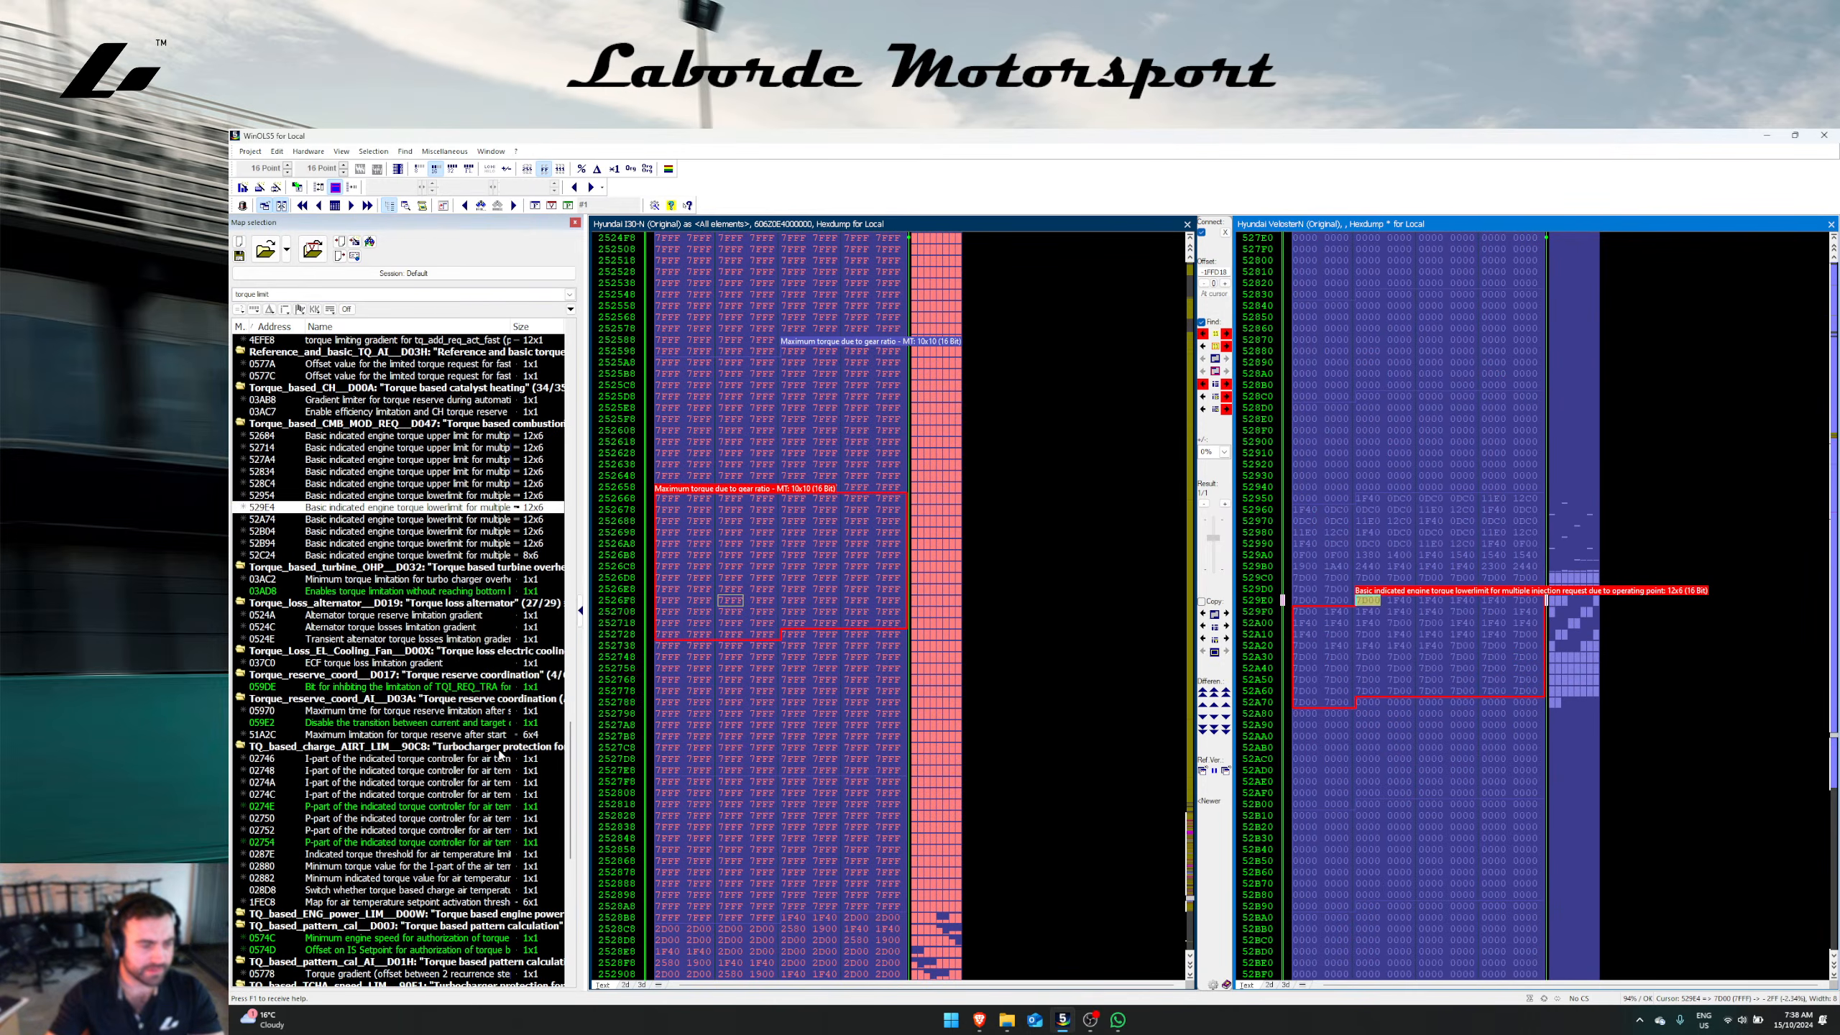
scroll(500, 762, "down", 6)
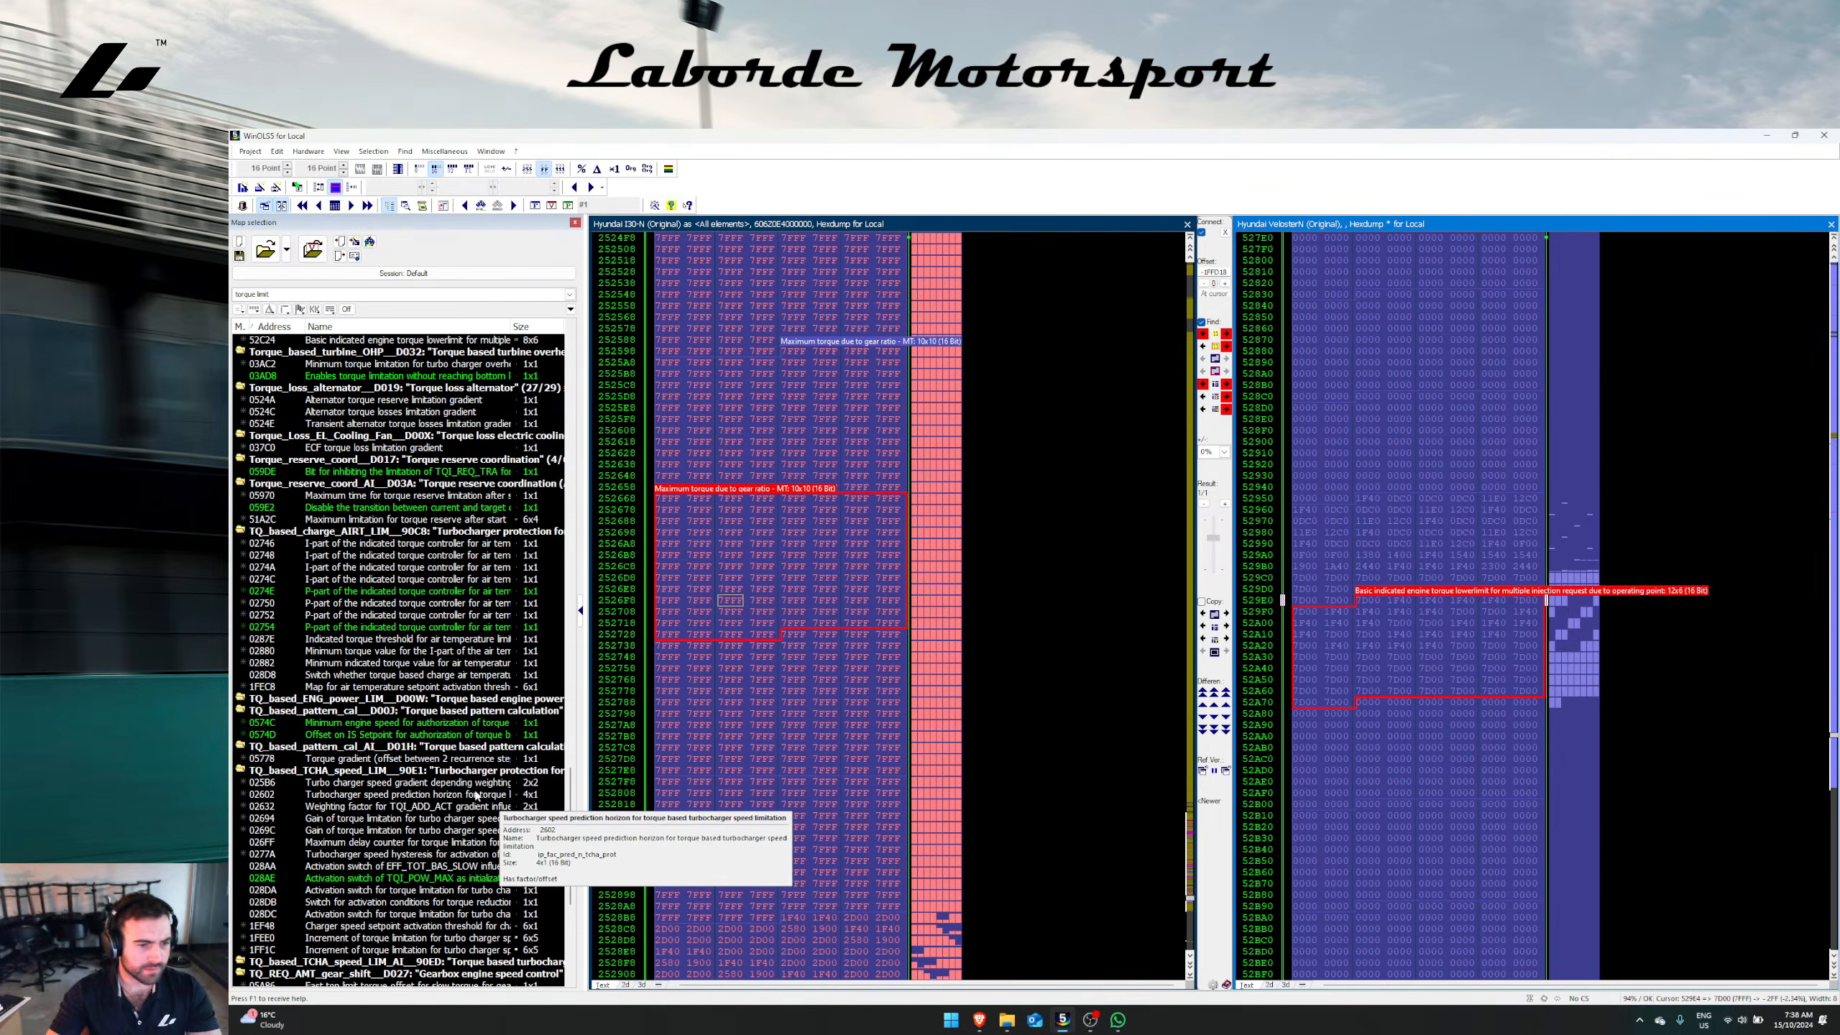
Step: Find the i30-N match for the turbo charger speed gradient weighting factor map for increment of torque limitation
left_click(395, 689)
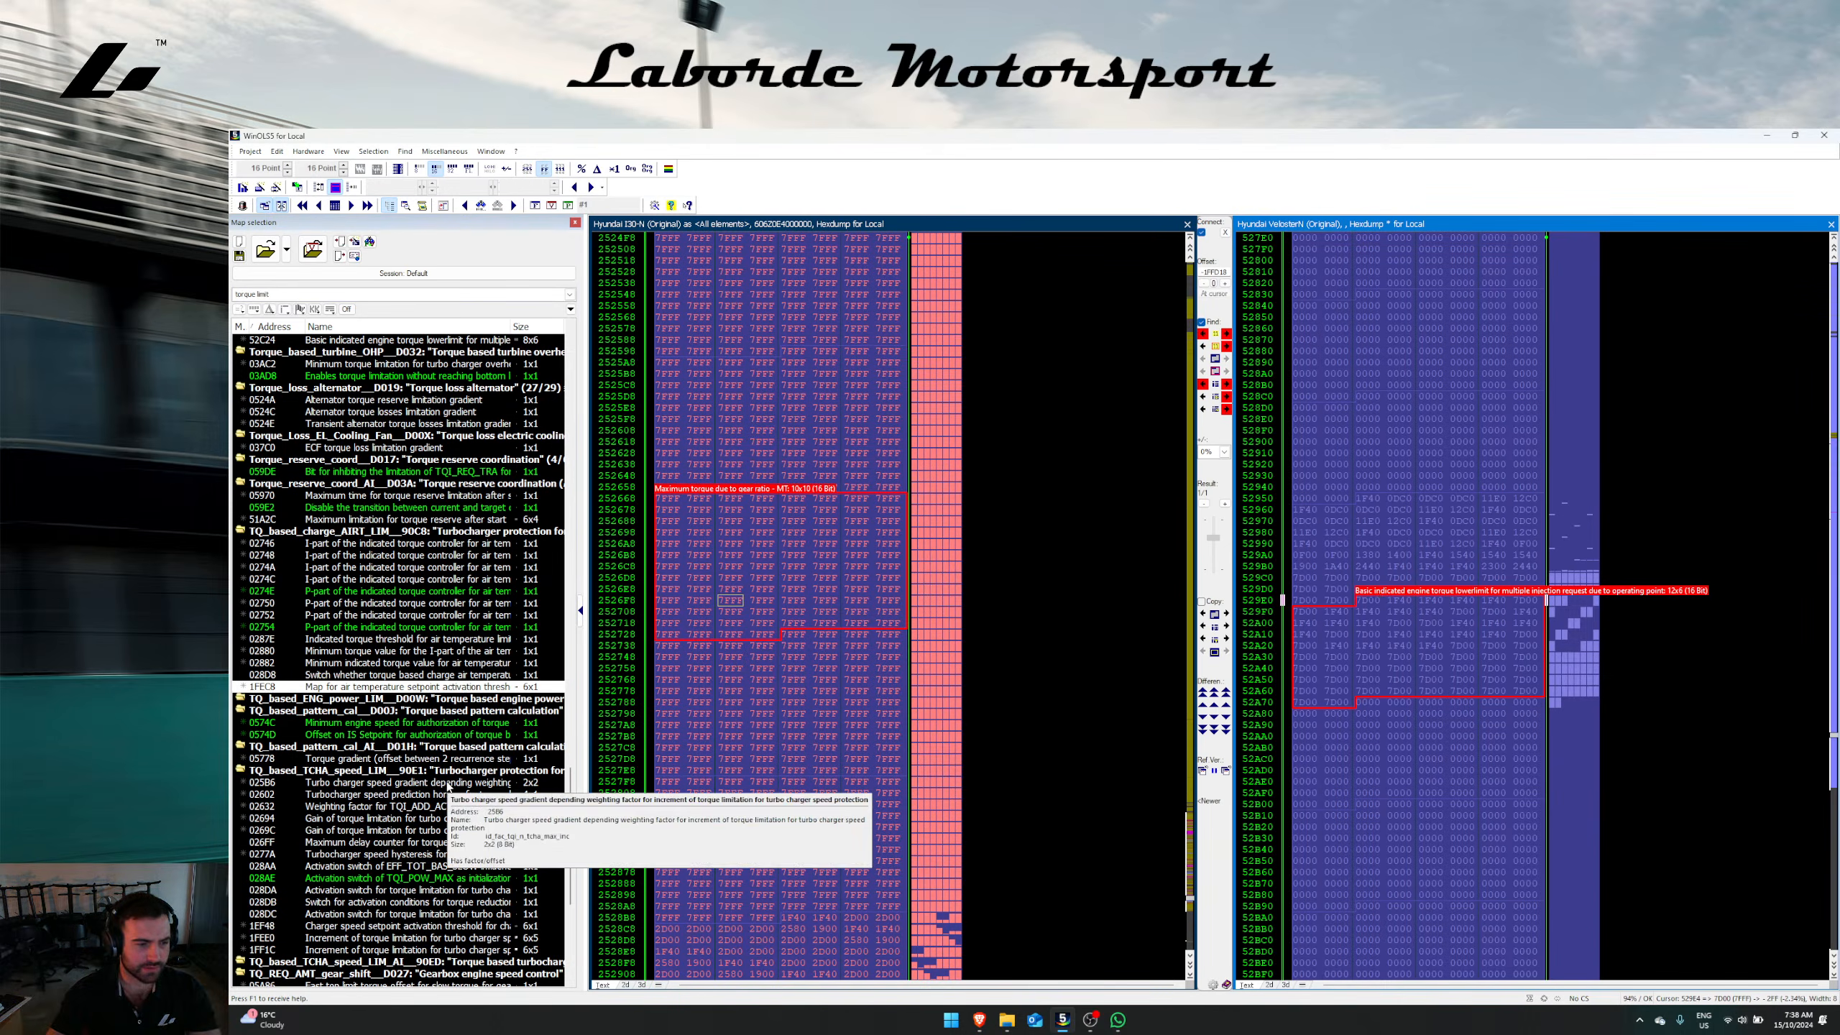
right_click(447, 785)
left_click(496, 455)
left_click_drag(1401, 601, 1469, 607)
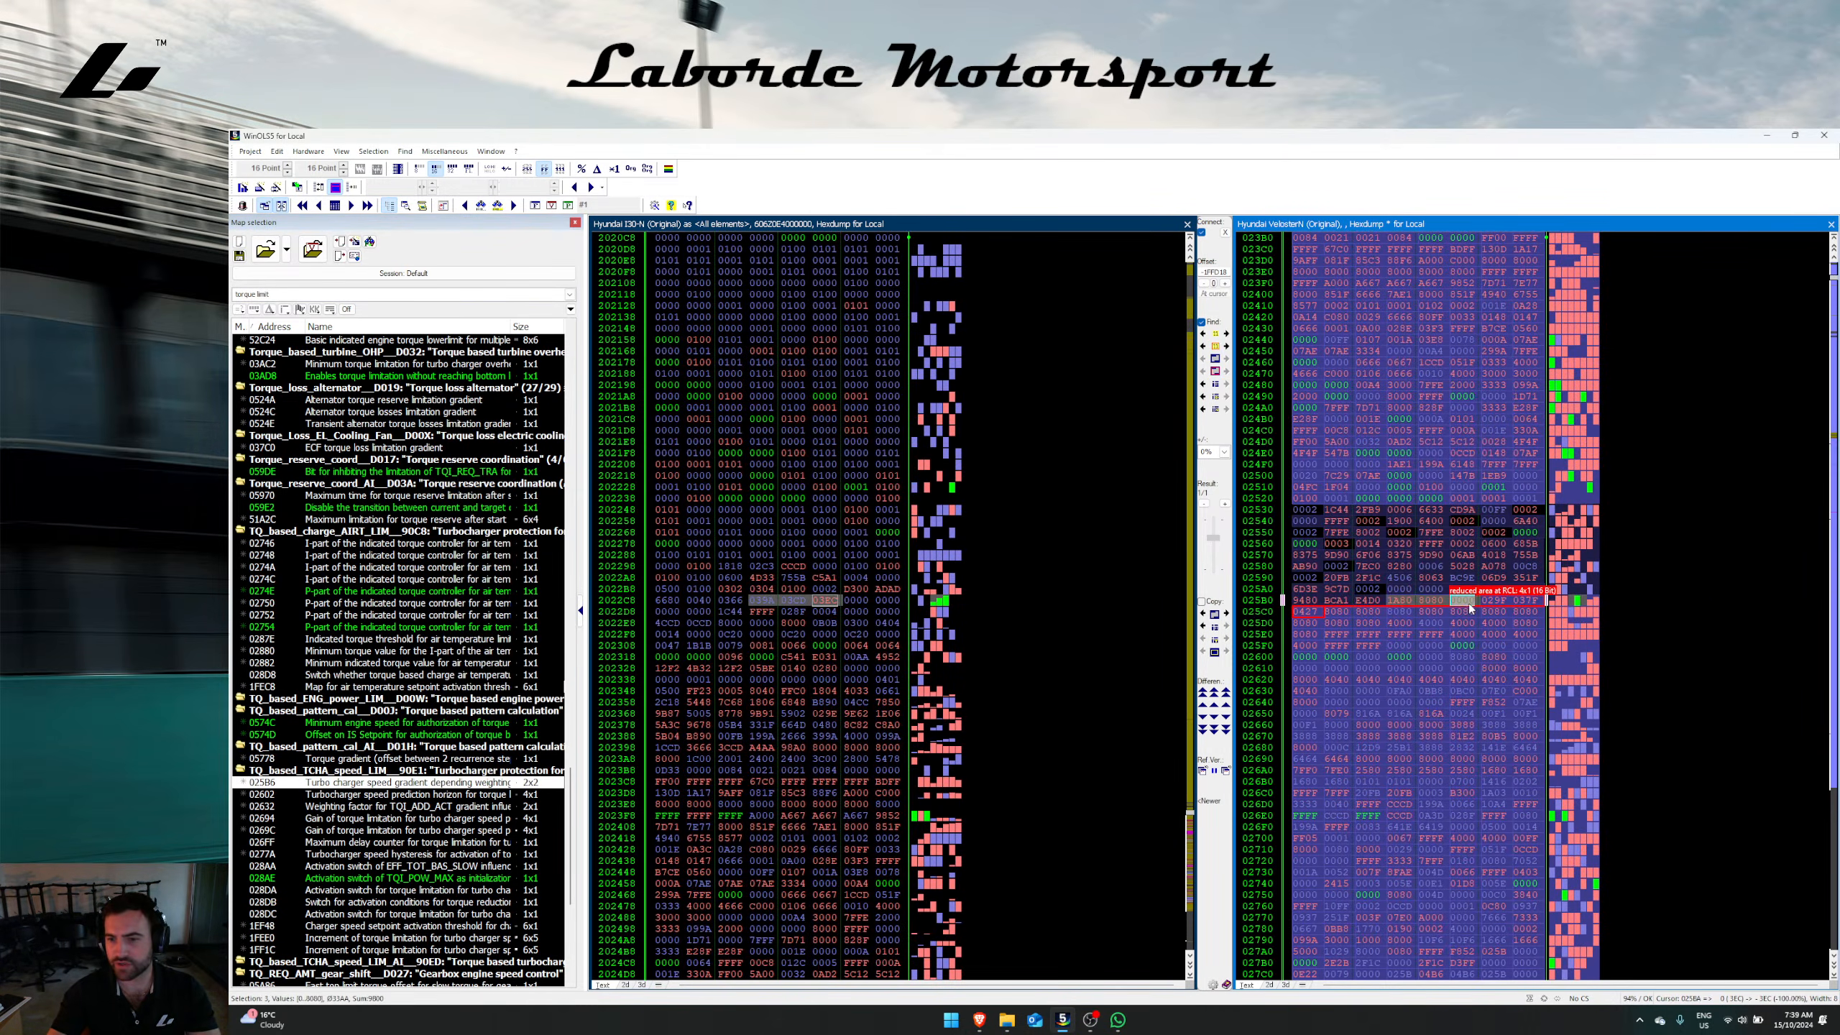
left_click(1203, 360)
right_click(1527, 566)
left_click(1408, 600)
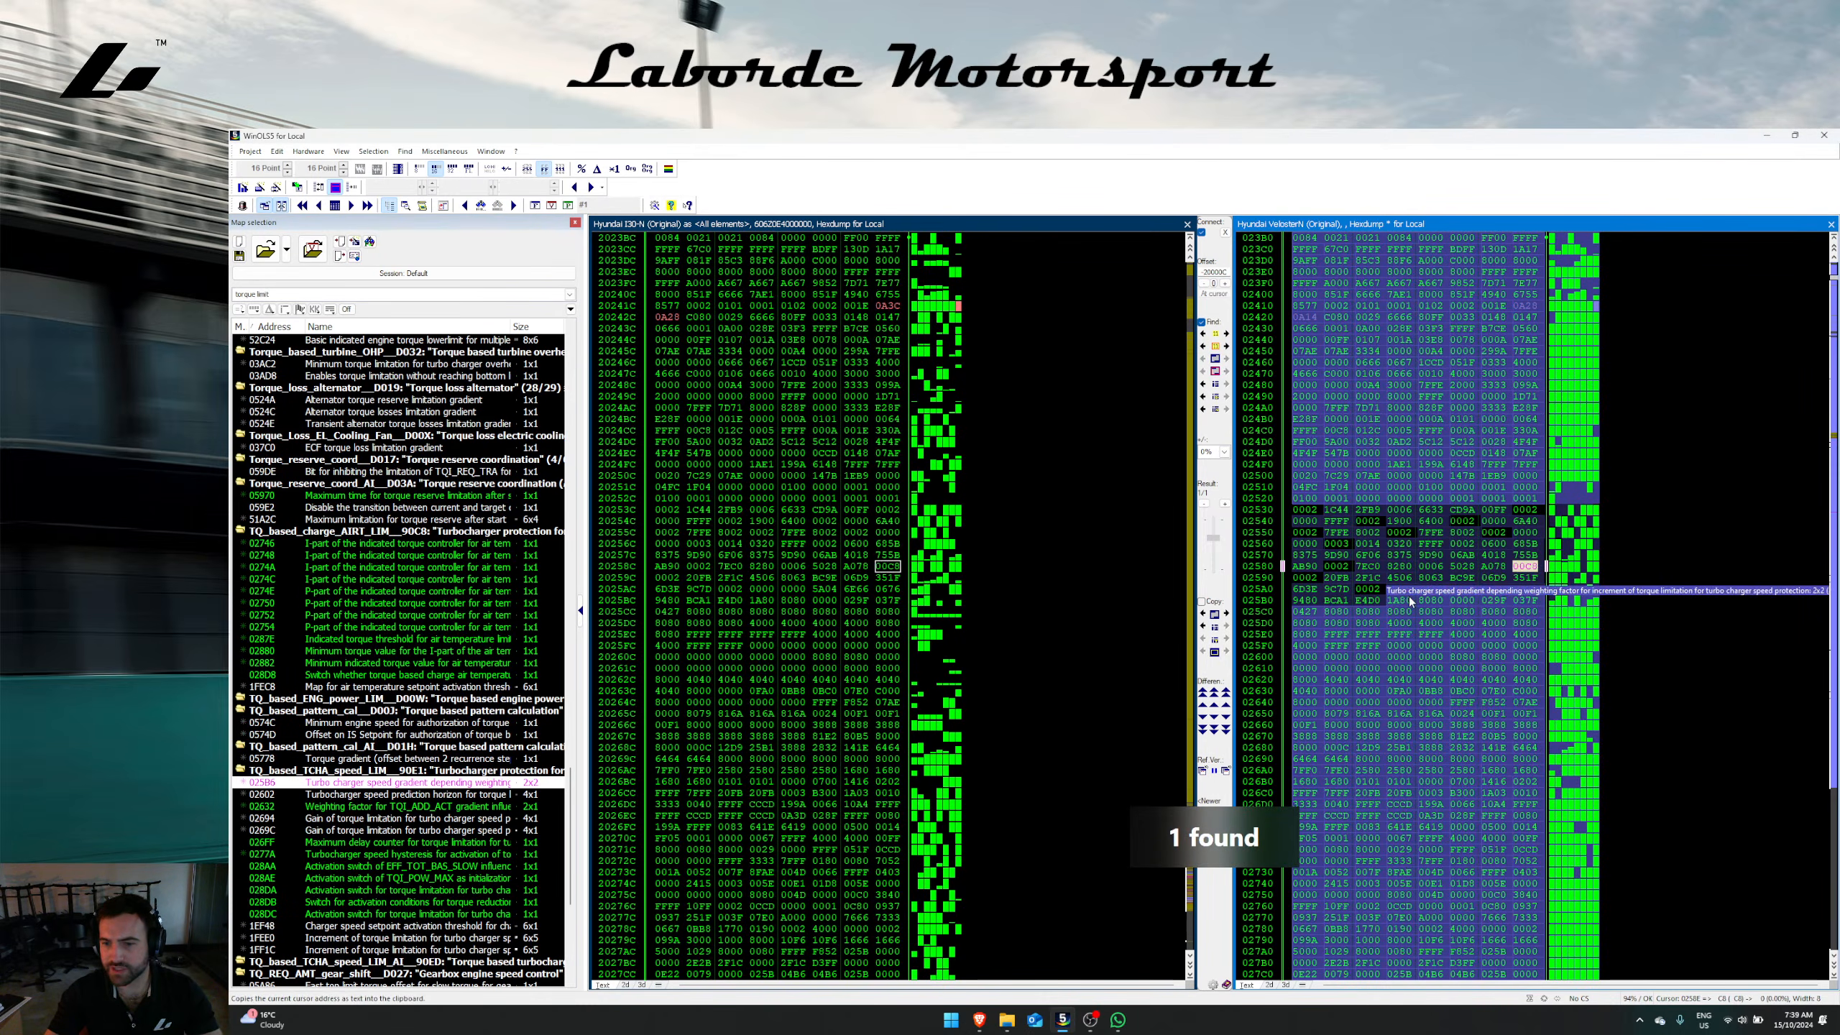
Step: Transfer the turbo charger speed gradient weighting factor map for increment of torque limitation to the i30-N
left_click(1406, 599)
left_click(1204, 615)
left_click(930, 661)
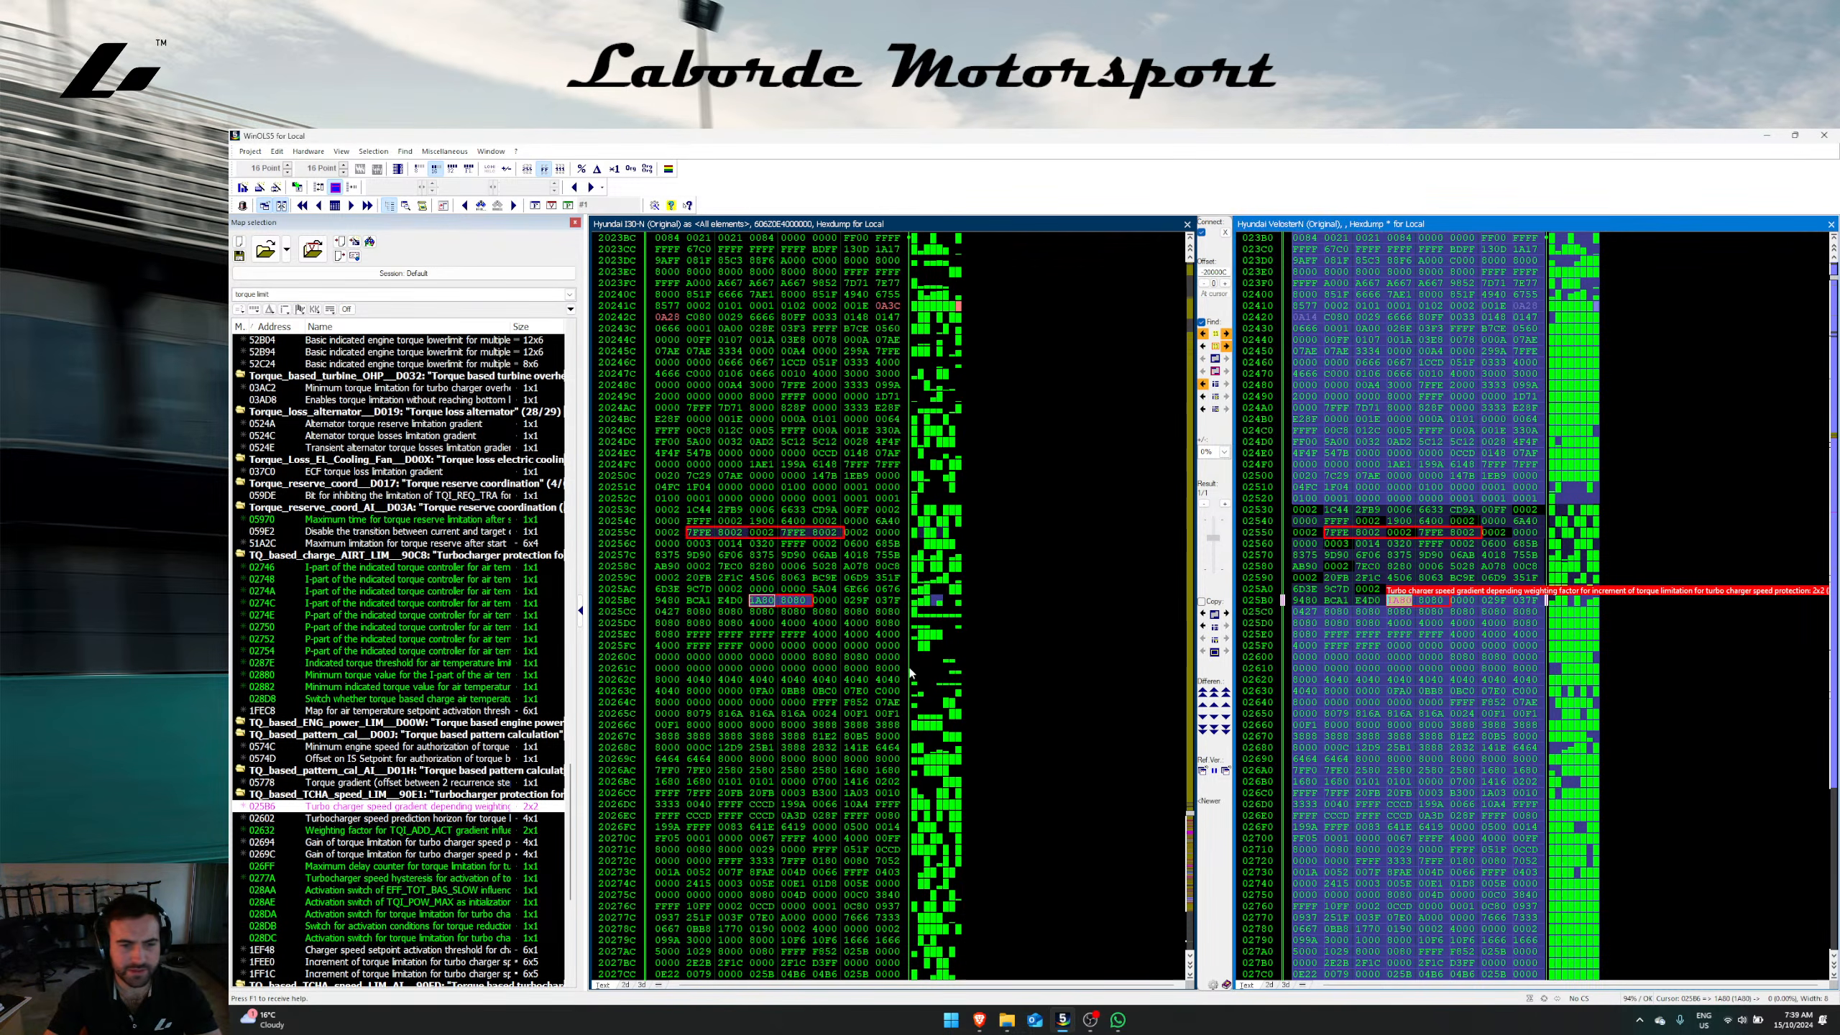
Step: Transfer the turbocharger speed prediction horizon map for torque based turbocharger speed limitation to the i30-N
right_click(395, 817)
left_click(449, 461)
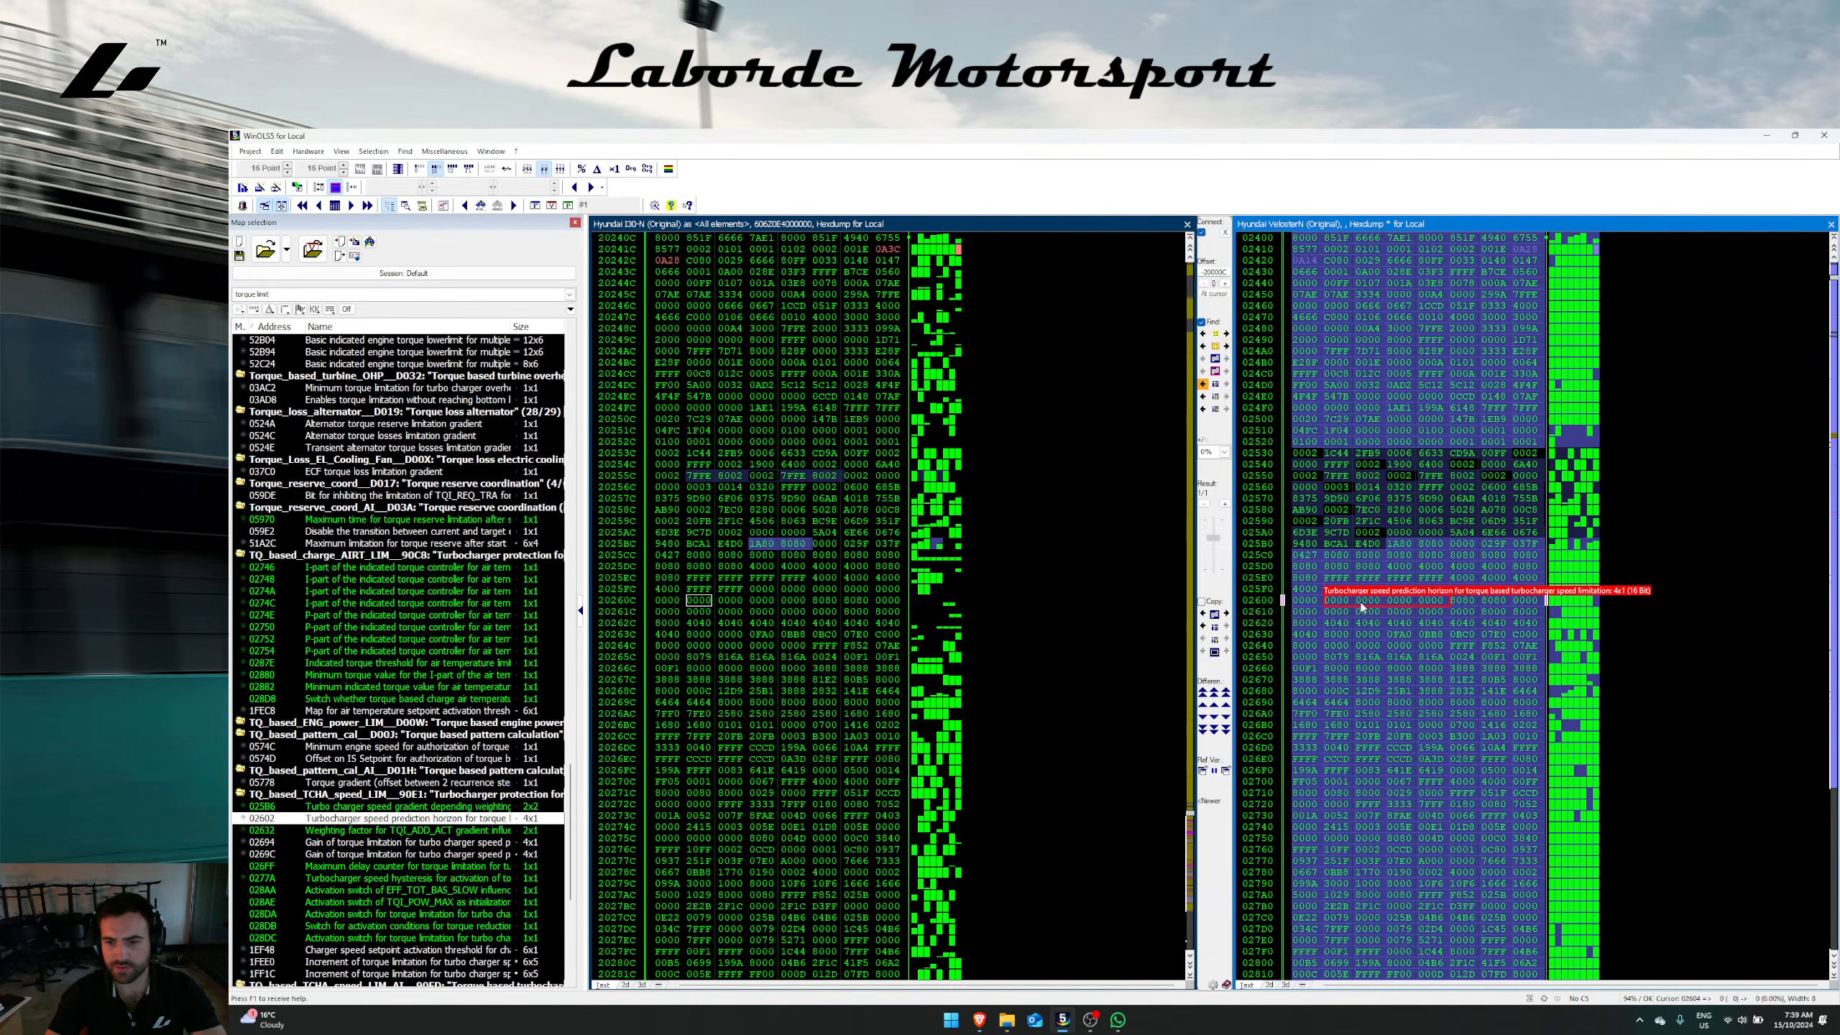
left_click(1203, 615)
left_click(925, 669)
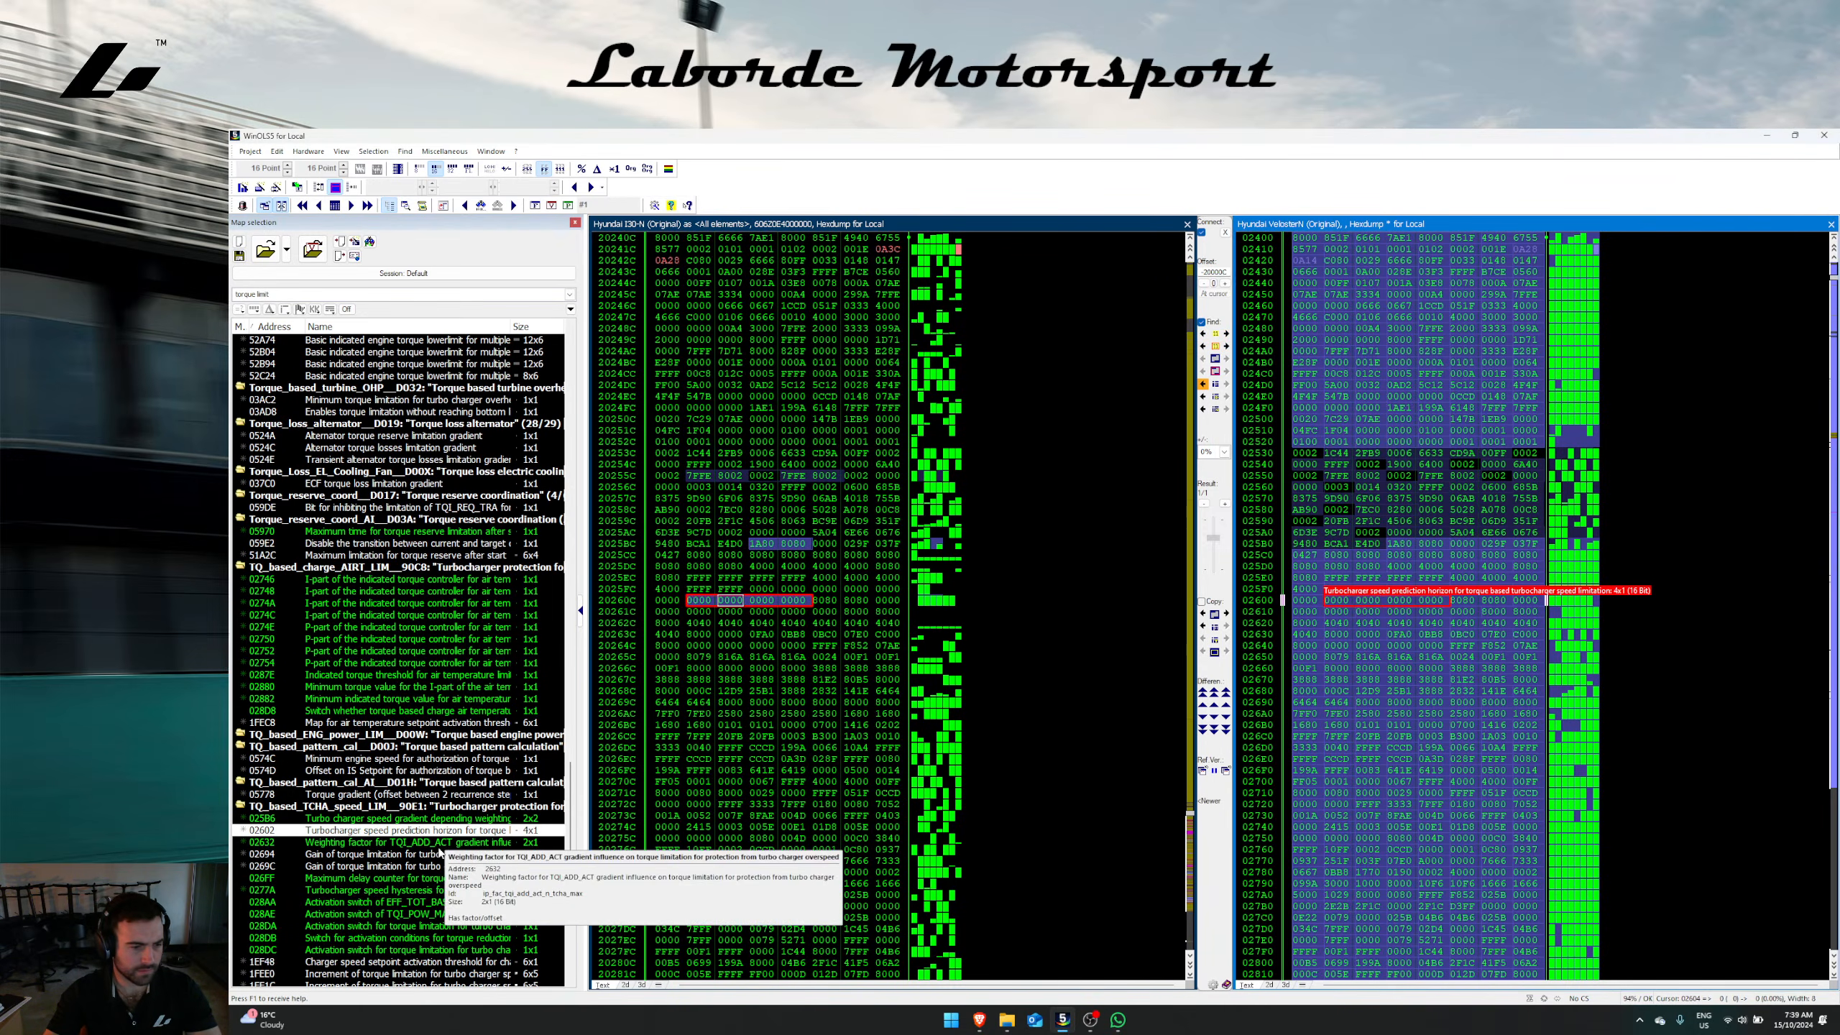
Step: Inspect the EFF_TOT_BAS_SLOW activation switch and the maximum delay counter for turbo charger speed protection in the hexdump, using the 8-bit display
scroll(391, 834, "down", 3)
right_click(375, 795)
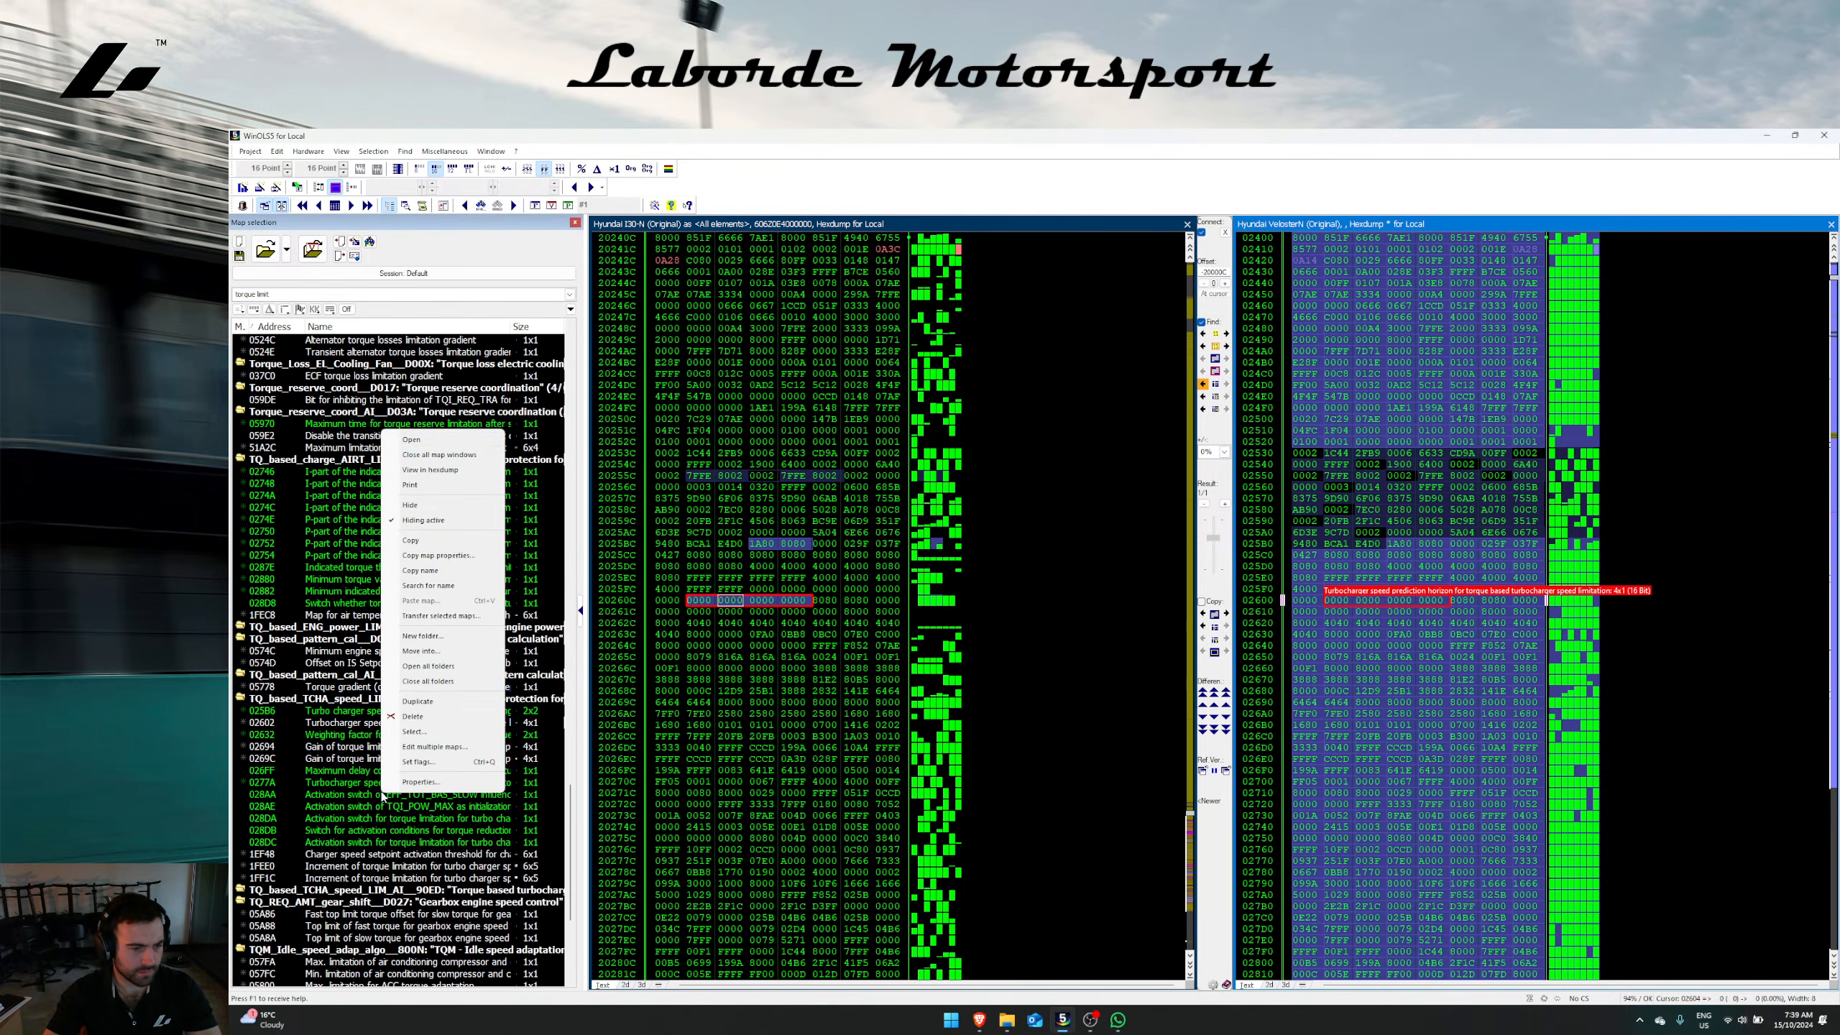
left_click(444, 441)
left_click(421, 169)
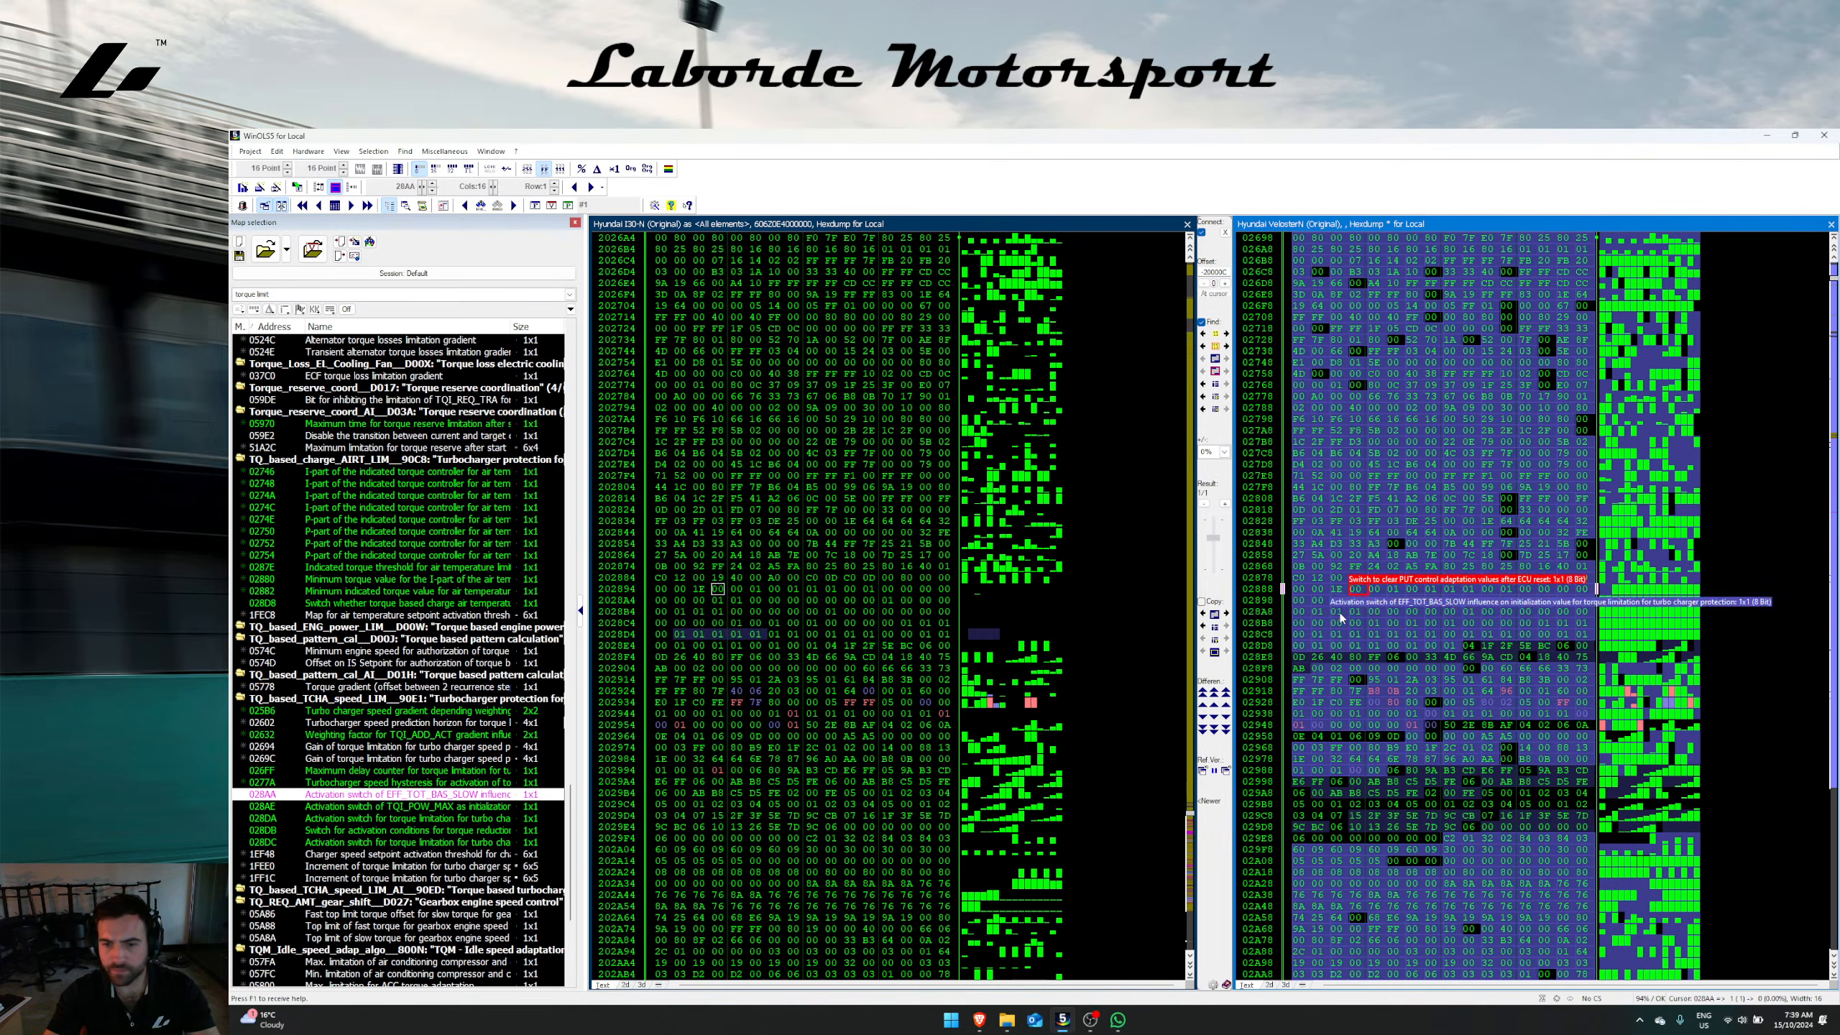
right_click(439, 768)
left_click(471, 445)
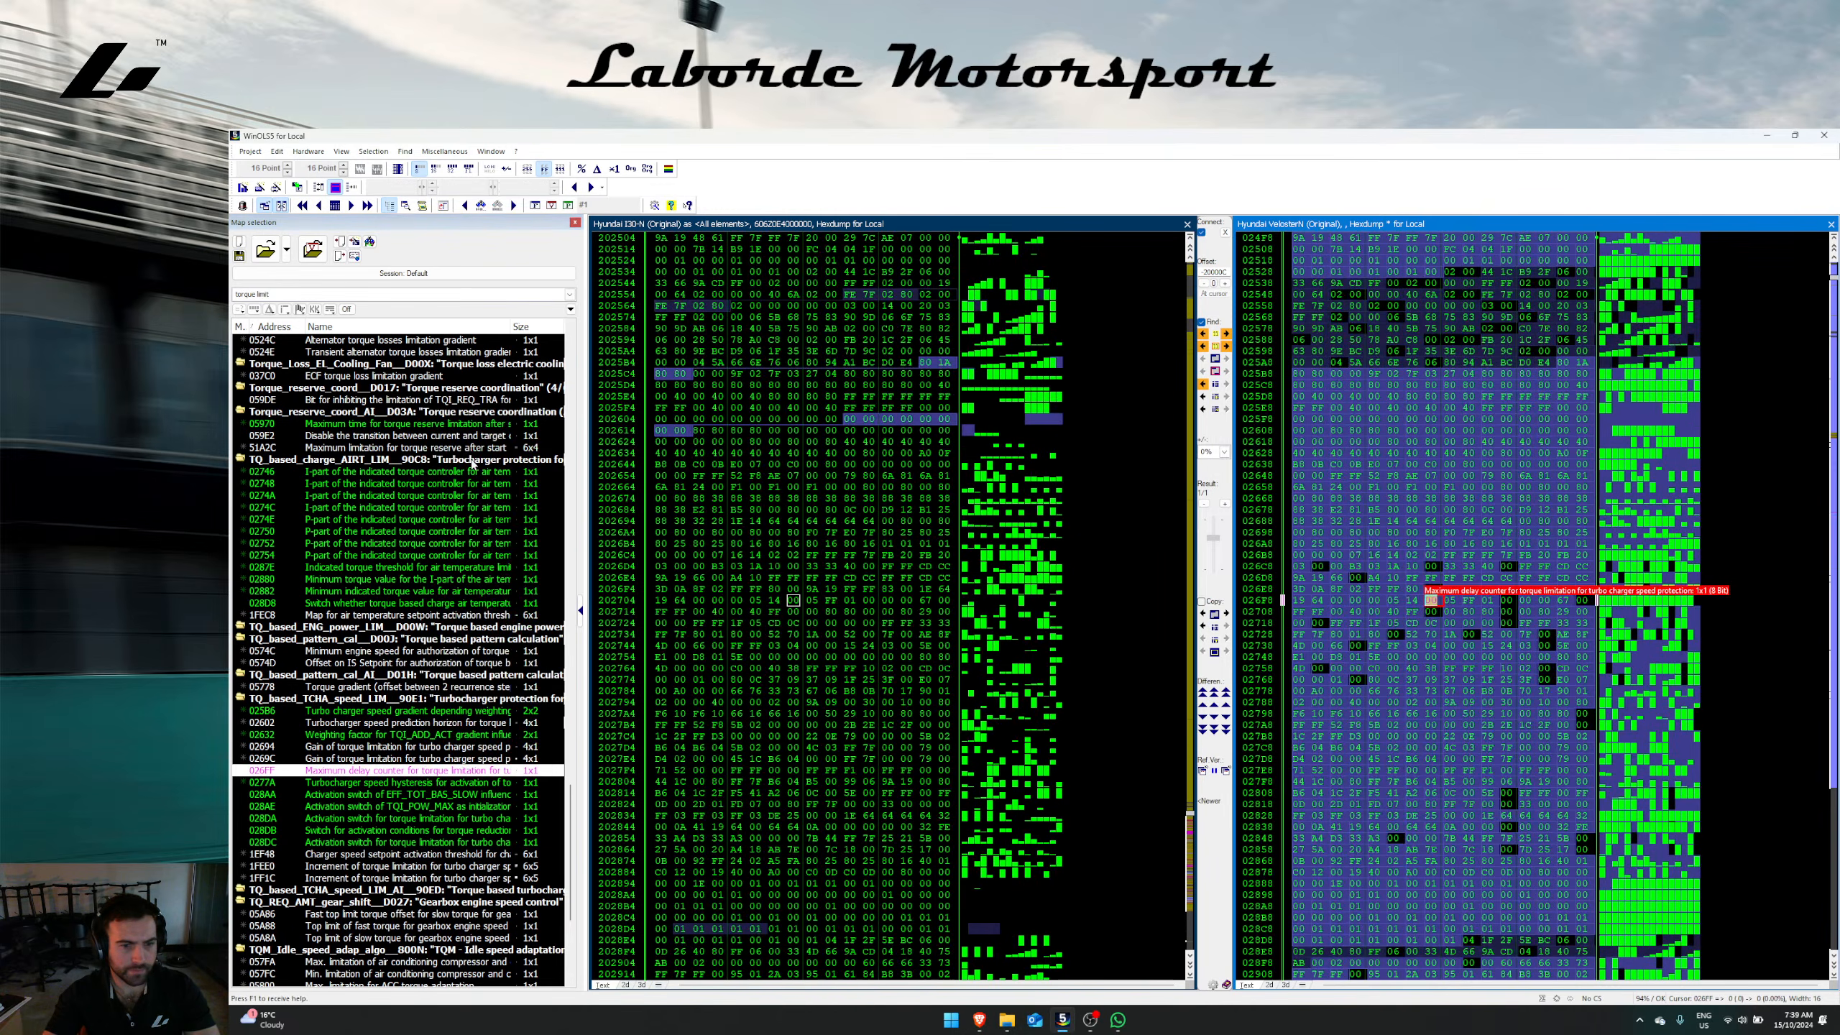
Step: Transfer the turbo charger speed protection maps from the maximum delay counter through the last activation switch for torque limitation to the i30-N
left_click(463, 830, "shift")
right_click(462, 834)
left_click(519, 646)
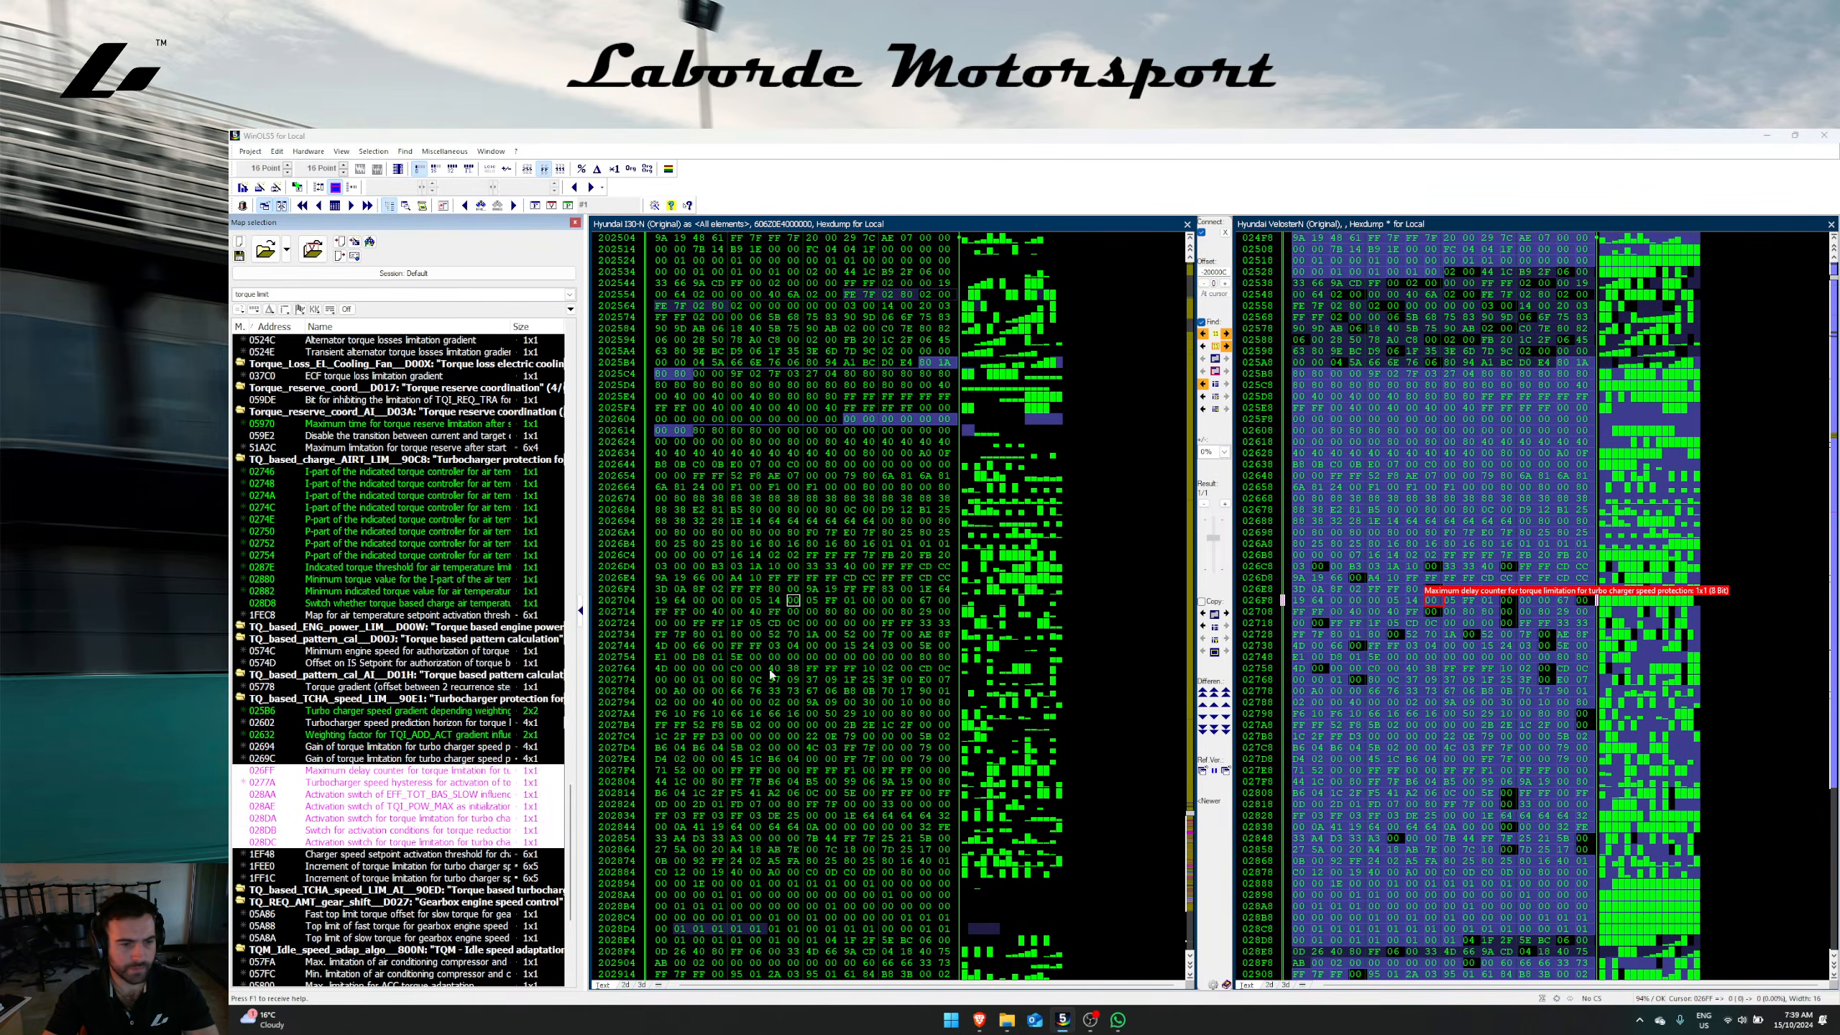
left_click(1032, 651)
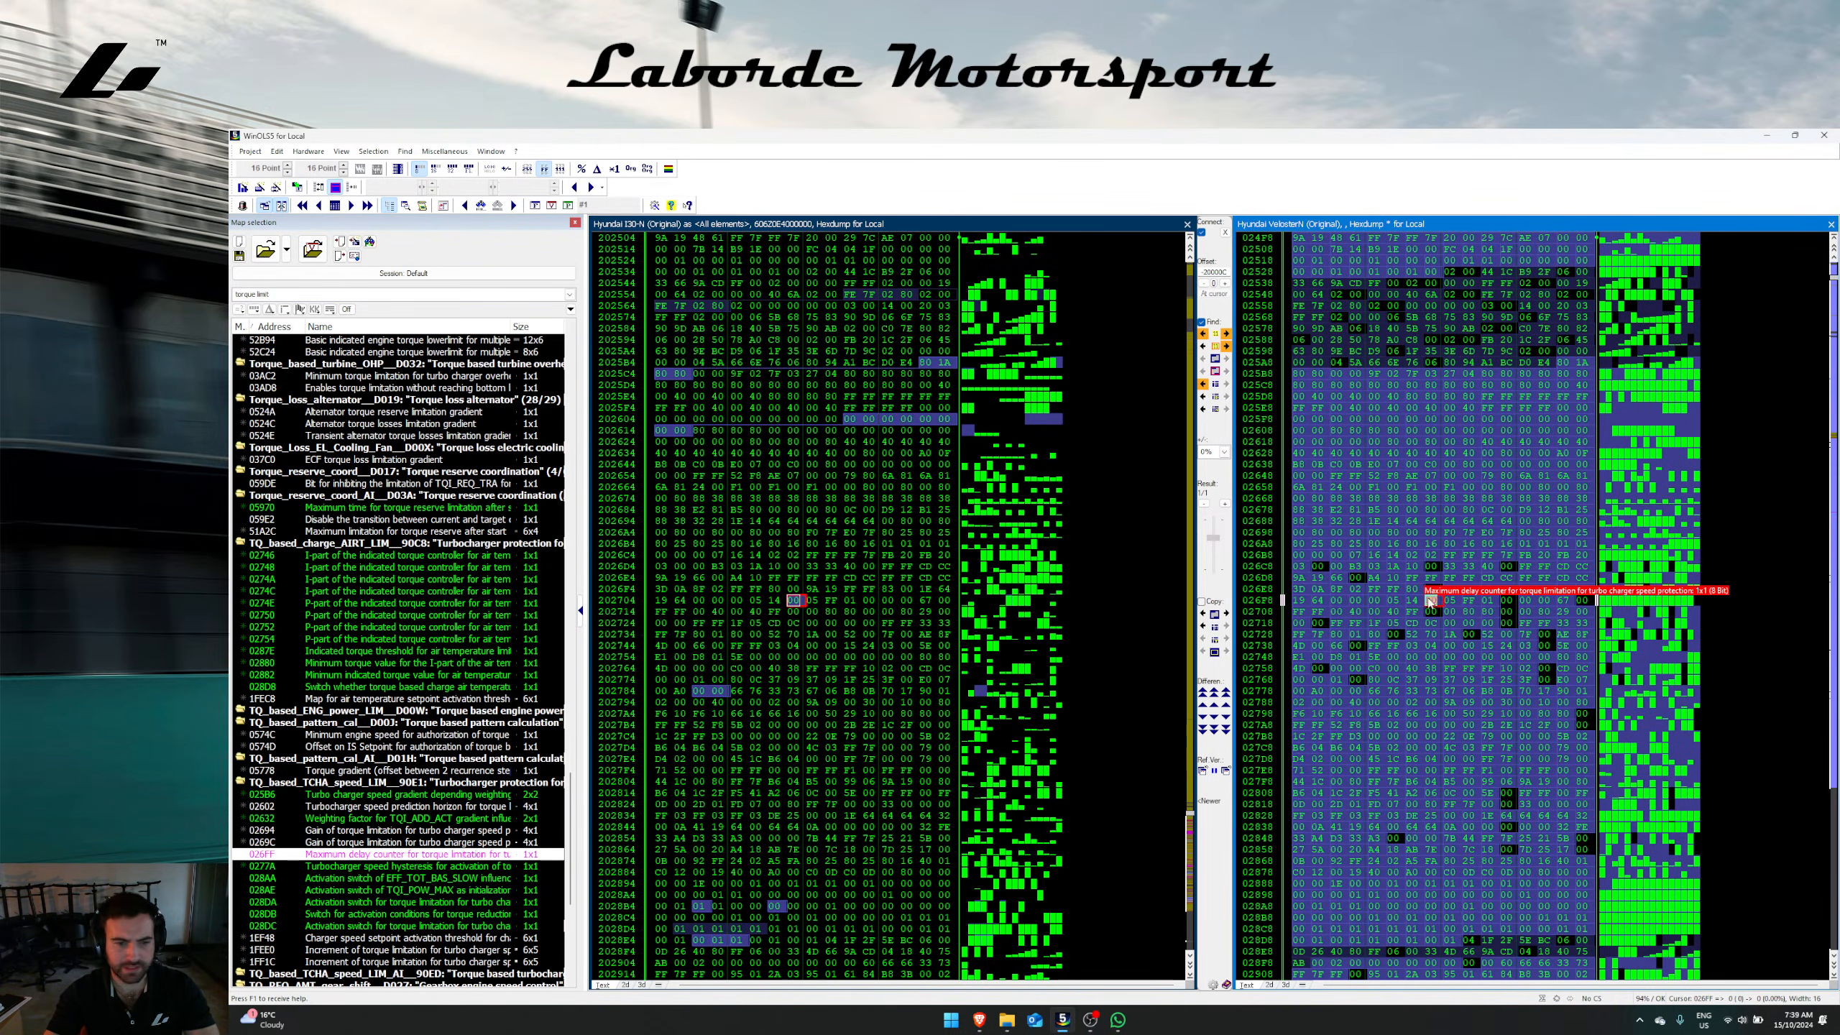
Step: Find the i30-N match for the increment of torque limitation map for protection due to turbo charger speed setpoint
scroll(399, 736, "down", 6)
right_click(399, 735)
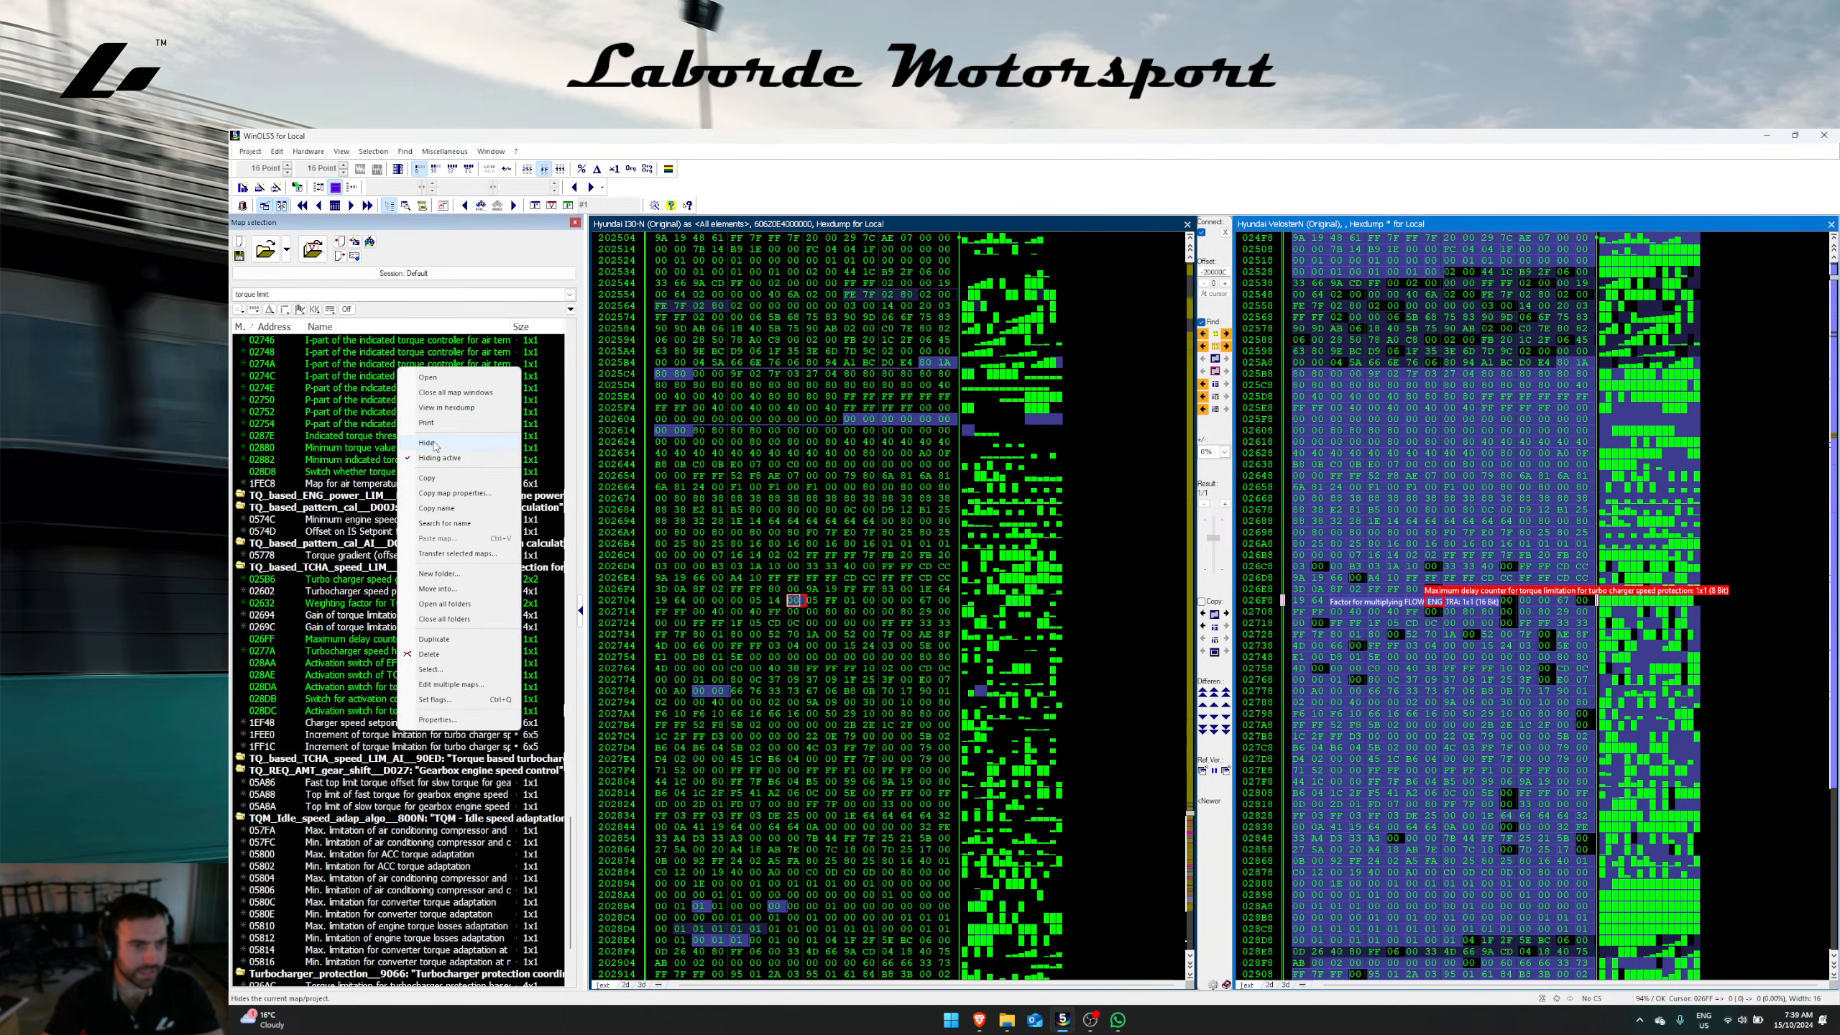
left_click(469, 443)
left_click_drag(1450, 601, 1505, 657)
left_click(1203, 359)
right_click(1430, 480)
key("Escape")
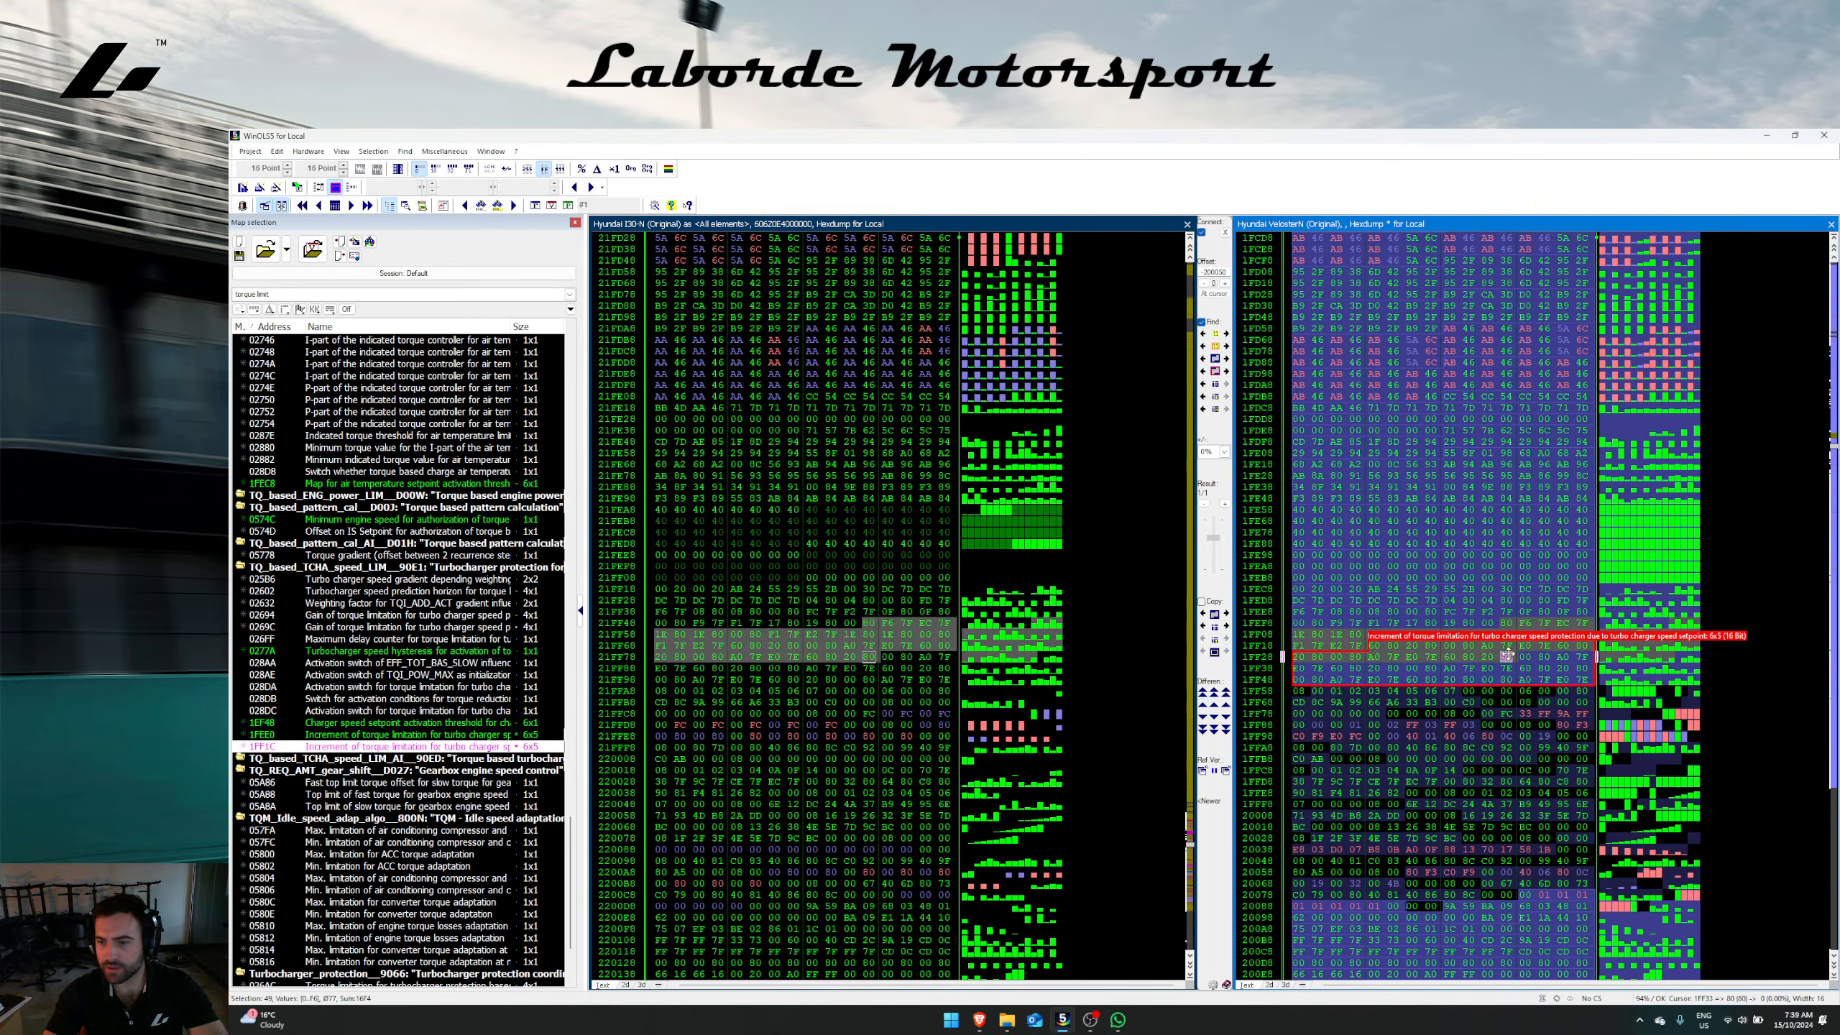
Step: Copy the selected torque limitation increment maps for turbocharger speed protection from the VelosterN file into the I30-N file
left_click(1204, 626)
key("Return")
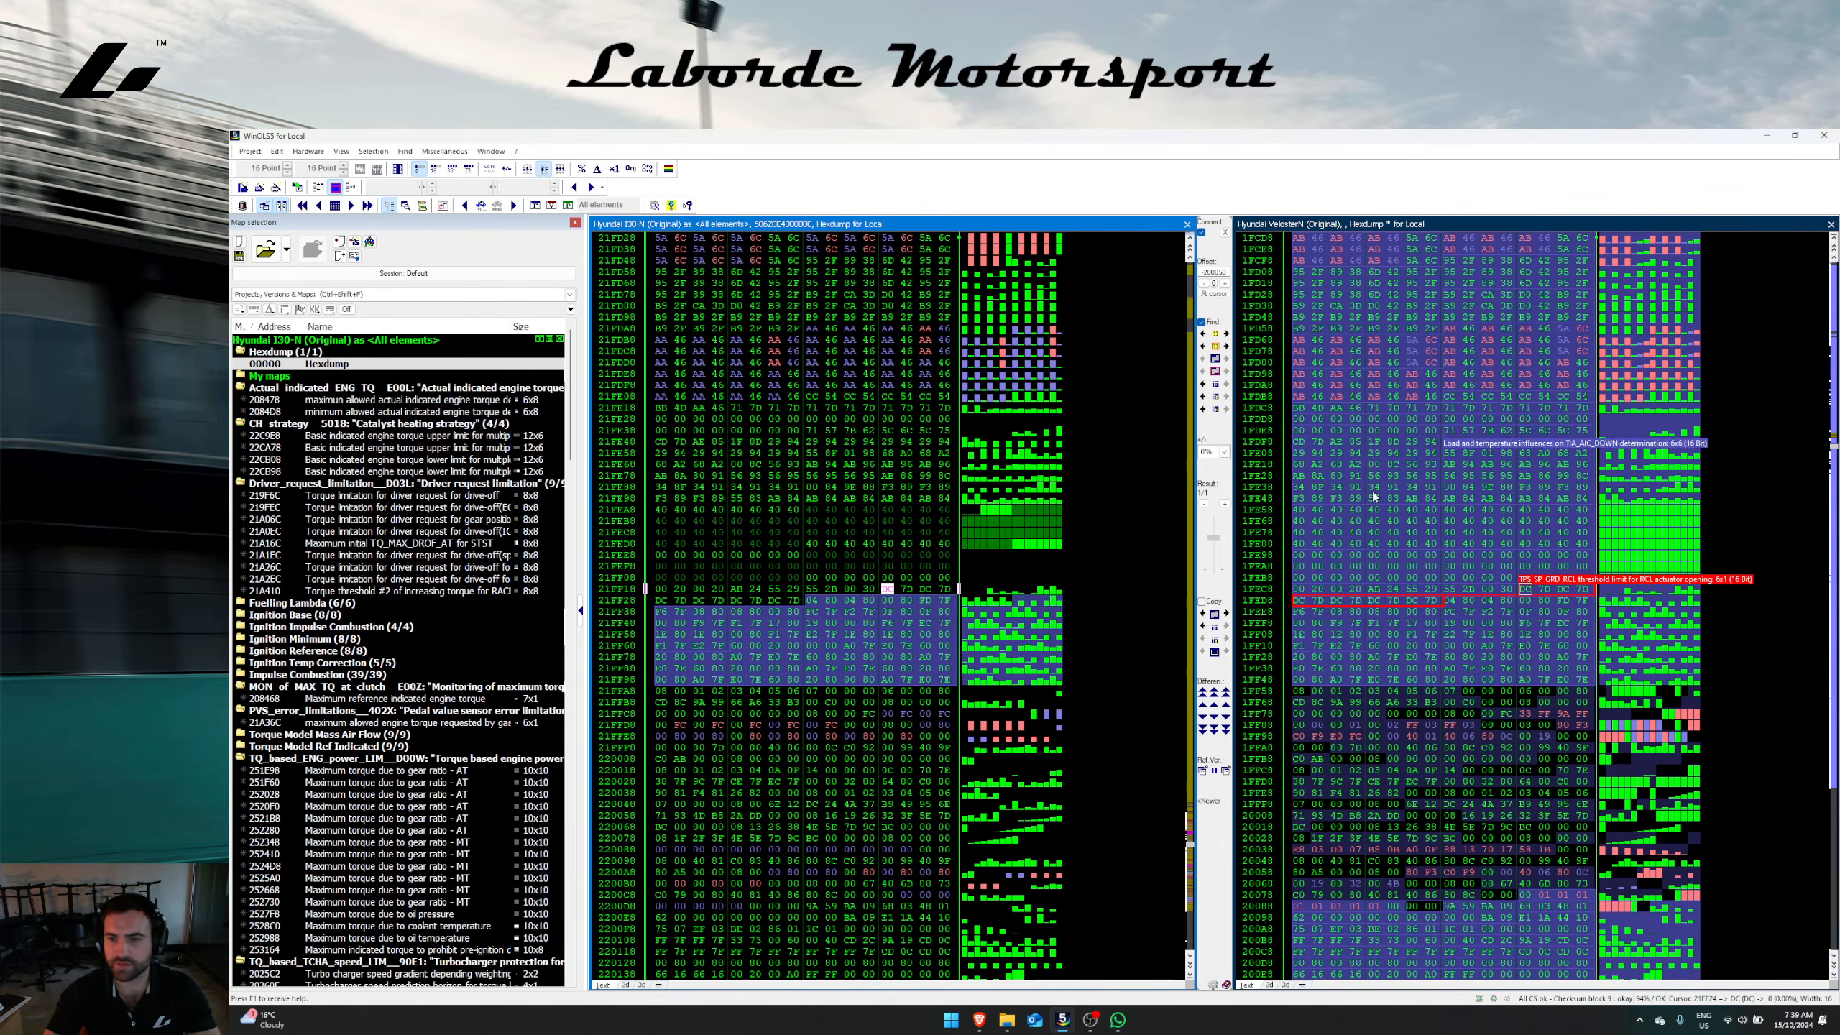
Step: Copy the pressure up throttle setpoint maps for best response mode from the VelosterN hexdump into the I30-N file
left_click(1400, 362)
scroll(1399, 370, "up", 2)
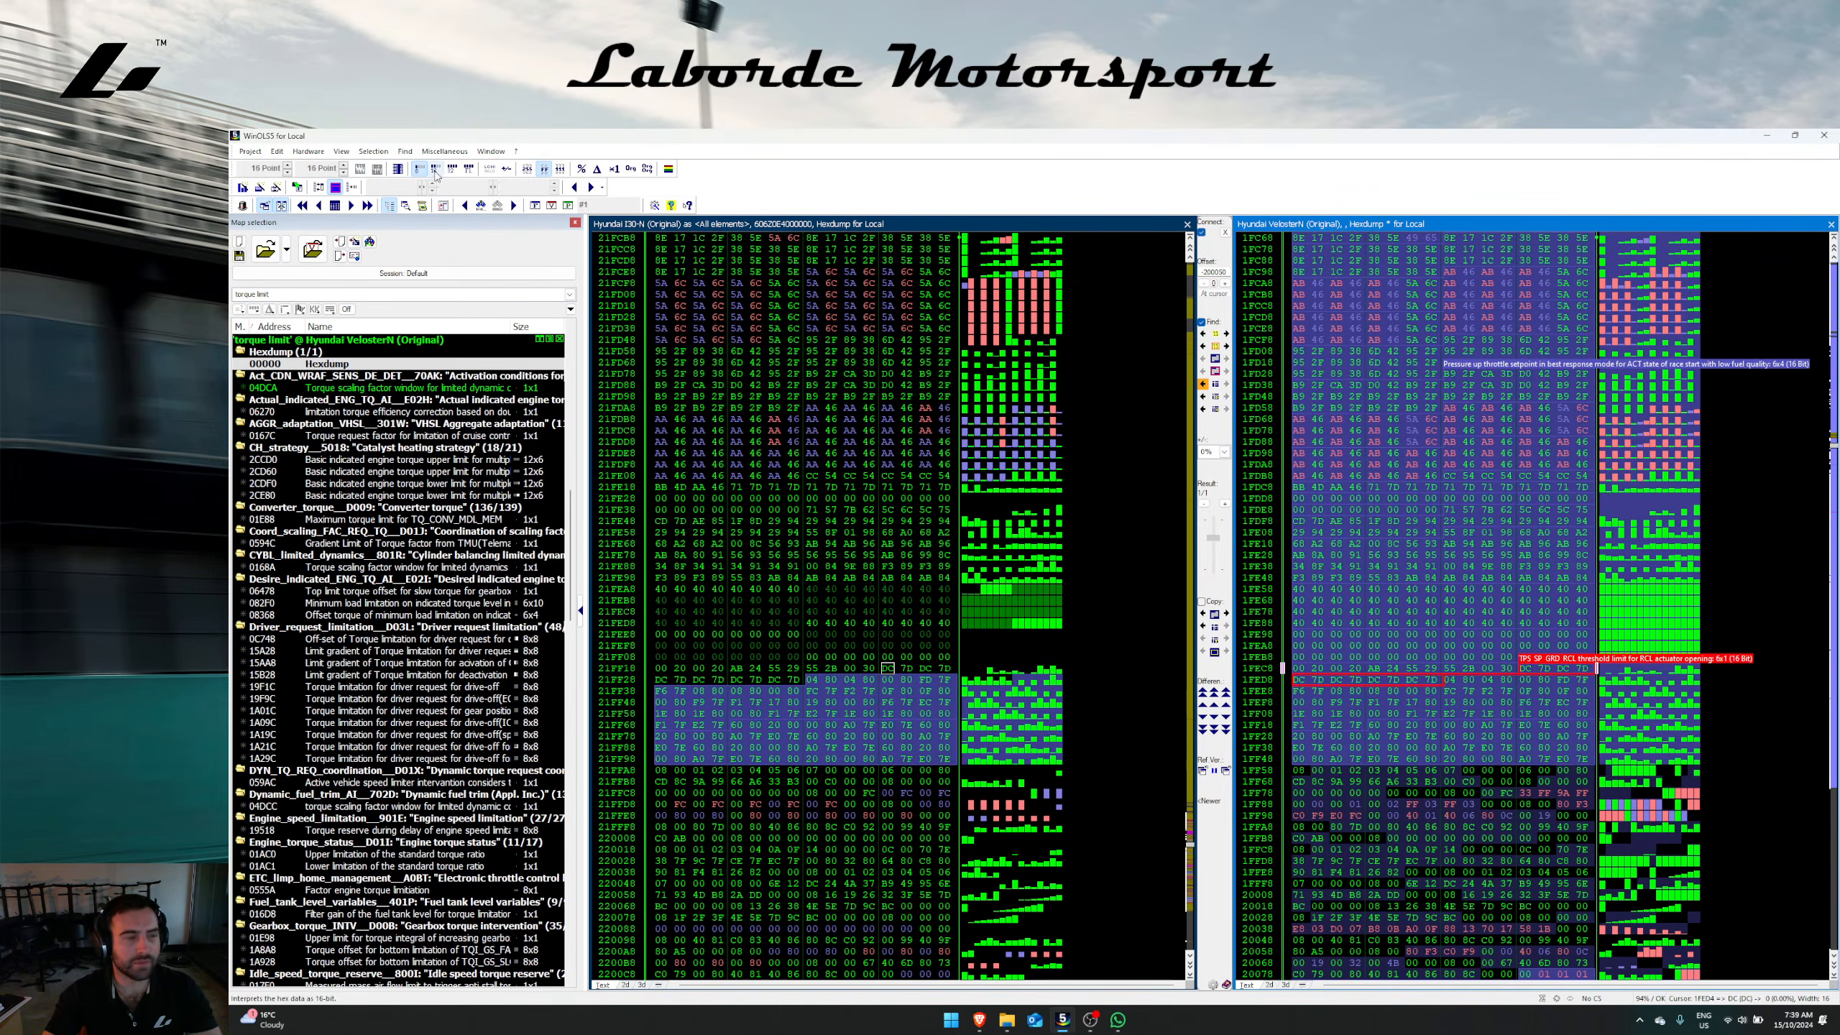
scroll(1420, 368, "up", 2)
left_click_drag(1420, 351, 1418, 519)
left_click(1203, 626)
left_click(931, 661)
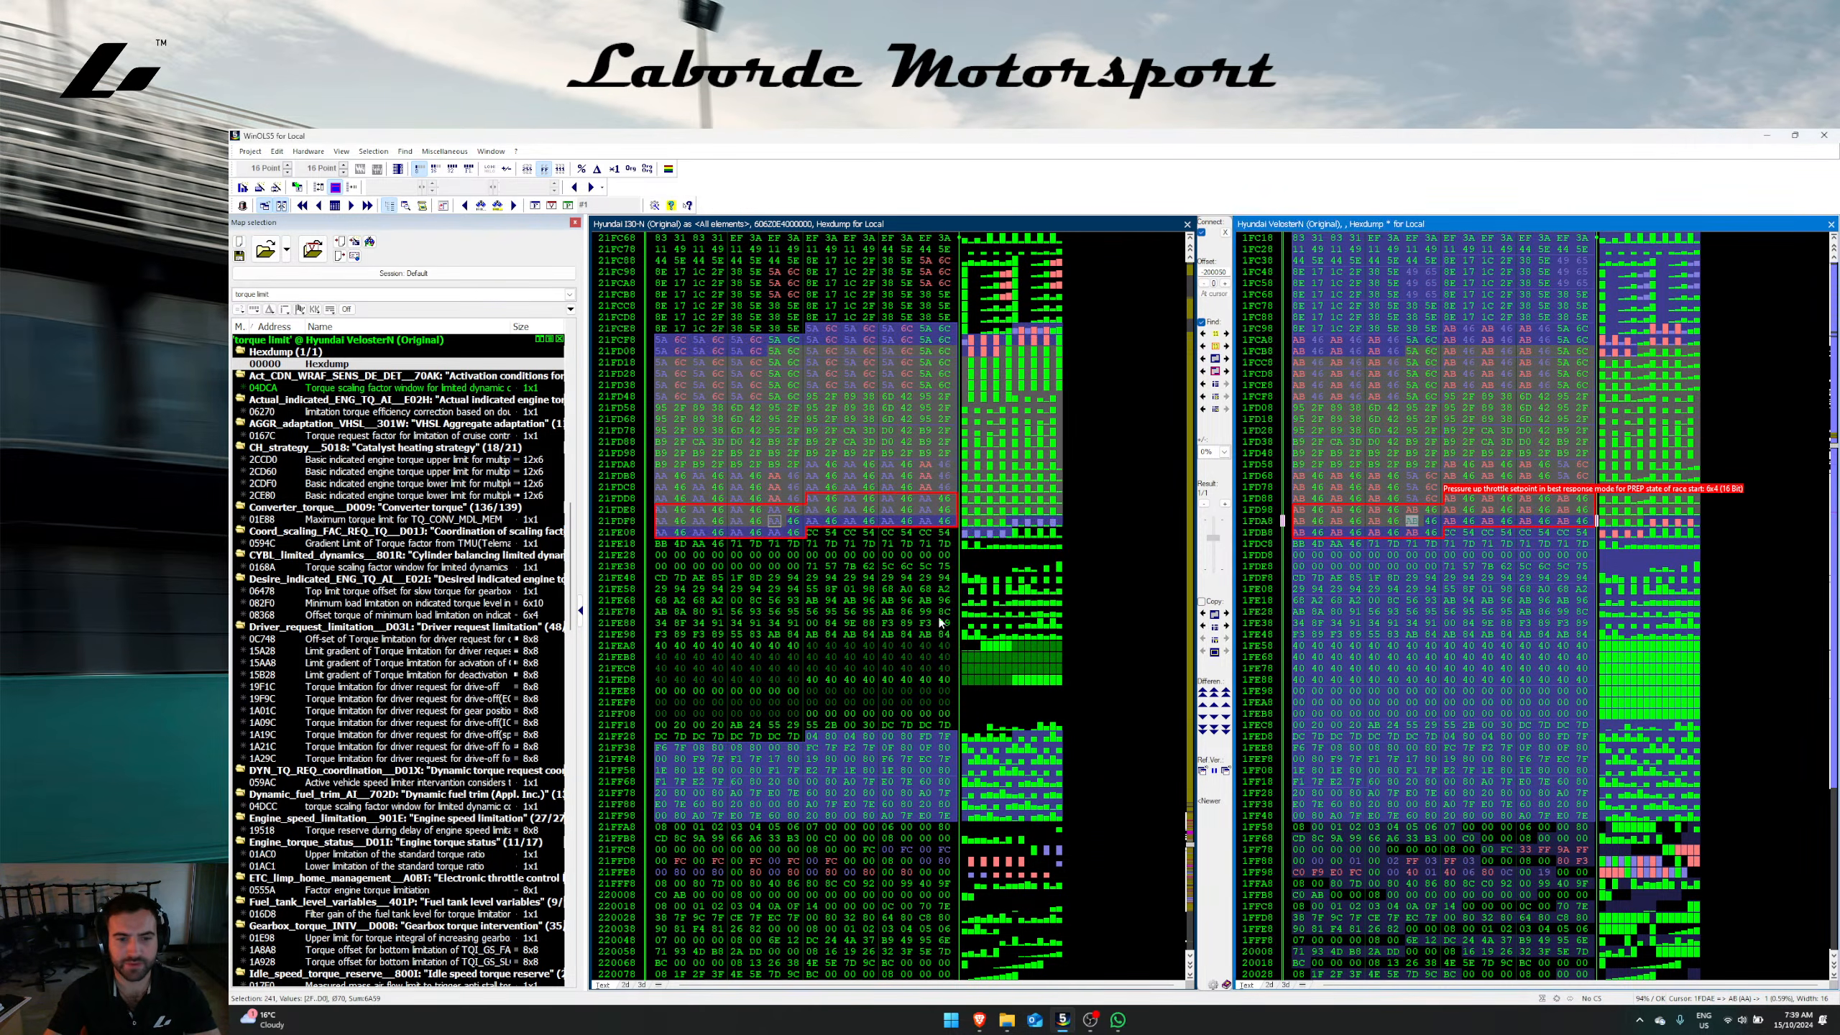
left_click(1409, 795)
left_click(1409, 759)
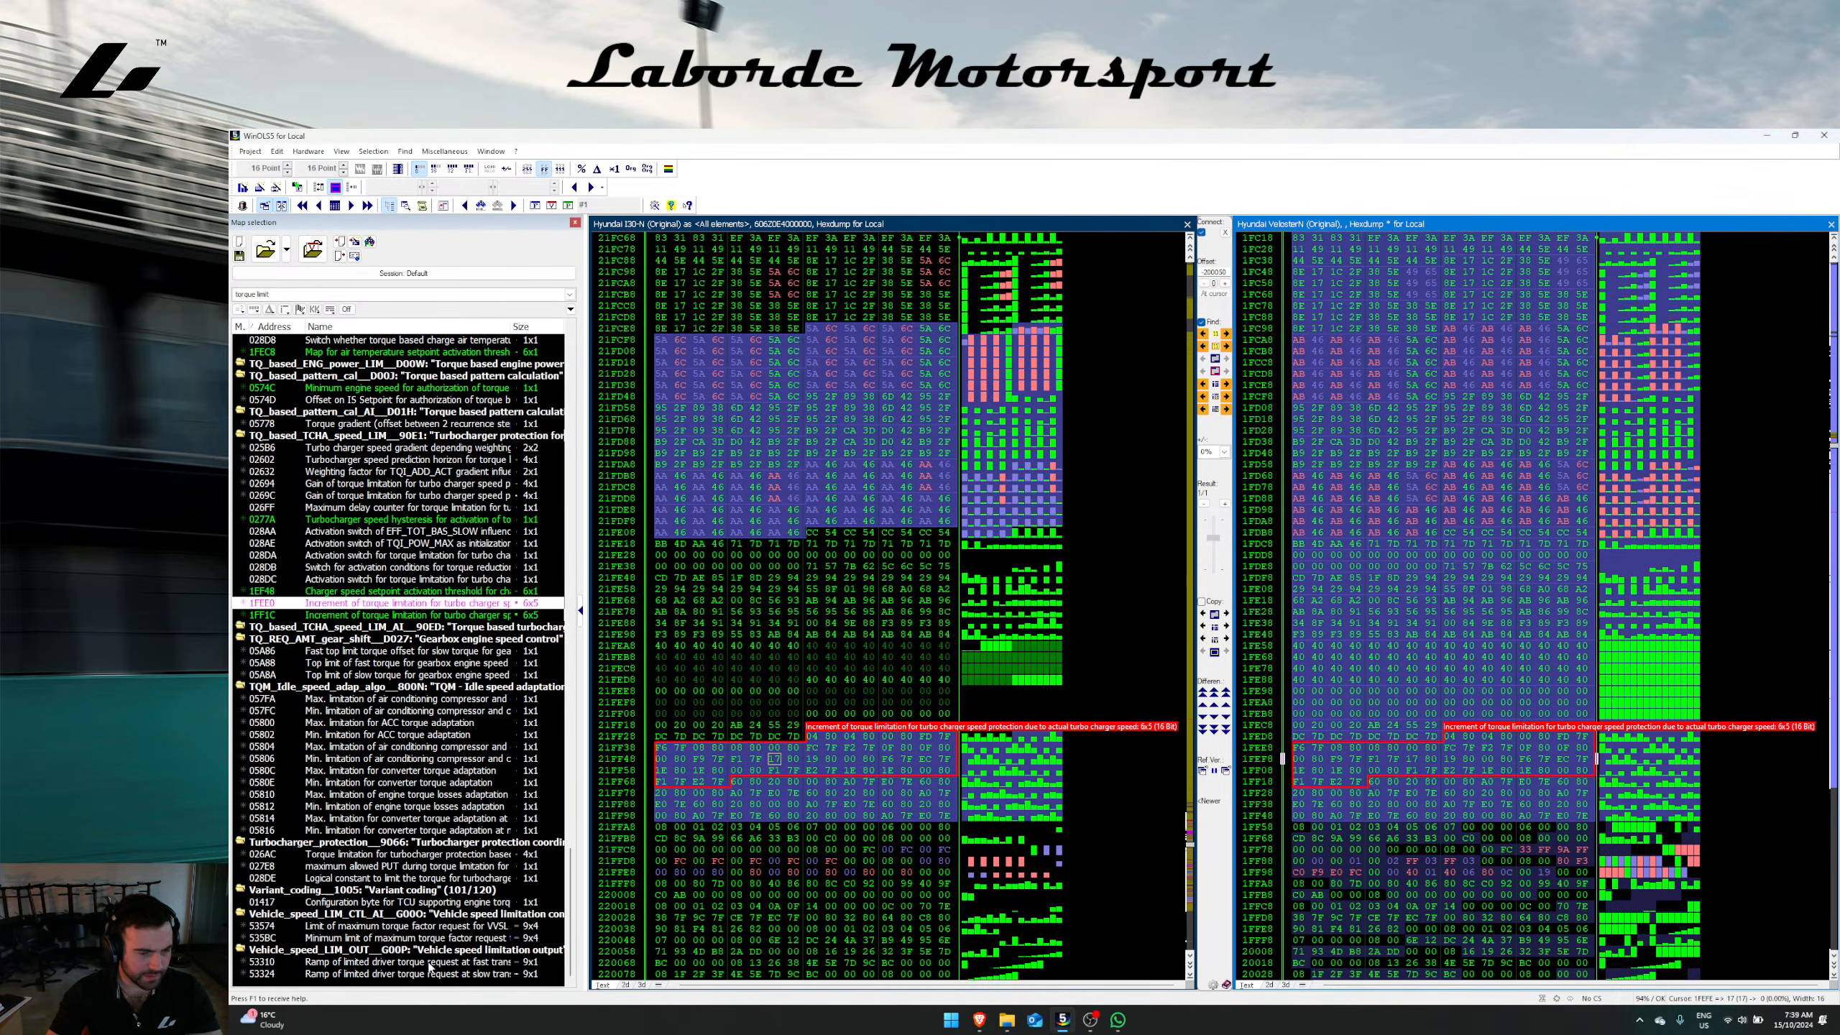
Step: Look through the VelosterN "torque limit" search results and open the Factor engine torque limitation map at 0555A for inspection
scroll(430, 968, "up", 10)
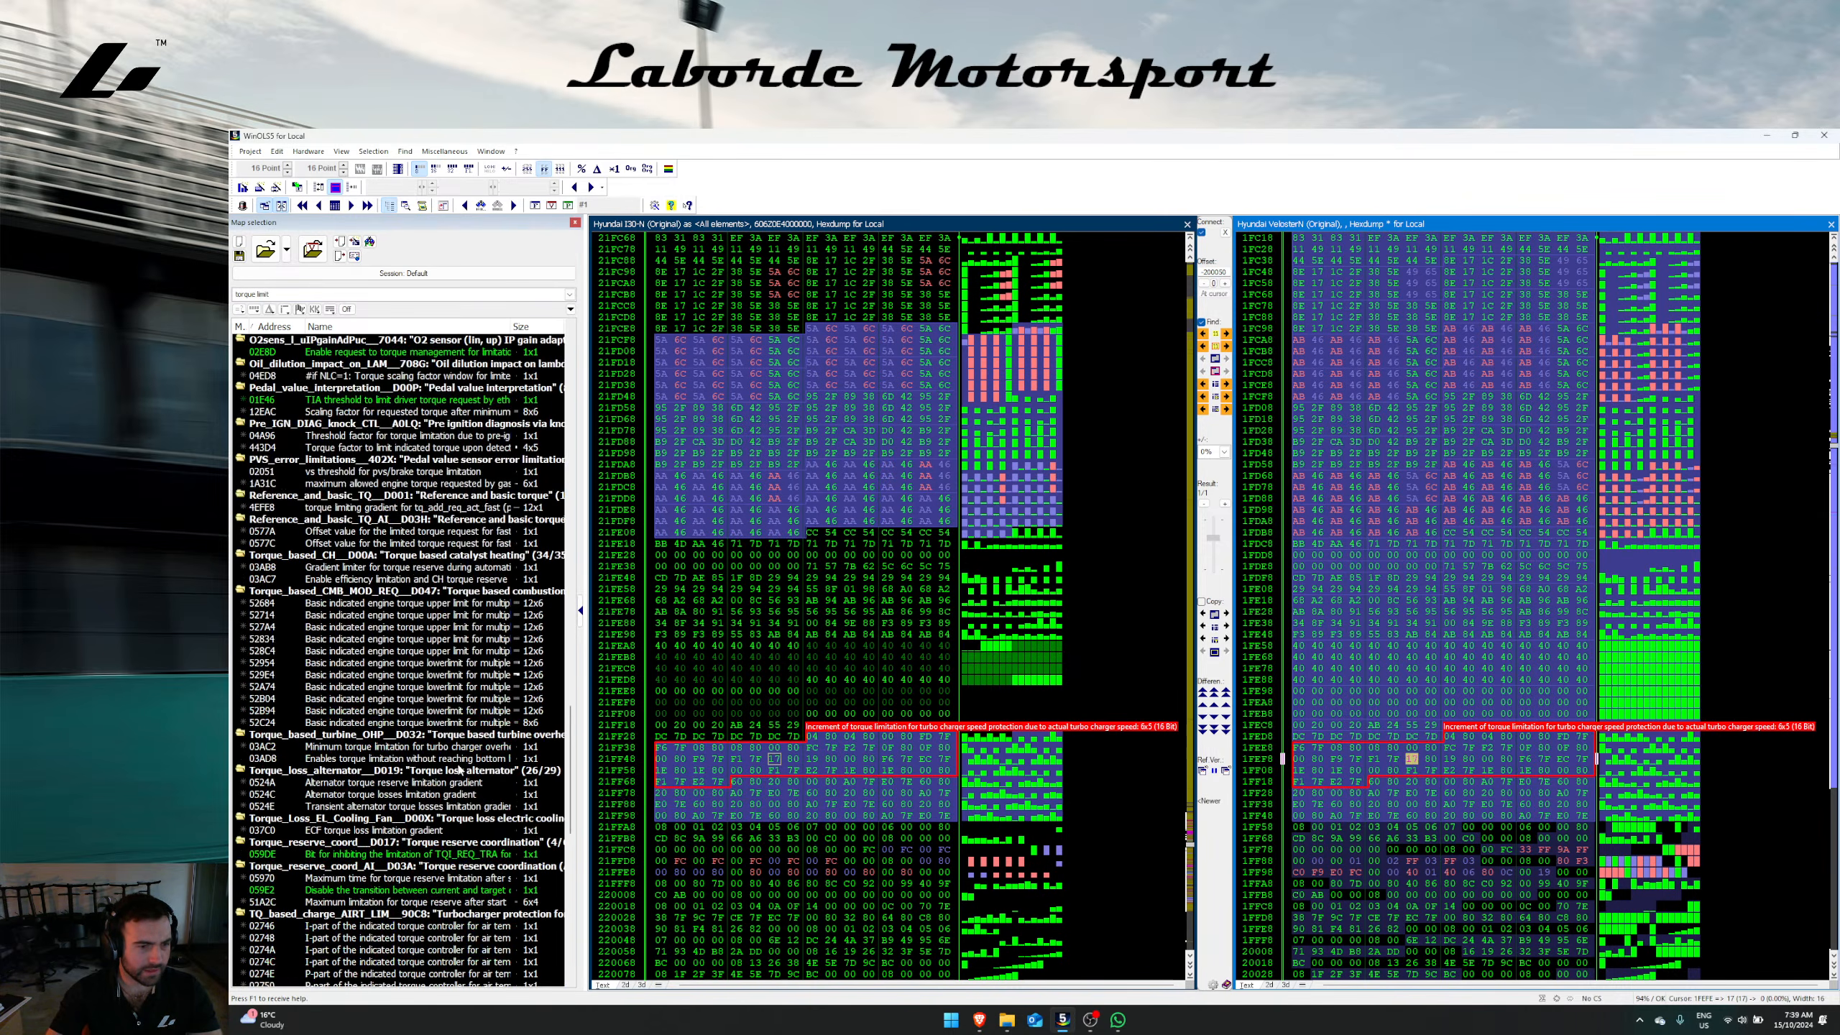
scroll(423, 766, "up", 11)
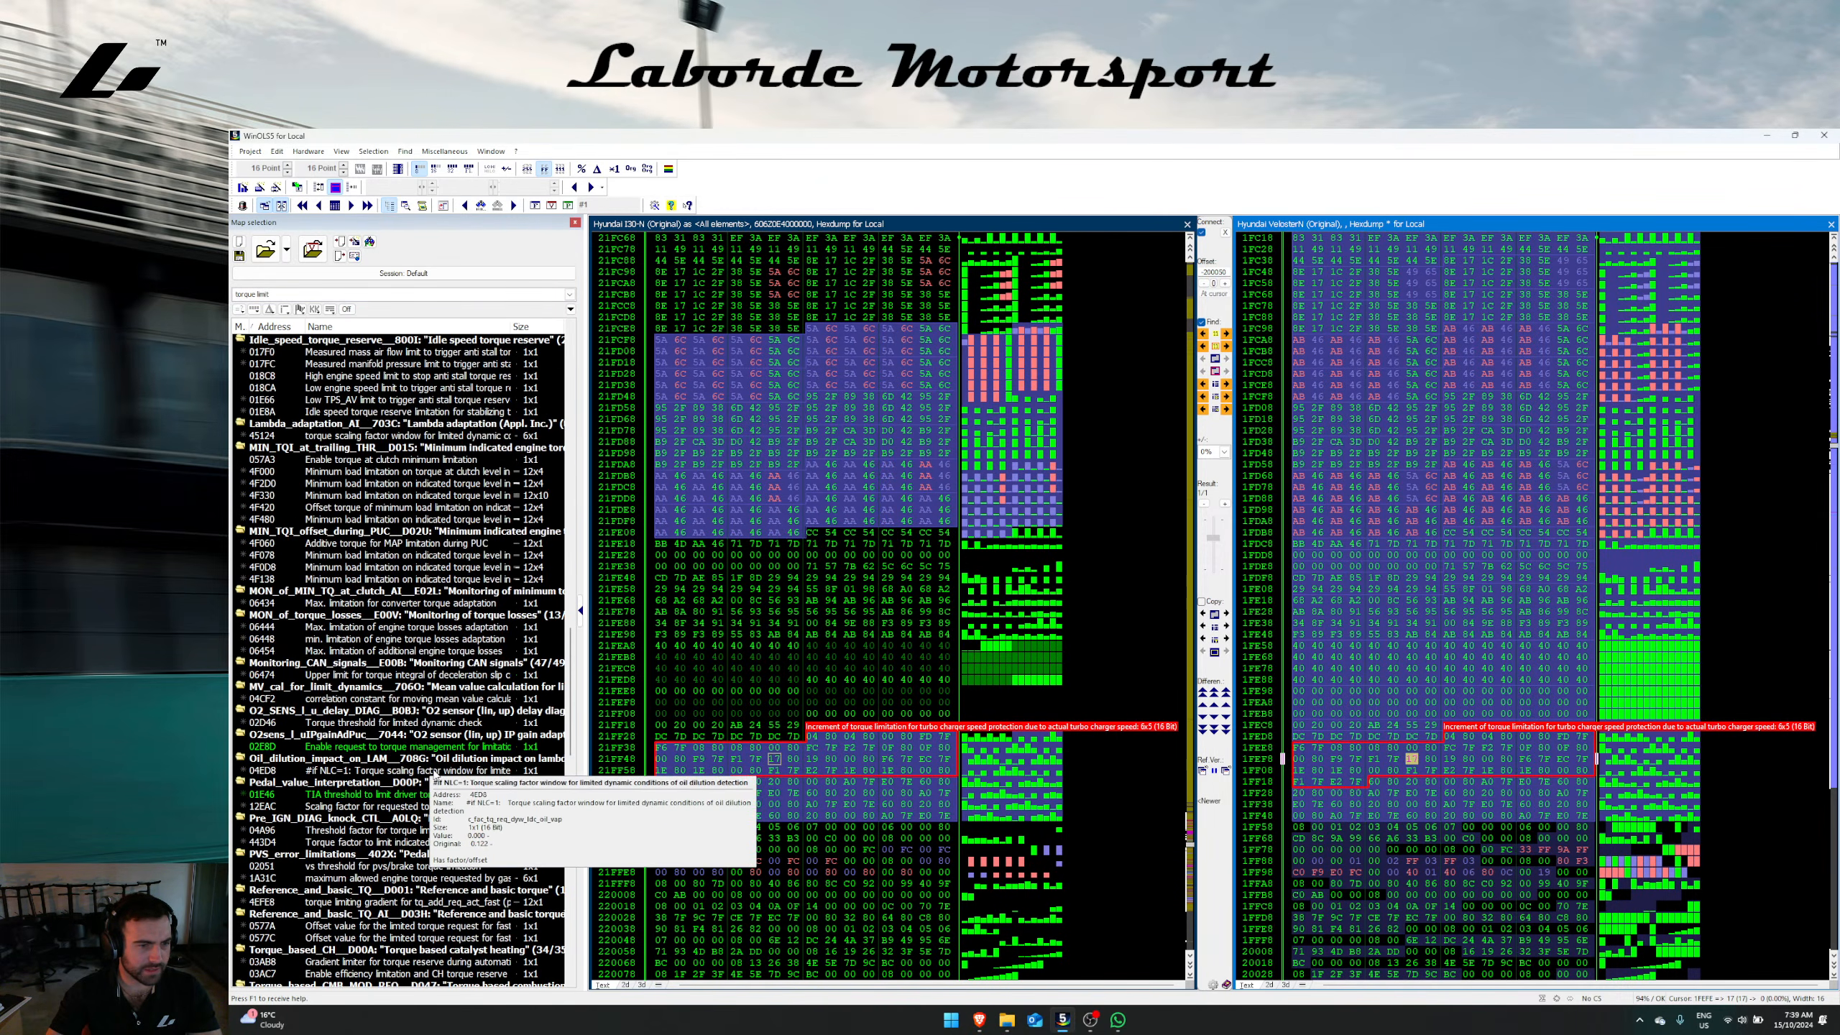
scroll(429, 770, "up", 5)
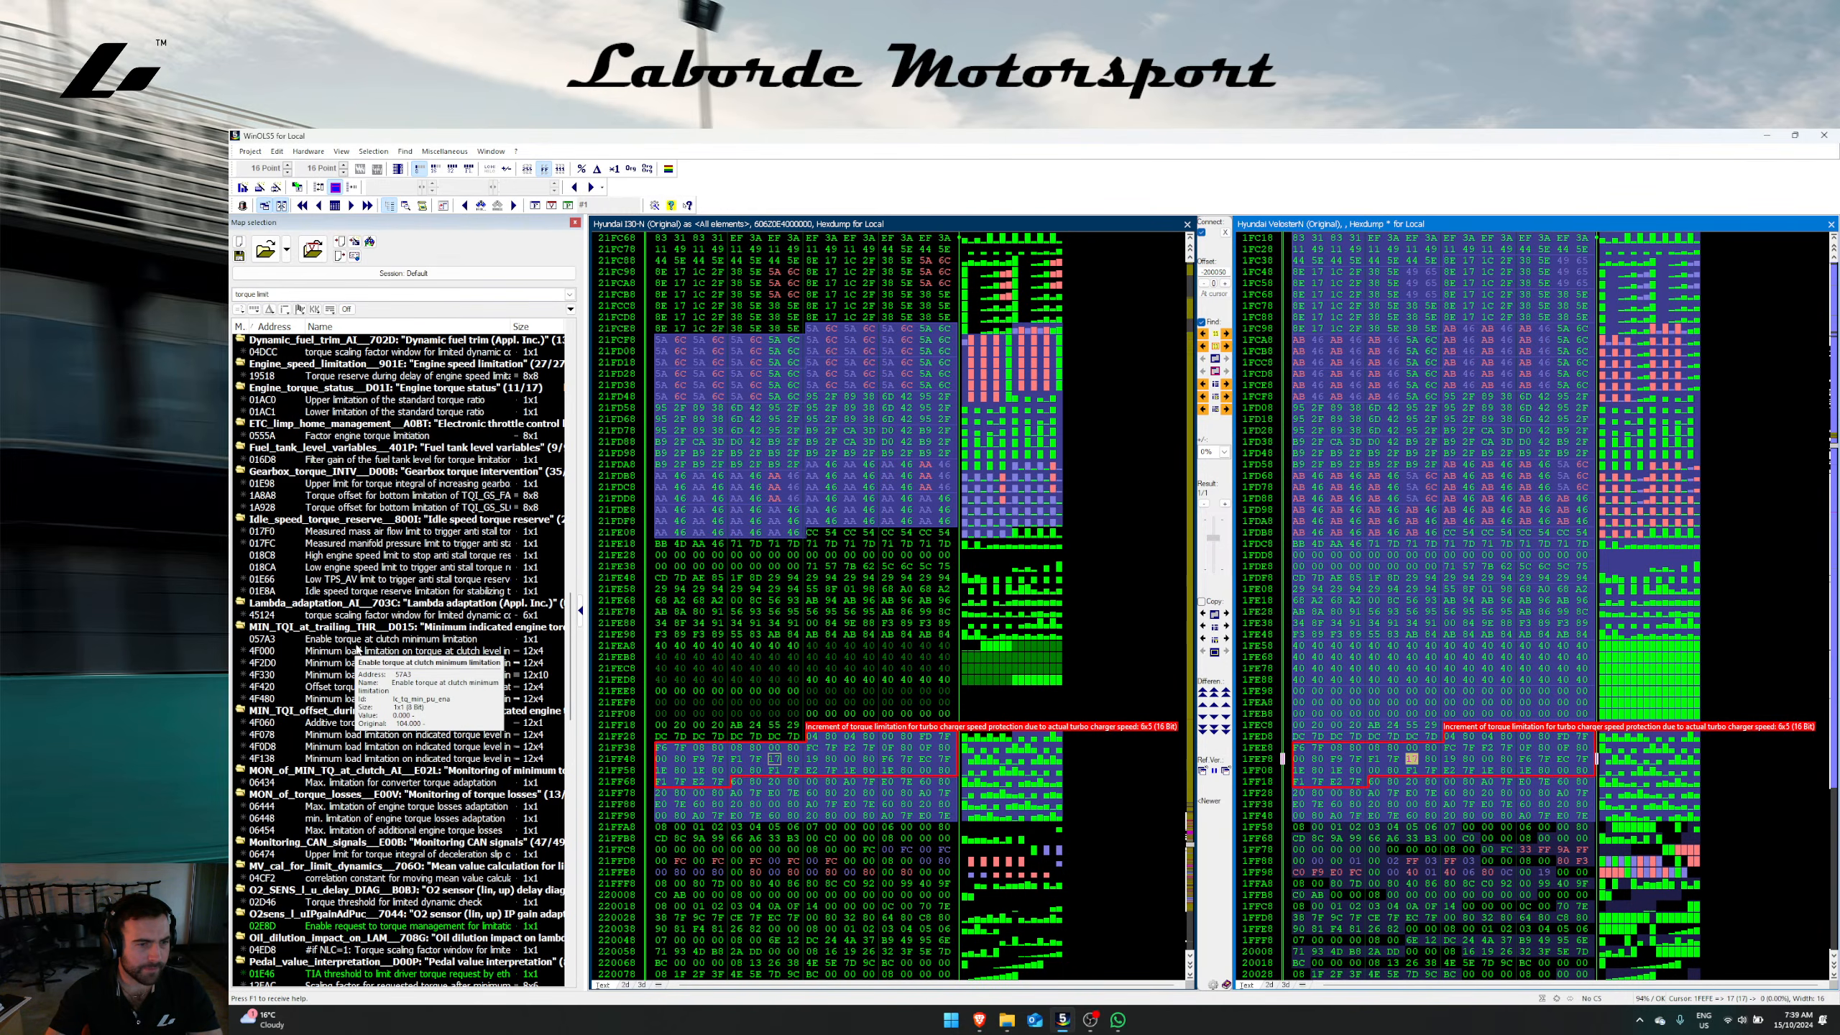
scroll(356, 649, "up", 4)
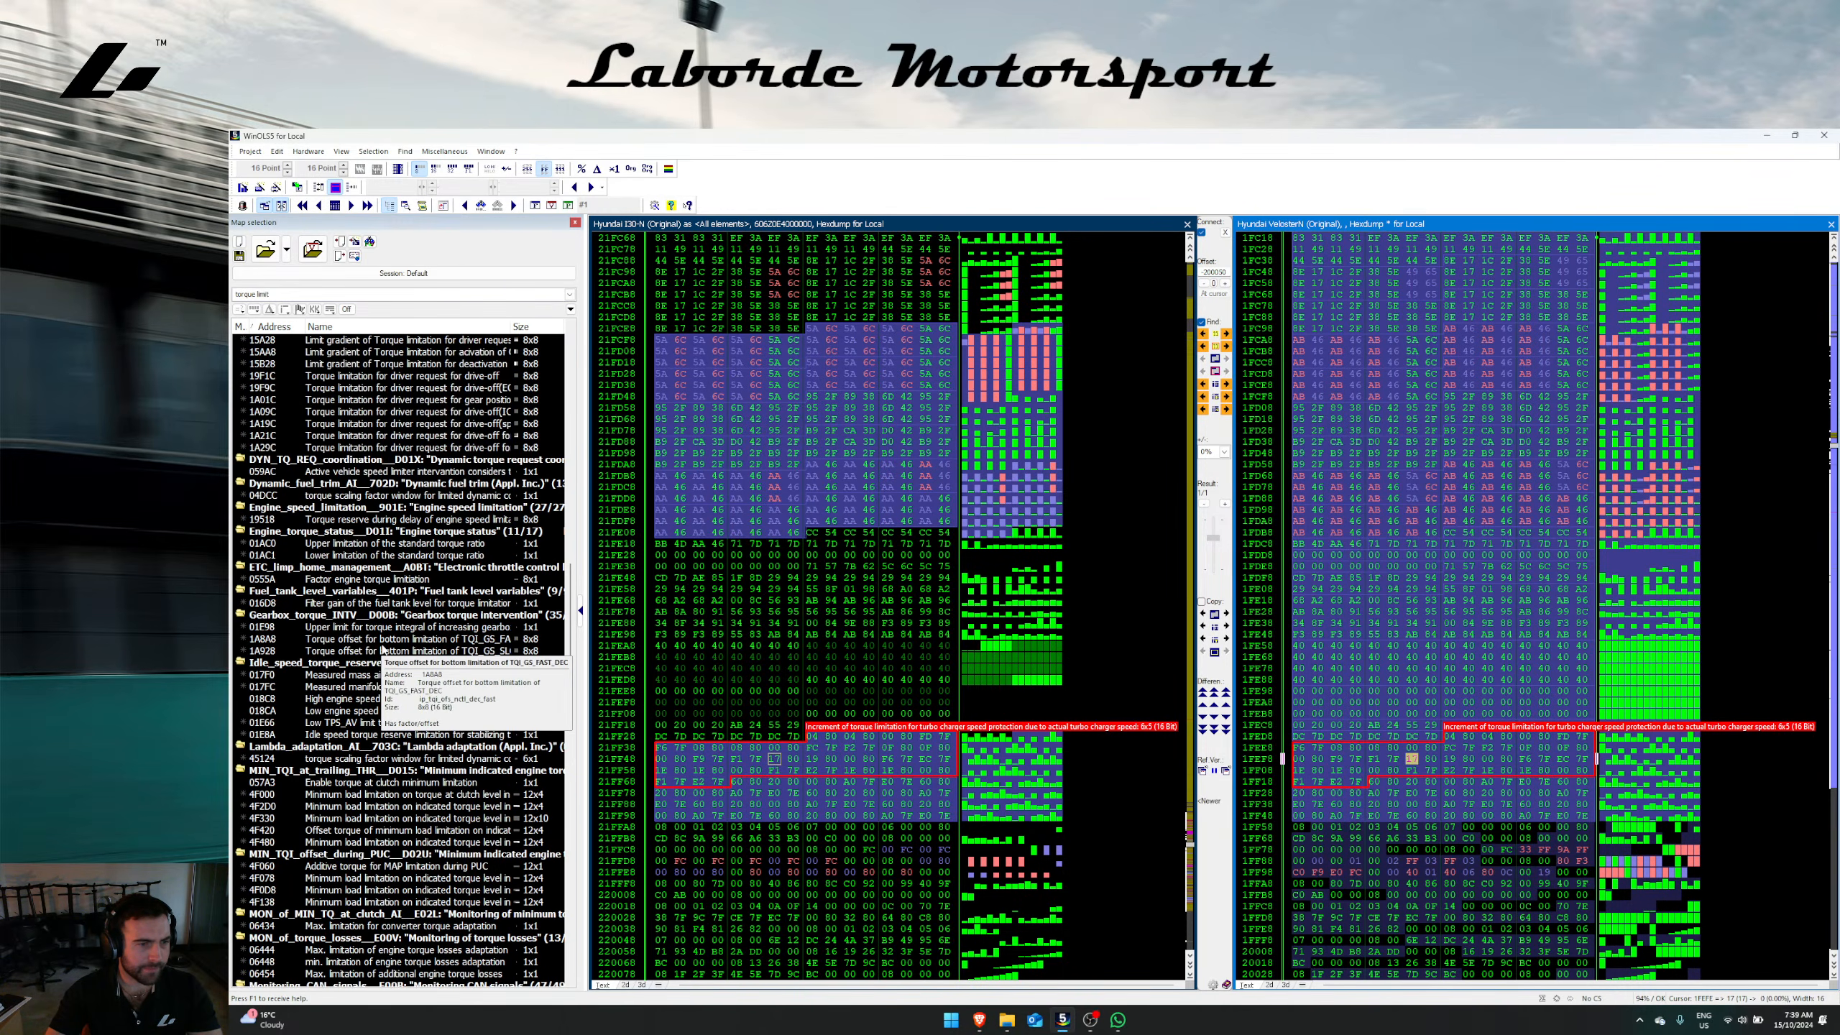
double_click(402, 581)
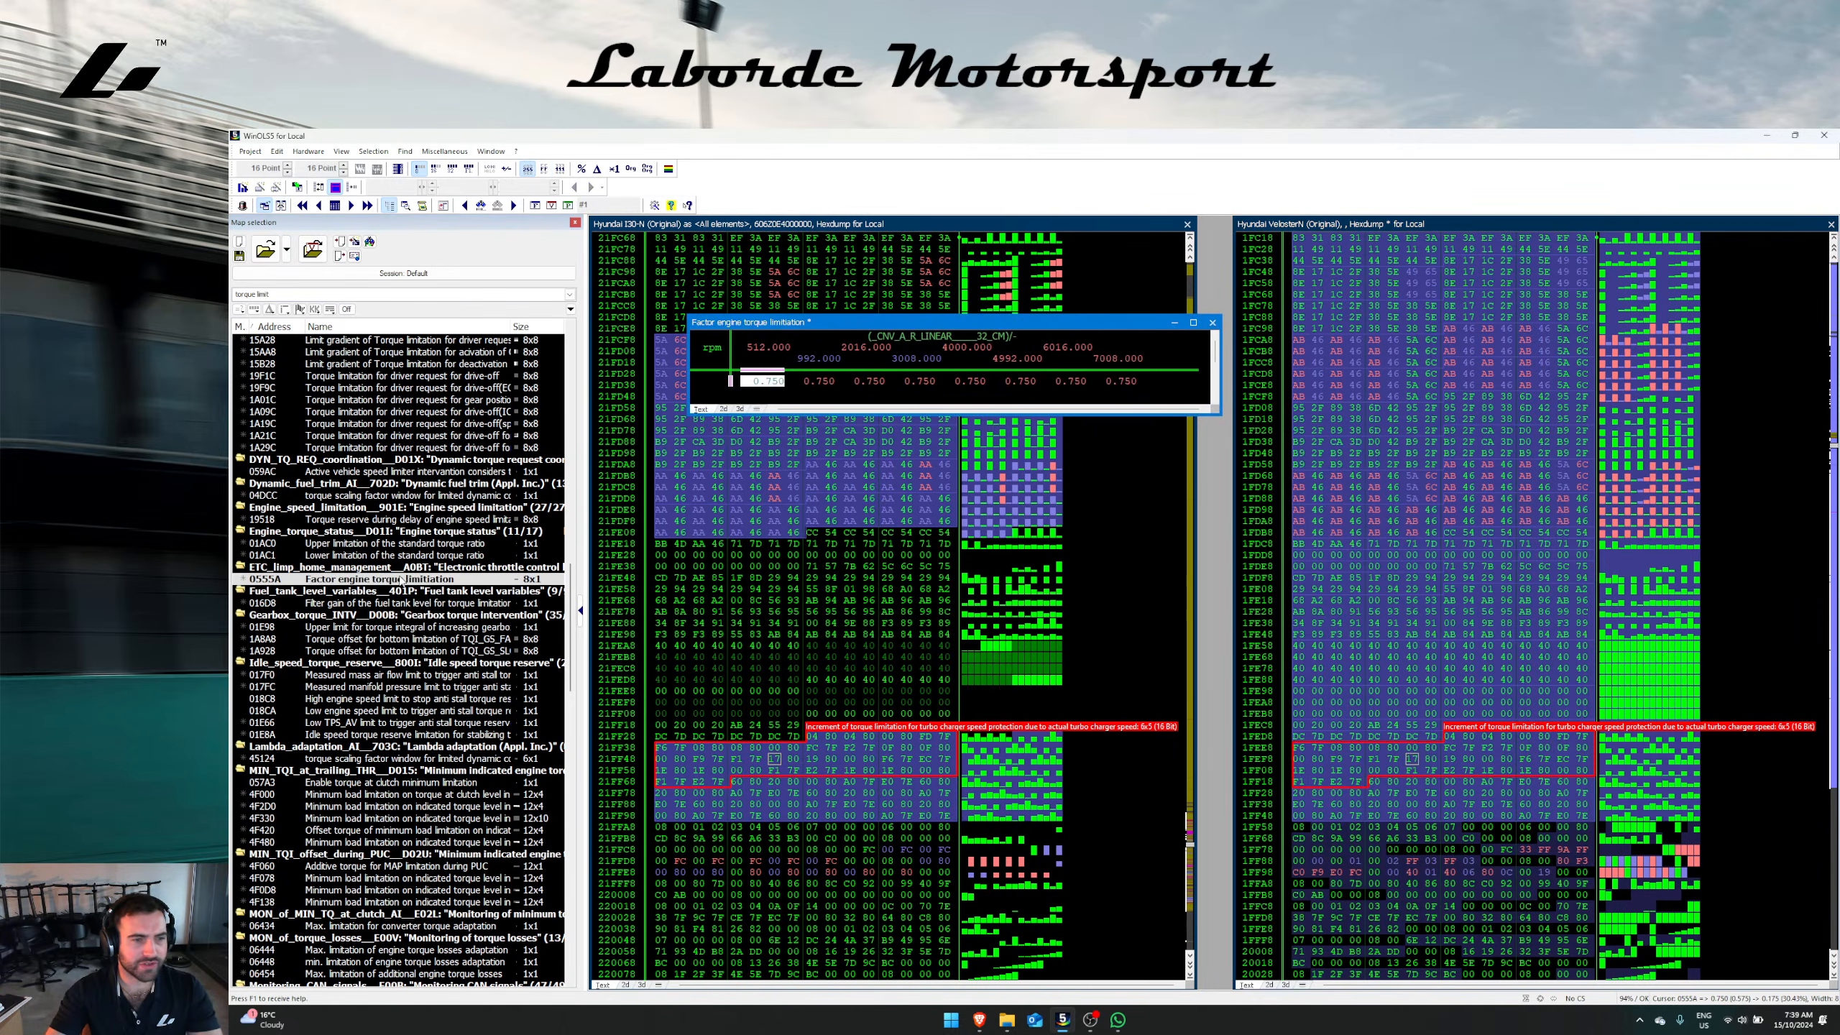
key("Escape")
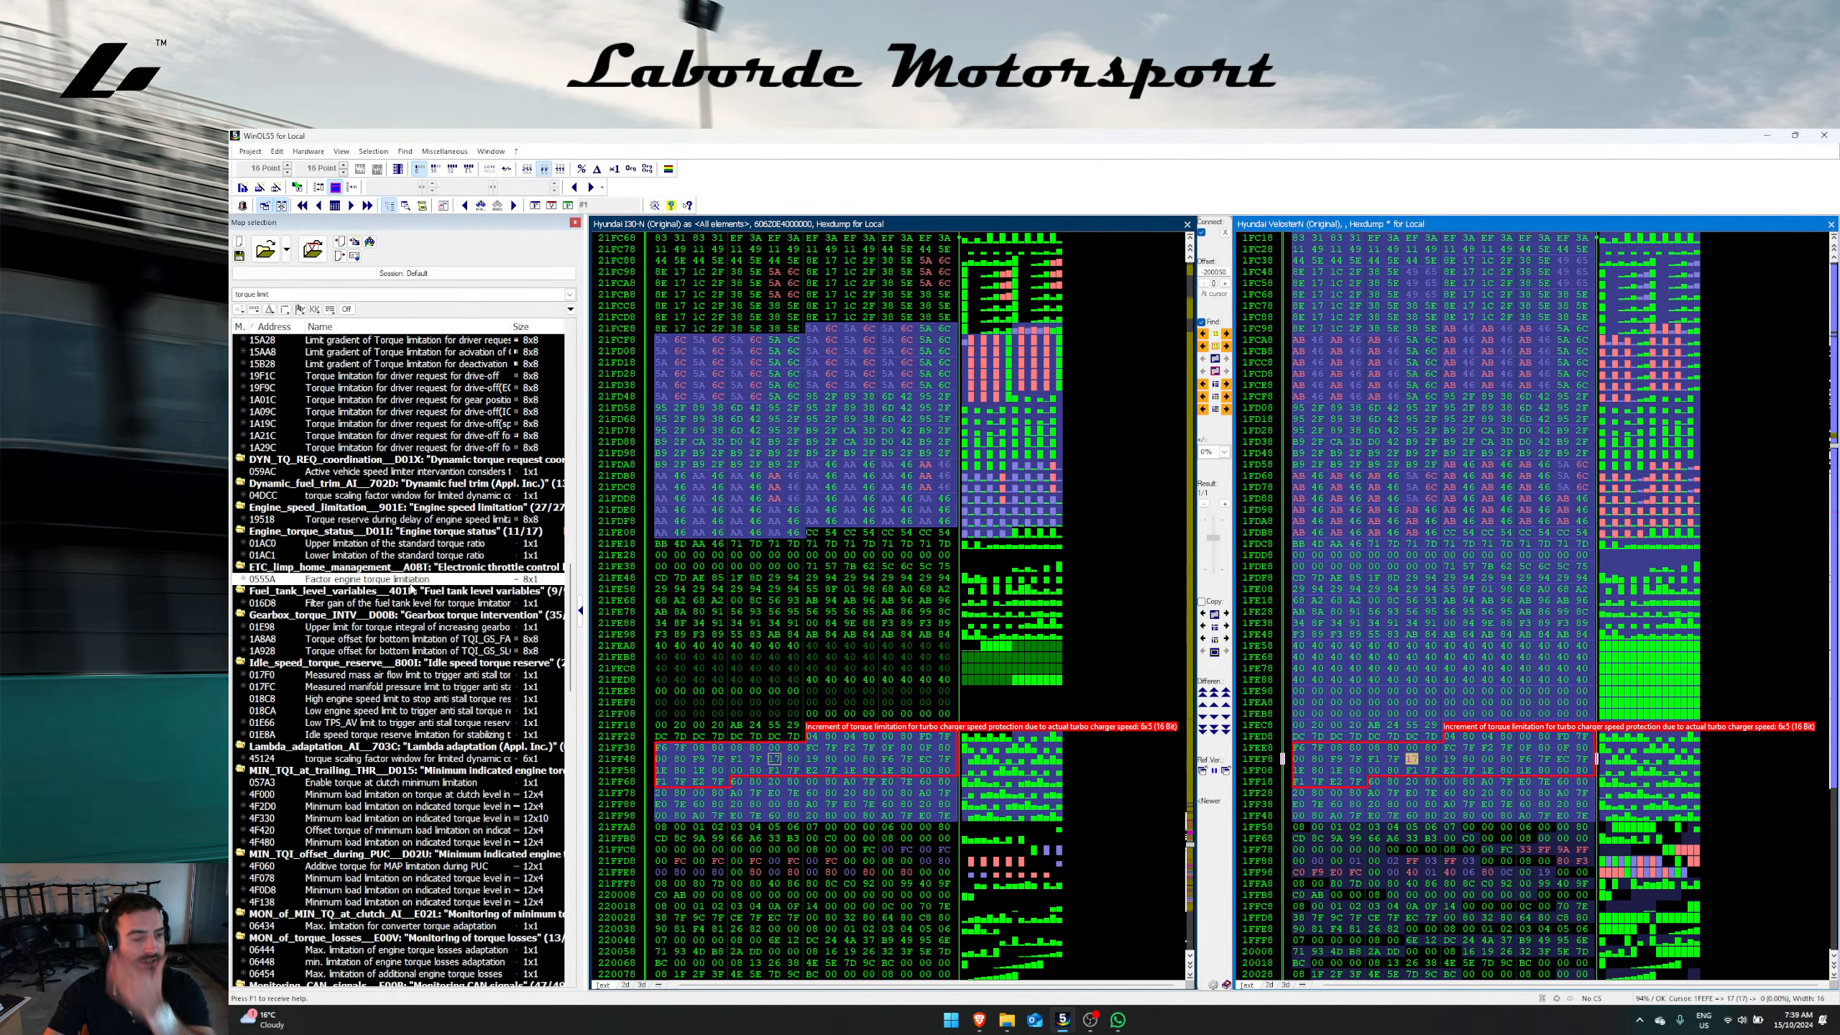
right_click(405, 580)
key("Escape")
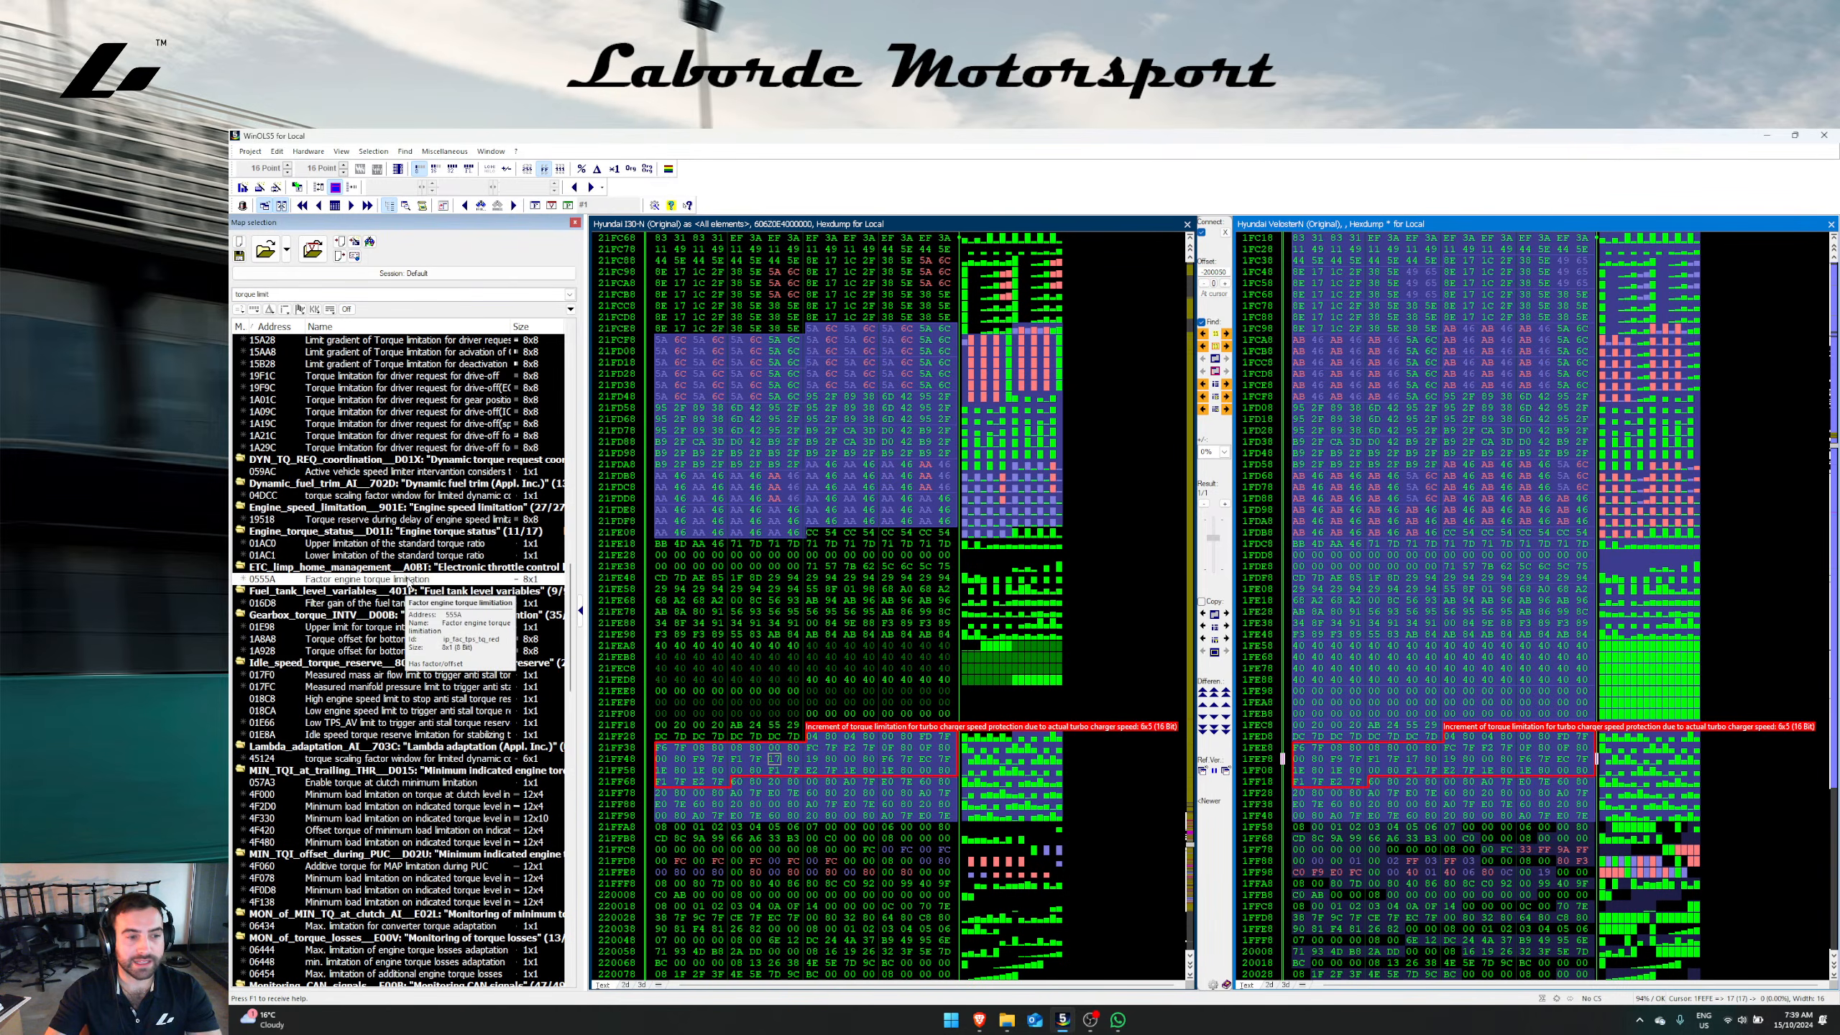
Step: Examine the Factor engine torque limitation values across the whole rpm range and review the remaining torque limit results
scroll(409, 588, "up", 3)
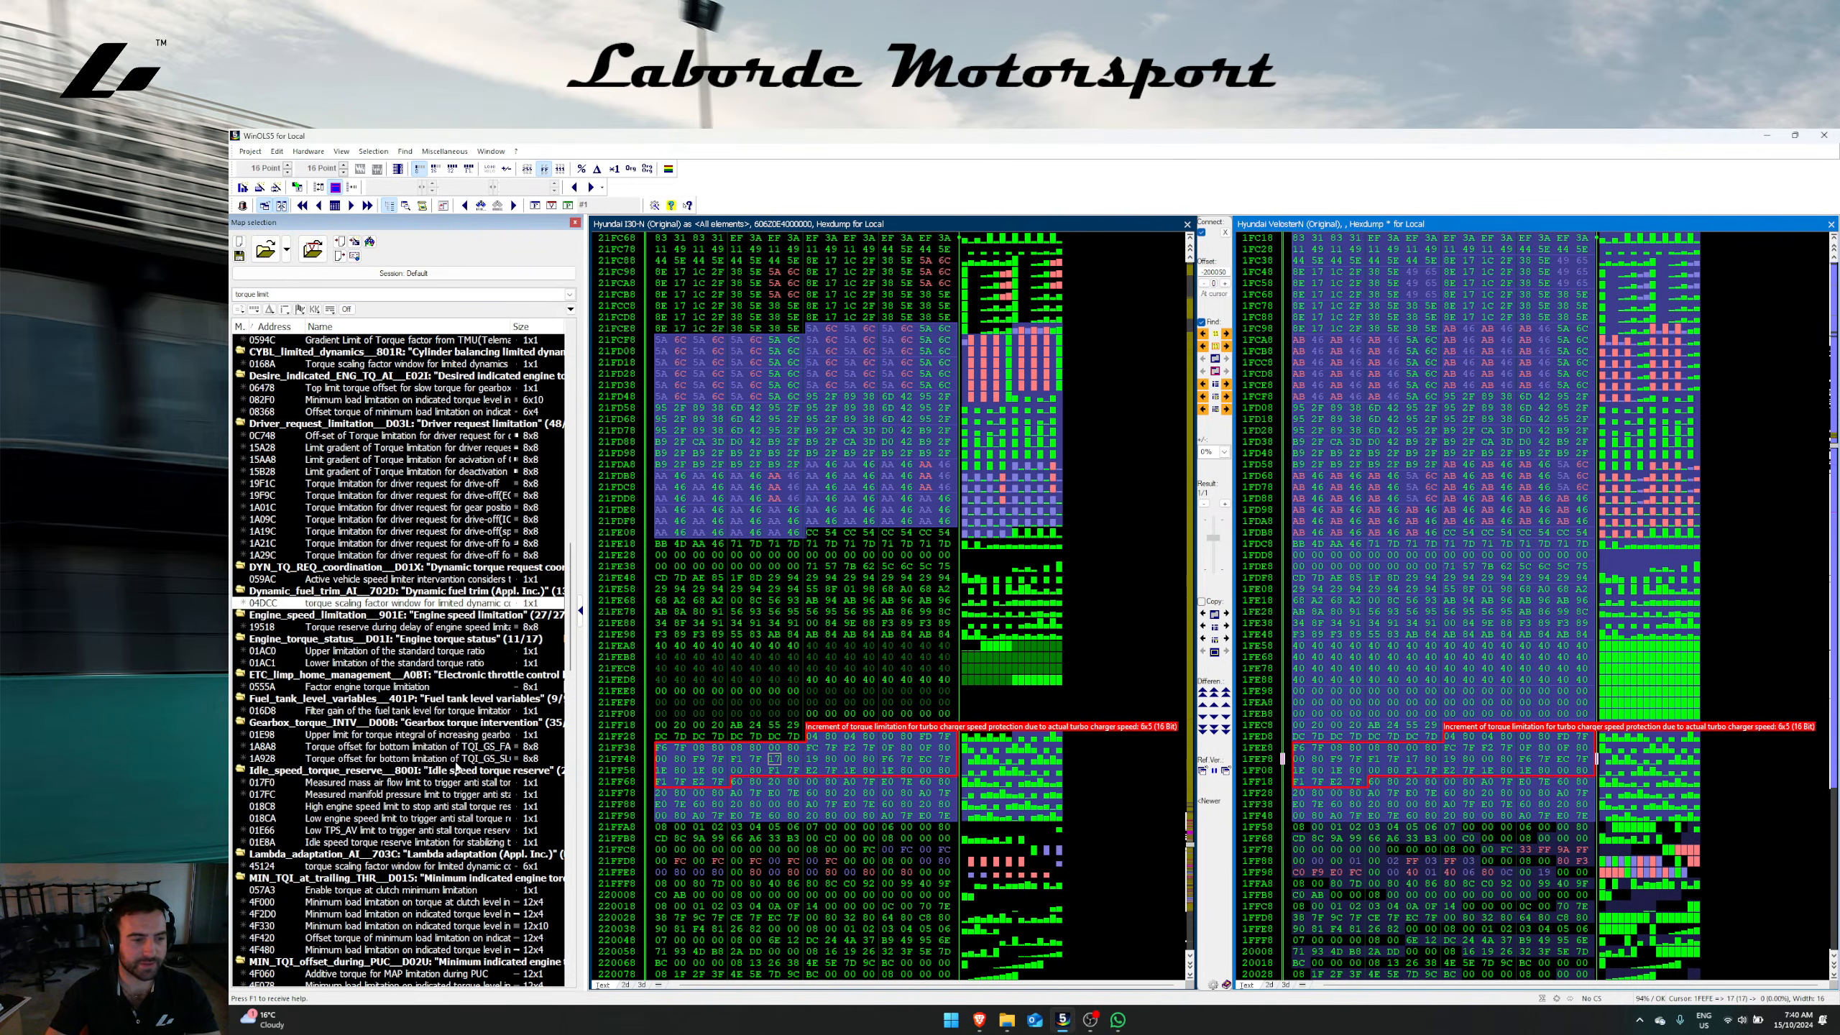
left_click(335, 637)
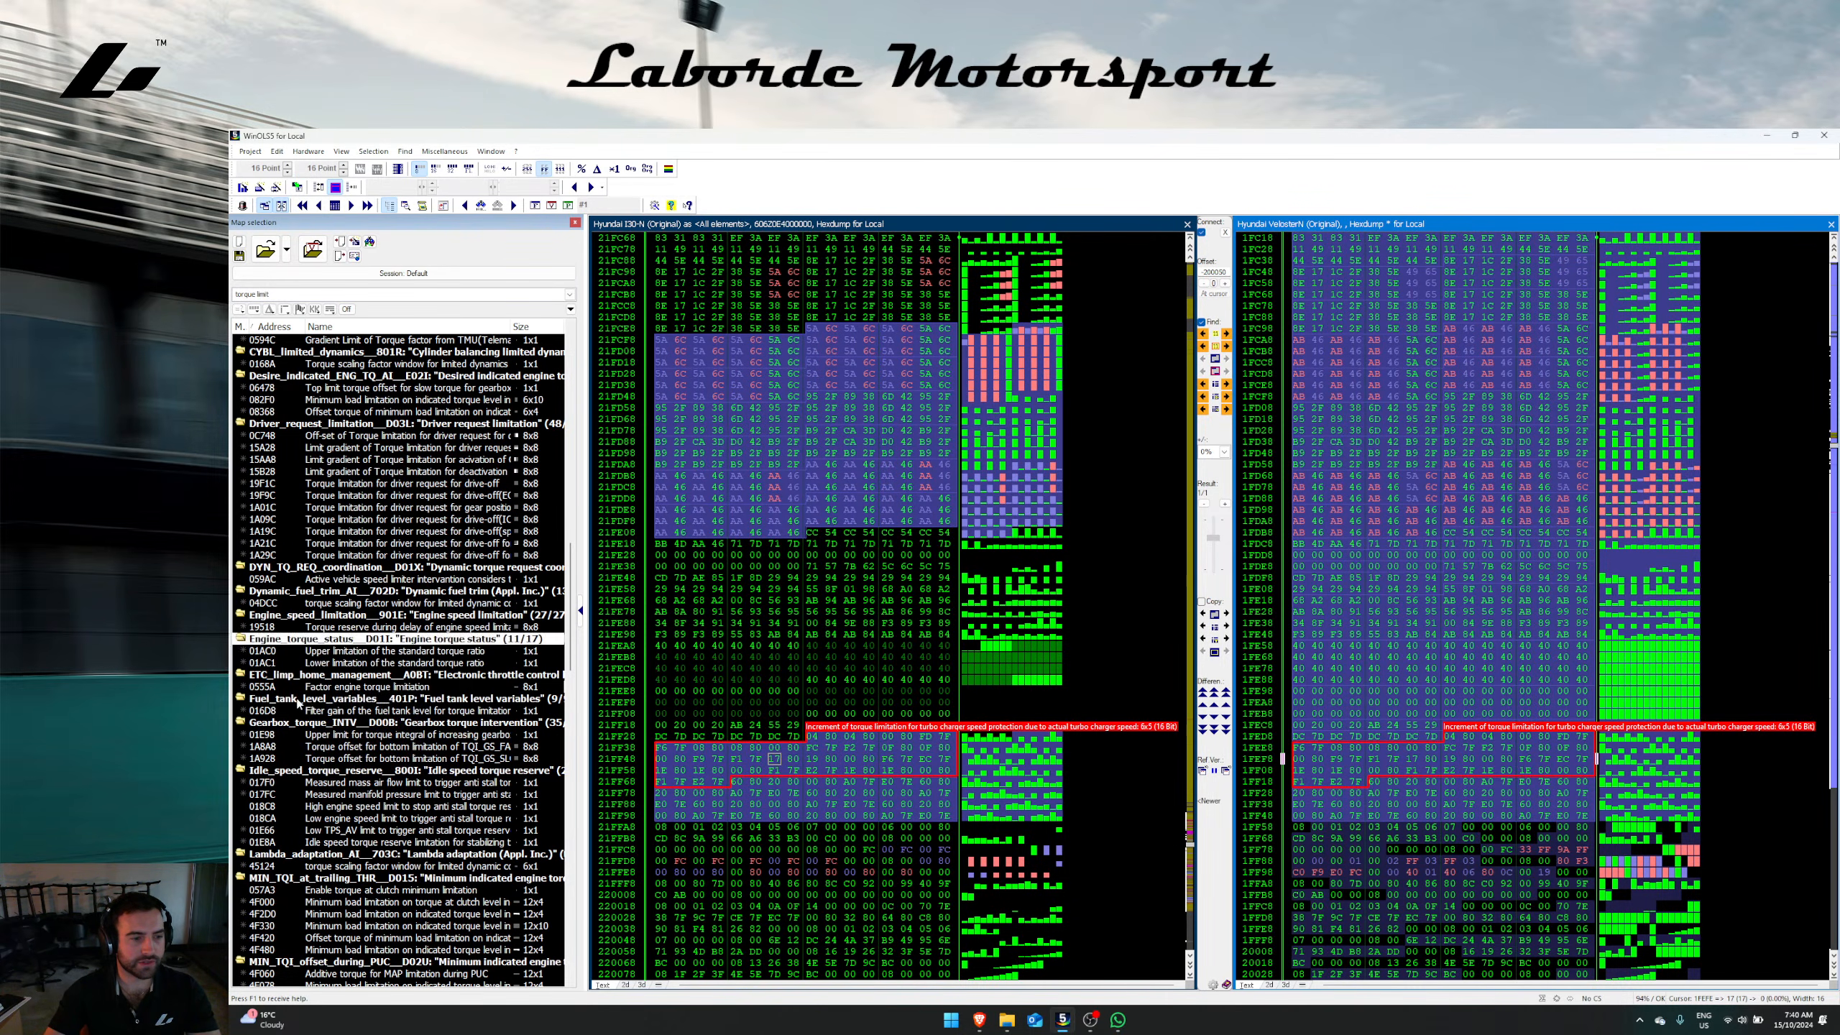
double_click(283, 687)
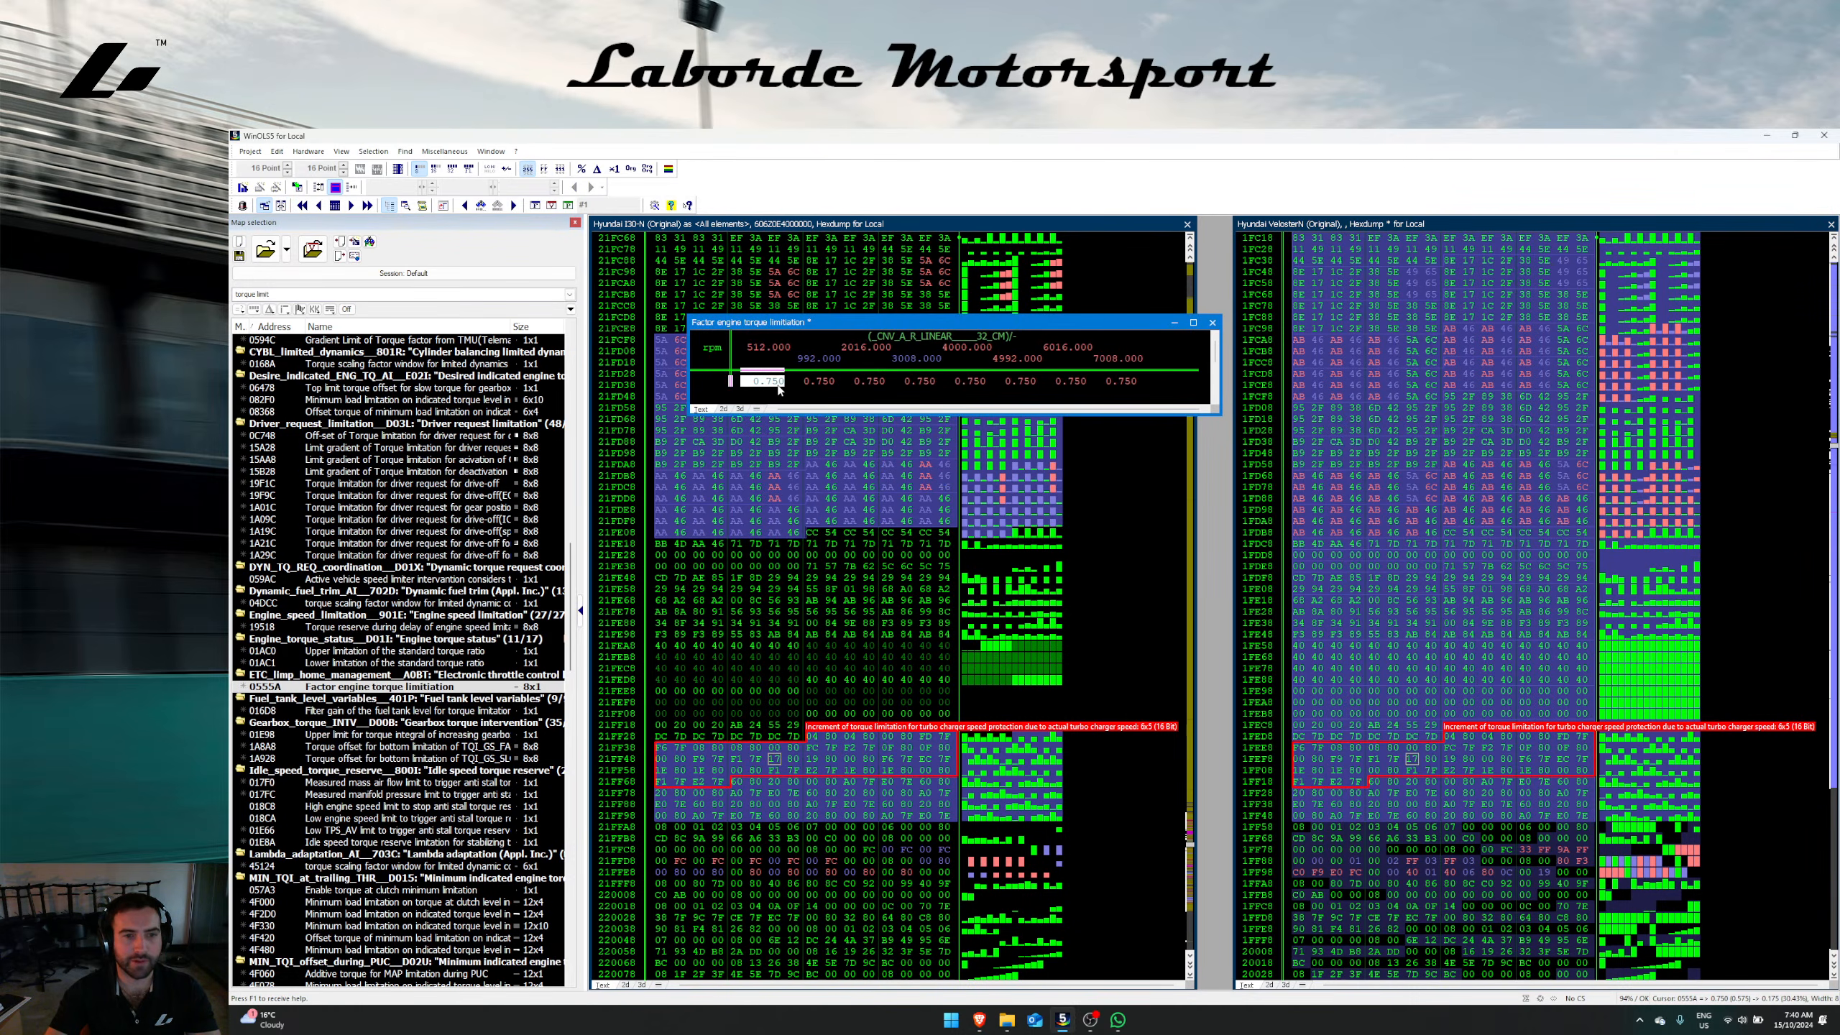
left_click_drag(778, 391, 1123, 383)
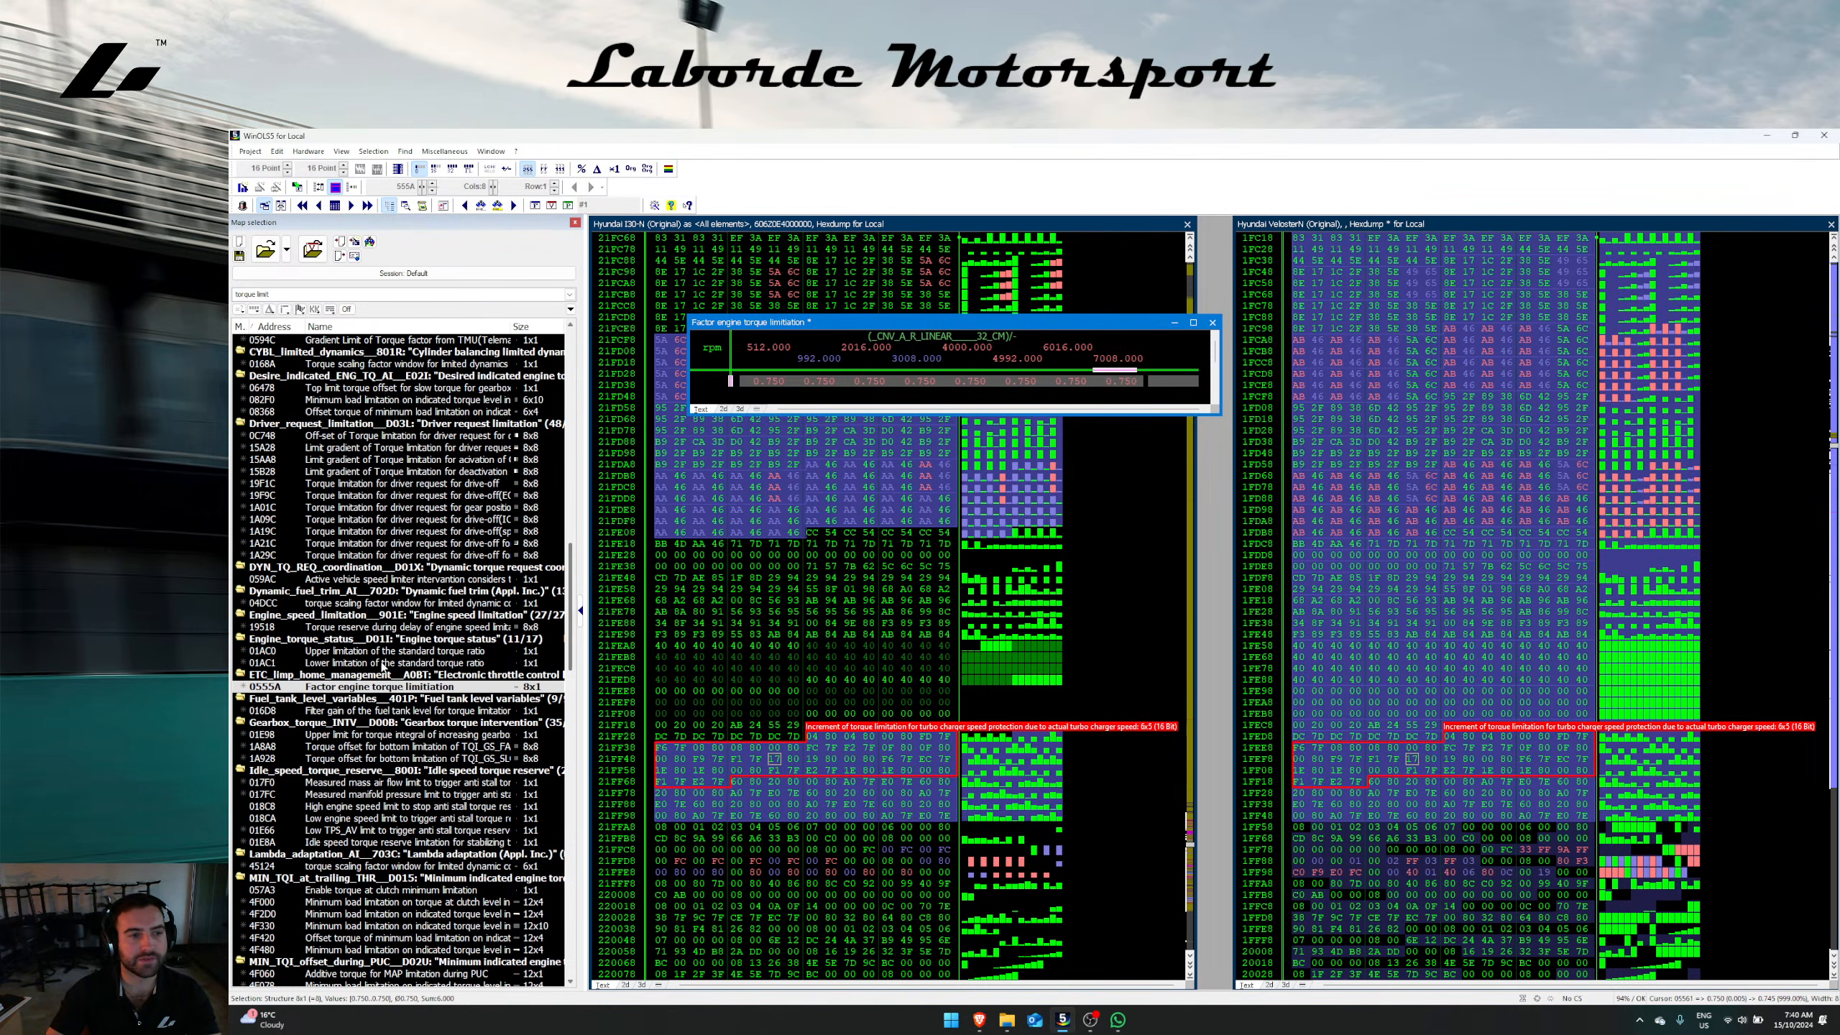
key("Escape")
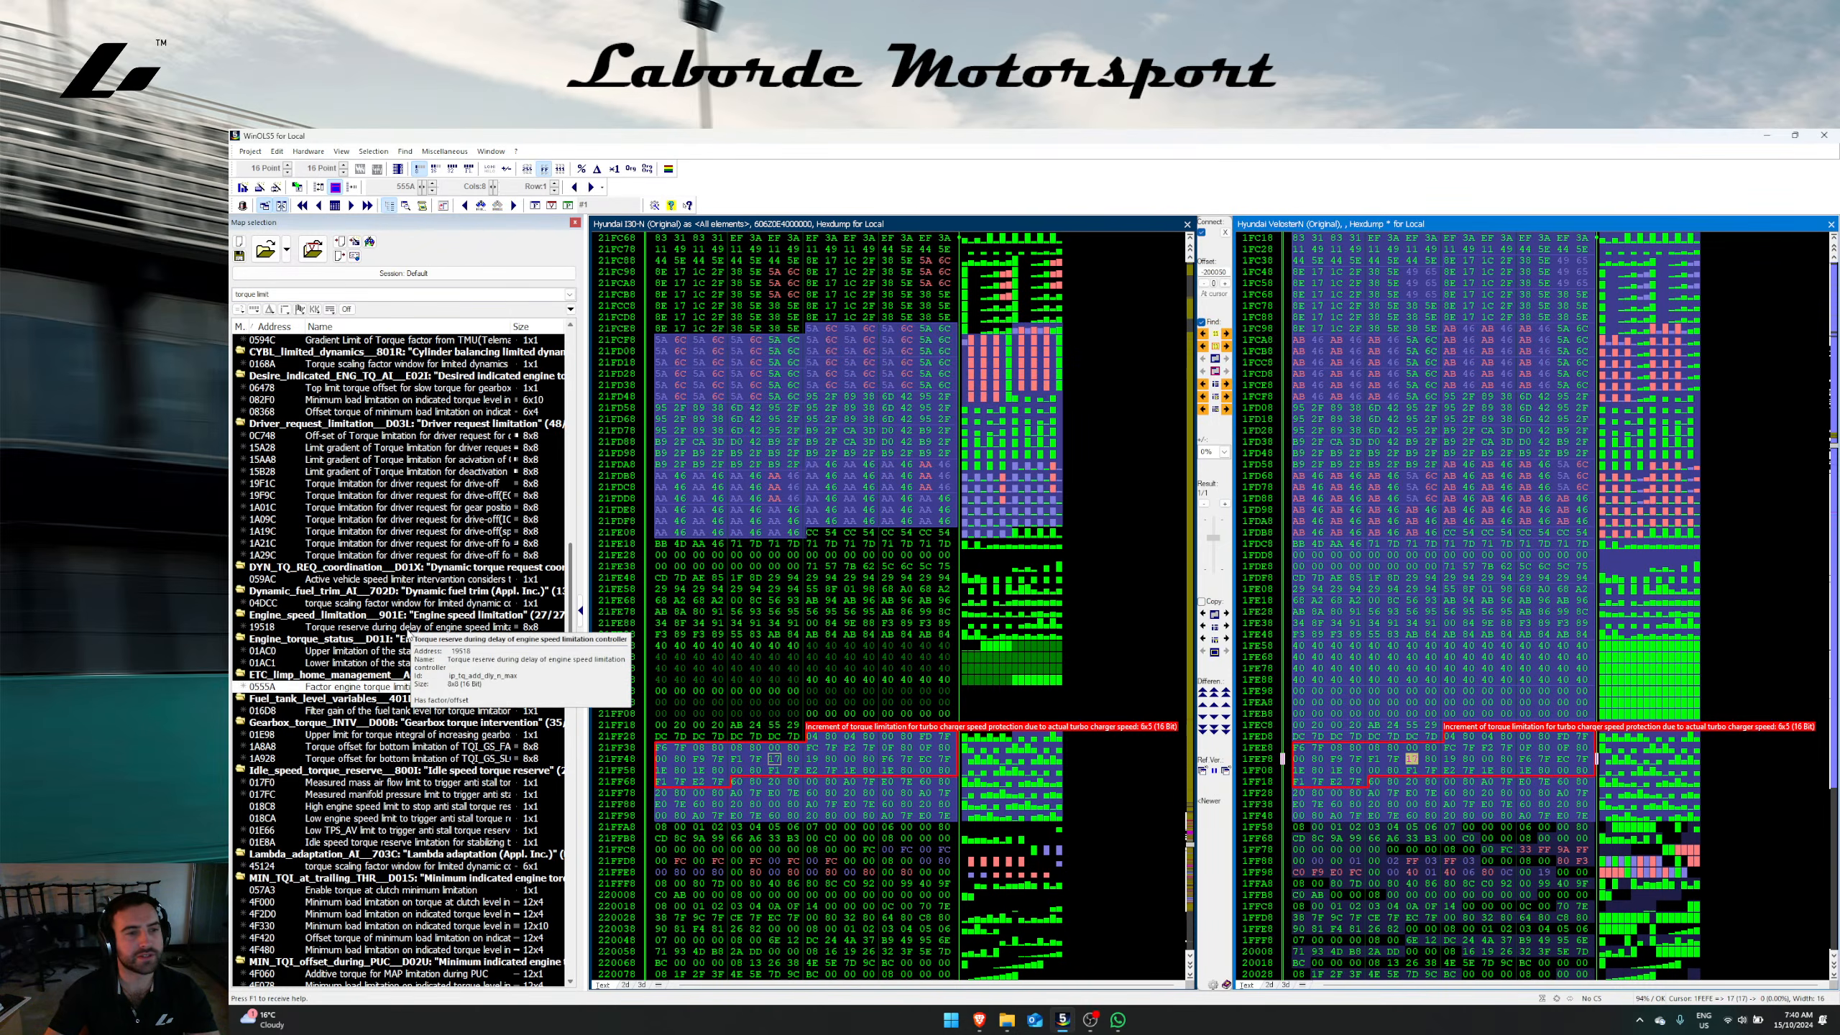
scroll(418, 620, "up", 5)
scroll(455, 567, "up", 3)
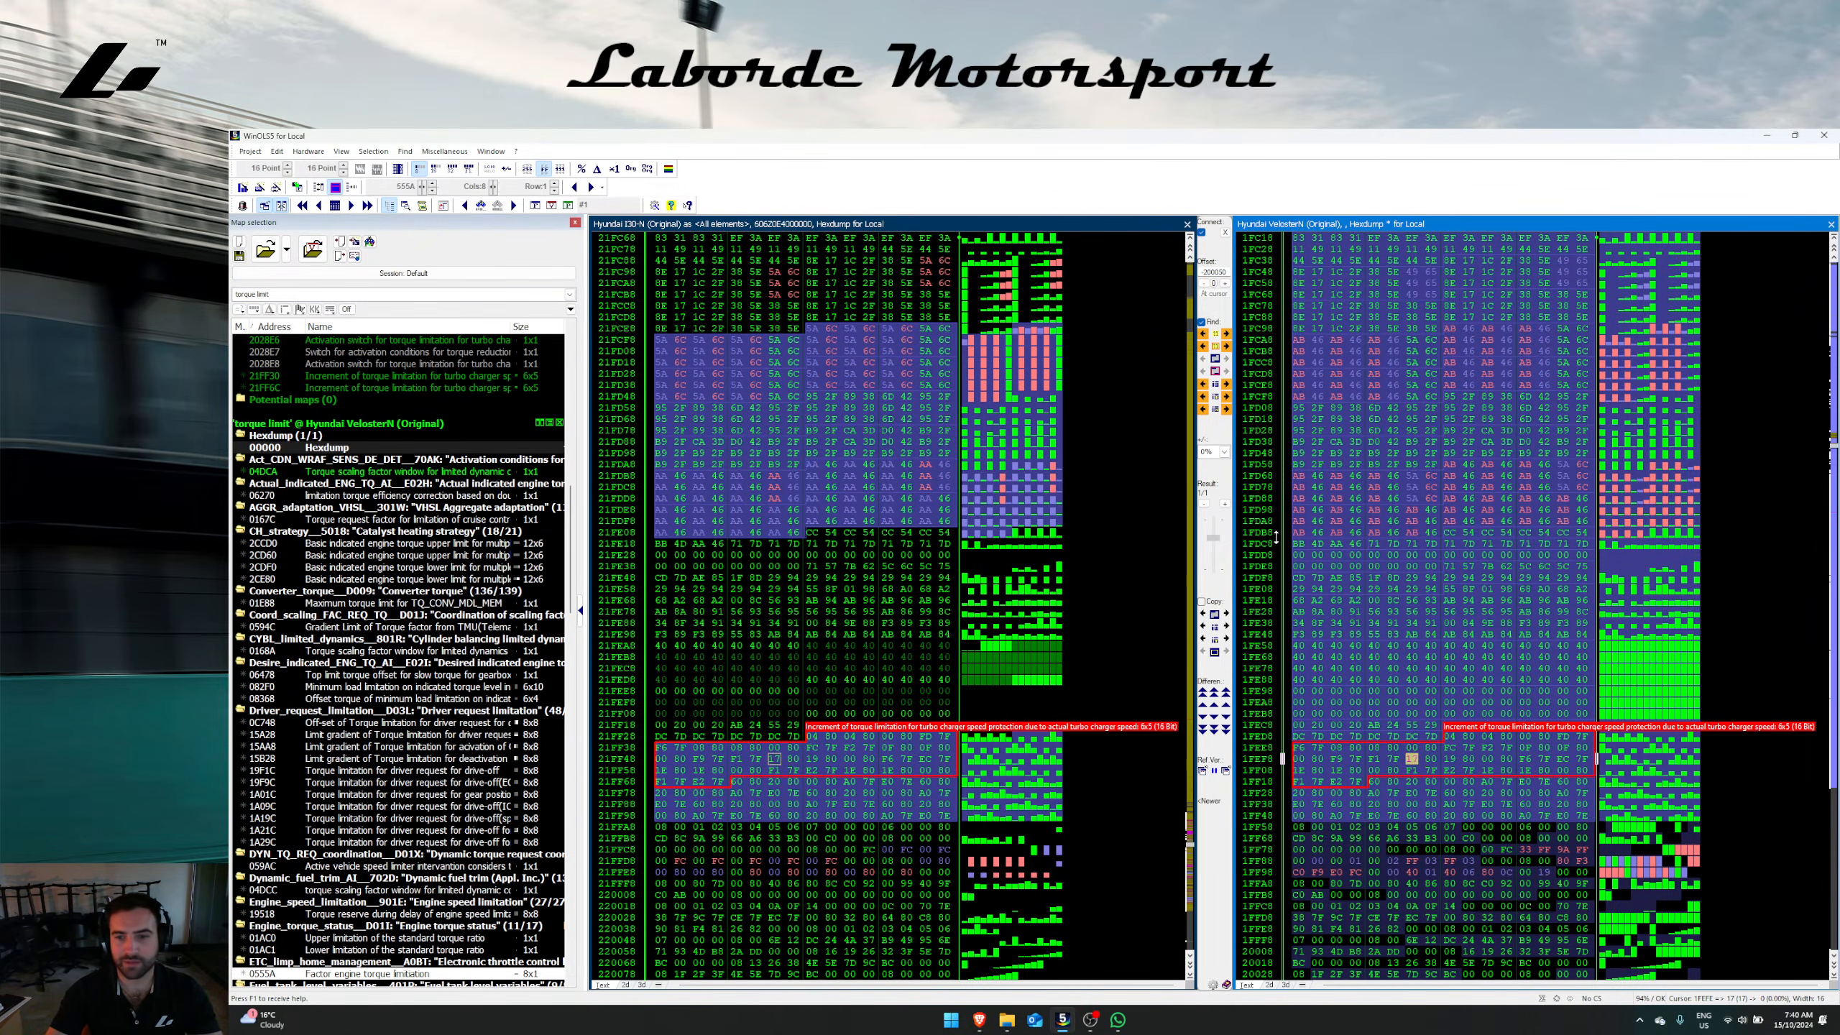
Step: Check the pressure up throttle setpoint maps in both hexdumps and search the map list for "maximum air"
left_click(1337, 532)
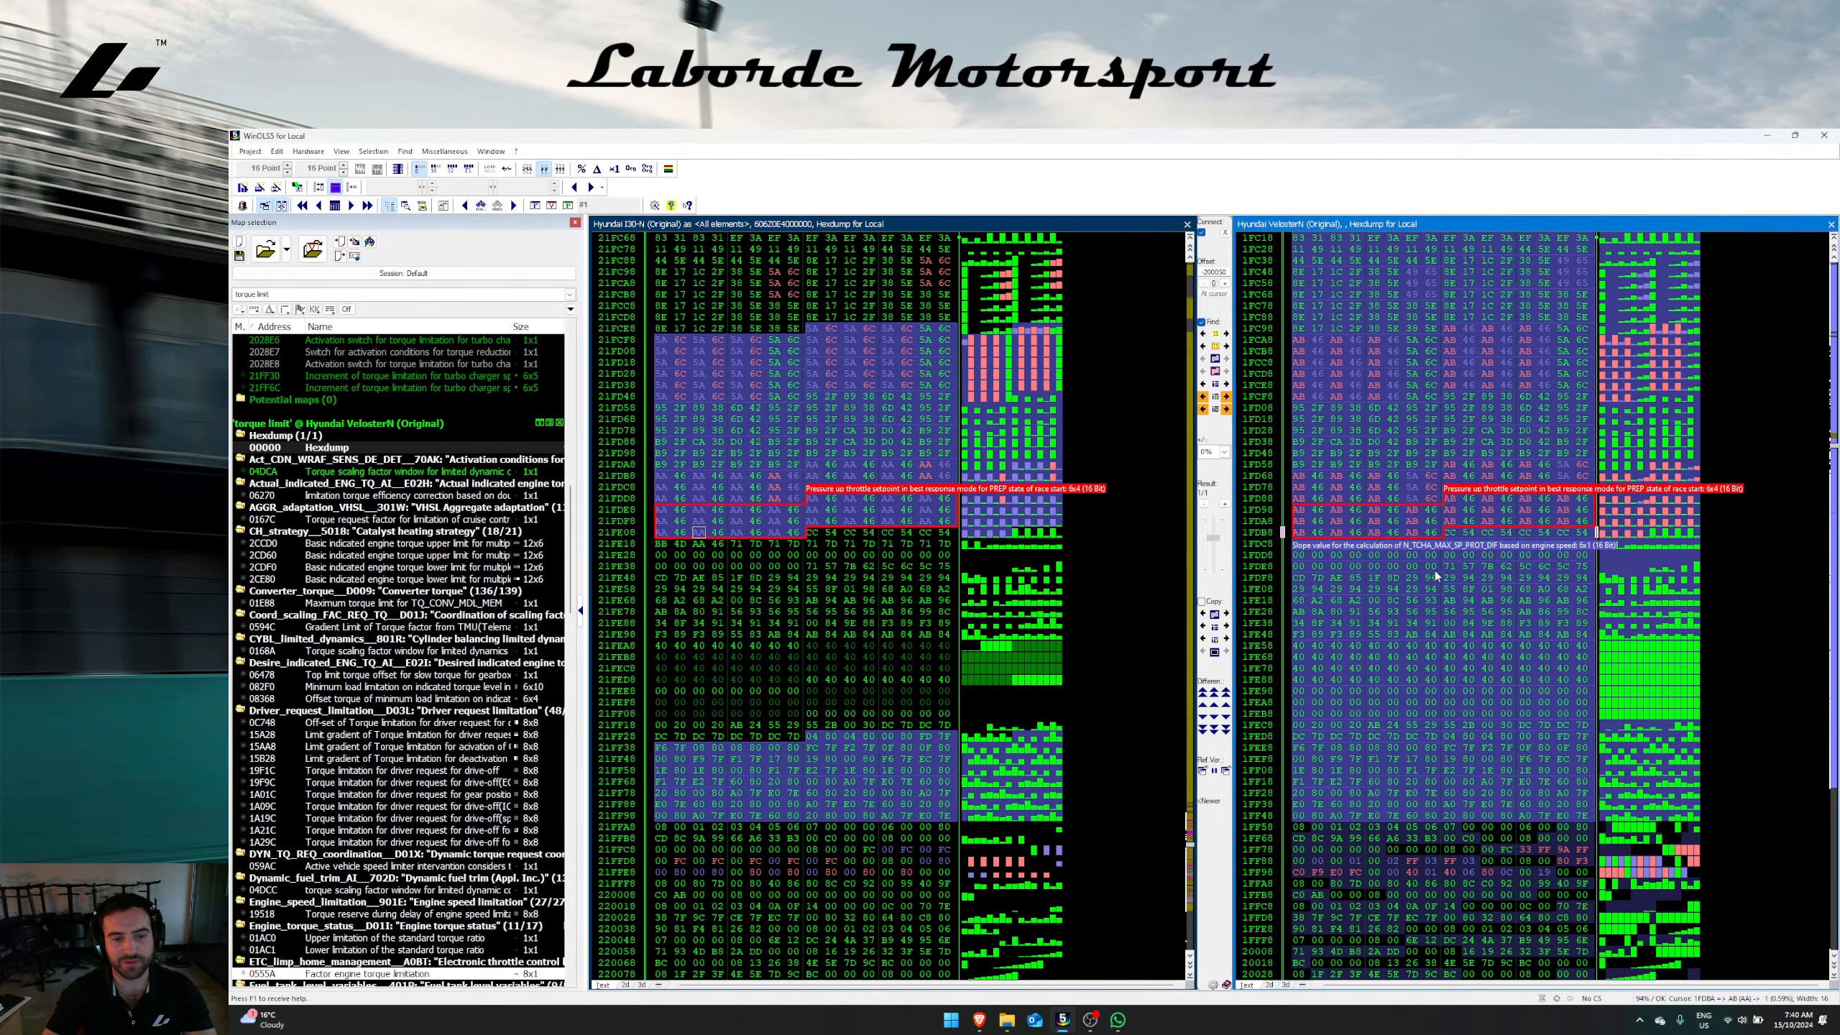
left_click(1431, 430)
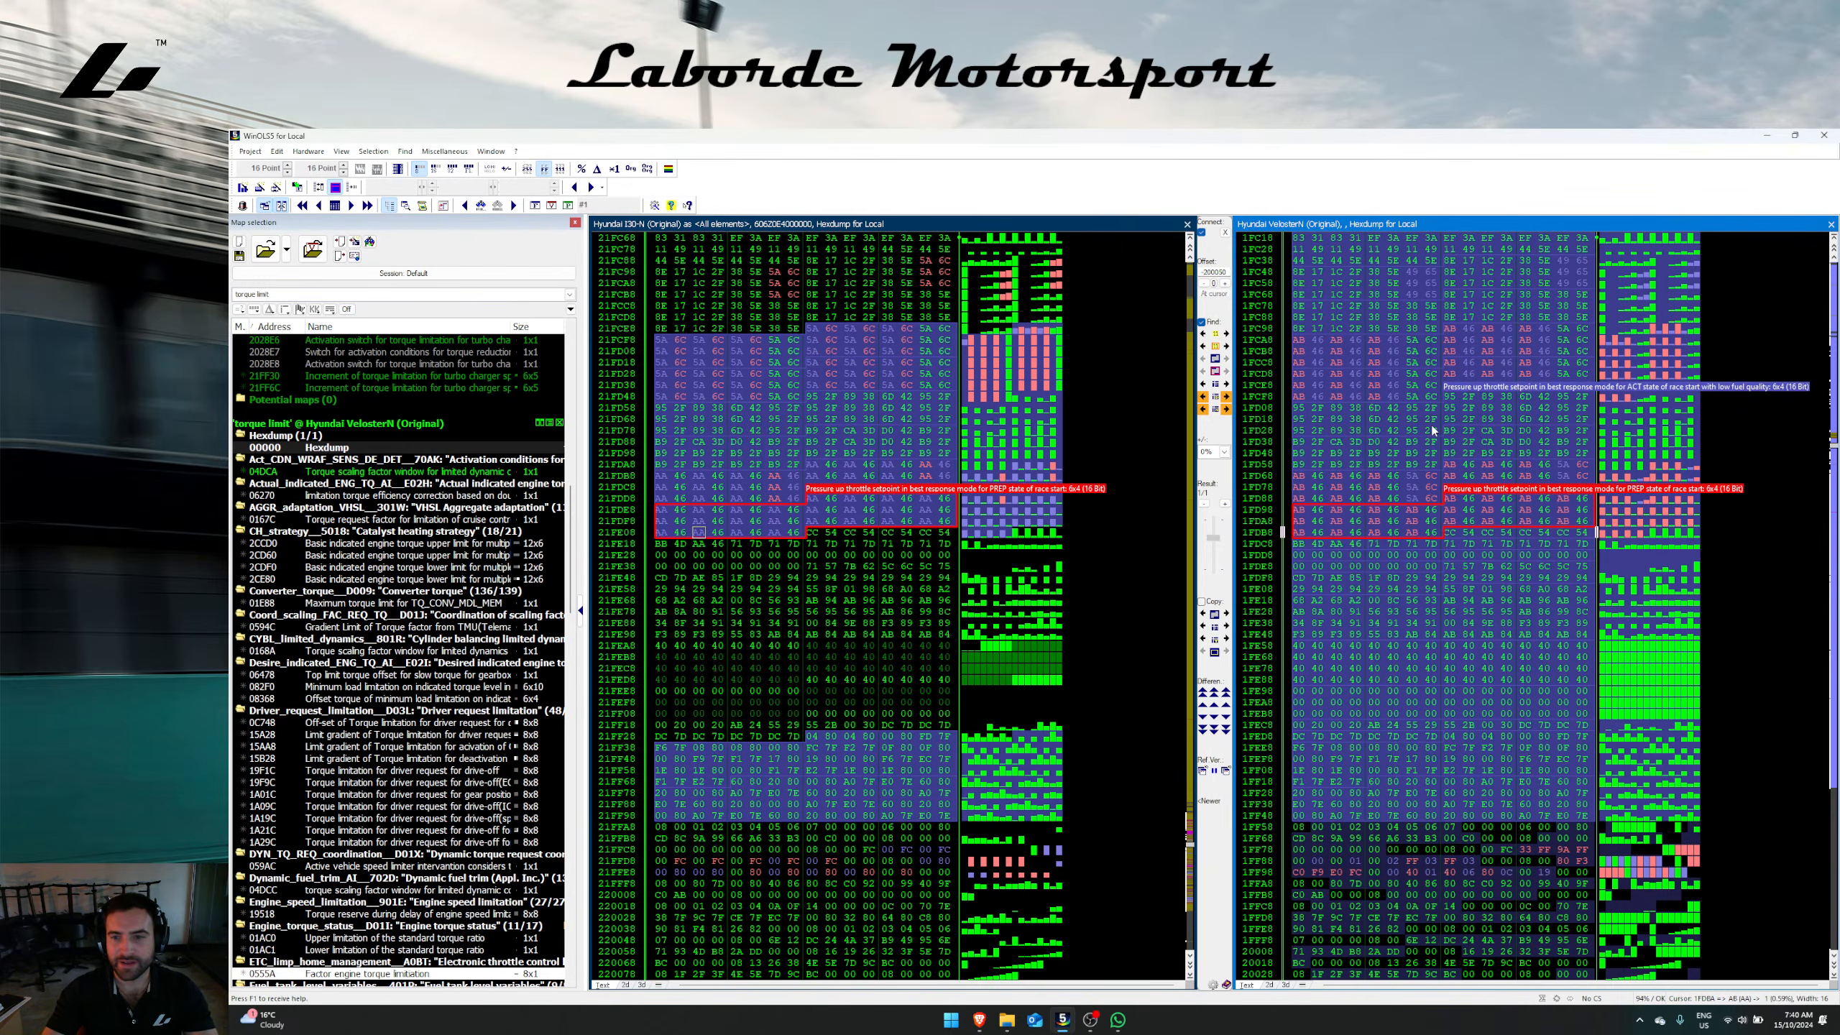
left_click(483, 294)
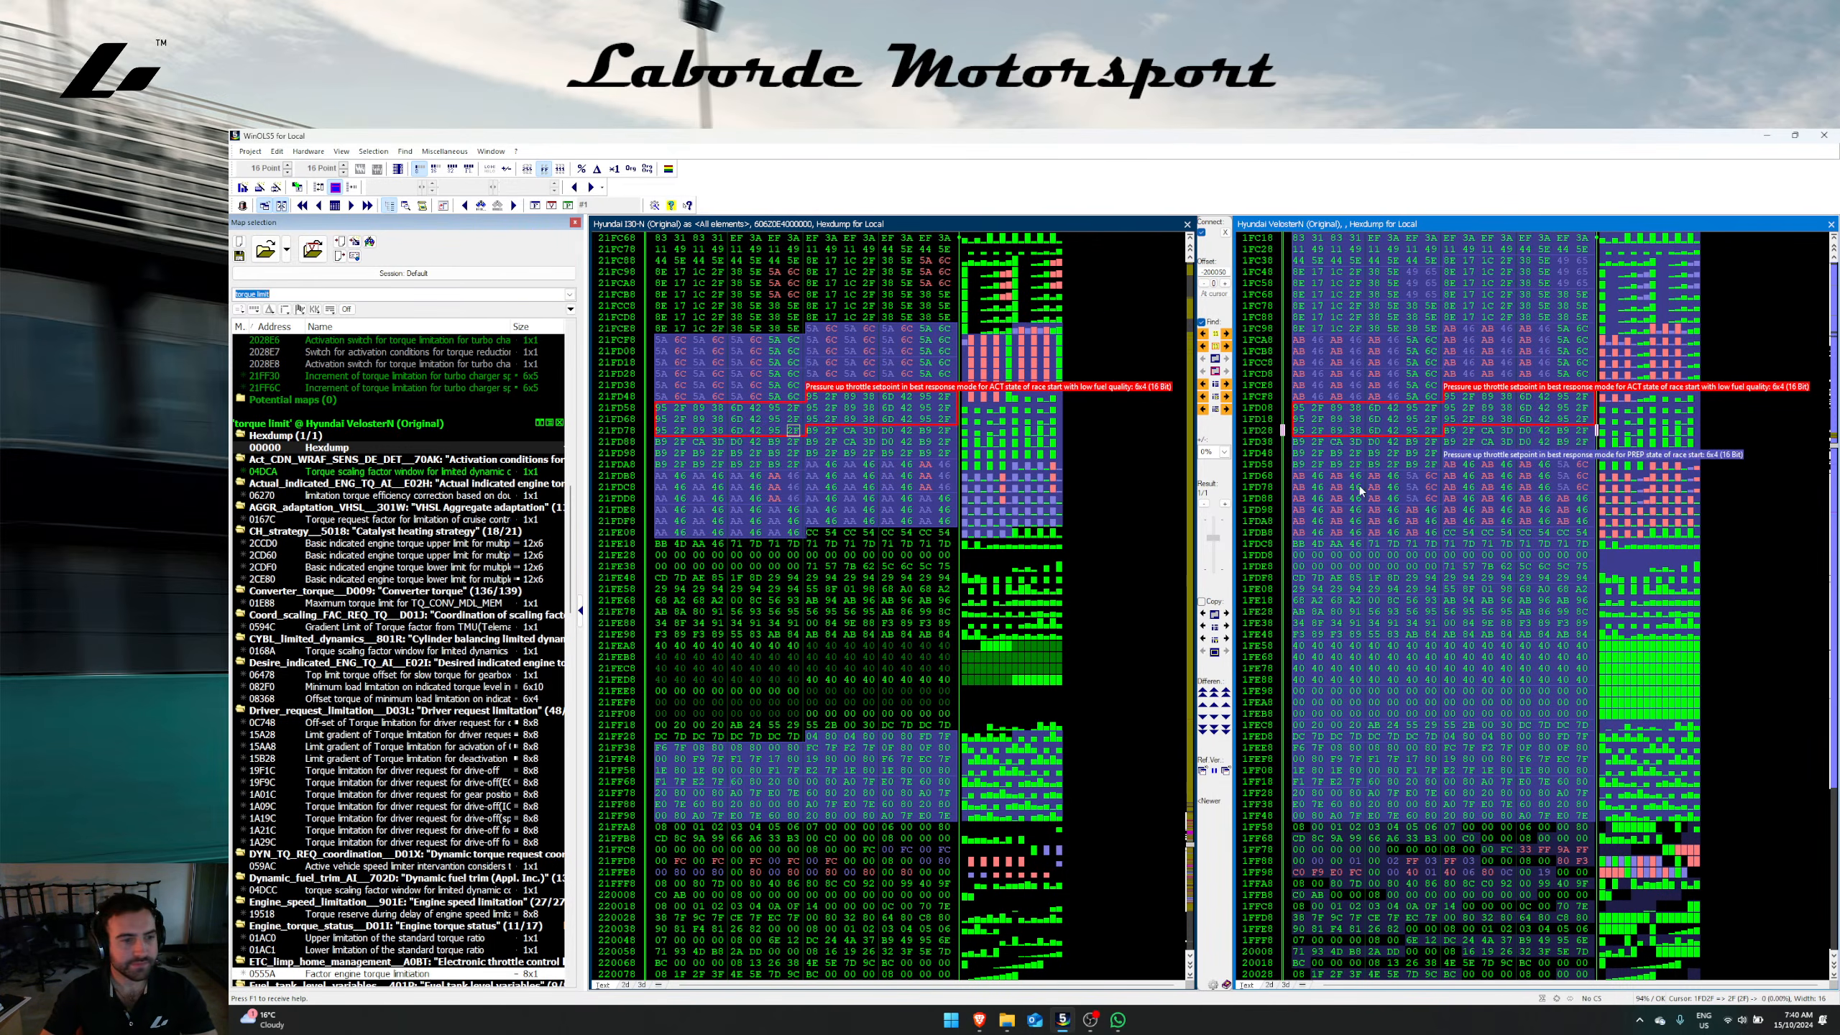
left_click(1353, 464)
left_click(297, 295)
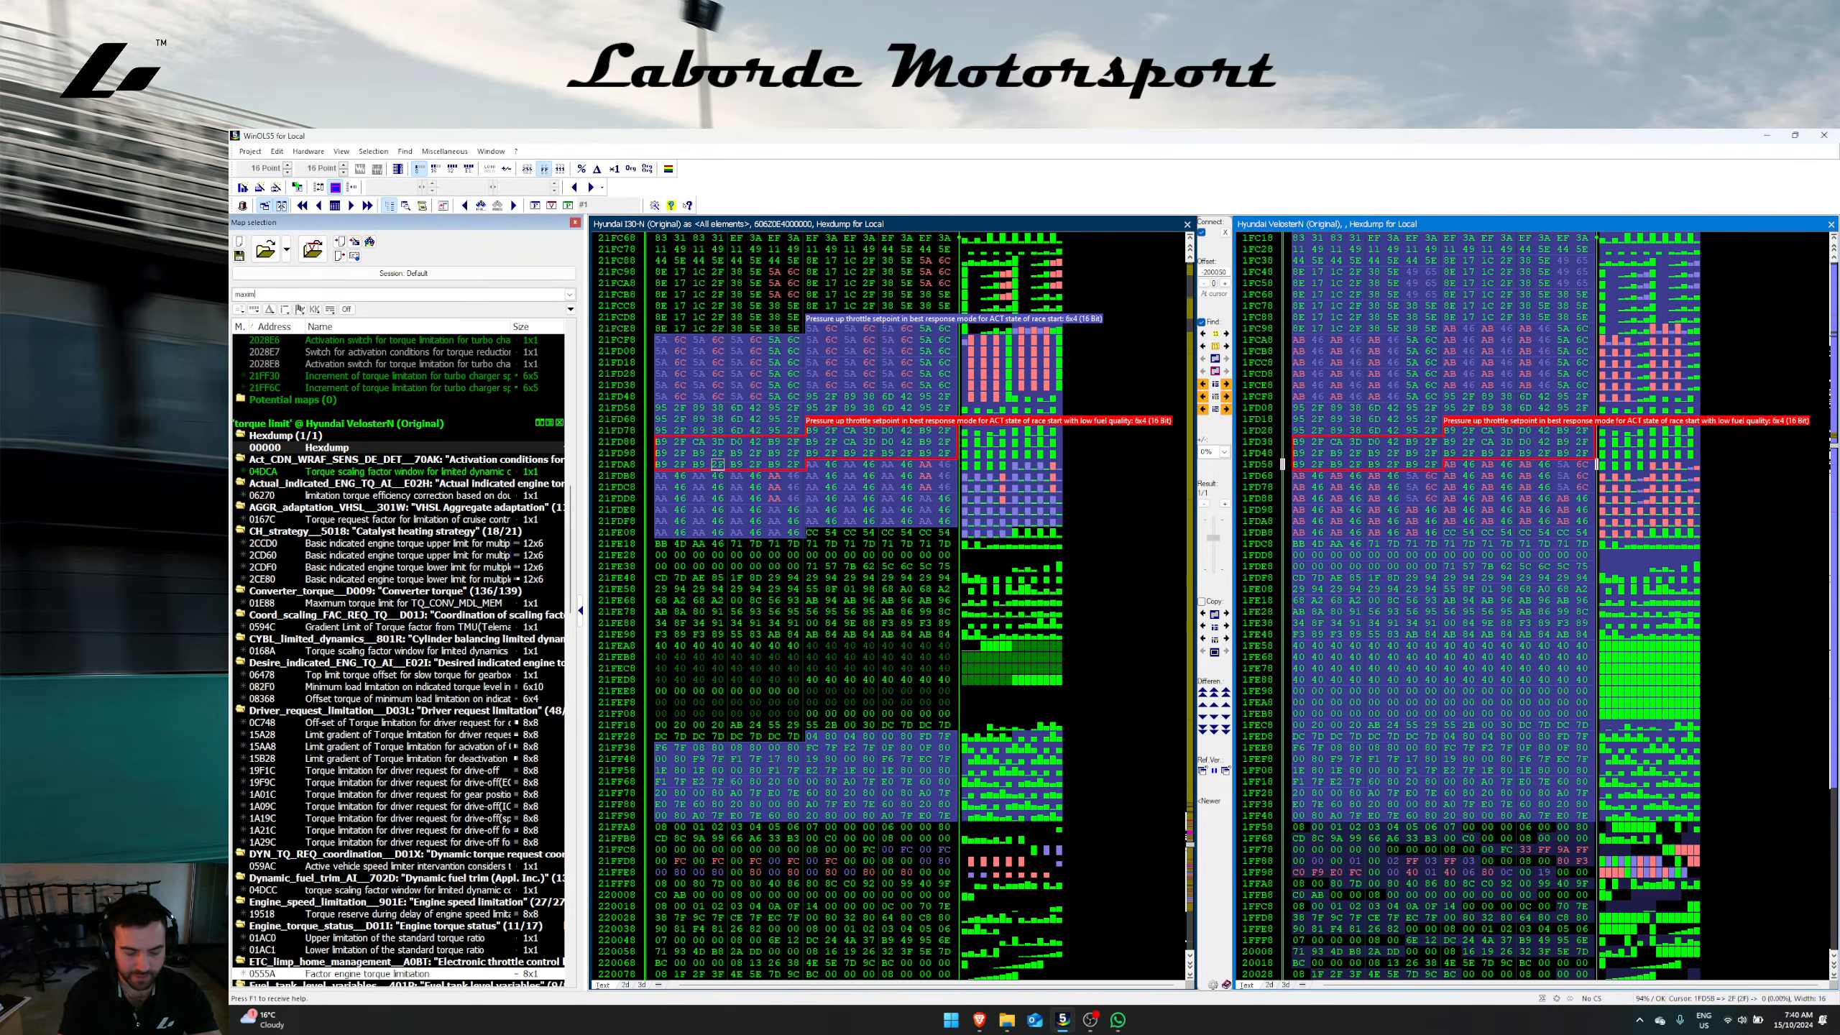
key("Return")
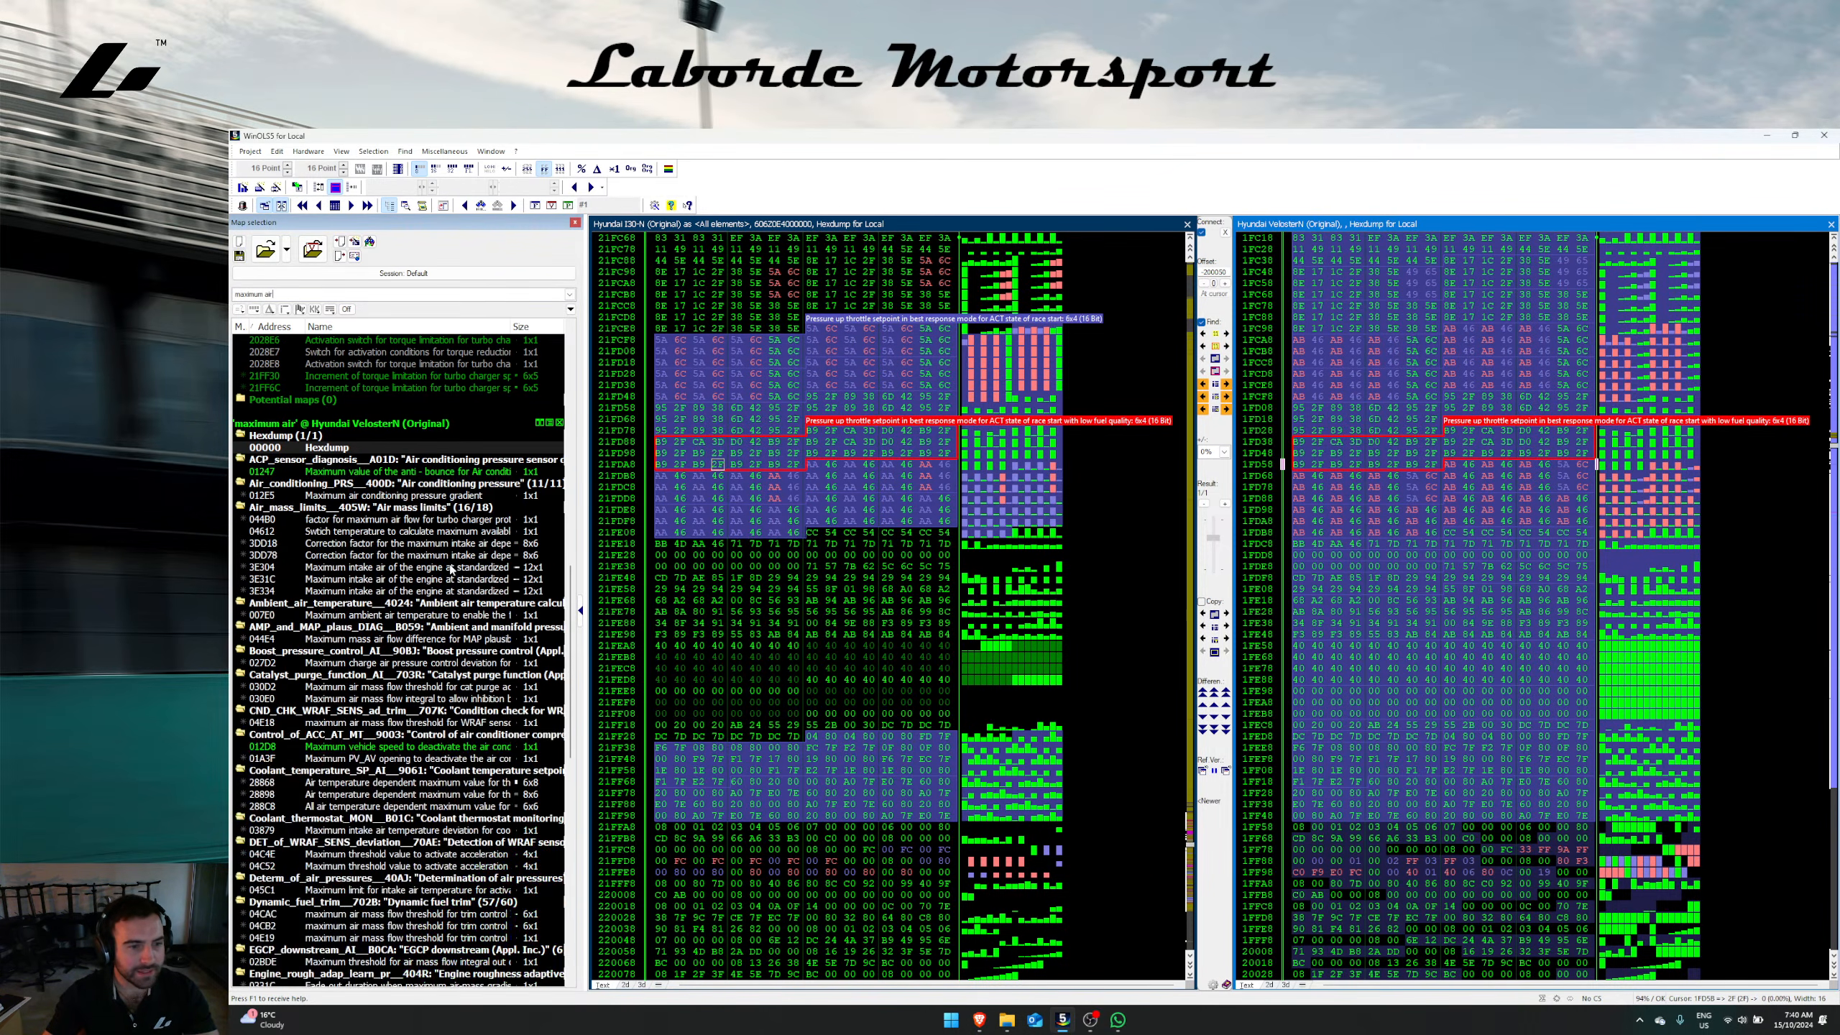
Step: Locate the maximum intake air map at 3E304 in the VelosterN hexdump and try to find its selected data in the I30-N file
right_click(449, 573)
left_click(467, 589)
left_click_drag(1498, 611, 1507, 600)
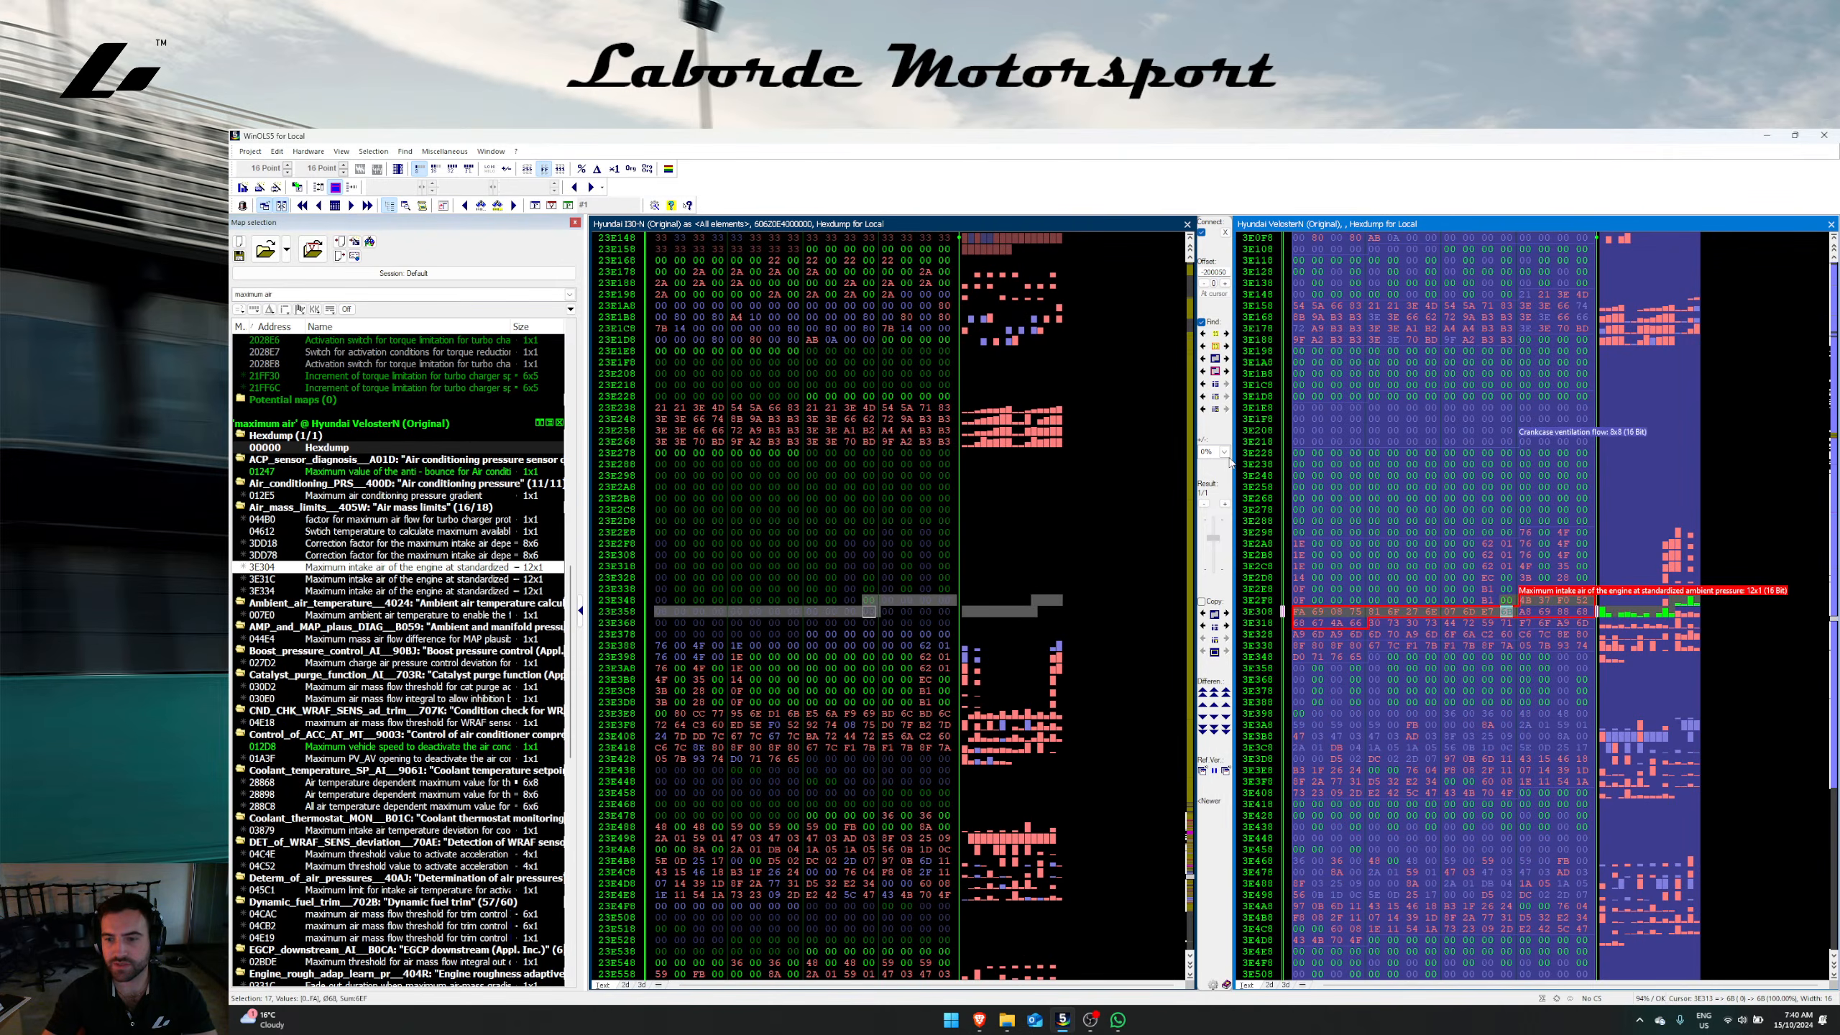
left_click(1468, 499)
left_click_drag(1337, 613, 1431, 613)
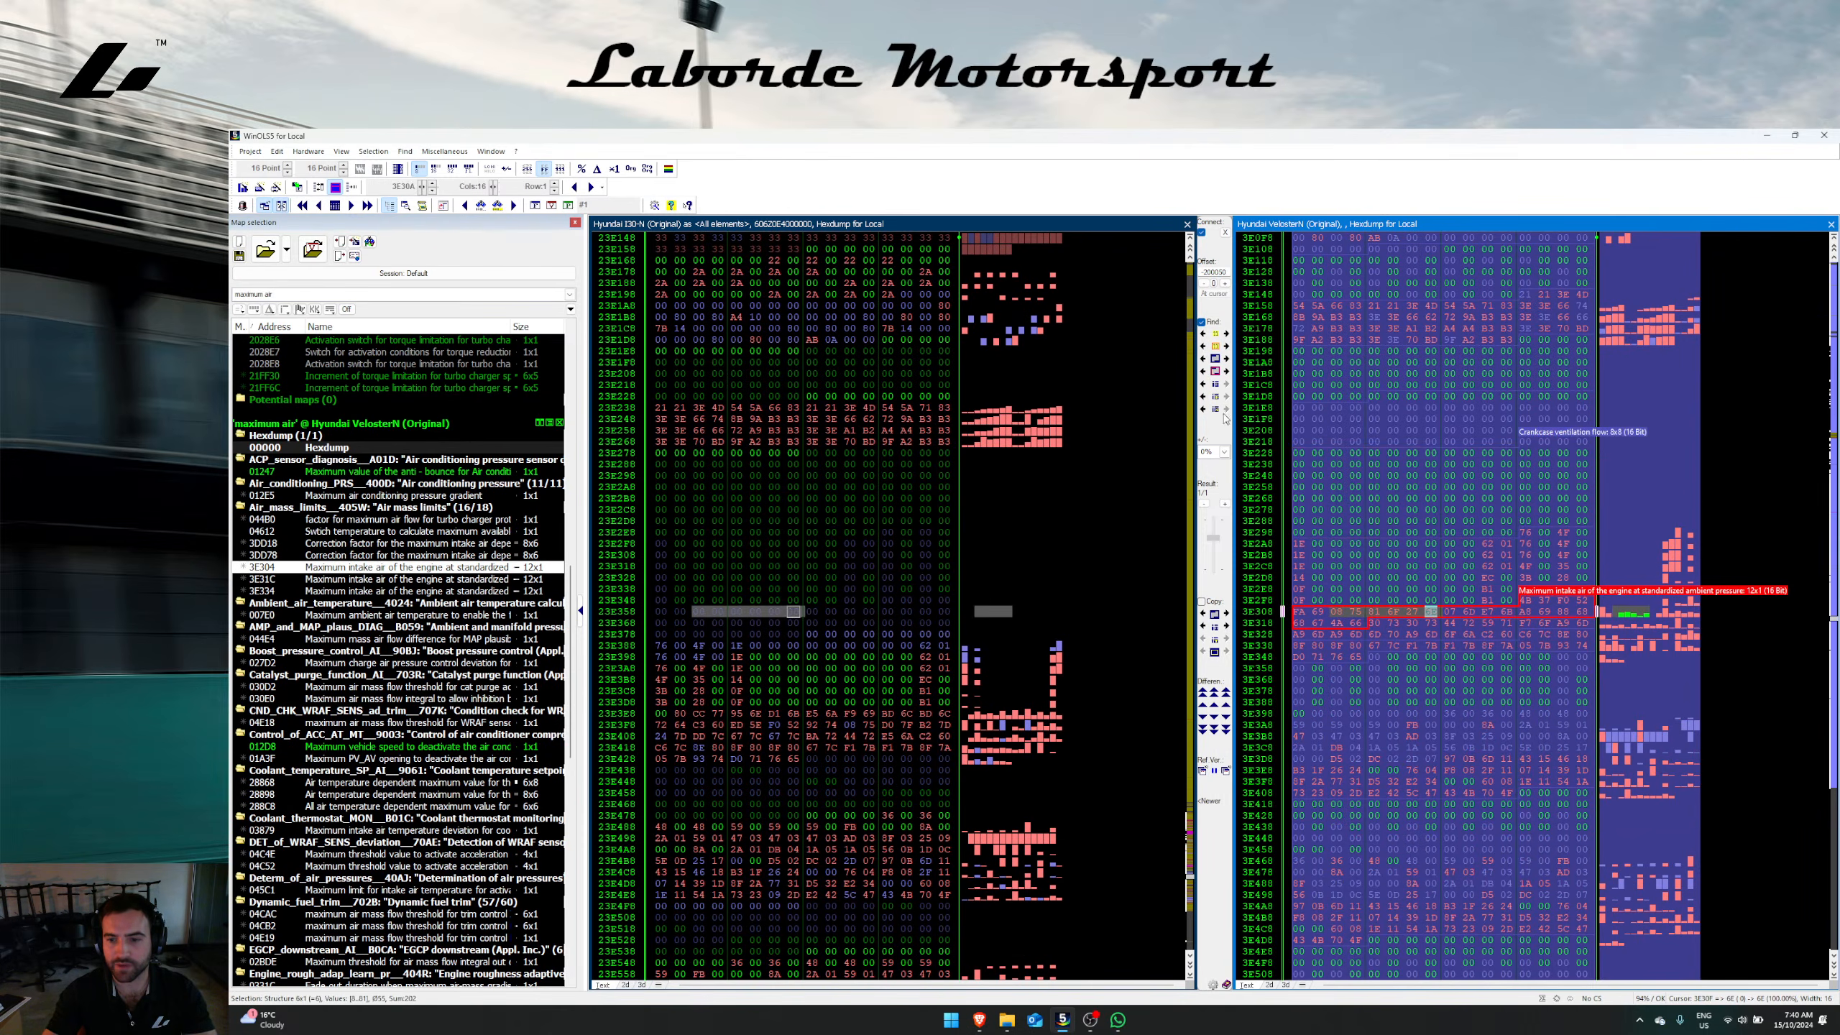
left_click(1204, 370)
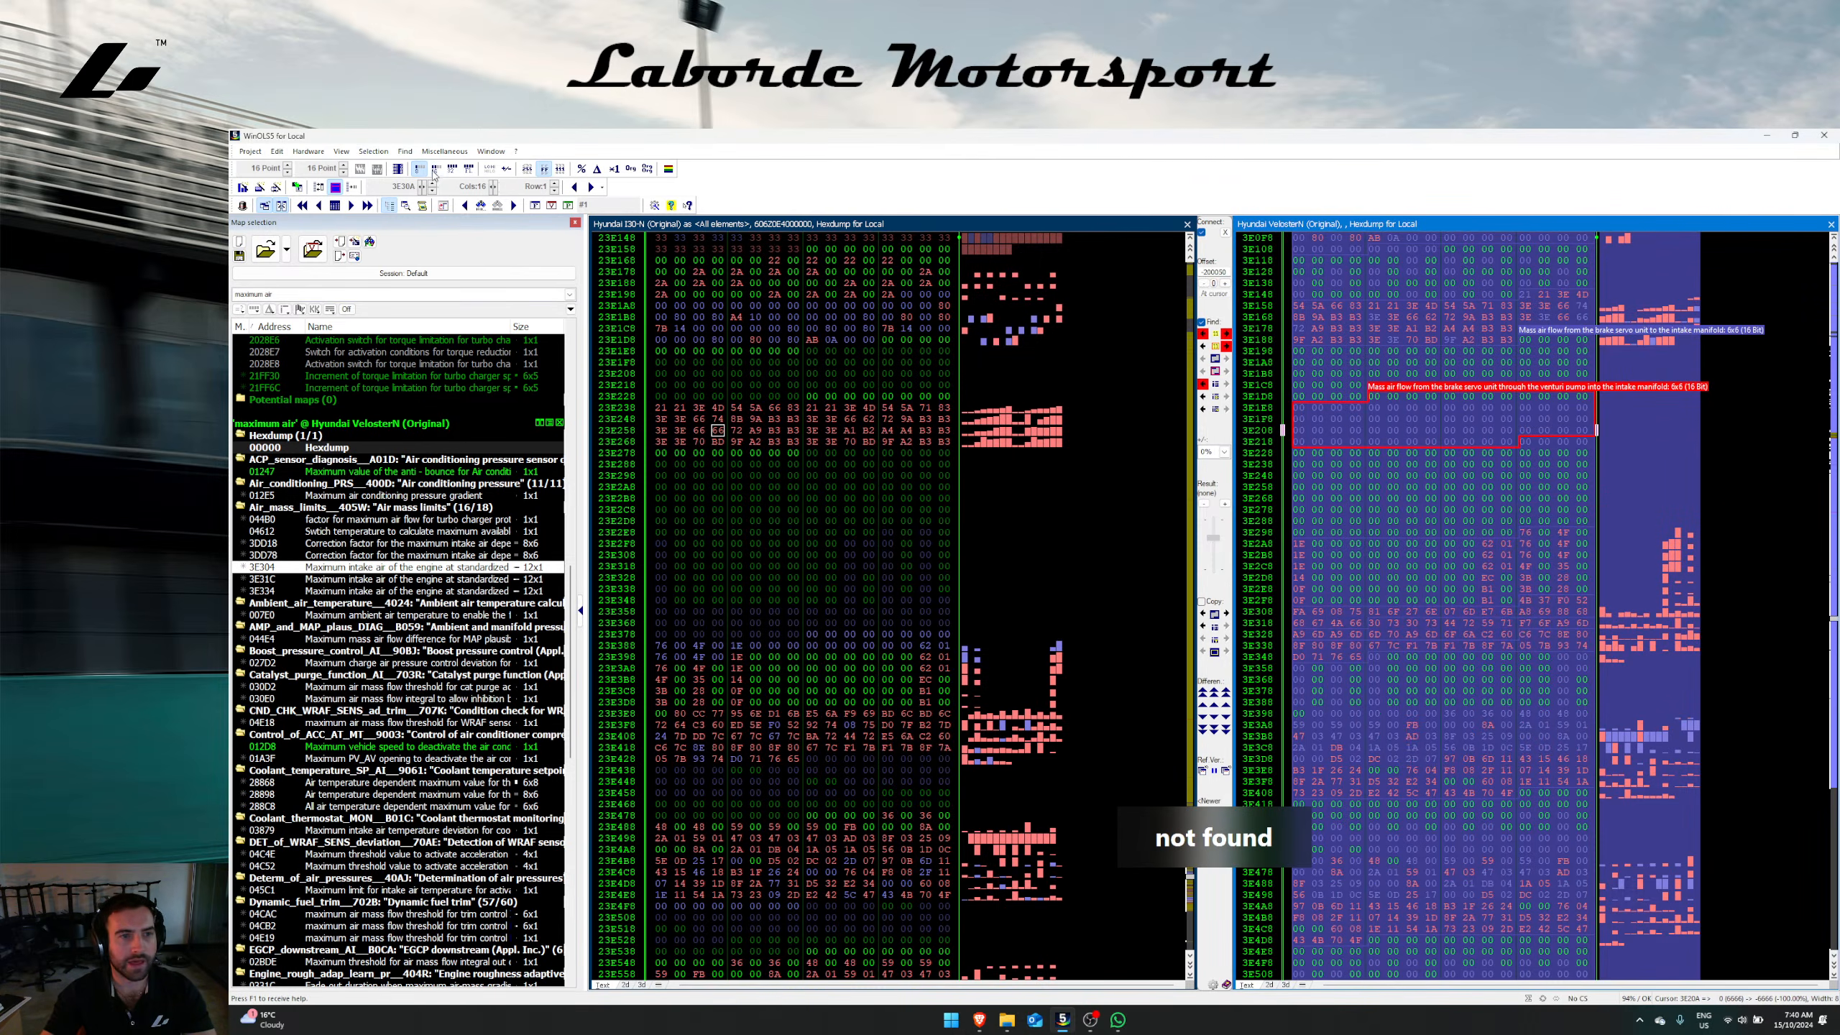
Step: Display the hex data as 16-bit values and match the data block after the maximum intake air maps with the I30-N file
left_click(435, 171)
left_click_drag(1337, 658, 1398, 759)
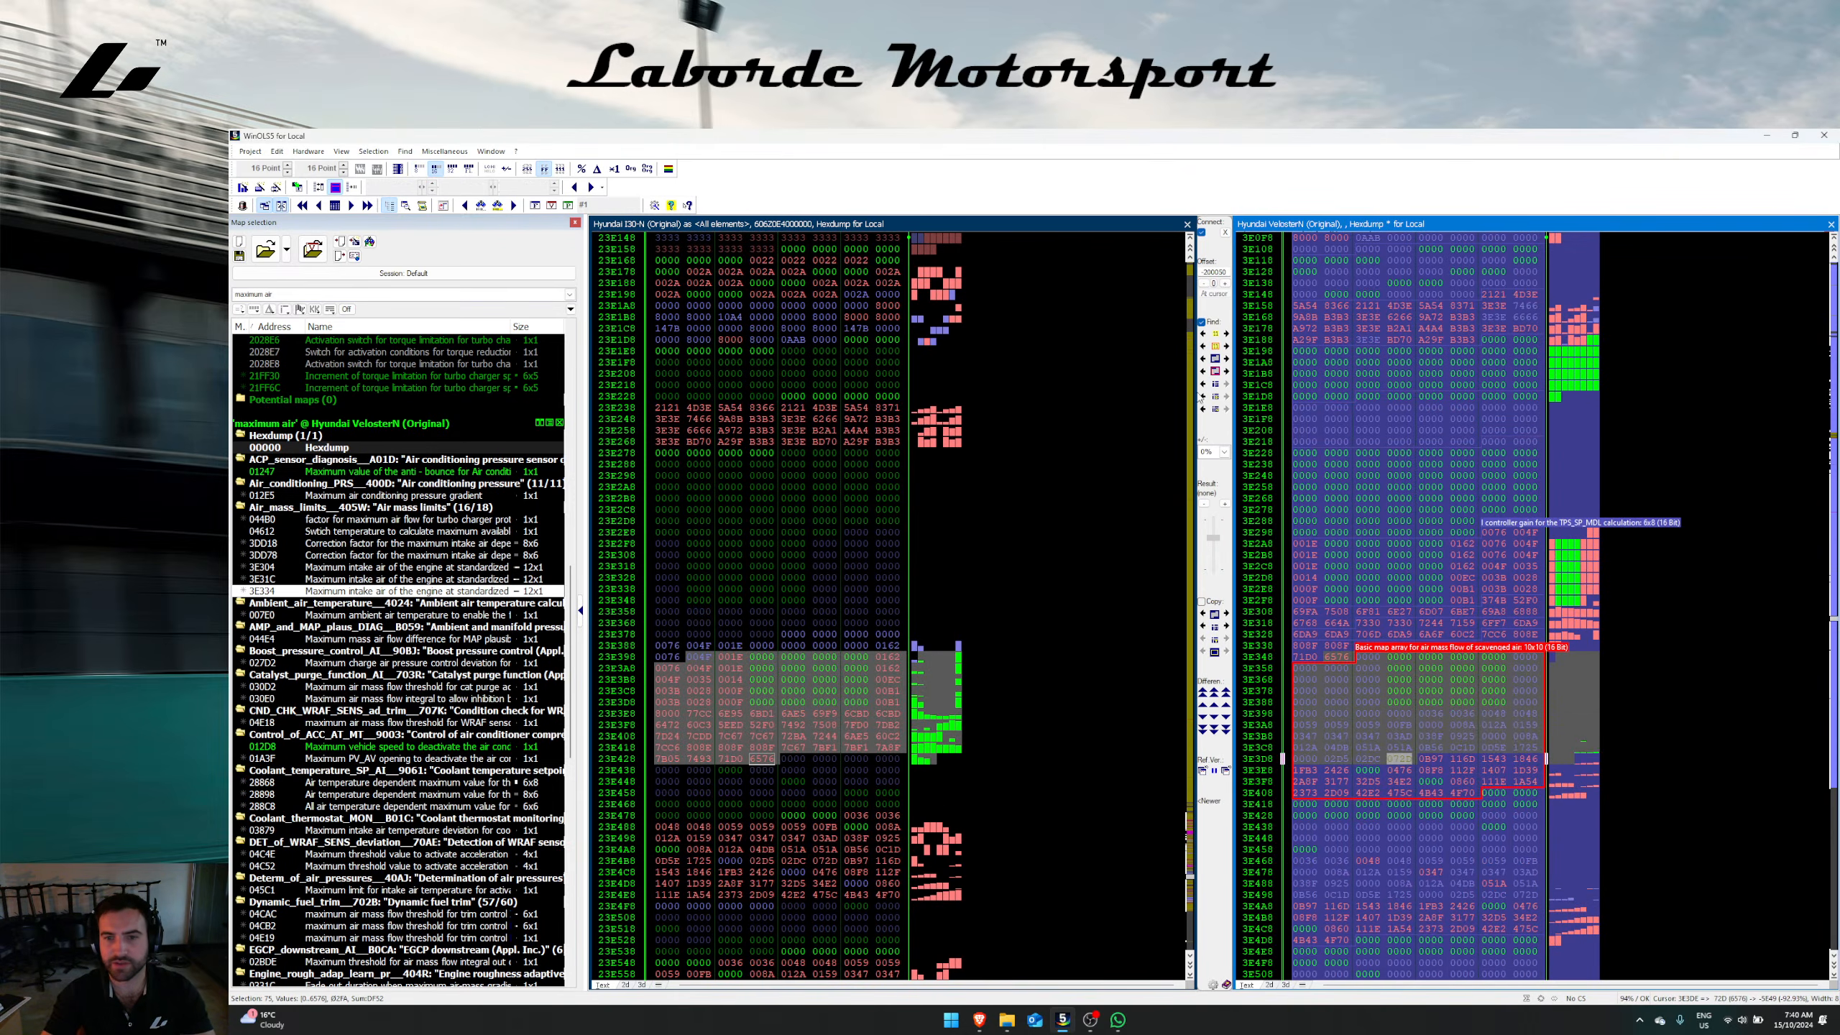
left_click(1203, 346)
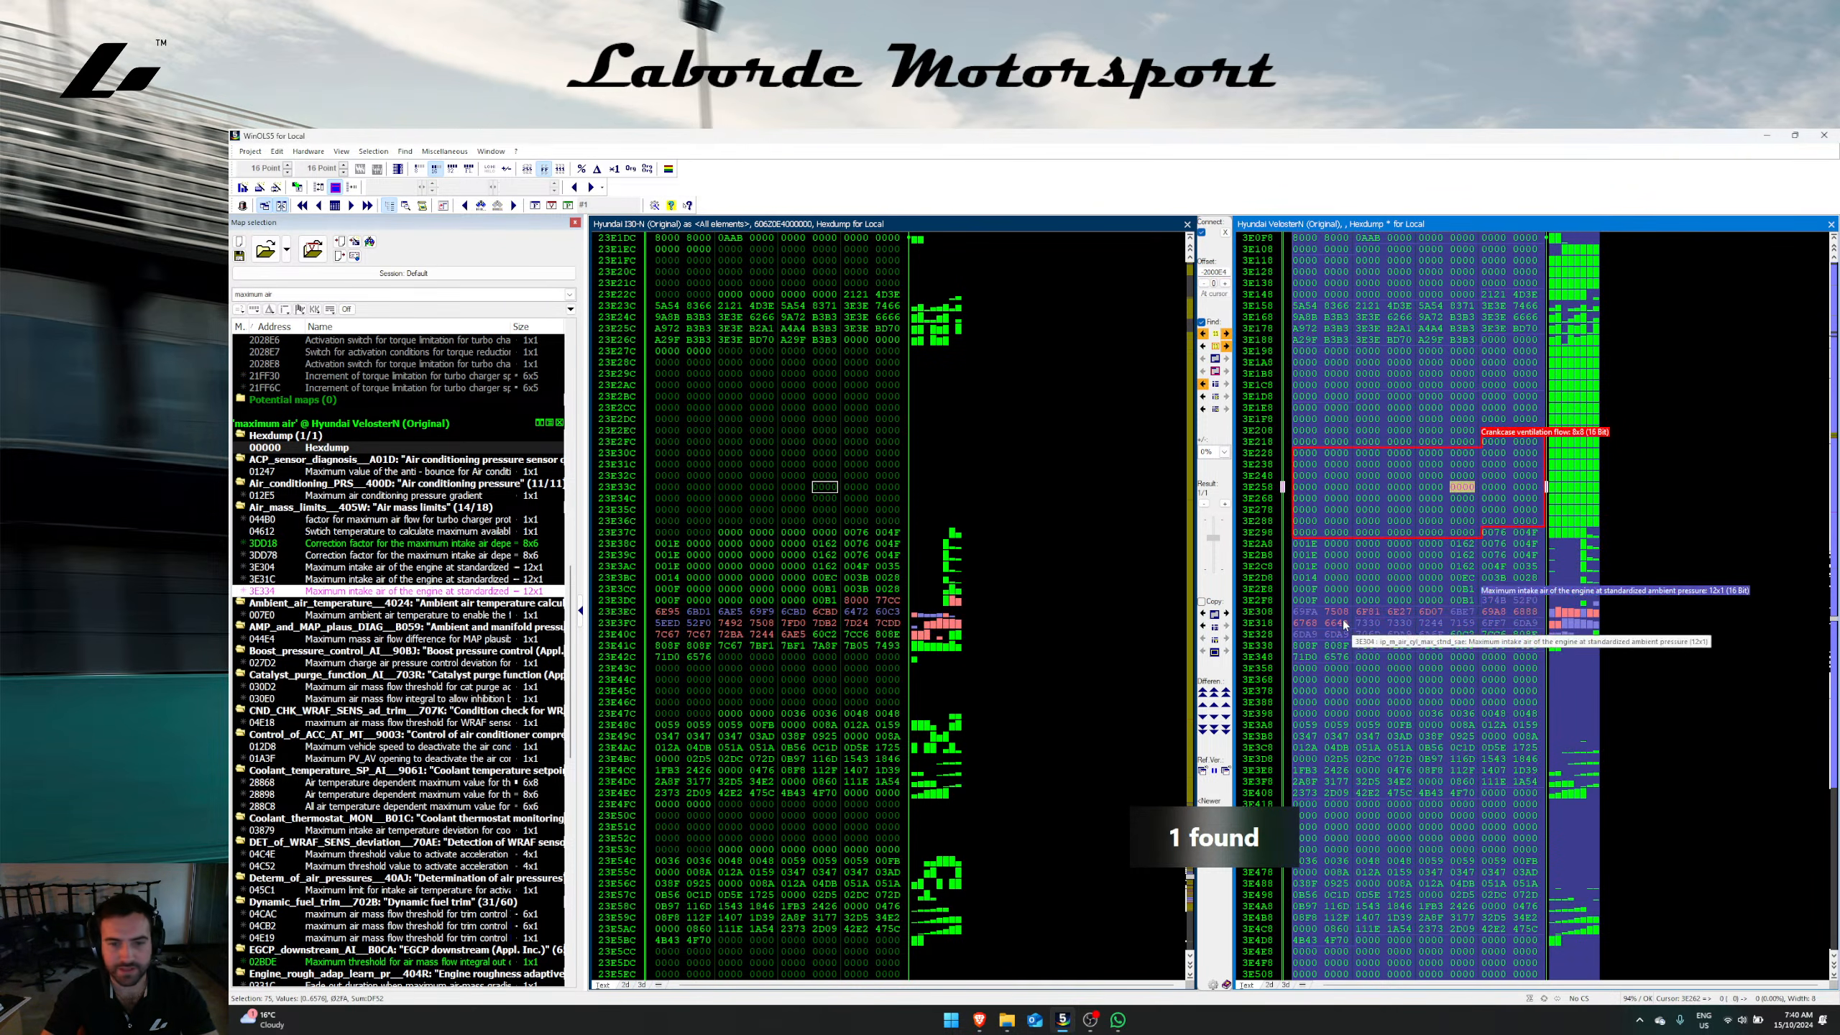
Step: Copy the three maximum intake air maps at standardized ambient pressure from the VelosterN file into the I30-N file
left_click_drag(1340, 623, 1348, 658)
left_click(1202, 627)
left_click(930, 659)
left_click(785, 574)
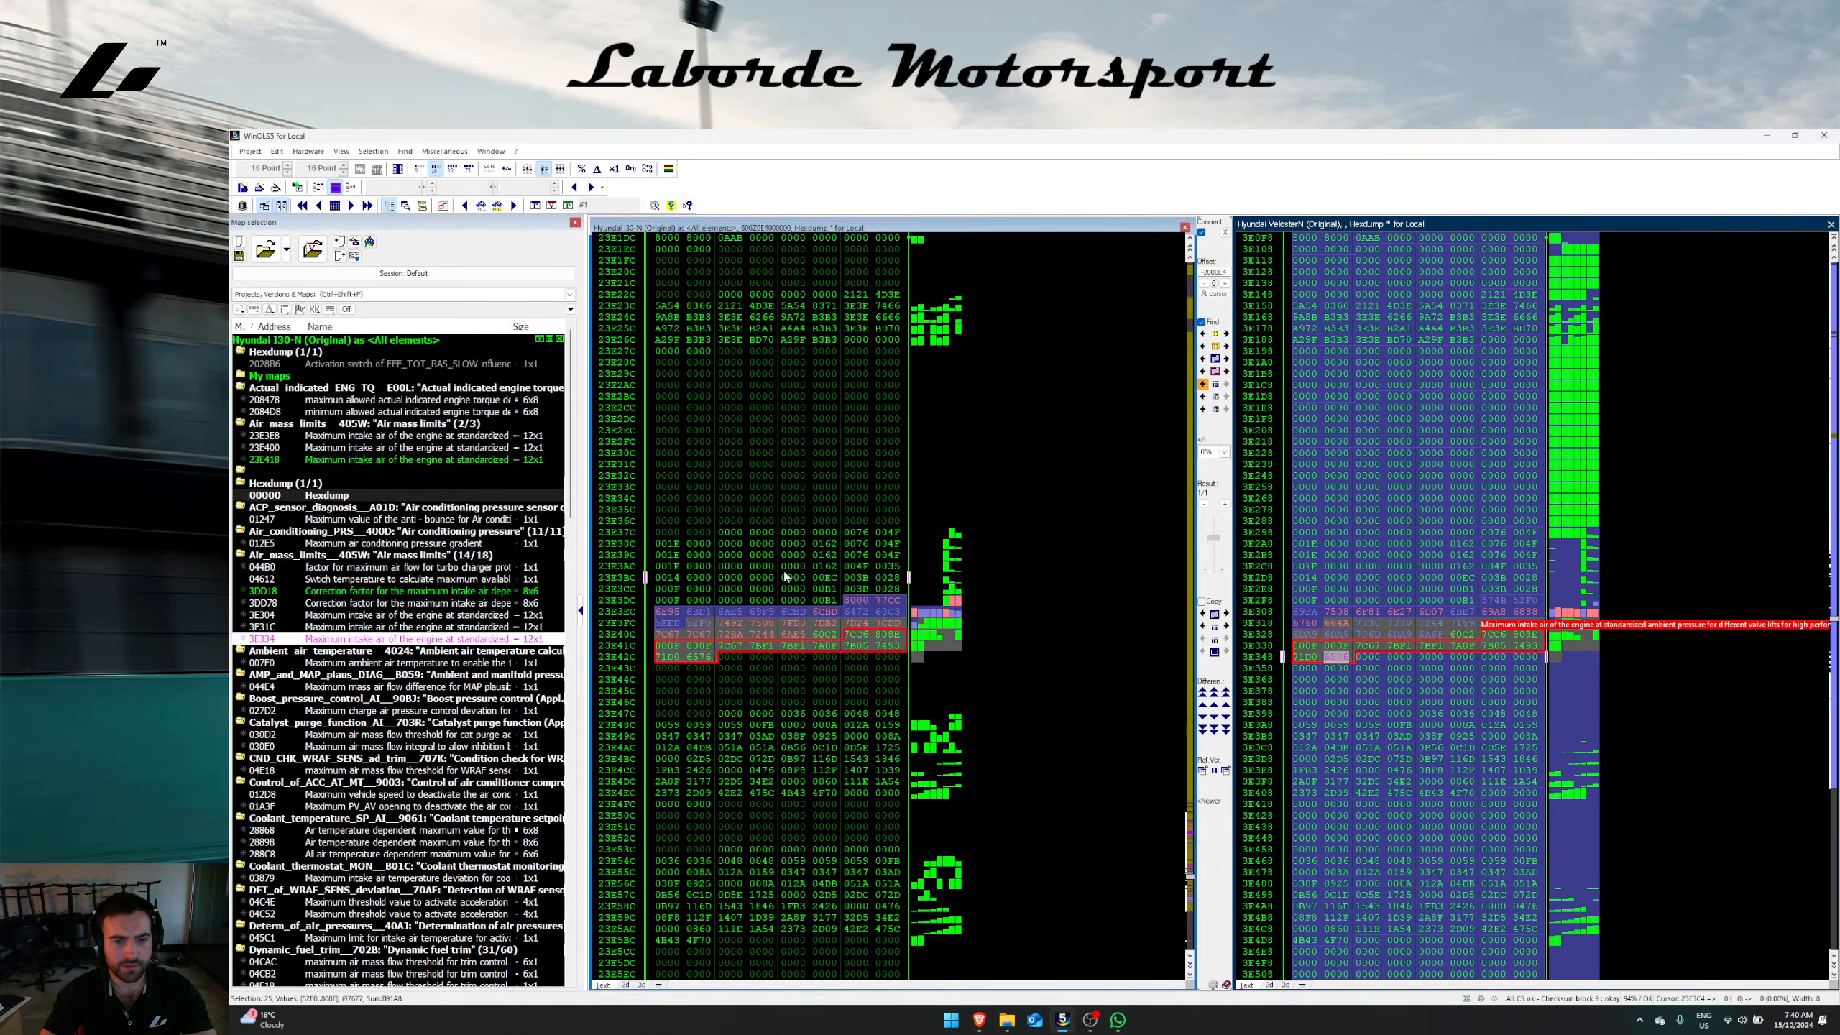
Step: Inspect the copied maximum intake air map's values in the I30-N file and check the neighbouring maps in the VelosterN hexdump
double_click(882, 613)
double_click(906, 406)
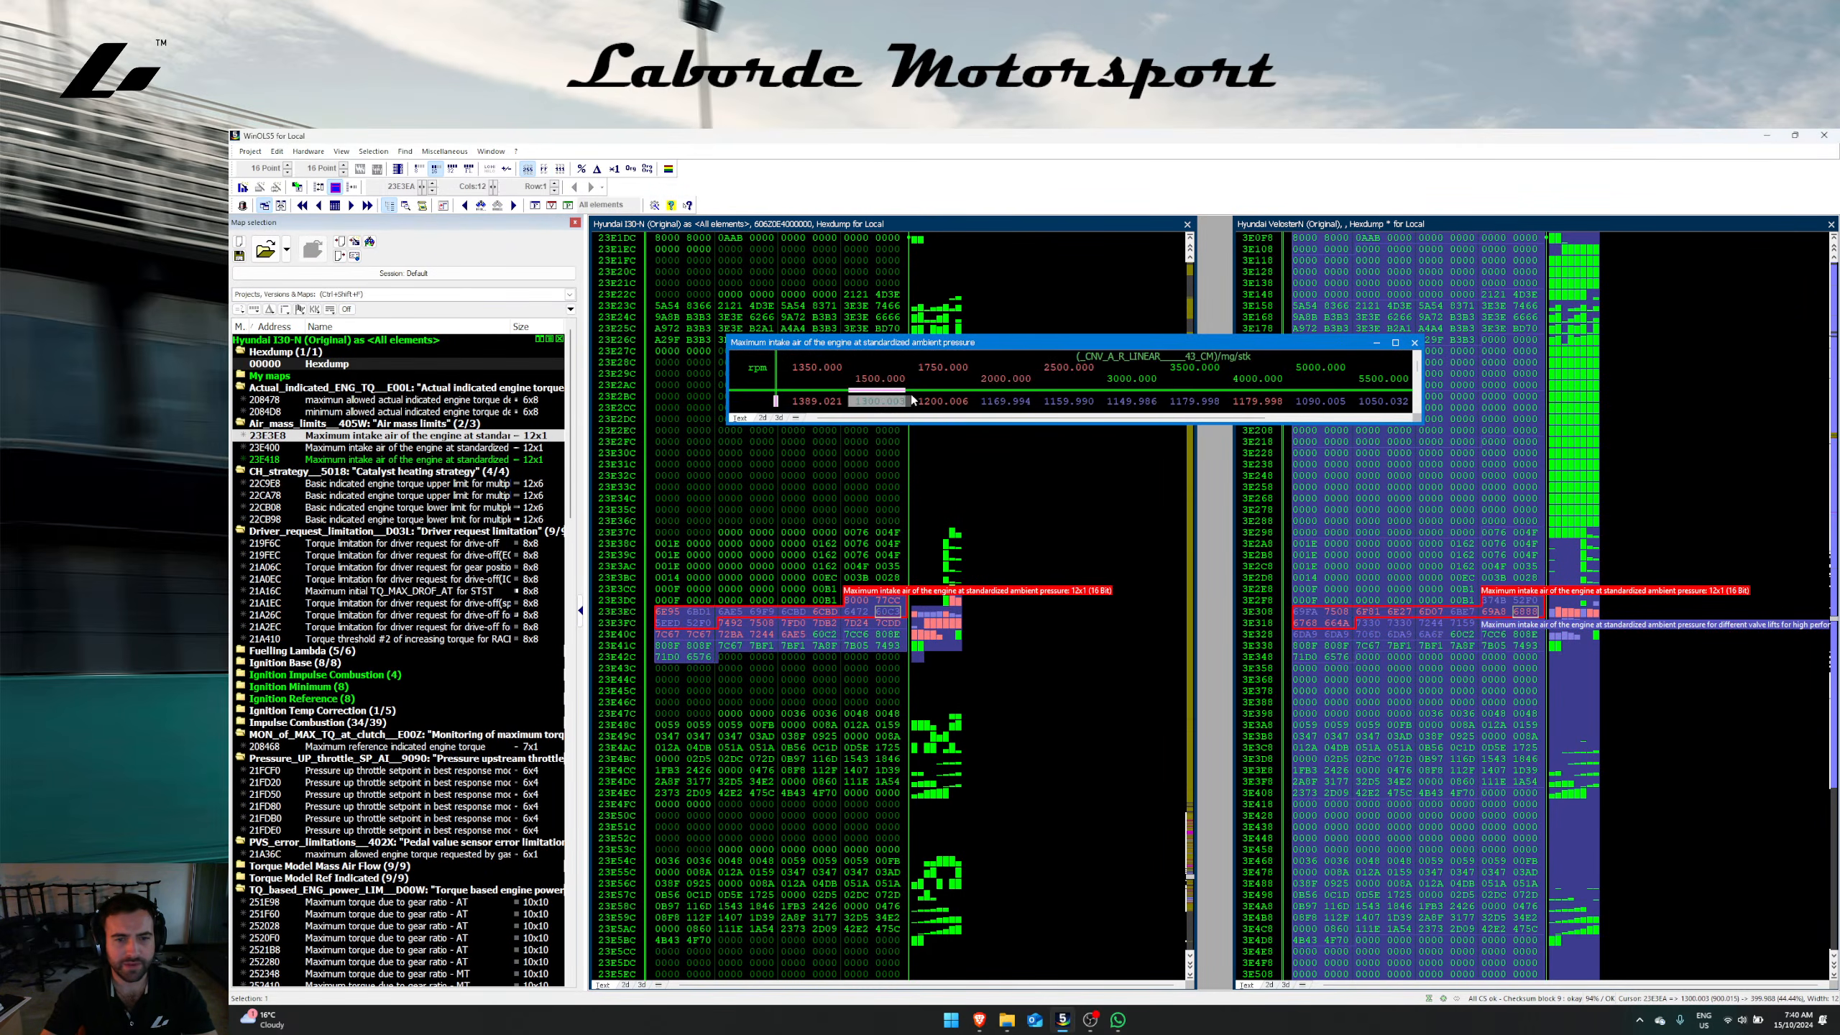
key("Escape")
key("Escape")
left_click(1424, 621)
left_click(1424, 657)
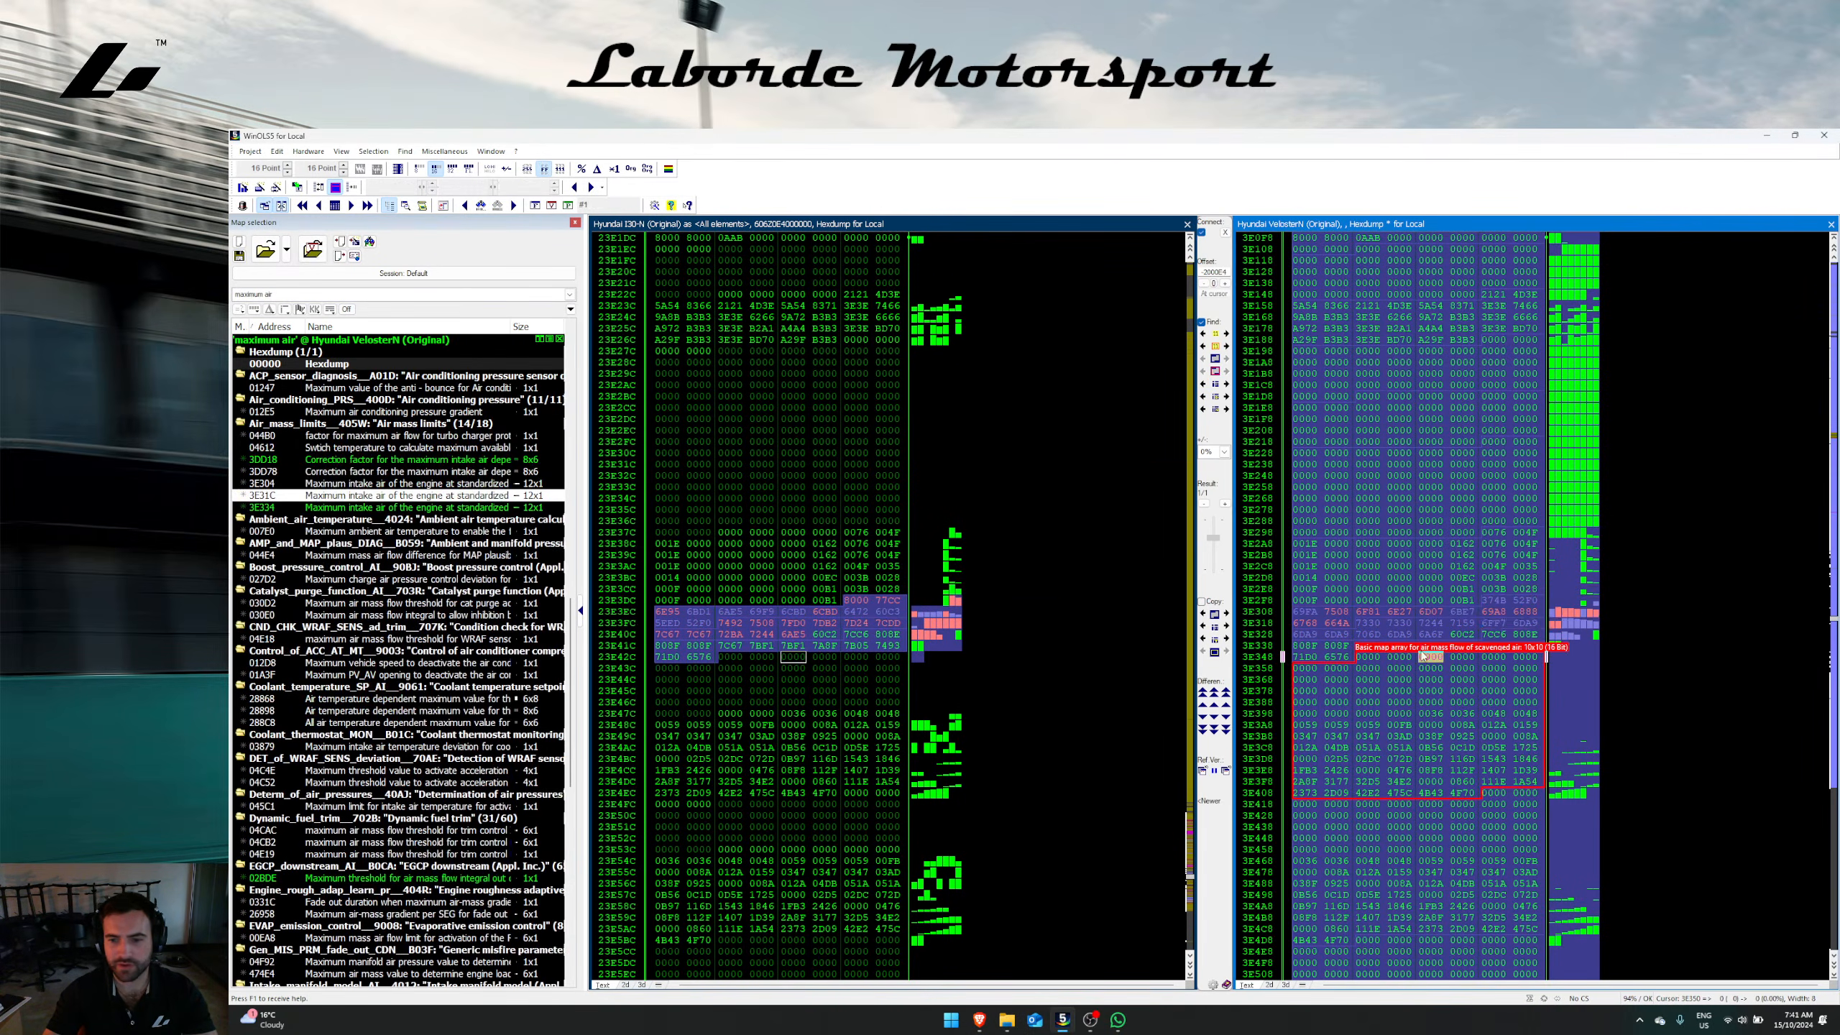
left_click(1424, 648)
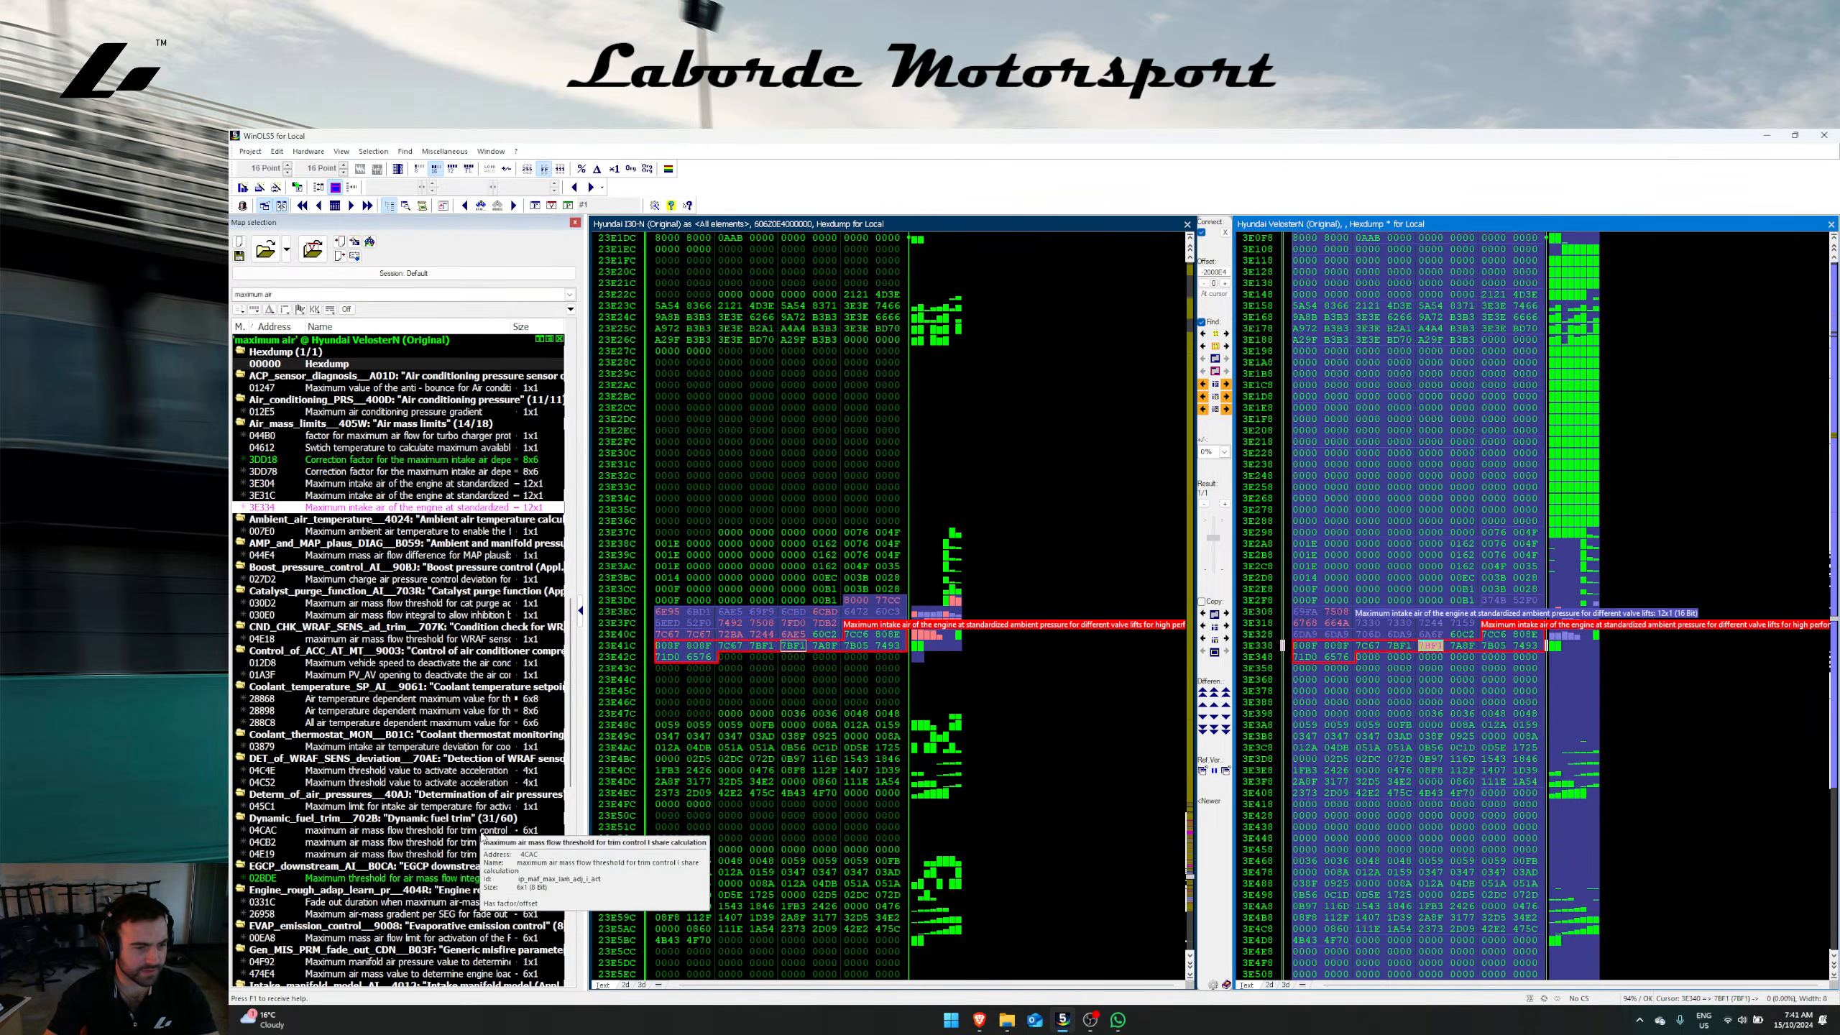
Step: Locate the maximum charge air pressure quotient map at 1F434, match its data in the I30-N file and copy the map there
scroll(499, 804, "down", 6)
scroll(516, 828, "down", 9)
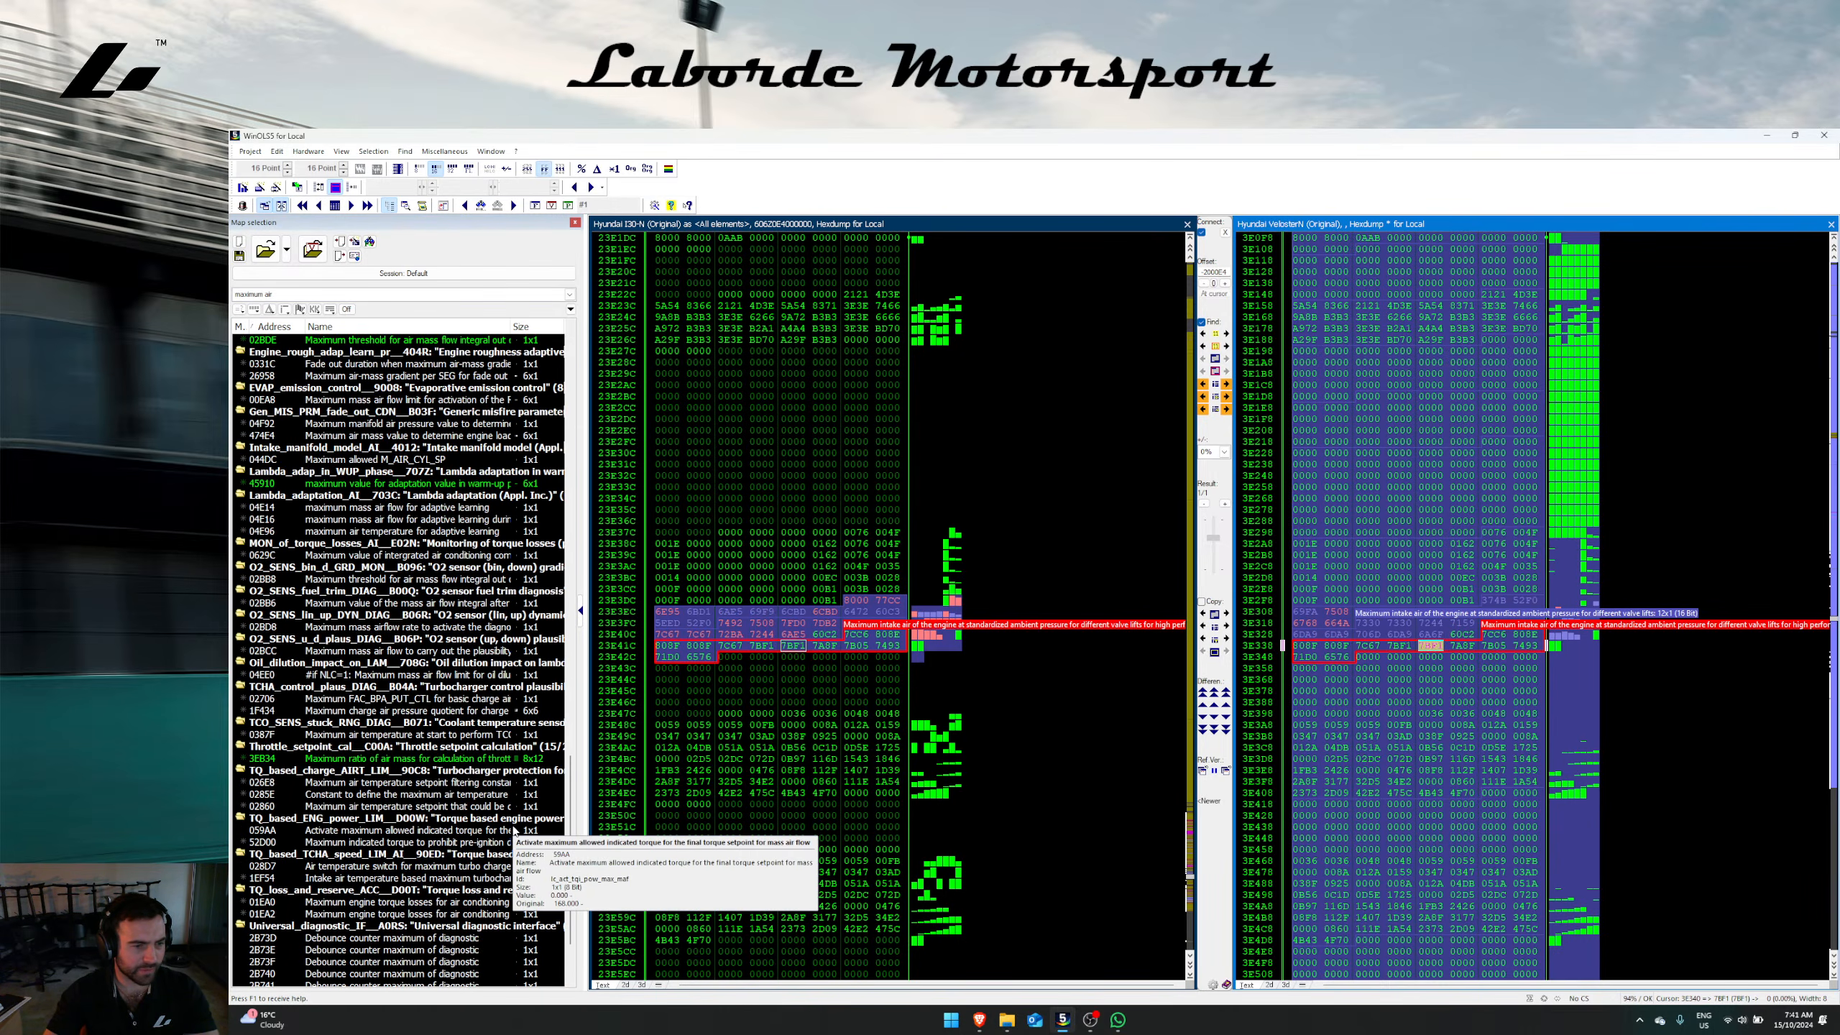
right_click(452, 713)
left_click(505, 391)
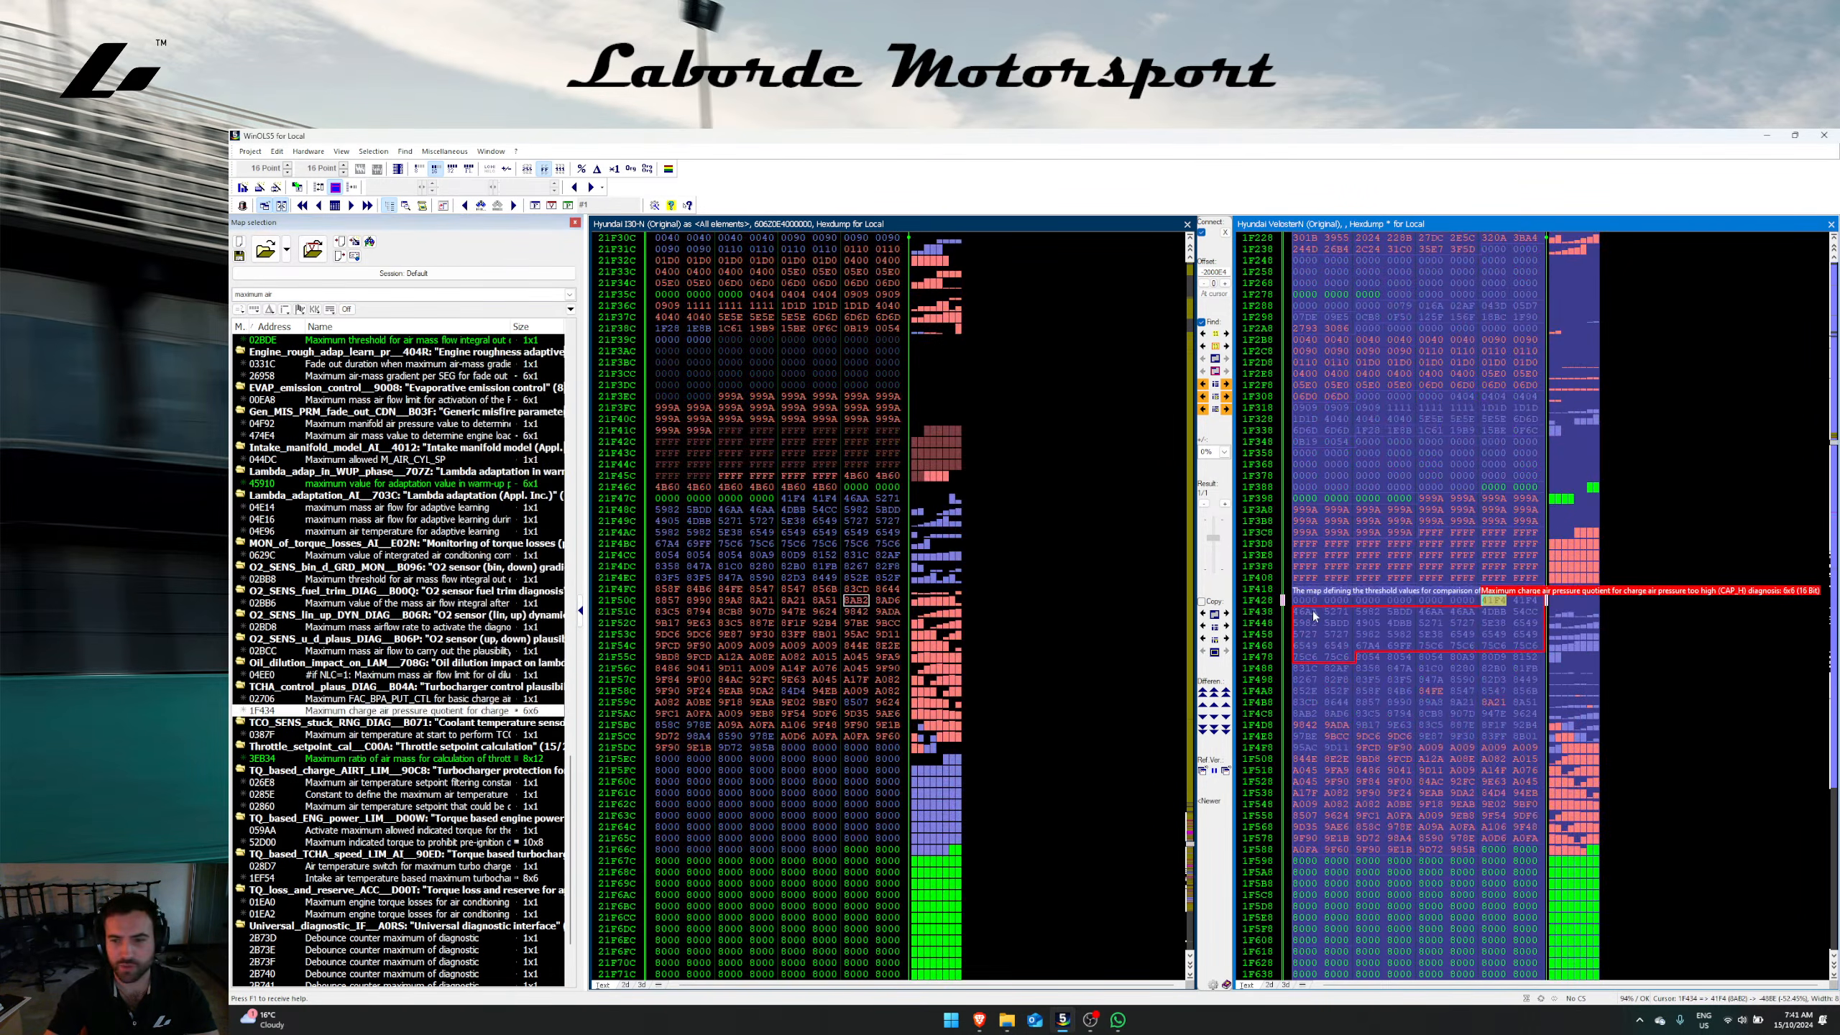
left_click_drag(1335, 622, 1343, 646)
left_click(1203, 370)
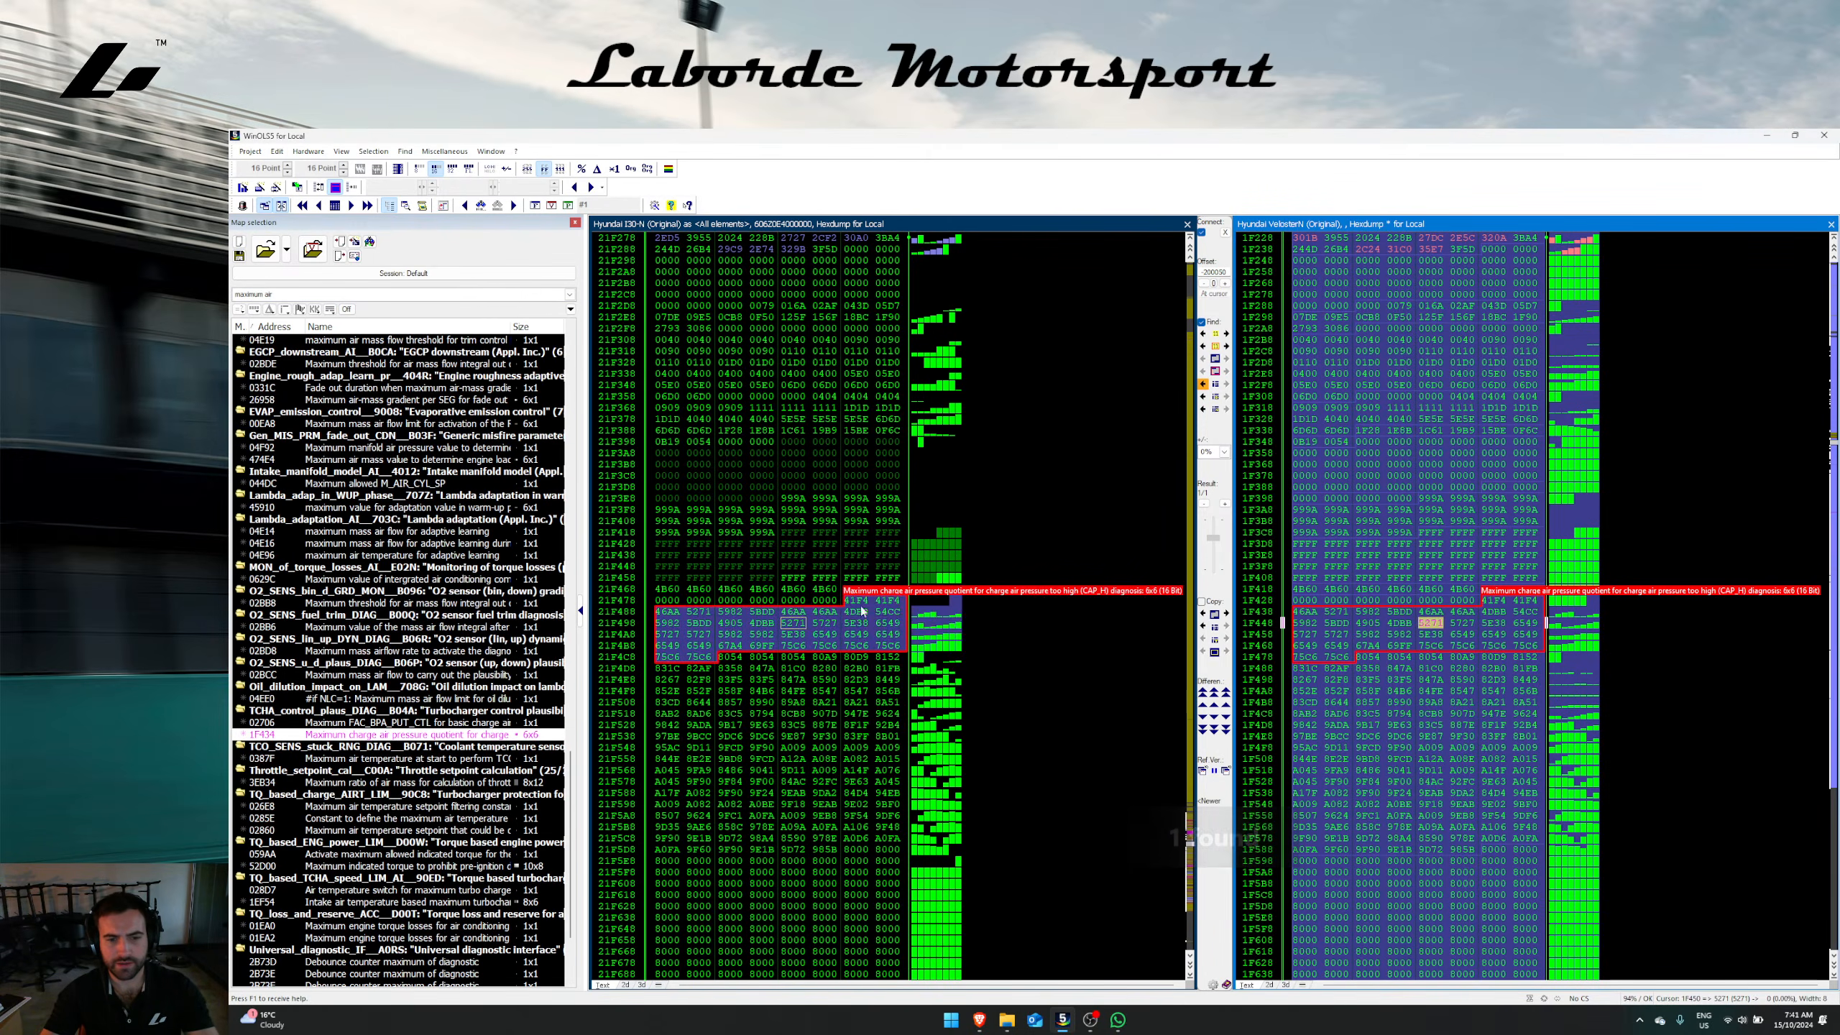
left_click(851, 633)
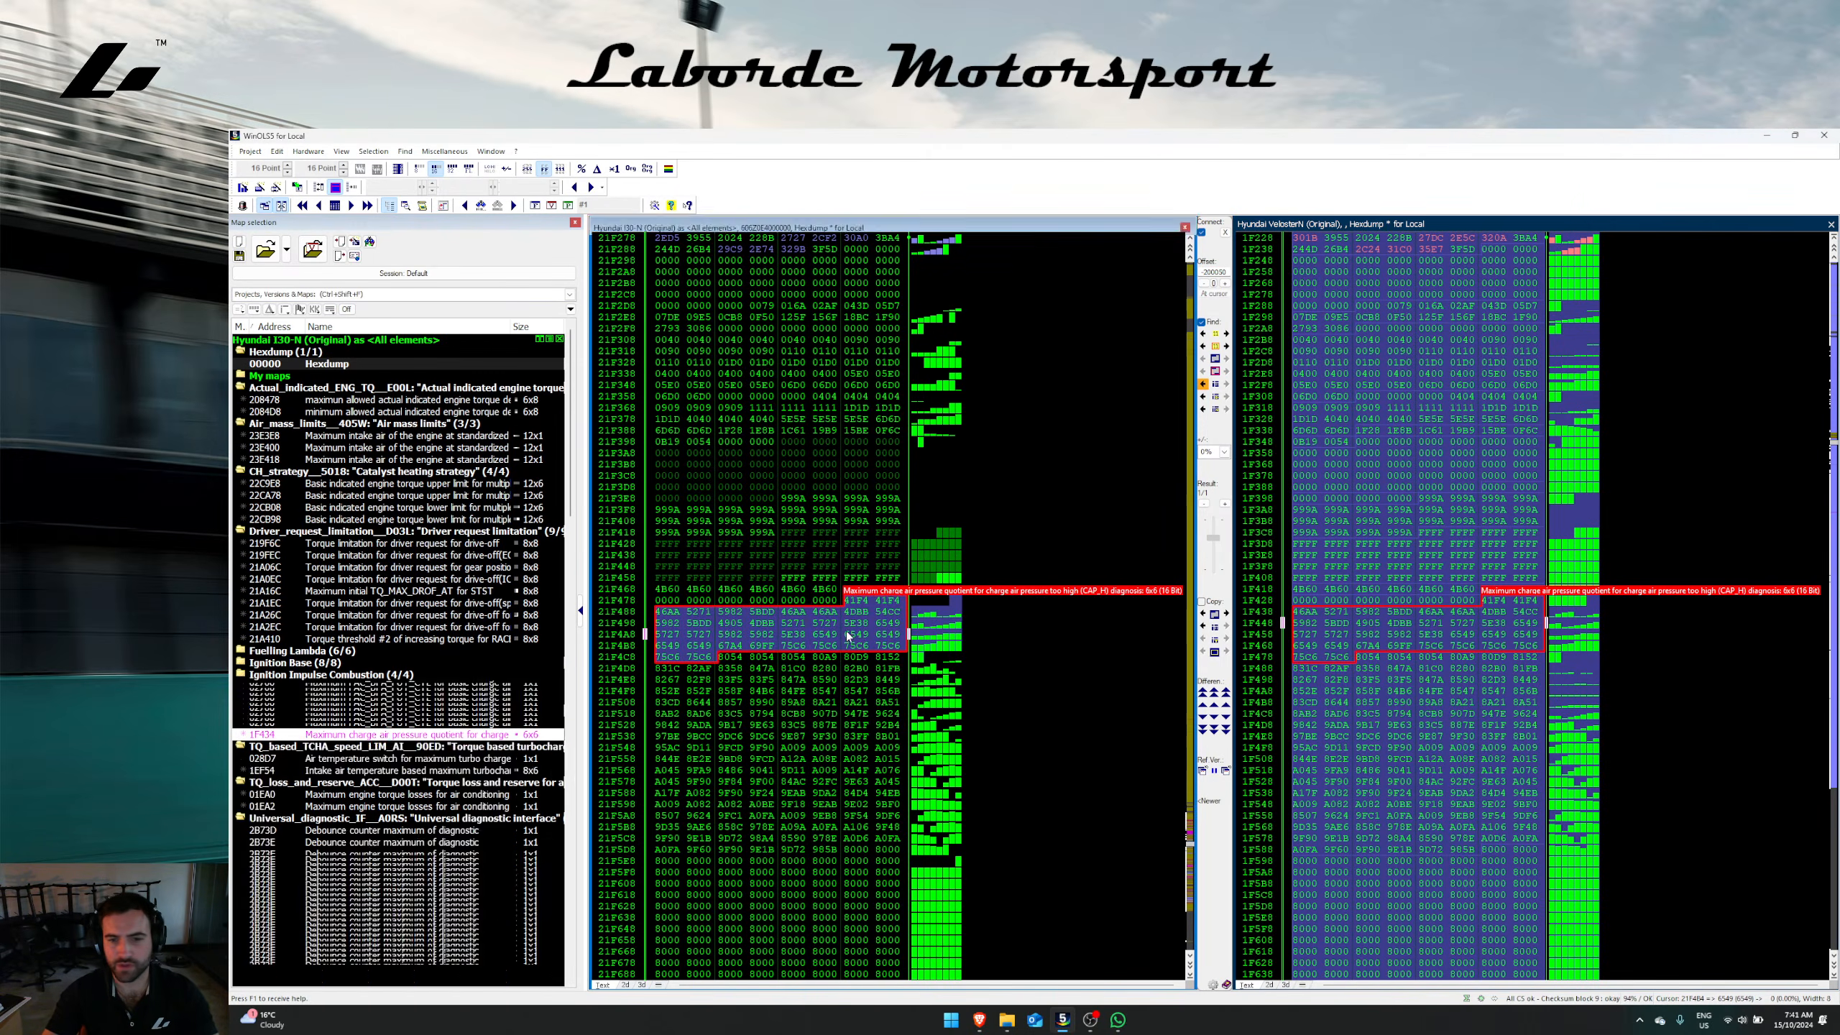
Step: Copy the conversion table of pressure upstream throttle threshold for intake overpressure protection from the VelosterN file into the I30-N file
left_click(1426, 636)
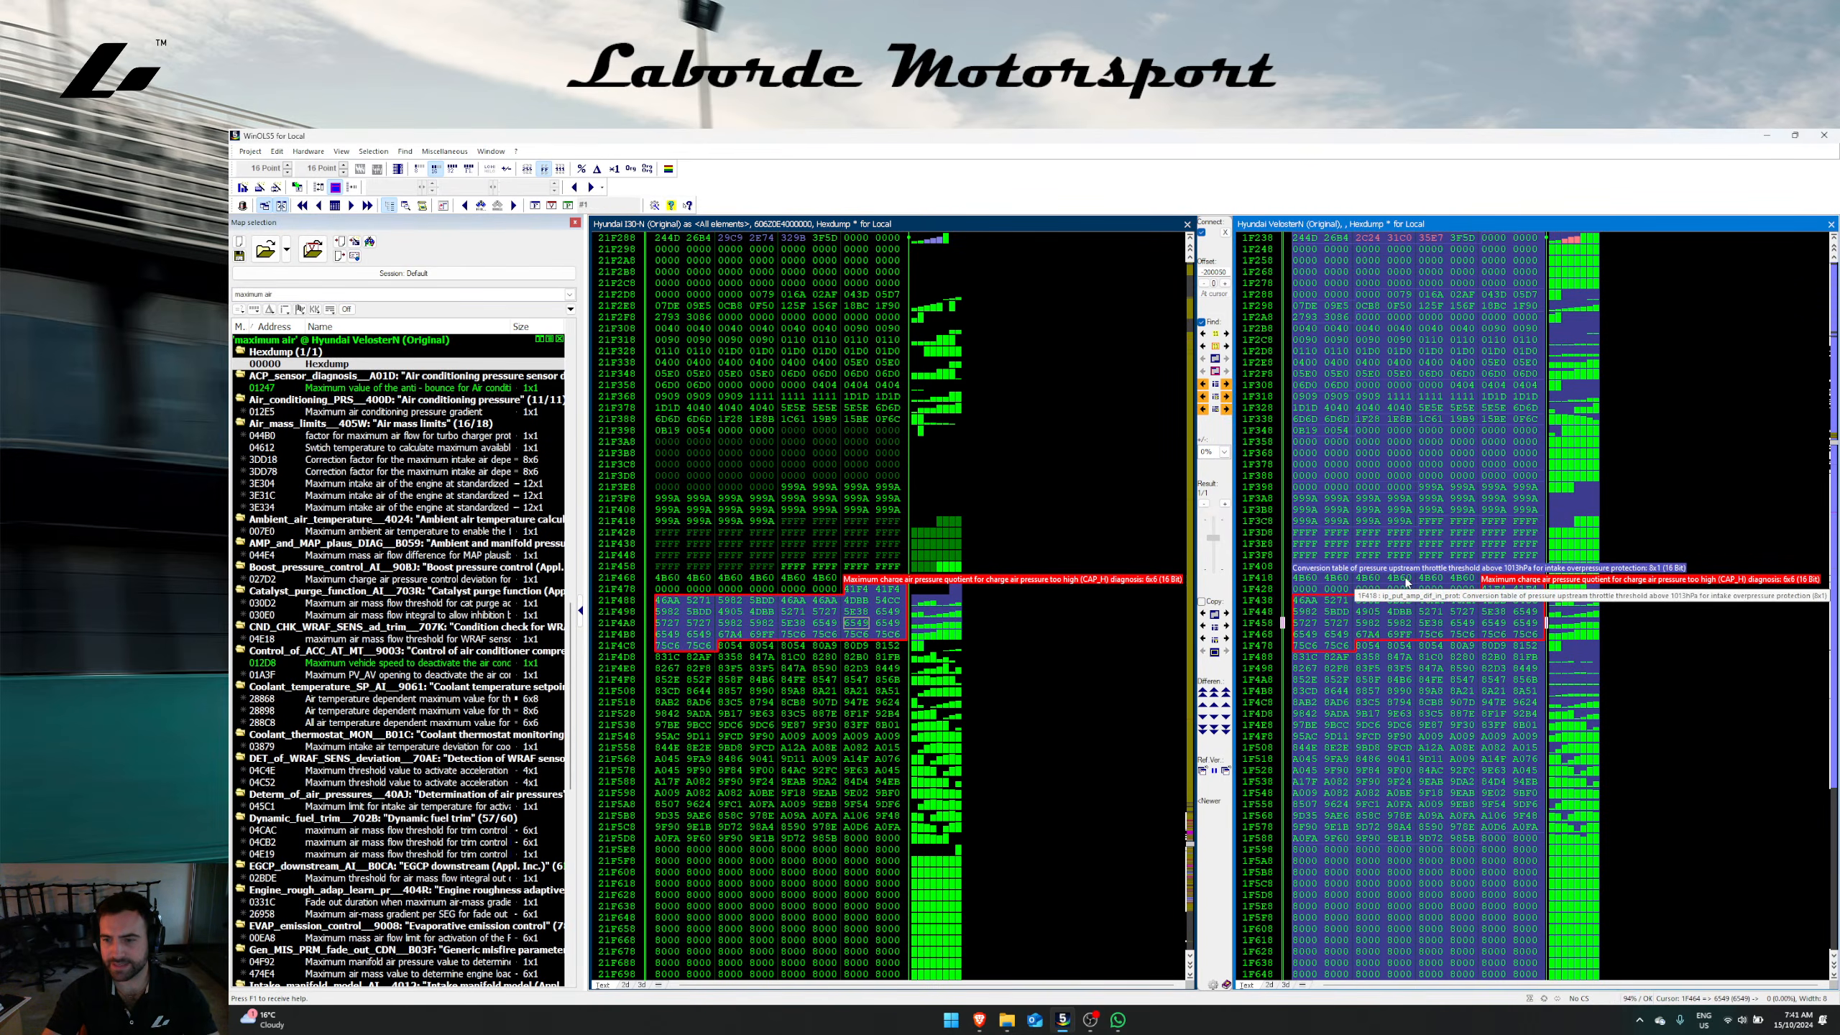
left_click(1407, 583)
key("ctrl+v")
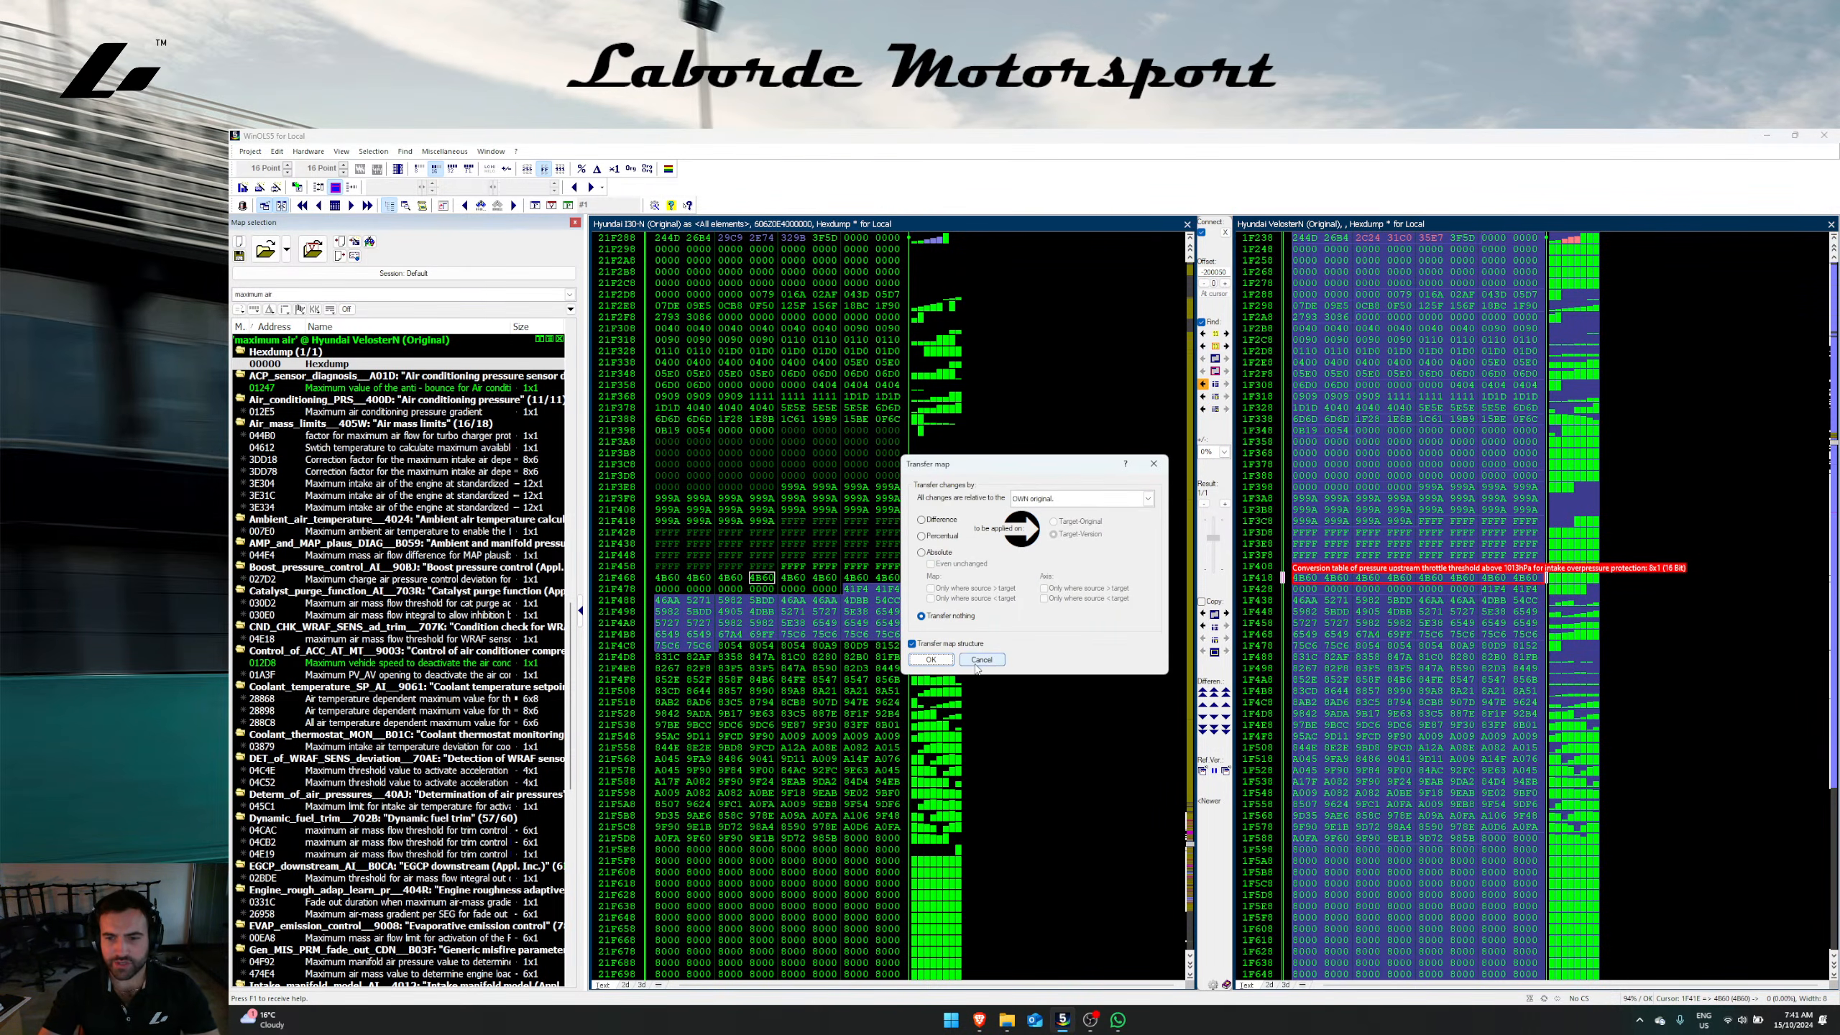
left_click(932, 660)
left_click(855, 532)
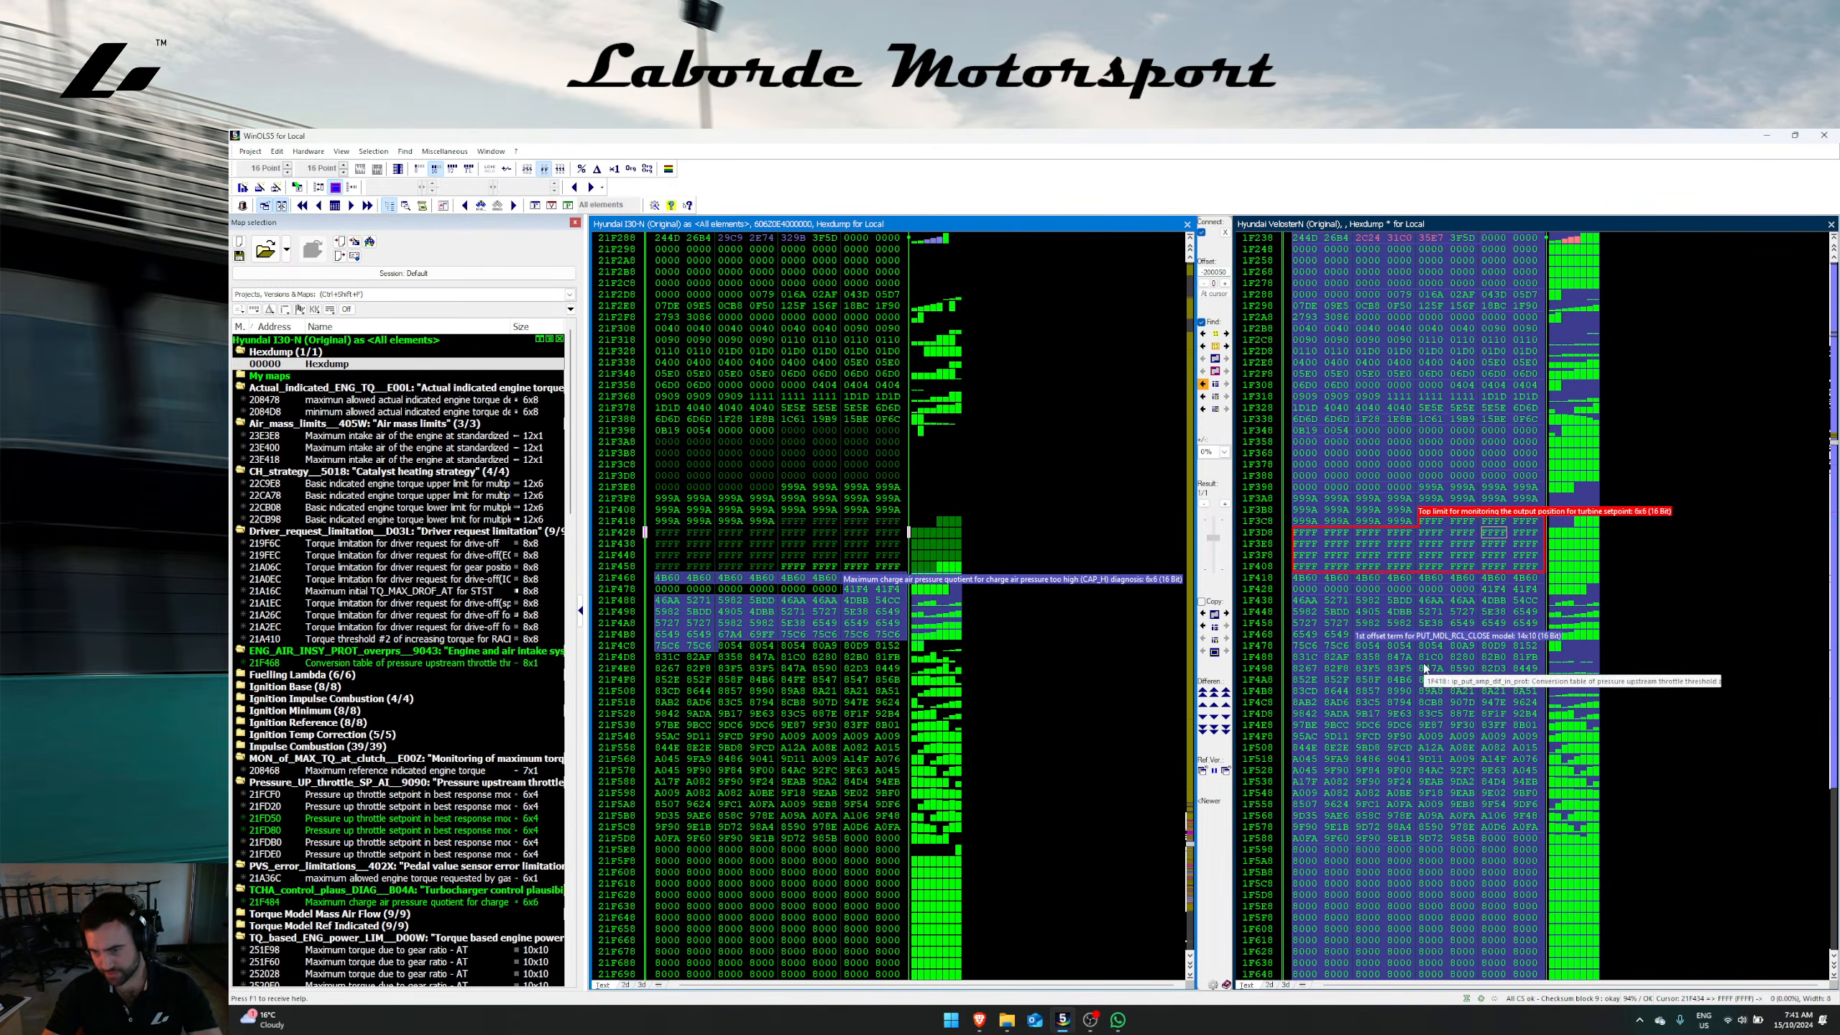
Step: Locate the maximum allowed M_AIR_CYL_SP map in the VelosterN file, match its data in the I30-N file and copy the map there
left_click(1399, 634)
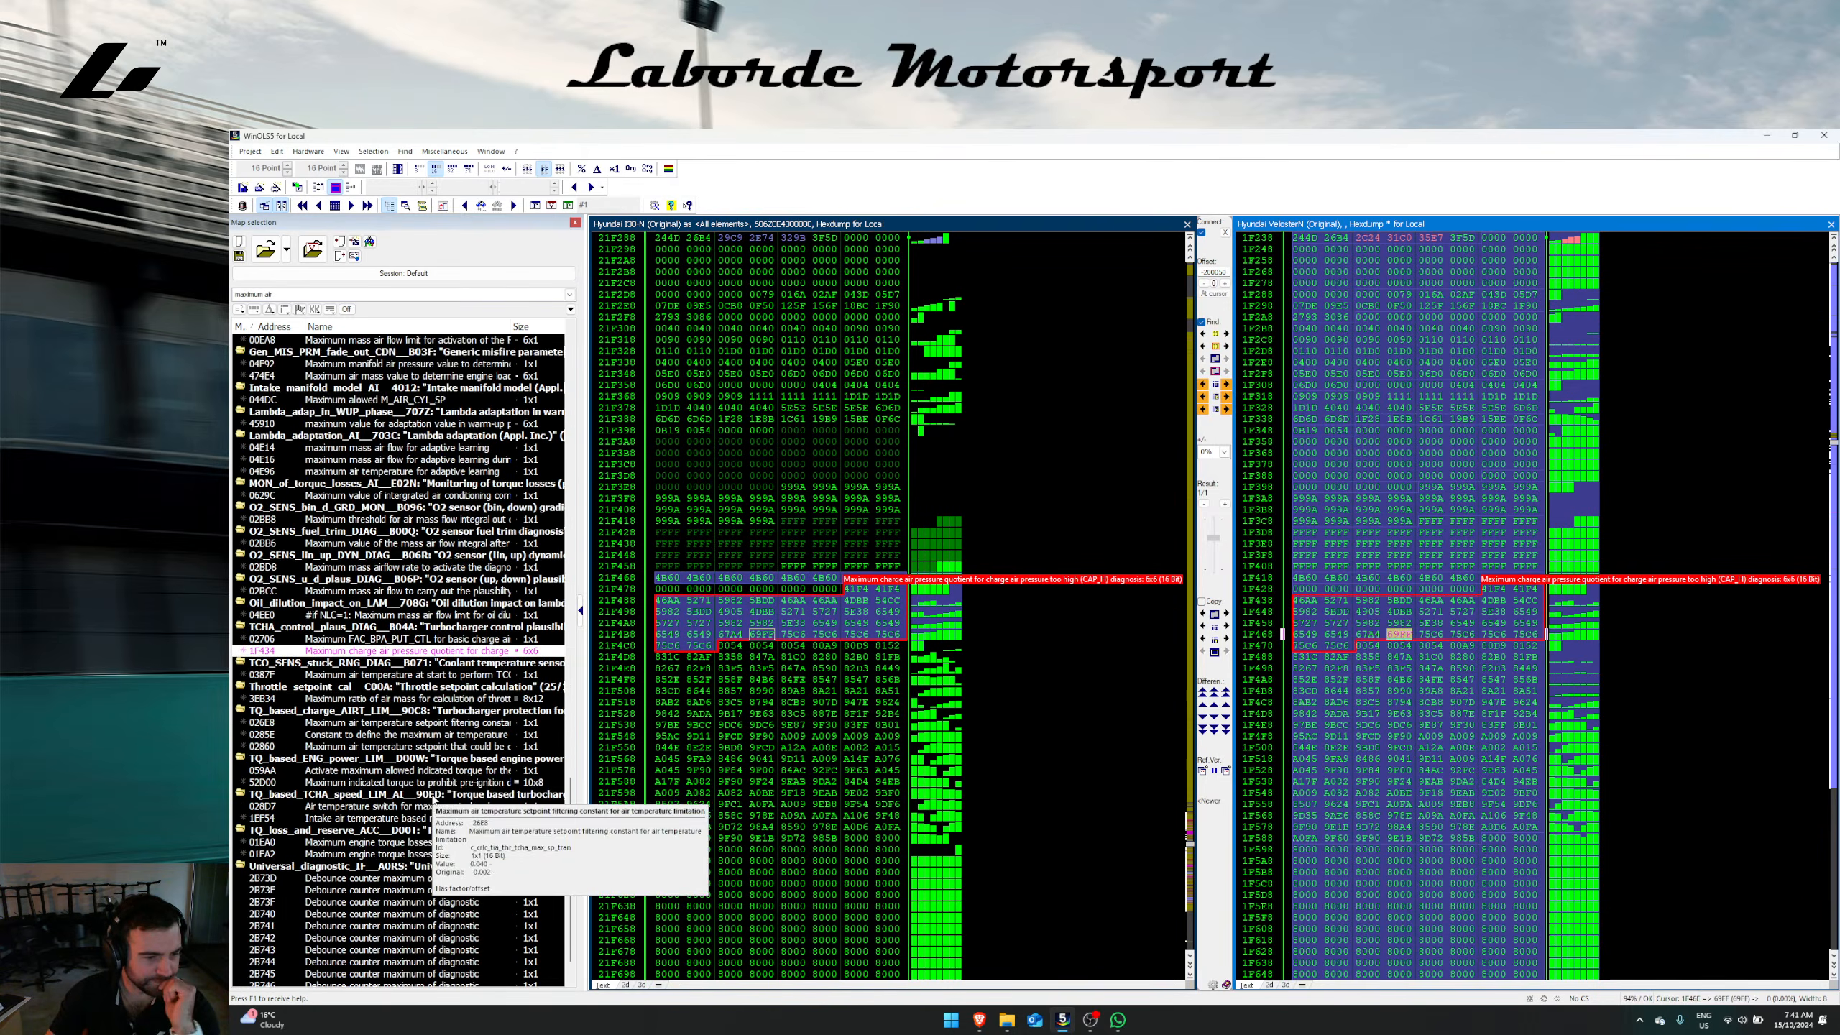
scroll(434, 798, "down", 1)
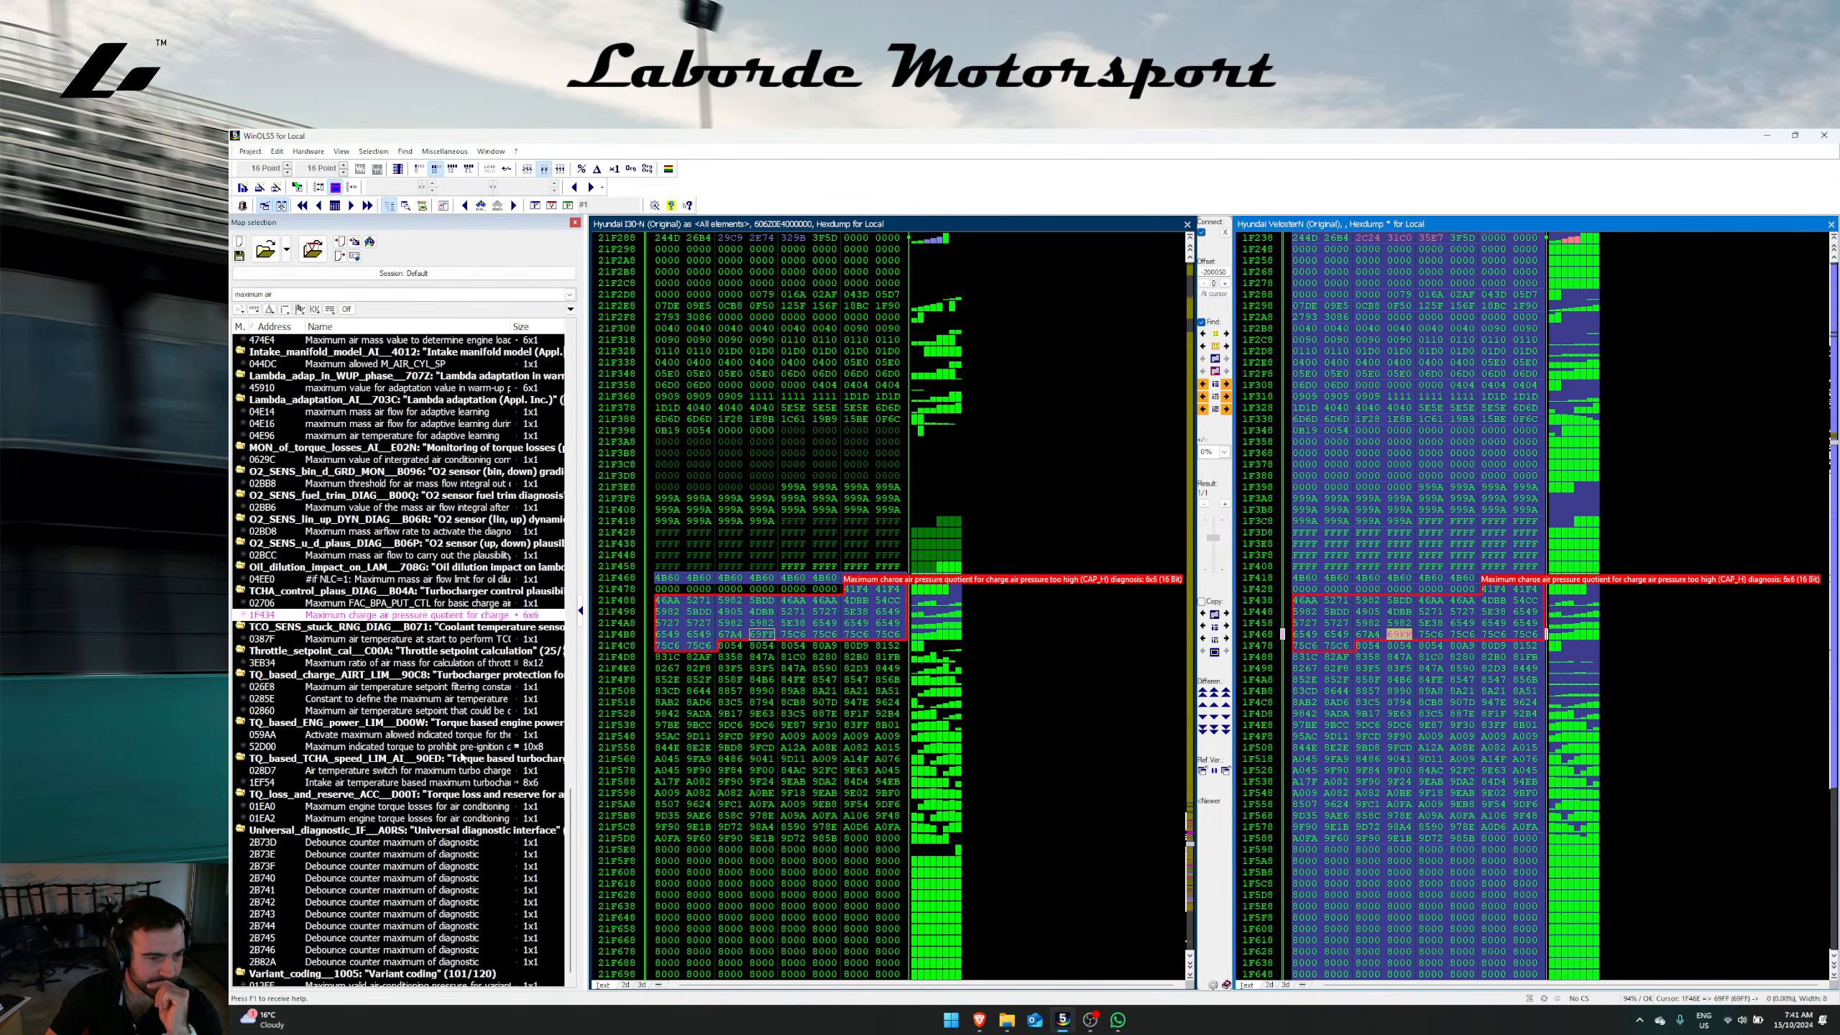
scroll(451, 754, "down", 1)
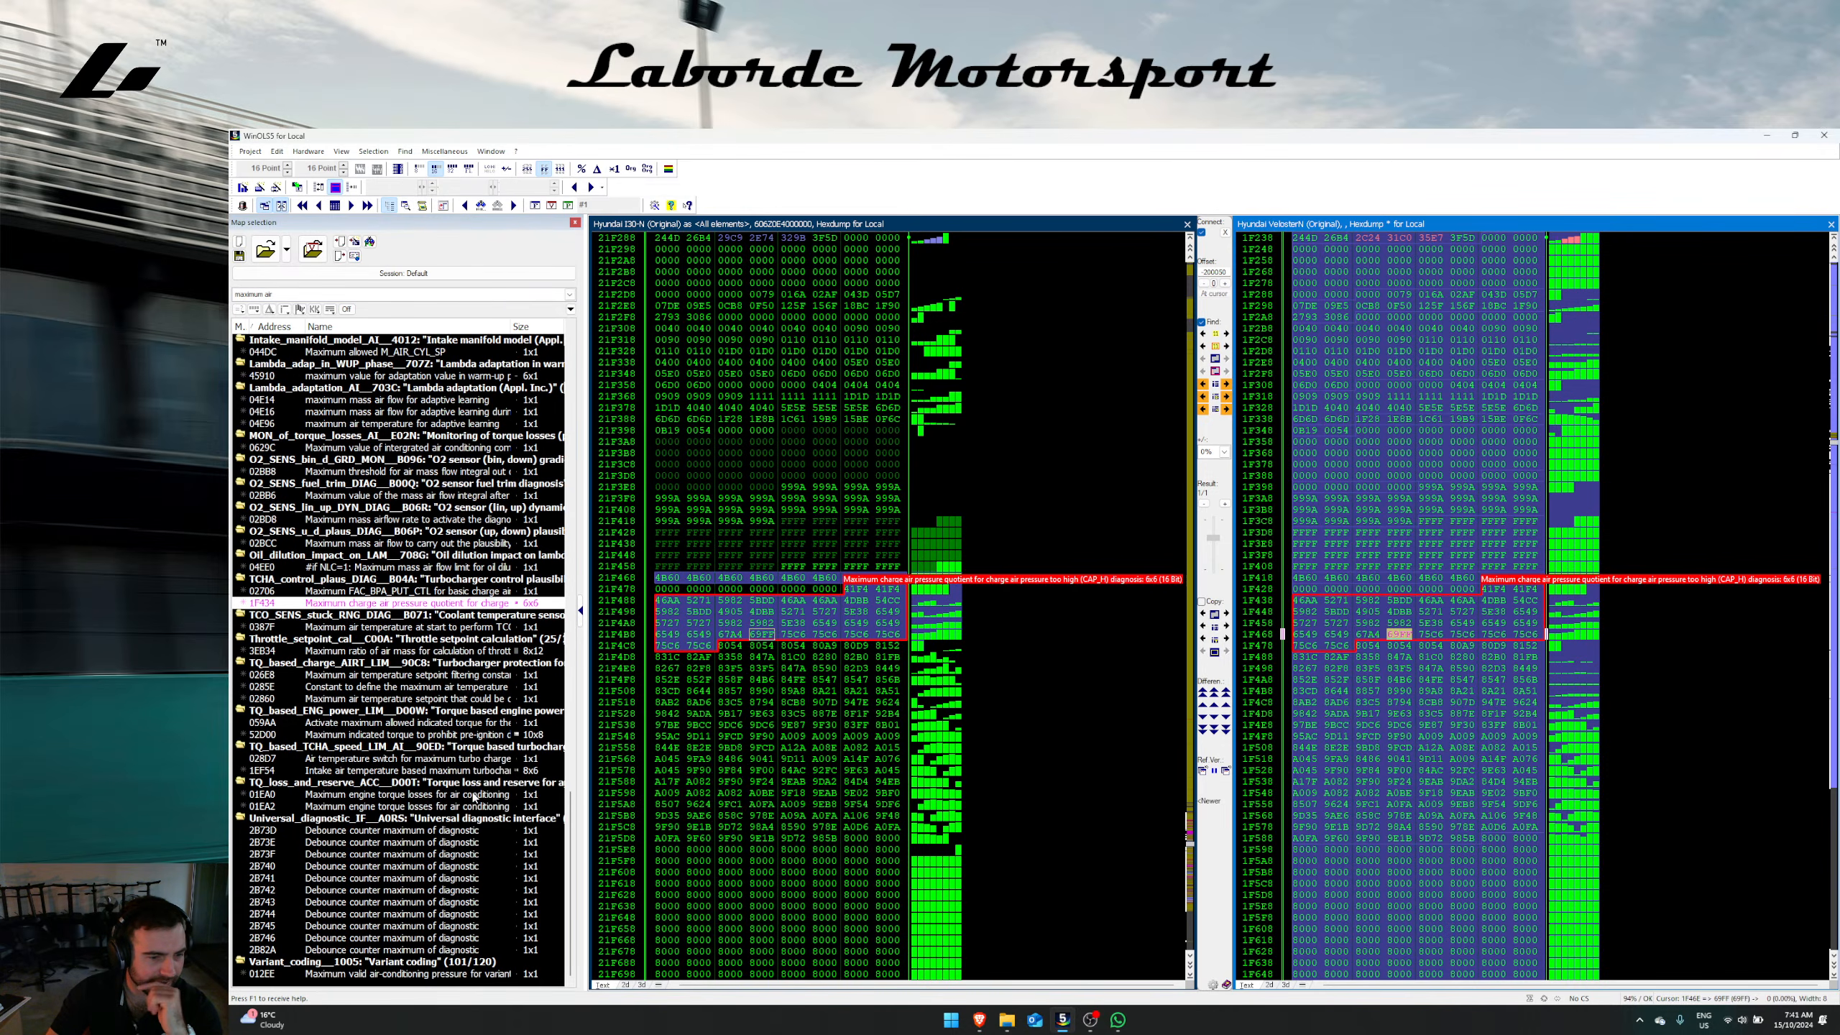
scroll(478, 814, "up", 11)
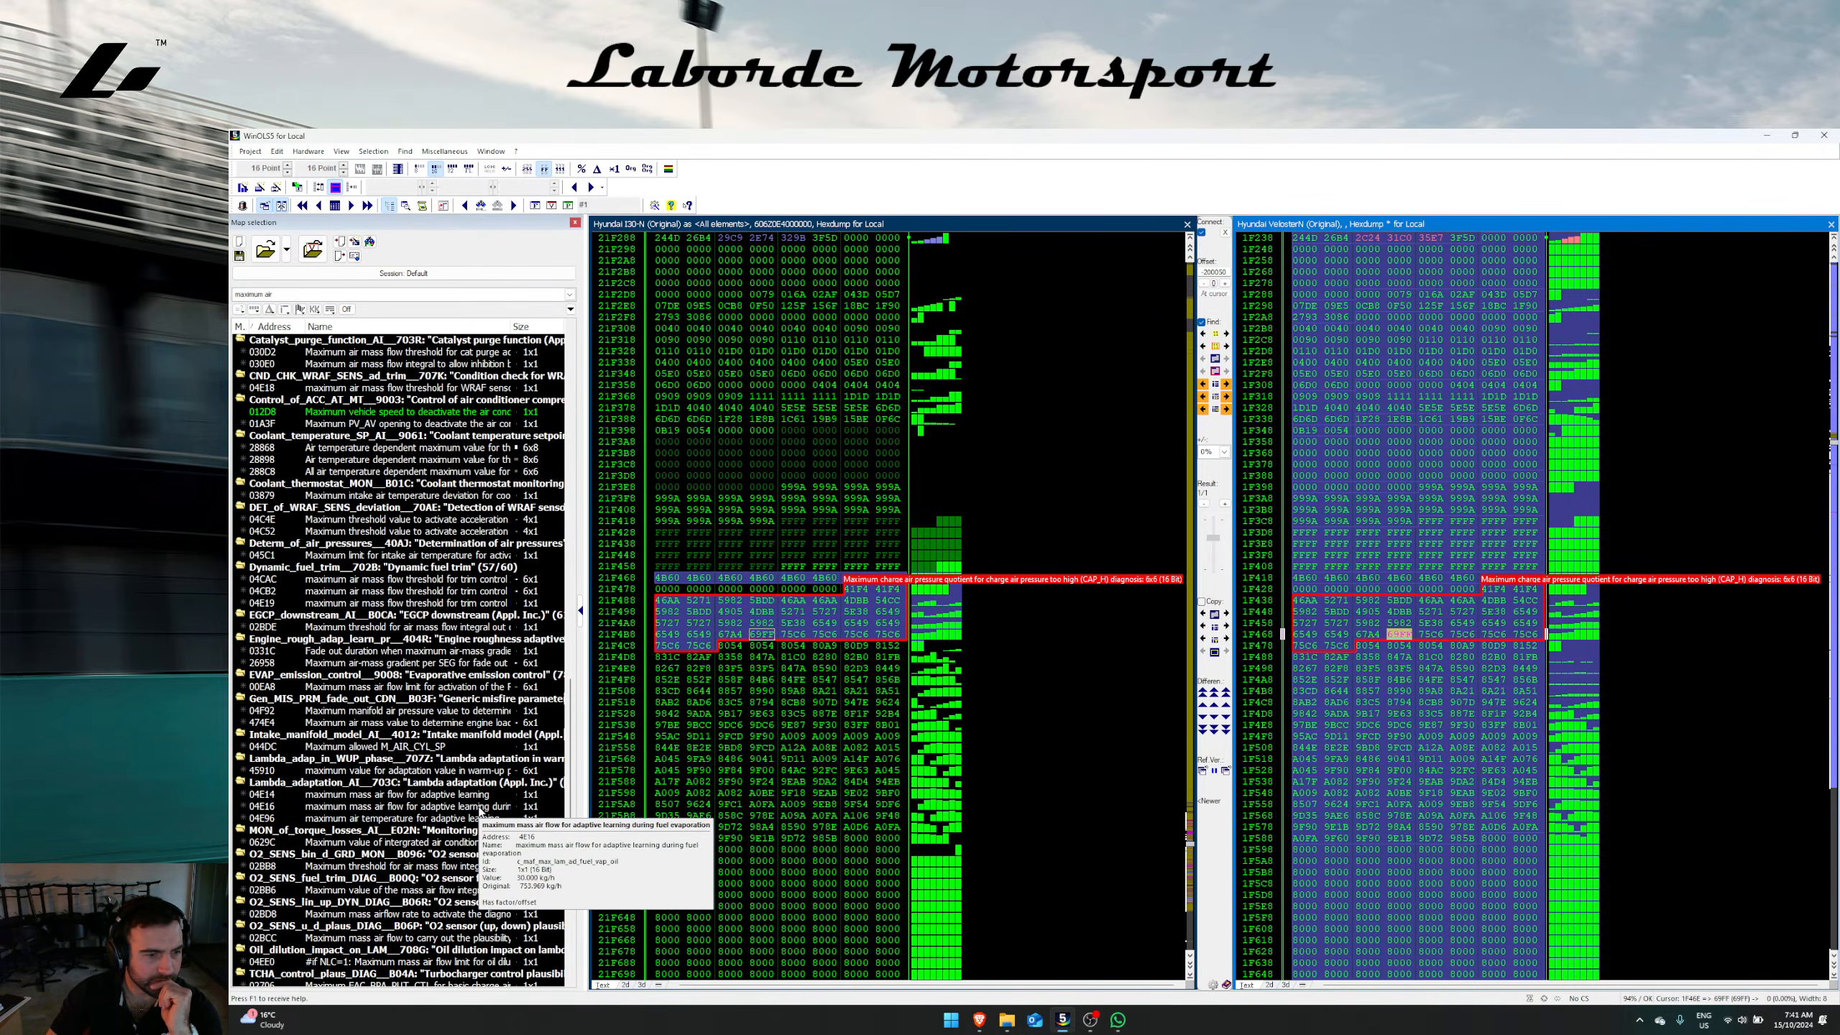
right_click(427, 745)
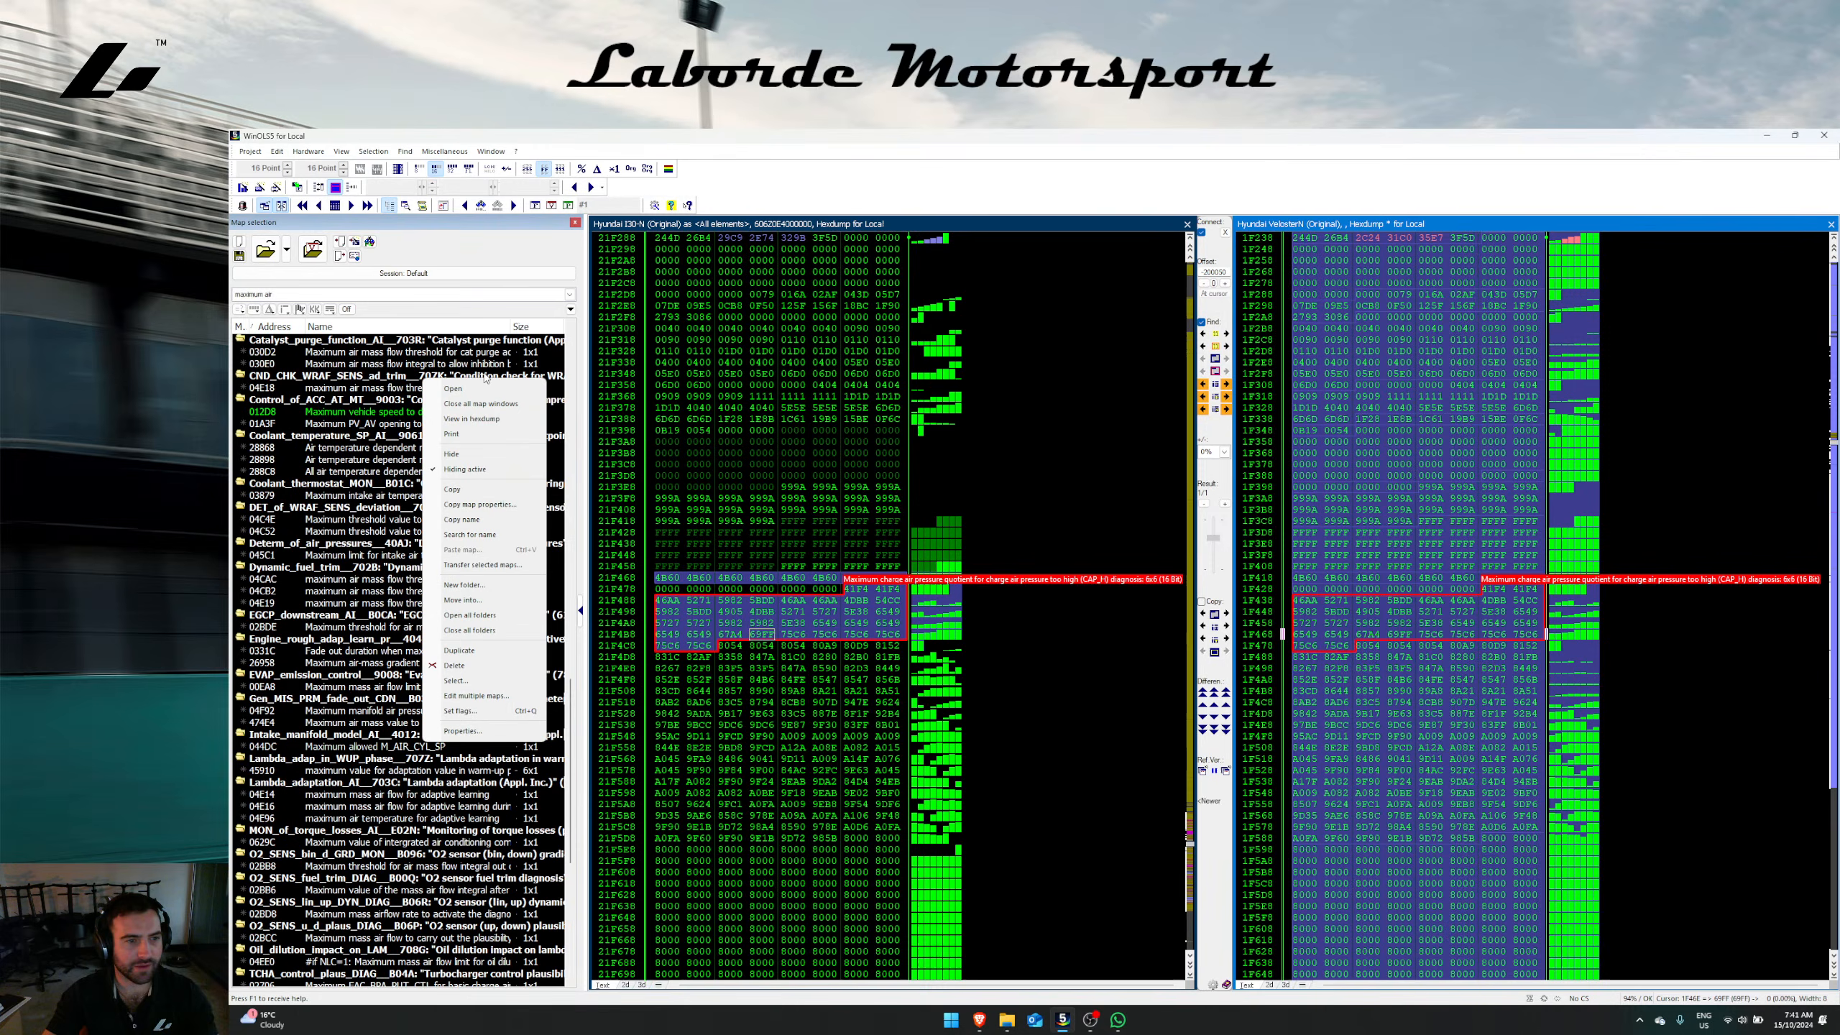
left_click(487, 419)
left_click(1203, 359)
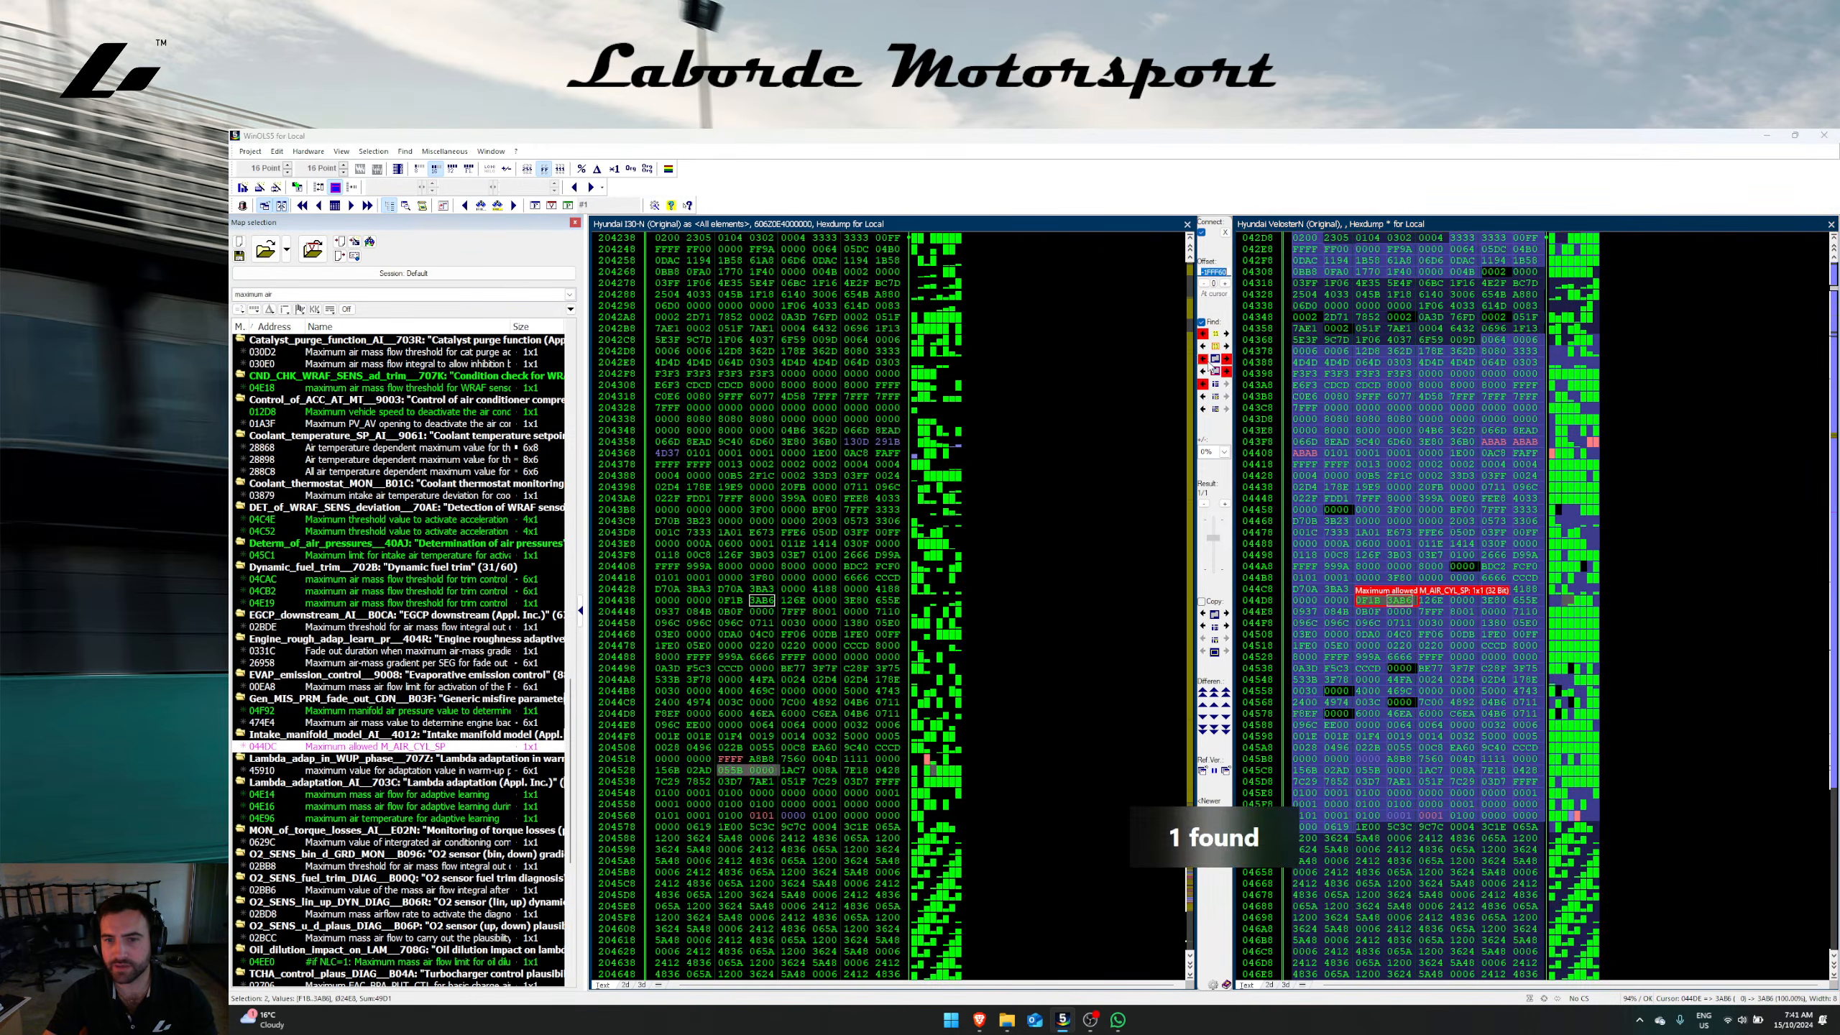
left_click(1398, 465)
left_click(1398, 602)
left_click(1203, 627)
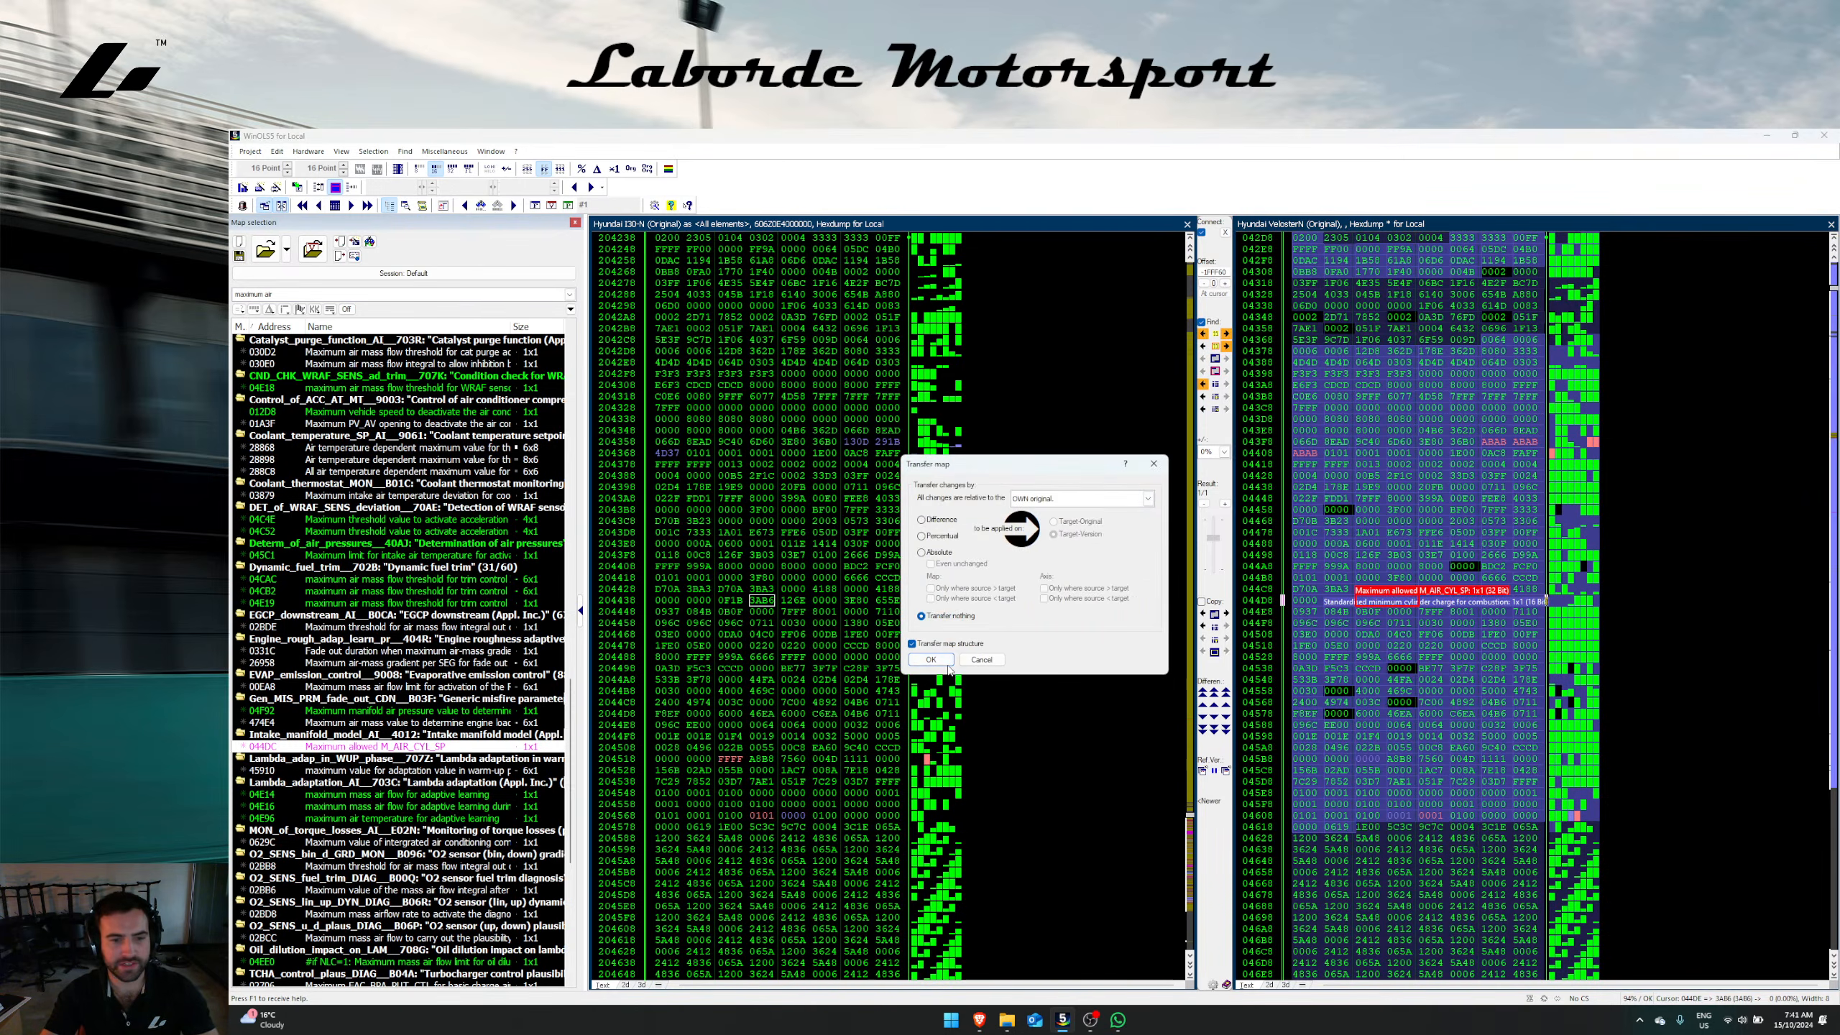
left_click(945, 662)
Step: Clear the map list filter and copy the maximum allowed PRS_IM_SP map from the VelosterN file into the I30-N file
left_click(352, 313)
right_click(411, 400)
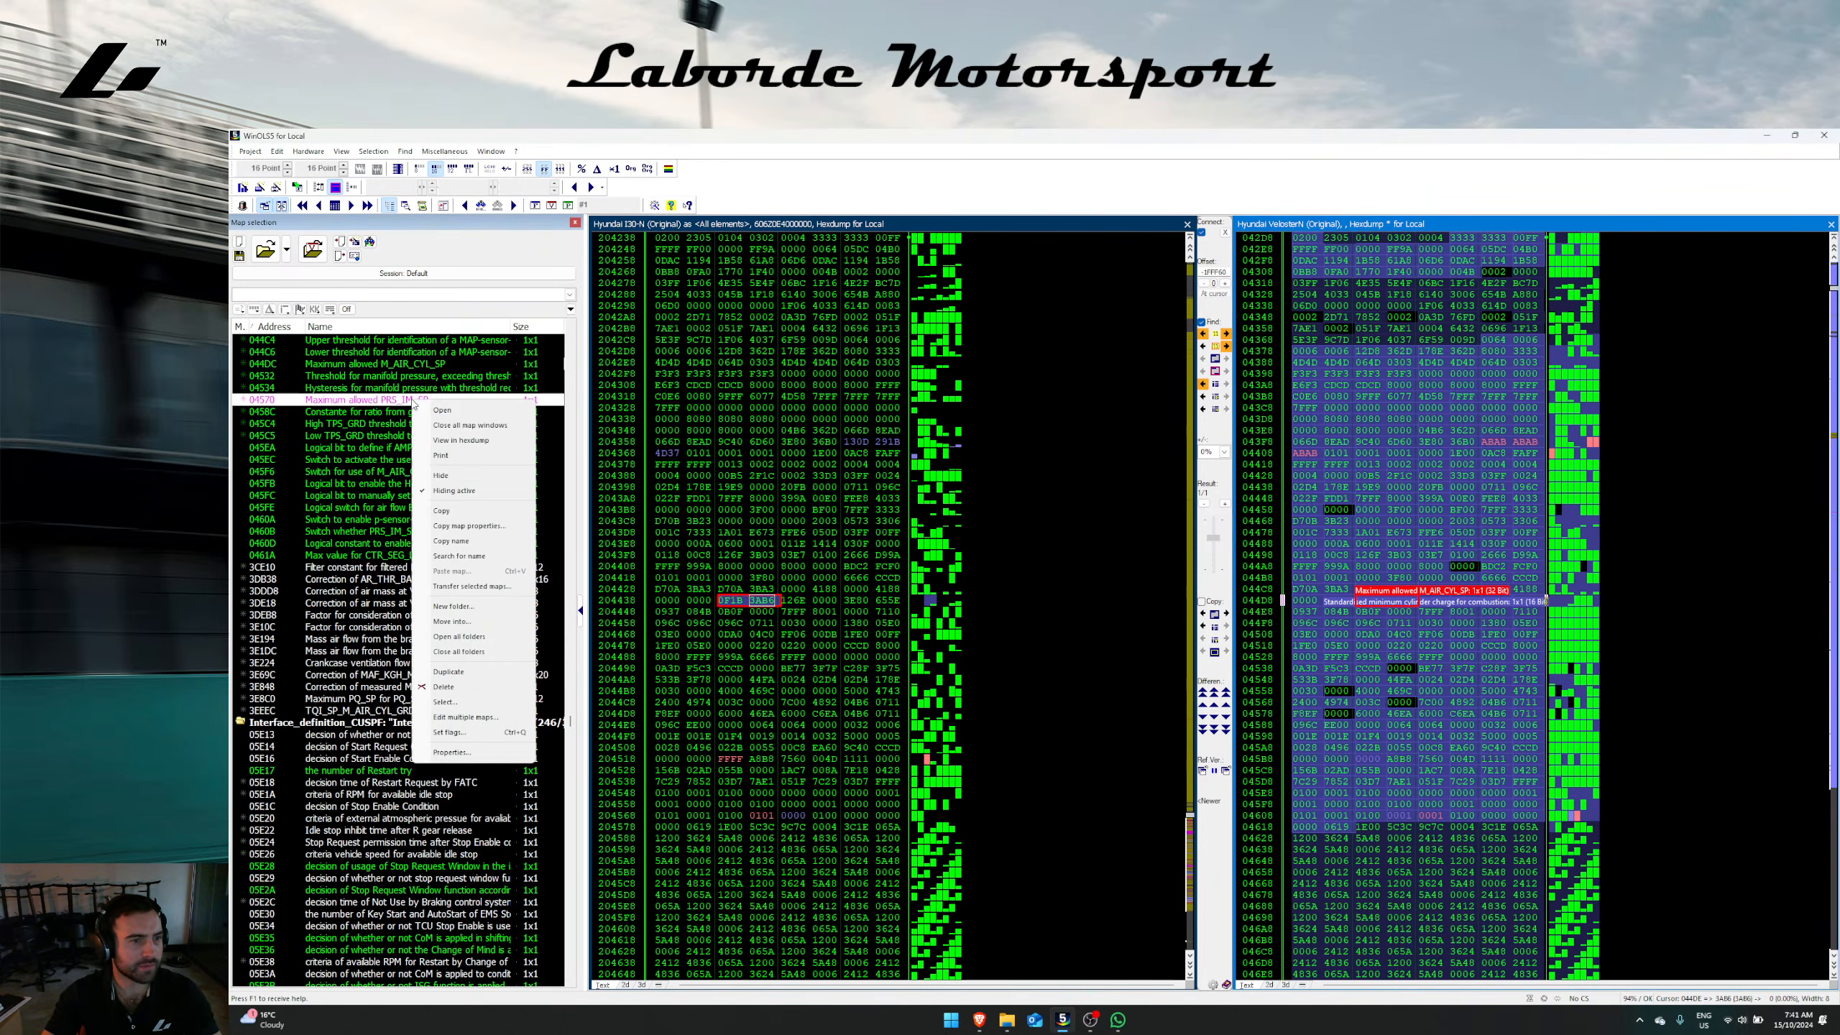
left_click(453, 441)
left_click(1202, 626)
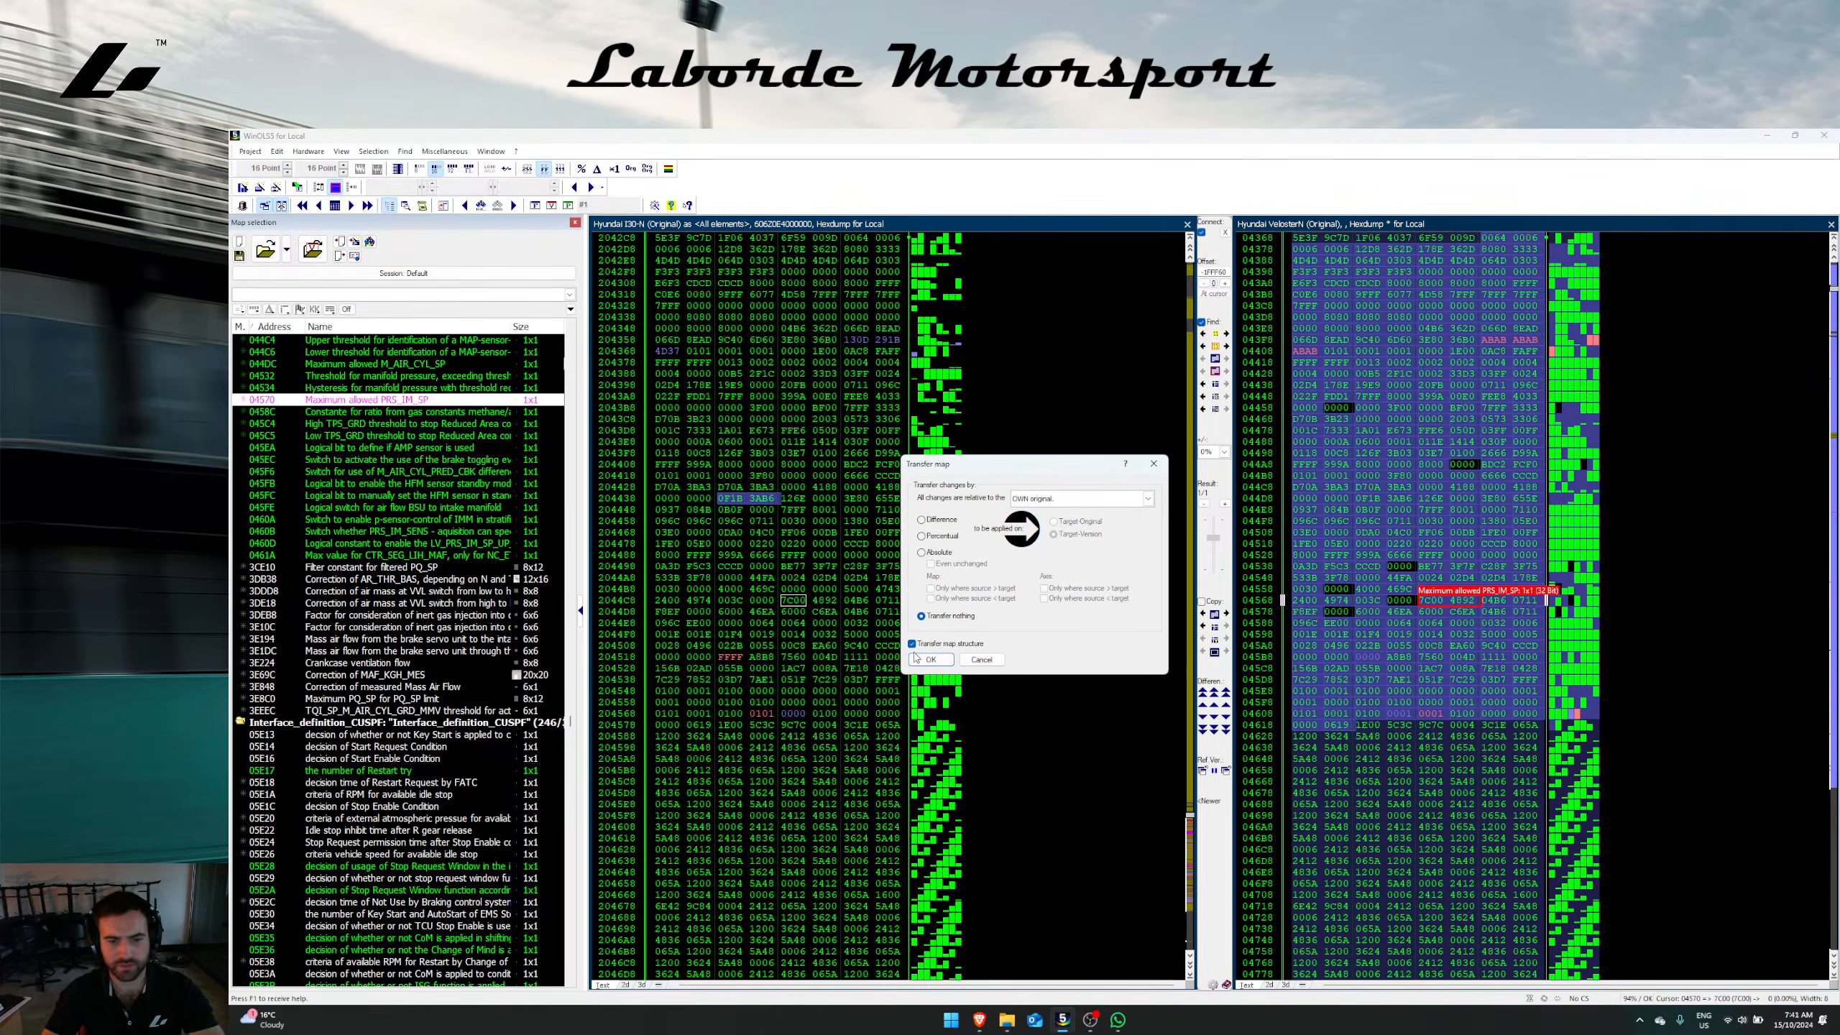
left_click(932, 664)
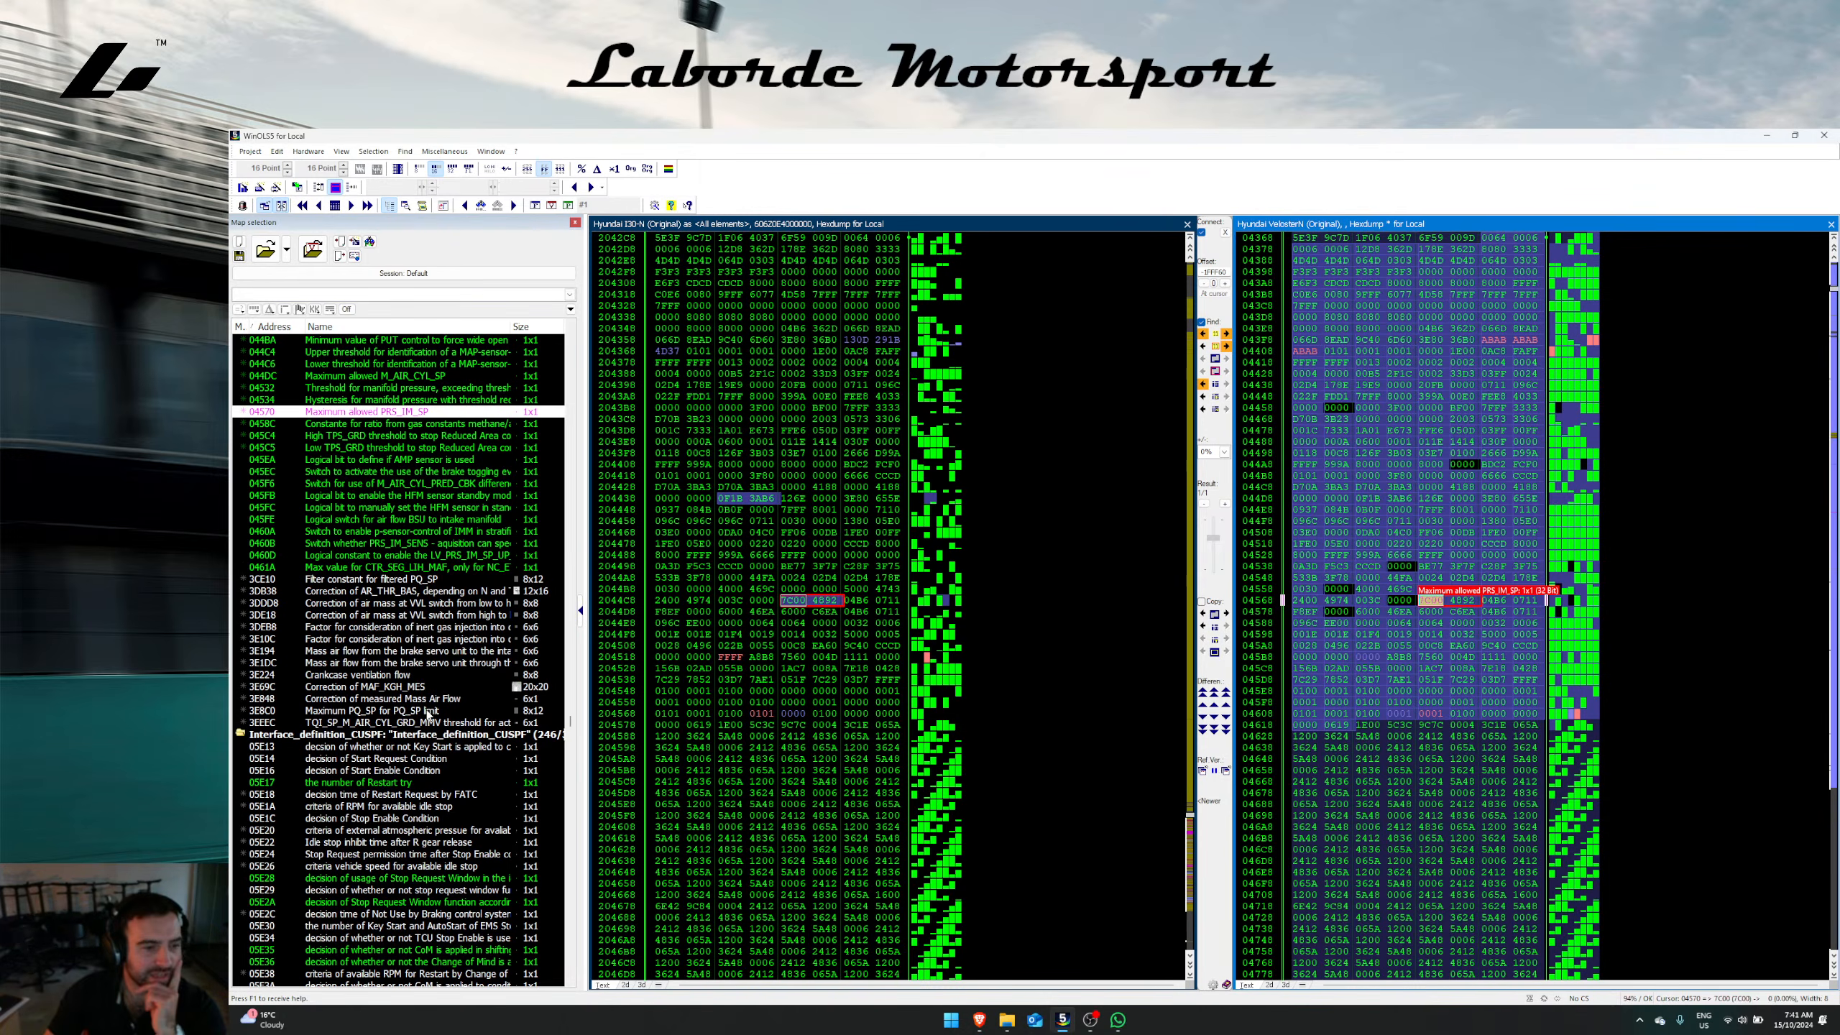
Step: Look through the maps around the intake manifold model group and collapse all folders in the VelosterN map list
scroll(447, 719, "up", 13)
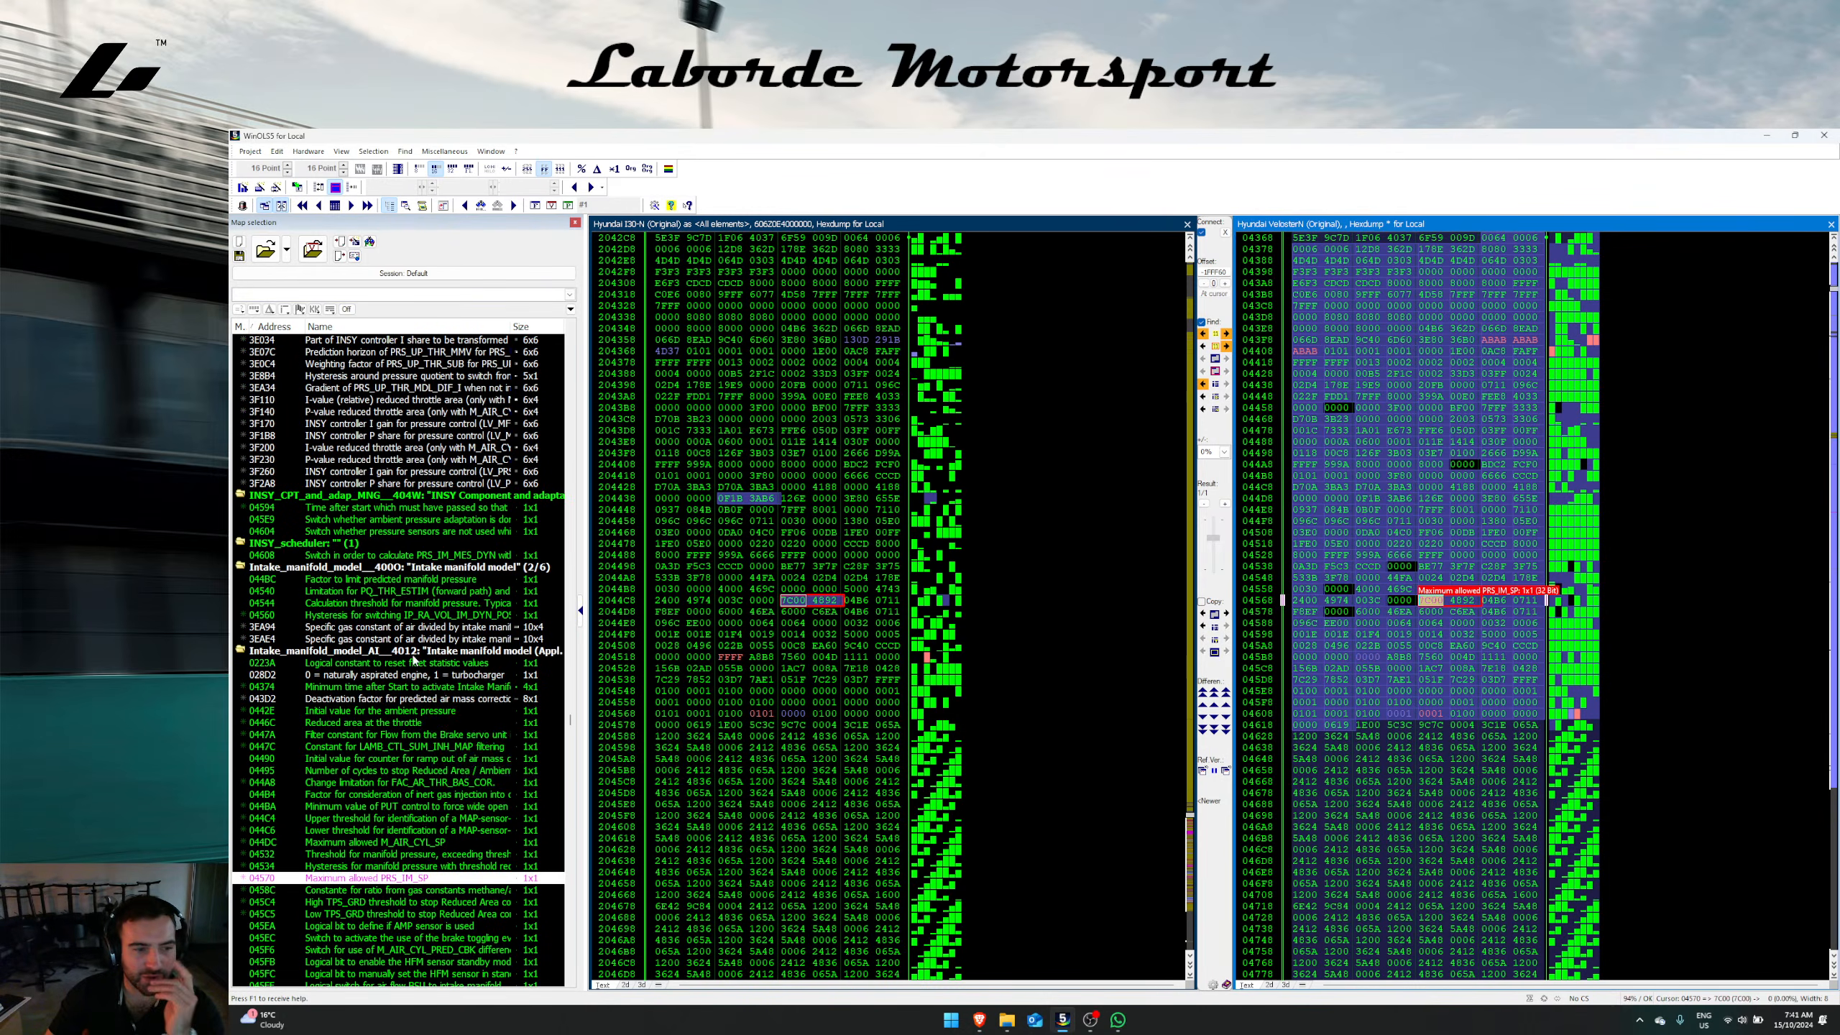
scroll(415, 659, "up", 12)
scroll(416, 660, "up", 9)
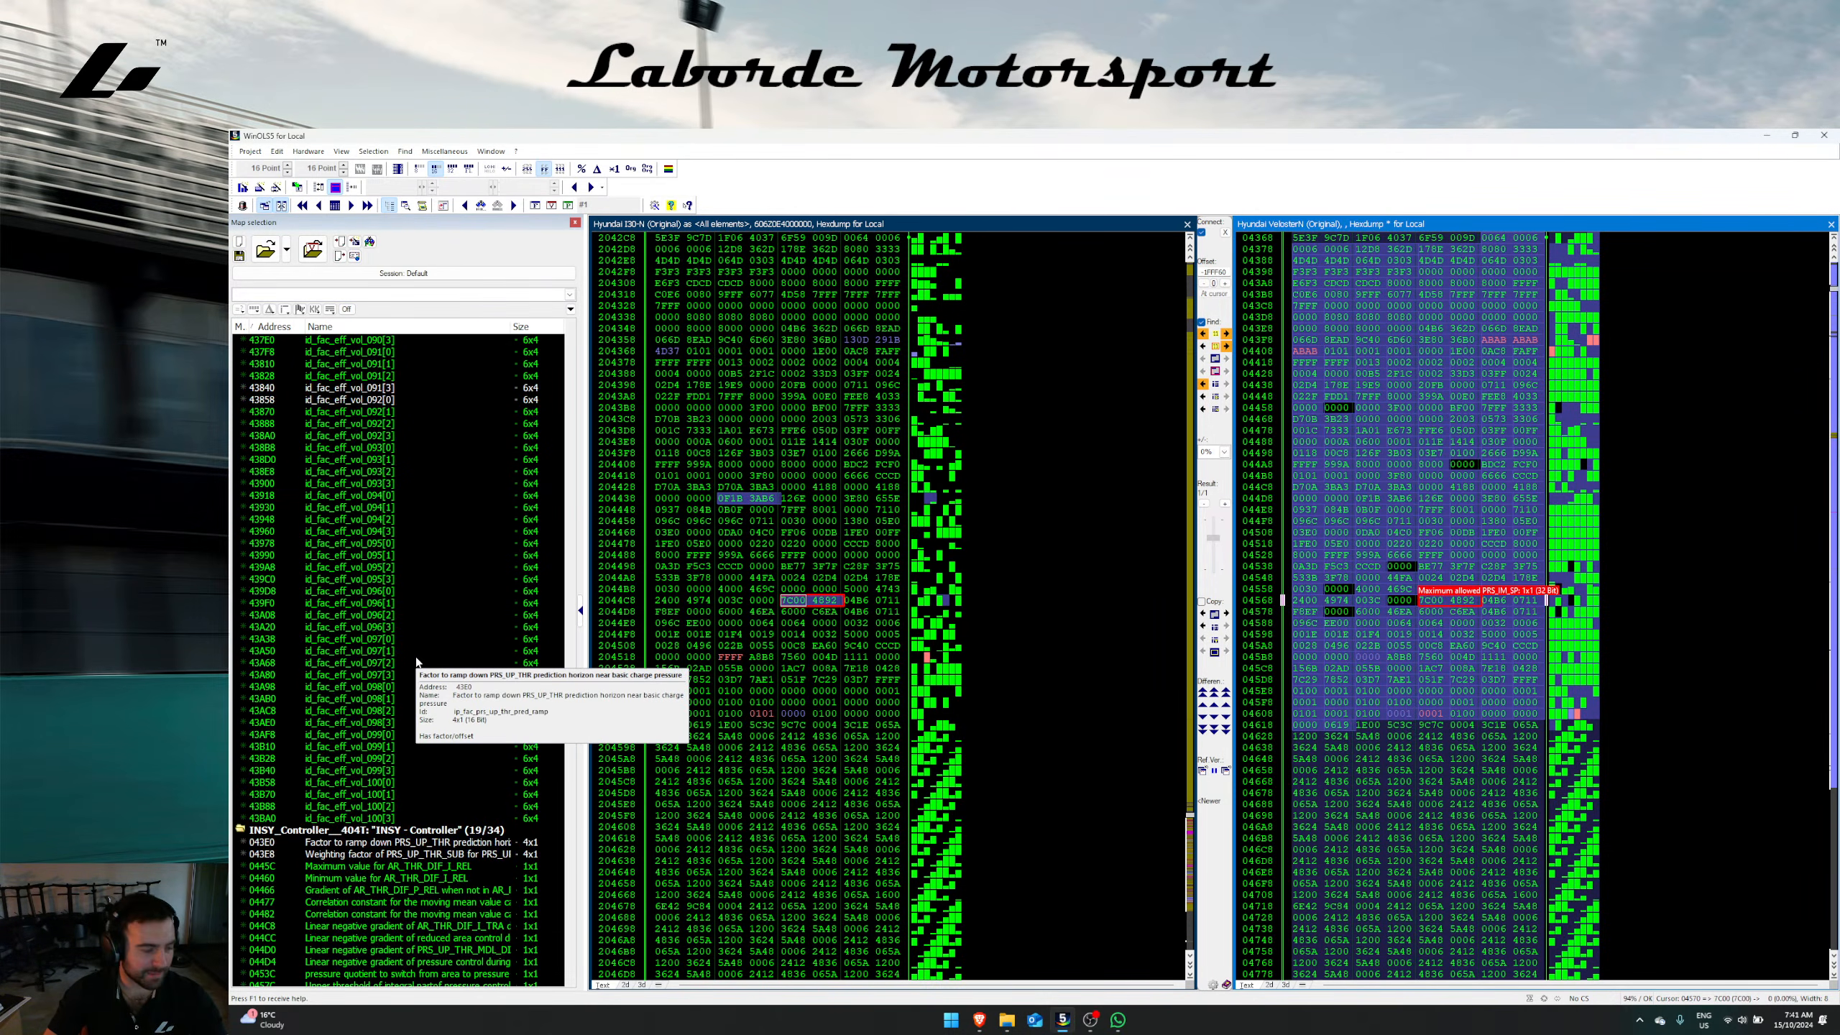
scroll(435, 657, "up", 20)
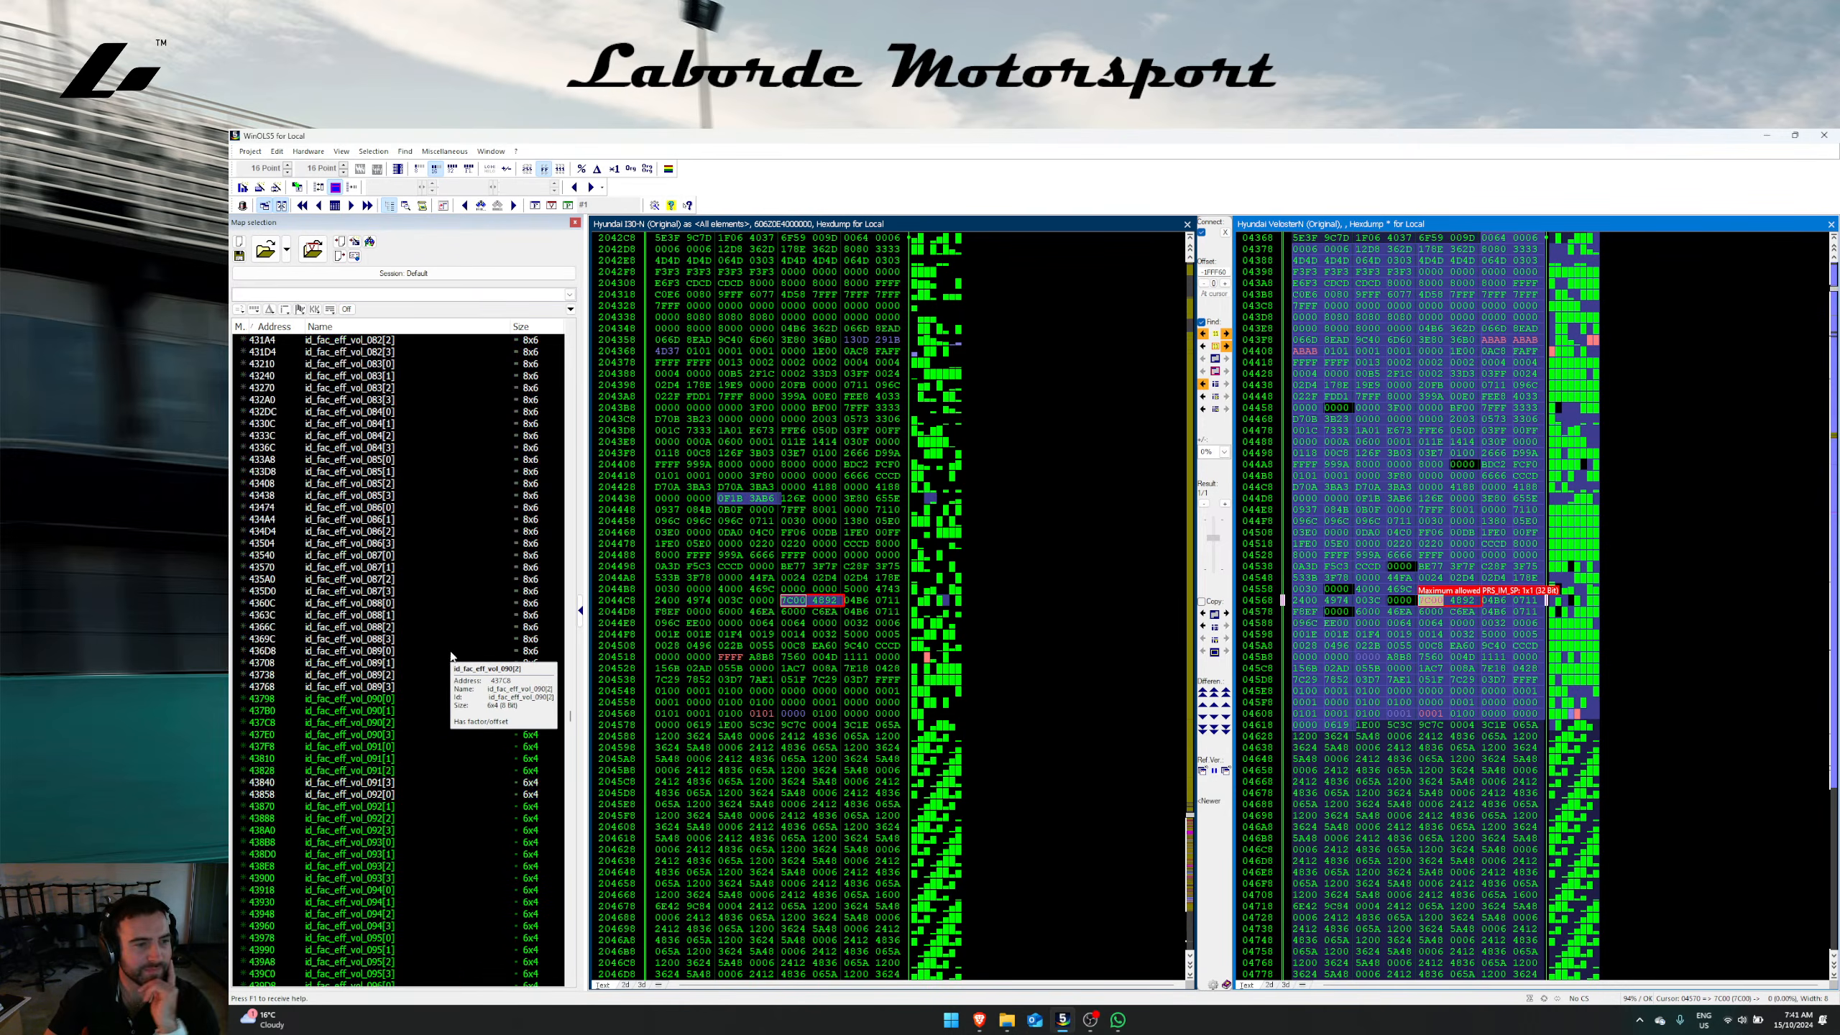
scroll(478, 697, "up", 6)
right_click(472, 698)
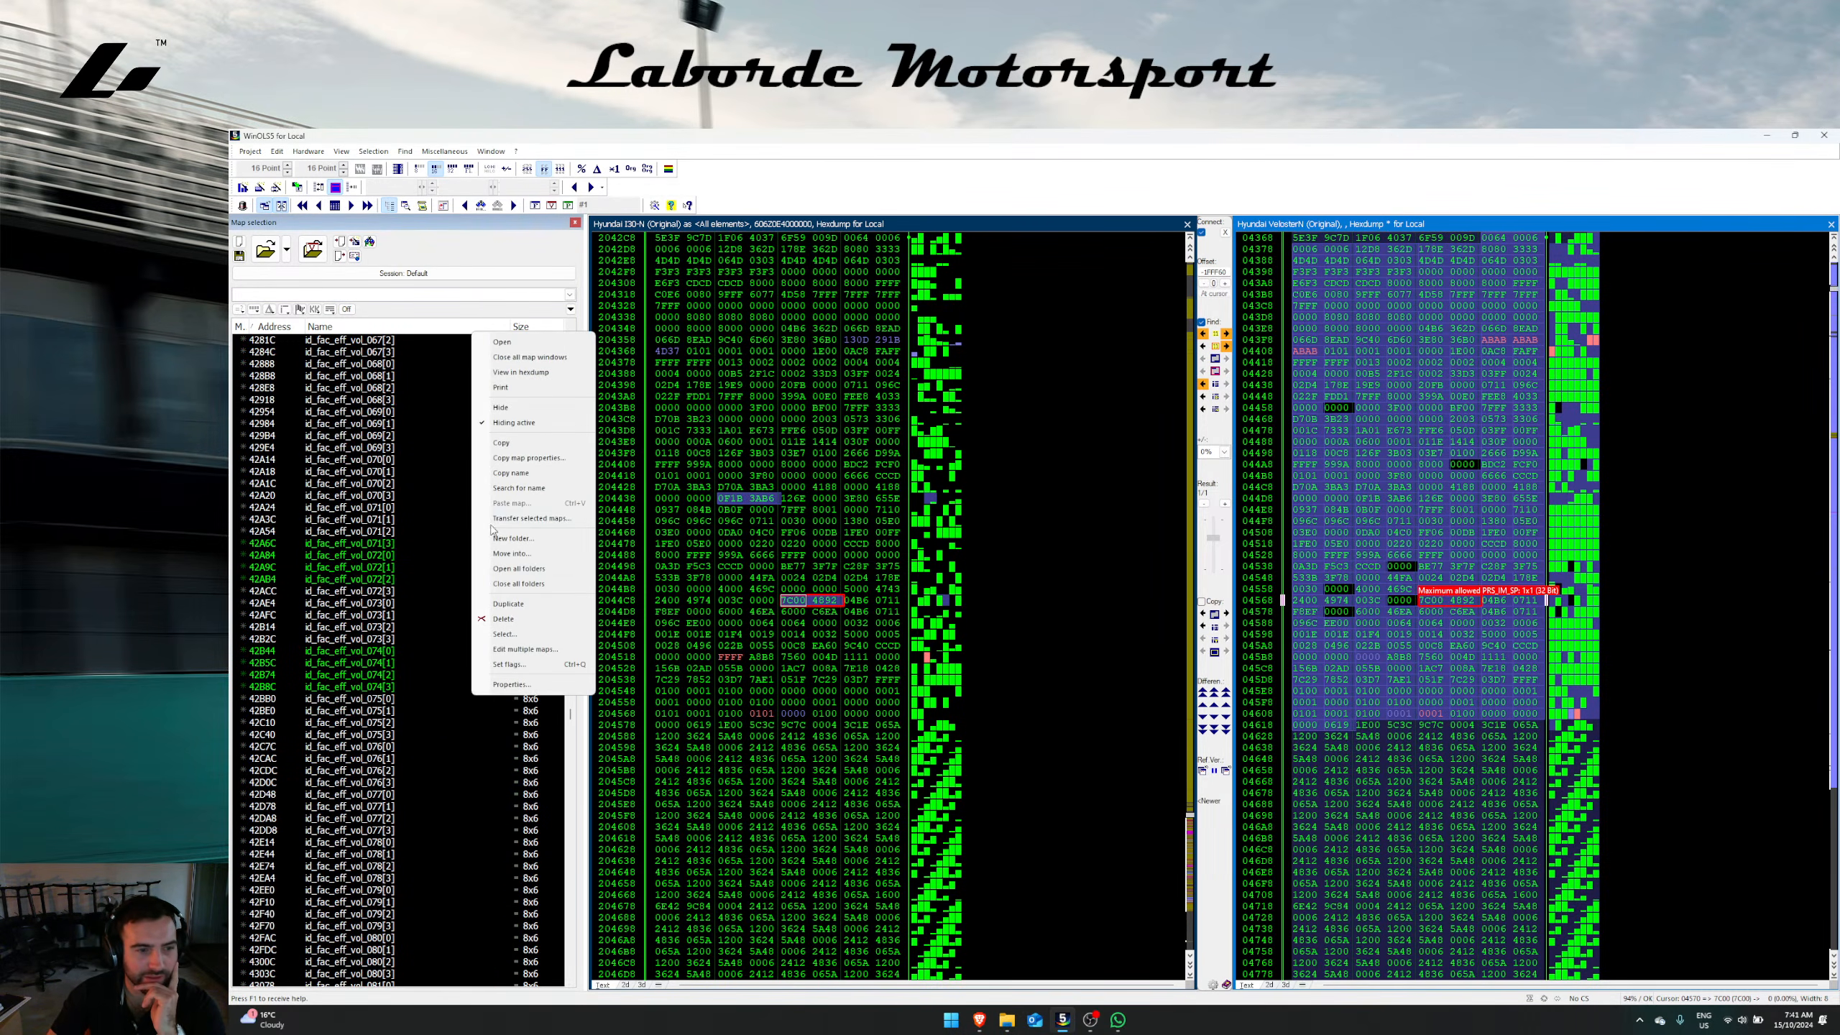
left_click(510, 586)
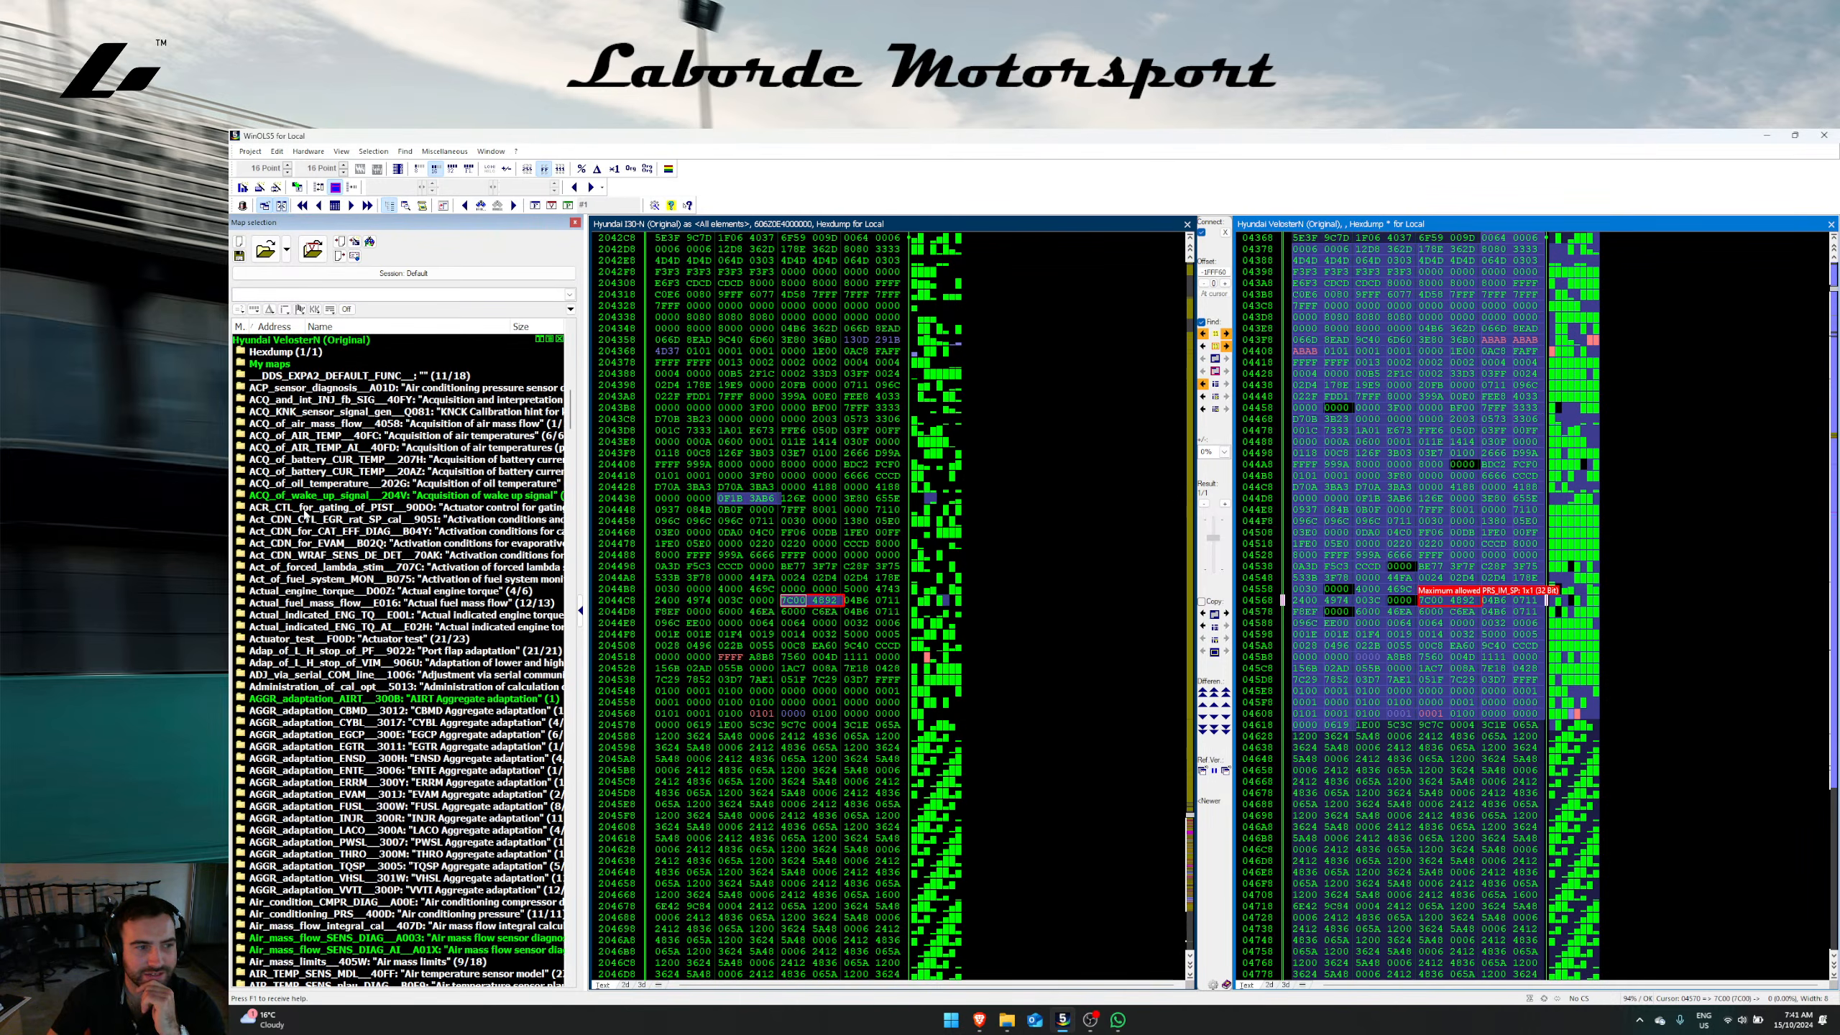
Step: Expand the two boost pressure control folders and show the open loop value for PUT-Control map in the VelosterN hexdump
scroll(297, 491, "down", 3)
scroll(297, 491, "down", 7)
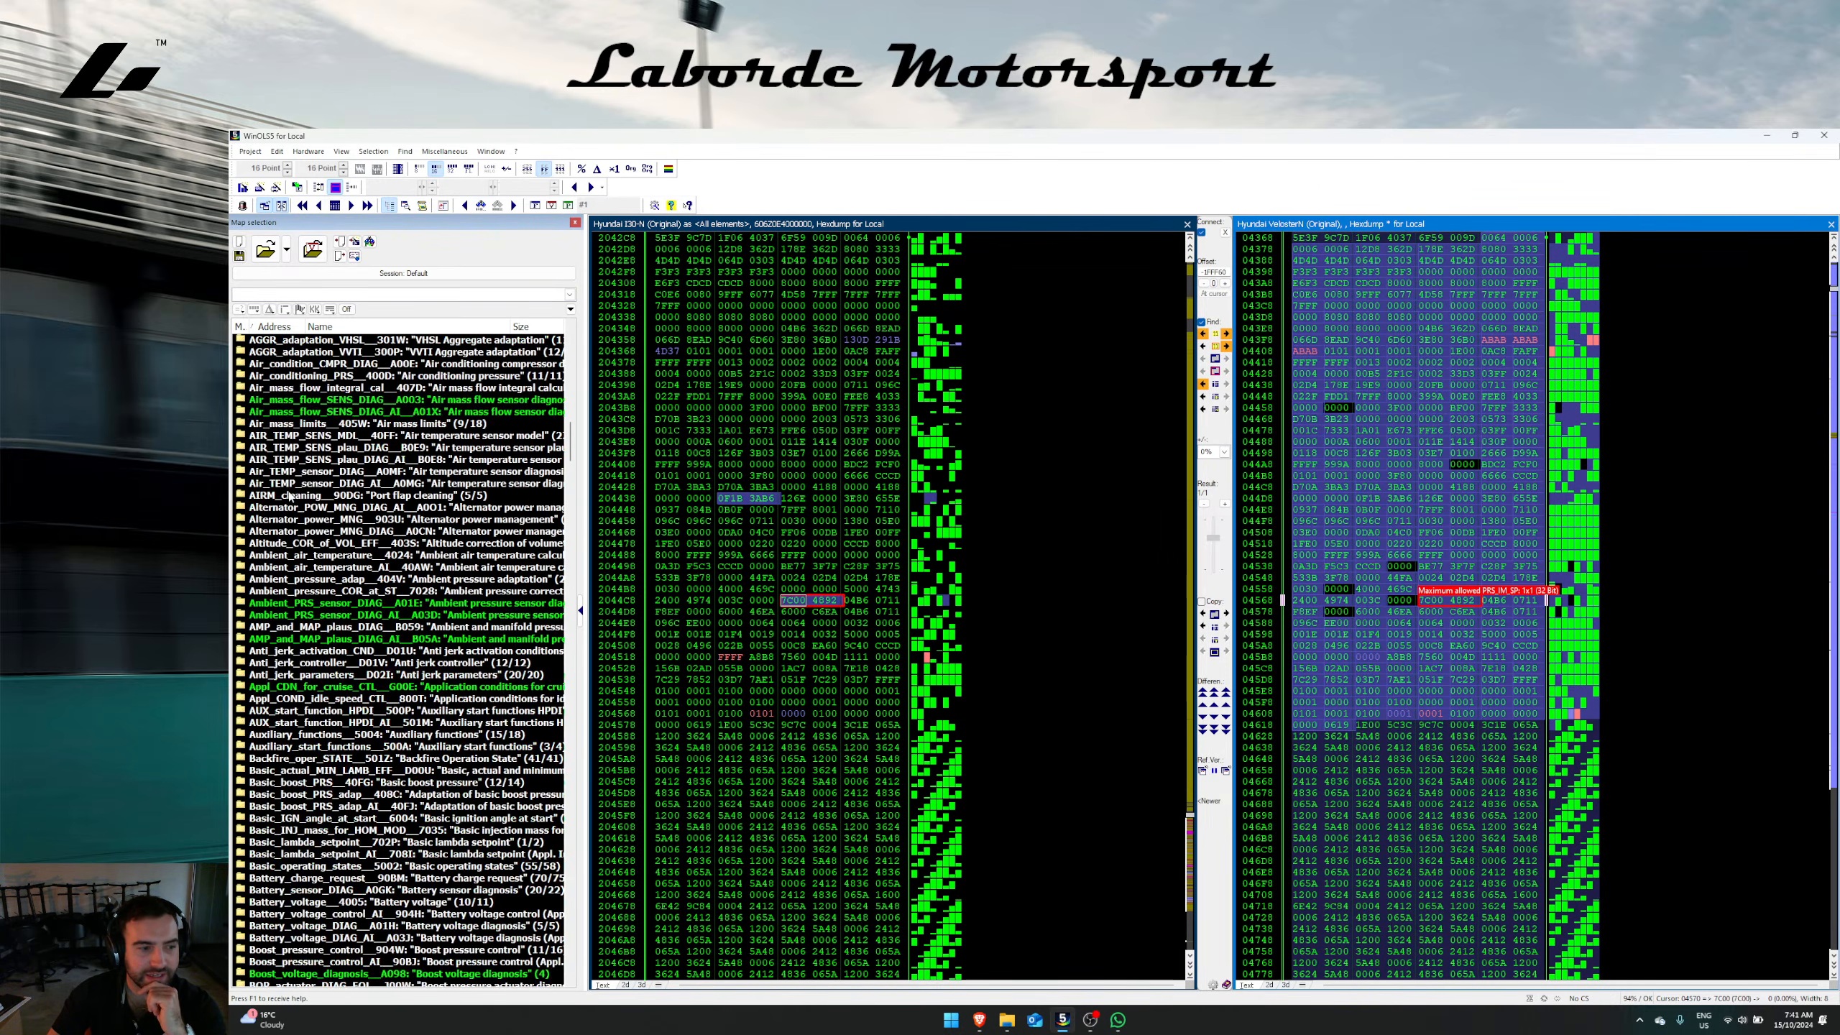
scroll(275, 580, "down", 1)
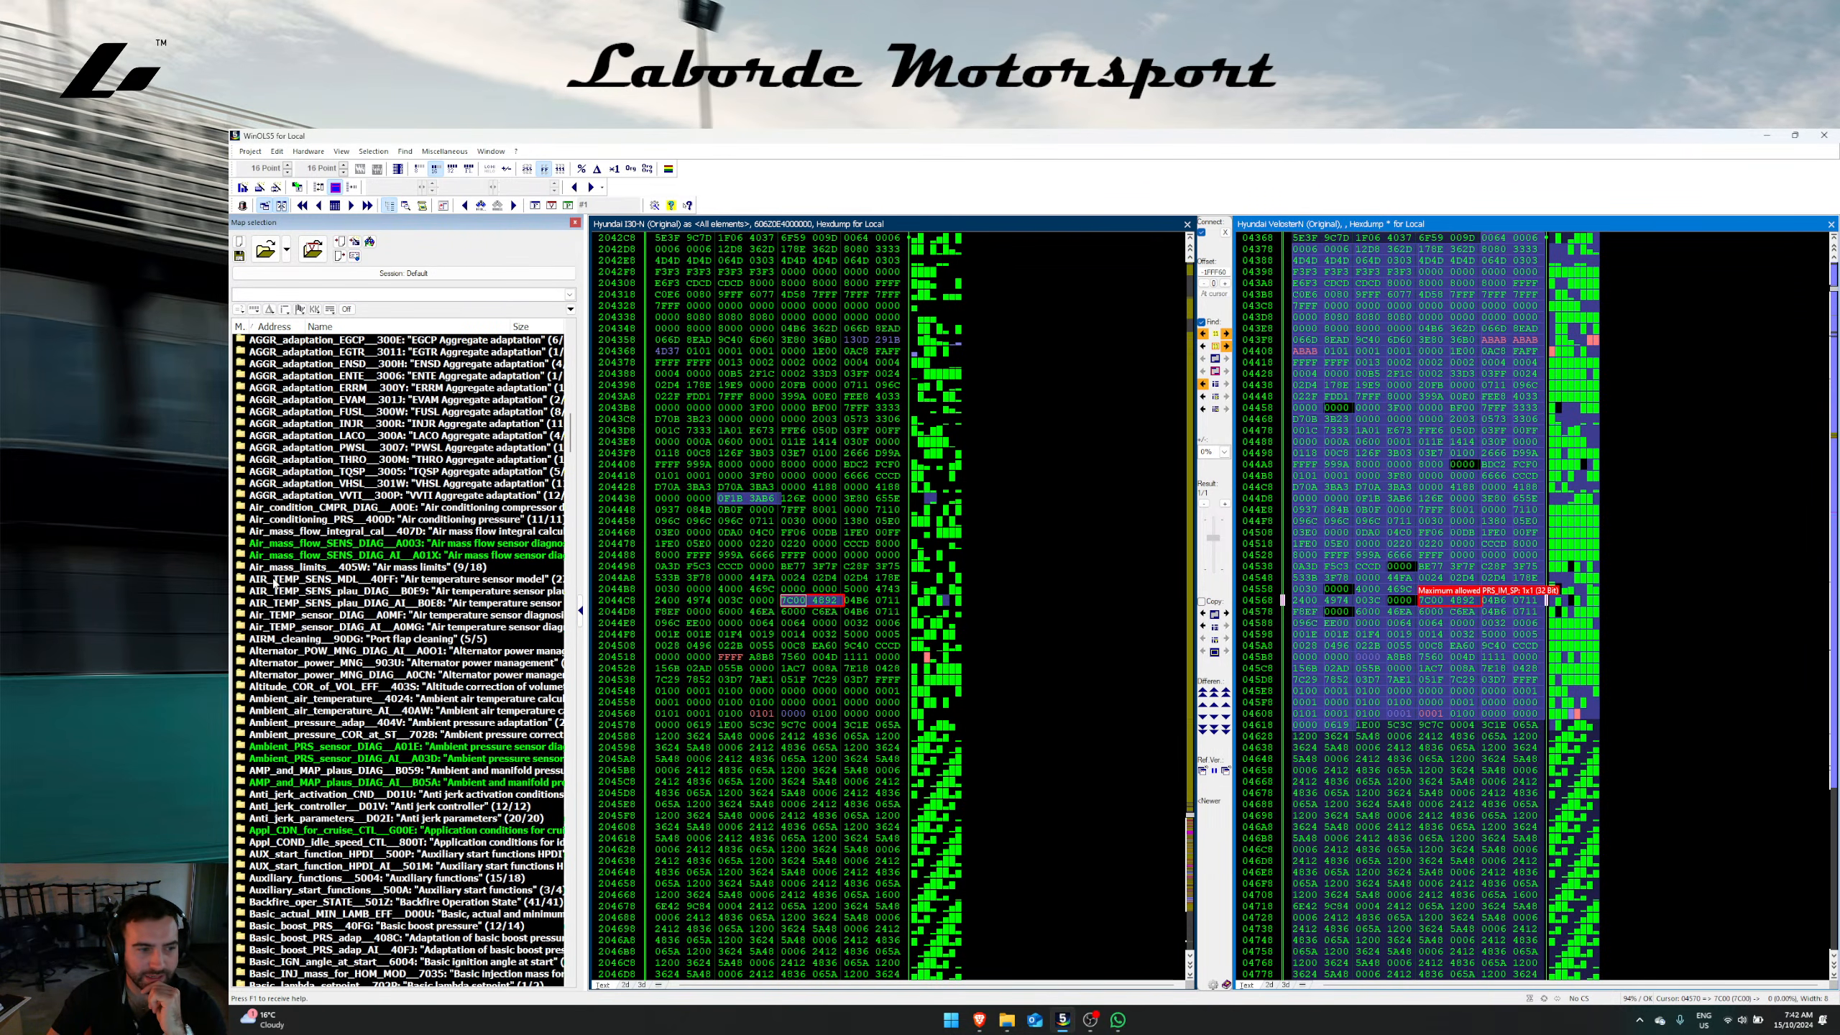
scroll(275, 582, "down", 9)
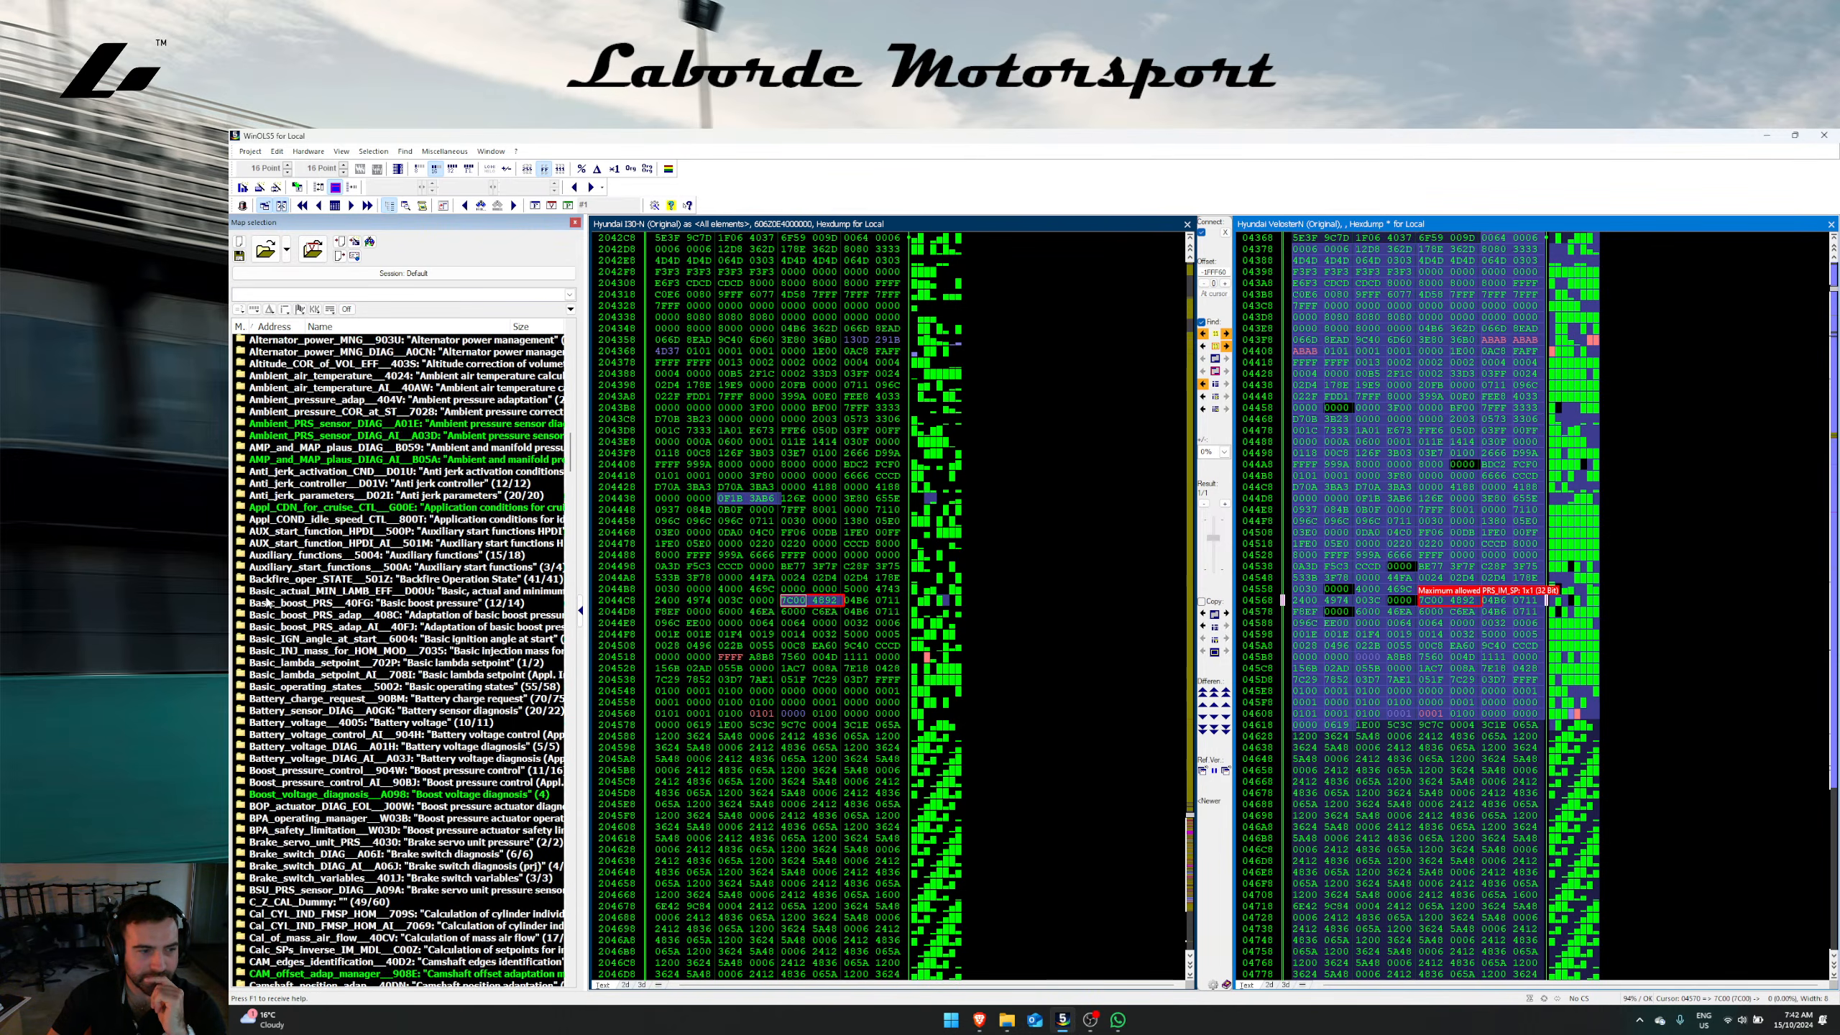
scroll(267, 601, "down", 5)
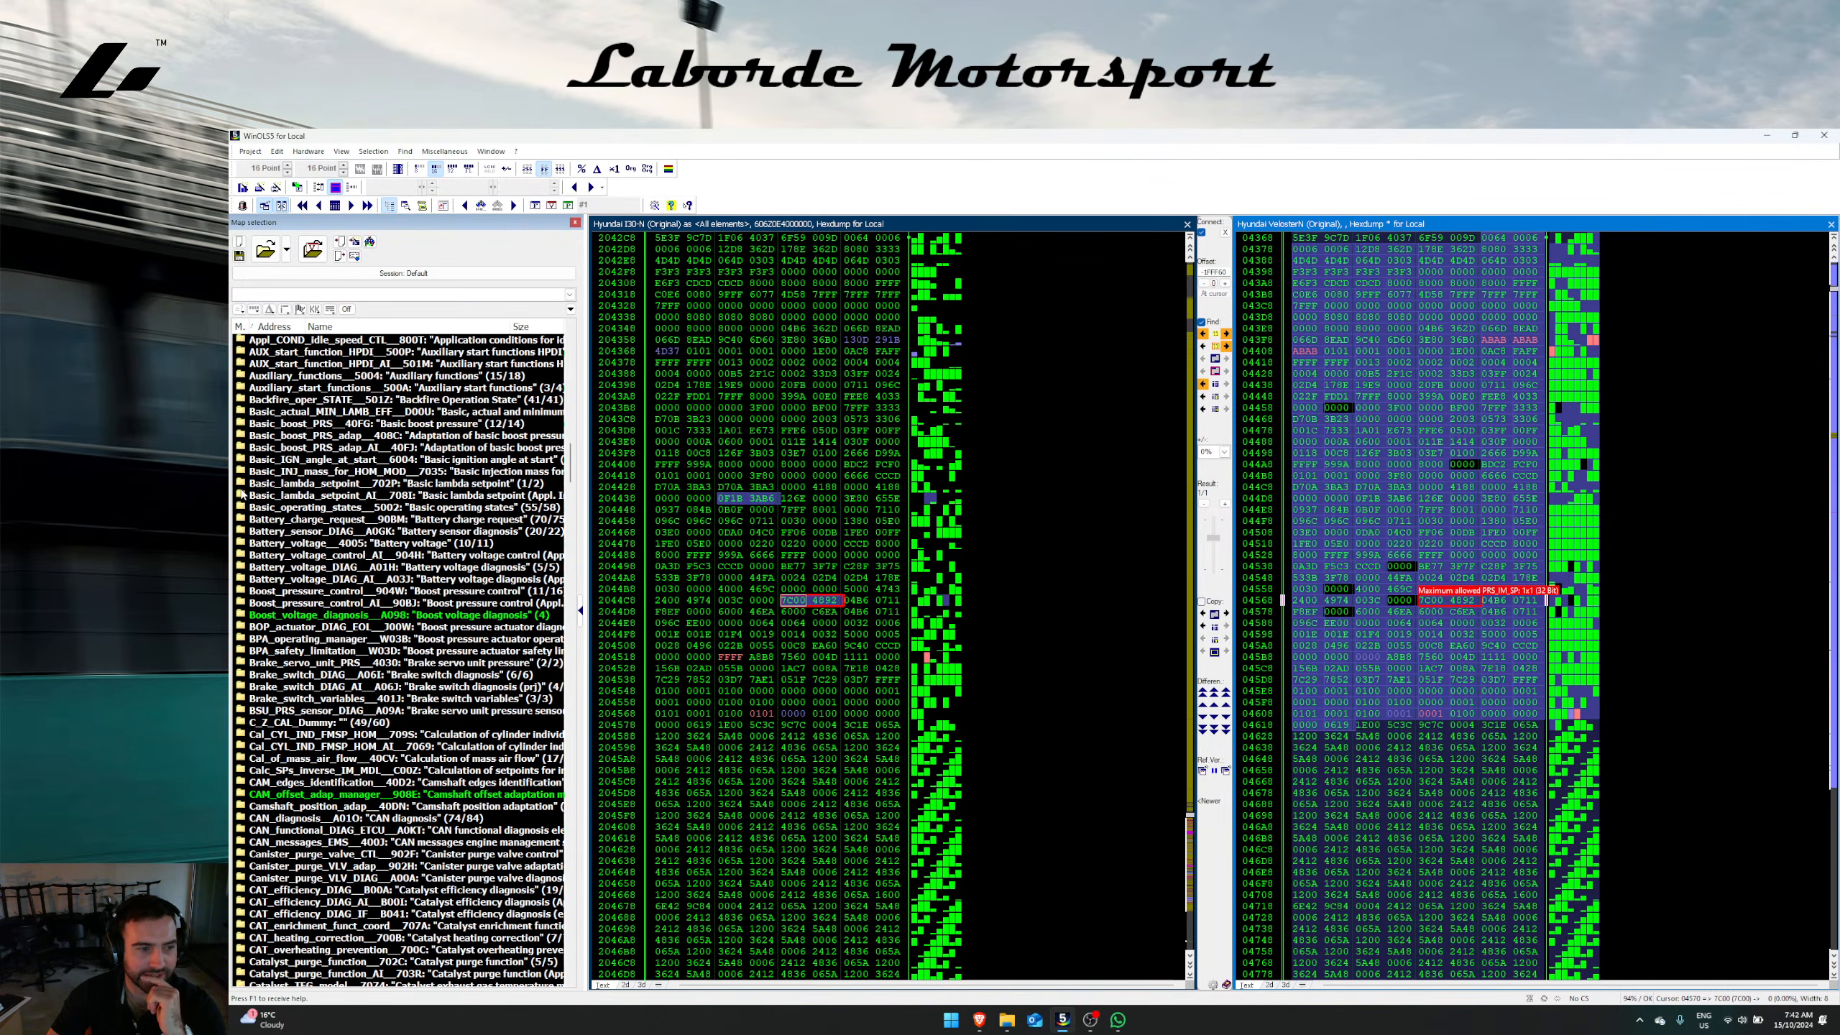
scroll(243, 495, "down", 2)
left_click(242, 532)
left_click(241, 519)
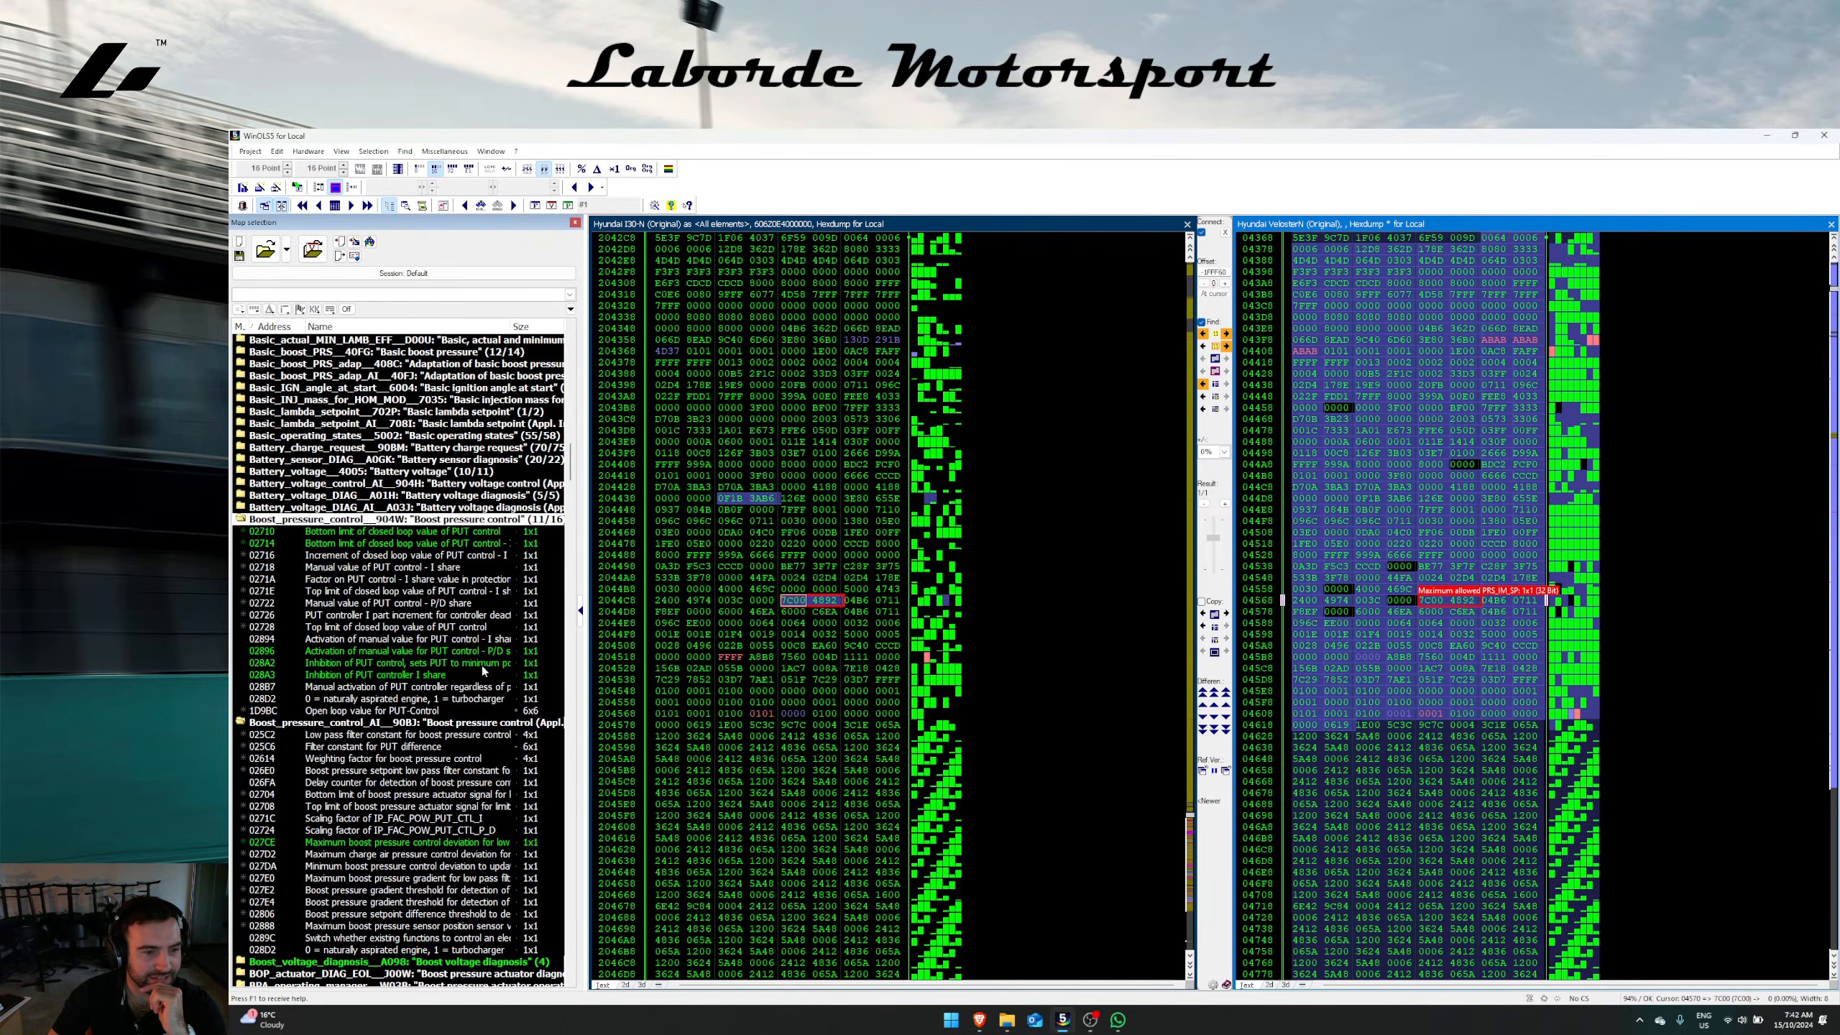
right_click(443, 711)
left_click(507, 390)
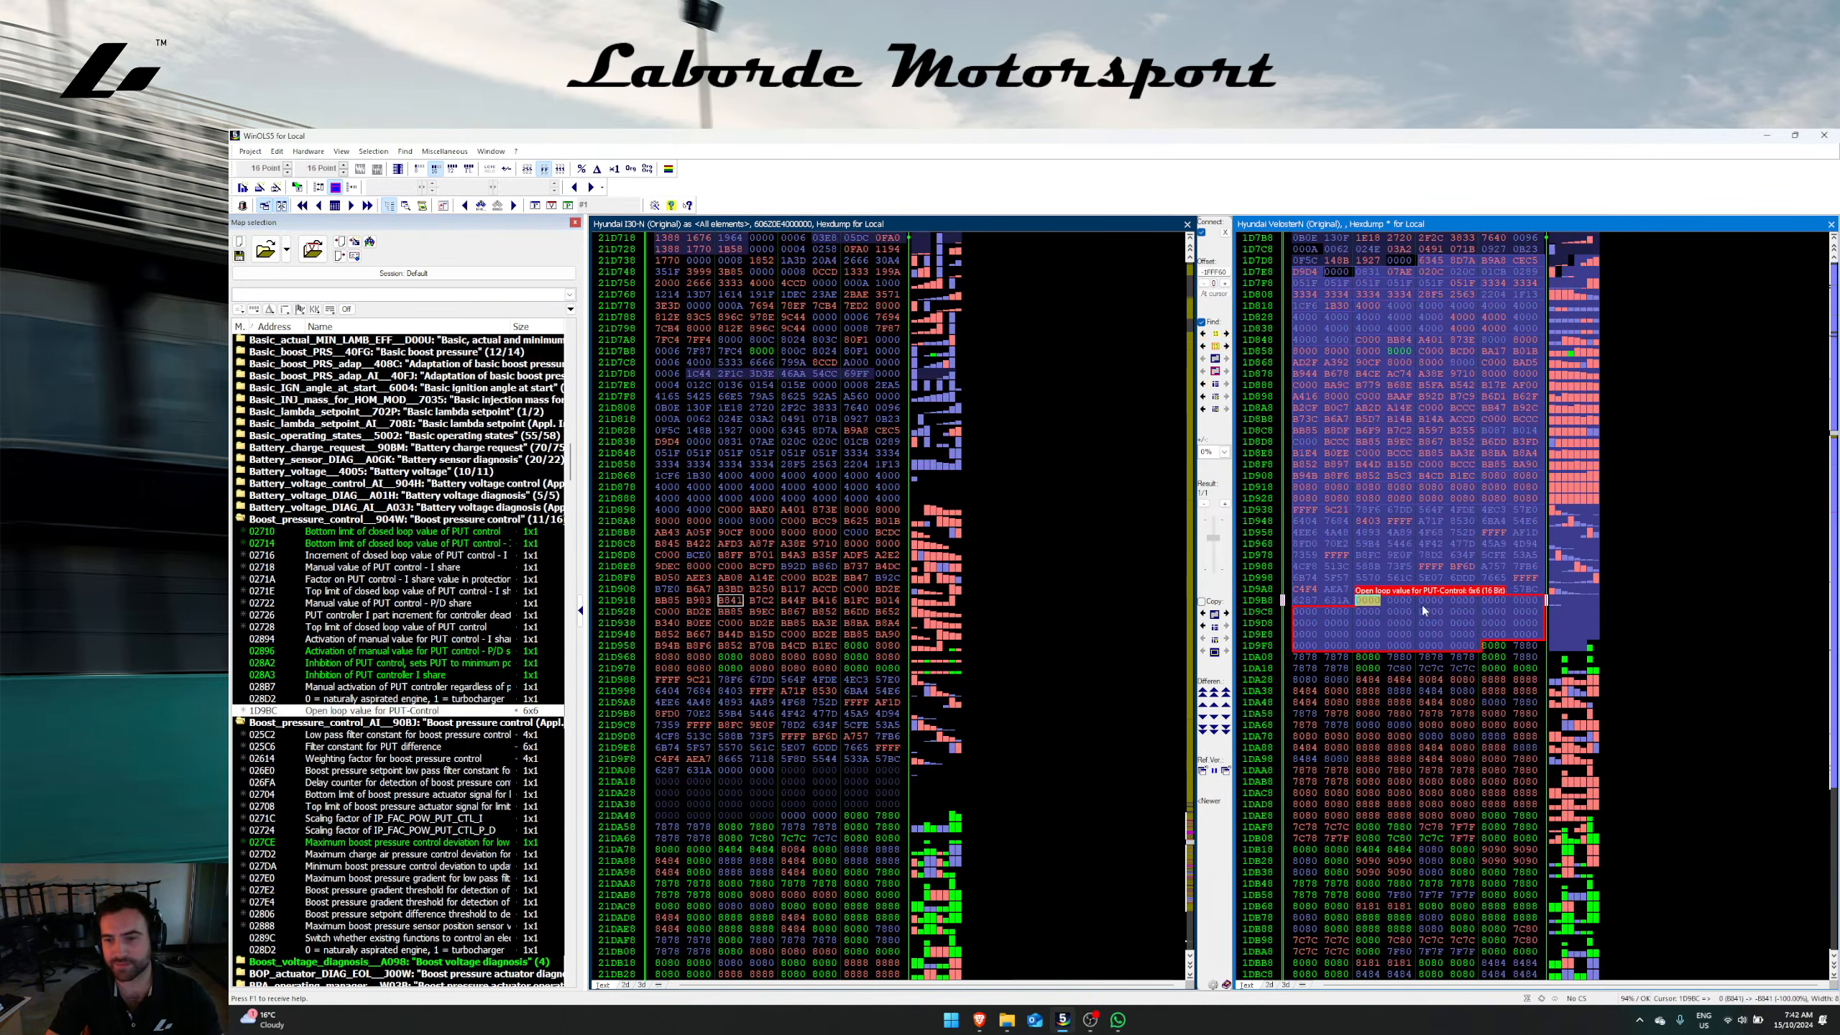
Step: Match the surrounding data, copy the boost pressure actuator setpoint, charger power factor 1 and open loop PUT-Control maps into the I30-N file, and save
left_click_drag(1368, 555, 1368, 578)
left_click(1223, 371)
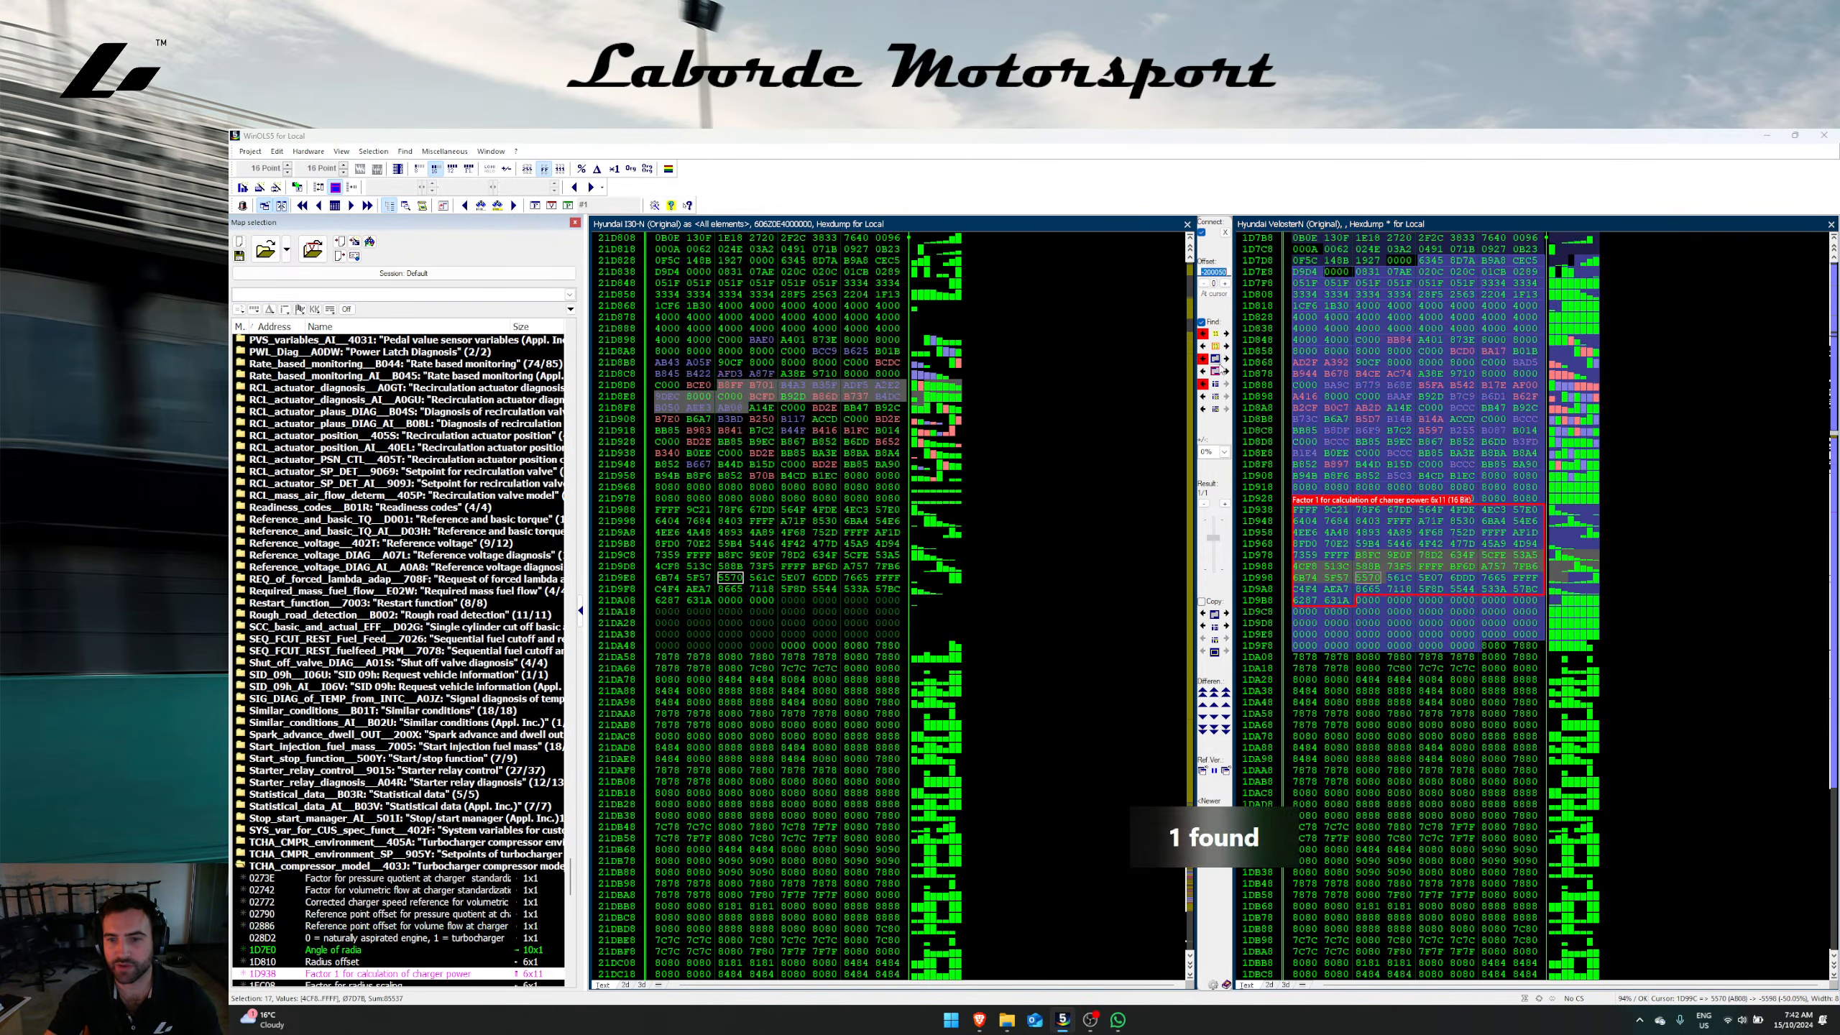
left_click(1397, 384)
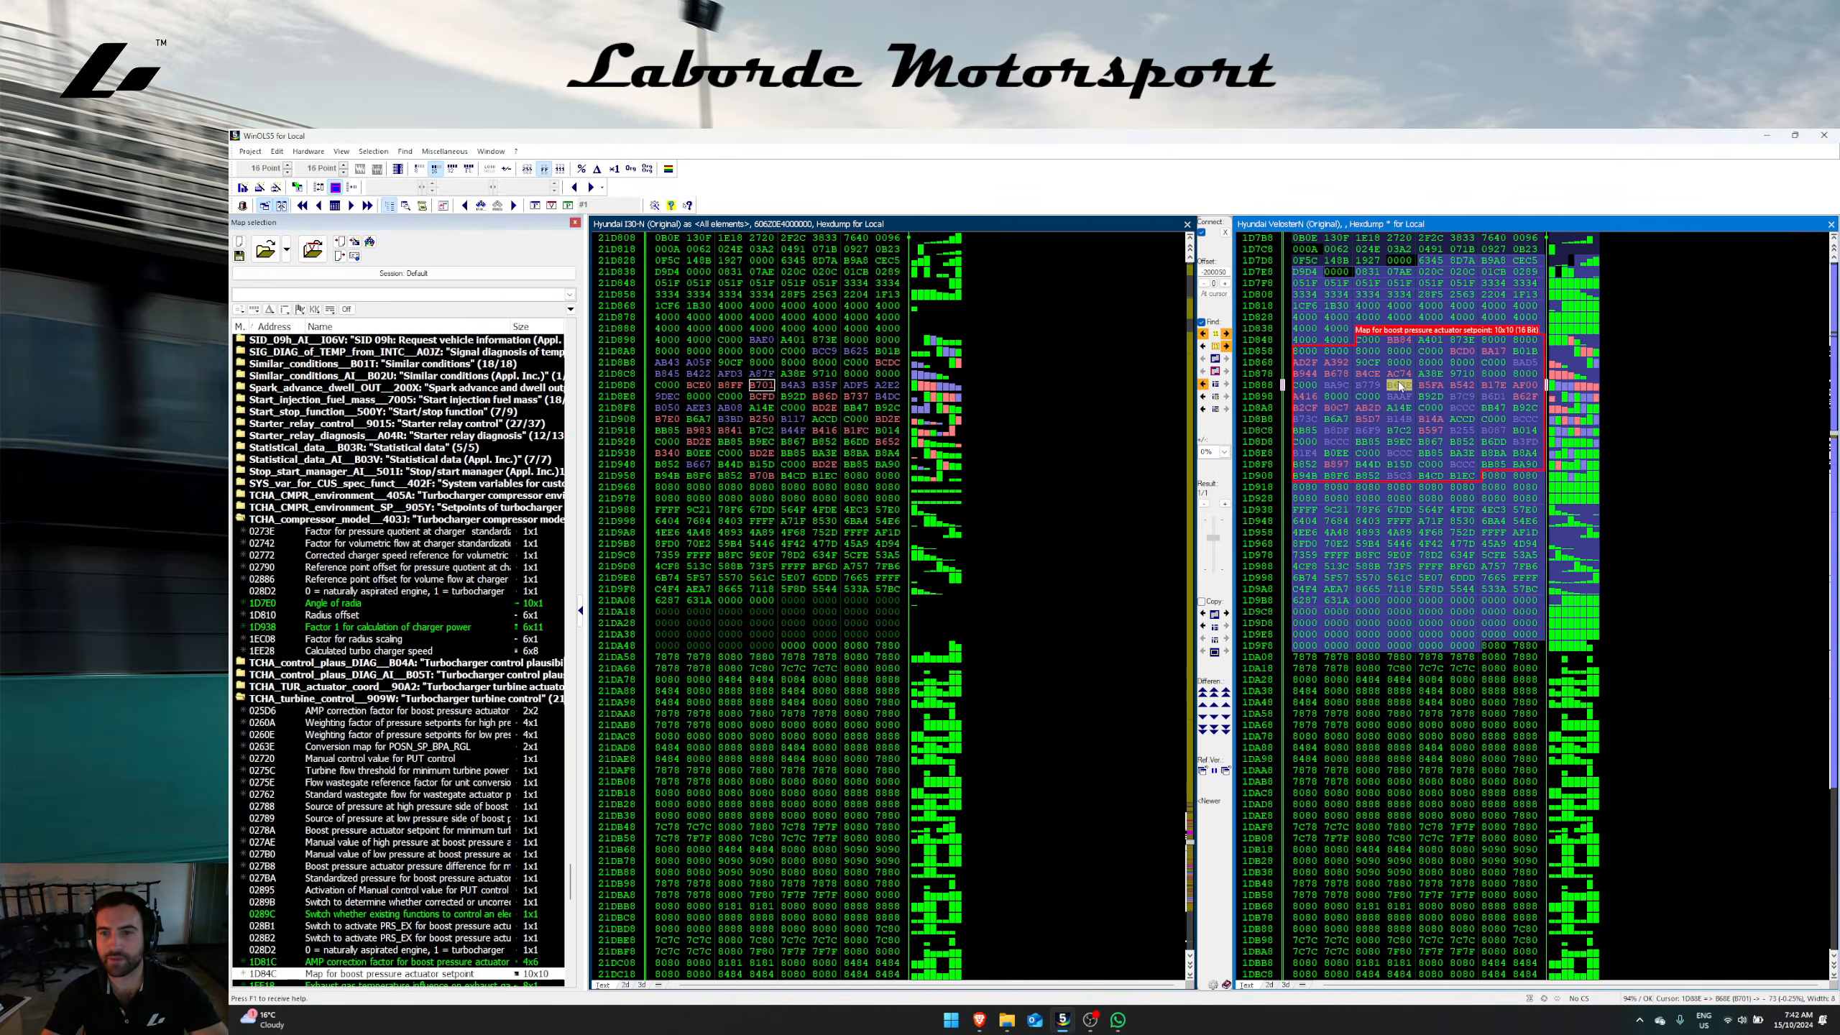
left_click(1431, 543, "ctrl")
left_click(1400, 612, "ctrl")
left_click(1203, 626)
left_click(1038, 630)
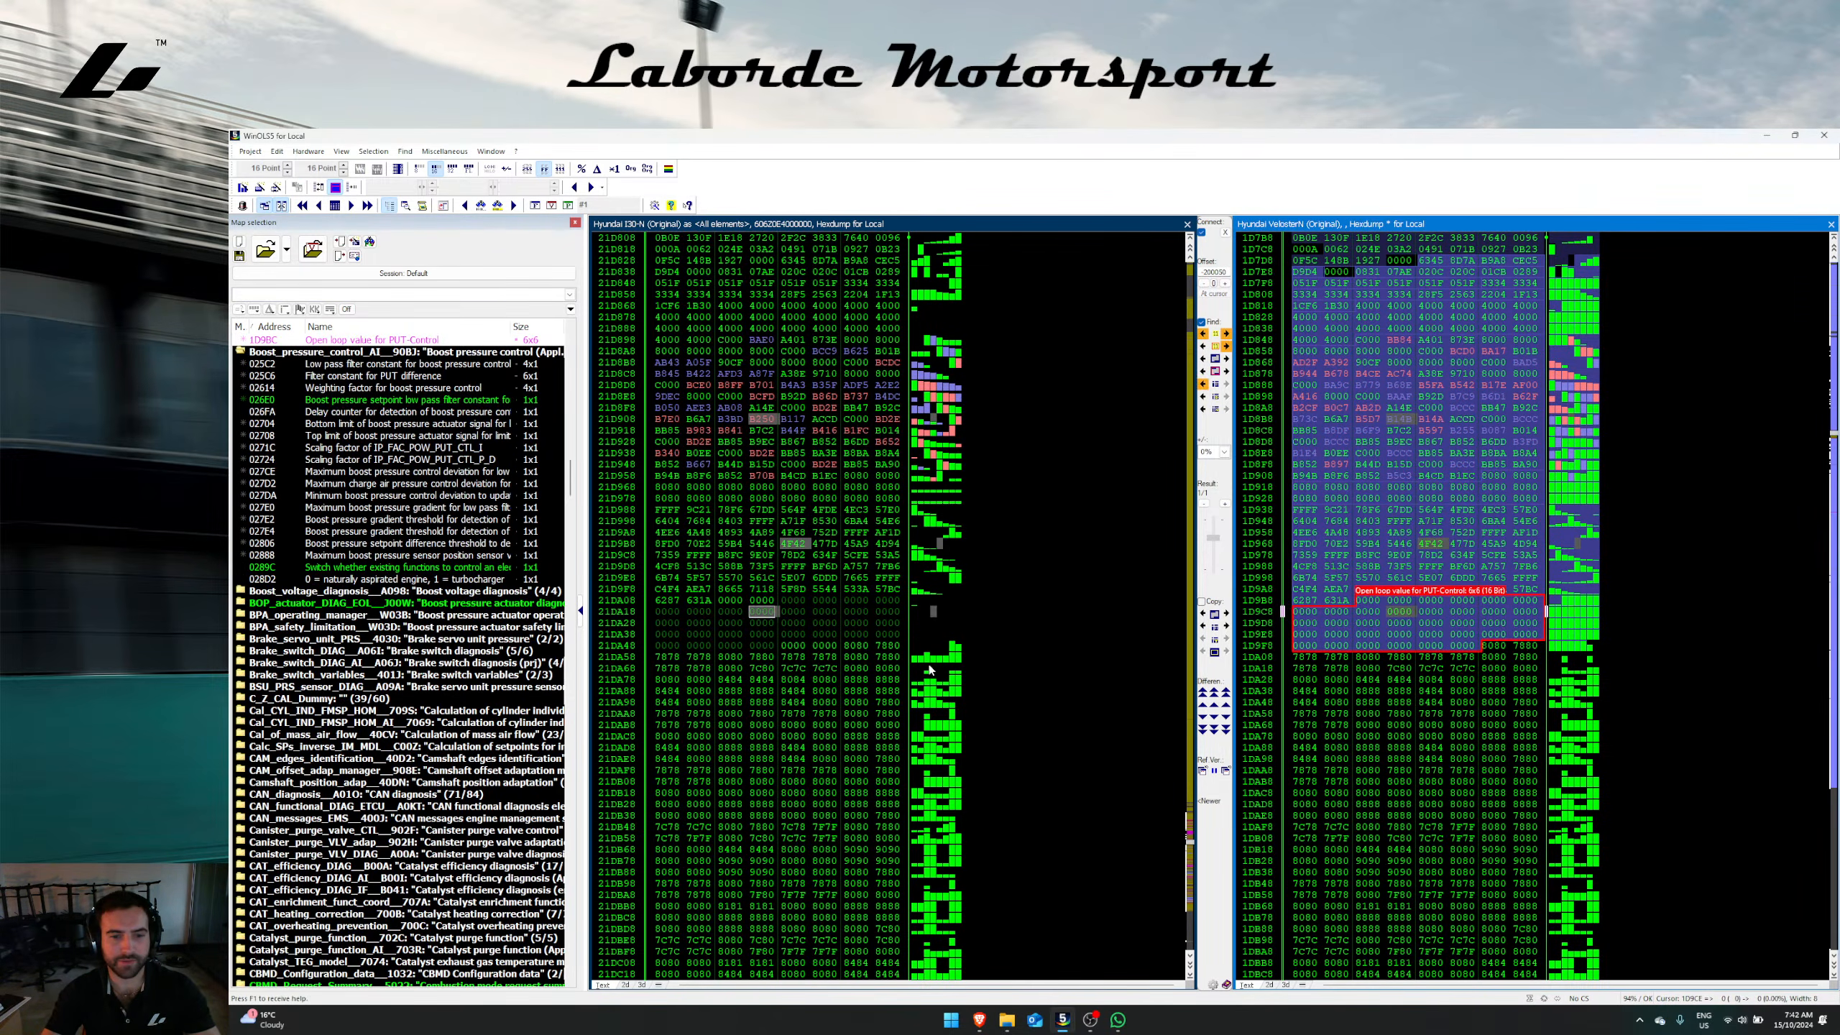
right_click(855, 609)
key("Escape")
key("ctrl+s")
Step: Copy the AMP correction factor map for the boost pressure actuator pressure setpoint from the VelosterN file into the I30-N file
left_click(1466, 488)
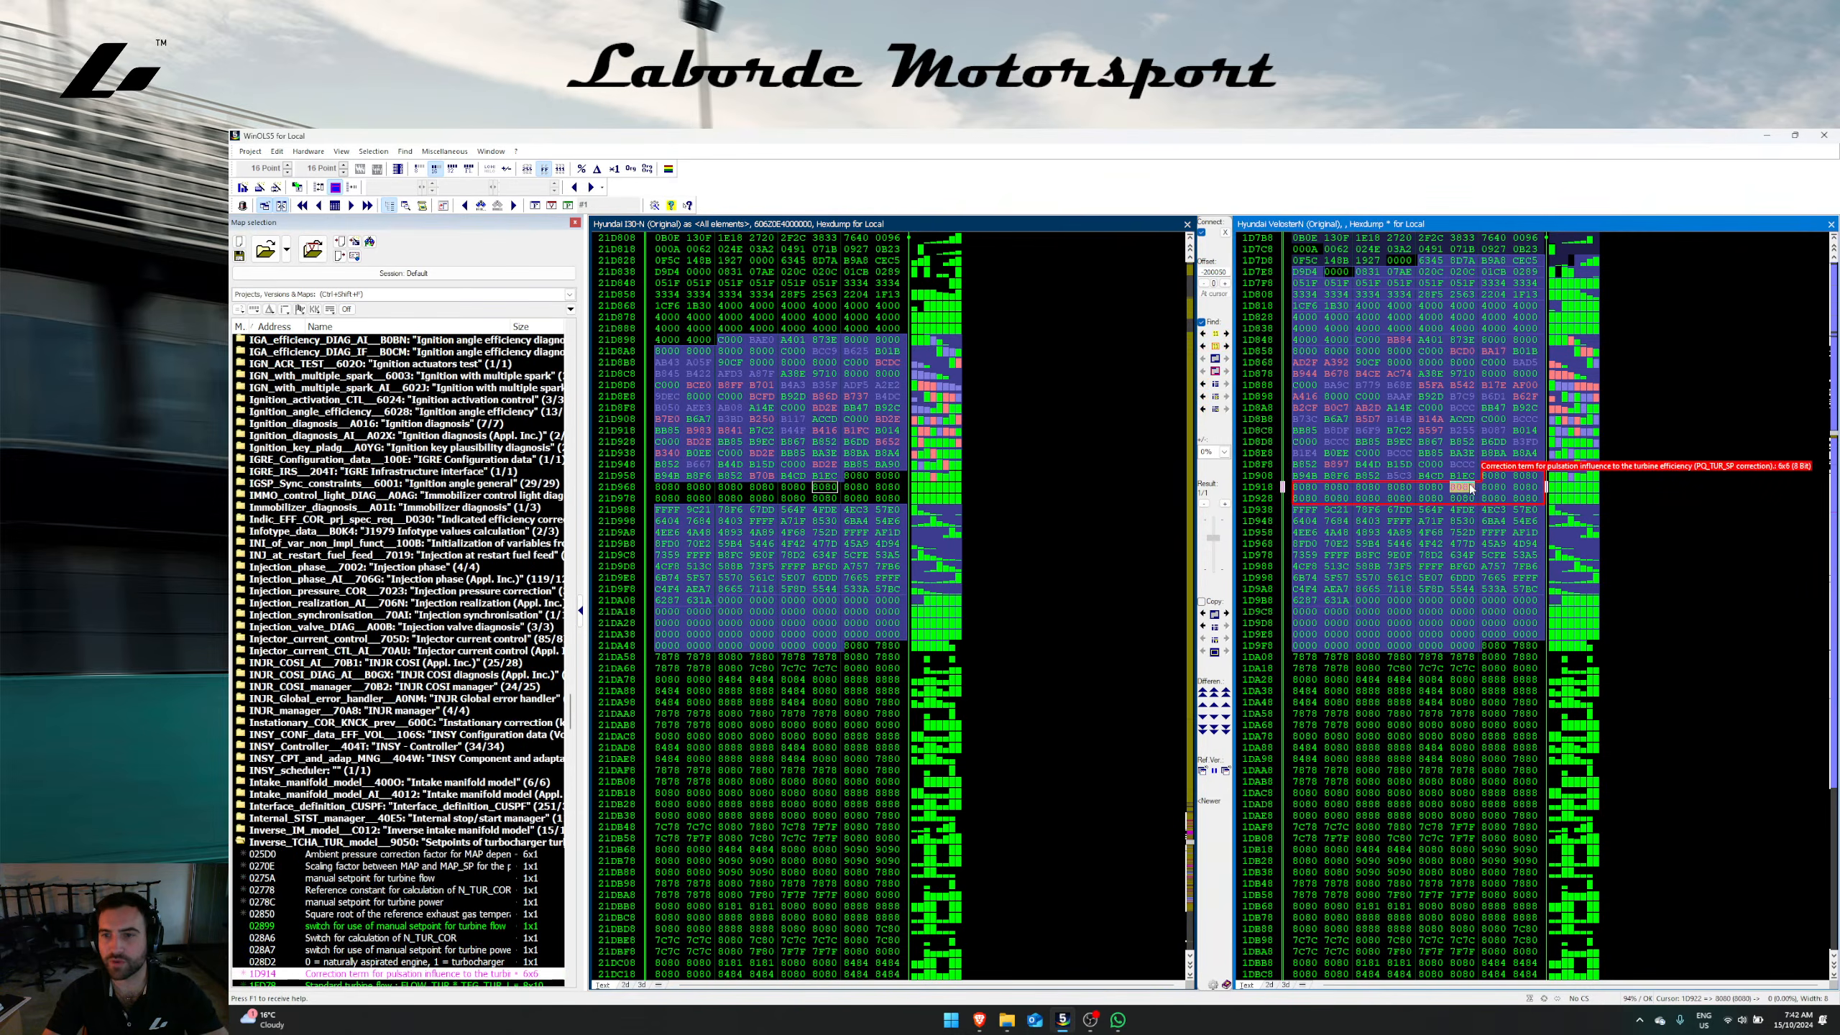
scroll(1451, 406, "up", 2)
left_click(1440, 372)
left_click(1203, 626)
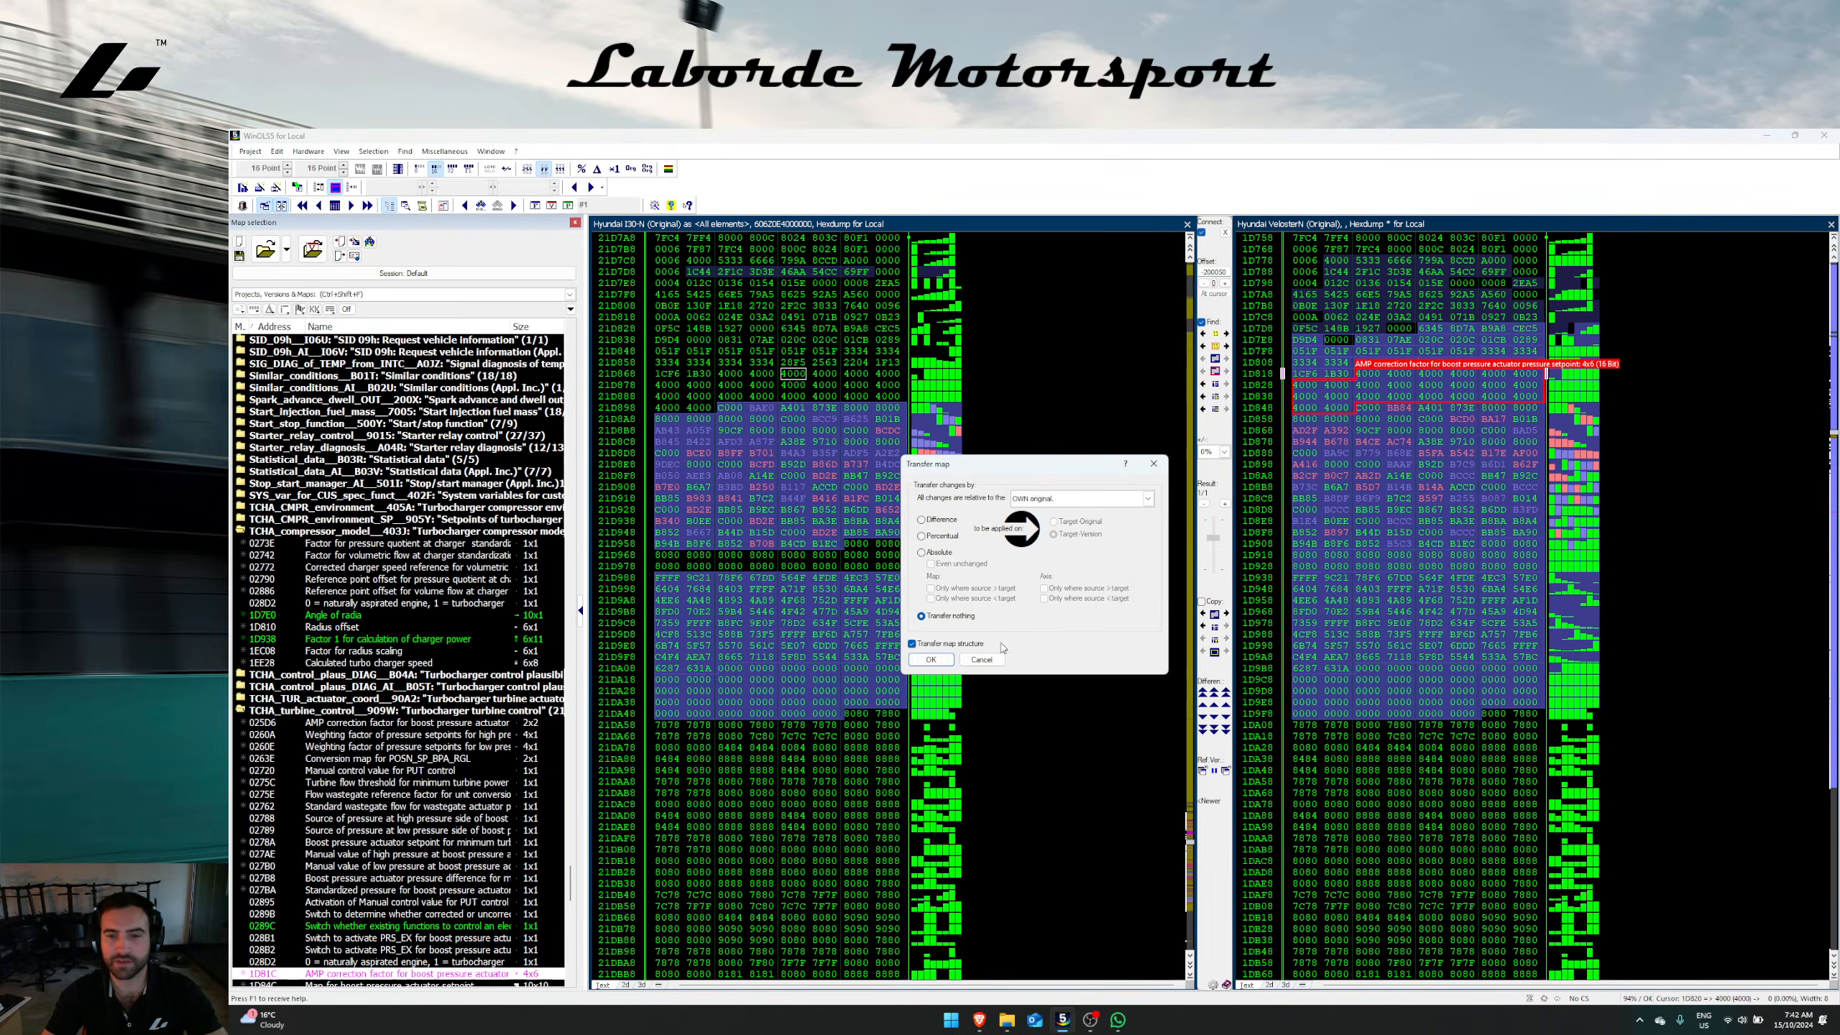
left_click(932, 660)
Step: Locate the 12x8 open loop wastegate control signal map in the turbine actuator coordination folder and copy it into the I30-N file
left_click(1405, 545)
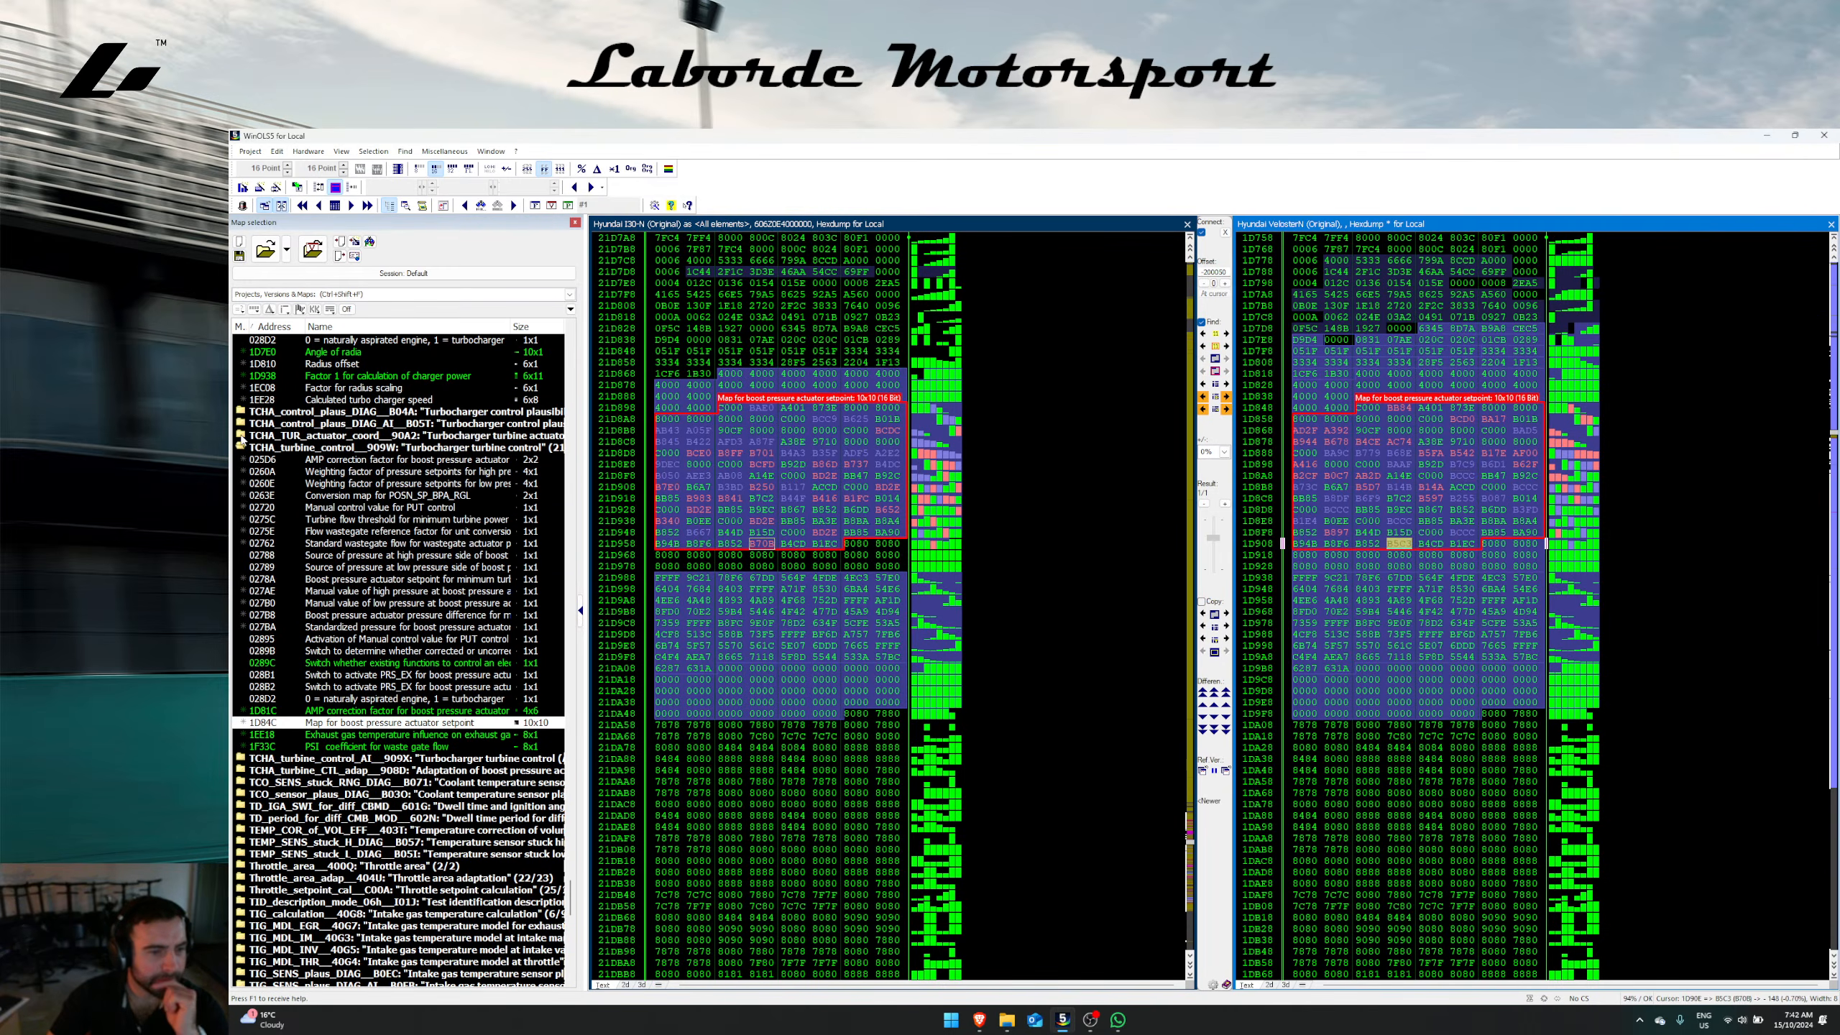
scroll(440, 681, "up", 6)
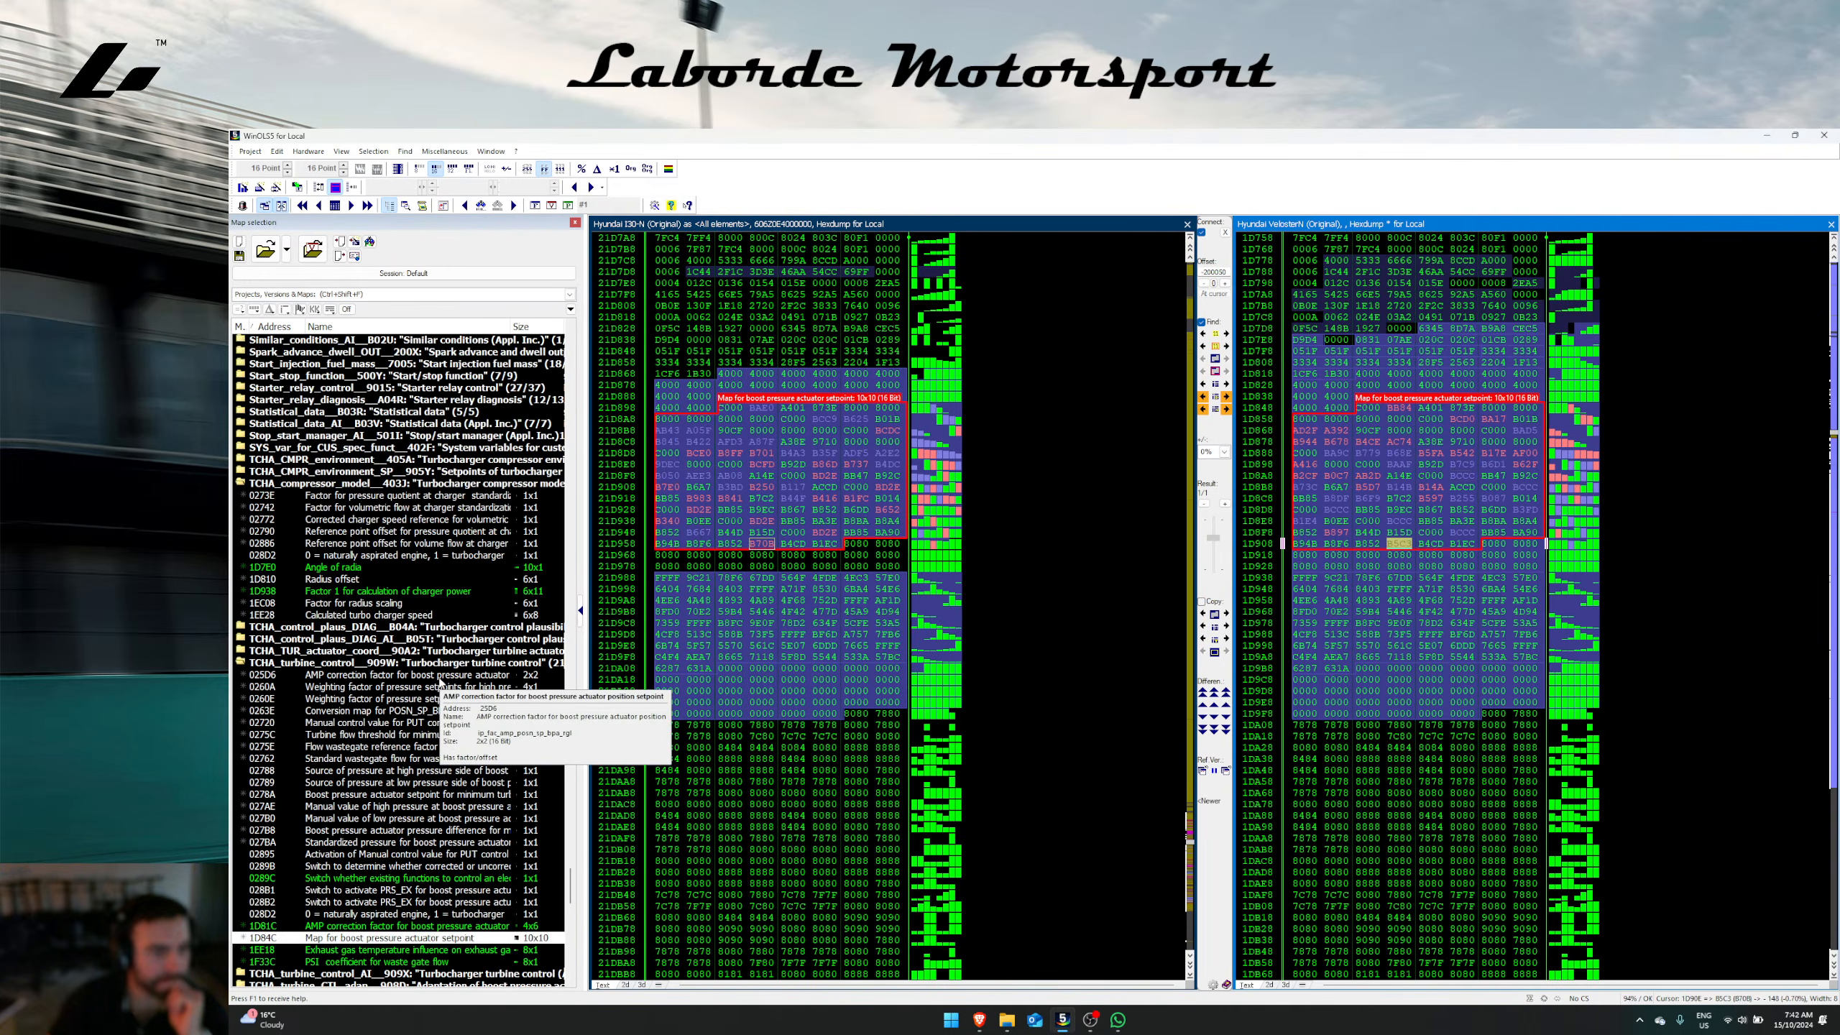
left_click(241, 653)
right_click(406, 806)
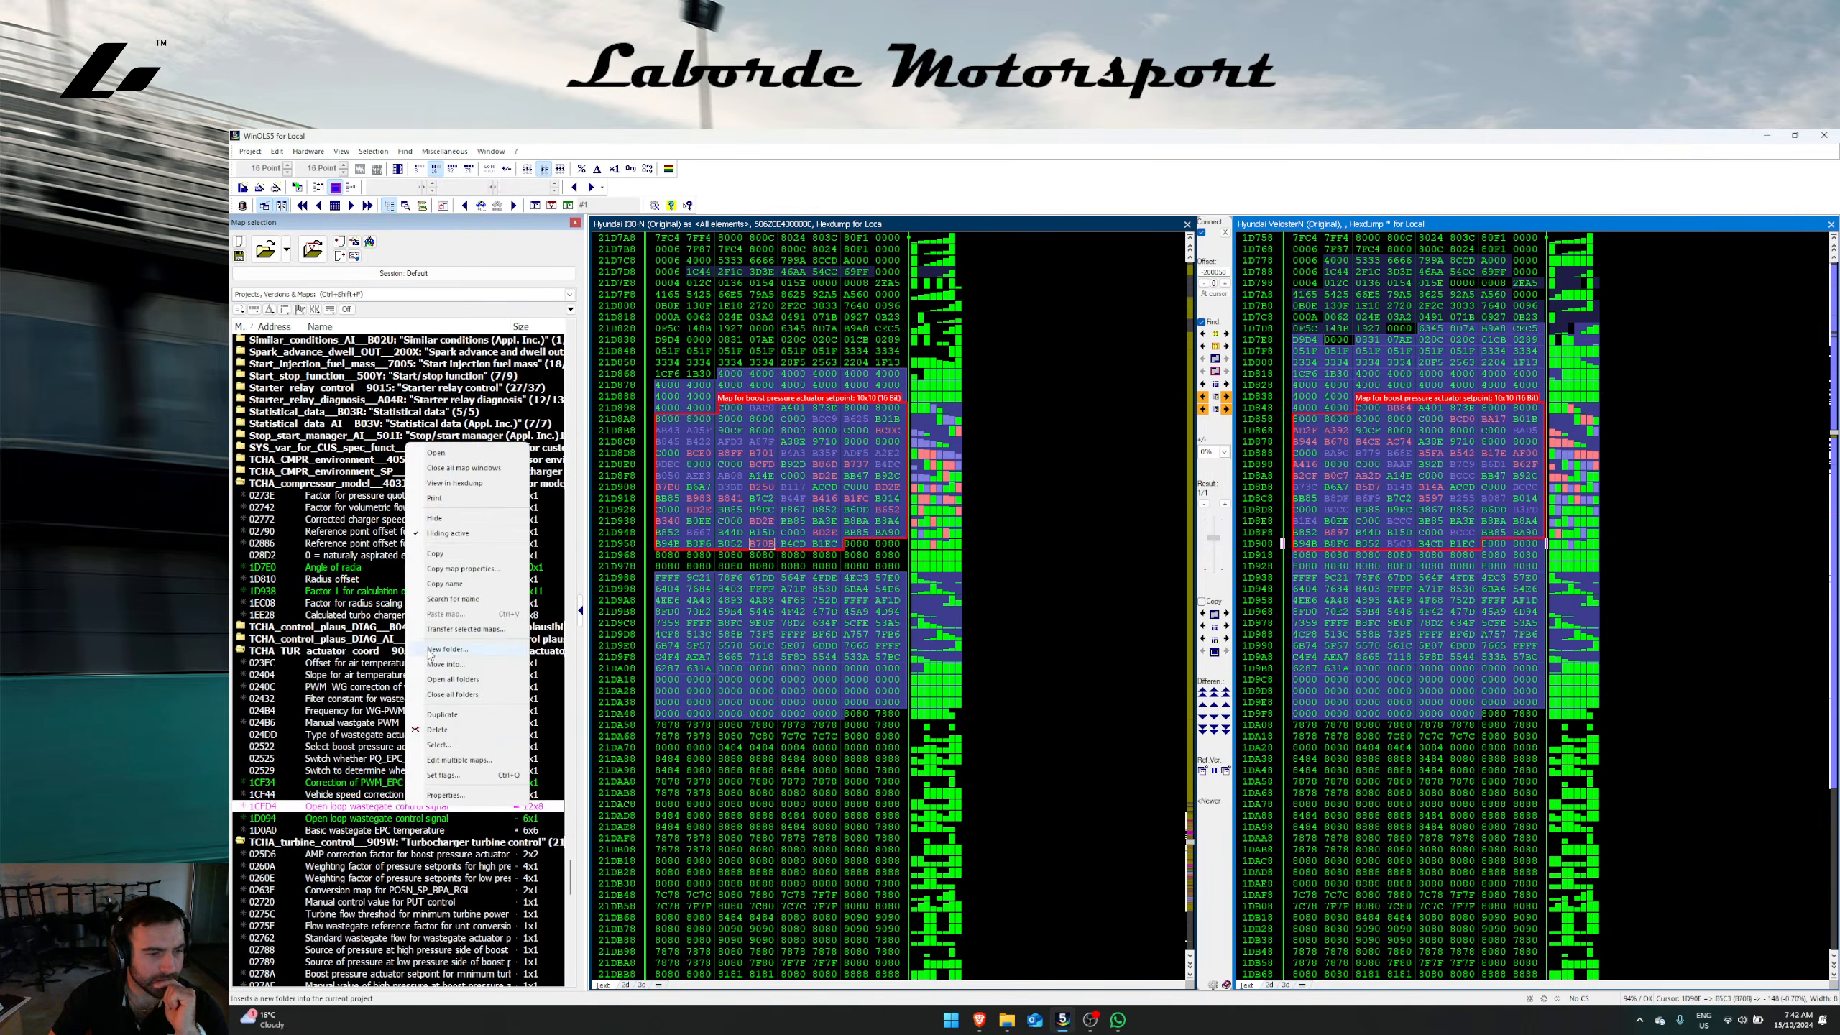
left_click(465, 485)
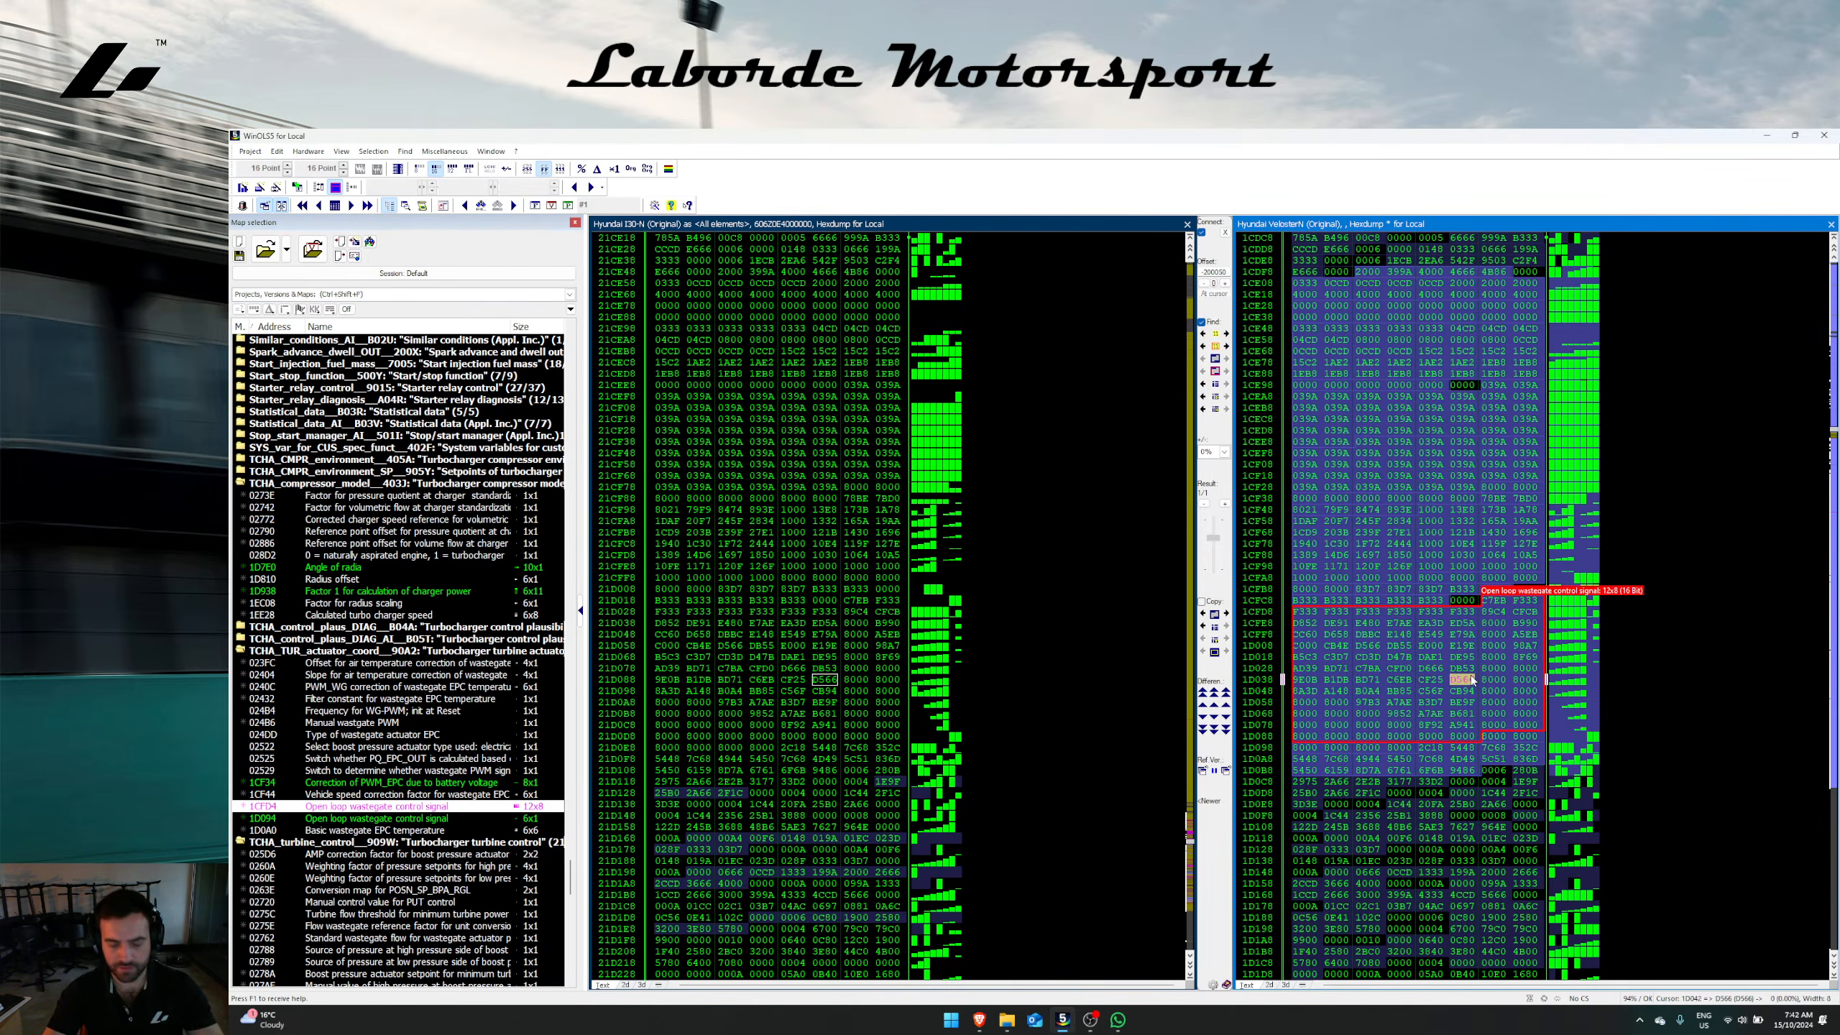
left_click(1203, 627)
left_click(933, 661)
right_click(842, 633)
left_click(906, 643)
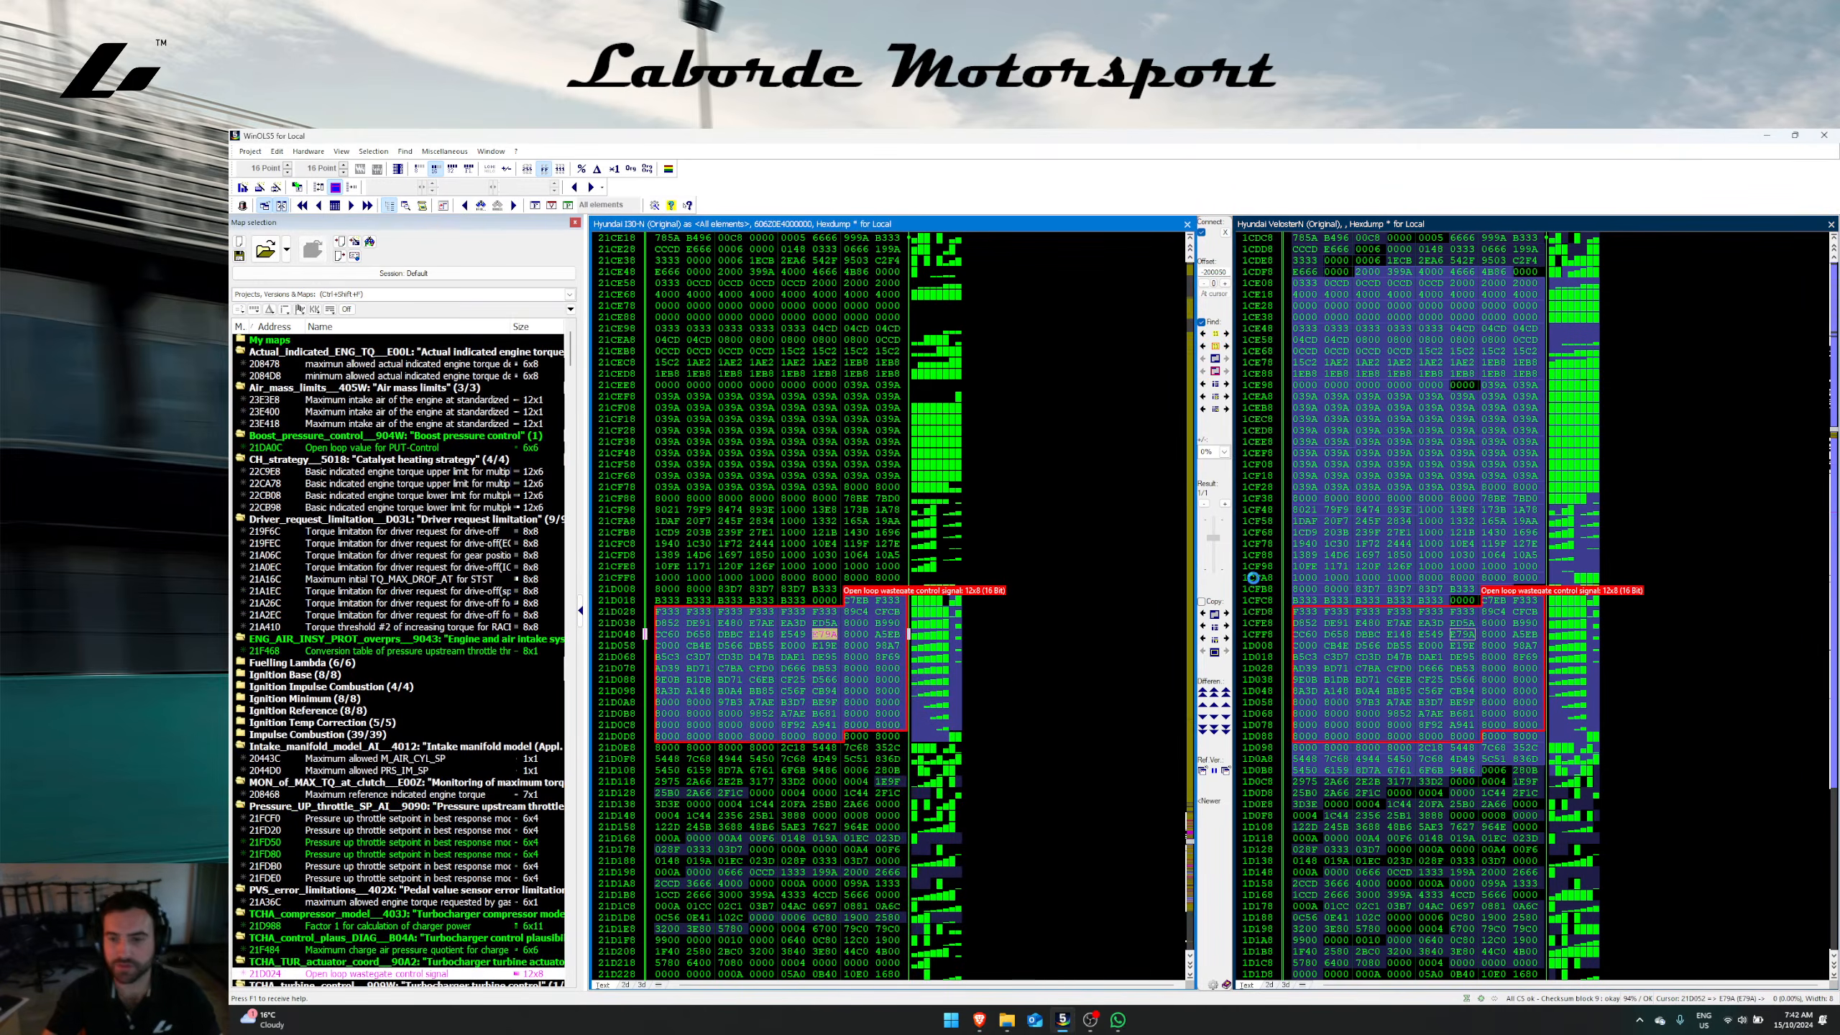
Step: Check the wastegate actuator pressure ratio map and show the CAP_H diagnosis maximum charge air pressure quotient map in the hexdumps
left_click(1464, 533)
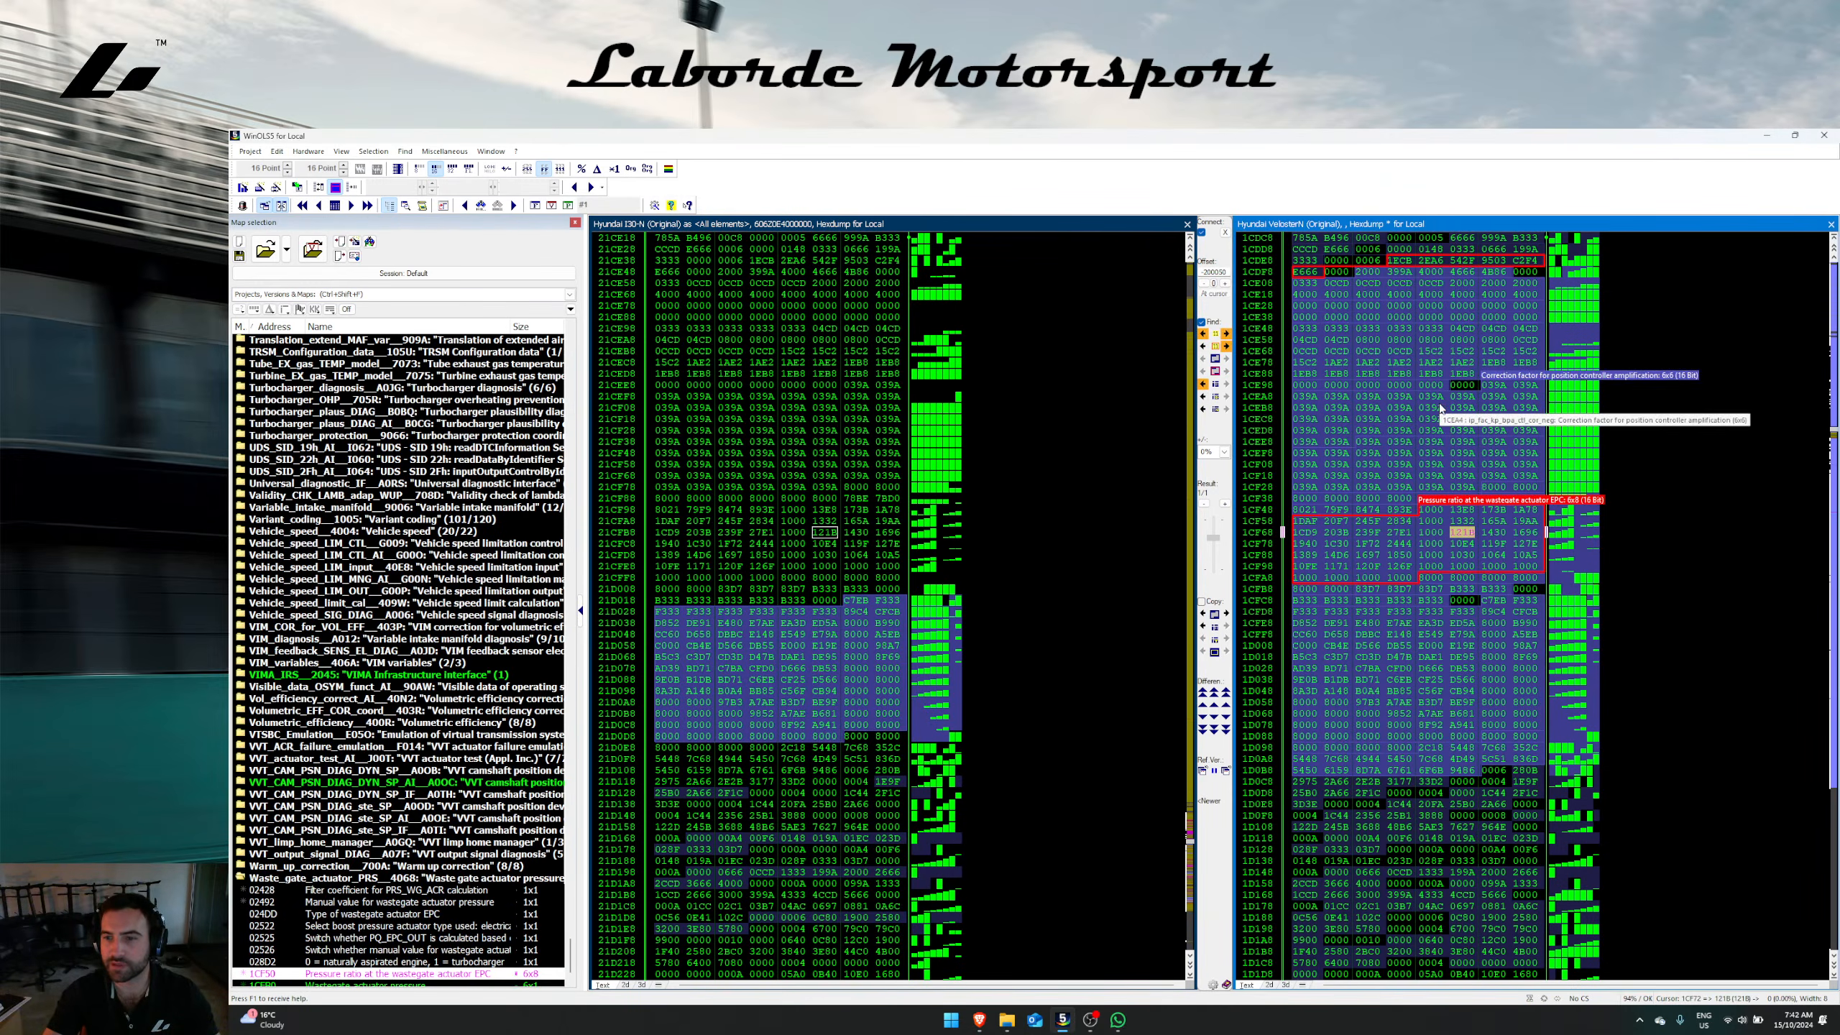
left_click(1424, 713)
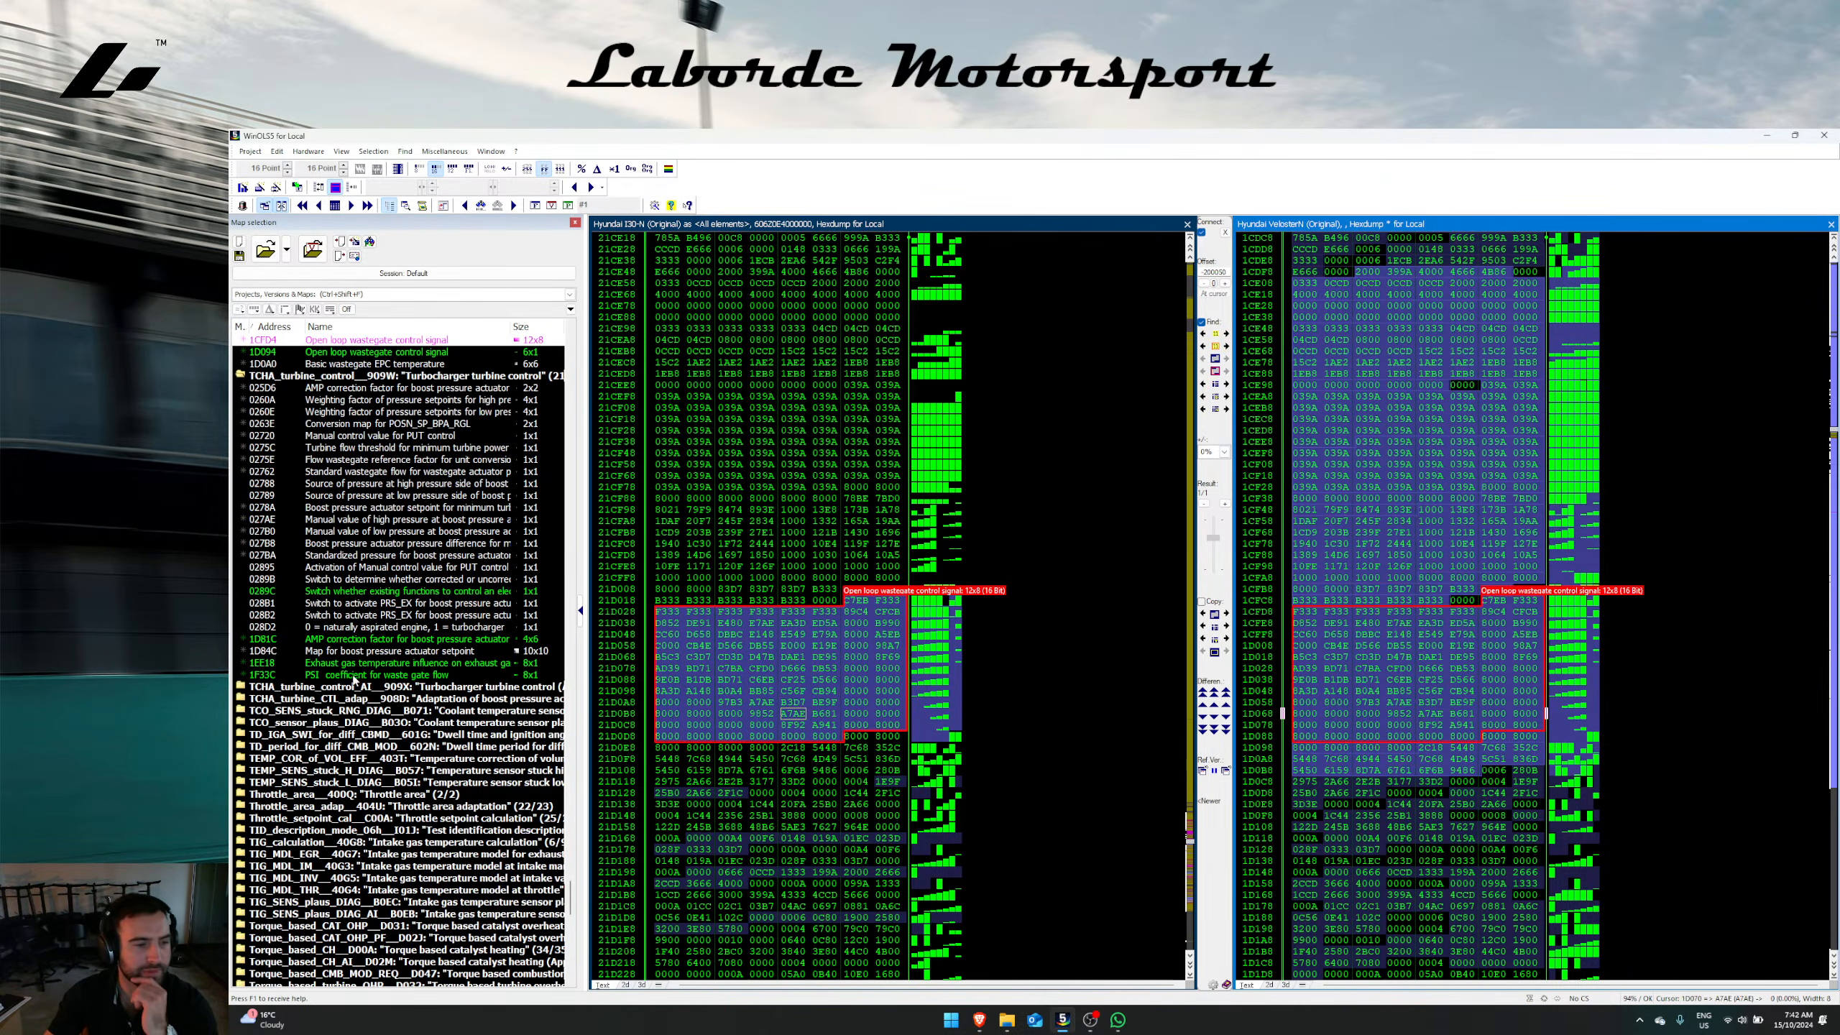
scroll(348, 638, "up", 15)
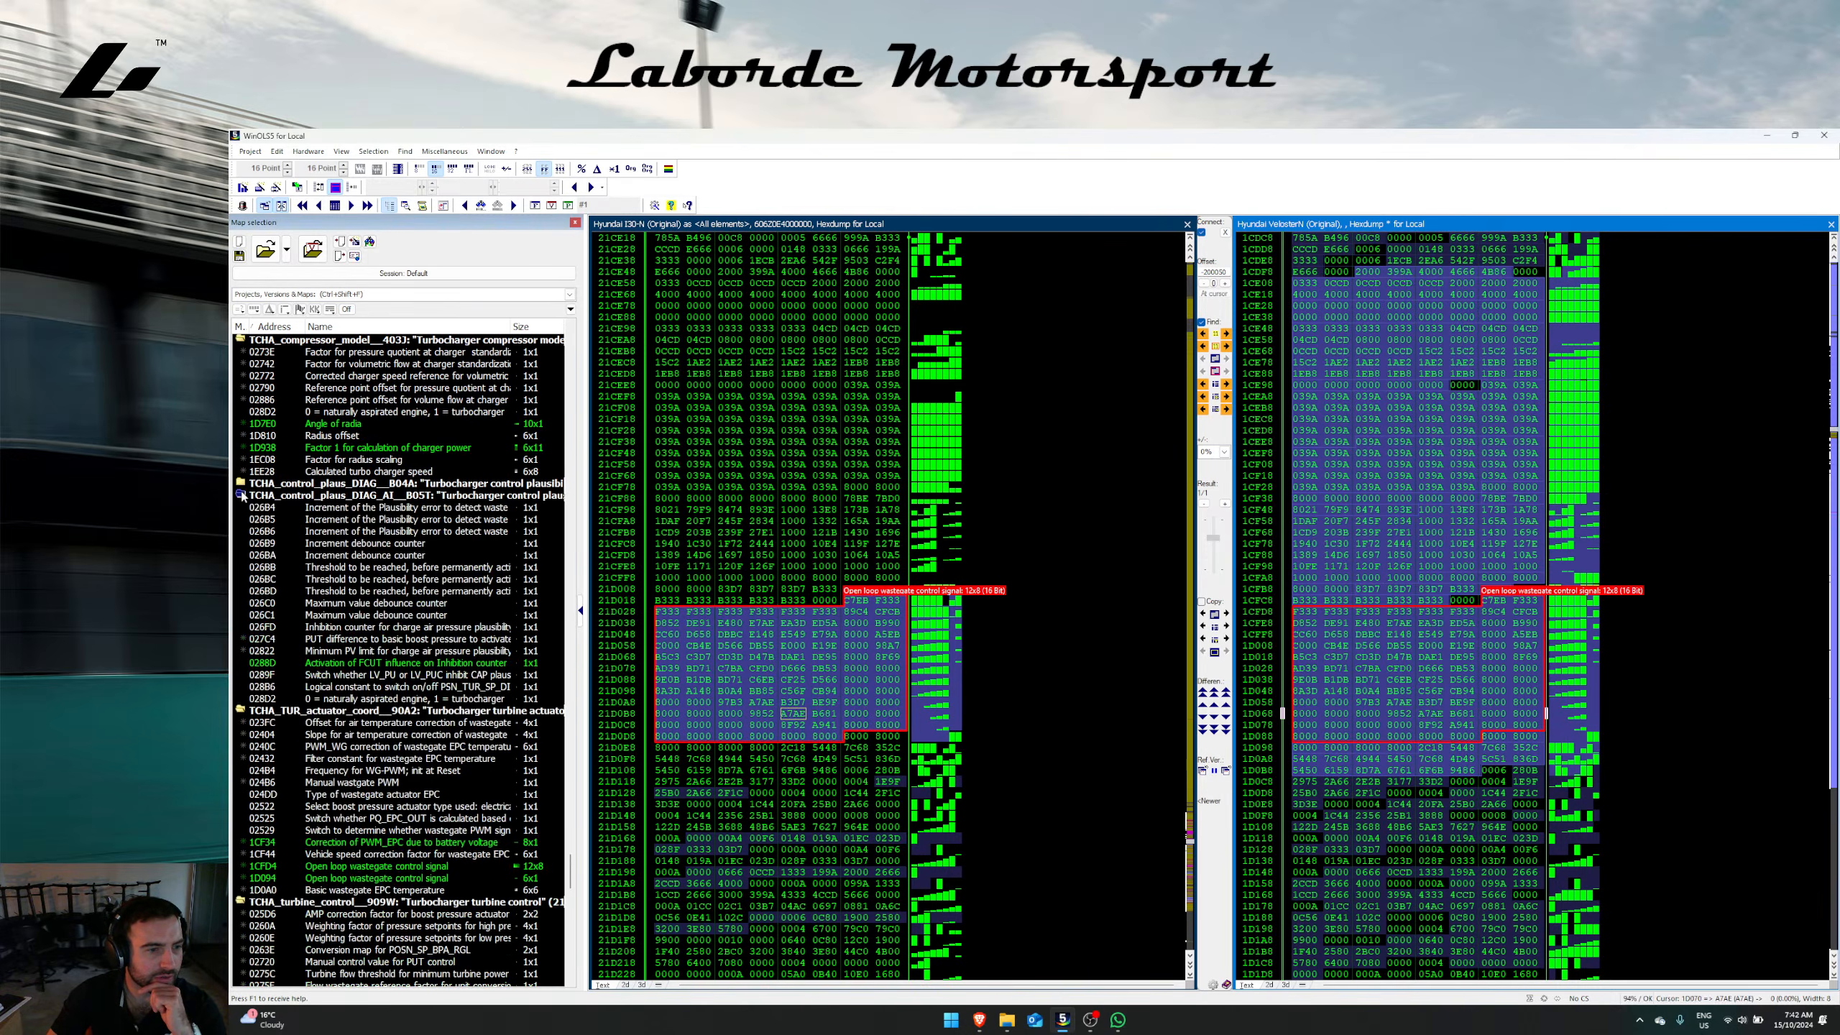
left_click(242, 495)
scroll(421, 636, "down", 2)
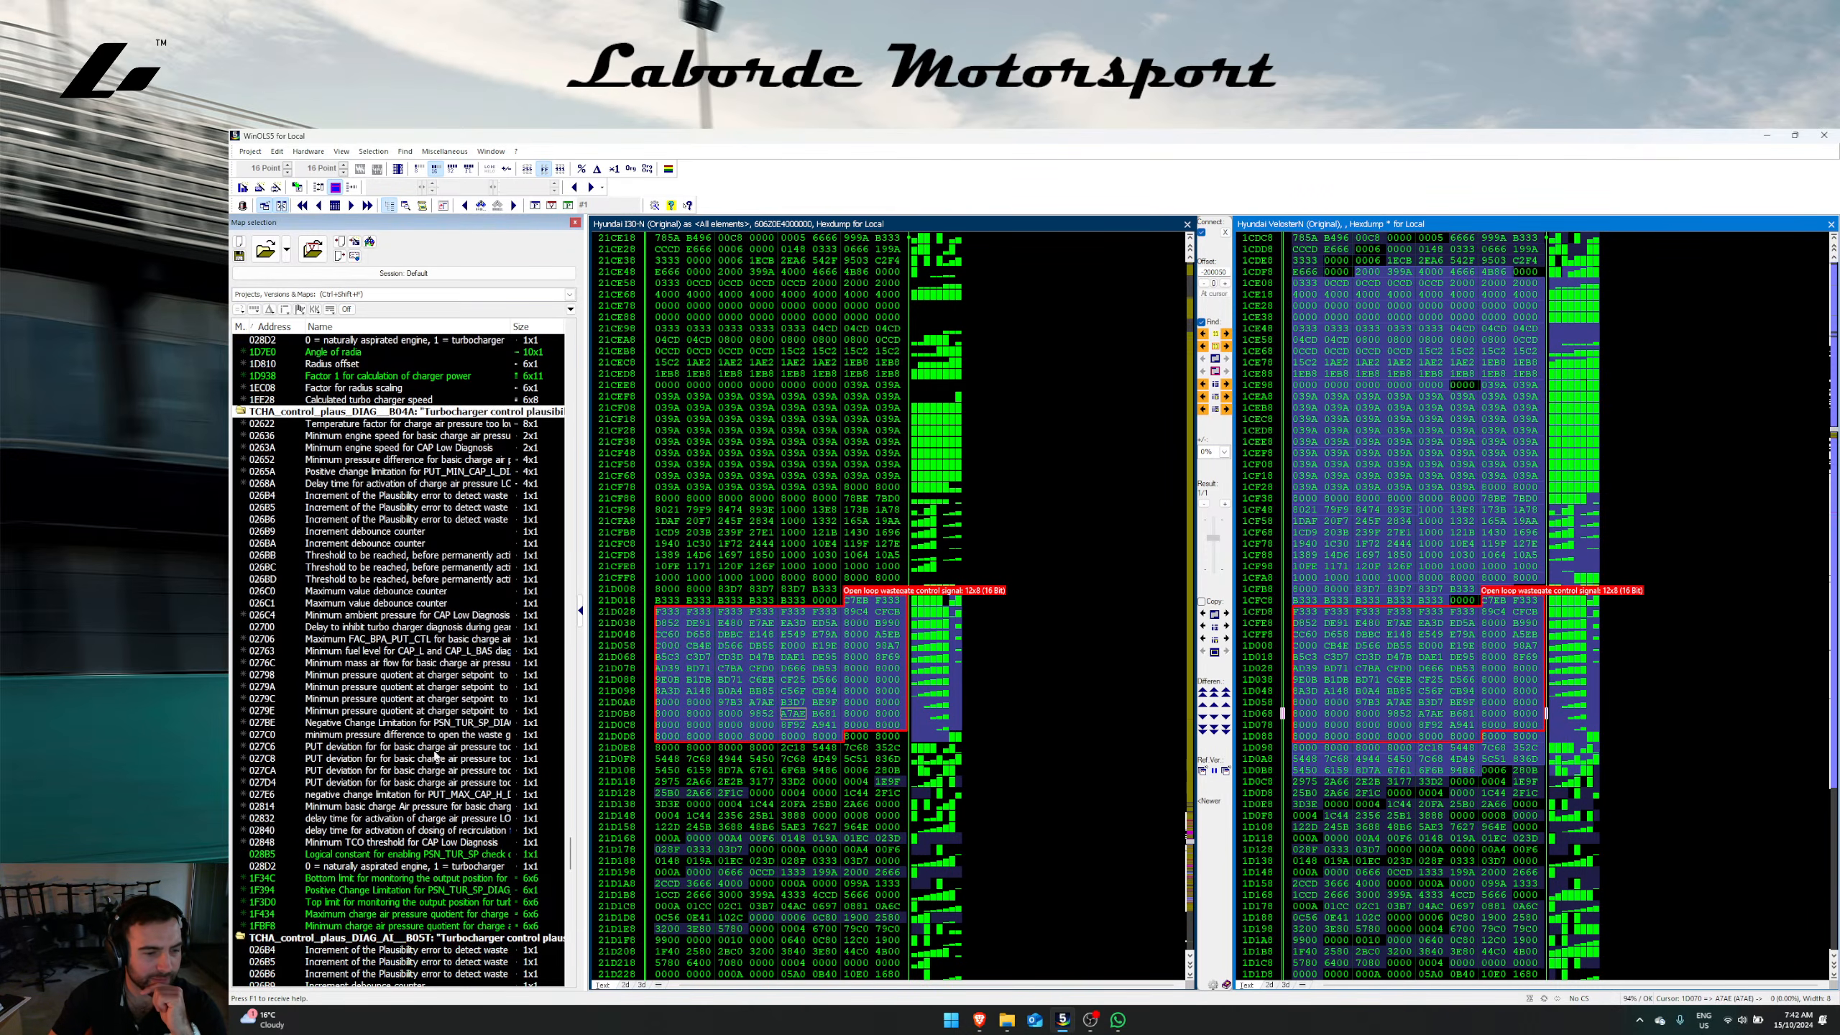
right_click(426, 550)
left_click(475, 587)
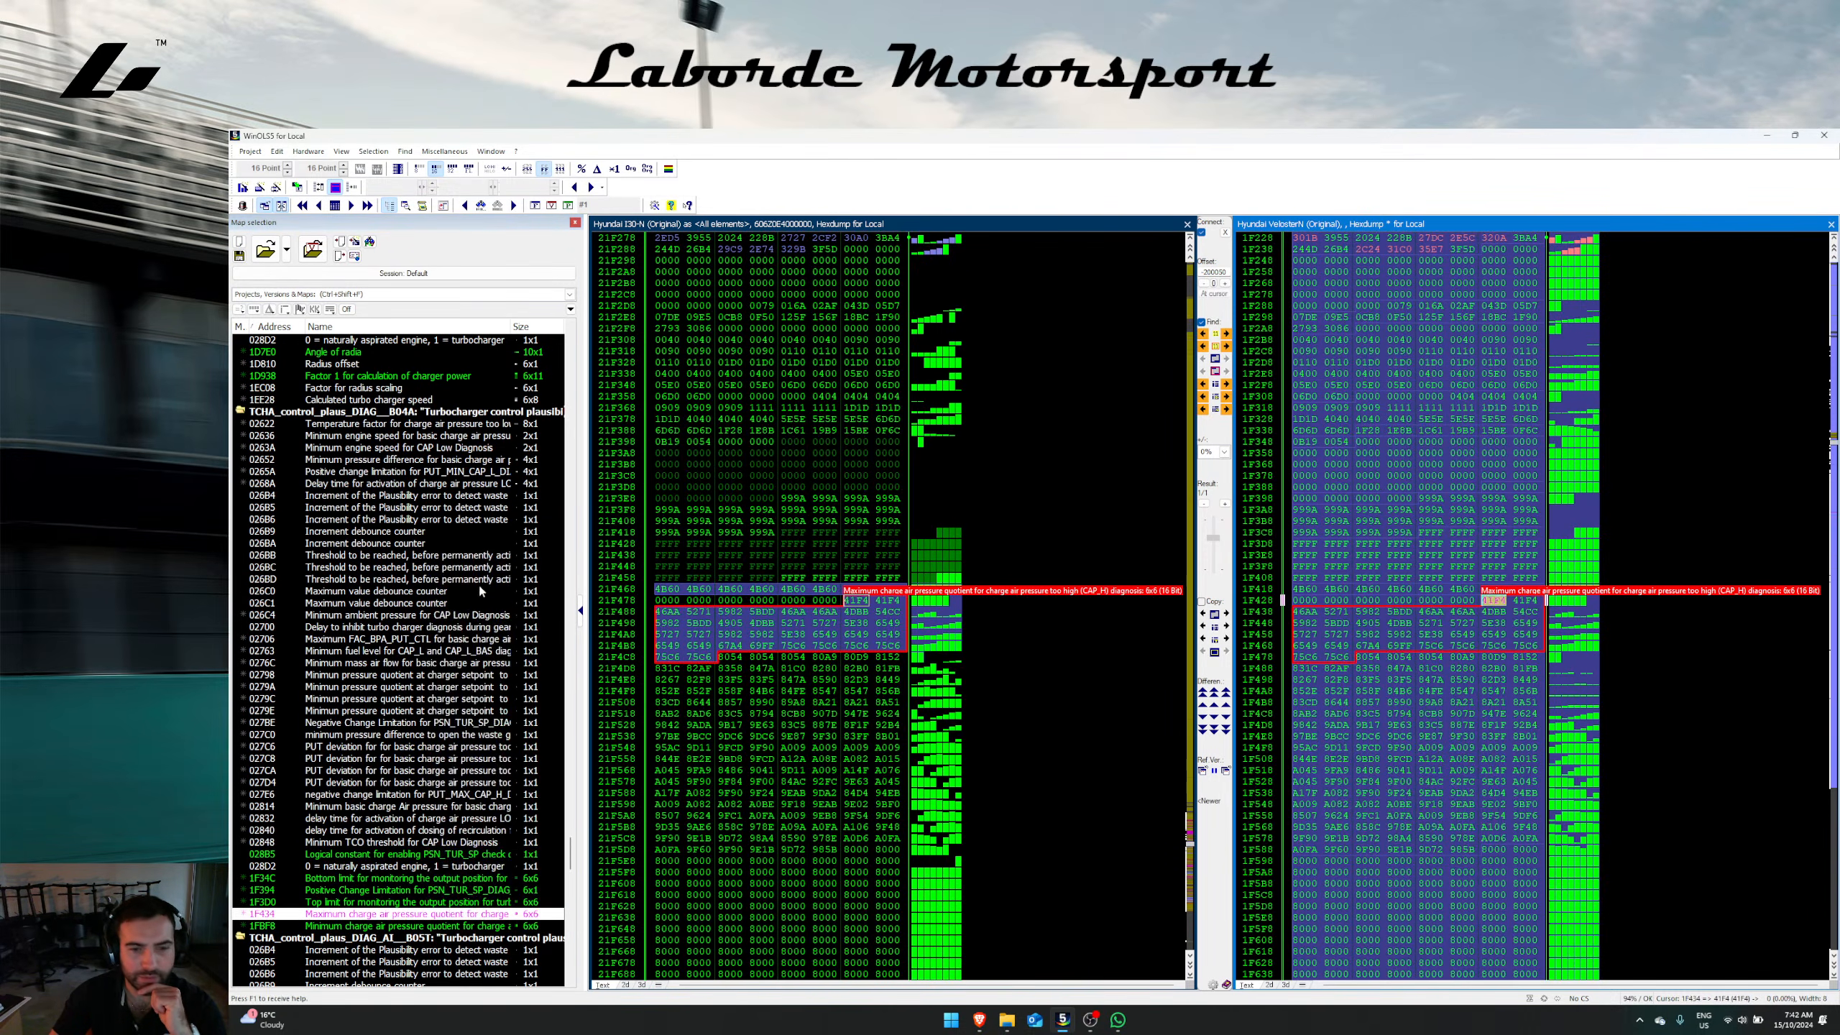
Step: Copy the calculated turbo charger speed map from the compressor model folder into the I30-N file, accepting the identical axis values found for all
scroll(369, 723, "up", 5)
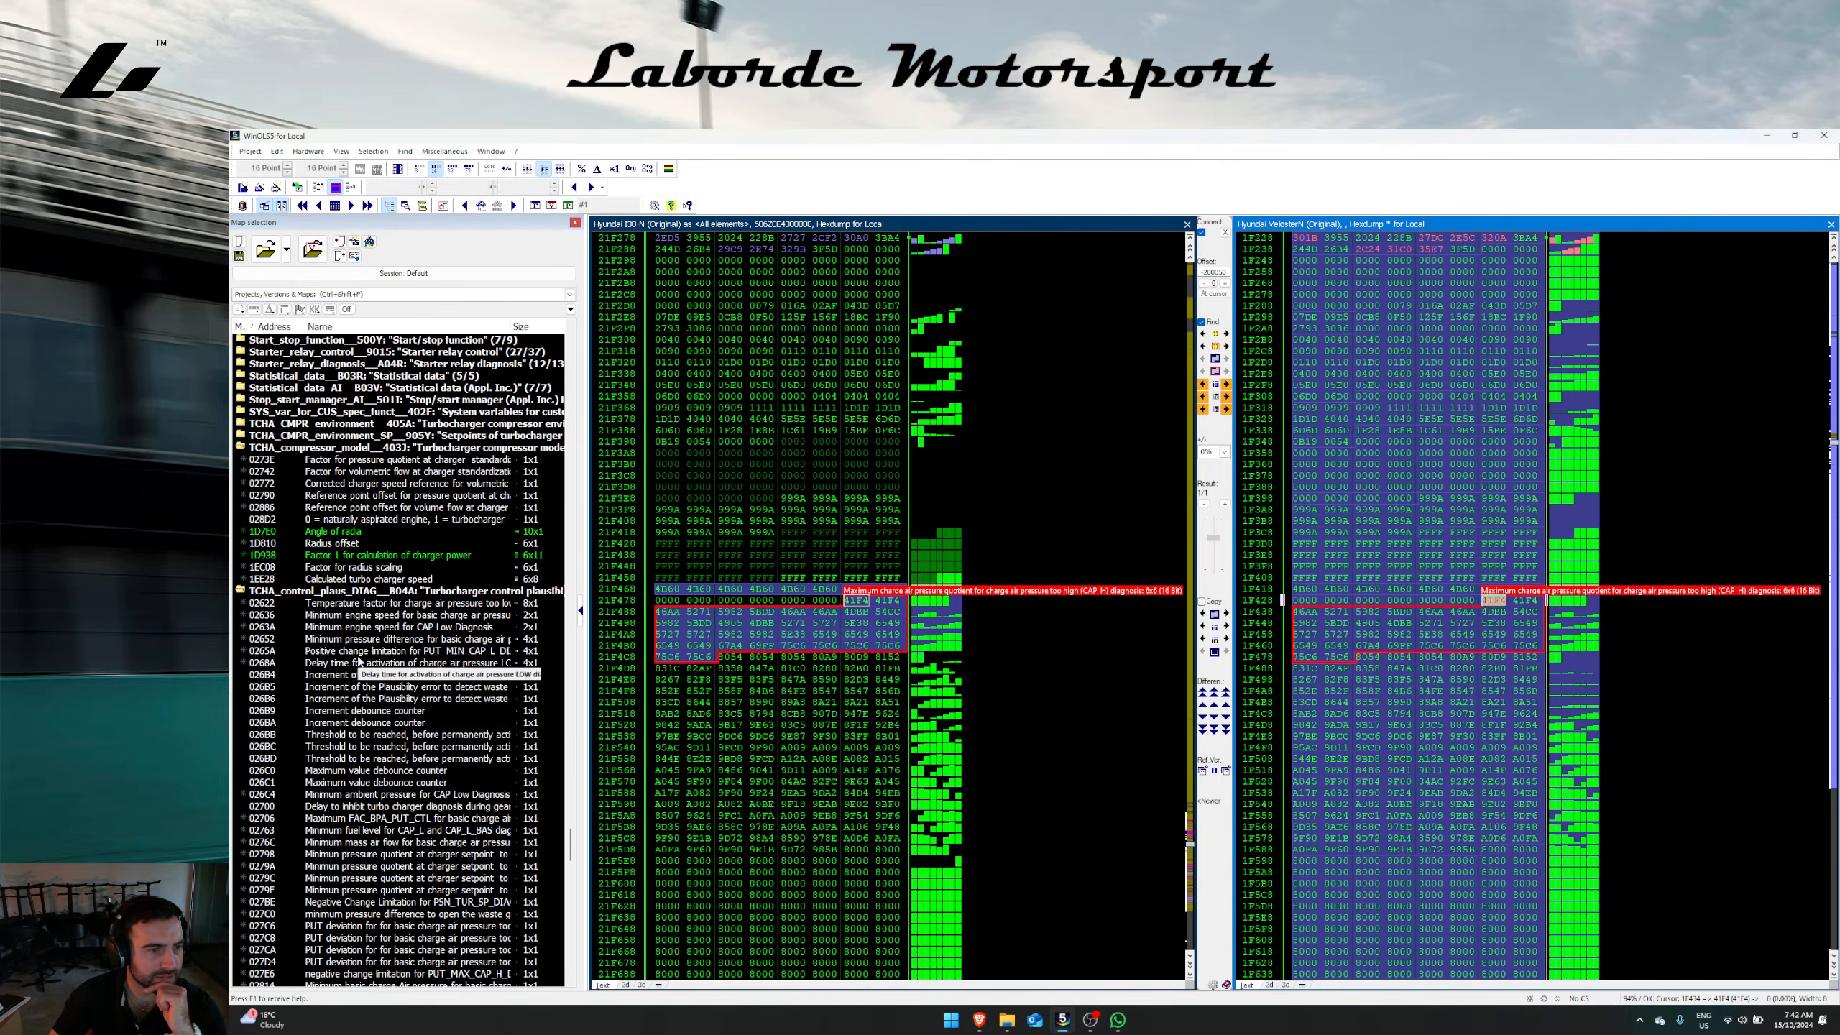
right_click(355, 582)
left_click(405, 617)
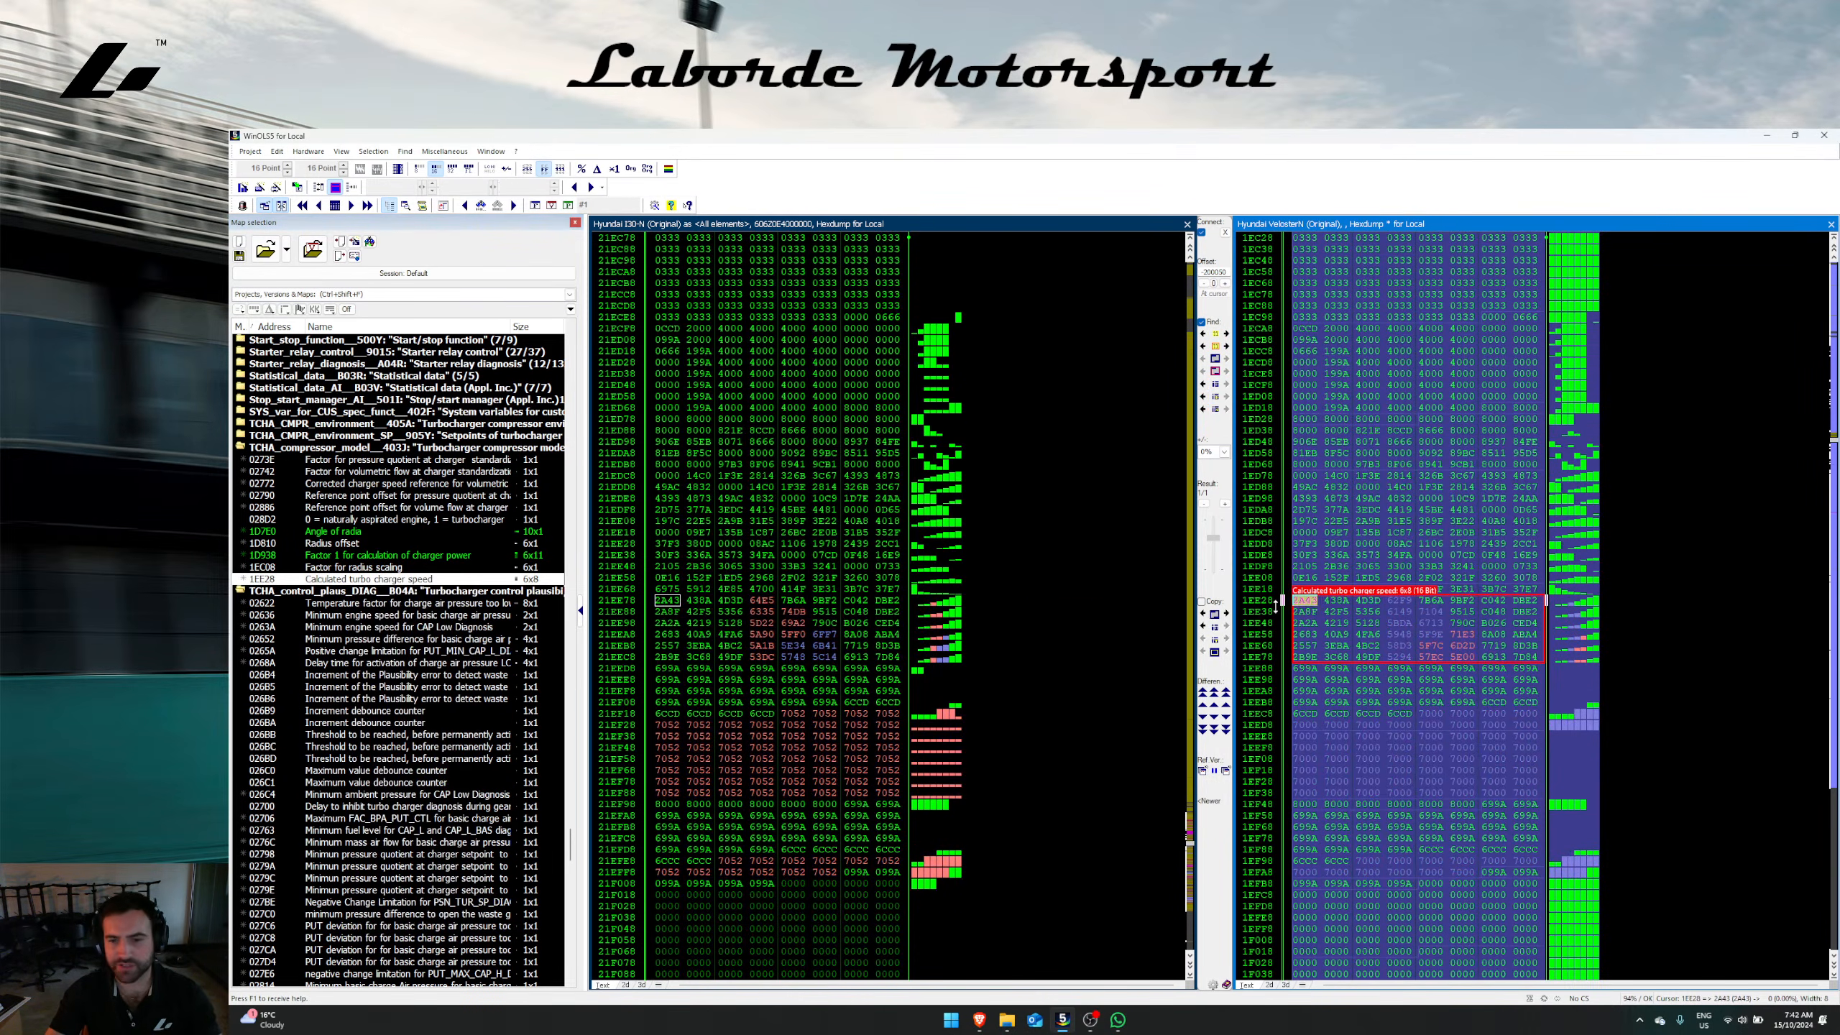
key("t")
left_click(931, 660)
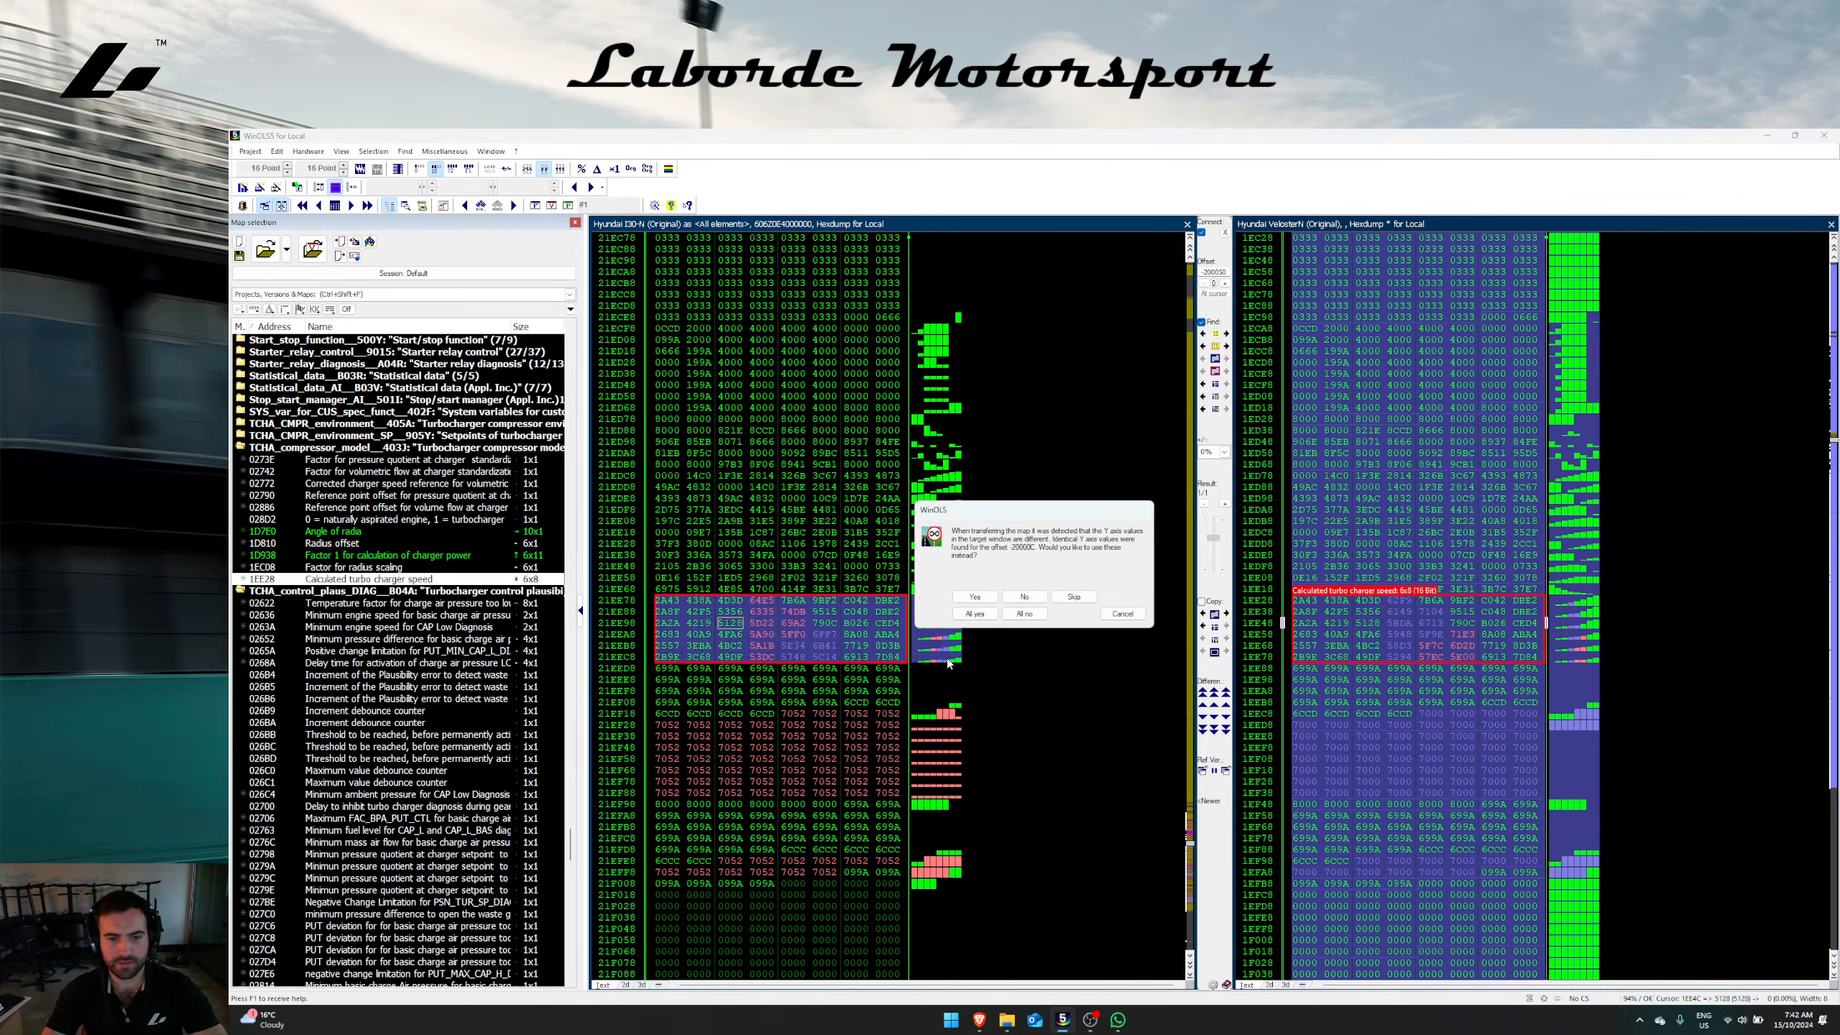
left_click(975, 614)
Step: Copy the ambient pressure based, customer specific and intake air temperature based maximum turbocharger speed maps into the I30-N file, accepting all matching axes
scroll(1411, 716, "down", 2)
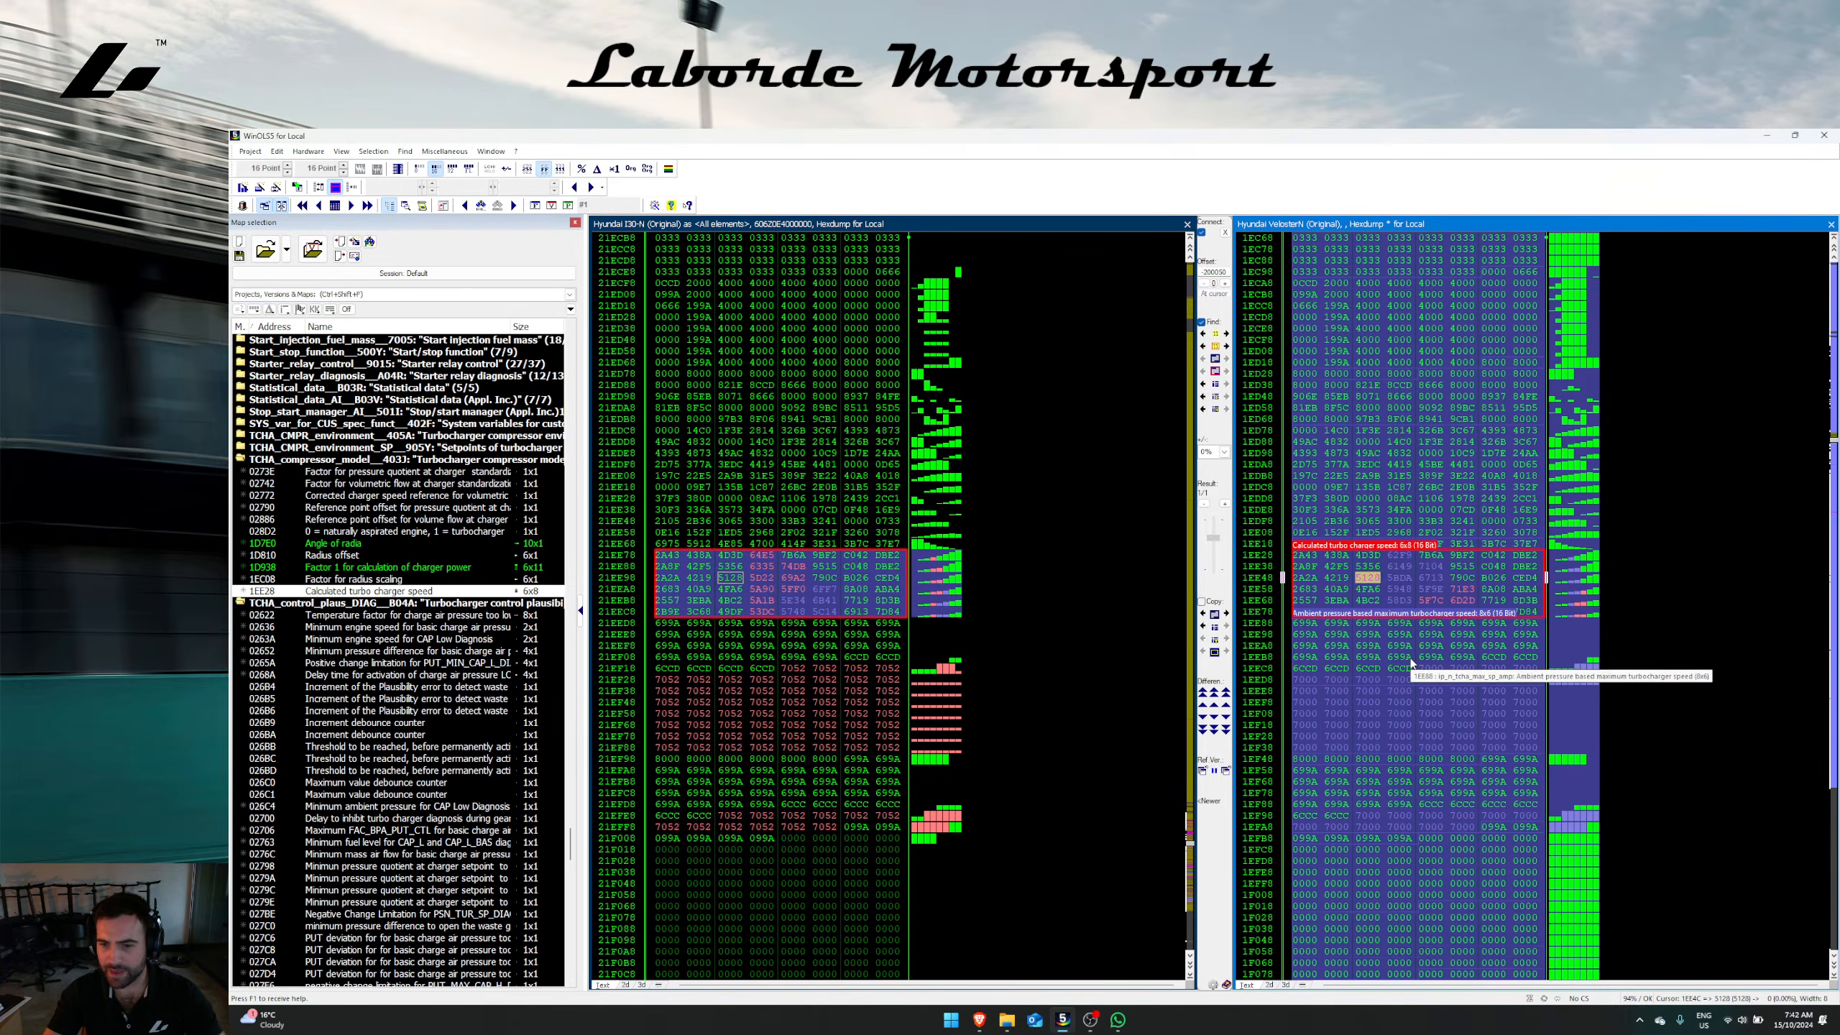
left_click(1409, 656)
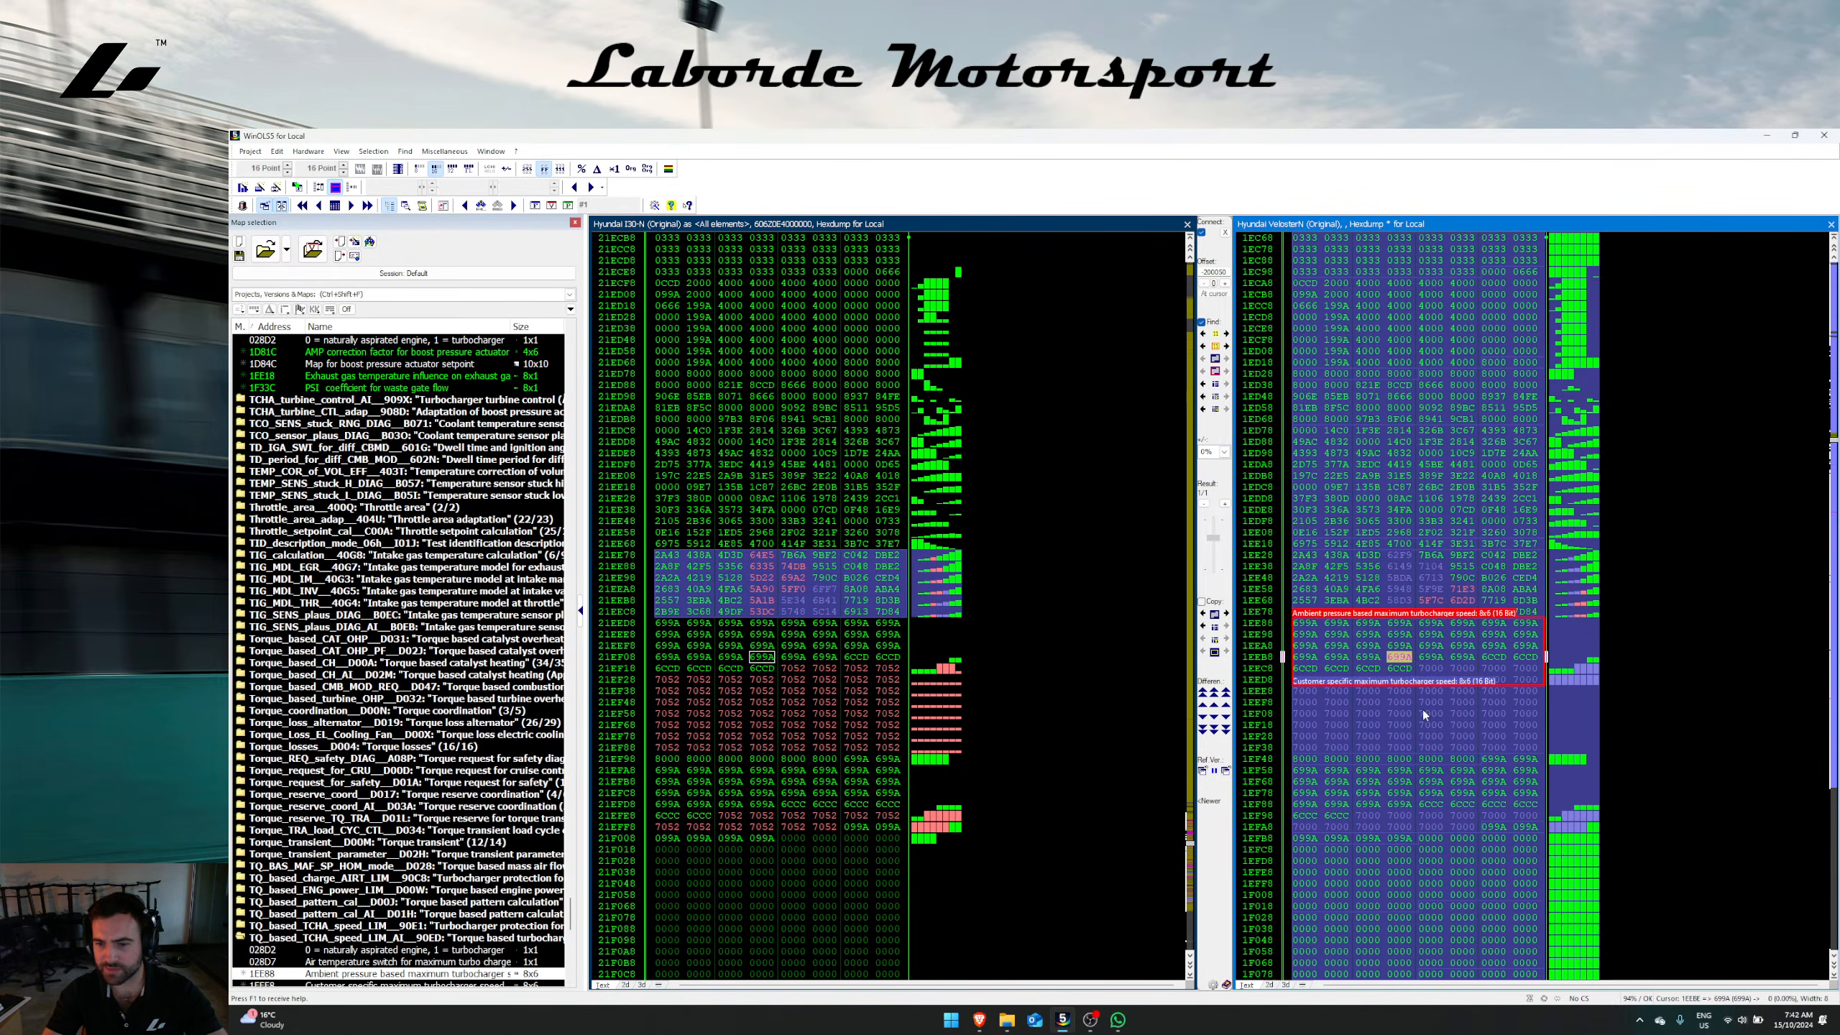
left_click(1406, 794, "ctrl")
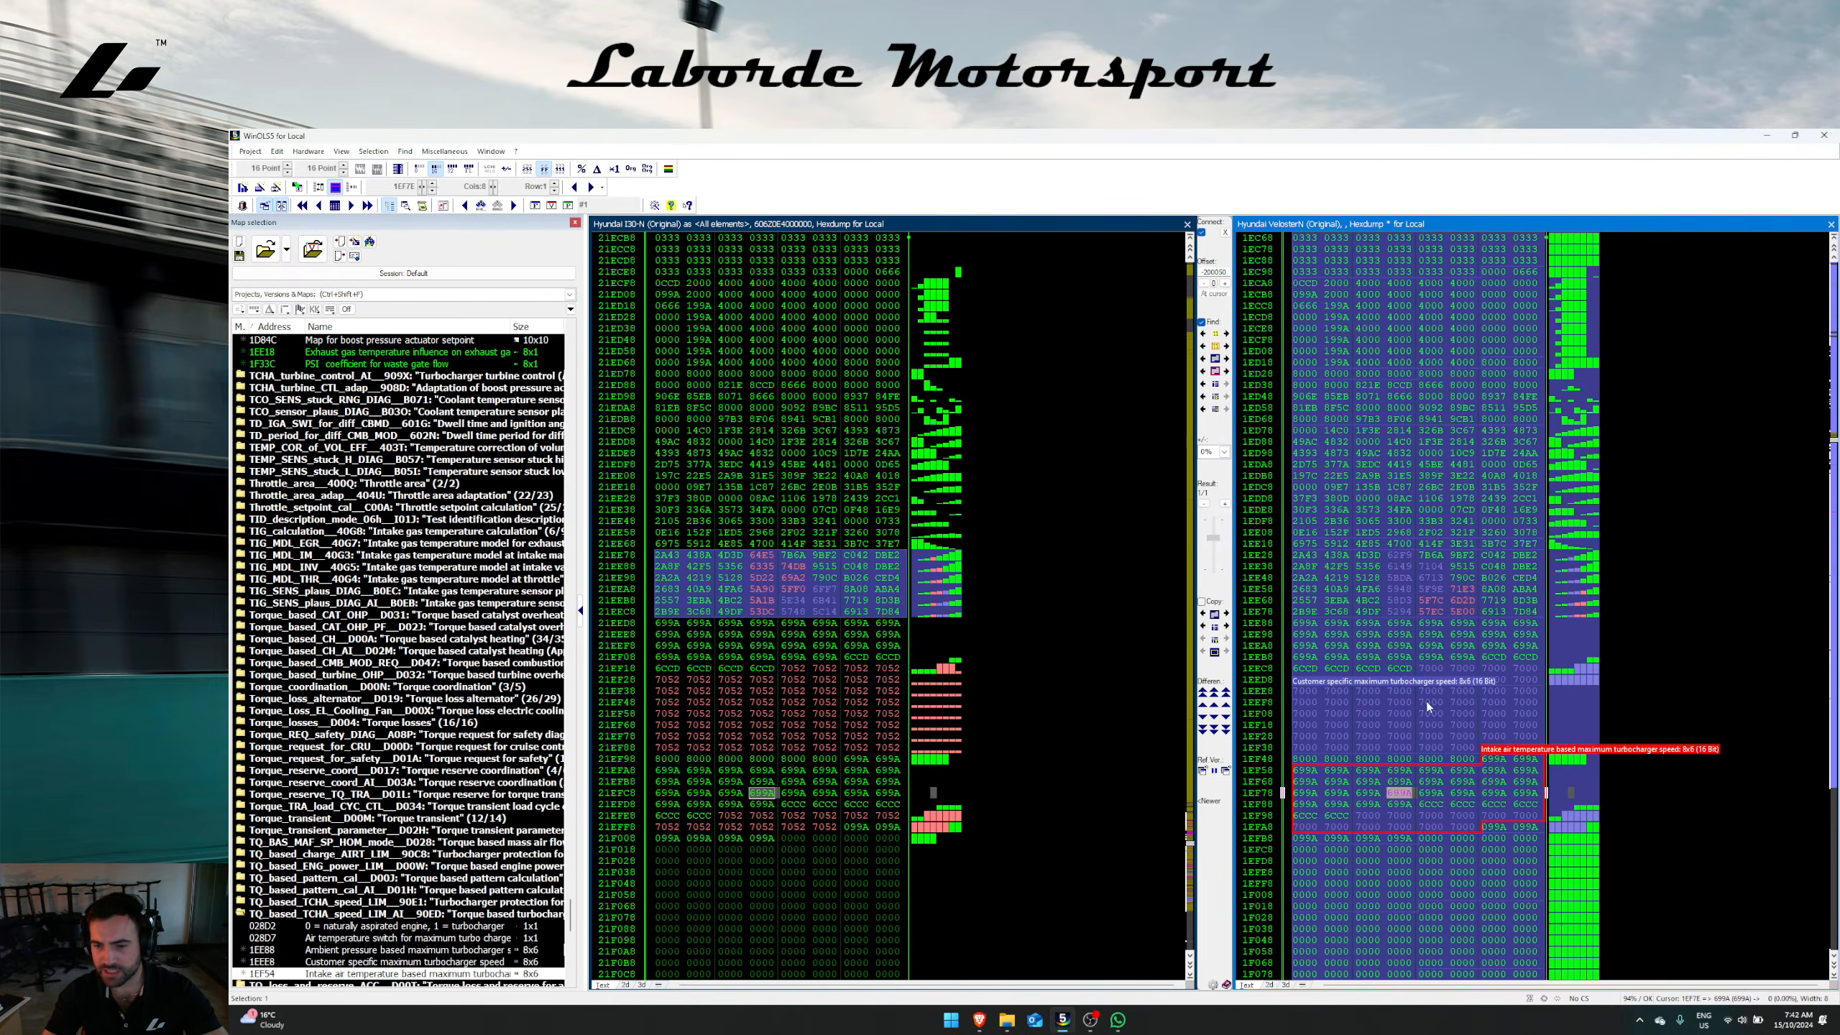
left_click(1431, 693, "ctrl")
left_click(1430, 647, "ctrl")
left_click(1202, 614)
left_click(930, 659)
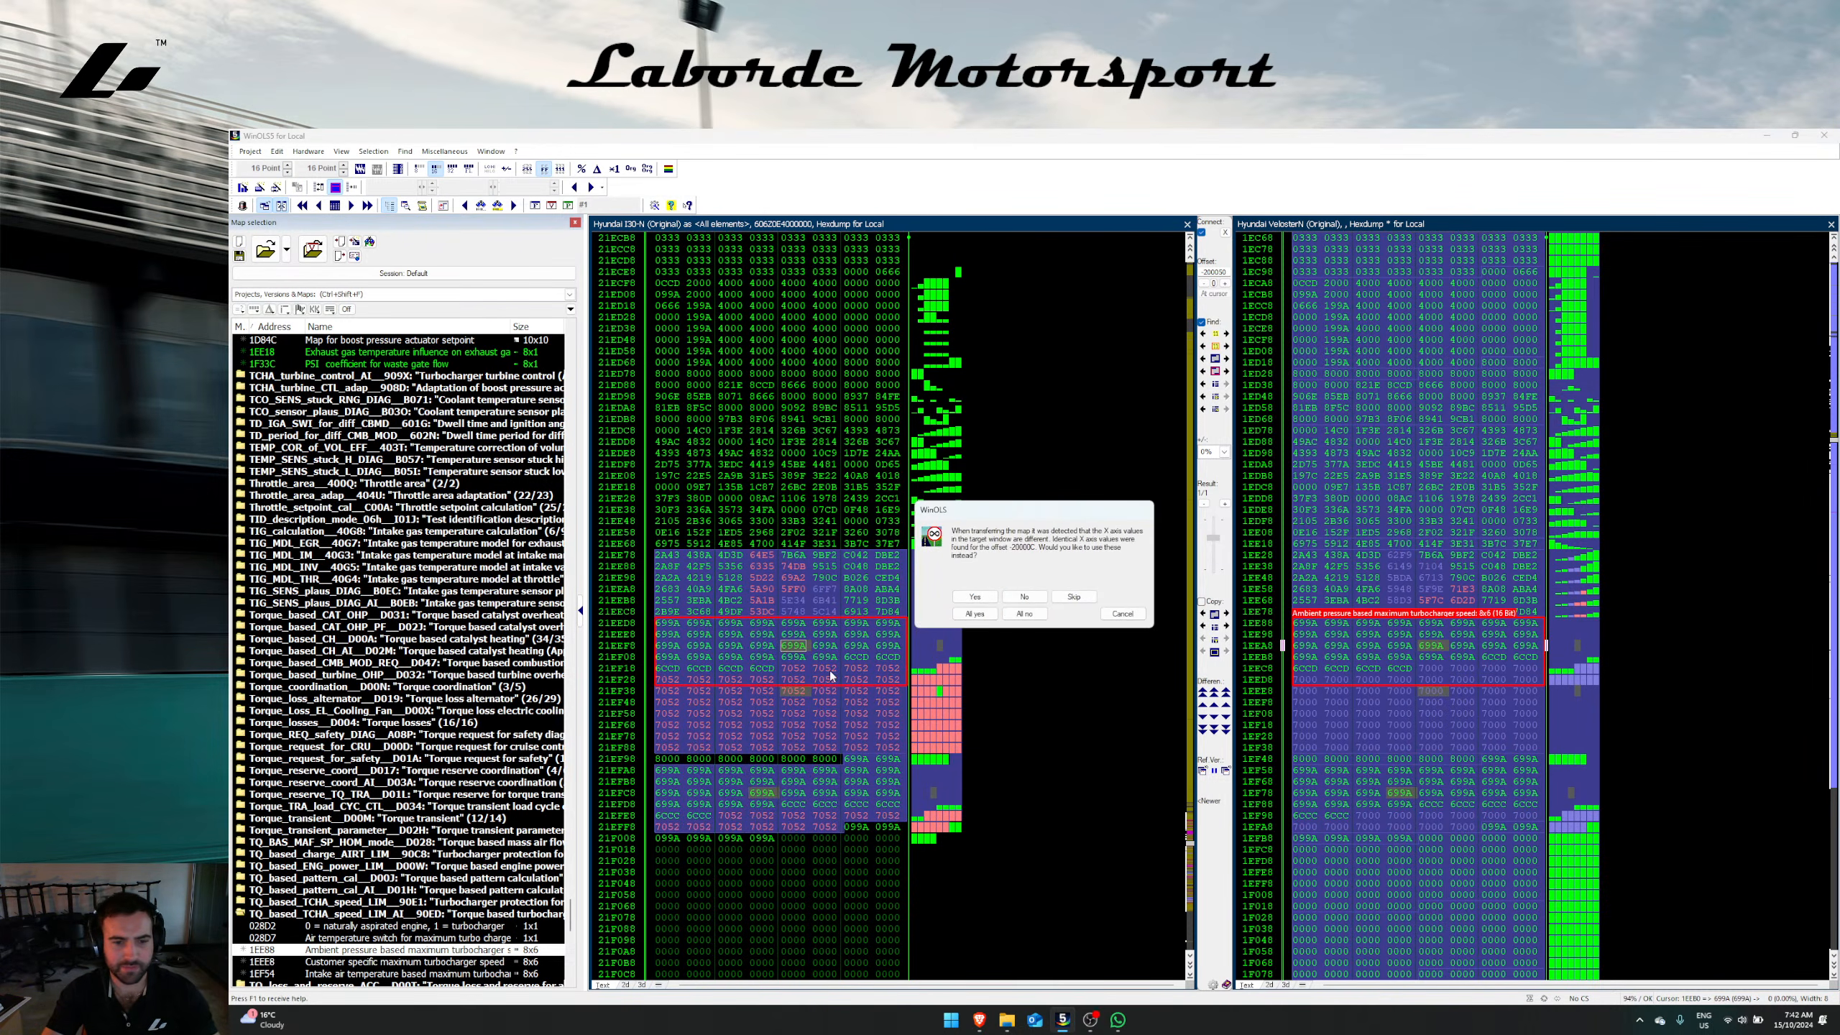
left_click(976, 620)
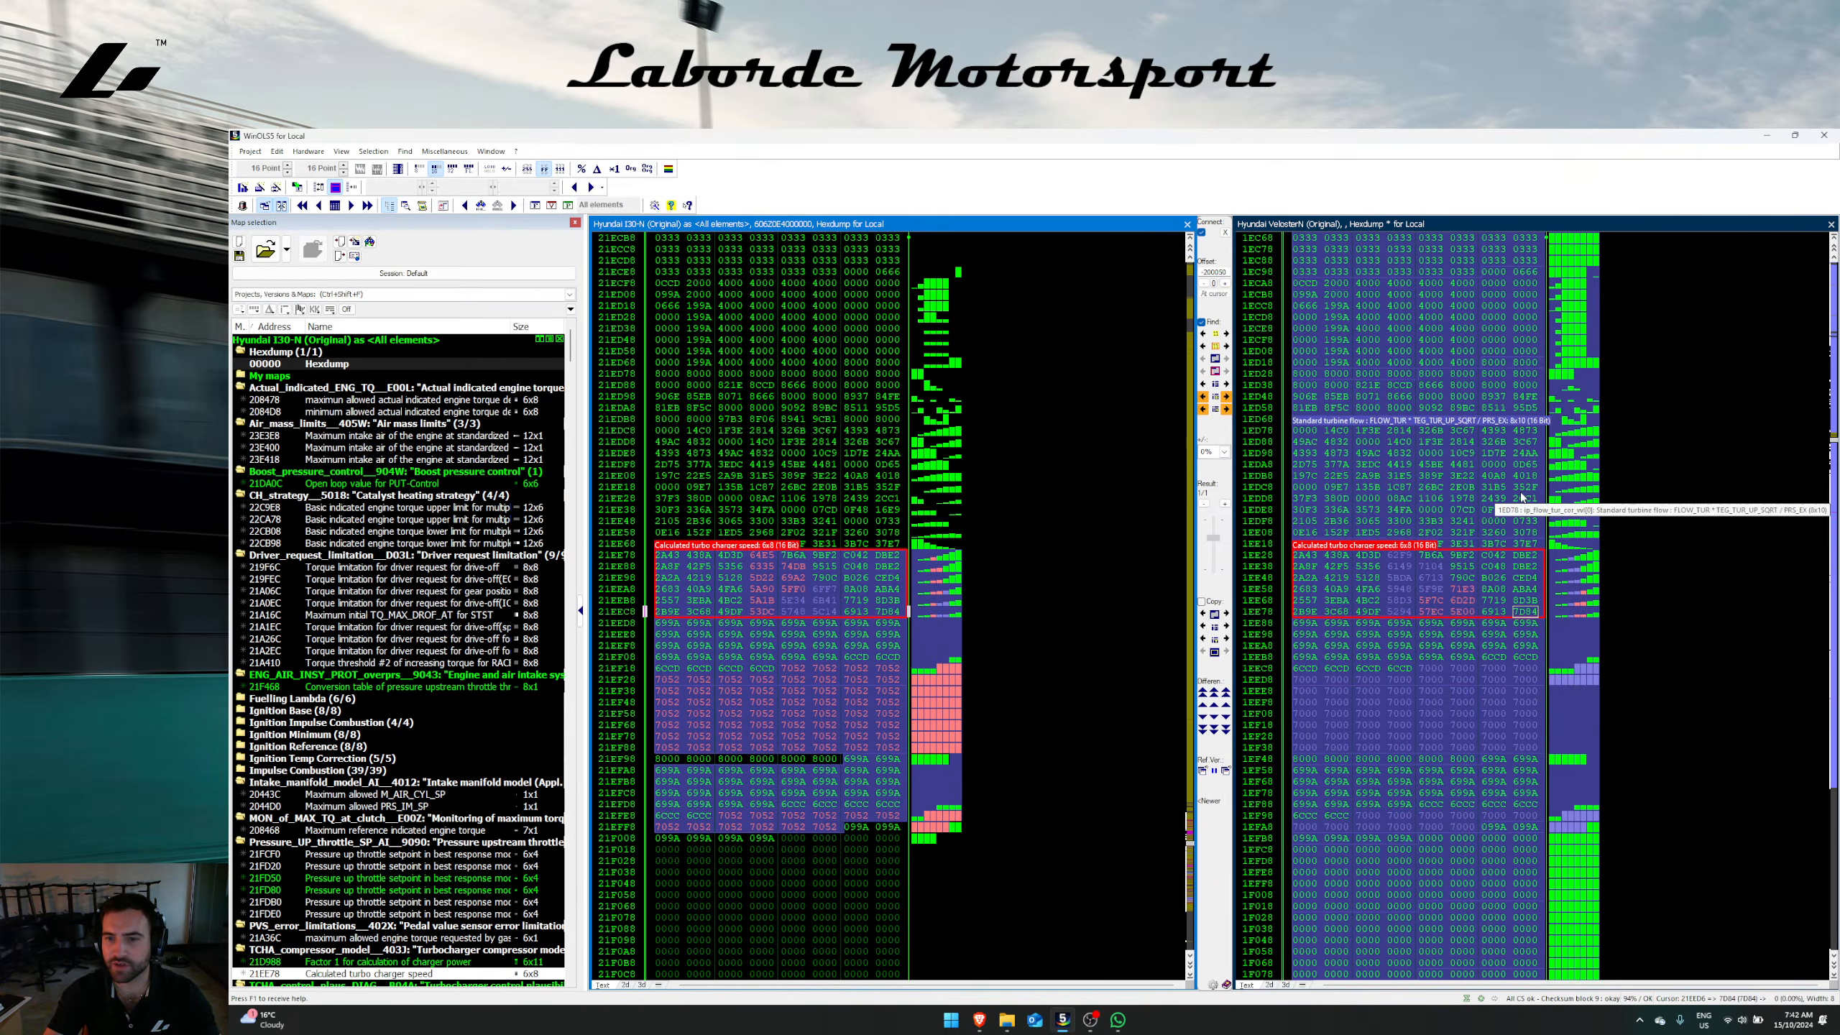
Step: Copy the turbocharger compressor pressure ratio map for substitute pressure upstream throttle calculation from the VelosterN file into the I30-N file
scroll(1438, 673, "down", 2)
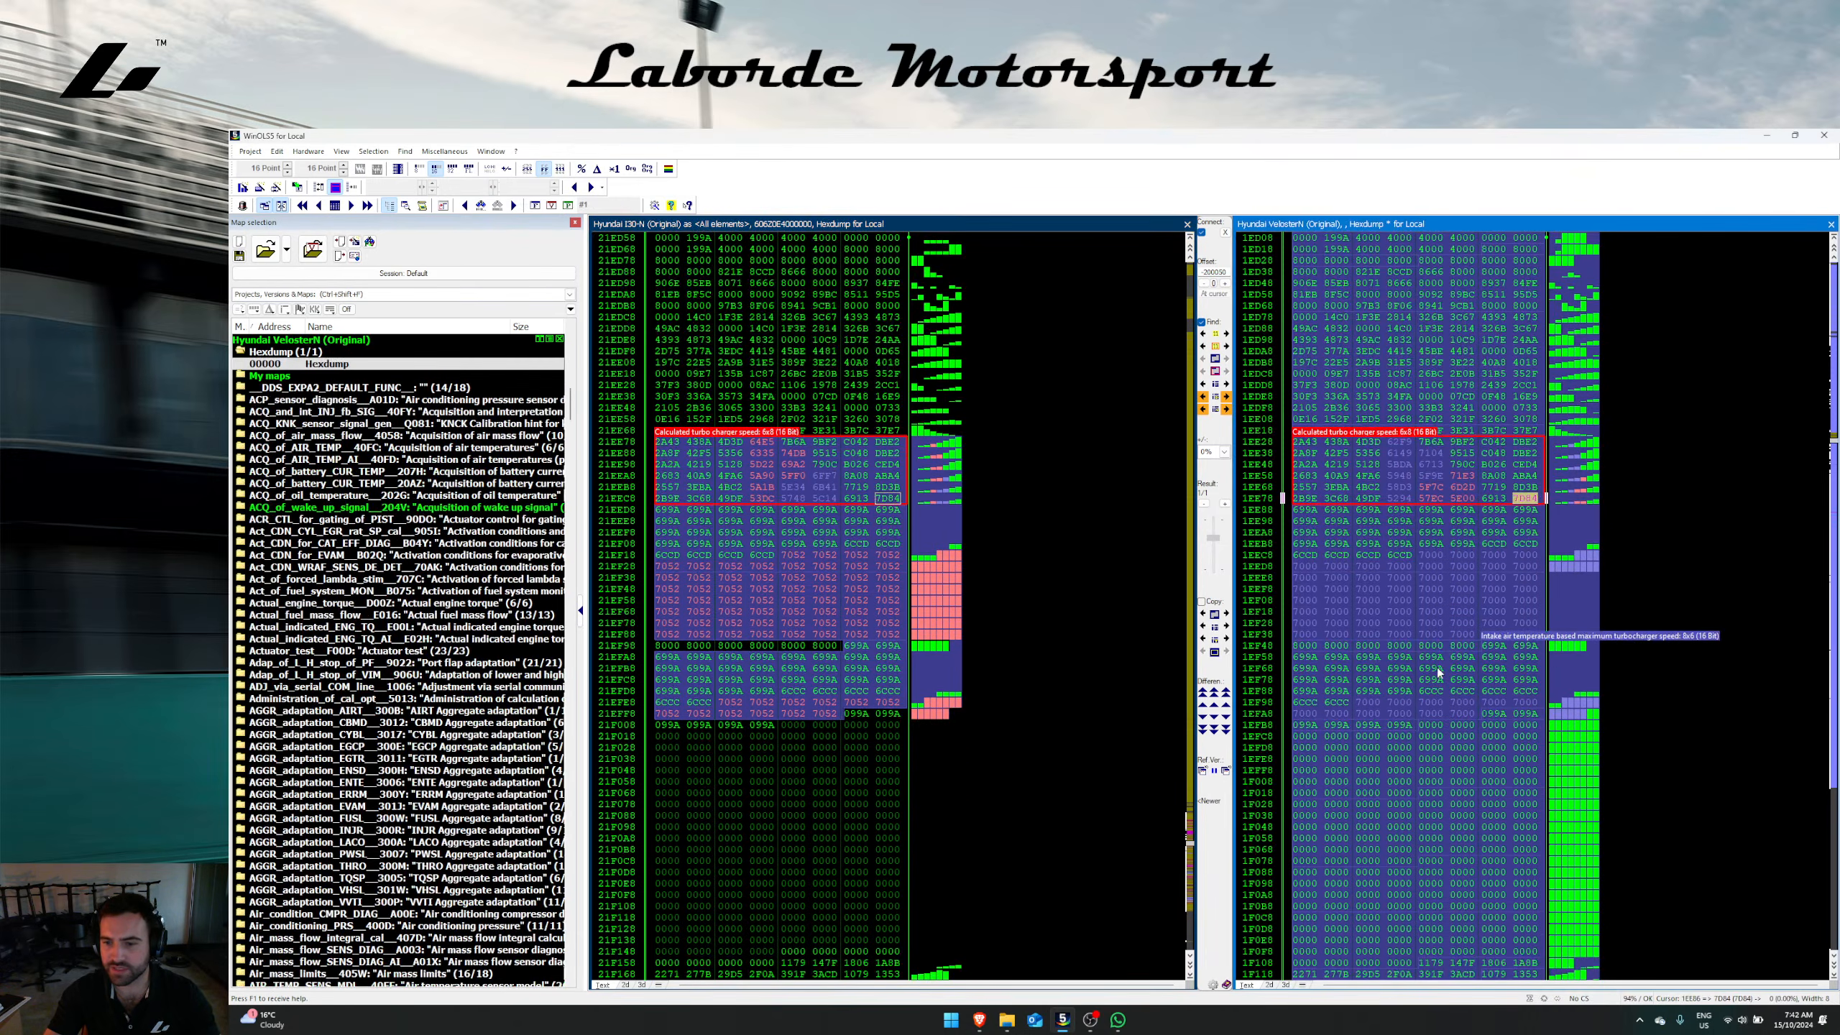
left_click(1391, 650)
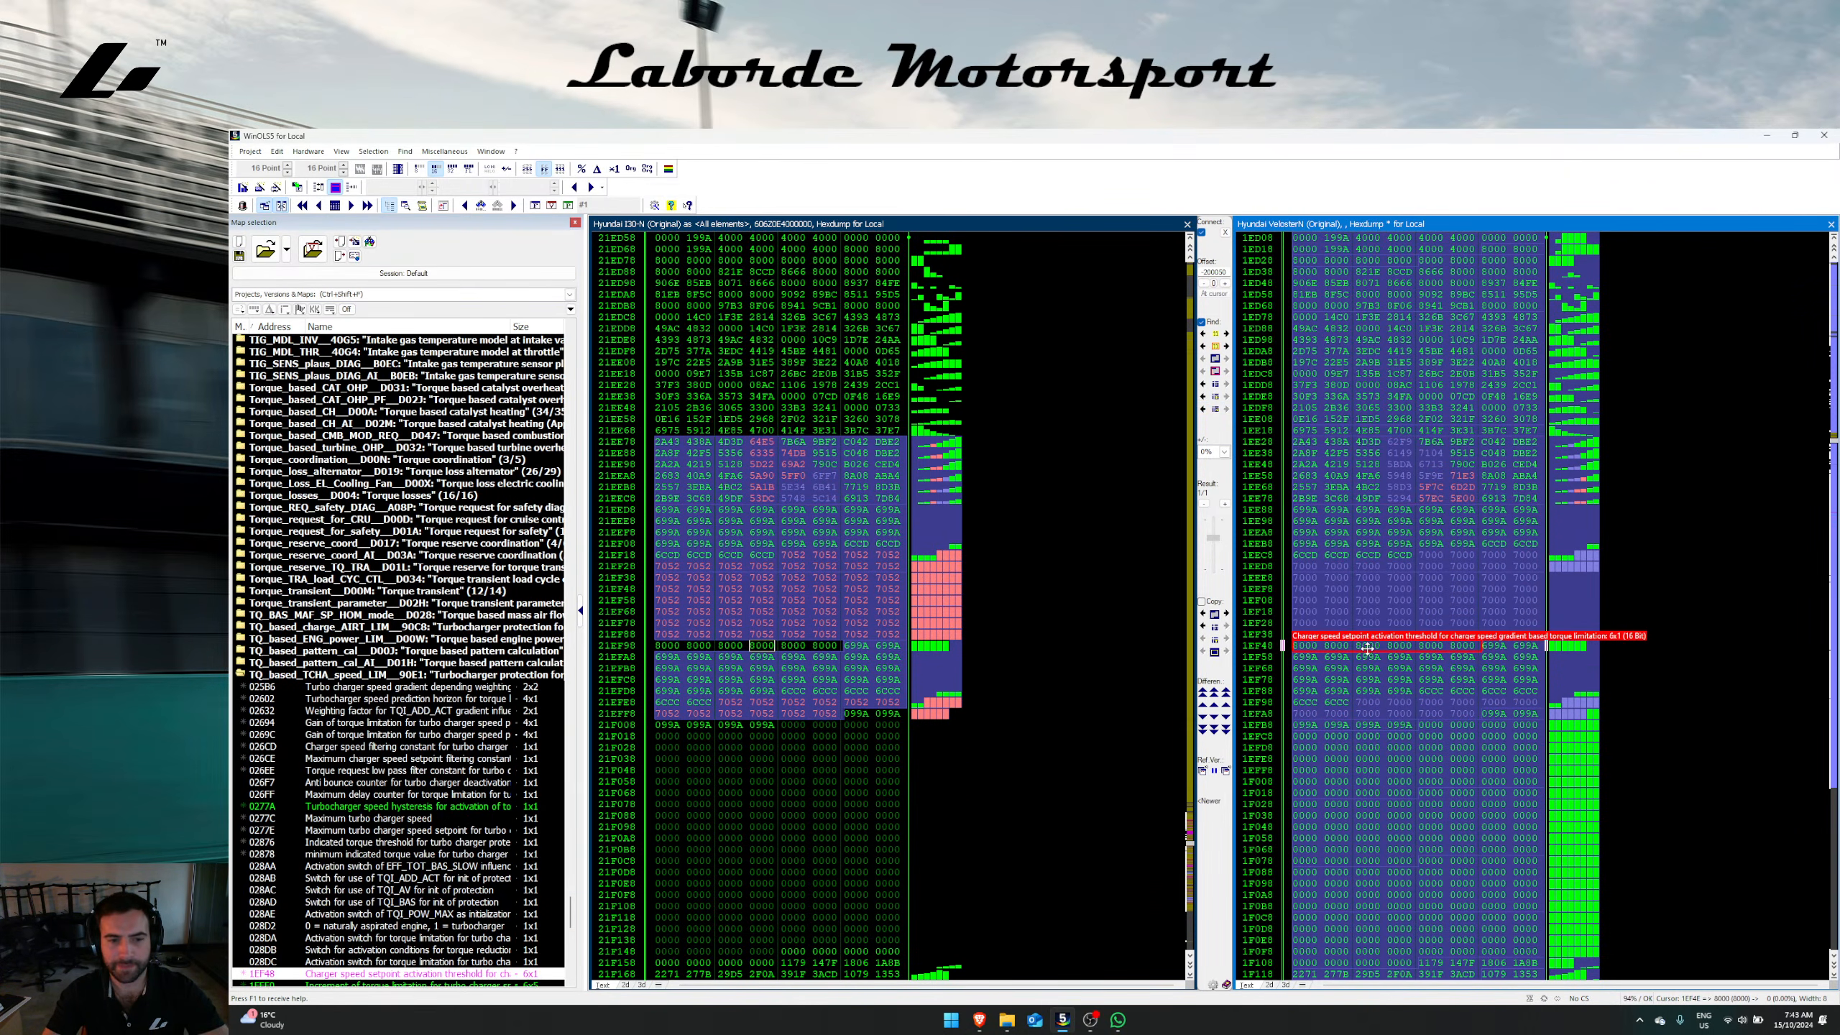
left_click(836, 570)
scroll(822, 599, "down", 3)
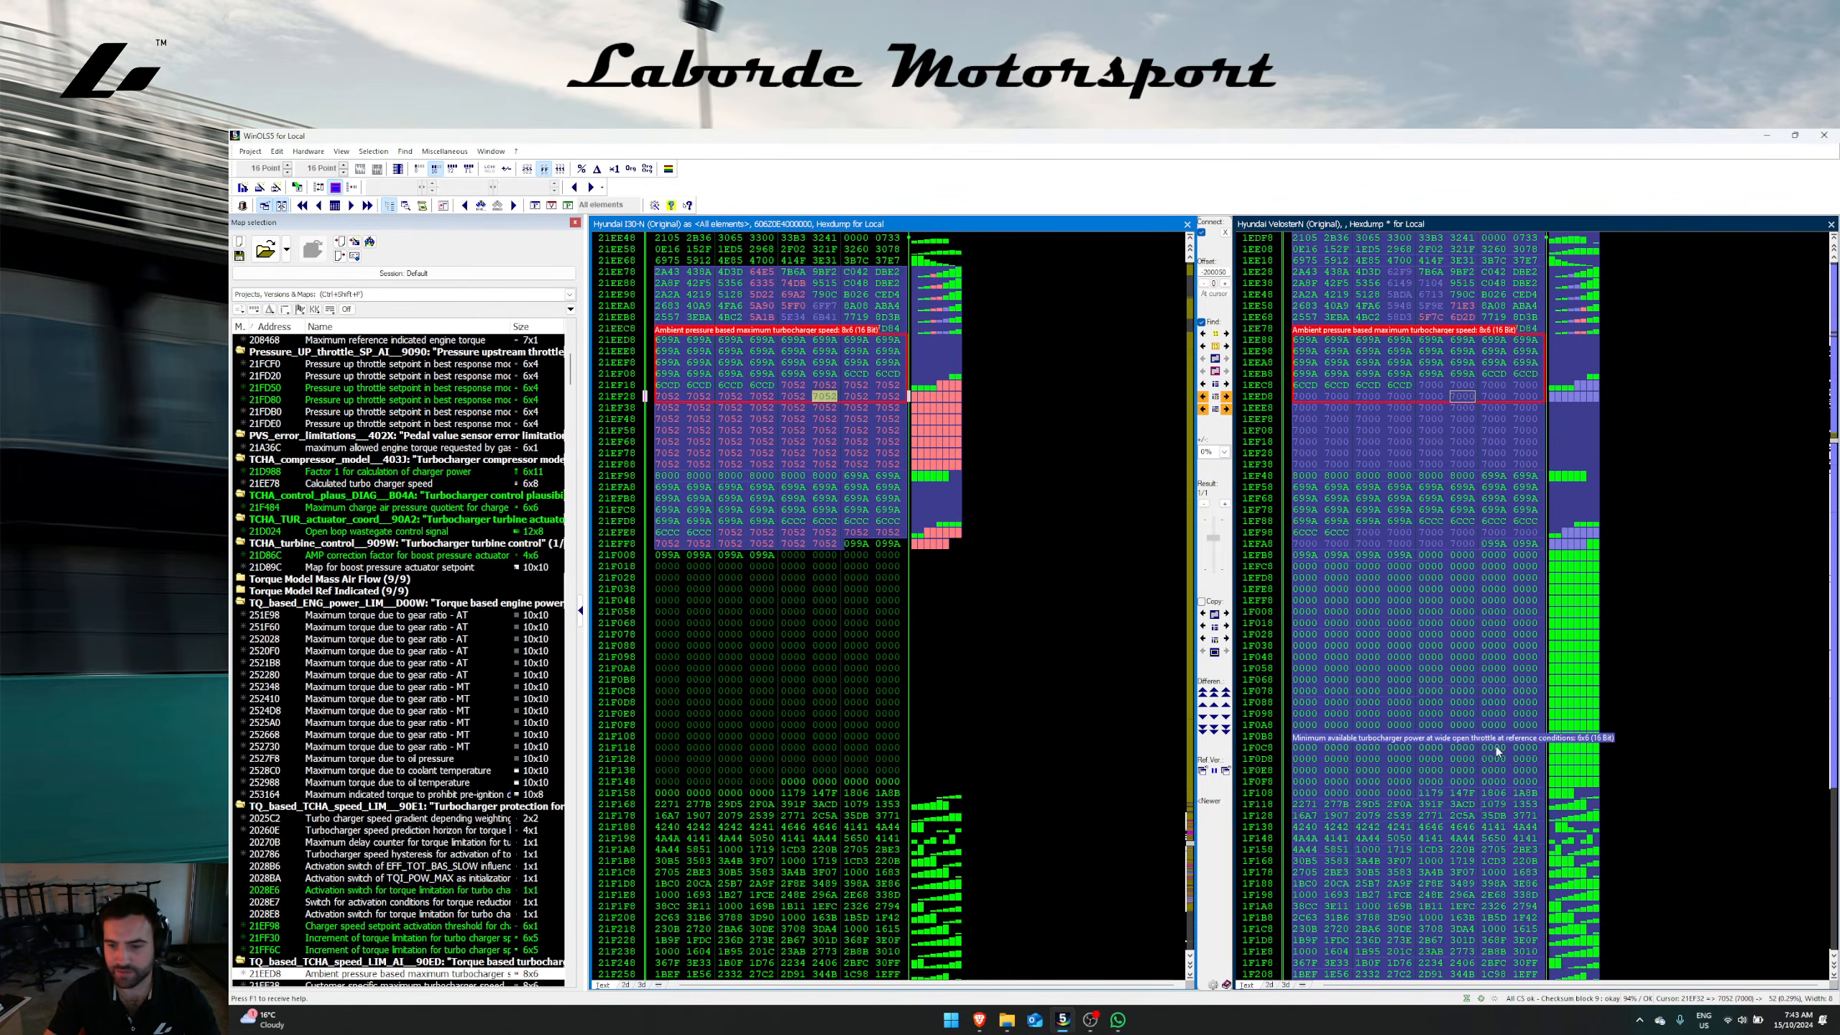
left_click(1398, 826)
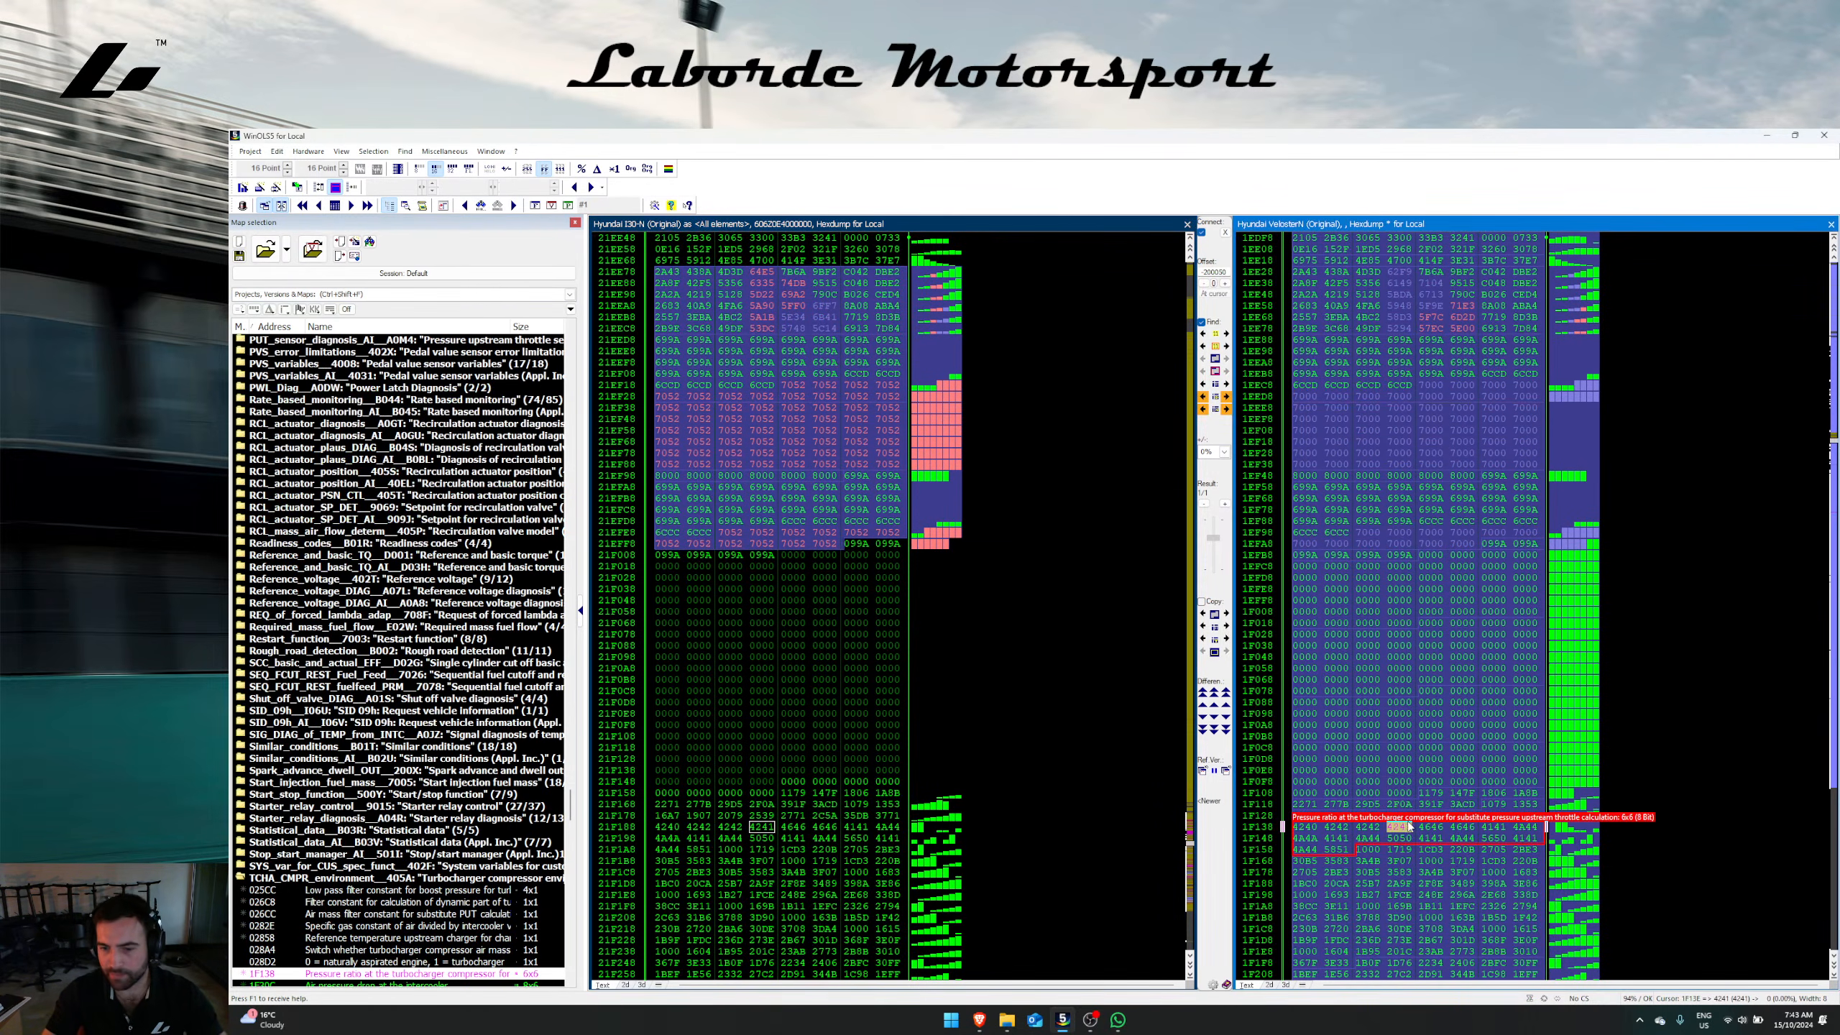
left_click_drag(1412, 830, 1034, 671)
left_click(931, 661)
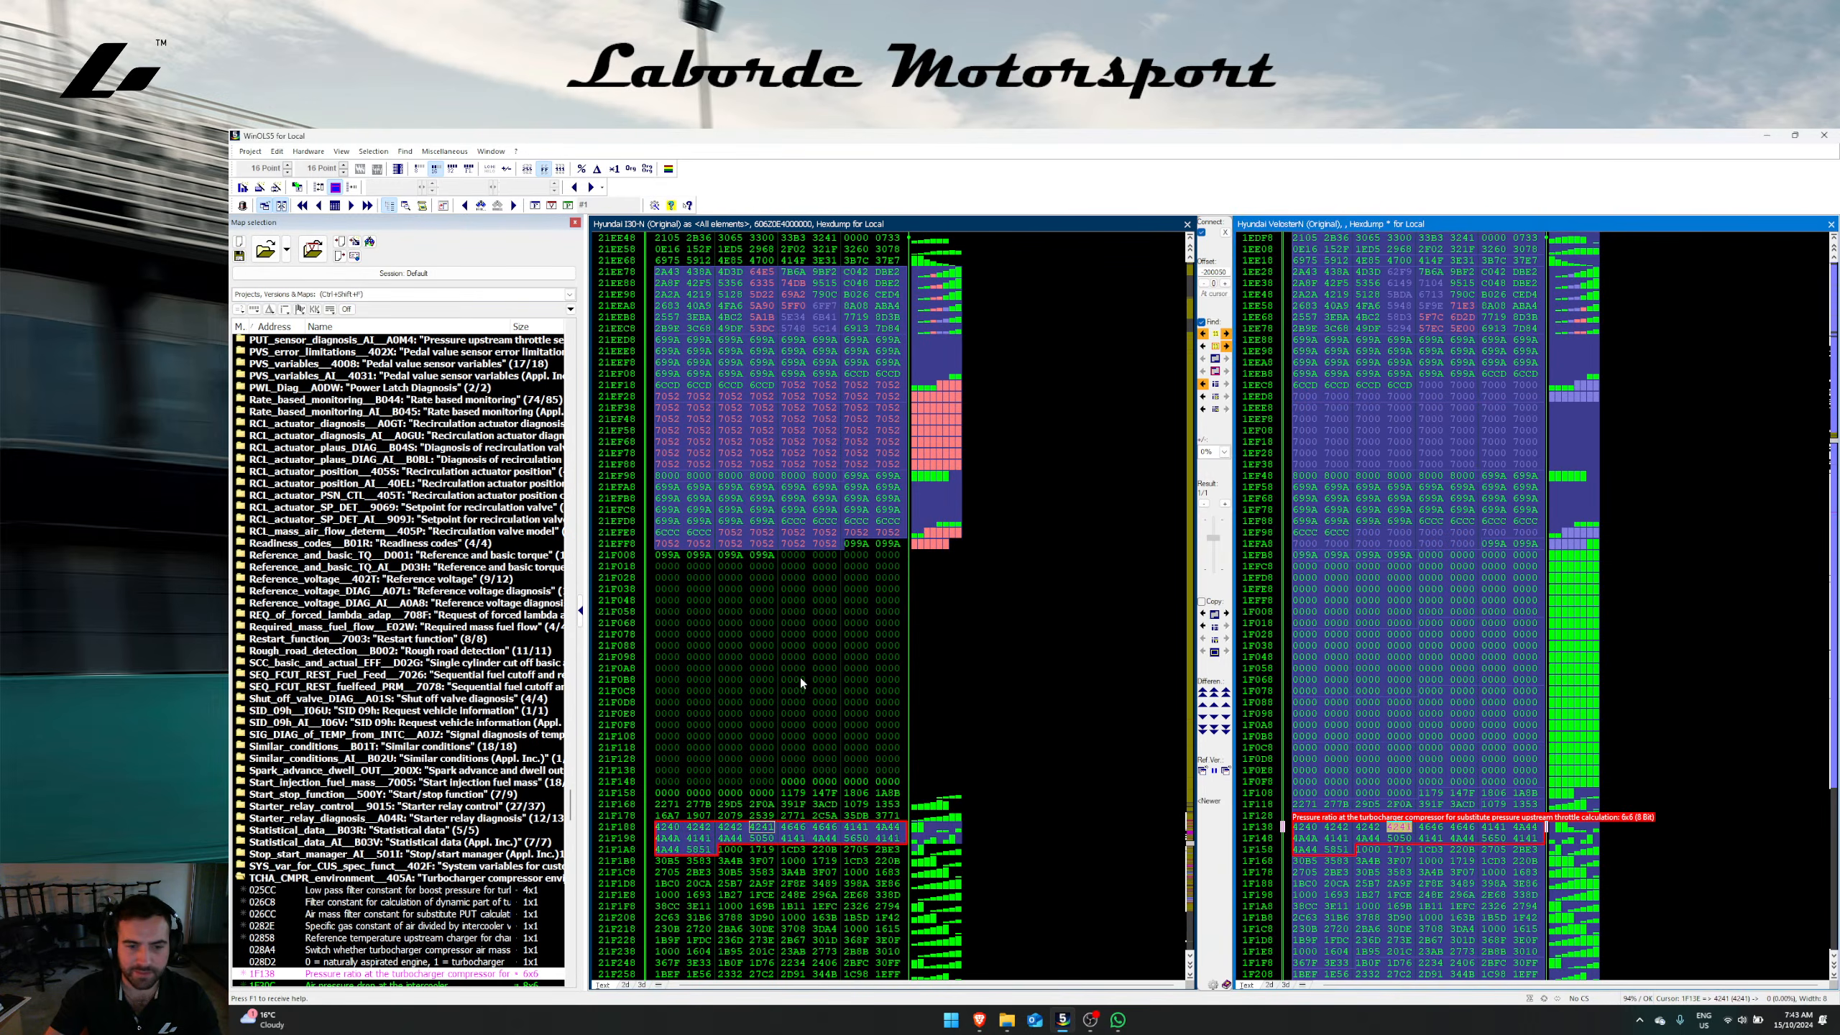
left_click(800, 677)
Step: Copy the surge line definition and the idle hysteresis value for end of surge definition maps into the I30-N file
scroll(799, 678, "down", 6)
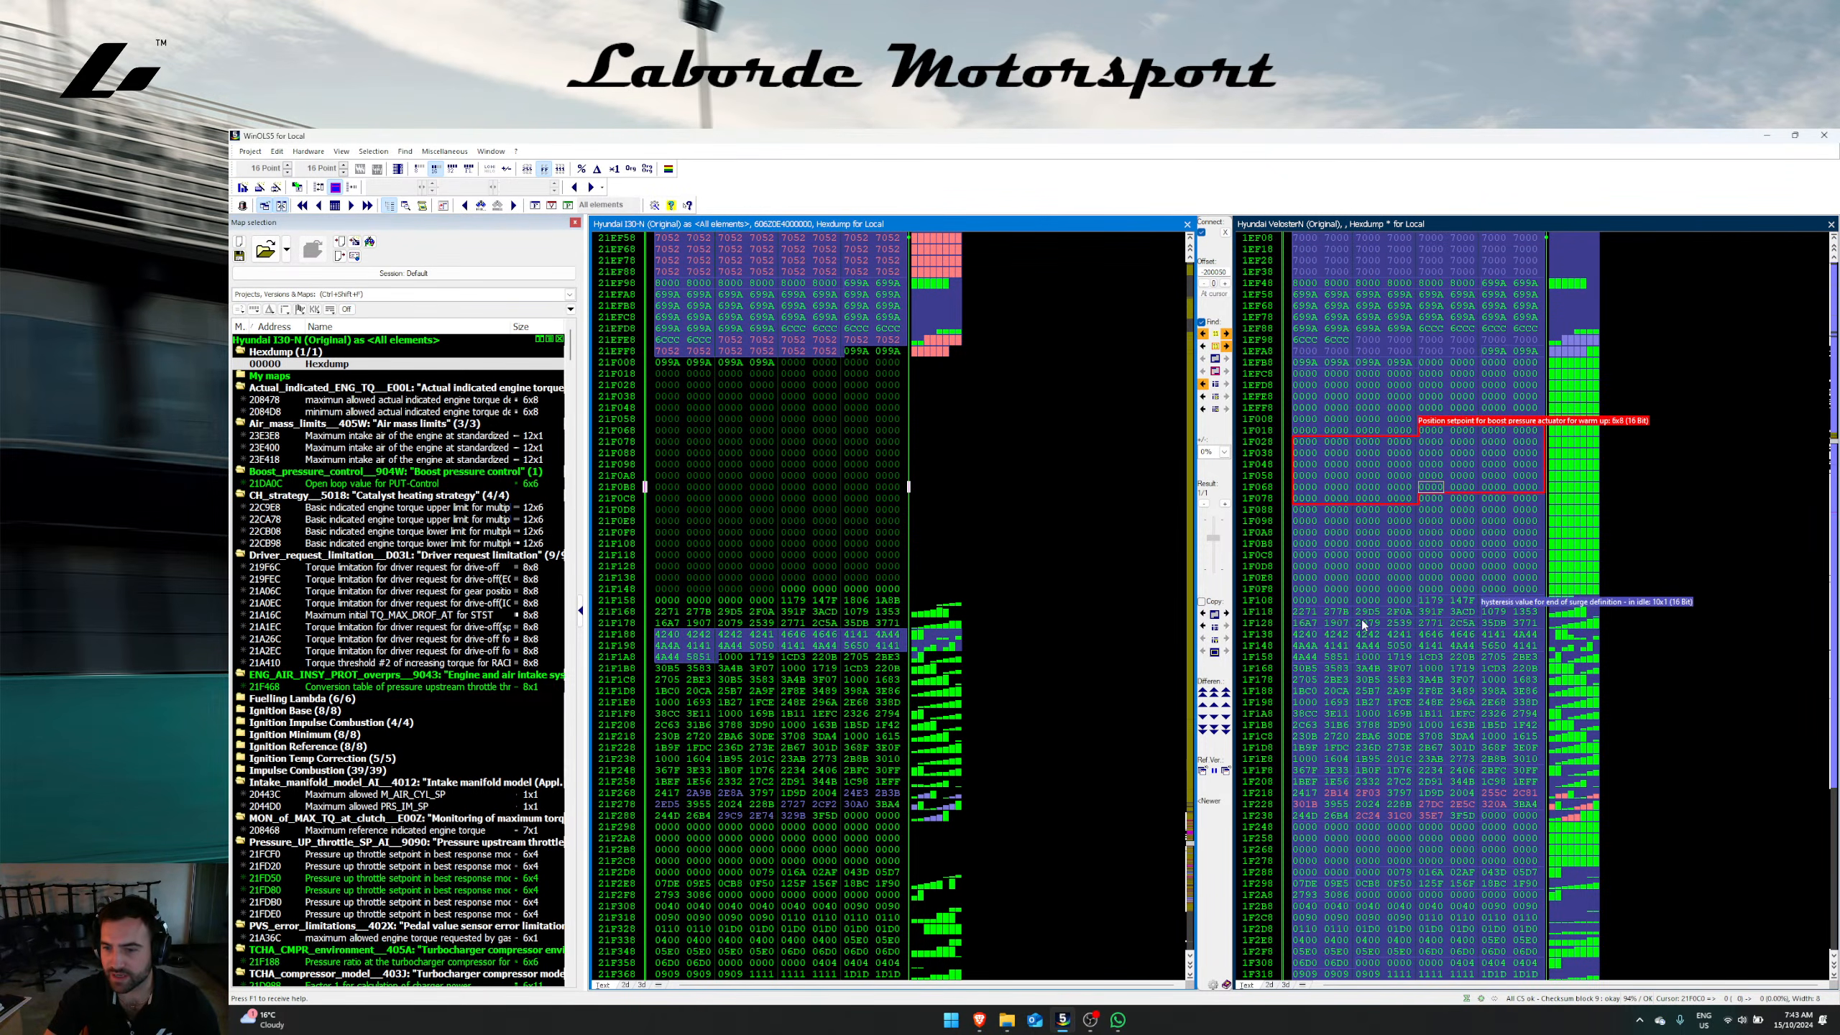
left_click(1452, 625)
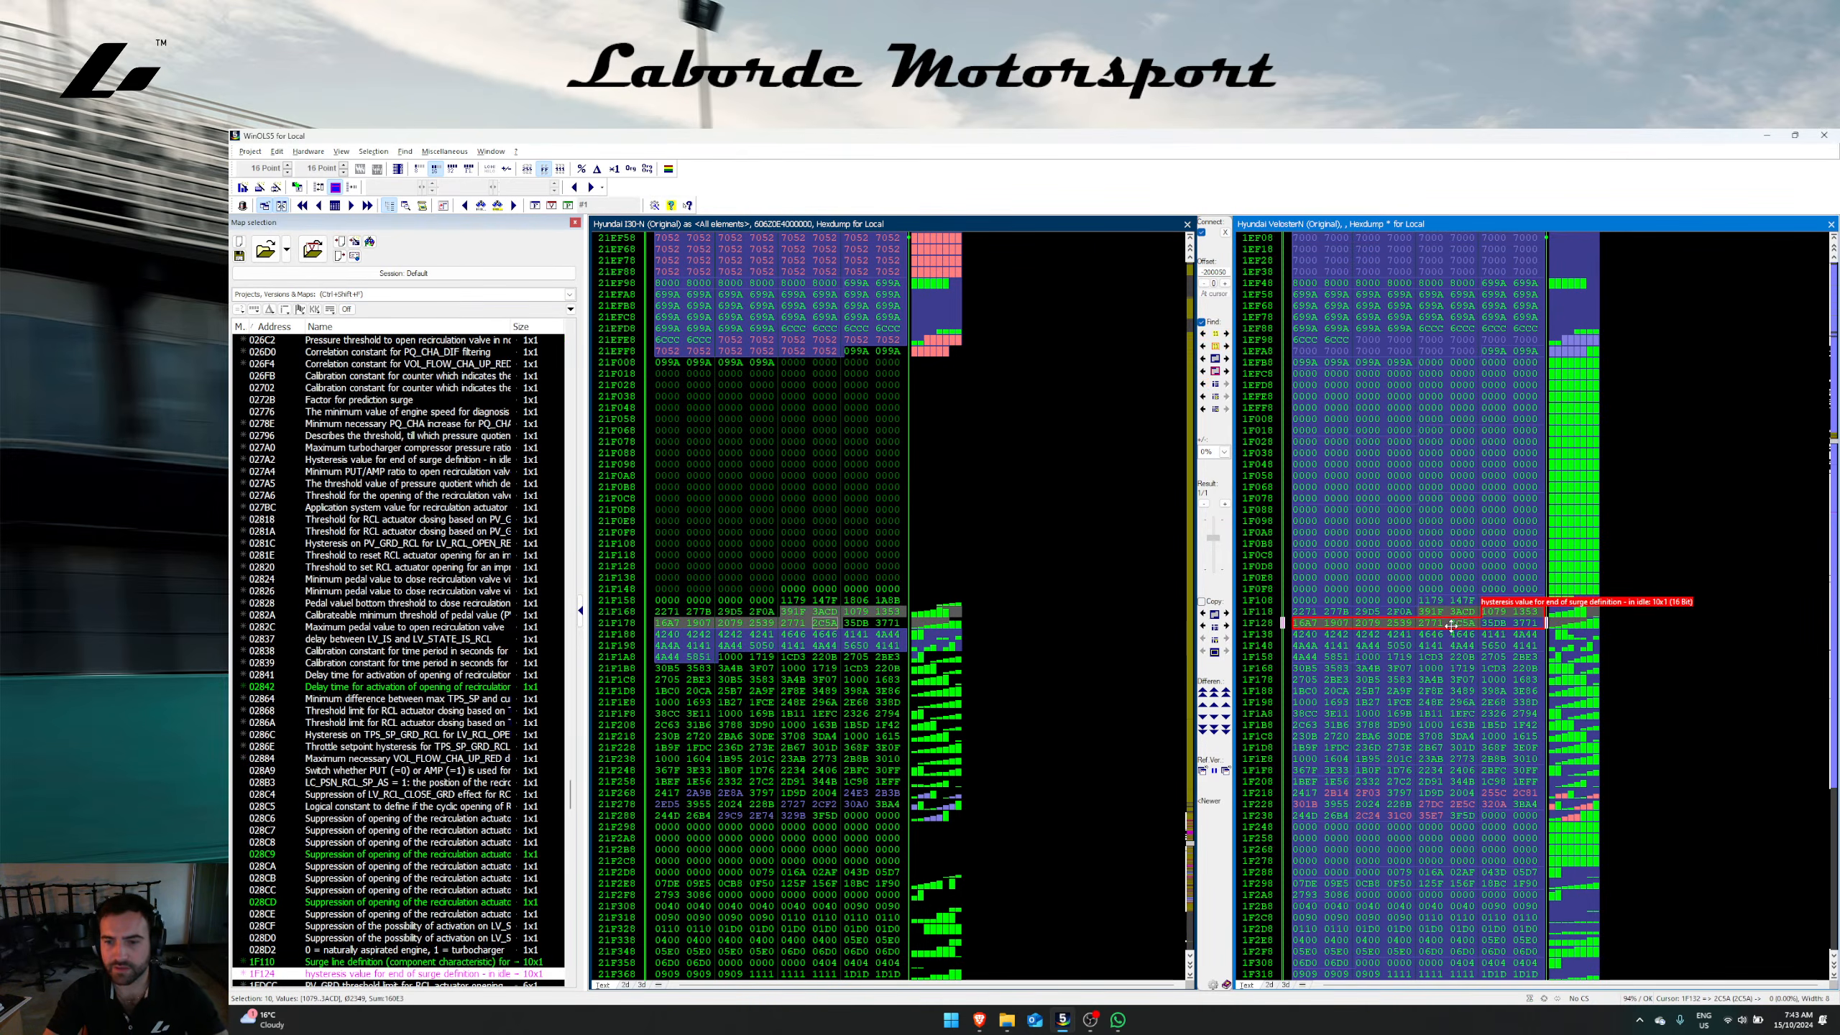
key("t")
left_click(931, 662)
left_click(854, 680)
Step: Locate the air pressure drop at the intercooler map in the VelosterN hexdump and copy it into the I30-N file
scroll(850, 692, "down", 4)
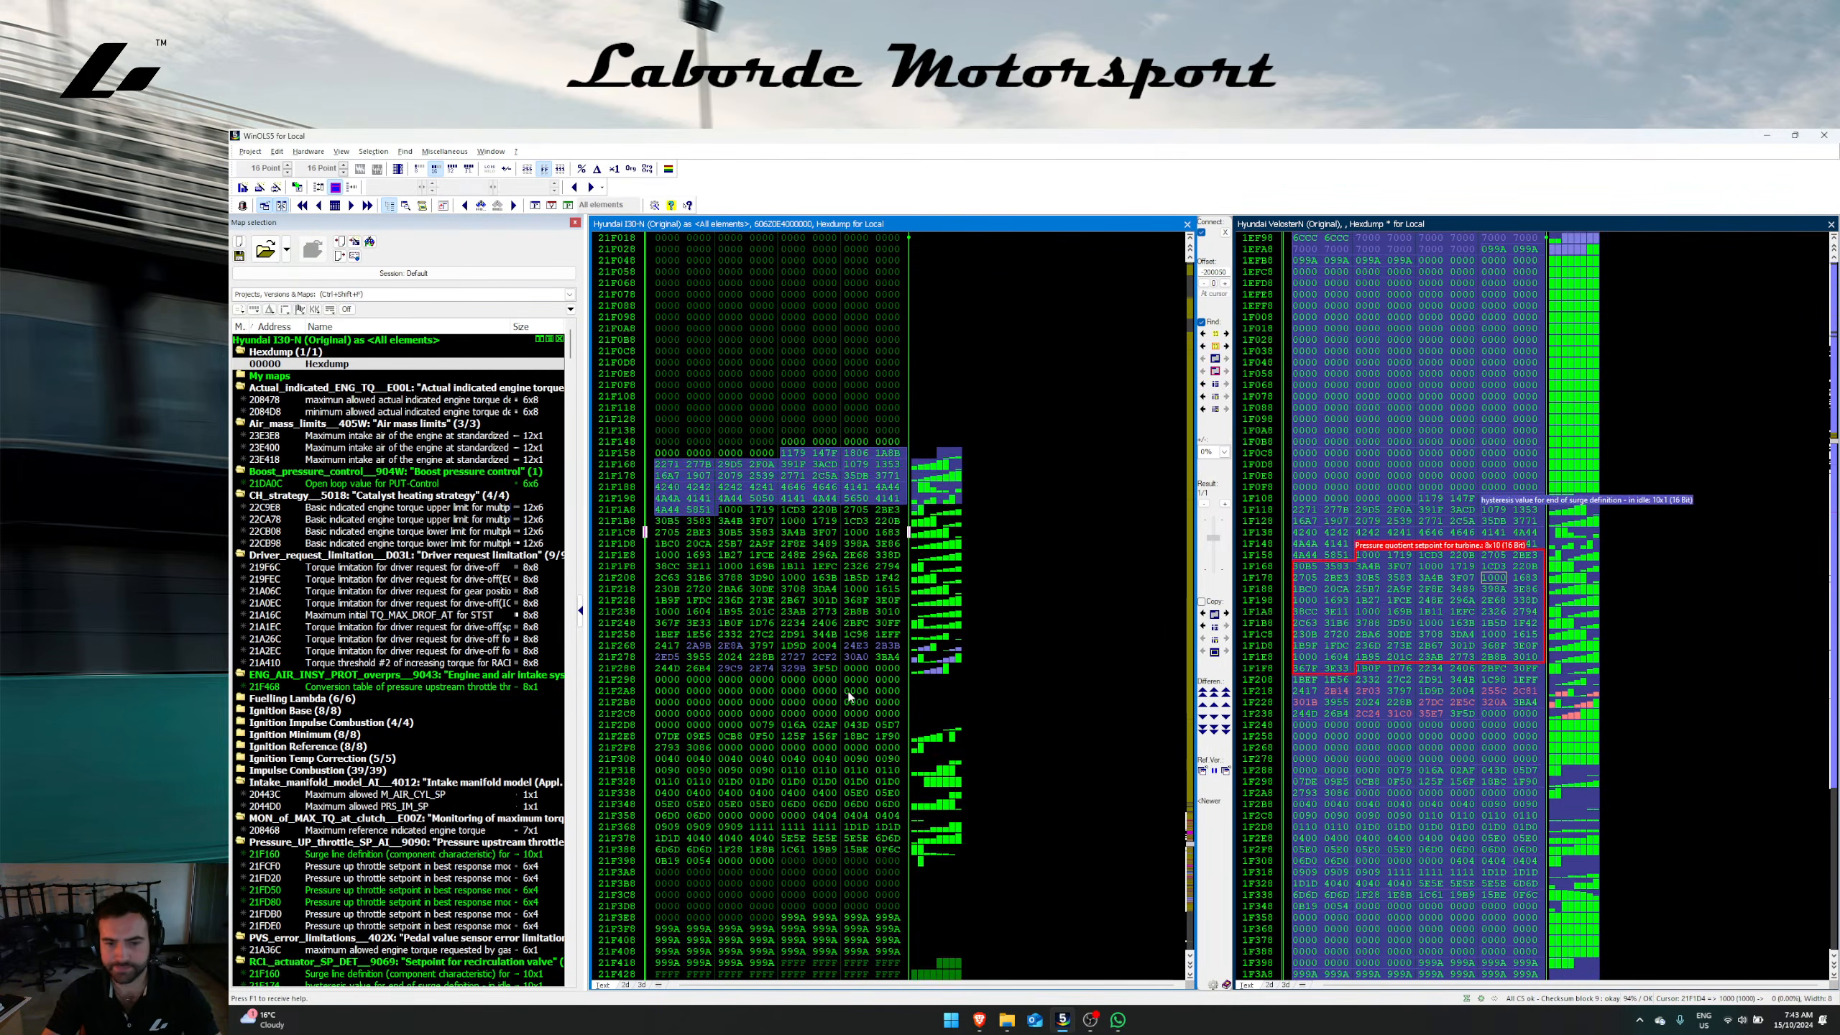
scroll(850, 698, "down", 4)
left_click(1462, 730)
scroll(1441, 688, "down", 1)
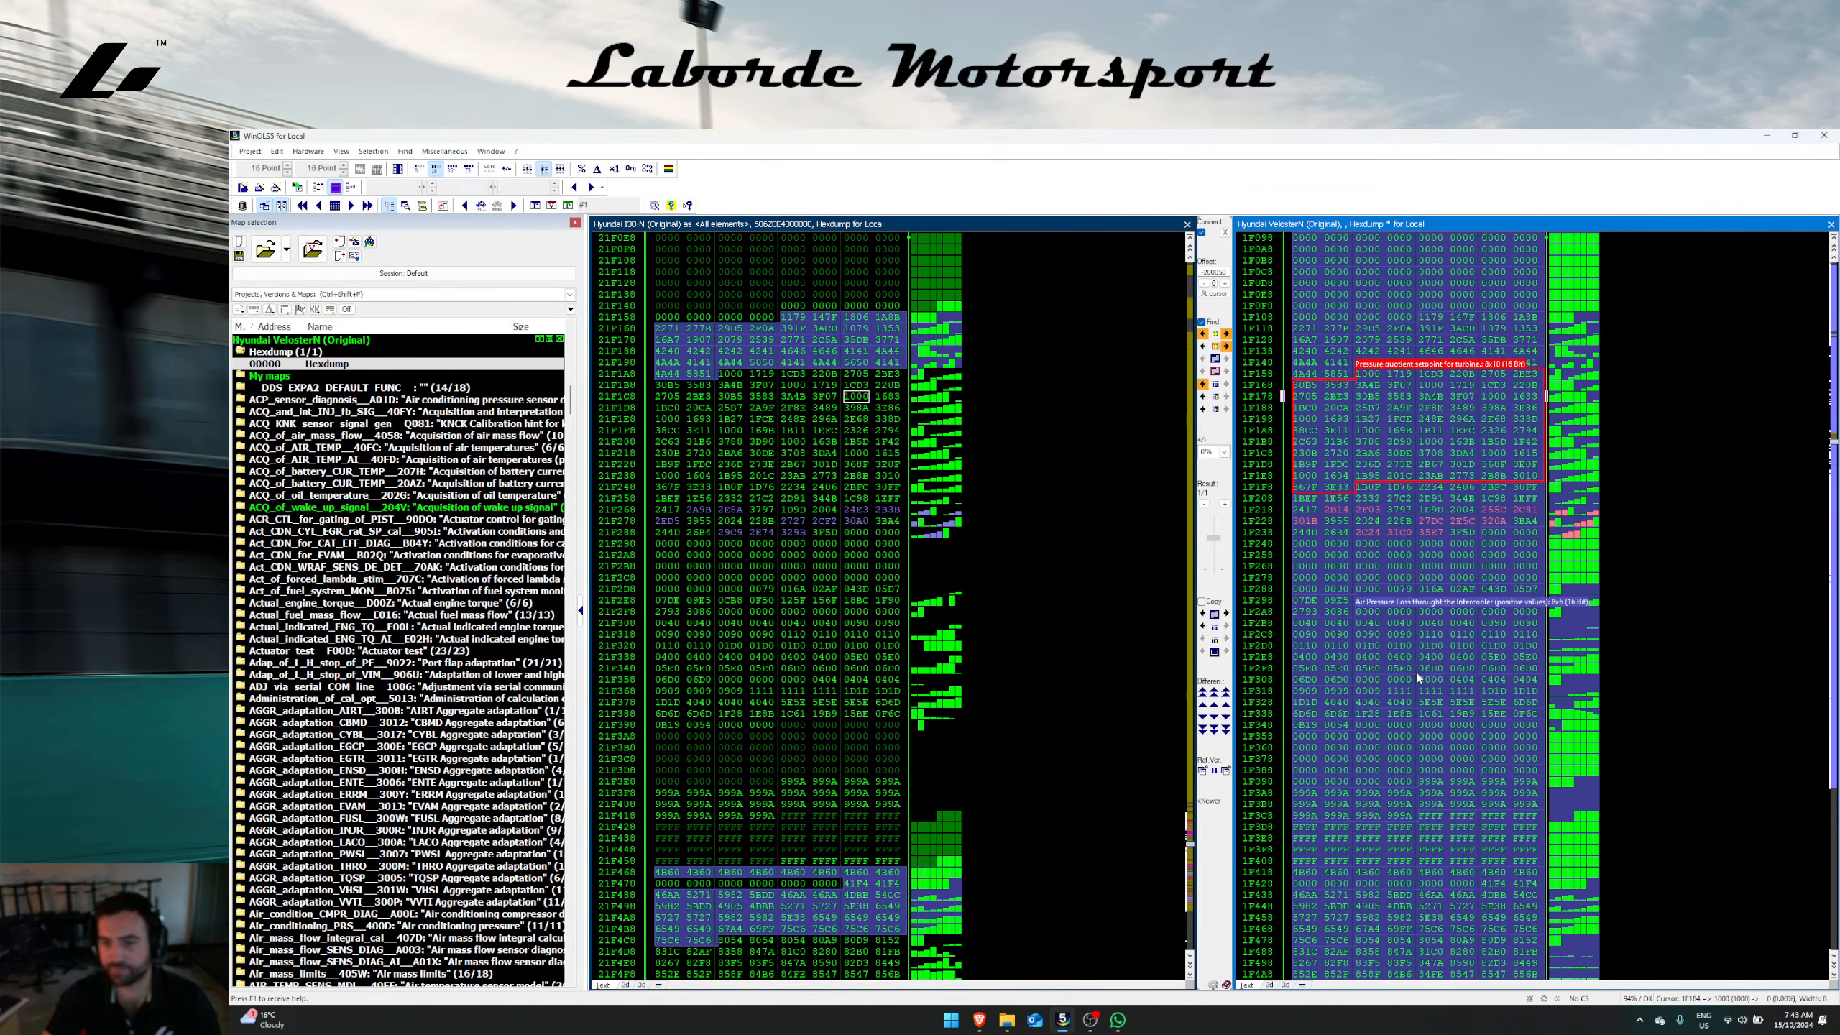
left_click(1416, 680)
key("t")
left_click(931, 662)
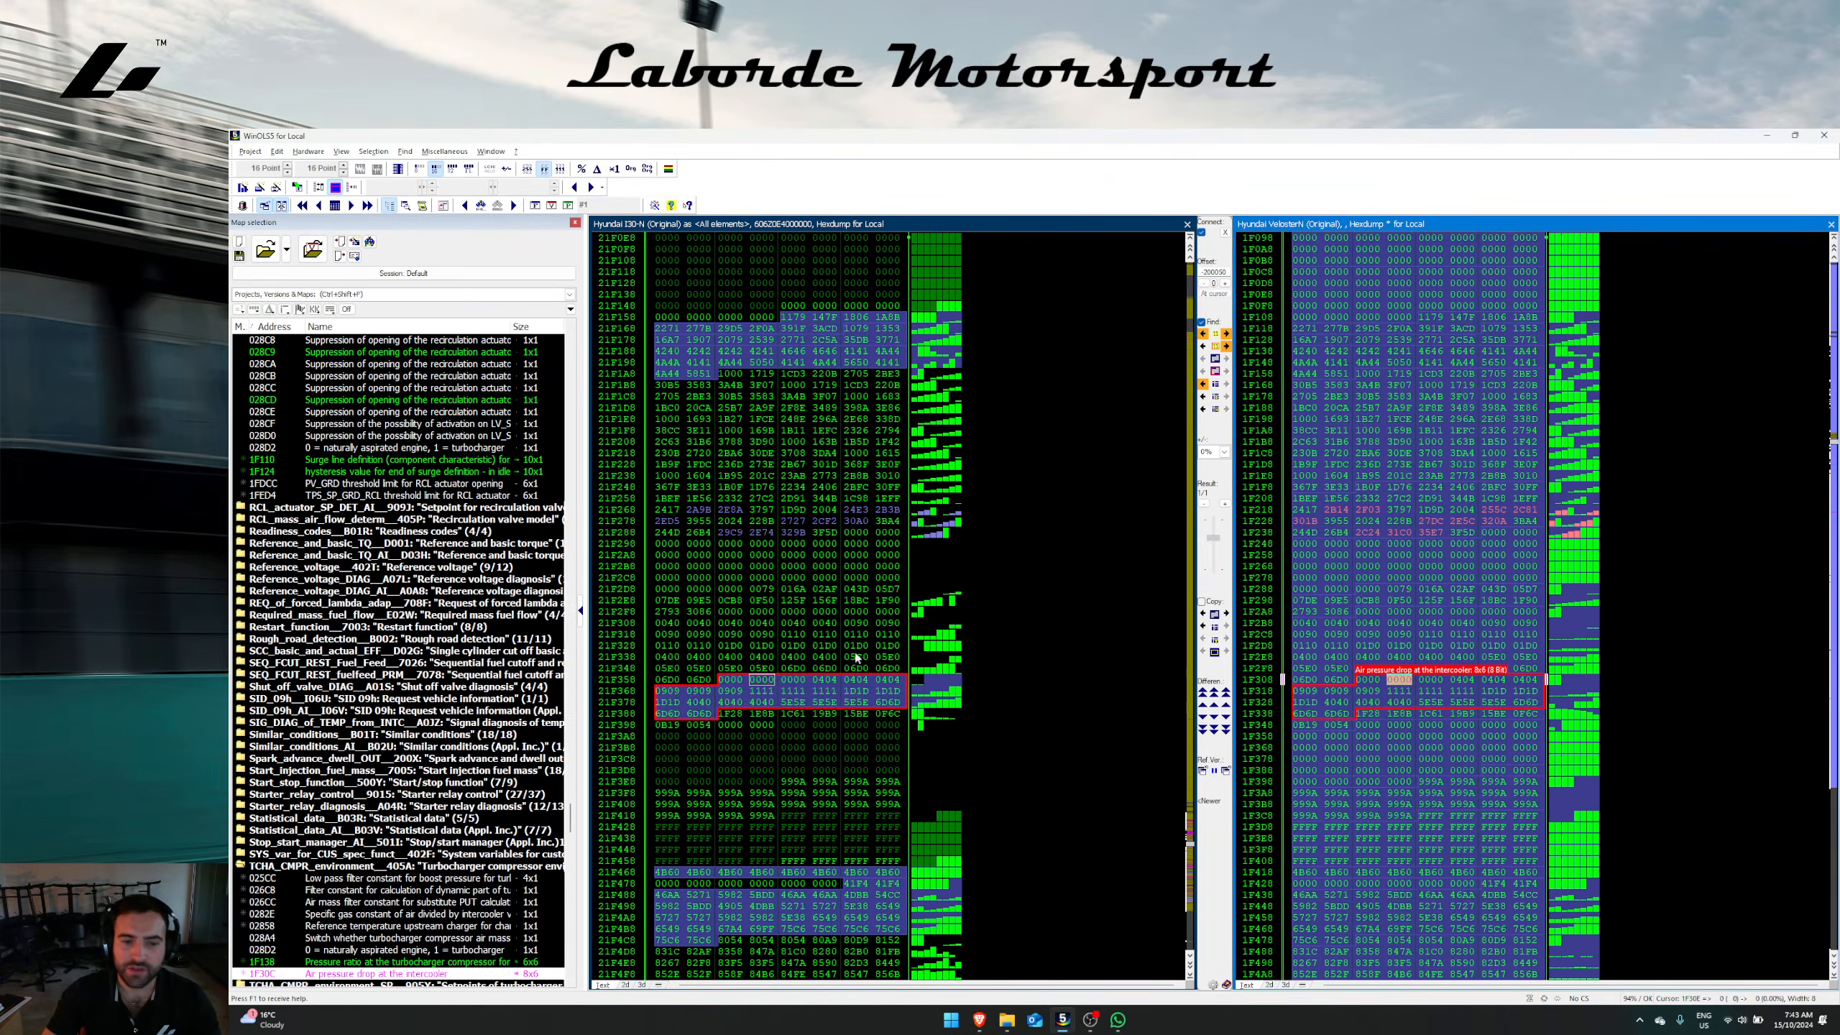
Step: Open the intercooler air pressure drop map in the I30-N file and check its unit and map properties
left_click(842, 676)
left_click(834, 691)
key("Return")
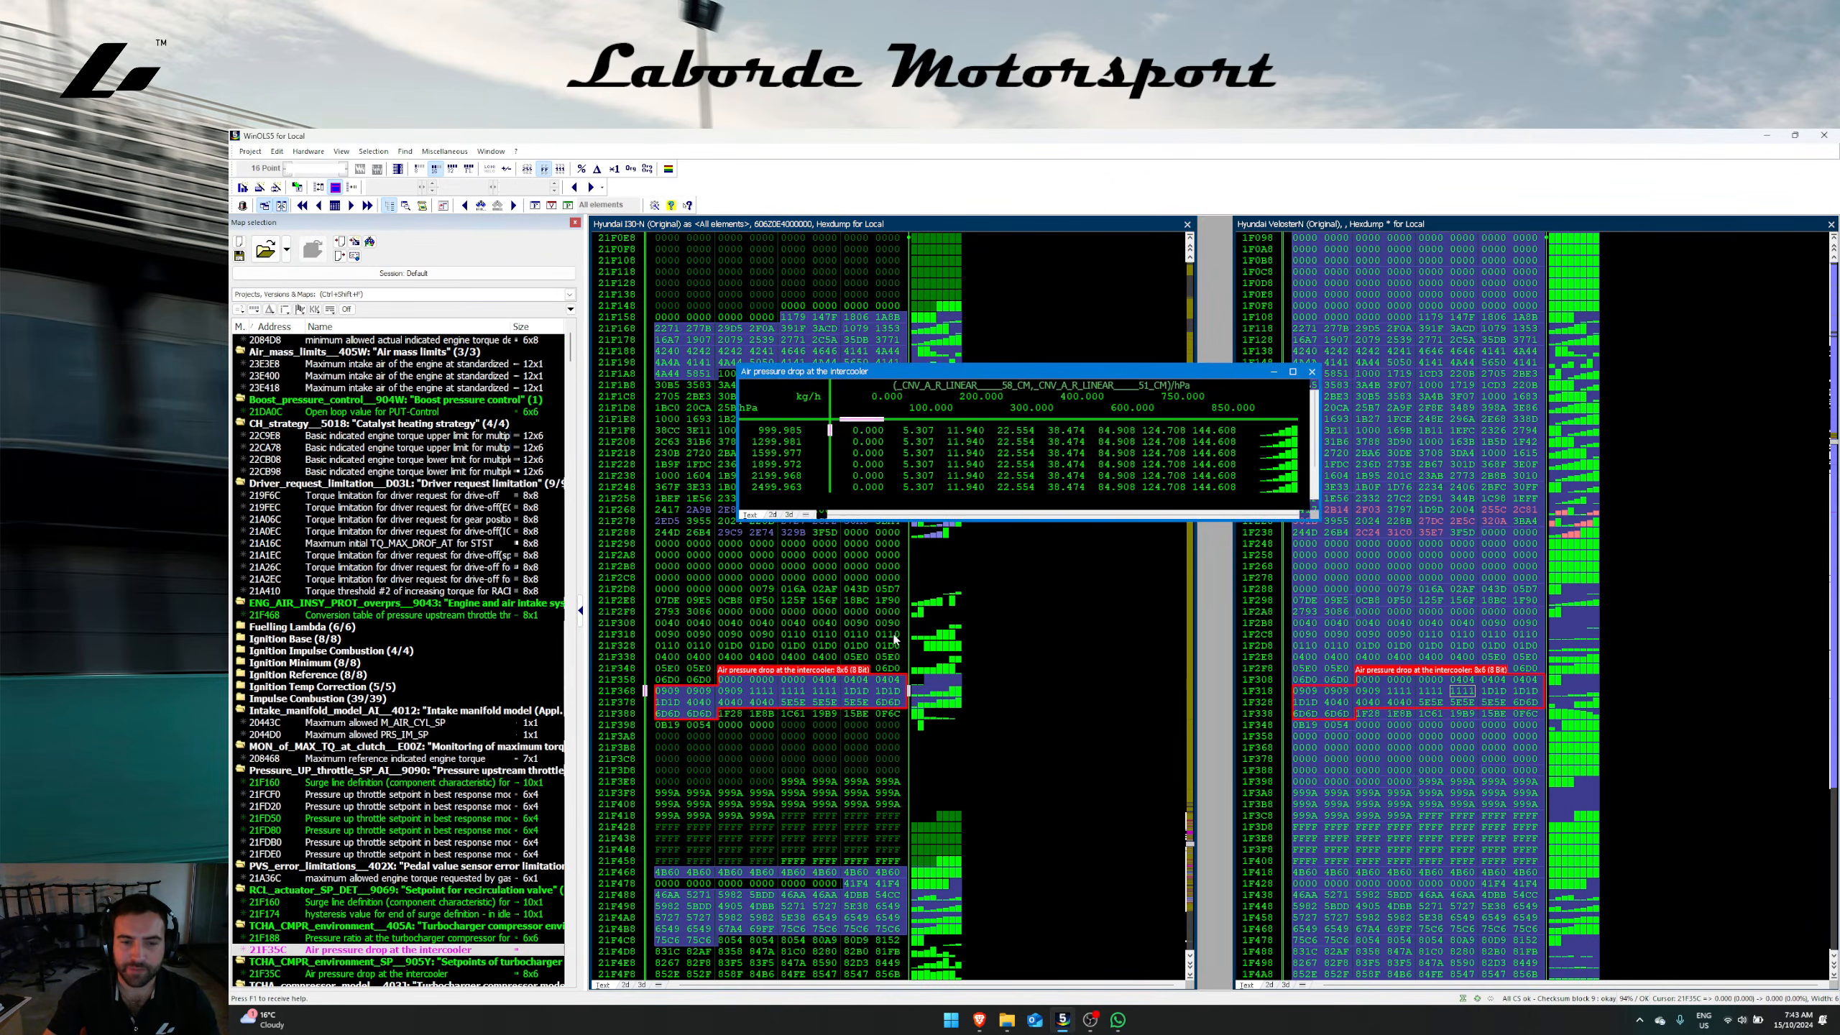
left_click_drag(881, 437, 1231, 489)
double_click(1123, 458)
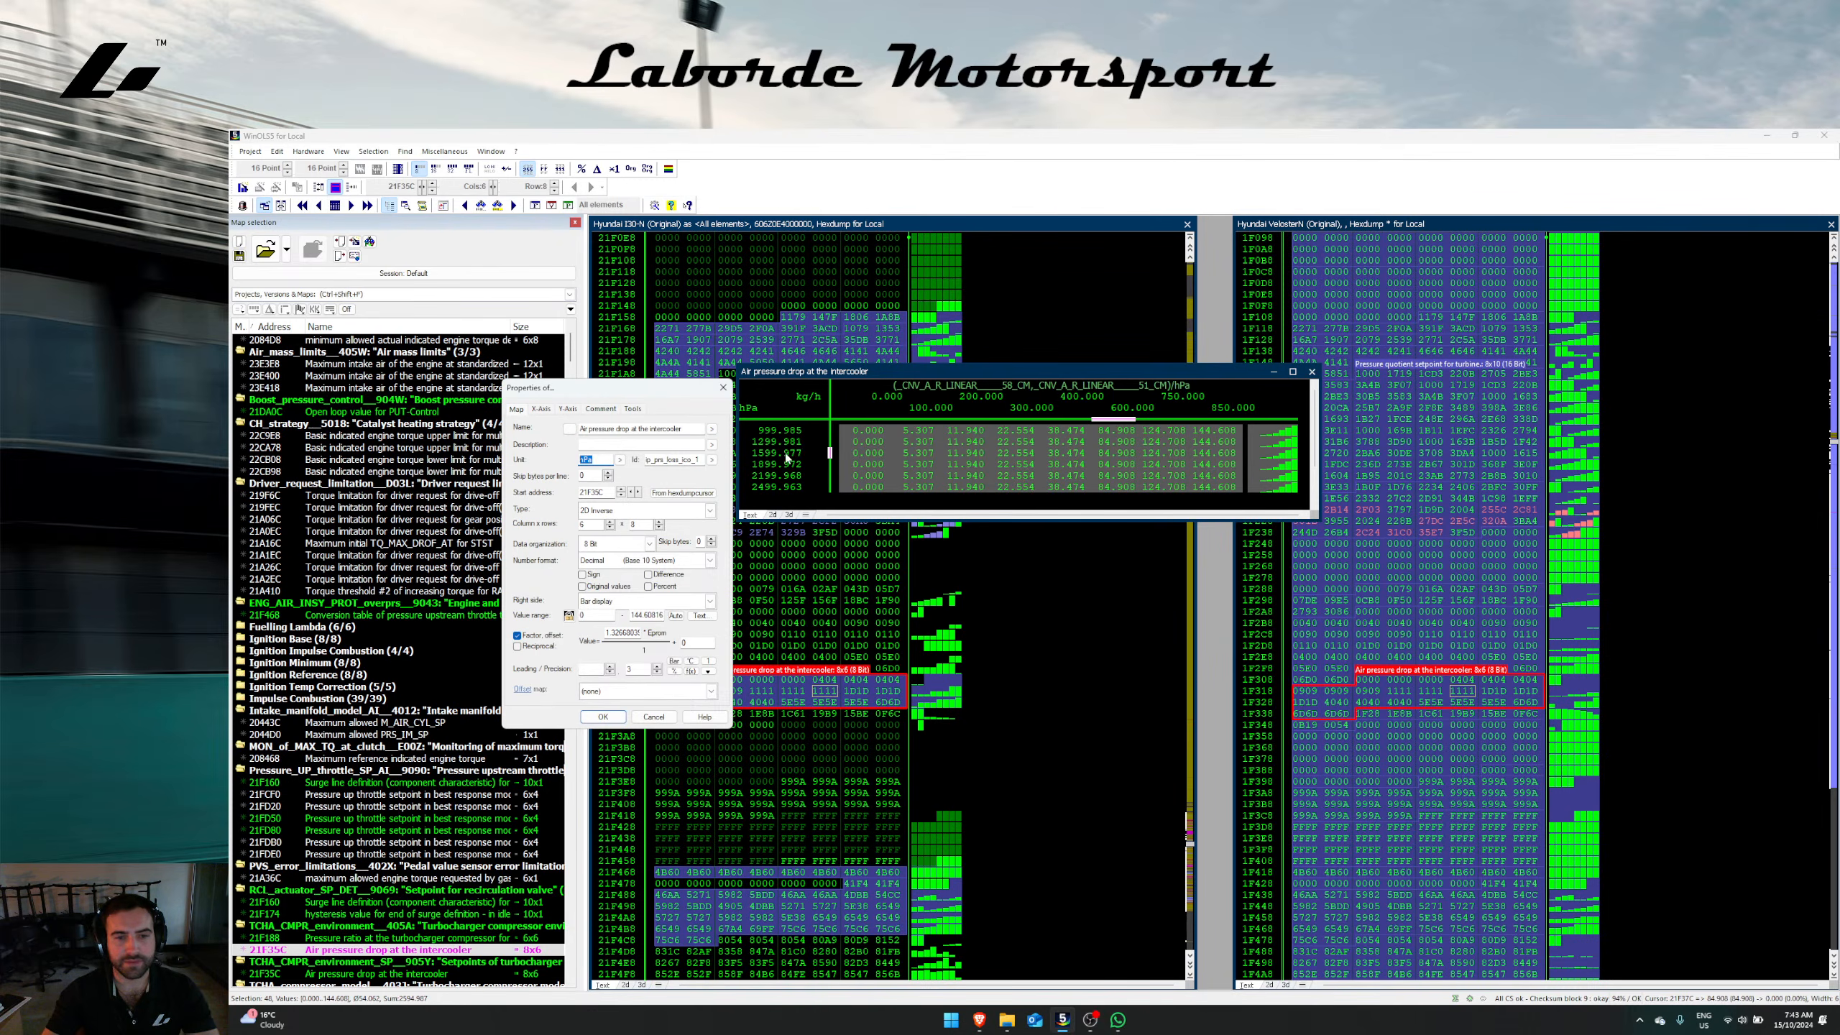
key("Escape")
Step: Examine the mass flow and pressure axes of the intercooler pressure drop map, including the pressure axis properties
double_click(1196, 412)
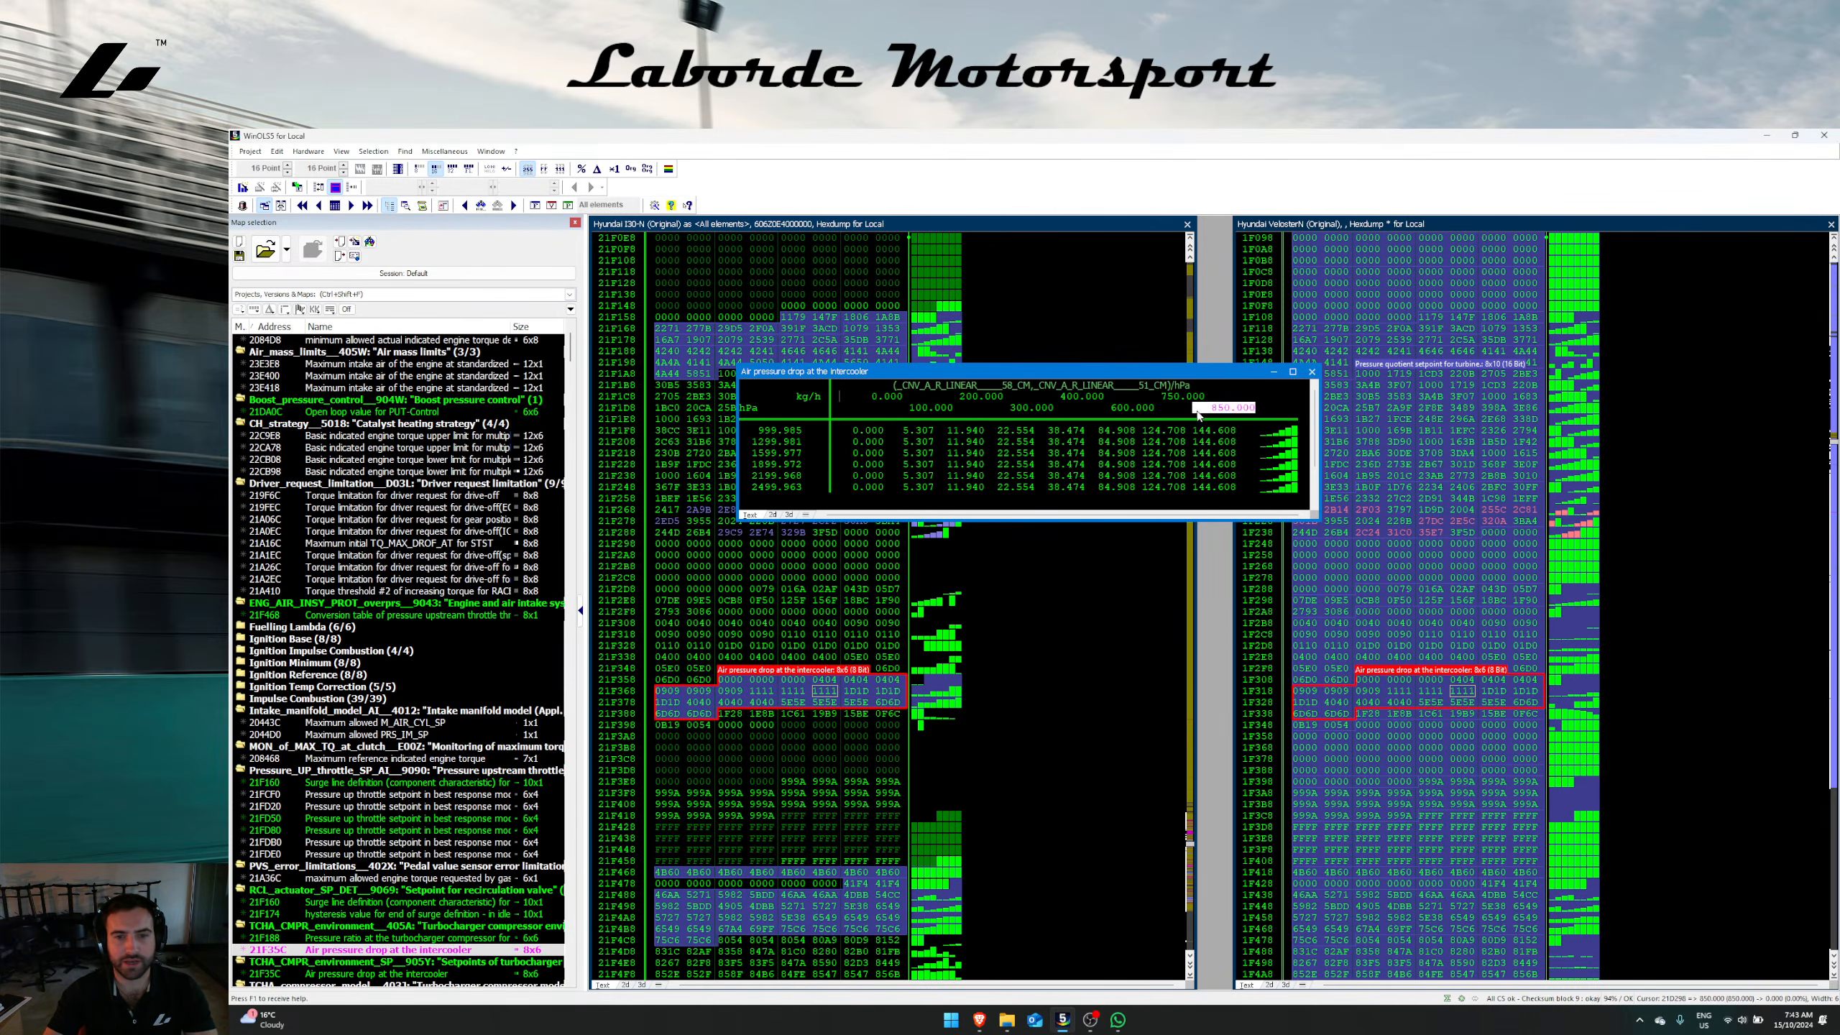
key("Escape")
left_click_drag(1196, 412, 793, 522)
double_click(880, 406)
key("Escape")
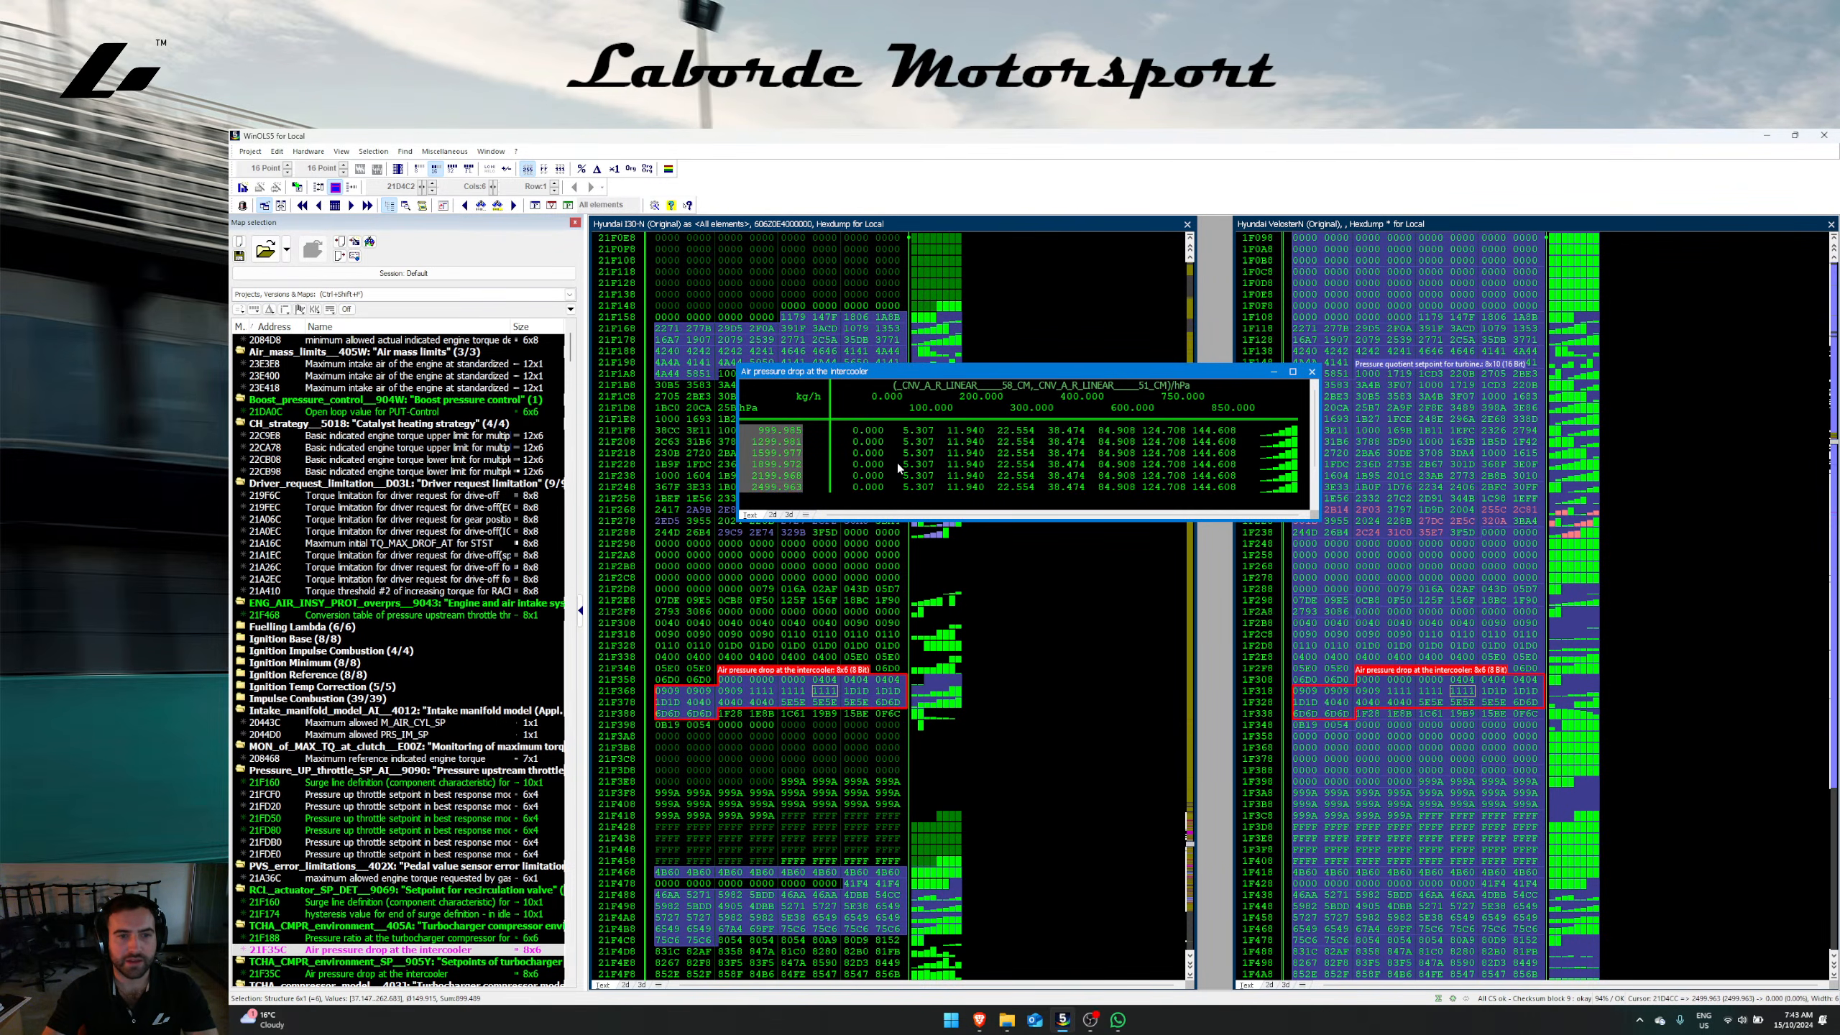
left_click(897, 463)
left_click(764, 488)
double_click(765, 488)
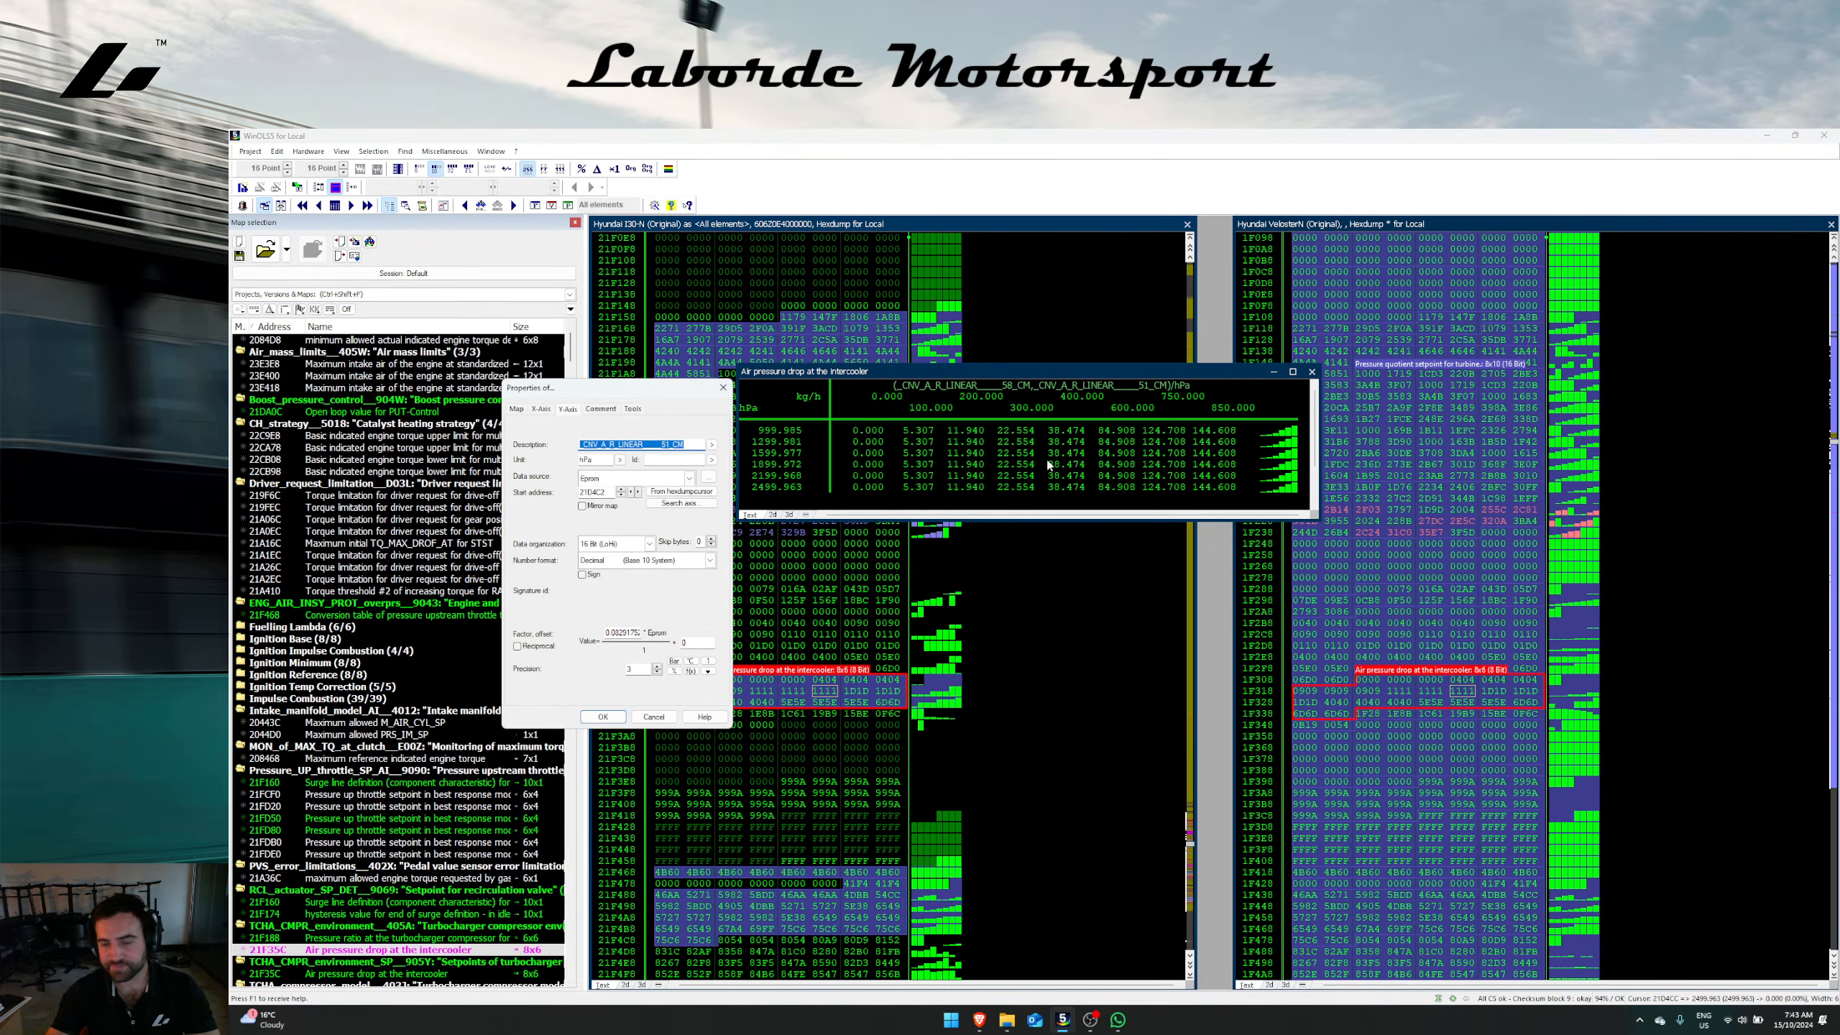
key("Escape")
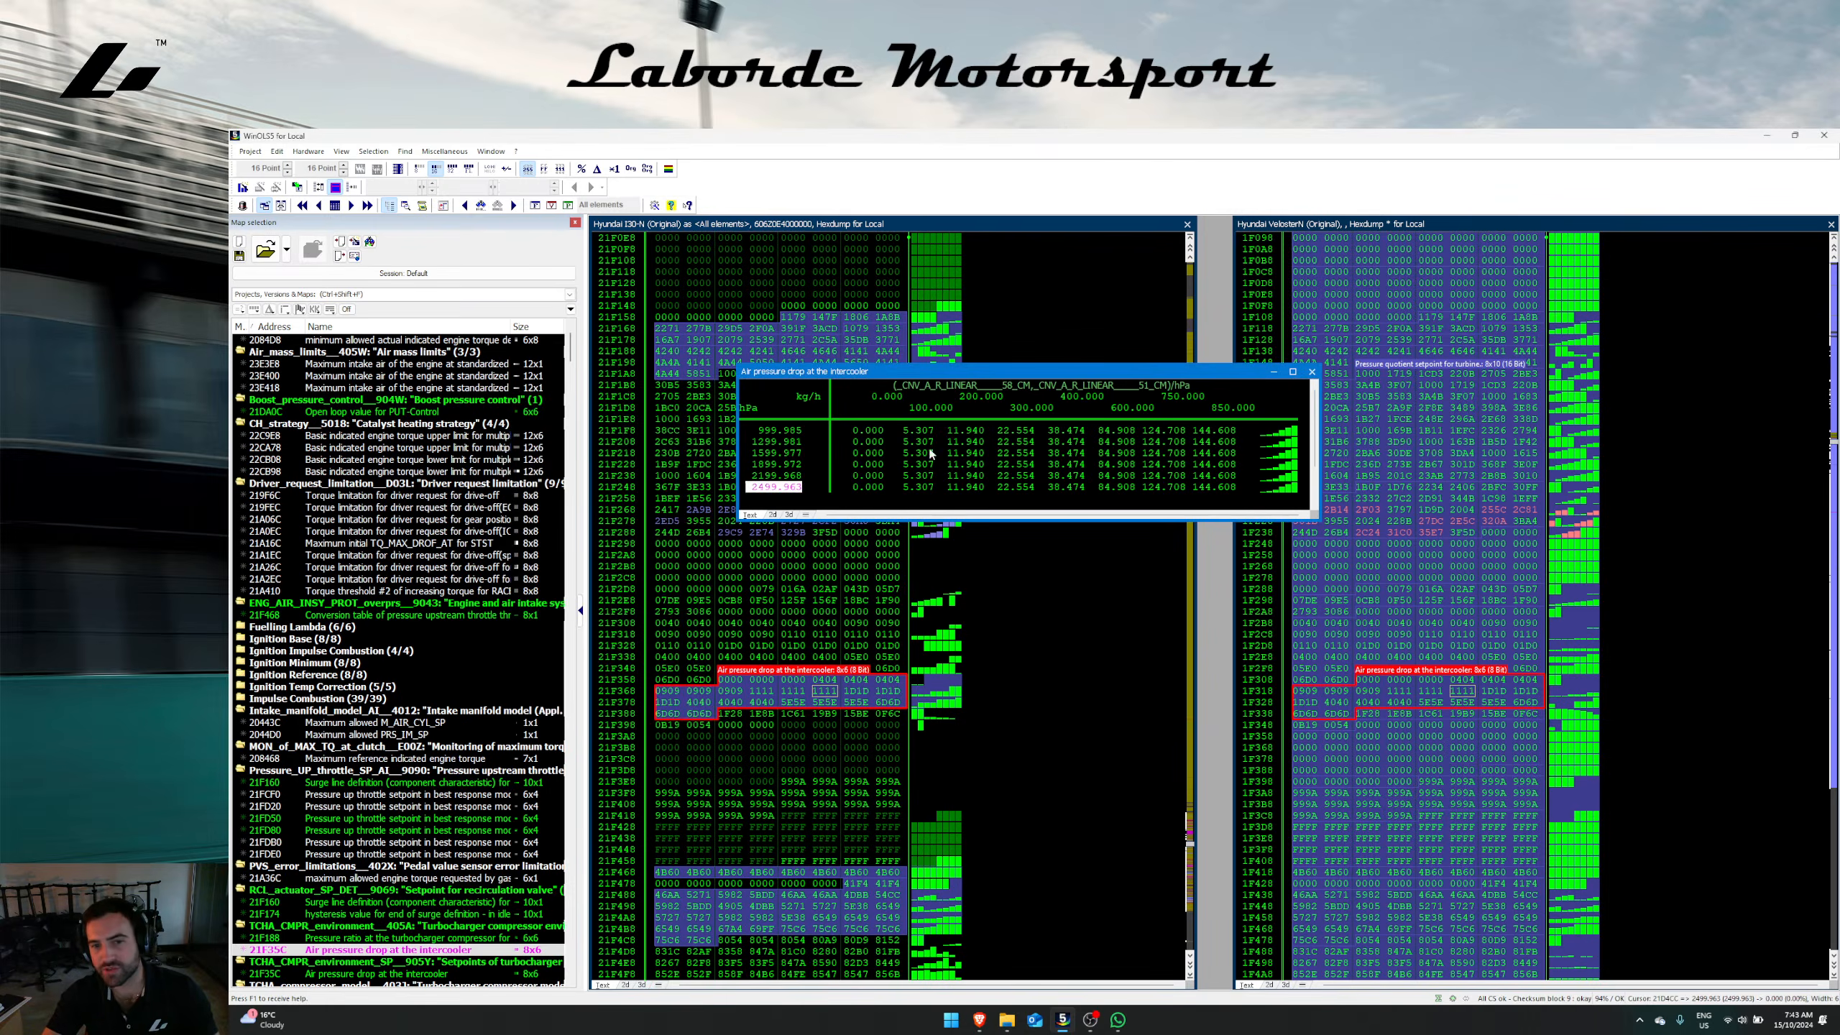
Step: Review the intercooler pressure drop values across the airflow columns and close the map
left_click_drag(906, 442, 1214, 487)
left_click(1194, 431)
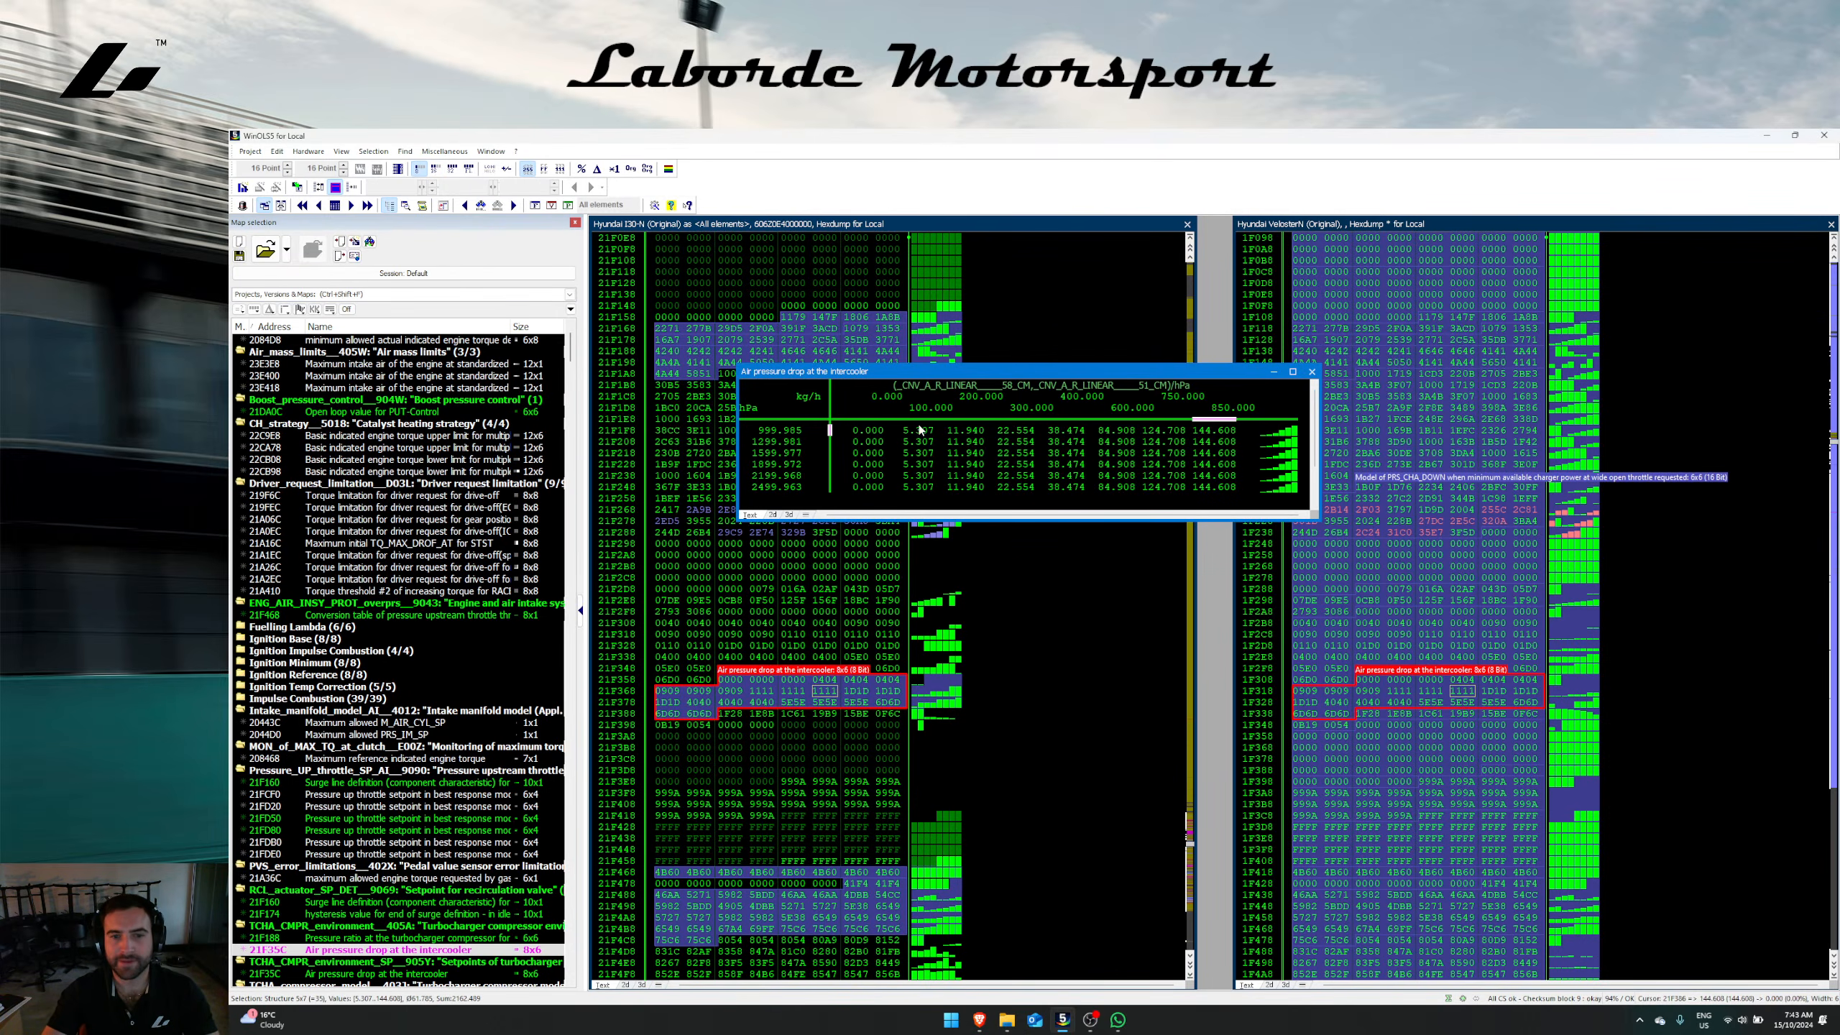
left_click_drag(918, 429, 1227, 484)
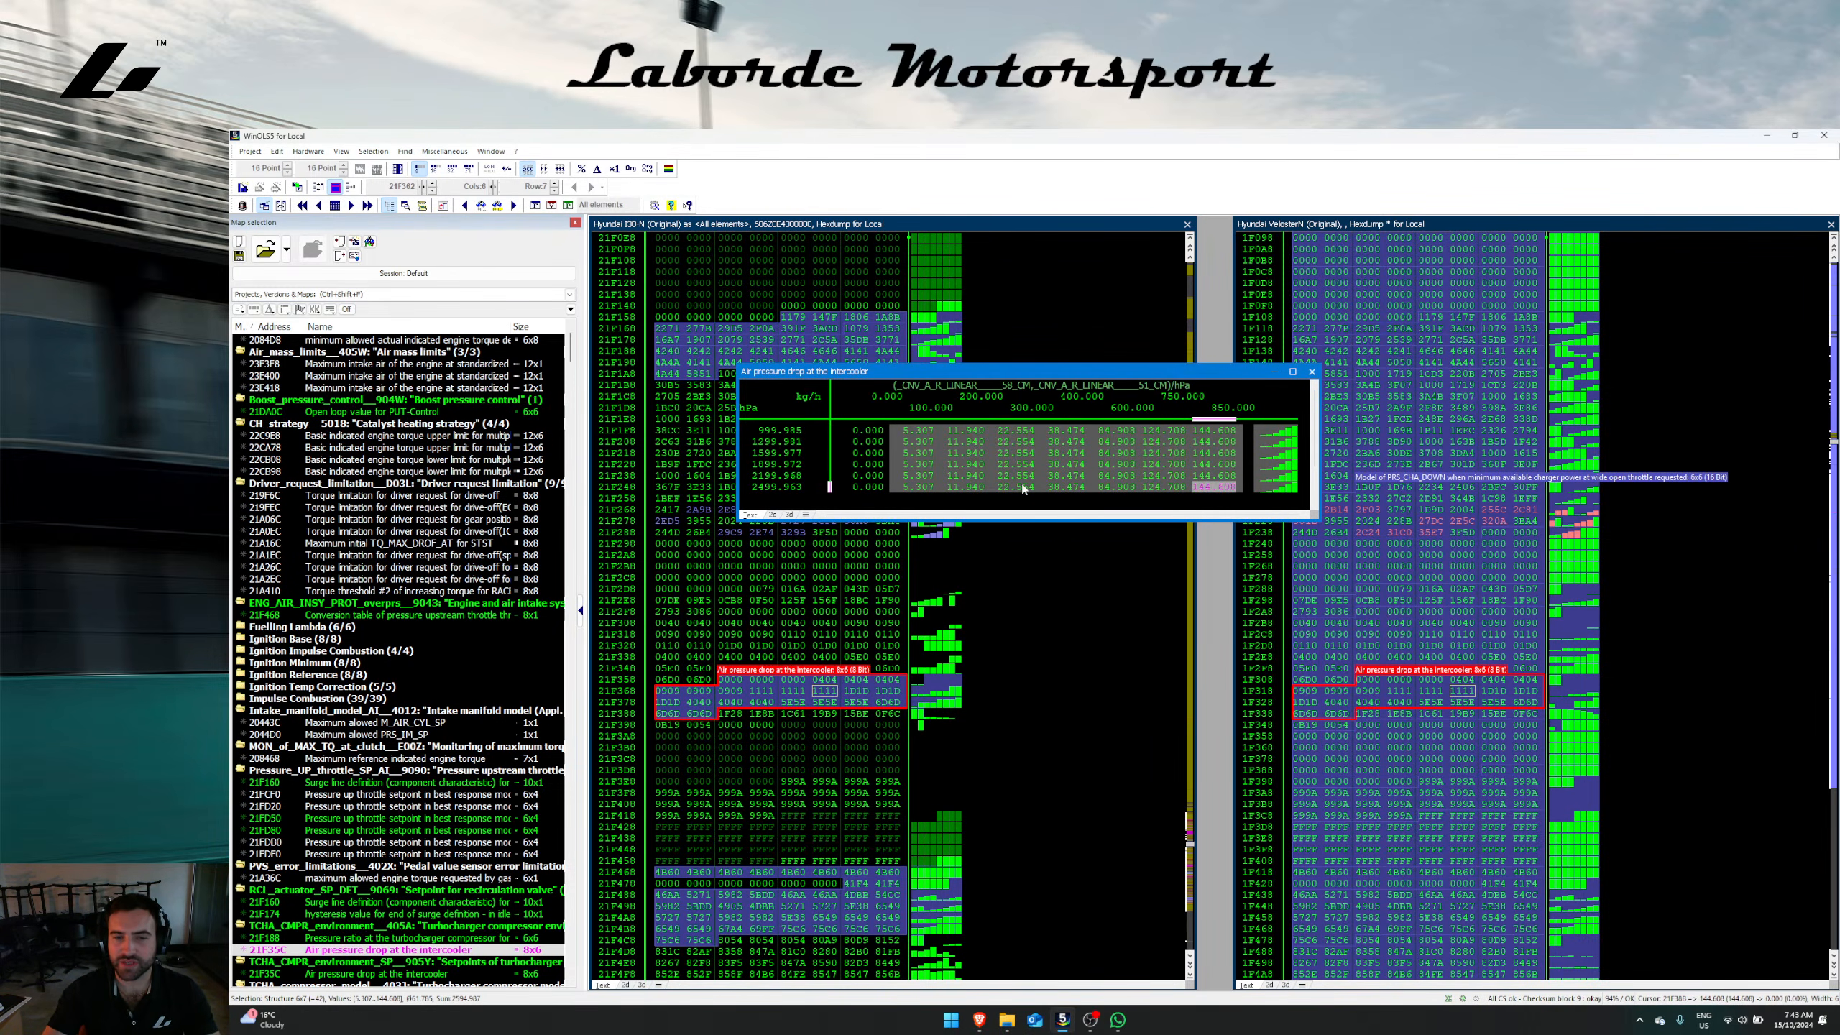
key("Escape")
Step: Check the PSI coefficient for waste gate flow and the top output position monitoring limit for turbine setpoint in the VelosterN hexdump
left_click(1398, 682)
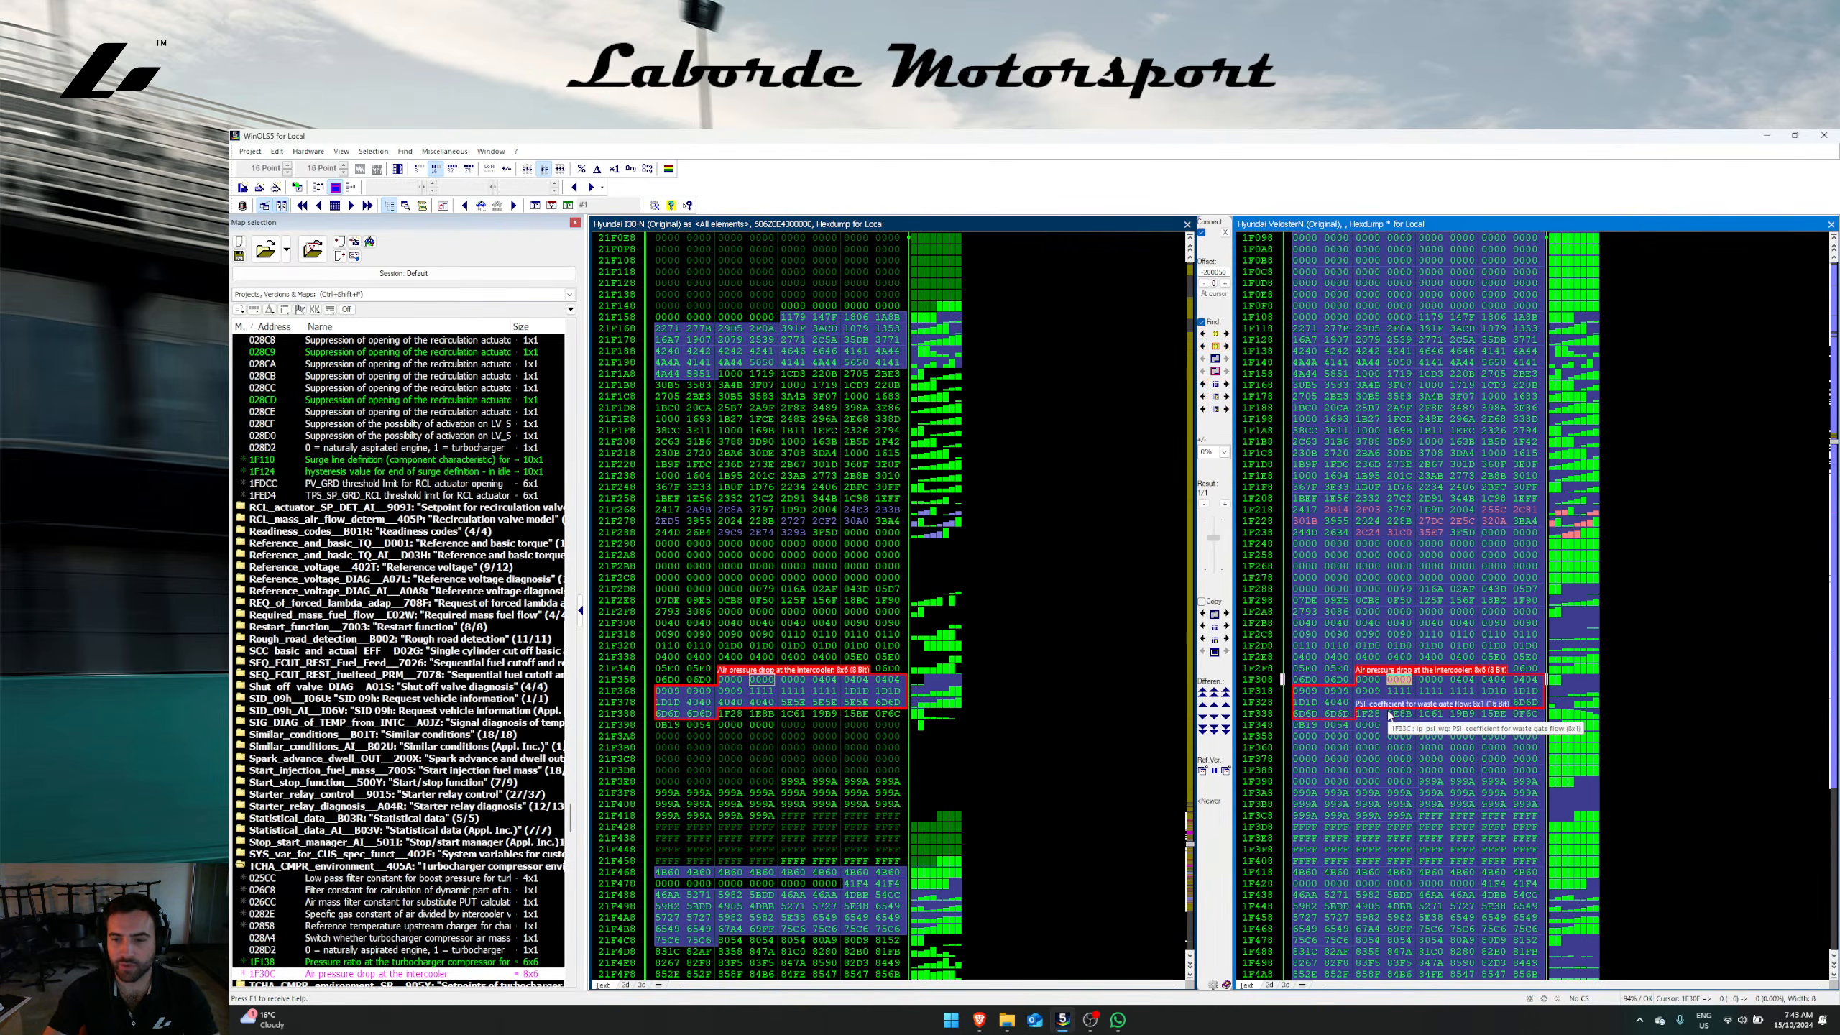
left_click(1399, 714)
scroll(1394, 711, "down", 3)
scroll(1398, 707, "down", 1)
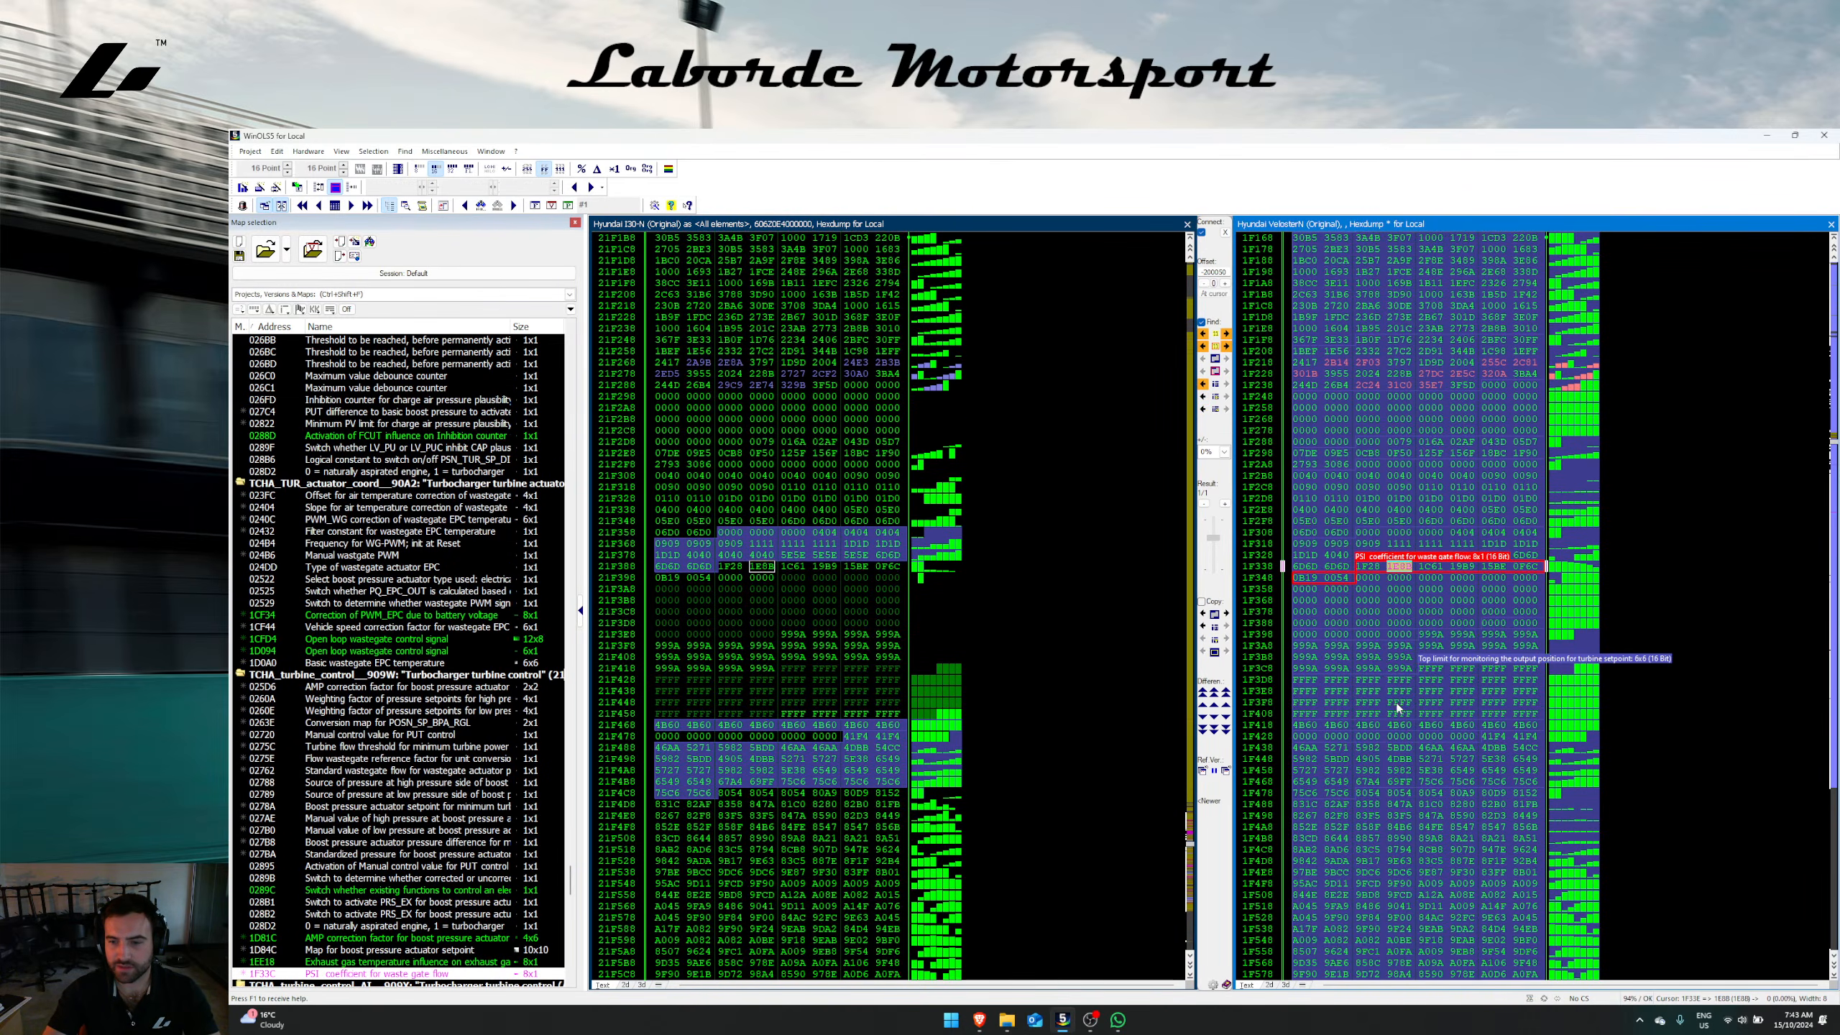
scroll(1398, 706, "down", 2)
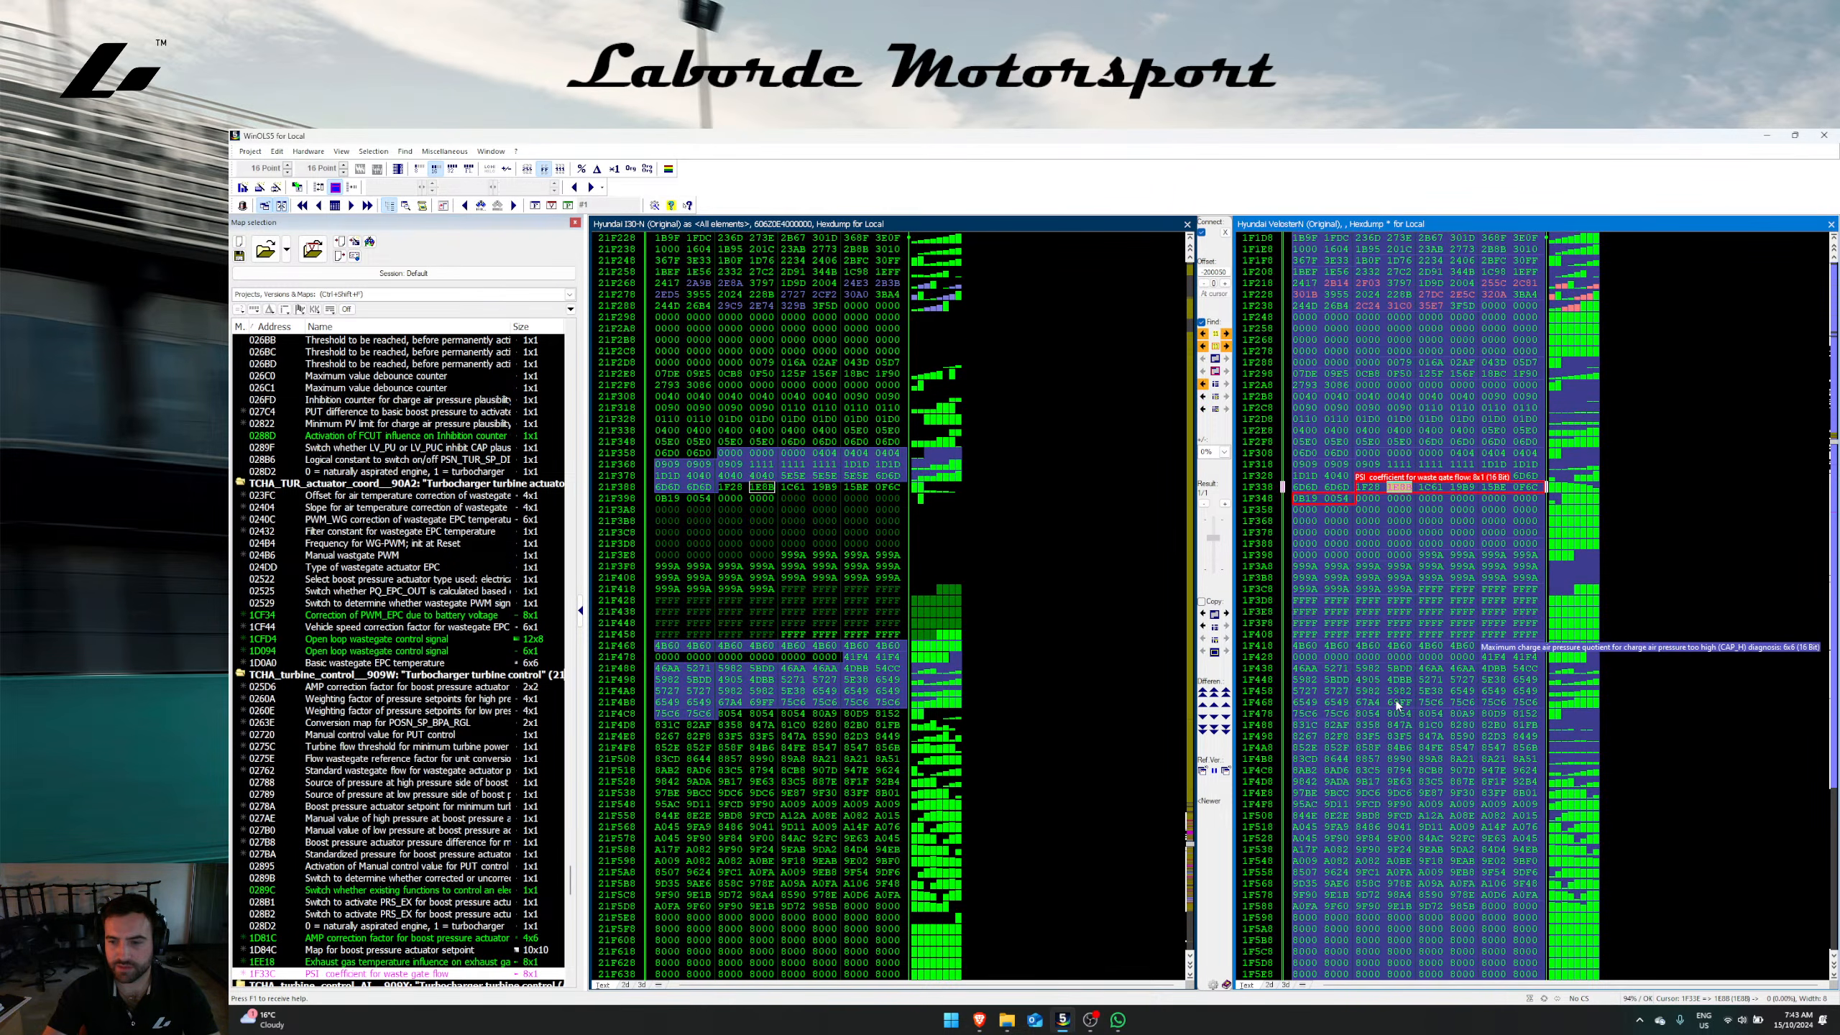
left_click(1396, 624)
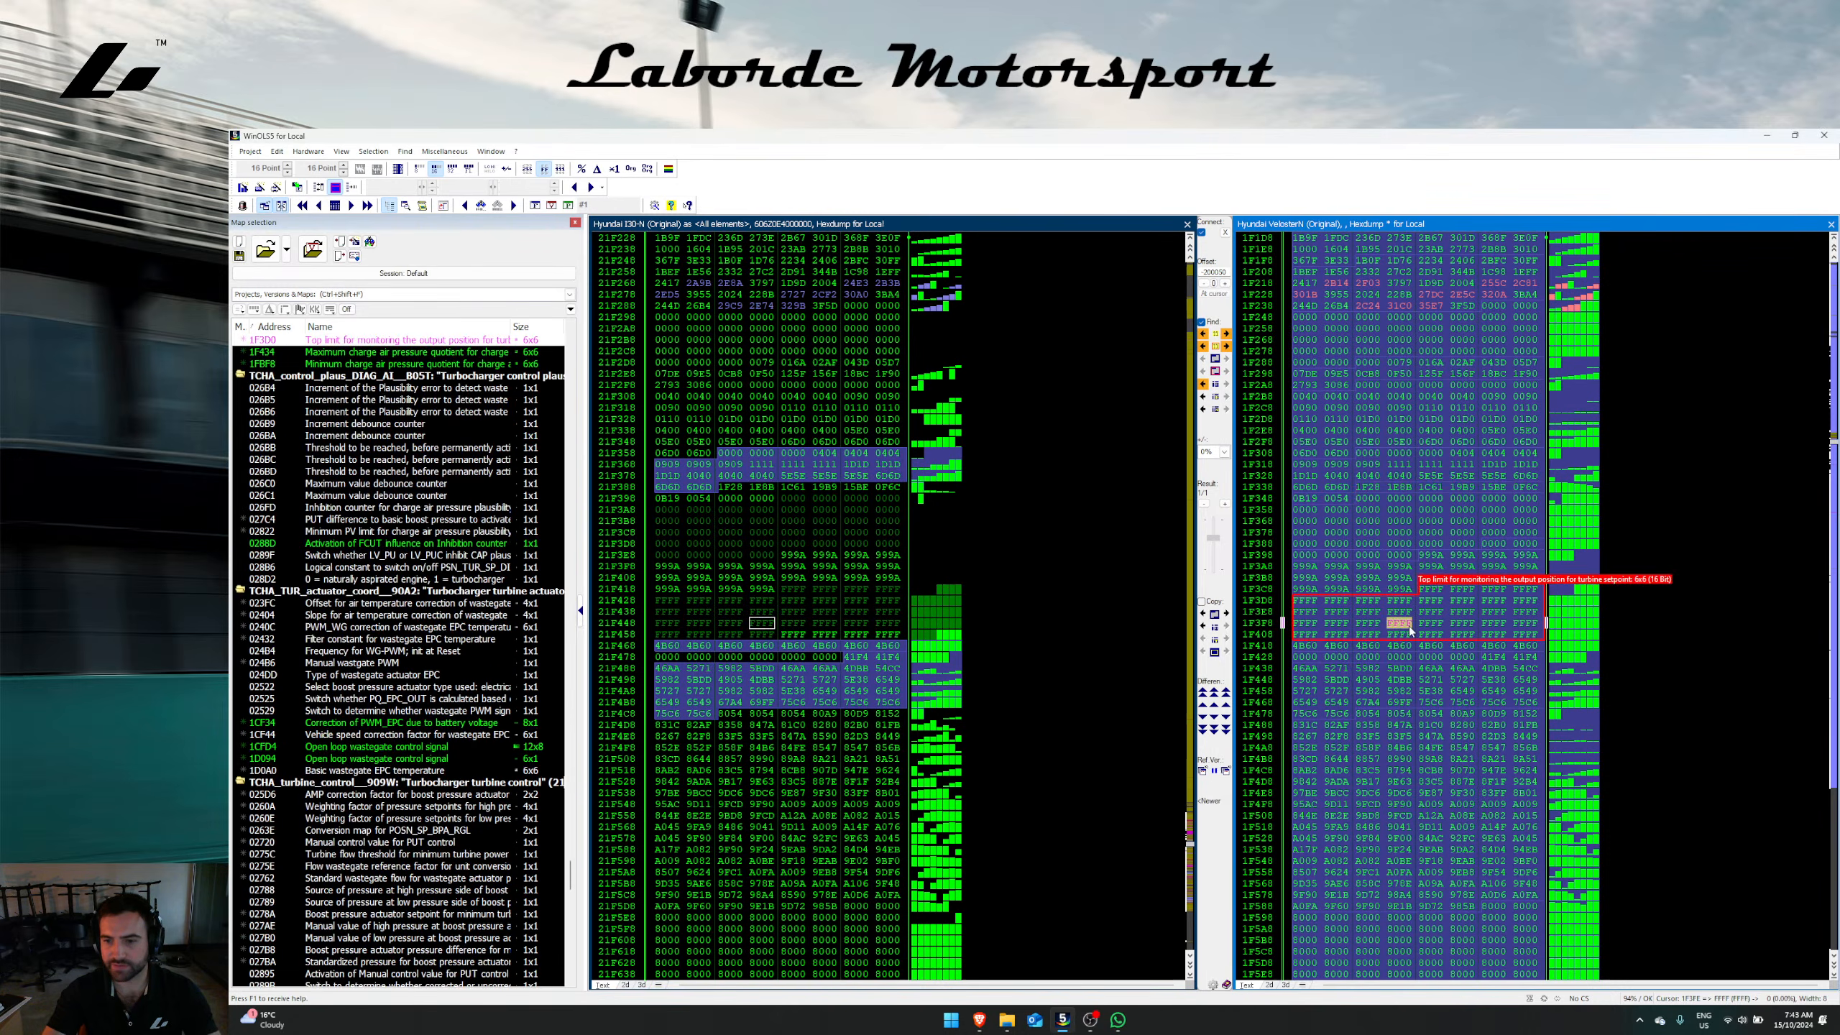
Step: Transfer the top output position monitoring limit for turbine setpoint and the maximum charge air pressure quotient map to the I30-N file
left_click(1026, 644)
left_click(876, 593)
left_click(1460, 613)
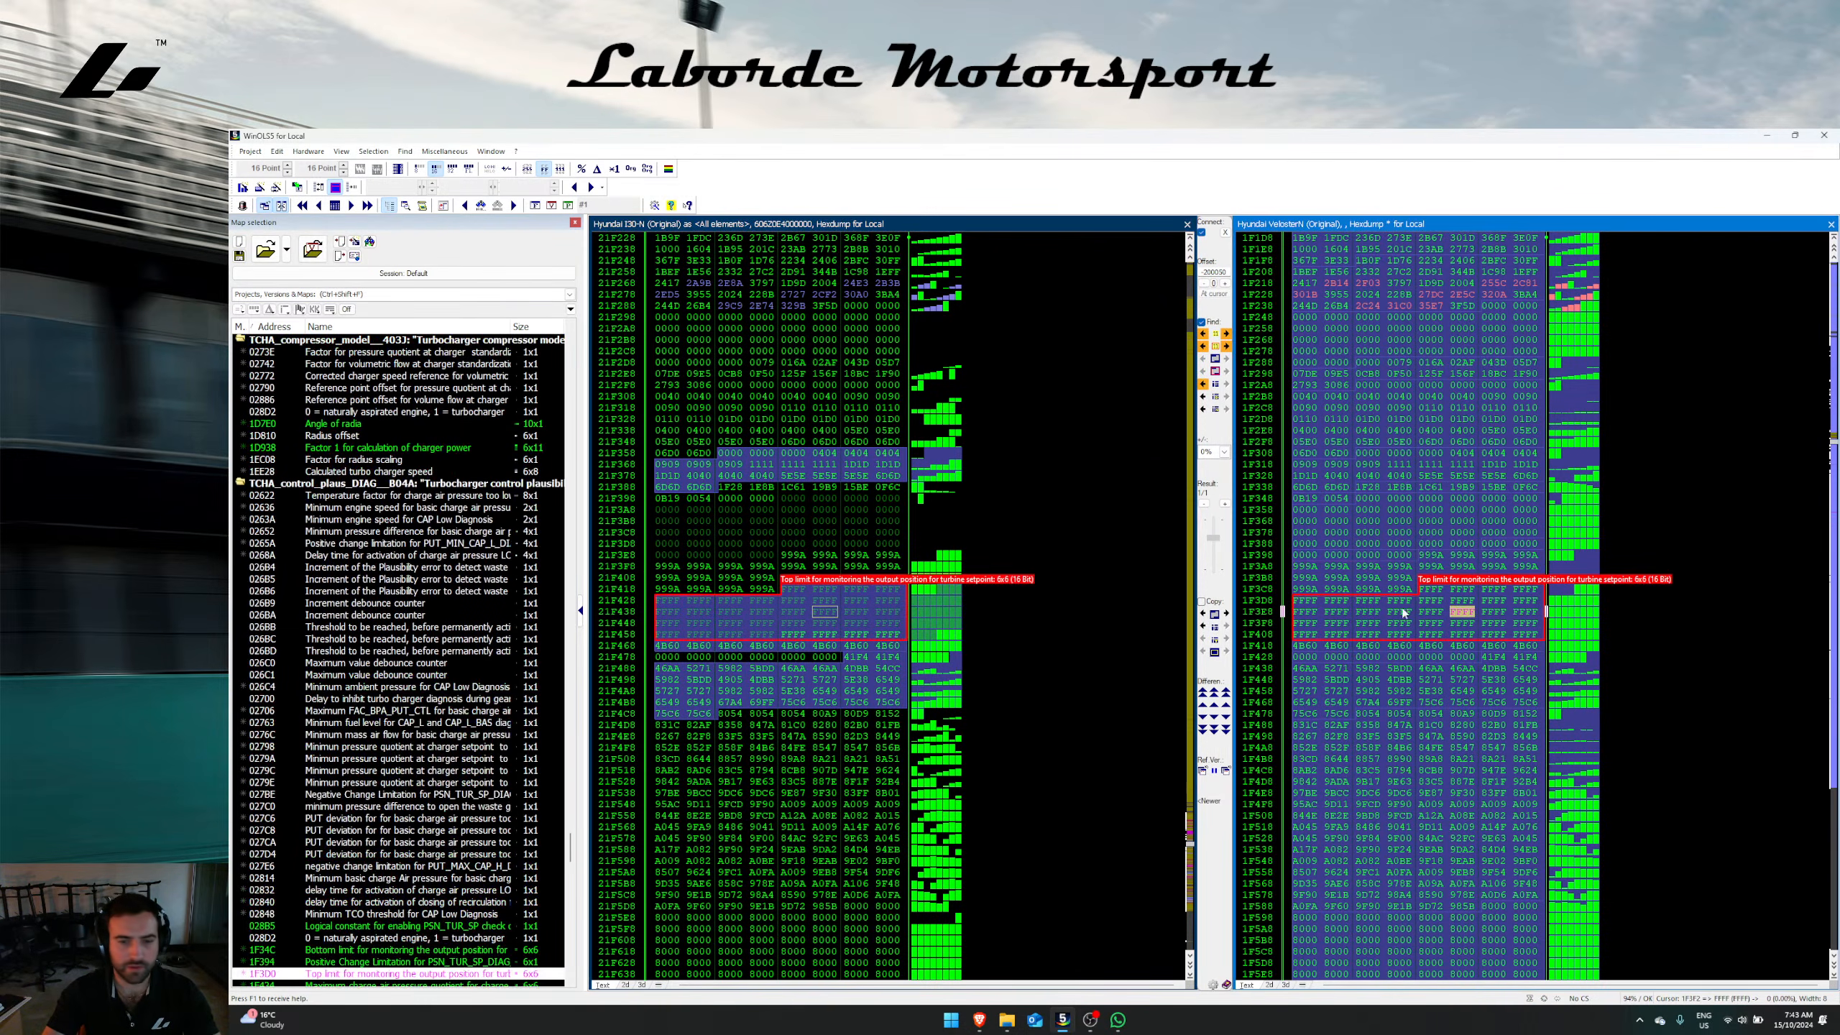
Step: Find the boost pressure actuator position setpoint in part load among the VelosterN turbine control maps and show it in the hexdump
scroll(521, 766, "down", 16)
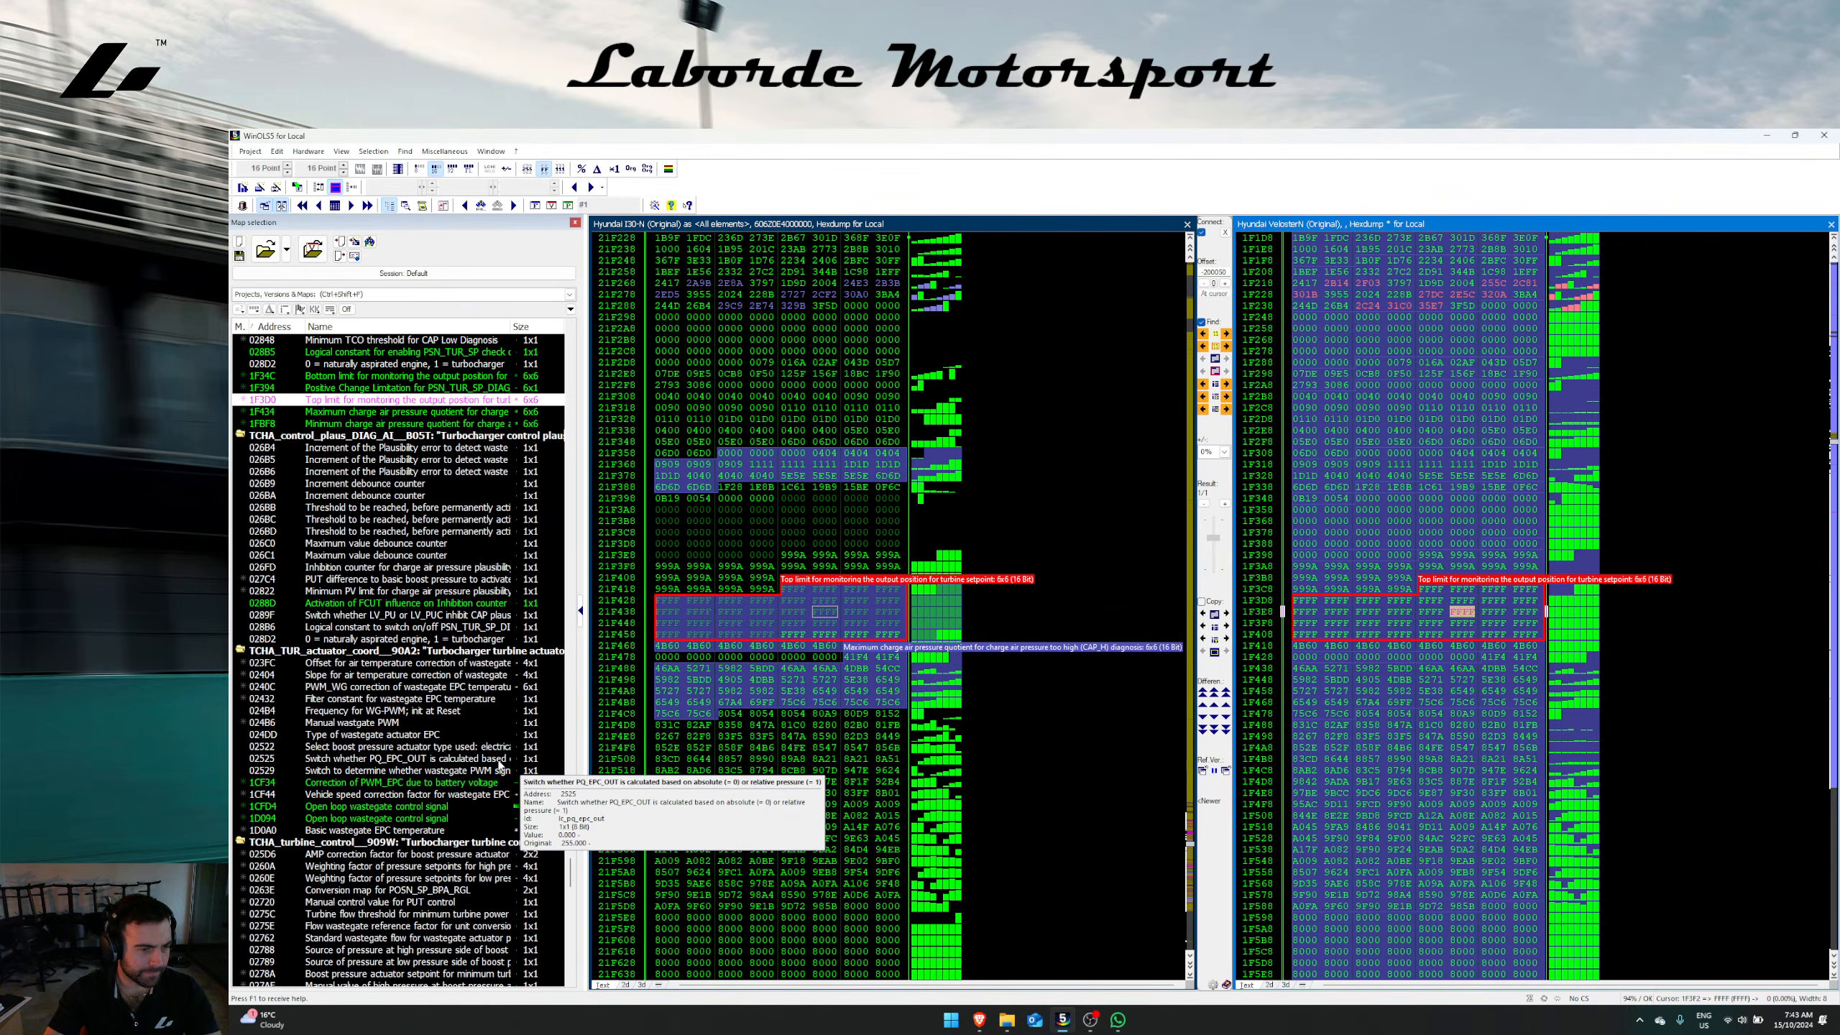
scroll(498, 764, "down", 14)
left_click(241, 663)
left_click(241, 651)
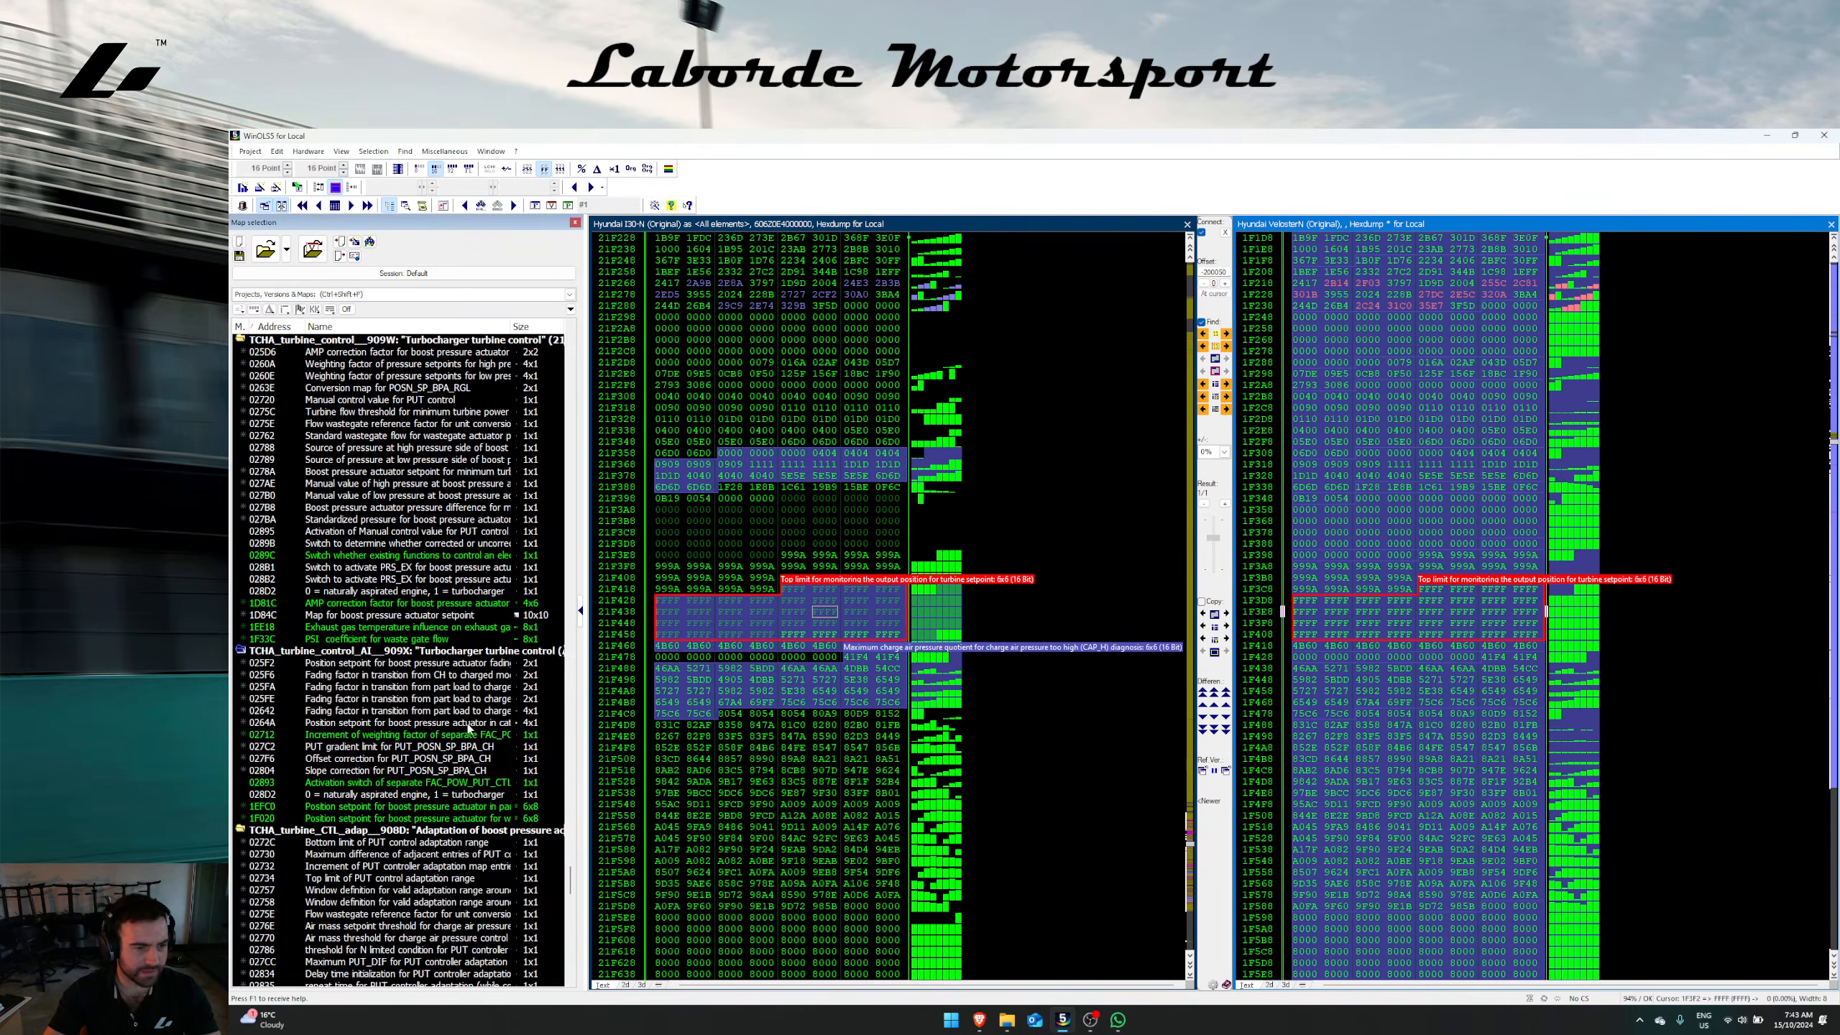
scroll(508, 765, "down", 6)
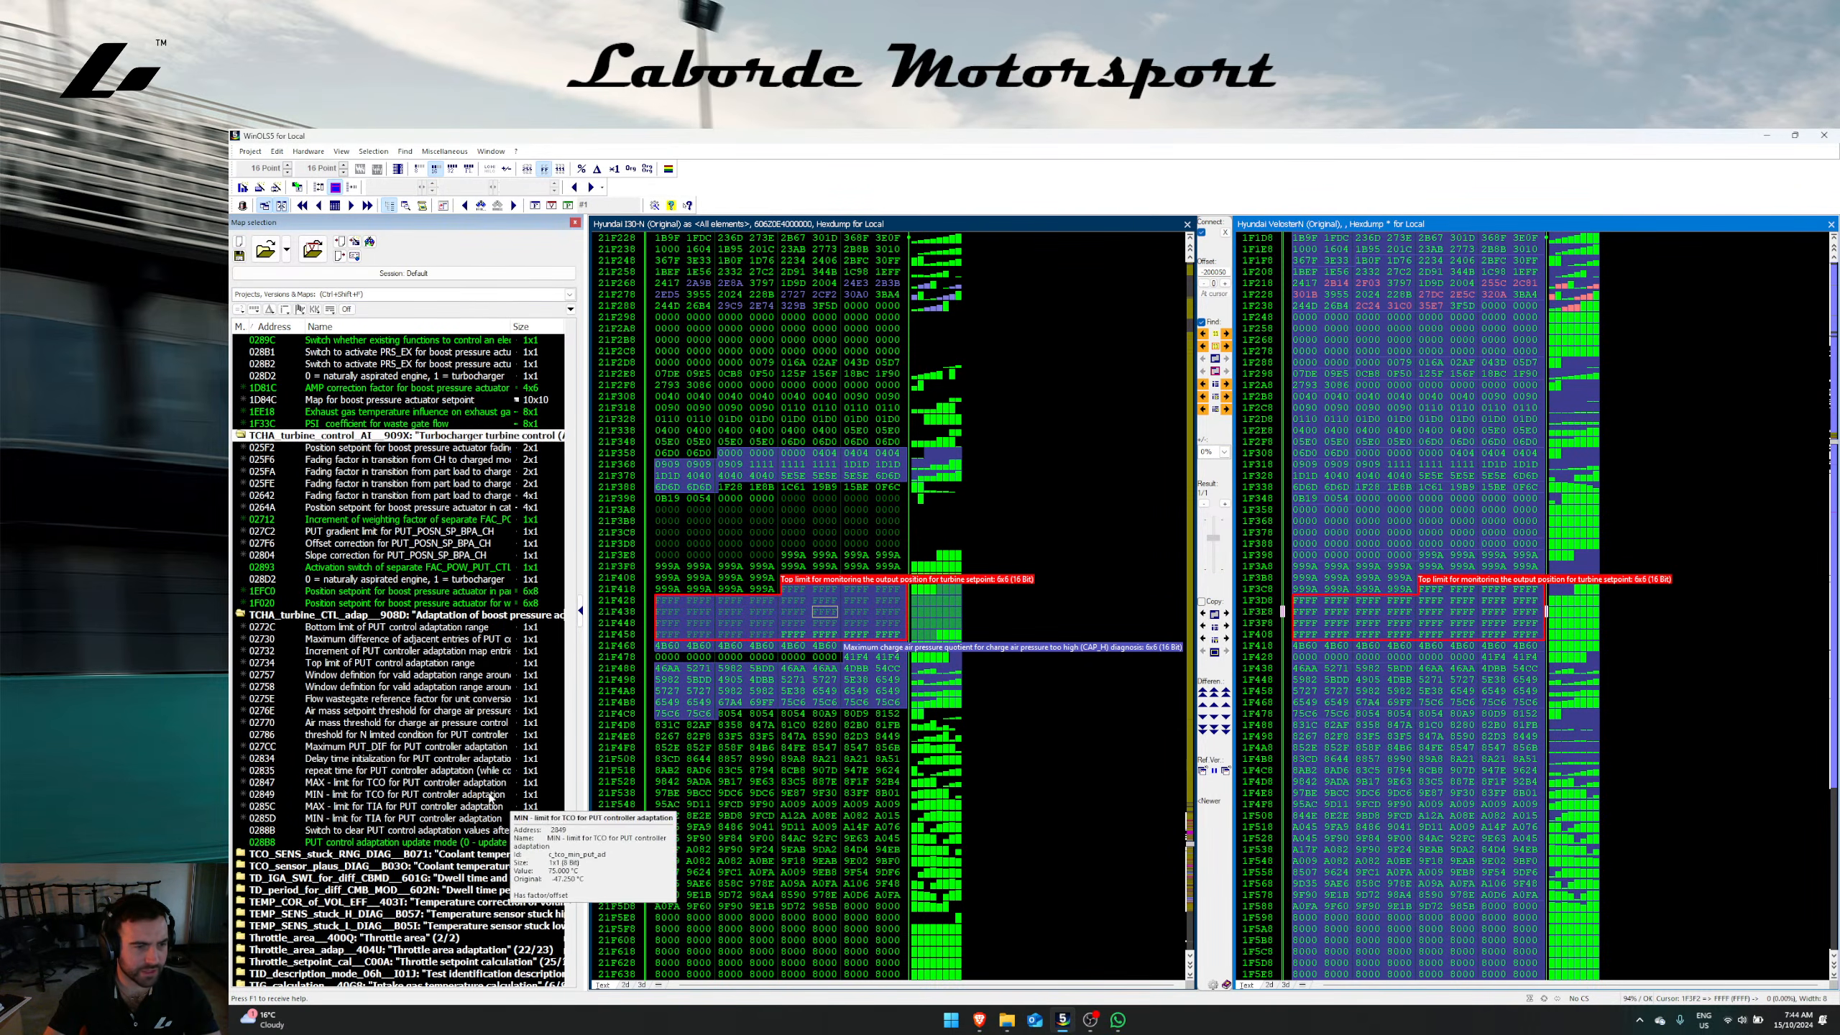
right_click(390, 597)
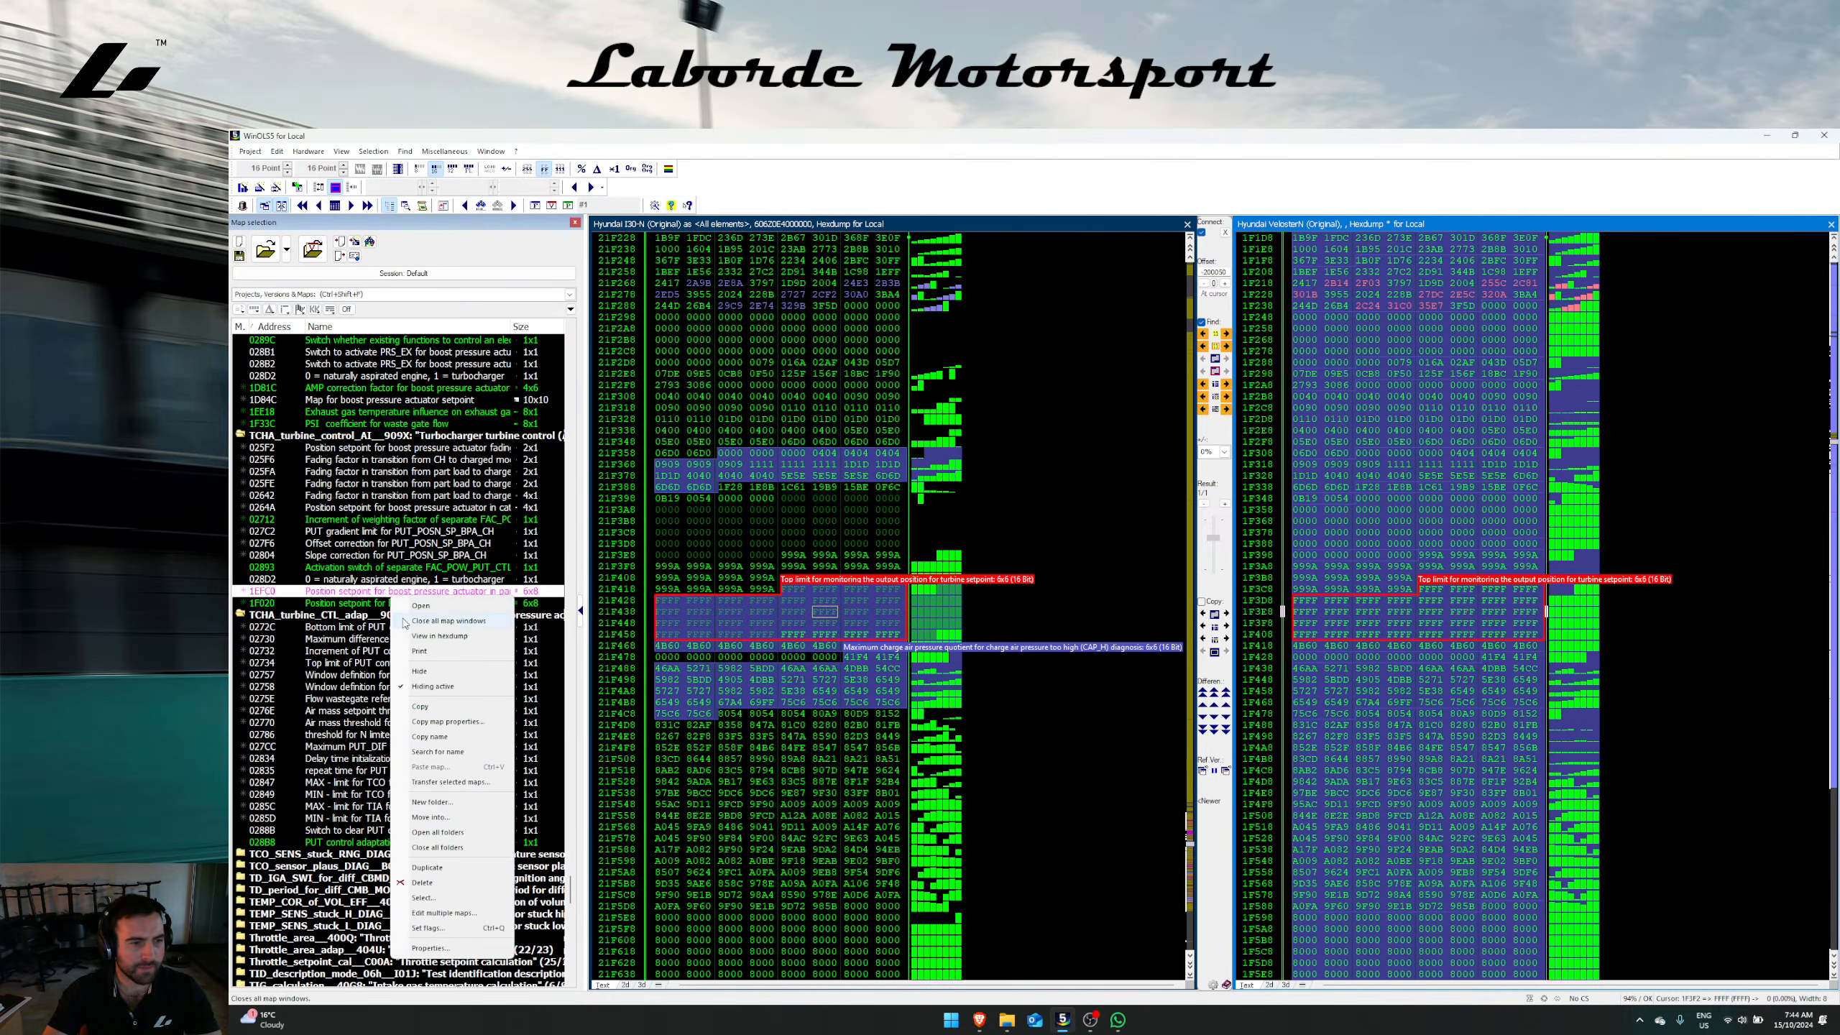
left_click(417, 643)
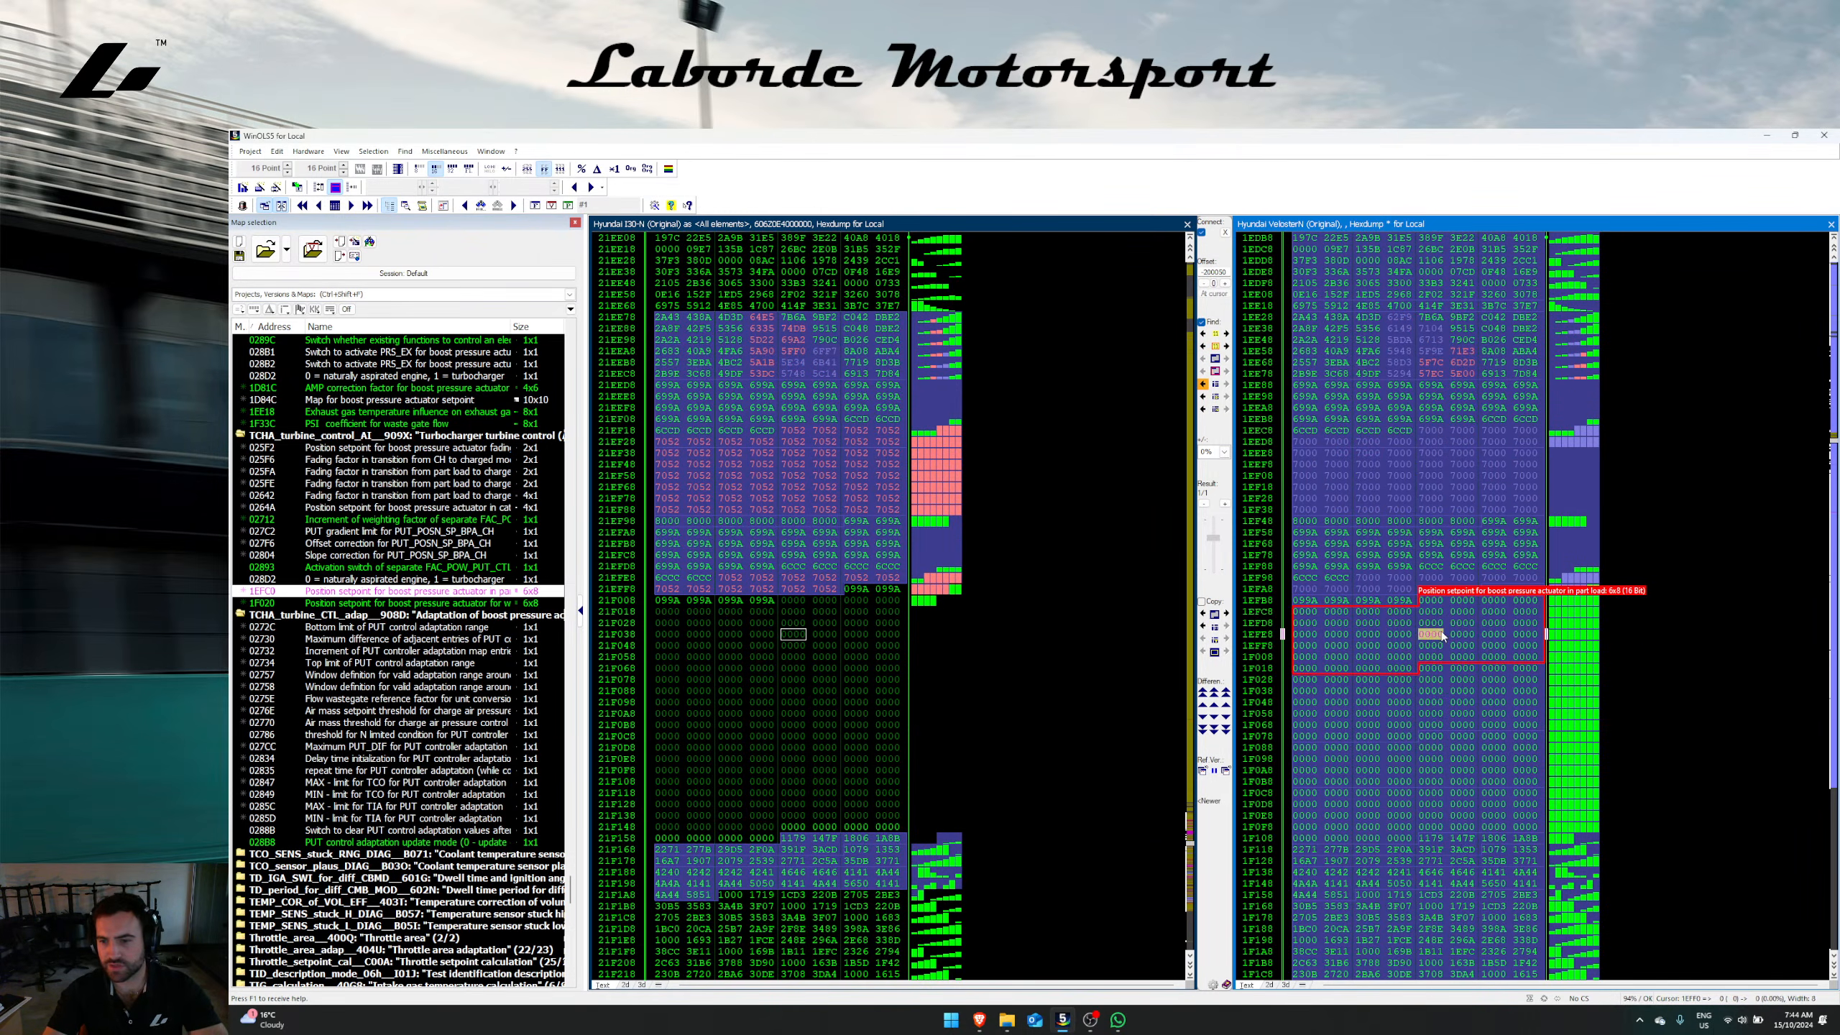
Step: Transfer the boost pressure actuator position setpoint maps for part load and warm up to the I30-N file
left_click_drag(1431, 634, 1453, 739)
left_click_drag(1458, 806, 1462, 680)
key("ctrl+c")
left_click(923, 663)
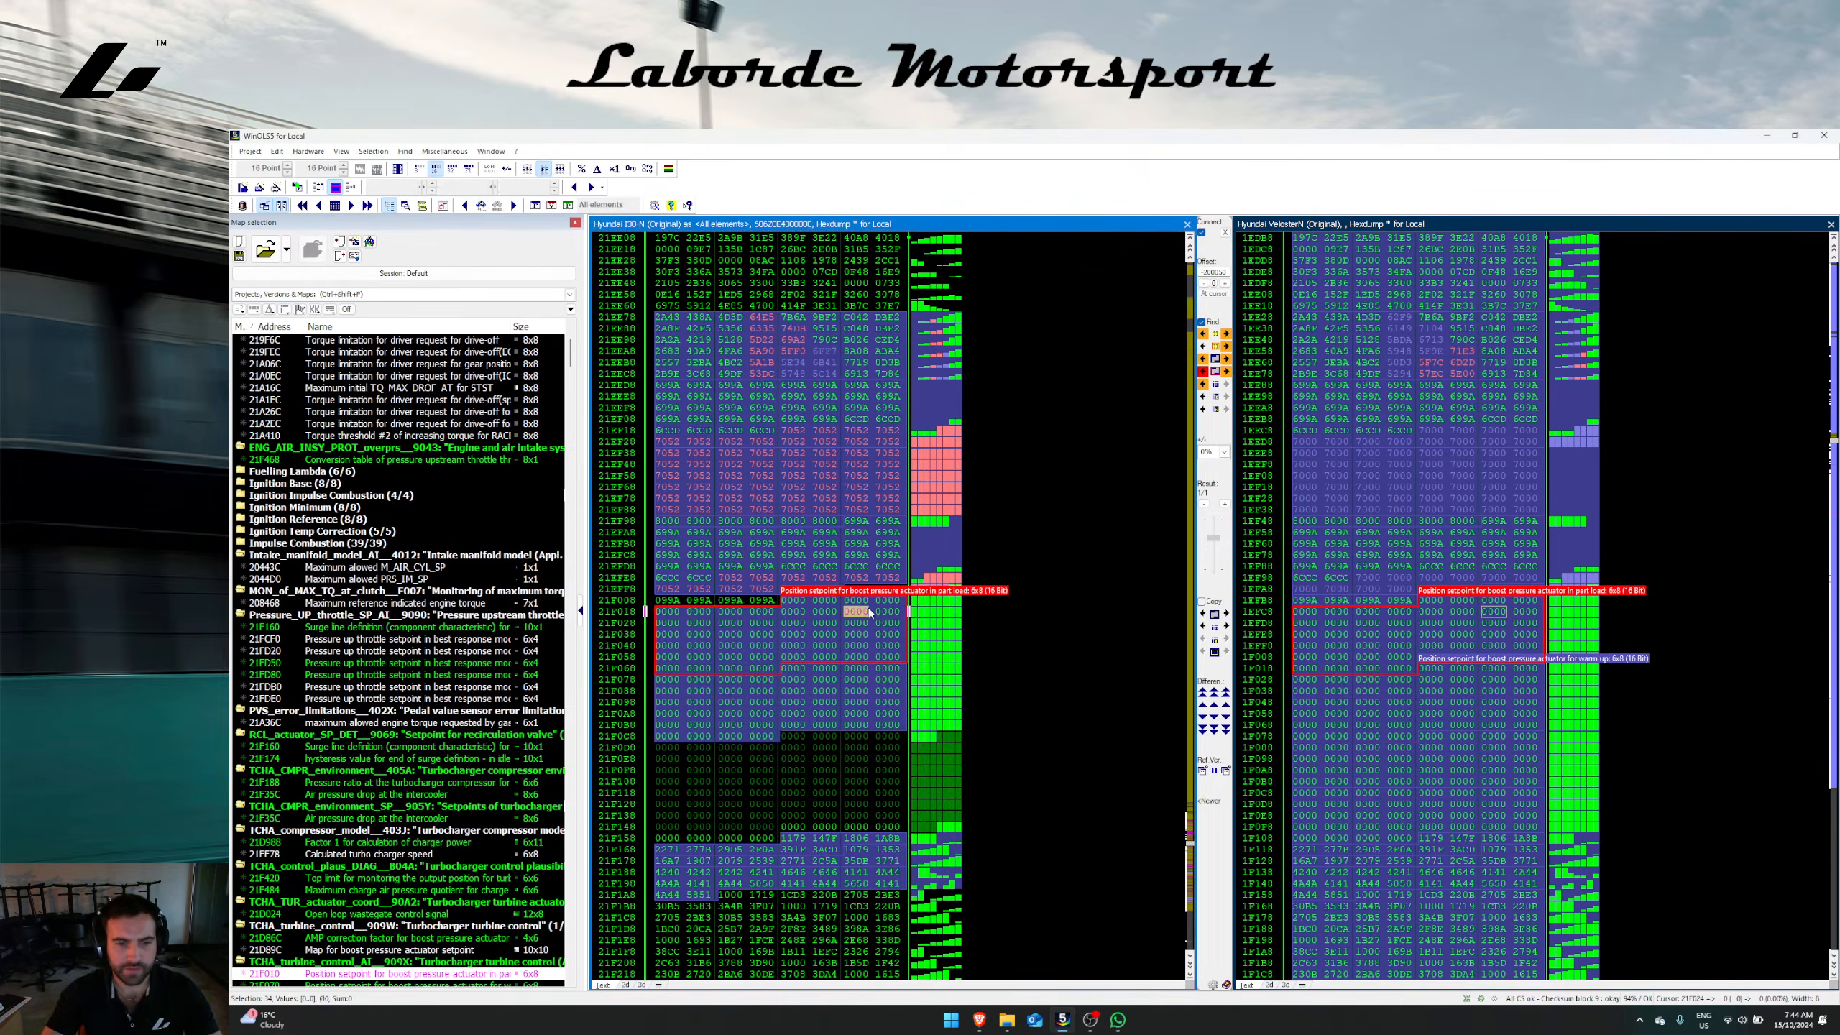
left_click(1362, 602)
left_click(1369, 623)
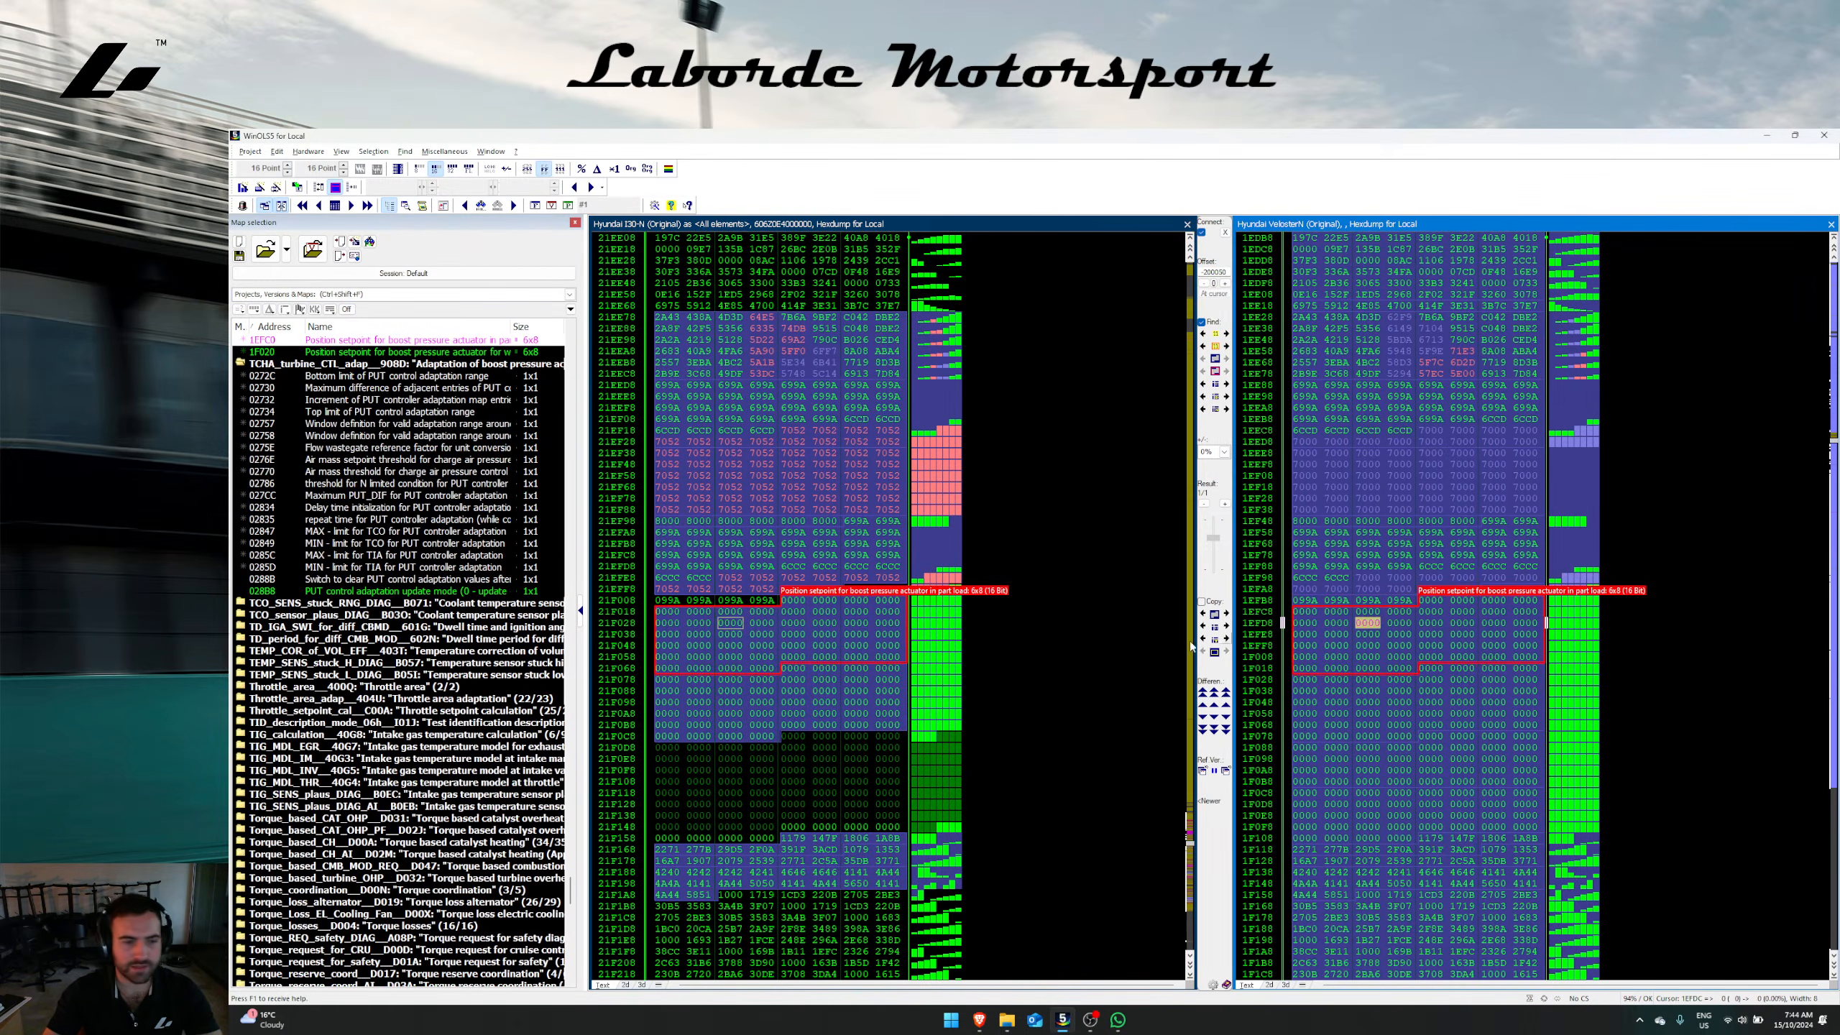
Step: Search the VelosterN maps for "max boost" and look through the matching boost pressure folders
scroll(364, 696, "down", 10)
scroll(363, 674, "down", 20)
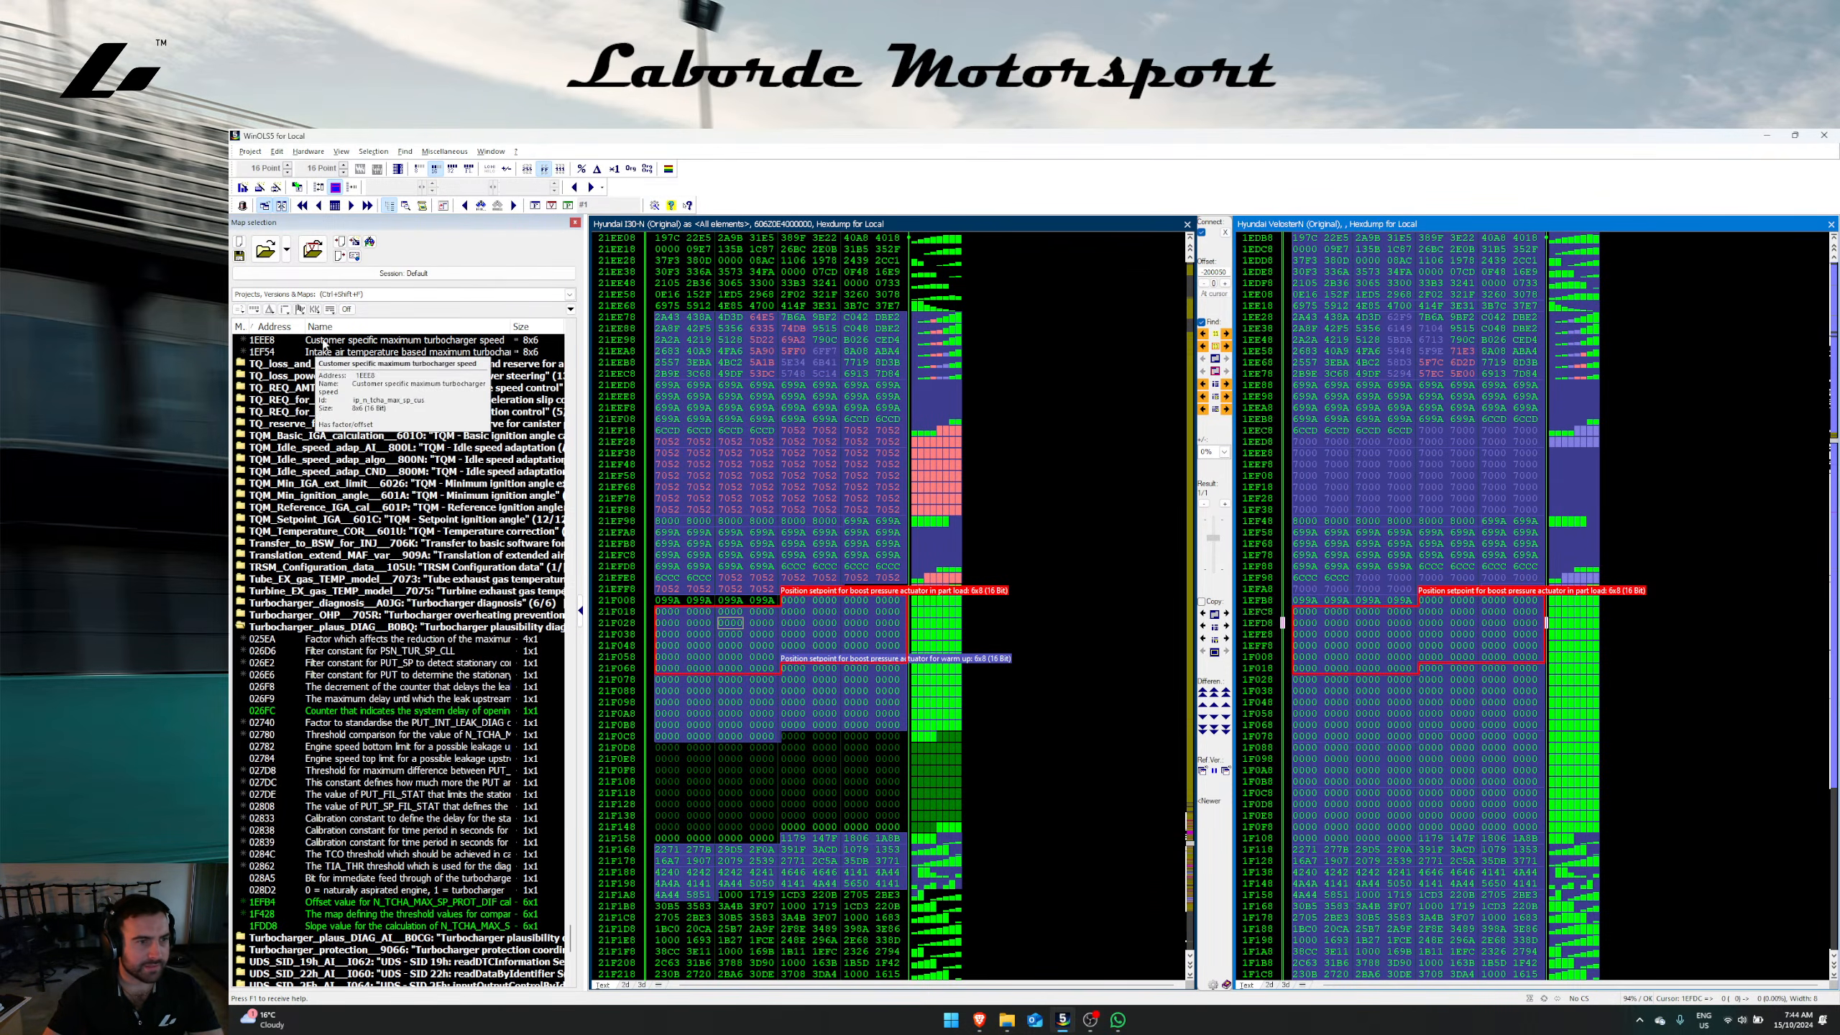
left_click(357, 294)
type("max boost")
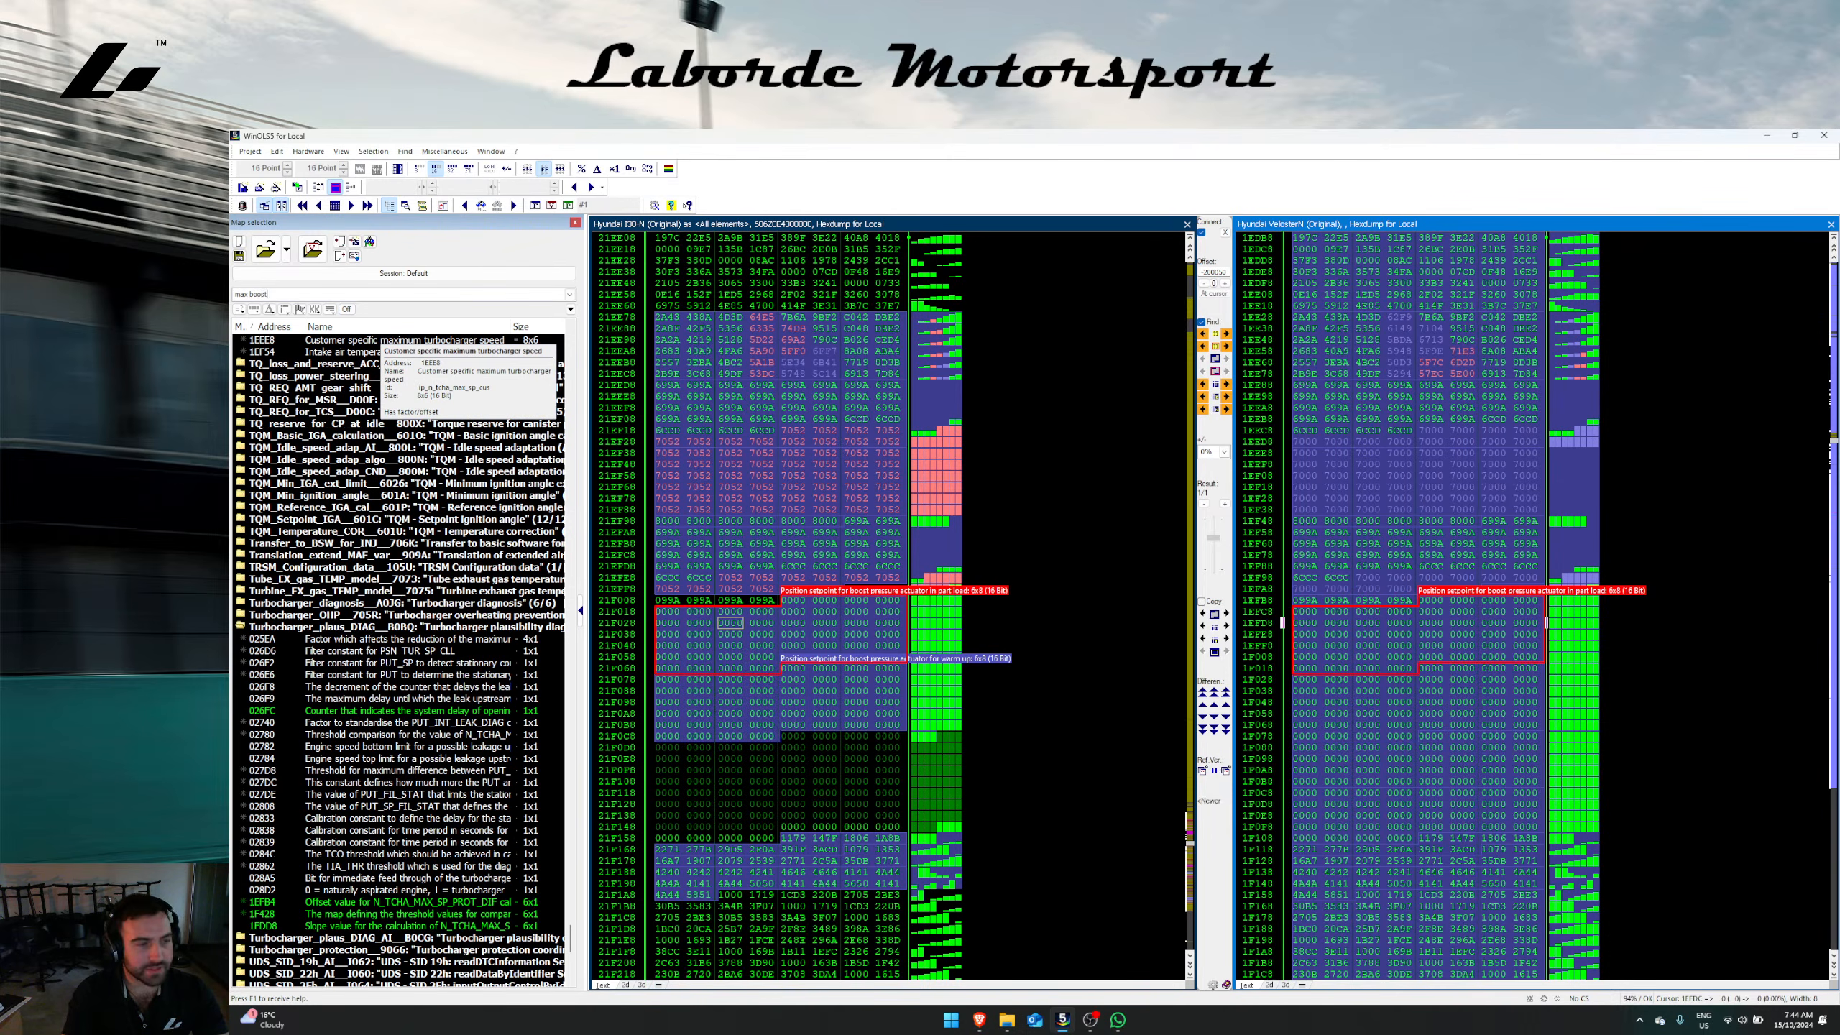
right_click(386, 802)
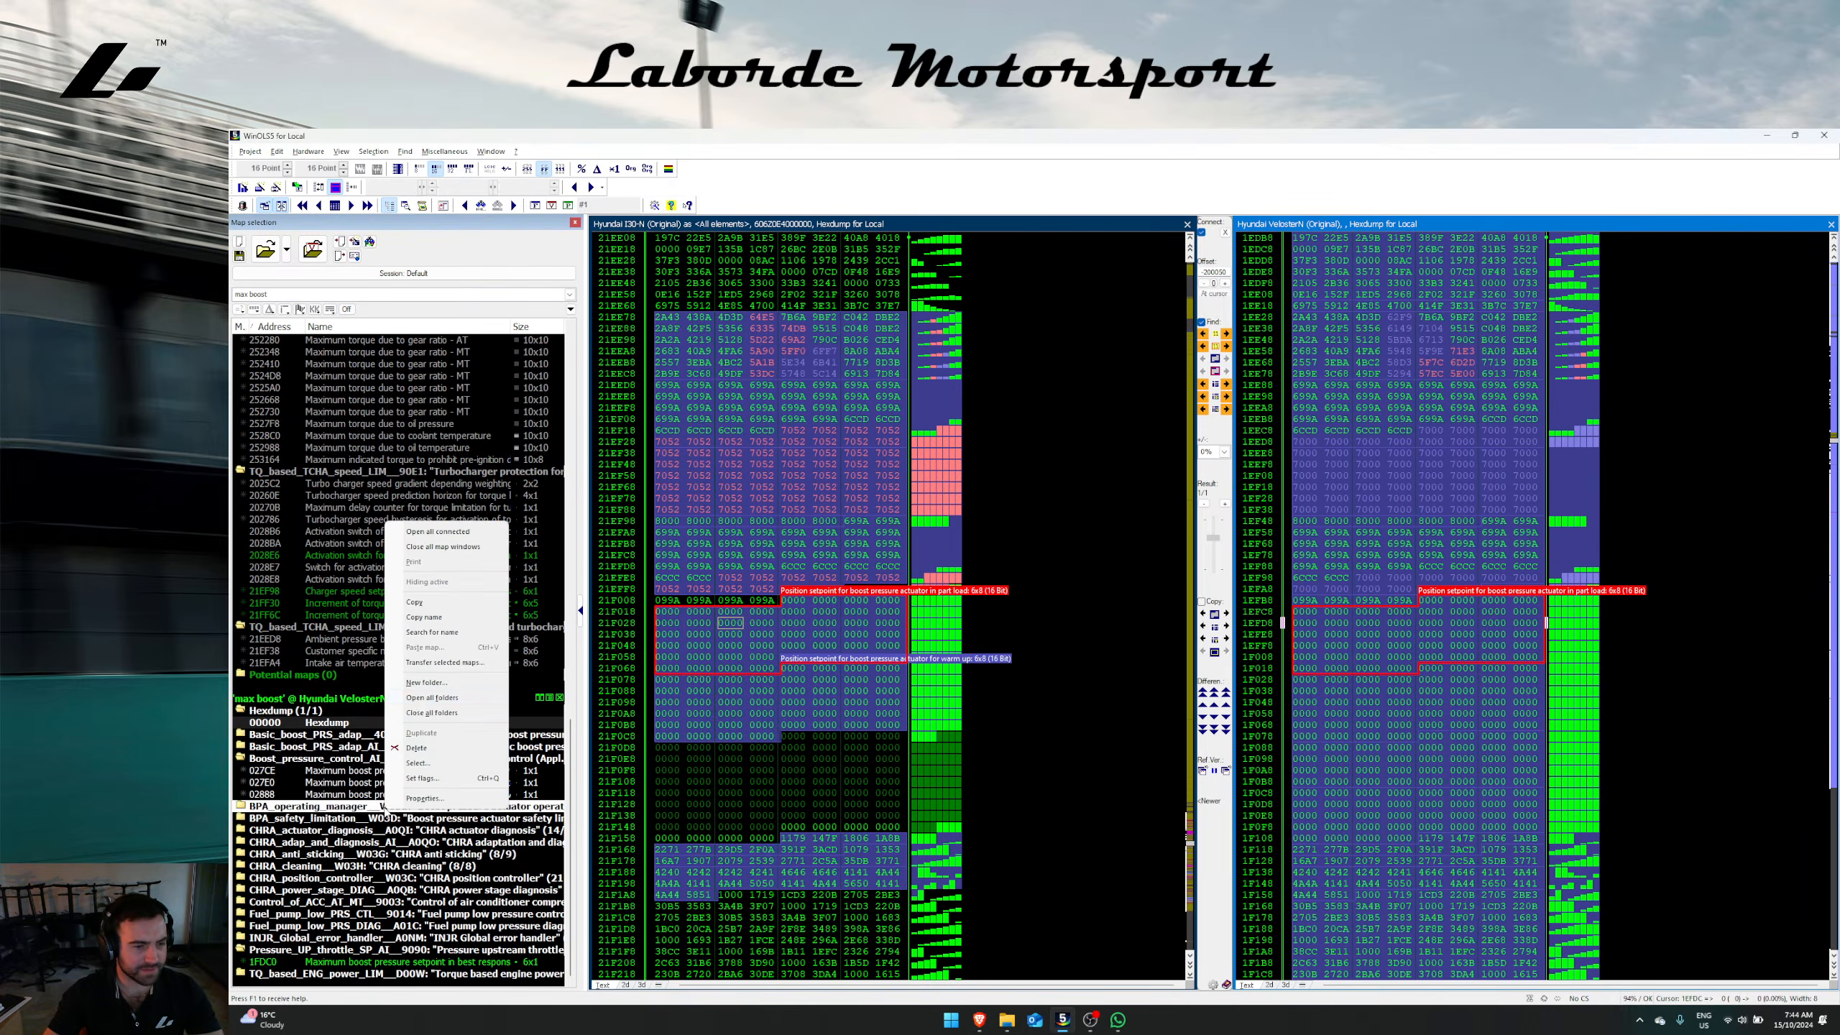
key("Escape")
scroll(478, 584, "down", 7)
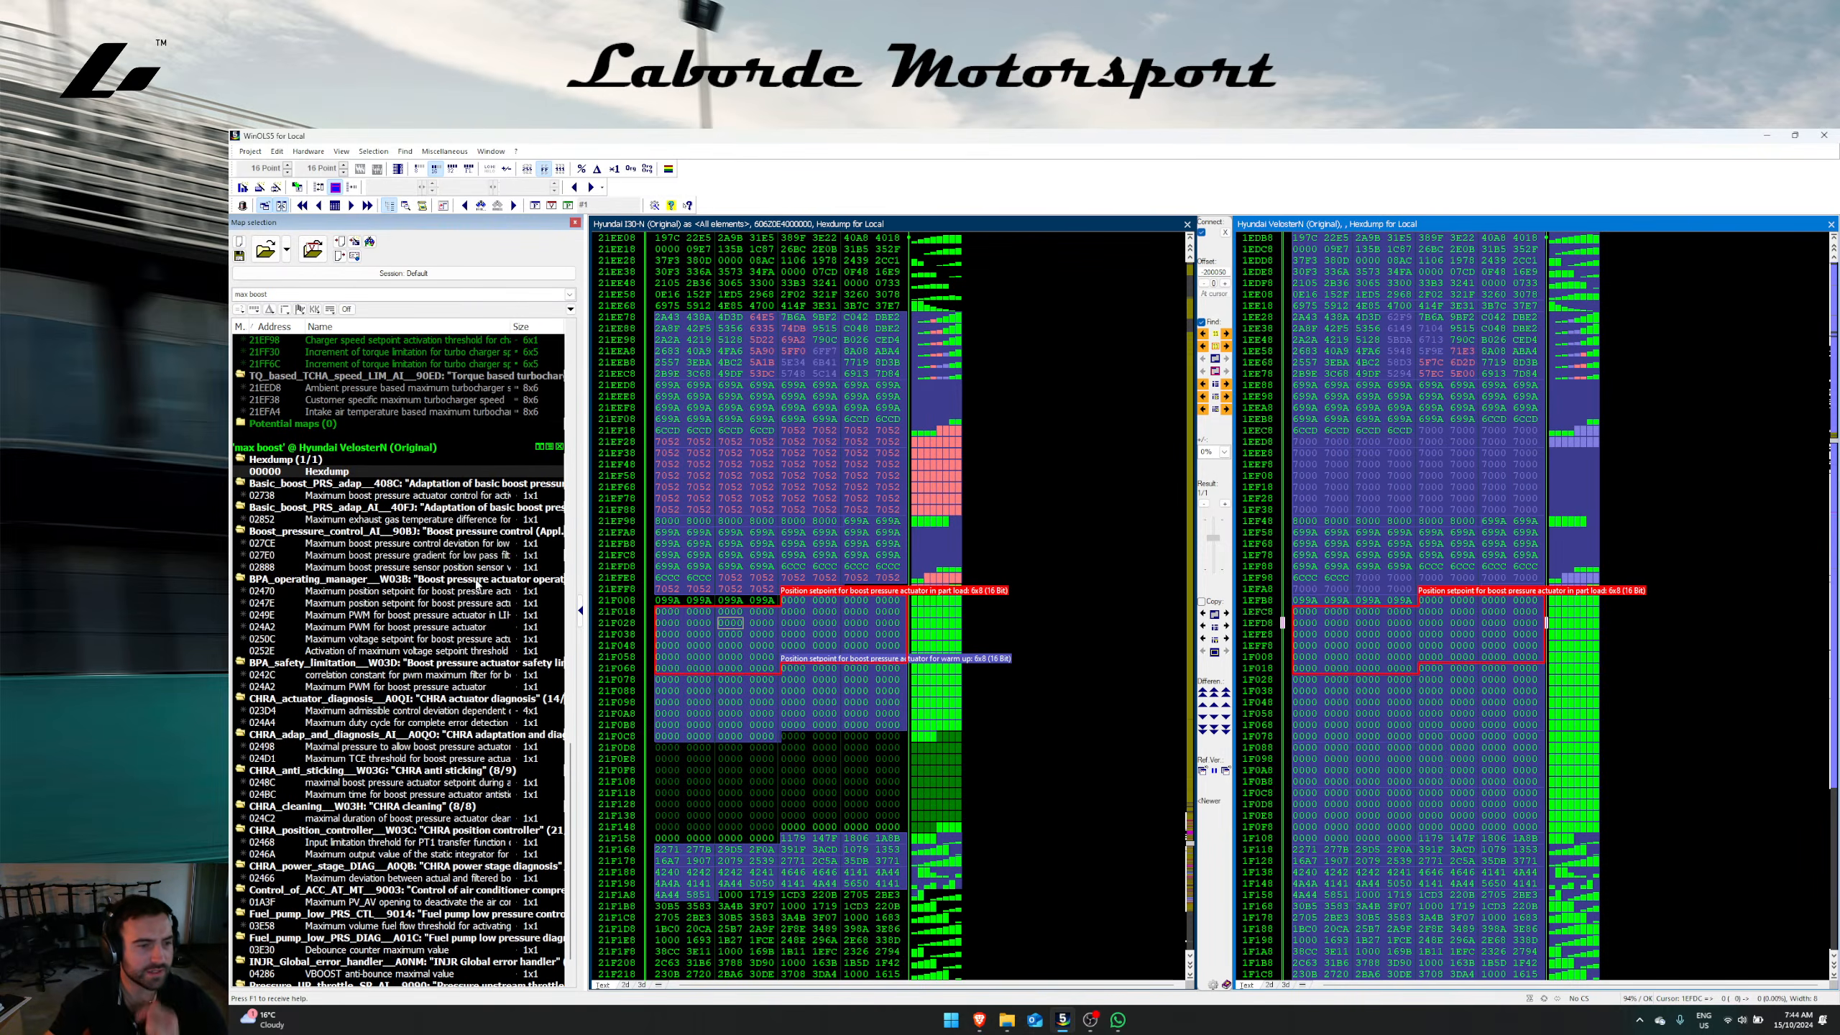
Step: Check the maximum position setpoint for boost pressure actuator and show its location in the VelosterN hexdump
mouse_move(473, 593)
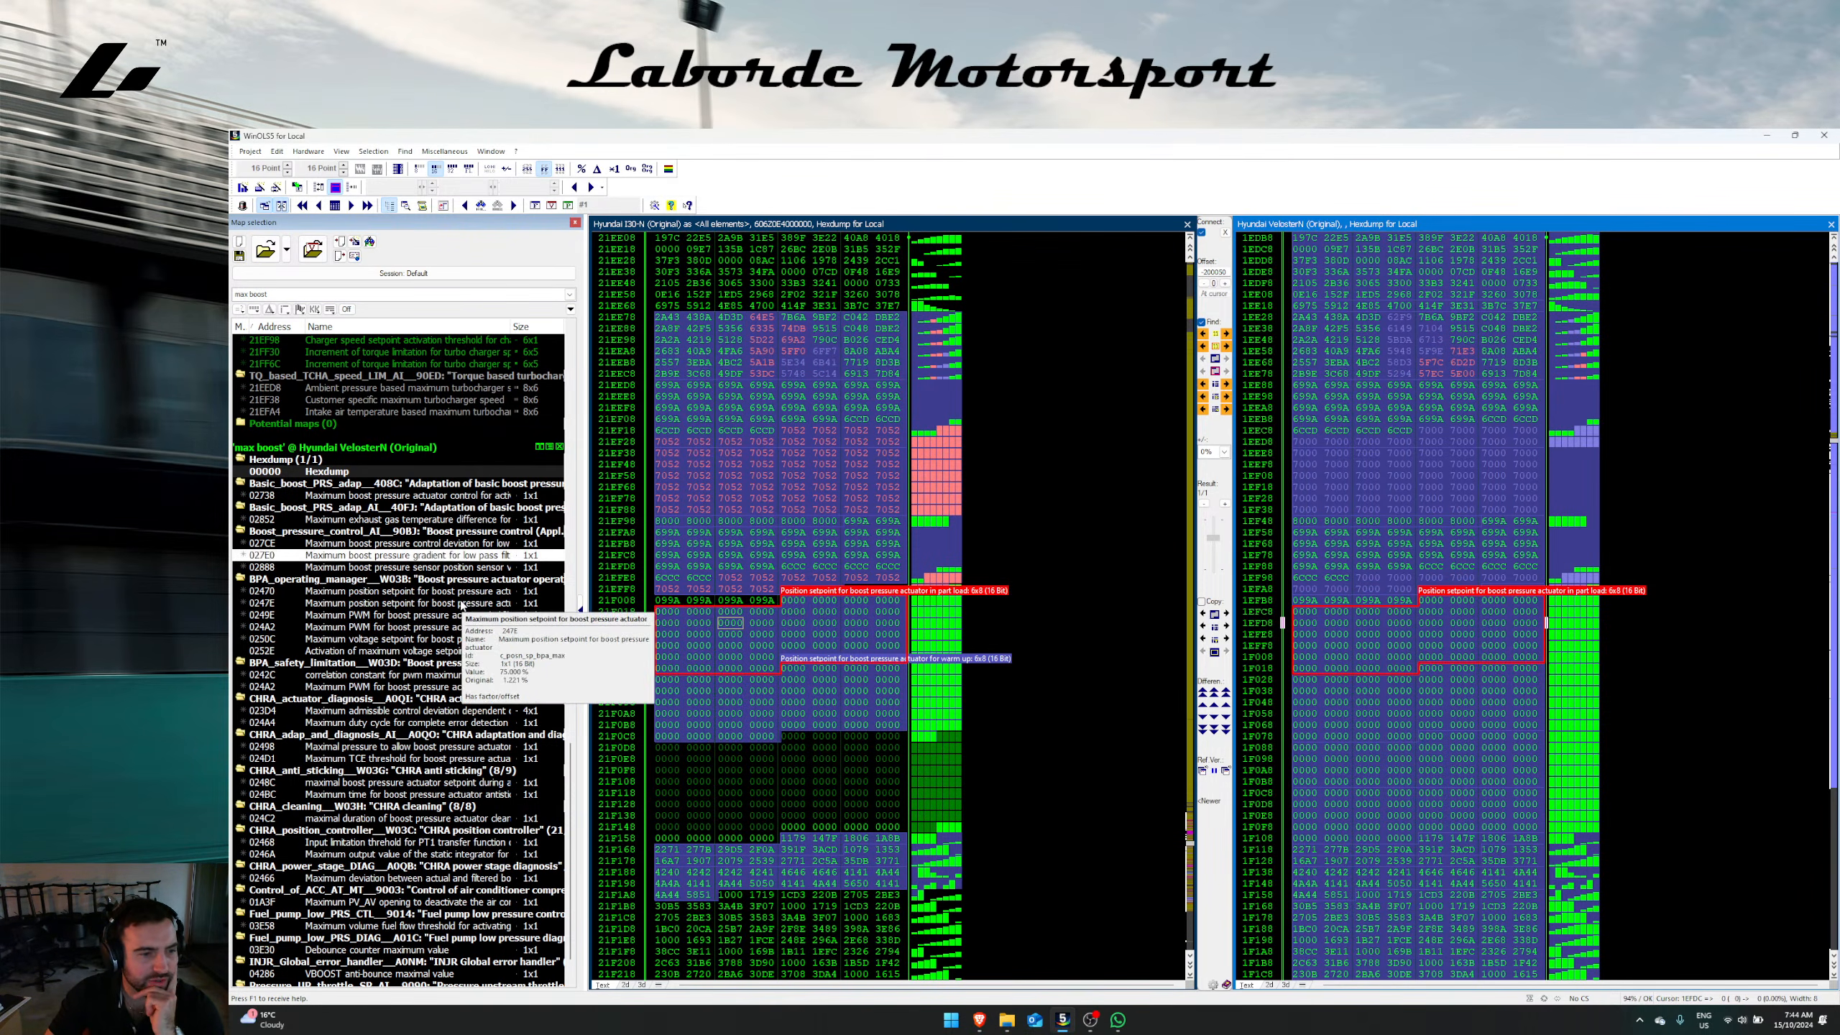
double_click(472, 592)
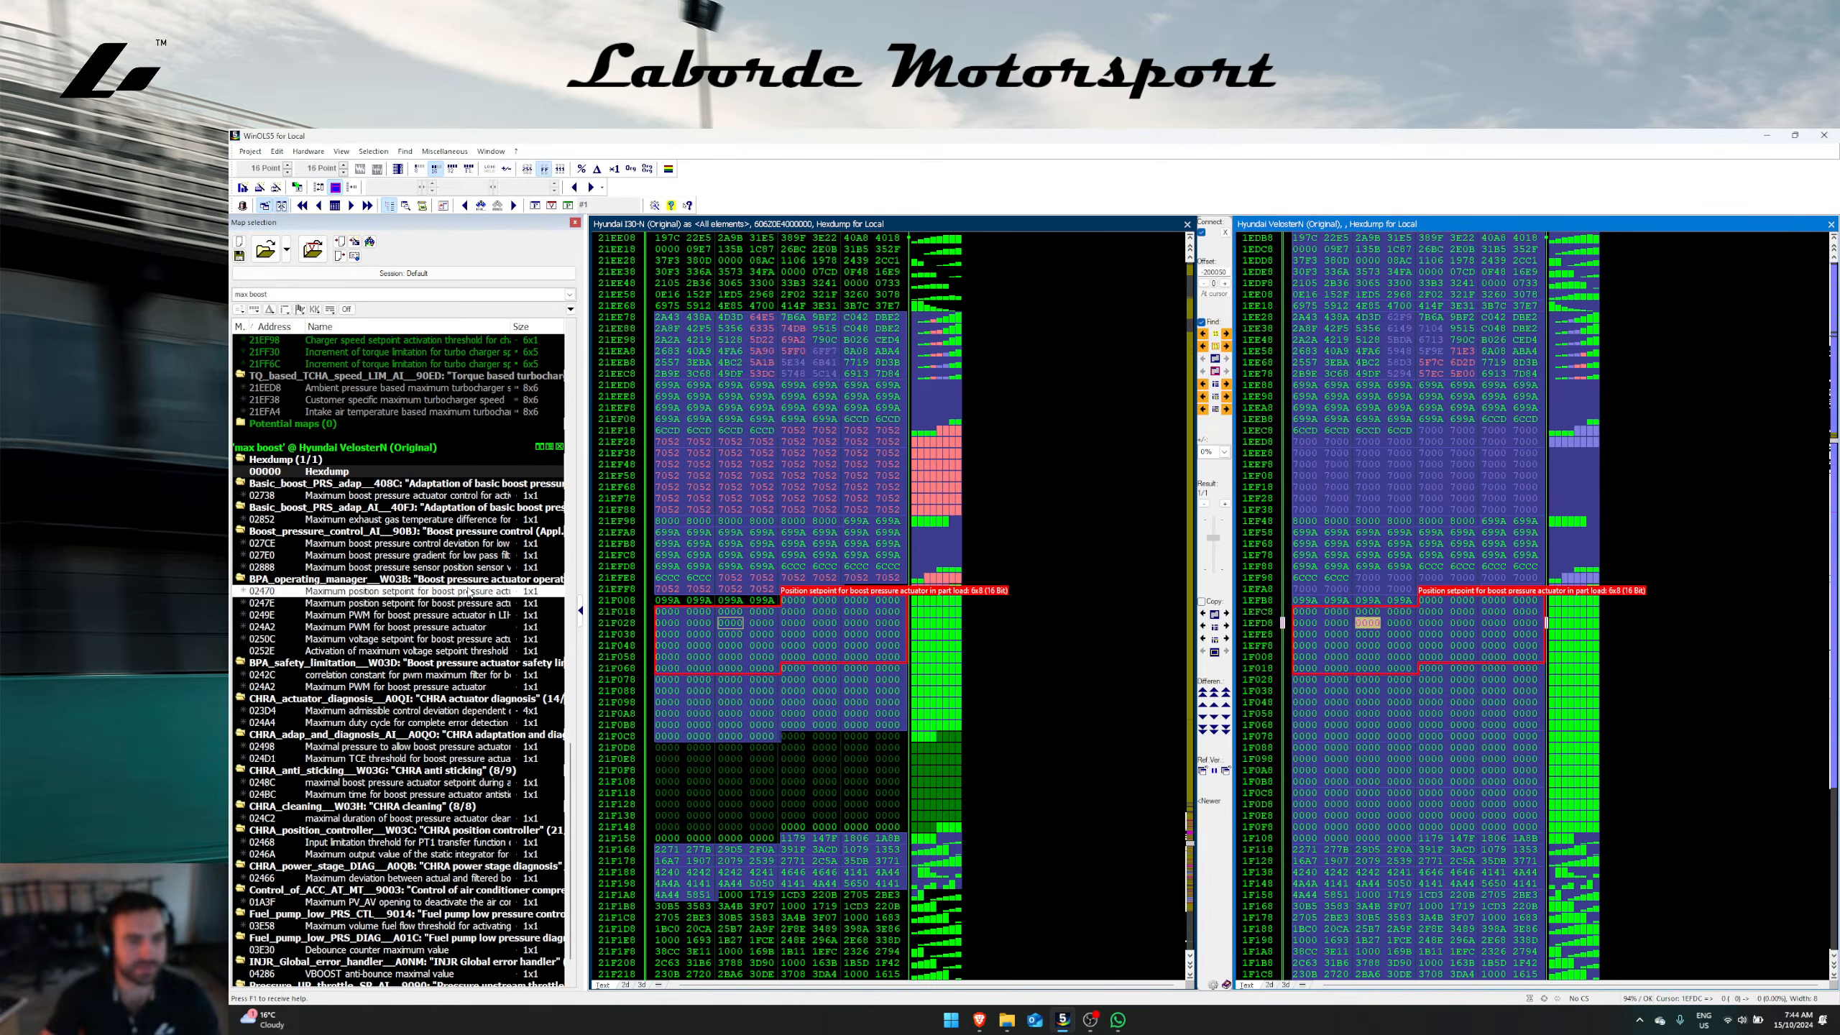
double_click(461, 603)
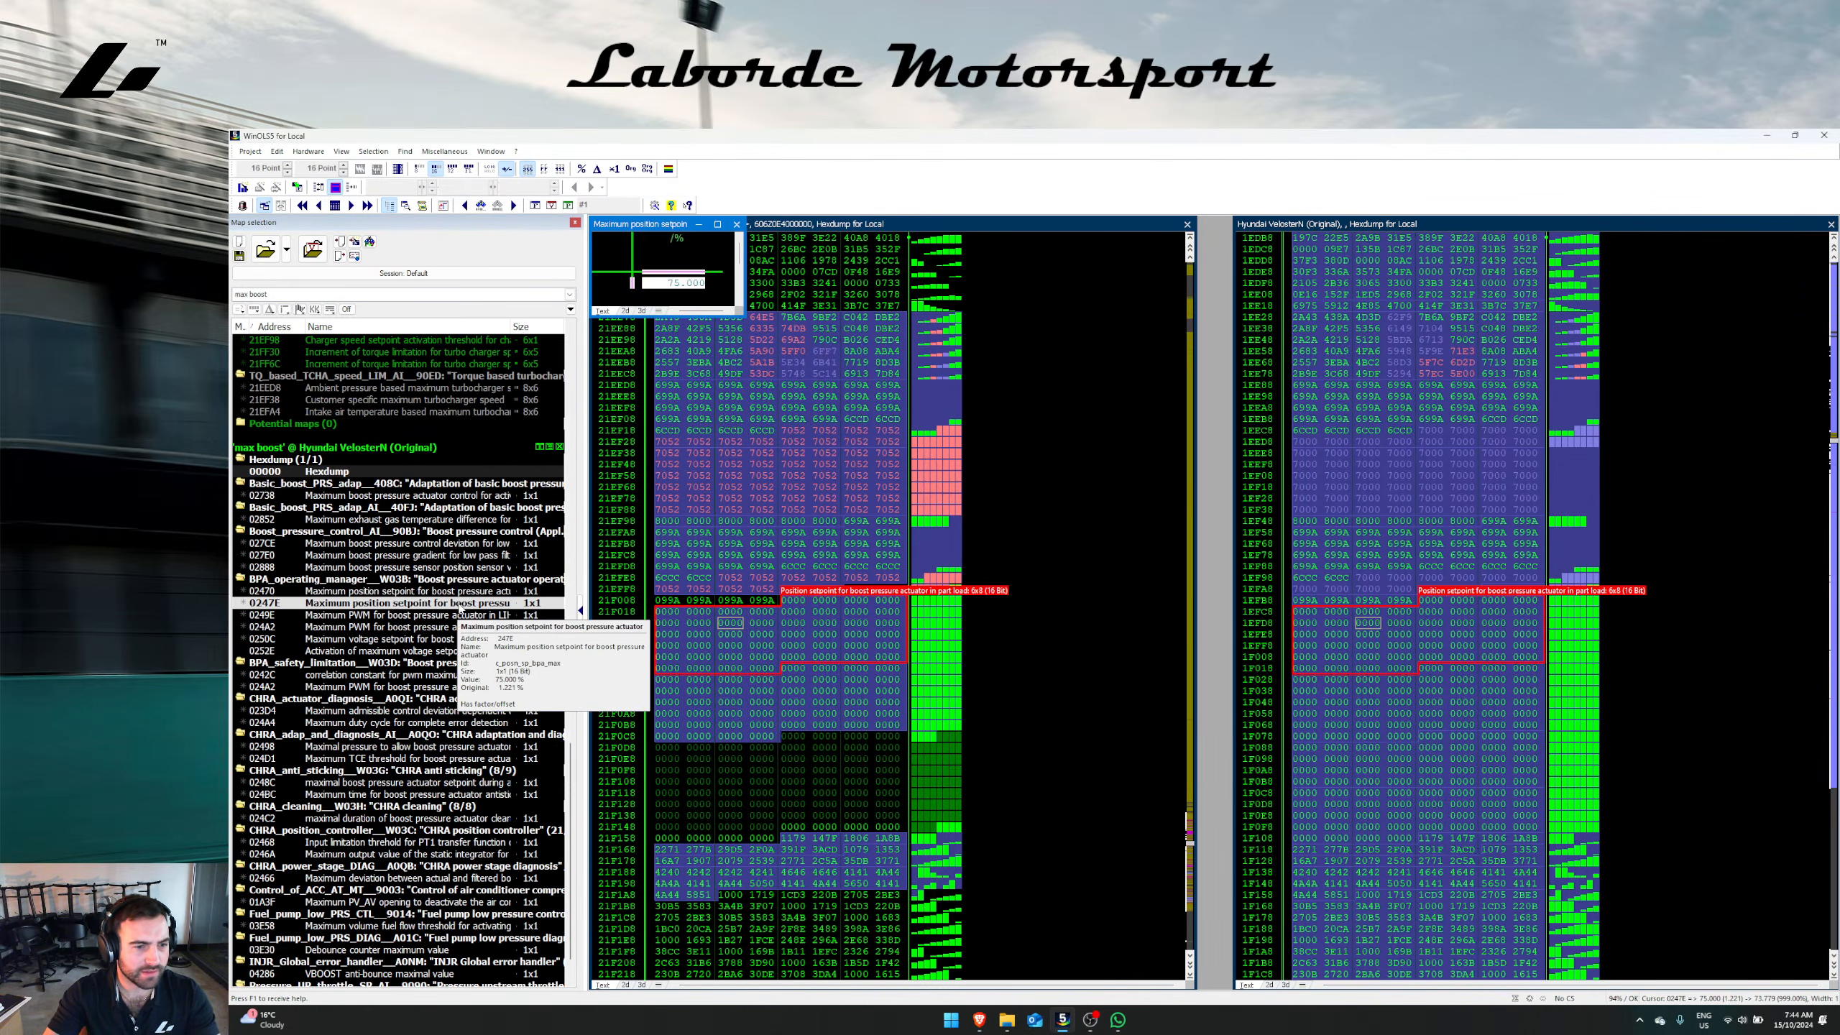
right_click(459, 607)
left_click(469, 643)
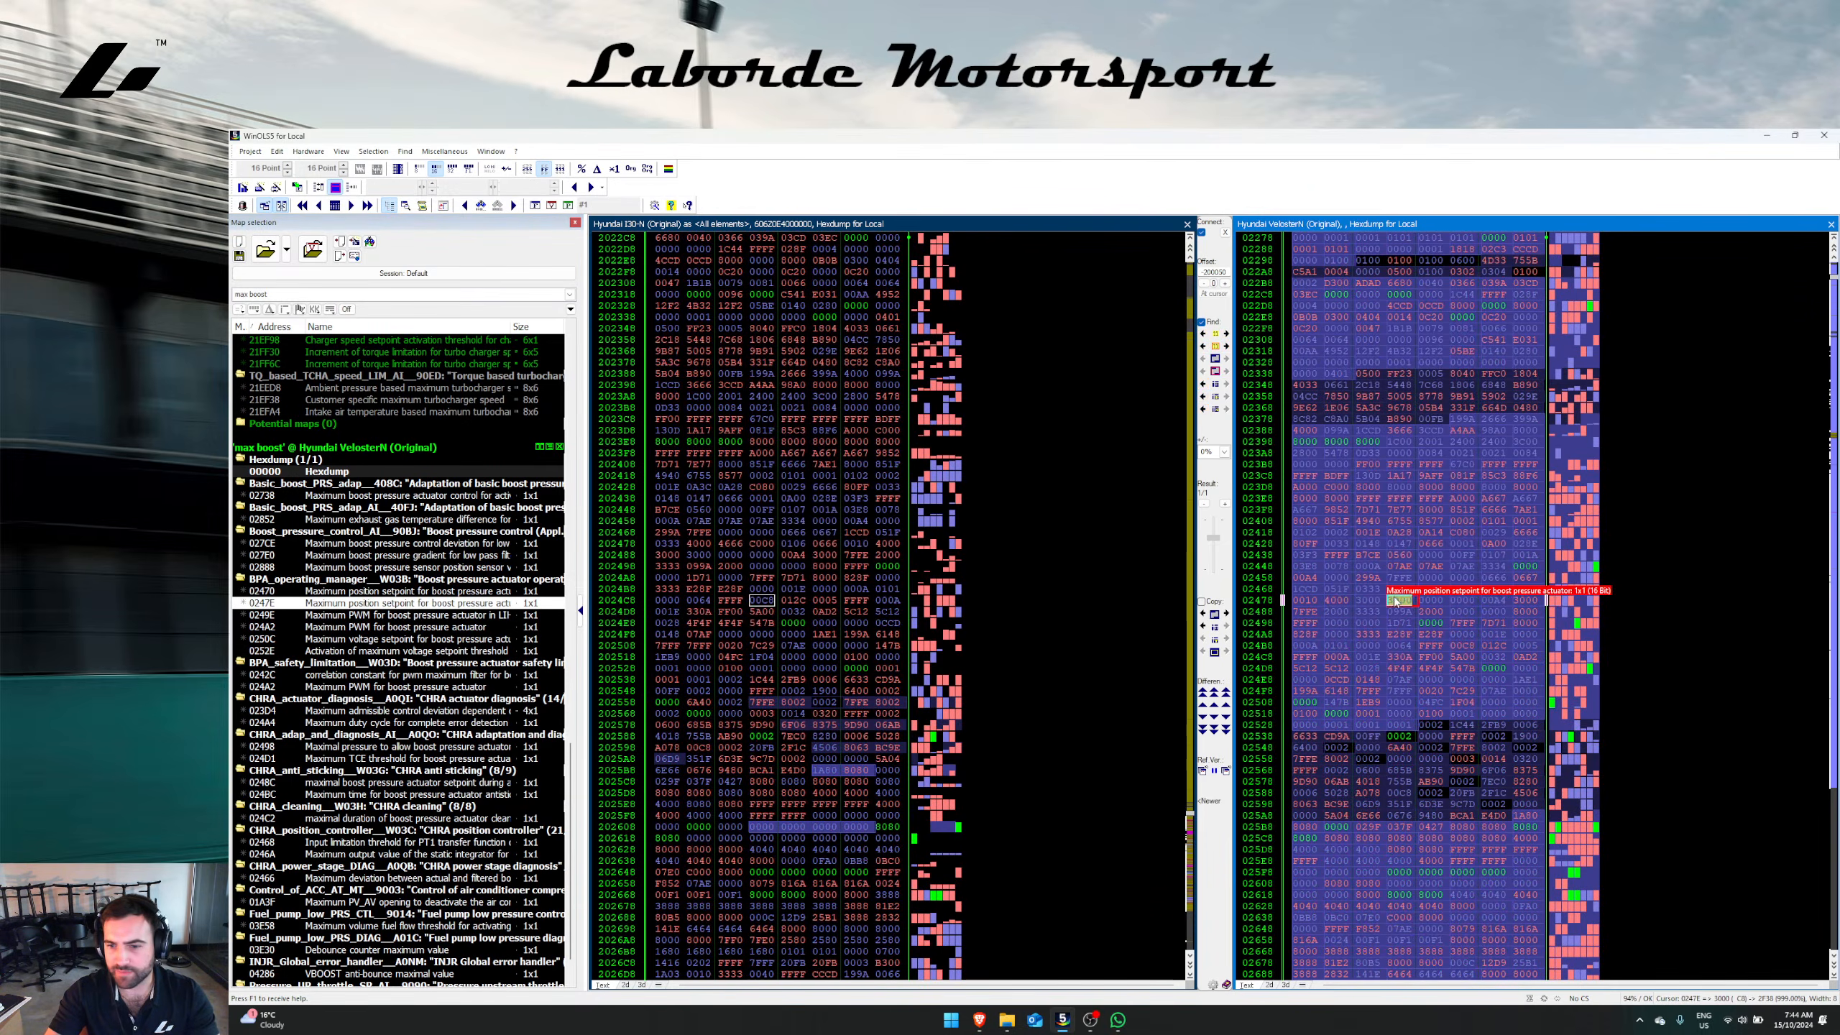
Step: Match the hexdumps and transfer the shut-off and maximum position setpoints for boost pressure actuator to the I30-N file
mouse_move(1376, 603)
left_mouse_down()
mouse_move(1438, 602)
mouse_move(1398, 600)
left_mouse_up()
left_click(1460, 557)
key("f")
left_click(937, 658)
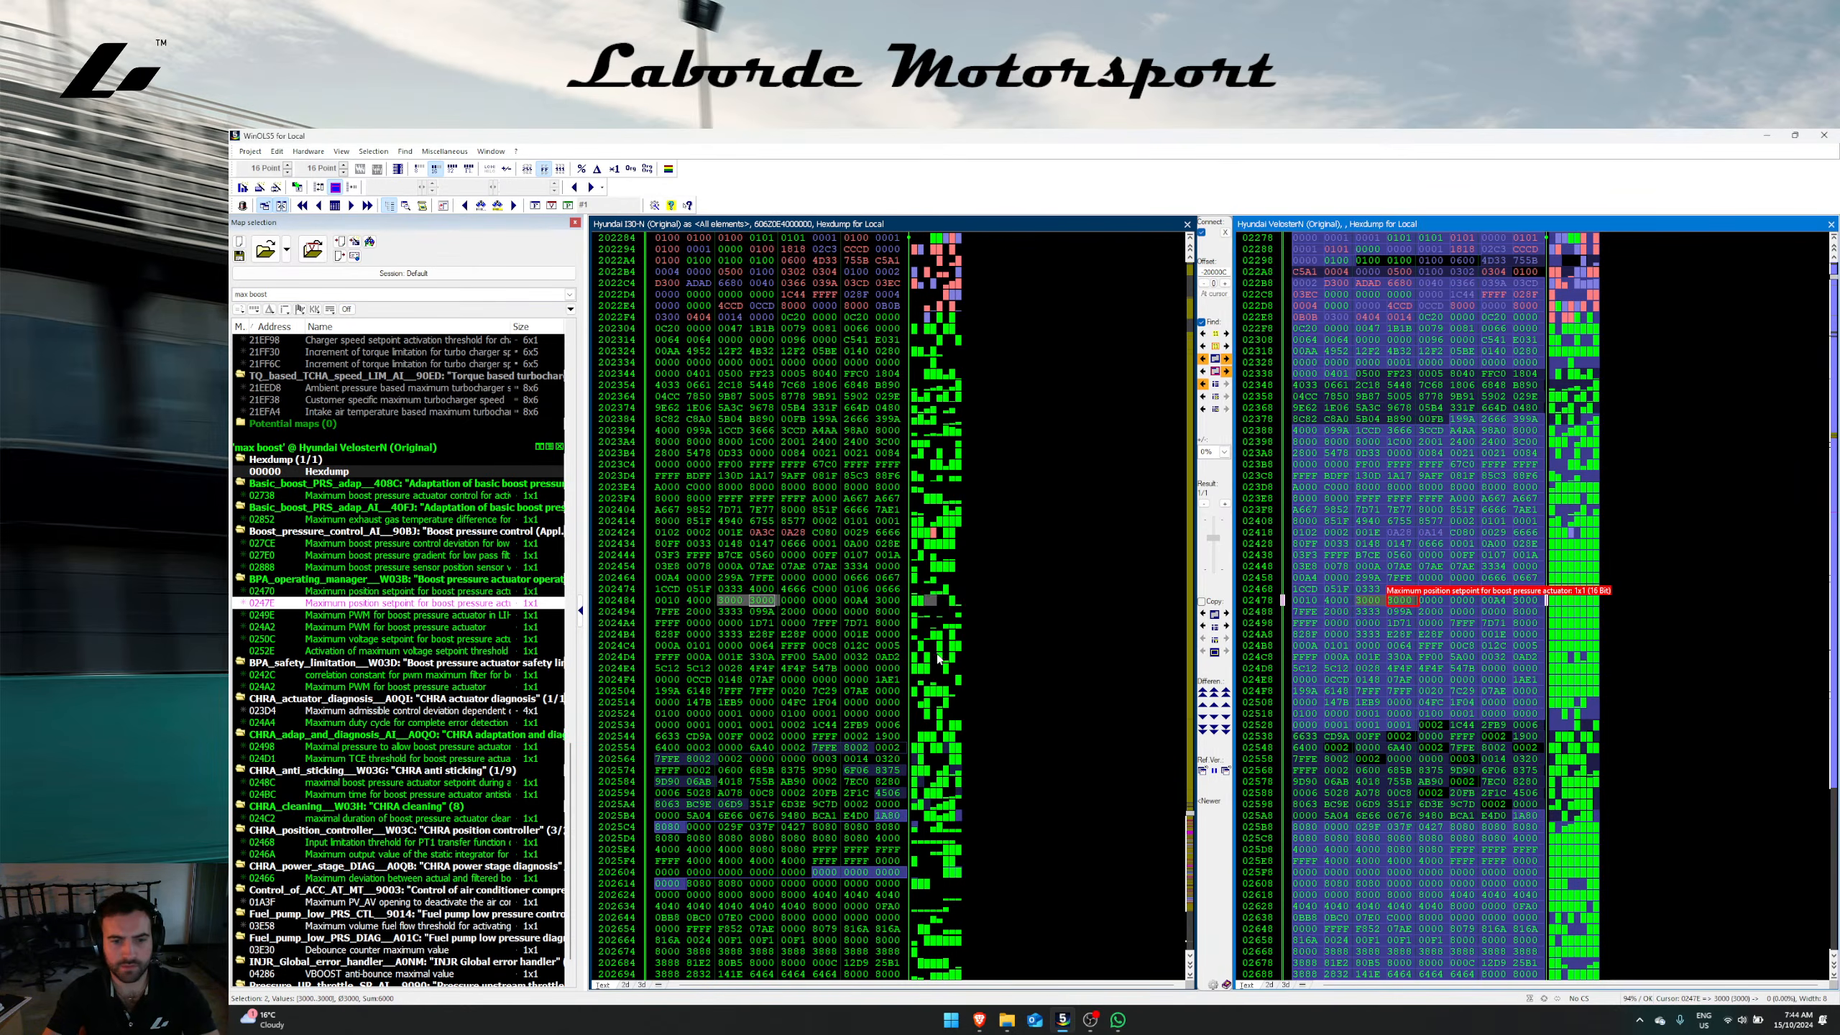
left_click(1380, 602)
left_click(1404, 602)
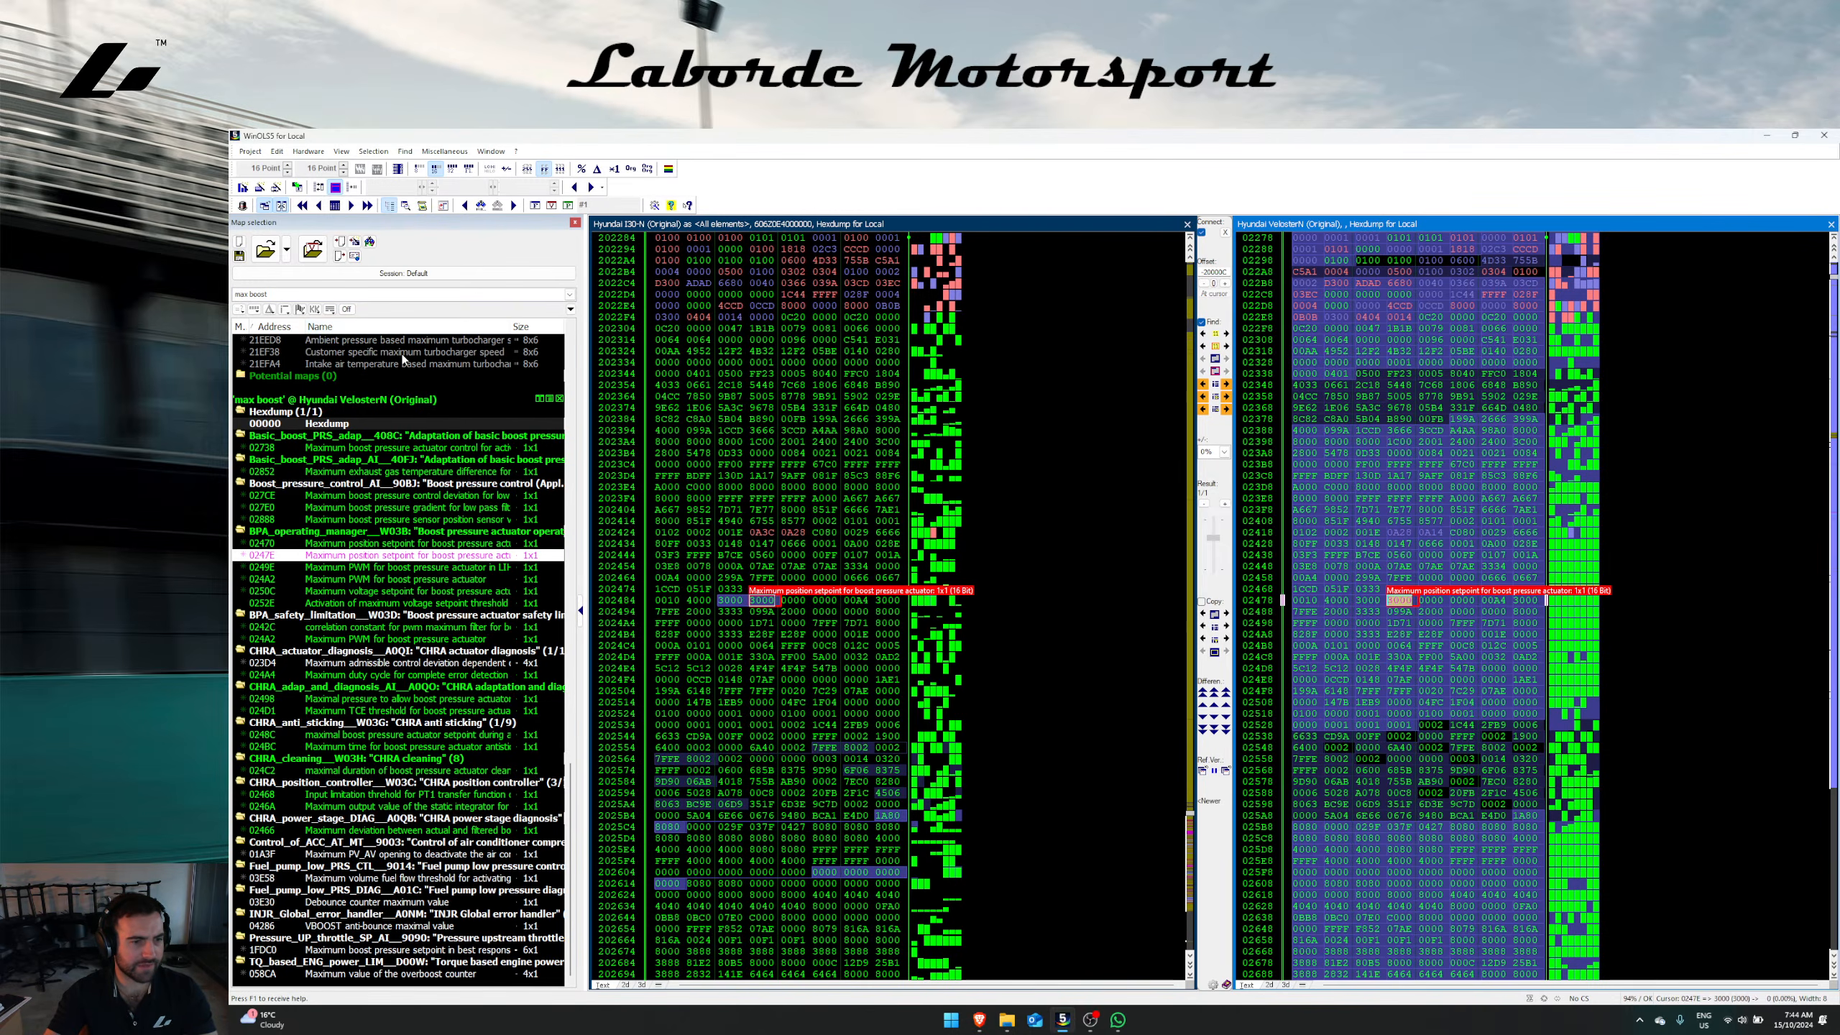
Step: Search the VelosterN maps for "throttle max" and show the maximum throttle position setpoint at ignition key on in the hexdump
left_click(353, 293)
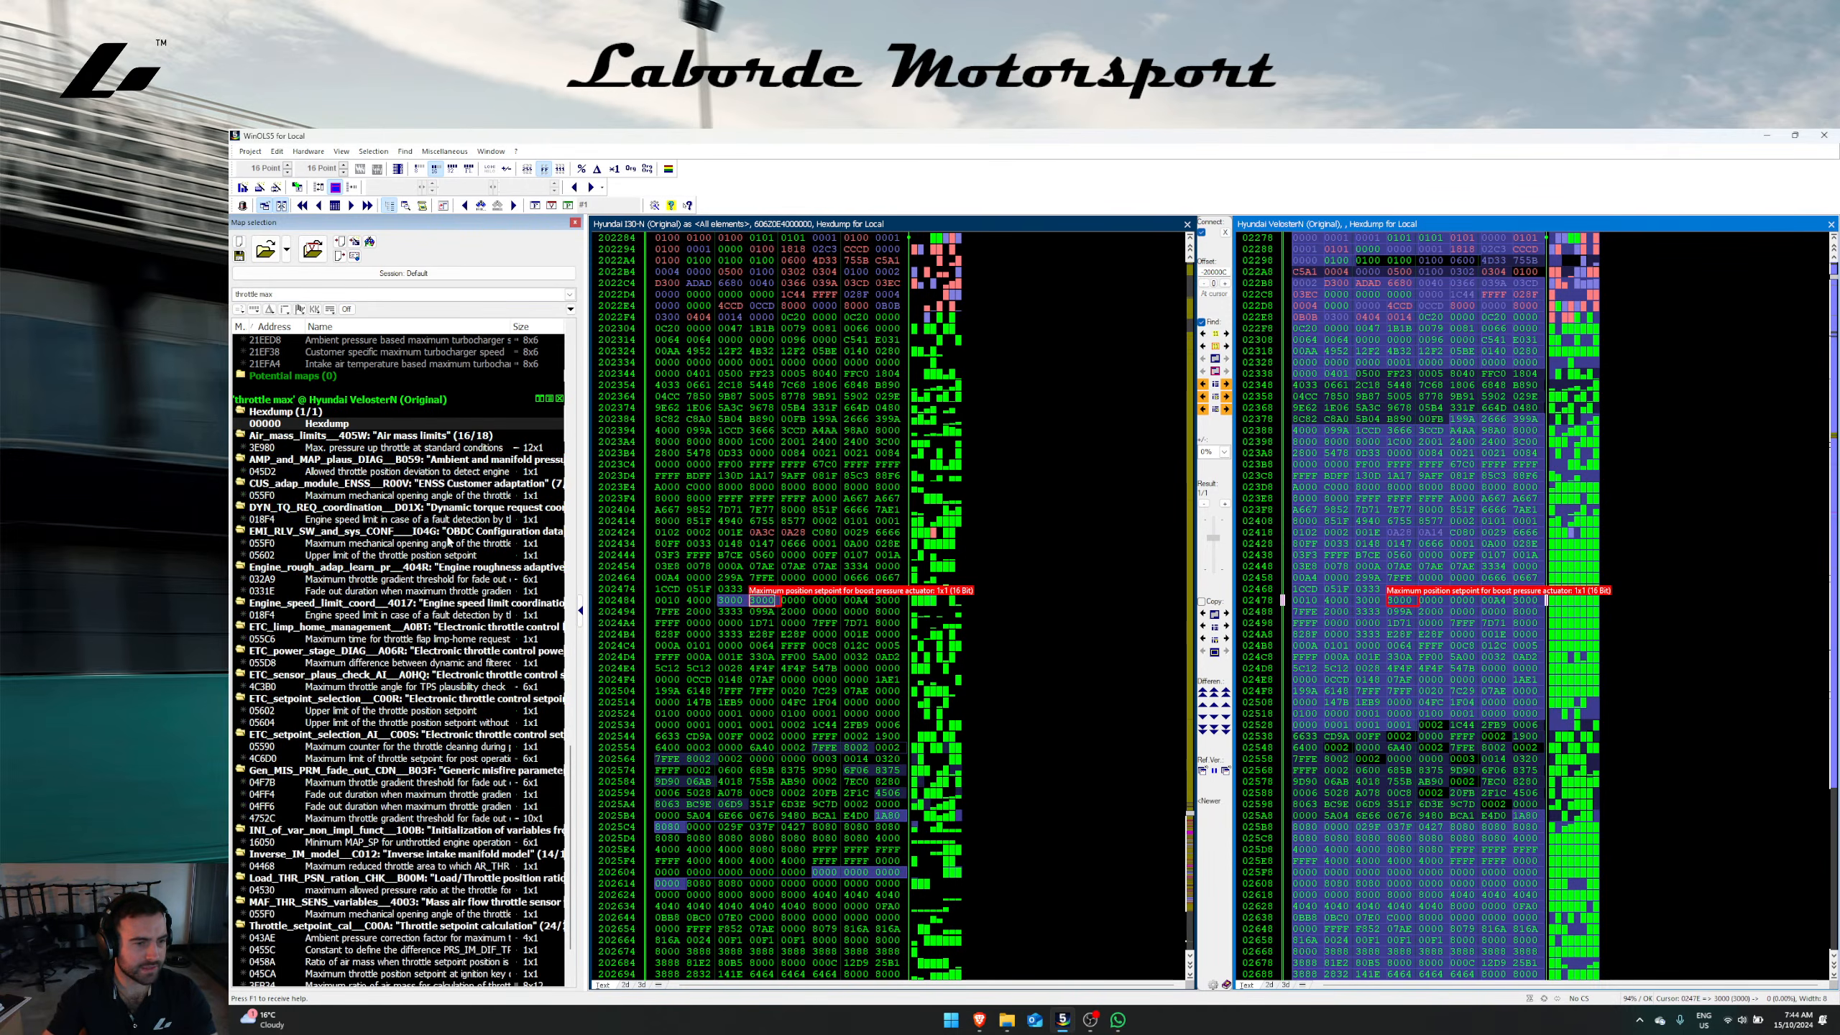
scroll(421, 682, "down", 3)
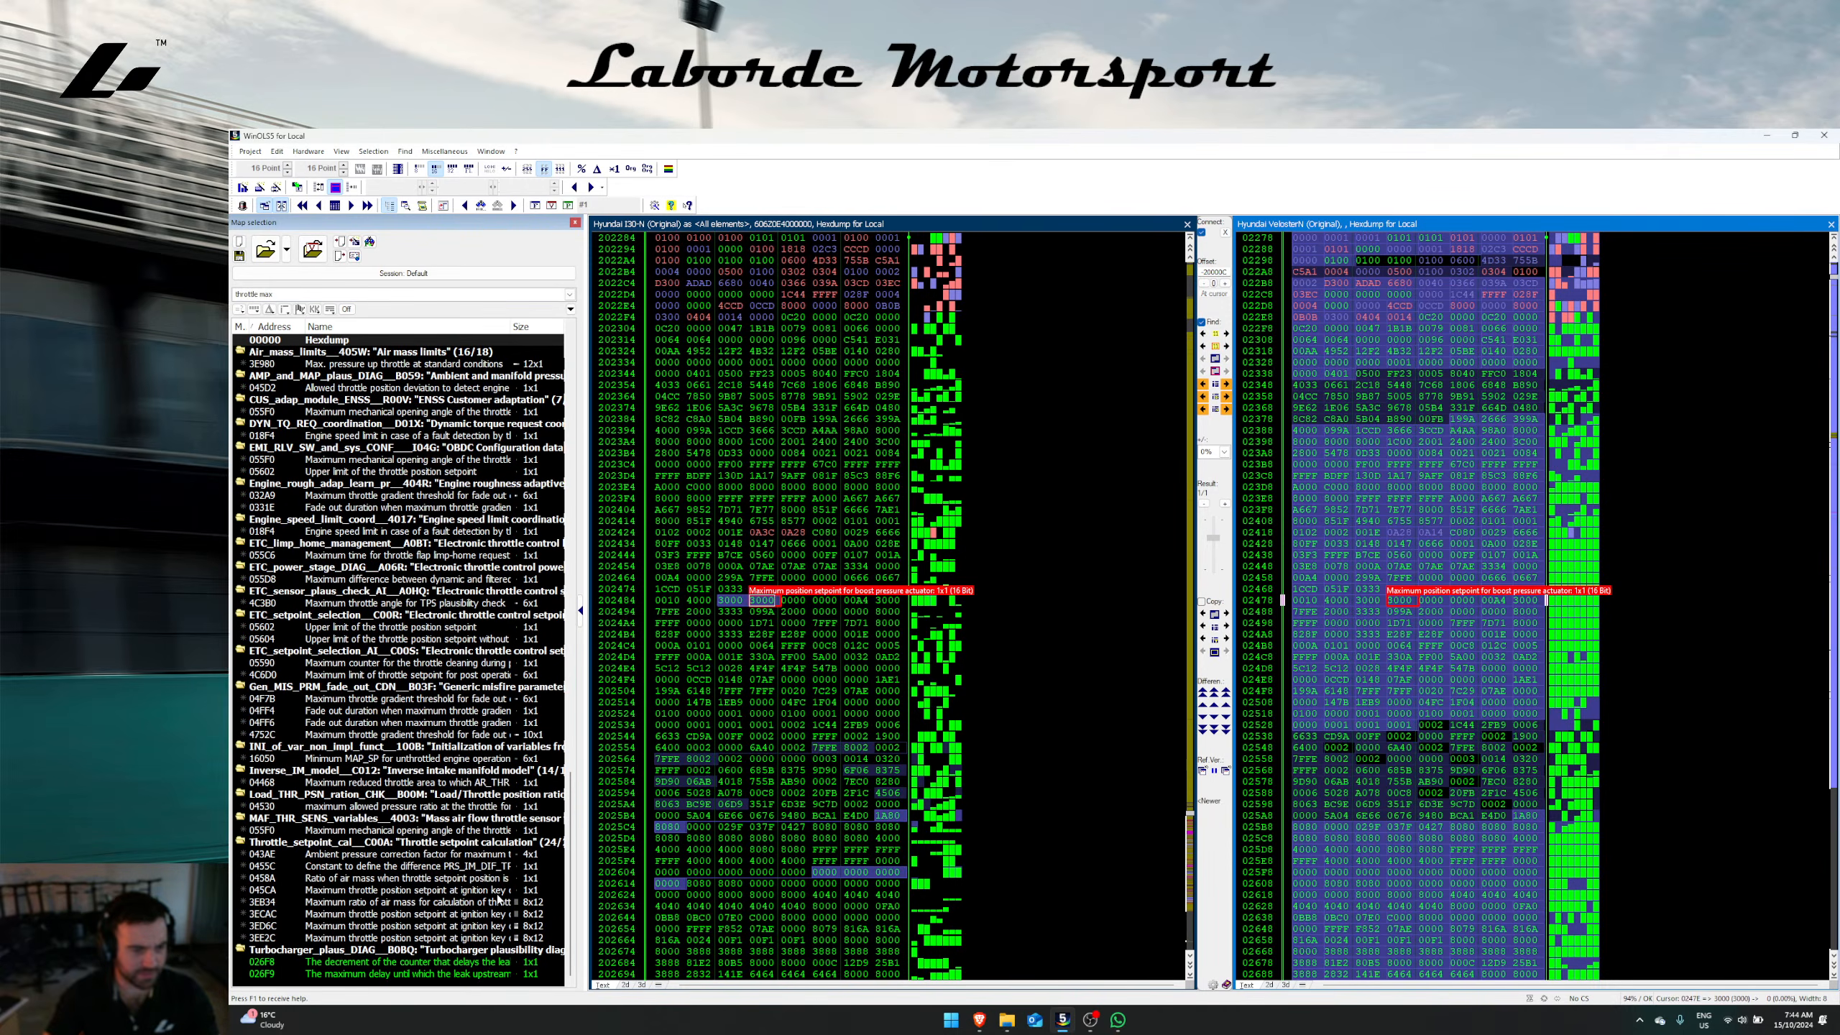
right_click(467, 902)
right_click(463, 914)
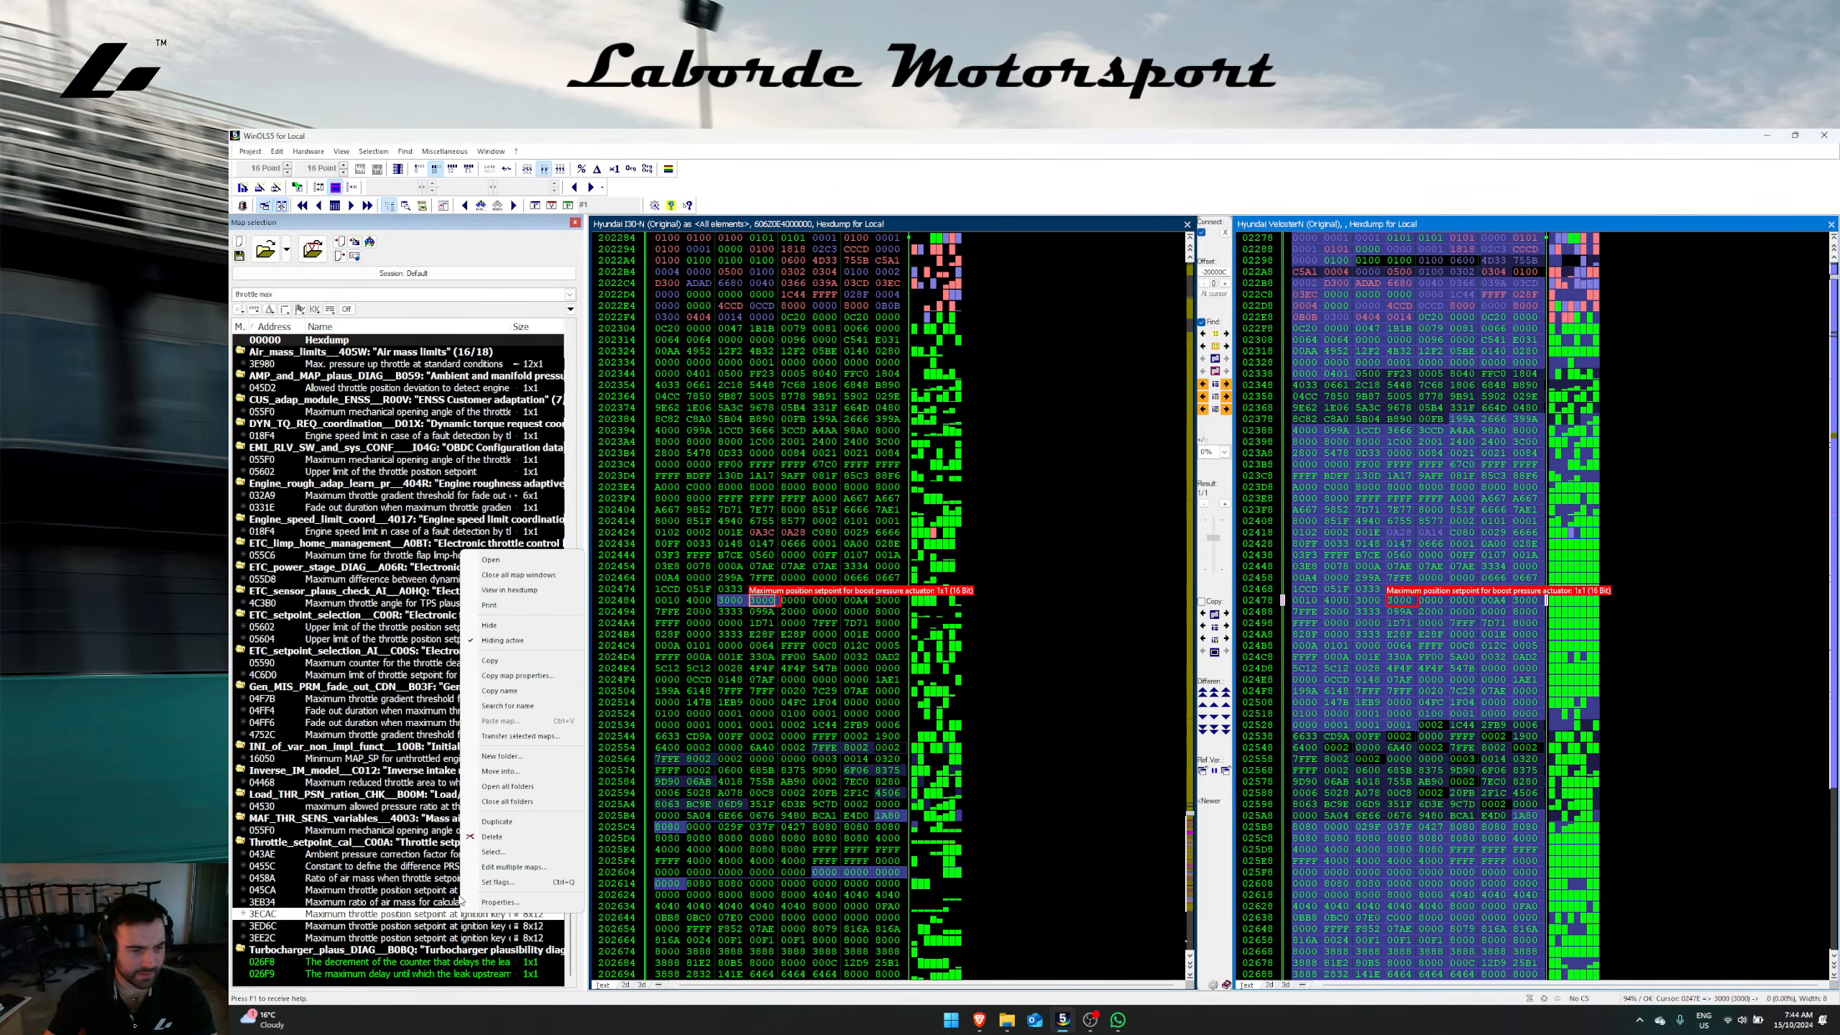
left_click(515, 592)
Step: Align the I30-N hexdump with the VelosterN data around the maximum throttle position setpoint at ignition key on map
left_click_drag(1400, 612, 1377, 595)
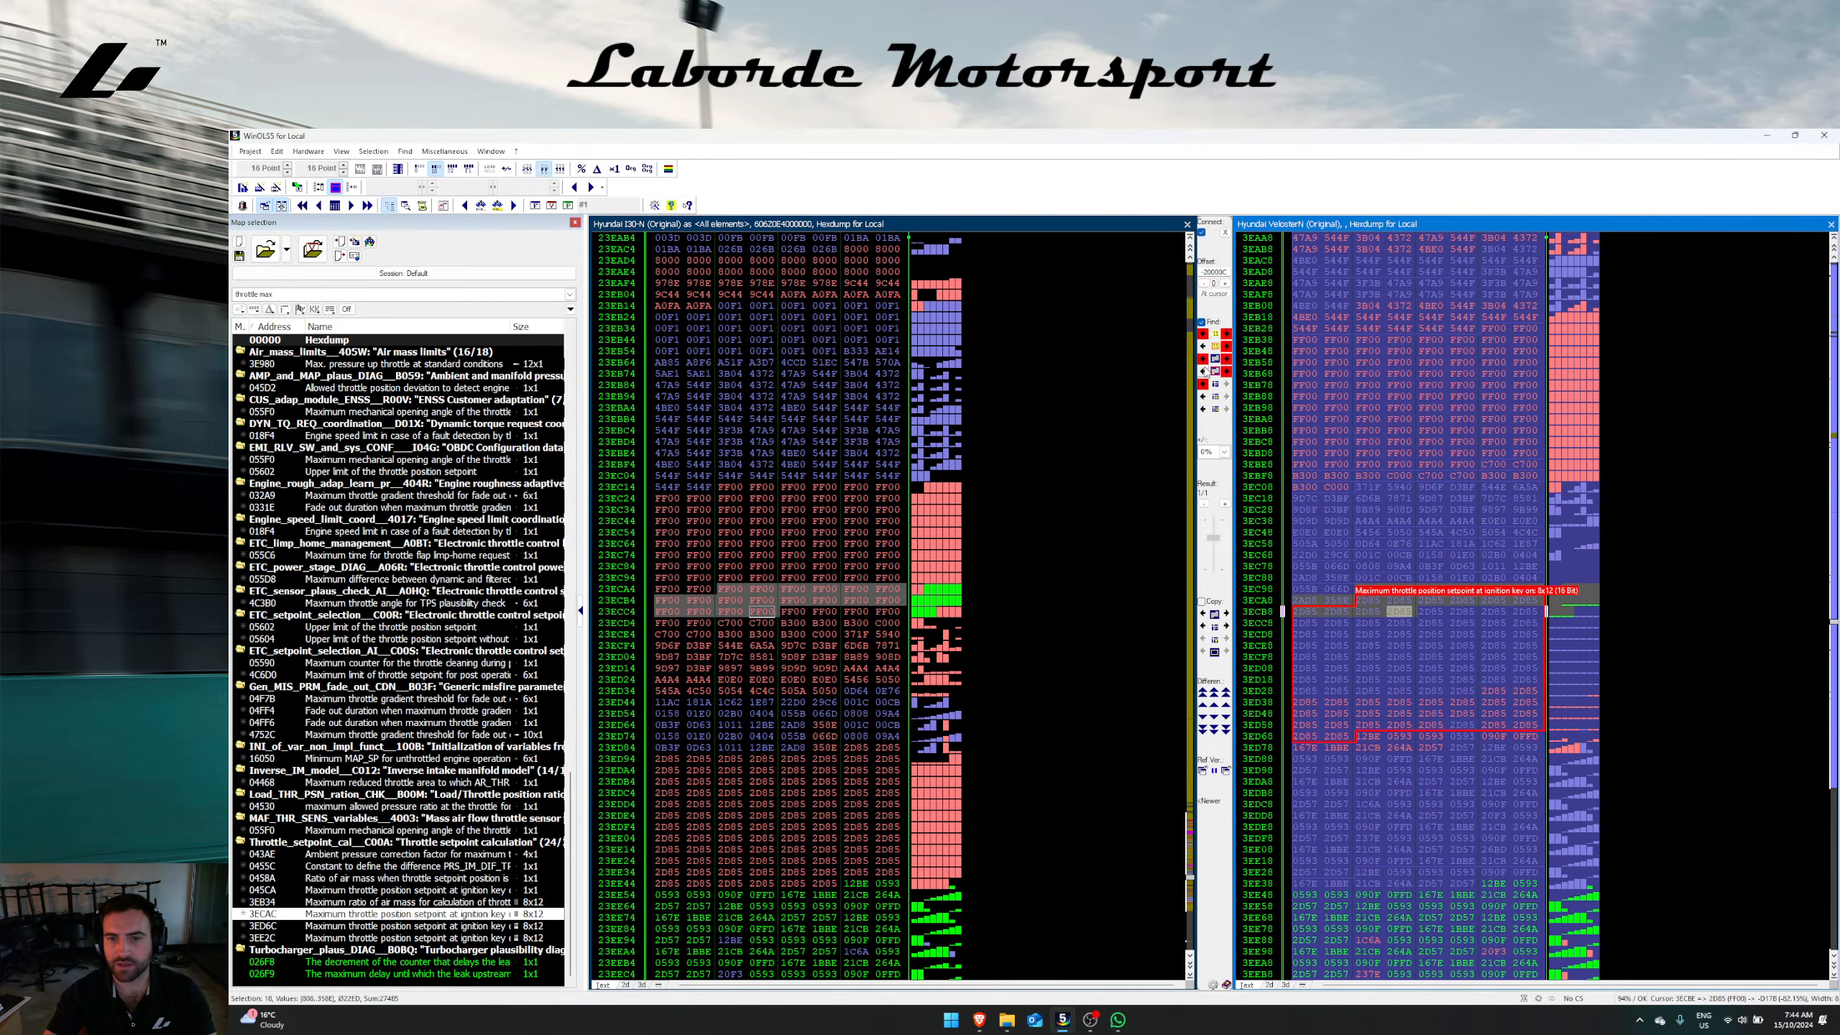
left_click(1204, 370)
right_click(1434, 479)
left_click(1383, 653)
scroll(1385, 625, "down", 2)
right_click(1392, 607)
left_click(1428, 784)
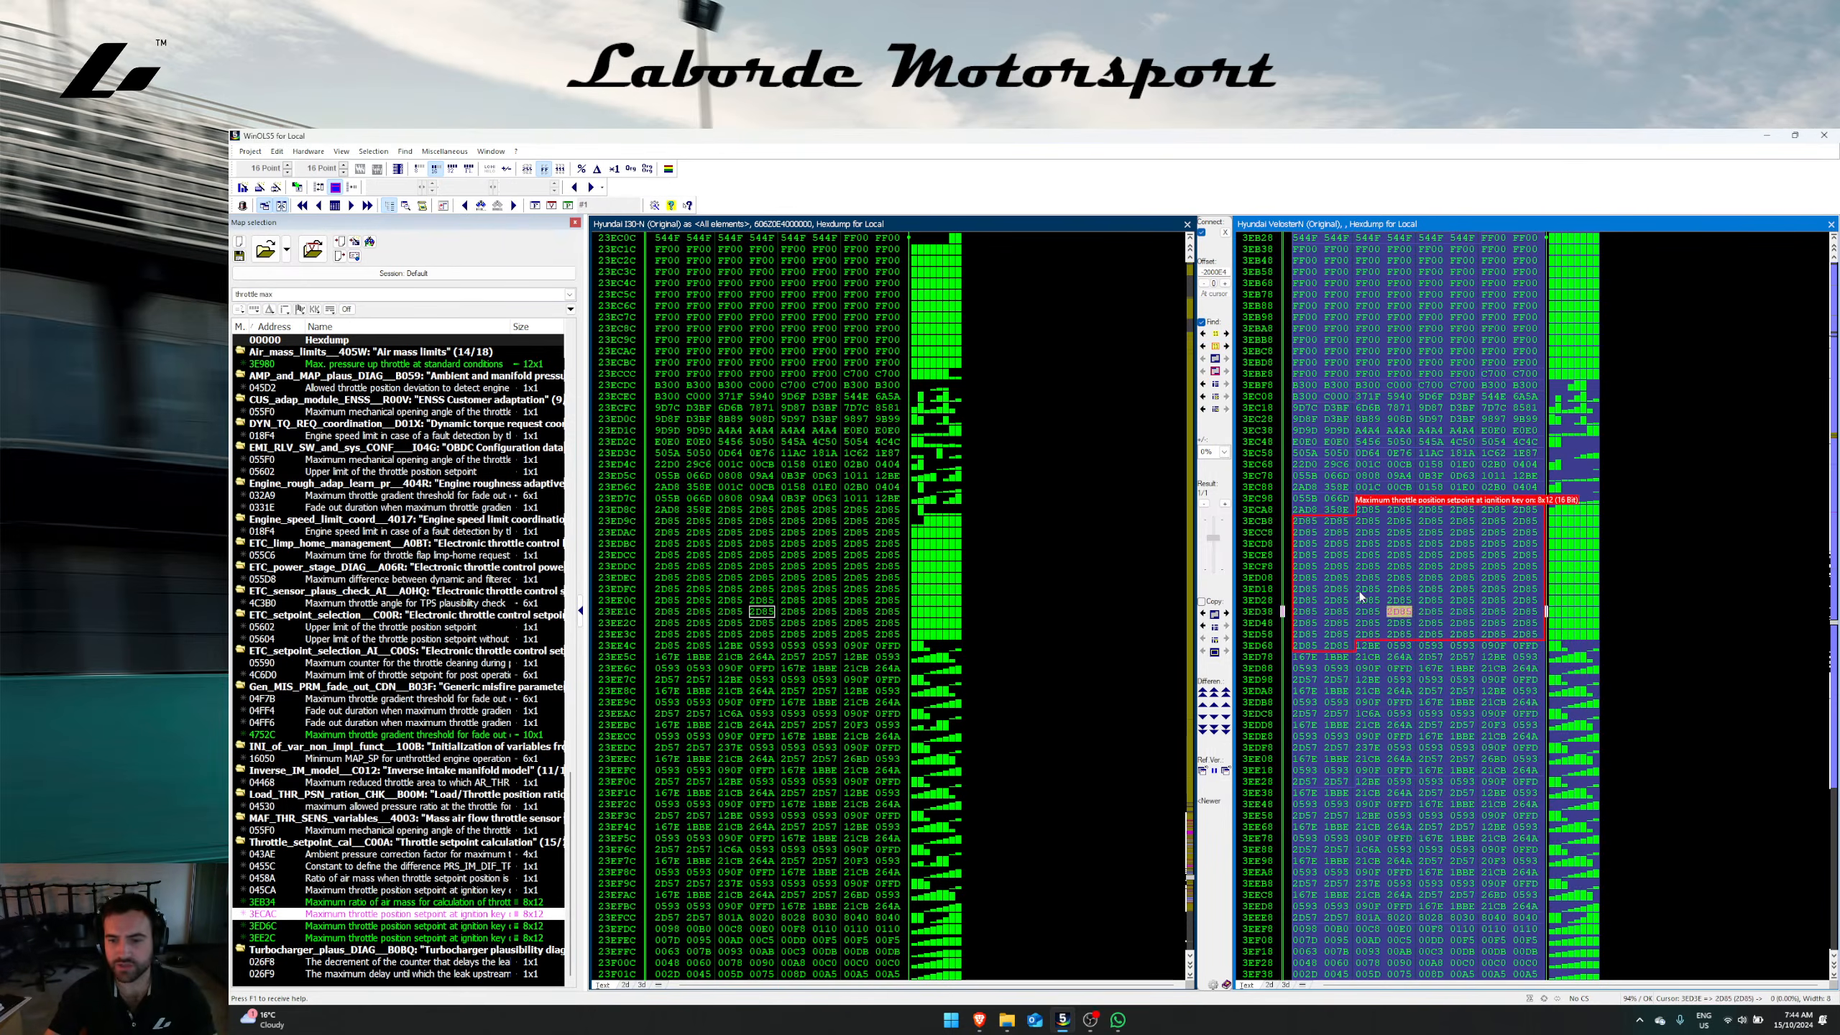
Step: Transfer the three maximum throttle position setpoint at ignition key on maps to the I30-N file
left_click_drag(1360, 592, 1393, 882)
left_click(1203, 627)
left_click(935, 659)
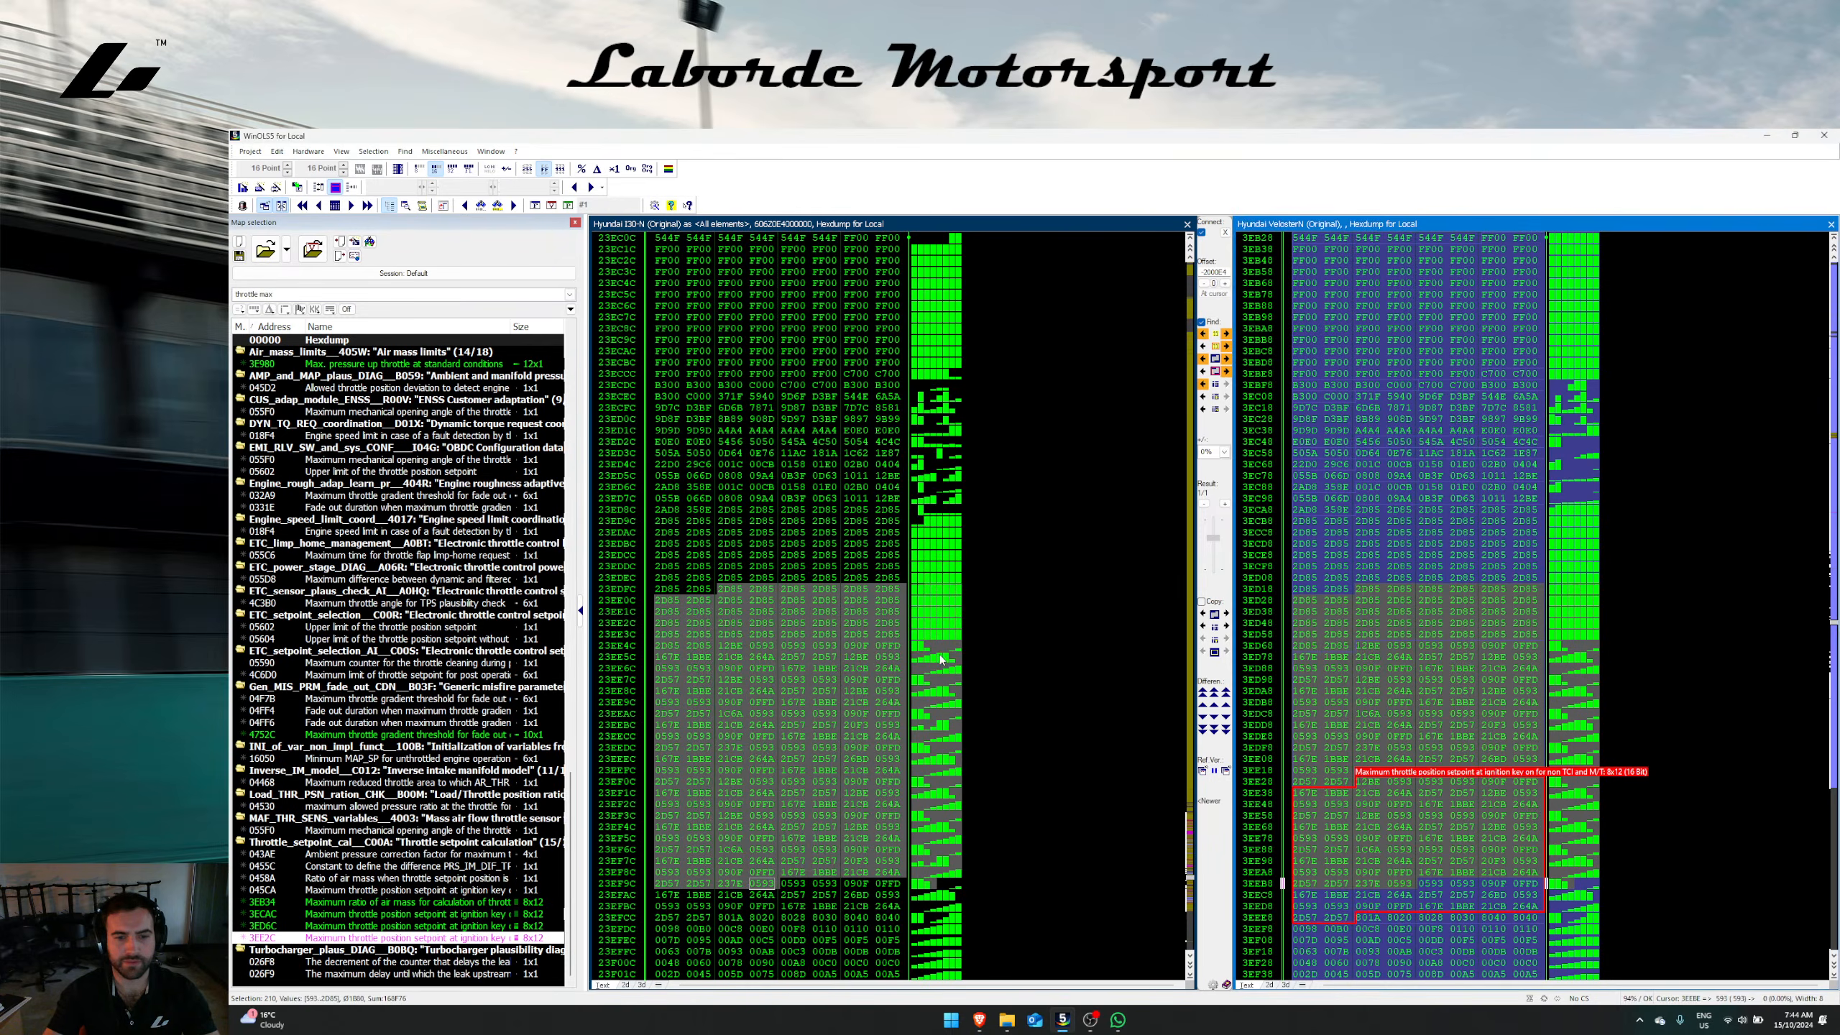
Step: Open the maximum throttle position setpoint map in the I30-N file, select all its values for checking and close it
right_click(845, 536)
left_click(852, 542)
key("ctrl+a")
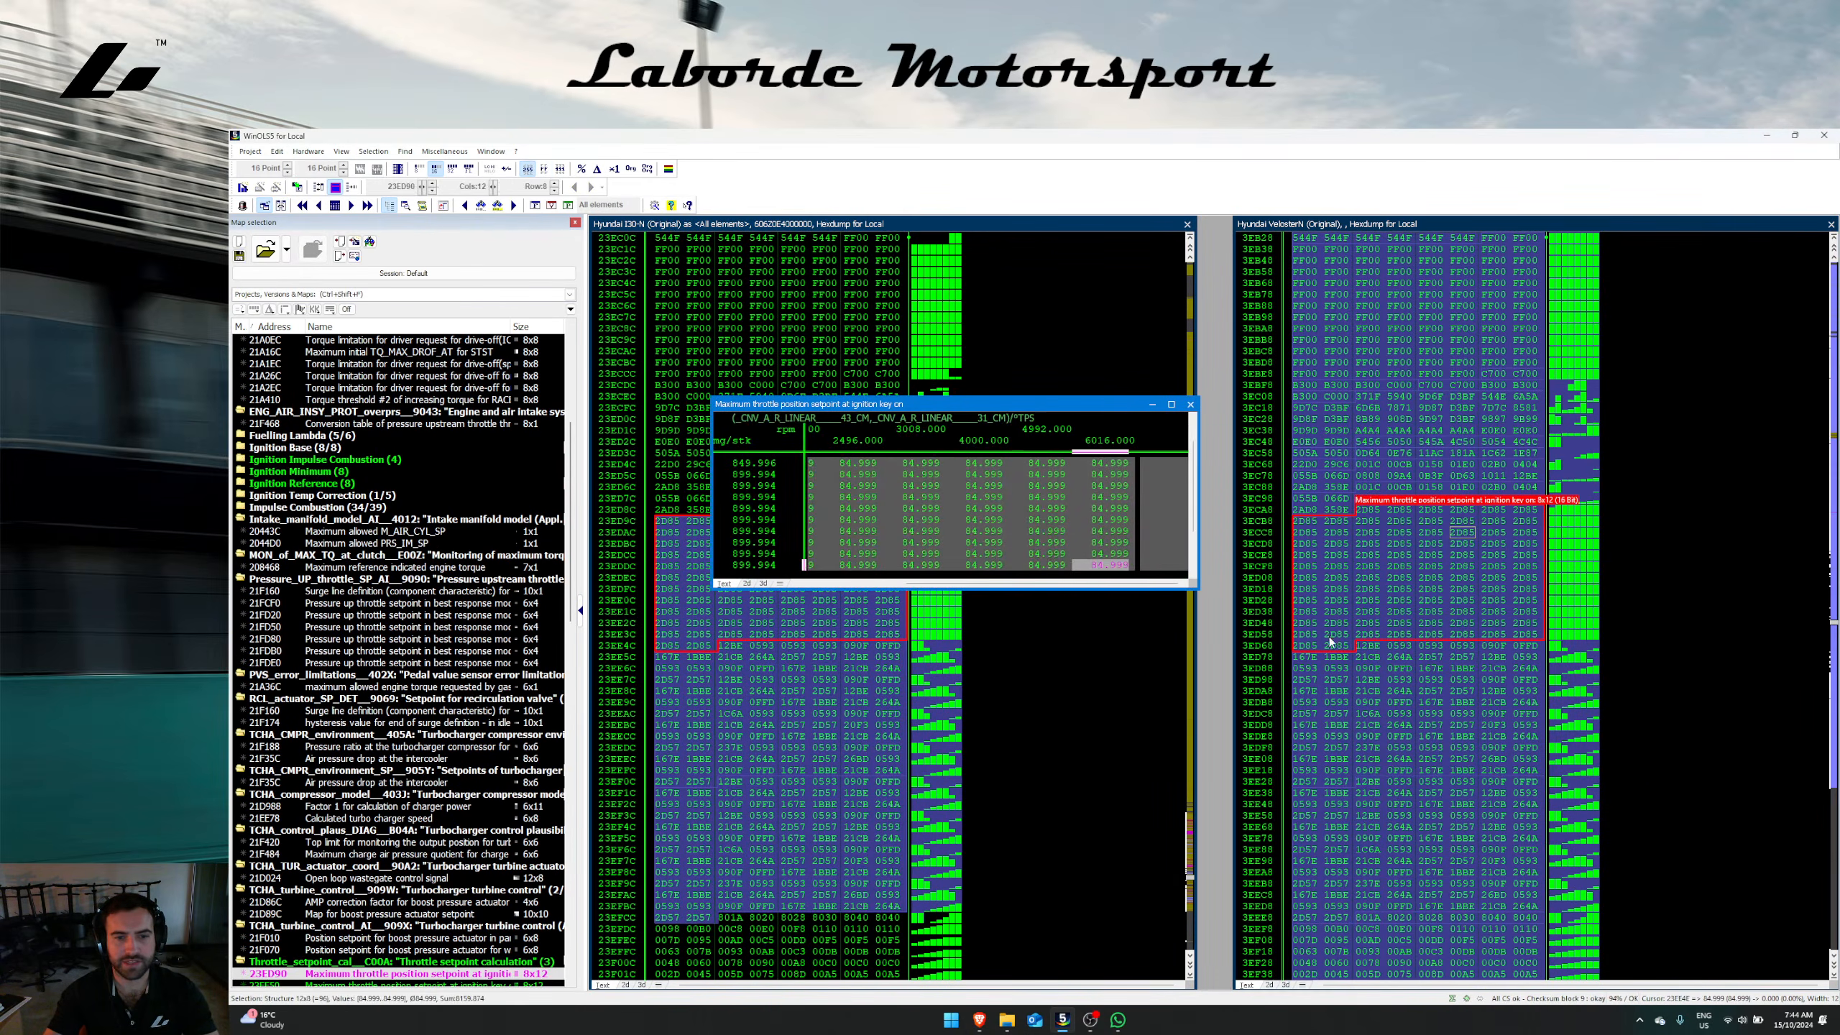
key("Escape")
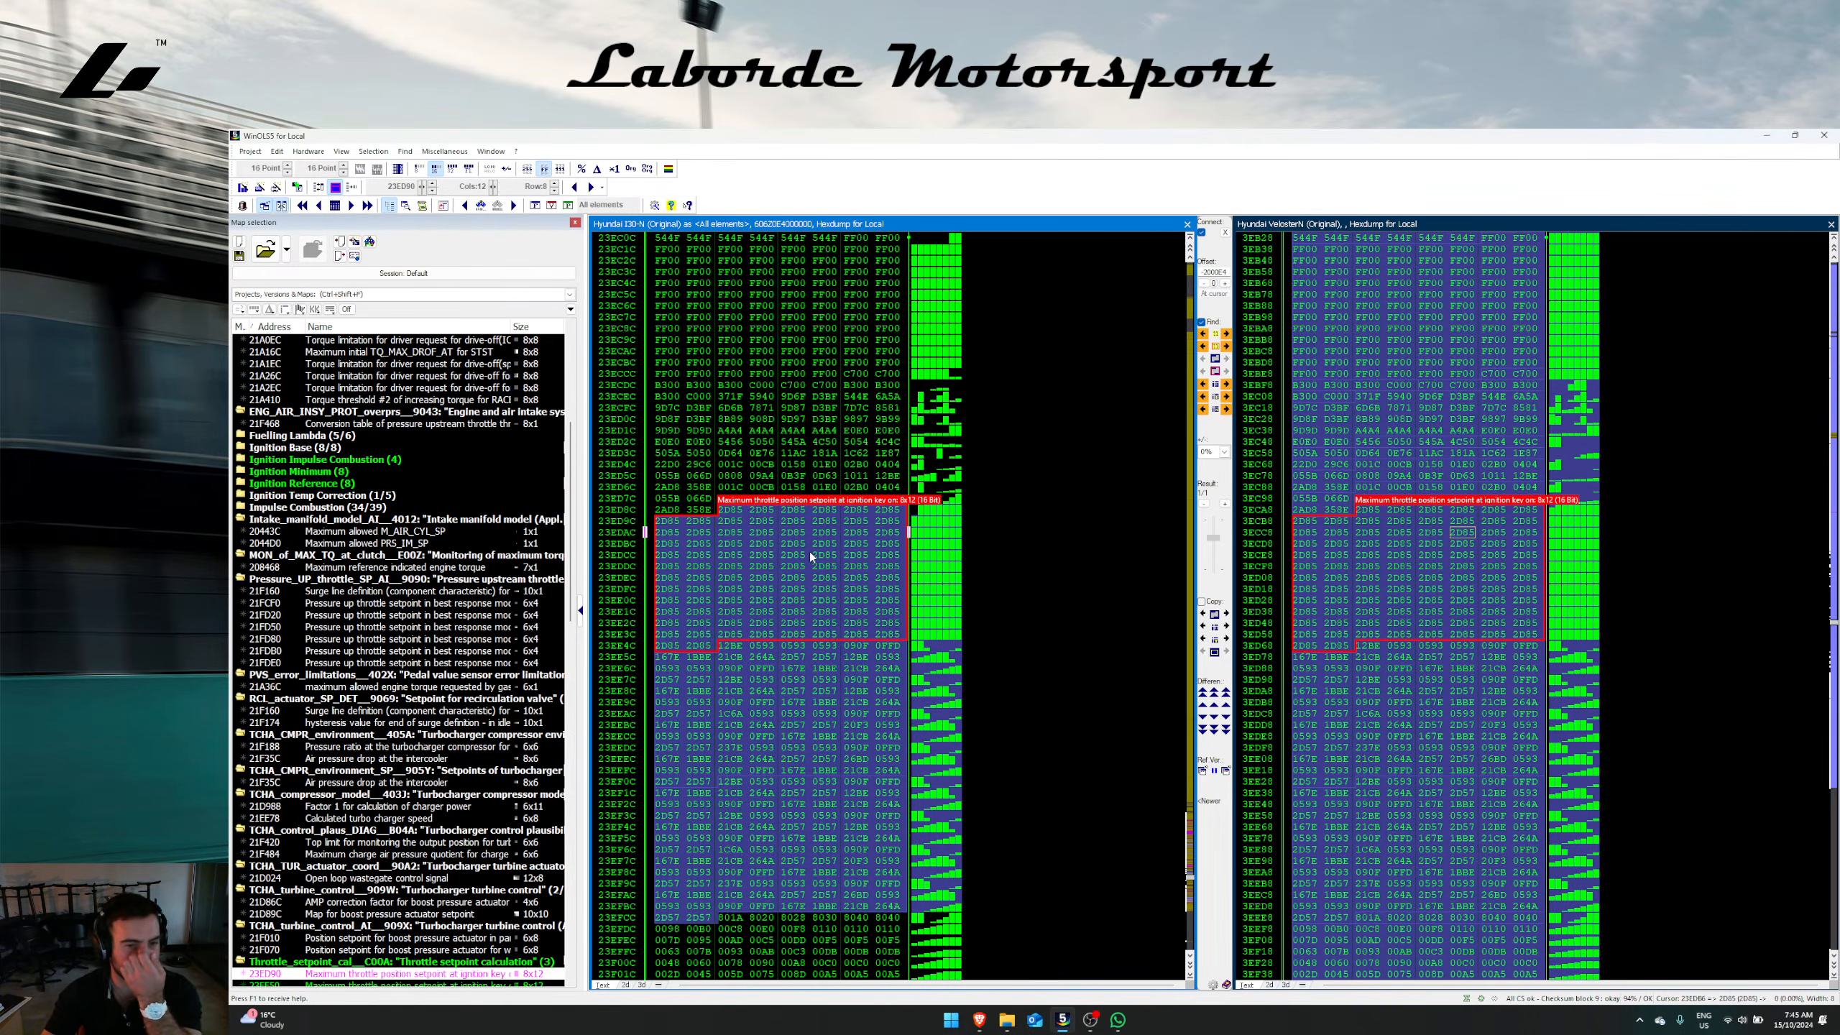
Step: Compare the throttle position setpoint area and the data following it in the I30-N and VelosterN hexdumps
scroll(804, 550, "down", 6)
scroll(1408, 509, "down", 2)
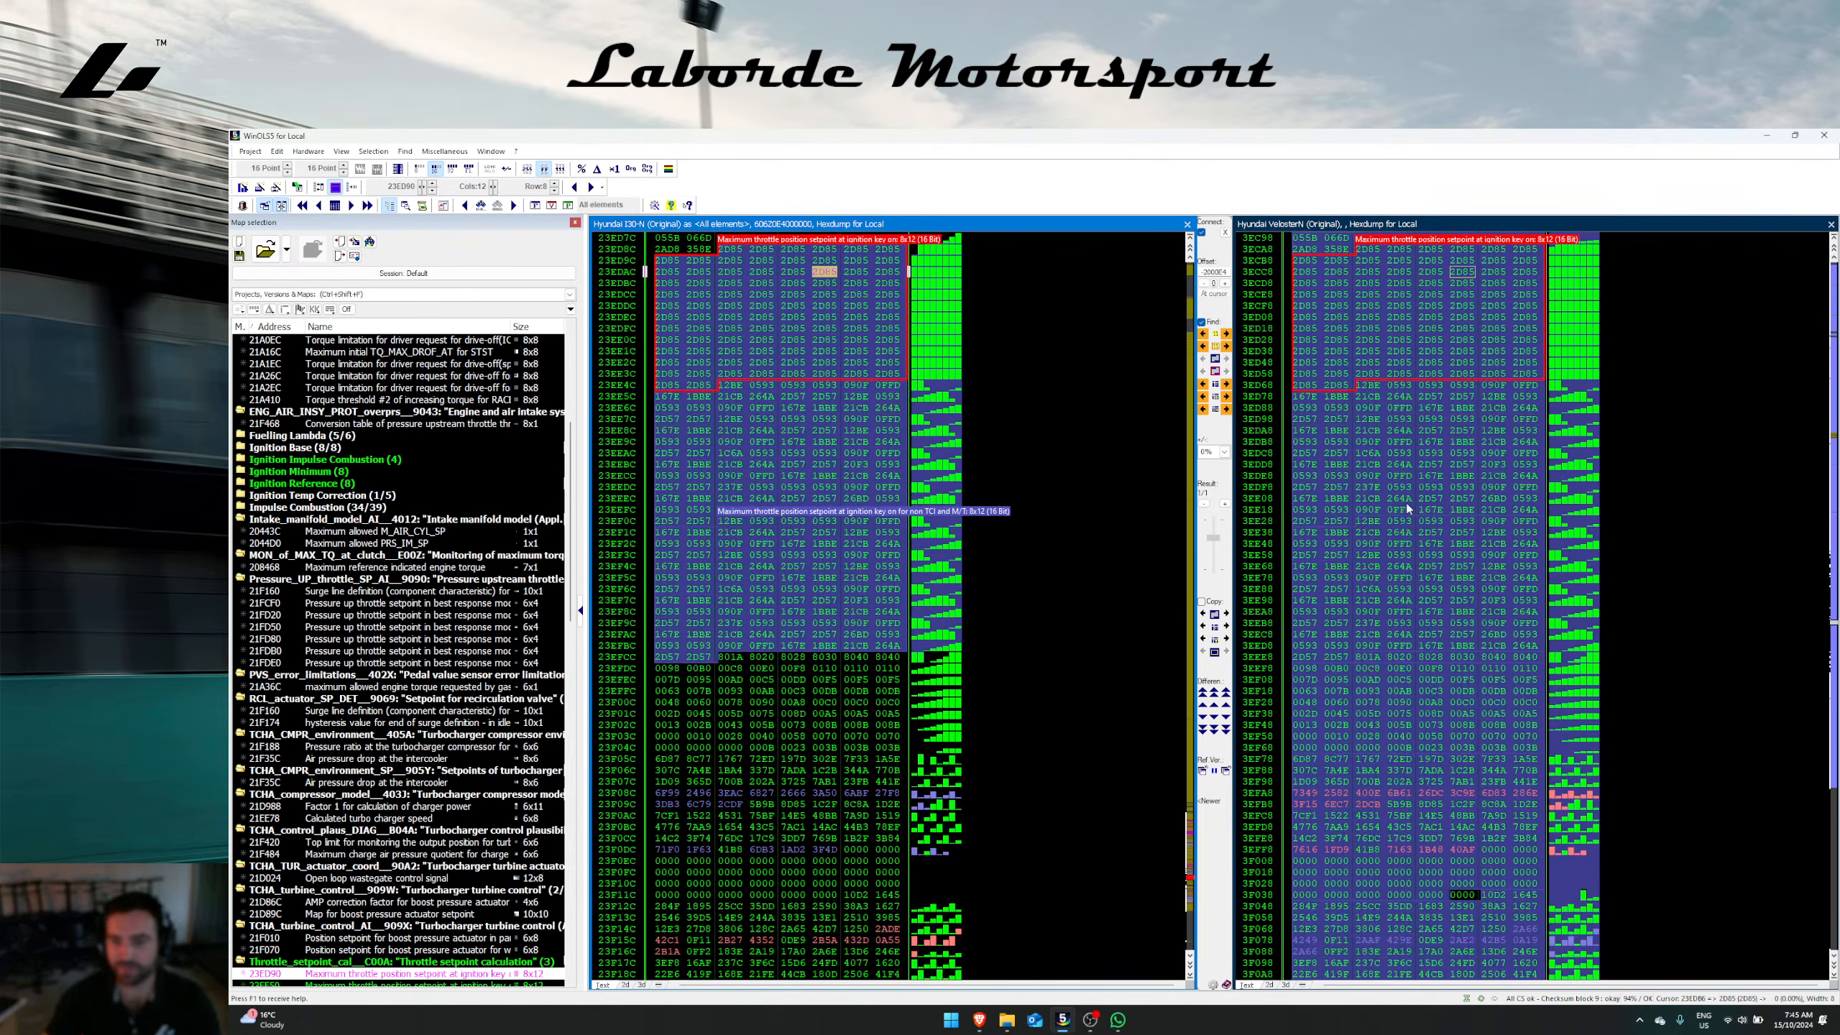
left_click(1429, 781)
scroll(1425, 551, "up", 4)
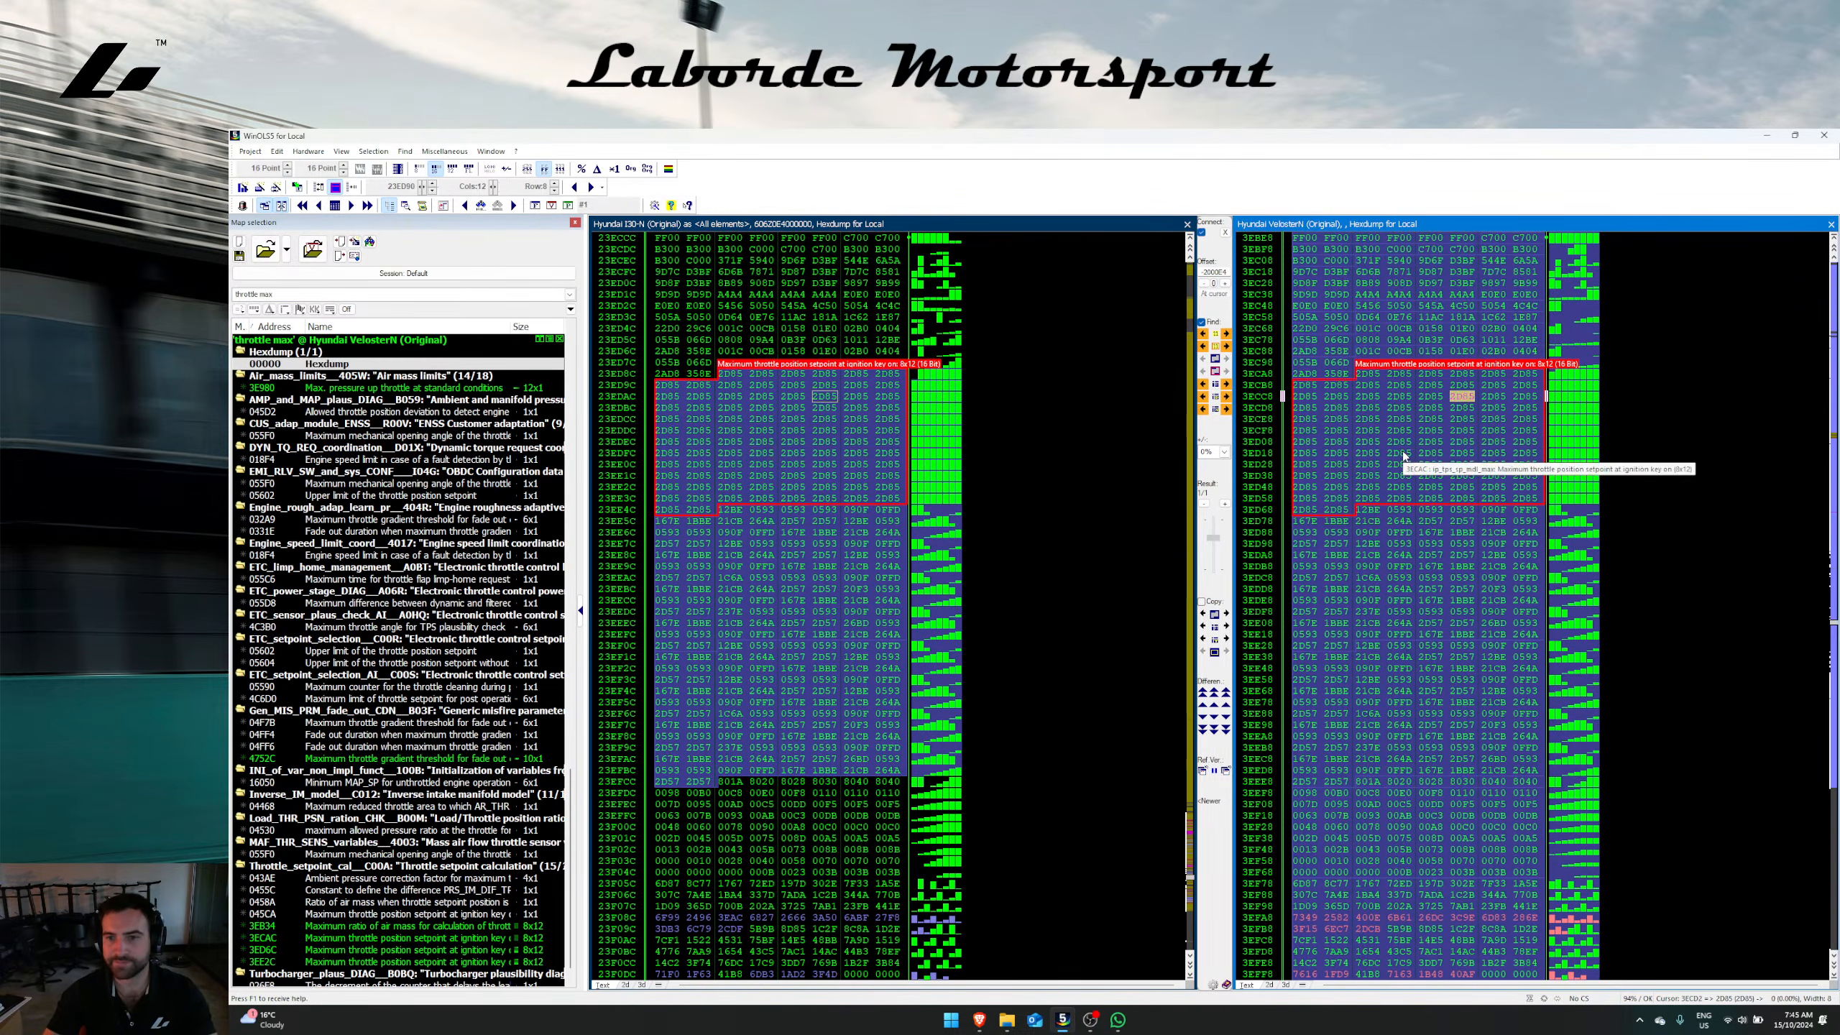
left_click(1403, 455)
Step: Transfer the upper limit of the throttle position setpoint and its version without throttle adaptation from VelosterN to the I30-N file
left_click(274, 294)
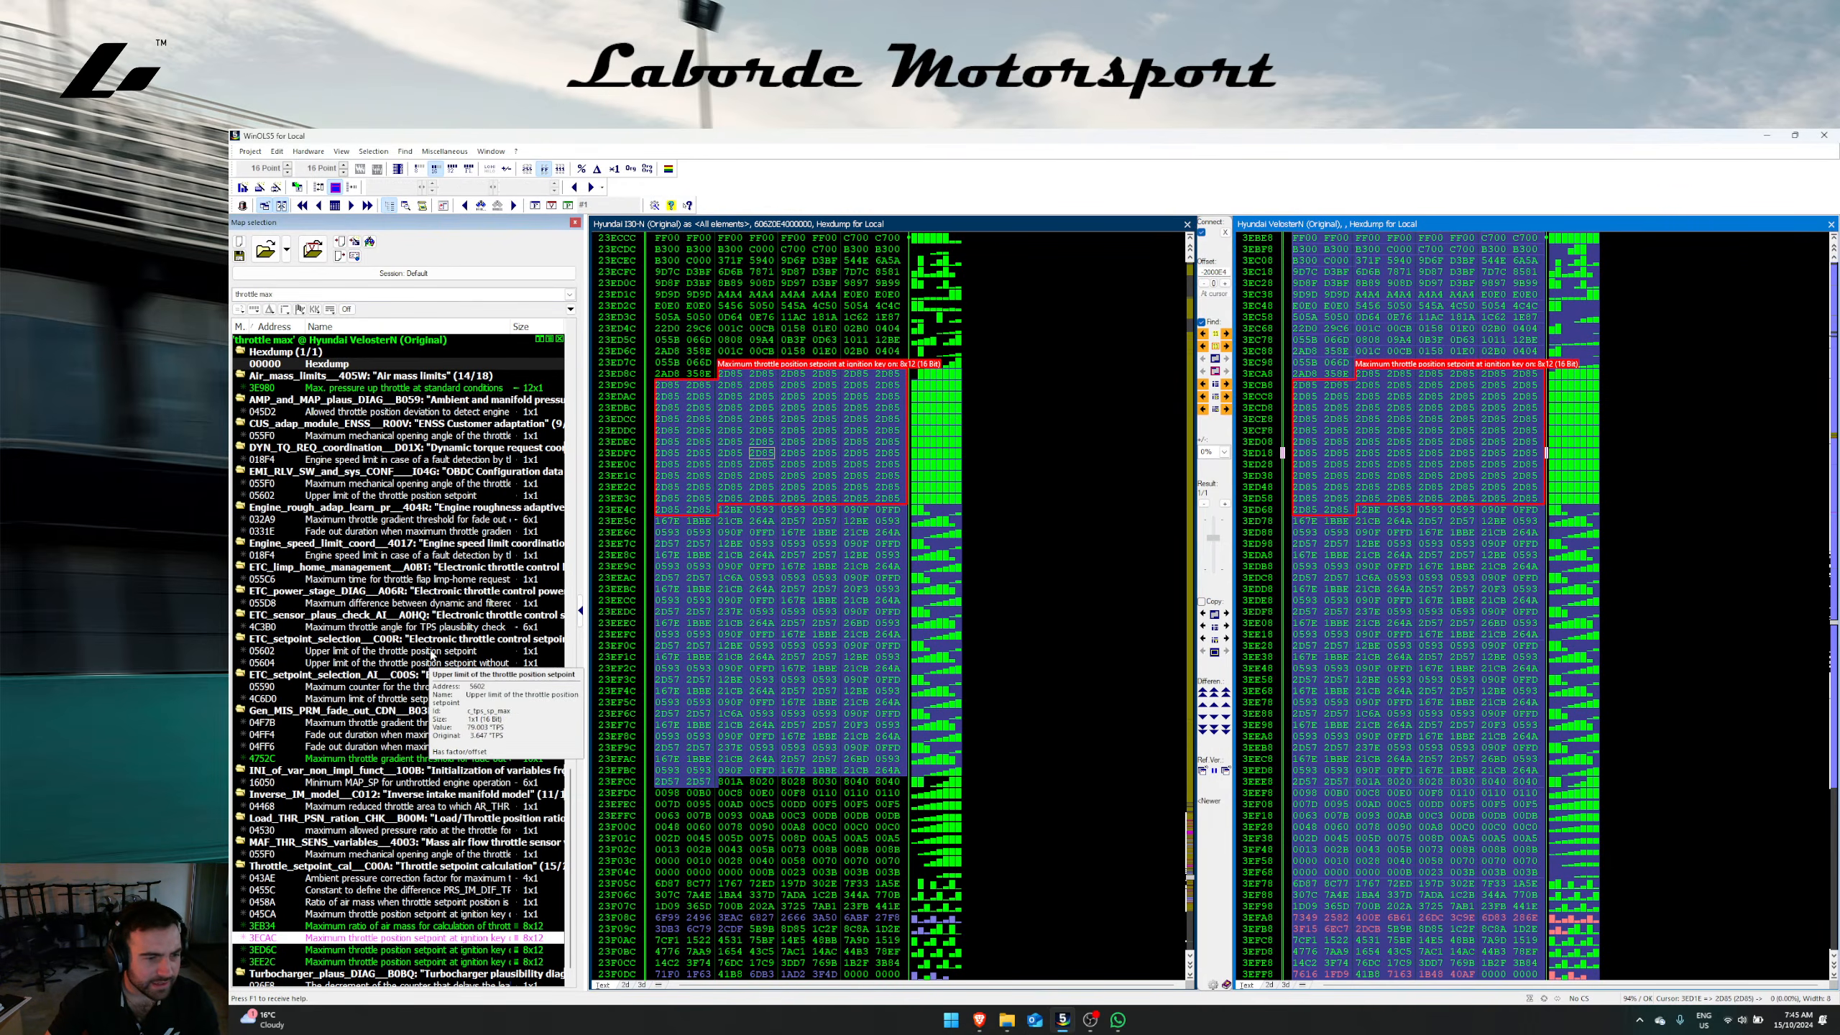
right_click(433, 652)
left_click(532, 345)
left_click_drag(1430, 601, 1491, 601)
left_click(1204, 347)
left_click(1495, 498)
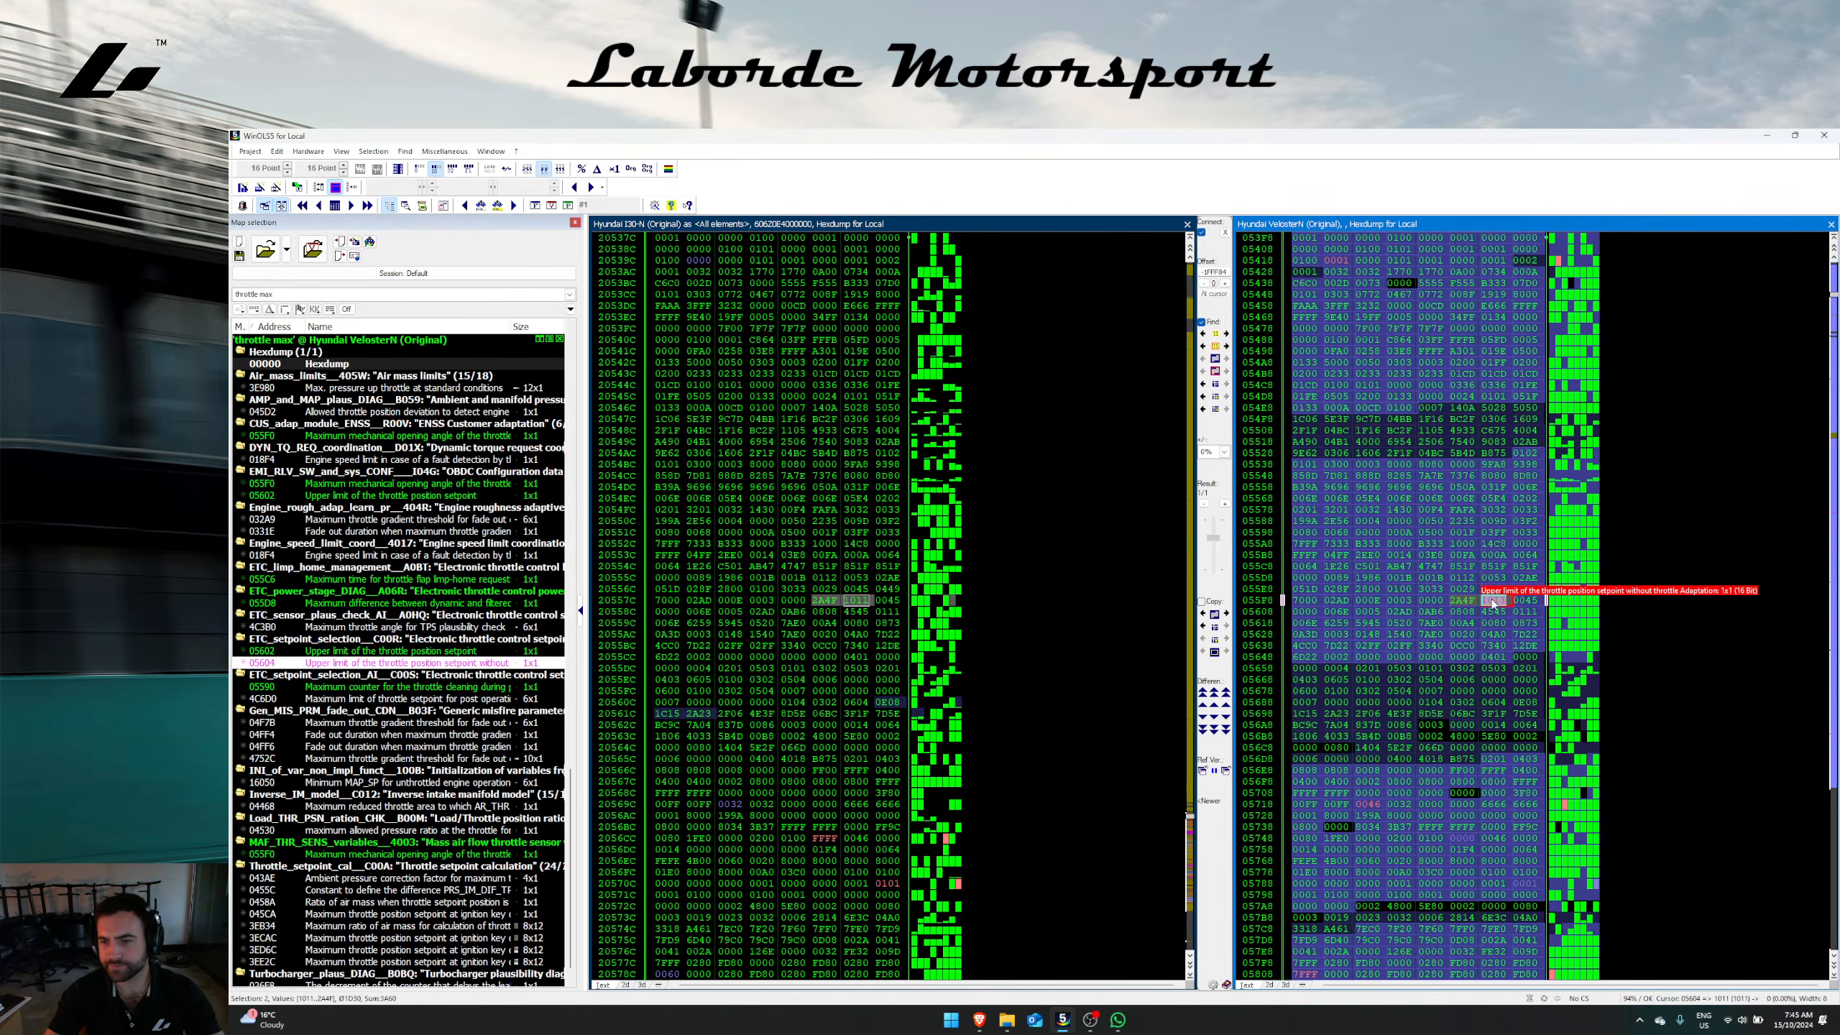
left_click(1204, 627)
left_click(945, 662)
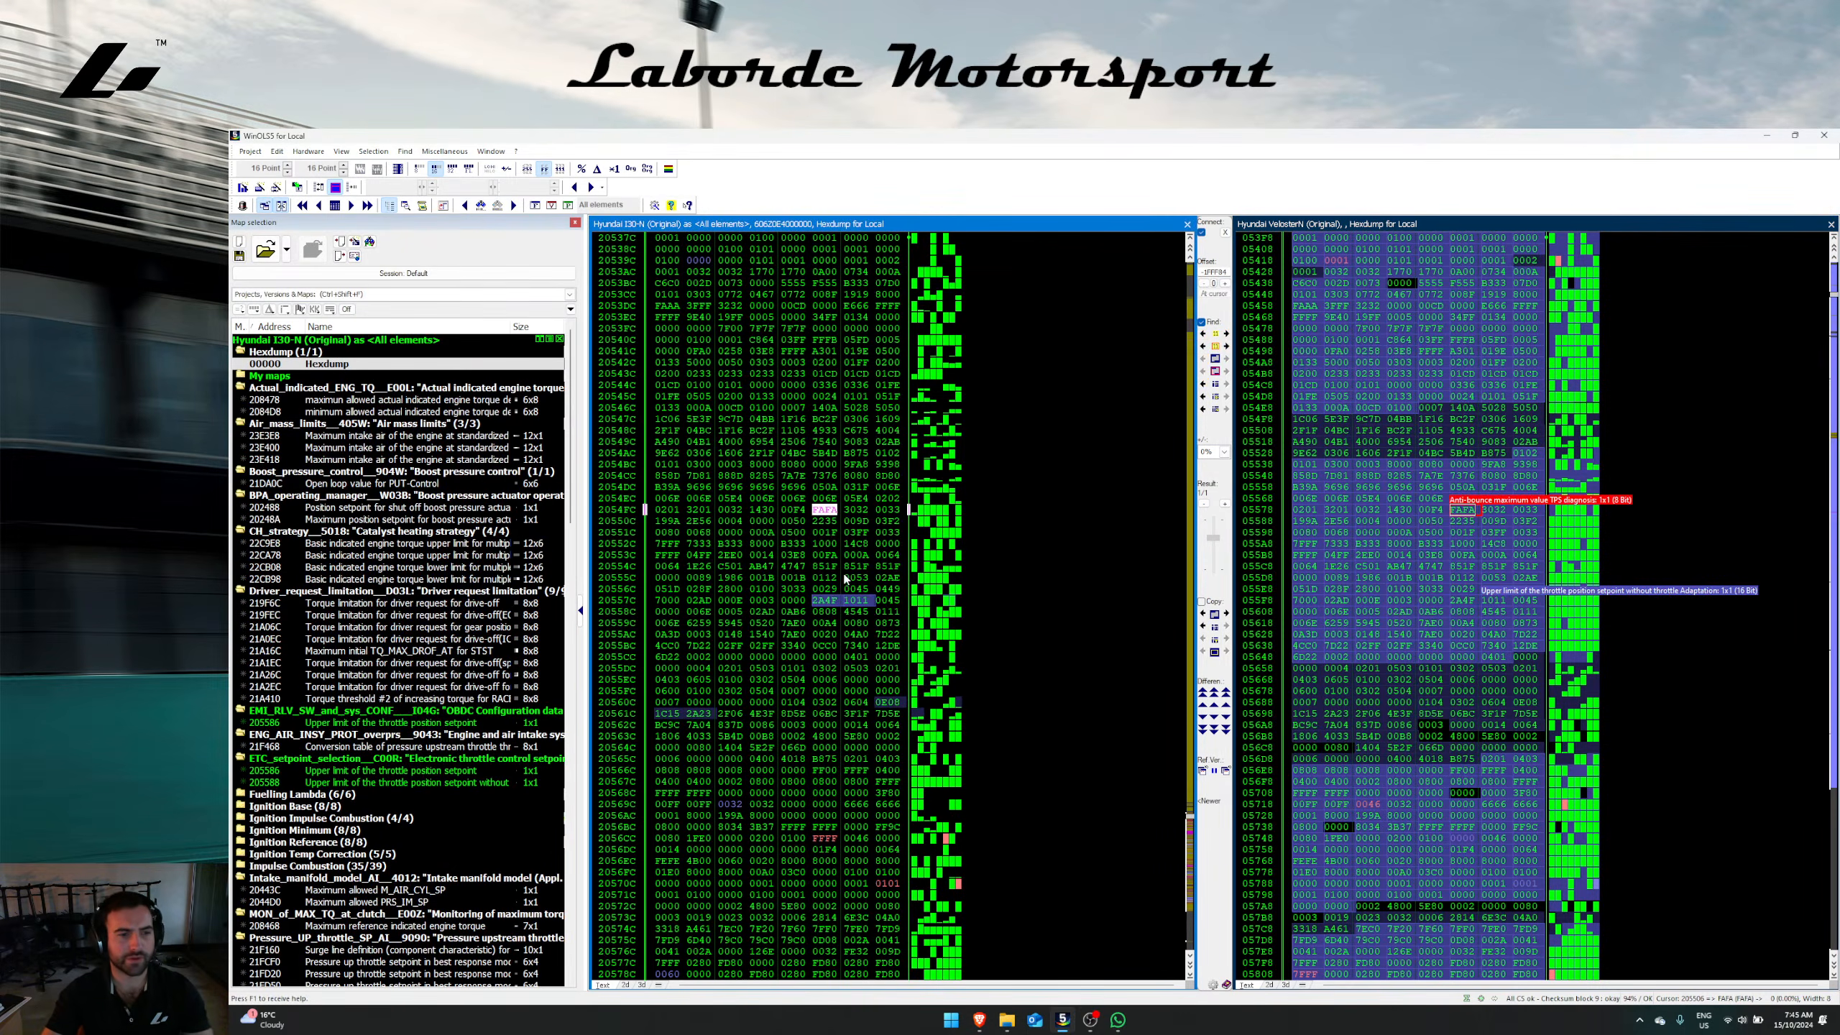
Step: Review the map list of the I30-N file and clear the "throttle max" search for the VelosterN file
scroll(457, 694, "down", 18)
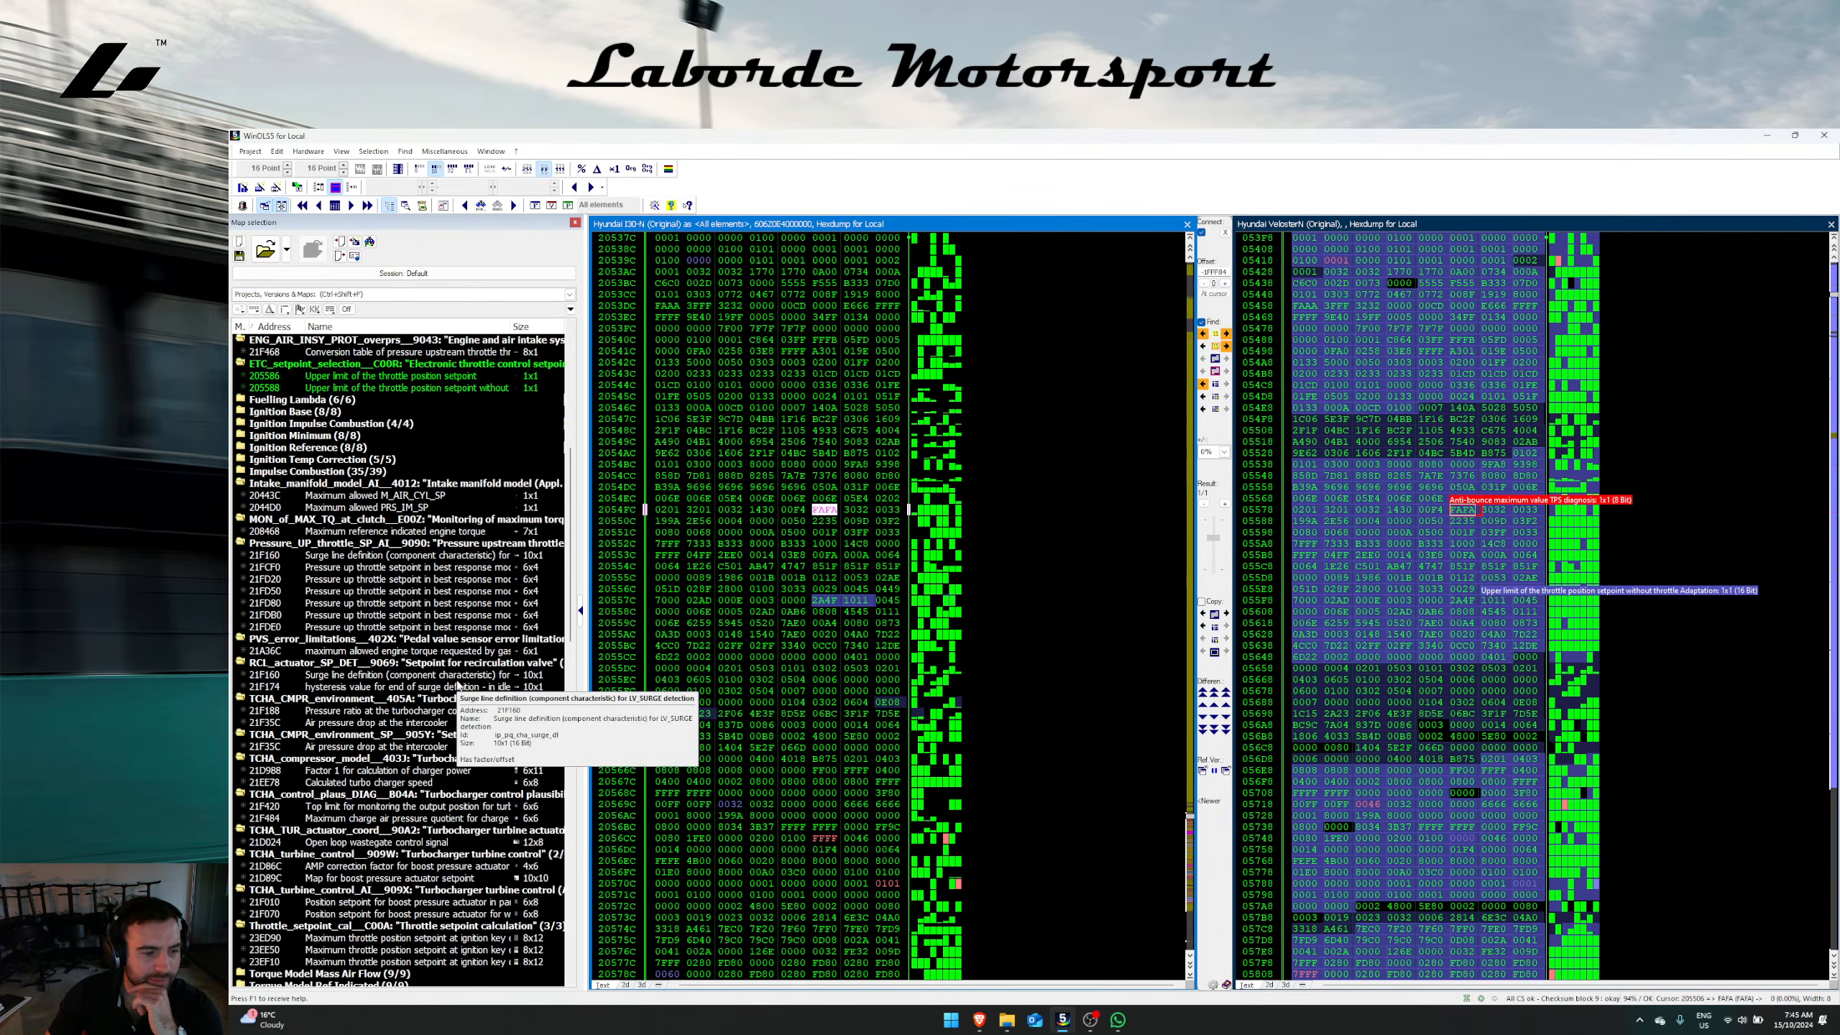
scroll(464, 703, "up", 20)
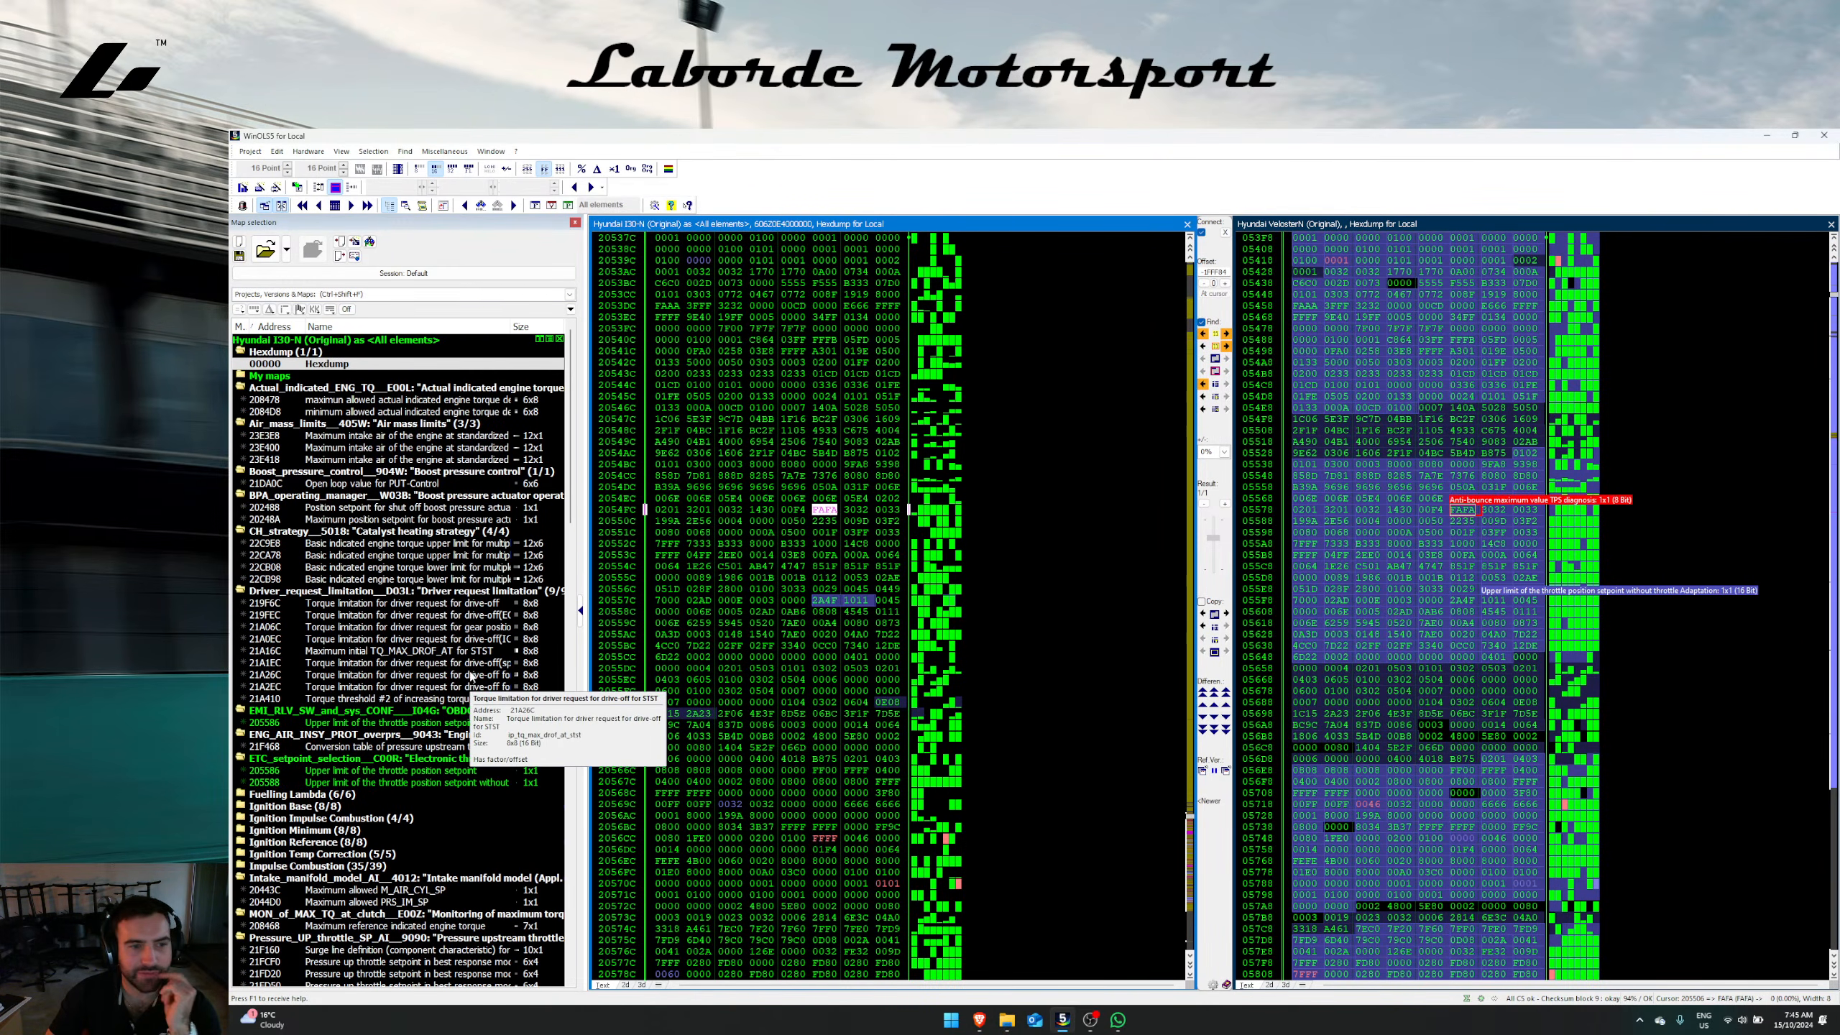
left_click(1463, 509)
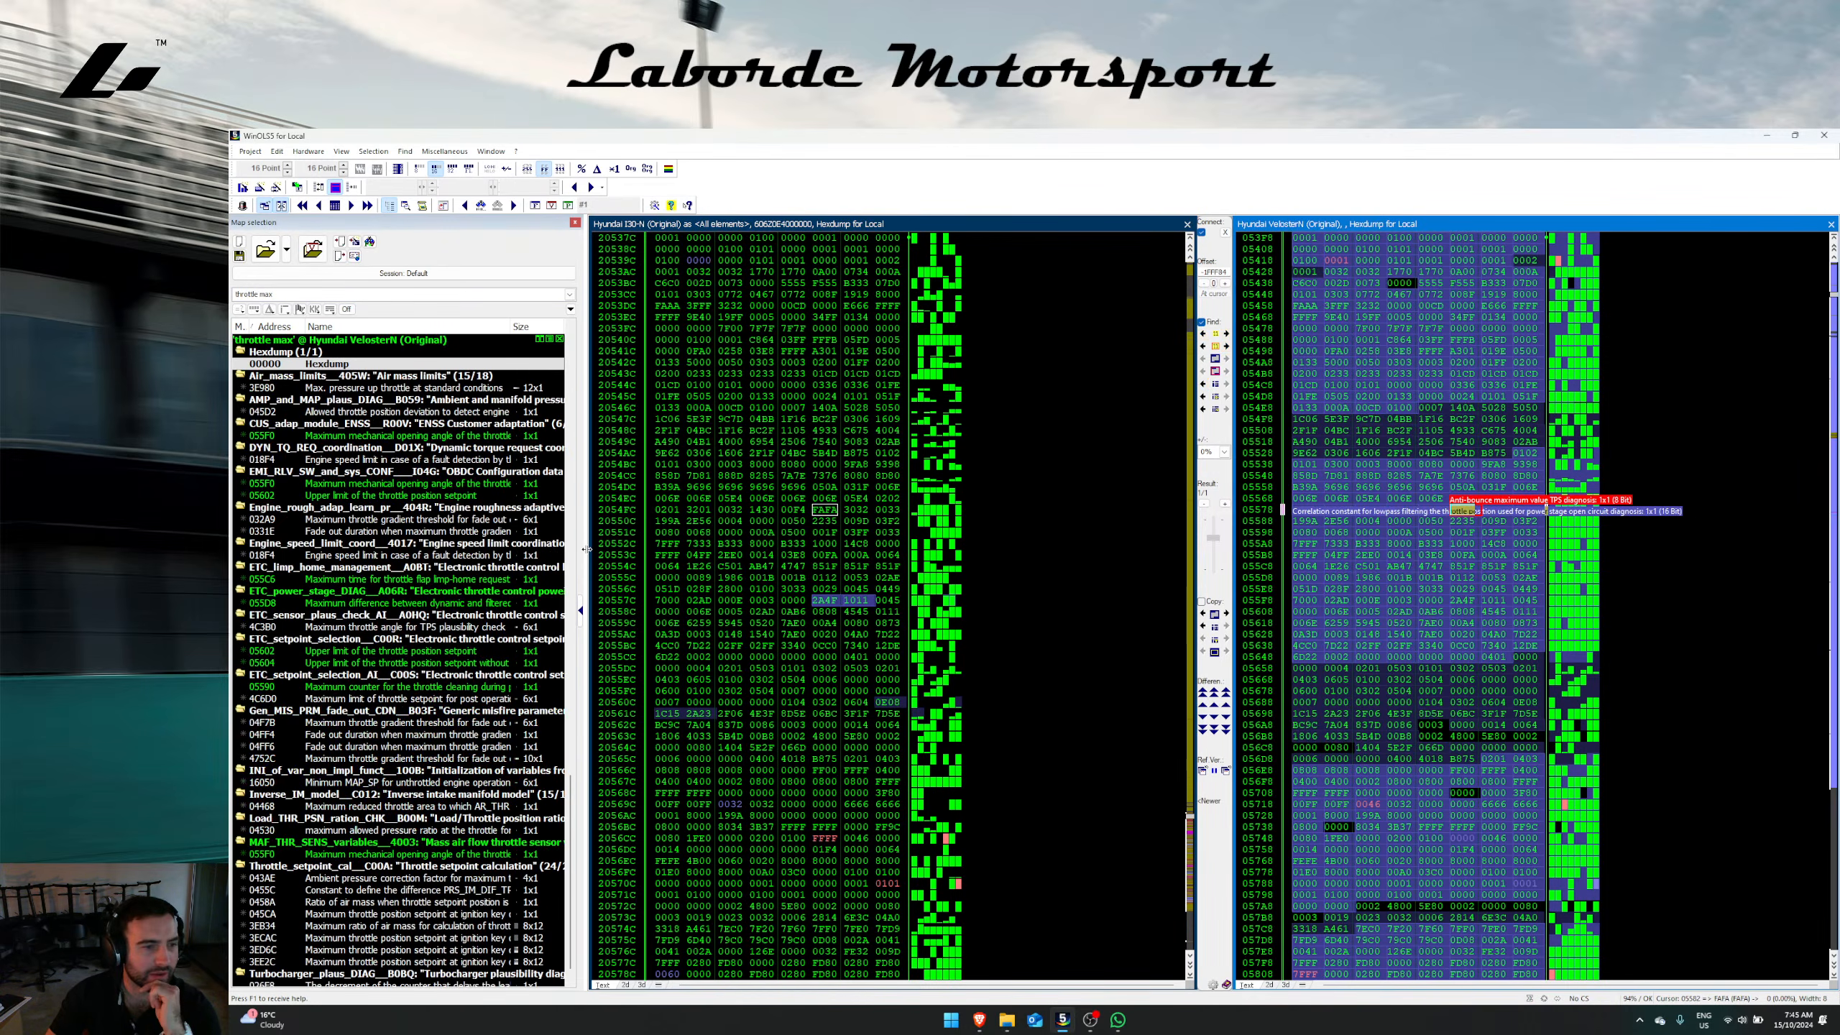
left_click(347, 311)
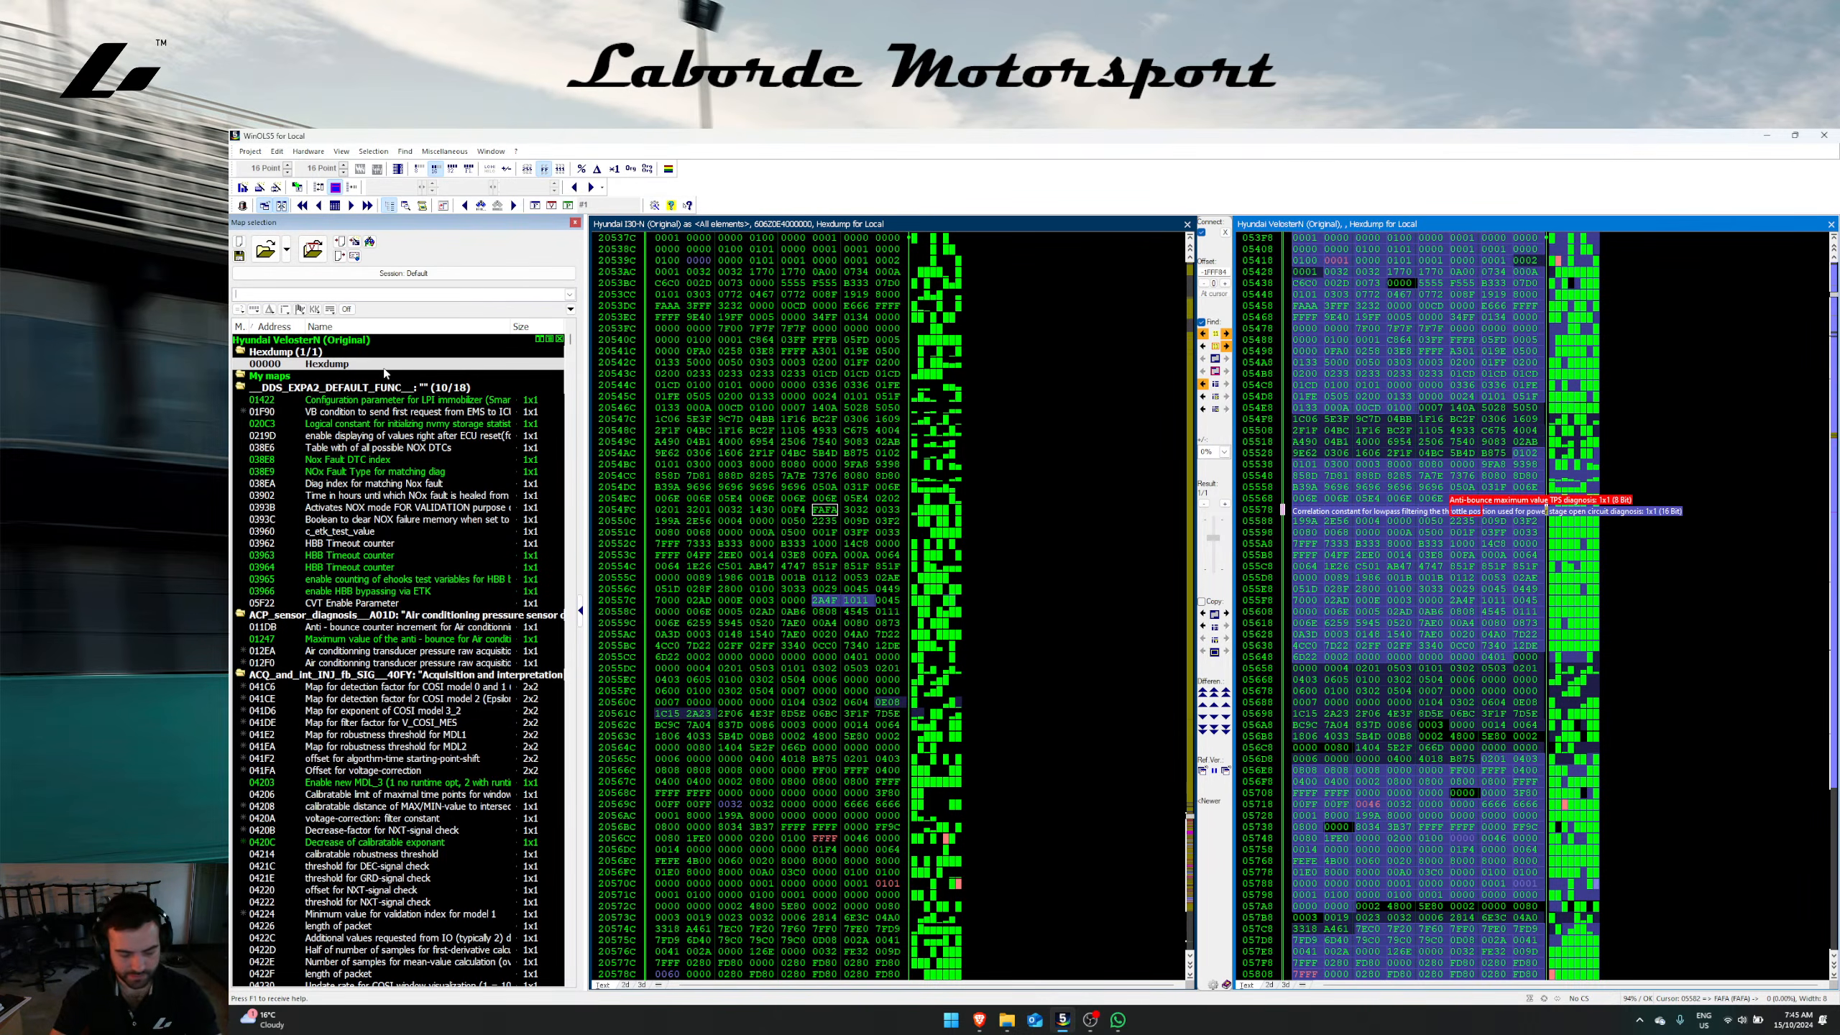
Step: Search the VelosterN maps for "torque offset" and check the torque offset map for bottom limitation of TQI_GS_FAST_DEC
type("torque offset")
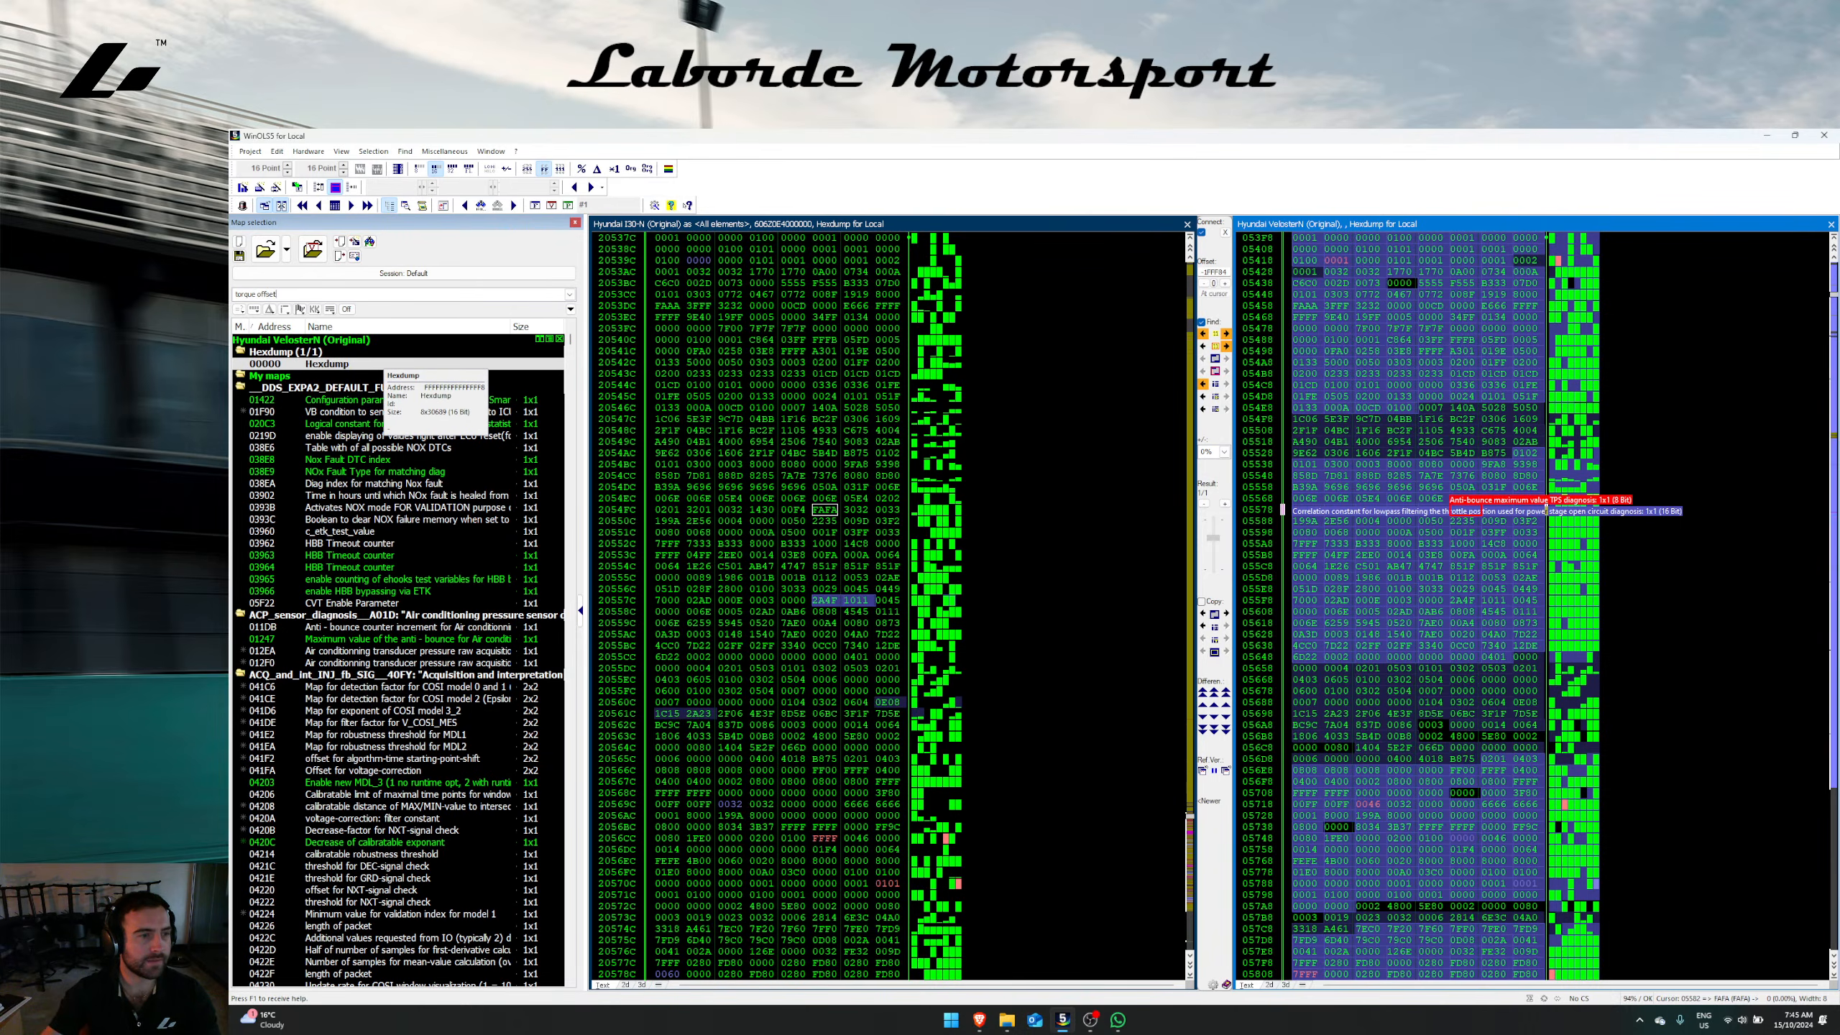
key("Return")
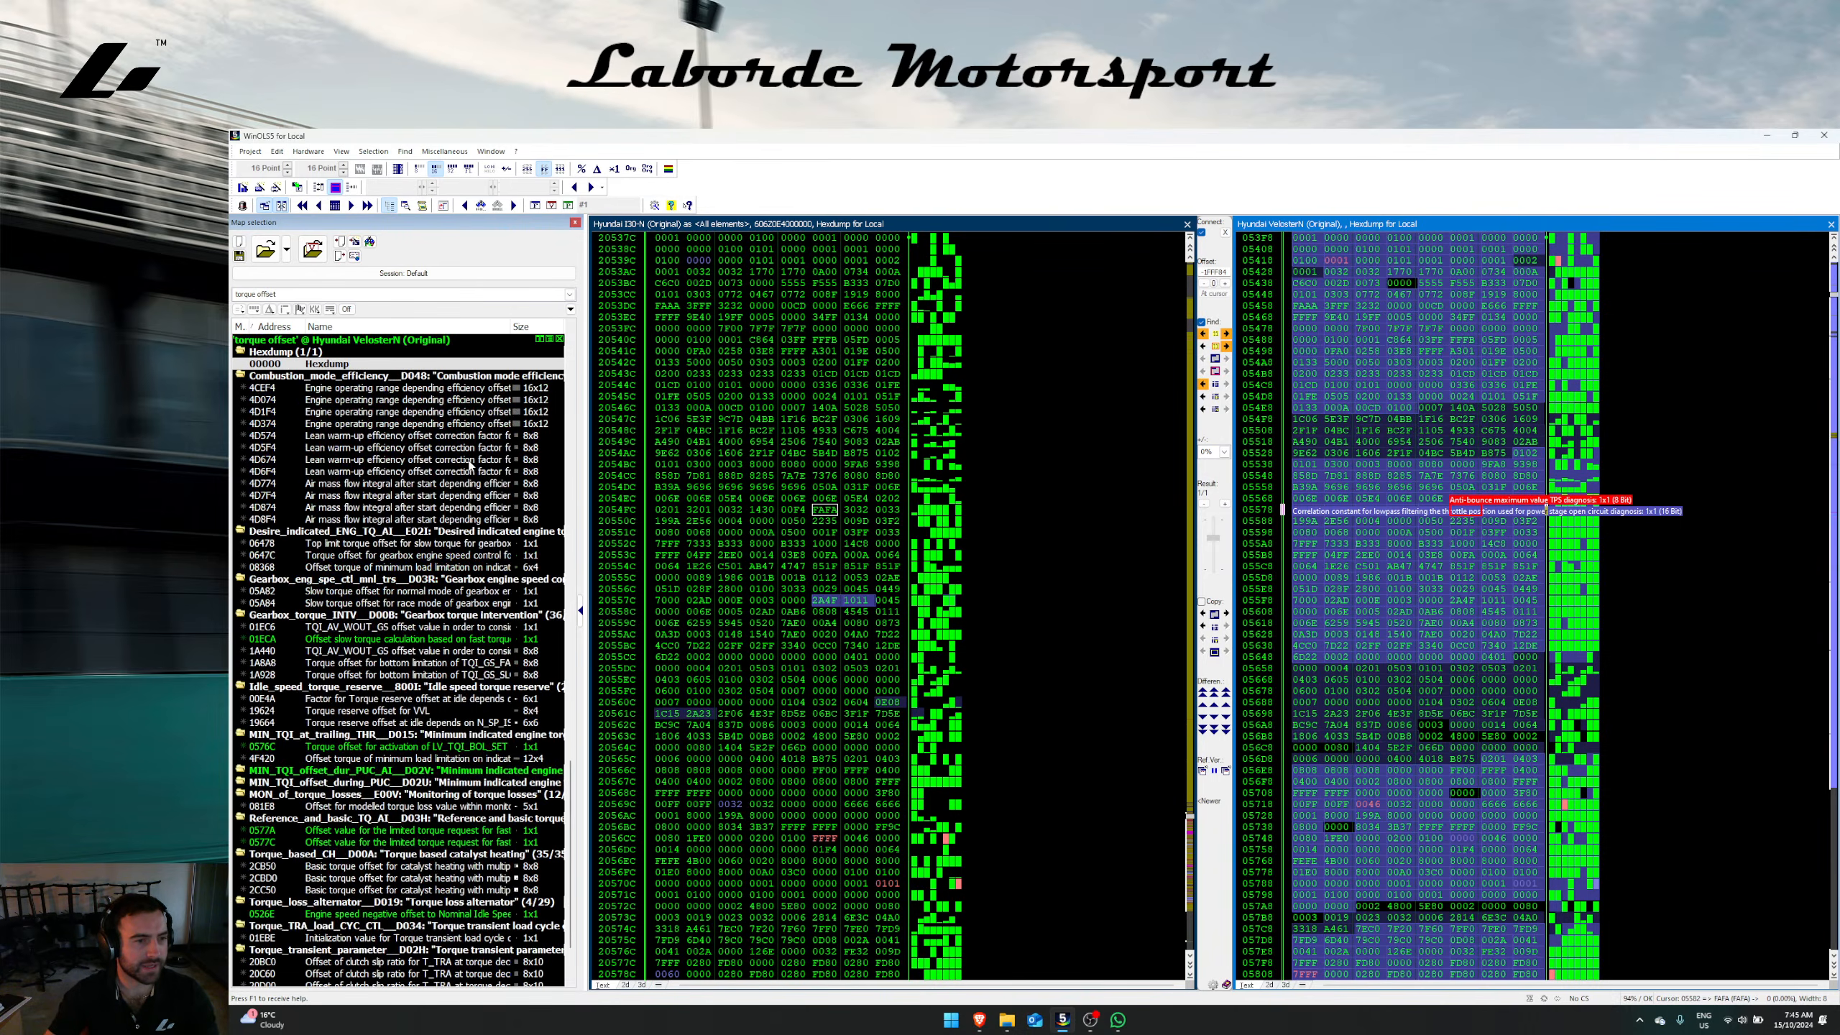
double_click(470, 665)
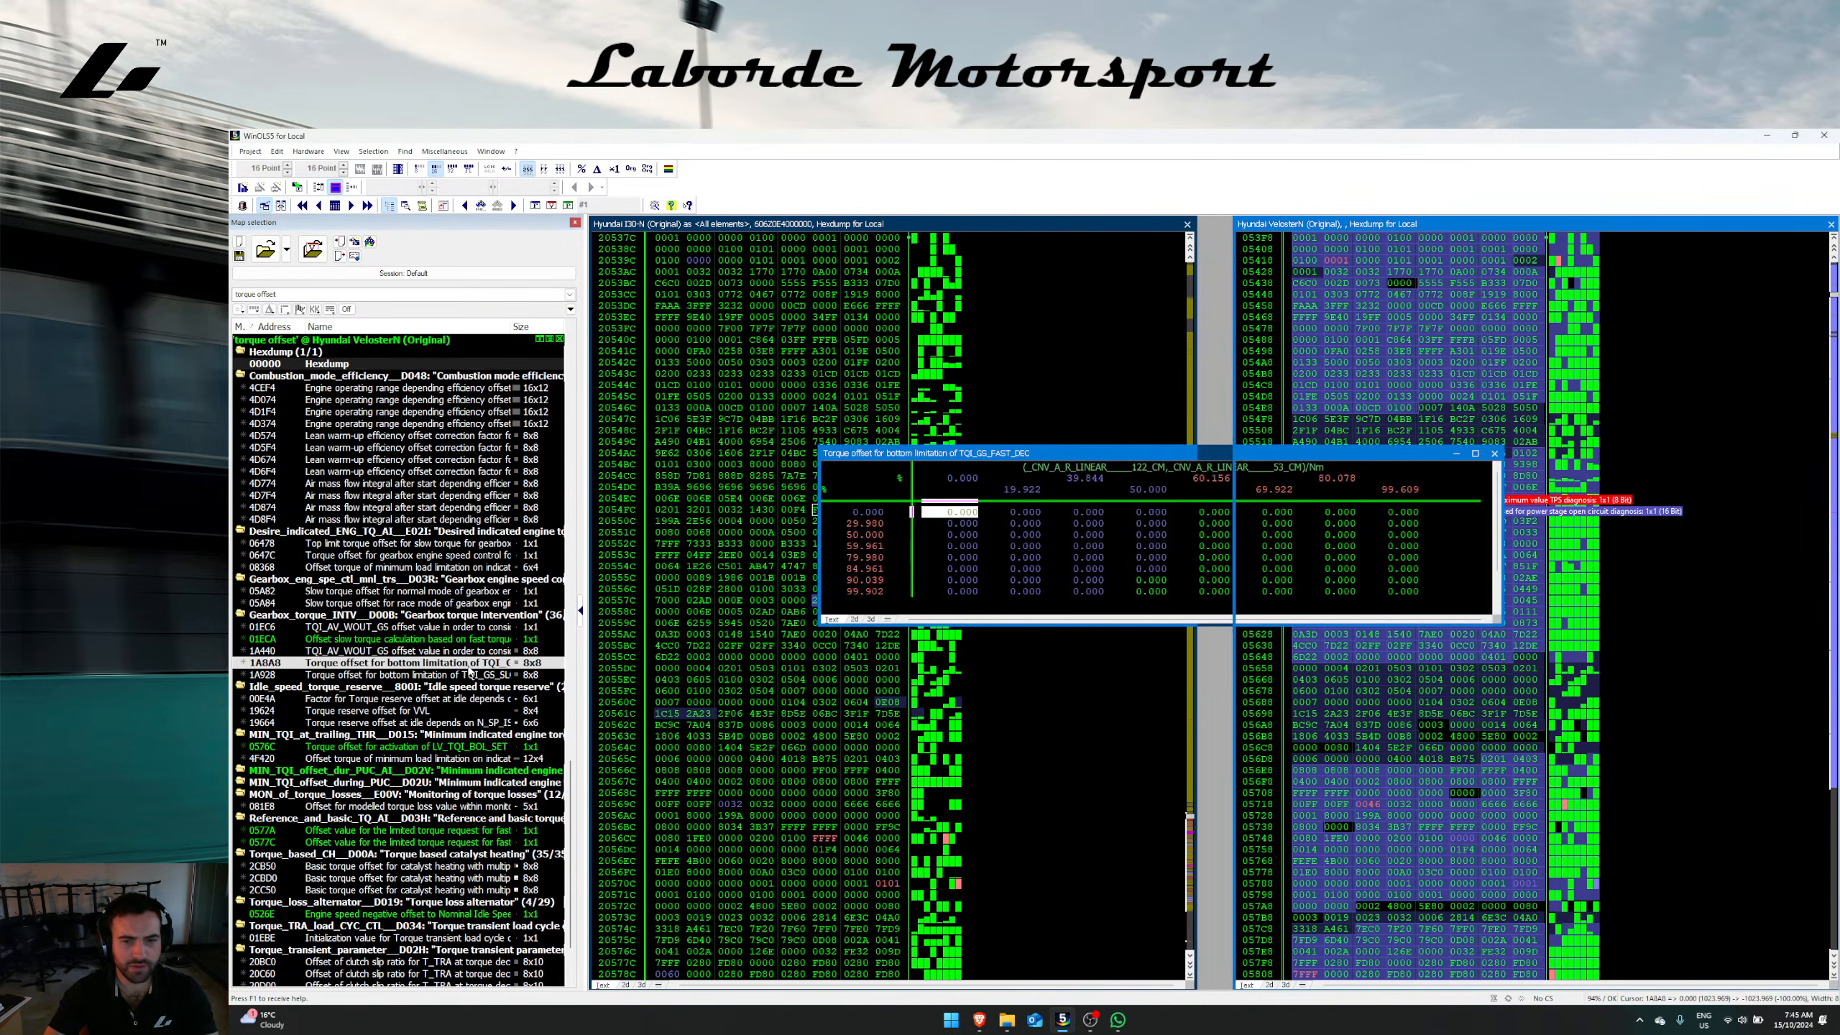
key("Escape")
scroll(470, 670, "down", 3)
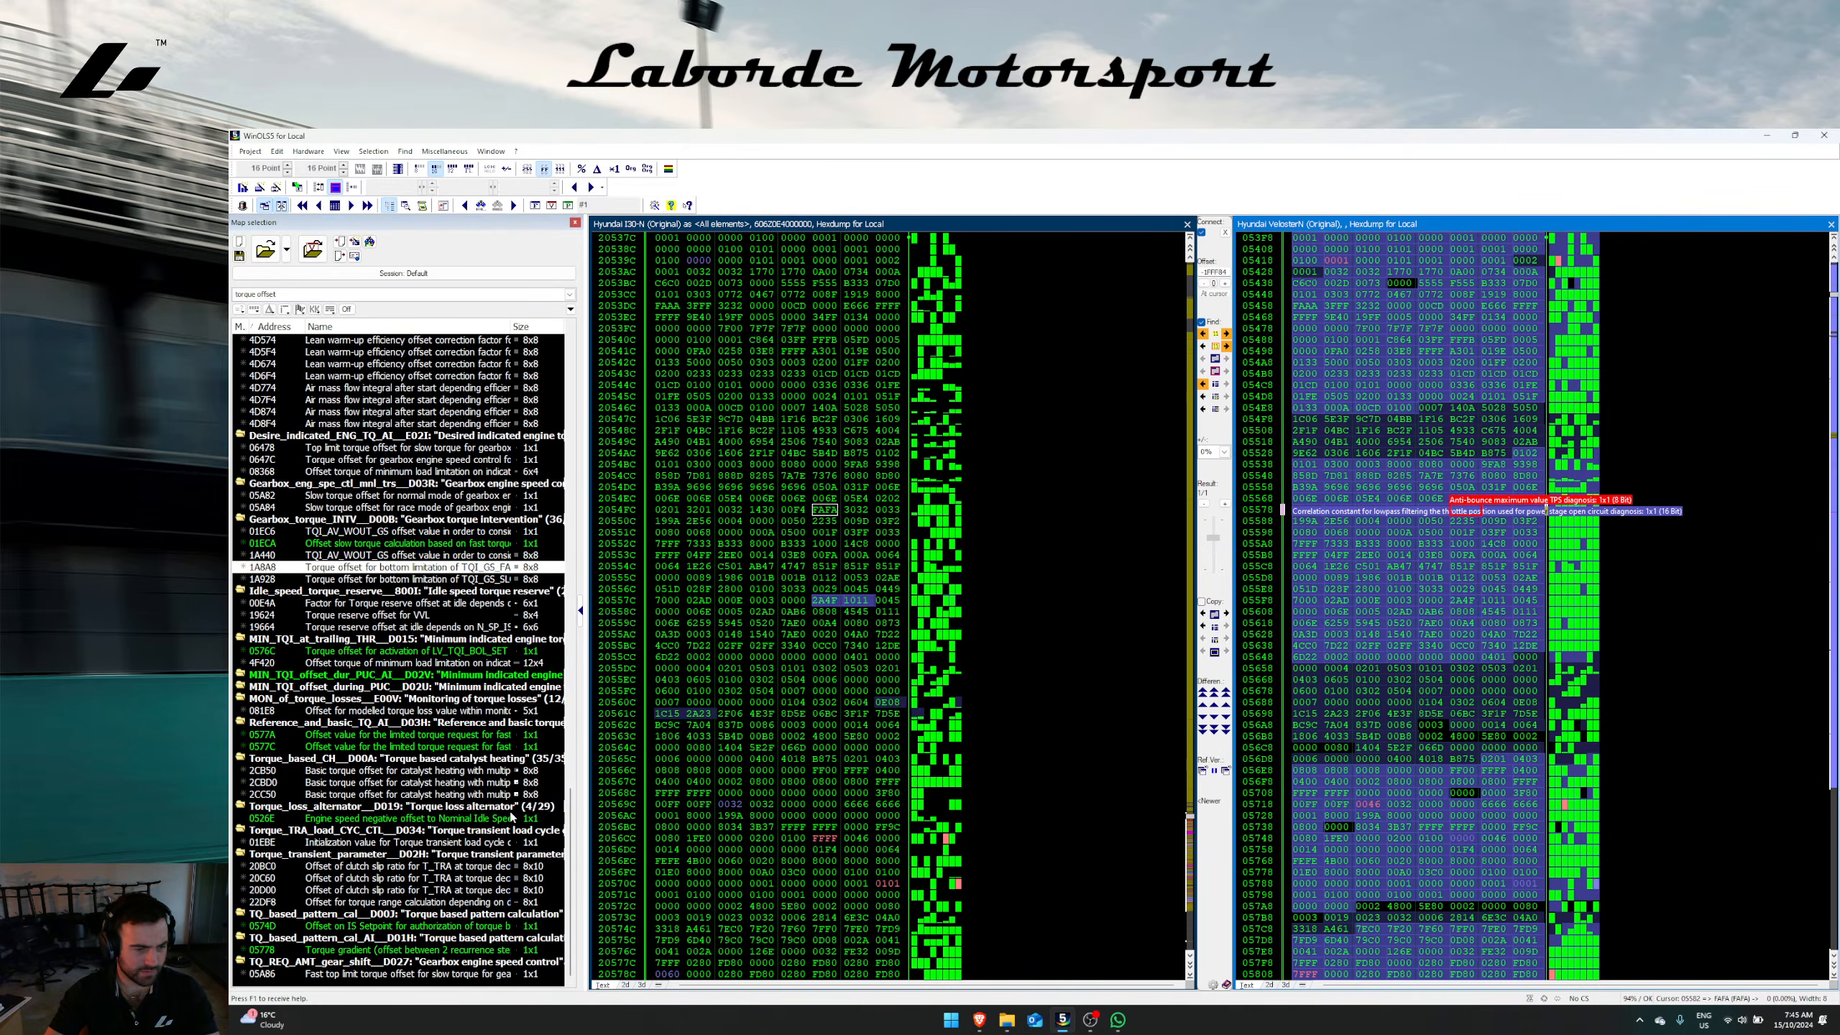
mouse_move(508, 847)
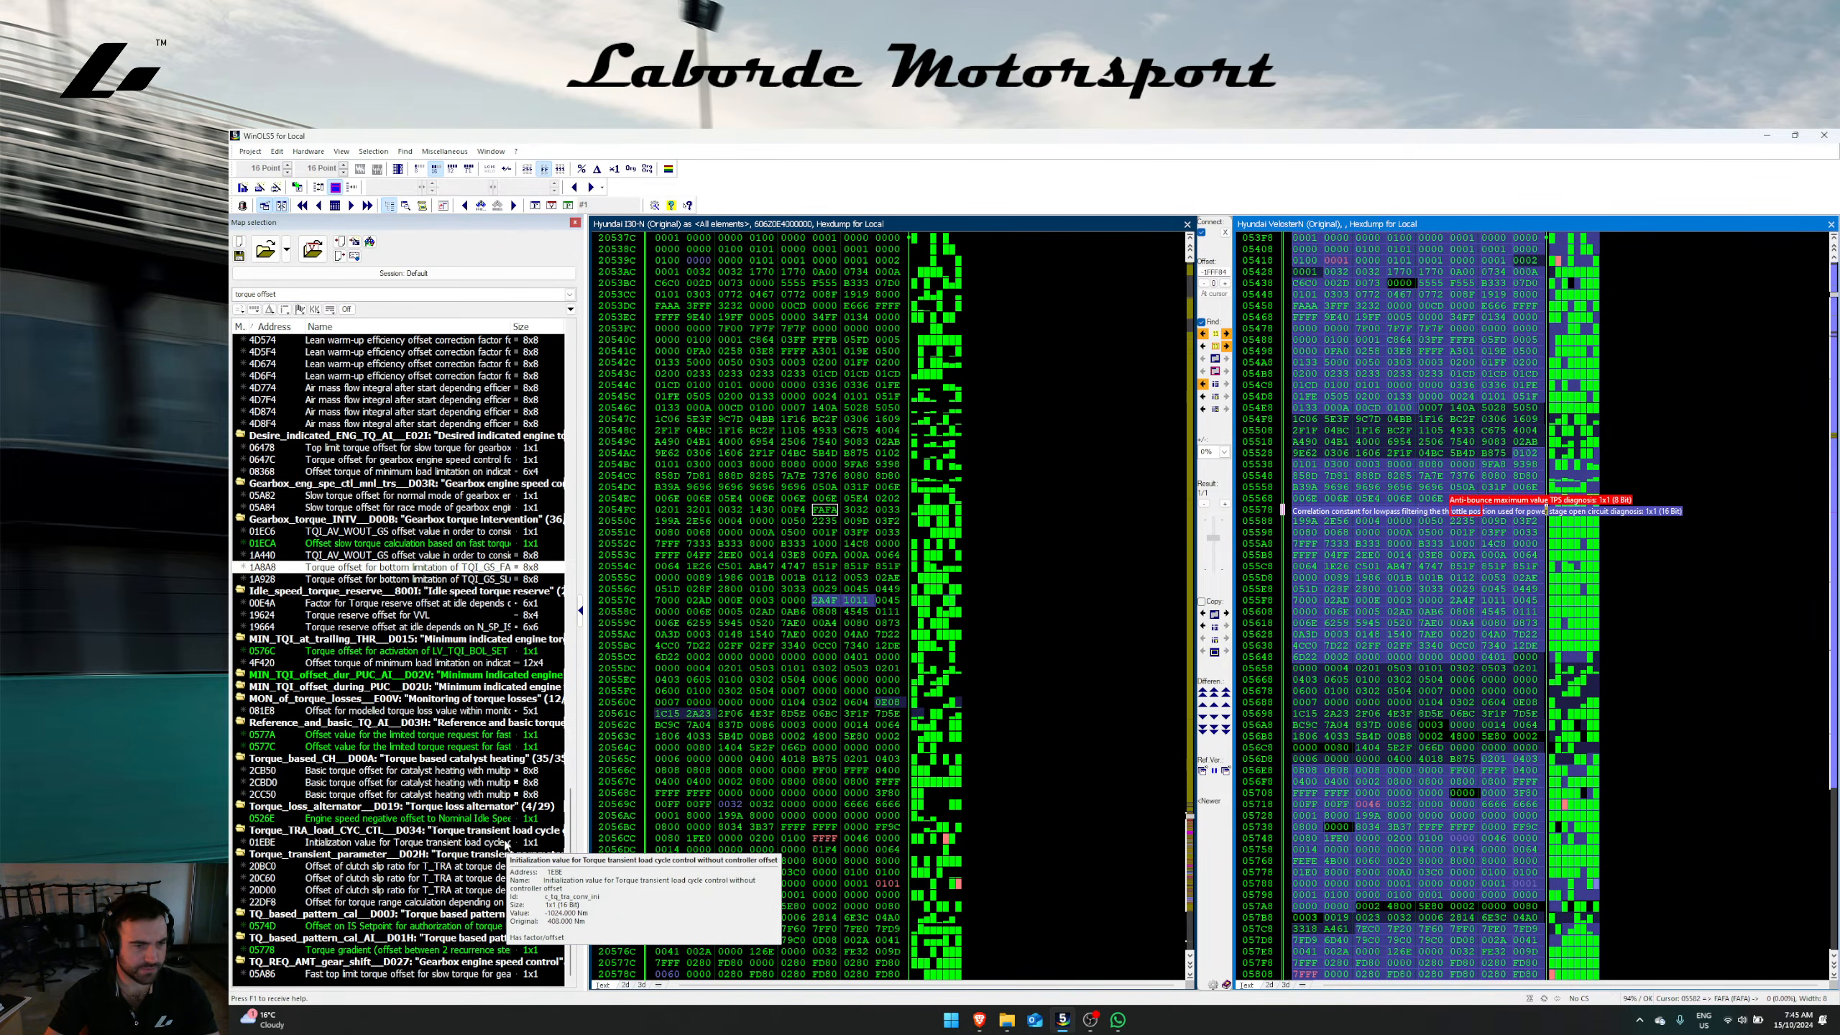
scroll(405, 630, "up", 6)
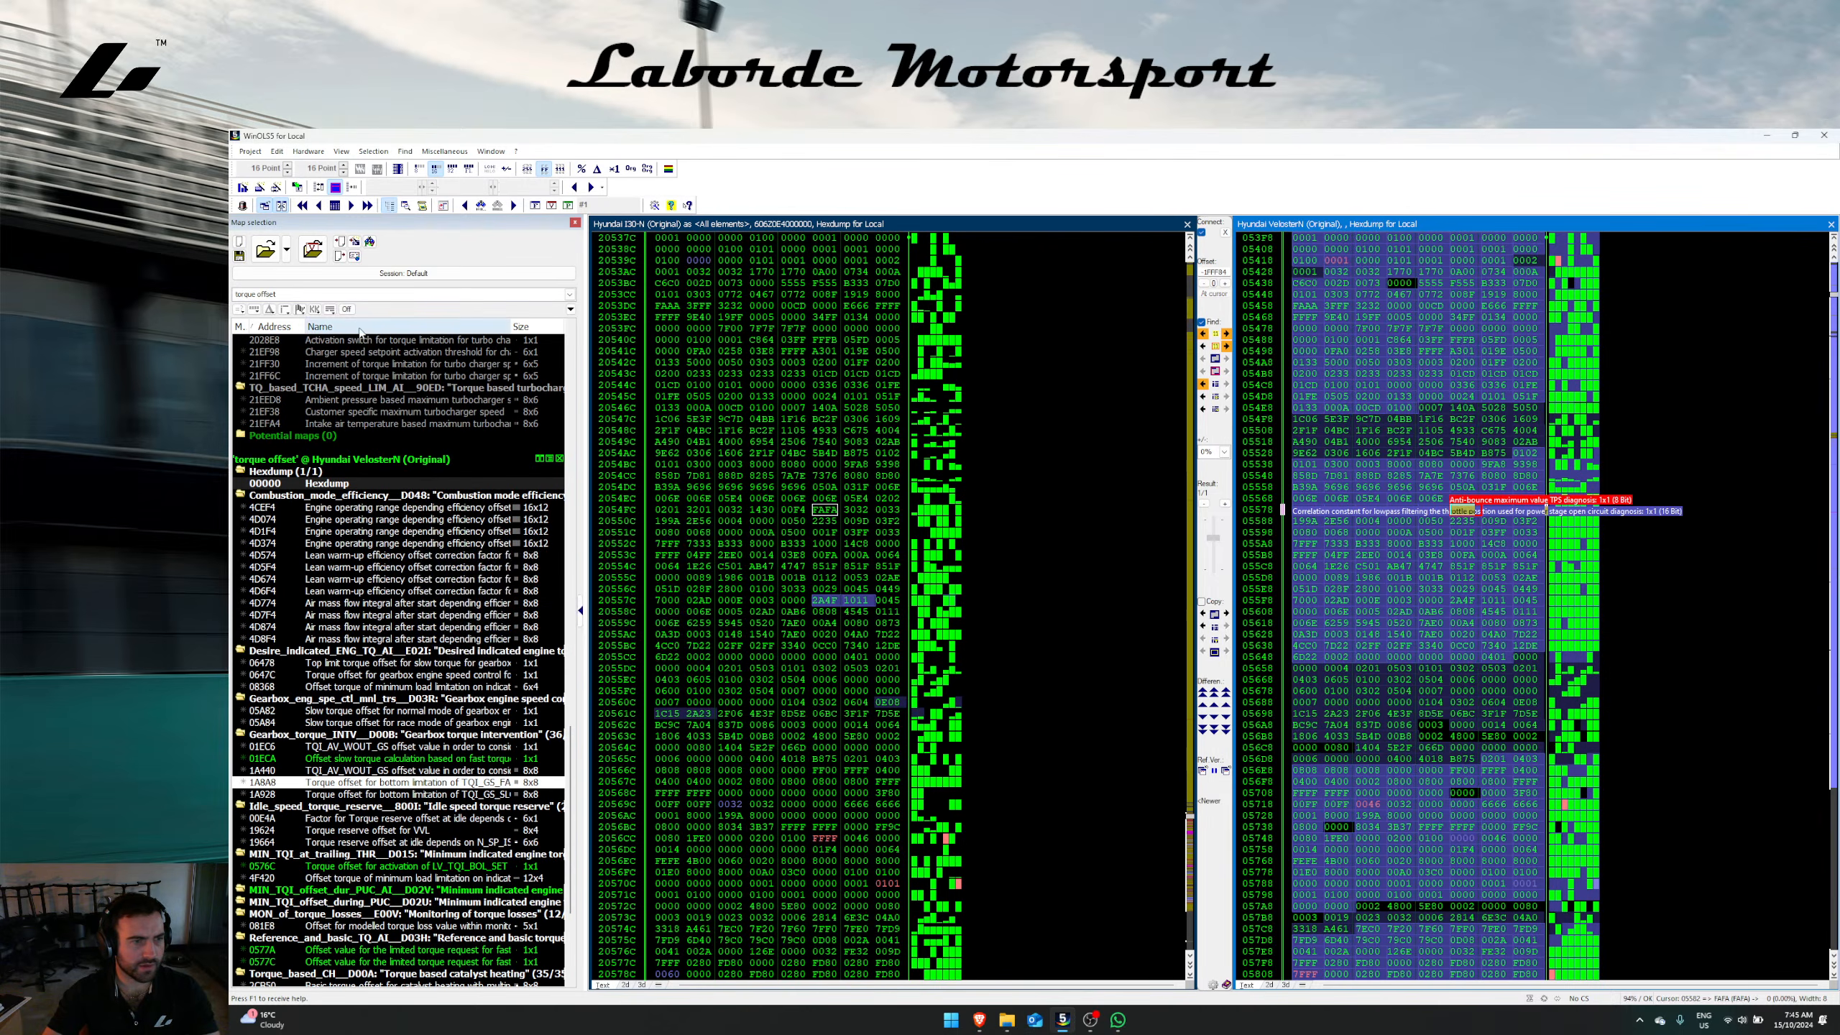
Step: Search the VelosterN maps for "torque monitor" and show the indicated engine torque at reference conditions in the hexdump
double_click(327, 293)
type("monit")
mouse_move(338, 340)
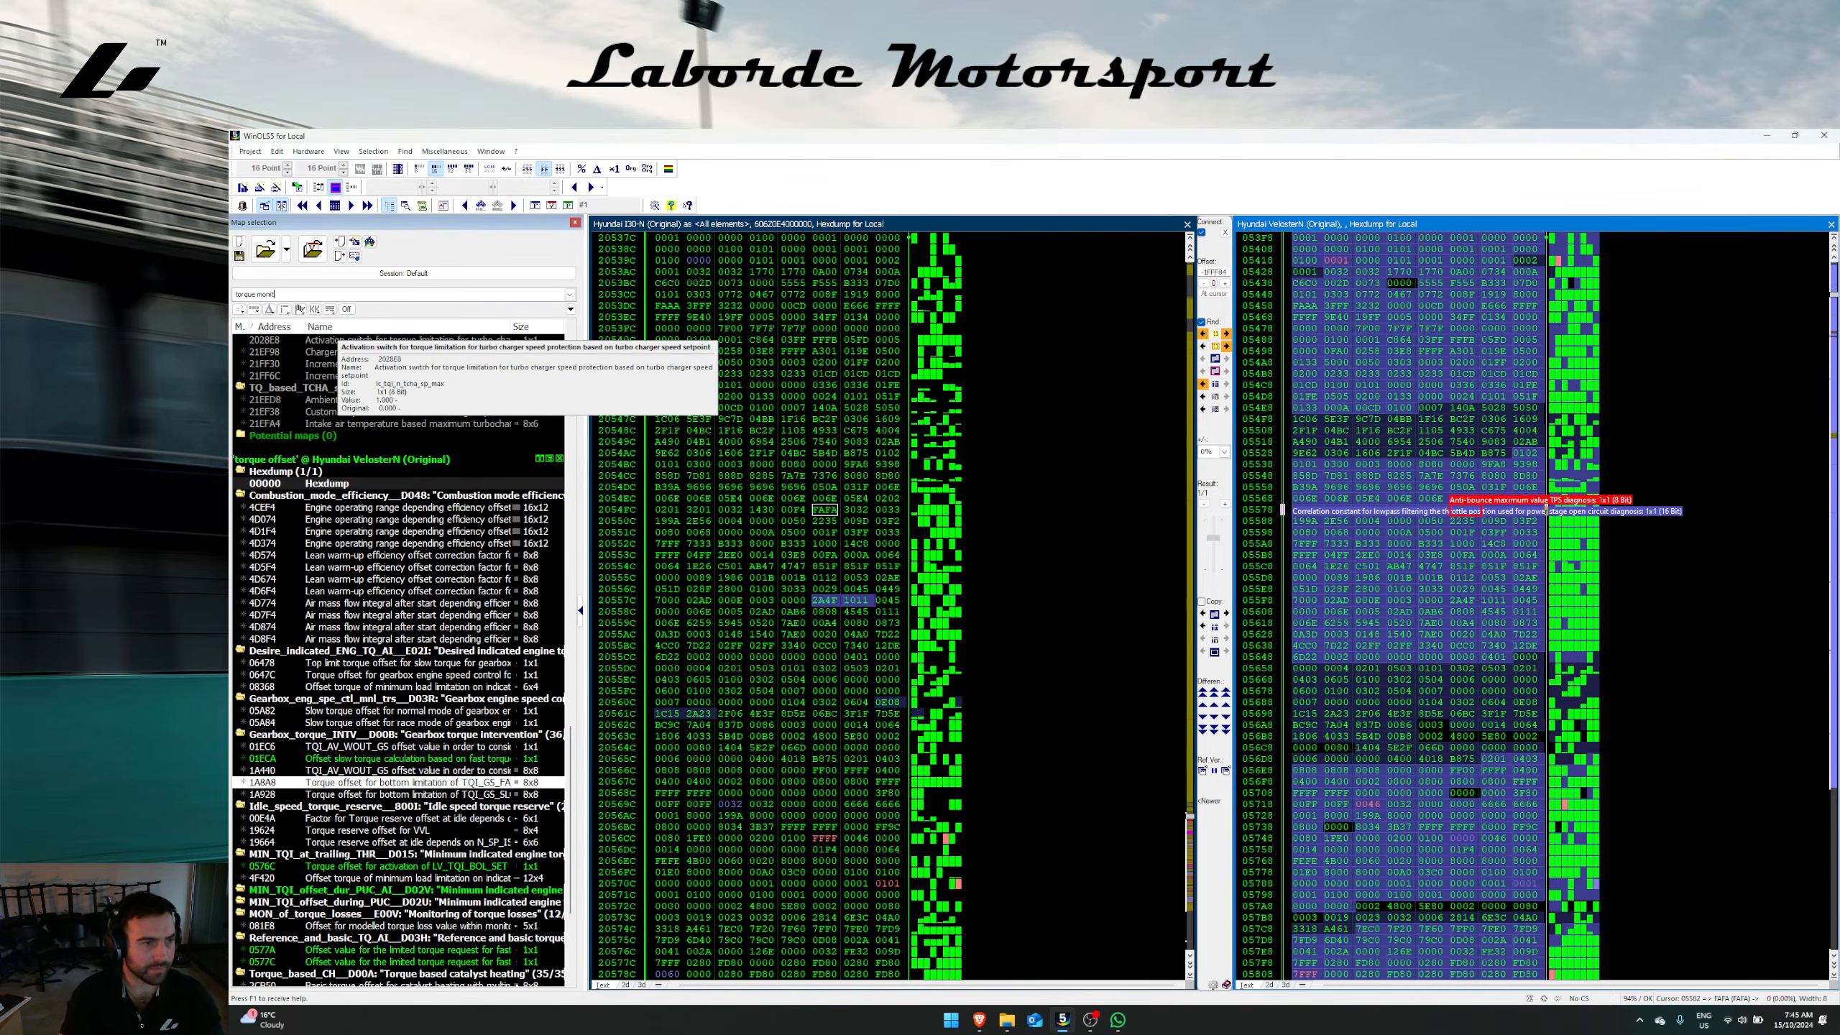
mouse_move(407, 742)
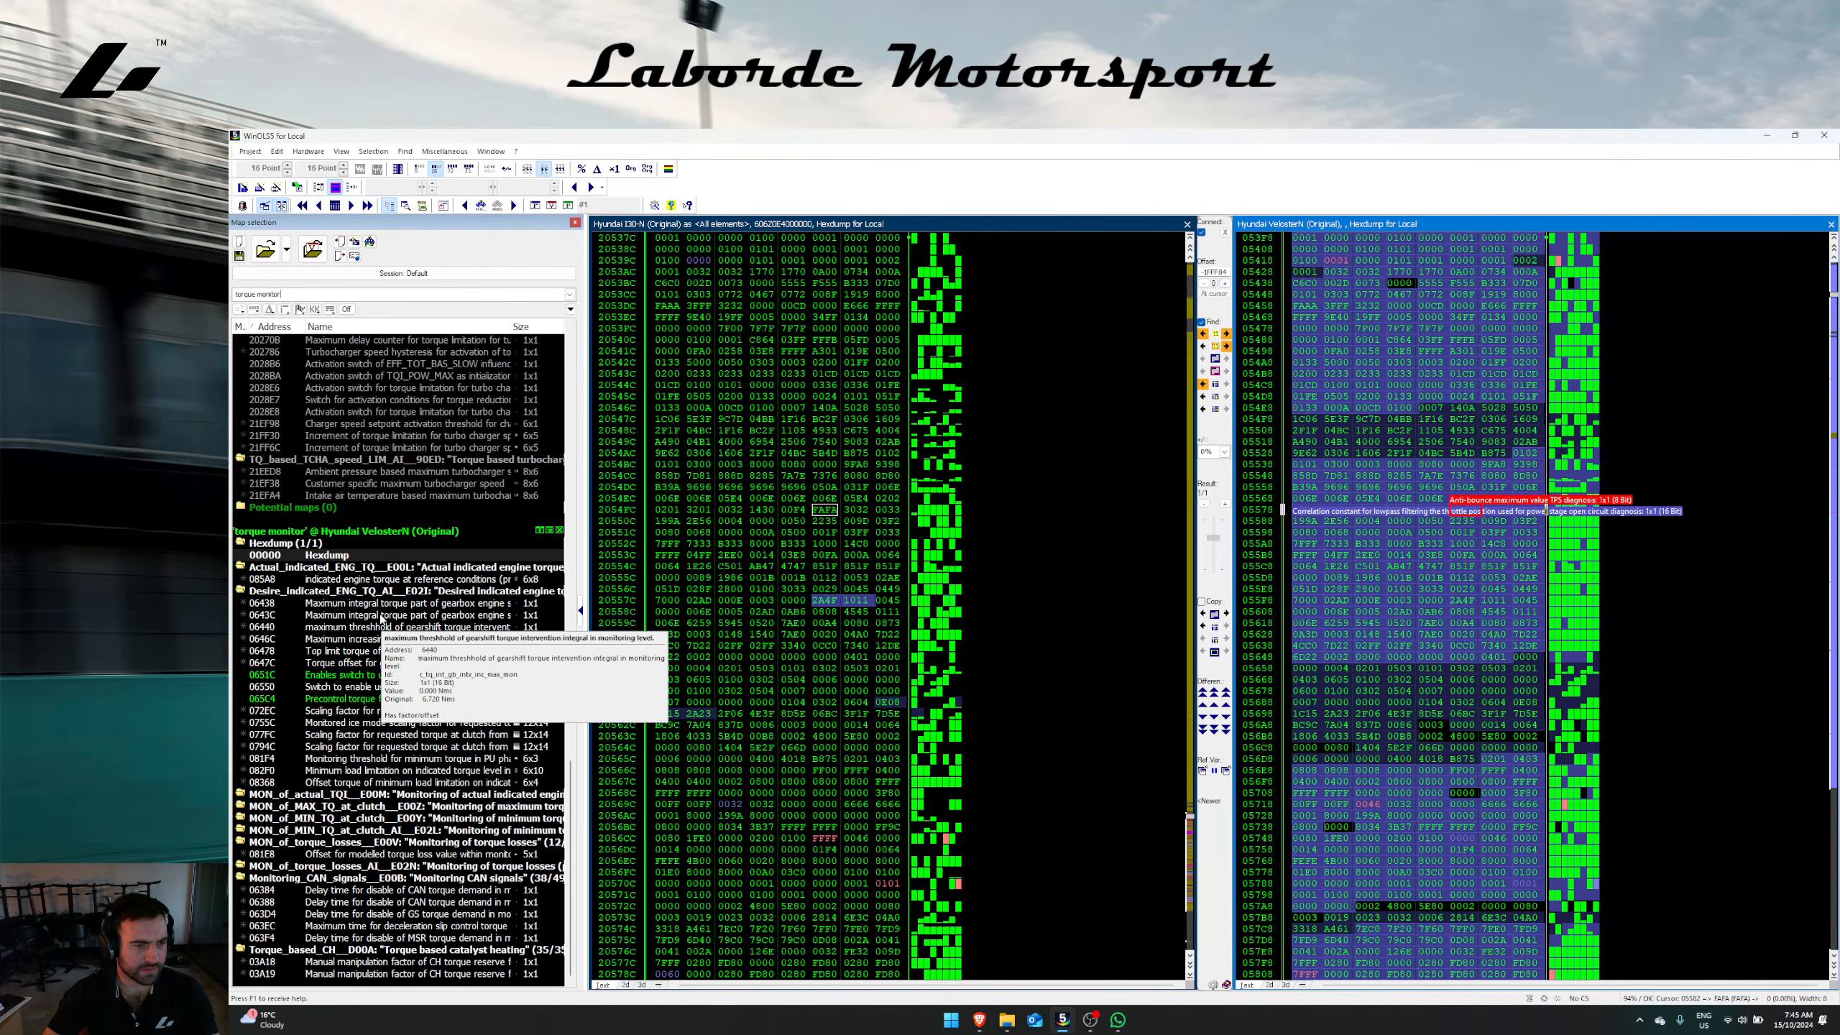
right_click(402, 580)
left_click(414, 612)
Step: Match the torque monitoring data between the two files and align the VelosterN hexdump rows with the I30-N hexdump
left_click_drag(1337, 578, 1340, 595)
left_click(1429, 510)
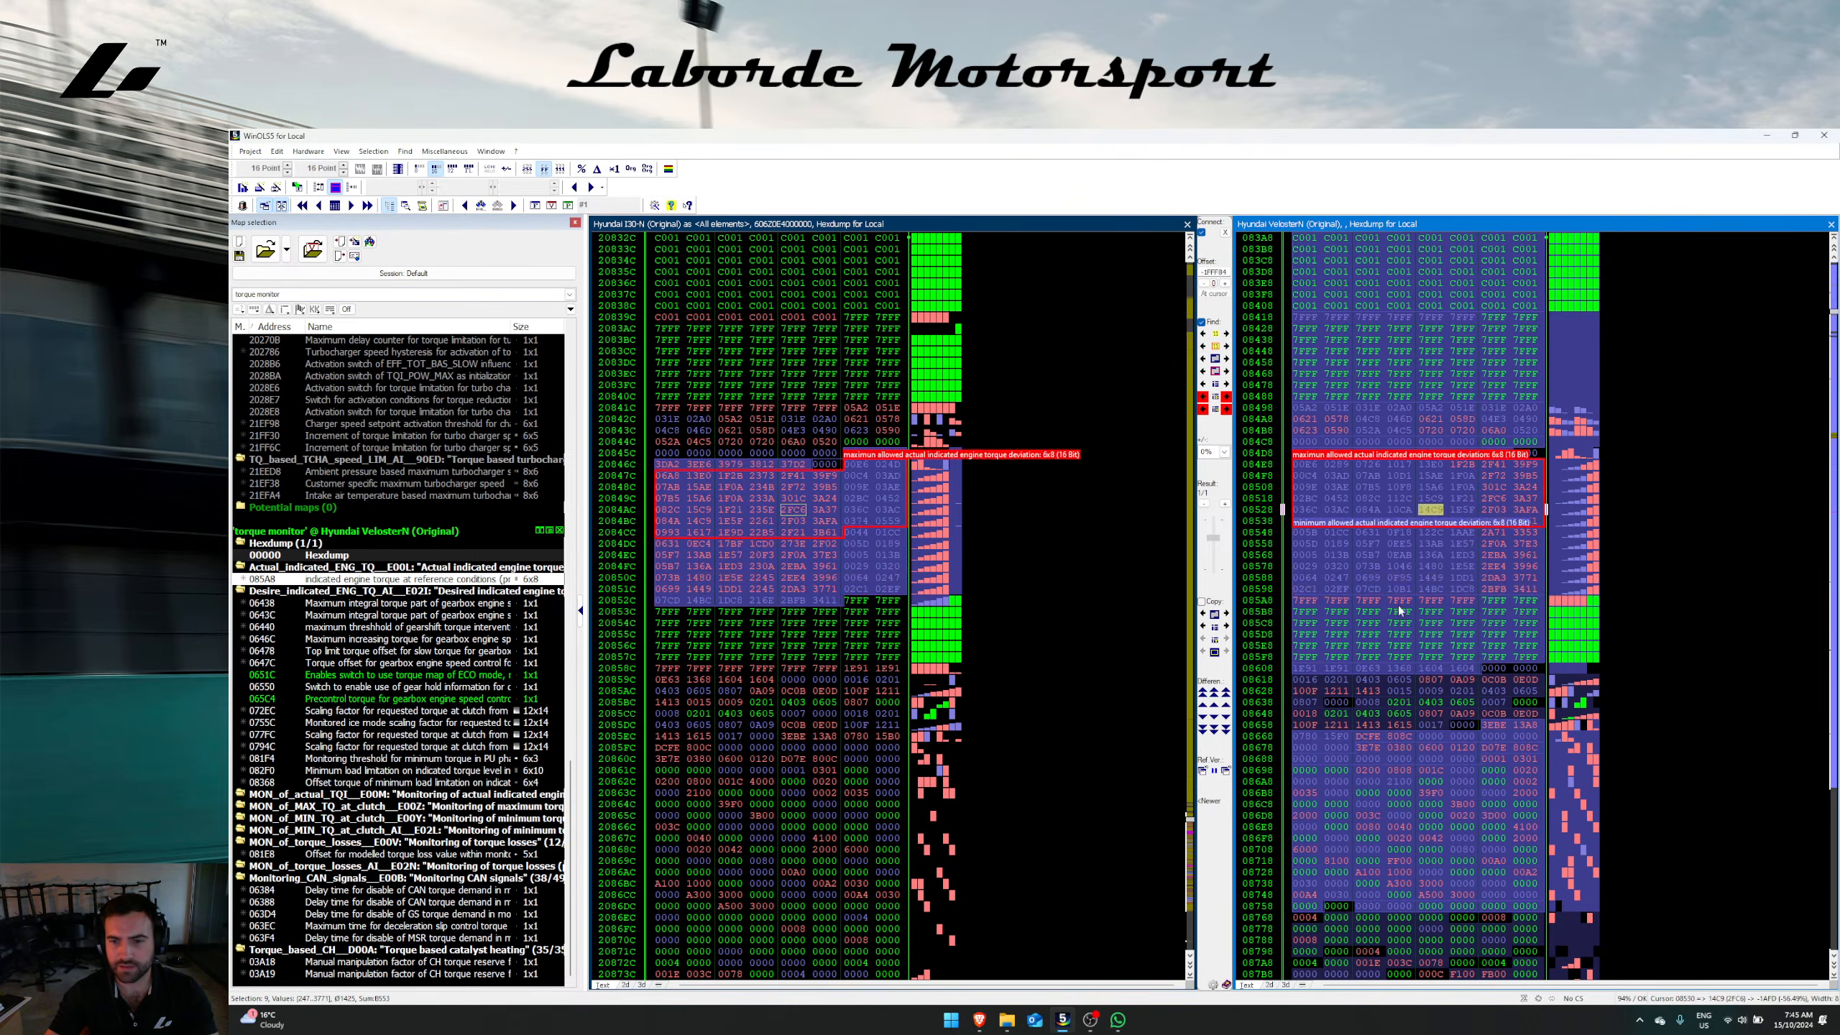
left_click(1399, 612)
left_click(1204, 234)
left_click(1431, 409)
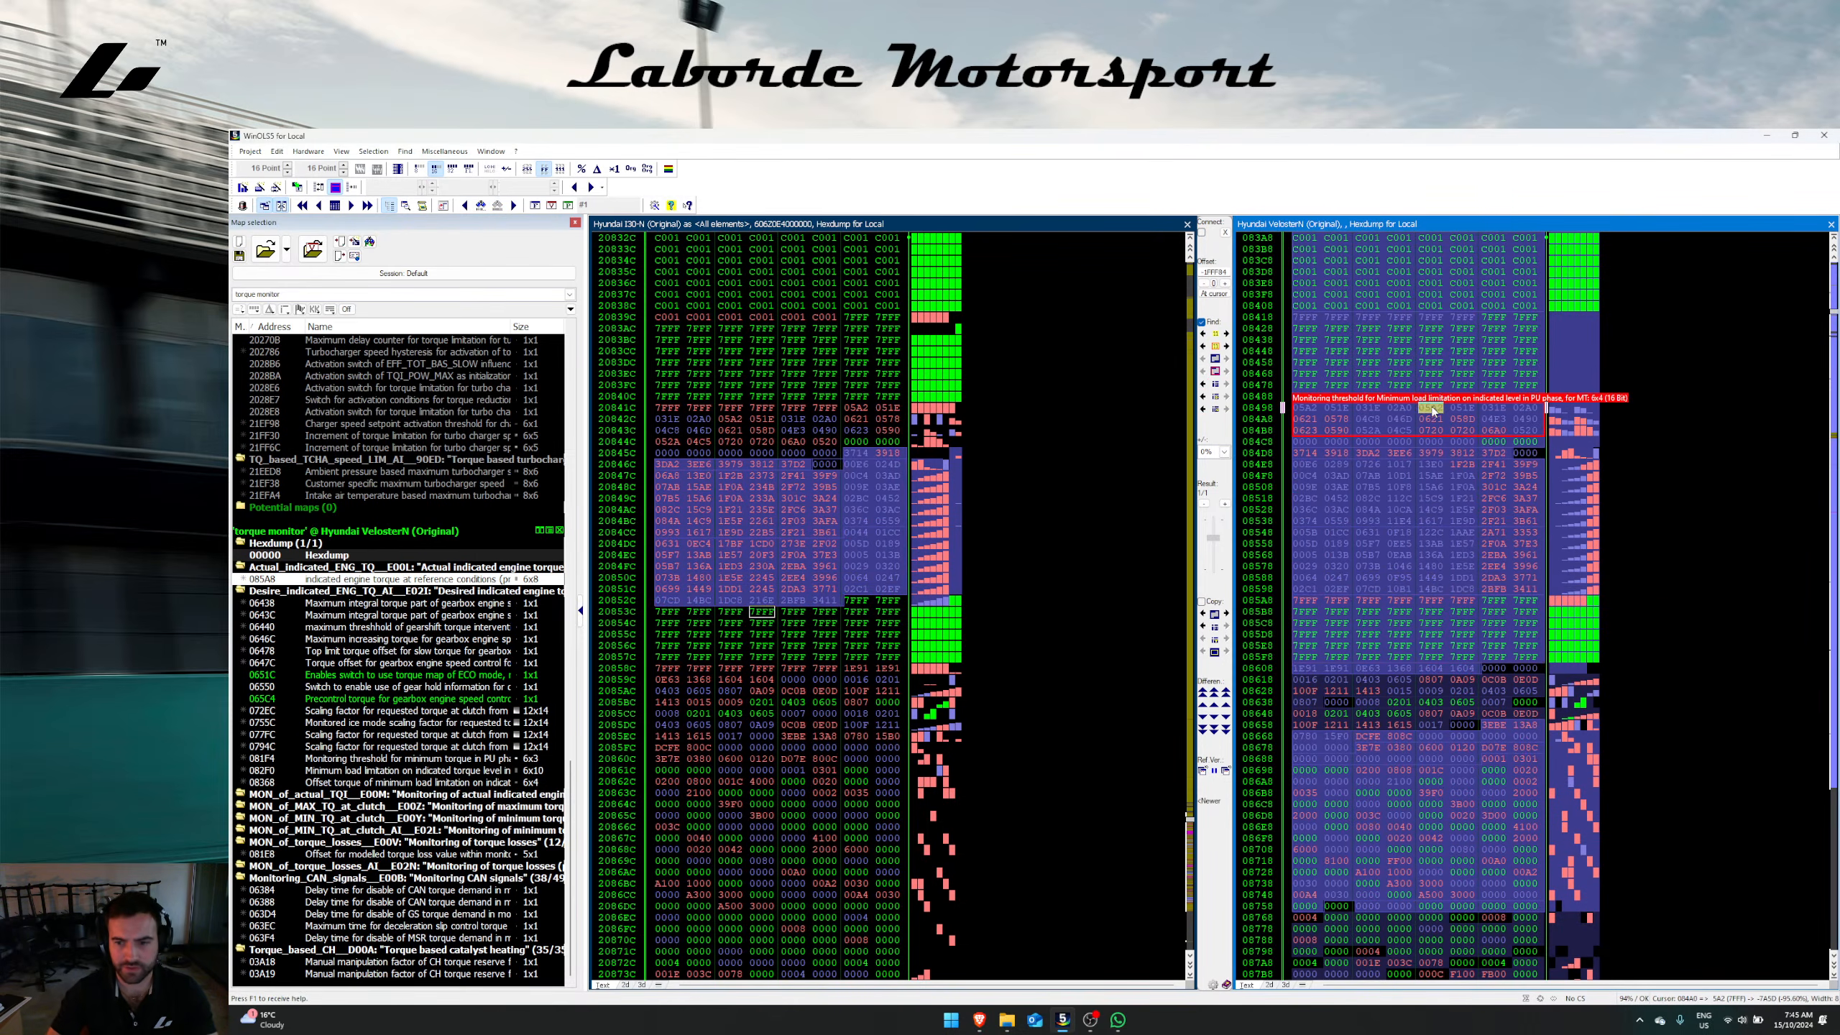
key("ctrl+Right")
key("ctrl+Right")
key("ctrl+Right")
key("ctrl+Right")
key("ctrl+Left")
key("ctrl+Left")
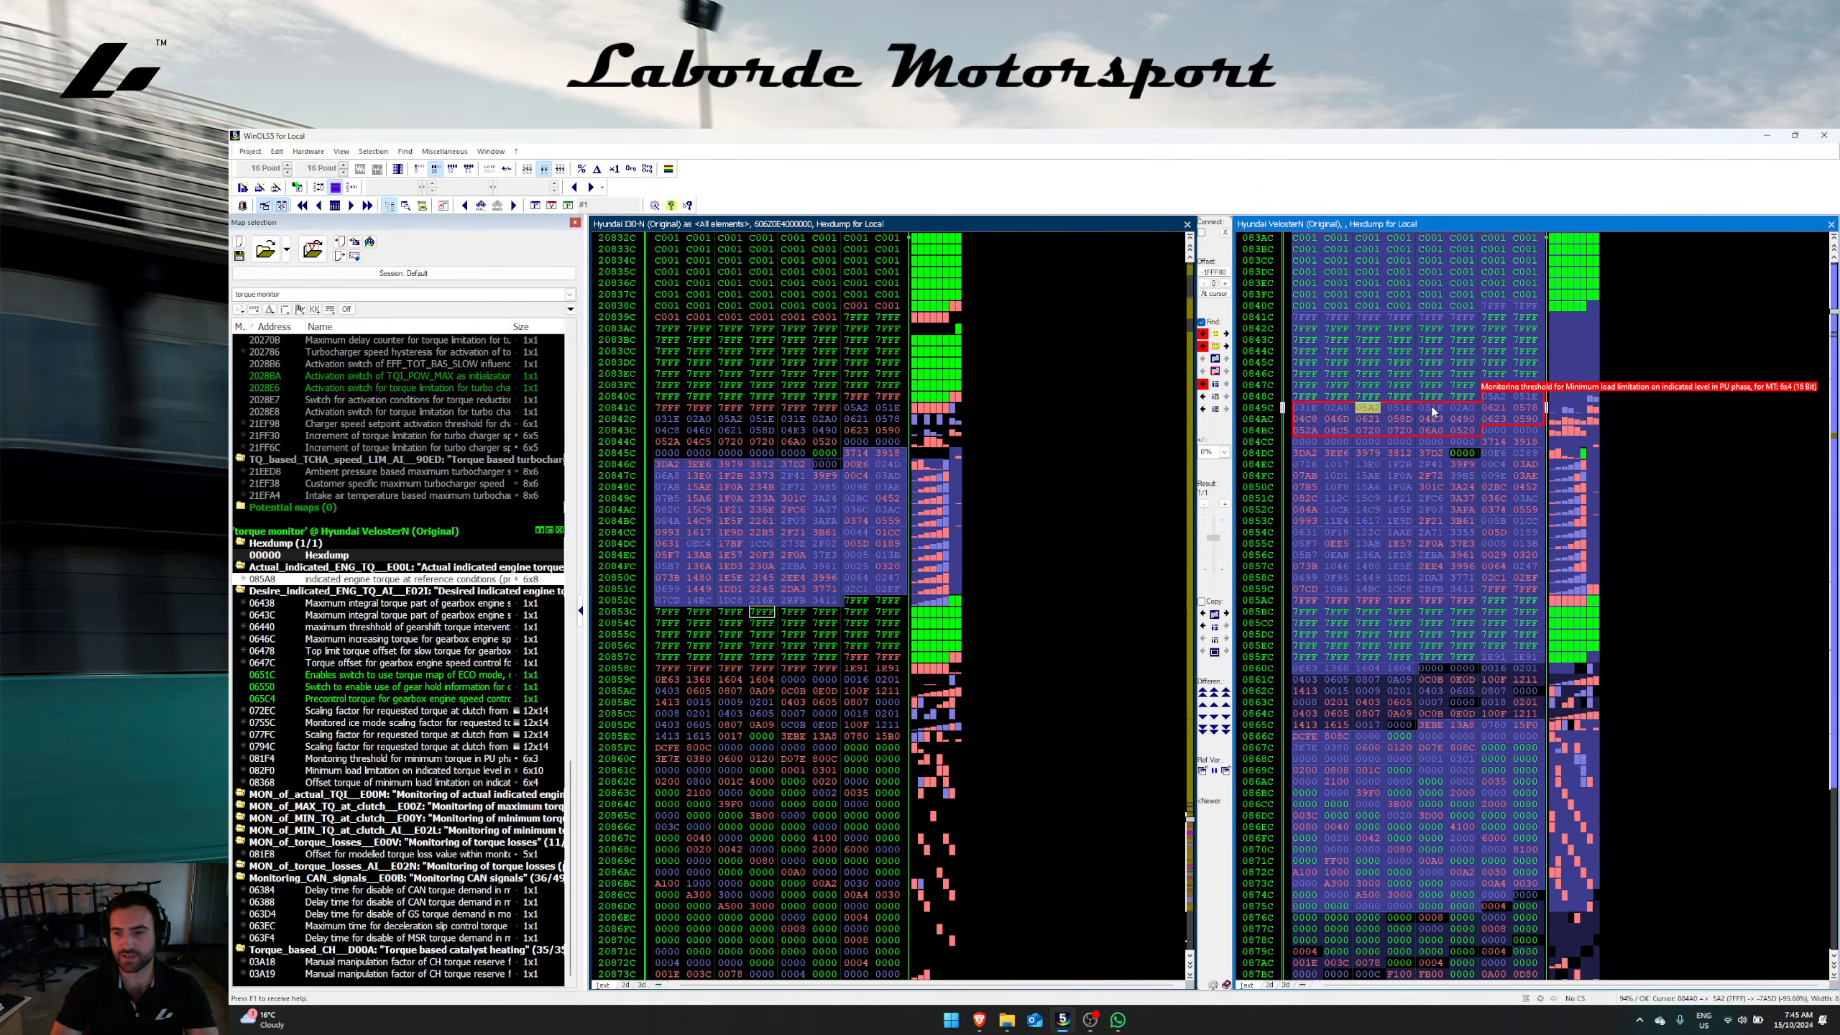
Step: Transfer only the map structure of the indicated engine torque at reference conditions to the I30-N file and check the neighbouring torque maps
key("ctrl+Up")
left_click(1431, 657)
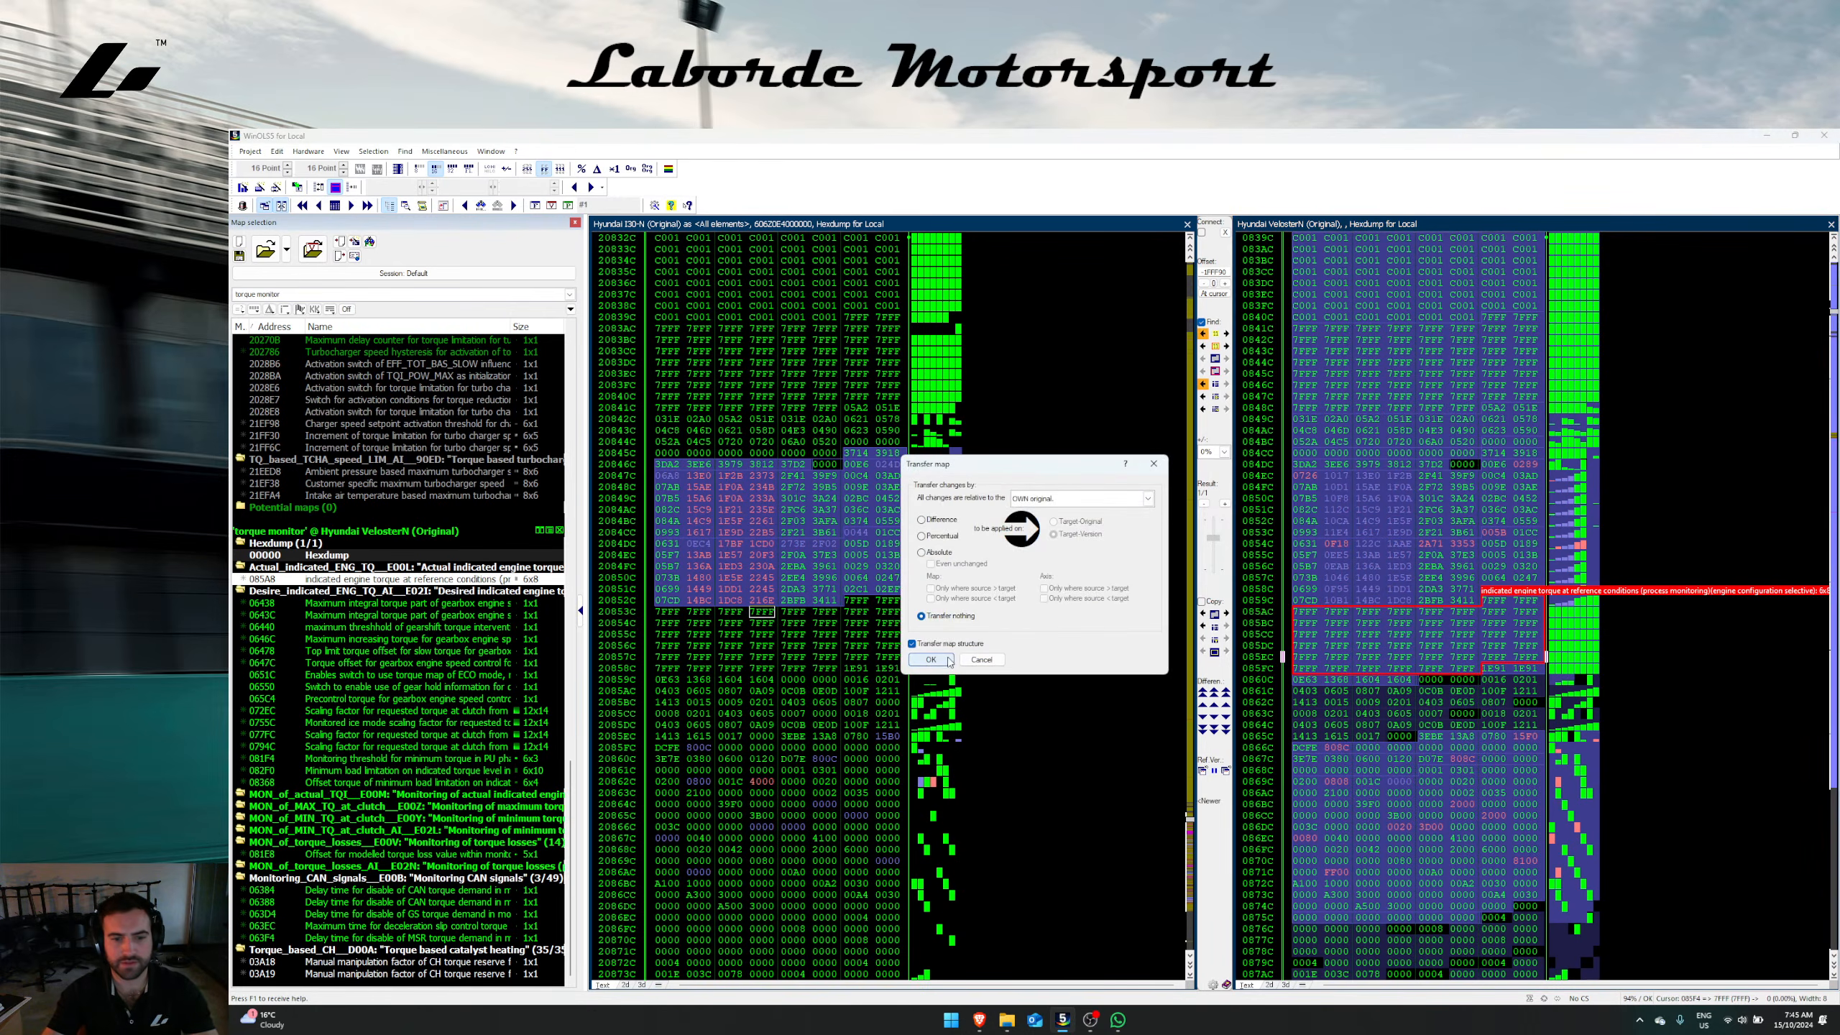
left_click(1399, 679)
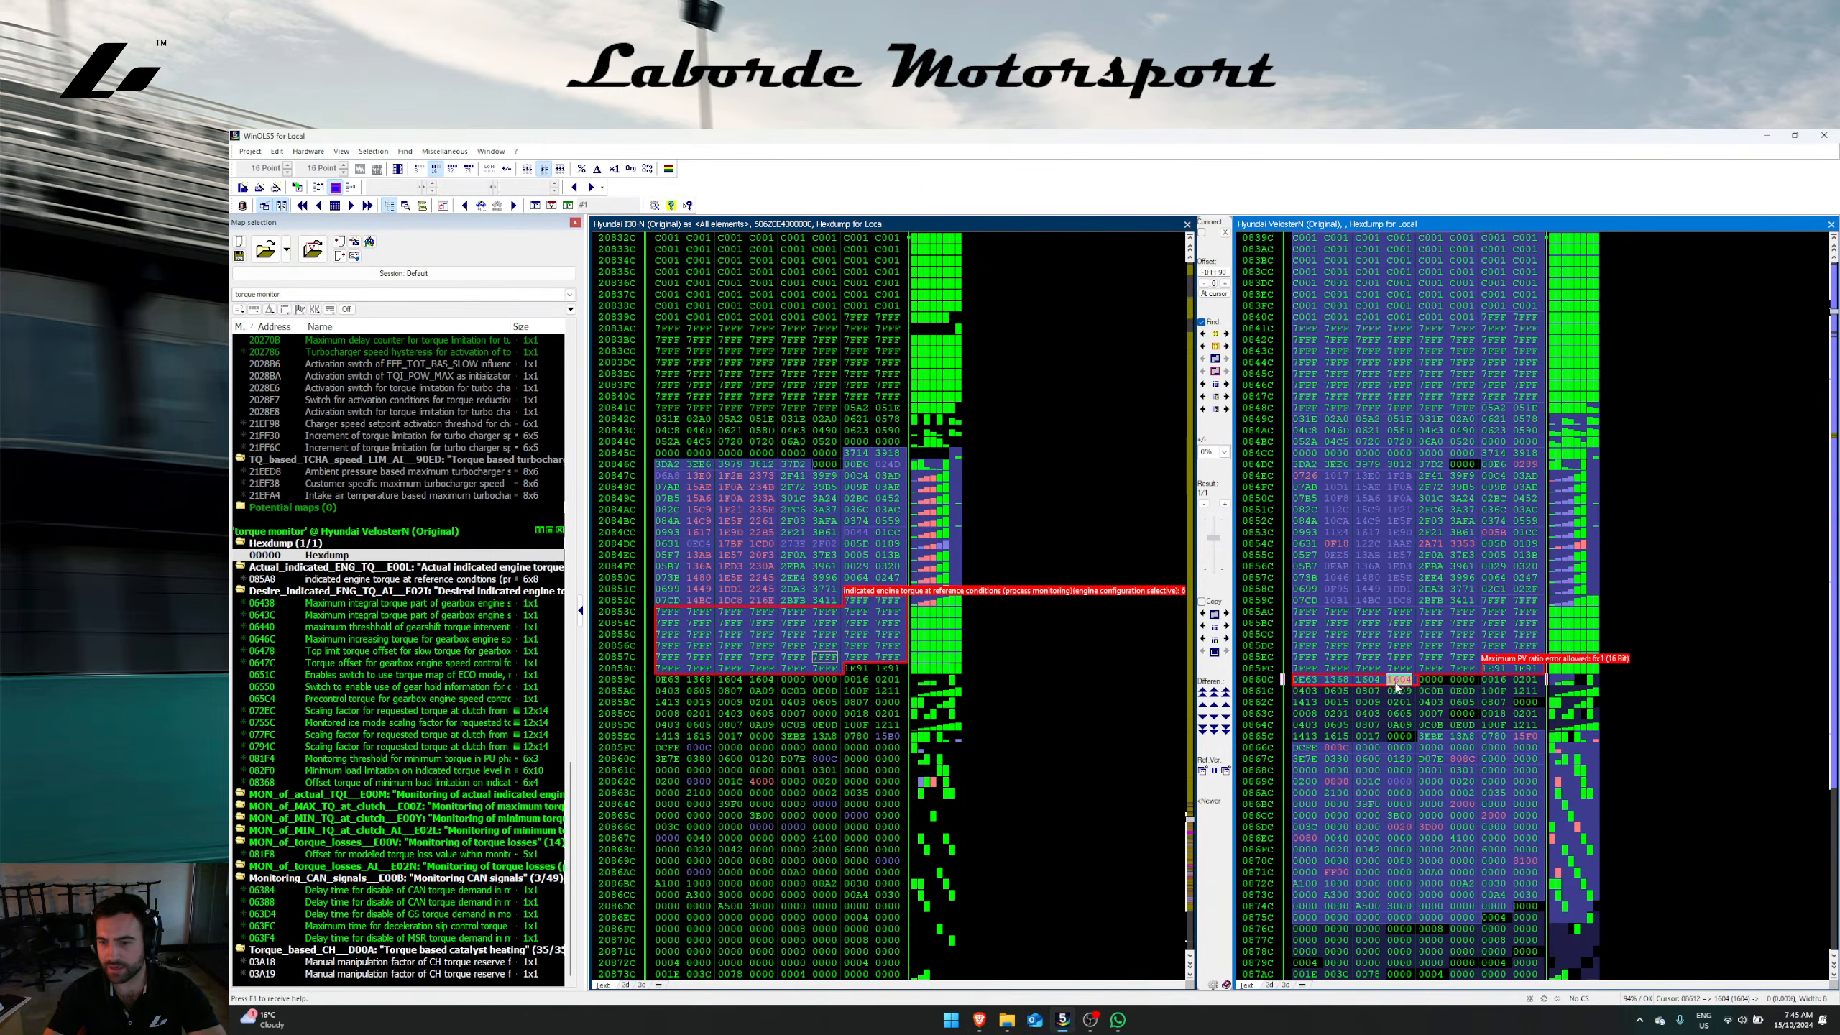
left_click(1412, 469)
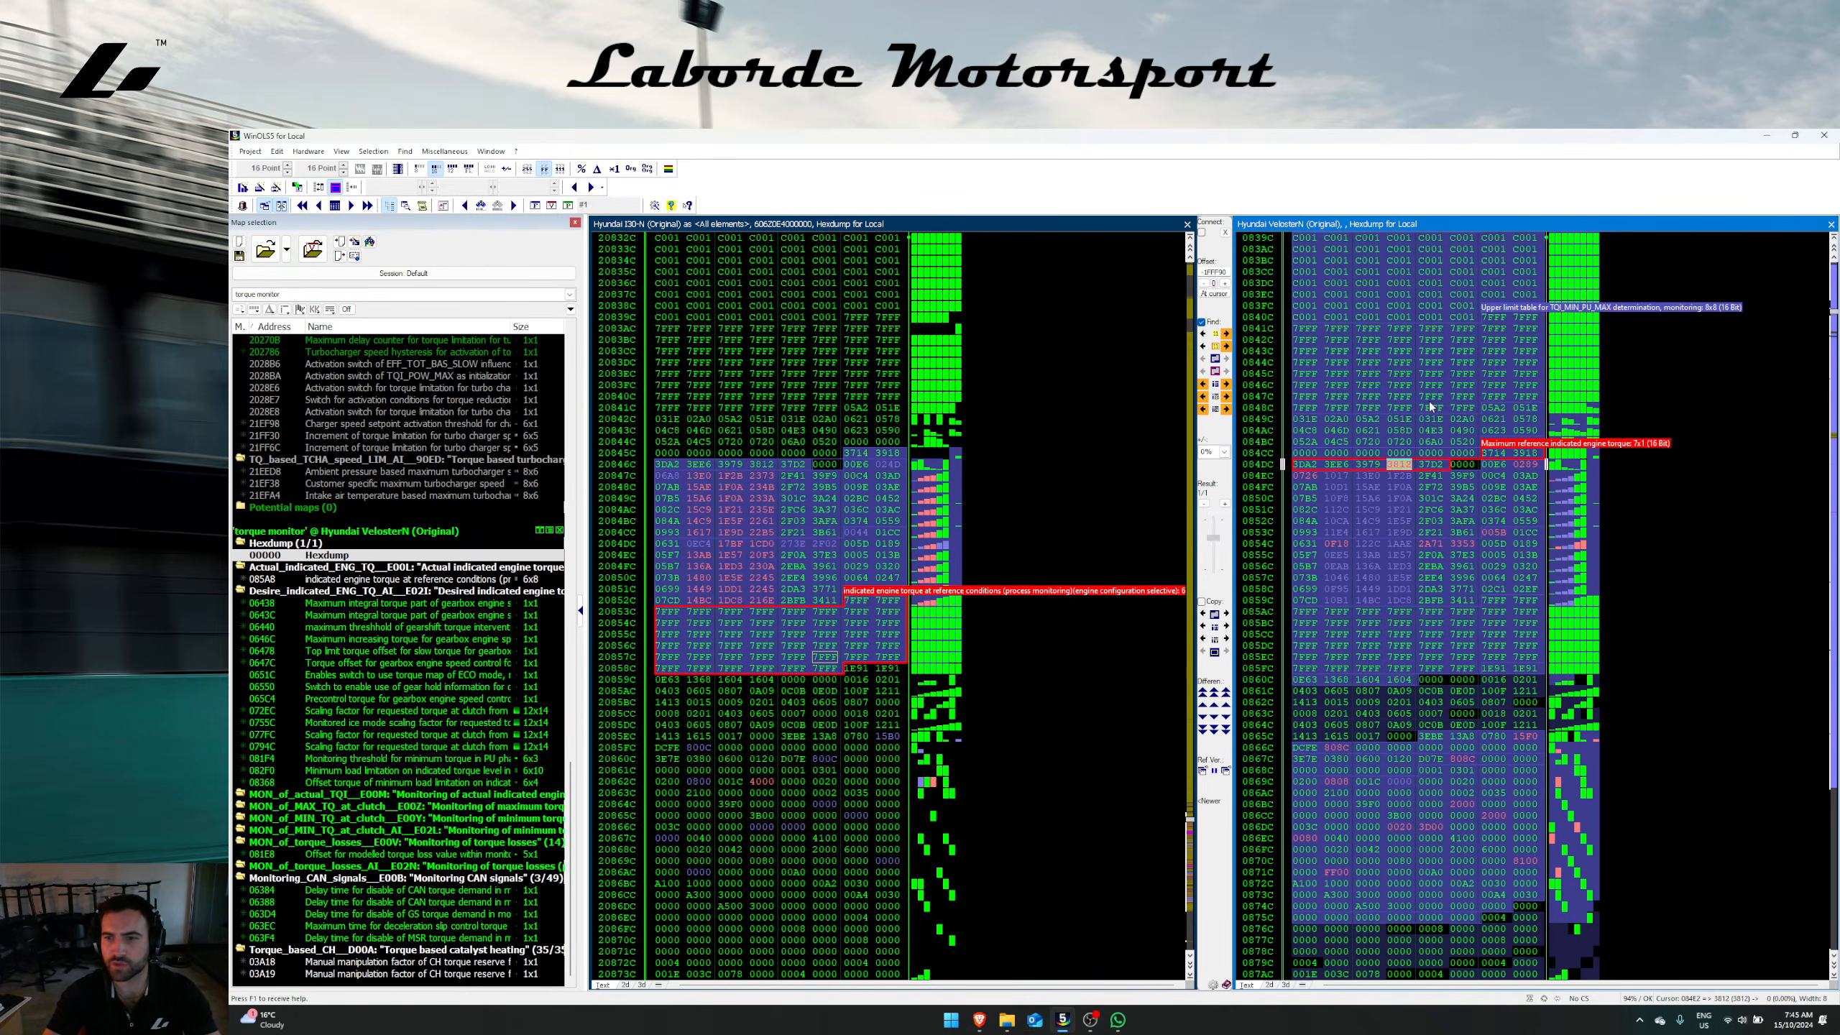
left_click(1202, 233)
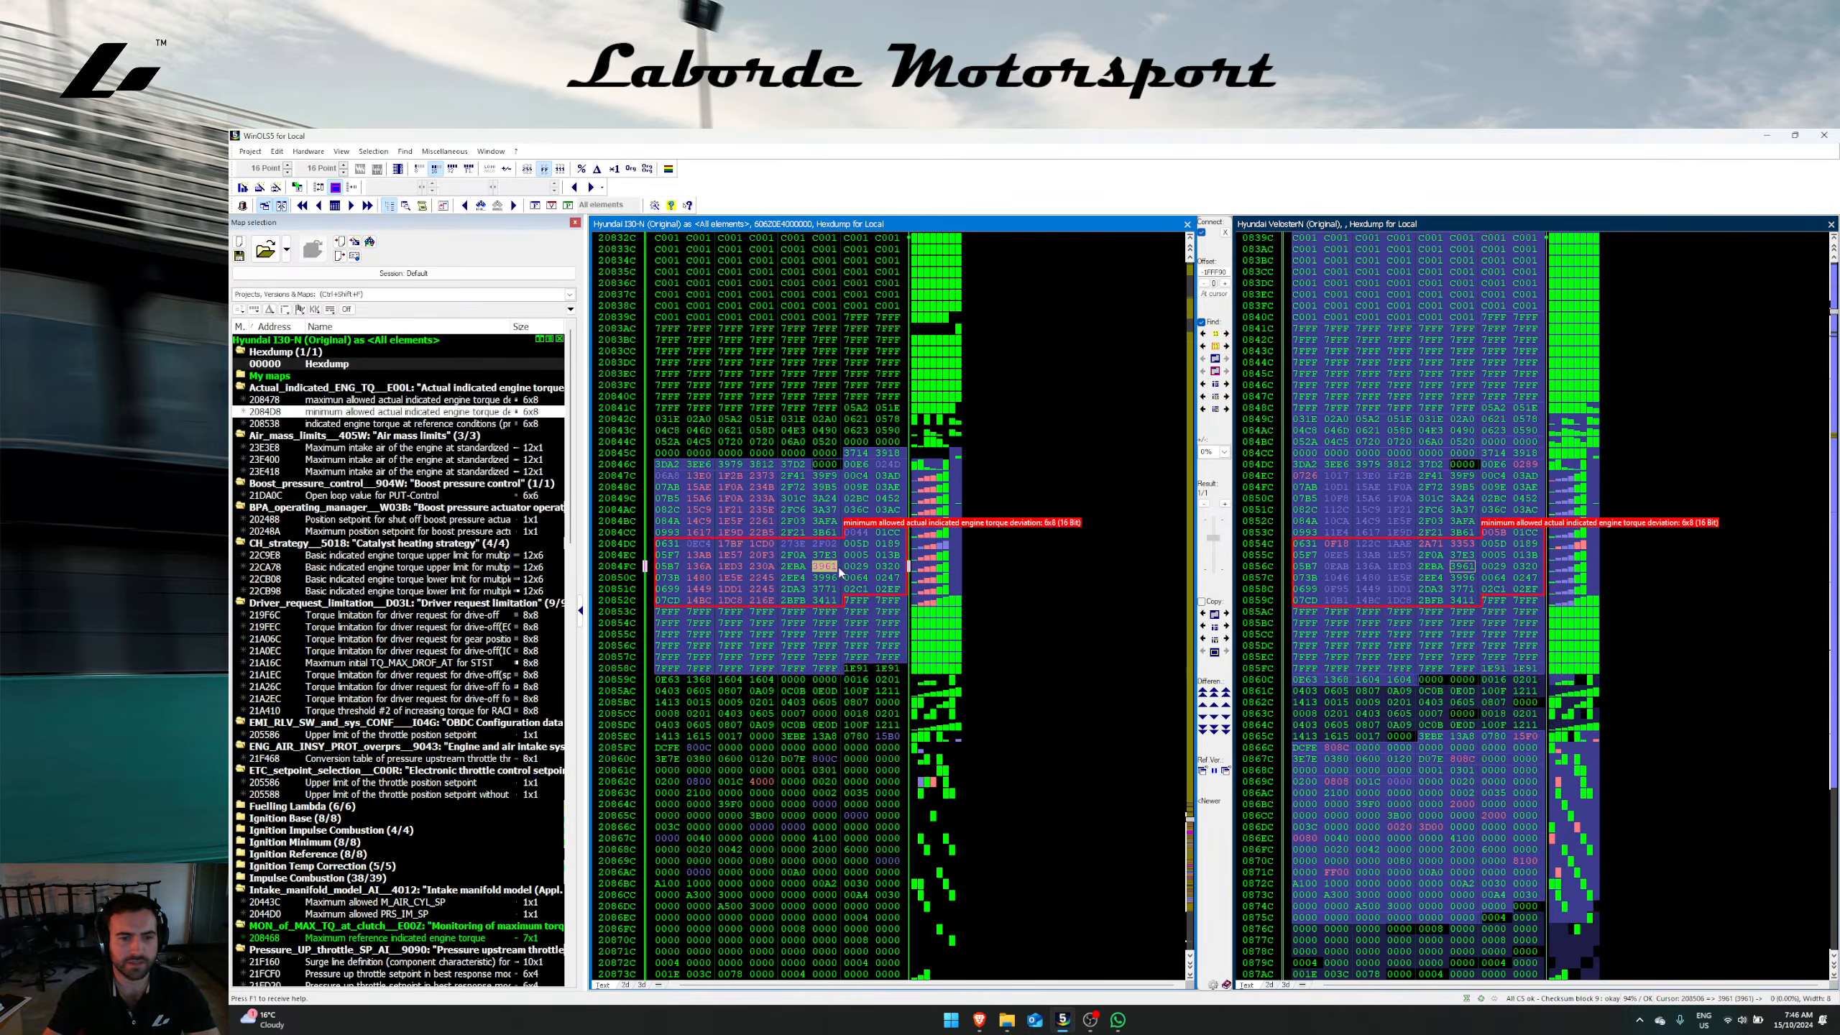
left_click(1399, 623)
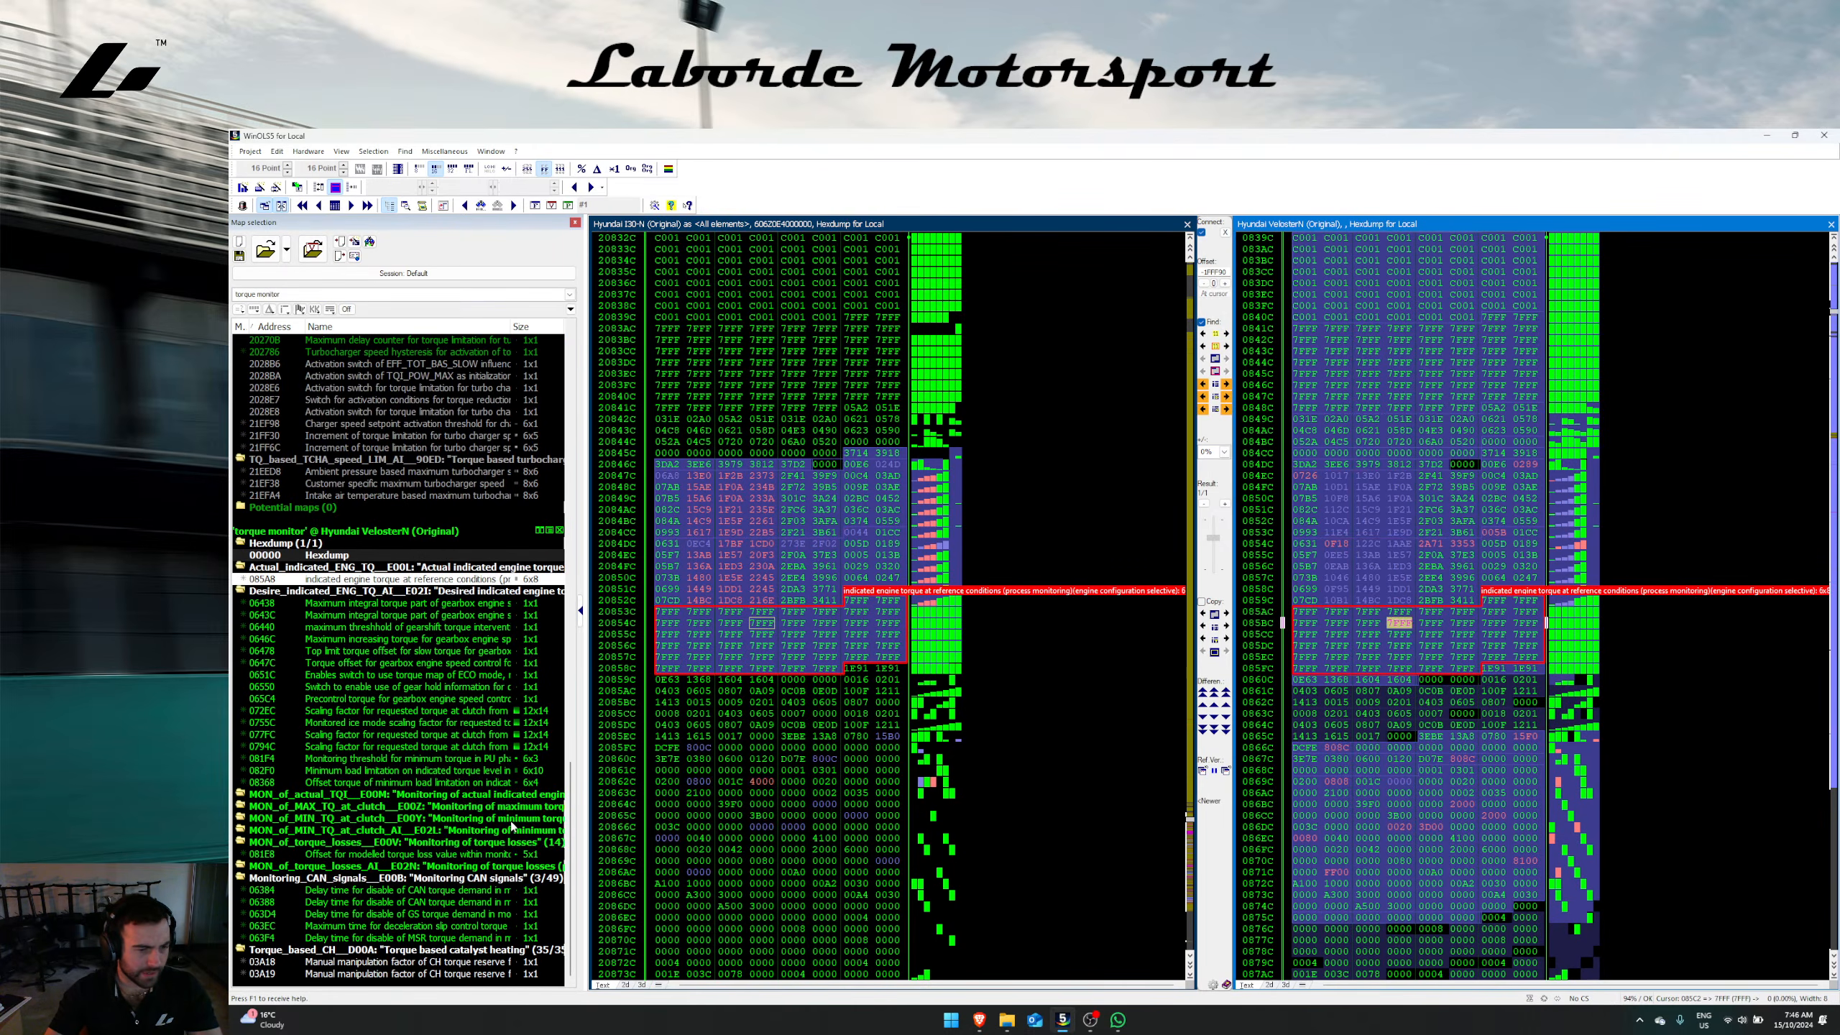
Step: Collapse all map folders and search the VelosterN maps for "cat diag"
right_click(445, 799)
left_click(453, 689)
left_click(347, 307)
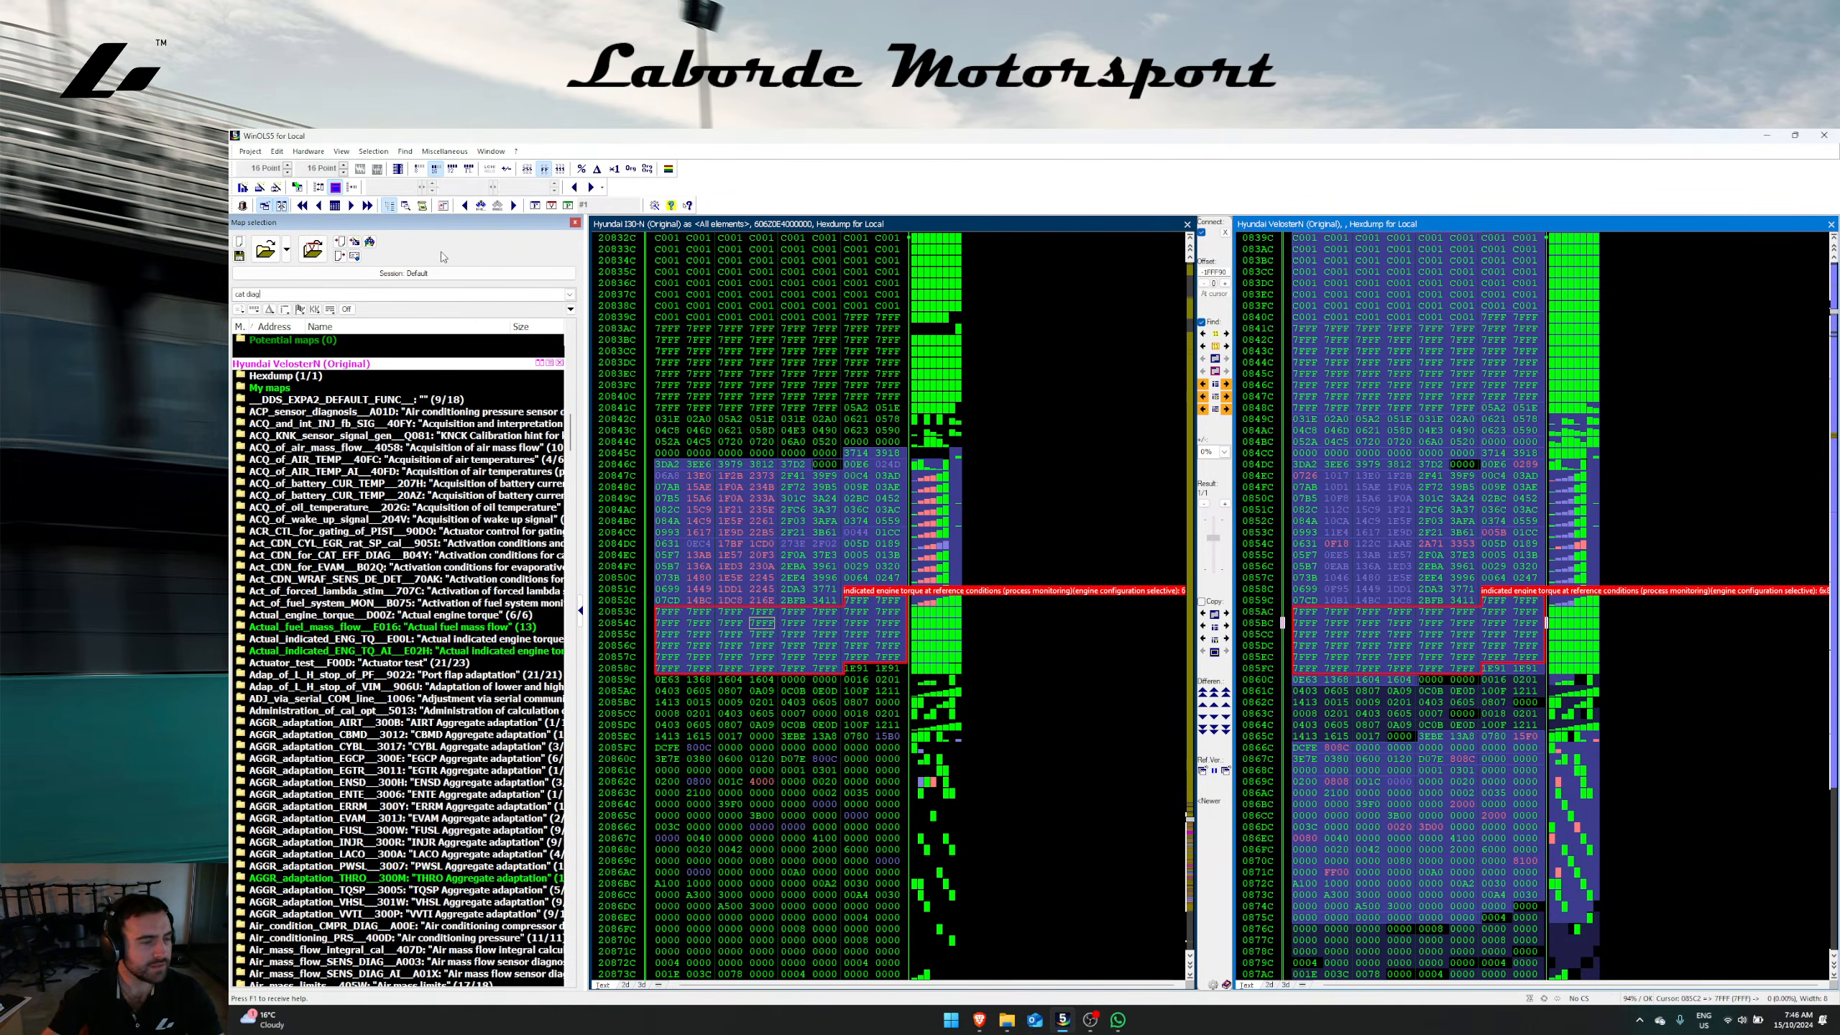
Step: Expand the three CAT_efficiency_DIAG folders in the VelosterN search results
right_click(407, 494)
left_click(243, 519)
left_click(242, 519)
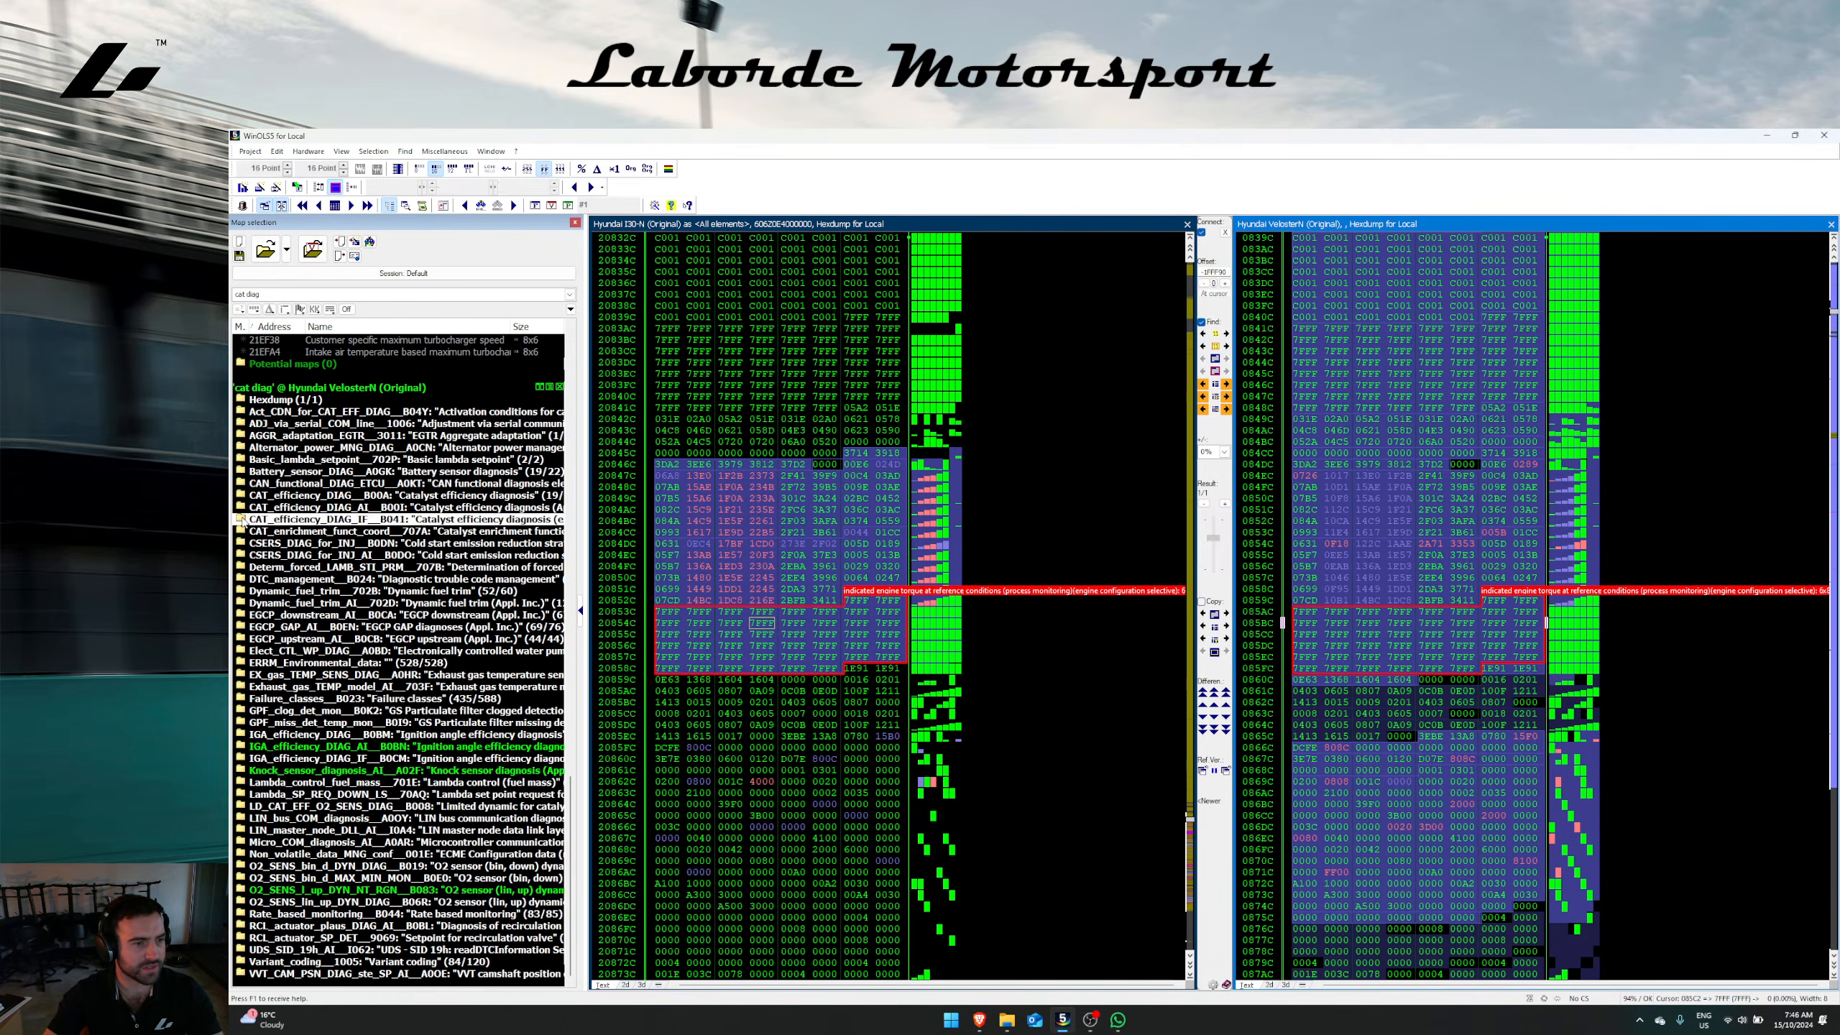
left_click(242, 520)
left_click(241, 507)
left_click(242, 496)
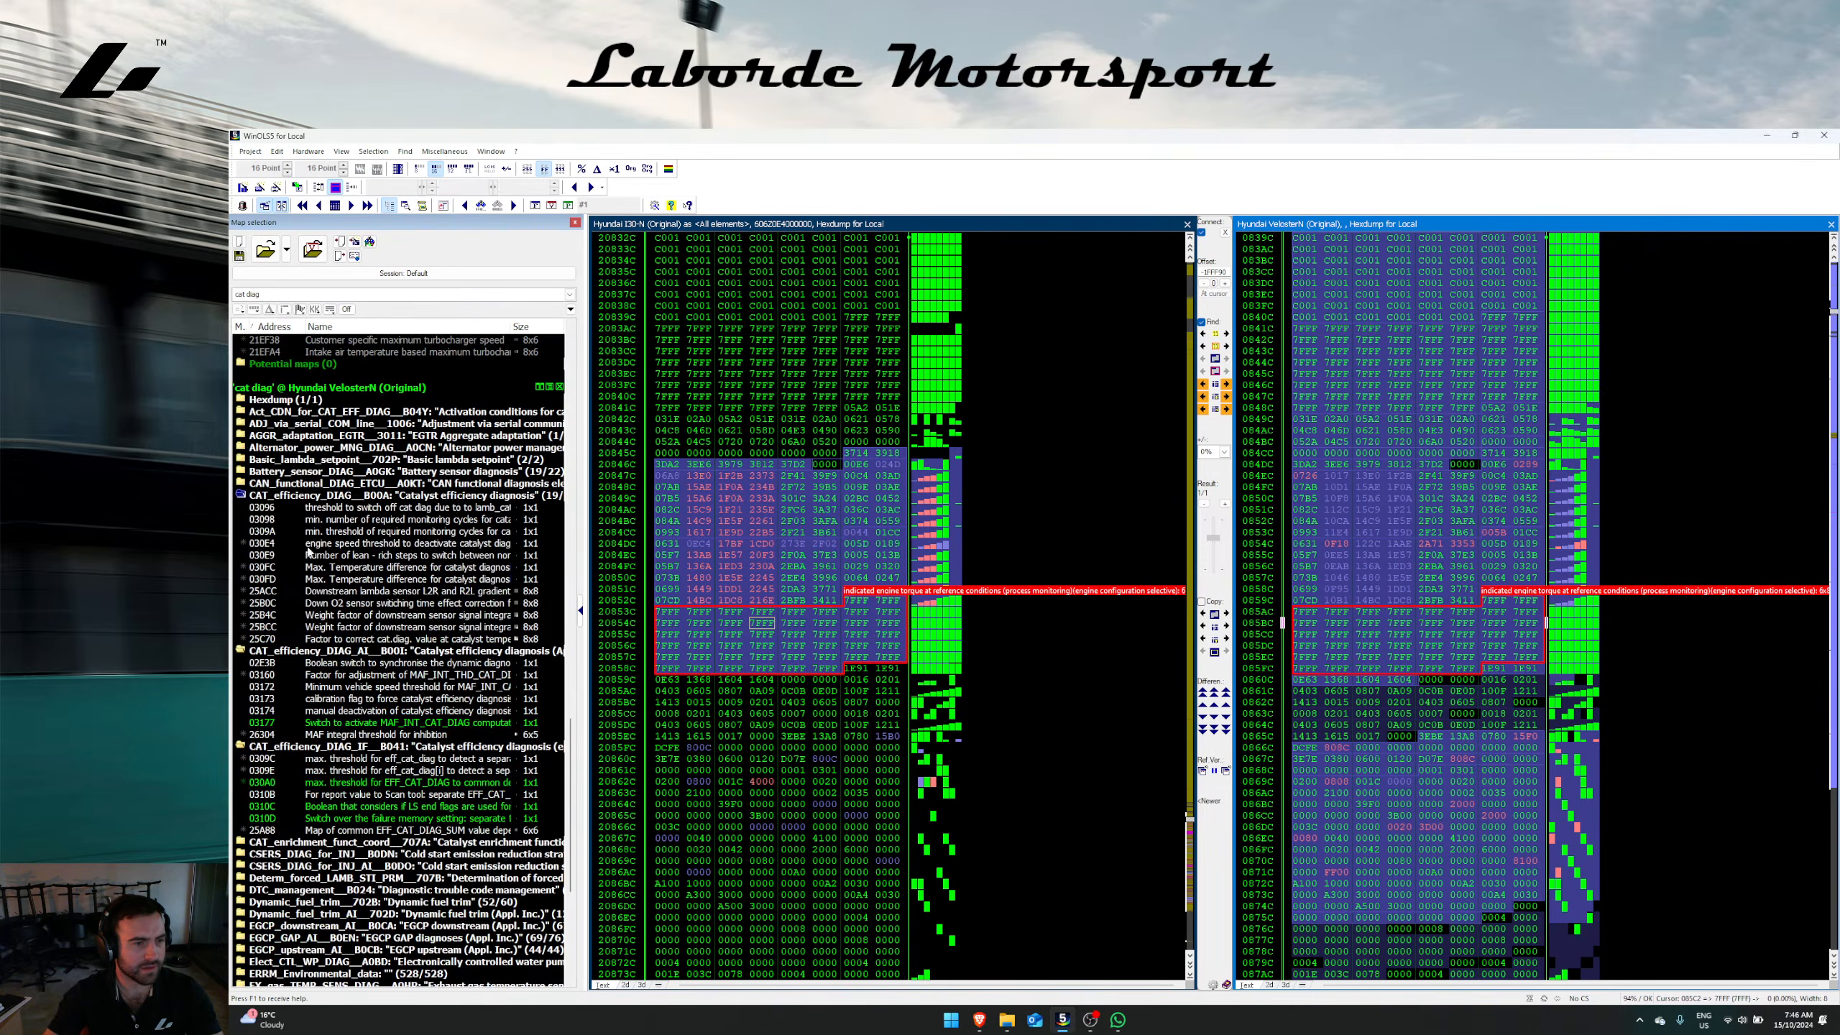
Step: Show the manual deactivation of catalyst efficiency diagnosis in the VelosterN hexdump and display the data as 8-bit values
right_click(369, 710)
left_click(418, 374)
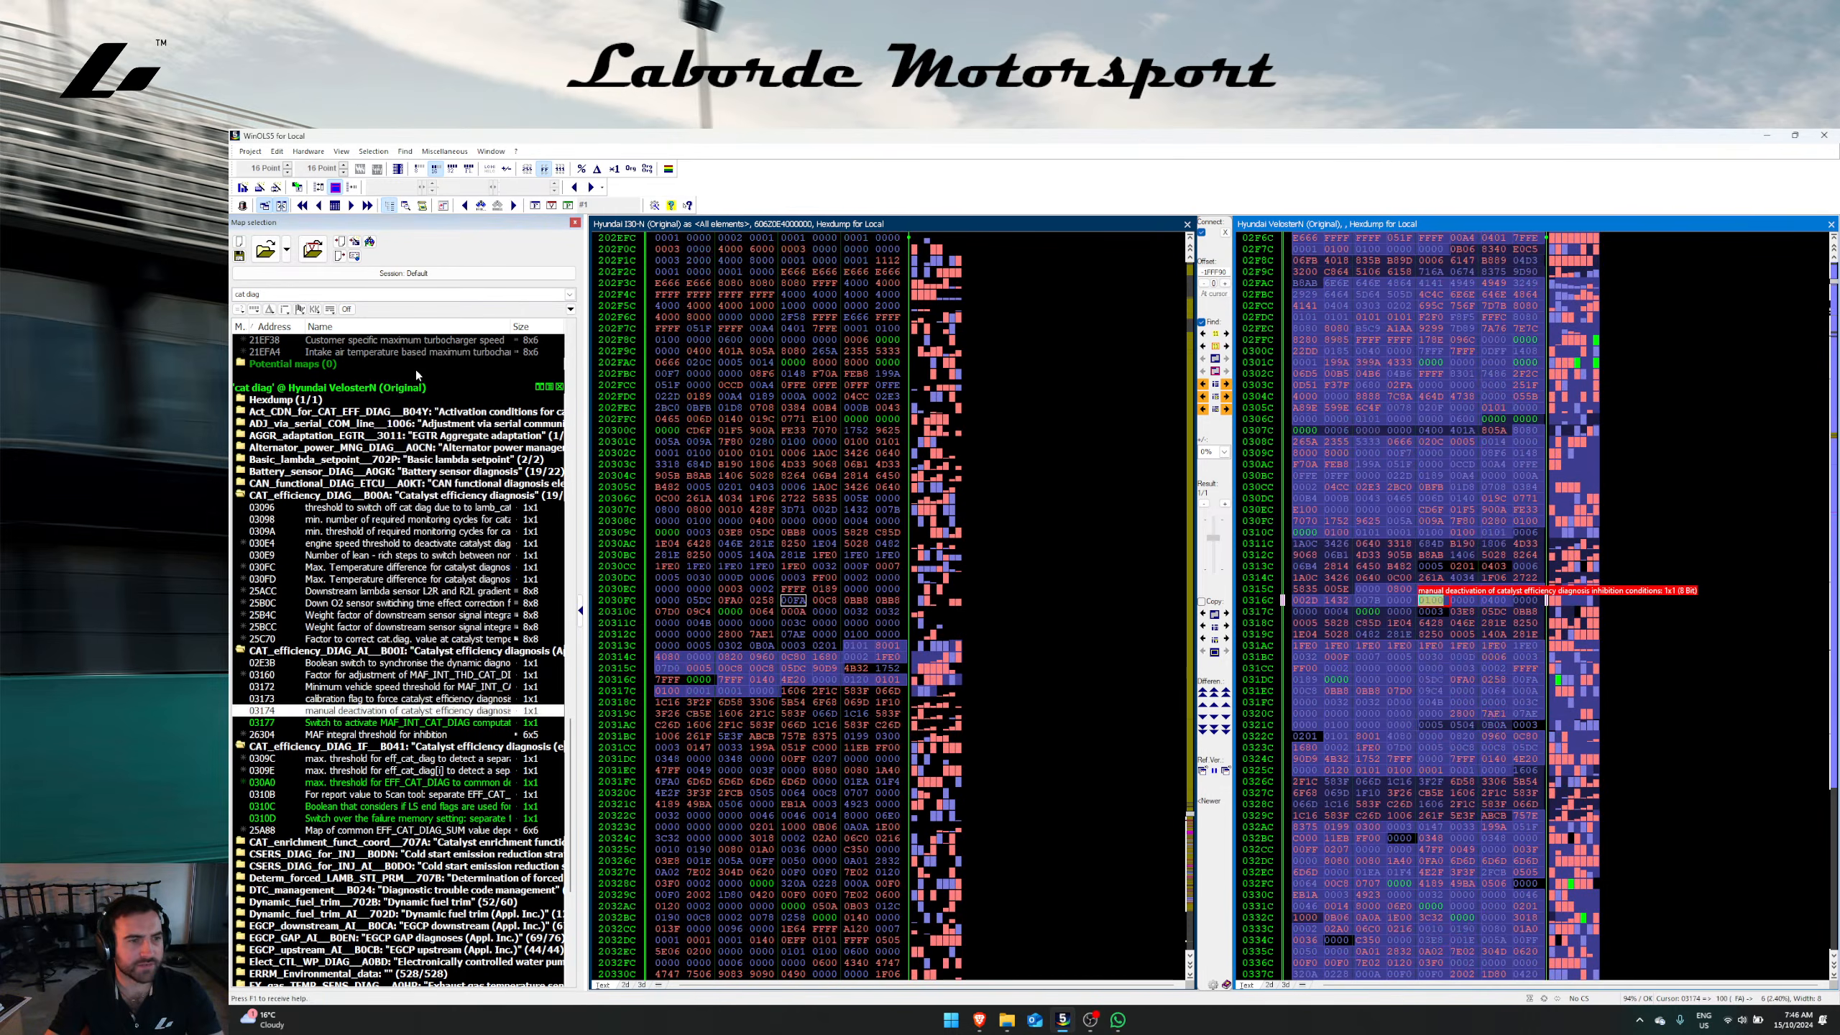
left_click(419, 168)
left_click(1355, 613)
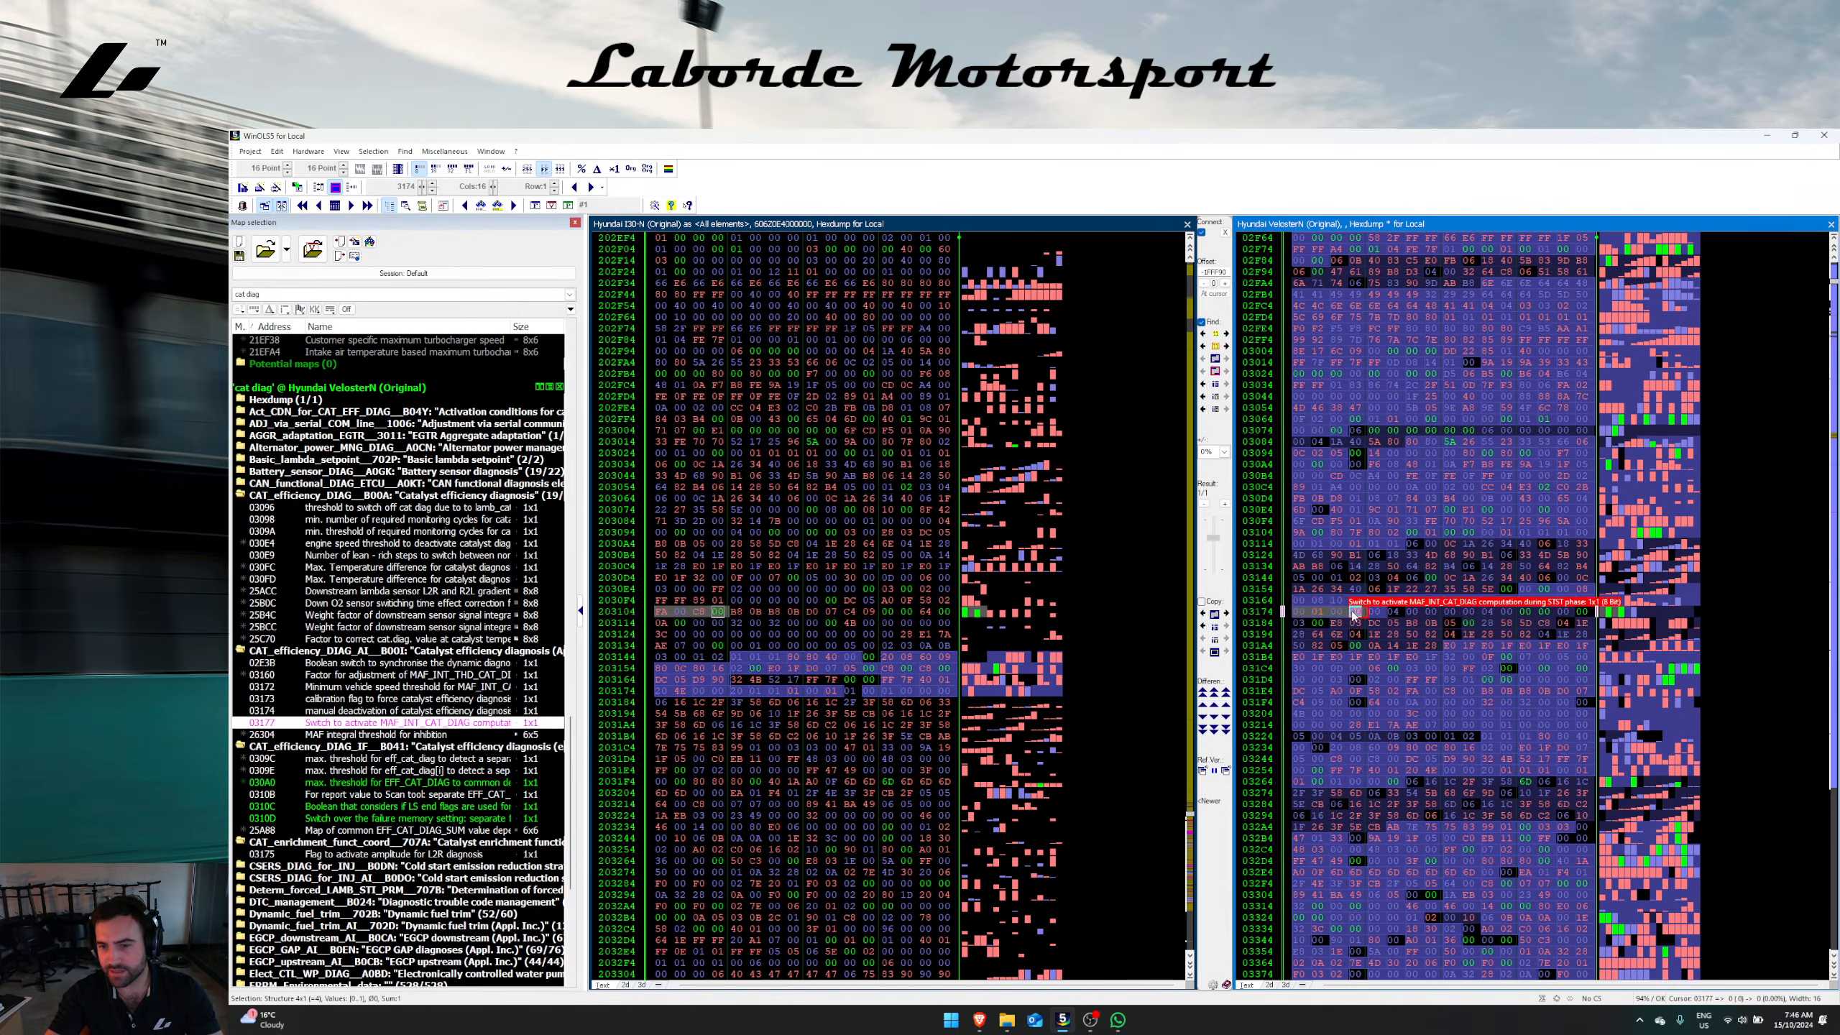
Step: Find the I30-N data matching the VelosterN bytes around the catalyst diagnosis switches
left_click(1203, 346)
left_click(1431, 578)
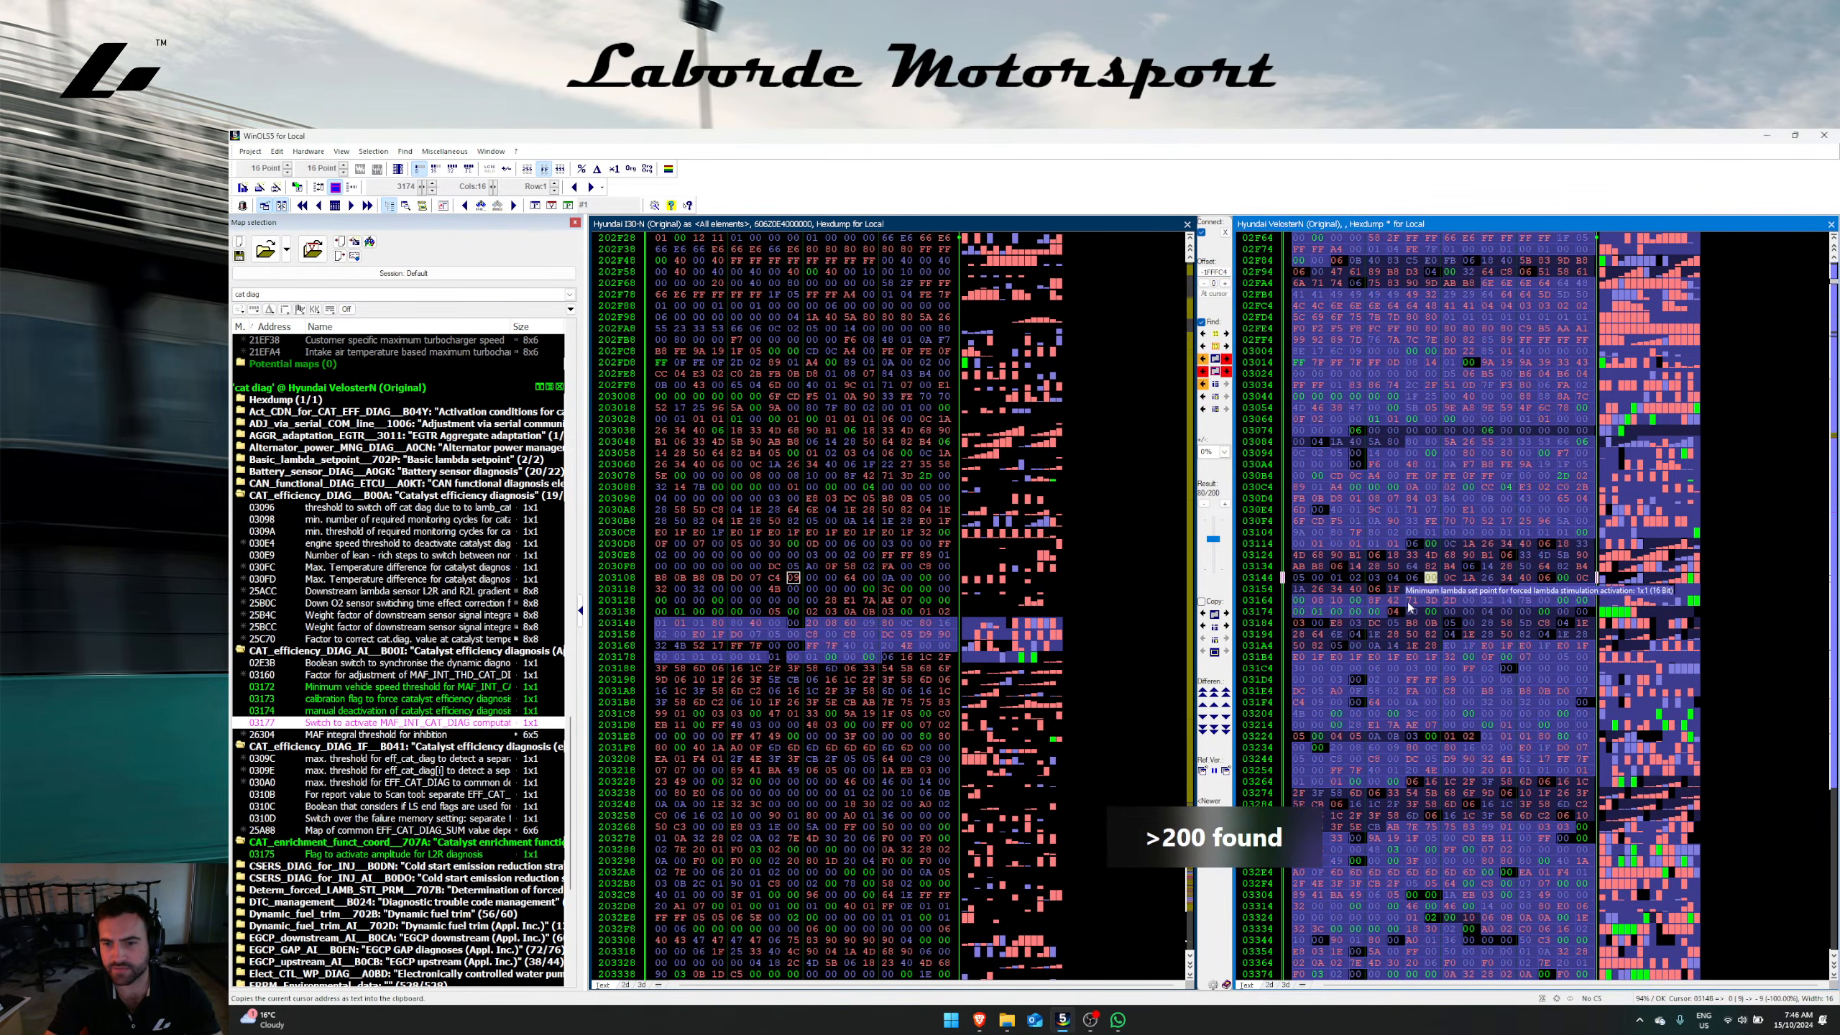
left_click_drag(1412, 611, 1485, 621)
left_click(1216, 410)
left_click(1204, 360)
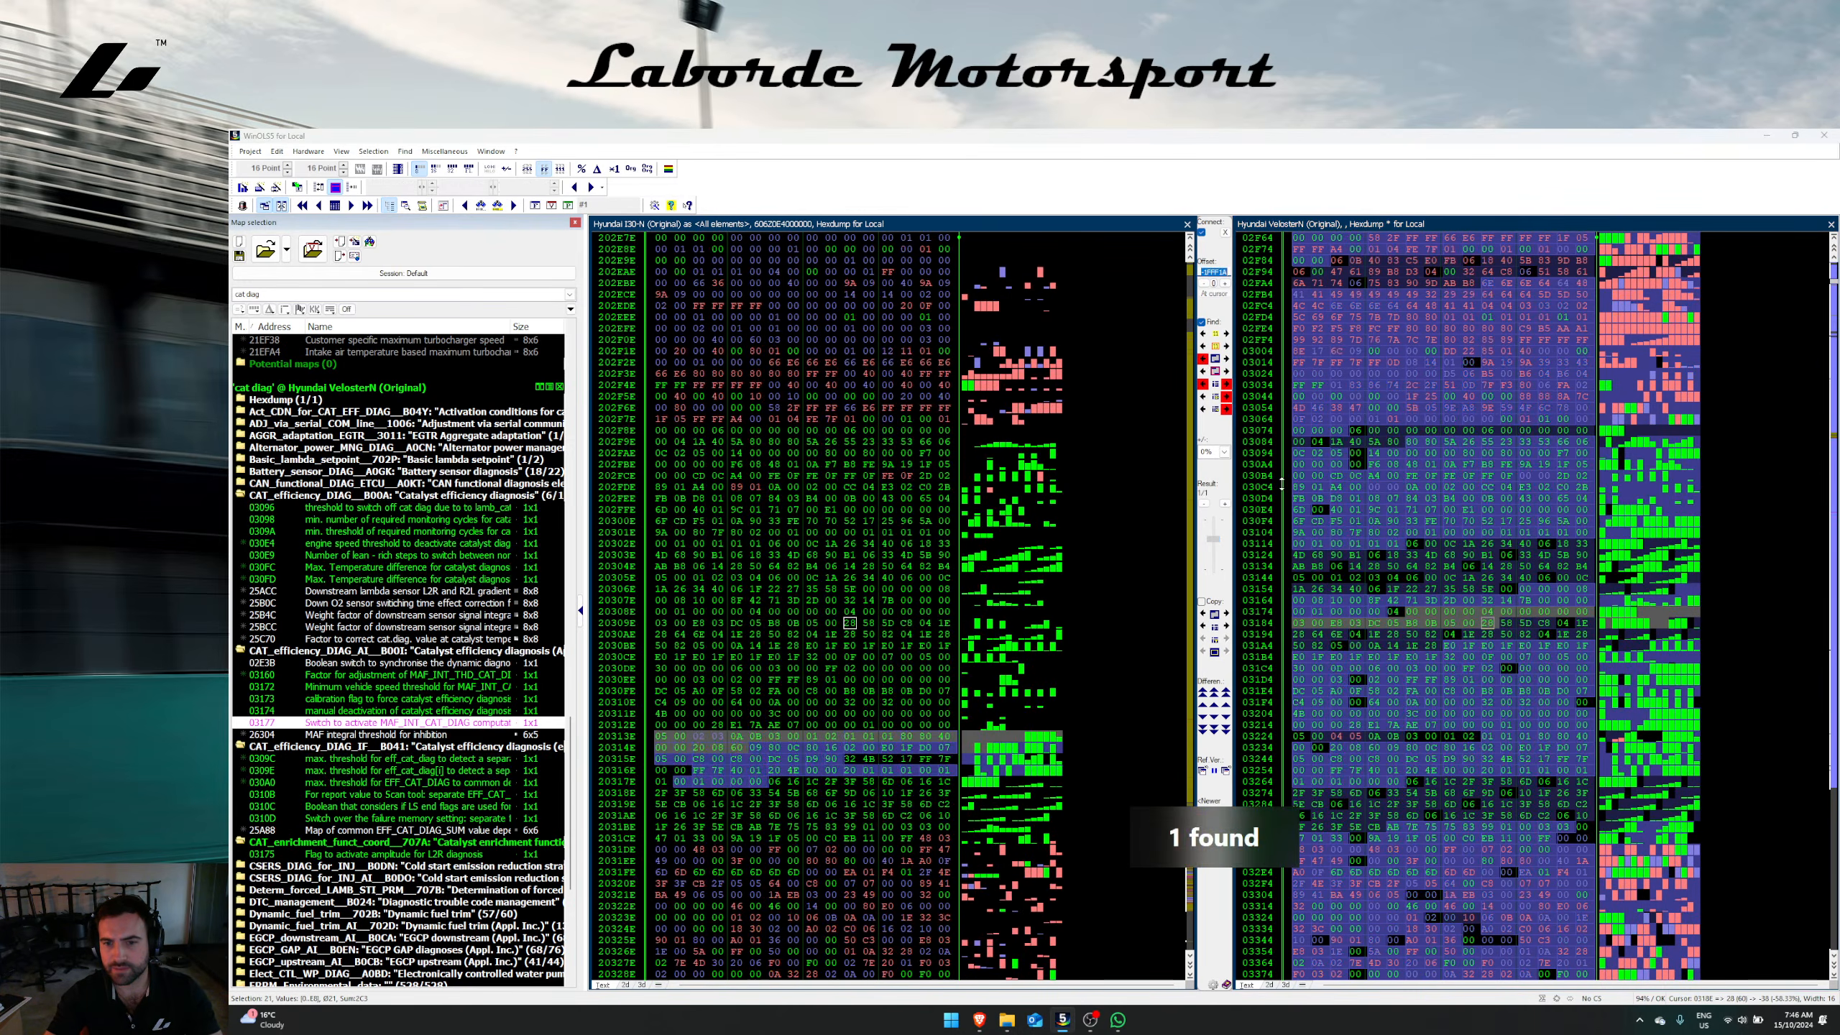
left_click_drag(1309, 616, 1376, 615)
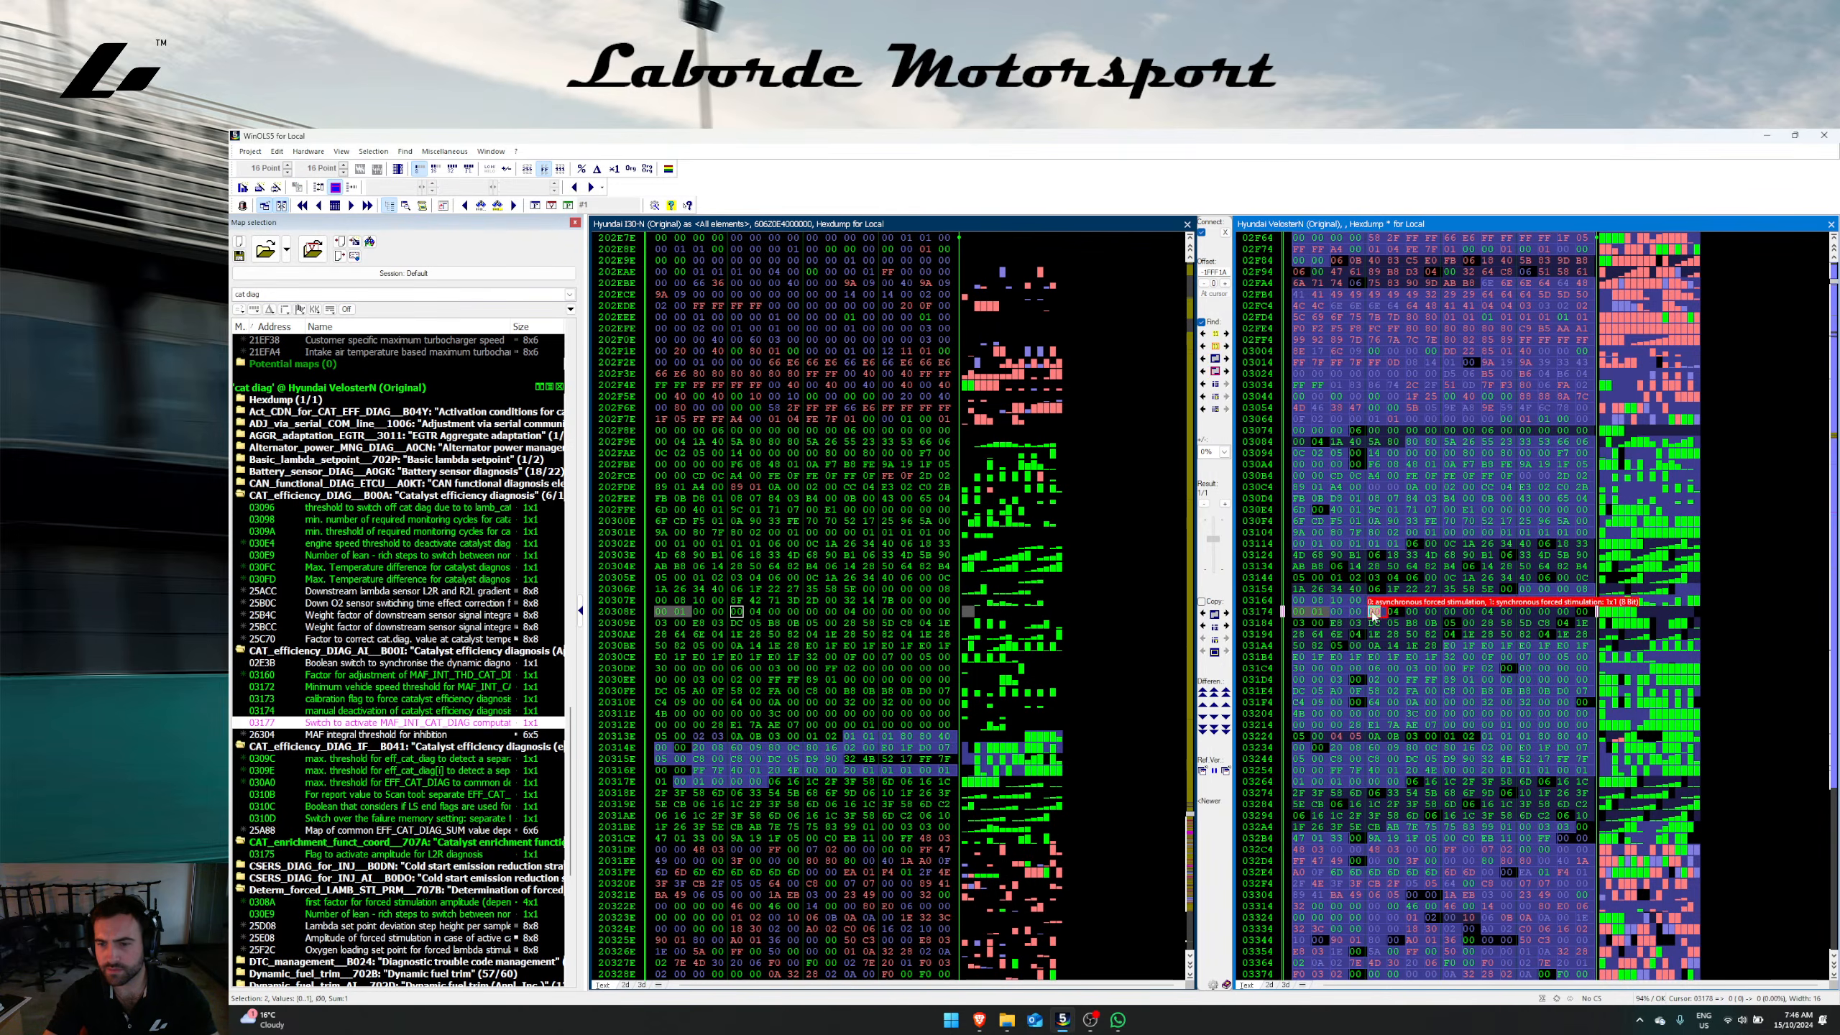
Step: Transfer the catalyst efficiency diagnosis inhibit flag and manual deactivation switch from VelosterN to the I30-N file
left_click(1469, 579)
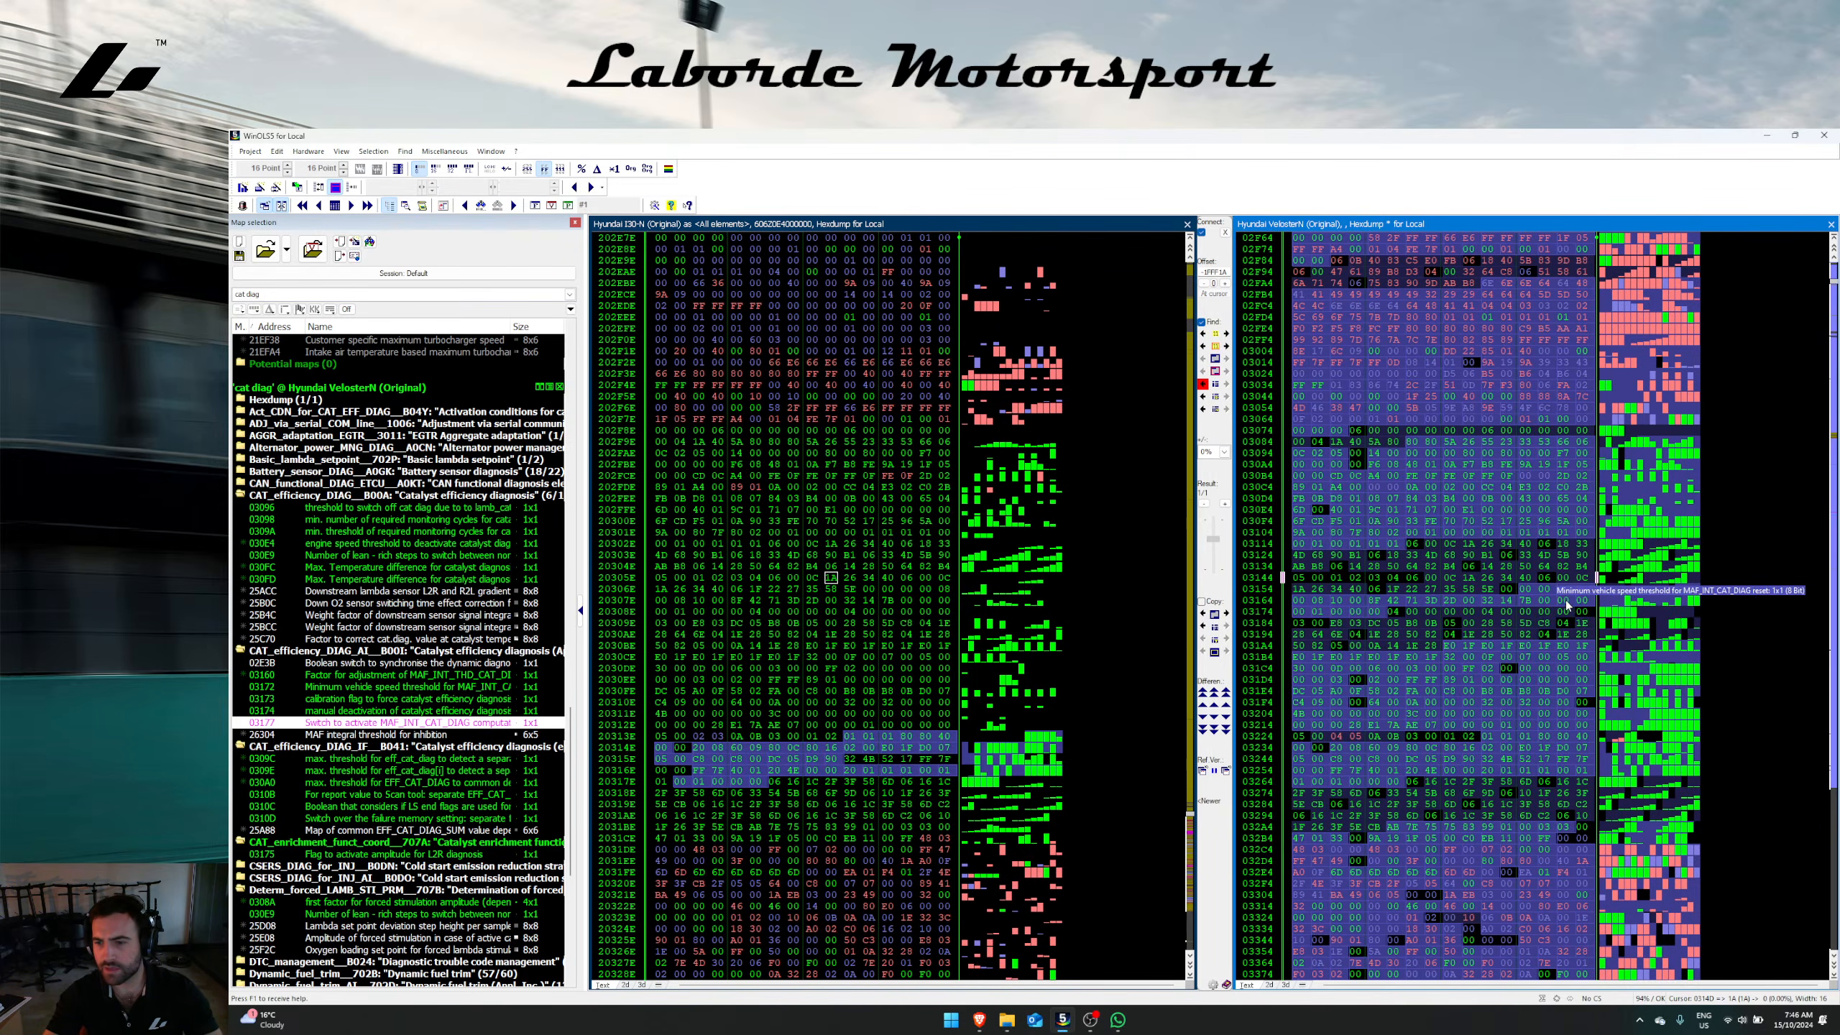
left_click(1581, 602)
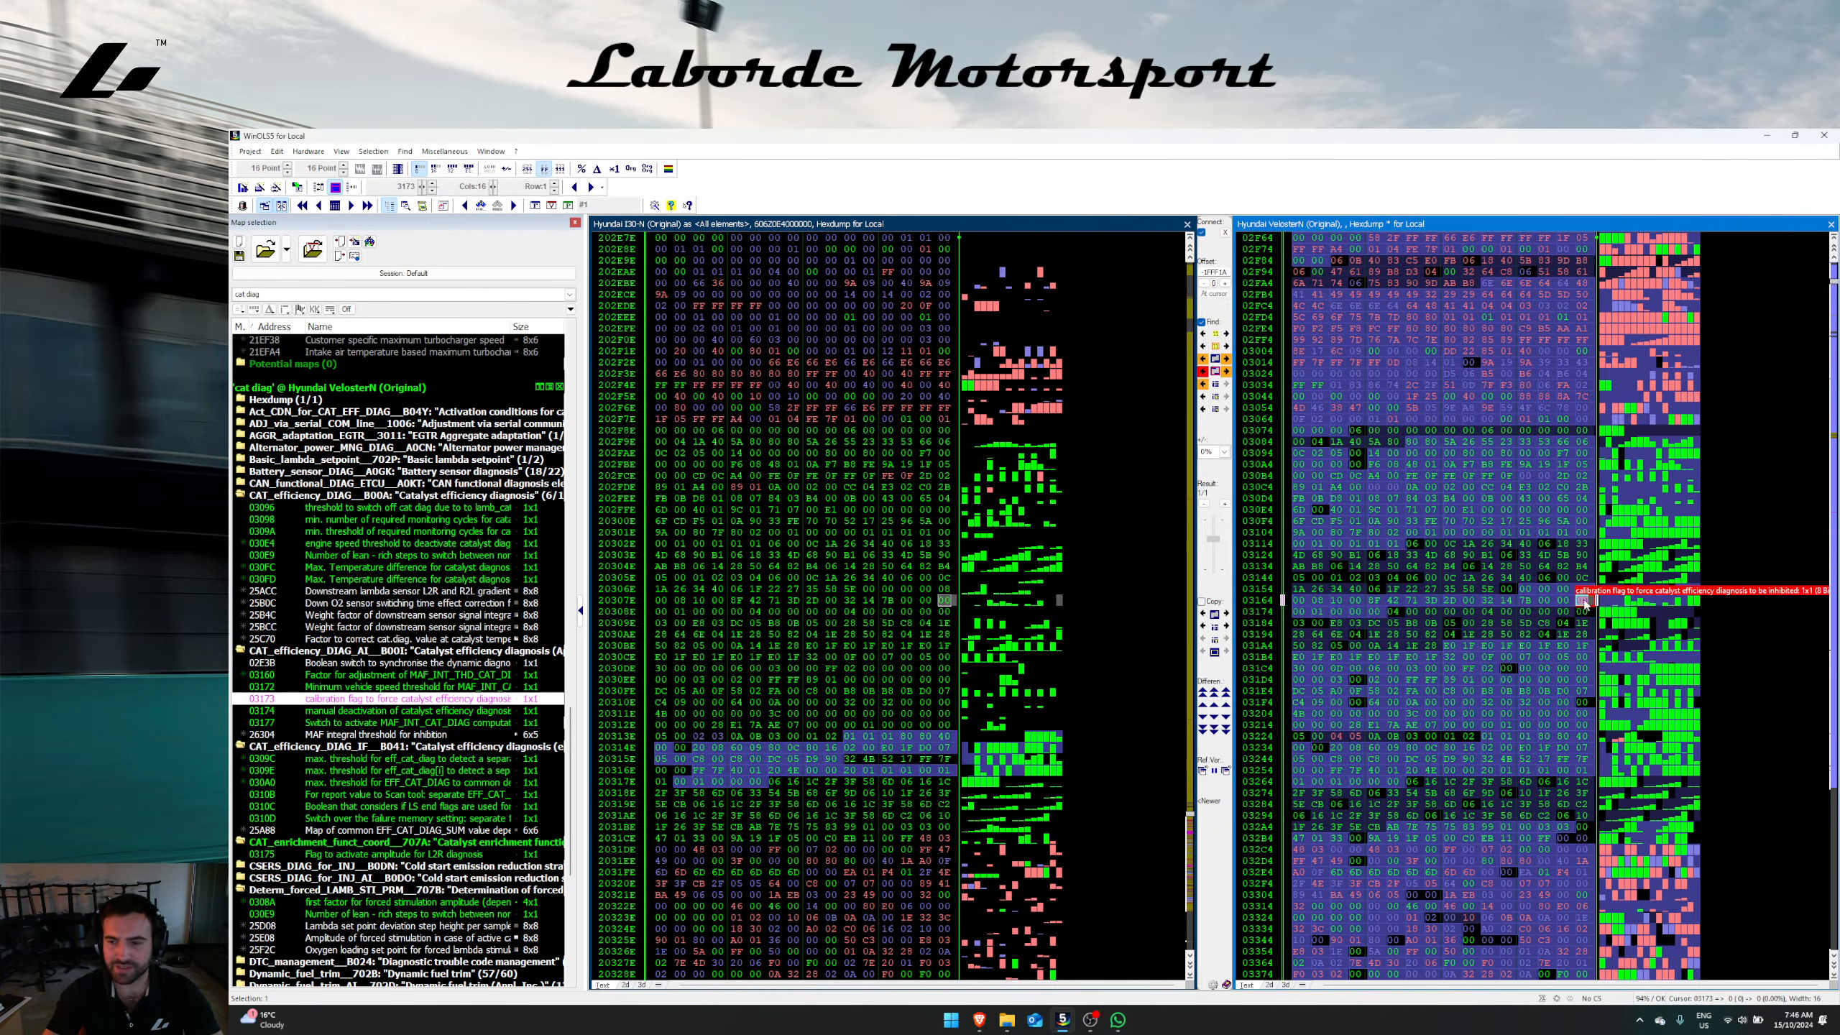
left_click(1297, 612, "shift")
left_click(1203, 613)
left_click(927, 660)
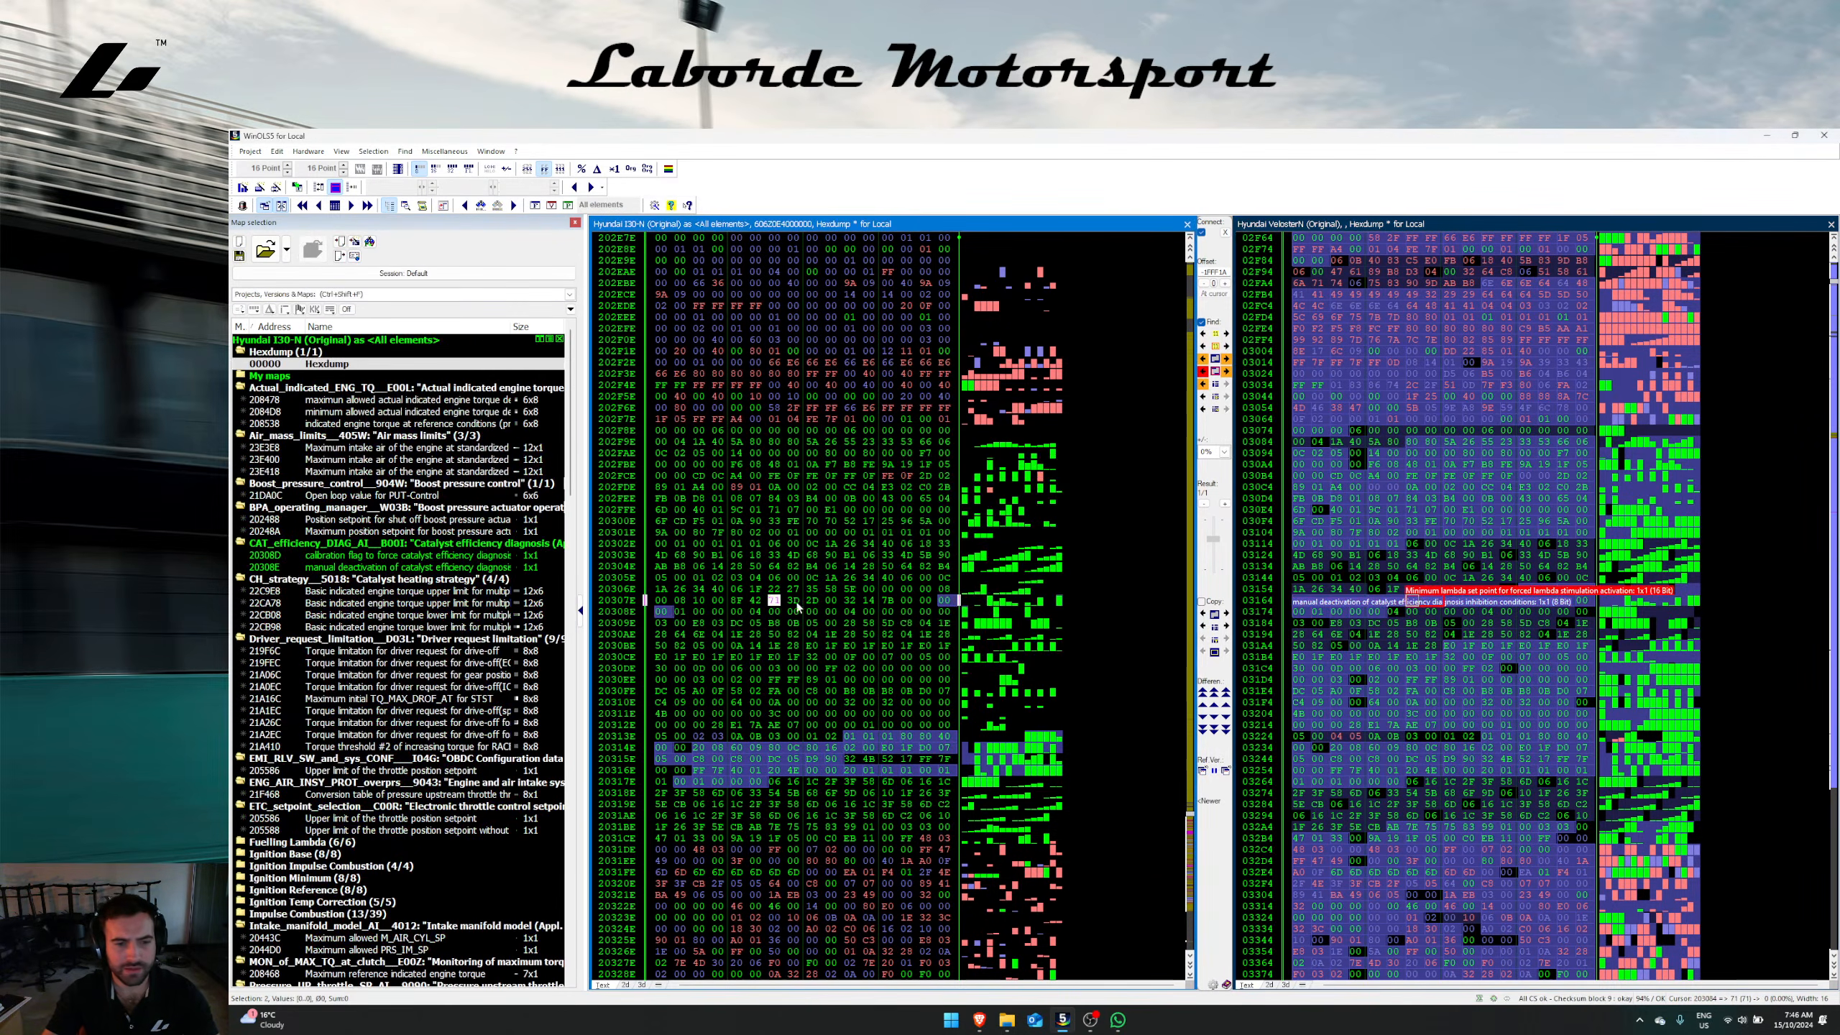
left_click(1297, 613)
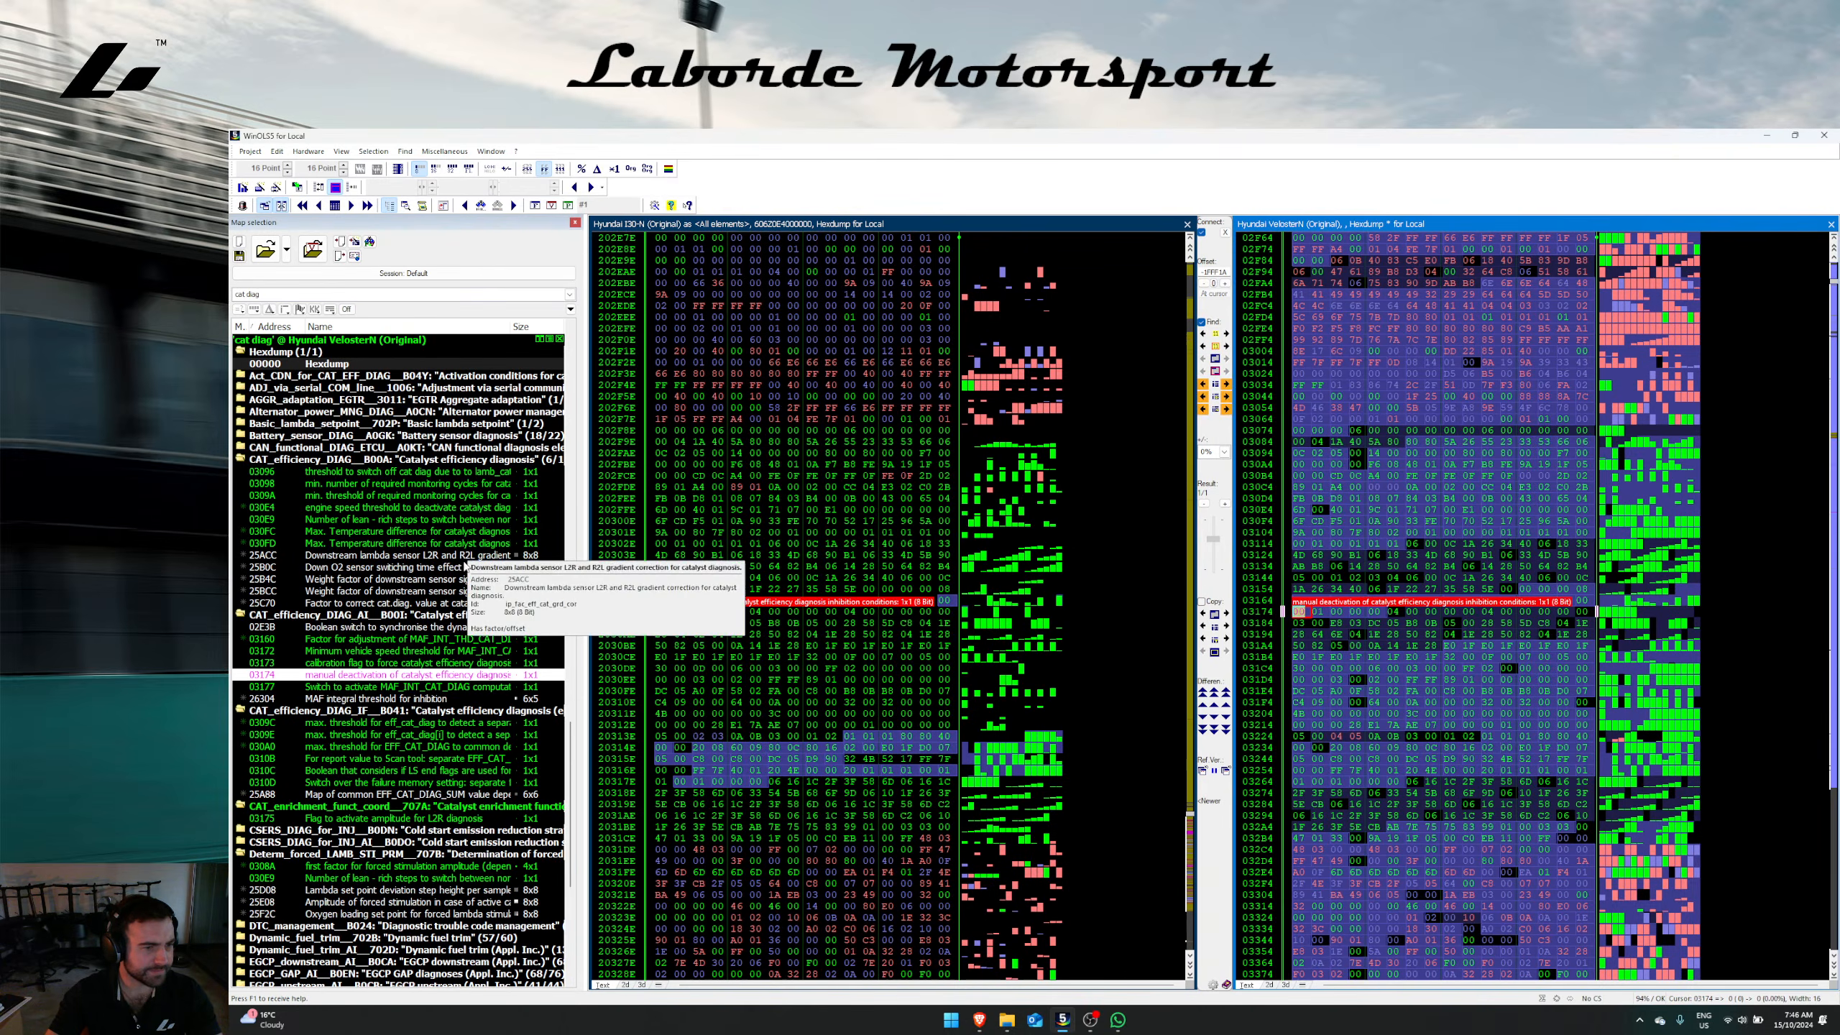
Step: Search the VelosterN maps for "cat diag MAF" and expand the EGCP downstream and upstream folders
scroll(416, 722, "down", 4)
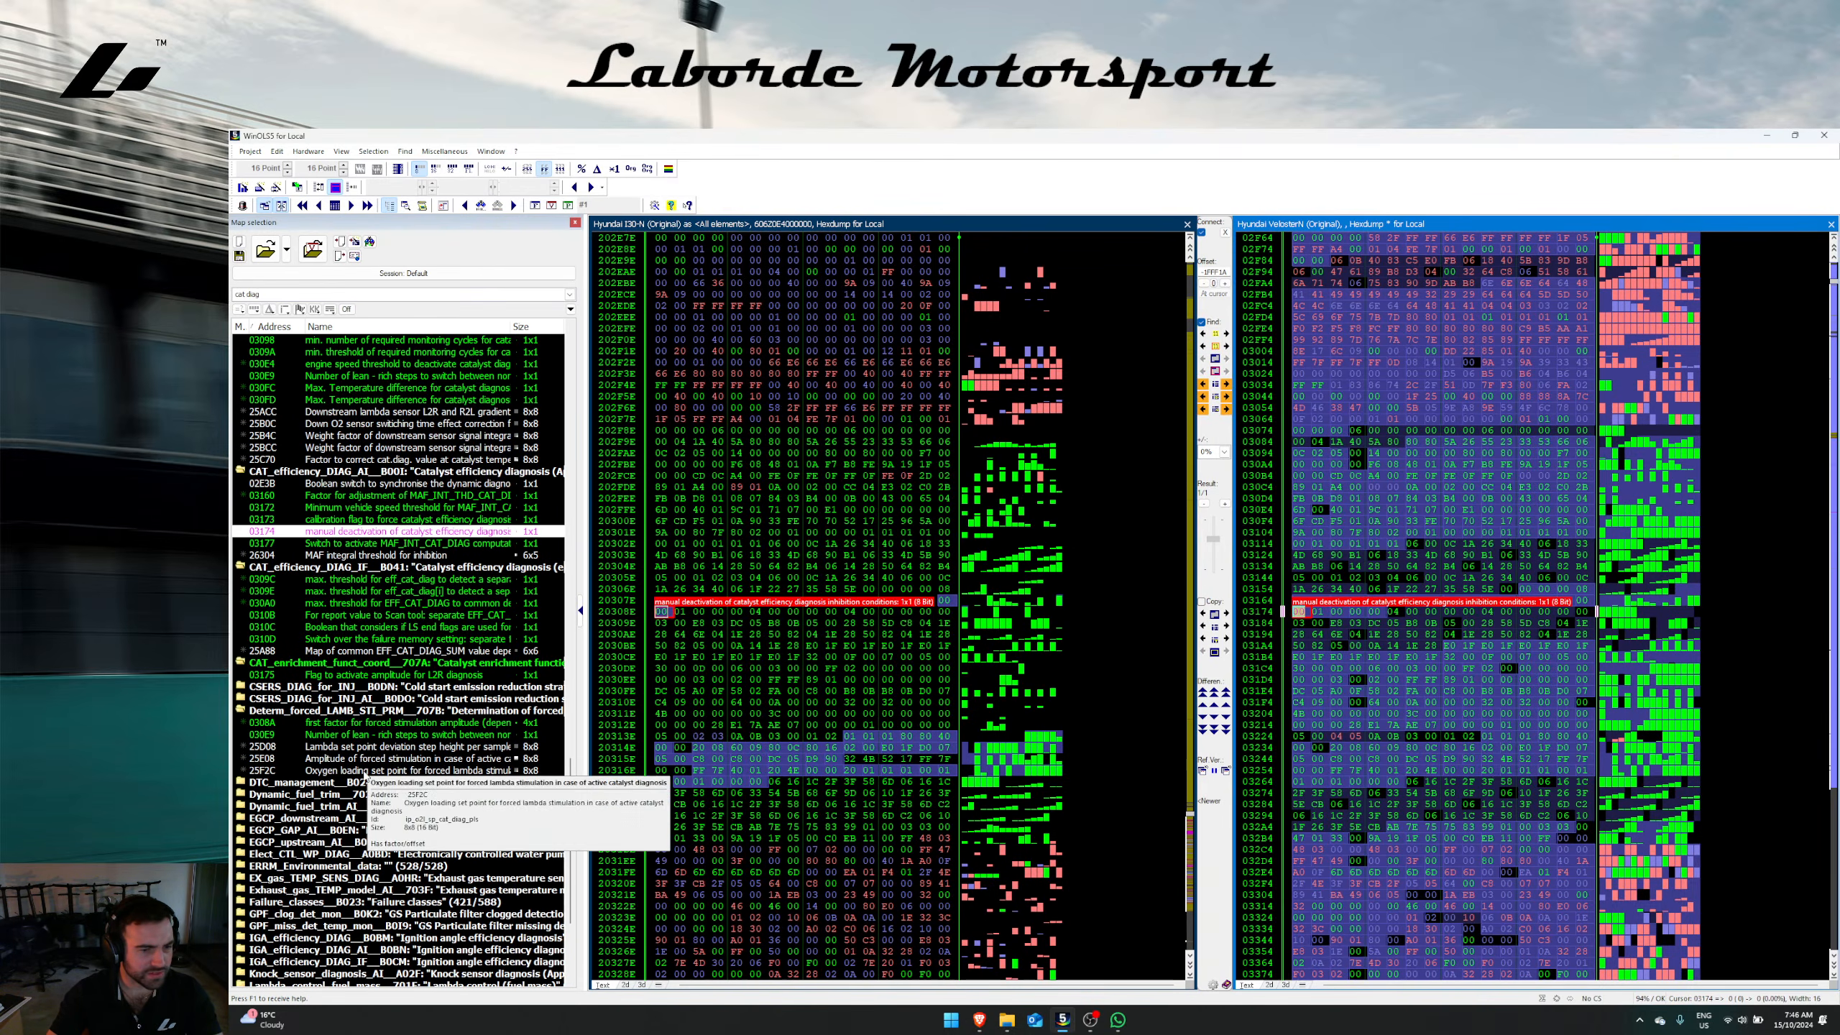
scroll(362, 653, "down", 4)
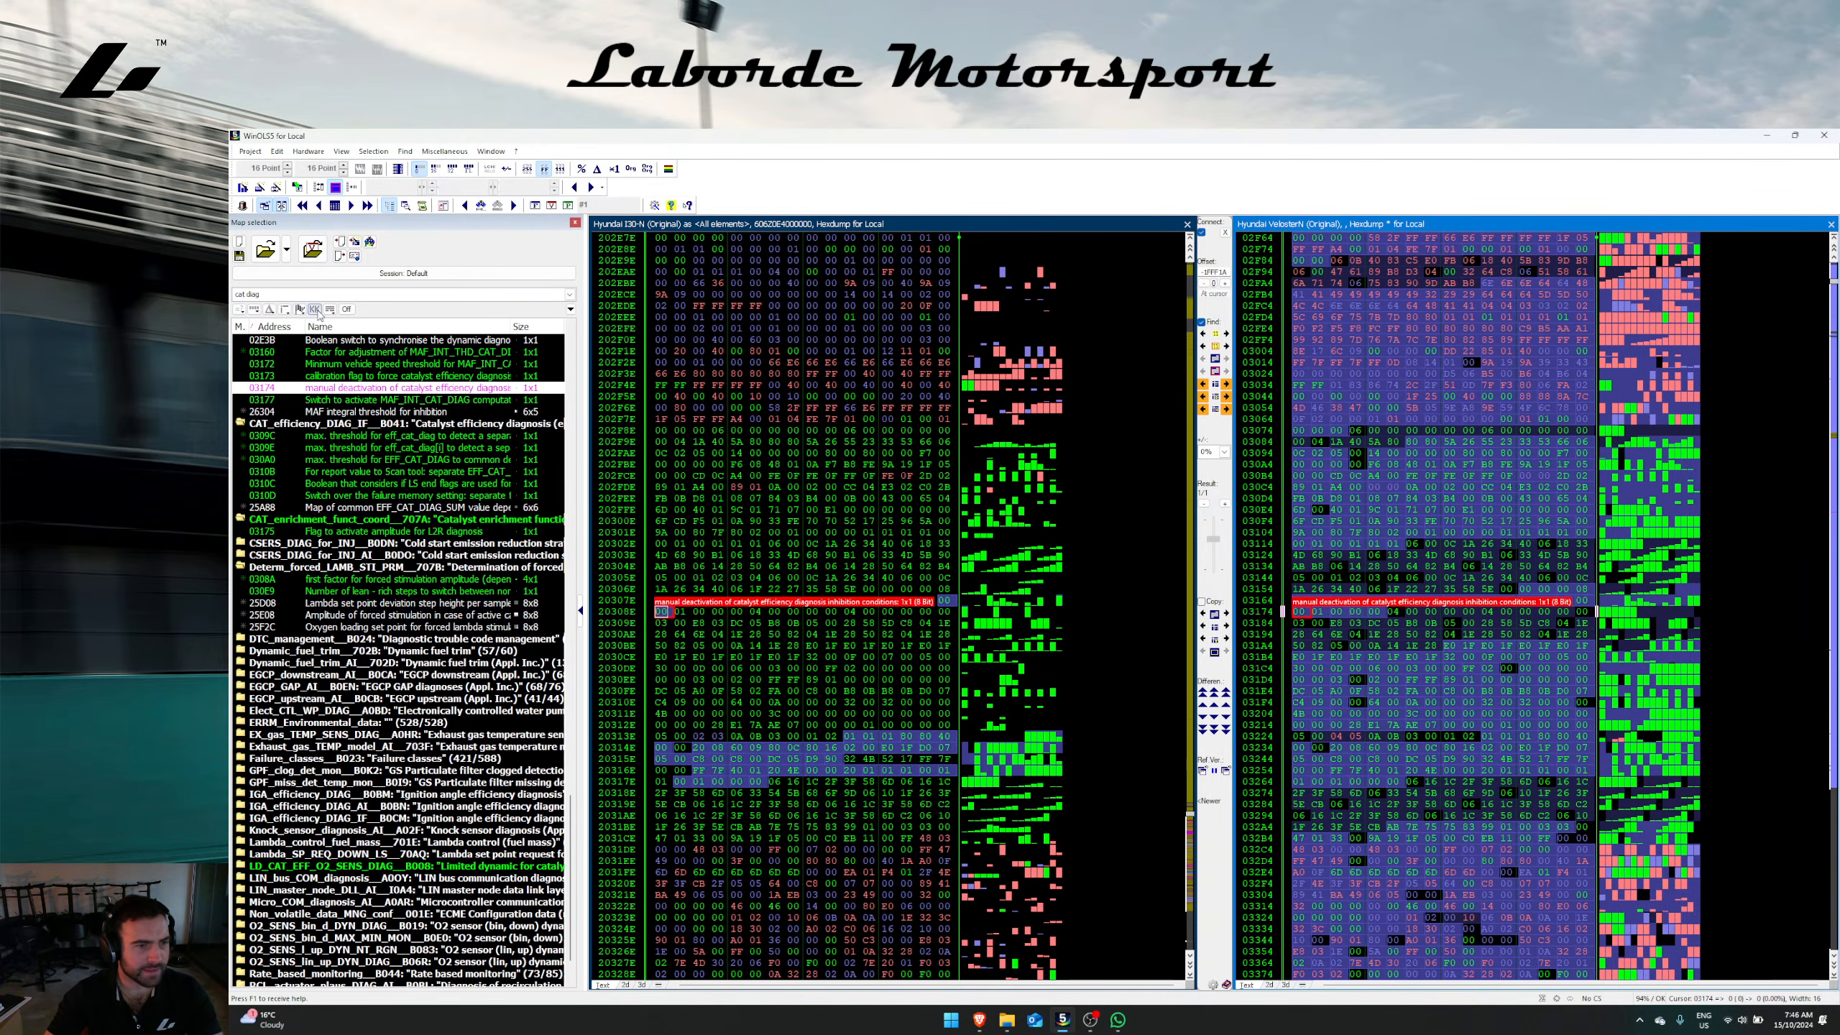
left_click(362, 293)
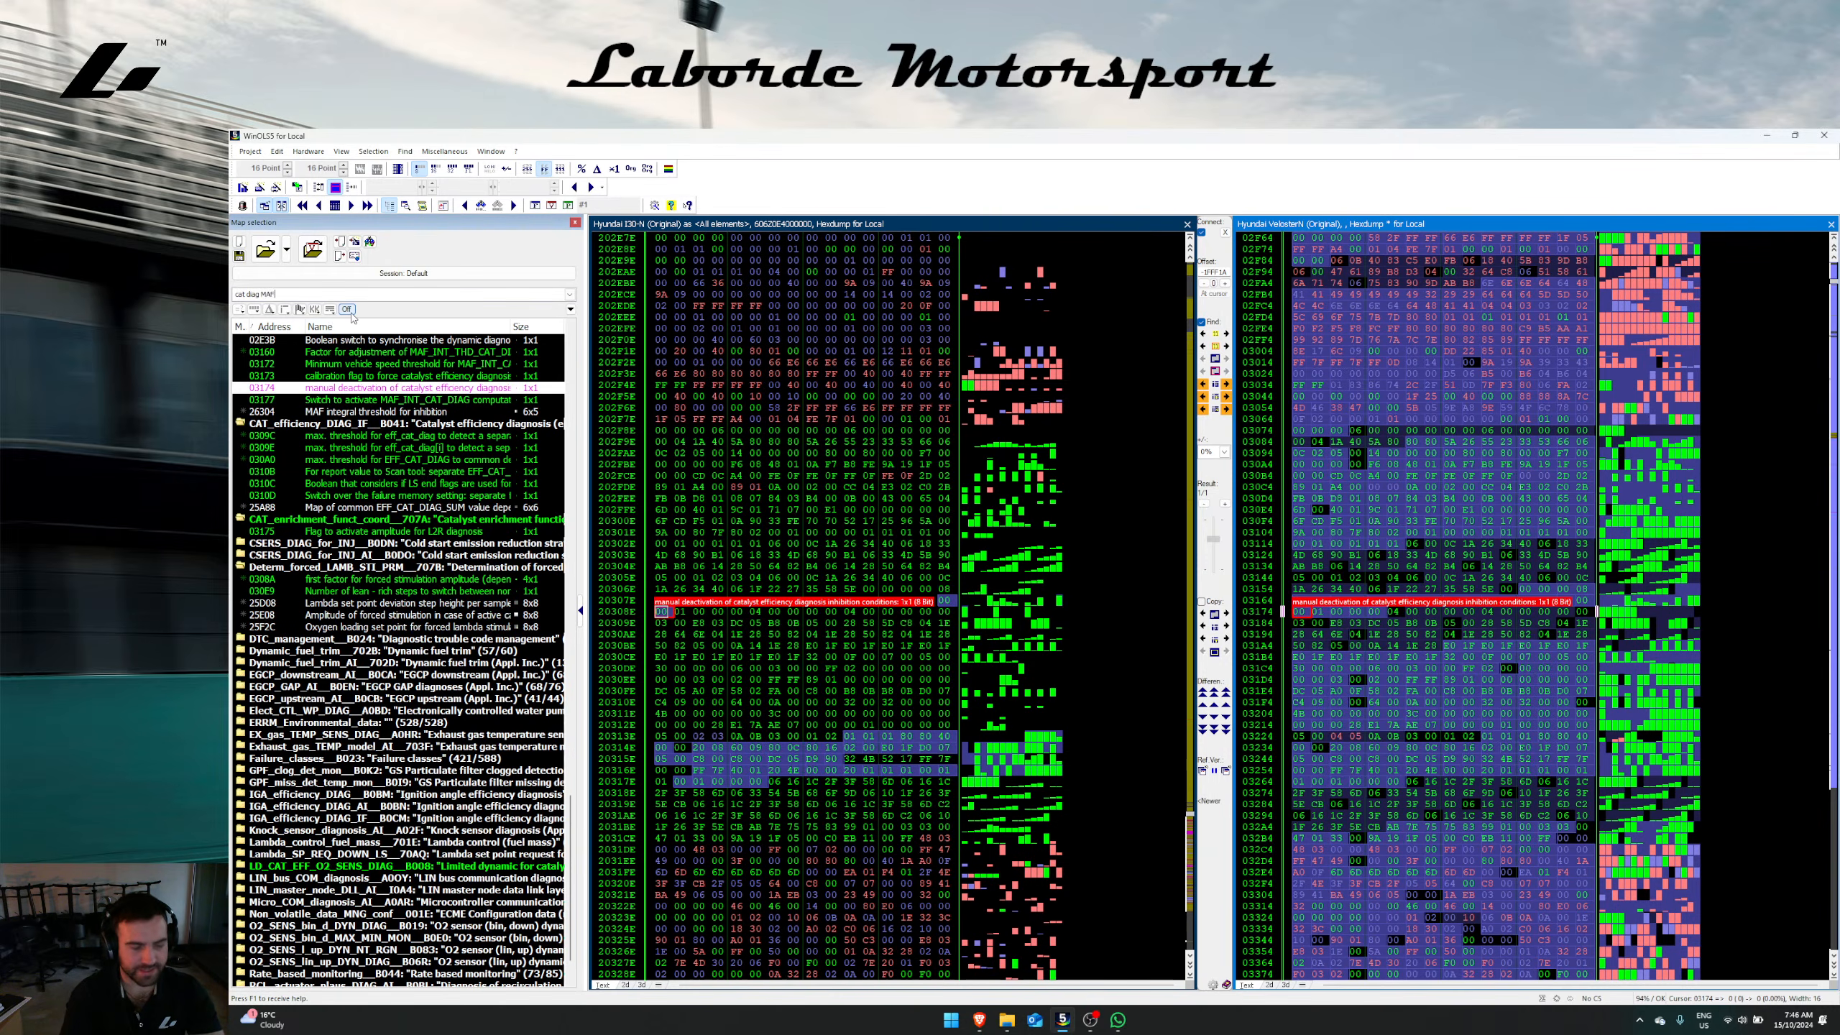
scroll(361, 419, "down", 10)
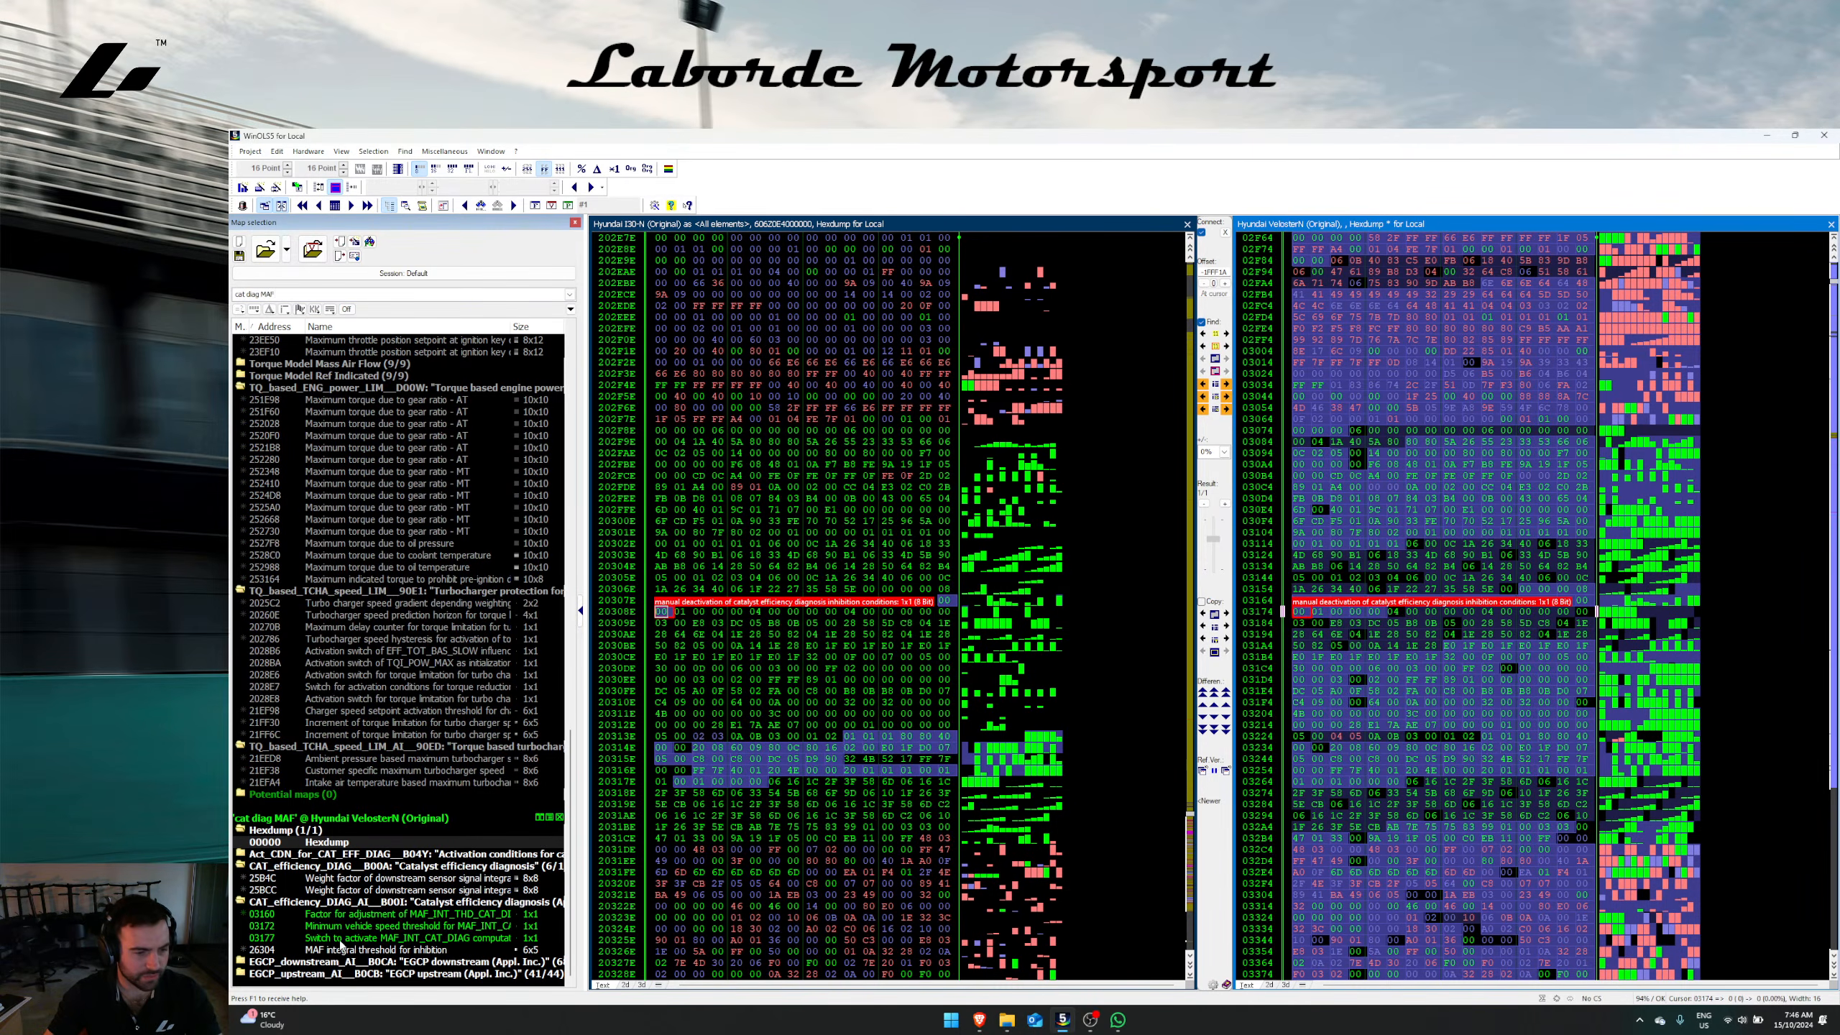
left_click(242, 973)
left_click(242, 962)
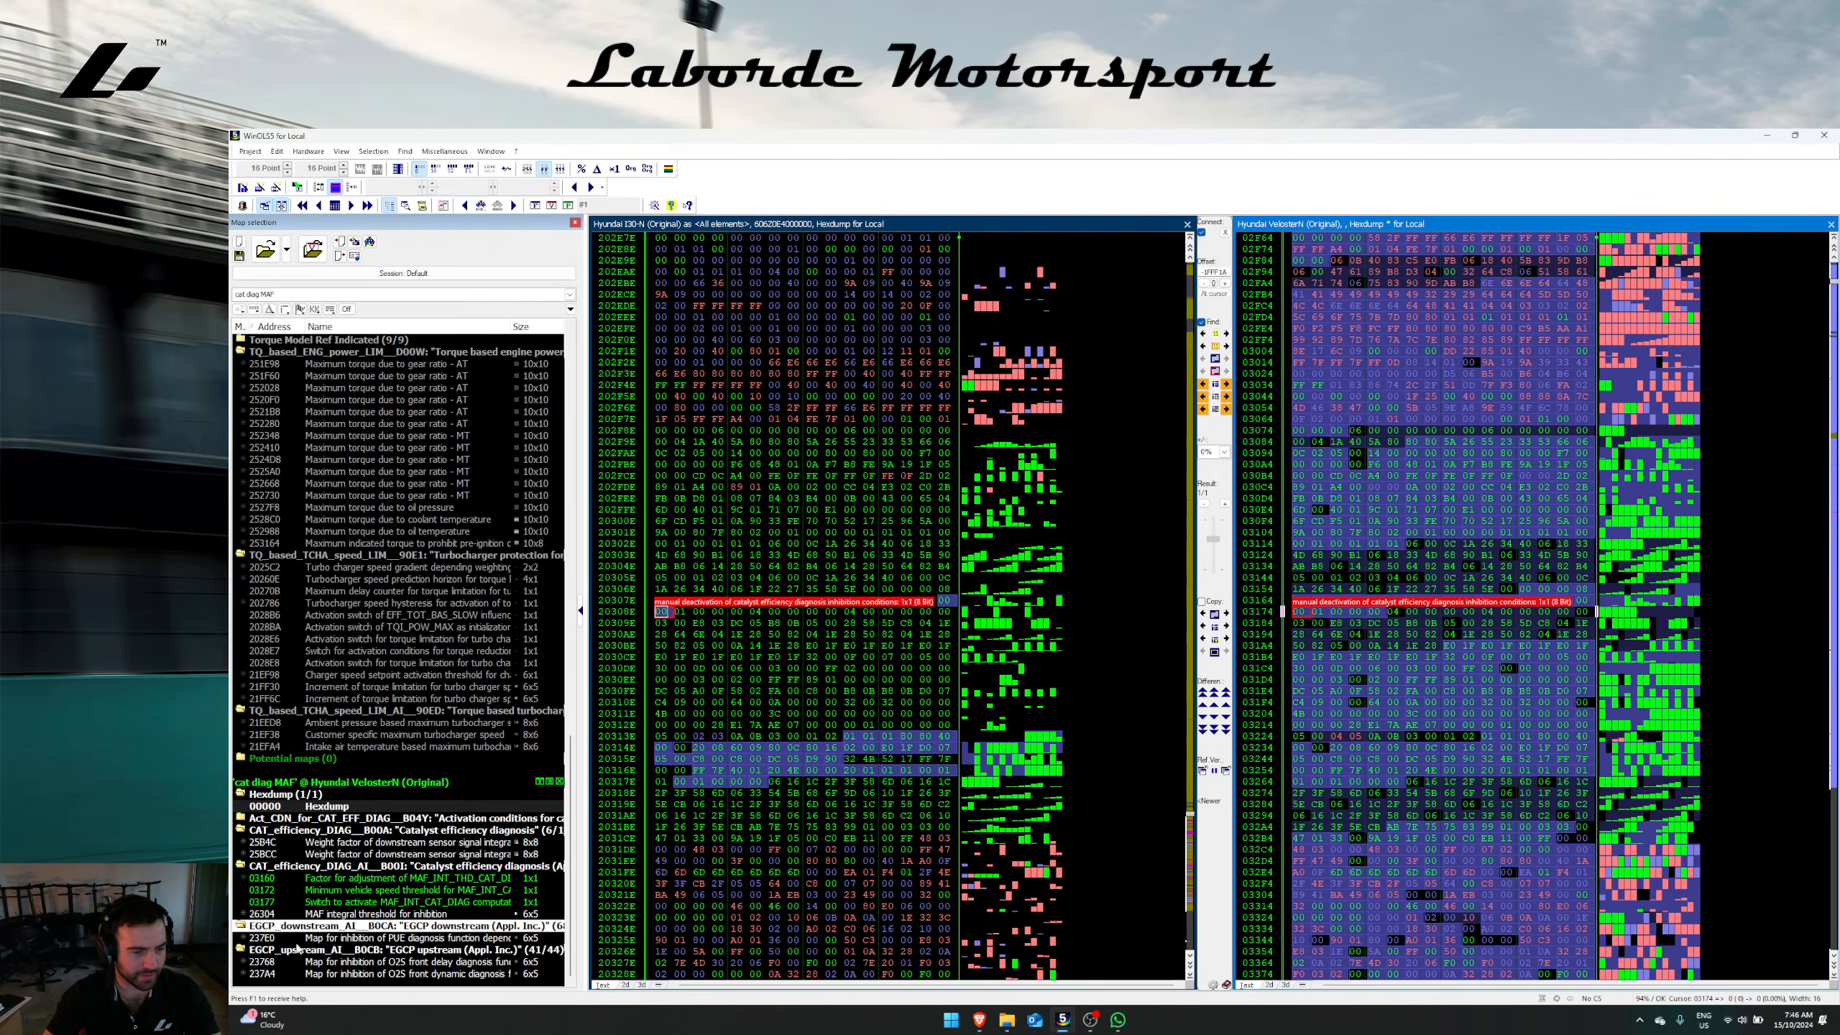
Step: Show the minimum MAF threshold for catalyst diagnosis activation in the VelosterN hexdump and find the matching I30-N data
left_click(242, 819)
right_click(491, 817)
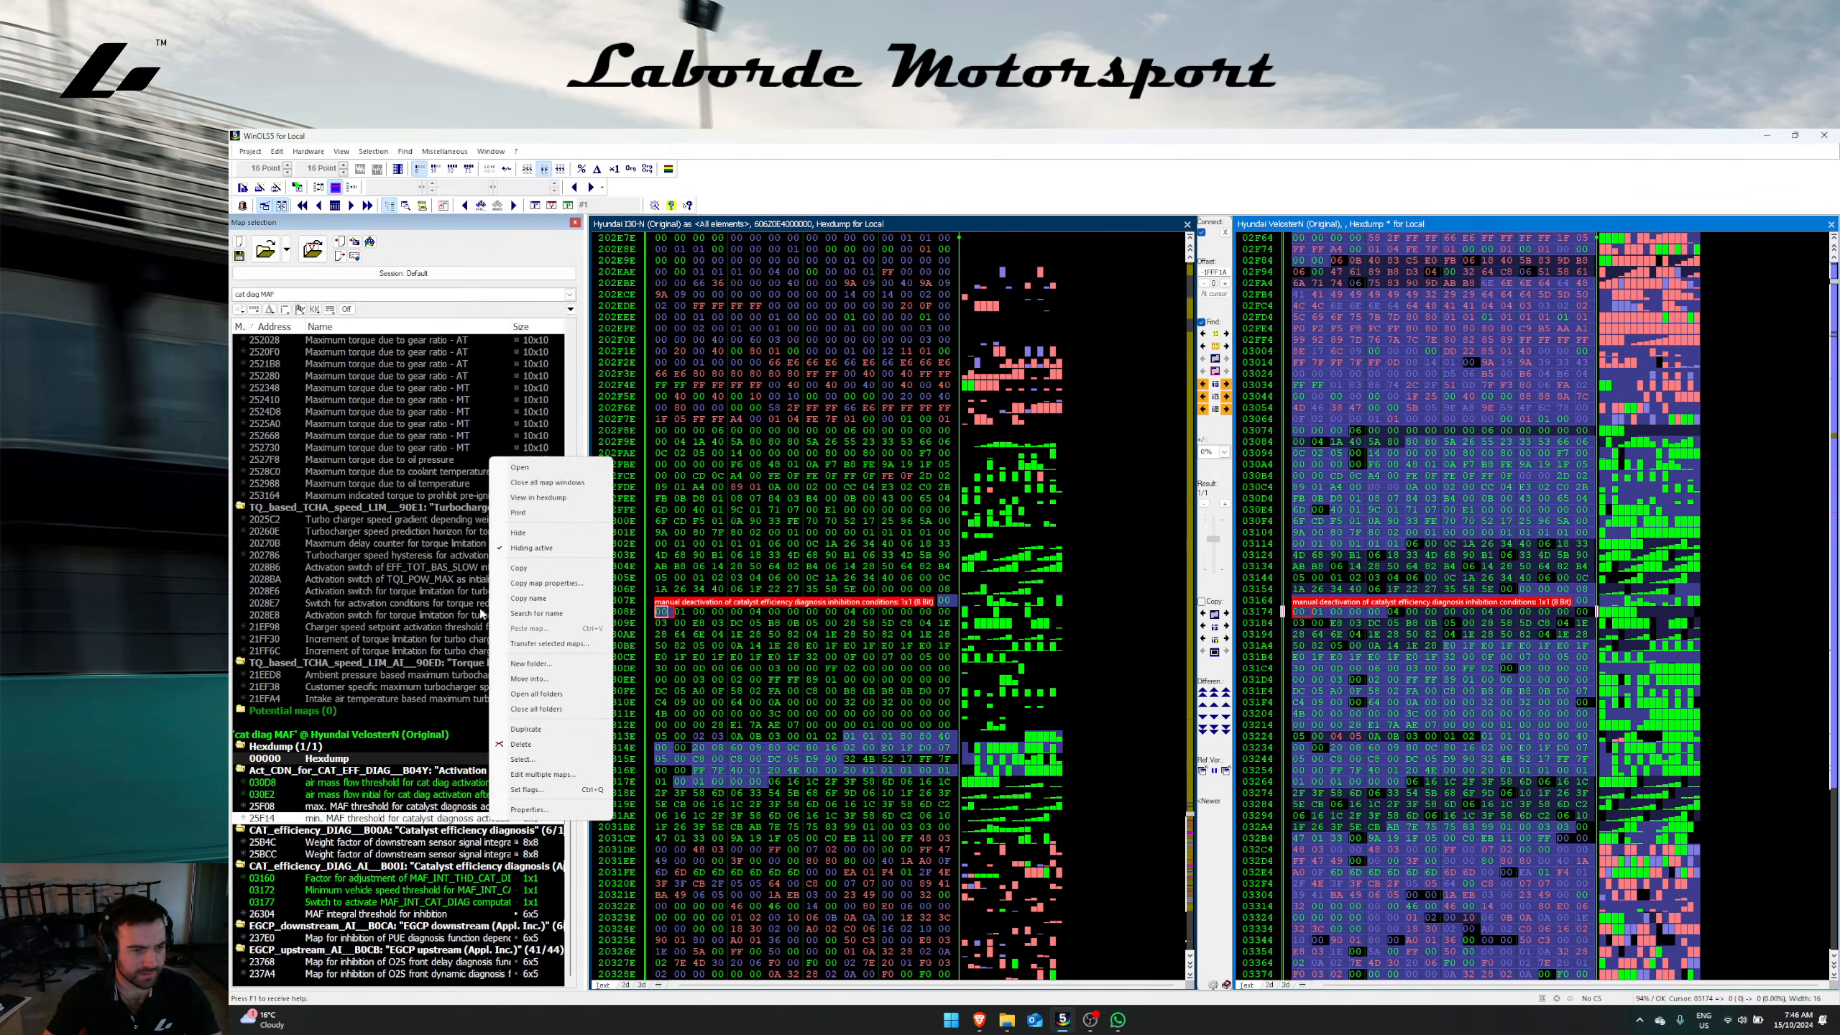
left_click(538, 497)
left_click_drag(1297, 601, 1374, 601)
left_click(1203, 371)
left_click(1388, 453)
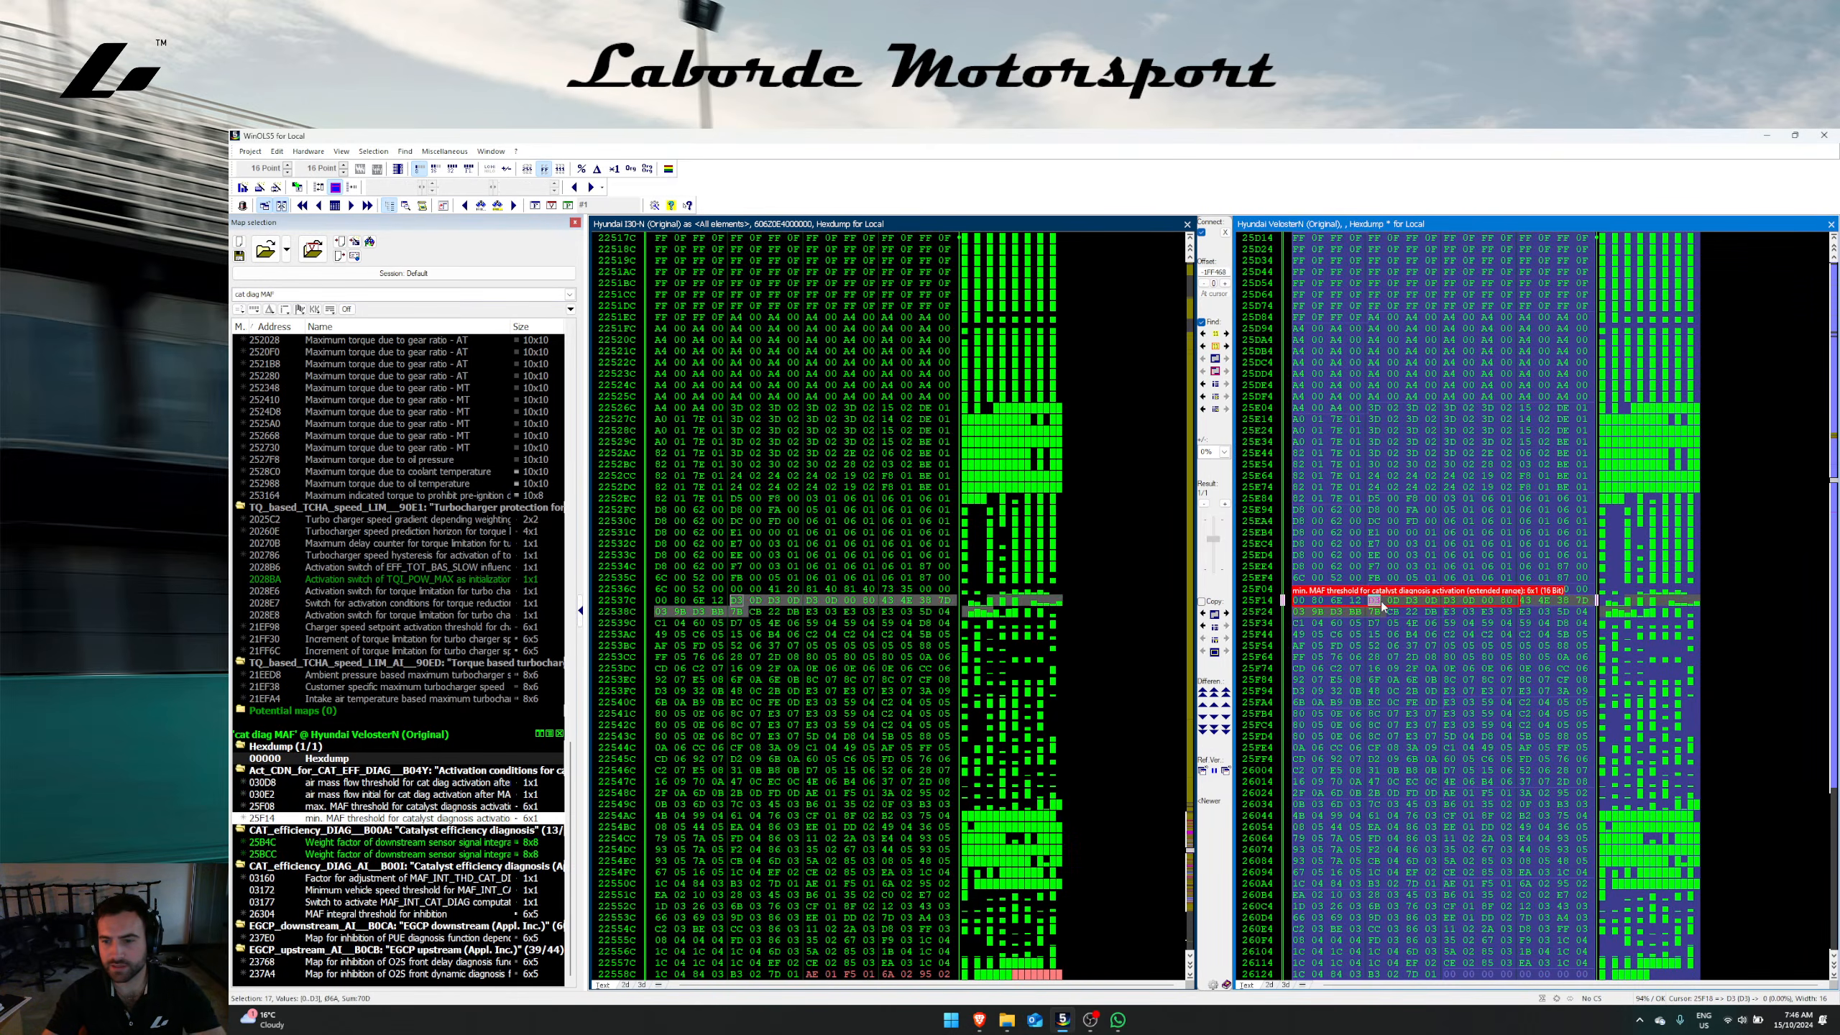
Step: Transfer the structure of the minimum MAF threshold for catalyst diagnosis activation from VelosterN to the I30-N file
left_click(1203, 626)
left_click(931, 659)
key("Return")
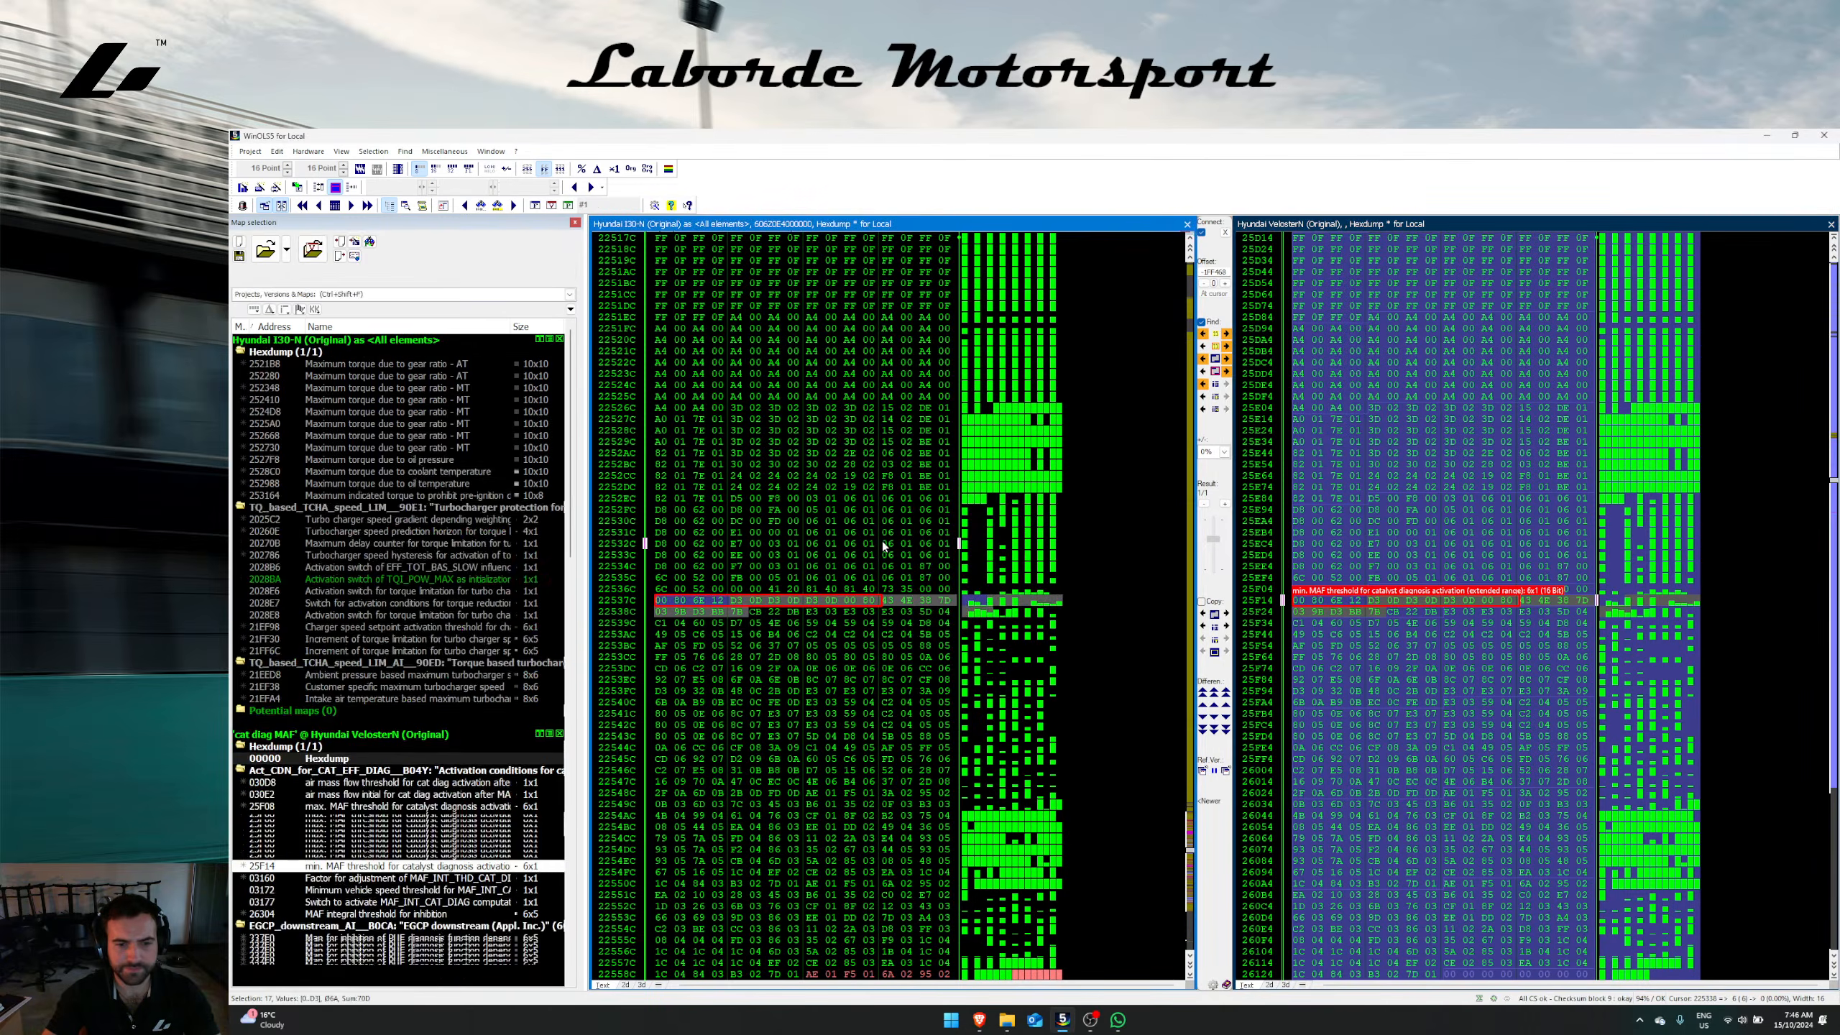
left_click(1340, 602)
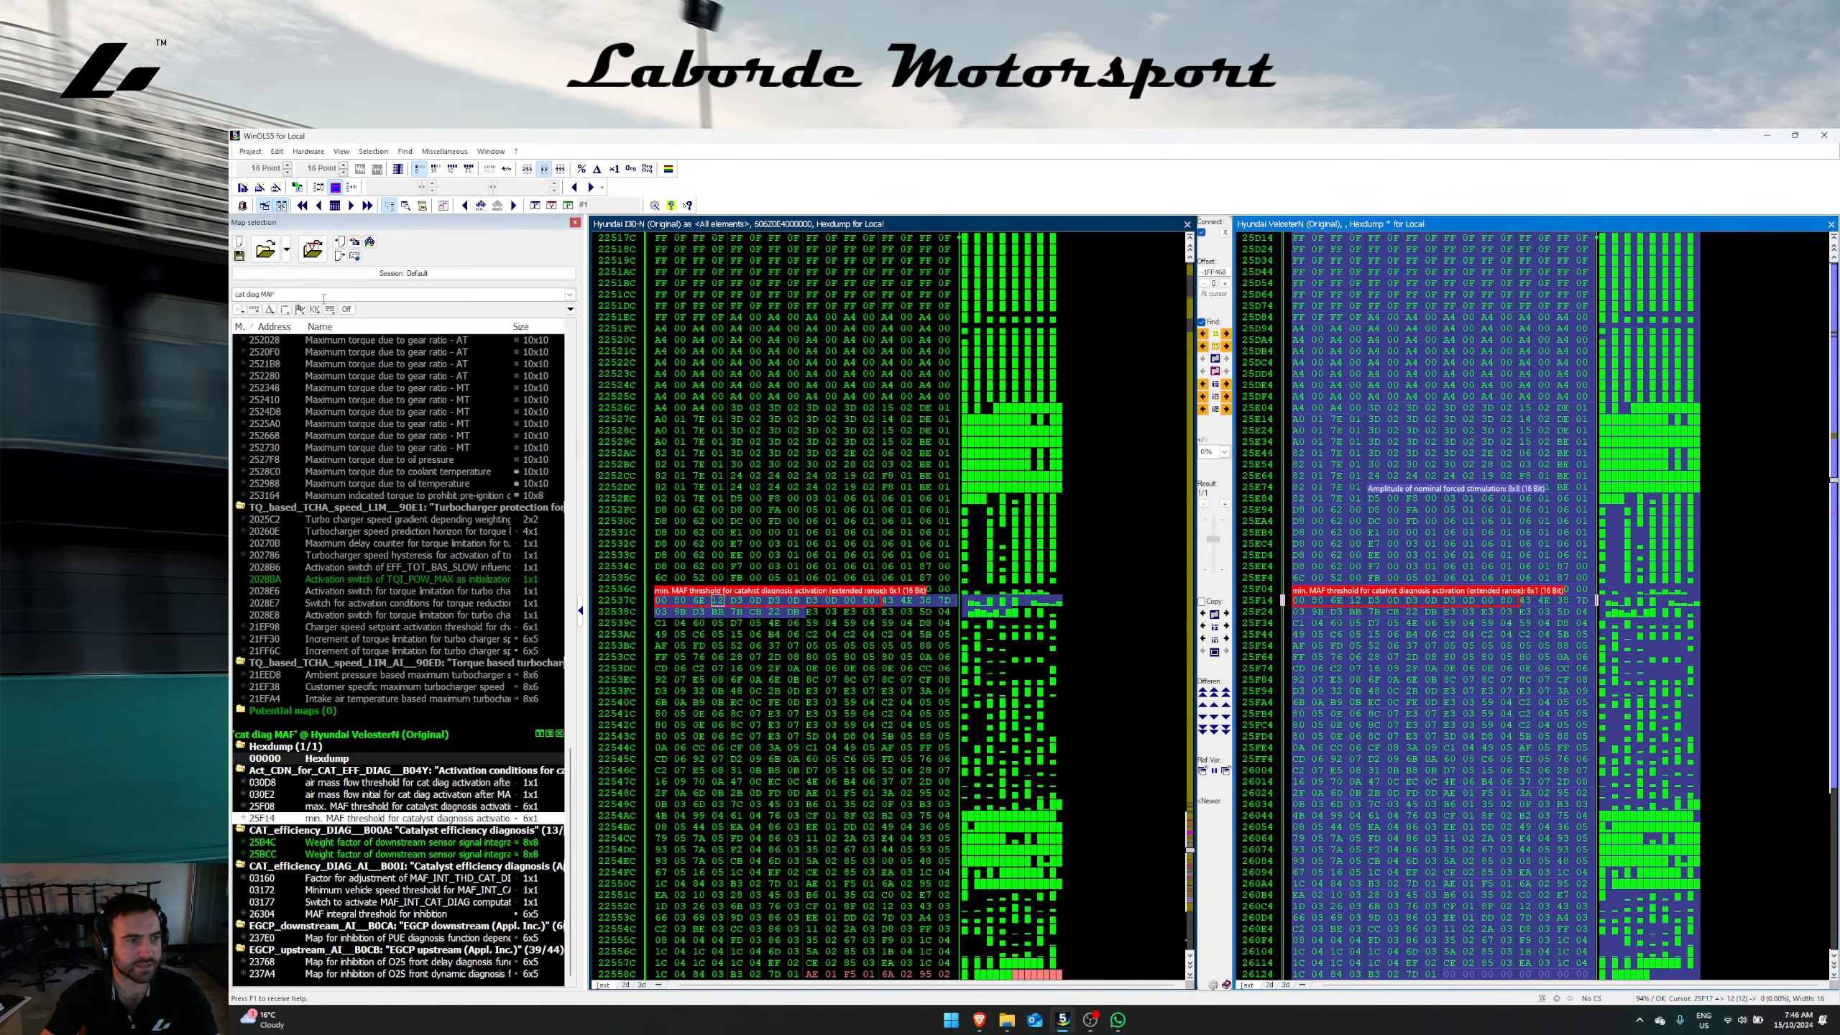
Step: Search the maps for "GPF diag" and show the minimum time after start to enable GPF OBD diagnosis in the VelosterN hexdump
left_click(353, 293)
type("g")
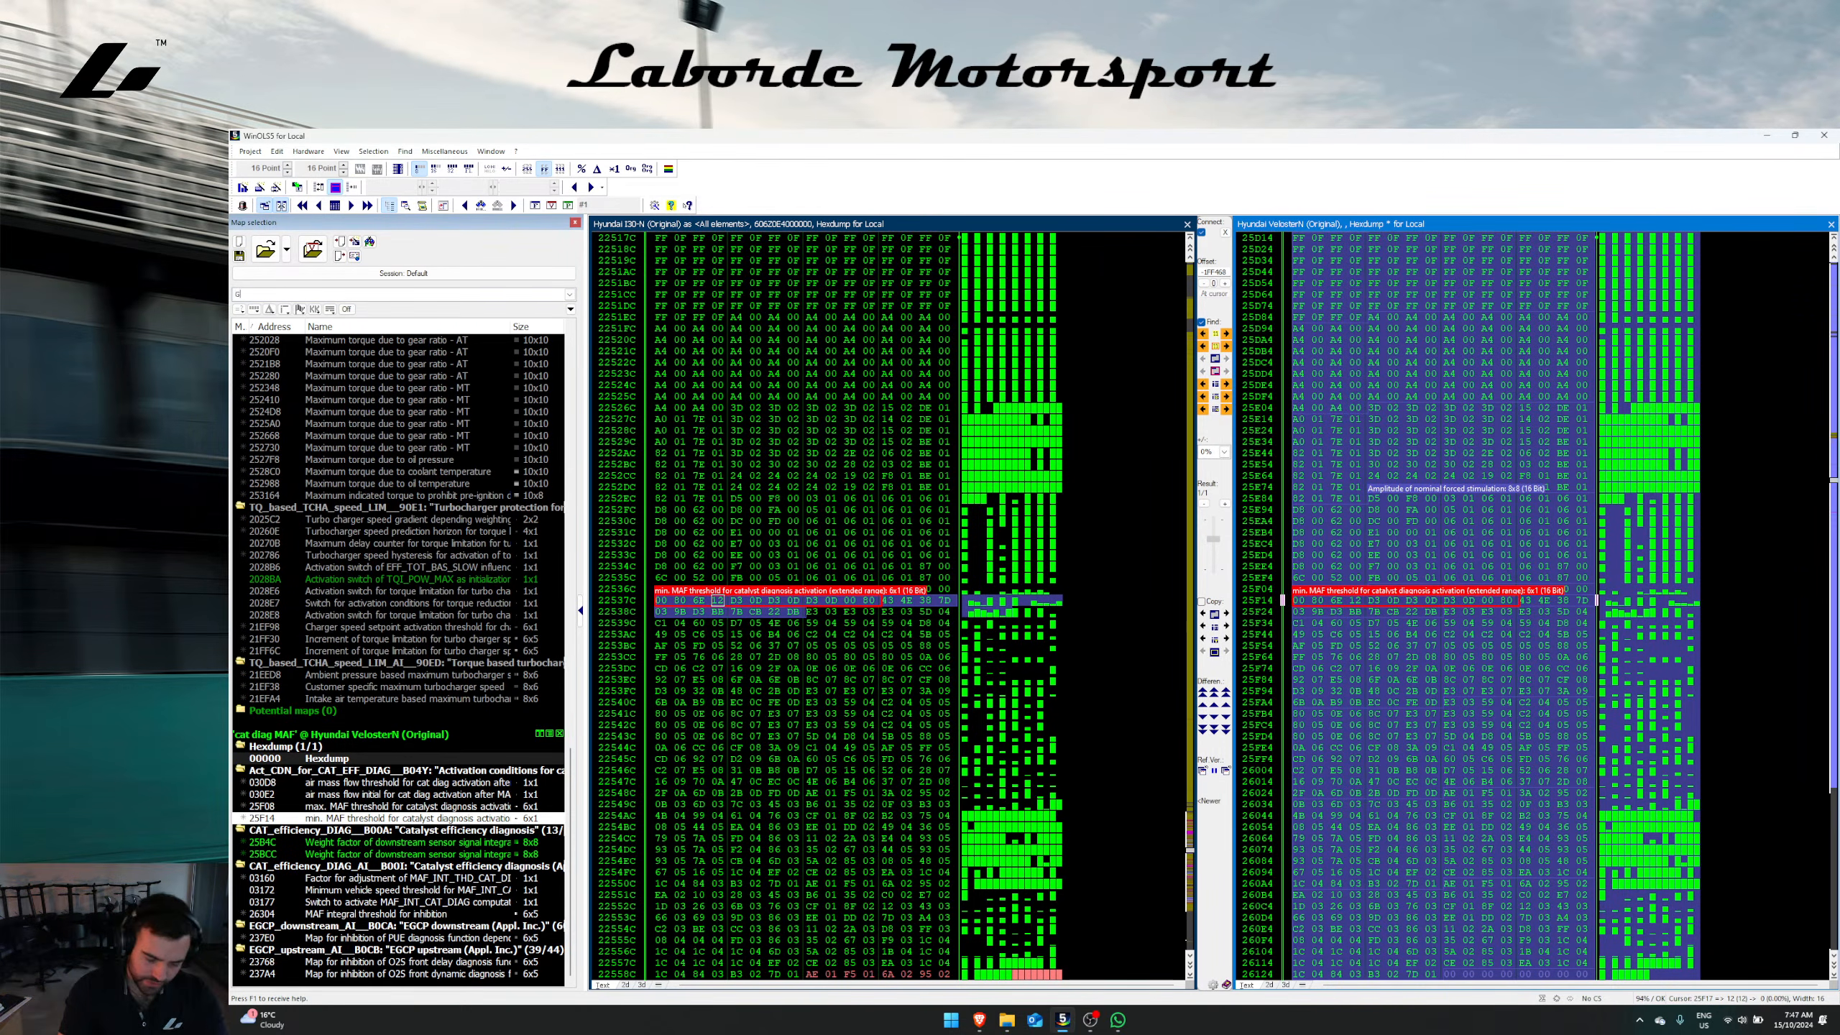
key("Return")
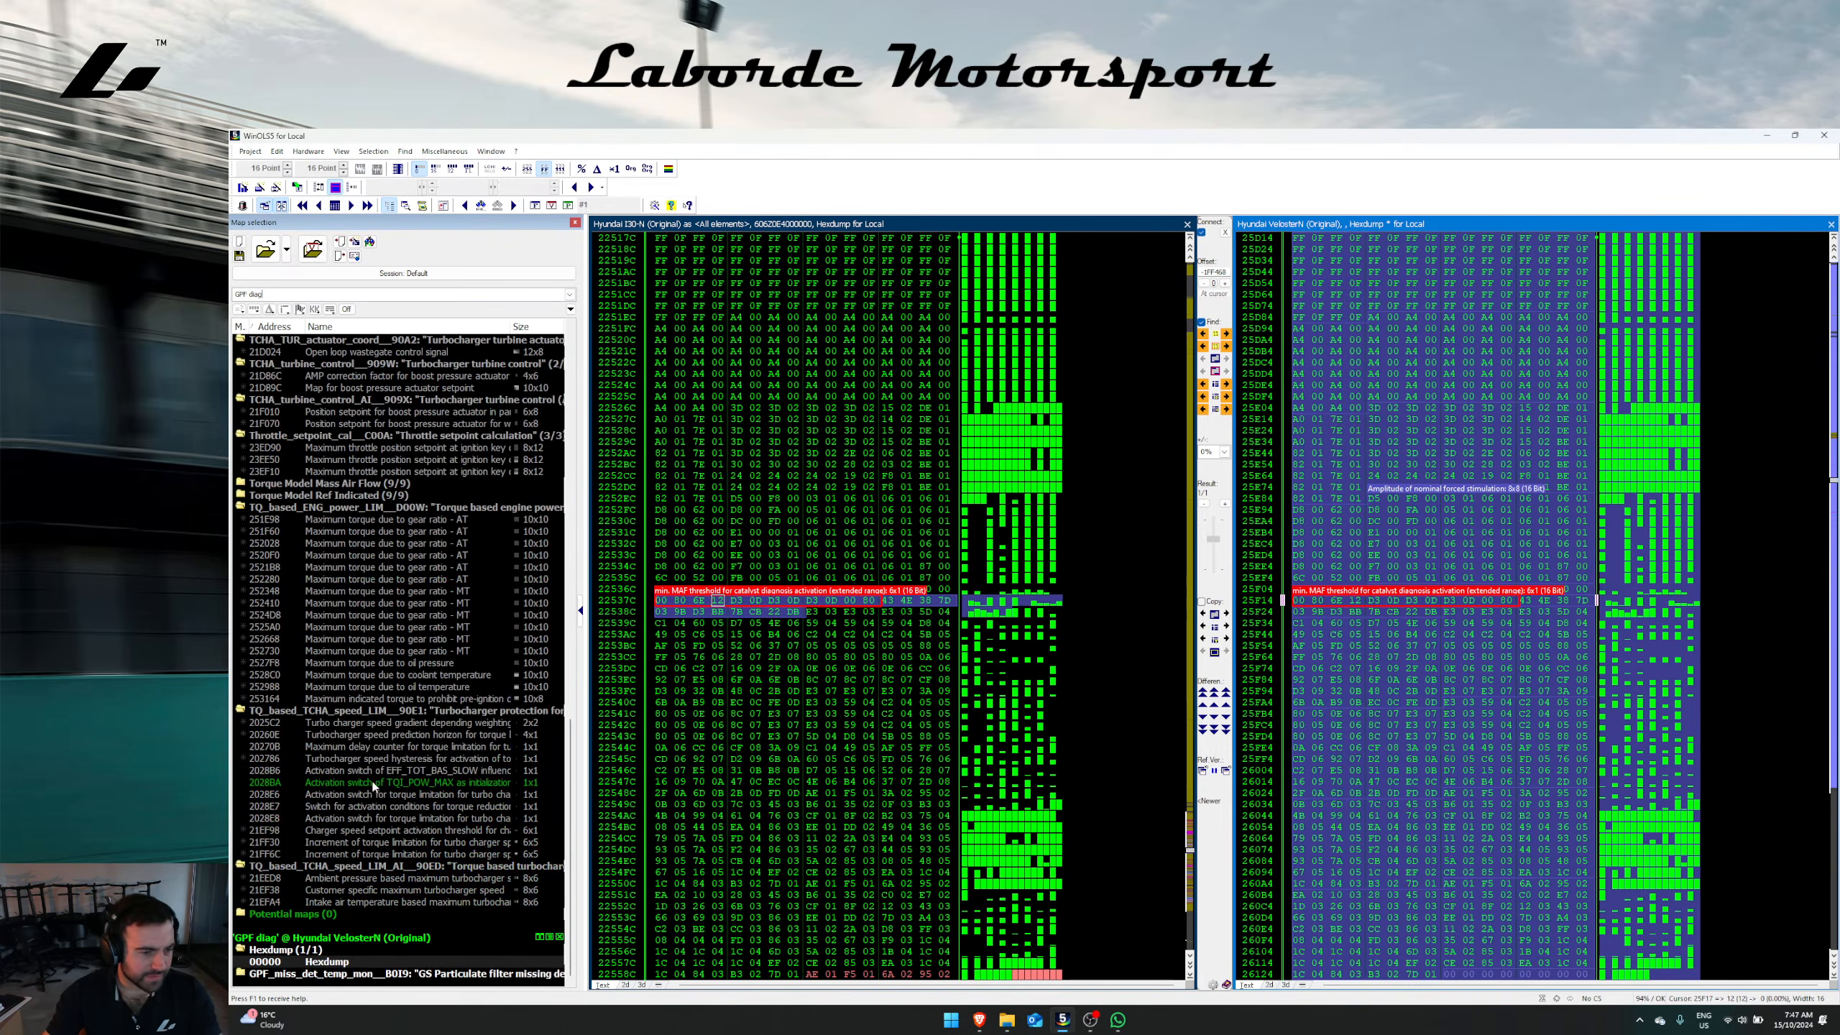
left_click(254, 973)
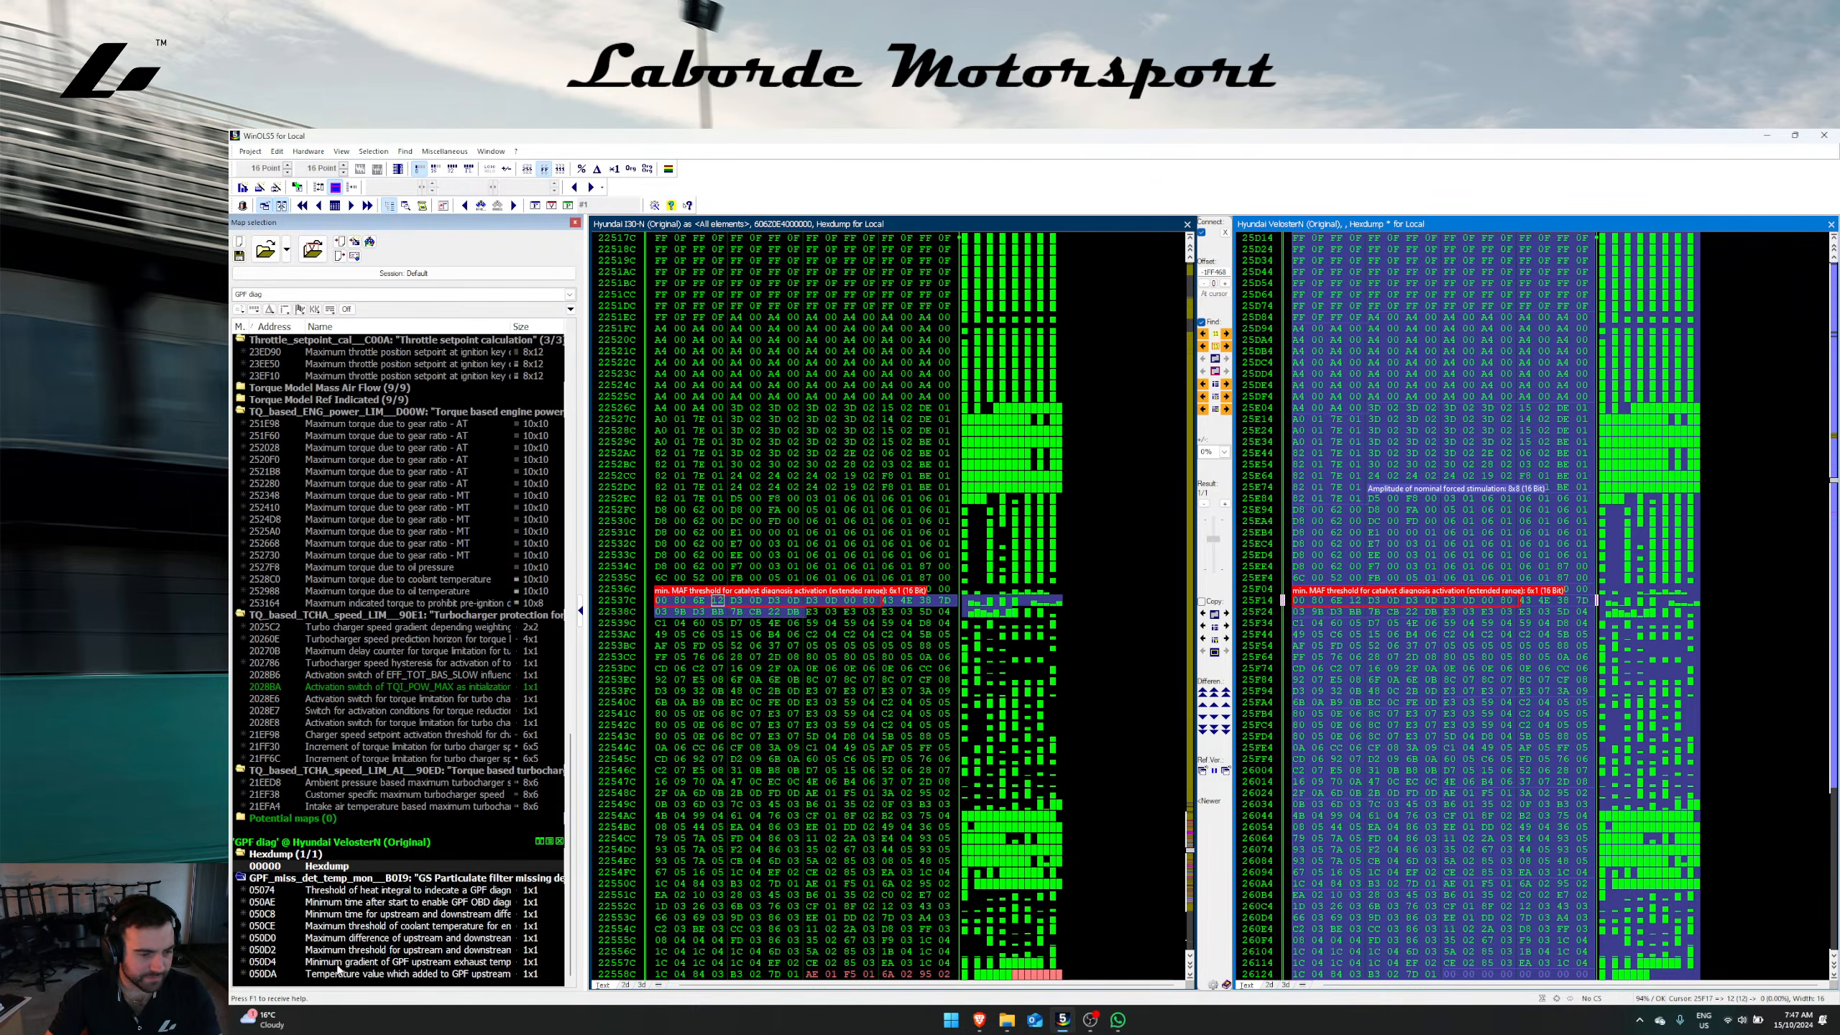
right_click(473, 903)
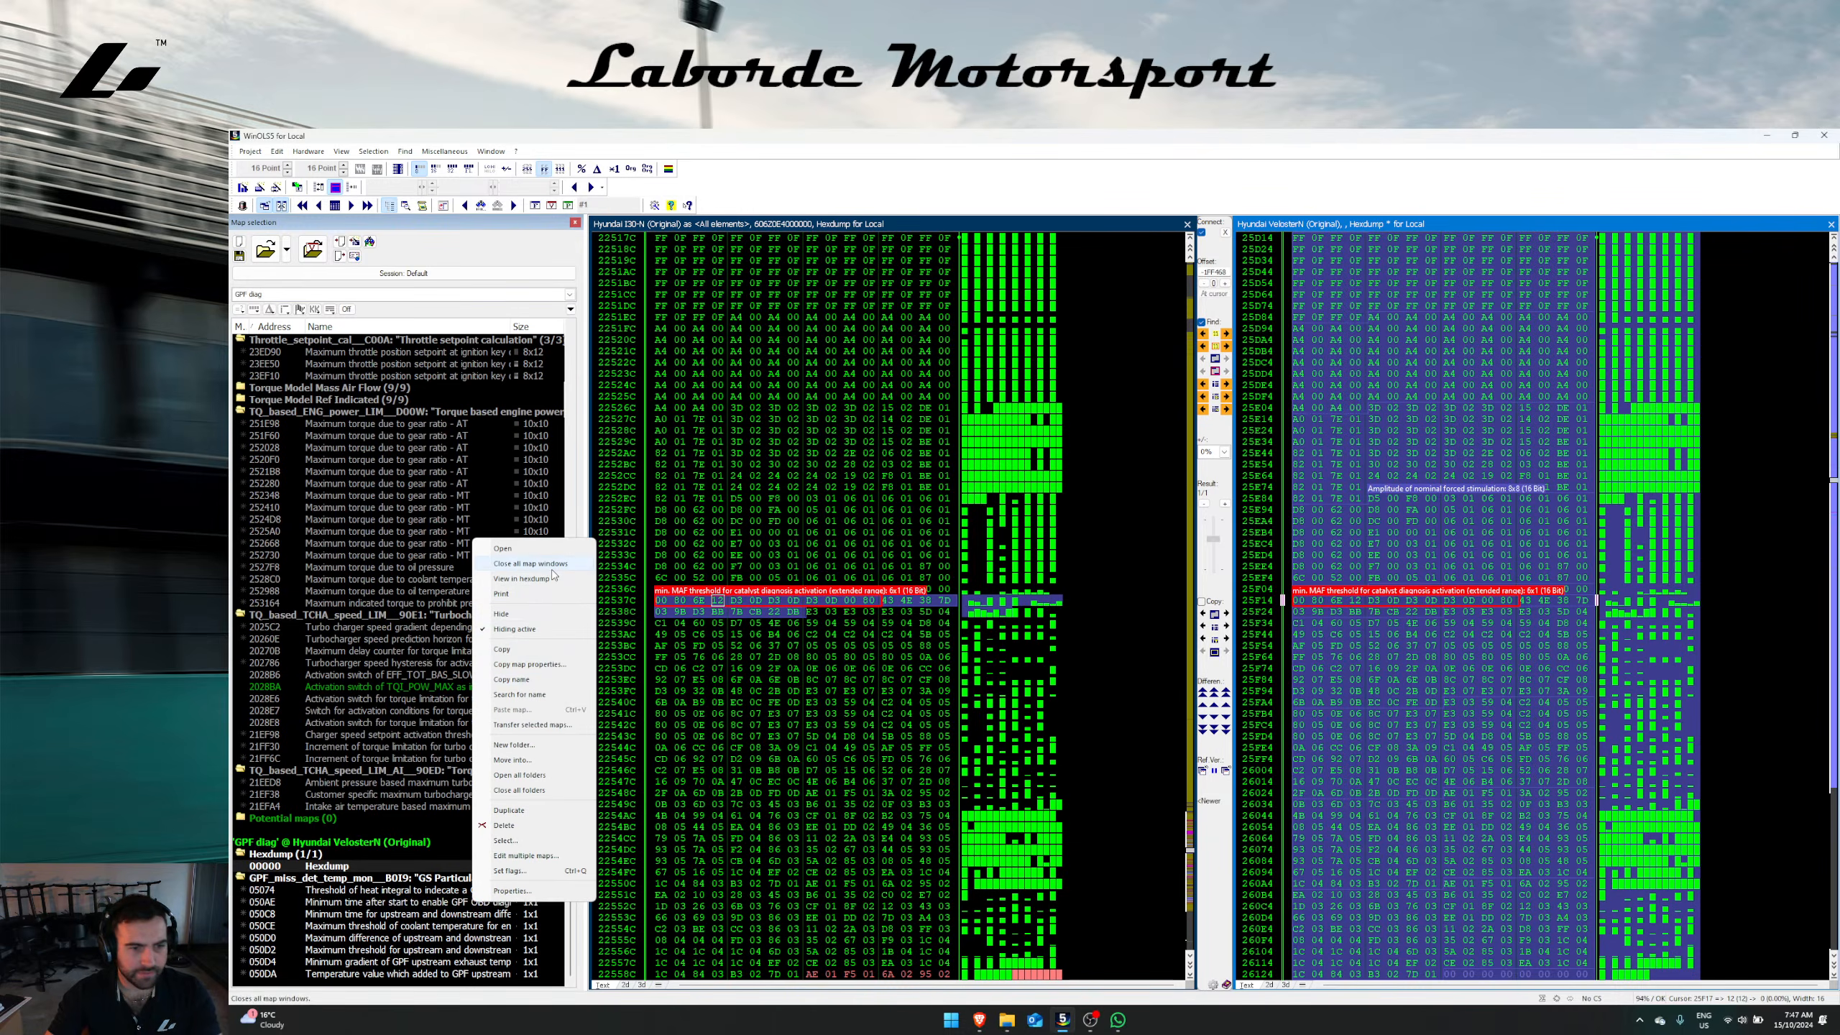
left_click(527, 564)
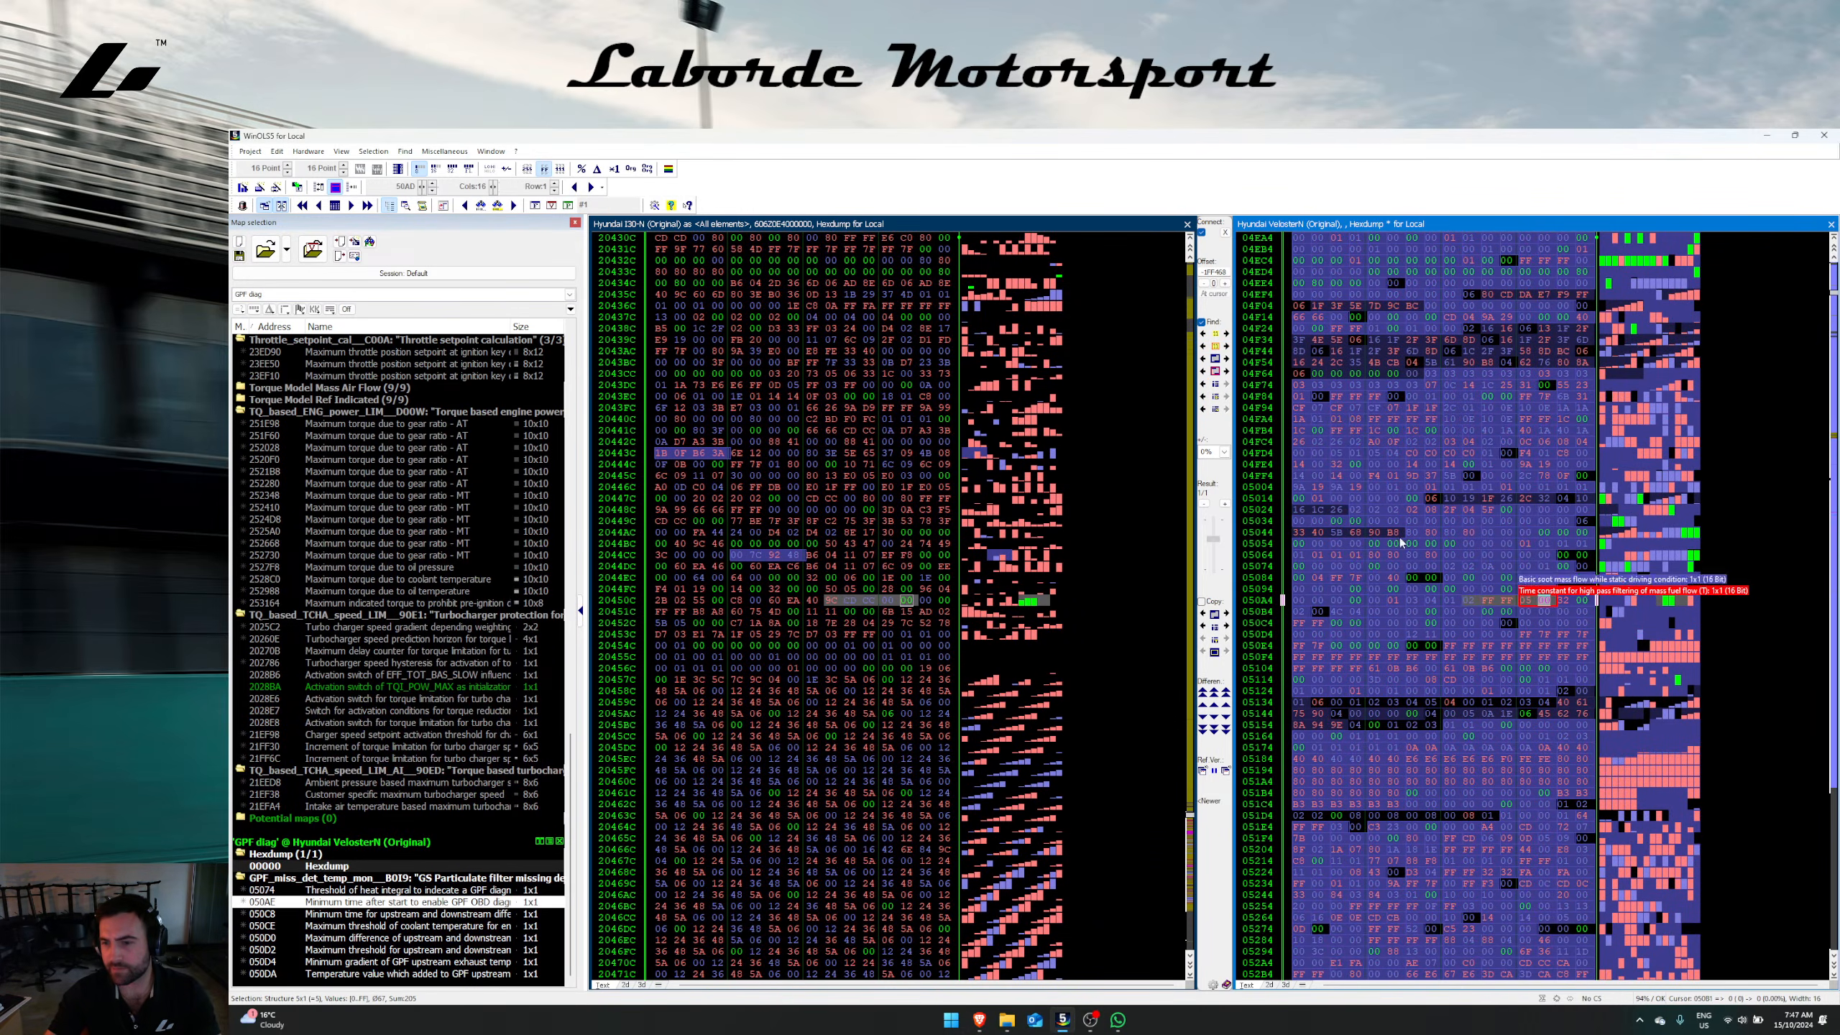
Step: Search the I30-N file for the VelosterN bytes beside the minimum time after start for GPF OBD diagnosis
right_click(1427, 609)
left_click(1399, 604)
left_click_drag(1399, 602, 1430, 601)
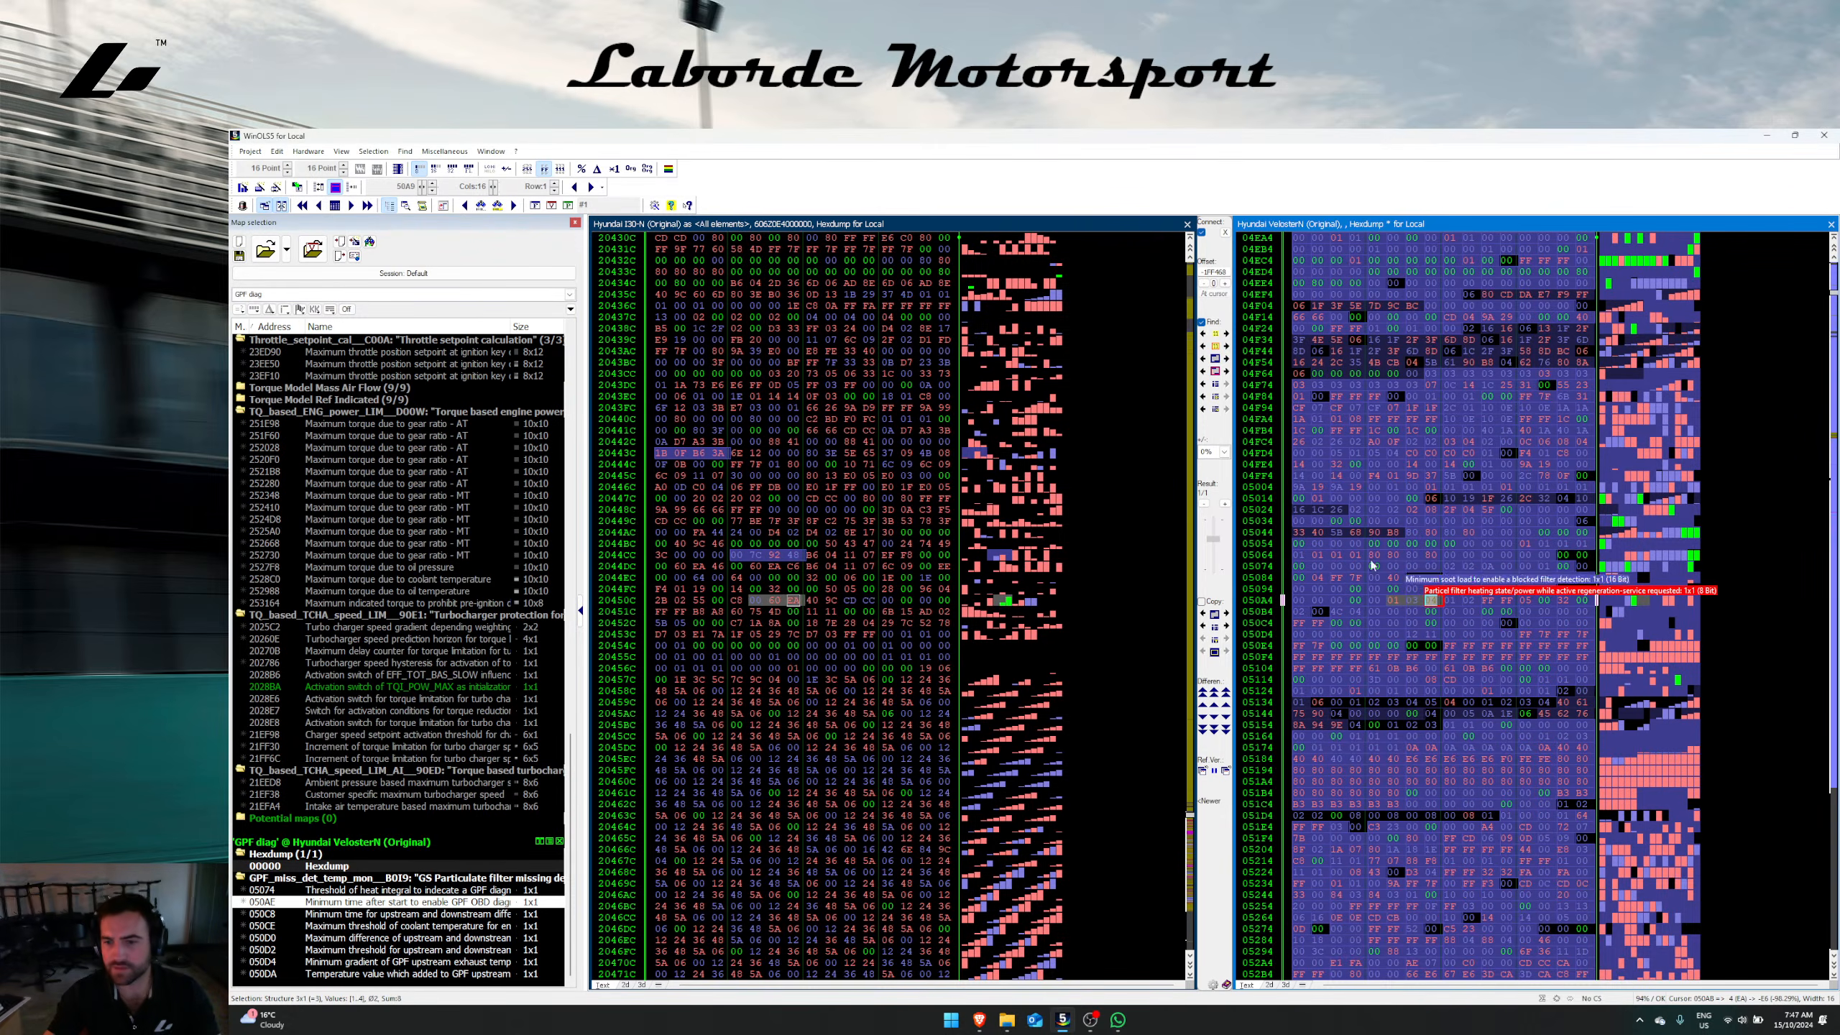
left_click(1214, 373)
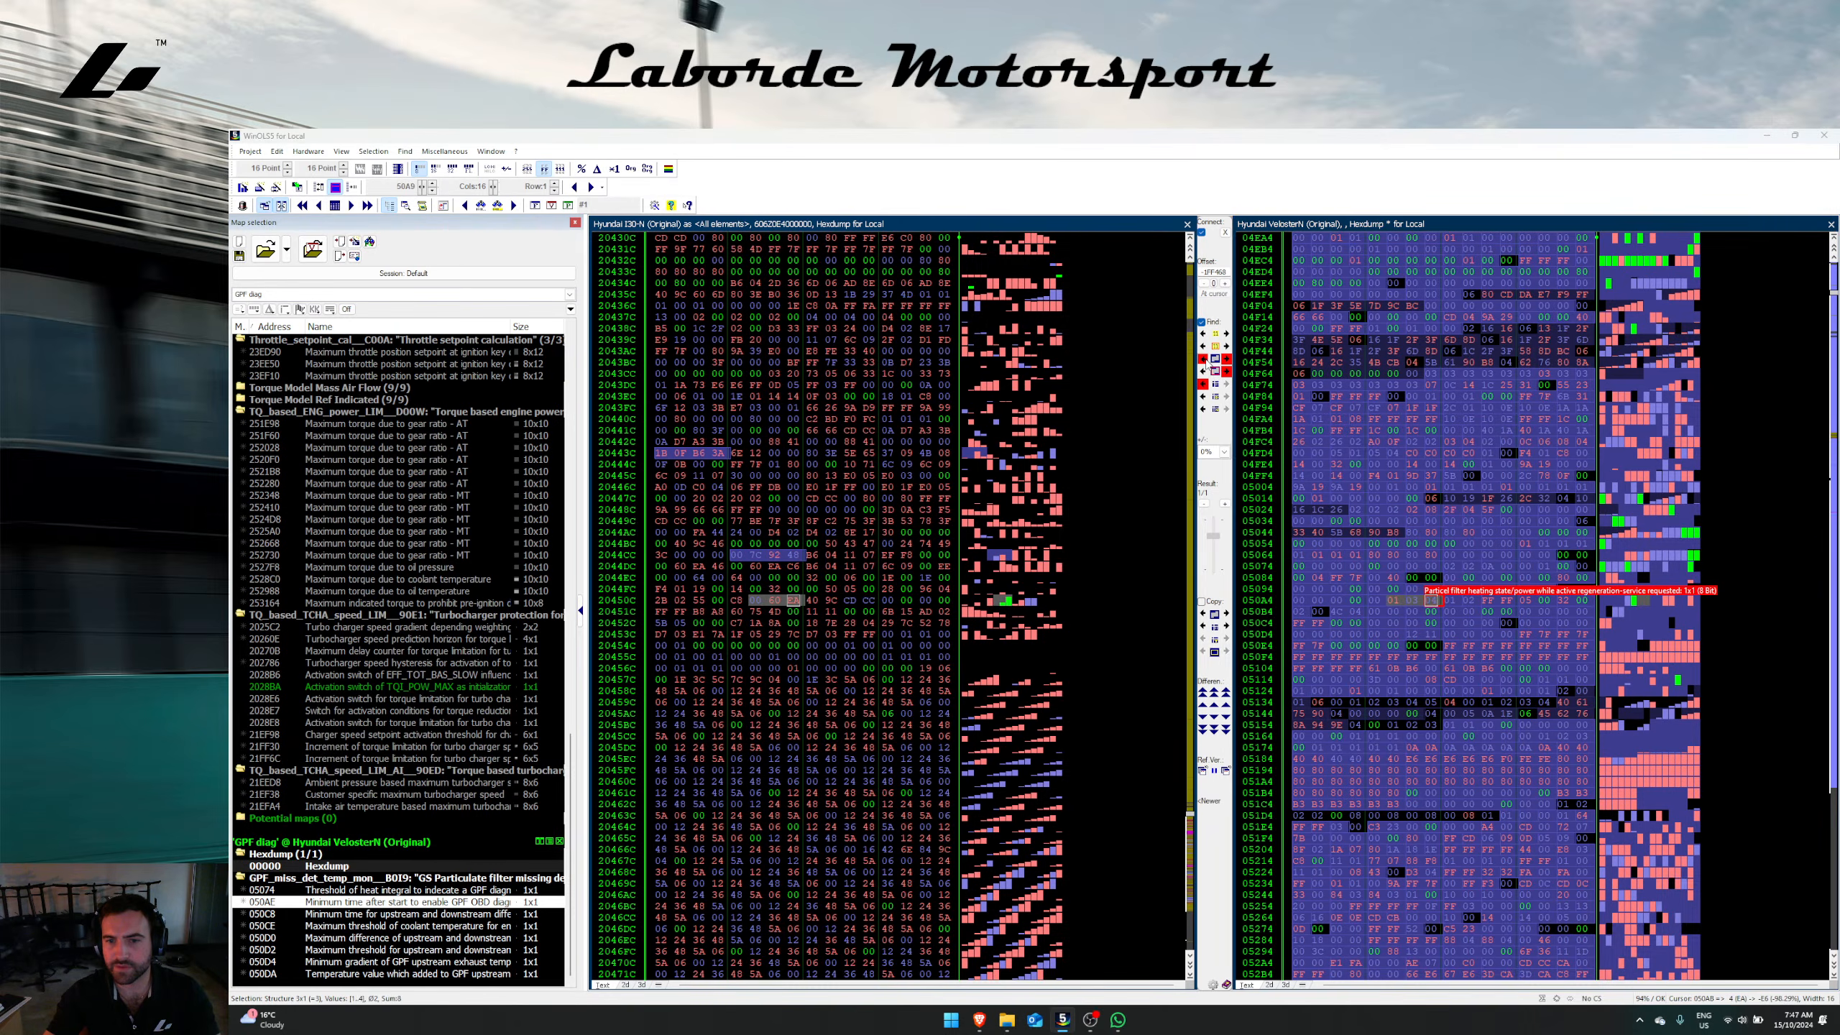
left_click(1207, 505)
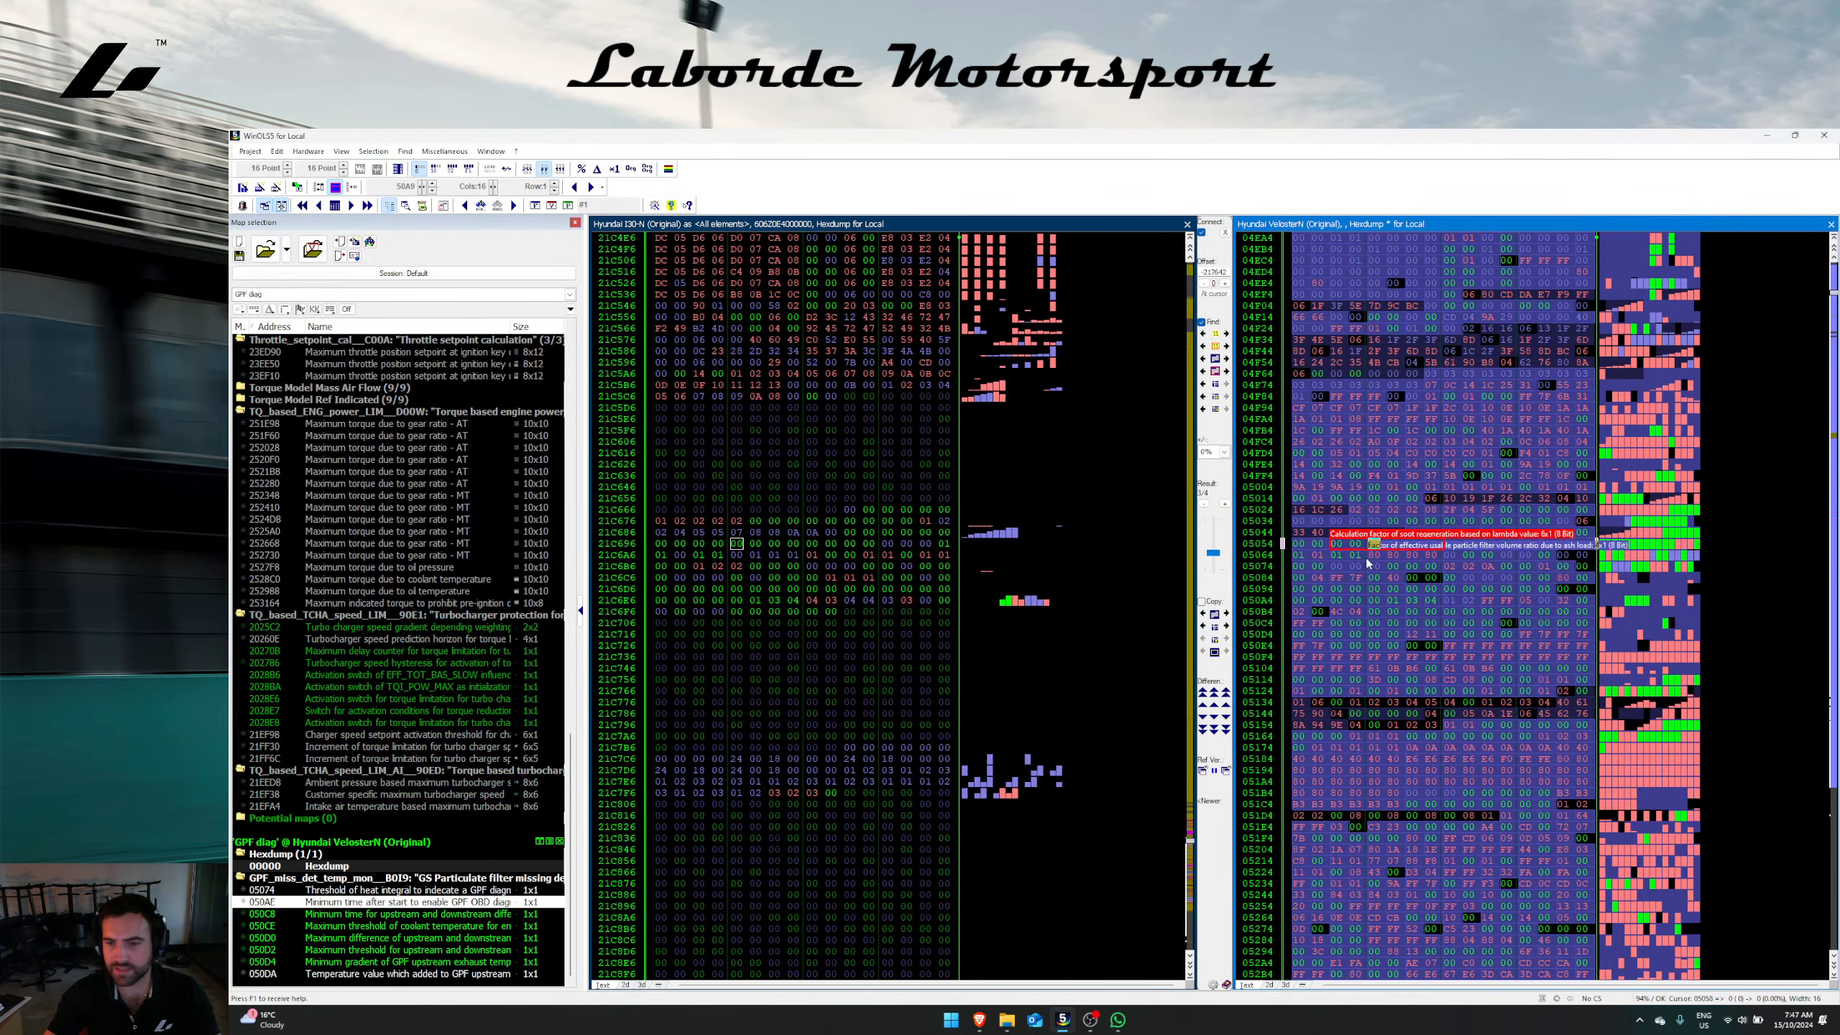
Step: Search the I30-N file for the VelosterN bytes in row 05044 and step through the matches
left_click_drag(1317, 533, 1371, 538)
left_click(1203, 360)
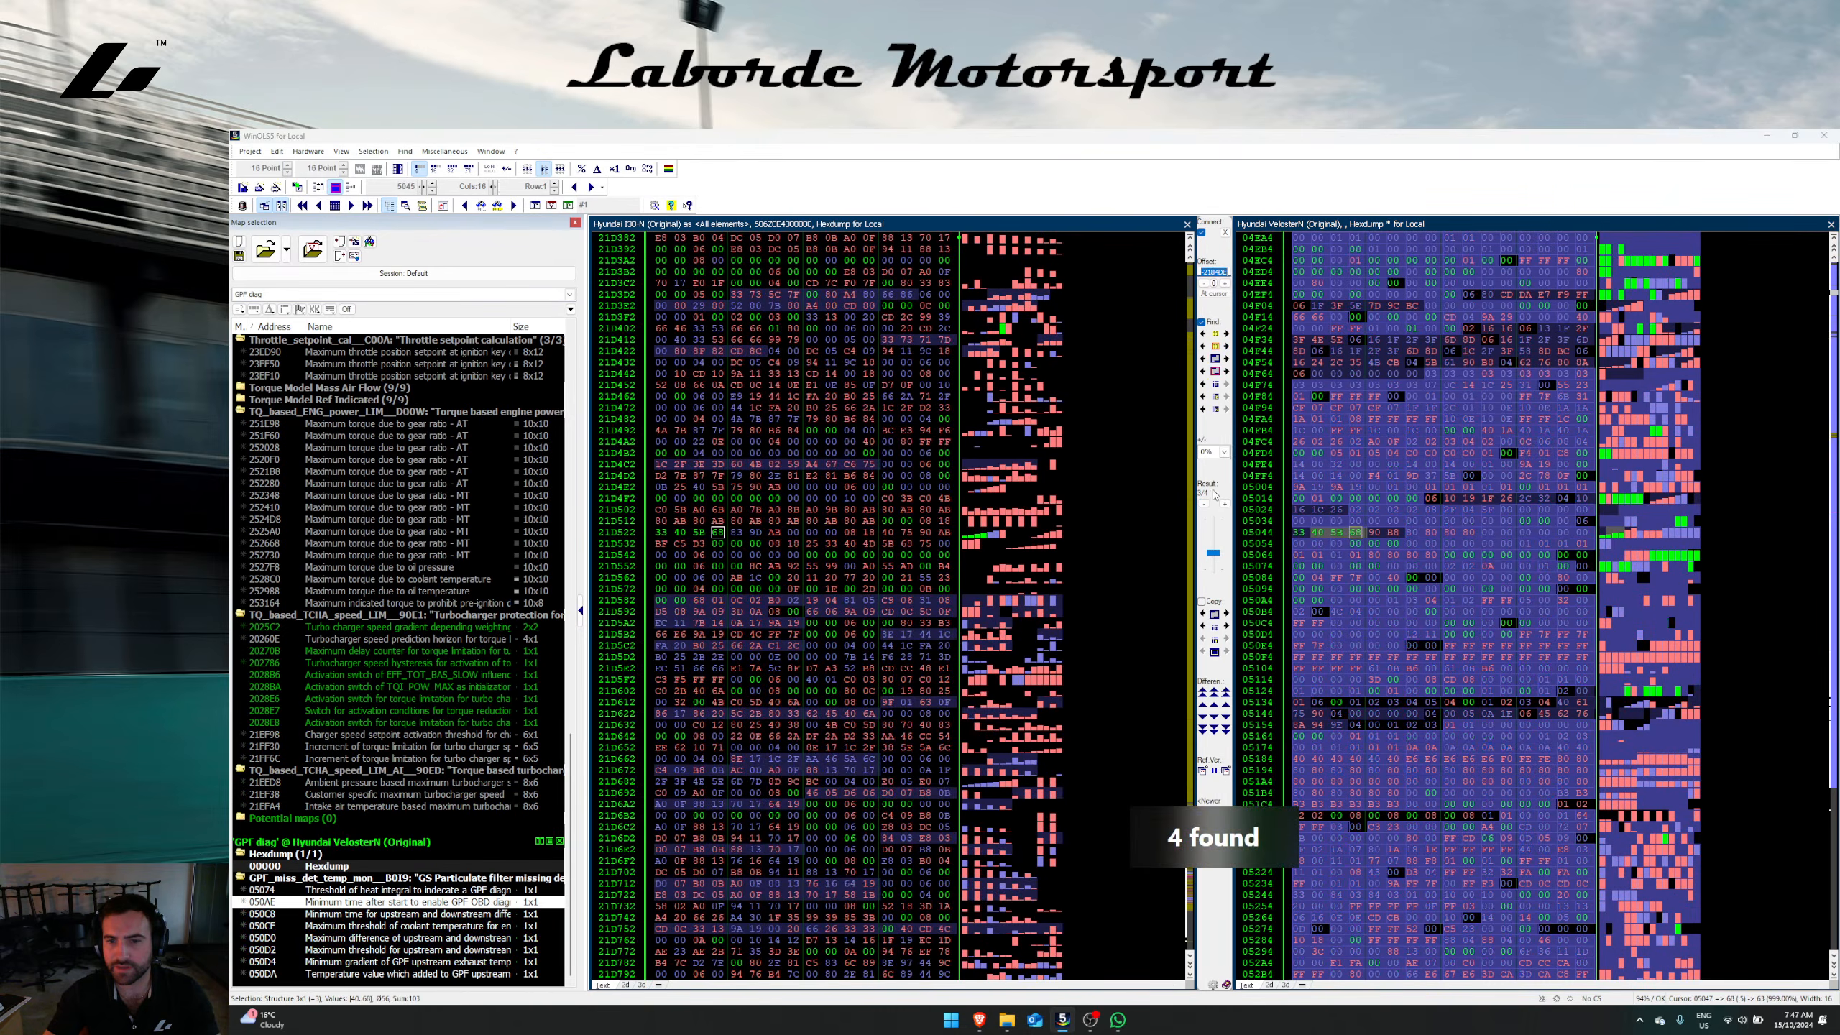
left_click(1225, 504)
left_click(1225, 505)
left_click(1225, 505)
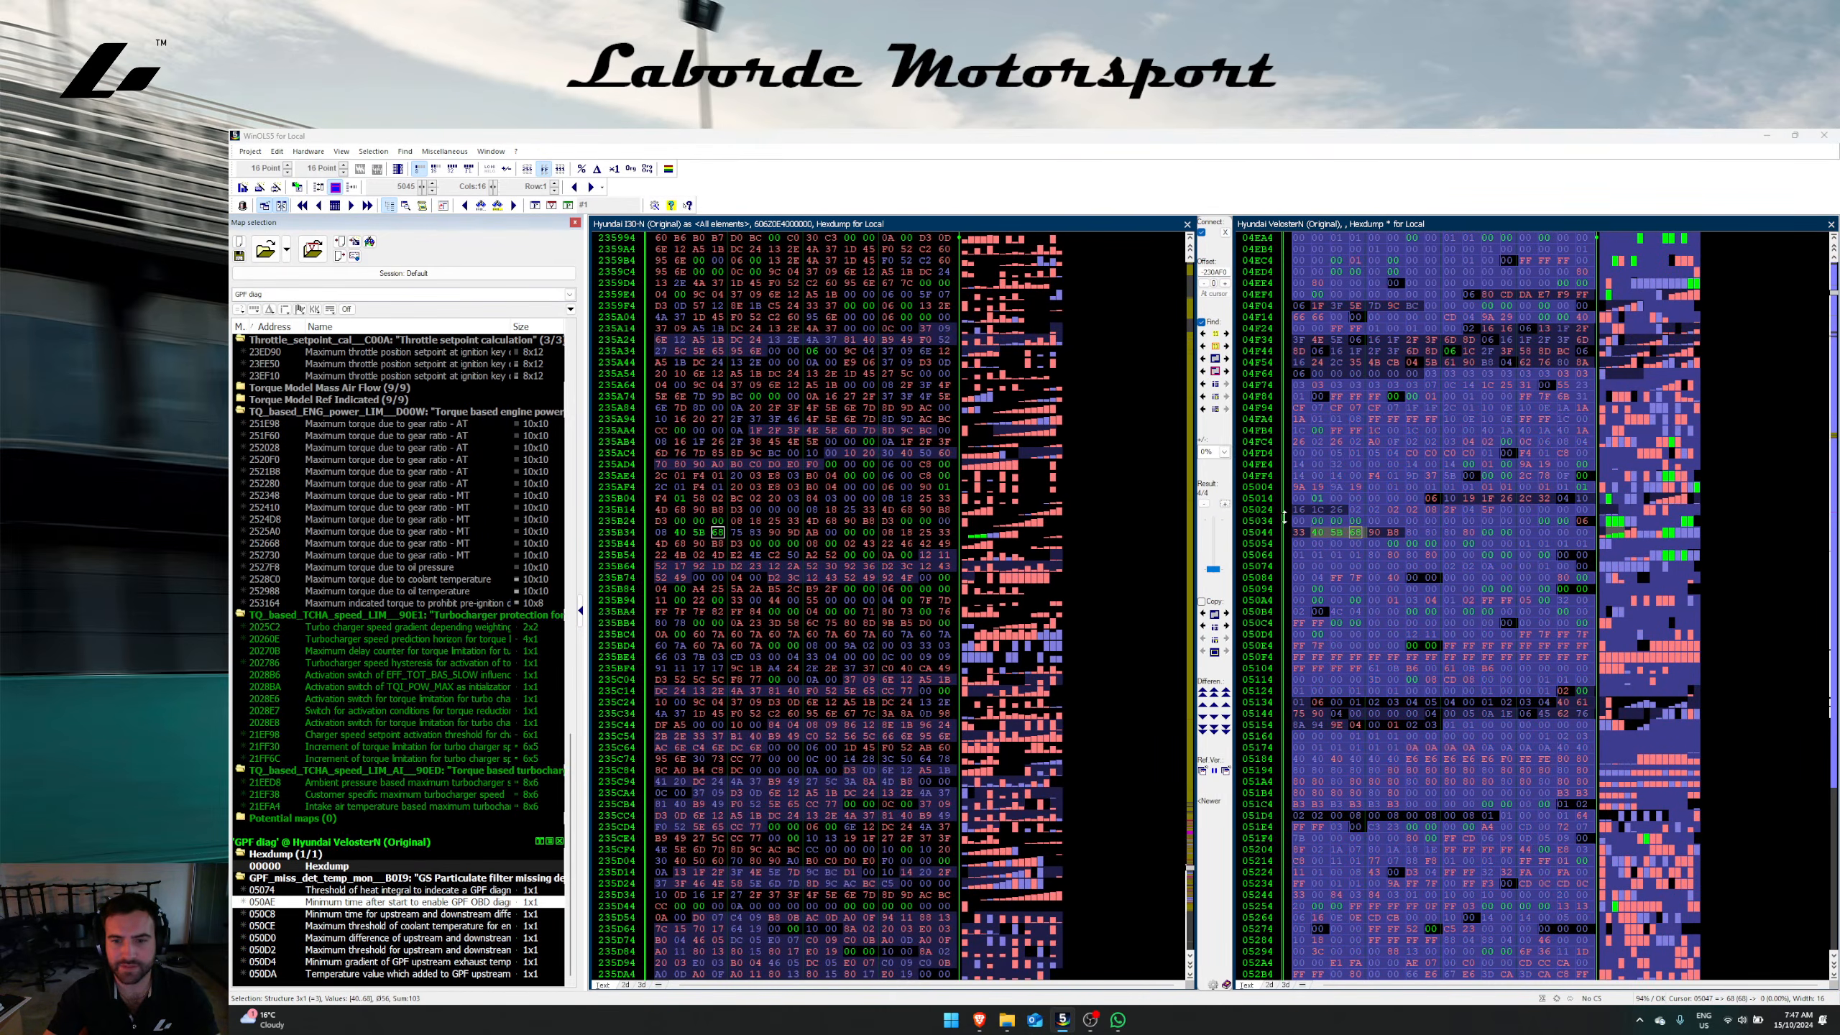
Step: Find the I30-N data matching the VelosterN byte sequence in row 05014 and narrow both hexdumps to 12 columns
left_click_drag(1451, 498, 1546, 501)
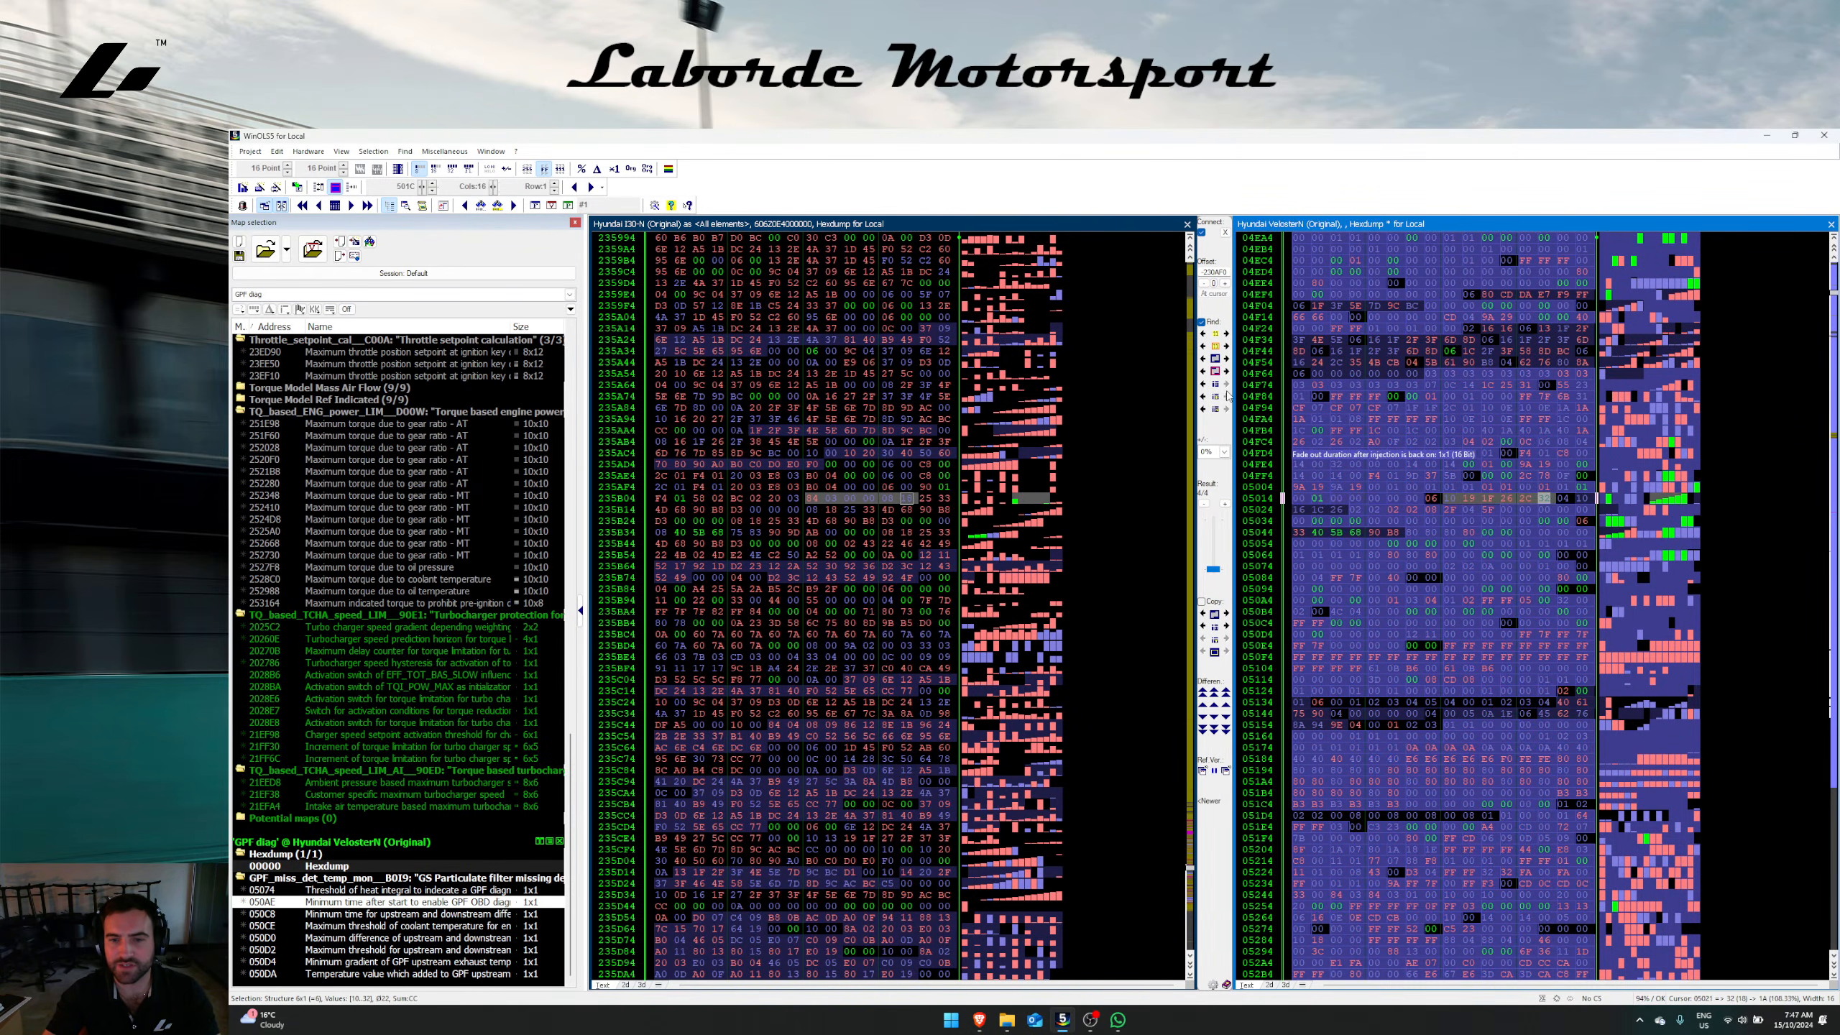
left_click(1204, 364)
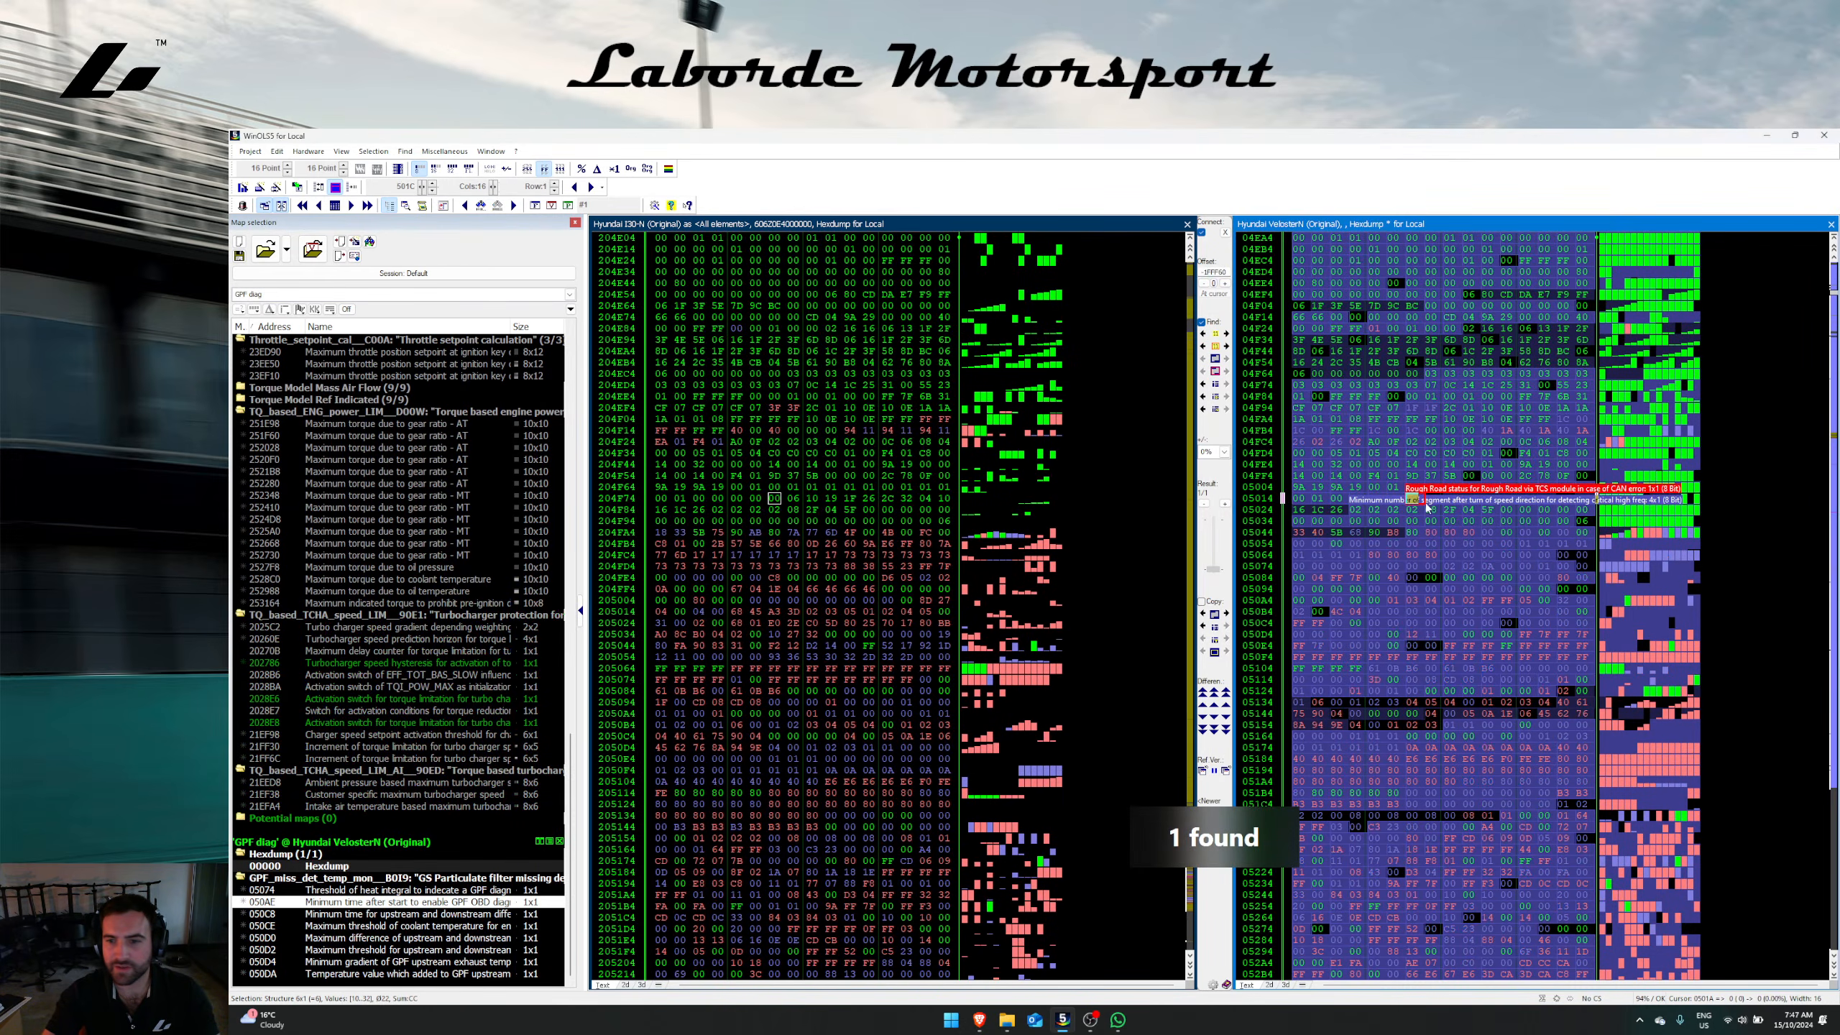
left_click(1452, 645)
key("w")
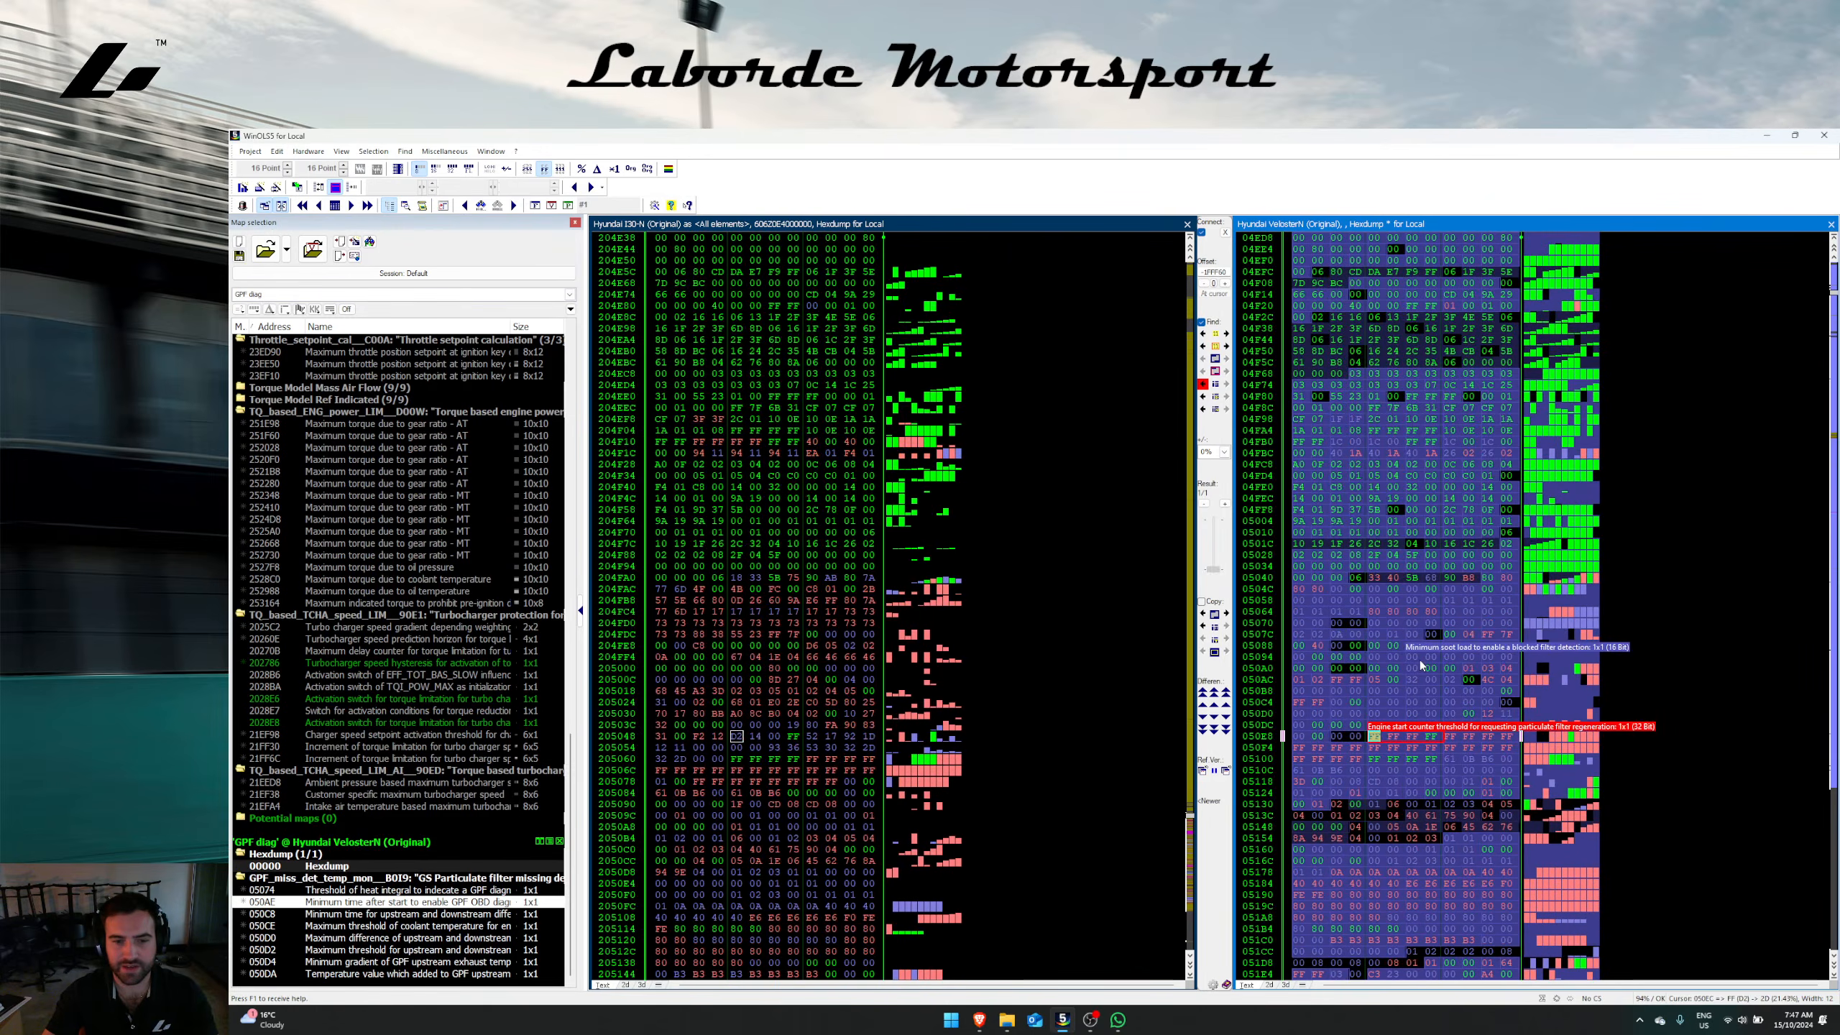
Step: Disconnect the two hexdumps and examine the VelosterN parameters around the minimum time after start for GPF OBD diagnosis
scroll(1420, 661, "down", 2)
left_click(1202, 232)
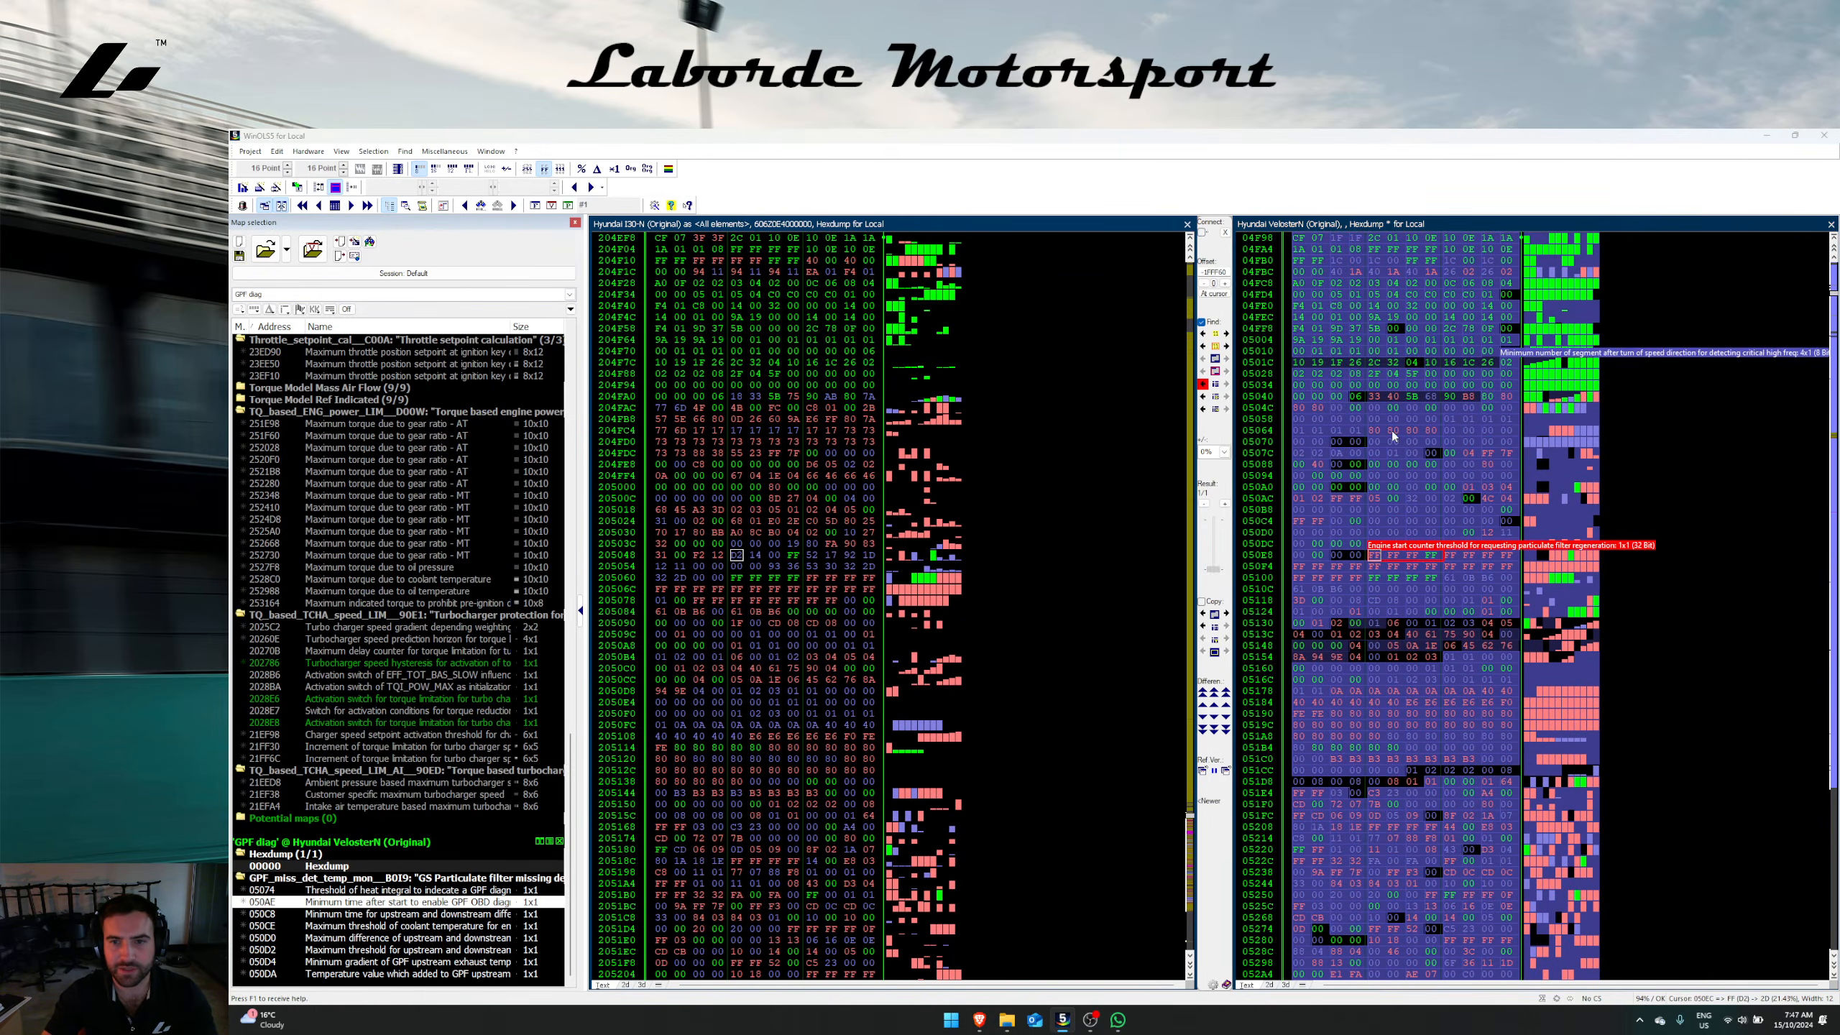
left_click(1475, 510)
scroll(1478, 511, "up", 2)
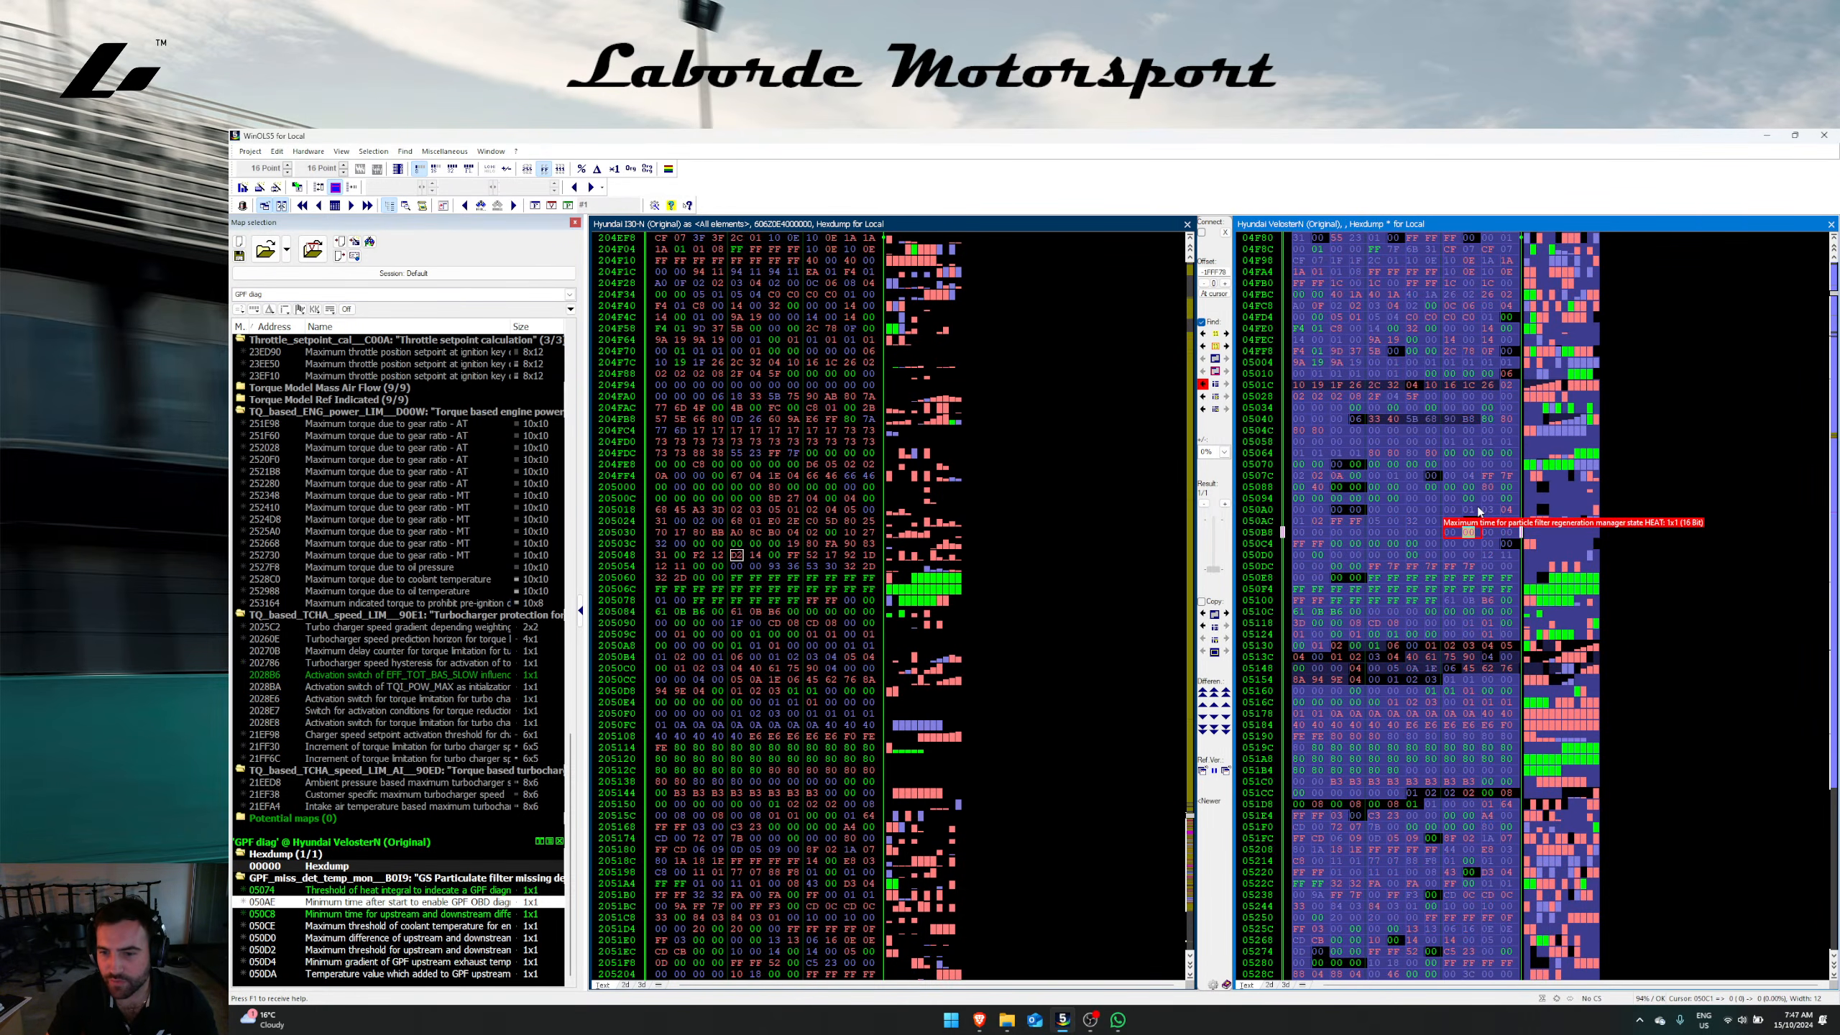
left_click(1421, 568)
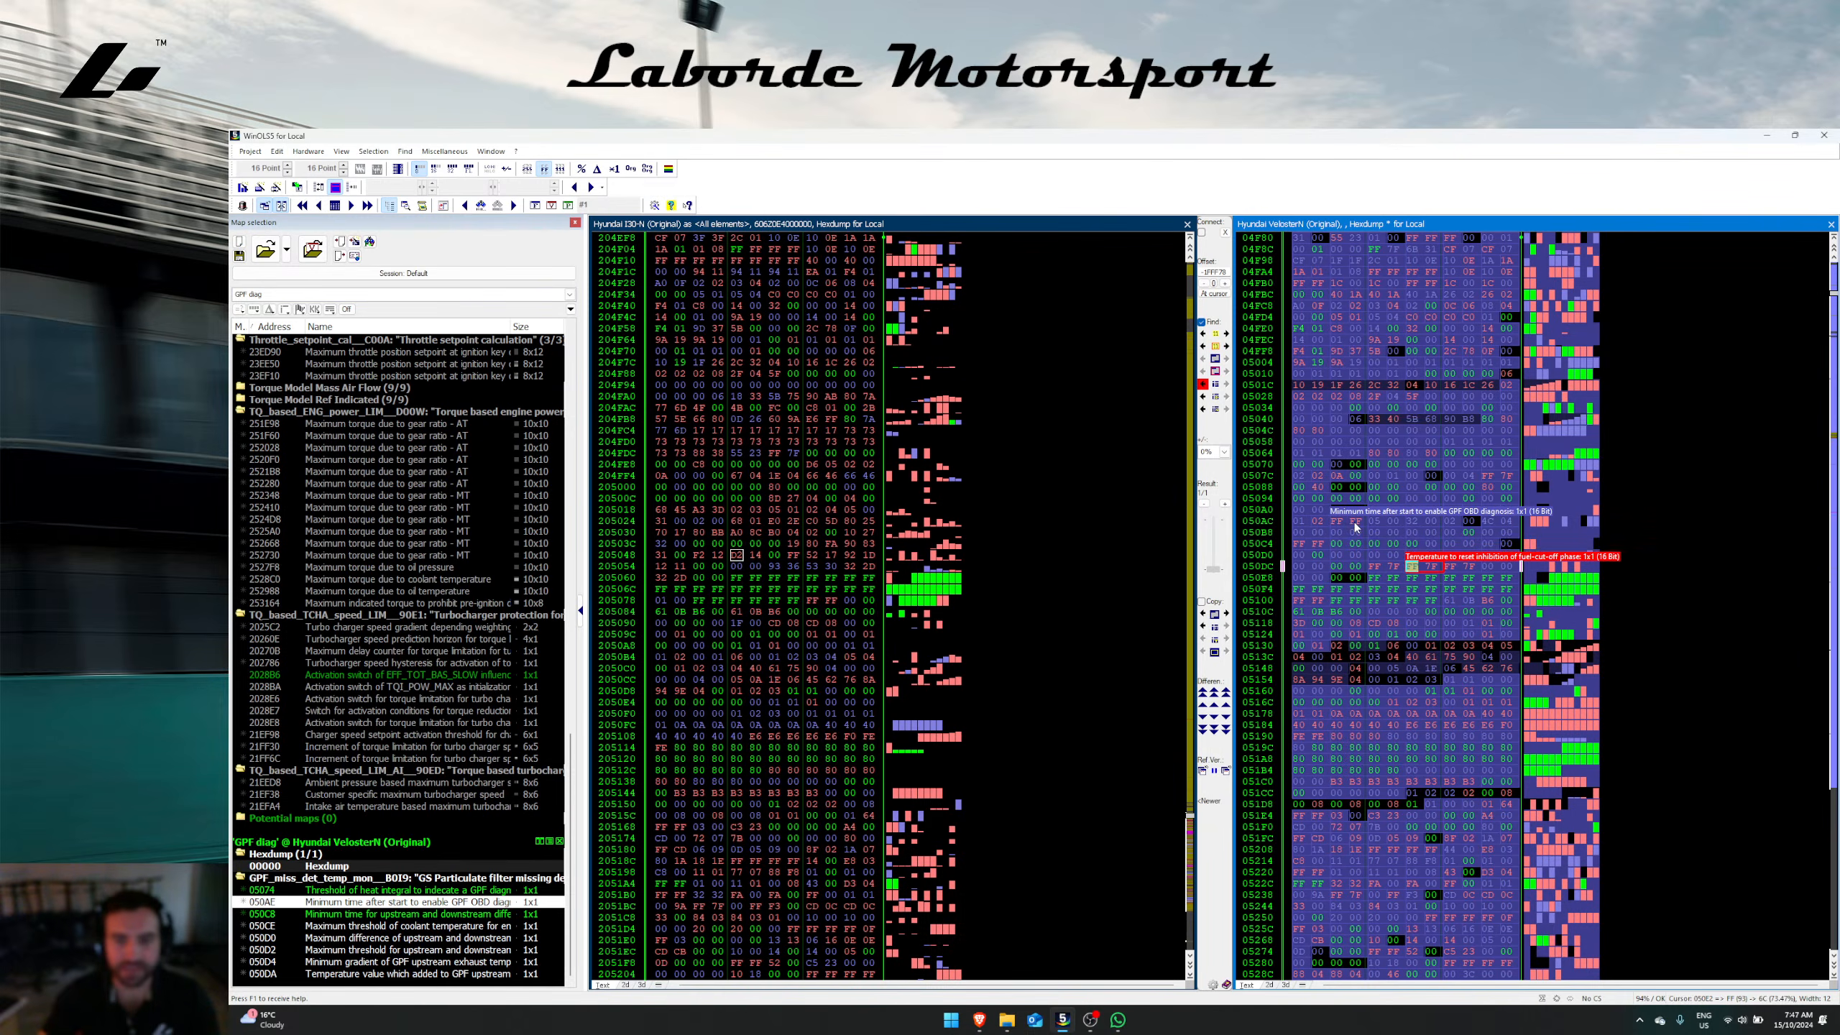
left_click(1306, 525)
left_click_drag(1304, 528, 1338, 530)
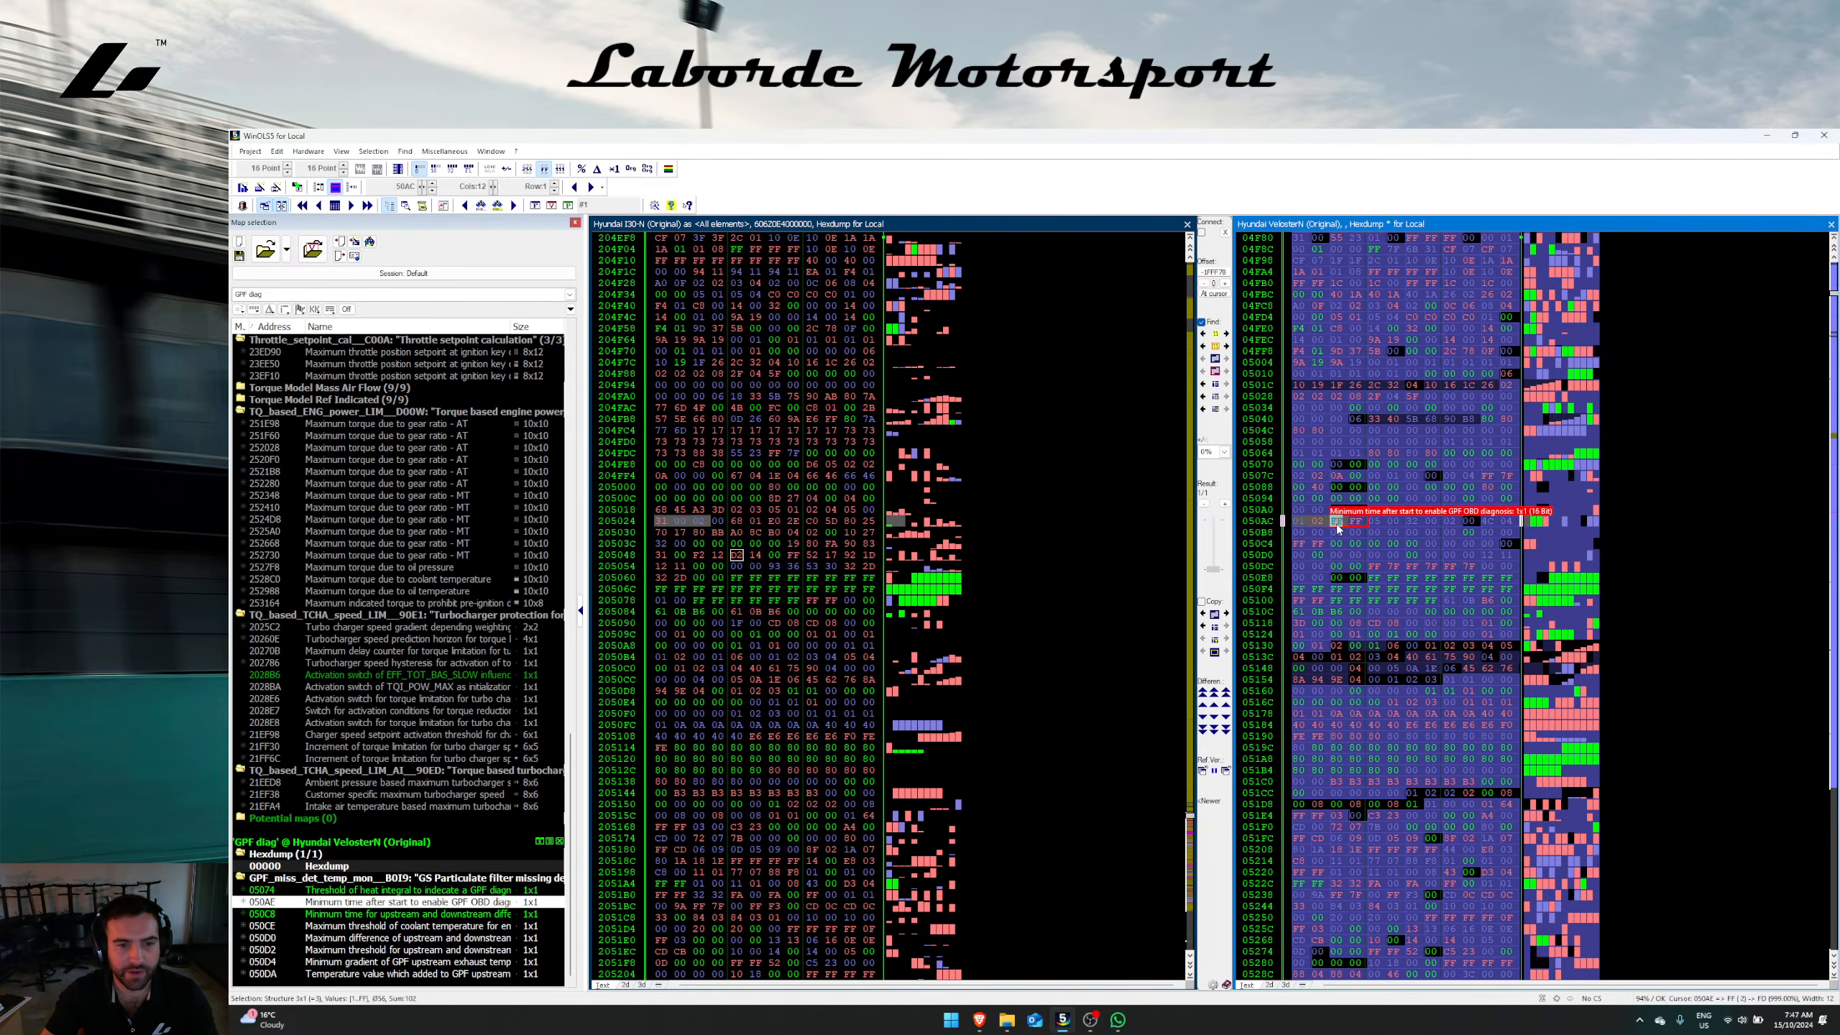
left_click(1317, 478)
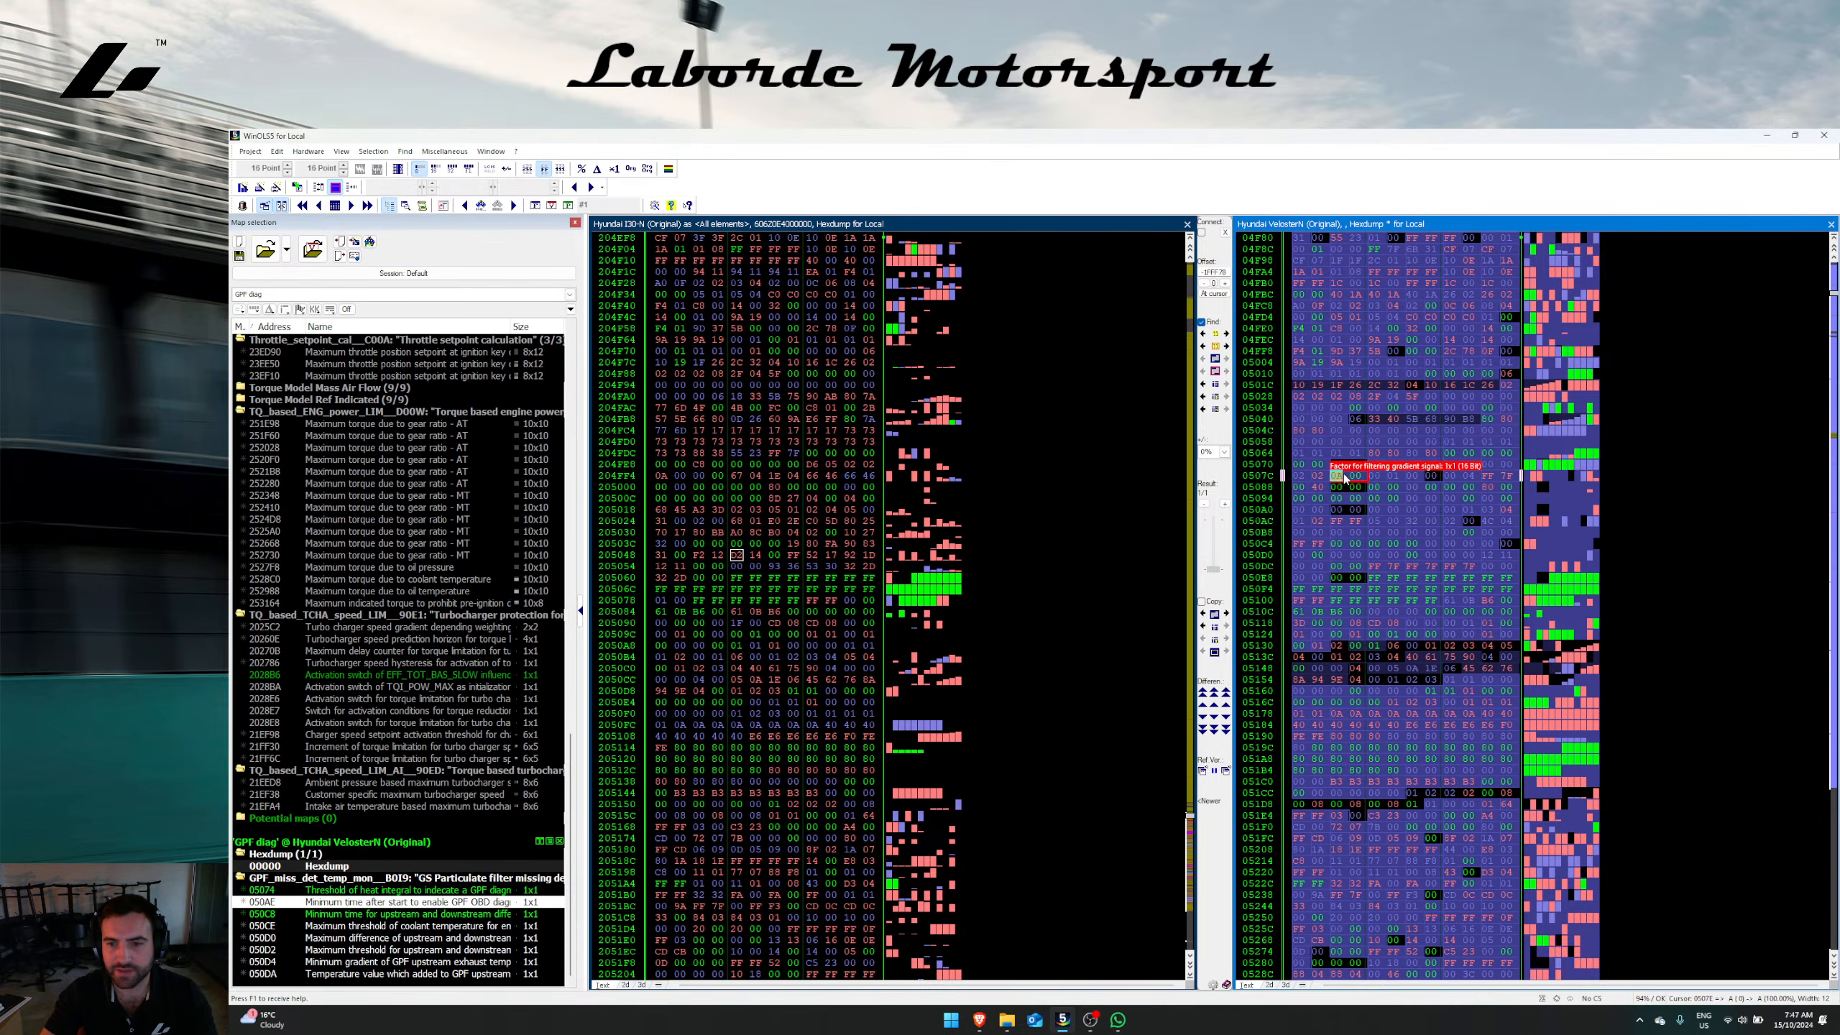
left_click(1432, 408)
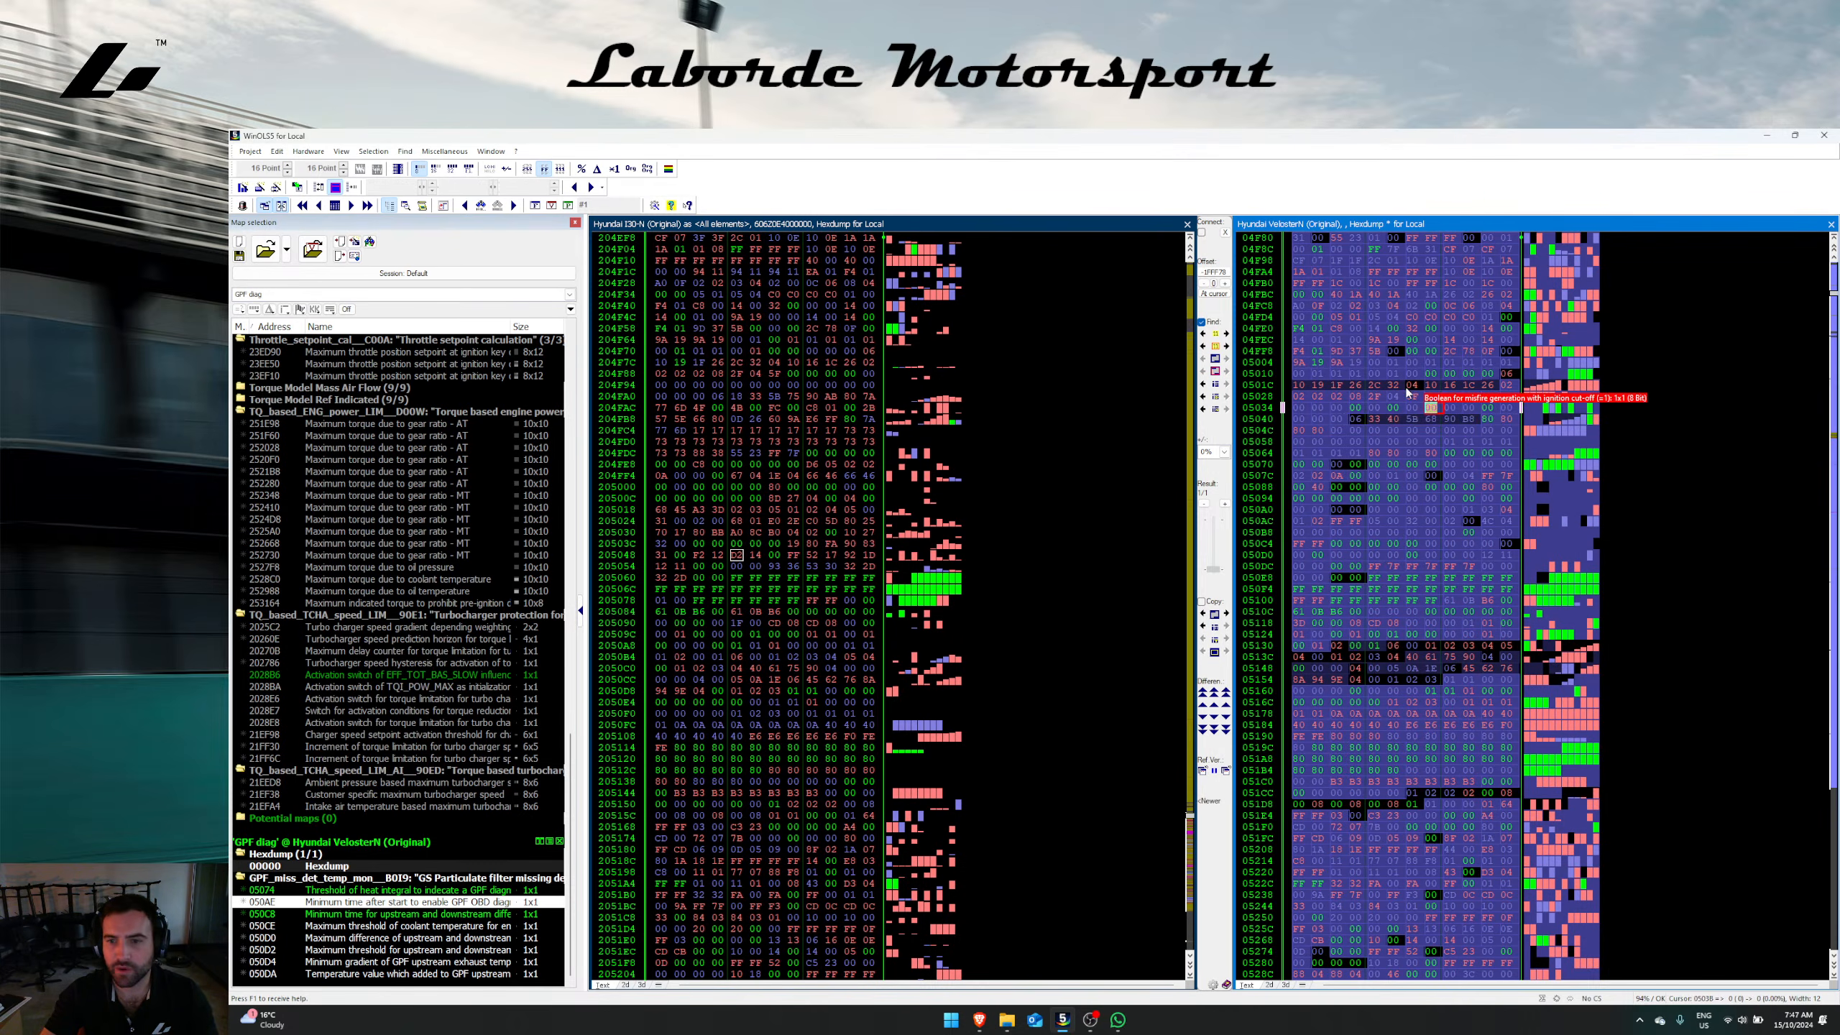
left_click(1372, 422)
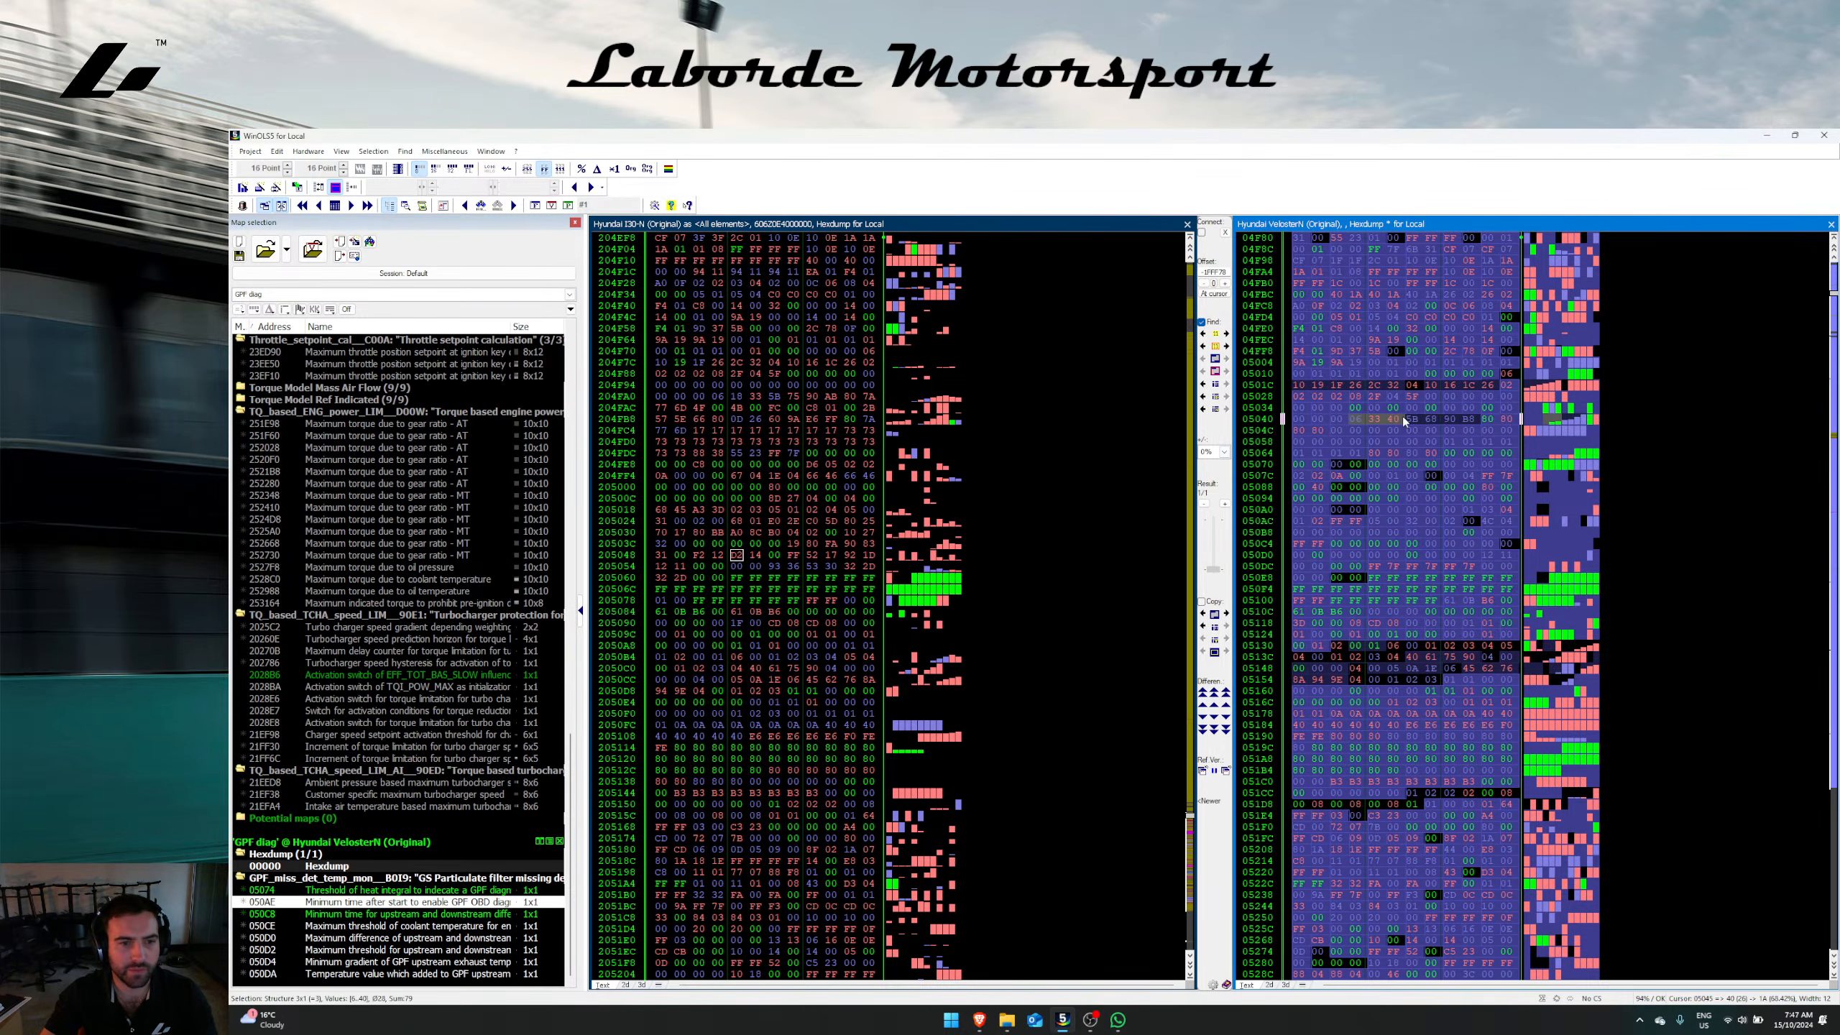
left_click_drag(1403, 417, 1421, 419)
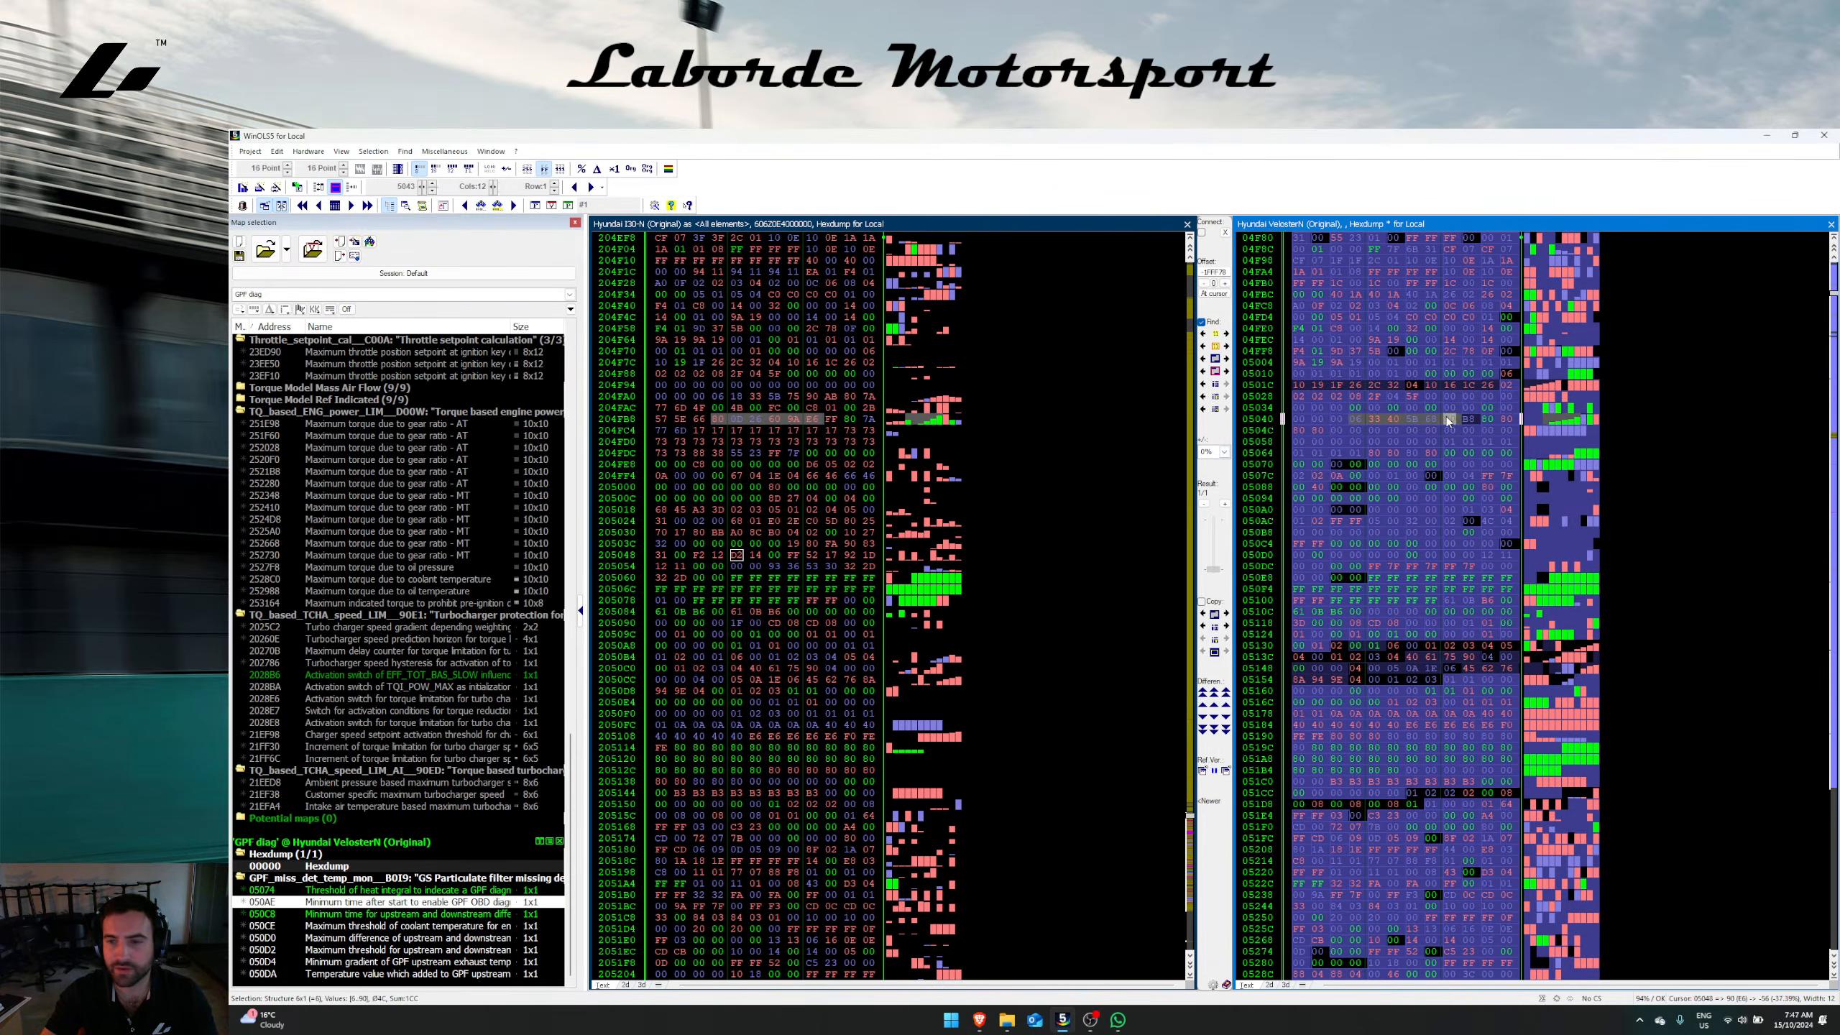
Step: Find the I30-N data matching the first nine VelosterN bytes of row 05148
right_click(1331, 381)
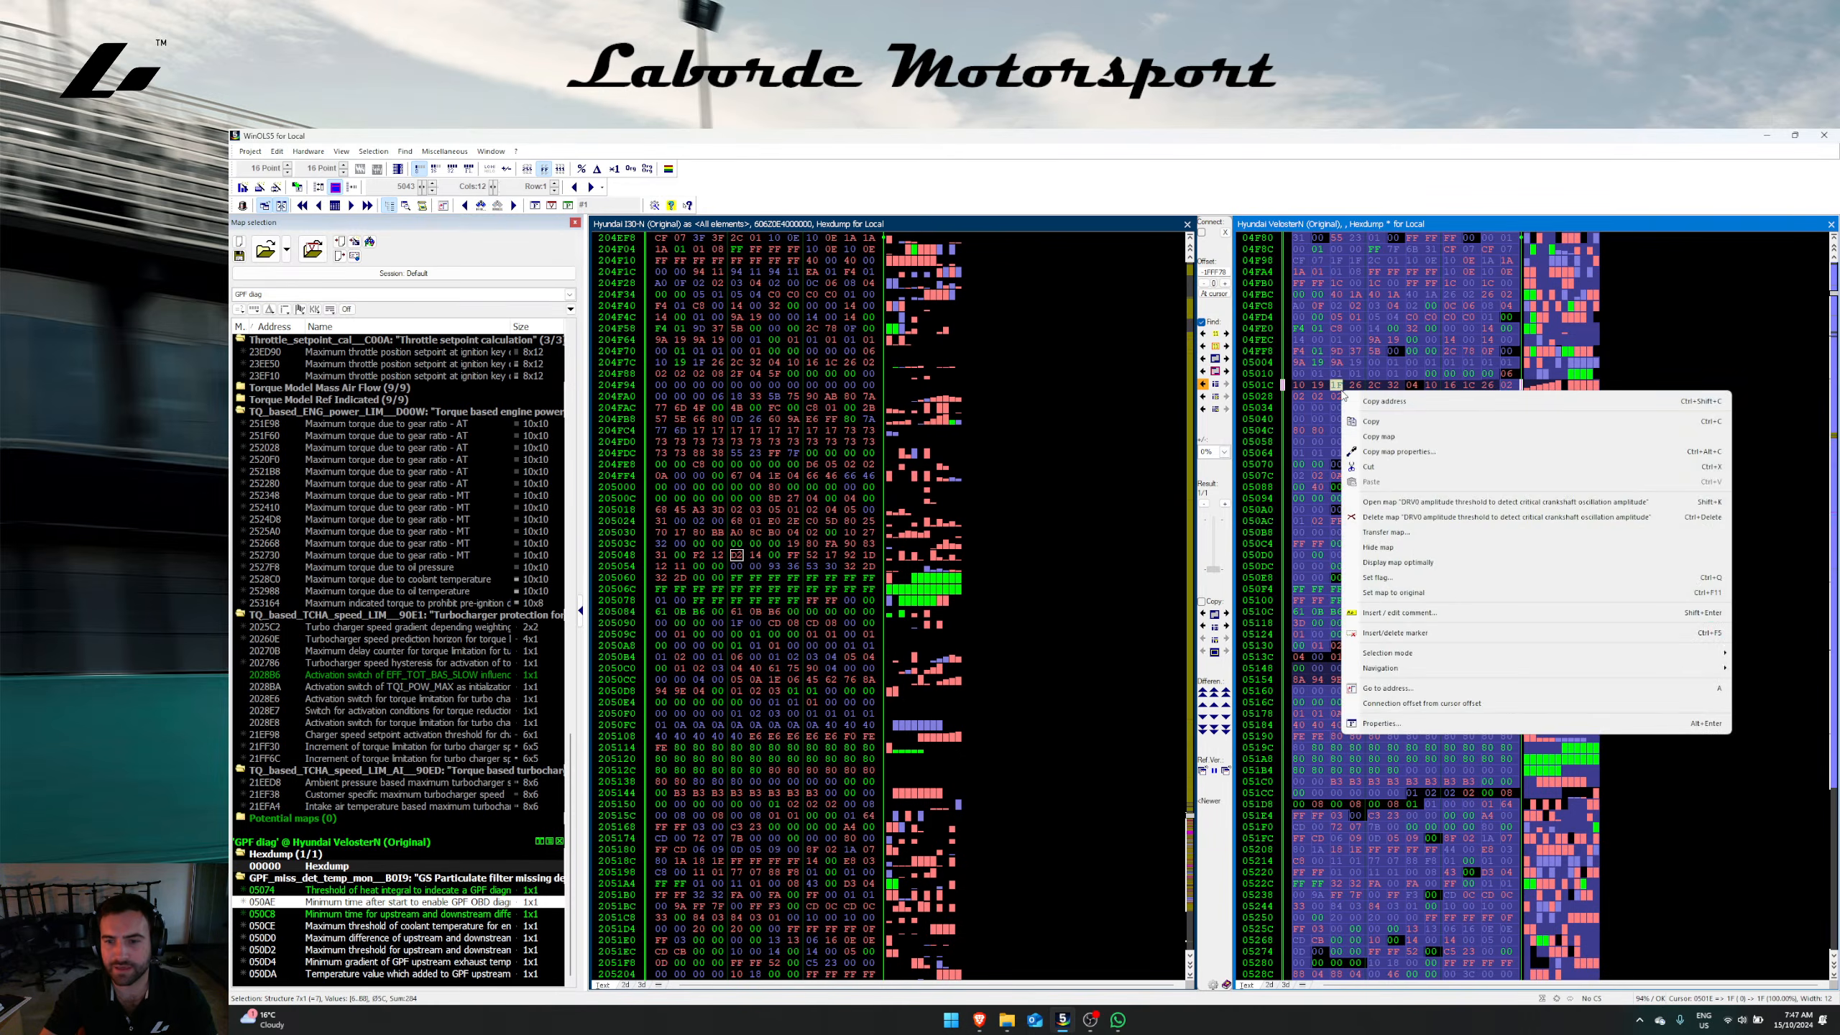
key("Escape")
left_click_drag(1298, 668, 1450, 669)
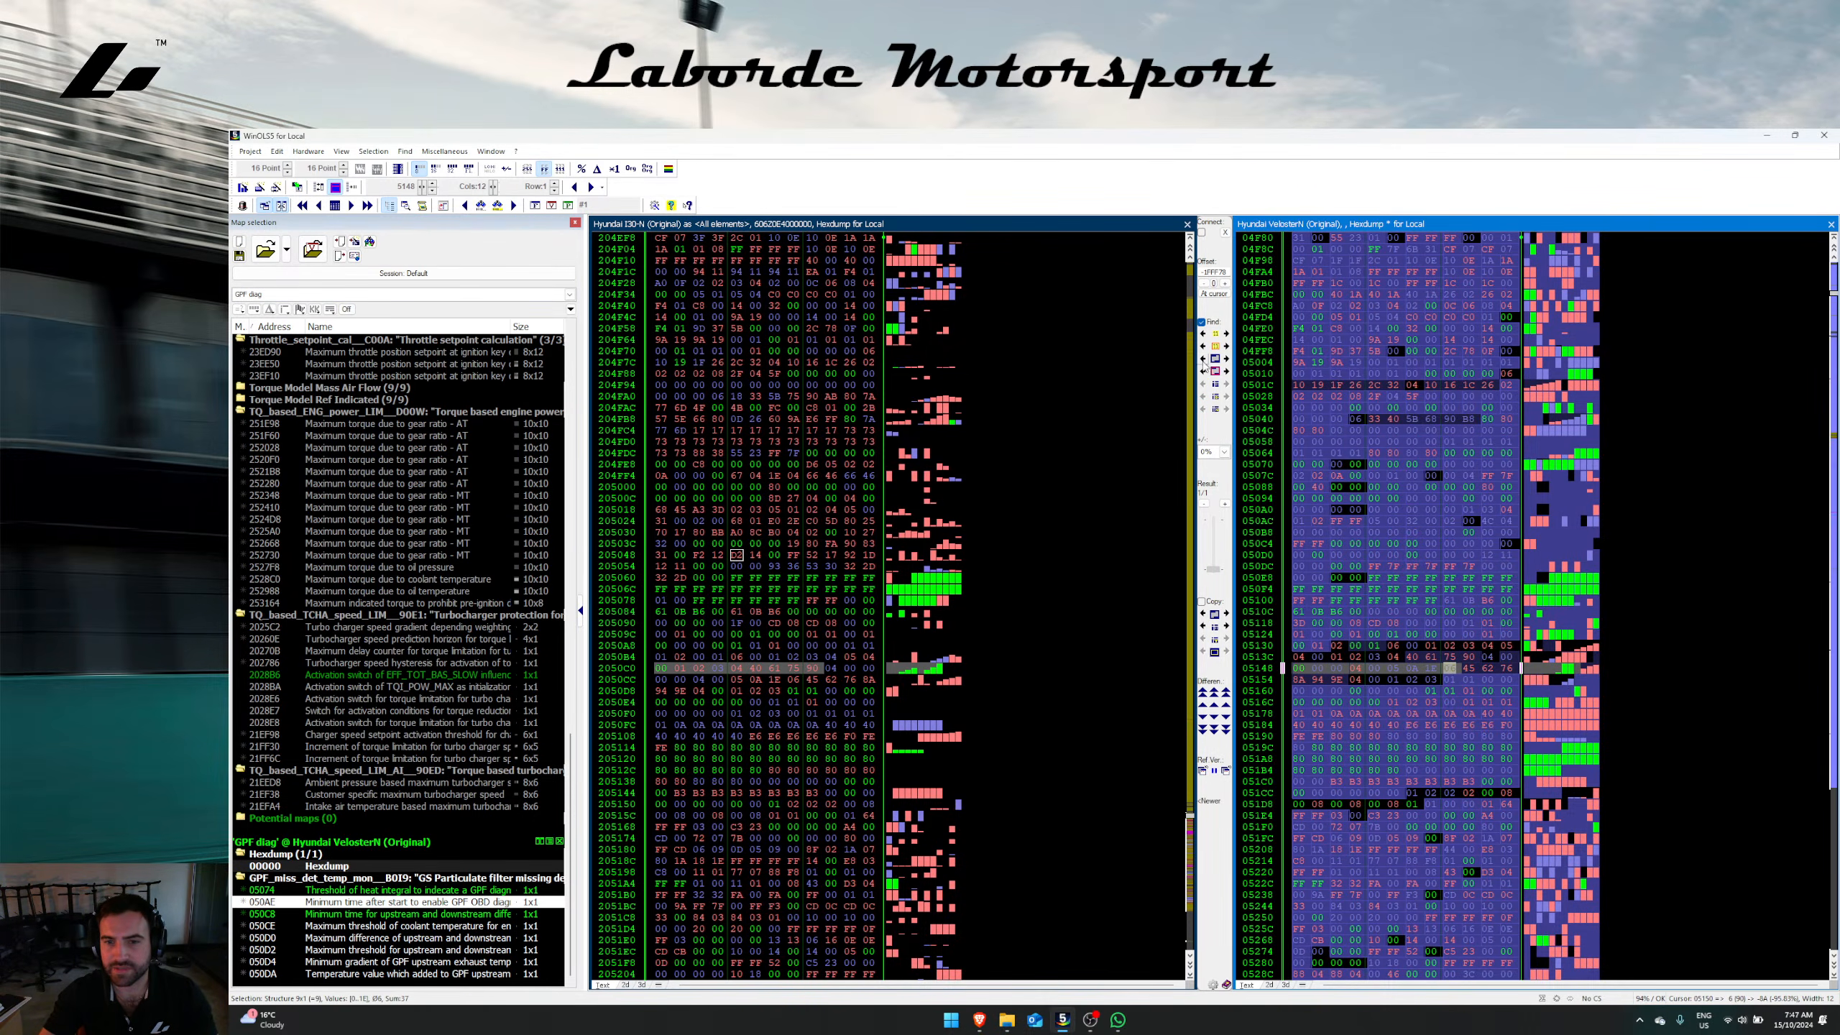
left_click(1227, 358)
right_click(1339, 538)
key("Escape")
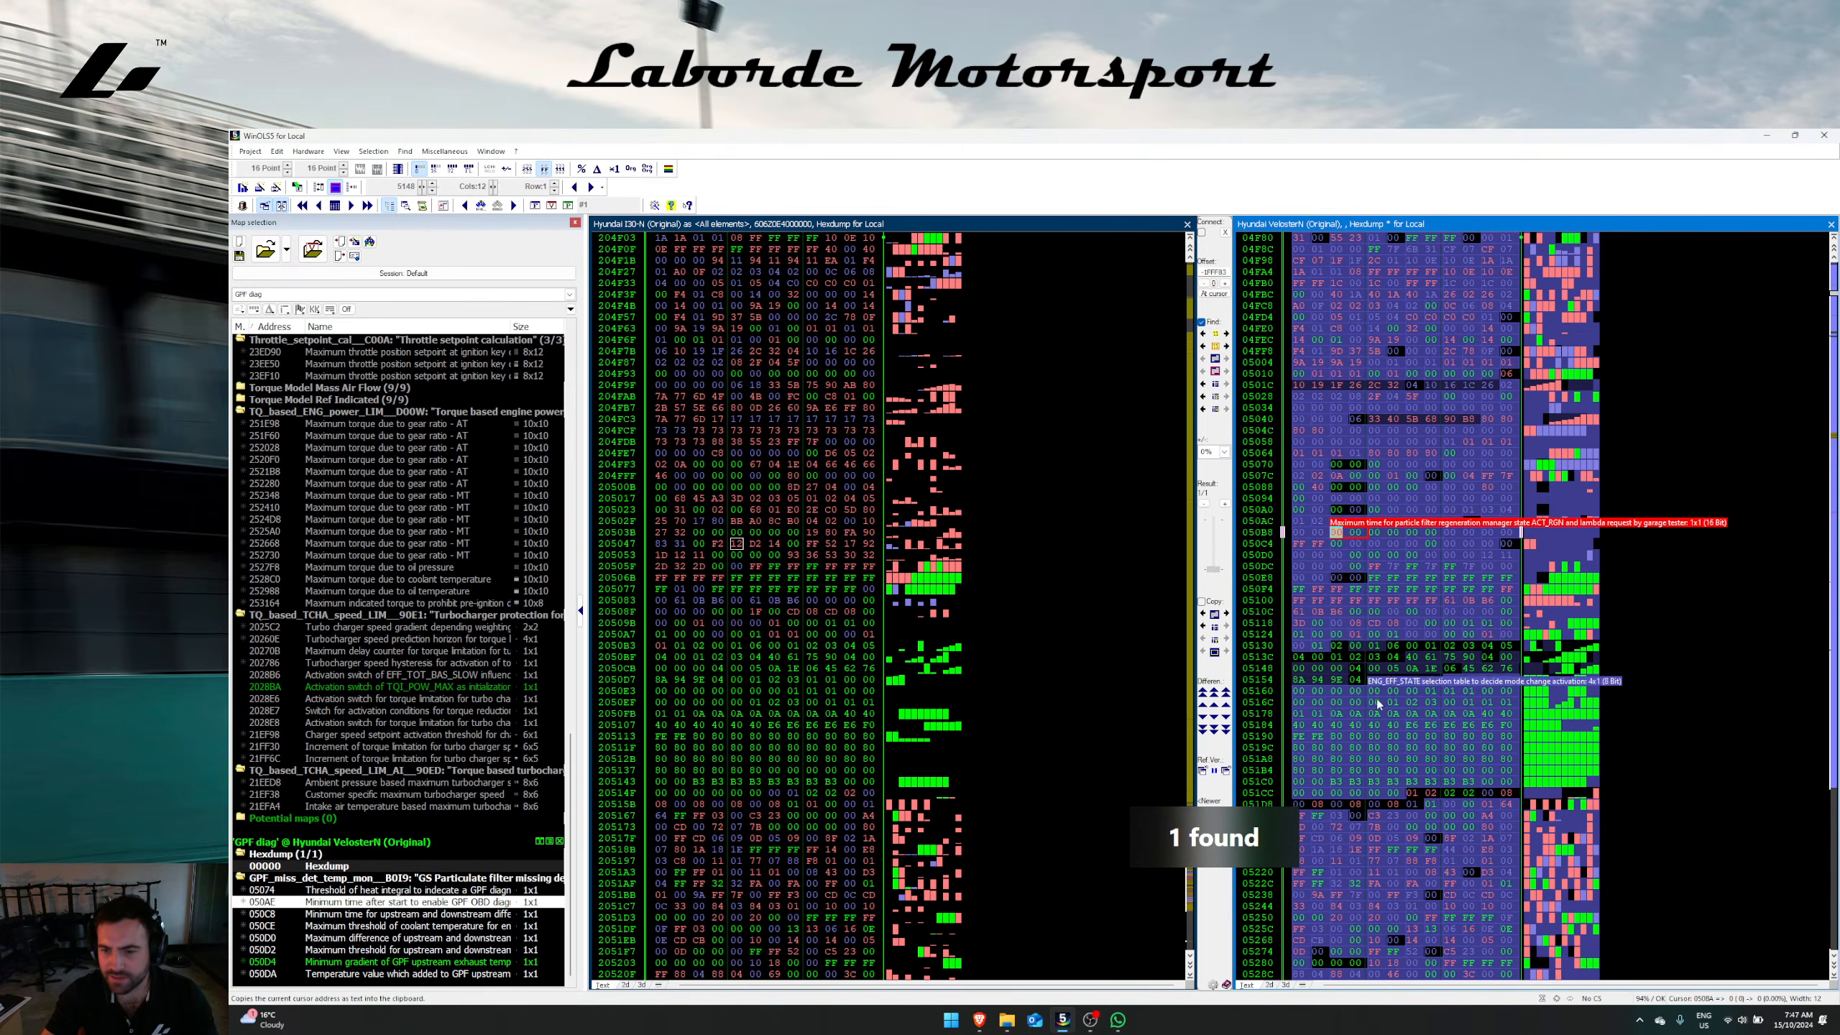
Step: Transfer the VelosterN switches from particle filter active regeneration through missing particle filter detection based on temperature sensors to the I30-N file
left_click(1394, 636)
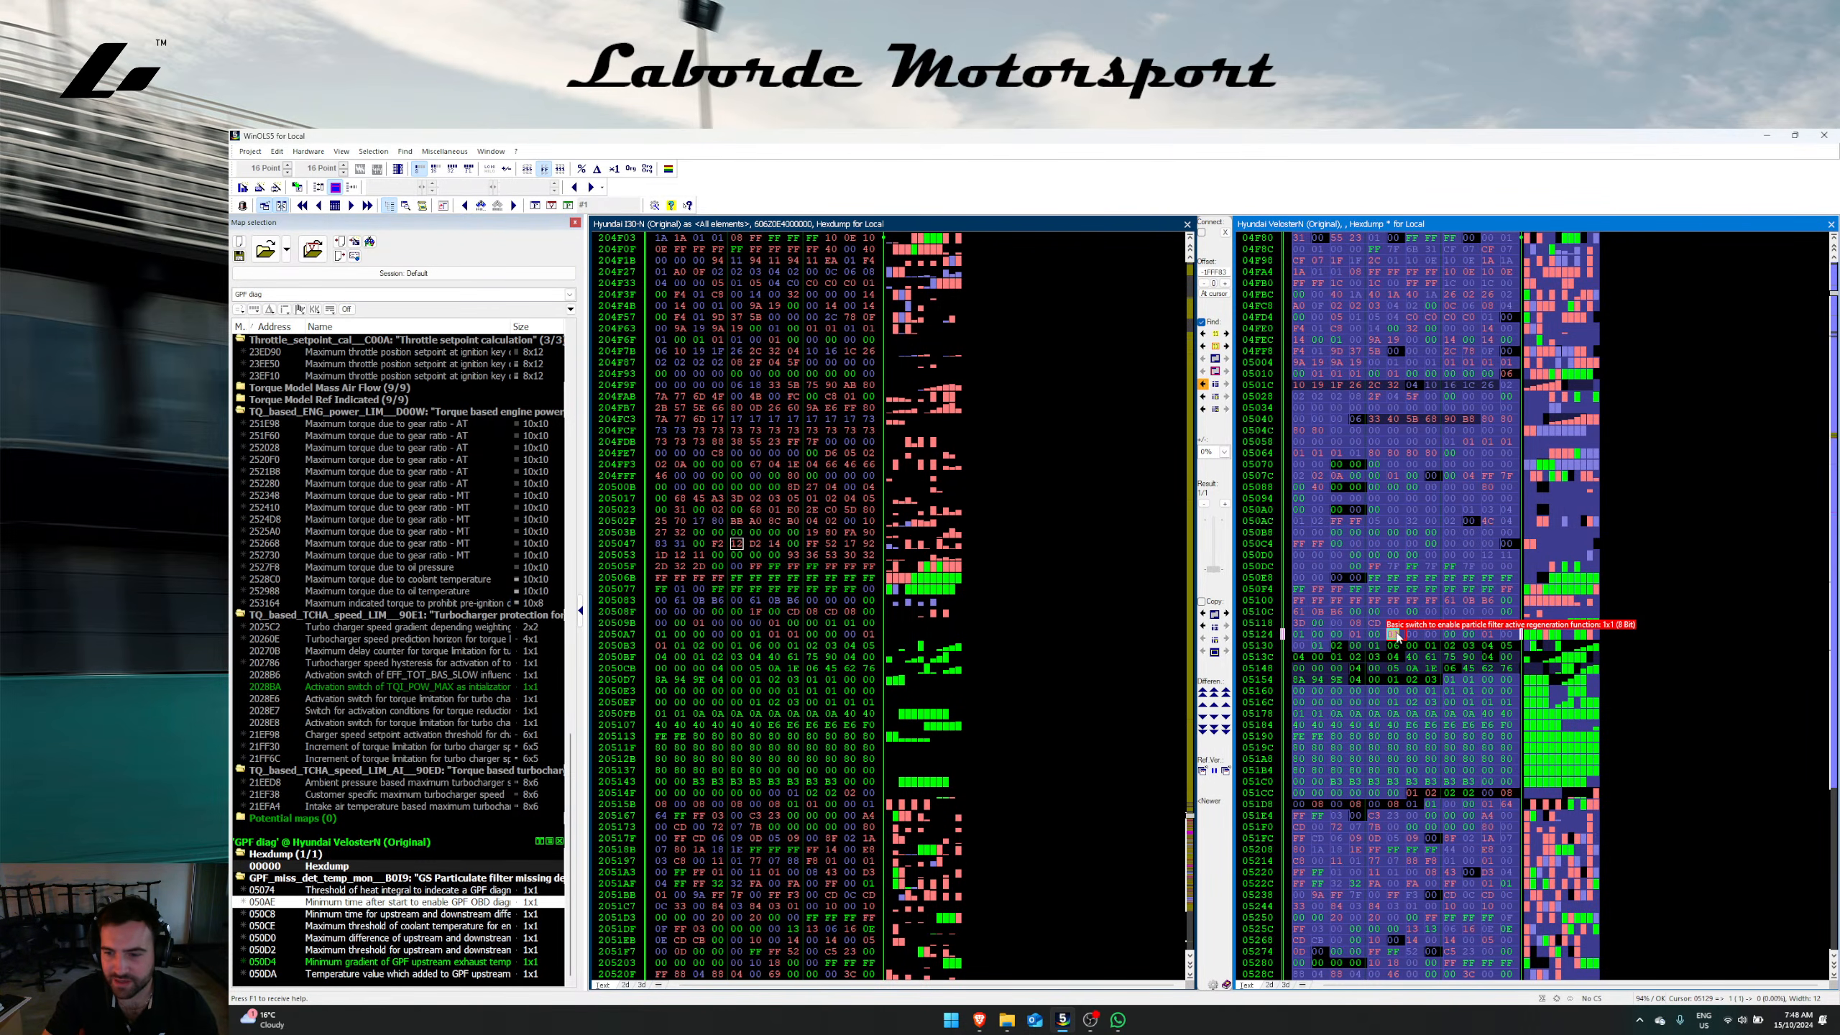
left_click_drag(1396, 636, 1400, 636)
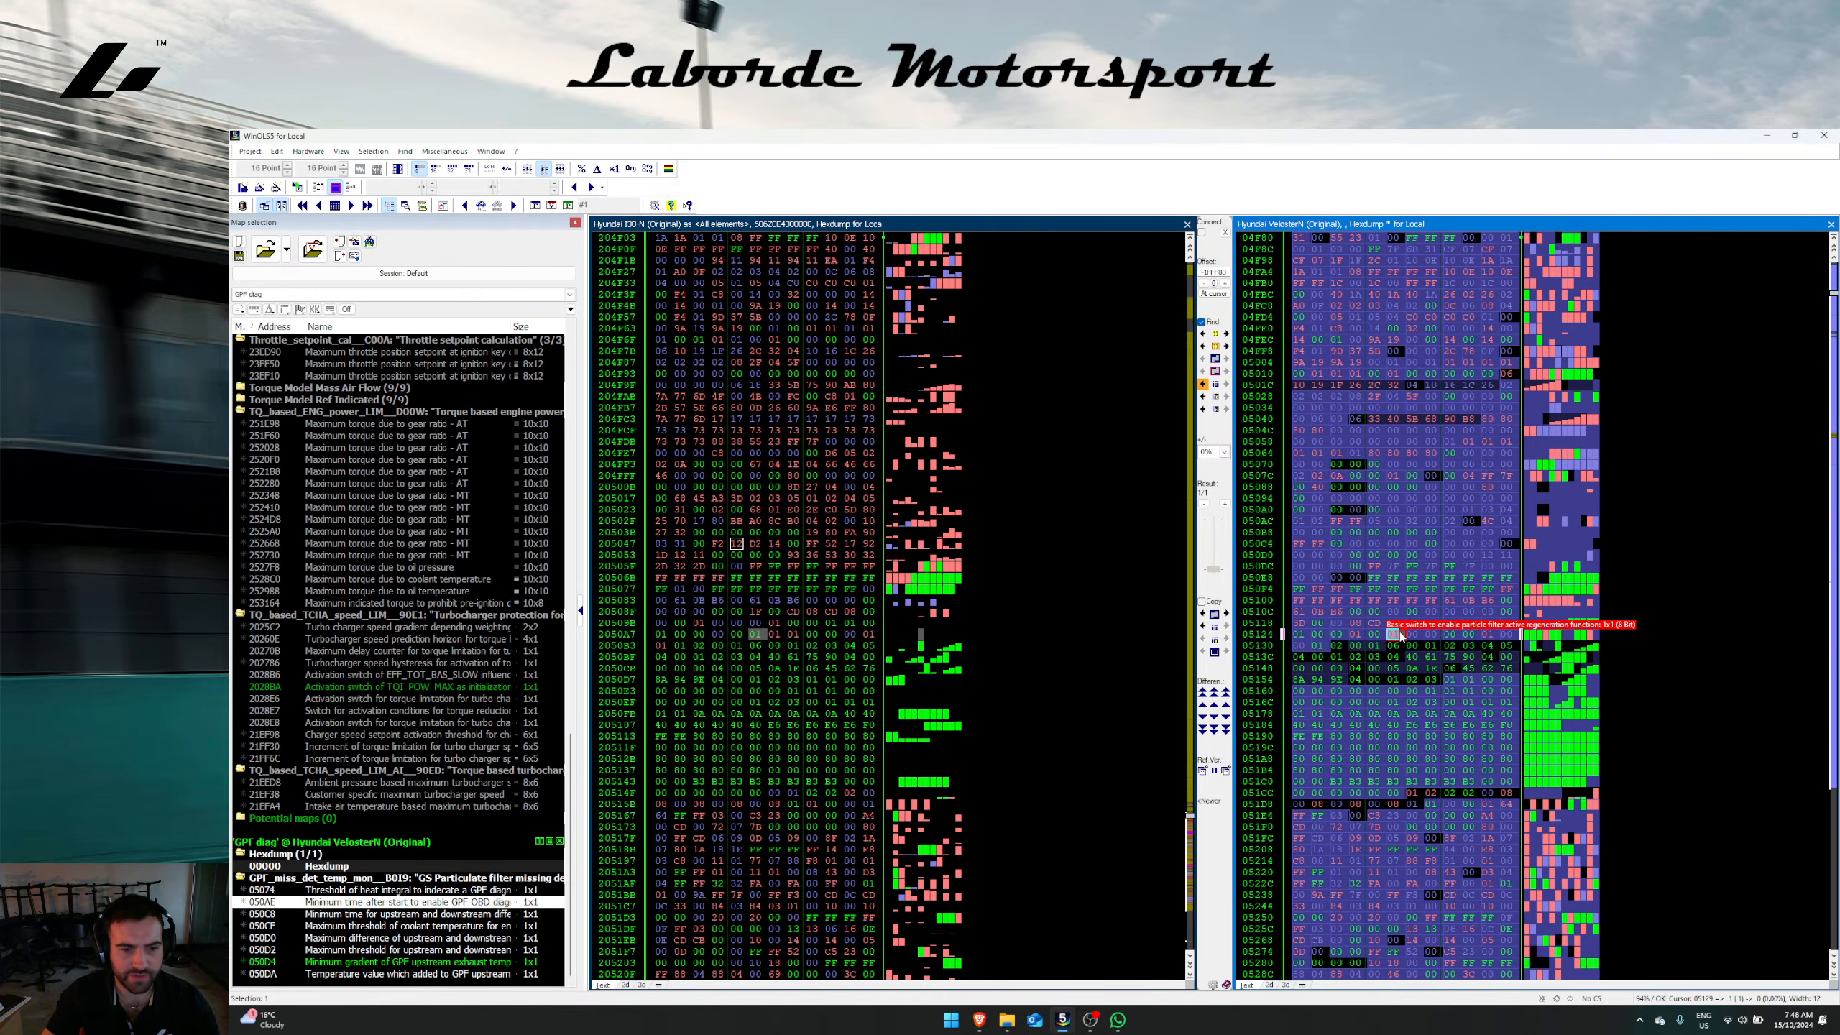
left_click(1413, 635)
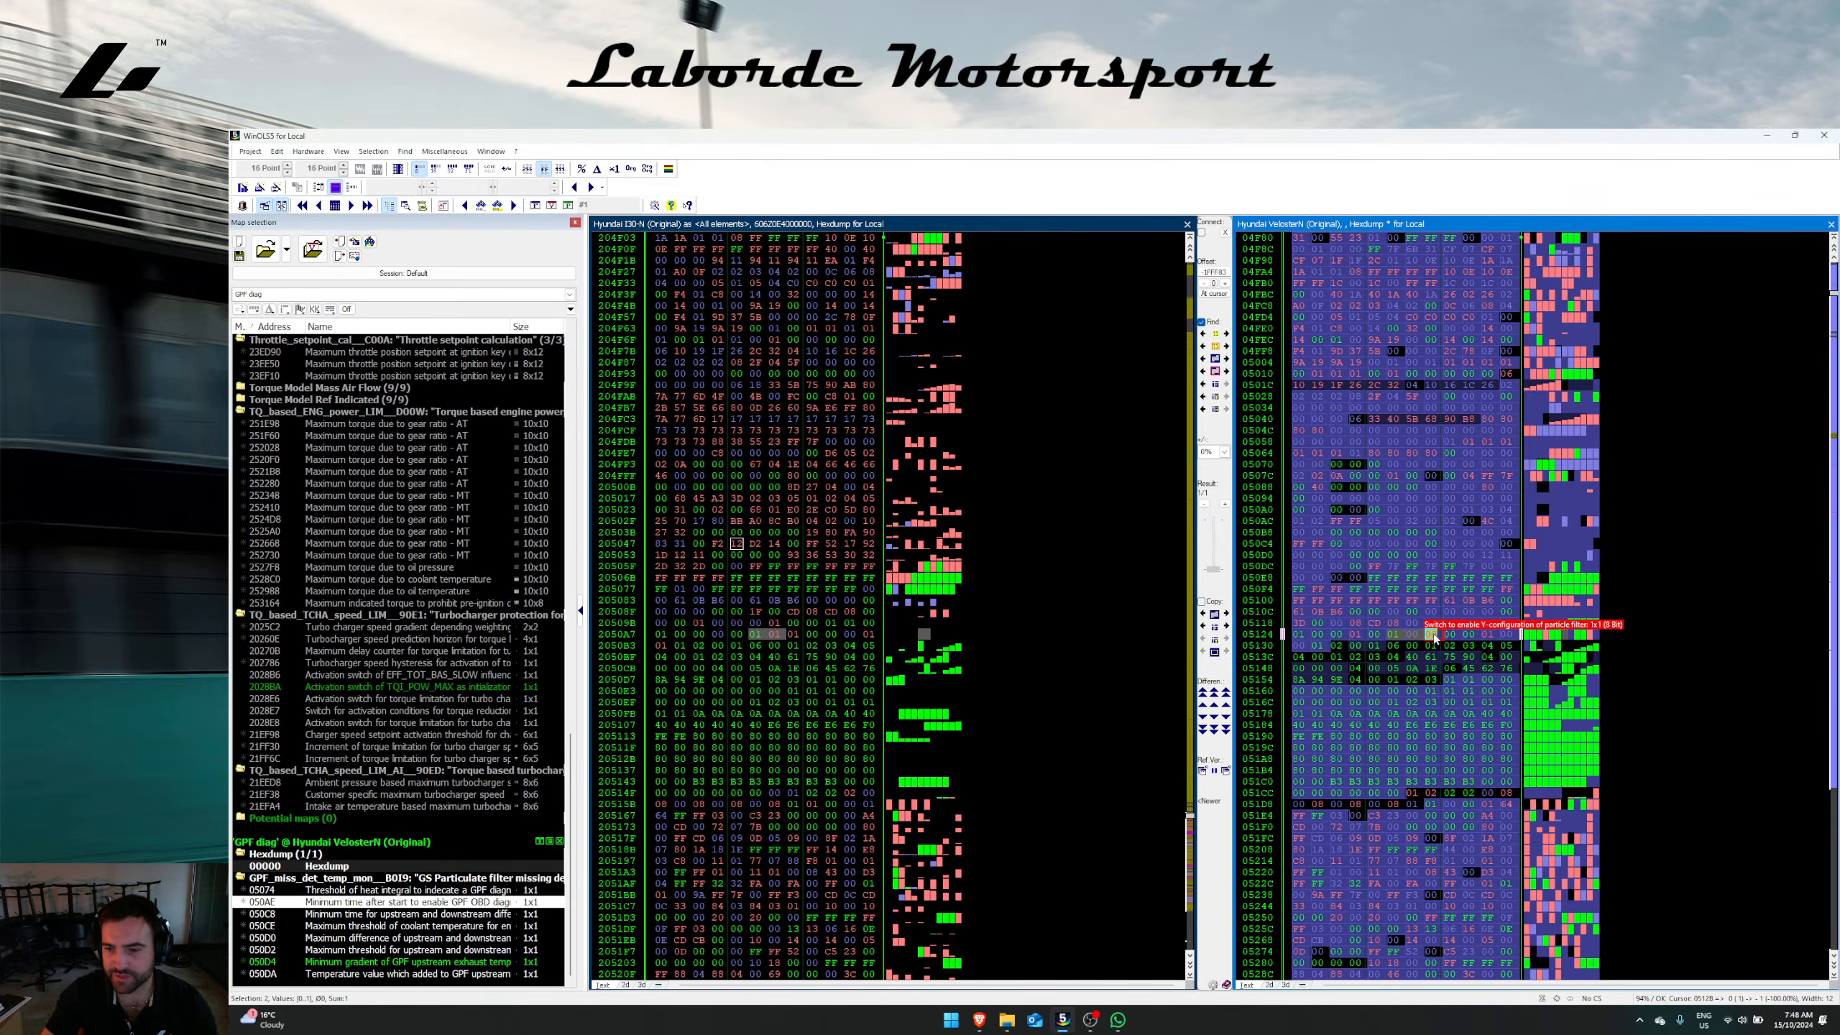
left_click_drag(1447, 635, 1510, 635)
left_click(1475, 634)
left_click_drag(1321, 645, 1302, 644)
left_click(1204, 626)
left_click(933, 660)
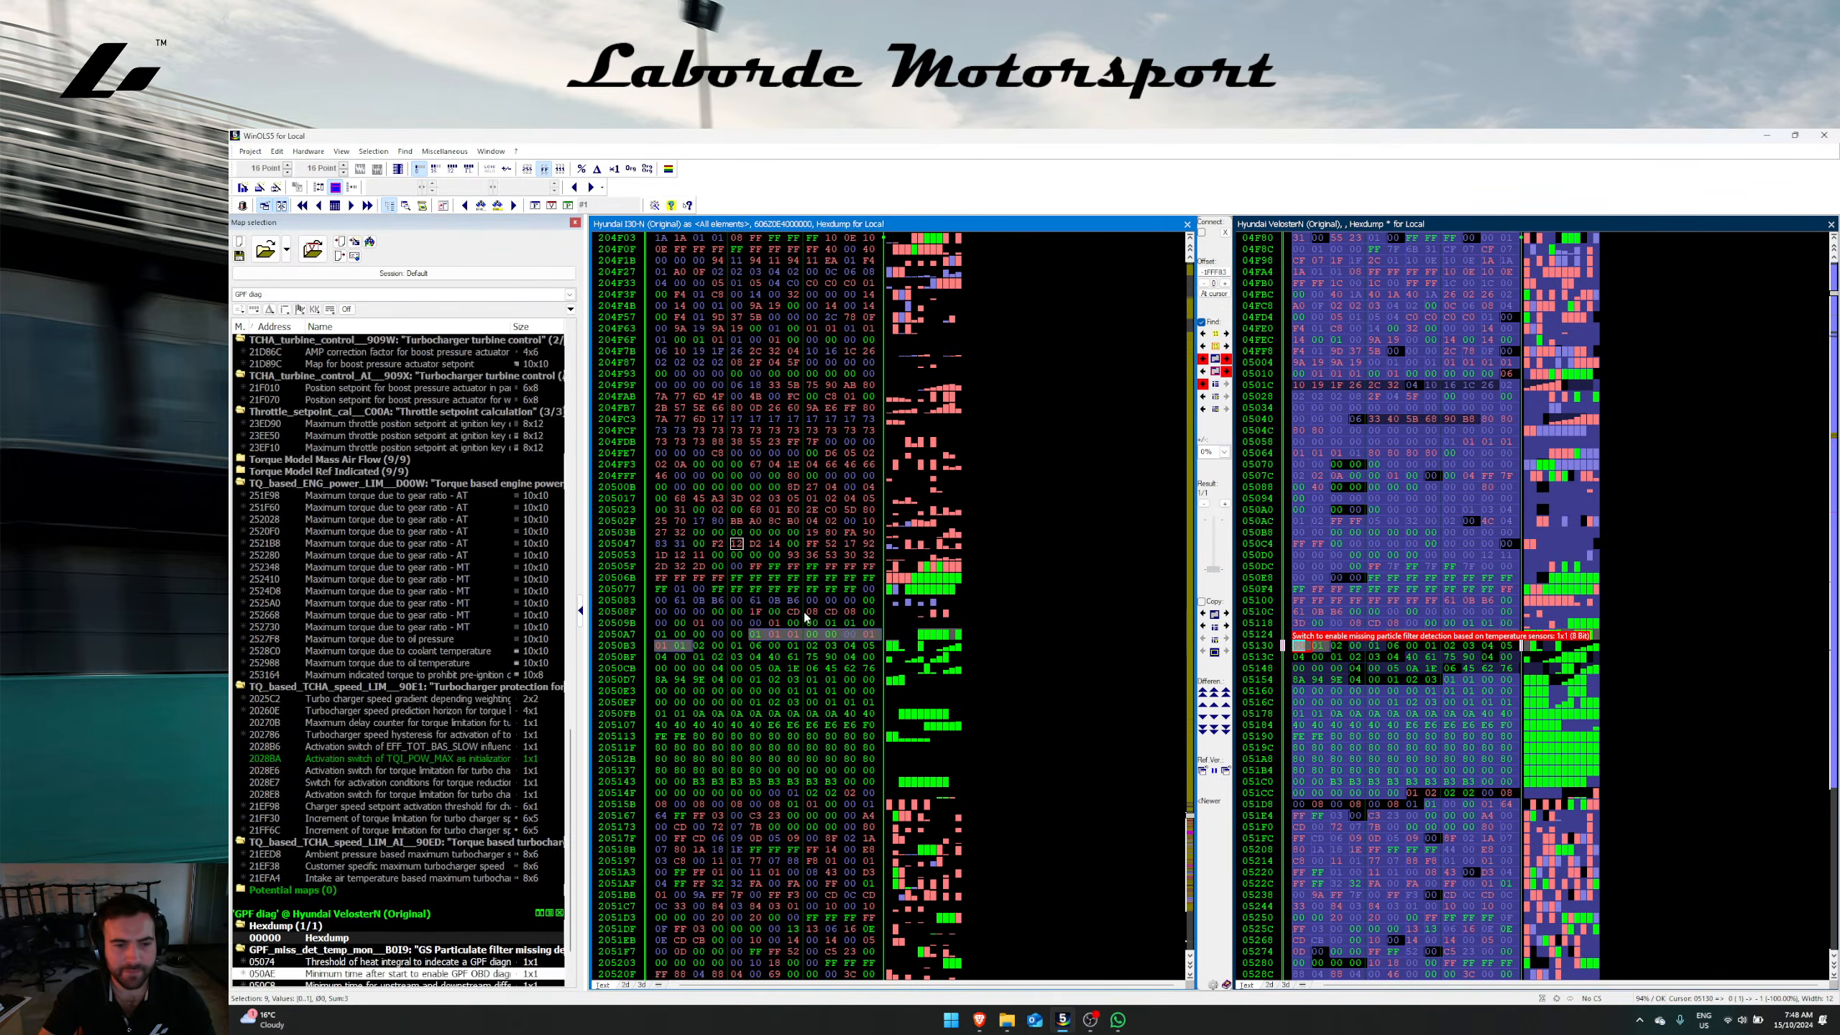
Step: Transfer the VelosterN flags from the Y-exhaust-bank particle filter configuration switch back to the lambda stimulation request flag to the I30-N file
left_click(1392, 635)
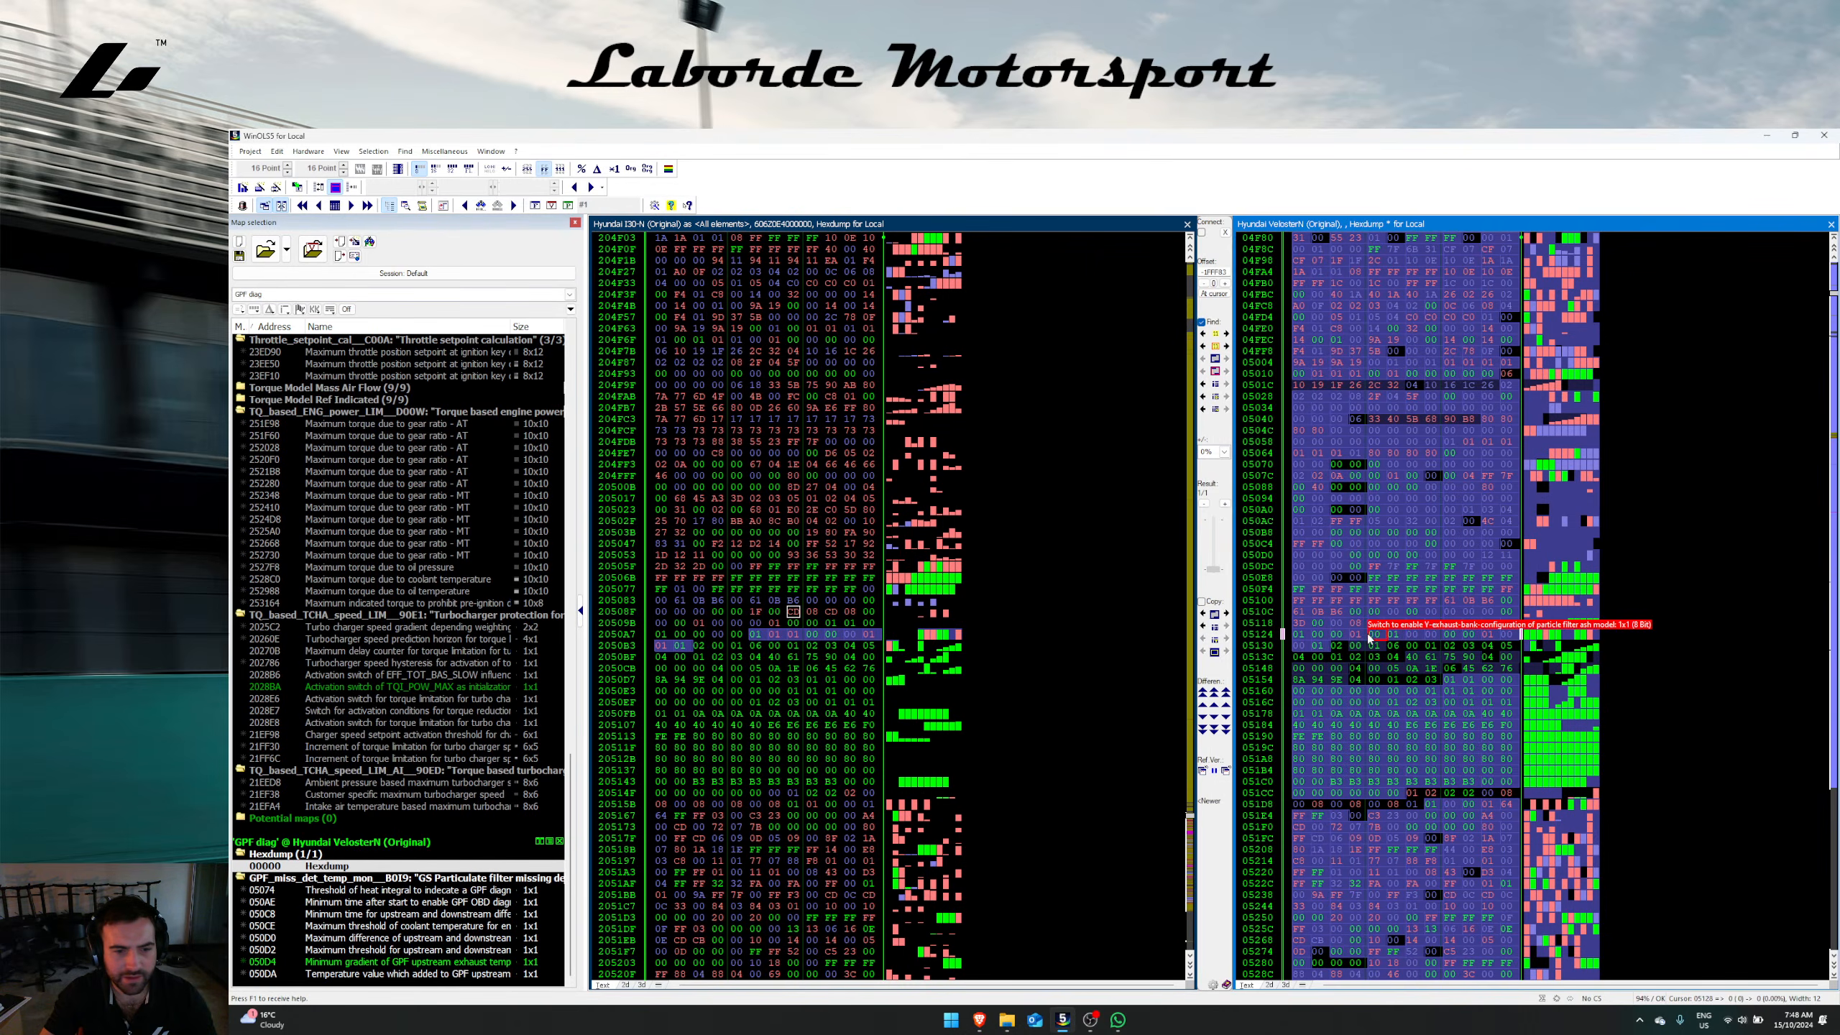
left_click(1336, 637)
left_click(1353, 637)
left_click_drag(1372, 638, 1508, 625)
key("t")
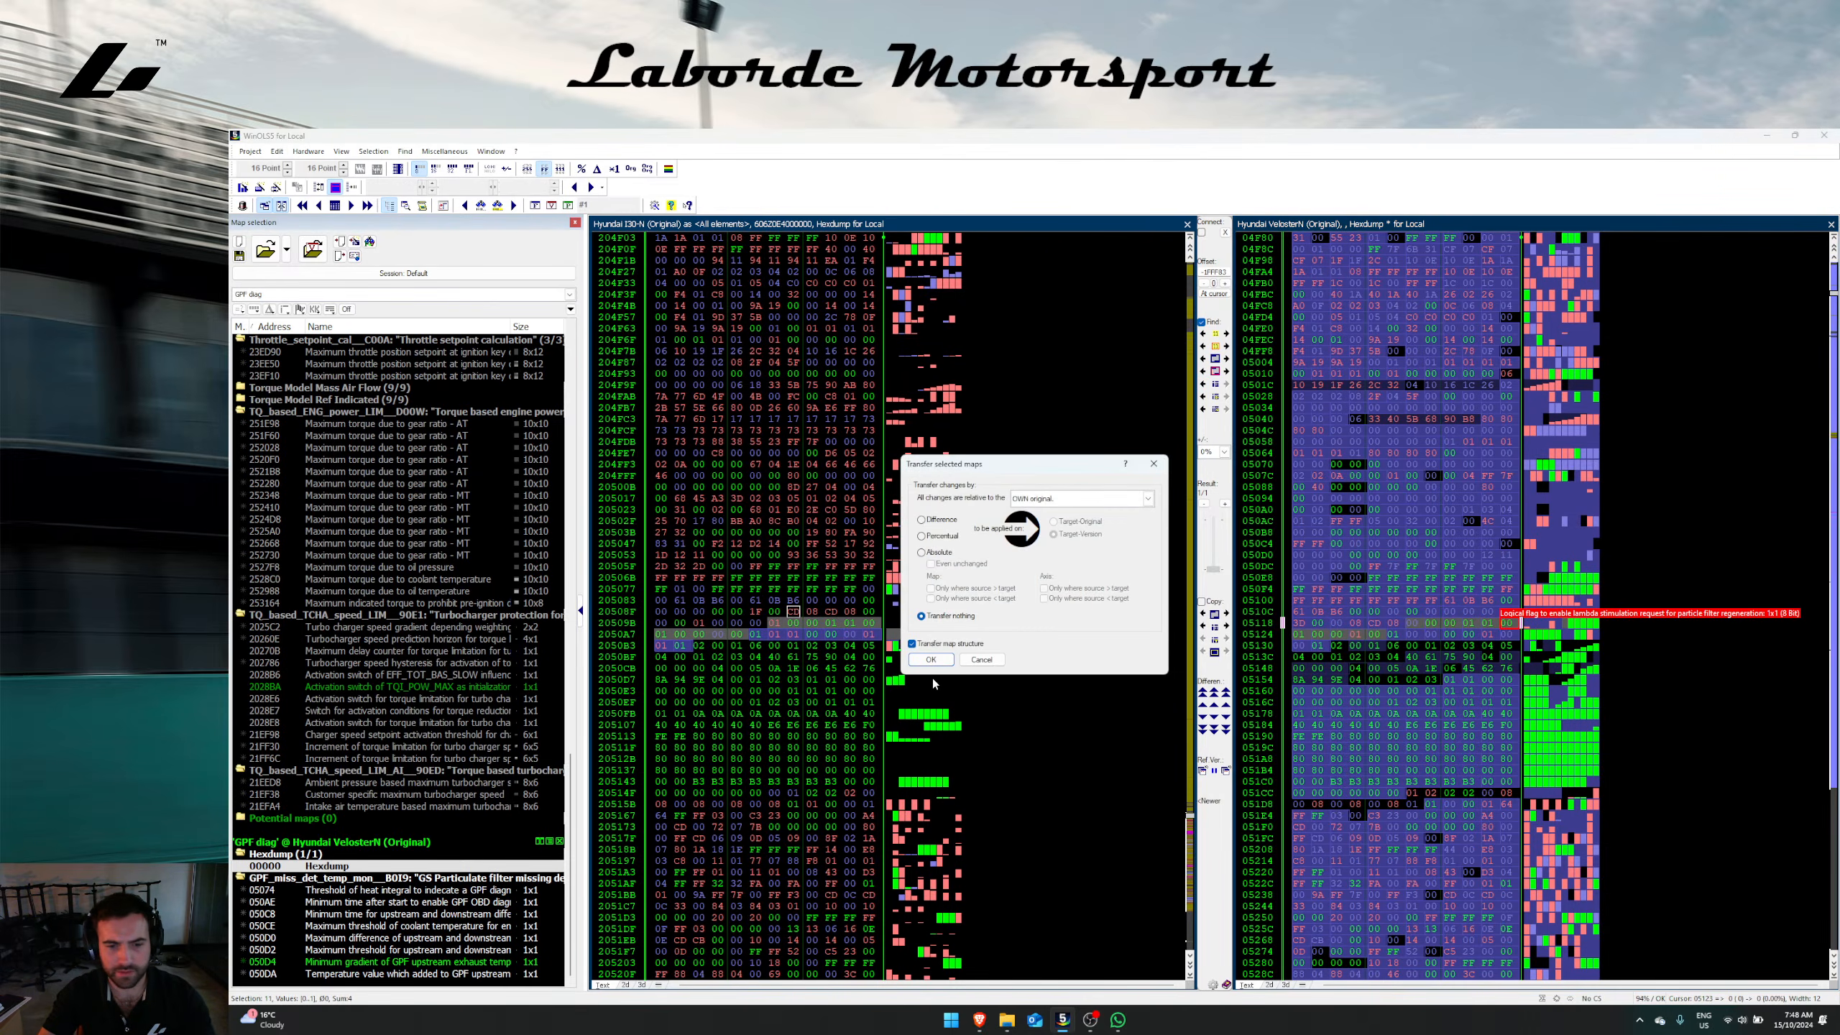
left_click(929, 658)
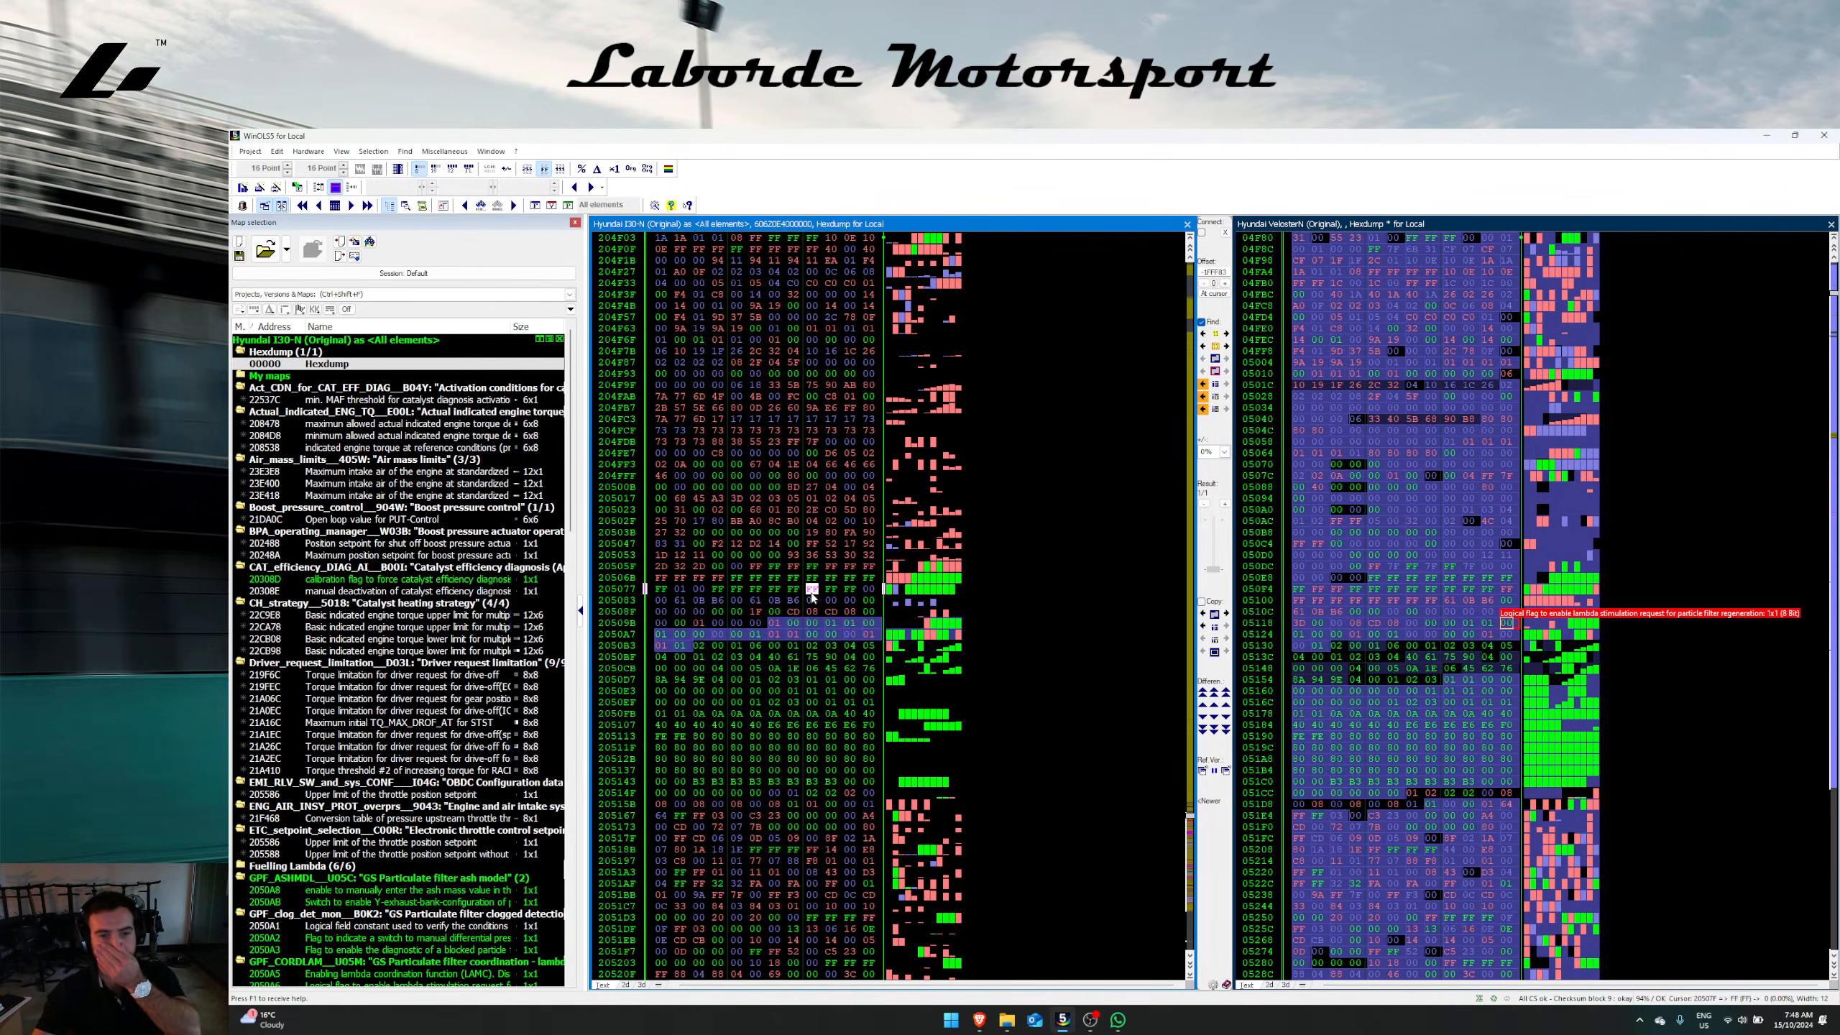
Step: Adjust the offset between the hexdumps to line up the VelosterN particle filter volume area with the I30-N data
left_click(1384, 627)
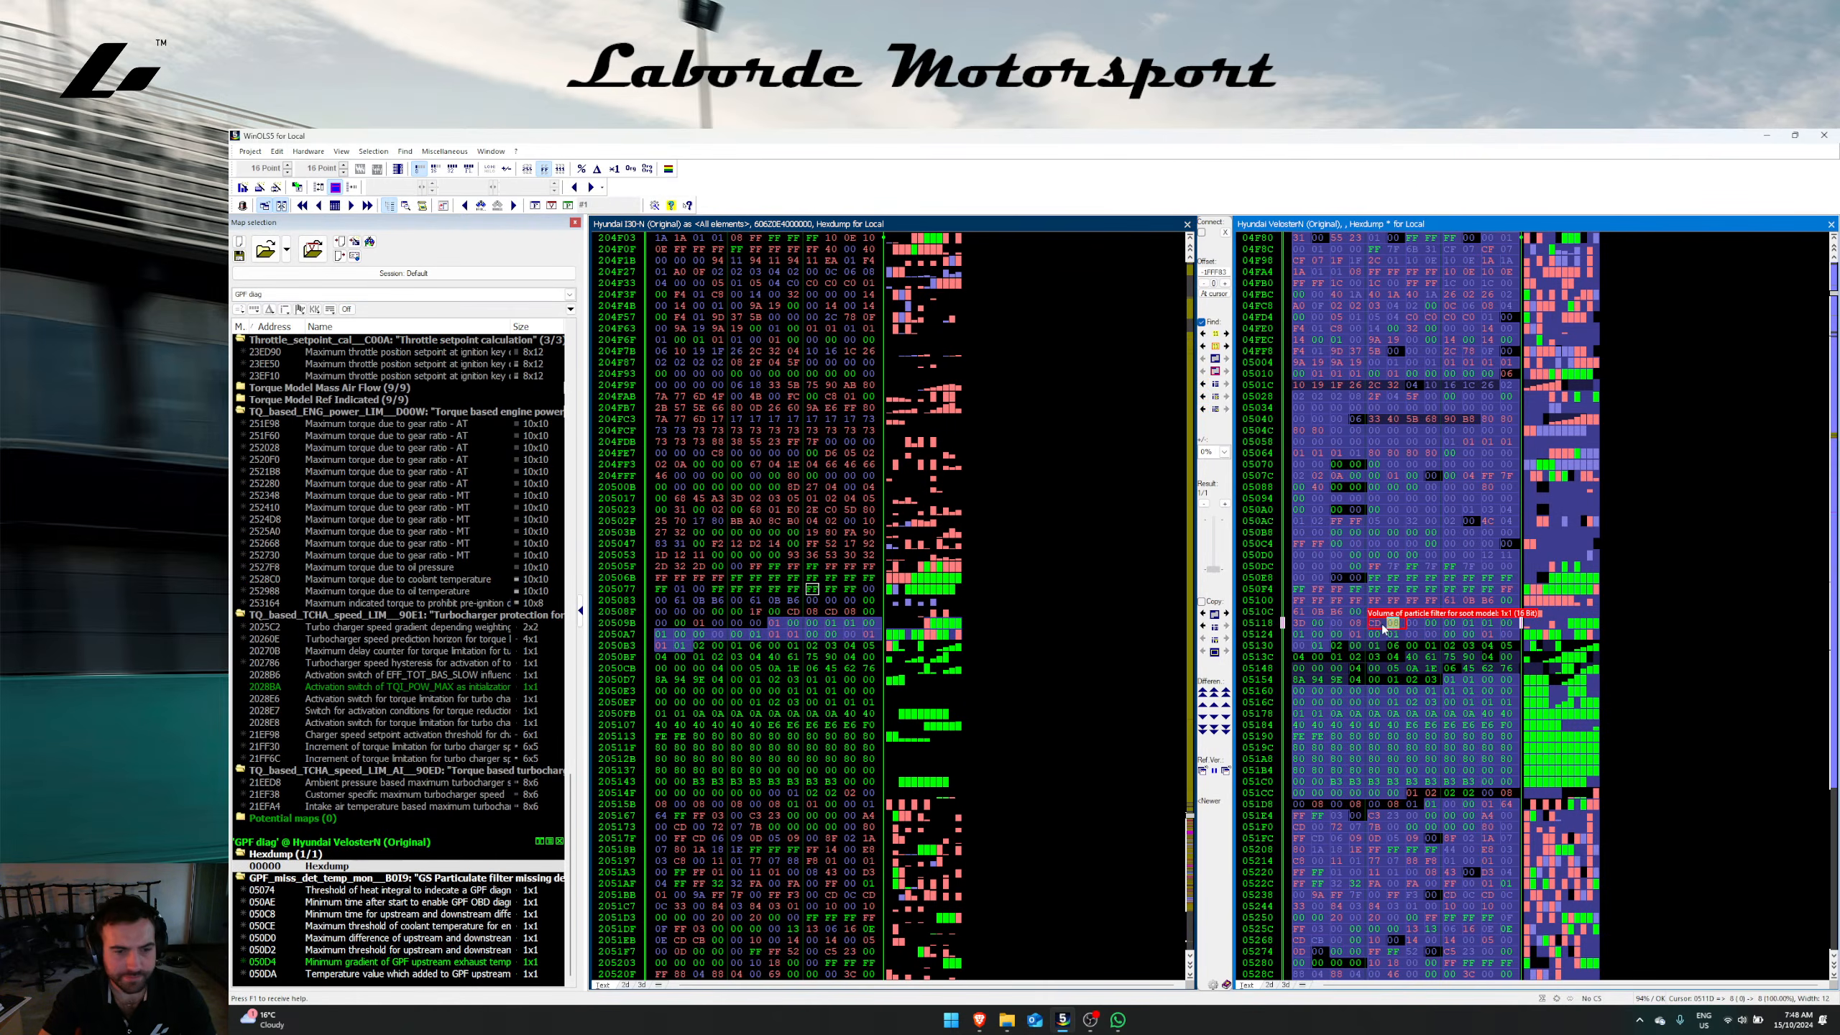
left_click(1224, 284)
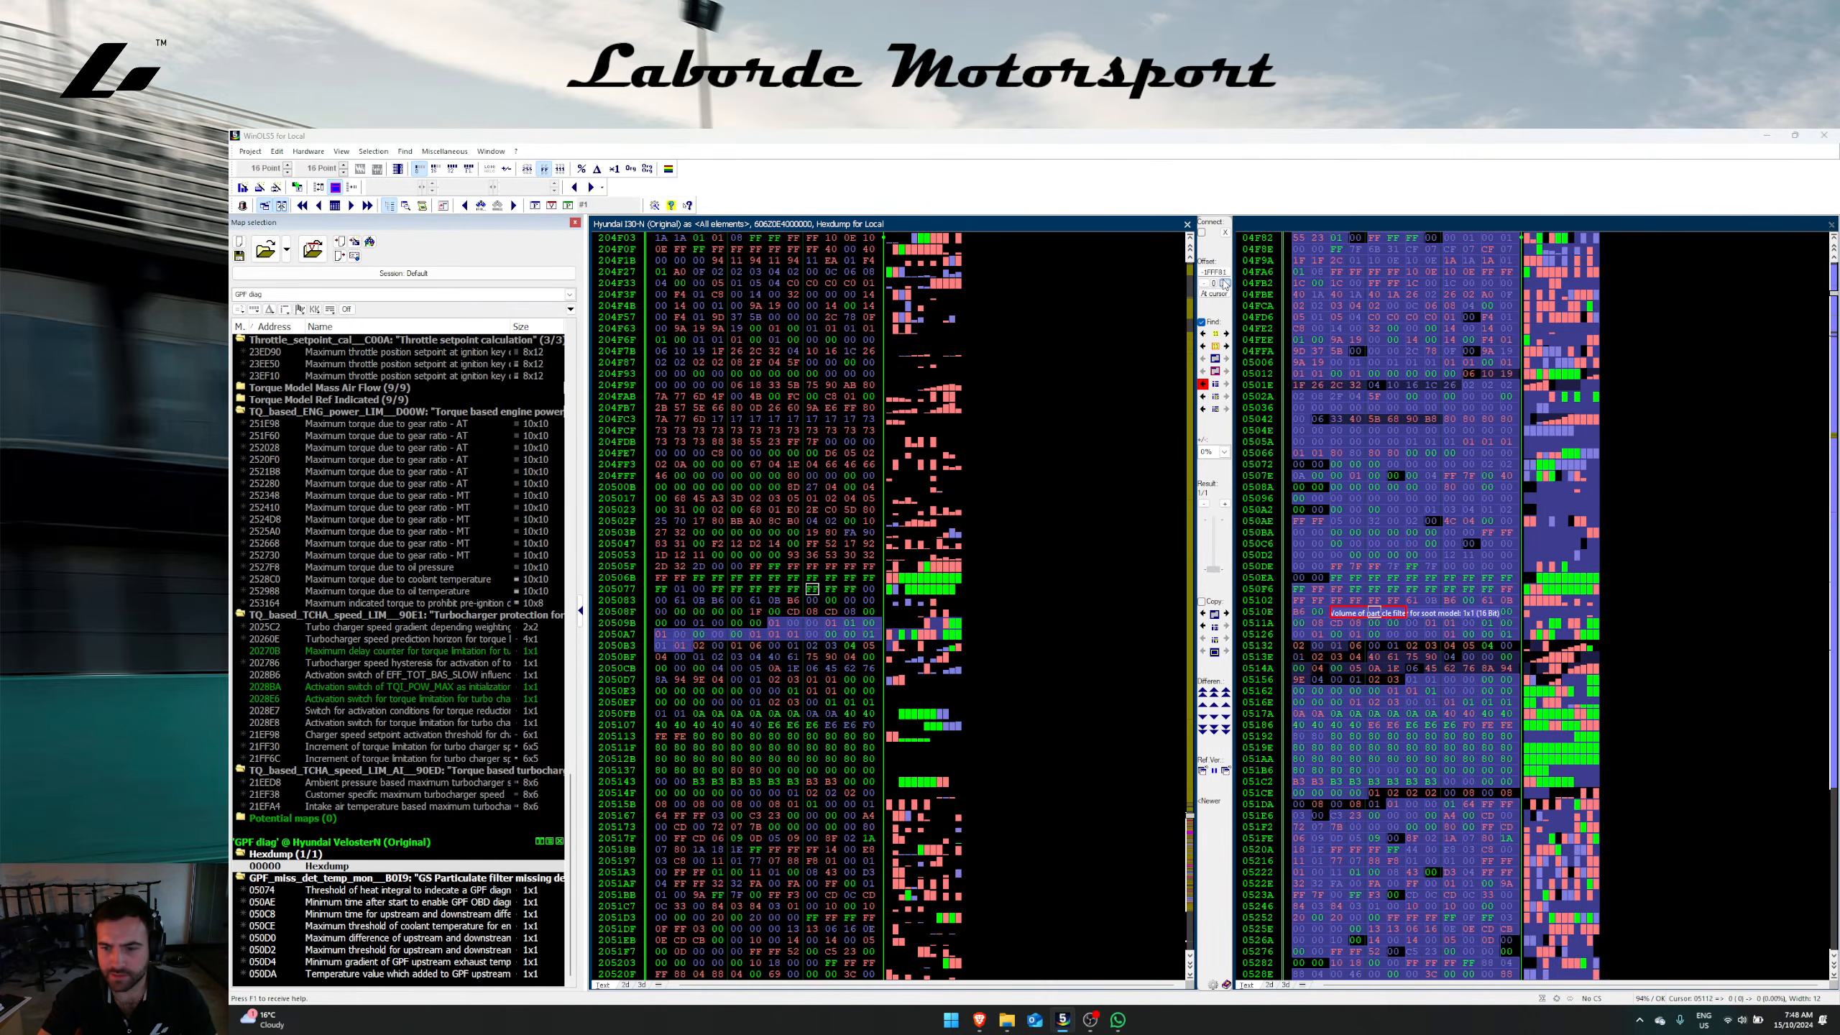
left_click(1224, 283)
left_click(1224, 283)
left_click(1224, 283)
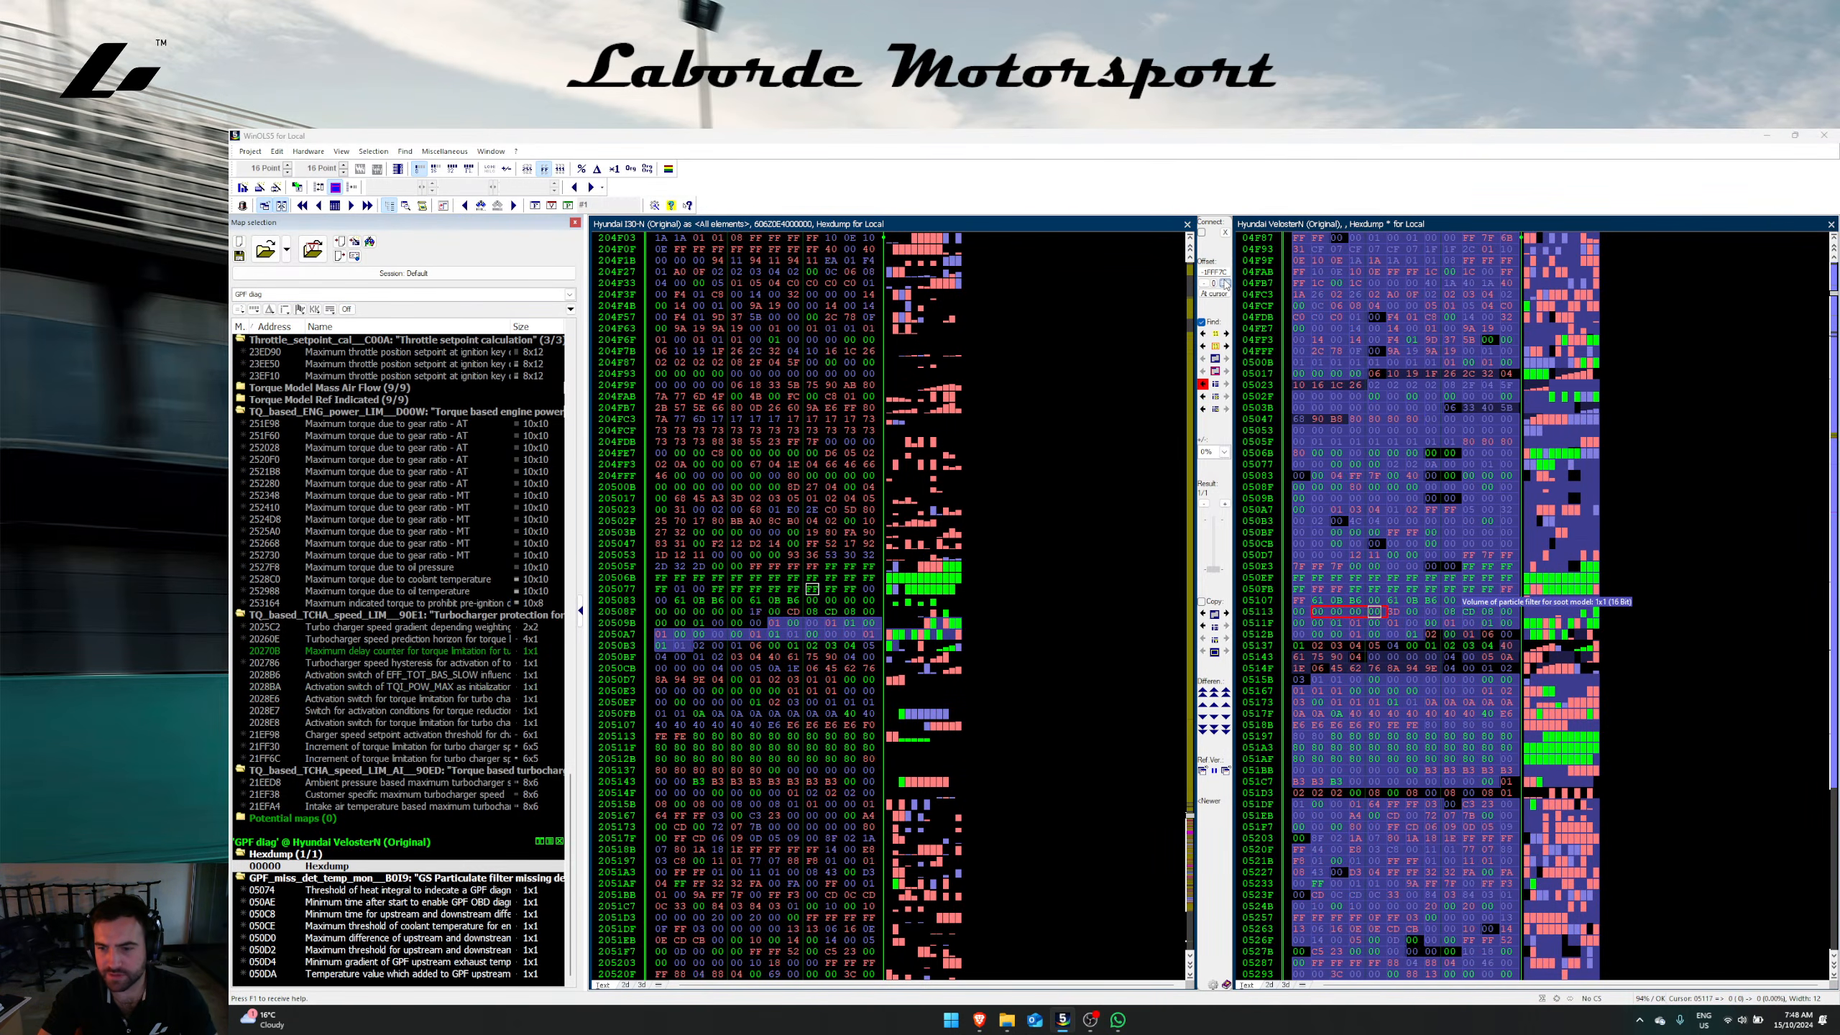
Step: Transfer only the map structure of the running time thresholds for requesting particulate filter regeneration from VelosterN to the I30-N file
left_click(1449, 590)
left_click(1471, 614)
left_click(1508, 613)
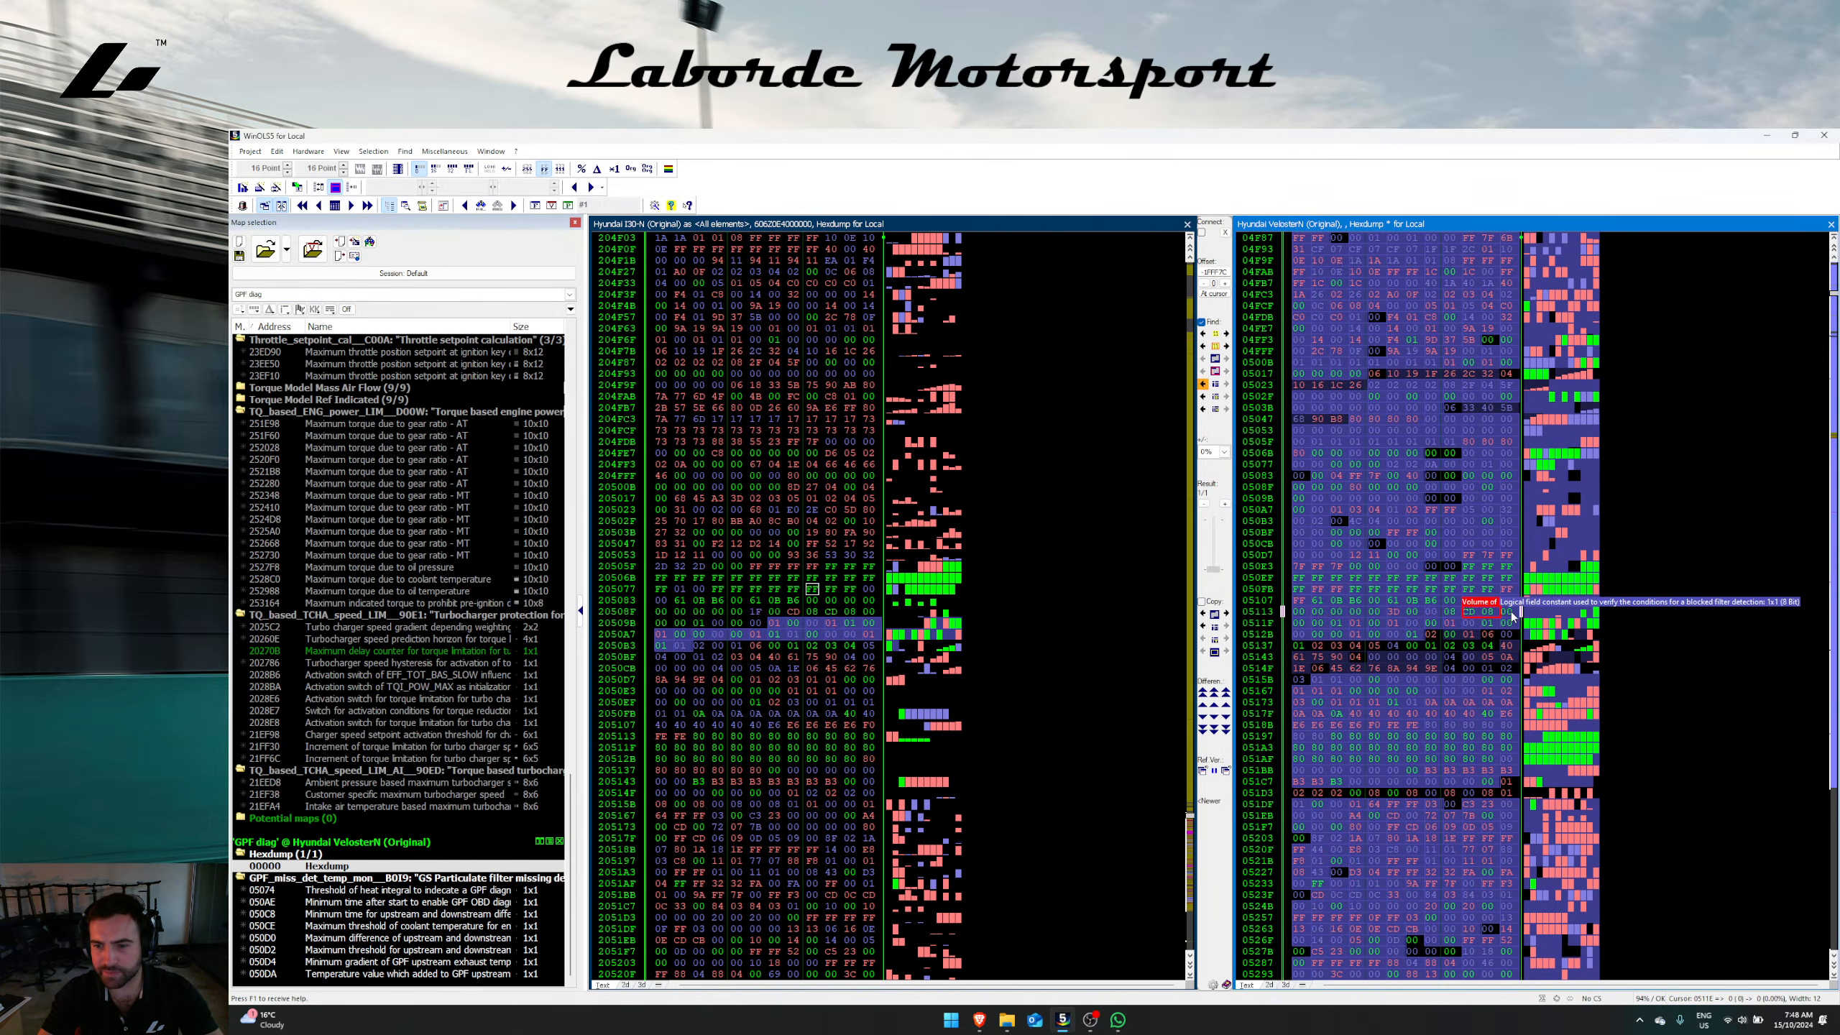
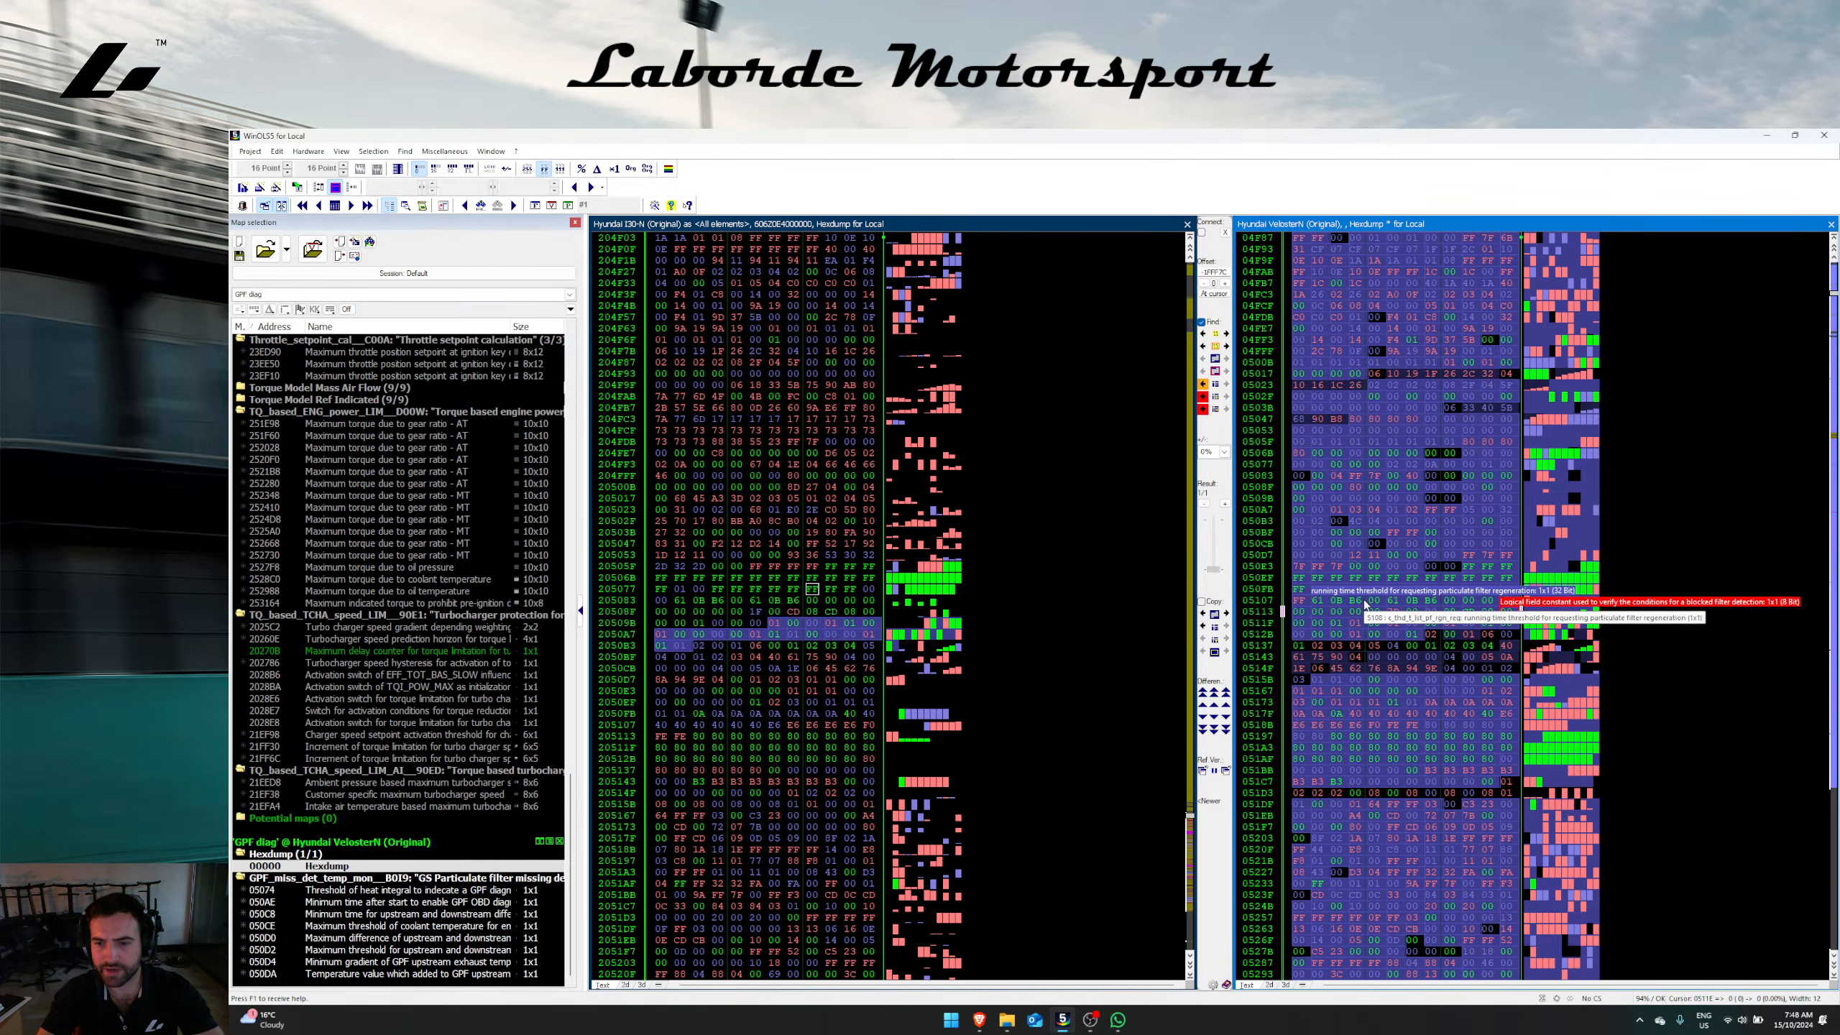
left_click_drag(1365, 605, 1454, 602)
left_click(1203, 626)
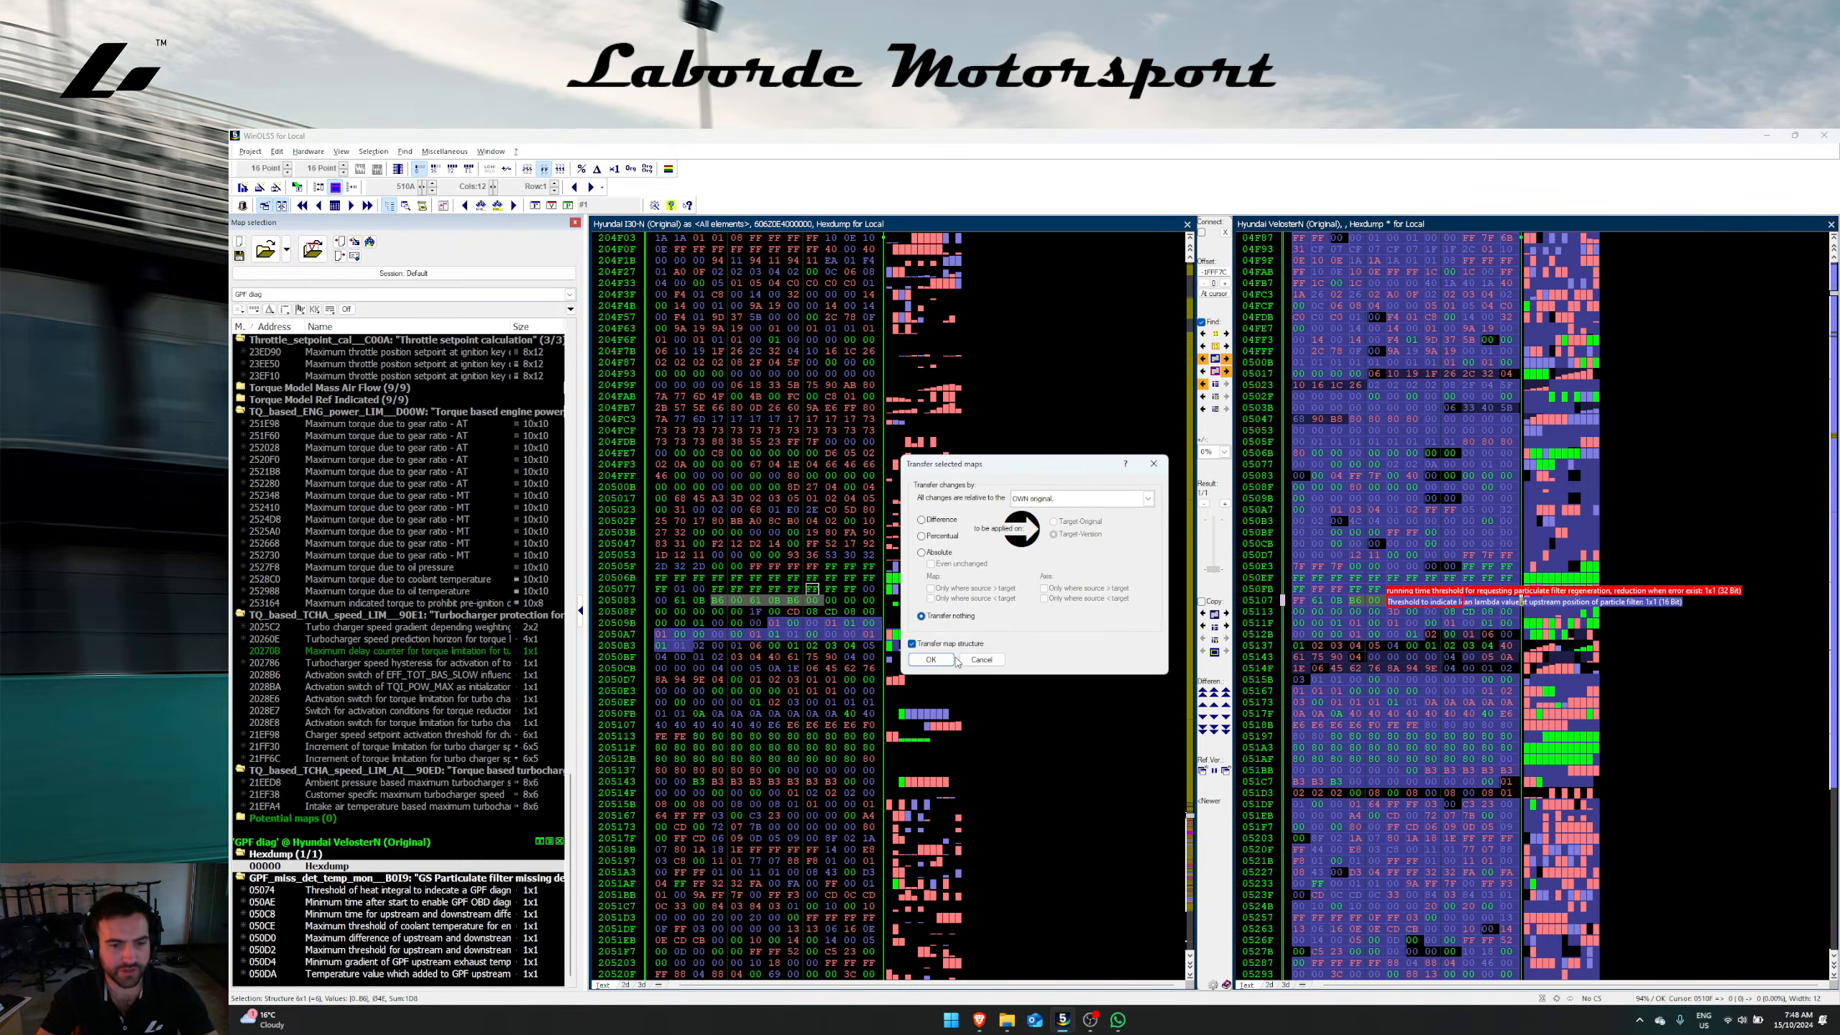
left_click(931, 660)
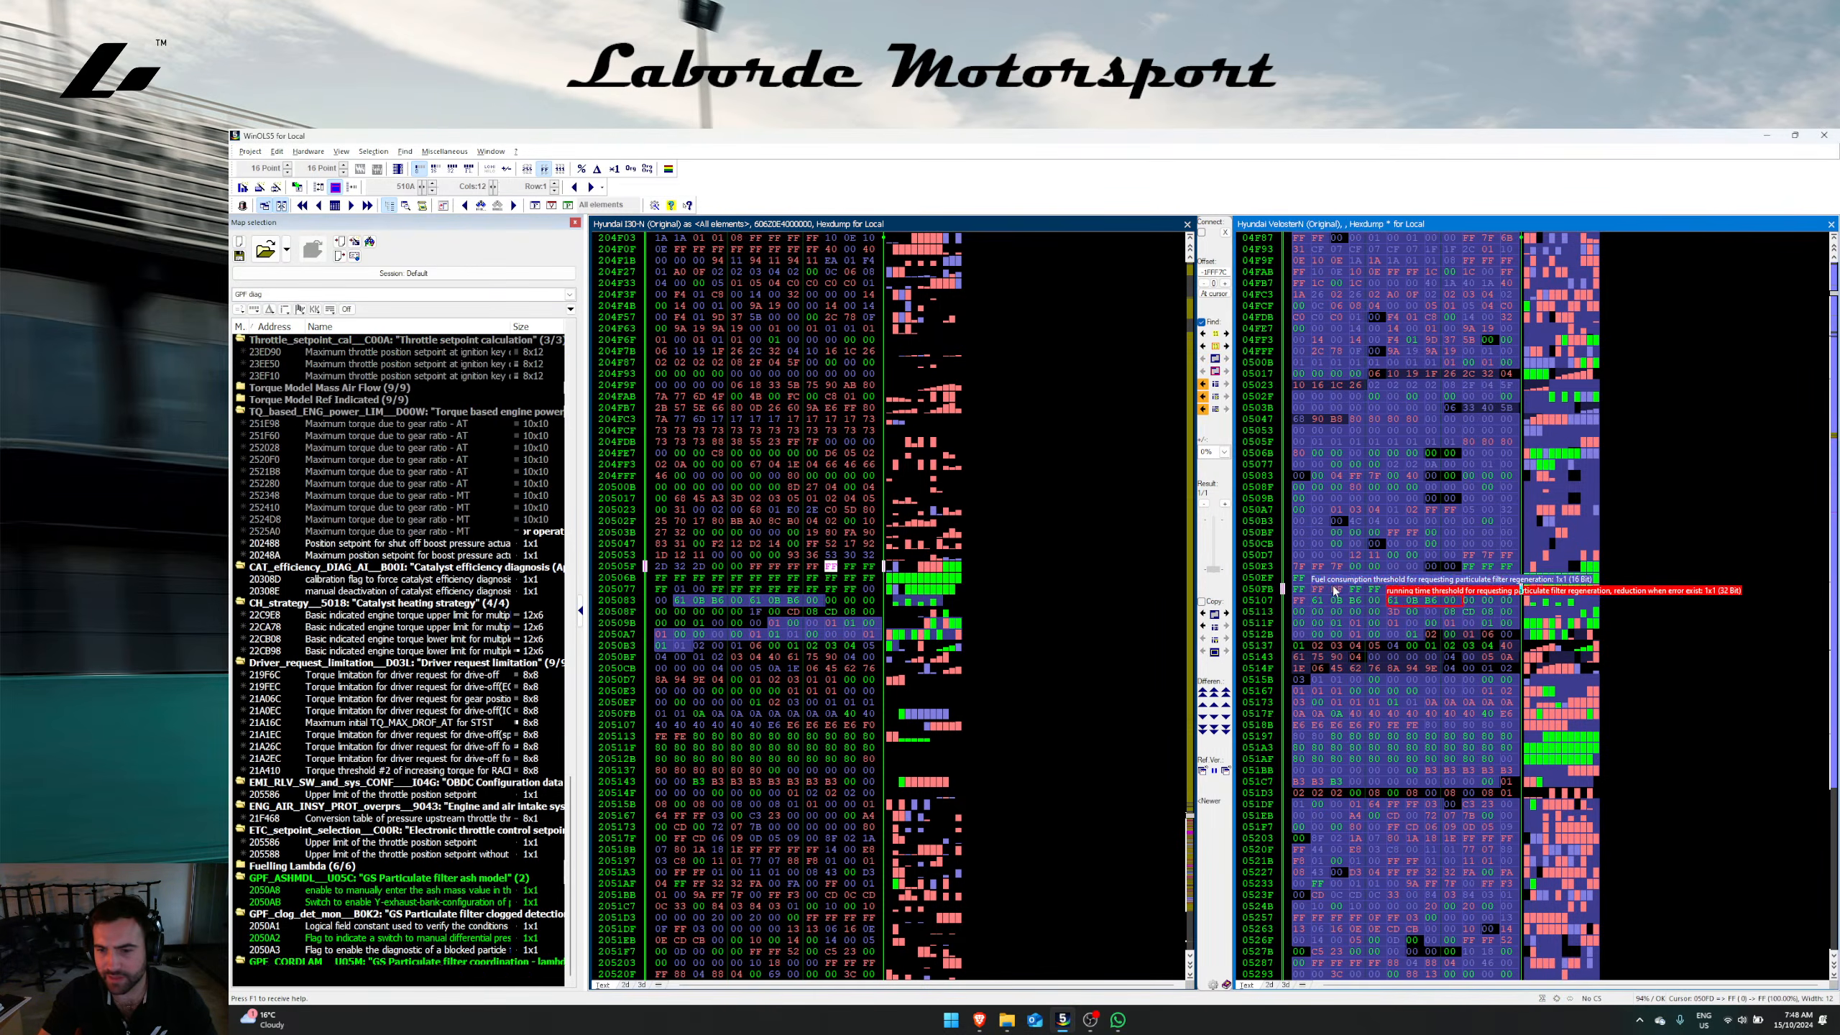
Step: Realign the VelosterN hexdump against the I30-N data around the GPF upstream temperature parameters
left_click(1362, 577)
left_click(1448, 533)
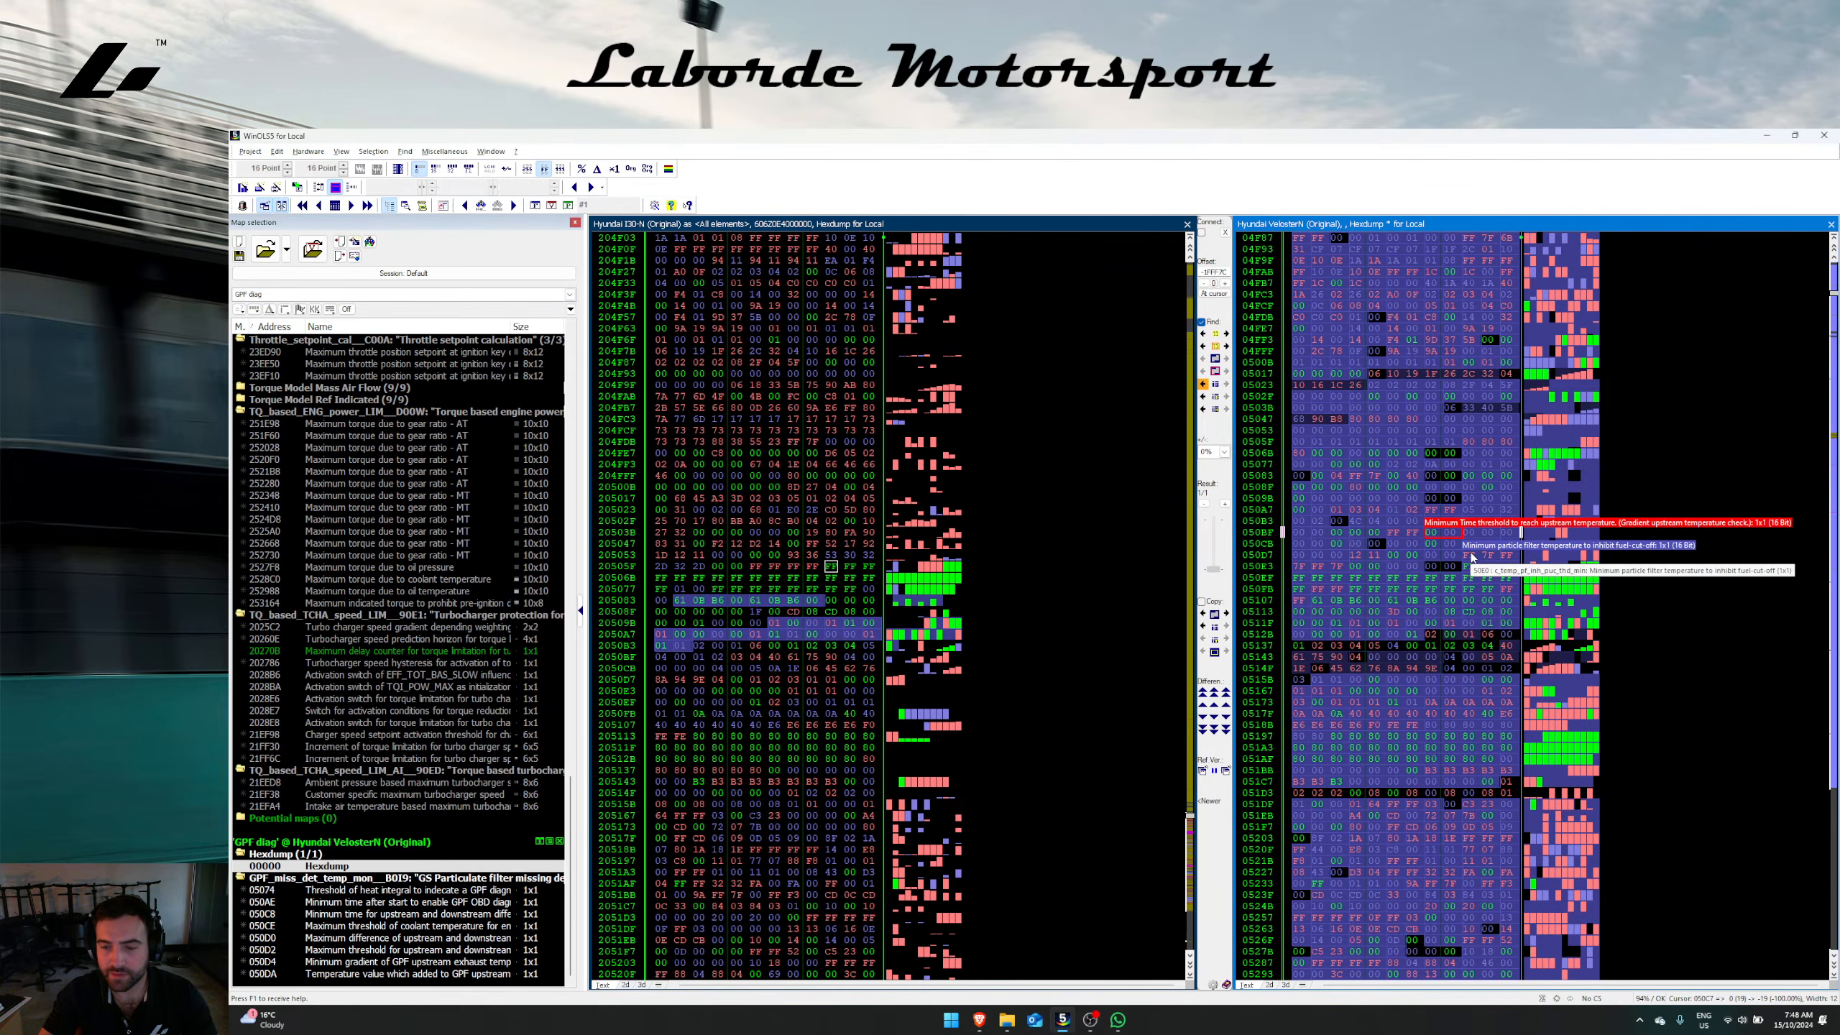
left_click(1374, 555)
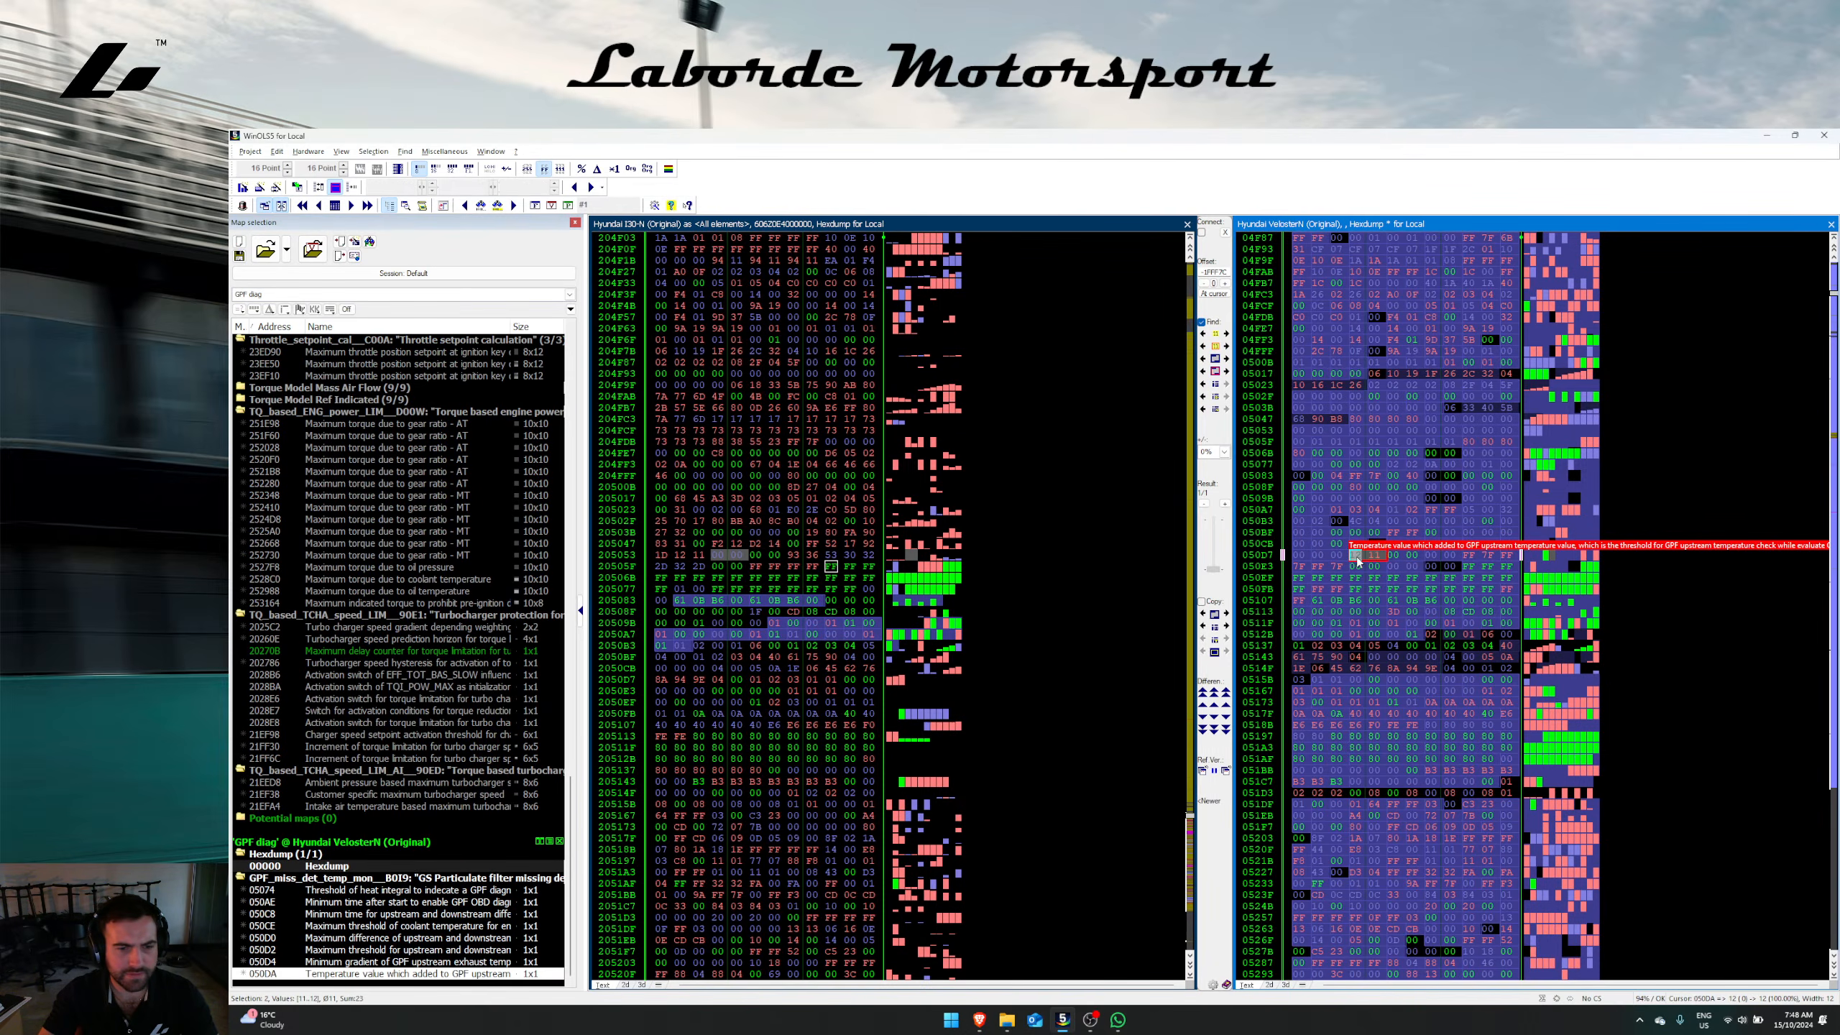
left_click(1227, 294)
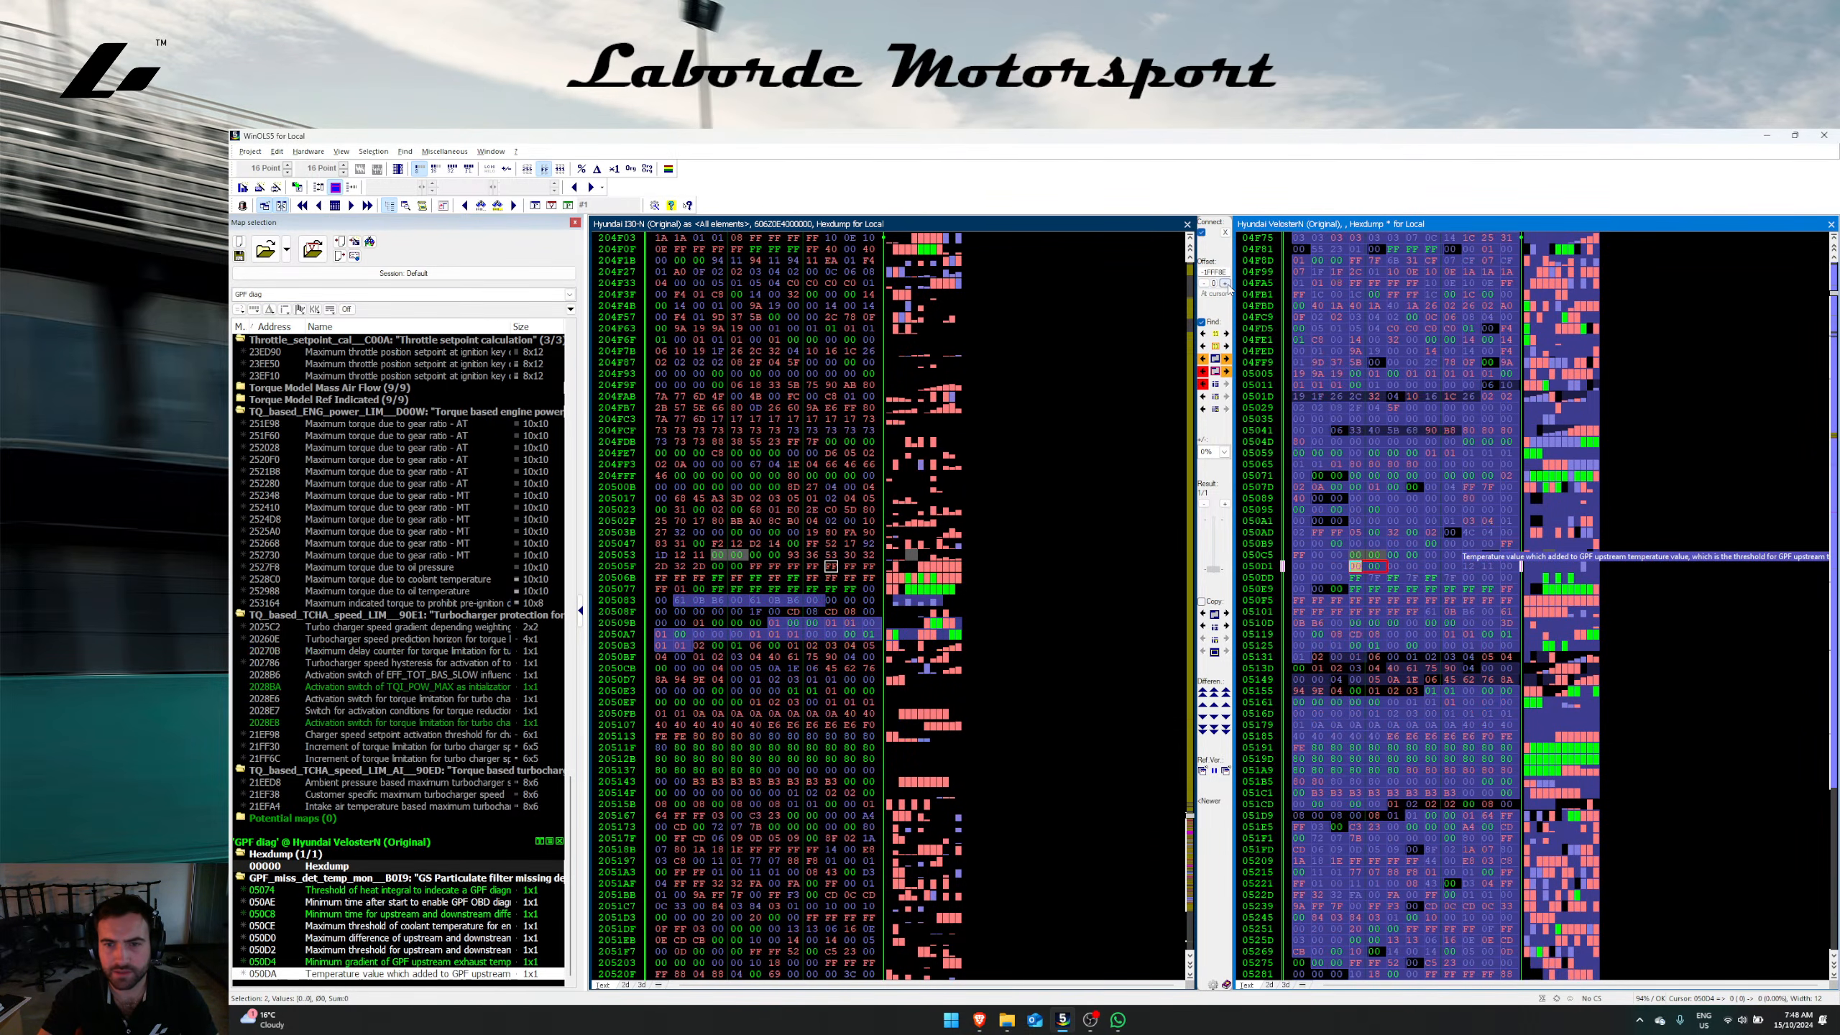
left_click(1485, 566)
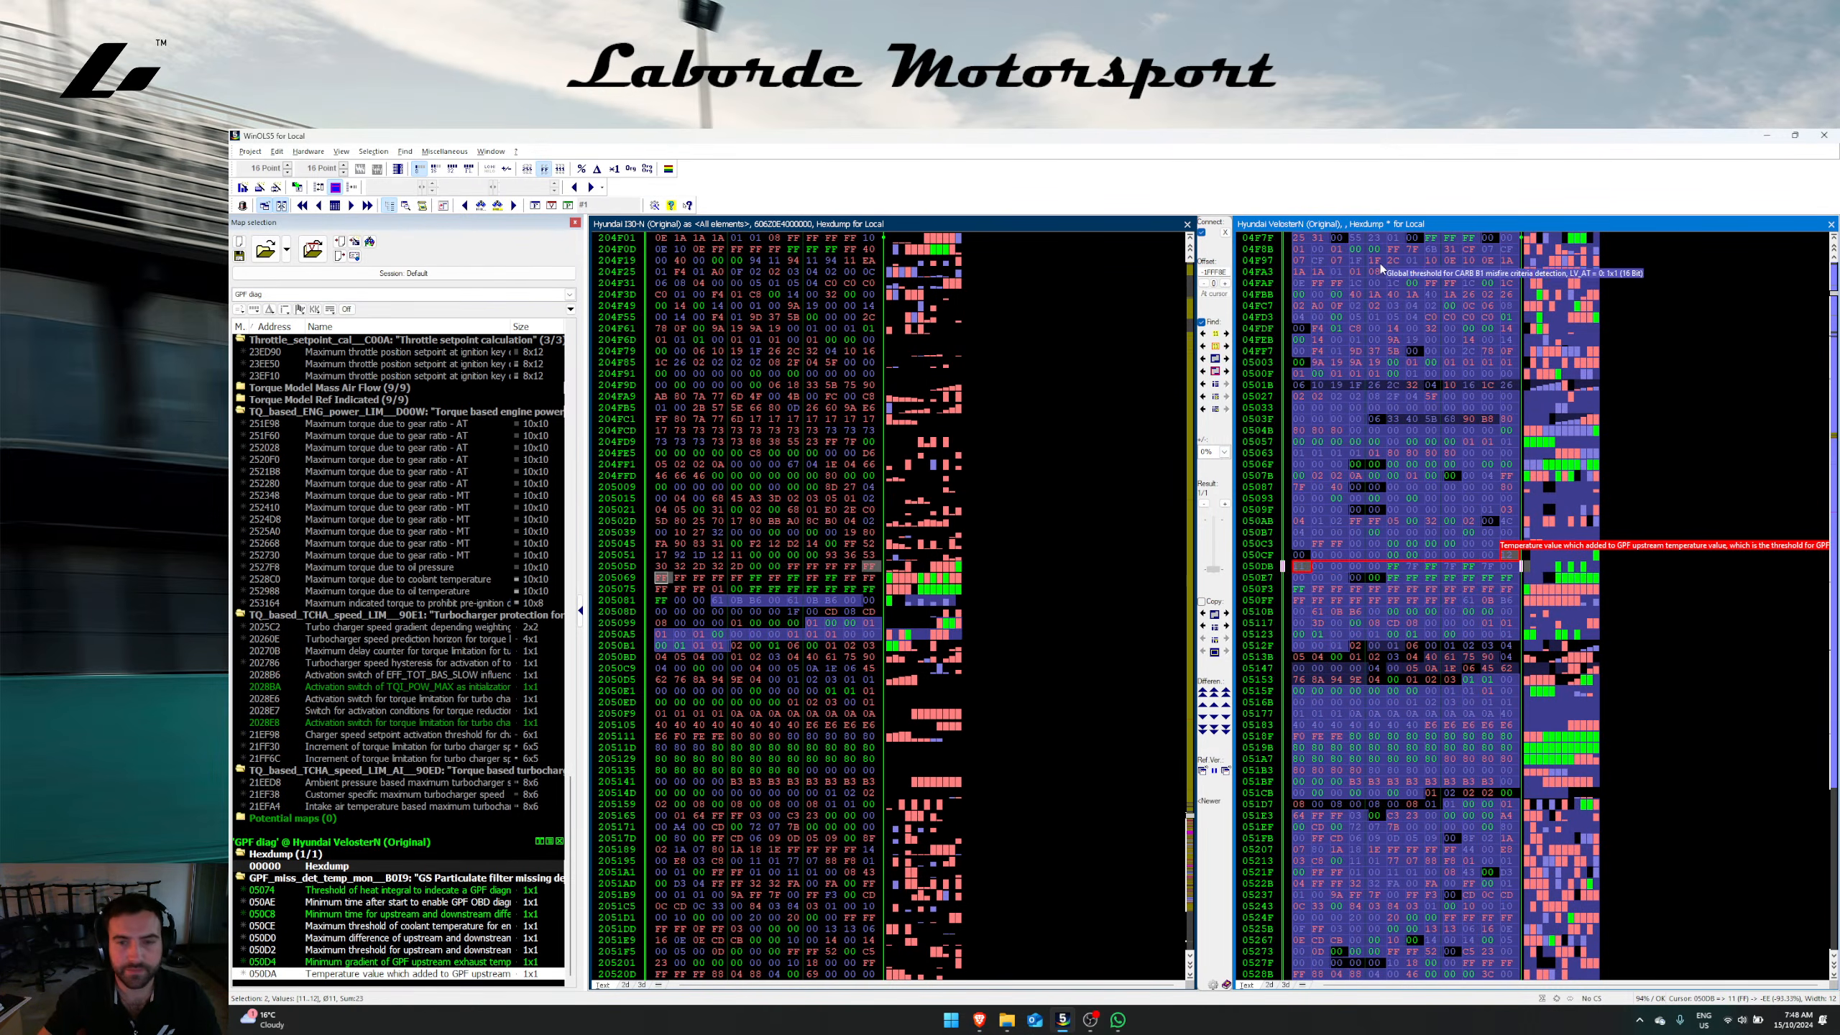
left_click(1471, 443)
key("ctrl+Right")
key("ctrl+Right")
key("ctrl+Right")
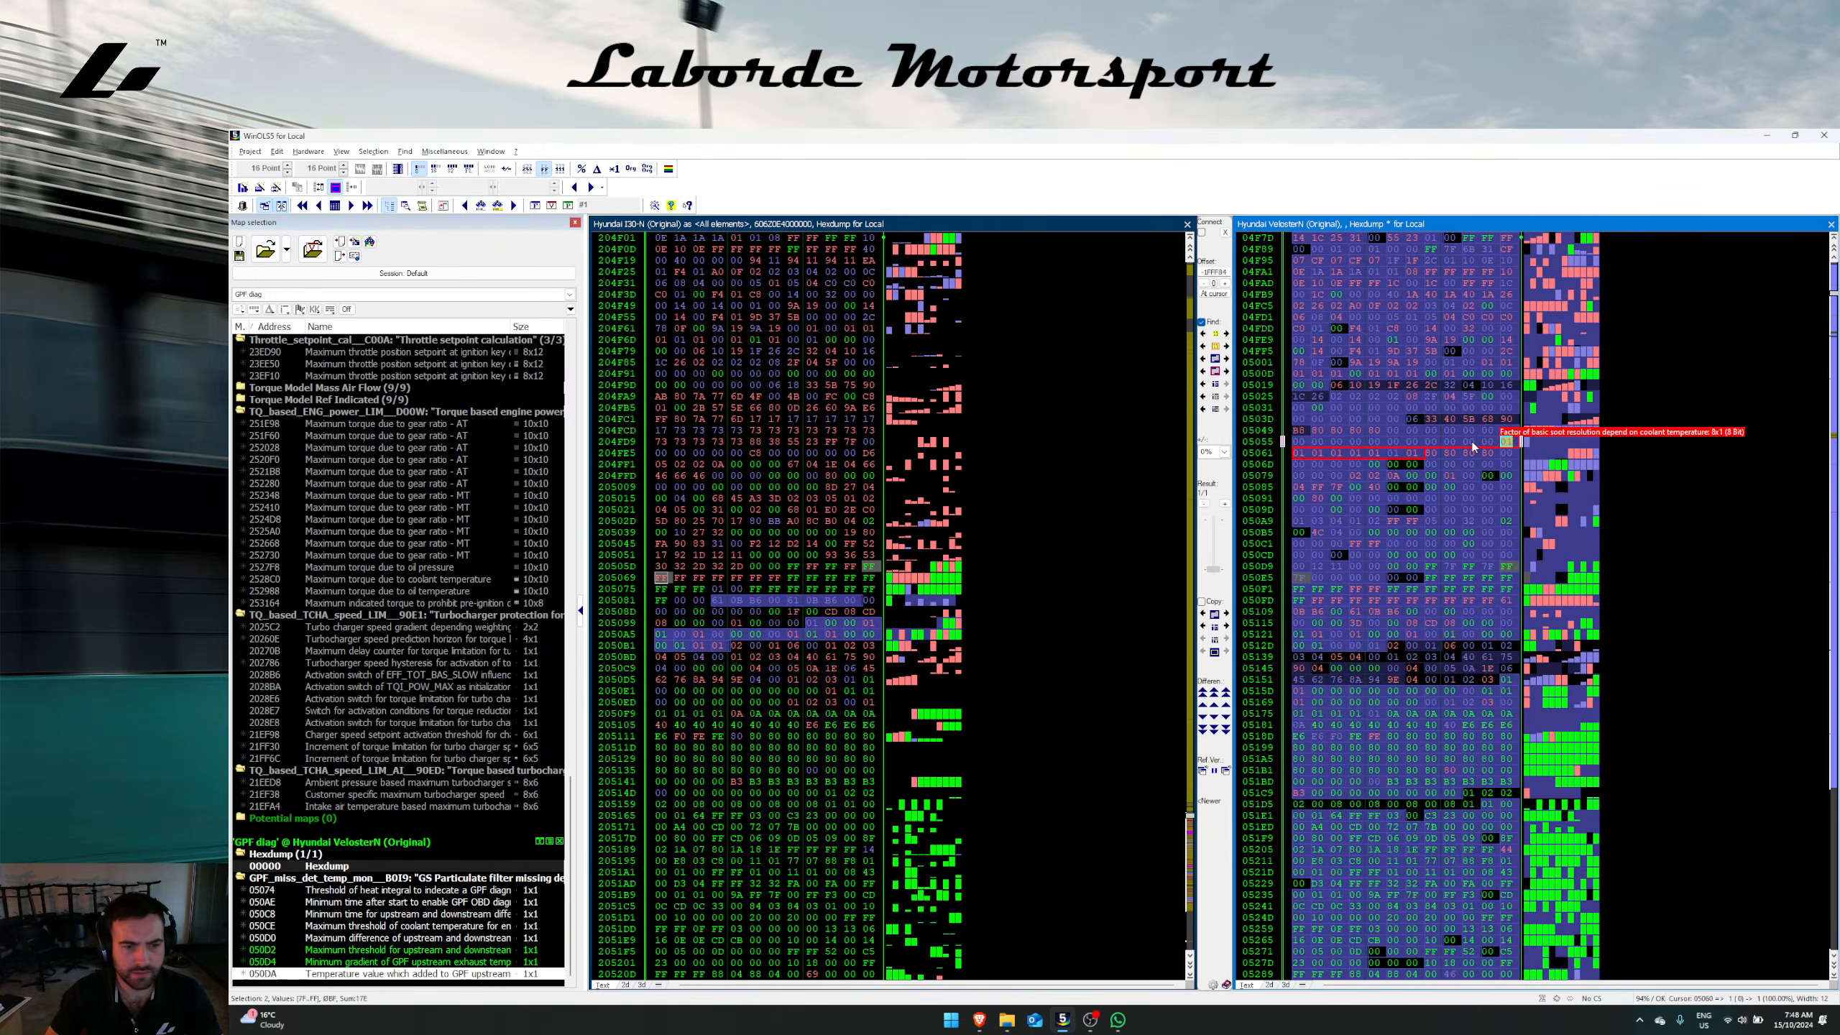
key("ctrl+Right")
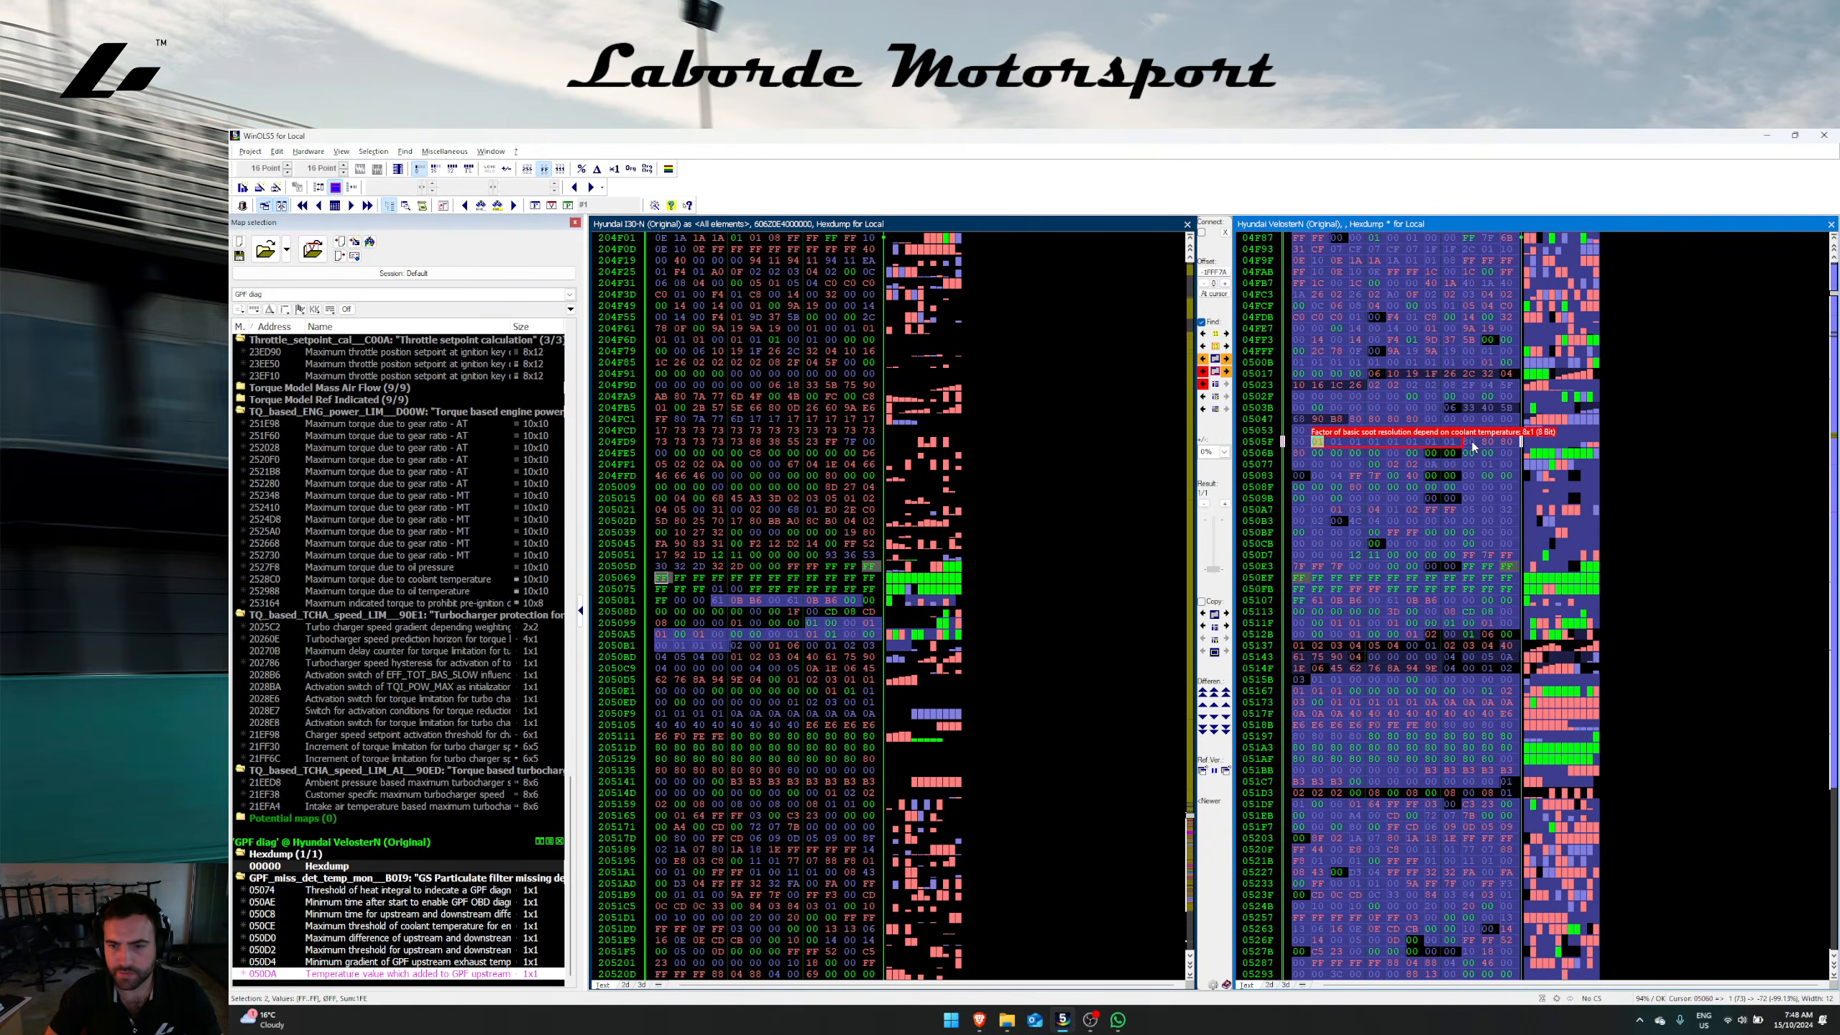
Step: Transfer the VelosterN definitions from the value added to GPF upstream temperature through the minimum upstream temperature for blocked filter detection to I30-N
left_click(1368, 556)
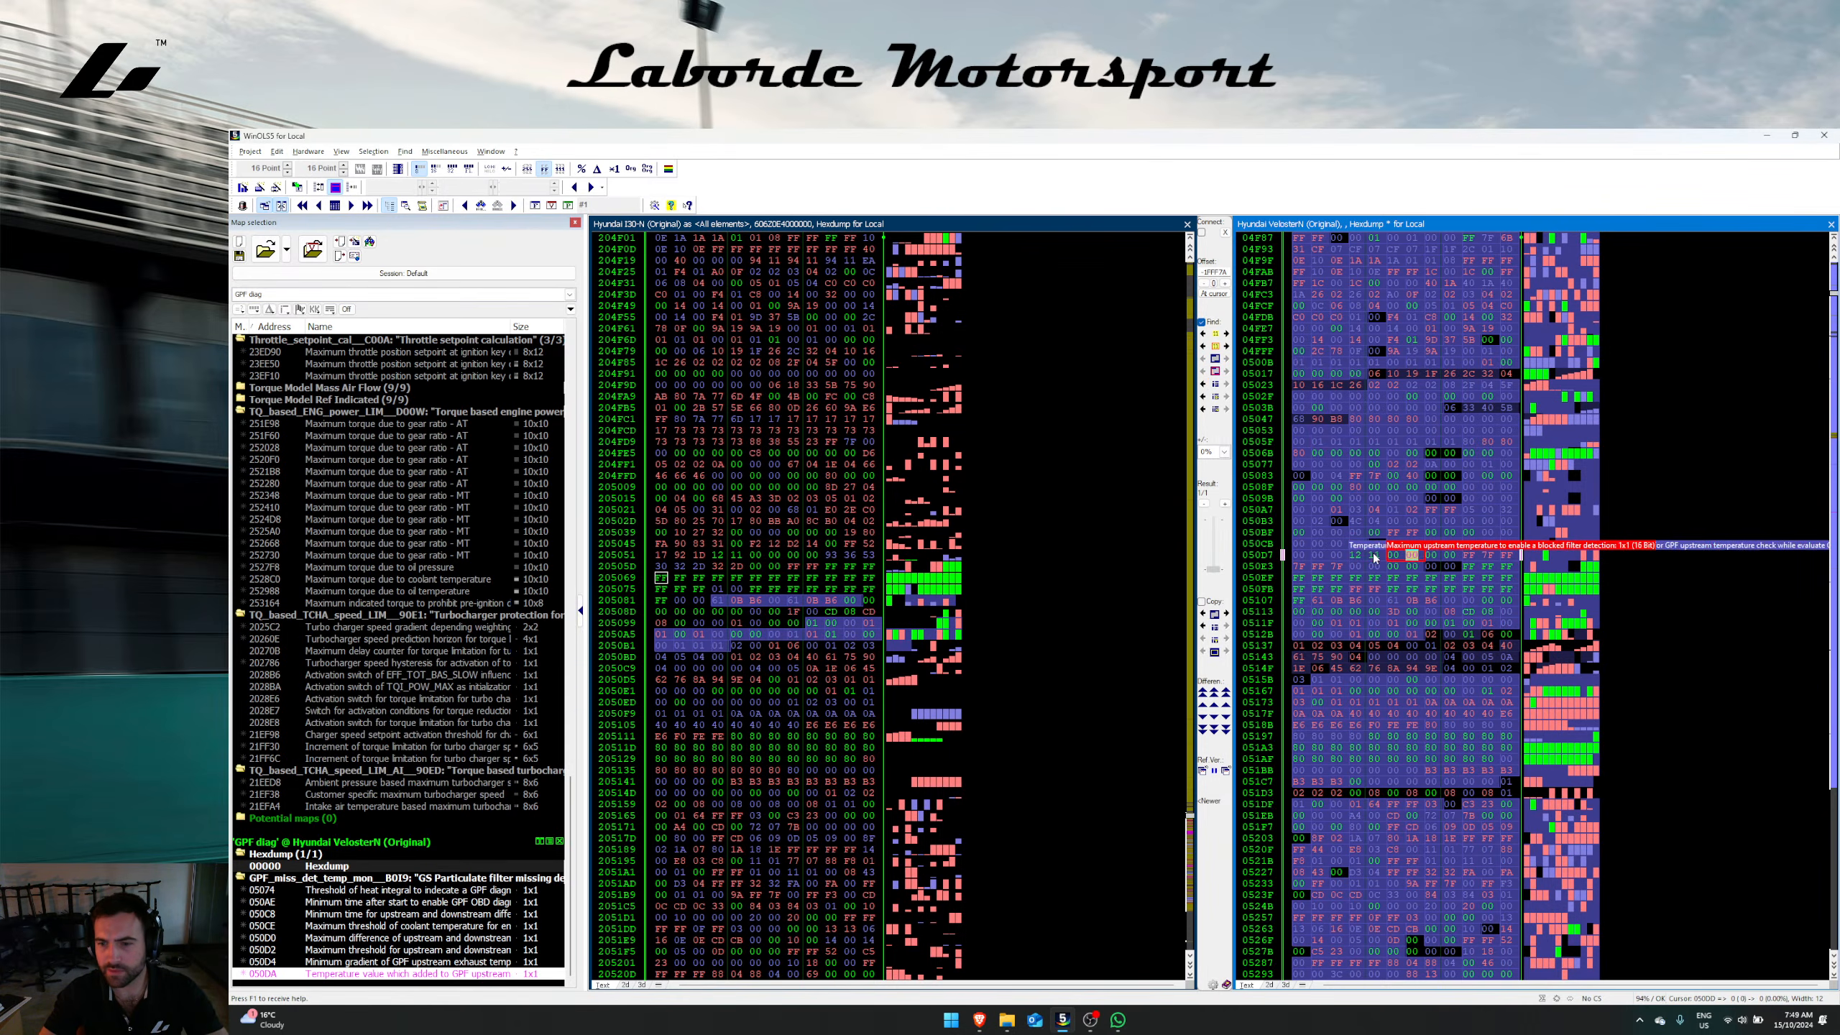
left_click_drag(1371, 556, 947, 679)
left_click(931, 659)
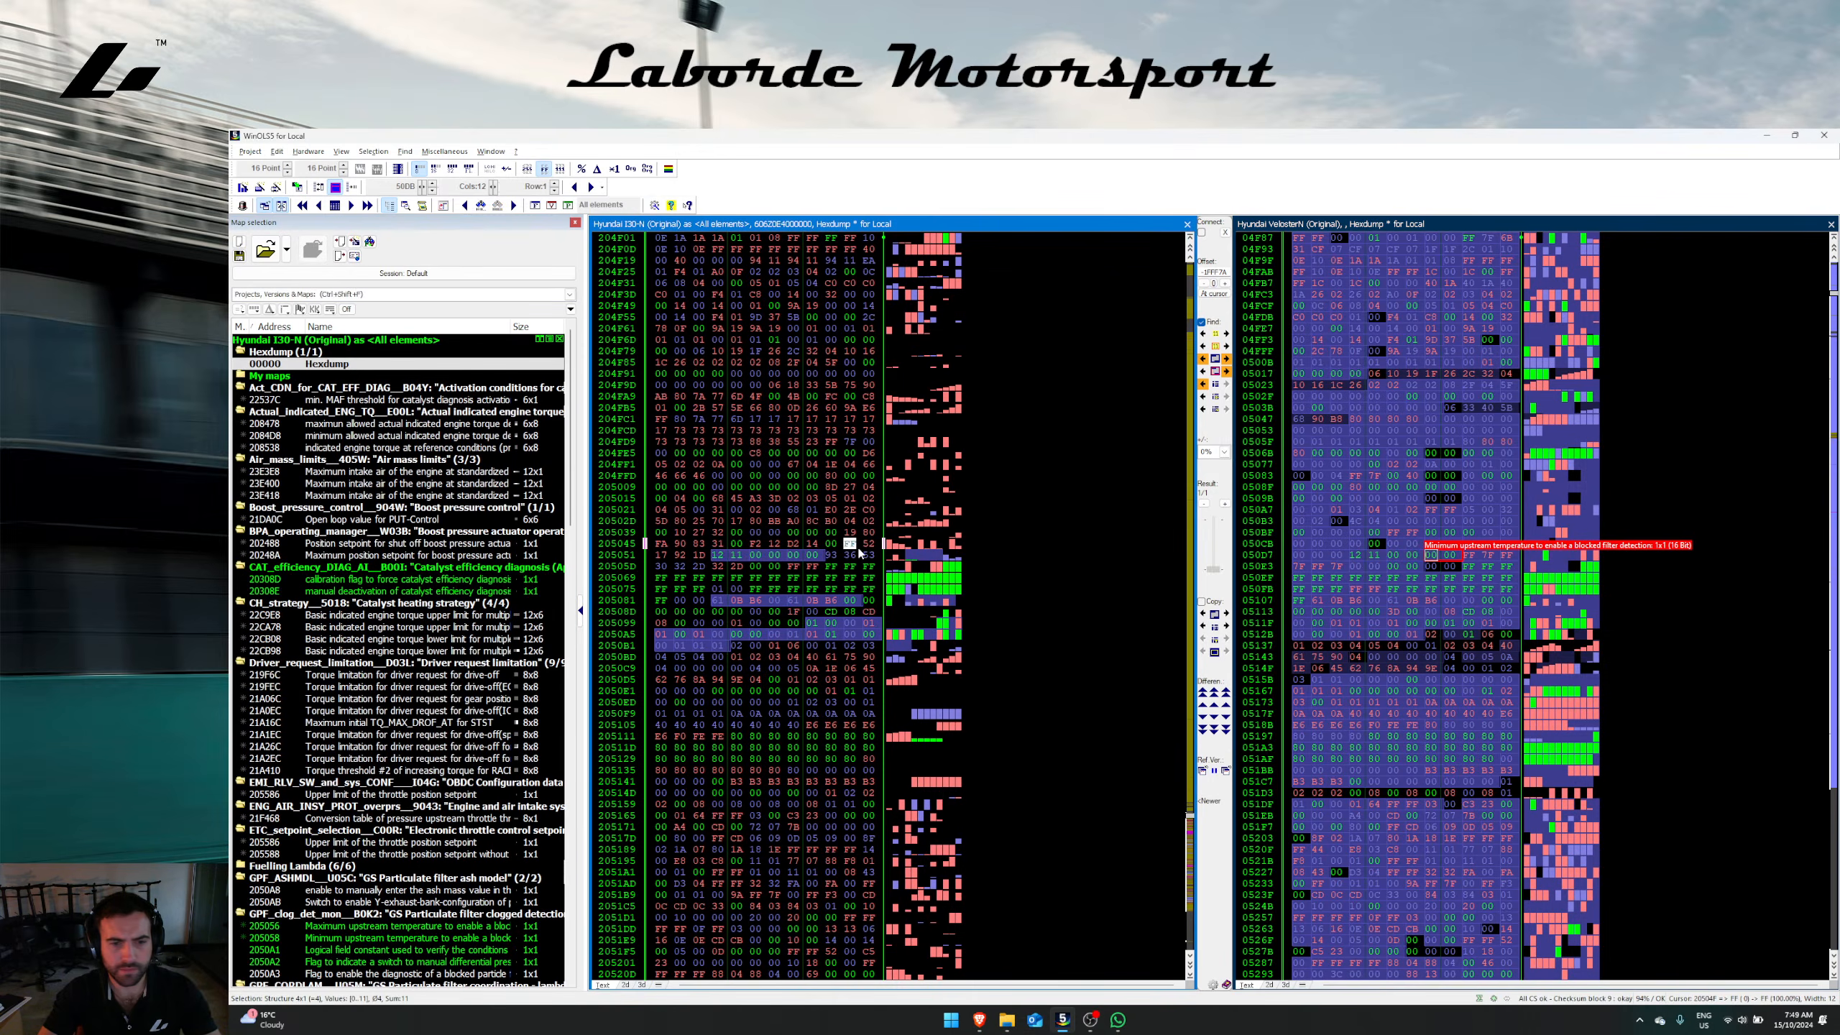
Step: Examine the VelosterN parameters from the minimum particle filter temperature for inhibiting fuel cut-off back to the cylinder misfire generator switches
left_click(1488, 556)
left_click_drag(1490, 556, 1506, 556)
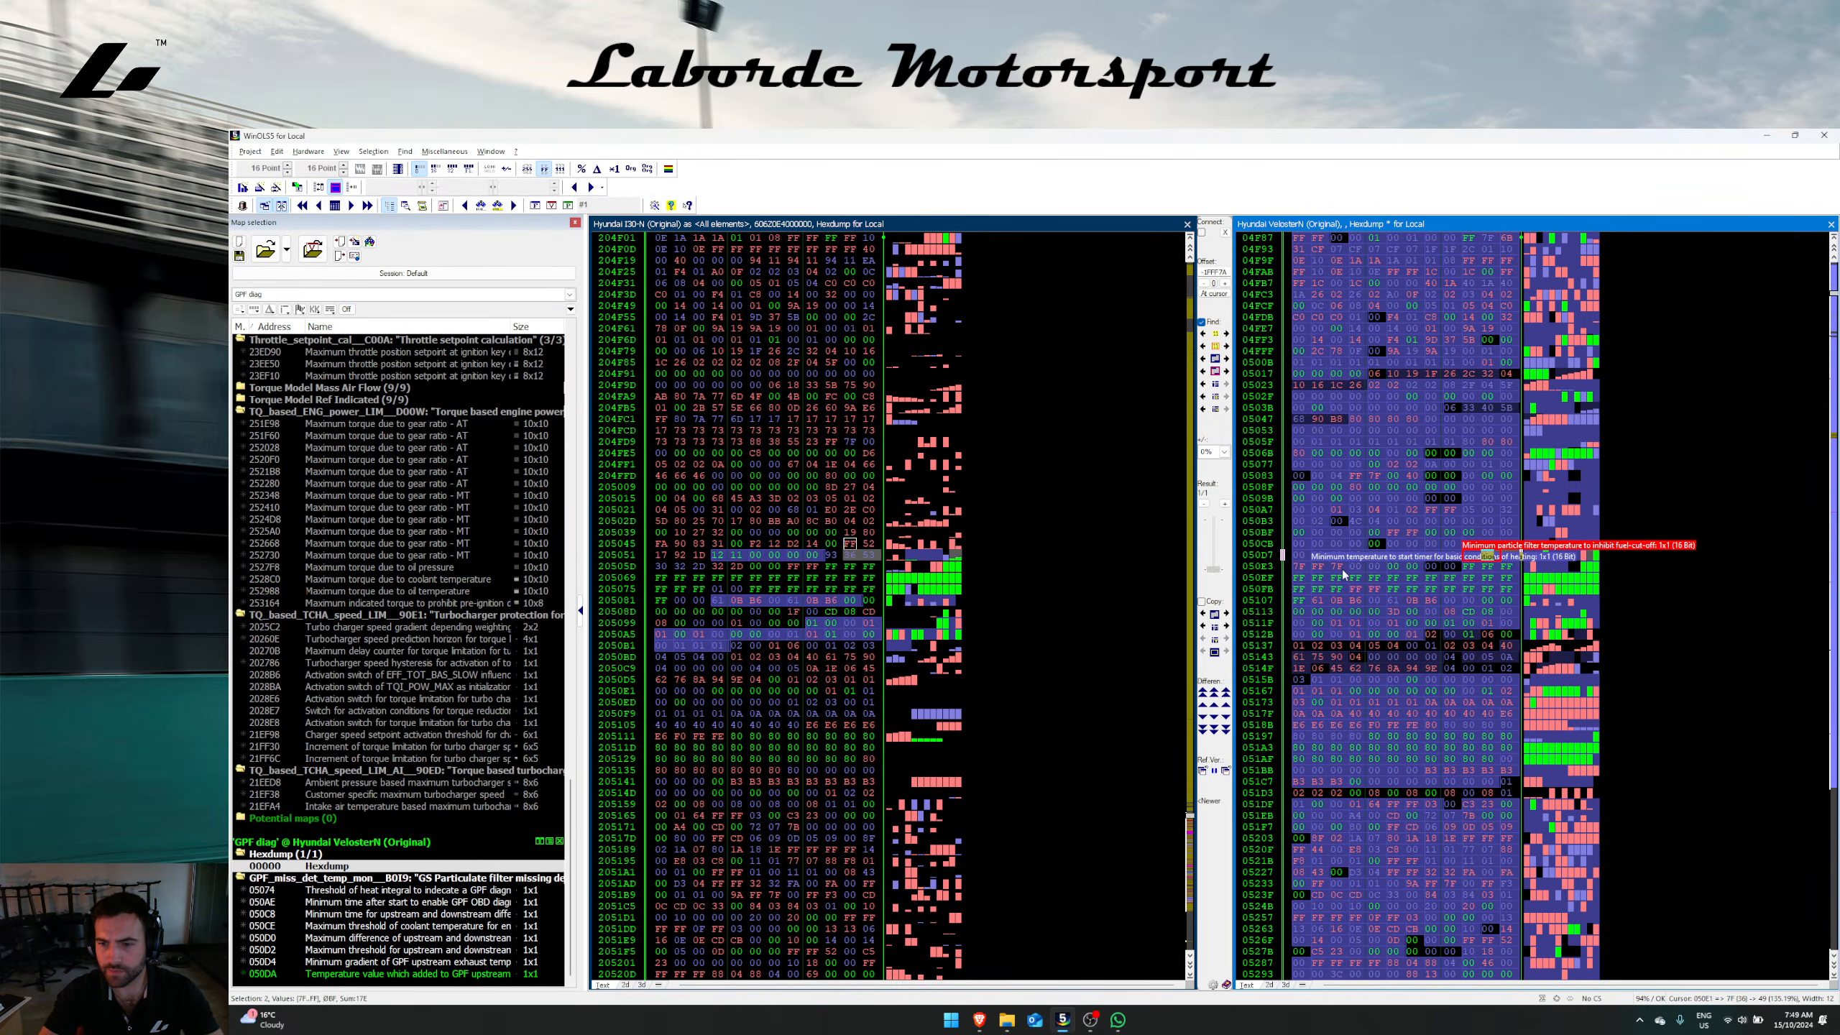
right_click(1342, 545)
key("Escape")
left_click_drag(1355, 521, 1371, 521)
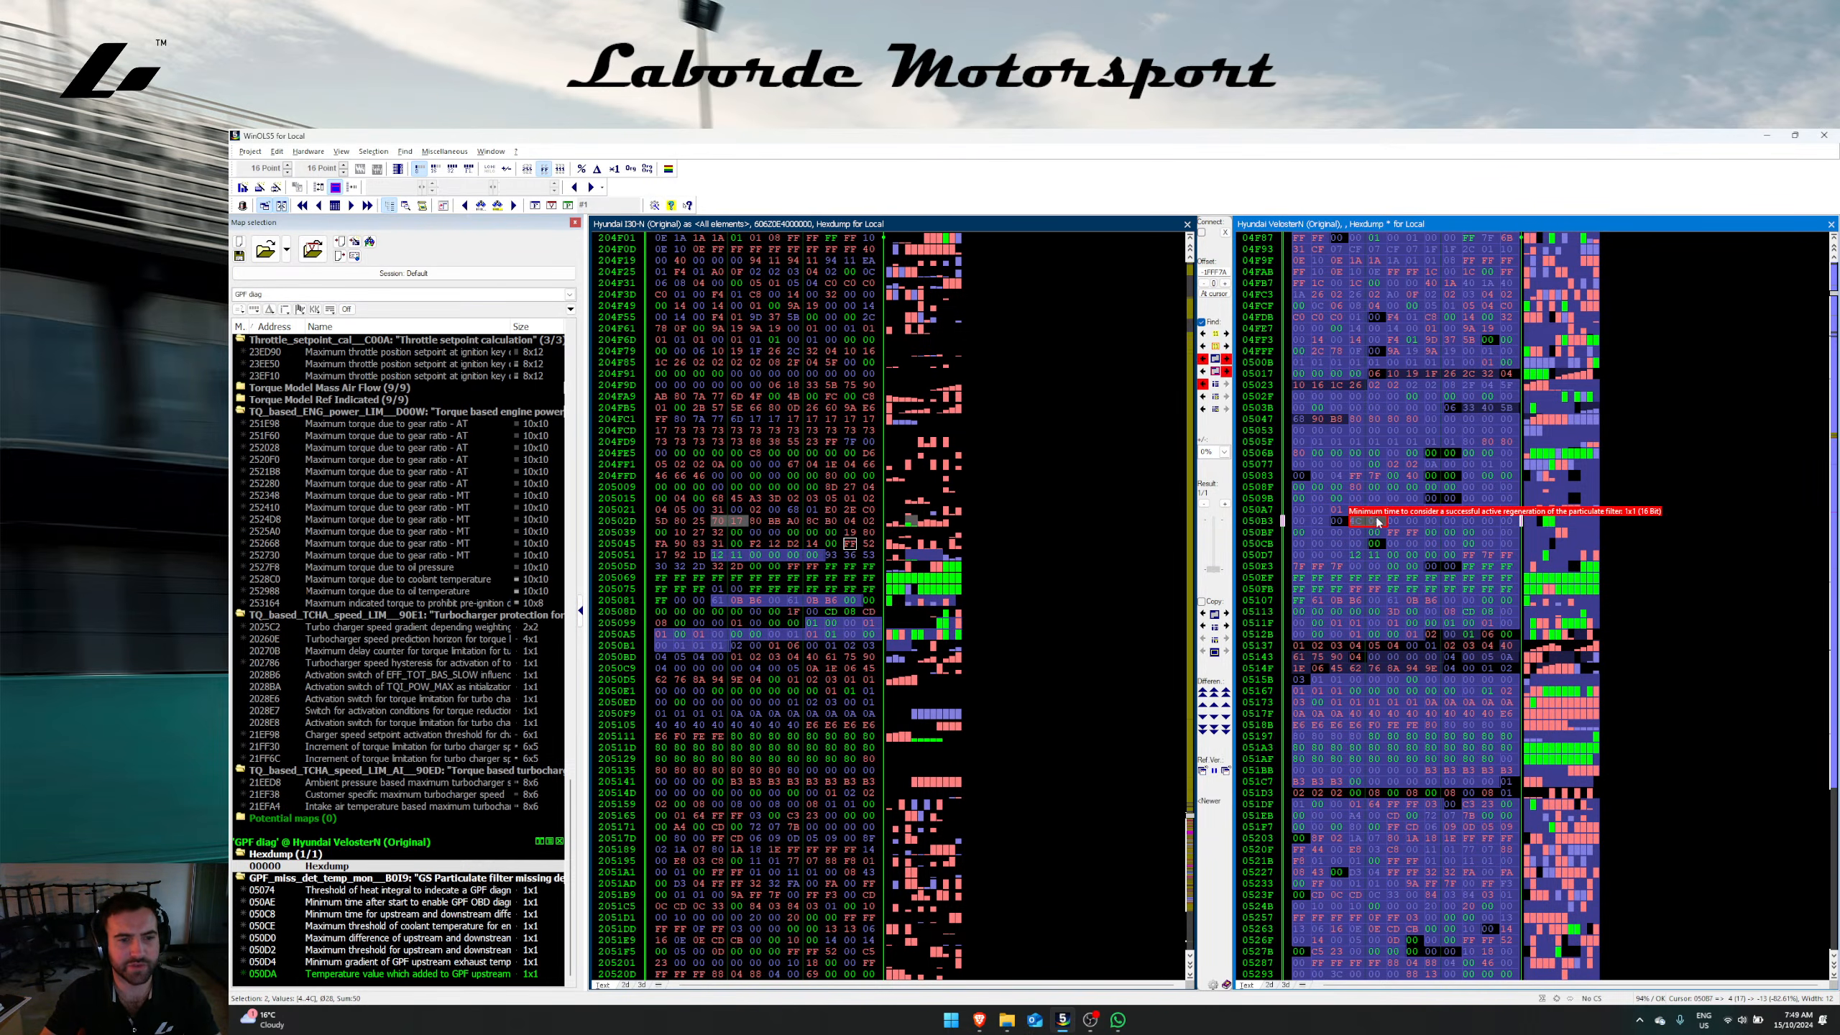
key("Up")
key("Up")
key("Up")
key("Up")
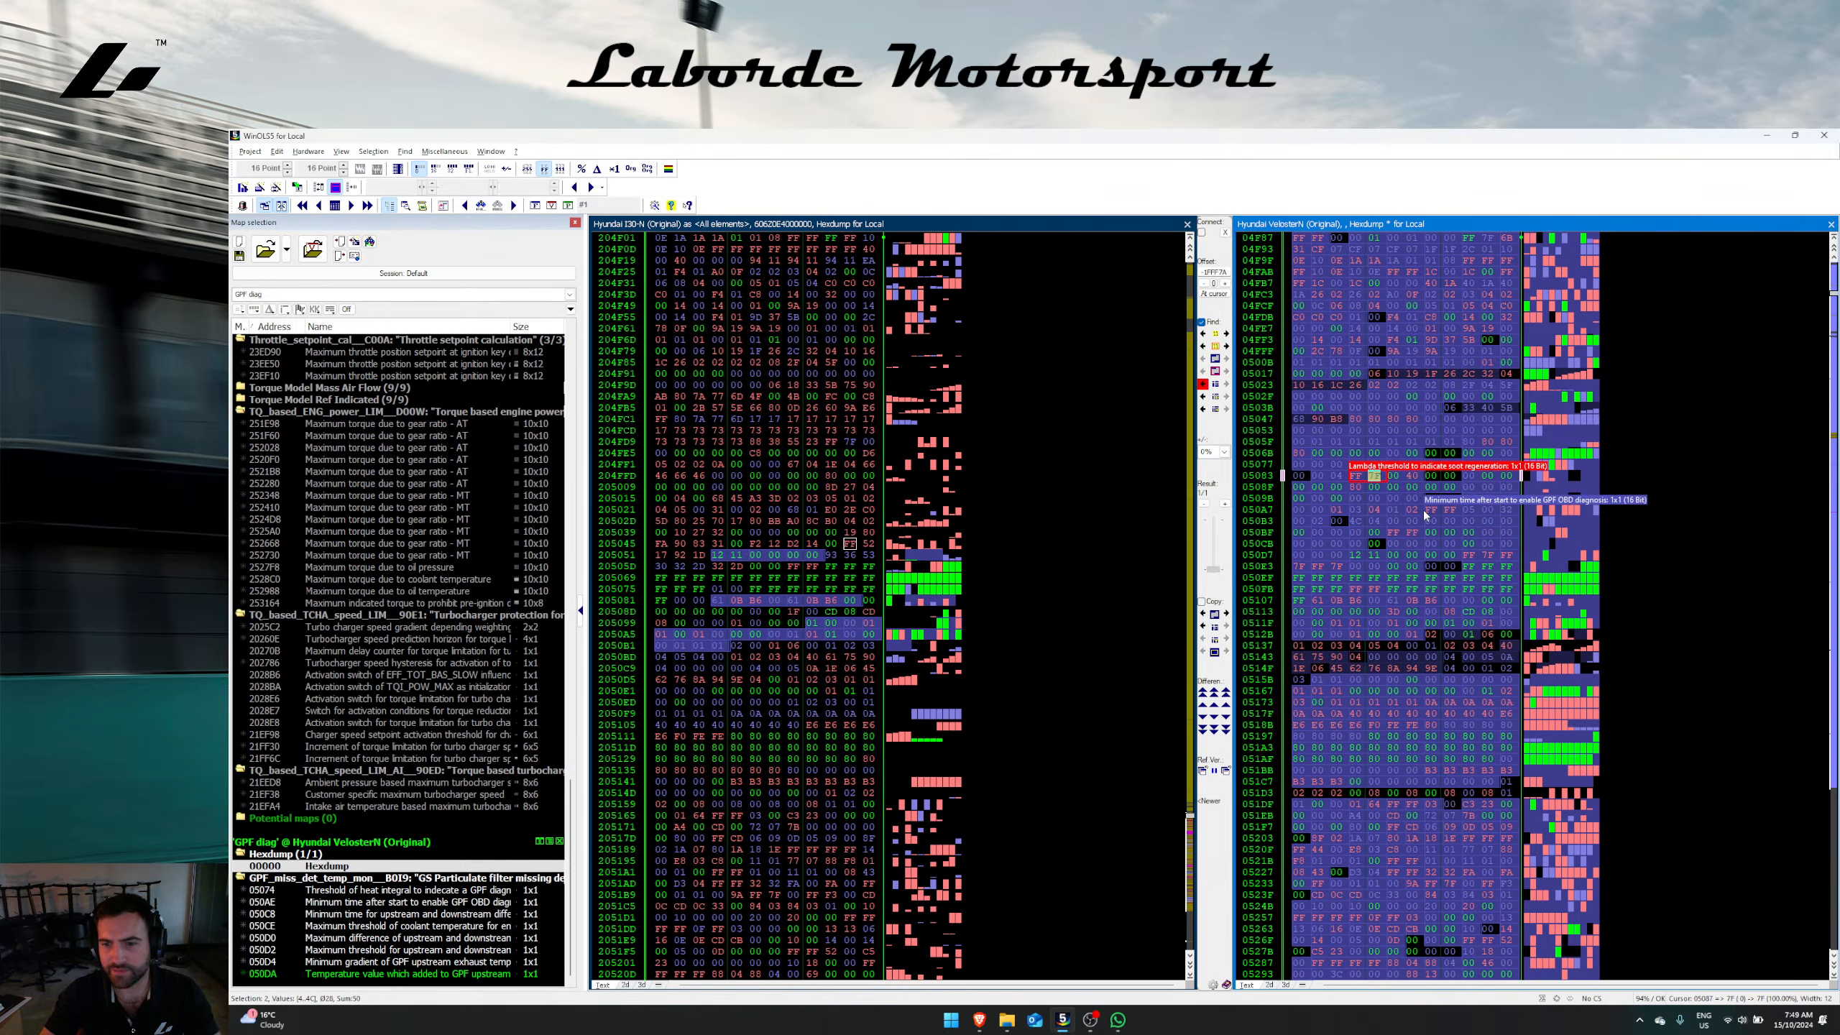
left_click_drag(1337, 514, 1415, 515)
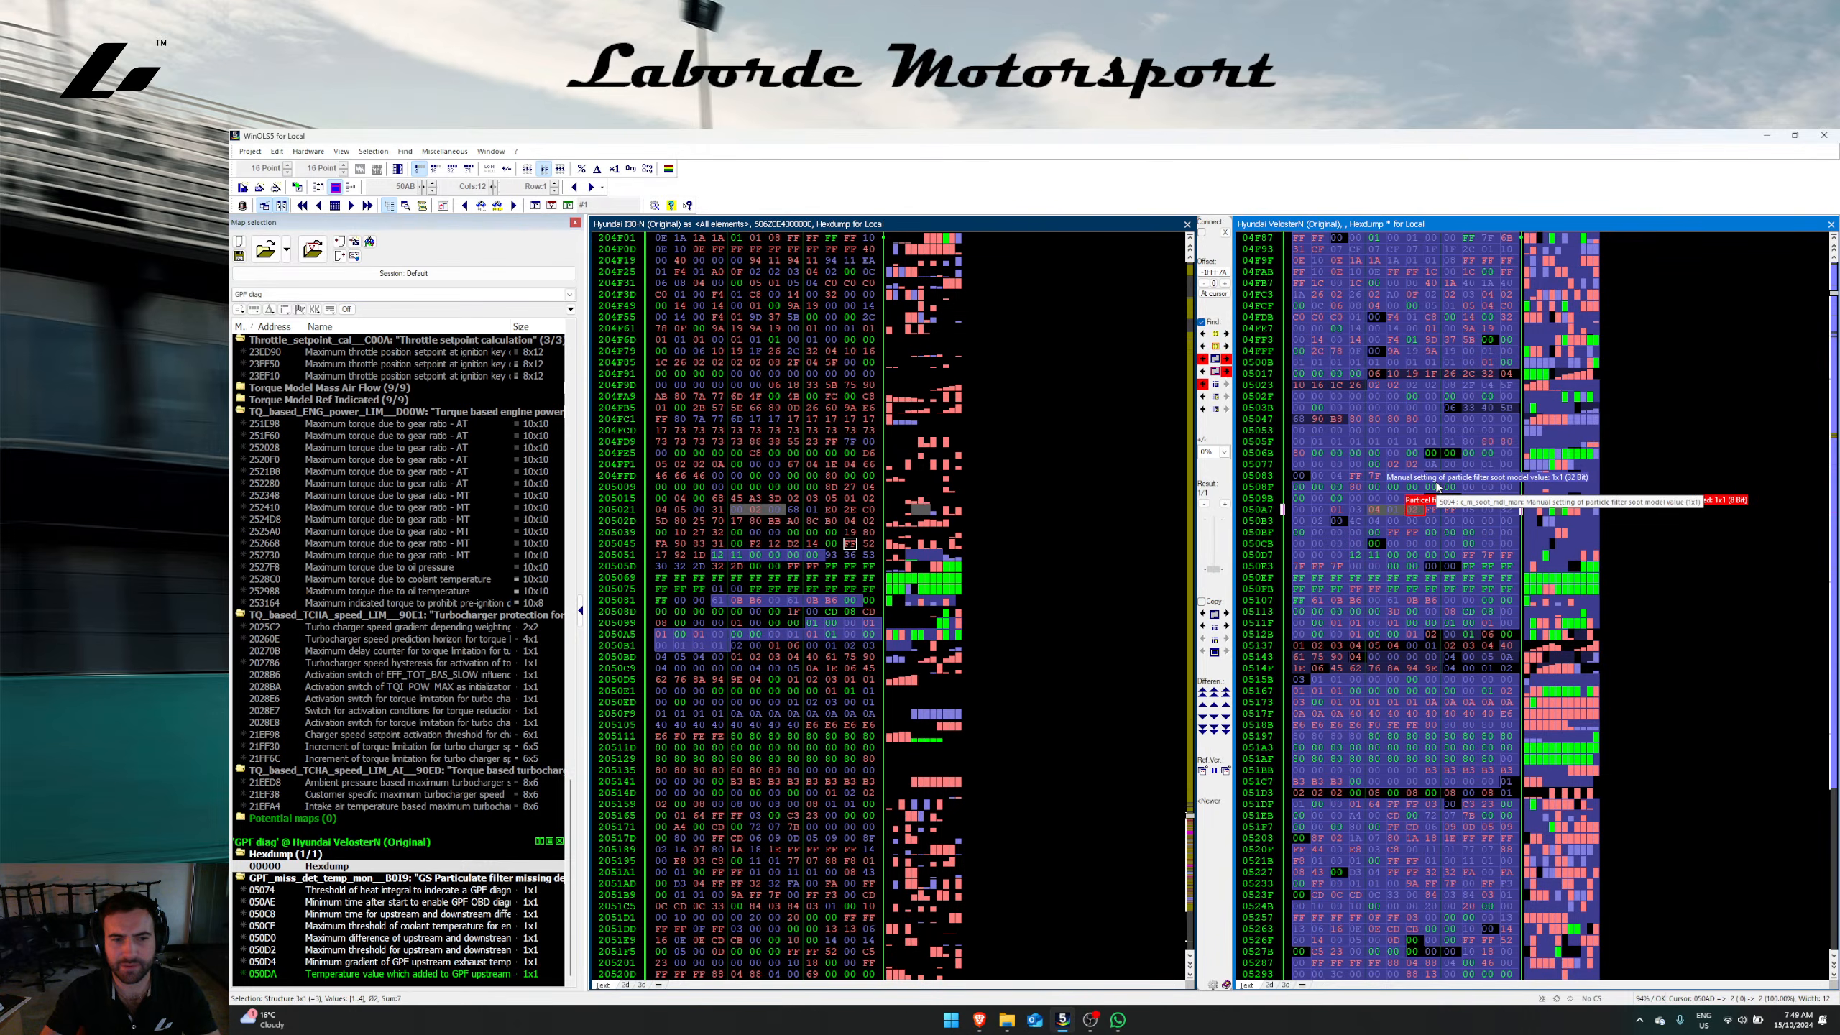
left_click(1394, 430)
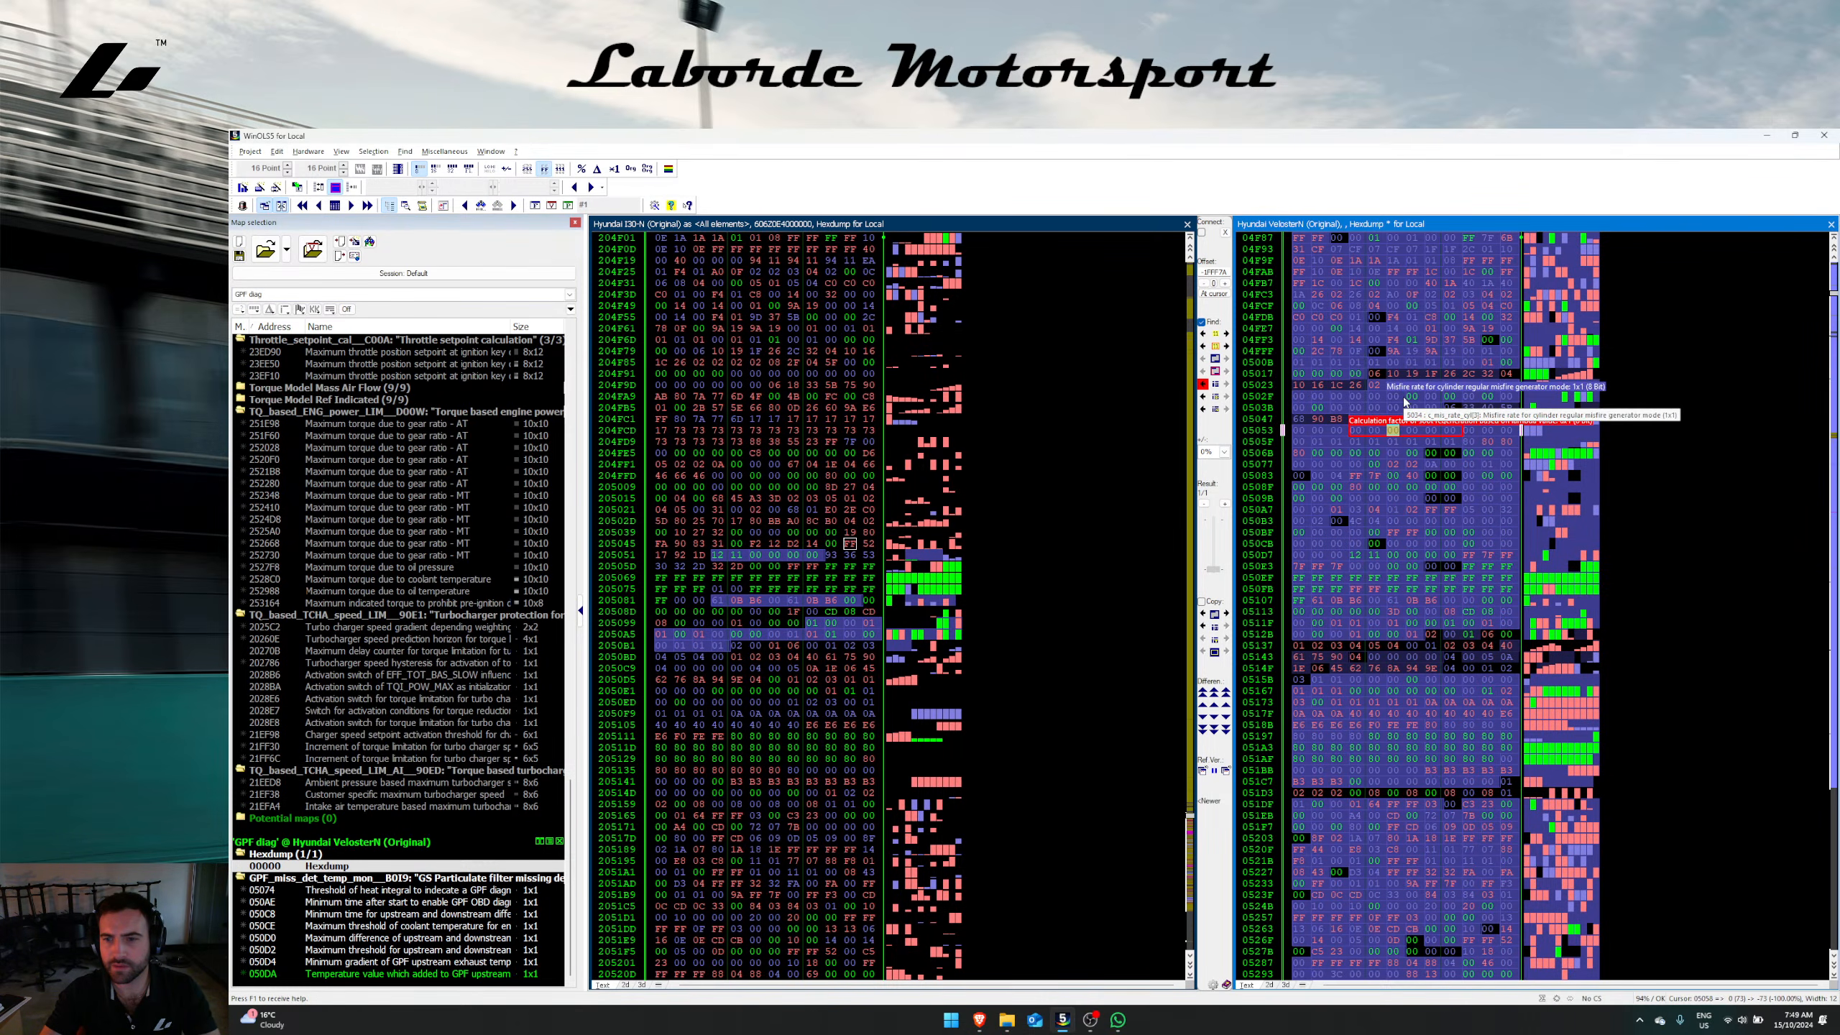
left_click(1395, 408)
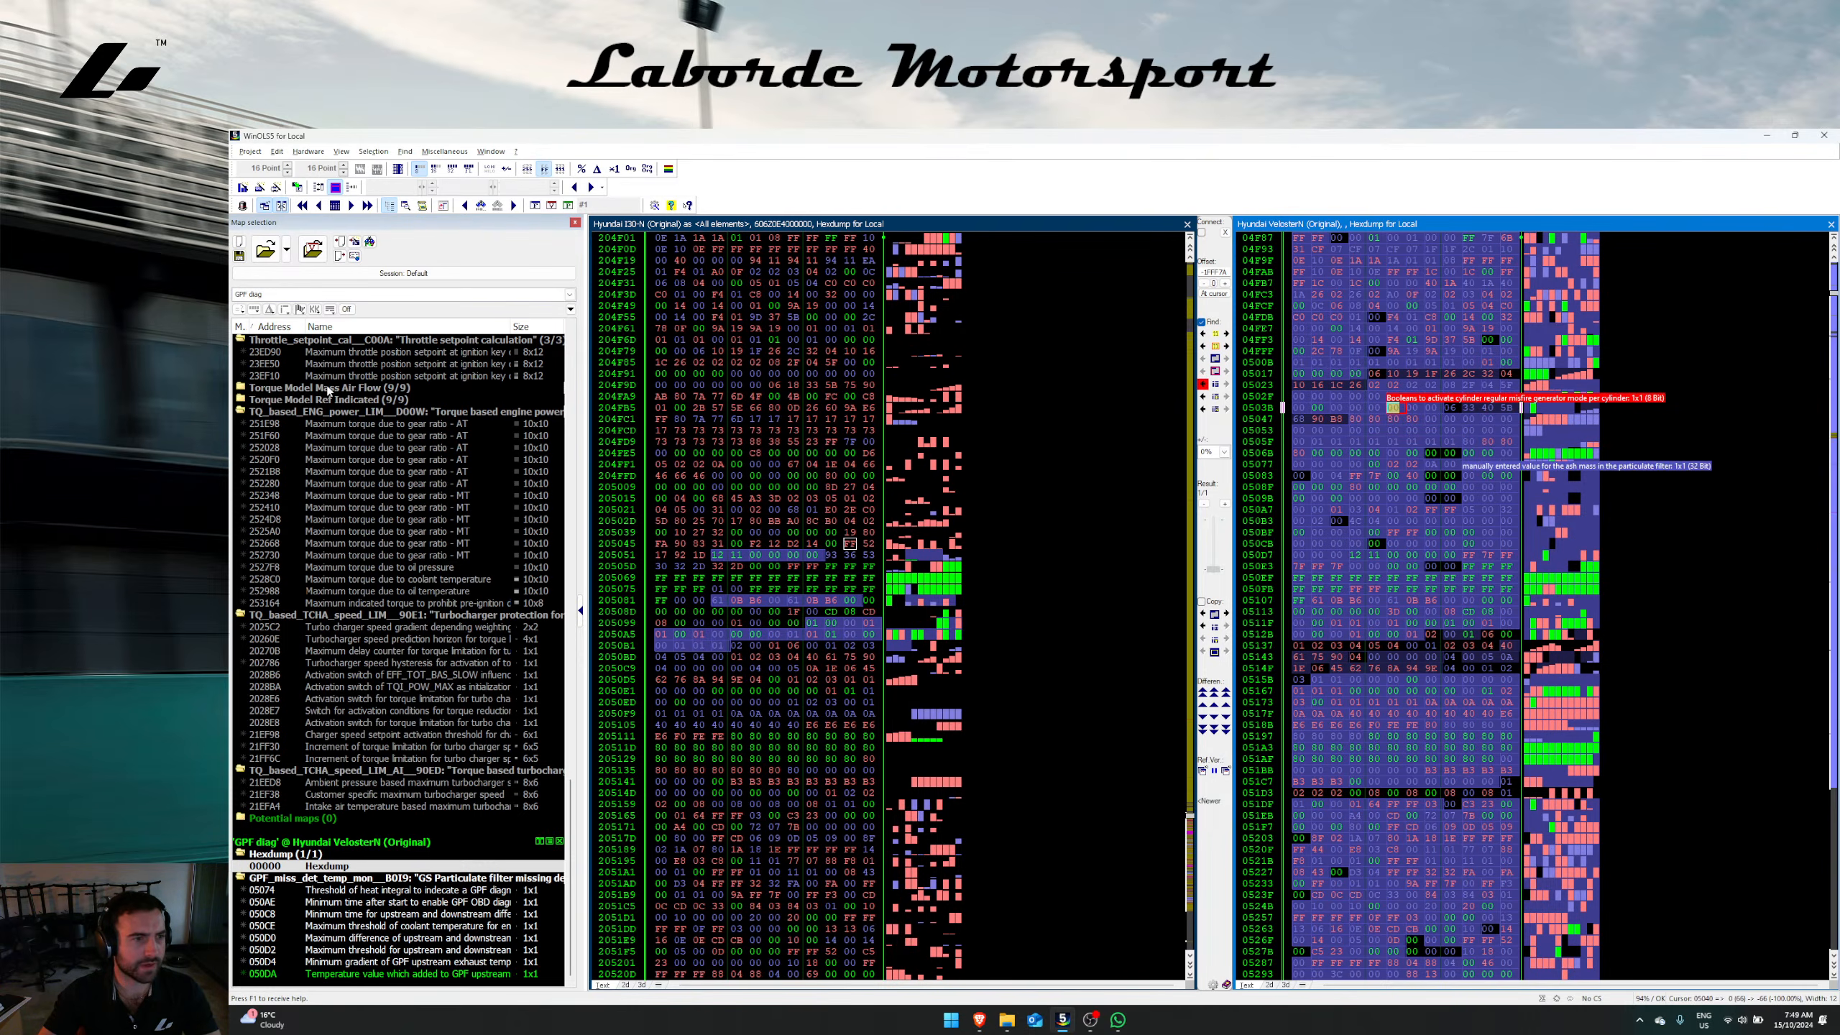
Step: Search the VelosterN maps for "pf" and review the particle filter ash model, clogged detection, missing detection and regeneration folders
left_click(247, 295)
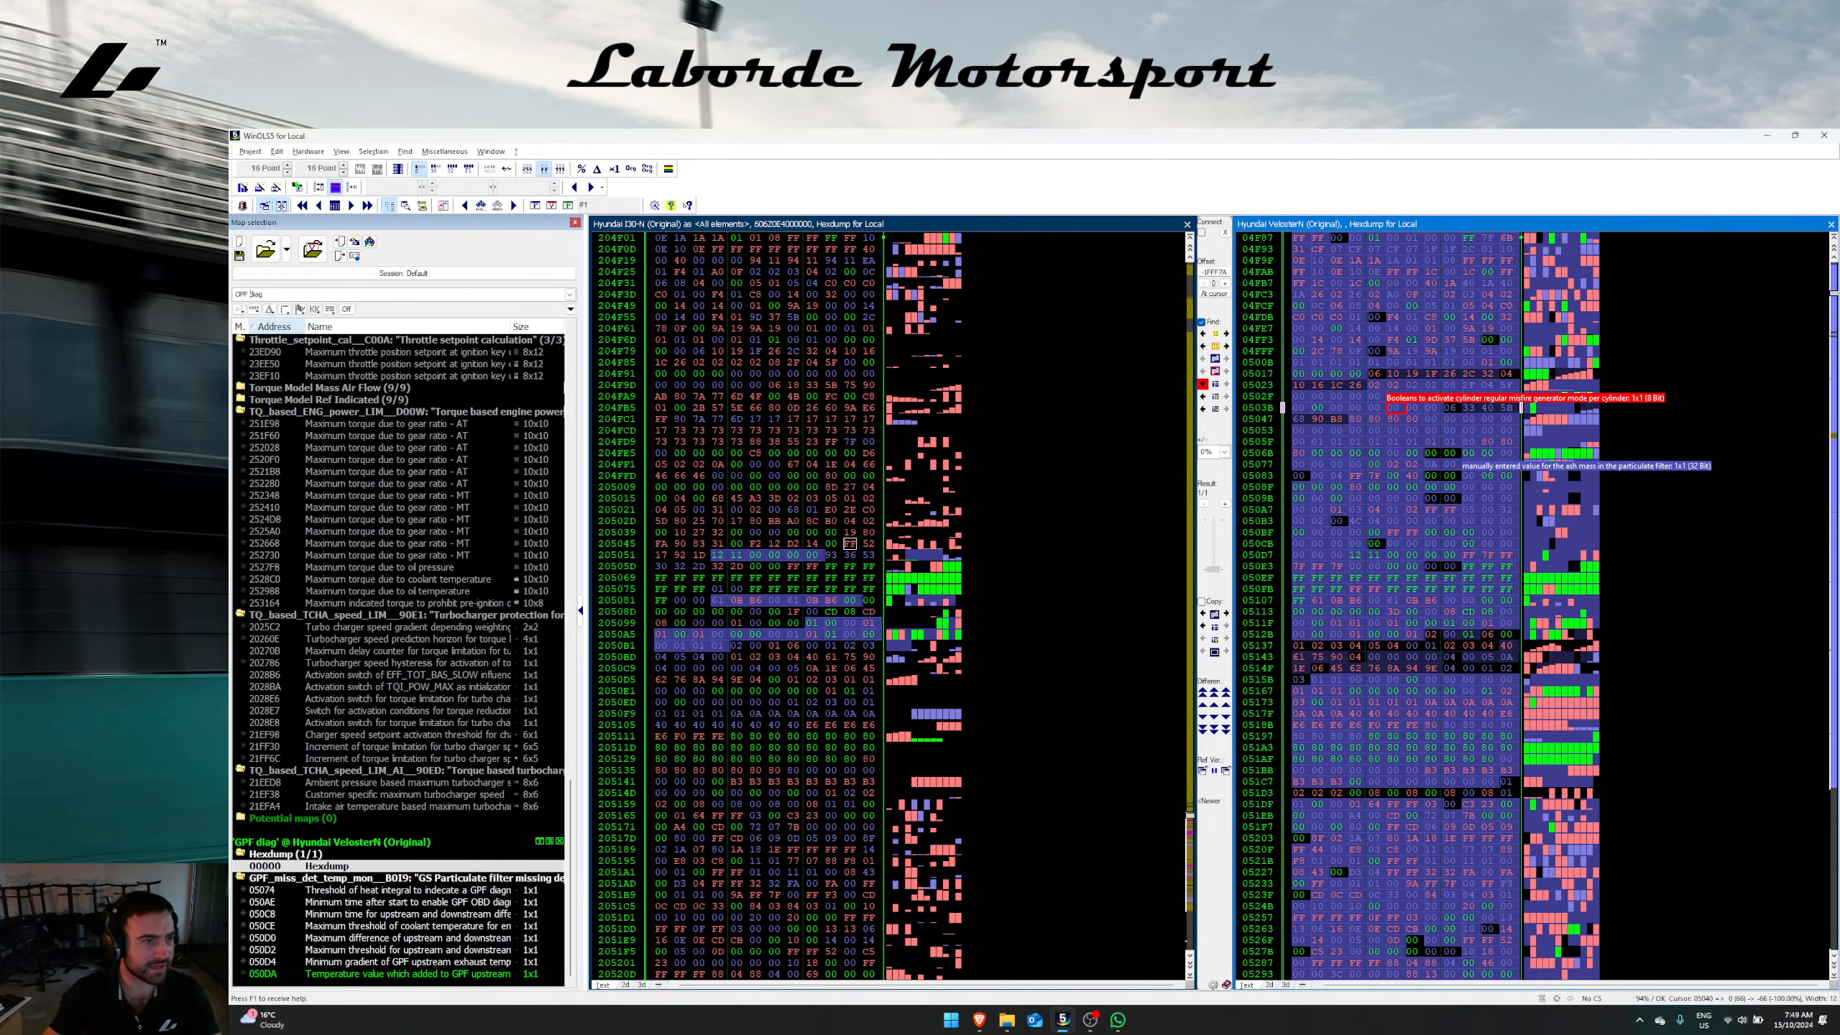
key("Return")
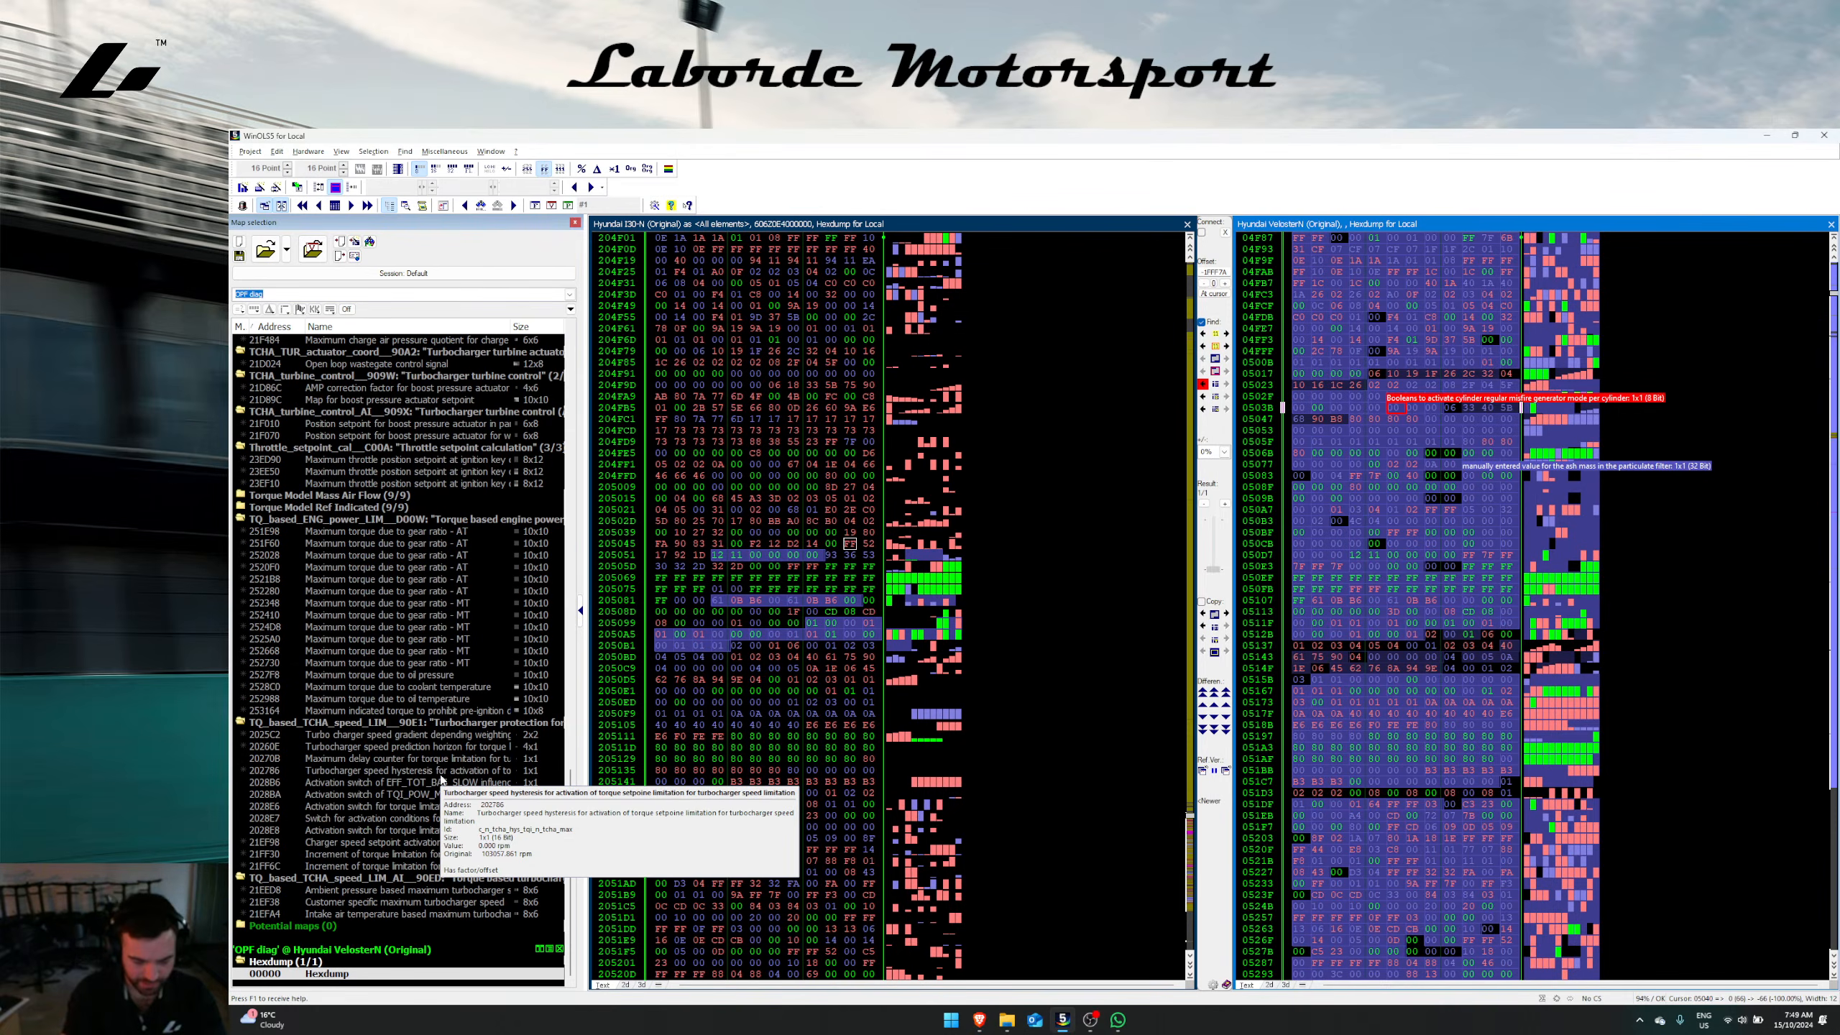
type("pflt")
key("Return")
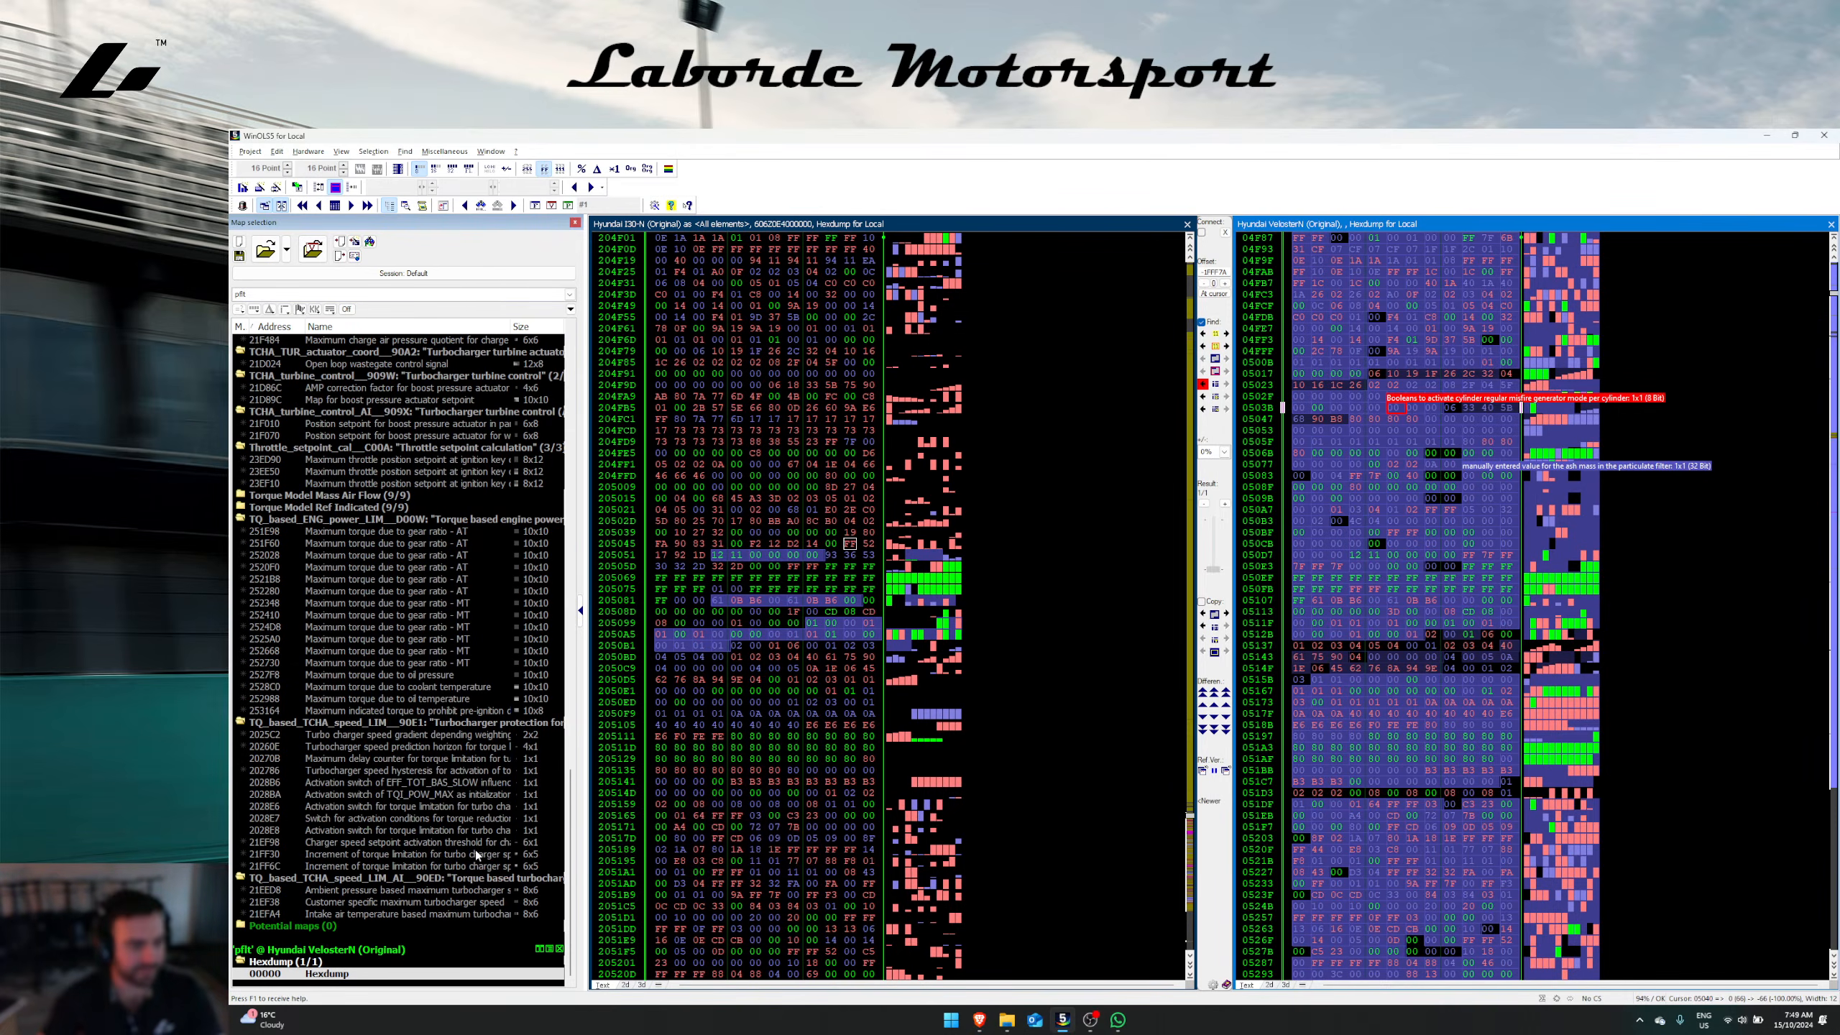
left_click(346, 309)
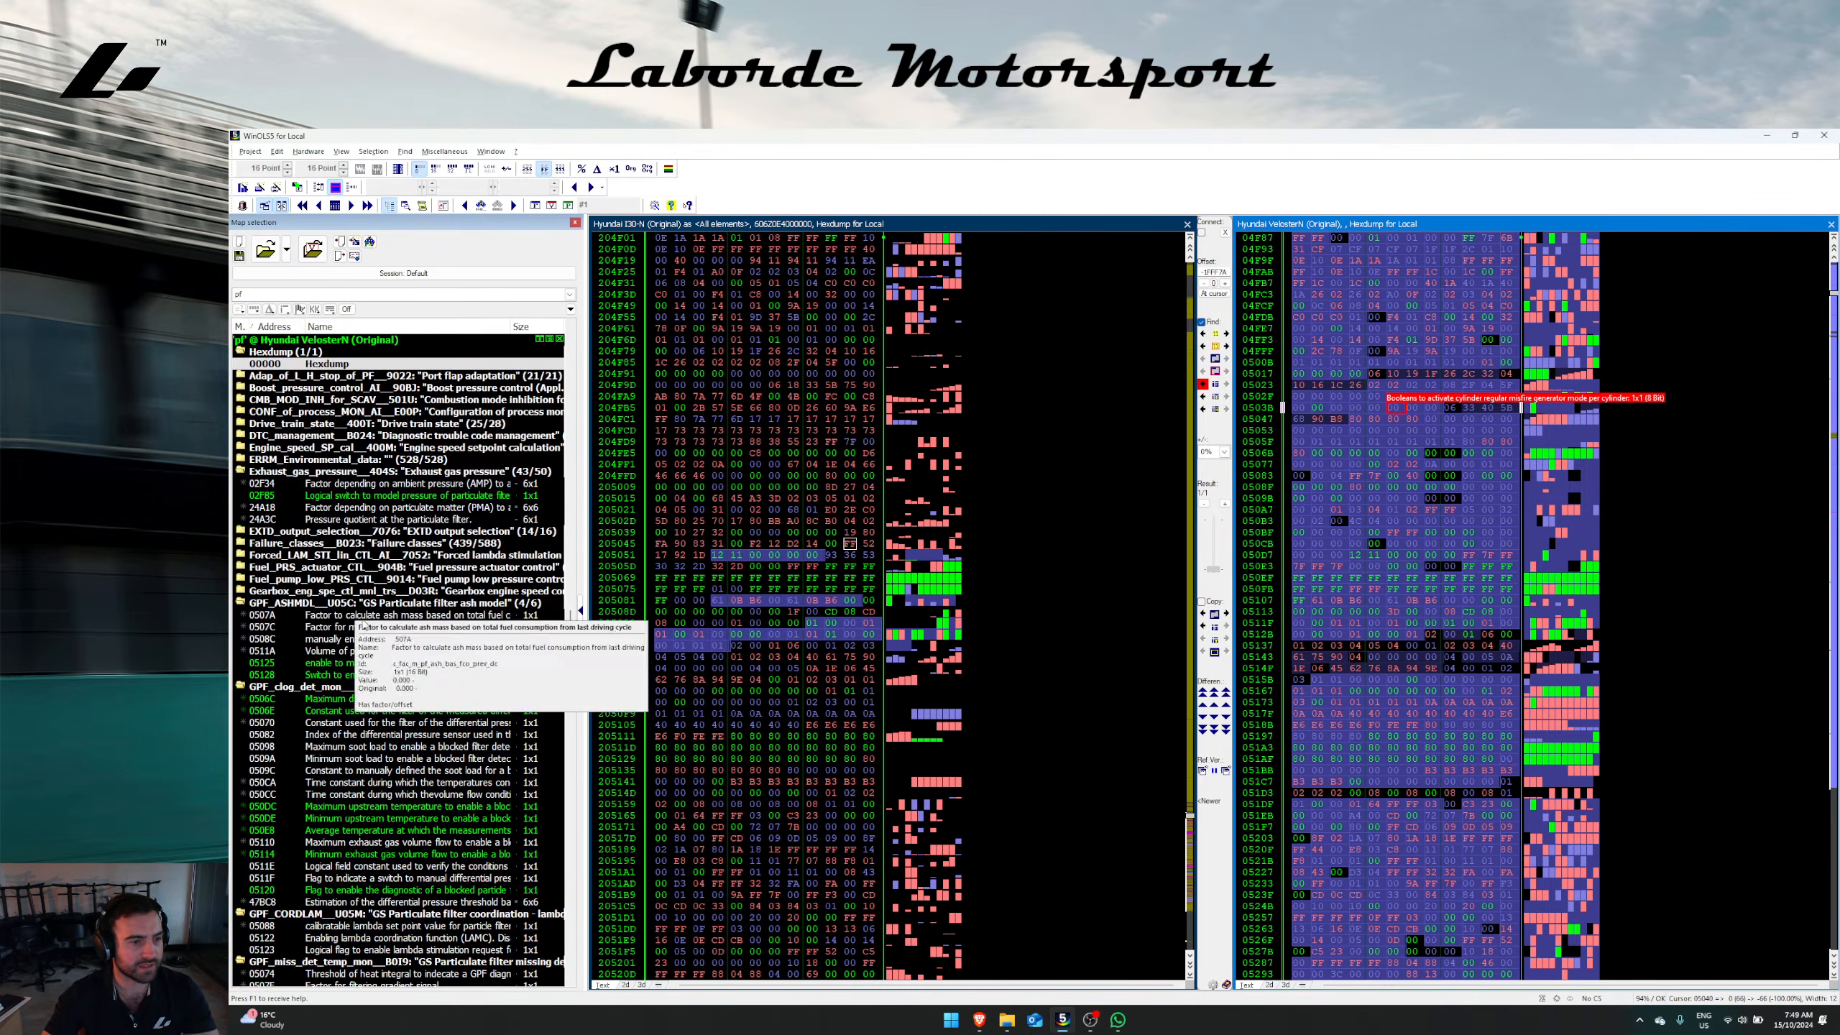
scroll(423, 676, "down", 1)
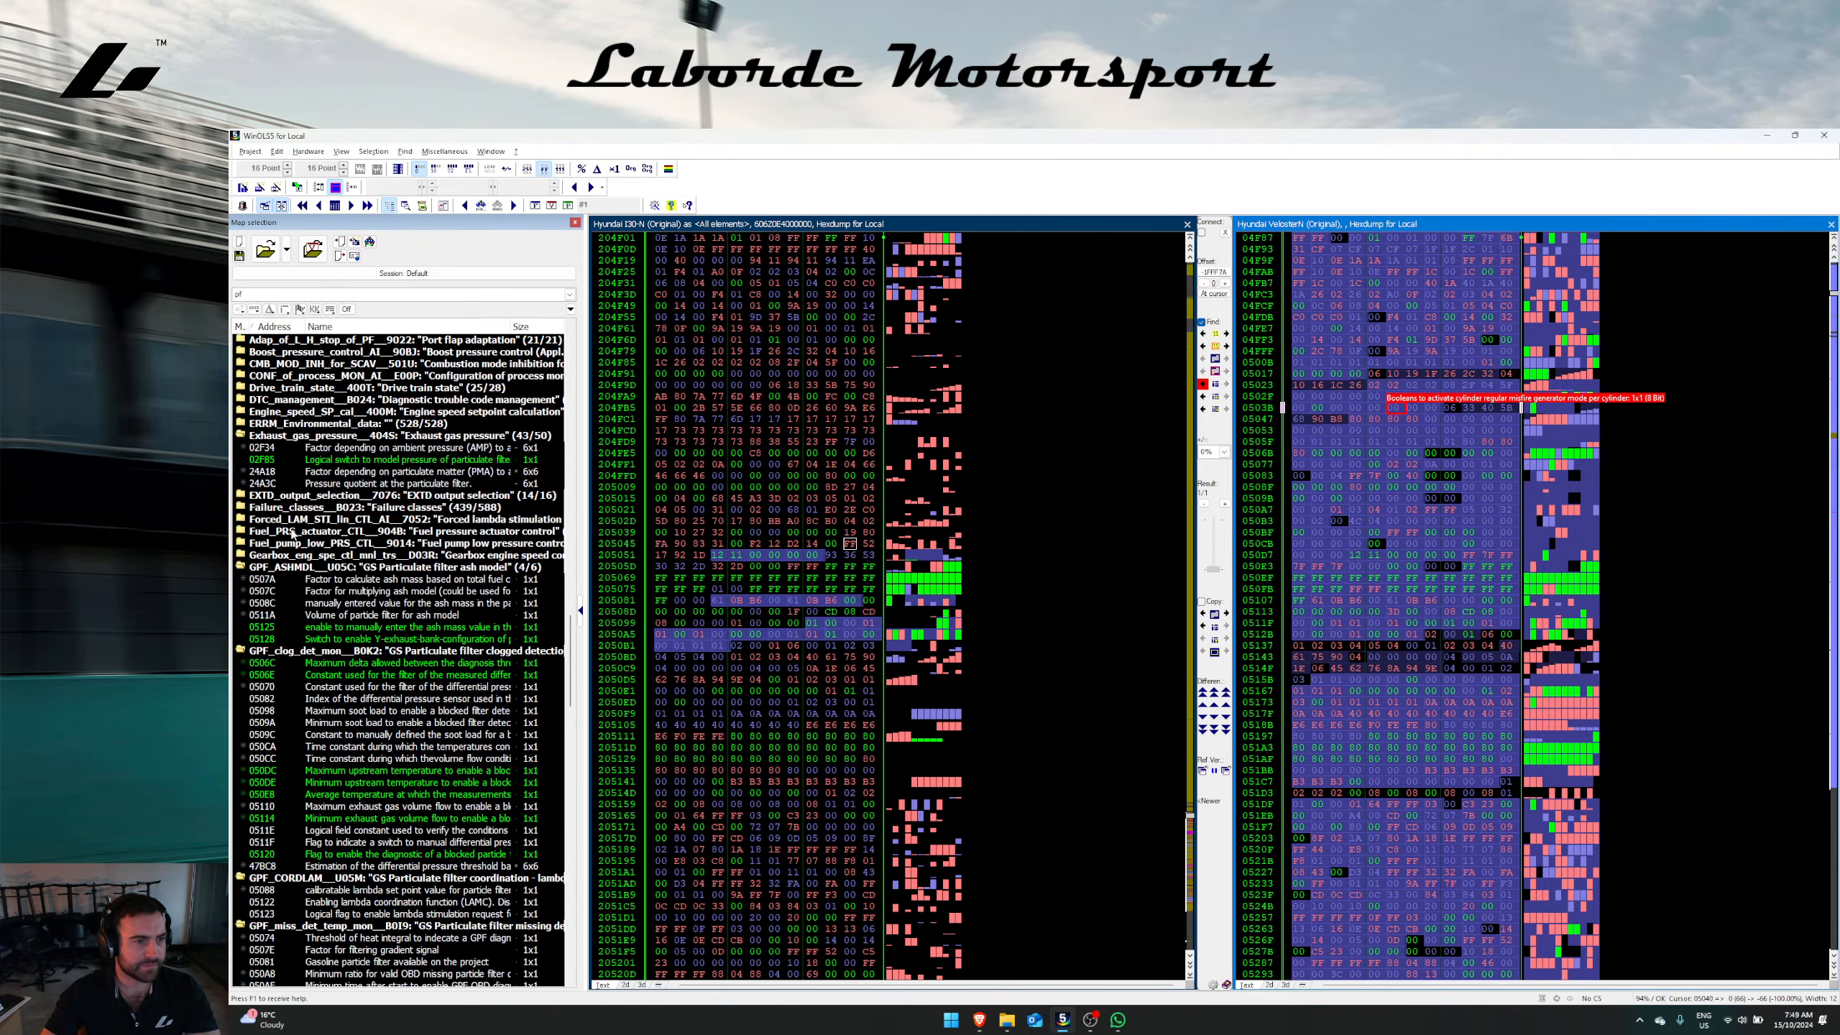
scroll(293, 534, "up", 3)
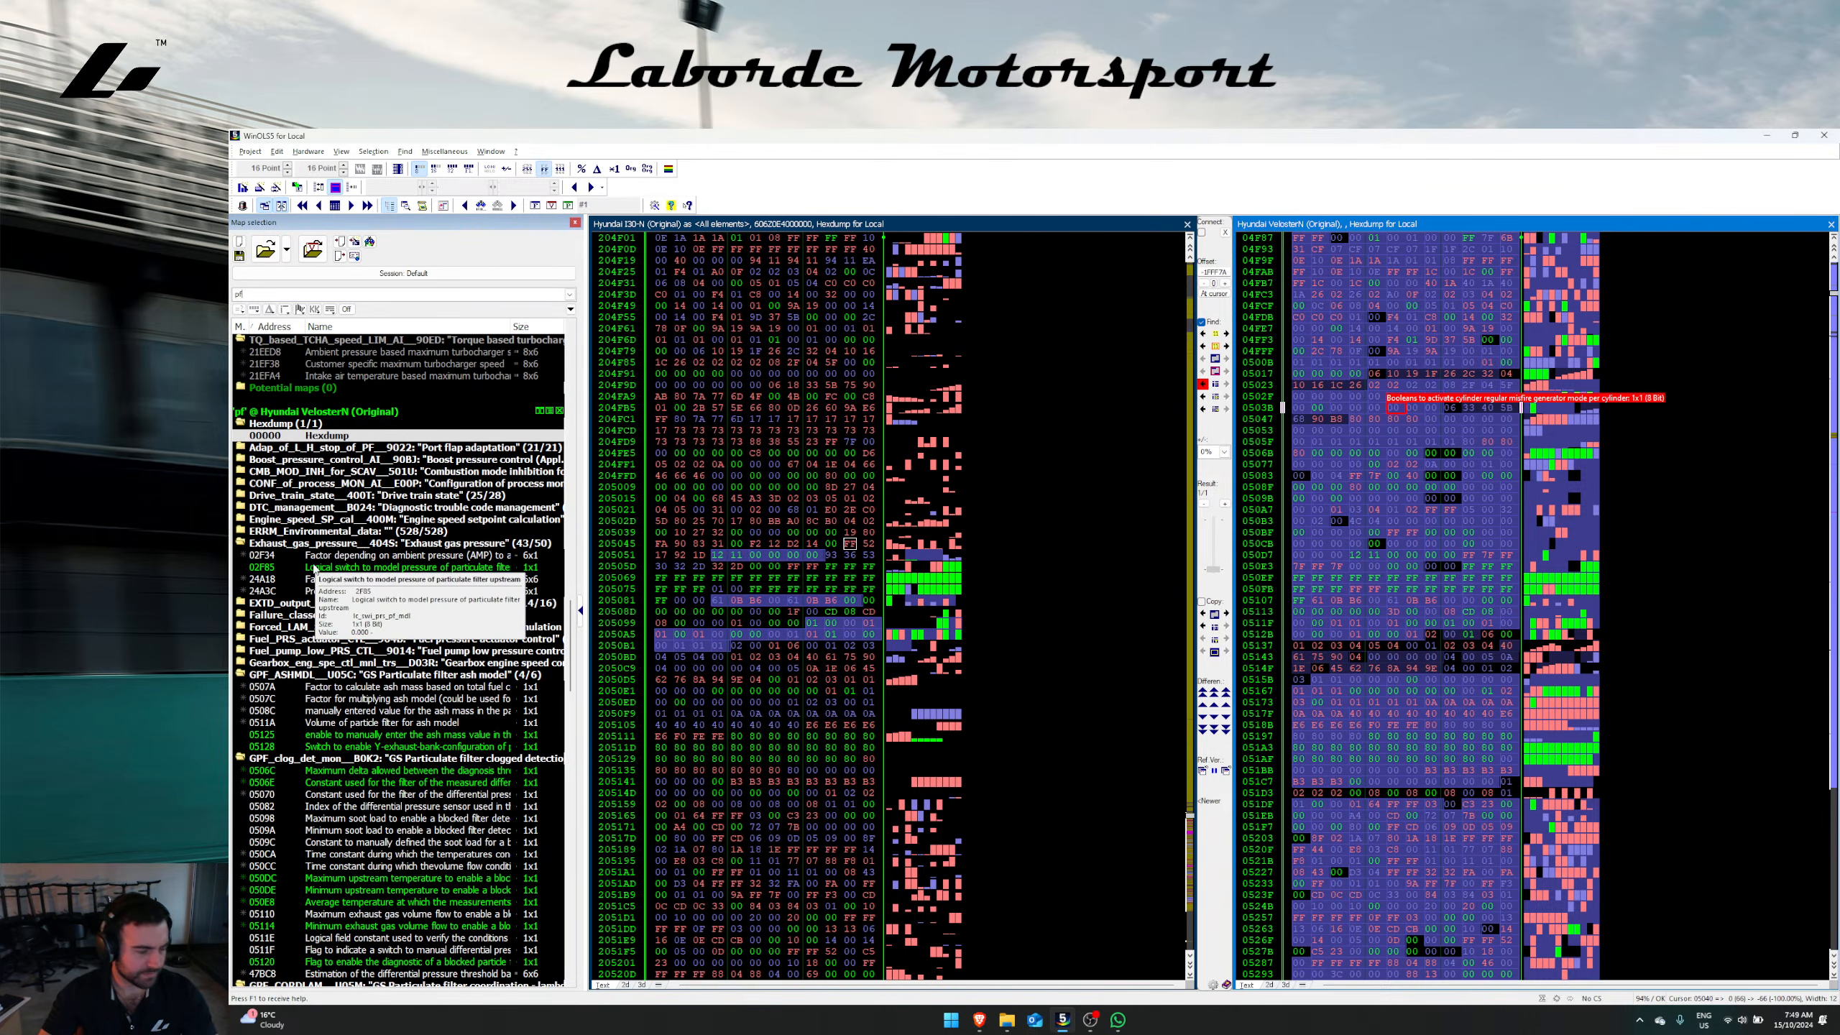
scroll(319, 580, "down", 4)
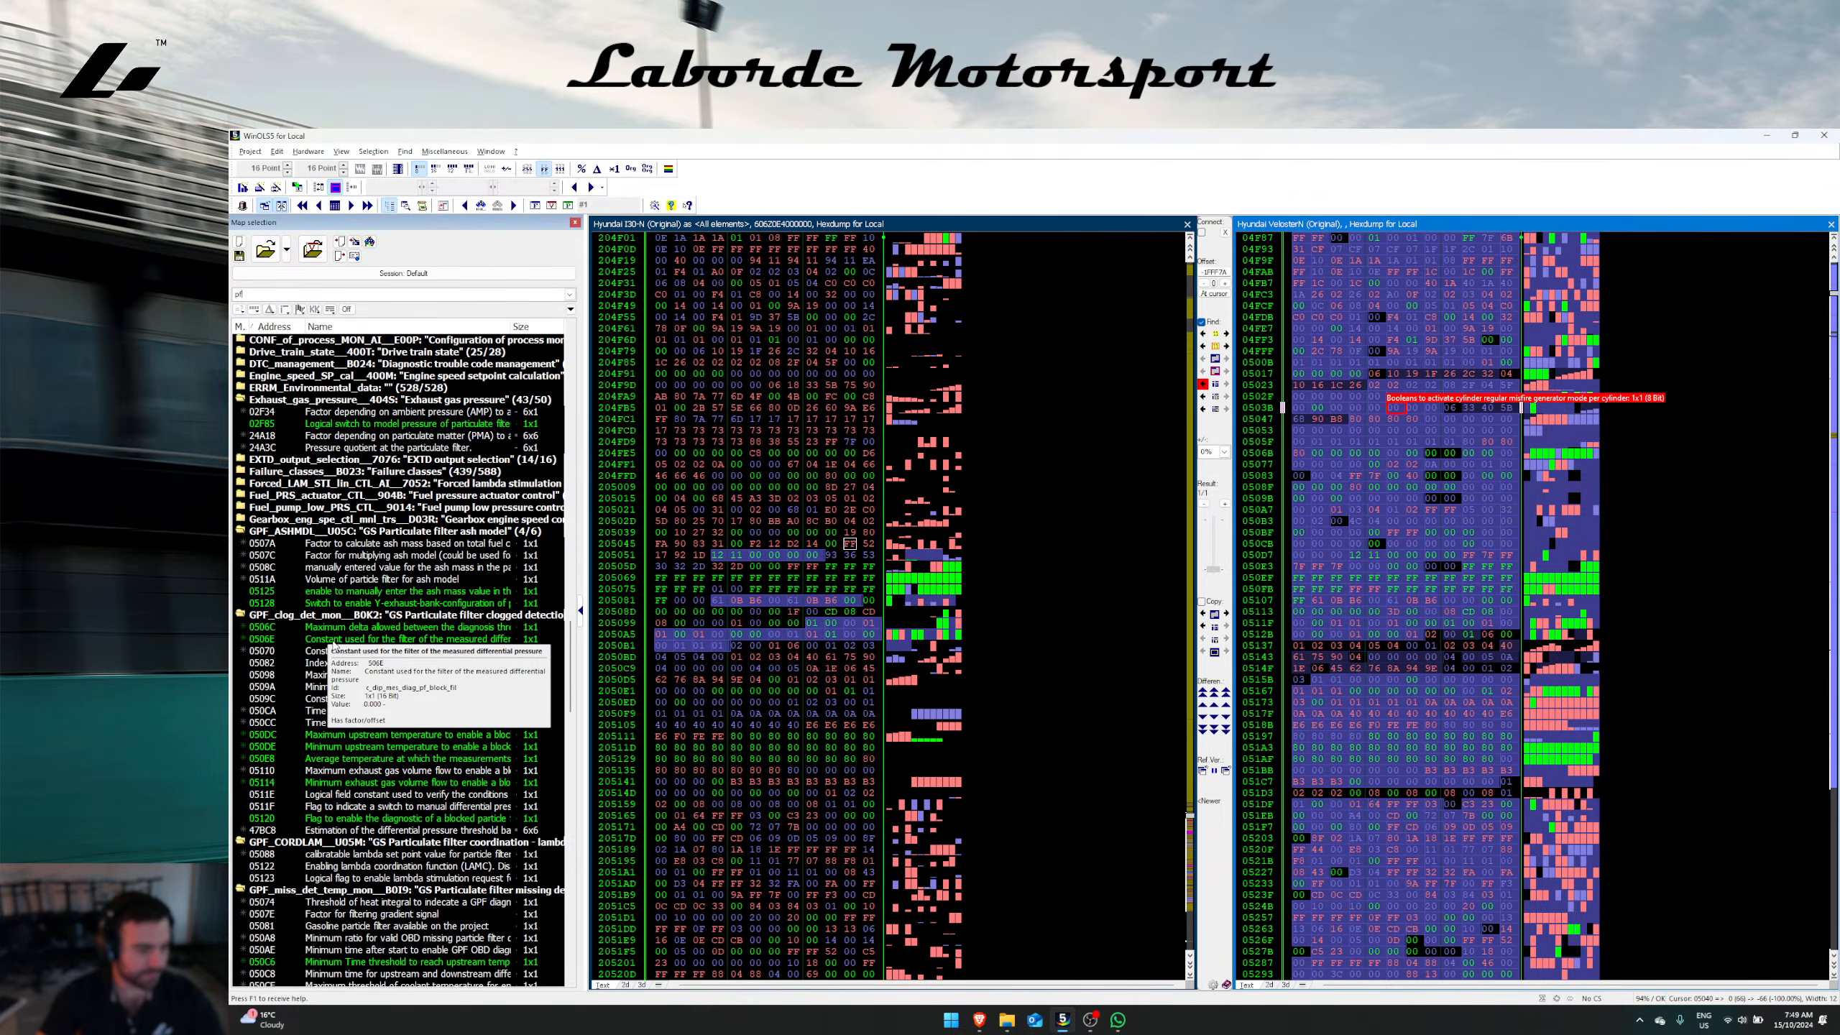
scroll(334, 643, "down", 7)
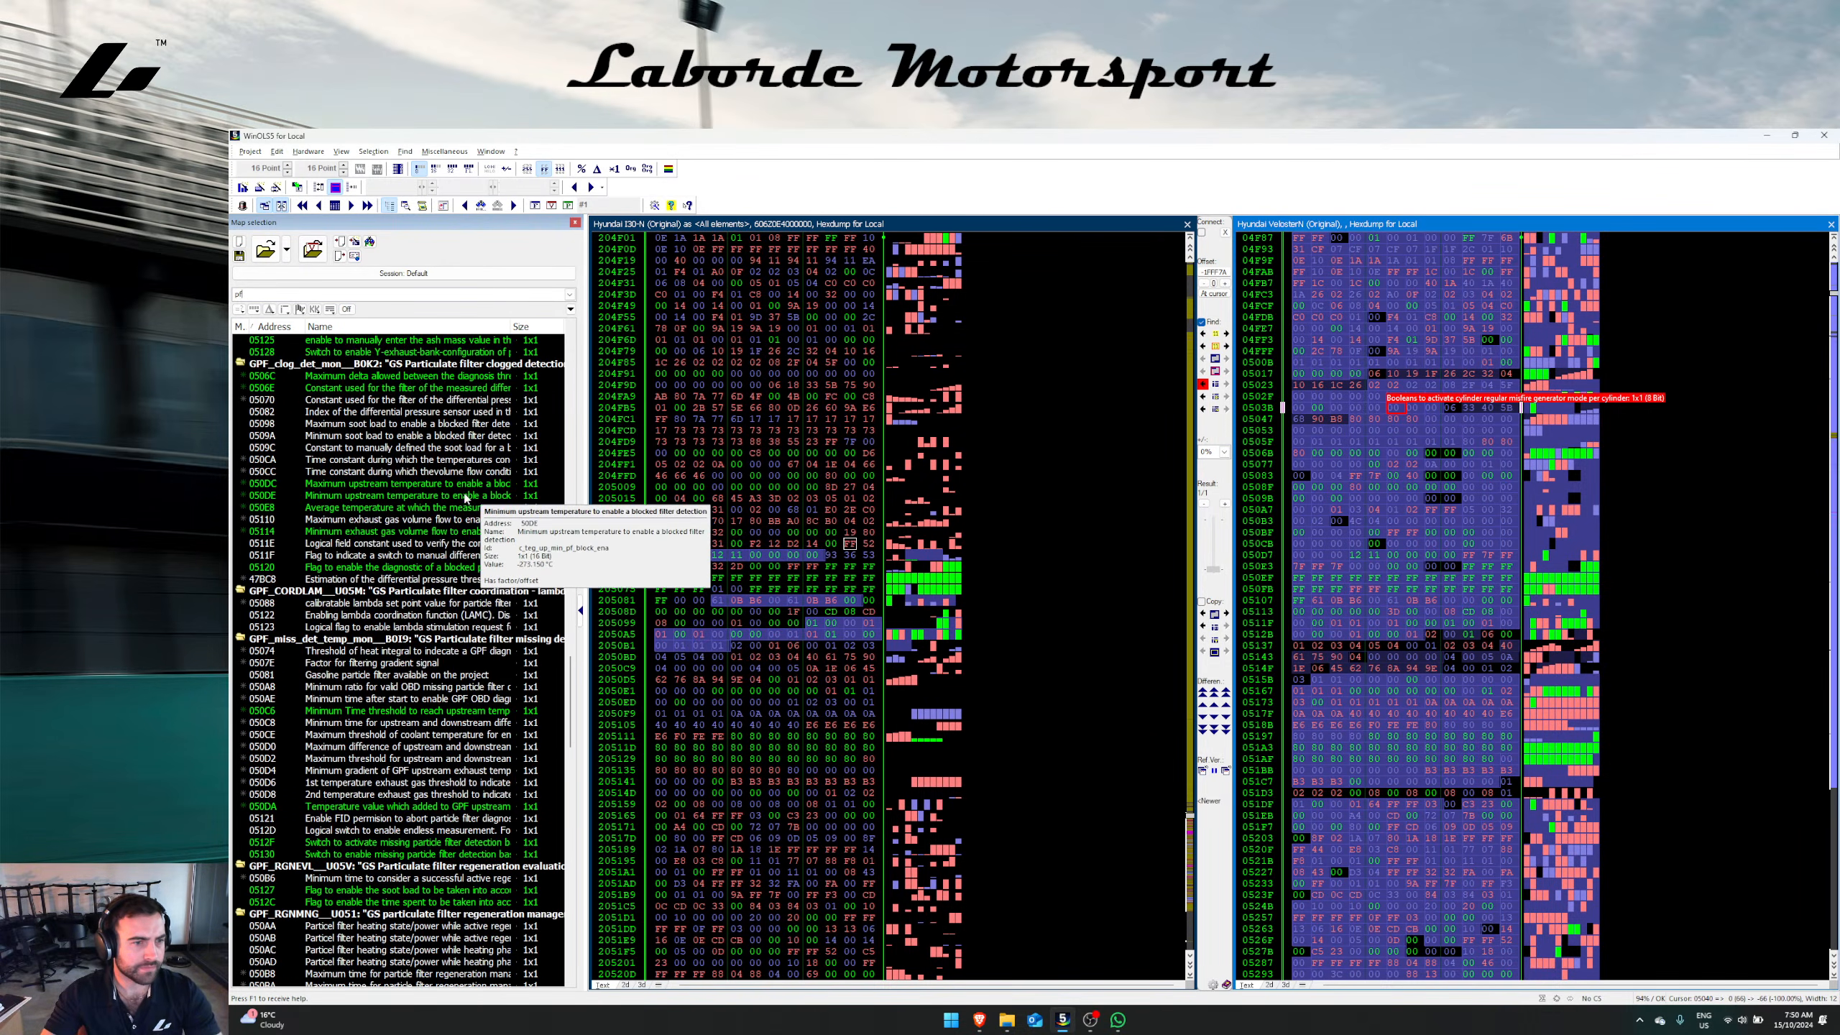
scroll(377, 420, "down", 1)
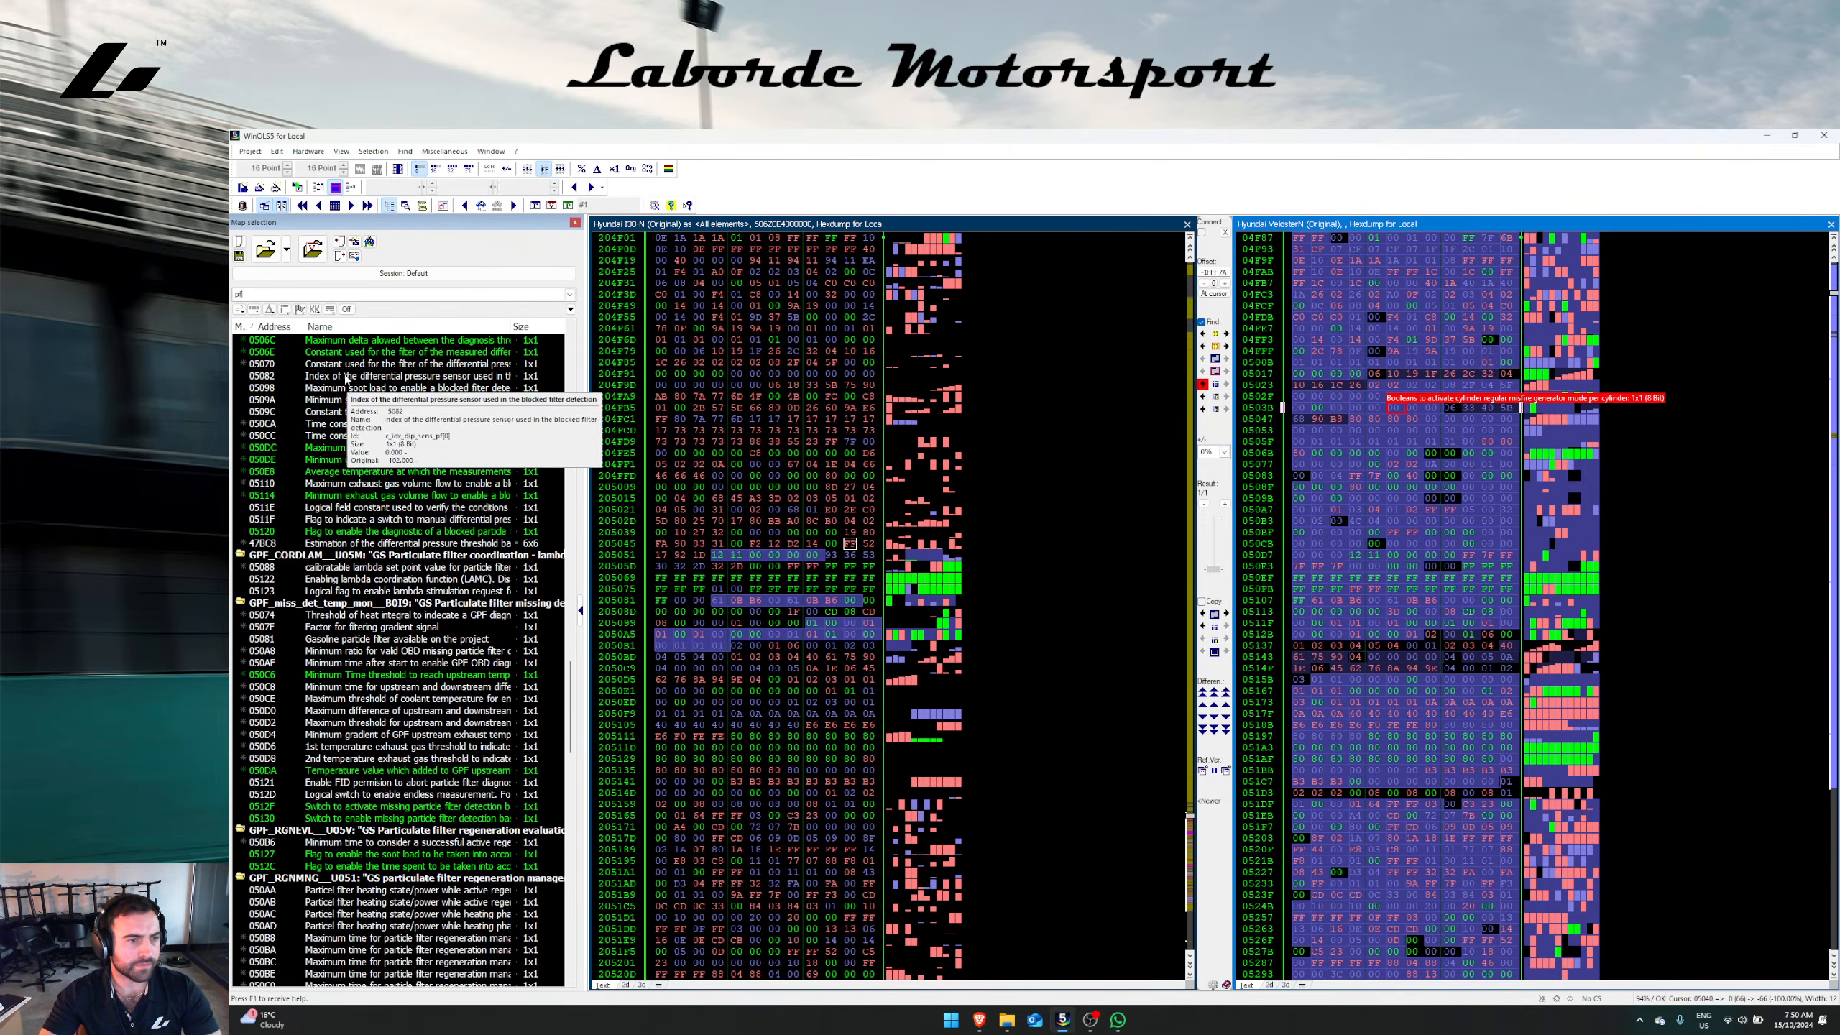
scroll(347, 378, "up", 2)
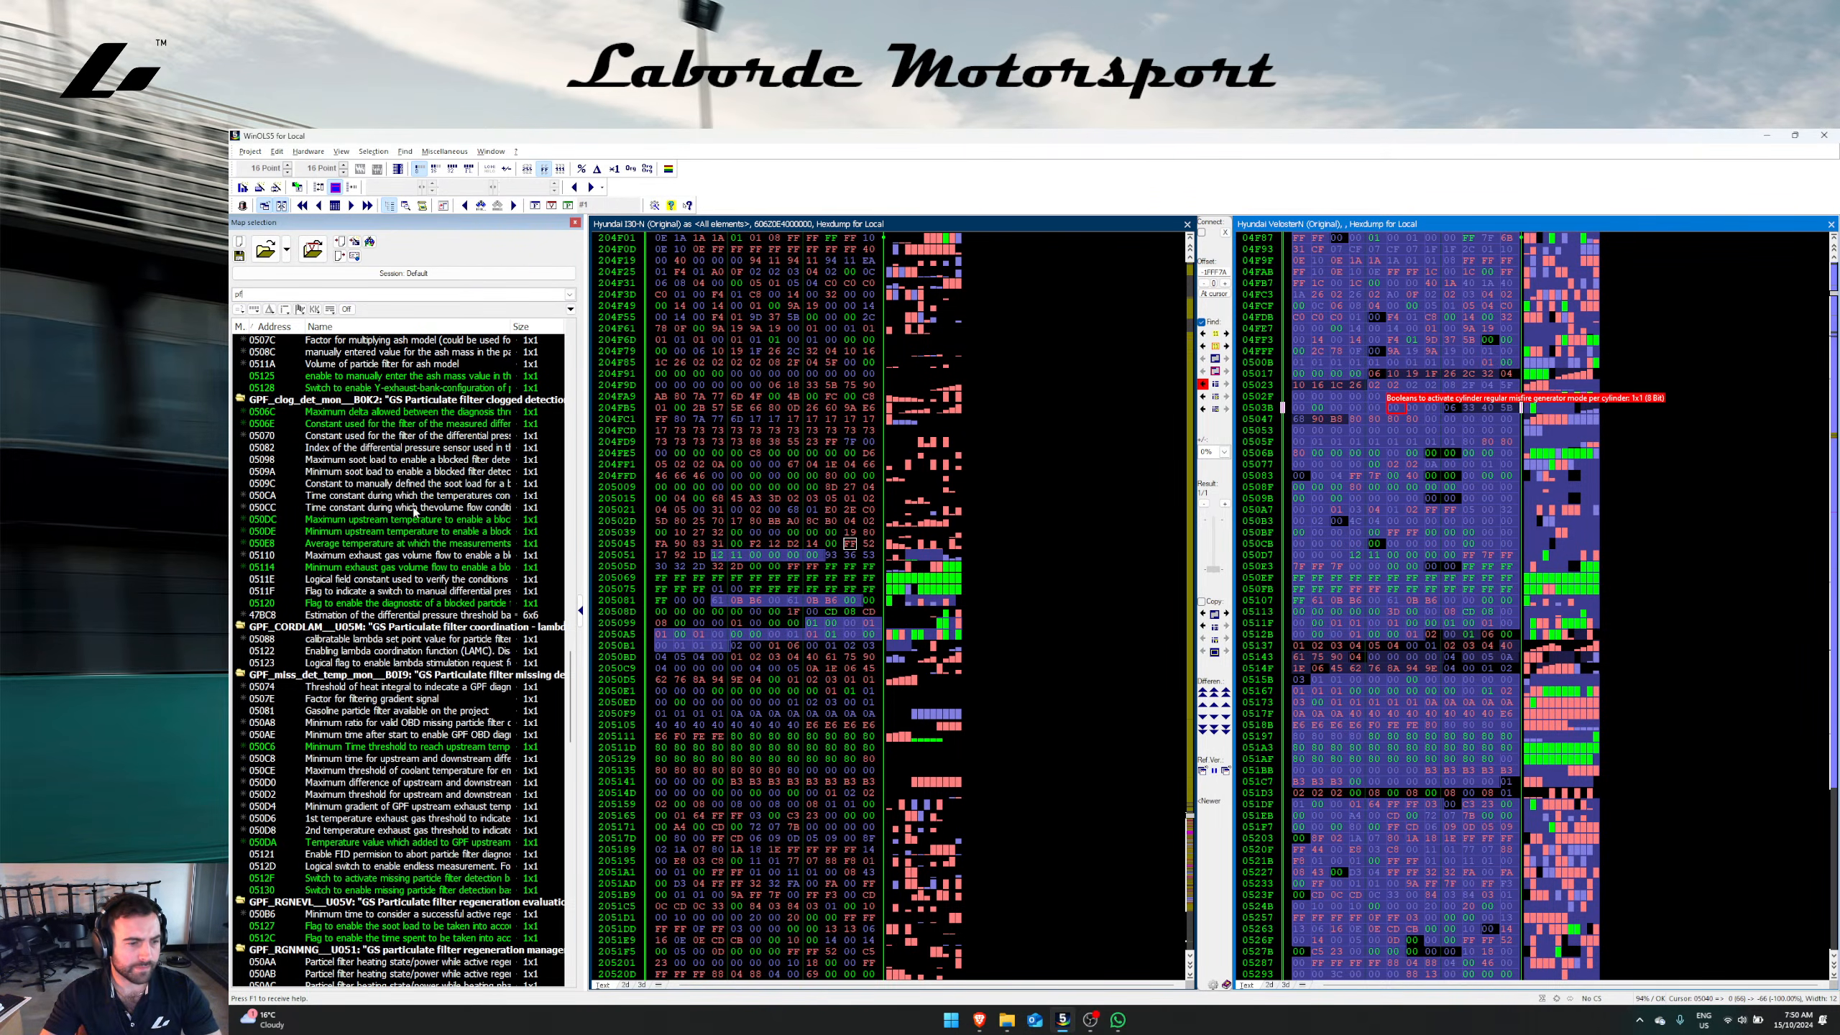
scroll(416, 511, "down", 5)
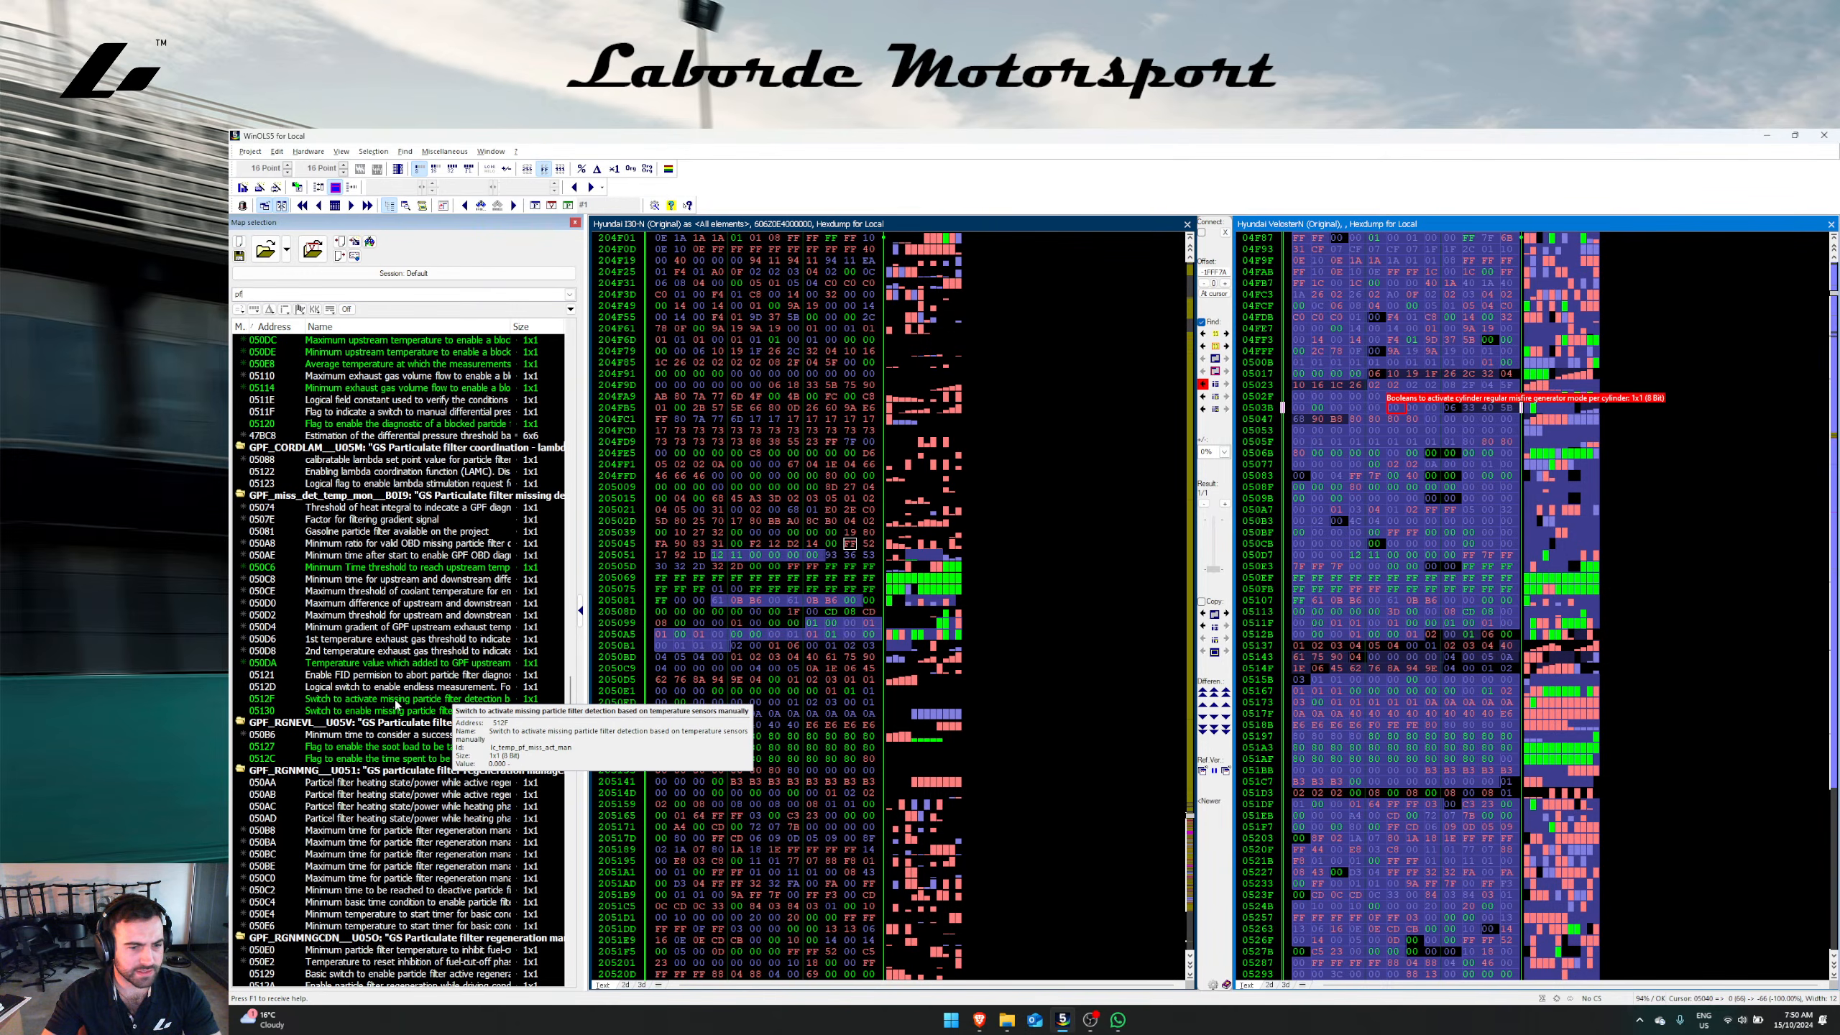
Step: Connect the two hexdumps and show the switch for manually activating temperature-sensor-based missing particle filter detection in the VelosterN hexdump
right_click(396, 700)
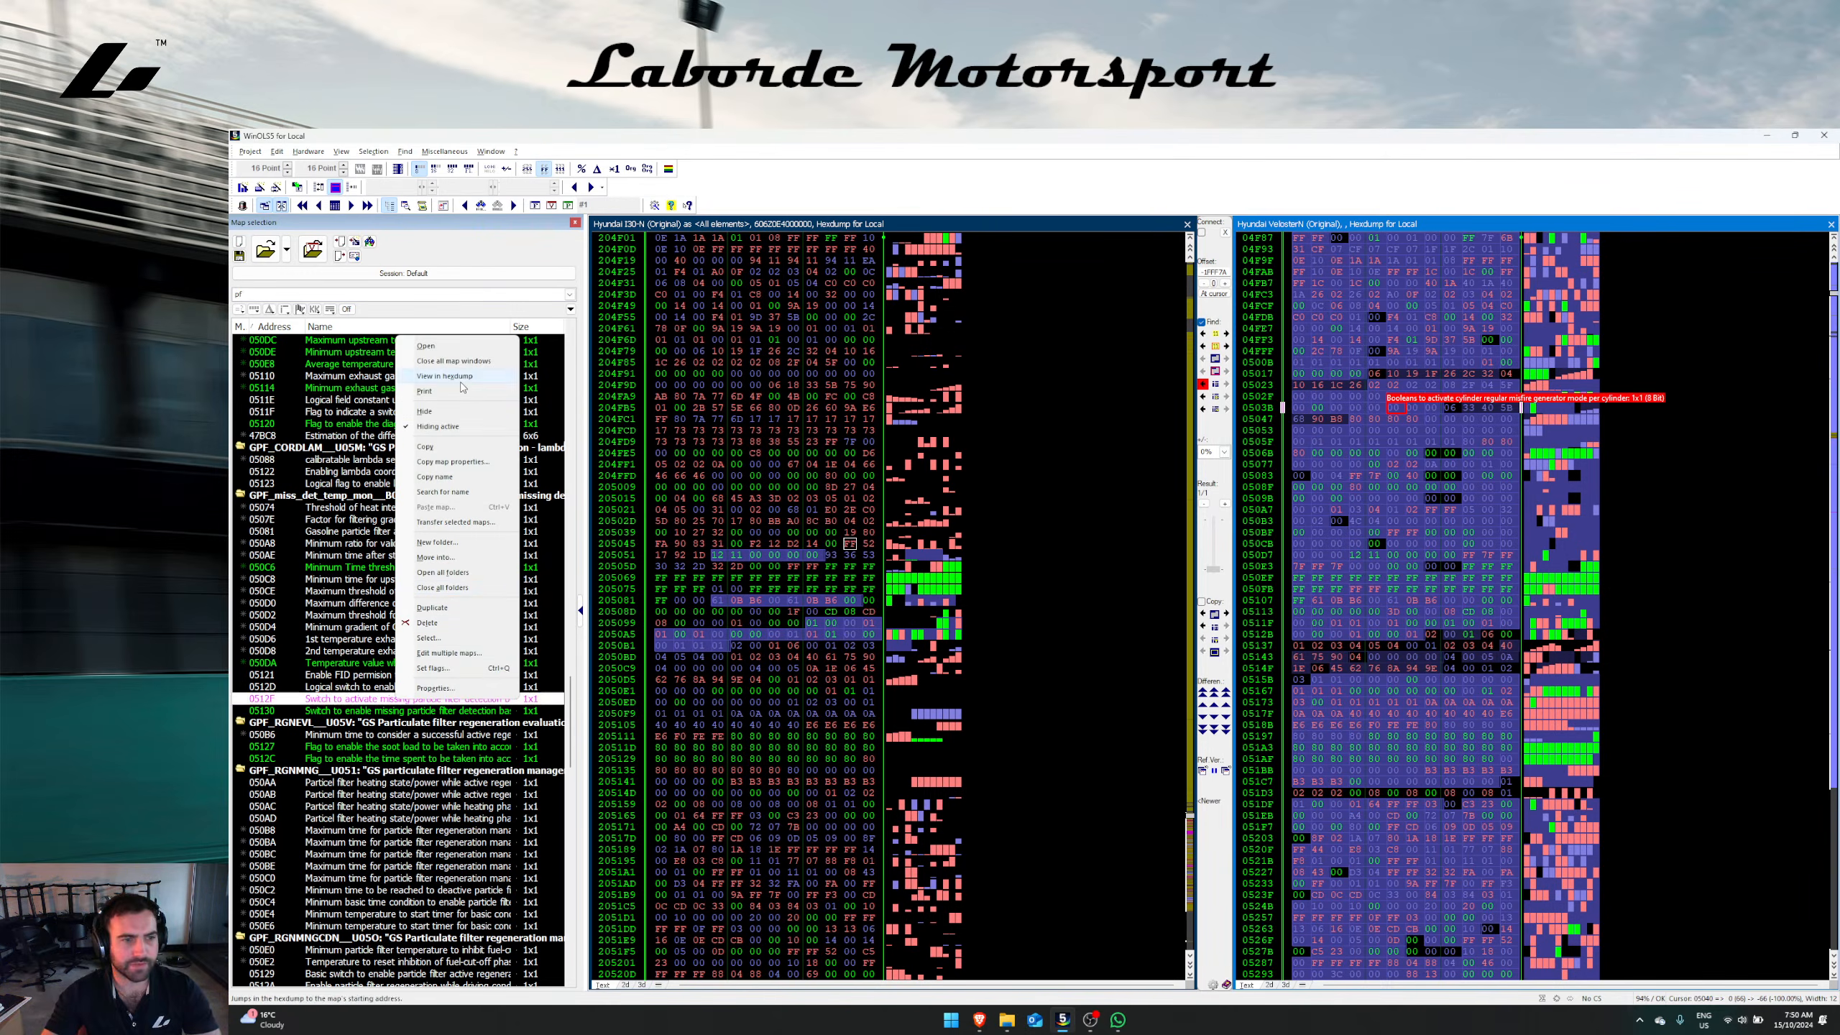
left_click(1202, 232)
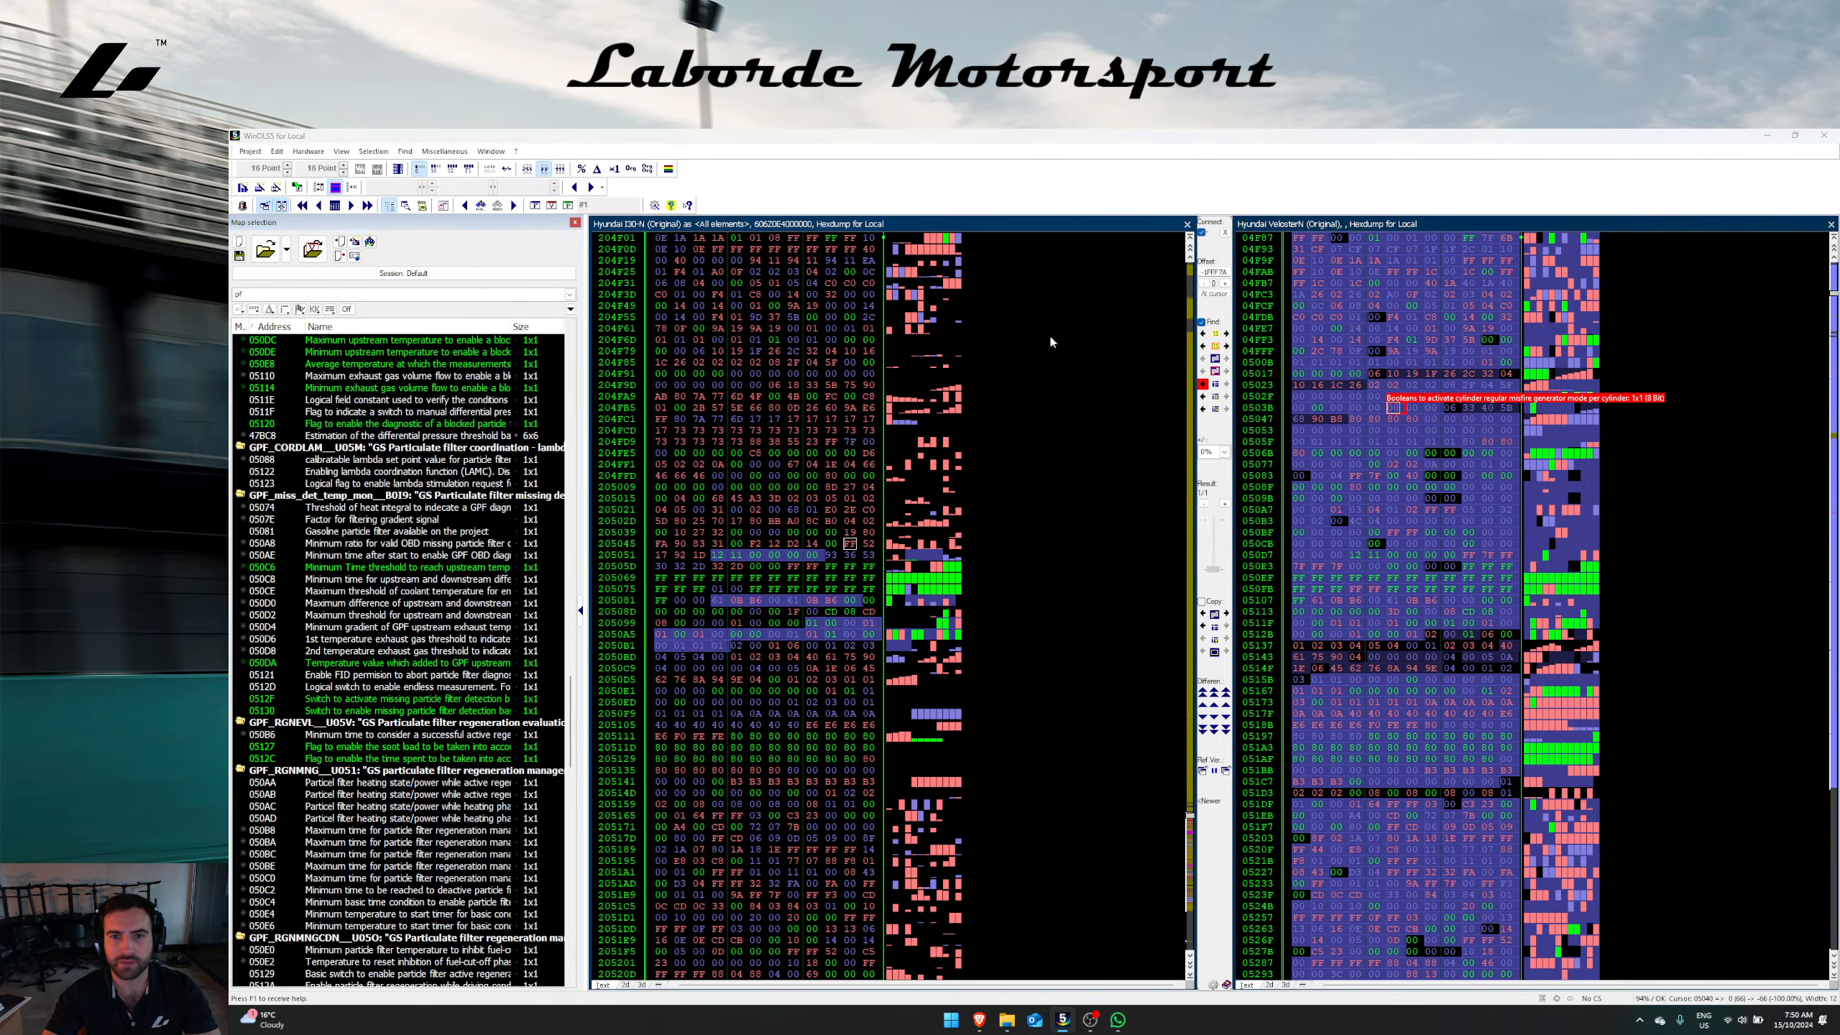
right_click(389, 698)
right_click(384, 699)
left_click(436, 371)
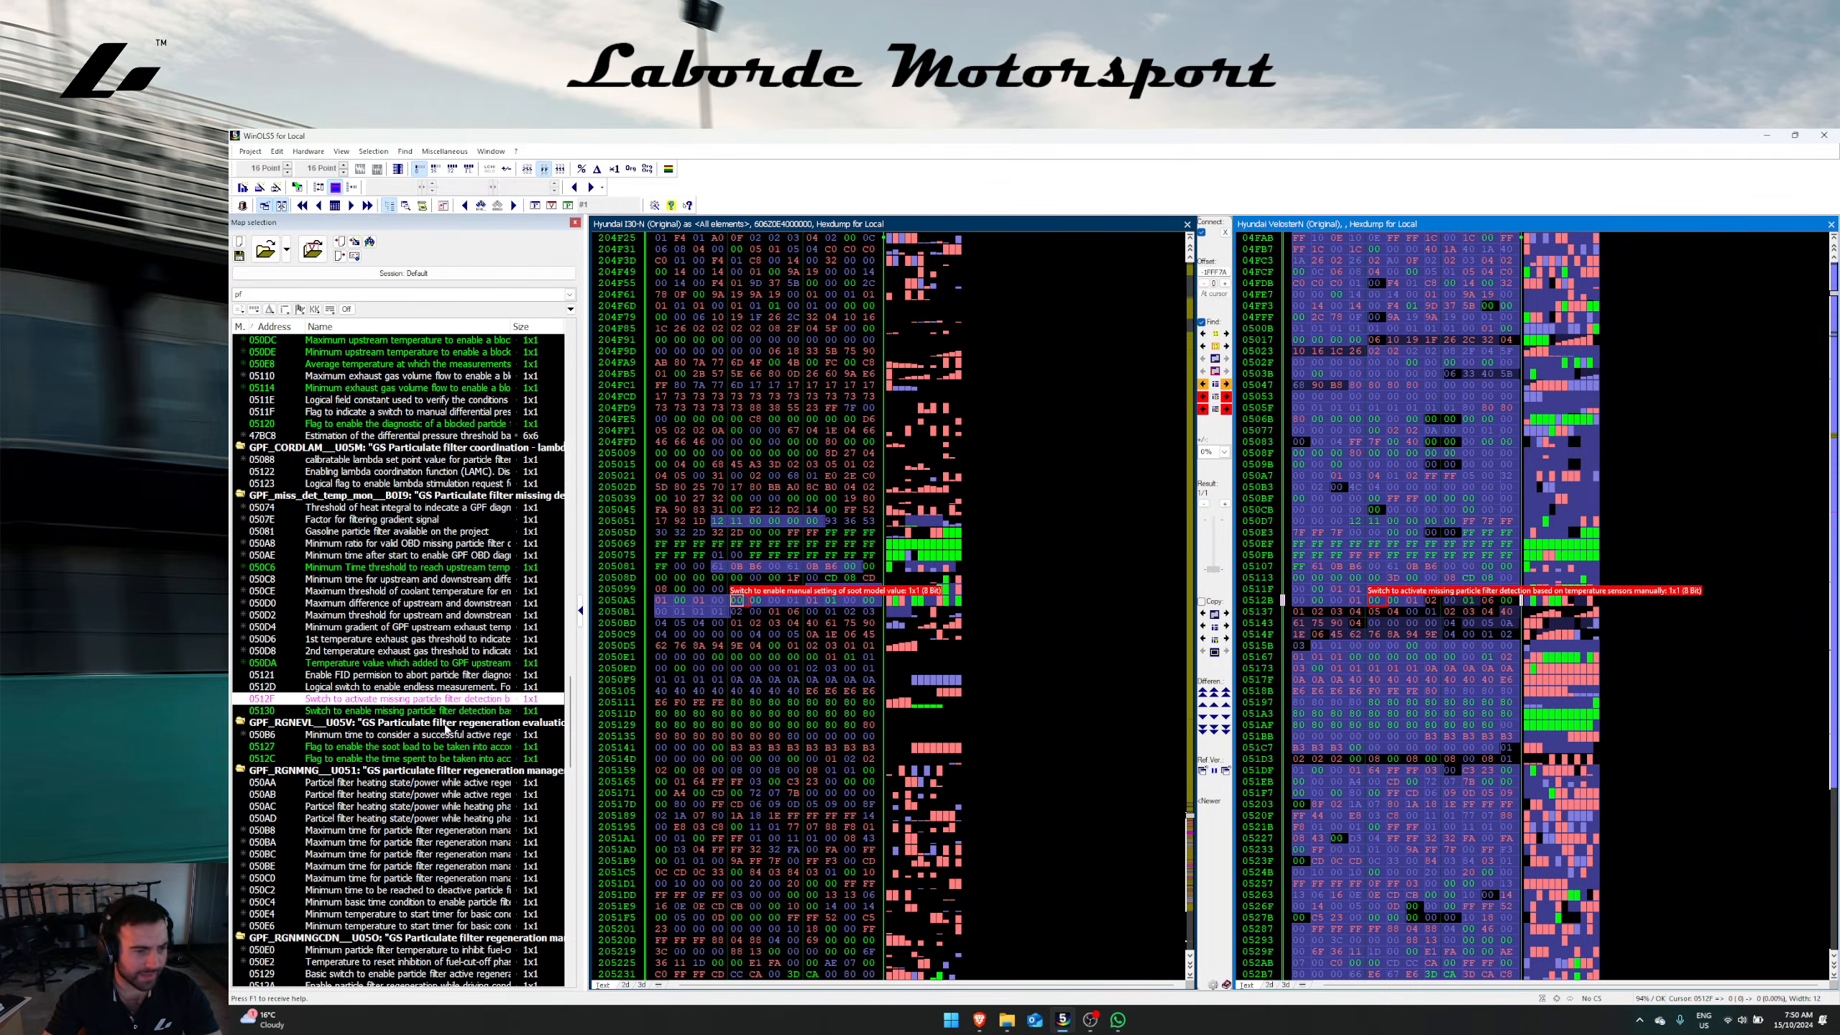
Step: Show the basic switch for enabling particle filter active regeneration in the VelosterN hexdump
scroll(450, 739, "down", 4)
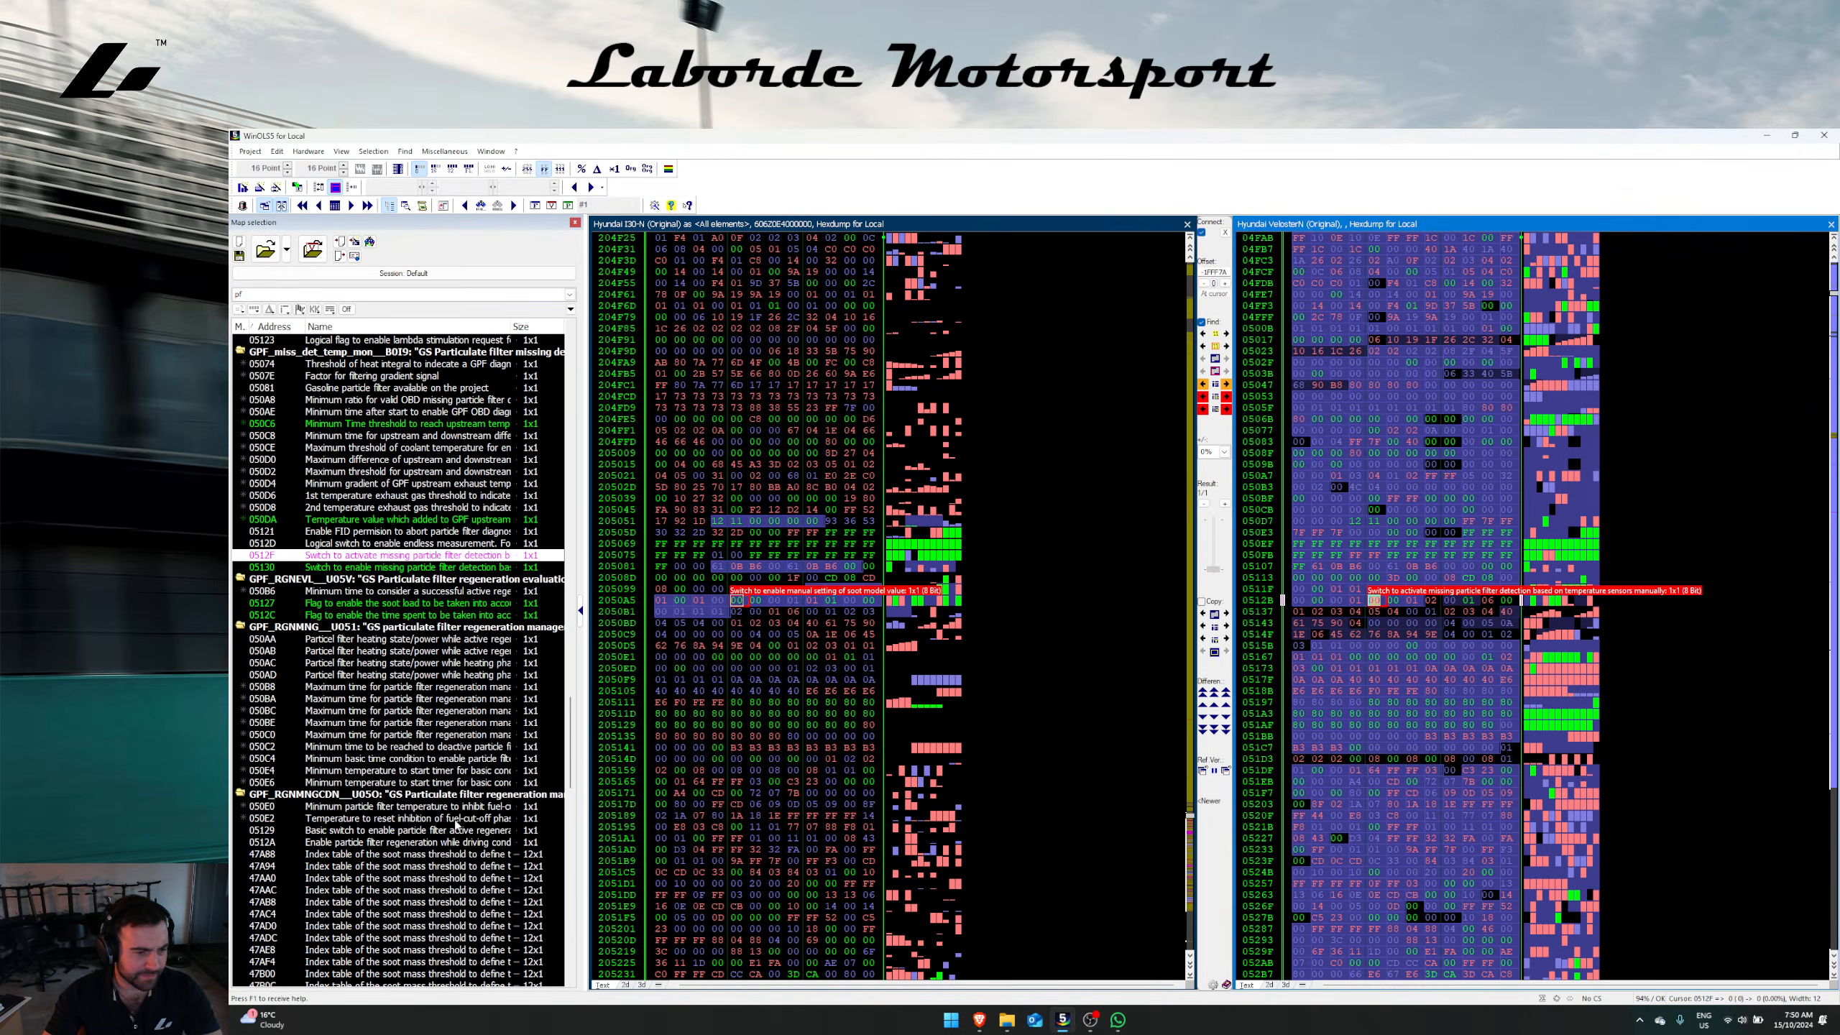
scroll(456, 825, "down", 4)
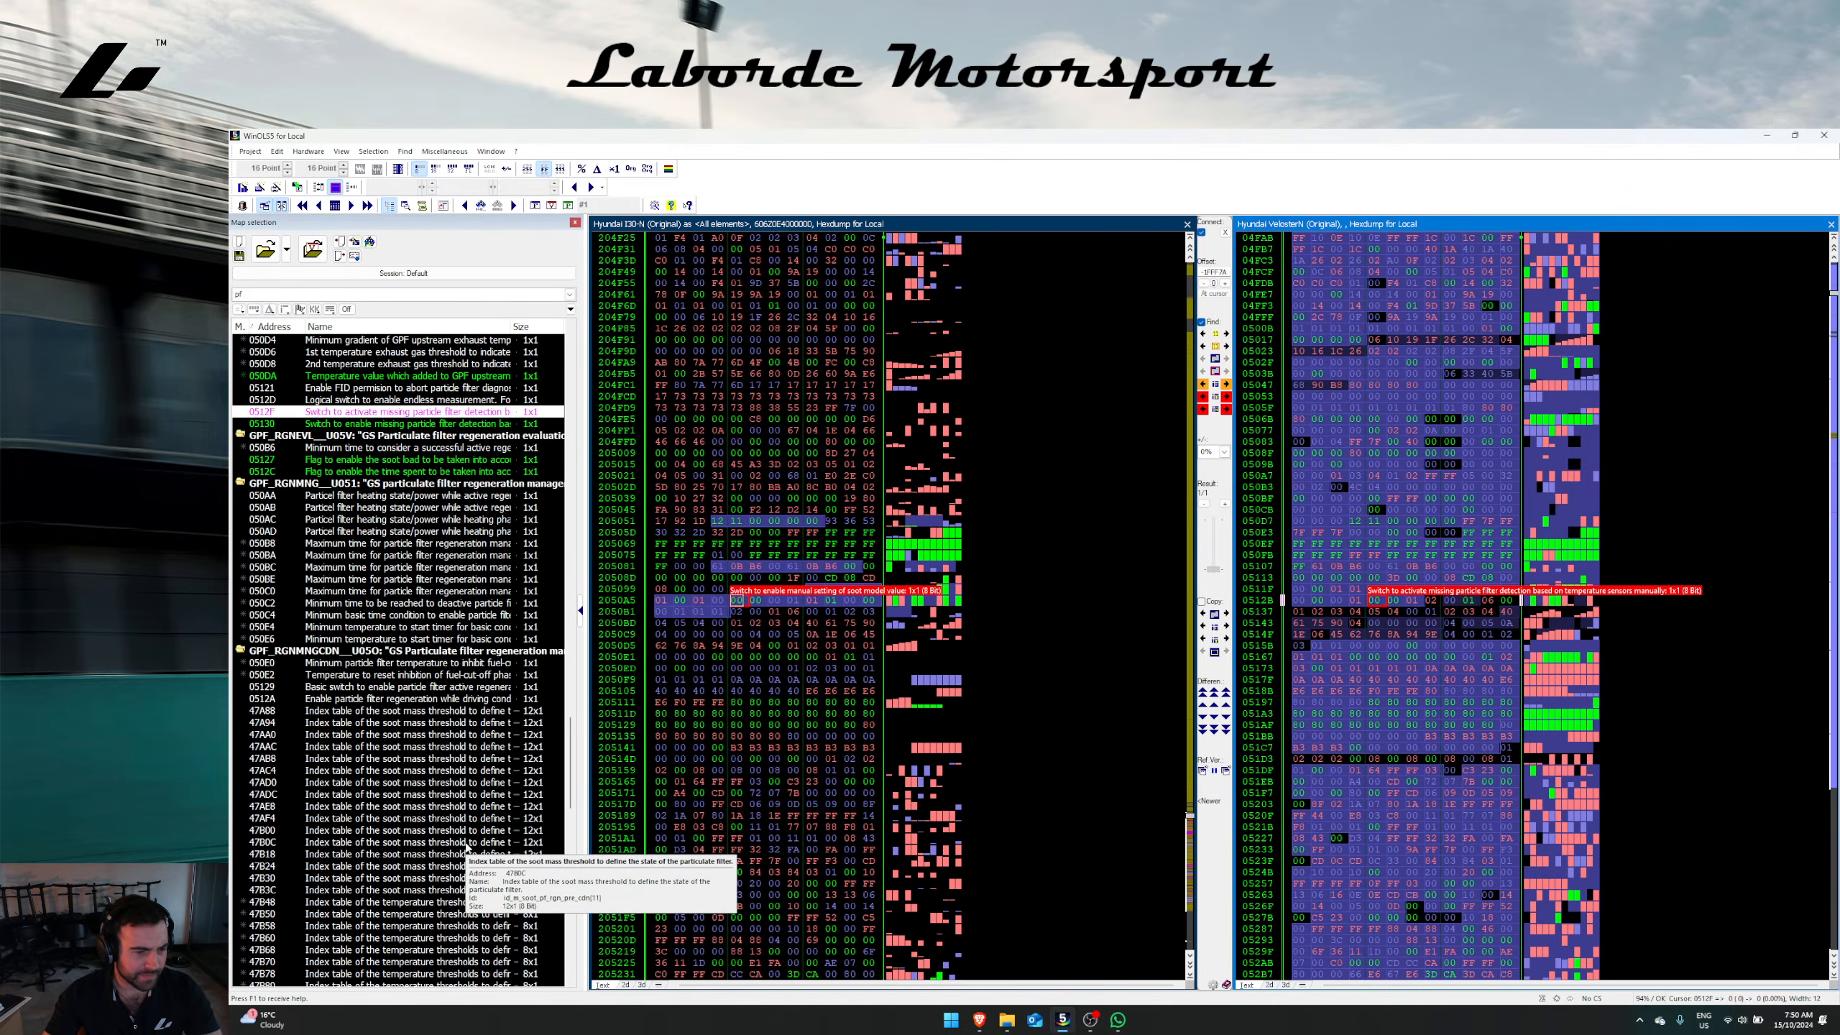
right_click(421, 687)
left_click(464, 378)
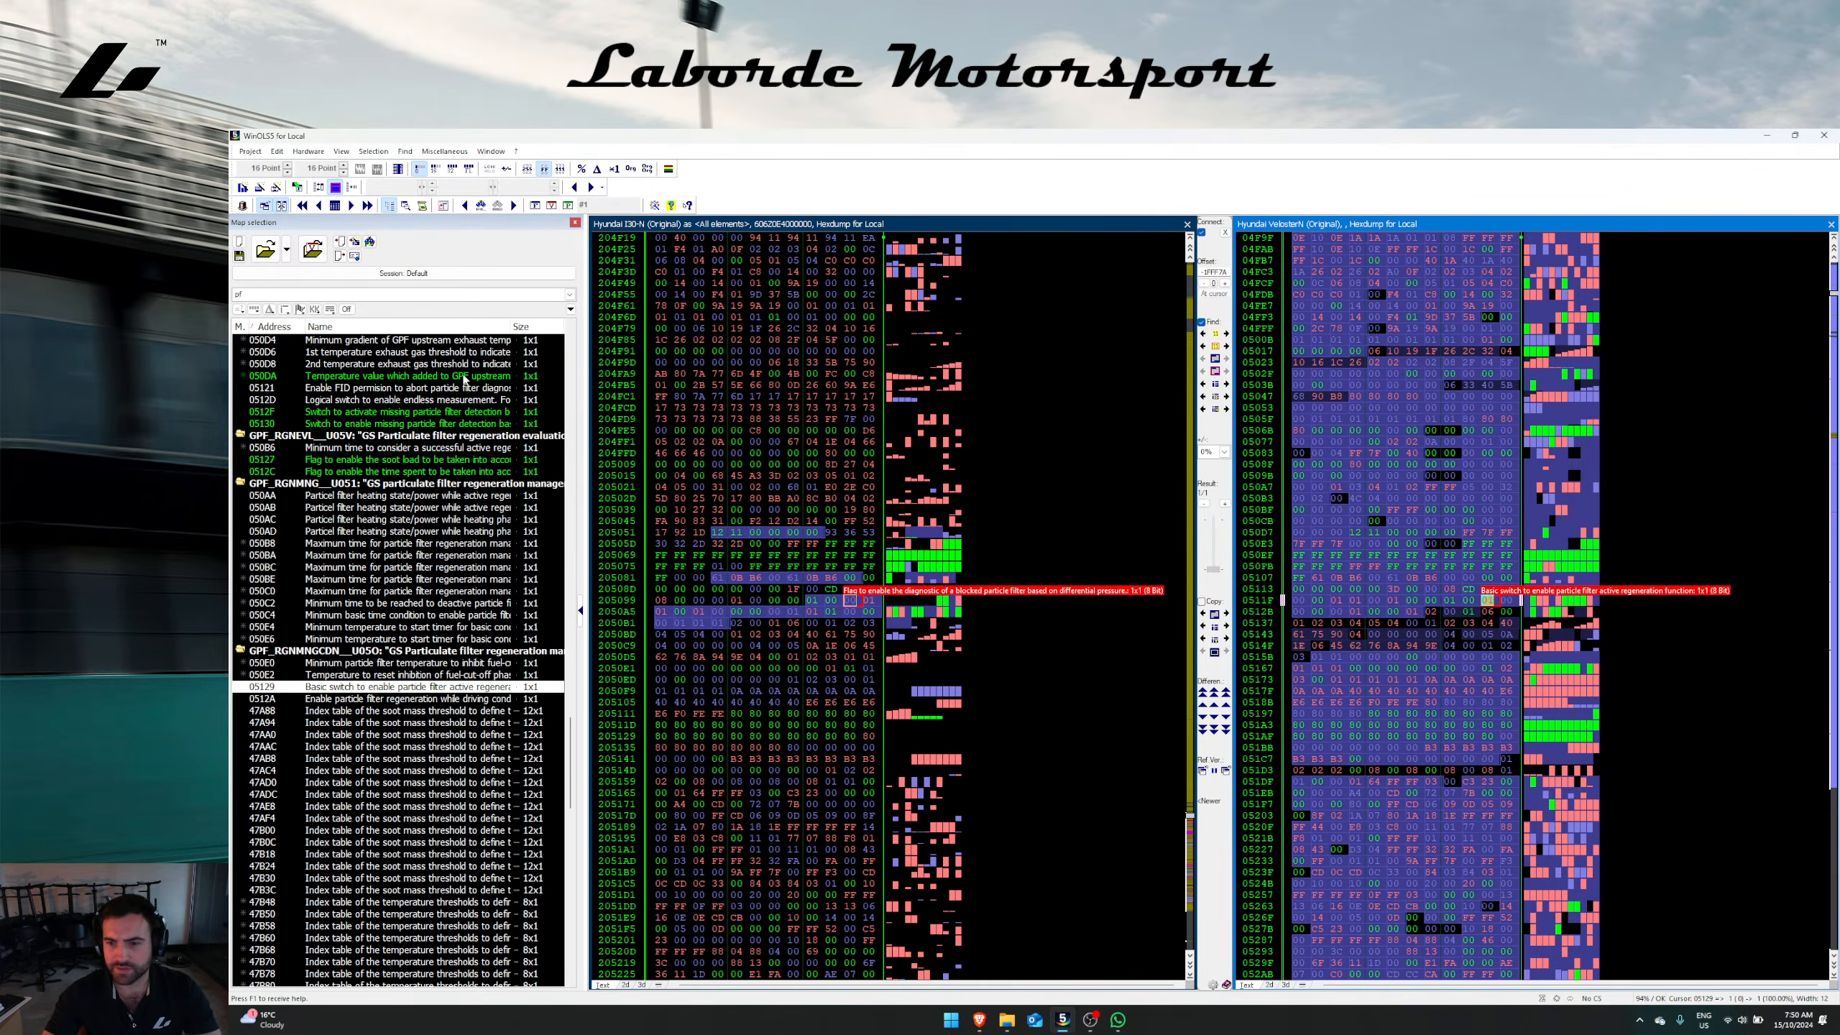
Step: Show the MAF max threshold for PF regeneration request in VelosterN and search I30-N for its surrounding bytes
scroll(449, 580, "down", 13)
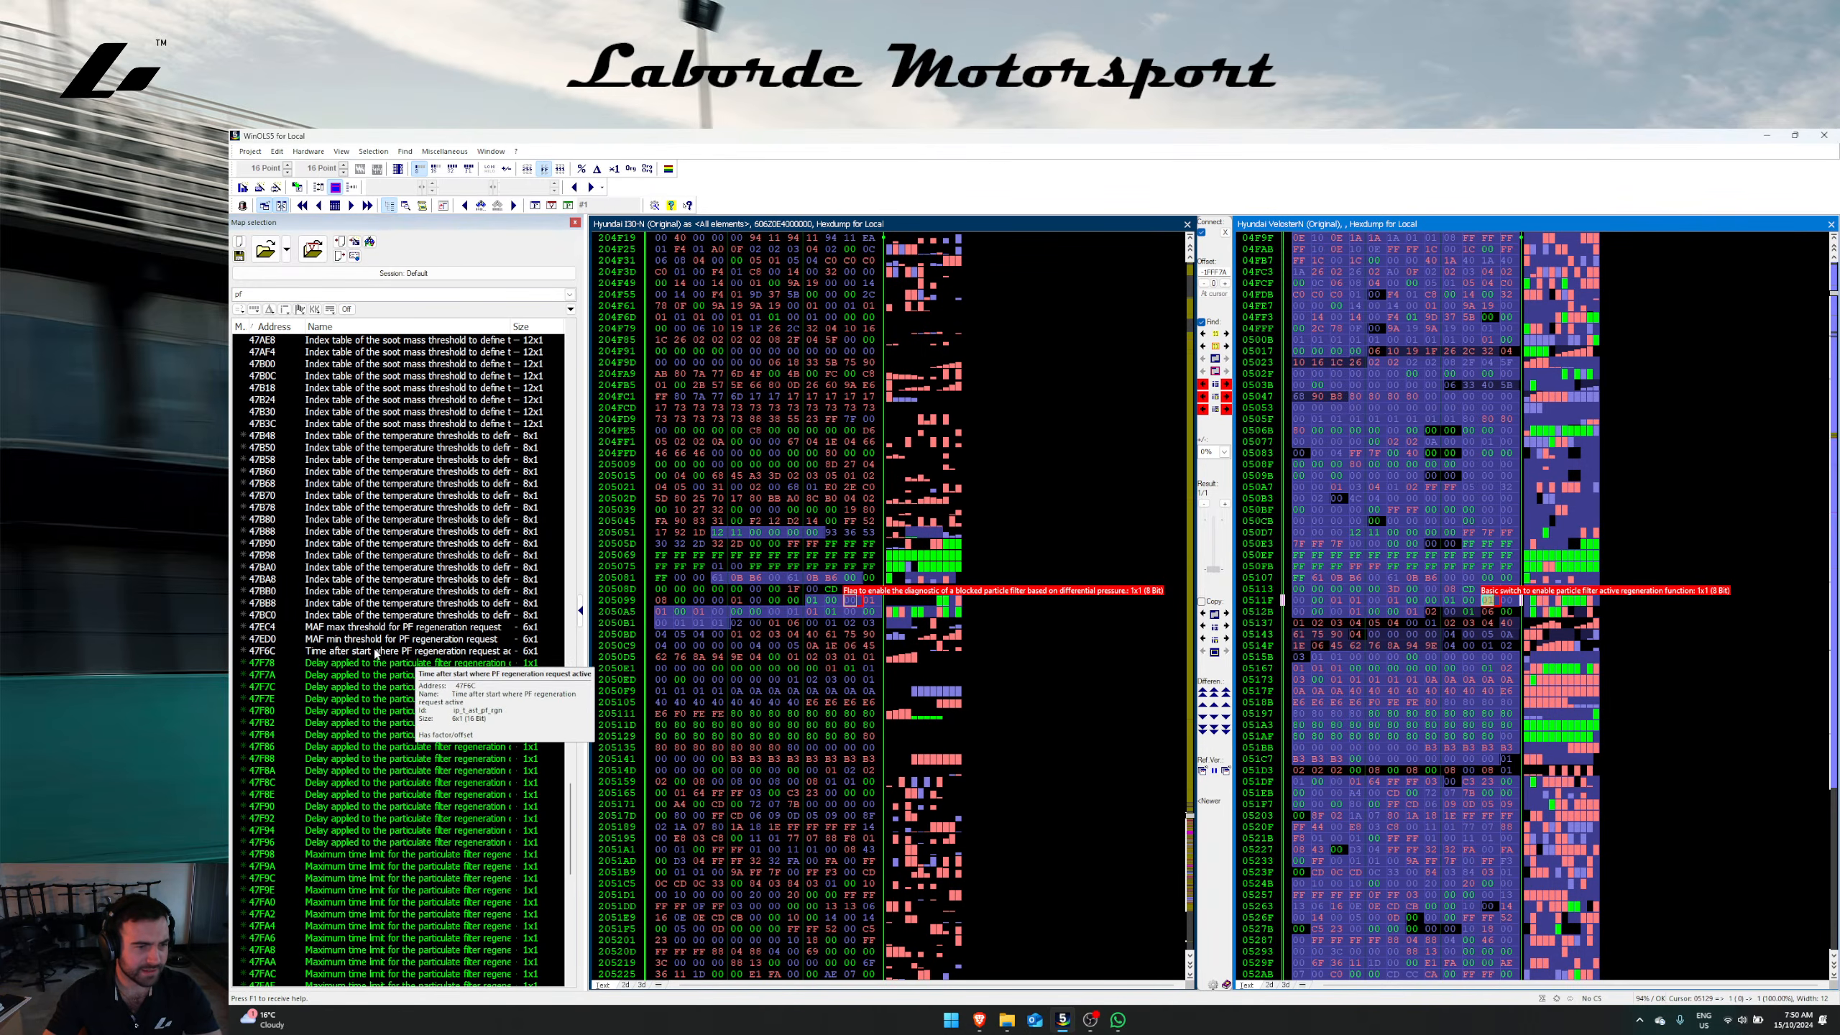
right_click(356, 627)
left_click(399, 682)
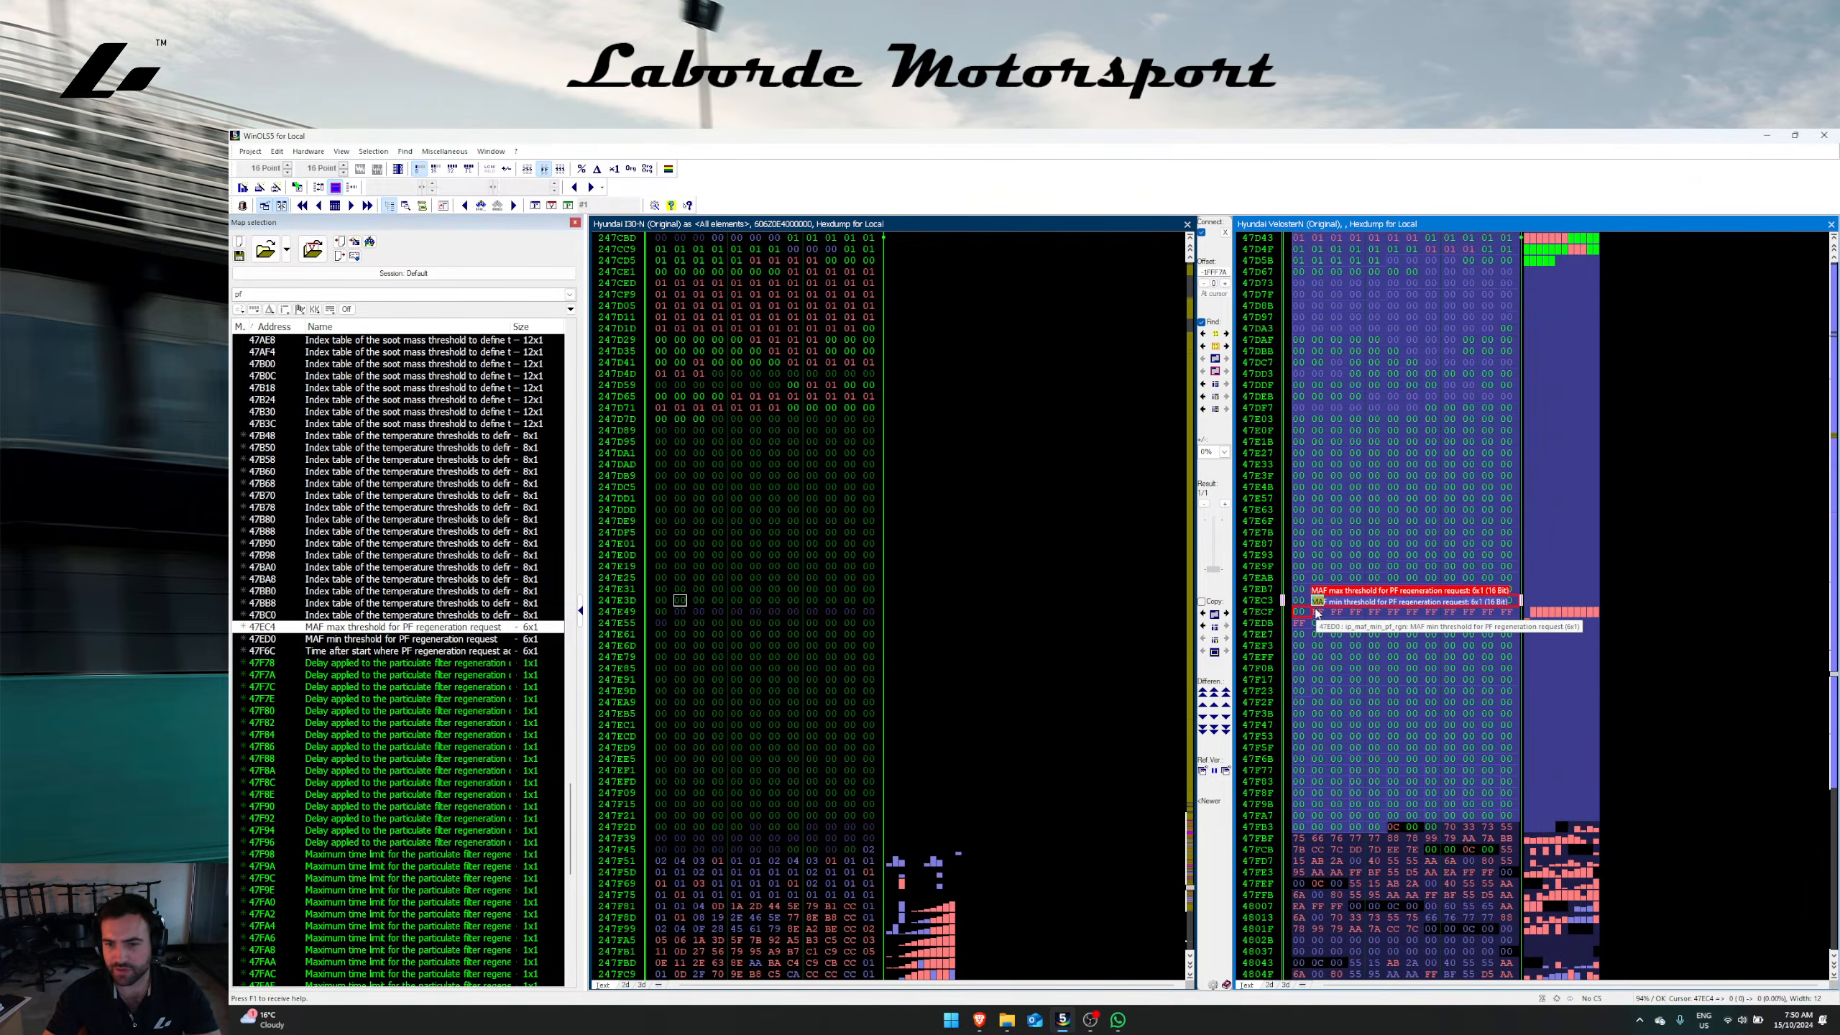
left_click_drag(1318, 602, 1374, 634)
left_click(1225, 358)
left_click(1398, 455)
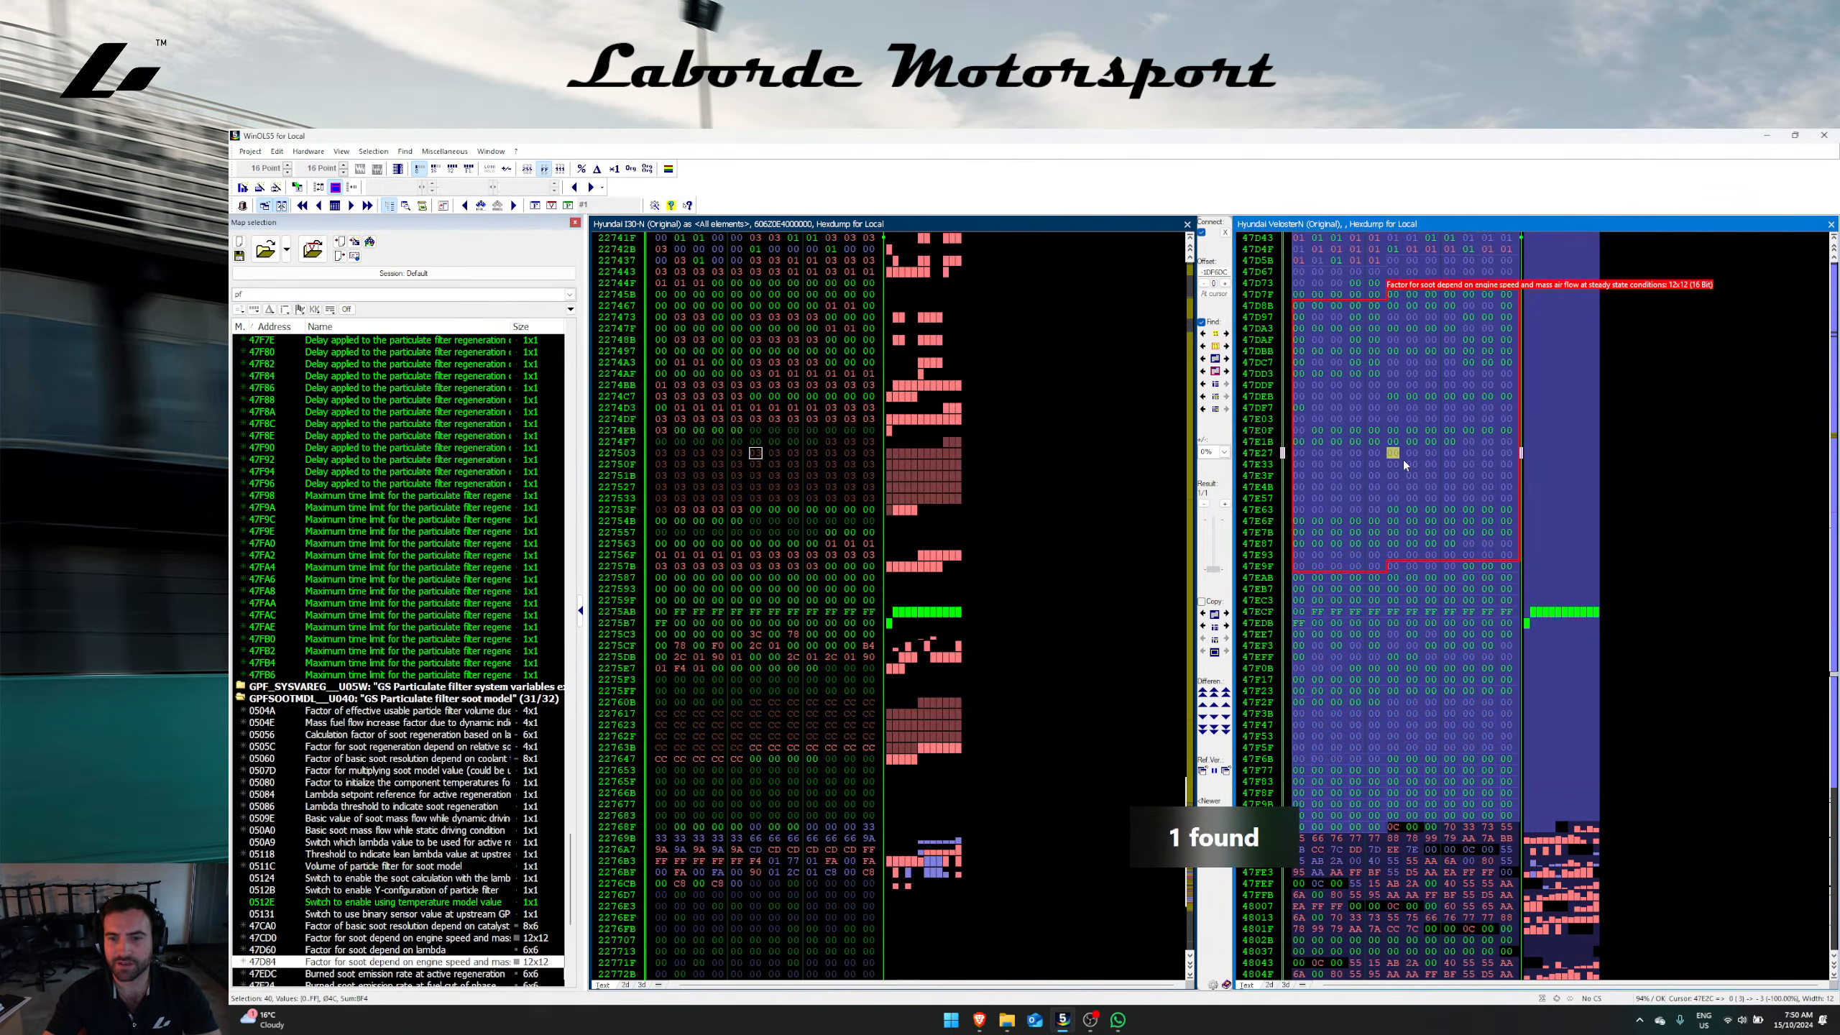
Step: Search I30-N for the VelosterN bytes just after the particulate filter regeneration time limits and compare the preceding regions
scroll(1391, 464, "up", 7)
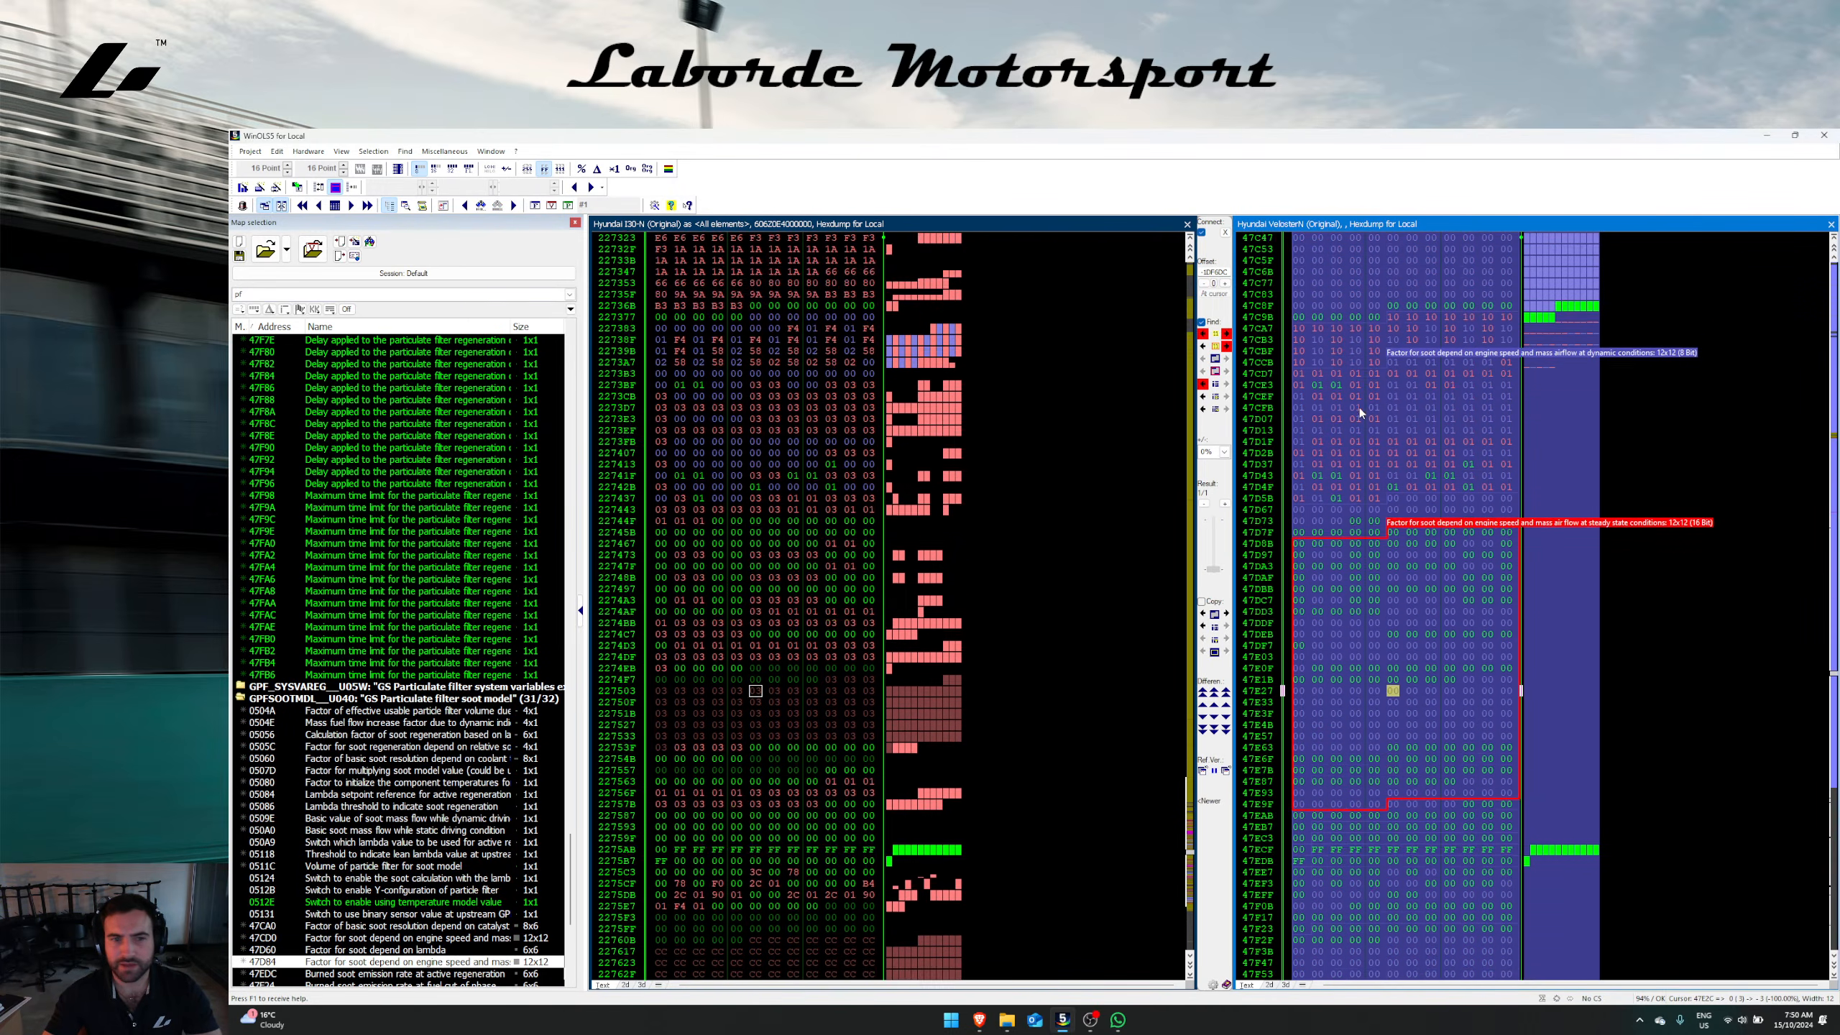
scroll(1360, 413, "up", 2)
scroll(1368, 661, "down", 10)
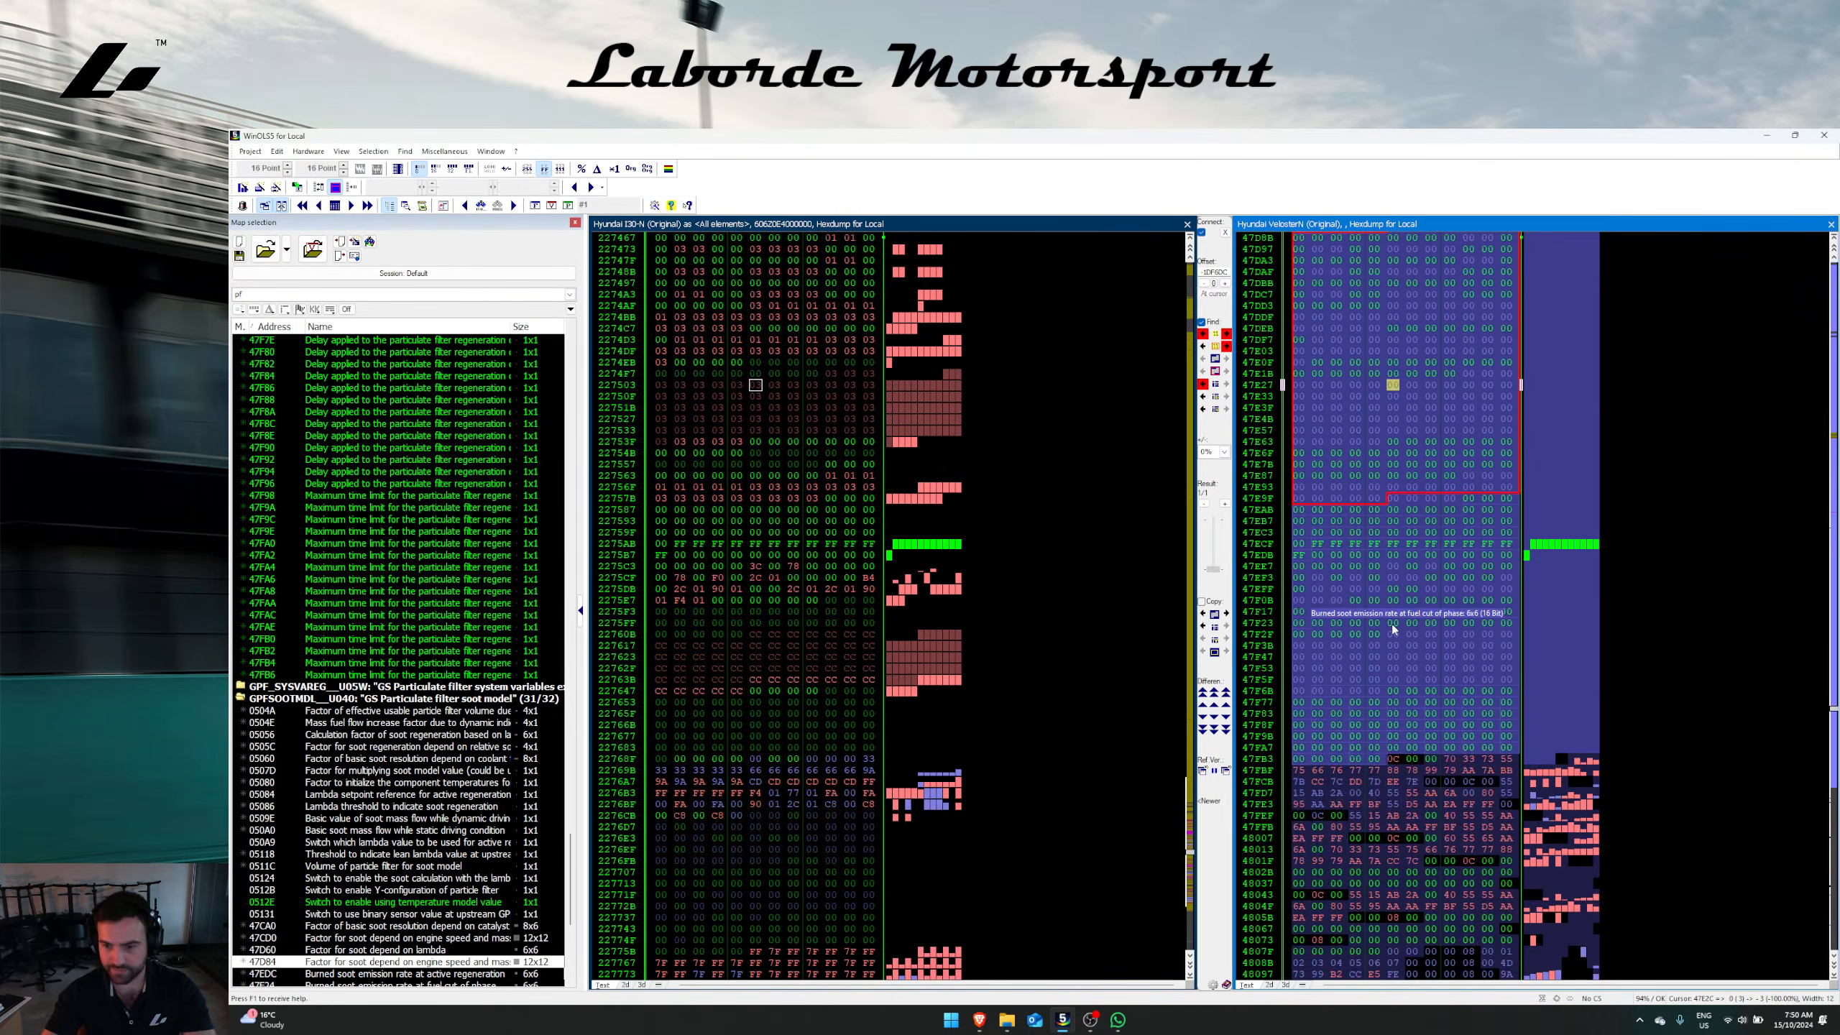
left_click_drag(1389, 657, 1455, 670)
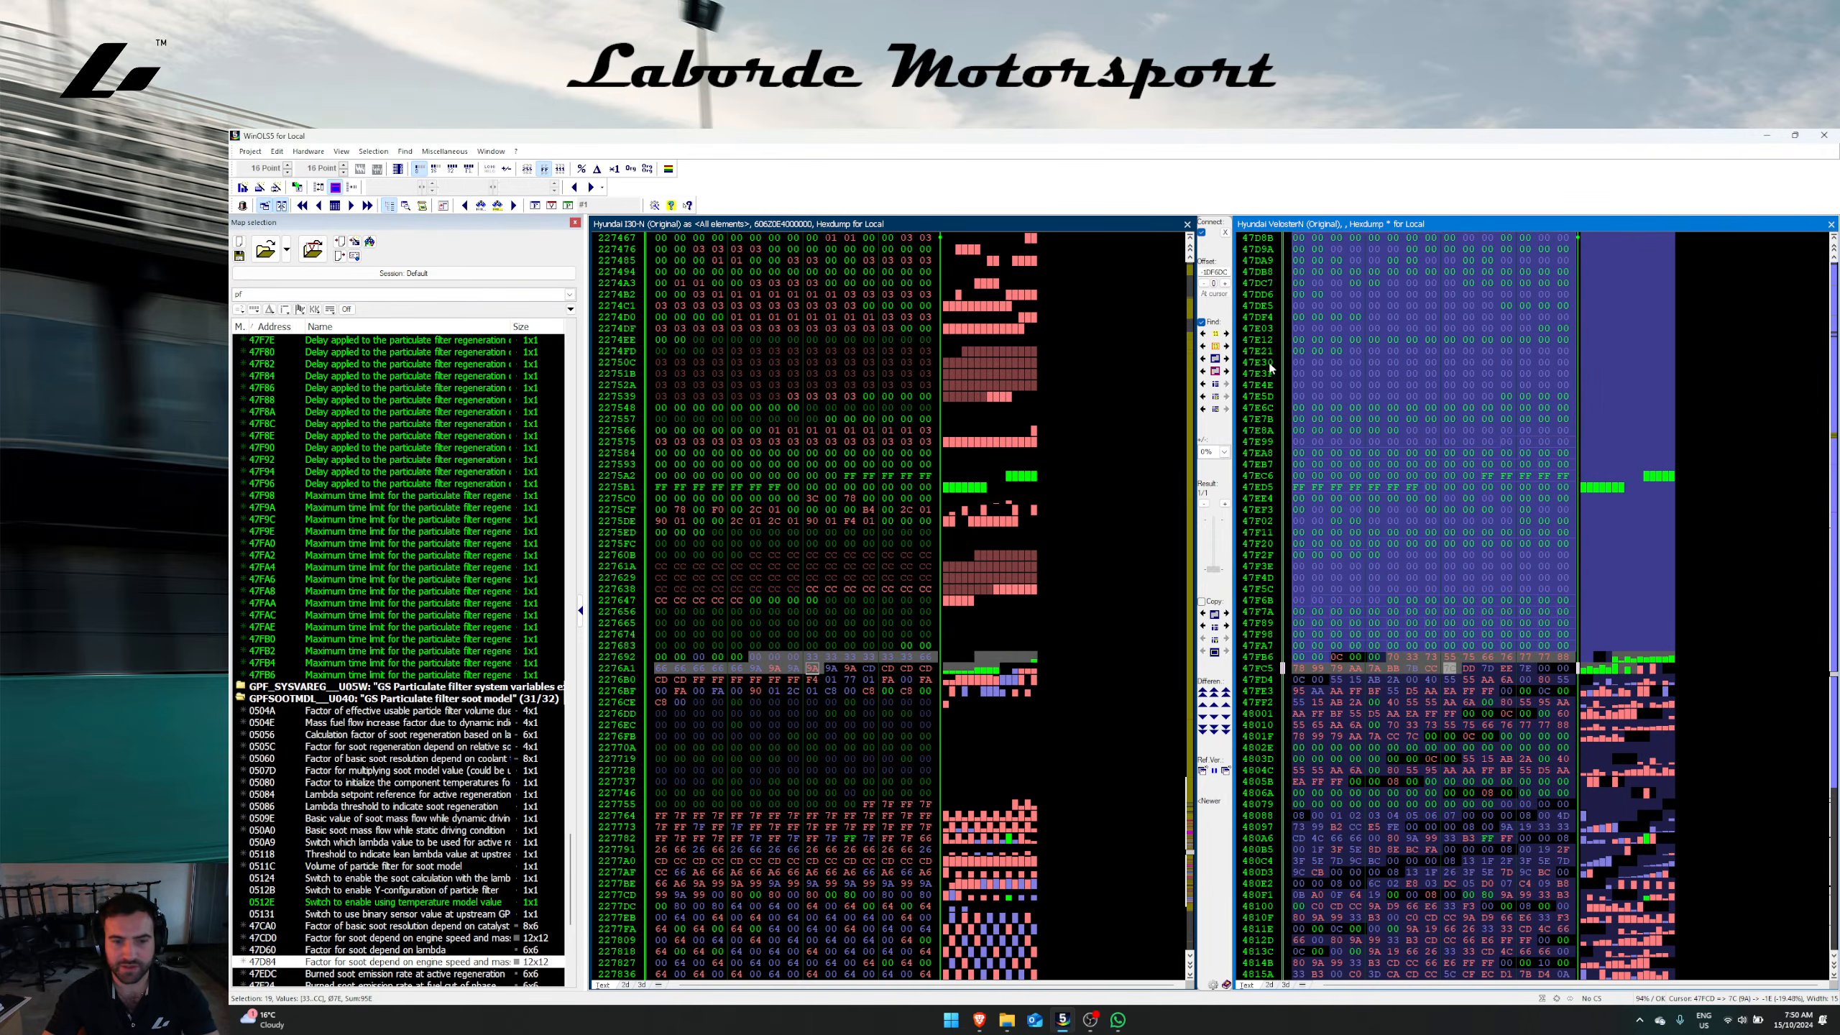
left_click(1202, 360)
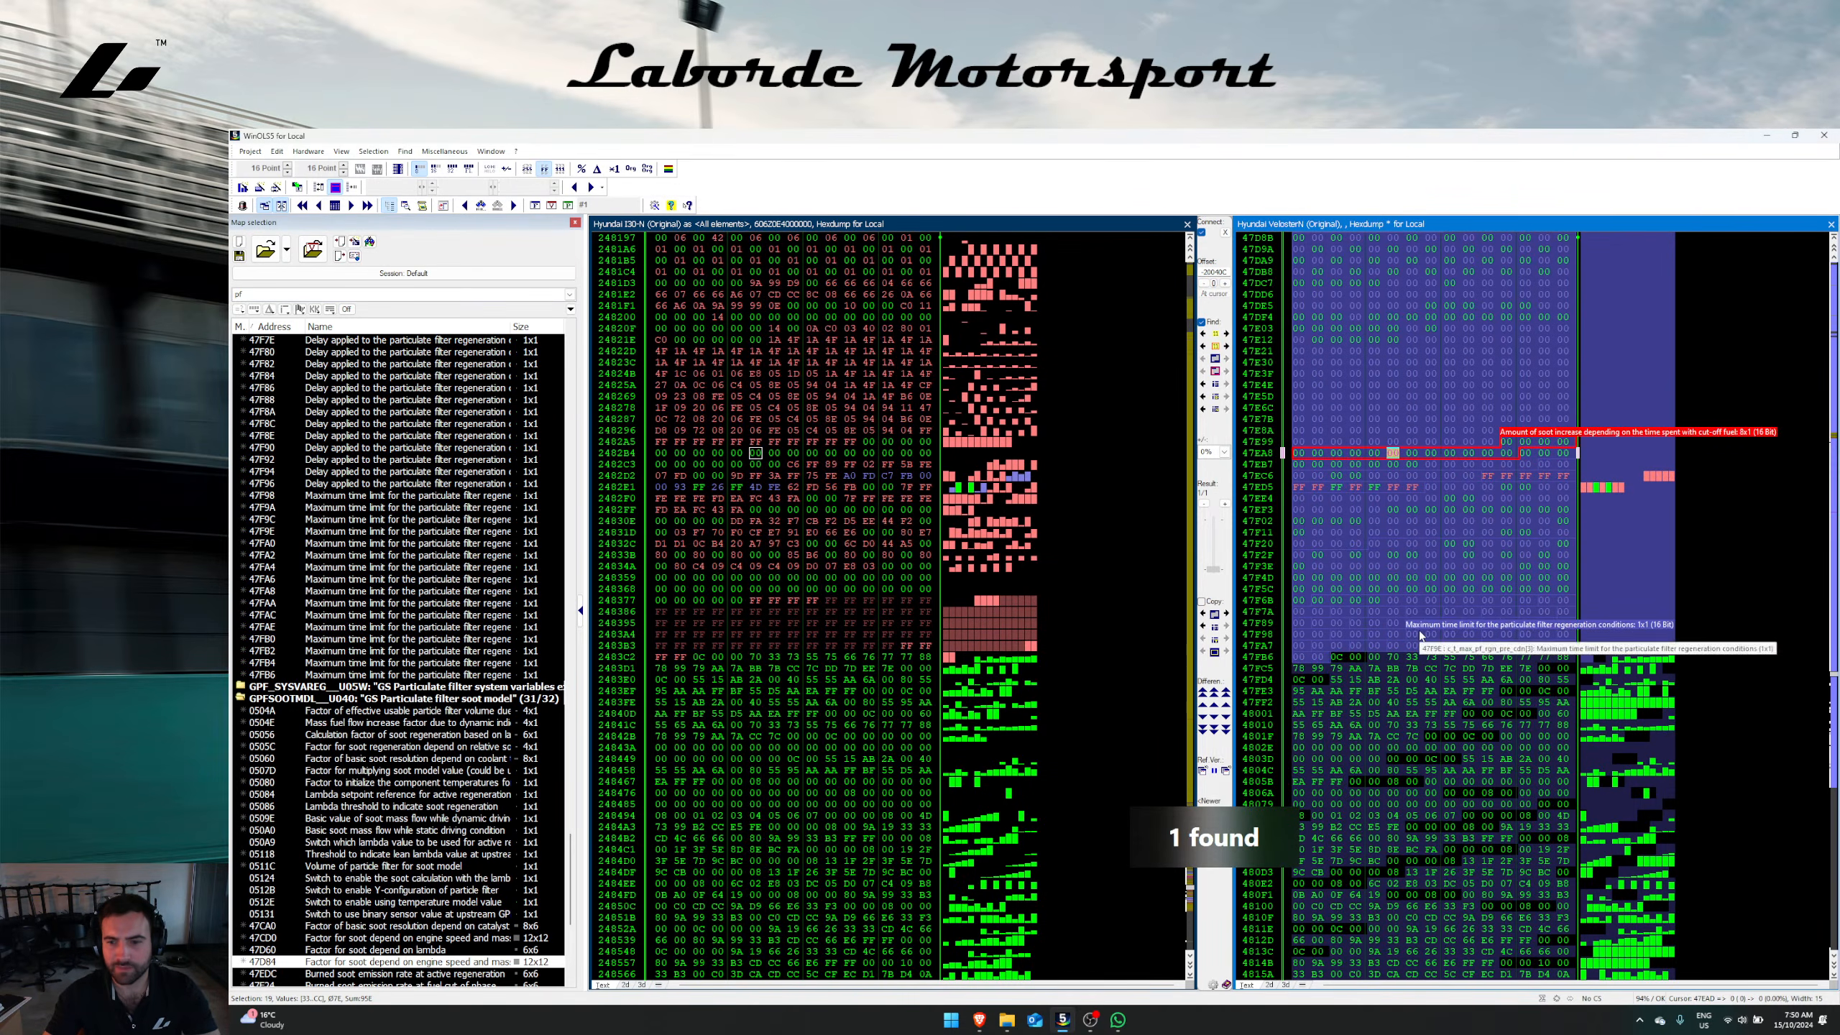
left_click_drag(1317, 656, 1390, 607)
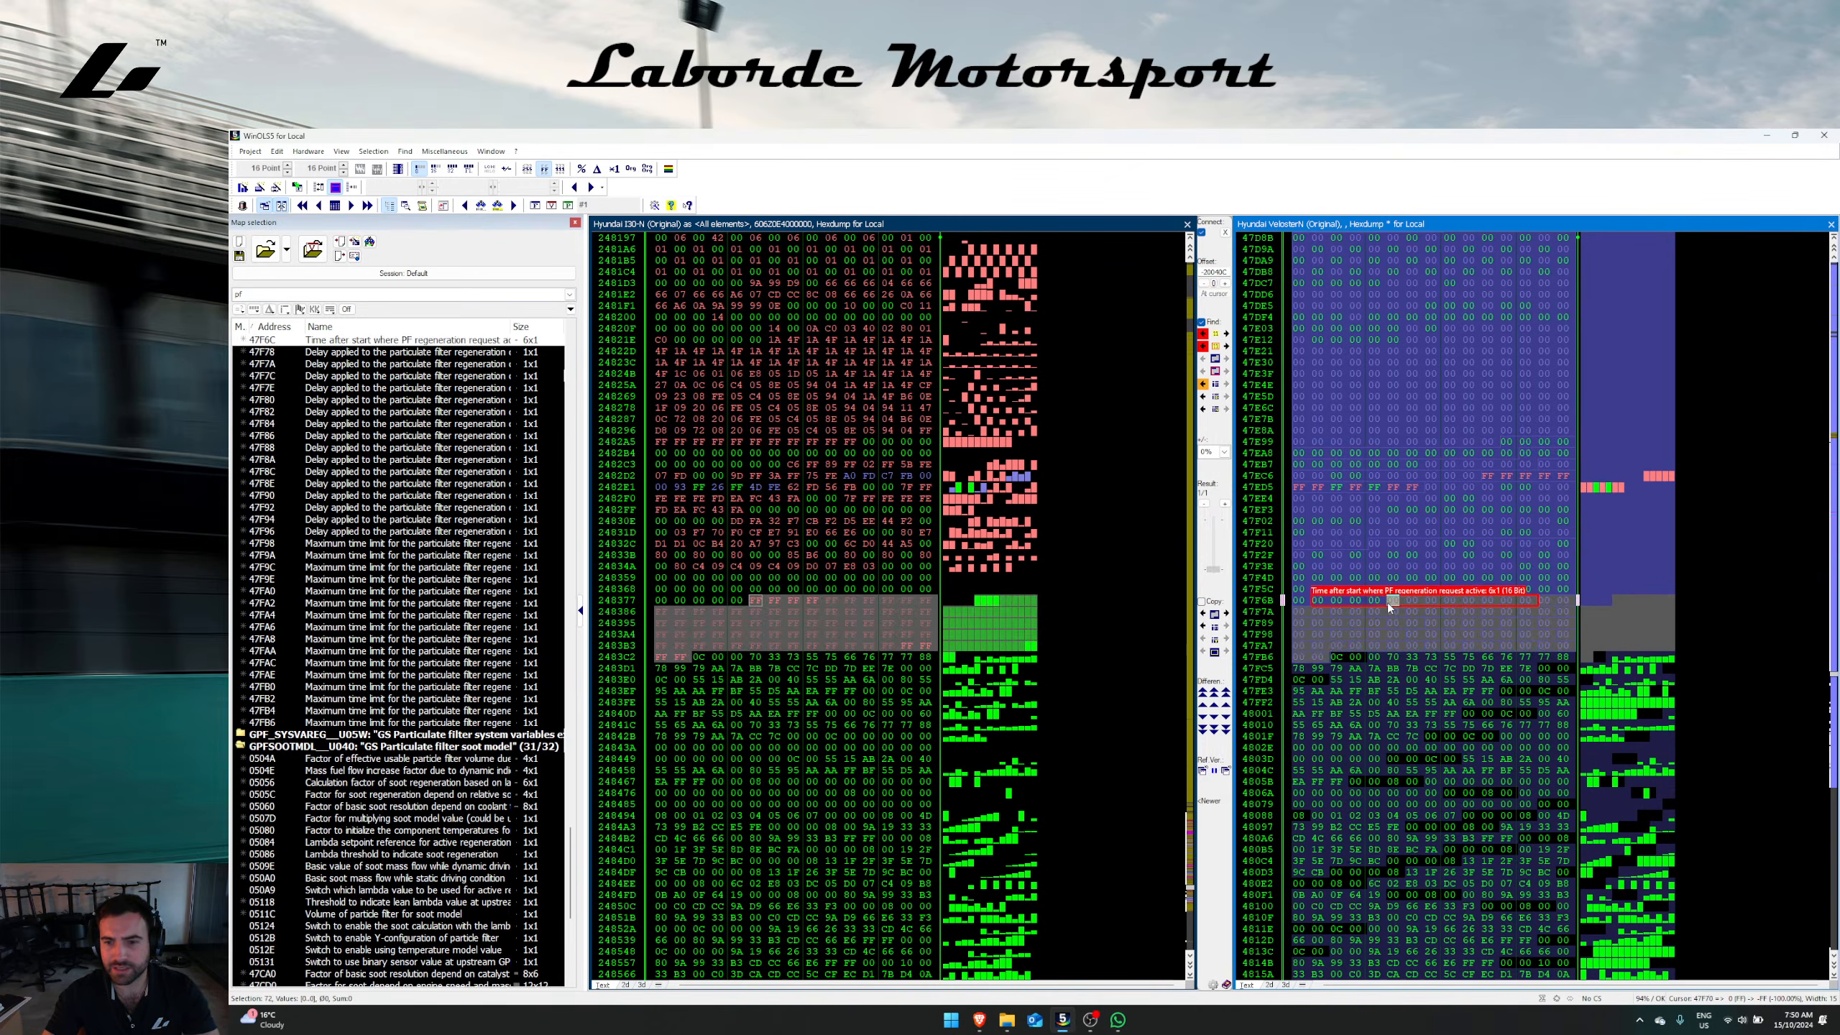
left_click(1391, 566)
scroll(1390, 540, "up", 8)
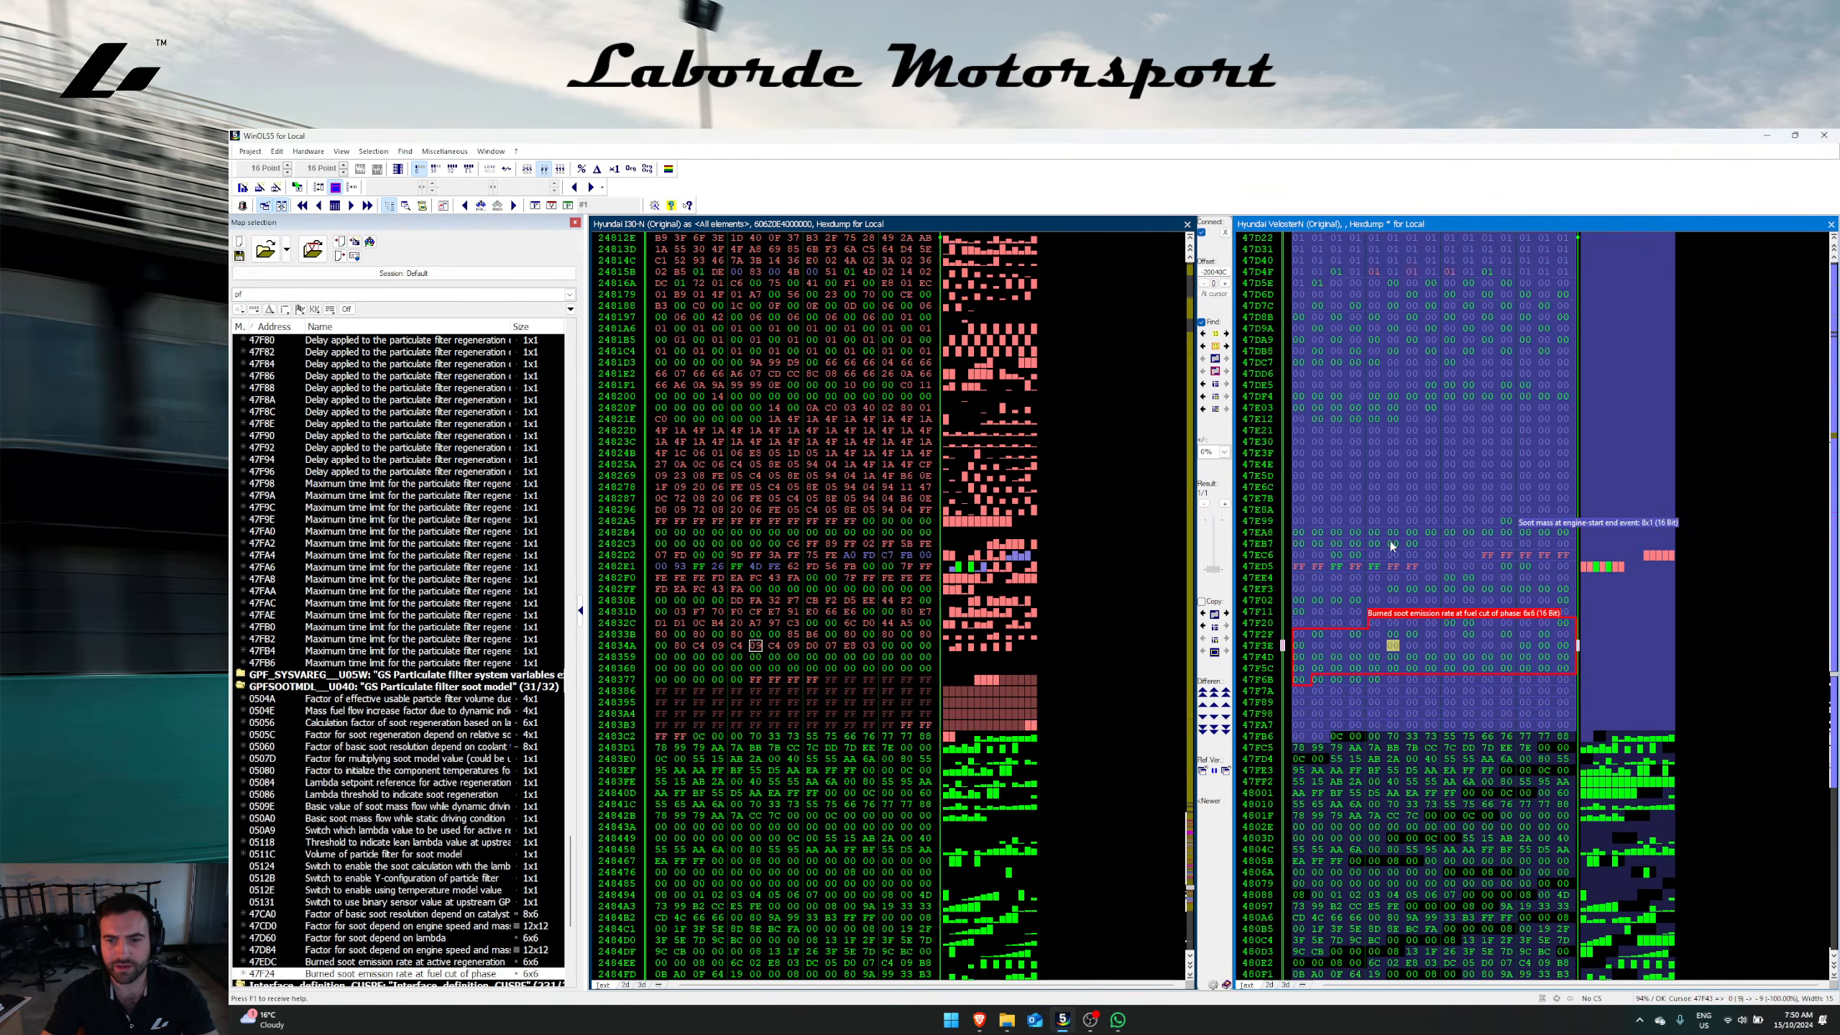
Step: Display both hexdumps as 16-bit values and widen the rows to ten values
left_click(437, 168)
left_click(1347, 531)
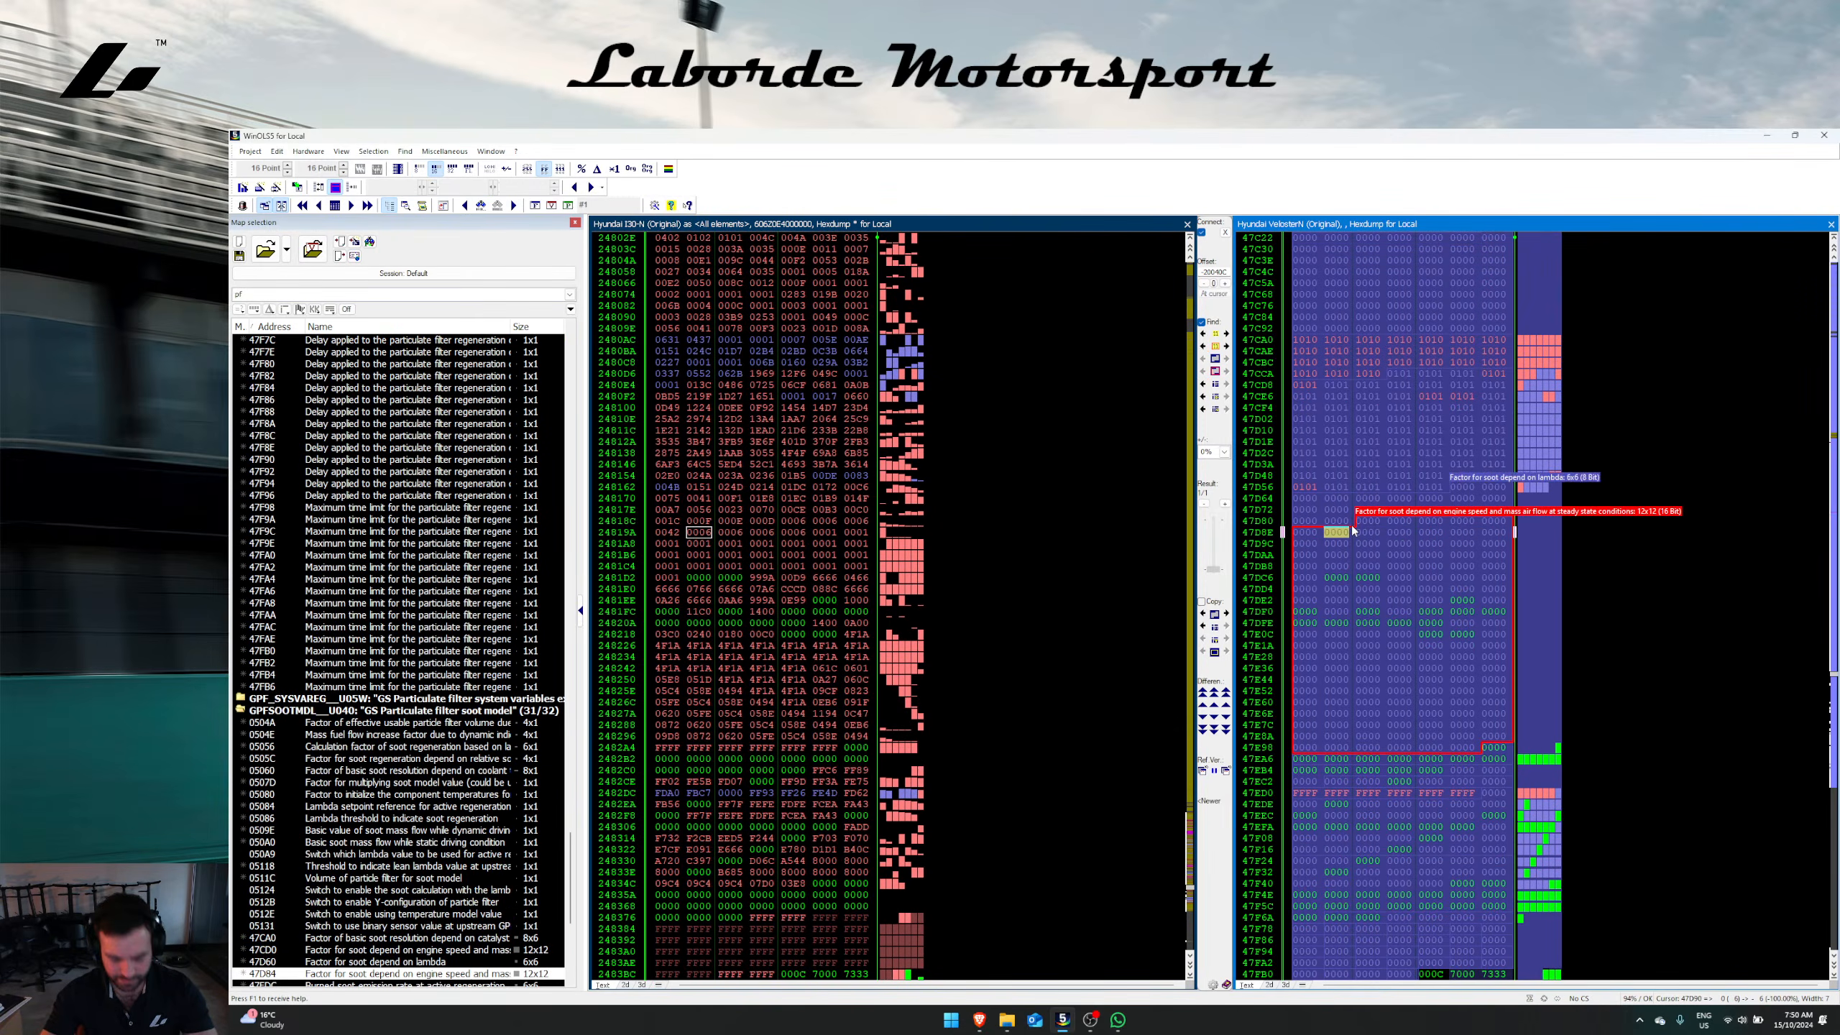
key("m")
key("m")
key("m")
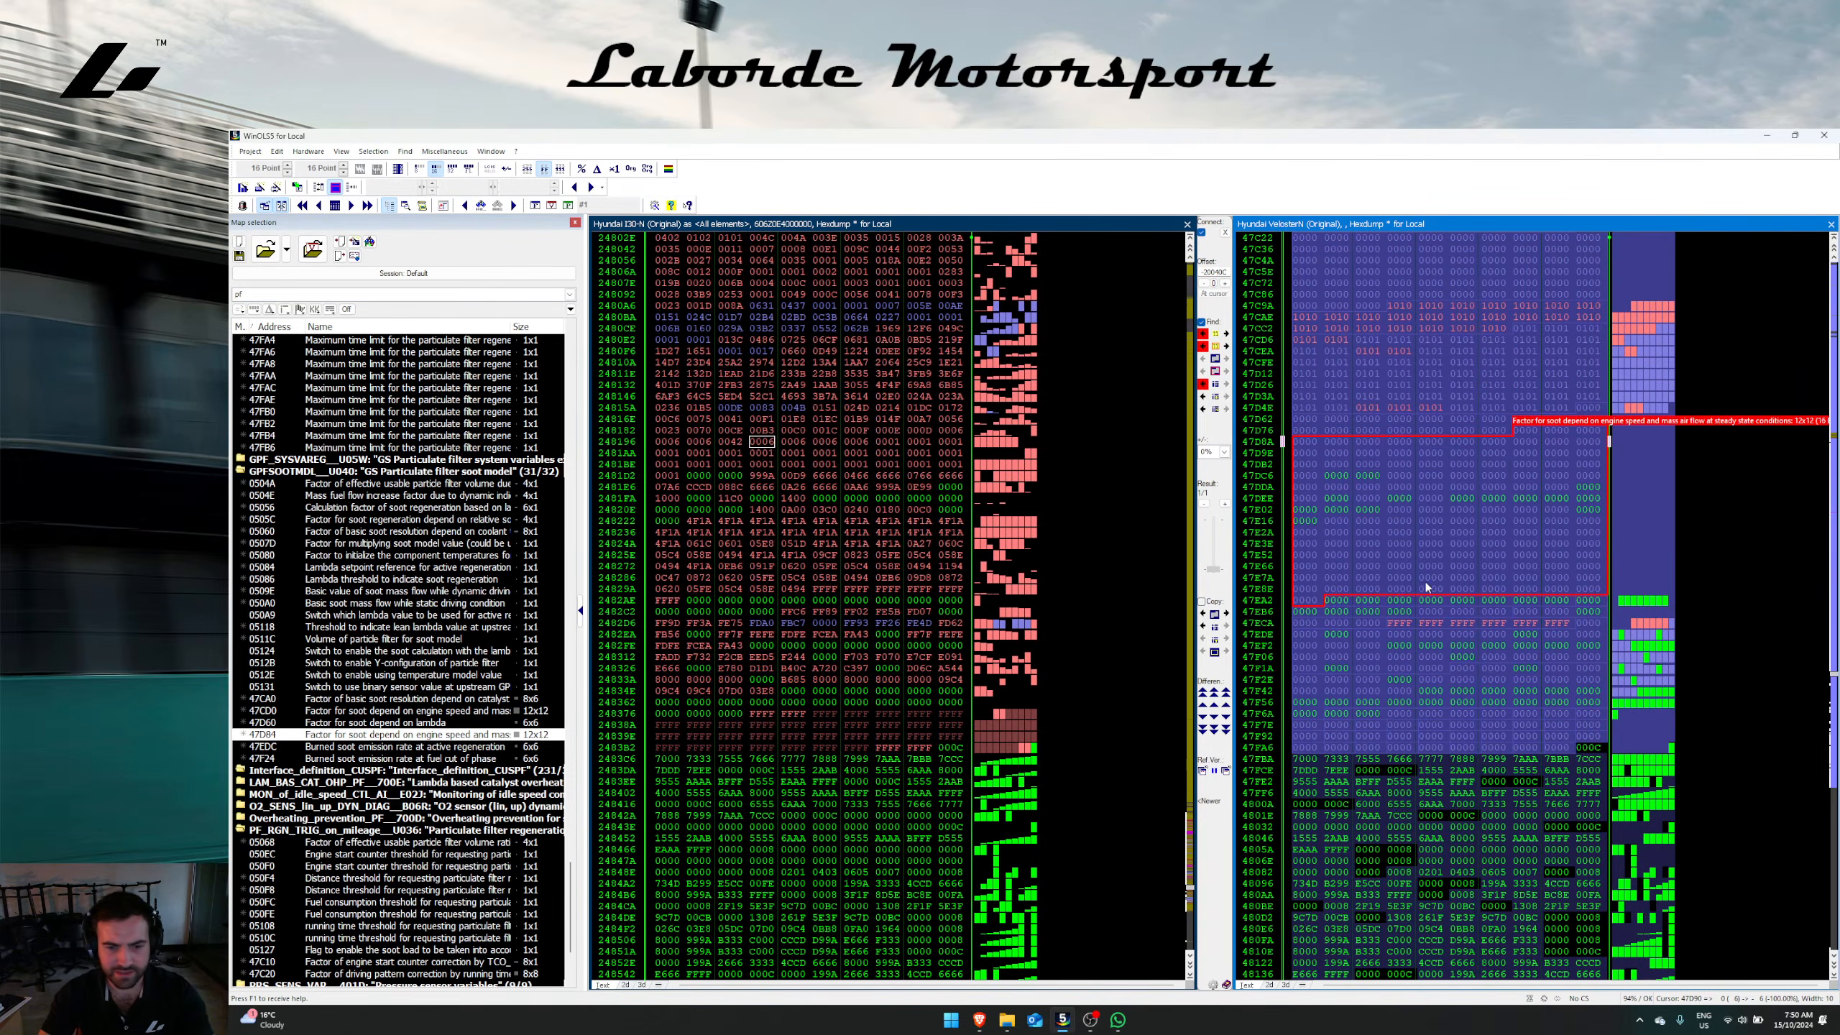
Step: Examine the I30-N data preceding the matched block against VelosterN's soot mass and temperature index tables and misfire detection thresholds
scroll(1392, 694, "up", 2)
scroll(1441, 579, "up", 7)
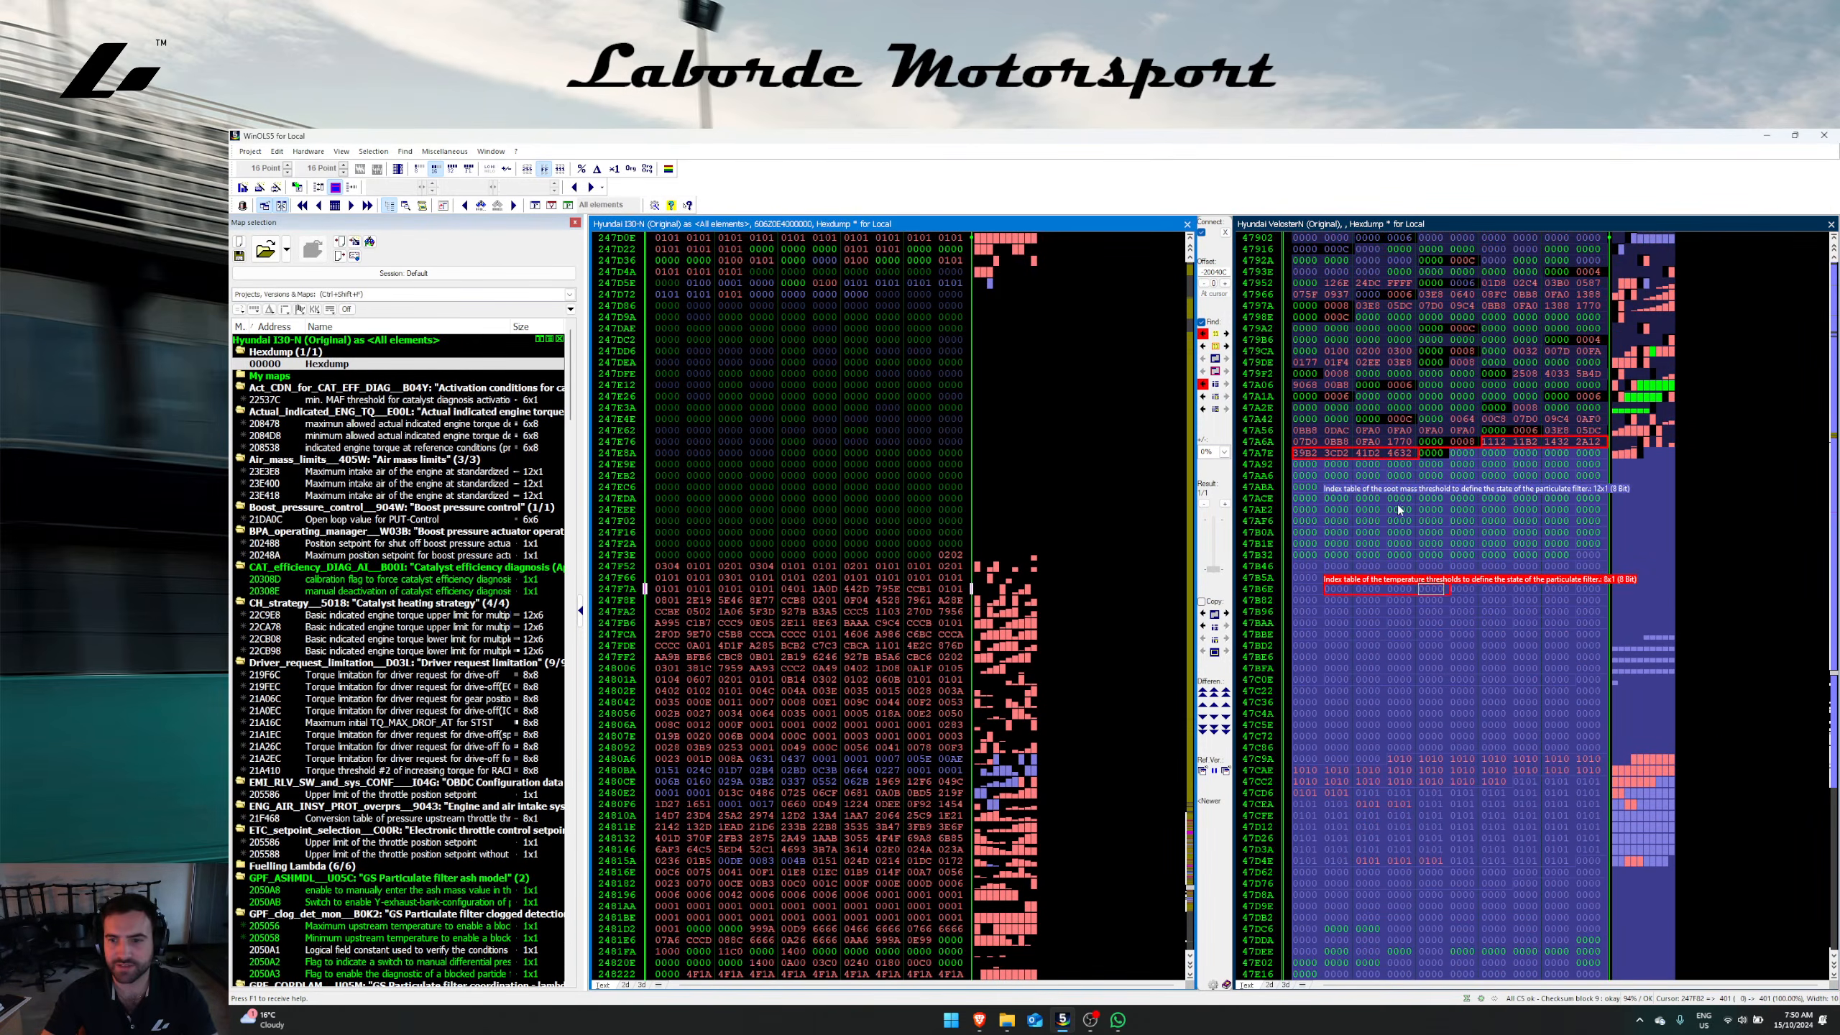
scroll(889, 580, "up", 10)
left_click_drag(891, 587, 900, 485)
left_click(859, 429)
scroll(869, 442, "up", 1)
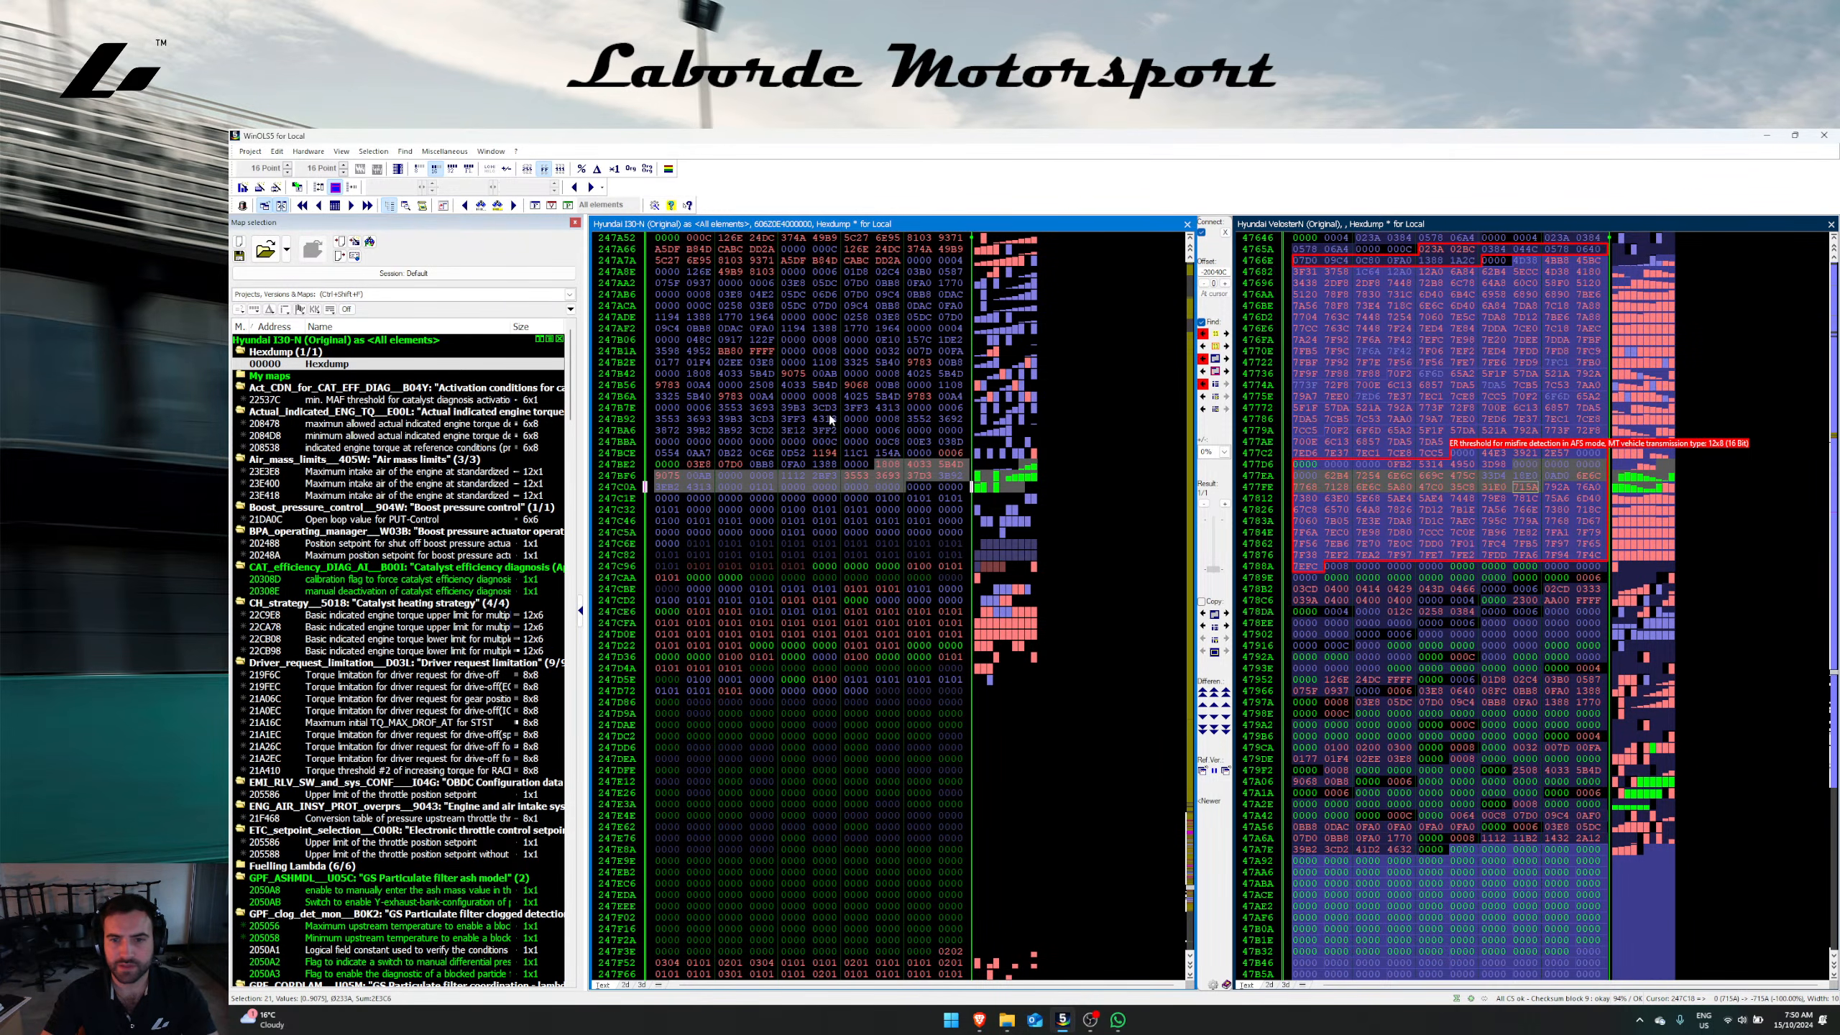
left_click_drag(831, 421, 899, 430)
right_click(897, 400)
left_click(889, 399)
scroll(920, 500, "up", 1)
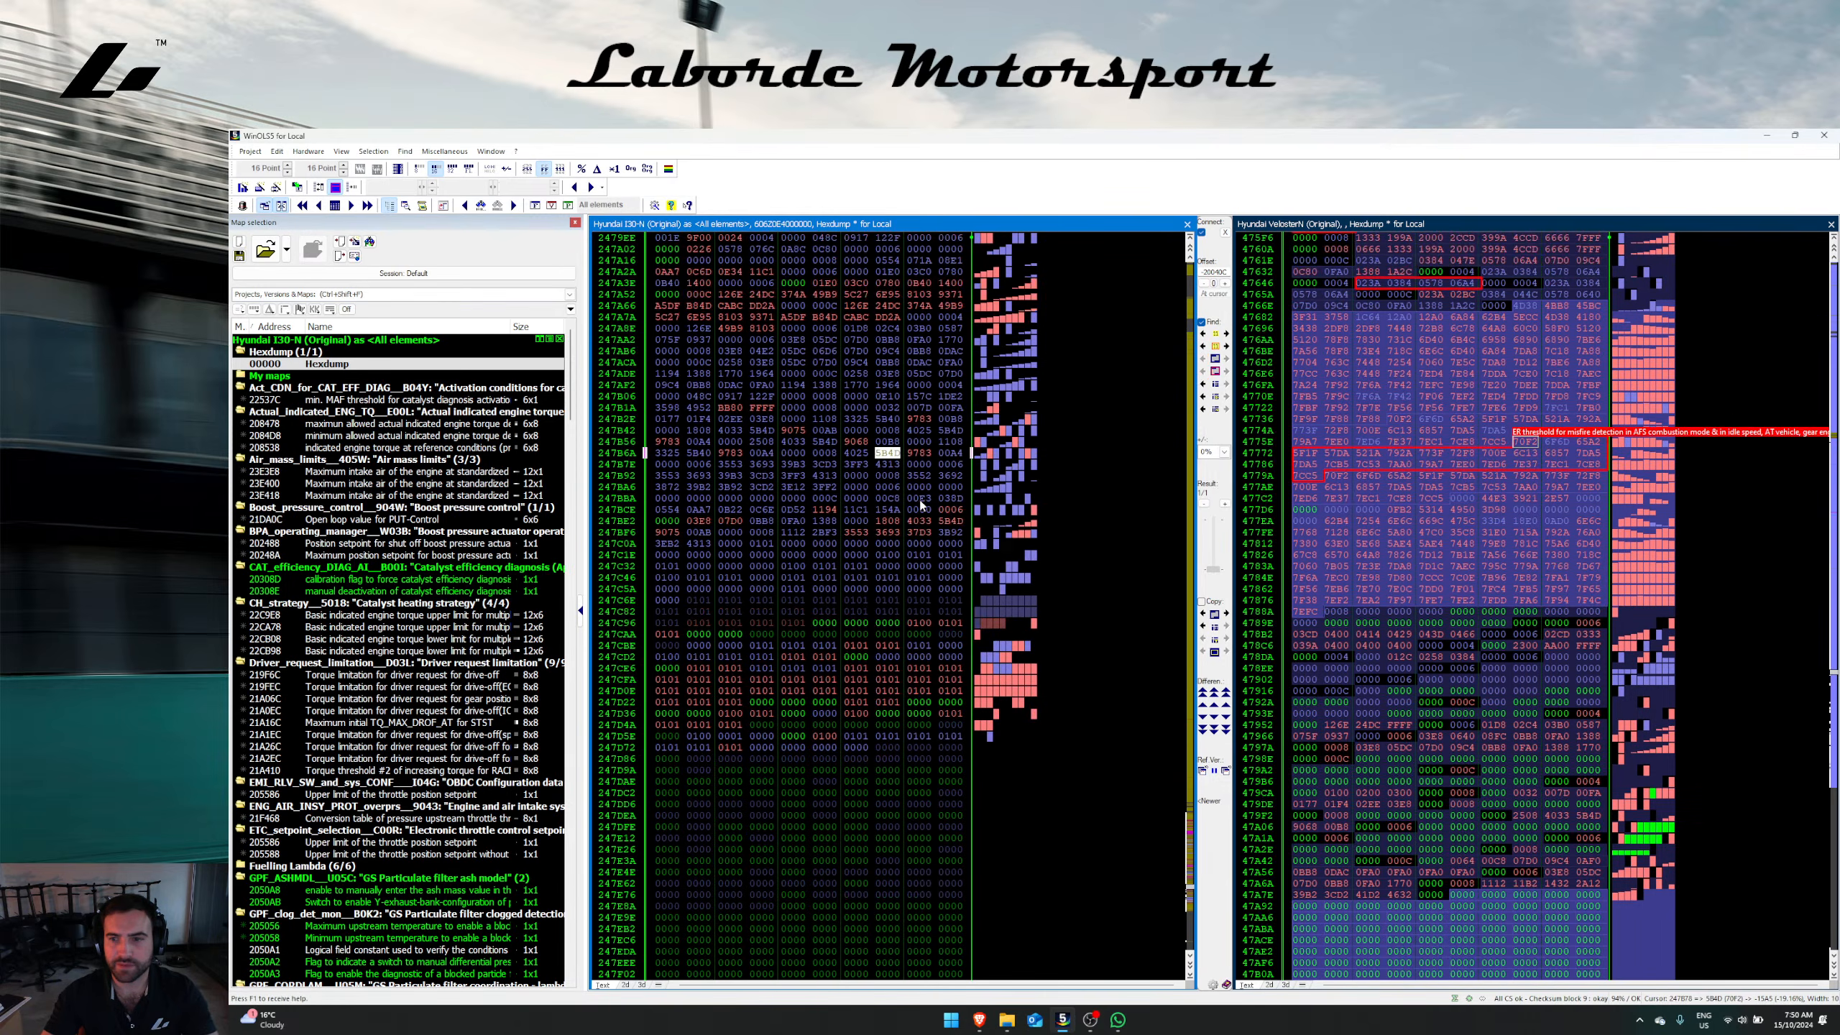
scroll(1466, 610, "up", 1)
scroll(1458, 578, "down", 5)
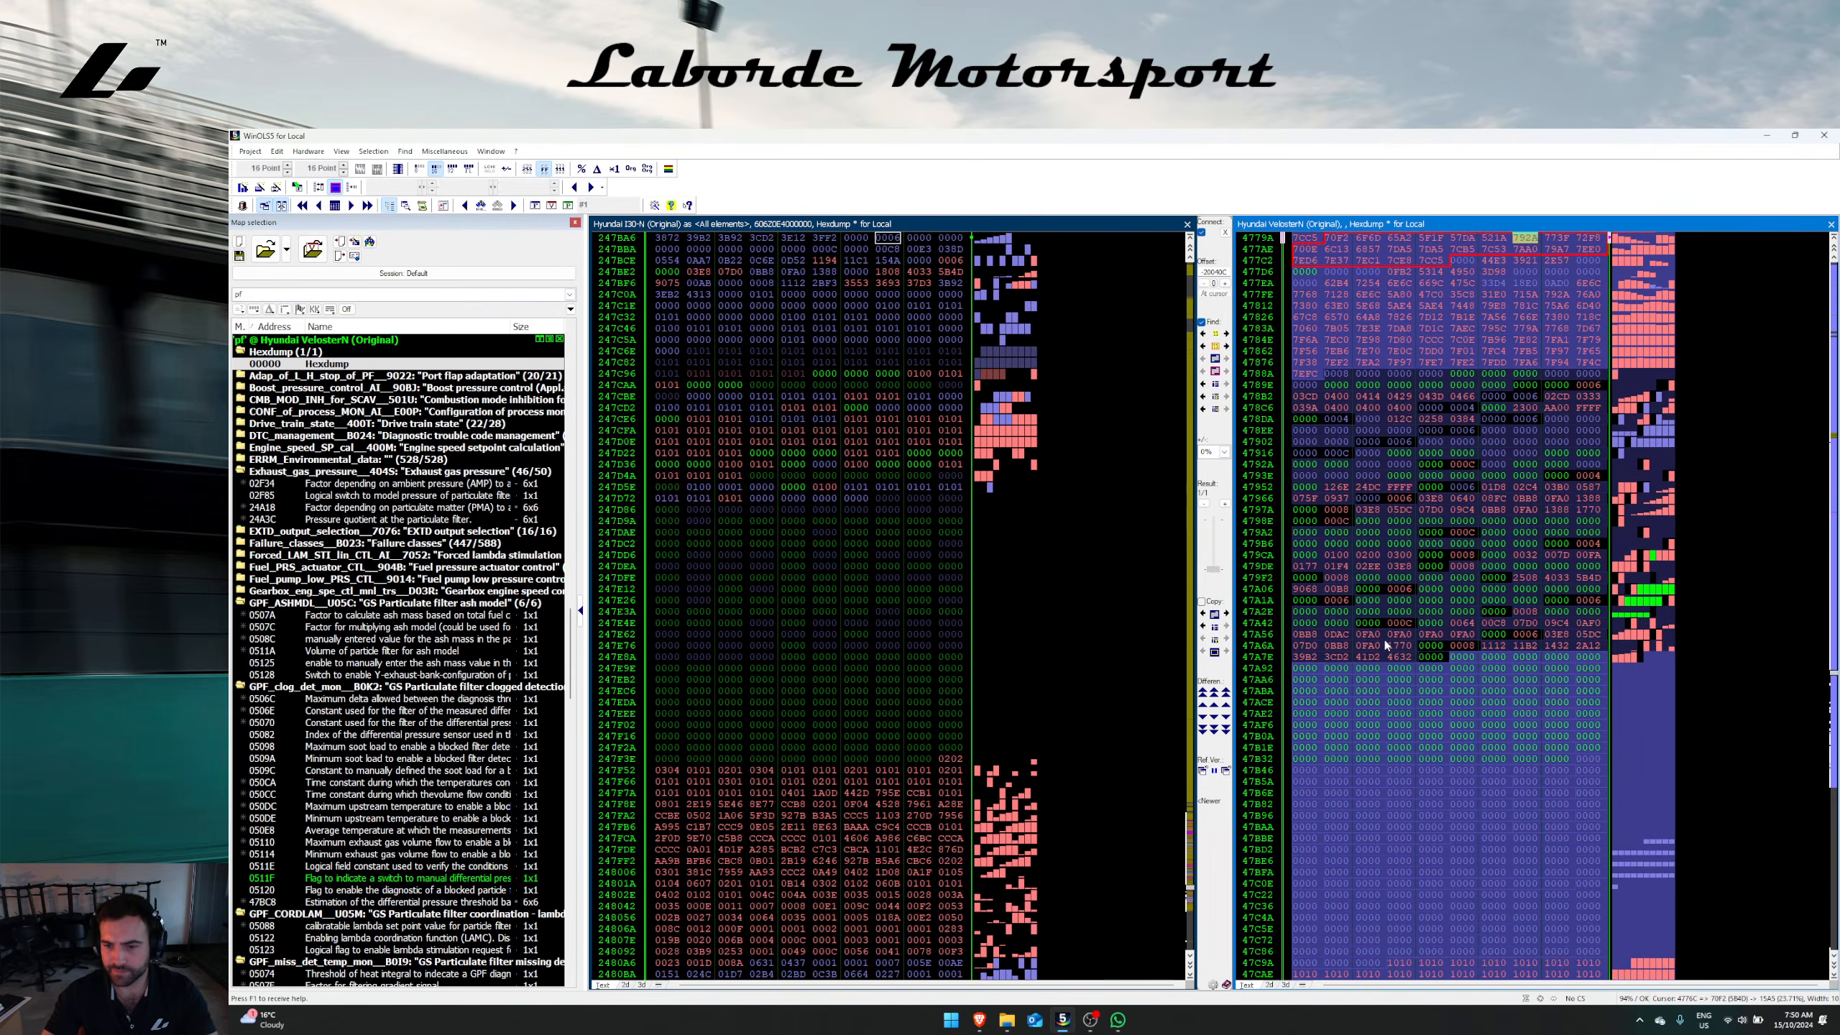
Step: Compare VelosterN's particle filter state index tables and soot factor maps for engine speed and air mass flow with the I30-N data
left_click_drag(1383, 638, 1381, 641)
scroll(1411, 652, "down", 14)
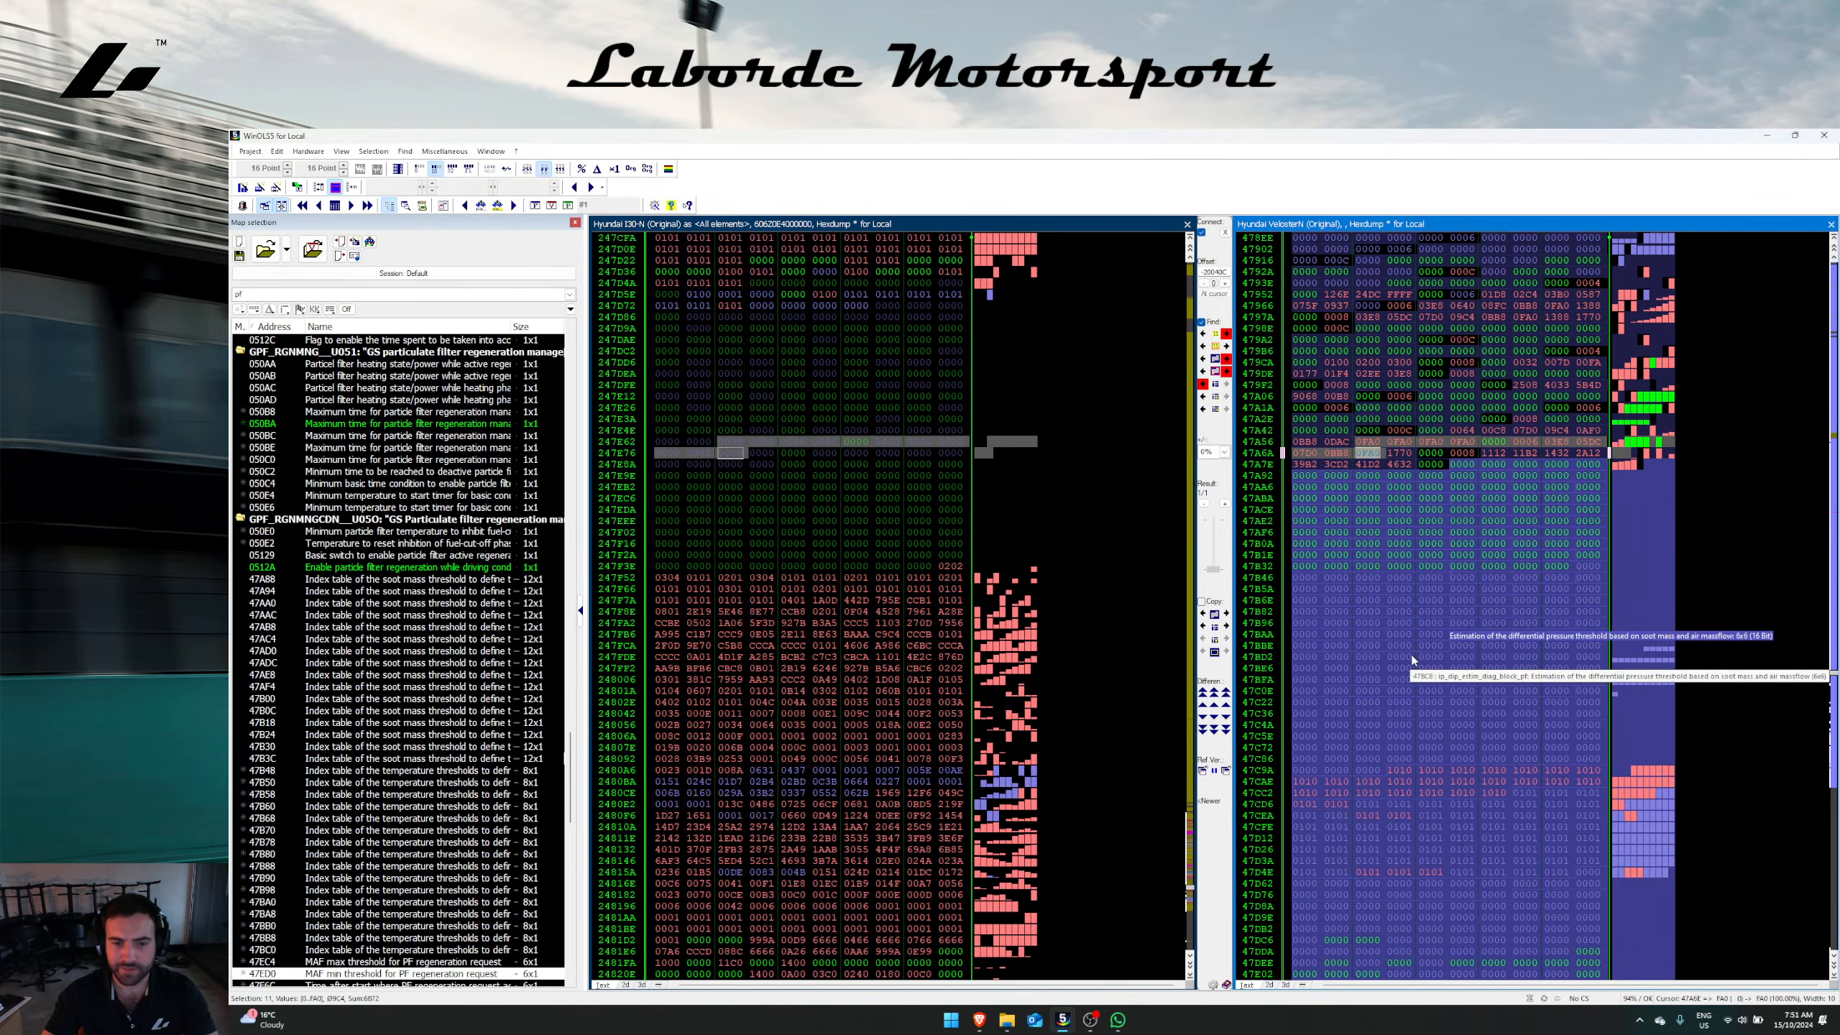
left_click(1406, 634)
scroll(1385, 638, "down", 2)
scroll(1385, 641, "down", 2)
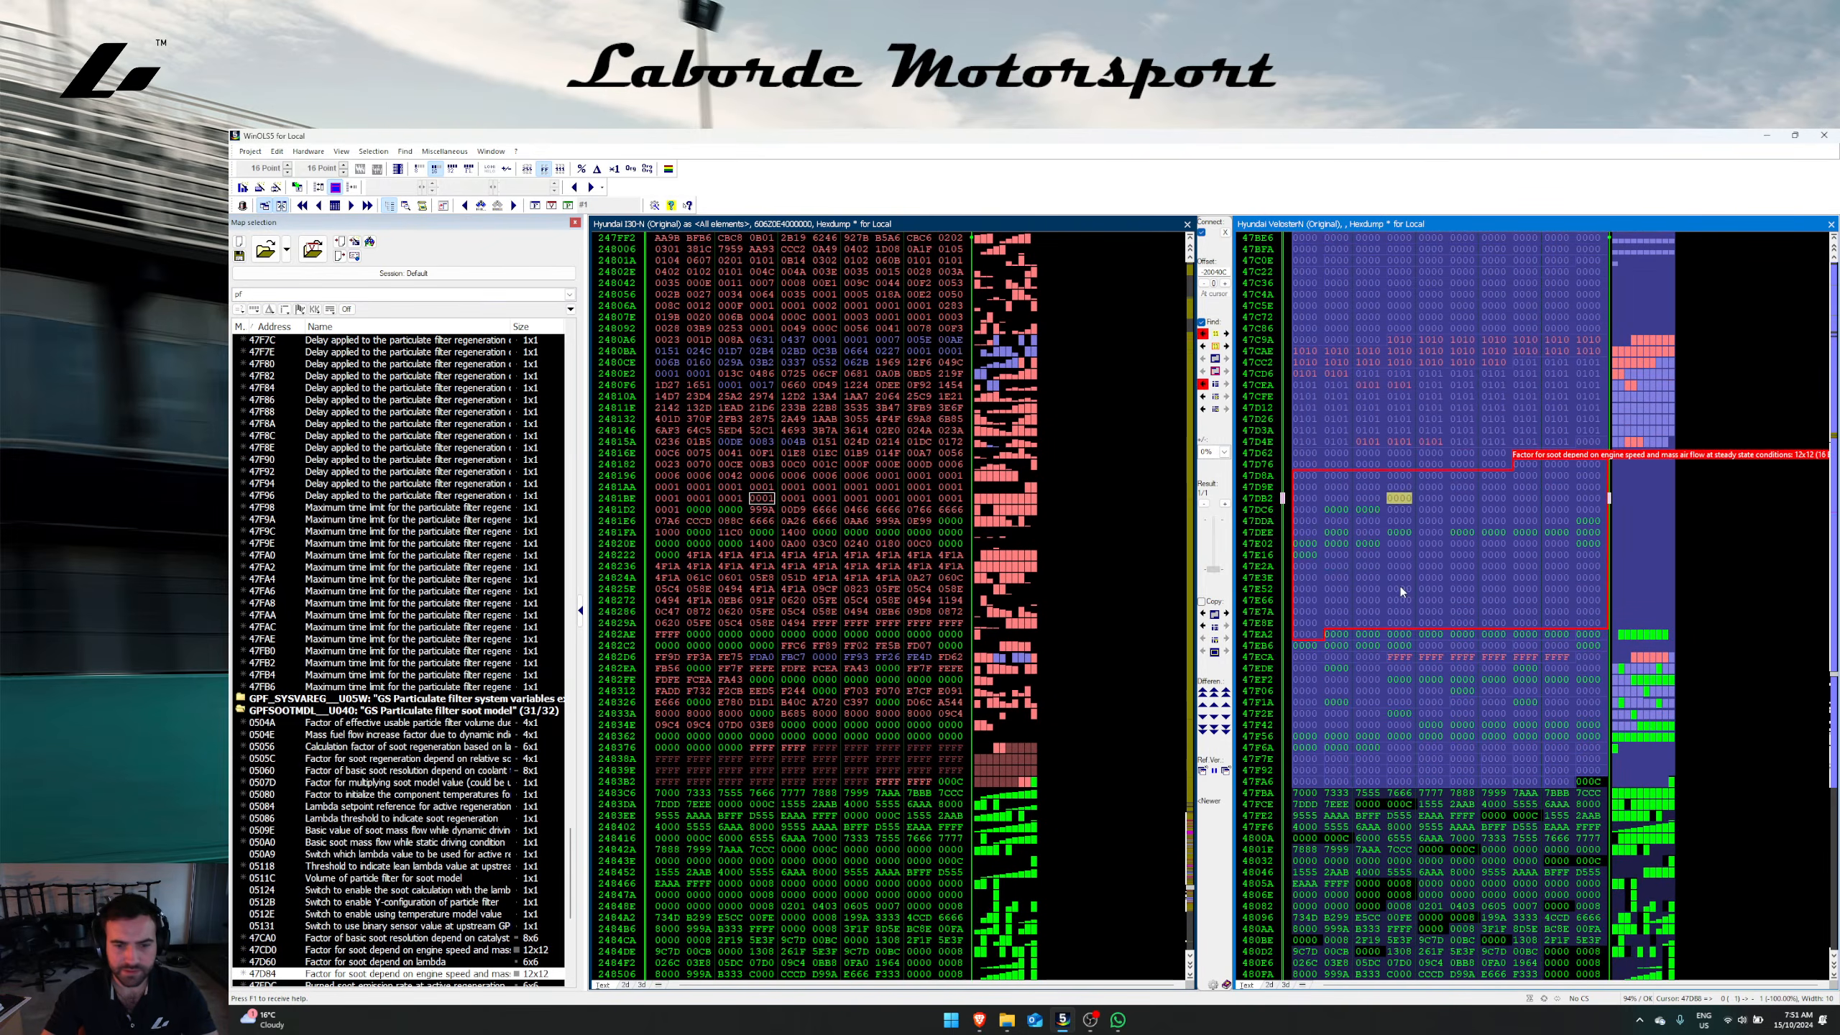
scroll(1400, 611, "down", 1)
left_click(1398, 578)
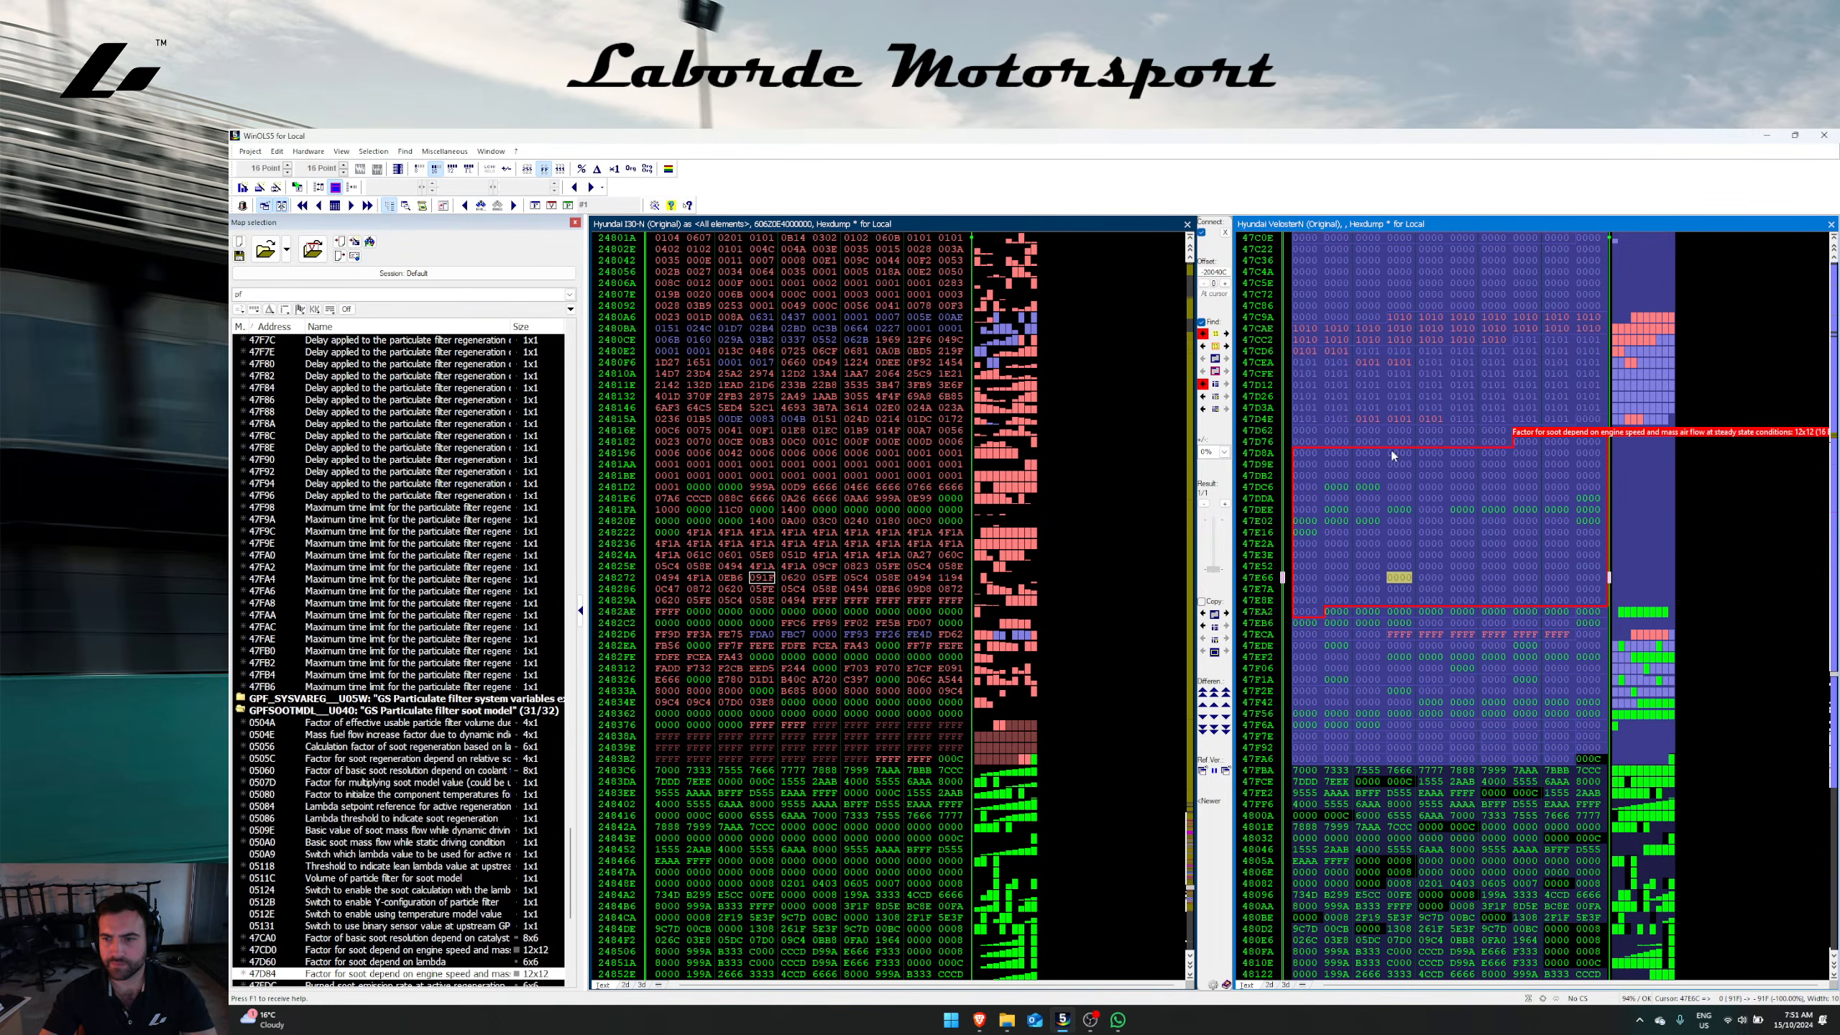
scroll(1459, 601, "up", 5)
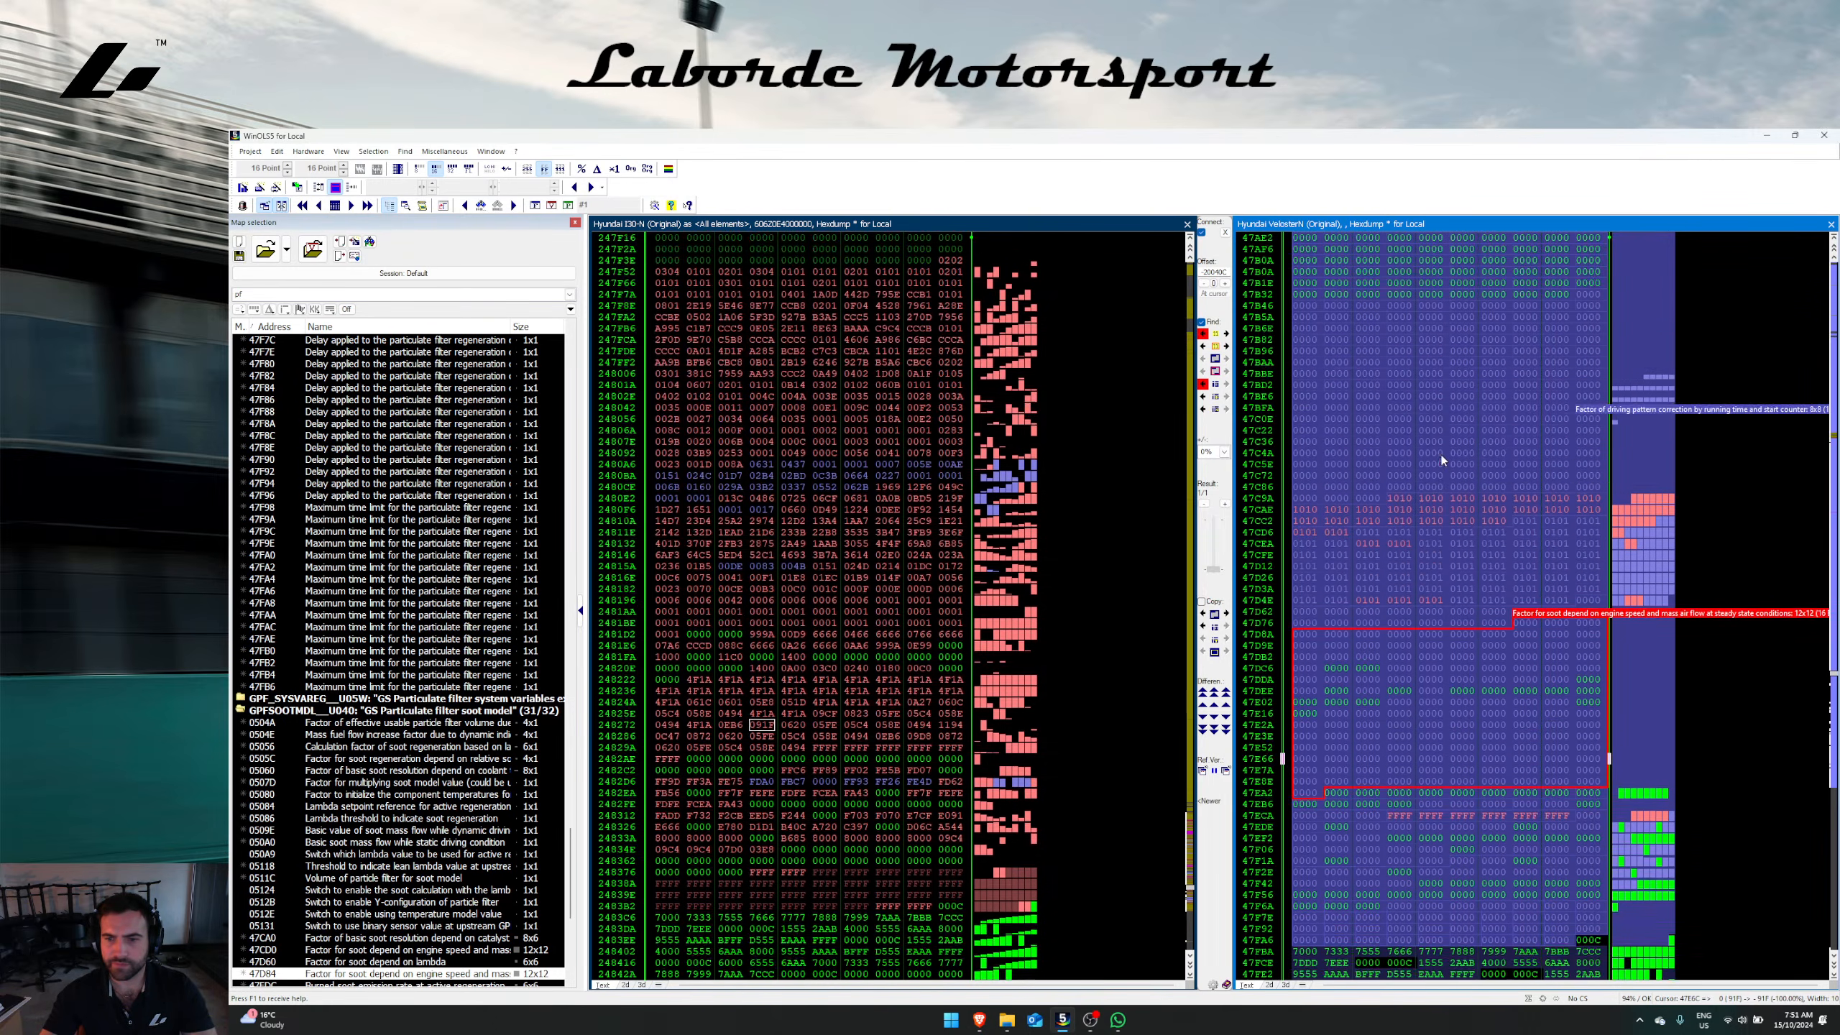
scroll(1441, 455, "up", 1)
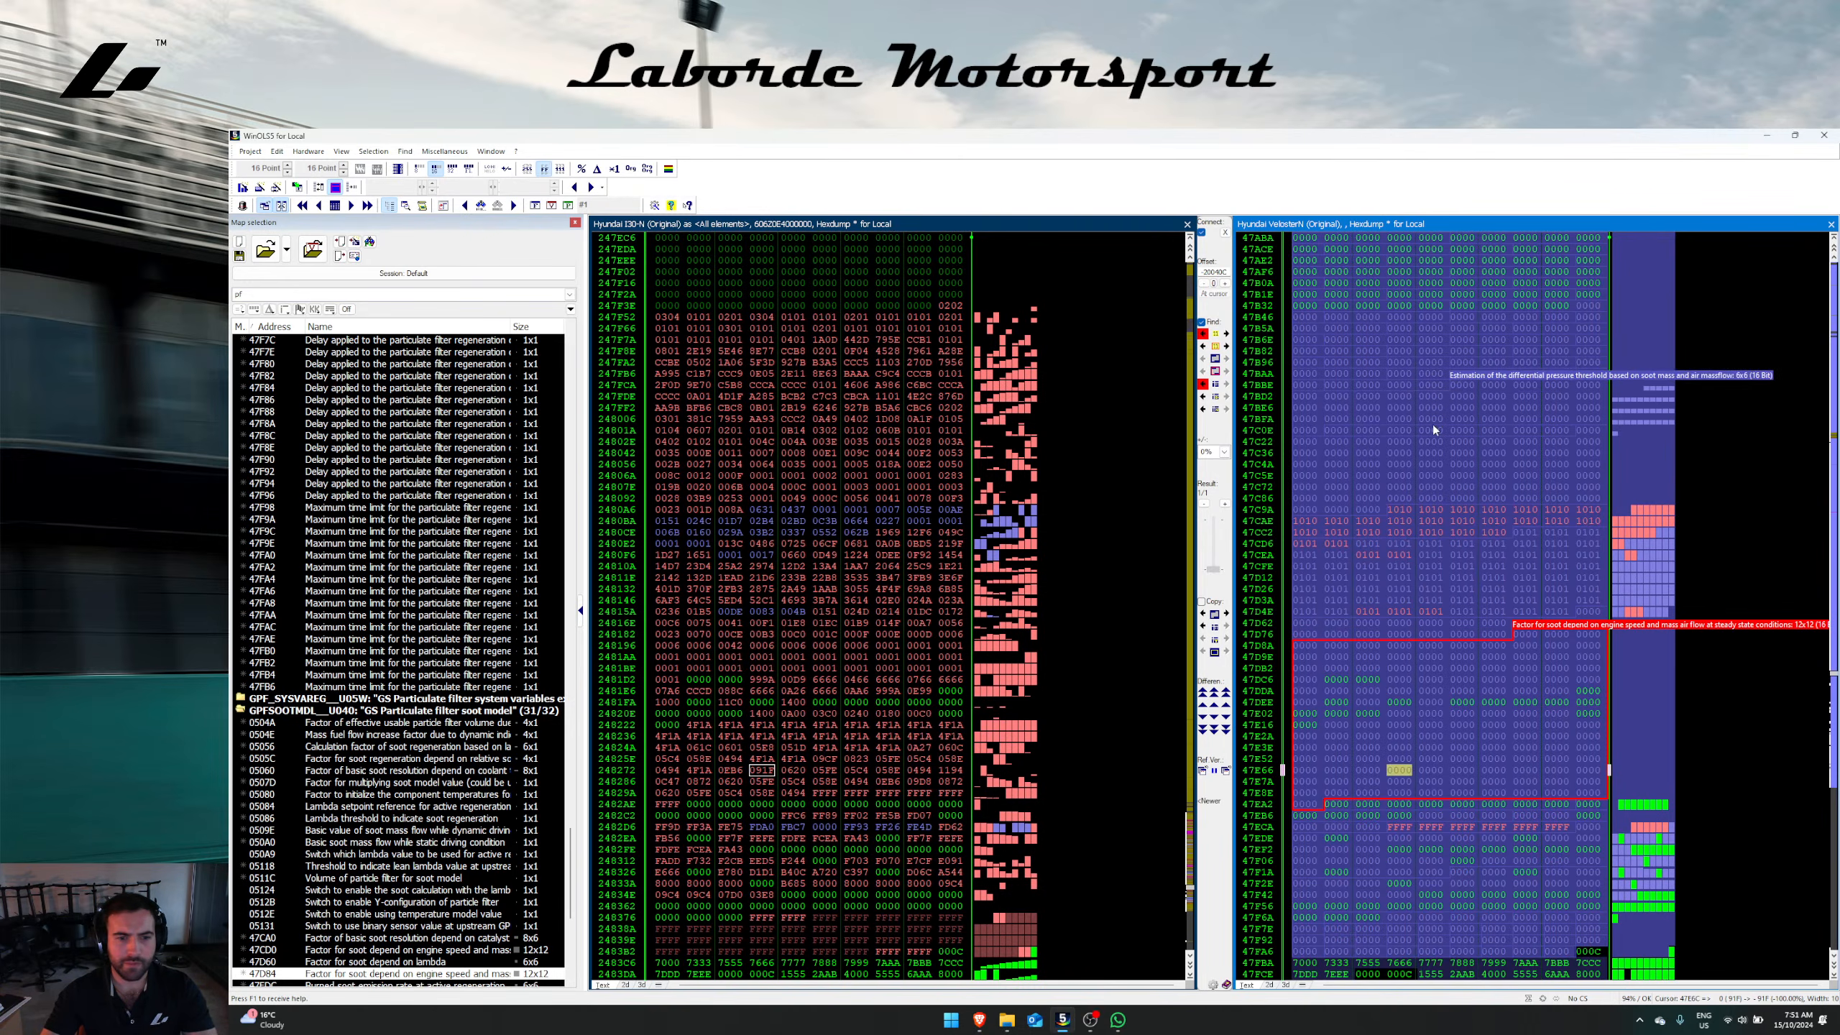
scroll(1431, 470, "up", 8)
scroll(1429, 571, "up", 2)
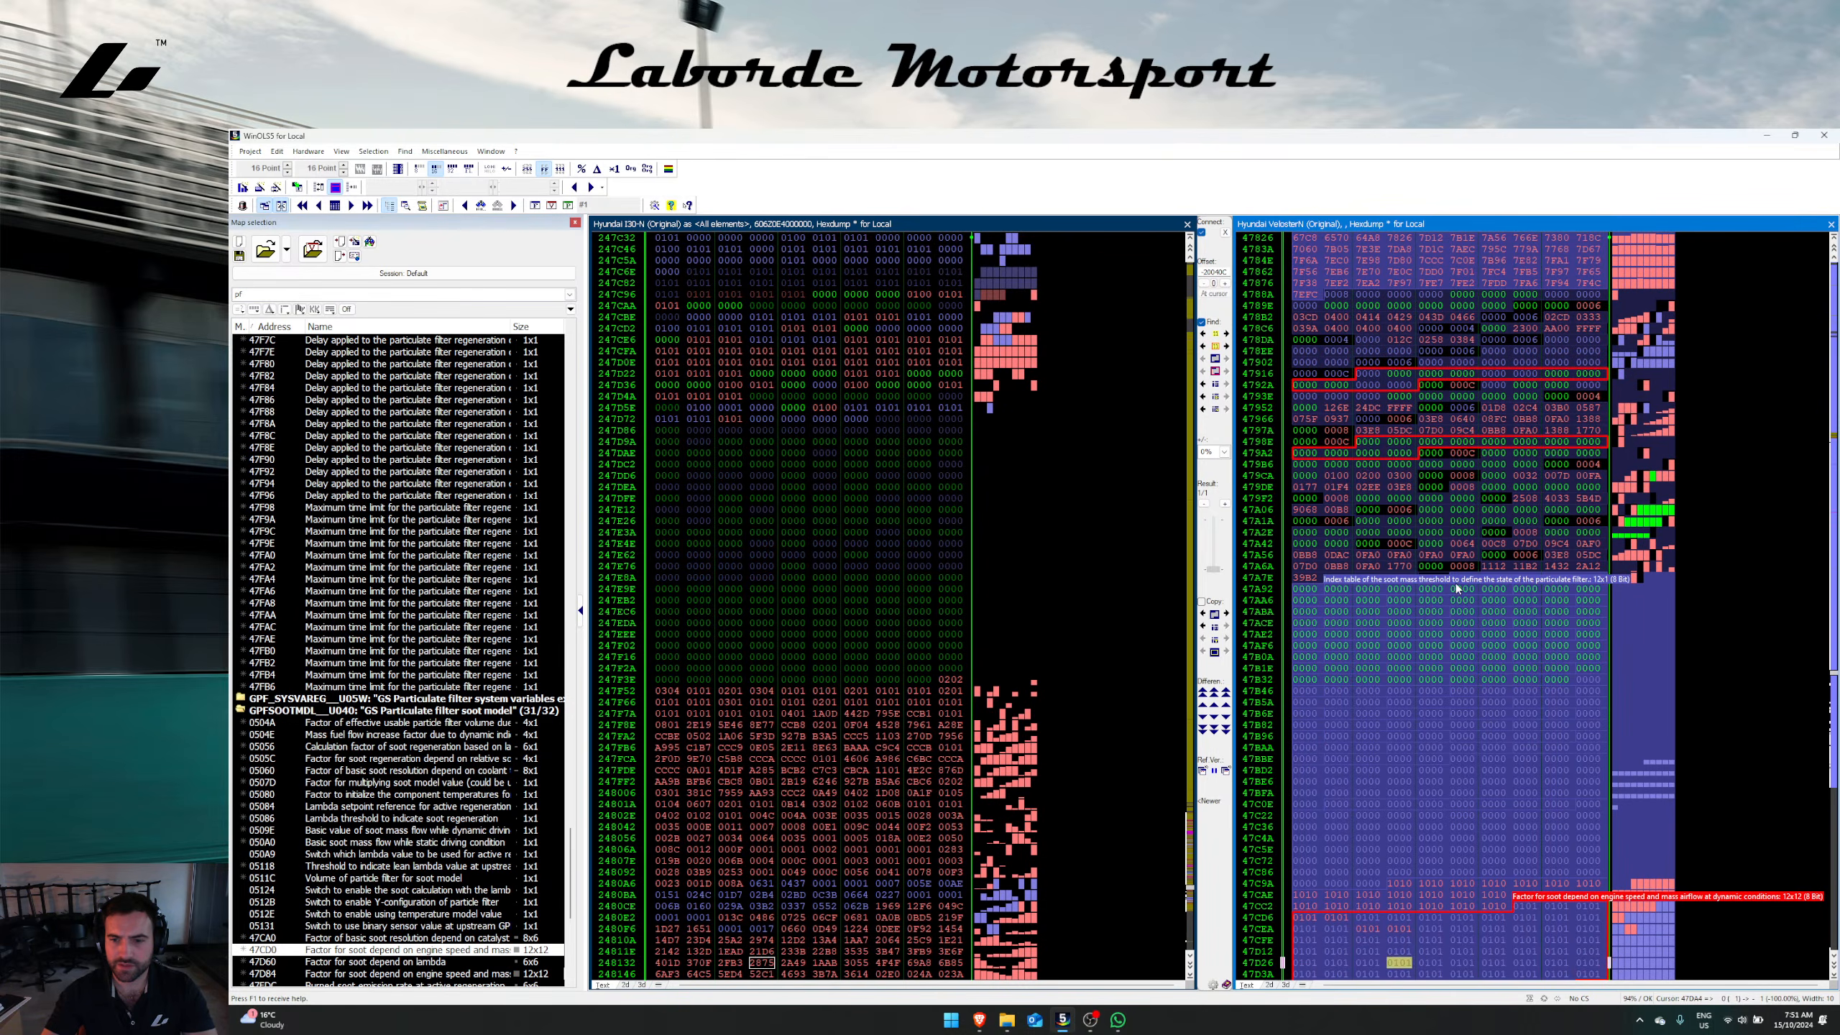
left_click(1431, 645)
scroll(328, 678, "down", 15)
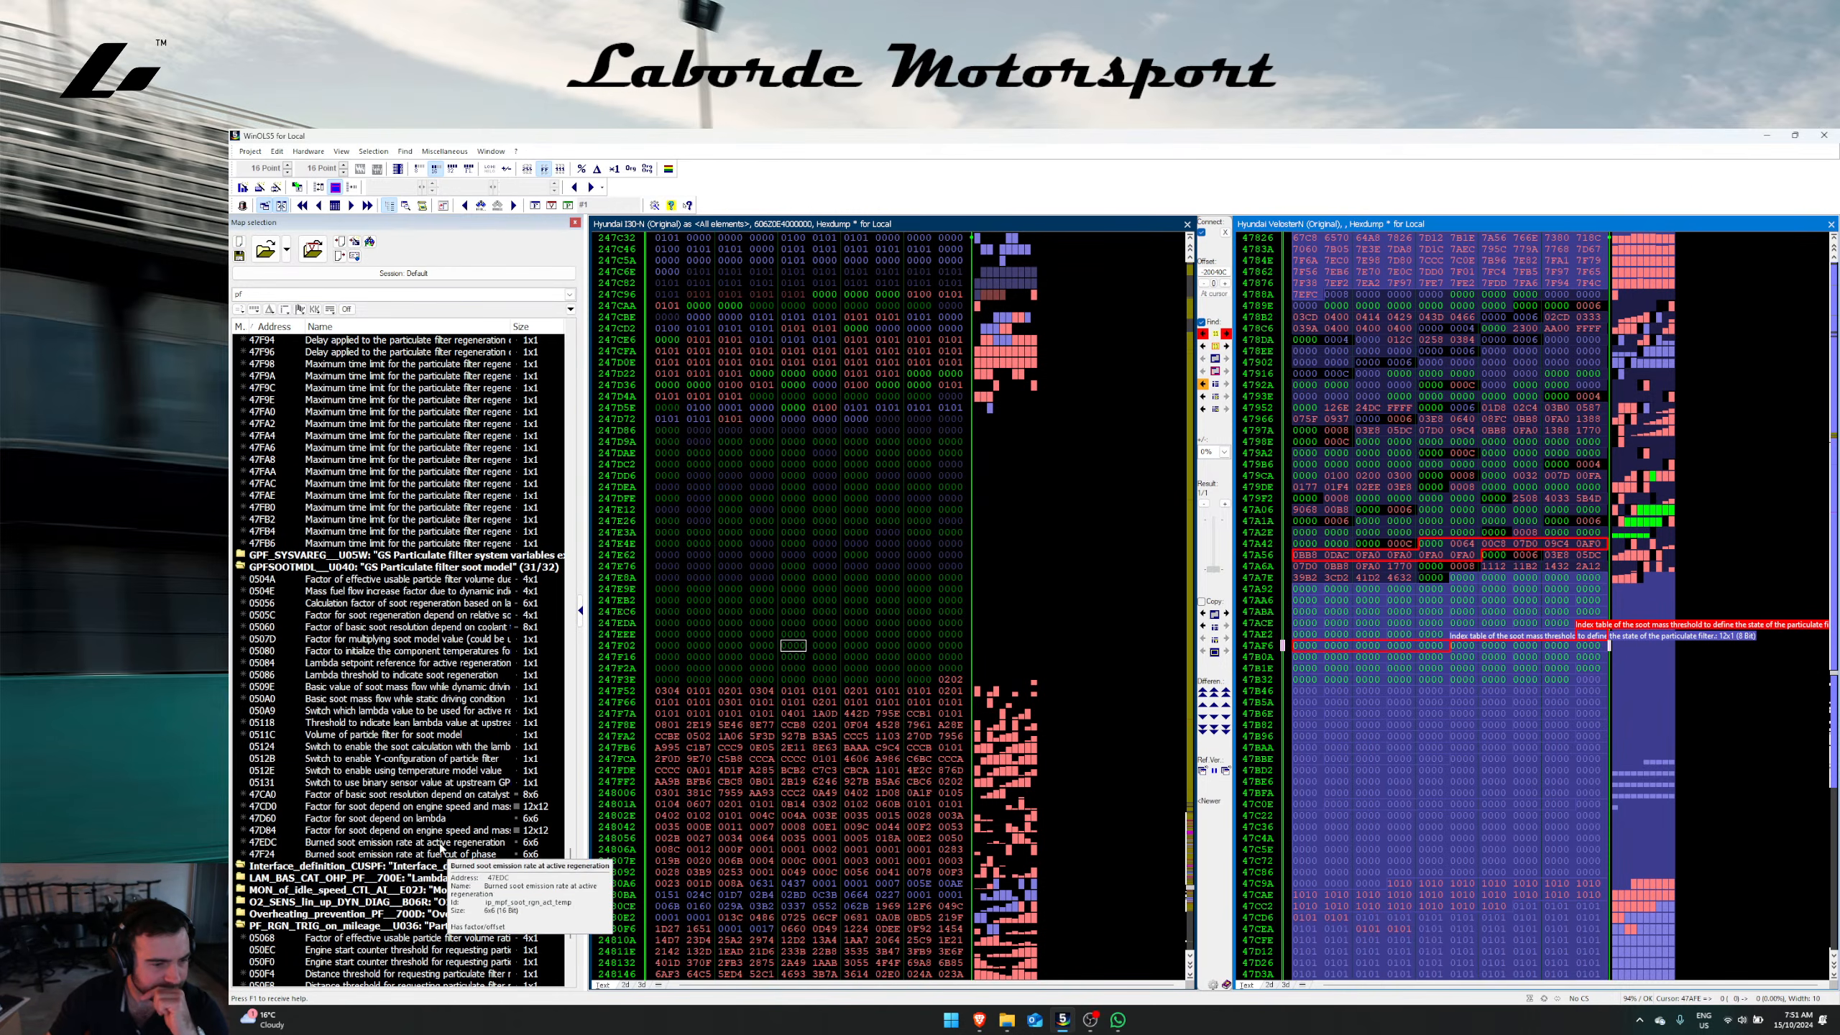
Step: Review the remaining VelosterN "pf" folders from the GPF system variables and soot model through Variant coding
left_click(245, 555)
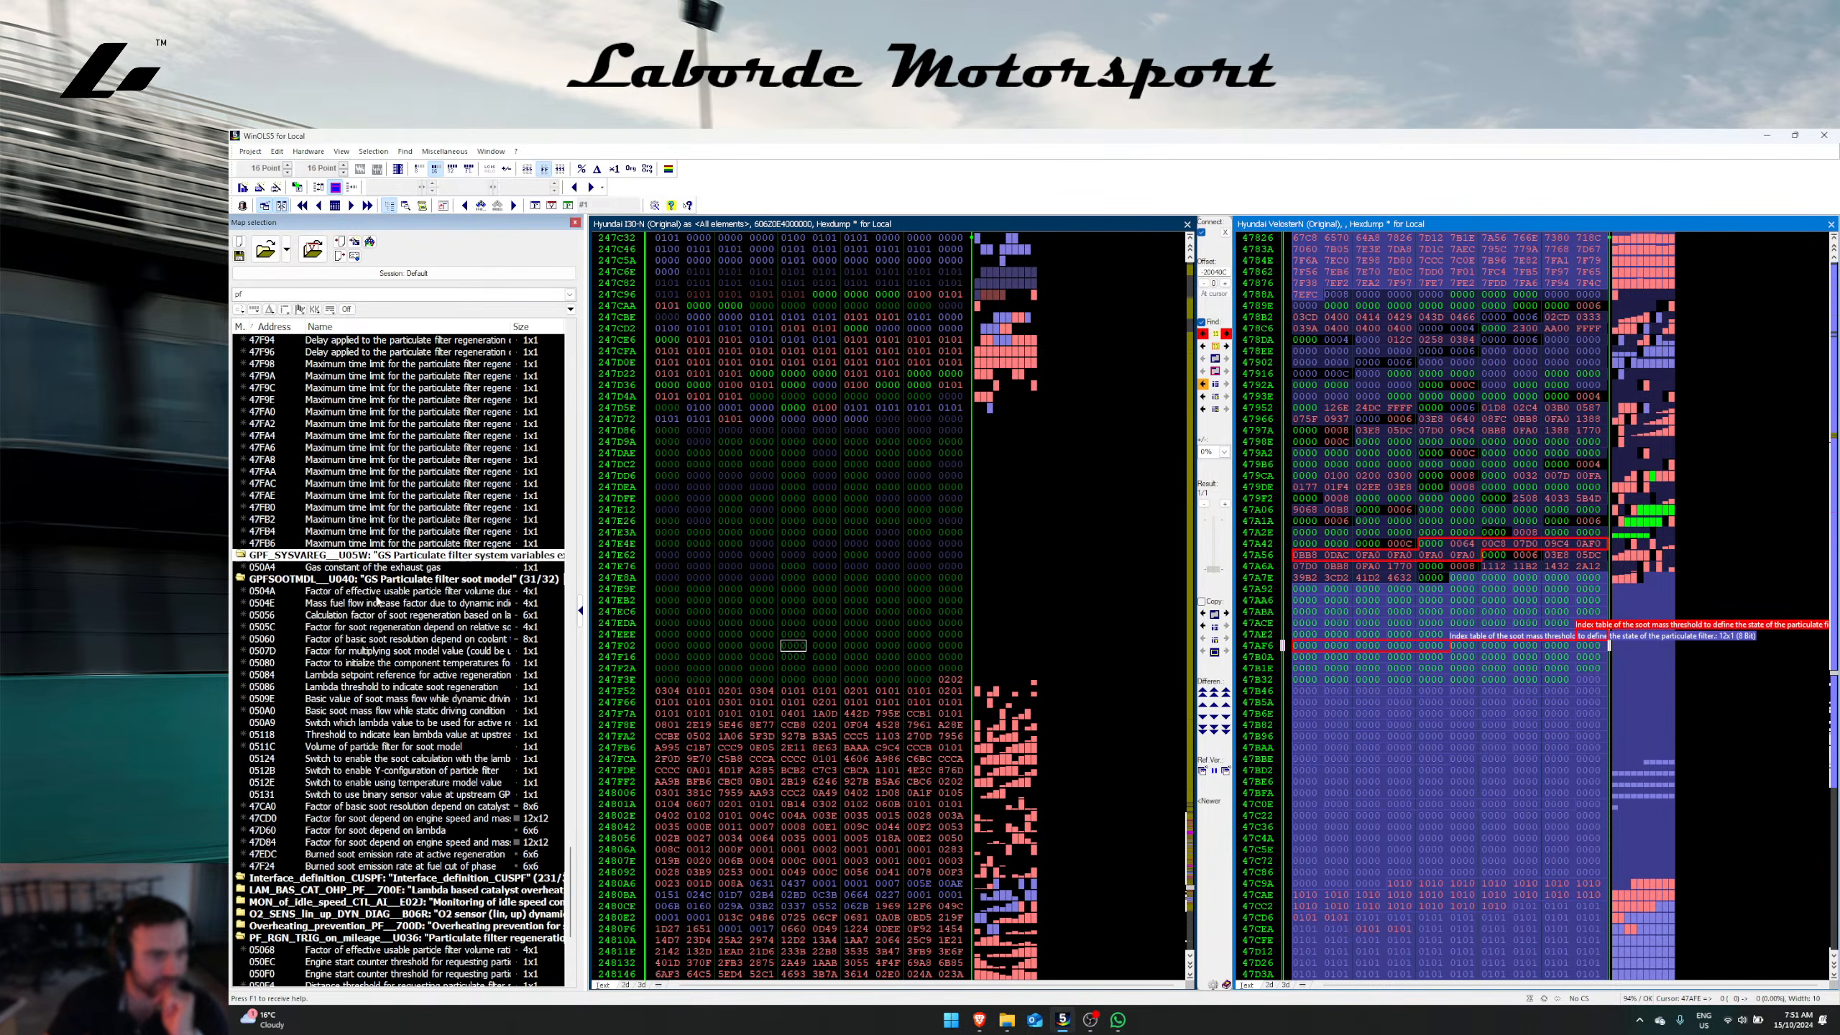
scroll(240, 799, "down", 3)
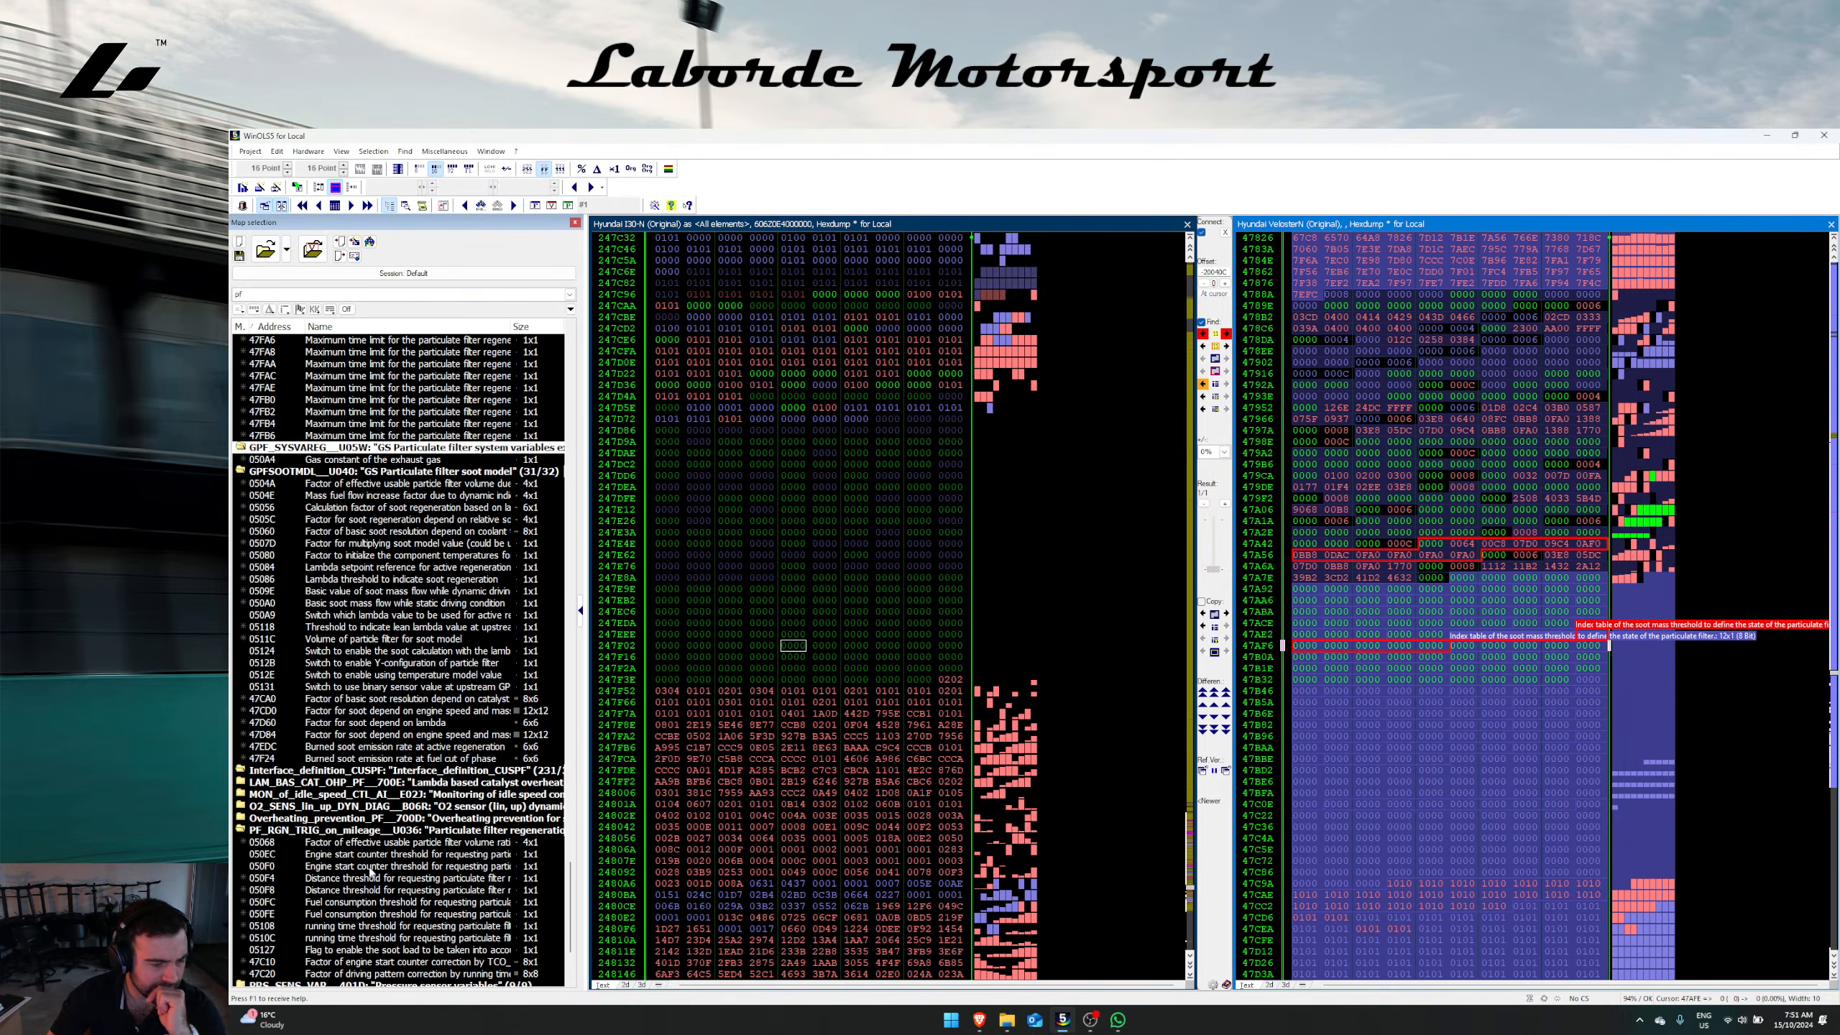
scroll(475, 969, "down", 5)
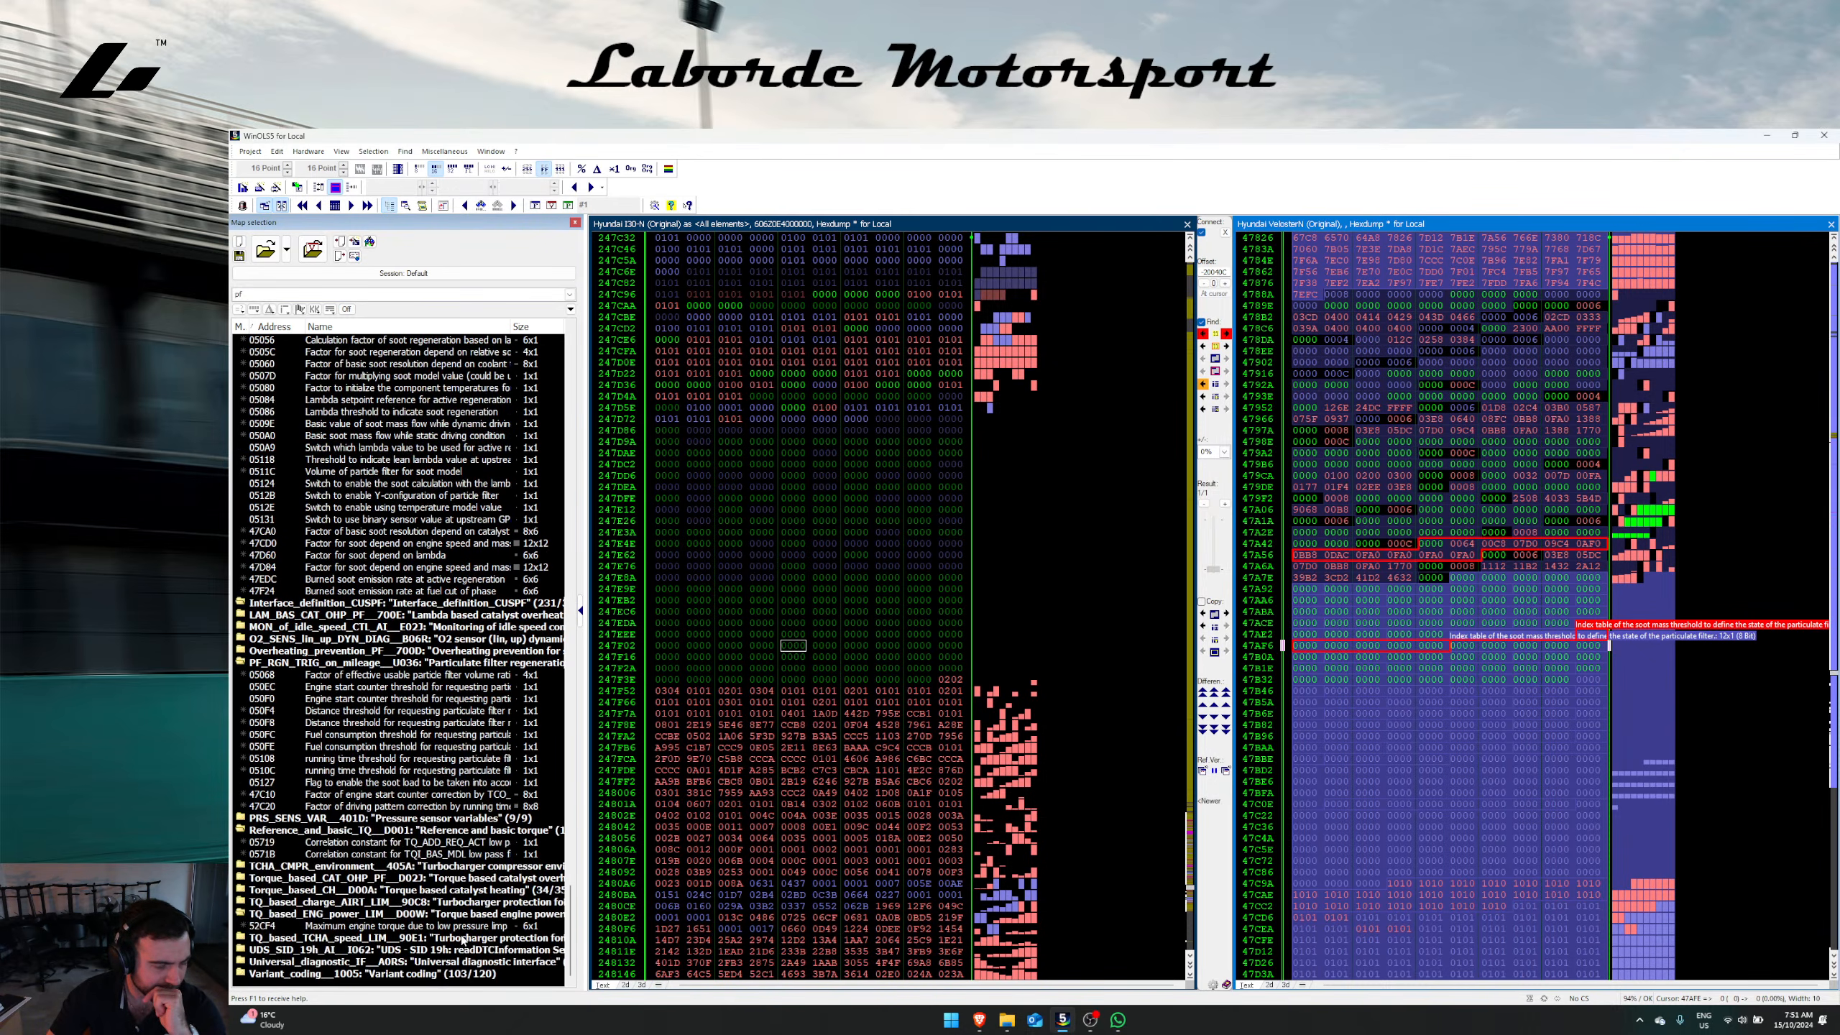
left_click(751, 819)
left_click(1316, 724)
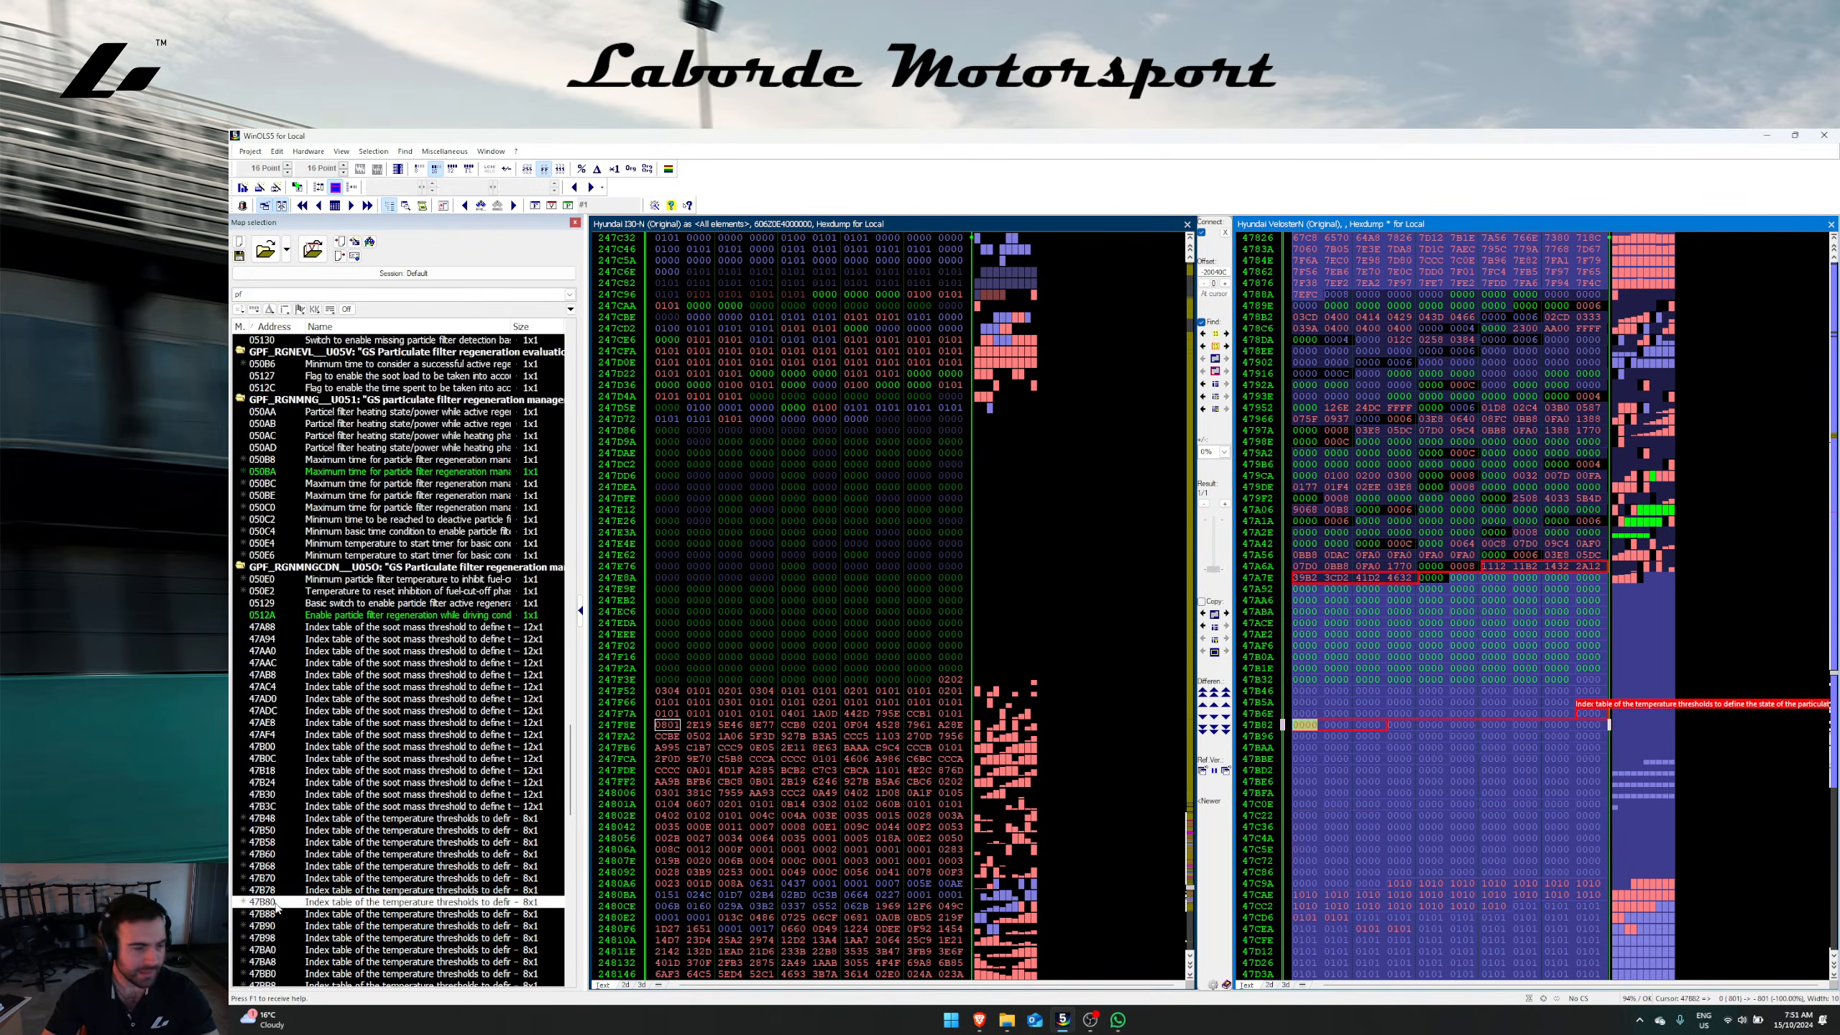
scroll(289, 943, "down", 15)
scroll(289, 943, "down", 15)
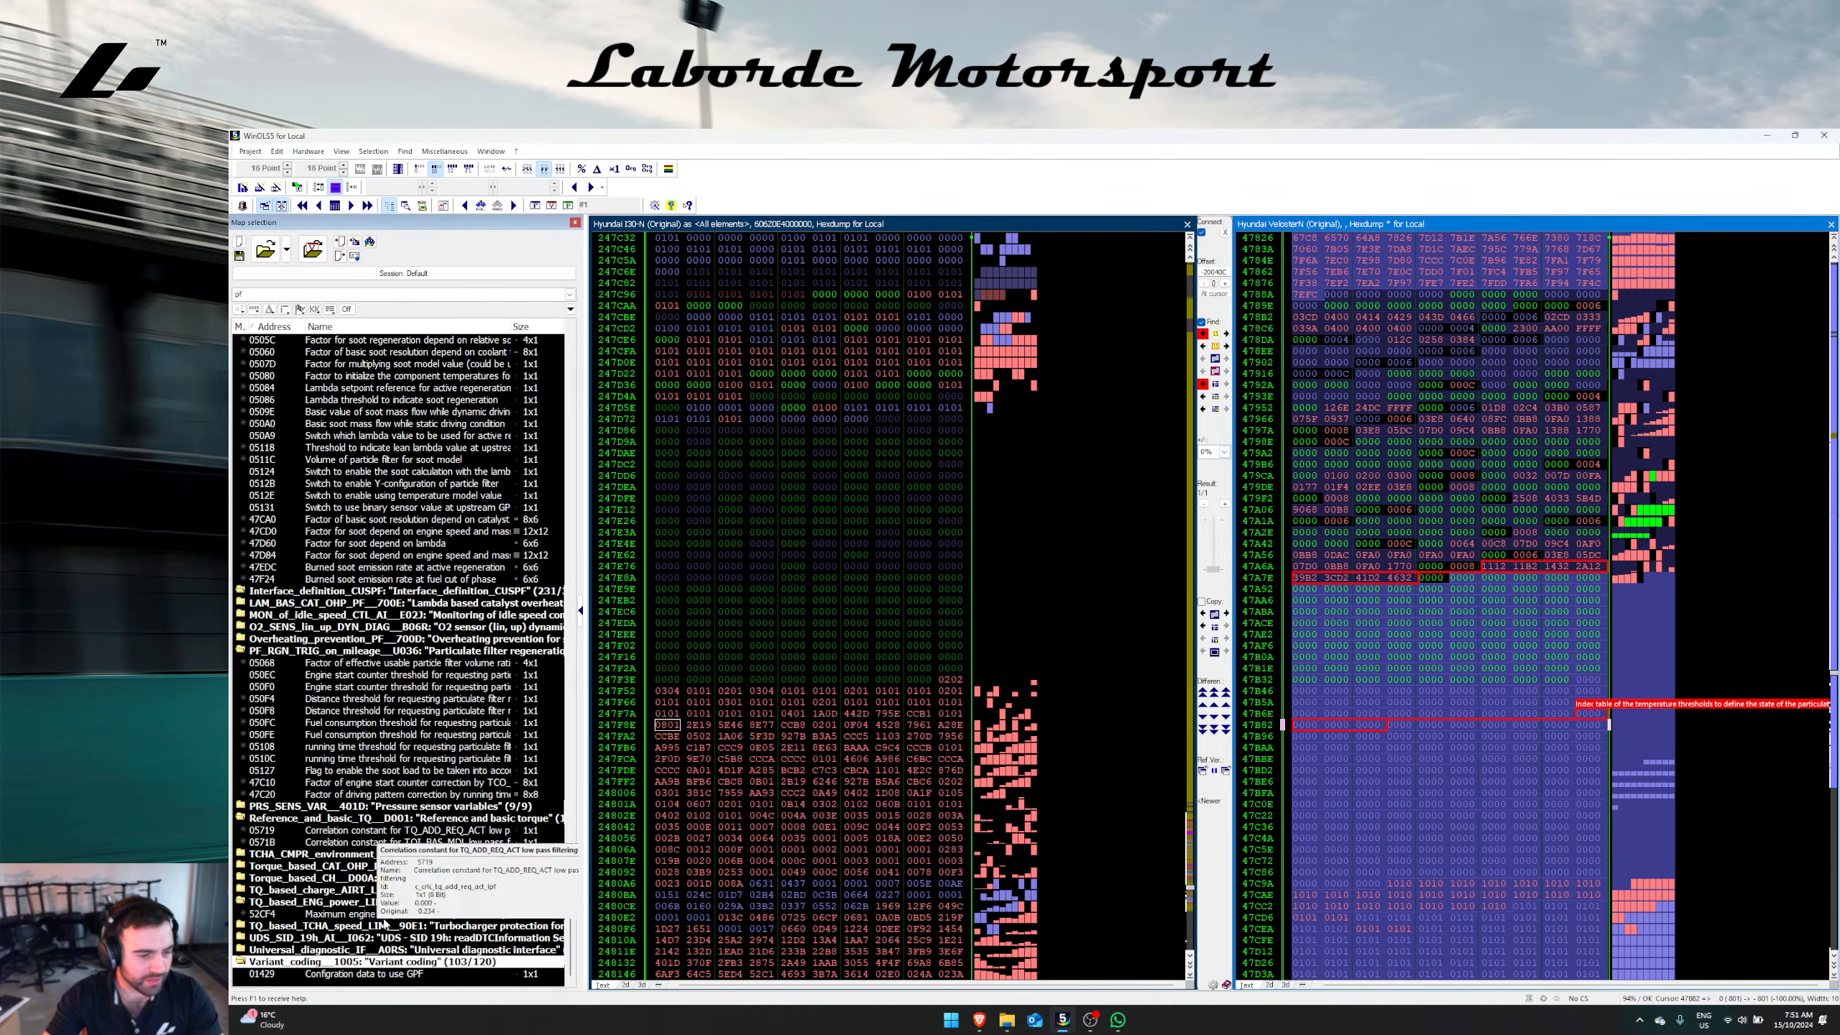
Step: Show the configuration data to use GPF in VelosterN as 8-bit values and search I30-N for adjacent bytes
right_click(406, 975)
left_click(455, 699)
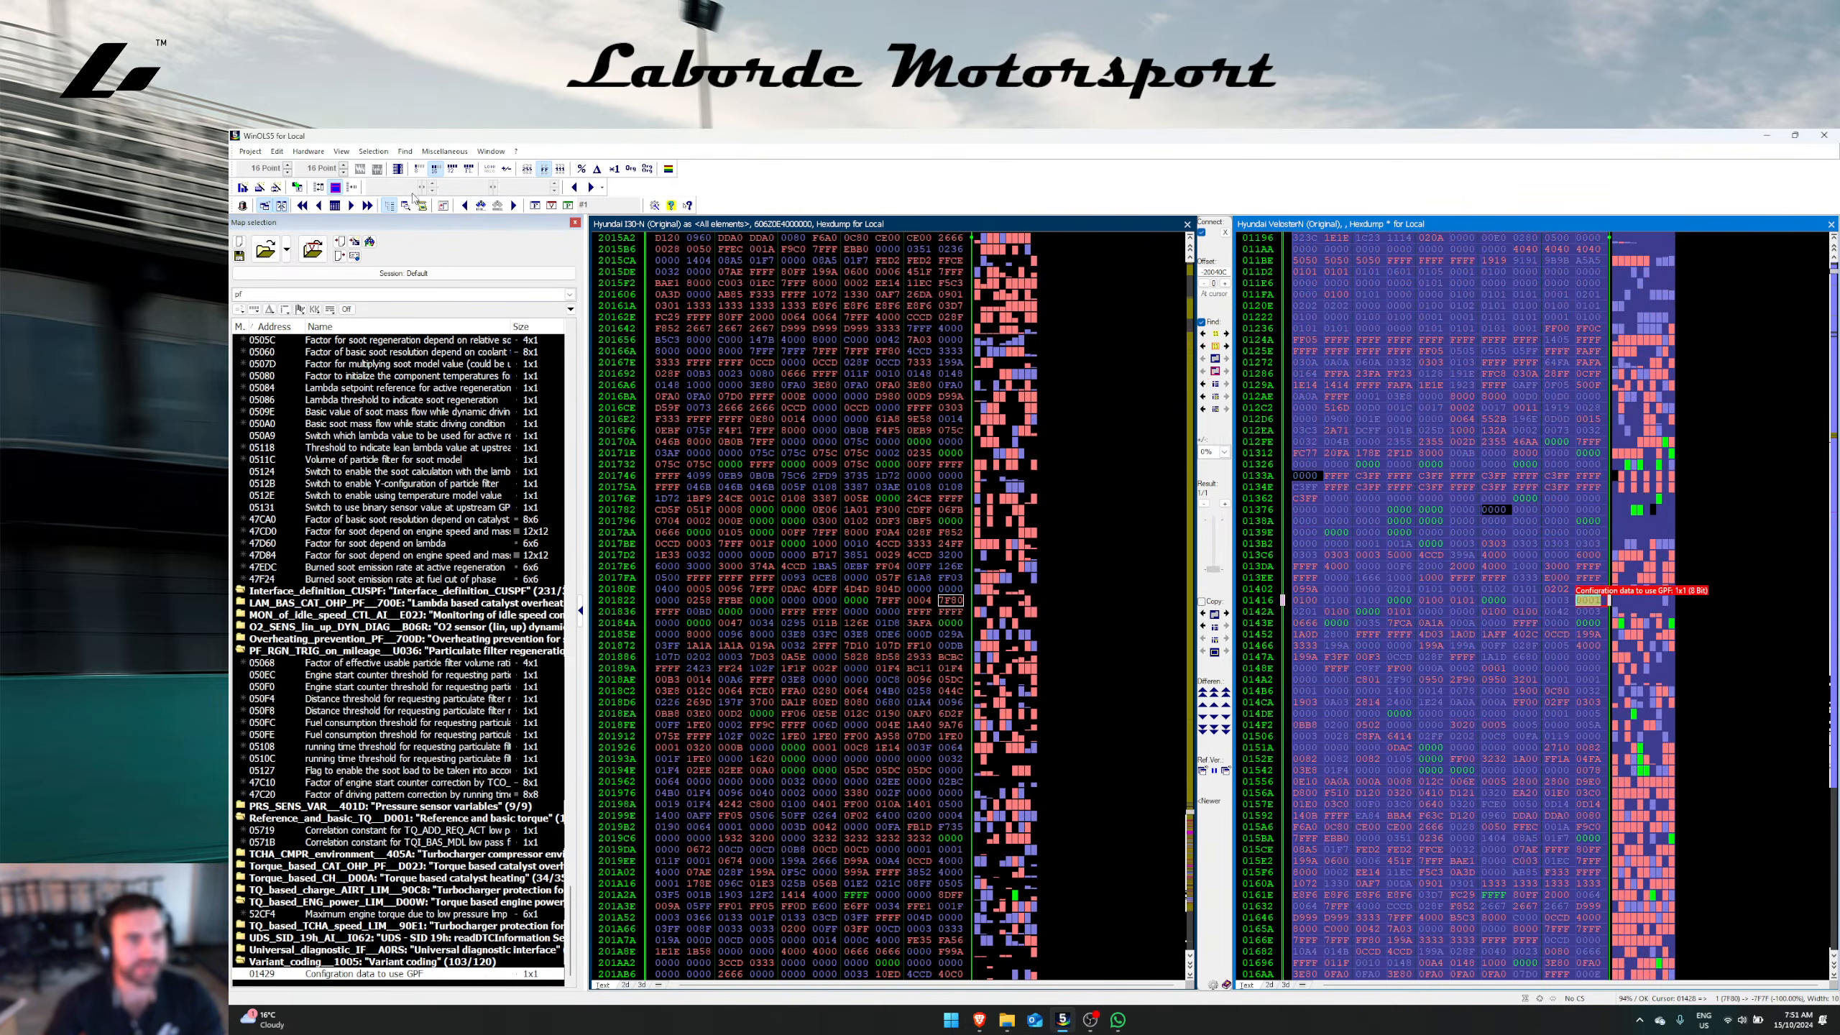
left_click(419, 169)
left_click_drag(1451, 613, 1527, 614)
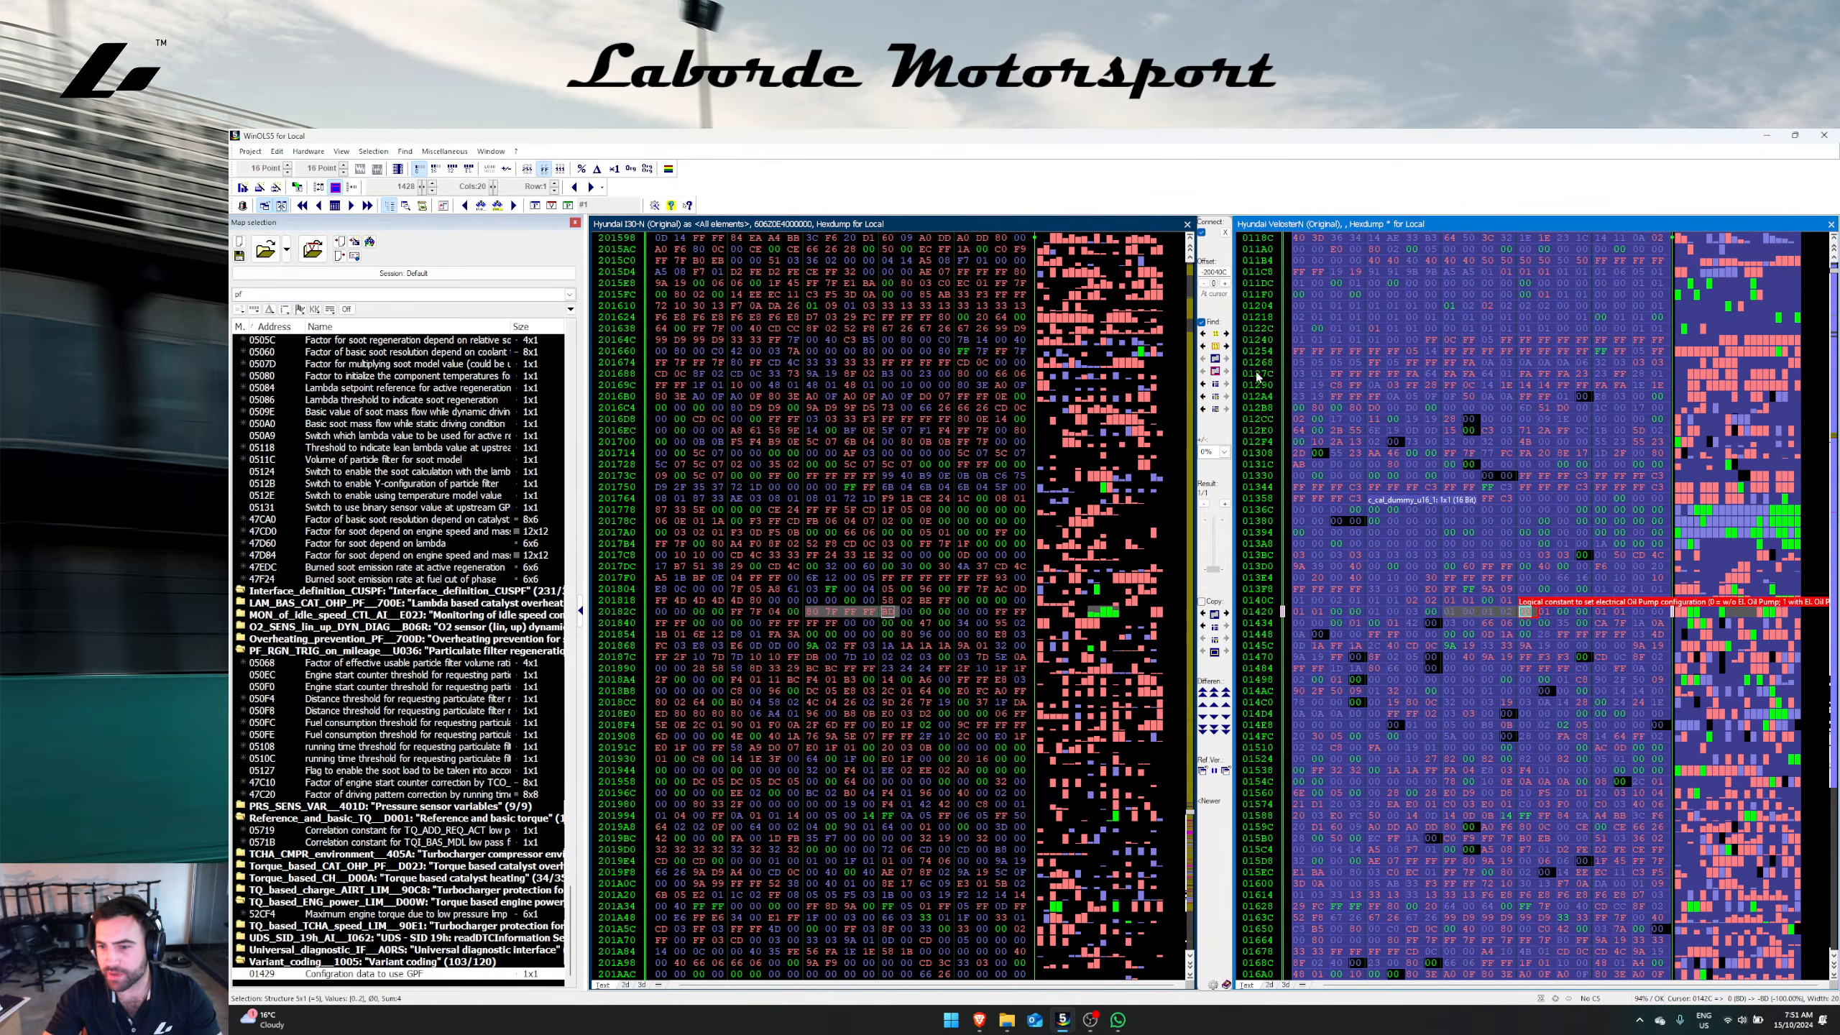
left_click(1204, 348)
left_click(1469, 543)
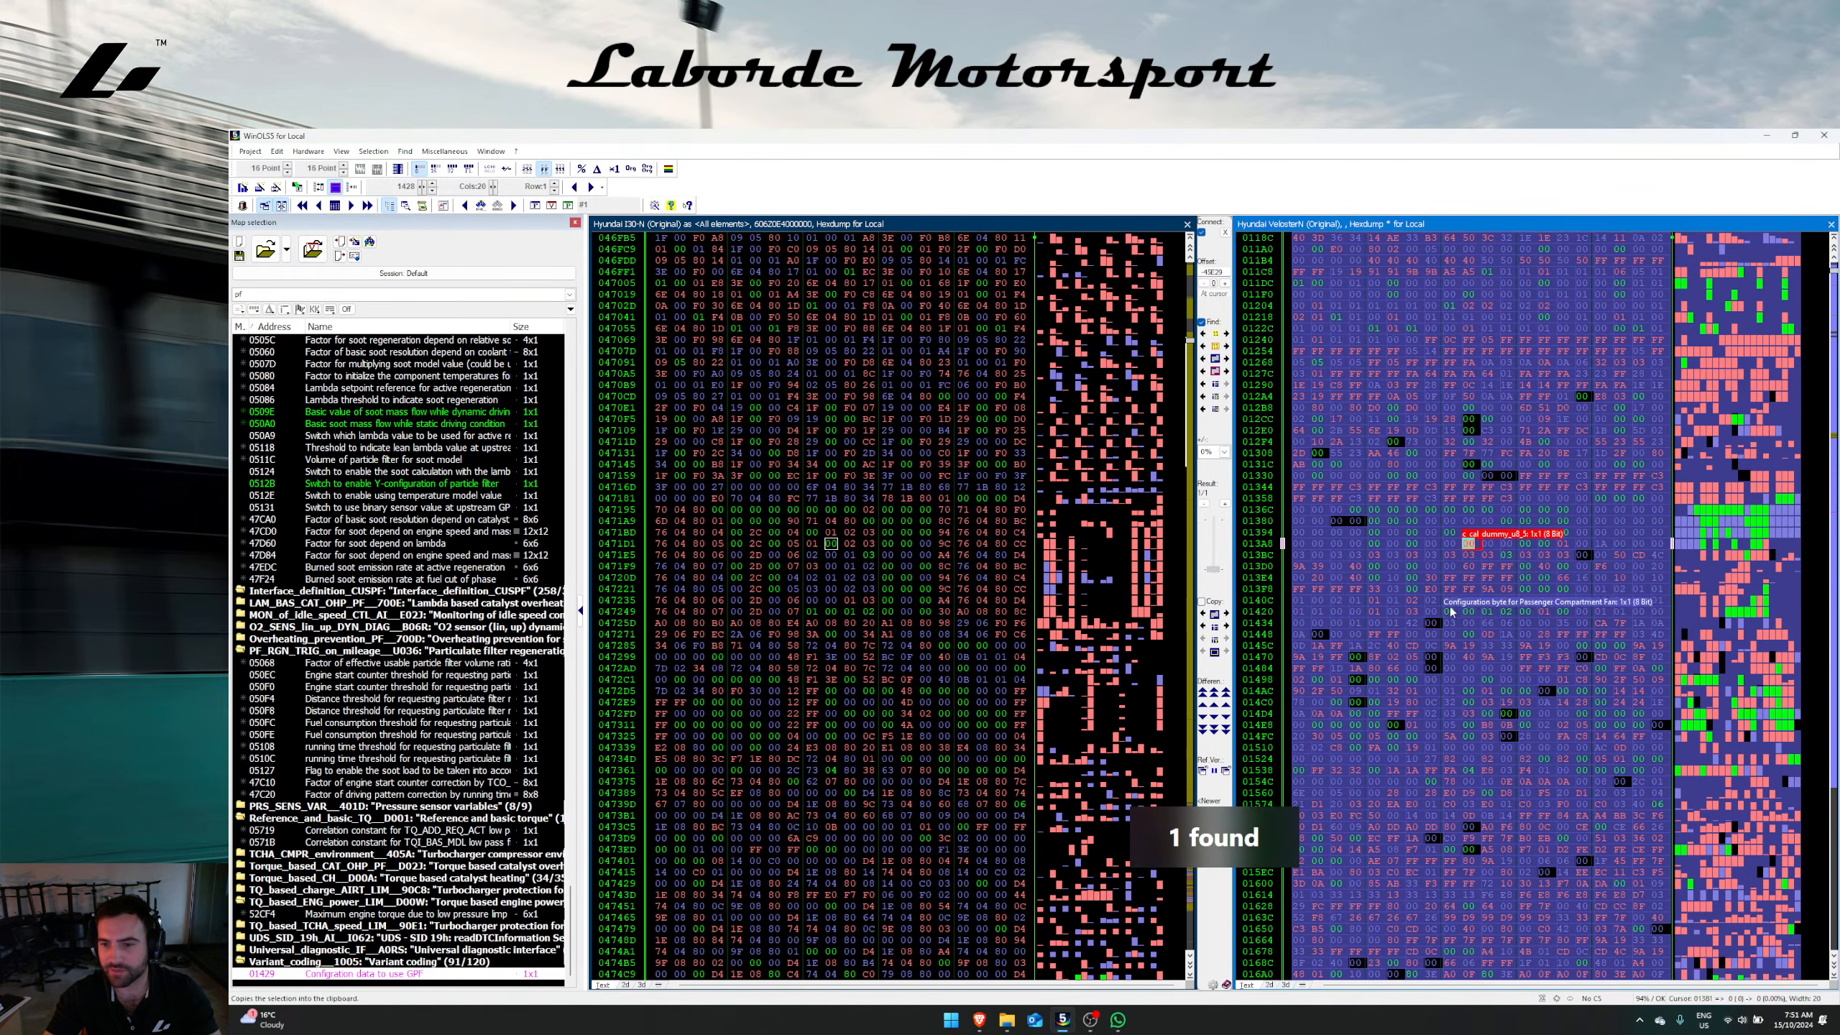
Step: Search I30-N for the VelosterN bytes near the passenger compartment fan configuration and at the canister load limits
left_click_drag(1413, 601, 1506, 605)
left_click(1203, 348)
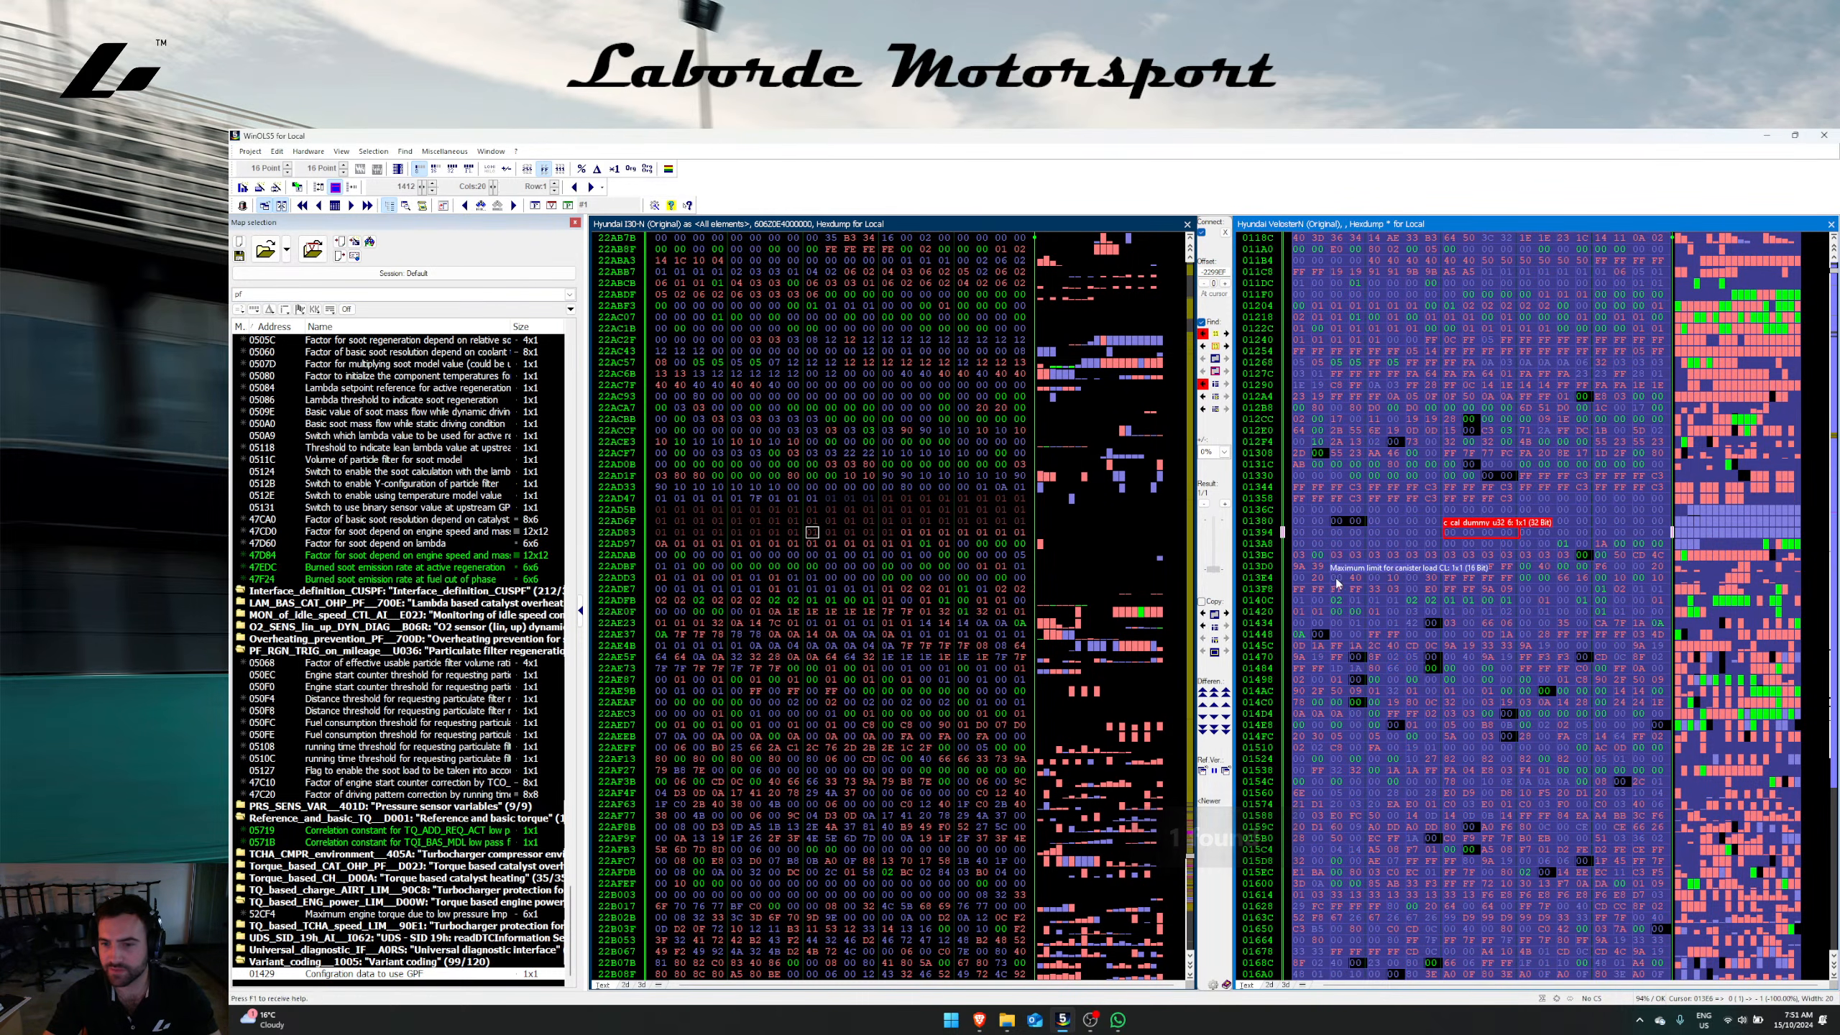
left_click_drag(1338, 578, 1433, 578)
left_click(1202, 362)
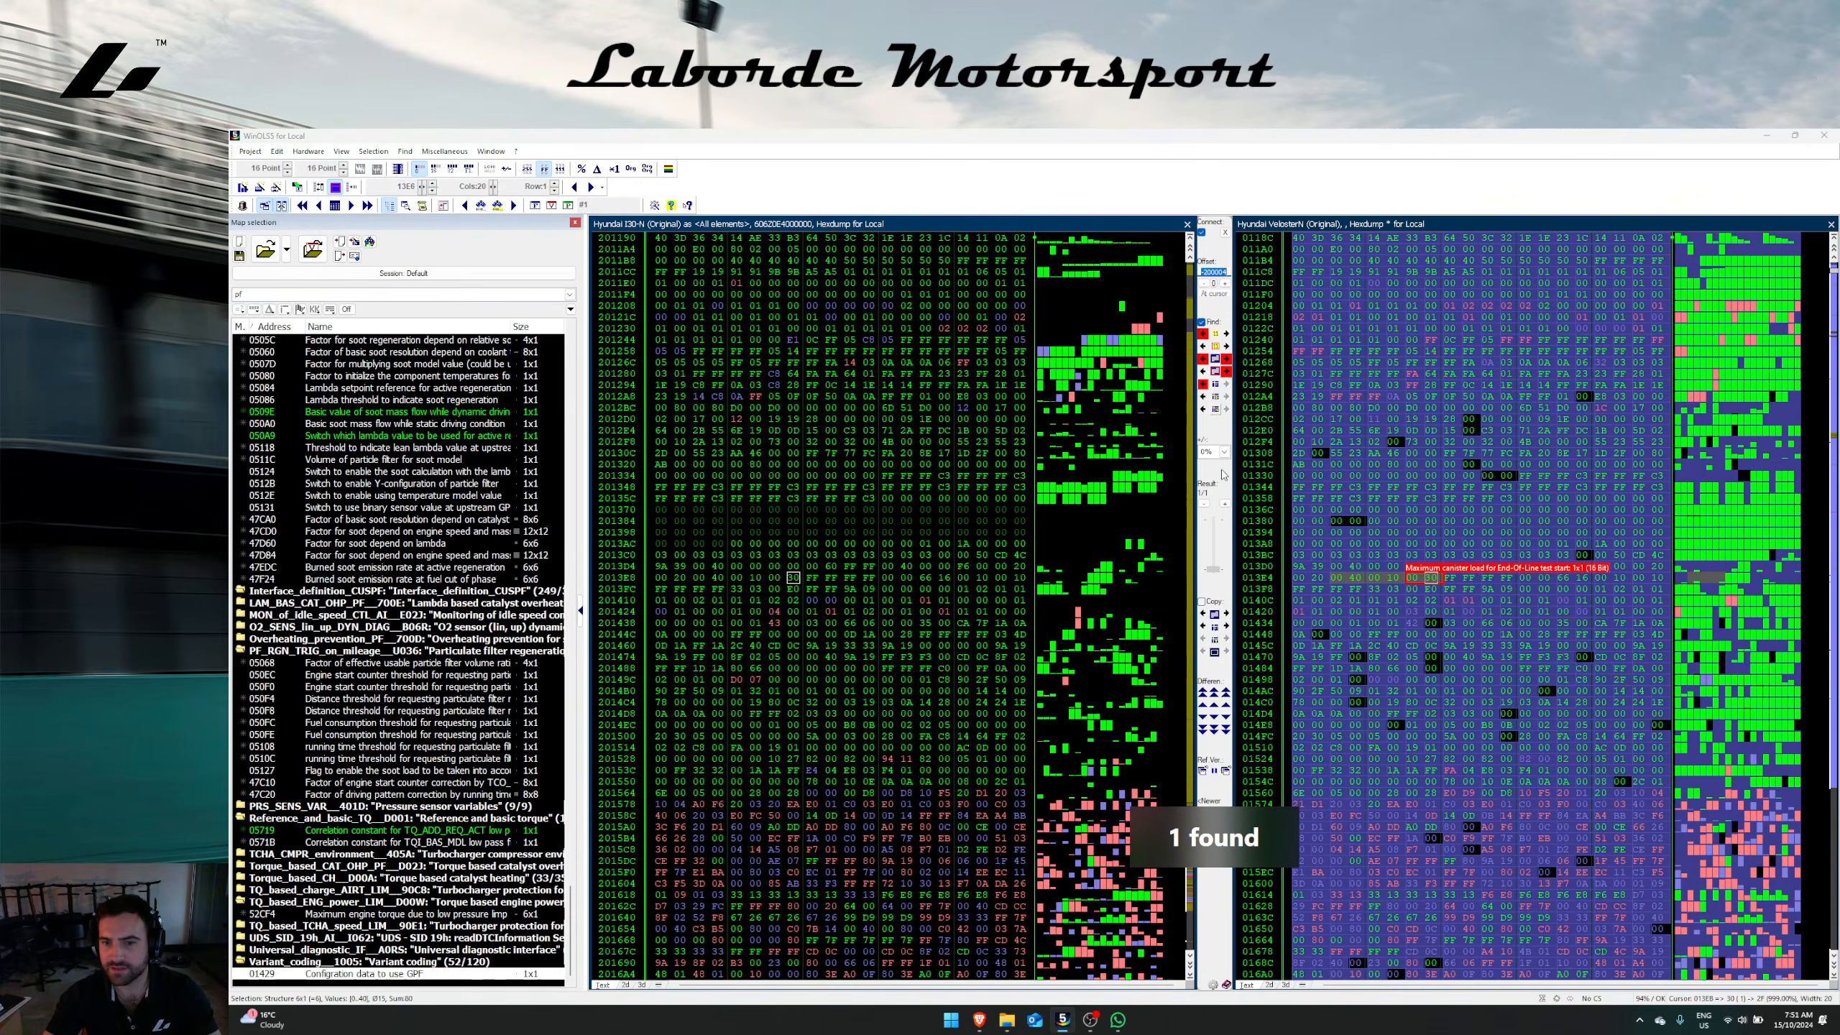
Step: Transfer the configuration data to use GPF from VelosterN to the matching byte in I30-N
right_click(1439, 536)
key("Escape")
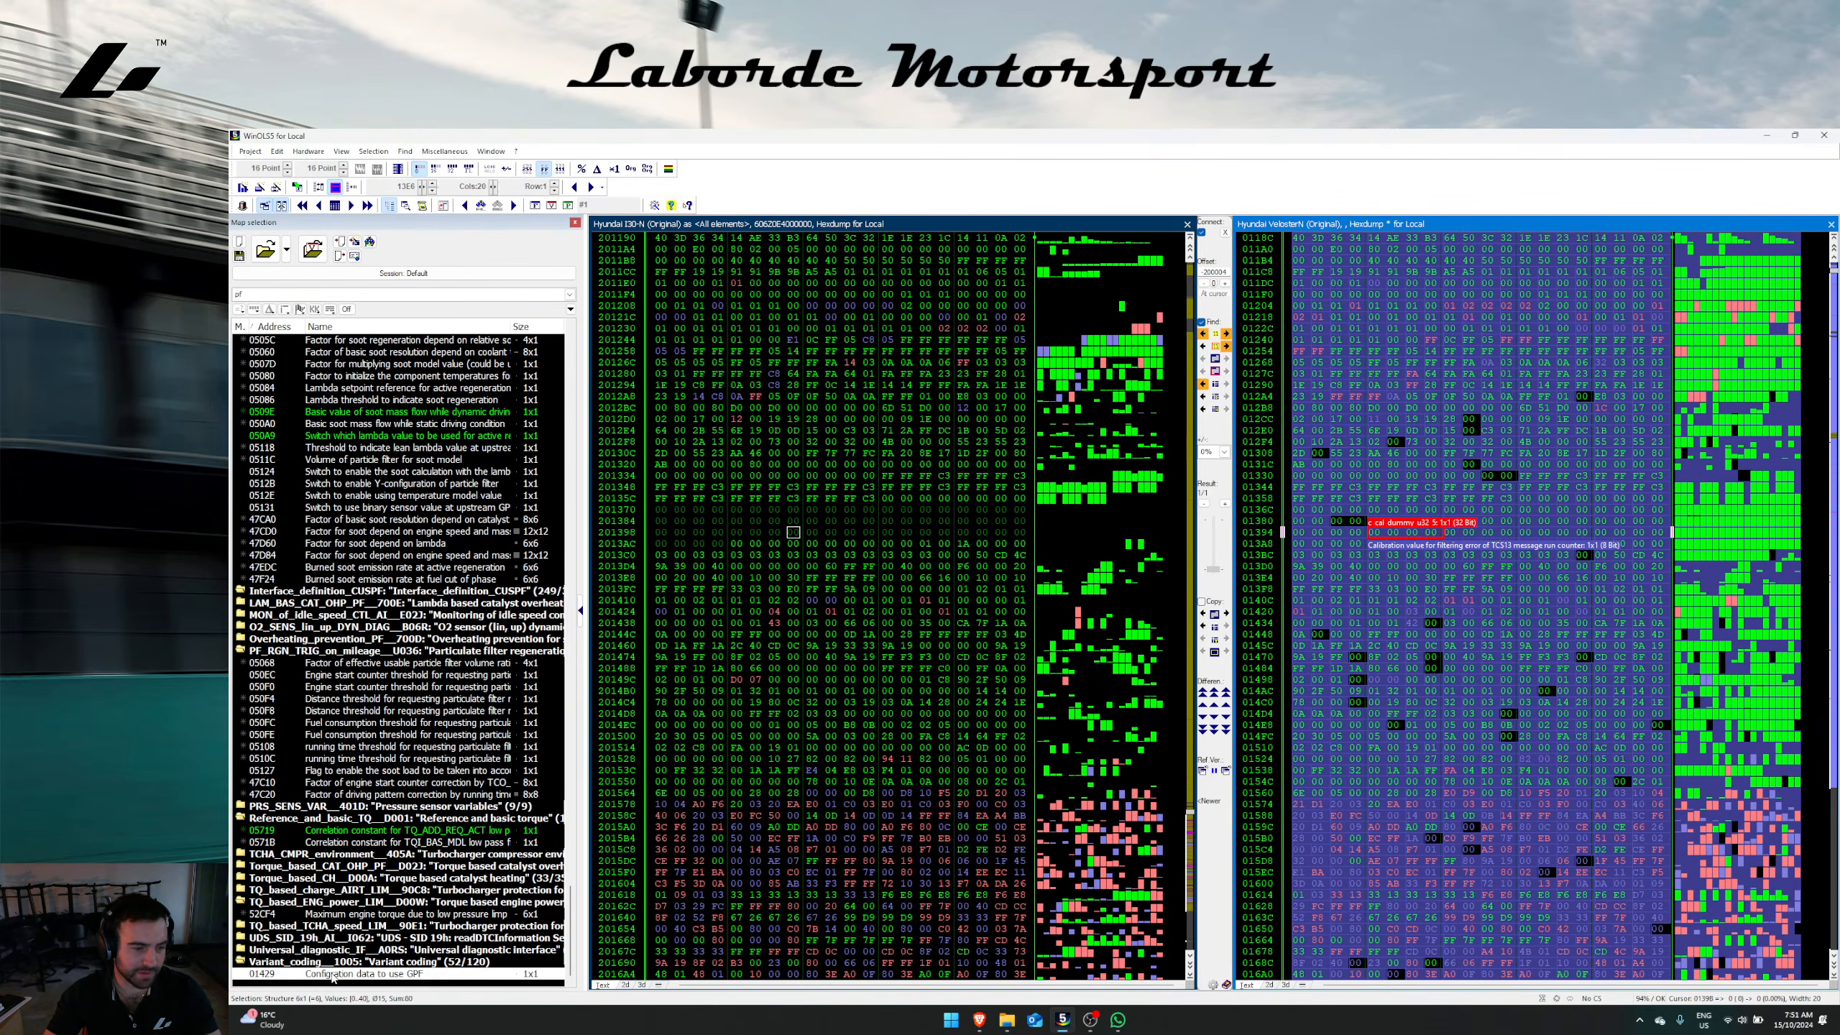
right_click(330, 976)
left_click(369, 636)
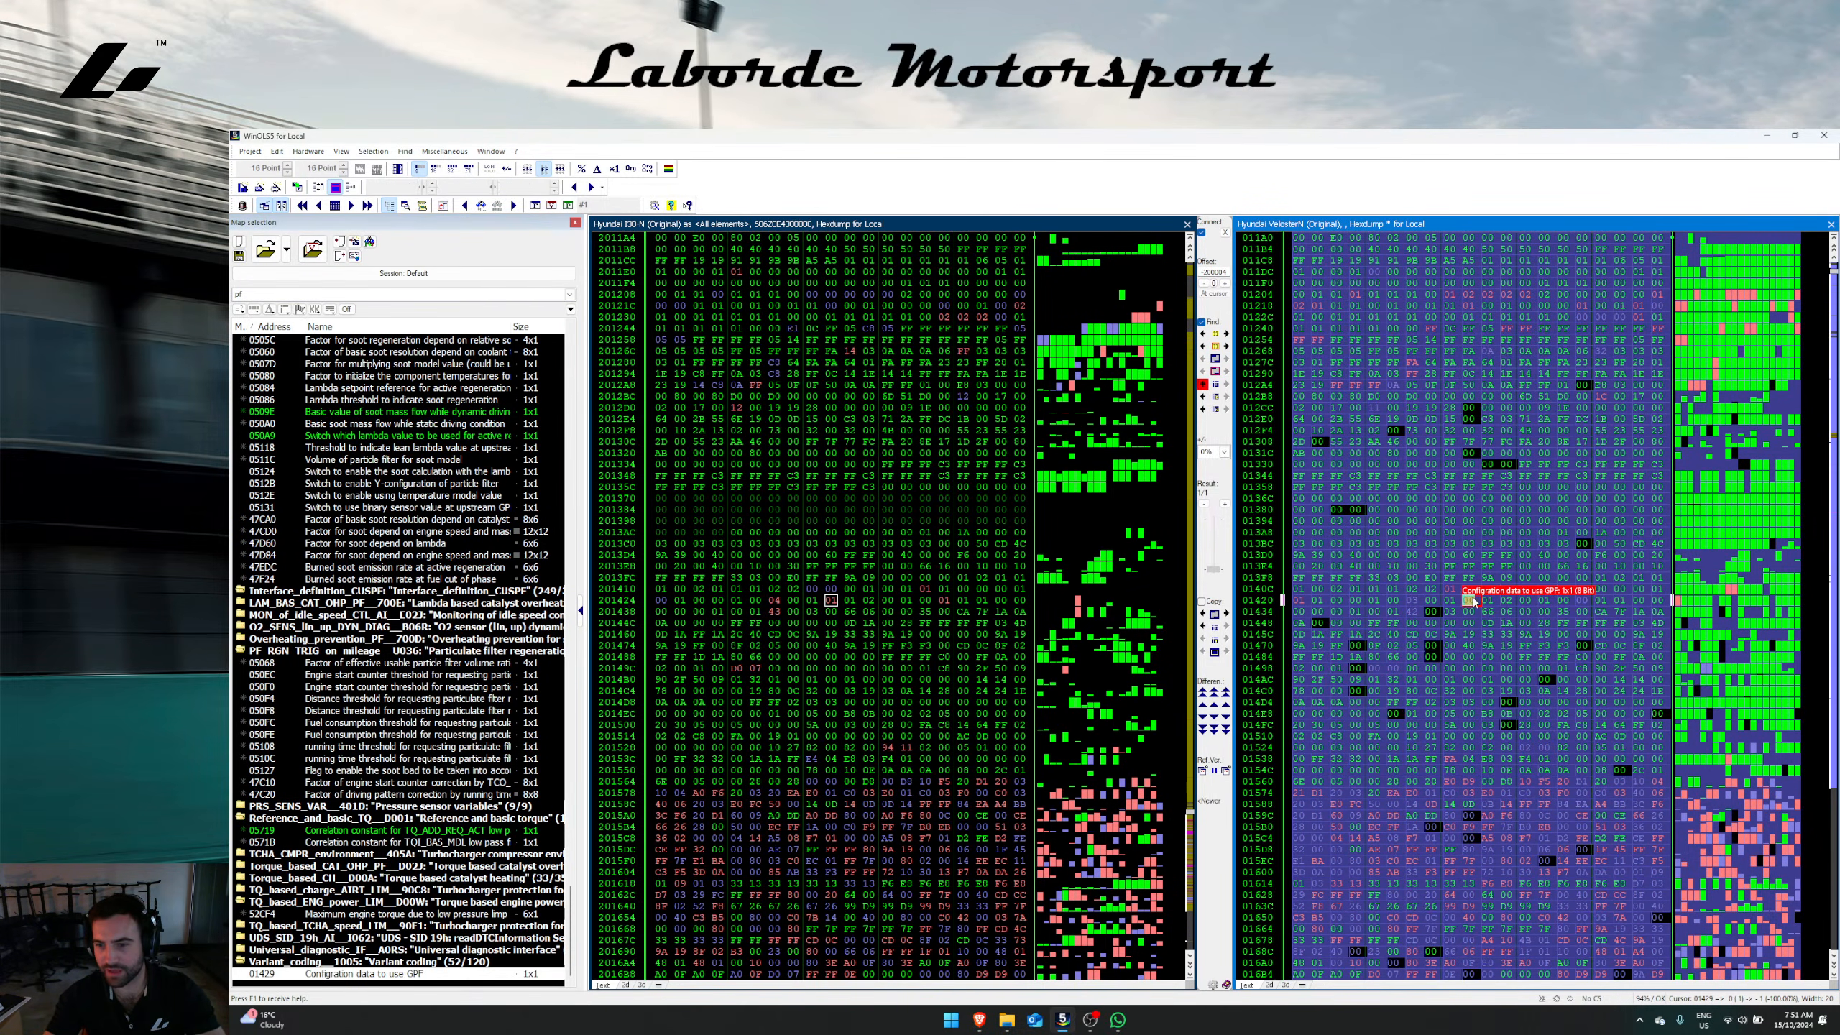
left_click(1203, 383)
left_click(931, 659)
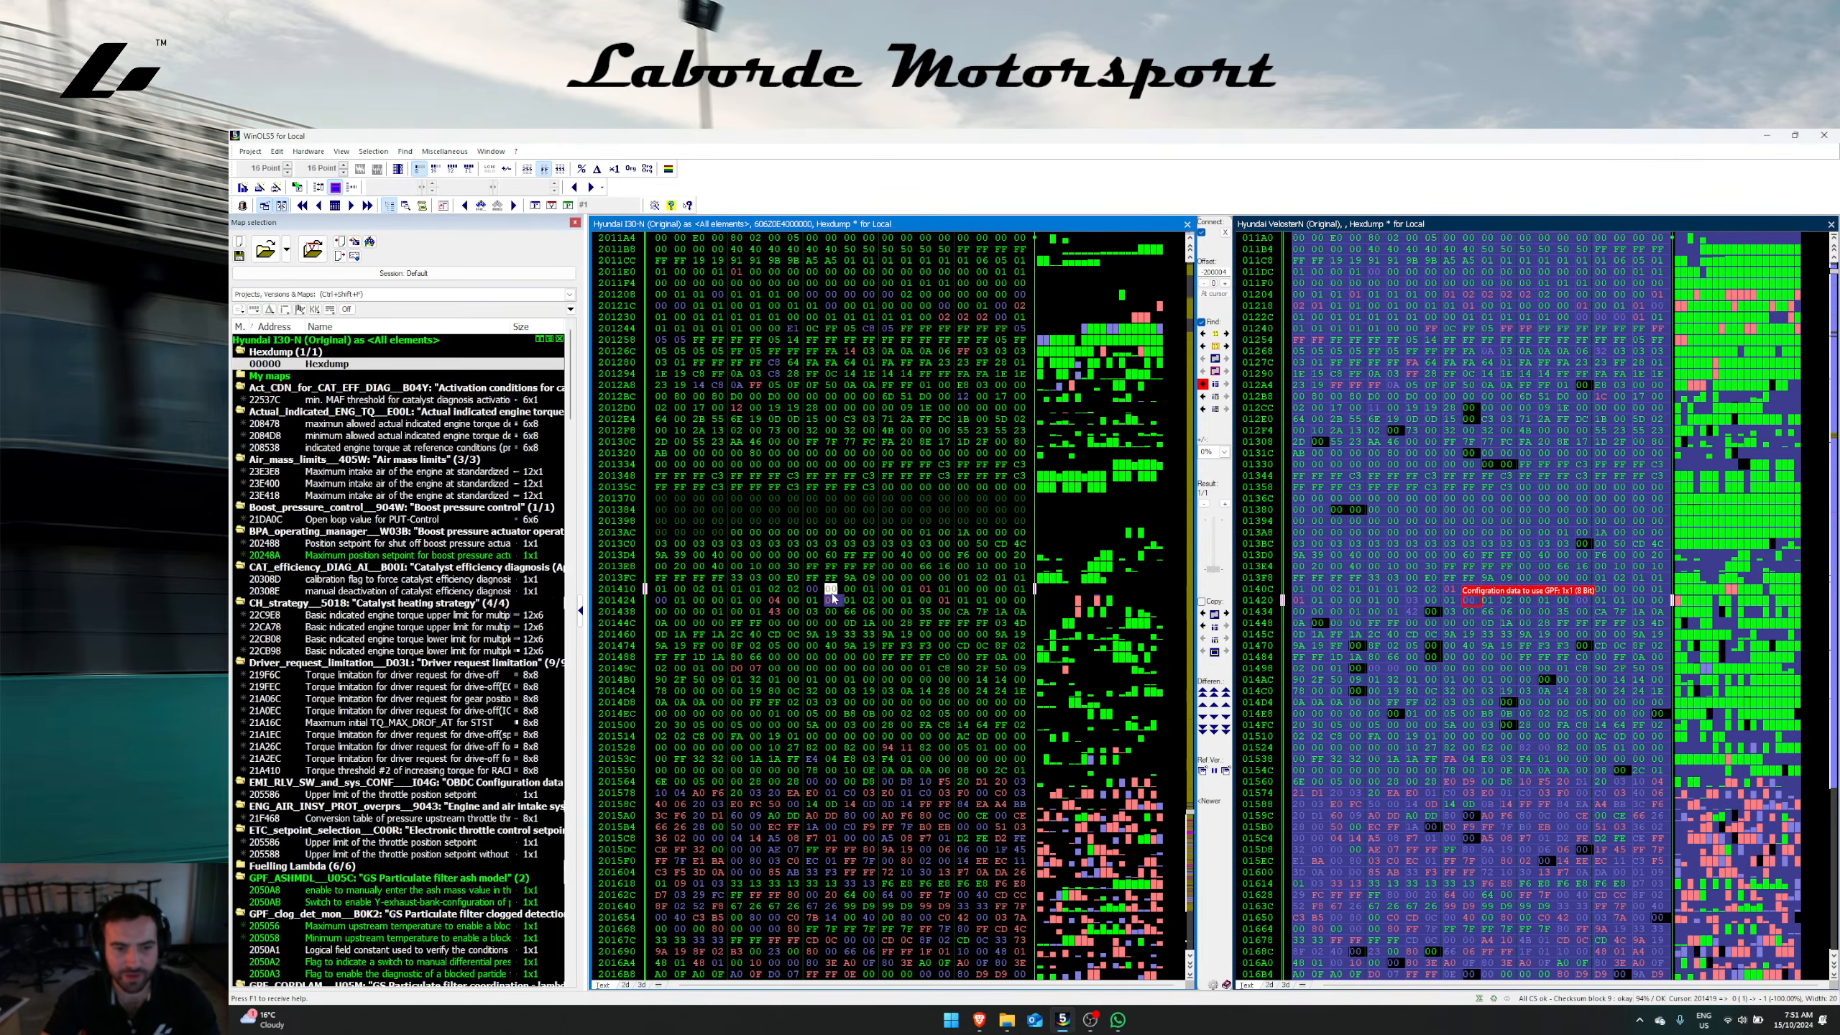
Step: Examine the VelosterN configuration bytes following the GPF entry, from power steering pressure signal through model year information for VIN coding
left_click(1485, 603)
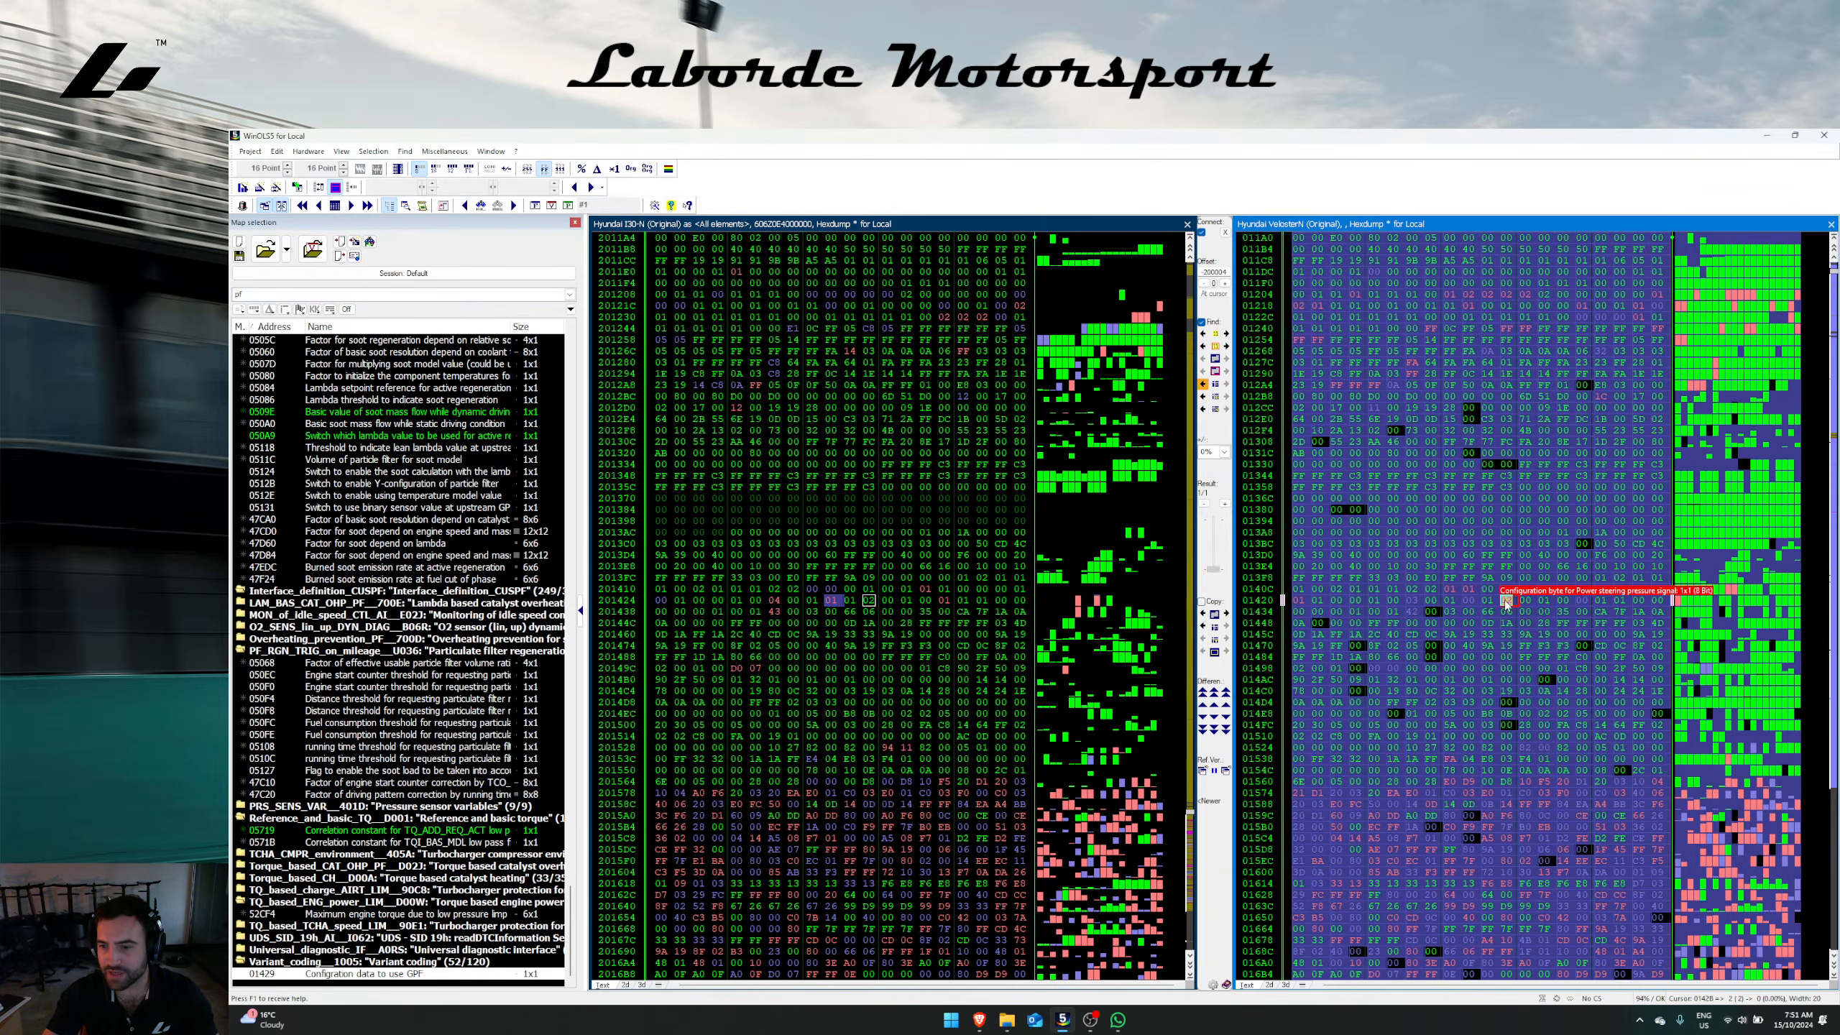
left_click(1541, 600)
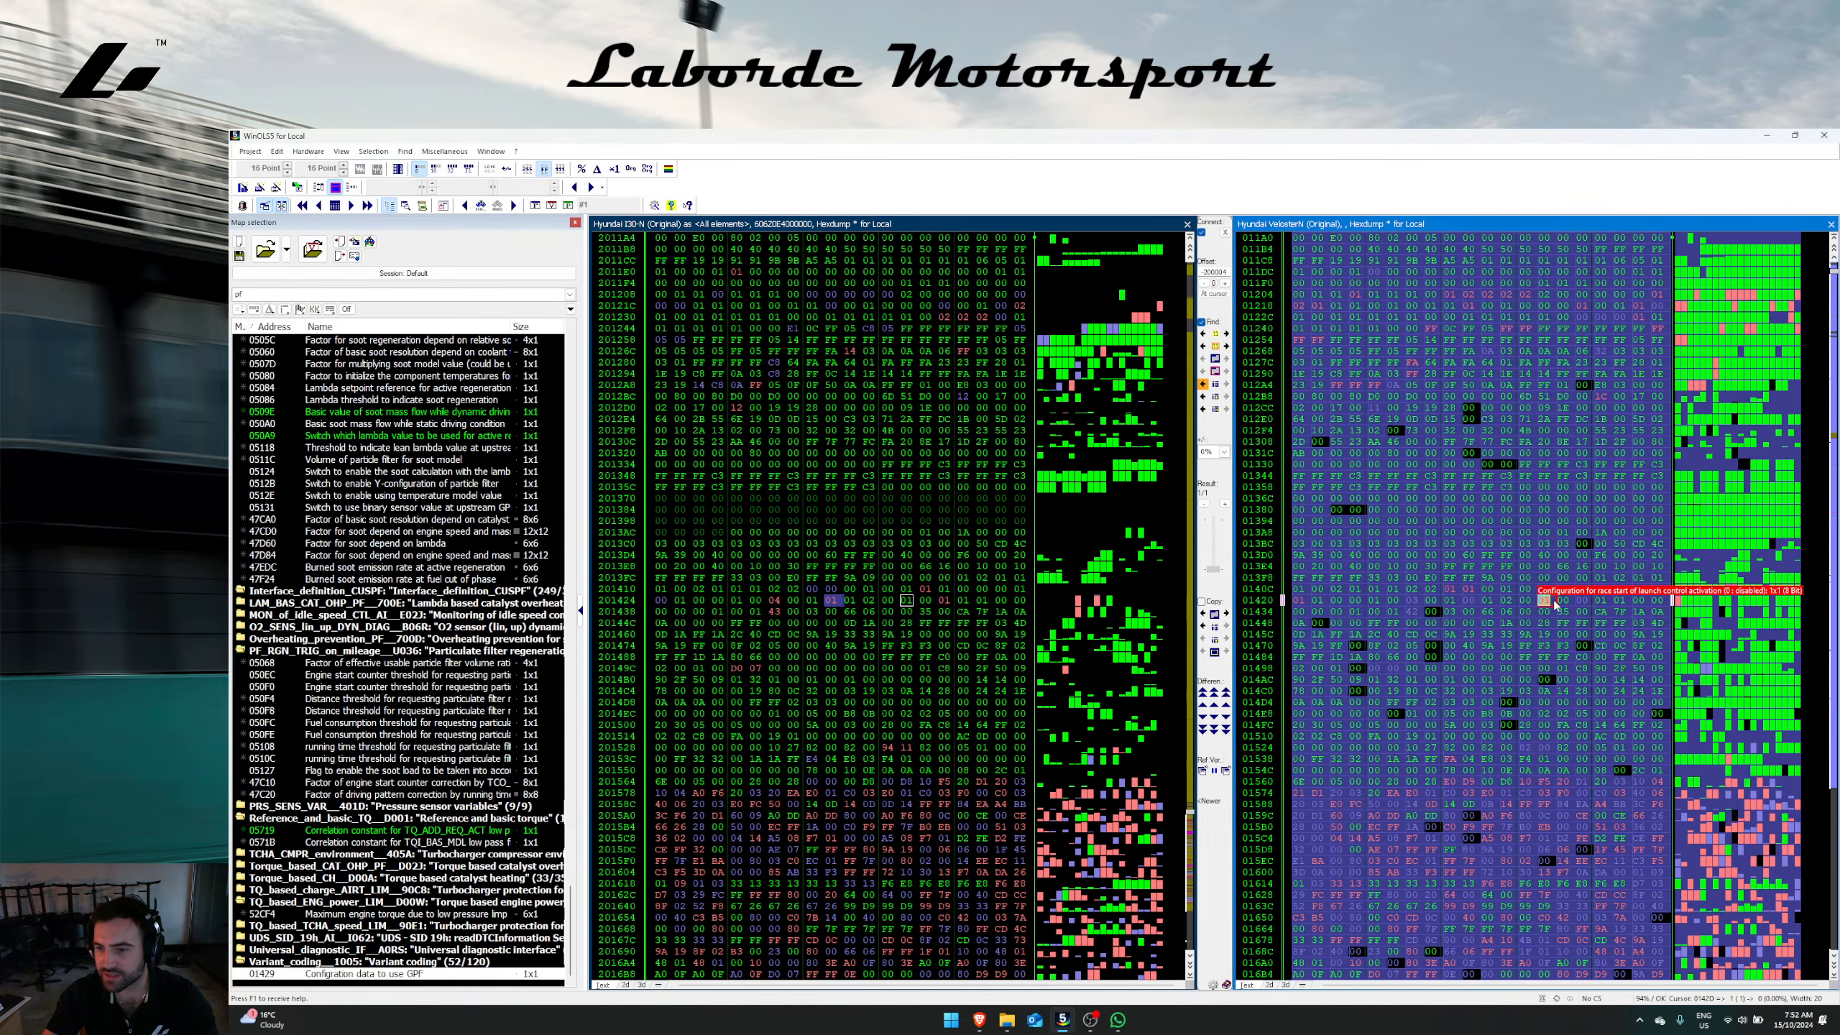
left_click(1561, 601)
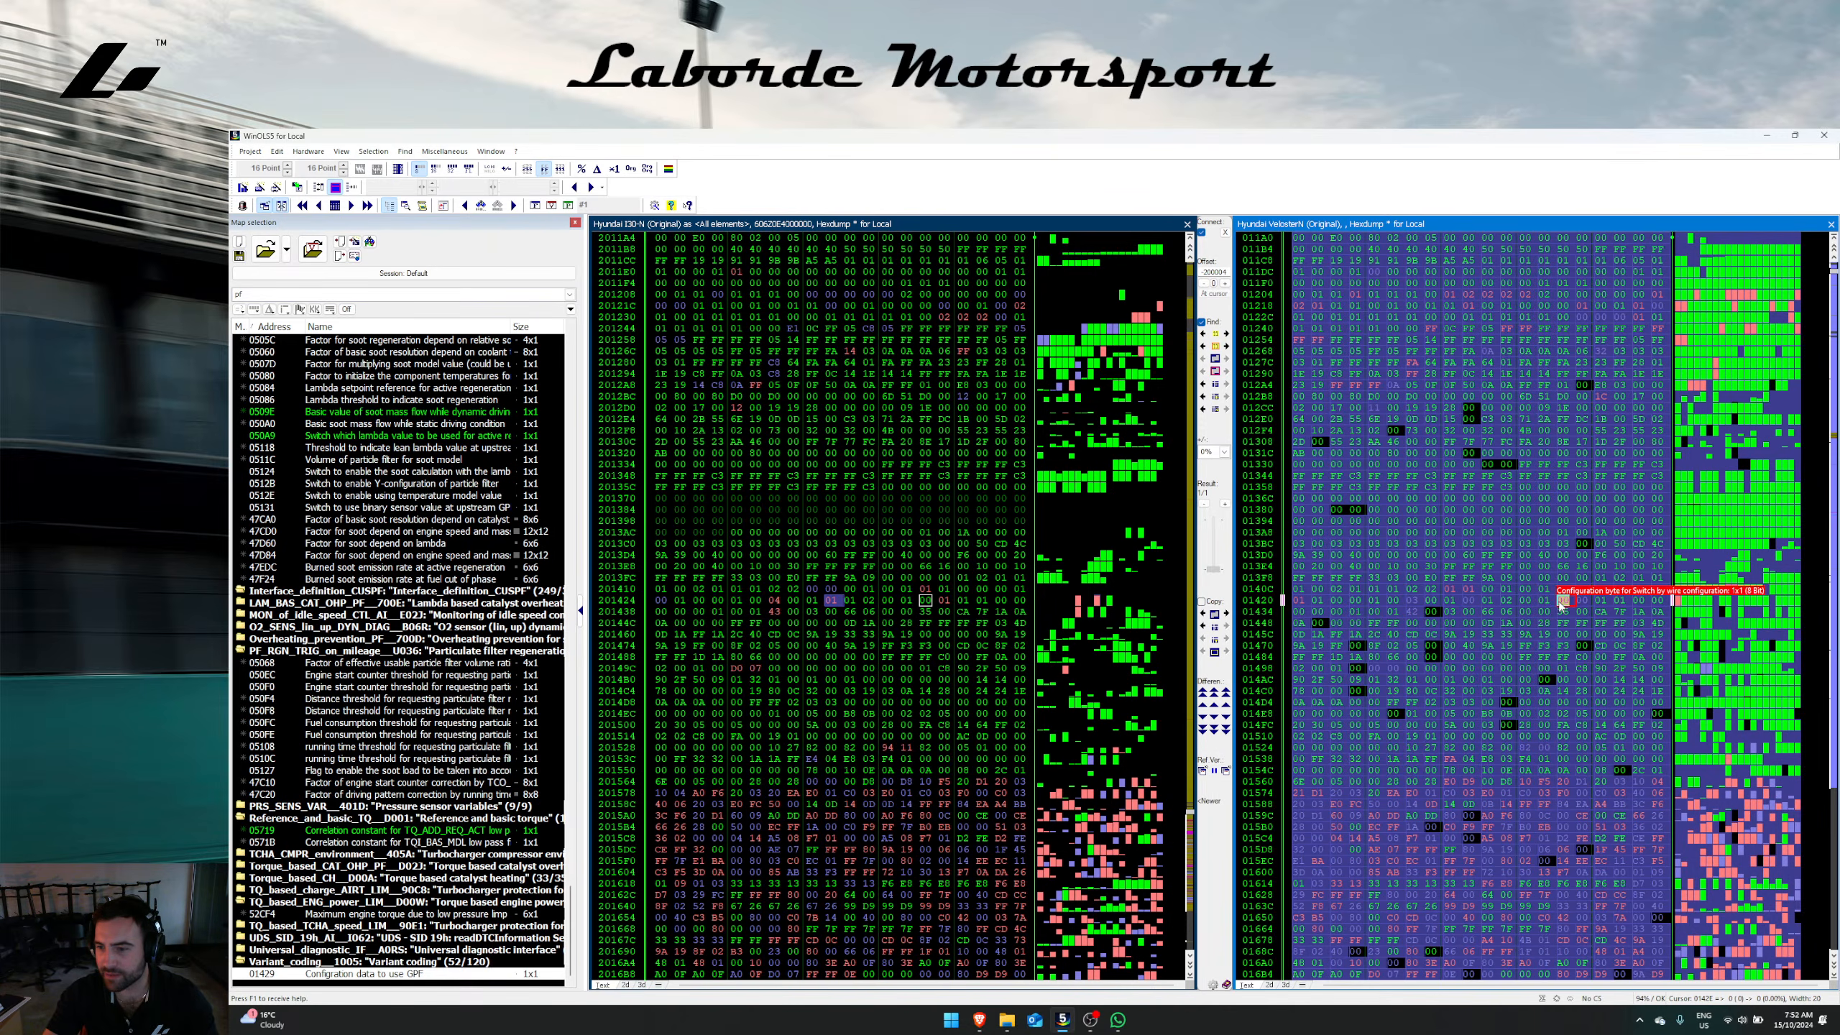
left_click(1598, 601)
left_click(1618, 601)
left_click(1637, 601)
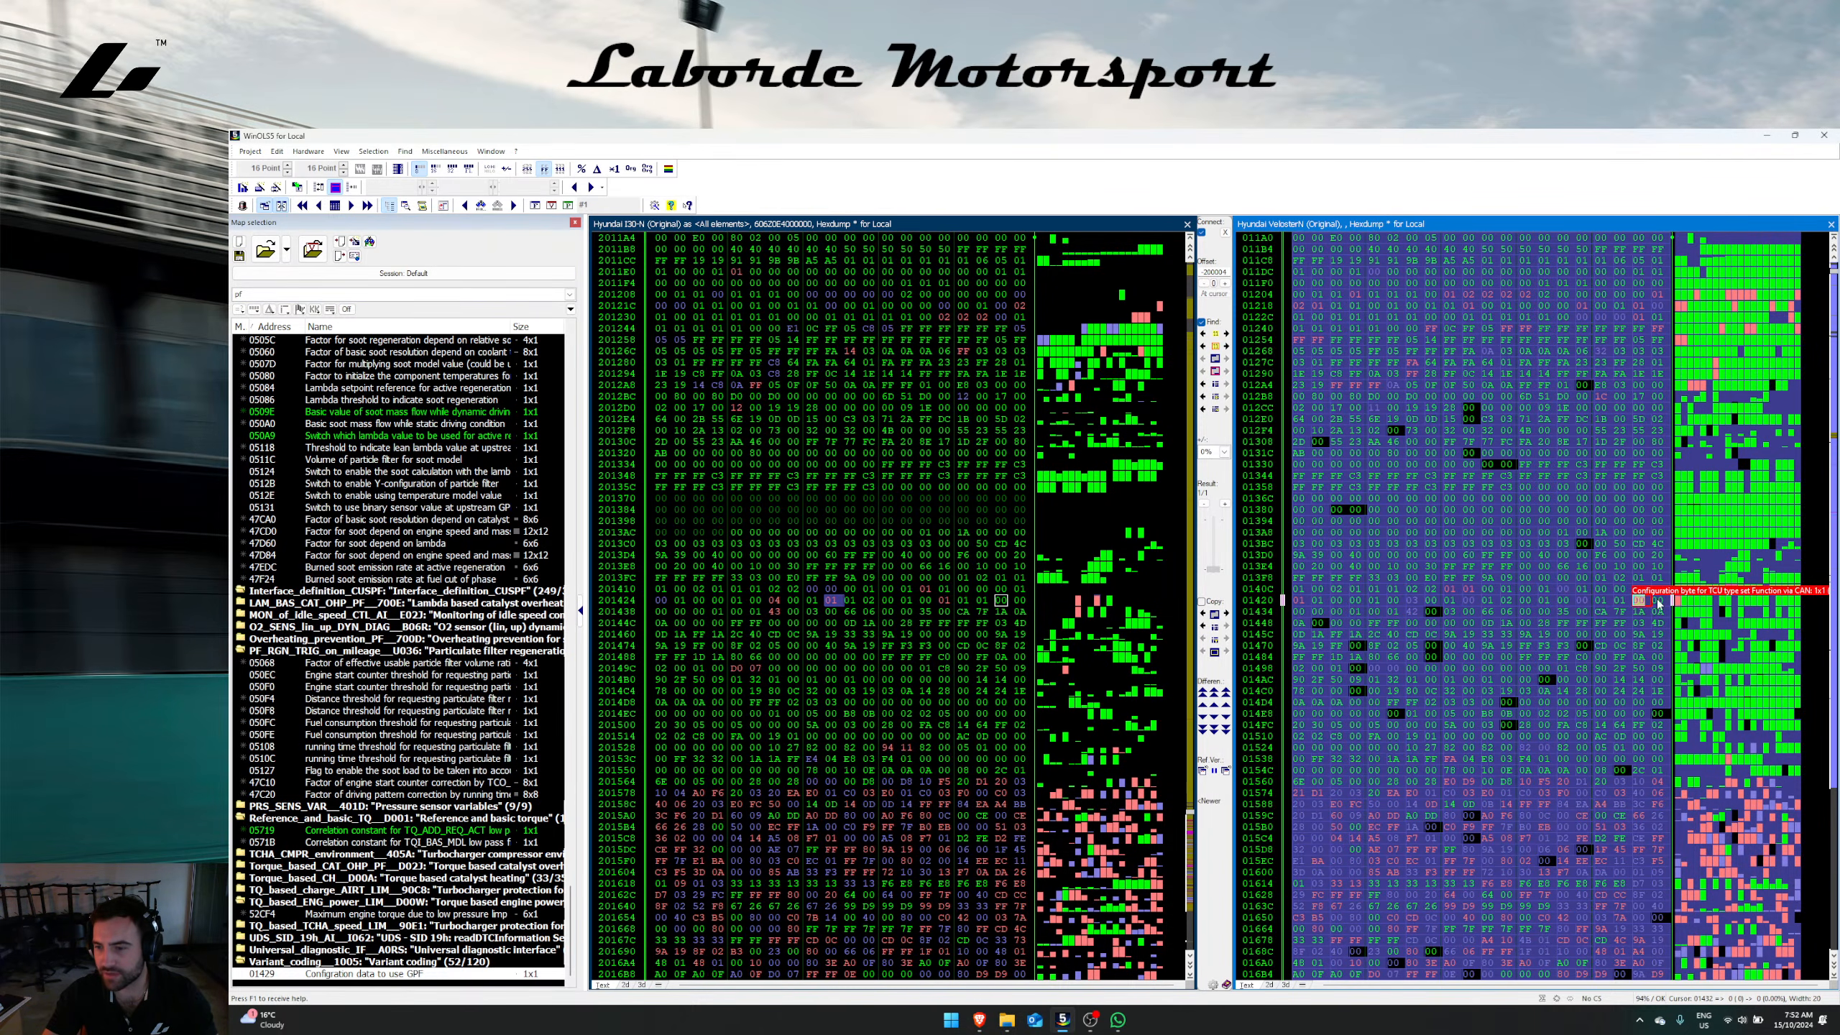
left_click(1656, 602)
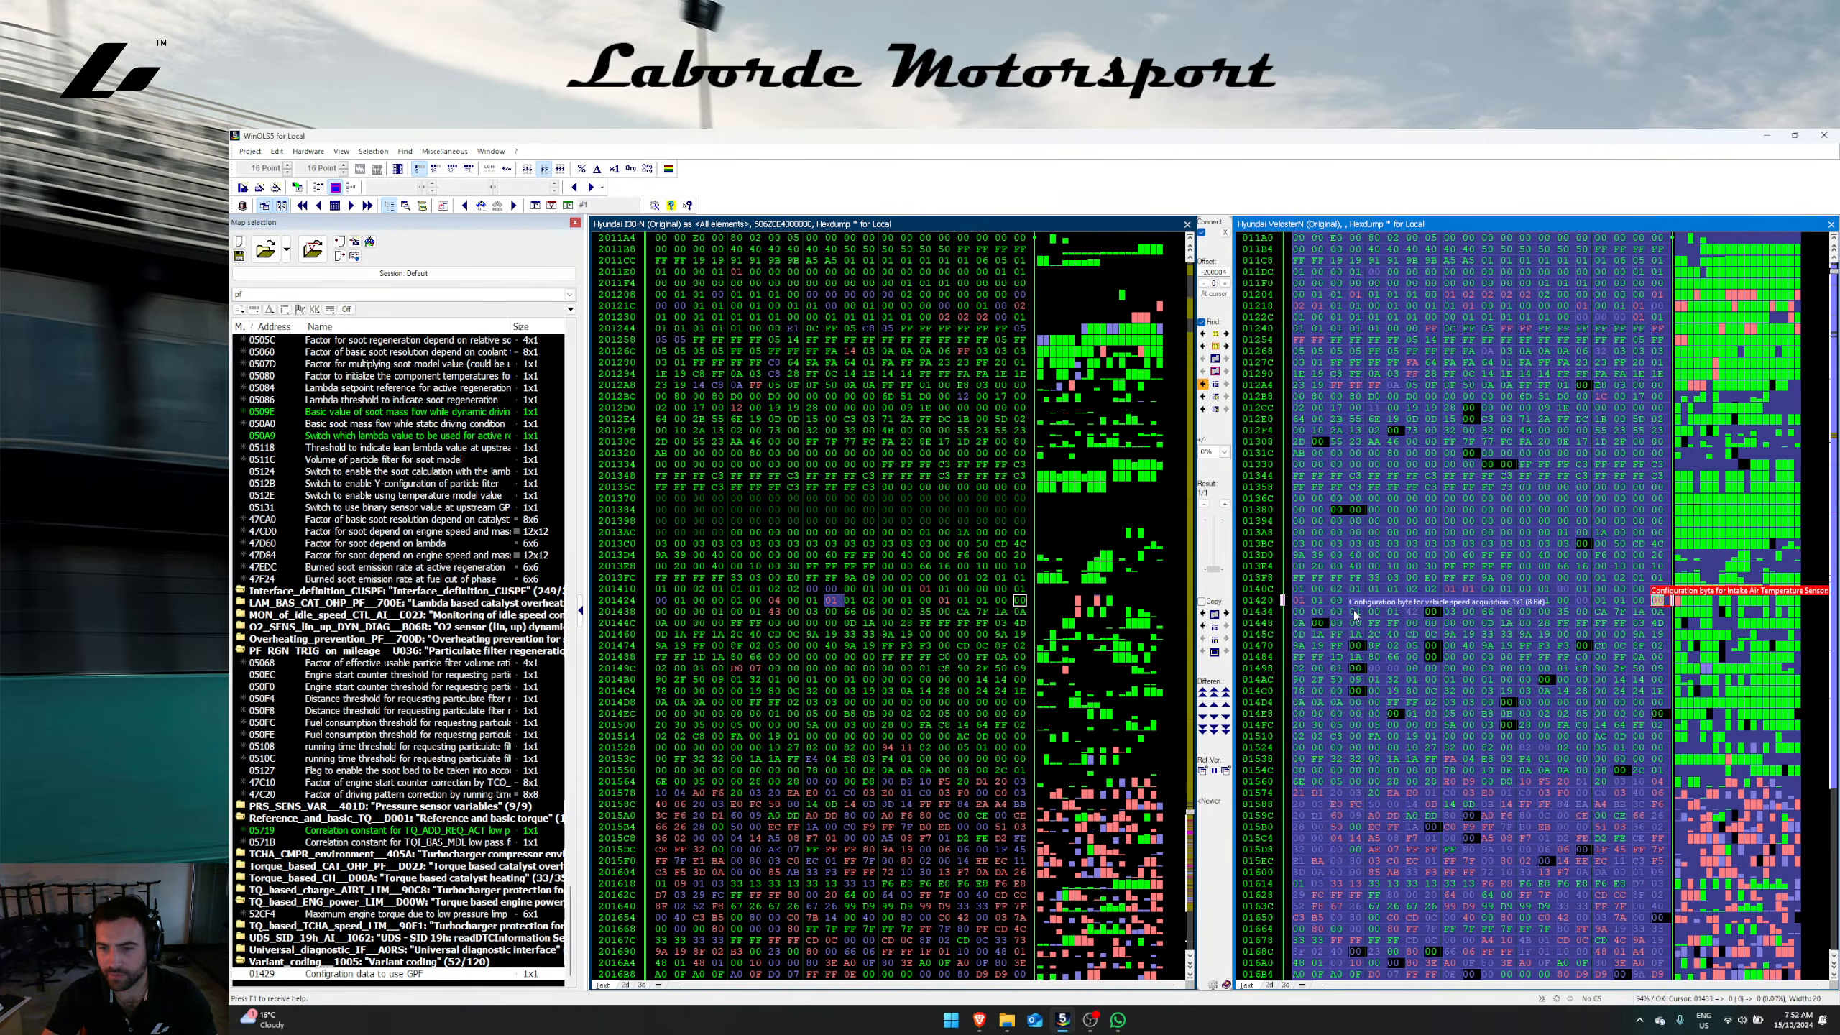
left_click(1419, 613)
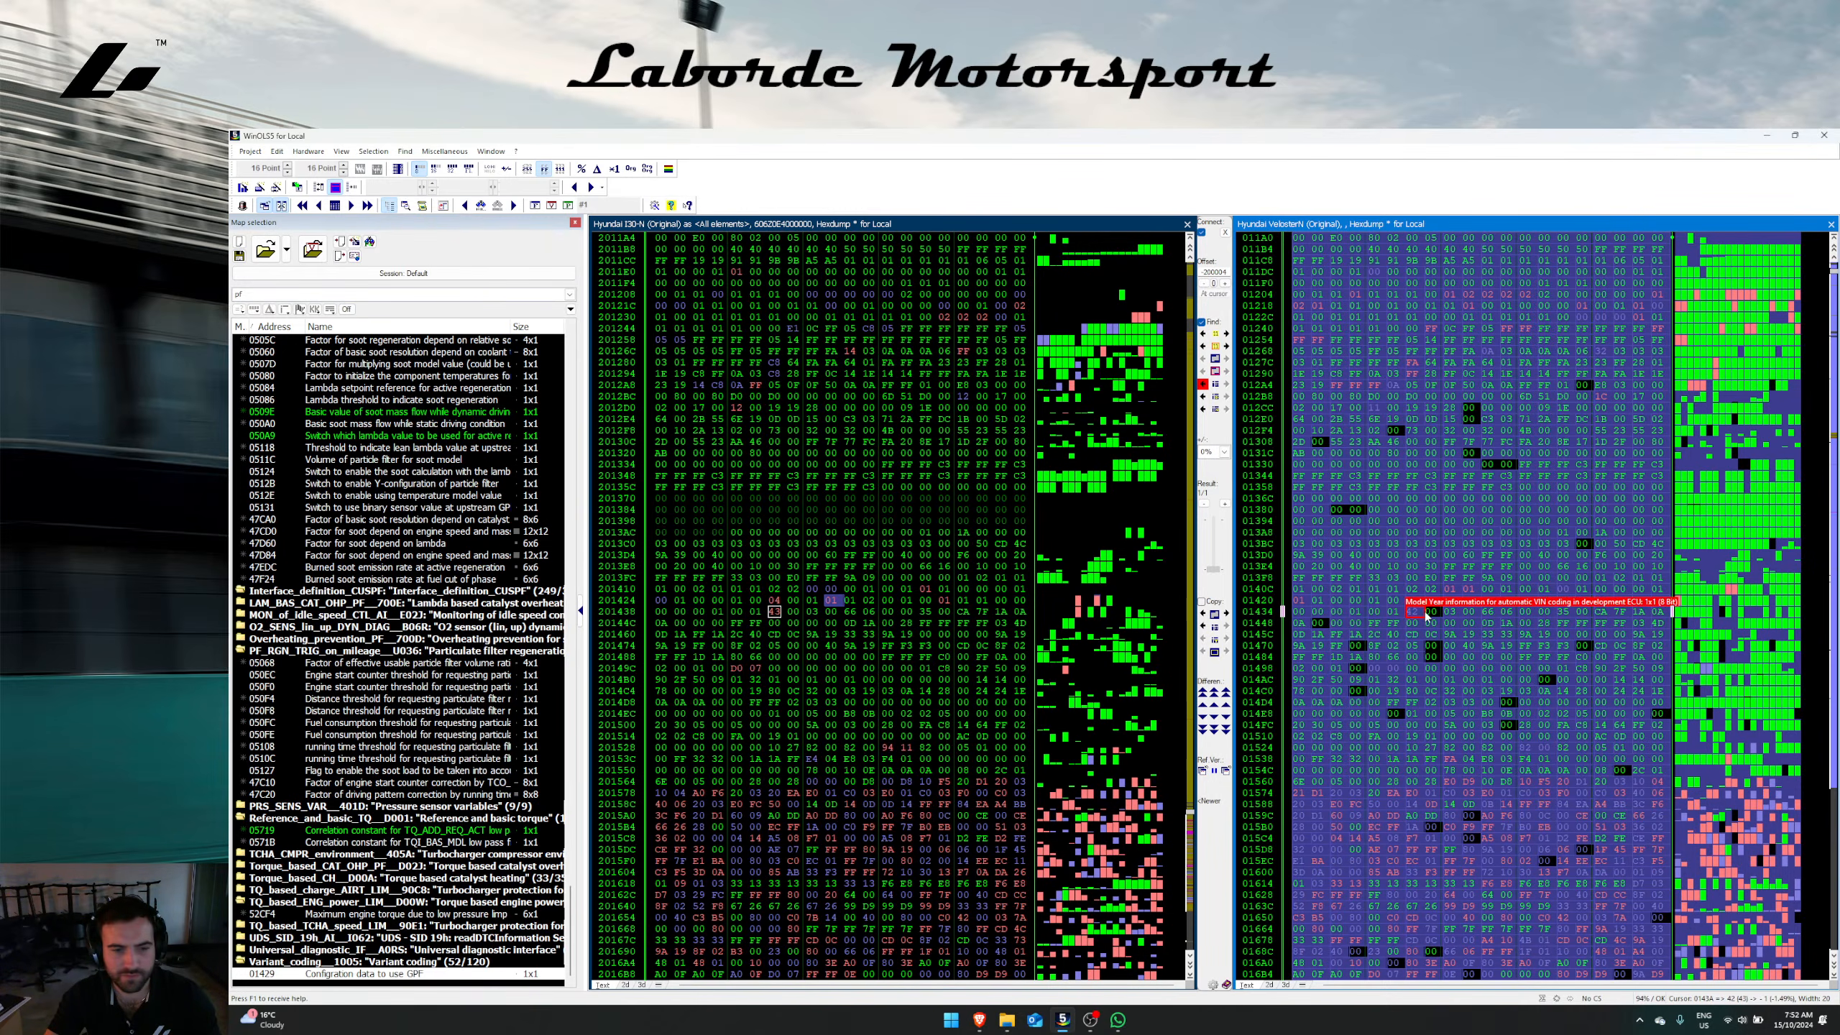
left_click(1455, 614)
Step: Examine the VelosterN configuration bytes preceding the GPF entry, from driving mode configuration through malfunction indicator light and failure memory management
left_click(1449, 590)
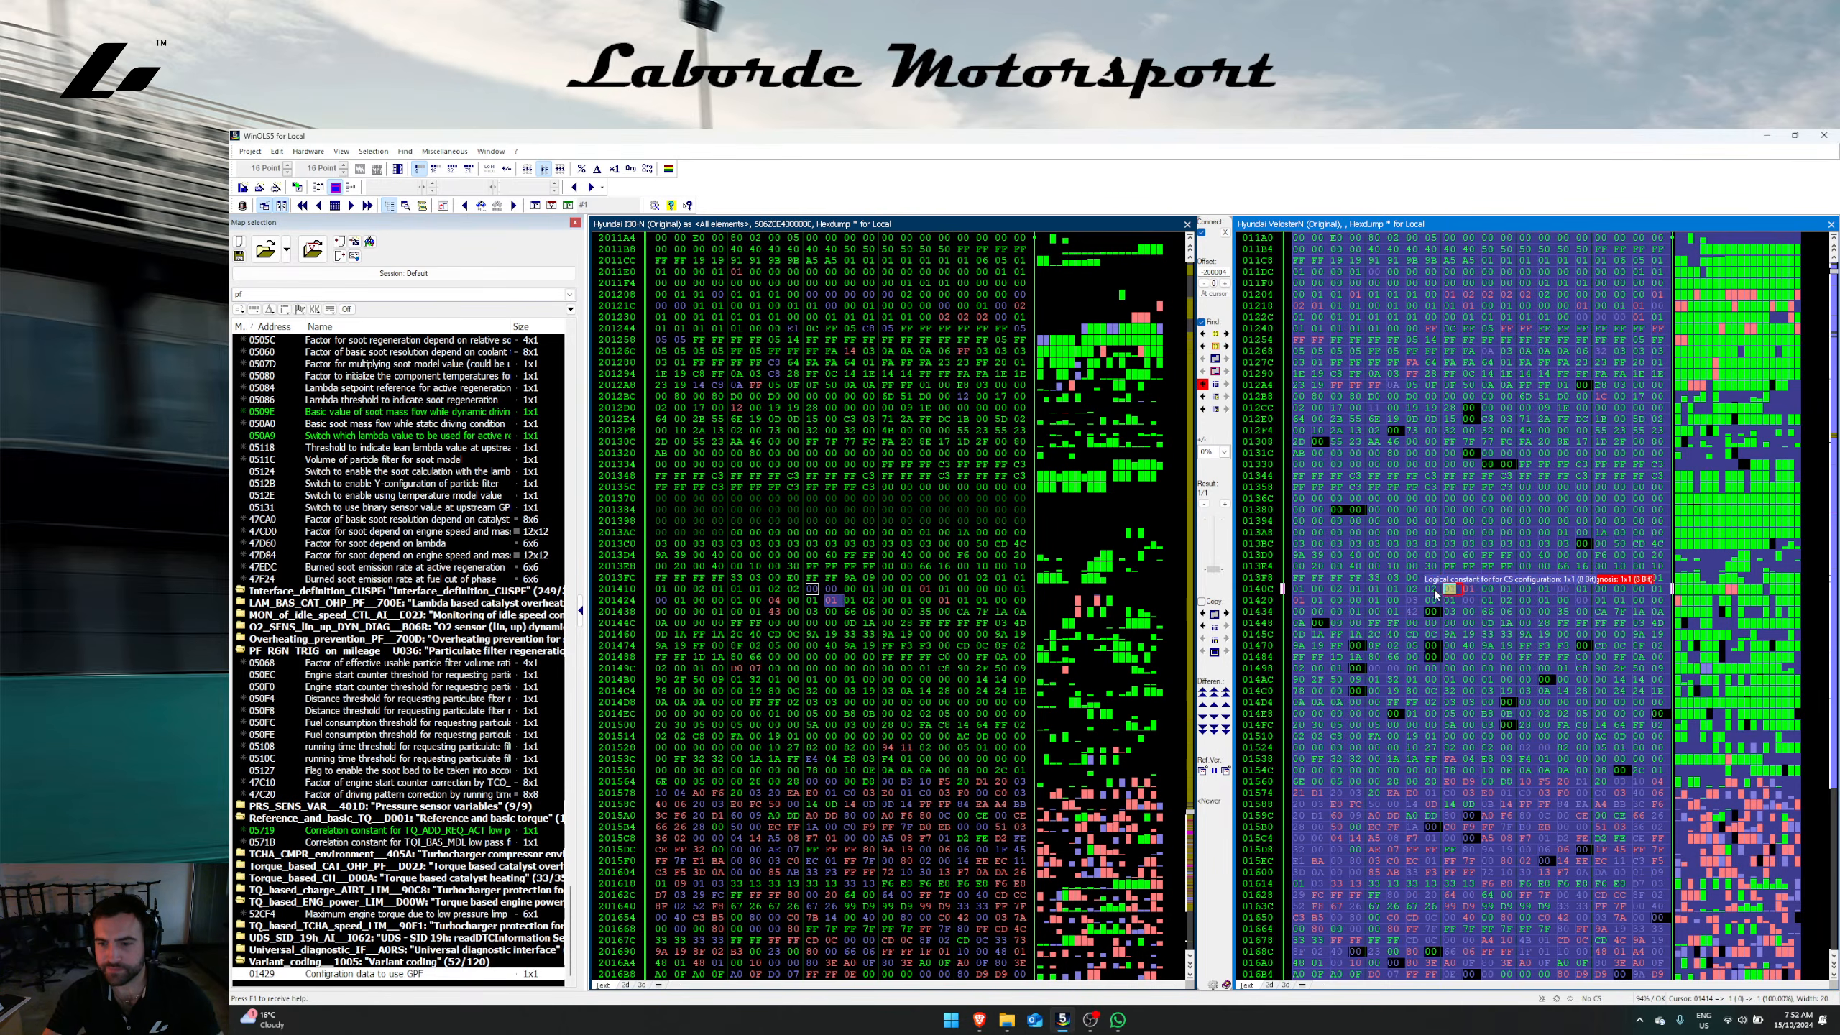
left_click(1473, 591)
left_click(1489, 591)
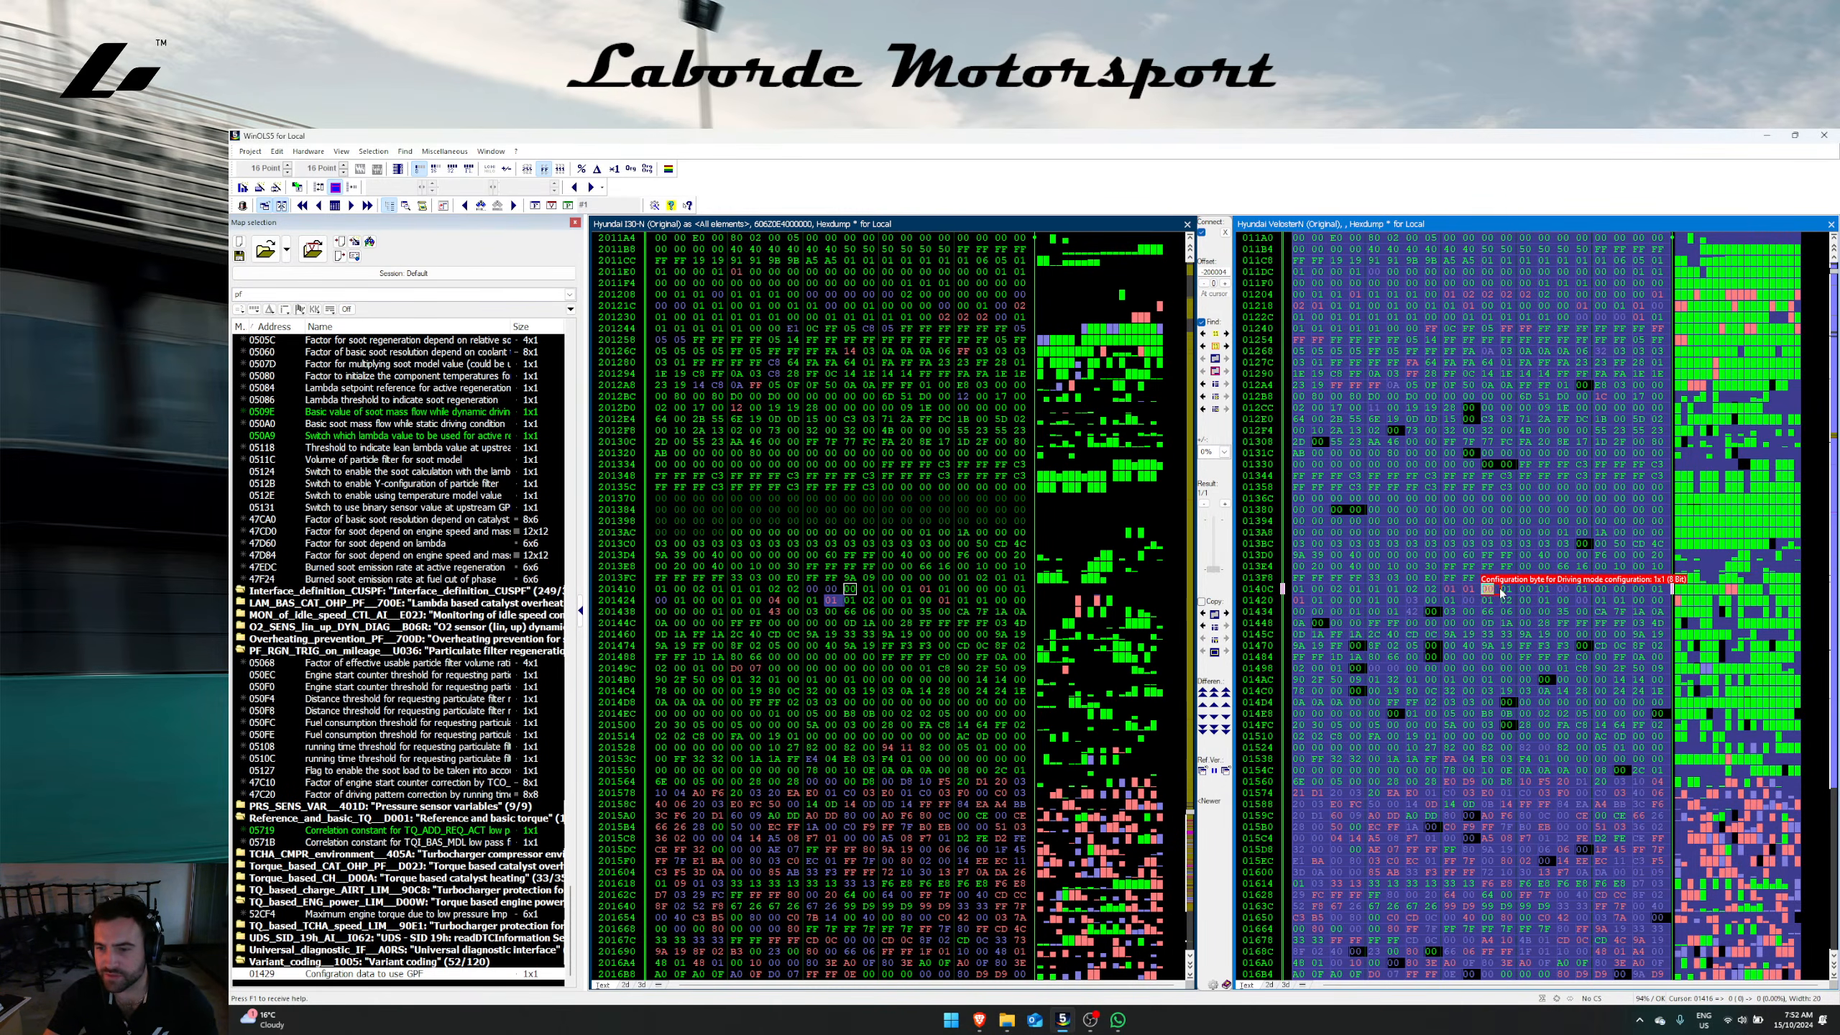
left_click(1547, 593)
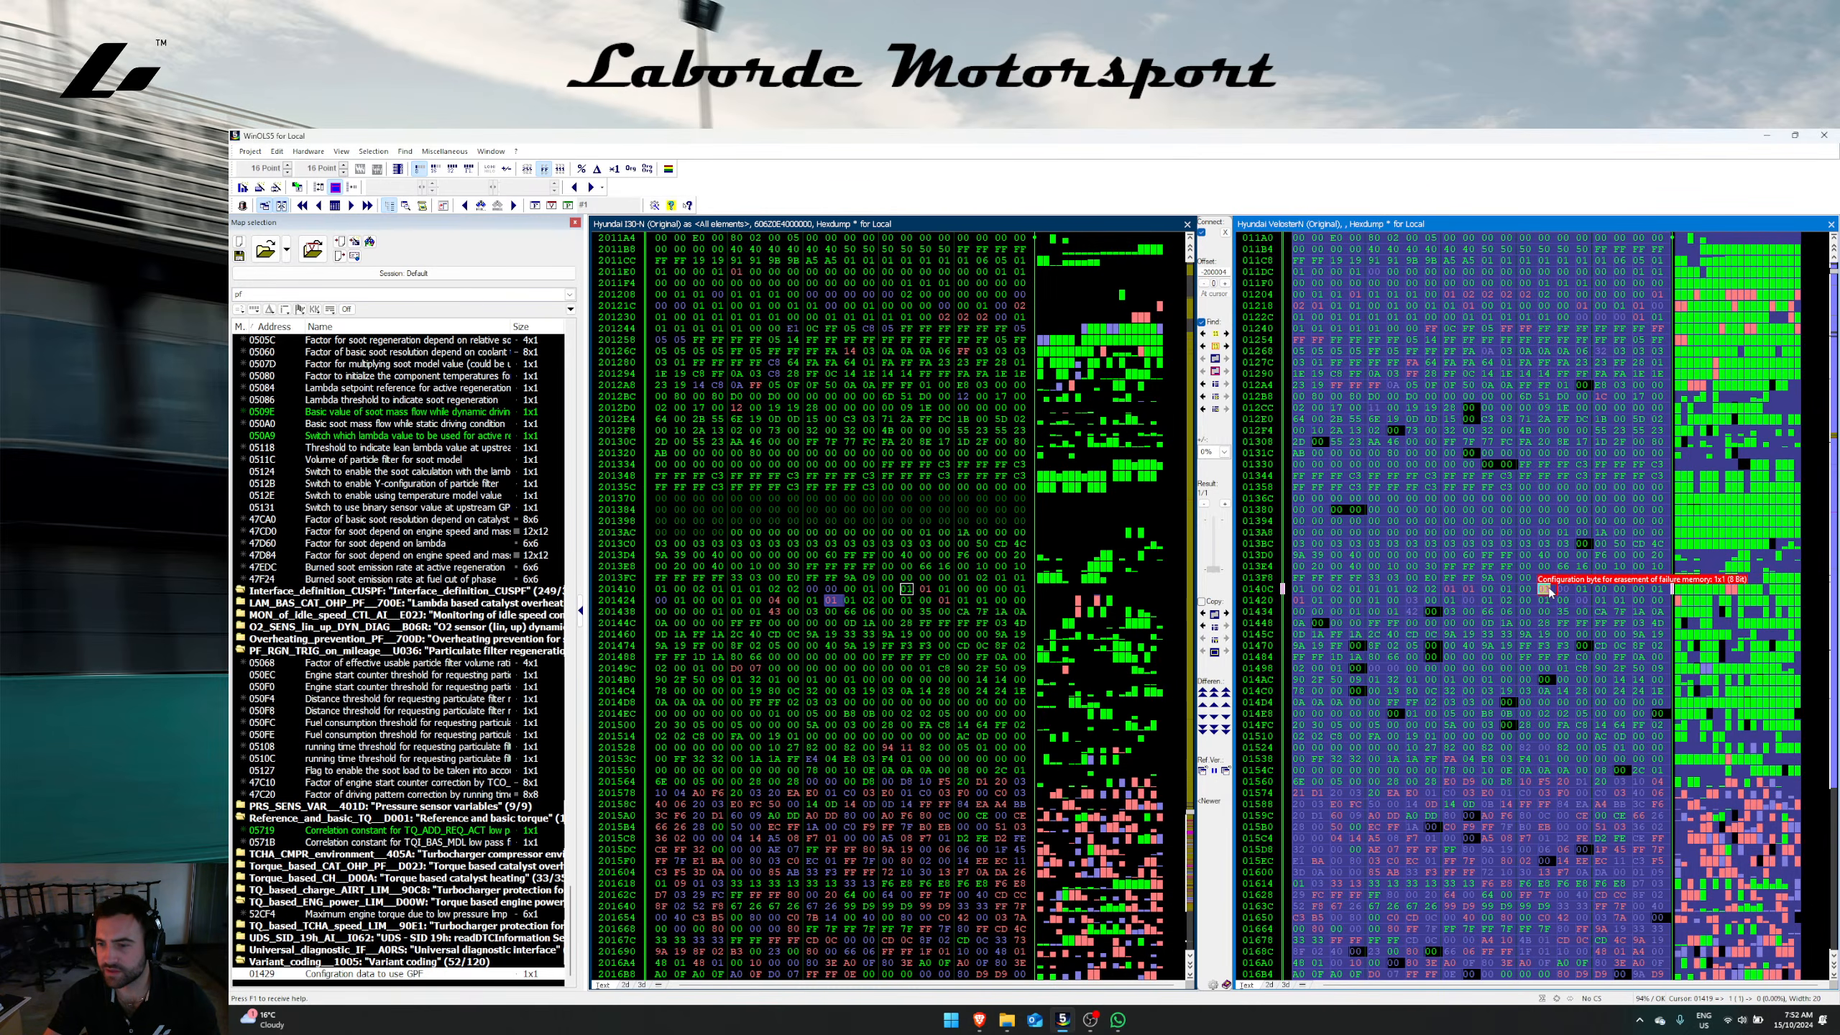
left_click(1599, 589)
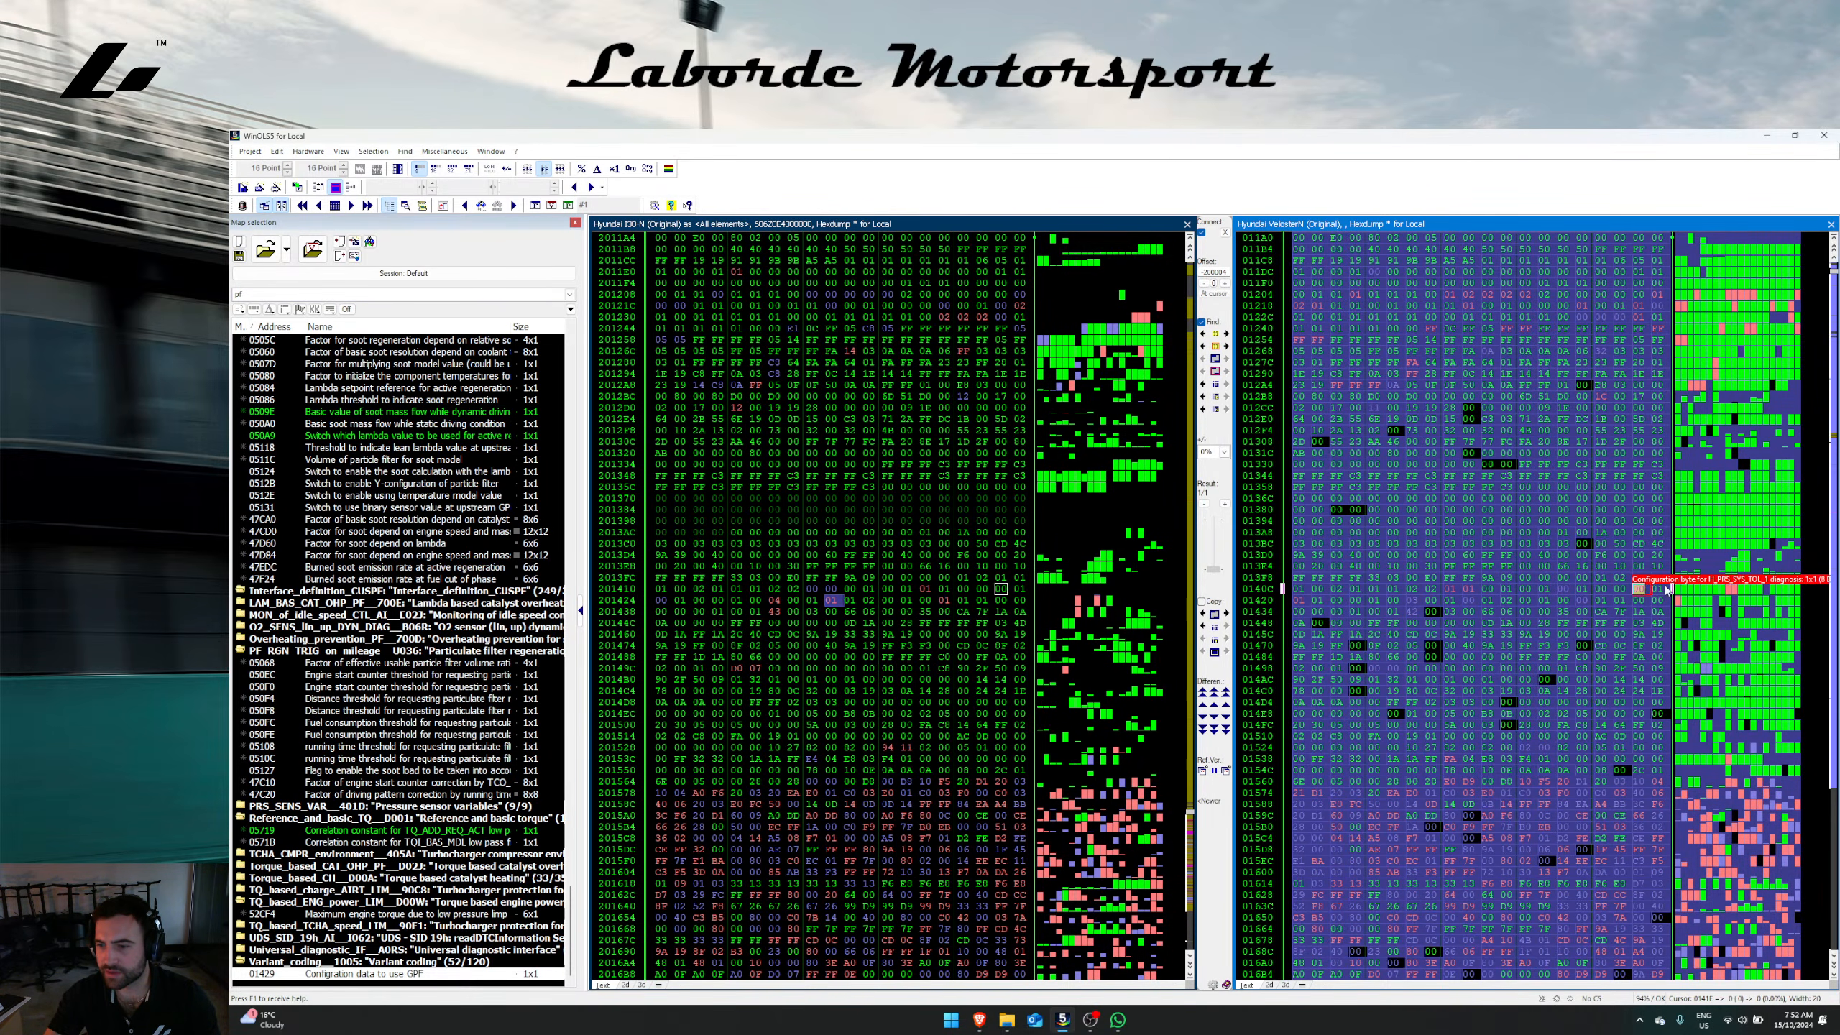
left_click(1657, 589)
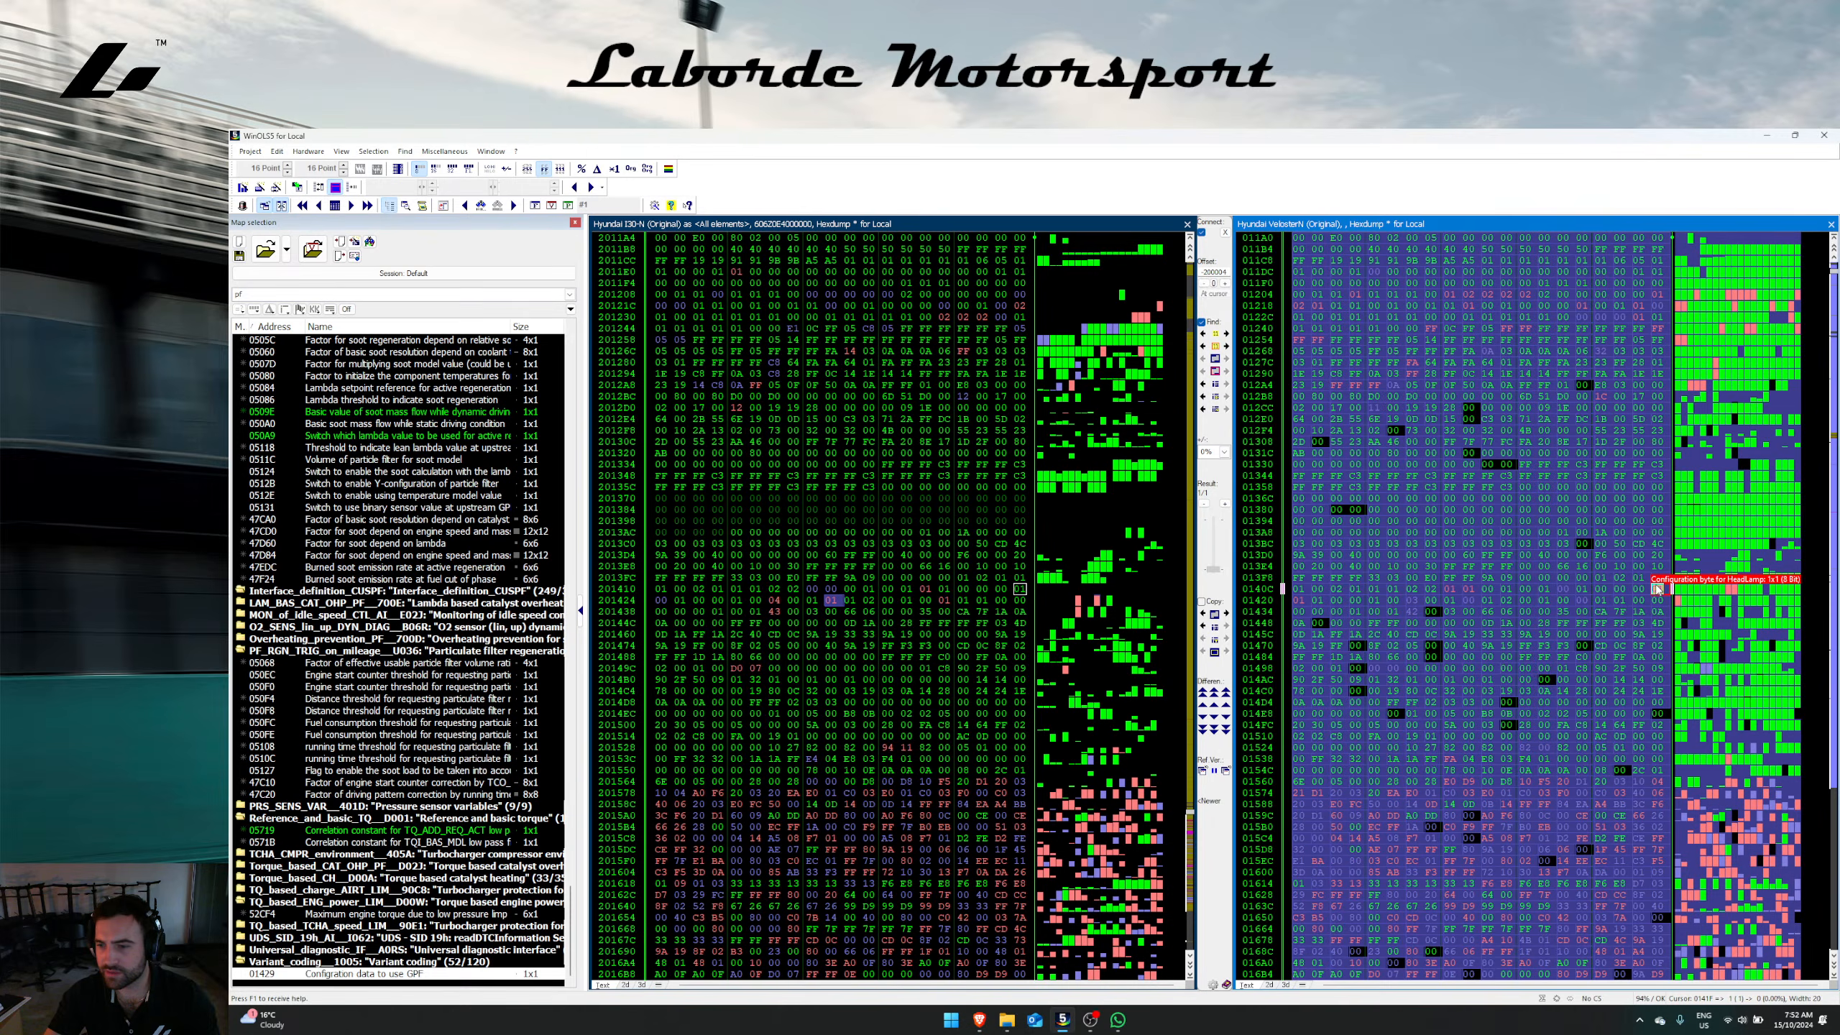
left_click(1309, 603)
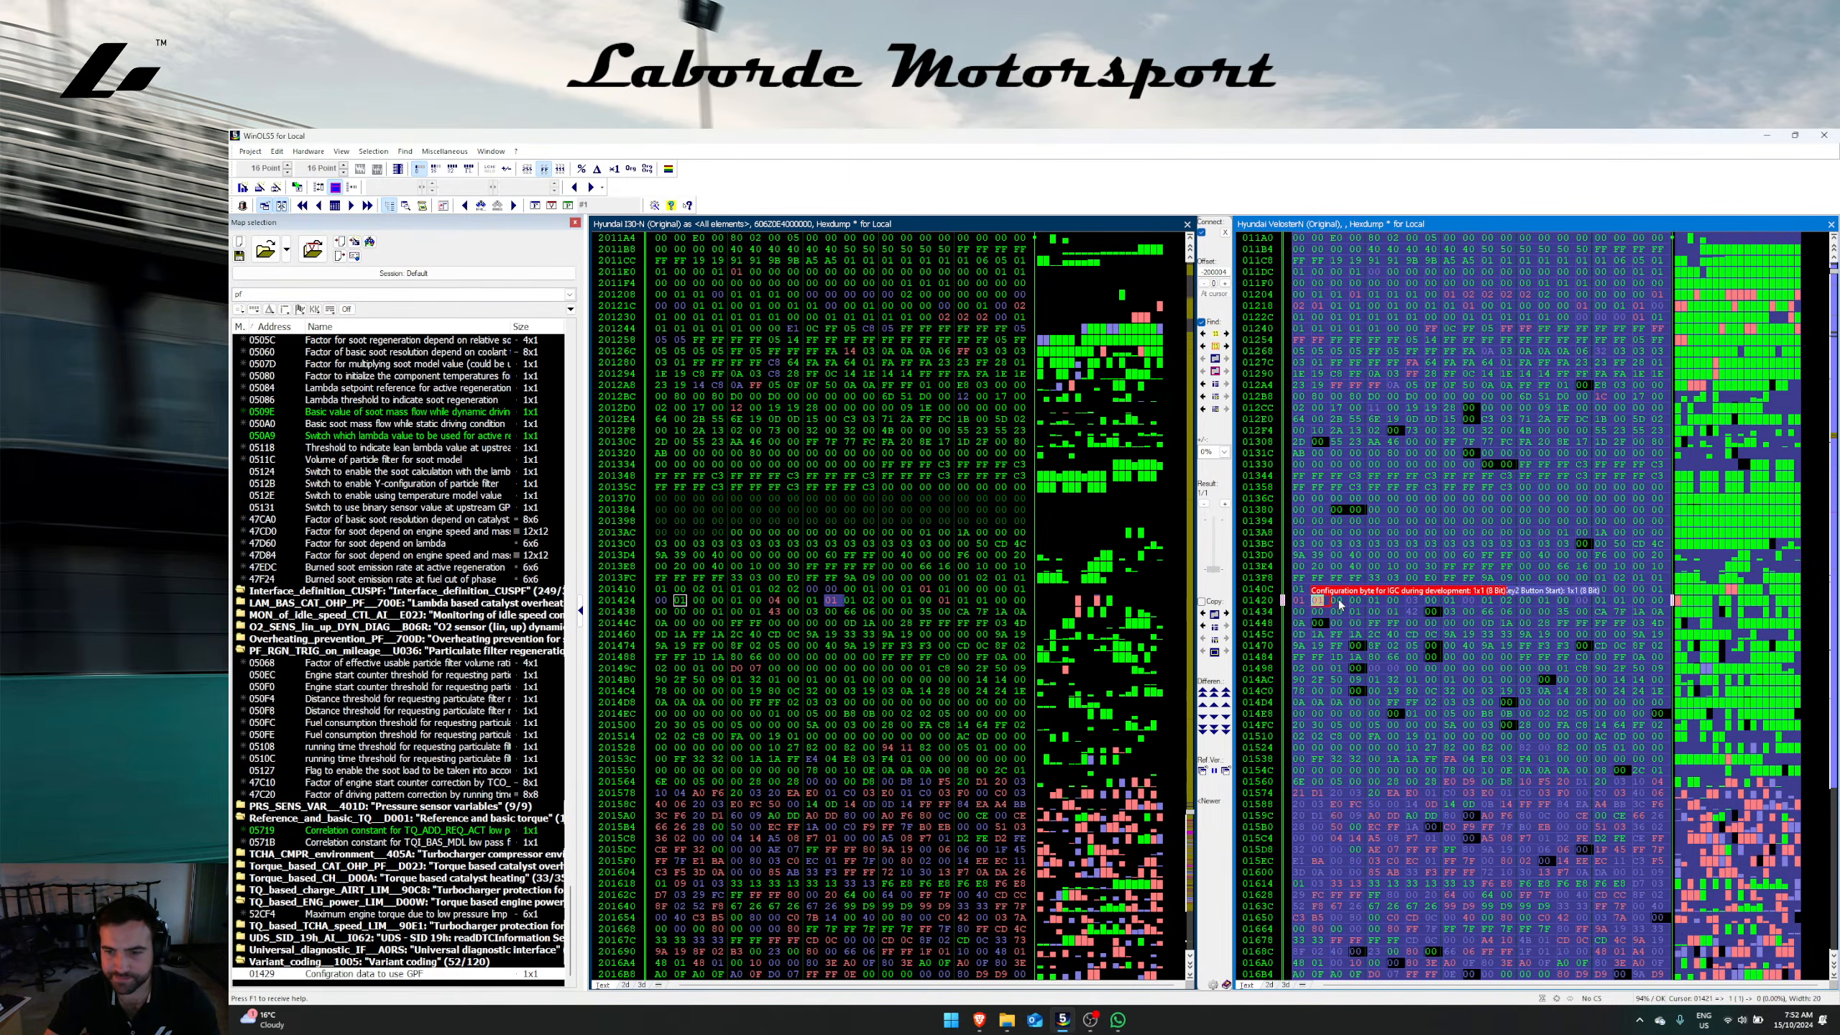
left_click(1373, 601)
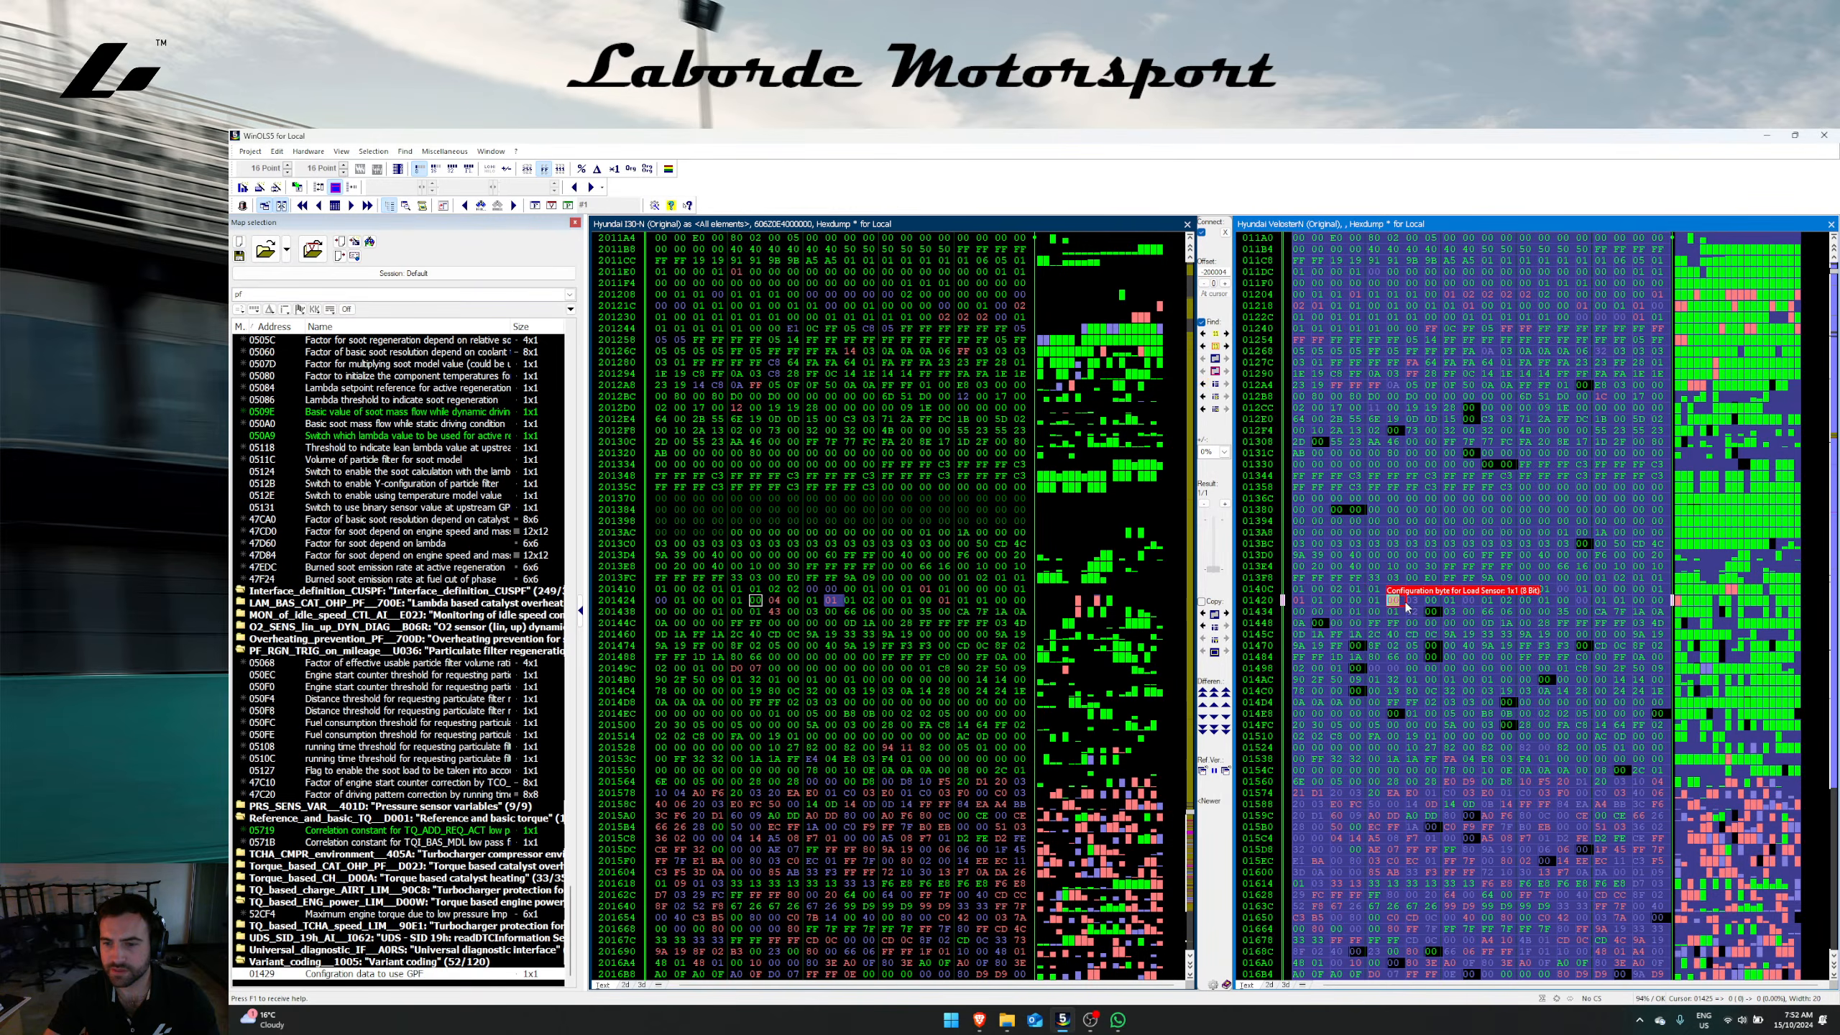
left_click(1408, 602)
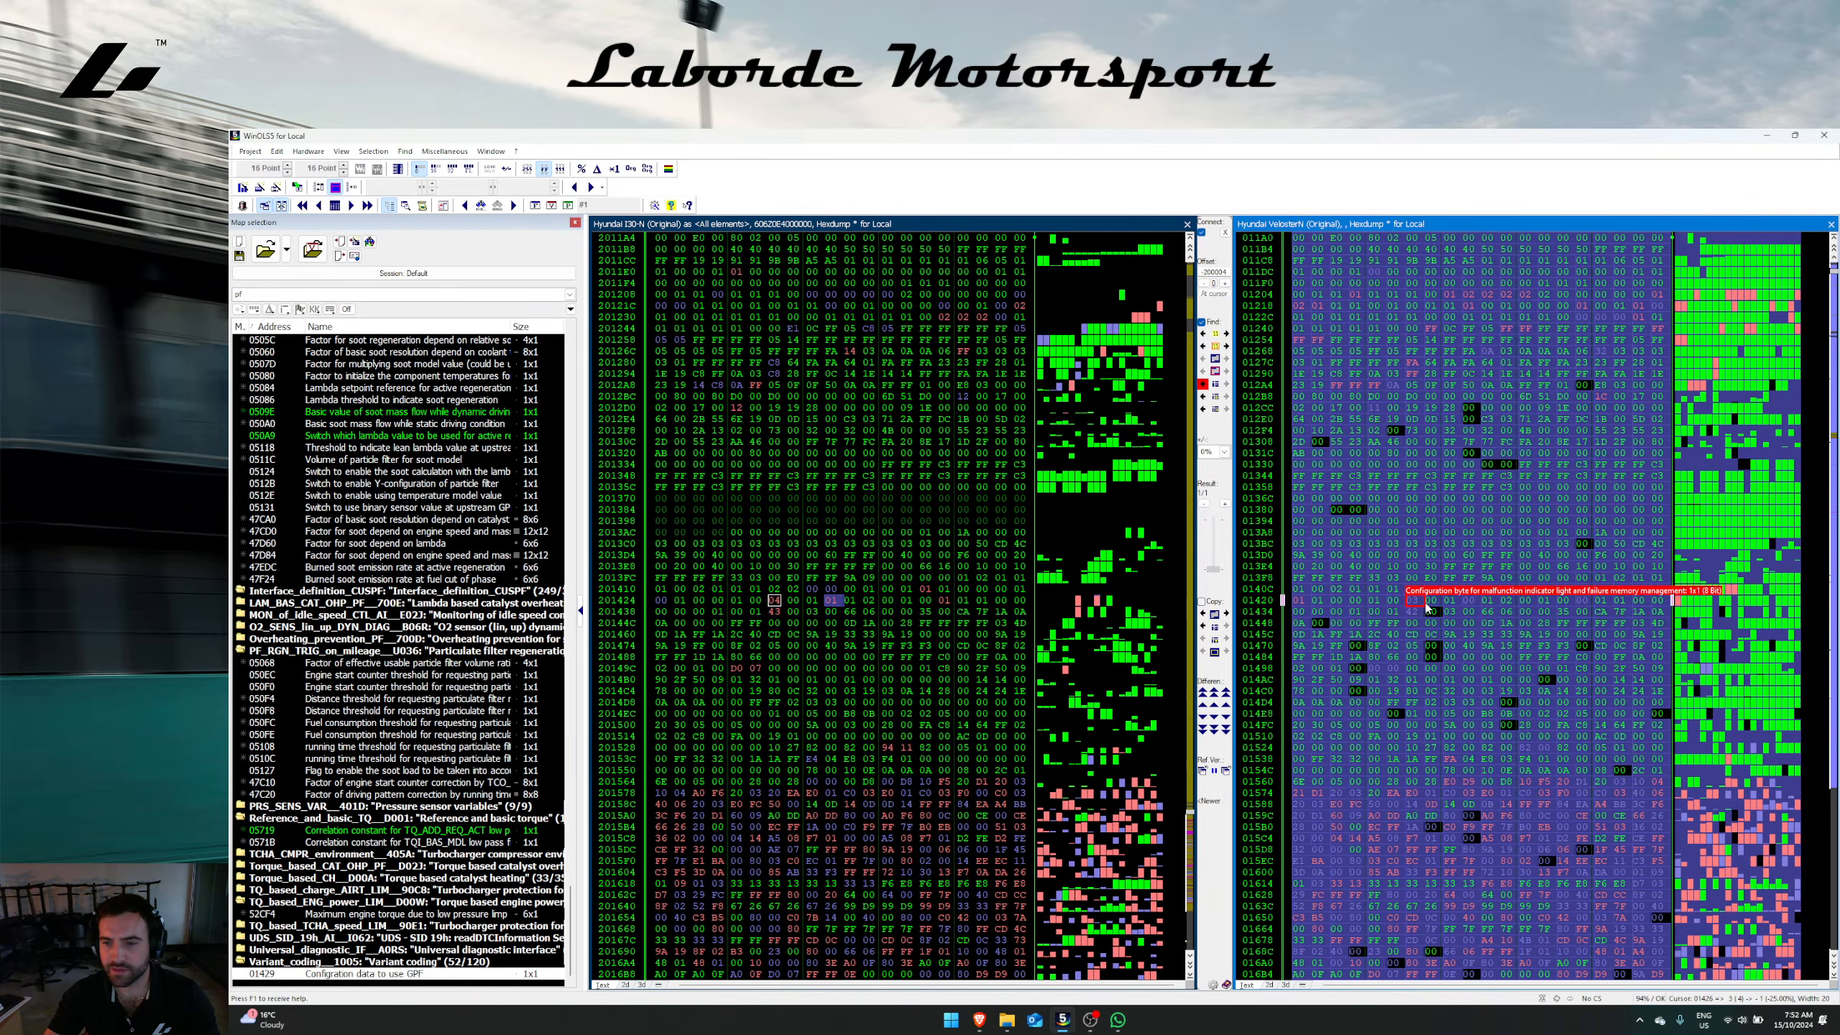
left_click(1449, 601)
left_click(1468, 602)
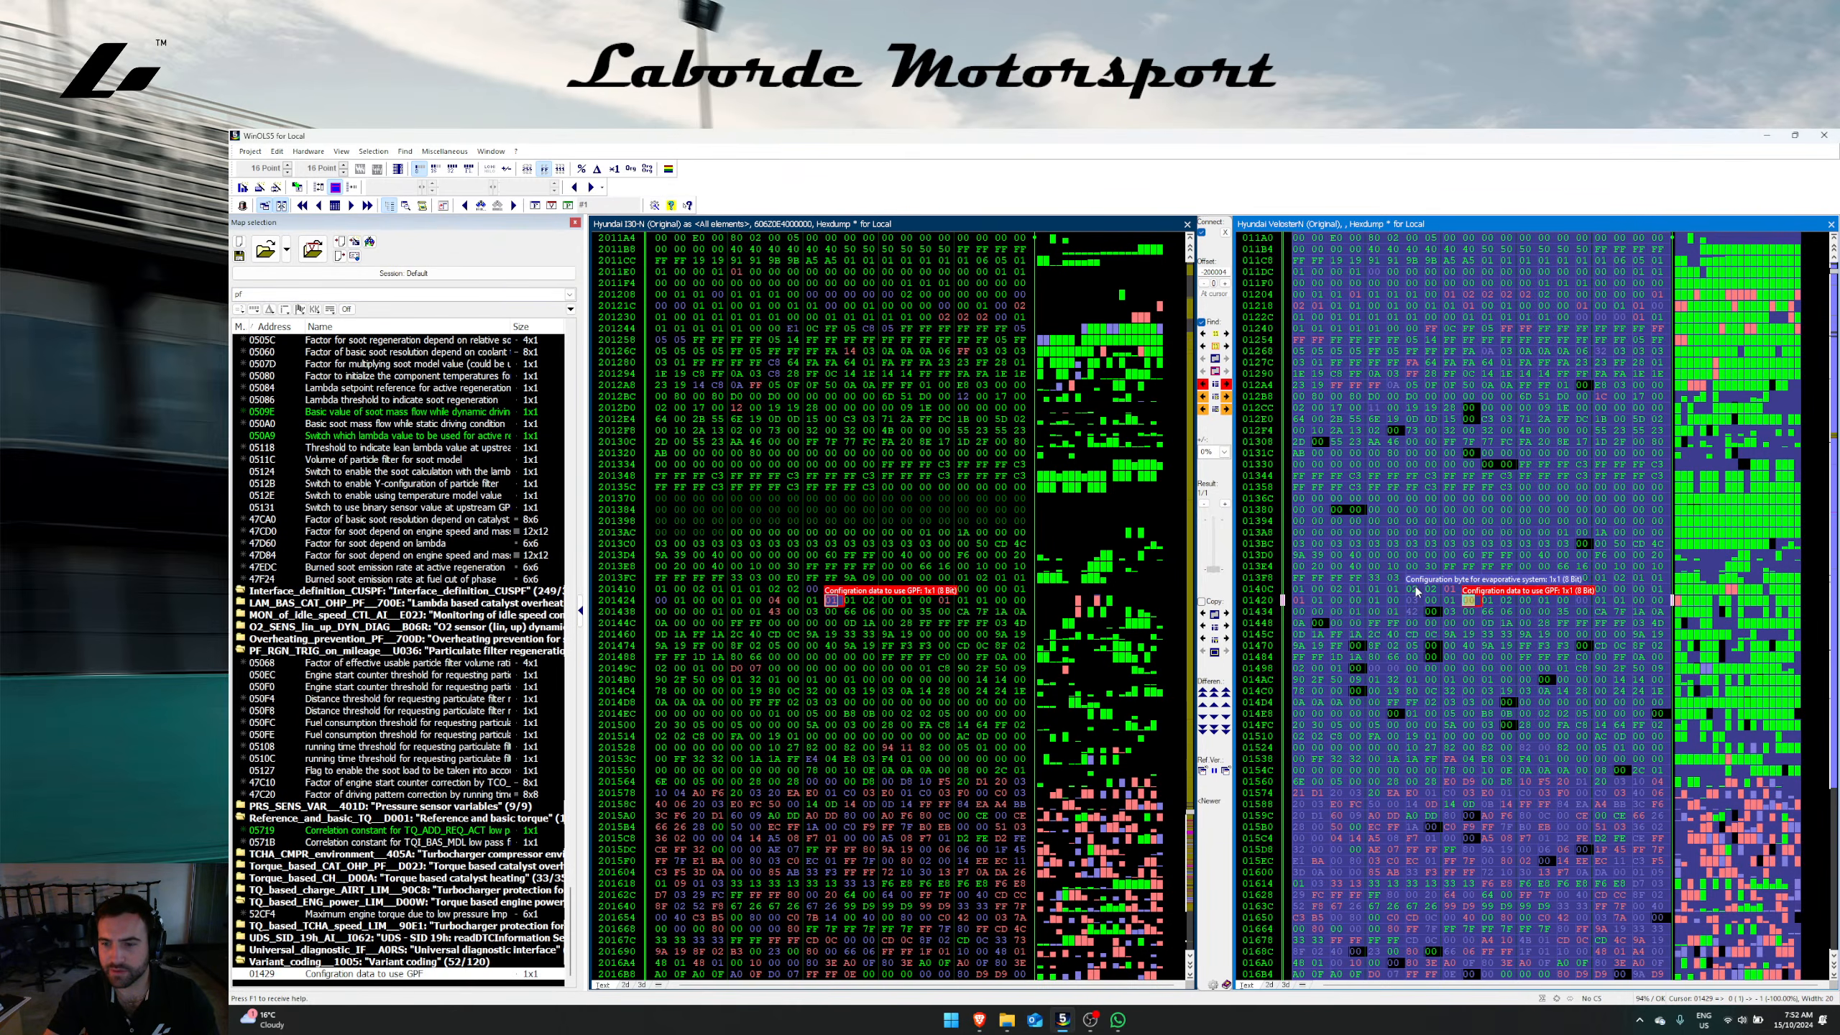
Step: Transfer the configuration byte for catalyst efficiency diagnosis to I30-N and inspect VelosterN's nearby excitation overcurrent and fuel tank level entries
left_click(1370, 591)
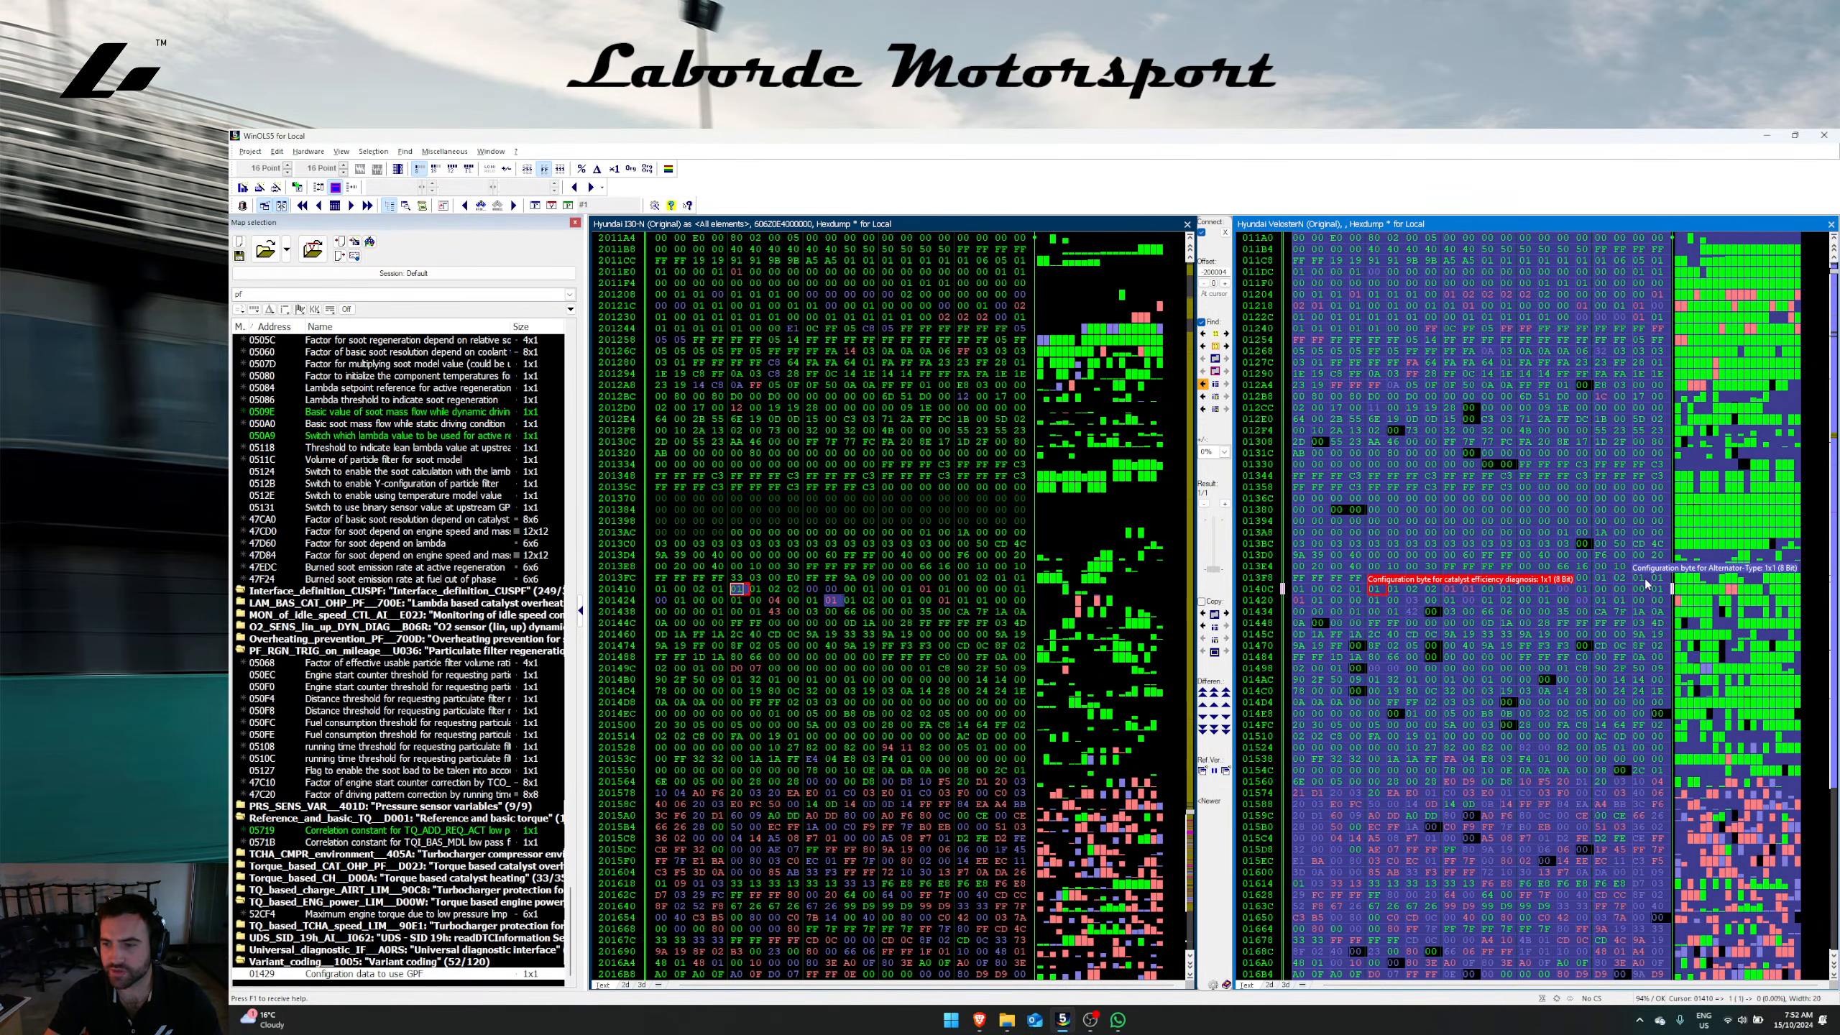
left_click(1563, 578)
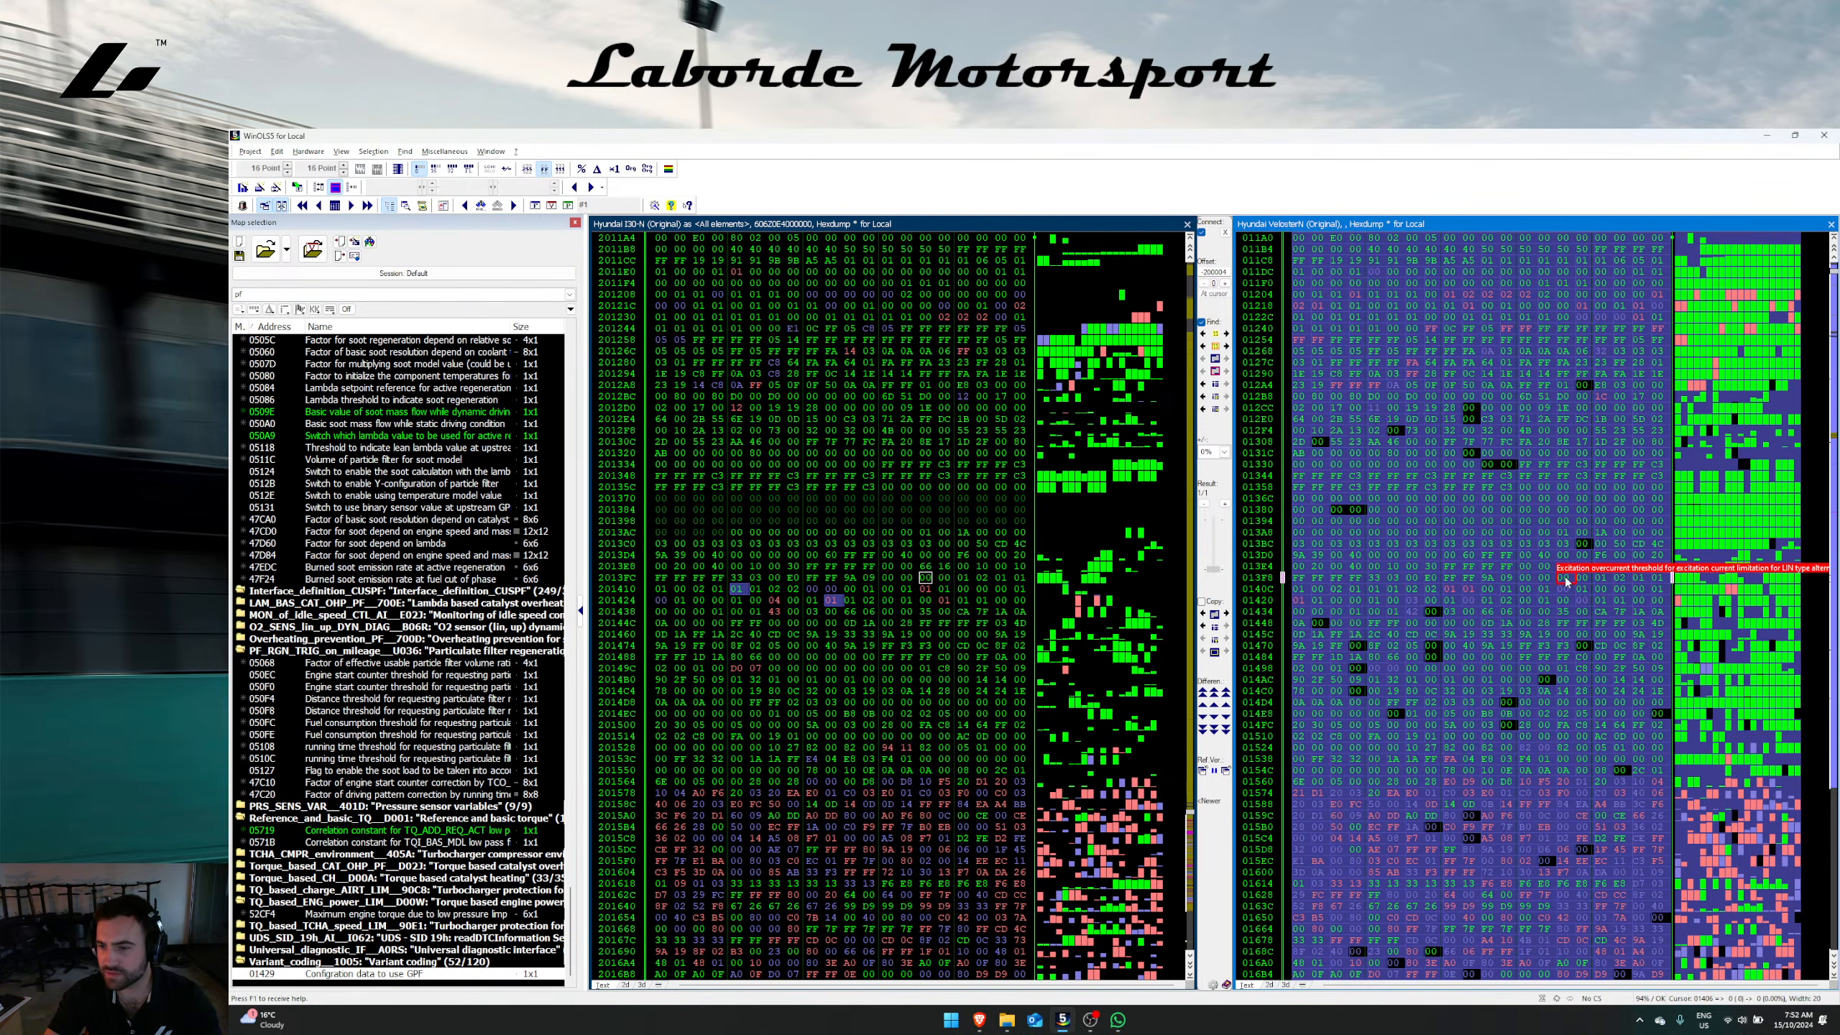
left_click(1581, 579)
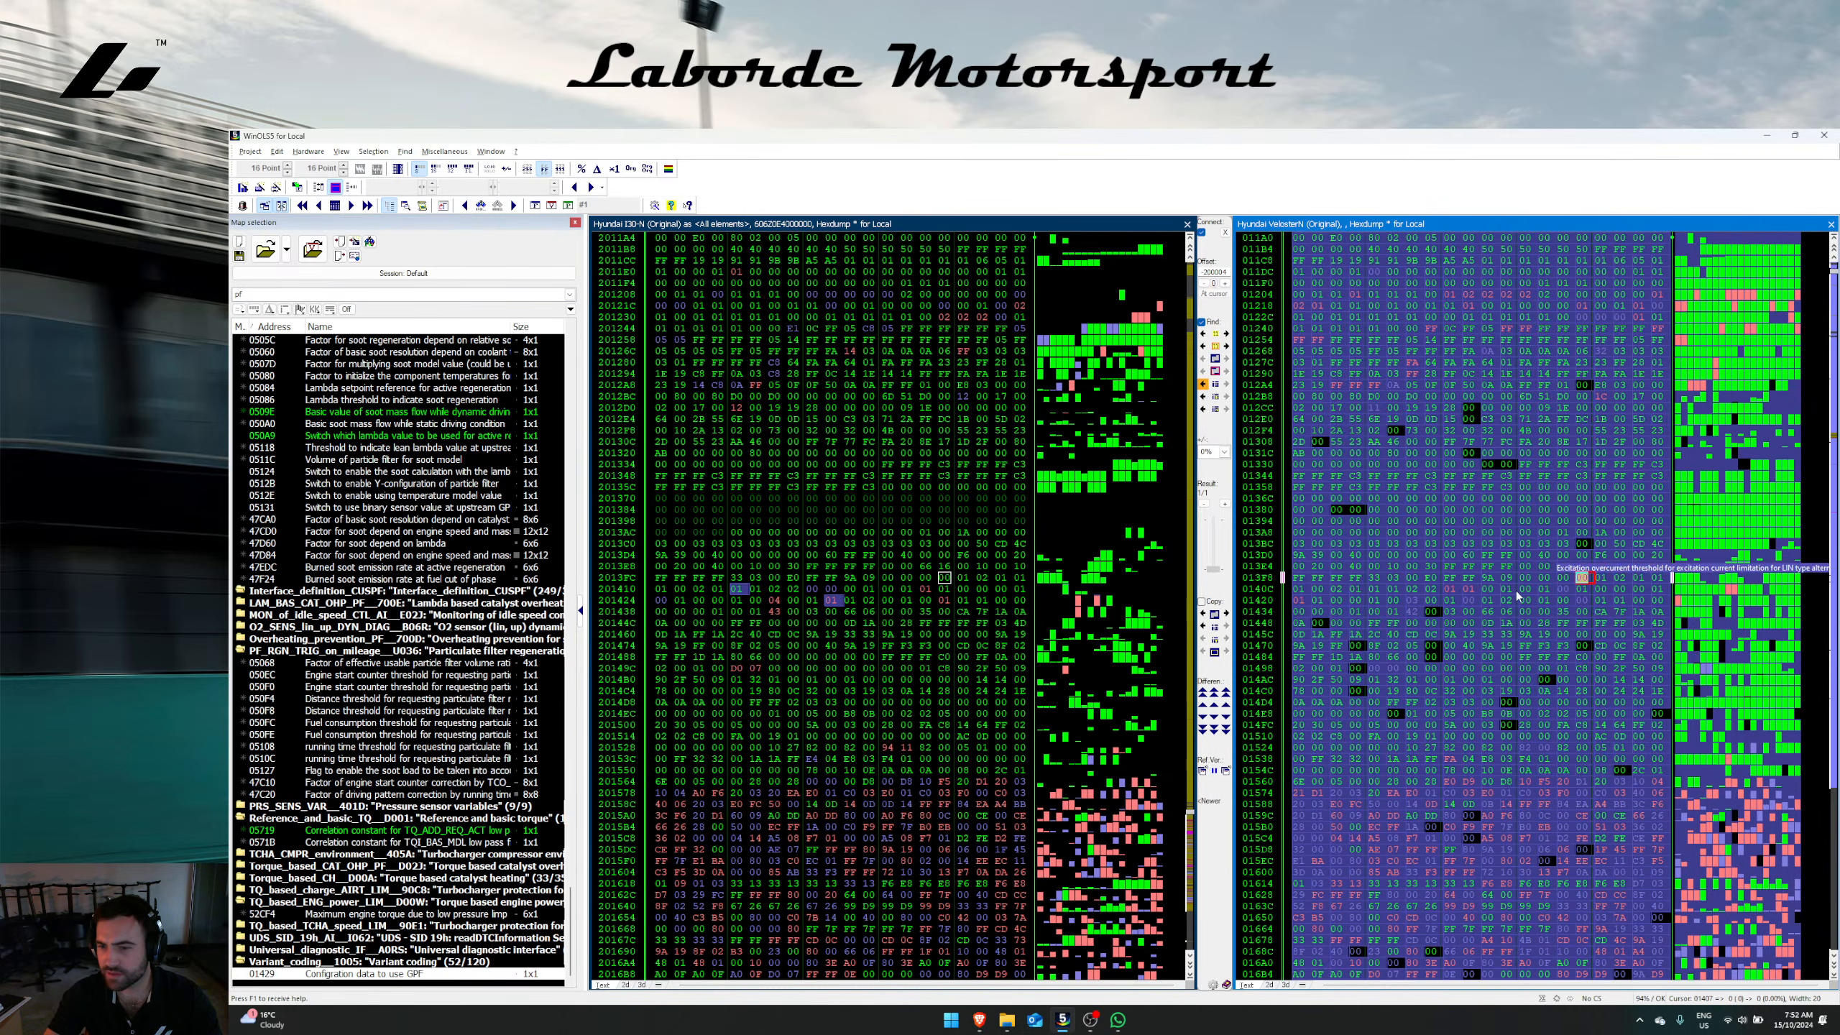
left_click(1469, 589)
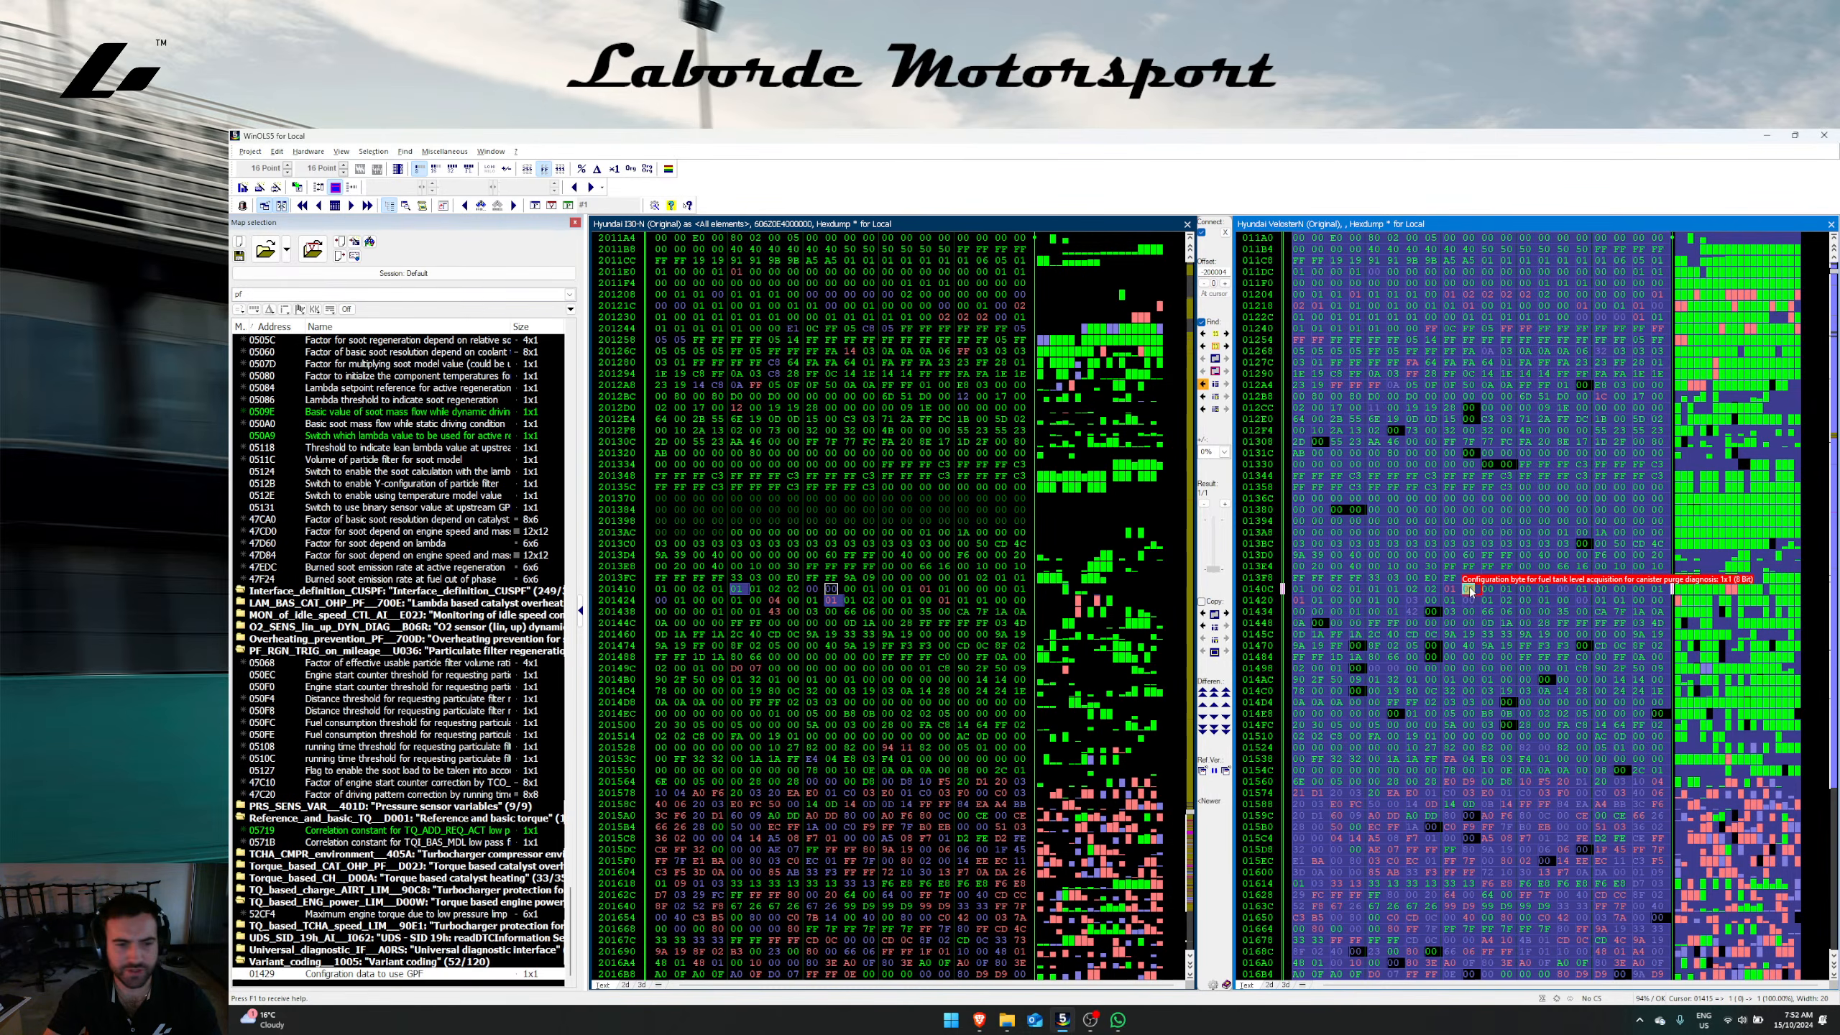
Step: Switch to OBS to check the live stream chat, then return to WinOLS
left_click(819, 648)
key("alt+Tab")
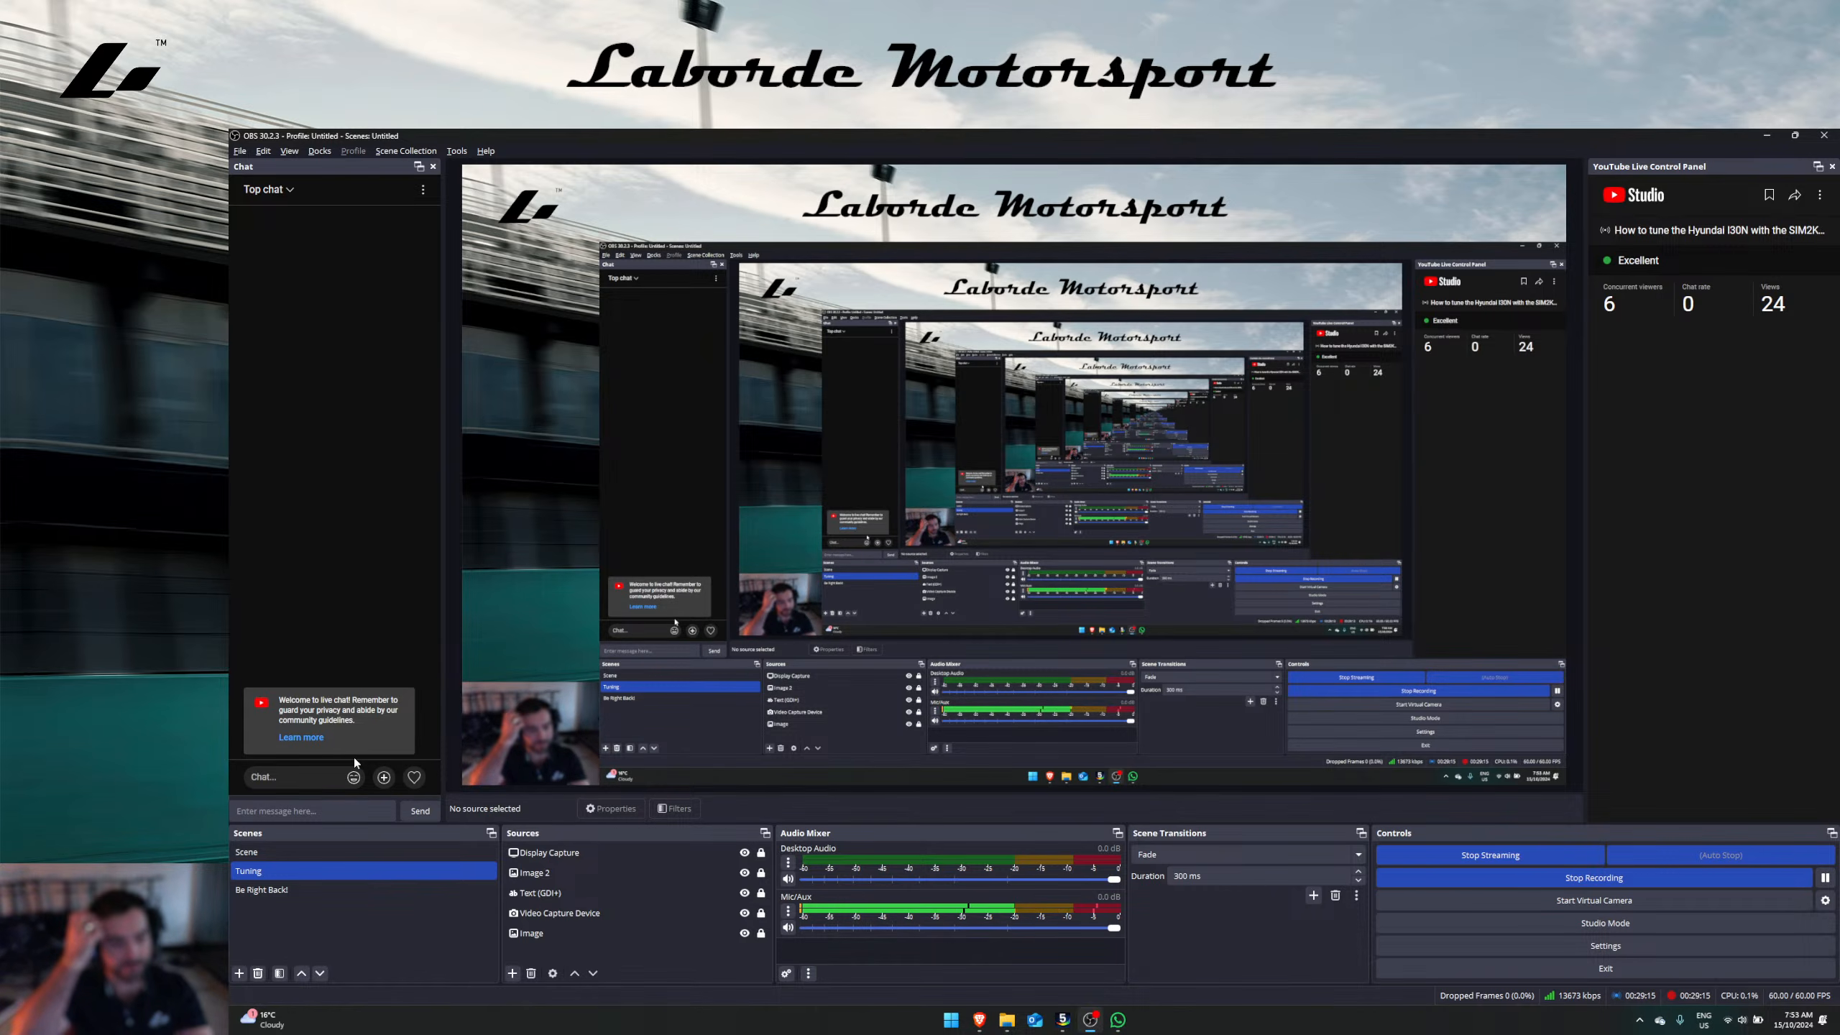
key("alt+Tab")
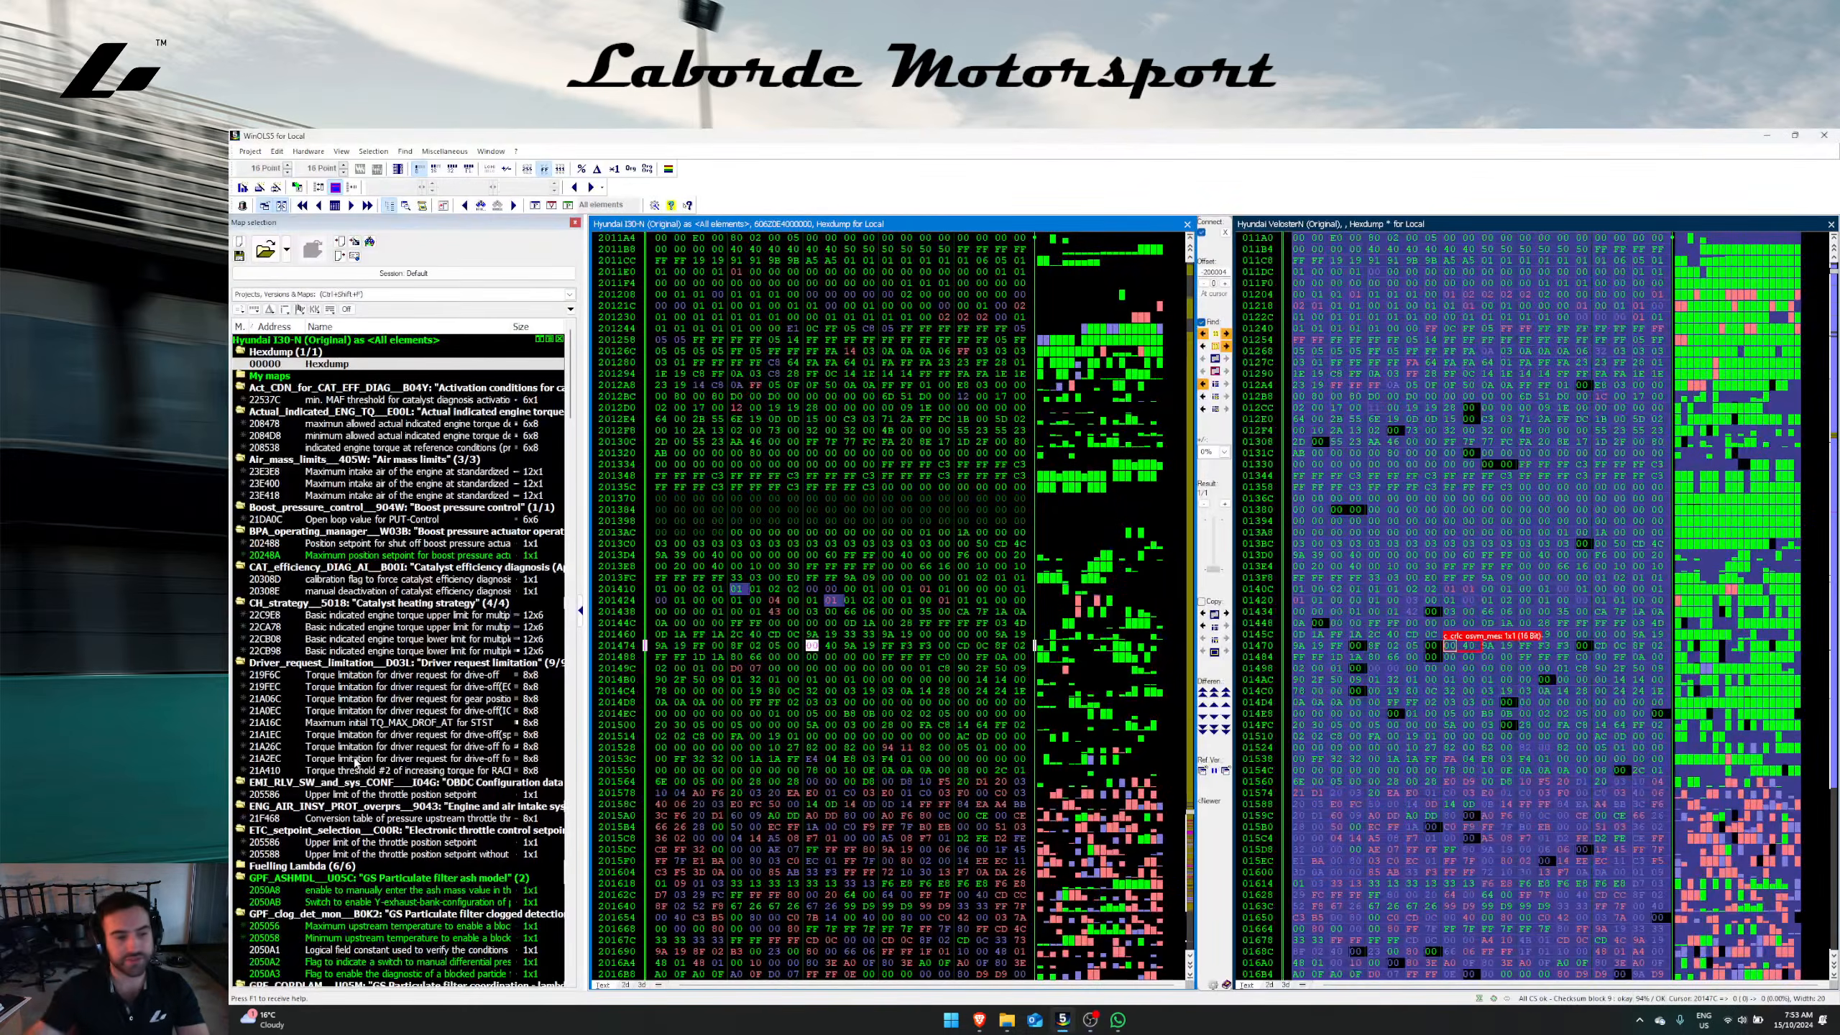
key("alt+Tab")
key("alt+Tab")
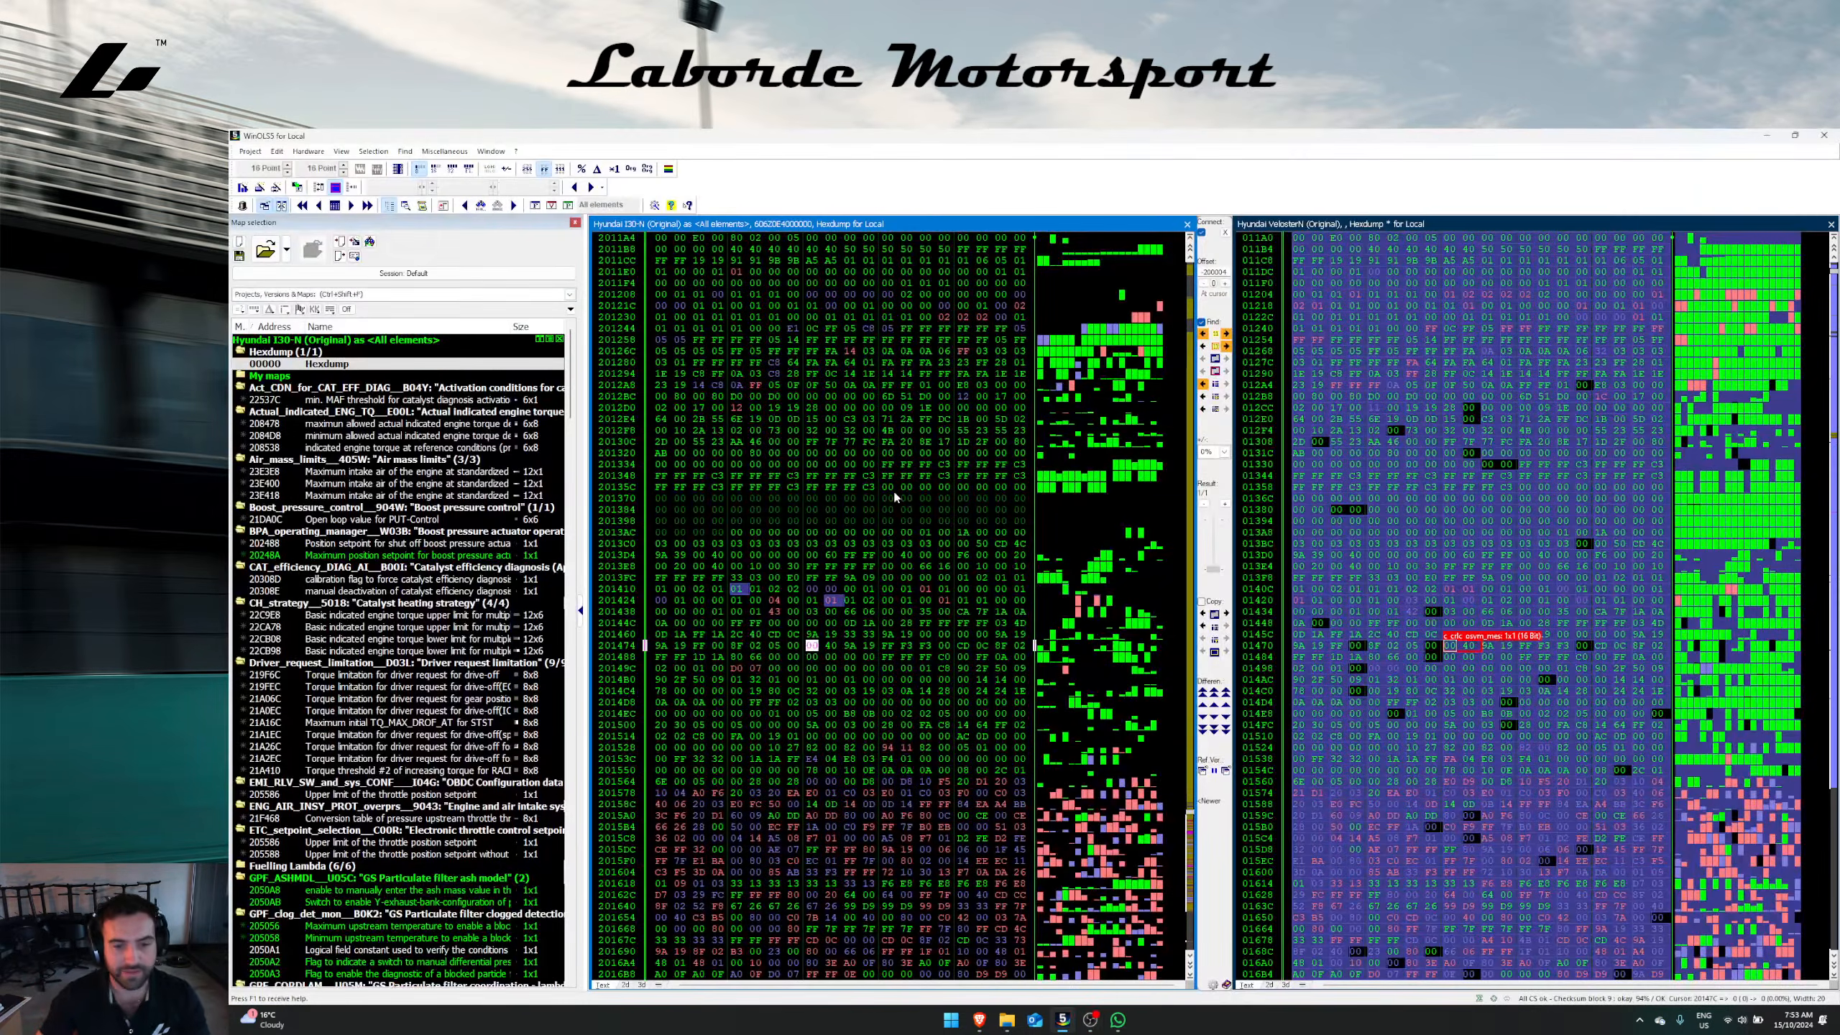
Step: Review VelosterN's evaporative system configuration byte and the filtered "pf" map list alongside I30-N's Variant coding entries
left_click(923, 634)
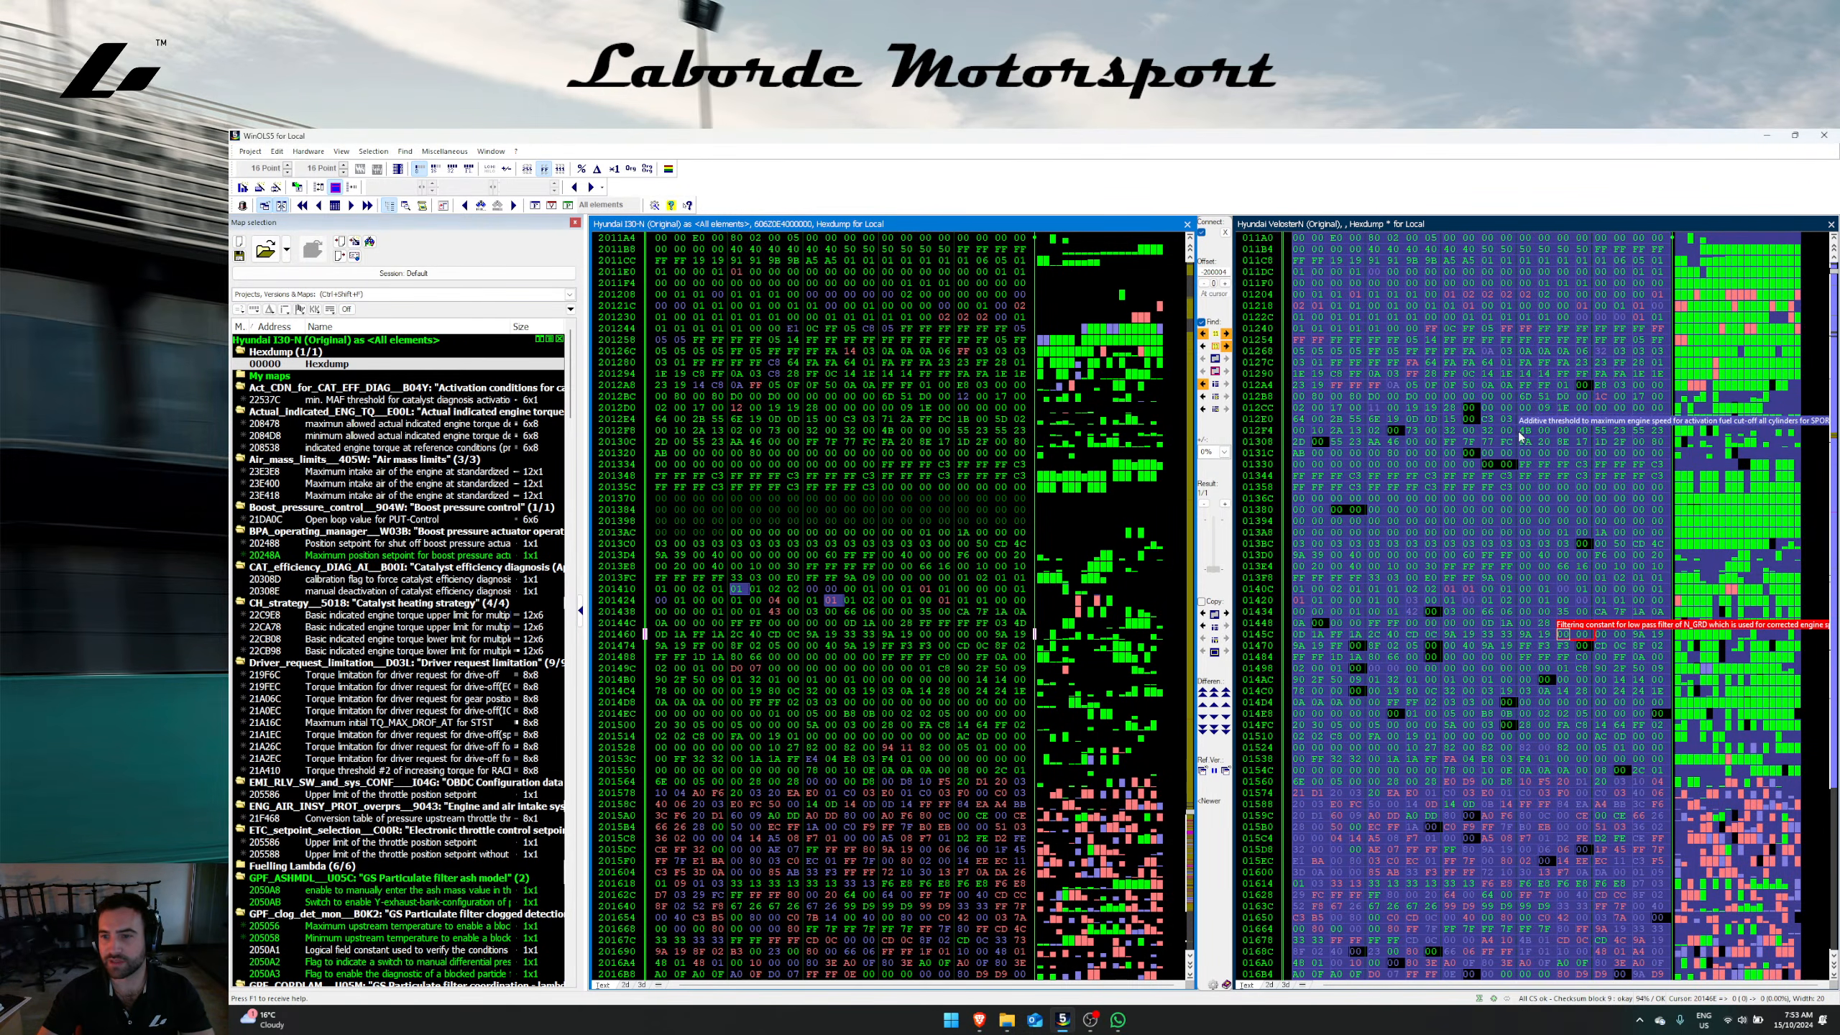
left_click(1411, 589)
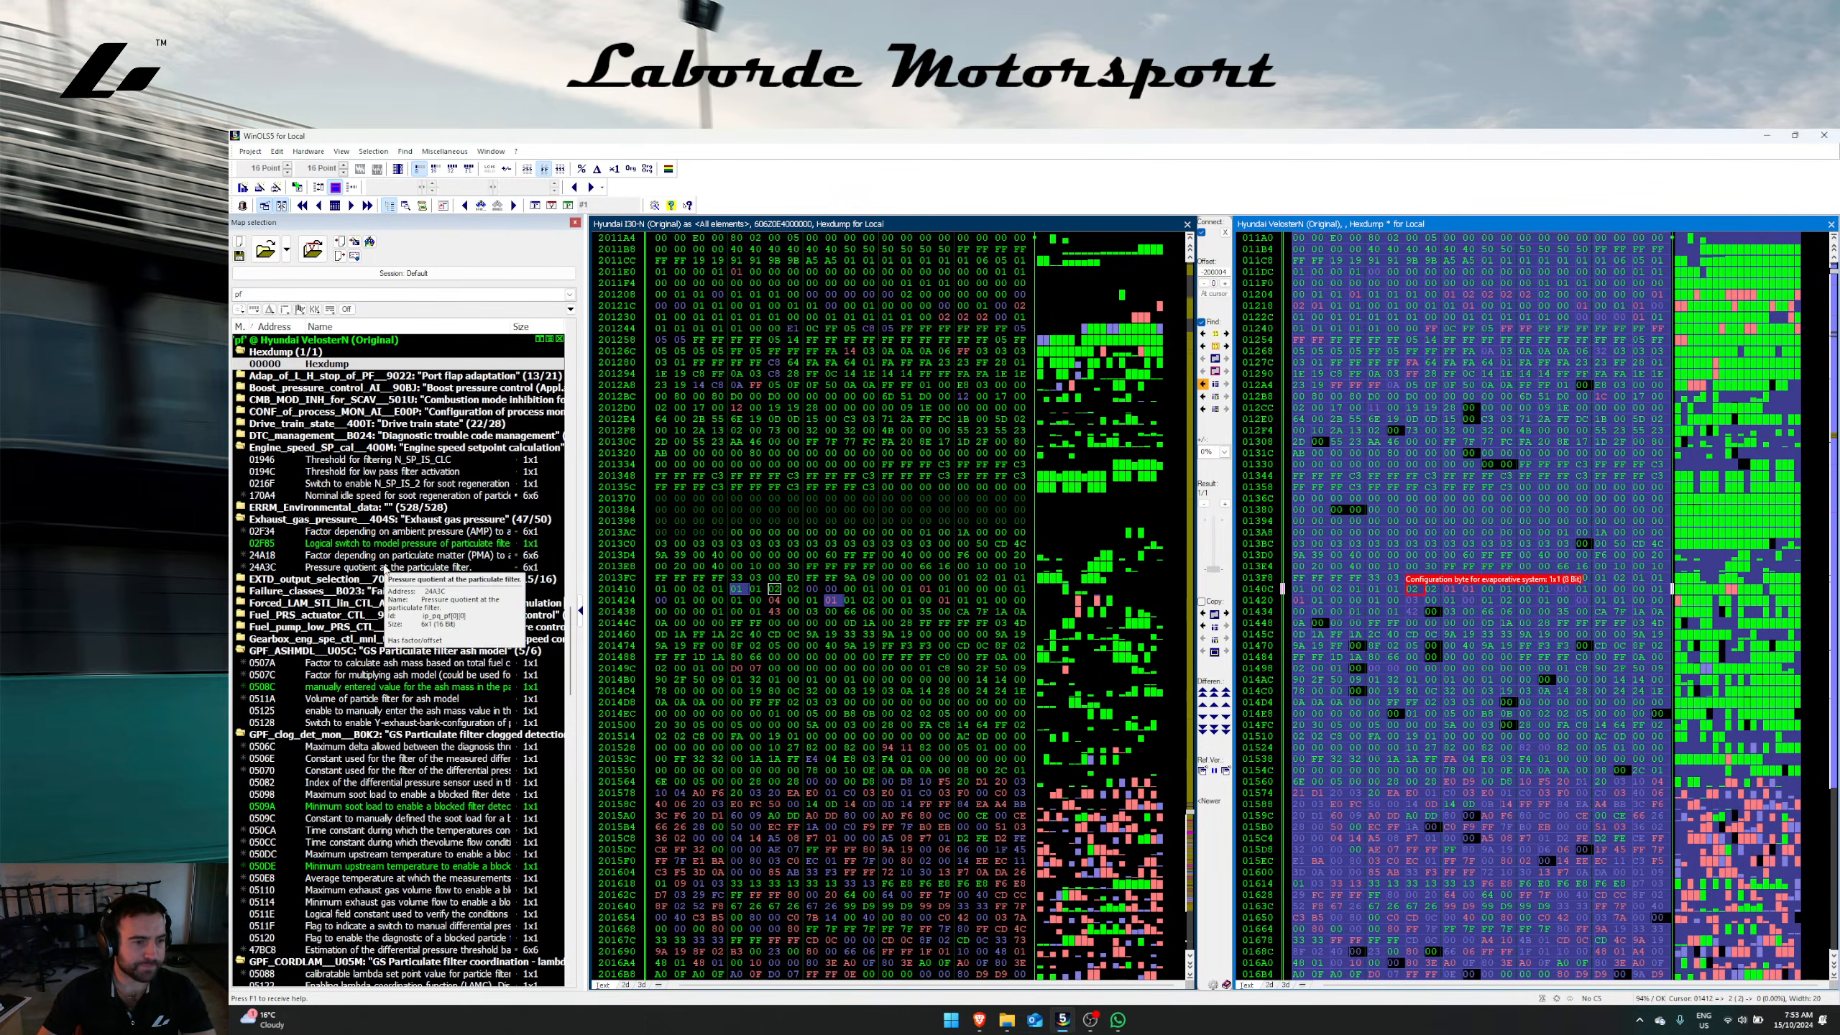
scroll(406, 565, "down", 15)
scroll(398, 572, "down", 8)
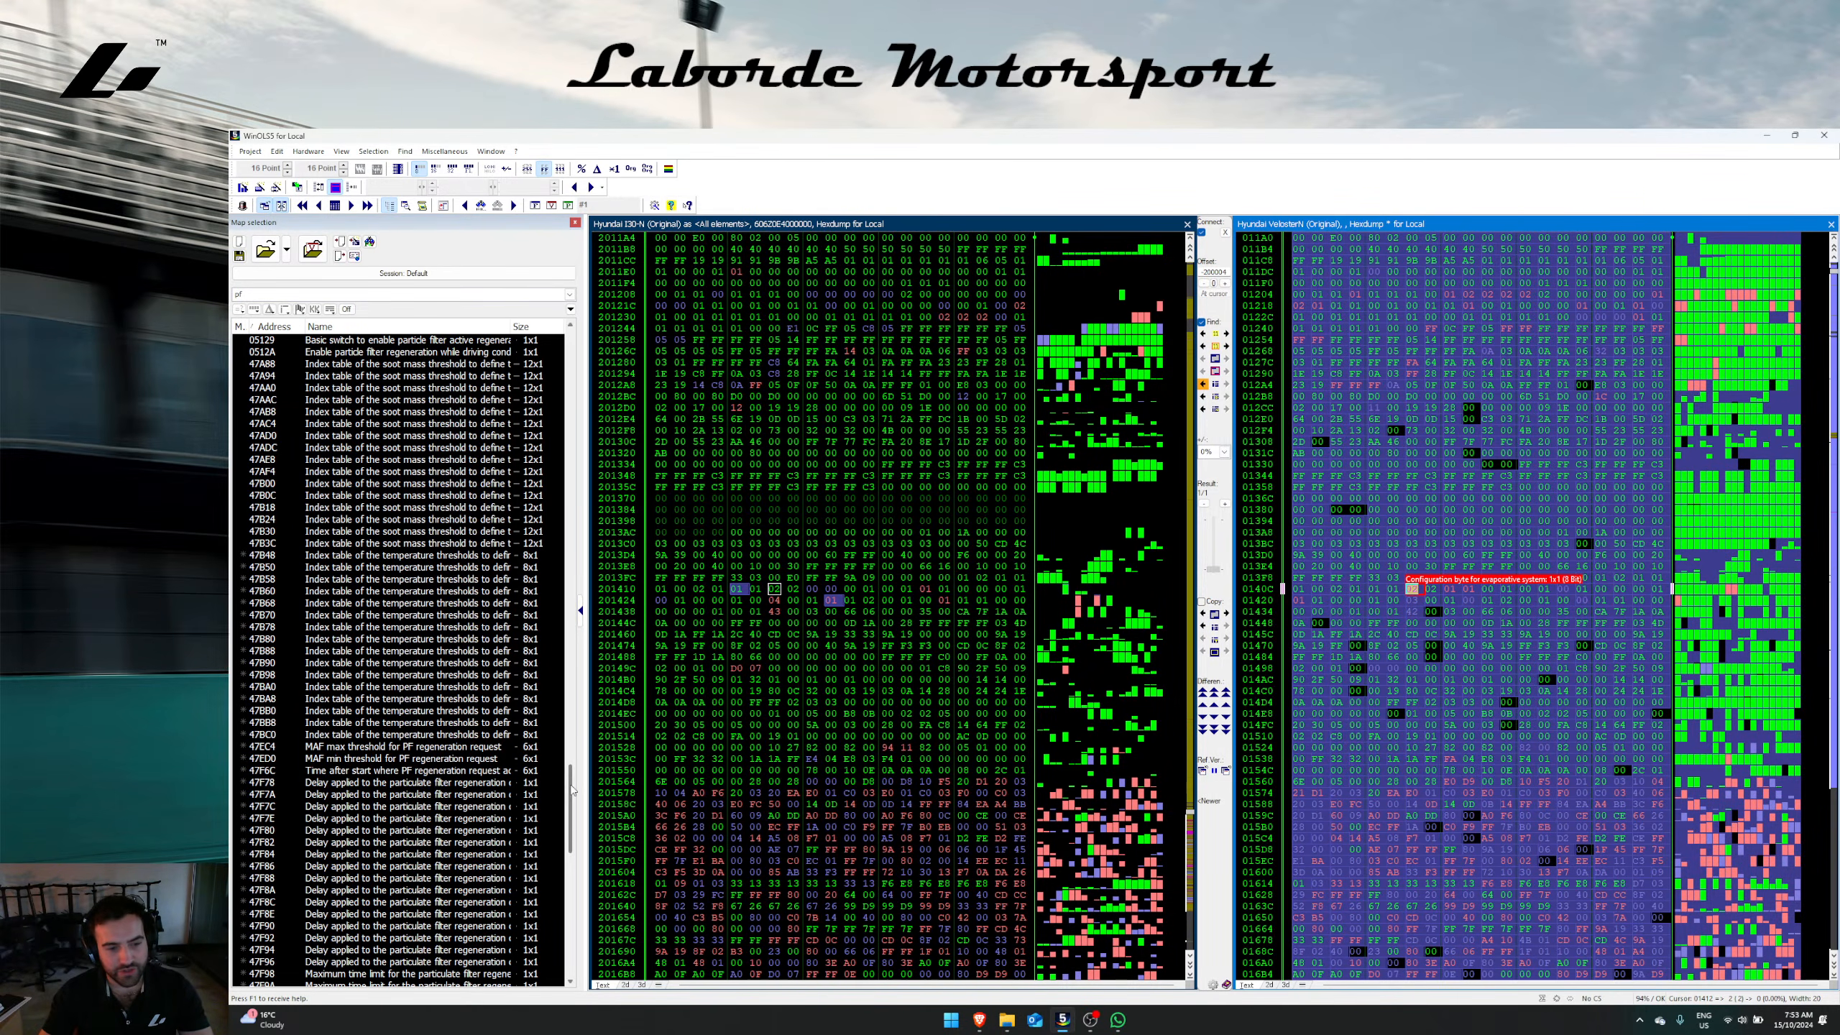
left_click_drag(572, 791, 611, 623)
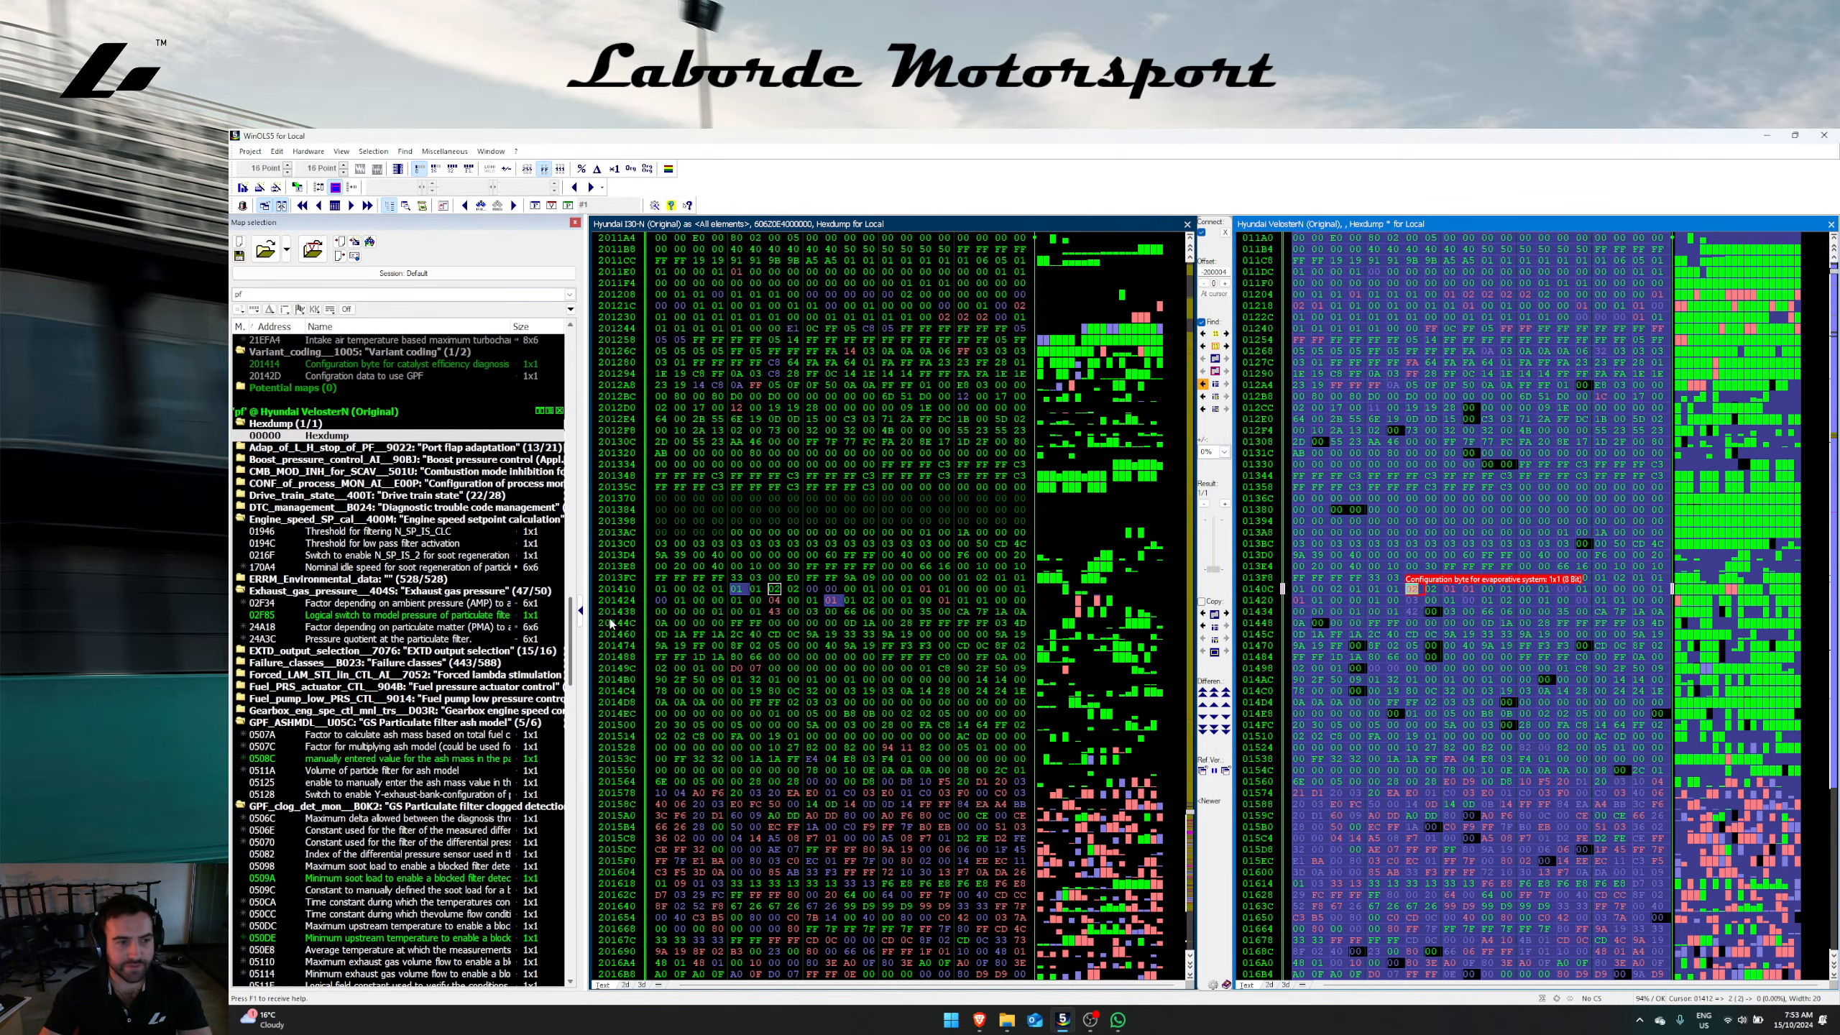
Step: Disconnect the two hexdump windows and close VelosterN, saving its changes in settings and map structure
left_click(797, 533)
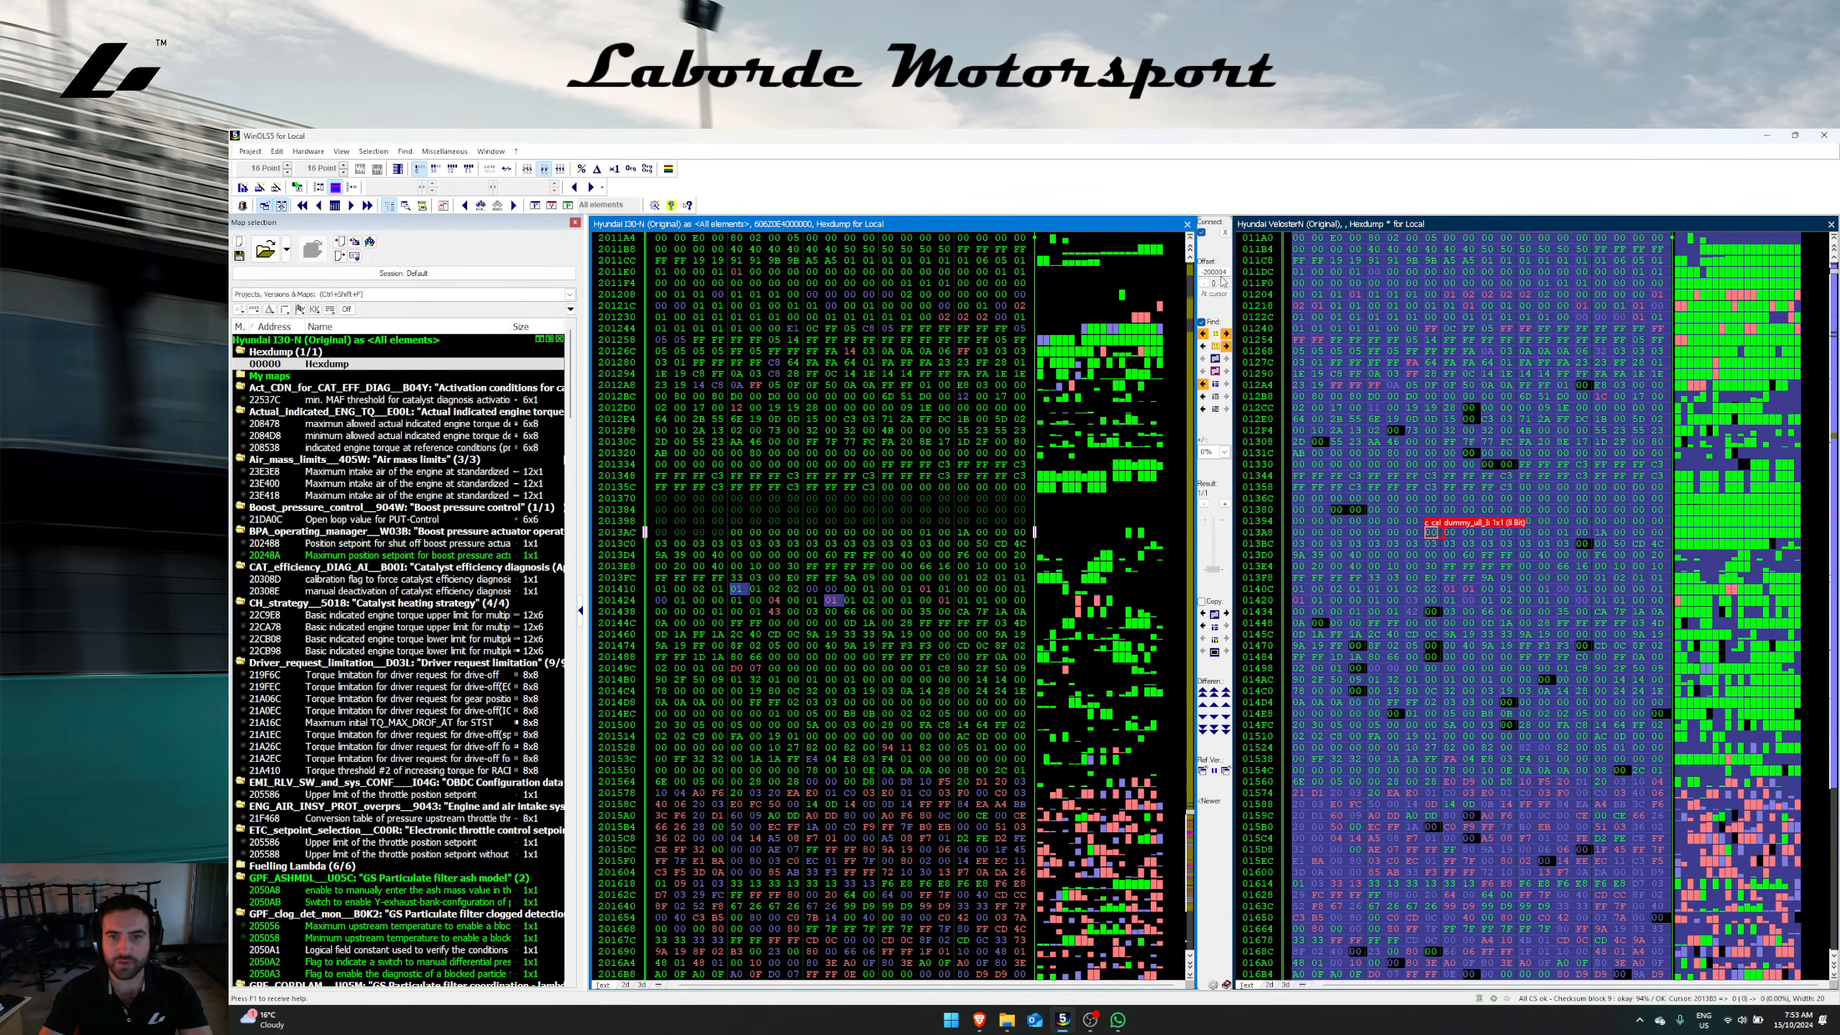
left_click(1225, 233)
left_click(1831, 225)
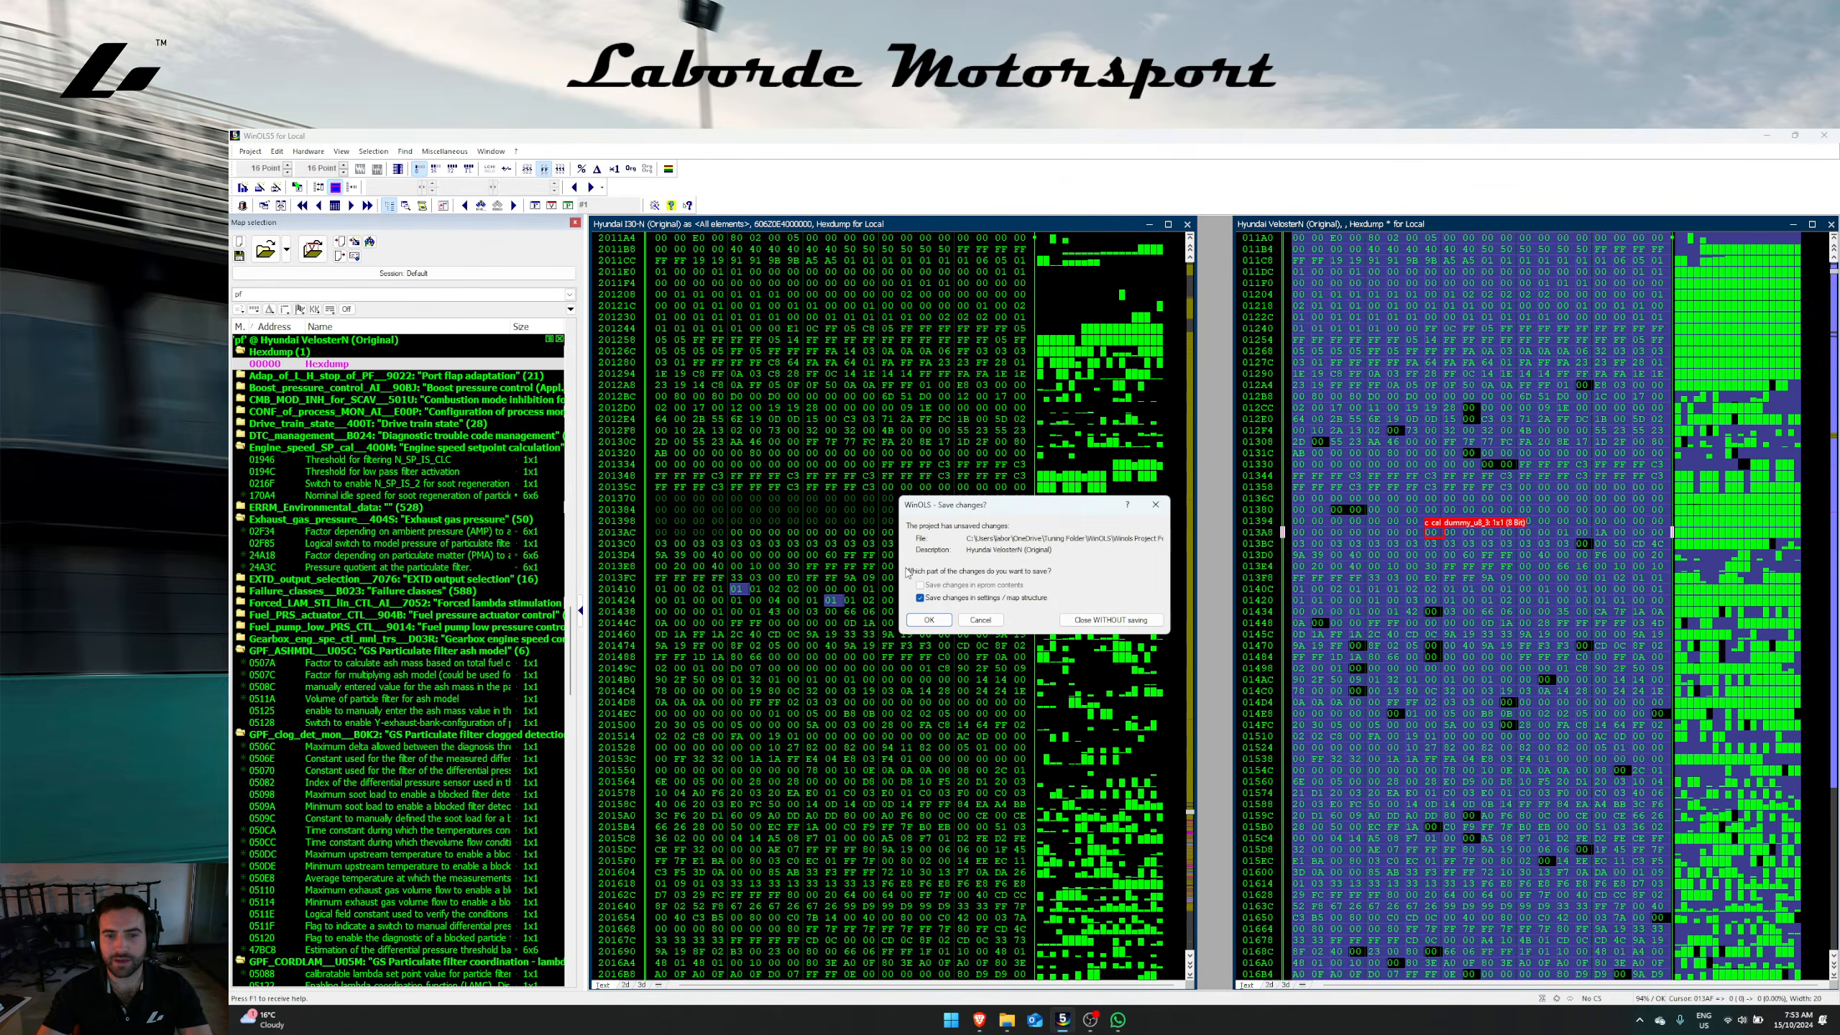
left_click(927, 621)
right_click(887, 520)
key("Escape")
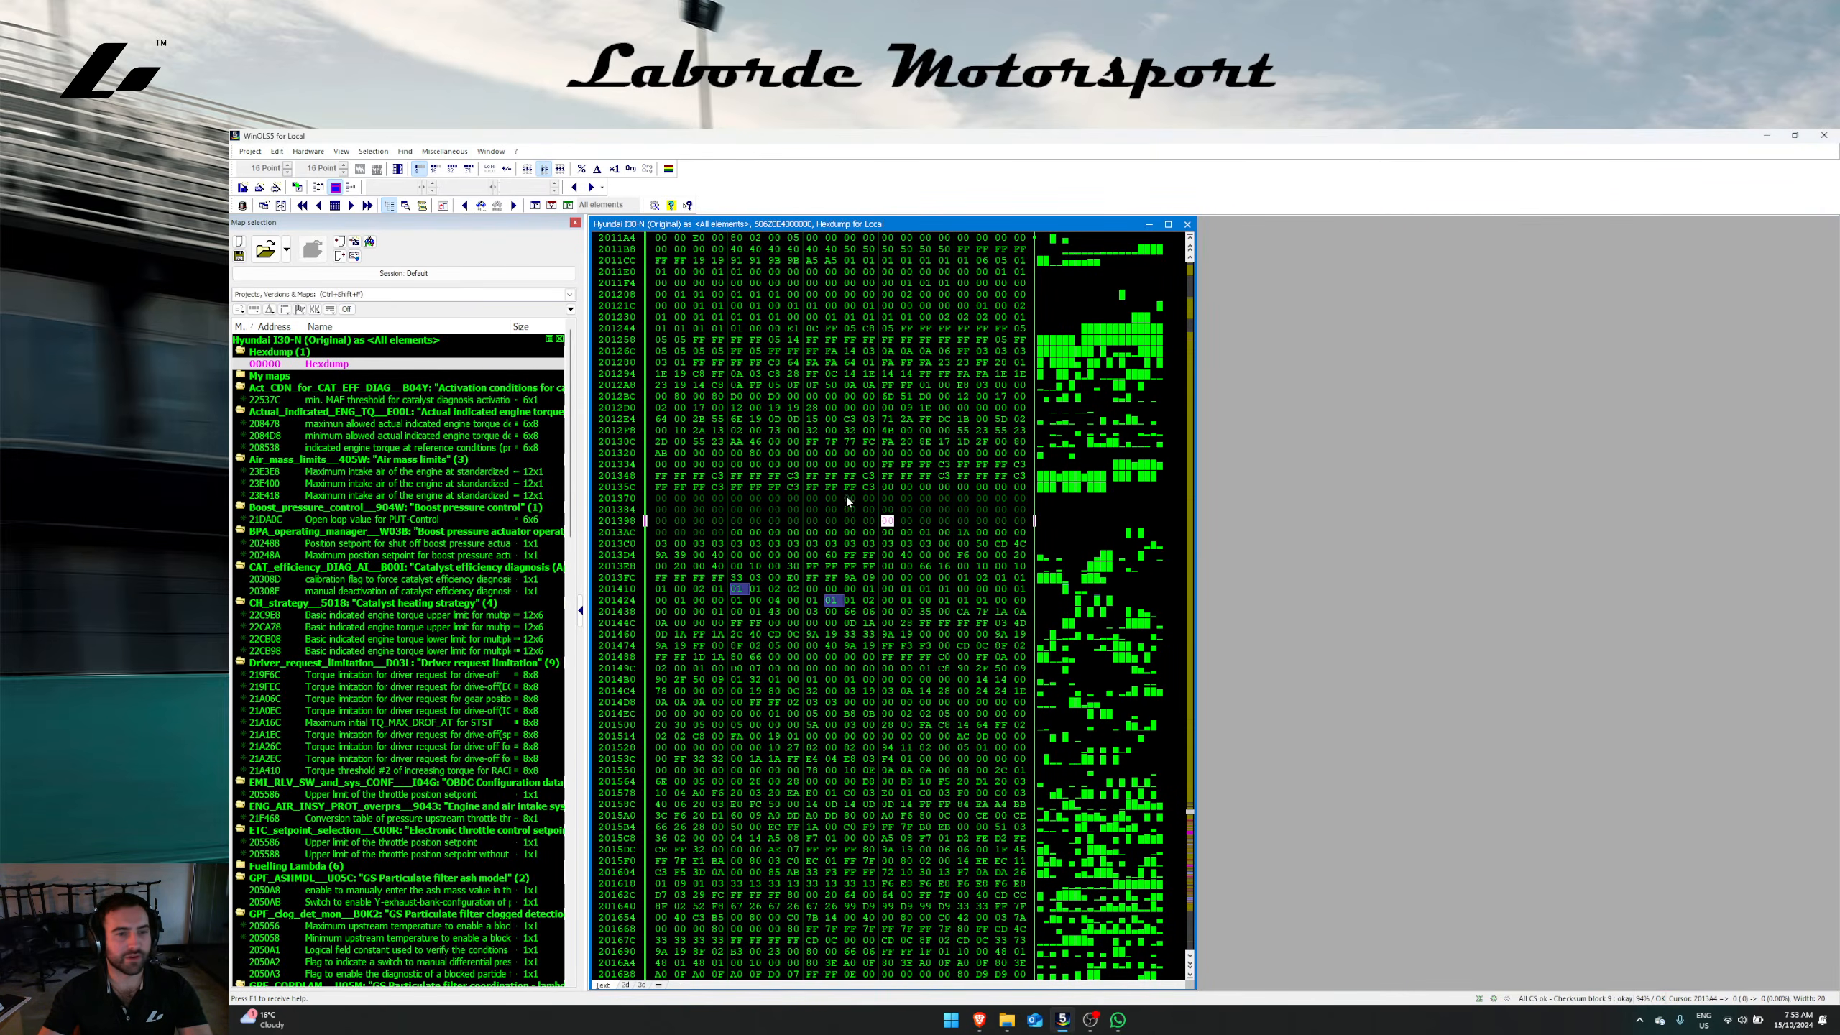
Step: Copy the ECU software number from the I30-N project properties and leave the properties unchanged
left_click(243, 154)
left_click(284, 267)
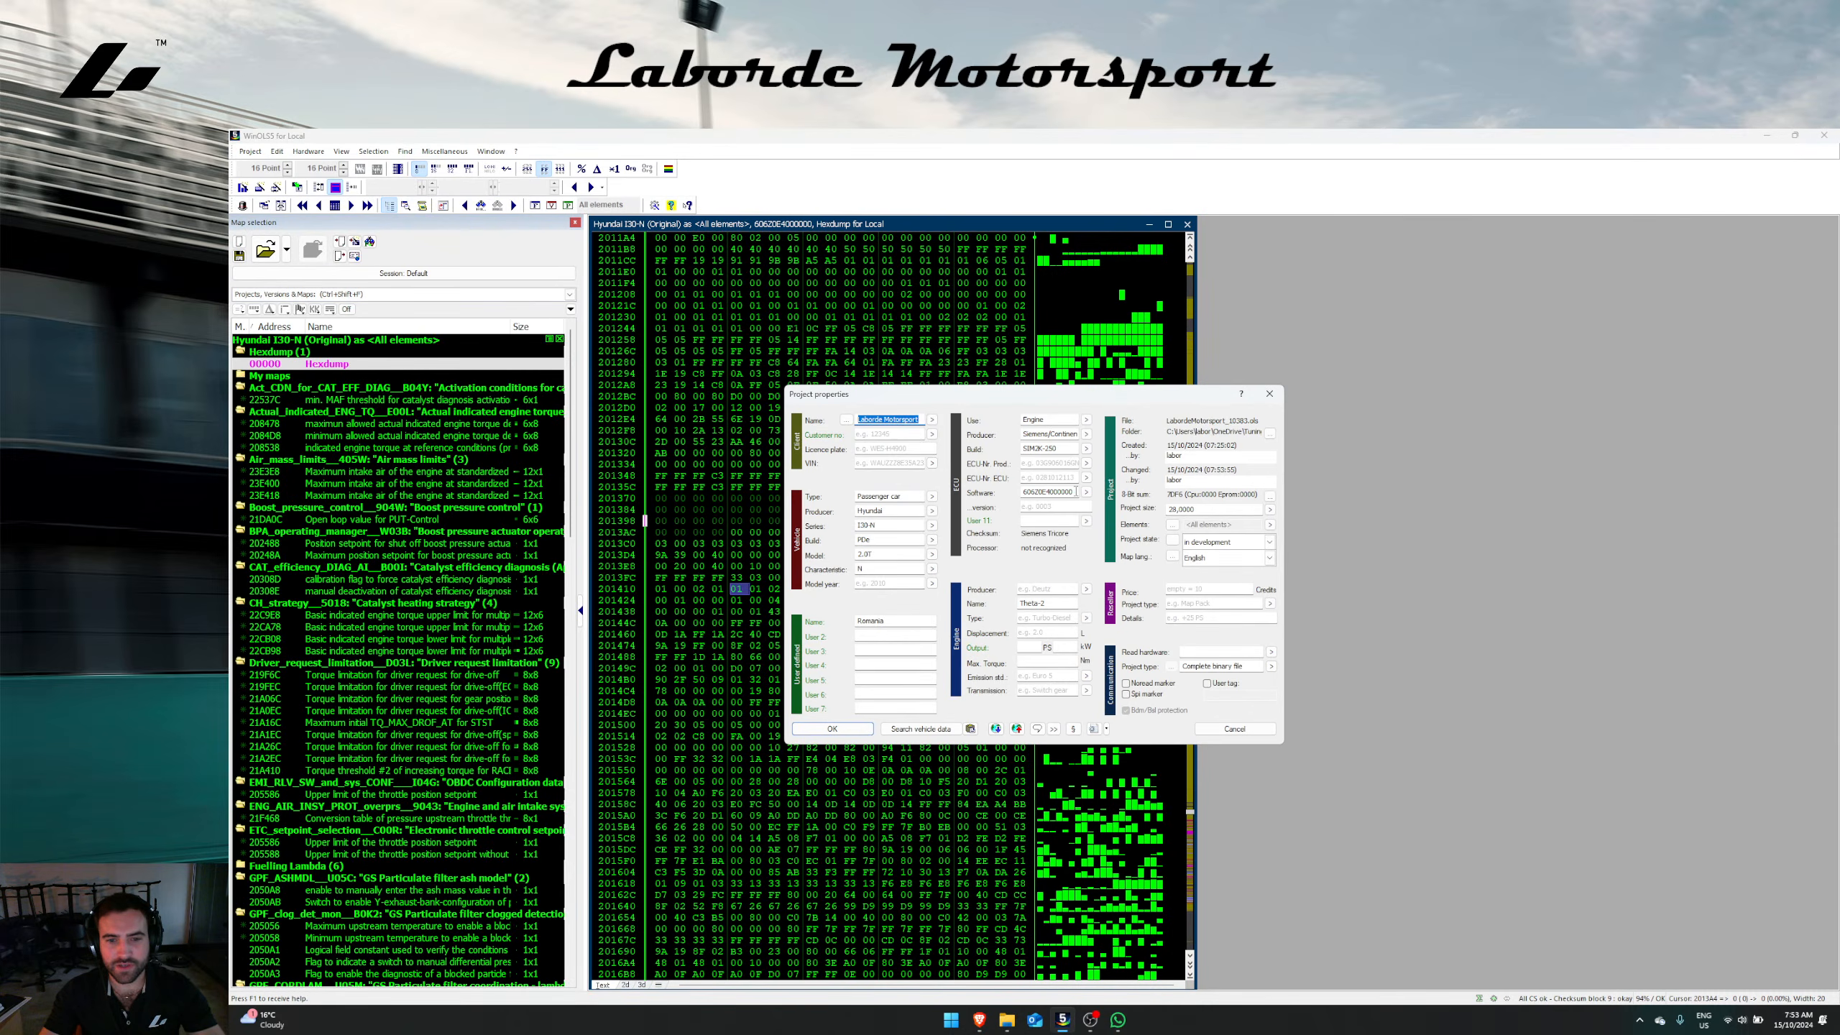
left_click_drag(1077, 492, 1014, 492)
key("ctrl+c")
key("Escape")
Step: Filter the list of projects to open by the copied I30-N software number
left_click(251, 152)
left_click(268, 185)
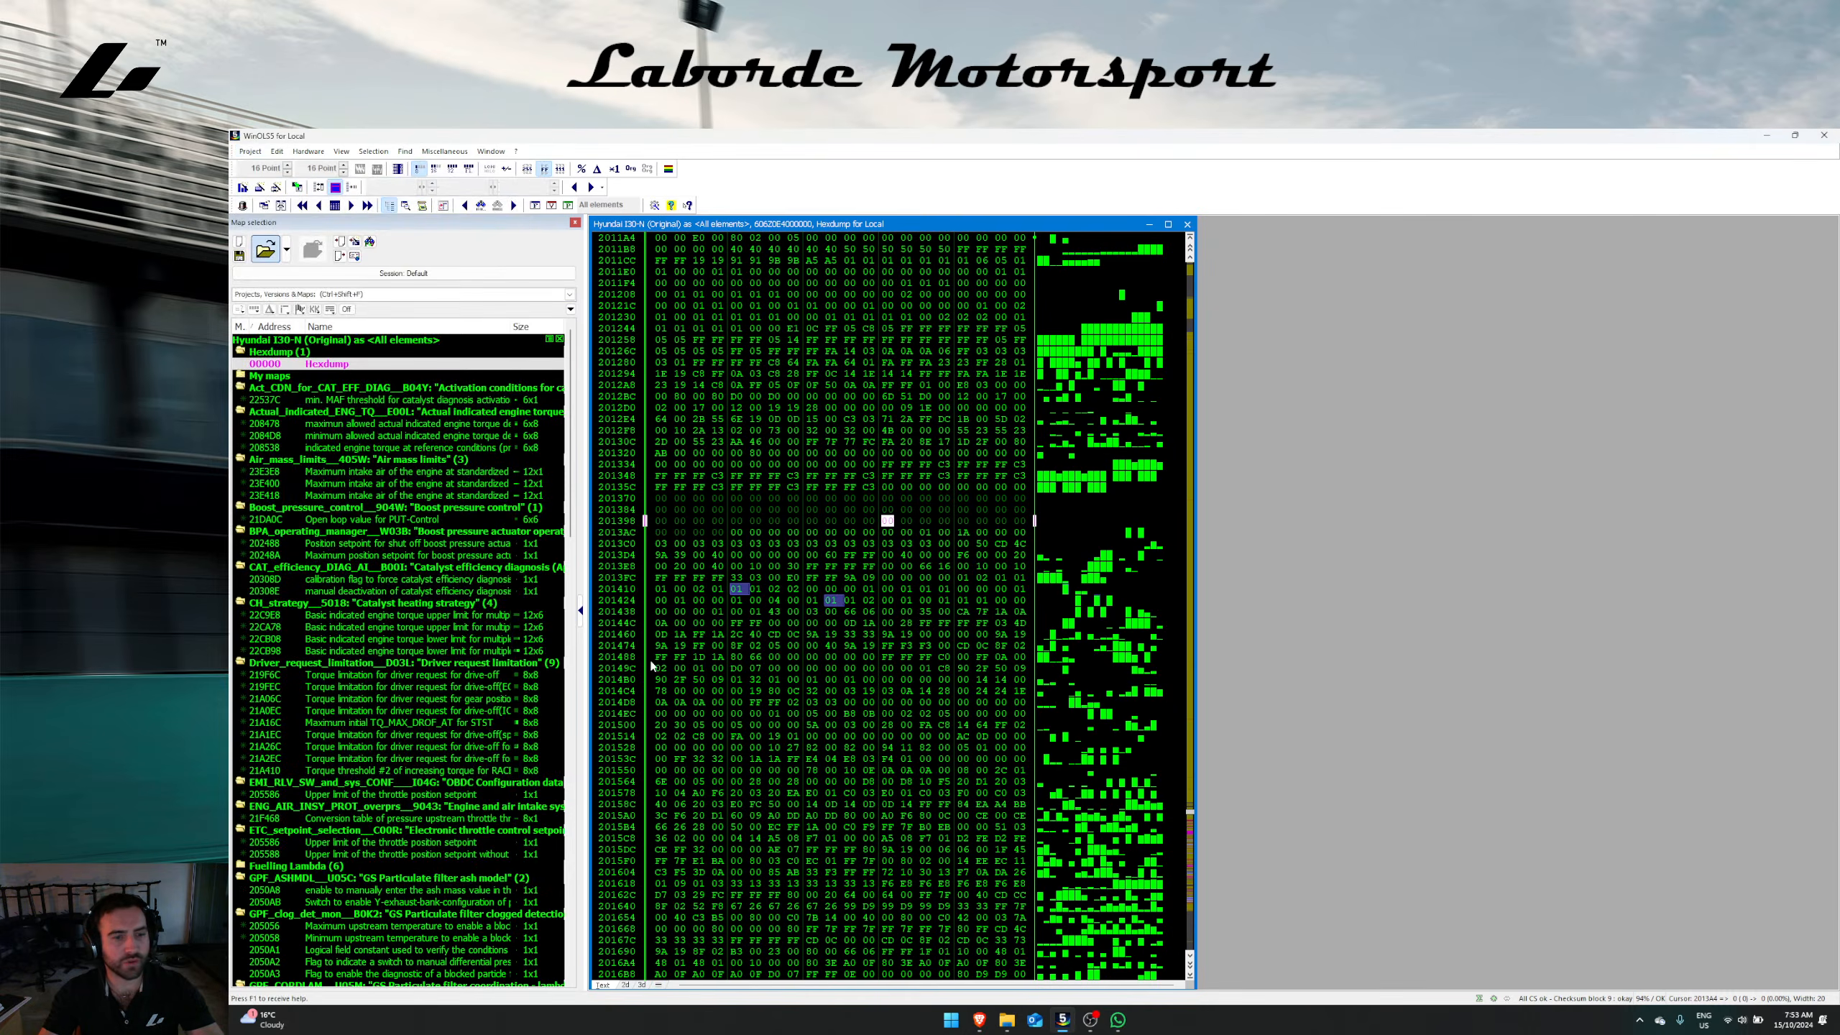
key("ctrl+v")
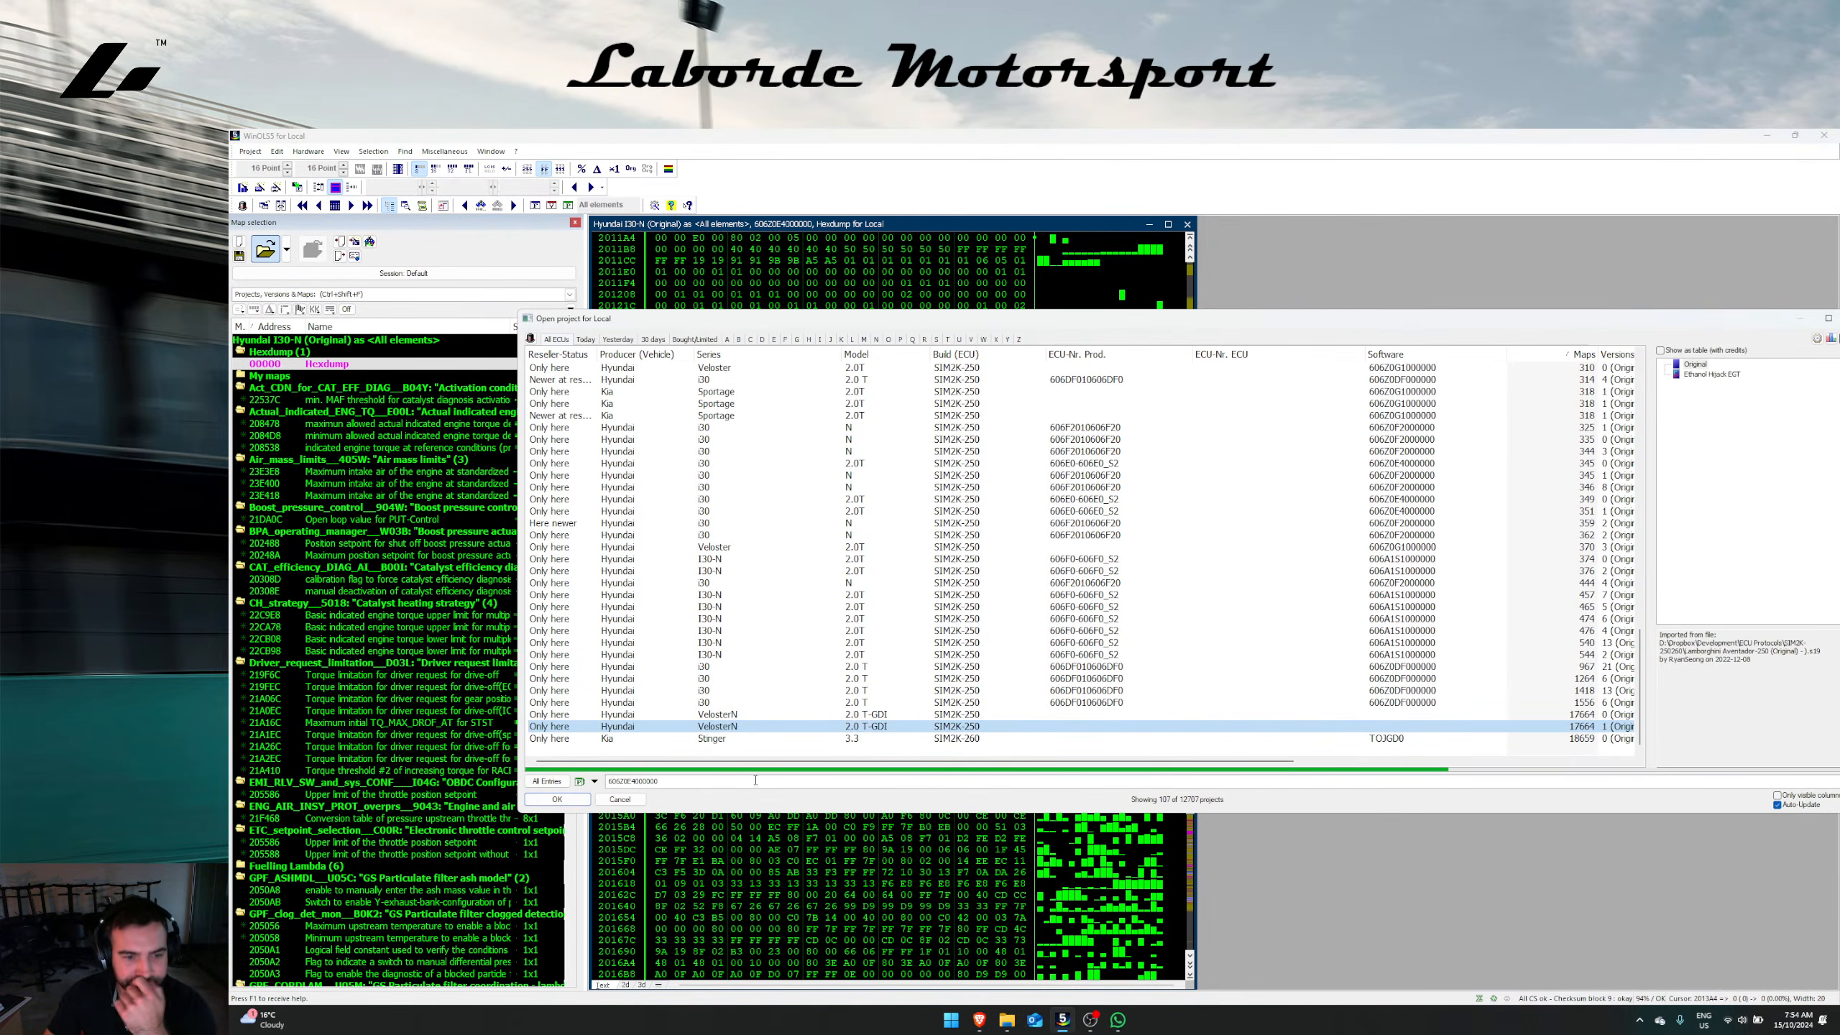
Step: Look through the projects matching the I30-N software number and their stored versions, leaving the project list without opening any
left_click(927, 454)
key("Up")
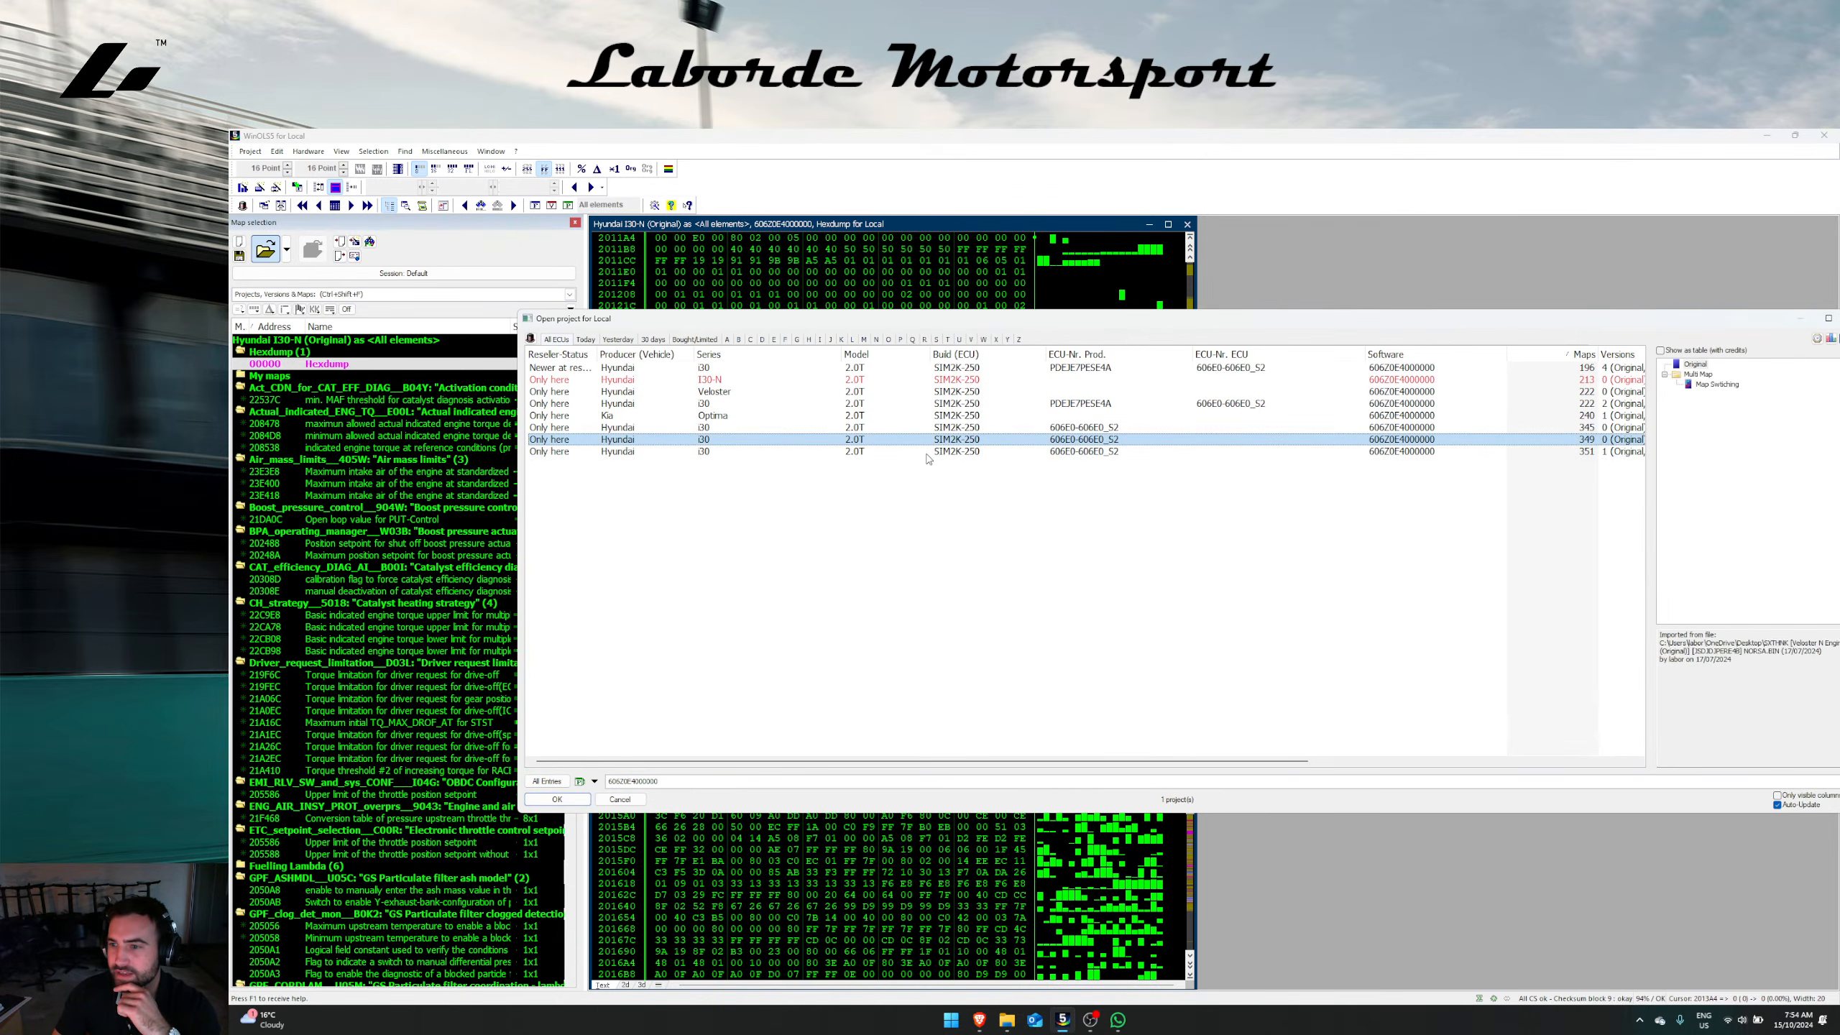
key("Up")
key("Up")
key("Up")
key("Up")
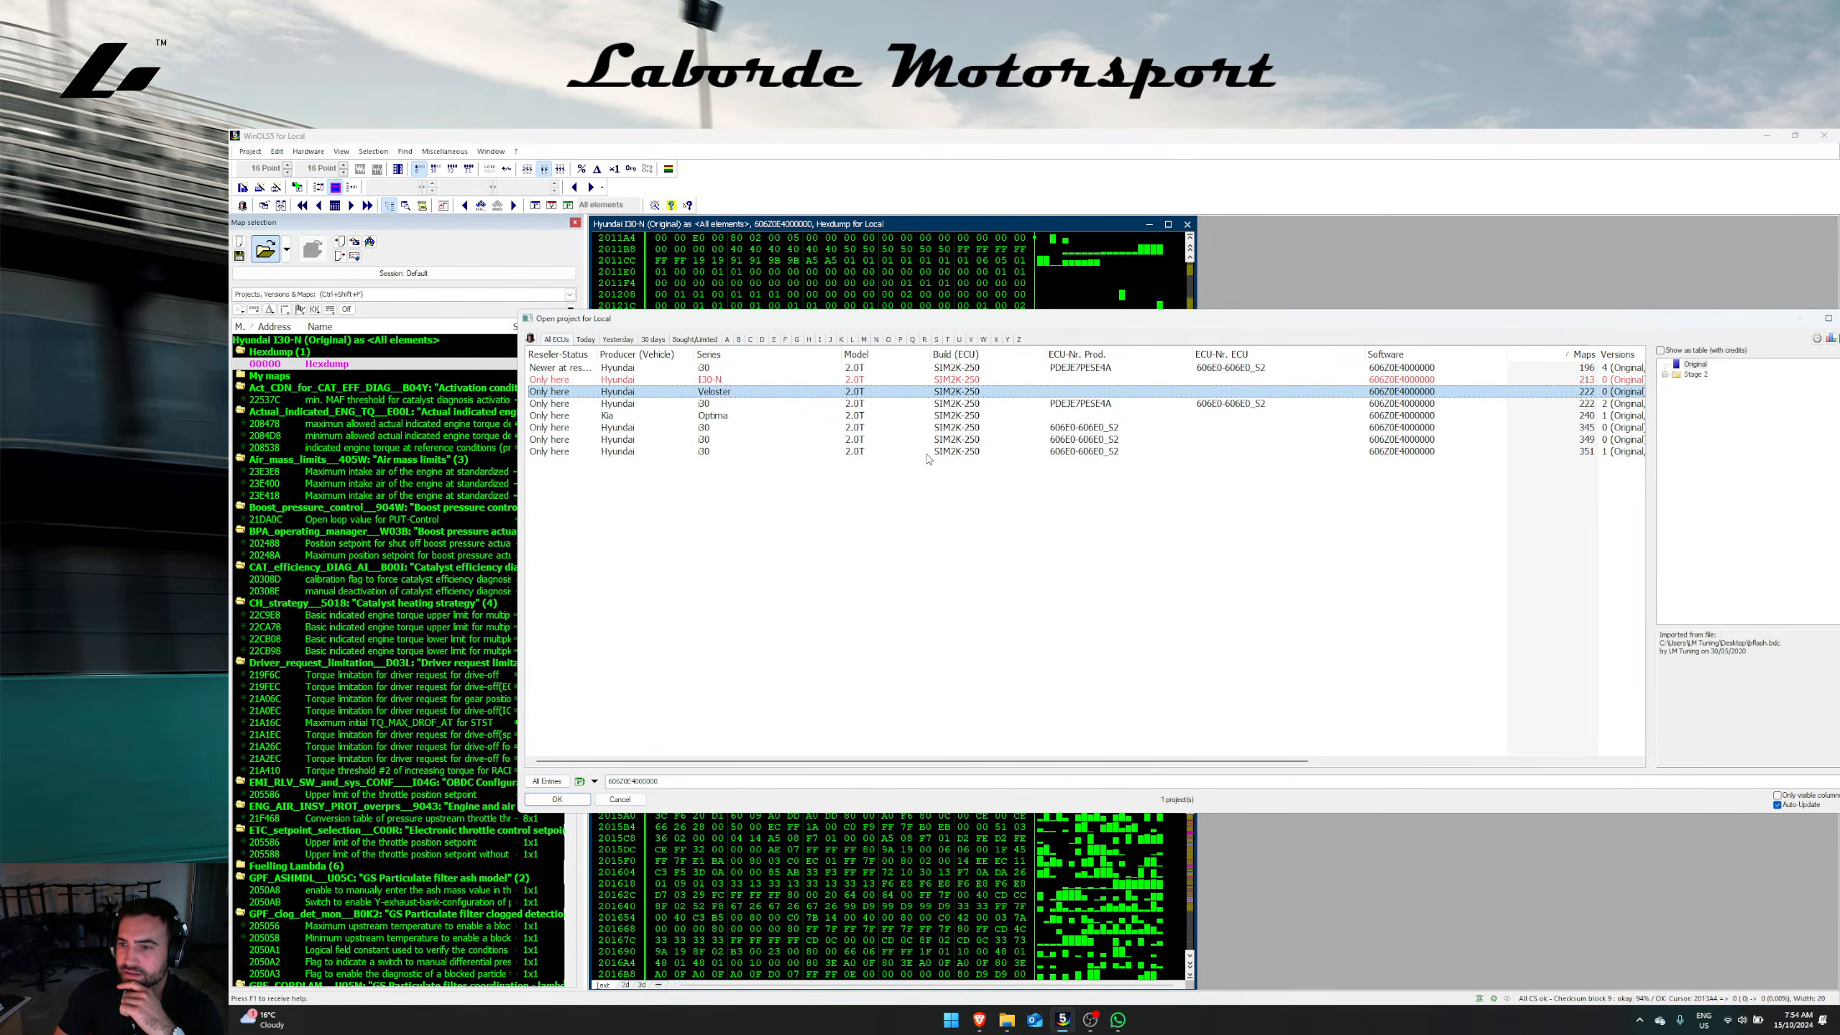
key("Up")
key("Up")
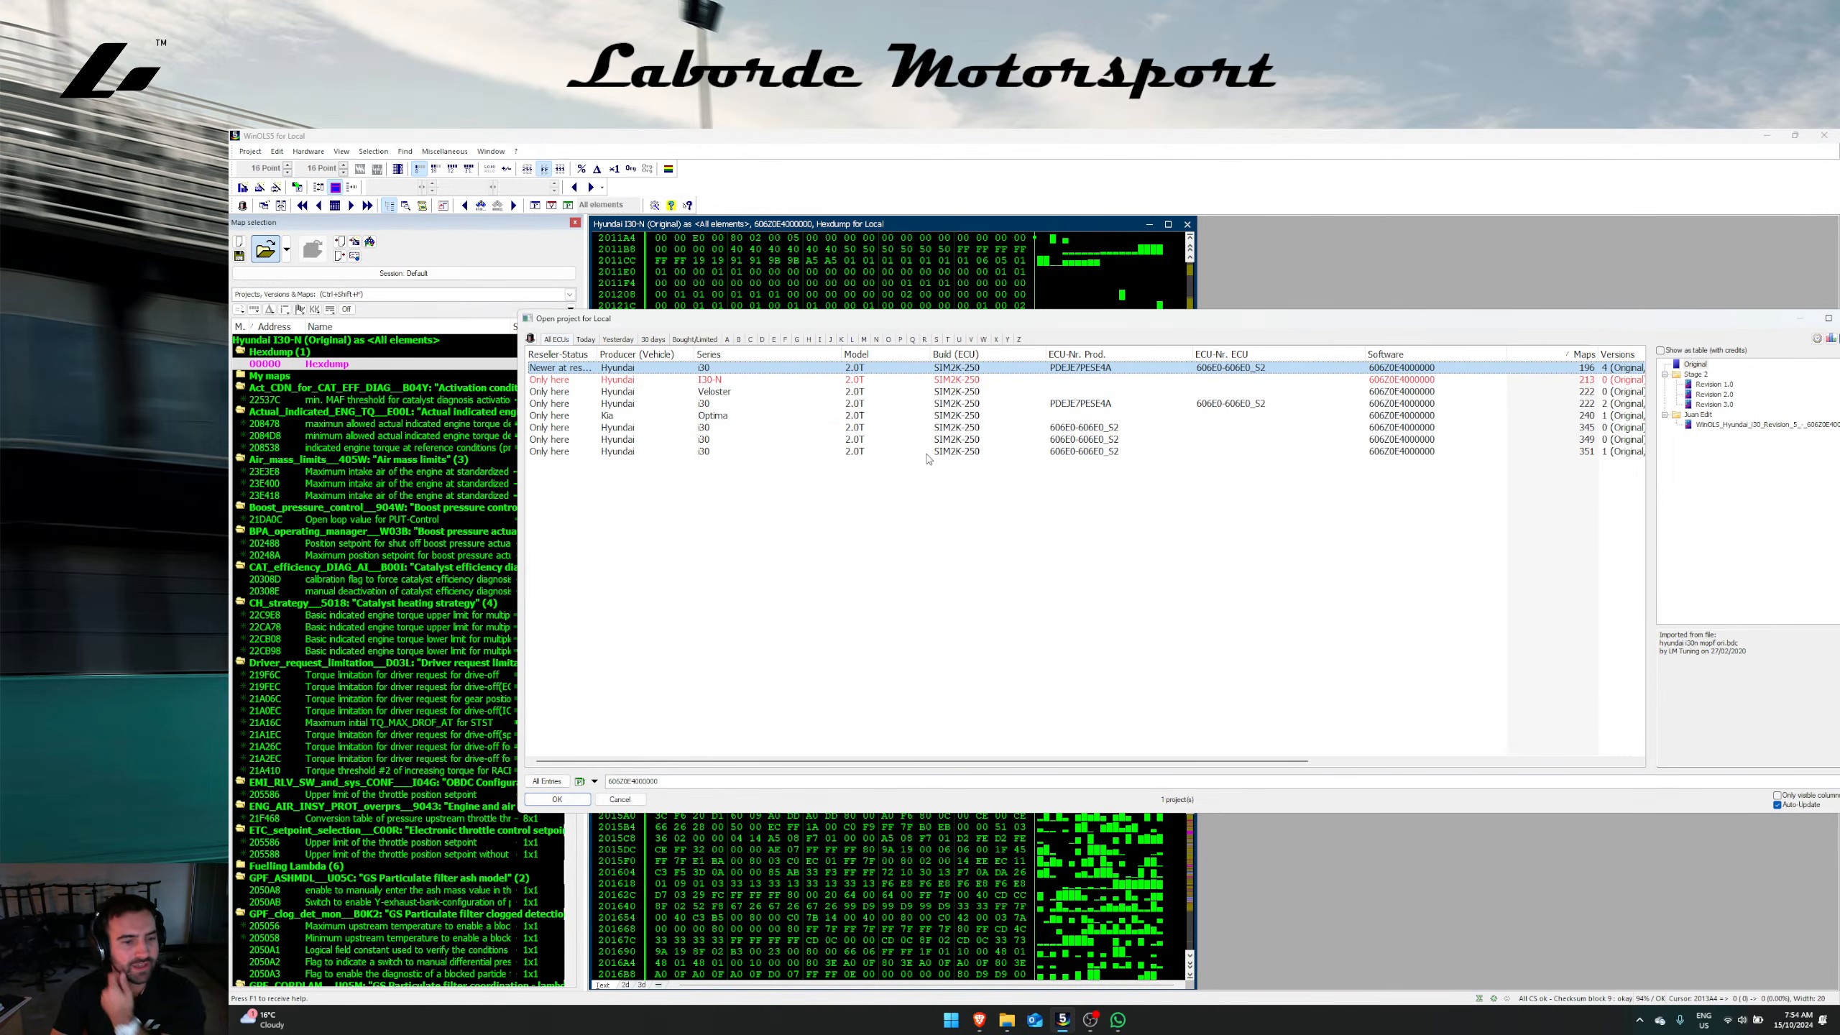
key("Escape")
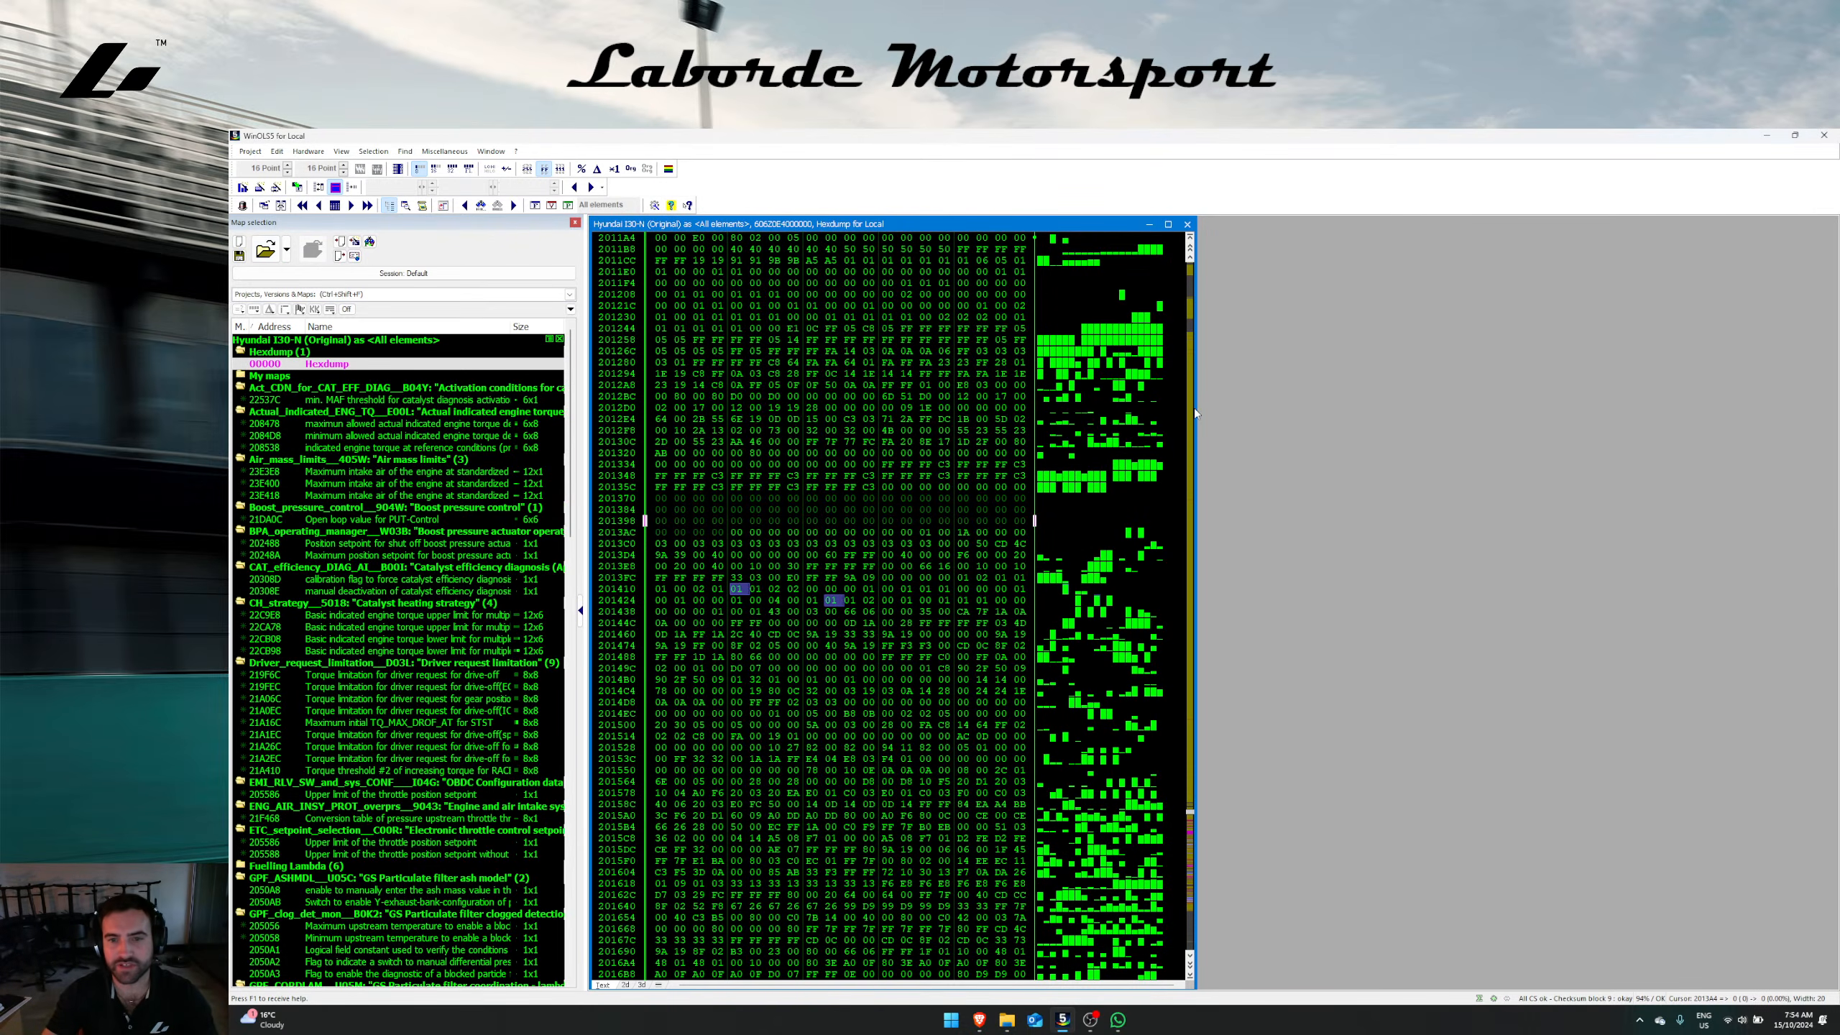
Step: In a widened I30-N hexdump, set the configuration bytes for catalyst efficiency diagnosis and GPF use to 0
left_click_drag(1197, 420, 1300, 421)
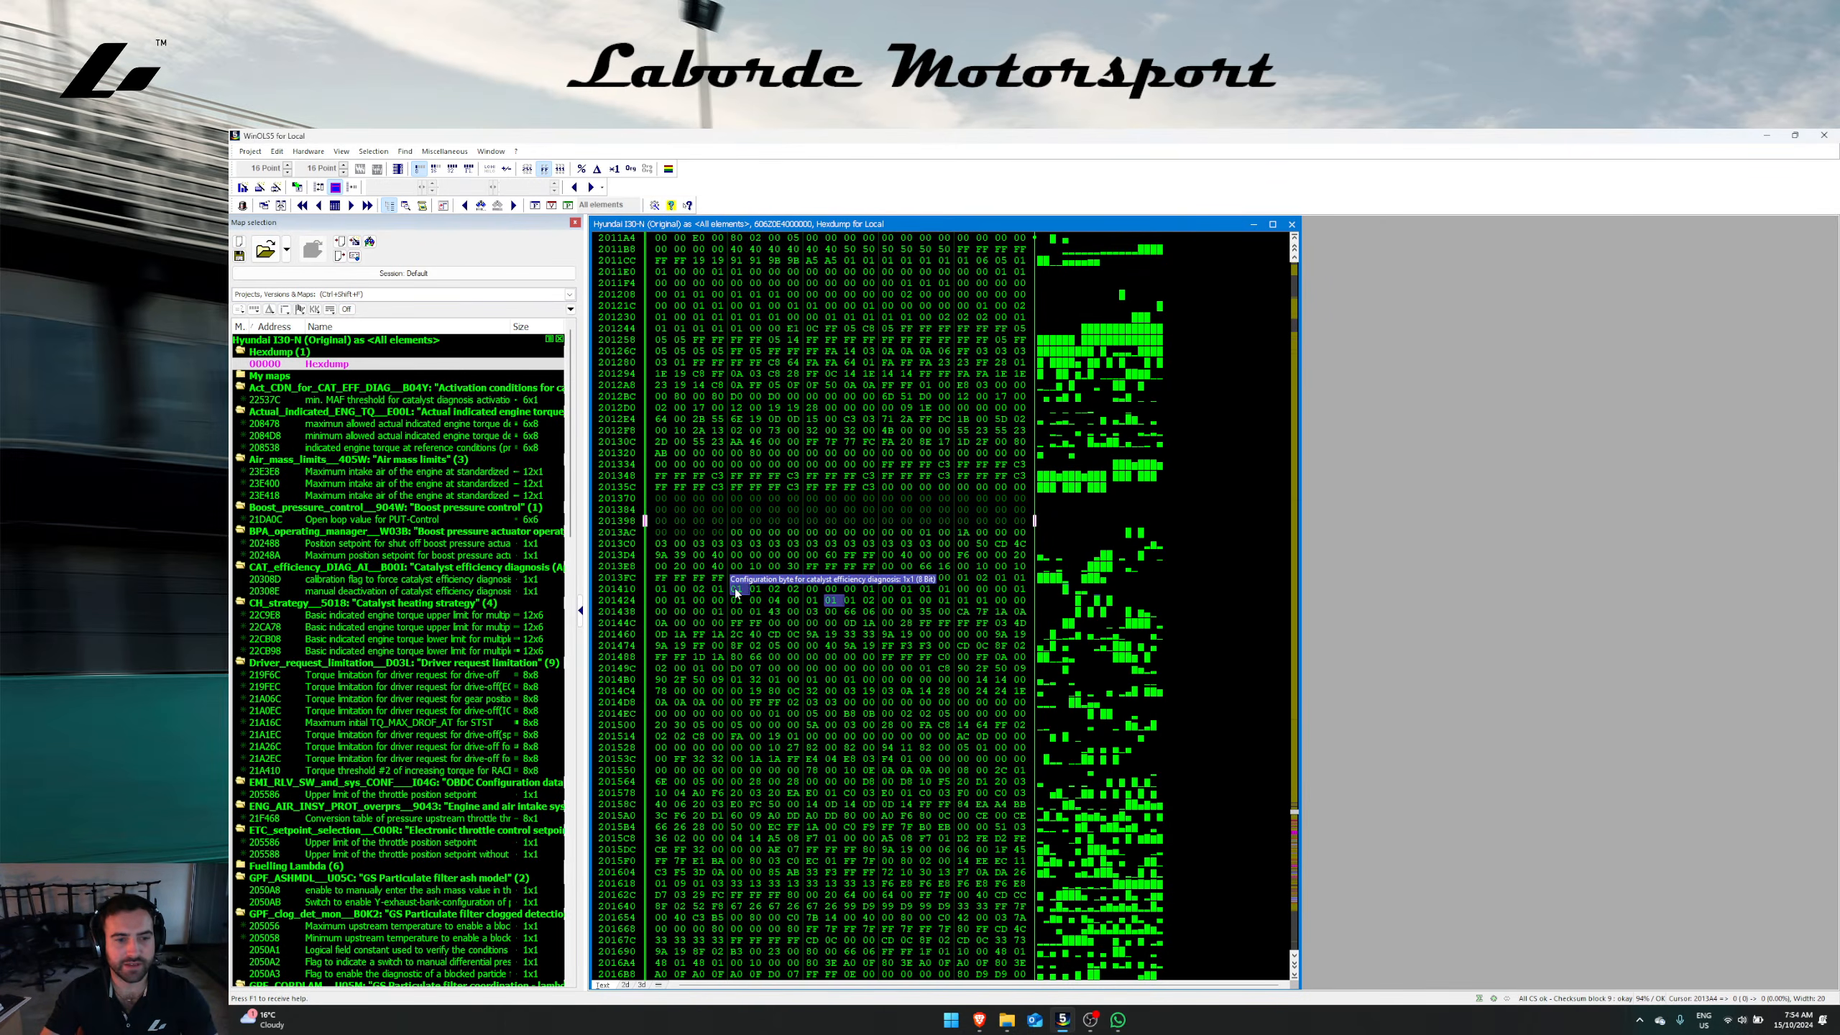
left_click(736, 589)
left_click(833, 601, "ctrl")
left_click(739, 590, "ctrl")
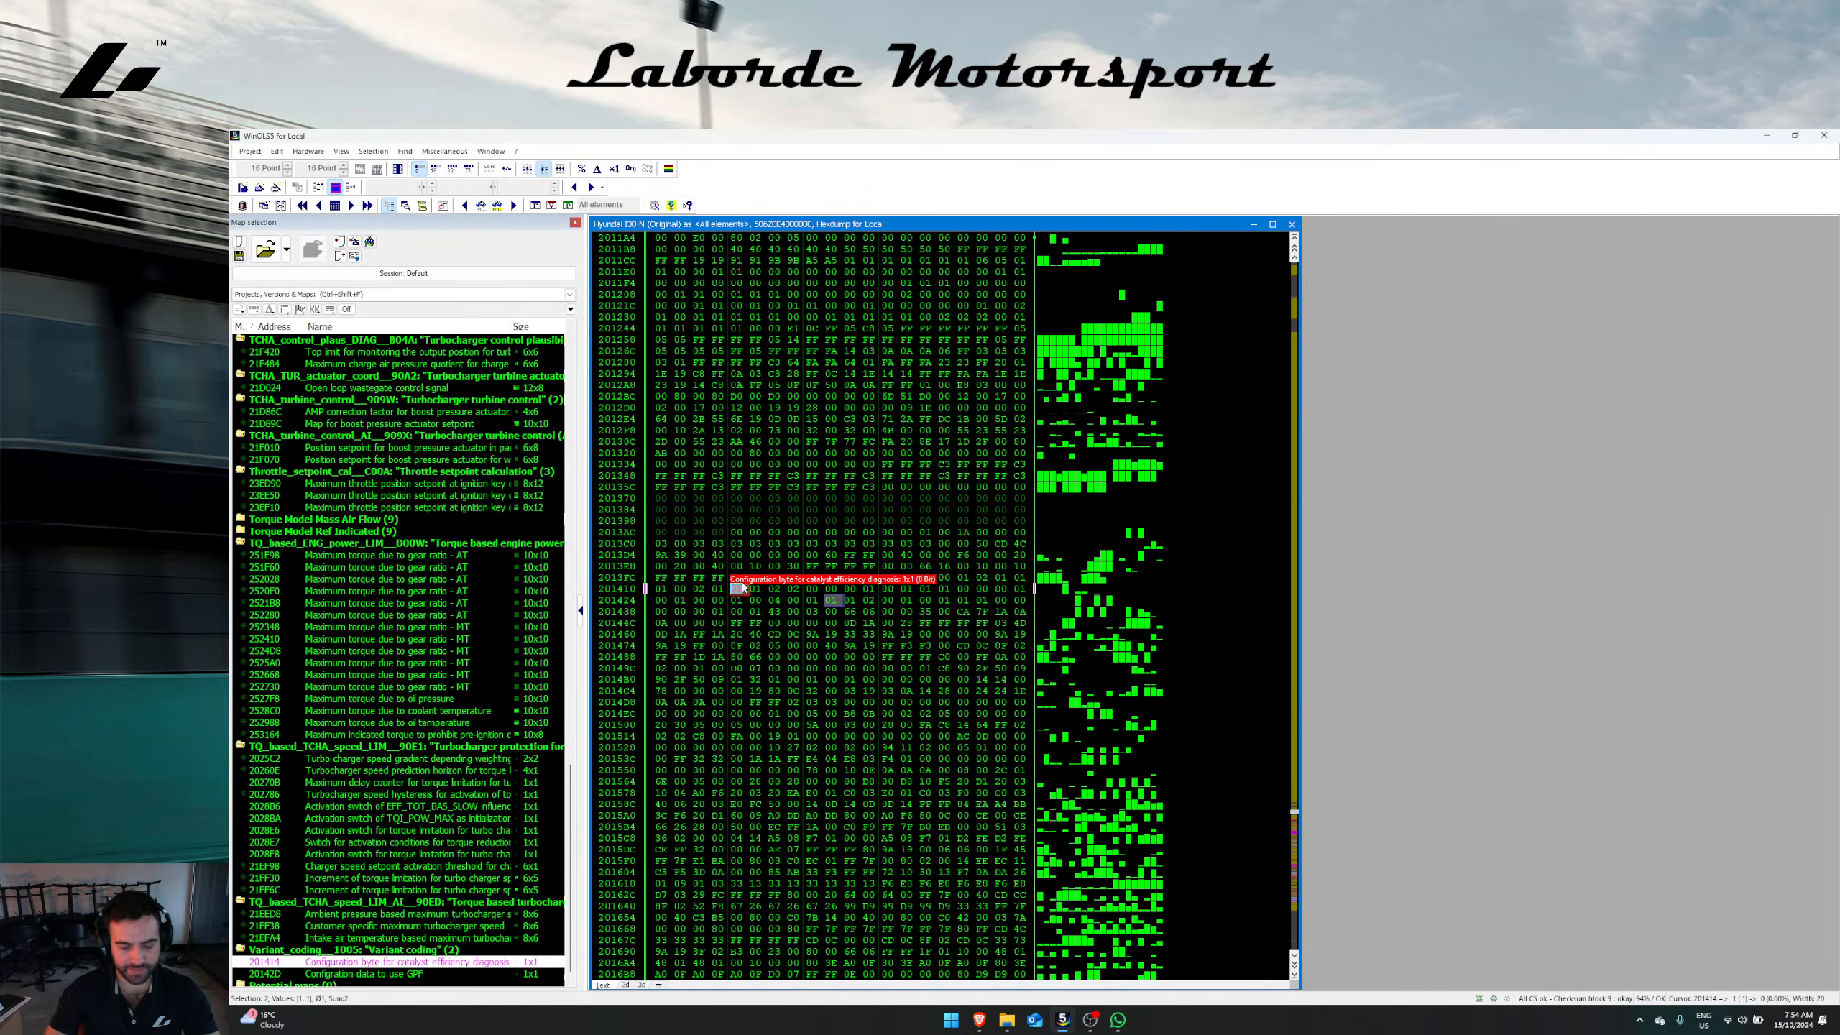
type("0")
left_click(850, 510)
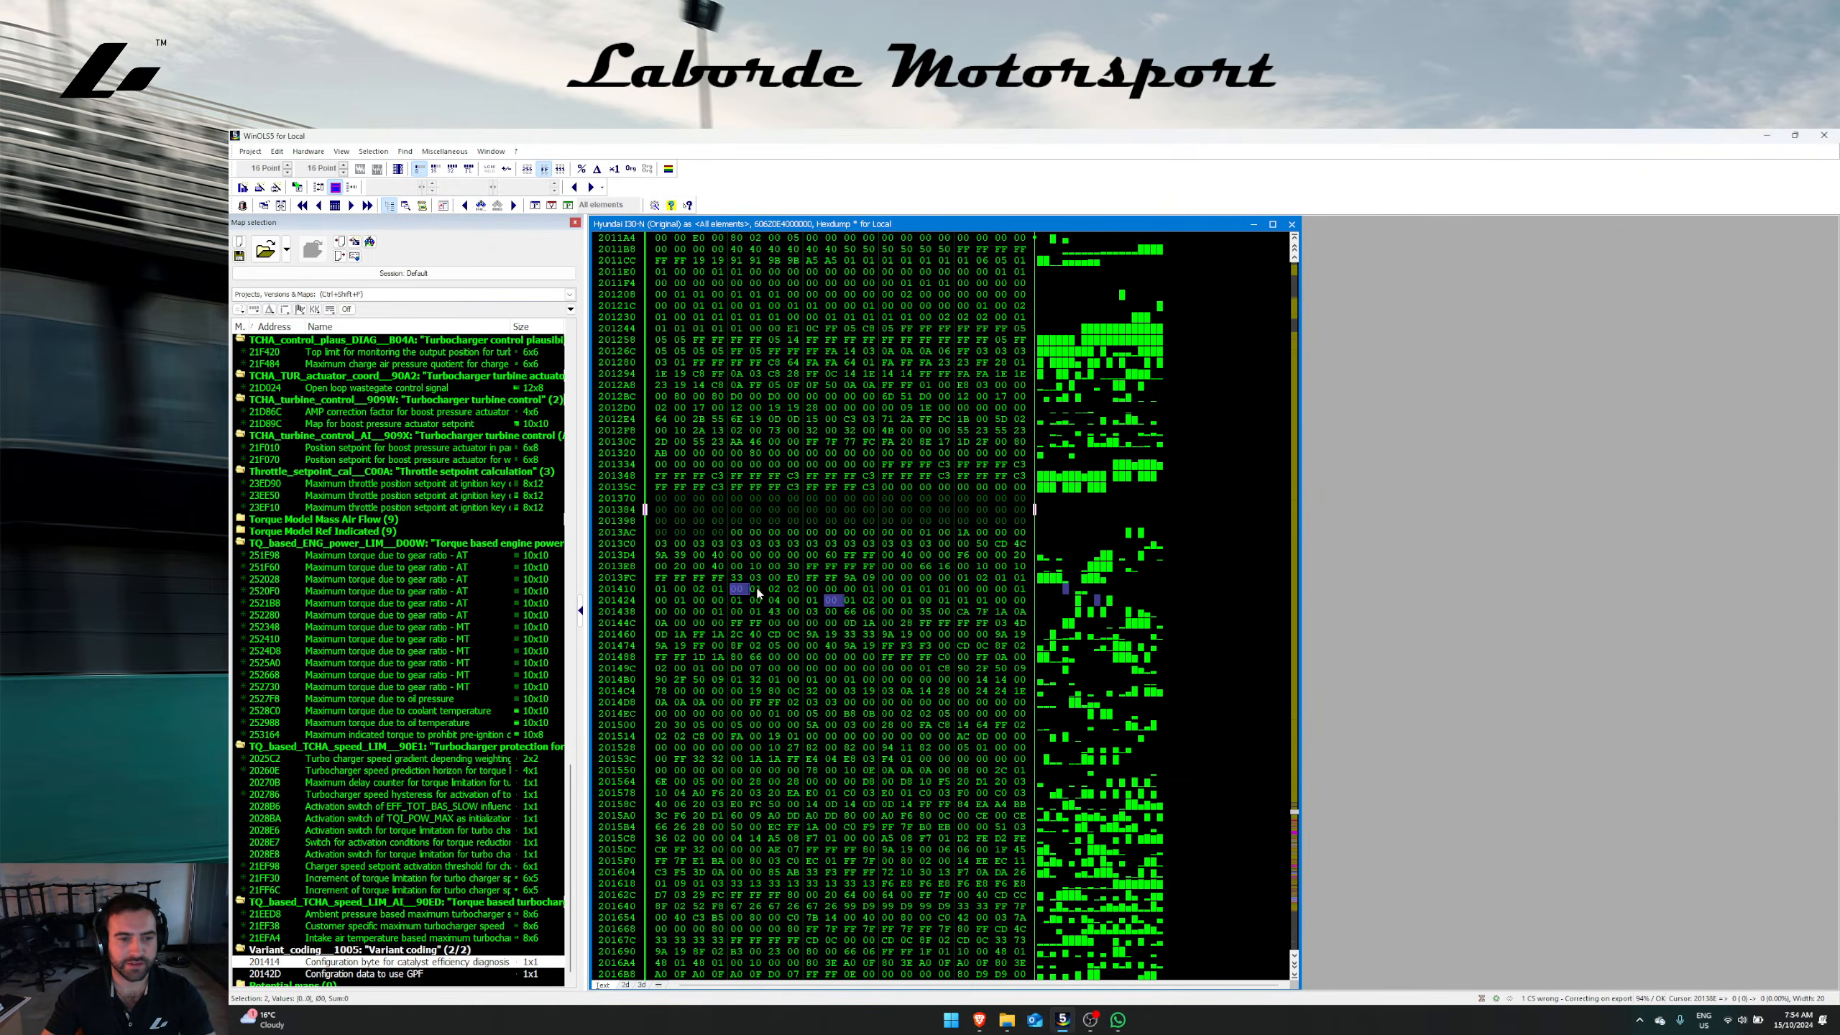
left_click(775, 635)
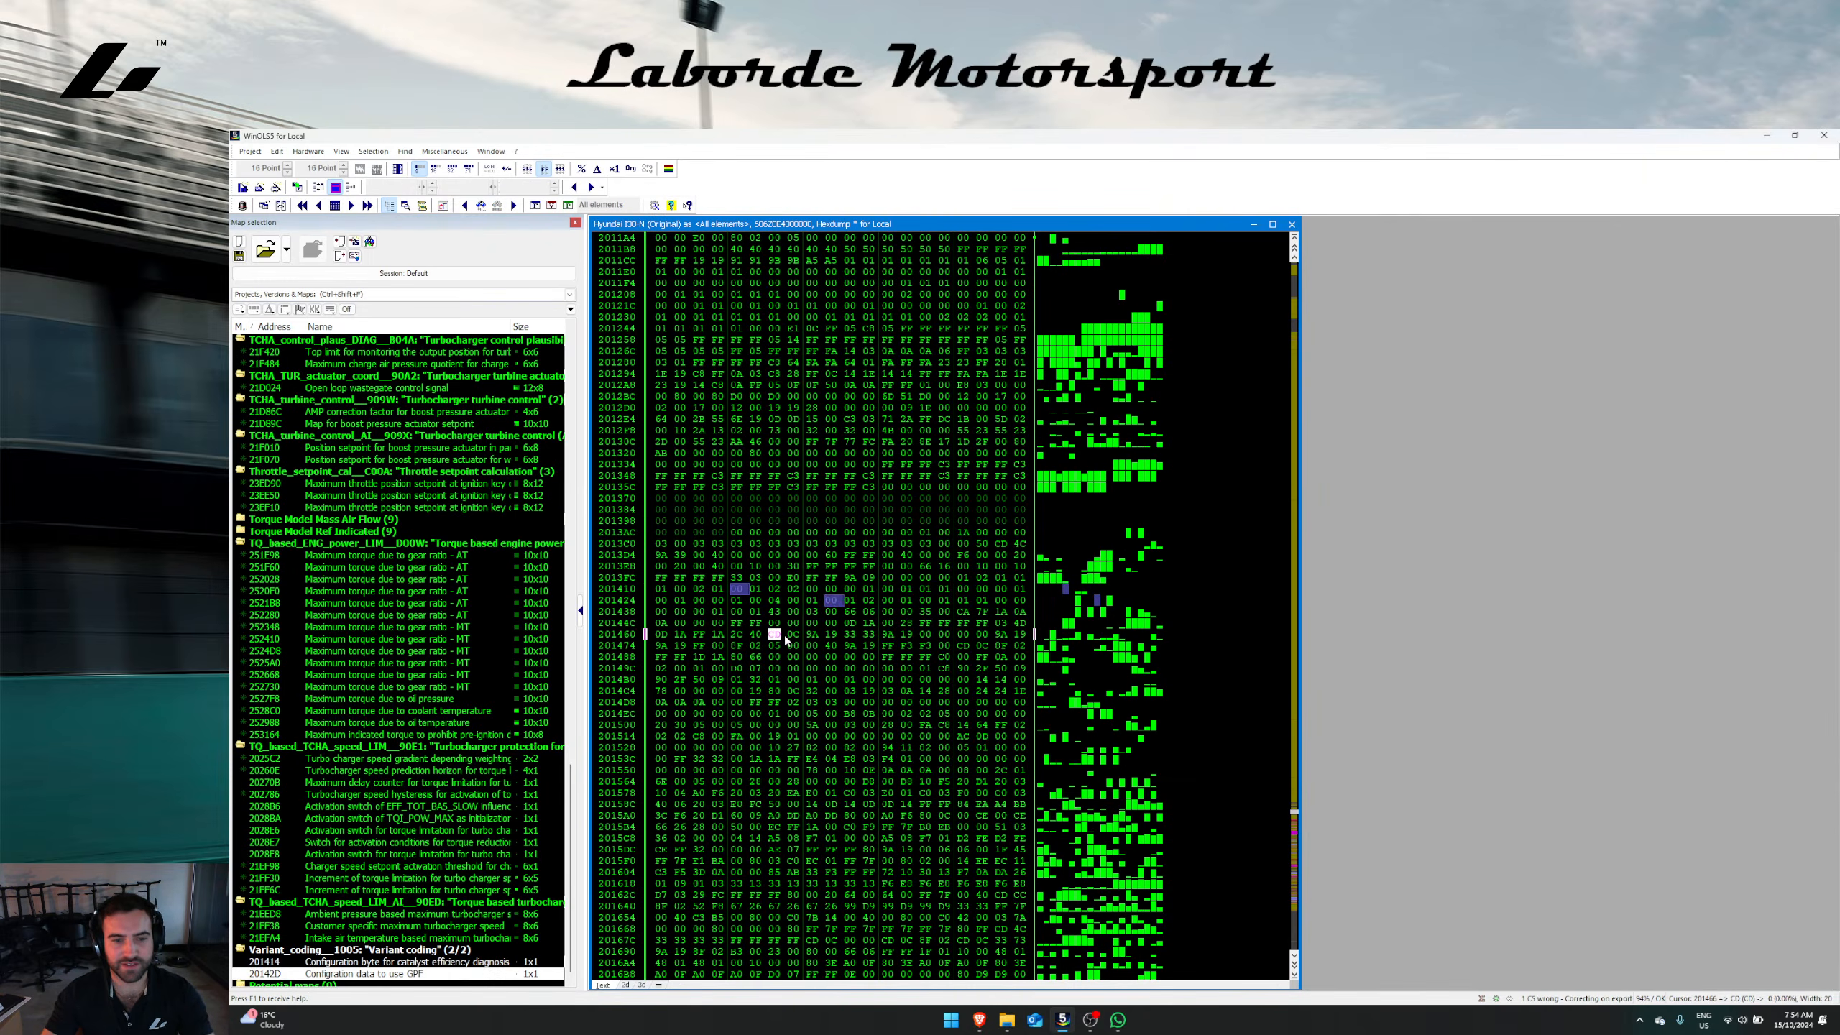
scroll(444, 765, "down", 1)
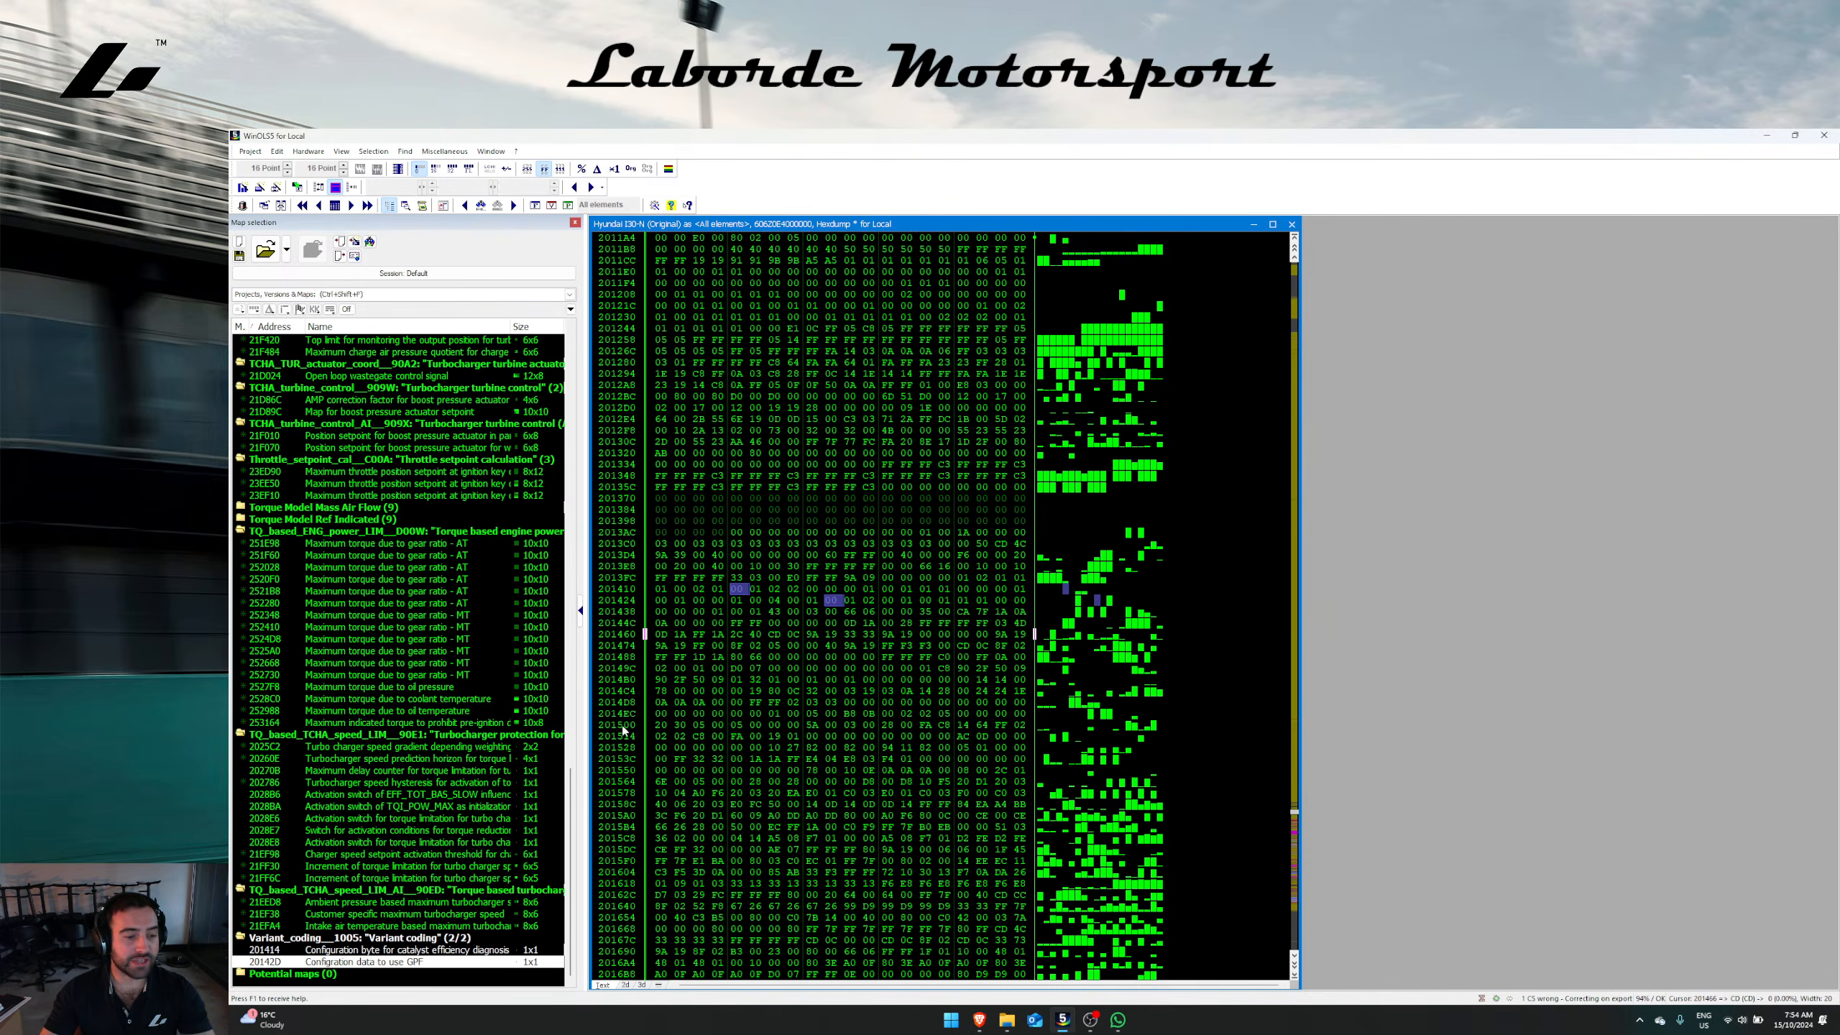
left_click(700, 600)
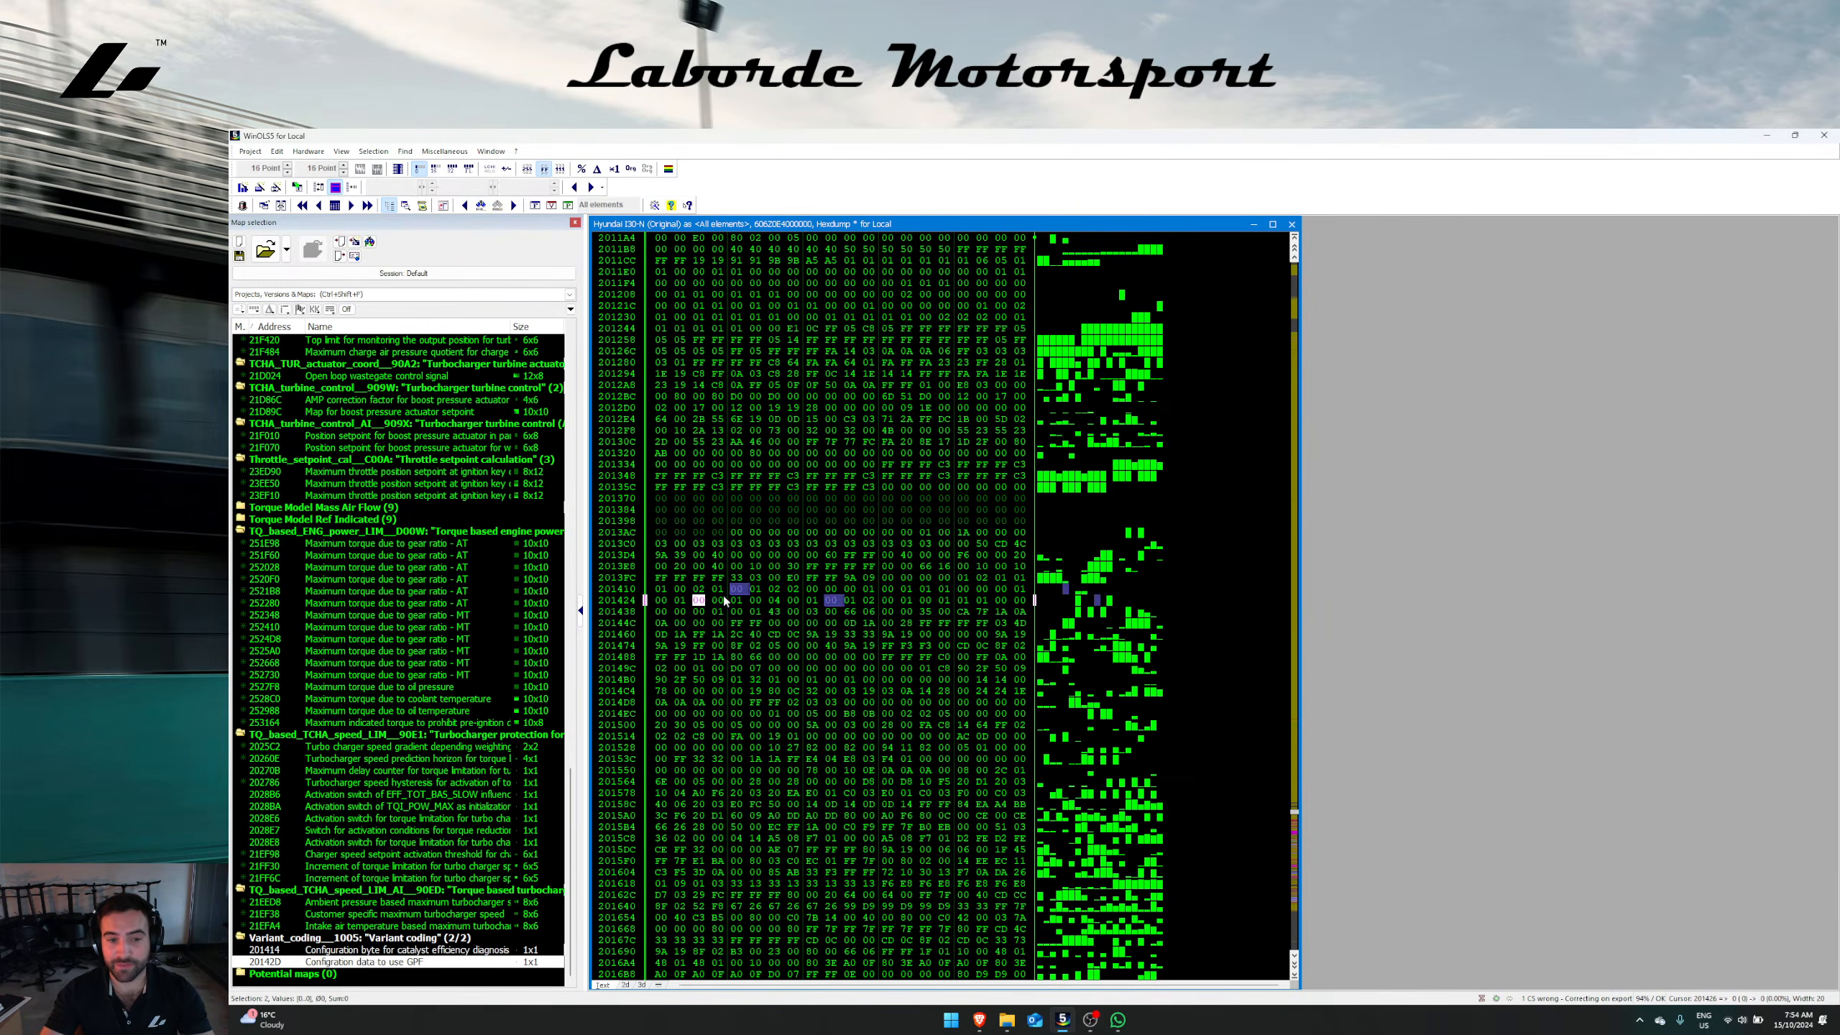
left_click(831, 600)
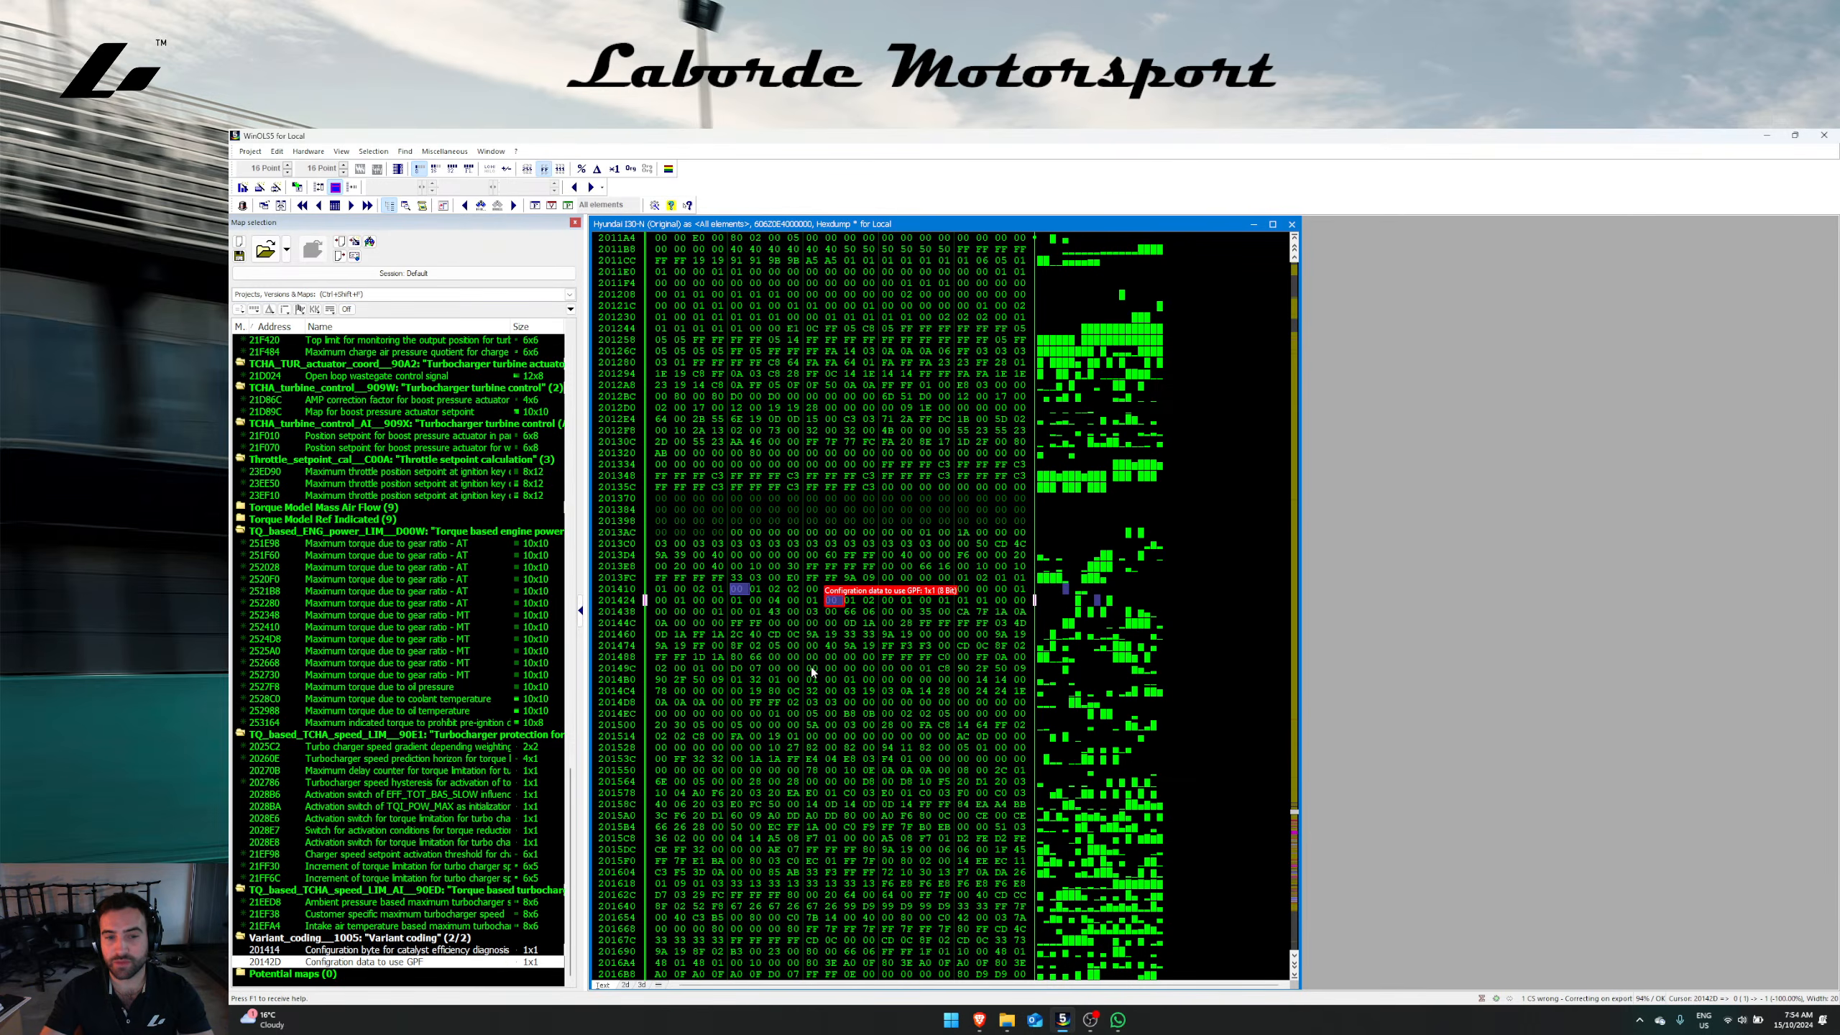
left_click(813, 633)
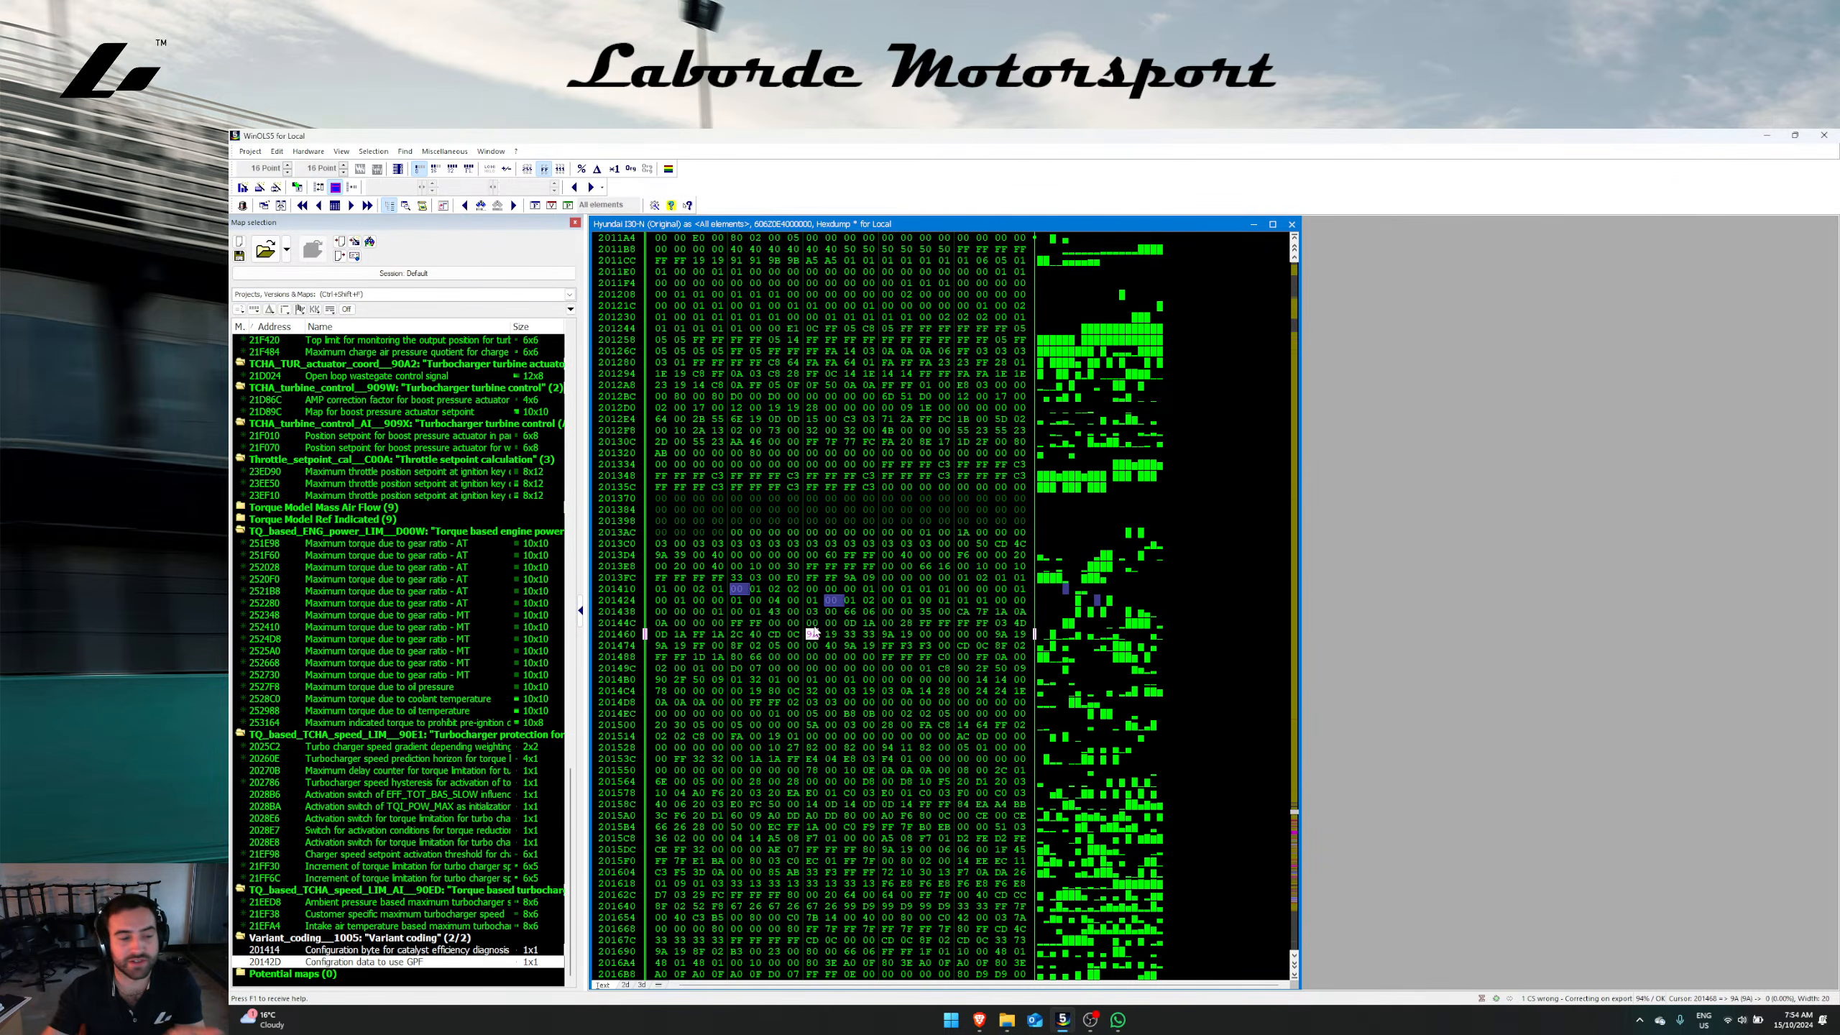
Step: Set the particle filter regeneration while driving switch and the basic active regeneration switch to 0
scroll(478, 621, "up", 15)
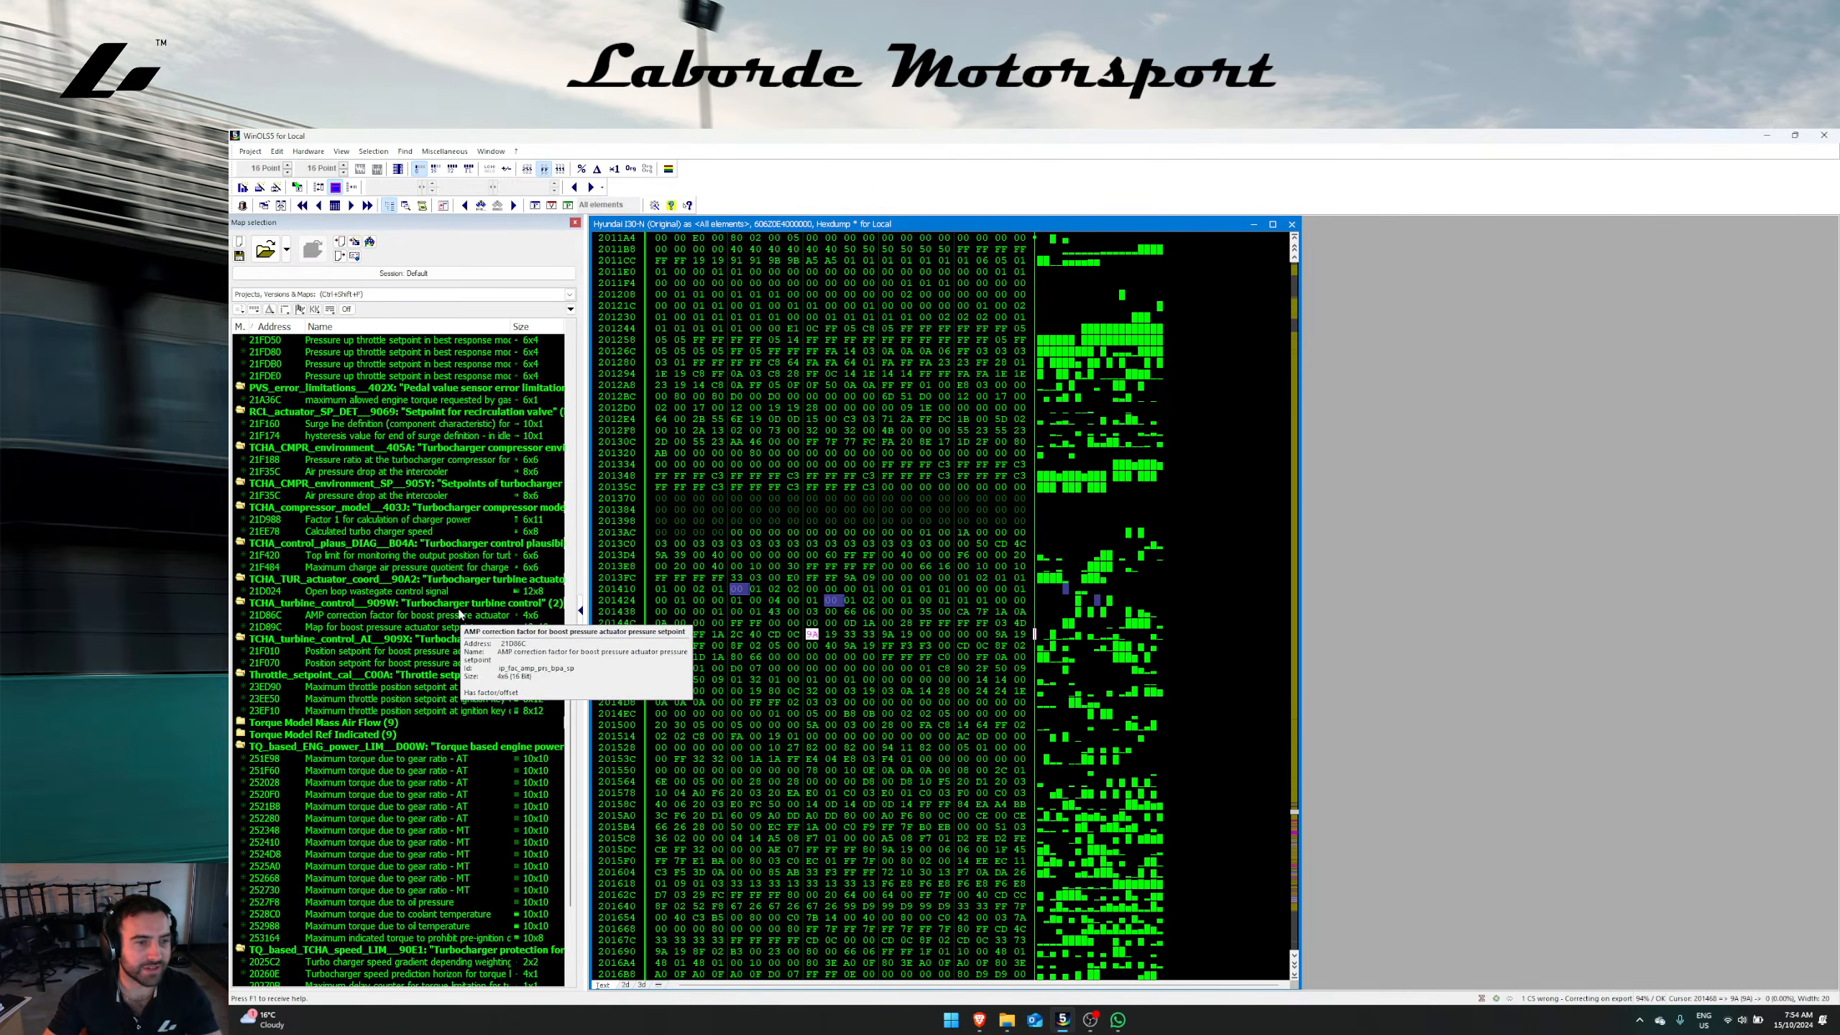
scroll(457, 617, "up", 14)
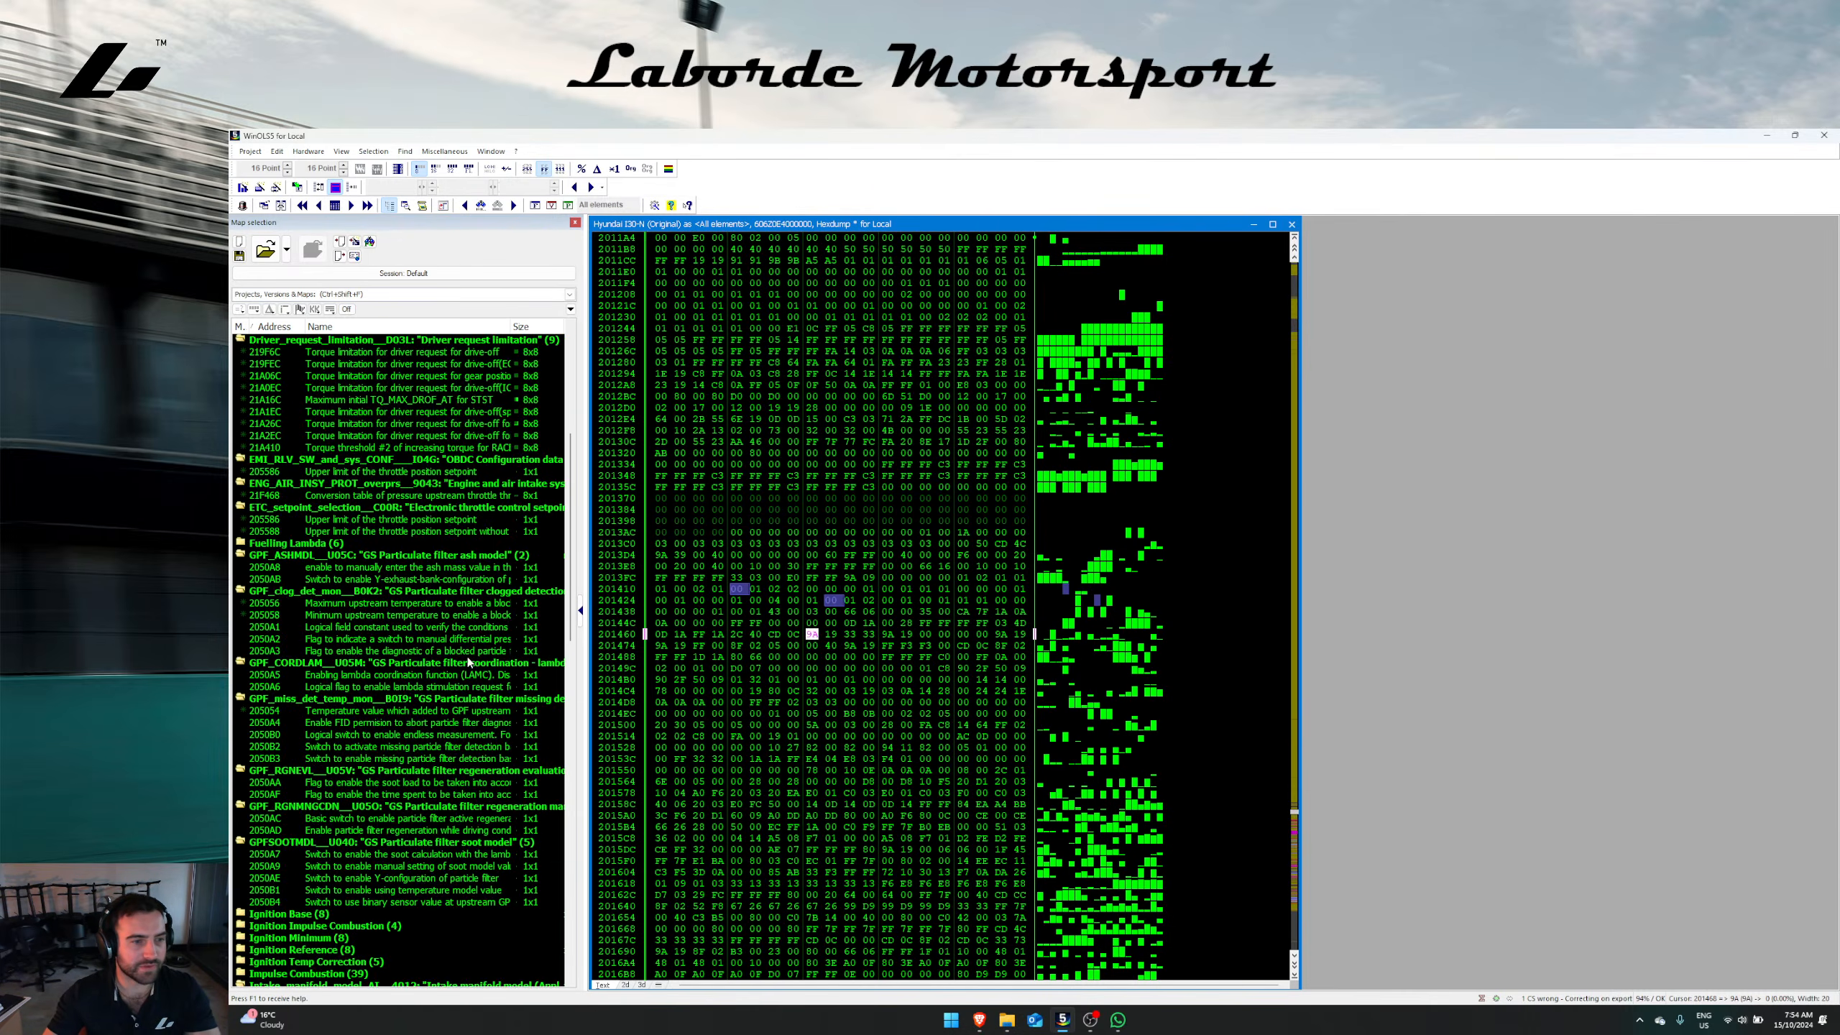
scroll(472, 757, "up", 1)
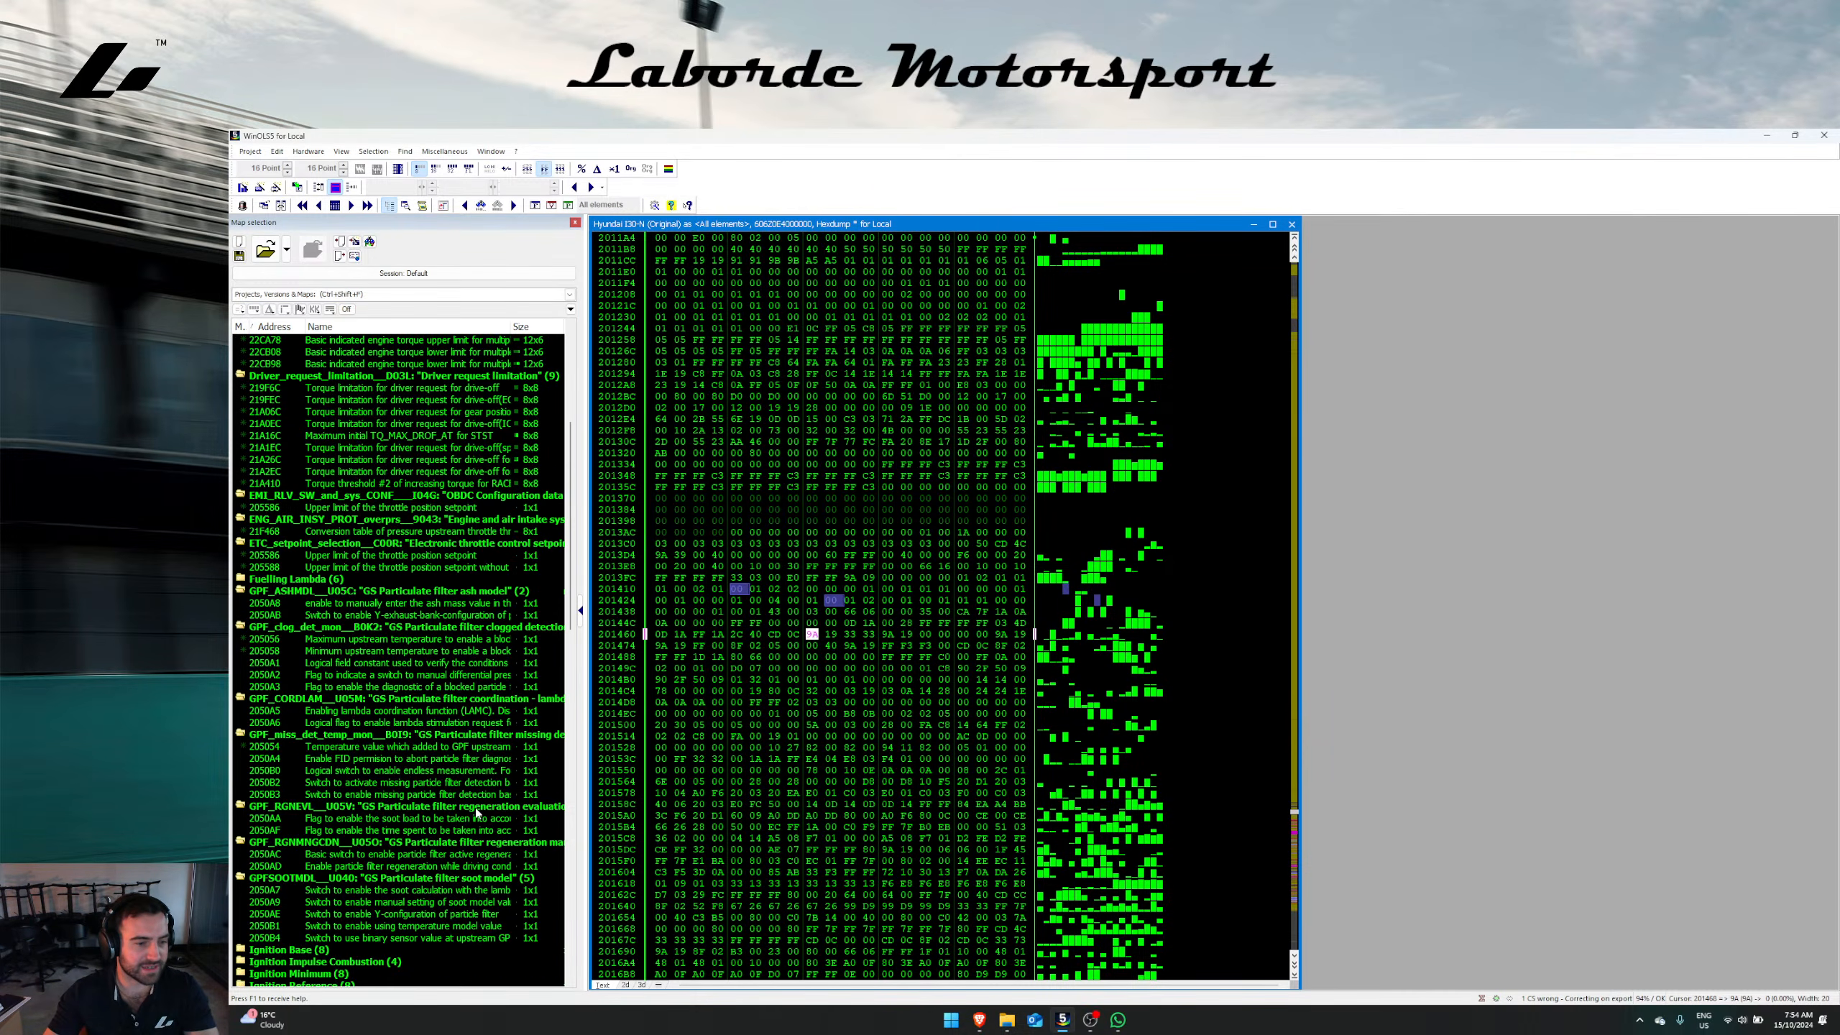
double_click(440, 867)
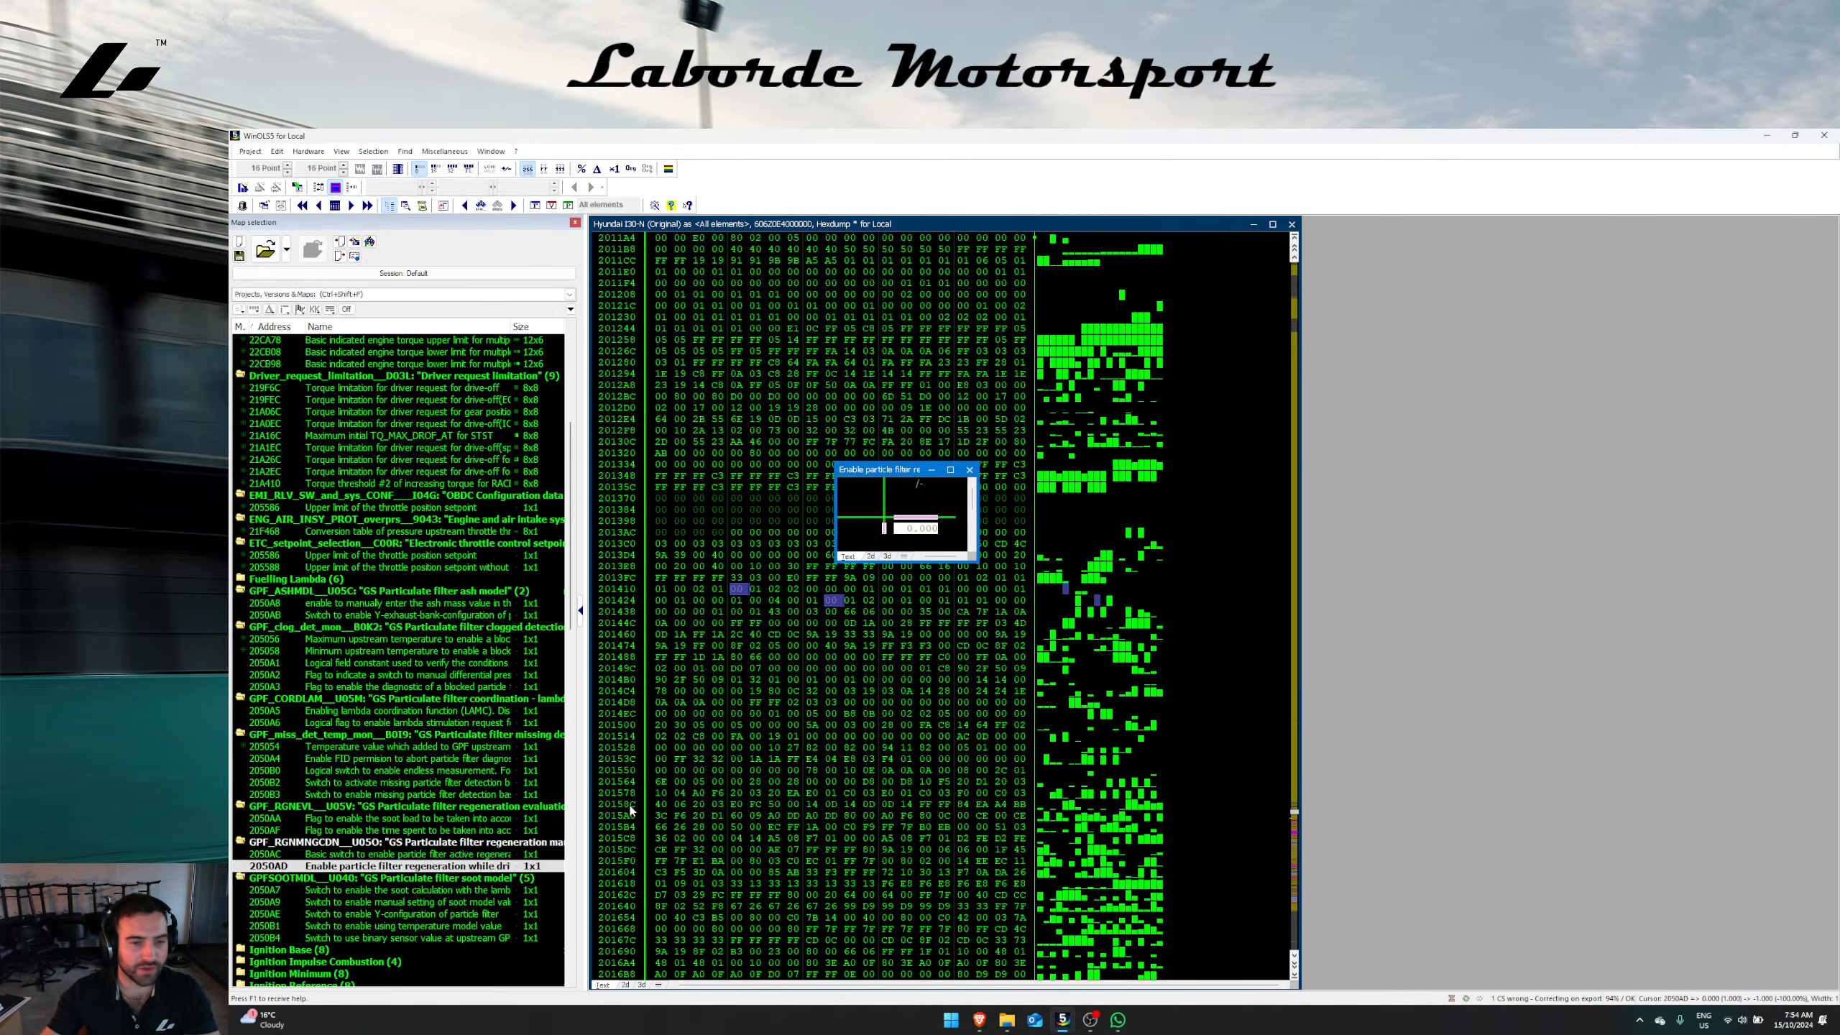
left_click(810, 632)
double_click(405, 855)
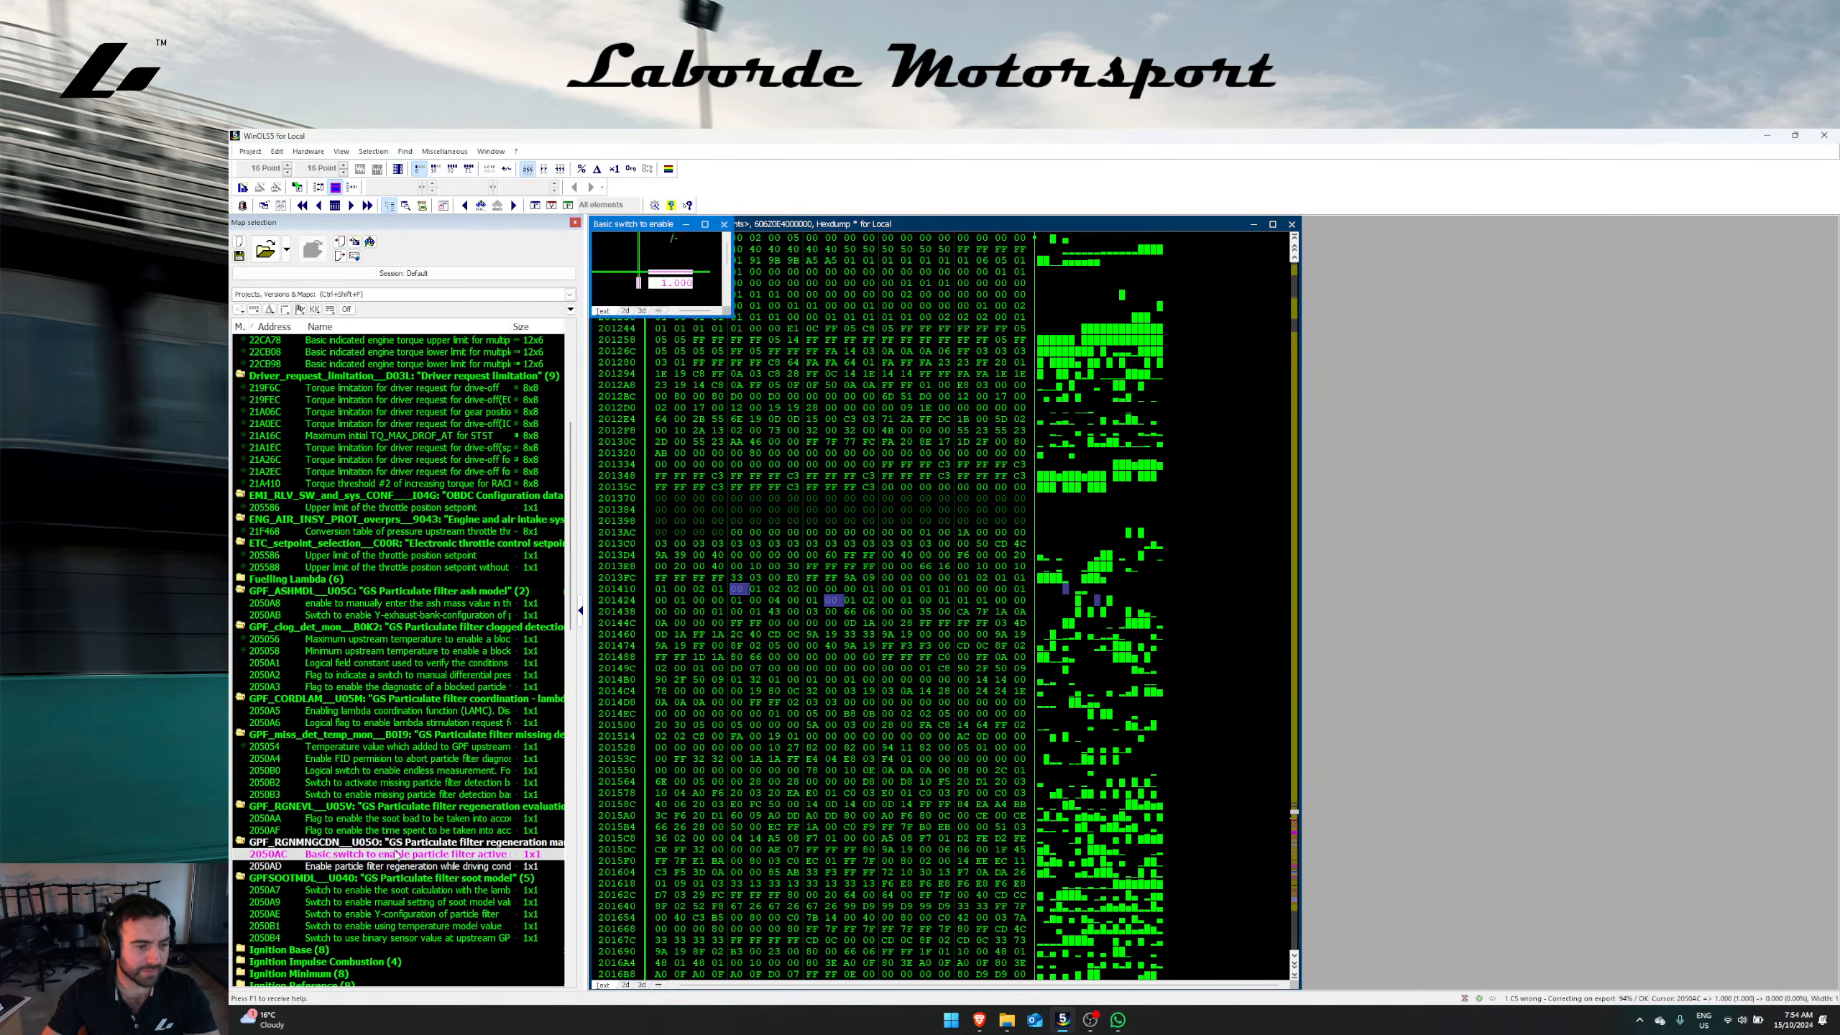
type("0")
key("Return")
key("Escape")
Step: In the hexdump, set the FID permission to abort particle filter diagnosis and the logical constant for blocked filter detection to 0
right_click(428, 893)
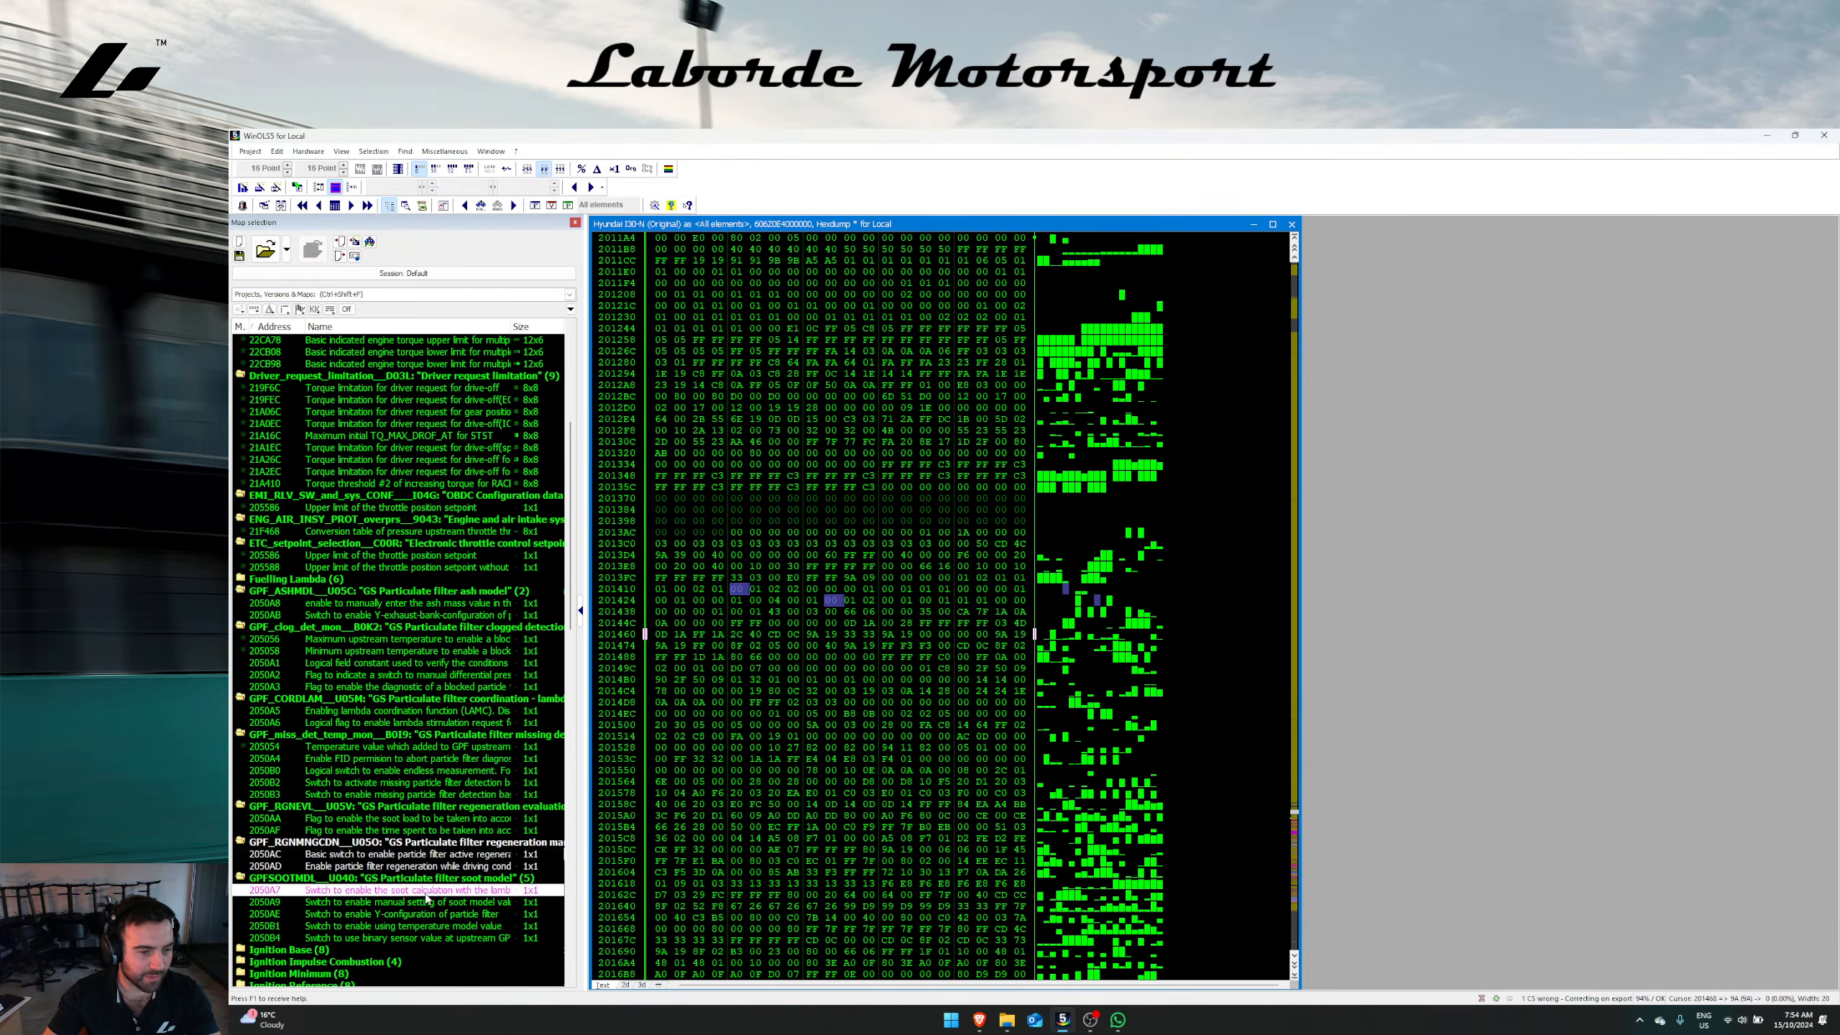
left_click(438, 584)
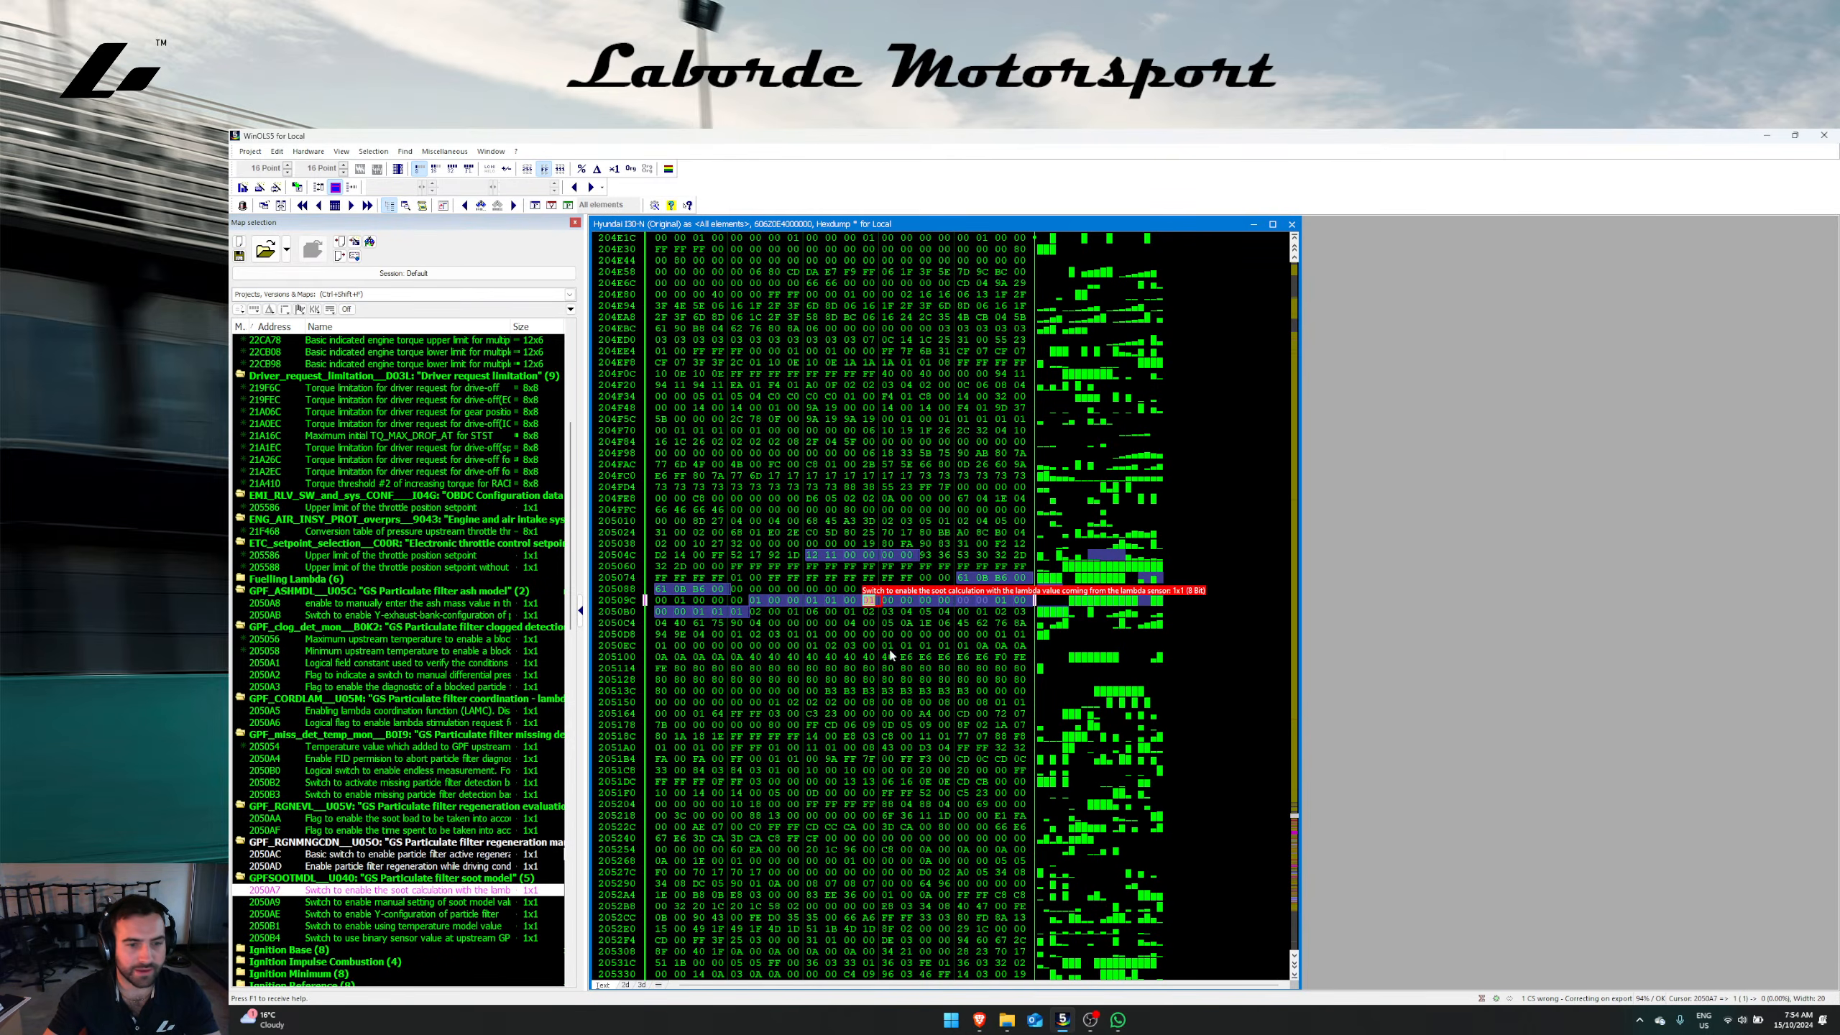
left_click(814, 601)
type("0")
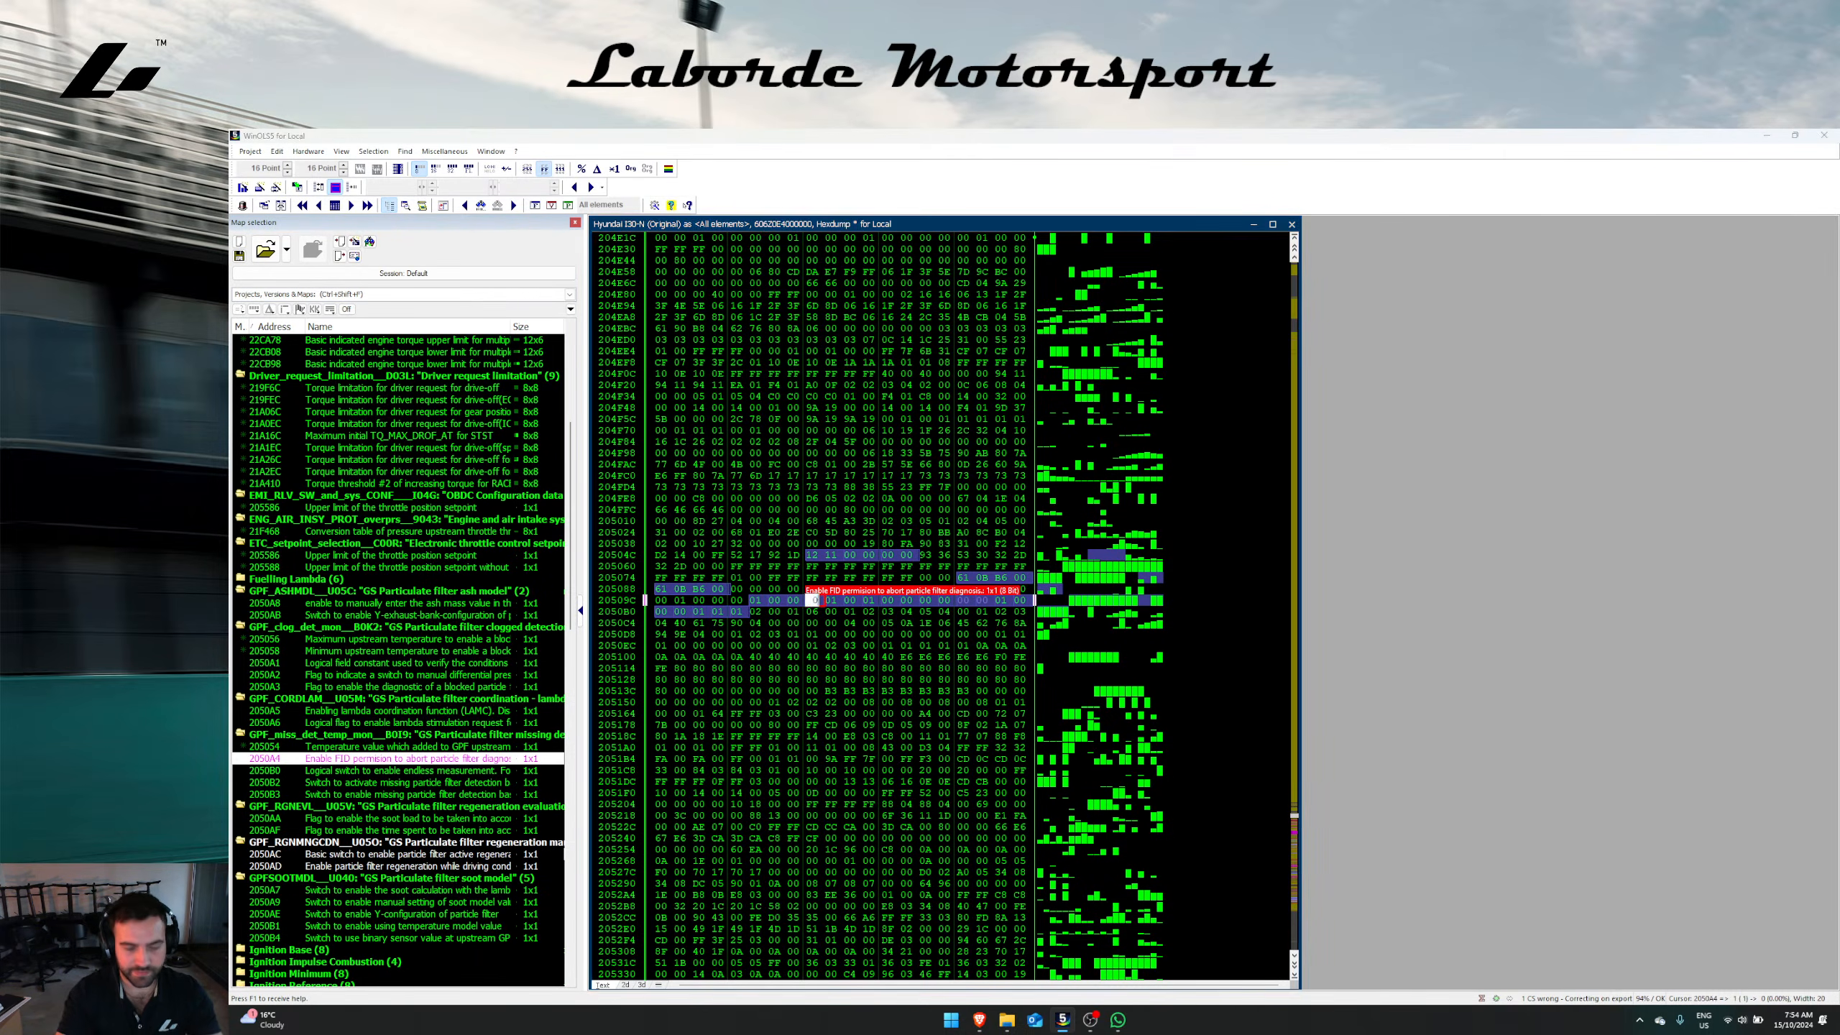
key("Return")
key("ctrl+c")
left_click(758, 600)
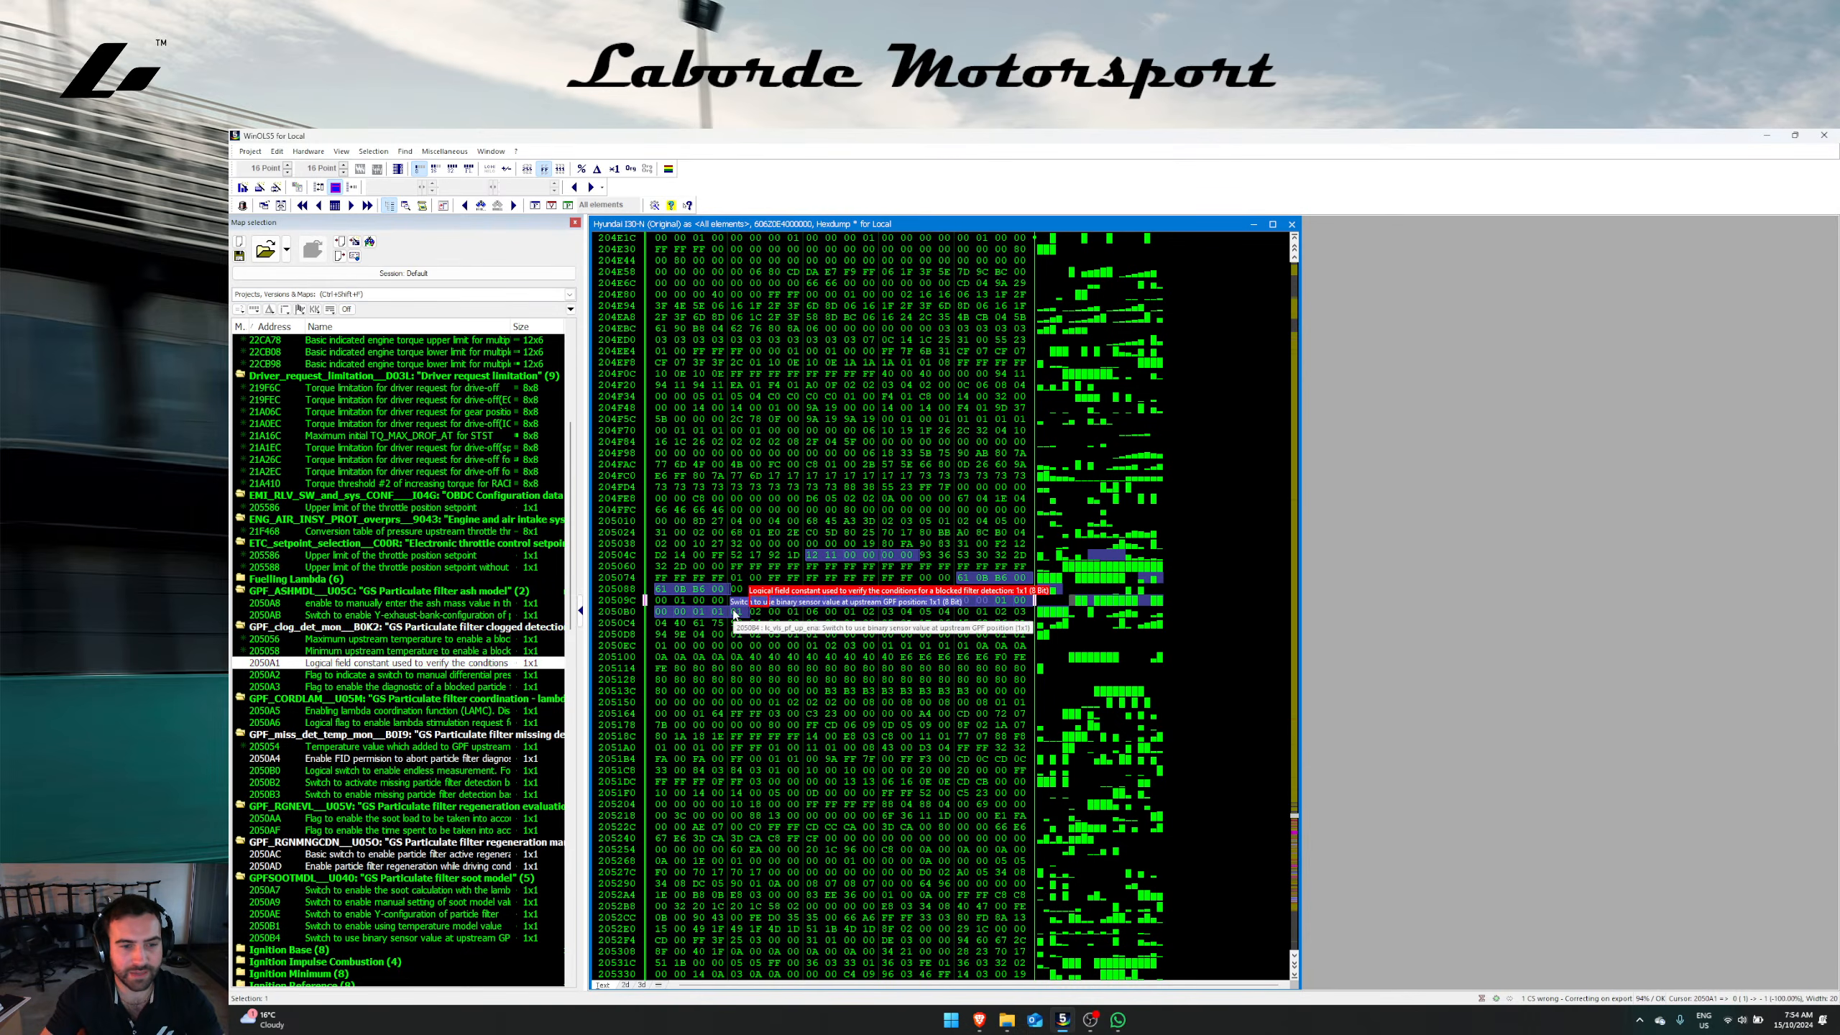
Step: Paste 0 into the upstream GPF binary sensor switch, both missing particle filter detection switches and the particle filter Y-configuration switch
left_click(736, 611)
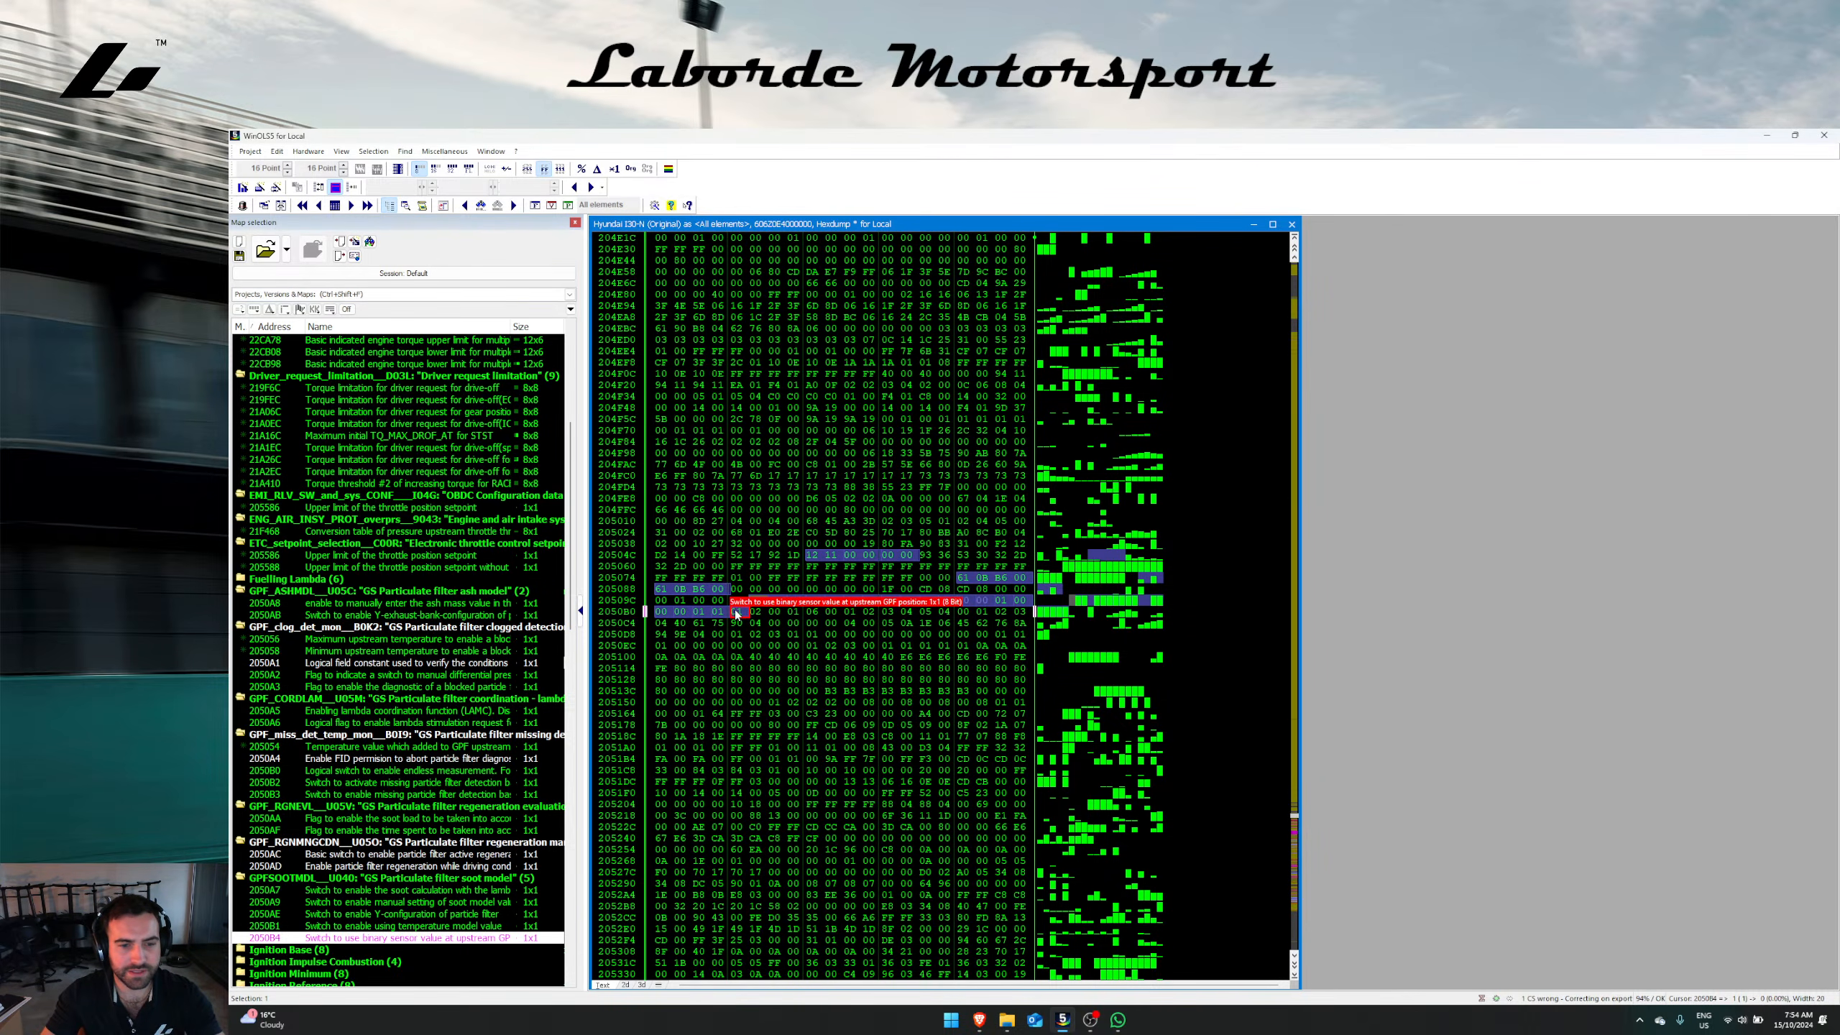
key("ctrl+v")
left_click(717, 612)
key("ctrl+v")
left_click(699, 612)
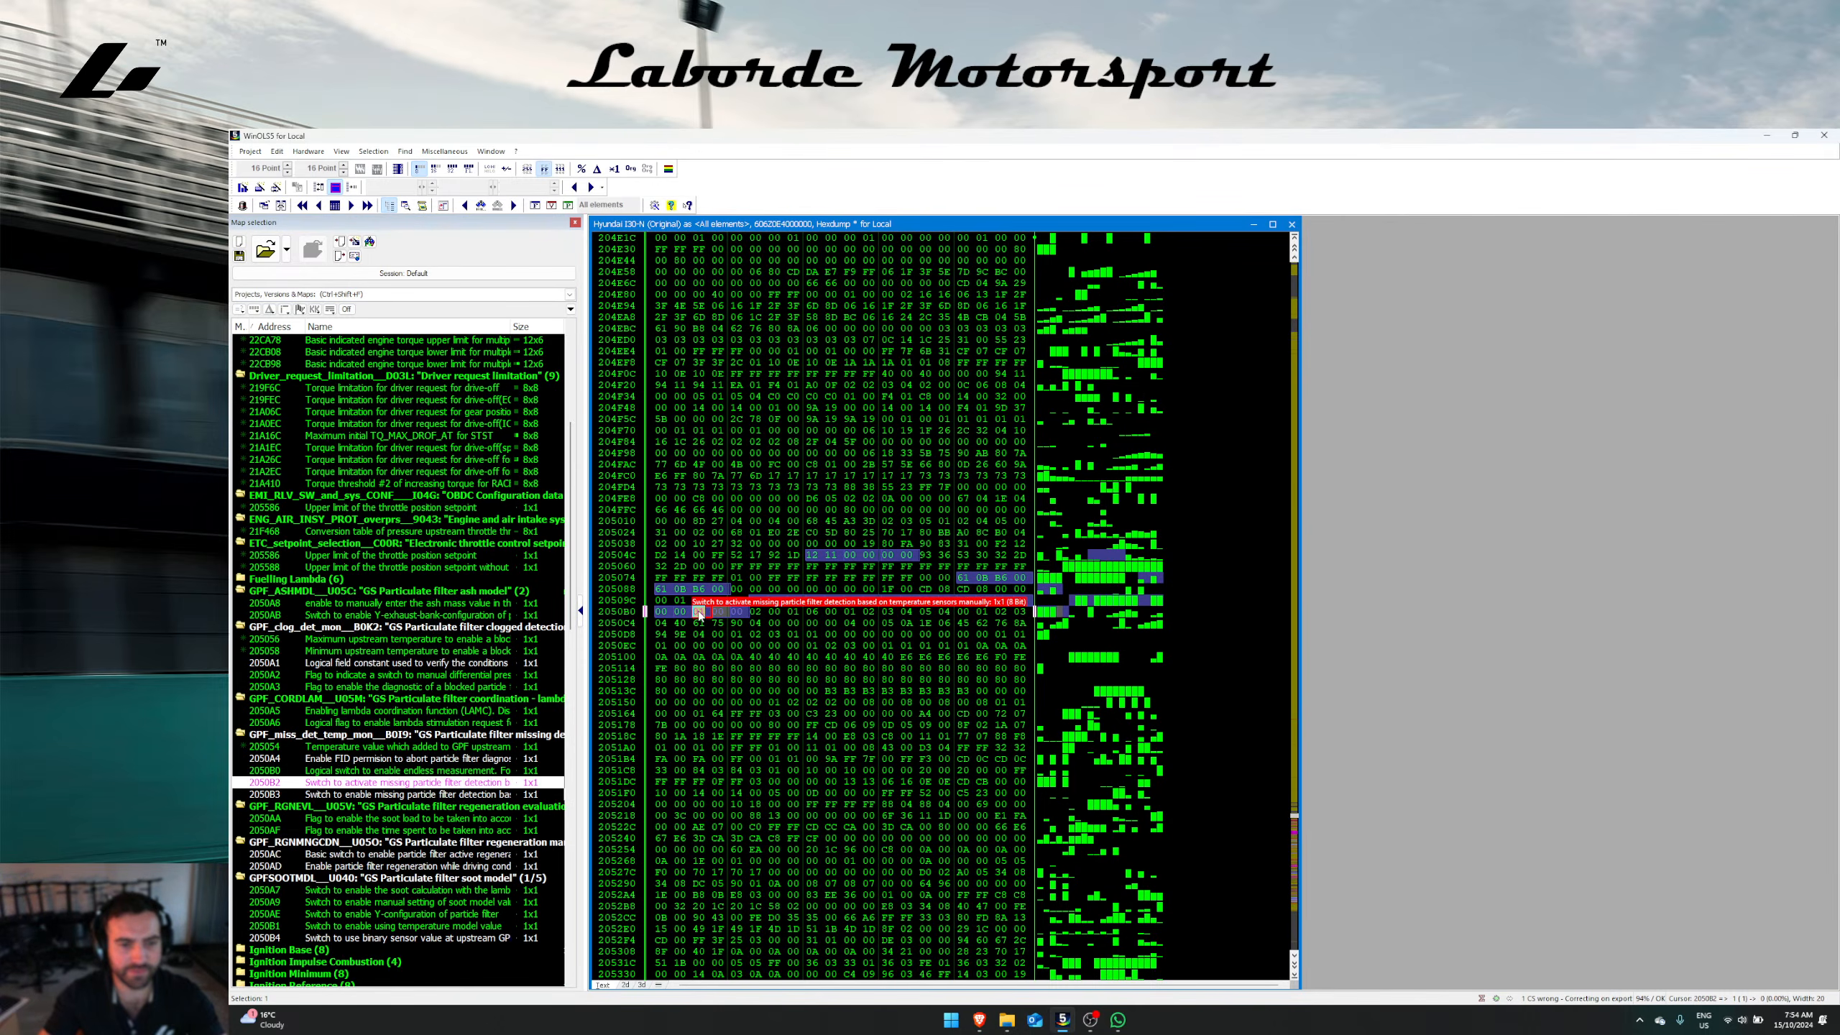
key("ctrl+v")
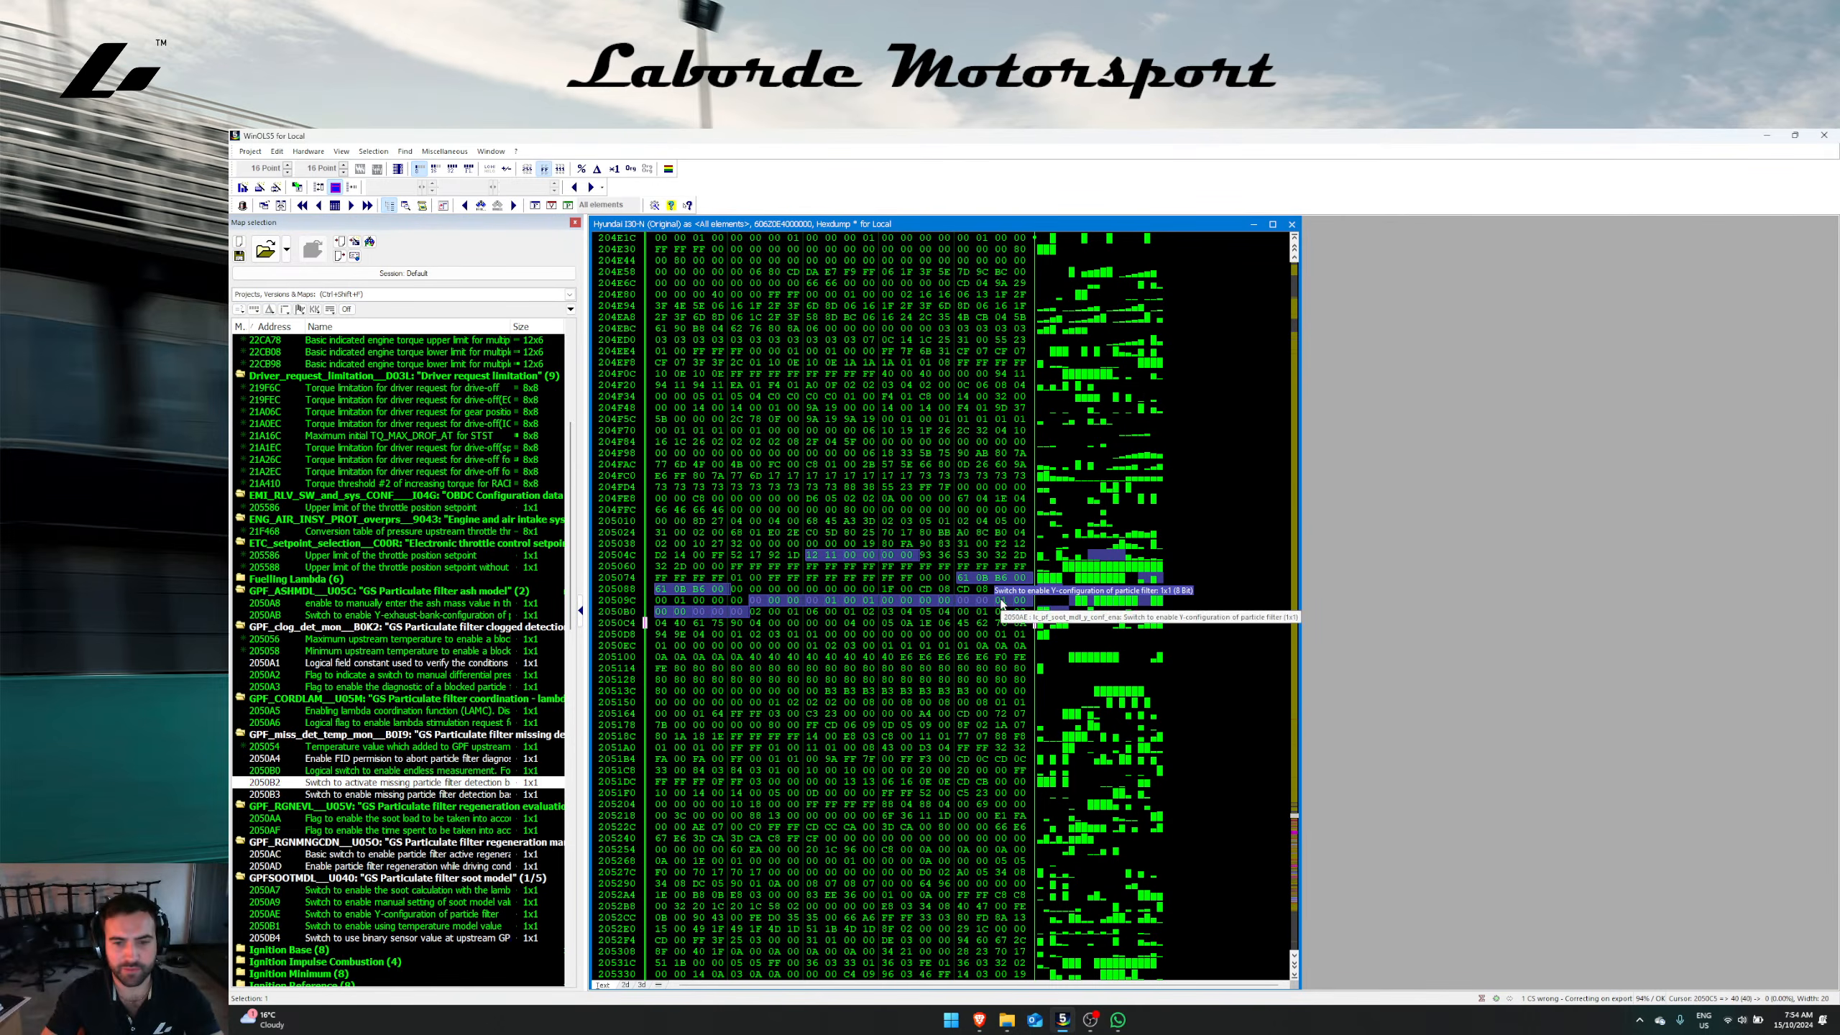
left_click(1002, 603)
key("ctrl+v")
right_click(920, 574)
key("Escape")
key("ctrl+c")
Step: Save the changes as a new I30-N version named "Revision 1.0 GPF CAT VMAX", consulting the file request in the browser for the name
key("ctrl+s")
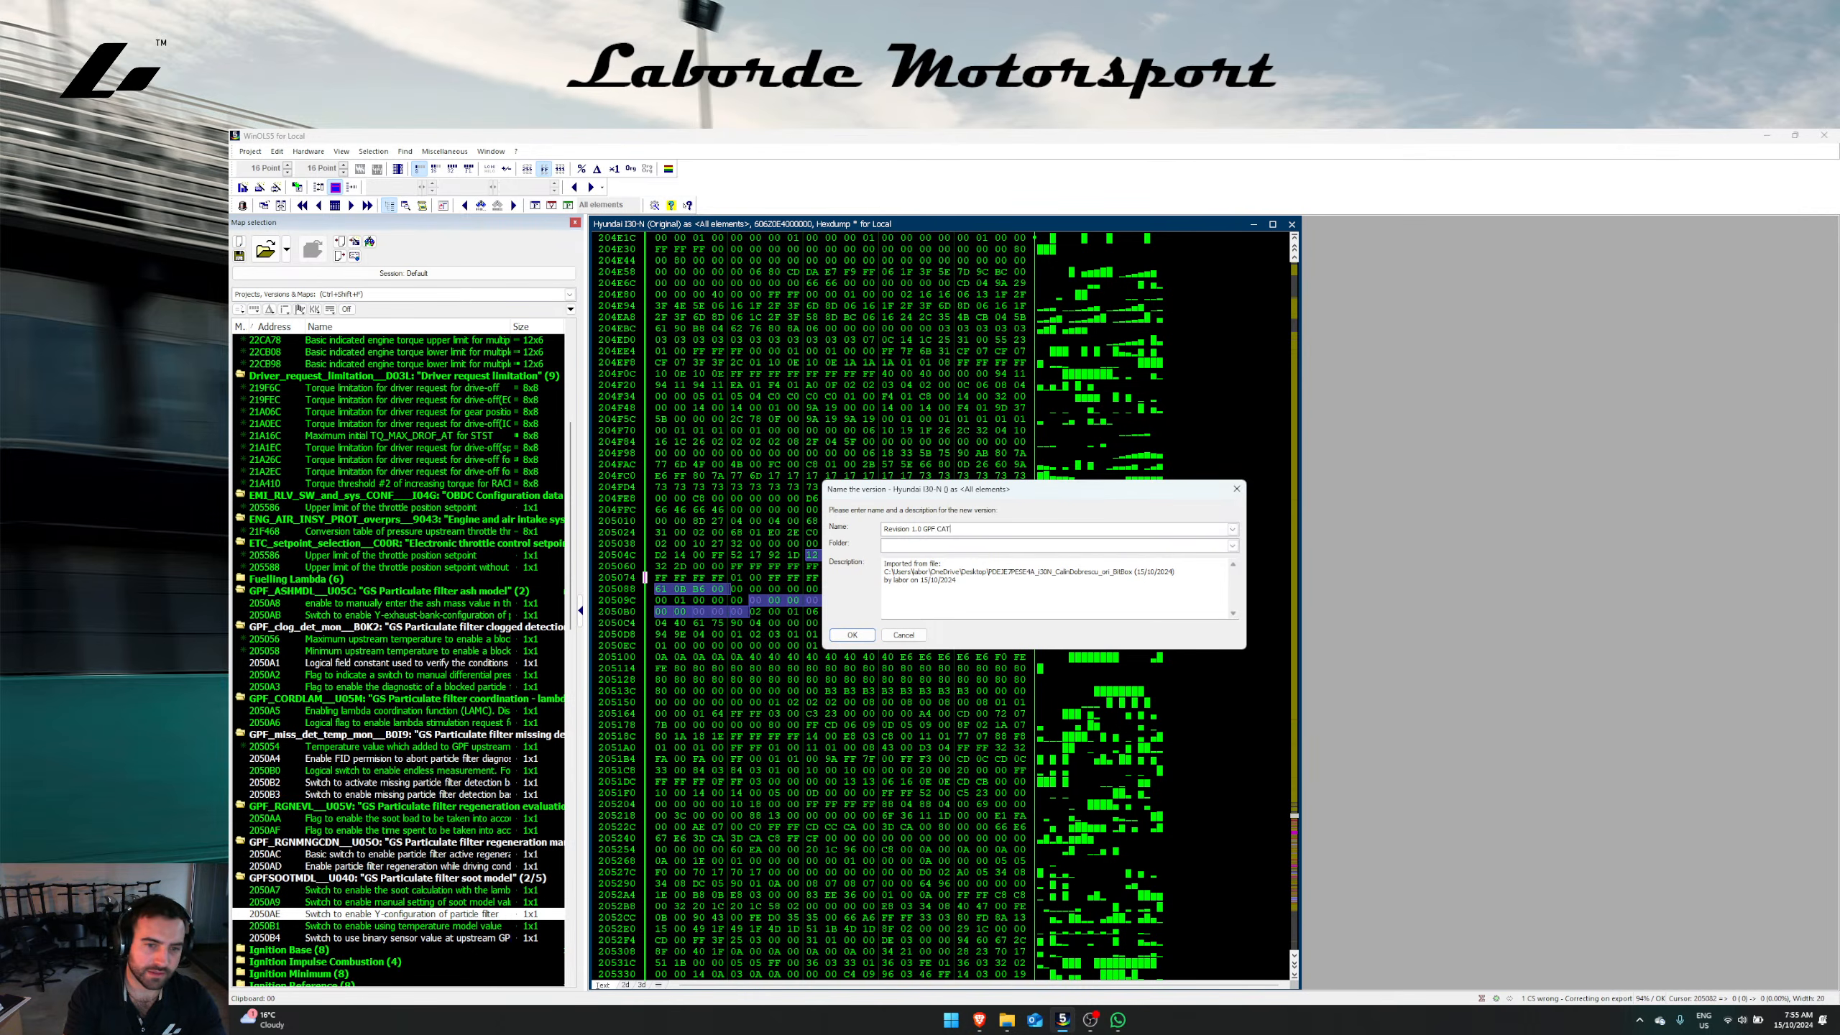
key("alt+Tab")
key("alt+Tab")
key("alt+Tab")
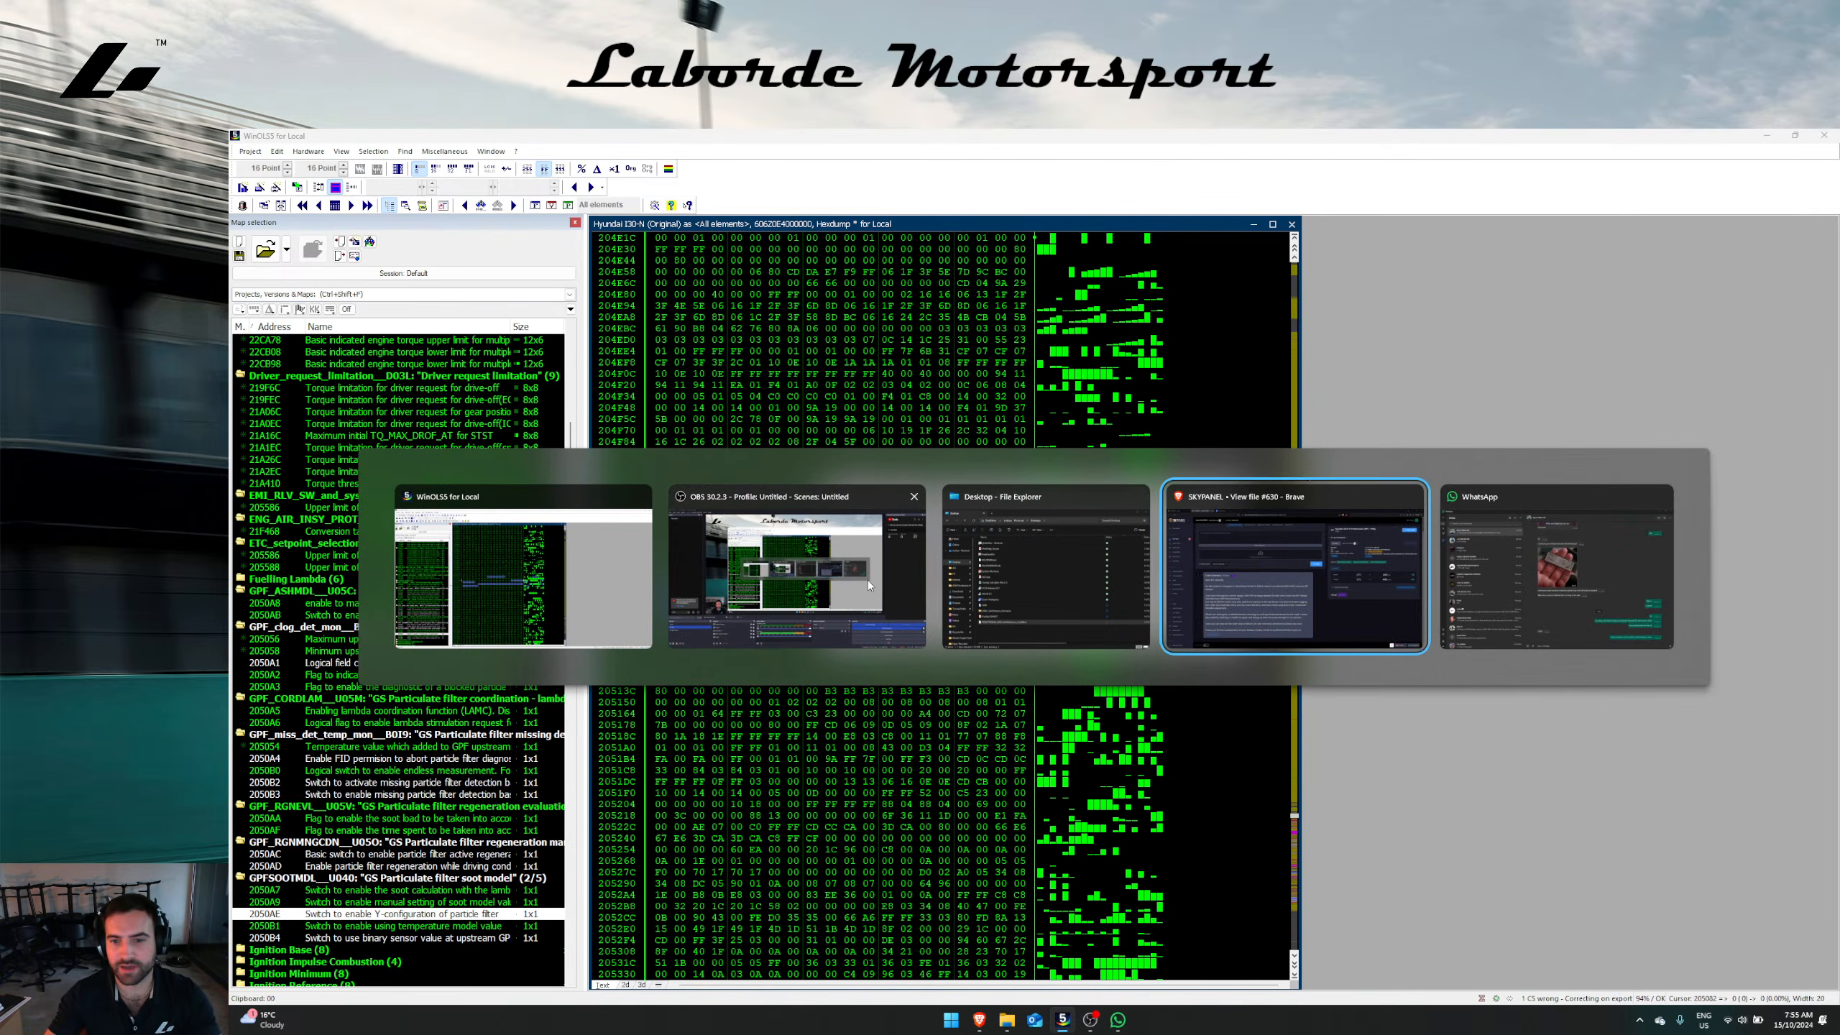
key("alt+Tab")
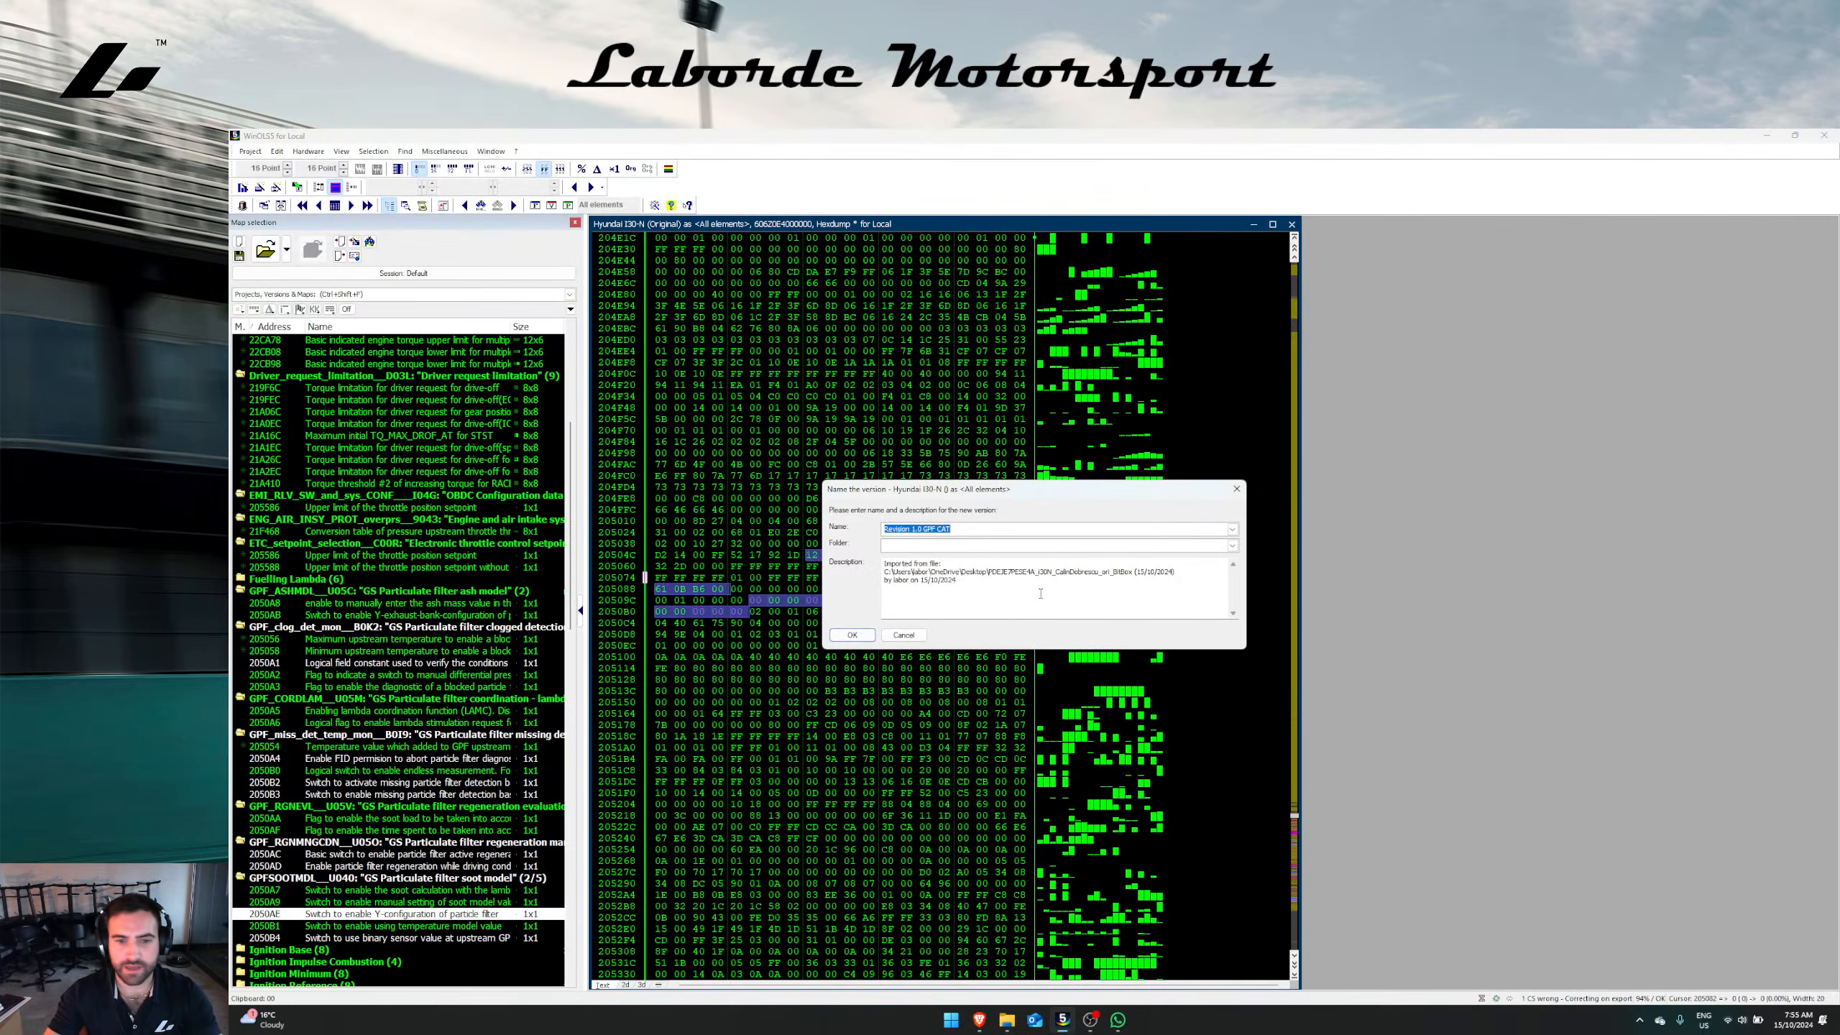
key("alt+Tab")
key("alt+Tab")
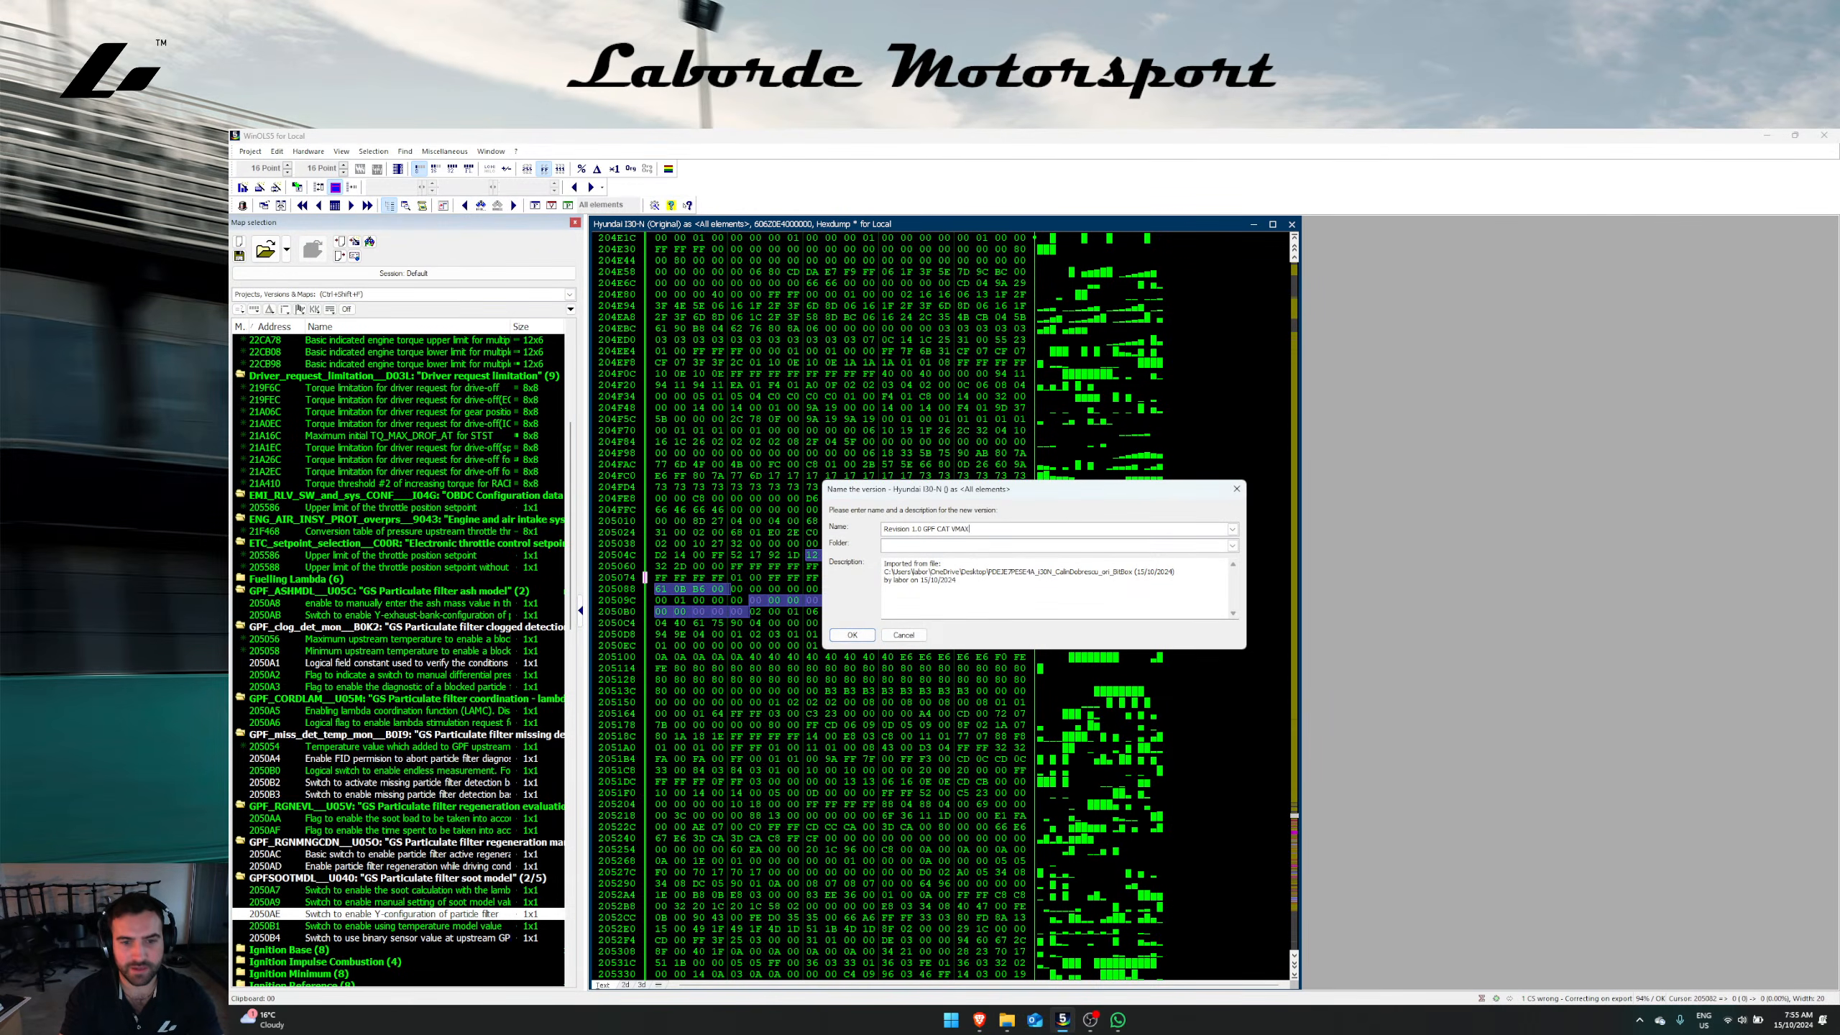
key("Return")
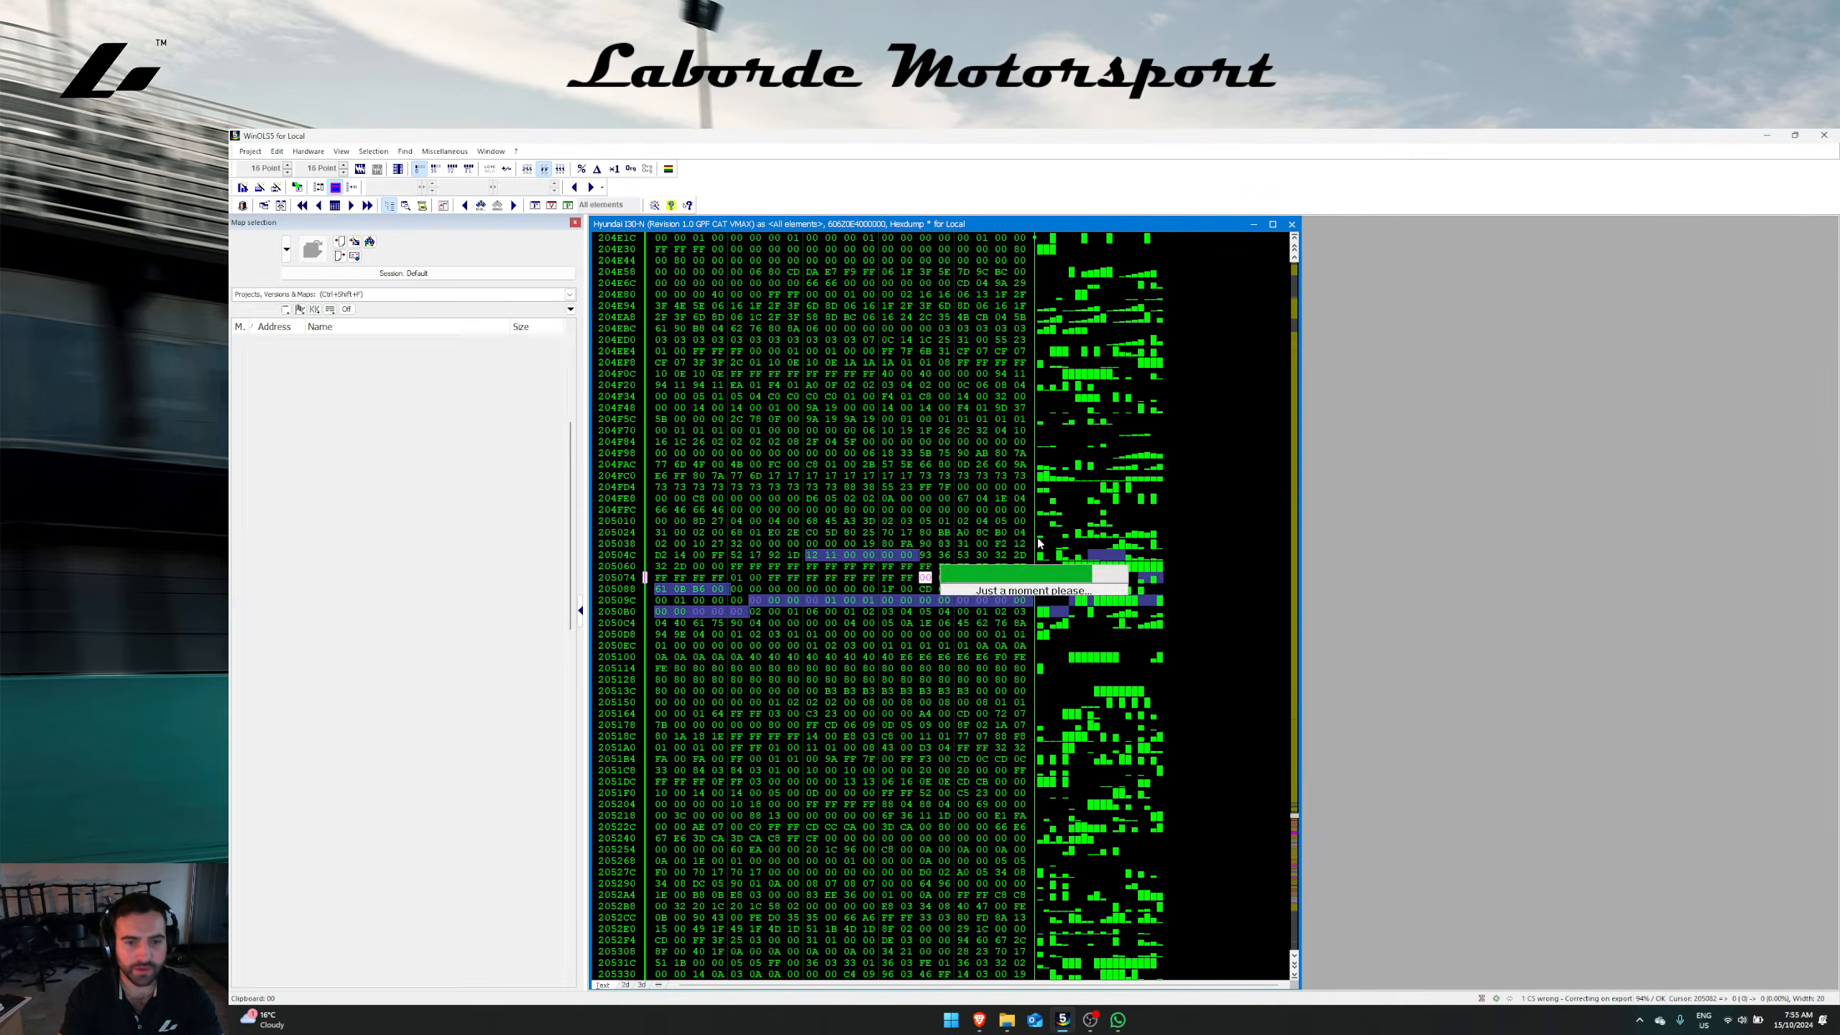
Step: Open the Hyundai VelosterN (Original) project beside the i30-N hexdump for comparison
left_click(250, 151)
left_click(313, 422)
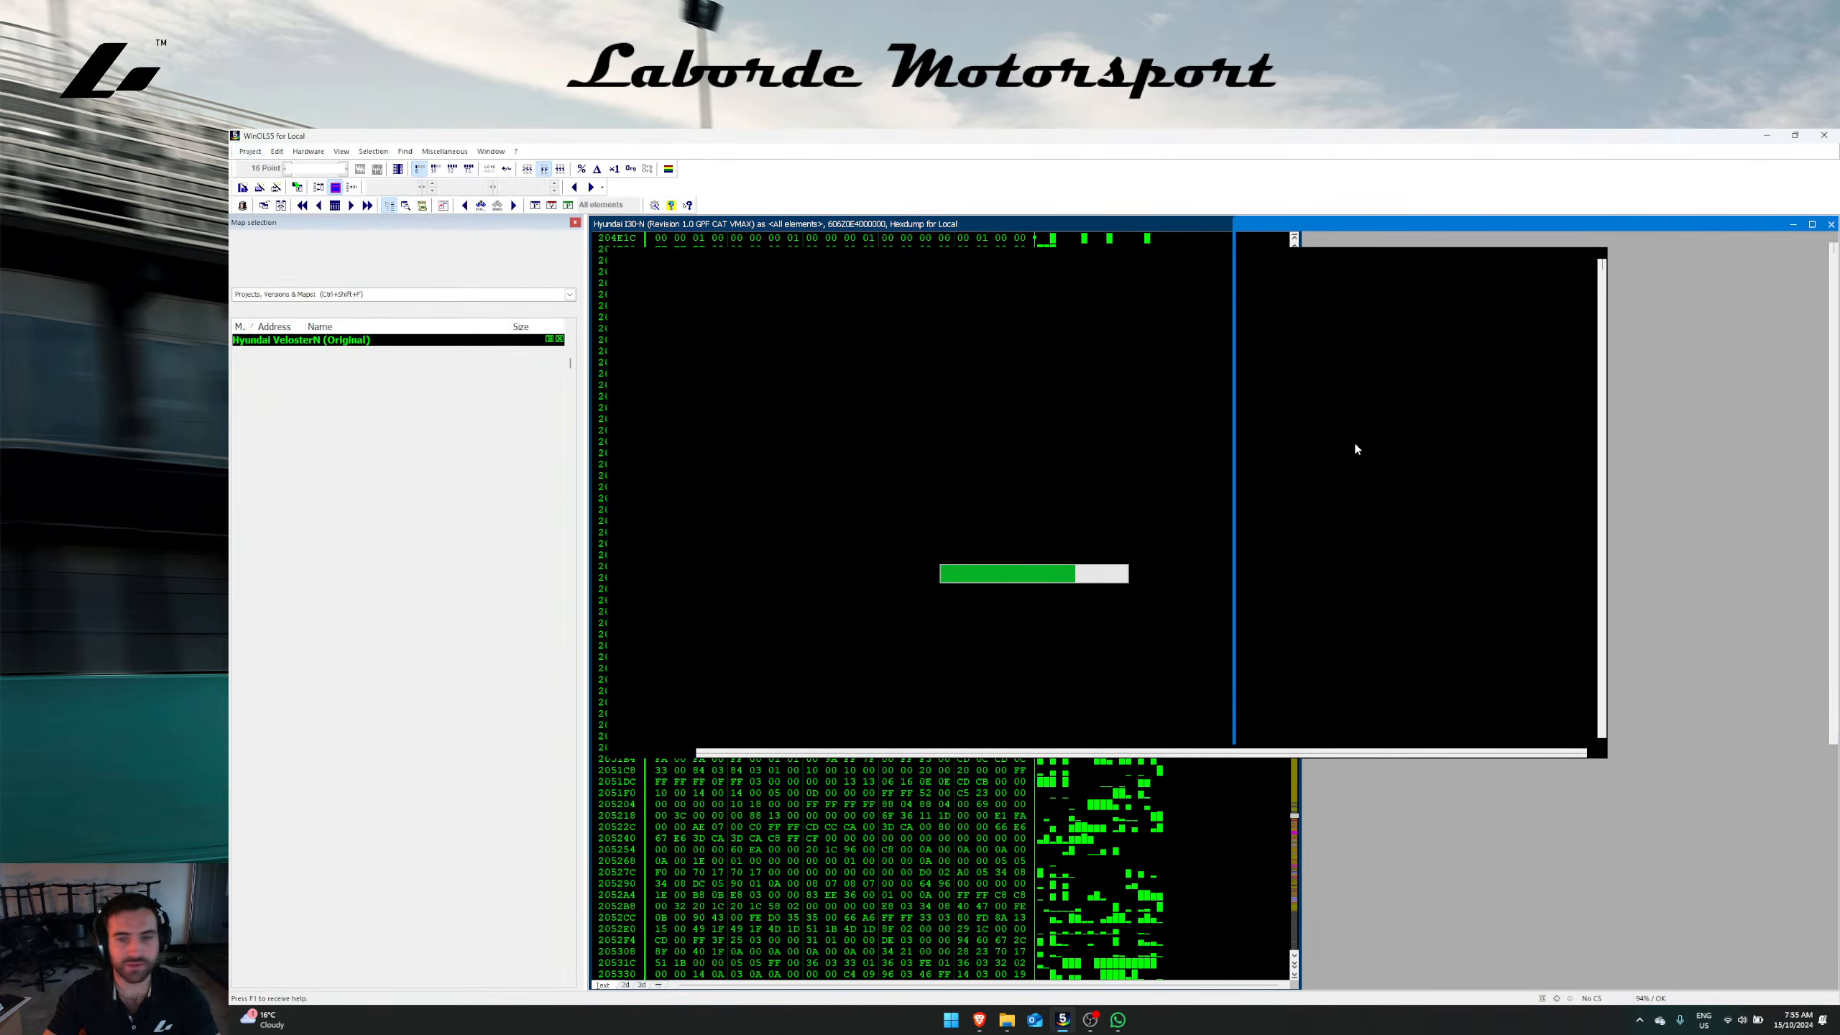
key("Return")
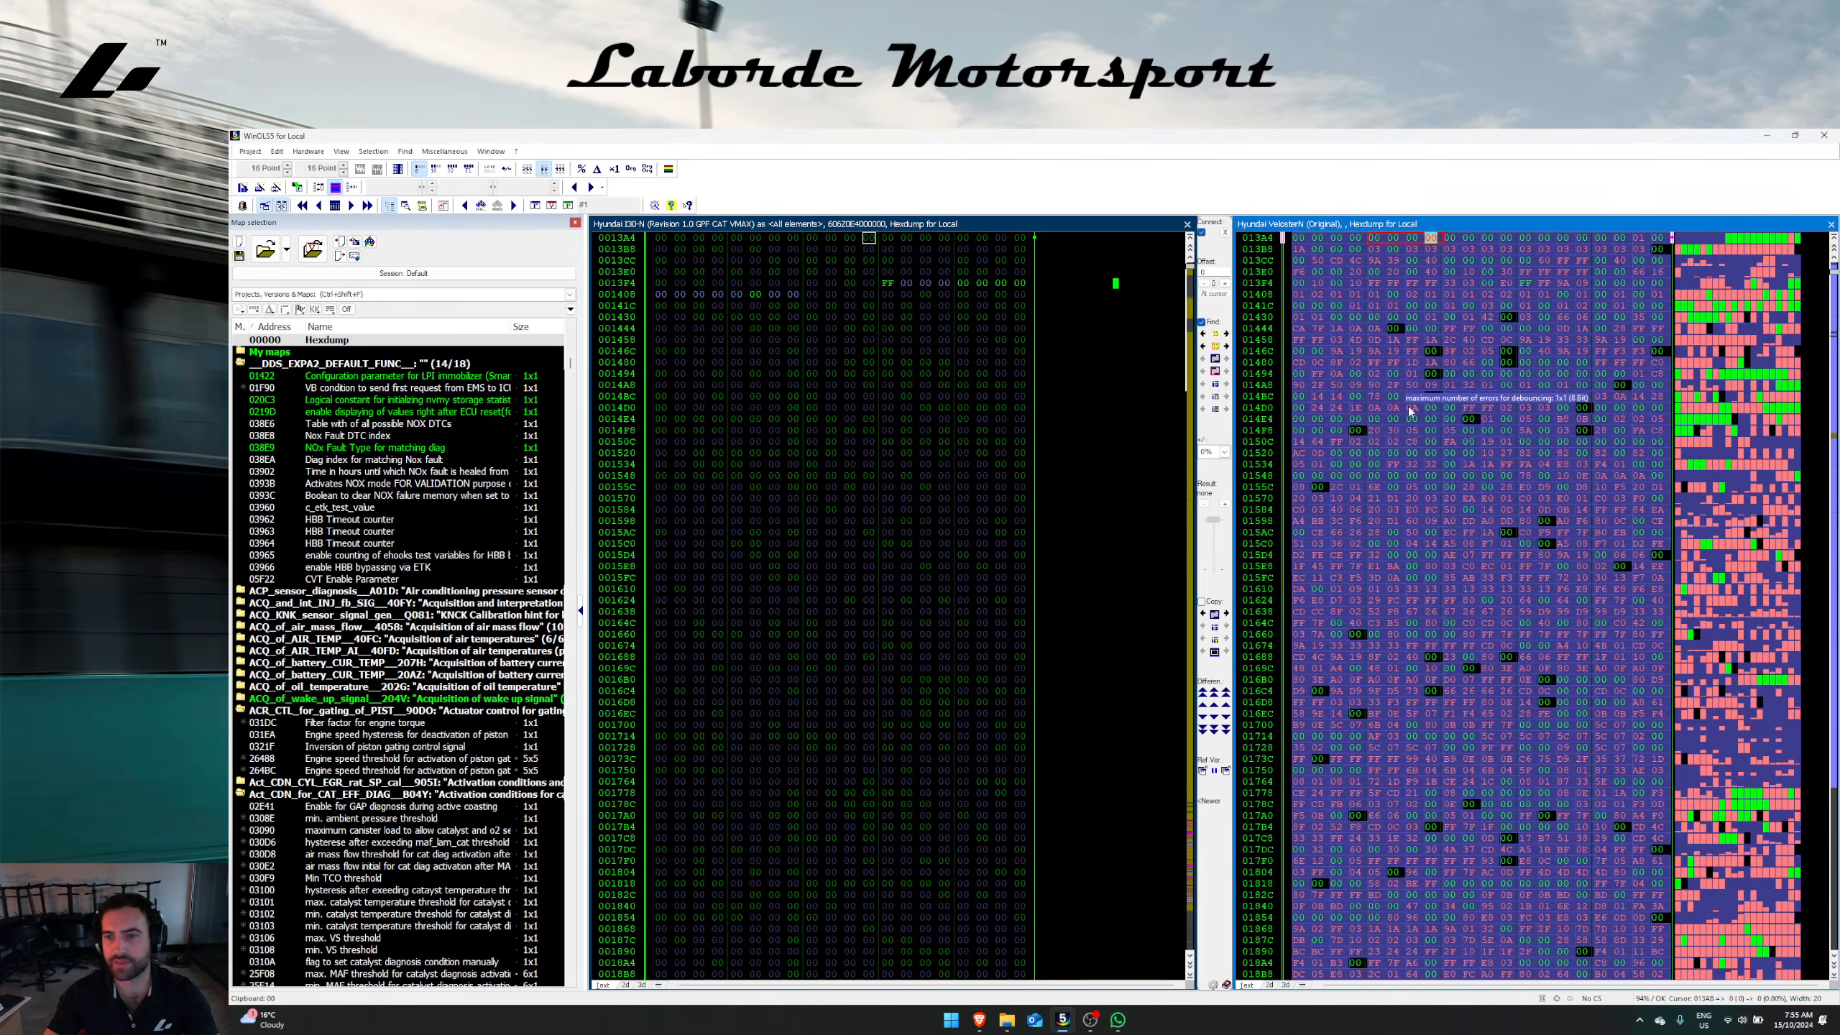
left_click(1410, 411)
Step: Search the project maps for "vehicle limit km/h" and open all folders in the Veloster N results
left_click(427, 297)
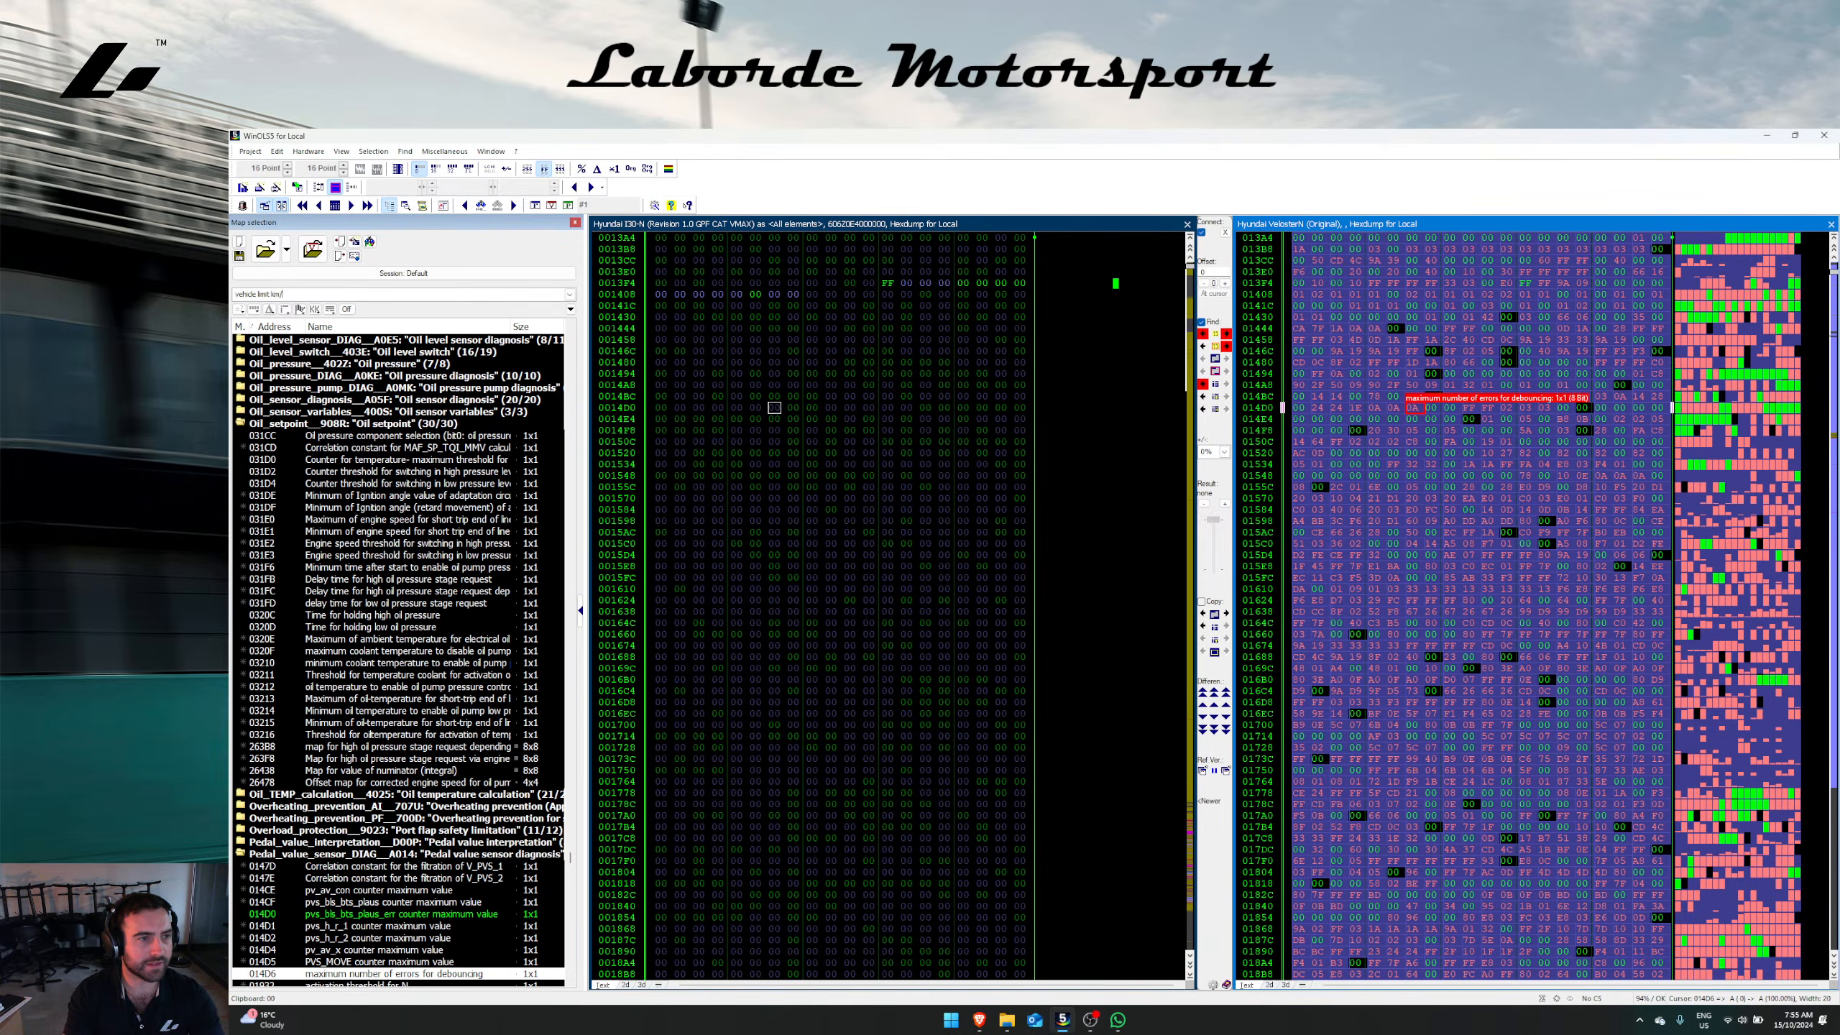
key("Return")
right_click(360, 939)
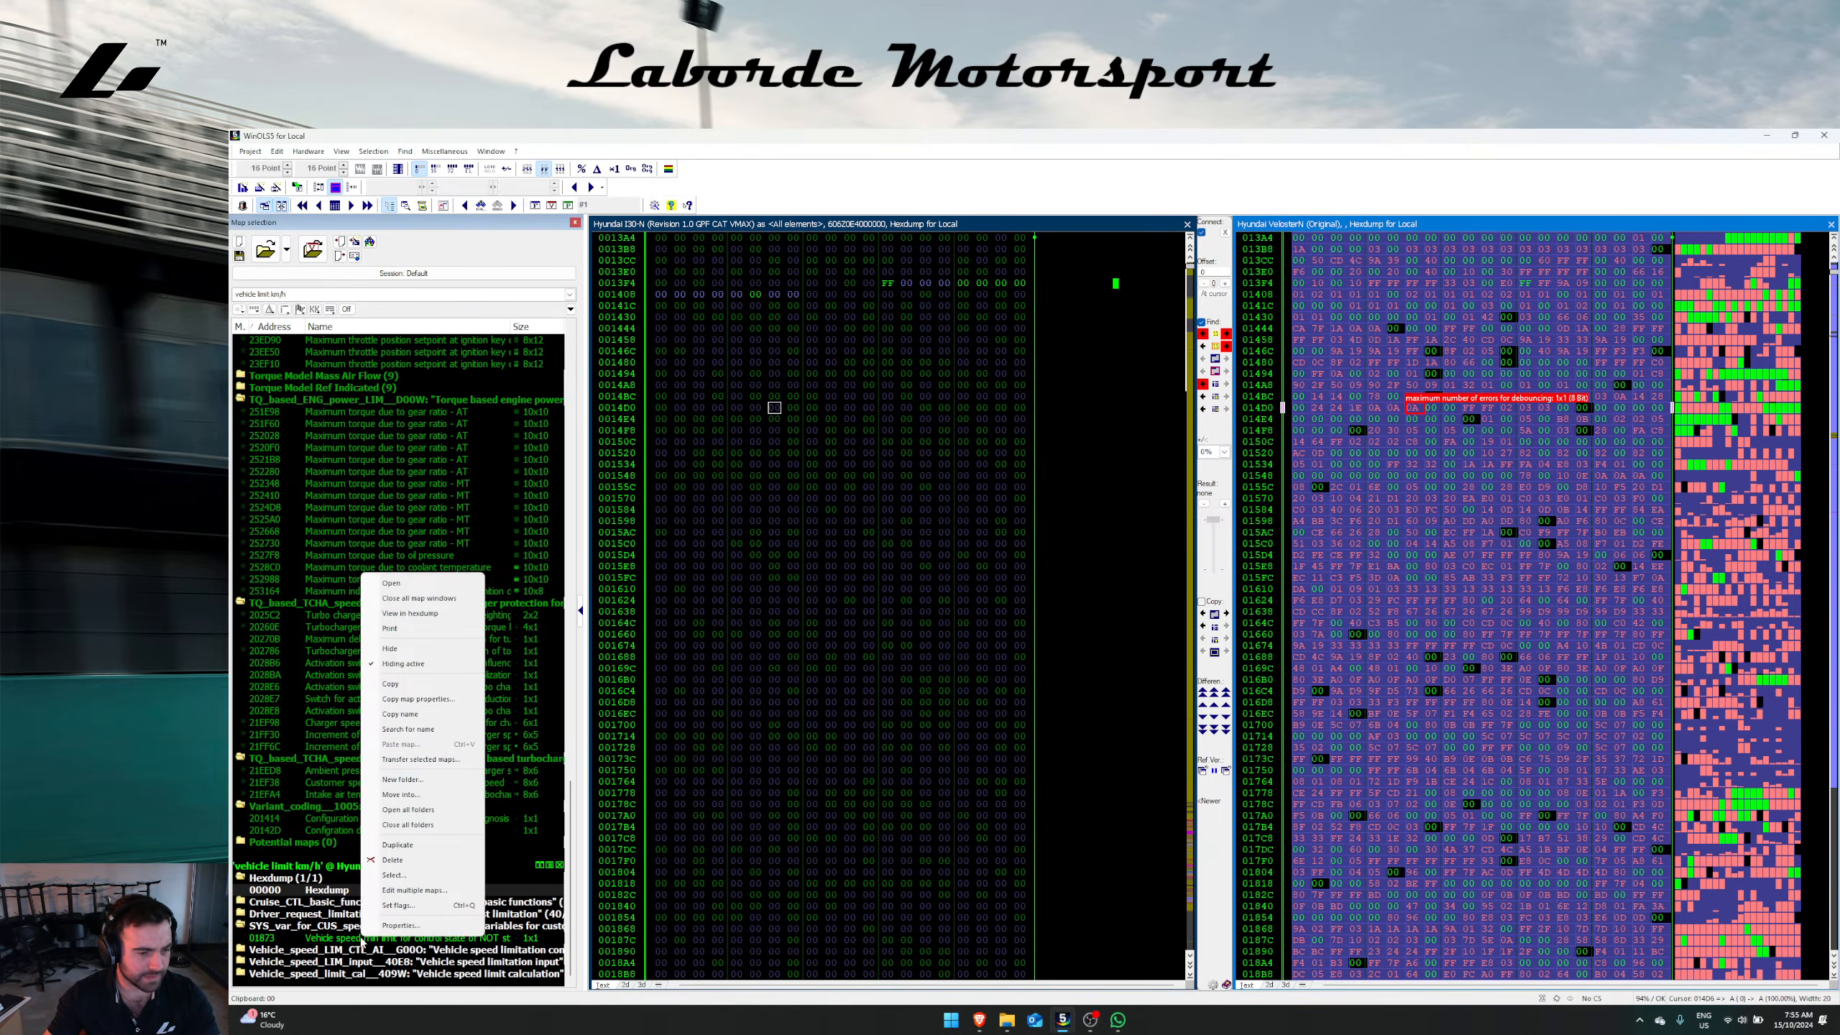
left_click(422, 809)
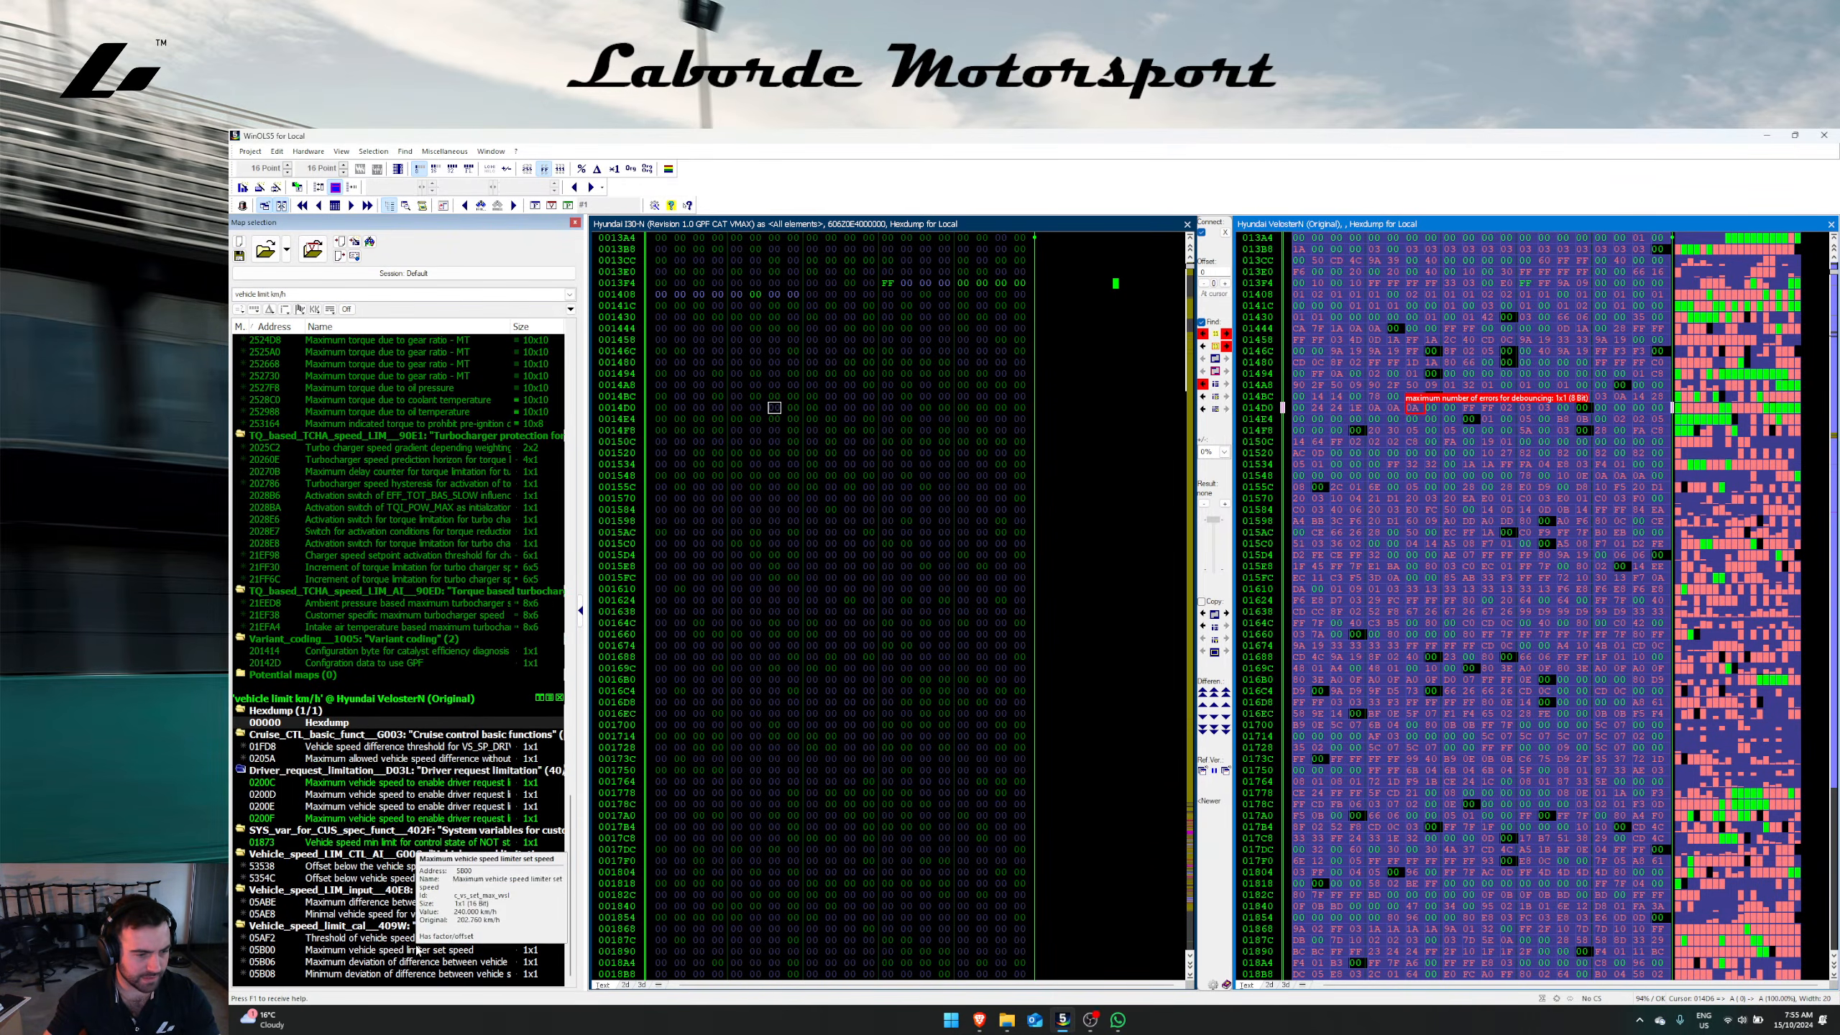
Step: Locate the threshold of vehicle speed limitation in the Veloster N hexdump, search the i30-N file for nearby bytes, and step through the matches
right_click(412, 938)
left_click(509, 621)
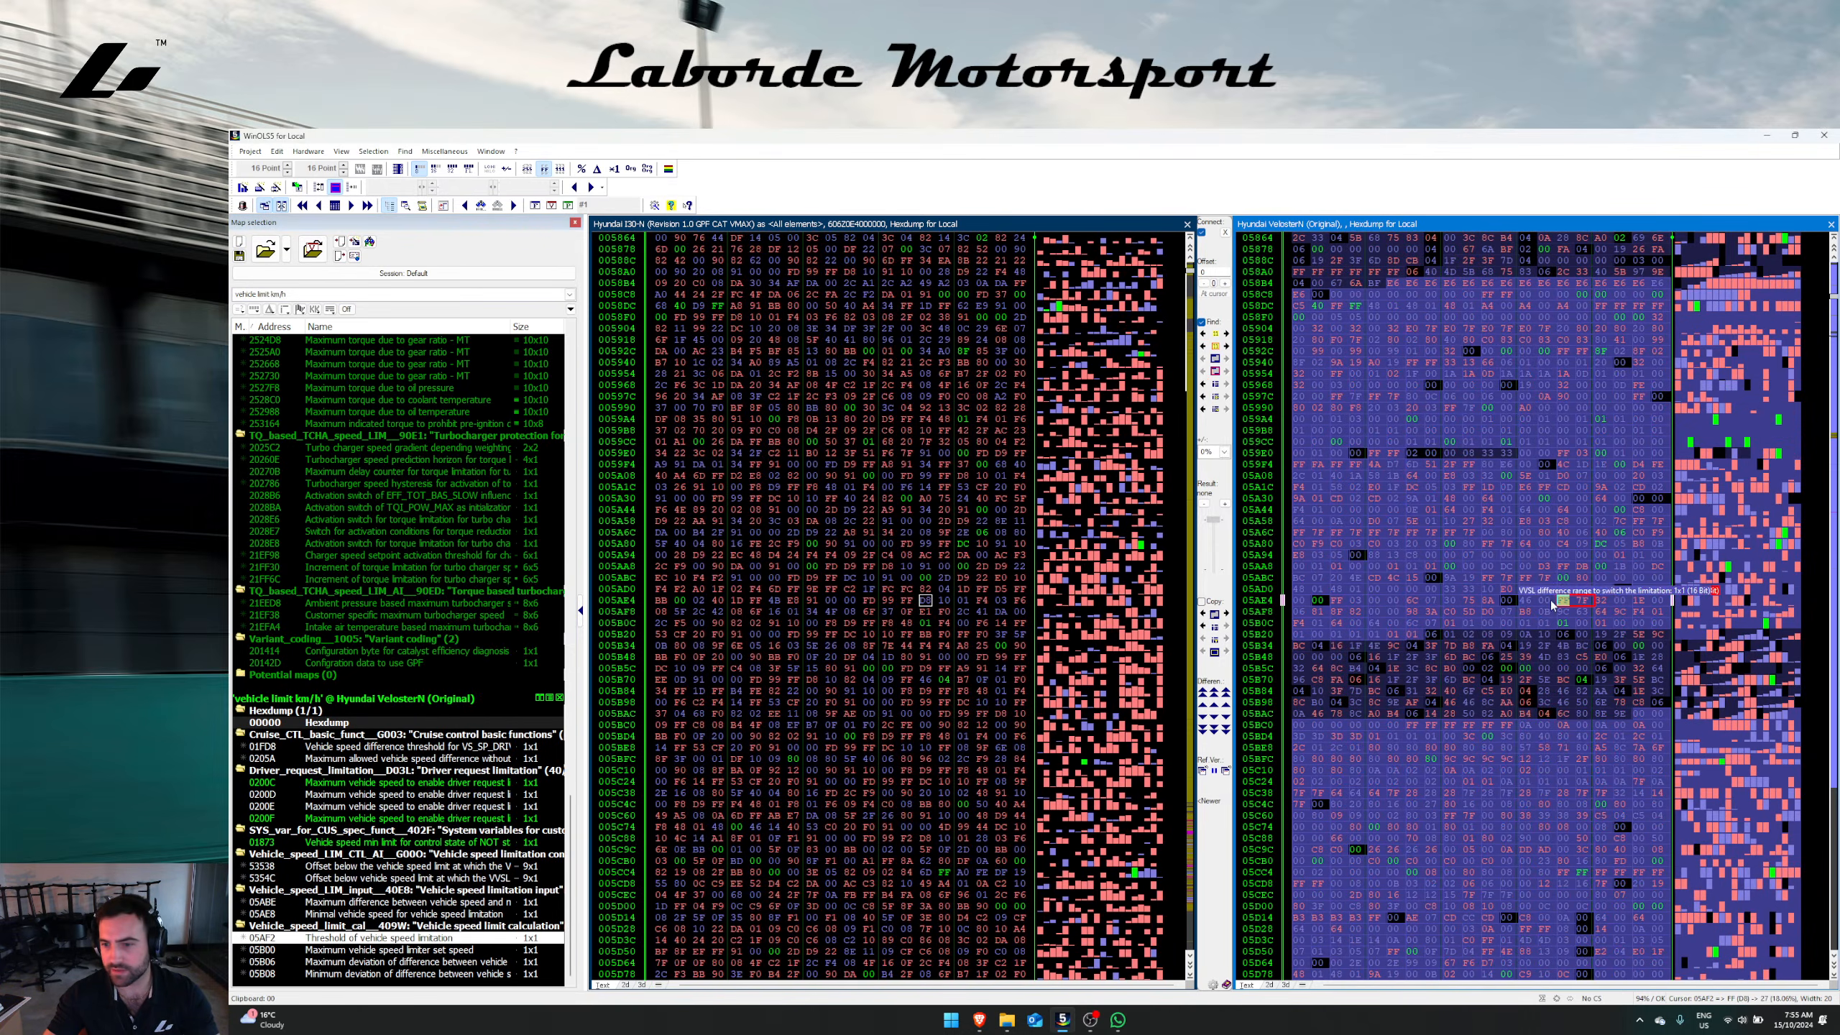
left_click_drag(925, 600, 810, 601)
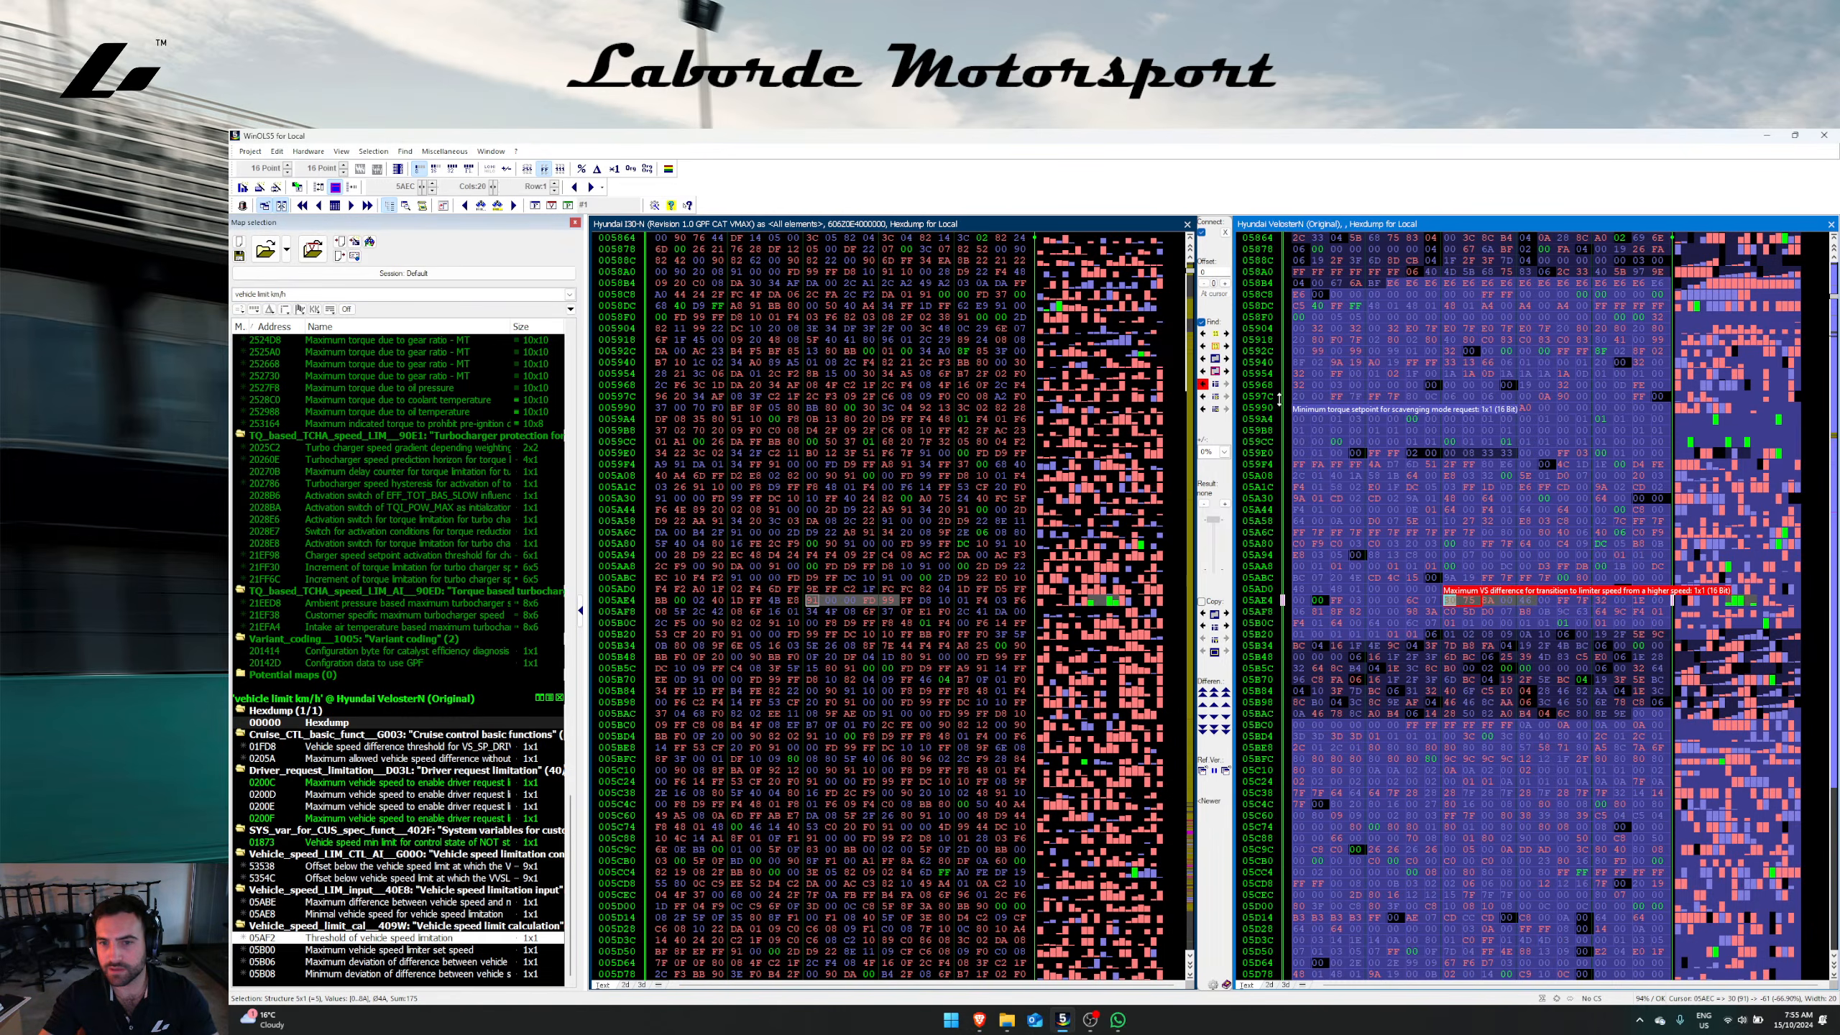
left_click_drag(1482, 578, 1558, 577)
left_click(1203, 359)
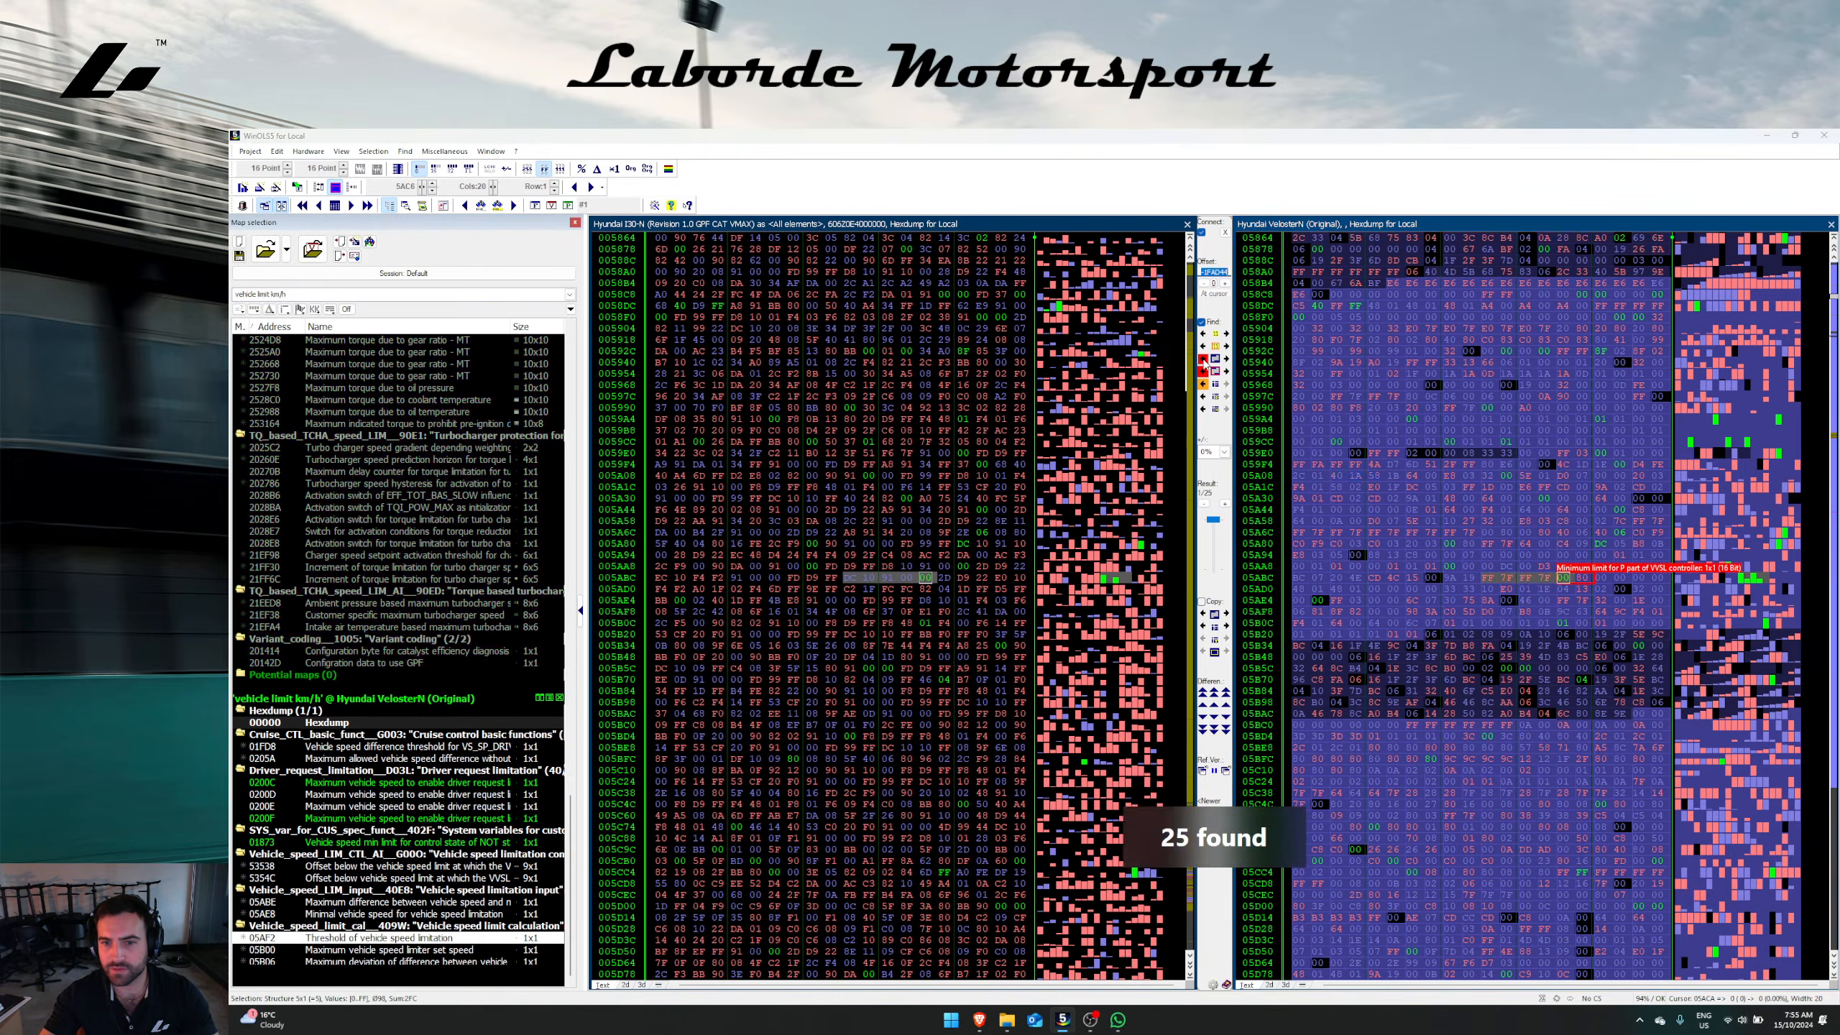
left_click(1225, 504)
left_click(1225, 504)
left_click(1225, 504)
left_click(1224, 504)
Step: Search the i30-N file for the bytes following the vehicle speed limiter maps and align both hexdumps on the match
left_click_drag(1411, 611, 1491, 616)
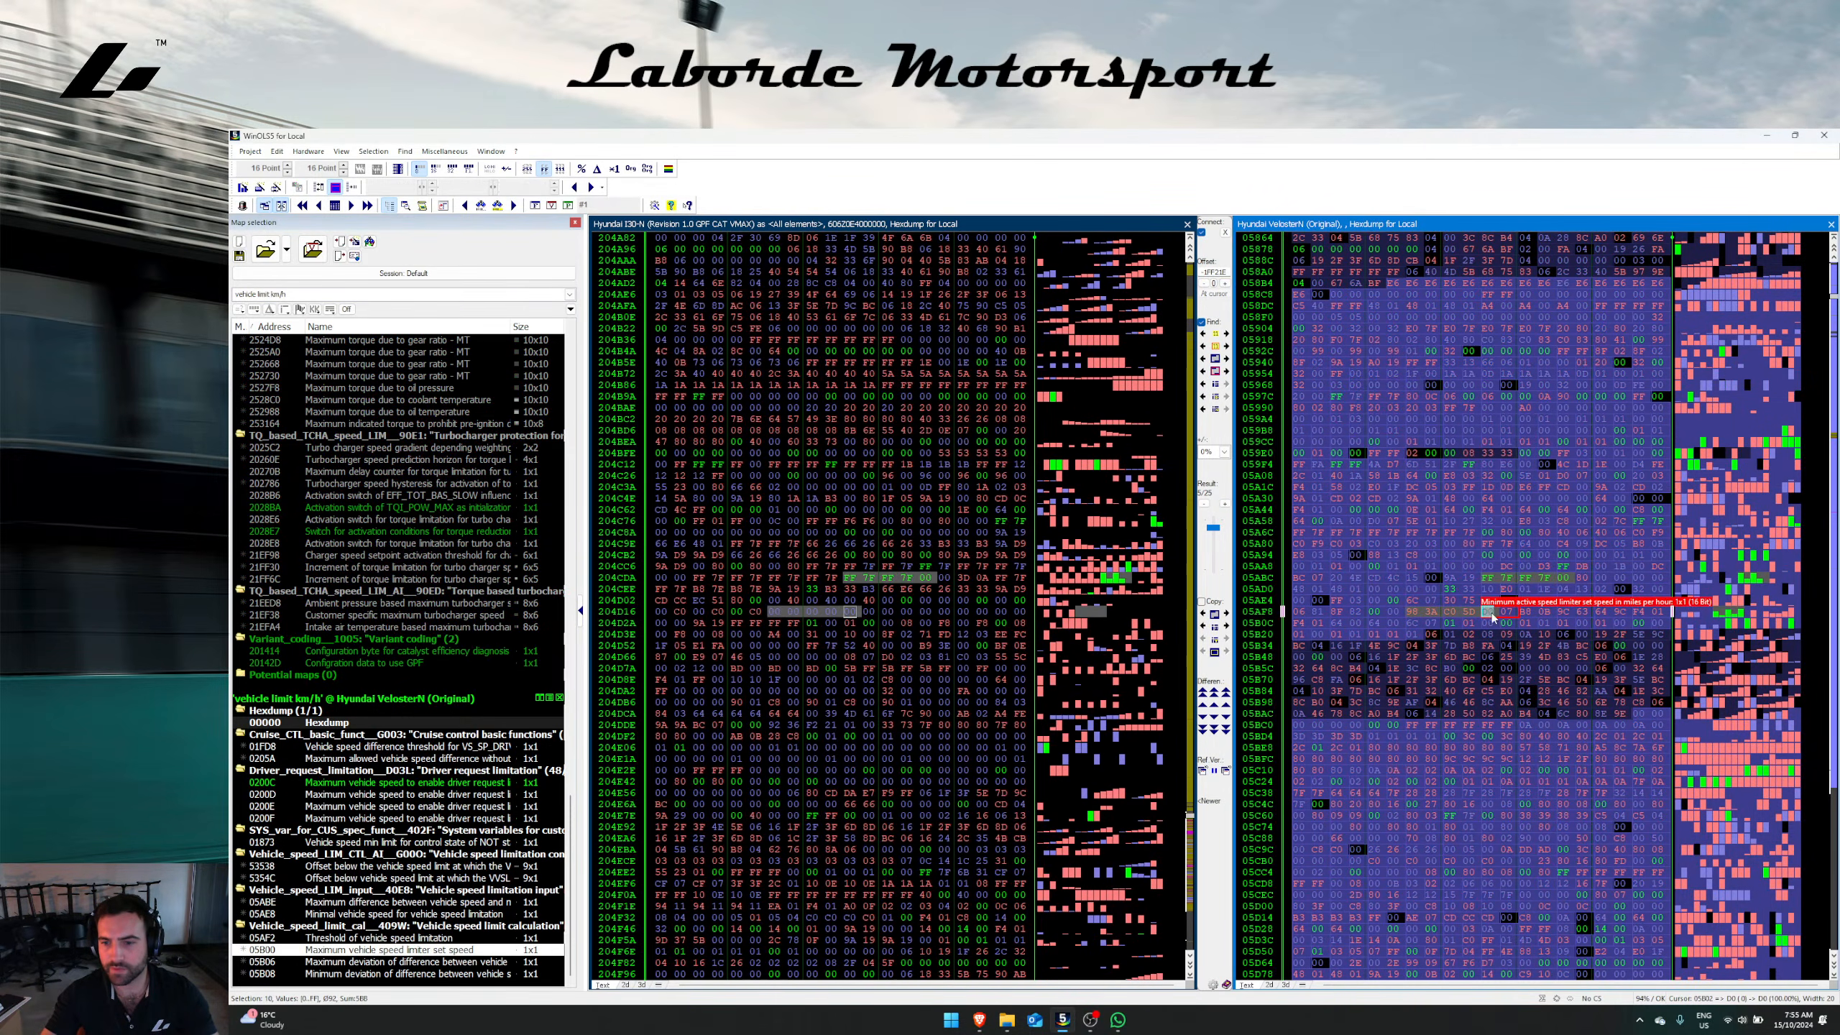
left_click_drag(1336, 624, 1469, 623)
left_click(1393, 567)
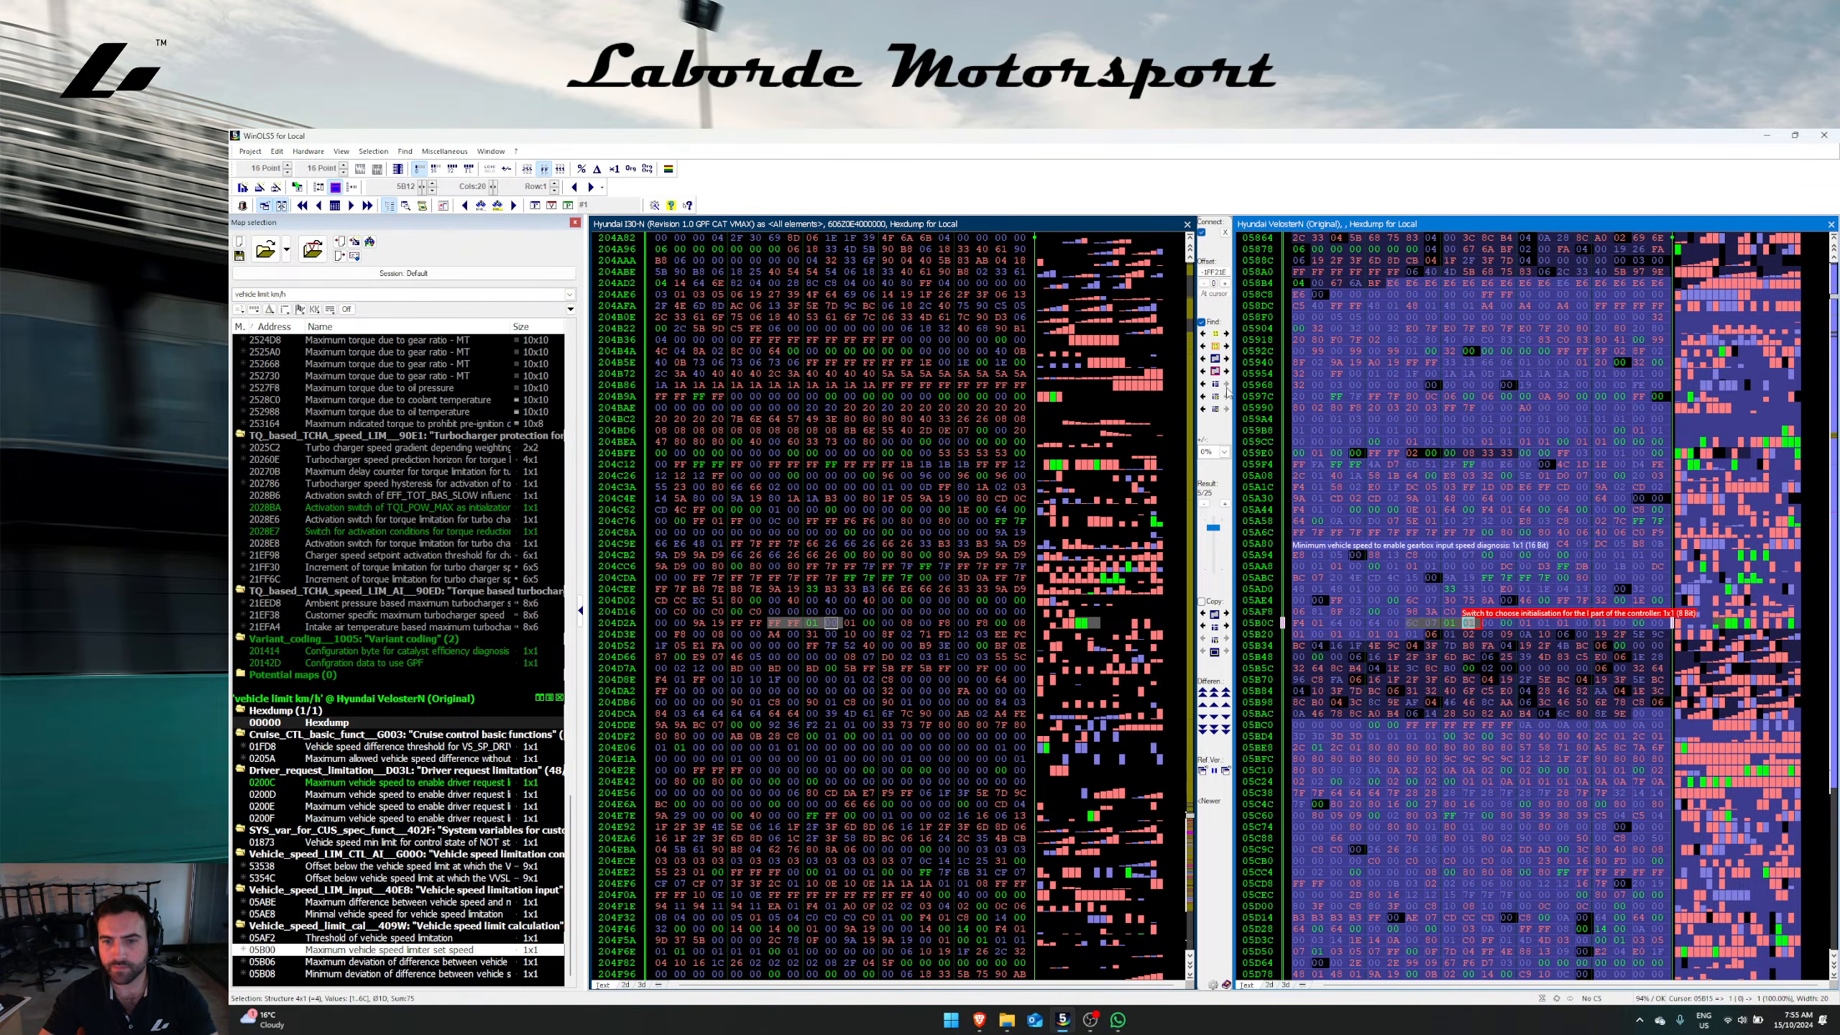
left_click(1213, 352)
right_click(1455, 586)
left_click(1410, 622)
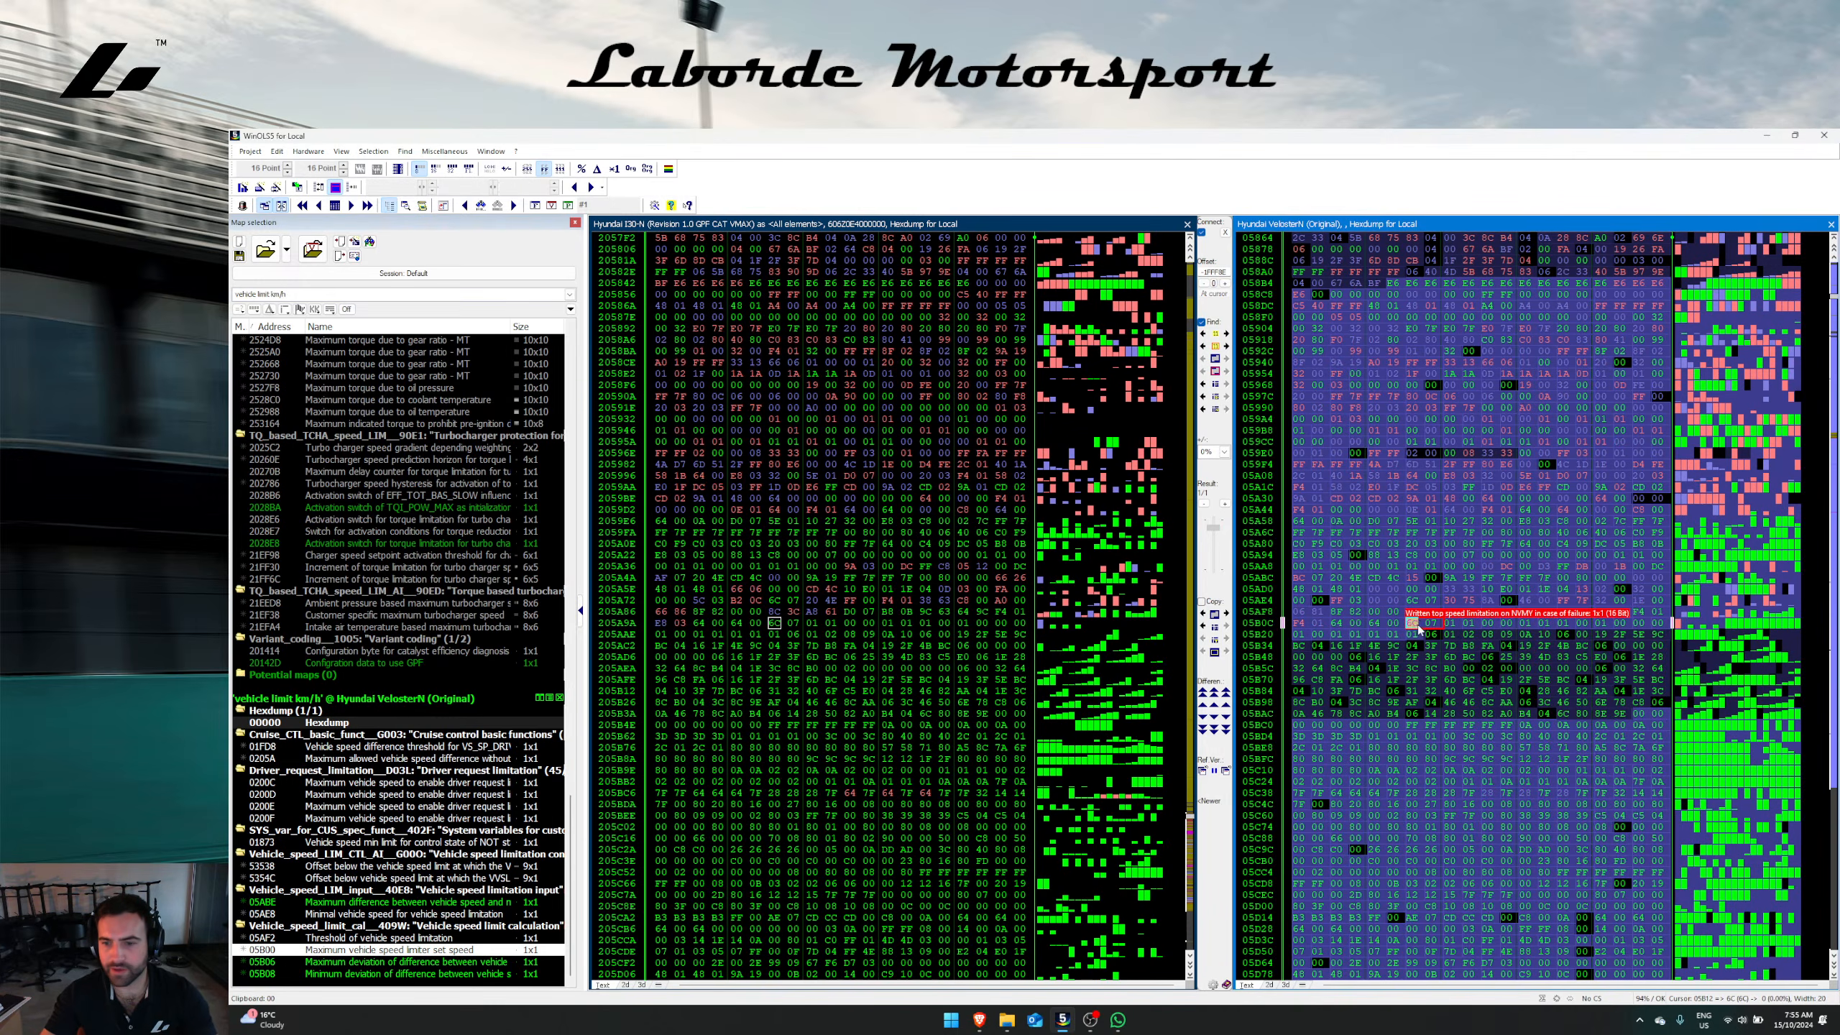
Step: Copy the vehicle speed setpoint increment maps and the written top speed limitation map from the Veloster N to the i30-N file
left_click_drag(1417, 624, 1356, 624)
left_click(1203, 614)
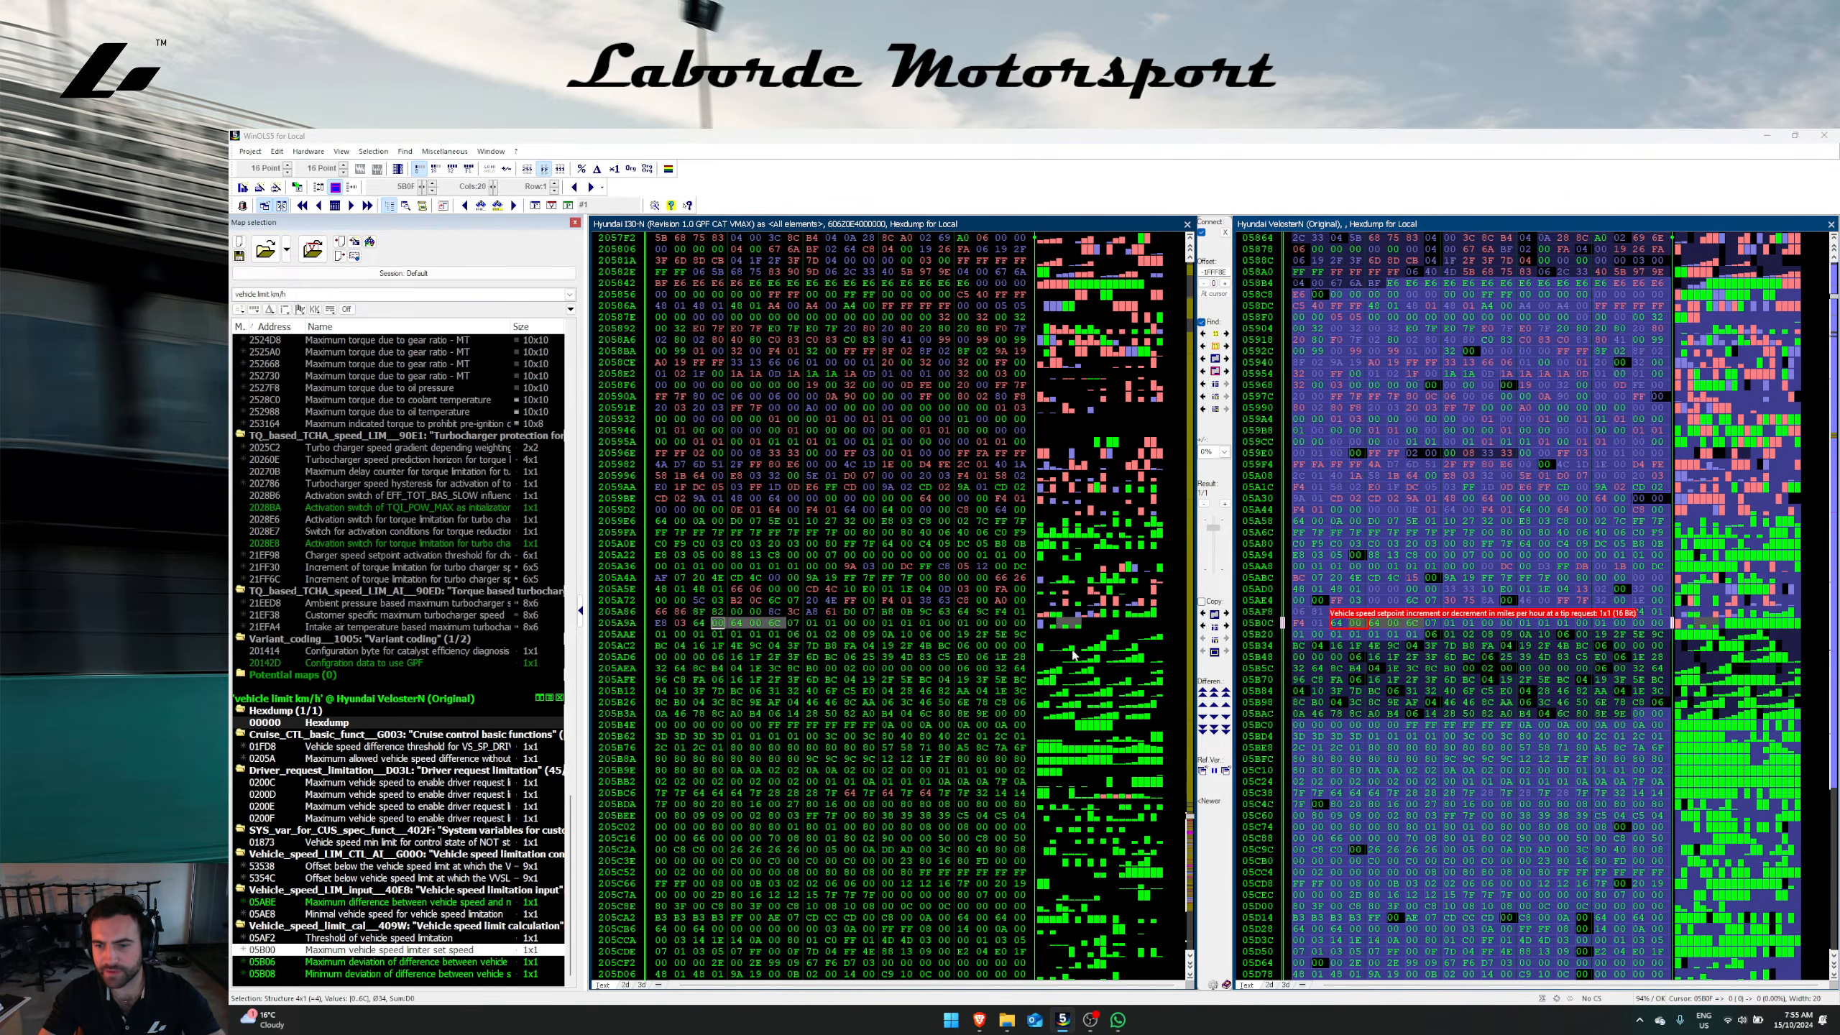
left_click(931, 659)
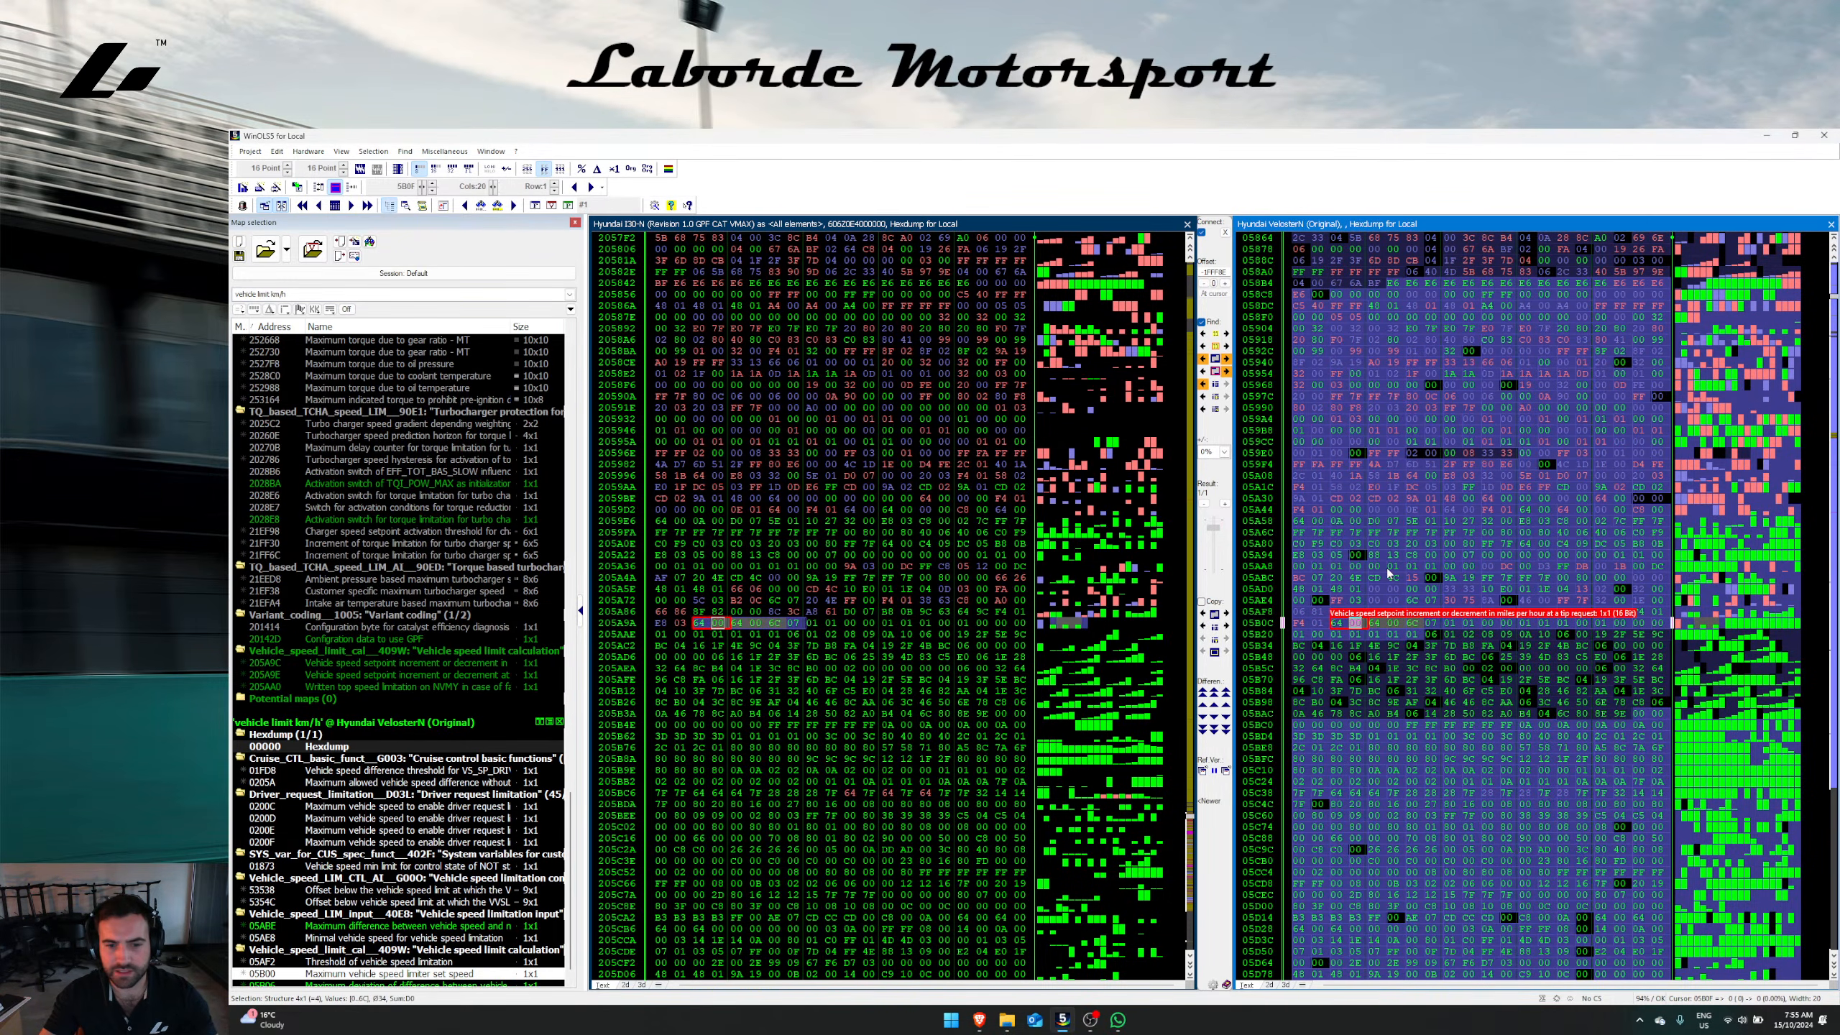
left_click(1304, 625)
left_click(1561, 612)
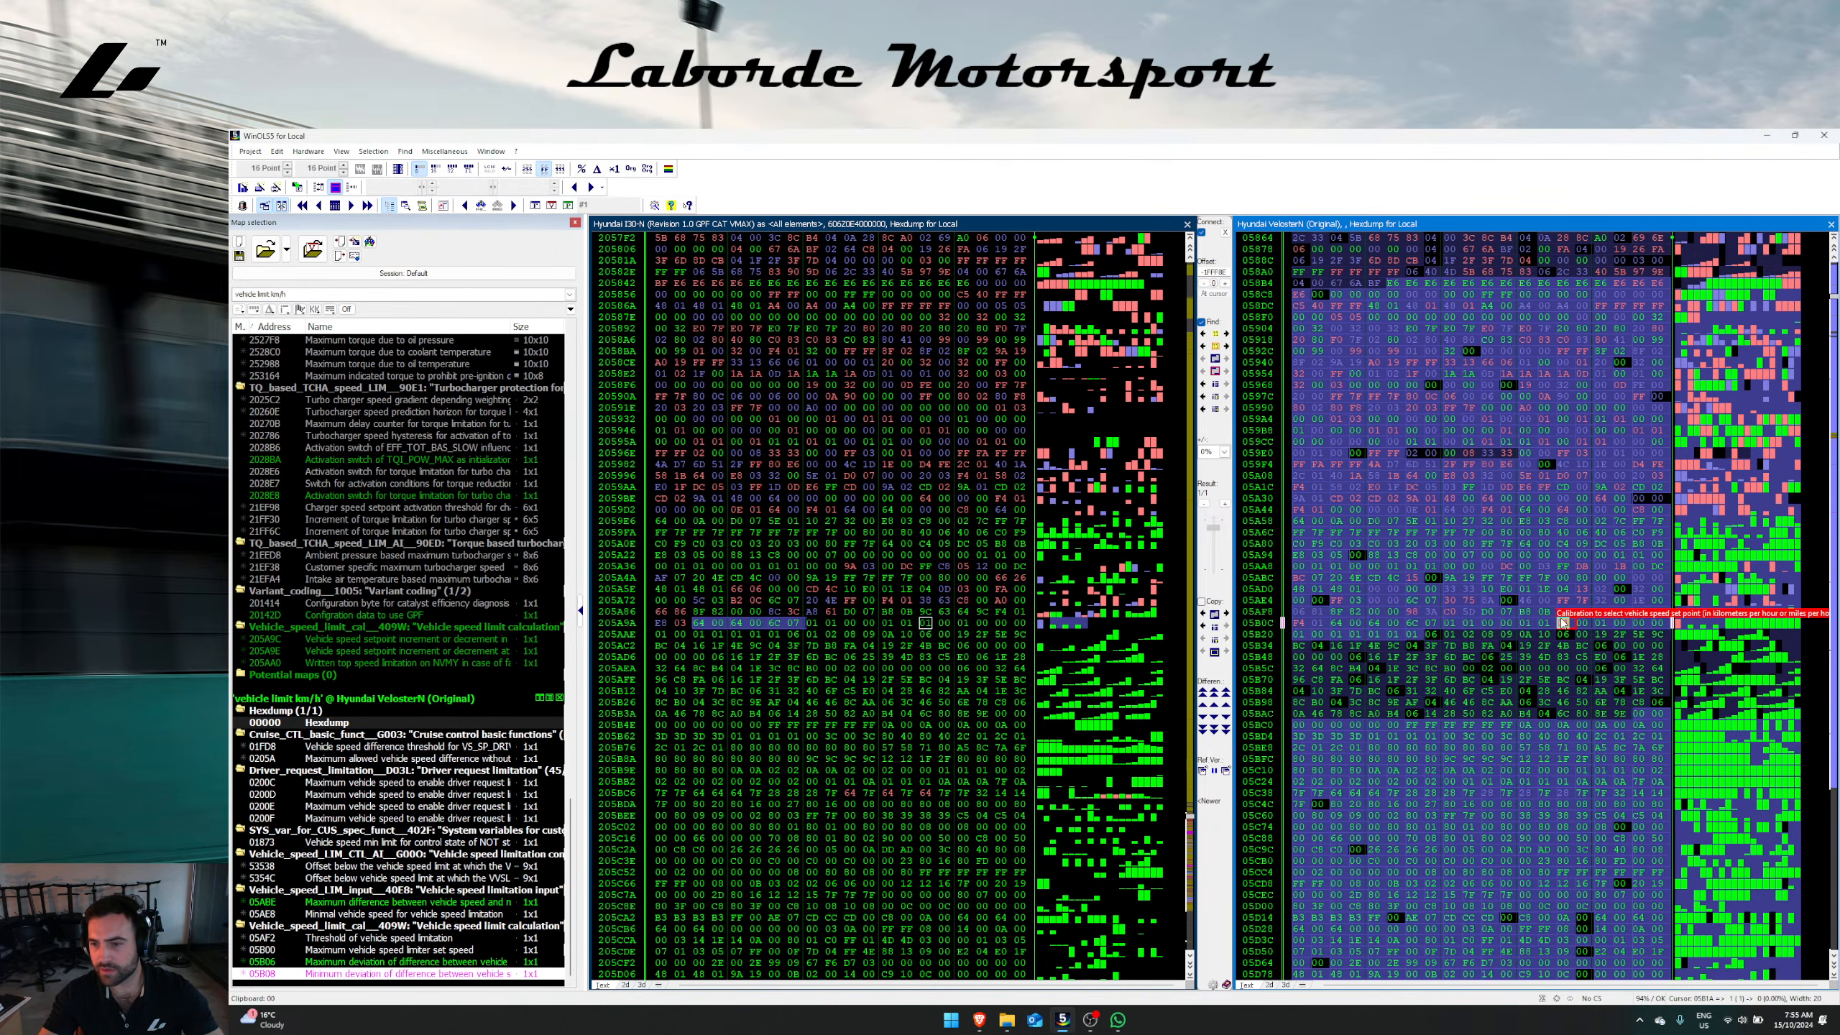
left_click(1356, 624)
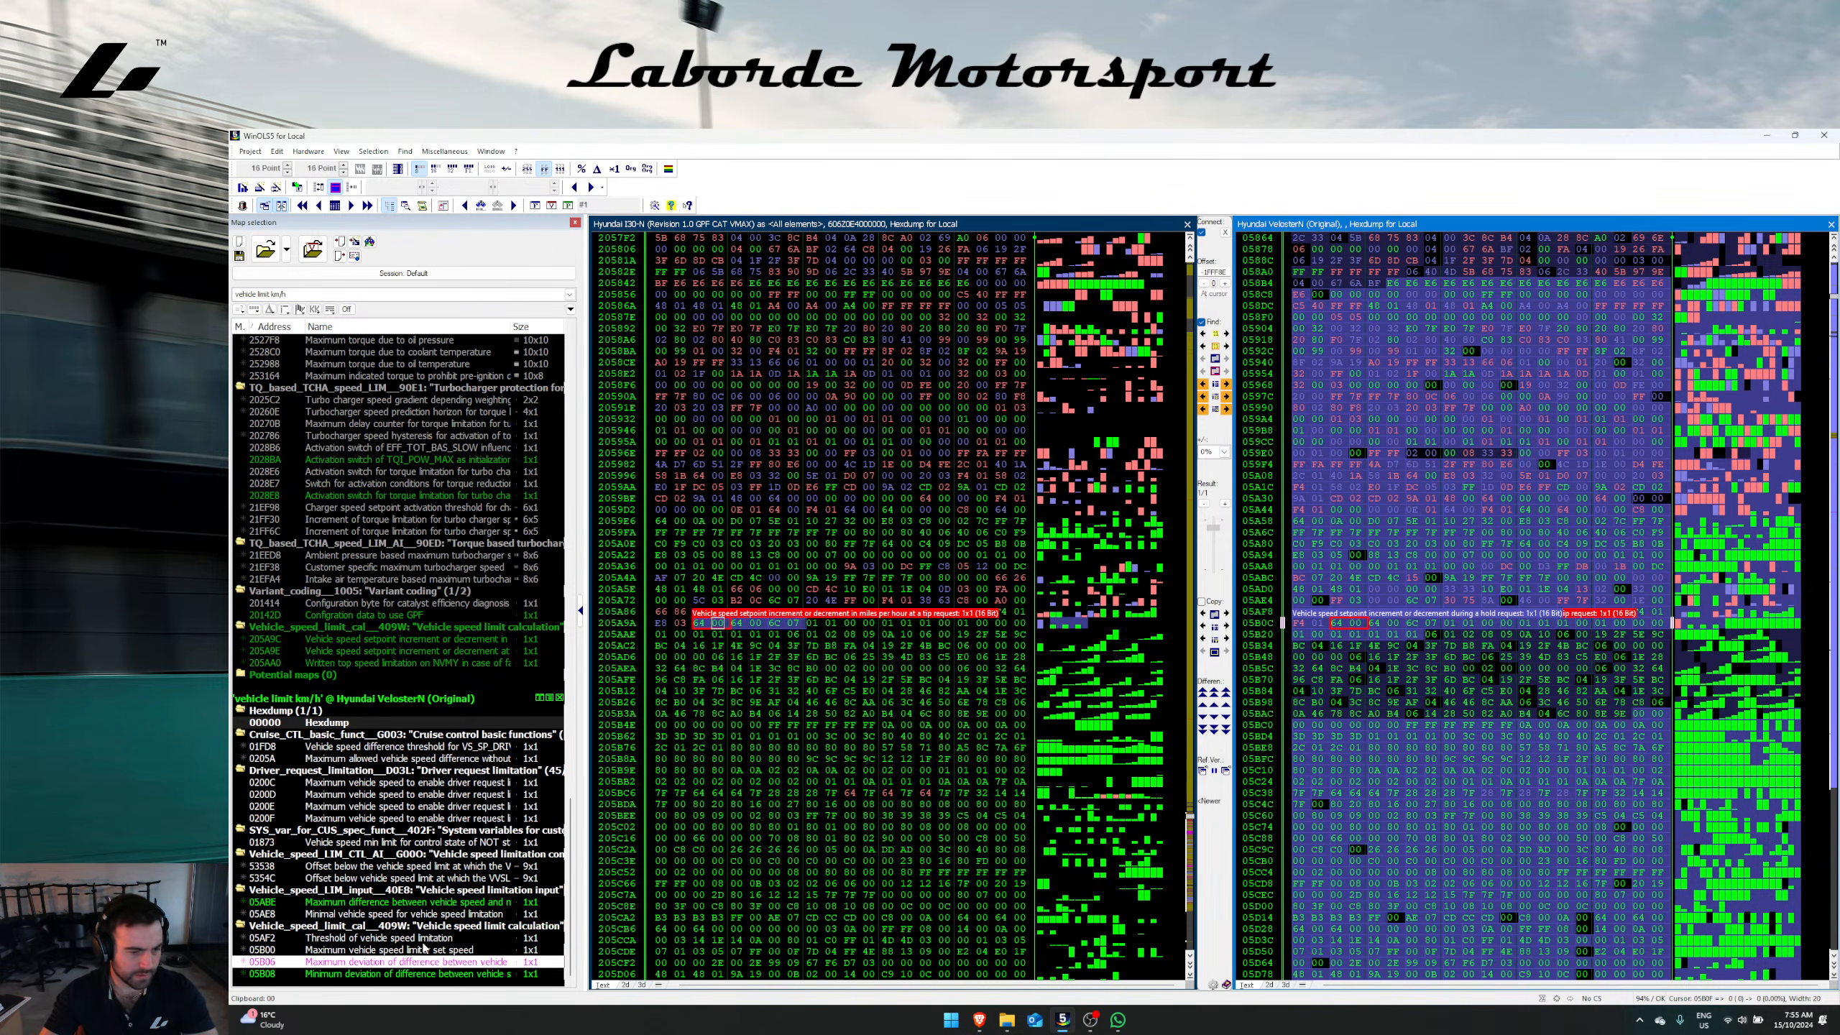
Step: Locate the threshold of vehicle speed limitation in the Veloster N hexdump and copy that map to the i30-N file
right_click(422, 940)
left_click(481, 618)
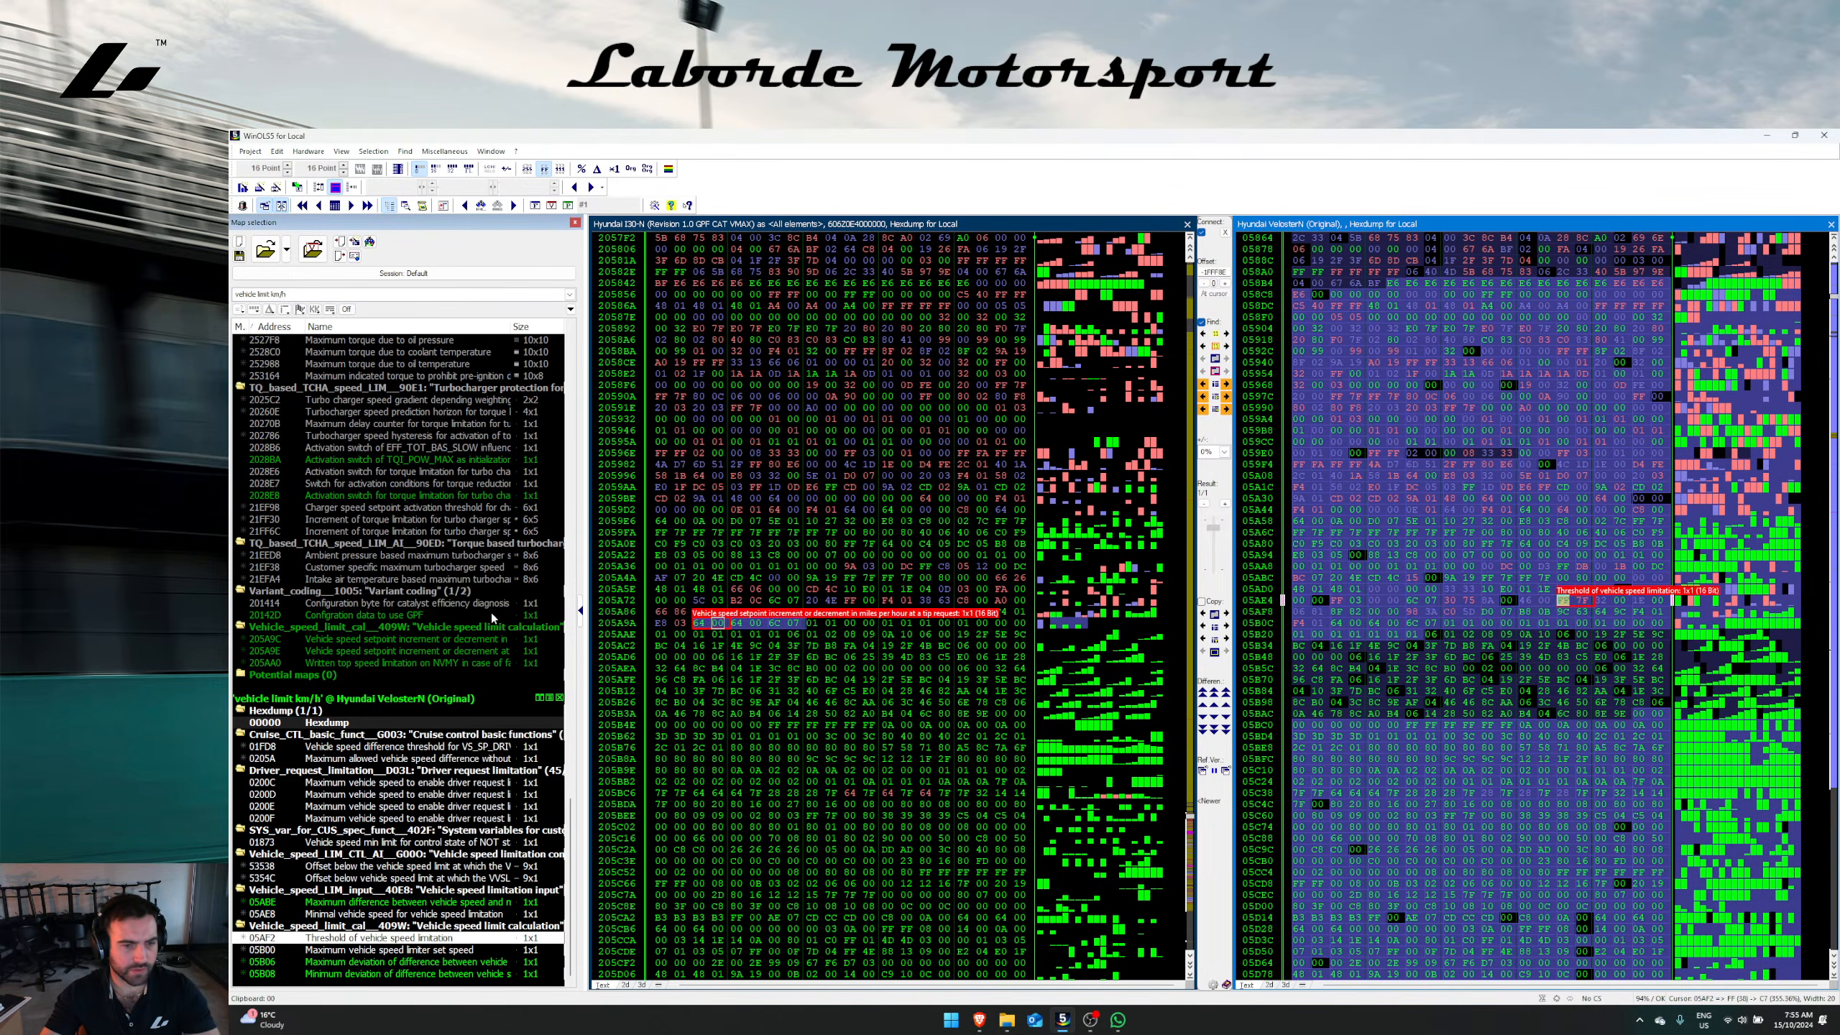
left_click(1543, 602)
left_click(1581, 602)
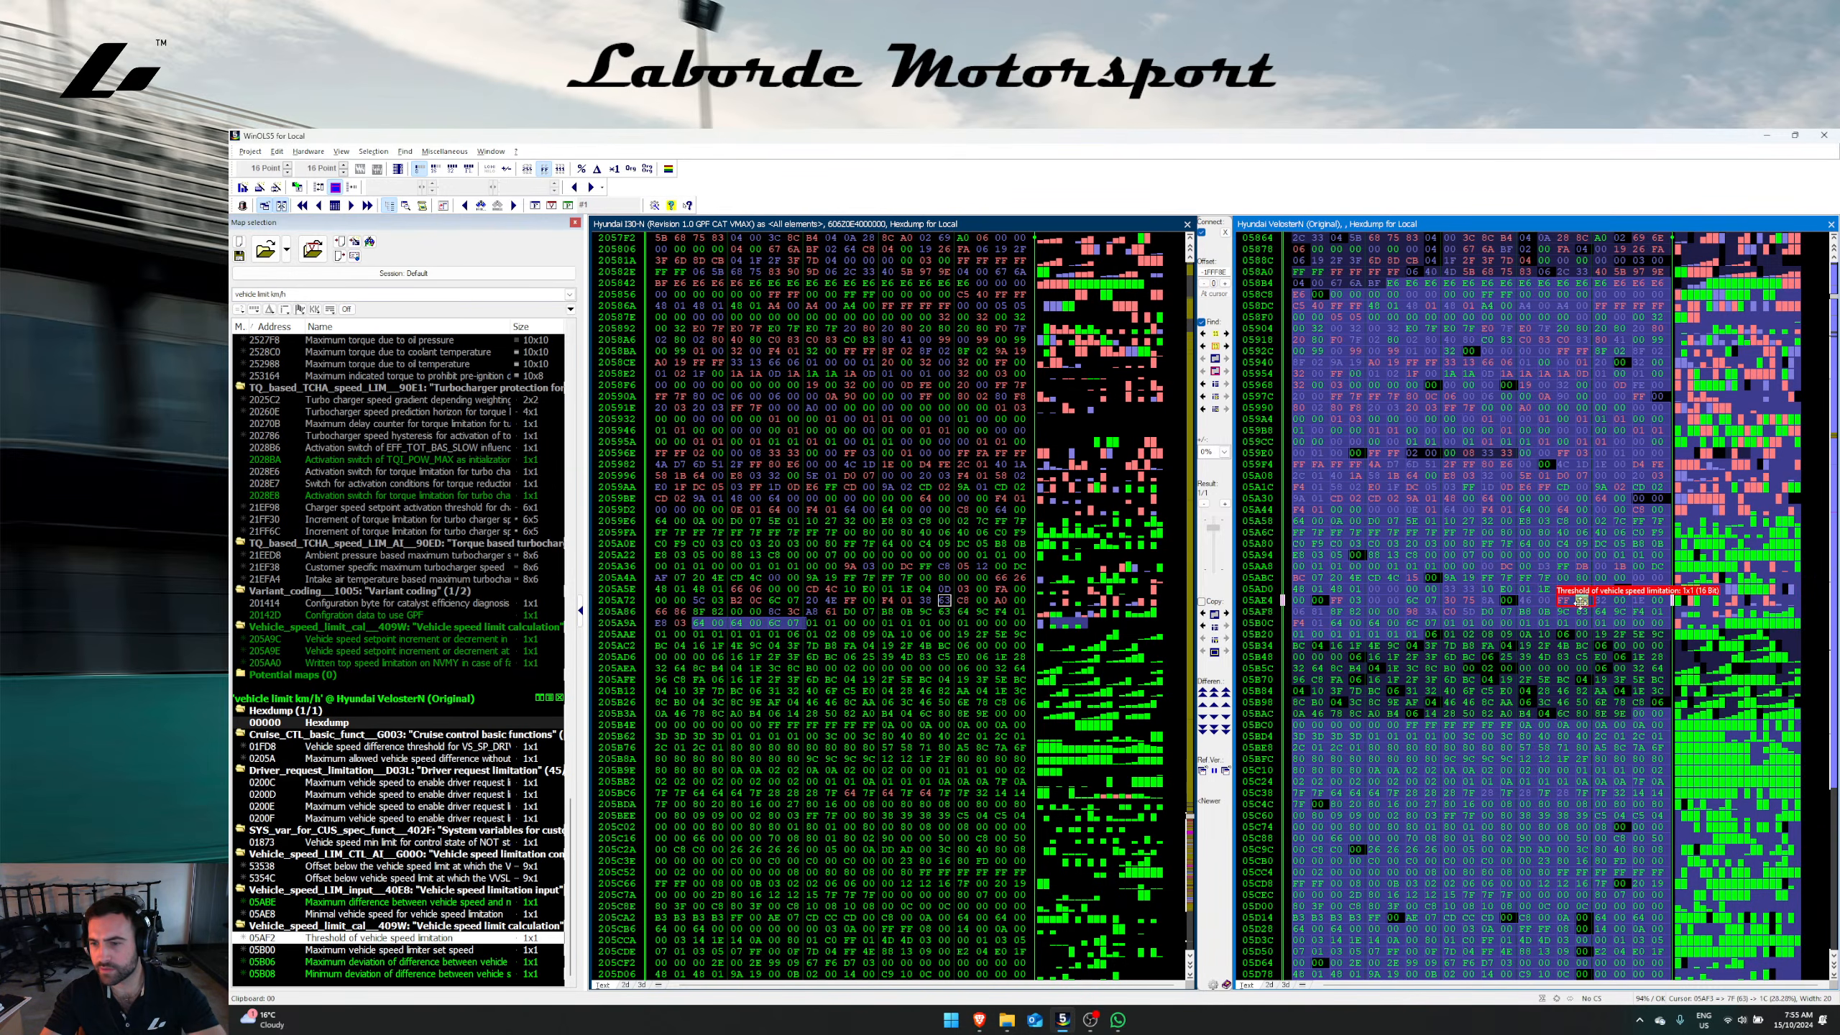
left_click(1203, 384)
left_click(932, 660)
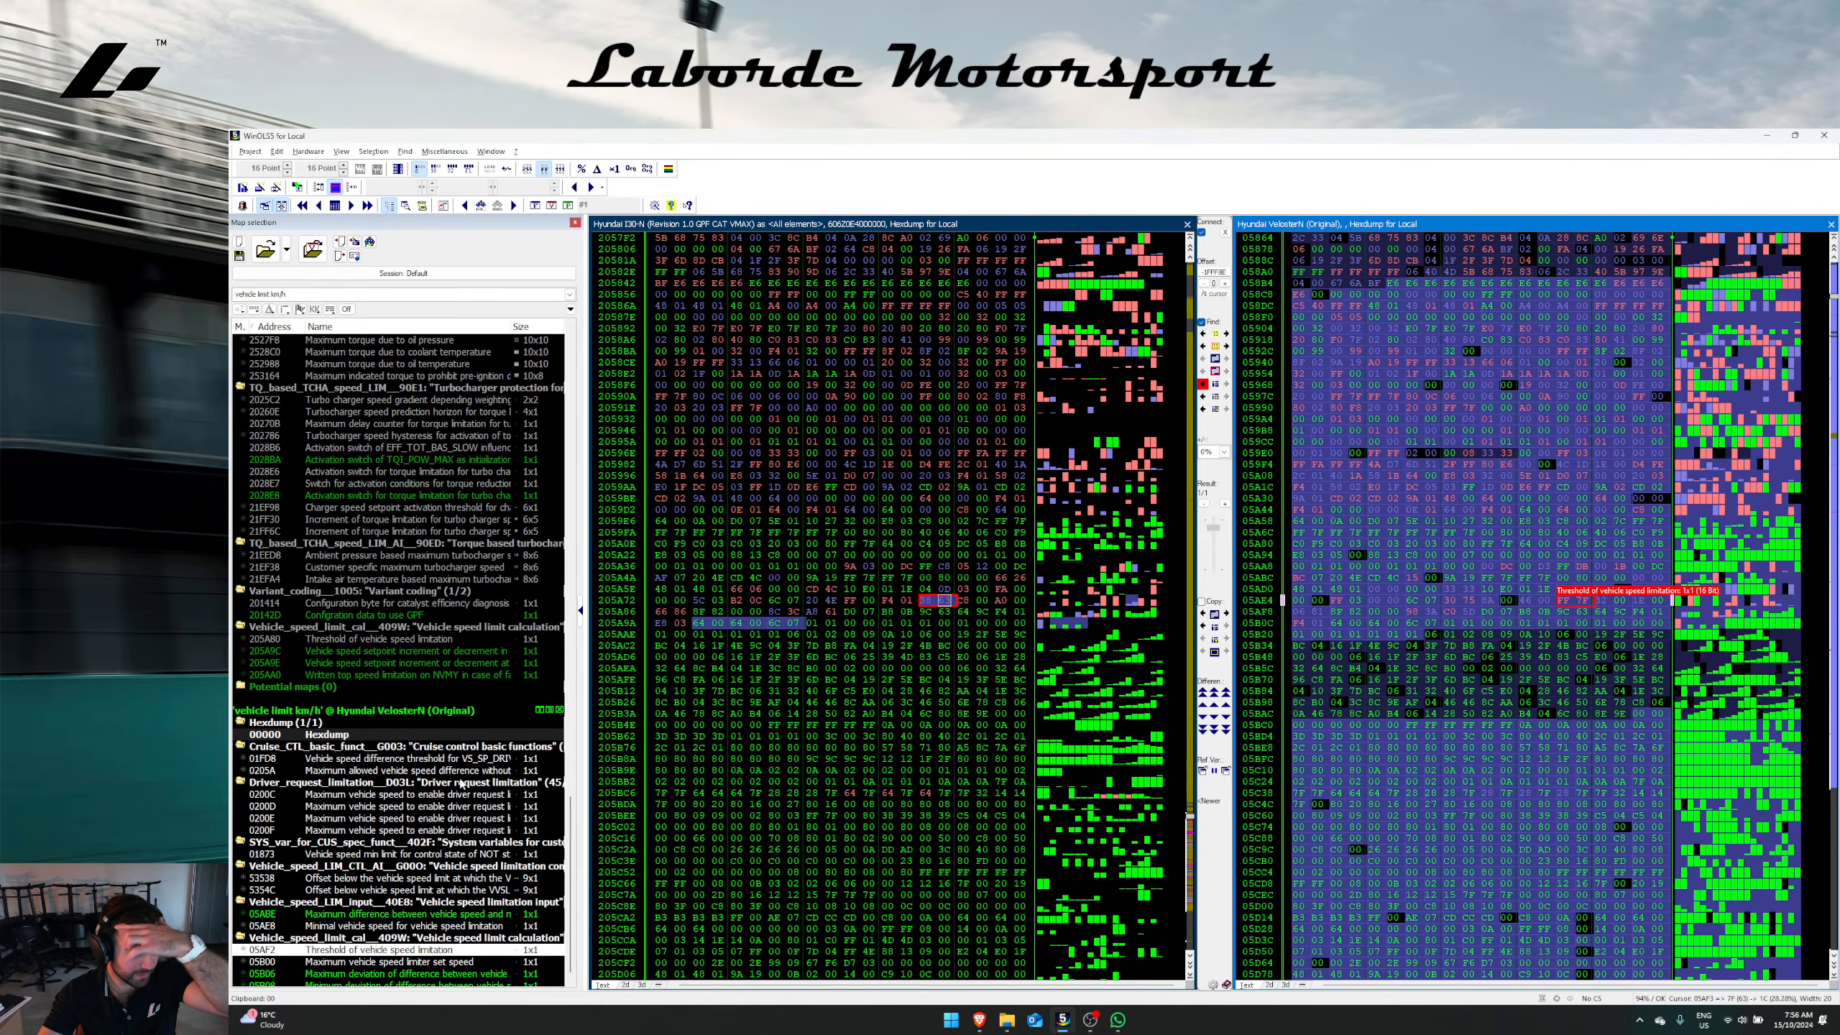
Step: Copy the maximum vehicle speed limiter set speed map and its miles-per-hour version from the Veloster N to the i30-N file
scroll(447, 901, "down", 1)
right_click(443, 950)
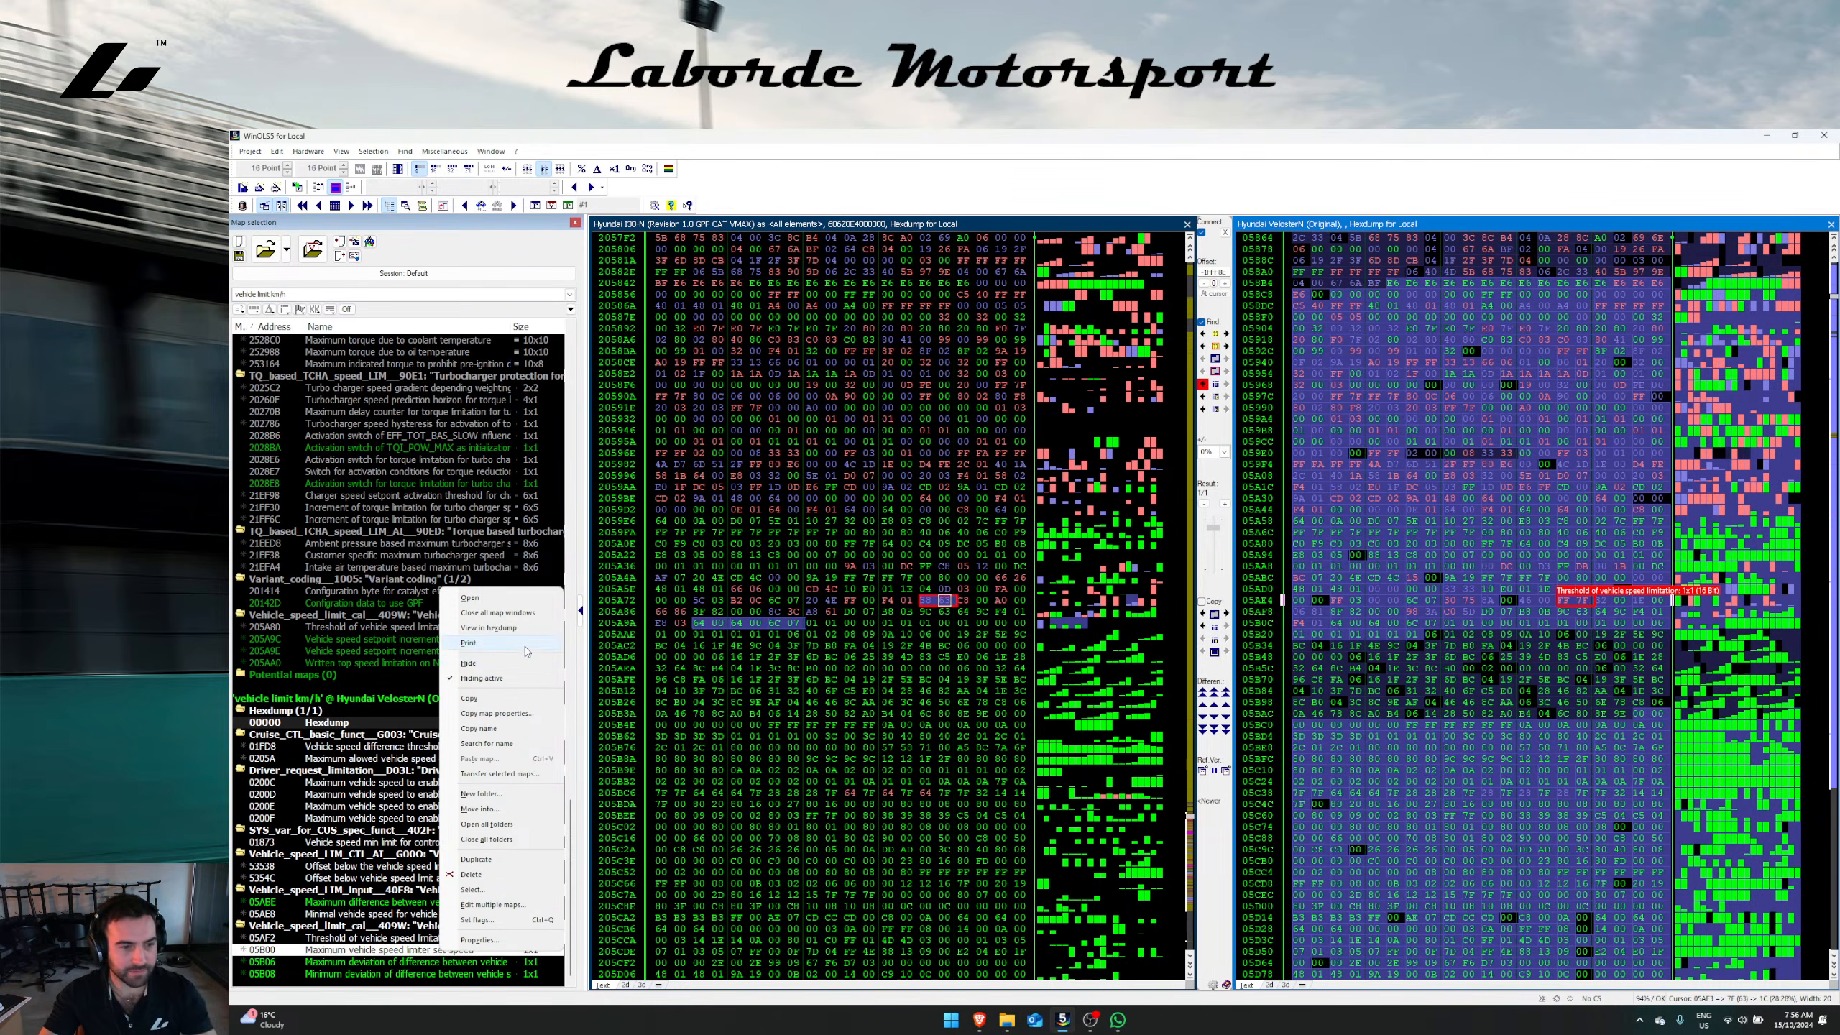
left_click(532, 632)
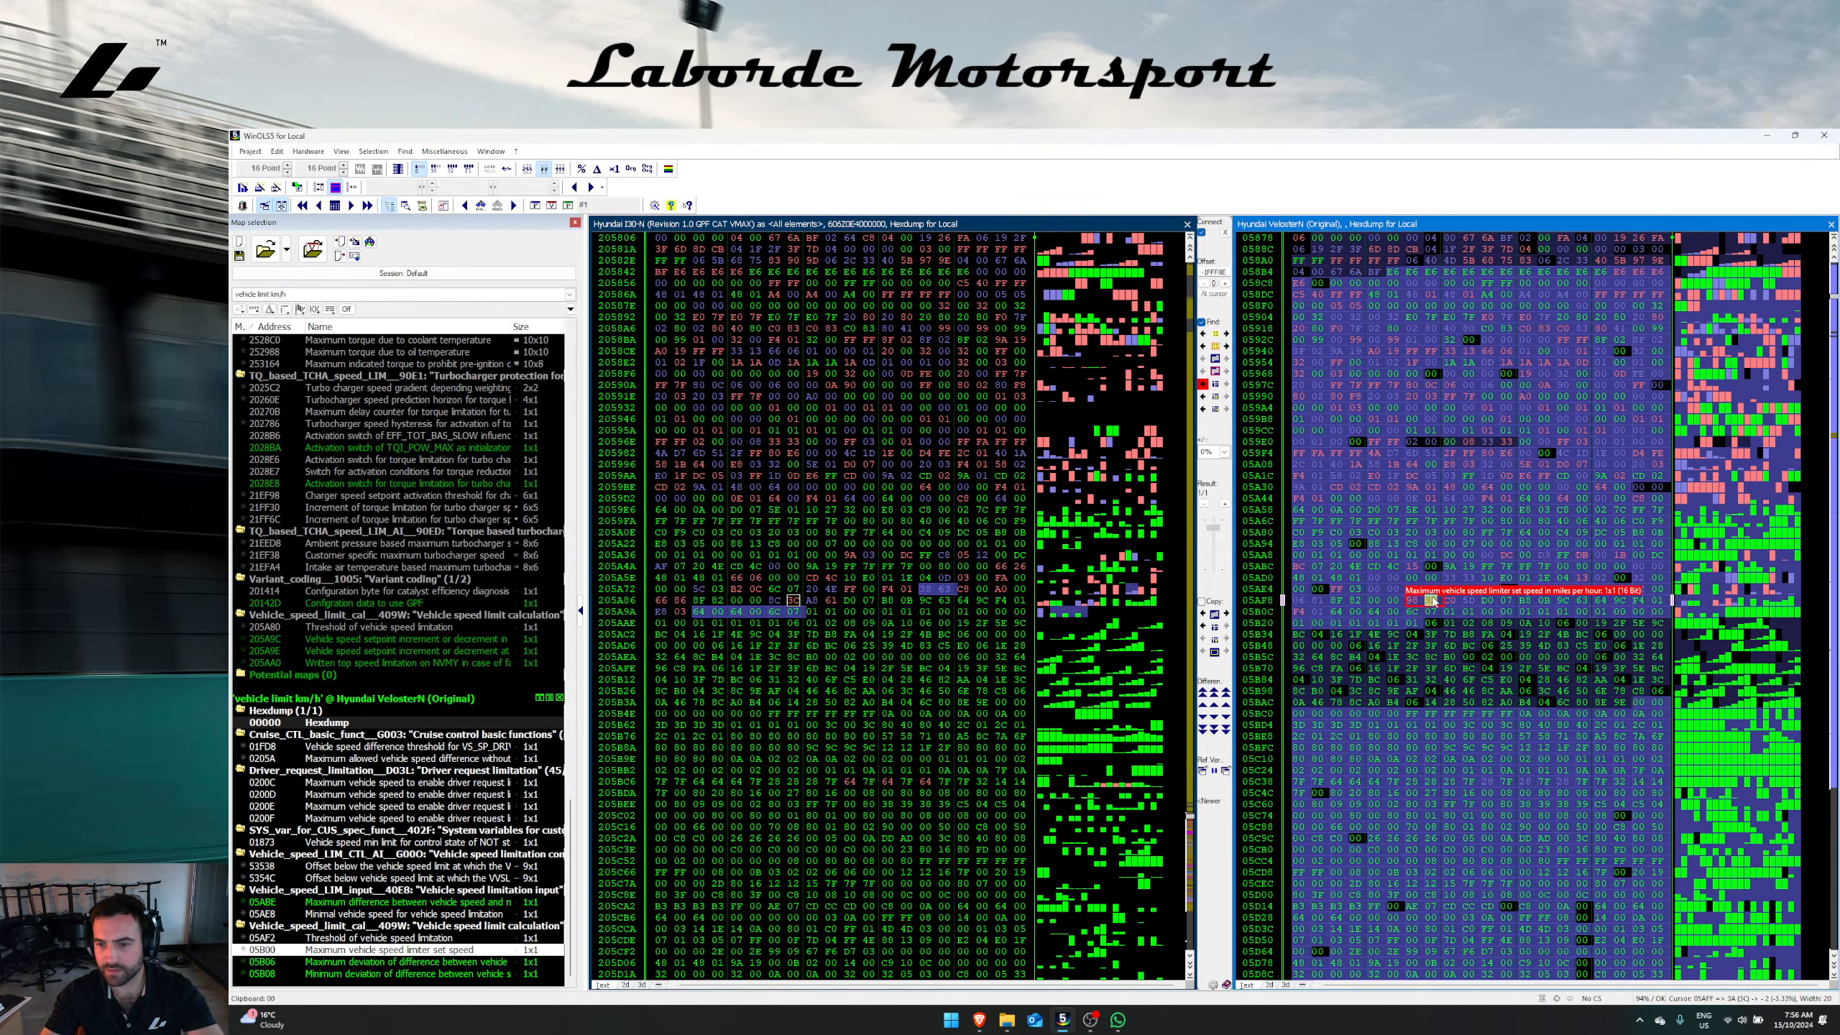
left_click_drag(1431, 601, 1450, 602)
left_click(1203, 384)
key("Return")
left_click(1412, 577)
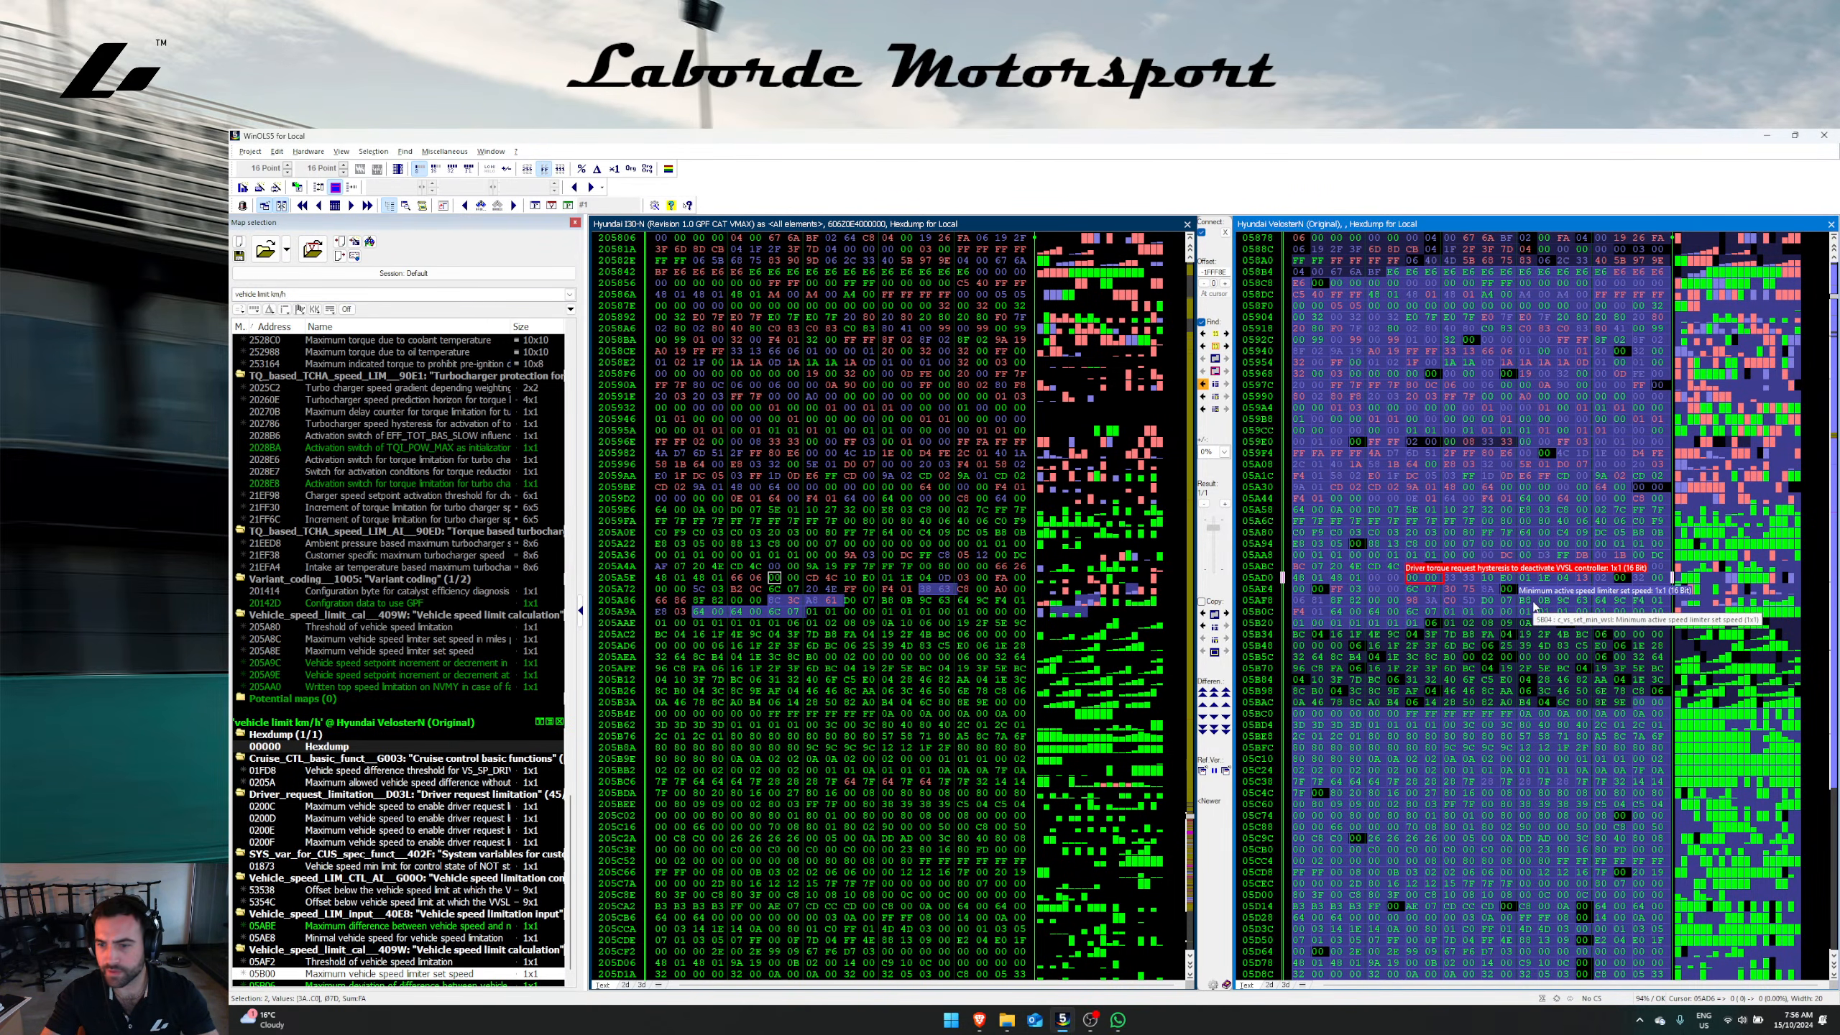
left_click(406, 686)
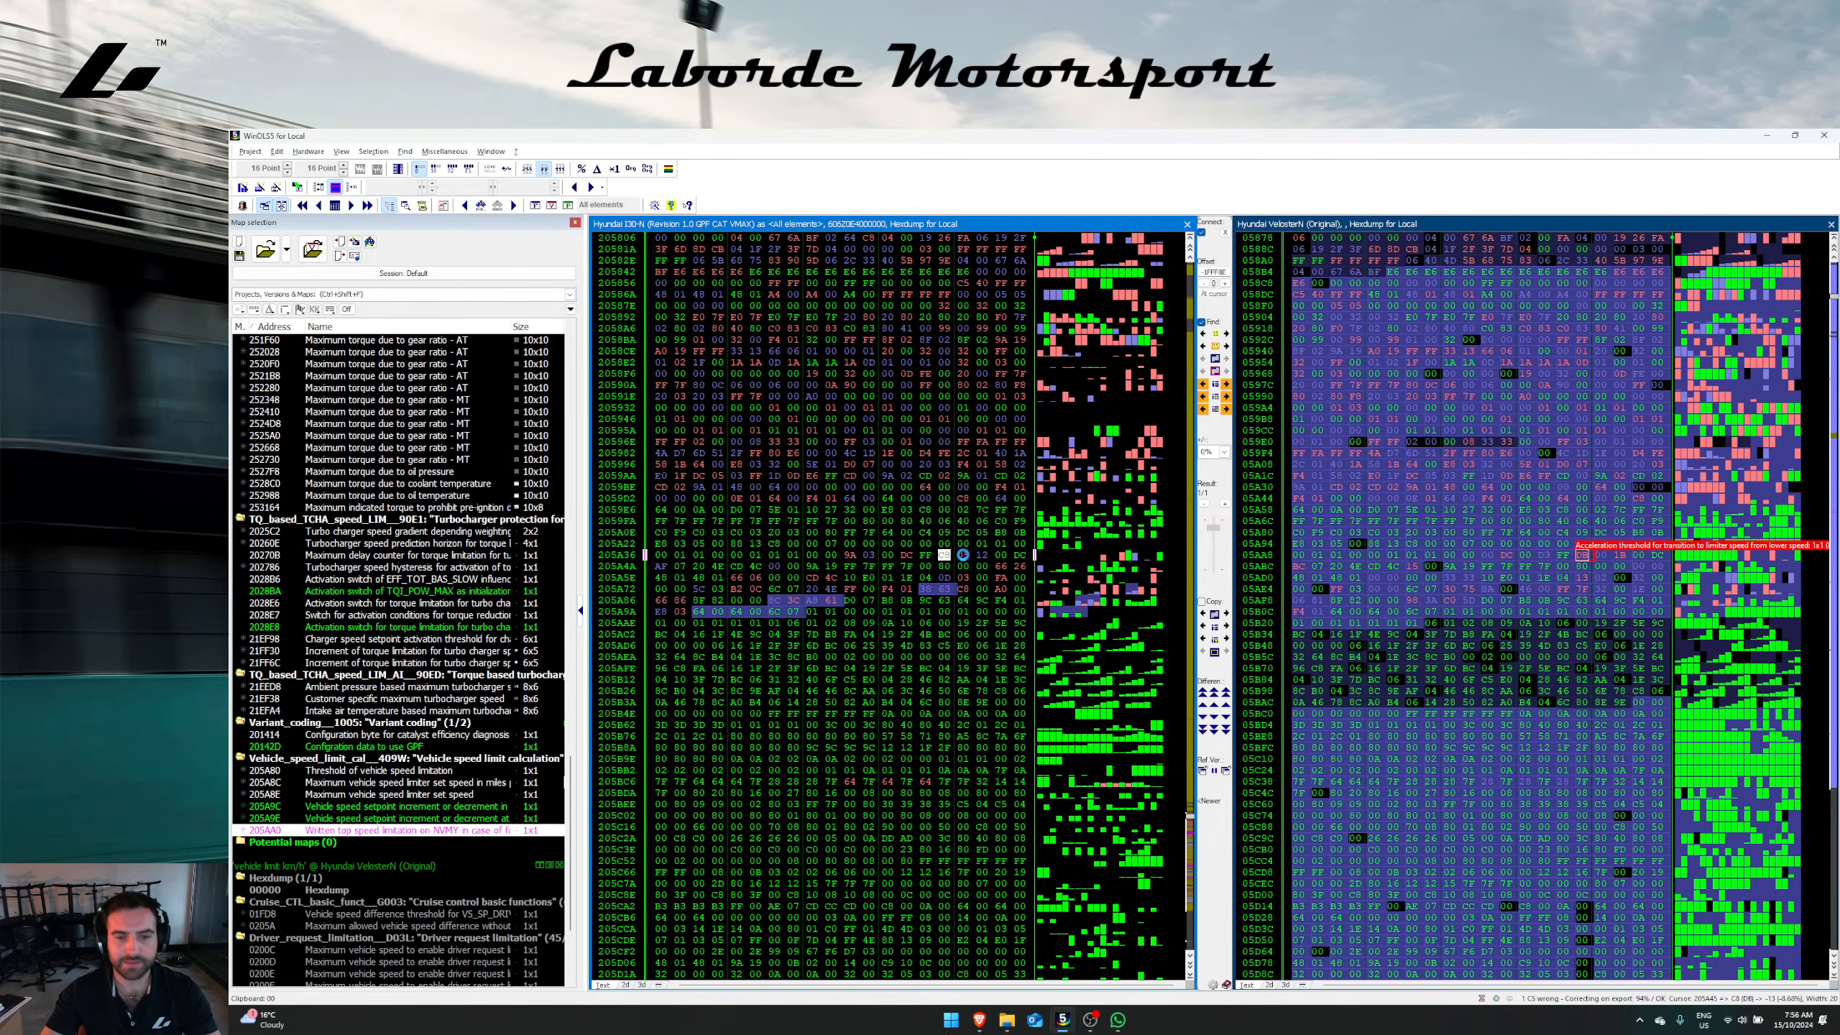
left_click(1449, 521)
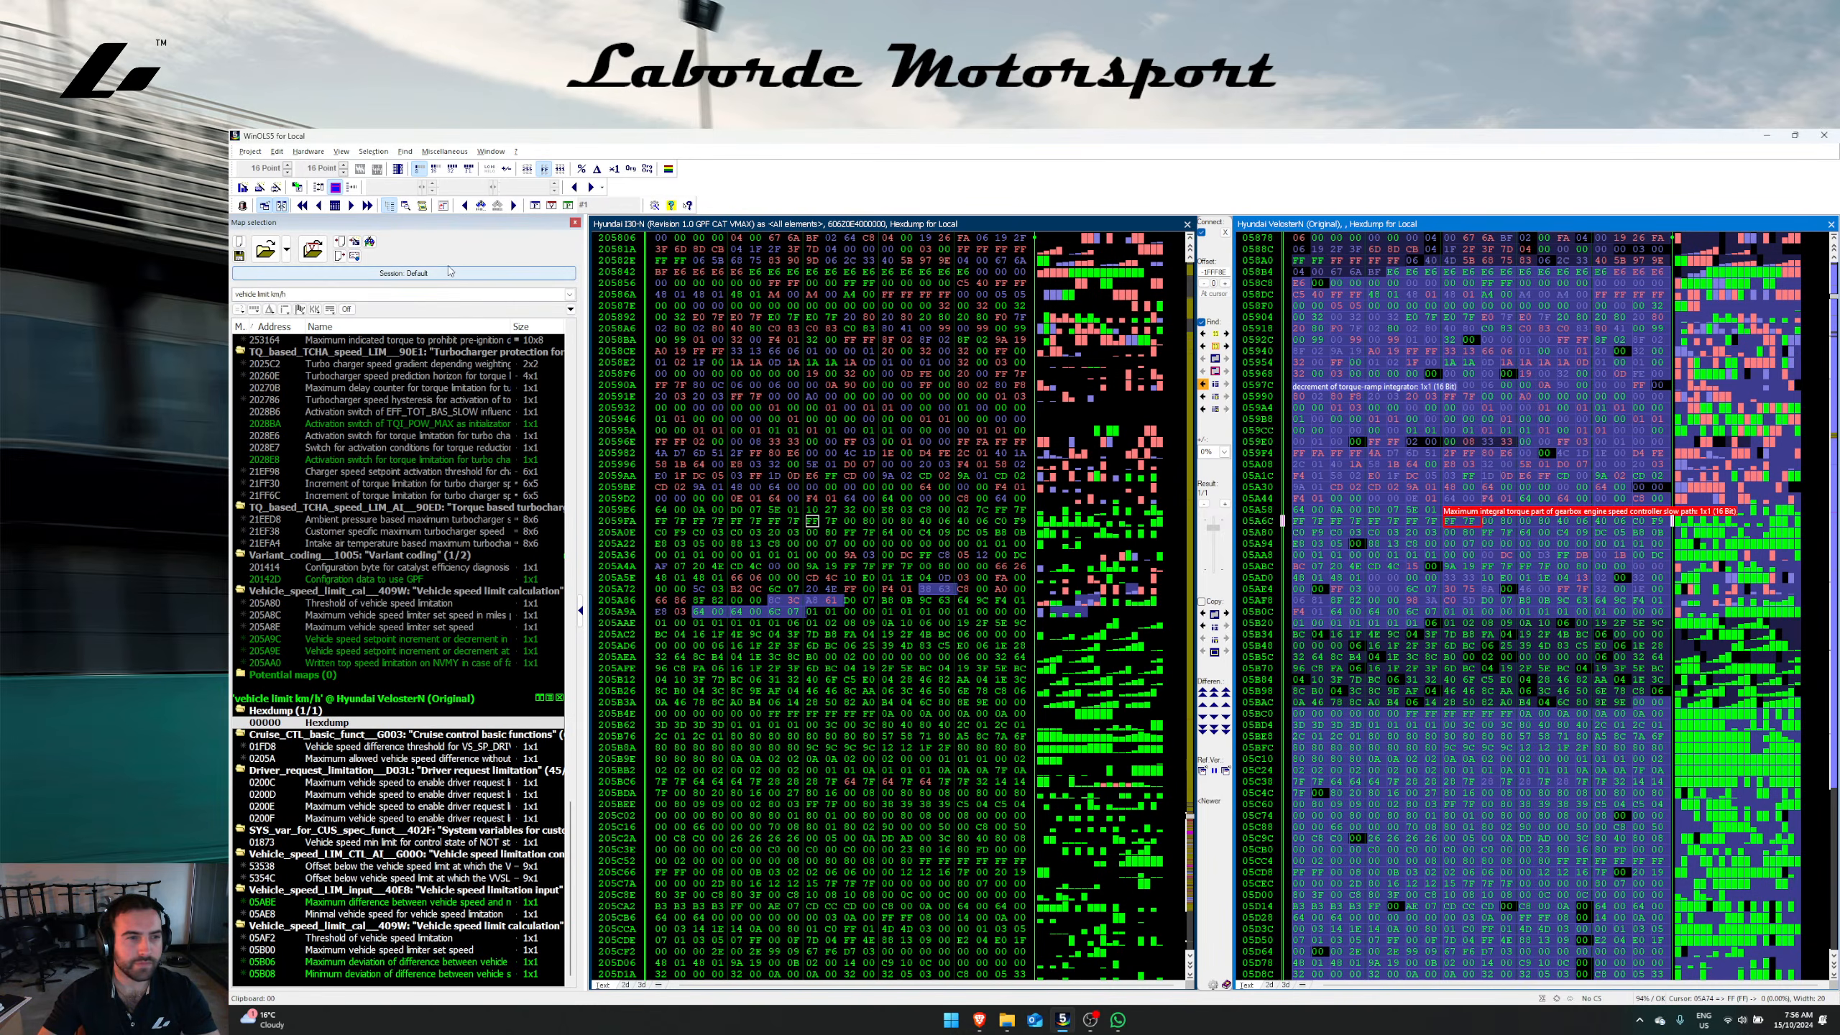
Step: Check the customer's tuning request in the browser, return to WinOLS, and close the Veloster N hexdump
key("alt+Tab")
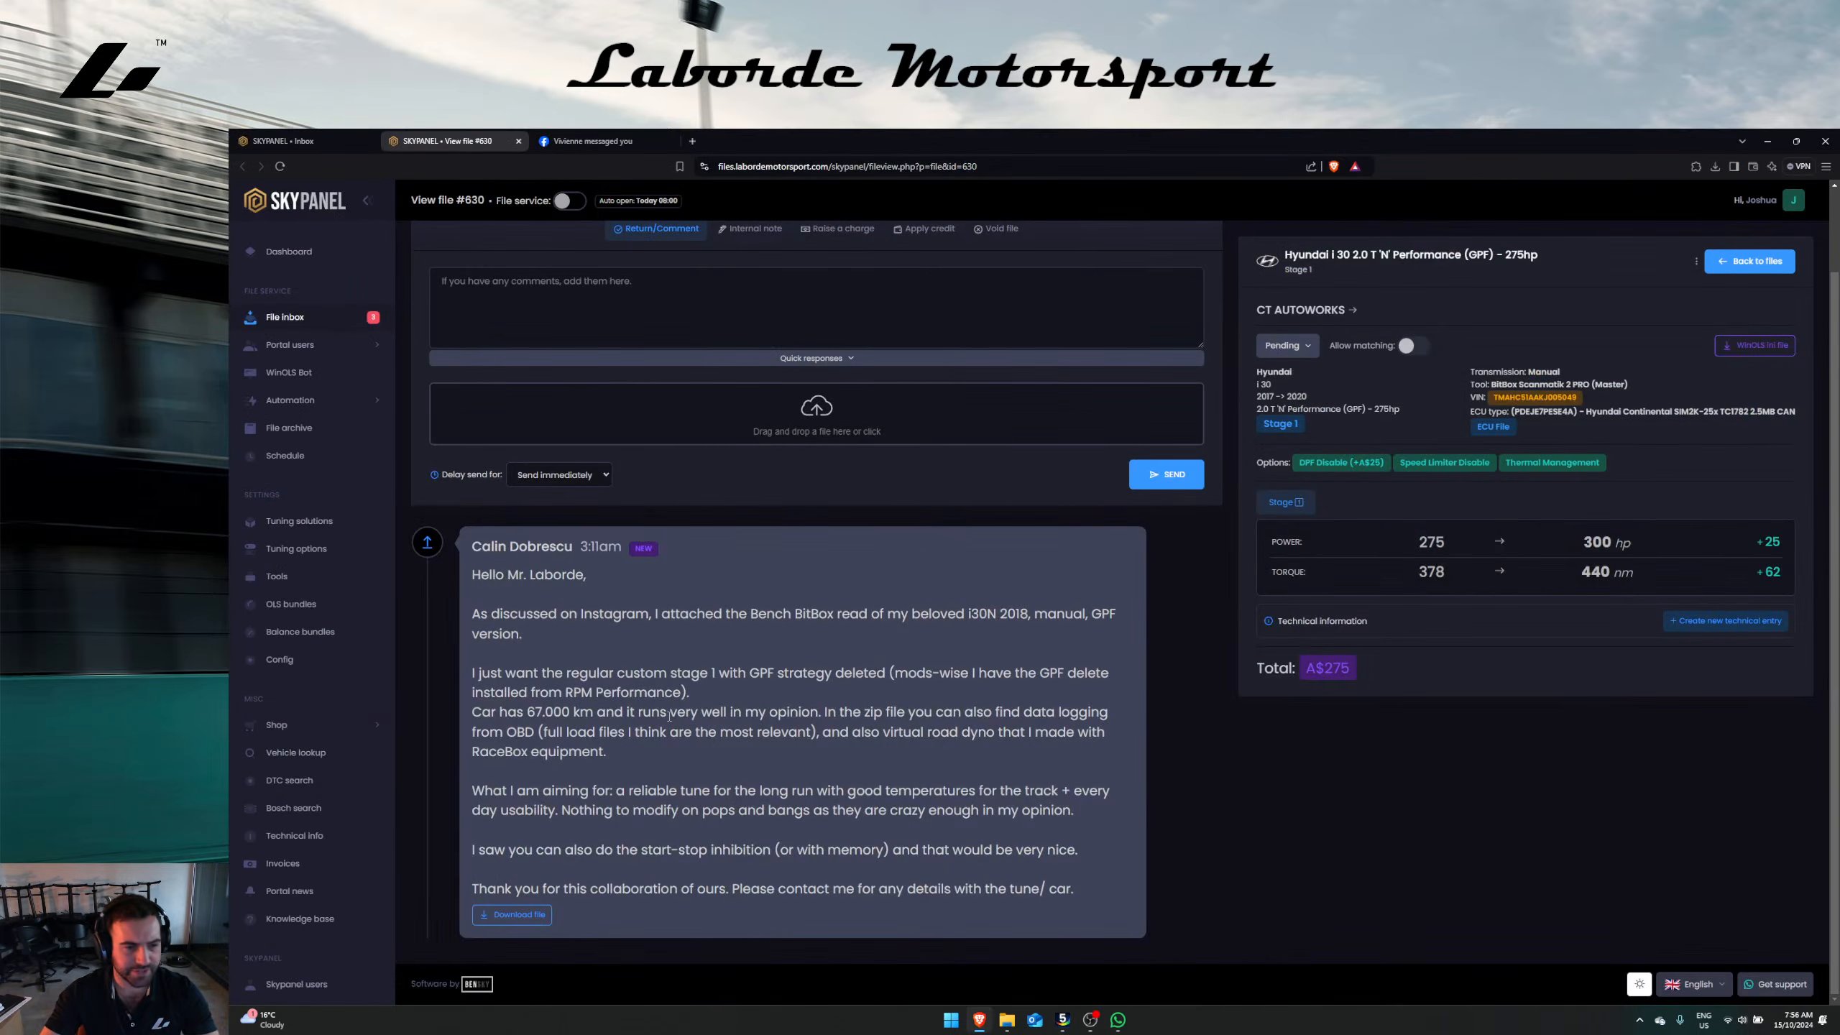
key("alt+Tab")
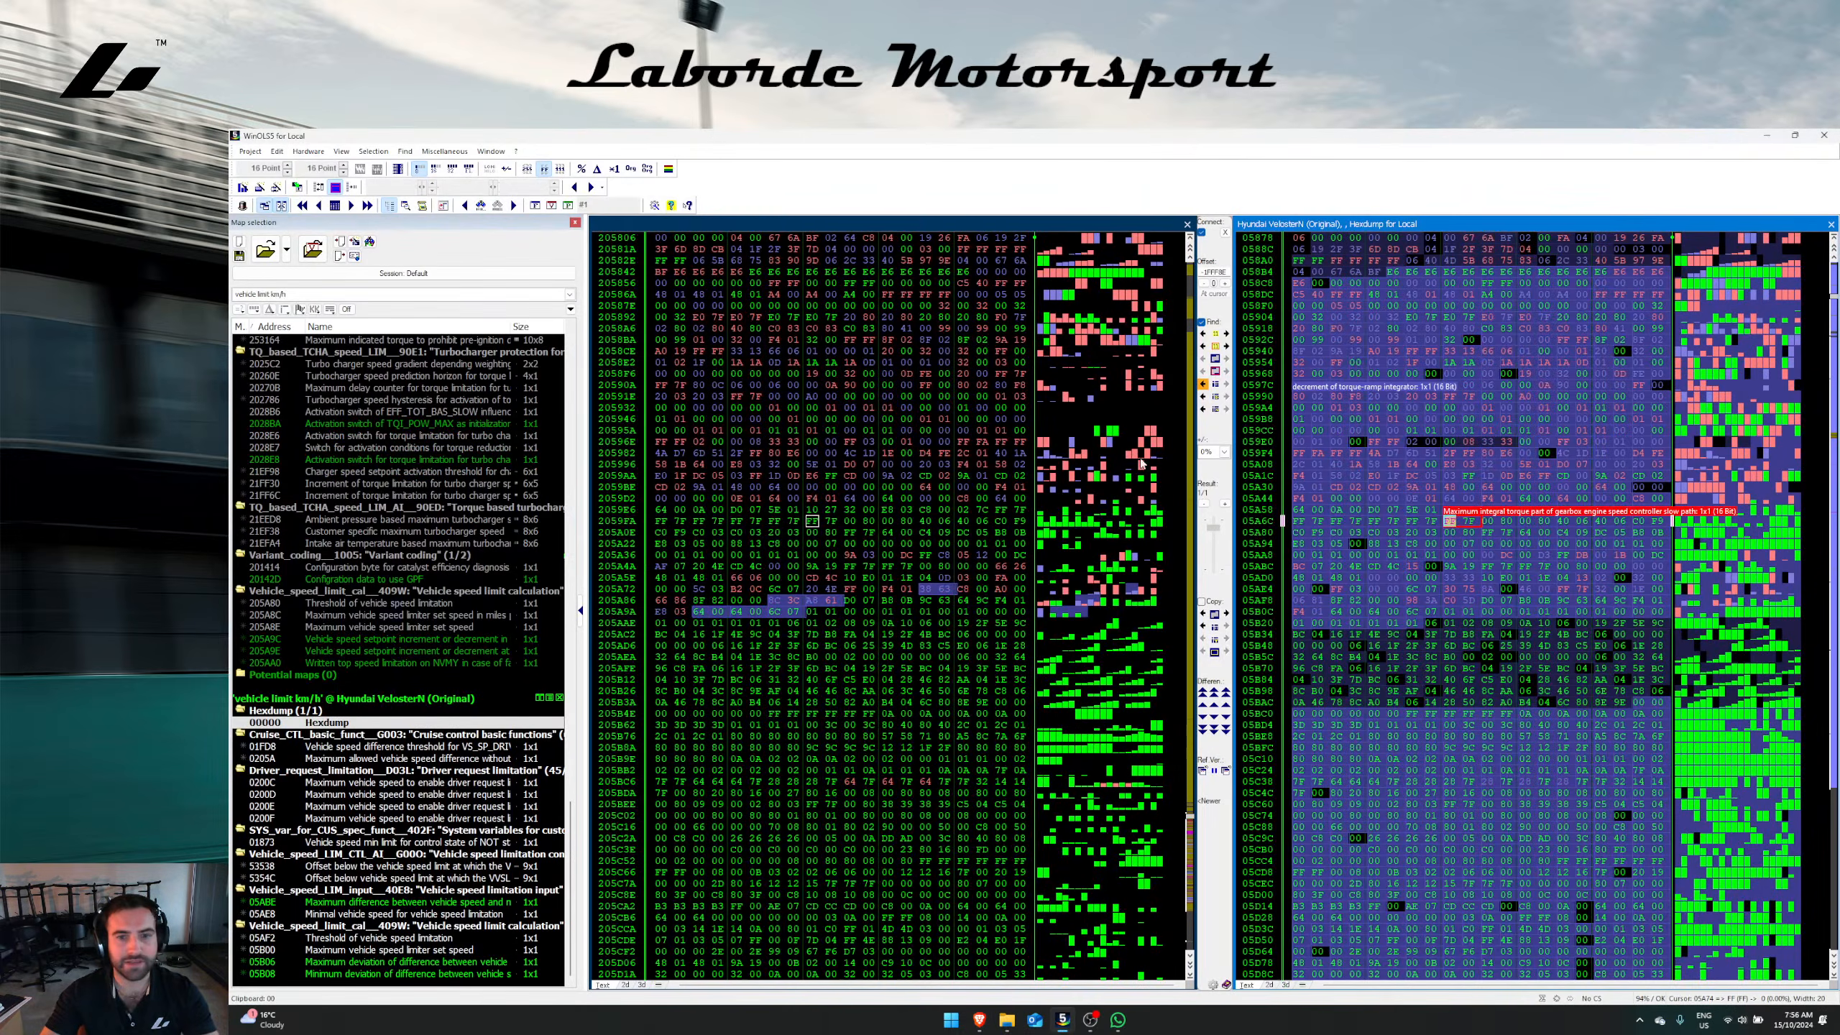
left_click(1832, 225)
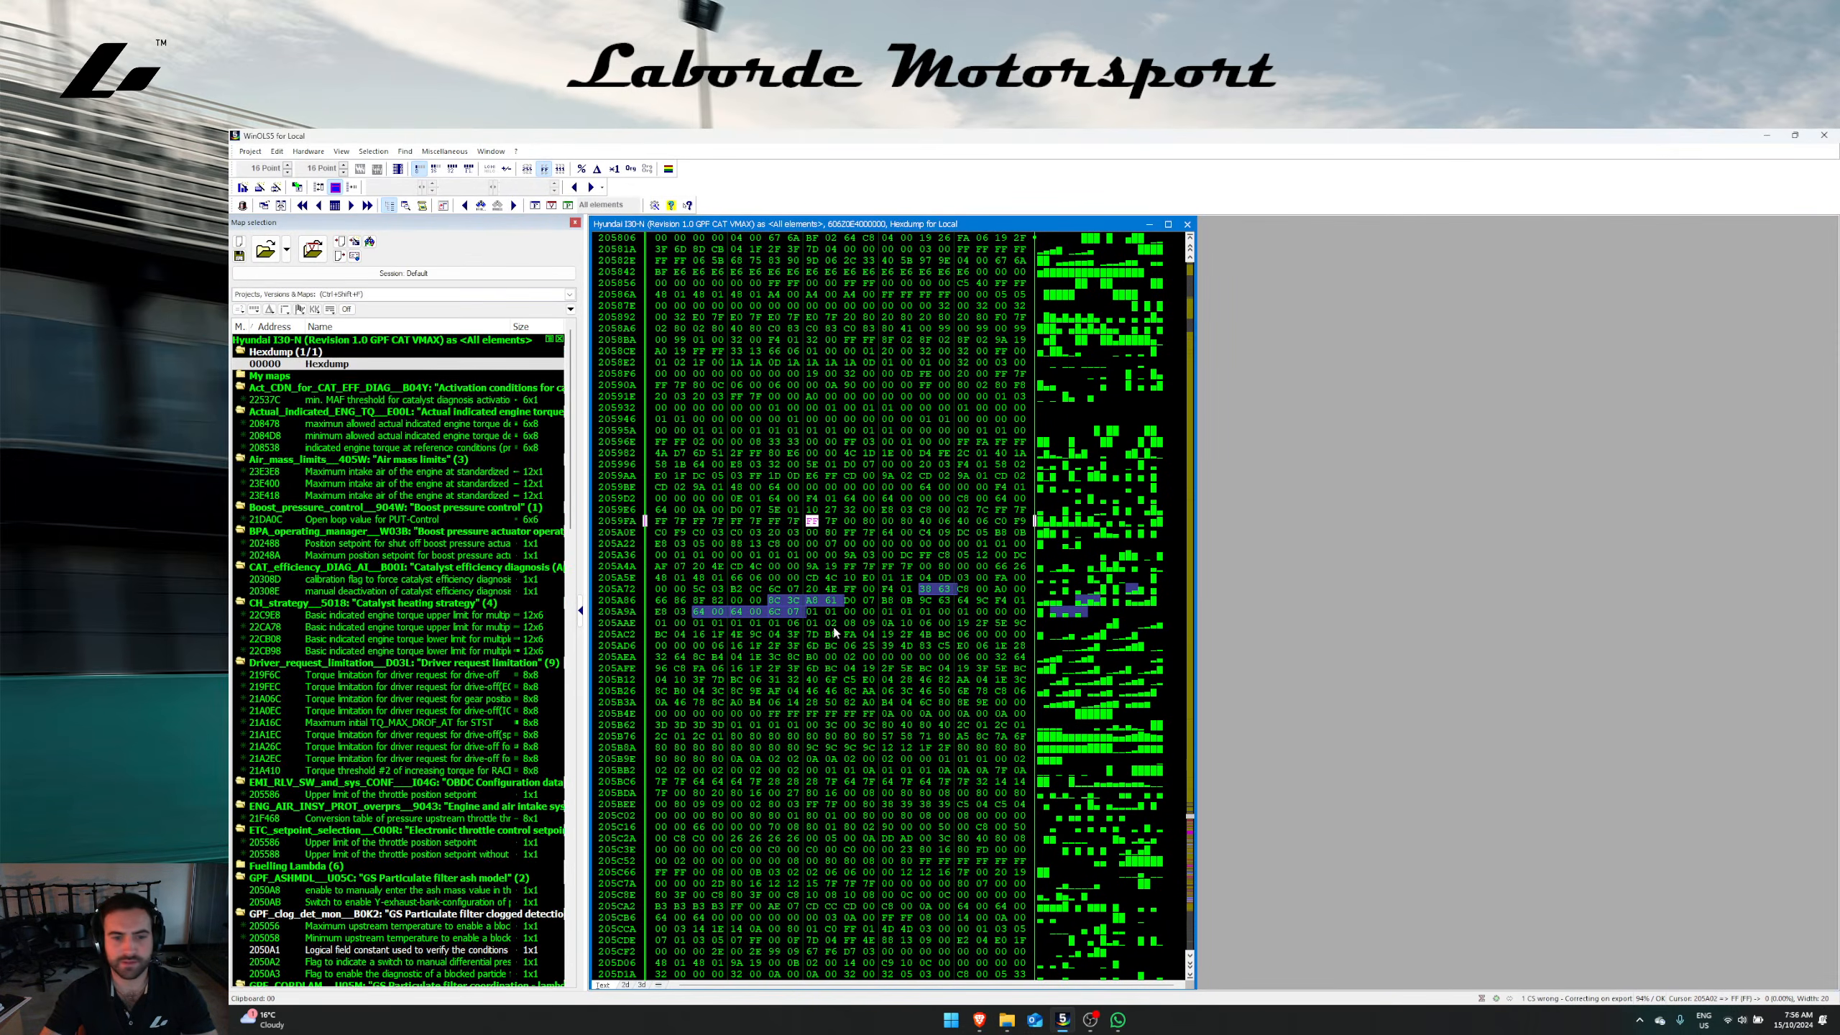
Step: Set the maximum vehicle speed limiter set speed in miles per hour to 400 and copy the value
double_click(793, 605)
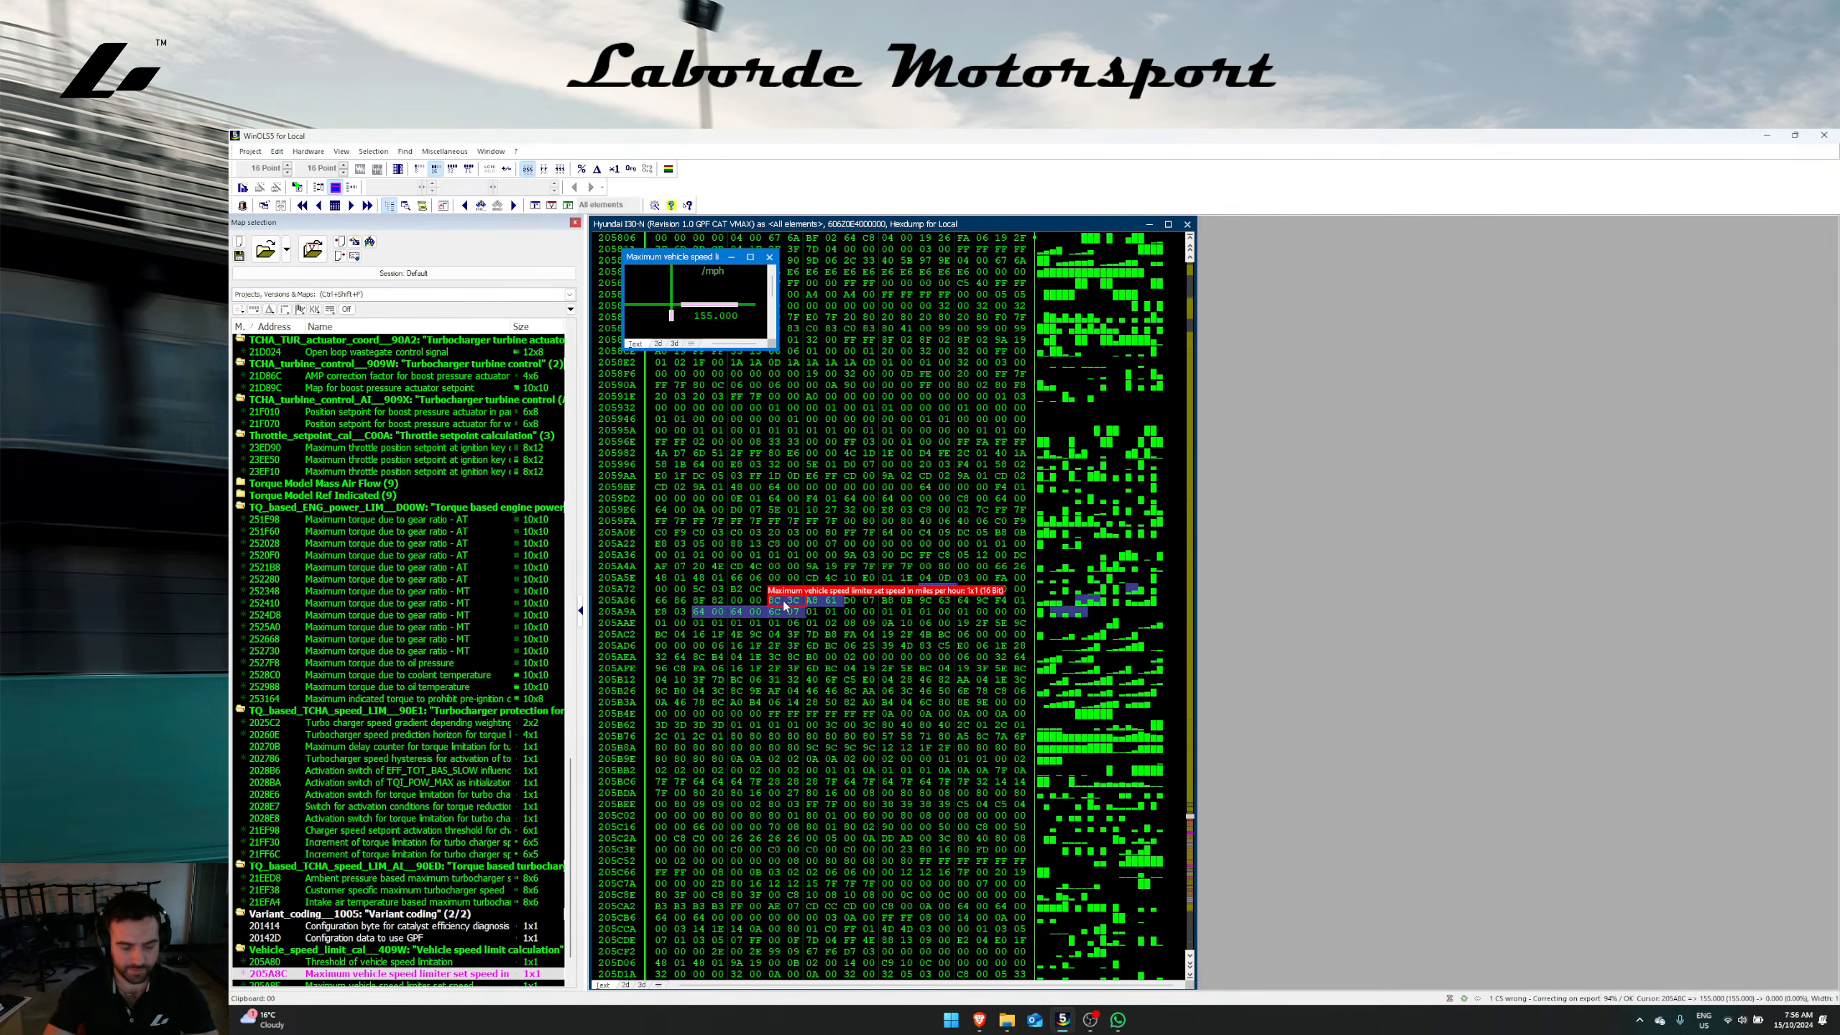
key("Return")
type("400")
key("Return")
key("ctrl+c")
key("Escape")
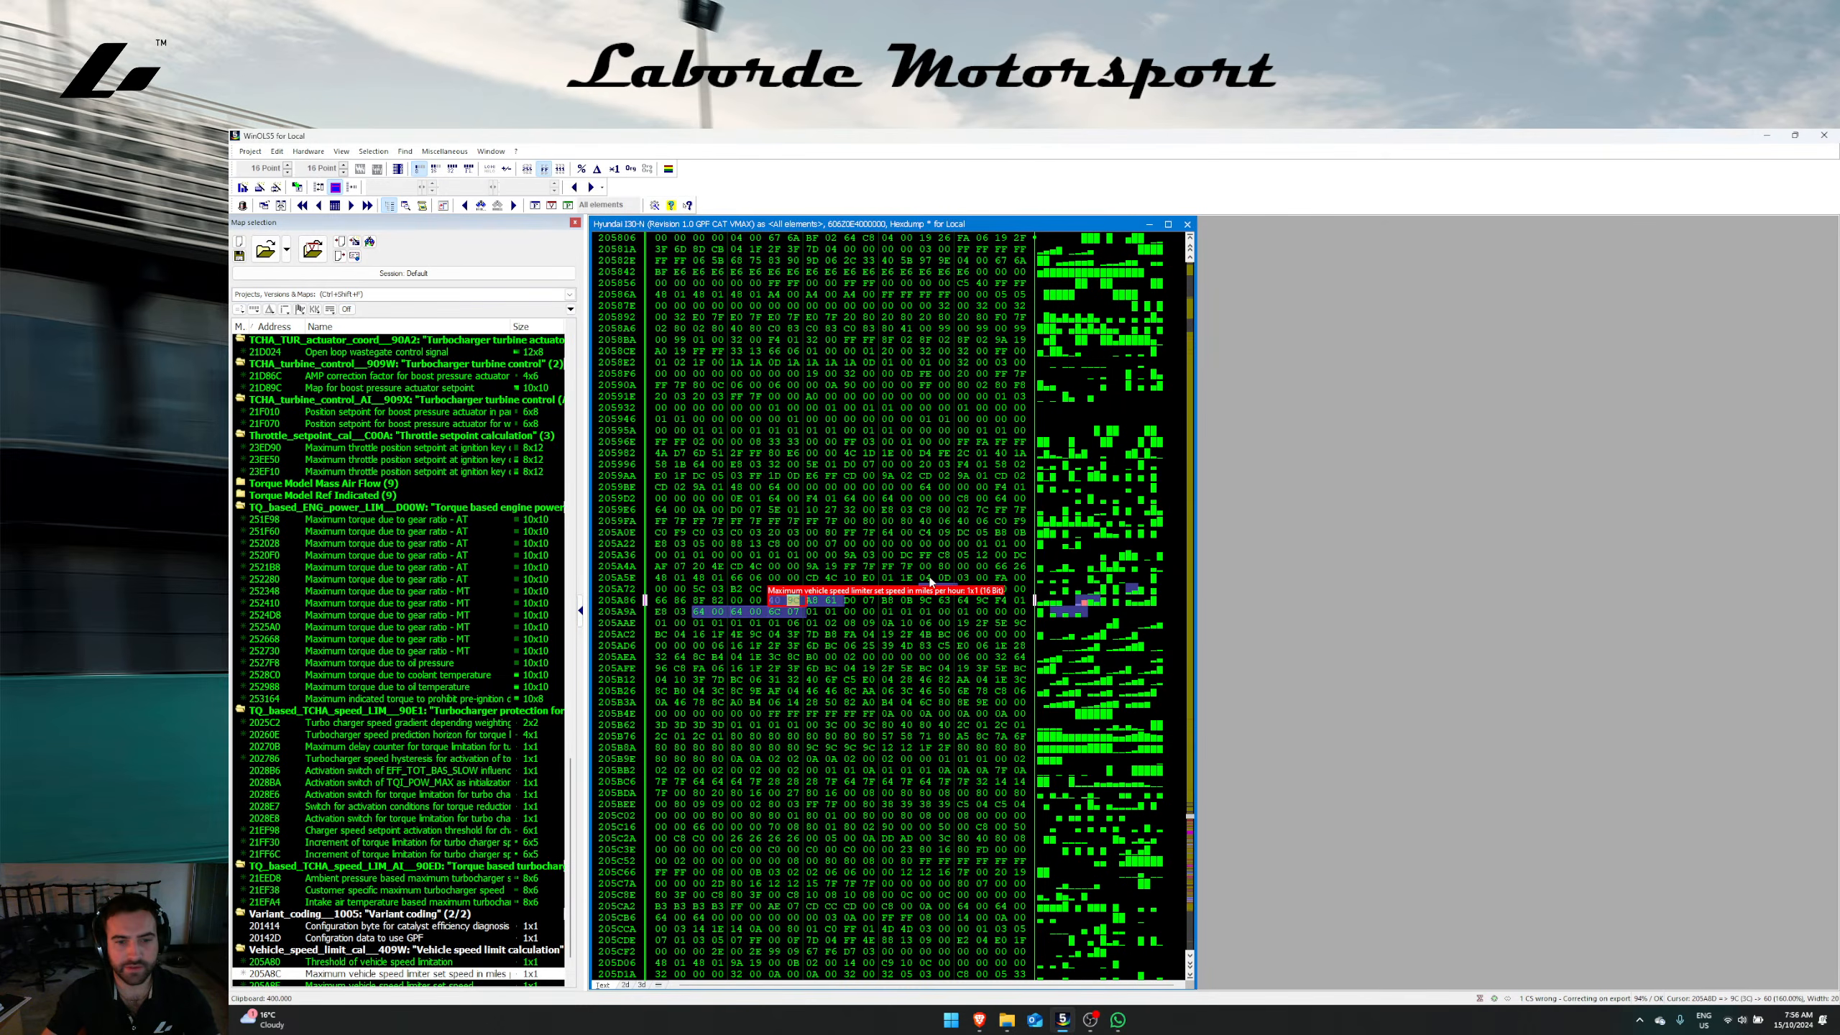
Step: Paste the copied 400 value into the threshold of vehicle speed limitation map
double_click(932, 589)
key("ctrl+v")
key("Escape")
Step: Try to paste the copied value into the written top speed limitation map
double_click(783, 611)
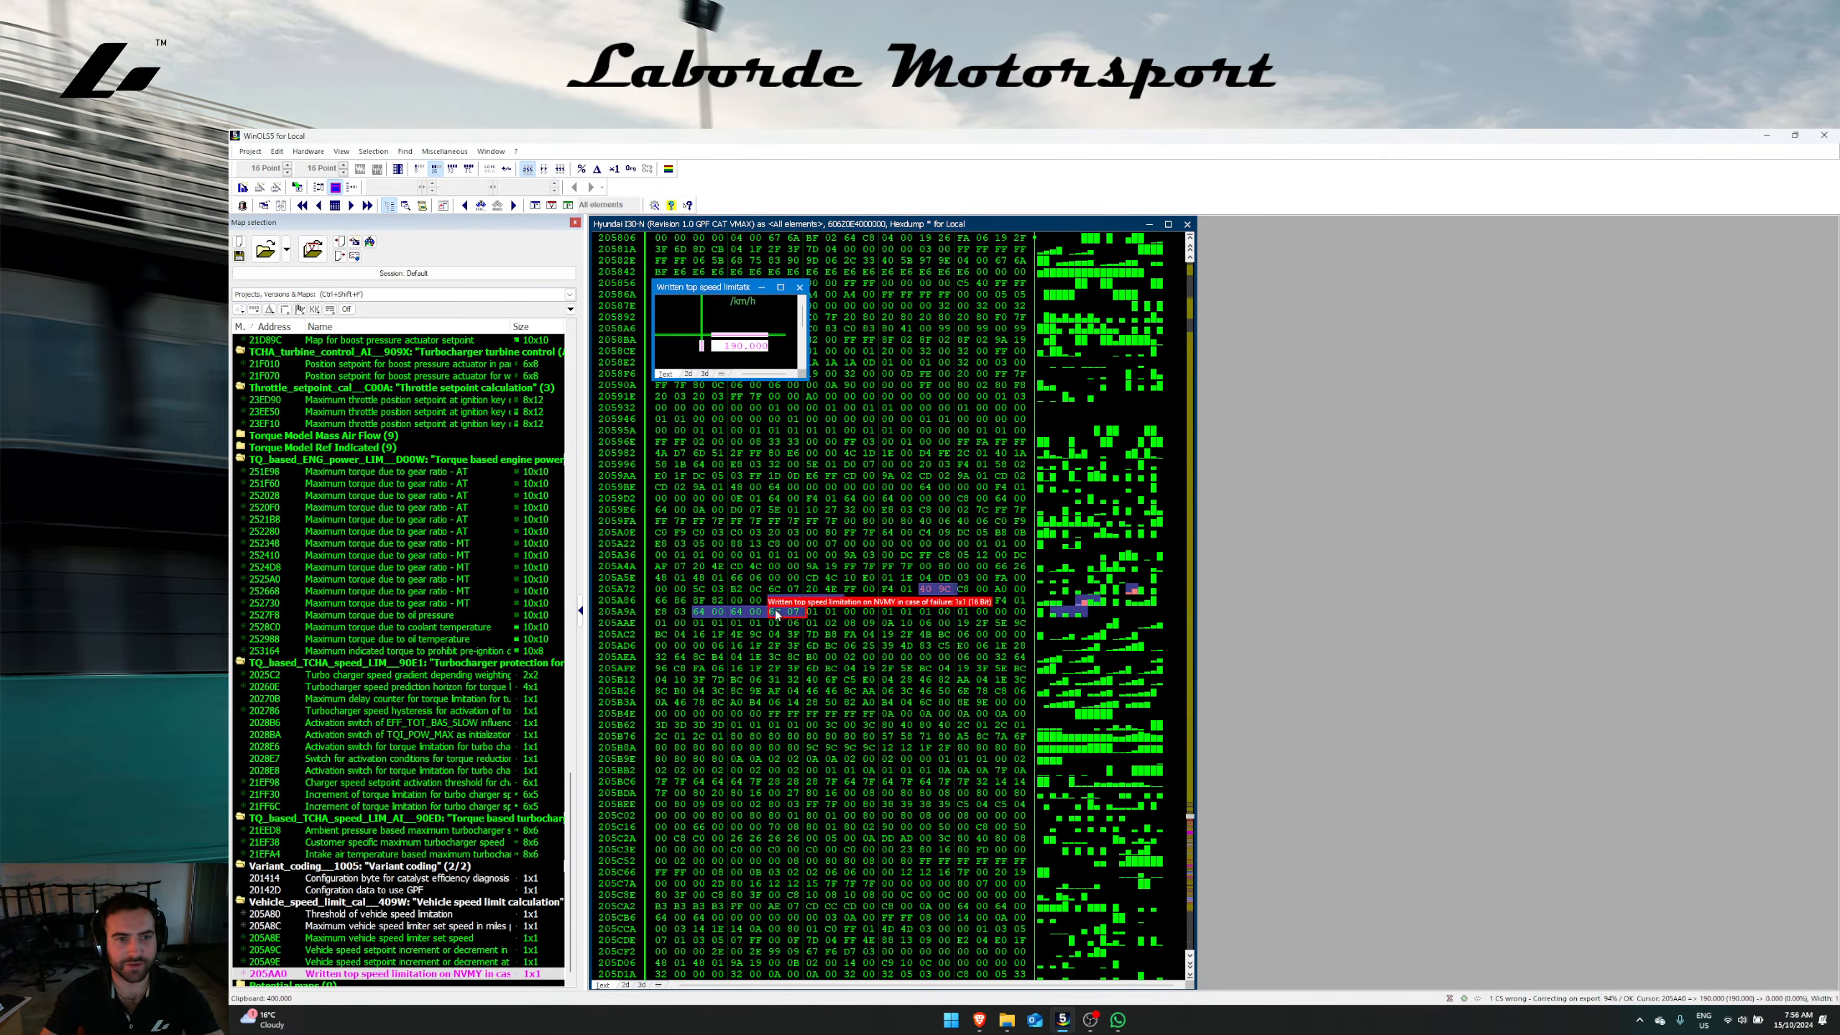
key("ctrl+v")
key("Escape")
Step: Check the value of the vehicle speed setpoint increment map beside the written top speed limitation
double_click(753, 614)
key("Escape")
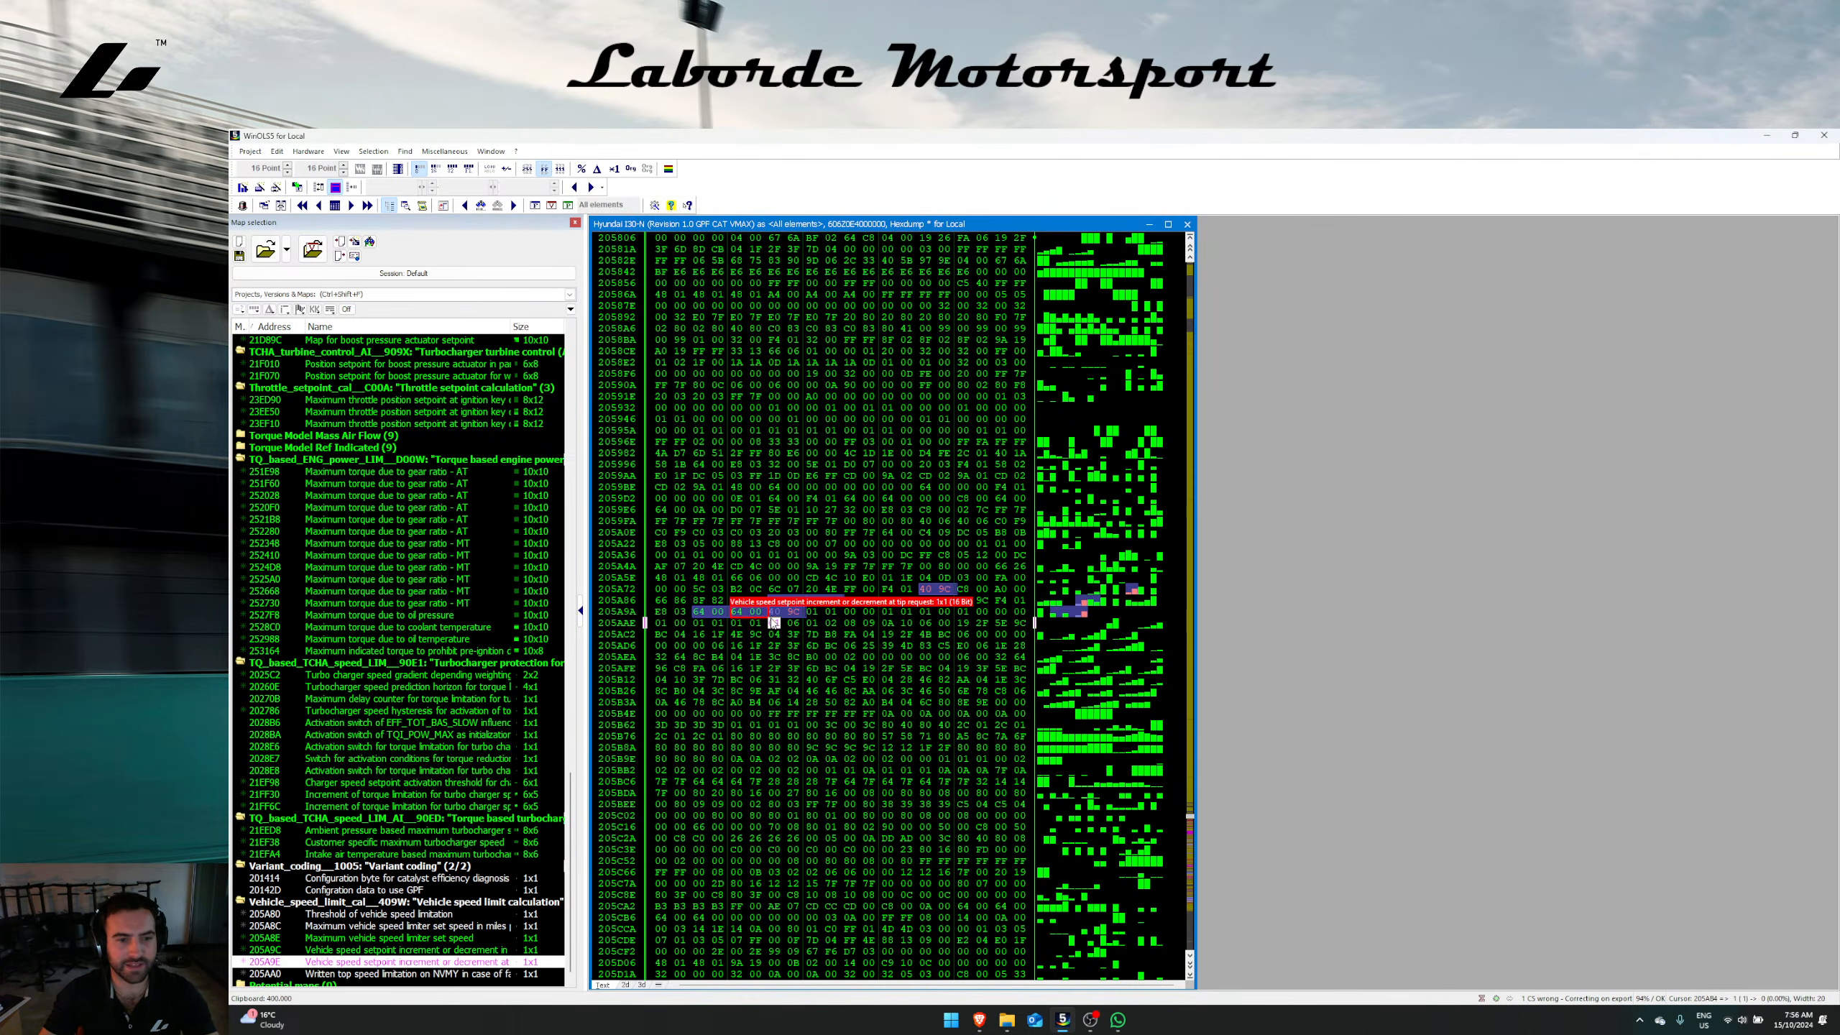
double_click(778, 618)
key("Escape")
Step: Undo the pasted value in the written top speed limitation map and set it to 400 km/h
double_click(788, 621)
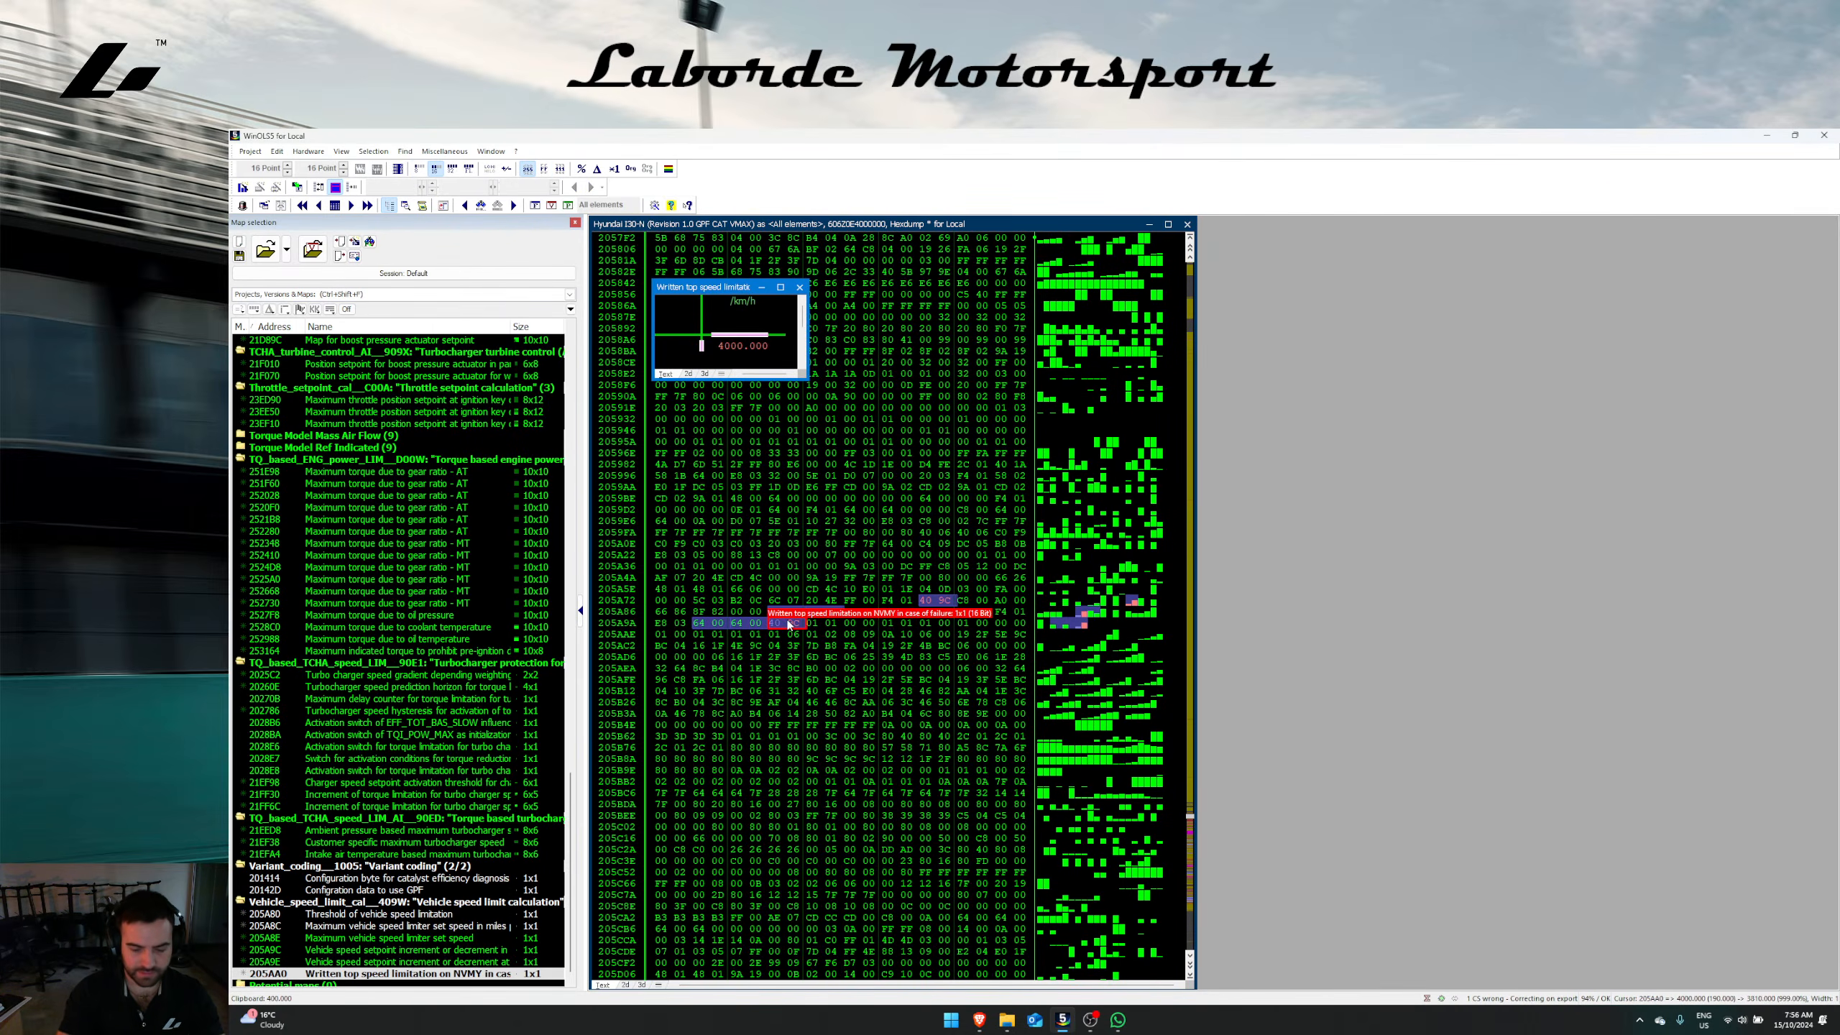
key("ctrl+z")
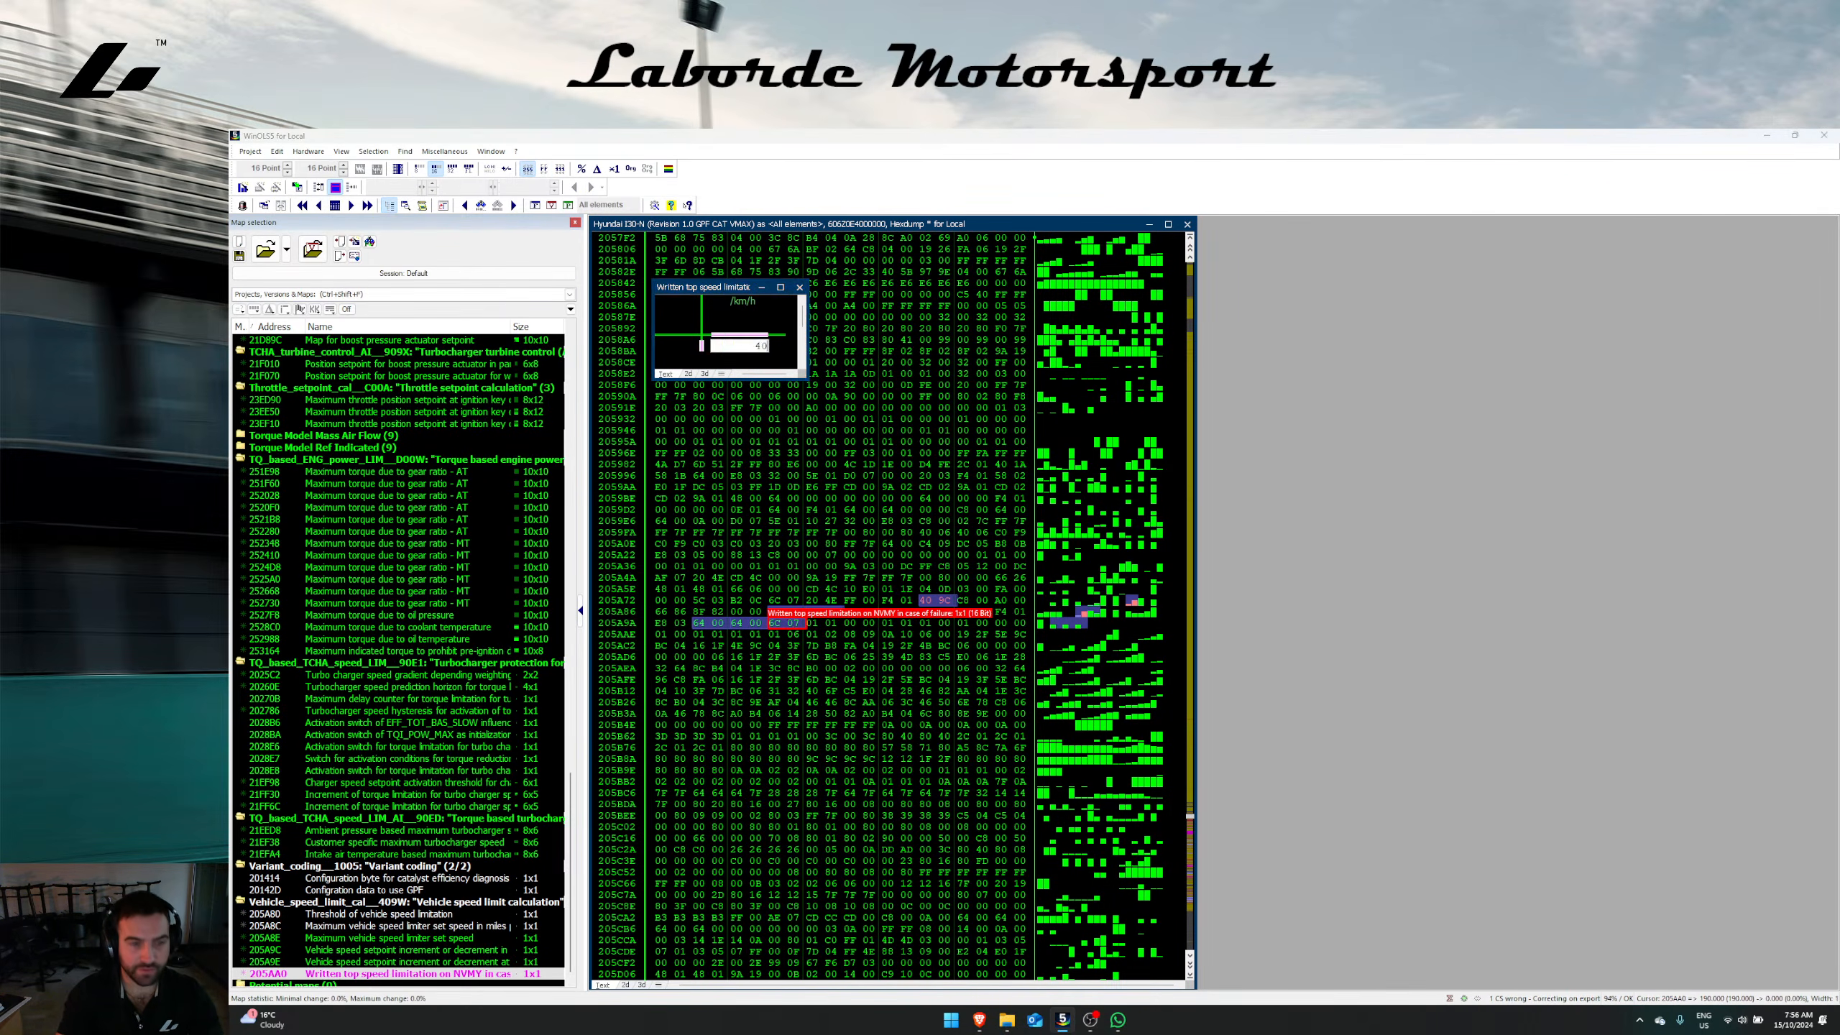
key("Escape")
Step: Examine the values of both vehicle speed setpoint increment or decrement maps
double_click(718, 623)
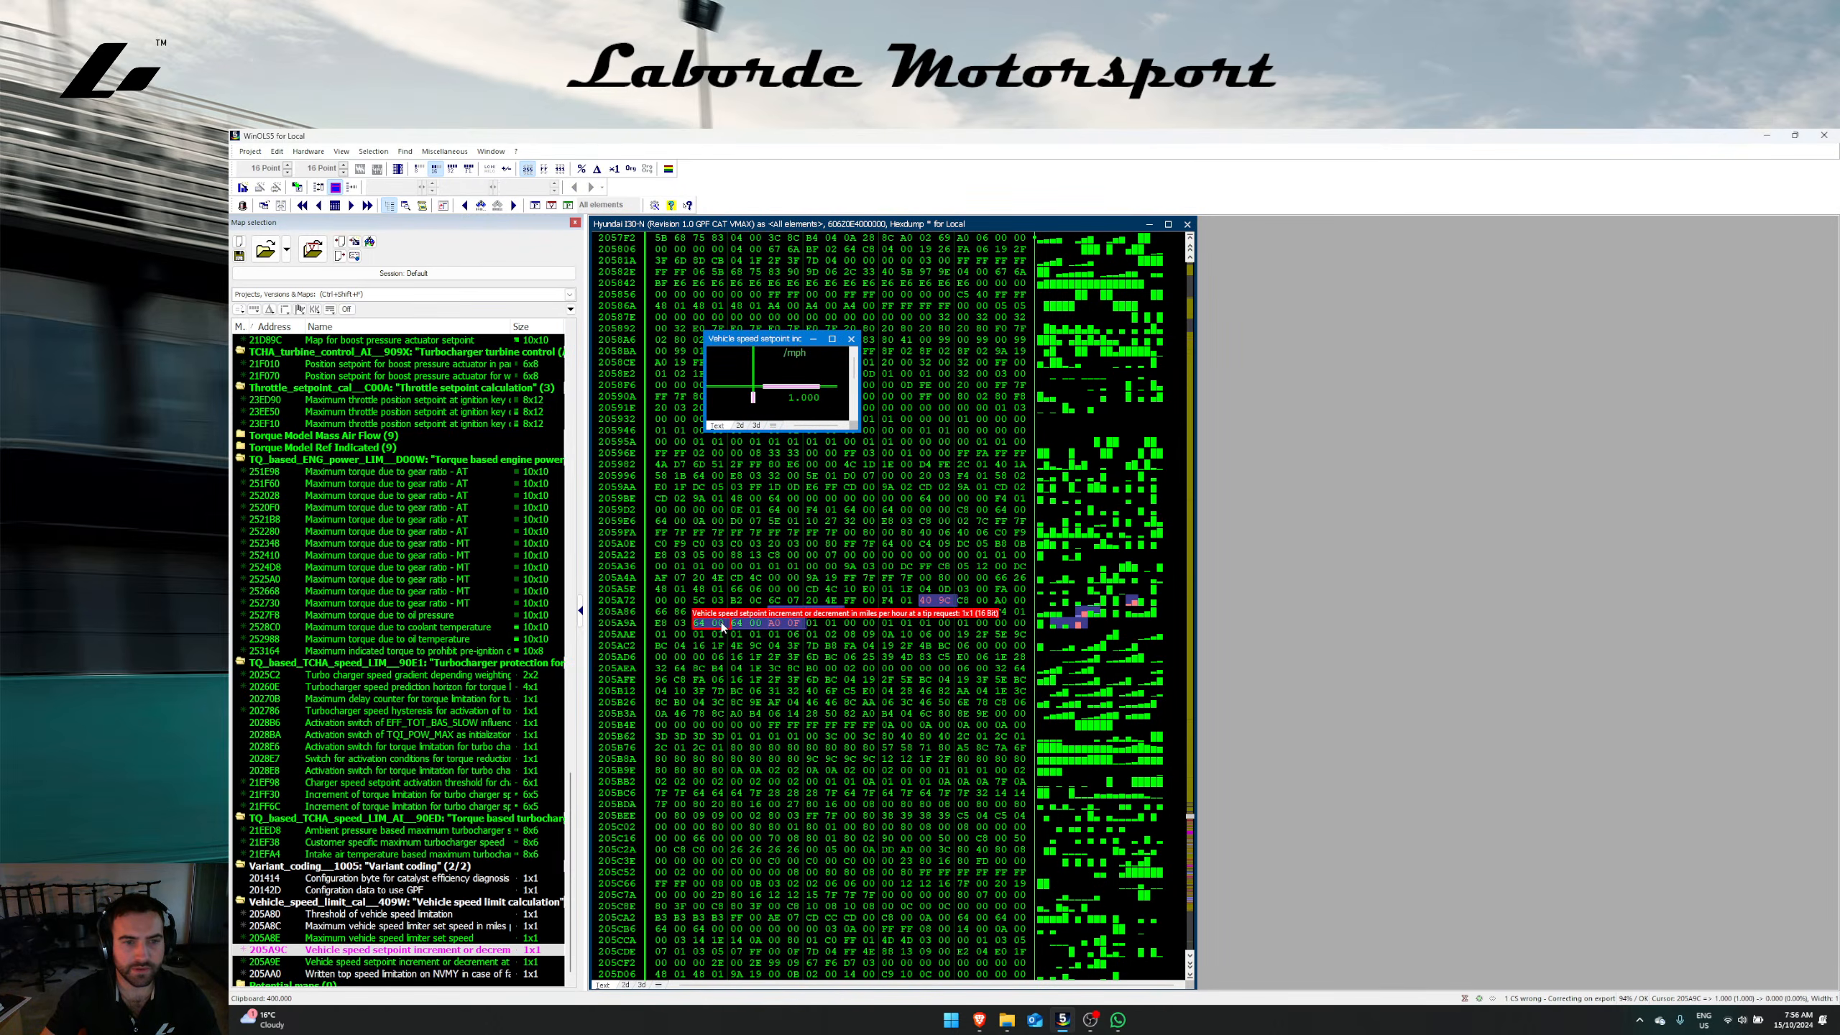
key("Escape")
double_click(759, 625)
key("Escape")
Step: Review the written top speed limitation map and undo its last value change
double_click(798, 627)
key("Escape")
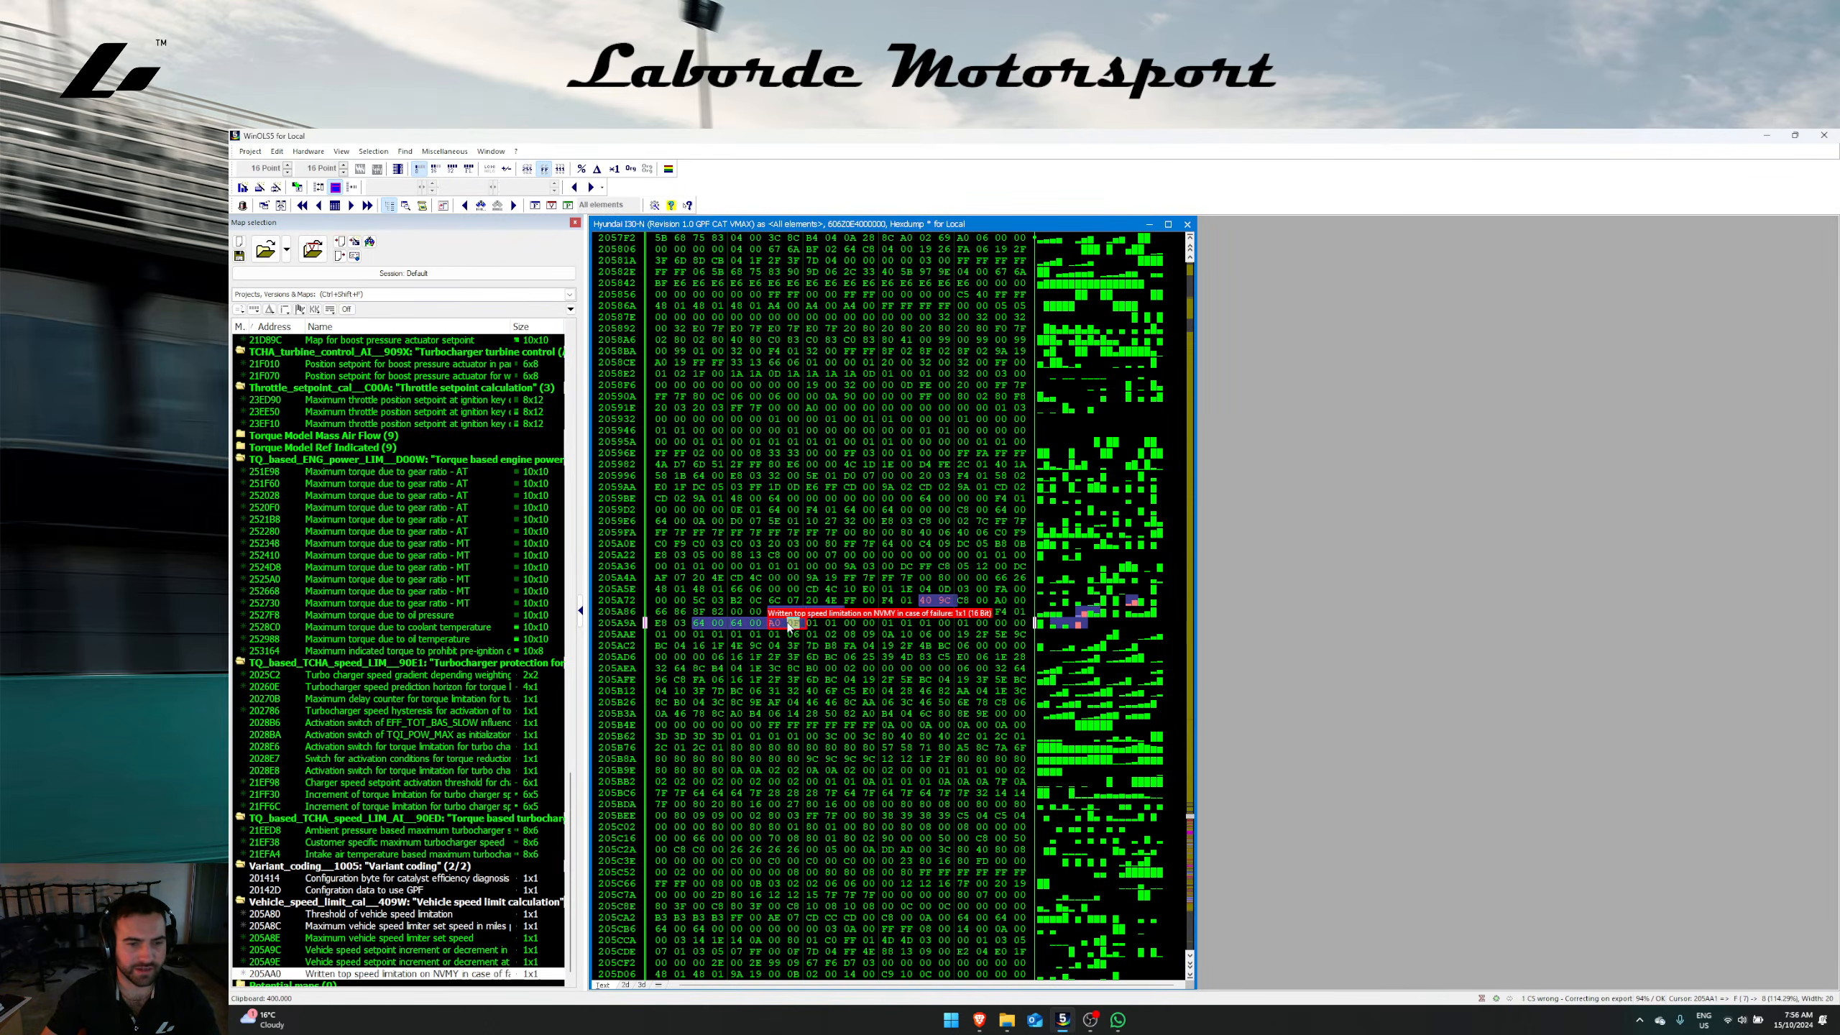
key("ctrl+z")
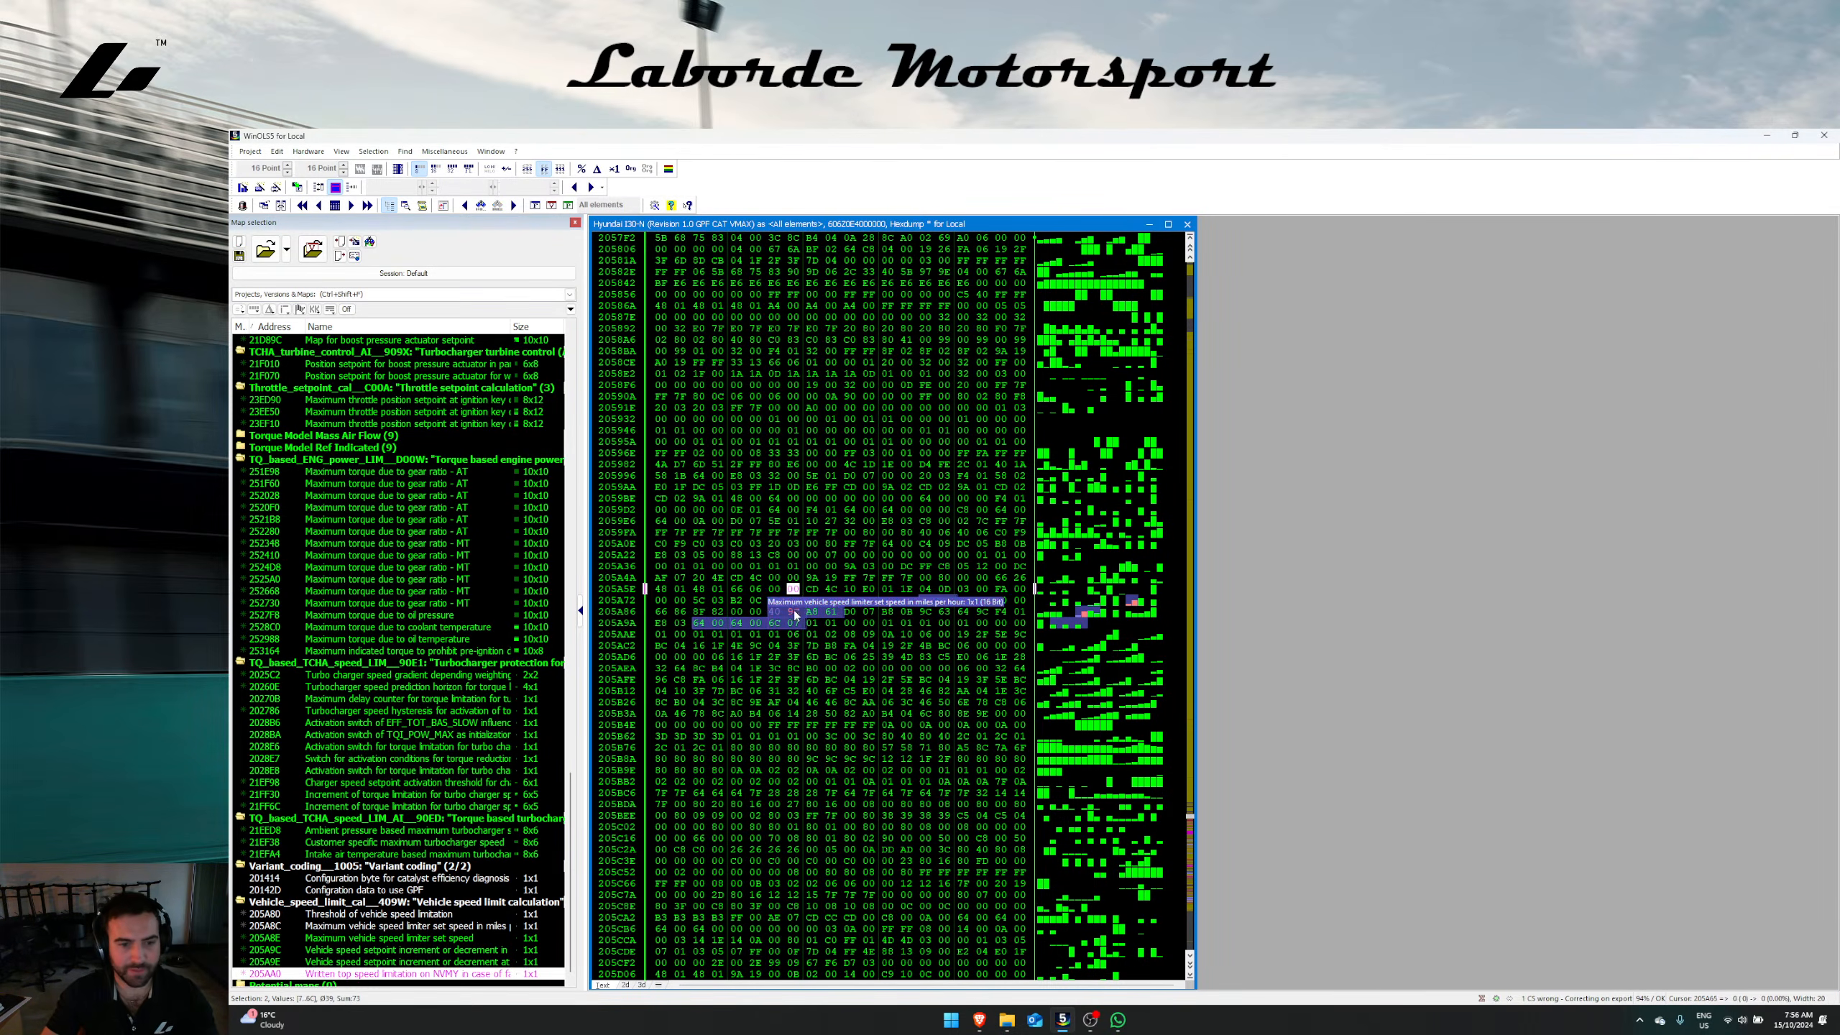
Step: Paste 400 km/h into the maximum vehicle speed limiter set speed map
double_click(784, 613)
key("Escape")
double_click(813, 614)
key("ctrl+v")
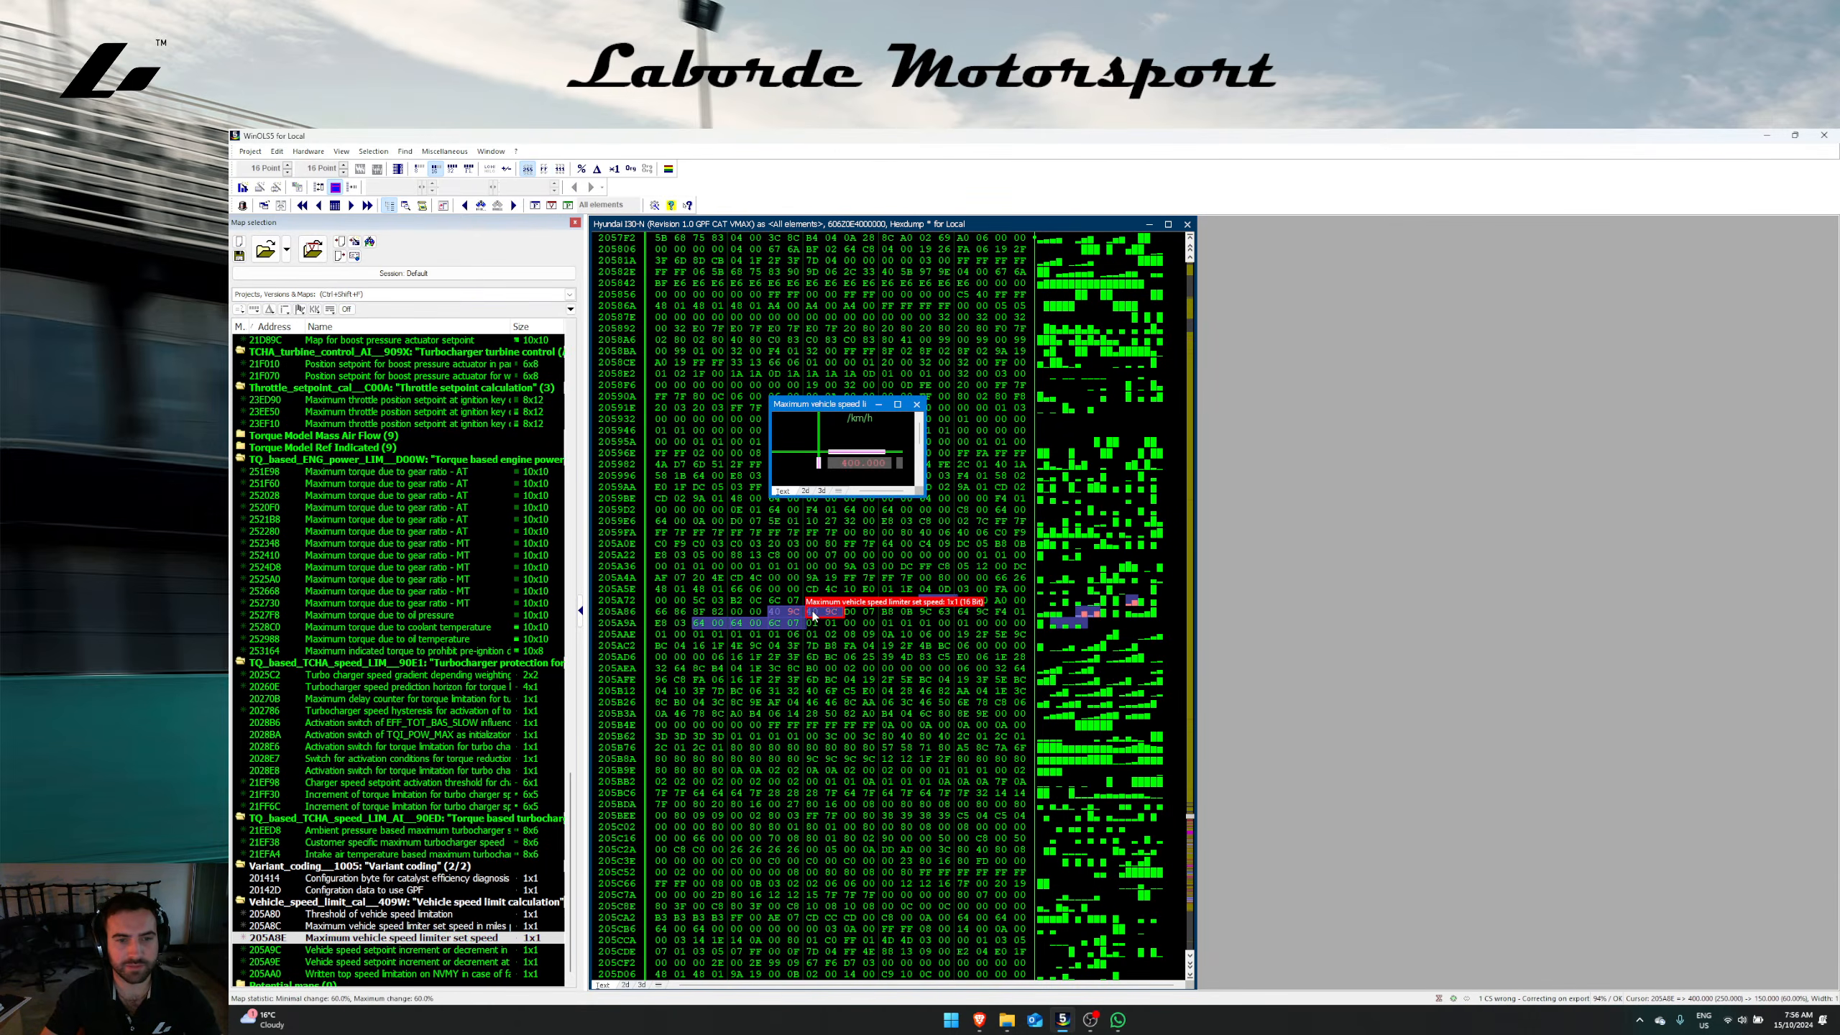
key("Escape")
Step: Save the Hyundai i30-N project without creating a new version
left_click(894, 566)
key("ctrl+s")
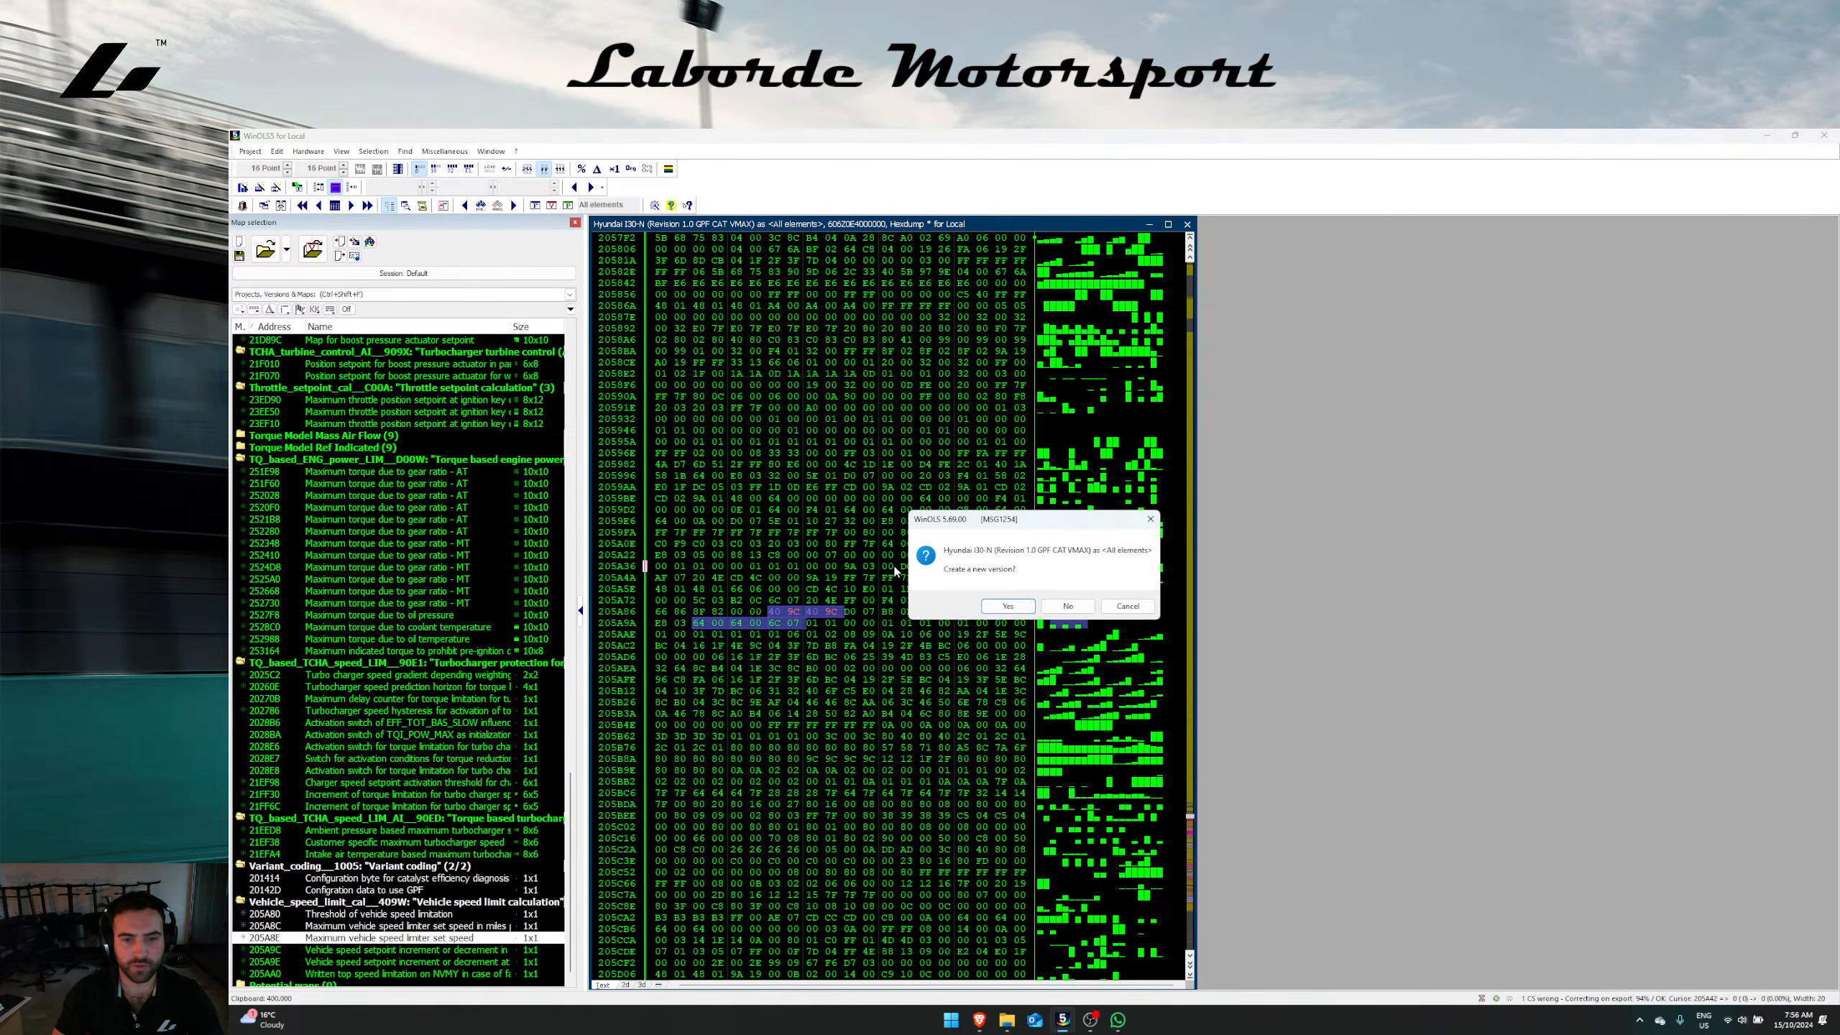
key("Right")
key("Return")
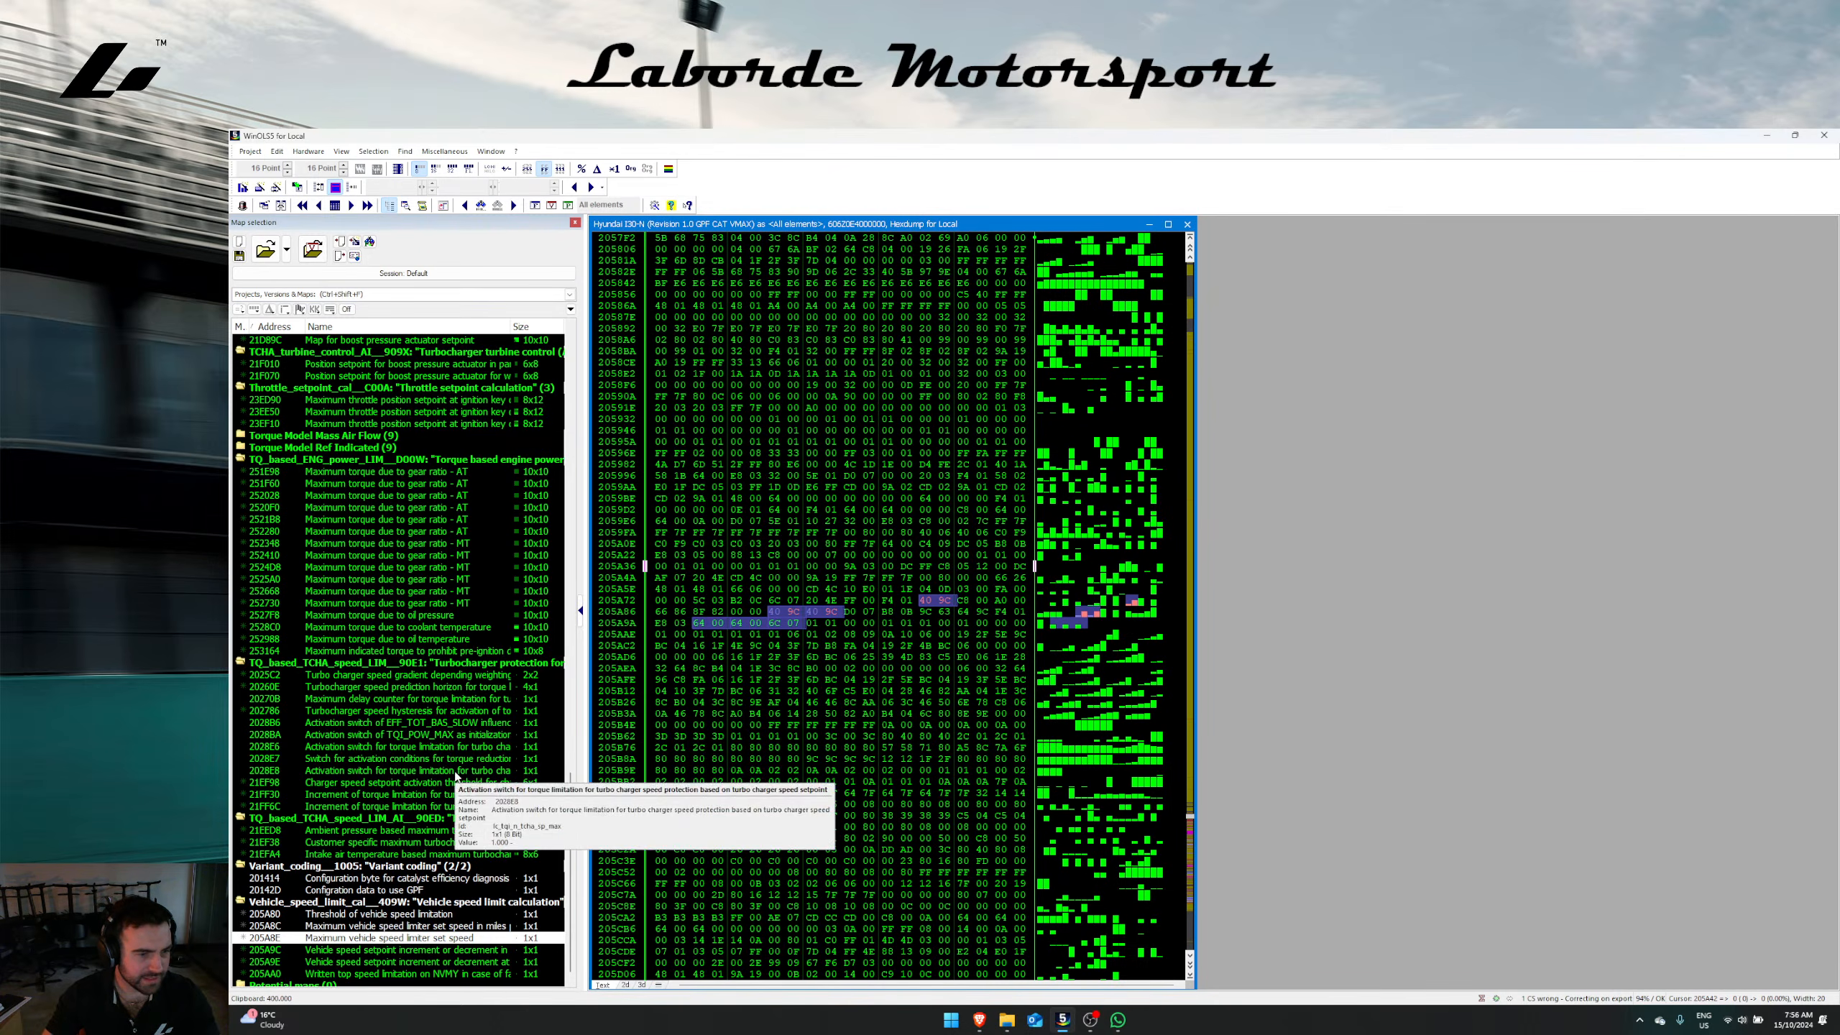
Step: Open the original Hyundai VelosterN project beside the i30-N file and filter the map list for "max turbo speed"
scroll(452, 768, "down", 1)
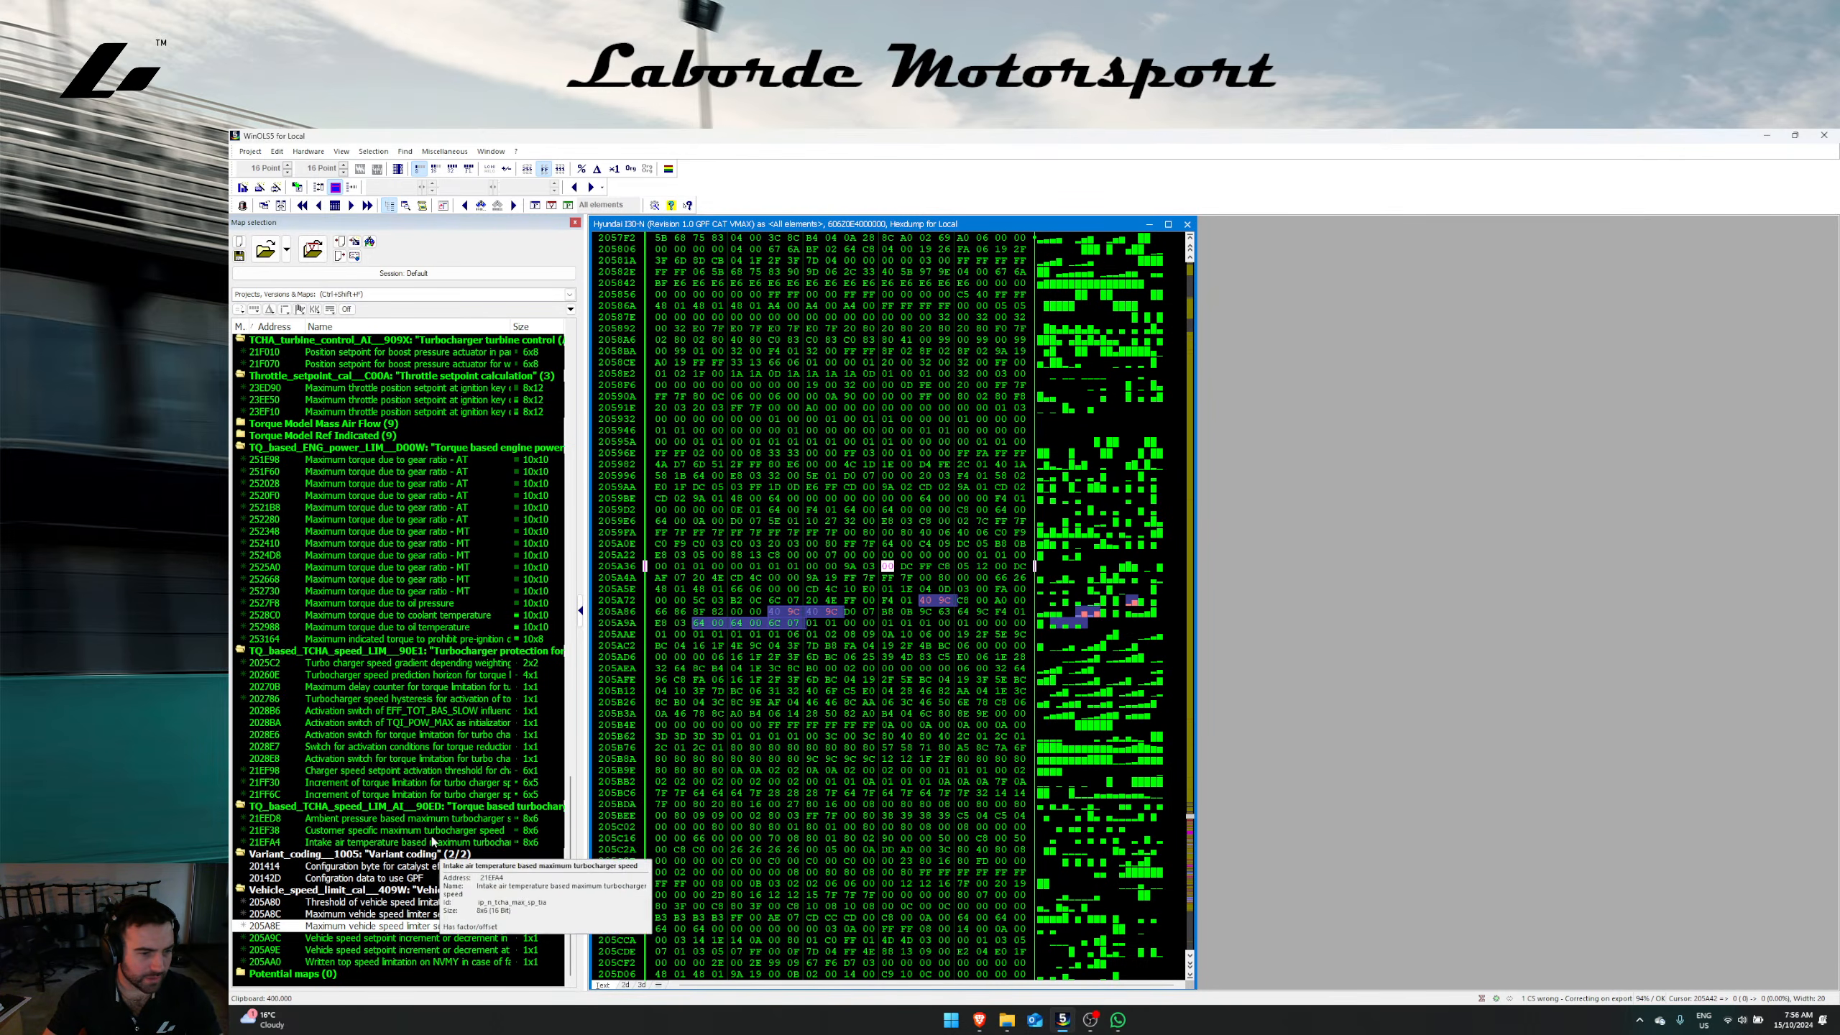
scroll(426, 484, "up", 1)
left_click(250, 151)
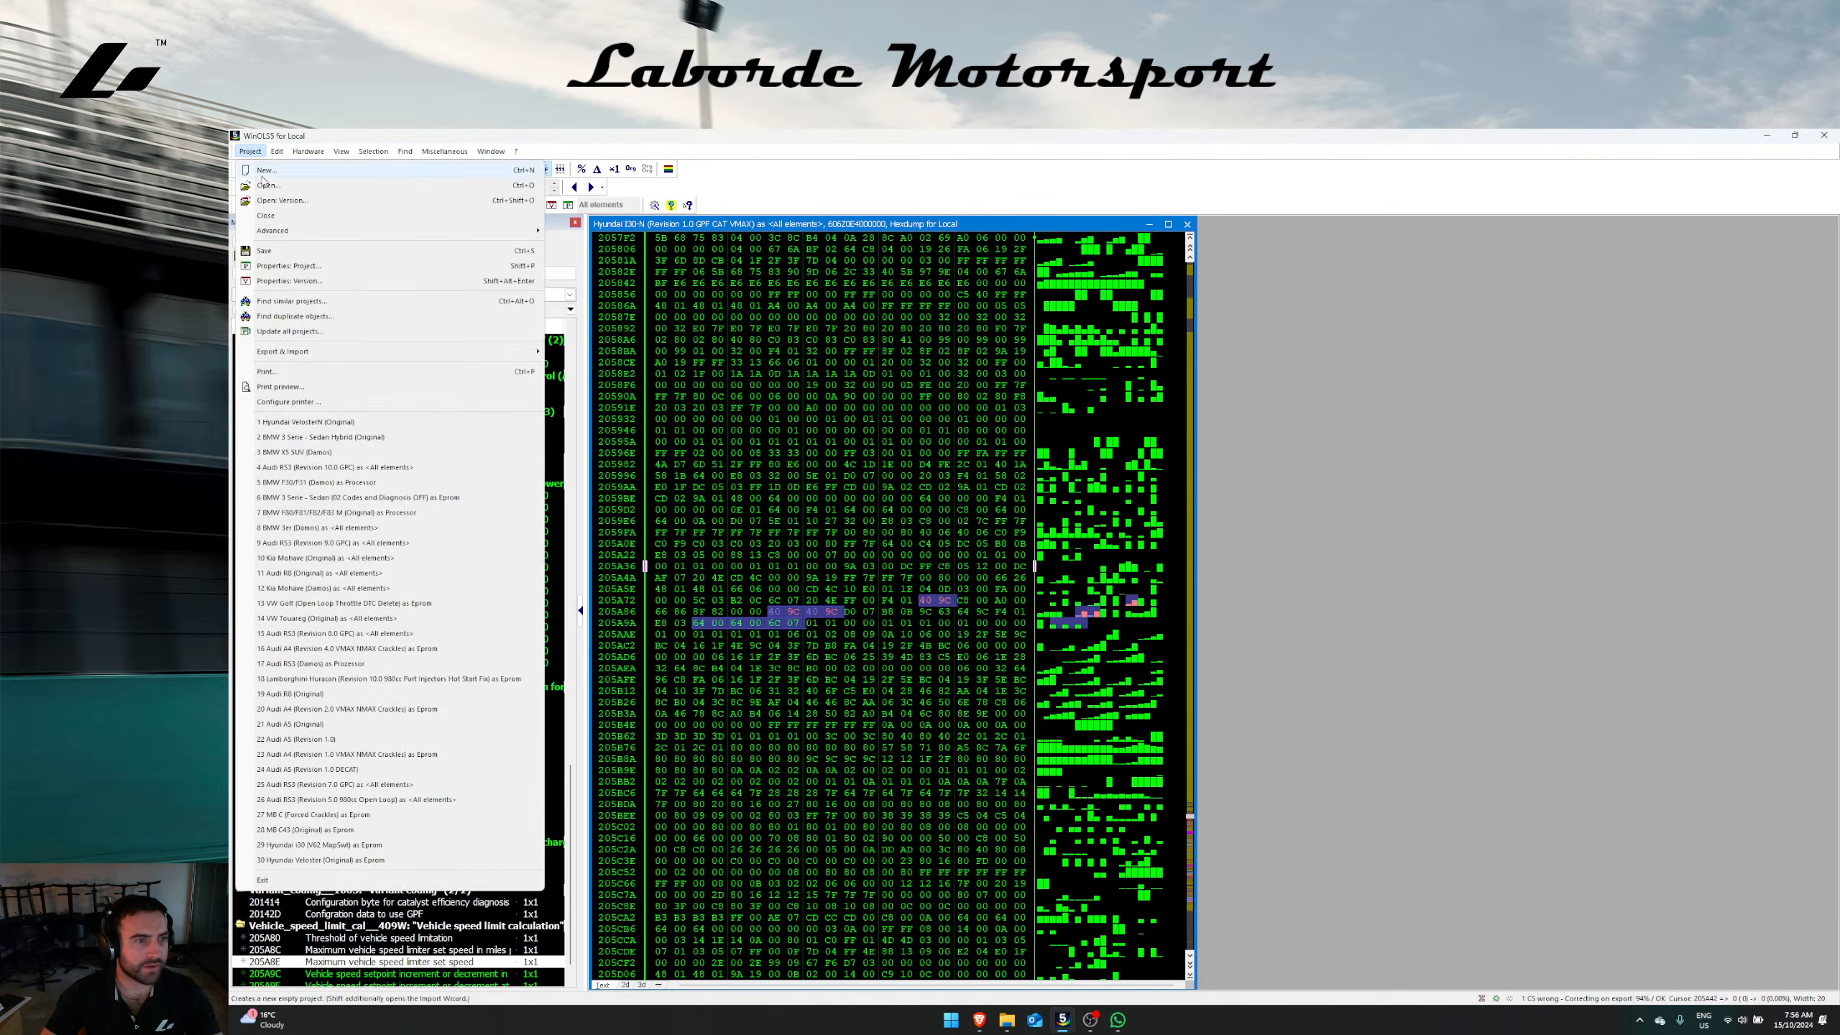
left_click(315, 425)
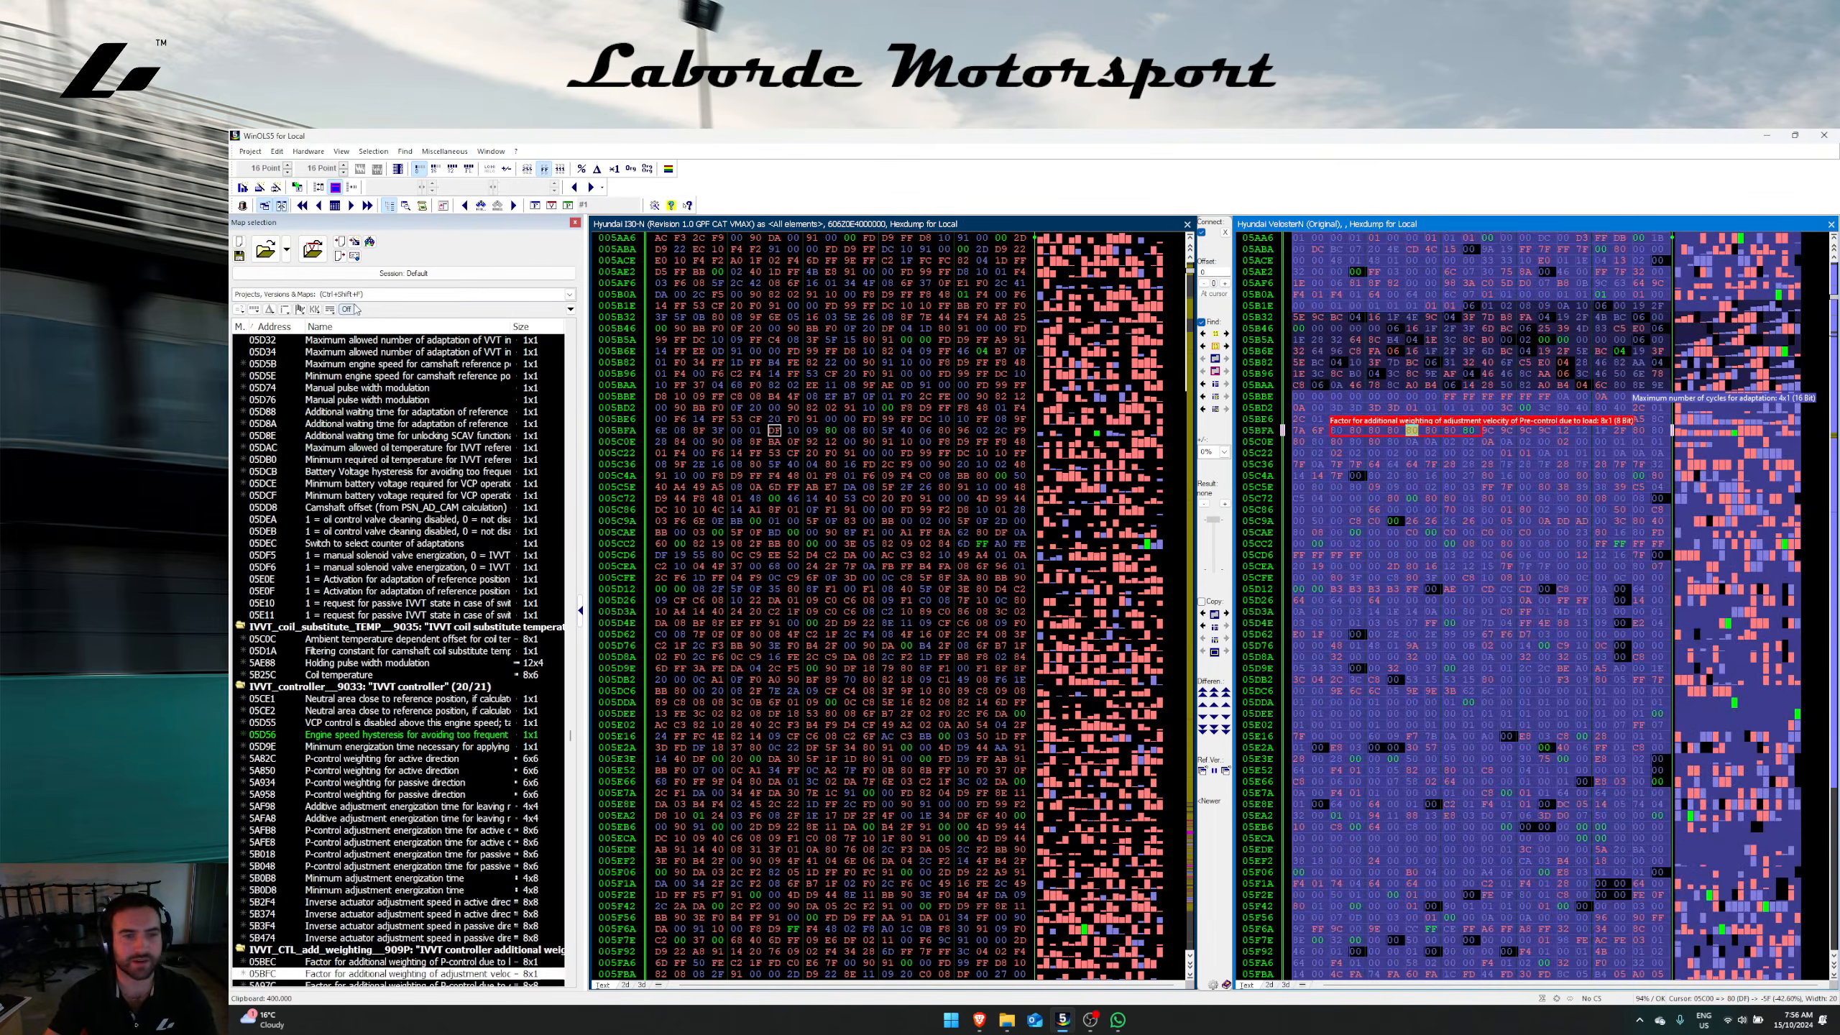
left_click(385, 295)
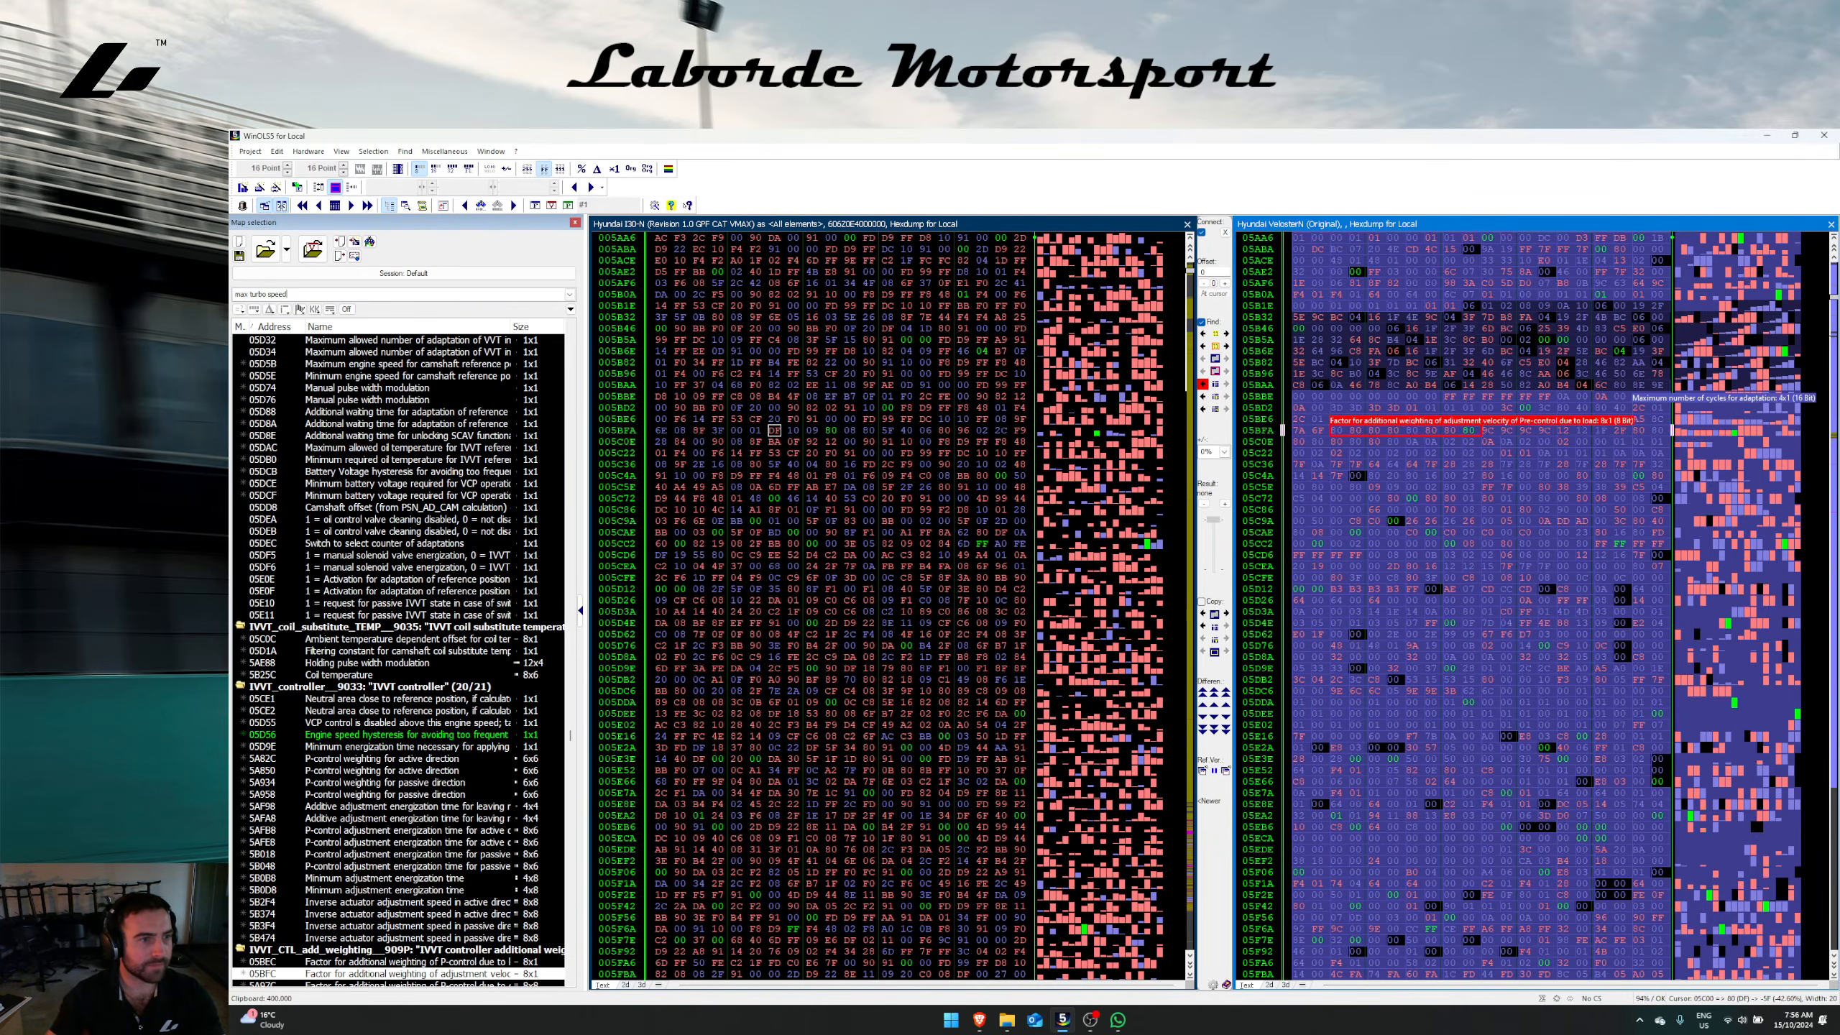
Step: Transfer only the map structure of the VelosterN's maximum turbo charger speed setpoint for protection to the i30-N file, save, and close the VelosterN project
right_click(397, 798)
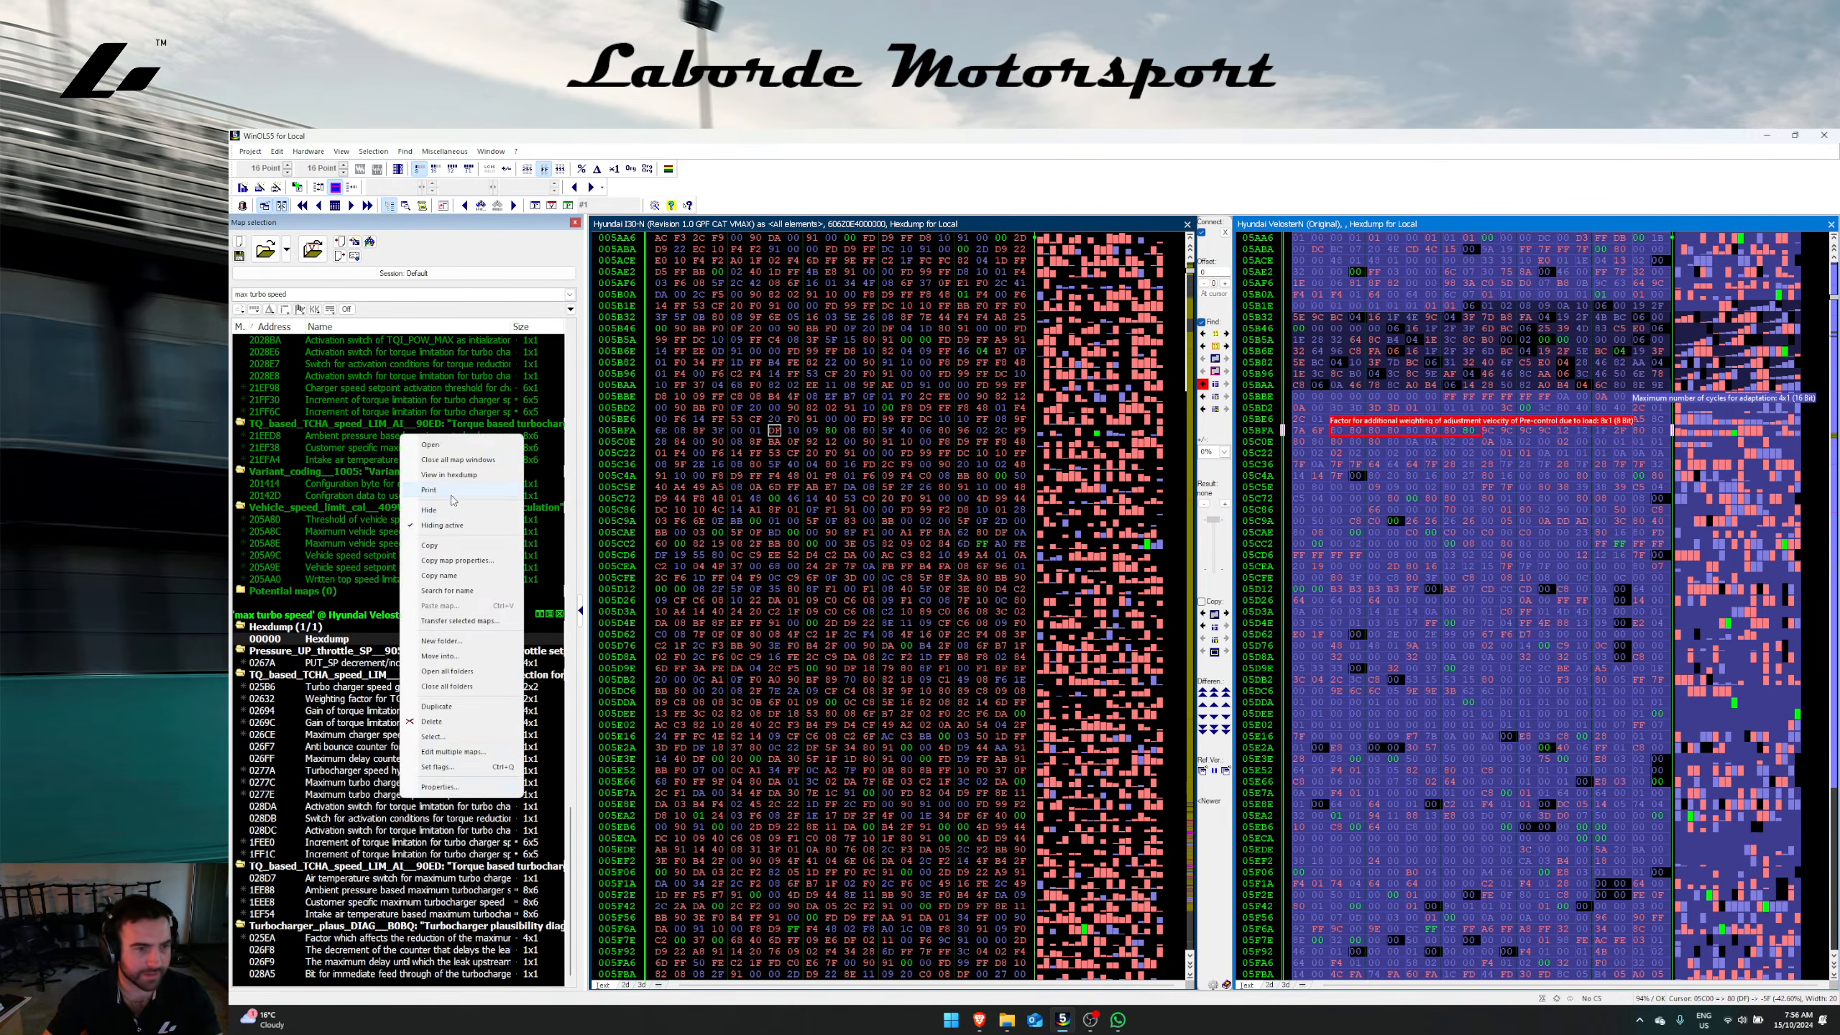
left_click(439, 459)
mouse_move(1379, 601)
left_mouse_down()
mouse_move(1431, 600)
mouse_move(1380, 599)
left_mouse_up()
left_click(1204, 358)
left_click(1203, 613)
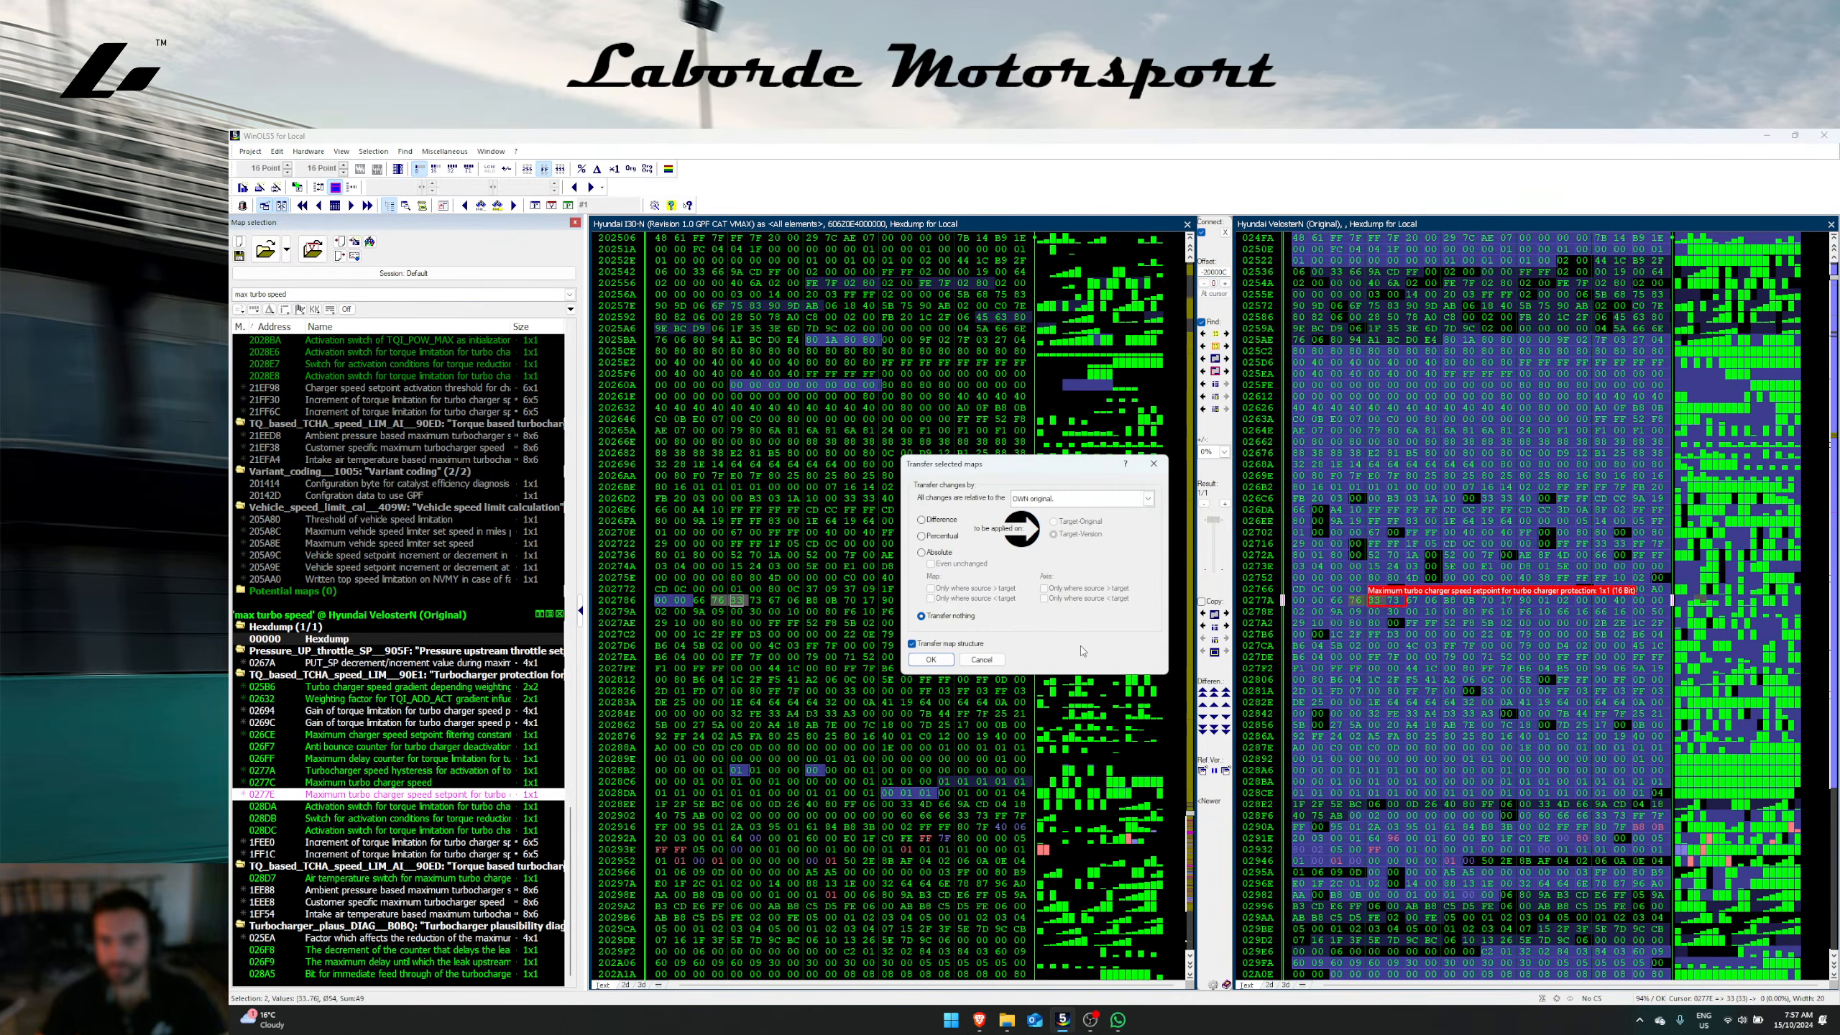
left_click(934, 662)
key("ctrl+s")
left_click(1831, 225)
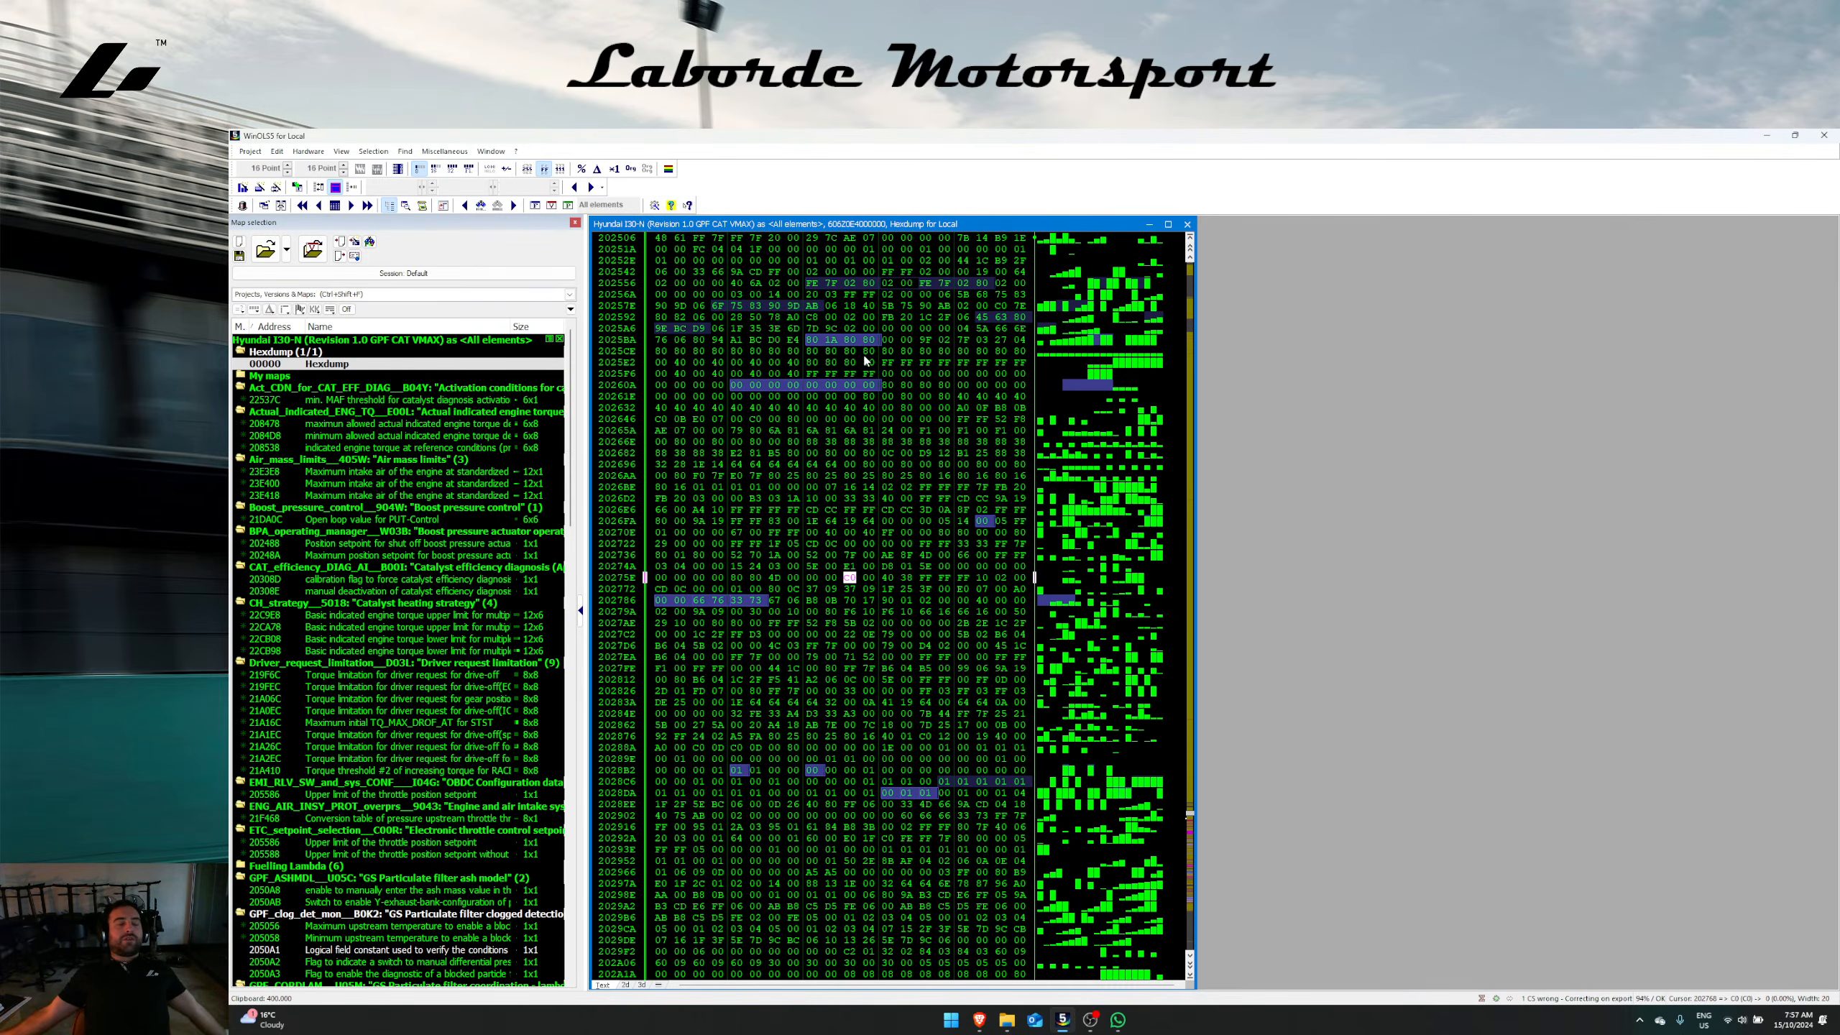
Step: Collapse all map folders and select them from the vehicle speed limit calculation up to the catalyst efficiency diagnosis folder
right_click(350, 411)
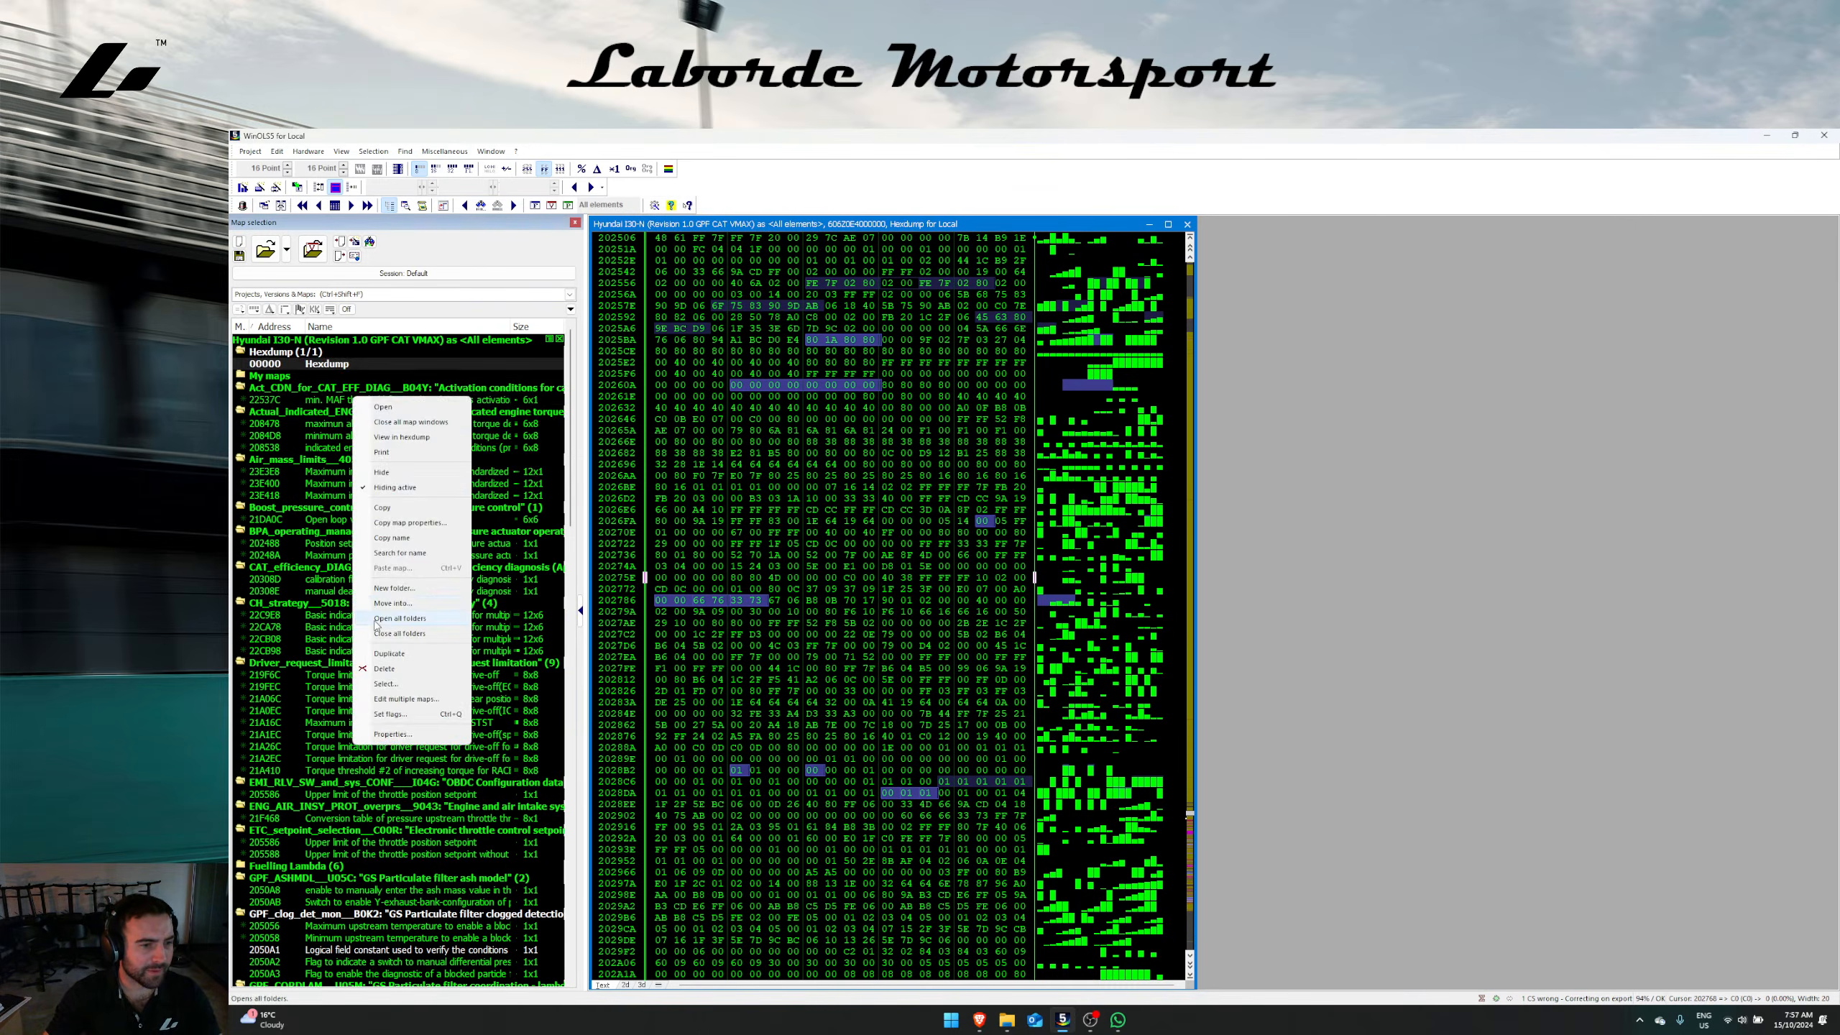
left_click(368, 633)
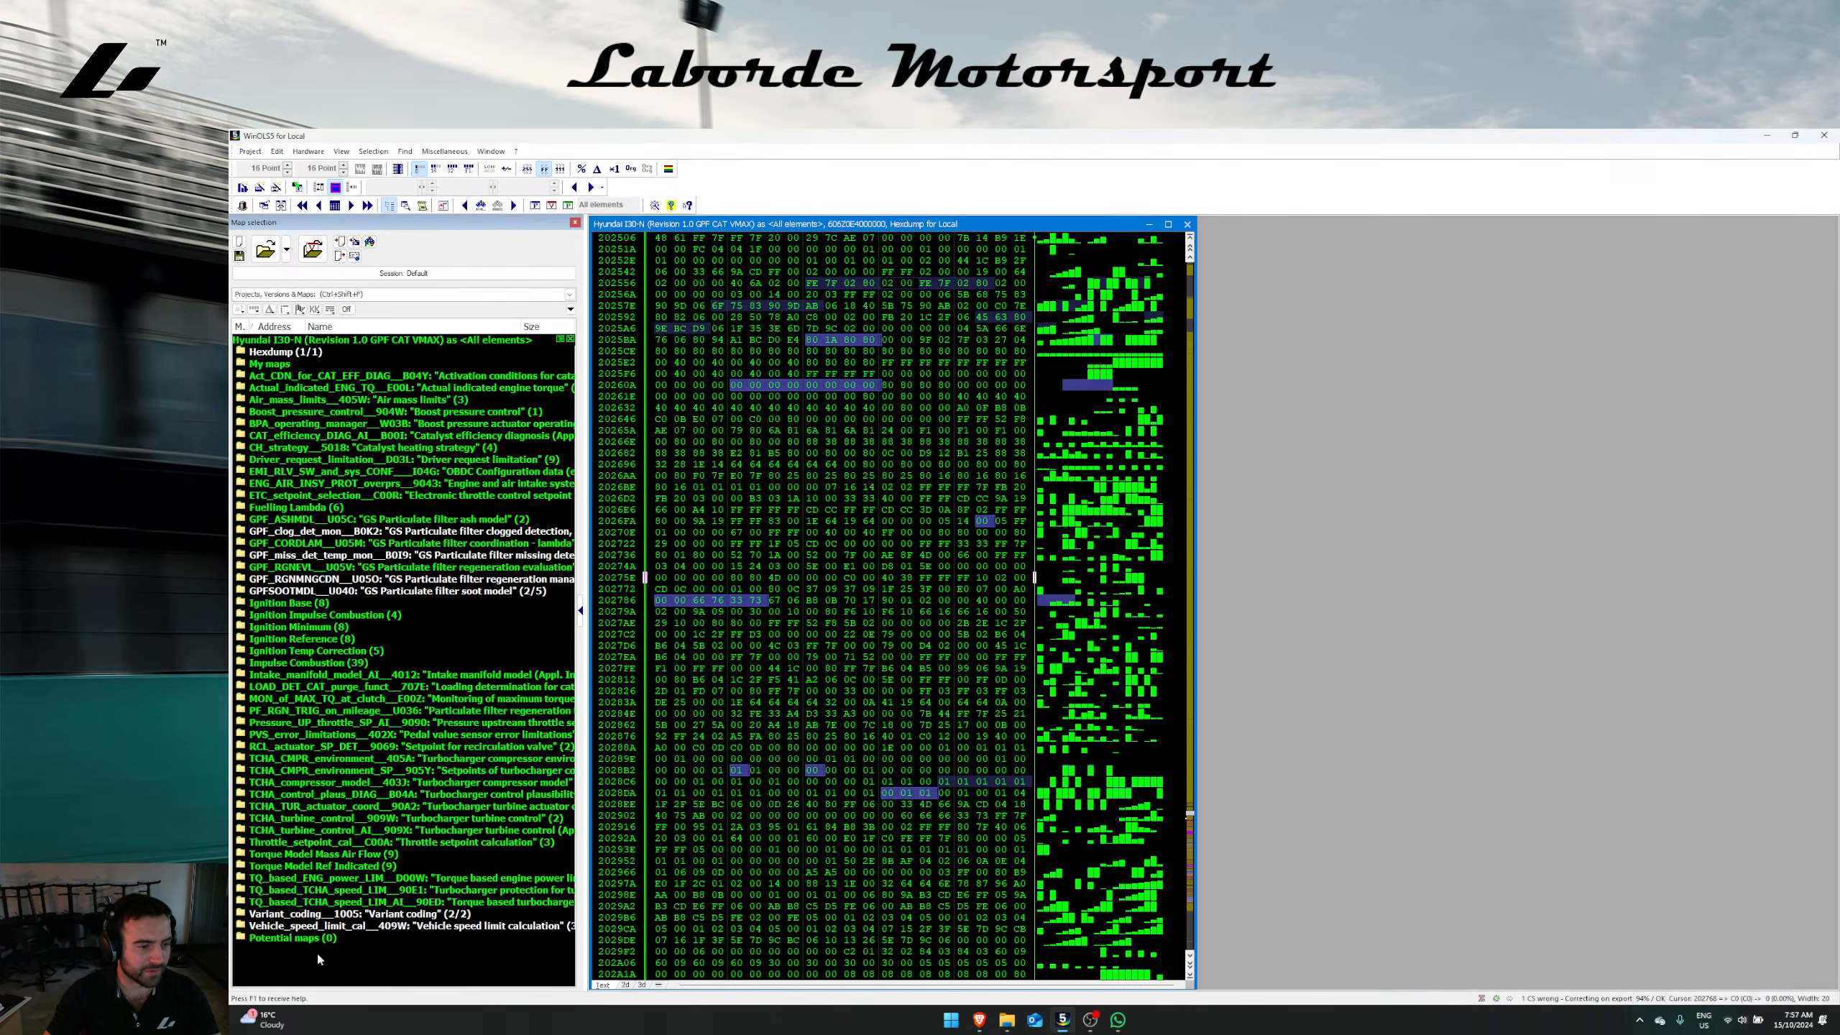
left_click(311, 927)
left_click(355, 377, "shift")
left_click_drag(355, 378, 1080, 713)
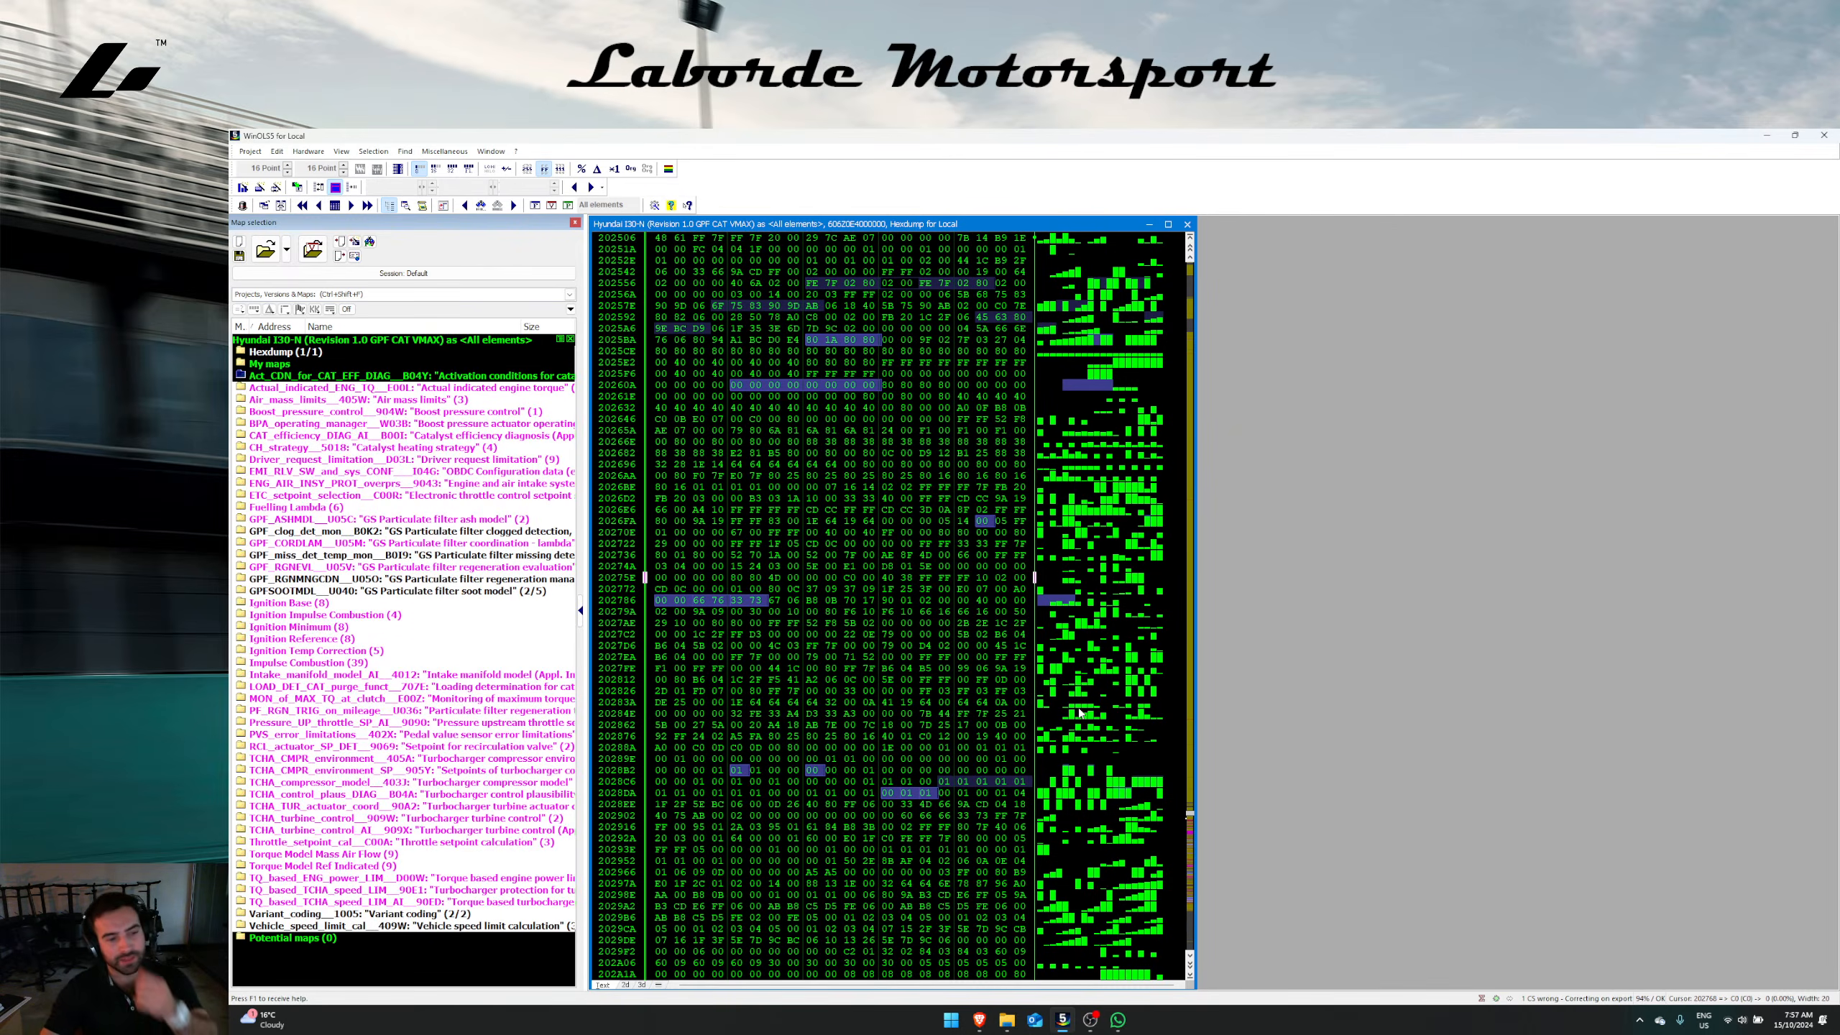
Step: Switch to OBS to check the live stream chat and return to WinOLS
left_click(1092, 1020)
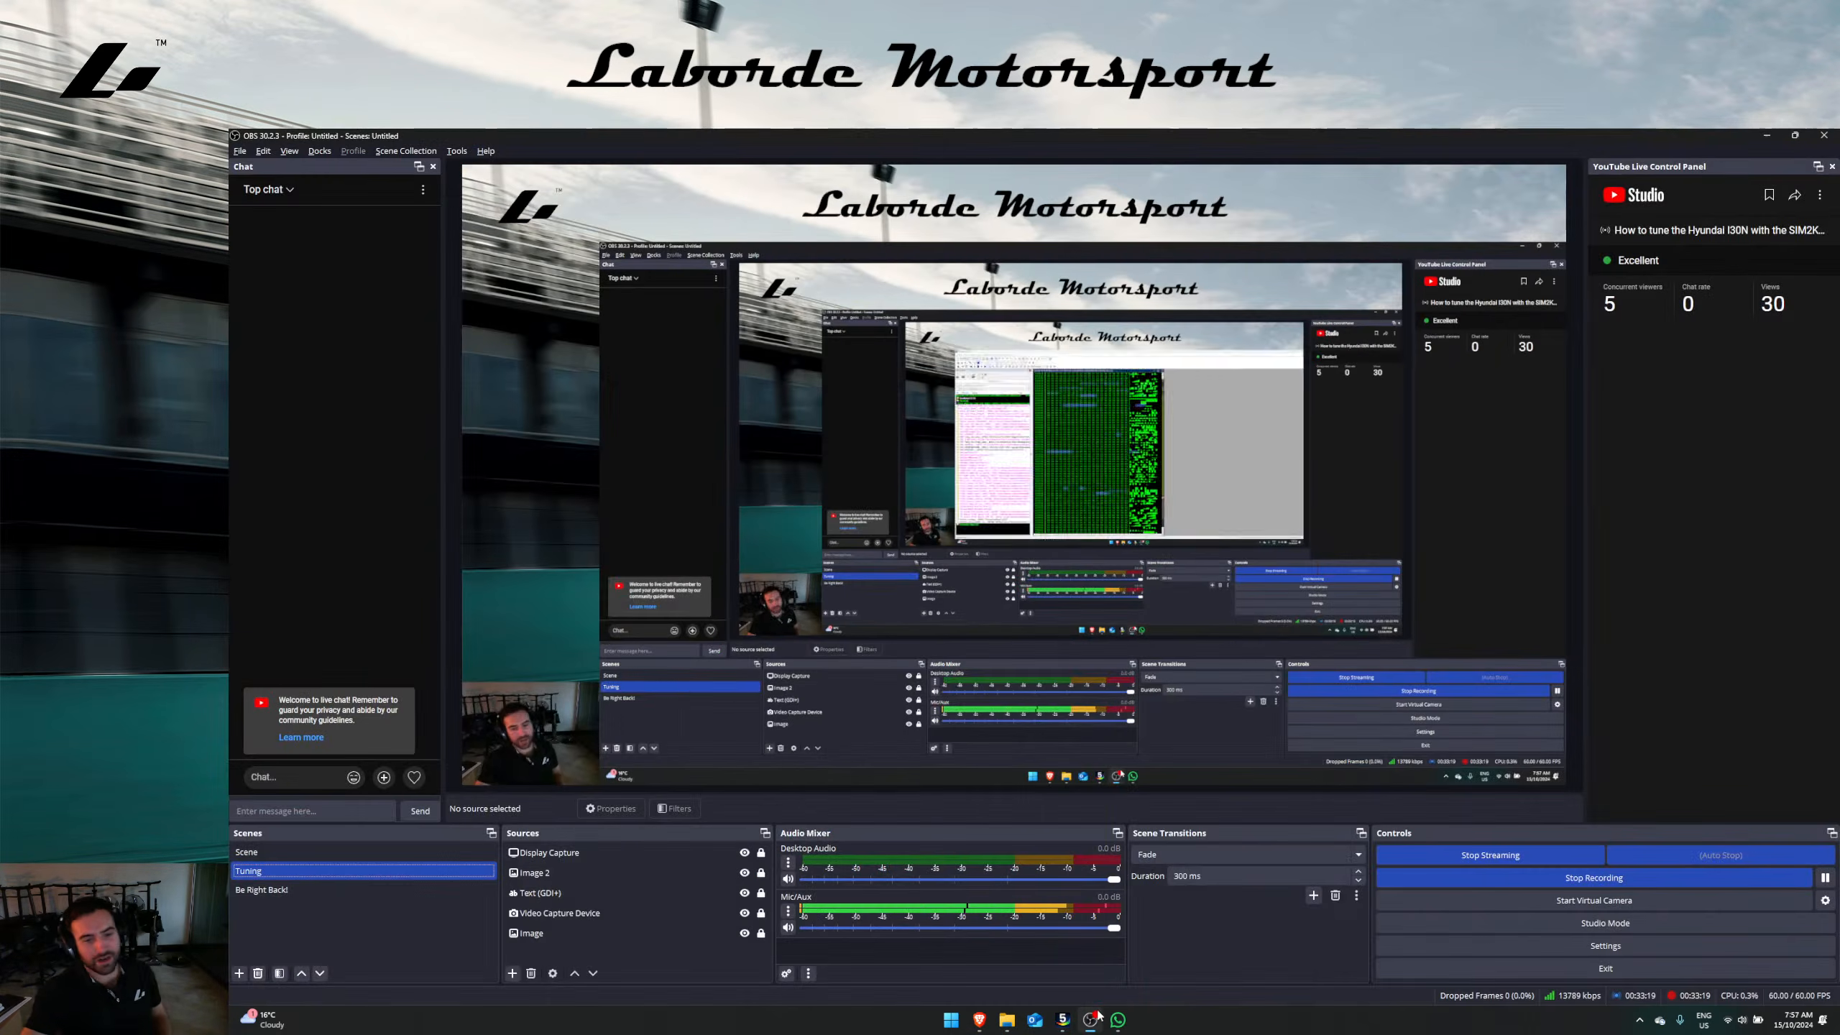
left_click(1064, 1020)
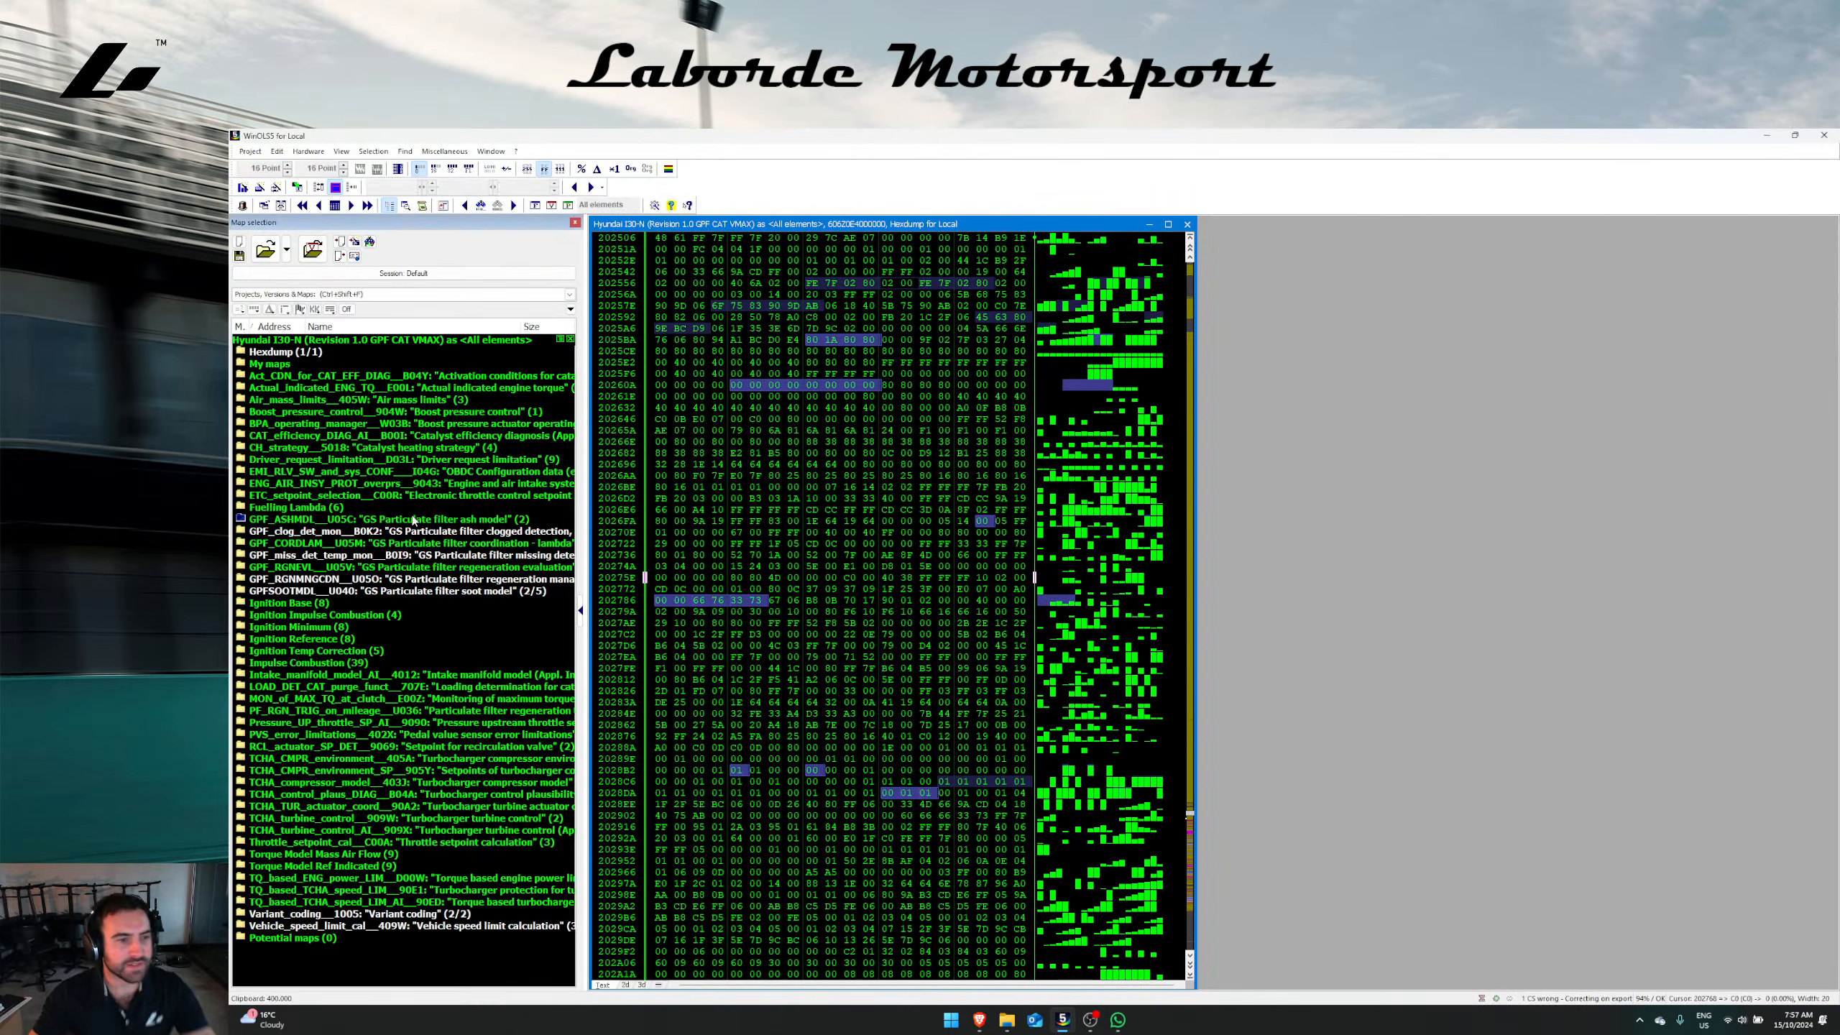
Step: Filter the i30-N map list for "lambda" and expand all matching folders
left_click(348, 294)
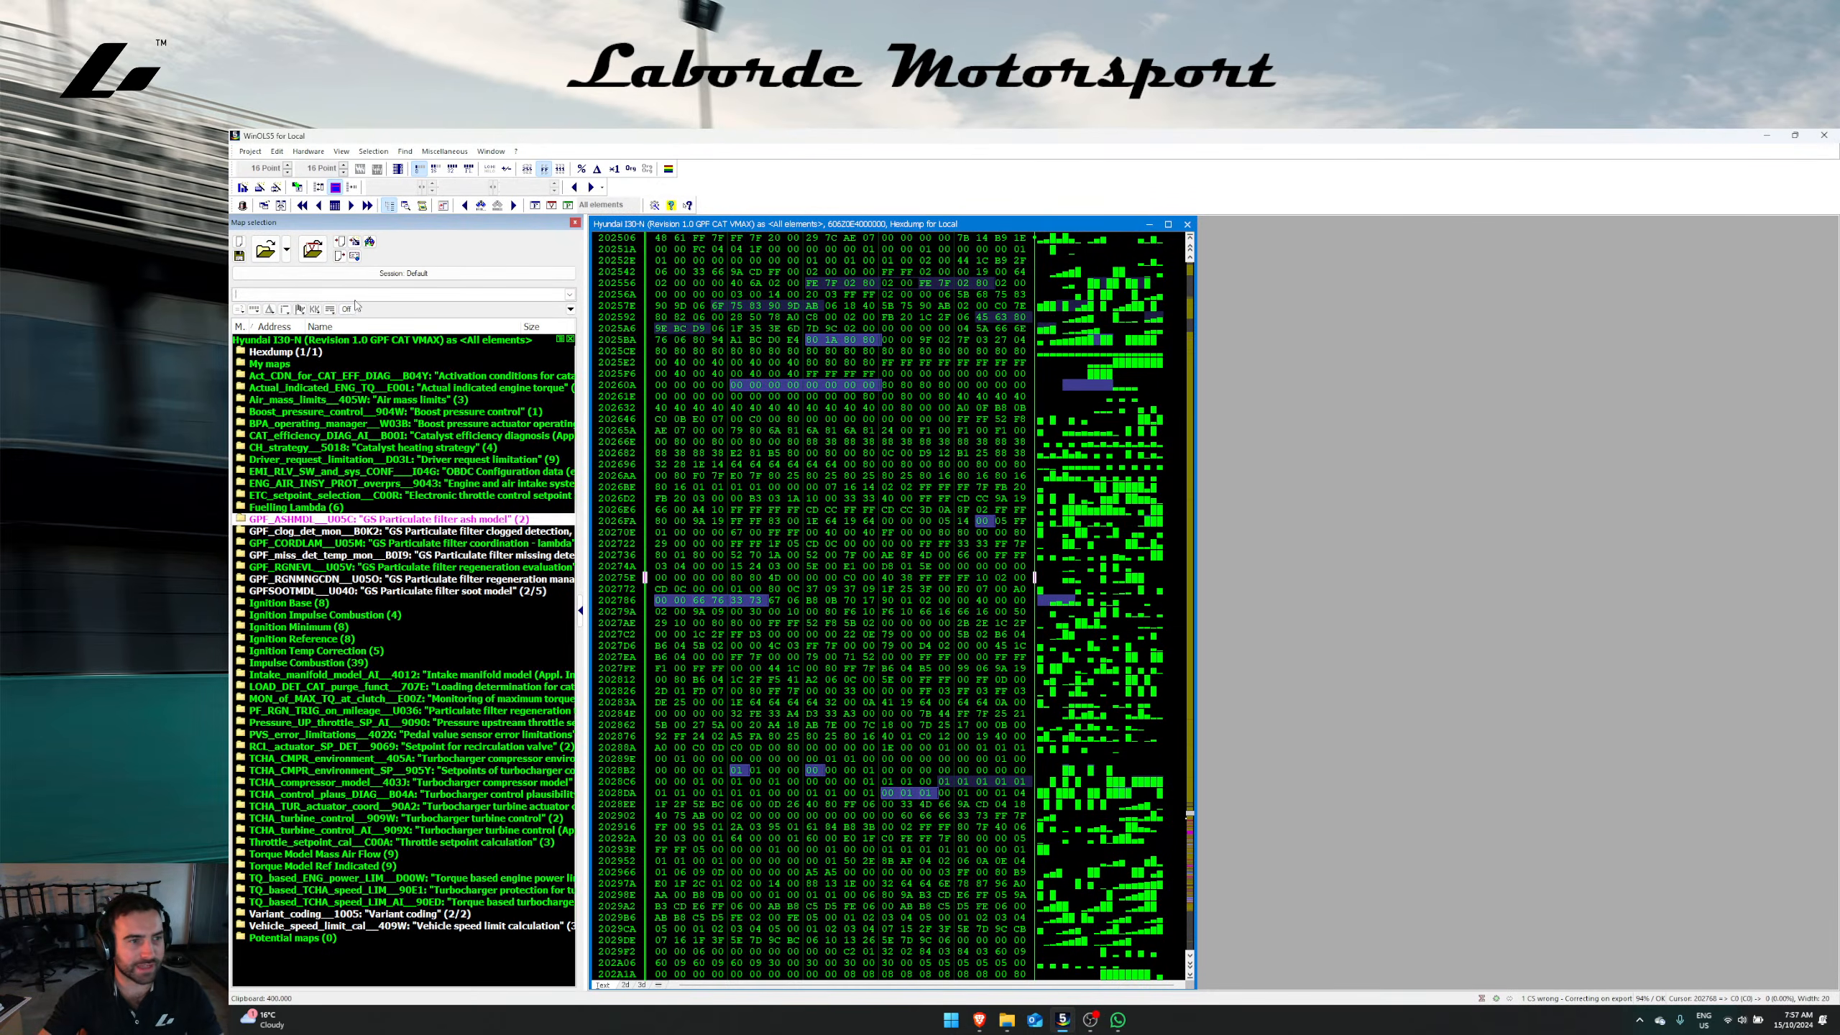
type("lambda")
right_click(351, 358)
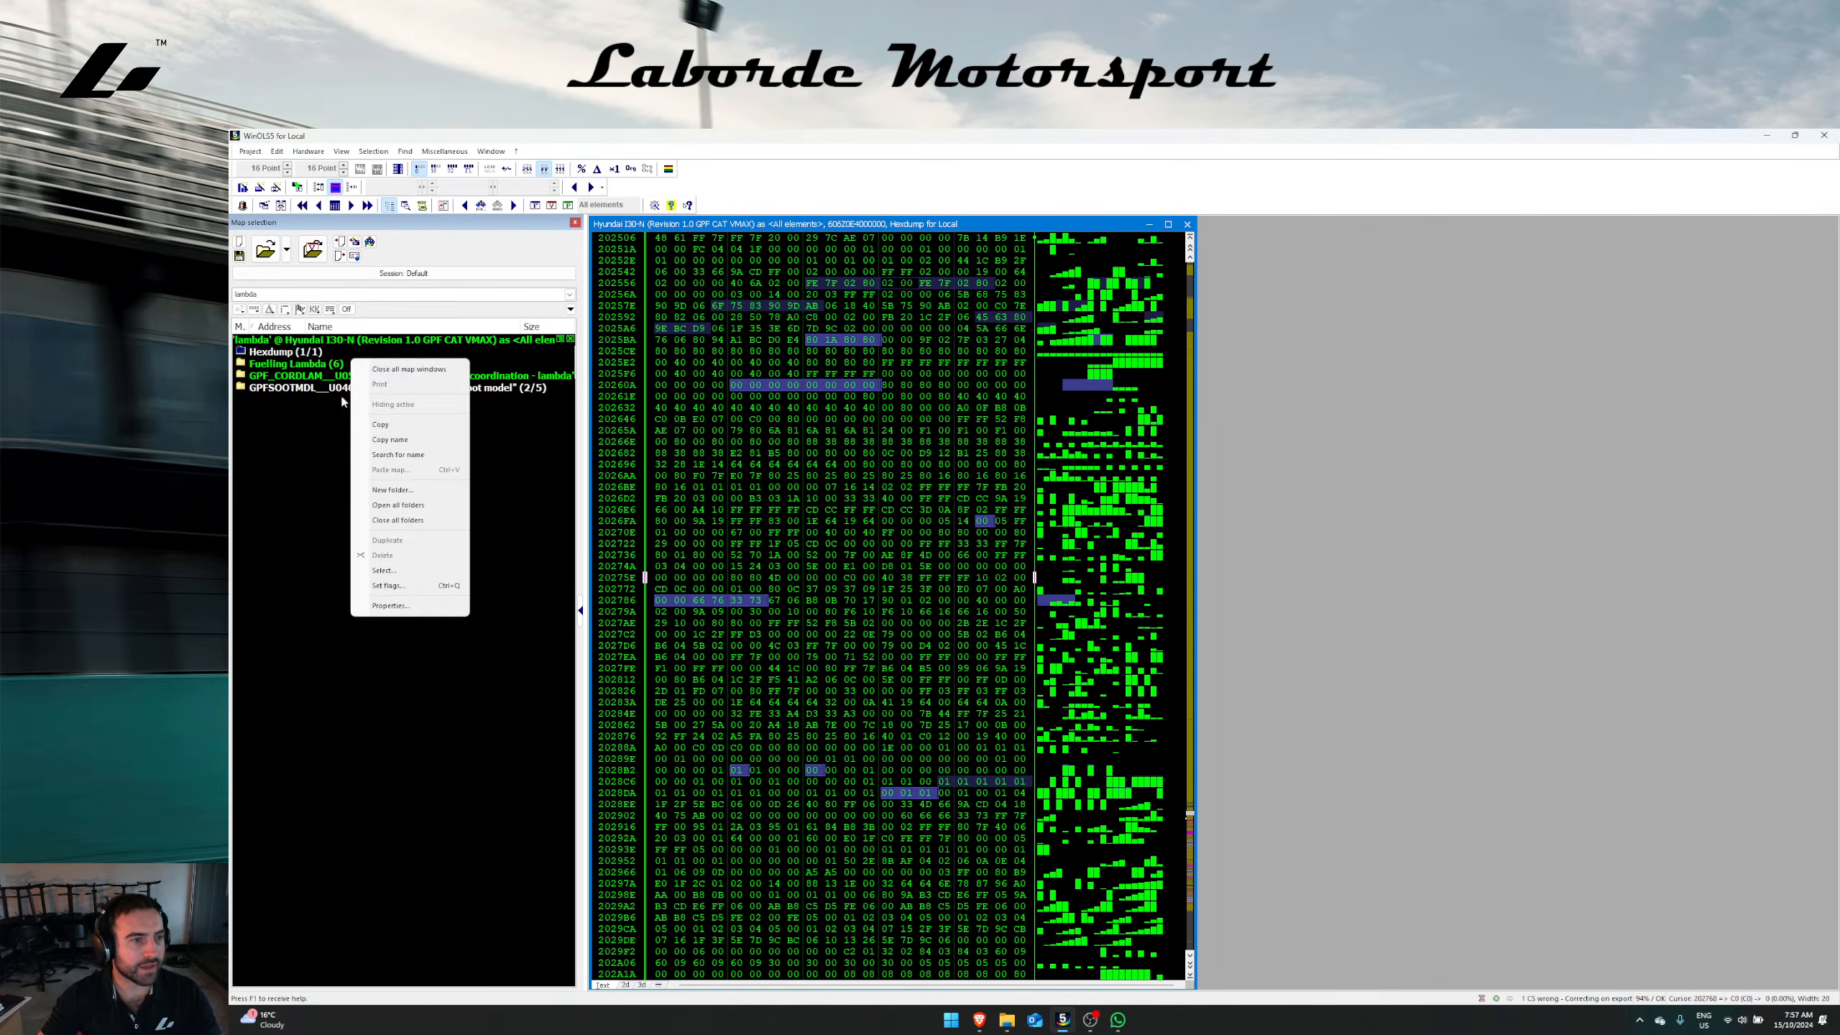
right_click(292, 368)
left_click(335, 485)
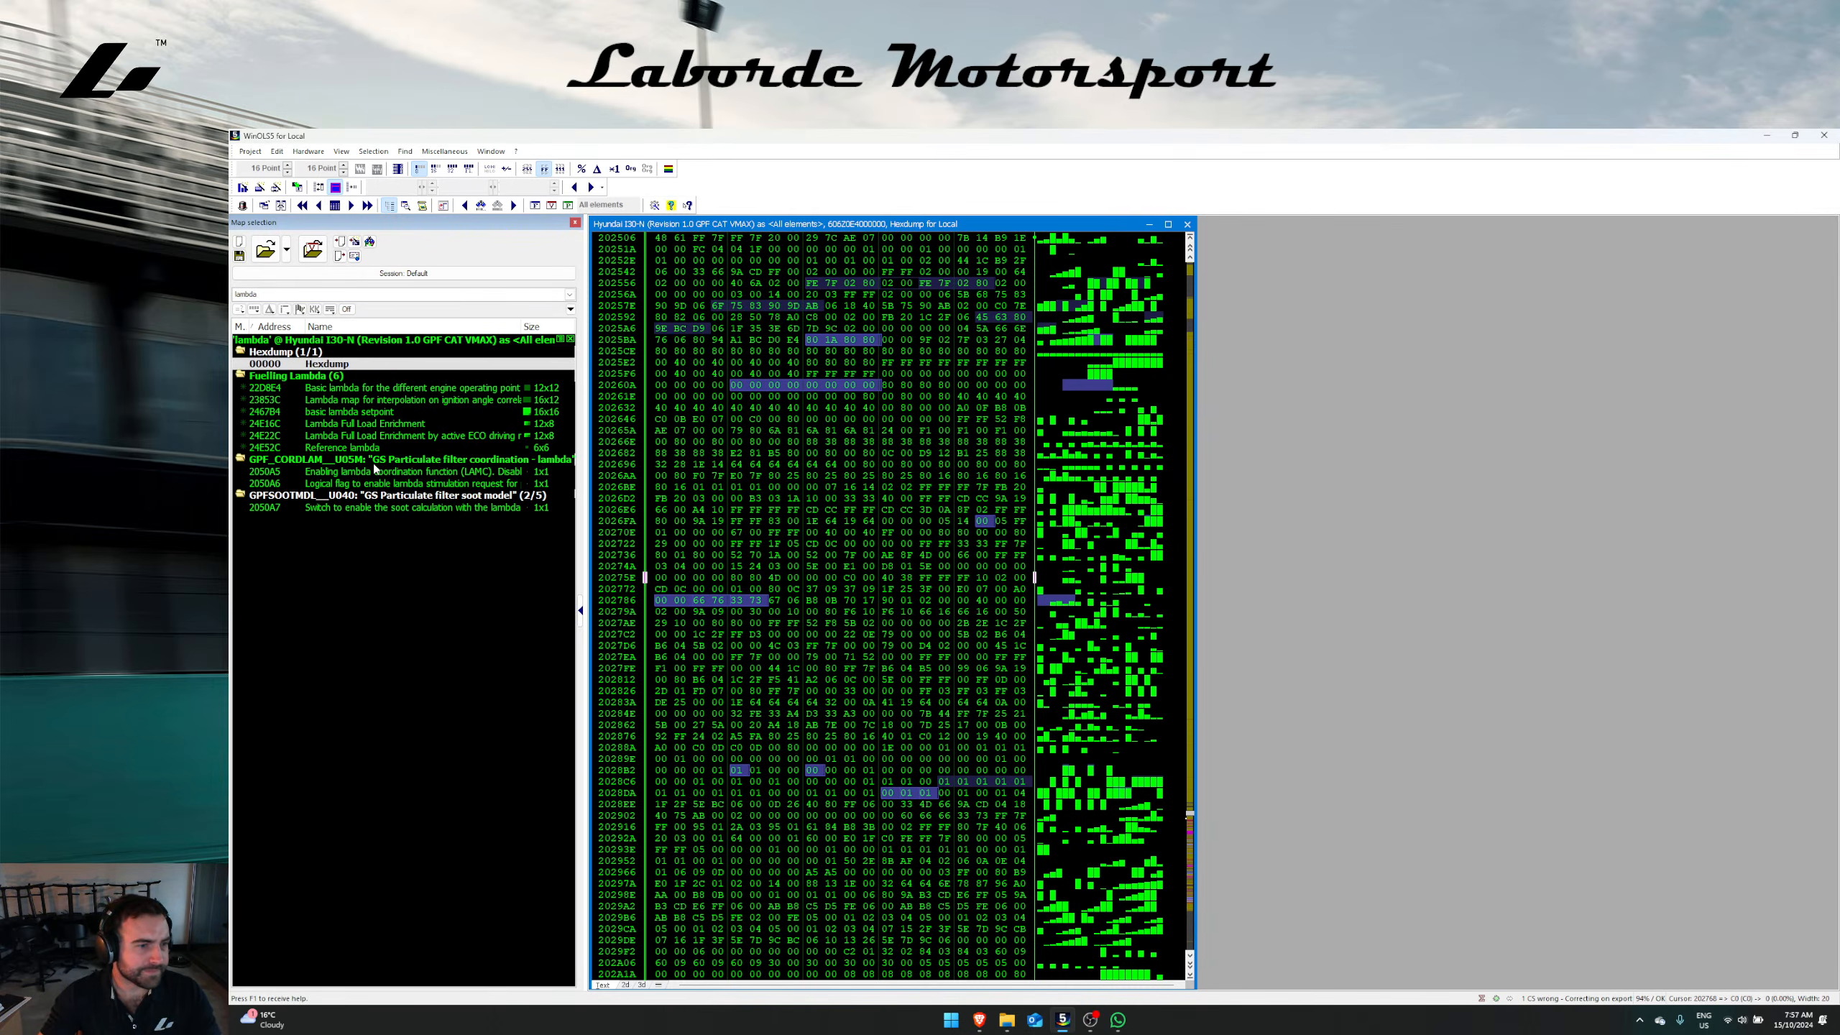
Step: Inspect the soot calculation switch and the full basic lambda map for the exhaust gas temperature model
double_click(395, 508)
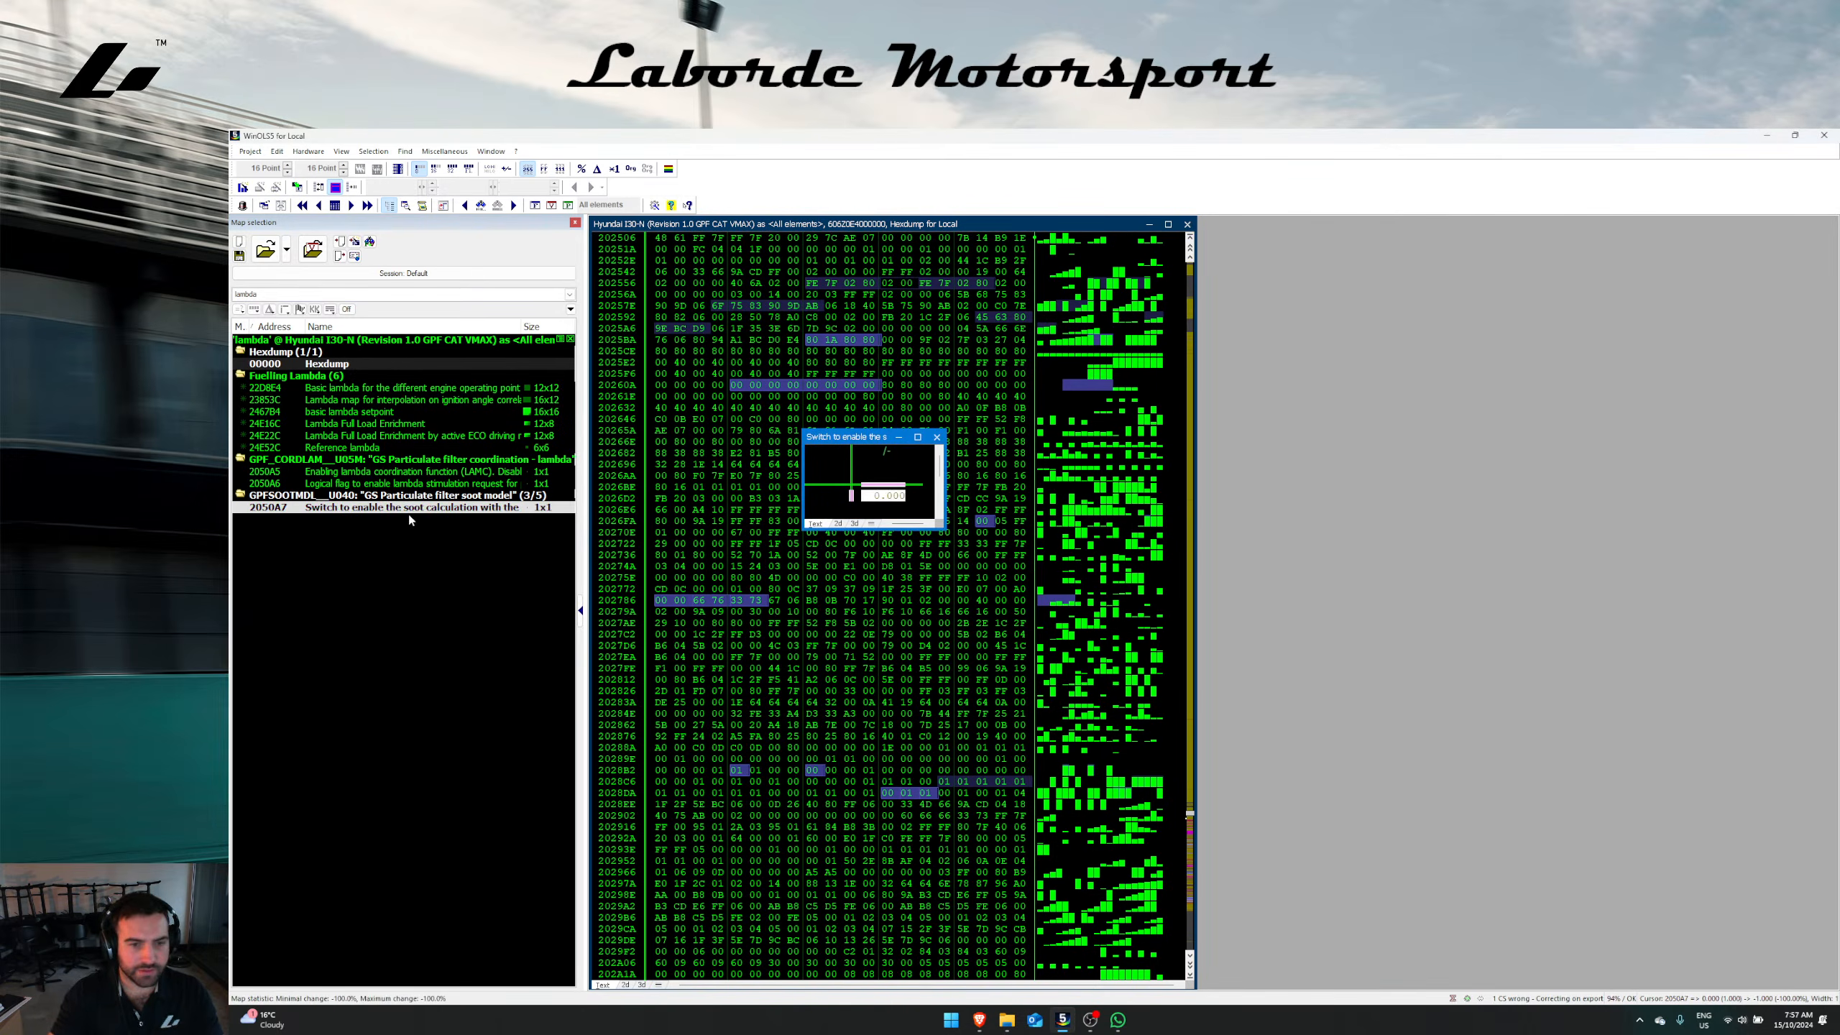
left_click(847, 577)
right_click(371, 395)
left_click(397, 401)
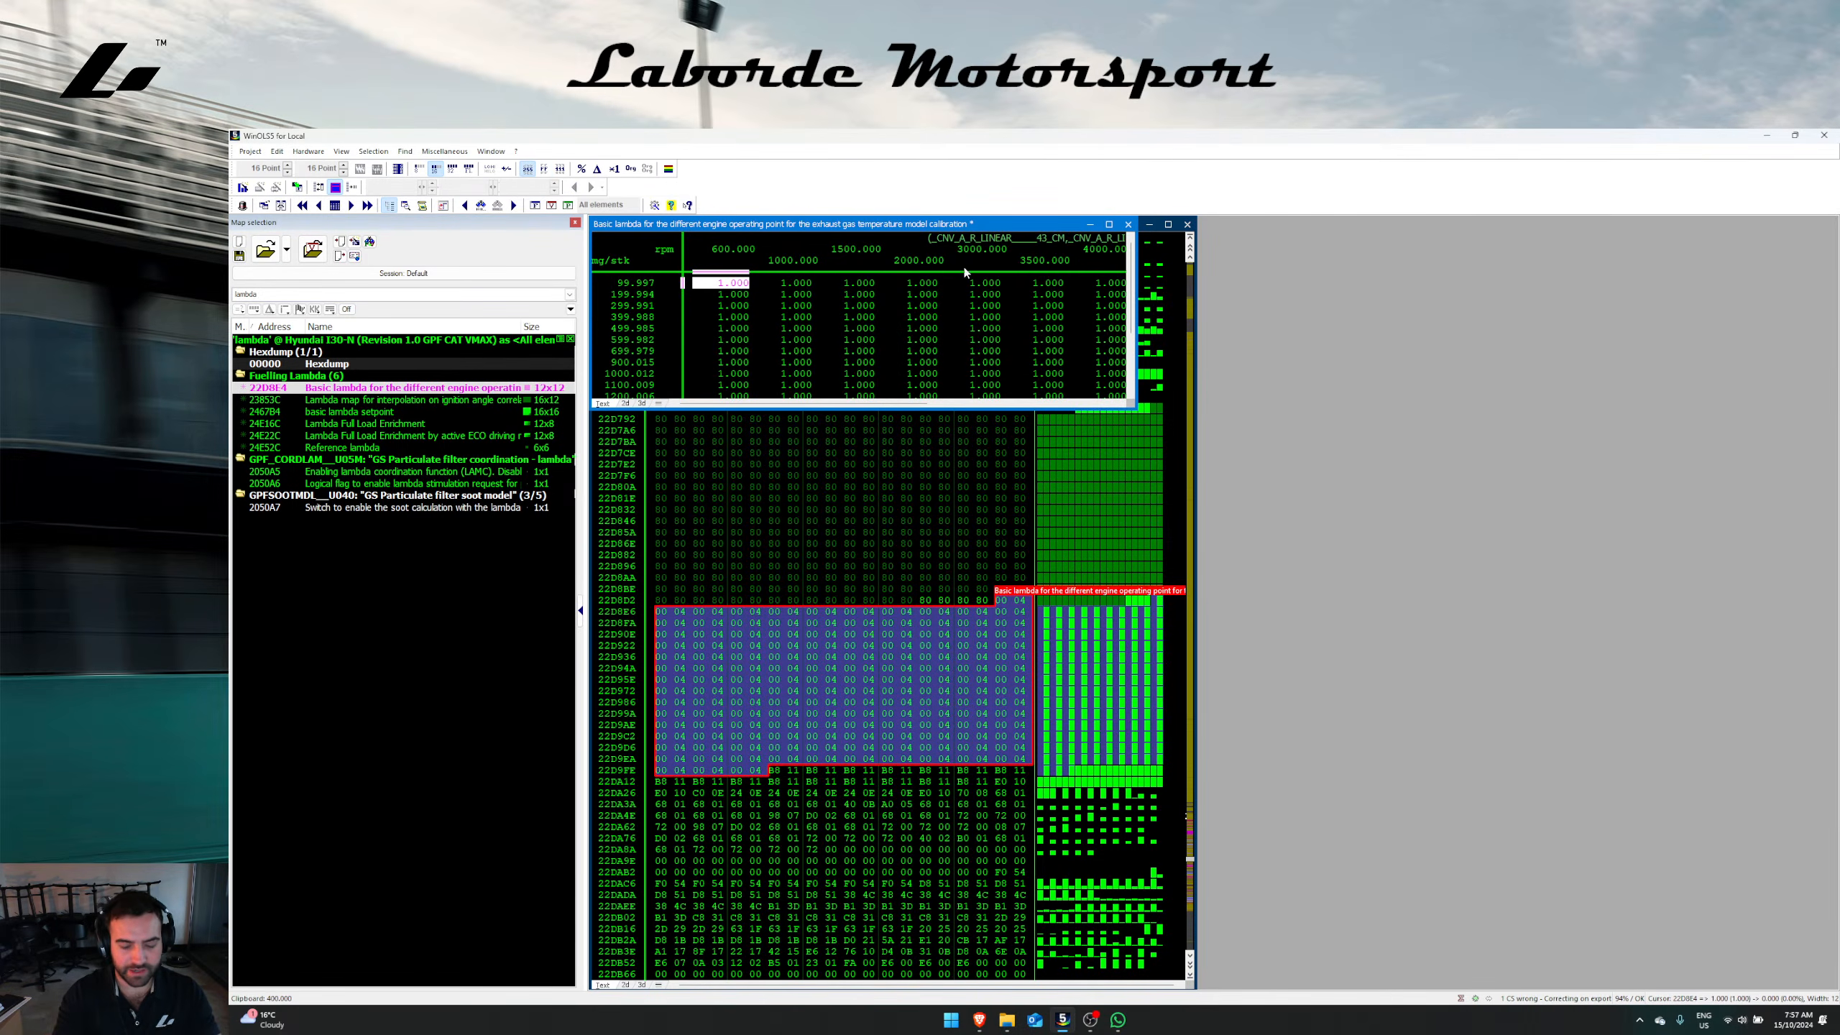
key("w")
left_click_drag(789, 226, 850, 280)
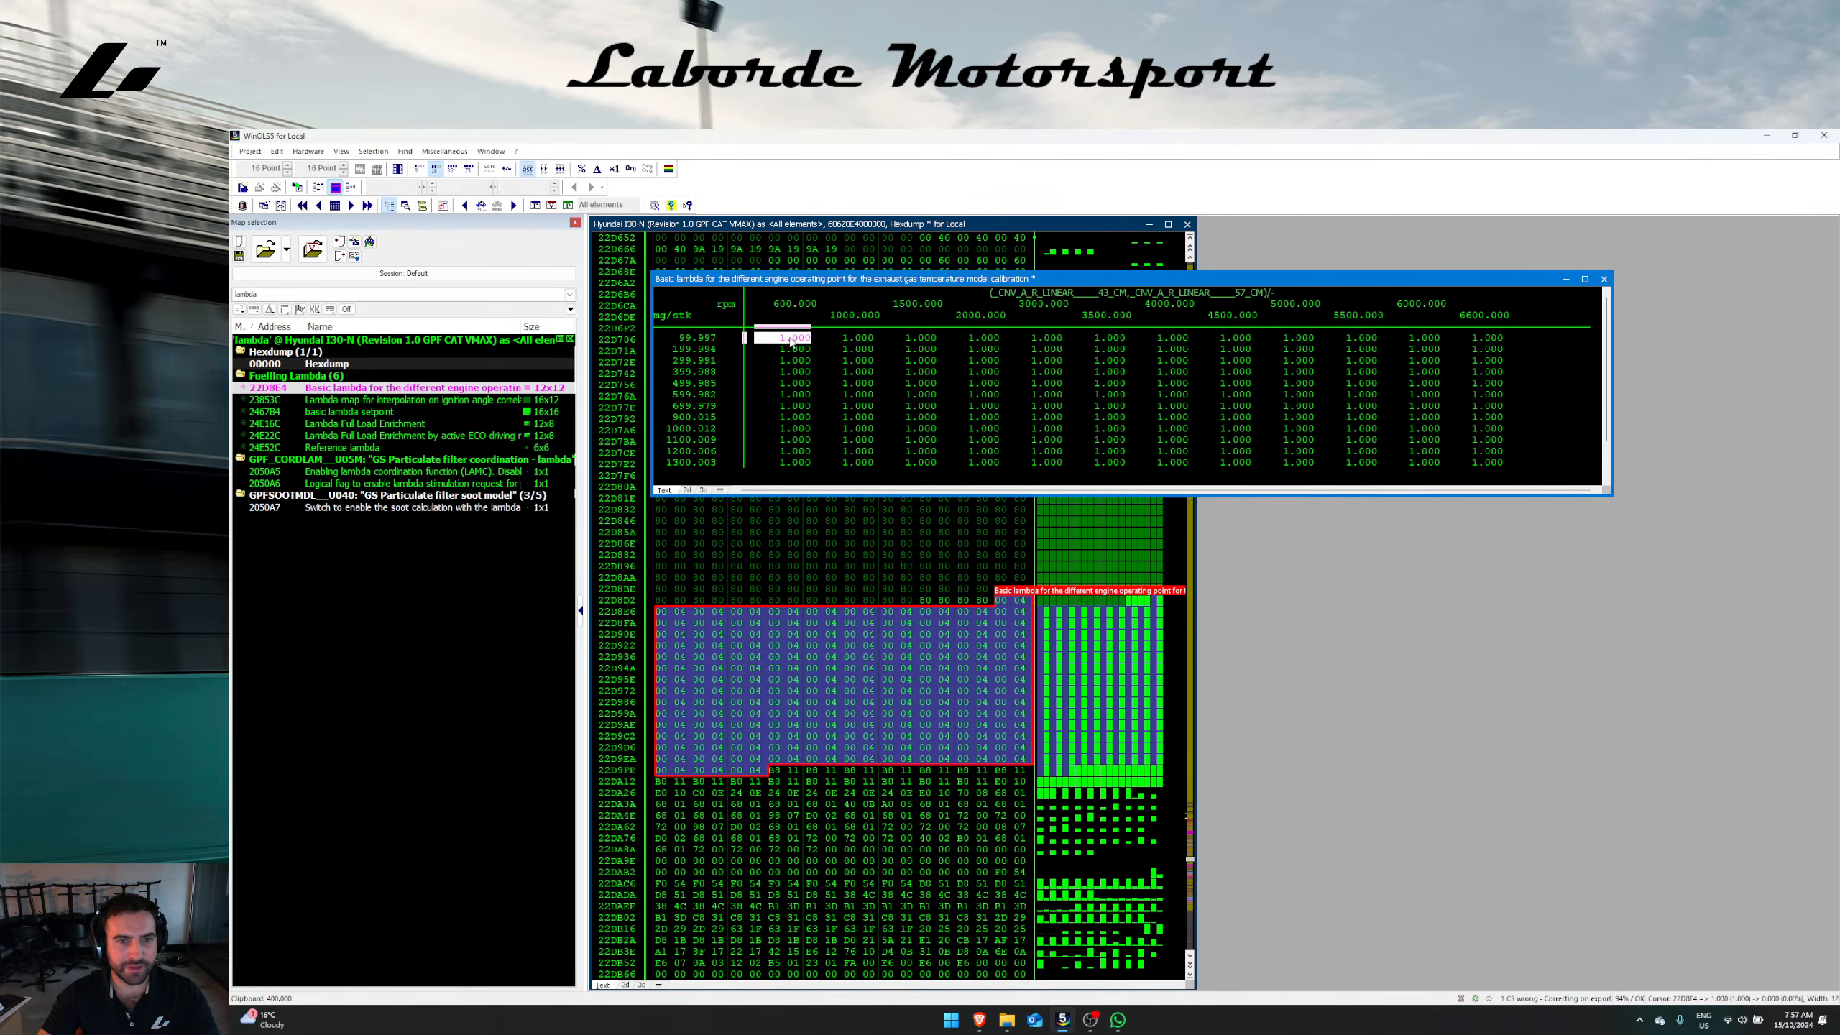
left_click_drag(790, 338, 1836, 490)
Step: In the lambda map for interpolation on ignition angle, set the stepped high-load region from 2048 rpm upwards to 0.88
right_click(386, 396)
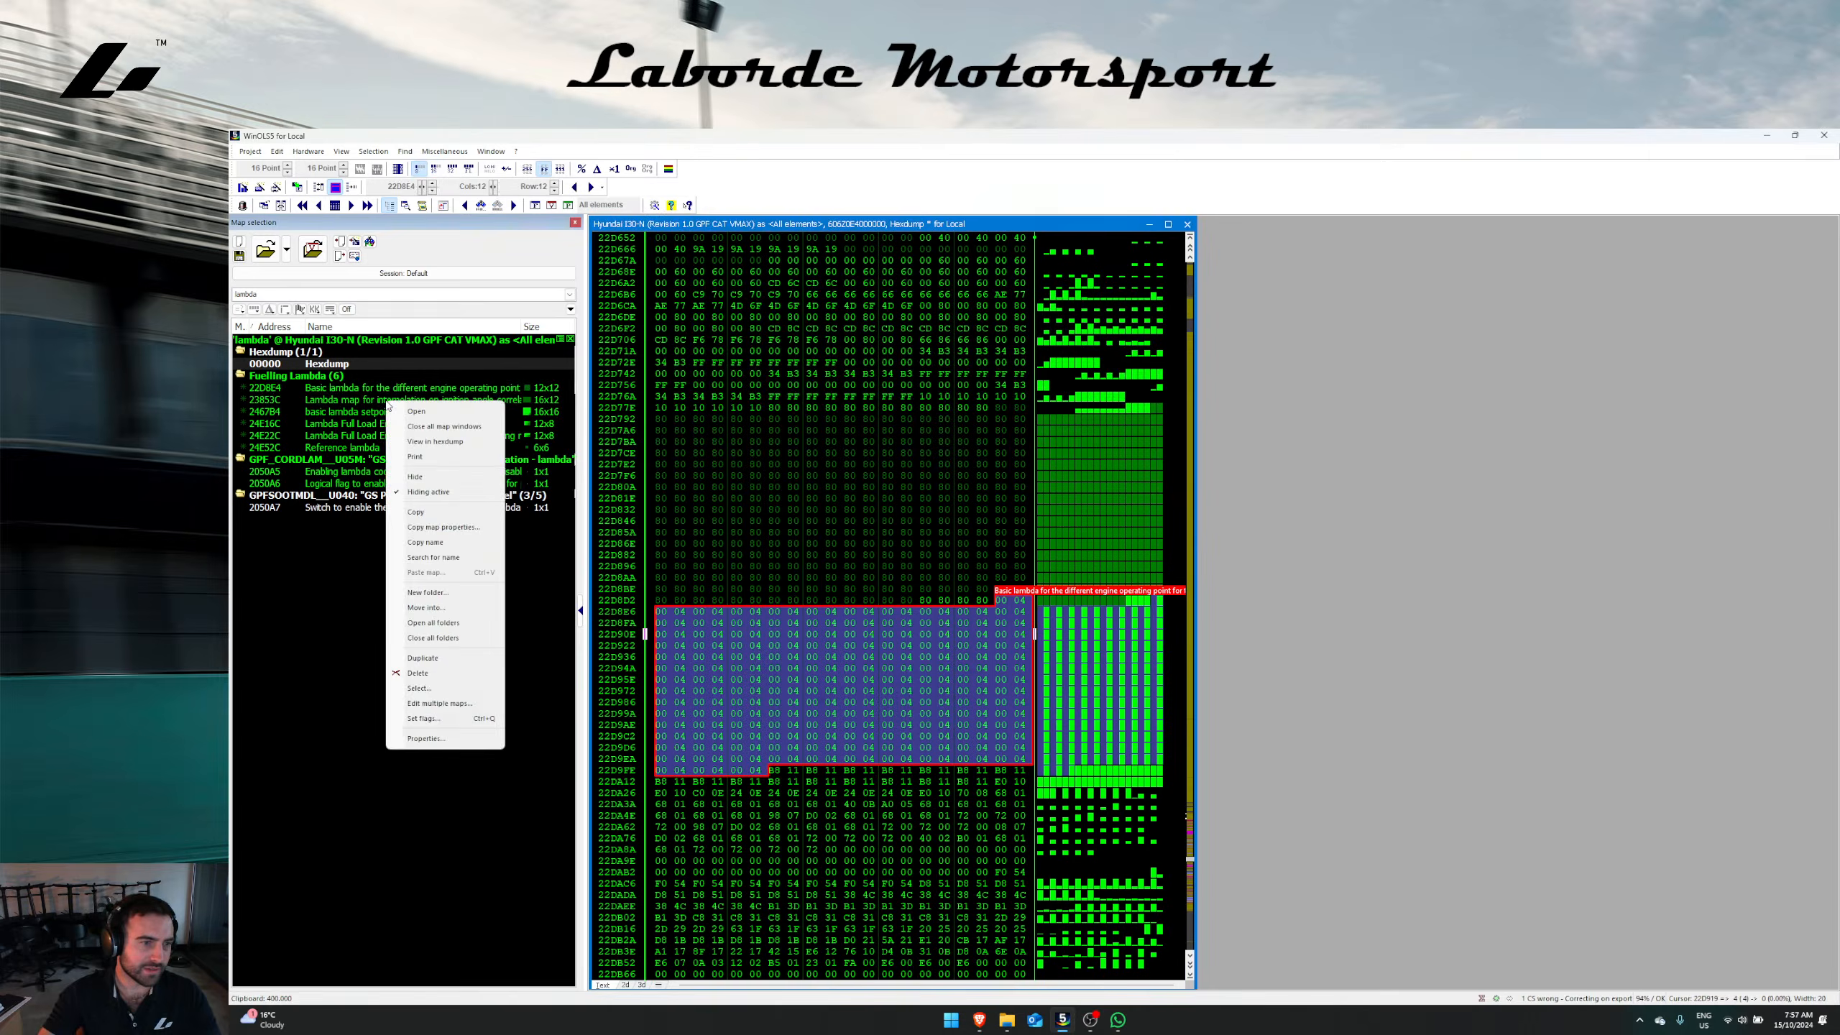
left_click(418, 437)
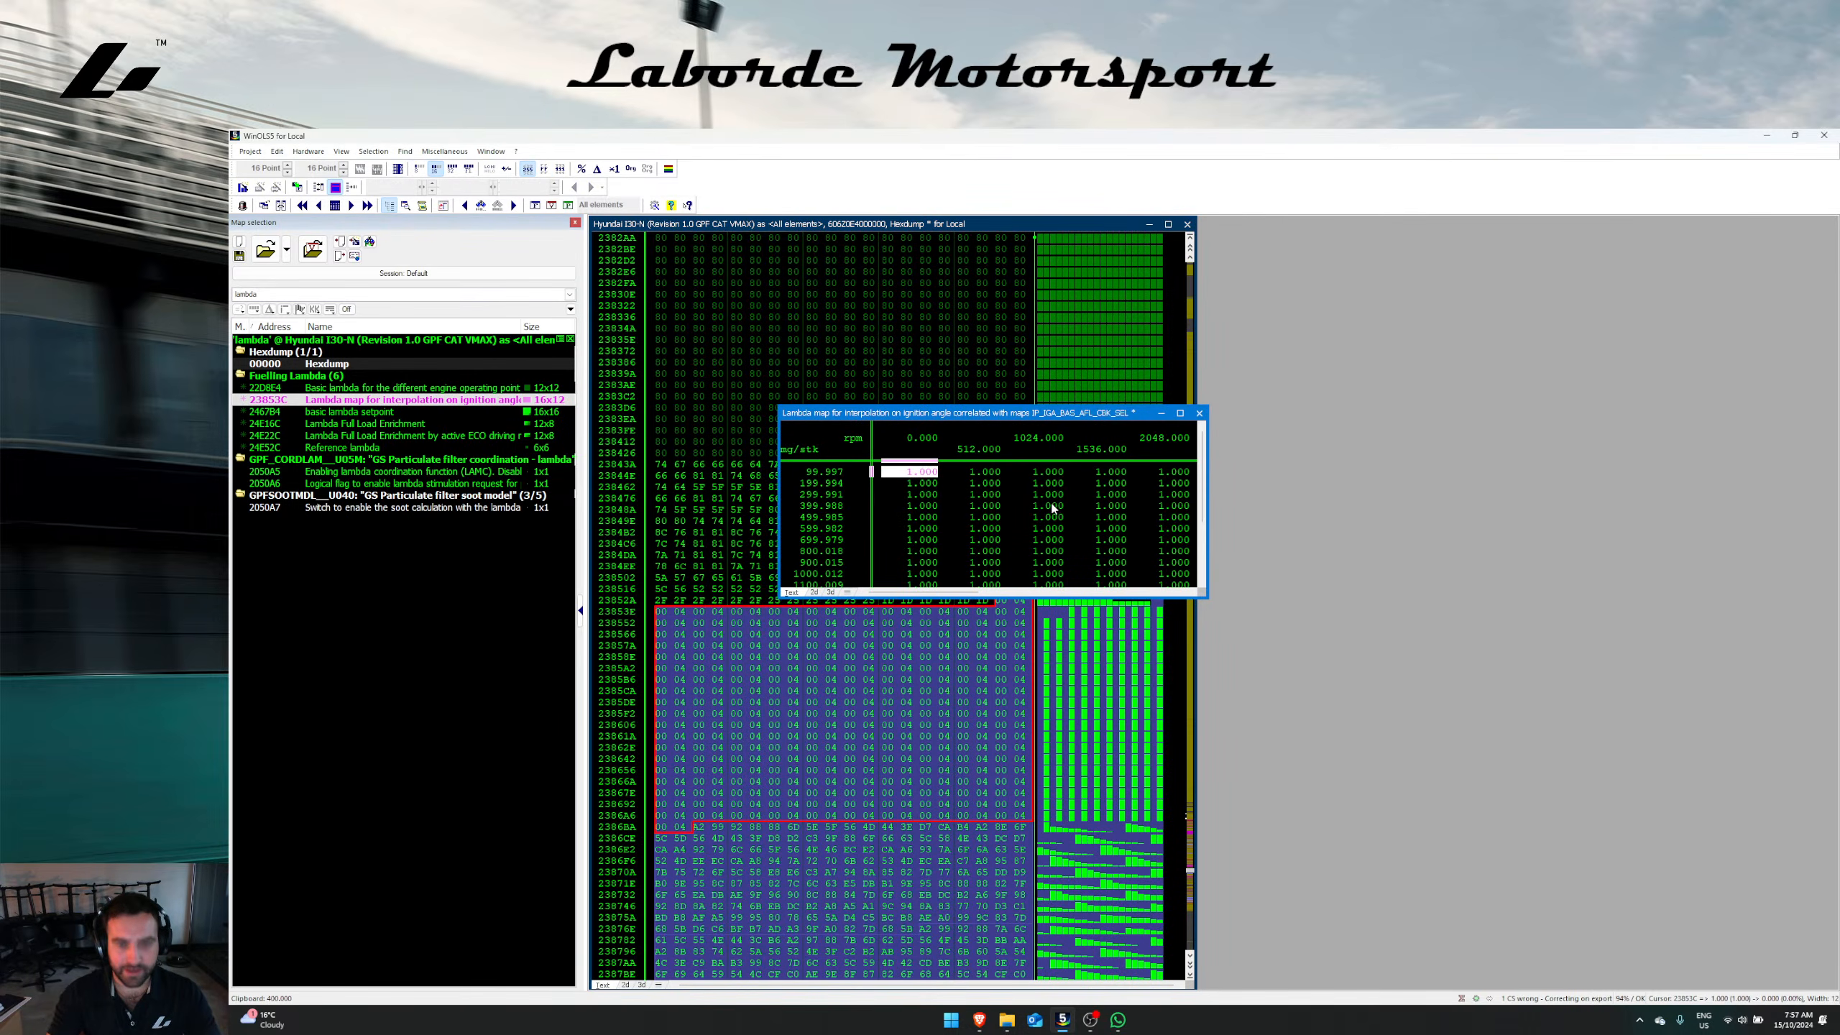
left_click_drag(793, 411, 795, 378)
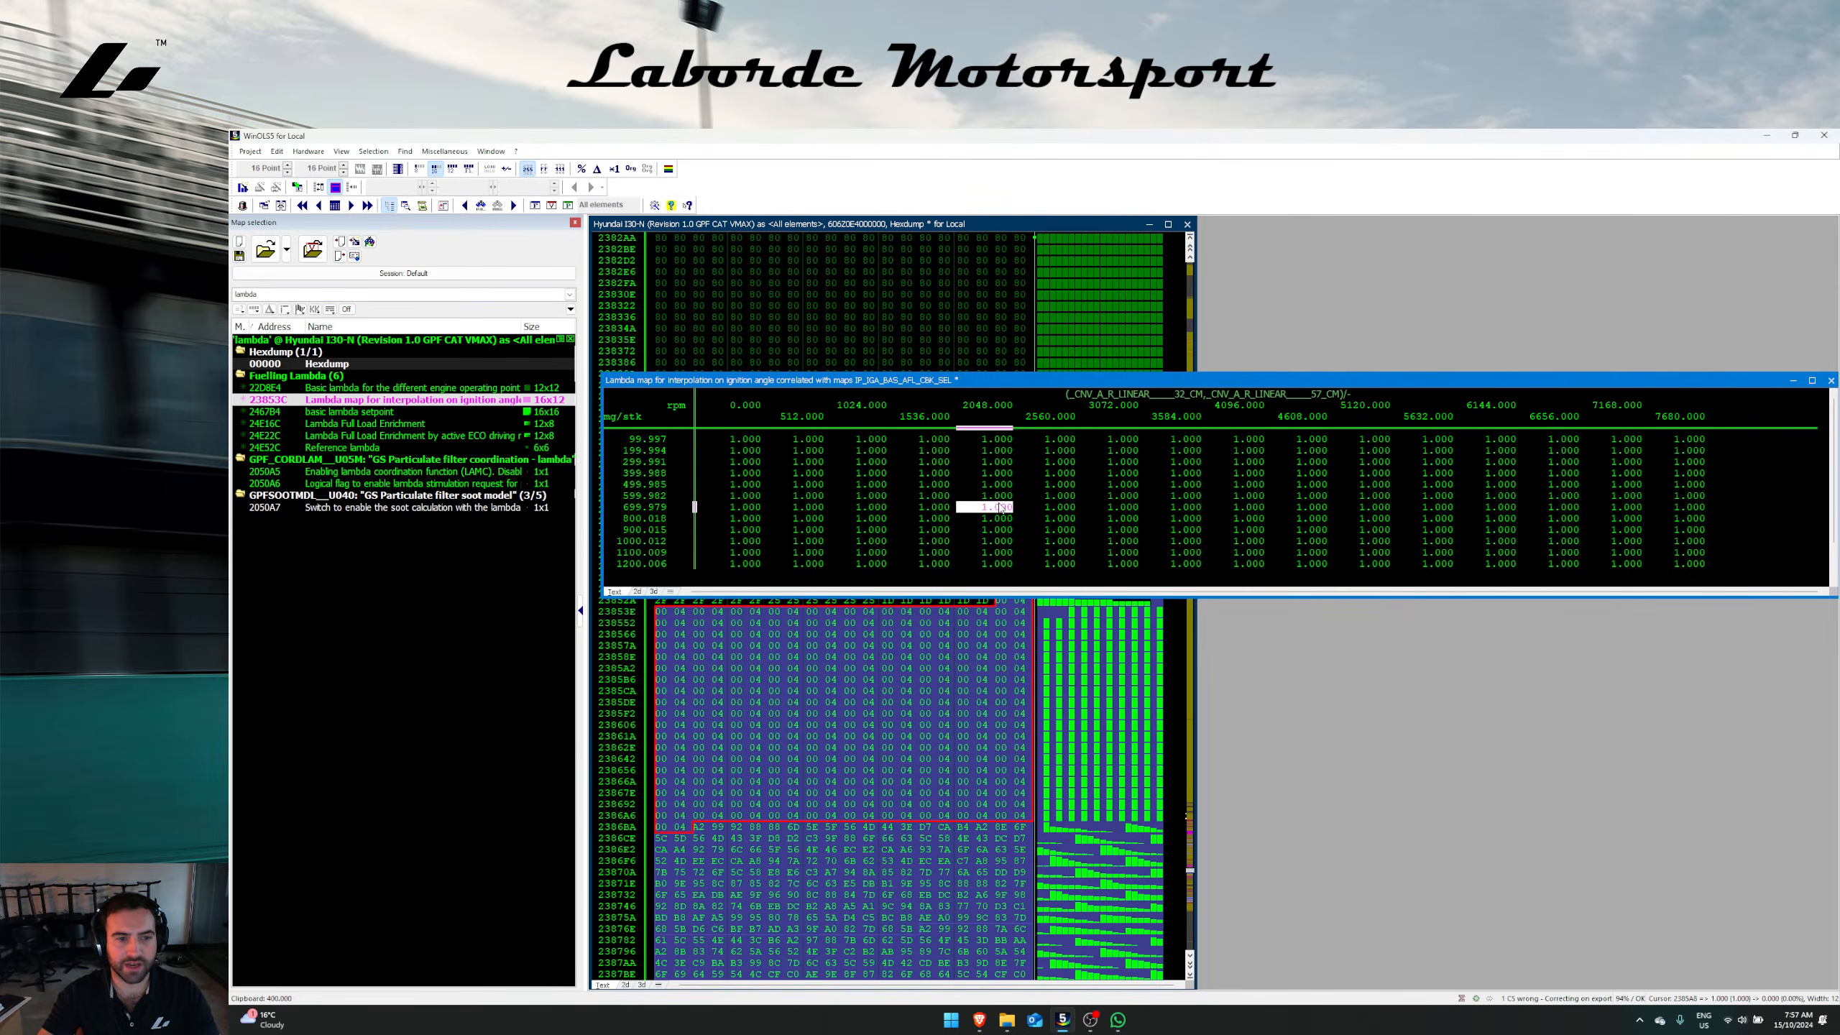
left_click_drag(994, 519, 1007, 566)
left_click_drag(1071, 511, 1116, 564)
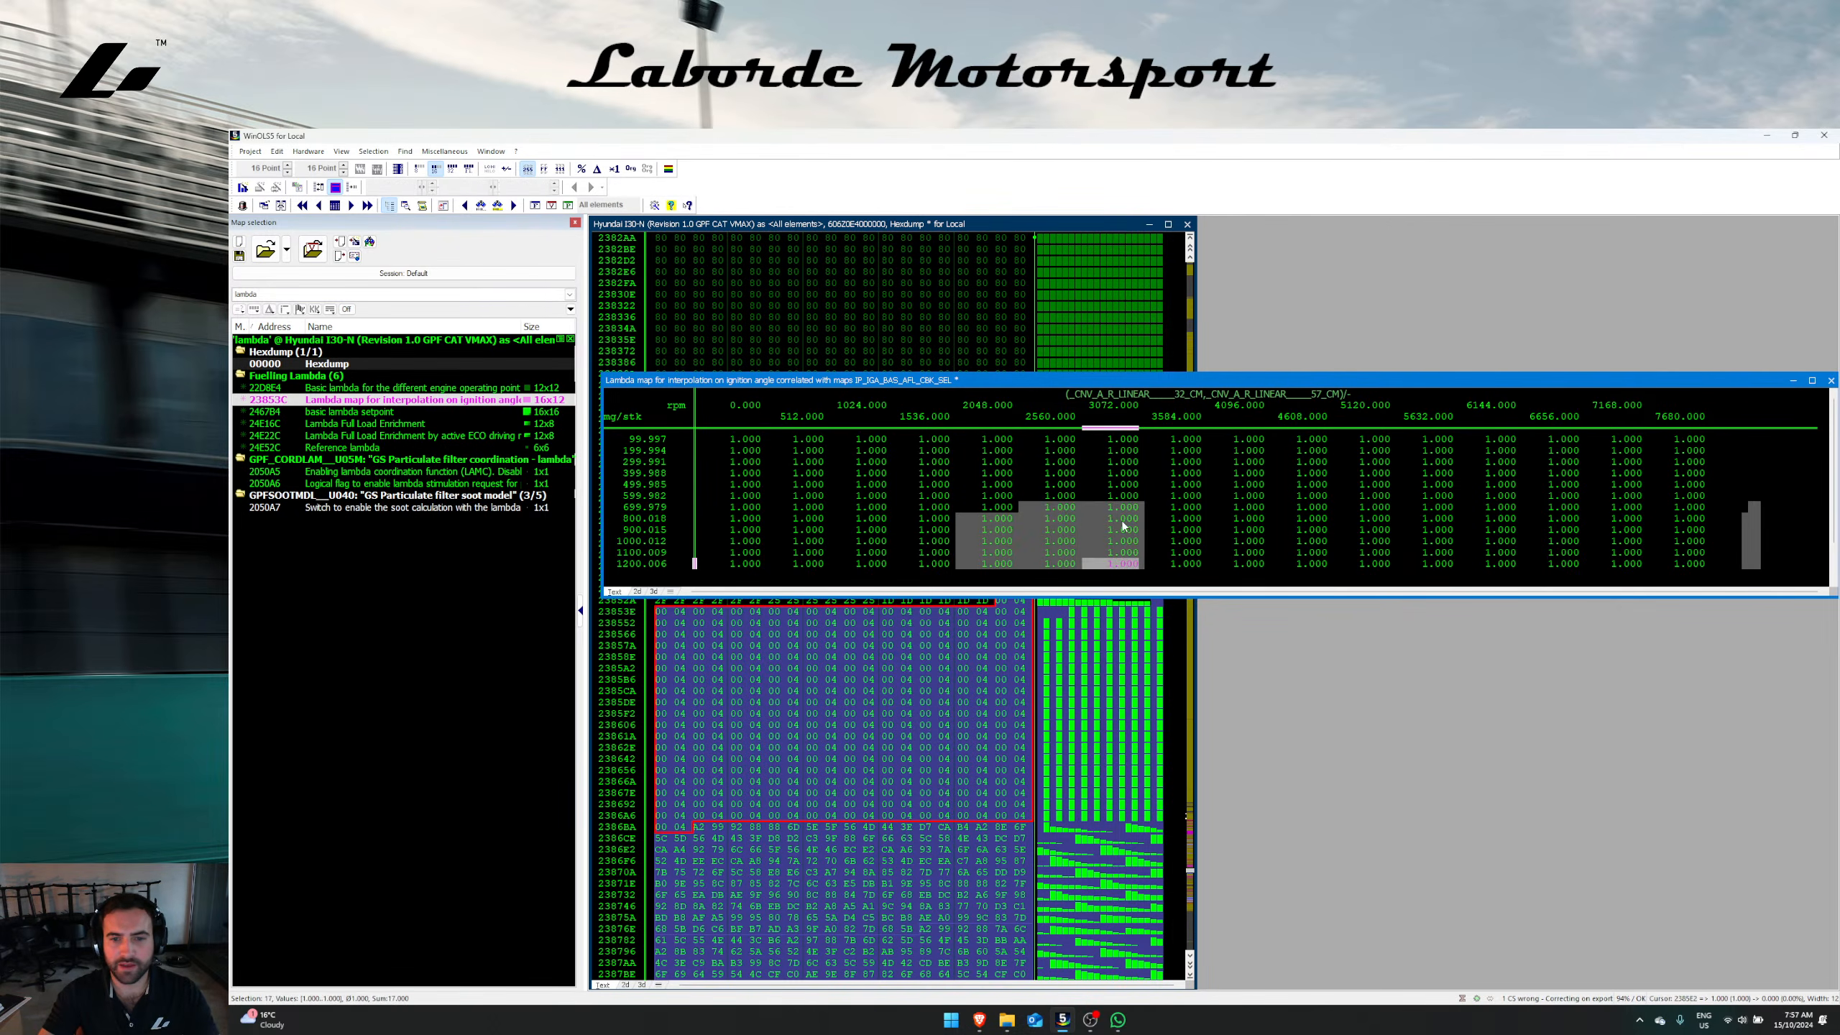
left_click_drag(1667, 566, 1175, 502)
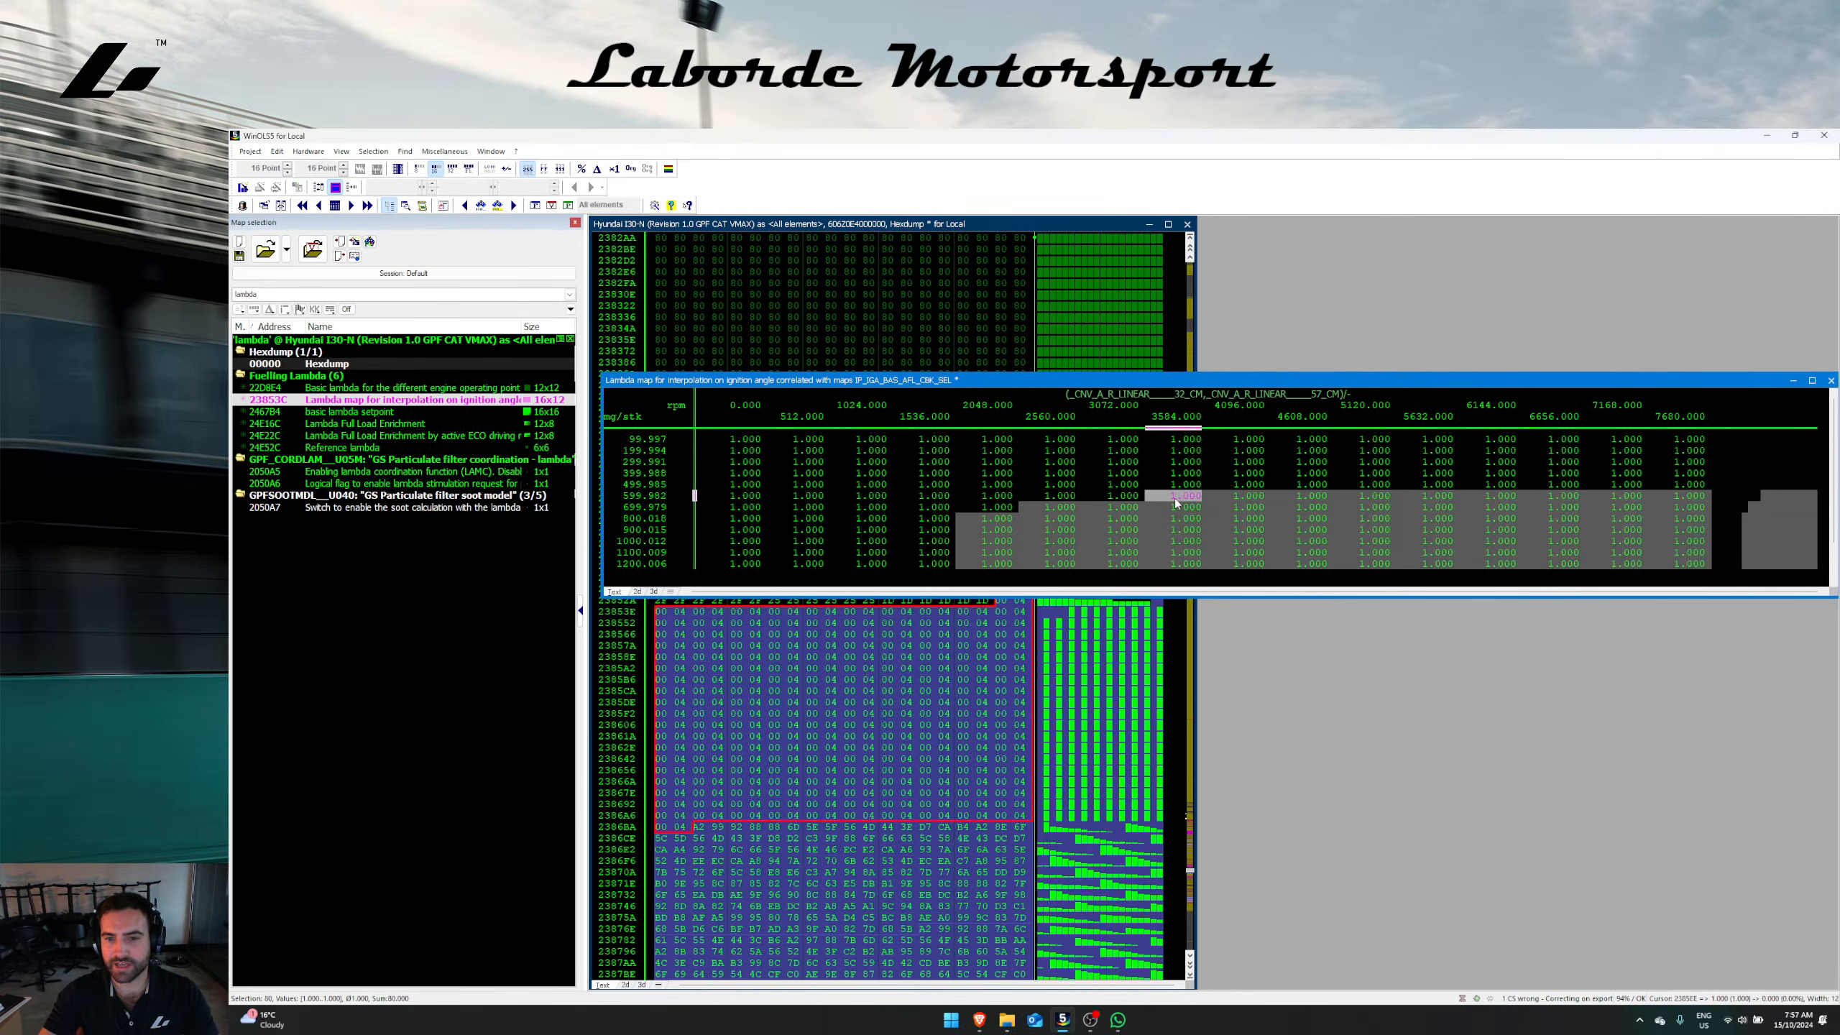
type("0.88")
key("Return")
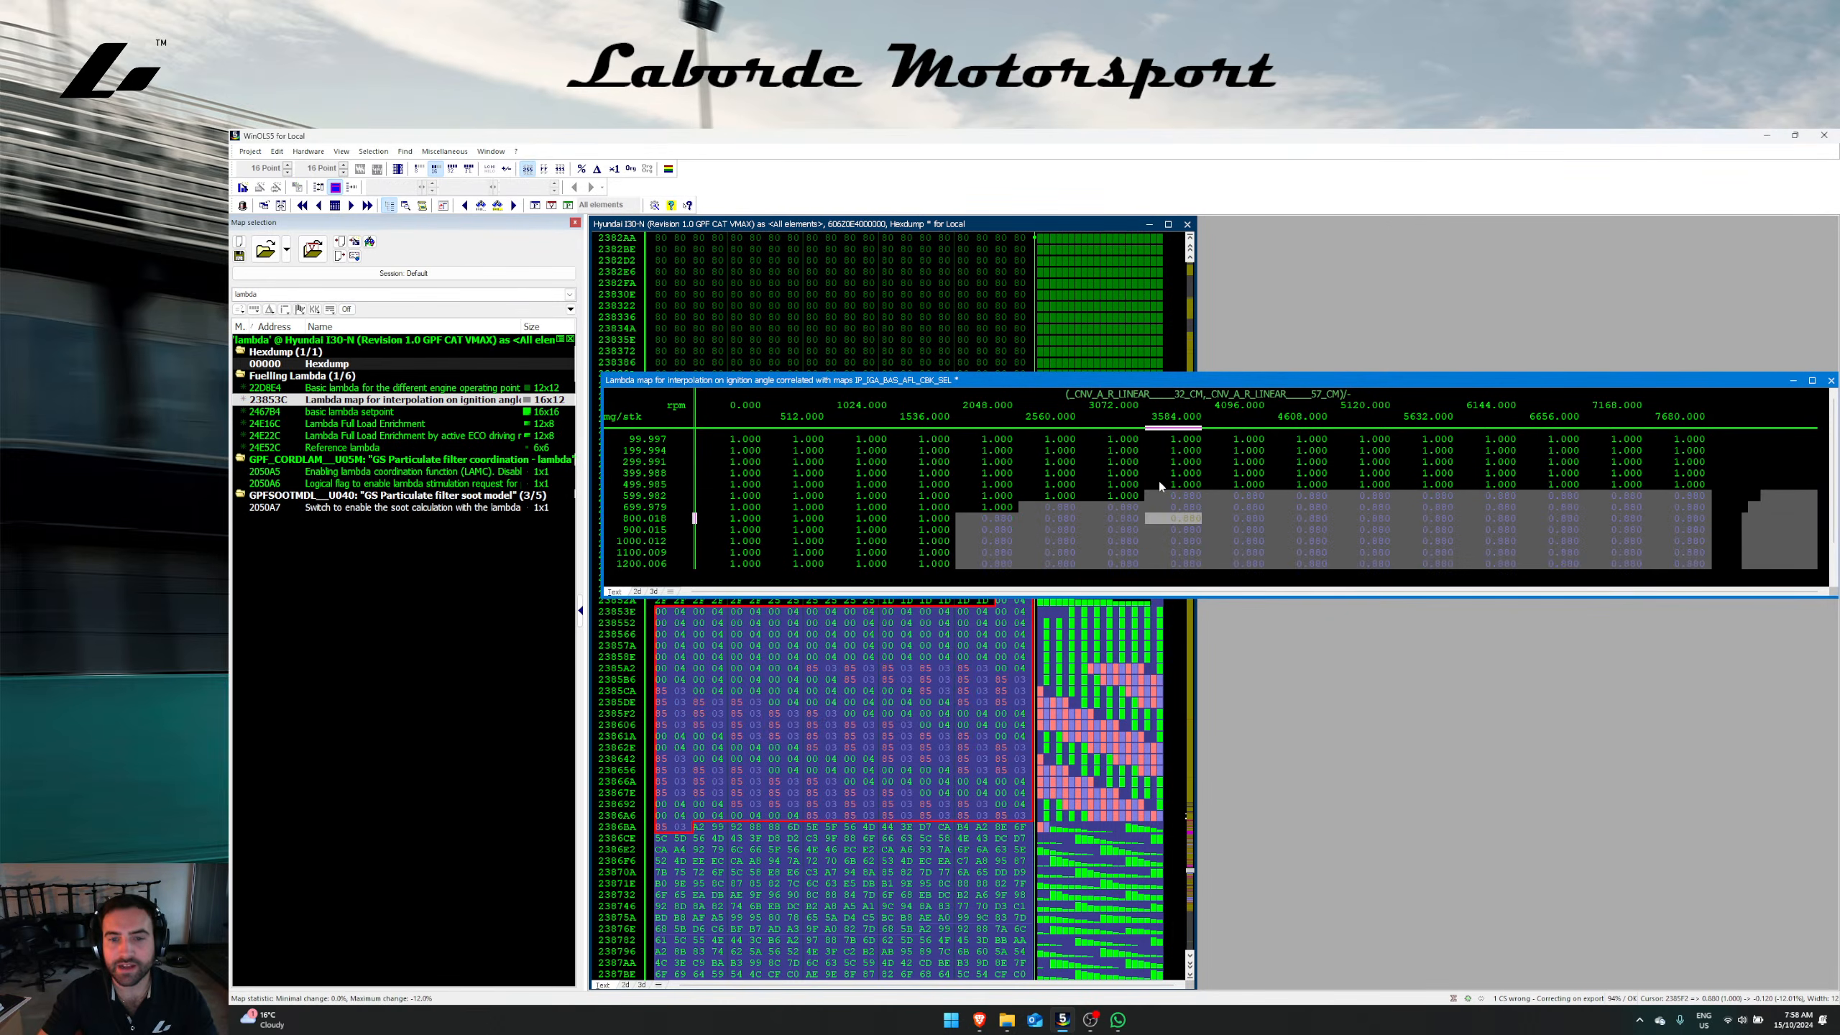
Step: Set the higher-load cells within the 0.88 region, starting at about 800 mg/stk from 3584 rpm upwards, to 0.85
left_click(1159, 476)
left_click_drag(998, 552, 1199, 517)
type("0.82")
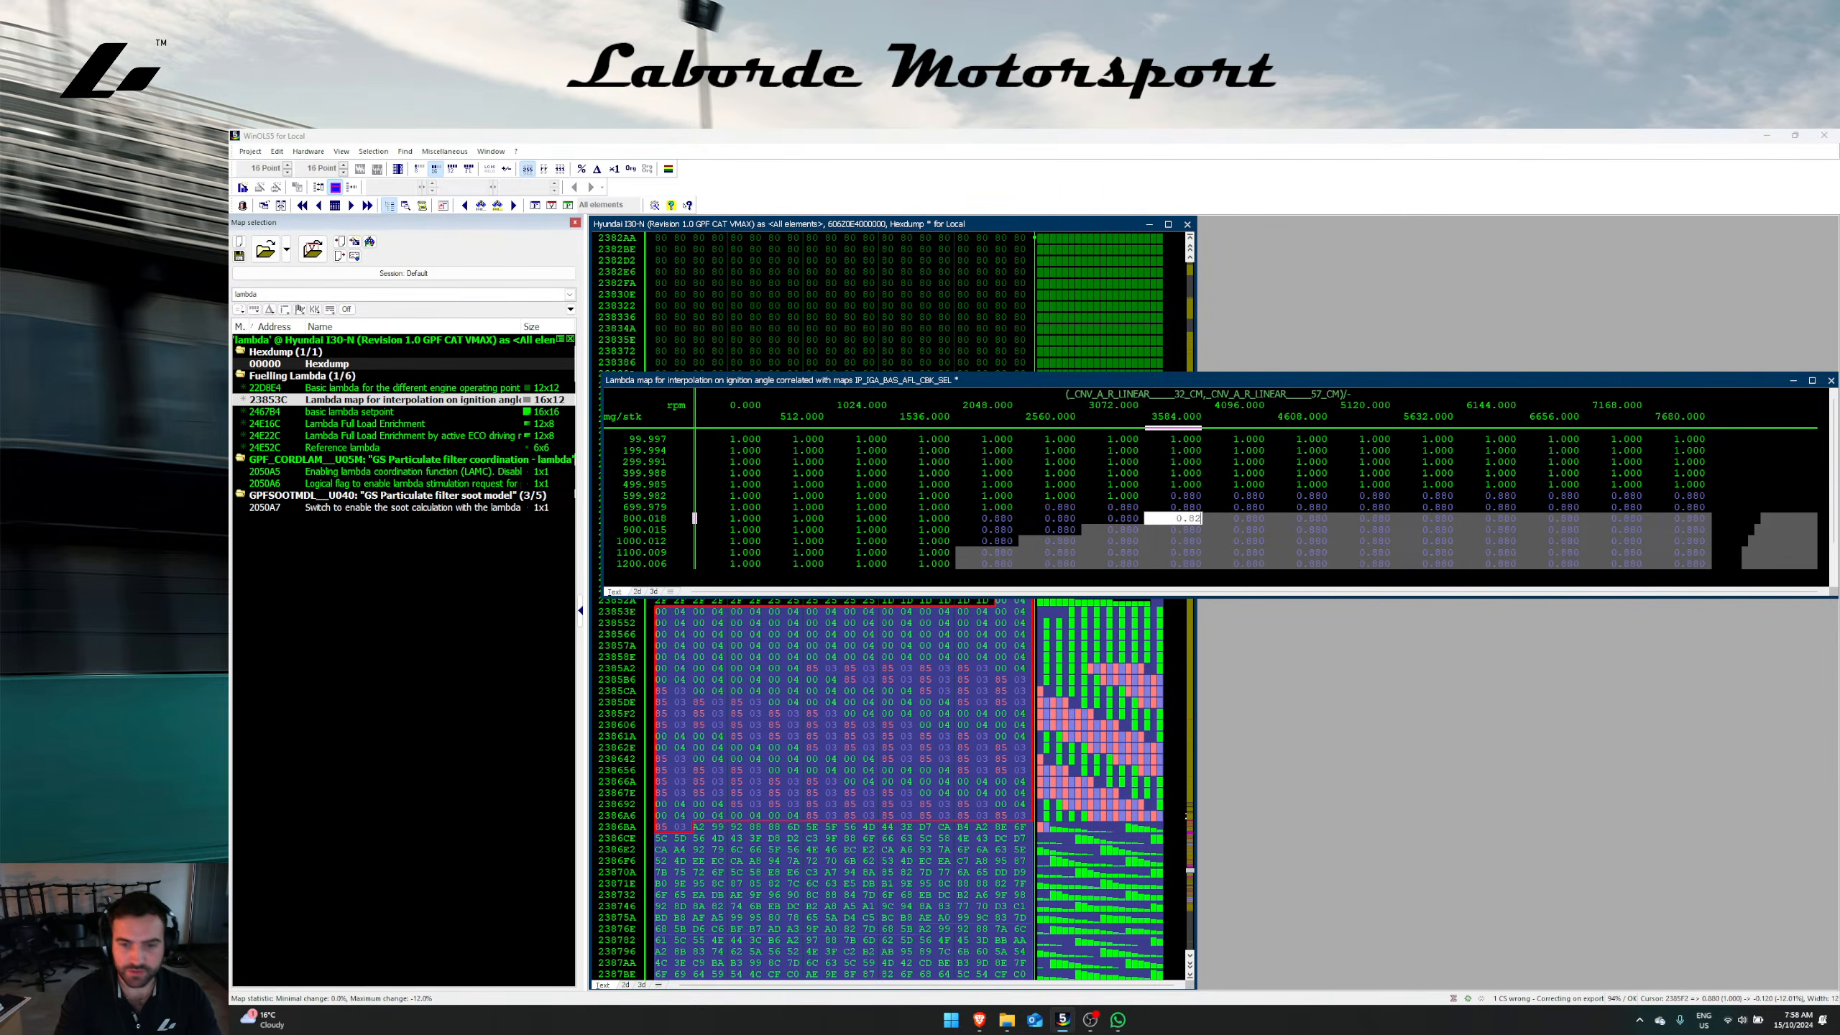
key("Return")
Step: Set the highest-load cells of the lambda map, from about 1000 mg/stk upwards, to 0.82
left_click(1105, 486)
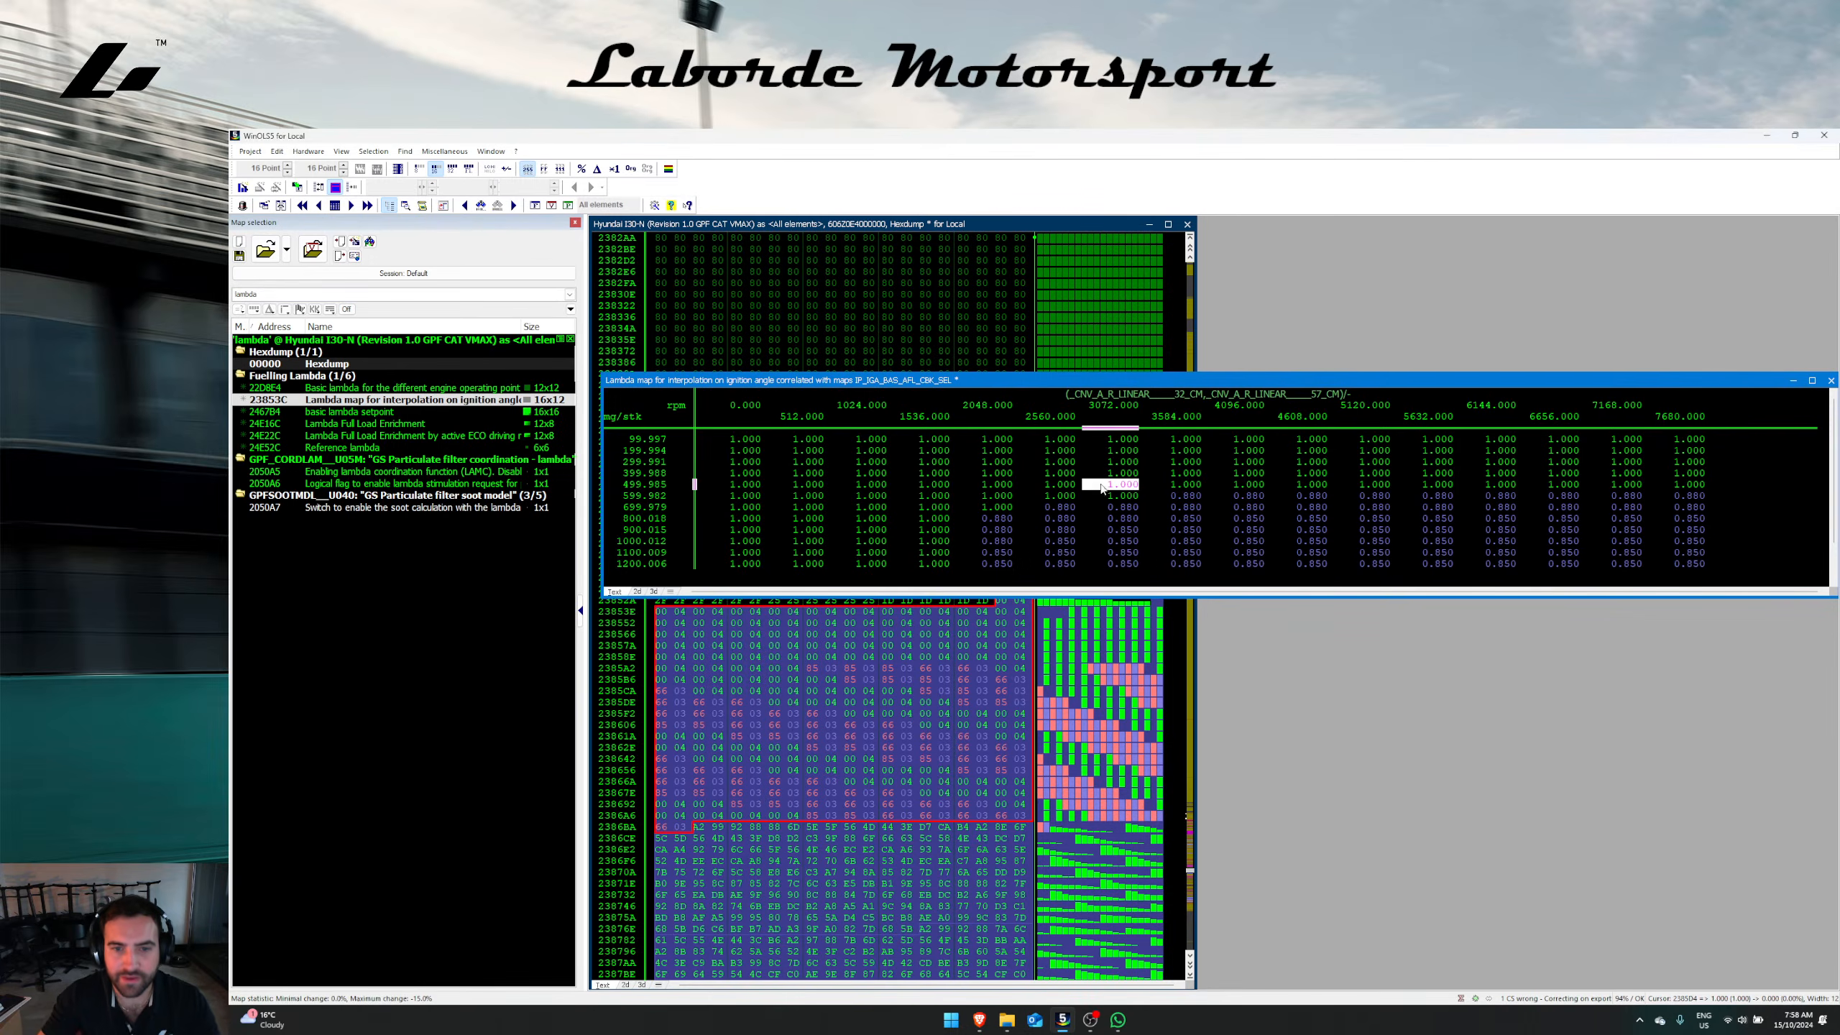
left_click_drag(1052, 553, 1774, 583)
left_click(1008, 564, "ctrl")
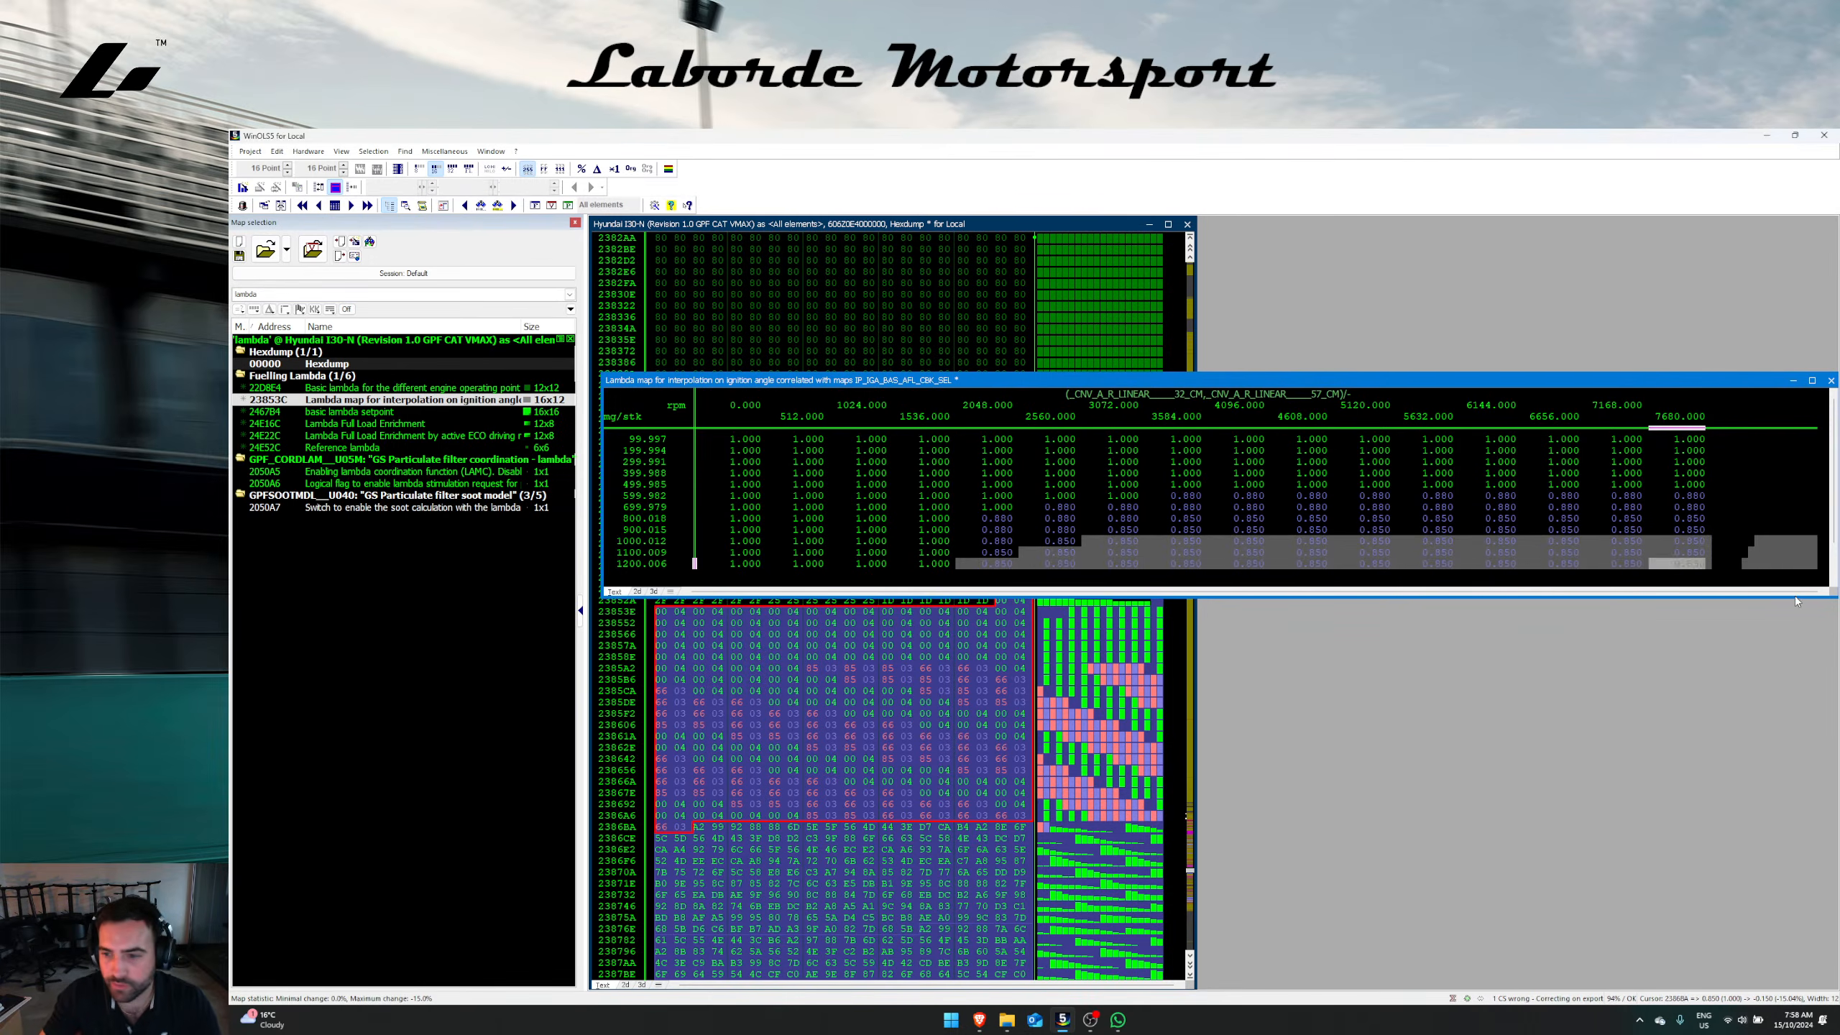
type("0.82")
key("Return")
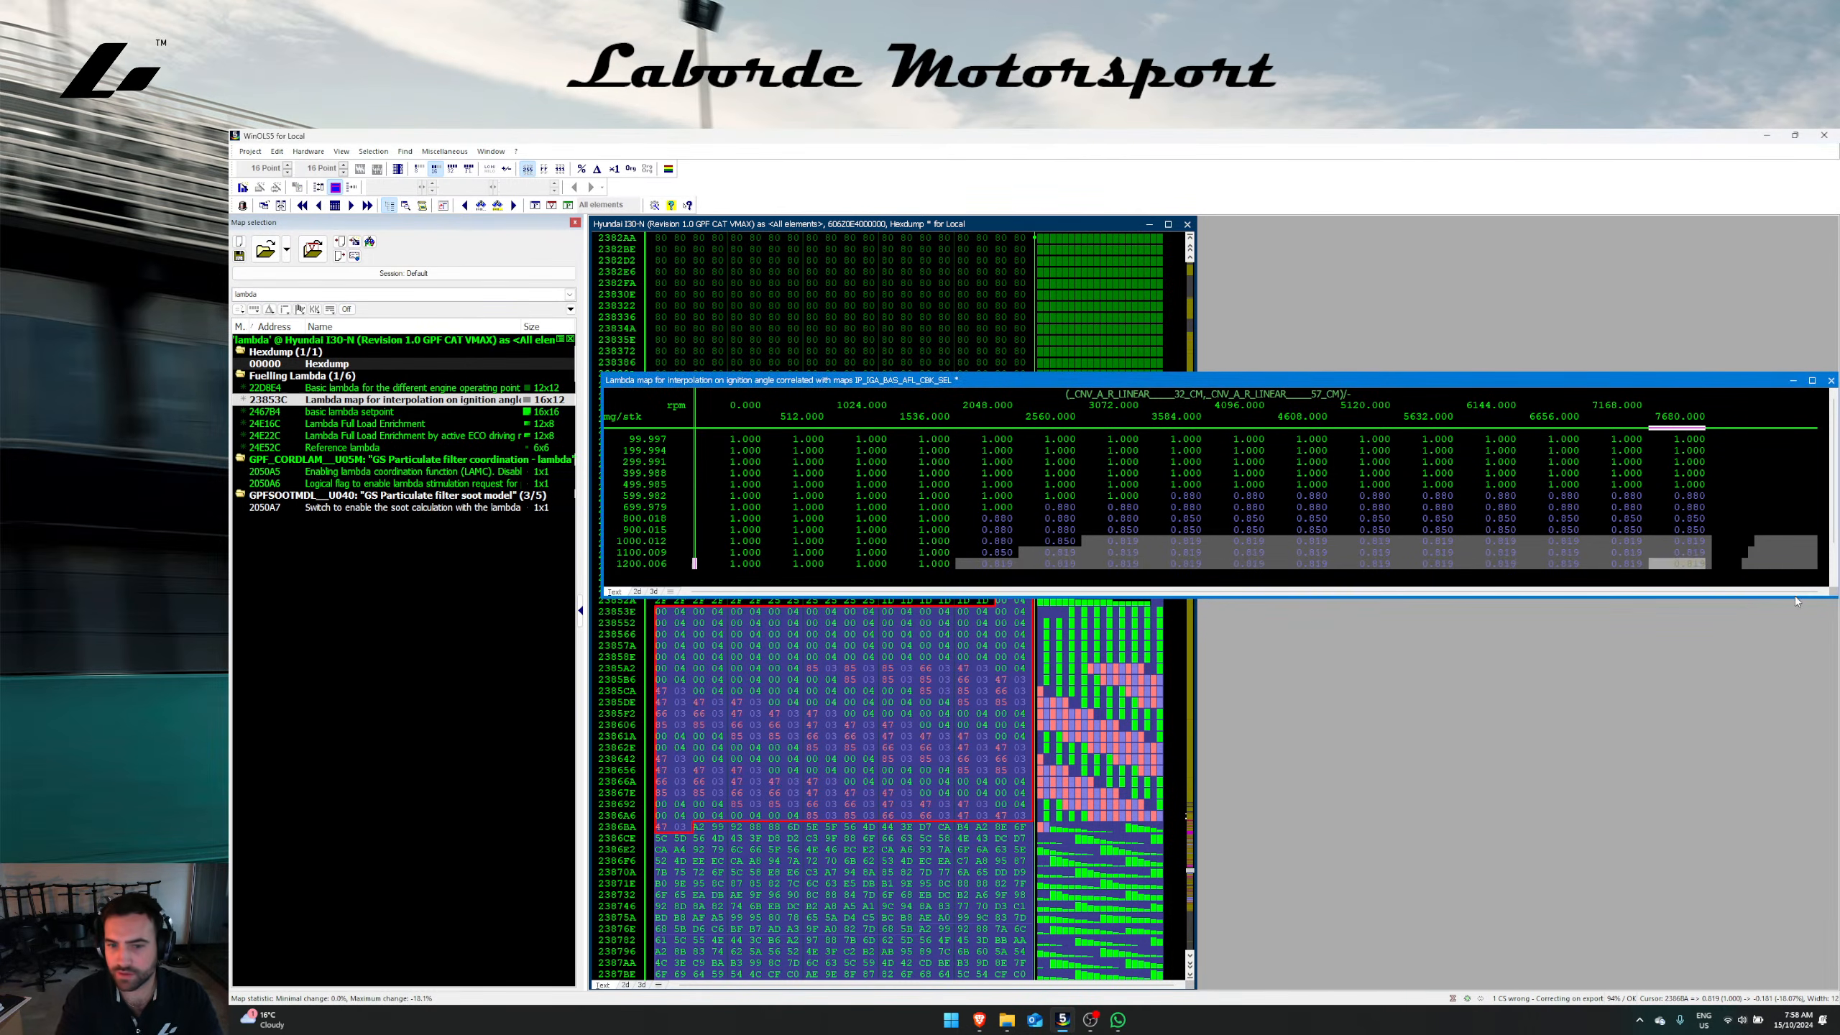
Step: Show the ignition-angle interpolation lambda map in 3D and lower its 900 mg/stk points in the high-rpm region to about 0.826
right_click(1183, 578)
left_click(1191, 510)
left_click(654, 591)
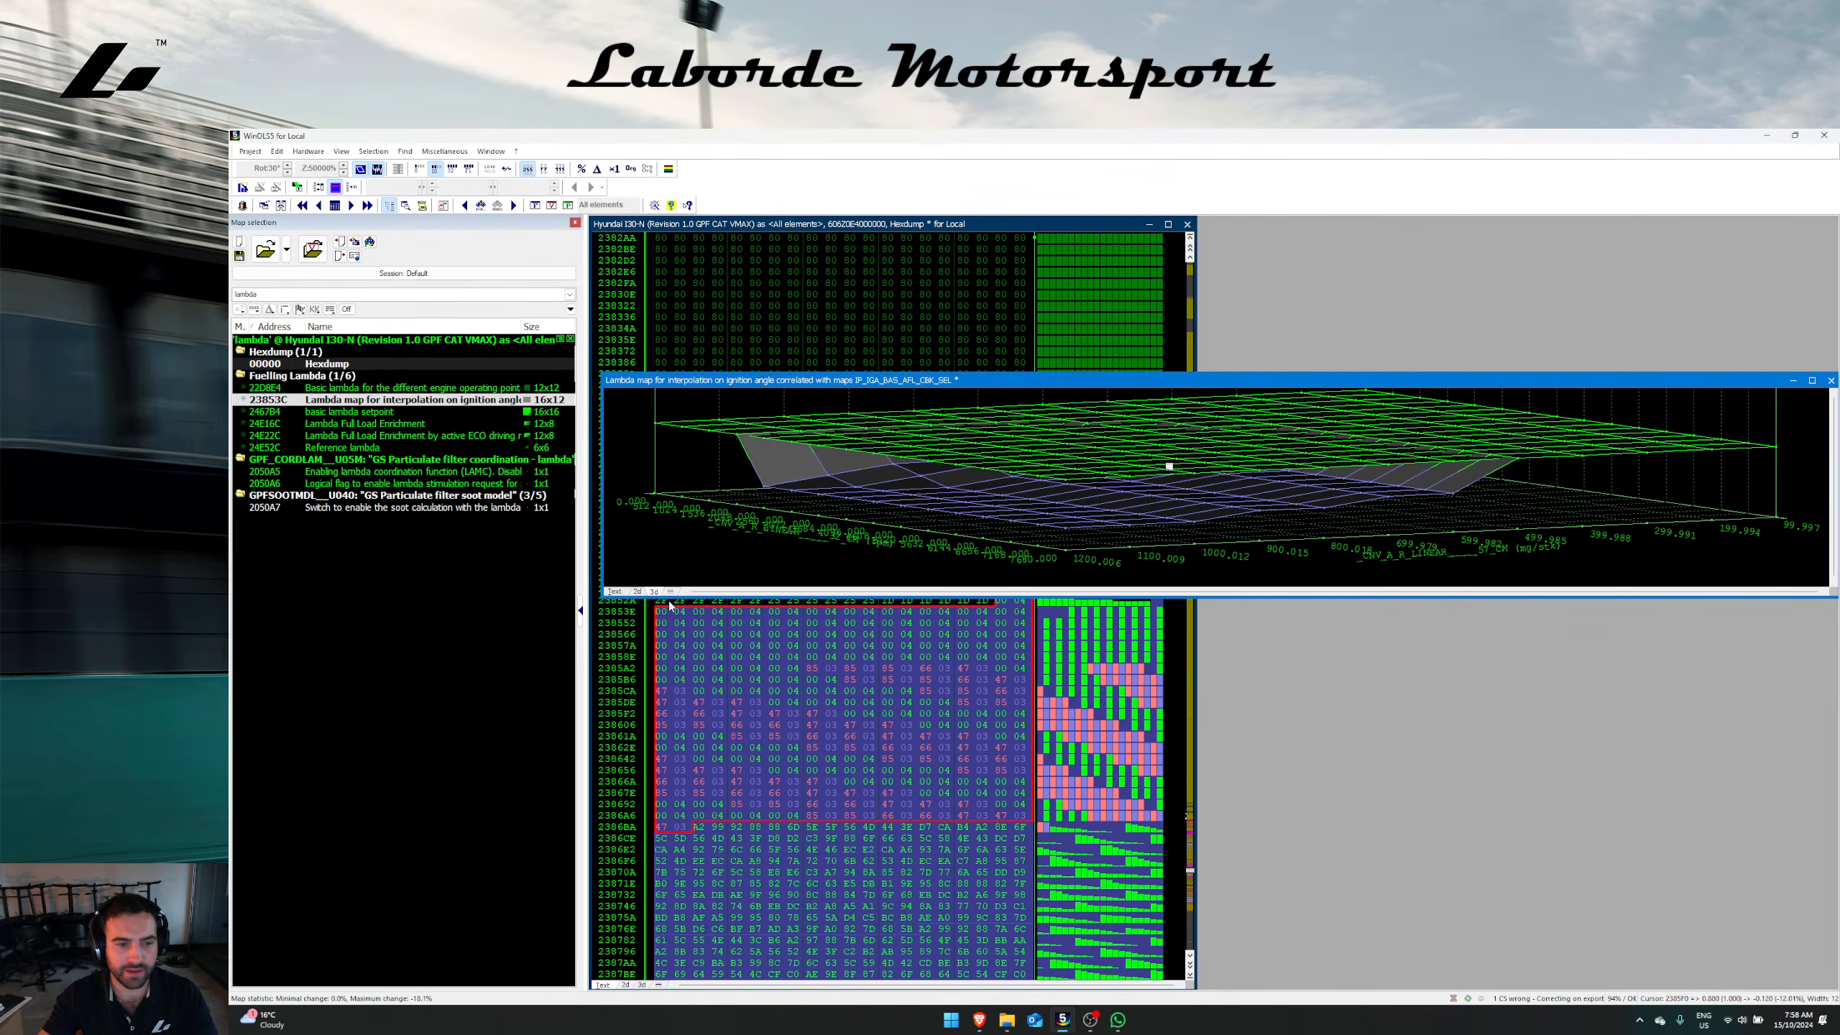
left_click_drag(942, 597, 852, 701)
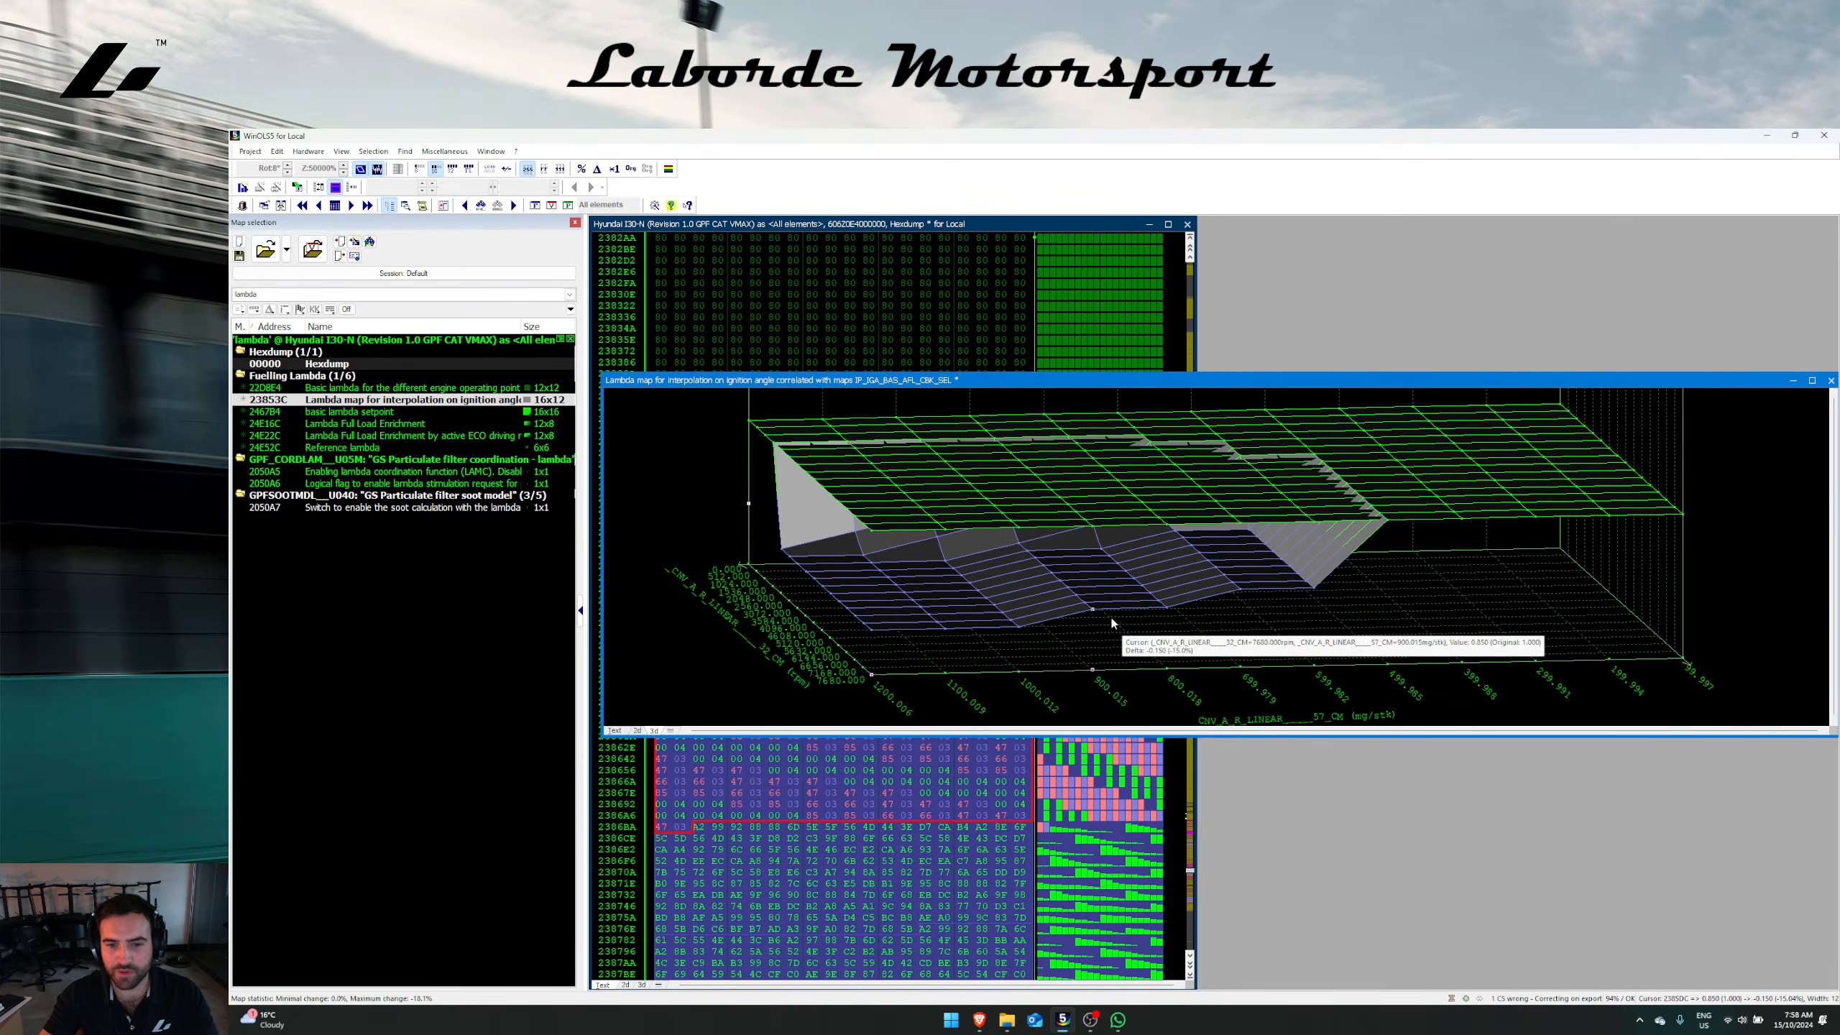
left_click(1093, 608)
left_click_drag(1094, 611, 1094, 622)
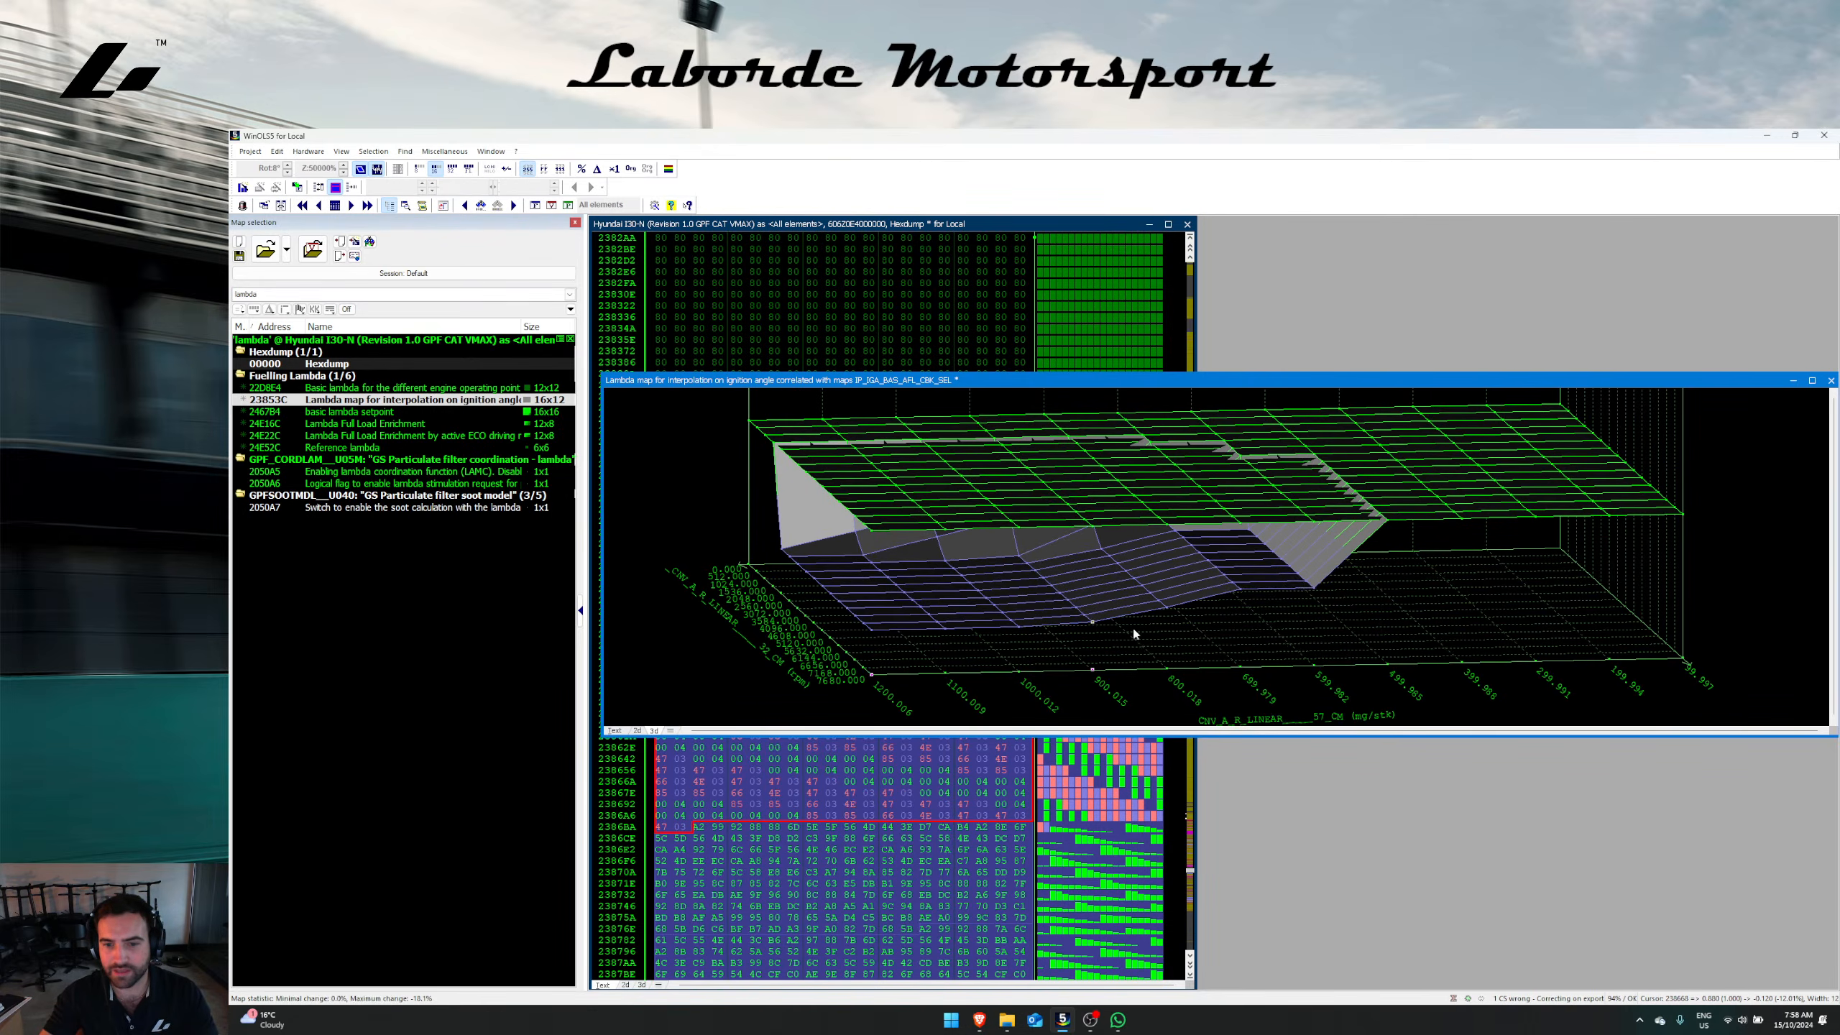
Step: Close the interpolation lambda map and save the project without creating a new version
key("Escape")
key("ctrl+s")
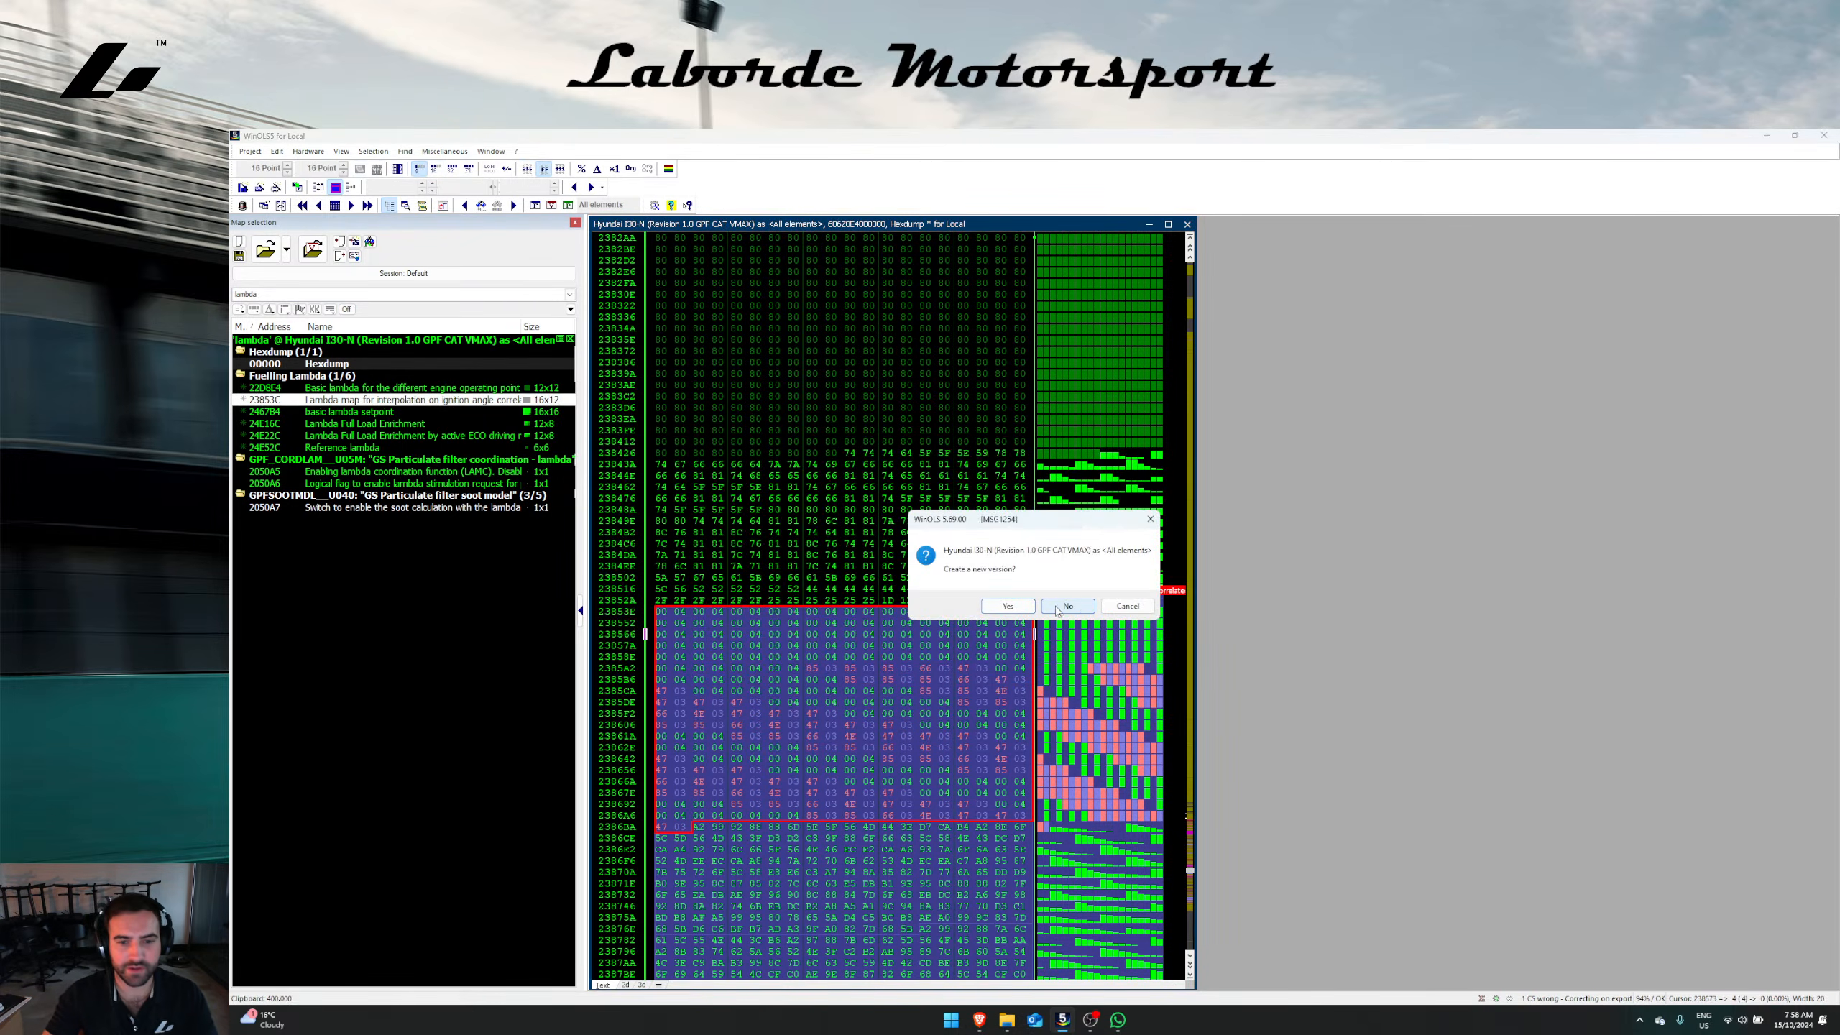
left_click(1072, 610)
Step: Try to copy the enriched region of the interpolation lambda map into the basic lambda setpoint from 800 mg/stk and 2016 rpm upwards
double_click(354, 412)
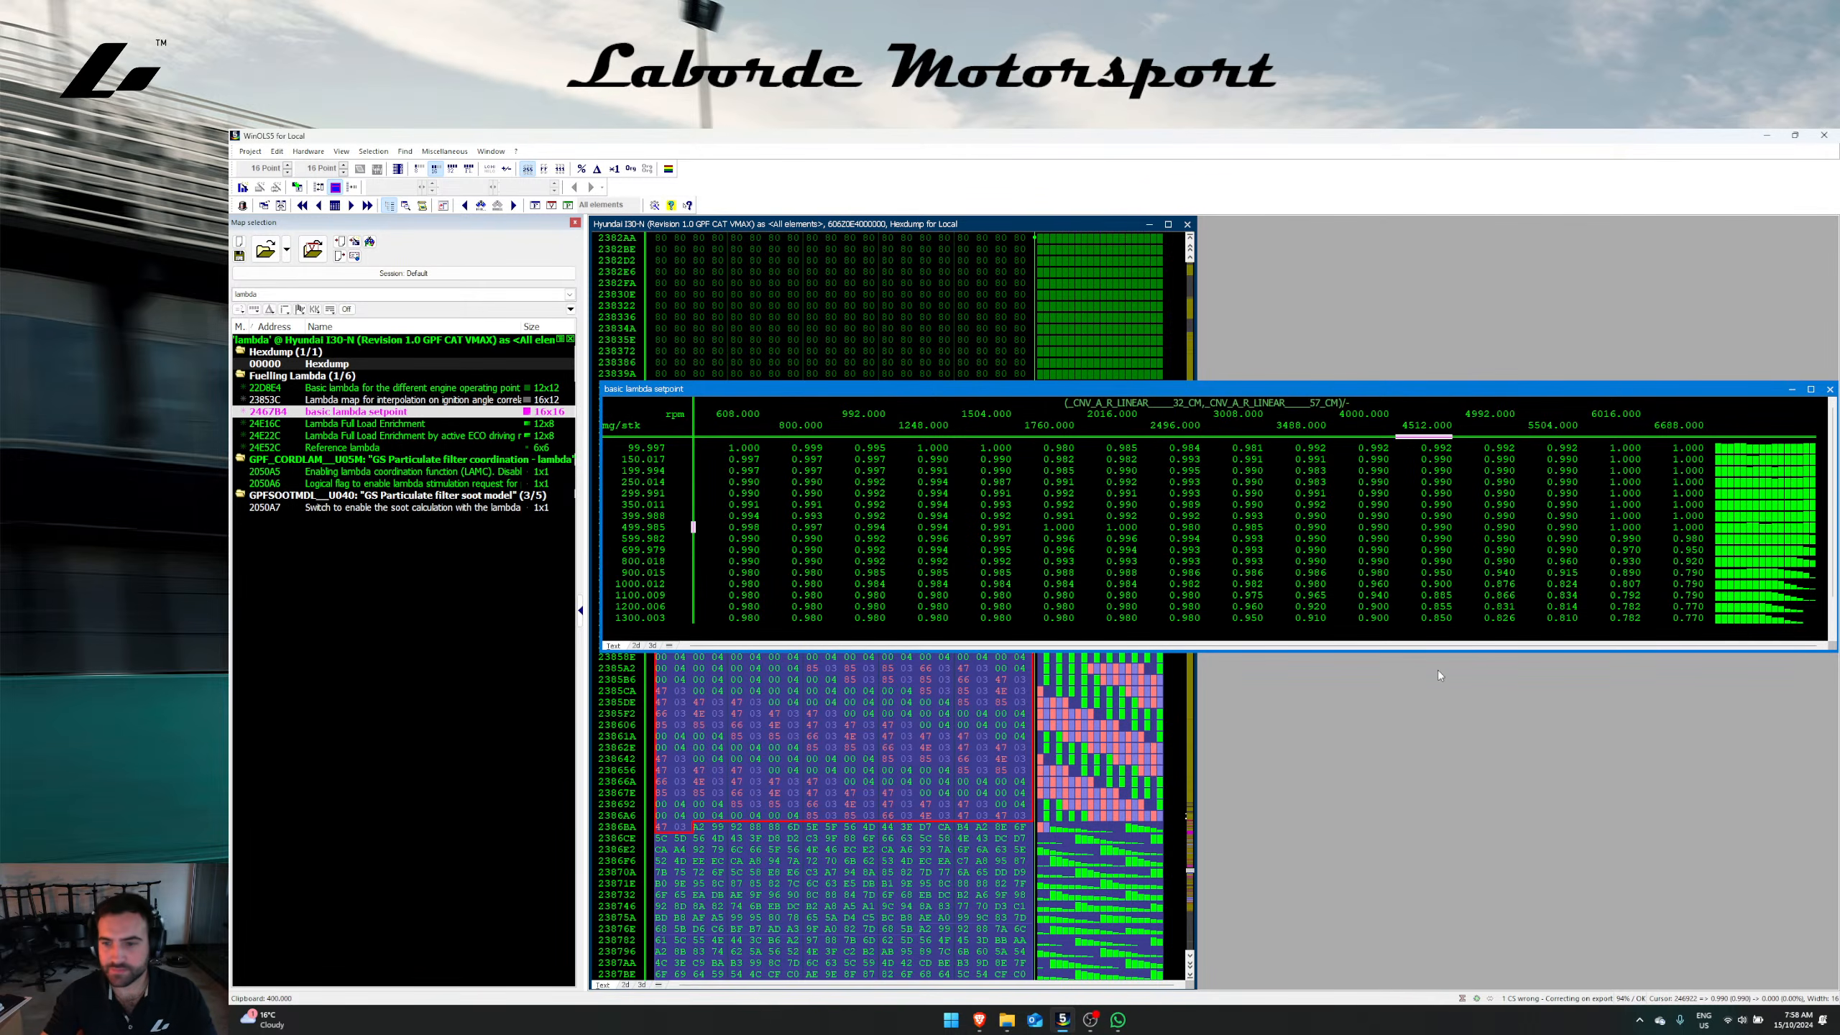
double_click(406, 400)
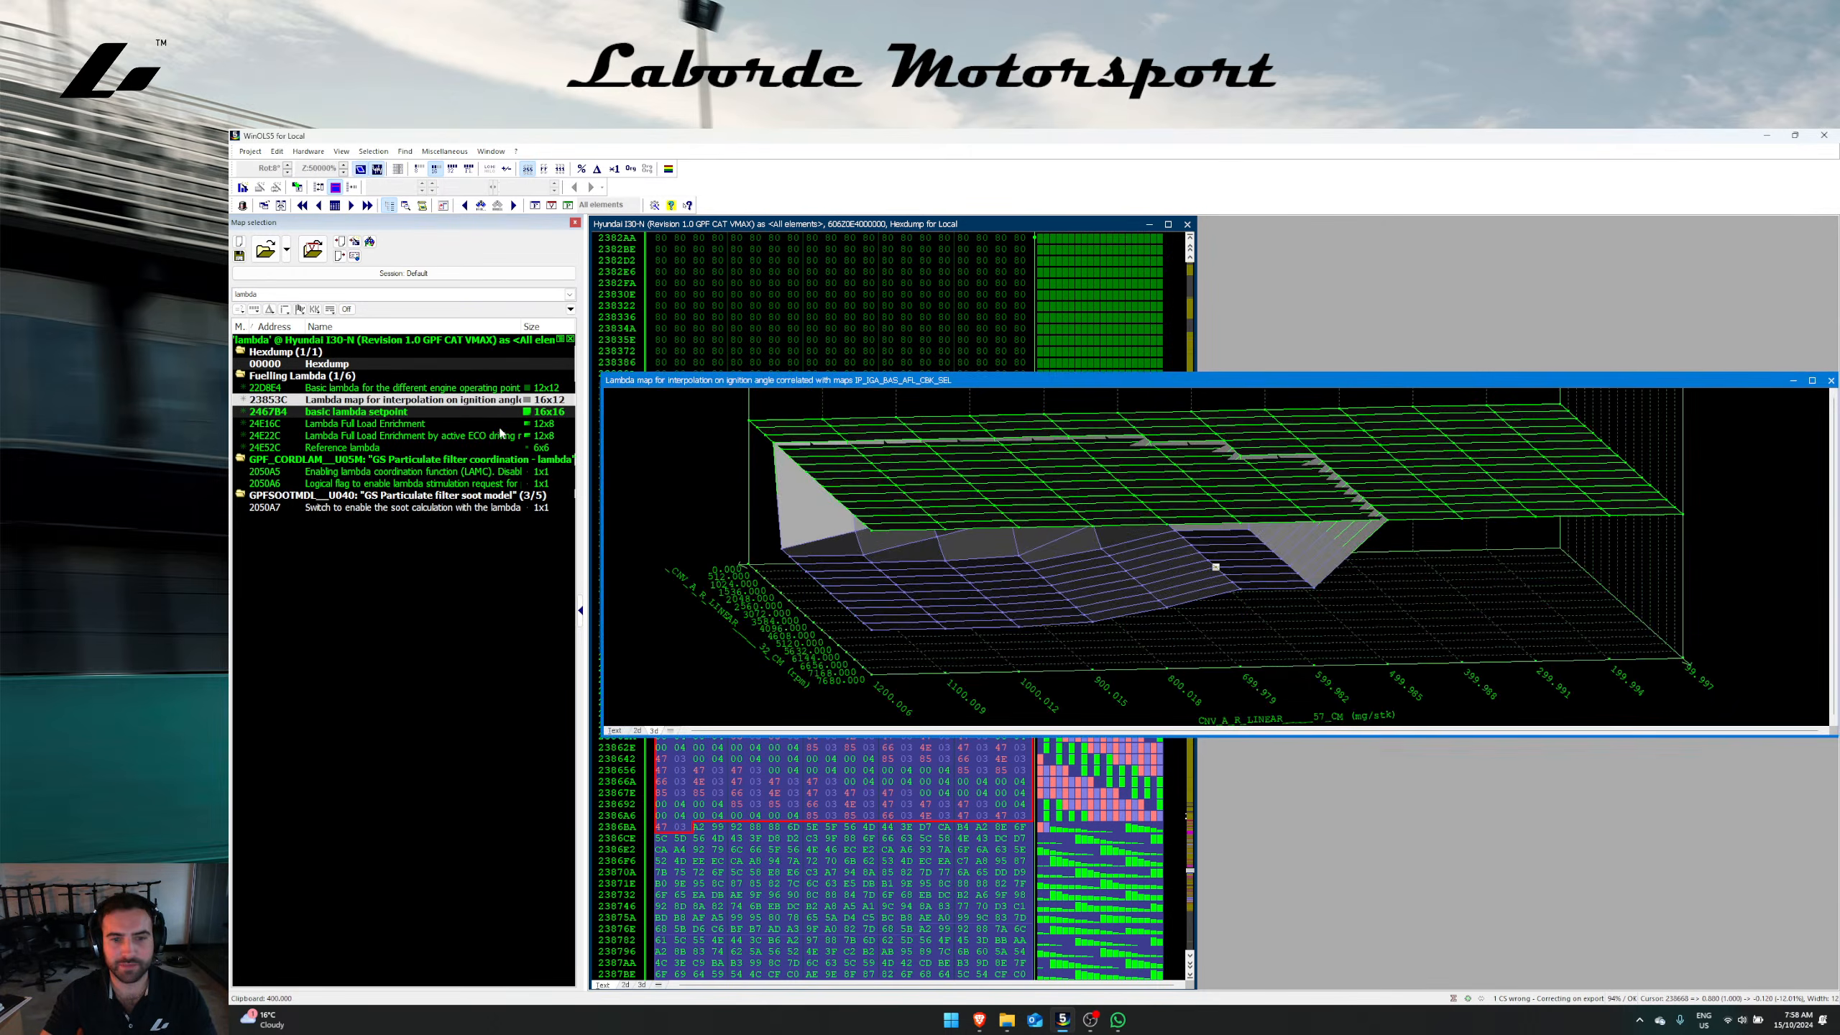
left_click(620, 730)
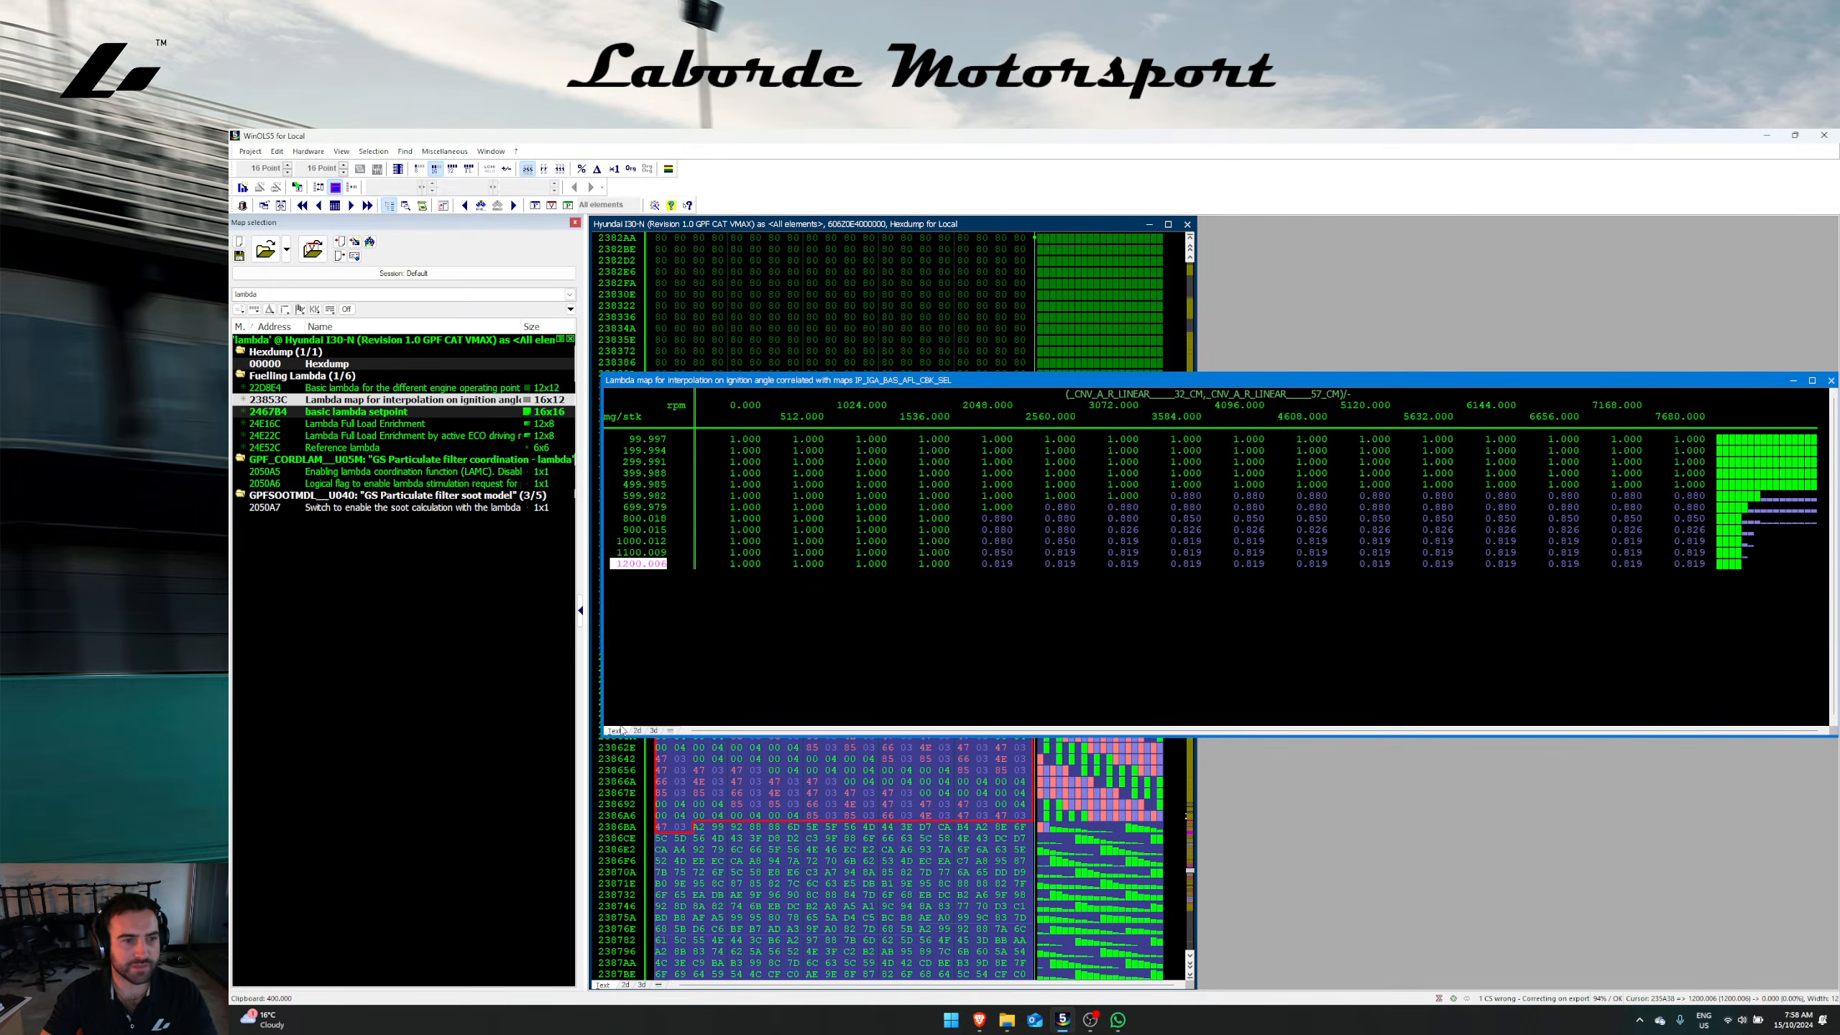
left_click_drag(999, 496, 1688, 592)
key("ctrl+c")
key("Escape")
left_click(1009, 538)
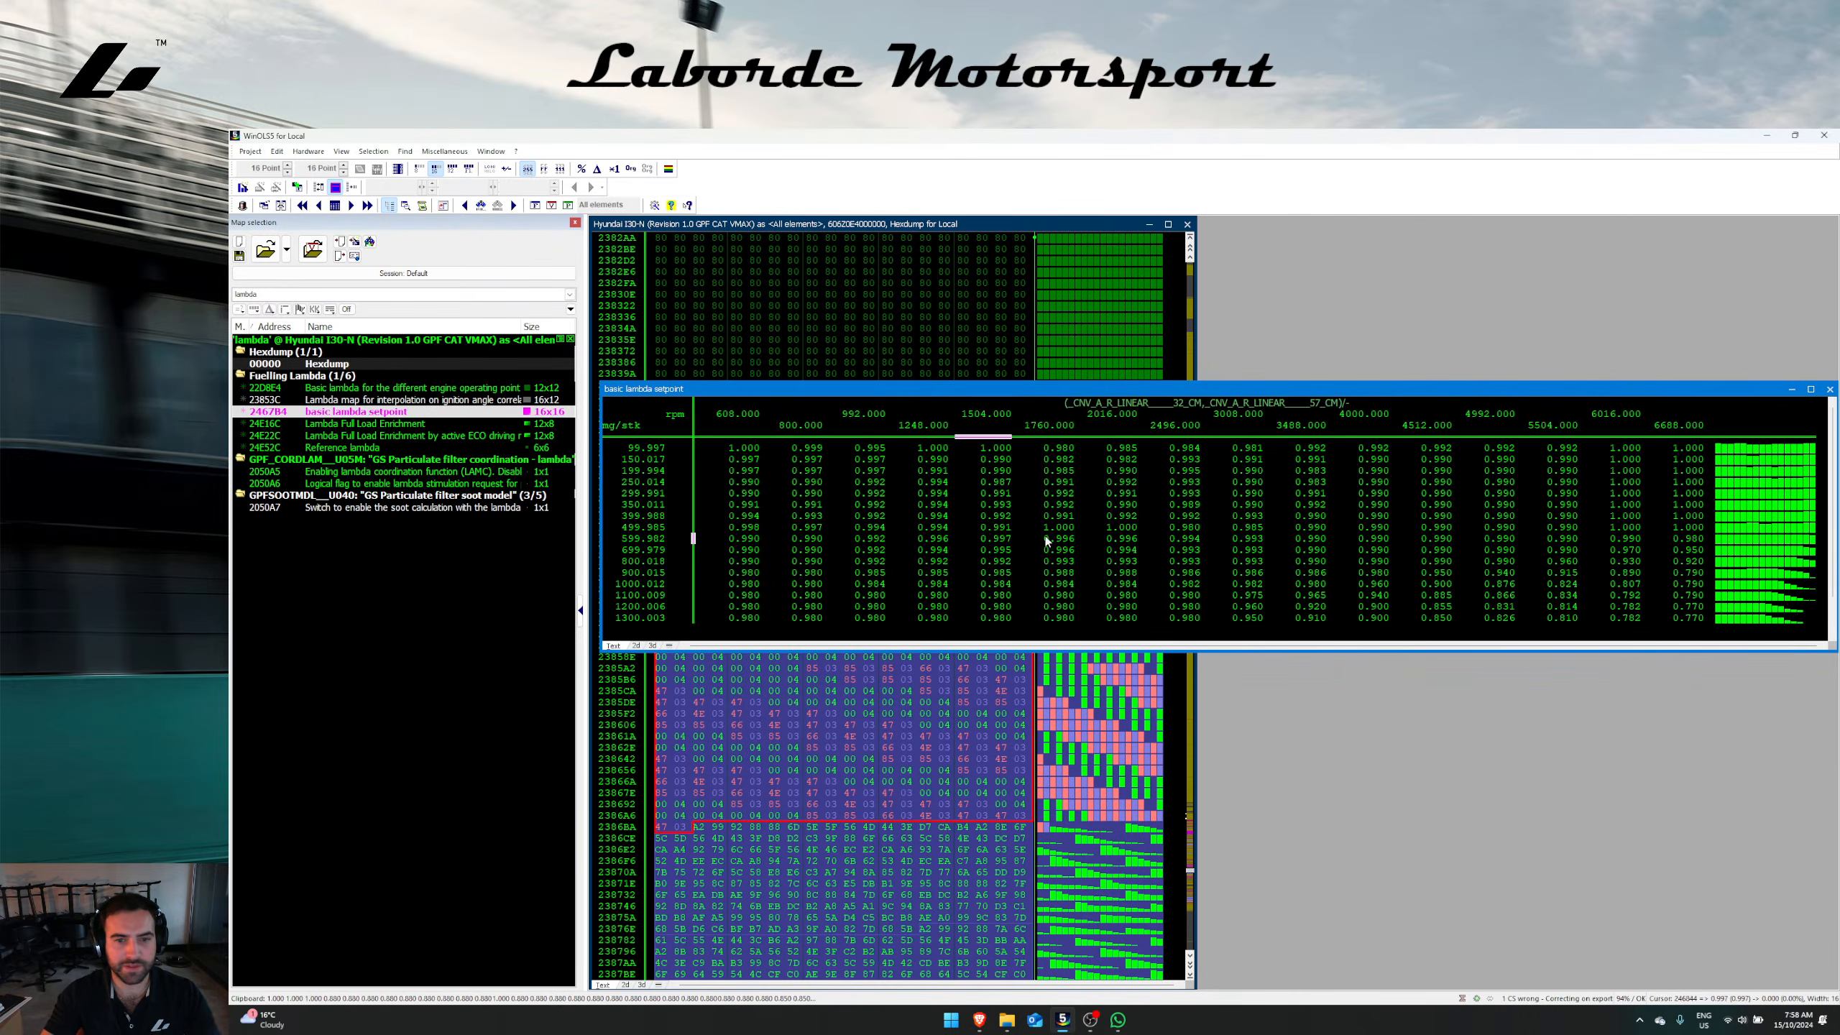
left_click(1120, 538)
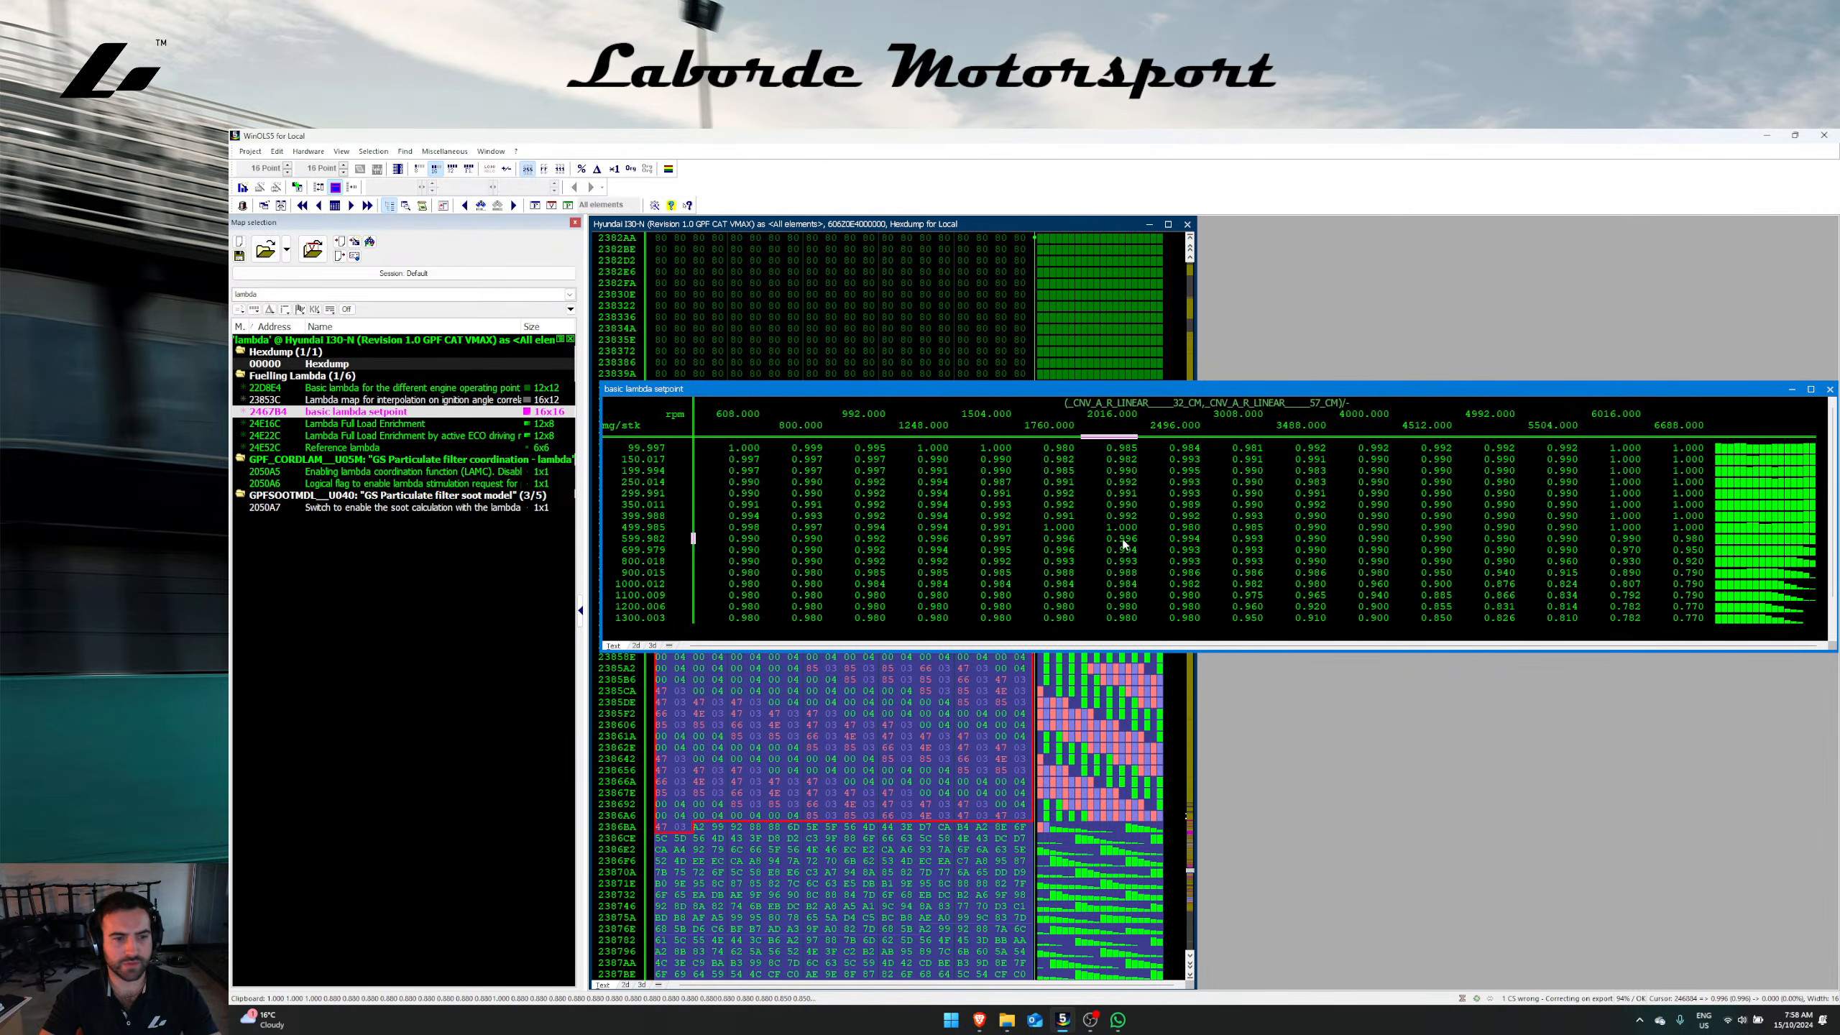
left_click(1123, 550)
left_click(1124, 560)
key("ctrl+v")
left_click(1168, 528)
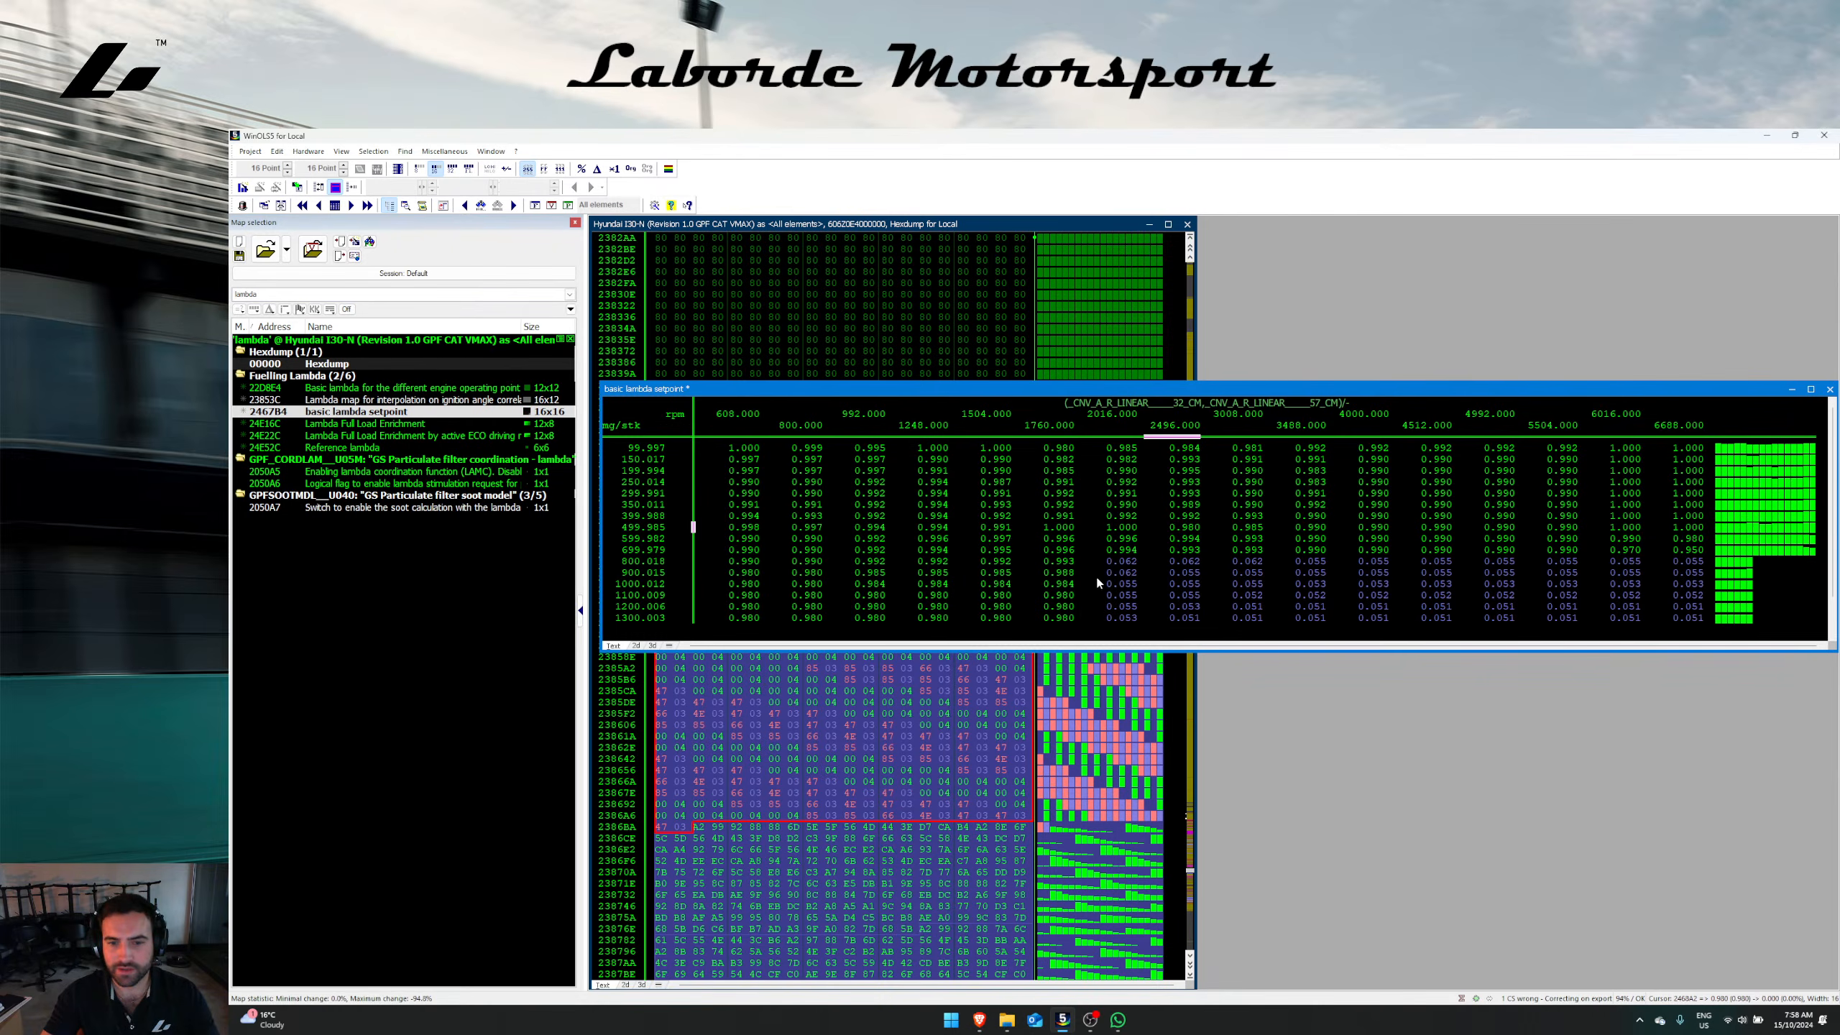
Step: Set the basic lambda setpoint cells from 800 mg/stk and 2016 rpm upwards to 0.88
left_click_drag(1119, 560, 1833, 607)
left_click_drag(1672, 627, 1674, 620)
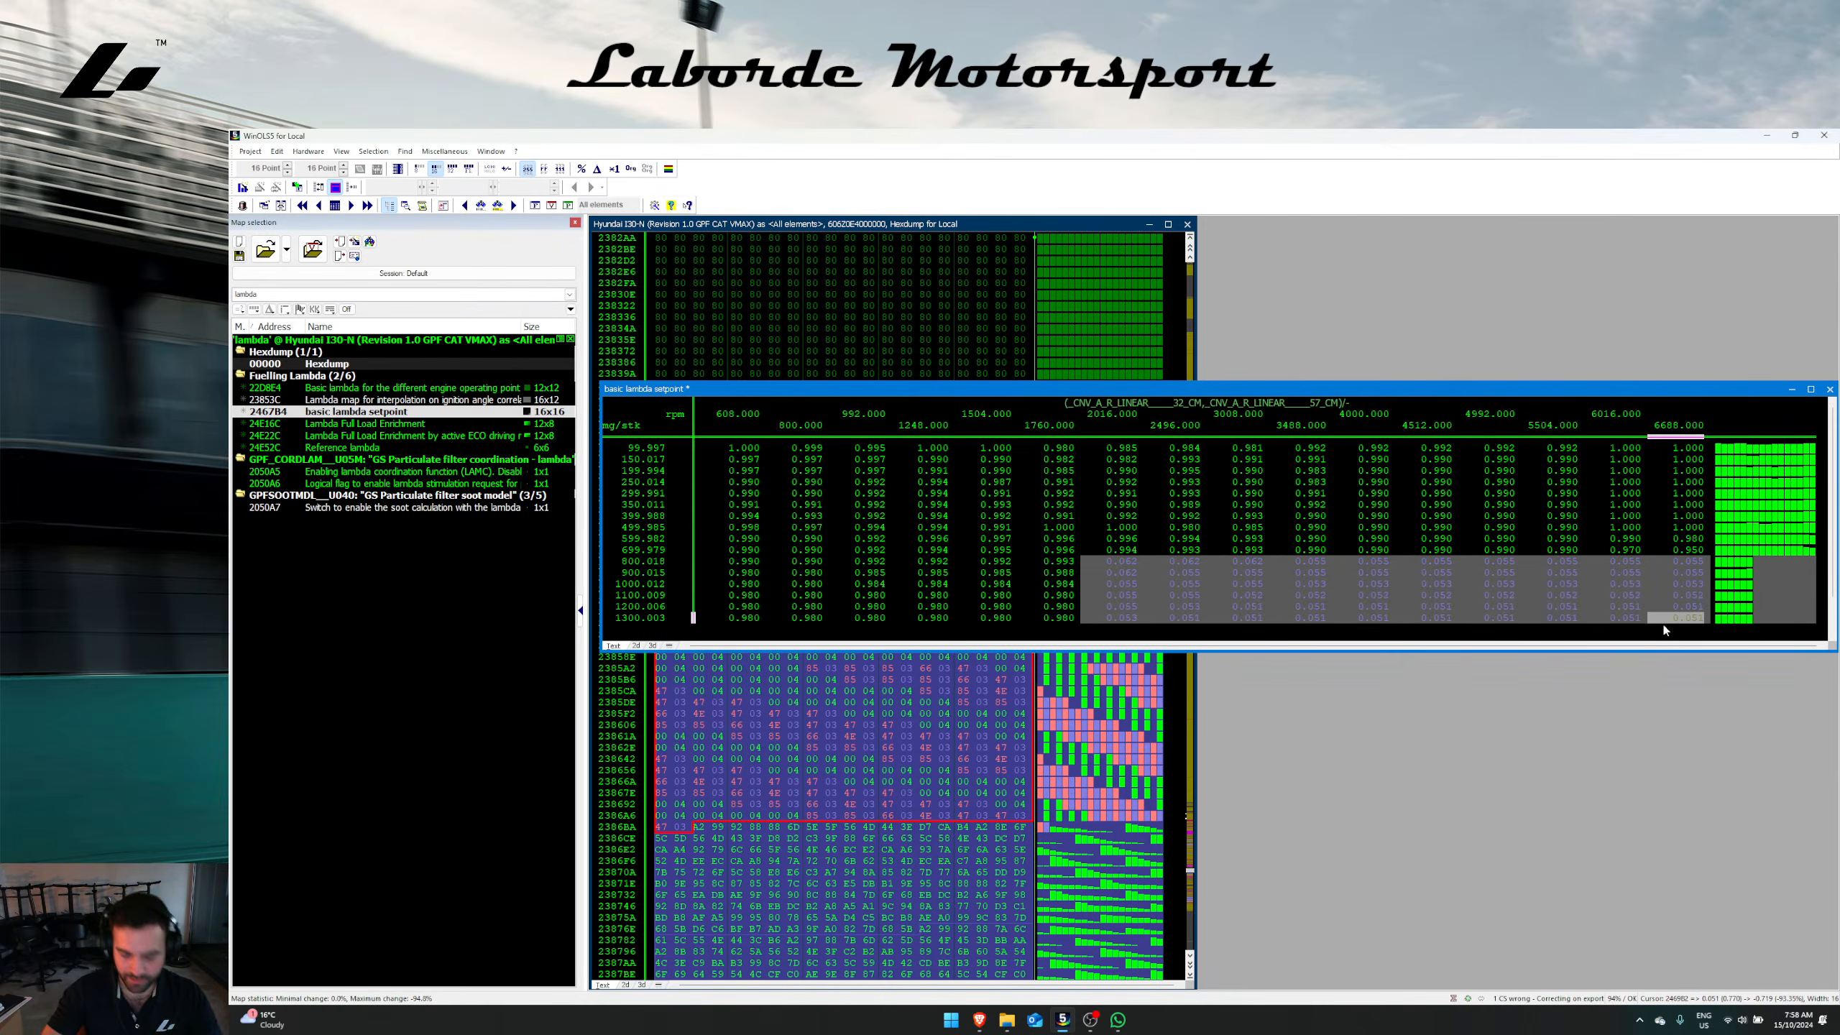
type("0.88")
key("Return")
left_click(1337, 540)
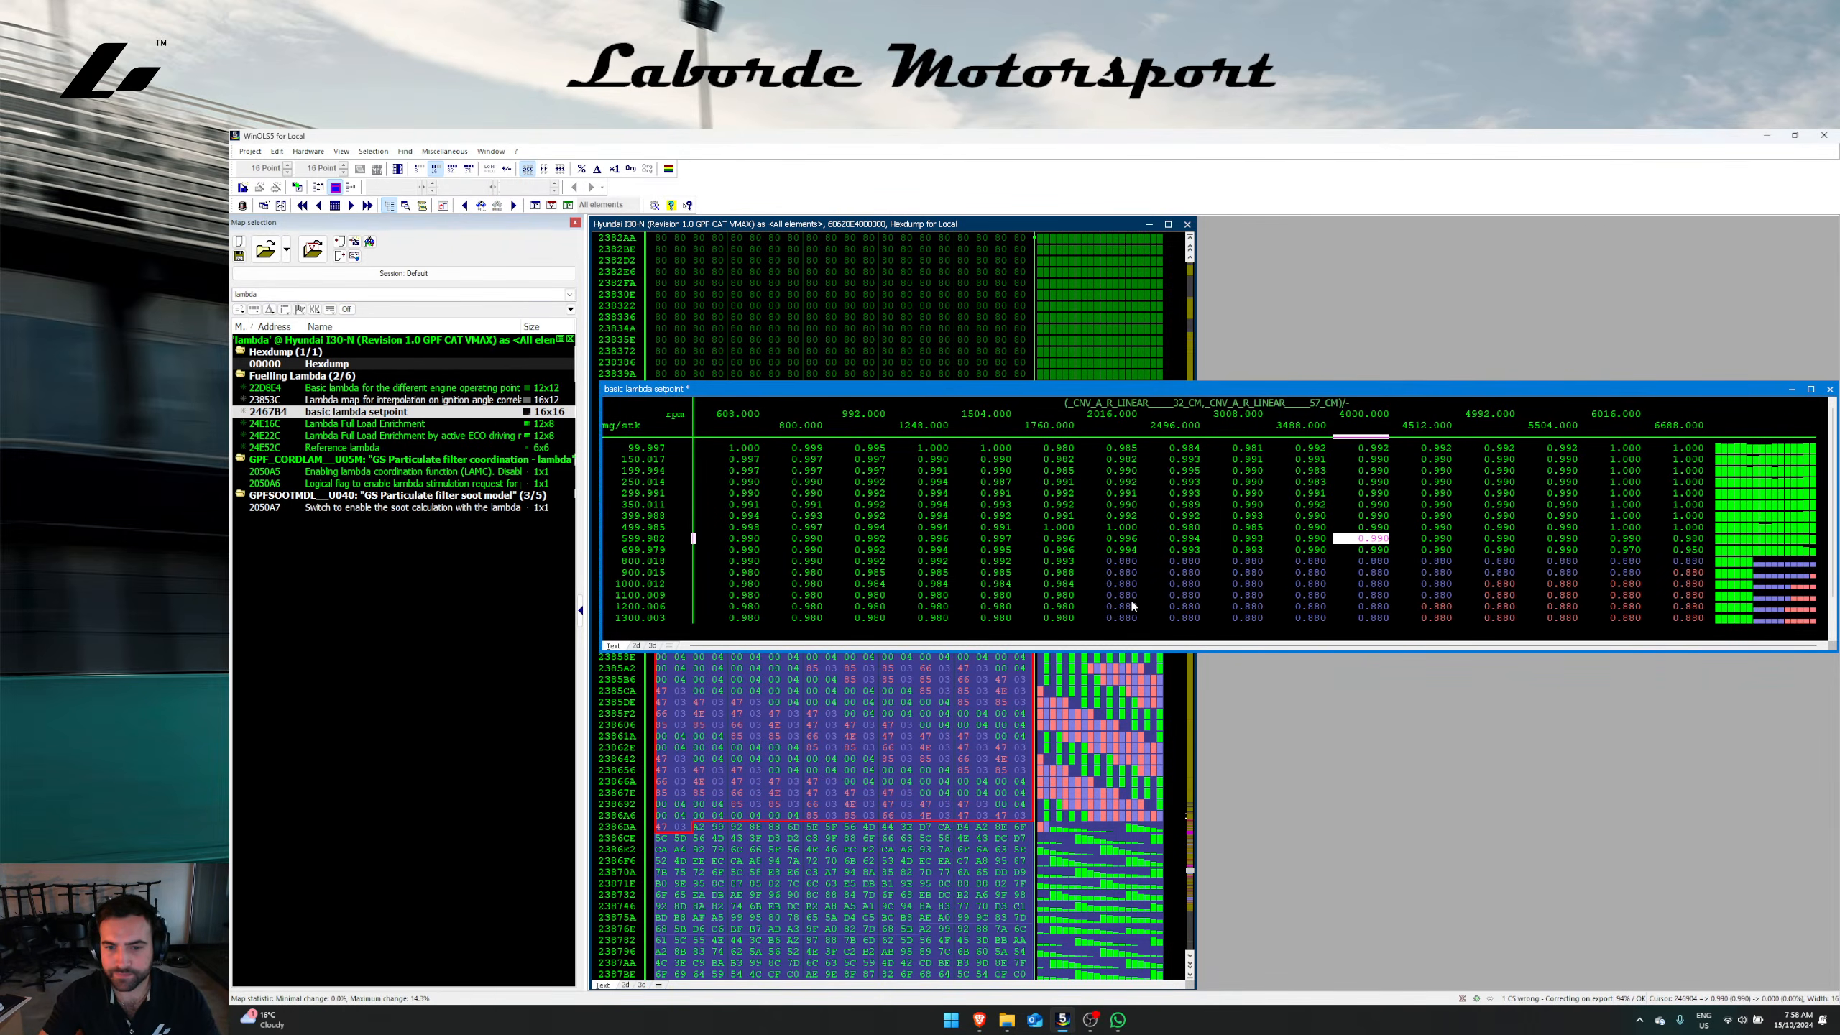
Step: Interpolate the 1760 rpm cells from 1000 to 1300 mg/stk between their left and right neighbours
left_click_drag(1061, 585, 1061, 622)
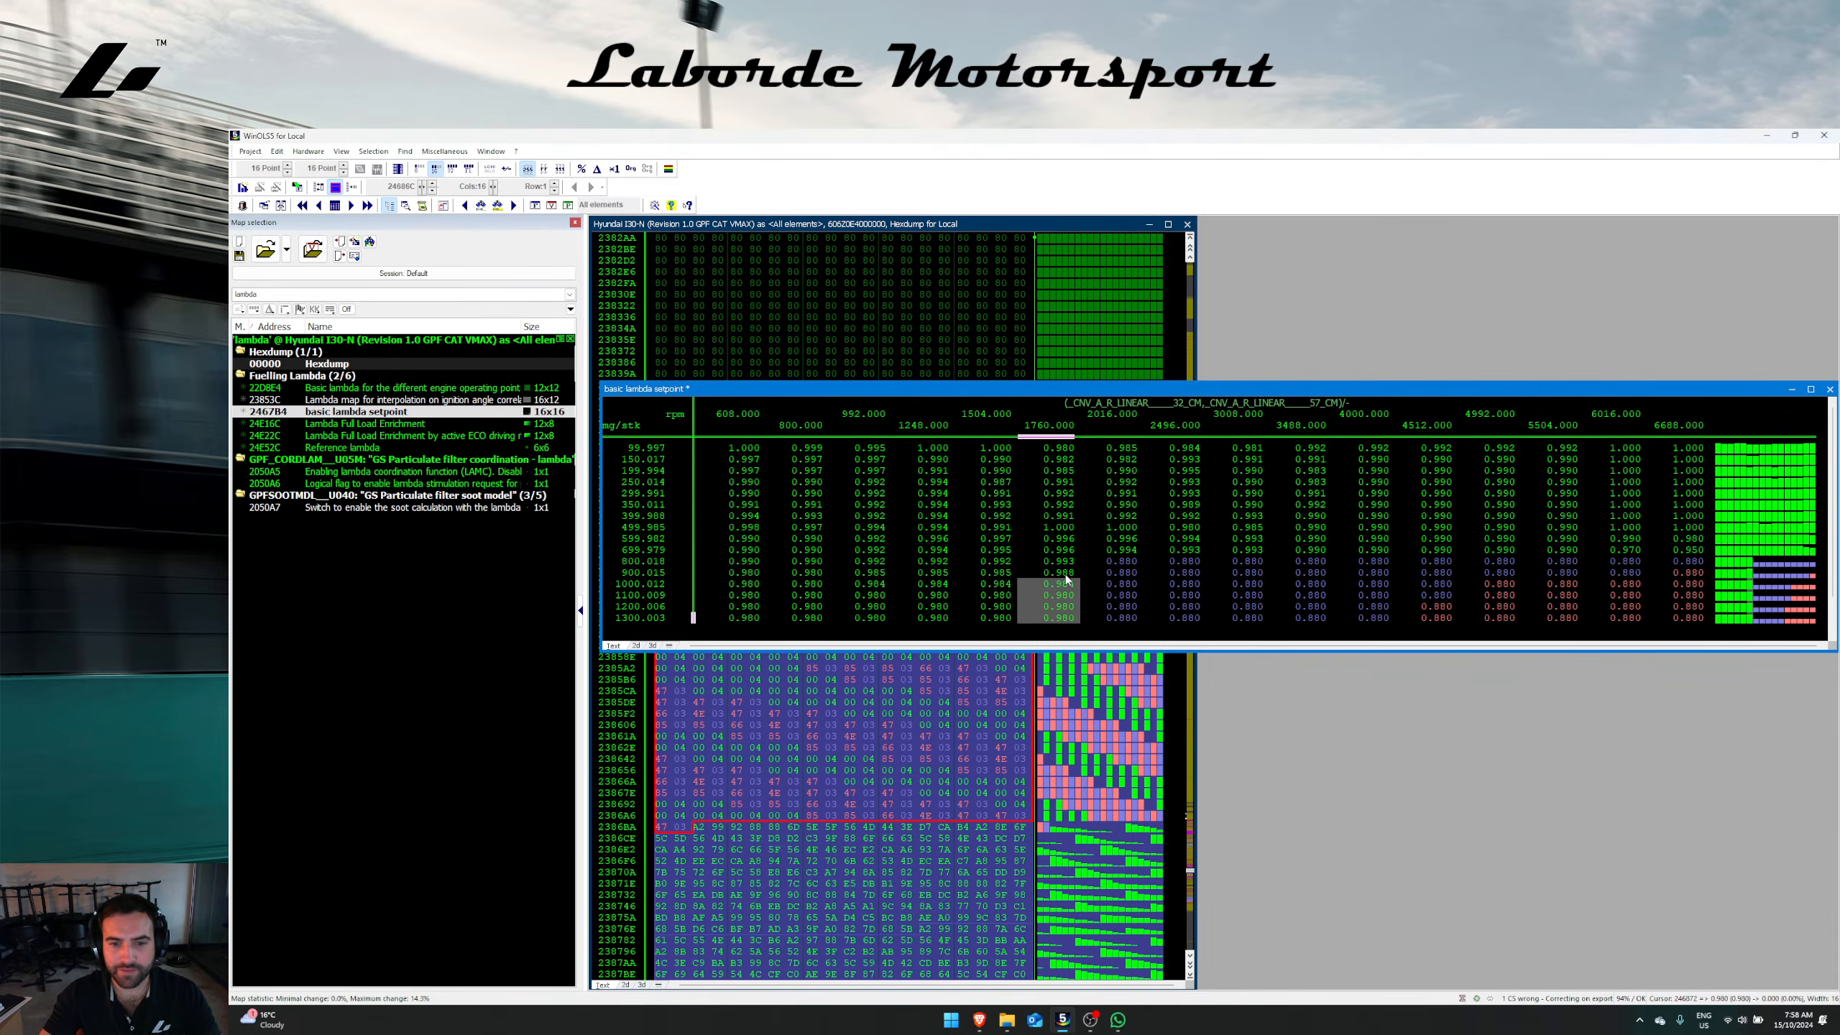
key("ctrl+i")
key("Return")
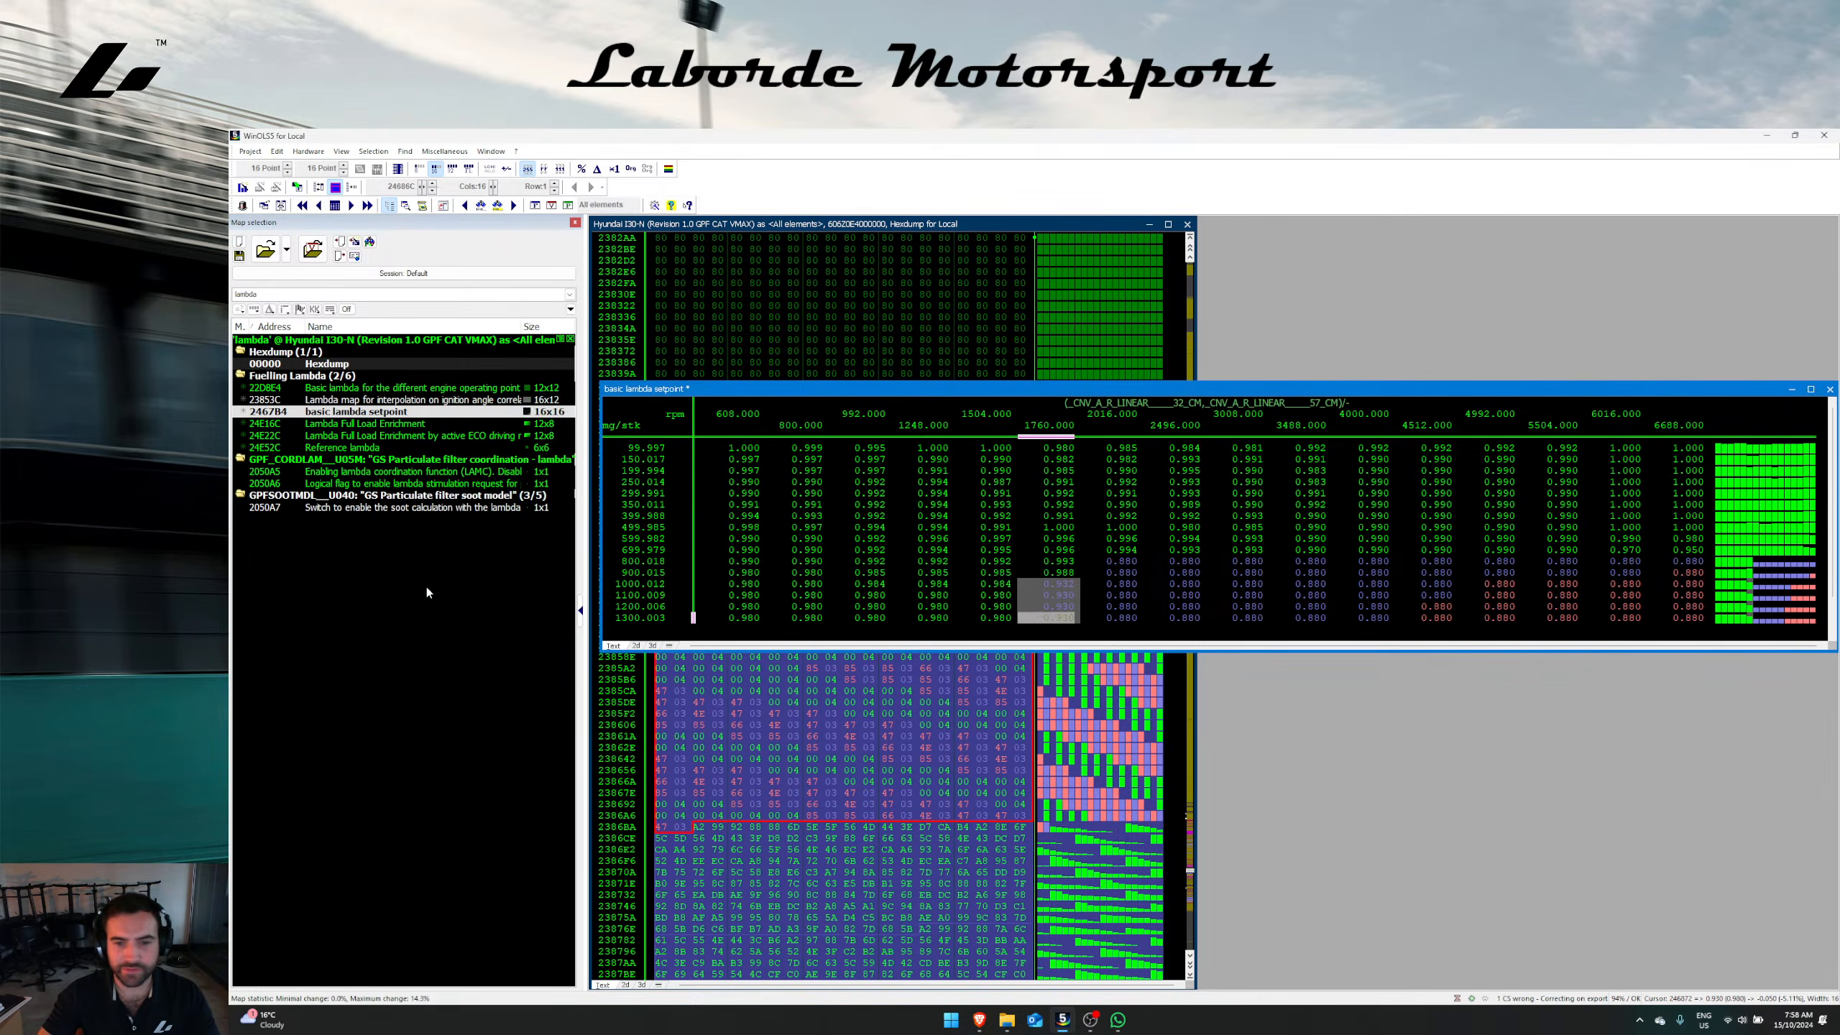
Step: Interpolate top-bottom the 500 to 700 mg/stk rows from 2016 rpm upwards and the 1760 rpm cells from 600 to 900 mg/stk
left_click_drag(1121, 549, 1675, 532)
key("ctrl+i")
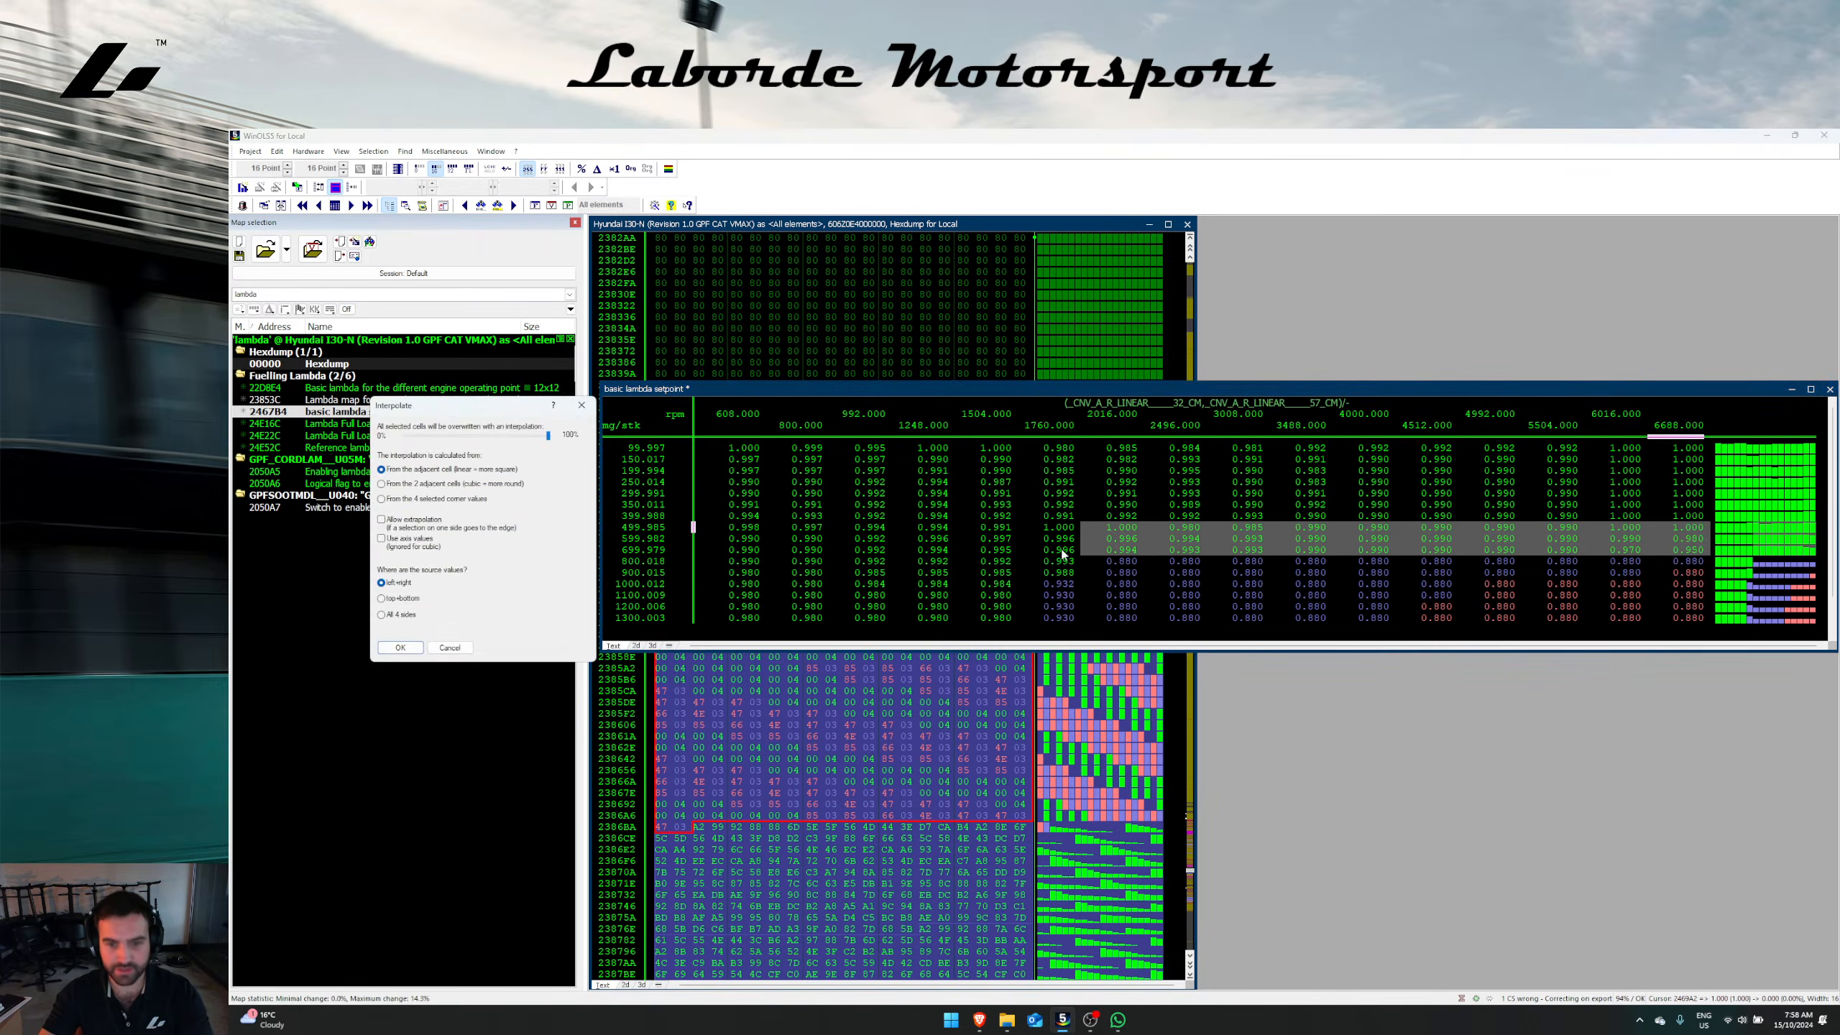
left_click(487, 595)
left_click_drag(1047, 538, 1048, 572)
key("ctrl+i")
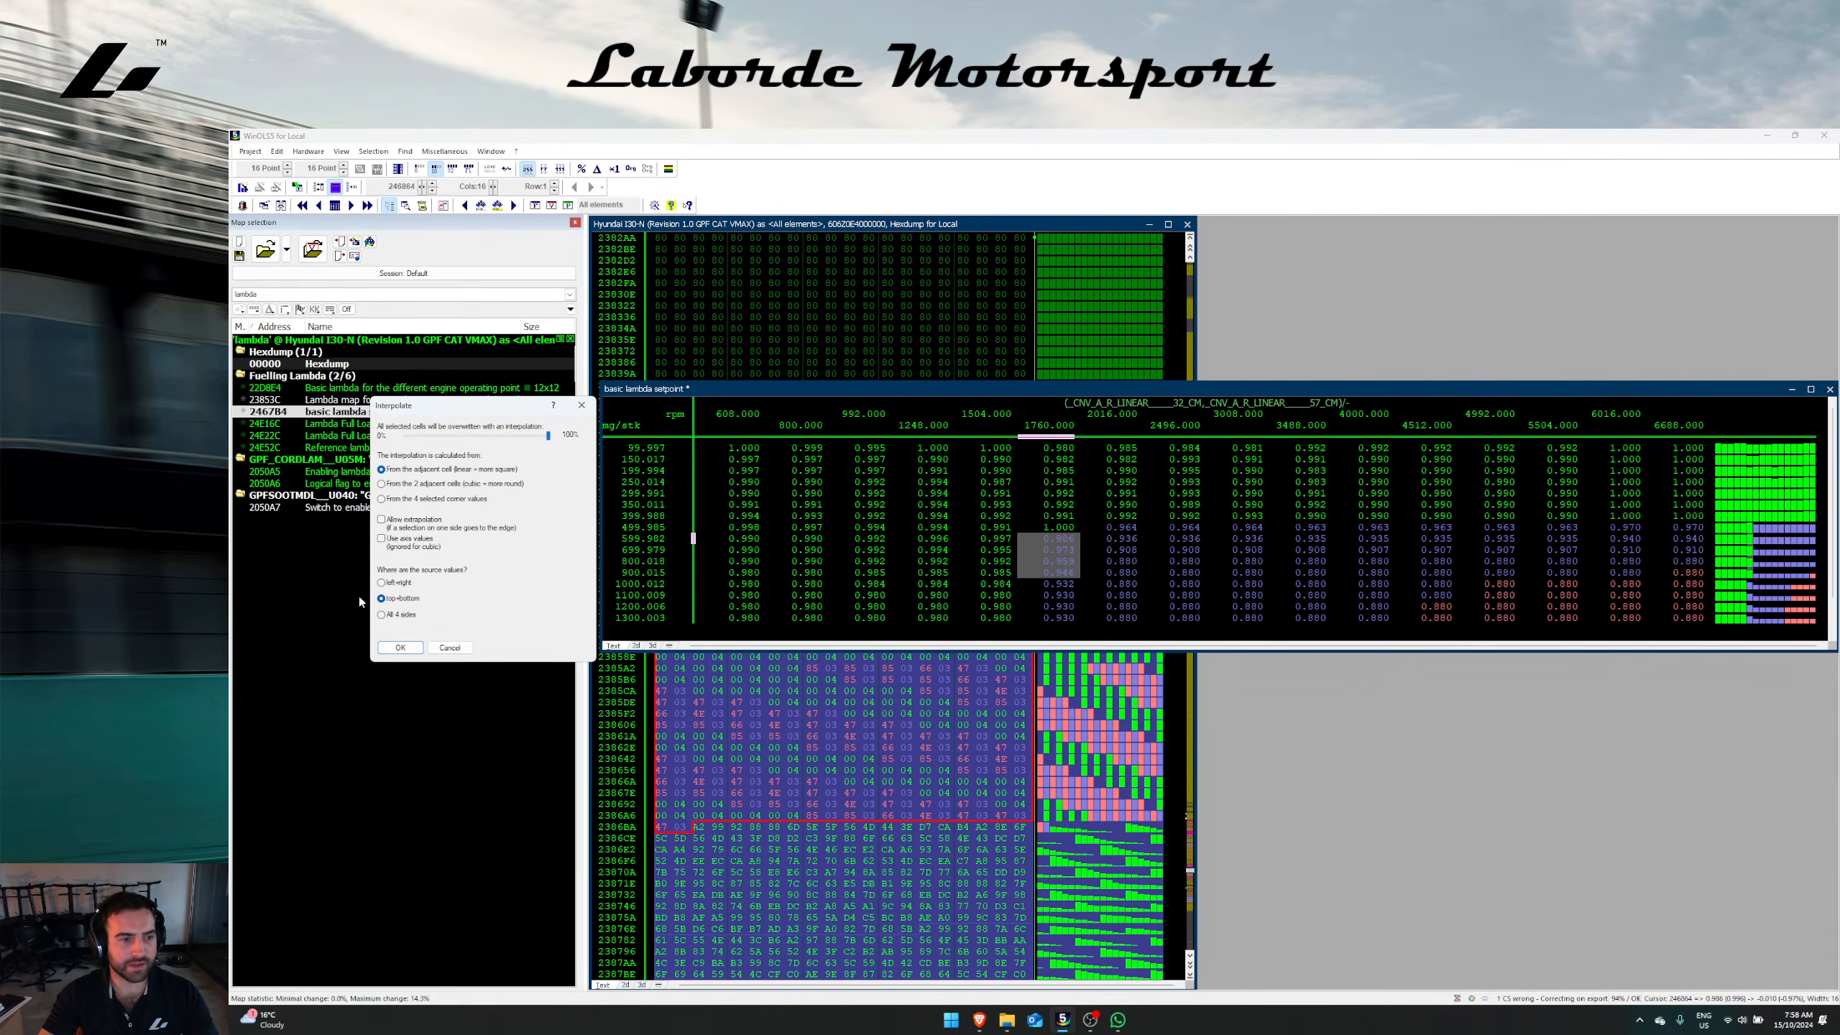
key("Return")
left_click(924, 572)
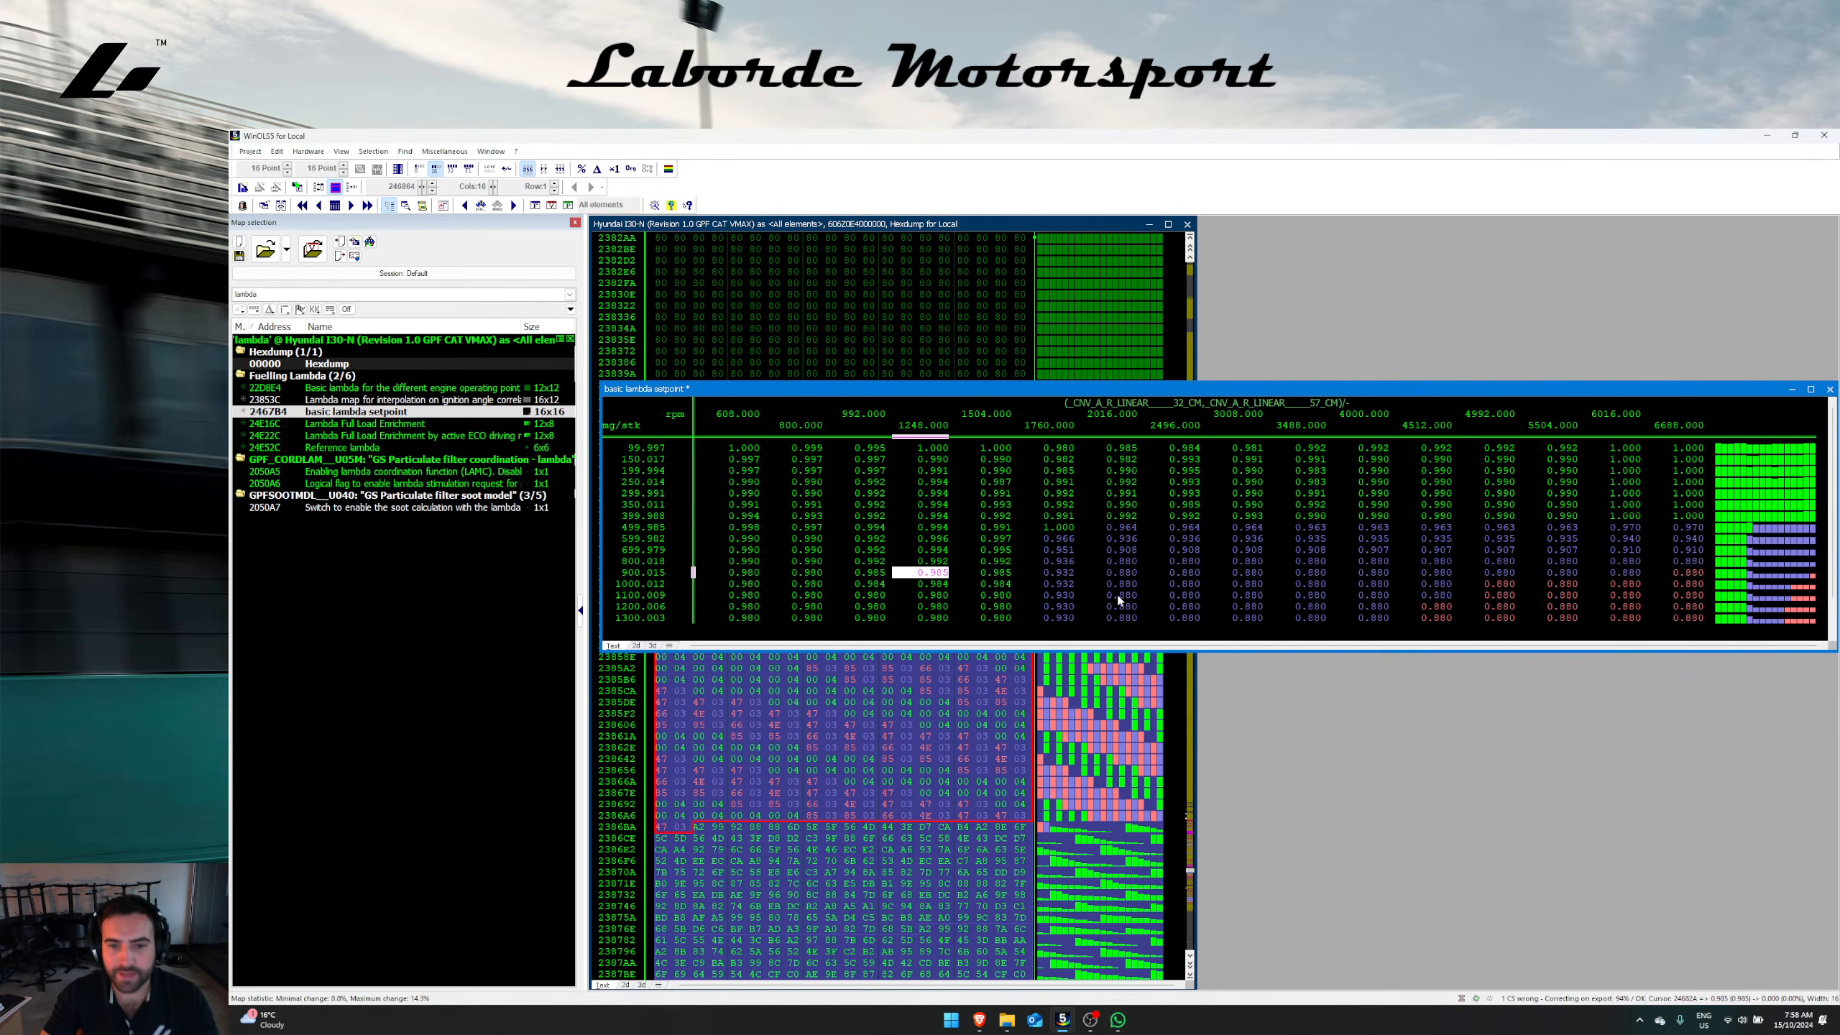
Step: Set the setpoint cells at 900 mg/stk from 2496 rpm and at 1000 mg/stk and above from 2016 rpm upwards to 0.85
left_click_drag(1121, 573, 1187, 617)
right_click(1165, 550)
left_click(1125, 603)
key("shift+End")
type("0")
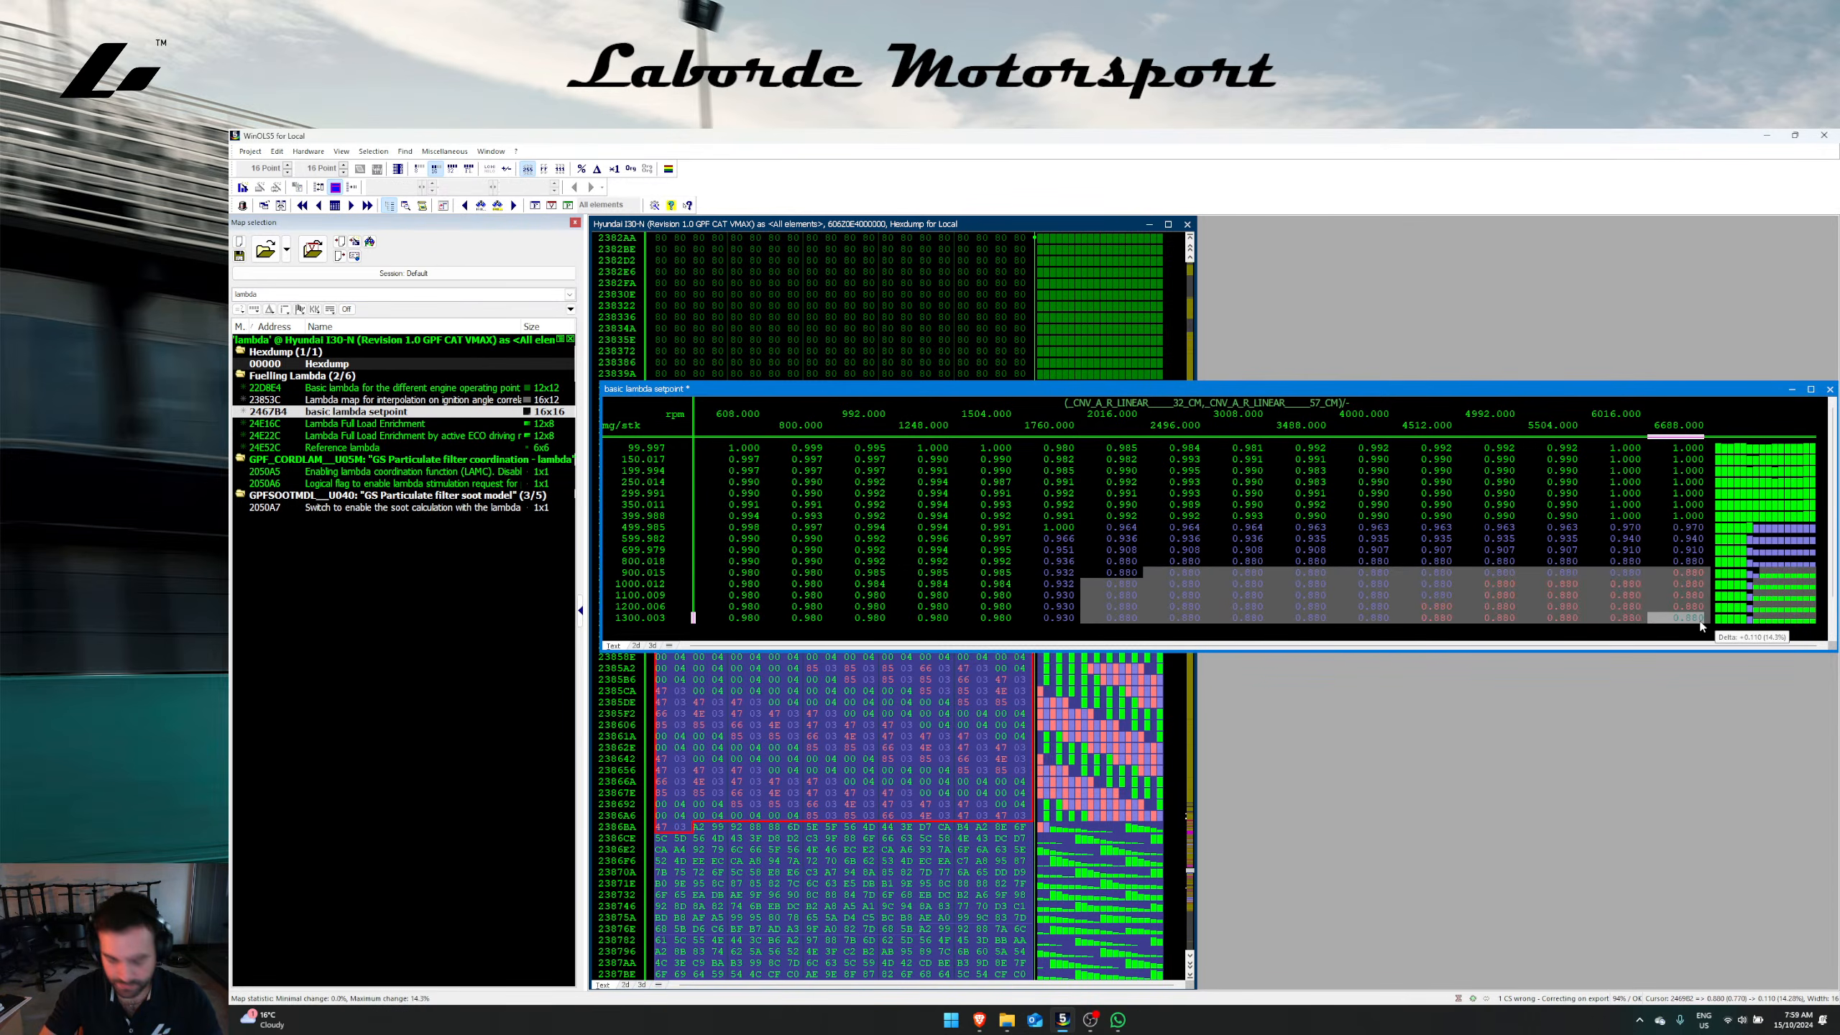
key("Return")
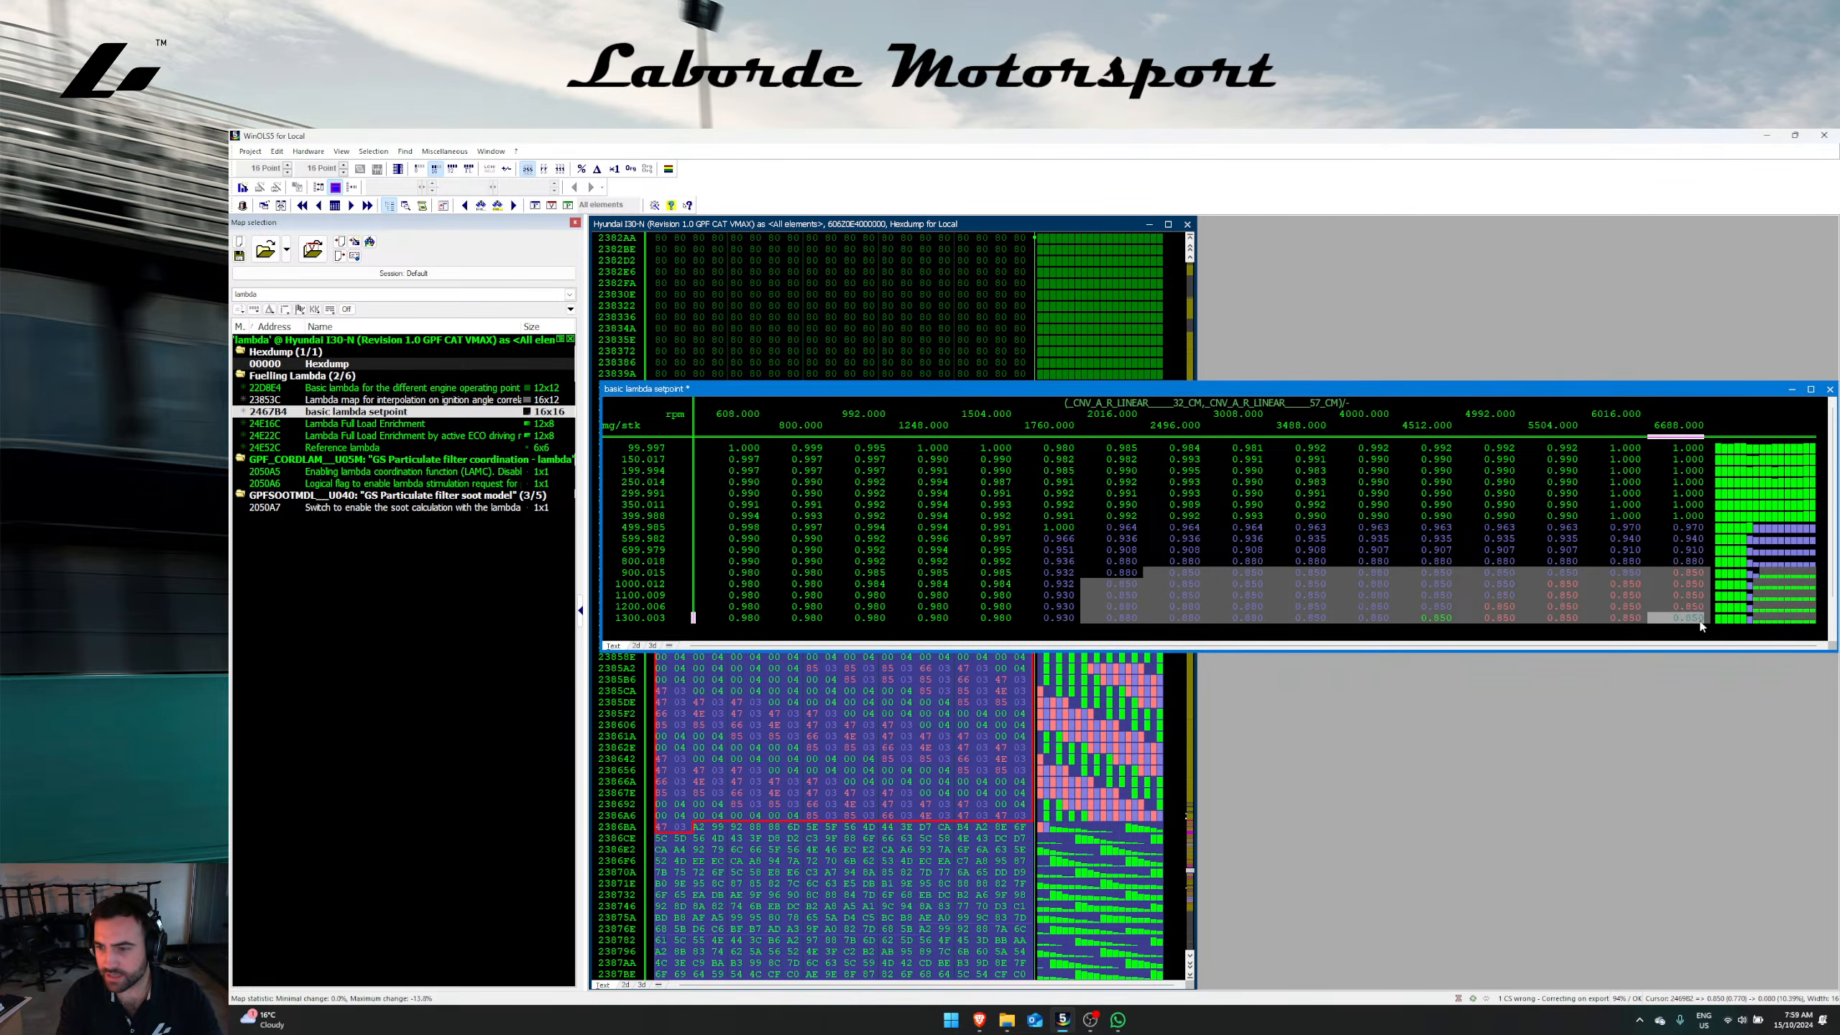
left_click(1196, 528)
Step: Set the stepped highest-load region, from 3008 rpm at 1000 mg/stk down to 2016 rpm at 1300 mg/stk, to 0.82
left_click(1128, 619, "ctrl")
left_click_drag(1177, 596, 1795, 635)
type("0")
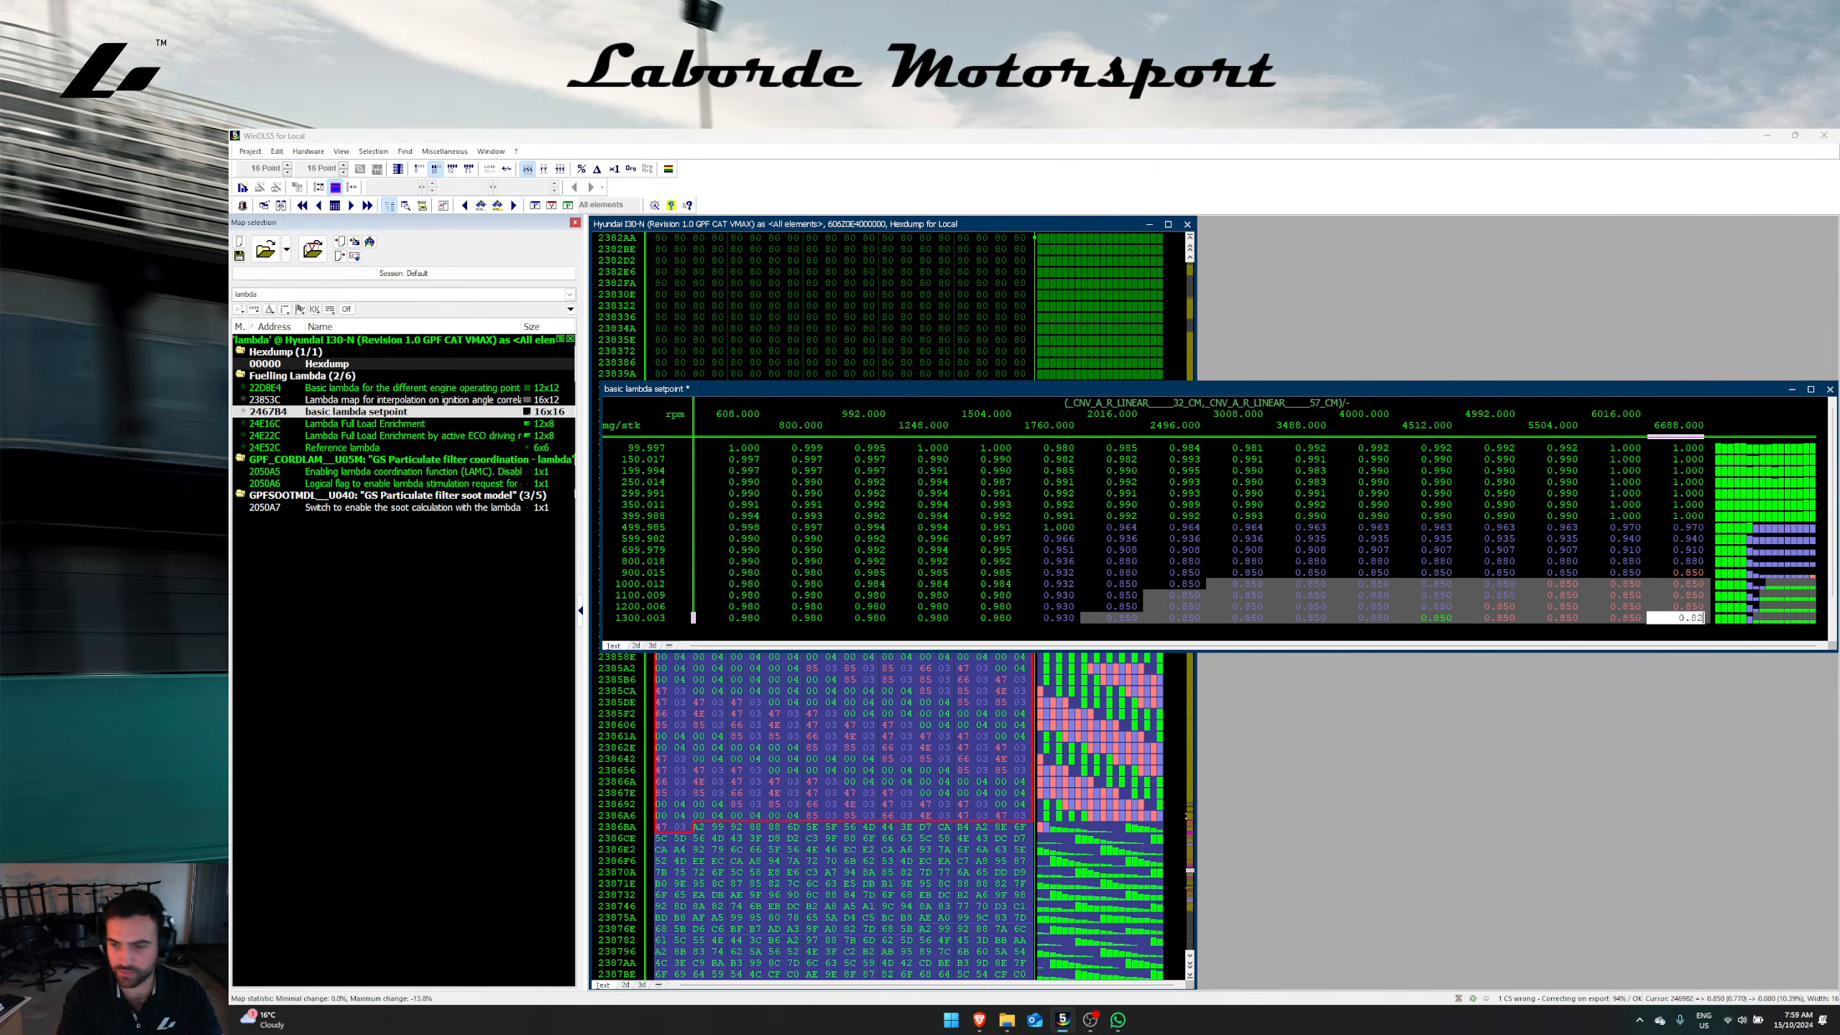
type(".82")
key("Return")
Step: Check the basic lambda setpoint surface in 3D, then close it and save the project without creating a new version
left_click(652, 645)
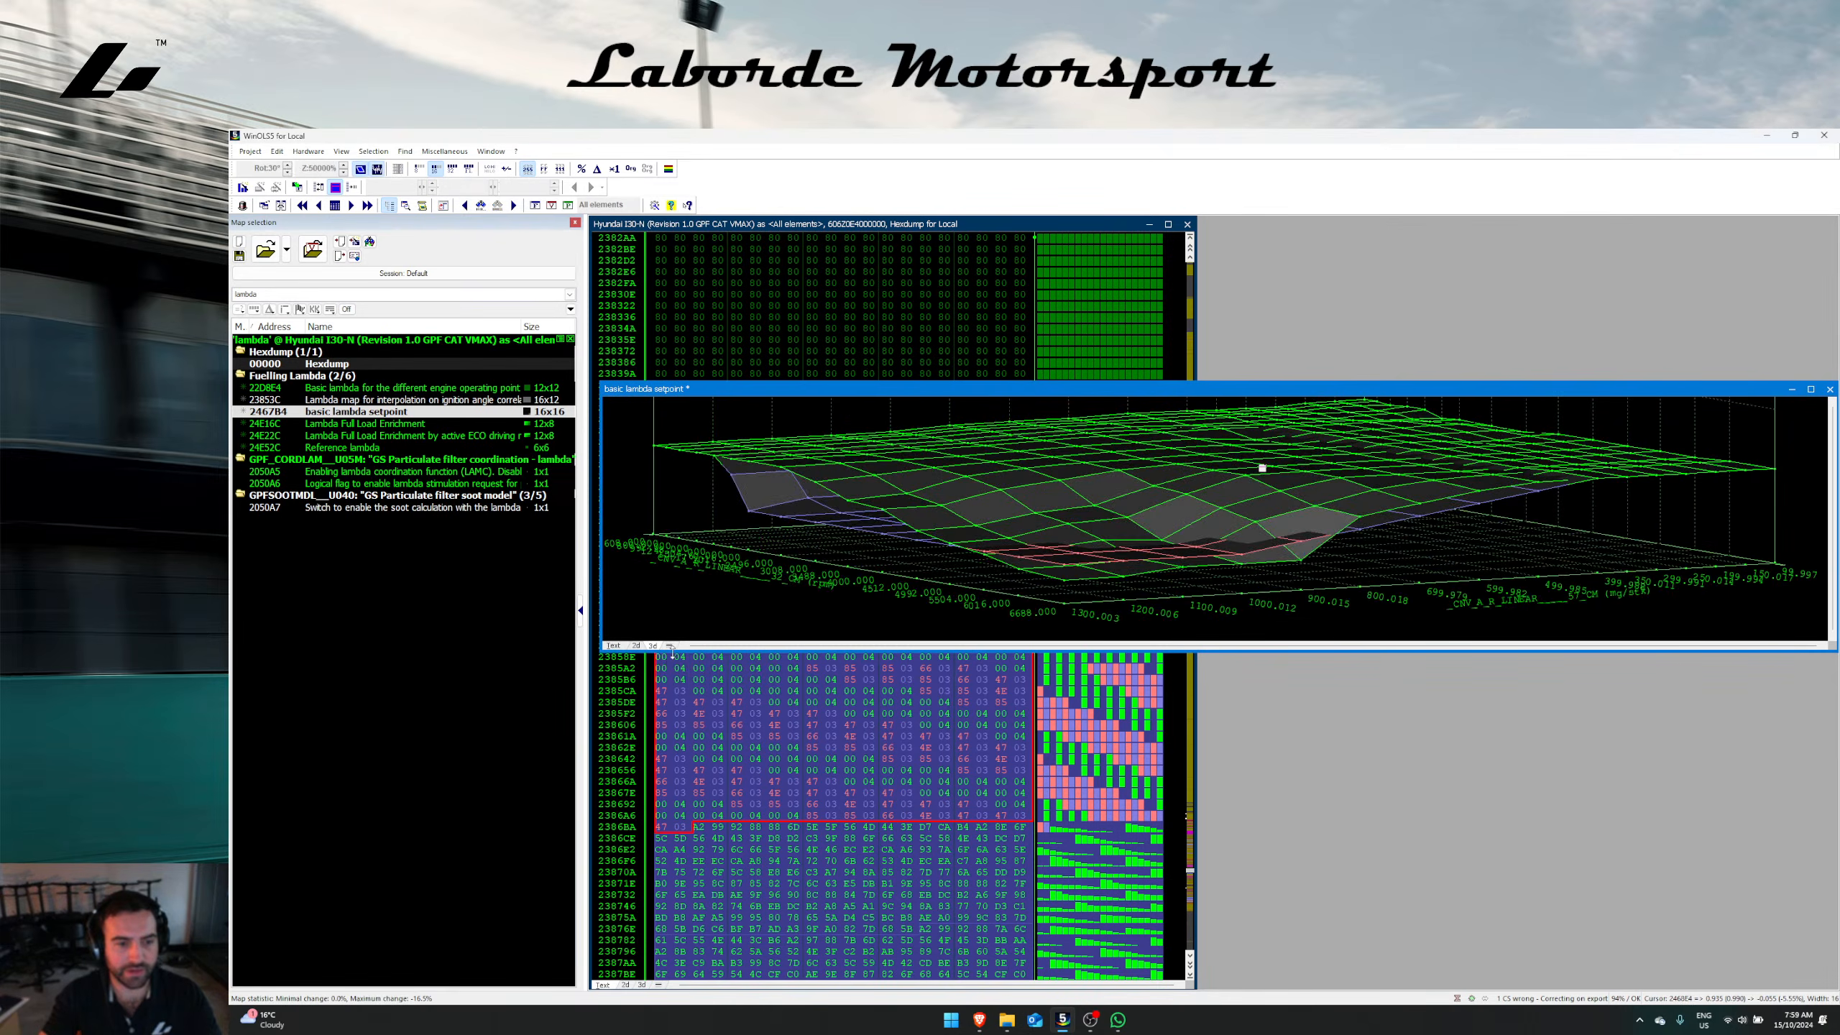
left_click_drag(670, 651, 703, 797)
left_click_drag(1074, 744, 1666, 674)
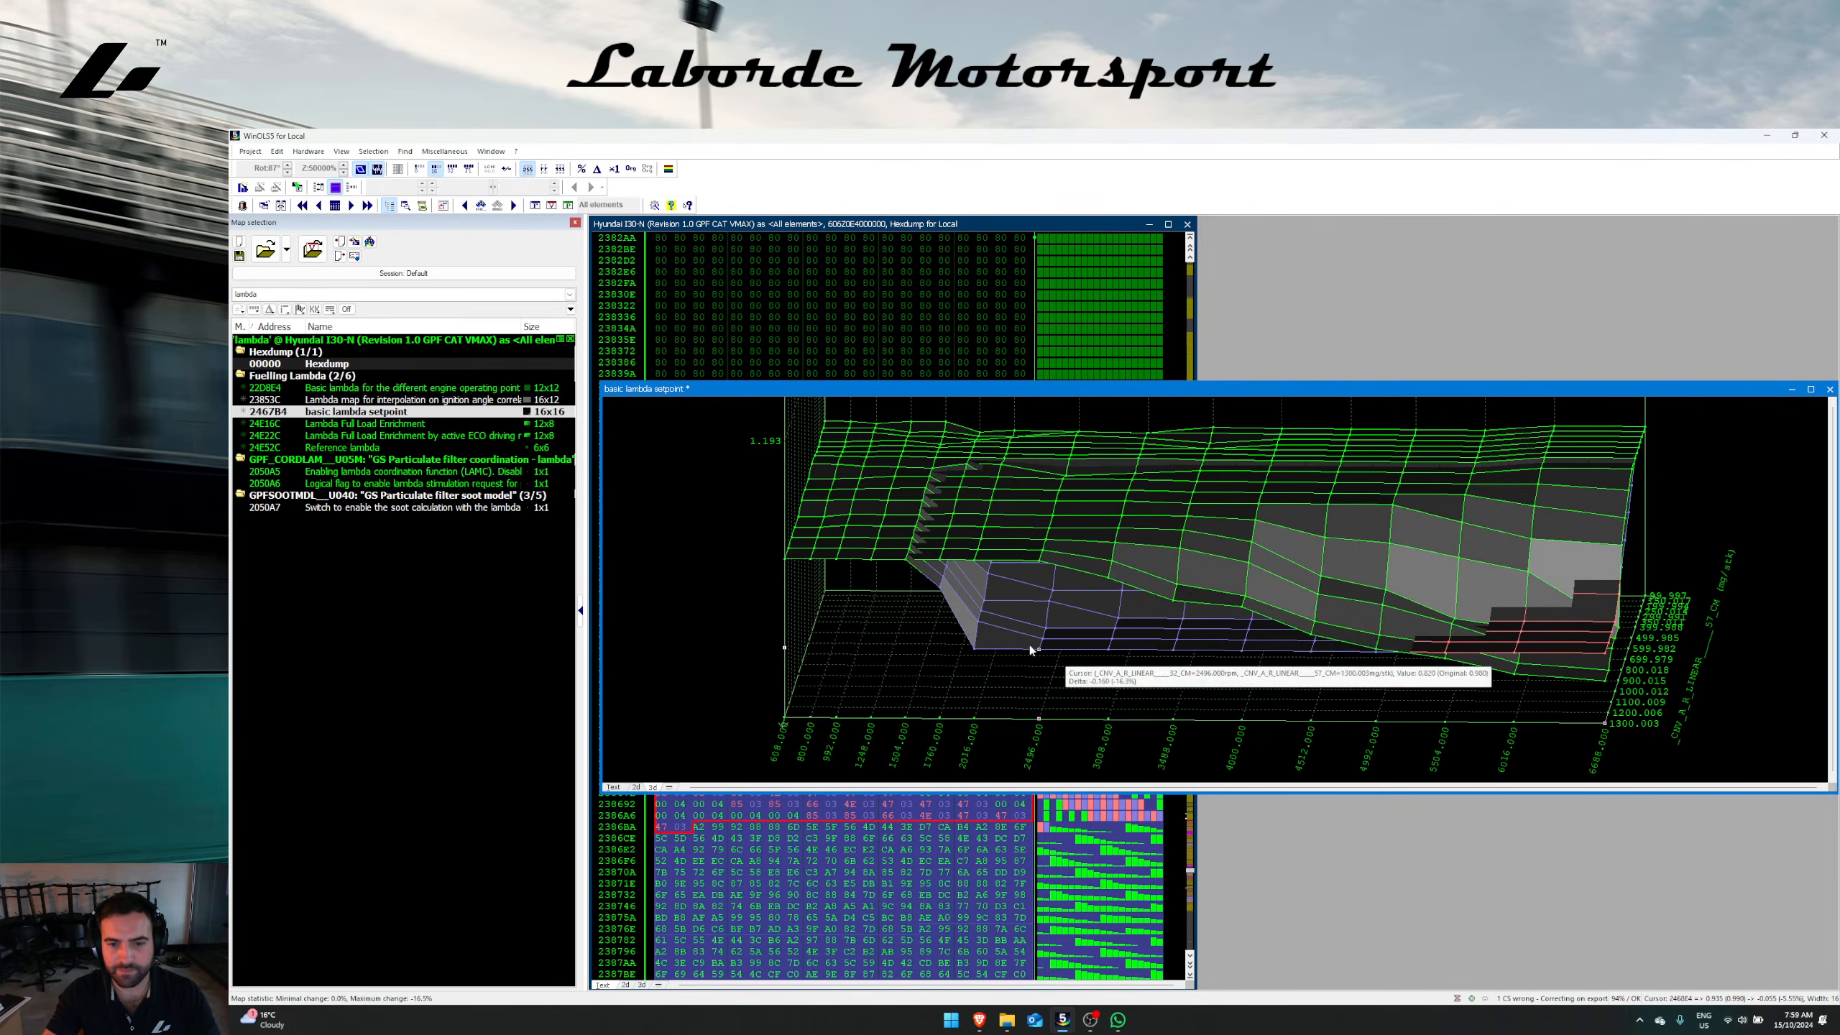
key("Escape")
left_click(1063, 609)
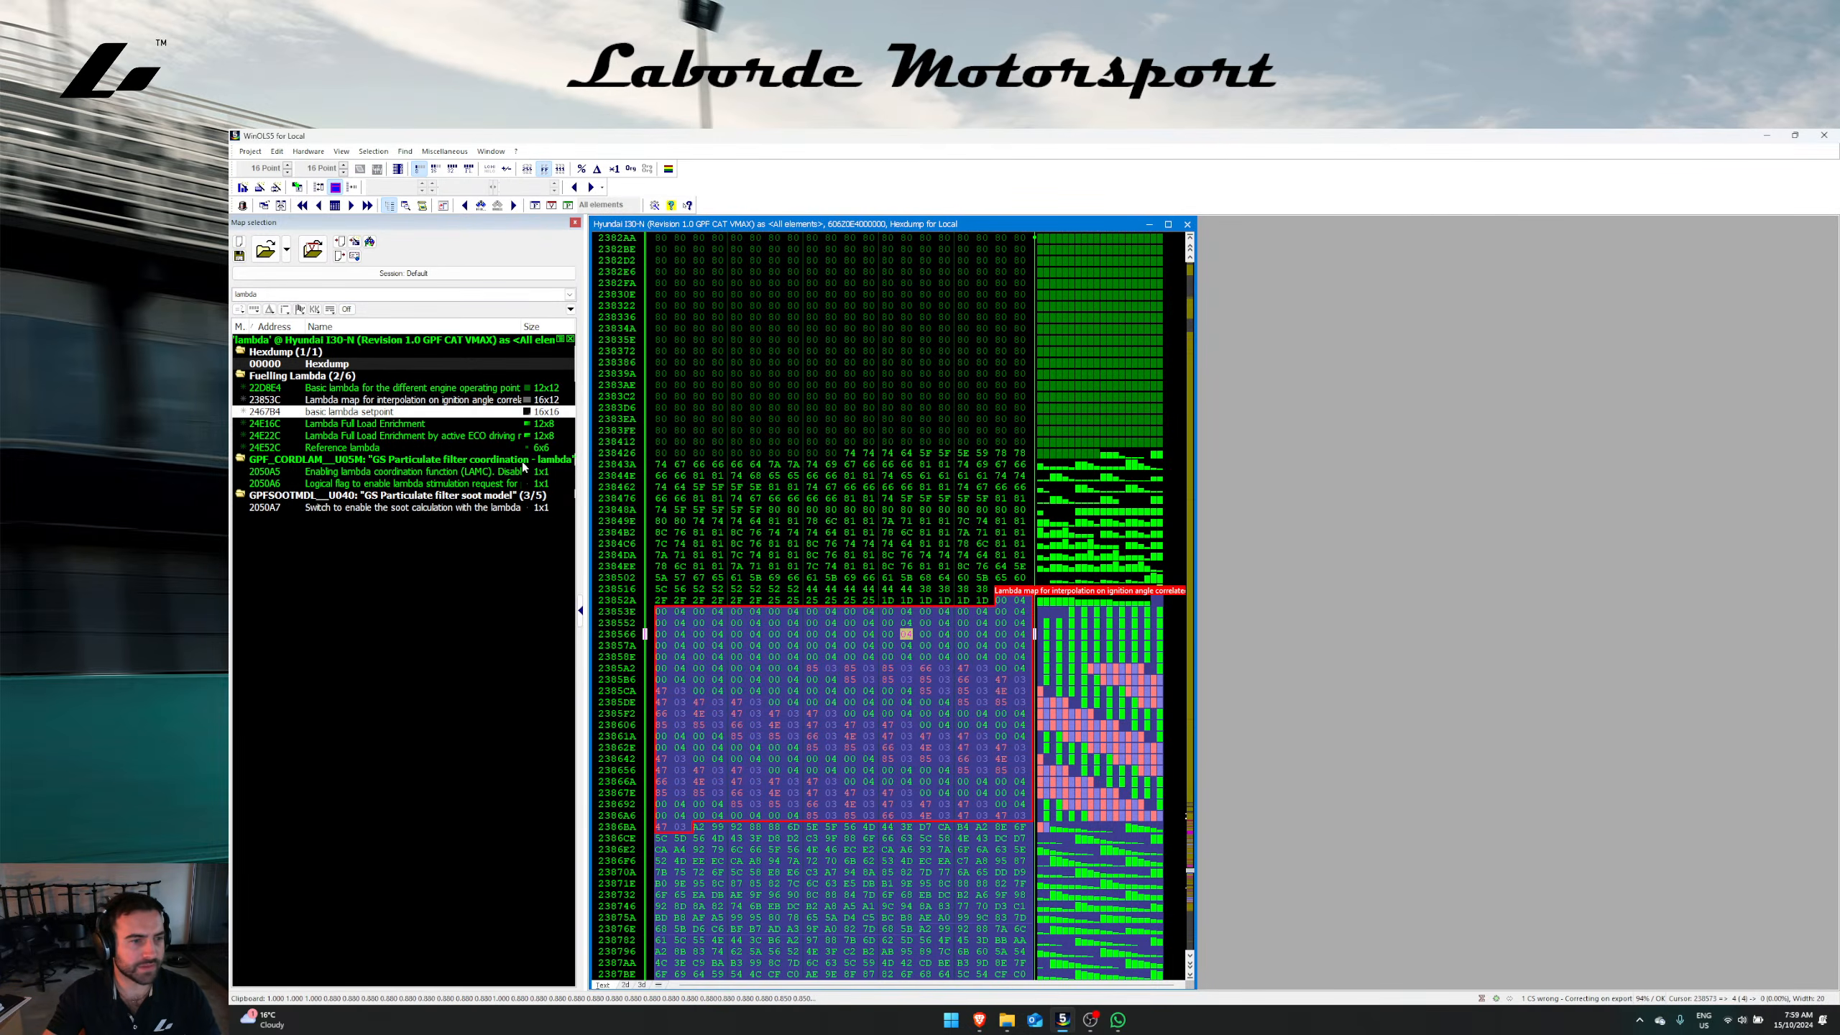
Step: Open the Lambda Full Load Enrichment map and examine its temperature axis properties and its 120 °C row across the rpm range
right_click(404, 421)
left_click(442, 443)
double_click(910, 638)
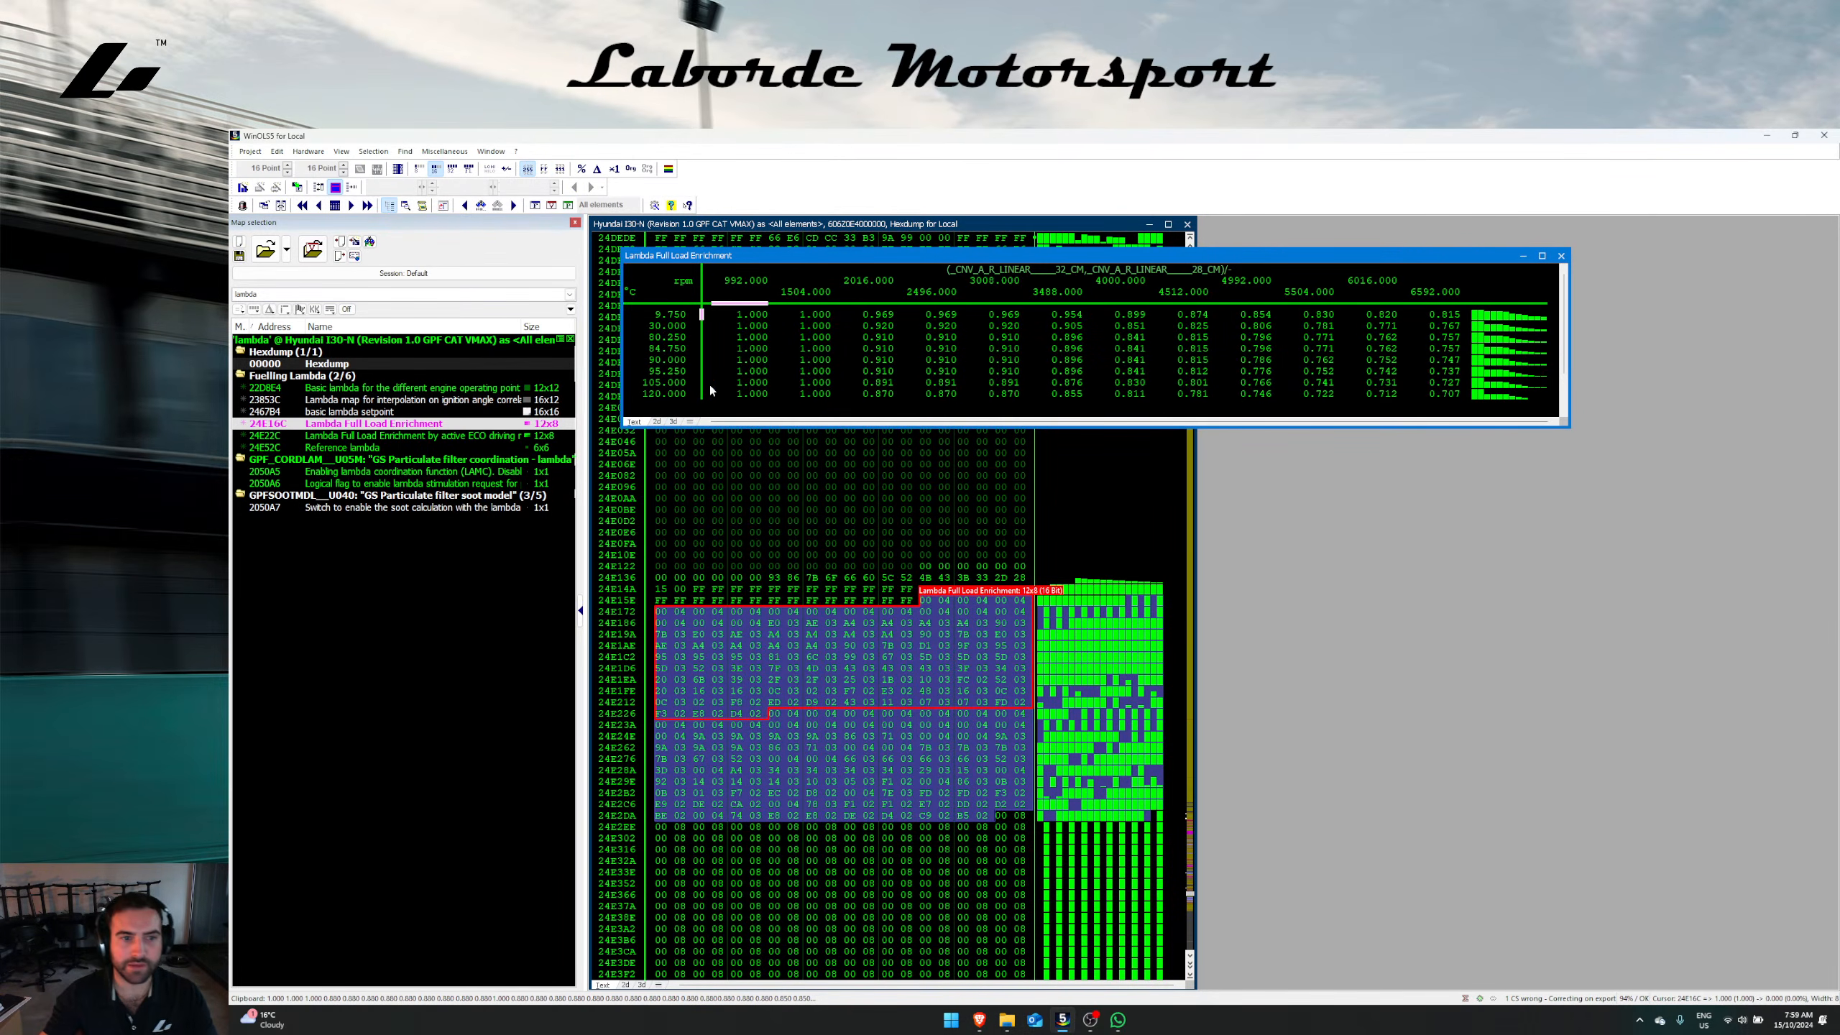
left_click(866, 360)
double_click(667, 394)
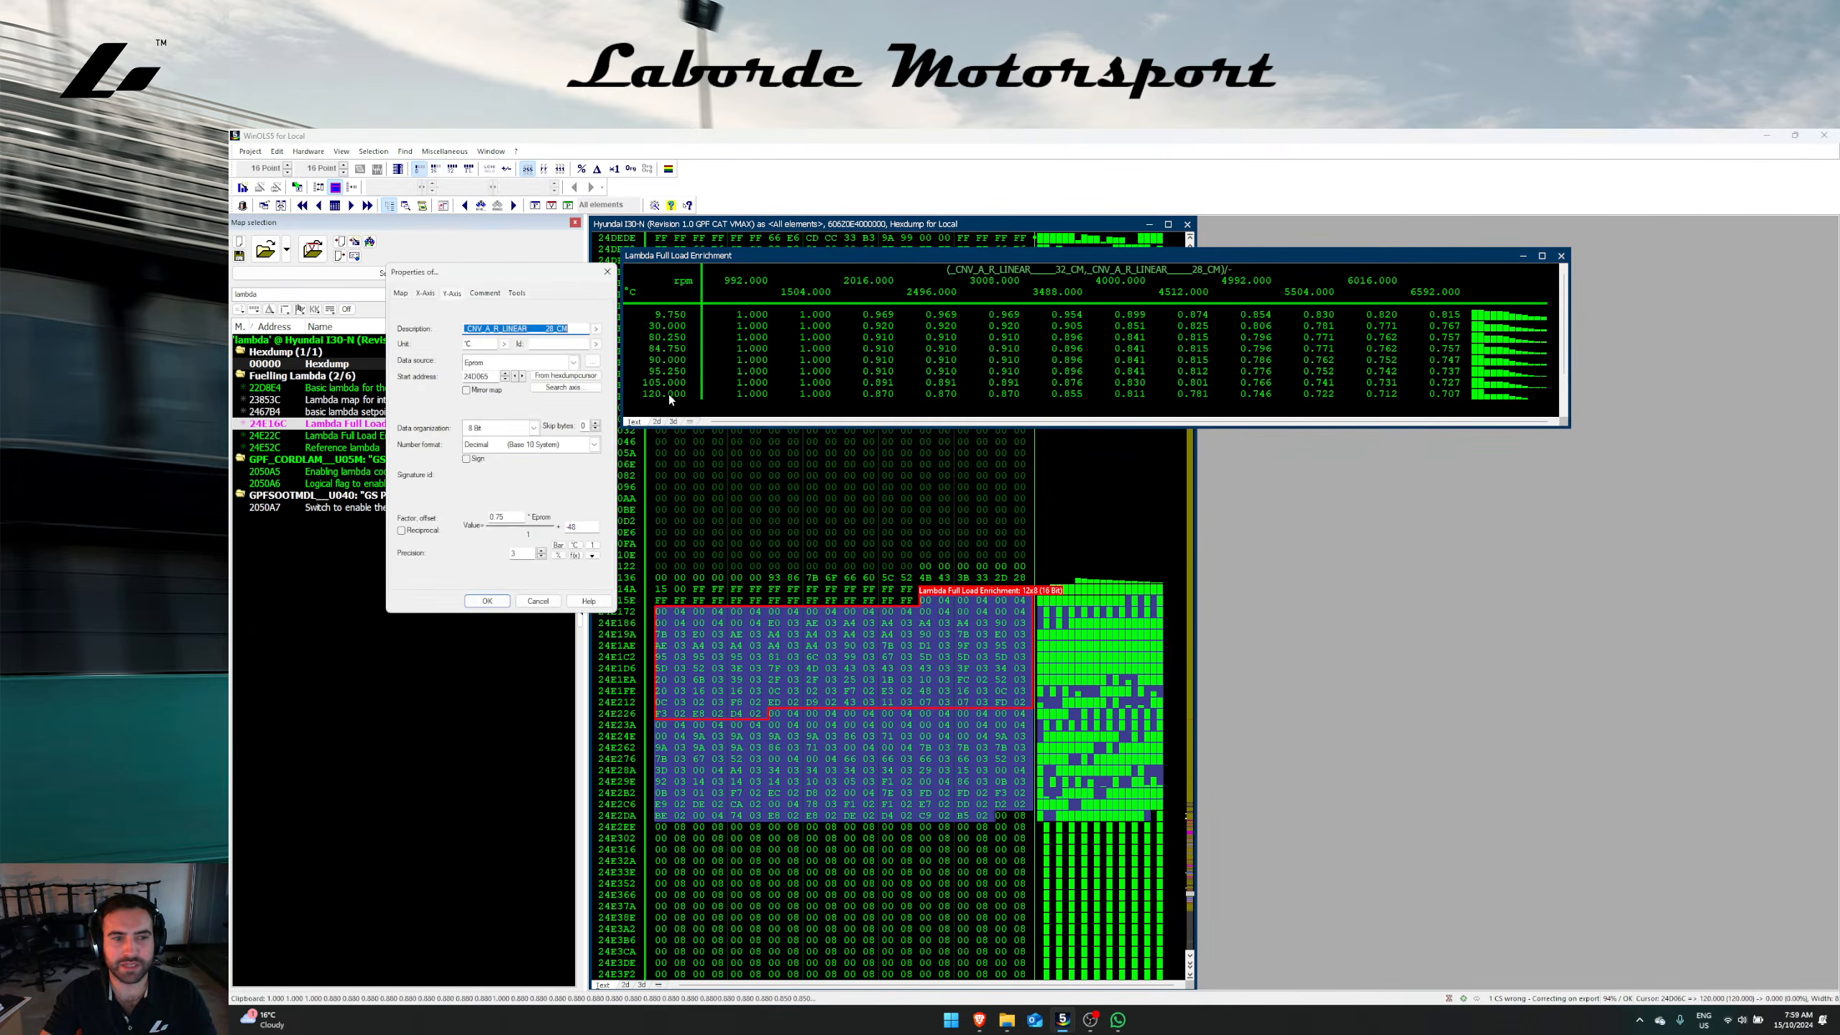
key("Escape")
left_click_drag(757, 397, 1551, 402)
right_click(1357, 355)
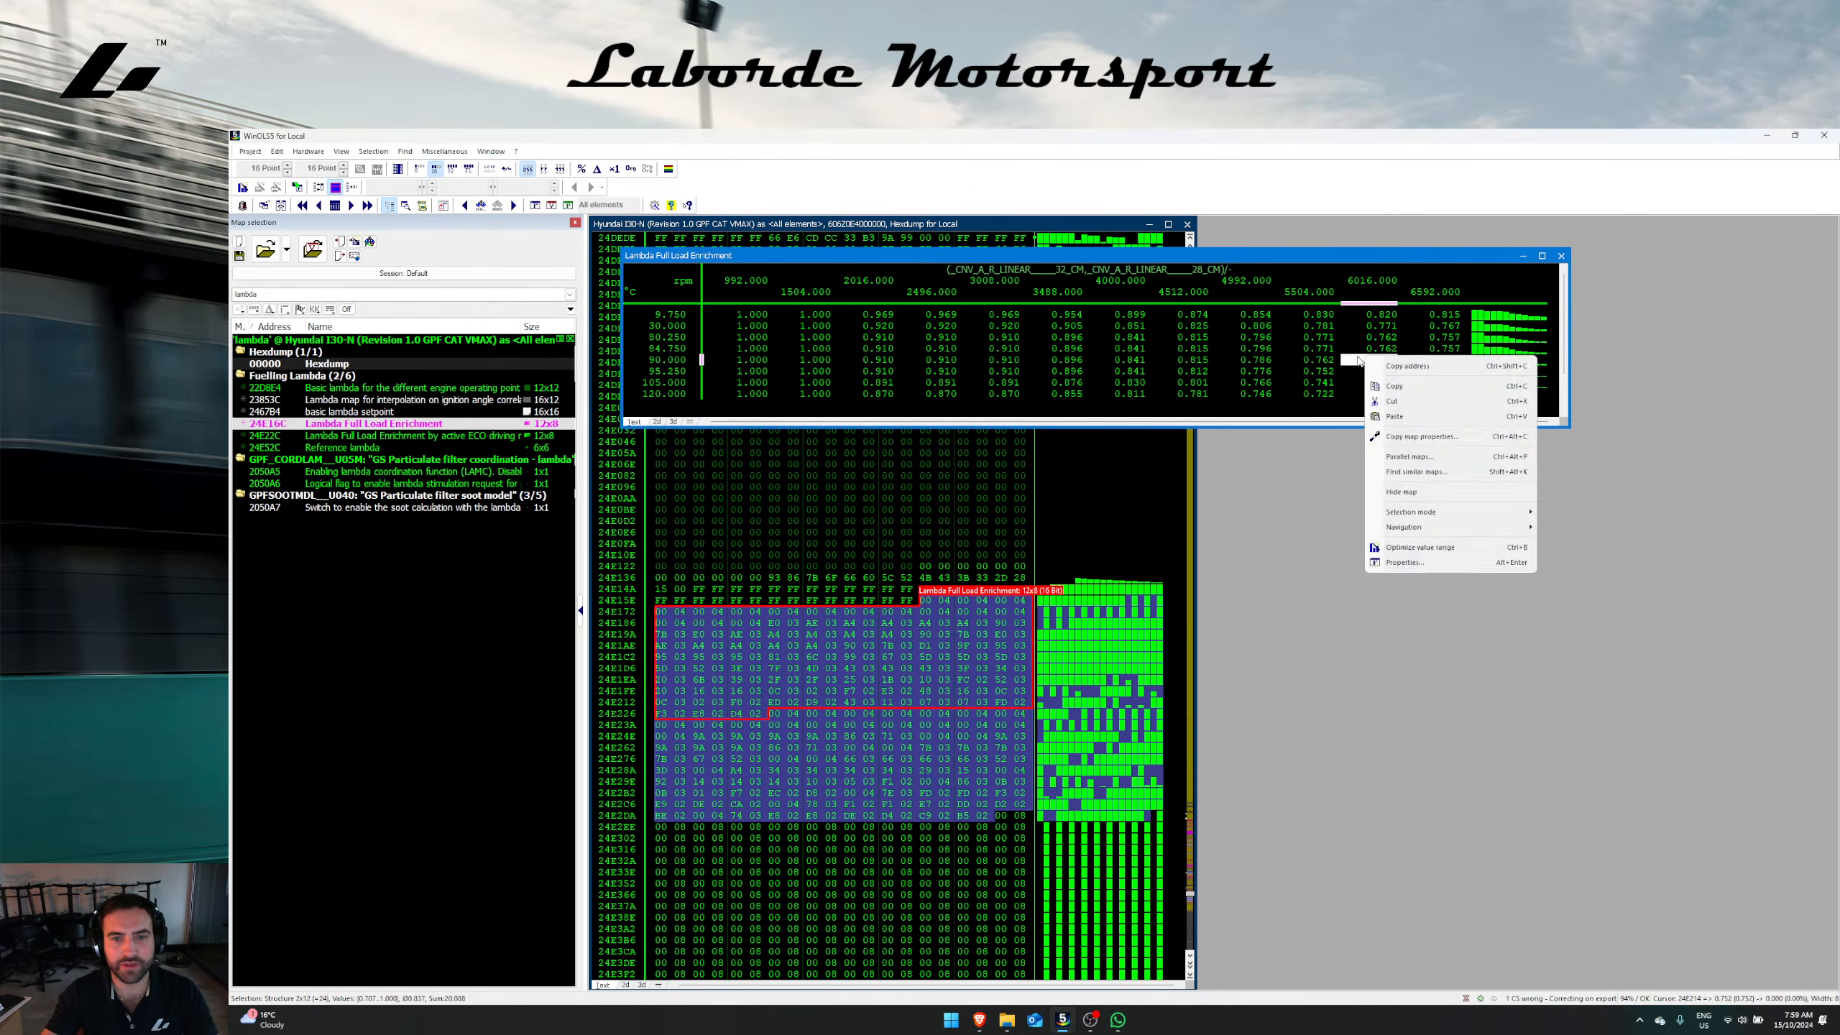
key("Escape")
left_click_drag(743, 397, 1432, 404)
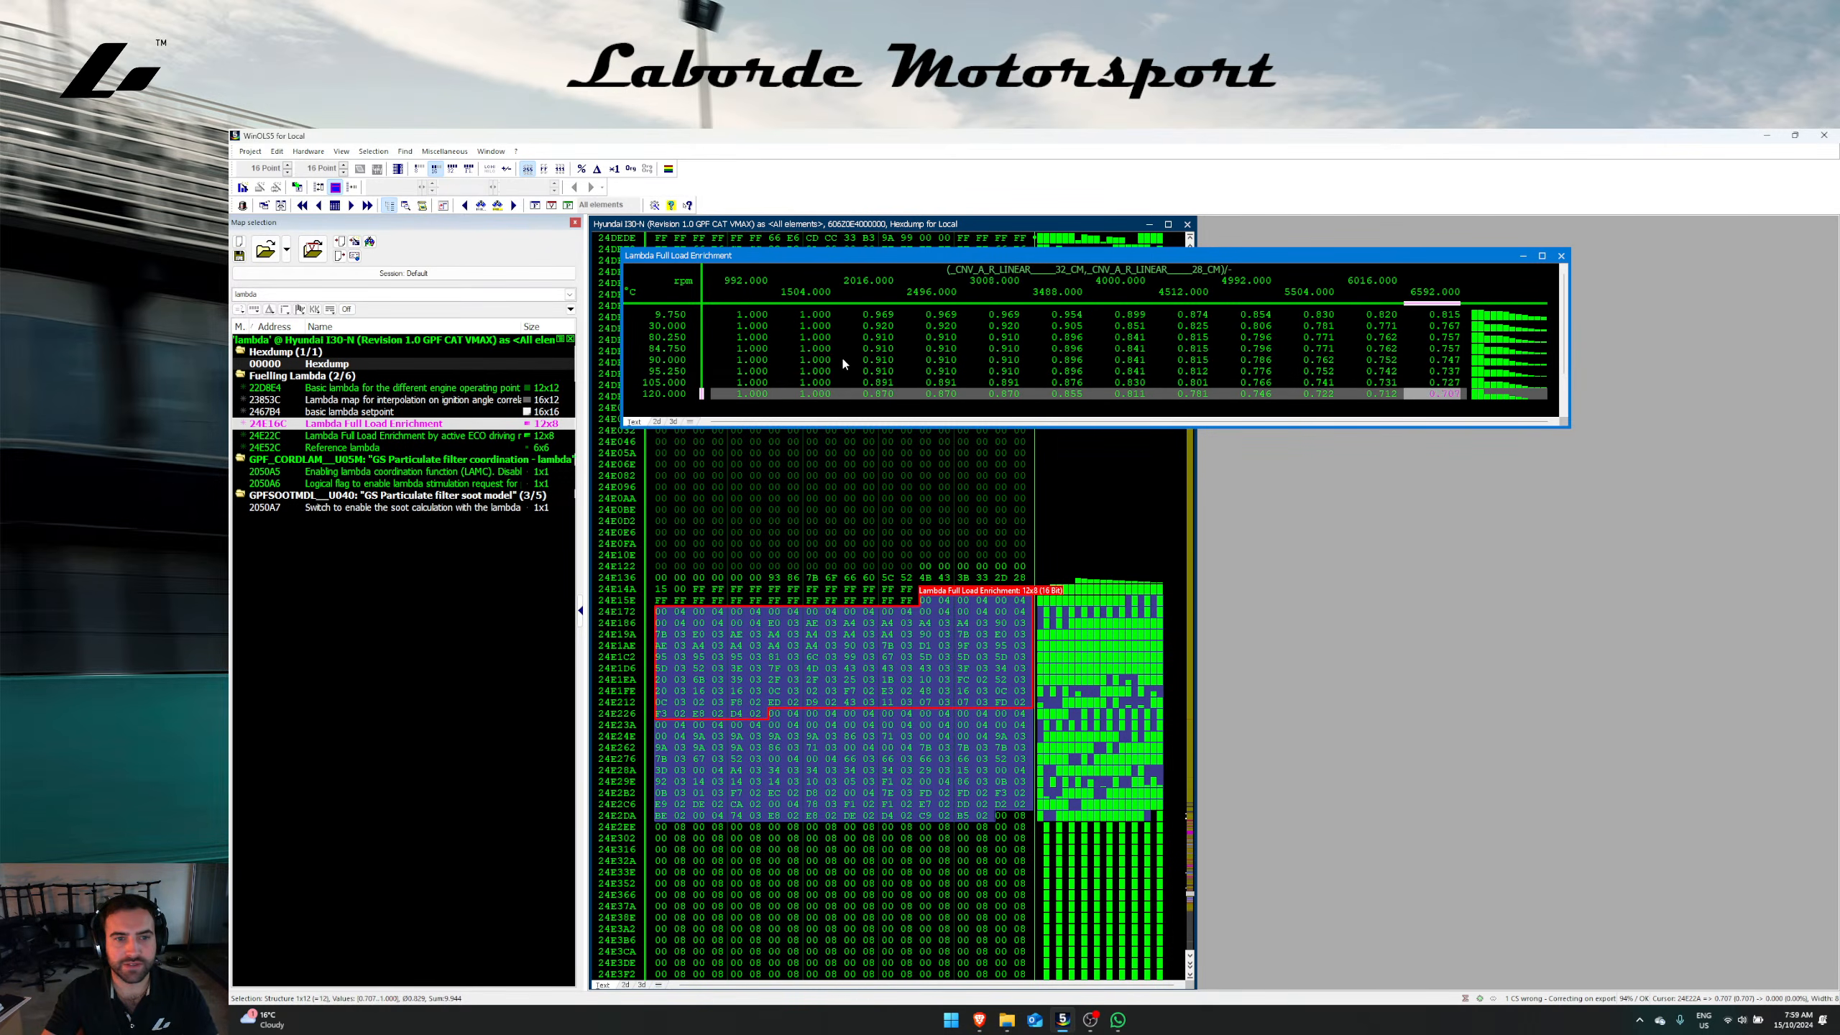
right_click(781, 380)
key("Escape")
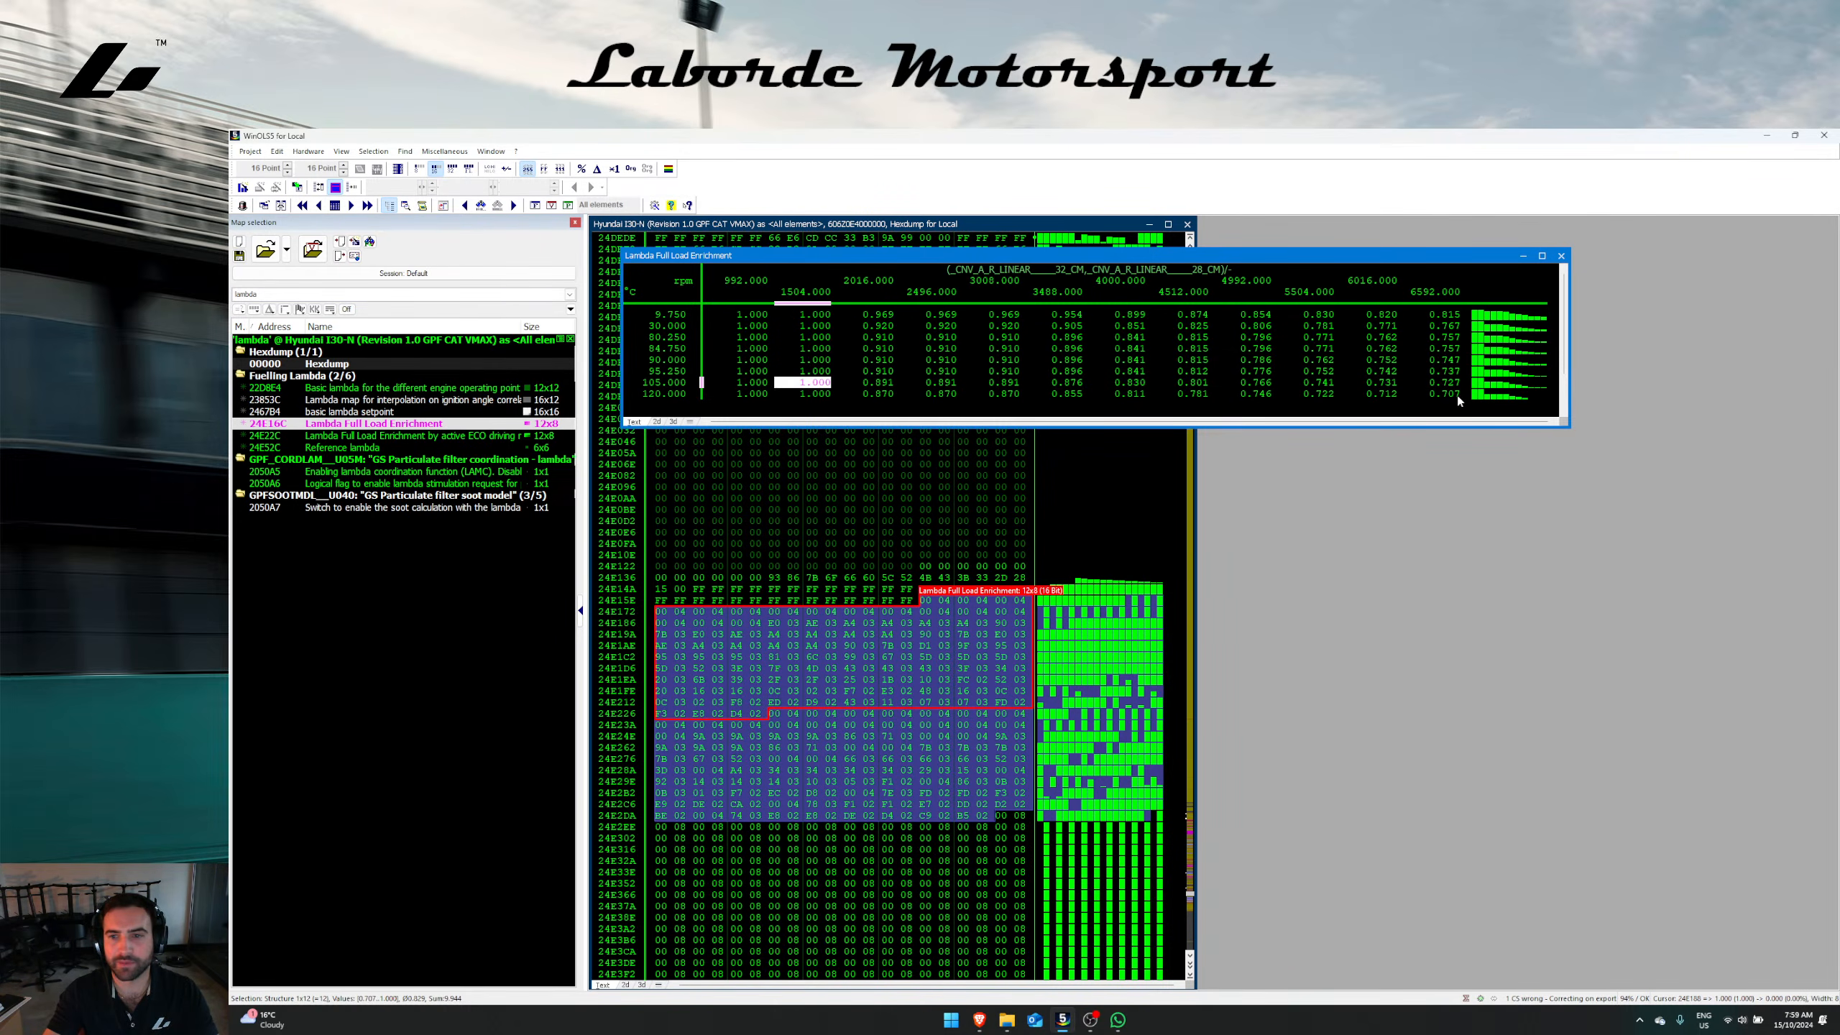
Step: Set the 2496 rpm cells of the full load enrichment map from 9.75 to 105 °C to 0.86
left_click(992, 359)
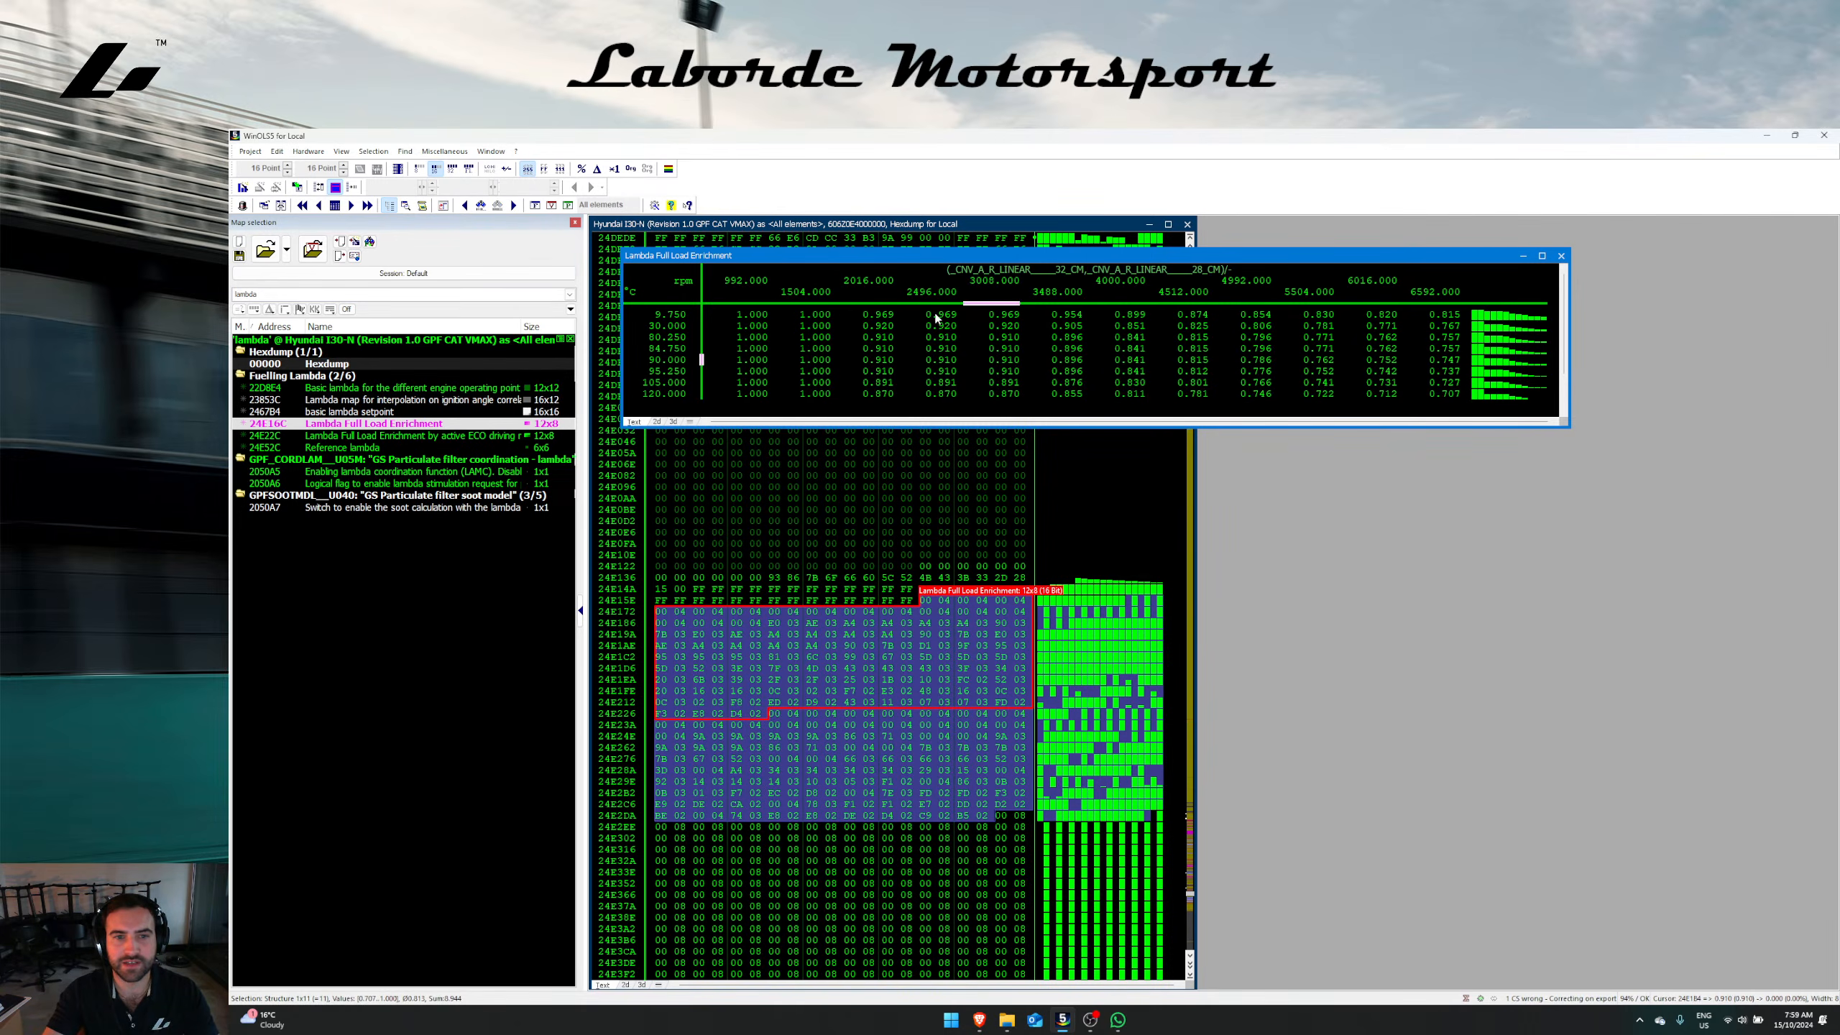
left_click_drag(936, 317, 936, 385)
type("0.86")
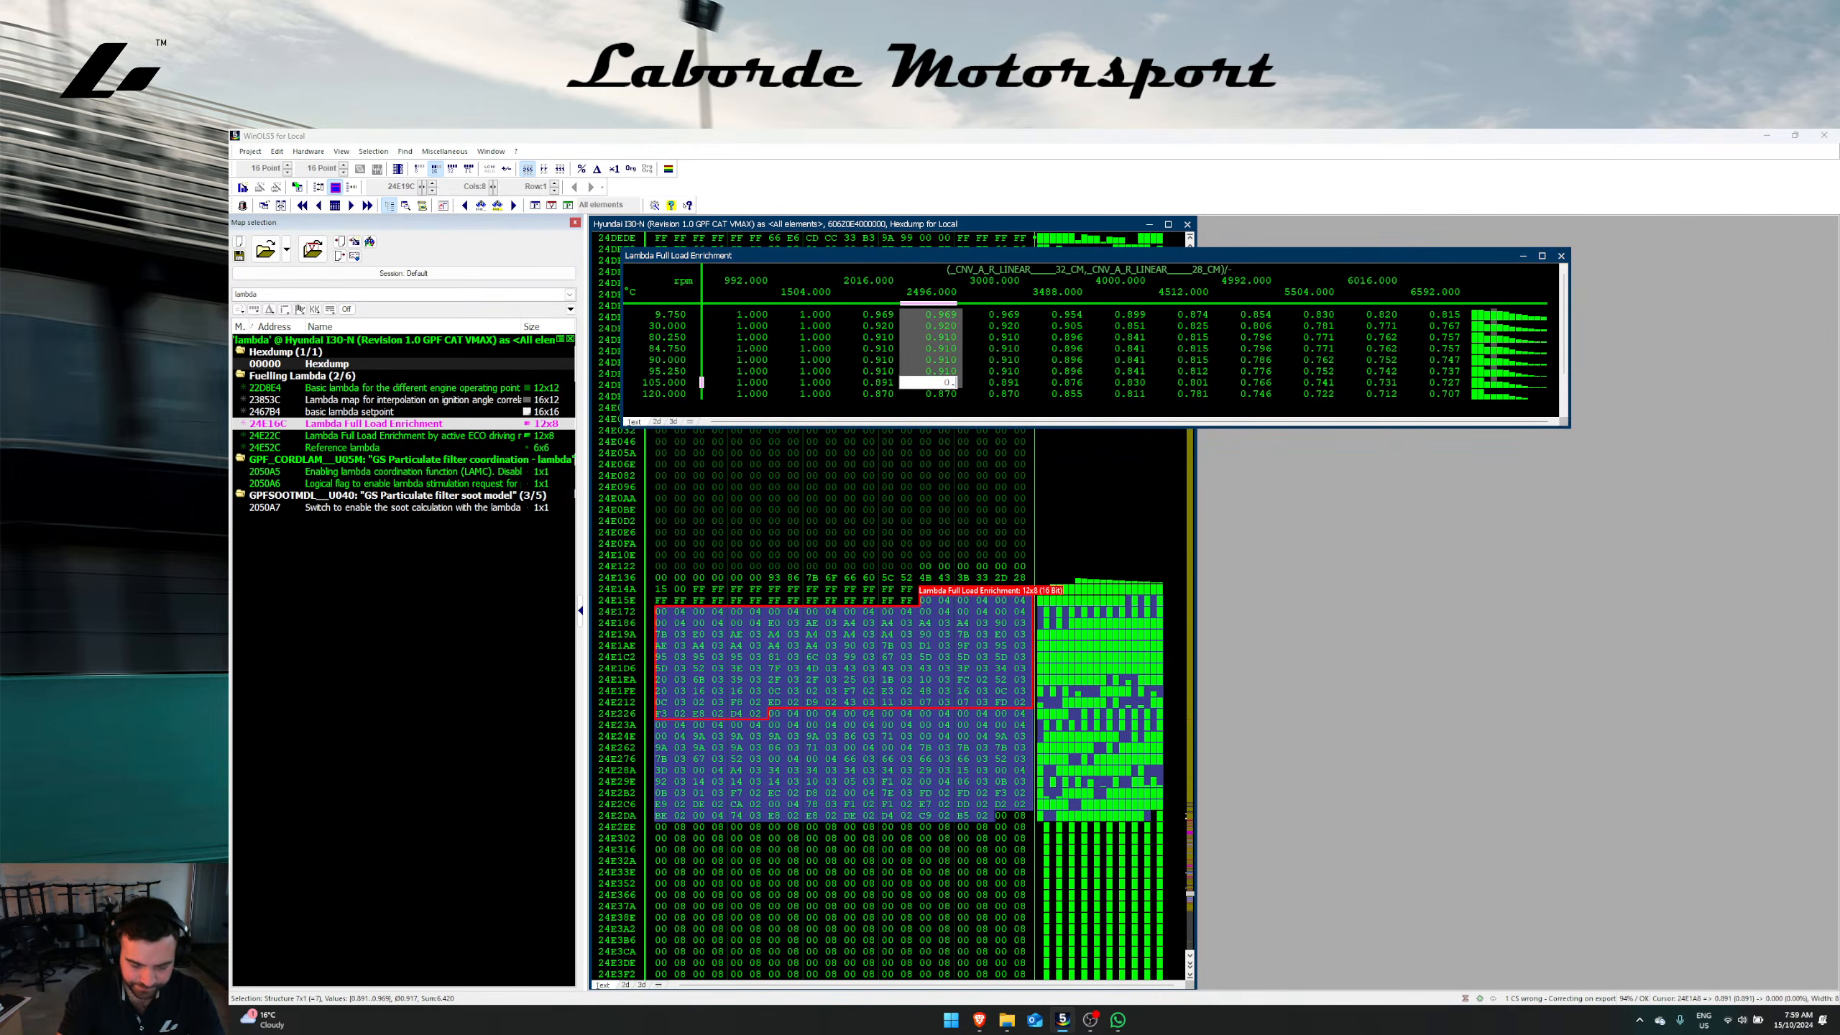
key("Return")
Step: Set the 2016 rpm cells from 9.75 to 105 °C to 0.88
left_click(875, 385)
left_click_drag(875, 385, 884, 310)
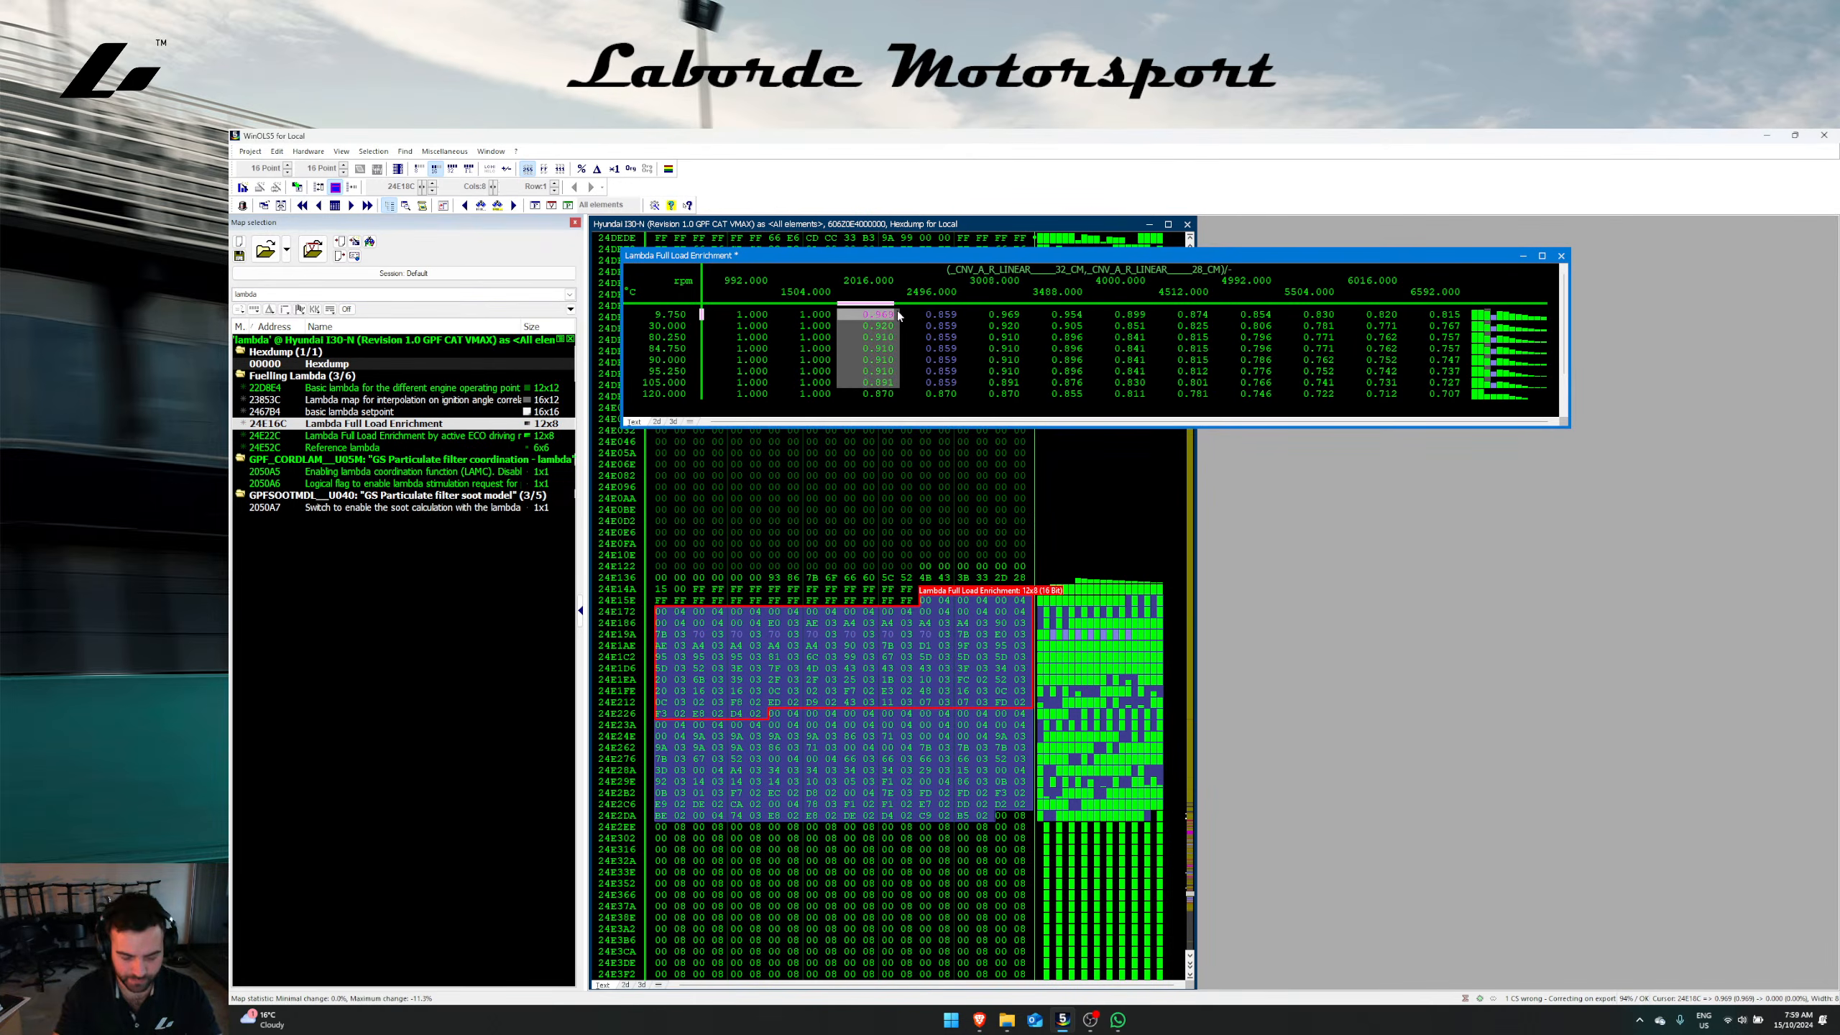
type("0.88")
key("Return")
right_click(775, 356)
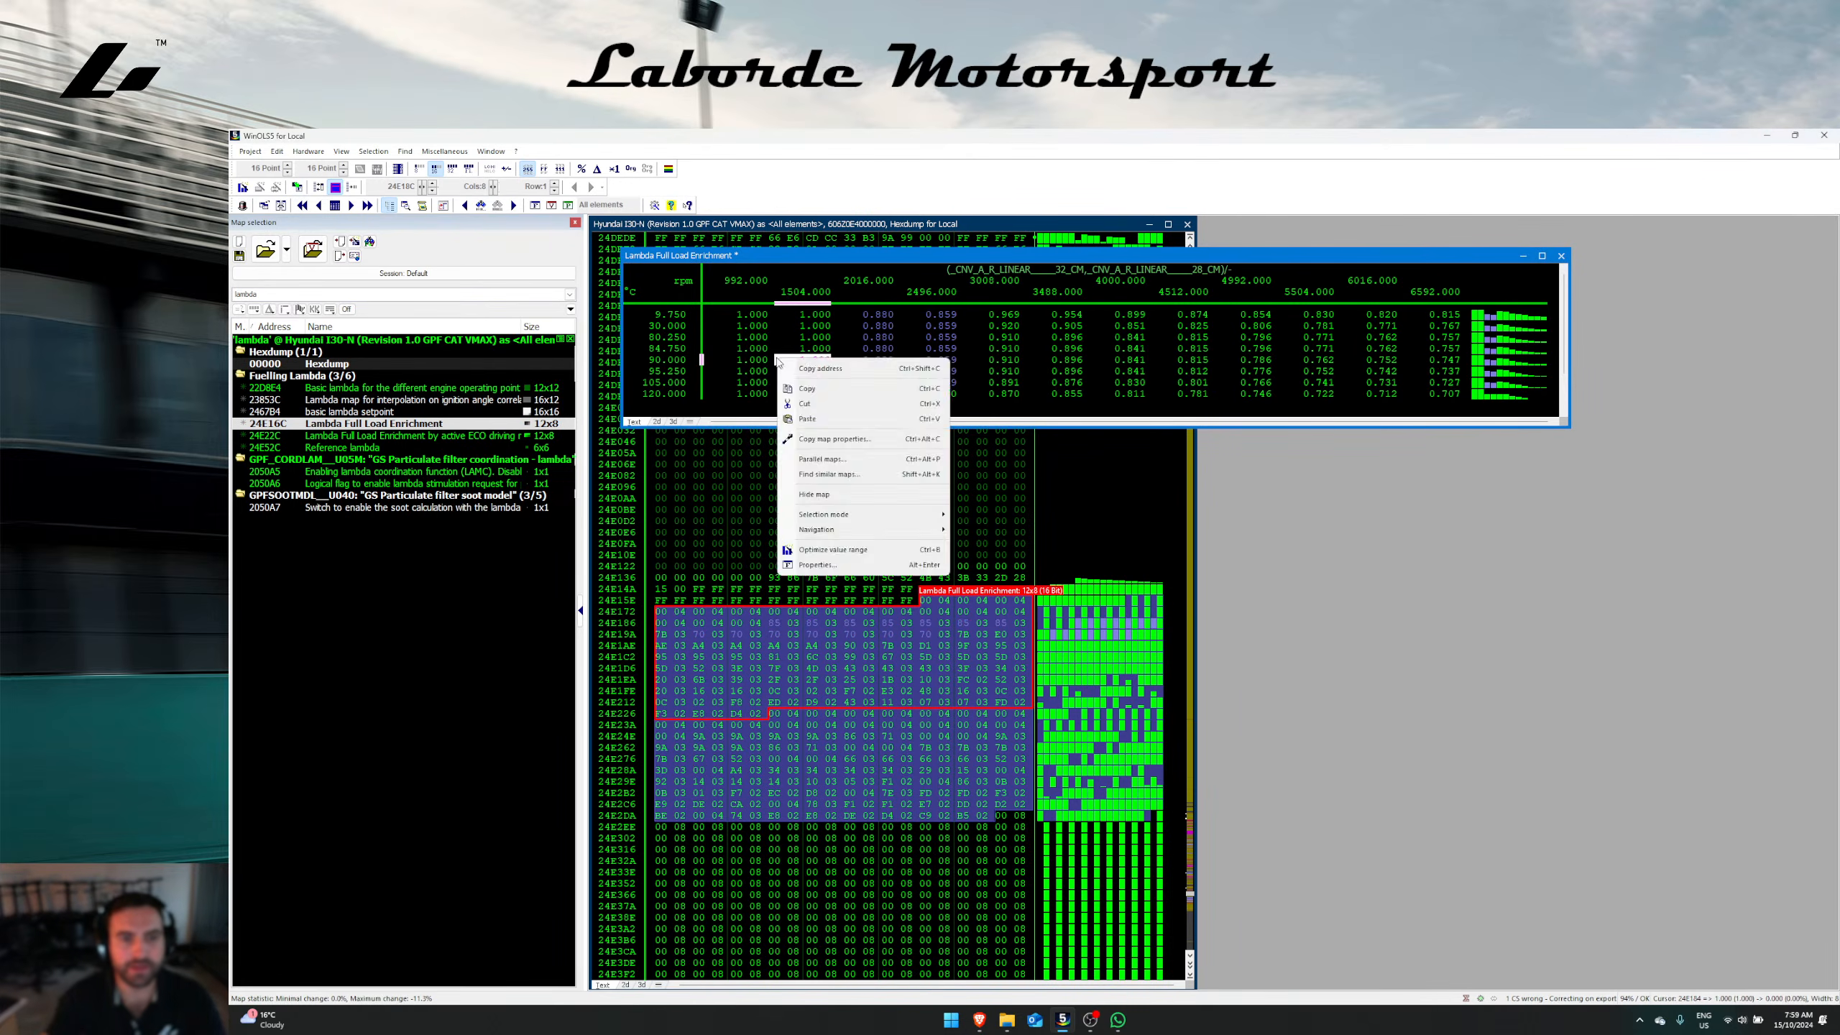
key("Escape")
Step: Set all full load enrichment cells from 3008 rpm upwards between 9.75 and 105 °C to 0.82
left_click_drag(1004, 382, 1442, 315)
type("0.8")
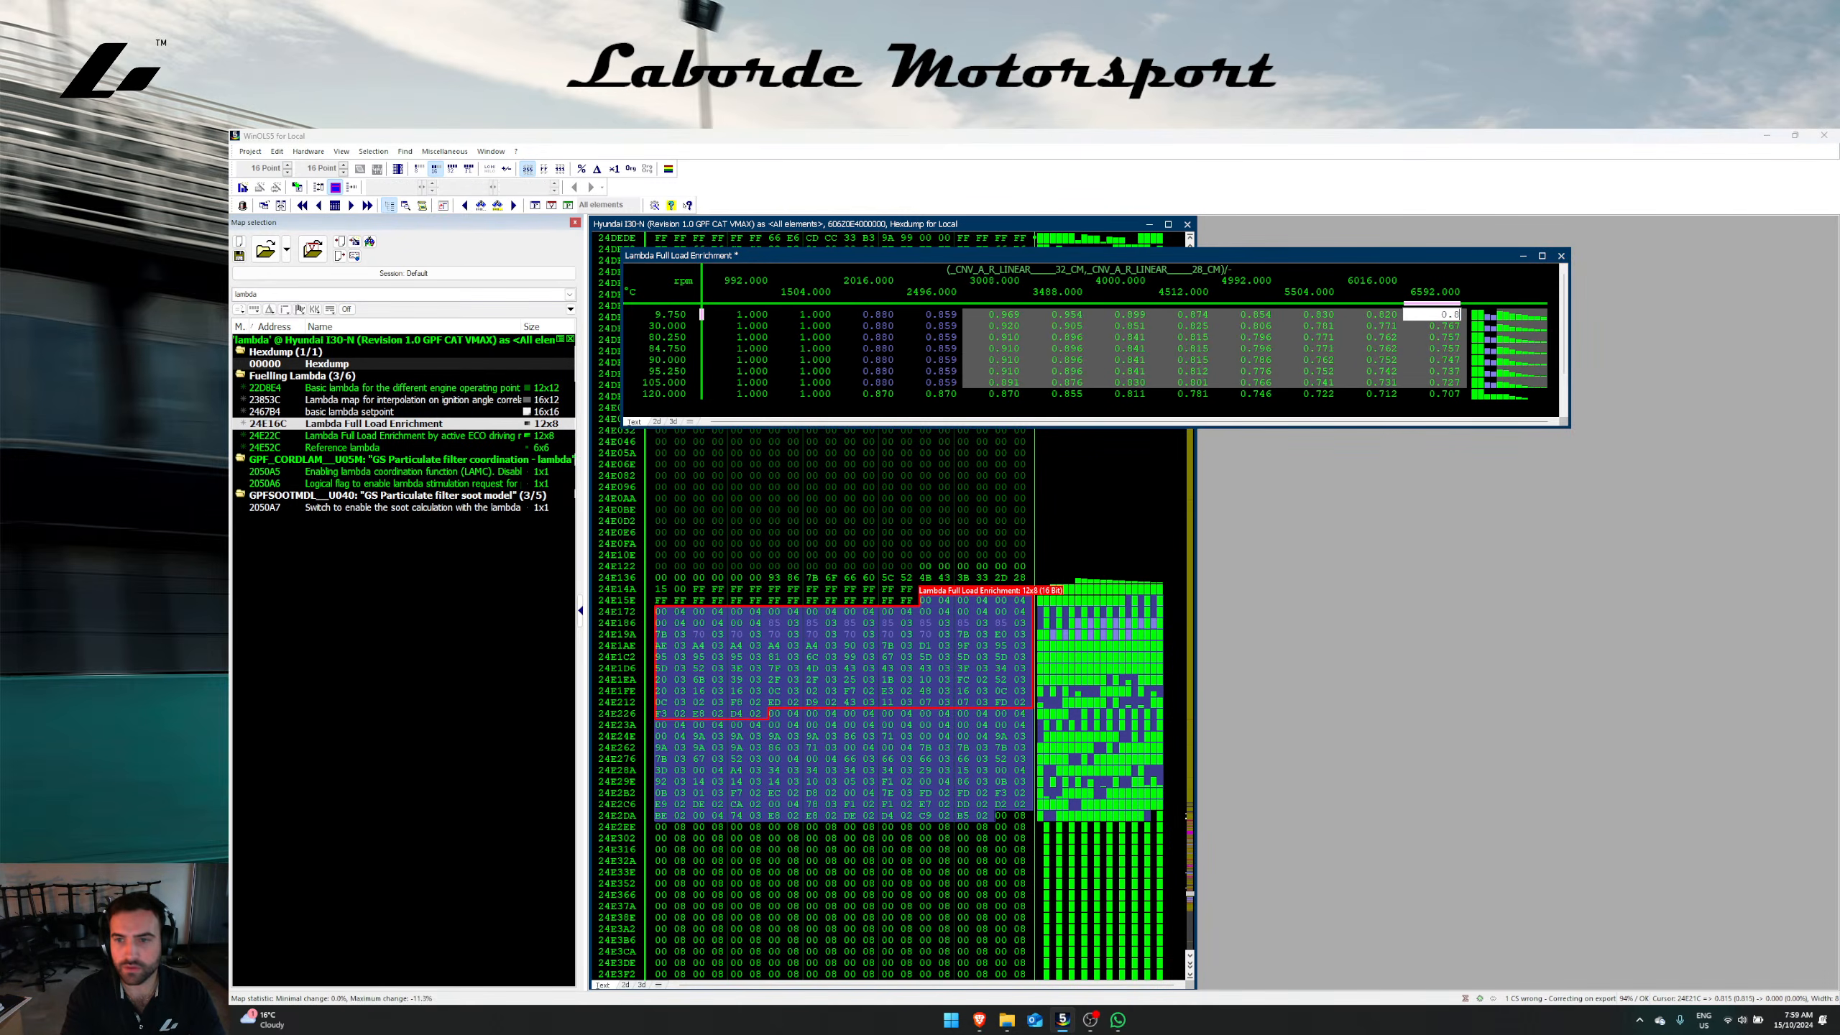
type("2")
key("Return")
right_click(845, 384)
key("Escape")
Step: Copy the entire Lambda Full Load Enrichment map into the enrichment map for active ECO driving mode and save without creating a new version
left_click_drag(754, 317, 1620, 424)
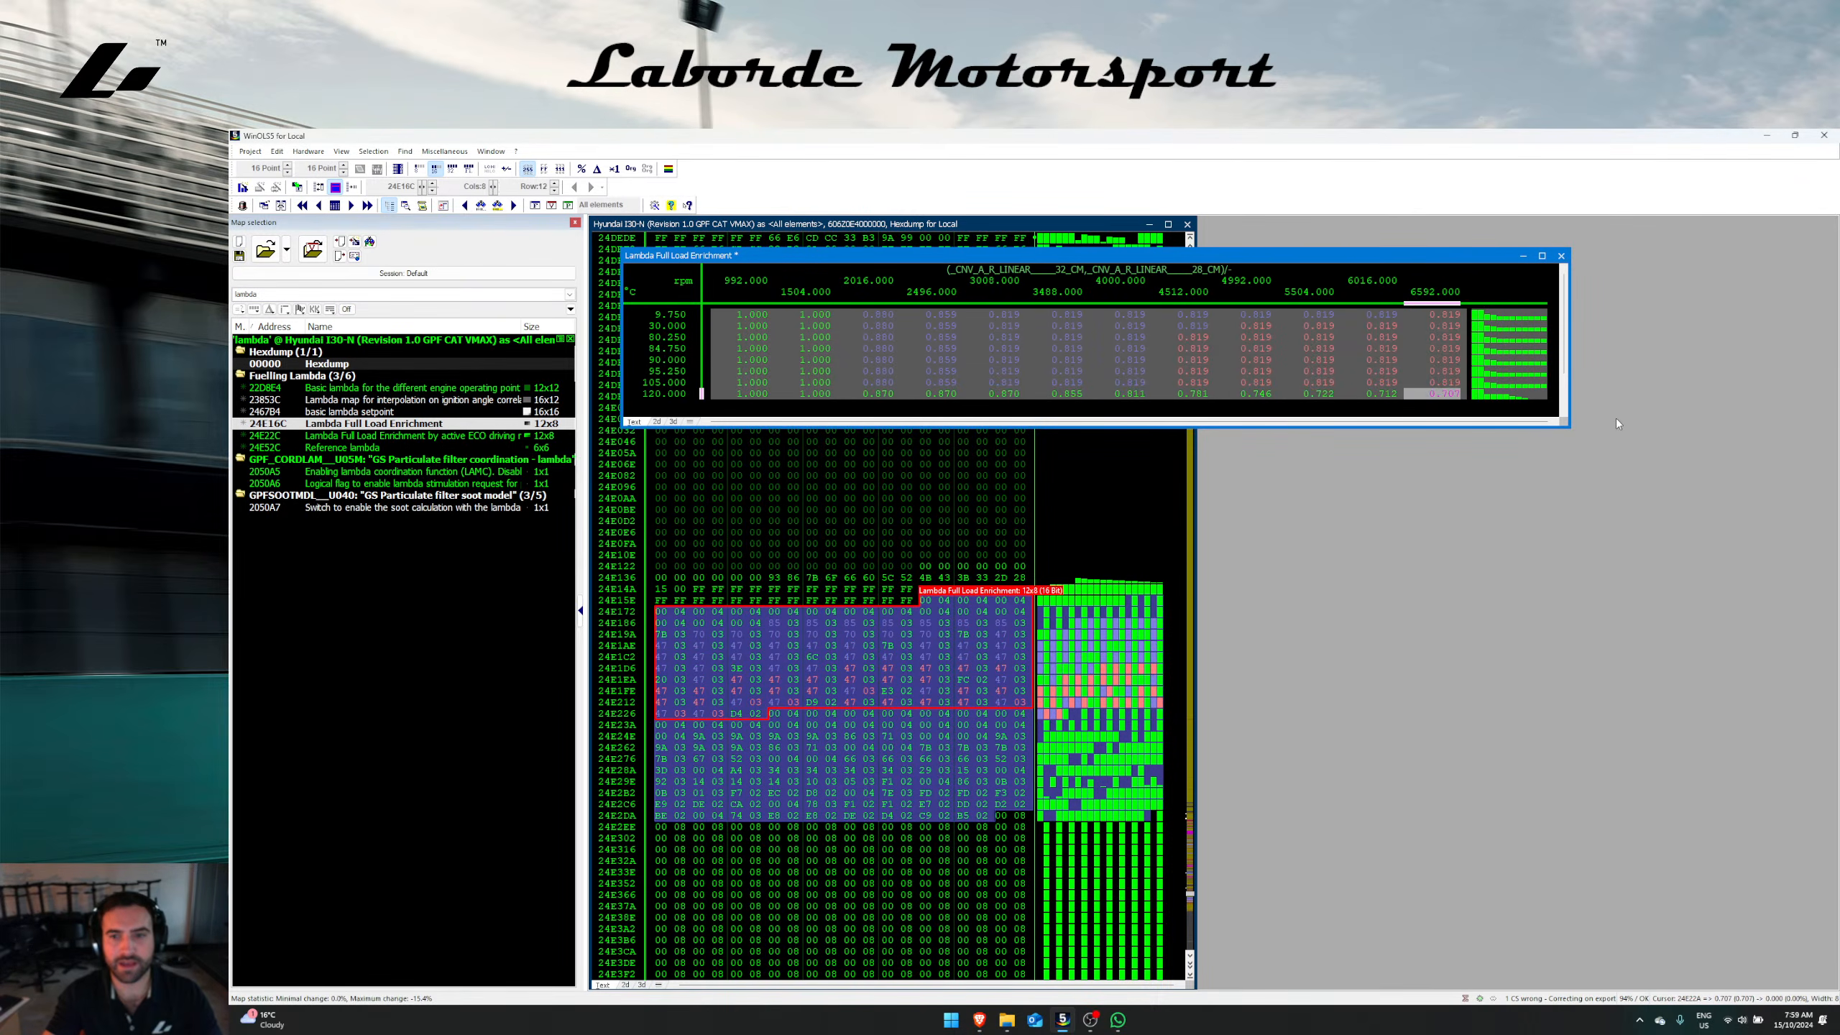
key("ctrl+c")
key("Escape")
double_click(410, 436)
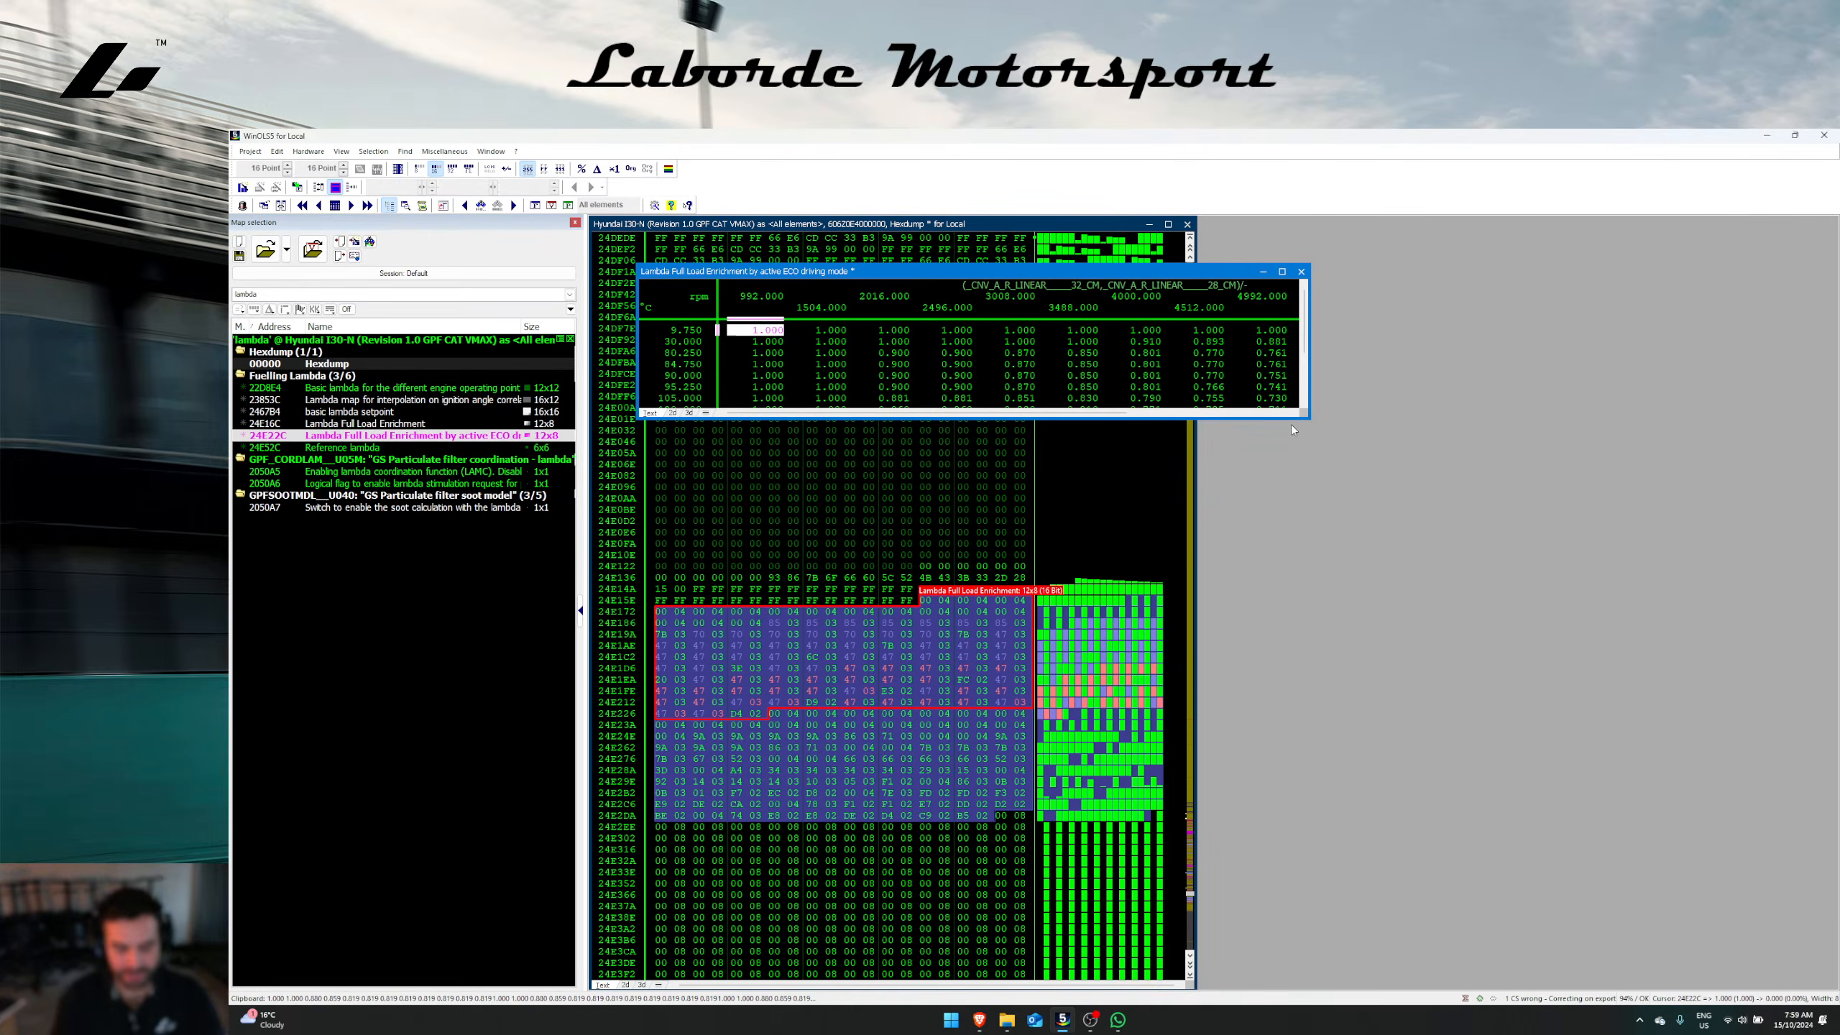
left_click_drag(1307, 417, 1584, 439)
key("ctrl+v")
key("Escape")
key("ctrl+s")
left_click(1086, 605)
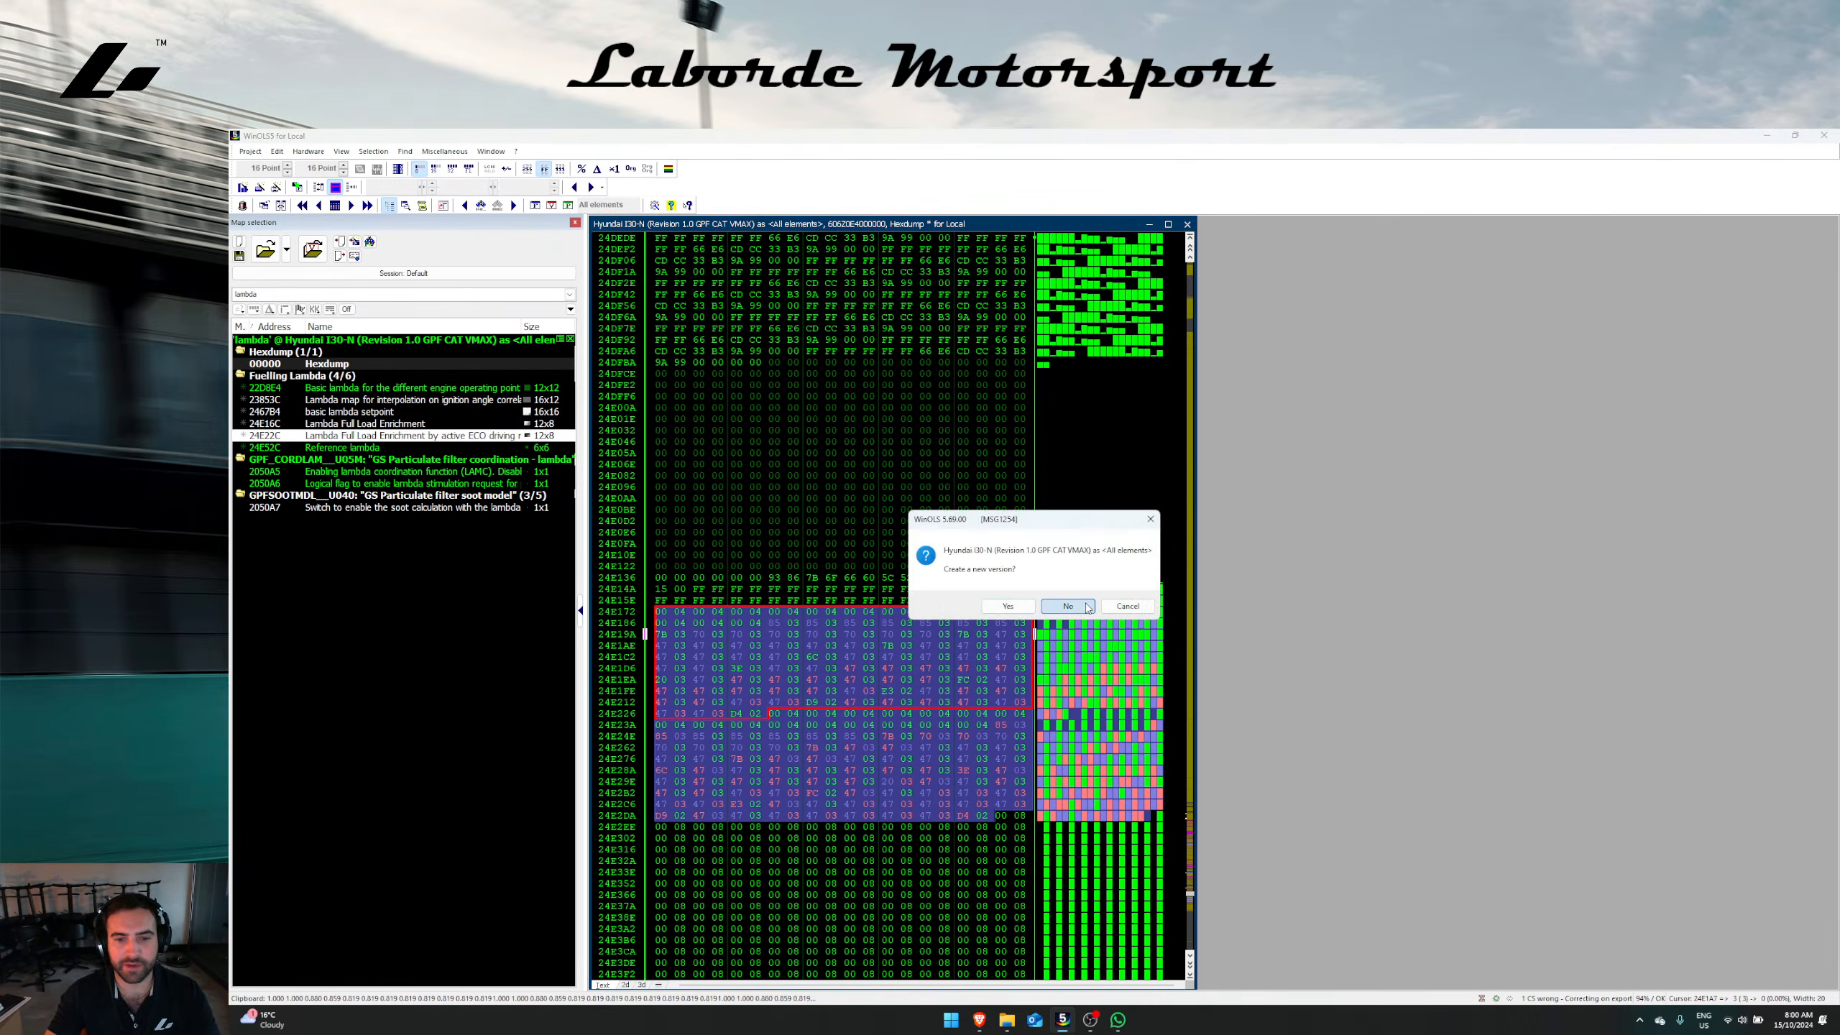
Step: Set the last three load axis points of the Reference lambda map to 800, 1250 and 1500 mg/stk
double_click(335, 448)
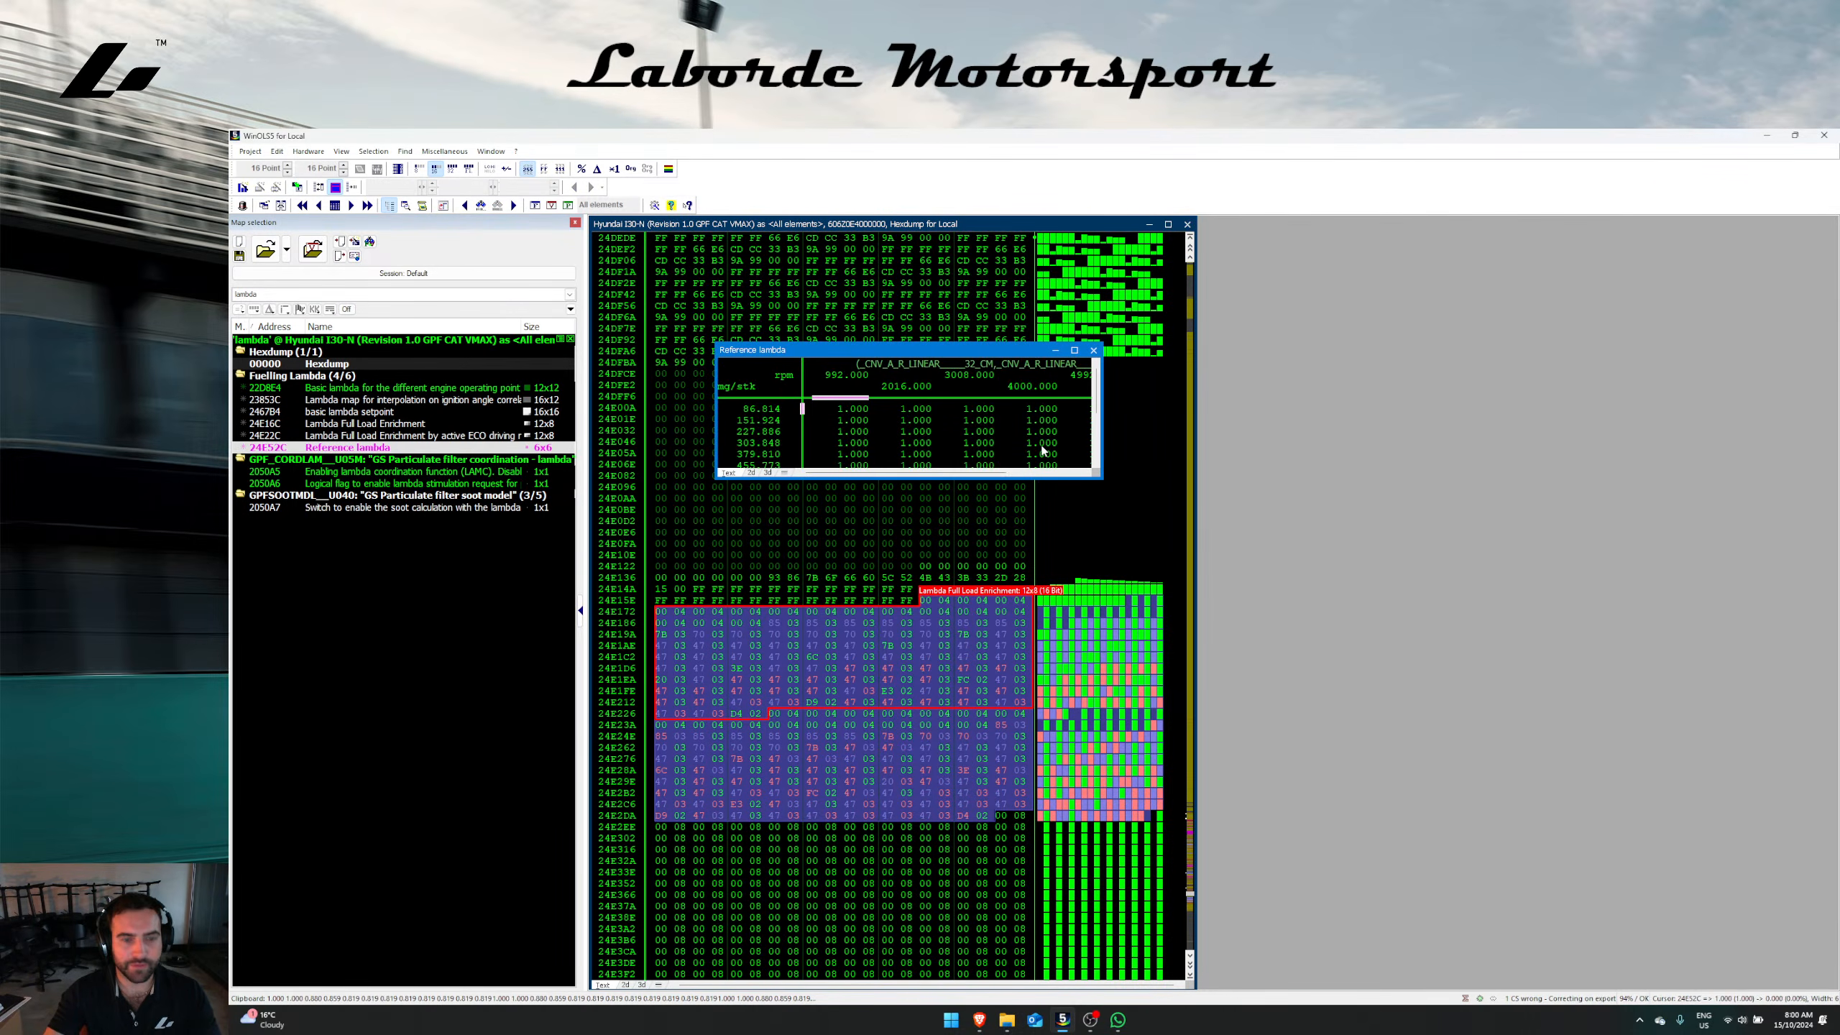
left_click(773, 469)
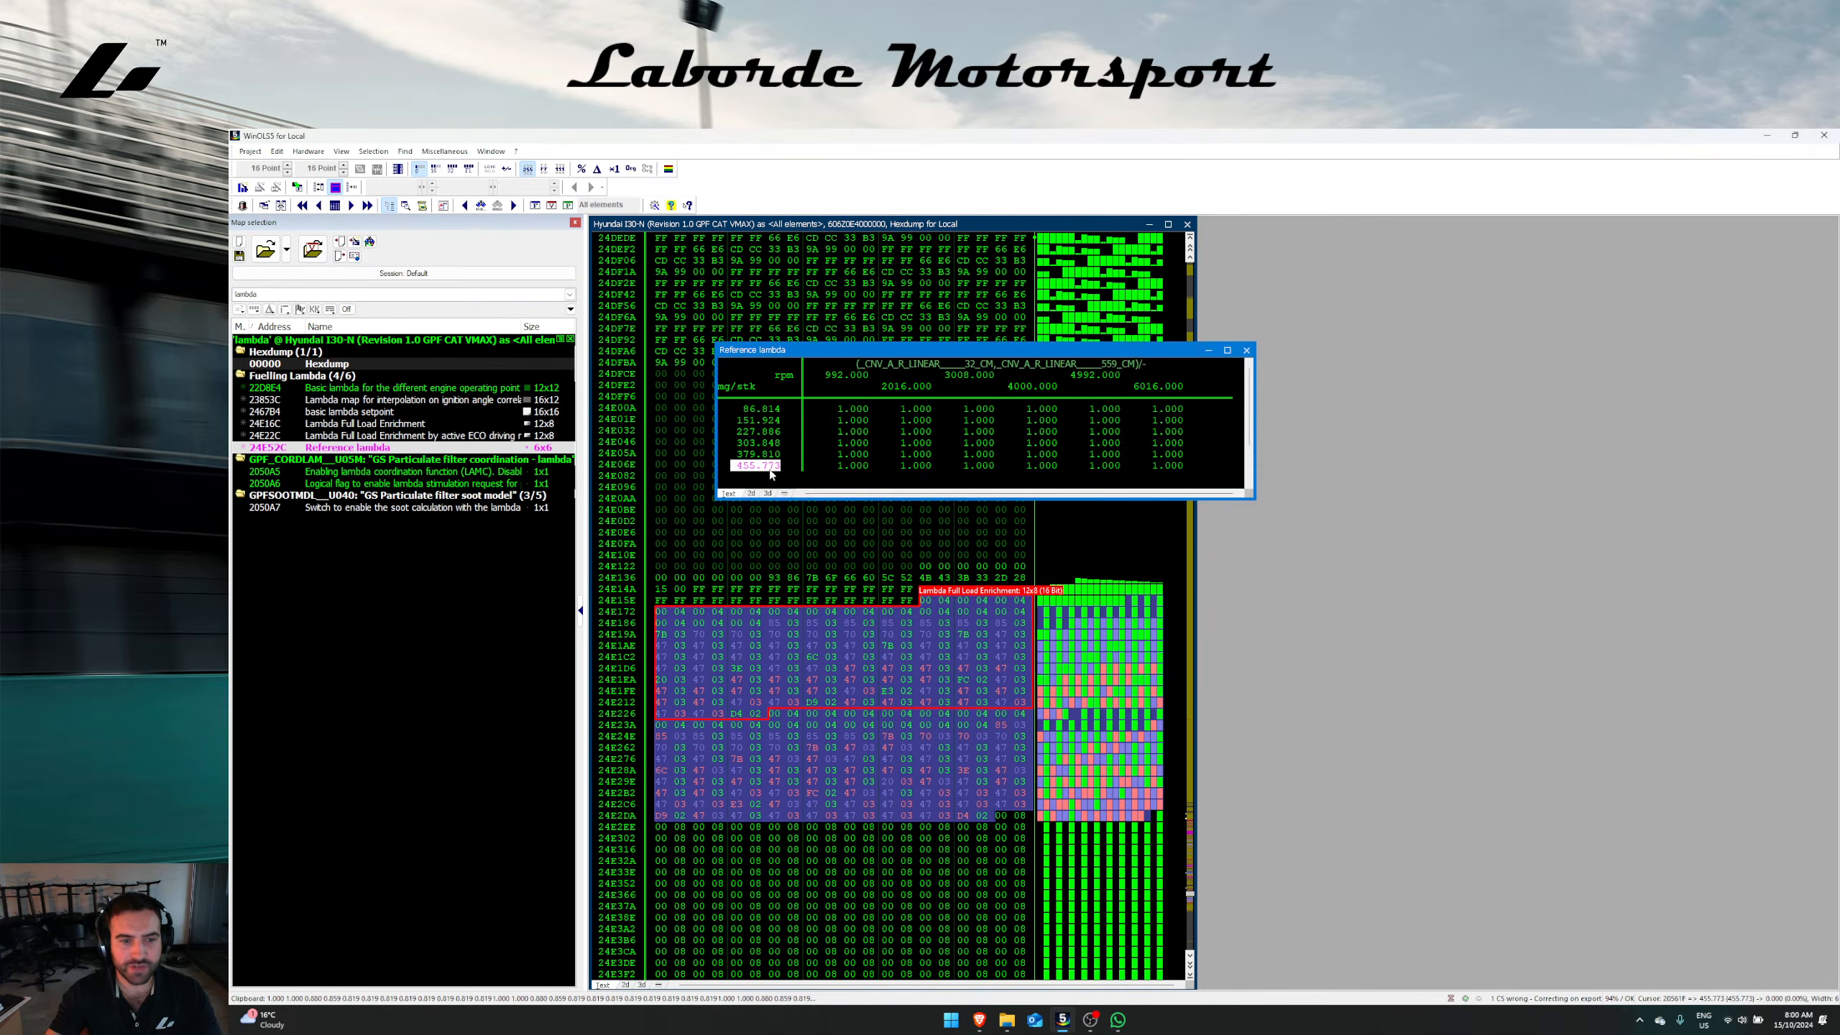
type("1500")
key("Return")
key("Up")
type("1")
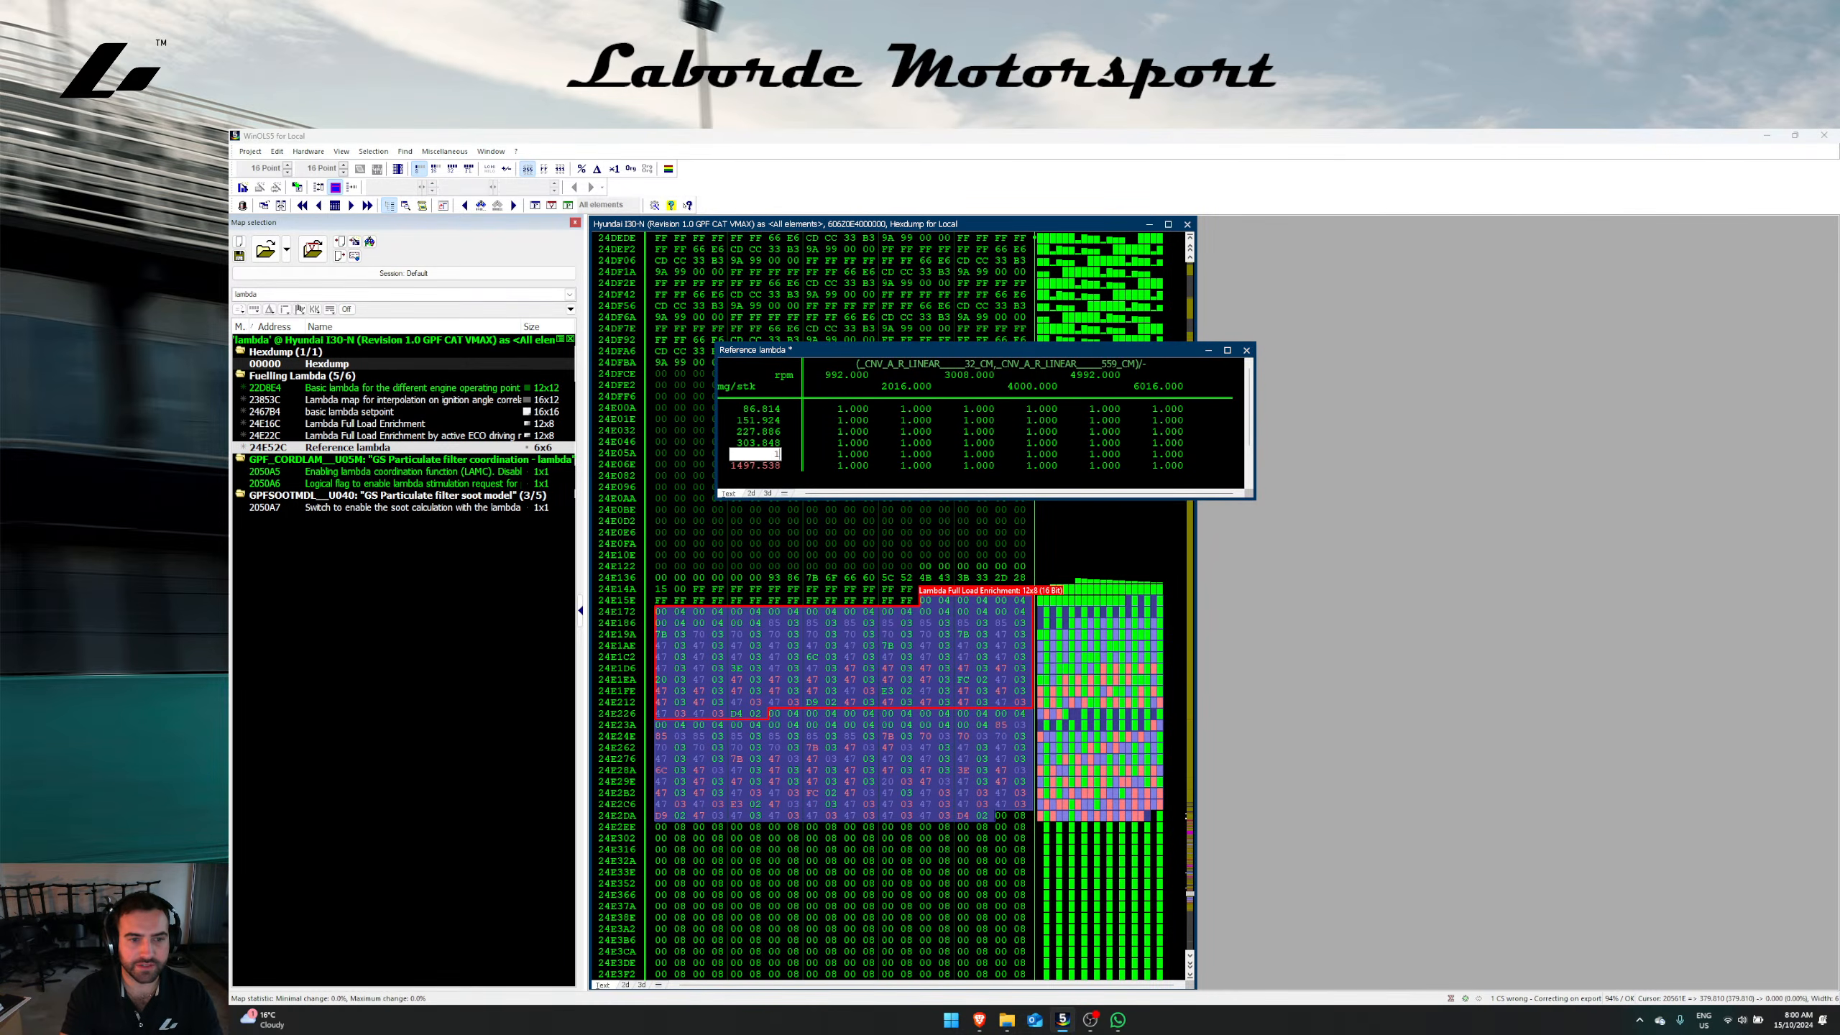
type("250")
key("Return")
key("Up")
type("800")
key("Return")
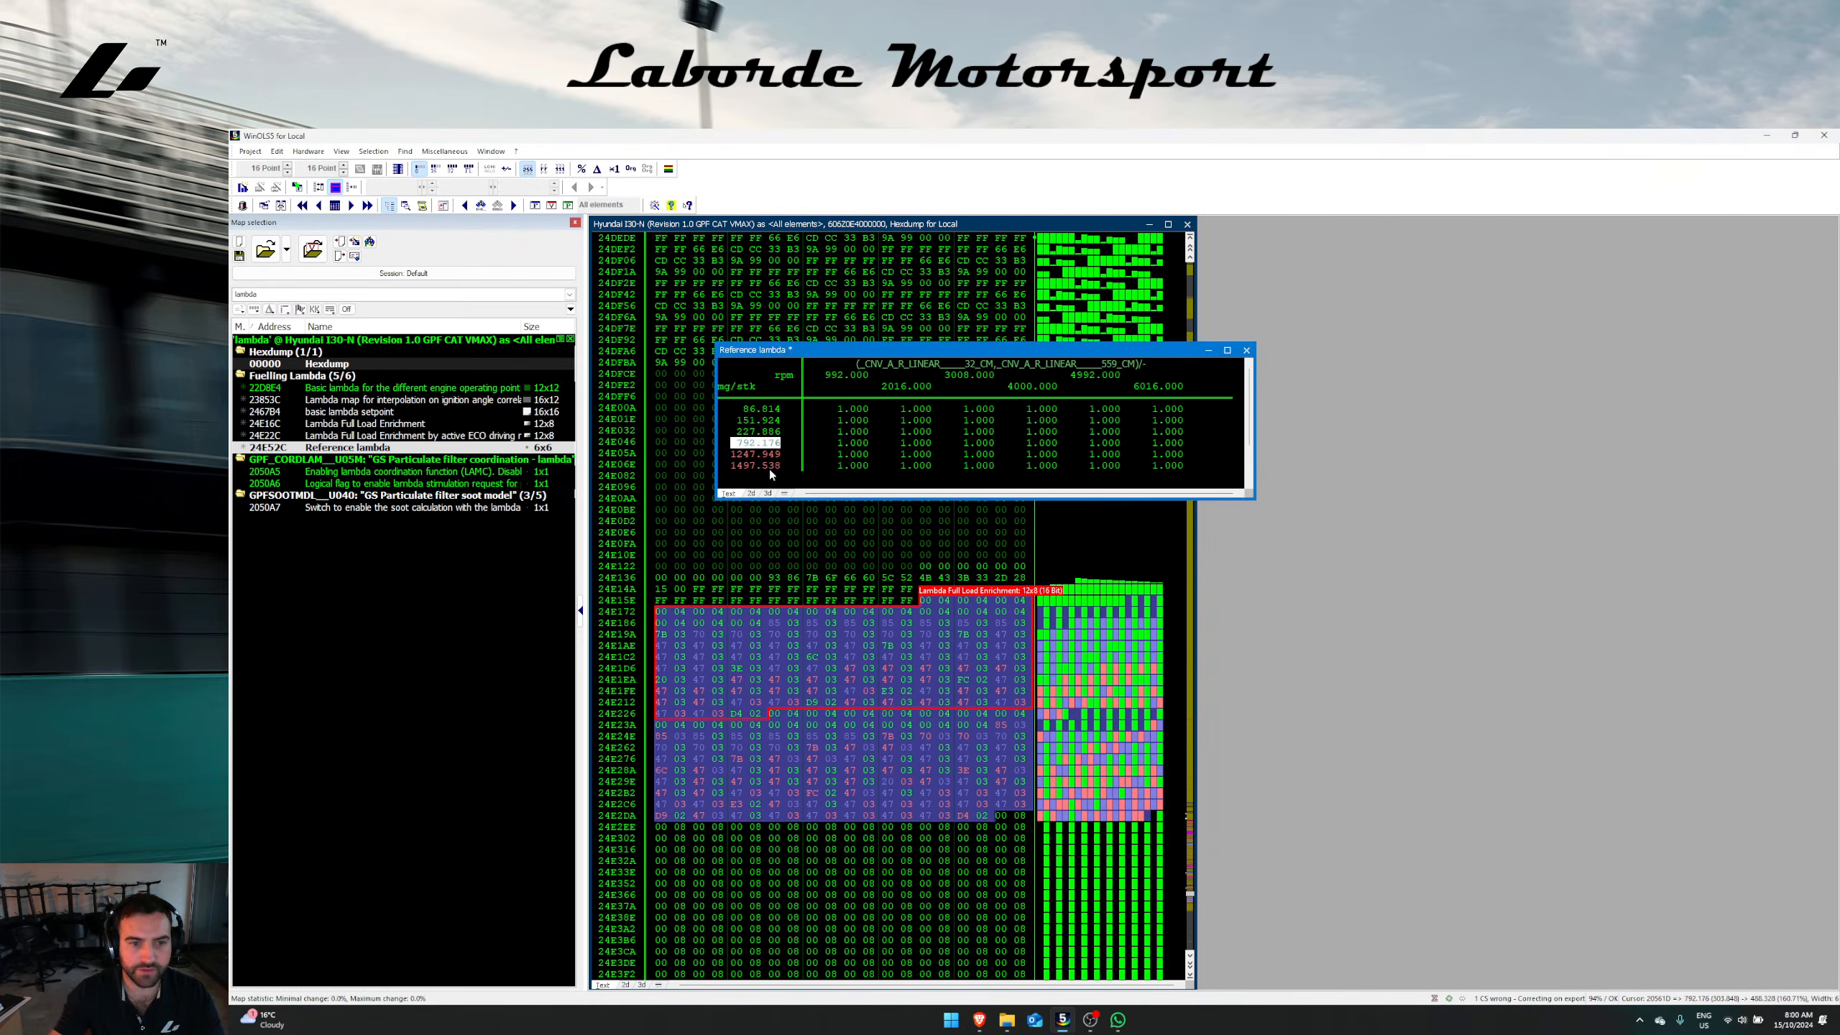
Step: Set the highest rpm axis point of the Reference lambda map to 7000 and interpolate the intermediate rpm points
left_click(1140, 392)
type("7000")
key("Return")
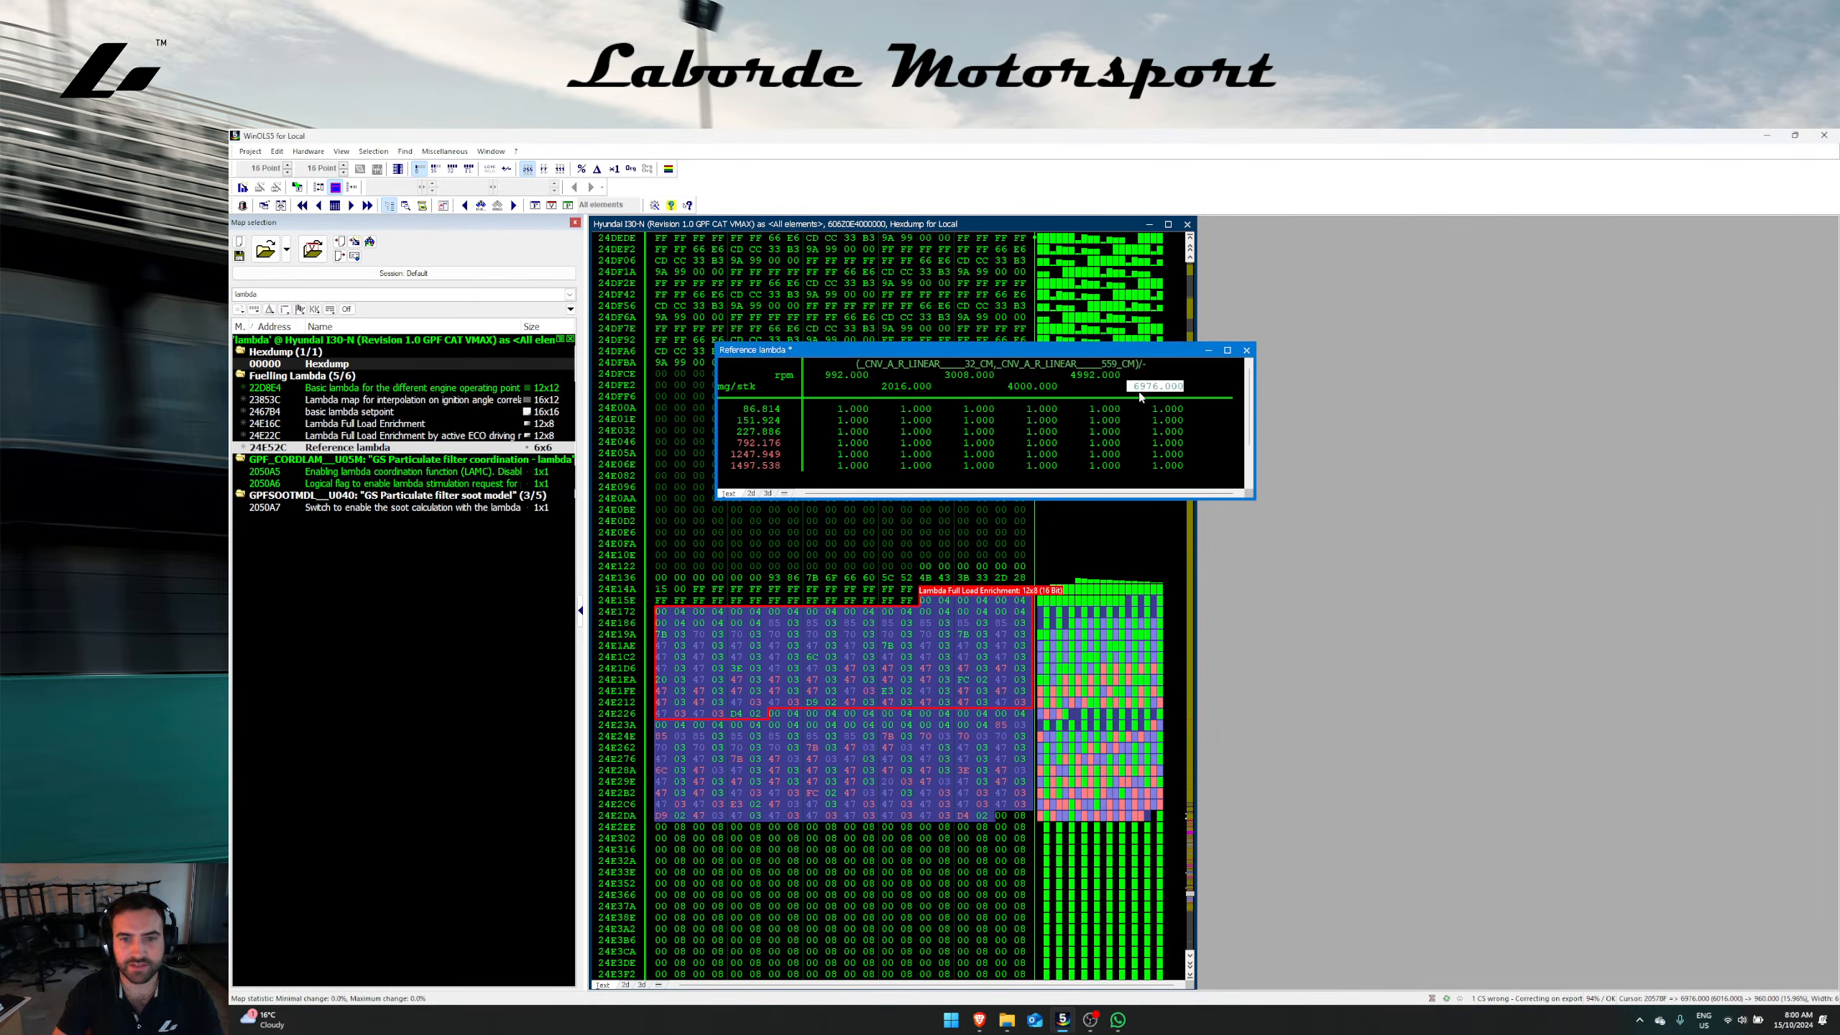
key("Left")
key("shift+Left")
key("shift+Left")
key("shift+Left")
key("ctrl+i")
key("Return")
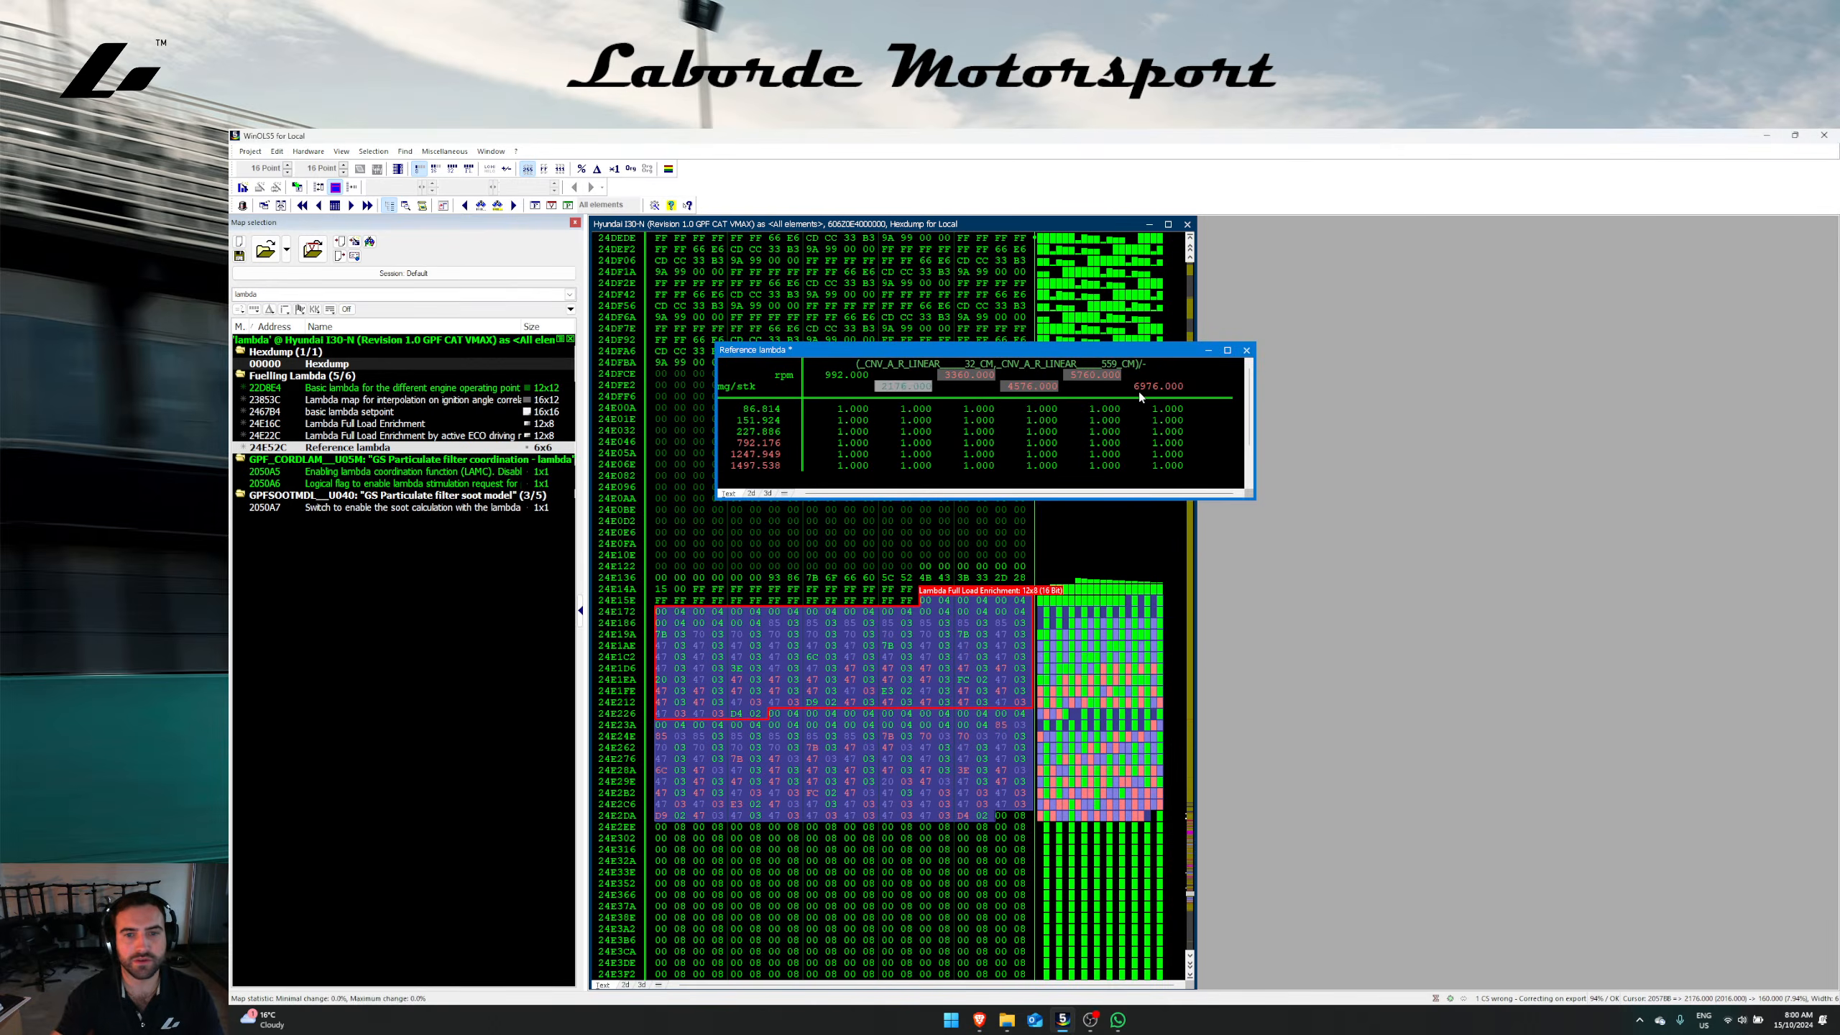
Step: Set the 2176 rpm cells in the three highest load rows of the Reference lambda map to 0.859
right_click(990, 436)
left_click(927, 442)
left_click_drag(909, 443, 913, 477)
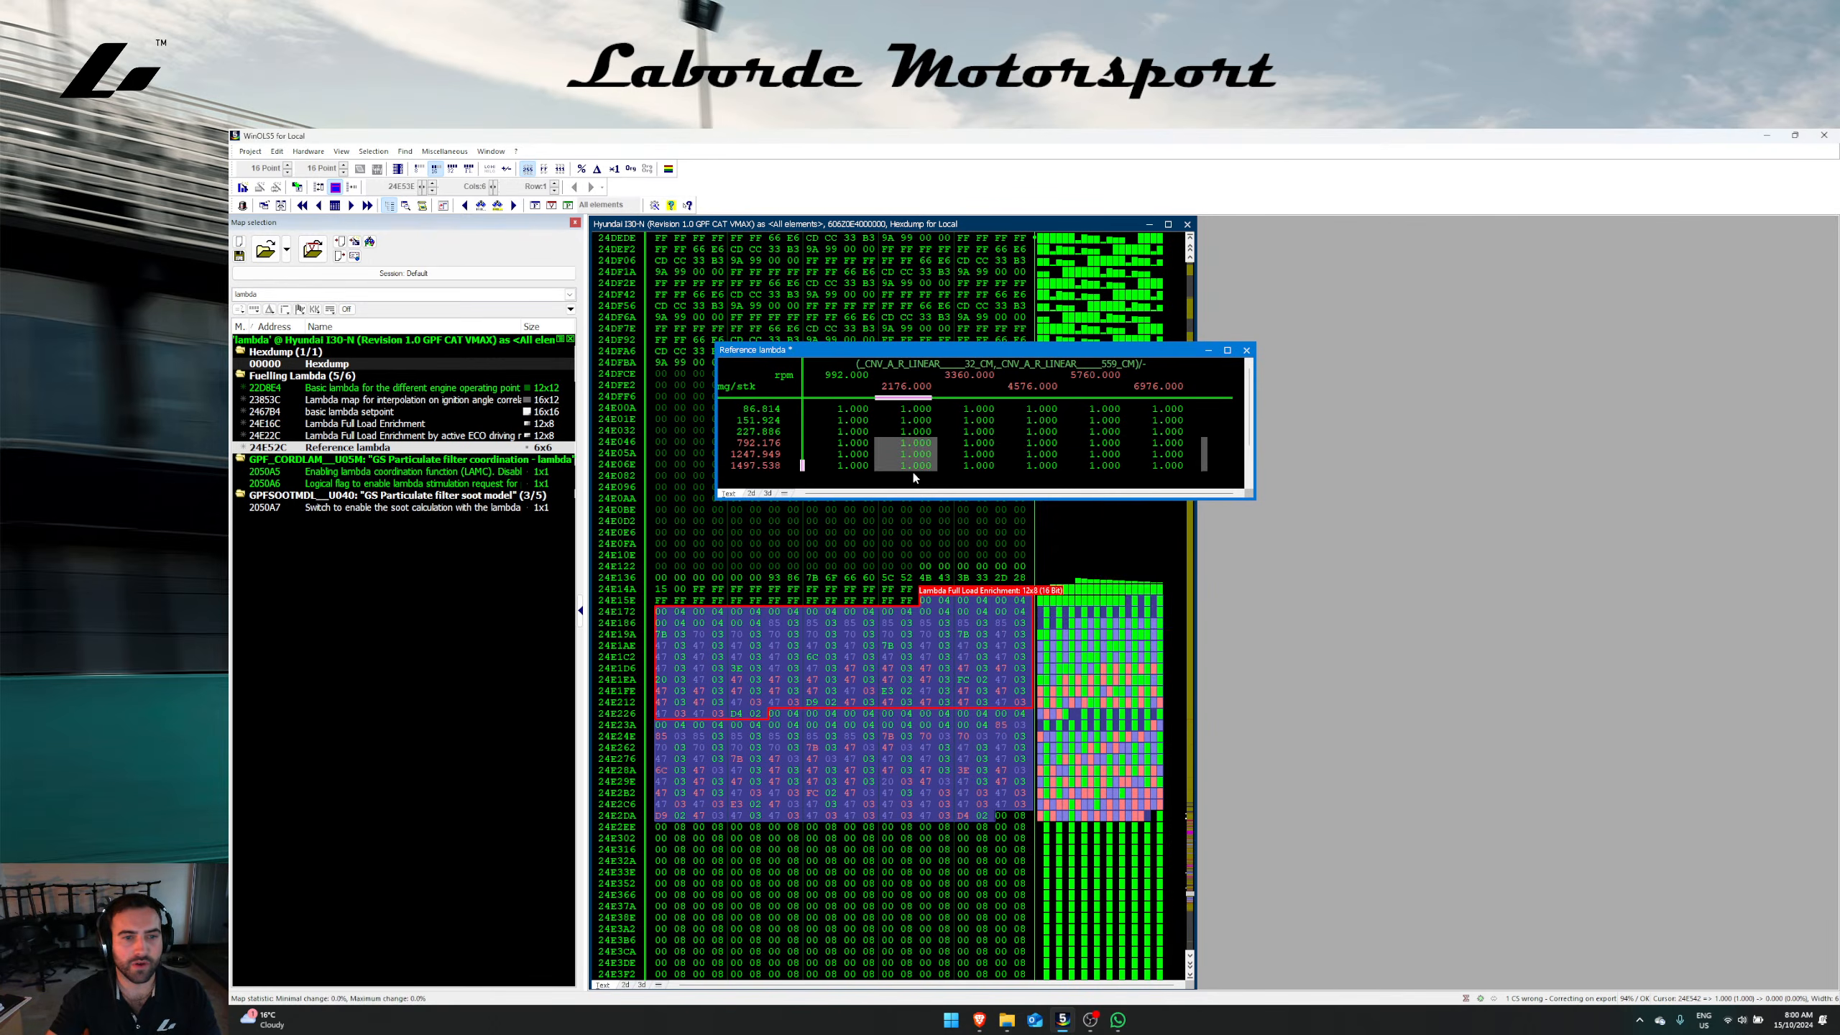
type("0,.88")
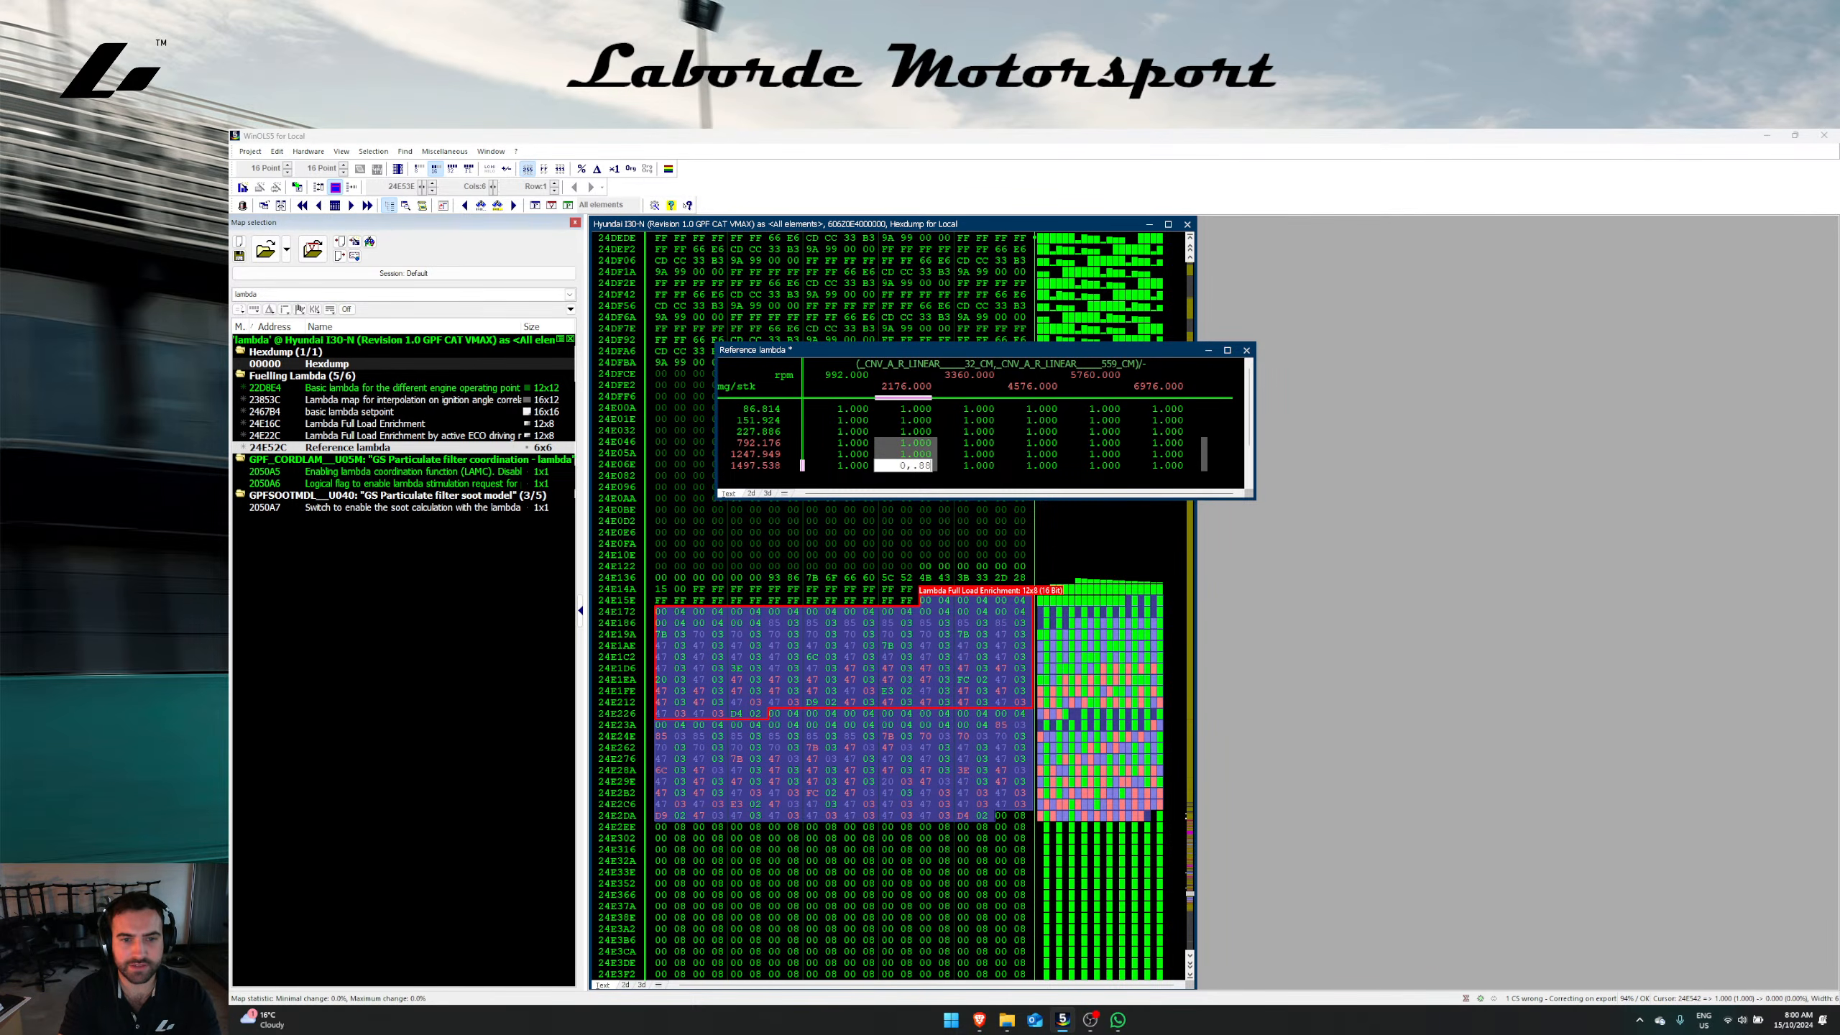
type(".")
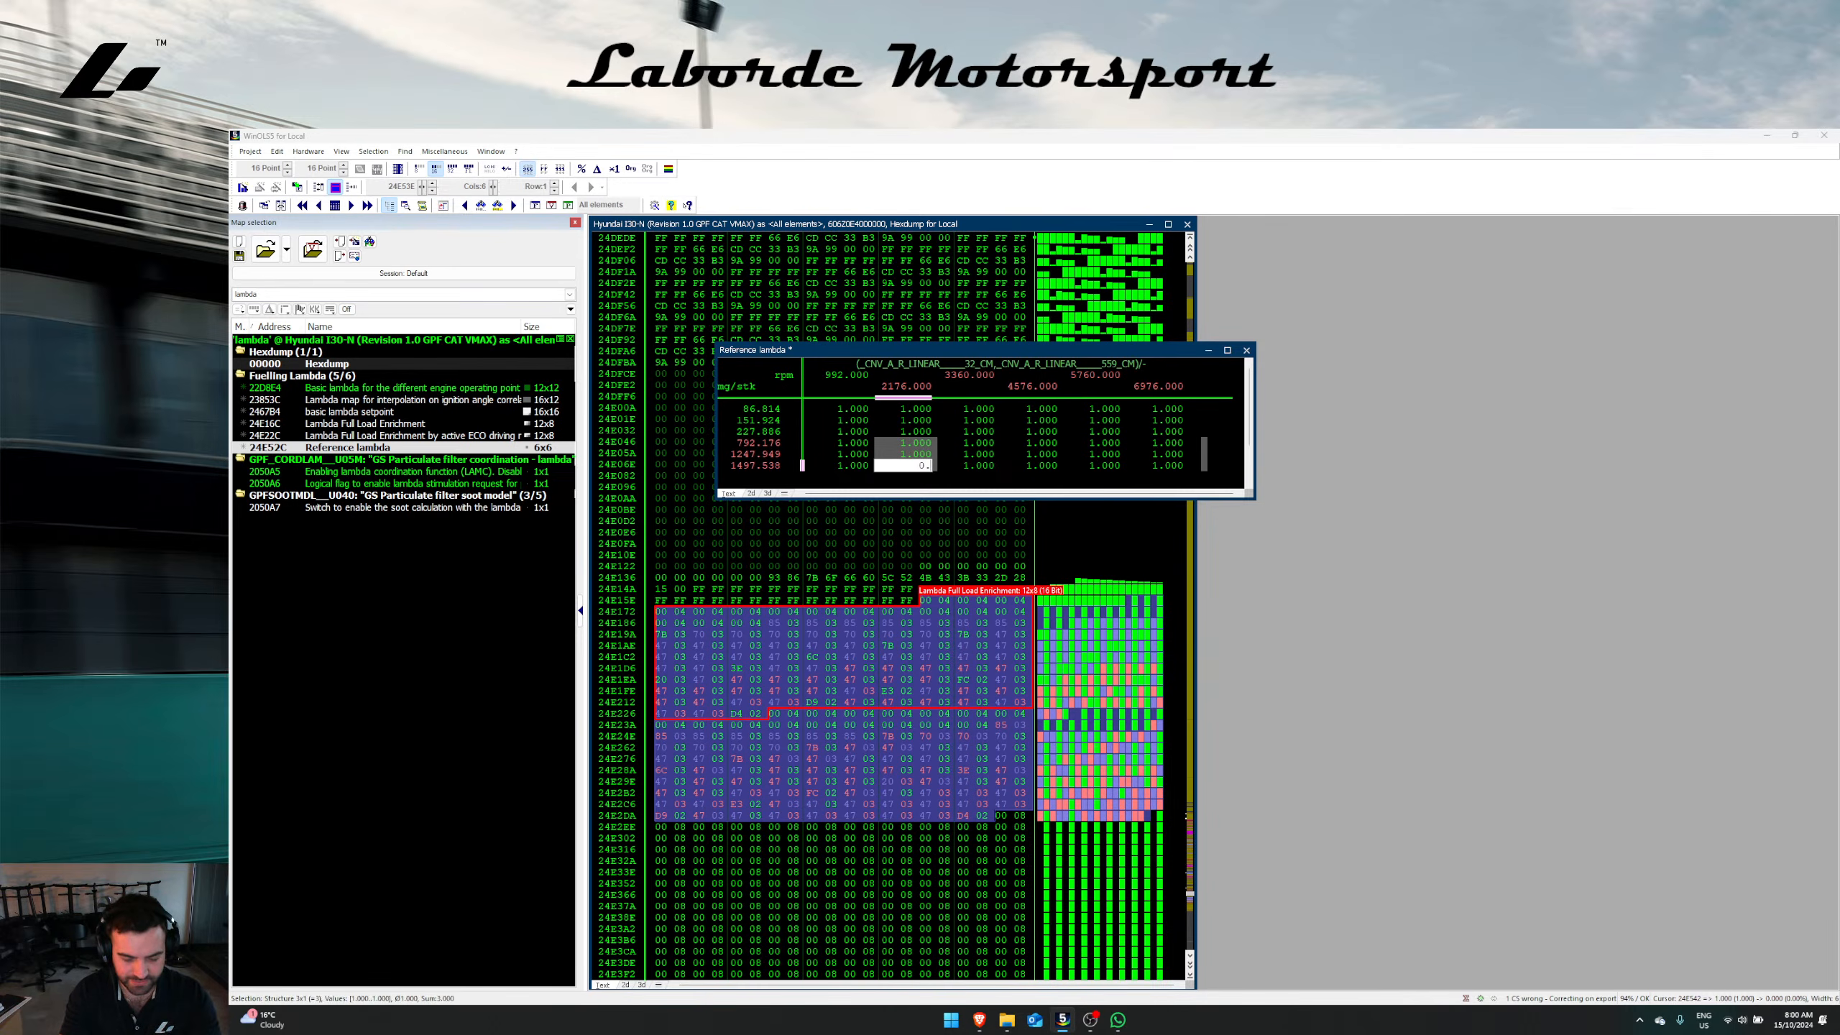
key("Return")
Step: Set the first rpm axis point of the Reference lambda map to 2496
right_click(980, 412)
left_click(854, 403)
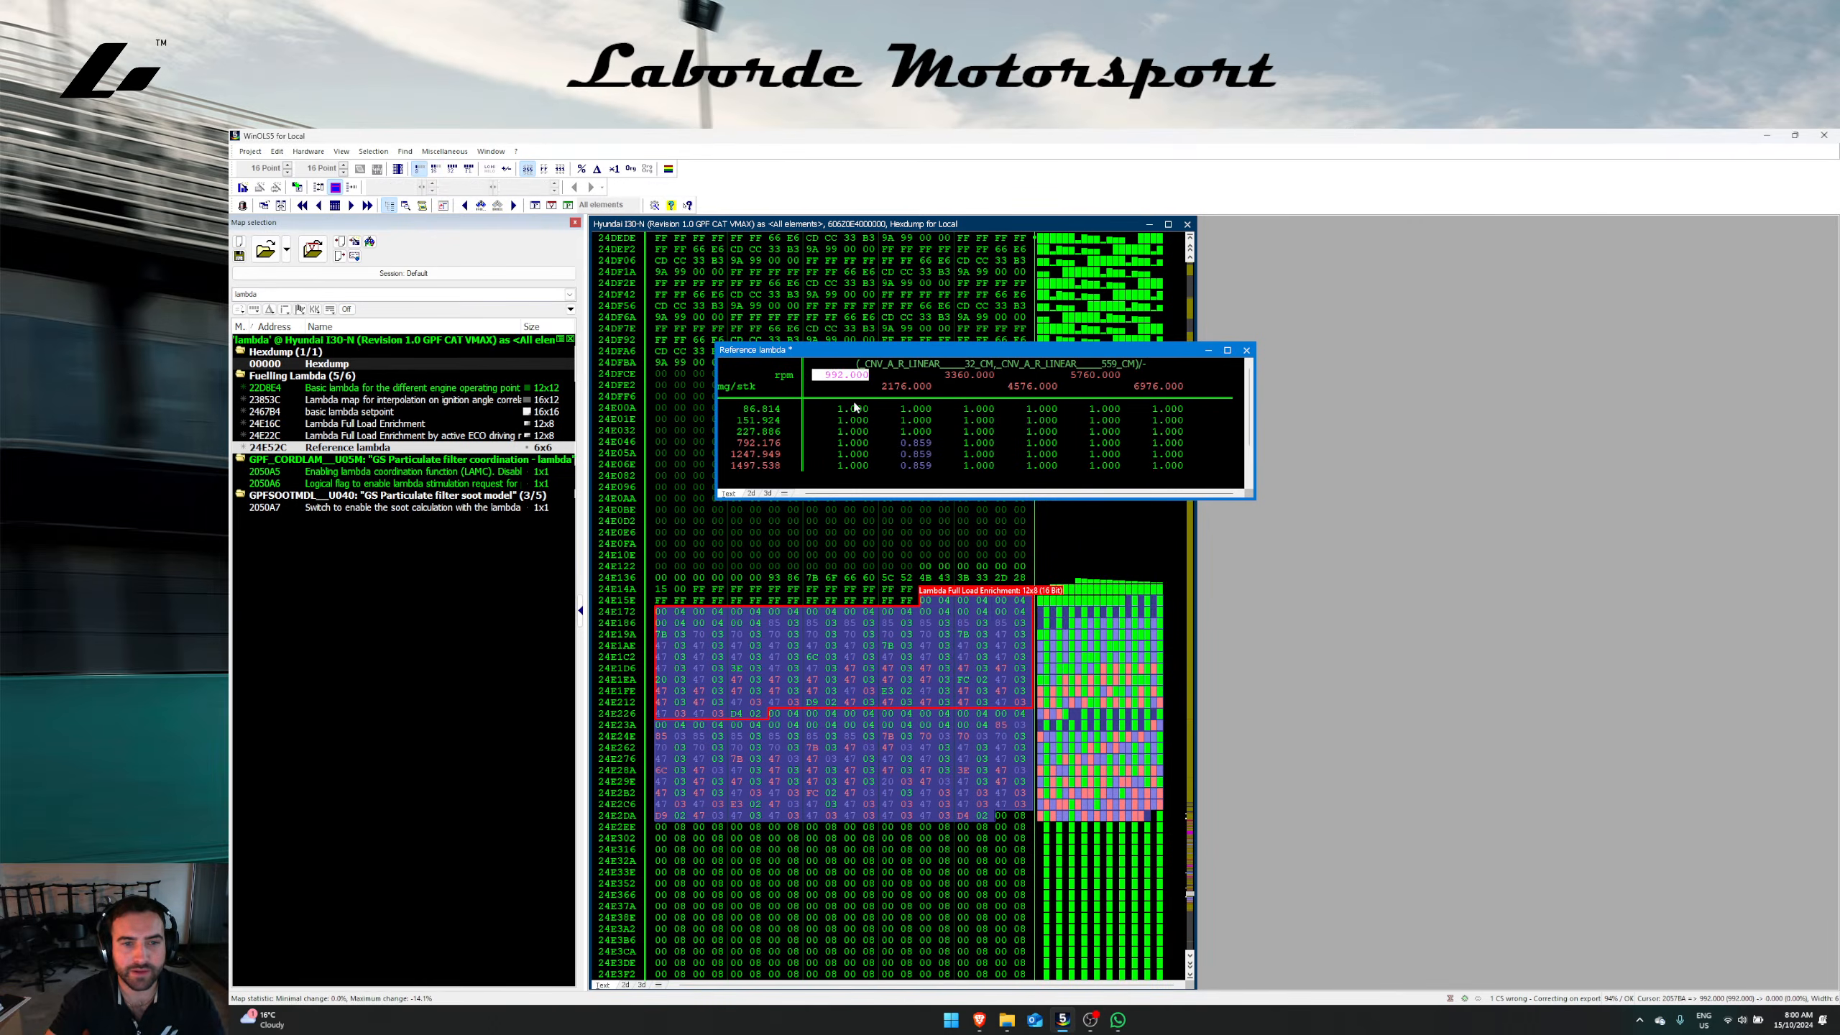
type("24")
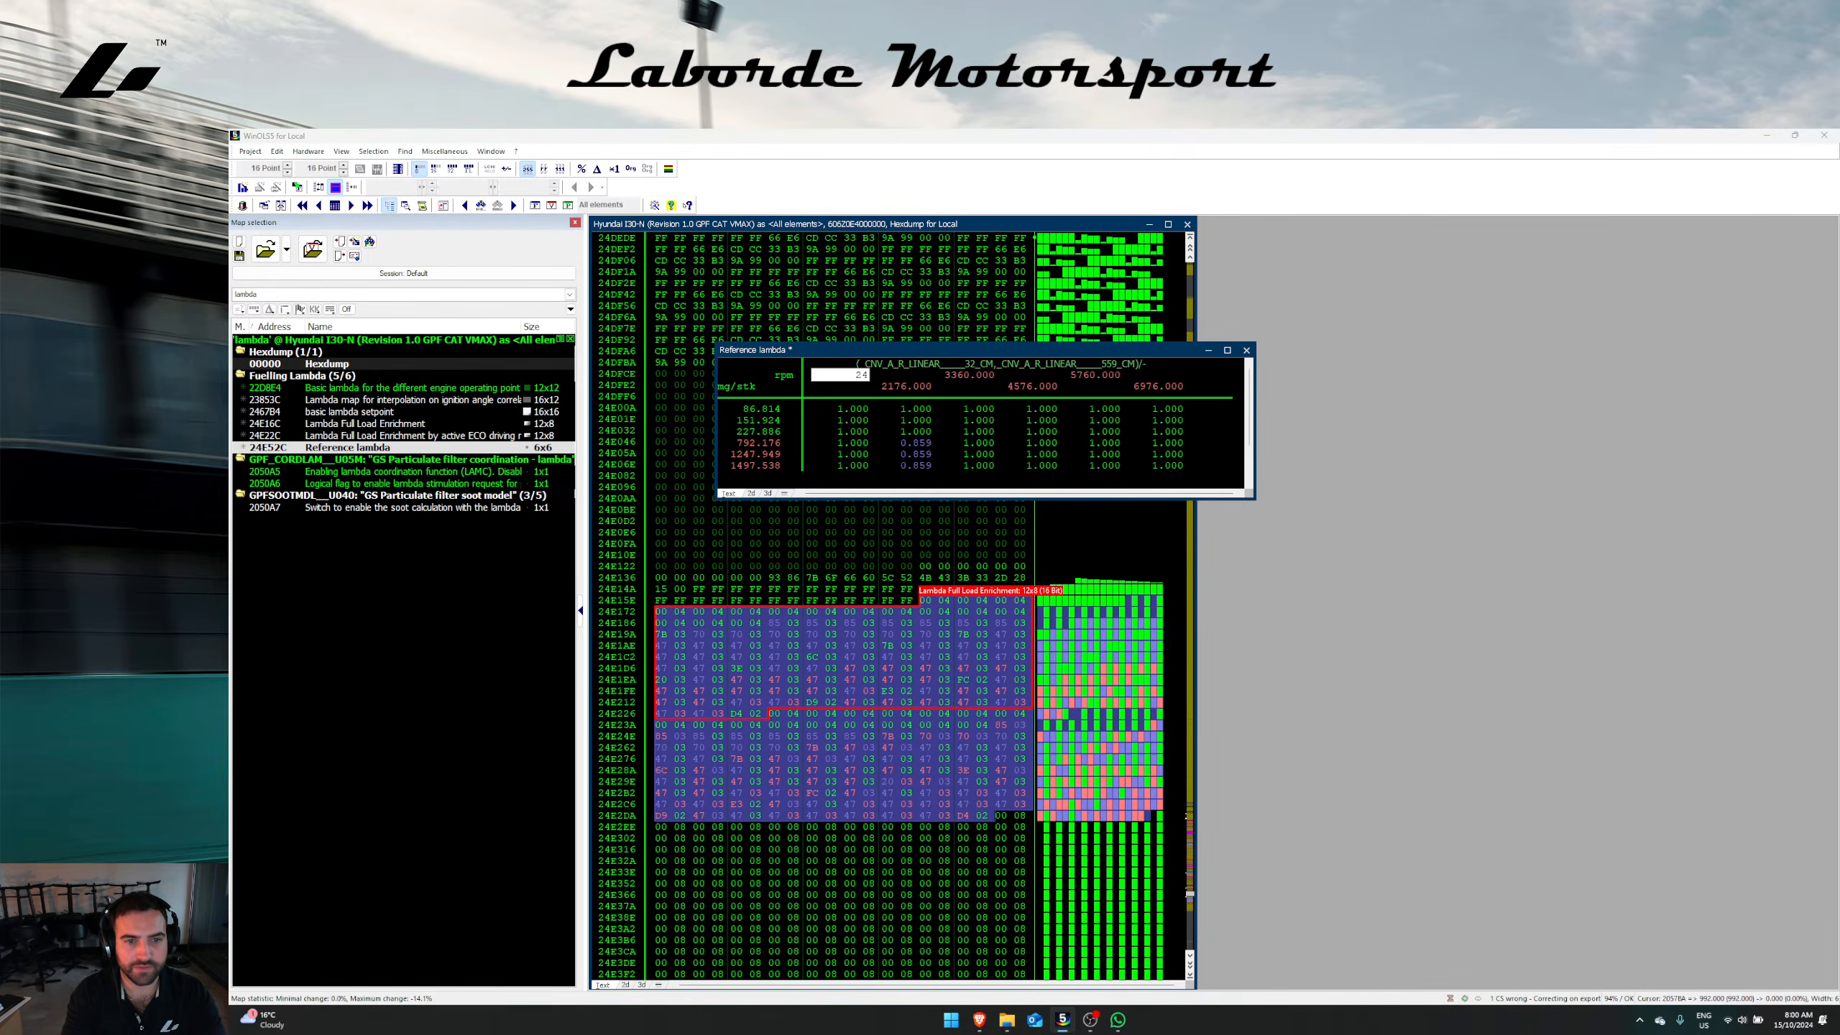
type("96")
key("Return")
Step: Set the Reference lambda cells from 3360 to 6976 rpm in the three highest load rows to 0.819, then close the map and save
right_click(994, 428)
left_click(944, 455)
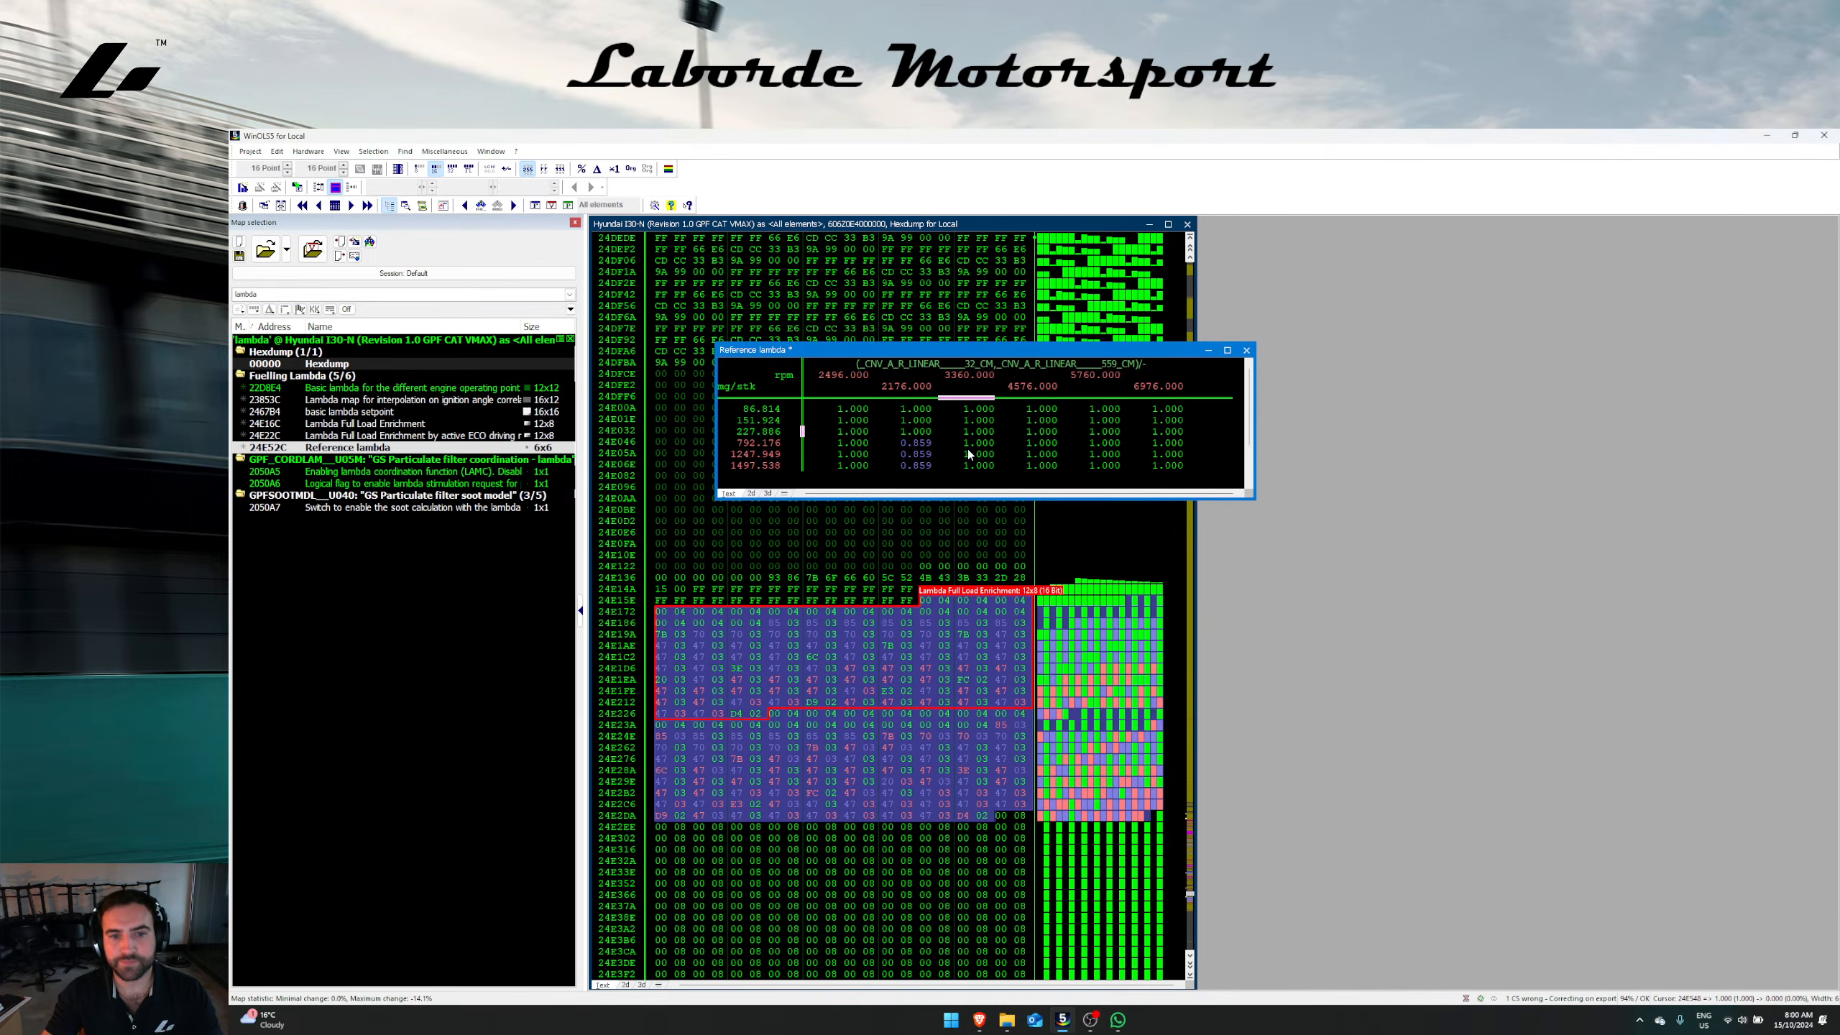
left_click_drag(969, 455, 1267, 515)
left_click_drag(973, 444, 1205, 467)
type("0.859")
key("Return")
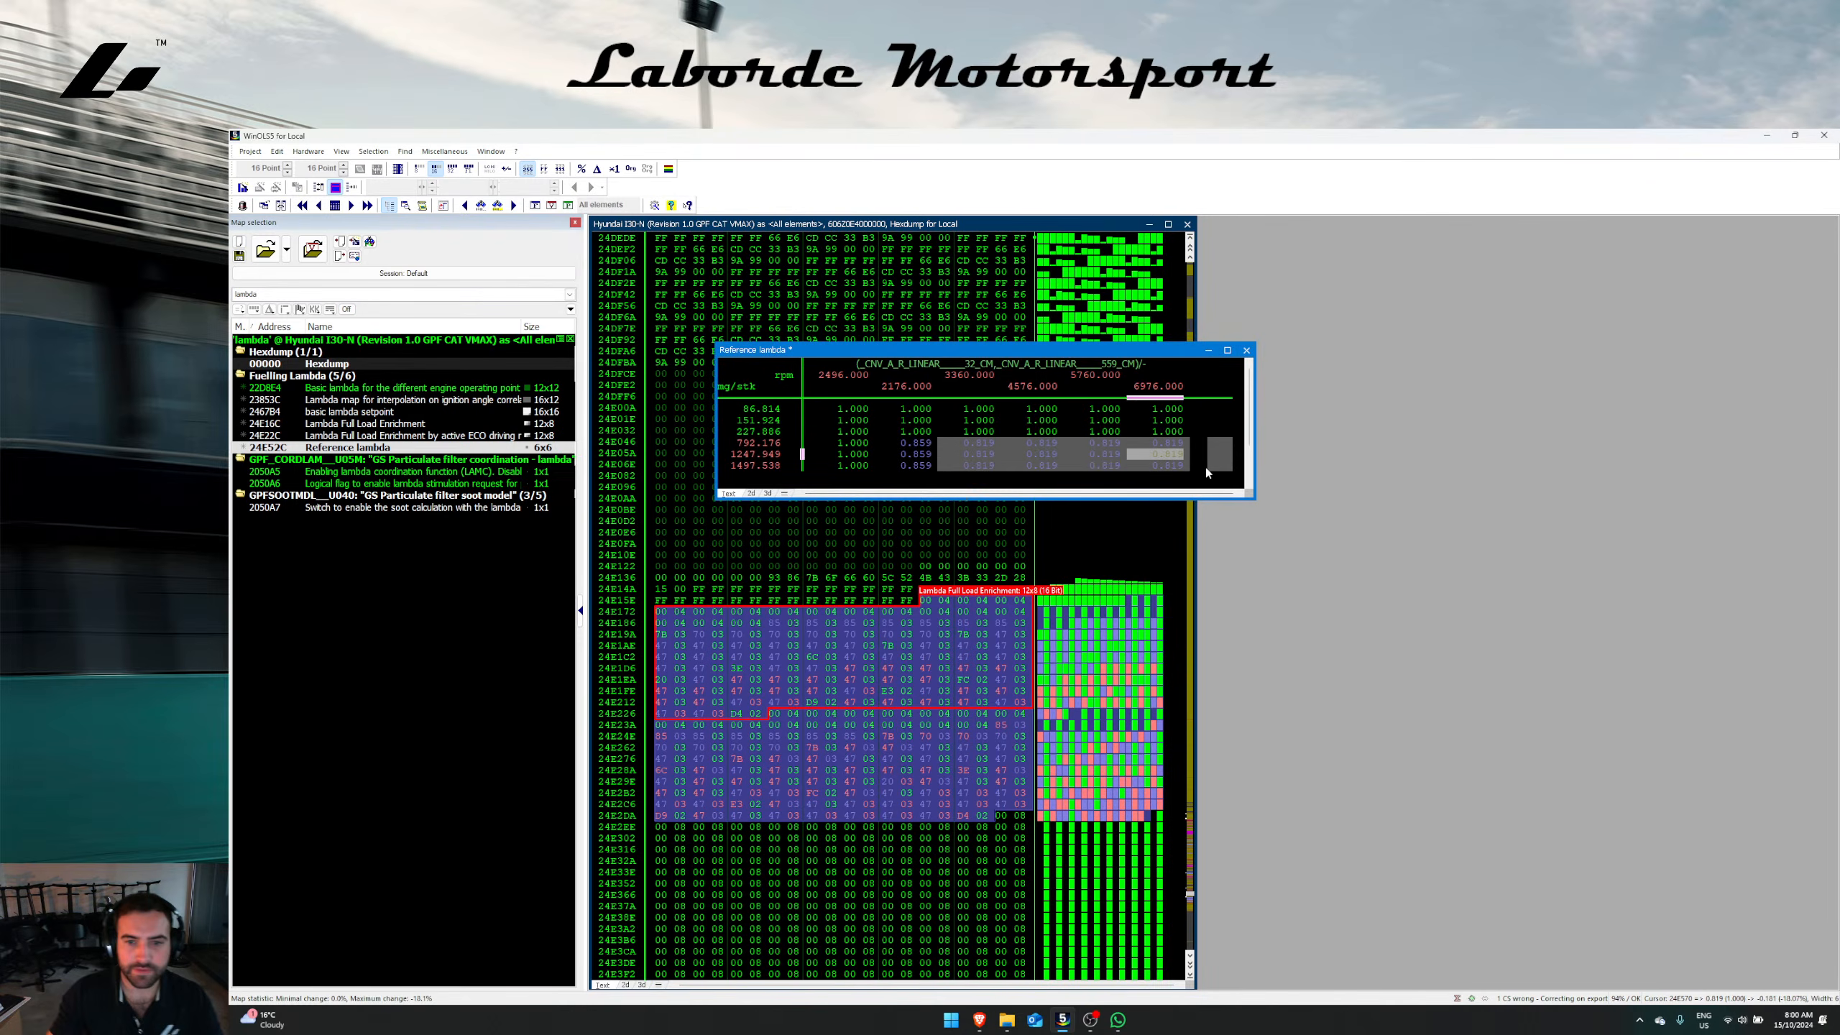
key("Escape")
left_click(1009, 602)
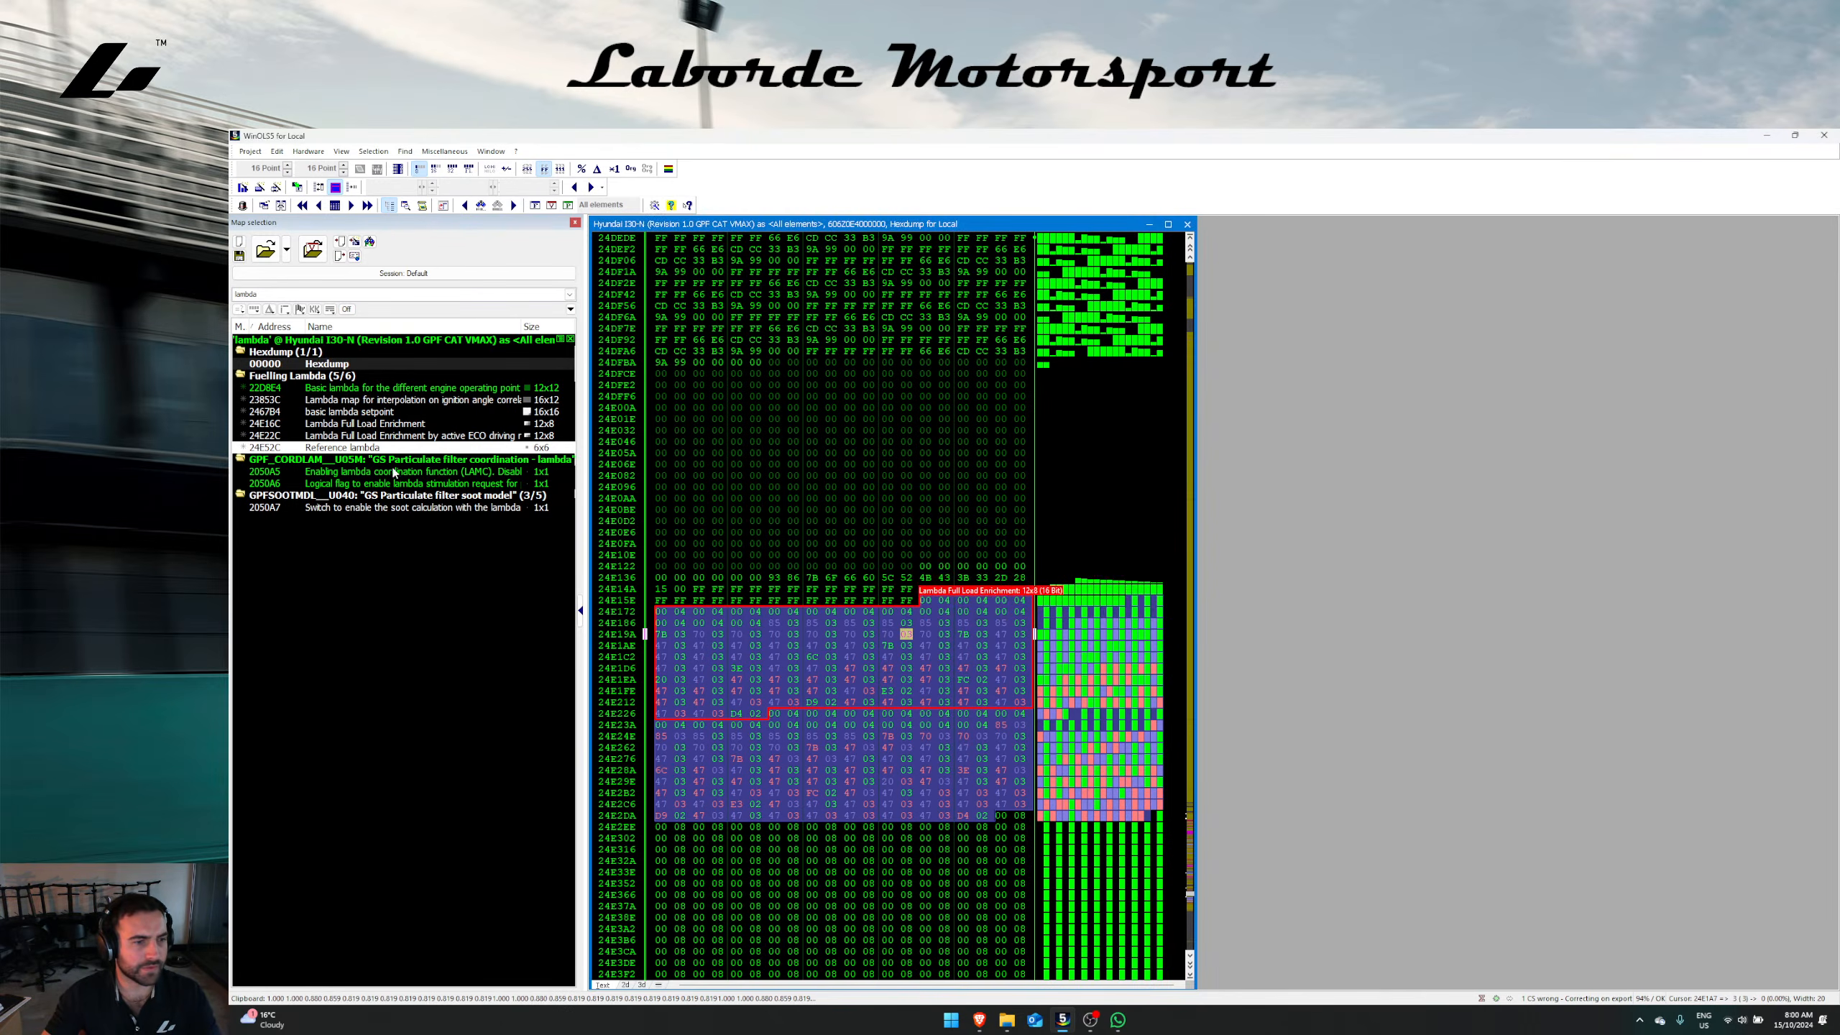
Step: Clear the lambda filter from the map list and set the upper limit of the throttle position setpoint to 86
left_click(348, 310)
scroll(378, 587, "up", 5)
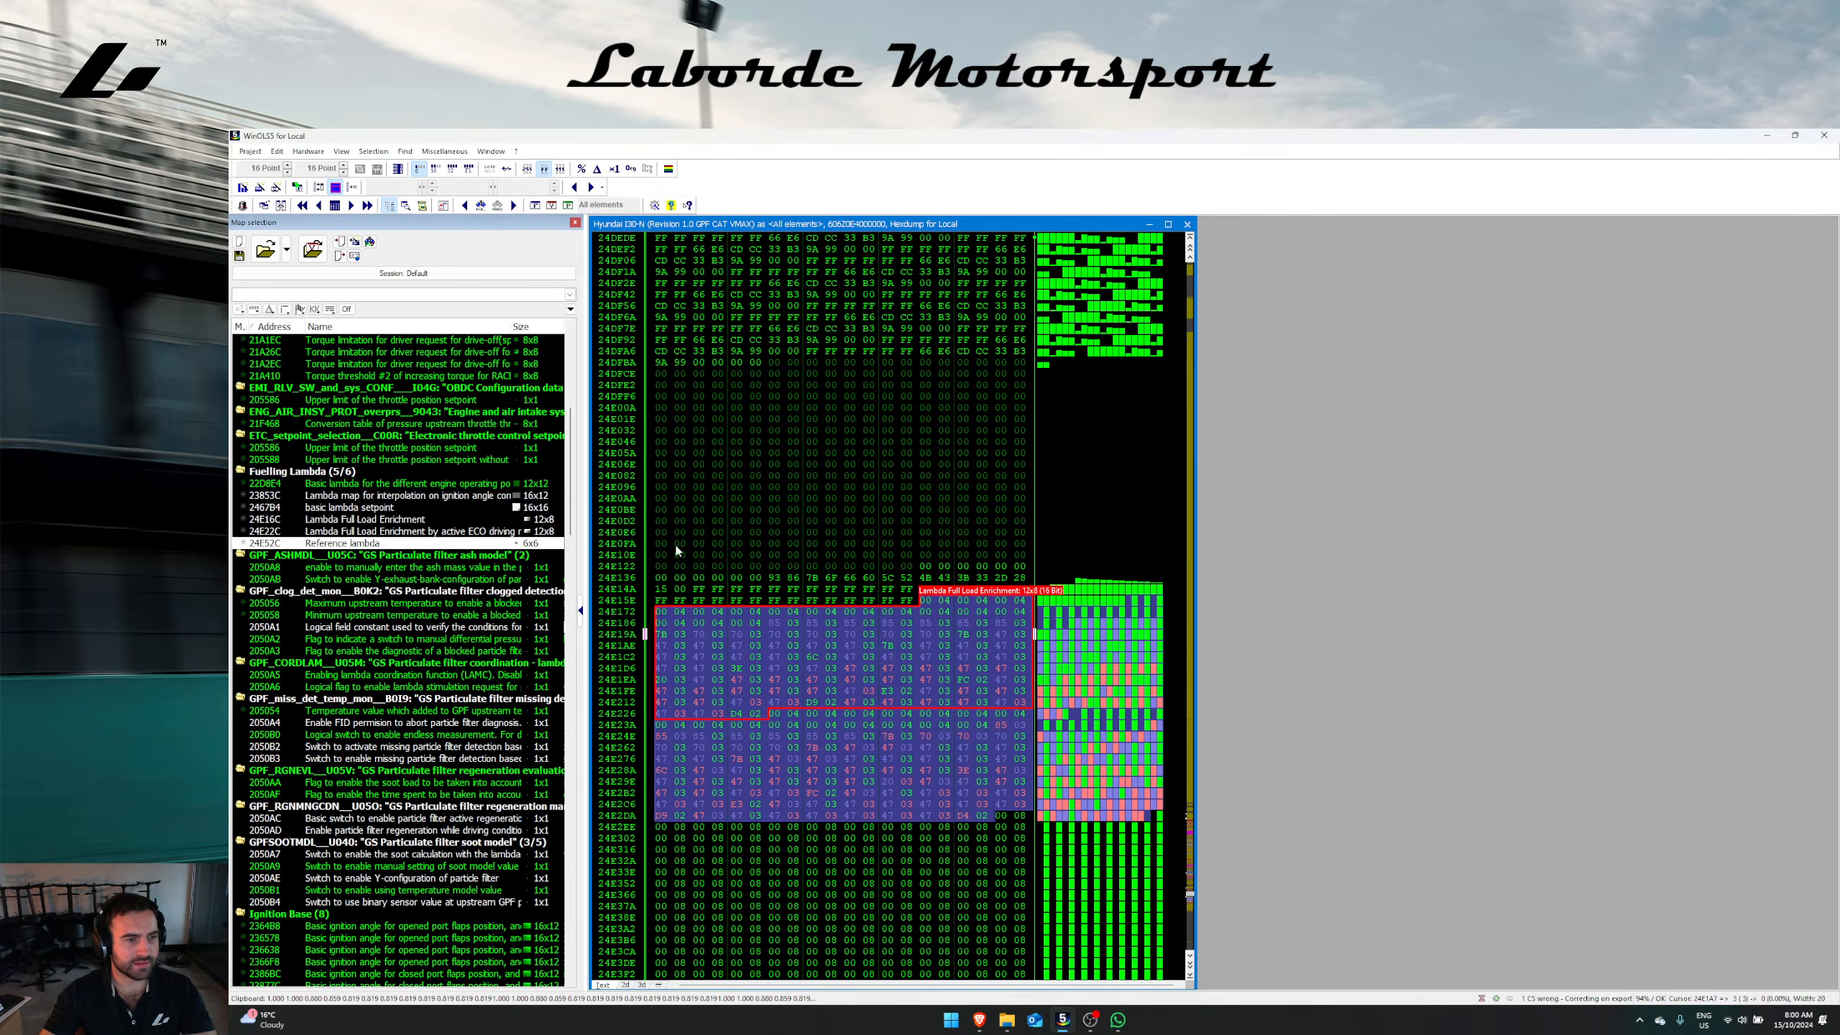
double_click(429, 449)
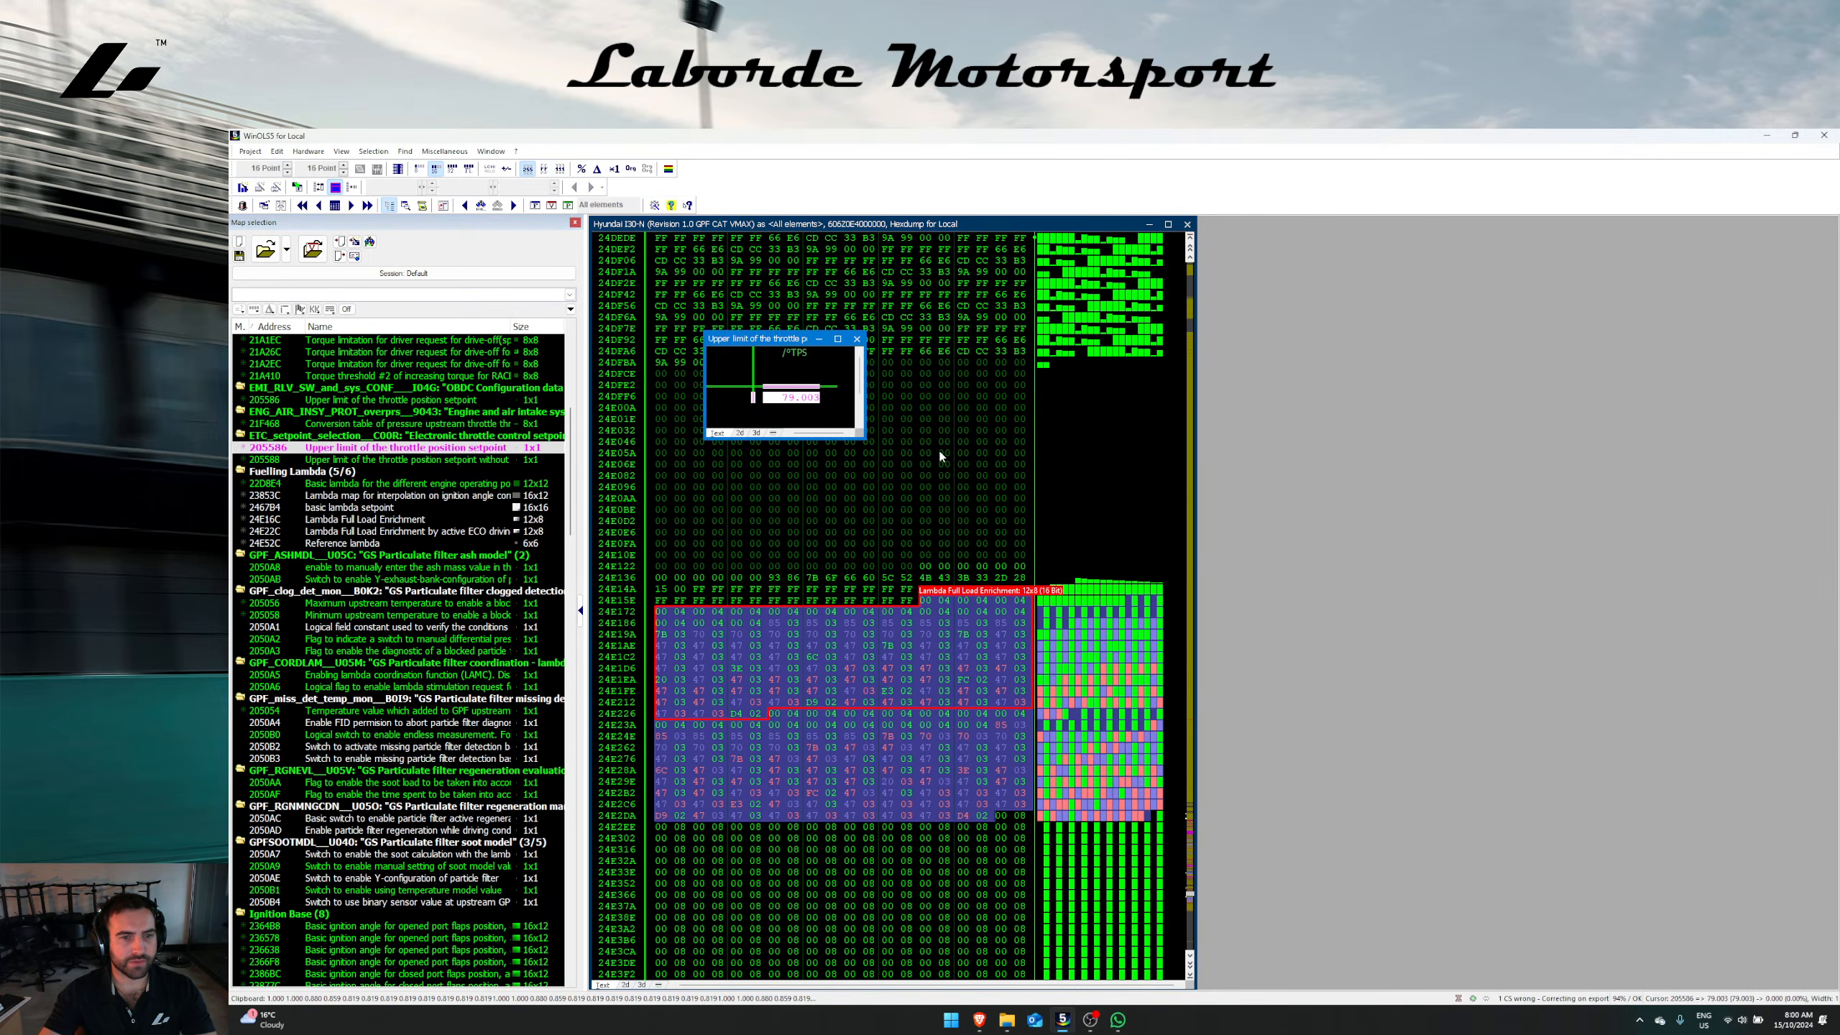
key("Return")
left_click(906, 634)
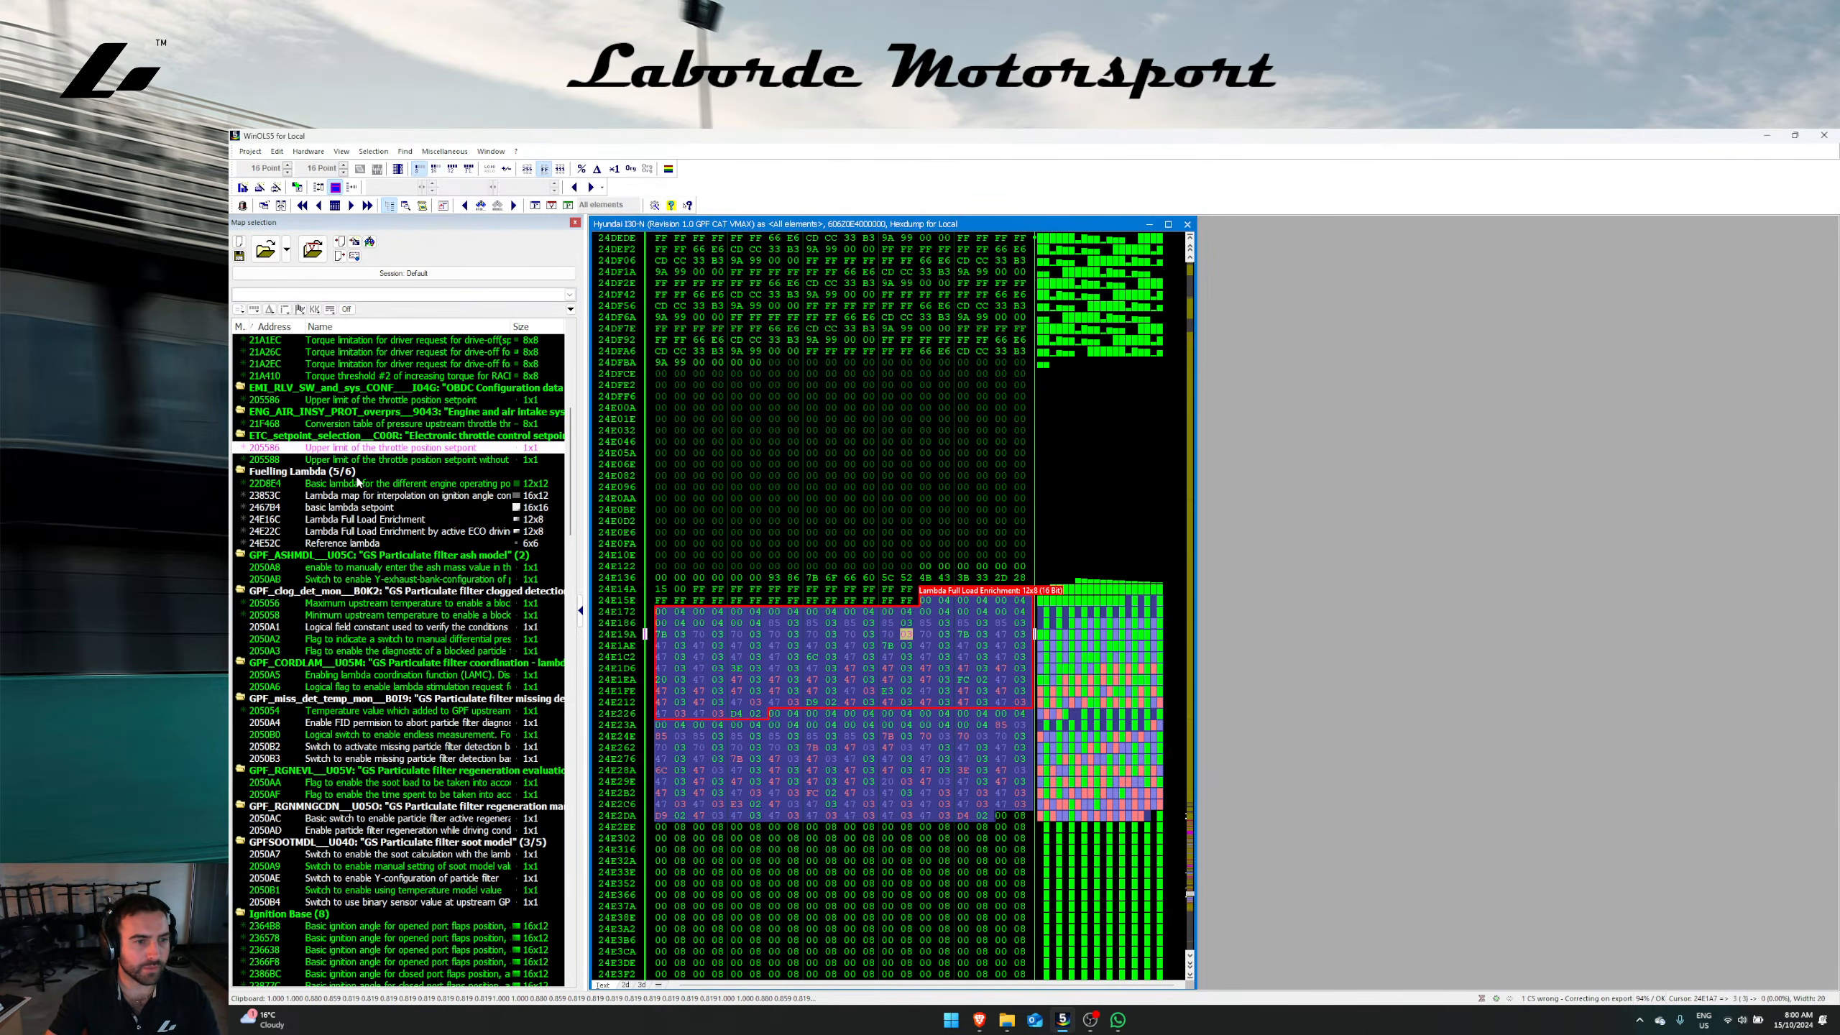
left_click(394, 459)
left_click(565, 447)
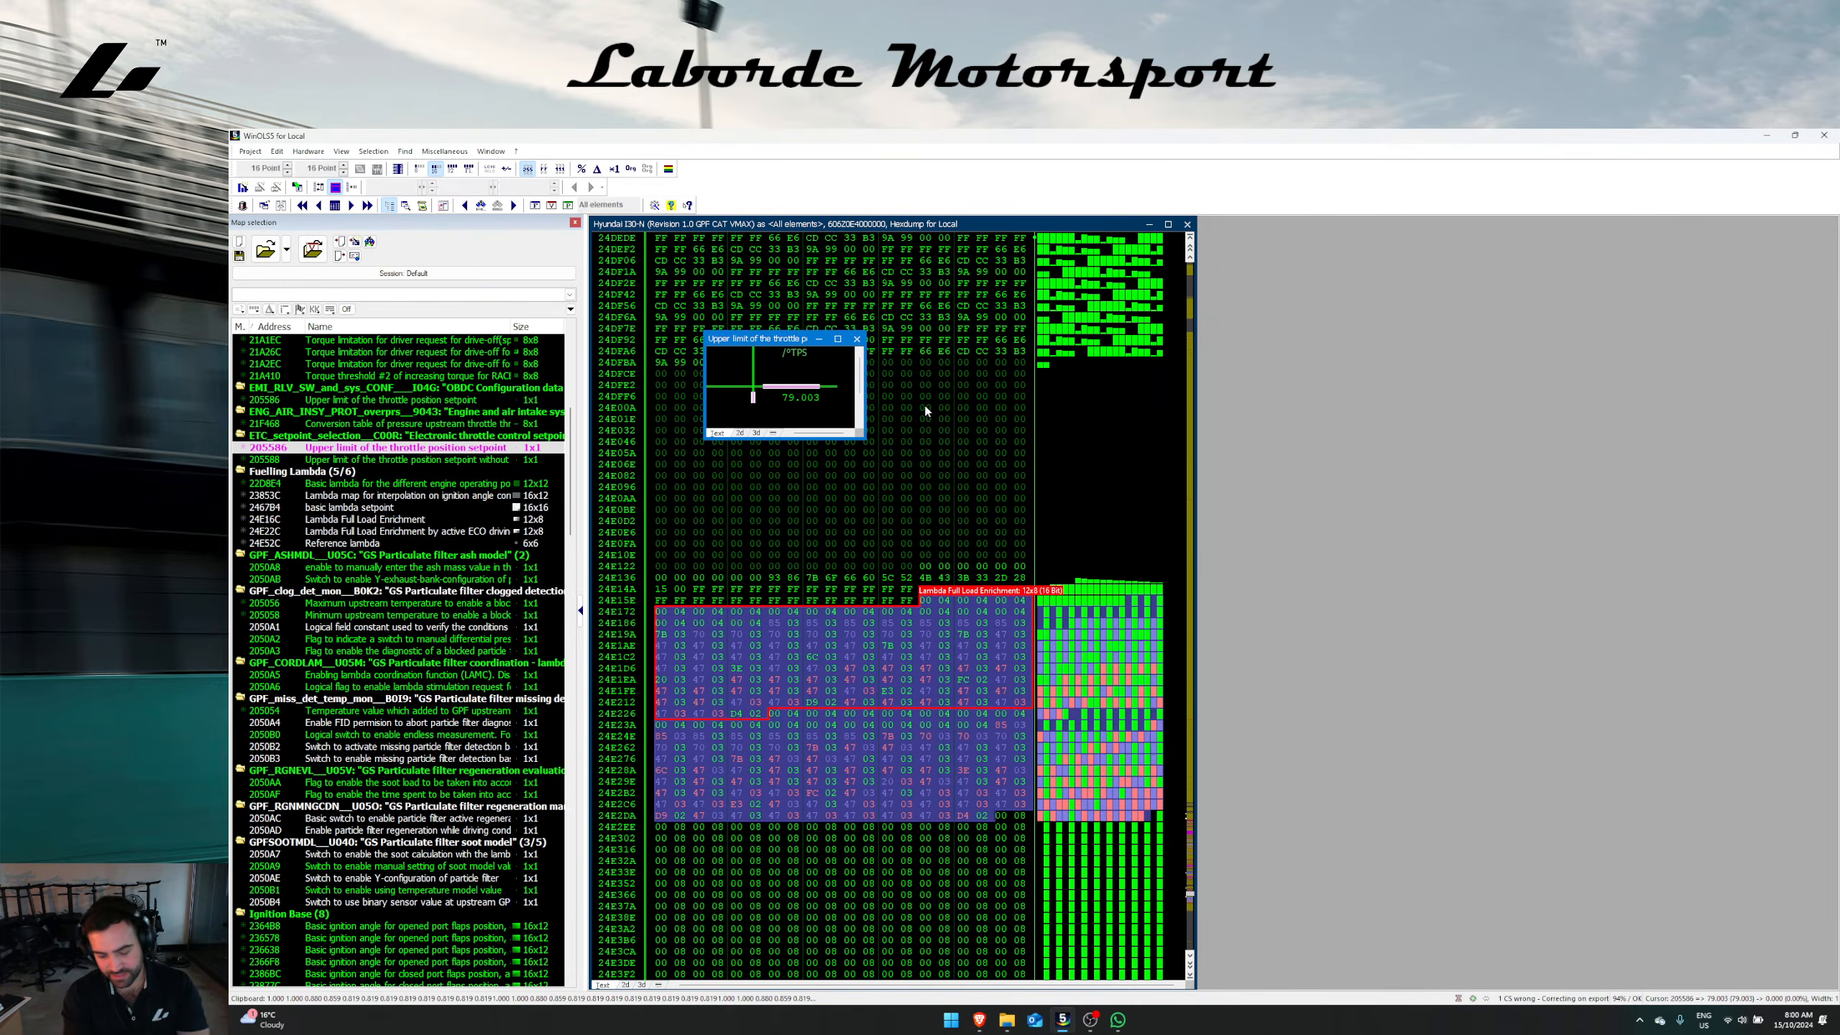
type("86")
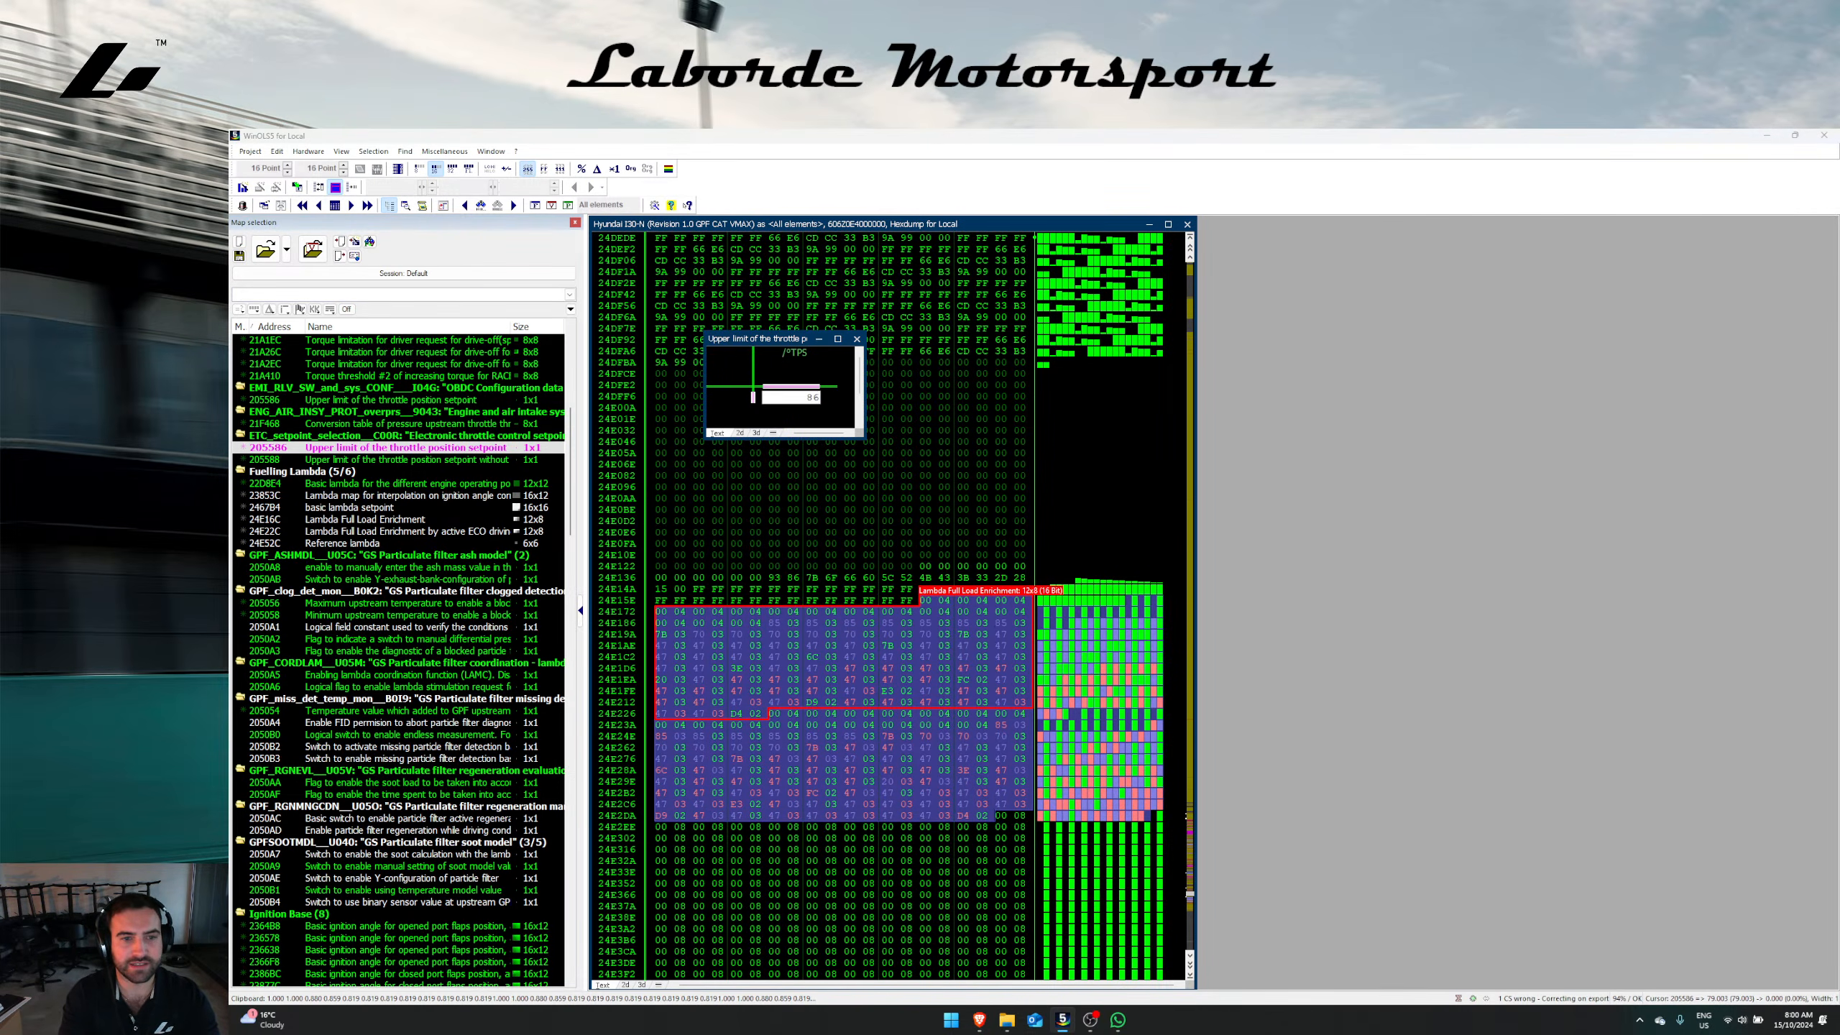
key("Return")
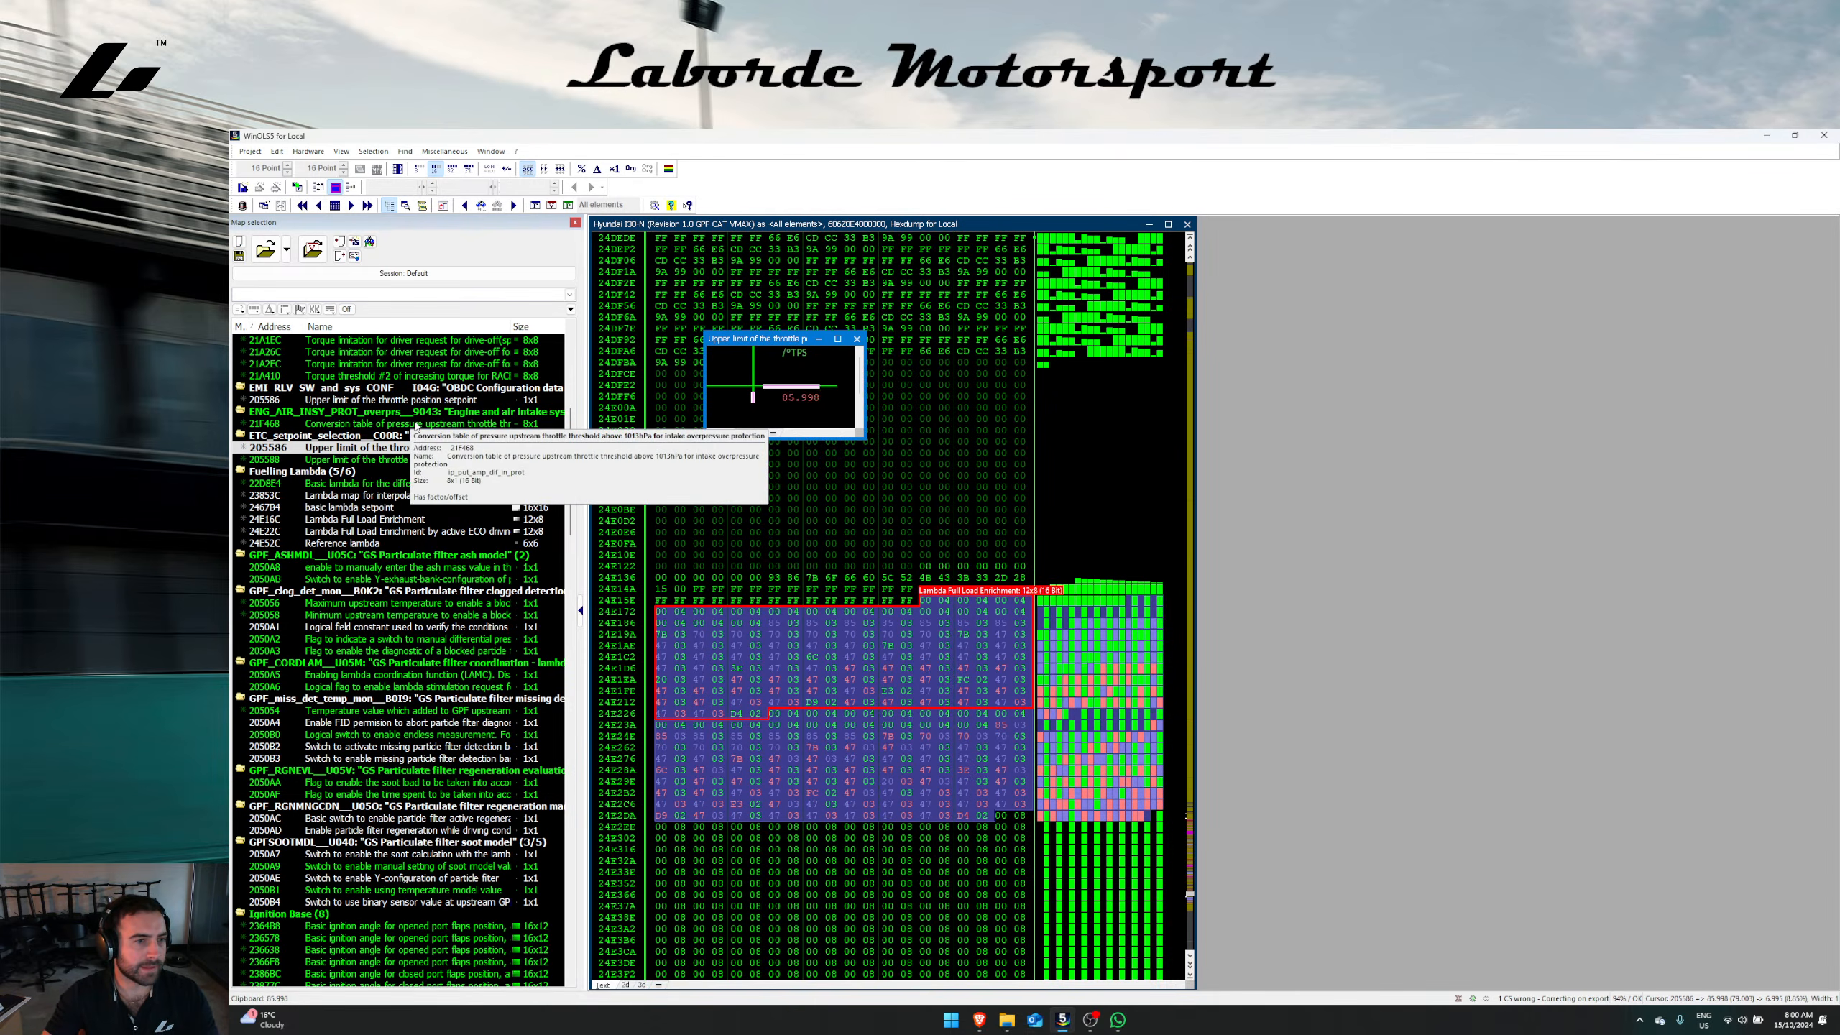
key("Escape")
Step: Filter the maps by "throttle" and fill the entire first Maximum throttle position setpoint at ignition key on map with 85.998
left_click(397, 294)
type("throttle")
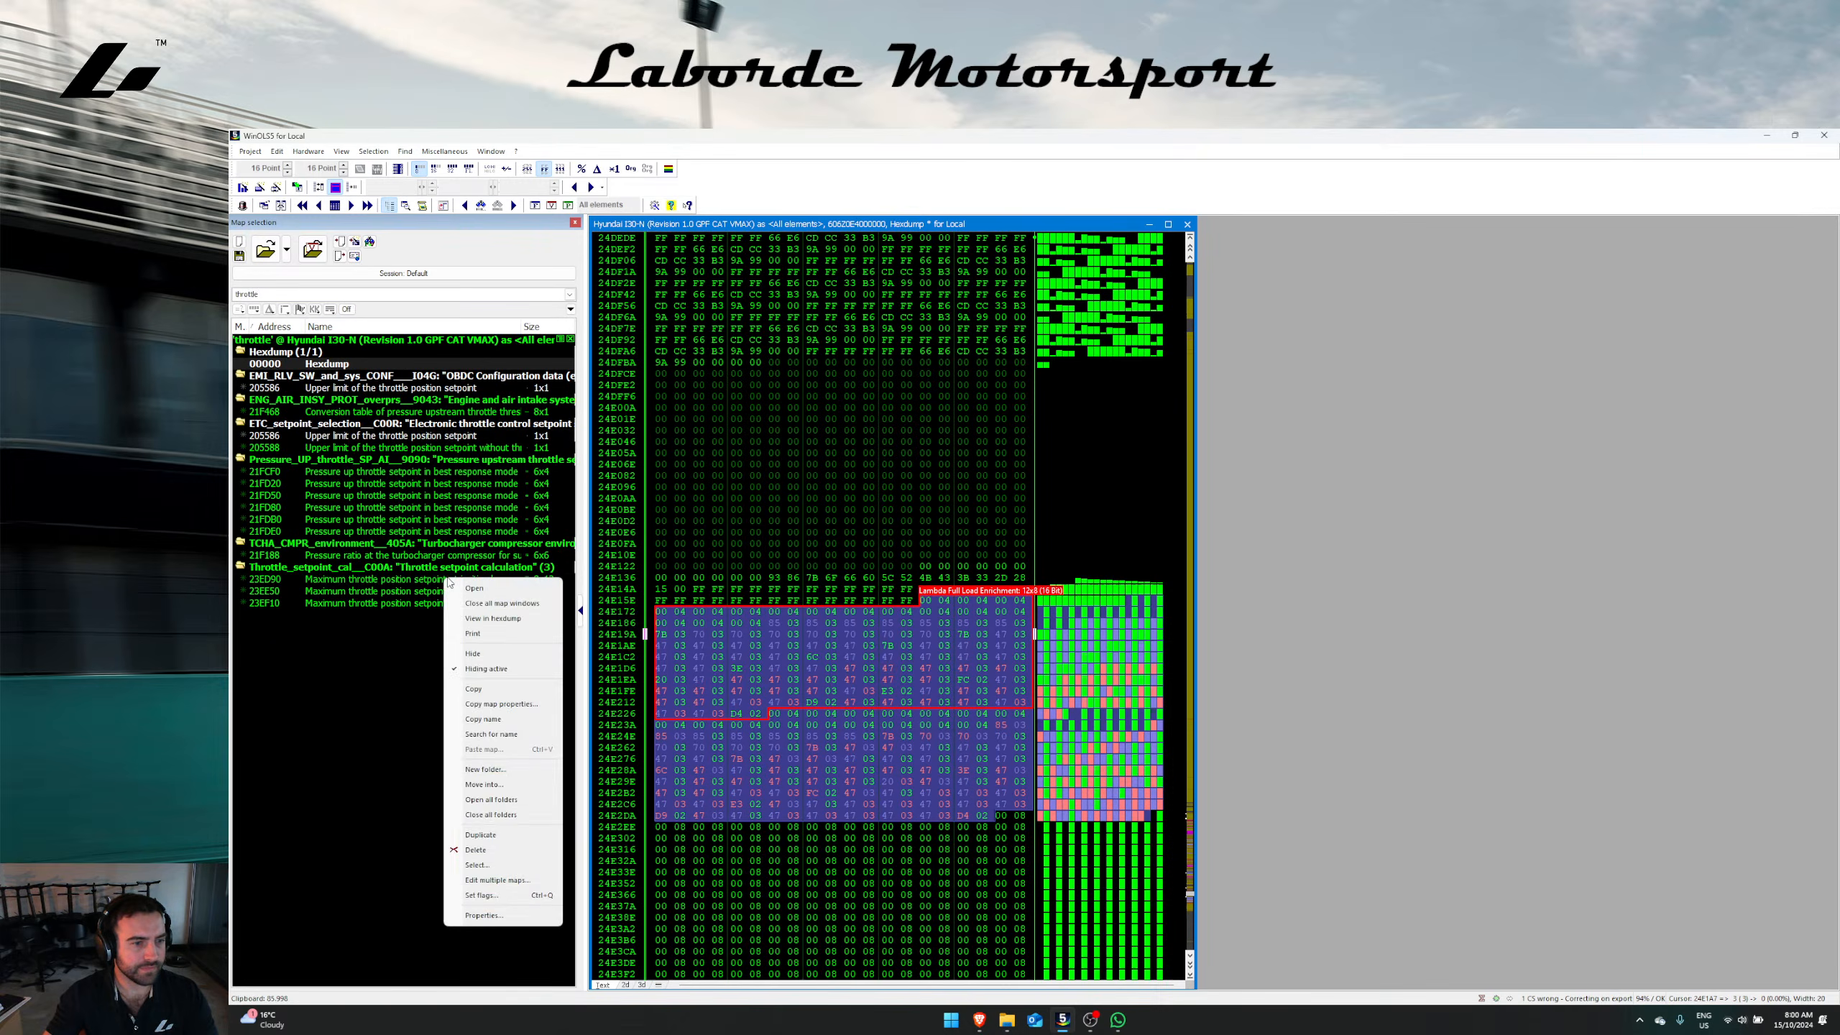
left_click(452, 587)
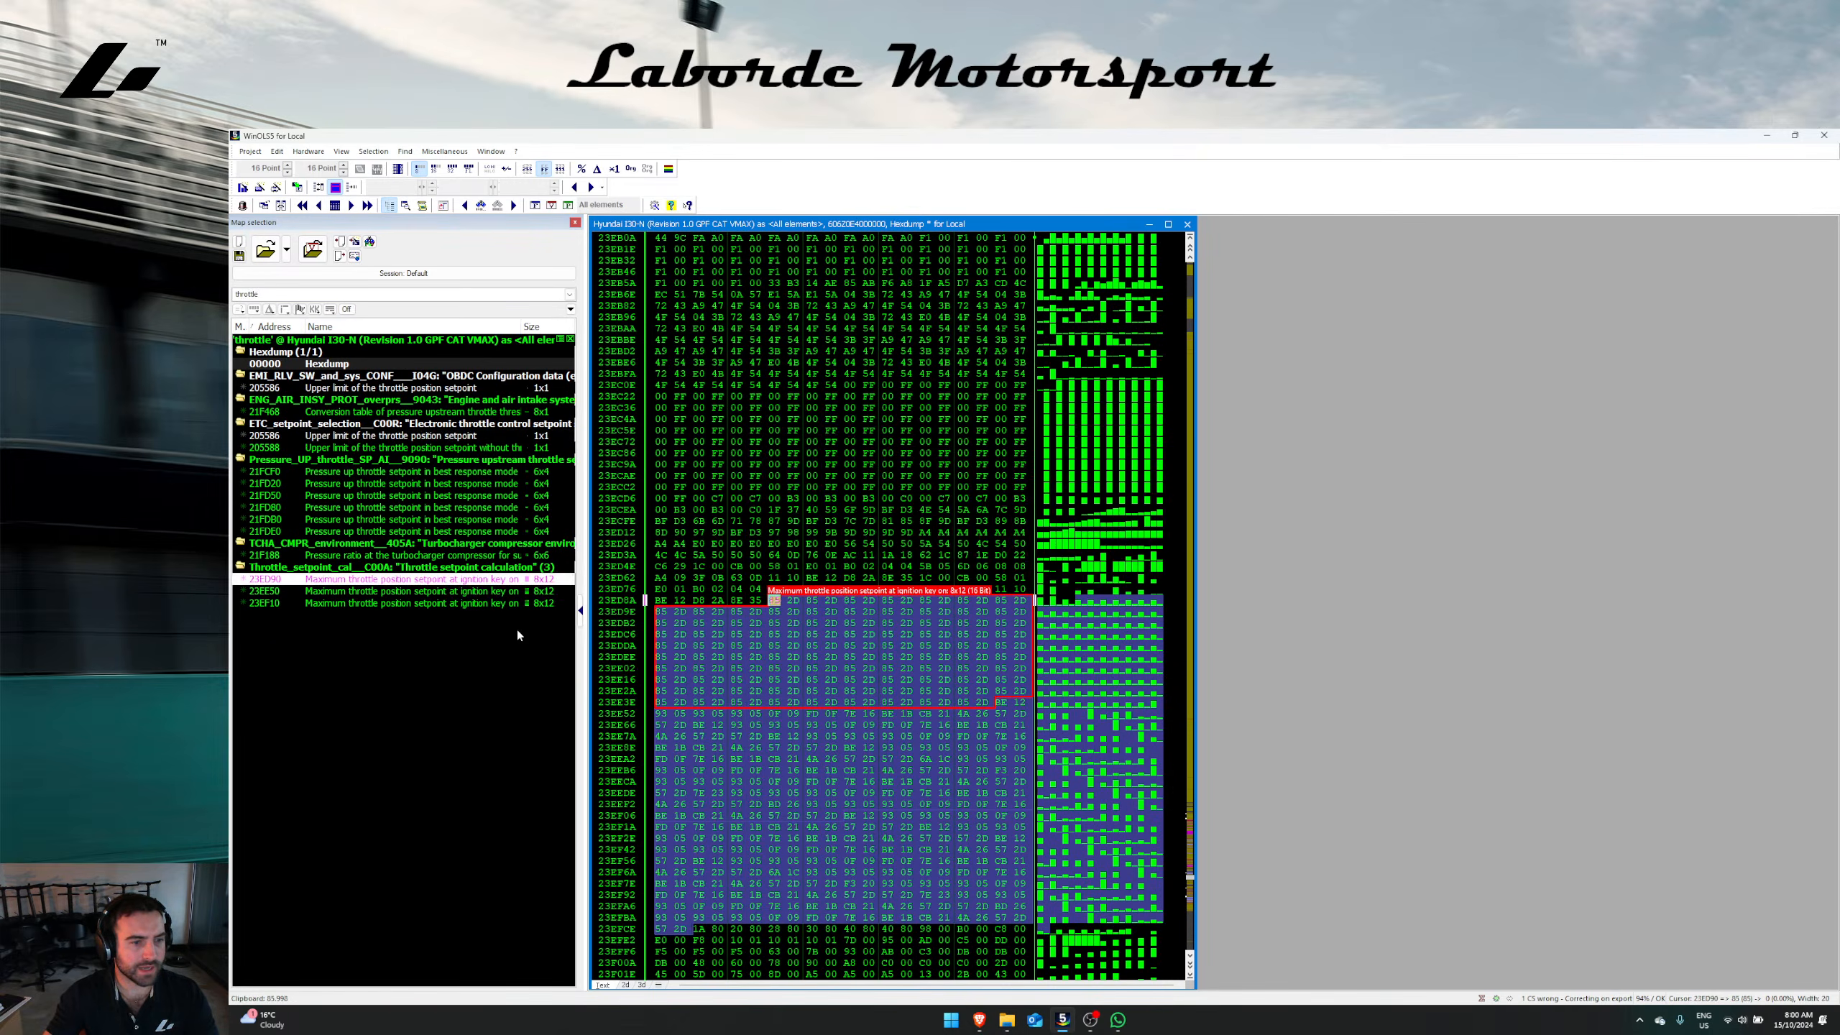
key("ctrl+a")
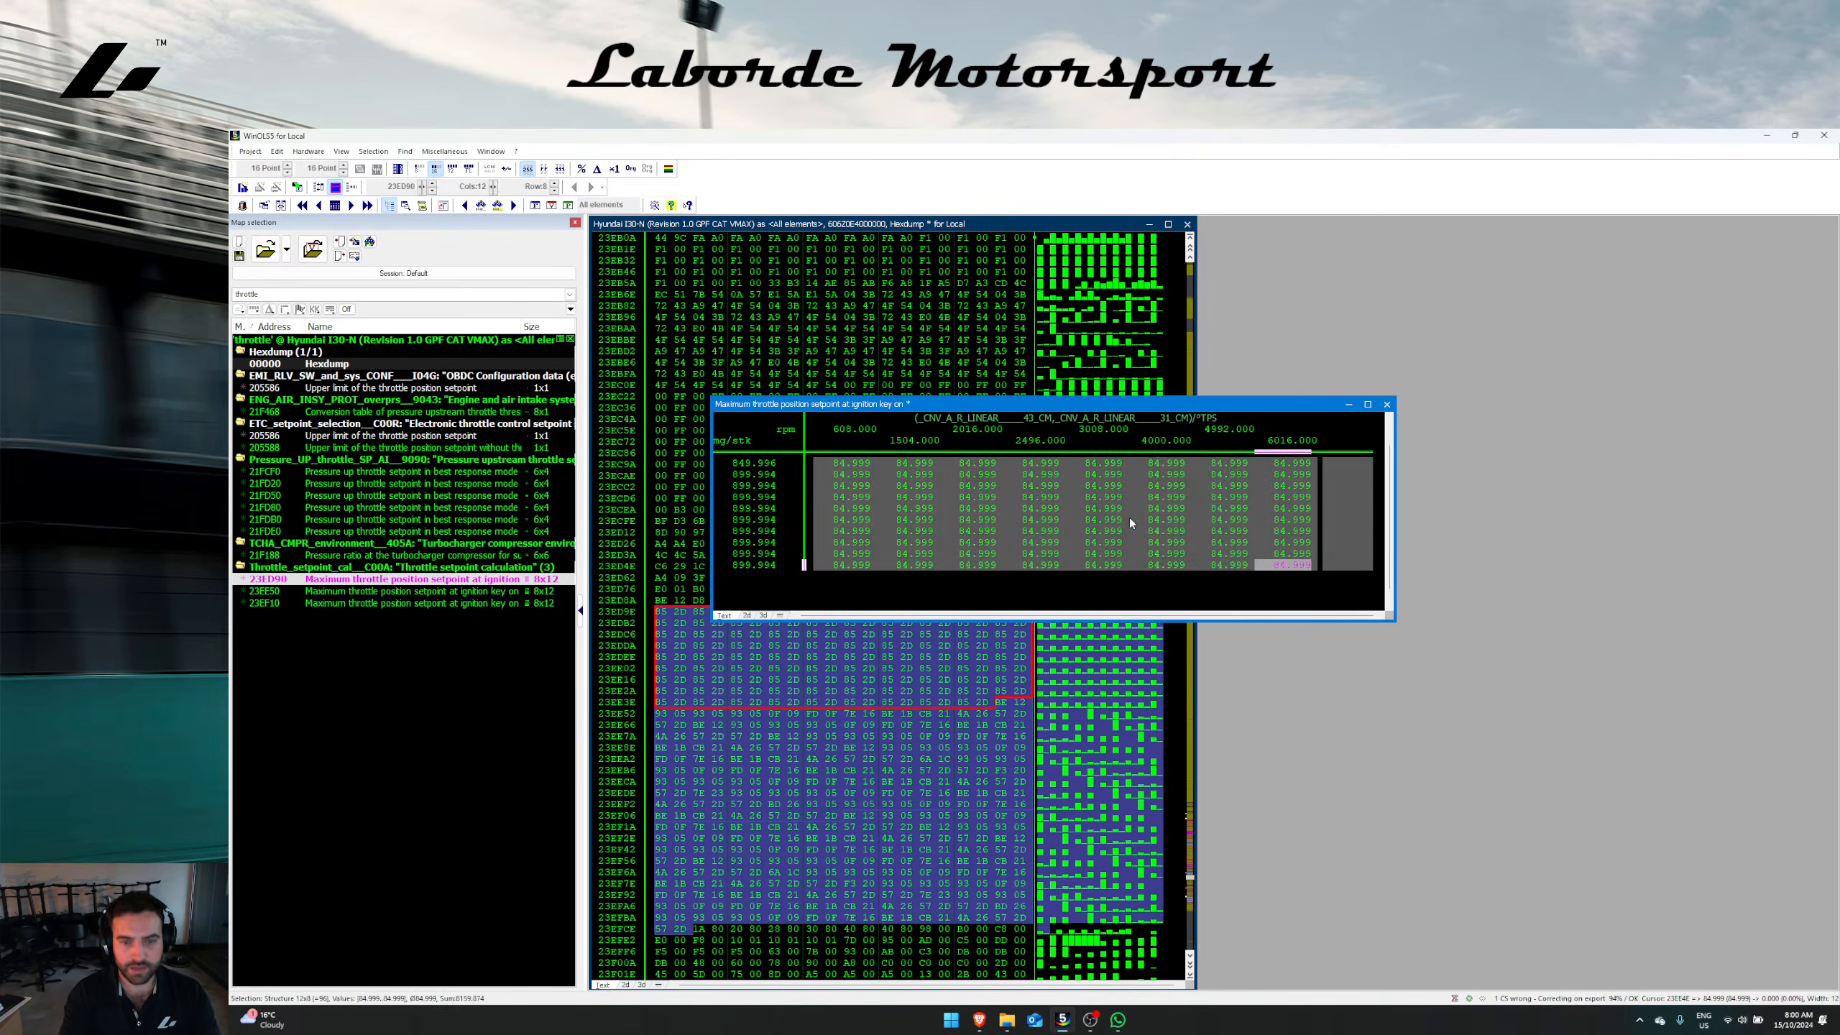
key("ctrl+v")
key("Escape")
Step: In the non TCI and A/T maximum throttle map, set the 80.078 and 89.844 % rows to 86 from 608 to 4992 rpm
key("Right")
key("Return")
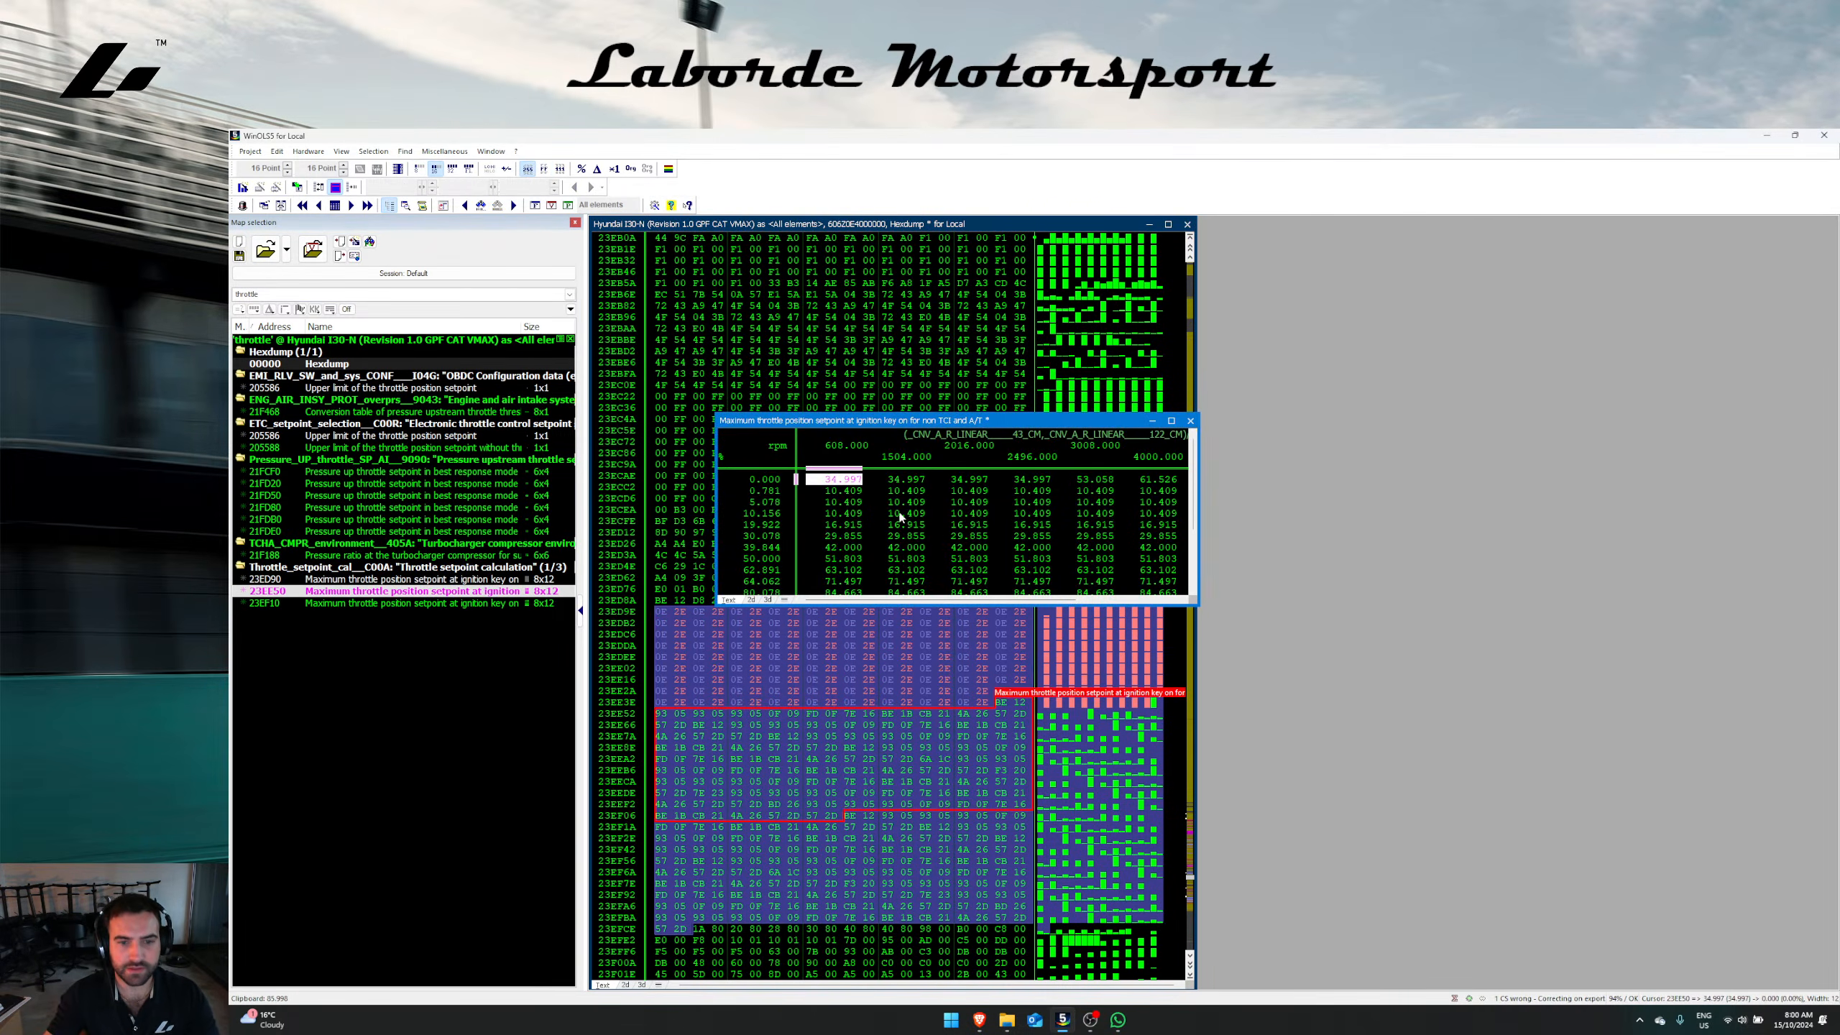
left_click_drag(845, 594, 1226, 605)
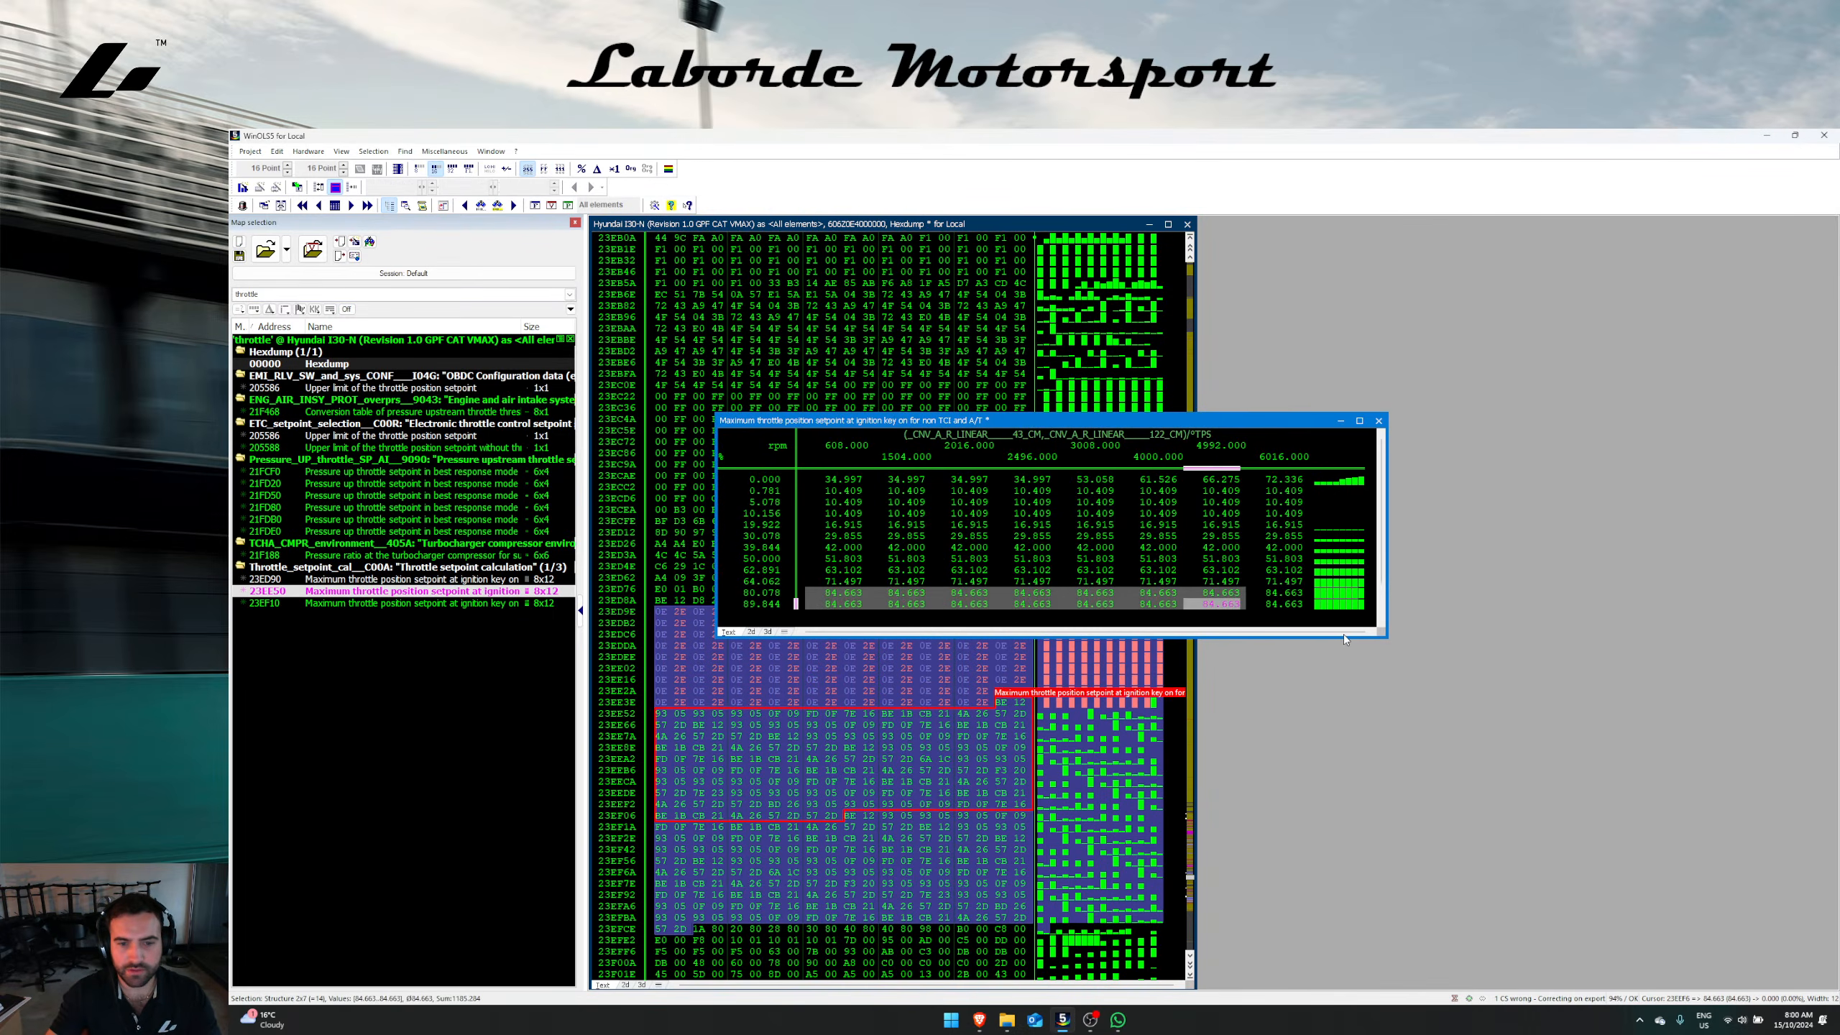
type("86")
key("Return")
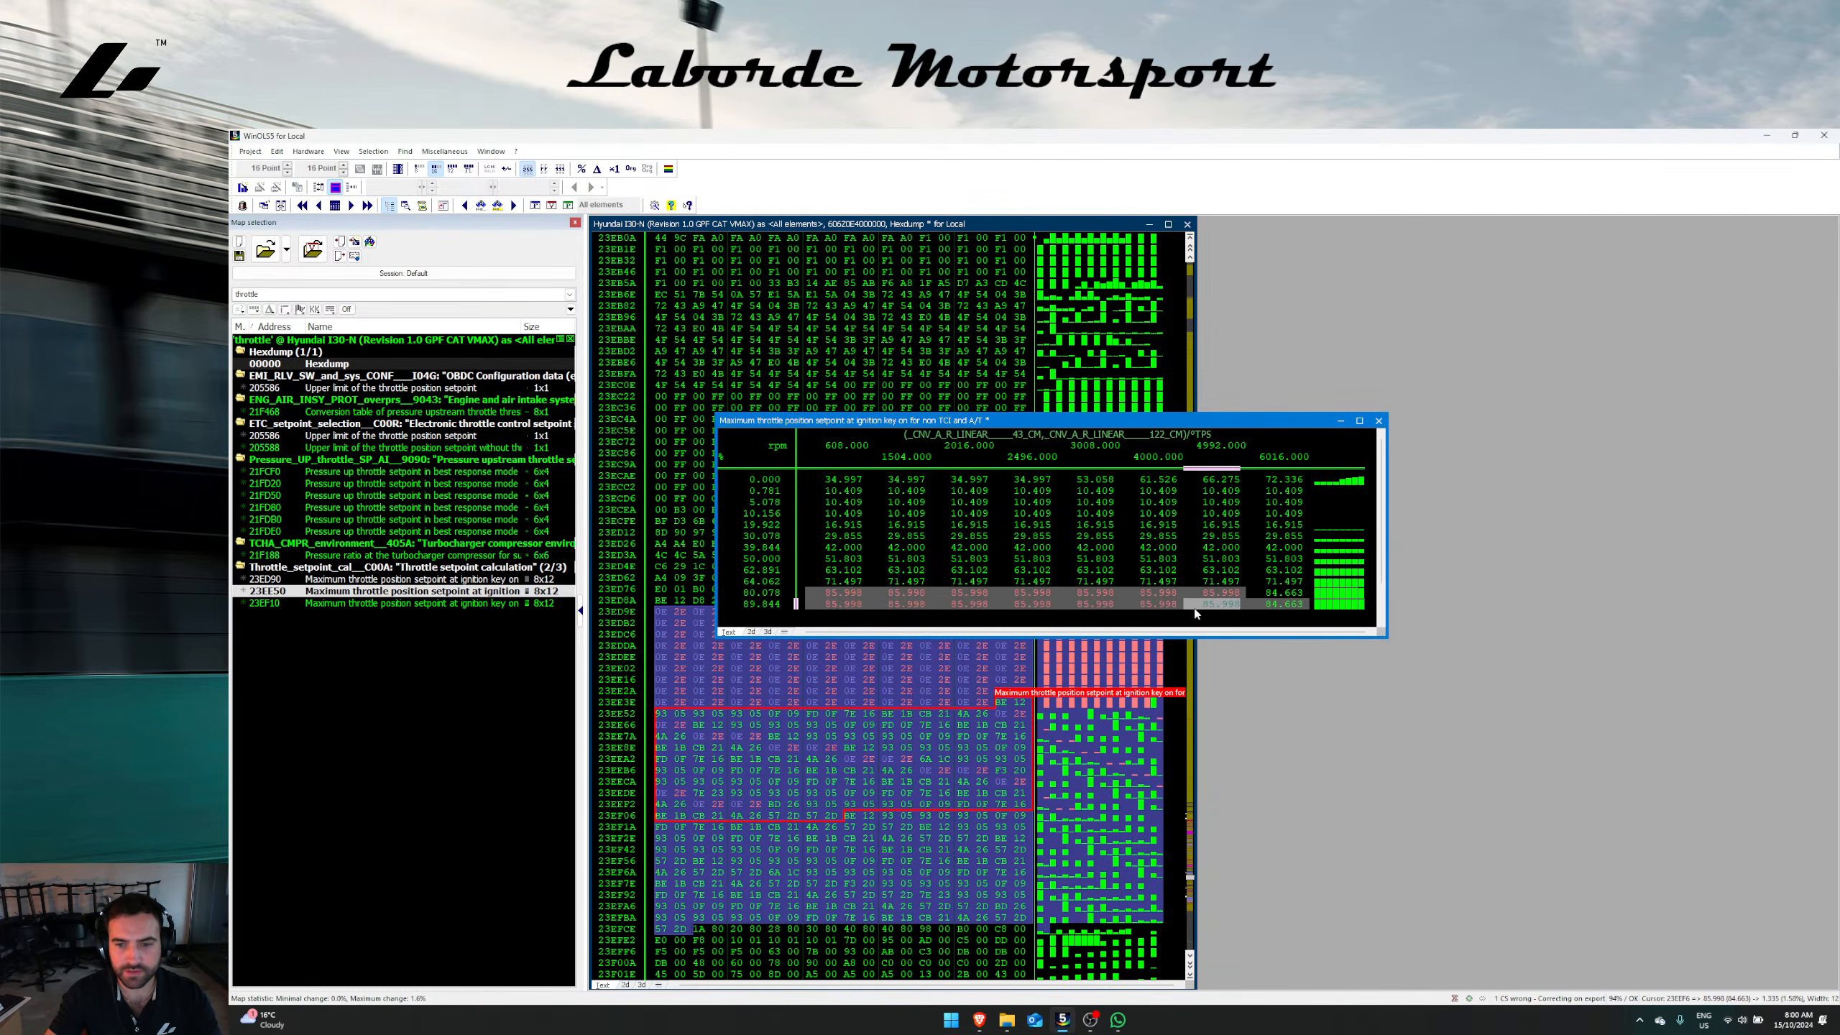
key("ctrl+c")
key("Escape")
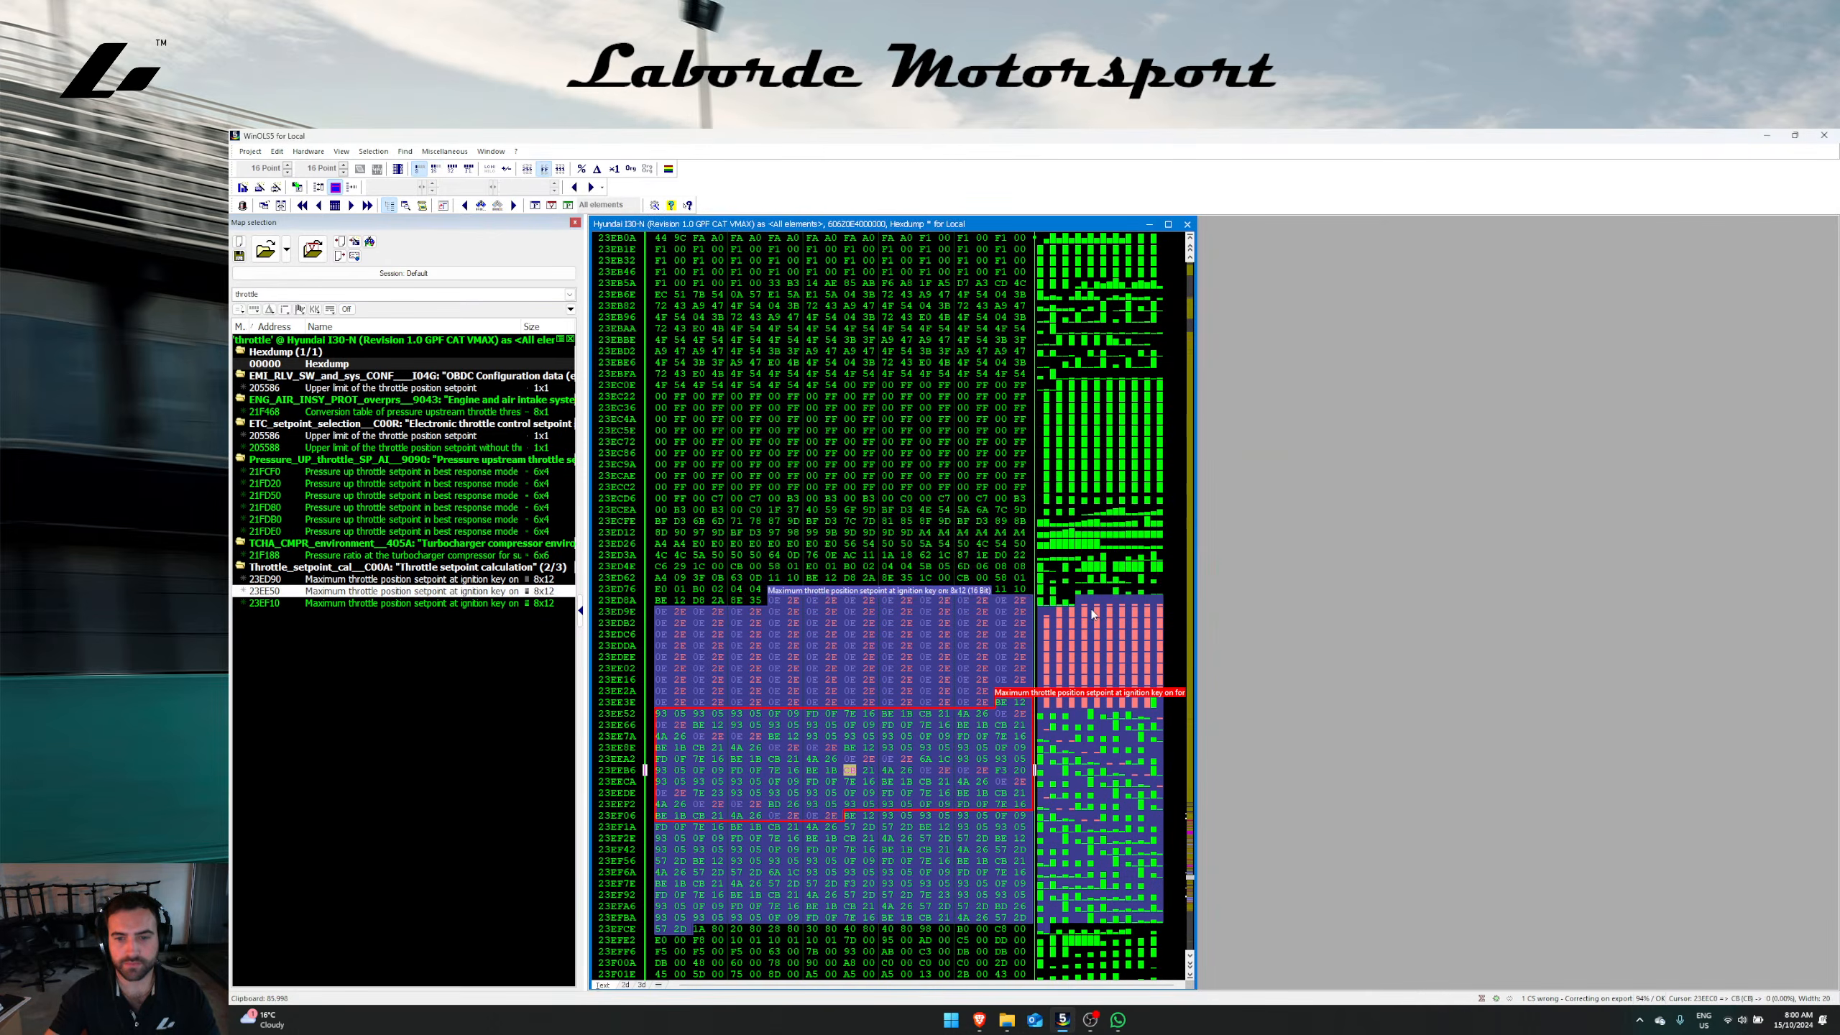
Step: Set the 80.078 and 89.844 % rows of the non TCI and M/T maximum throttle map to 86 at all rpm points and save
key("Right")
key("Return")
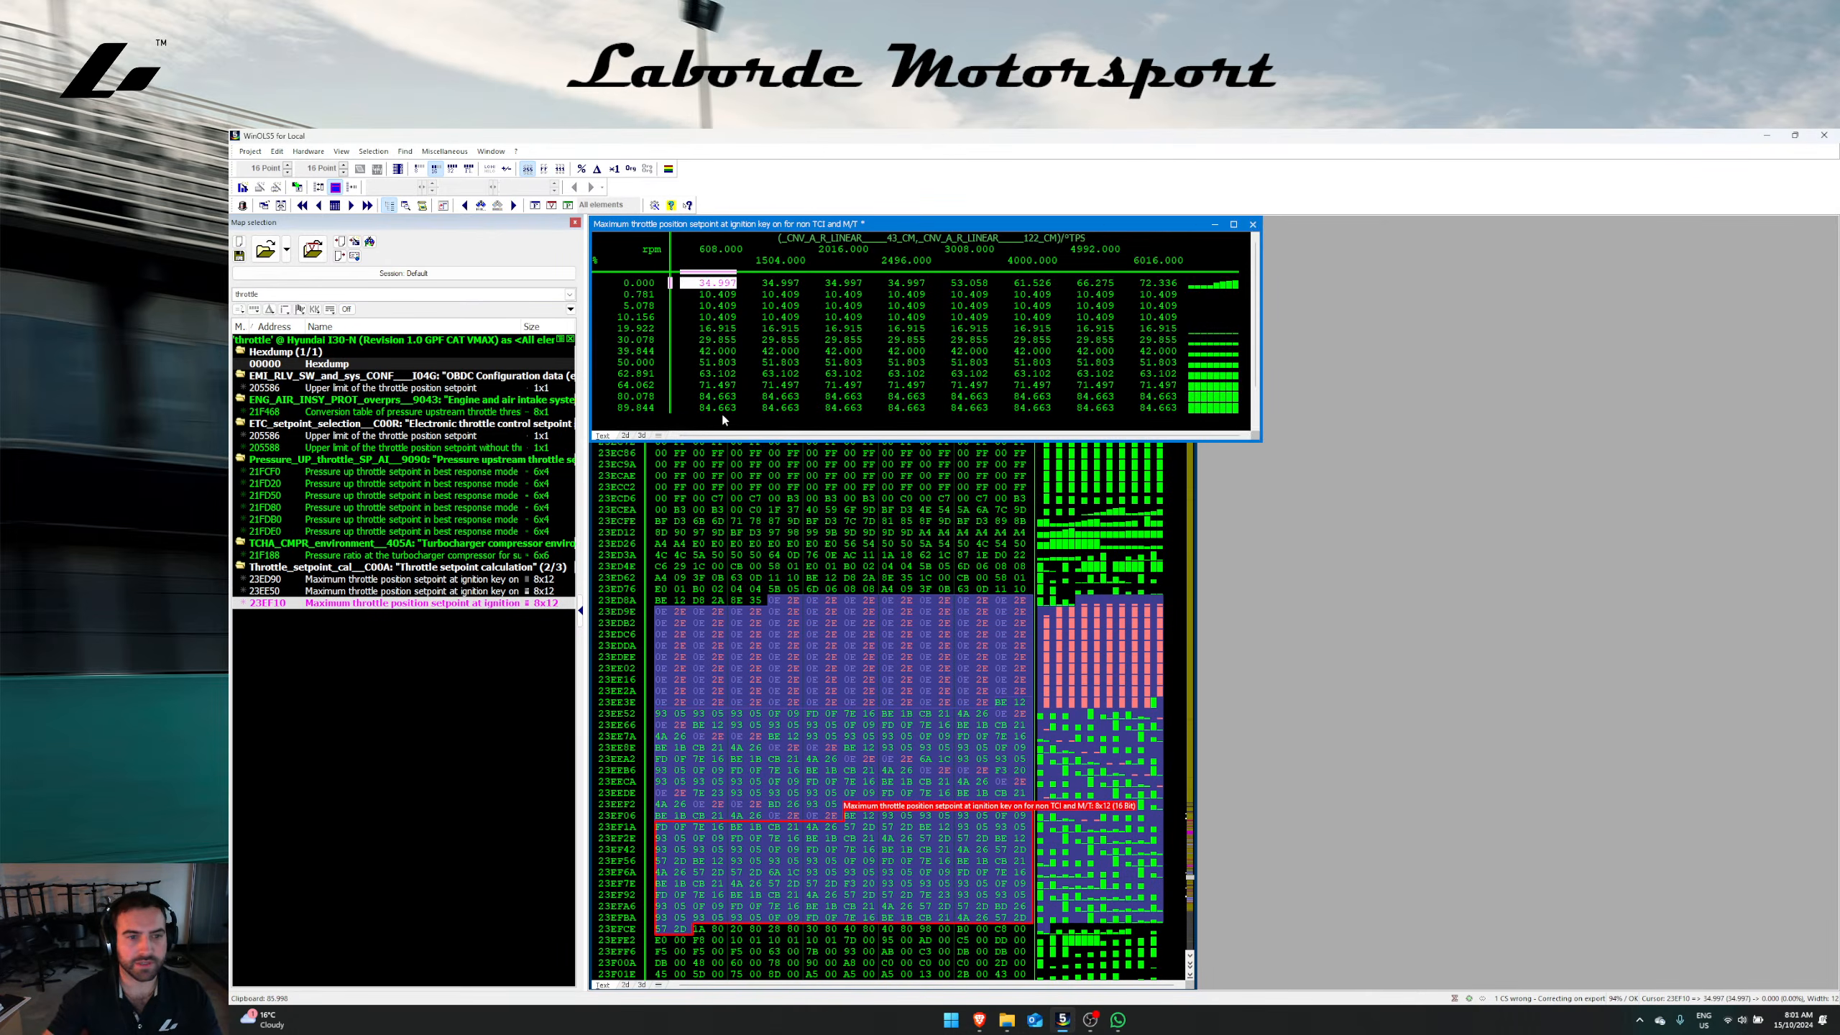
left_click_drag(717, 396, 1156, 408)
type("86")
key("Return")
key("Escape")
key("Escape")
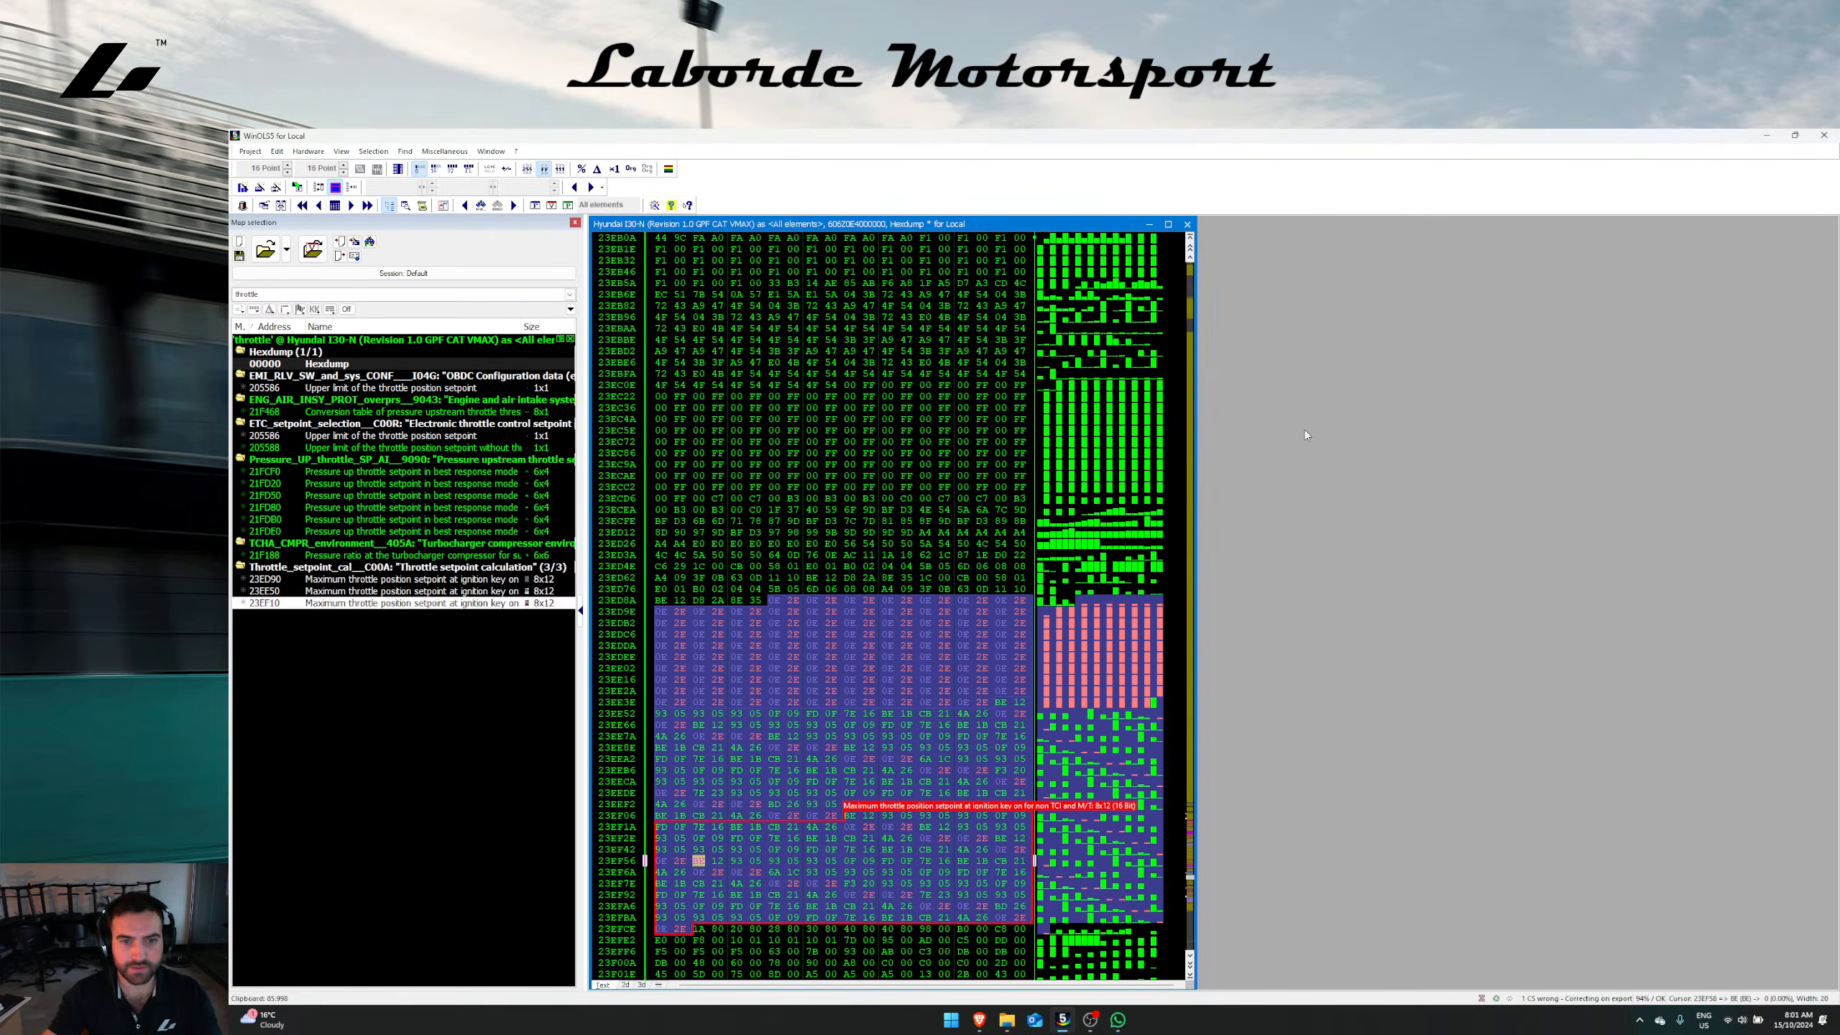
left_click(1068, 607)
left_click(809, 478)
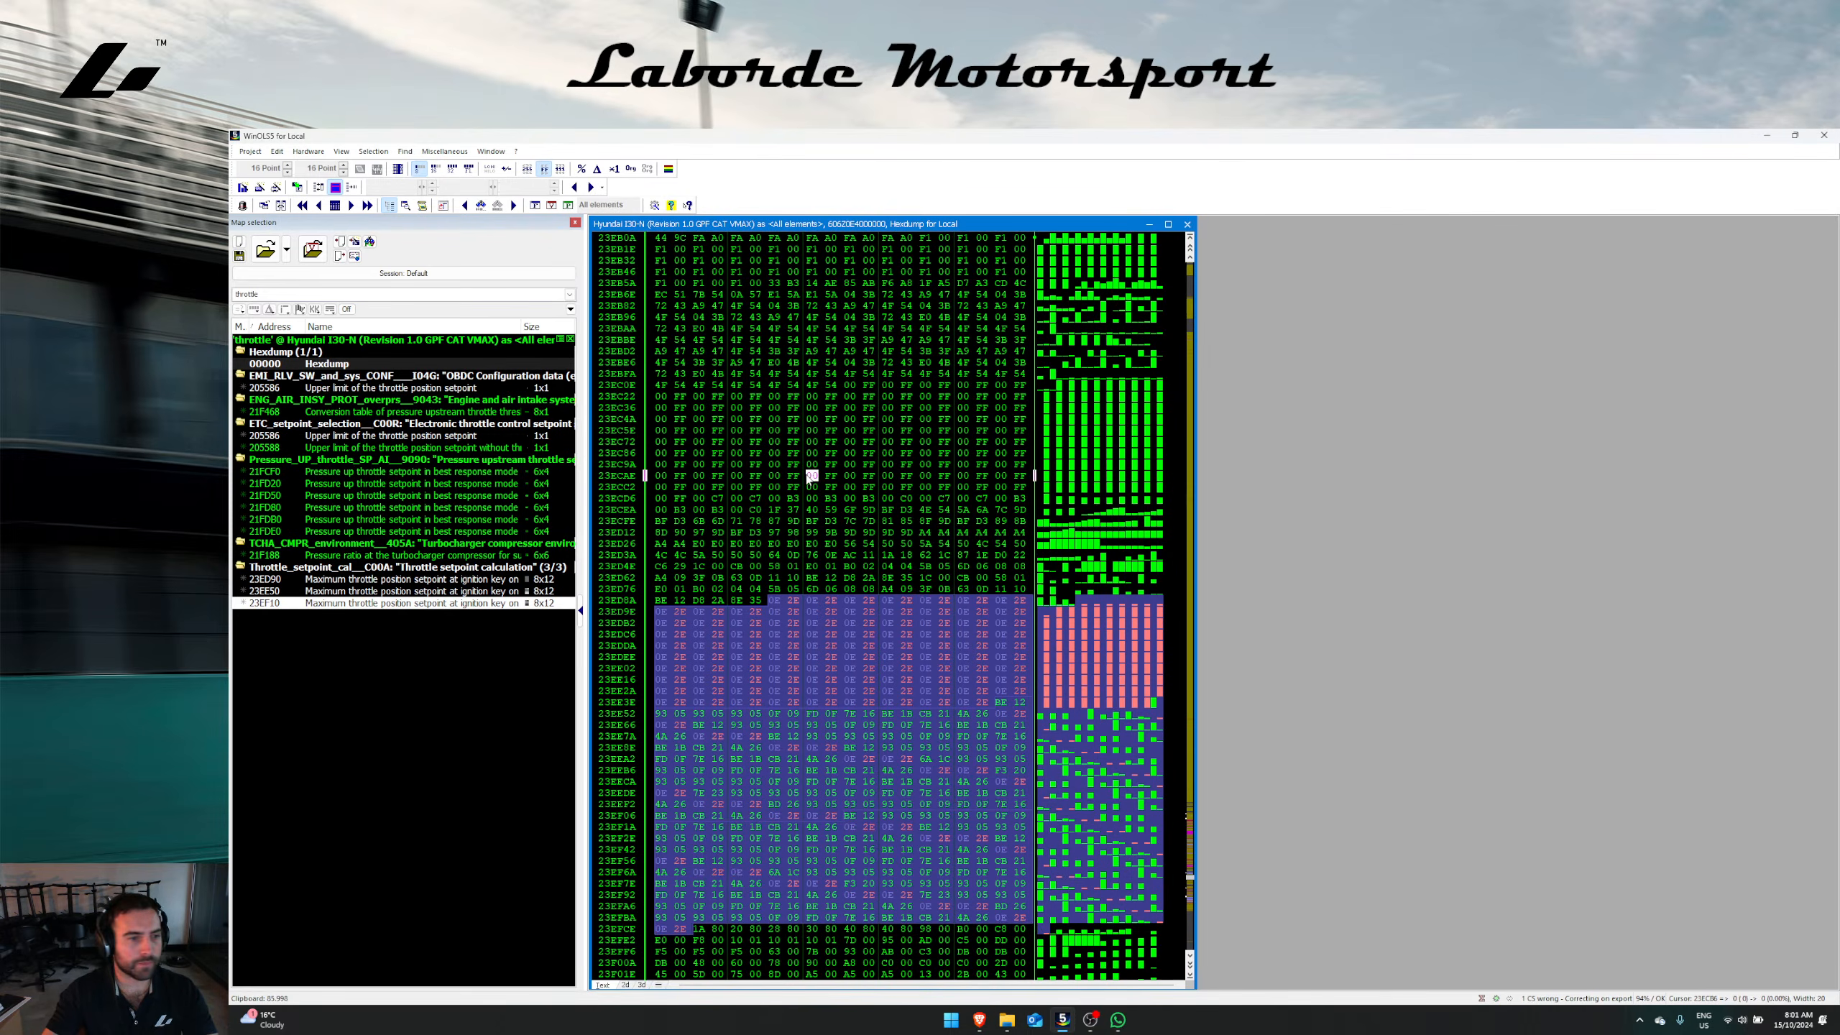
Step: Show the first Pressure up throttle setpoint in best response mode map in the hexdump
right_click(457, 473)
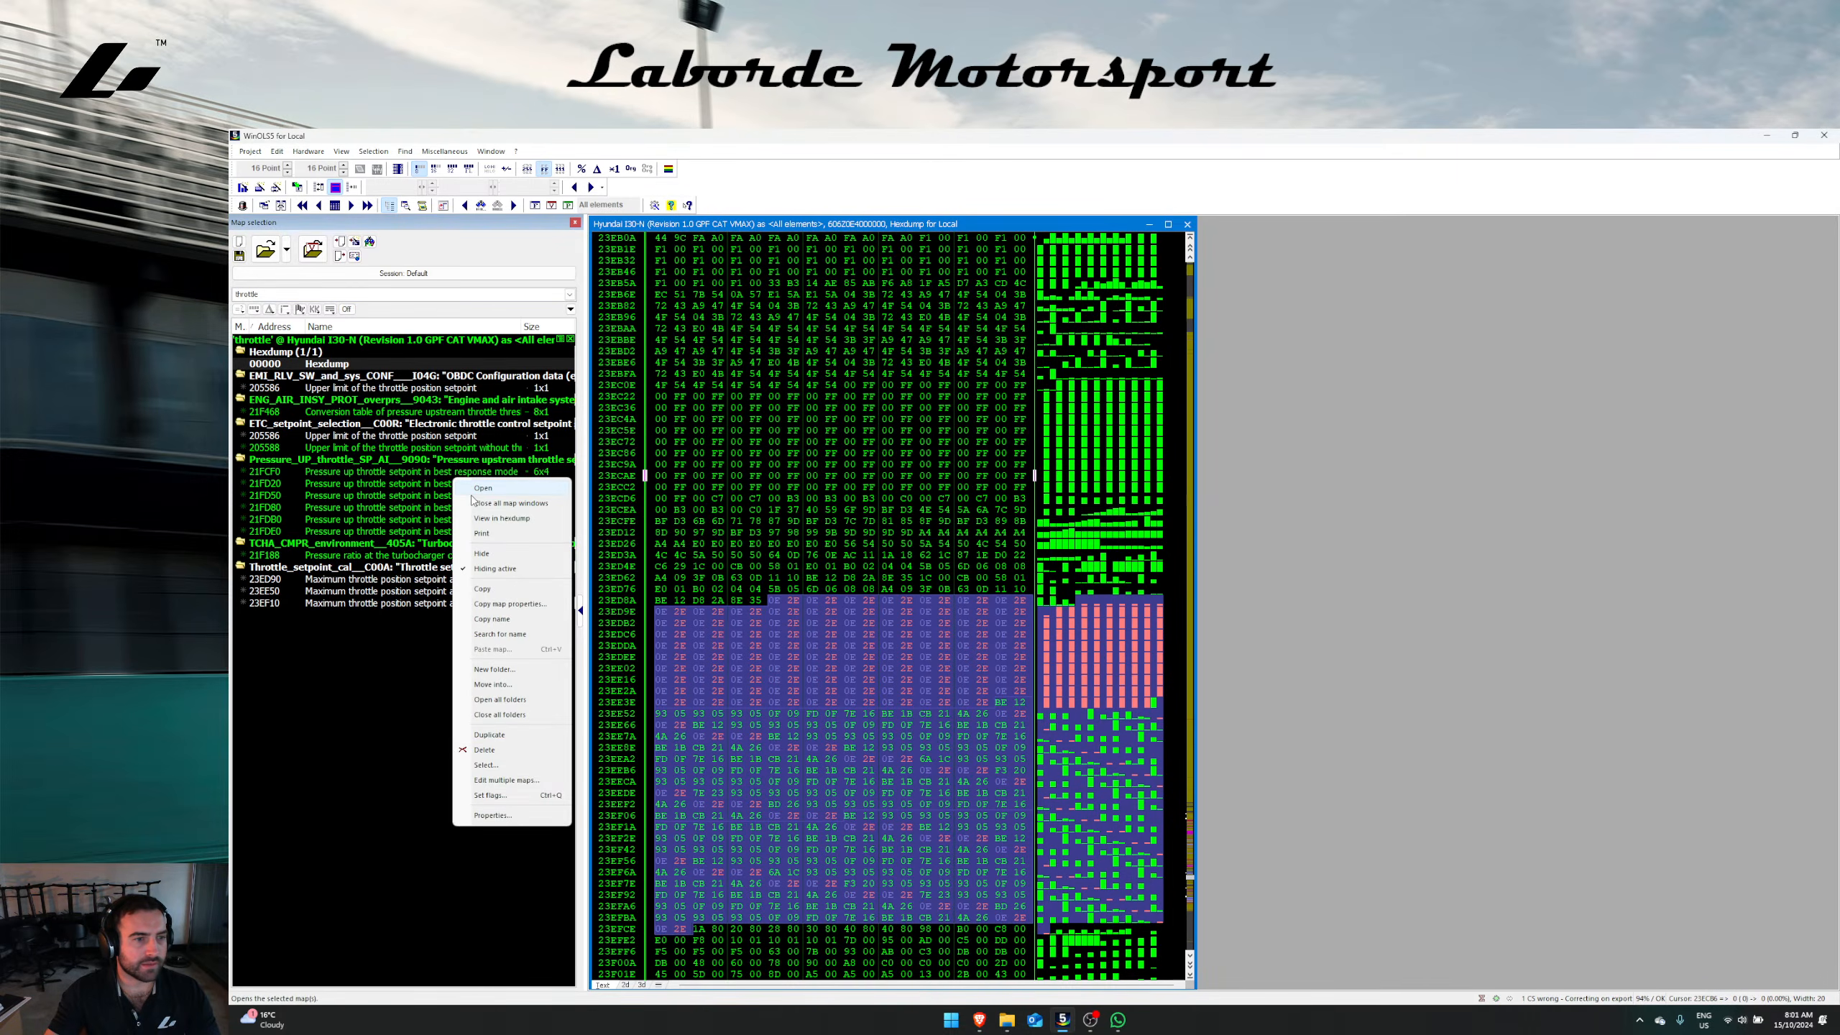
left_click(518, 523)
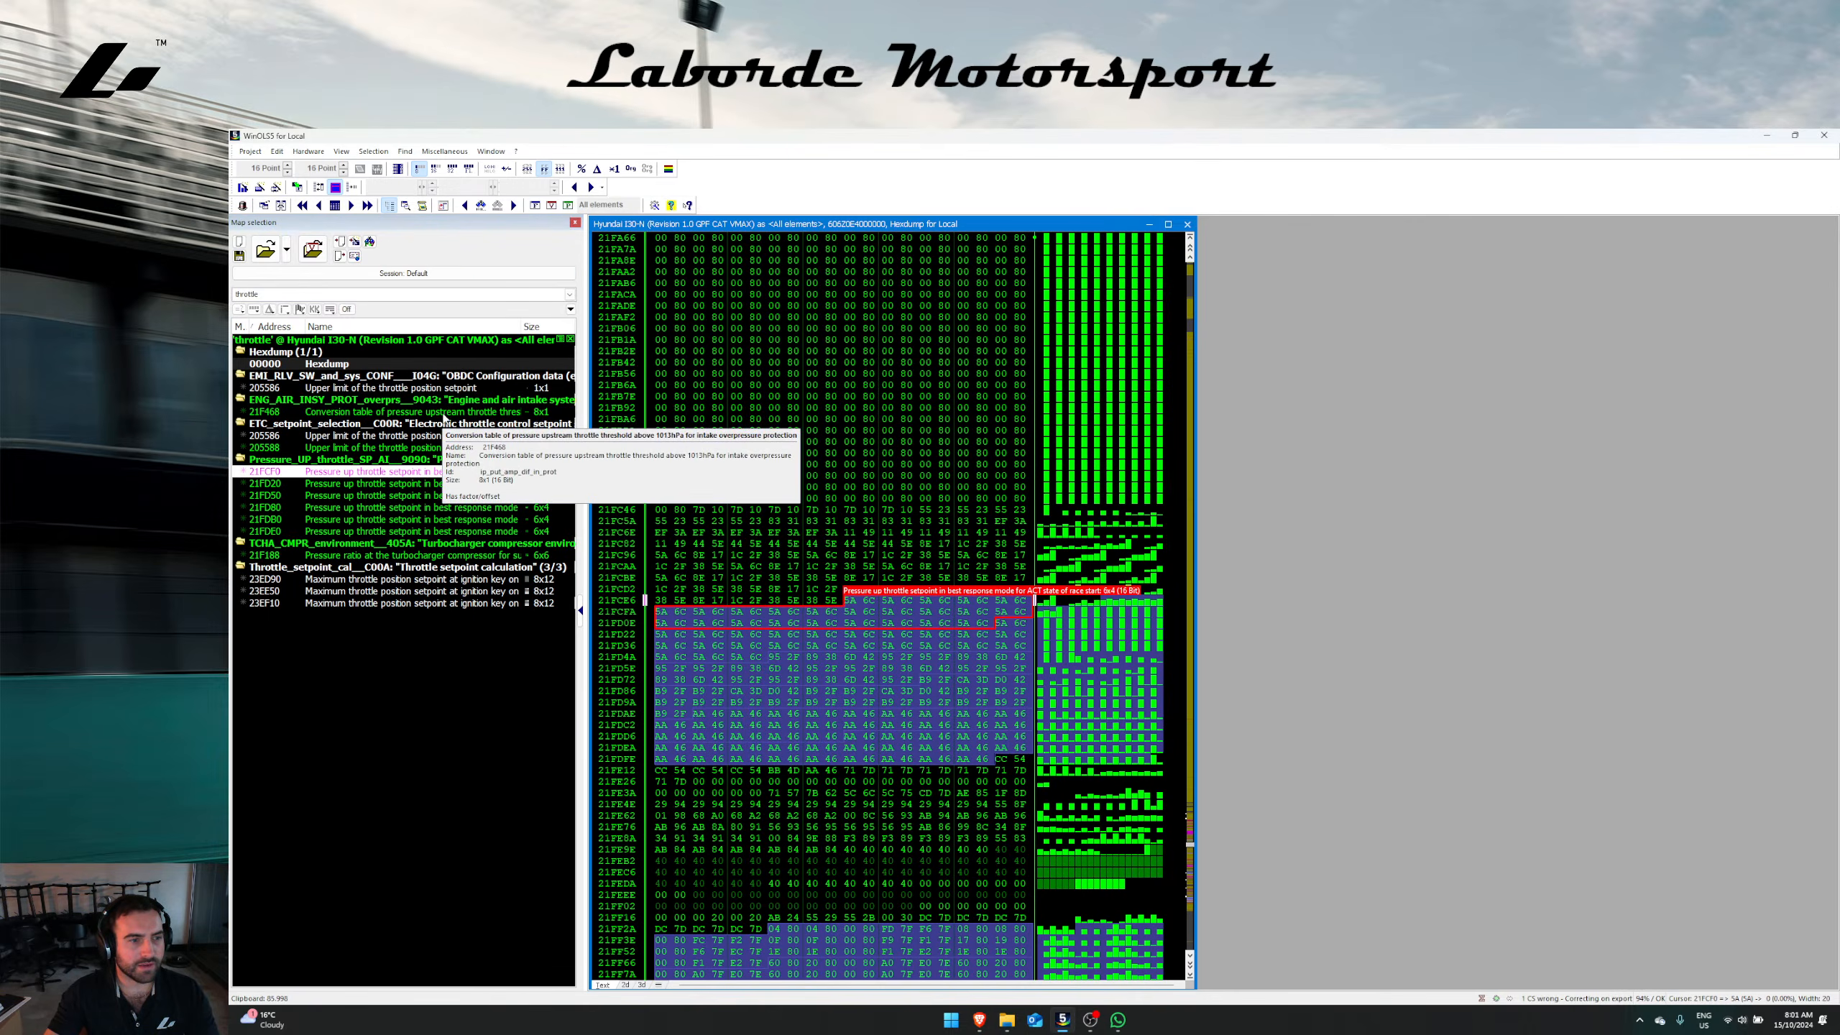
Step: Review the Conversion table of pressure upstream throttle threshold above 1013hPa for intake overpressure protection, including all its values
double_click(445, 413)
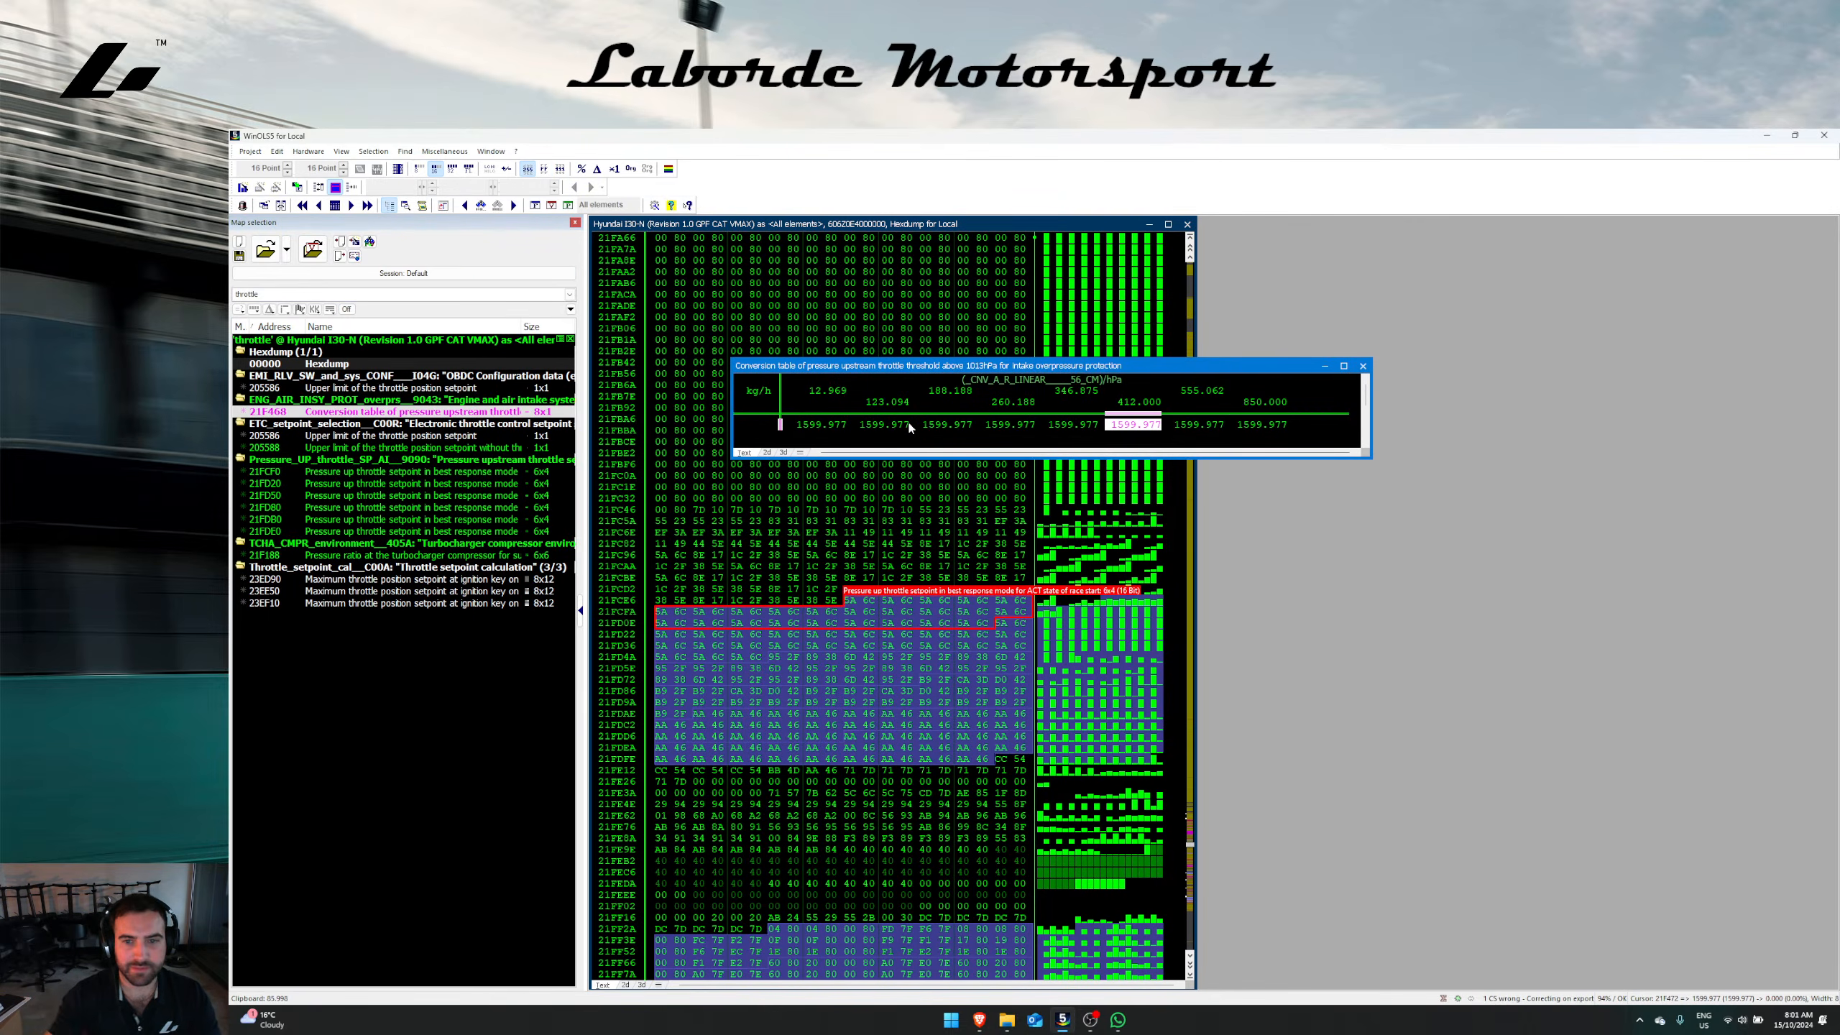
left_click_drag(822, 429, 1420, 420)
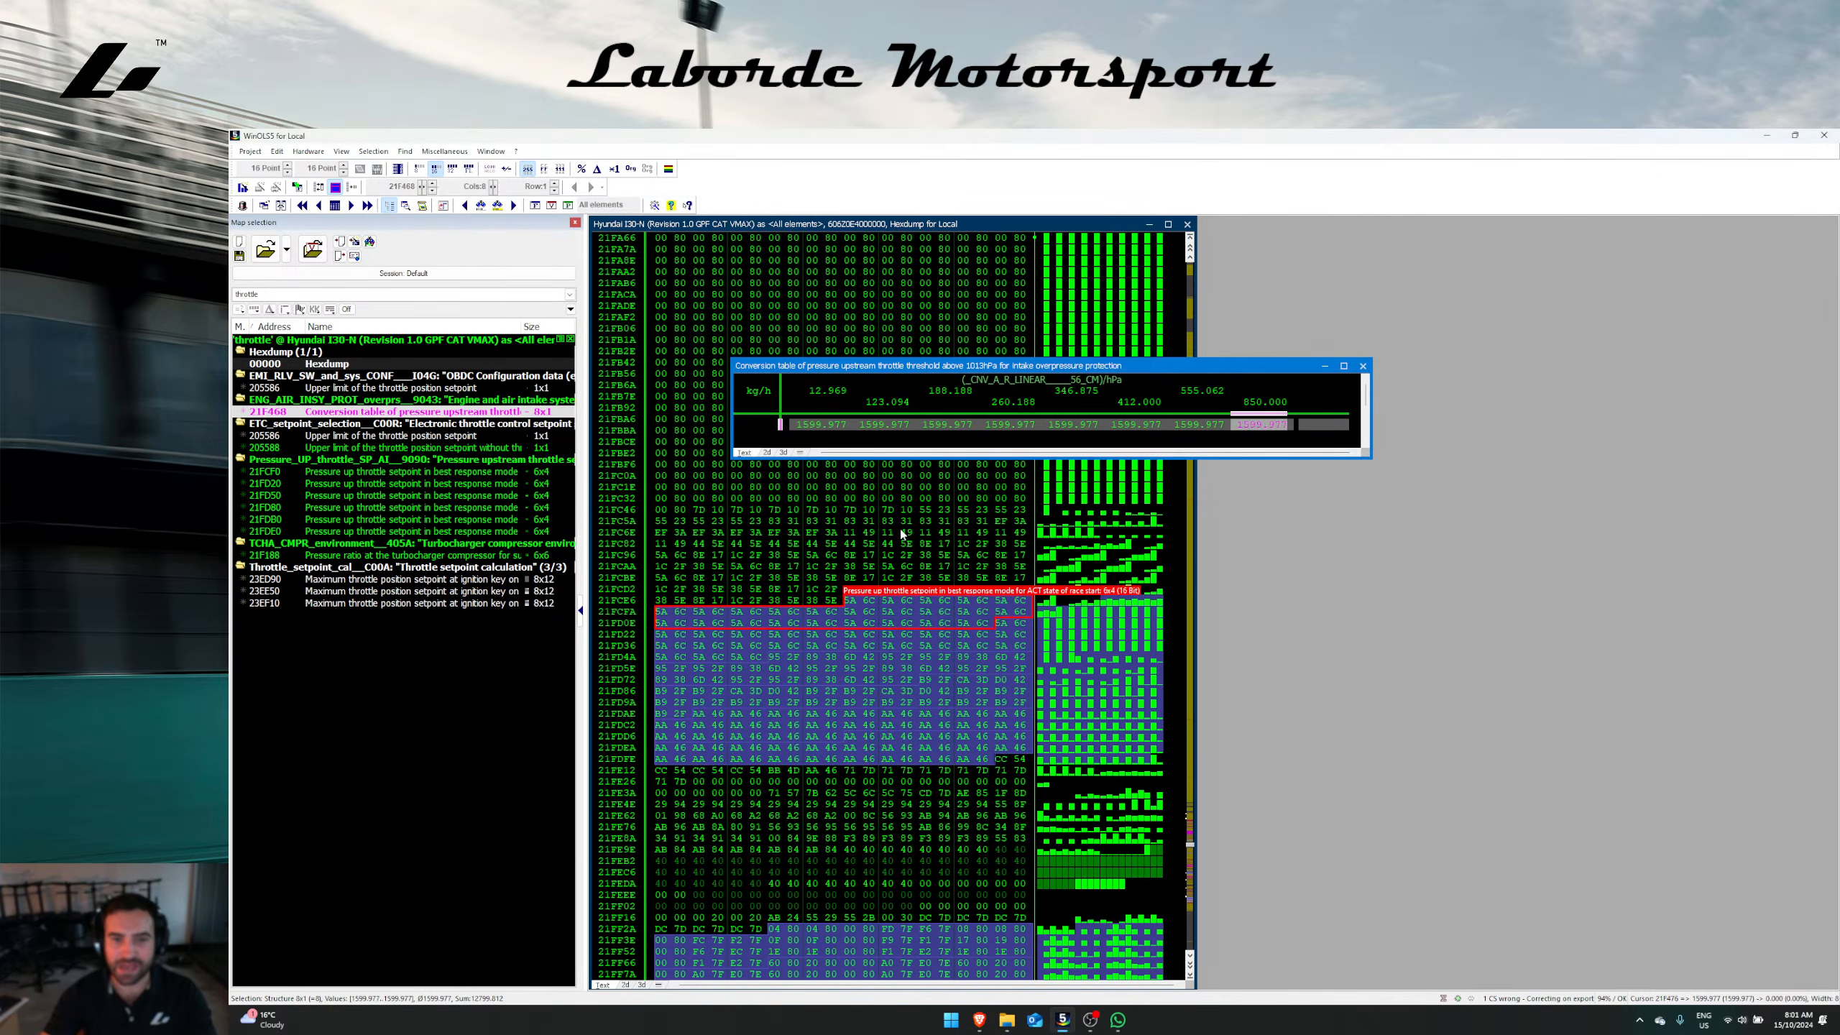
key("Escape")
left_click(849, 605)
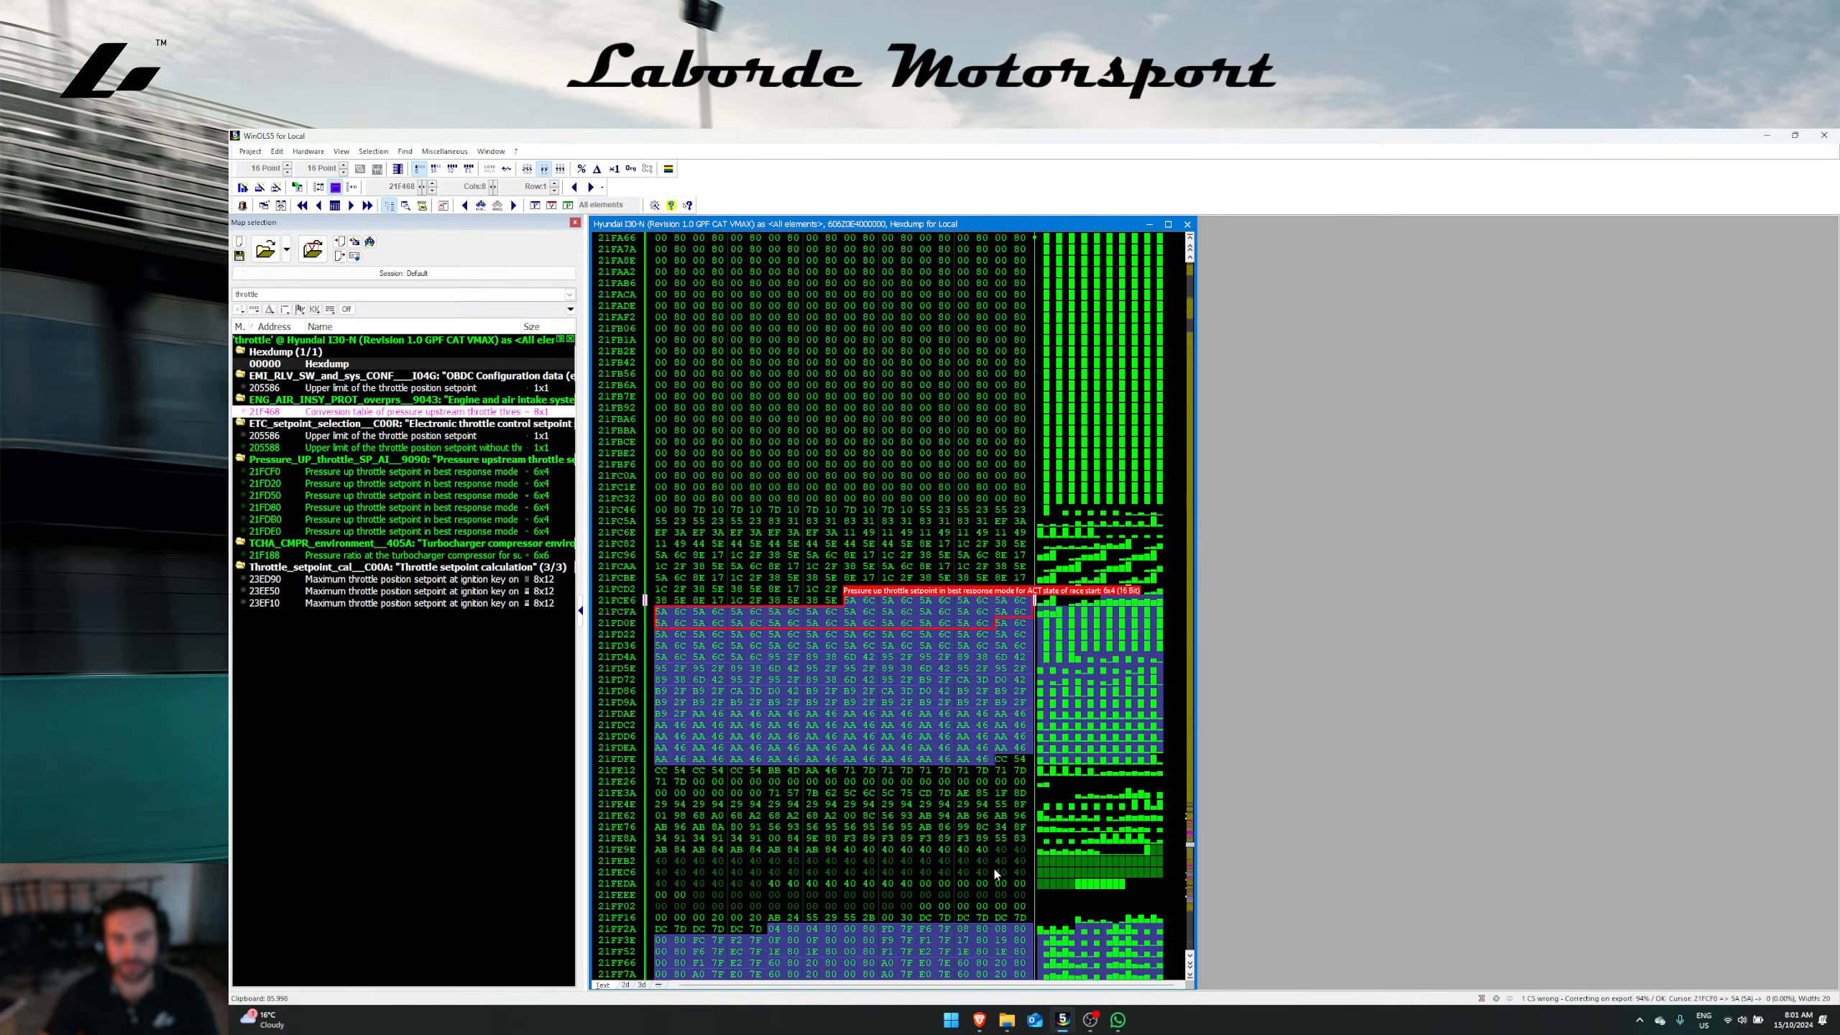
left_click(1092, 1021)
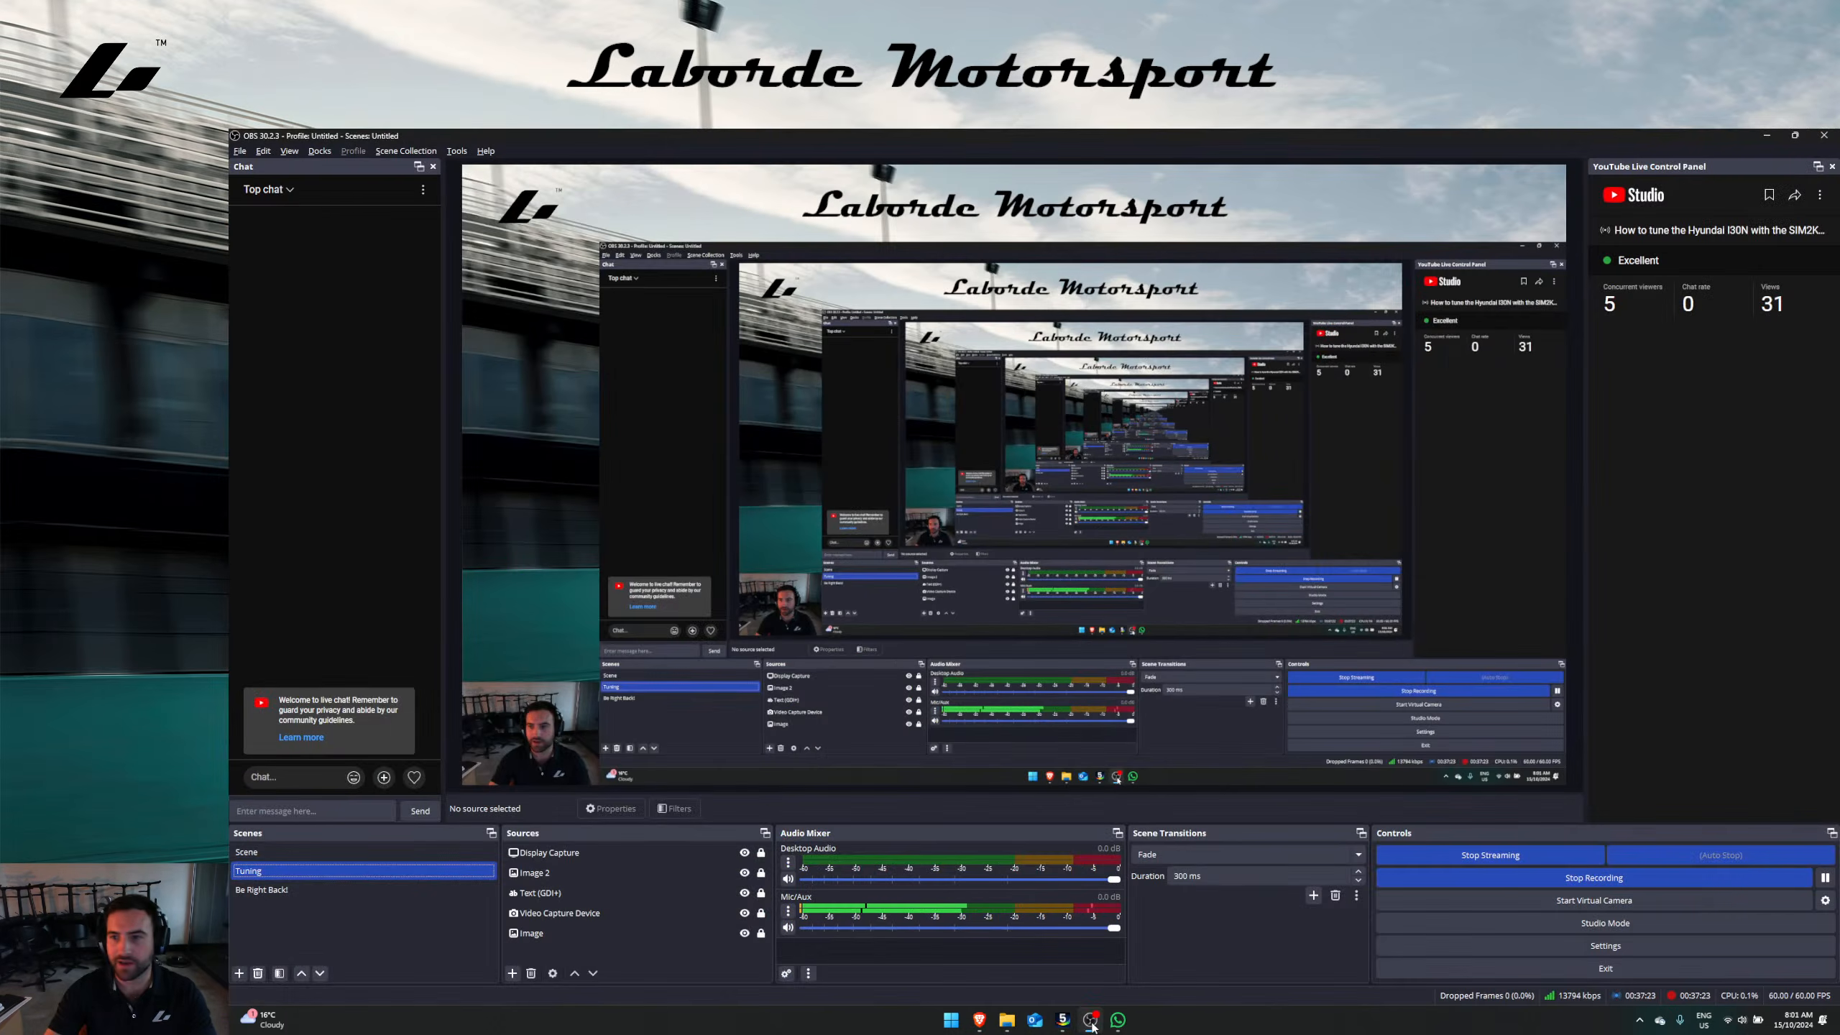
left_click(1092, 1020)
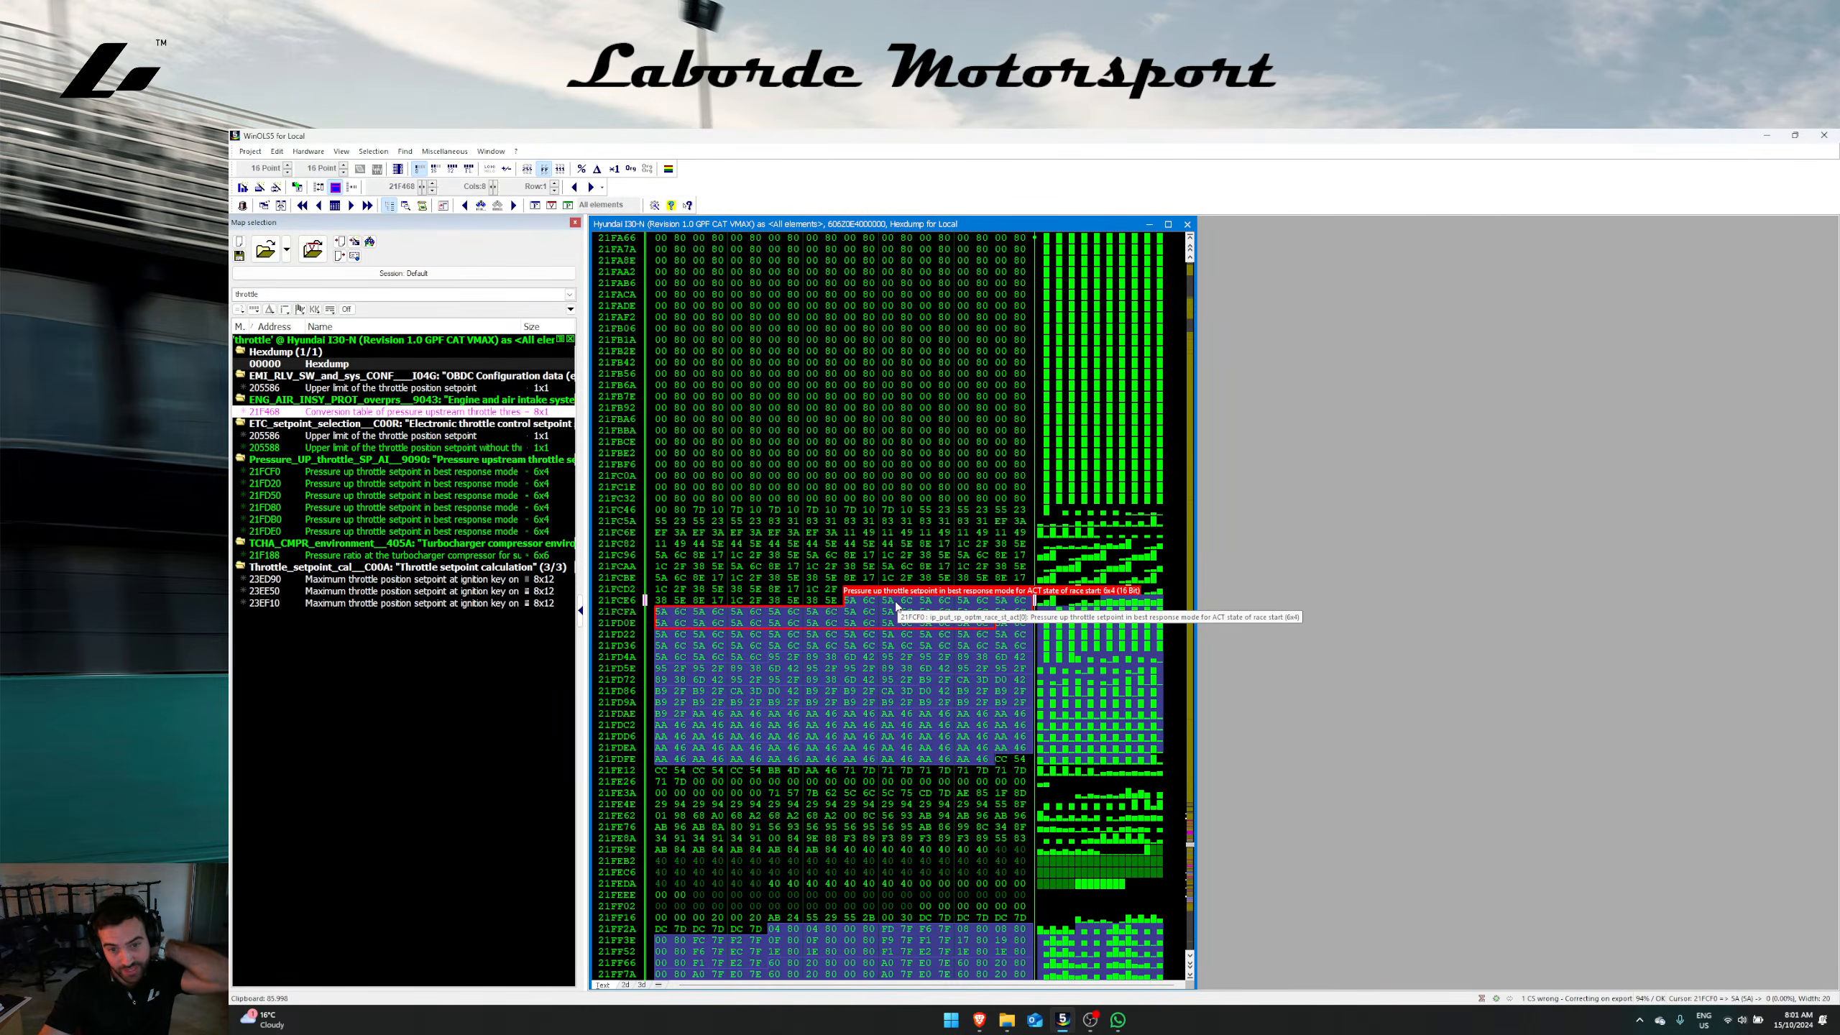
Step: Review the first two Pressure up throttle setpoint in best response mode maps for ACT state of race start
double_click(863, 621)
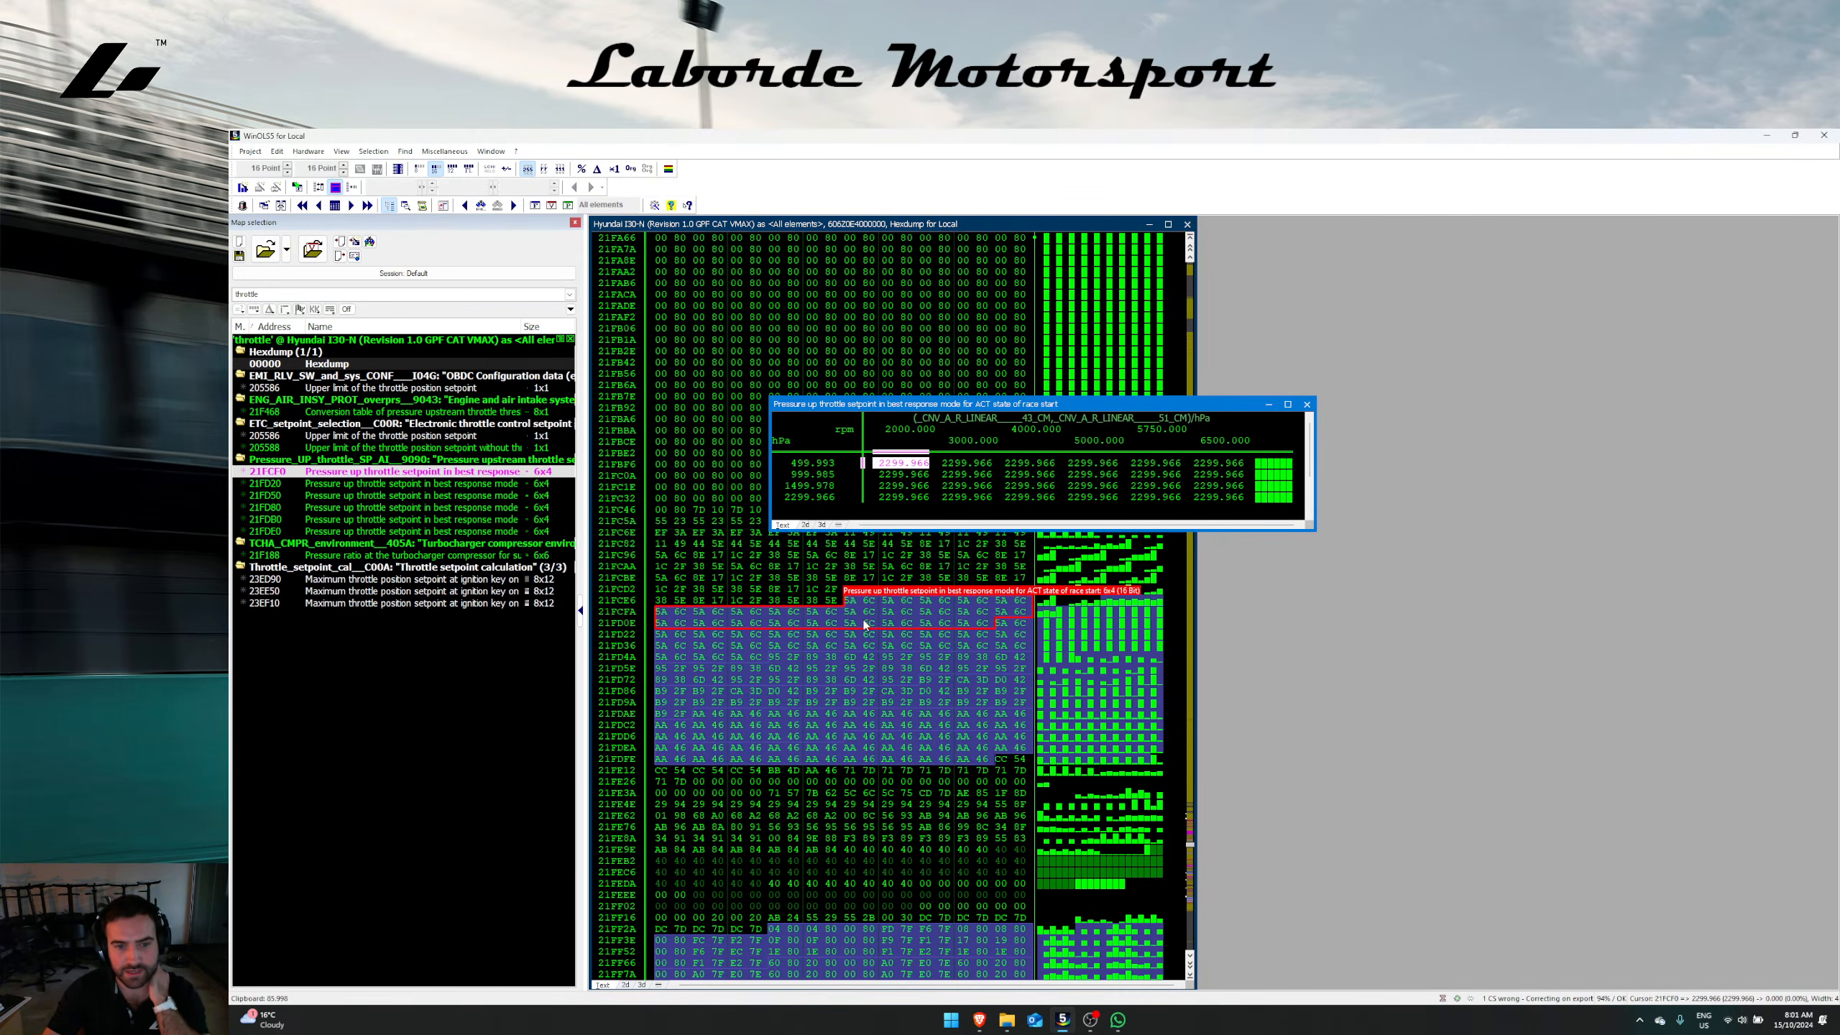
key("Escape")
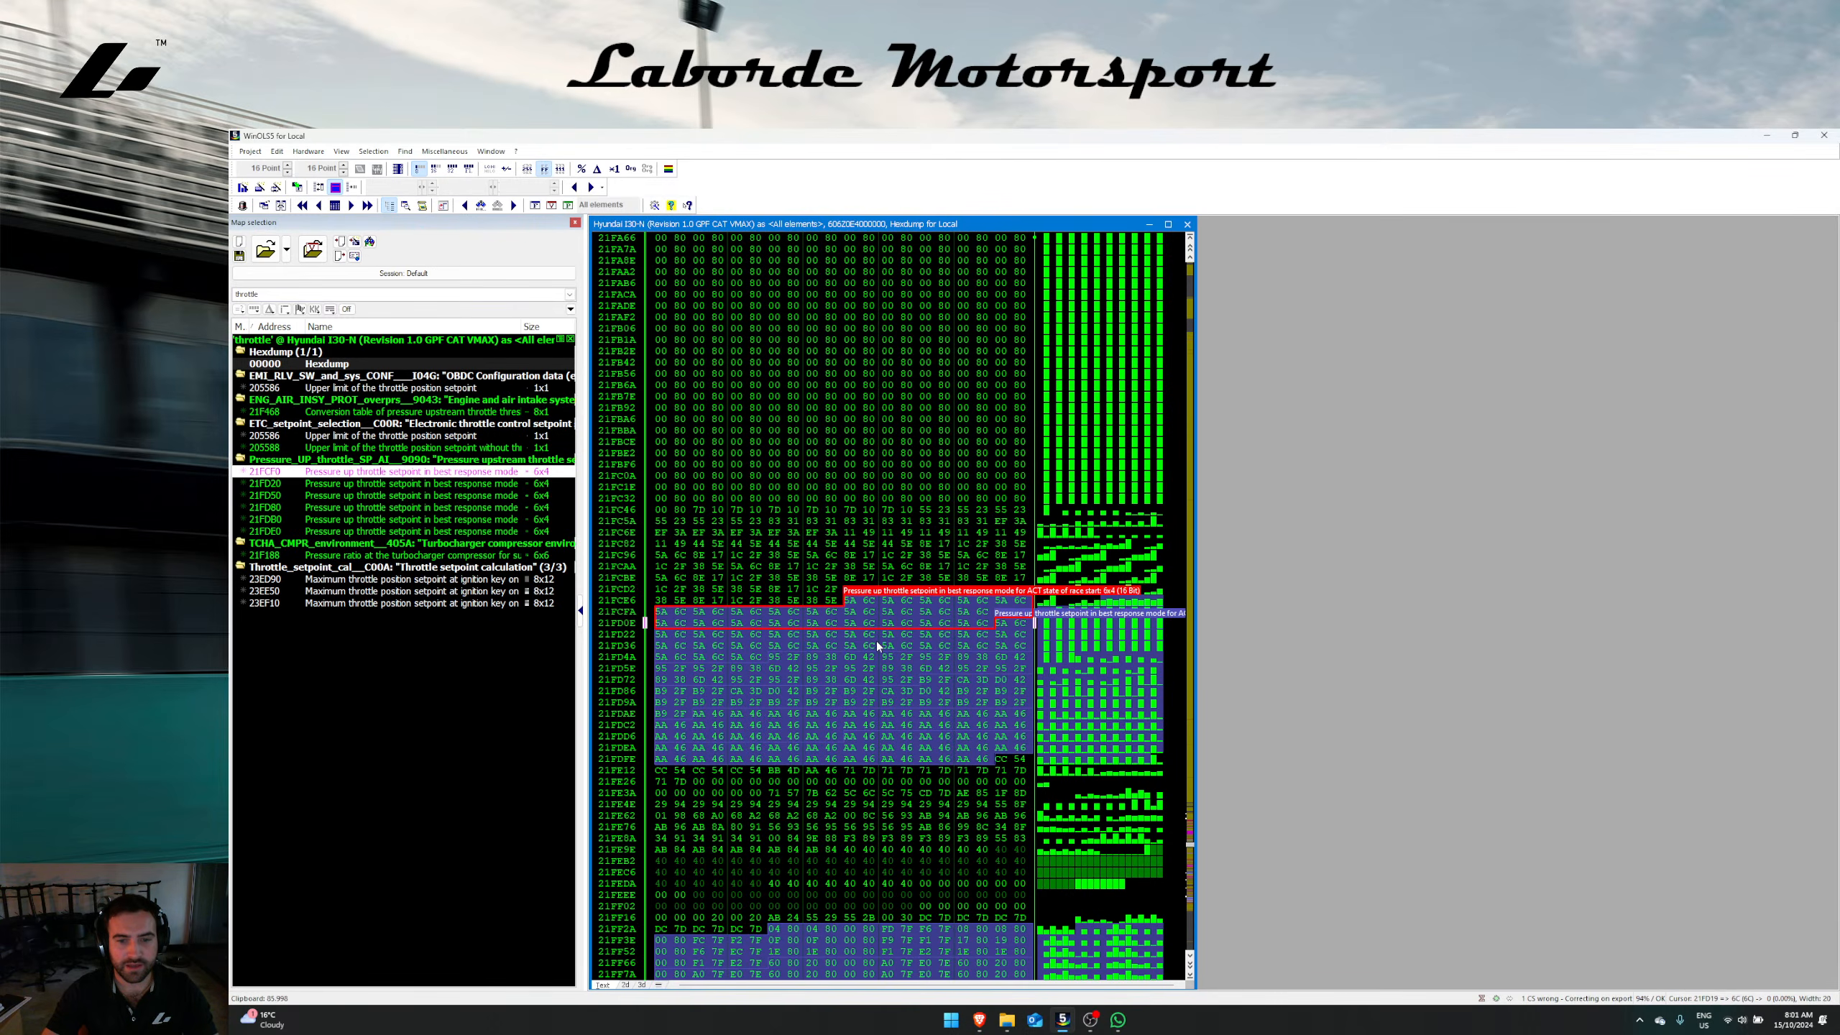
left_click(989, 633)
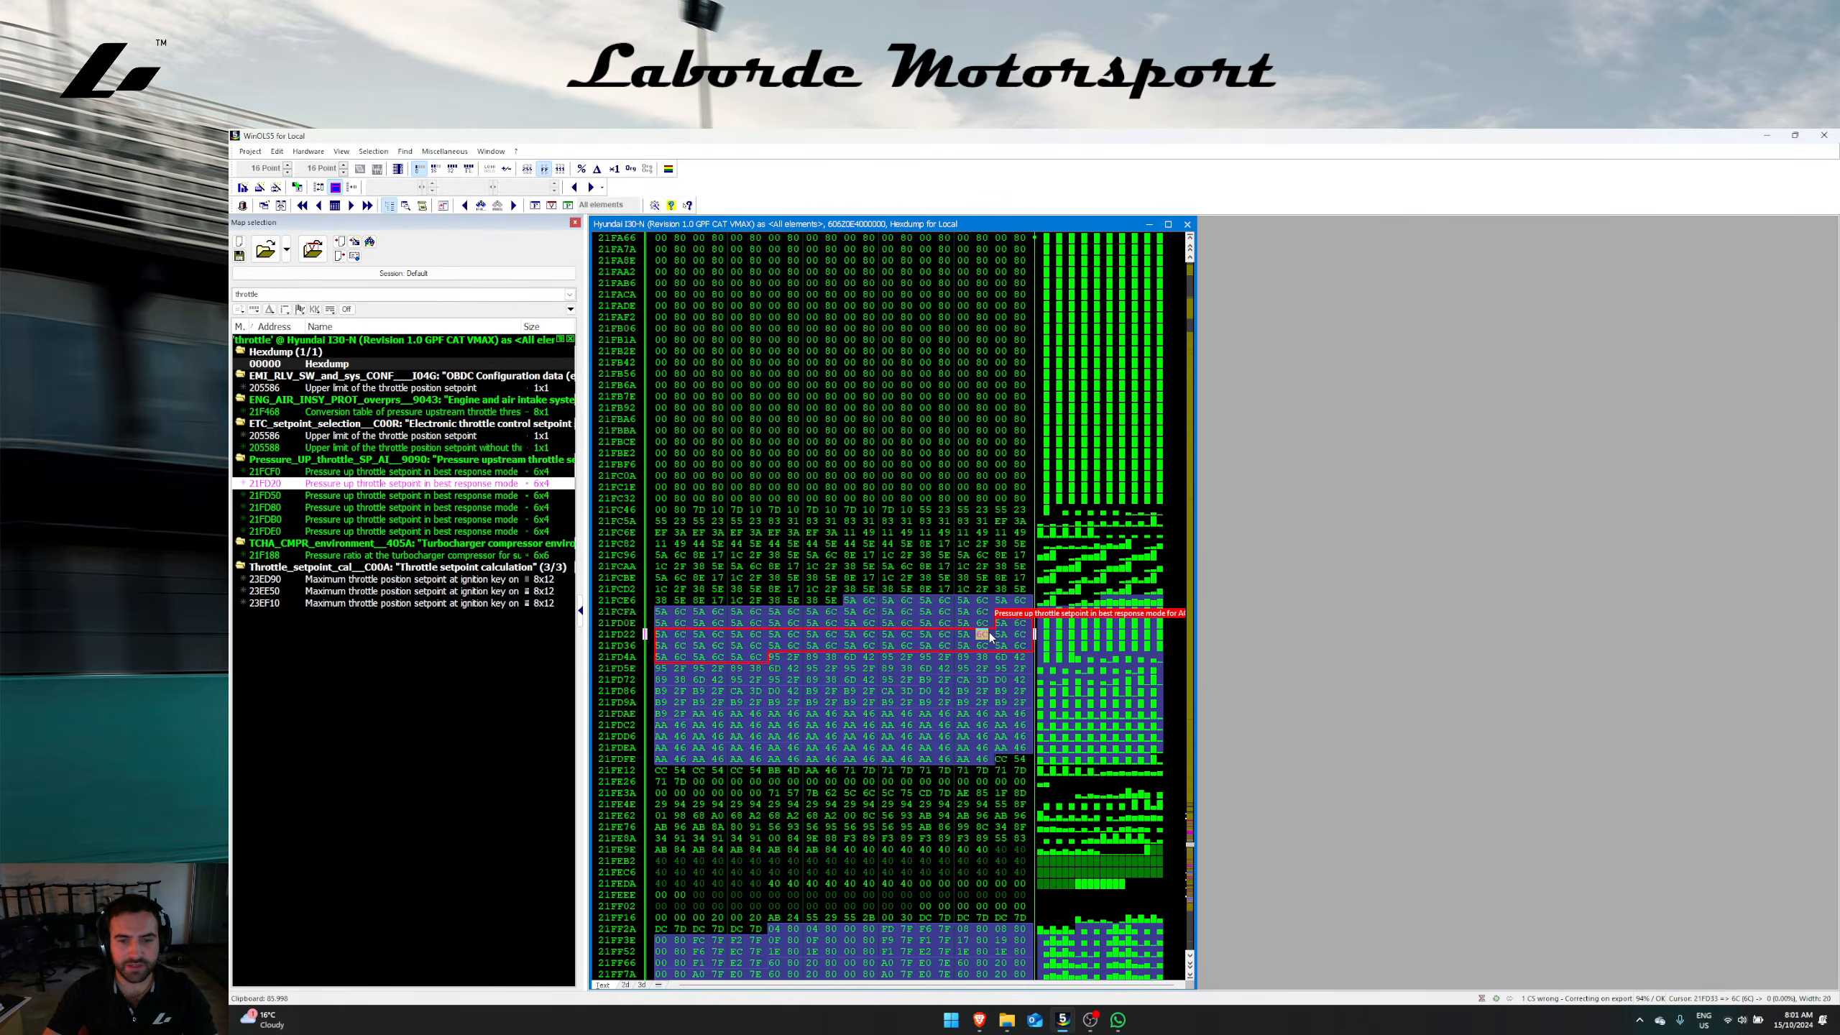
double_click(989, 633)
key("Escape")
Step: Review all values of the best response mode pressure map for ACT state of race start with low fuel quality
left_click(885, 667)
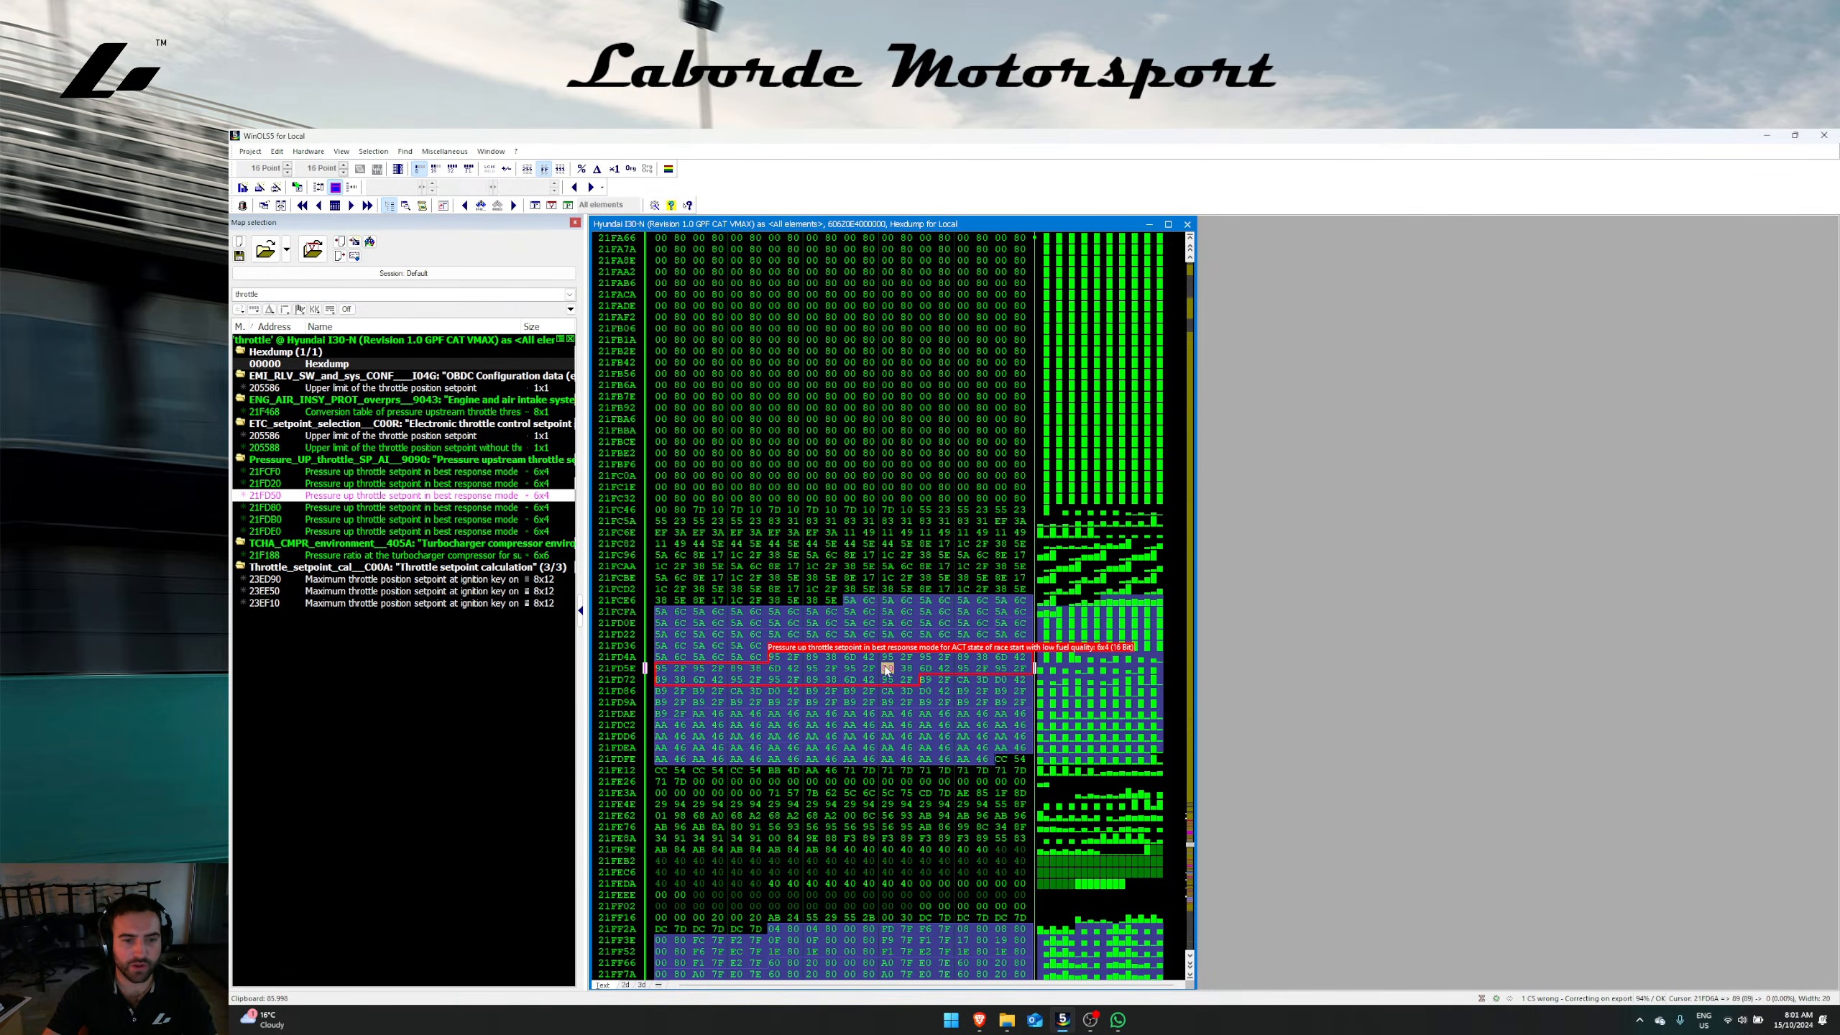
double_click(887, 668)
left_click_drag(1140, 703, 897, 464)
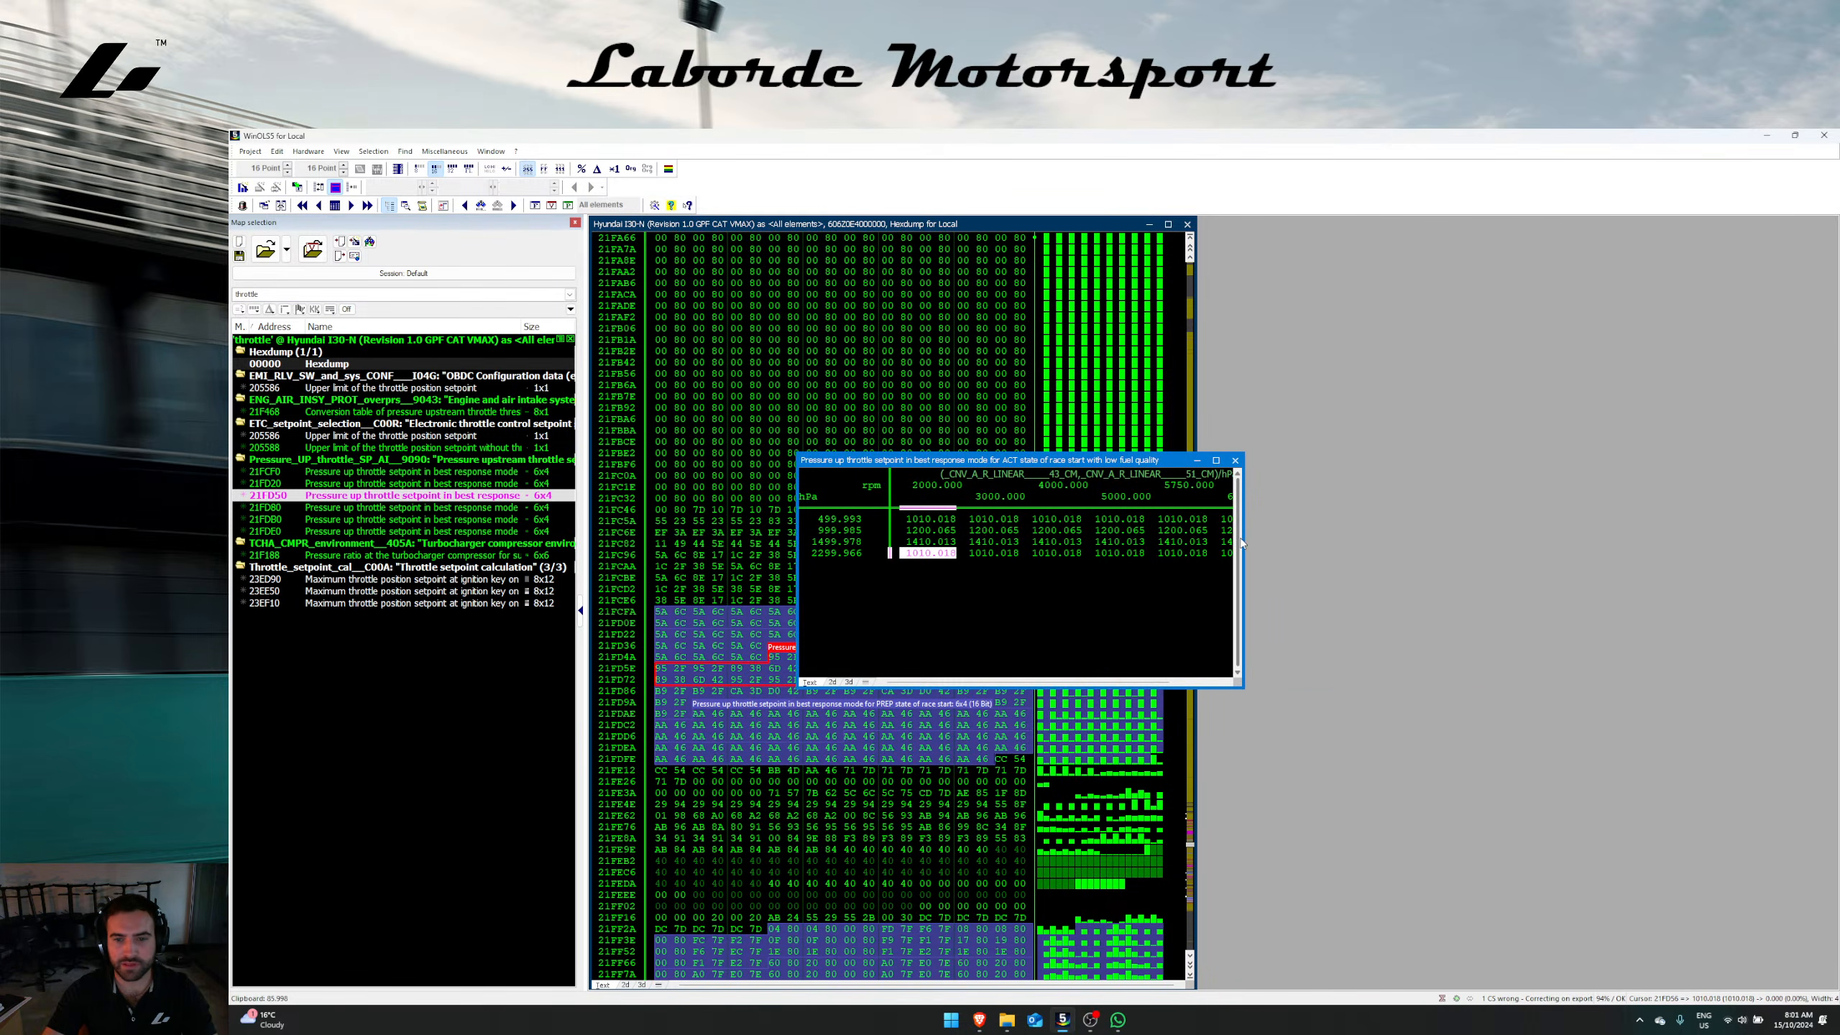
left_click_drag(1243, 543, 1648, 543)
left_click_drag(1247, 519, 1469, 564)
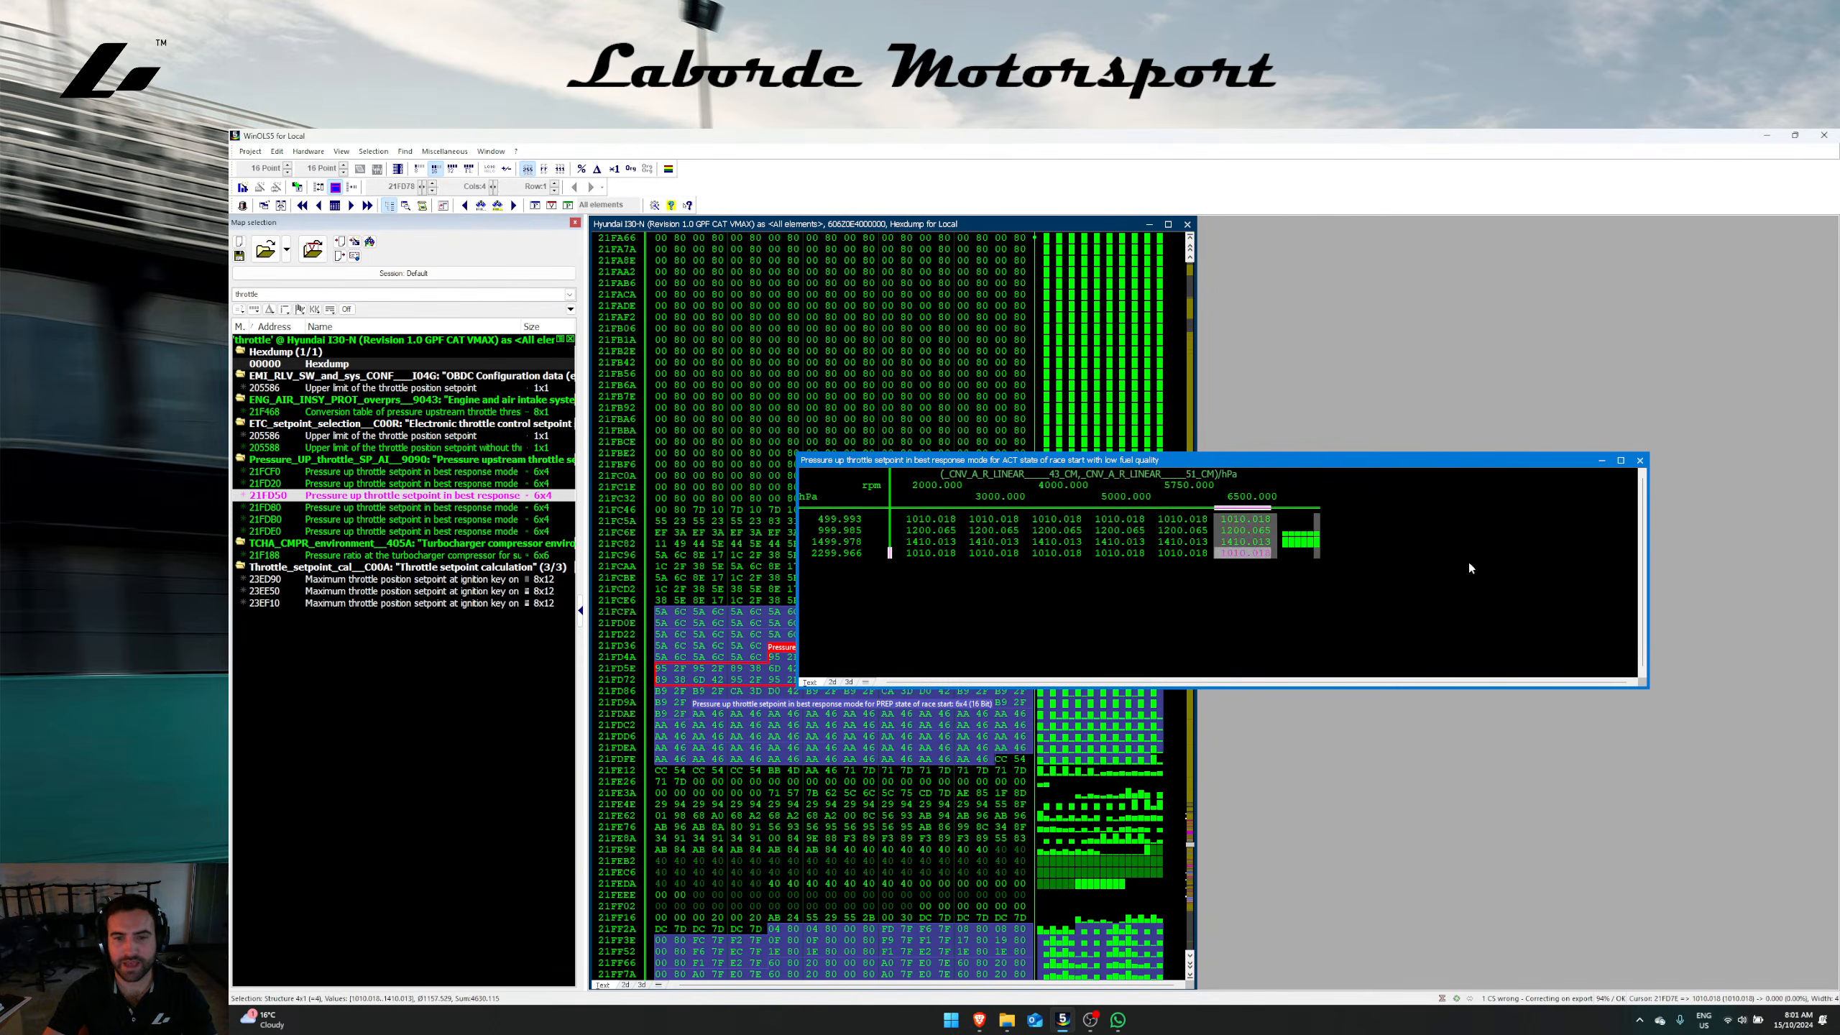
right_click(1087, 552)
left_click_drag(903, 518, 1351, 556)
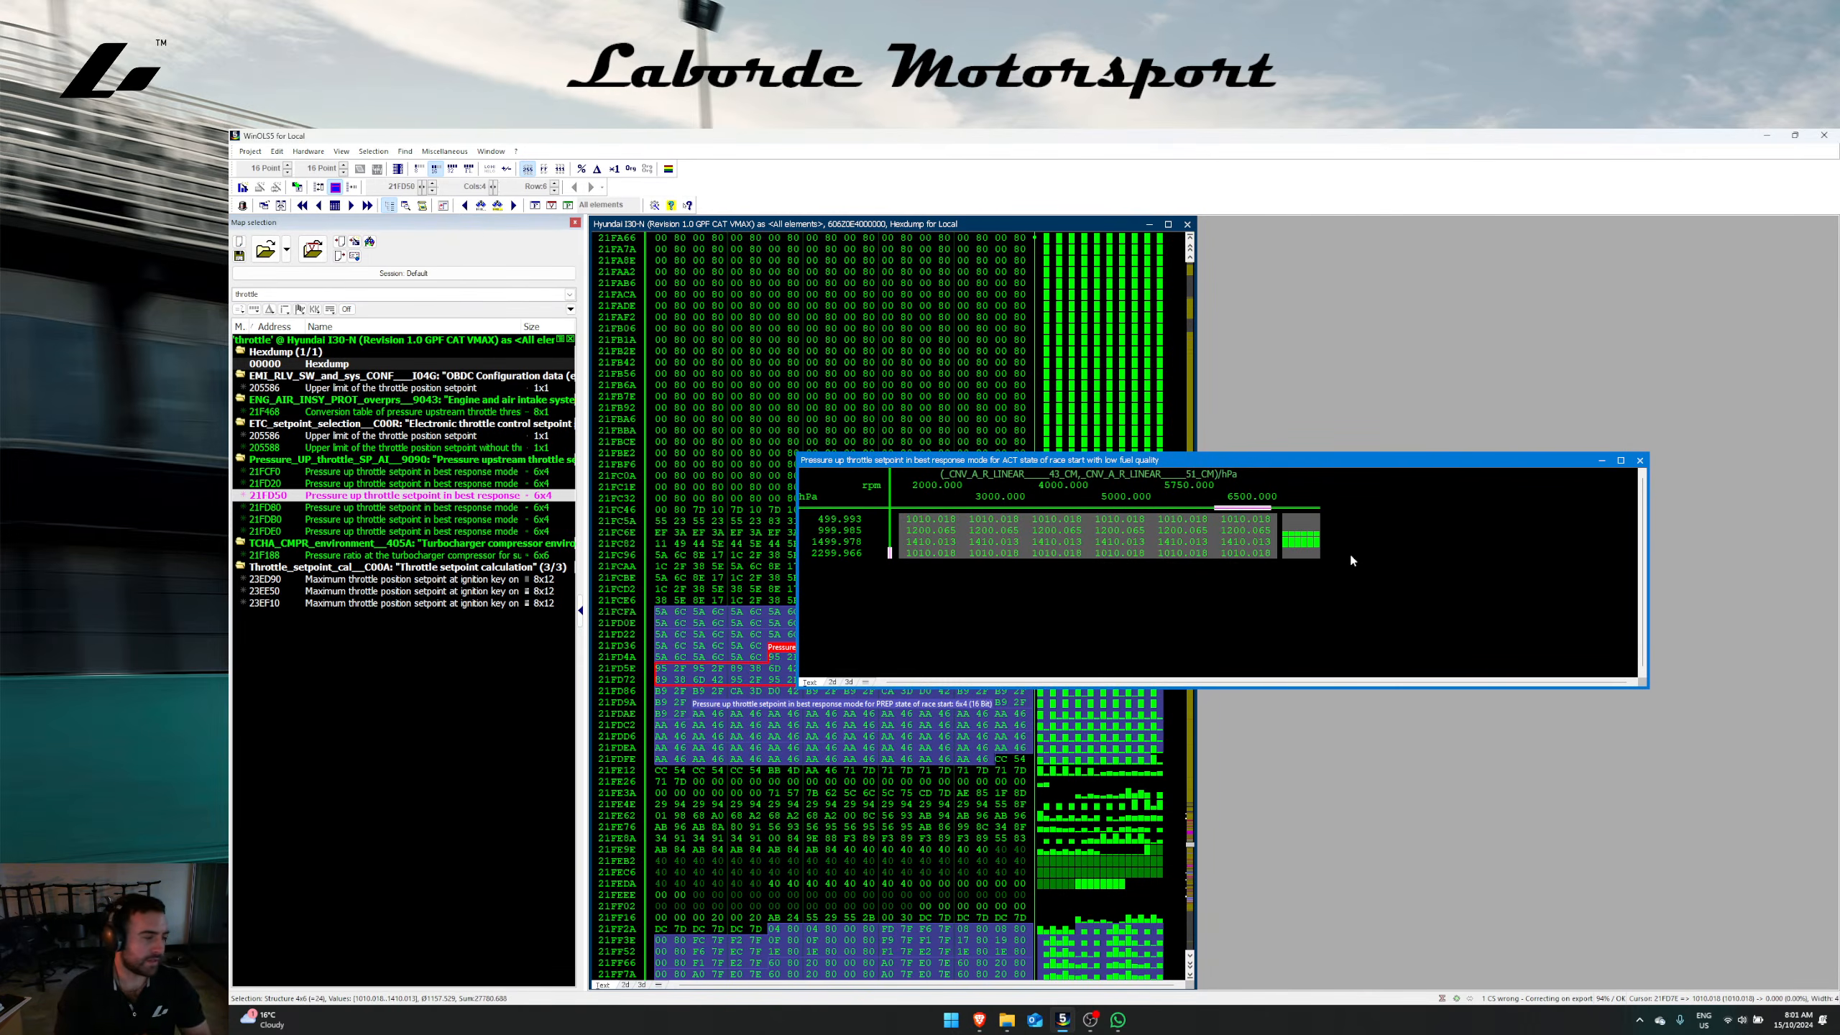
key("Escape")
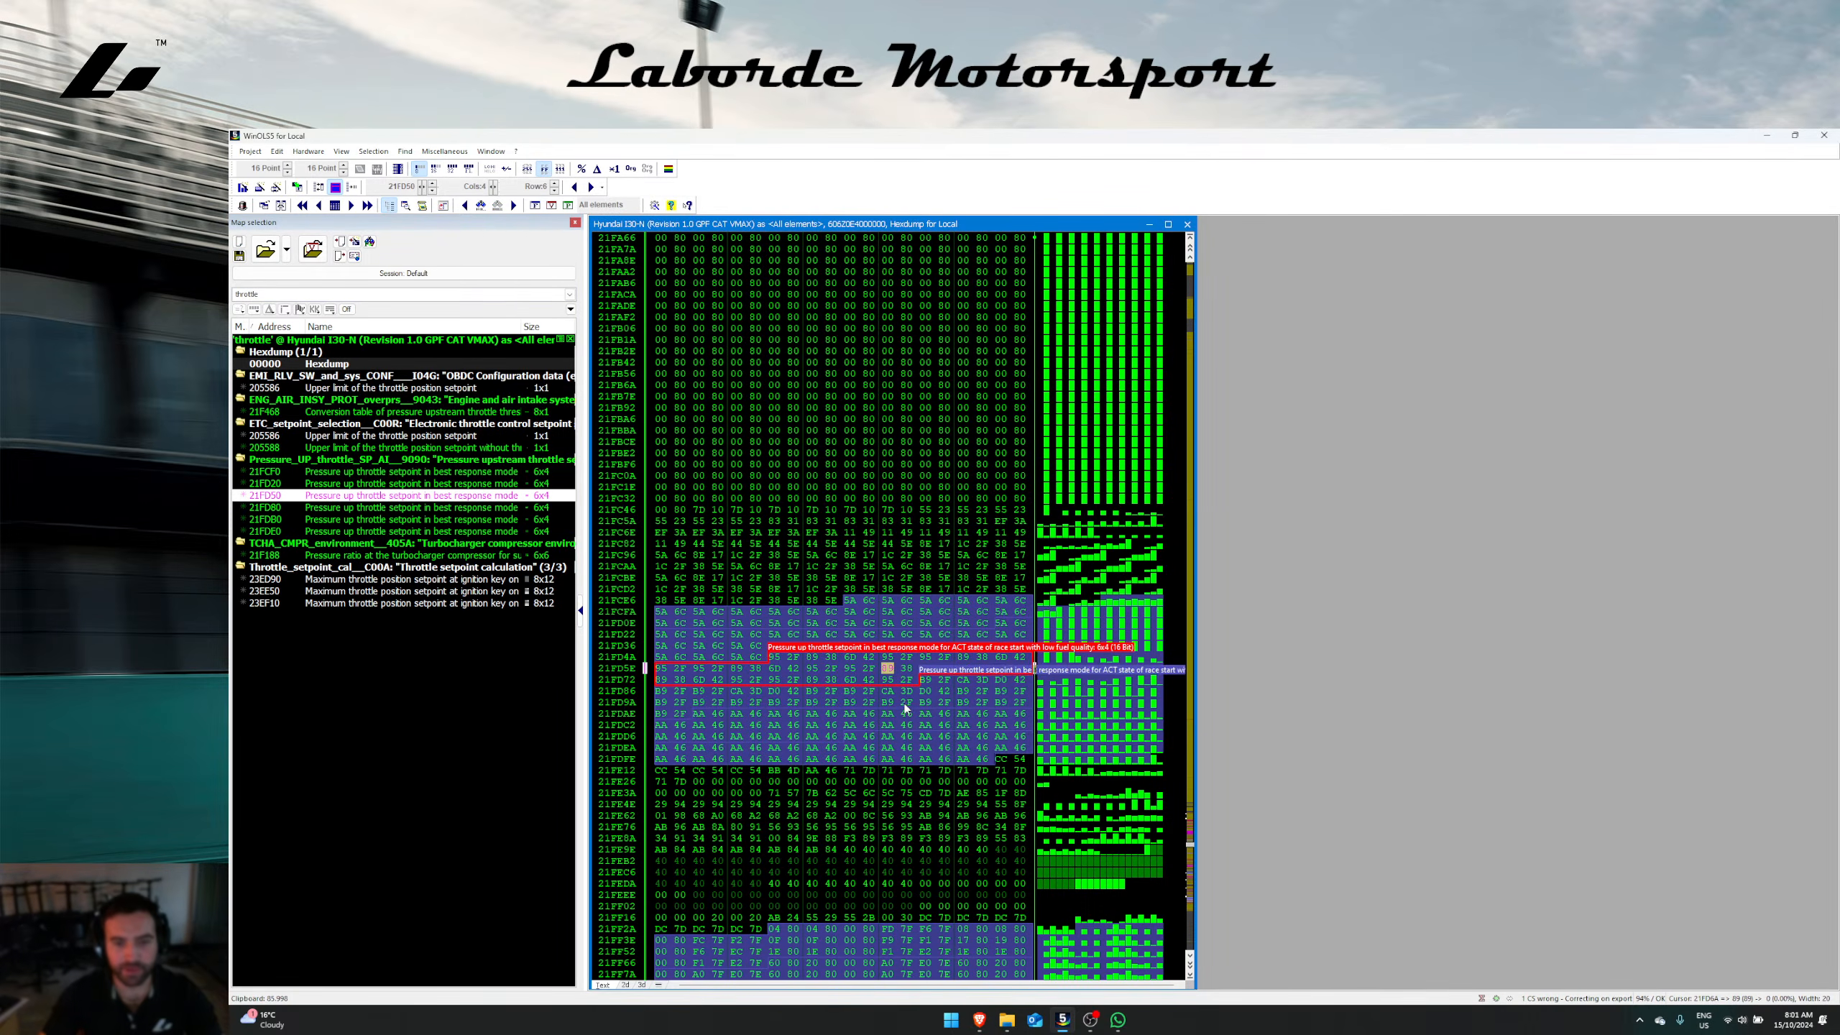
Step: Examine the hexdump below the race start maps and locate the best response mode map for PREF state of race start
scroll(840, 754, "down", 4)
left_click(861, 826)
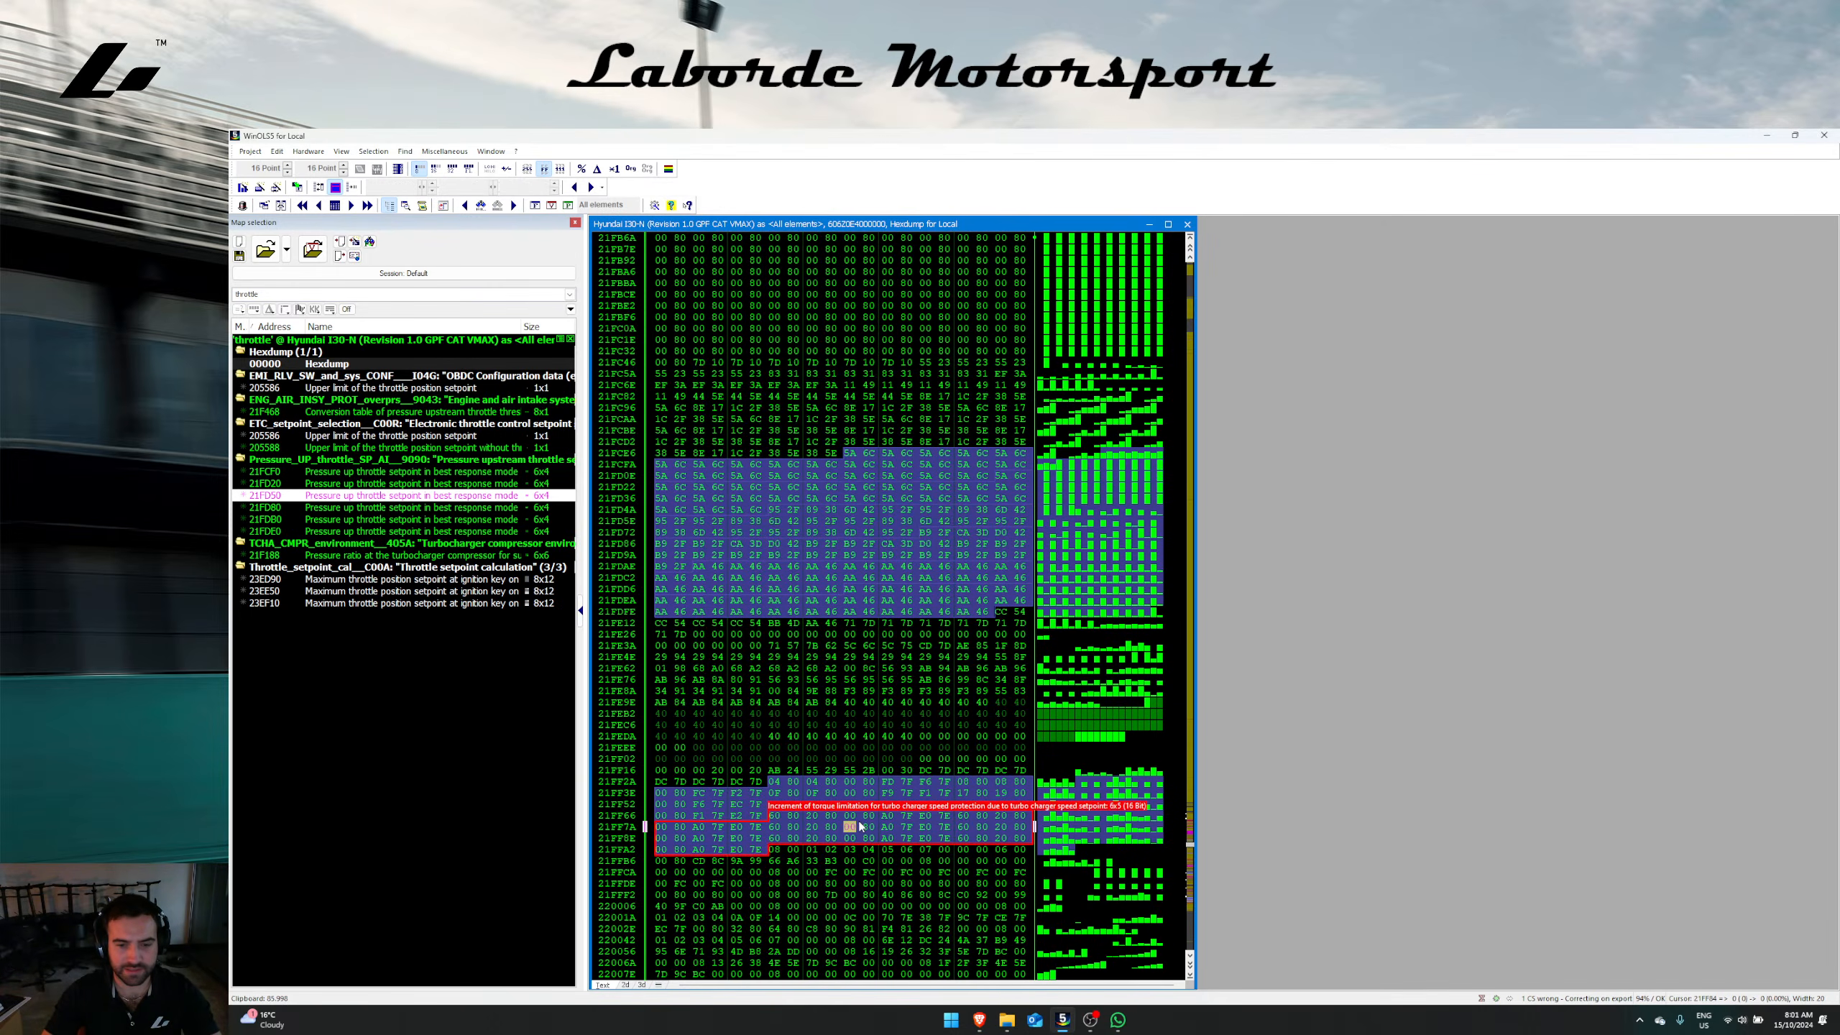
left_click(831, 623)
left_click(869, 589)
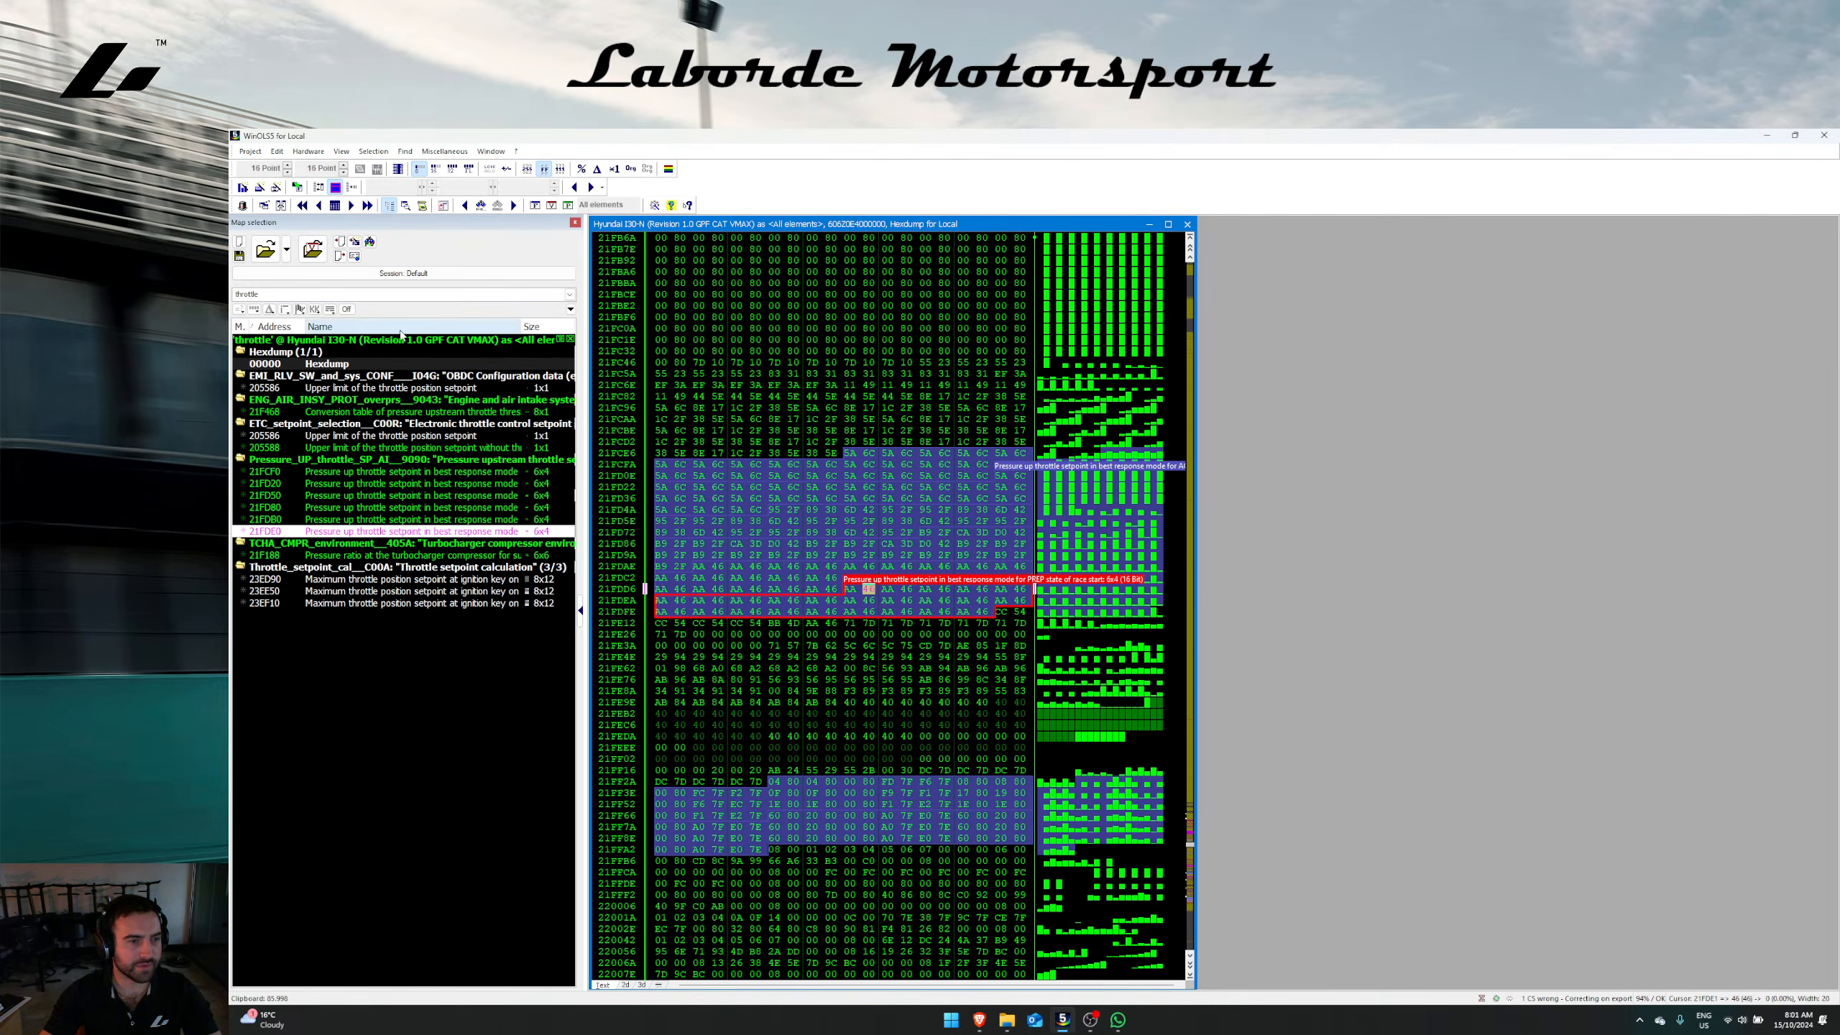
Step: Clear the throttle filter from the map list and open the Hyundai VelosterN (Original) project beside the I30-N hexdump
left_click(347, 310)
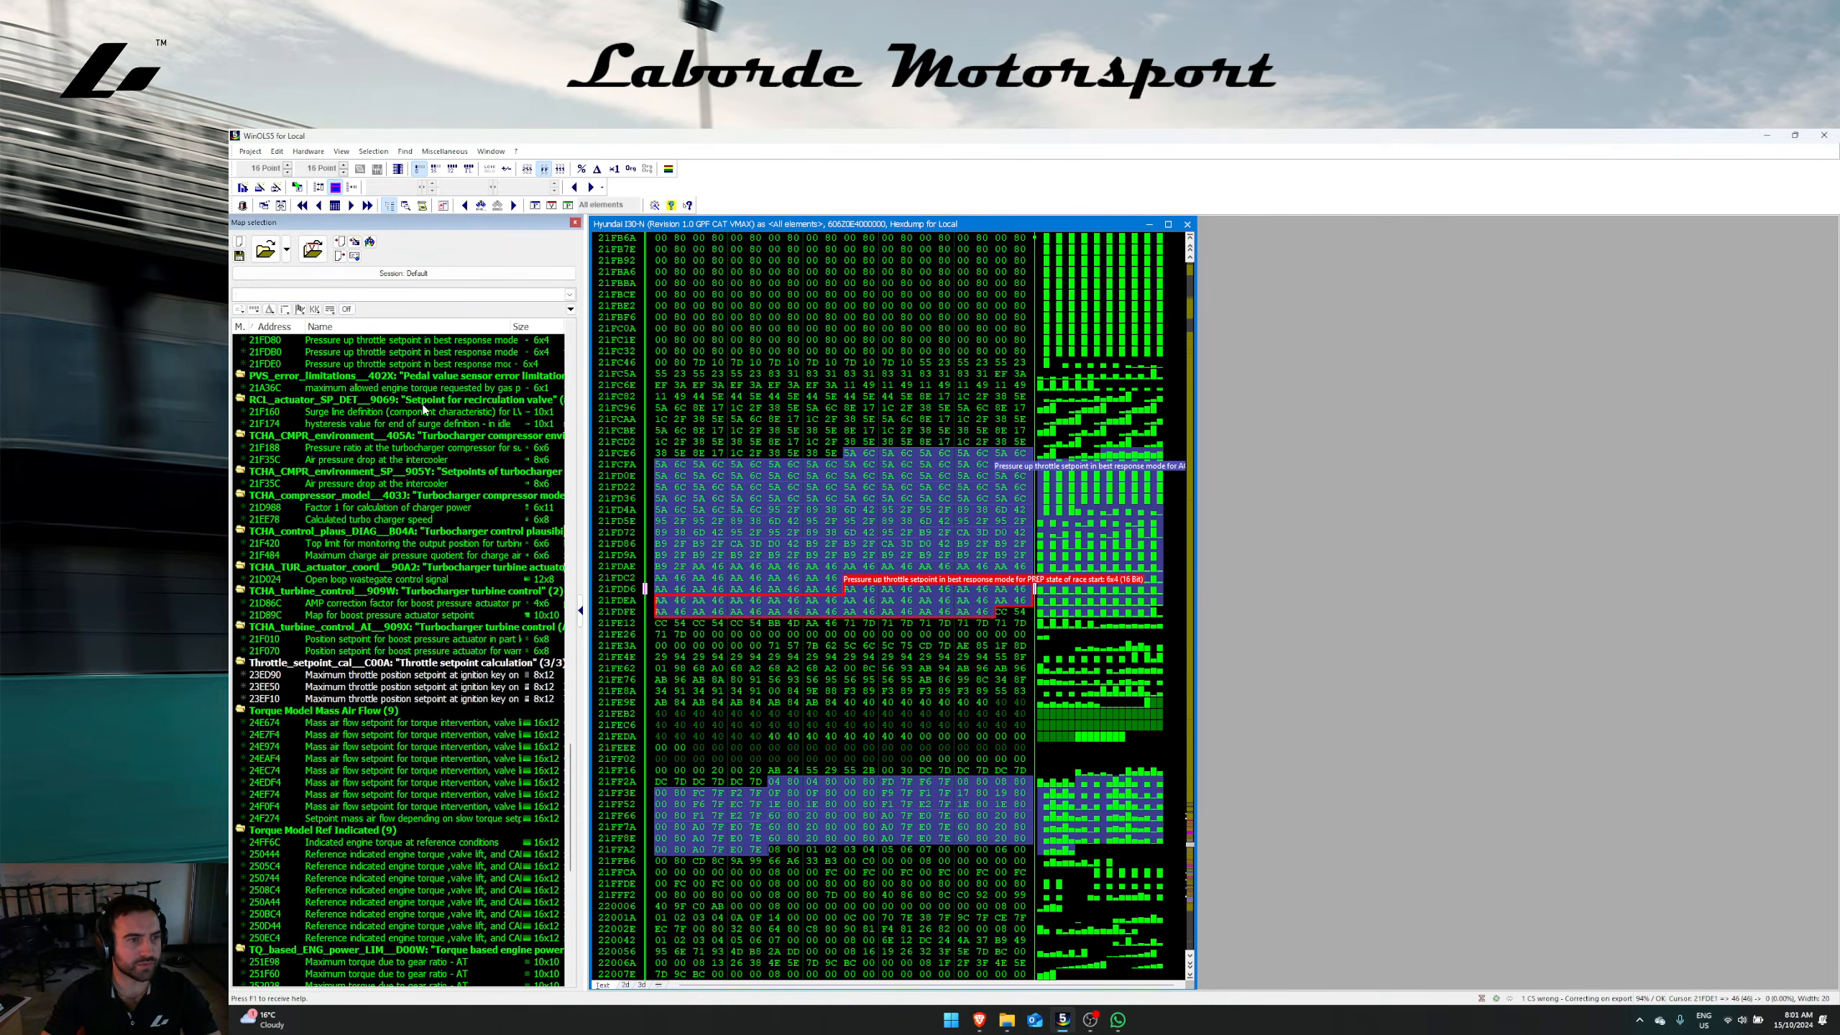
left_click(251, 151)
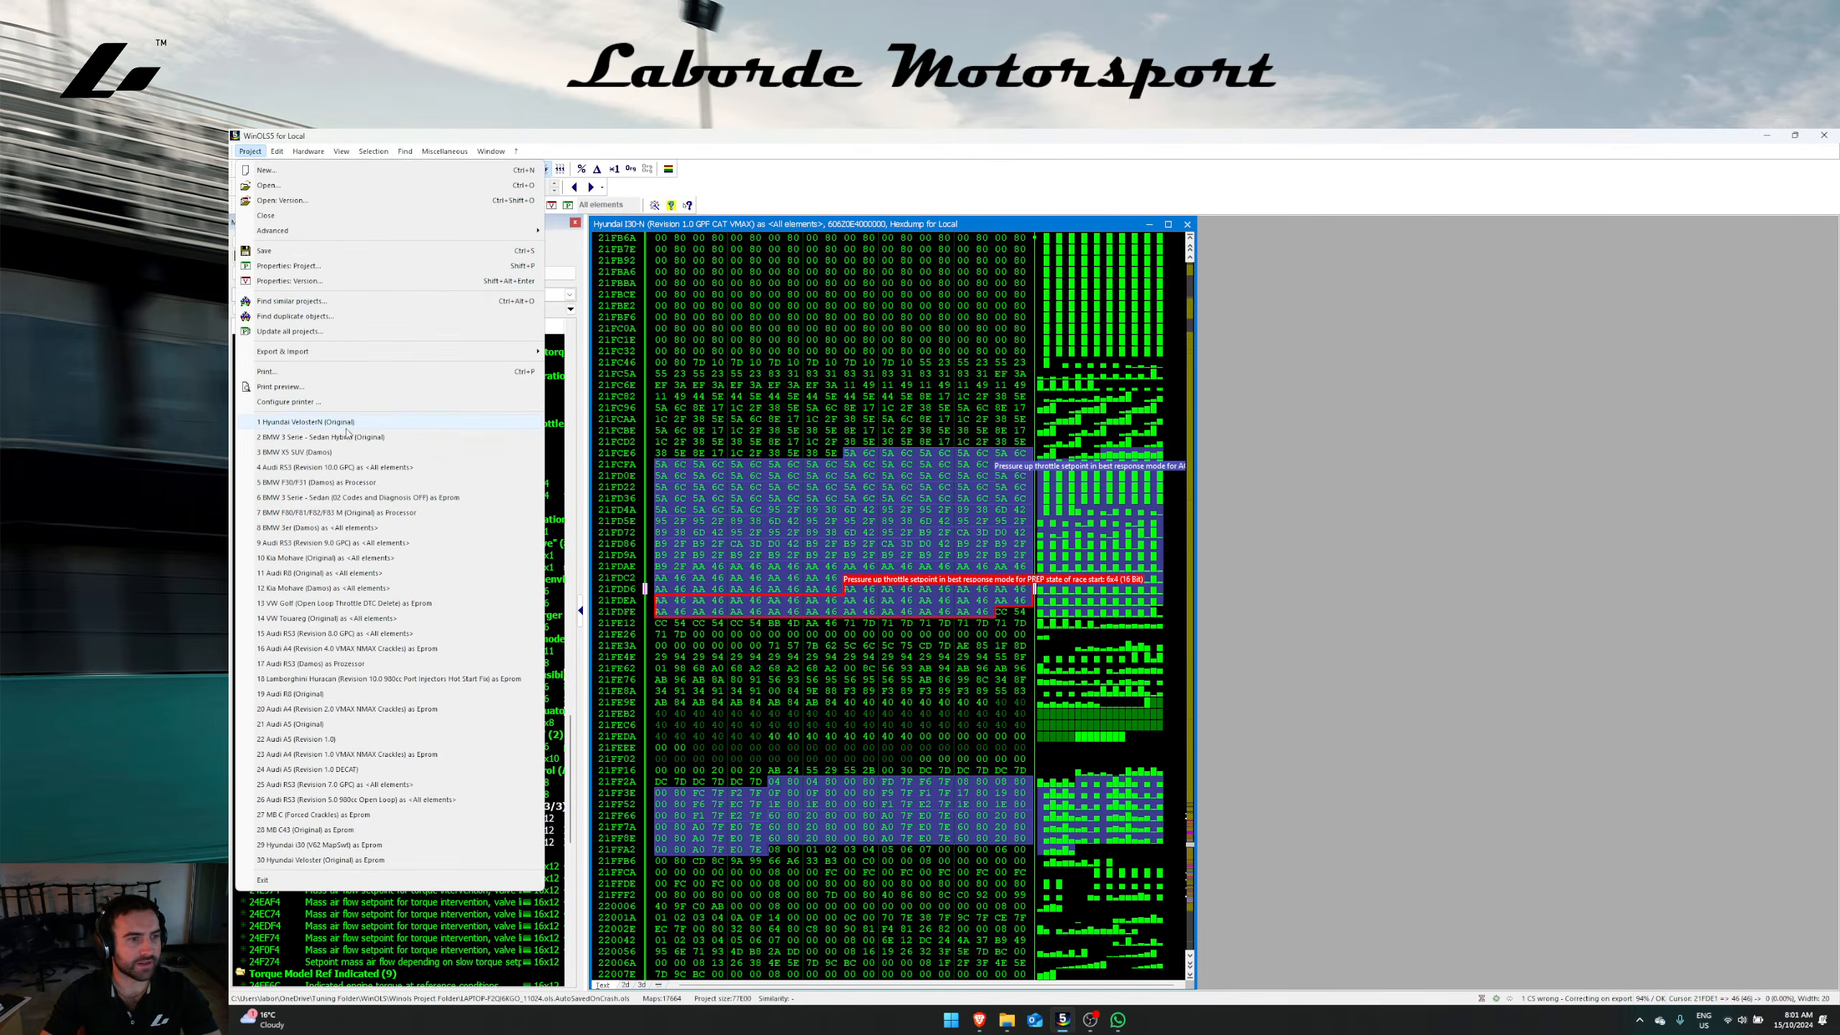
left_click(344, 422)
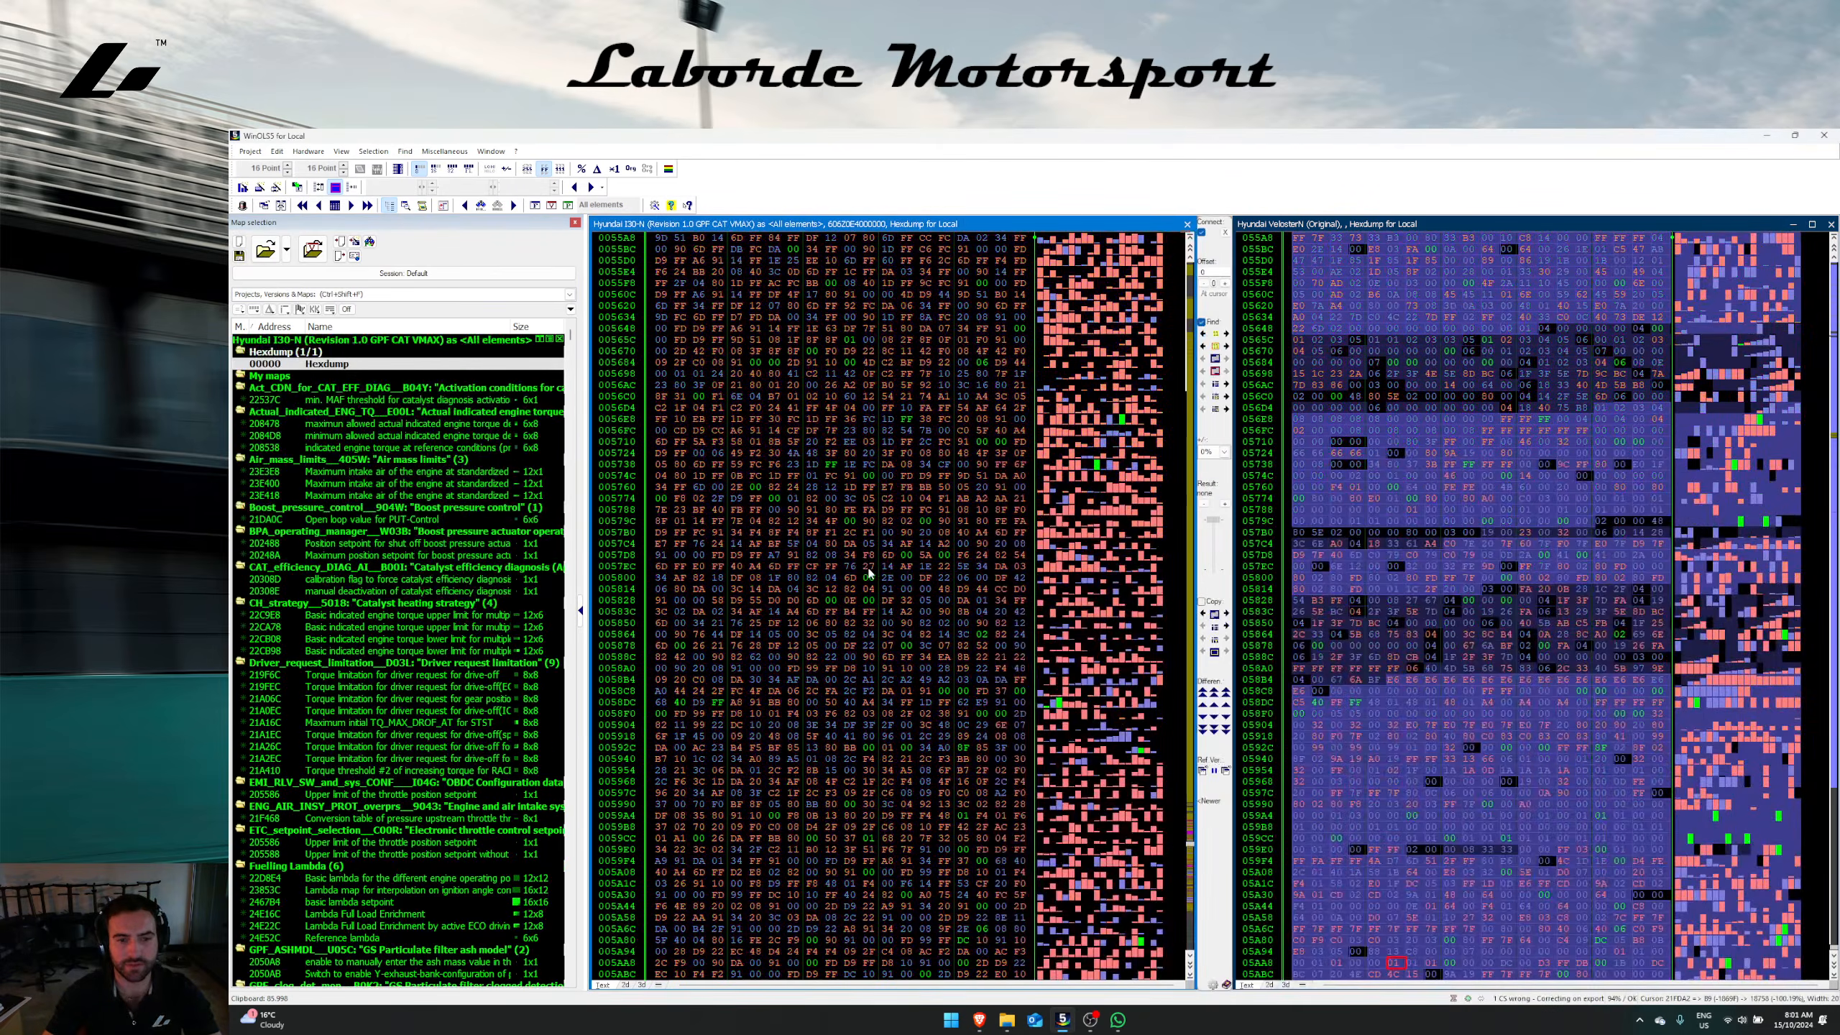
Step: Find the VelosterN hexdump data that matches the I30-N best response mode pressure setpoint area
scroll(865, 782, "down", 2)
left_click_drag(851, 782, 887, 804)
left_click(1226, 358)
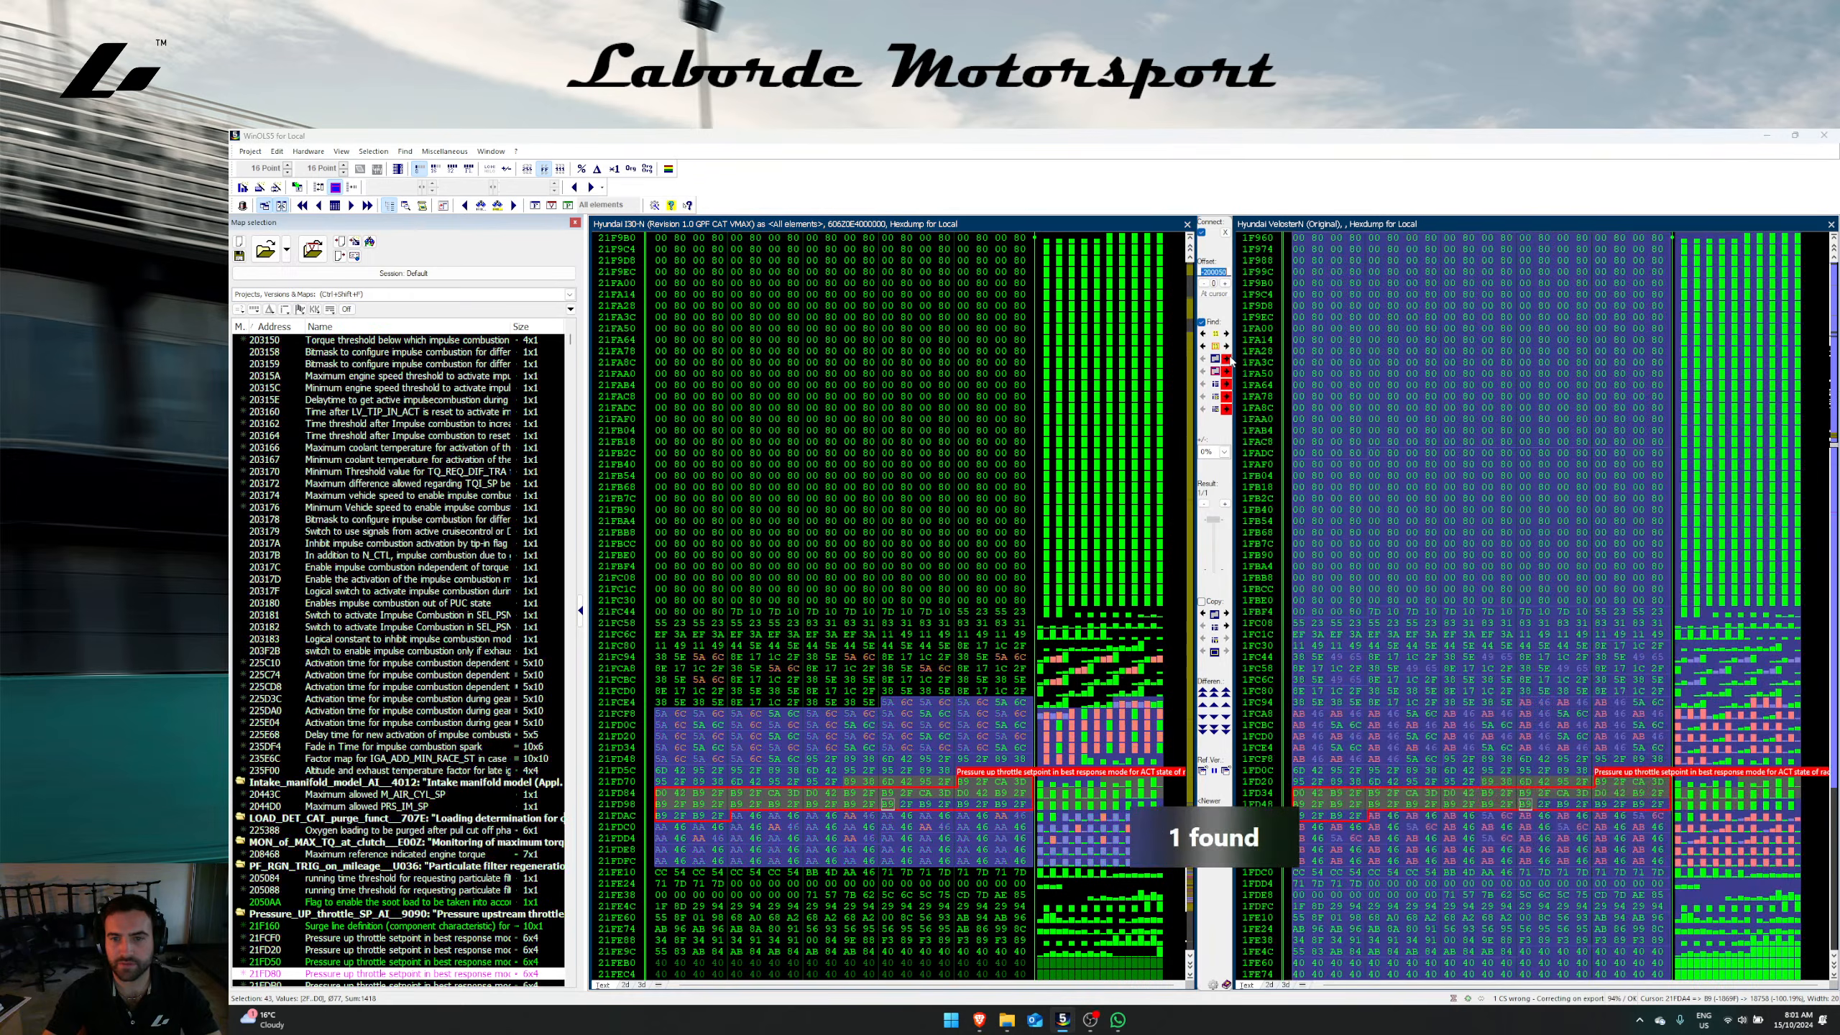
Step: Copy the VelosterN Pressure up throttle setpoint and restricted by knocking map definitions into the I30-N project and close the VelosterN hexdump
left_click(888, 521)
scroll(887, 562, "down", 6)
left_click_drag(1438, 508, 1435, 478)
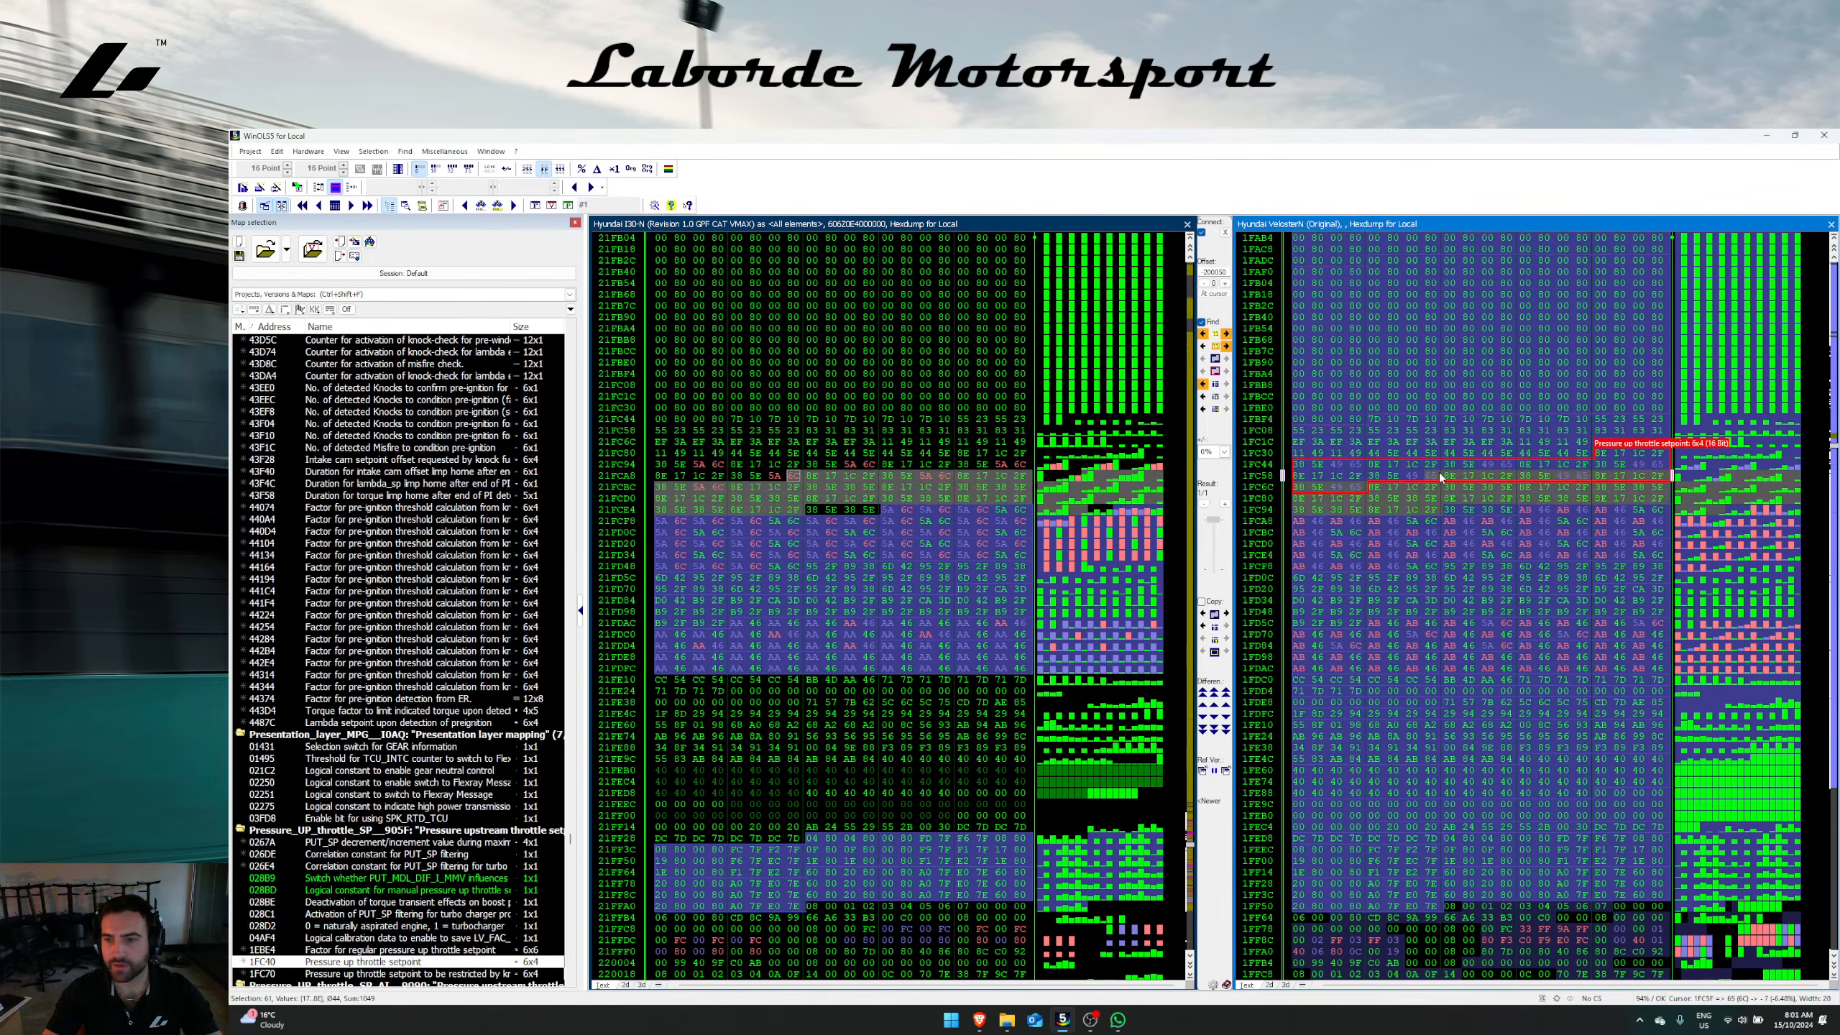
left_click(1203, 614)
left_click(937, 655)
left_click(906, 364)
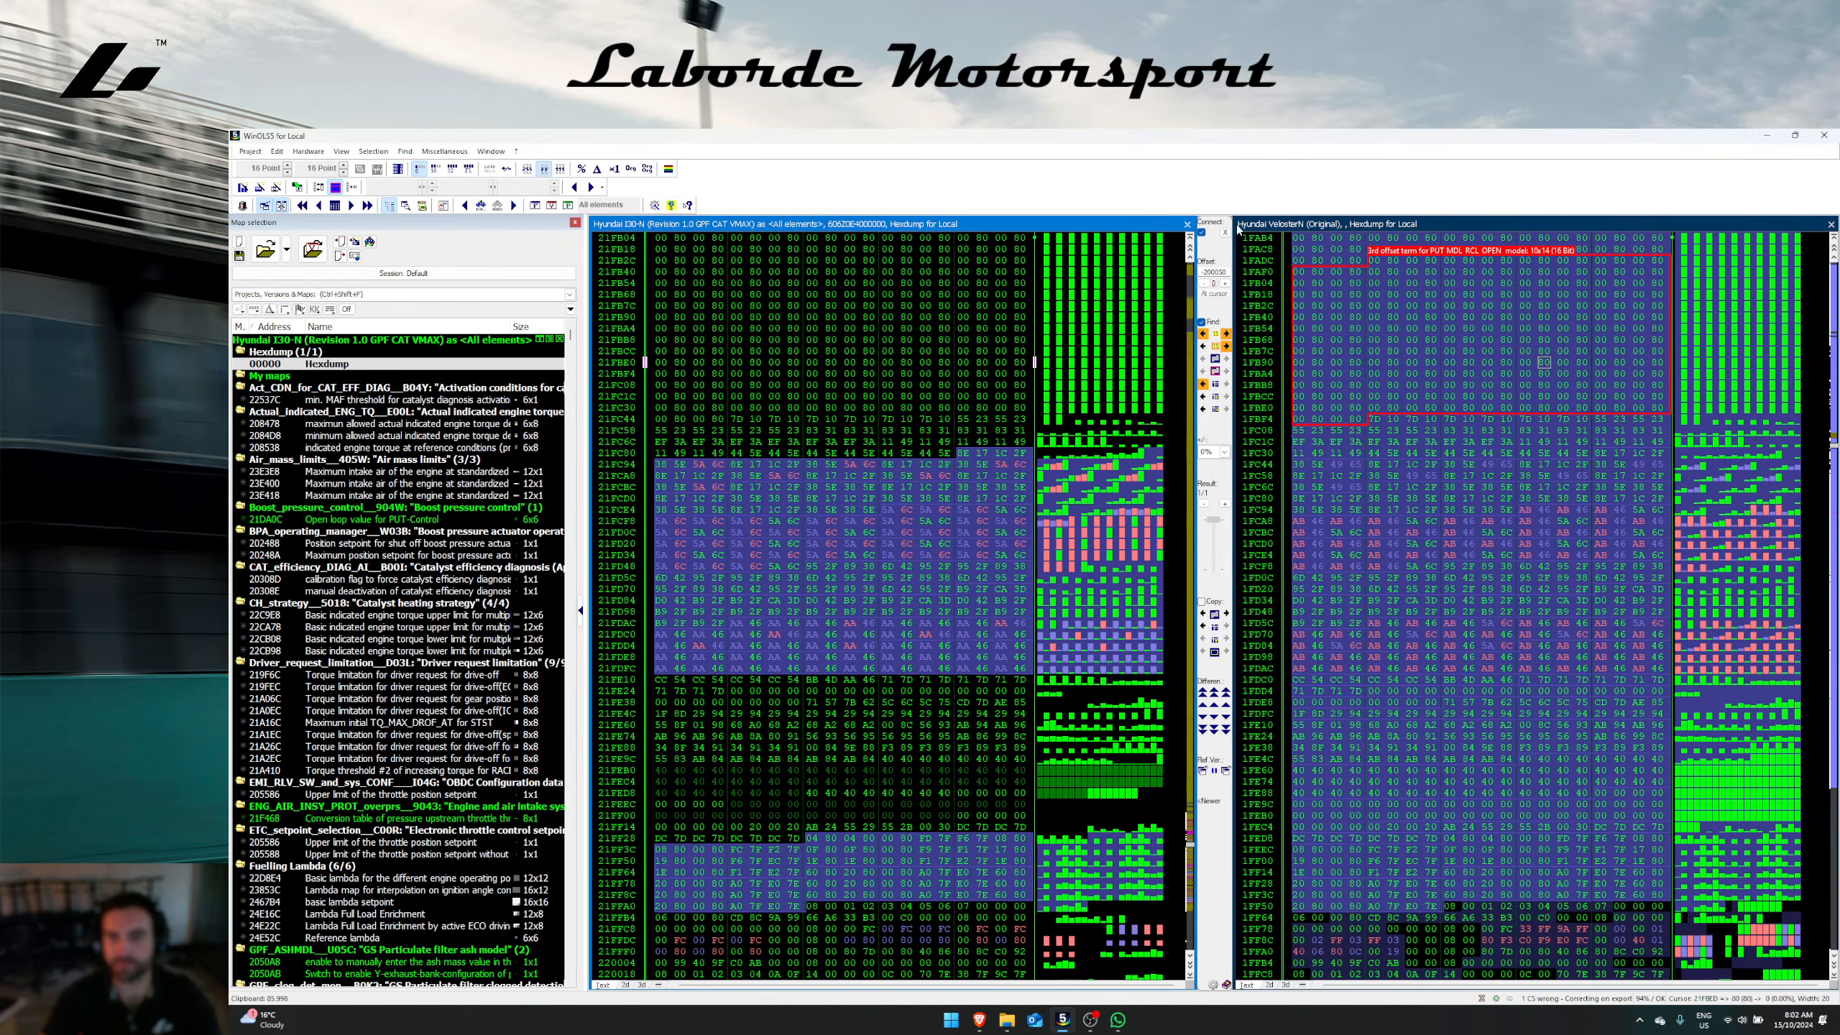
left_click(1832, 225)
Step: Review all values of the Pressure up throttle setpoint to be restricted by knocking map
left_click(855, 499)
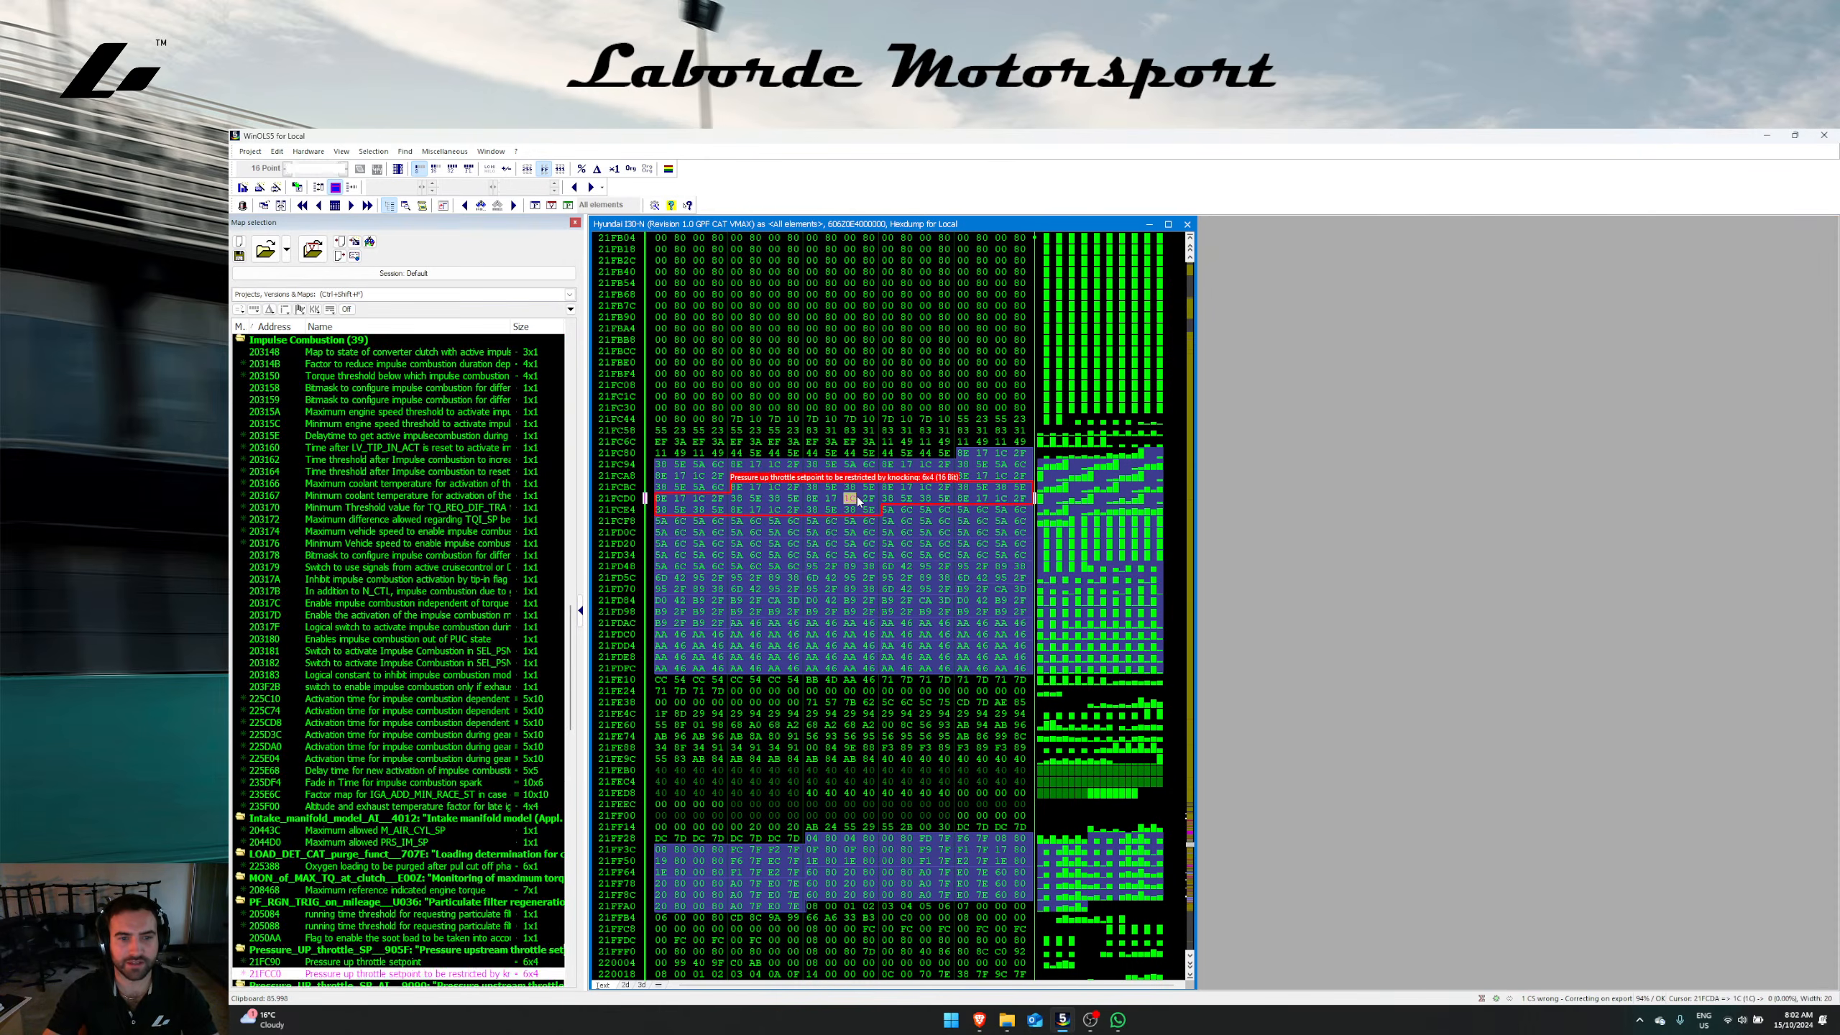
double_click(857, 501)
key("w")
key("Escape")
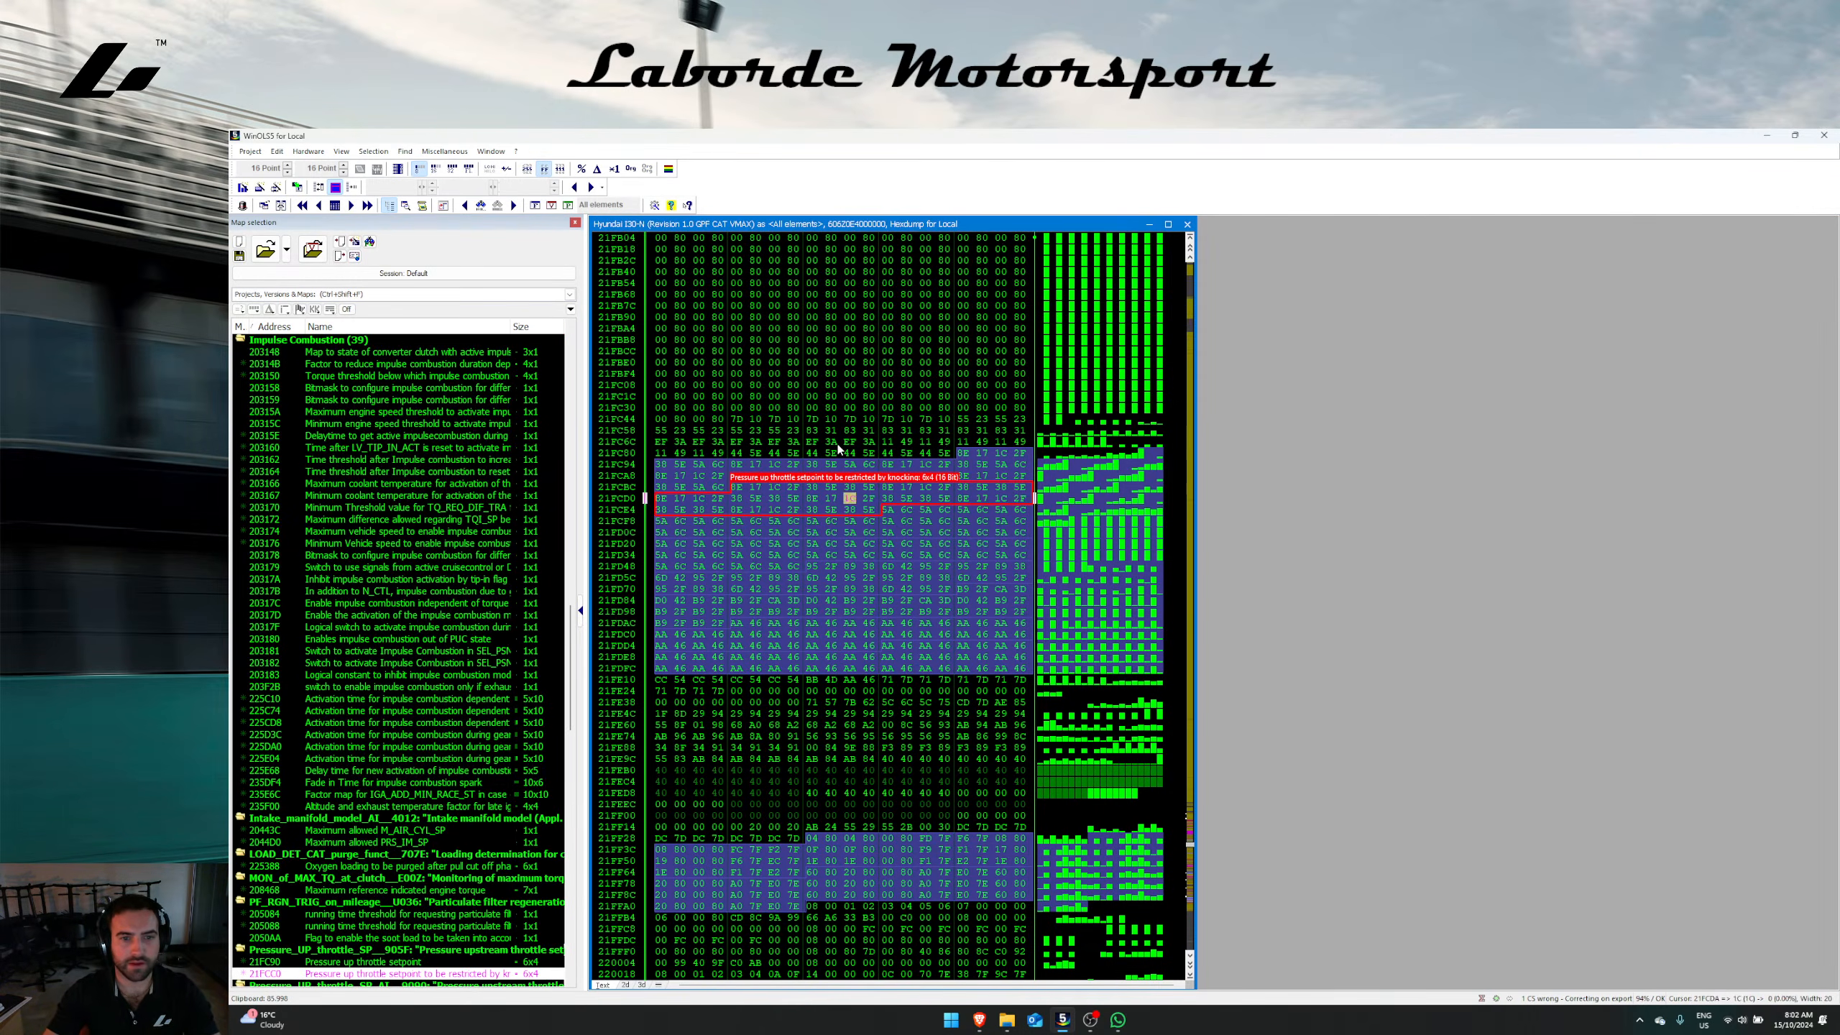
left_click(834, 443)
double_click(833, 487)
key("ctrl+a")
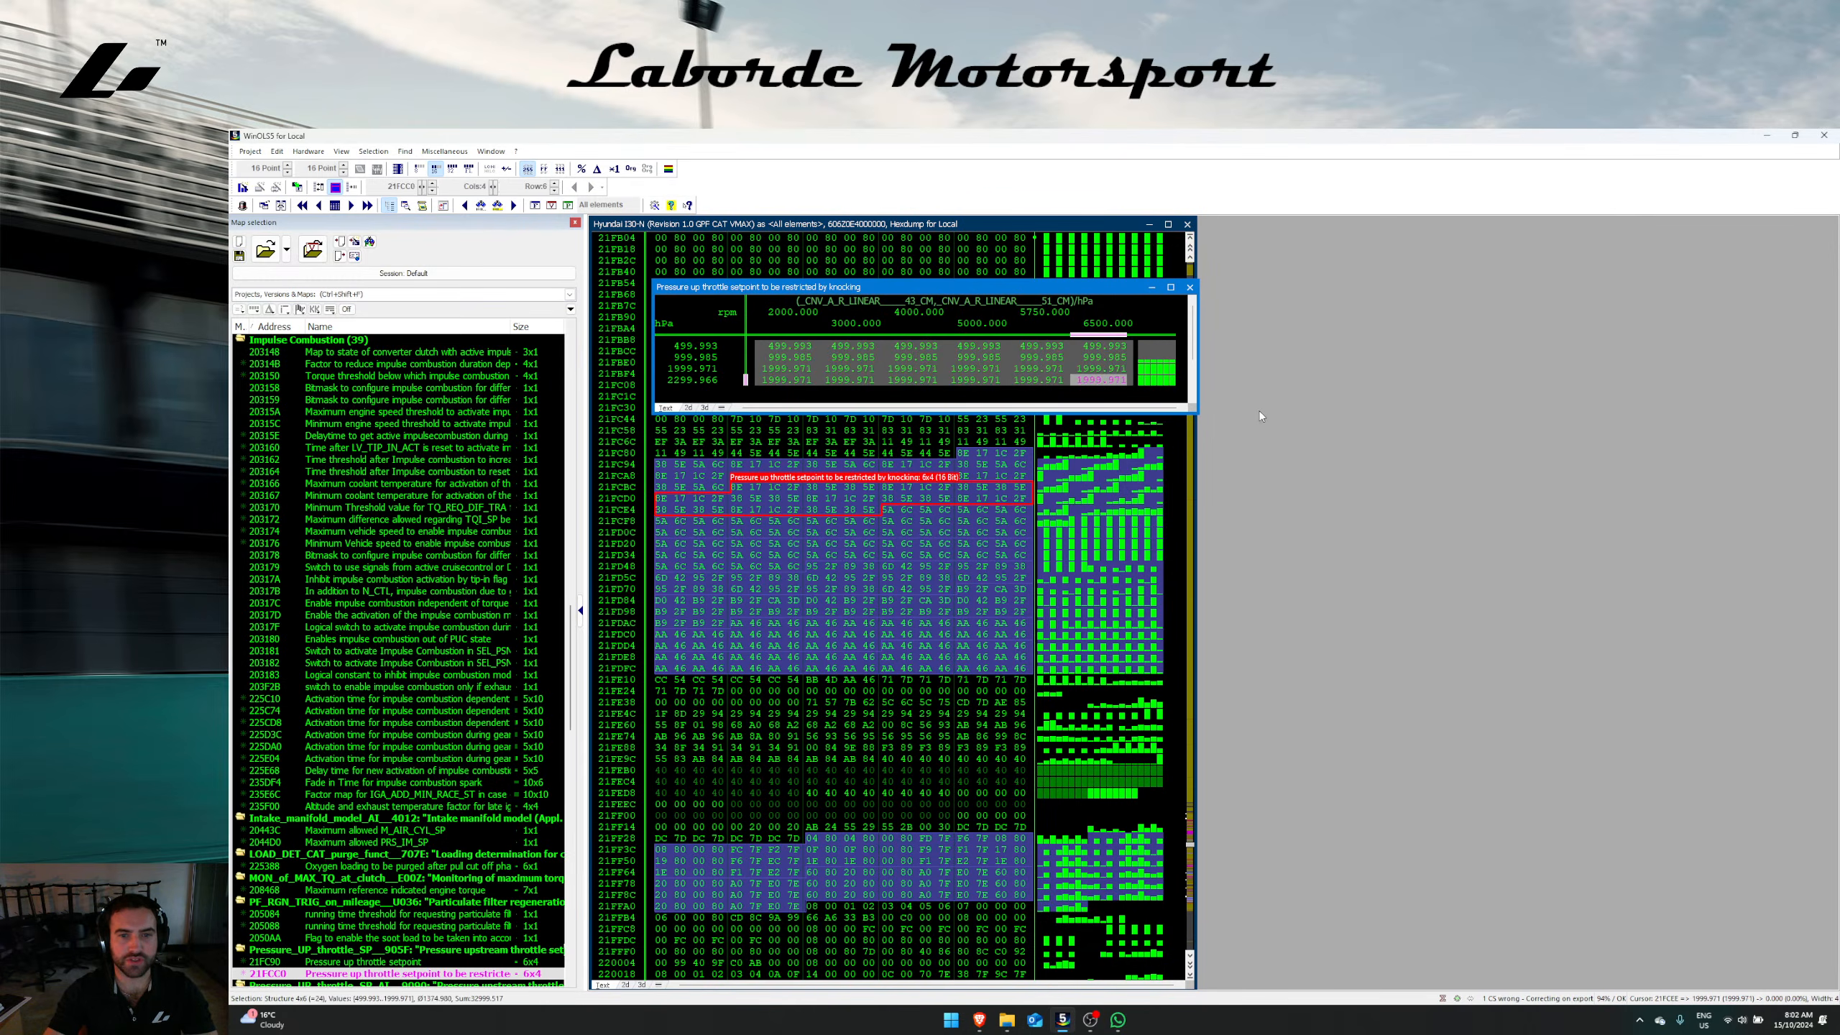
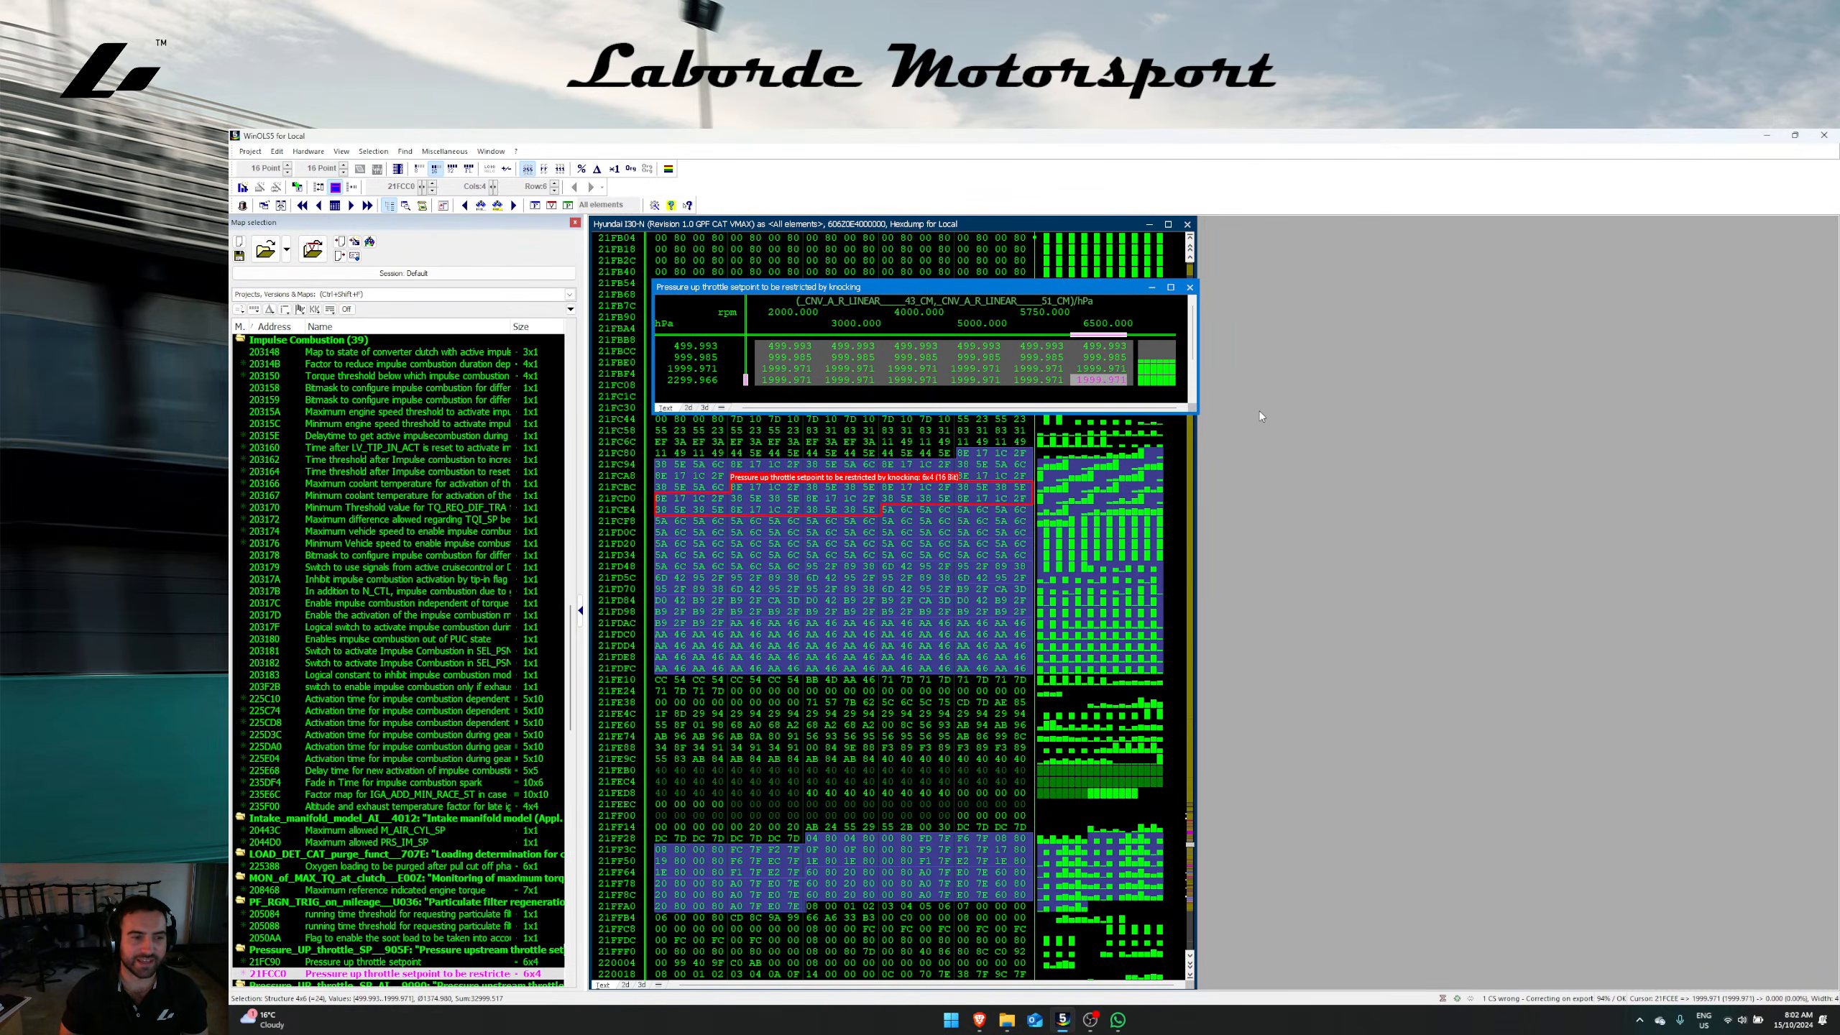
key("Escape")
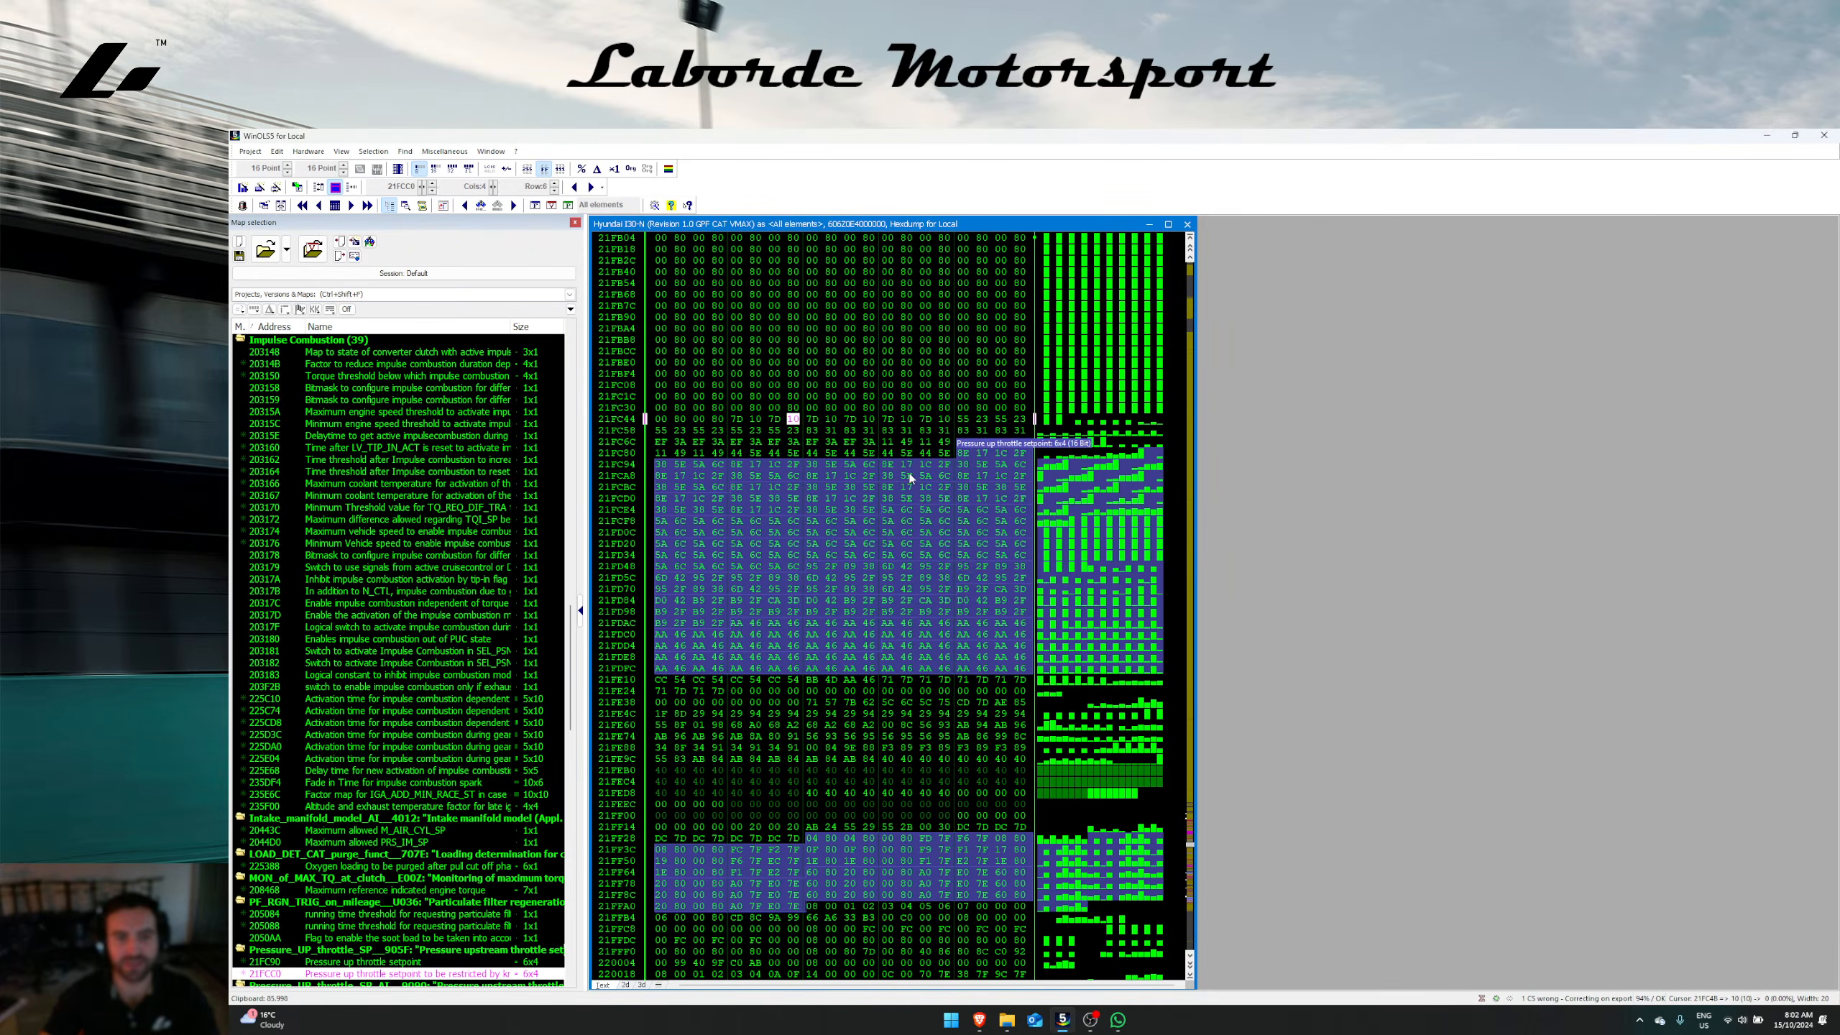
Step: Set the highest-pressure row of the Pressure up throttle setpoint map to 2600 hPa at all rpm points
scroll(493, 717, "down", 6)
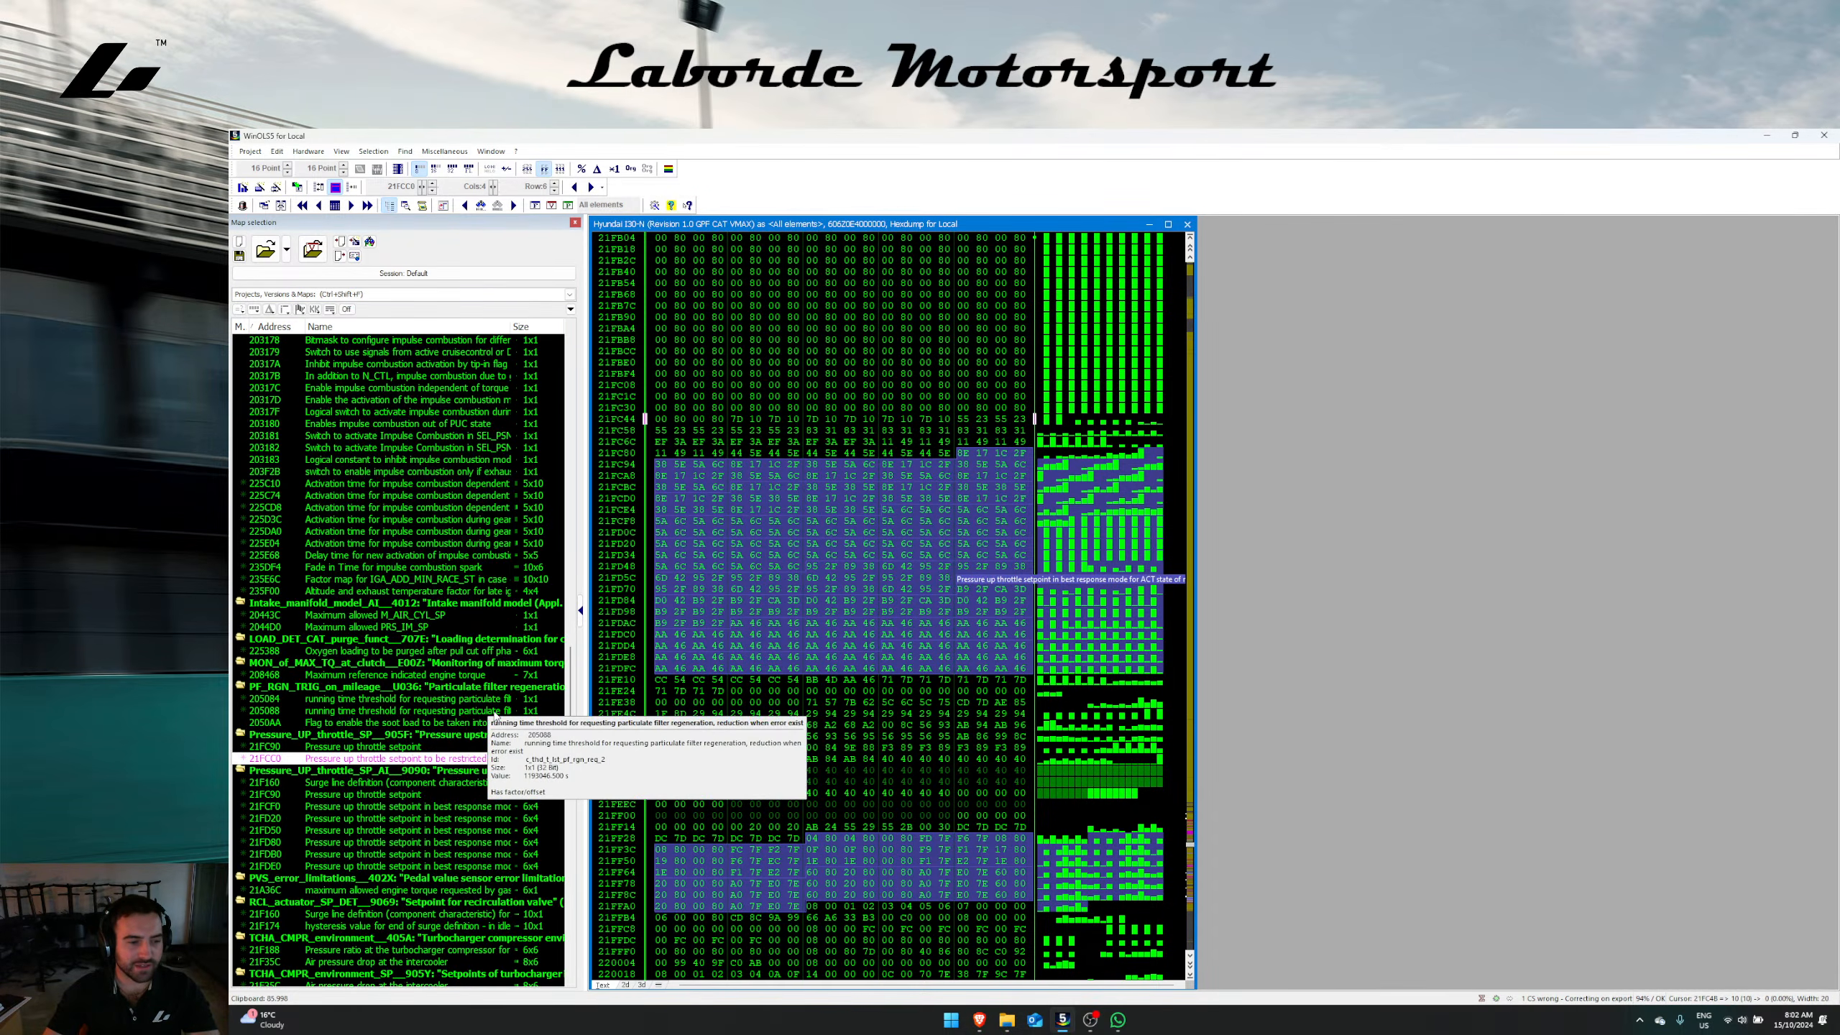
scroll(473, 749, "down", 4)
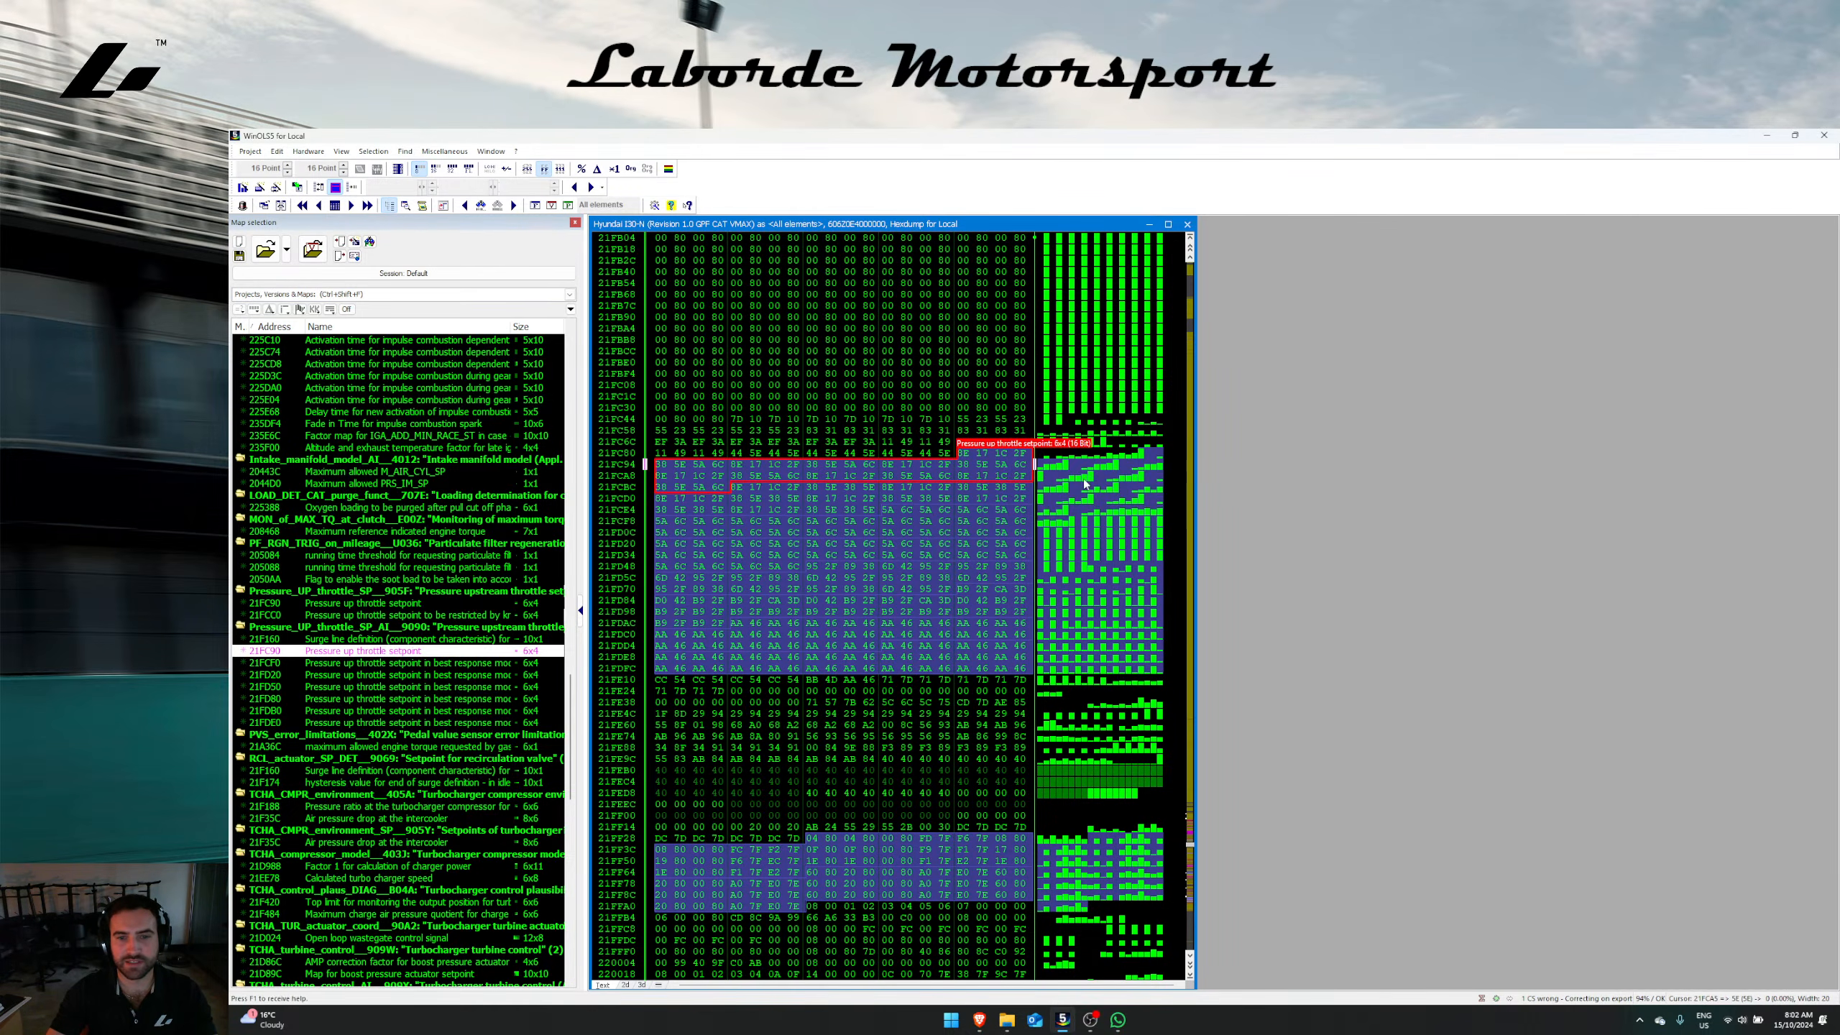
double_click(986, 471)
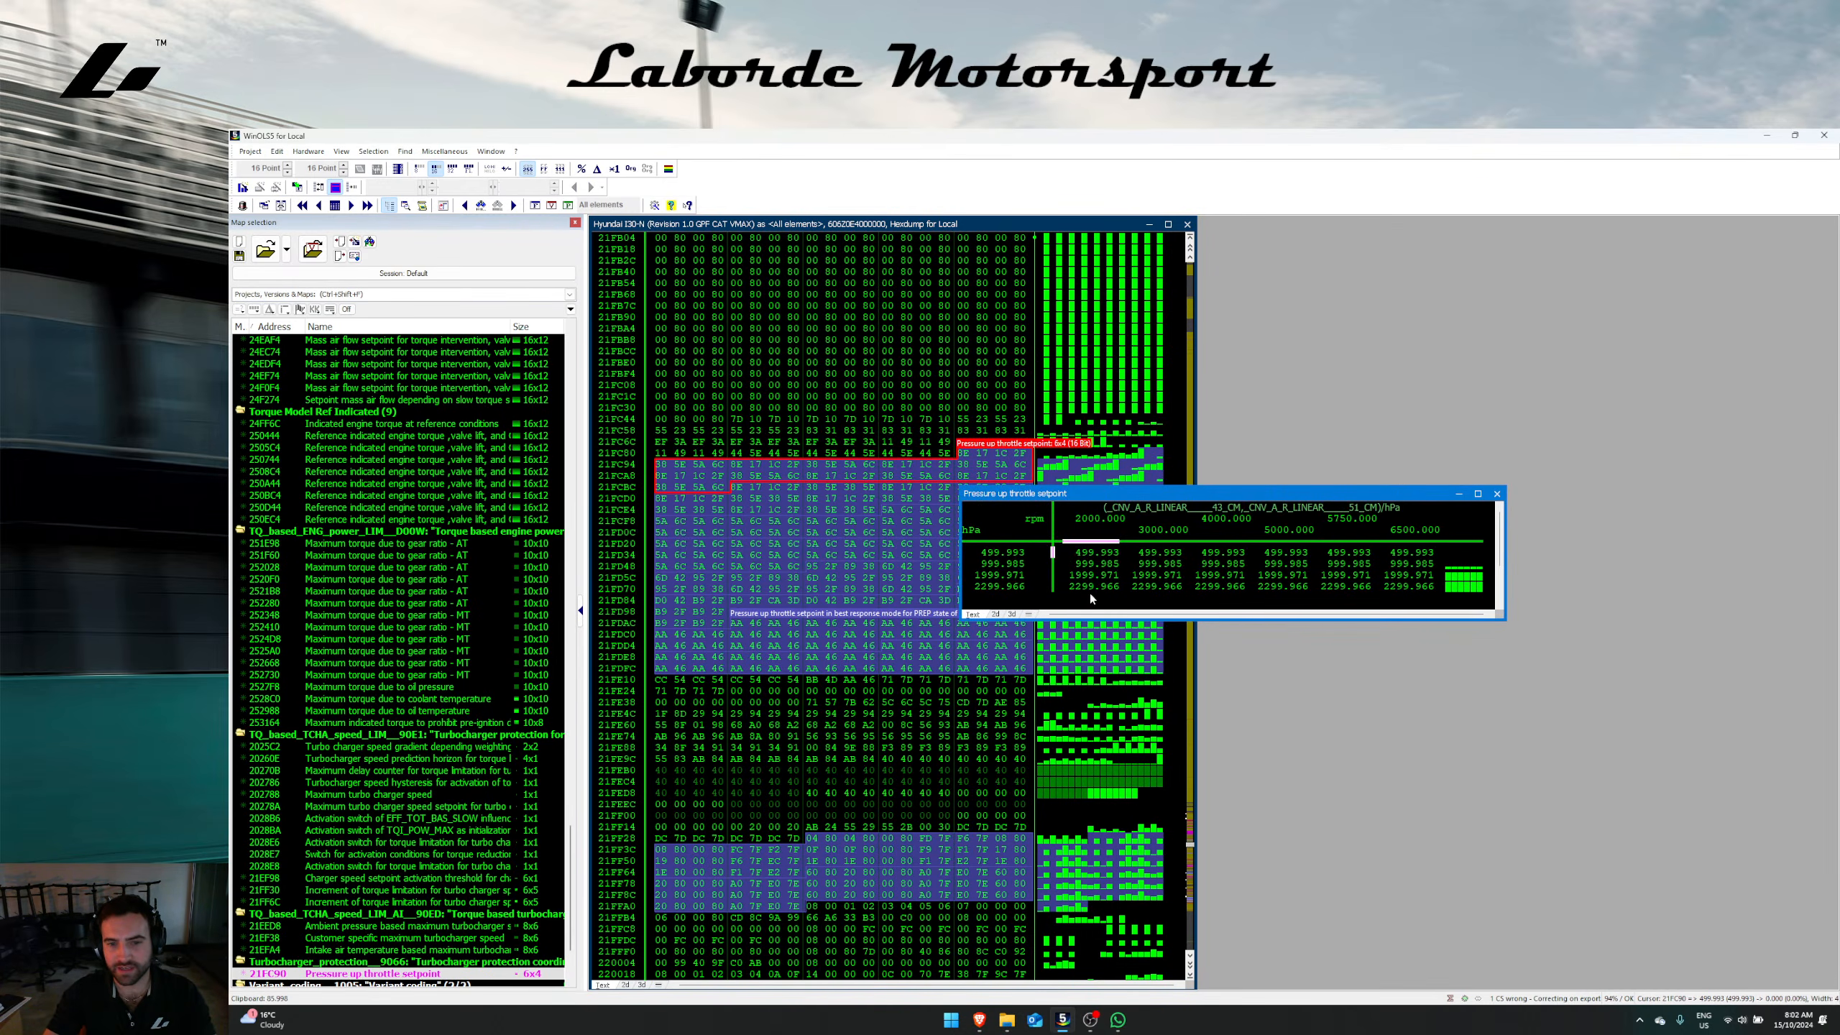
left_click_drag(1090, 596, 1451, 598)
type("260")
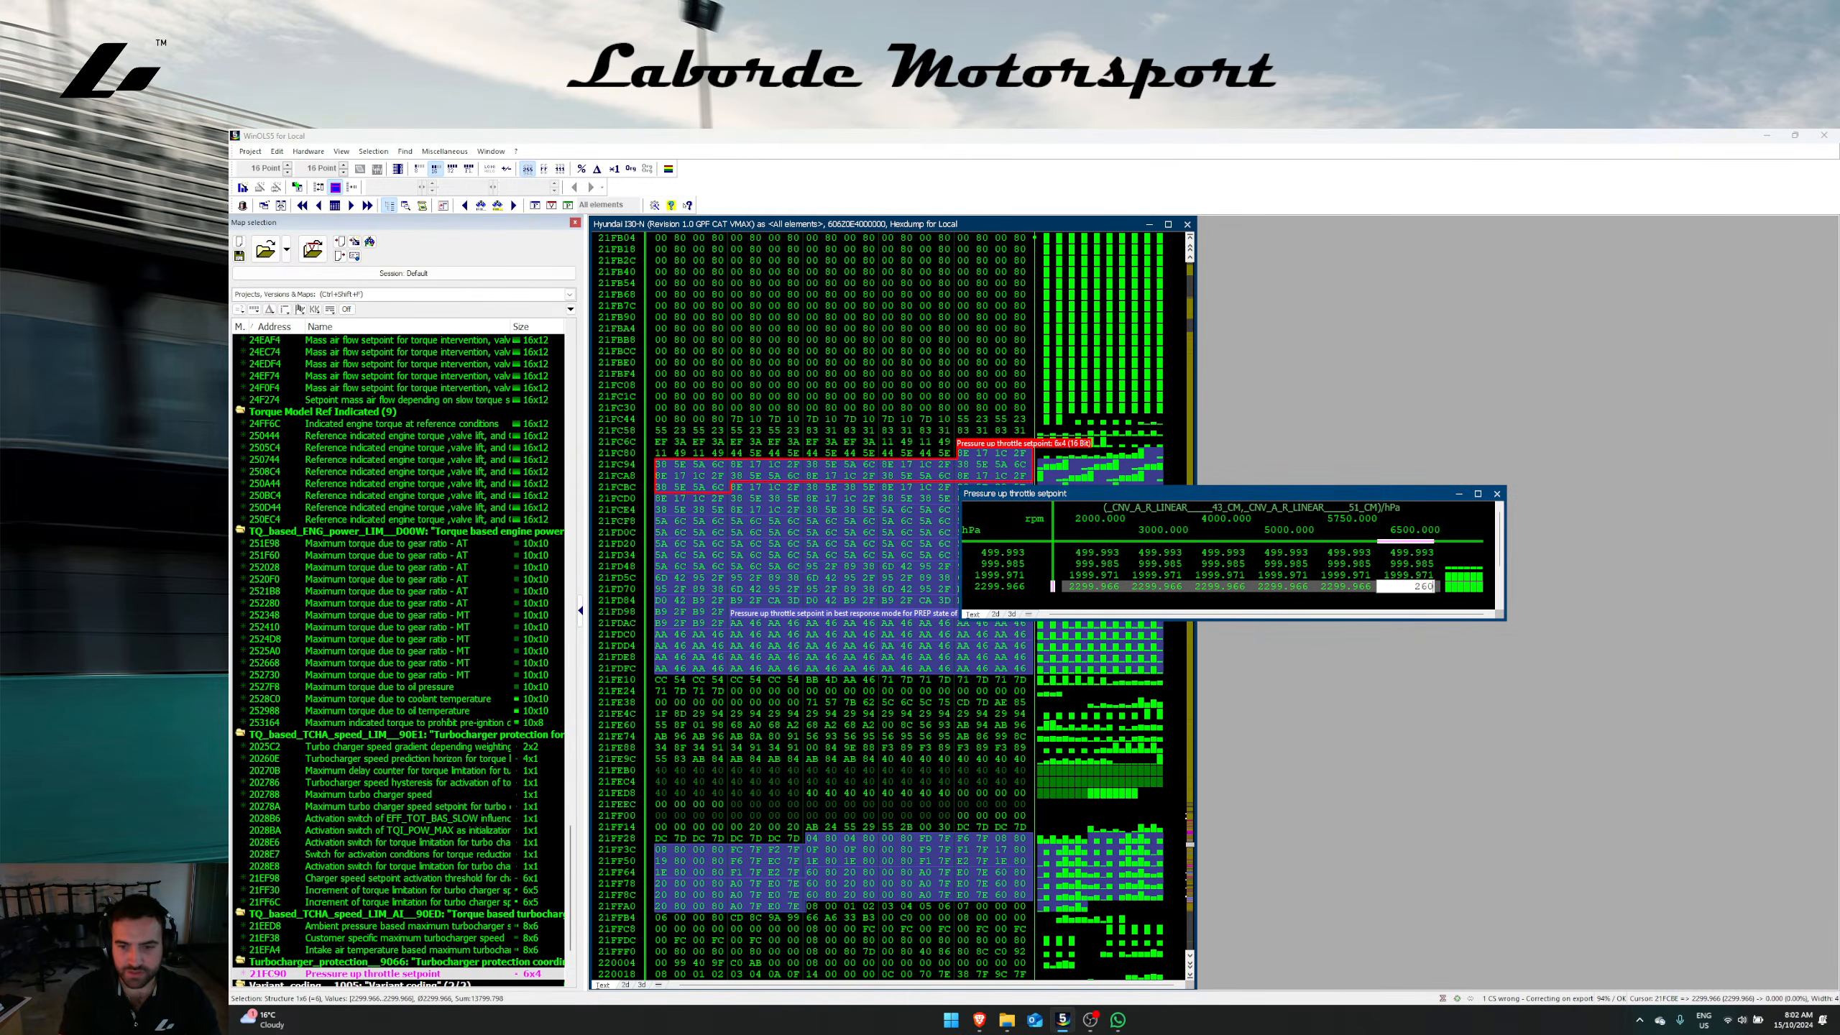
type("0")
key("Return")
Step: Set the highest pressure axis breakpoint of the Pressure up throttle setpoint map to 2600 hPa
left_click(1215, 578)
left_click(1042, 589)
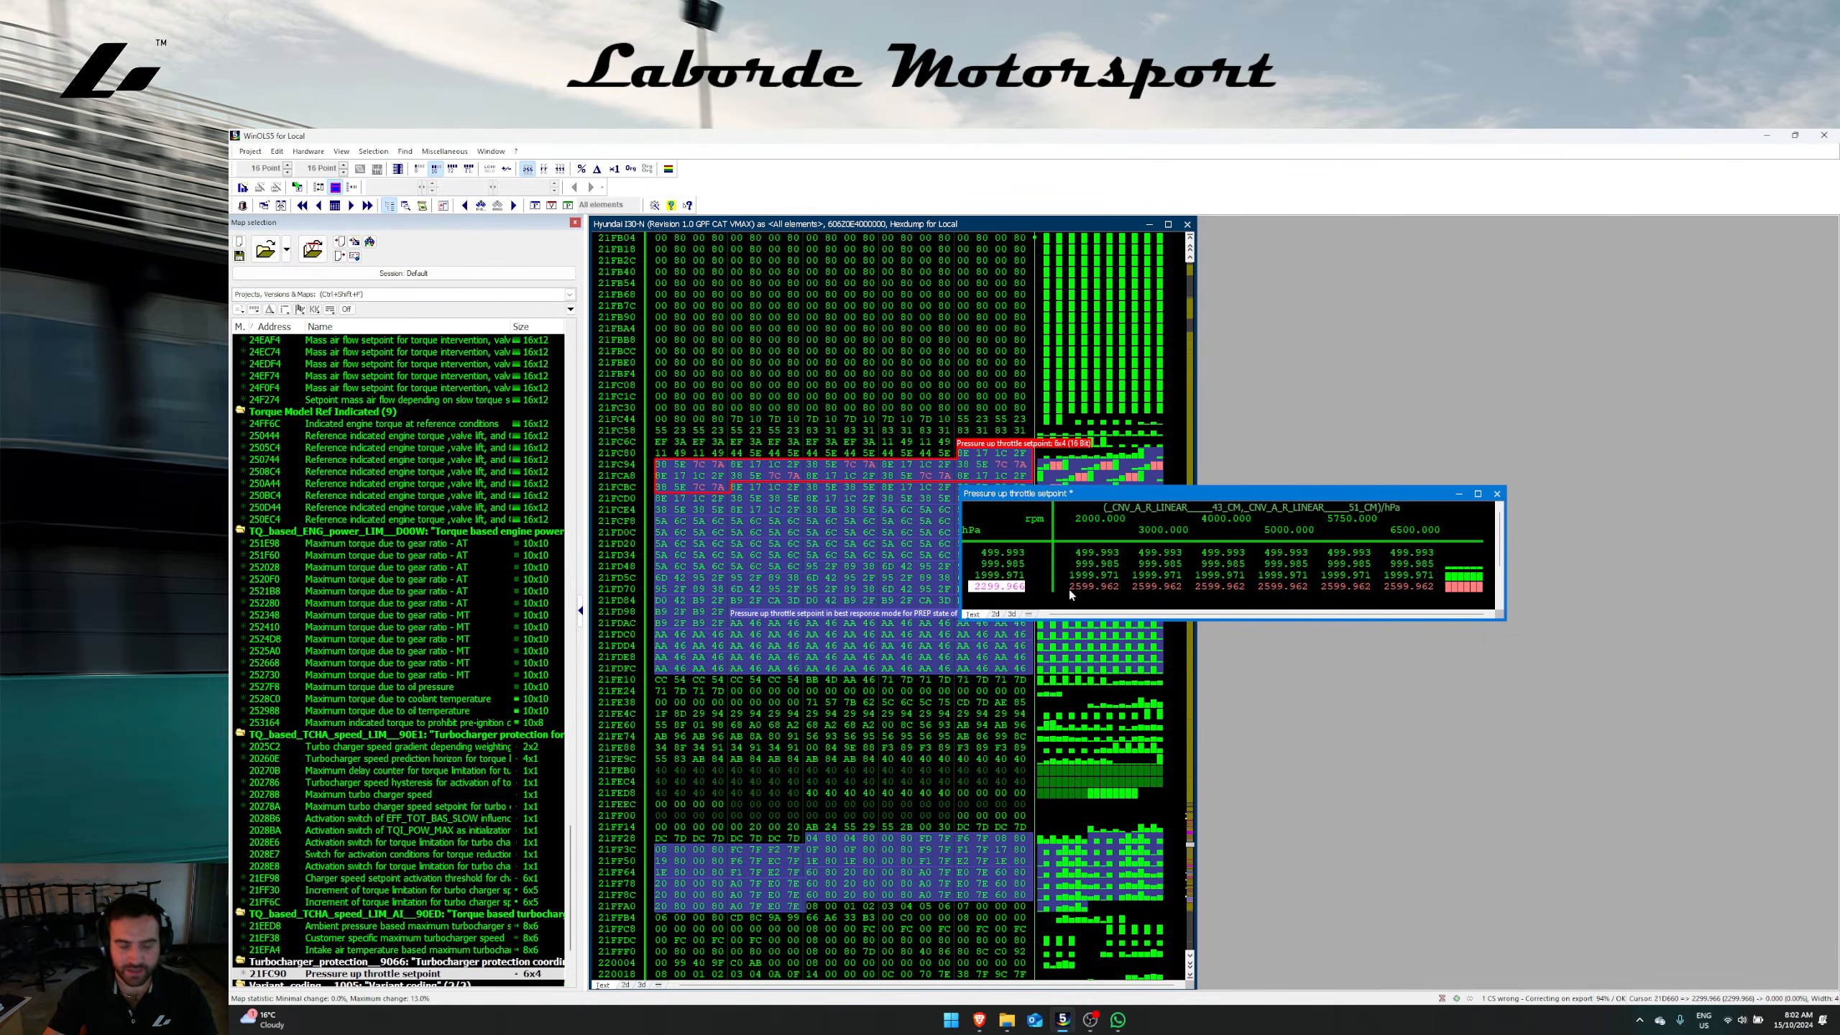
type("2600")
key("Return")
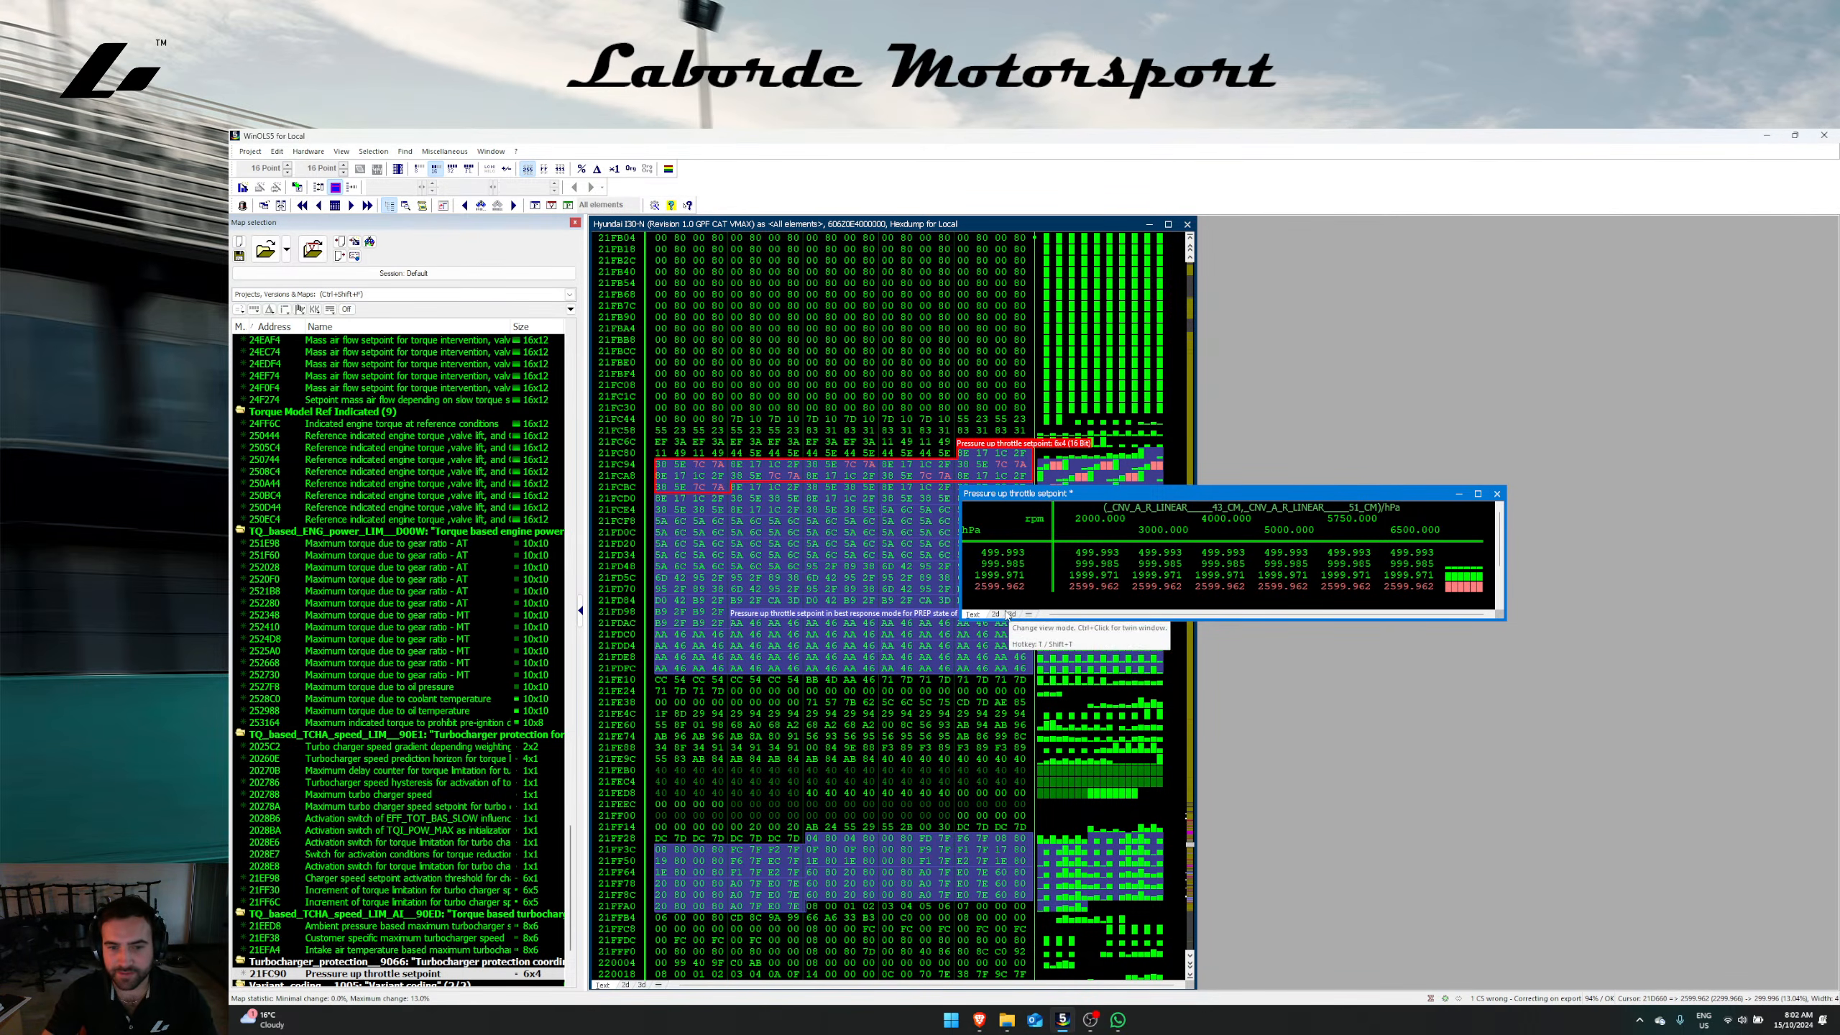
Step: Inspect the Pressure up throttle setpoint map as an enlarged 3D surface from another angle and return to its text table
left_click(1012, 615)
left_click_drag(1017, 621, 1027, 845)
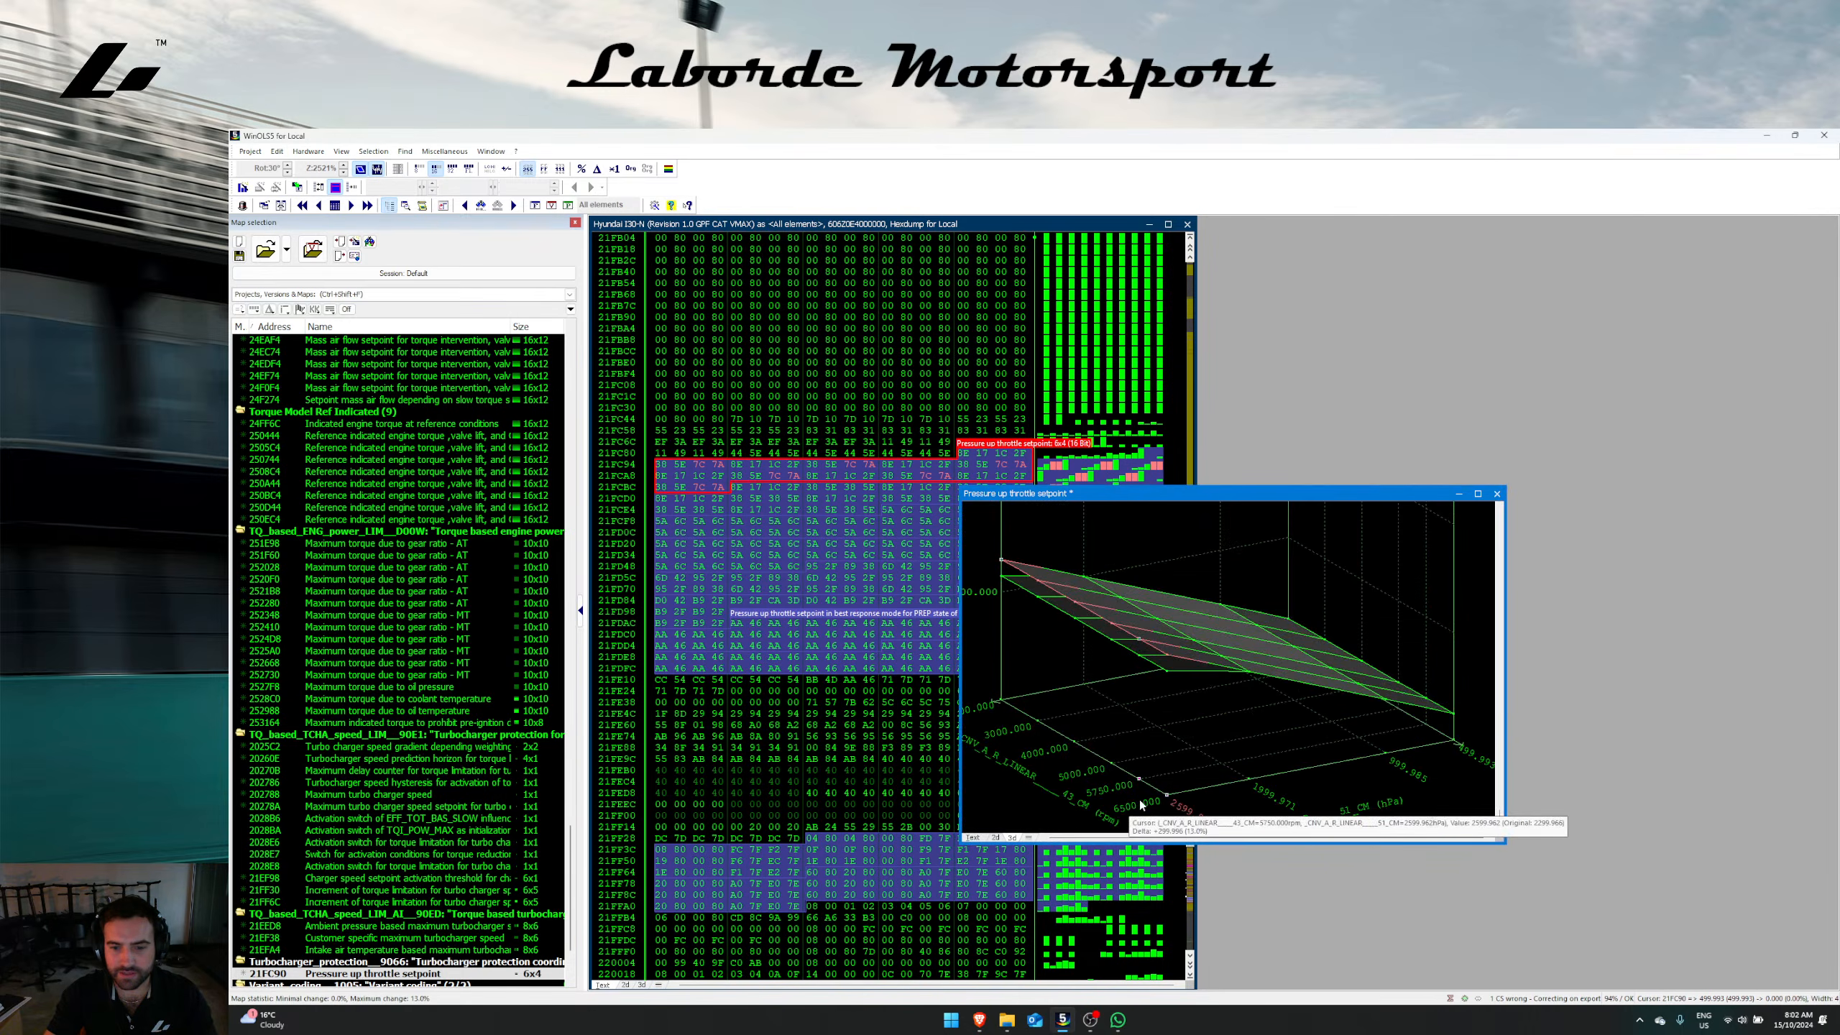
left_click_drag(1171, 798, 971, 837)
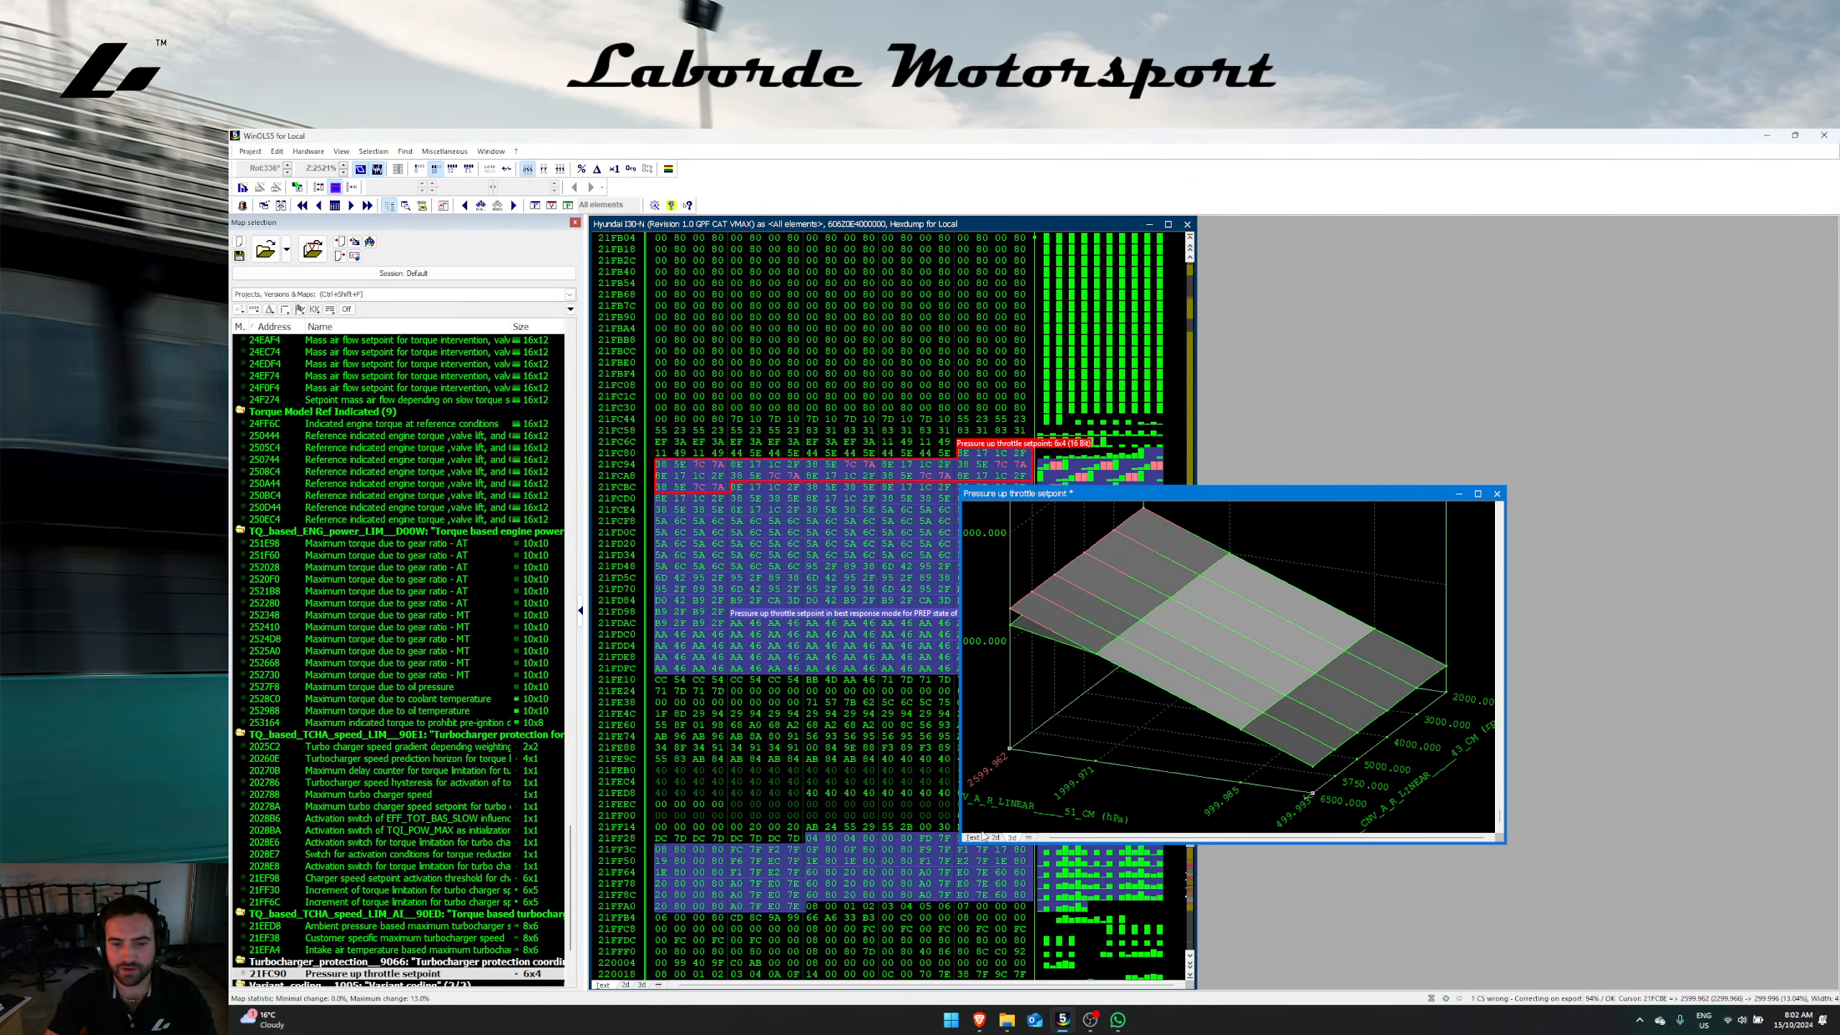
left_click(974, 838)
left_click(1006, 608)
Step: Close the Pressure up throttle setpoint map and save the project without creating a new version
right_click(1131, 564)
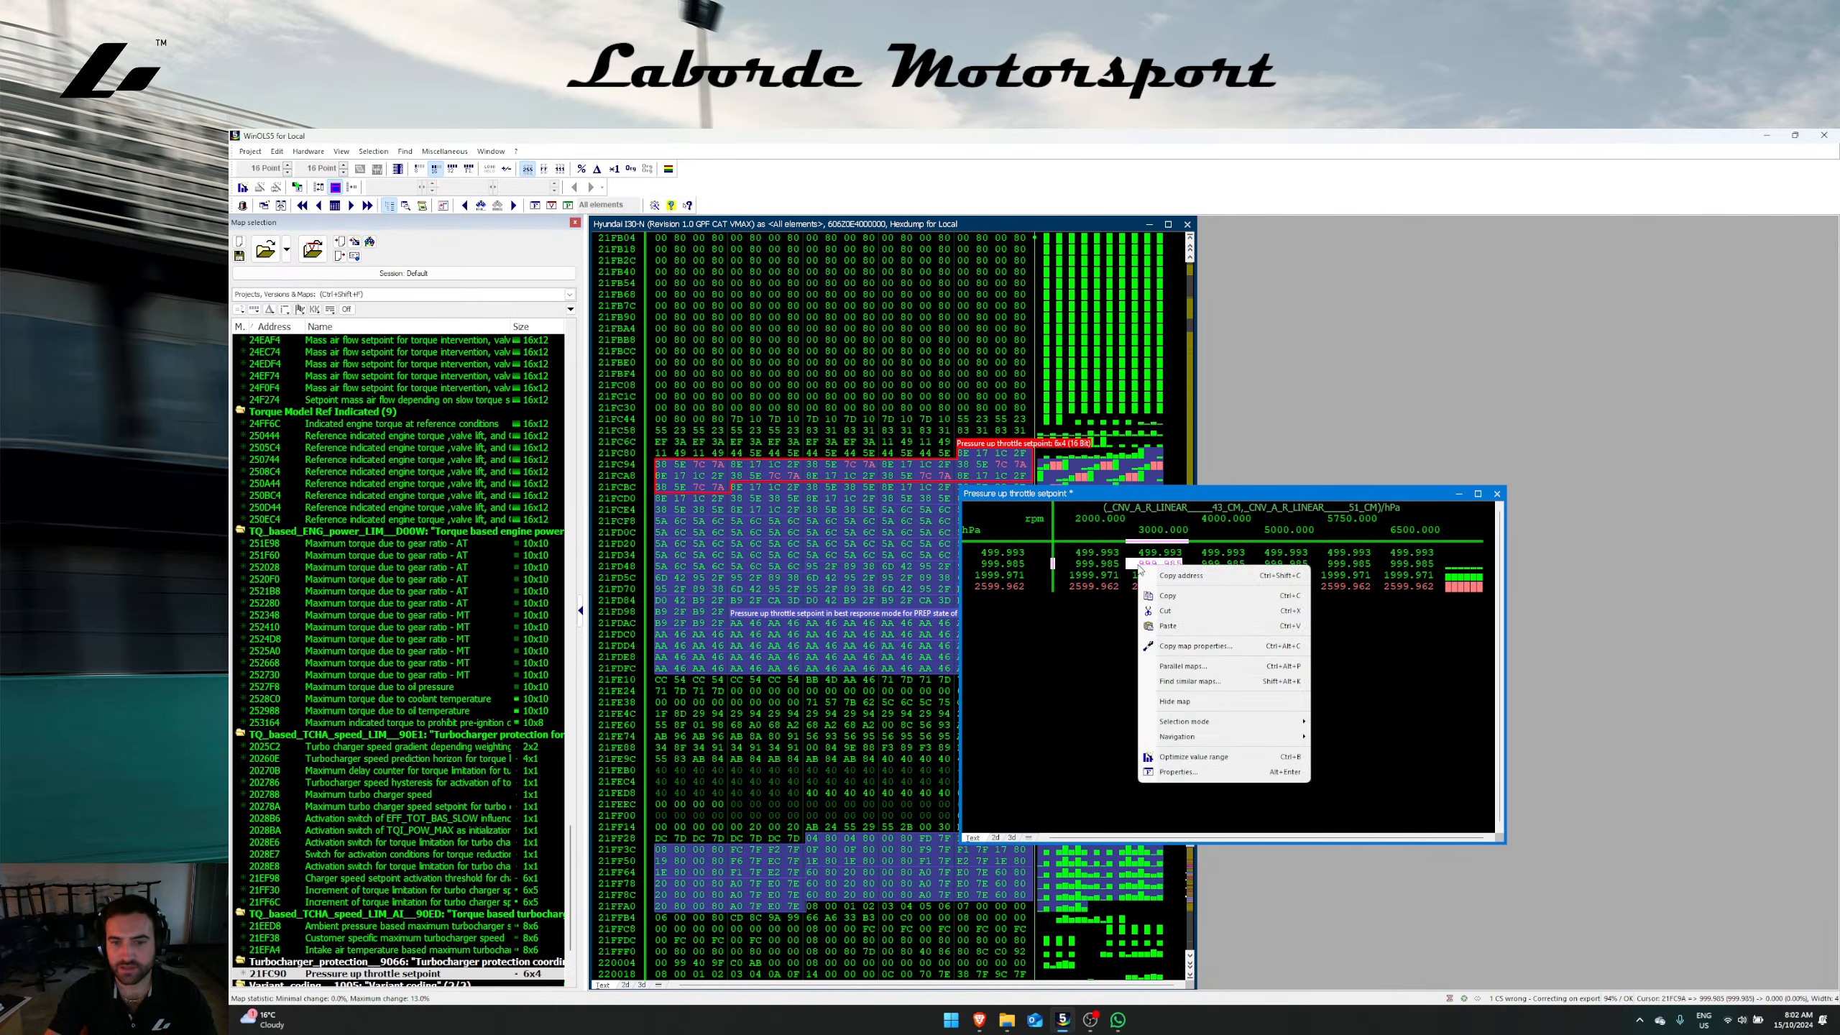
key("Escape")
key("Escape")
key("Escape")
left_click(1068, 610)
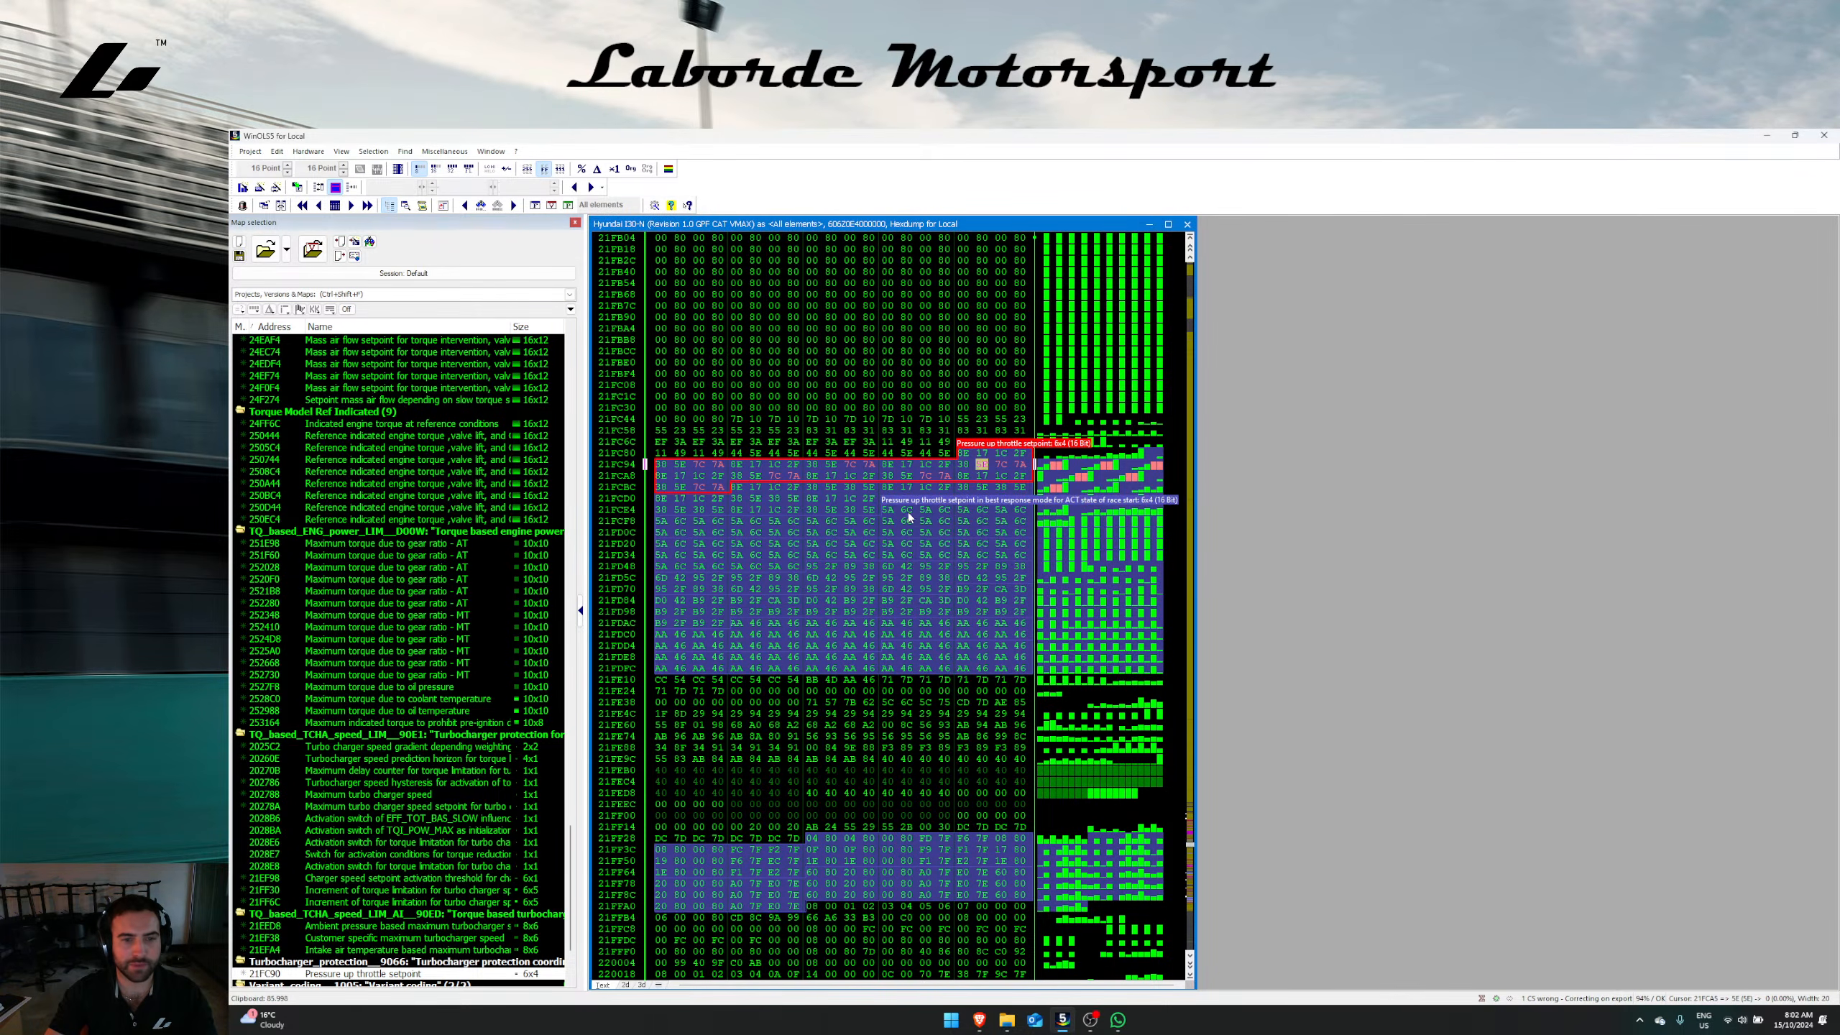
Step: Check the Pressure up throttle setpoint to be restricted by knocking map and close it
double_click(879, 498)
key("Escape")
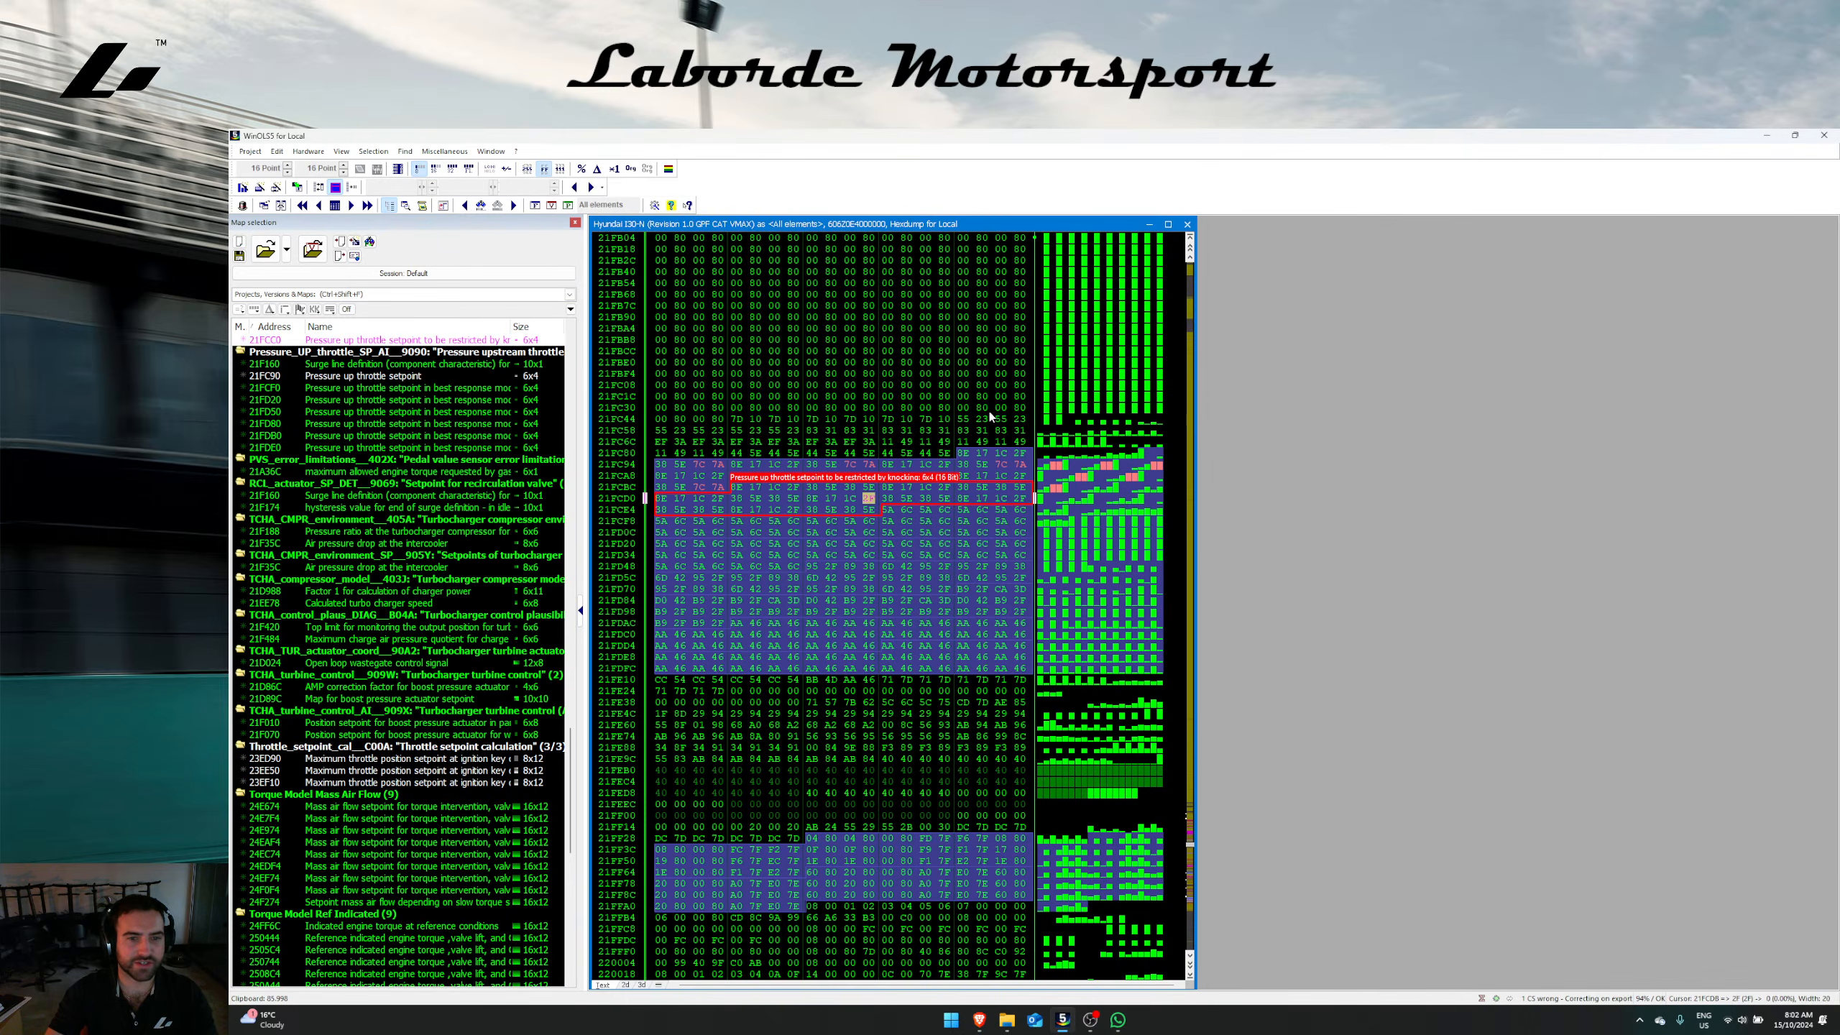
left_click(777, 430)
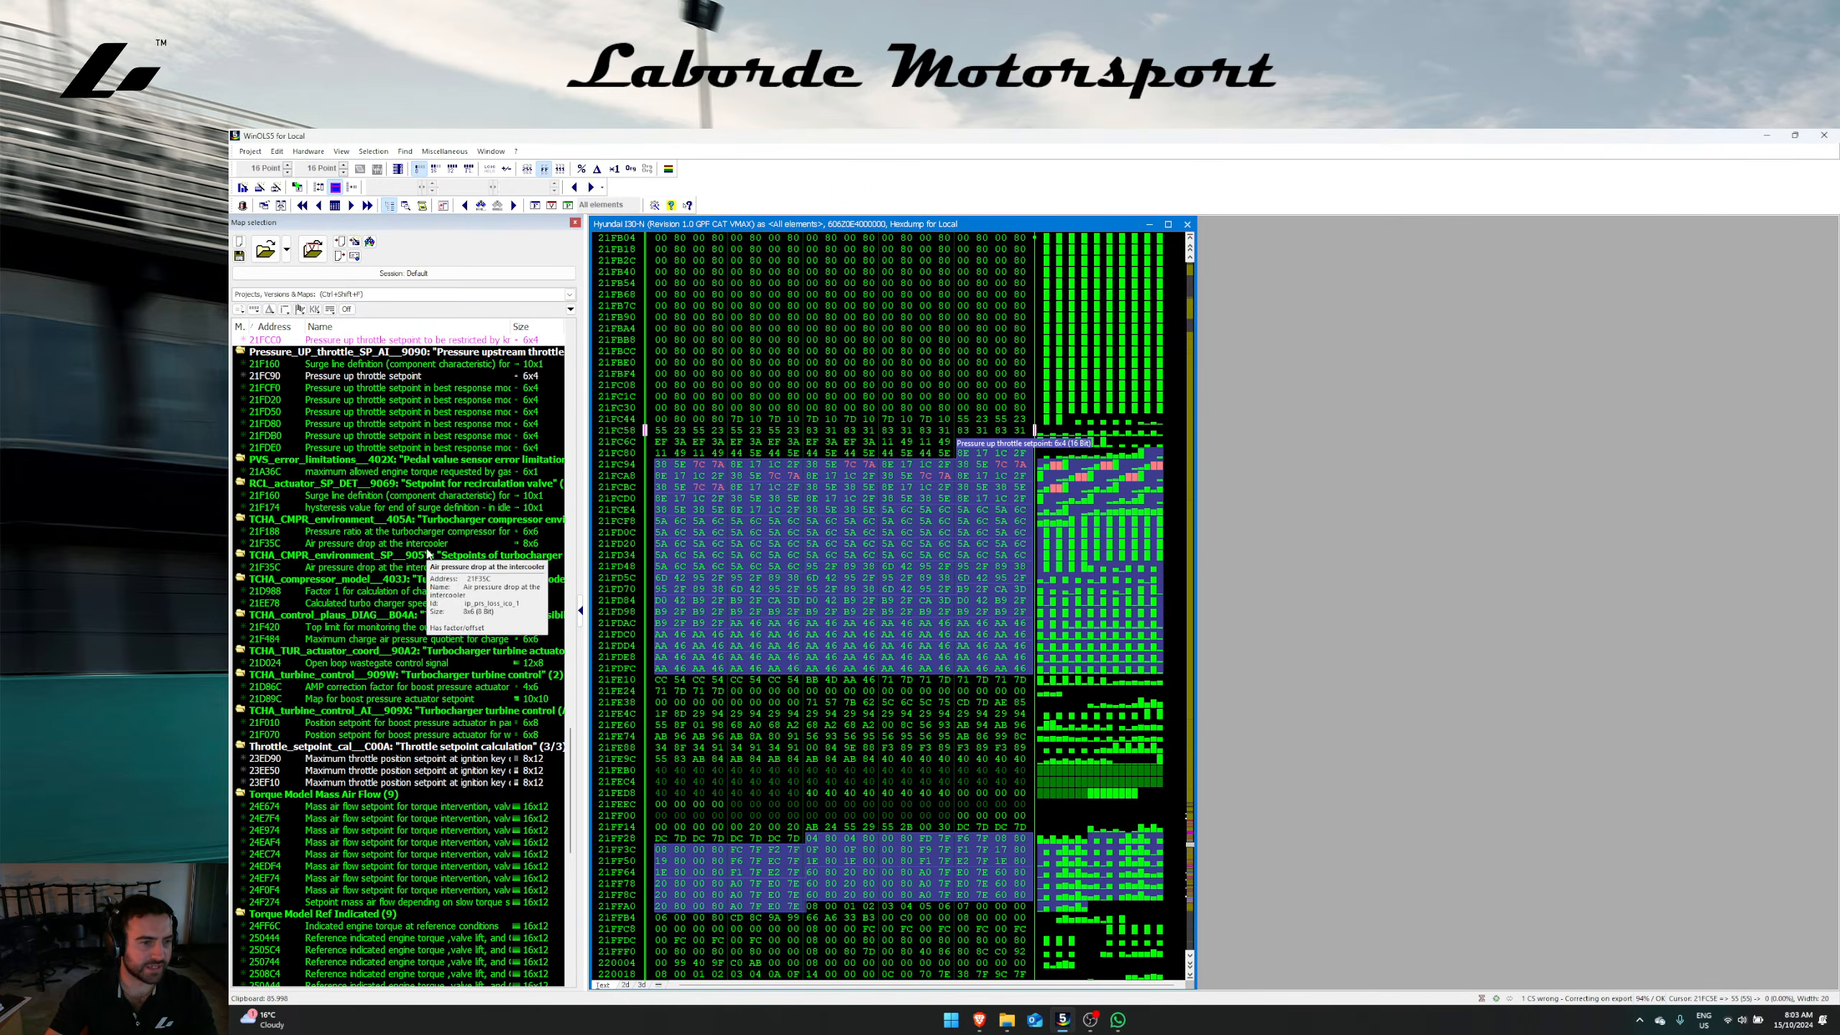
Step: Check the livestream chat in OBS and return to WinOLS
left_click(978, 1020)
left_click(978, 1020)
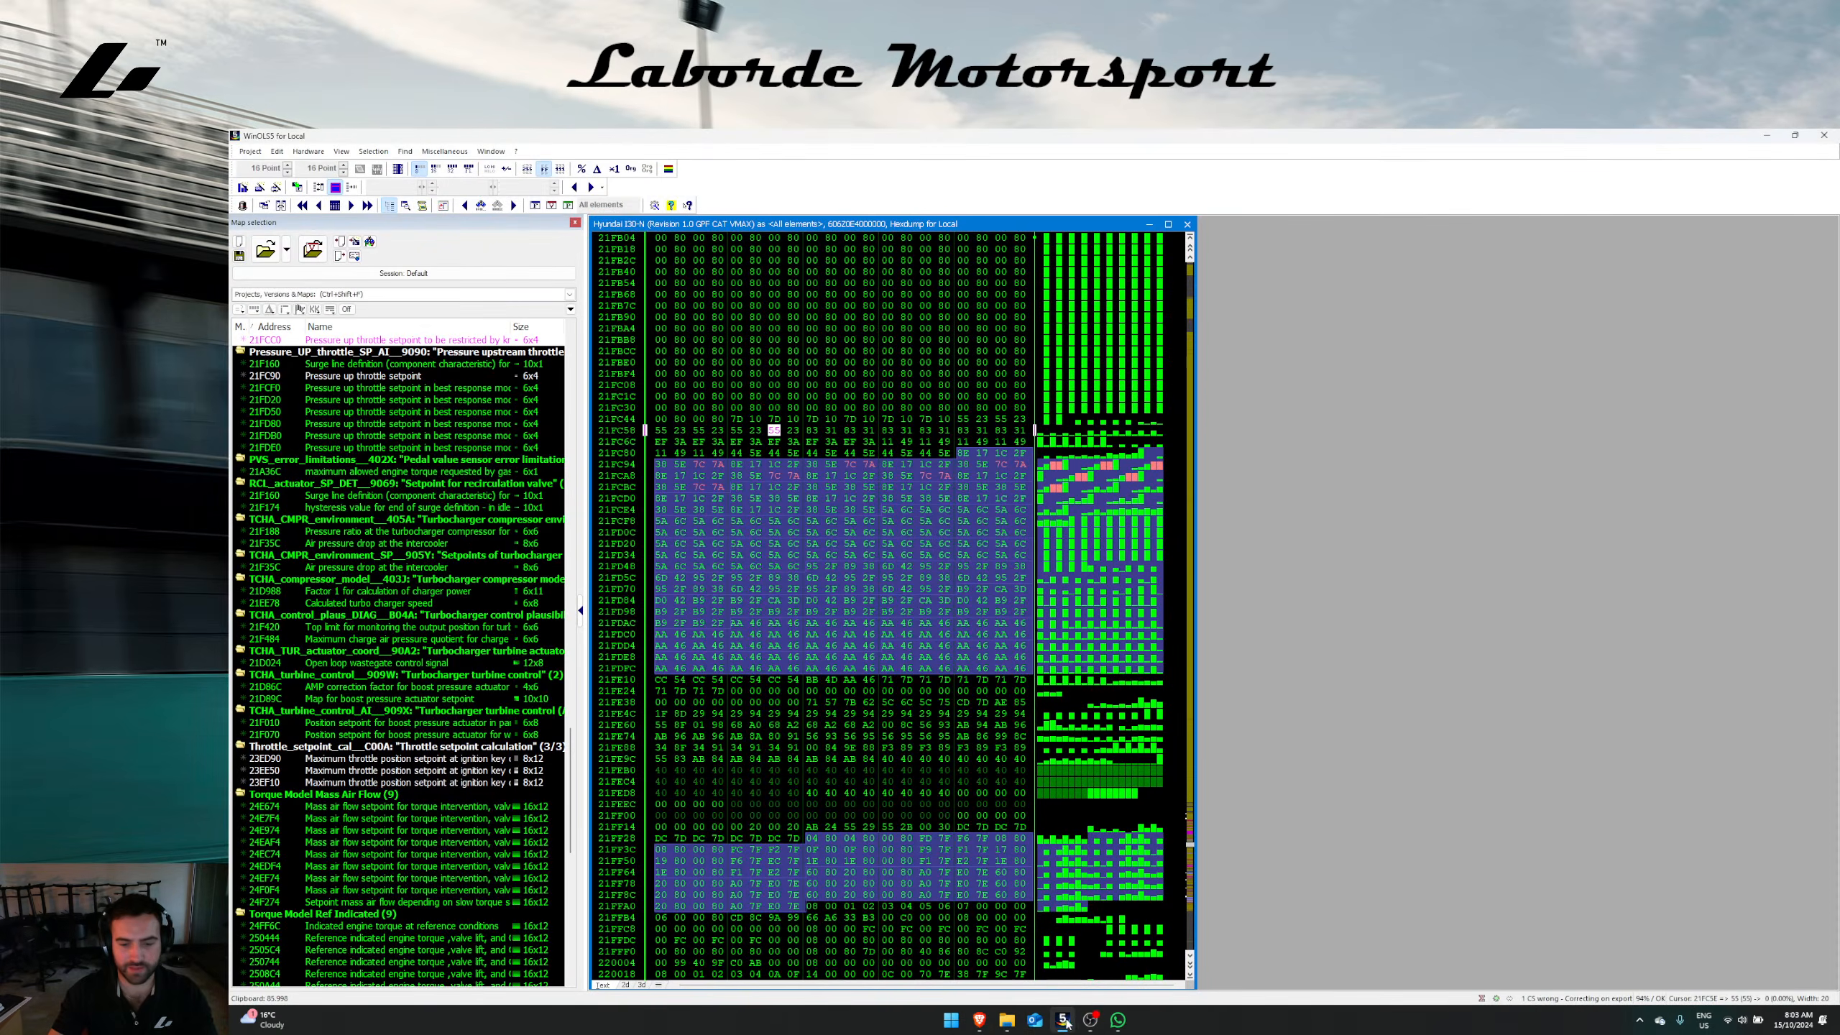
left_click(1091, 1020)
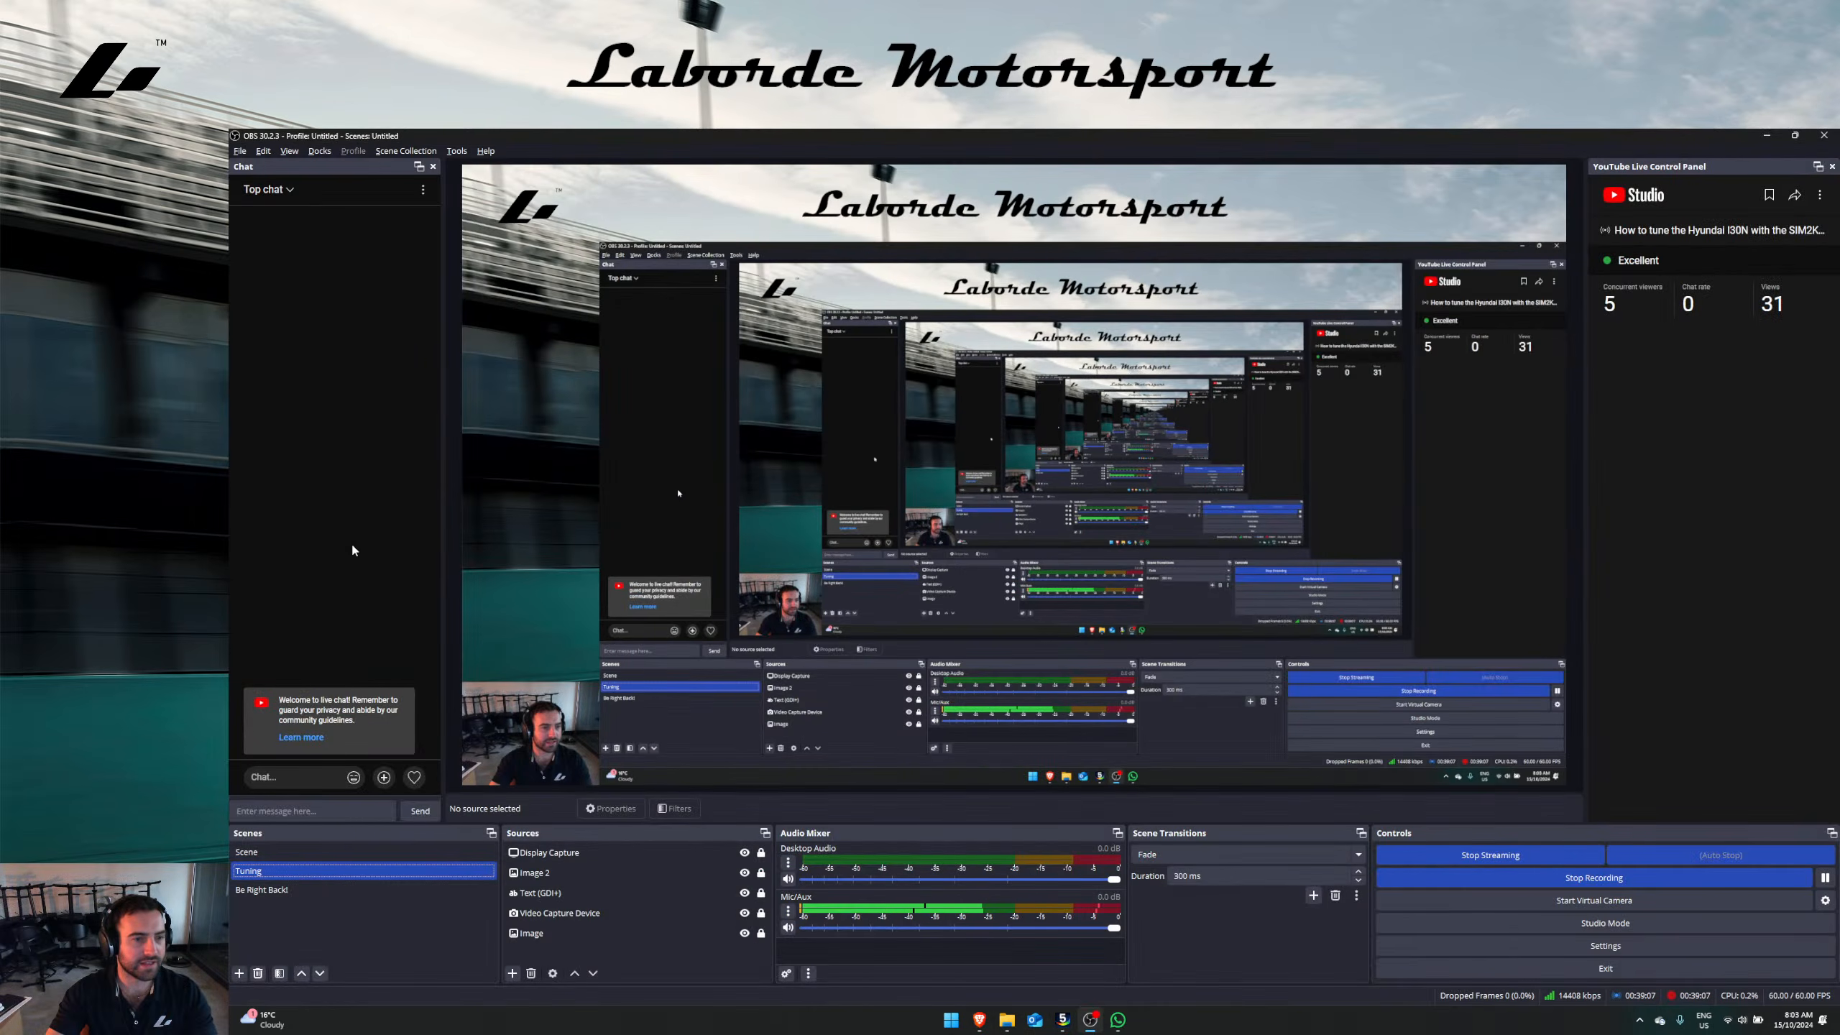
key("alt+Tab")
Step: Inspect the Maximum allowed PRS_IM_SP value in the intake manifold model folder and close its map
scroll(424, 638, "up", 12)
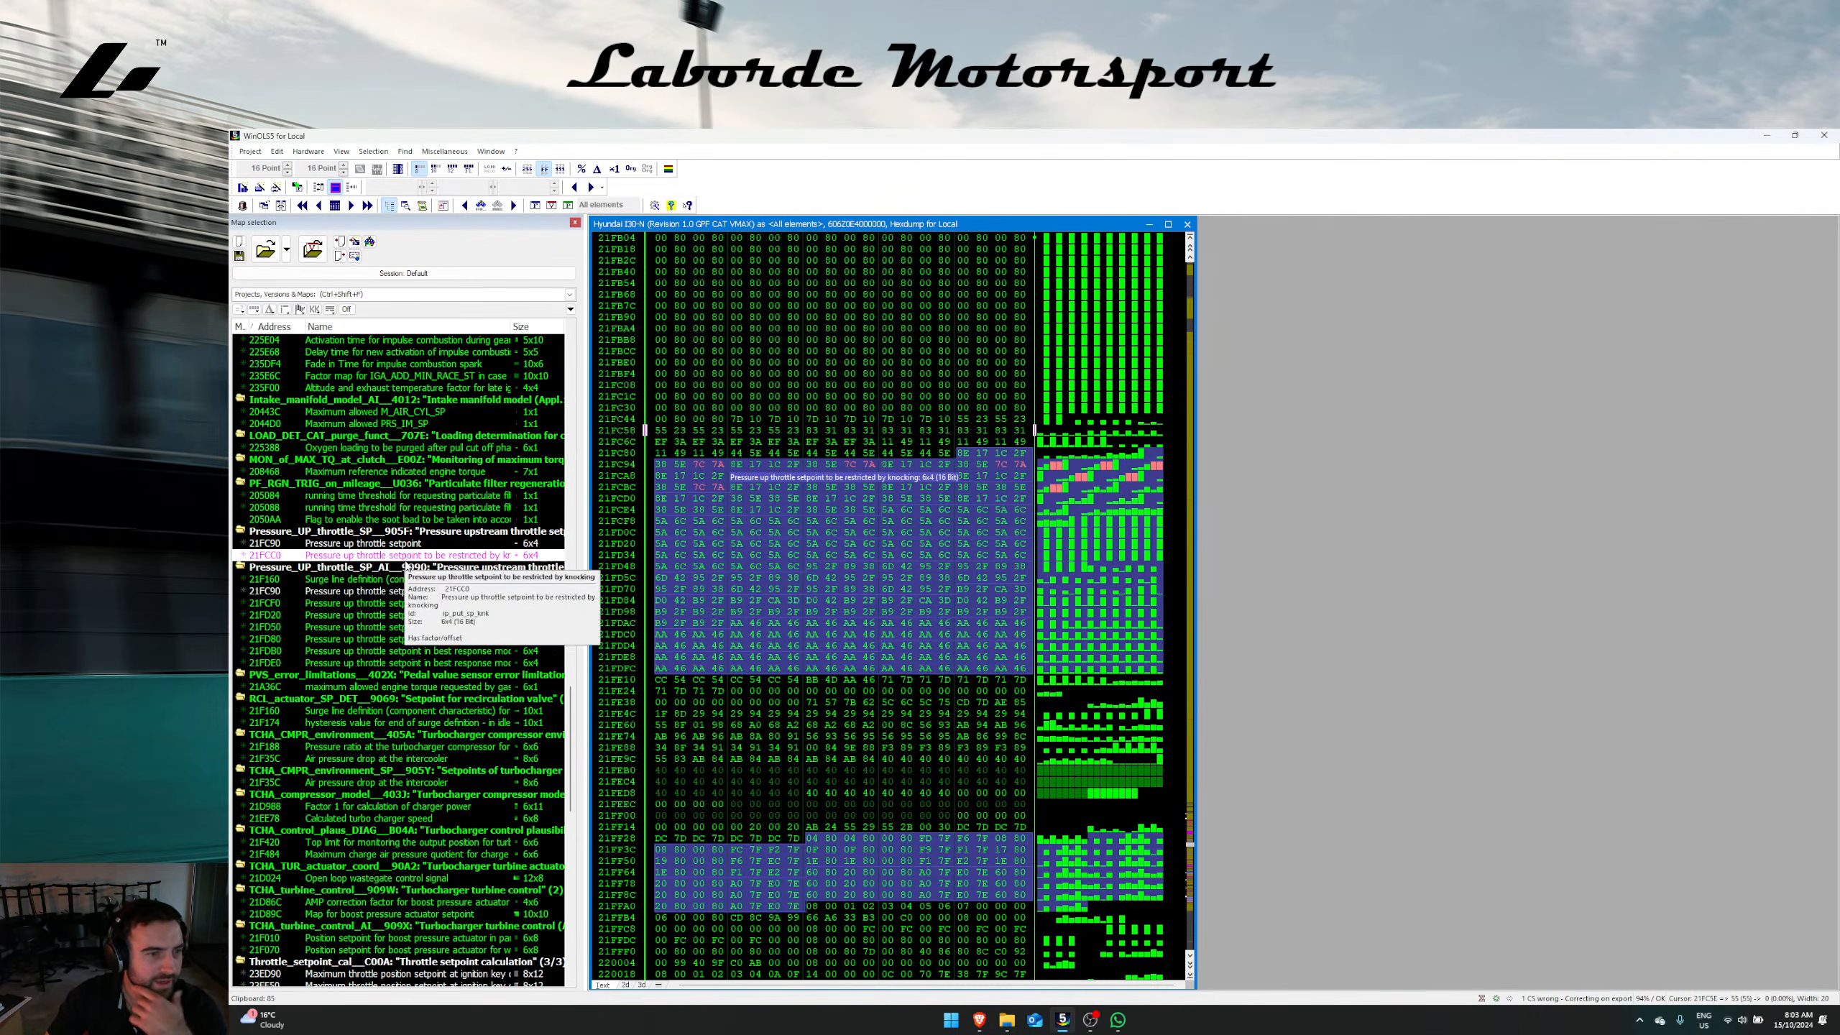
left_click(424, 639)
double_click(424, 638)
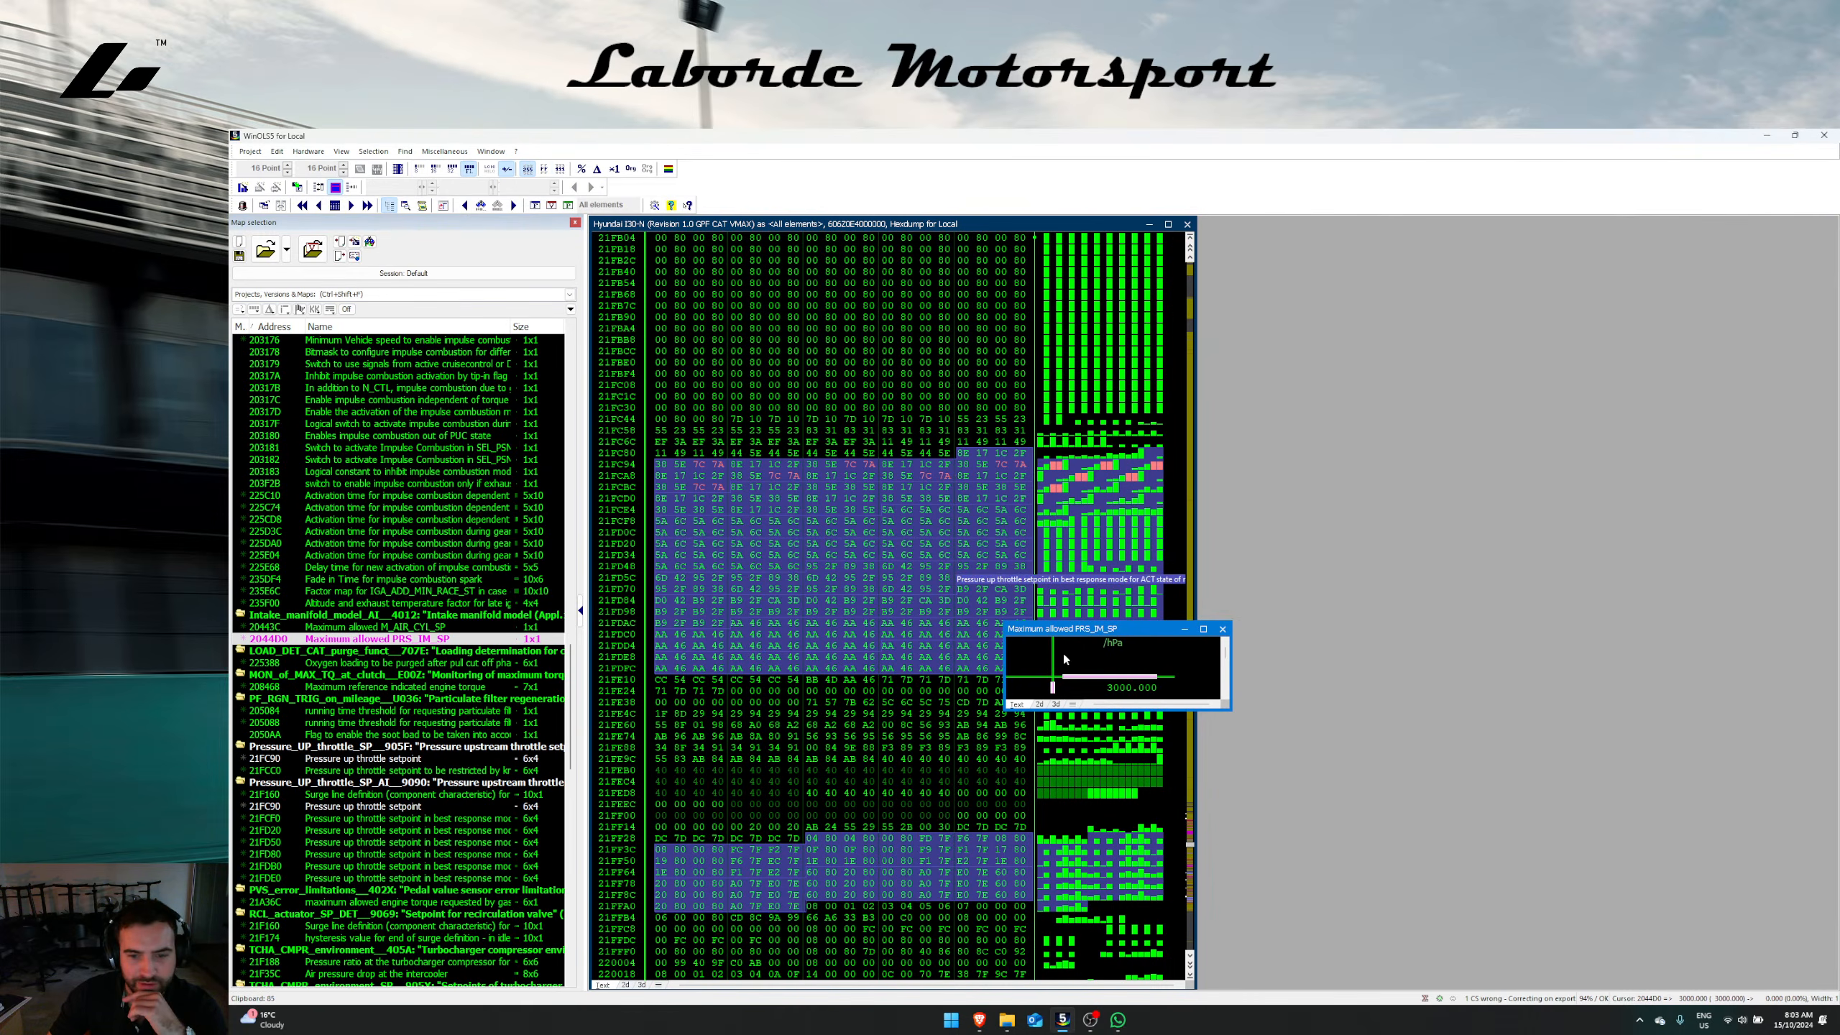
left_click(427, 627)
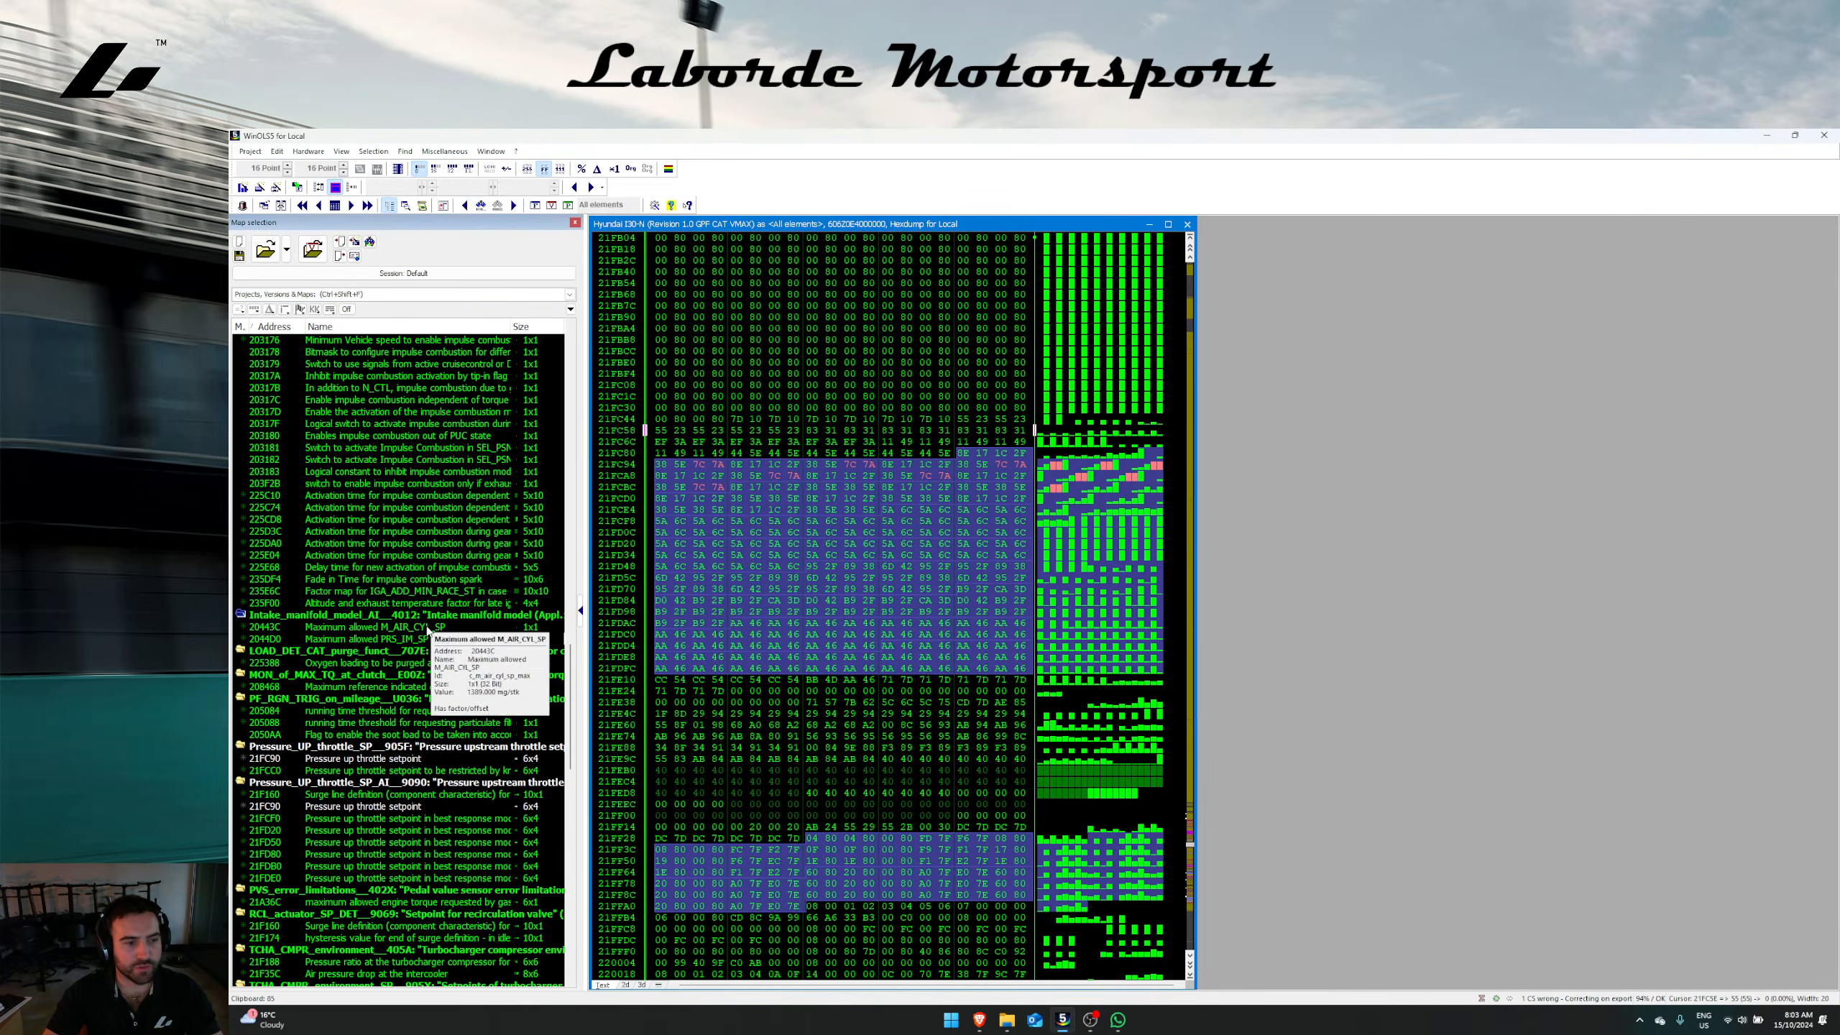
Step: Set Maximum allowed M_AIR_CYL_SP to 2500 mg/stk and close its map
double_click(428, 628)
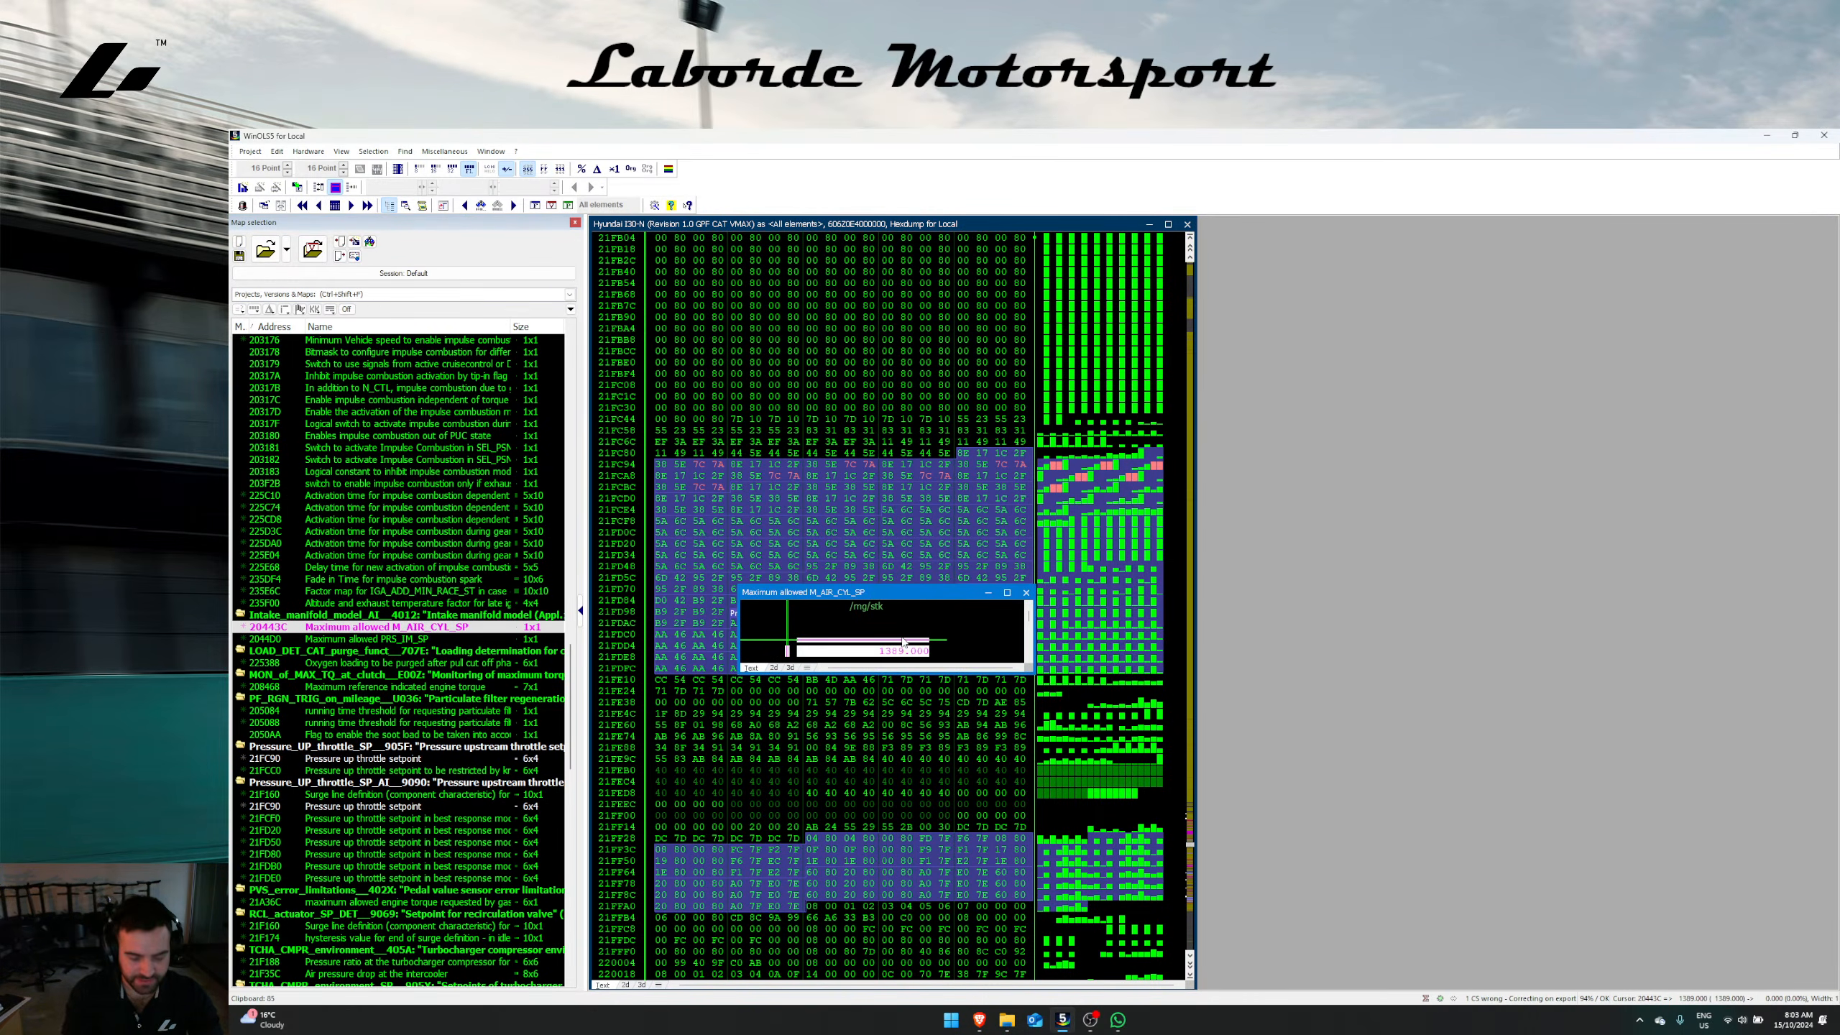
type("180")
type("25")
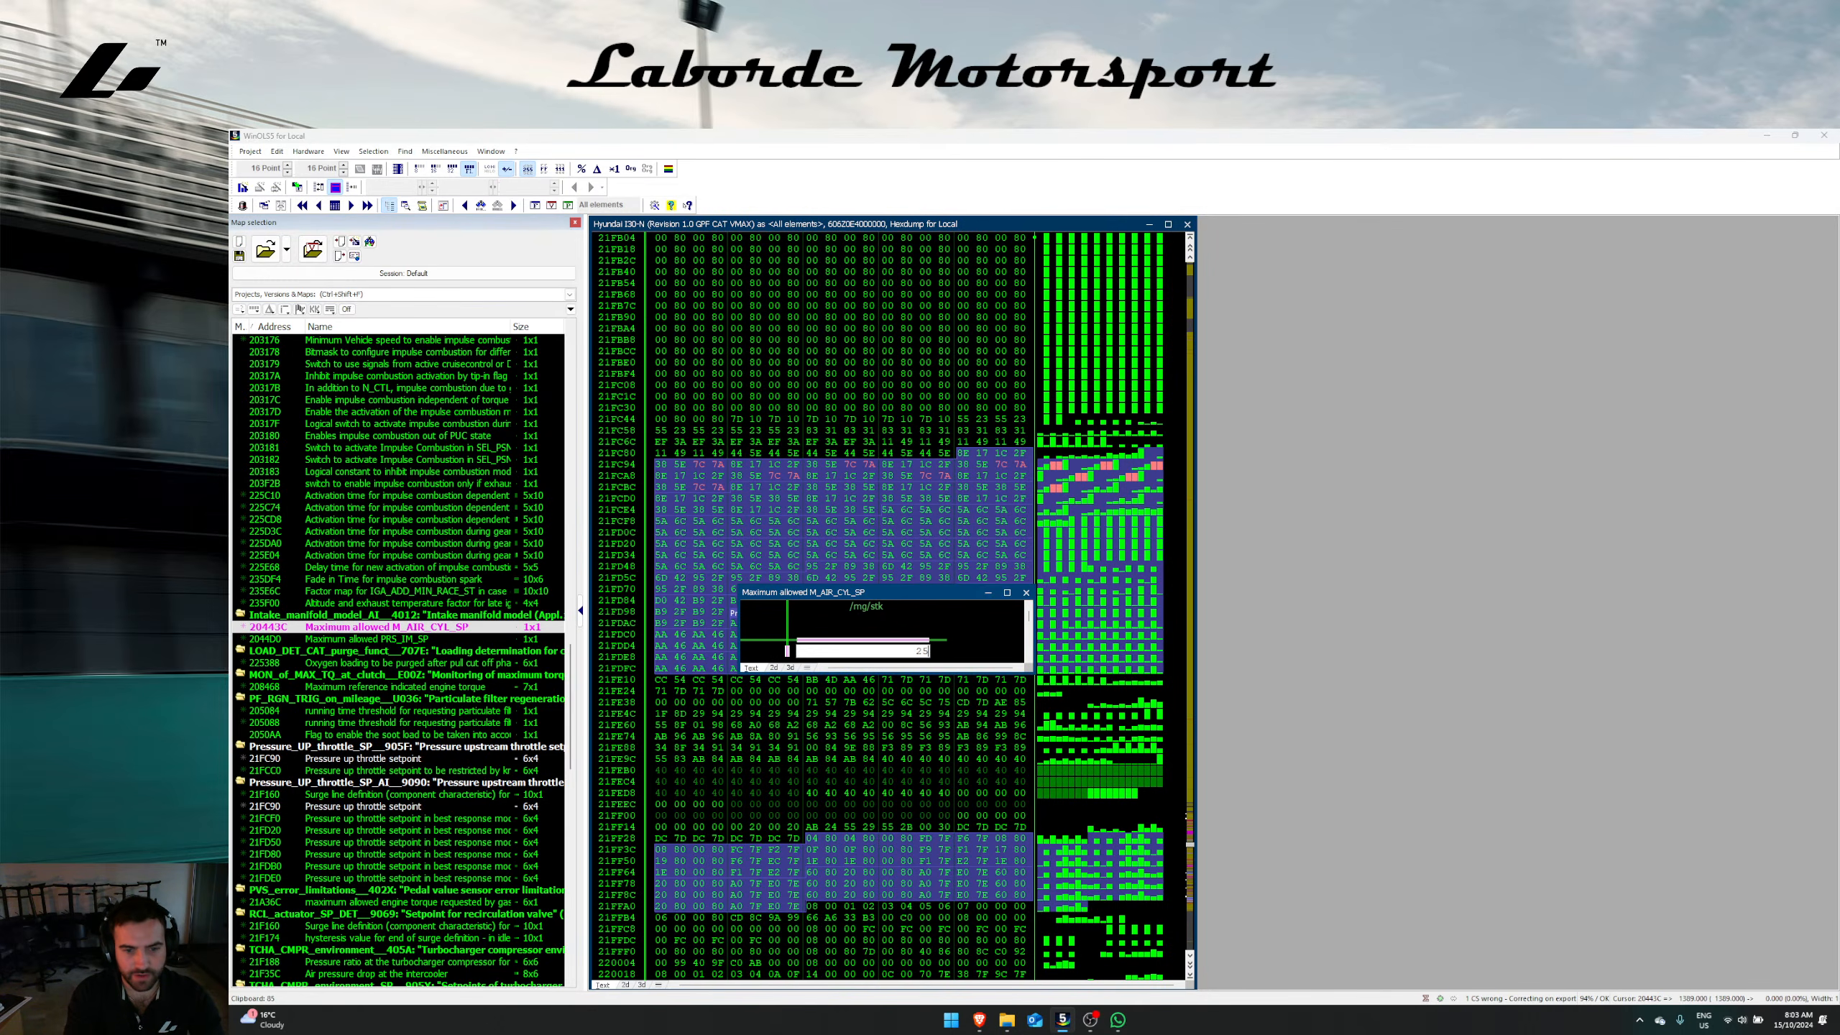
type("00")
key("Return")
key("Escape")
key("Escape")
key("Escape")
Step: Locate the min. MAF threshold for catalyst diagnosis activation map in the map list and show it in the hexdump
scroll(422, 621, "up", 4)
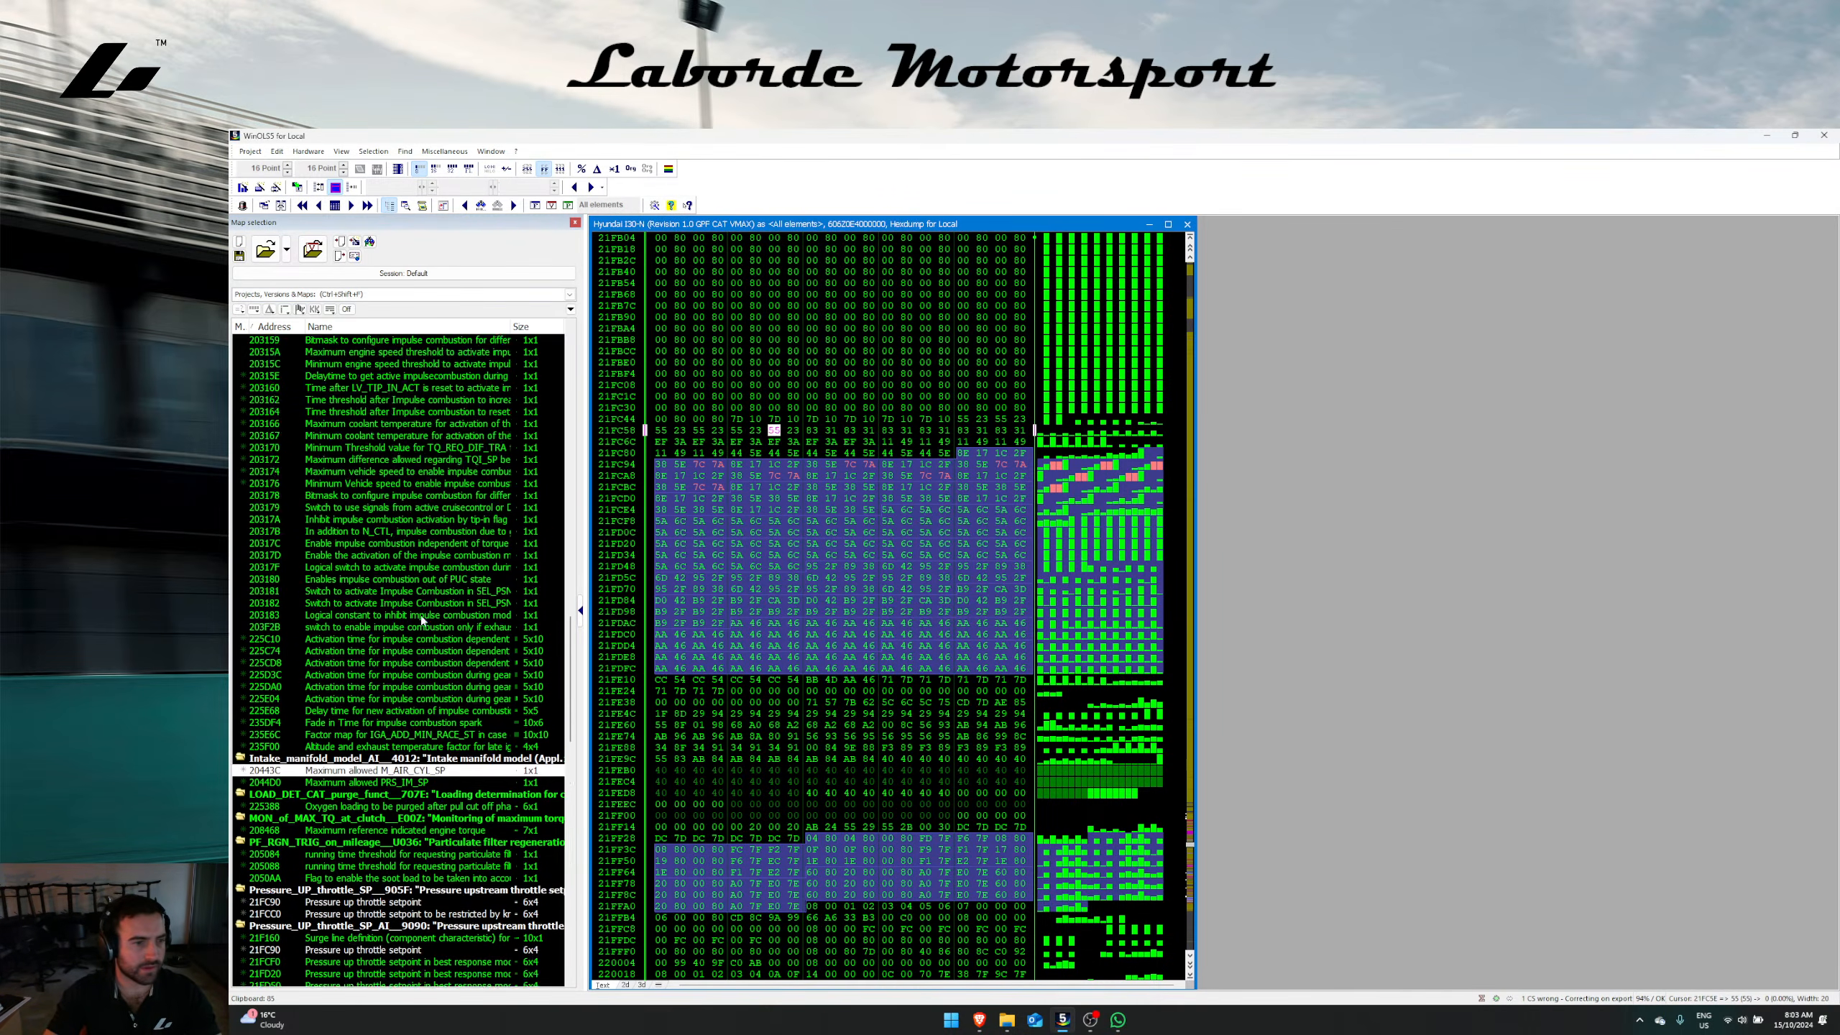
scroll(422, 620, "up", 10)
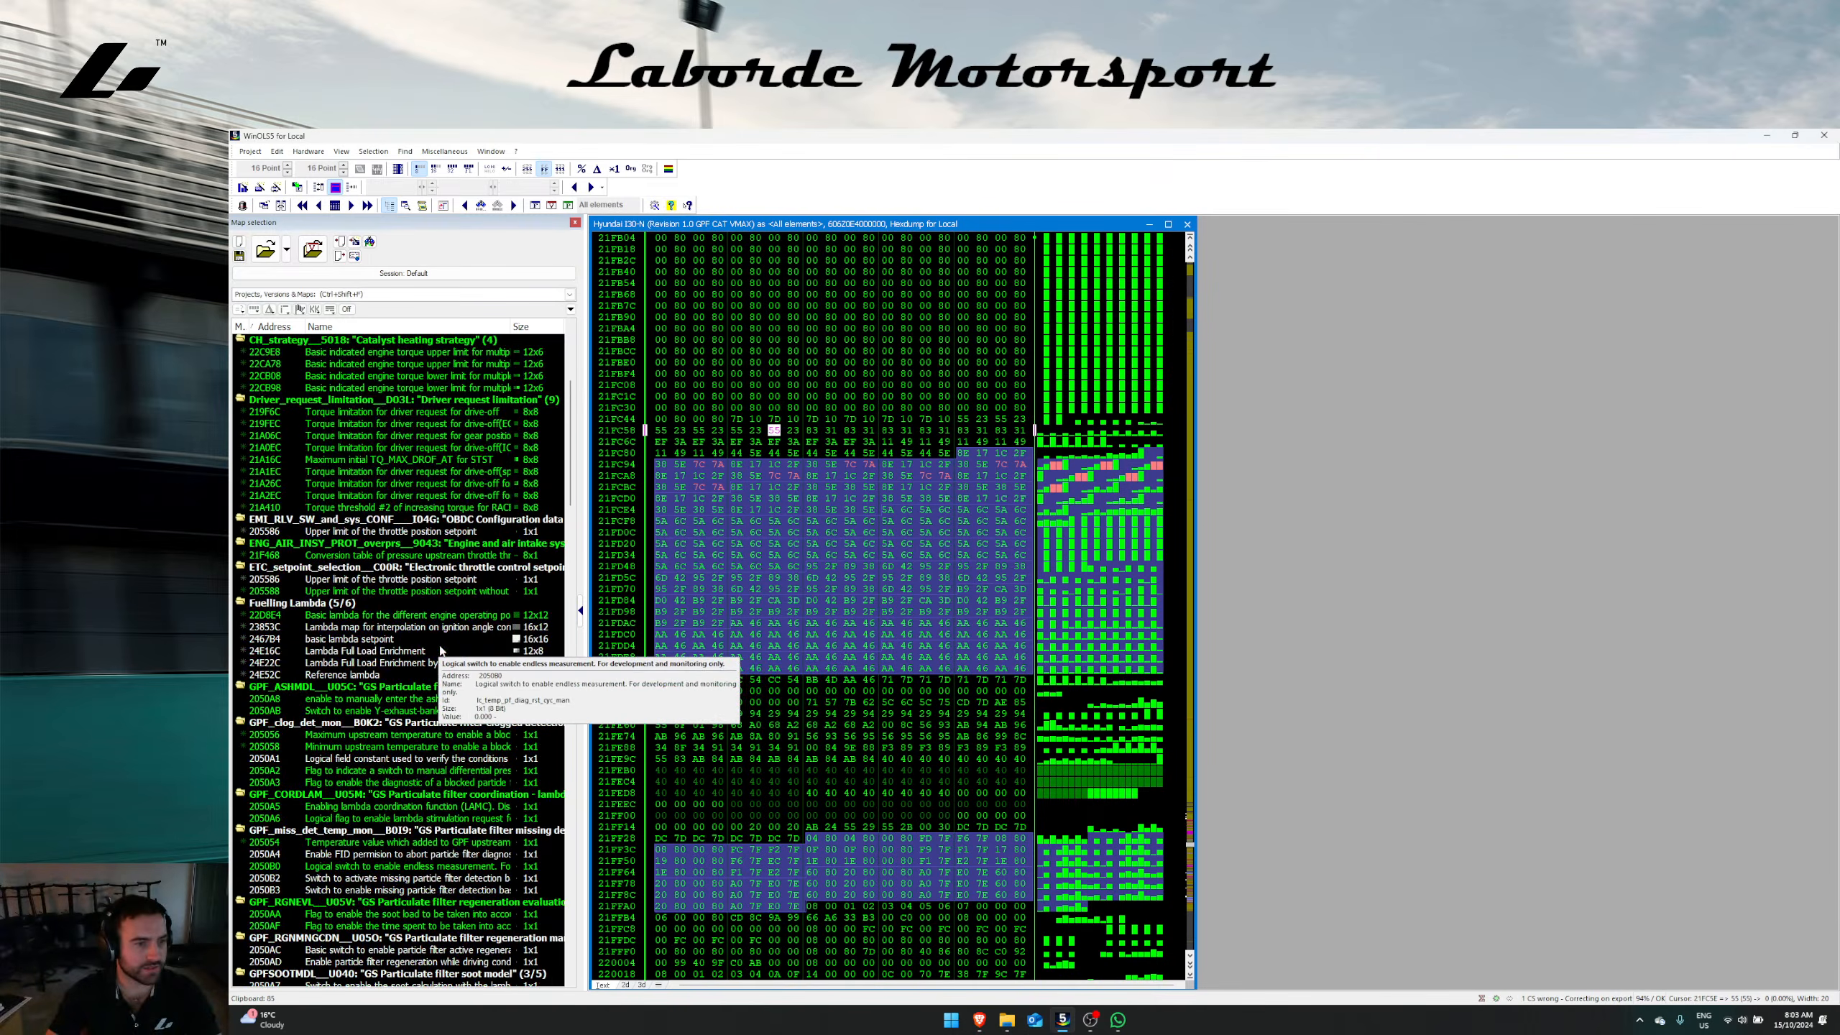
scroll(440, 651, "up", 8)
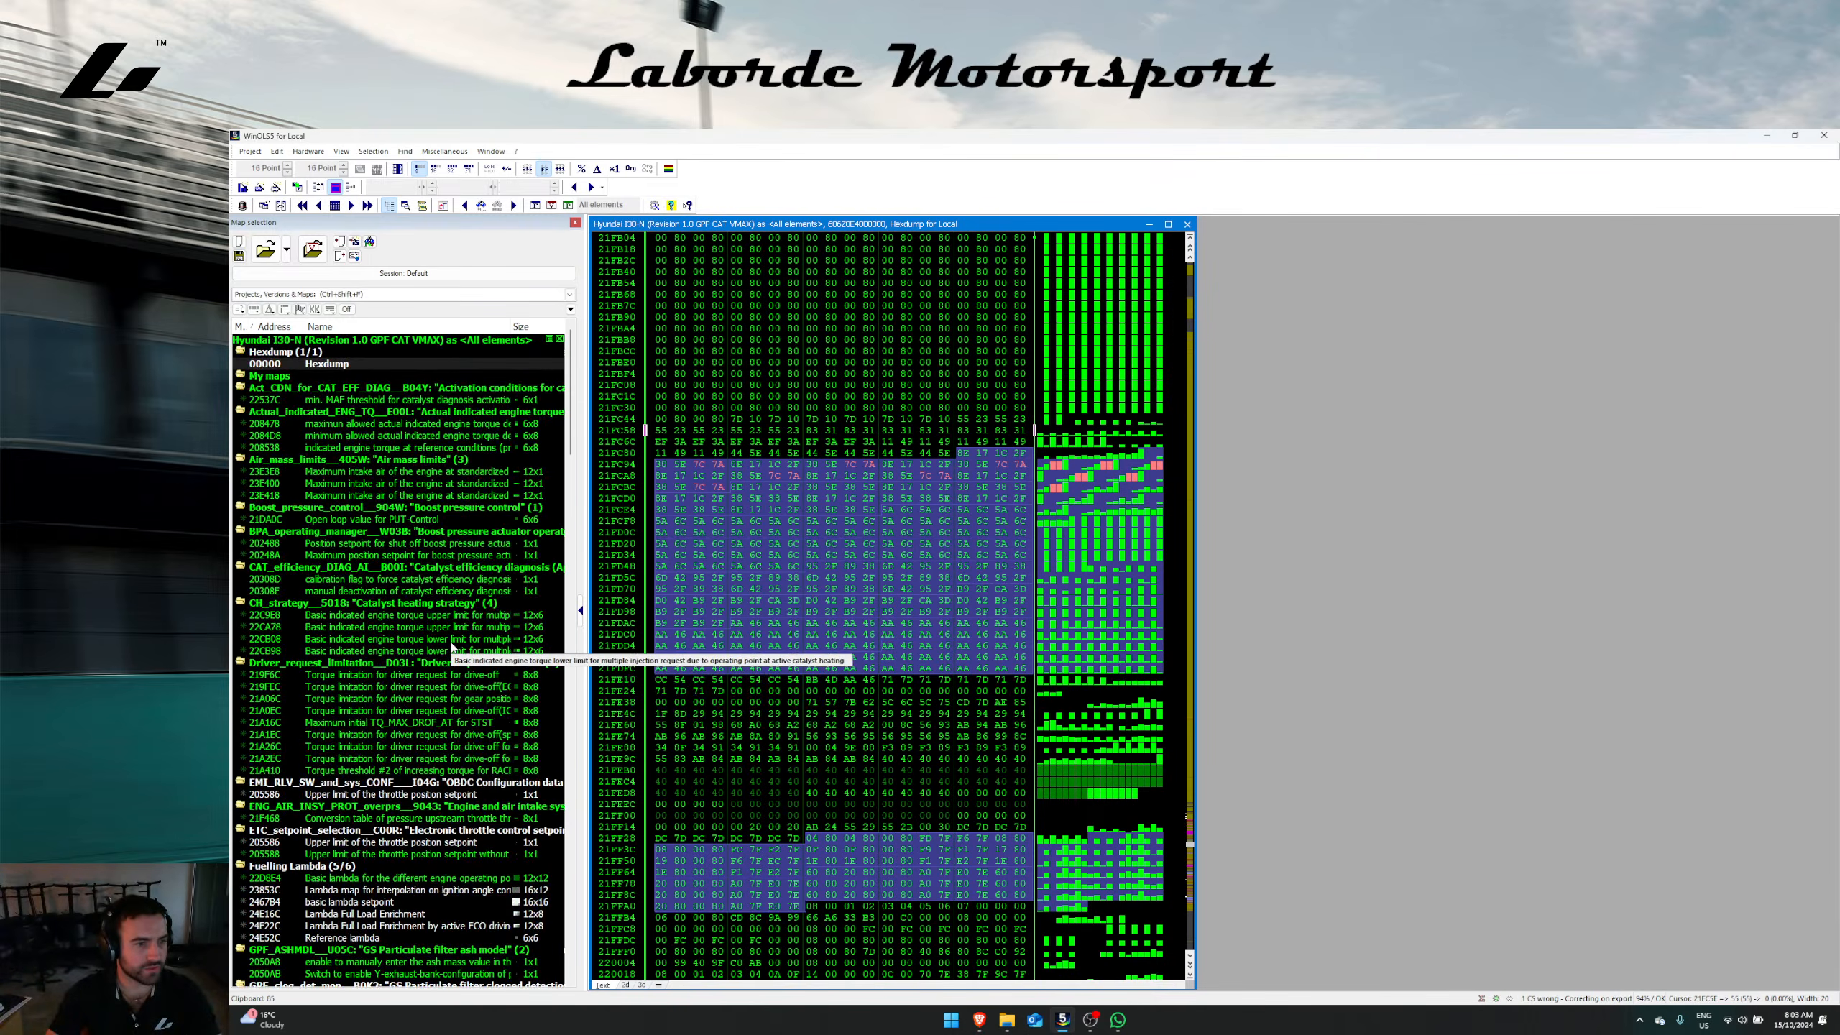
double_click(403, 401)
left_click(945, 565)
key("Escape")
right_click(398, 397)
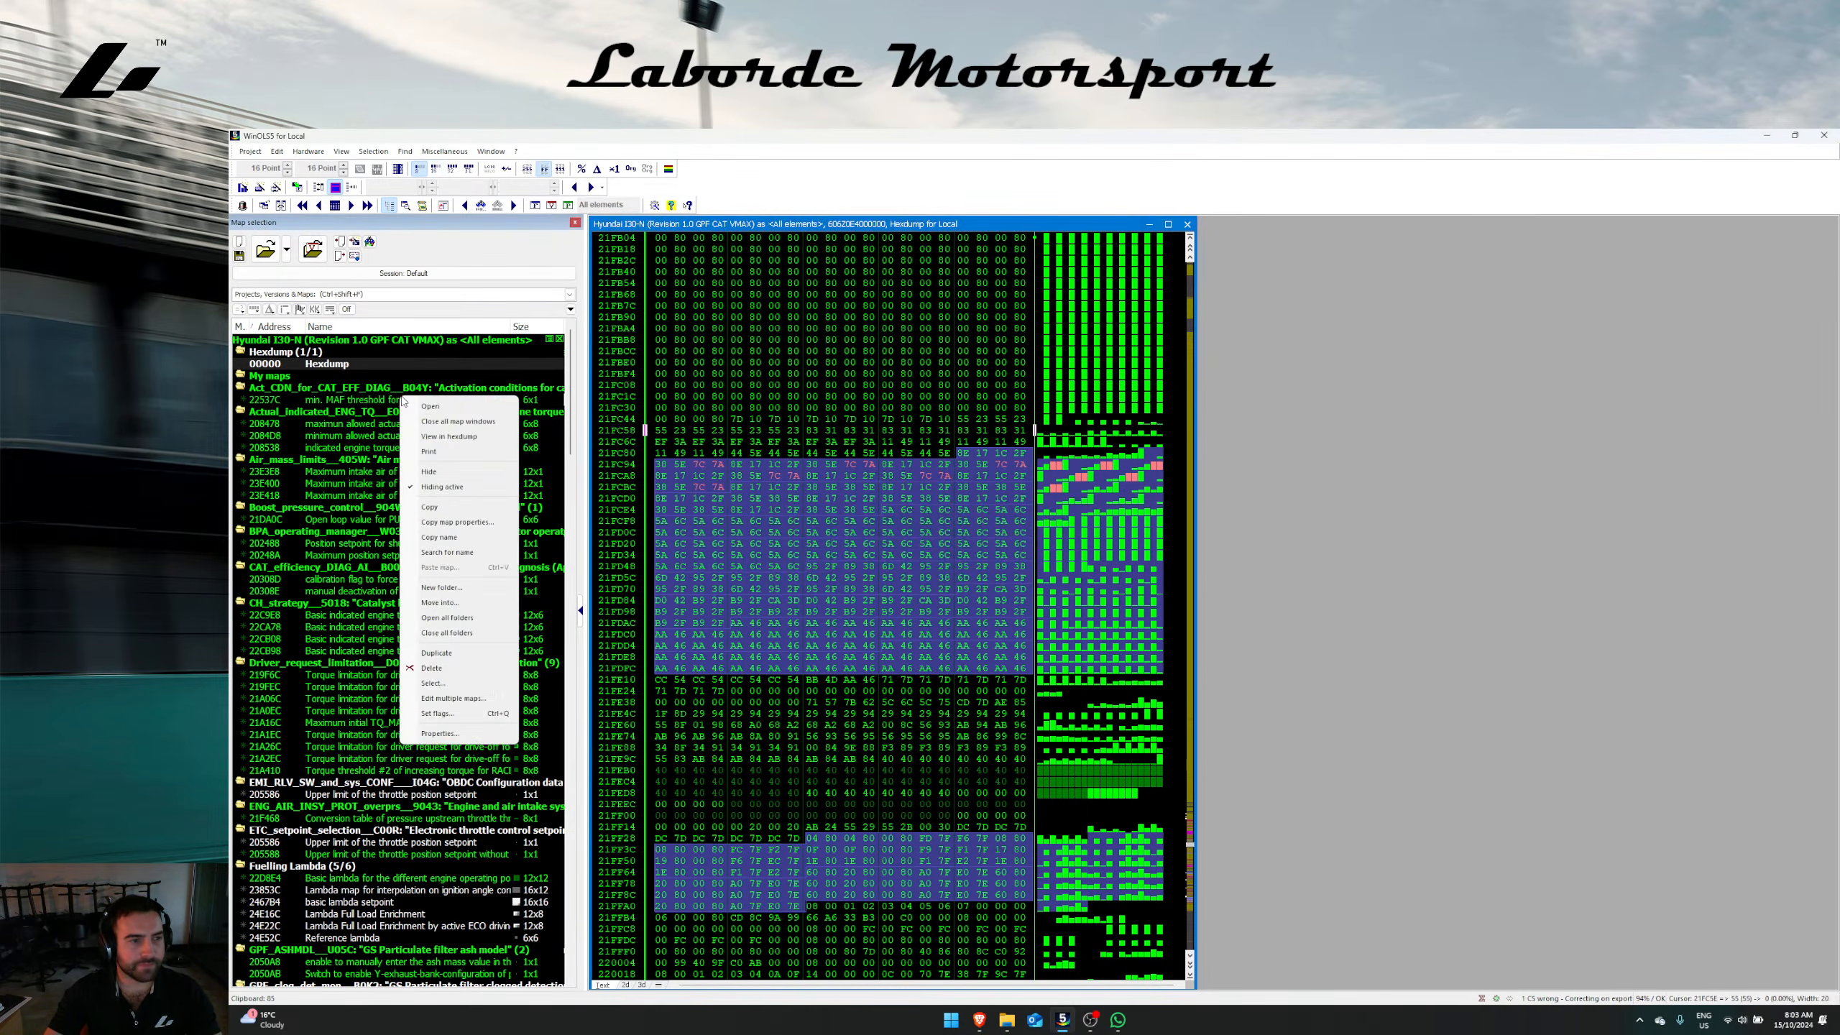
left_click(439, 437)
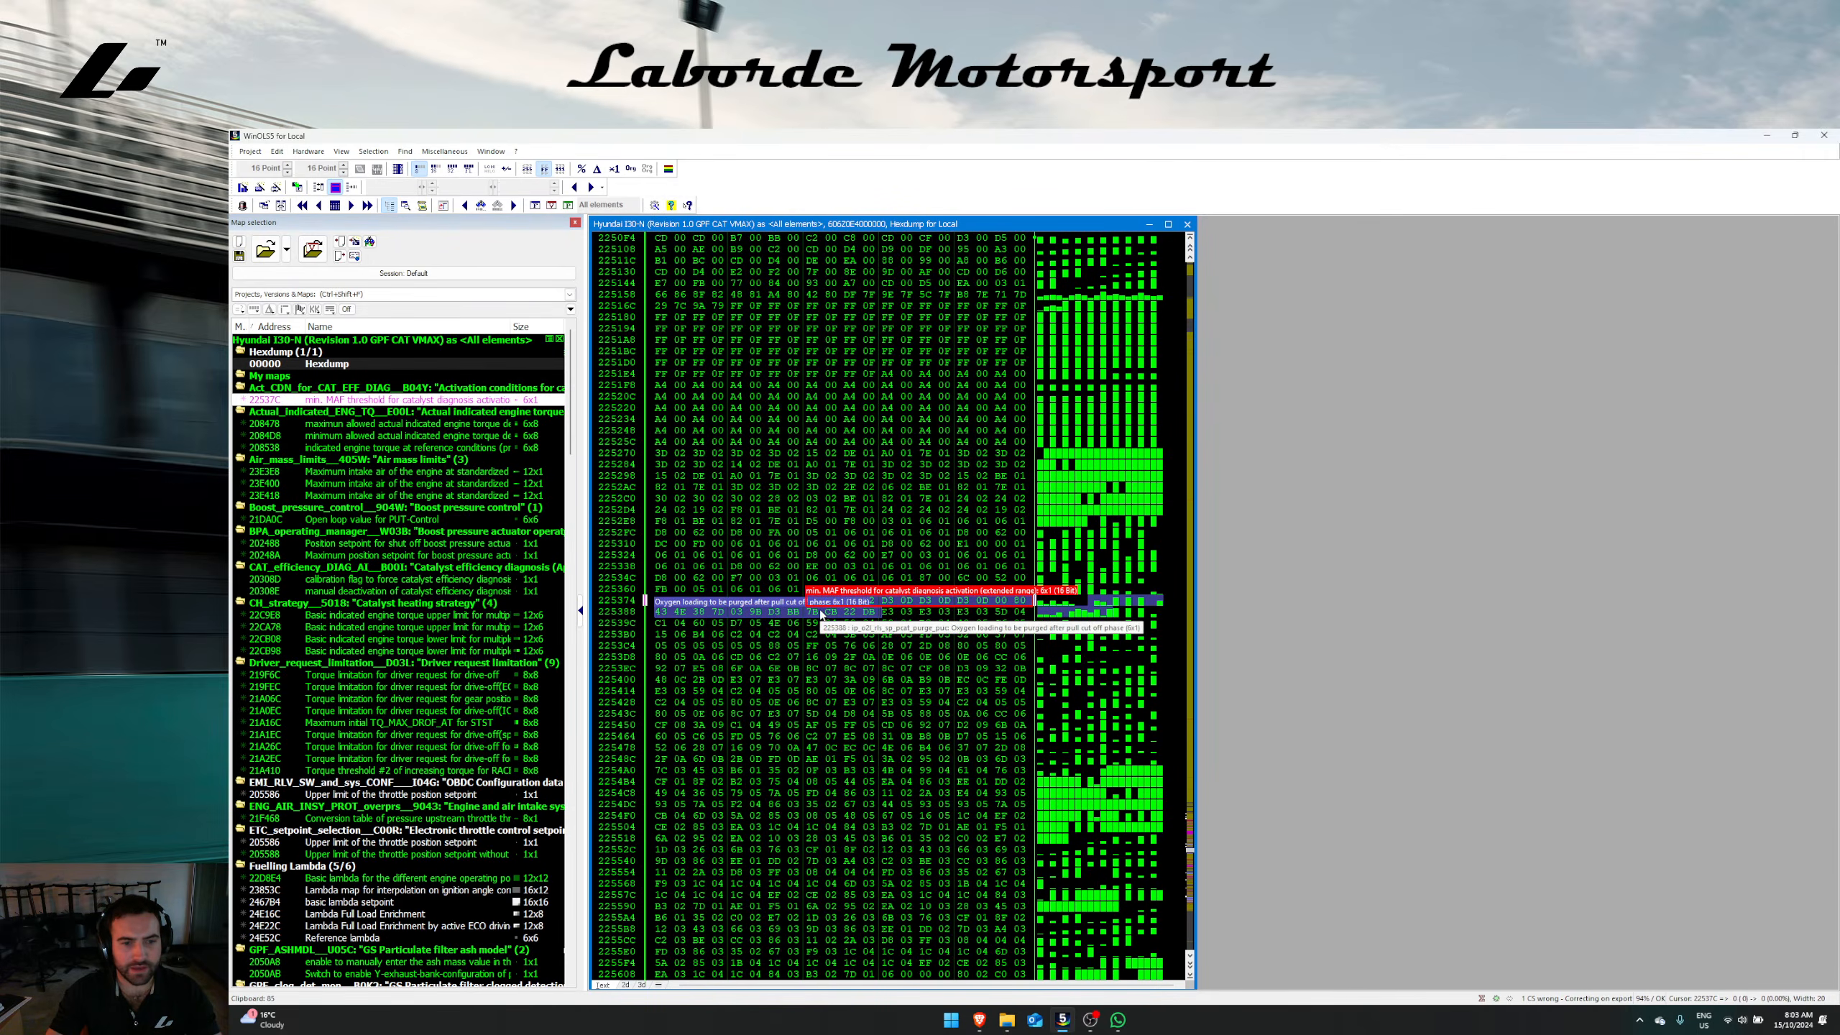
Step: Set all min. MAF threshold for catalyst diagnosis activation values to 1389.021 mg/stk and save without creating a new version
double_click(835, 603)
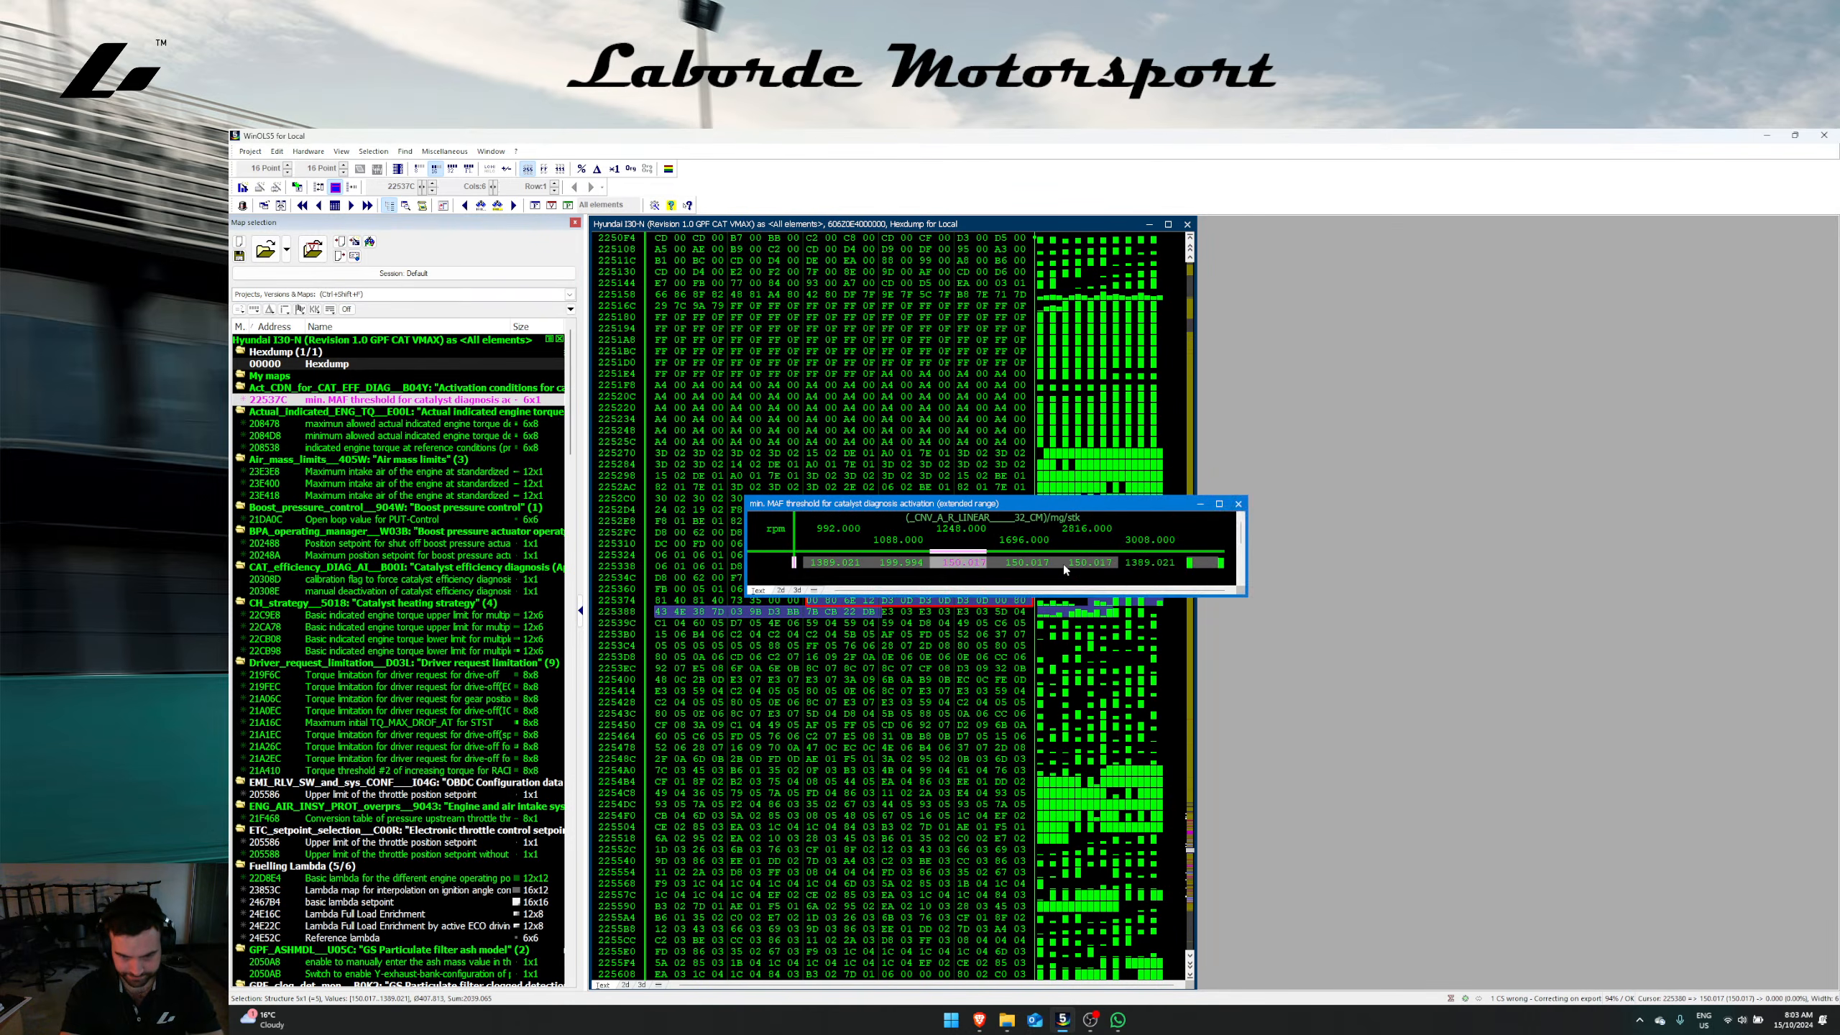
left_click(1144, 564)
key("Return")
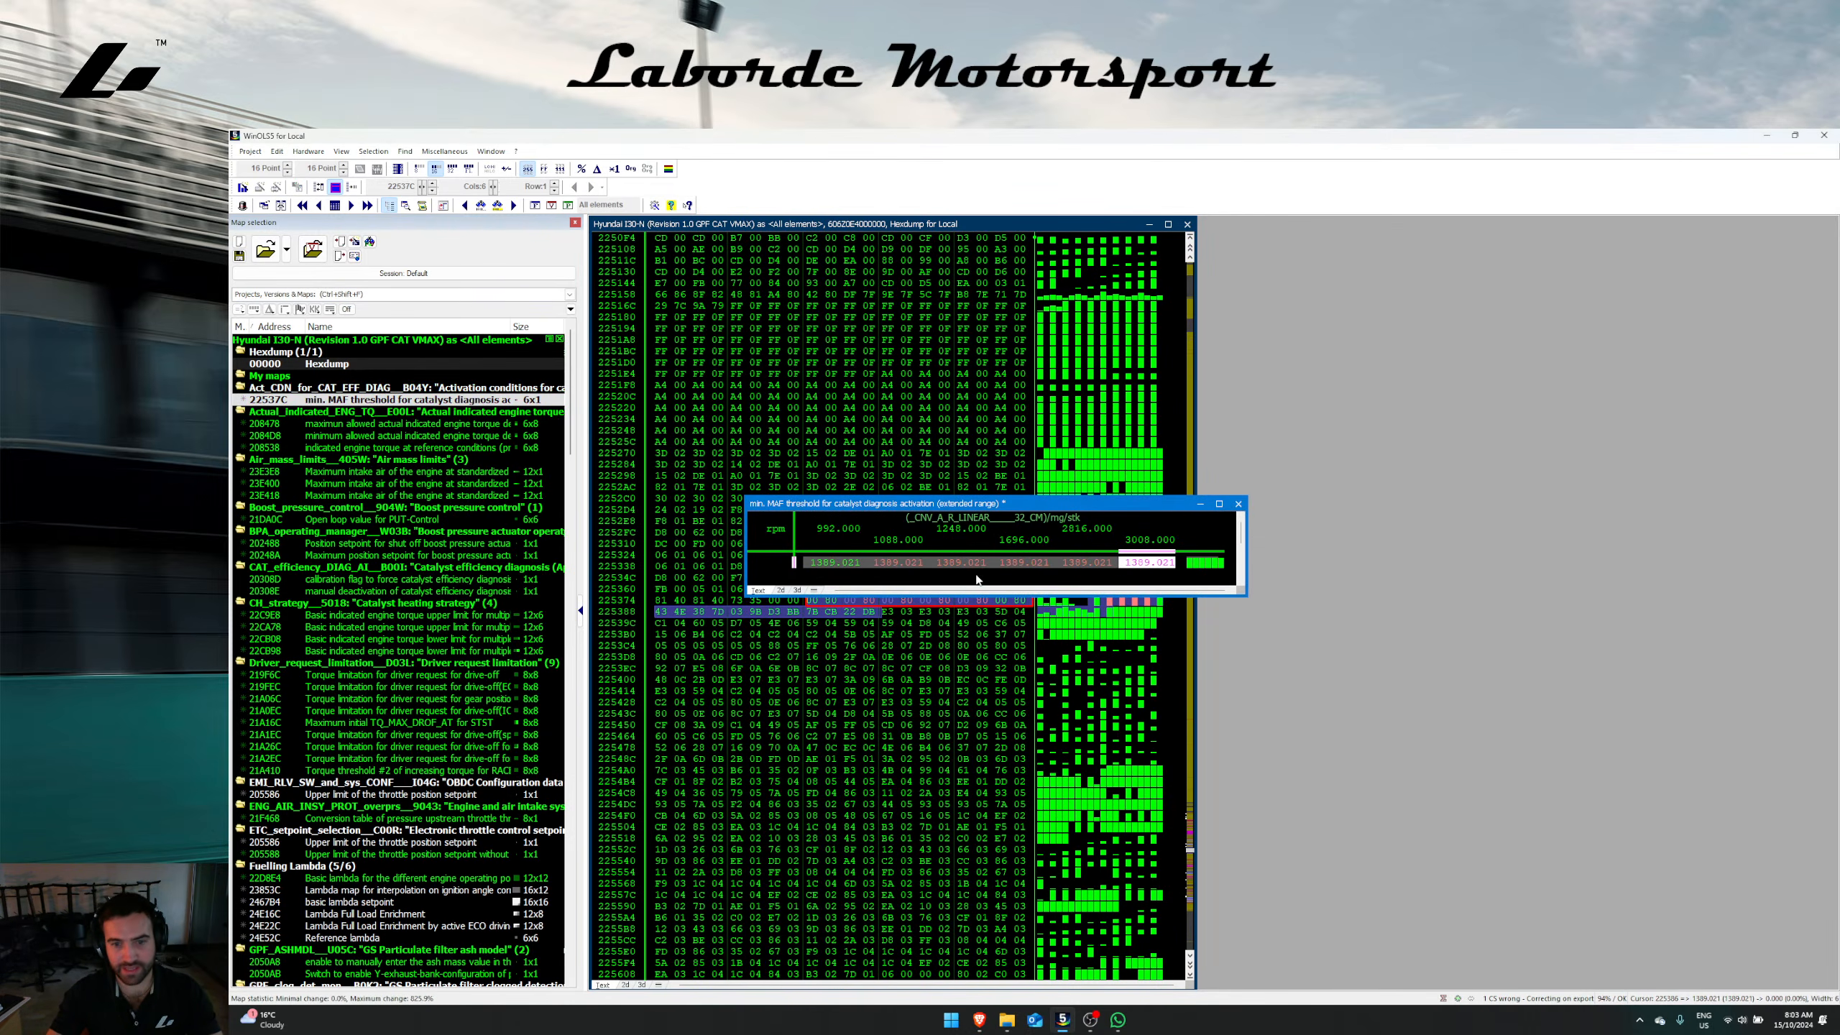
left_click(983, 535)
key("Escape")
key("ctrl+s")
left_click(1068, 607)
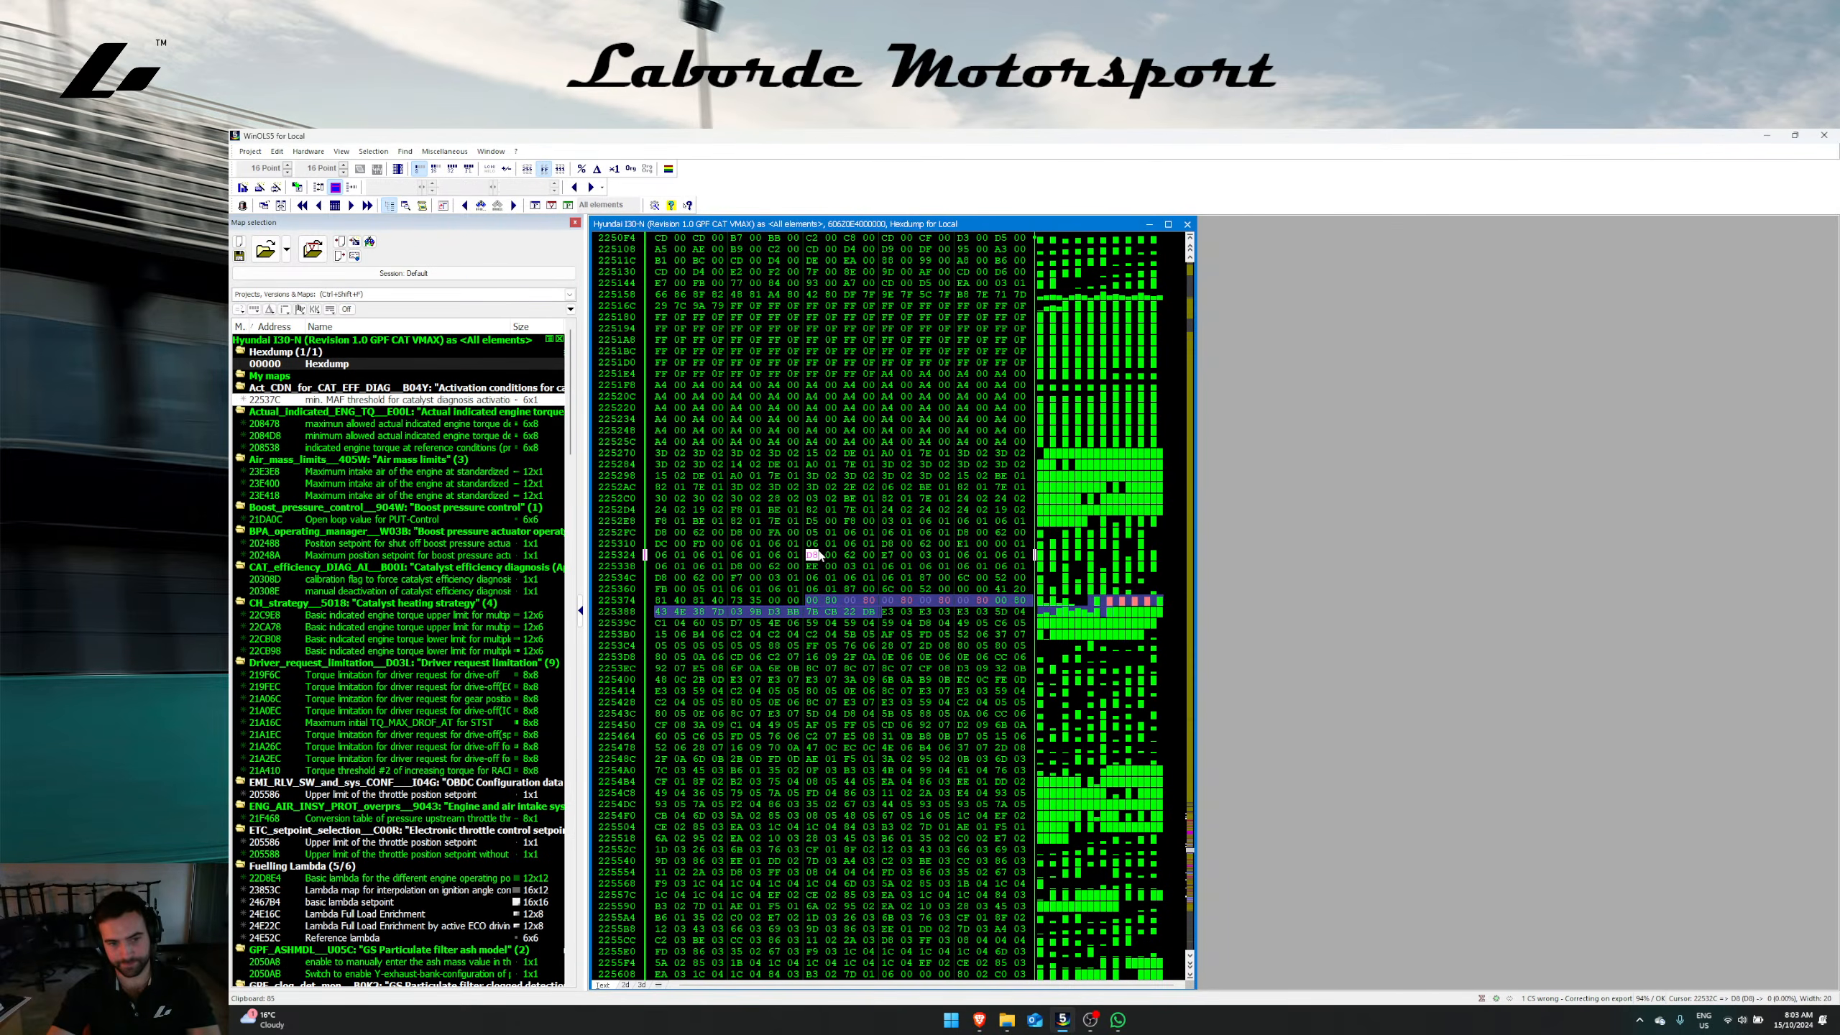
Step: Show the hexdump as 16-bit values and set the six words directly before the min. MAF threshold map to 0000
left_click(436, 169)
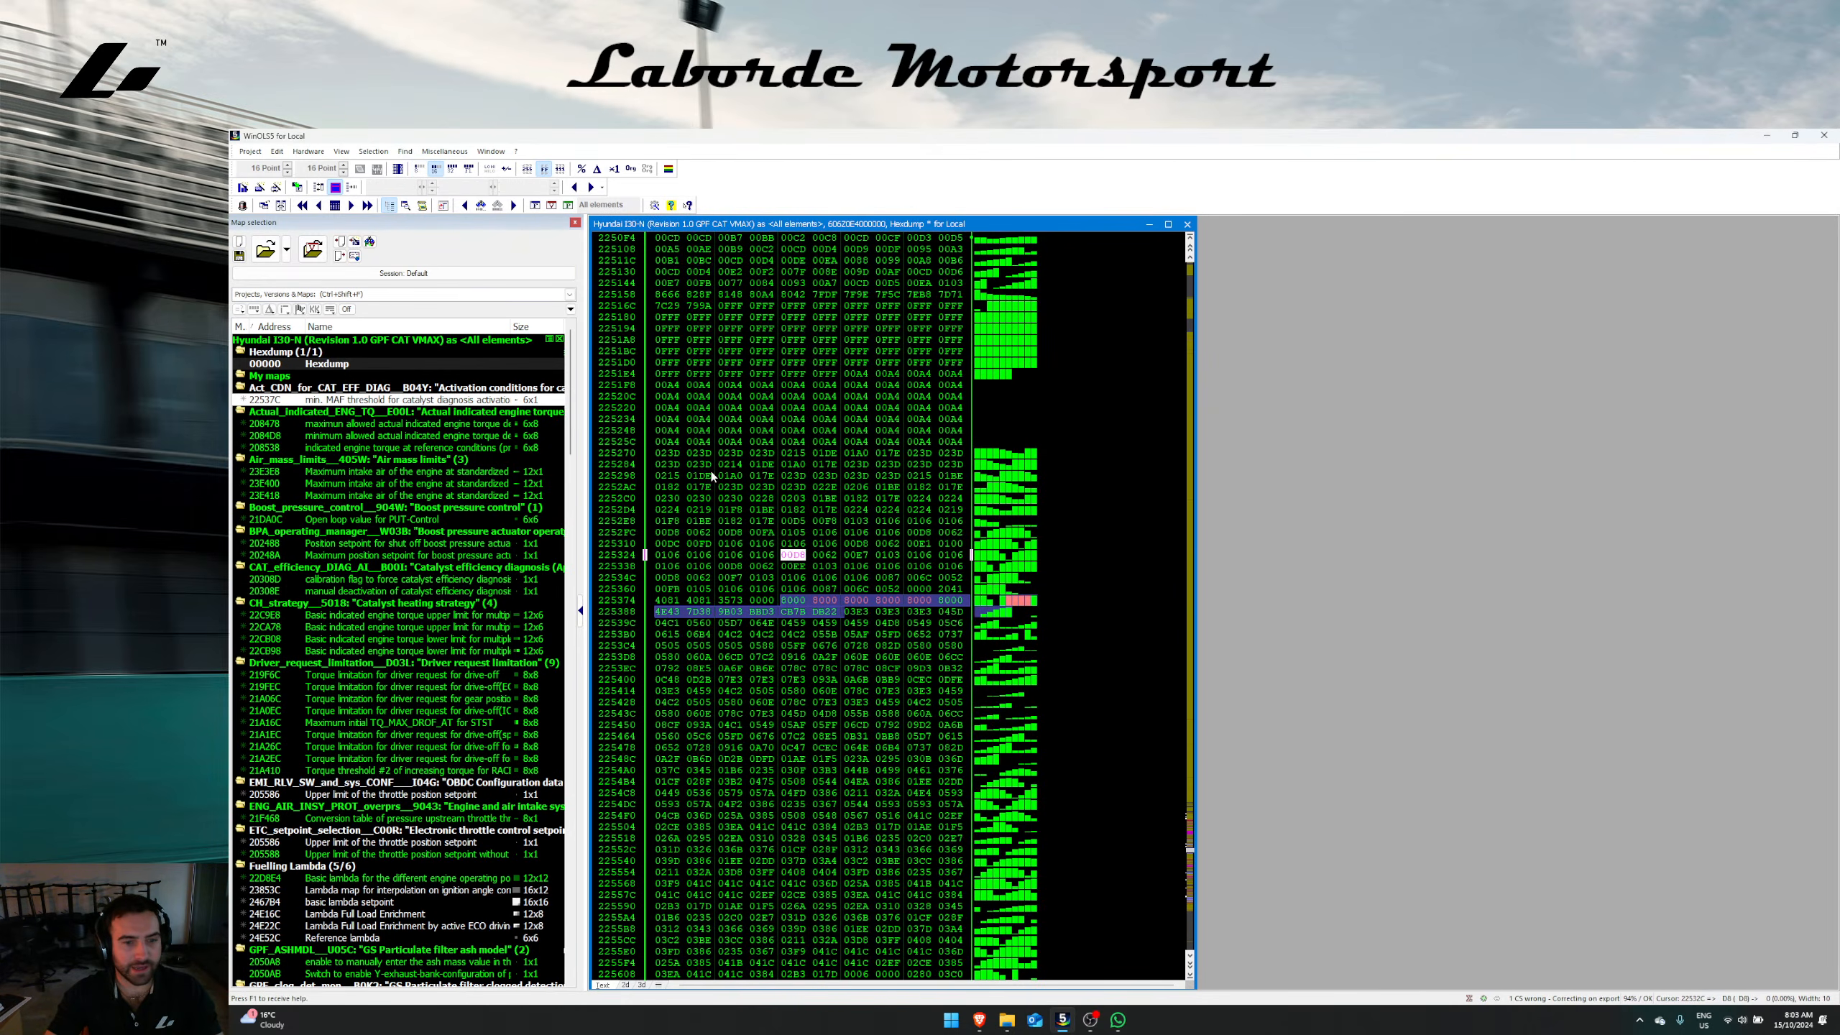
left_click(630, 169)
key("ctrl+c")
left_click(879, 566)
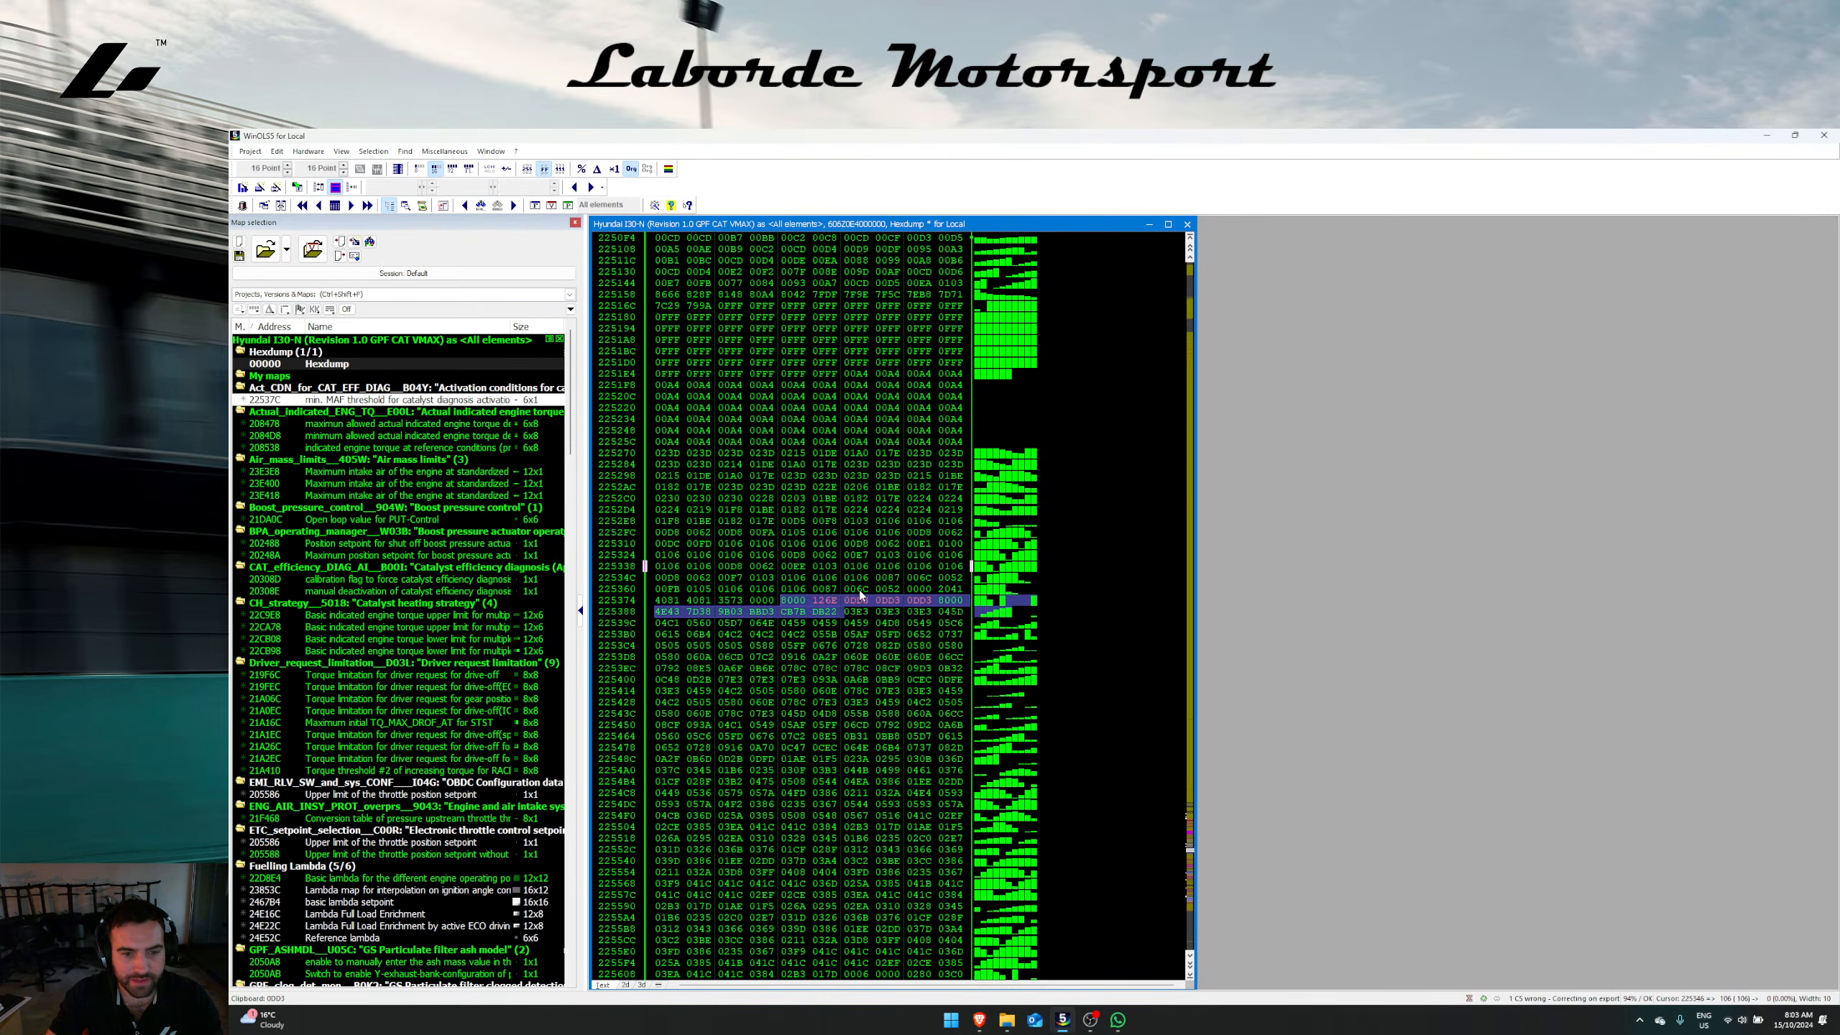
left_click_drag(946, 590, 964, 592)
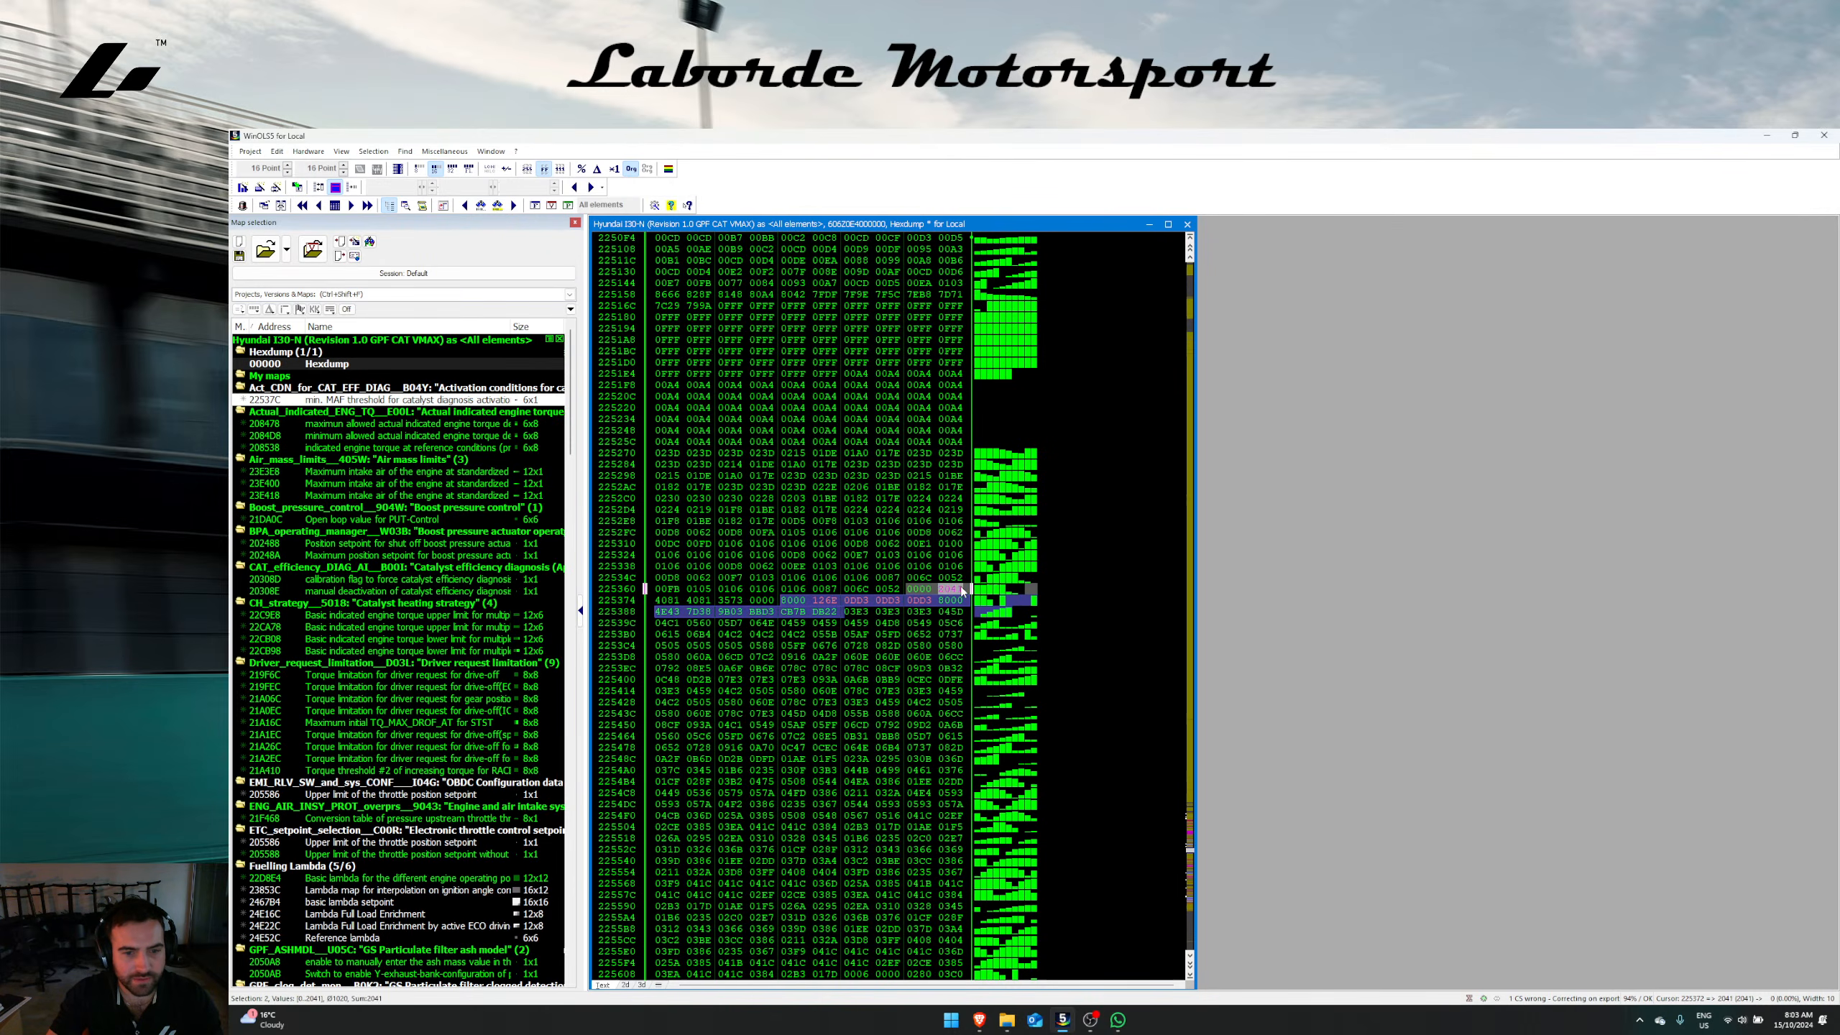
left_click(700, 601, "ctrl")
left_click(730, 601, "ctrl")
left_click(761, 601, "ctrl")
double_click(754, 601)
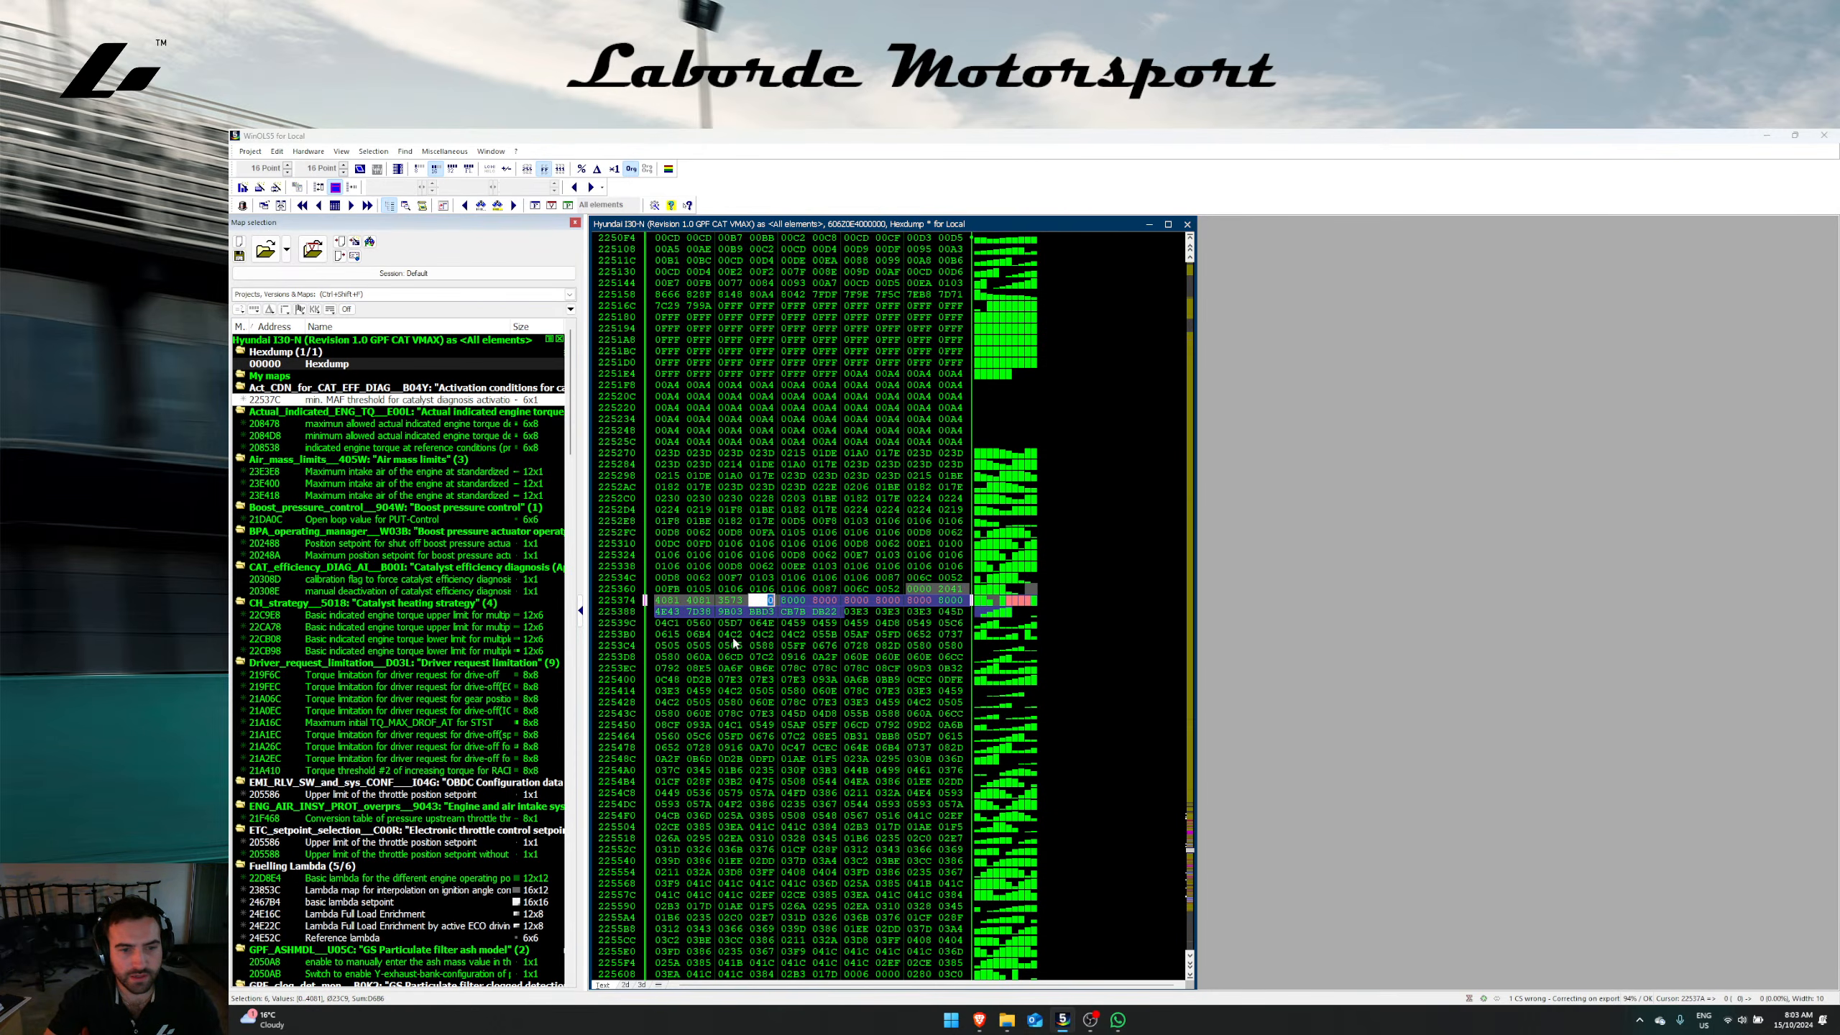
key("Return")
left_click(768, 581)
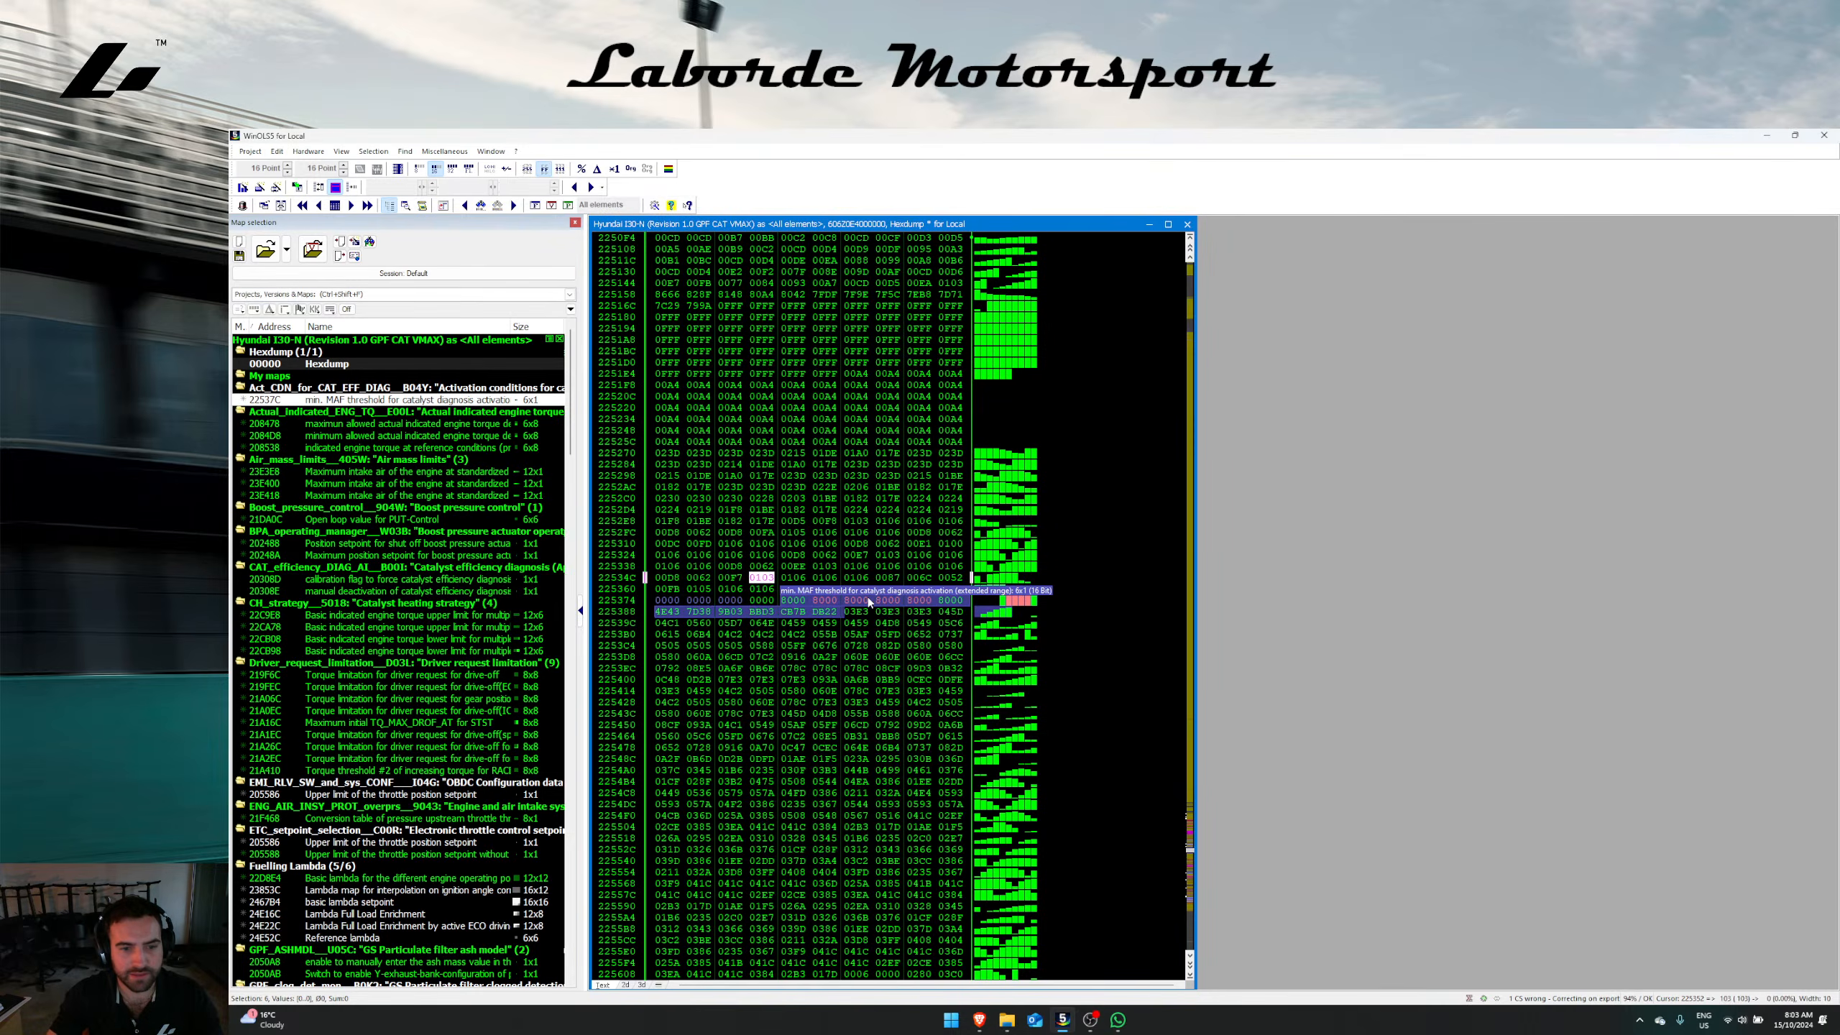
Step: Recheck the min. MAF threshold map and the zeroed words before it in the hexdump
double_click(868, 597)
key("Escape")
left_click(851, 580)
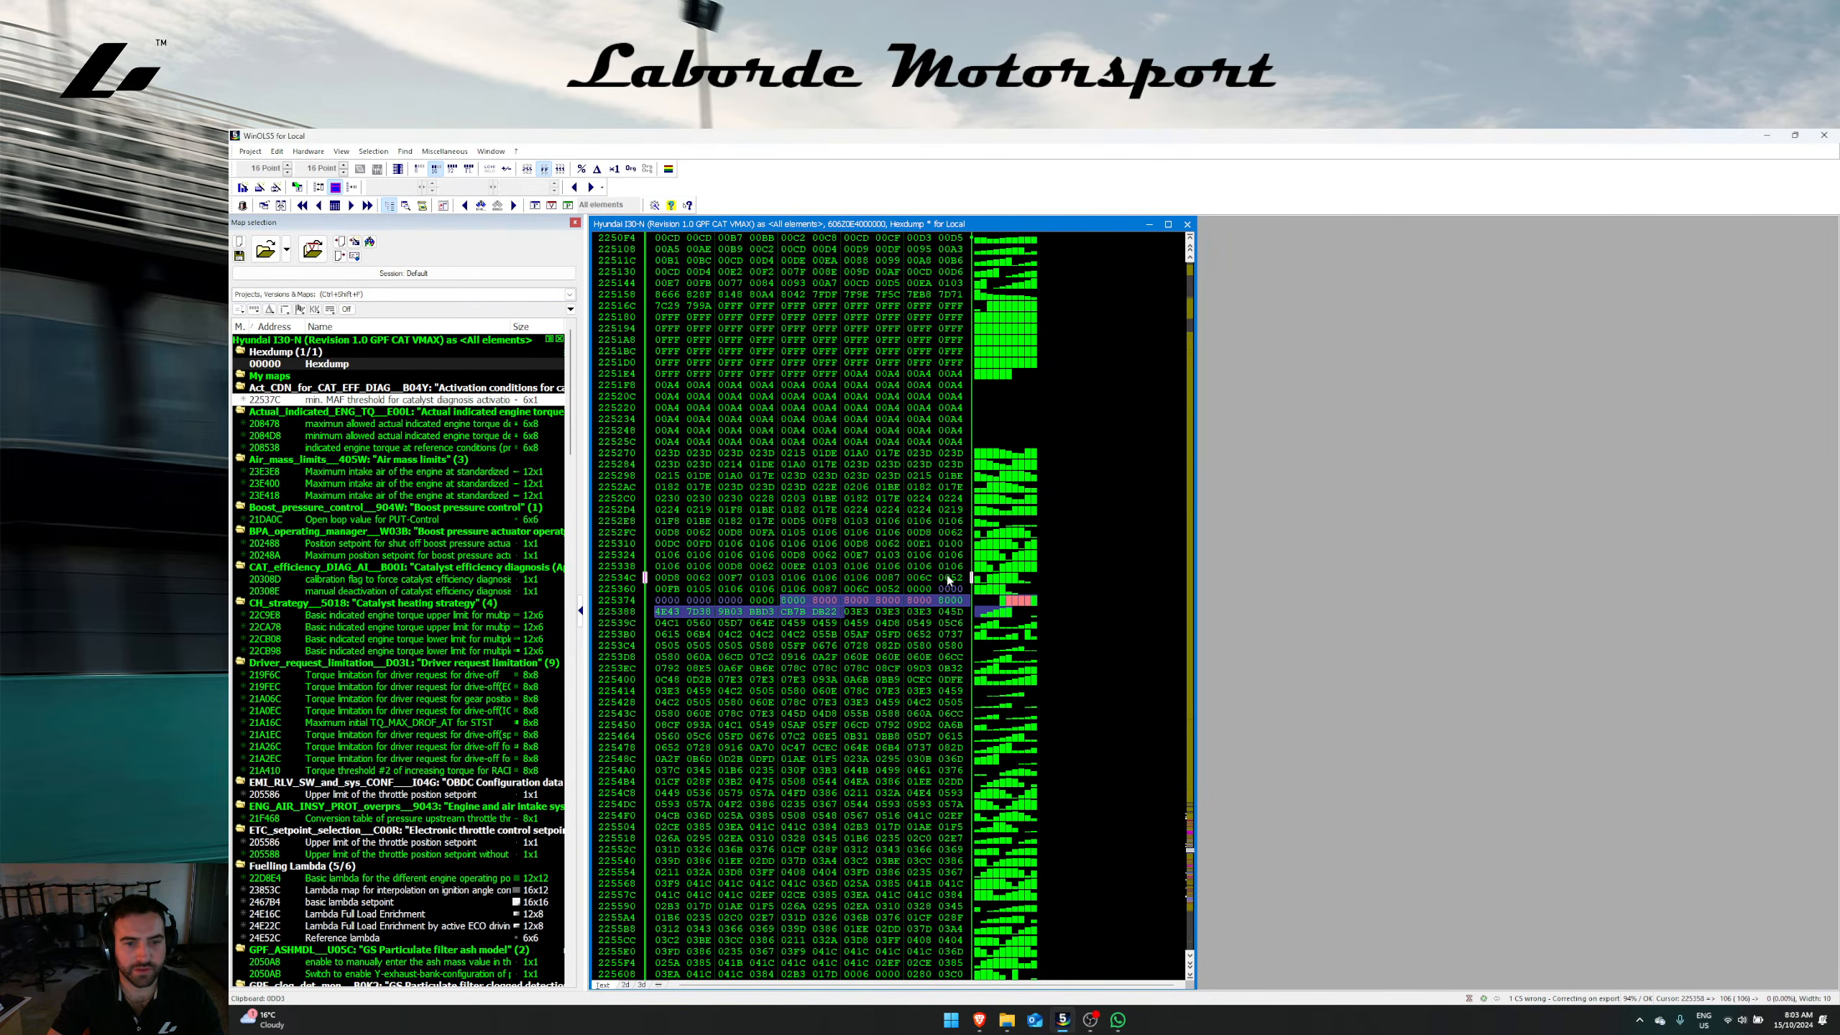
left_click(951, 588)
Step: Open the Hyundai VelosterN (Original) project and connect its hexdump beside the I30-N hexdump
left_click(251, 151)
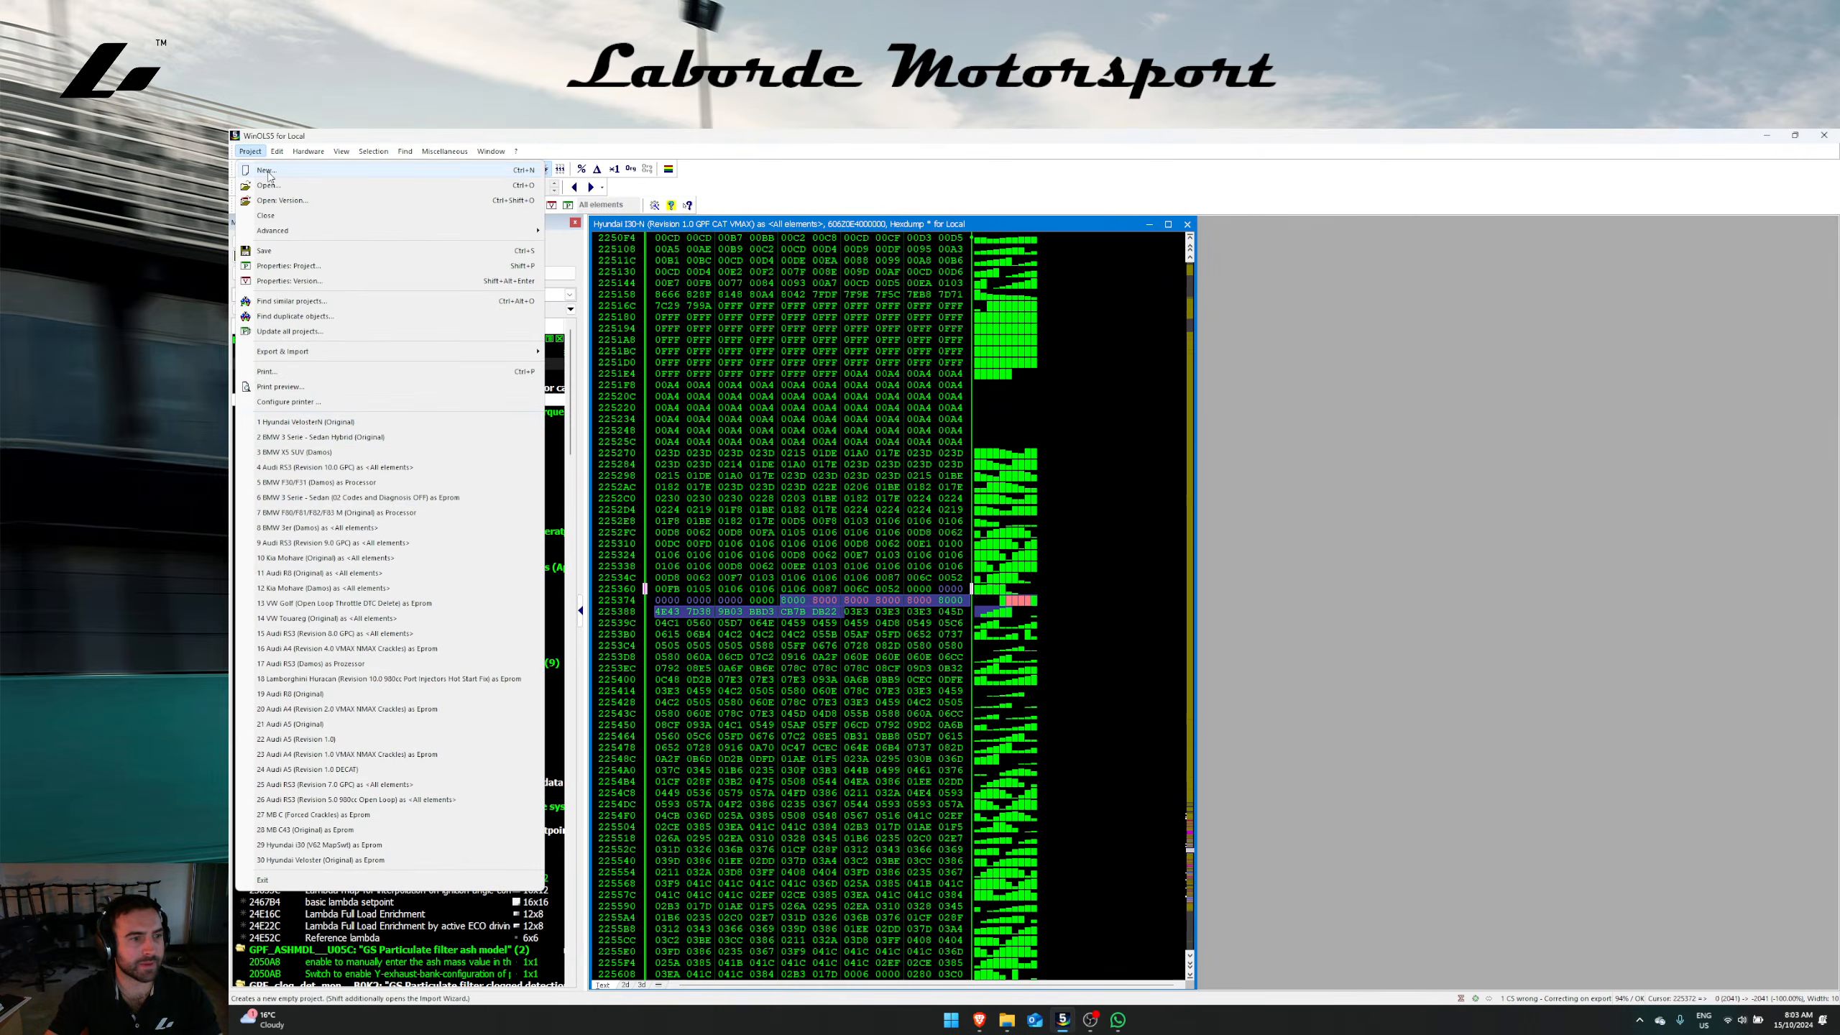
left_click(361, 425)
left_click(830, 495)
key("c")
key("Return")
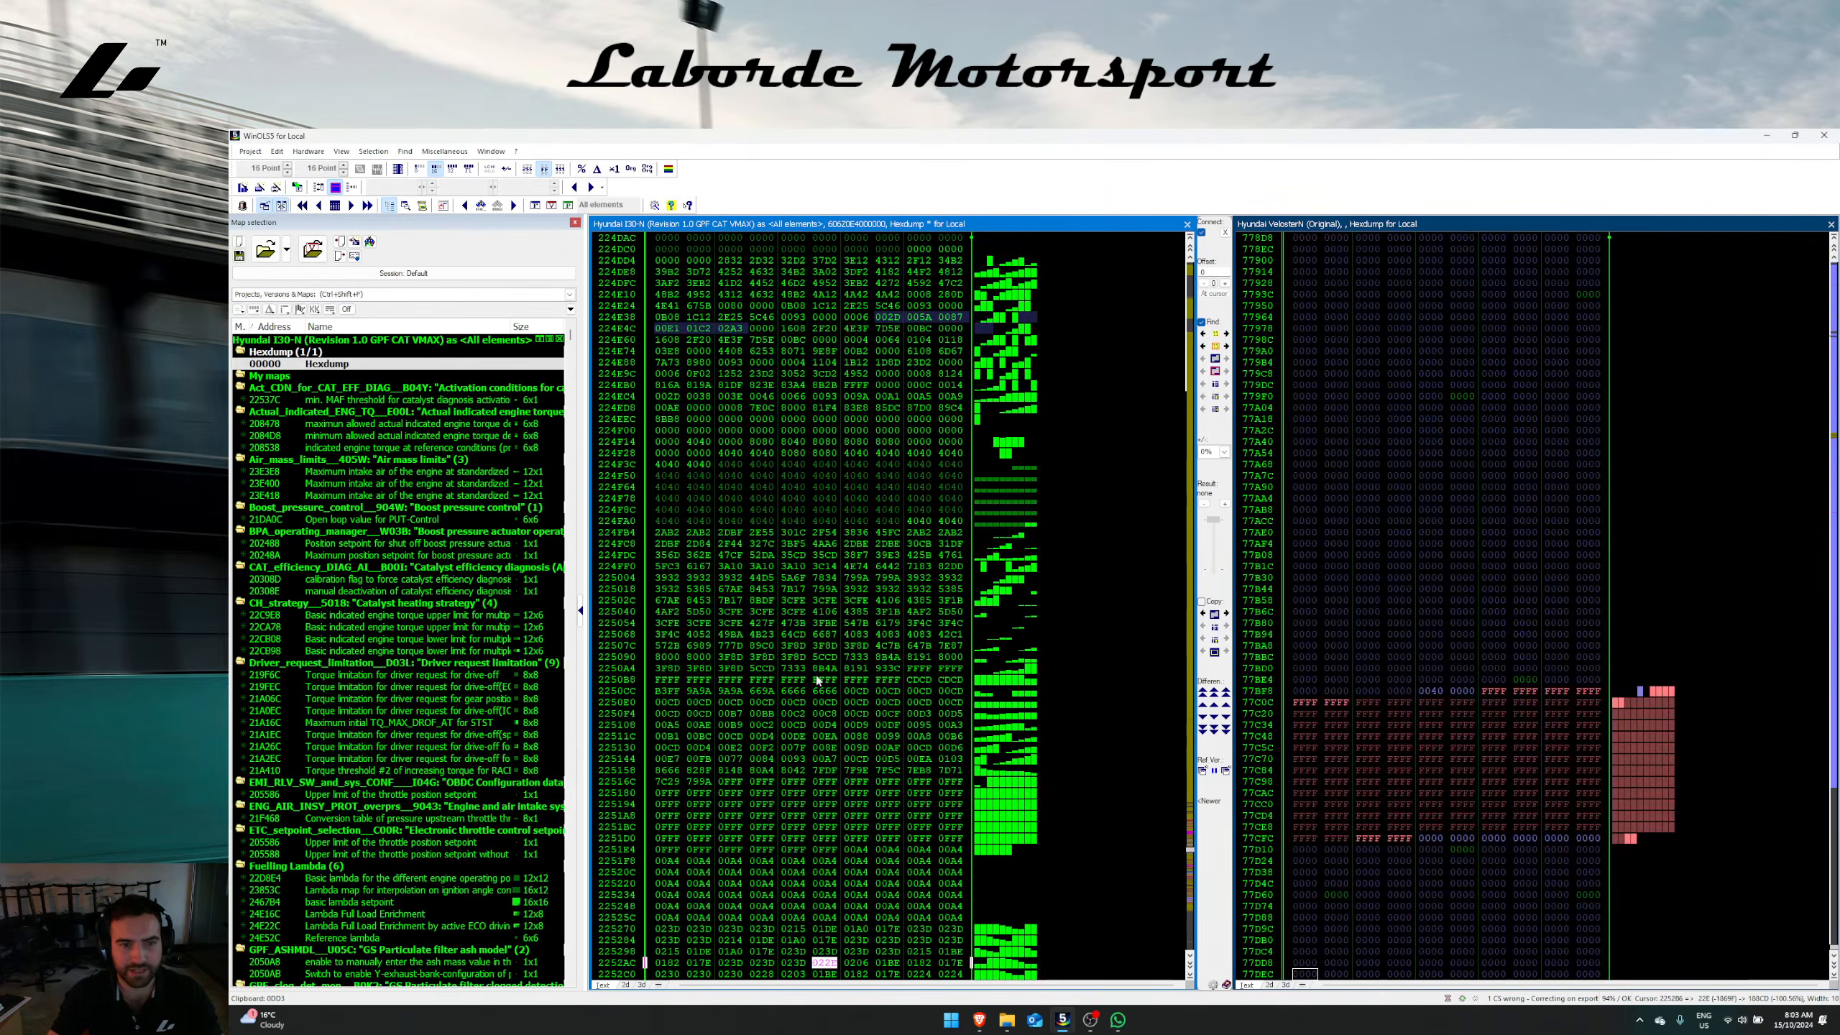
Step: Find the matching data block in the Veloster N file using the words above the MAF threshold area
left_click_drag(825, 839, 843, 849)
left_click(1226, 359)
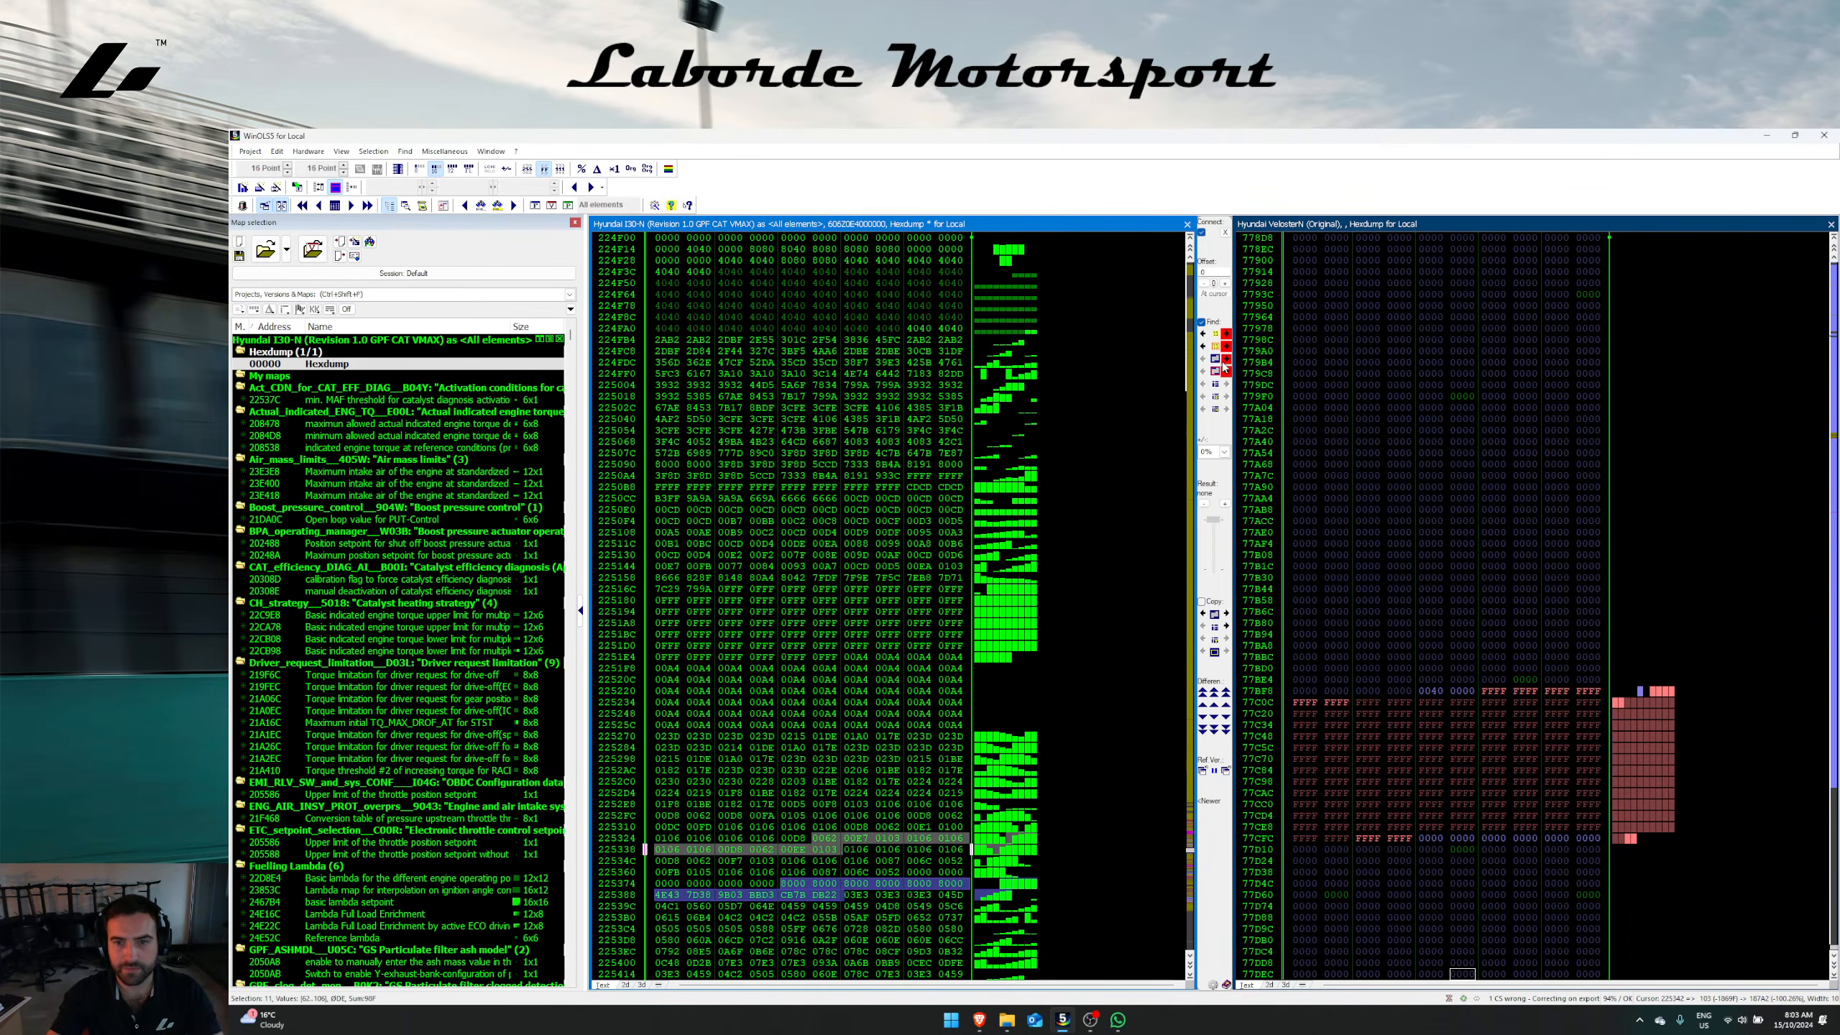
scroll(866, 629, "down", 5)
right_click(866, 629)
left_click(1438, 739)
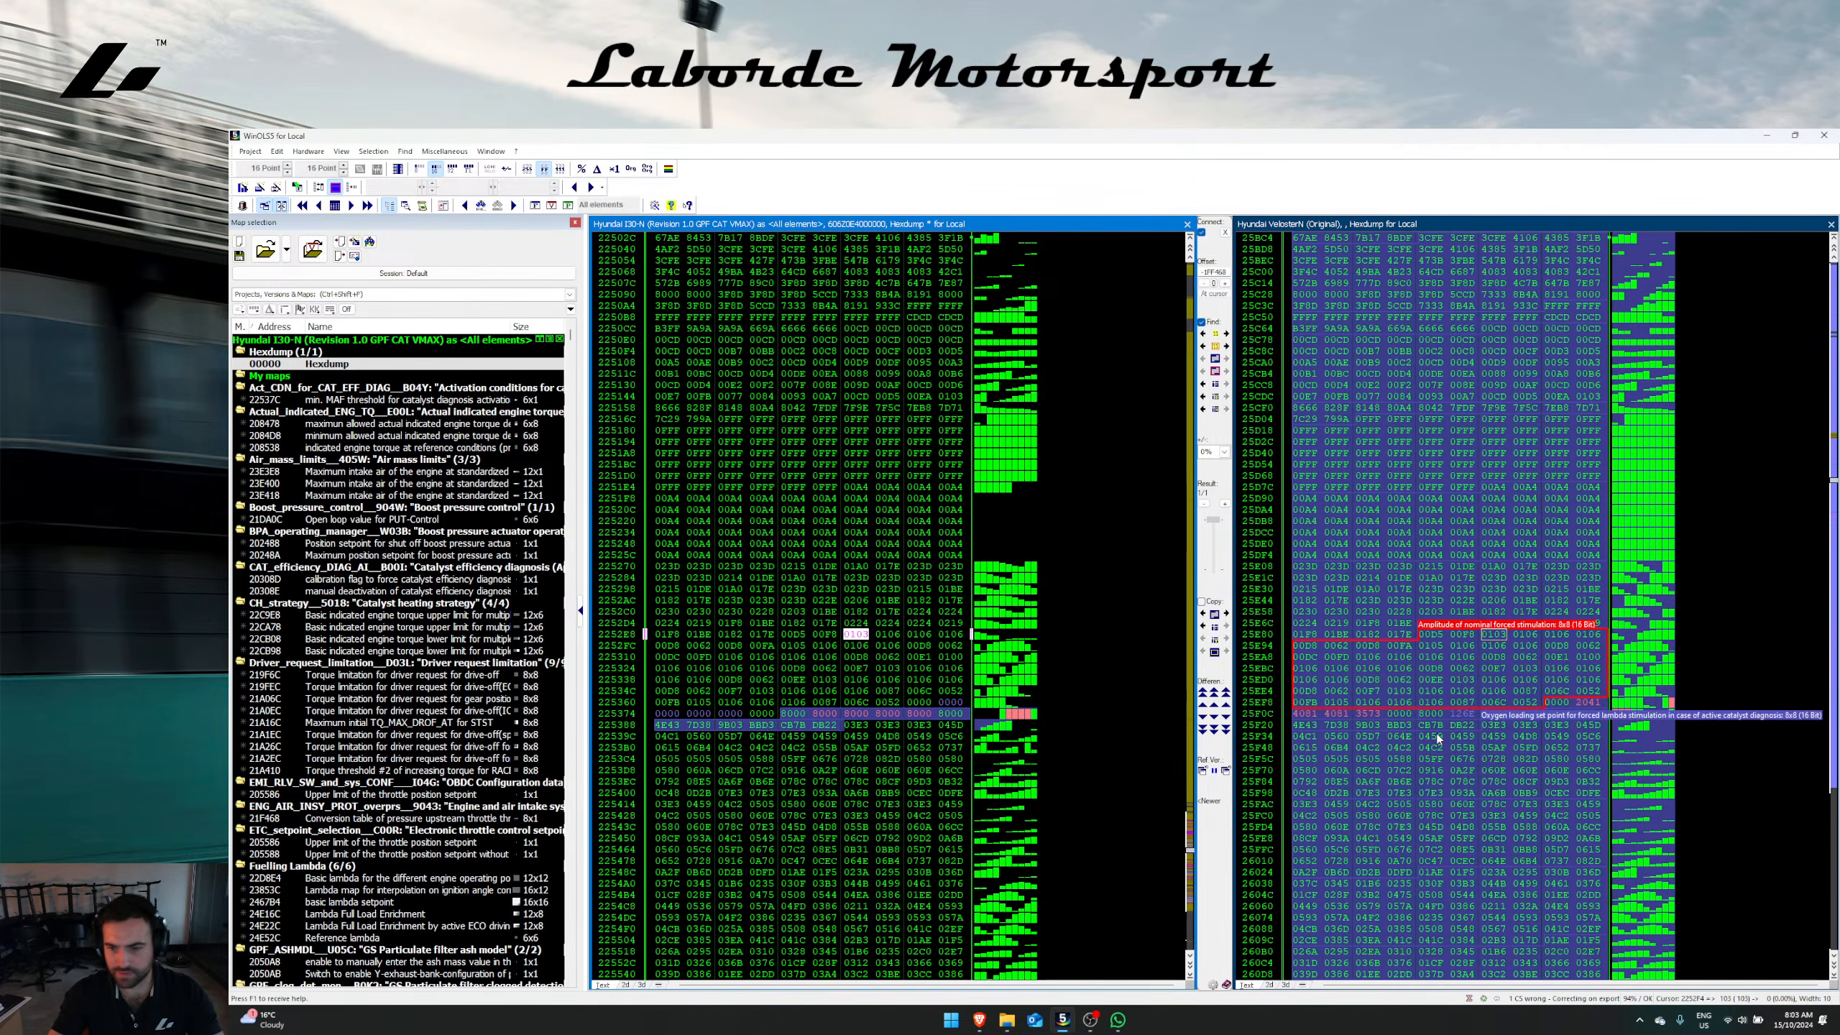
Step: Copy the max. MAF threshold for catalyst diagnosis activation map from the Veloster N into the I30-N, accepting the identical axis offsets for all
left_click(1337, 714)
key("ctrl+c")
left_click(921, 656)
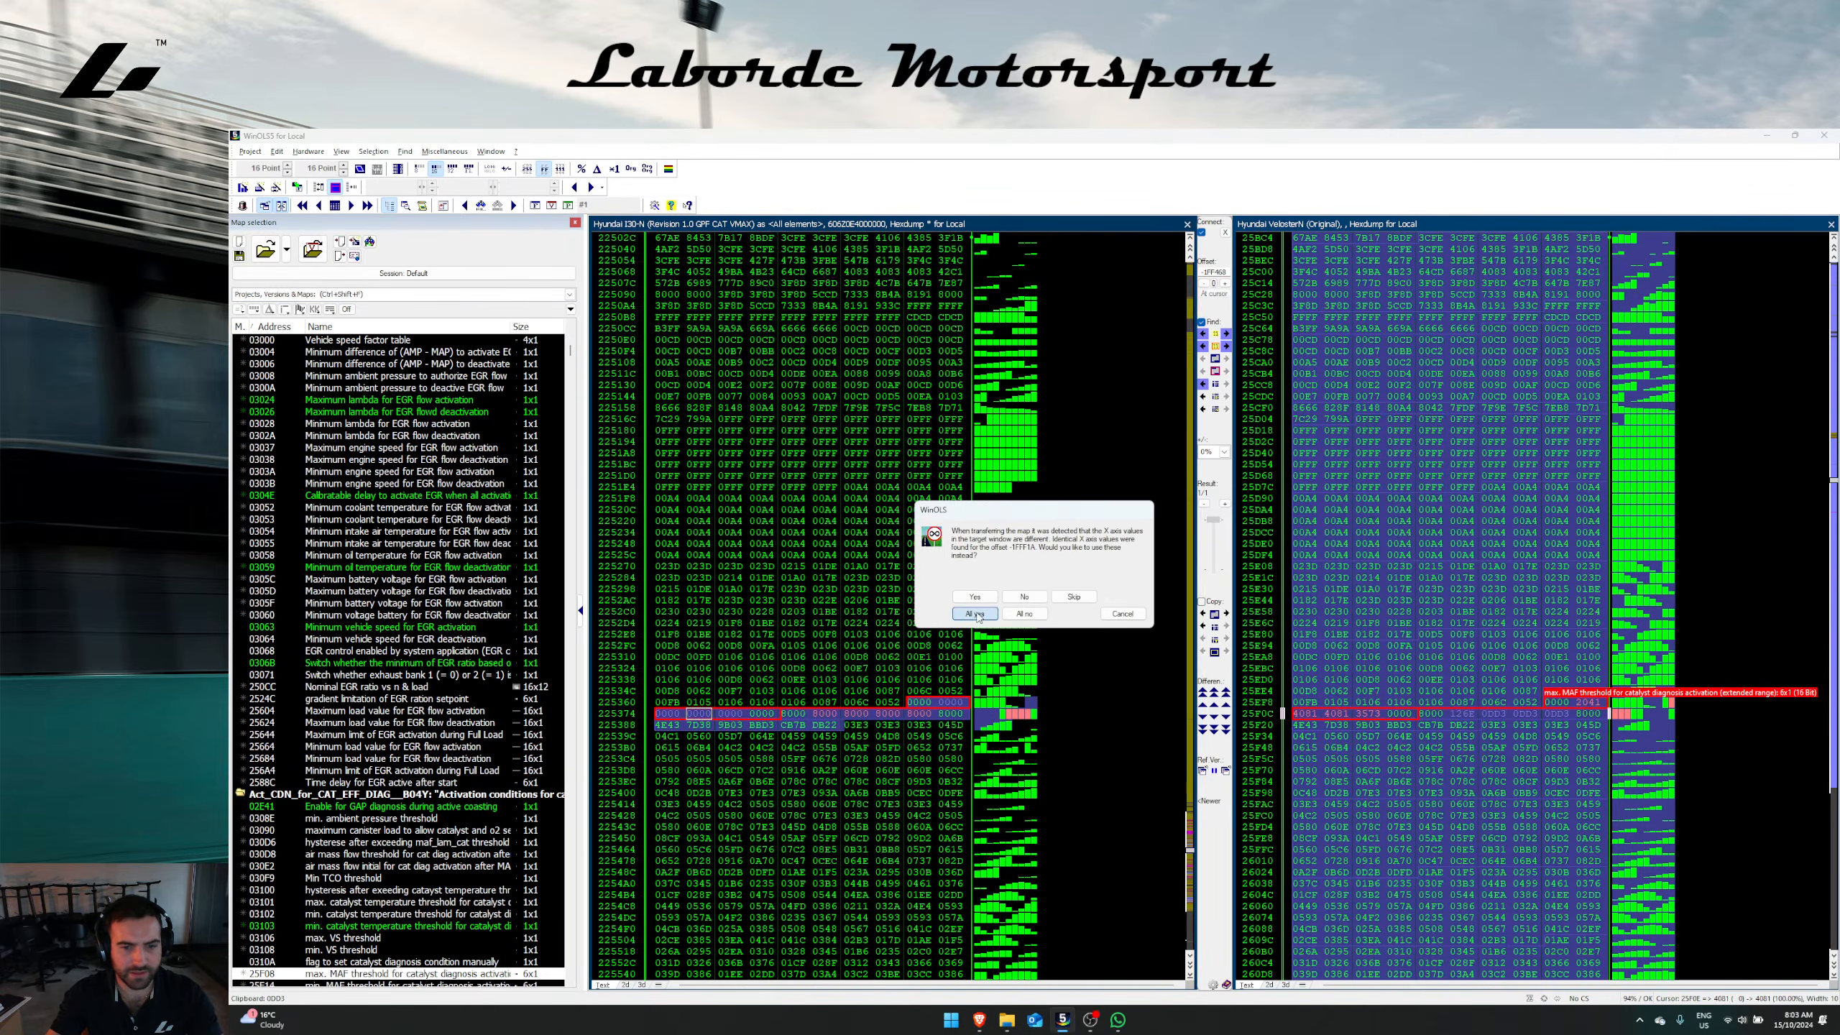
left_click(975, 614)
left_click(1169, 484)
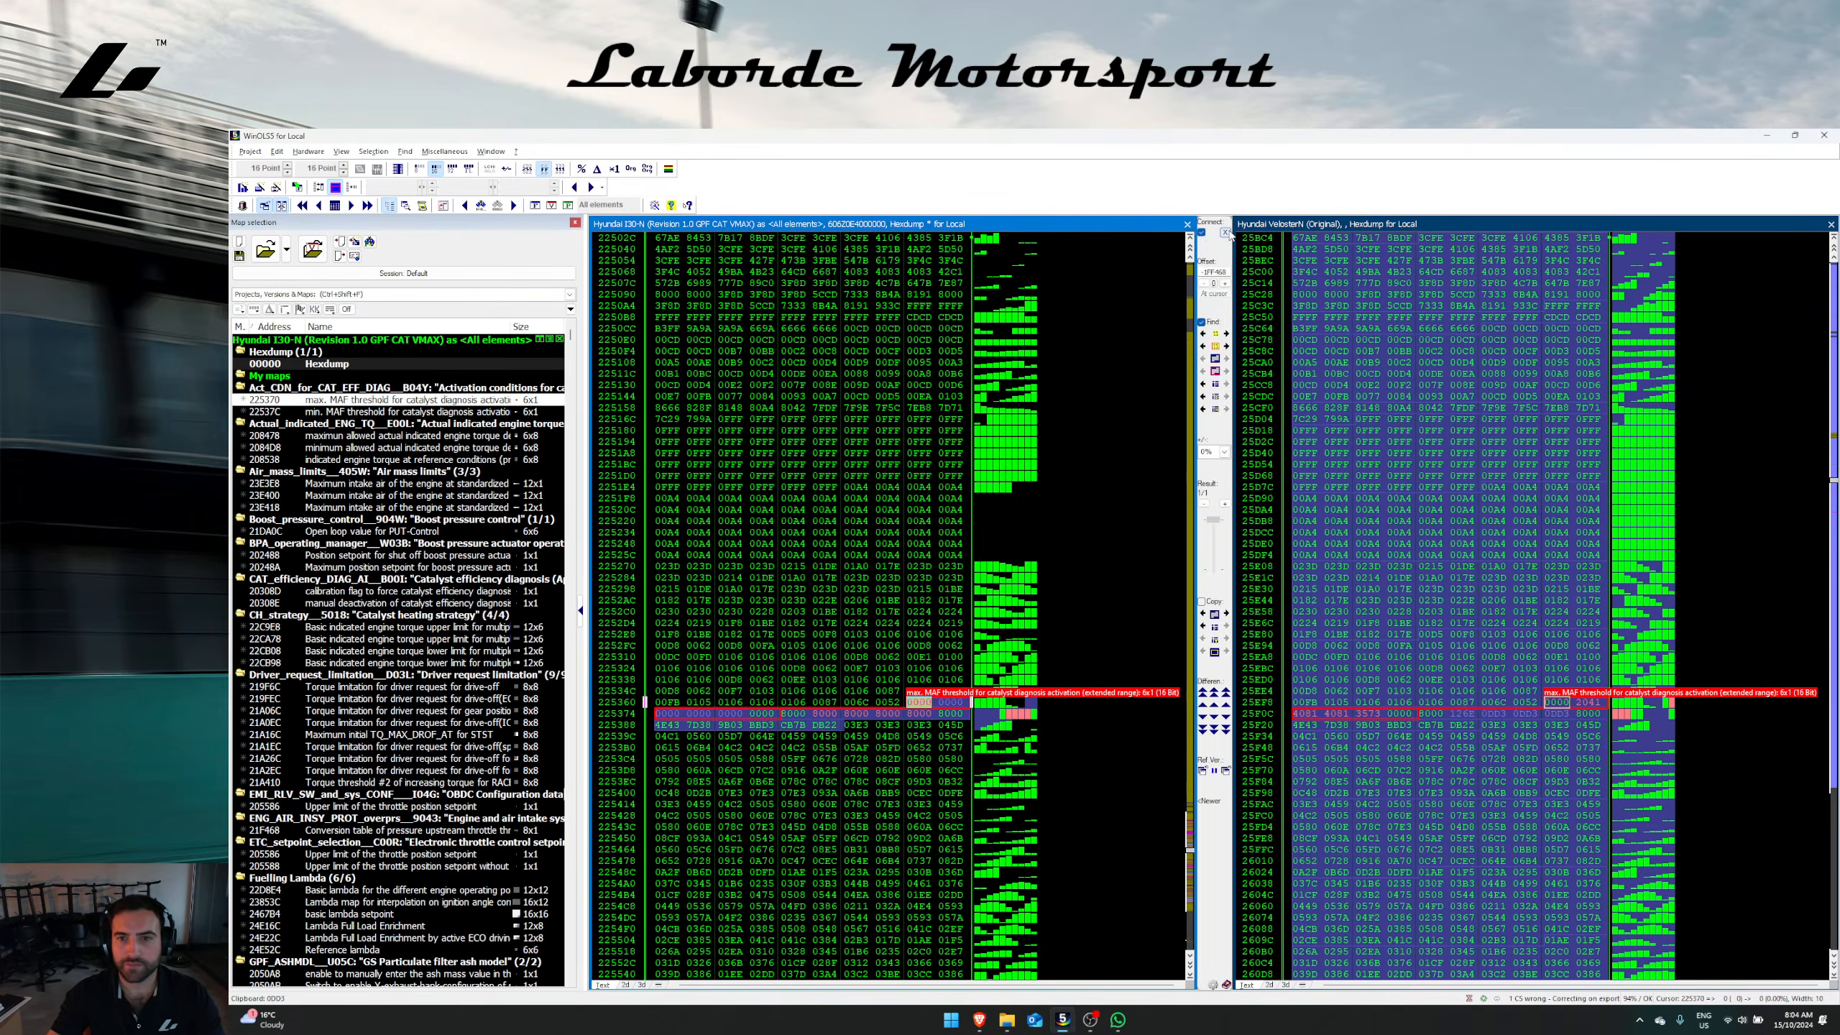
Step: Close the Veloster N project and save the I30-N project without creating a new version
left_click(1831, 224)
left_click(950, 544)
key("ctrl+s")
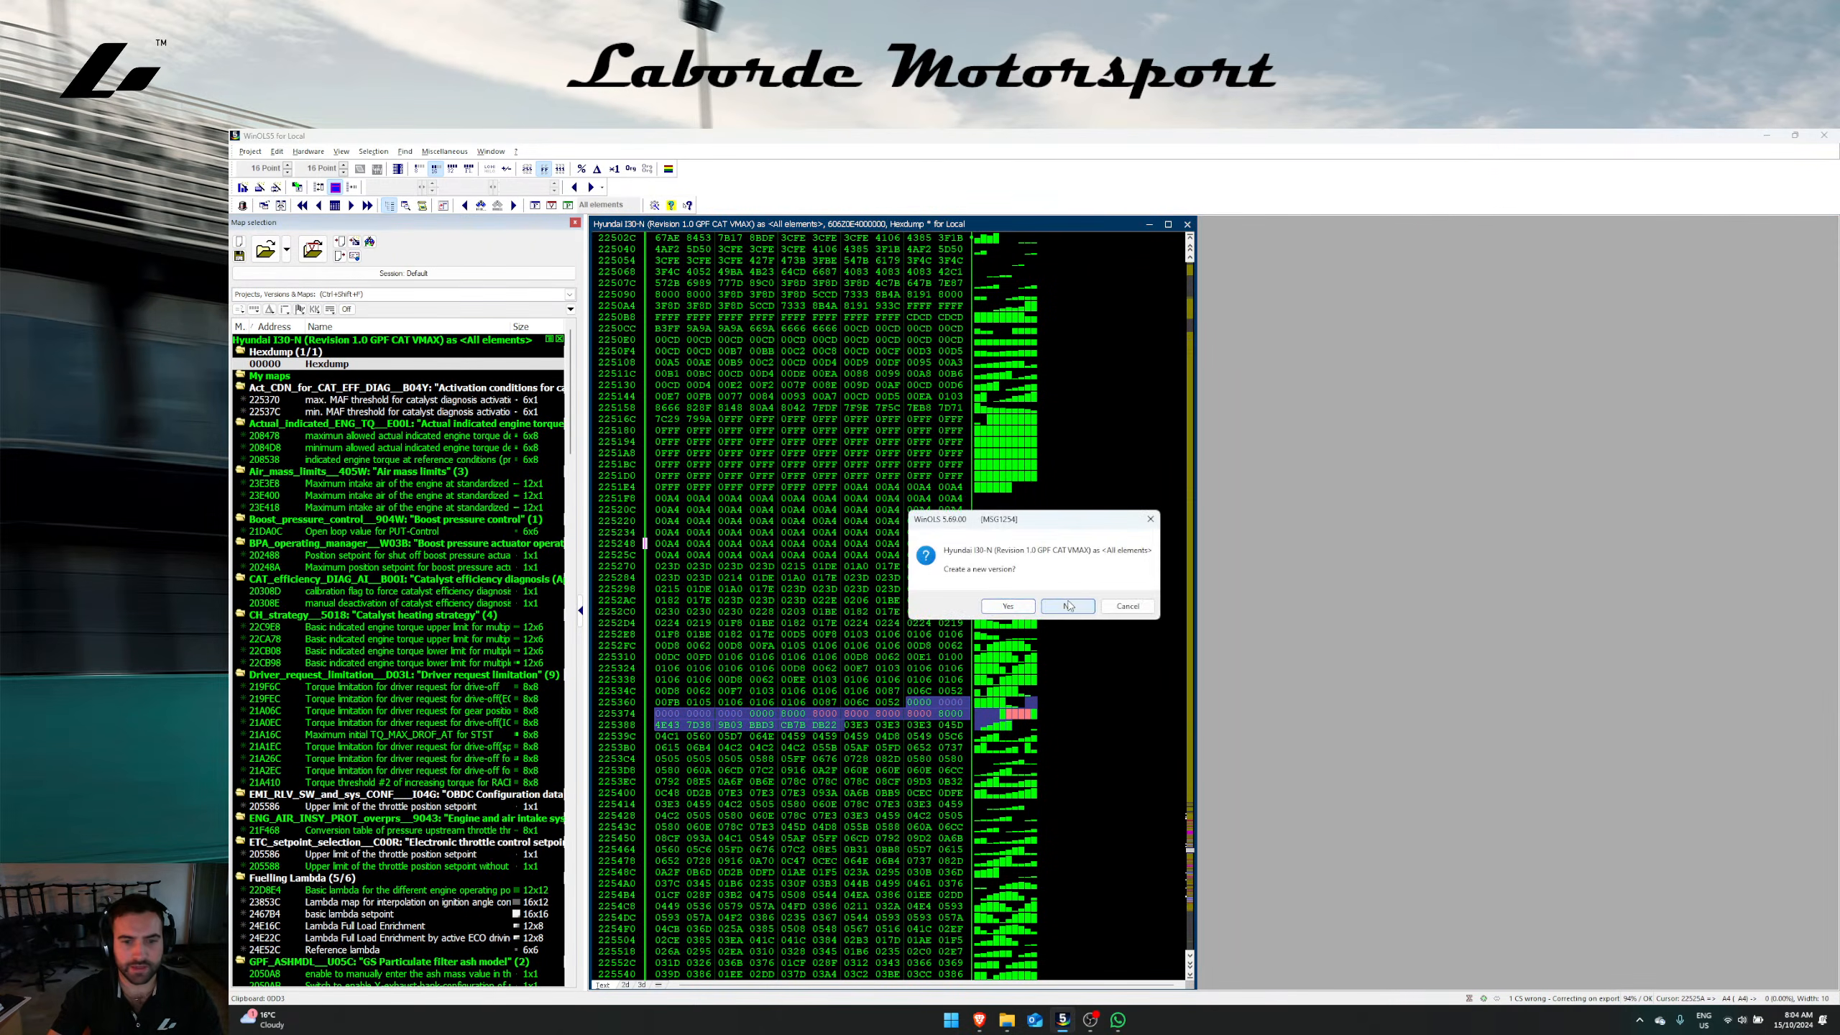
left_click(1069, 608)
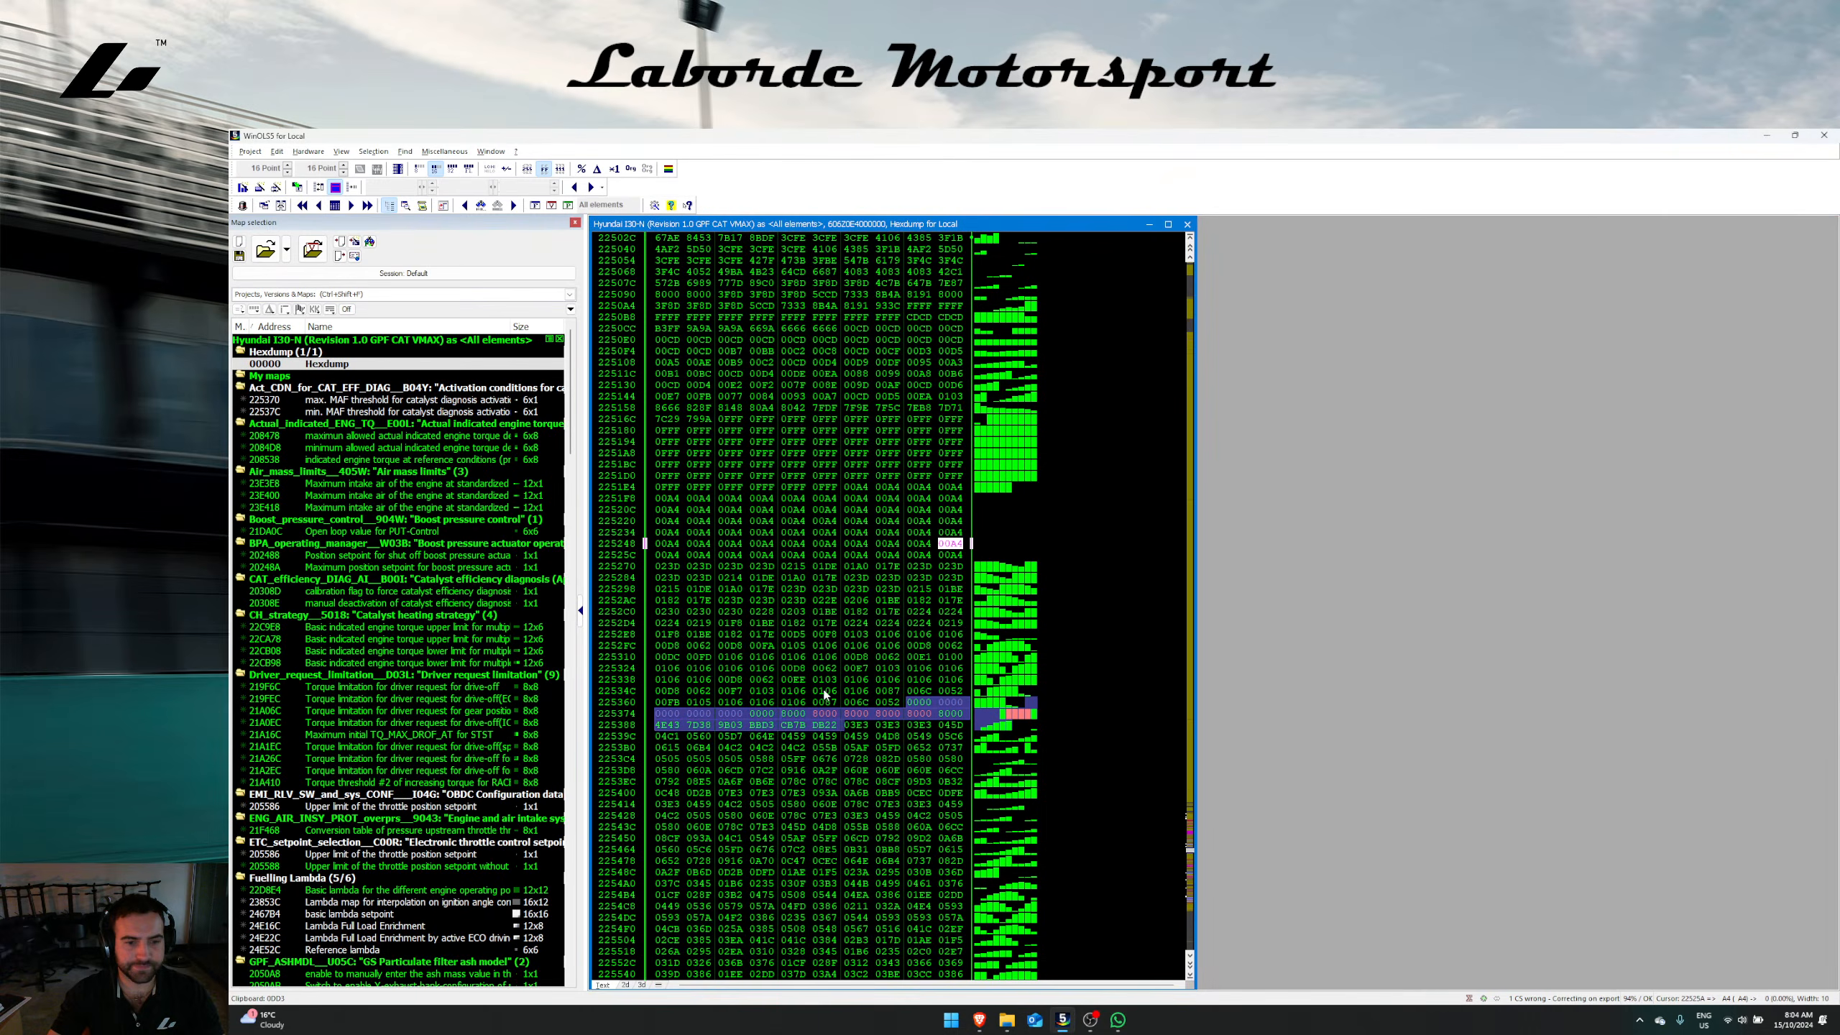
Step: Set the whole 1400 mg/stk row of the maximum allowed actual indicated engine torque deviation map to 500 Nm and close the map
right_click(462, 439)
left_click(485, 474)
double_click(865, 620)
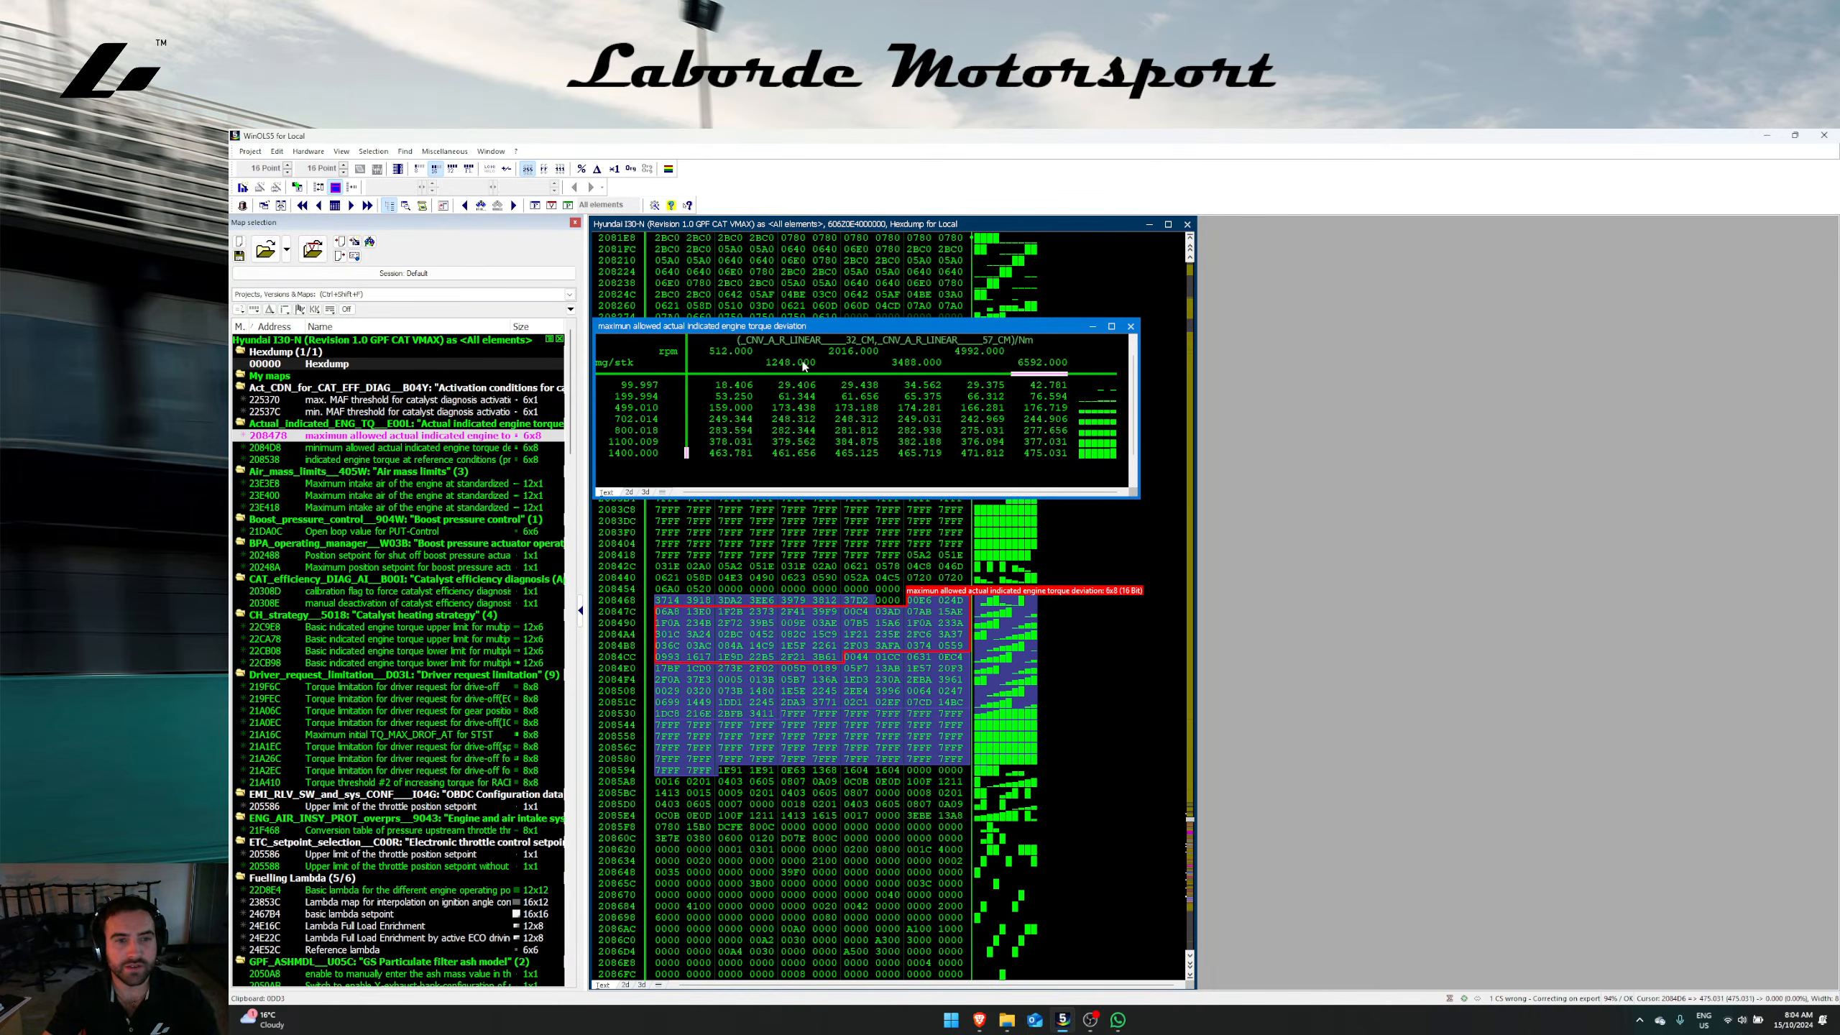
left_click_drag(700, 326, 851, 358)
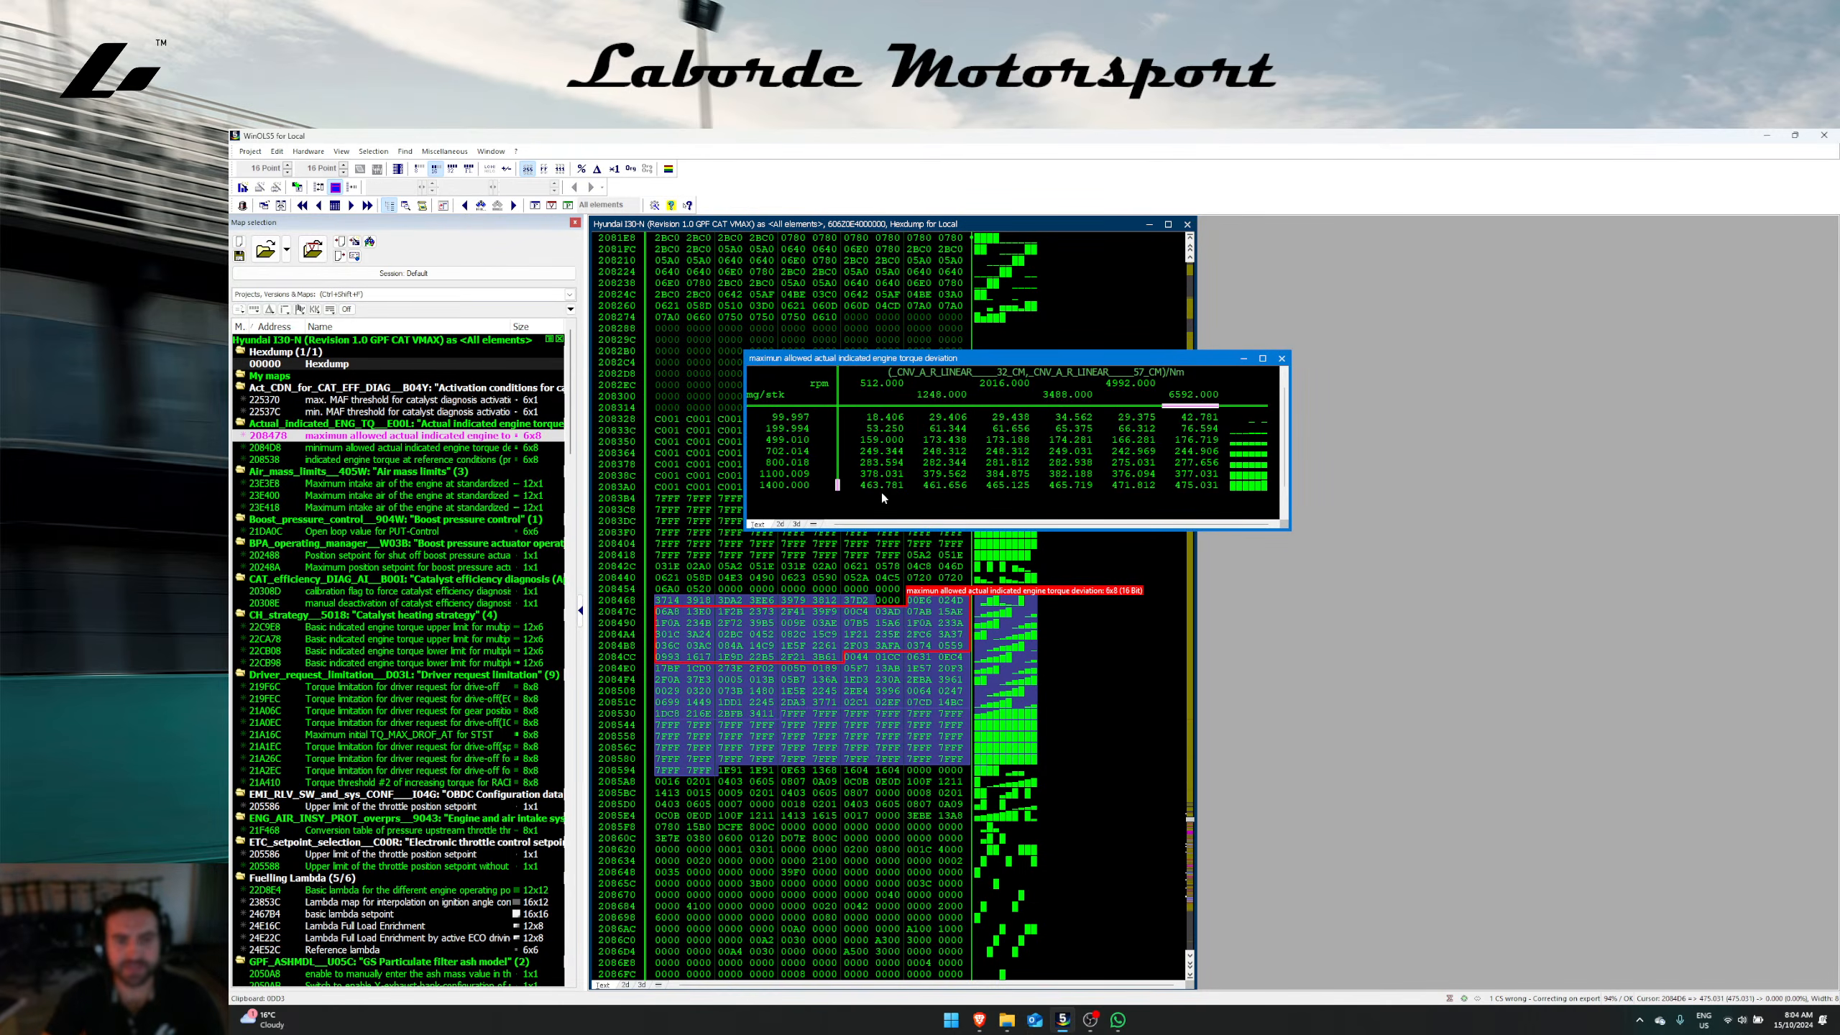
left_click_drag(883, 486, 1206, 485)
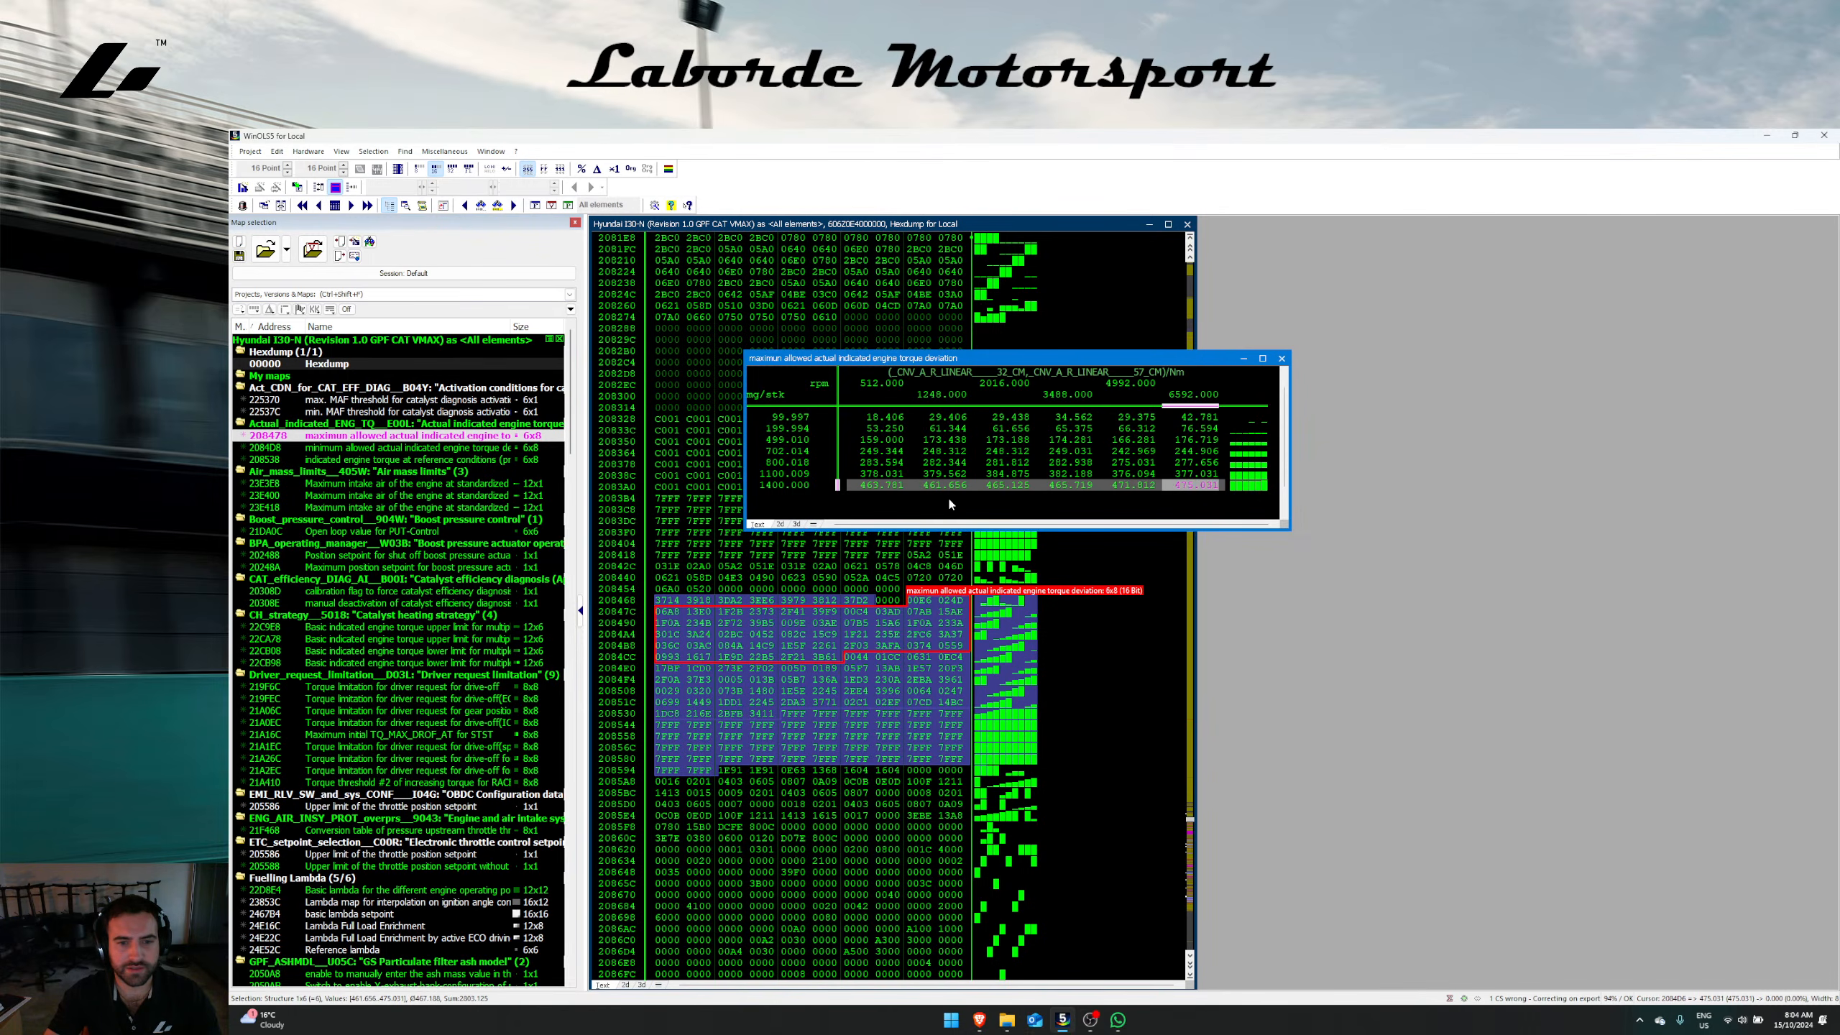
type("500")
key("Return")
key("Escape")
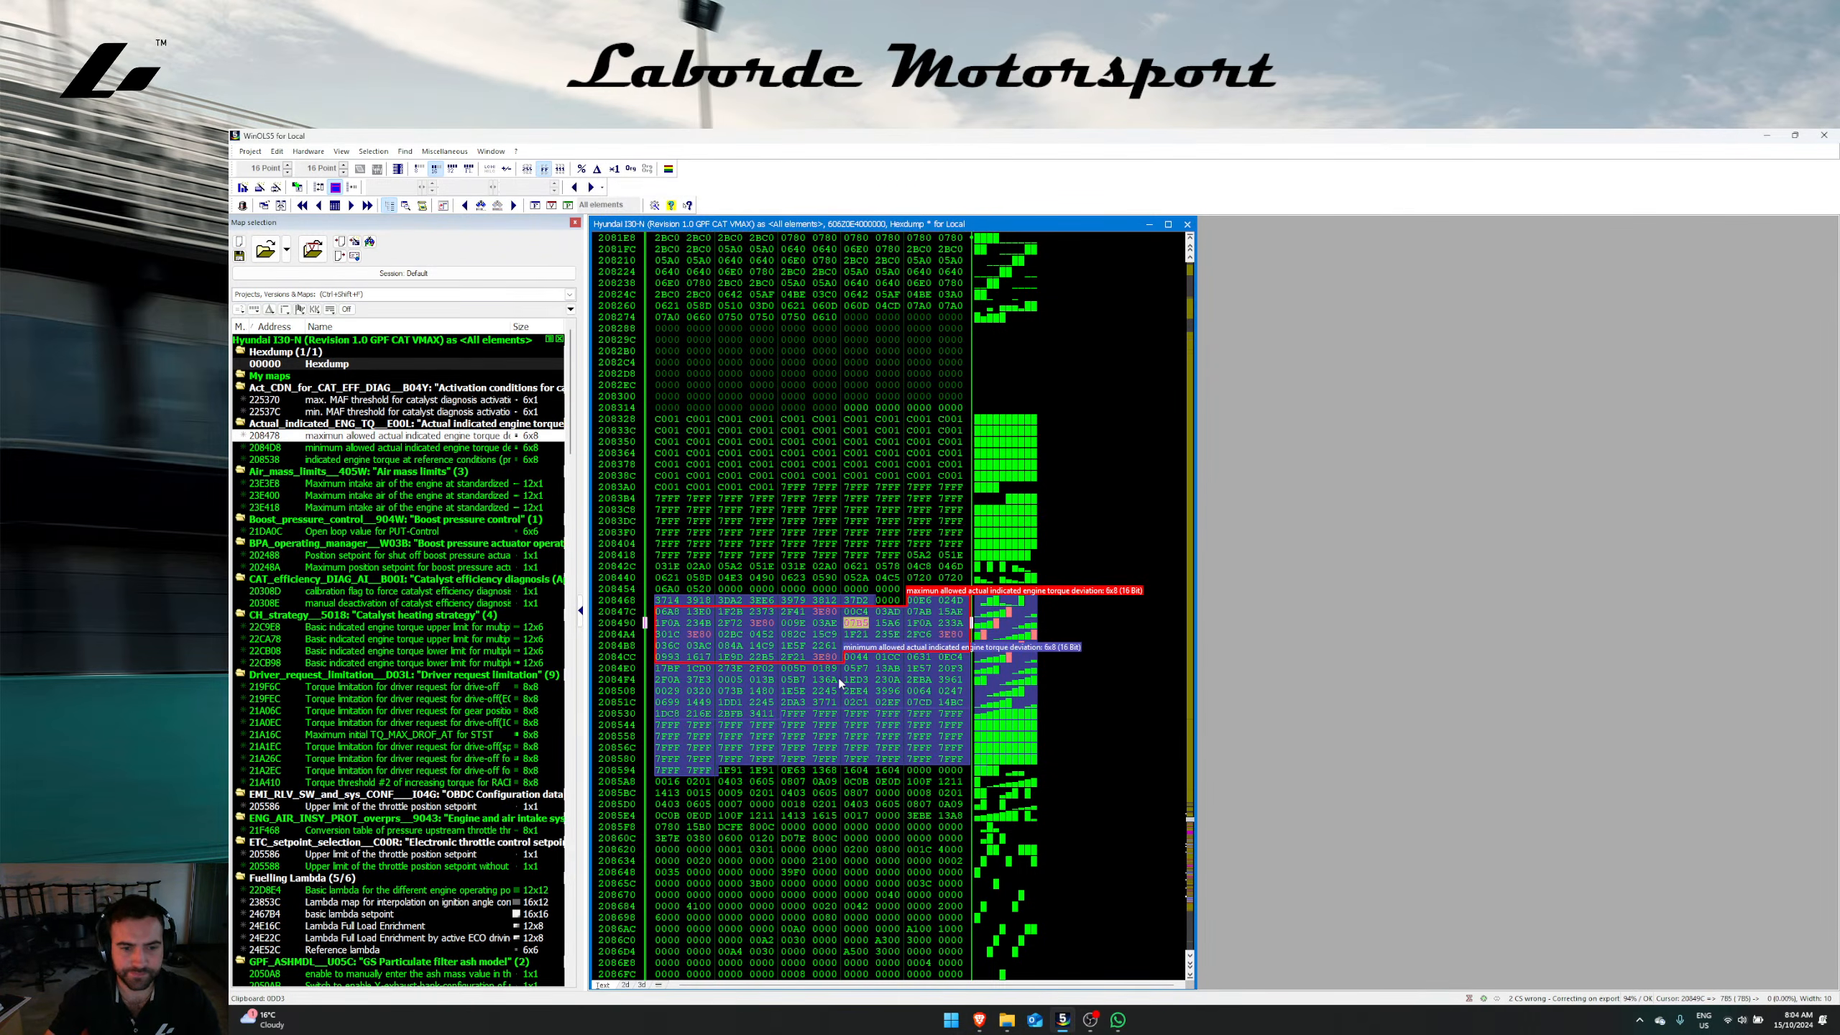
Step: Open the maximum reference indicated engine torque map, enlarge its window and examine its torque curve as a graph
double_click(838, 679)
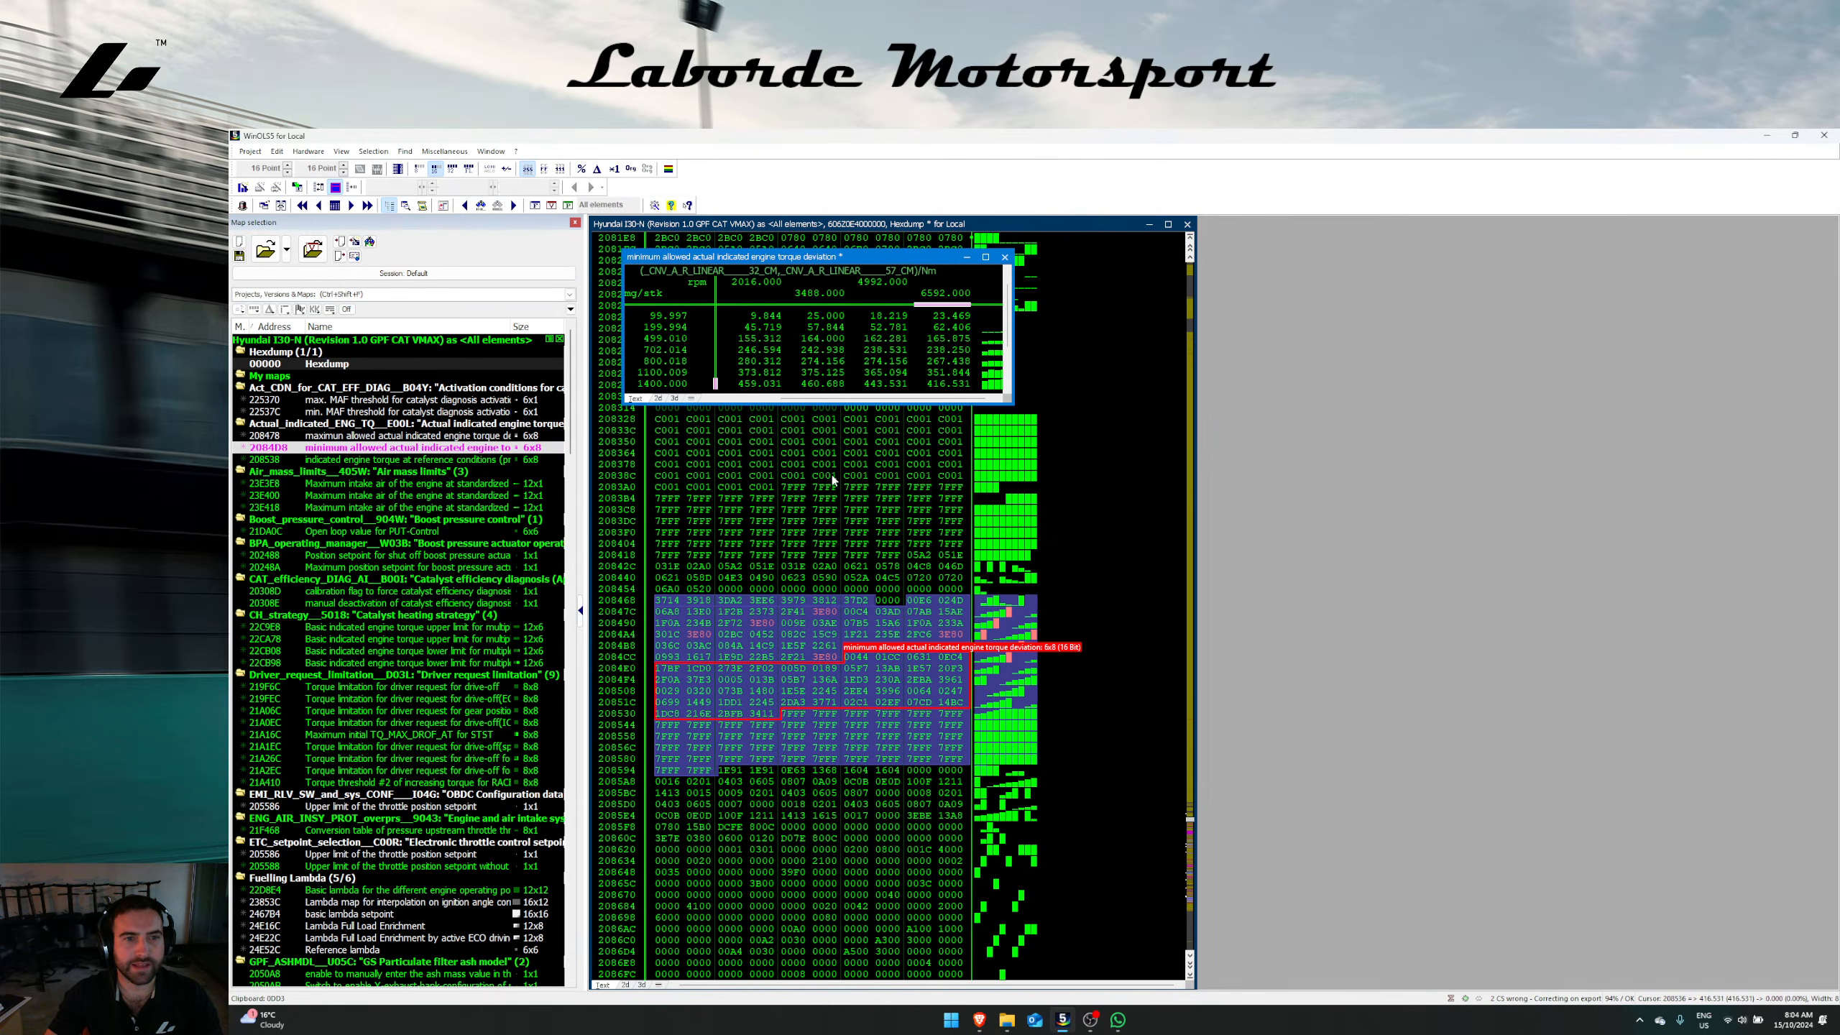
key("Escape")
double_click(854, 600)
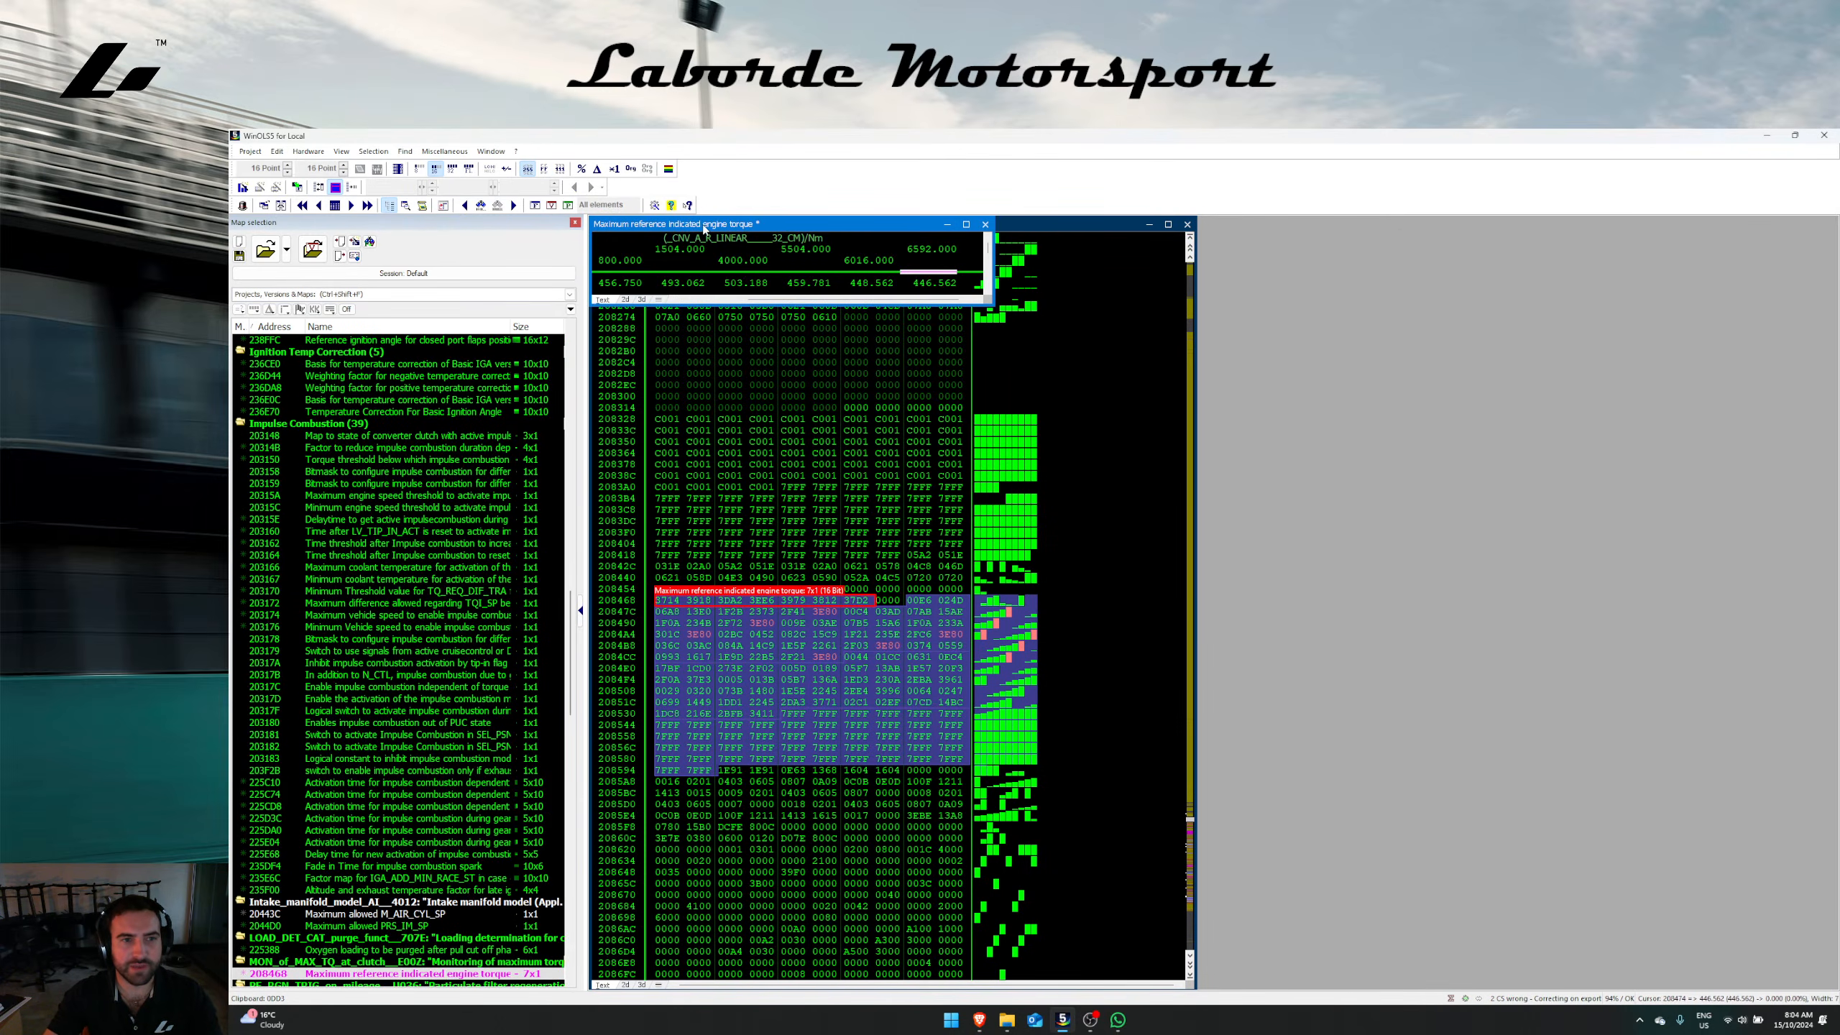
left_click_drag(704, 228, 1095, 359)
left_click(1016, 431)
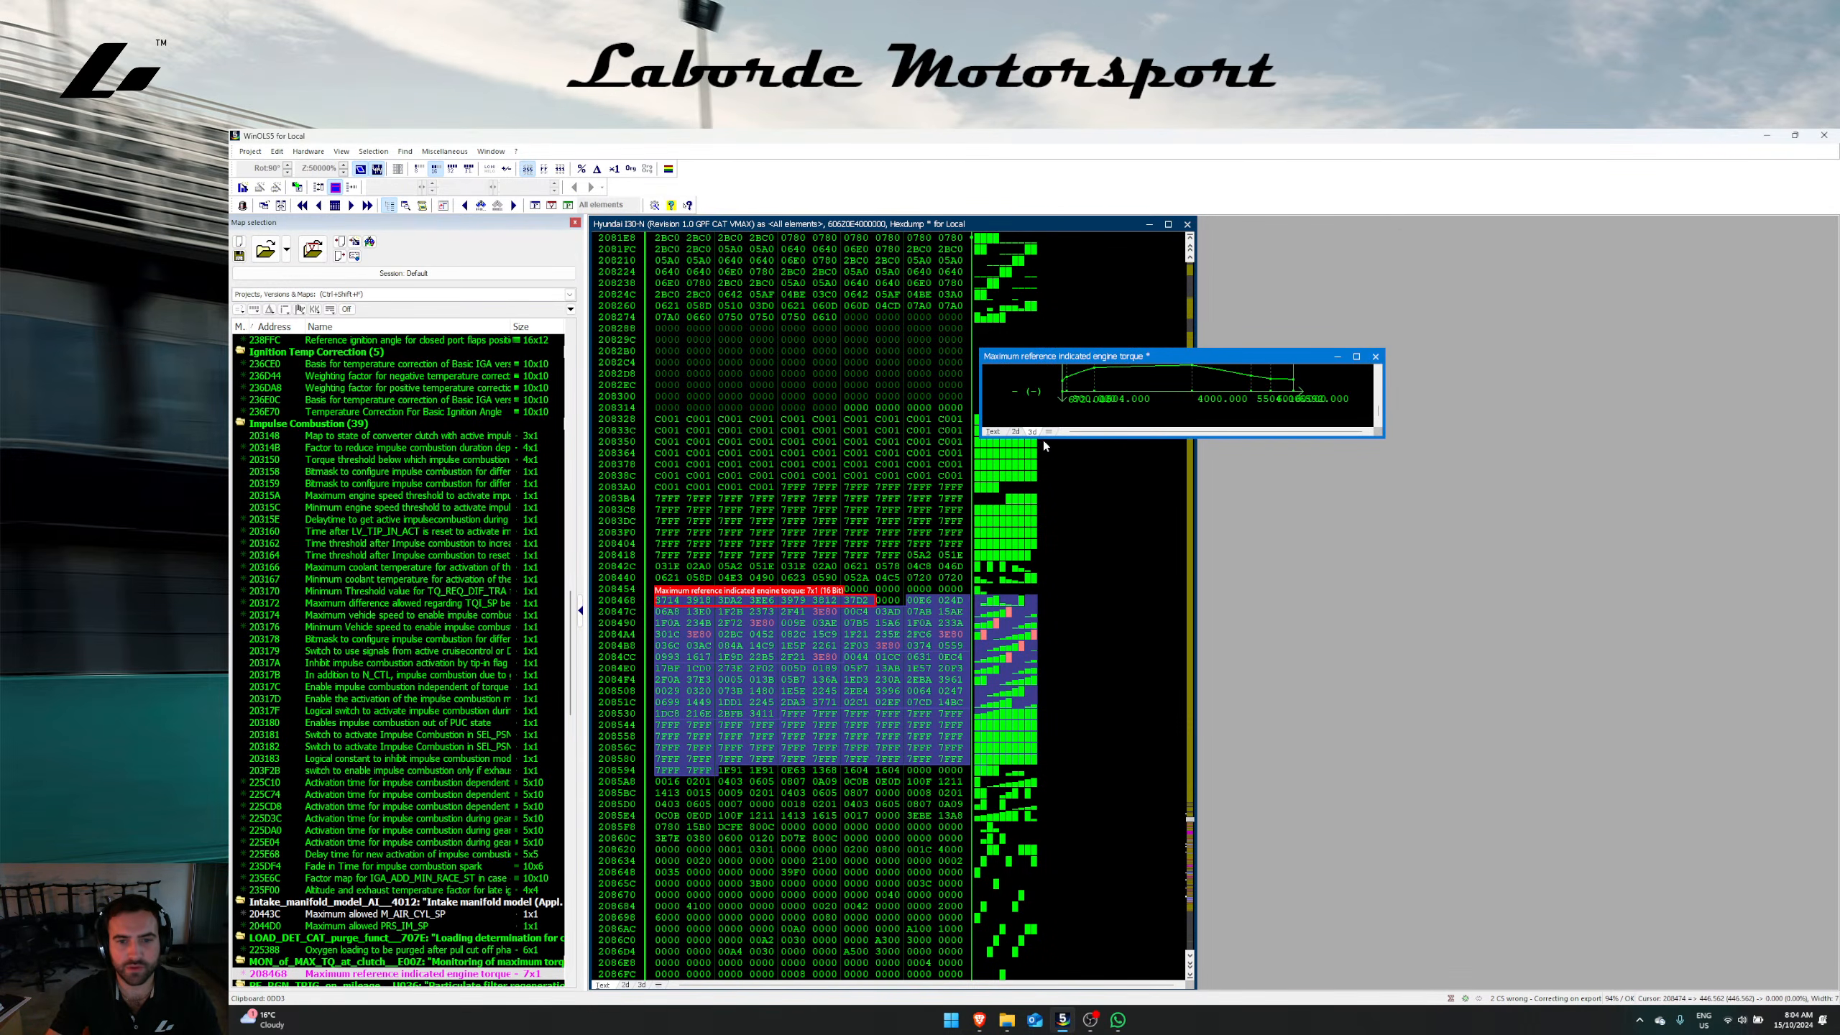
left_click_drag(1046, 437, 1046, 625)
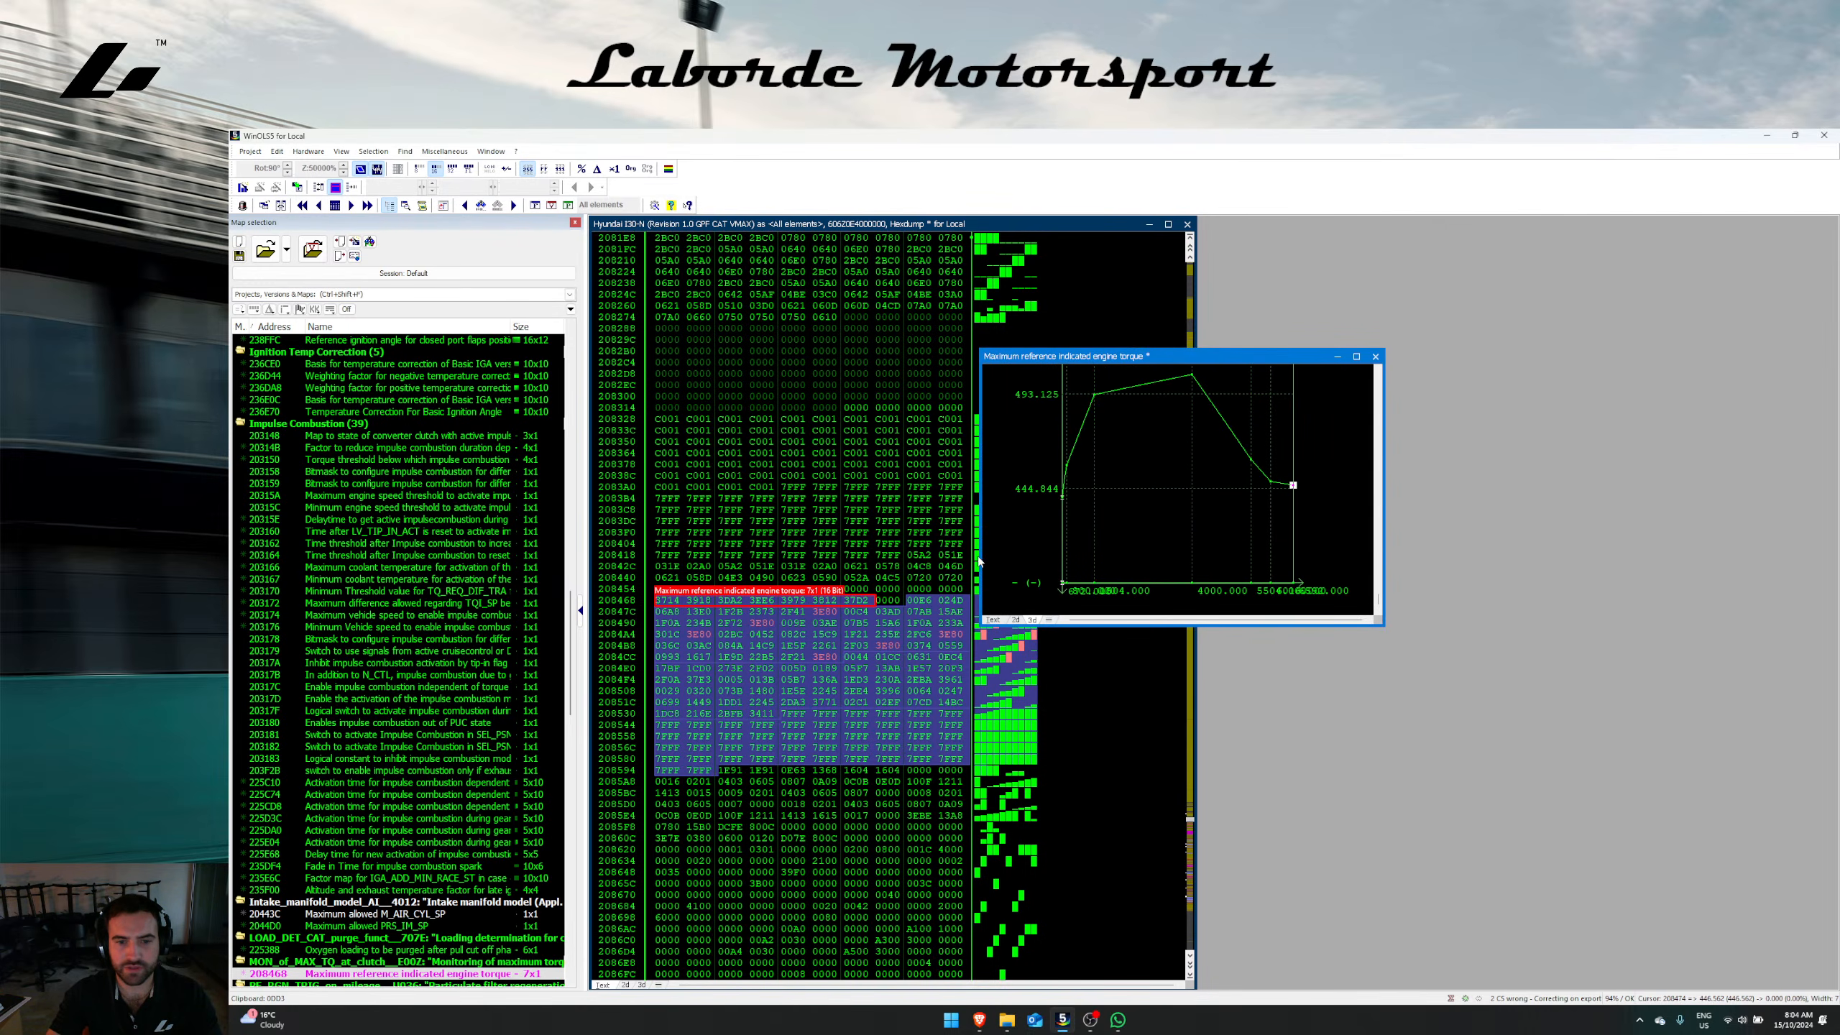
left_click_drag(980, 562, 836, 562)
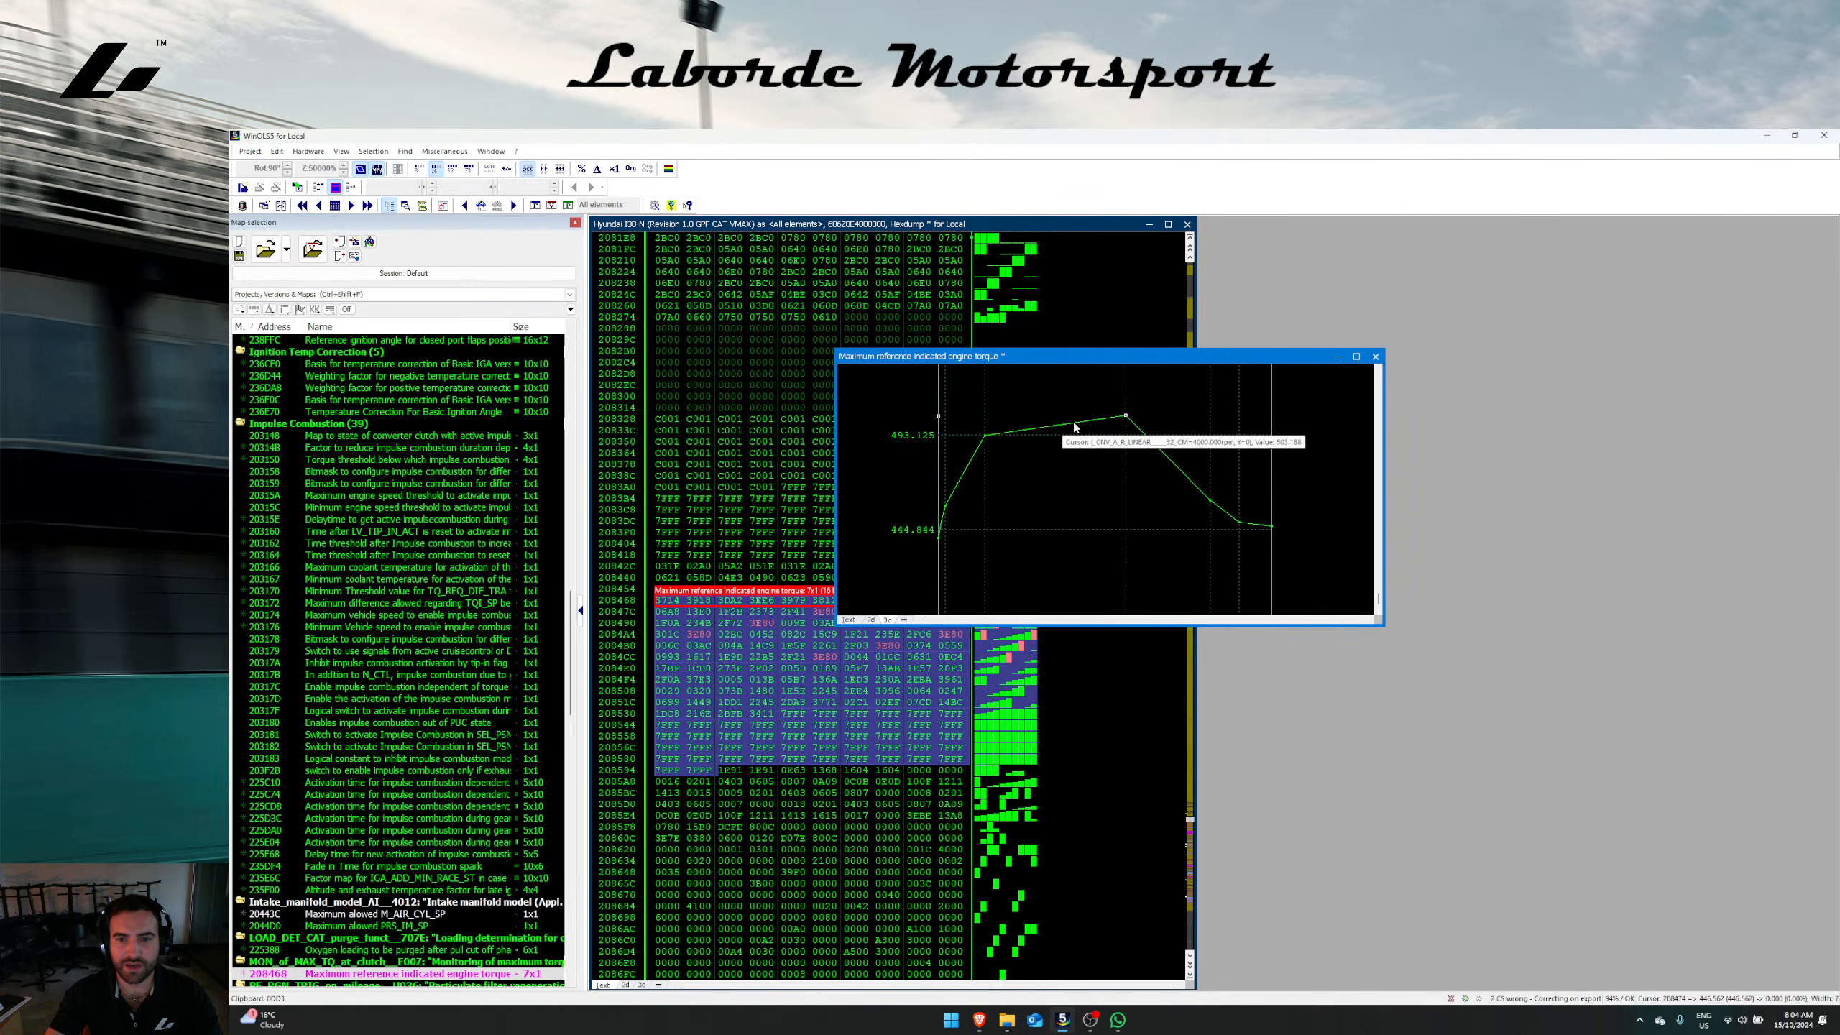
left_click(848, 621)
left_click(1107, 396)
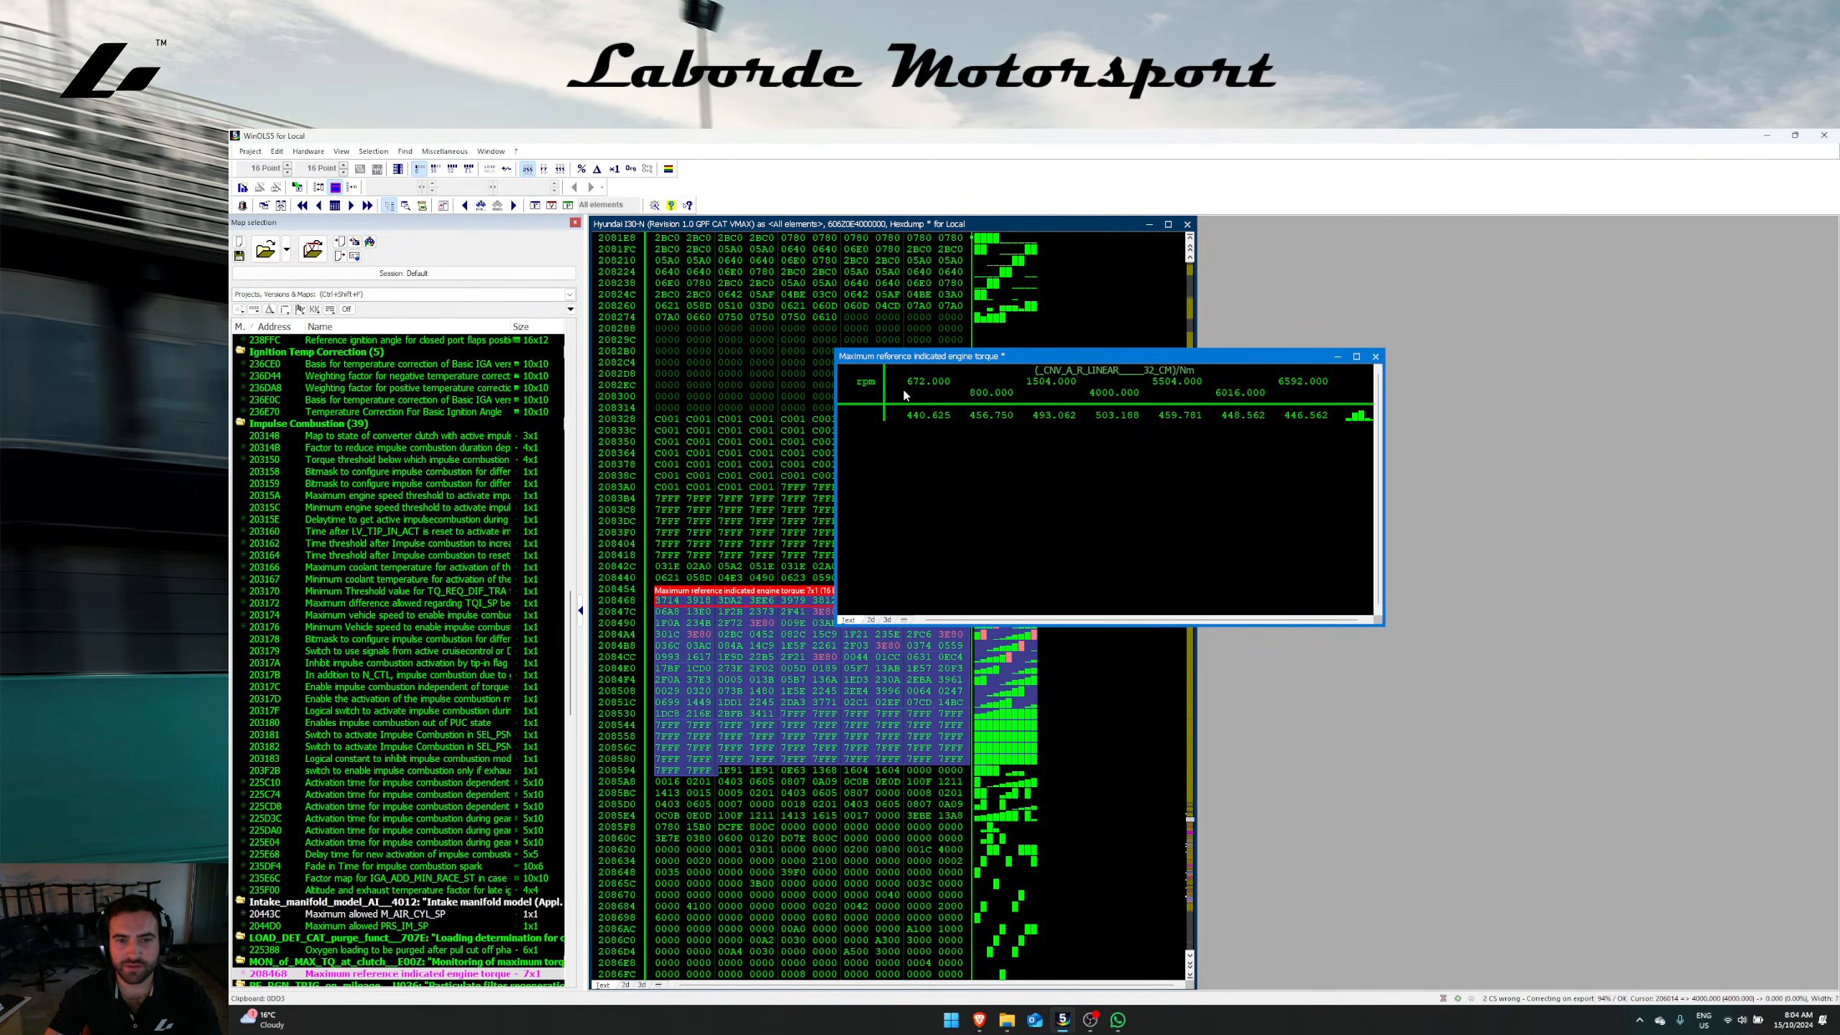
Step: Set the last rpm axis point of the maximum reference indicated engine torque map to 6976 rpm
left_click(927, 389)
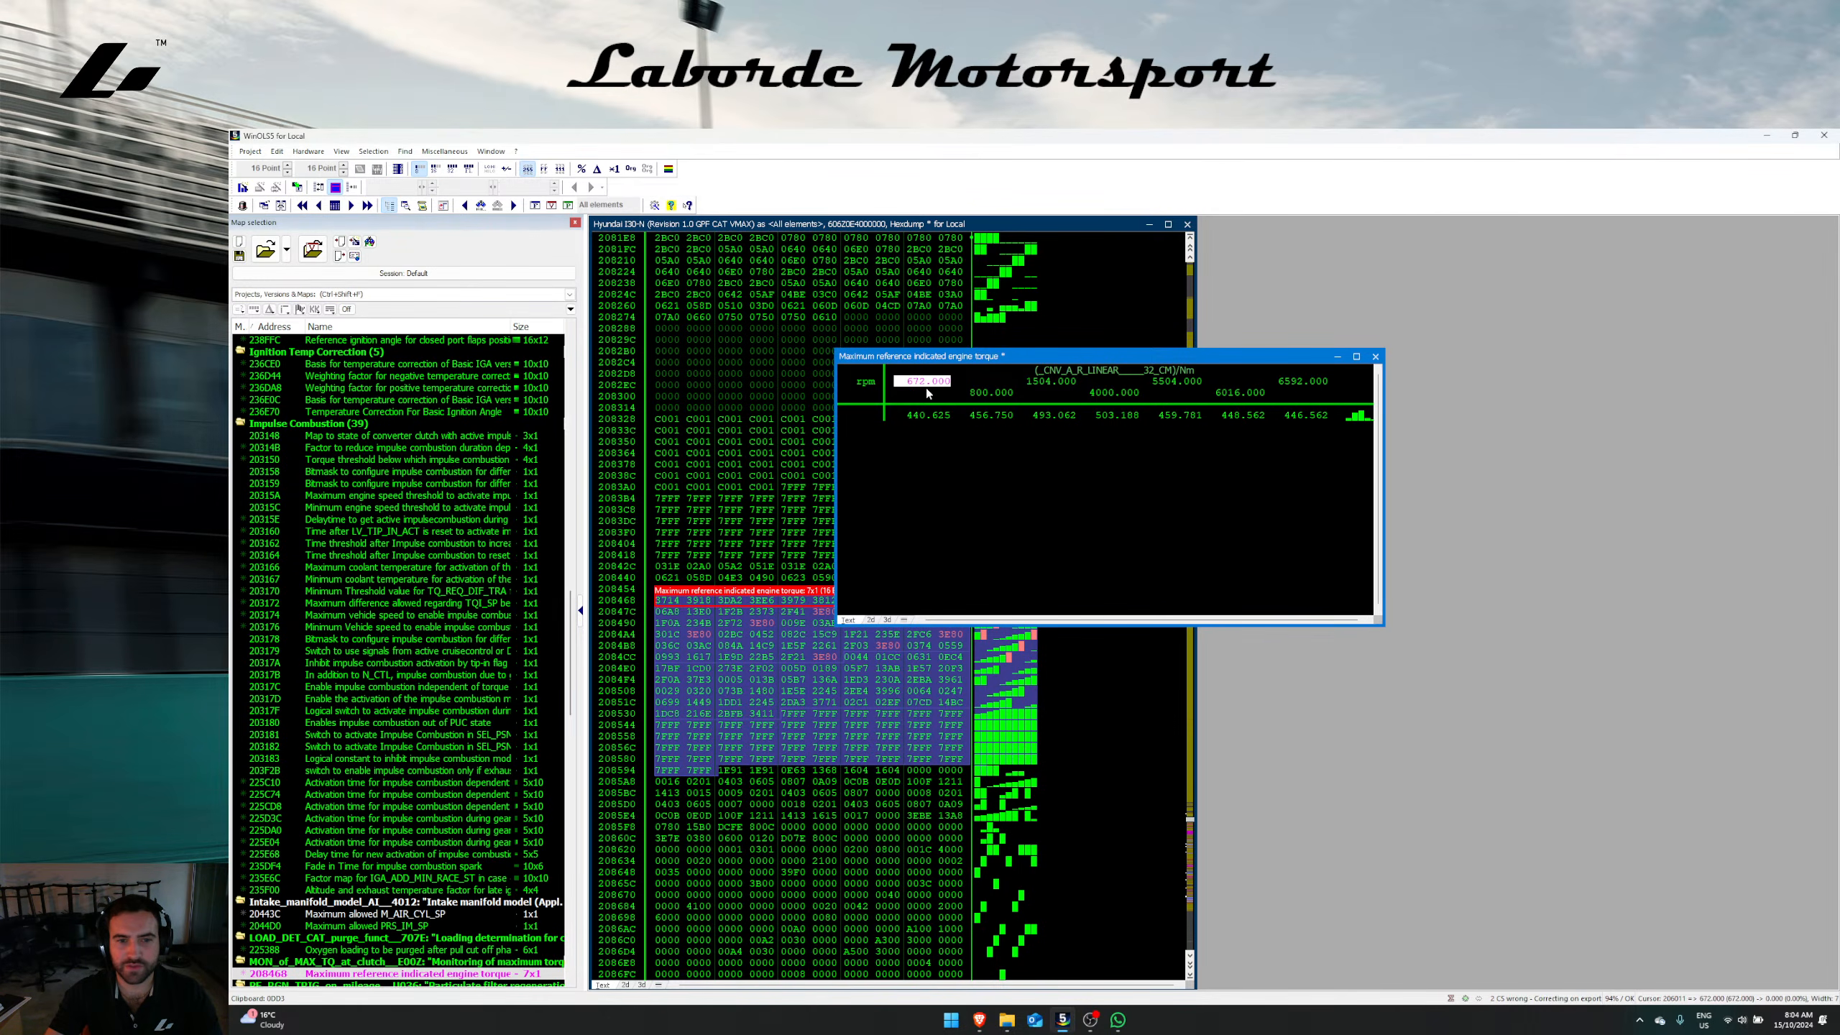
left_click(1134, 395)
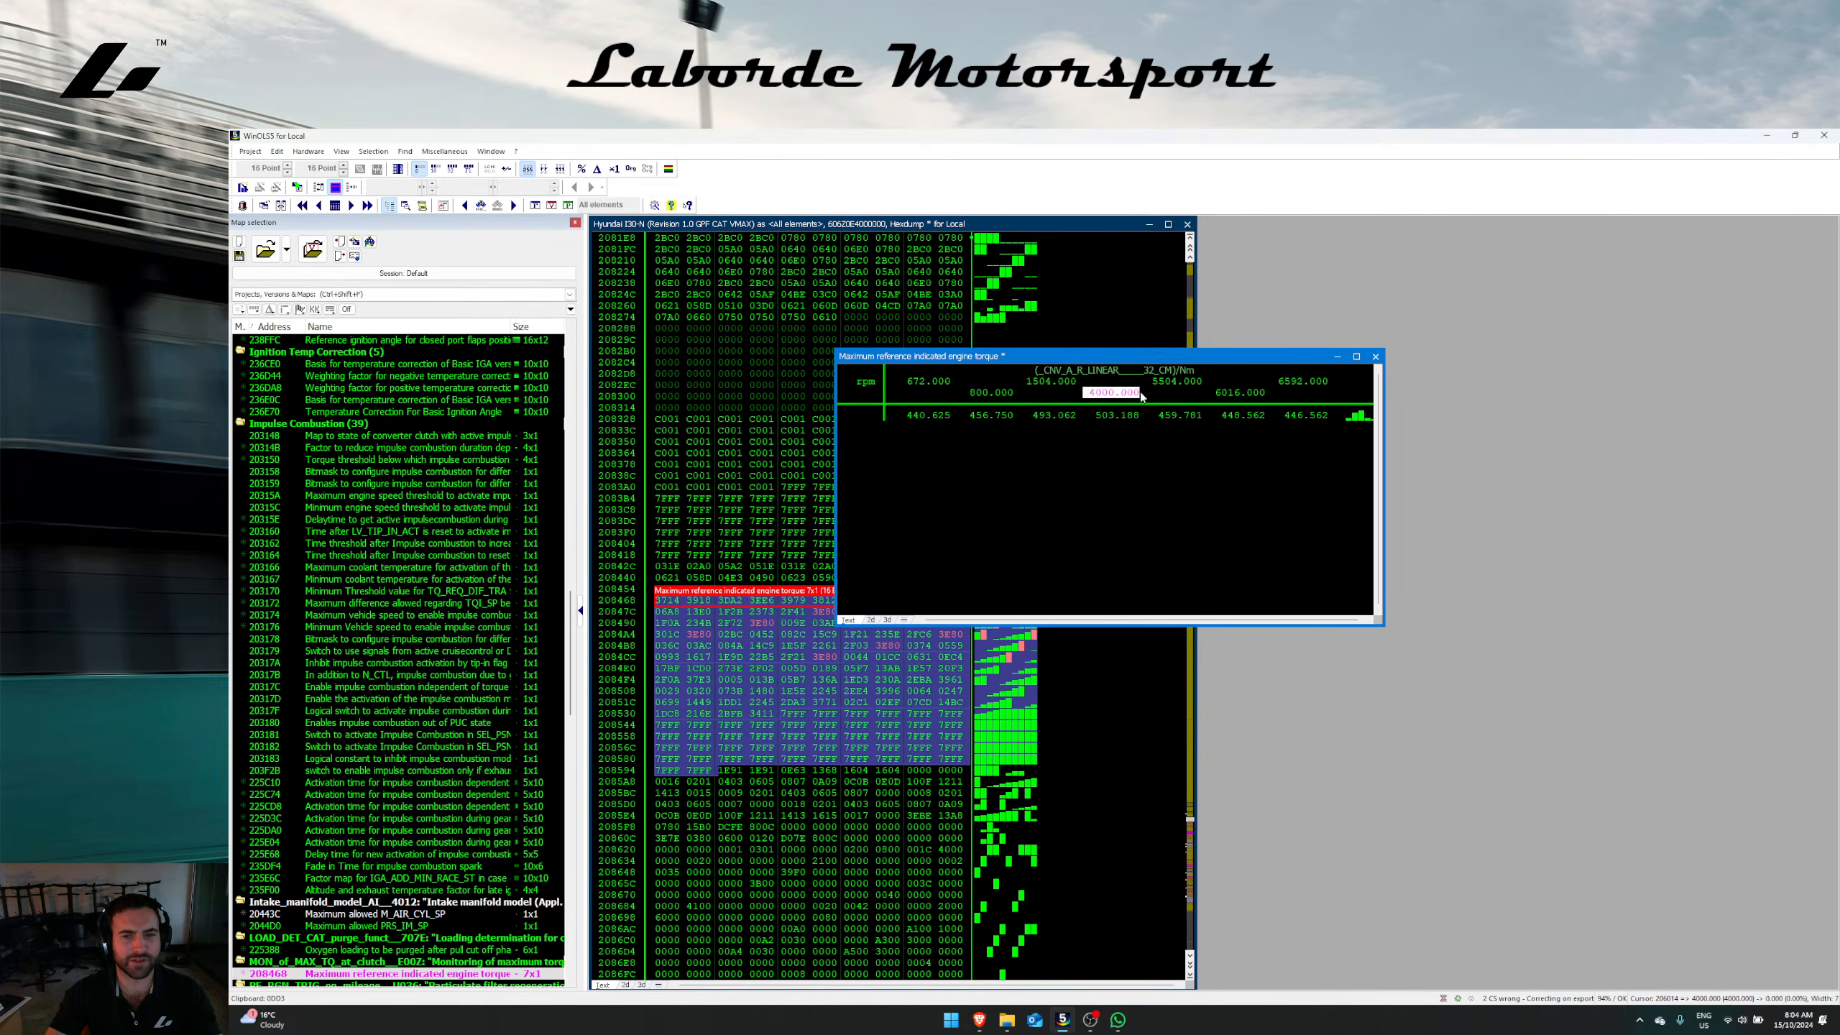
left_click_drag(1293, 384, 1232, 380)
right_click(1207, 401)
left_click(1298, 384)
left_click(1236, 414)
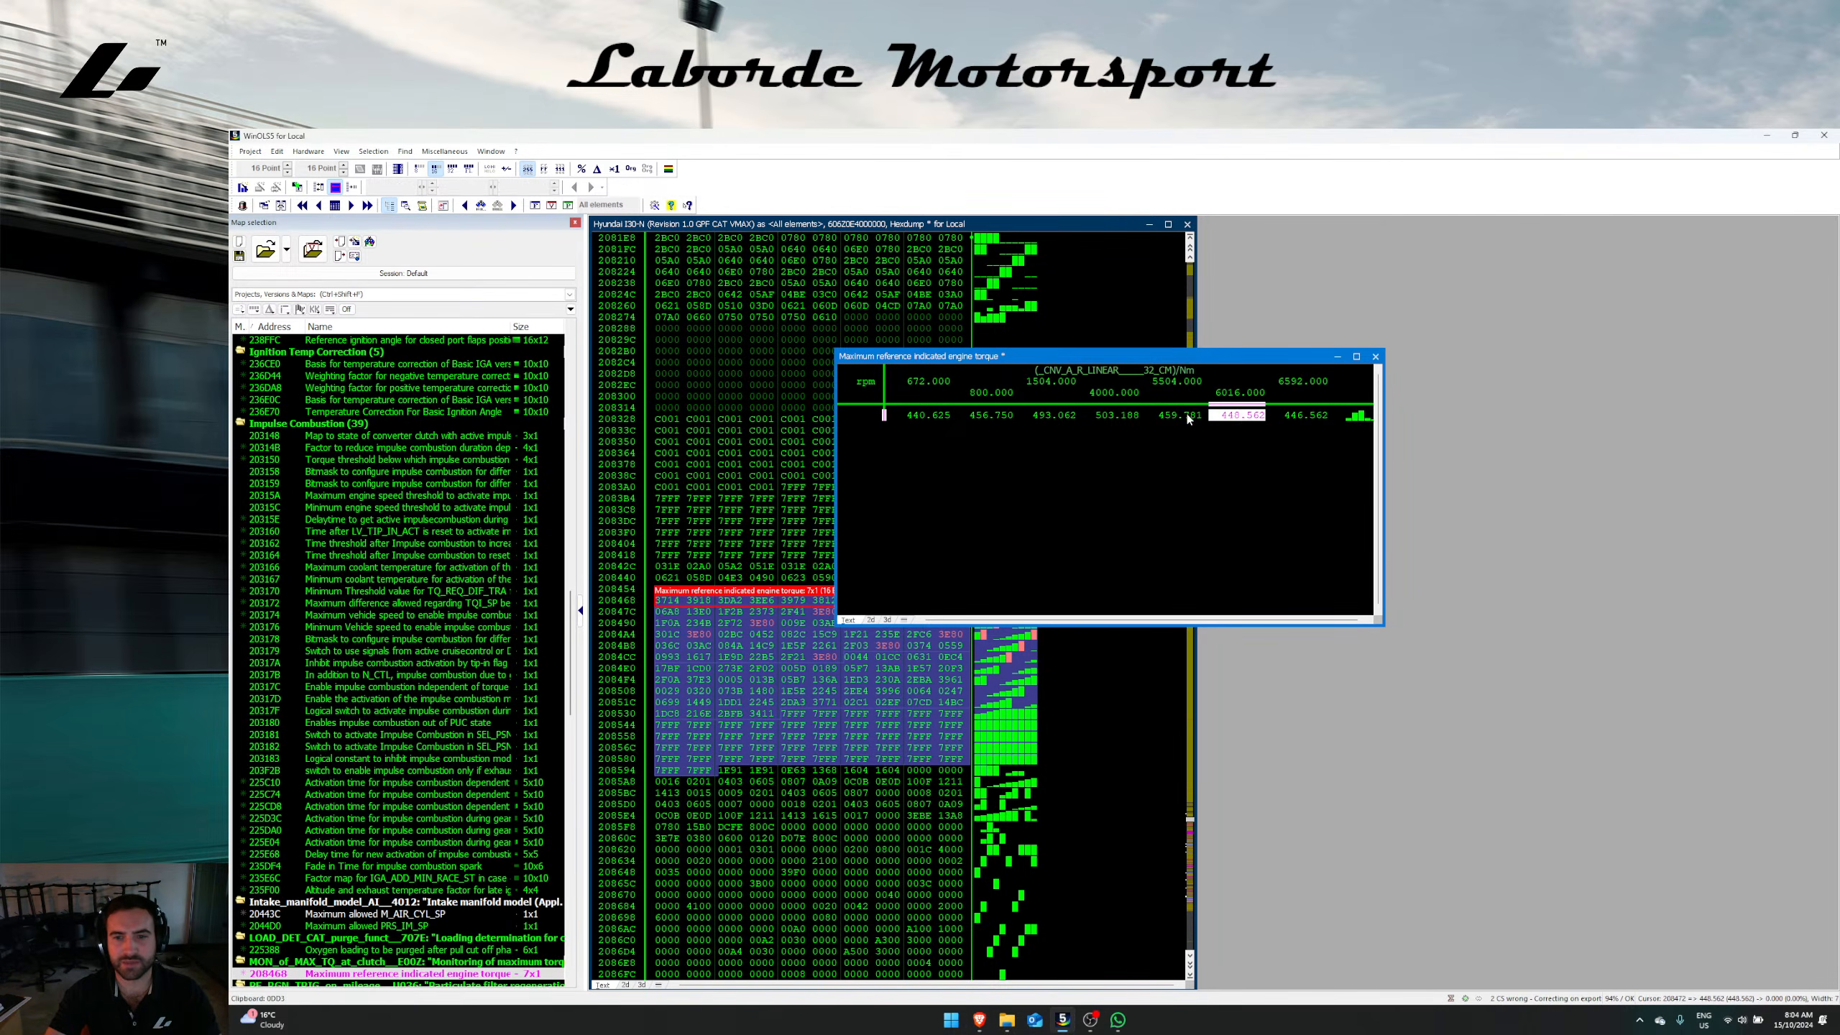
left_click(1305, 384)
key("Return")
type("672")
key("Return")
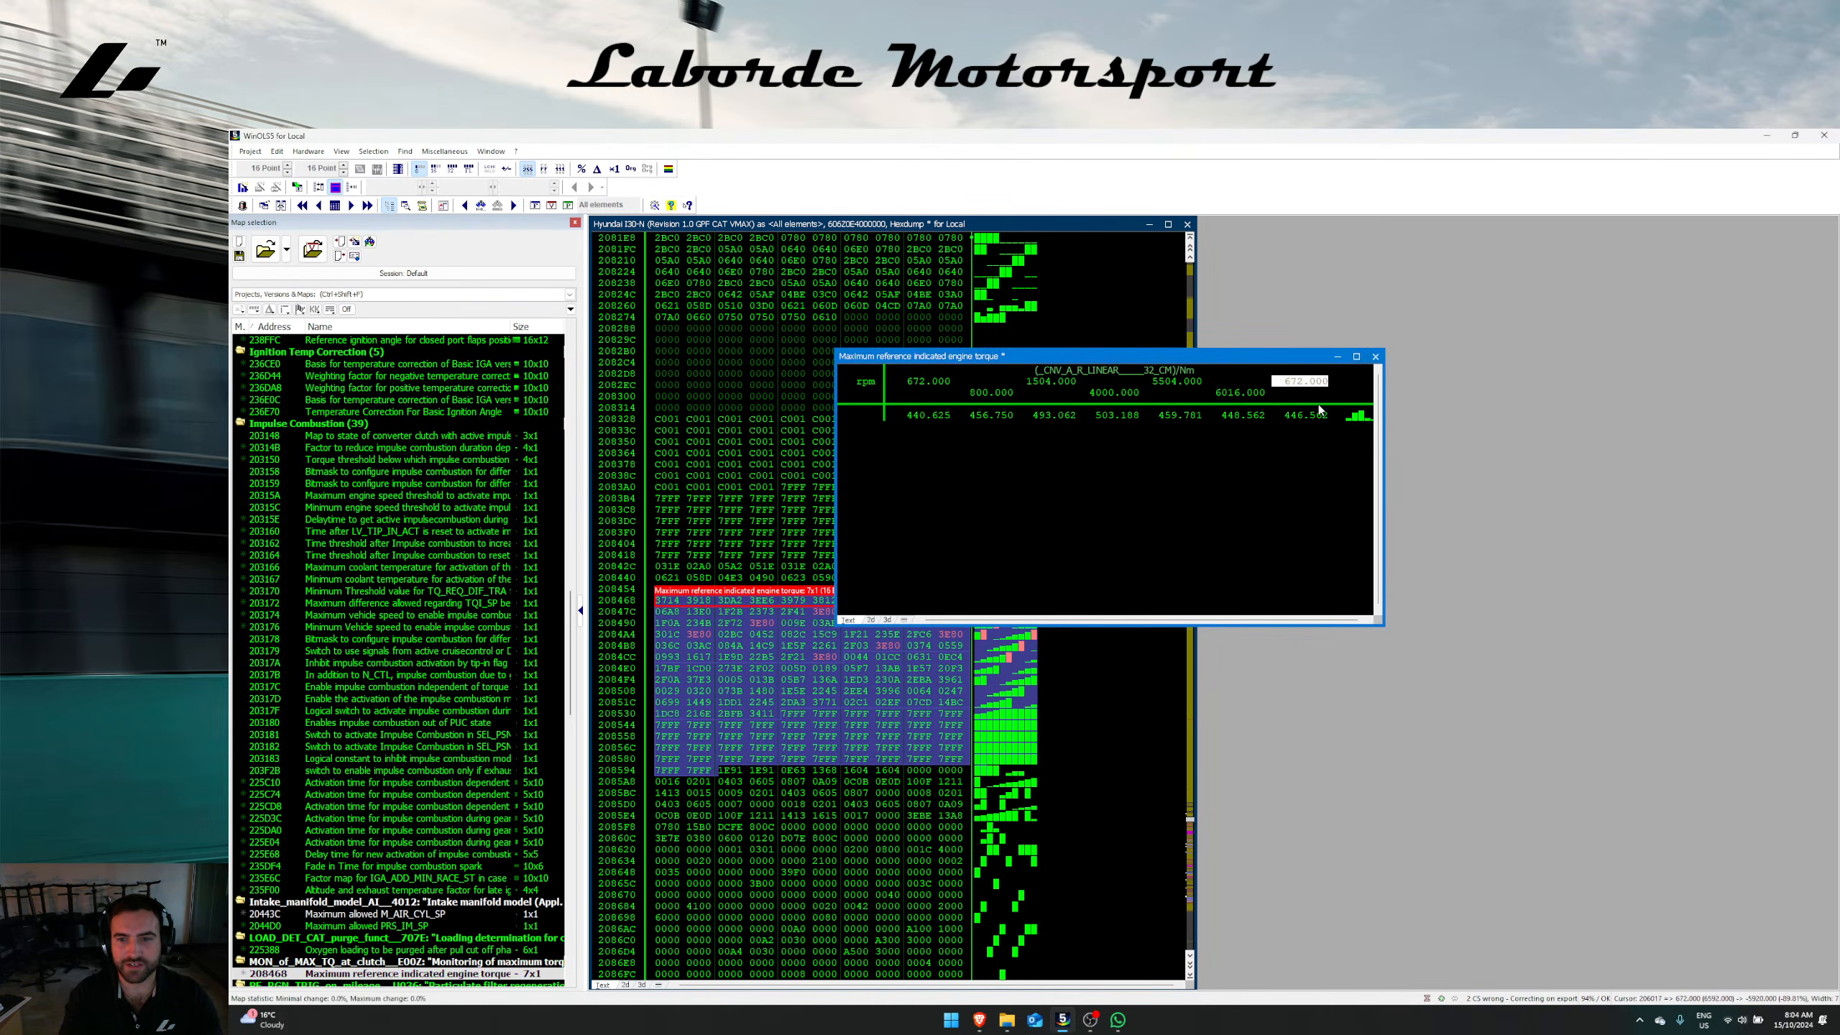
key("Return")
key("Return")
key("Left")
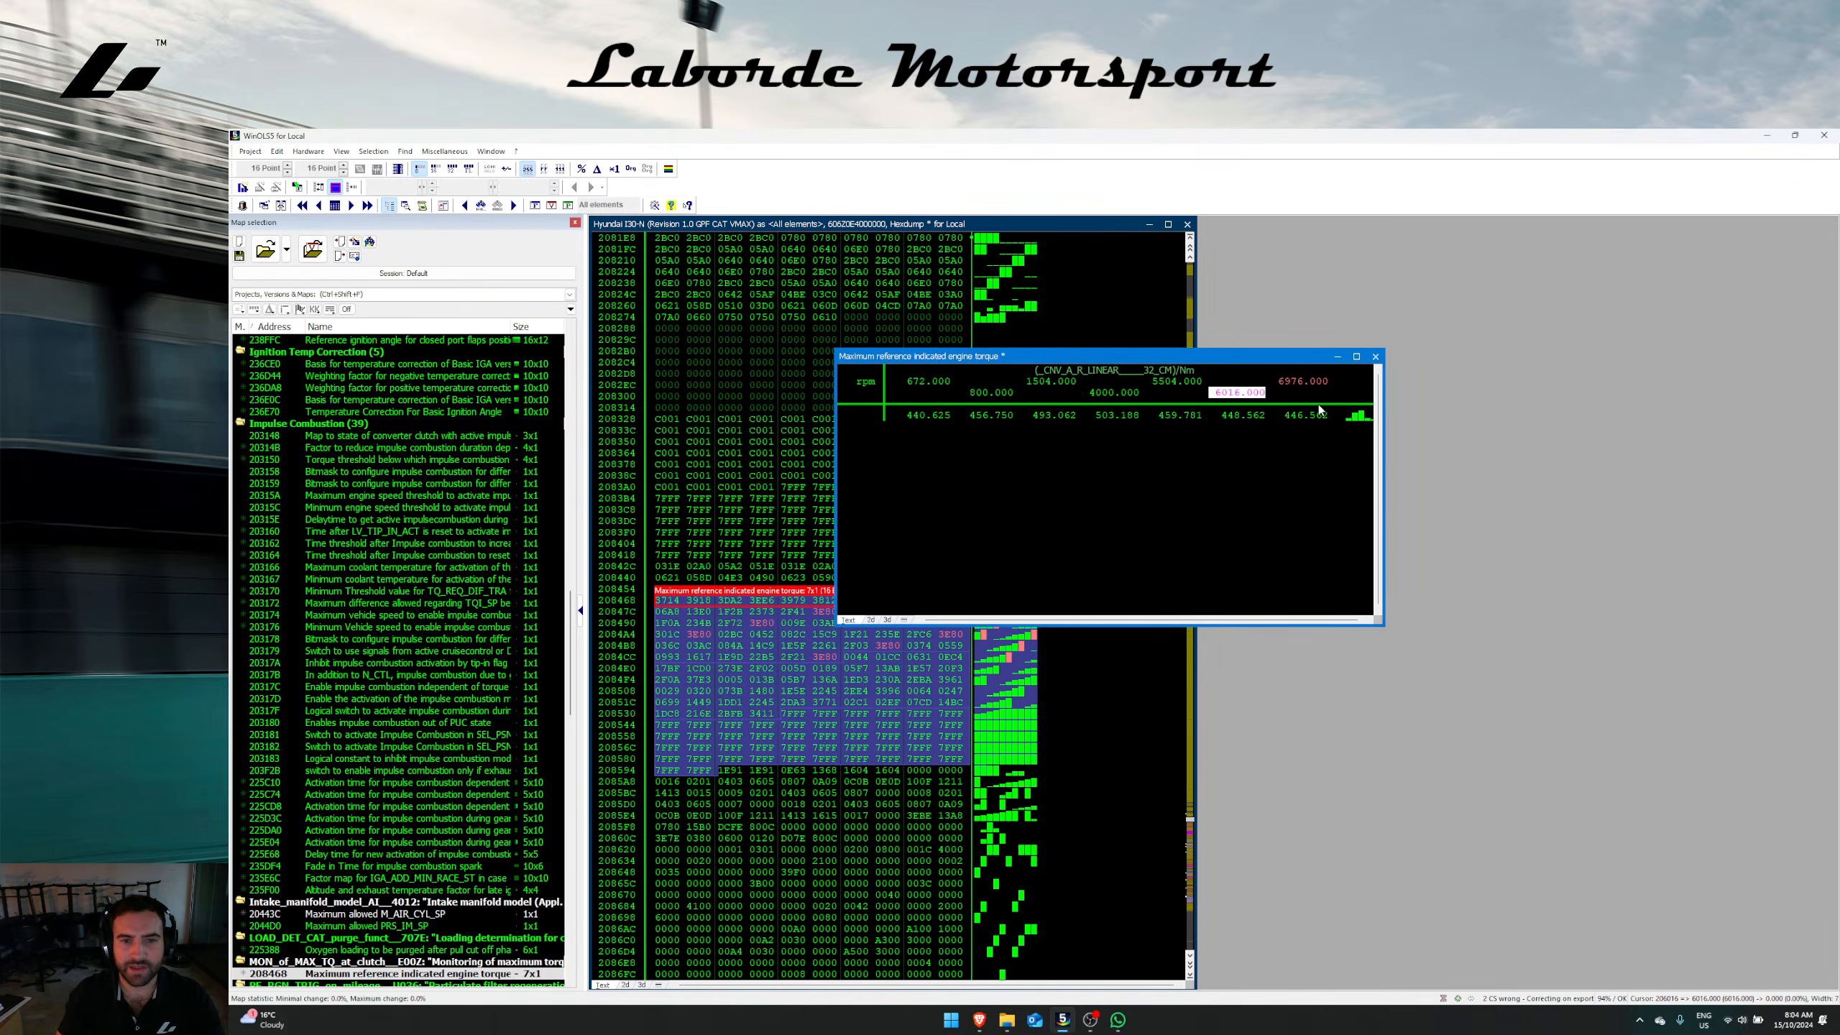
Step: Interpolate the five intermediate rpm axis points between the first and last ones, and display the torque curve as a graph
key("shift+Left")
key("shift+Left")
key("shift+Left")
key("shift+Left")
key("ctrl+i")
key("Return")
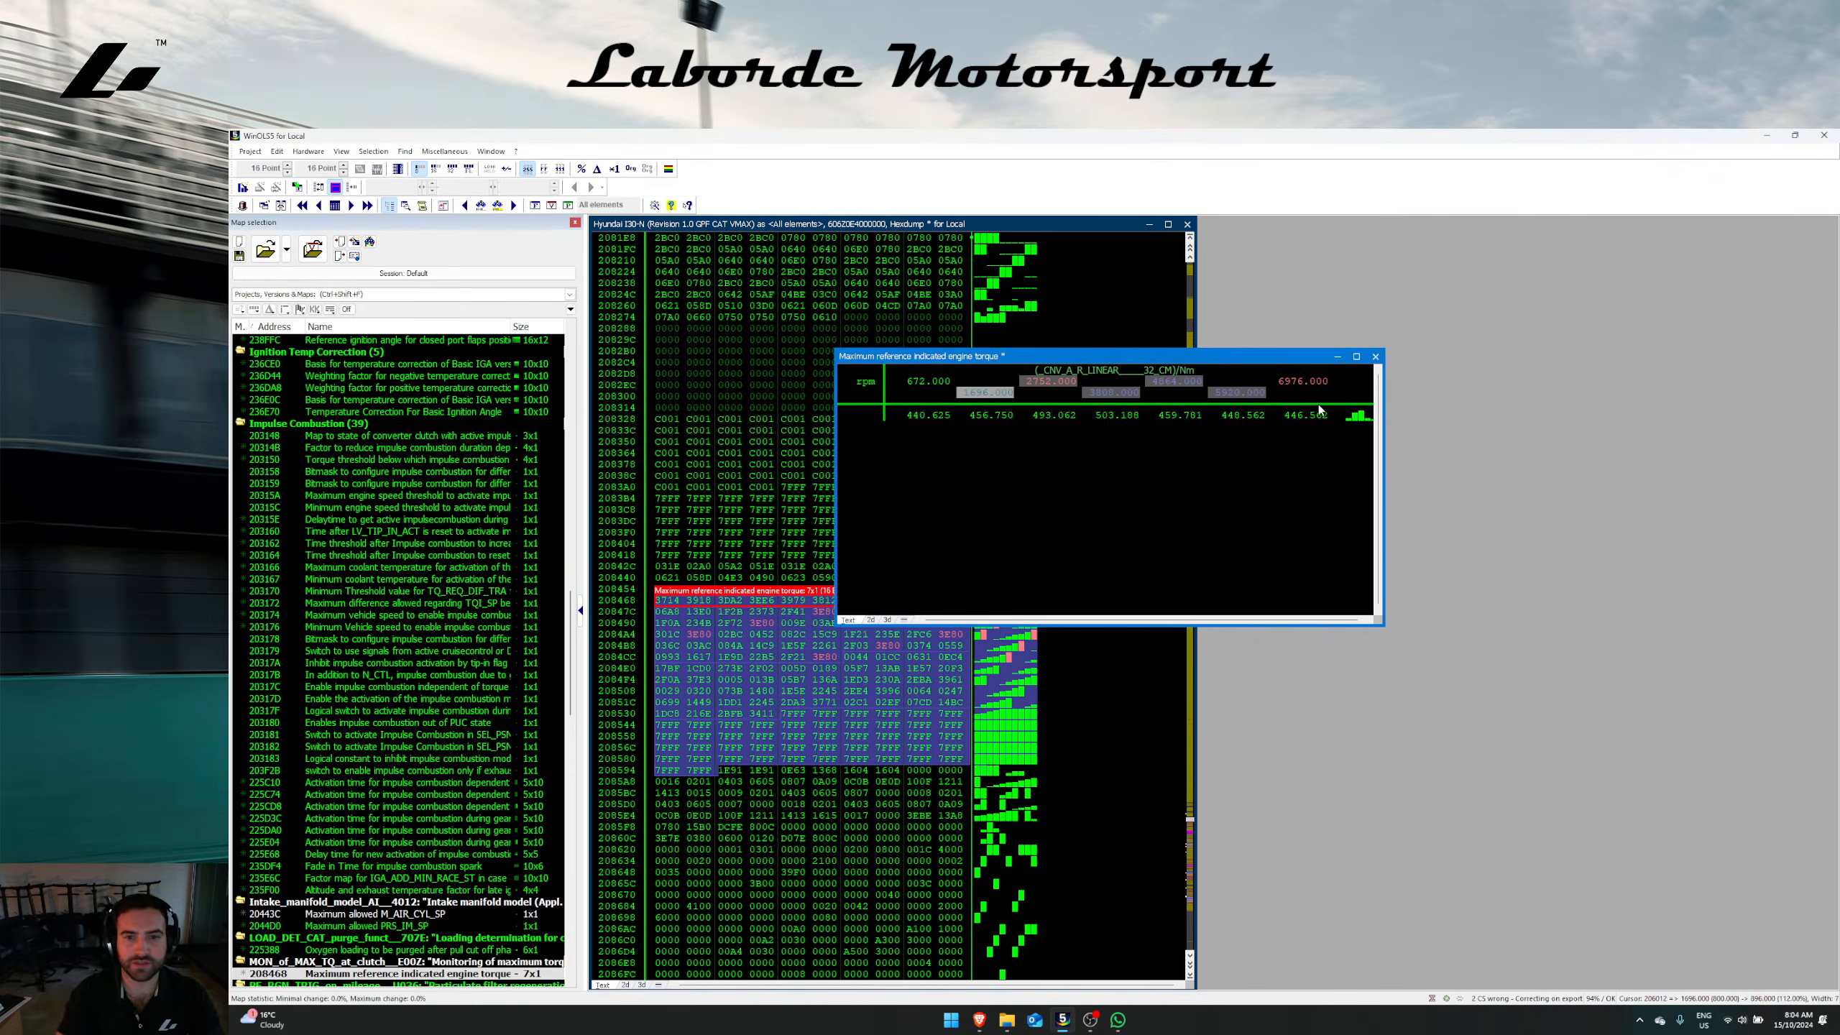
right_click(1184, 424)
left_click(877, 623)
left_click(877, 622)
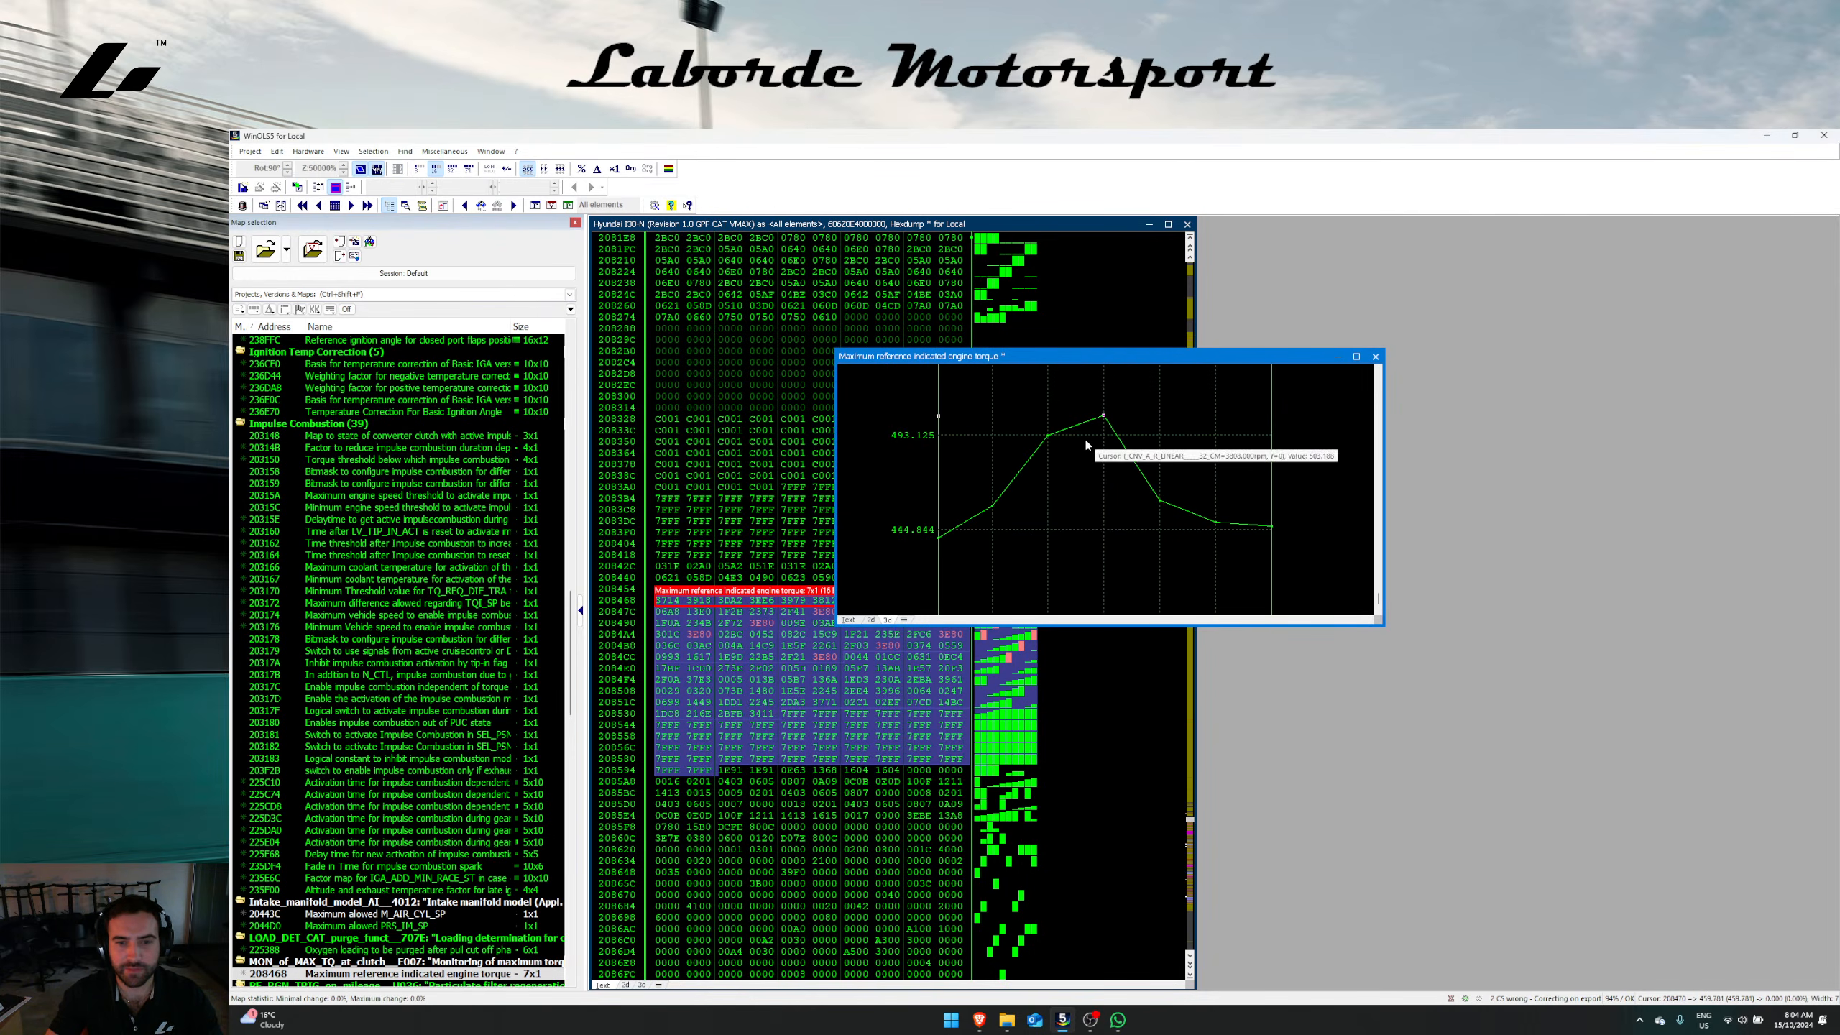
double_click(1048, 436)
type("560")
key("BackSpace")
key("BackSpace")
key("BackSpace")
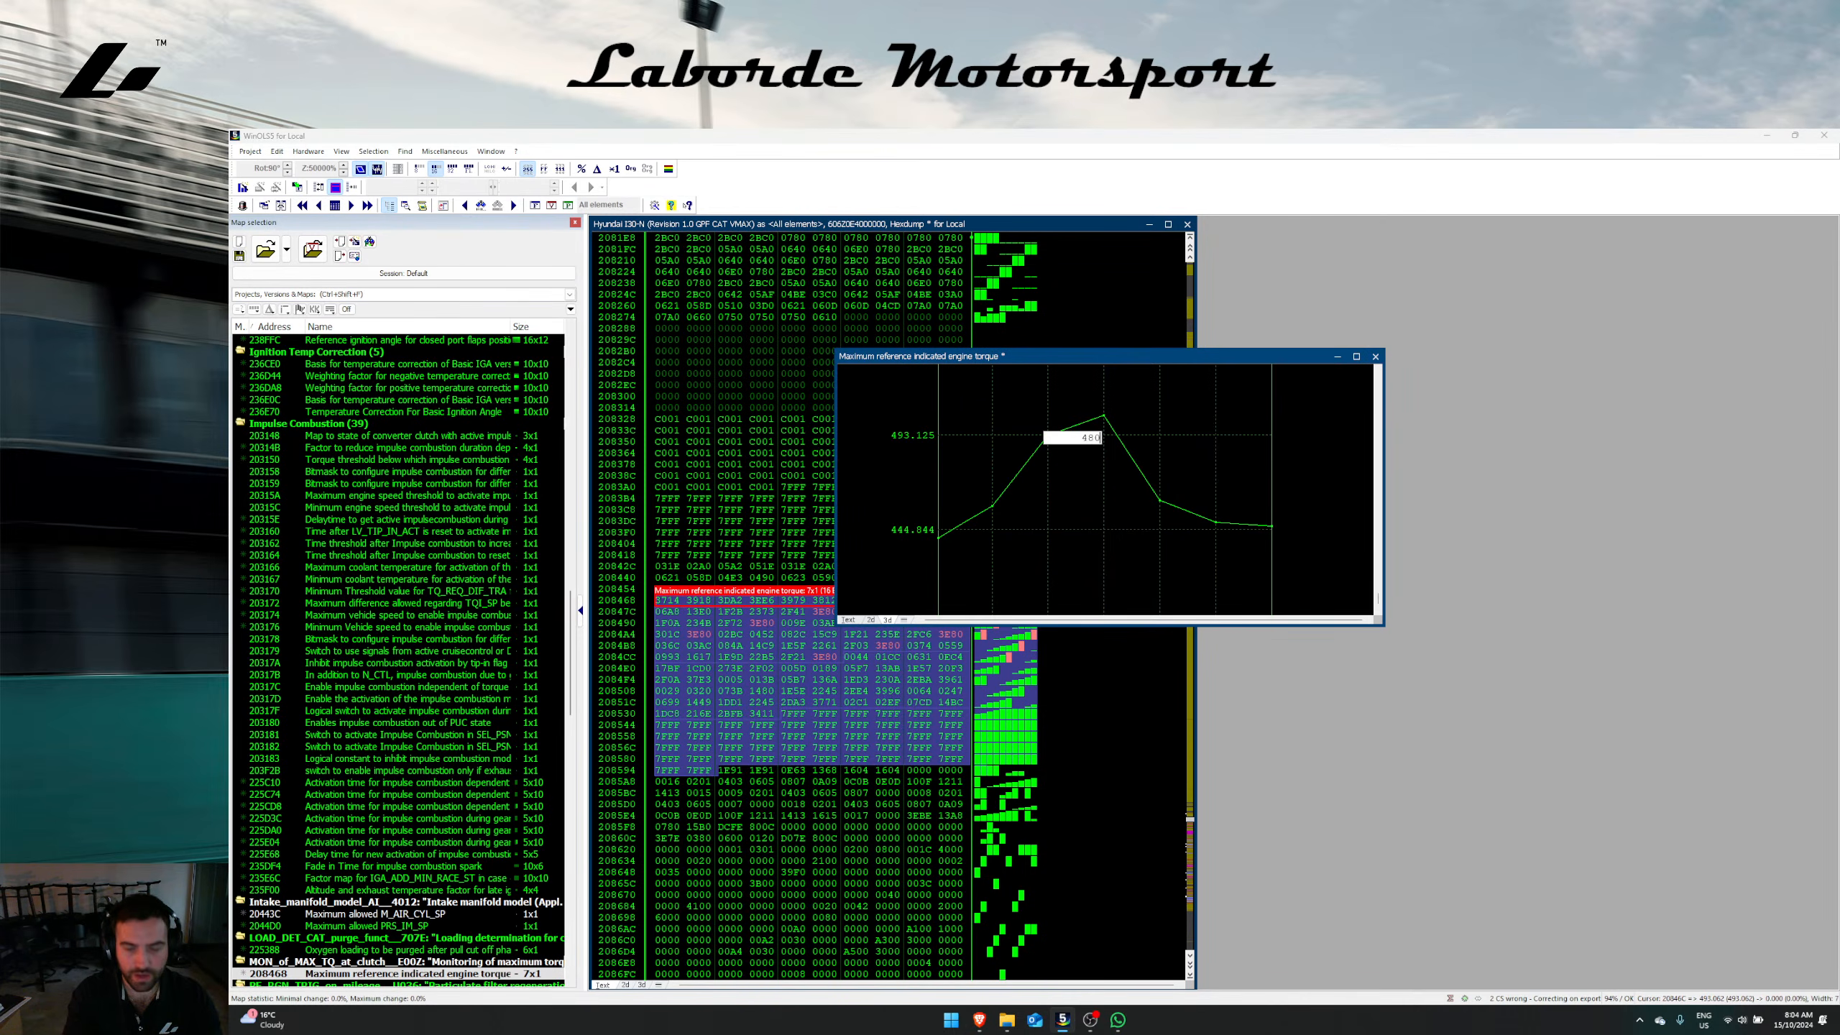
key("Return")
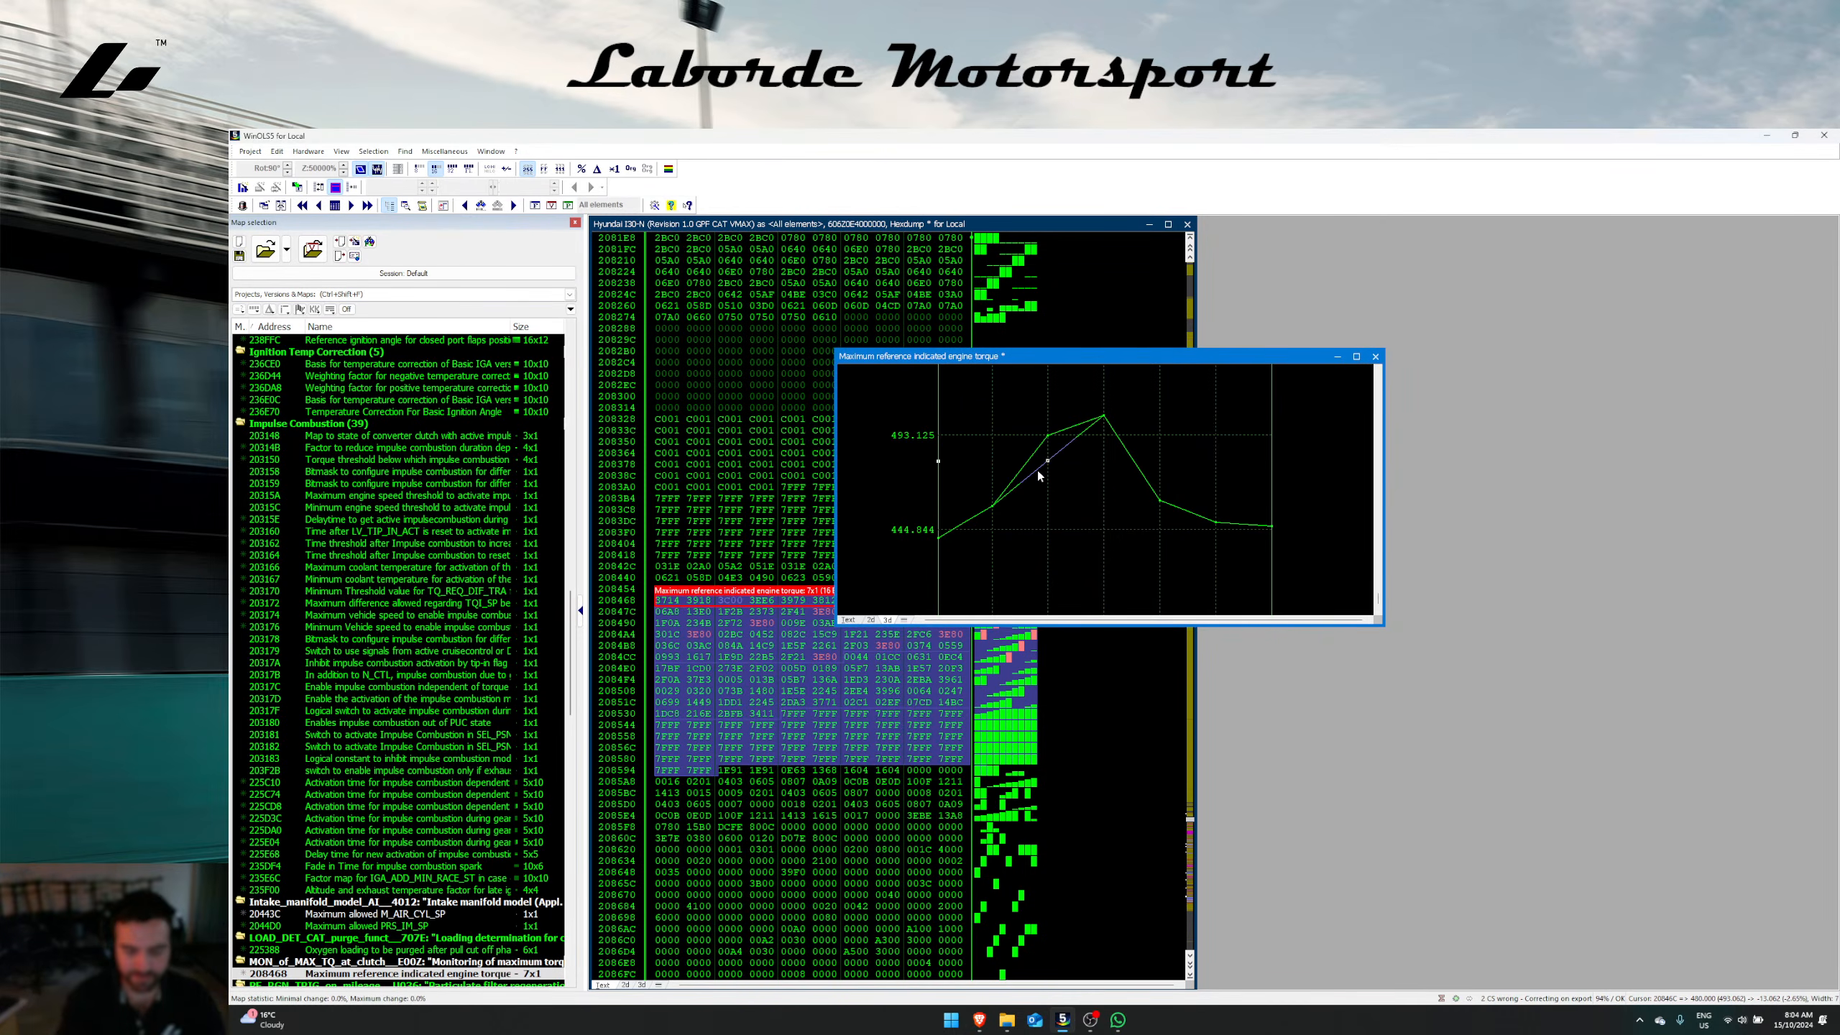
Step: Set the third and fifth torque points of the maximum reference indicated engine torque curve to 500 Nm
double_click(1037, 470)
type("500")
key("Return")
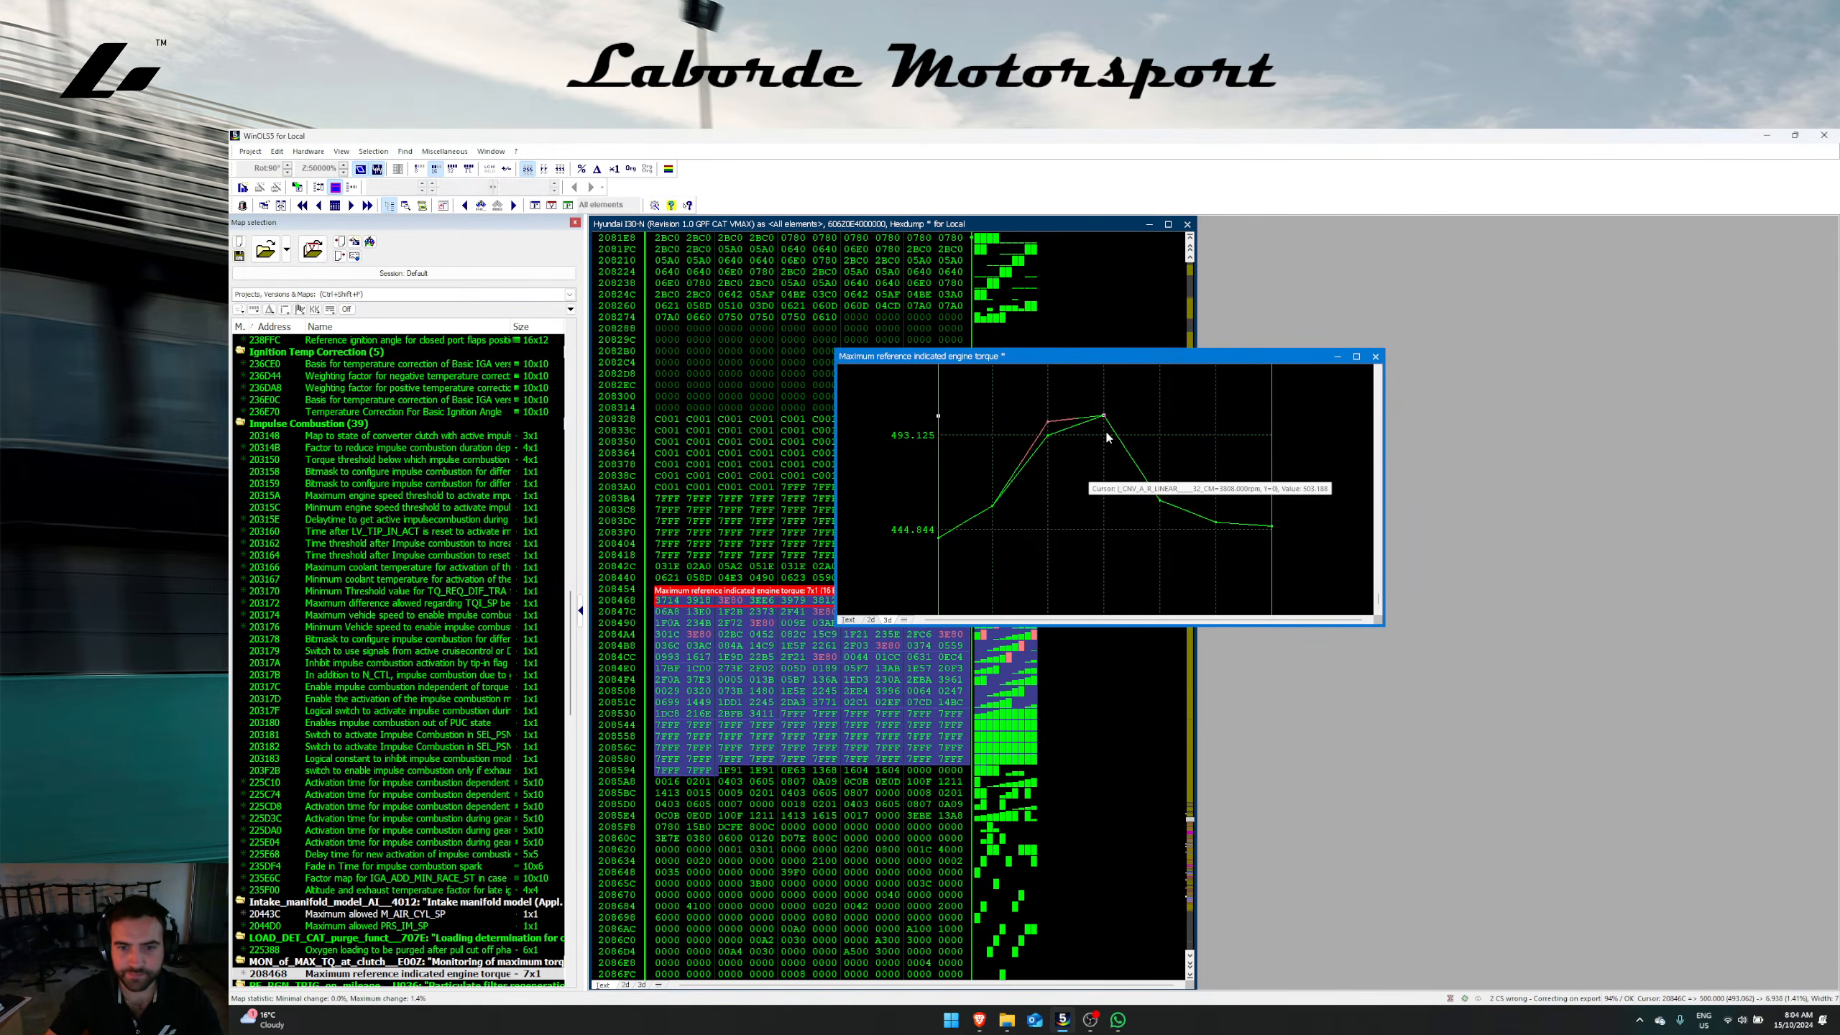
double_click(1158, 502)
key("Return")
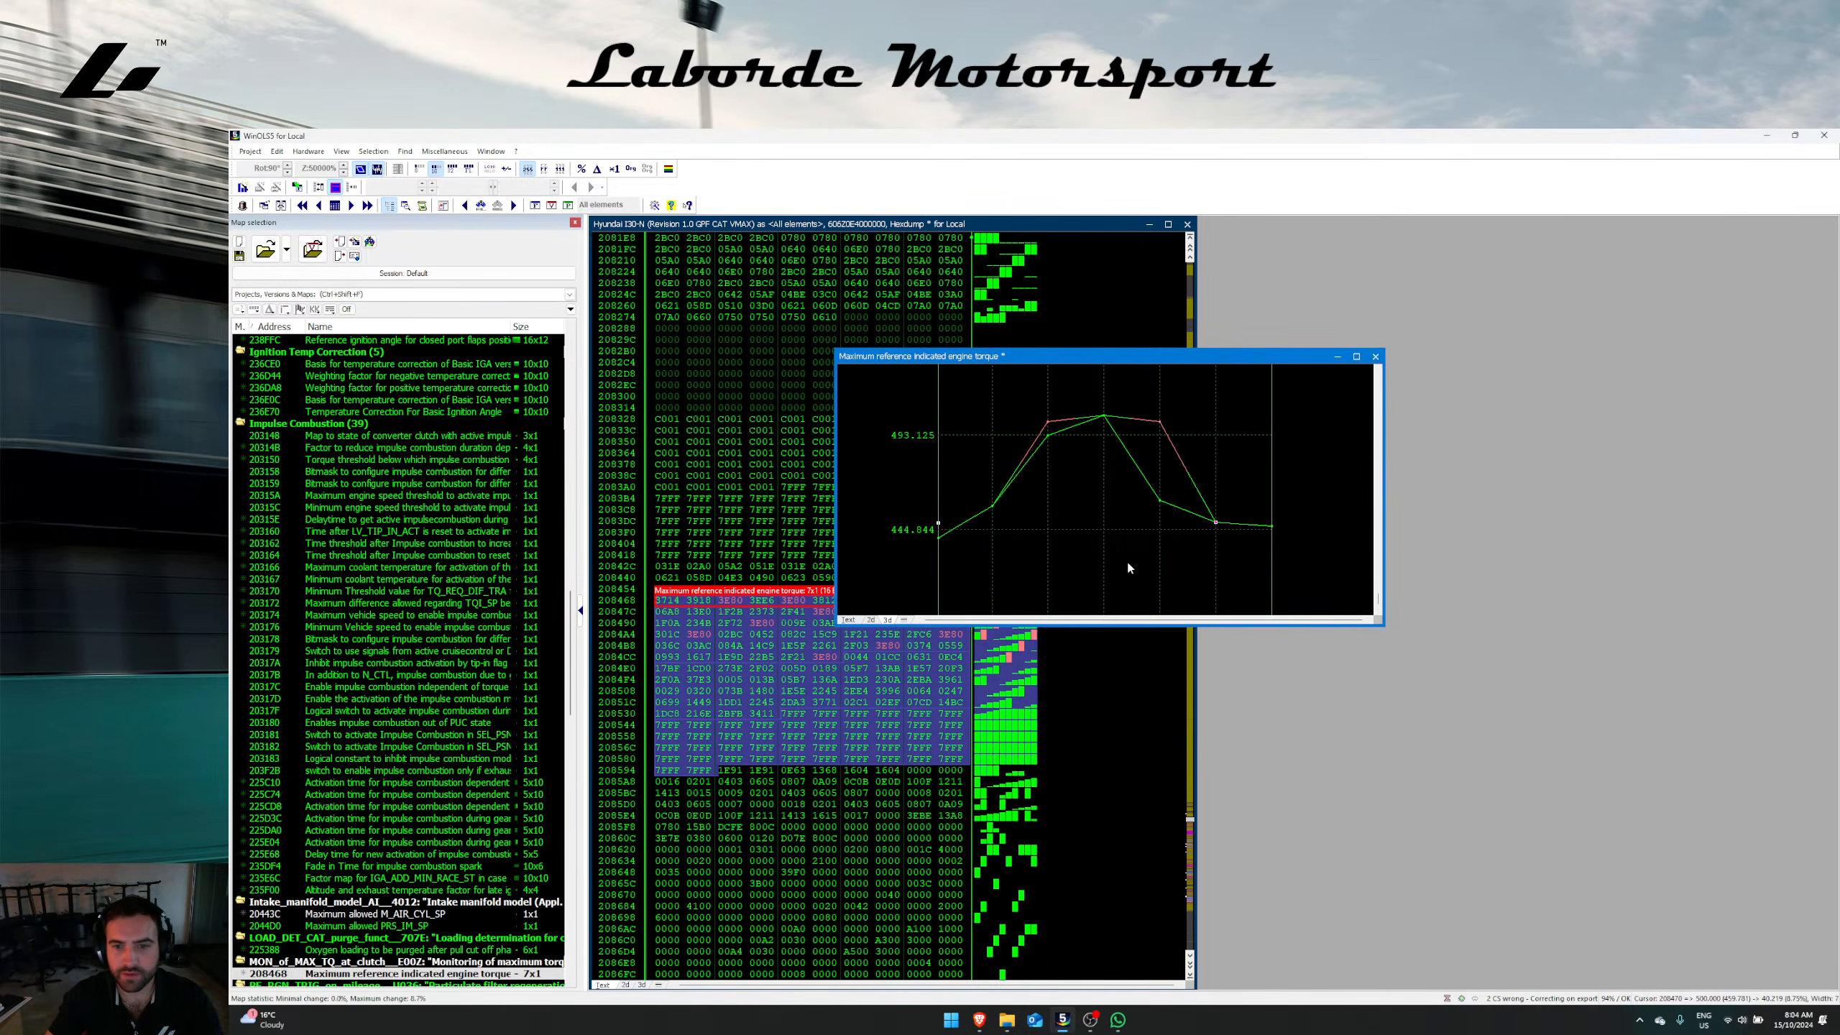
Step: Raise the curve's sixth torque point to about 485 Nm and set the last one to 480 Nm, leaving the second point unedited
left_click_drag(1216, 523, 1228, 470)
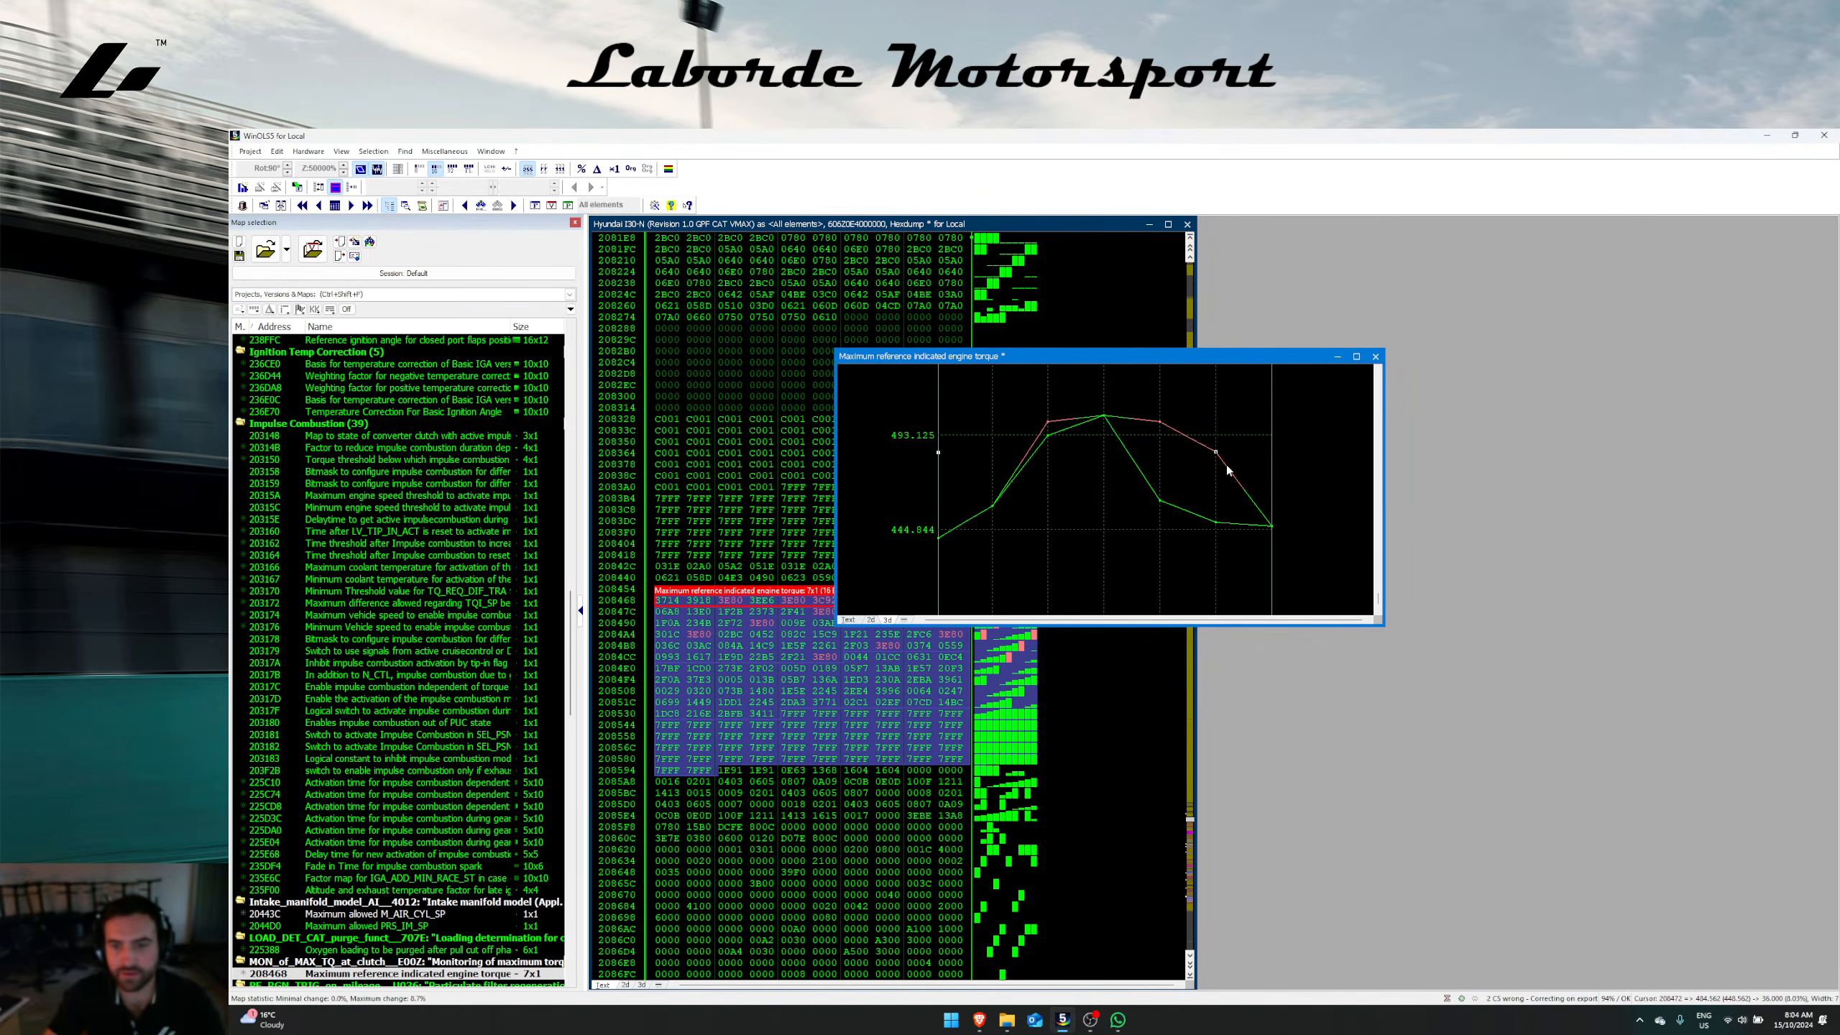
double_click(1278, 526)
type("480")
key("Return")
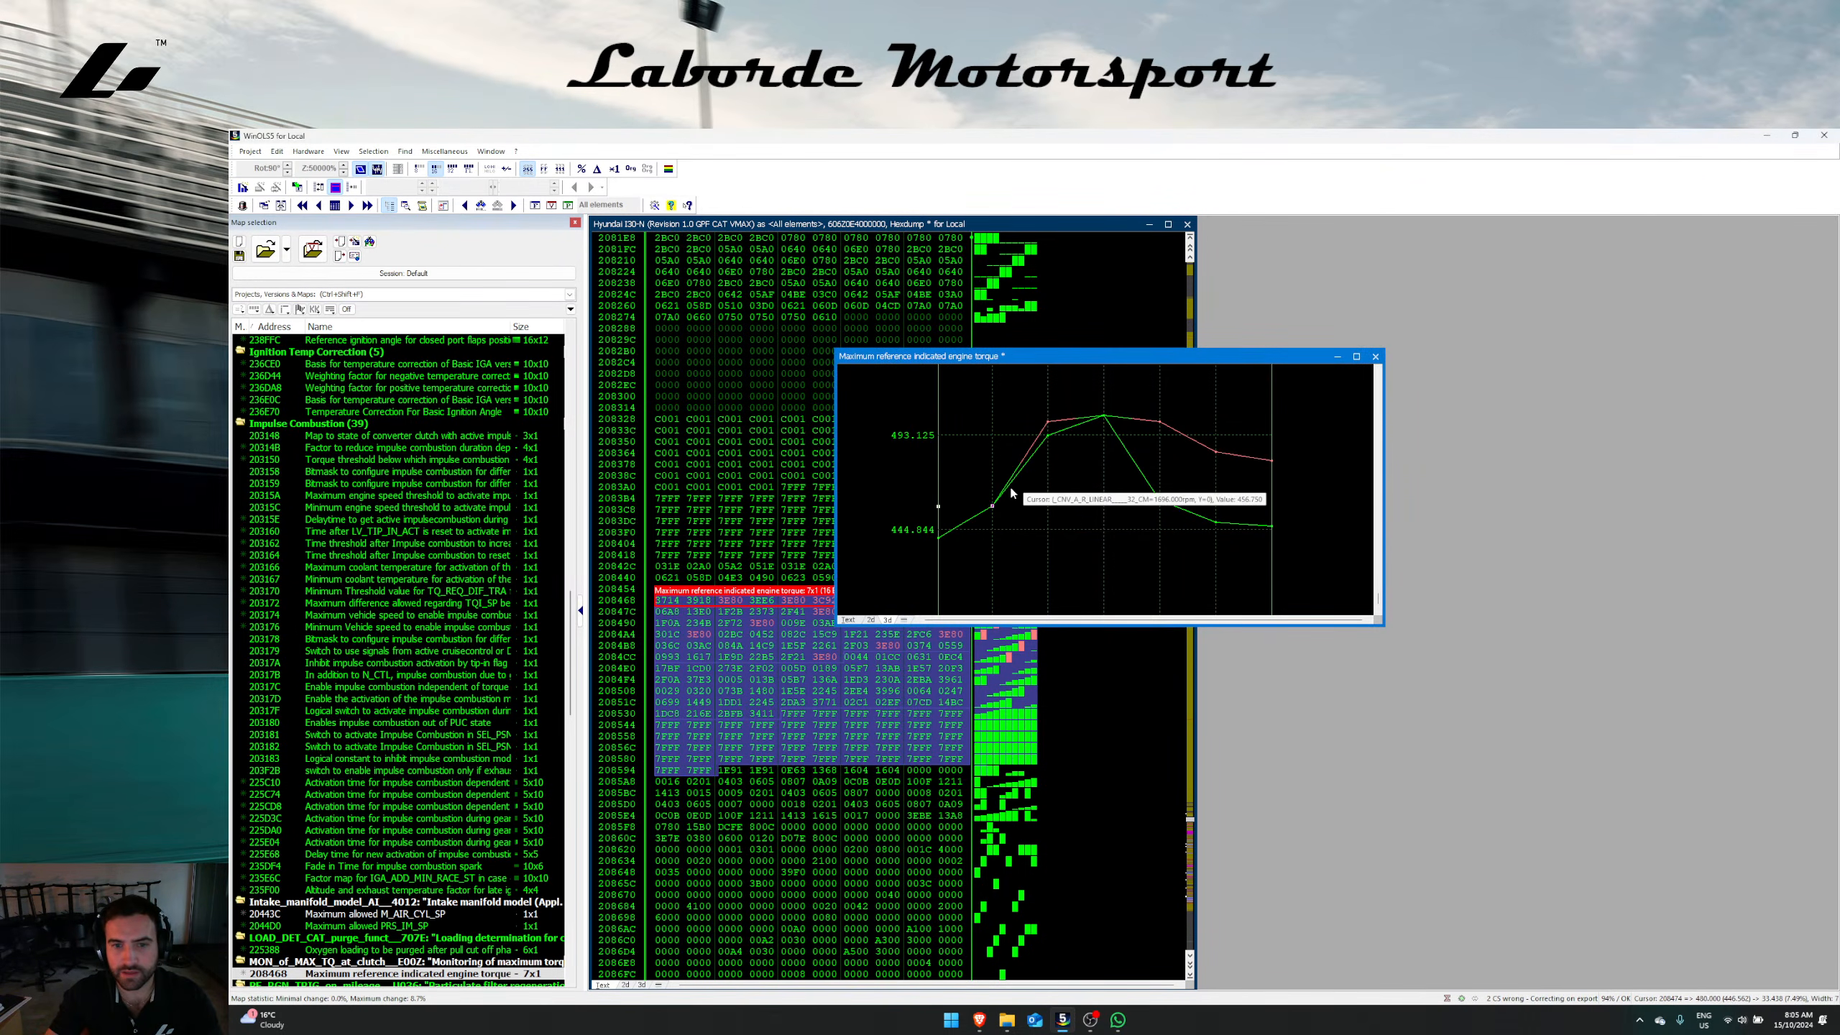
left_click_drag(990, 505, 992, 479)
key("ctrl+z")
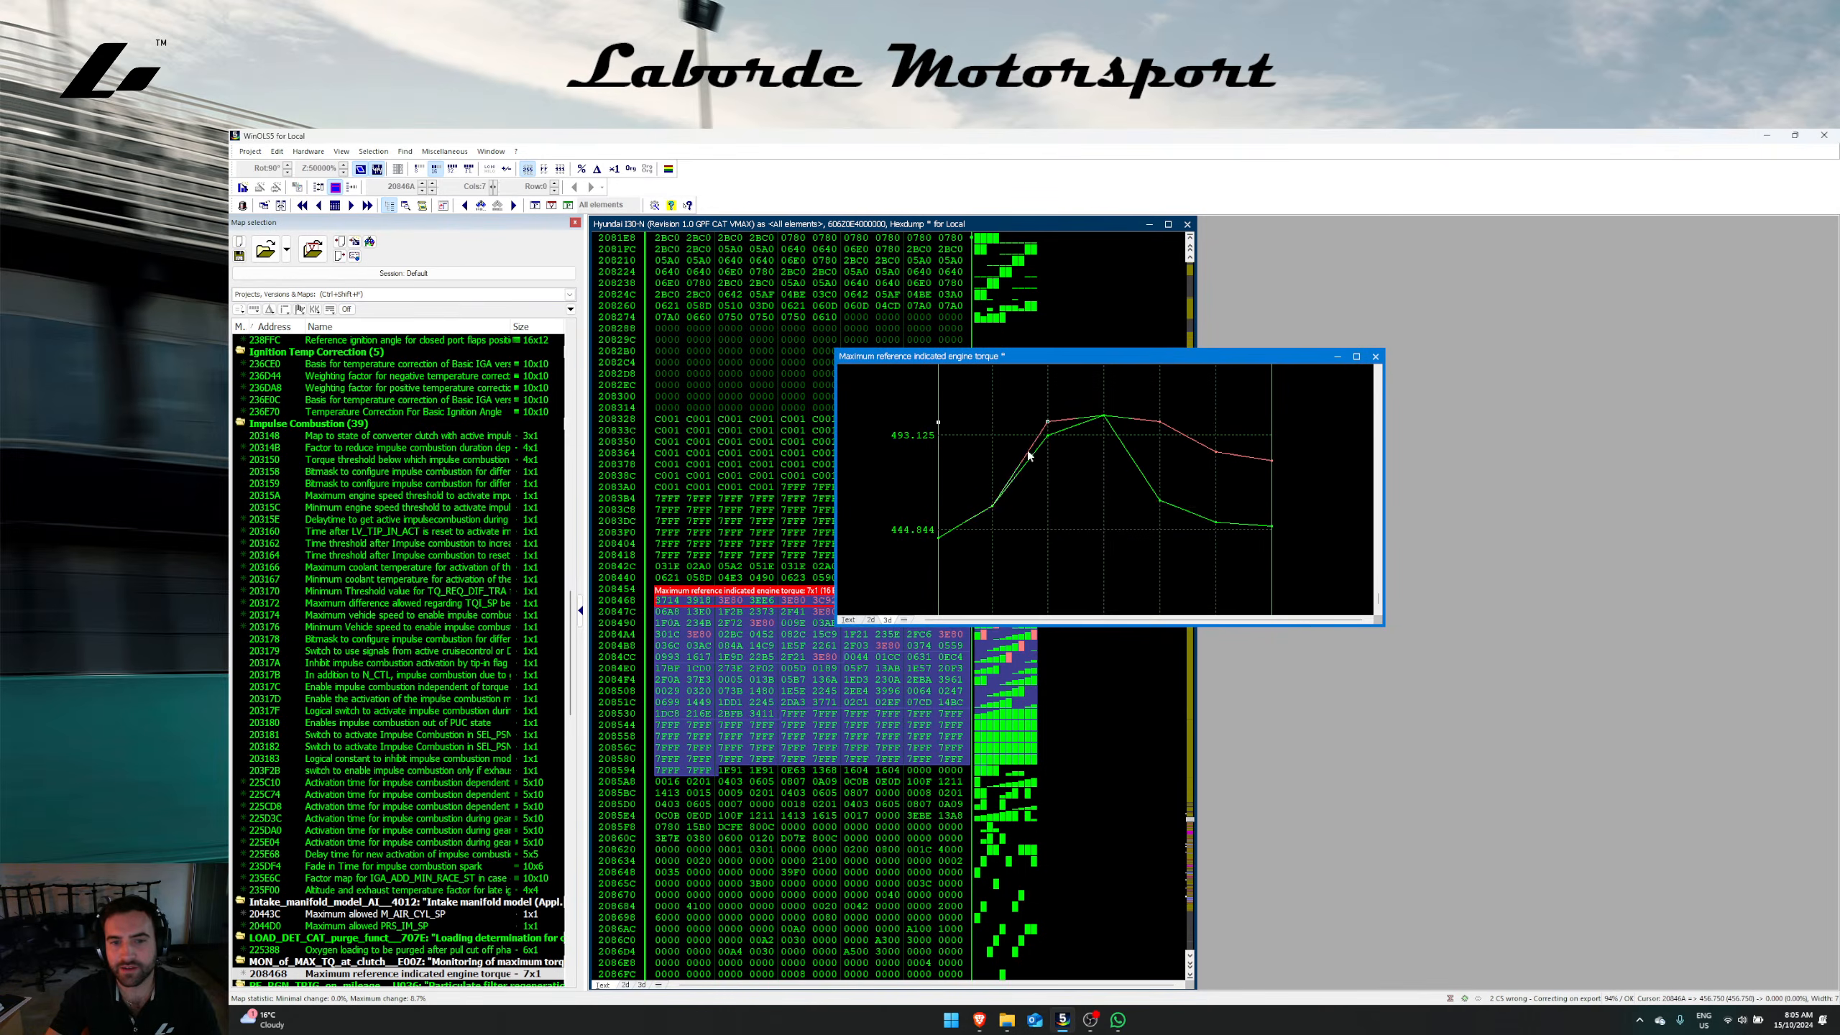
Step: Close the maximum reference indicated engine torque map and save the I30-N project
key("Escape")
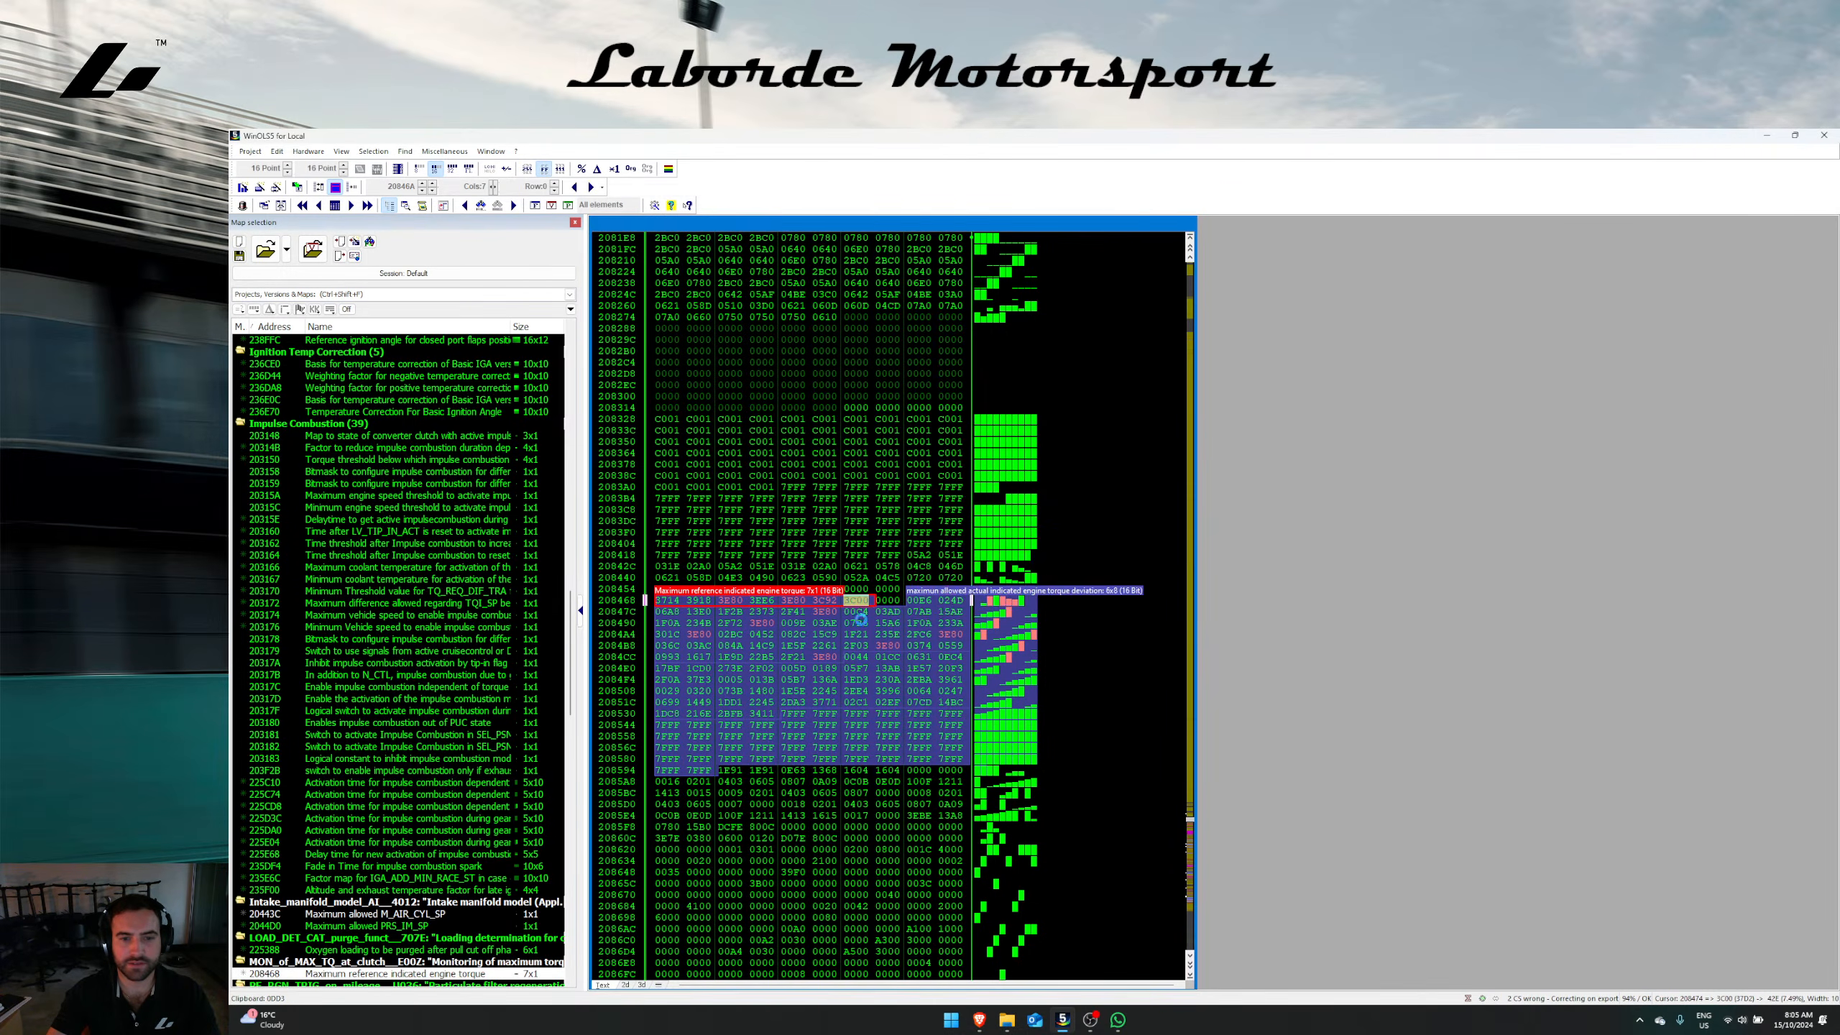
key("ctrl+s")
left_click(1057, 606)
Step: Max out all values of the gas pedal requested engine torque map for pvs/brake torque limitation by entering 99999999, and close it
scroll(446, 700, "down", 7)
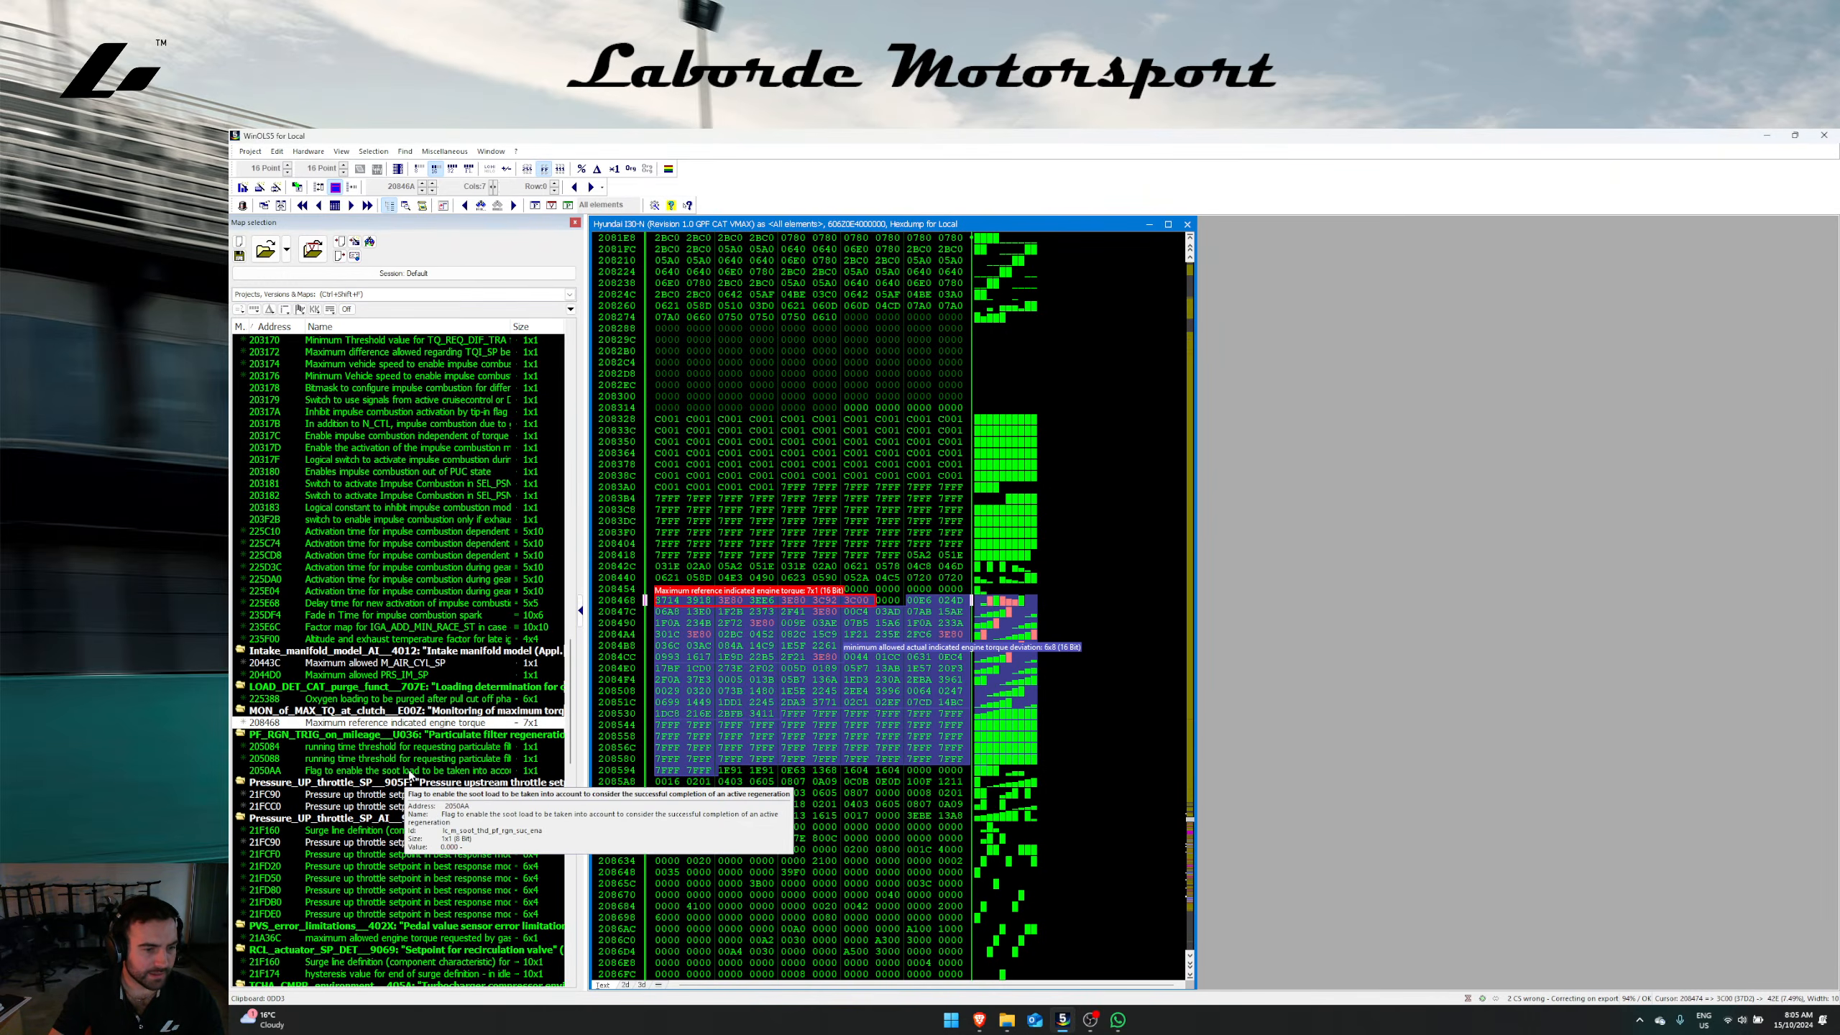
scroll(409, 776, "up", 18)
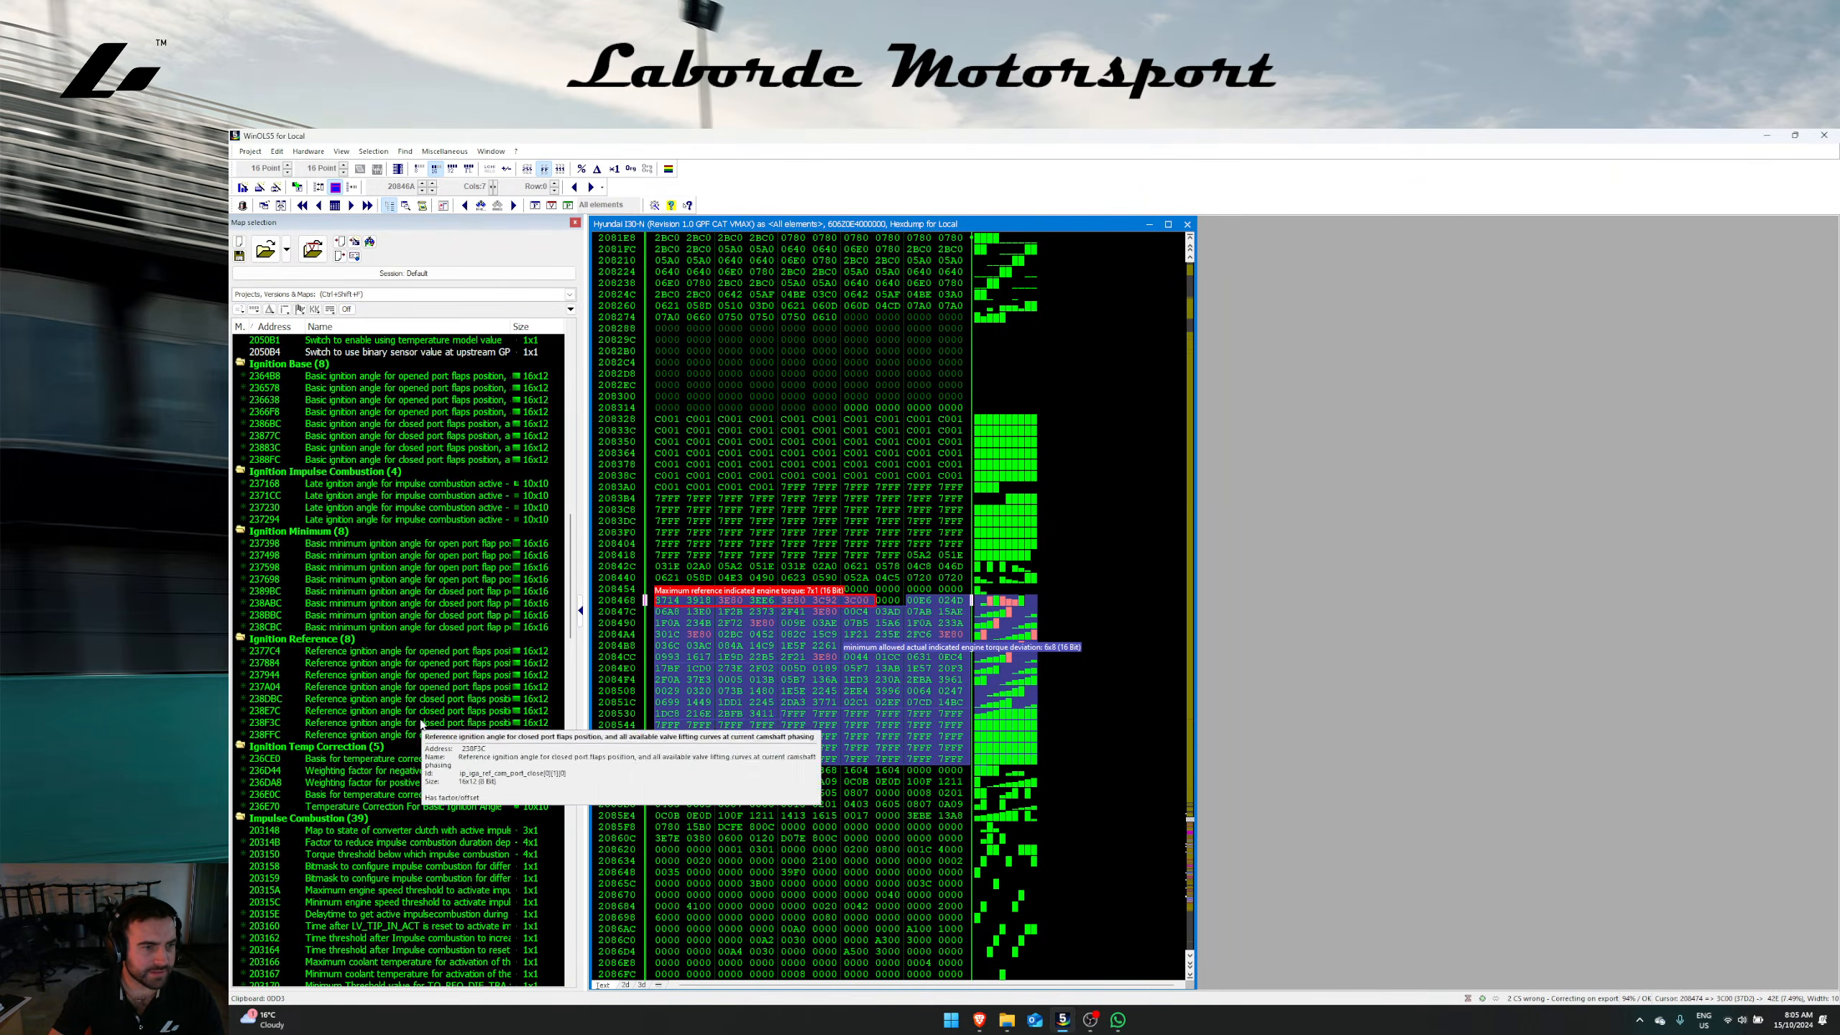
scroll(427, 710, "down", 15)
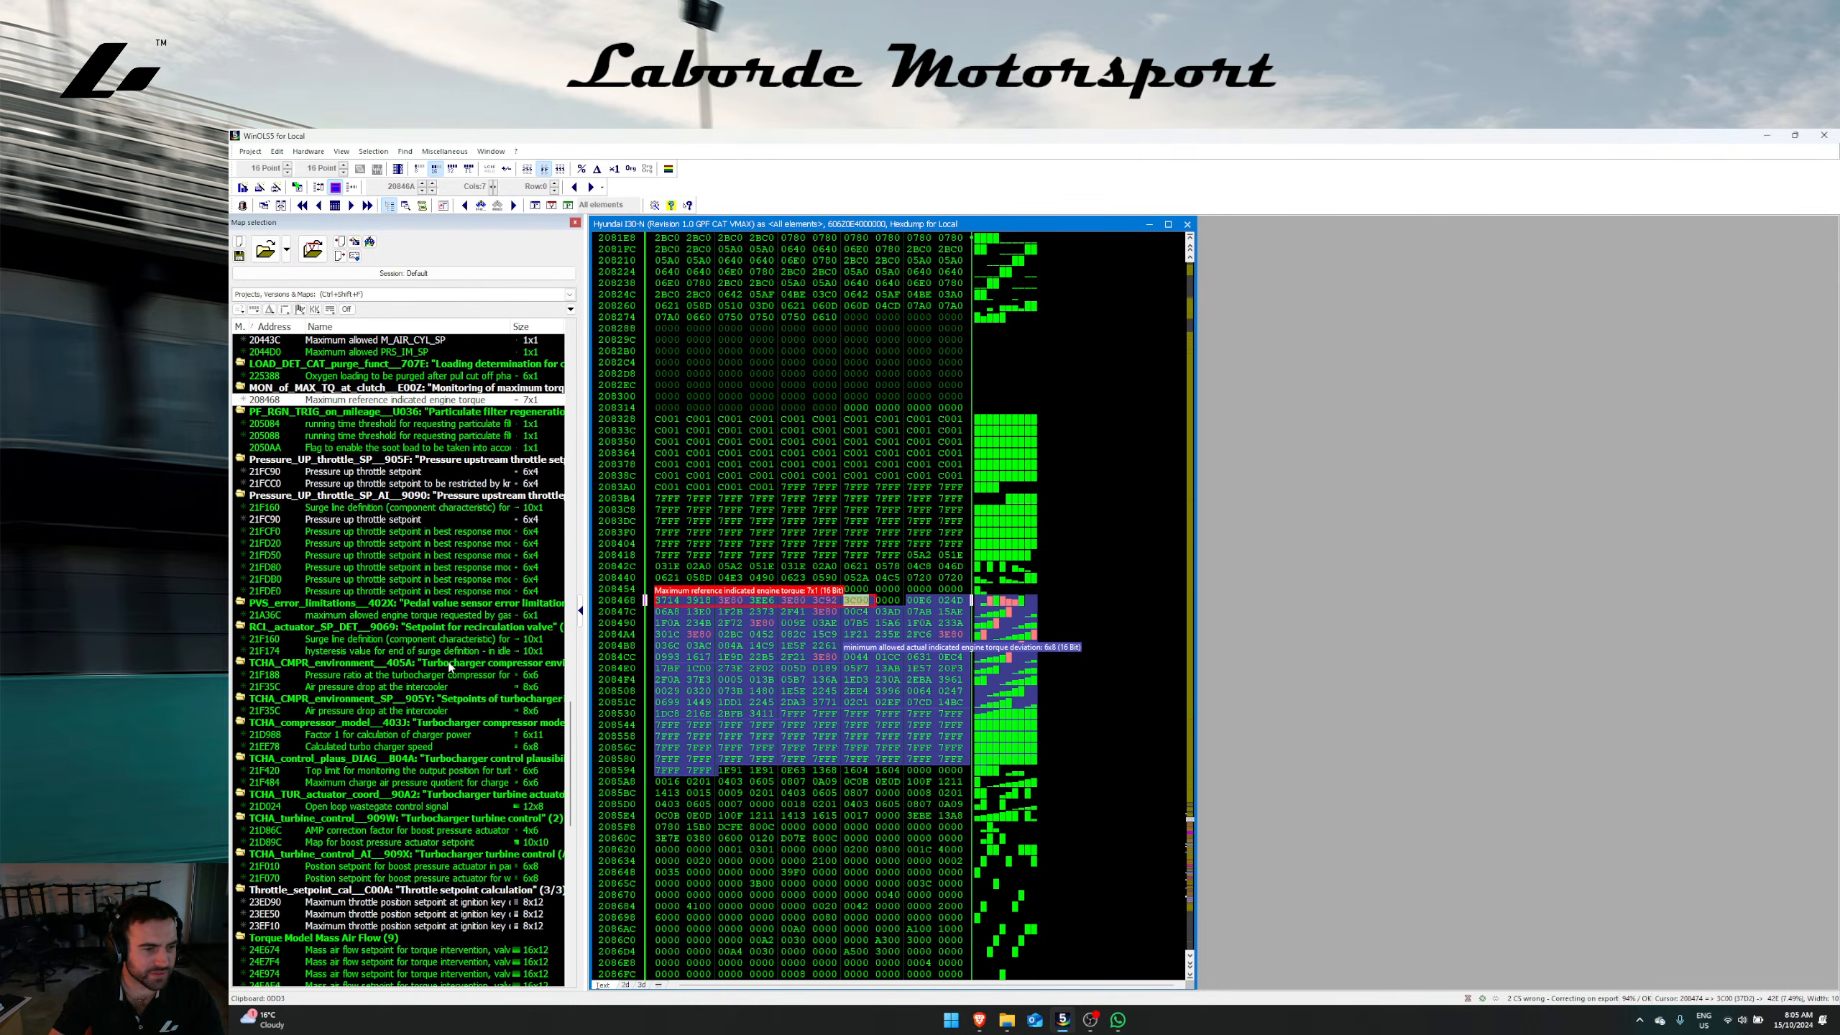
double_click(426, 616)
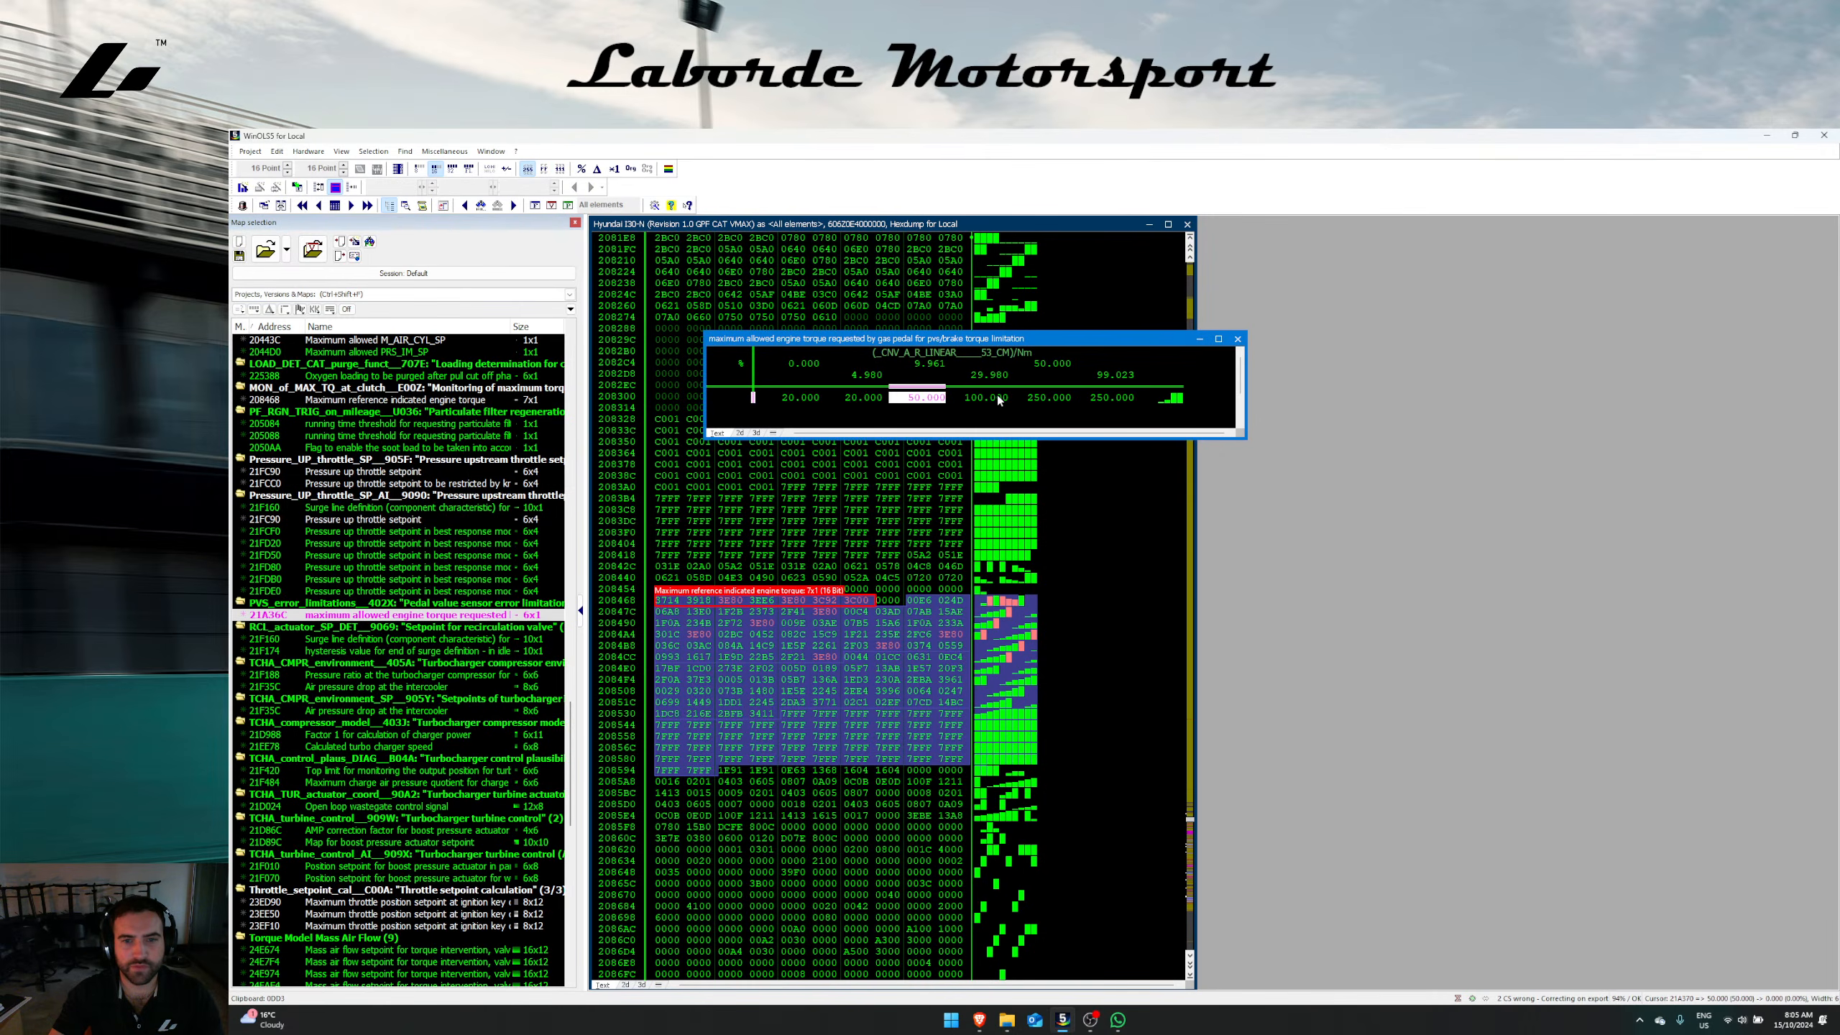
key("ctrl+a")
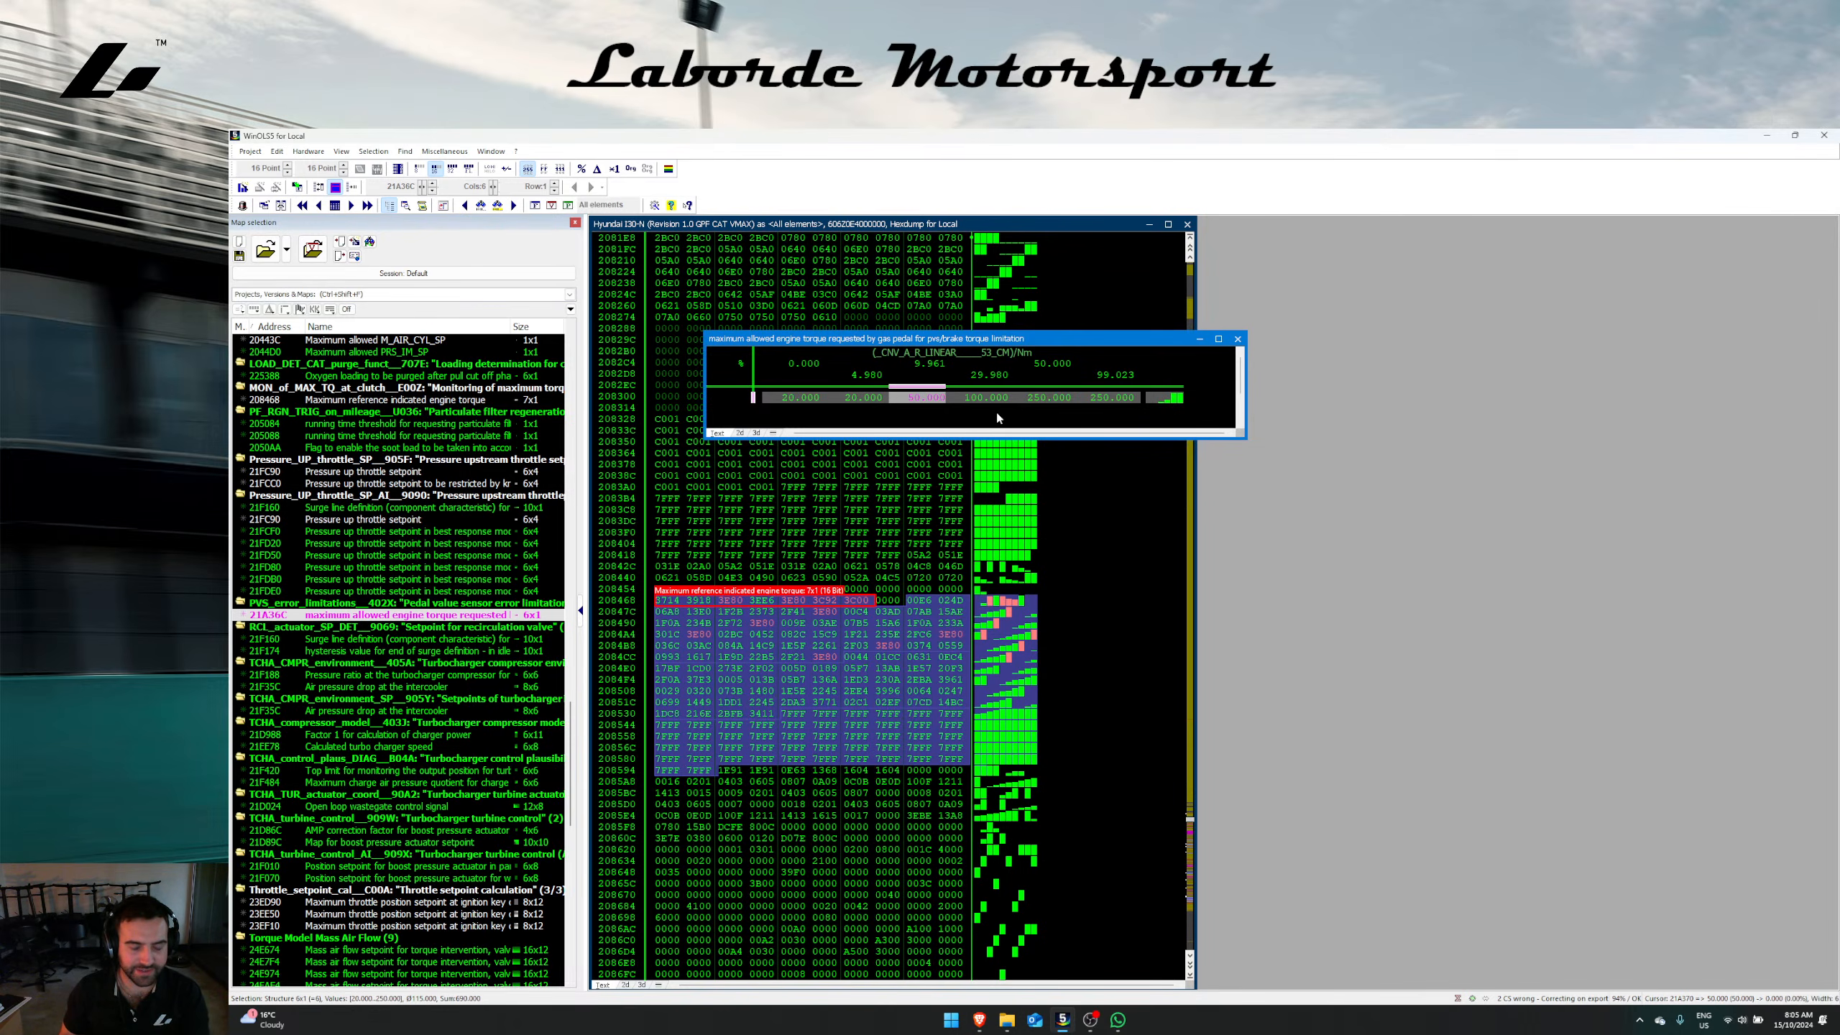
type("99999999")
key("Return")
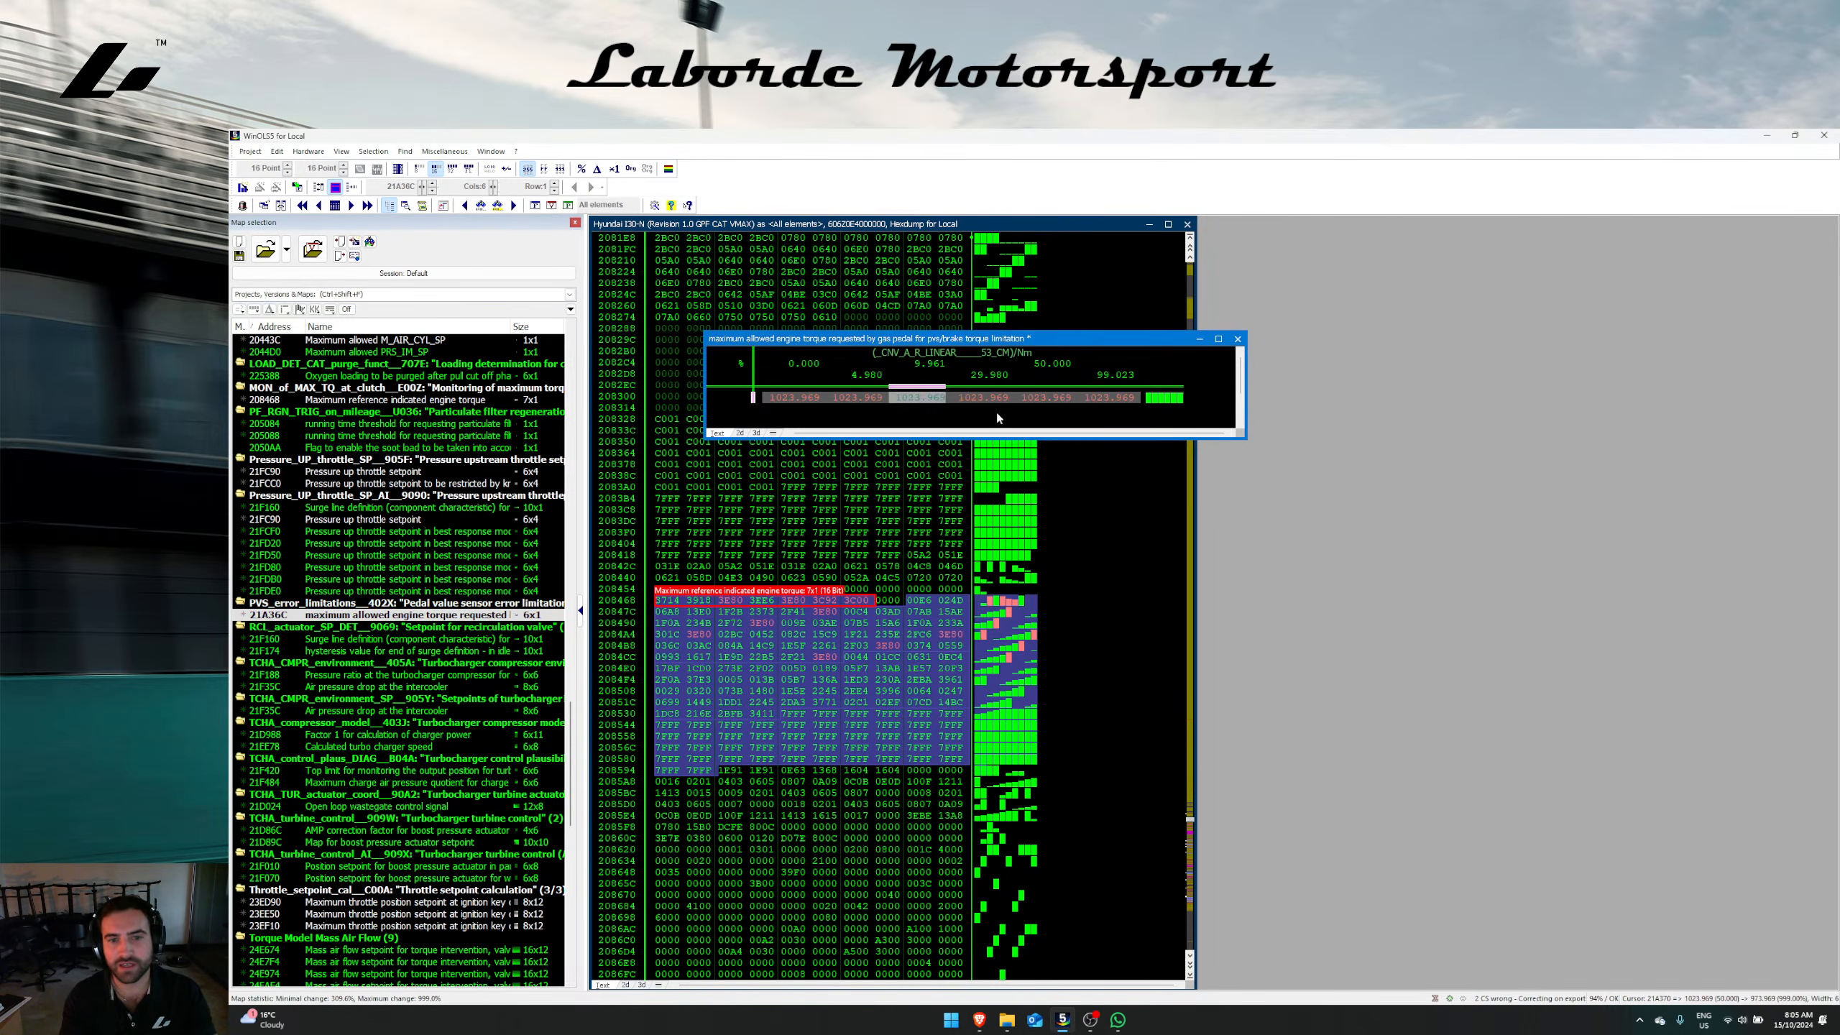
key("Escape")
key("Escape")
key("Escape")
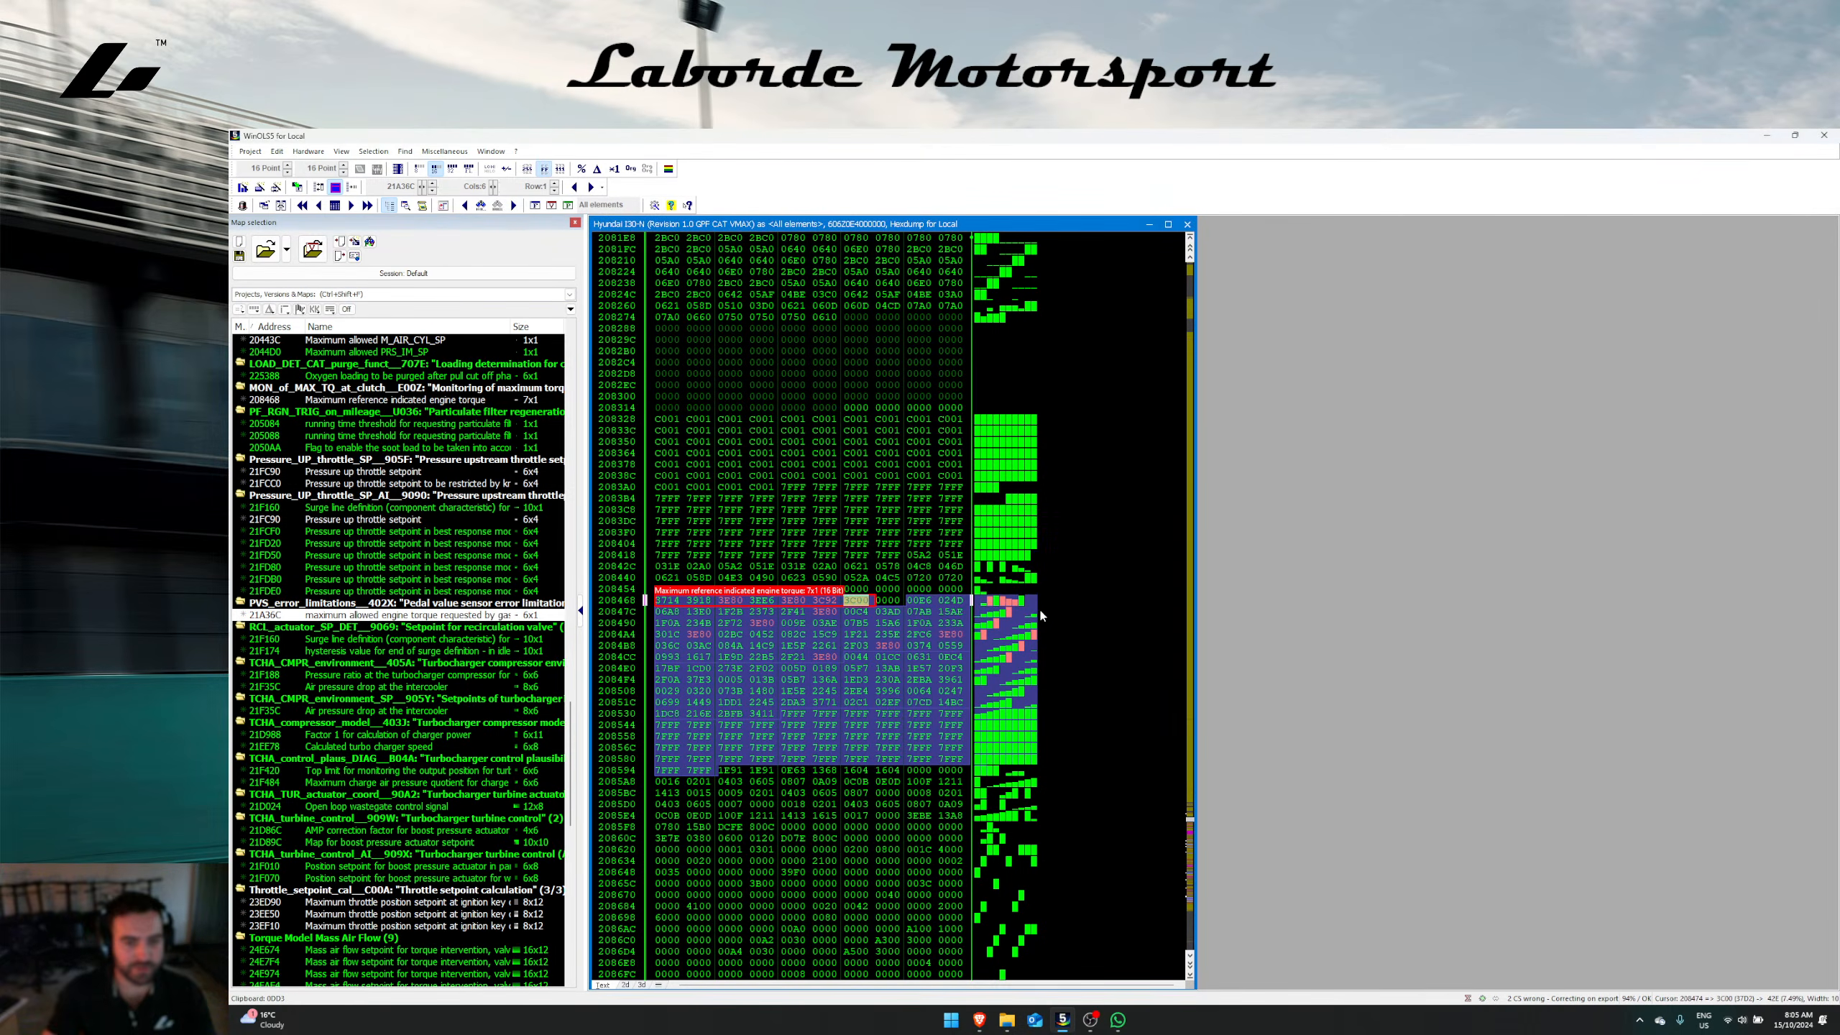
Step: Open the compressor pressure ratio map for substitute pressure upstream throttle calculation and examine its surface in an enlarged 3D view
key("alt+Tab")
key("alt+Tab")
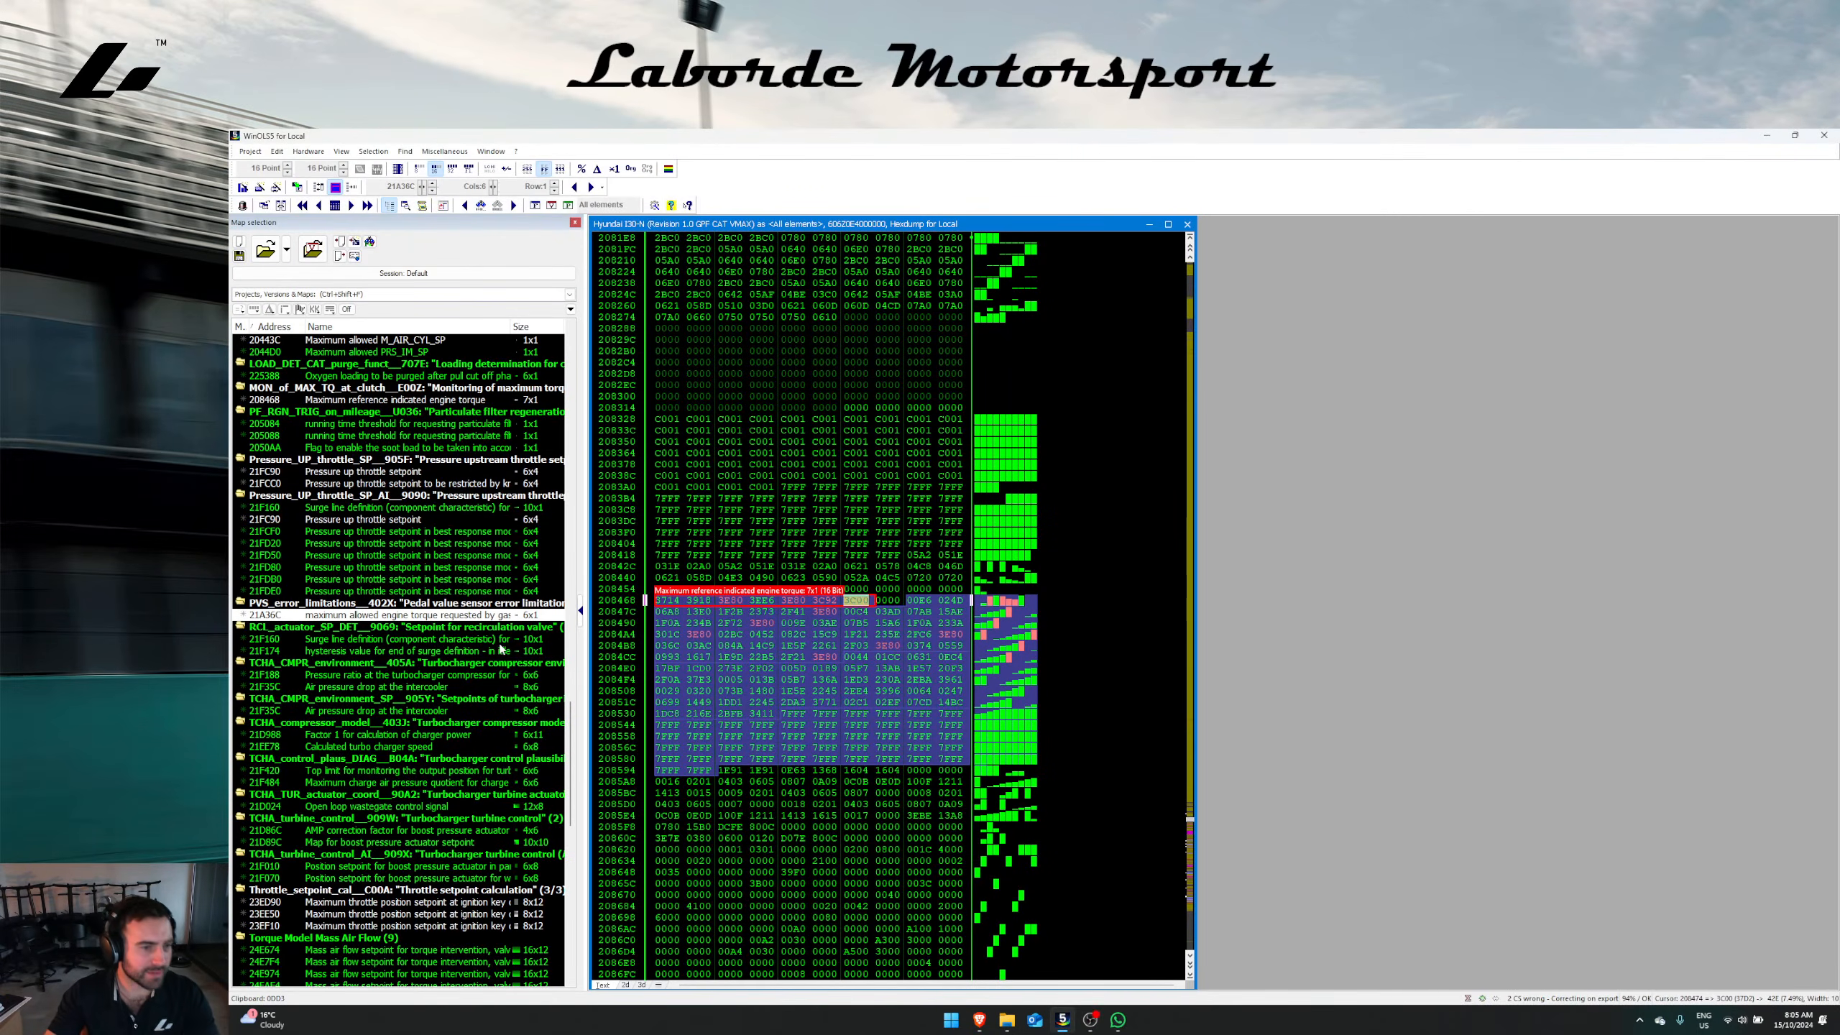
double_click(397, 674)
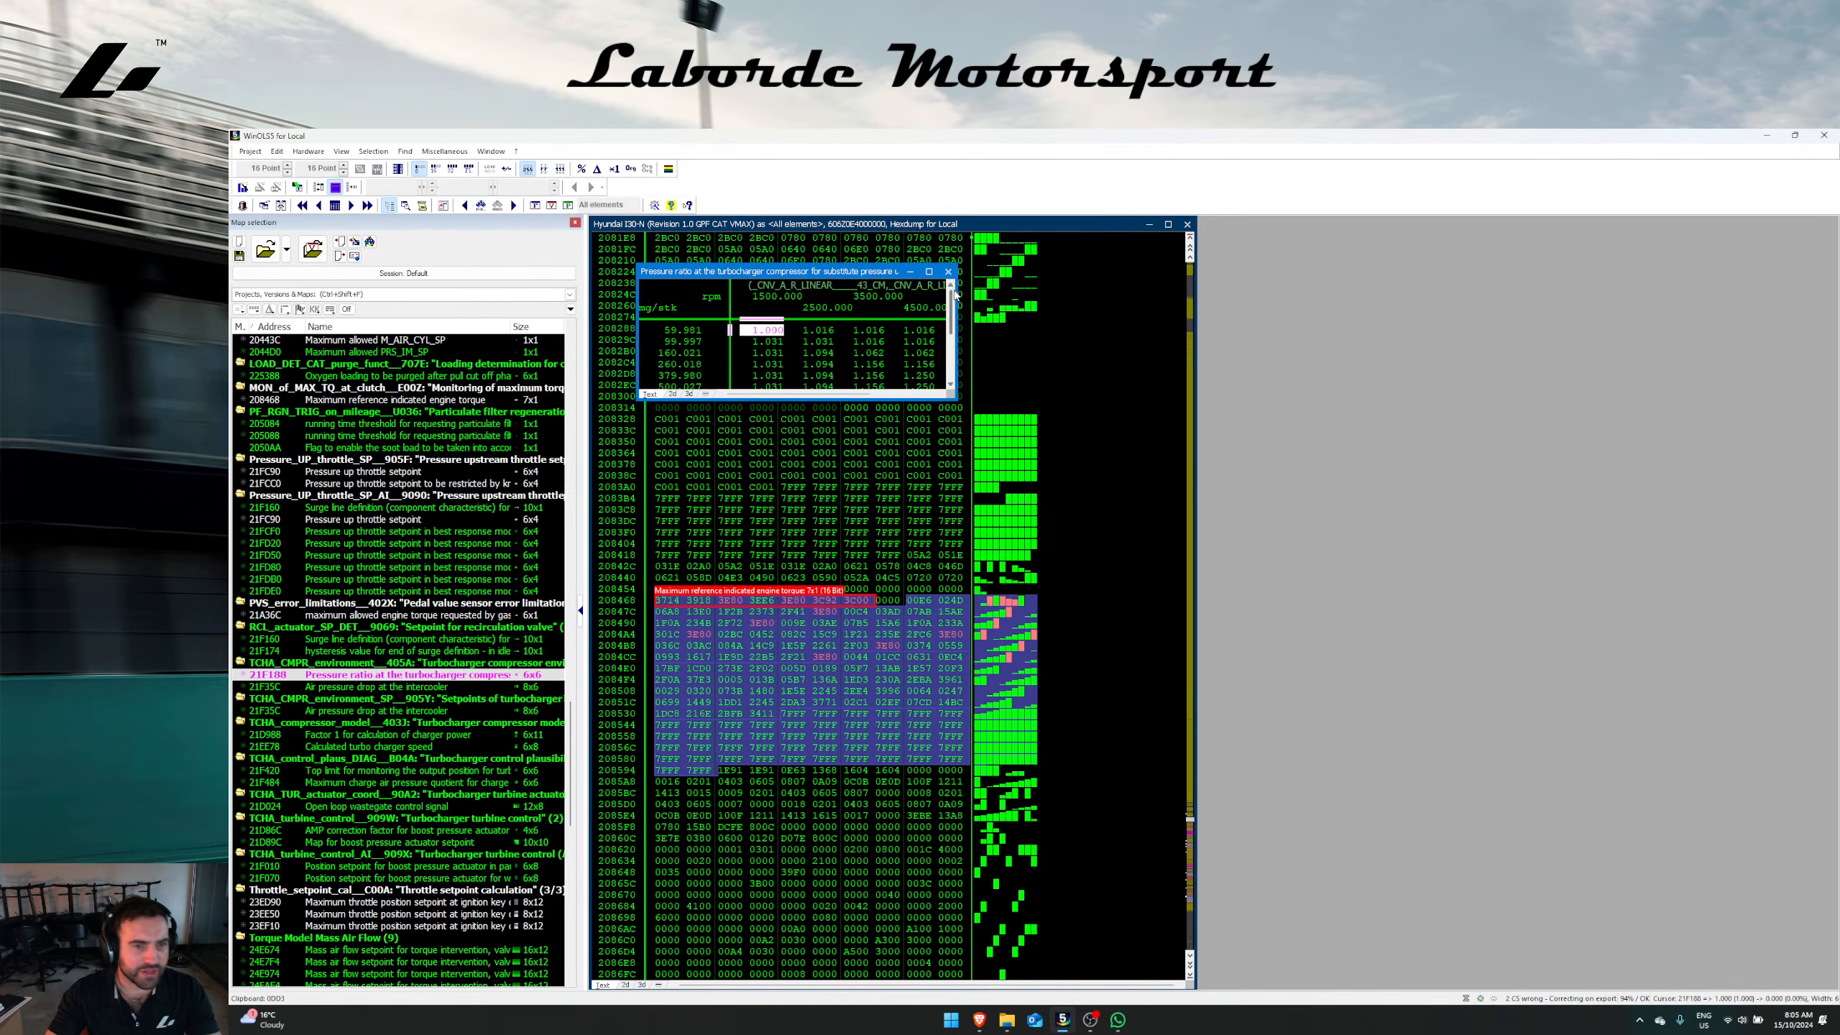
left_click_drag(956, 402, 1240, 540)
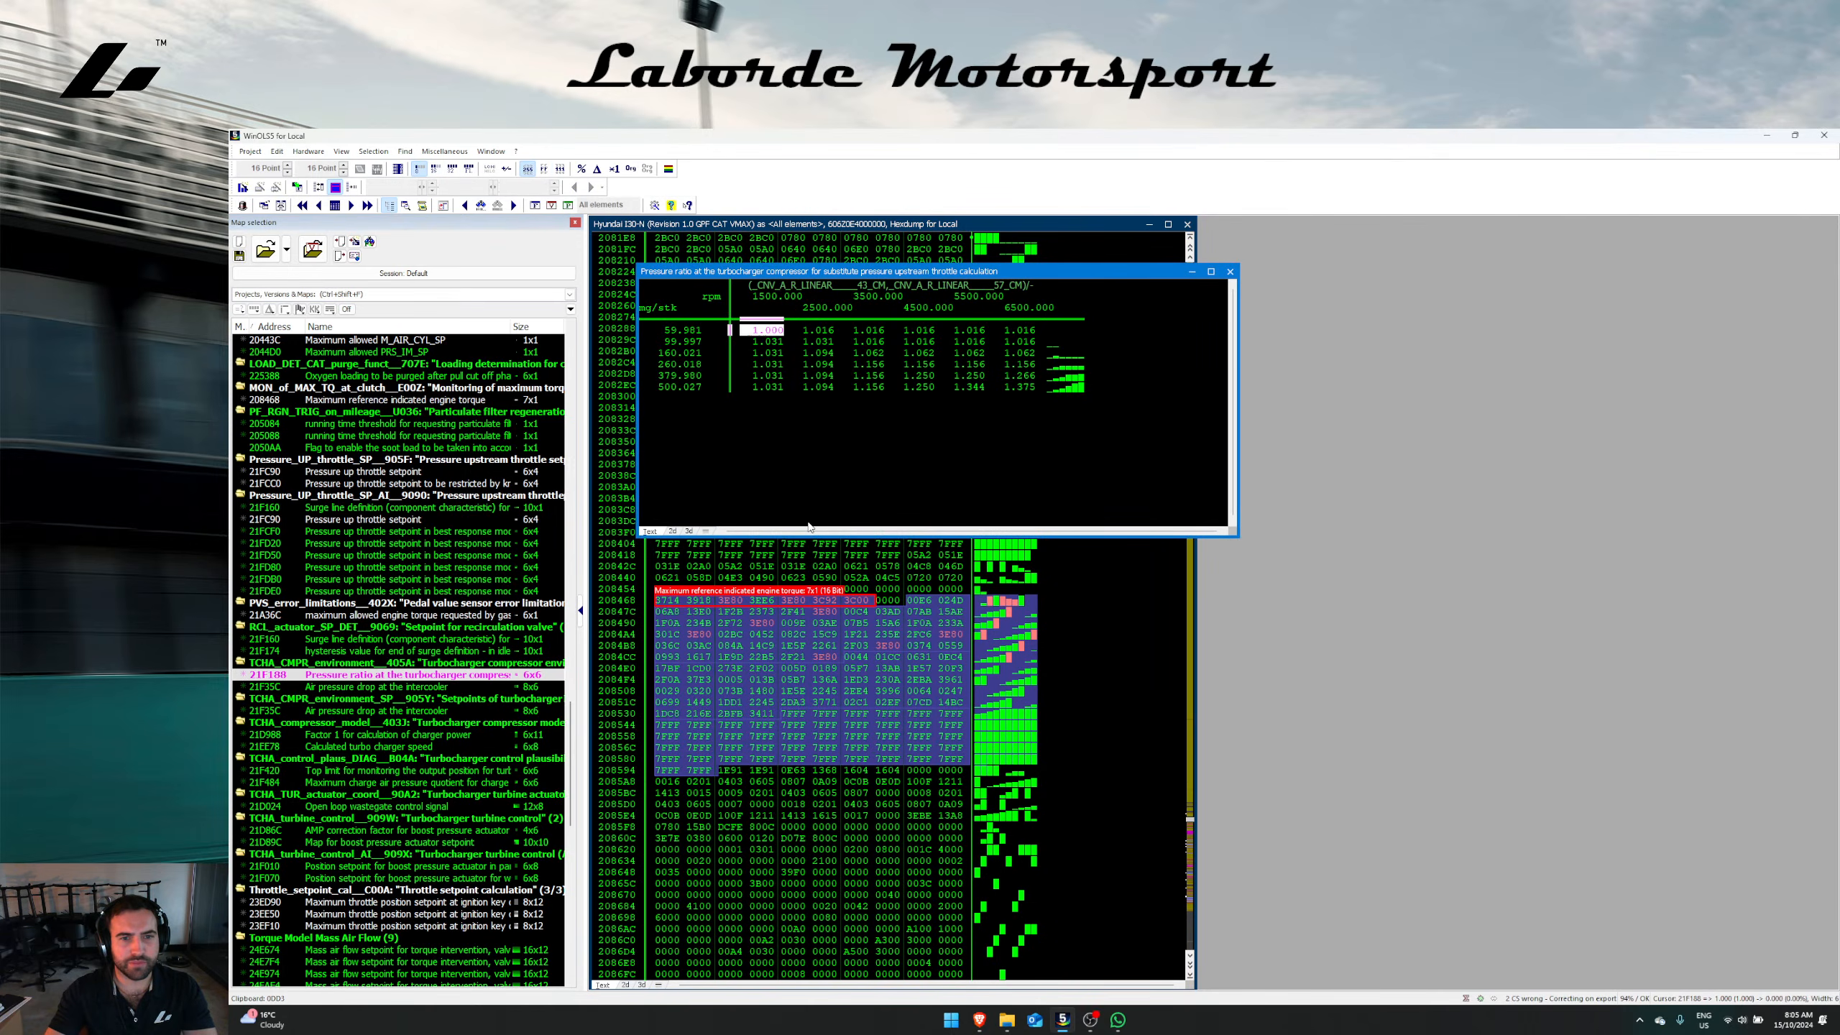
left_click(689, 532)
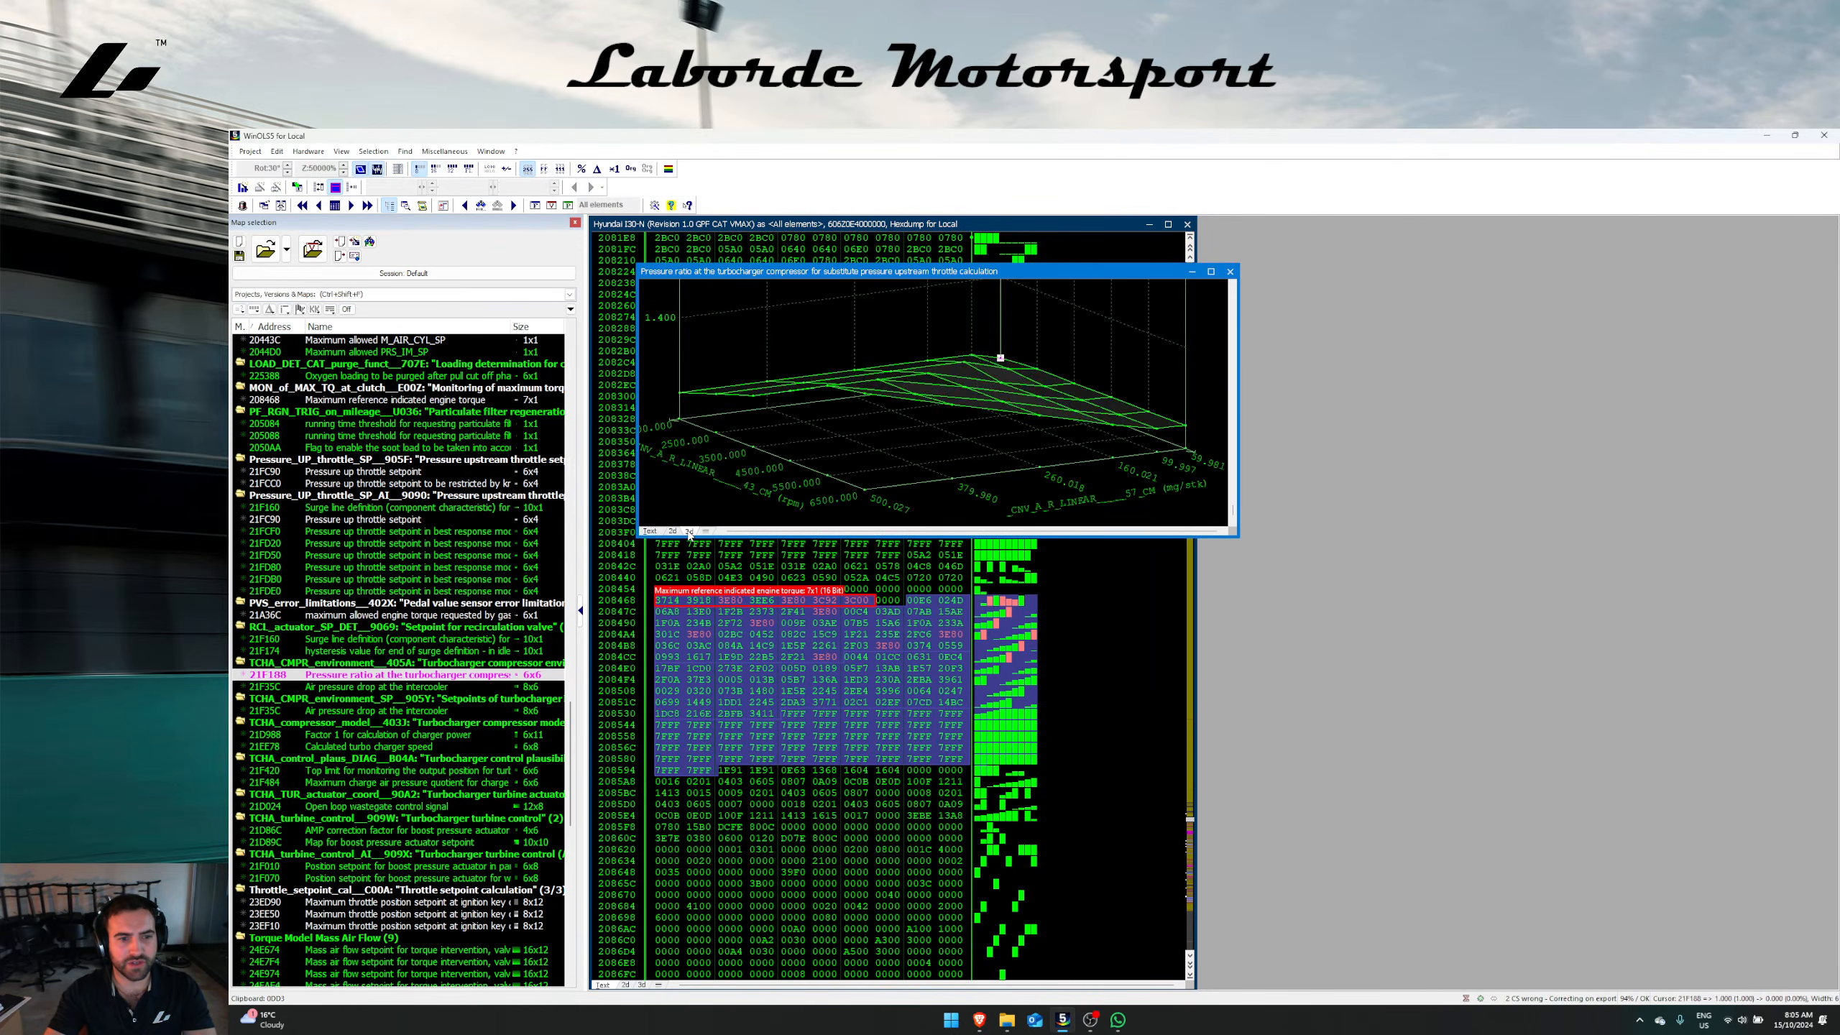
left_click_drag(708, 536, 710, 725)
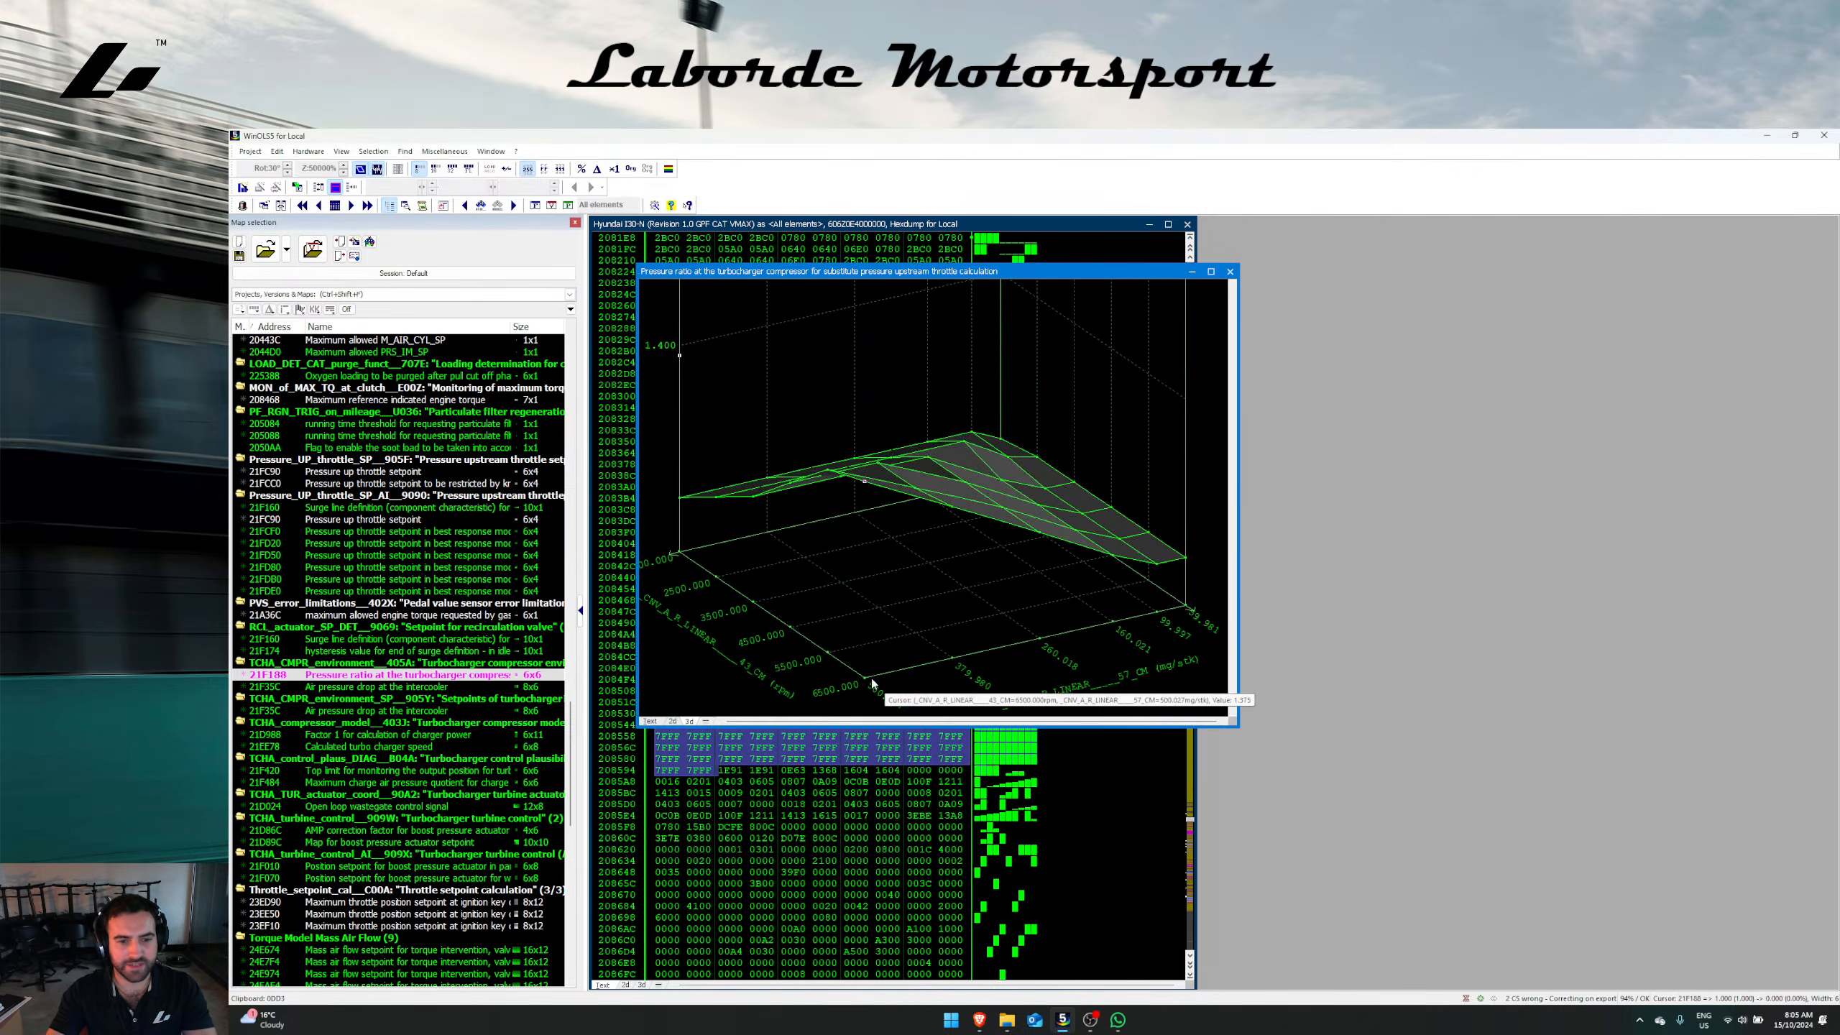
left_click_drag(865, 682, 826, 571)
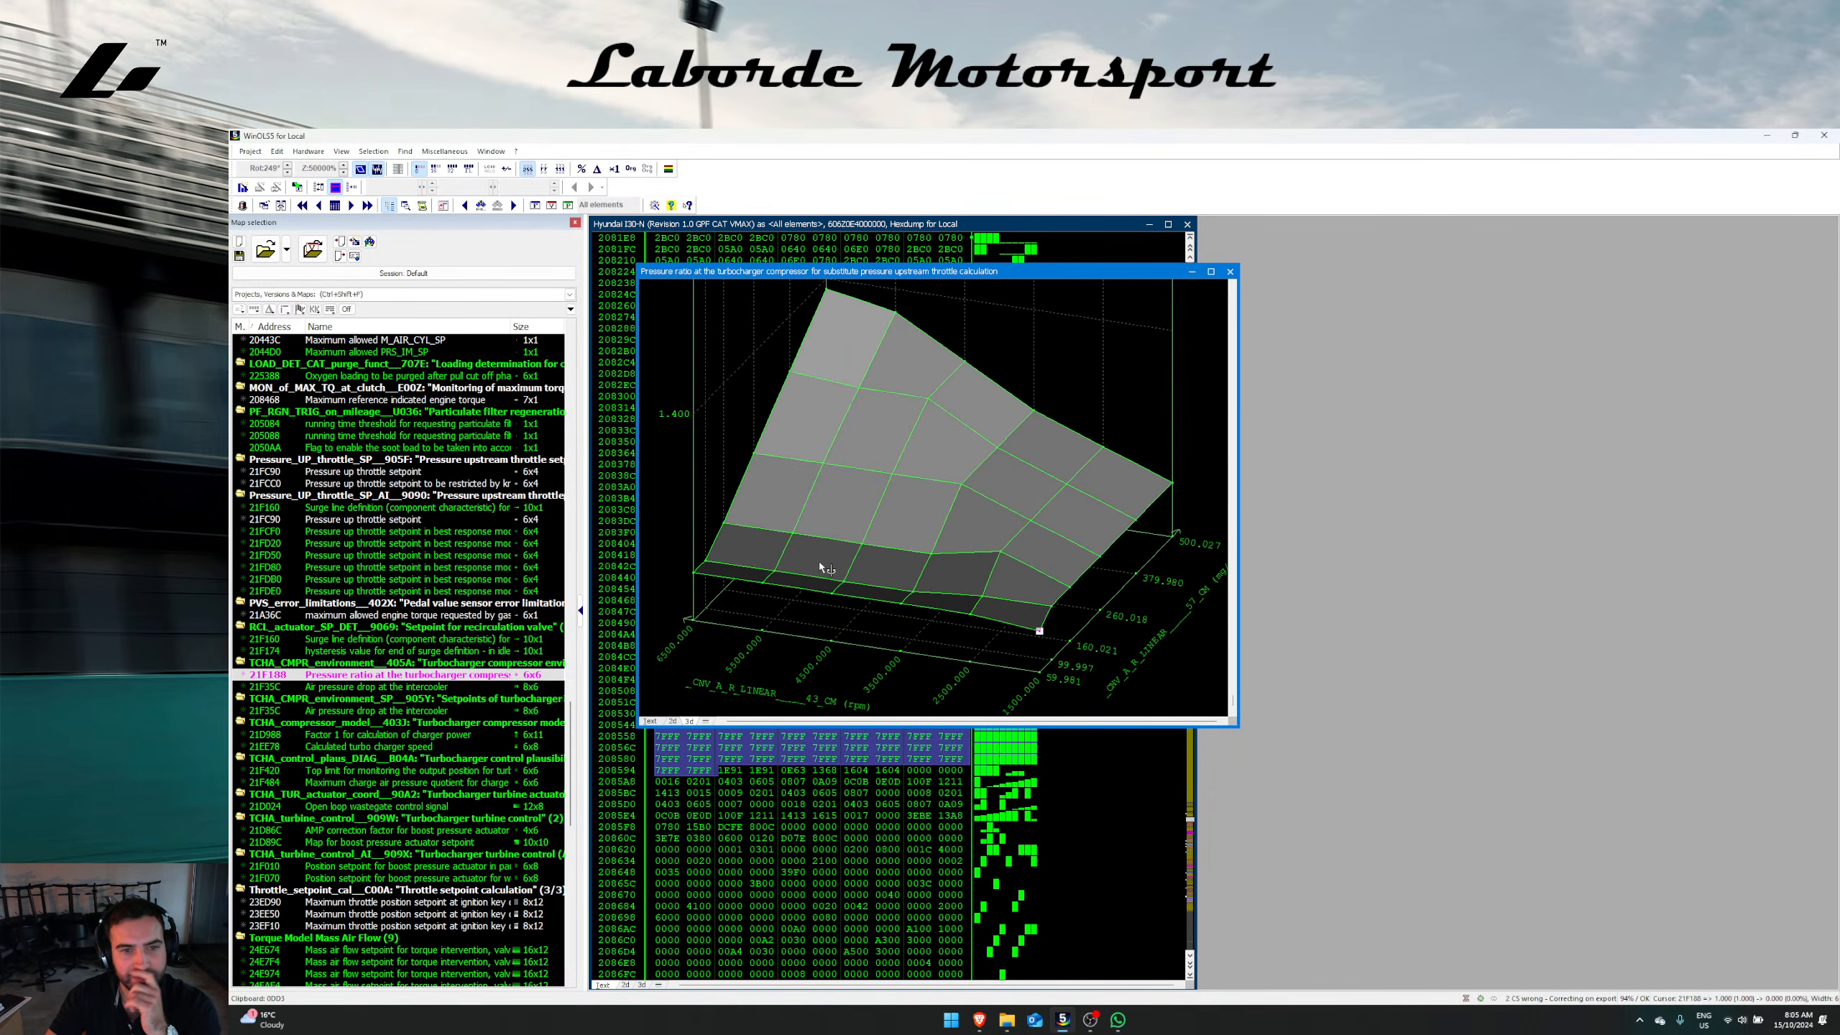
scroll(848, 508, "up", 2)
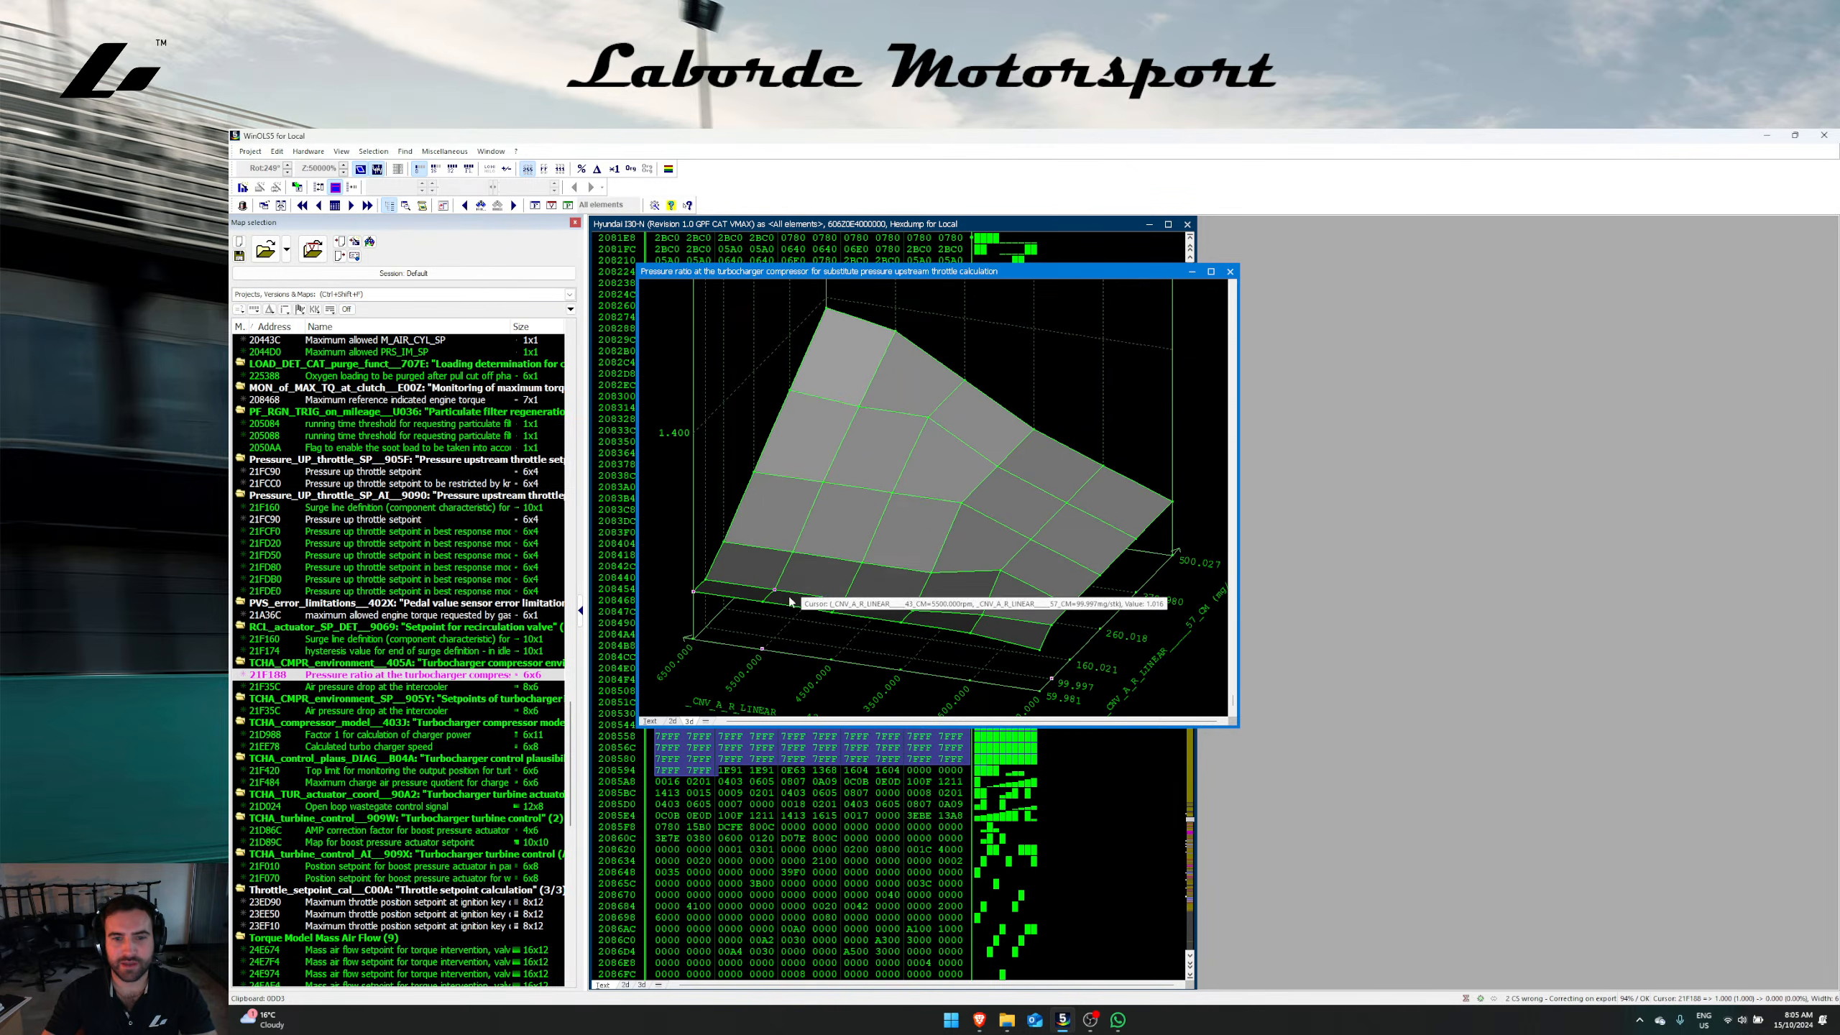
Step: Copy the pressure ratio values of the 500.027 mg/stk row into the 379.980 mg/stk row
left_click(652, 721)
left_click(676, 386)
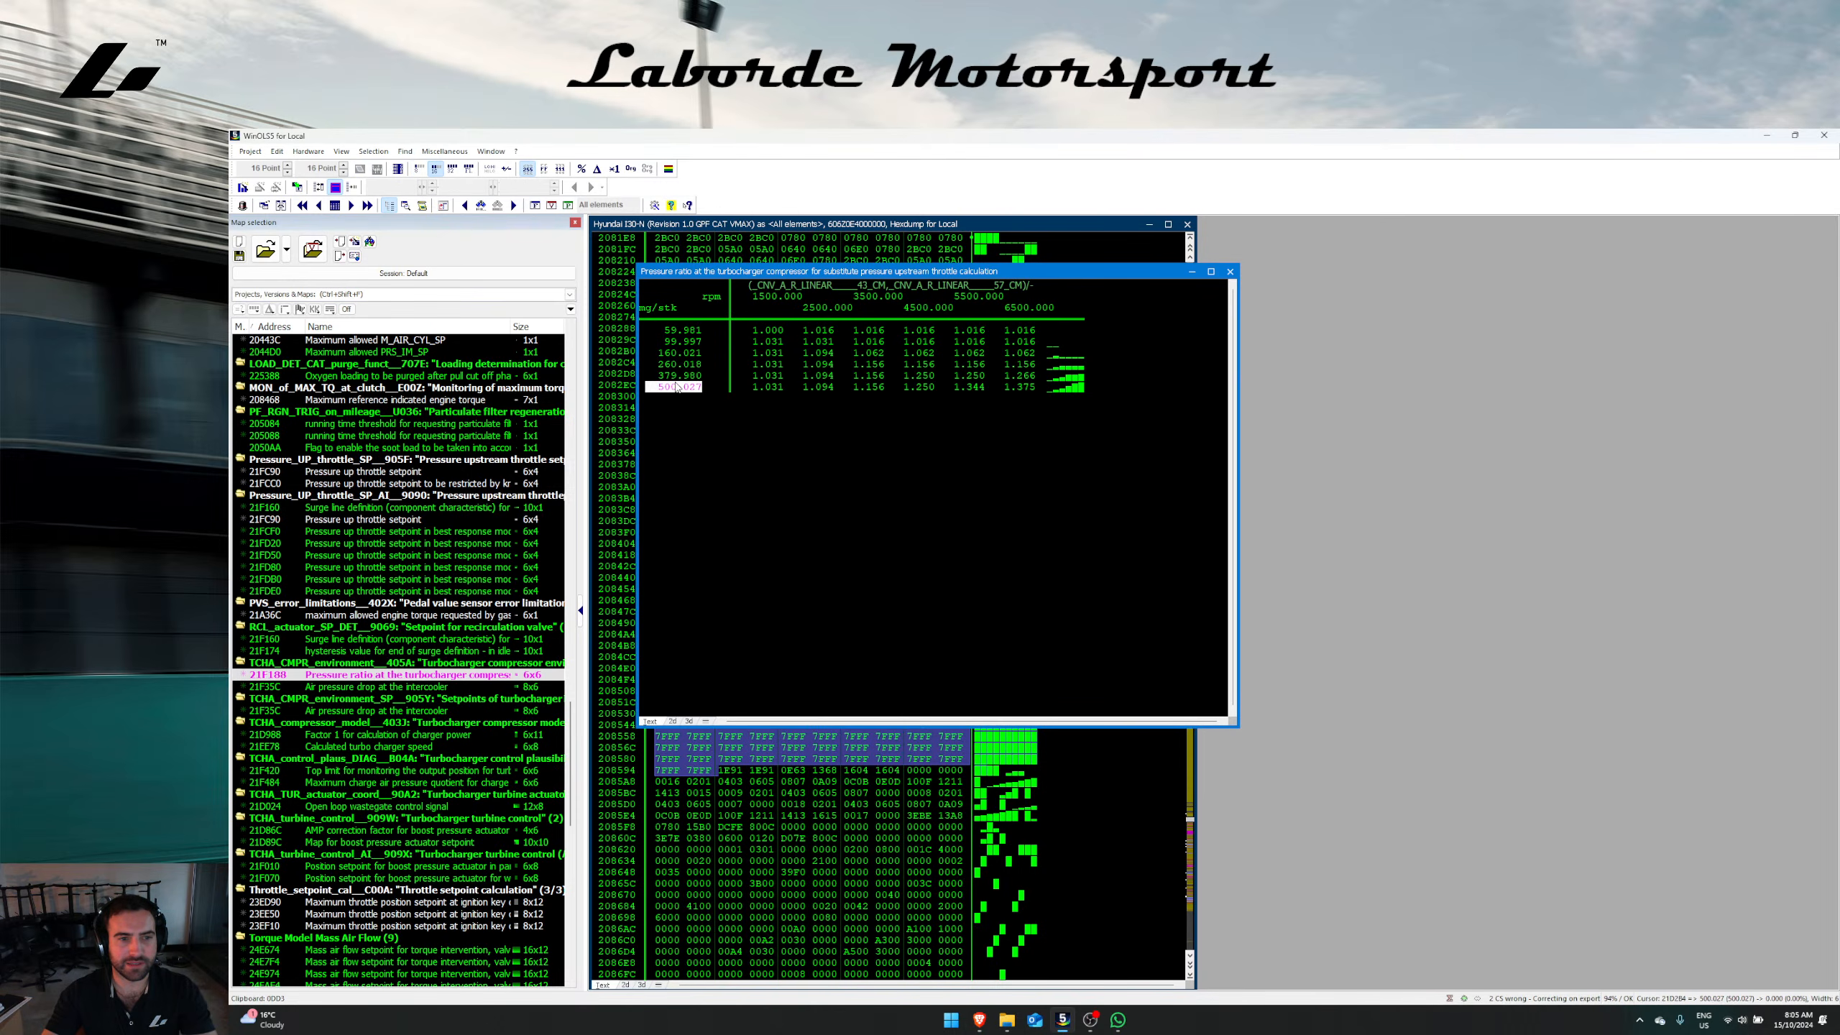
left_click(676, 376)
left_click_drag(770, 387, 1018, 387)
left_click(767, 376)
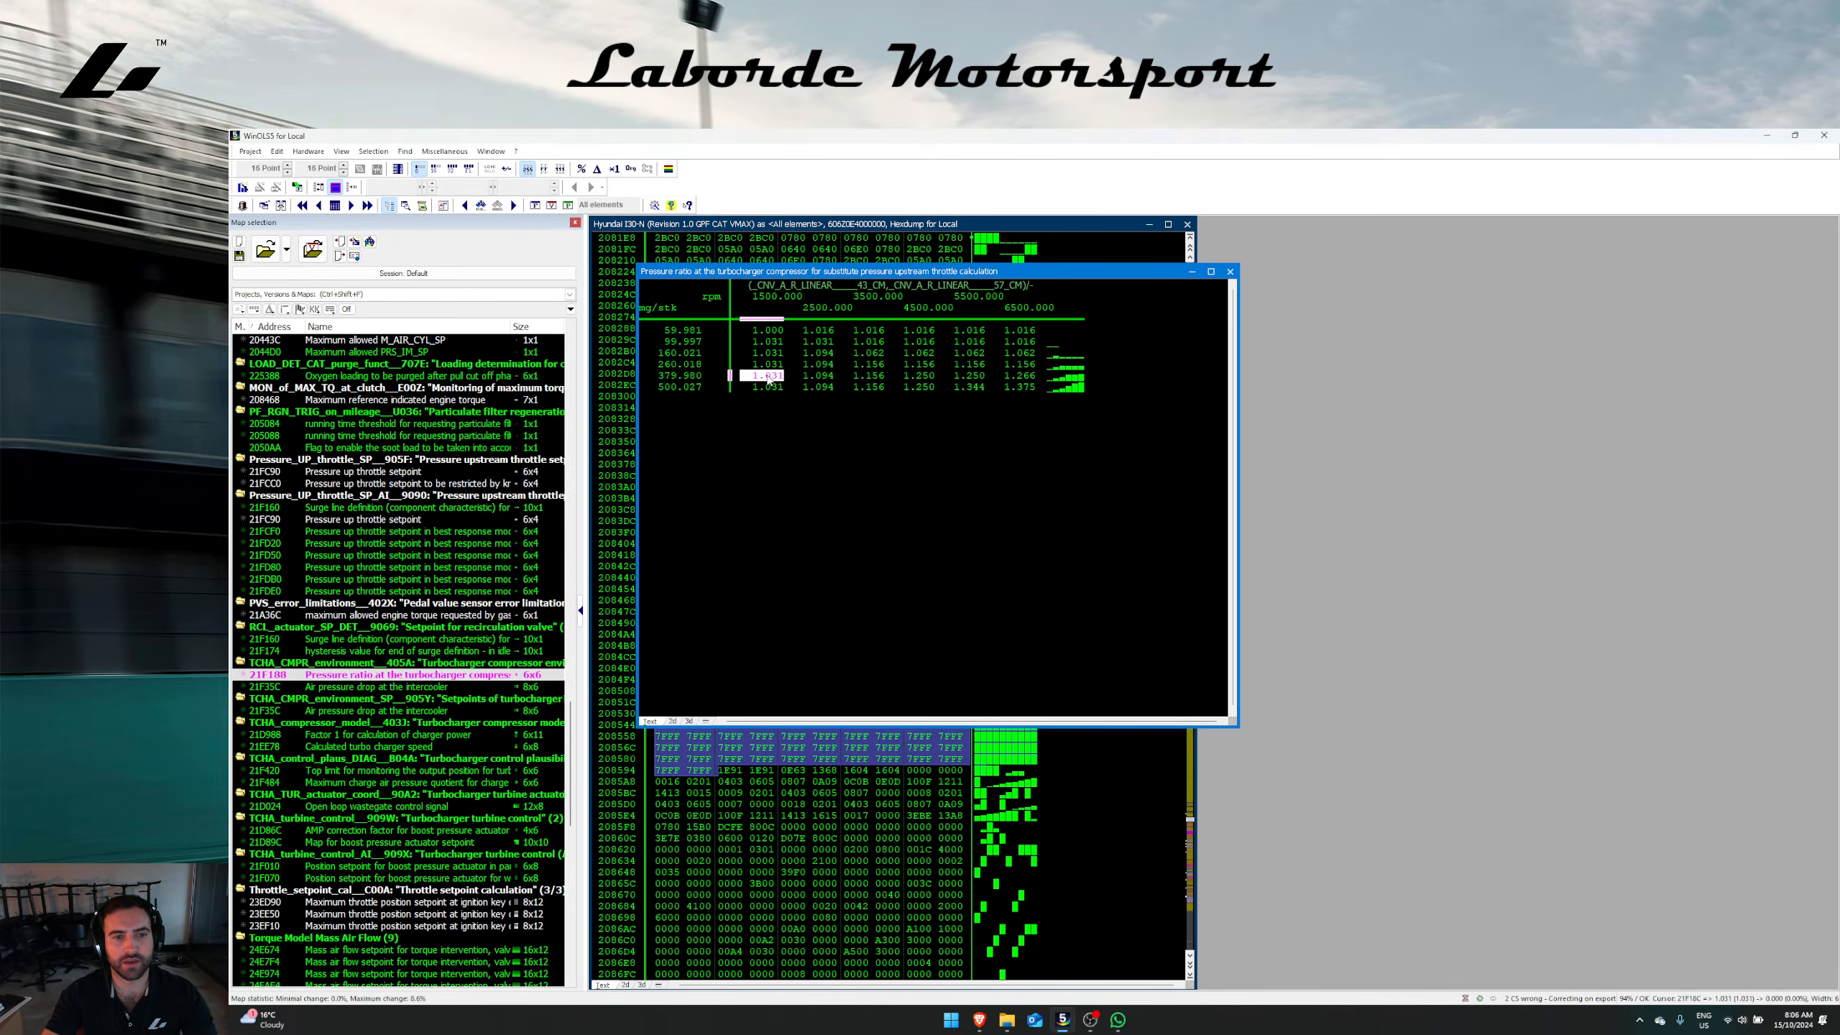
key("ctrl+v")
Step: Change the last two air mass axis points of the pressure ratio map to 500.027 and 1000 mg/stk
left_click(675, 386)
key("ctrl+c")
left_click(685, 376)
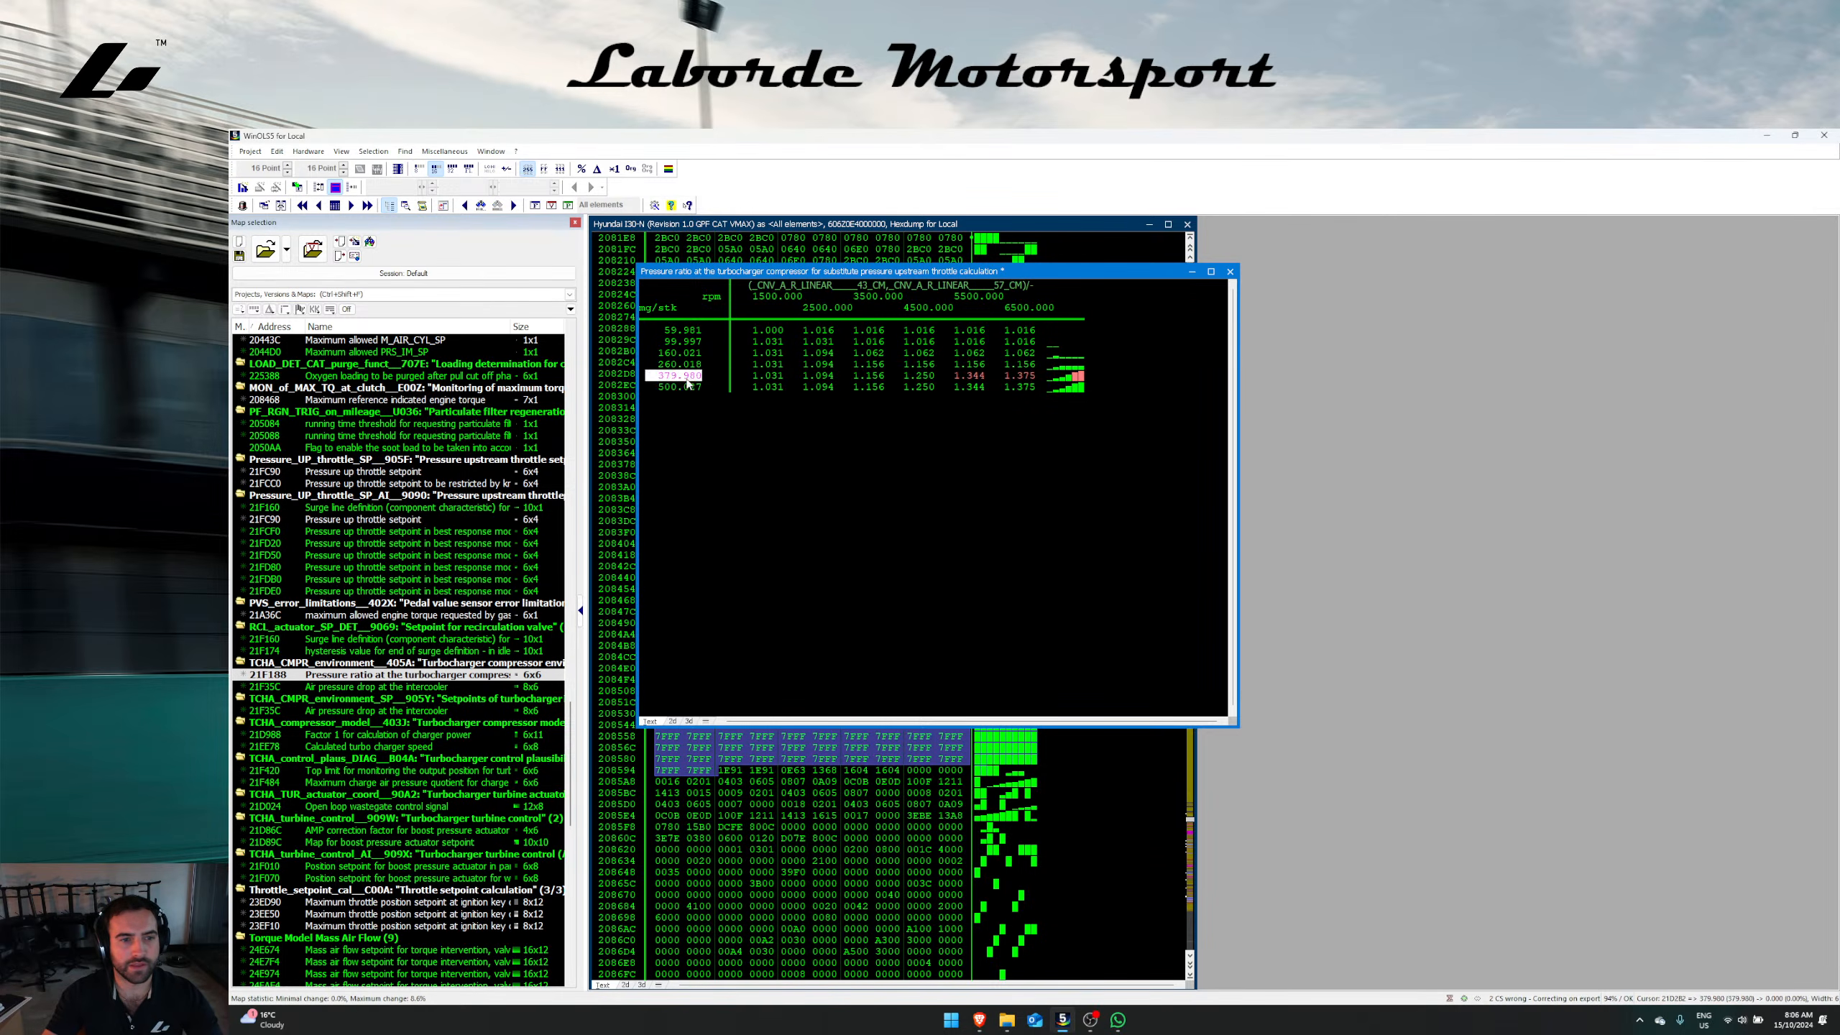
key("ctrl+v")
left_click(700, 389)
type("1000")
key("Return")
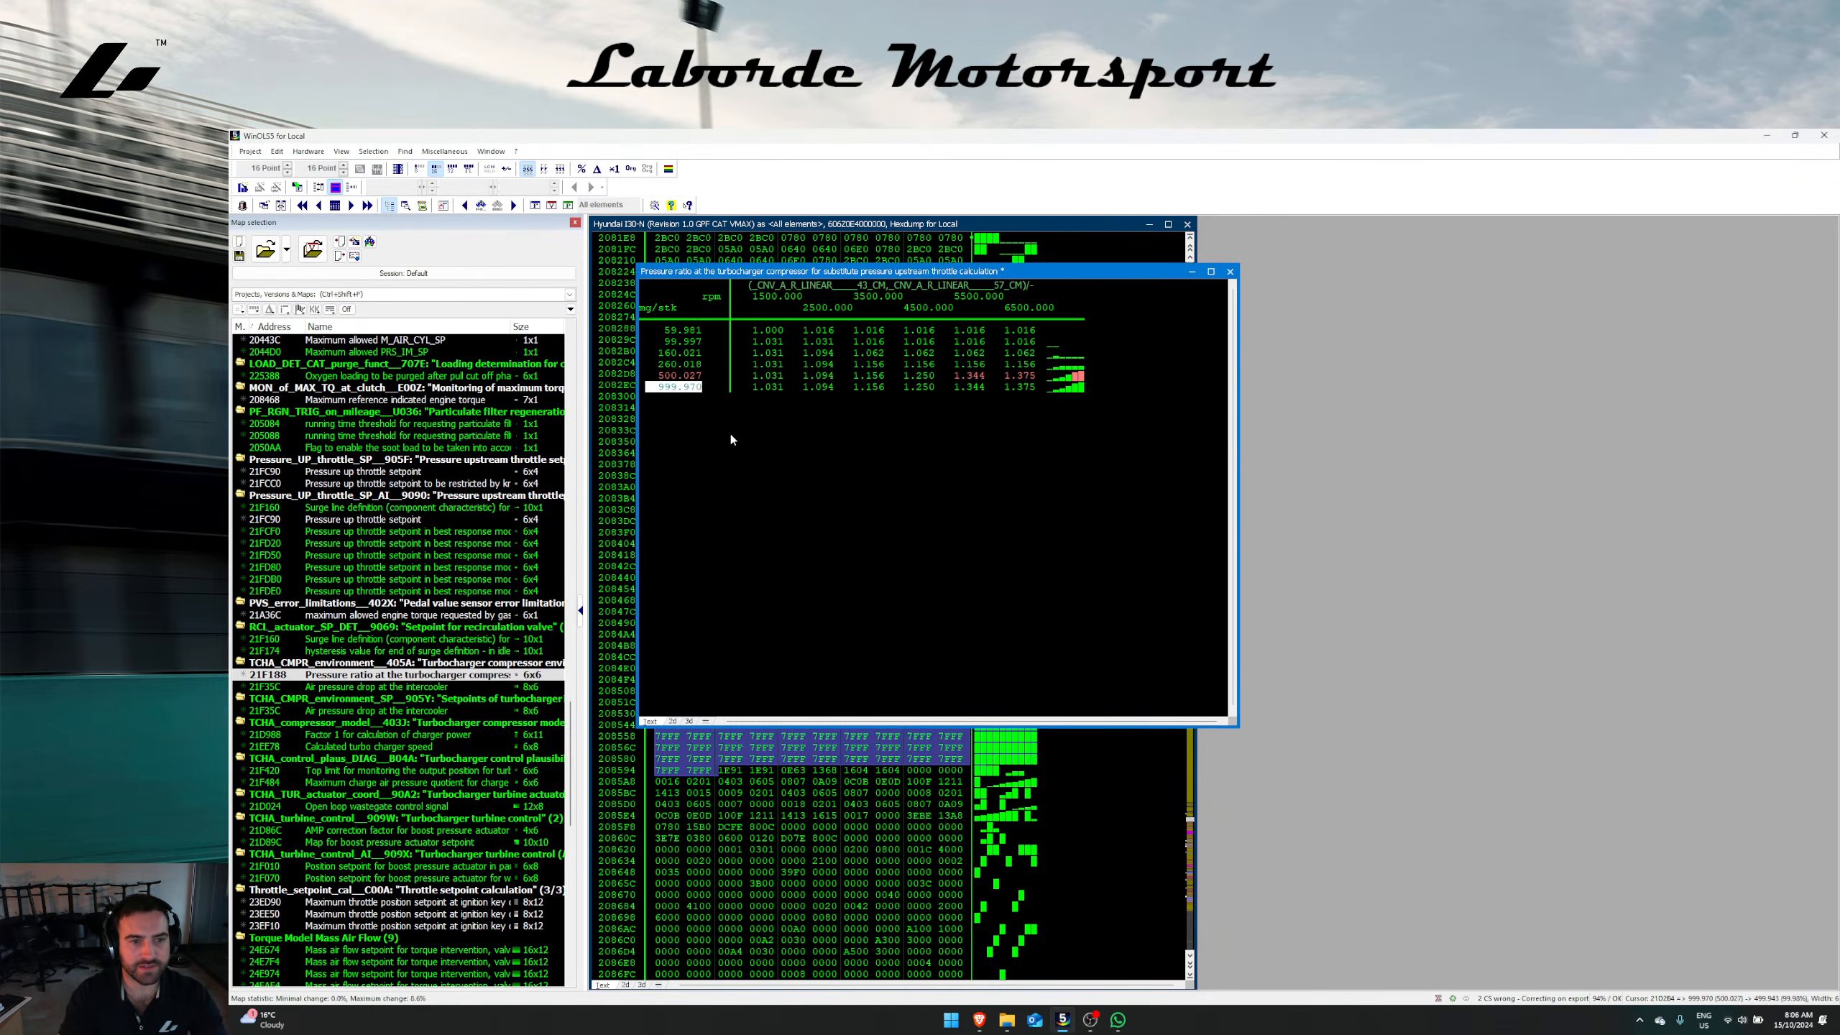
Step: In 3D, raise the highest air mass row, setting its 6500 rpm point to 1.5 and its 4500 rpm point to about 1.36
left_click(690, 721)
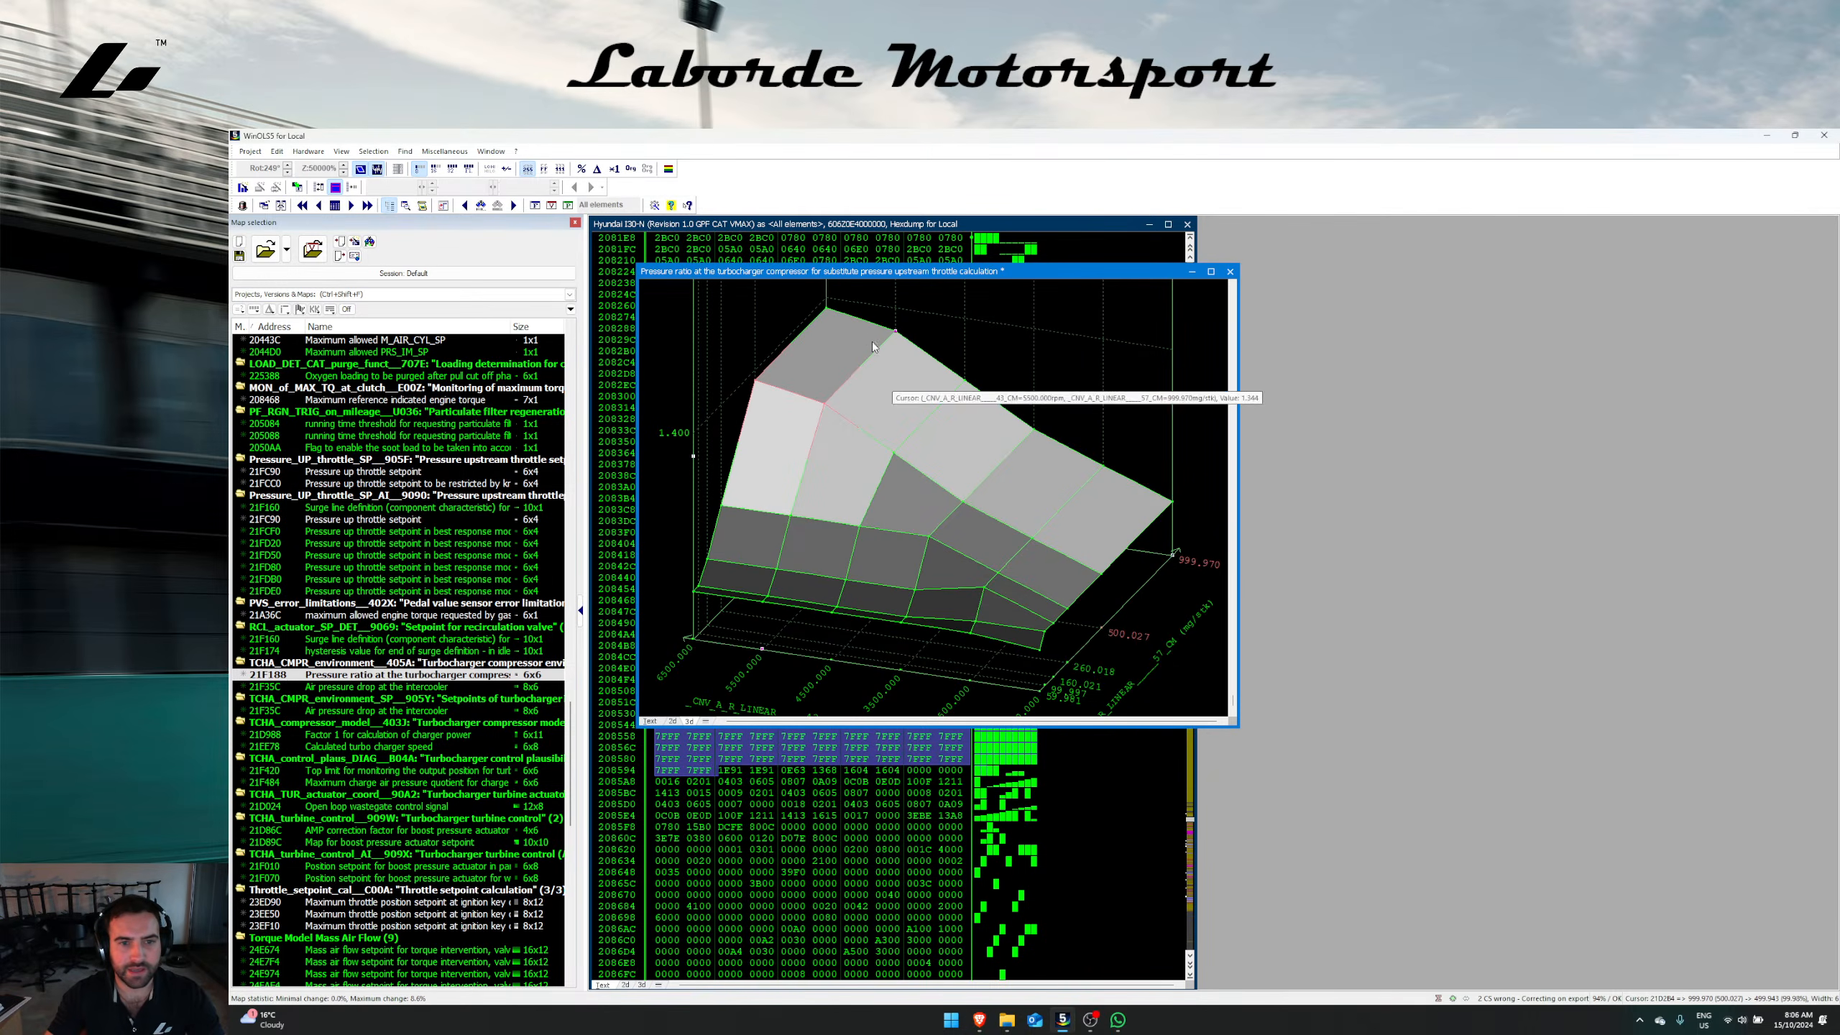
left_click_drag(861, 318, 1104, 454)
left_click(871, 409)
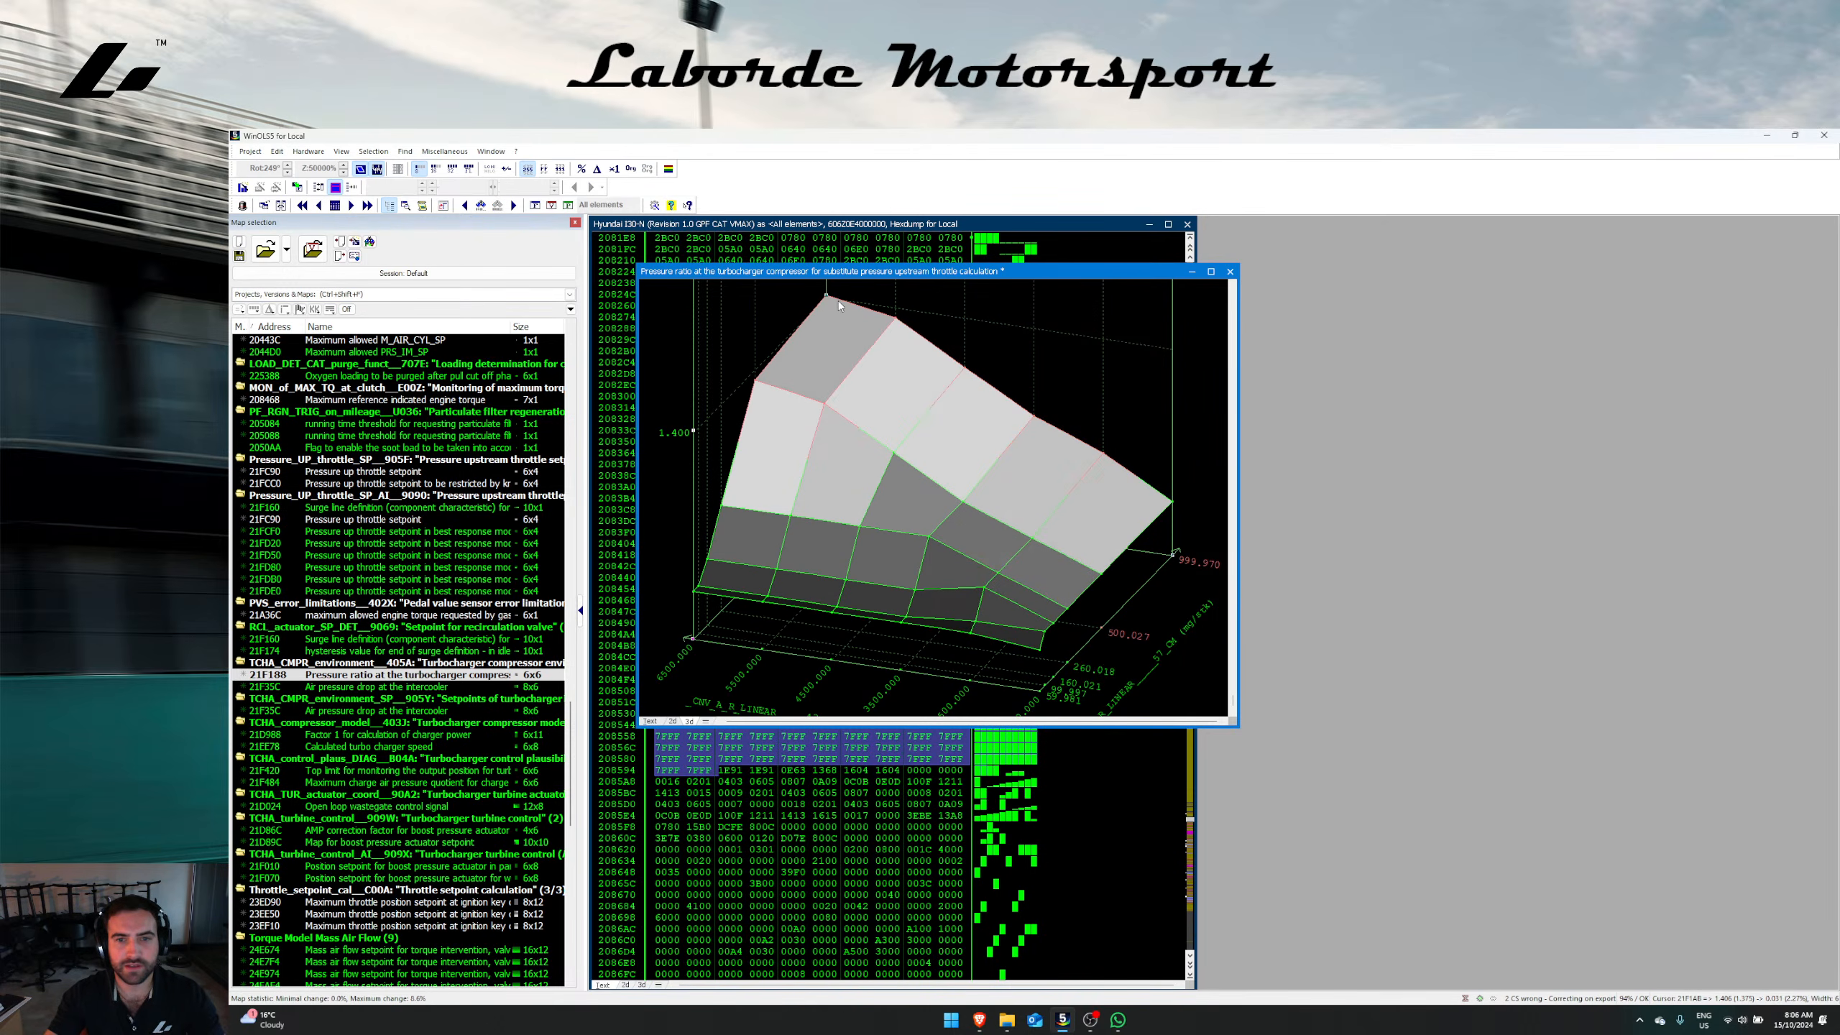
key("Return")
type("1.")
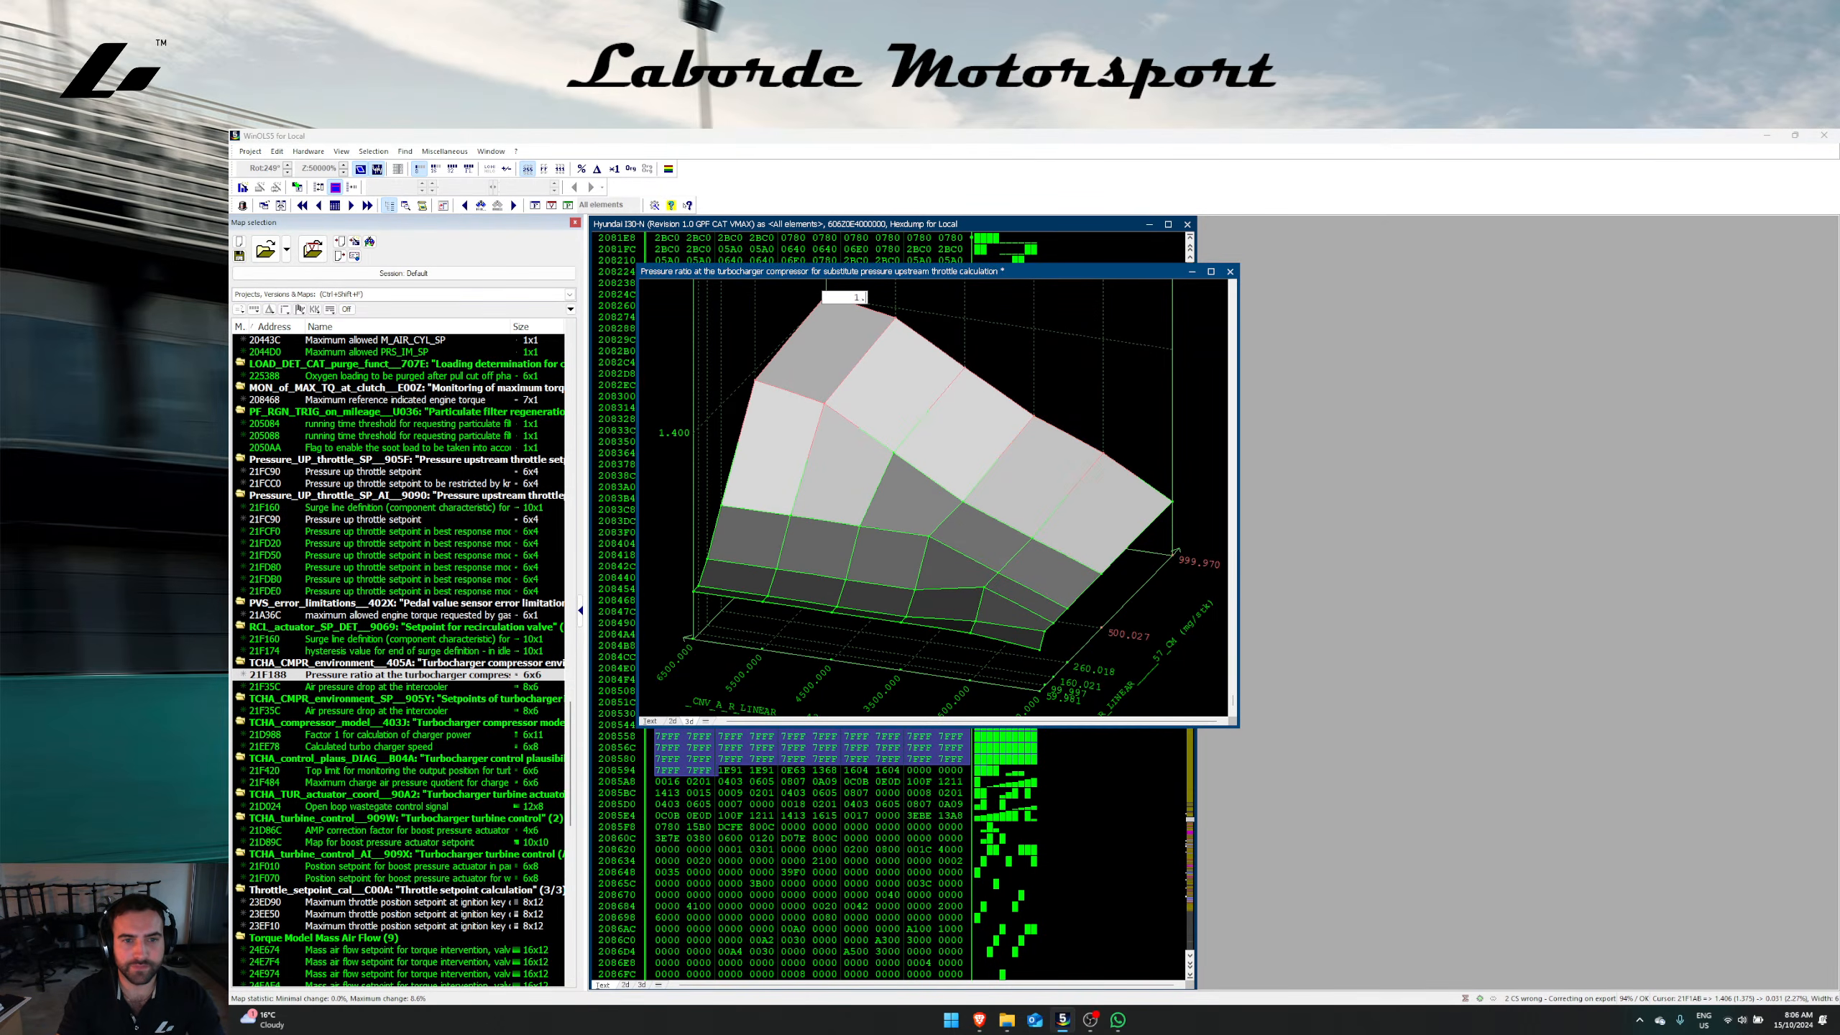
type("5")
key("Return")
mouse_move(896, 319)
left_mouse_down()
mouse_move(897, 297)
mouse_move(896, 321)
left_mouse_up()
scroll(968, 455, "up", 3)
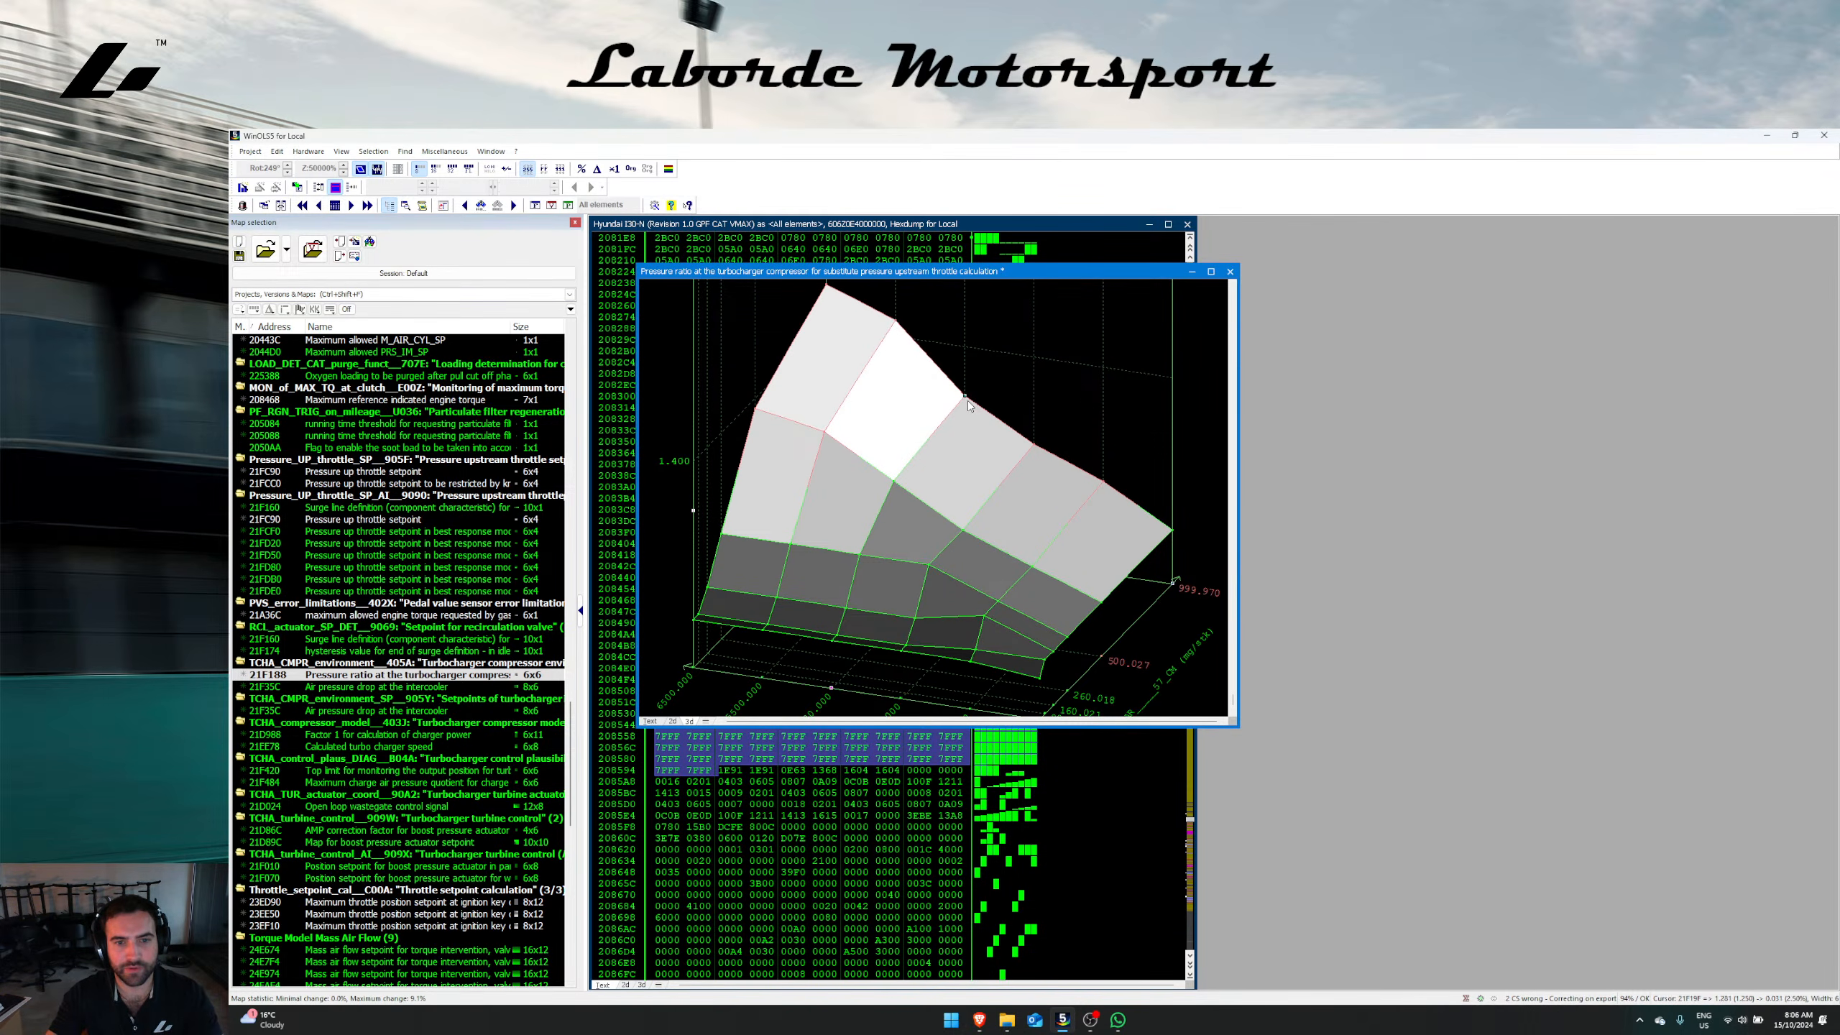
left_click_drag(968, 403, 967, 362)
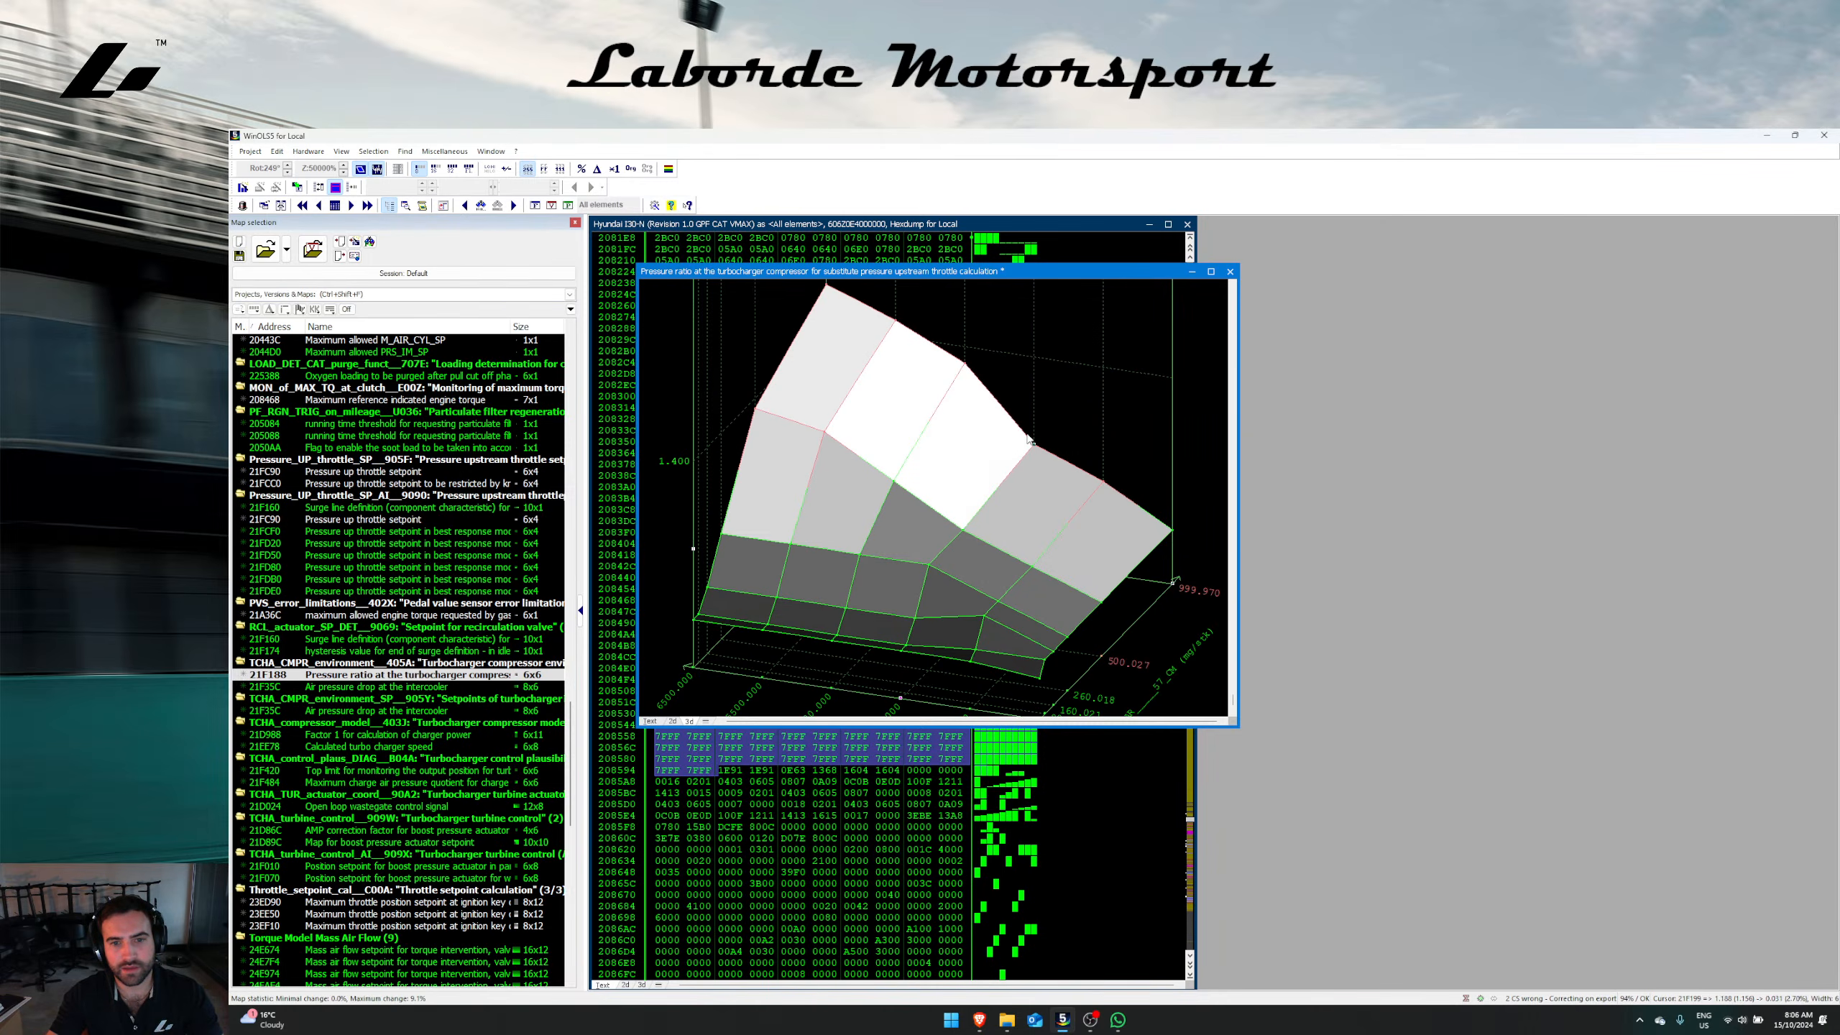
Step: Set the highest air mass row's pressure ratios from 3500 to 5500 rpm to 1.5 in the table
left_click(650, 722)
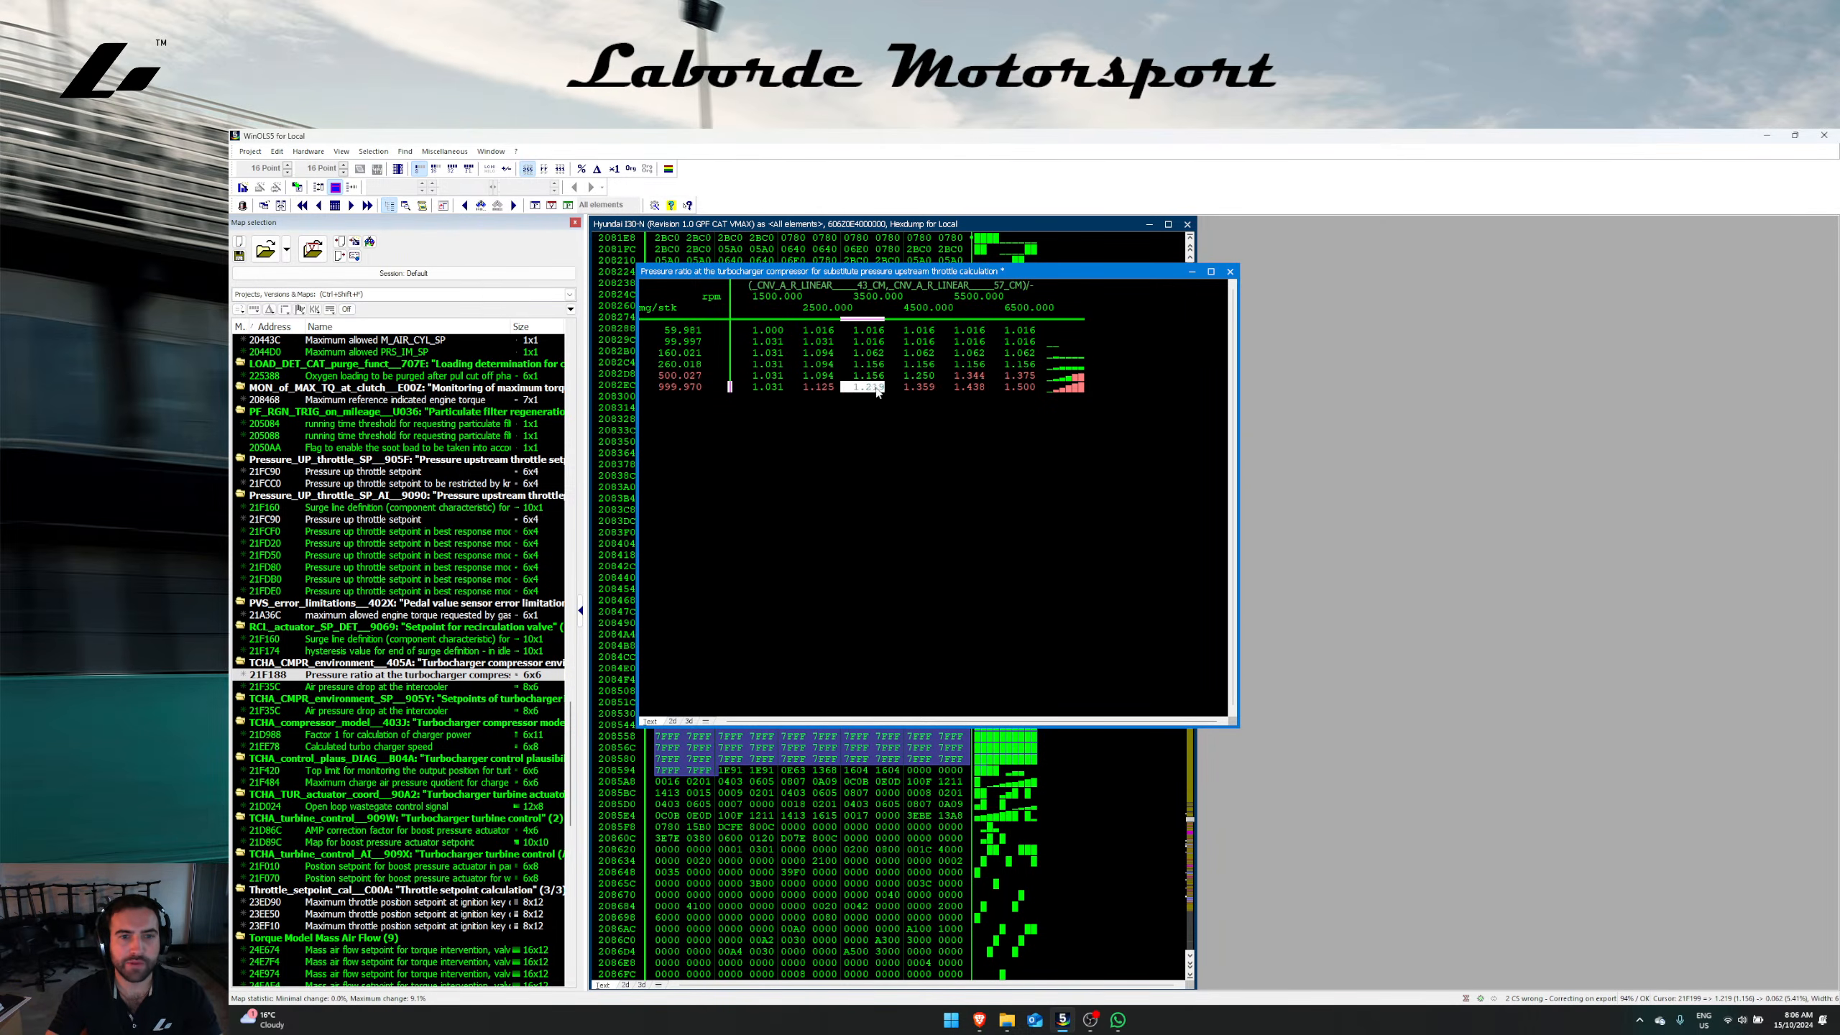
left_click_drag(877, 390, 1014, 398)
type("1.5")
key("Return")
right_click(938, 374)
left_click(805, 716)
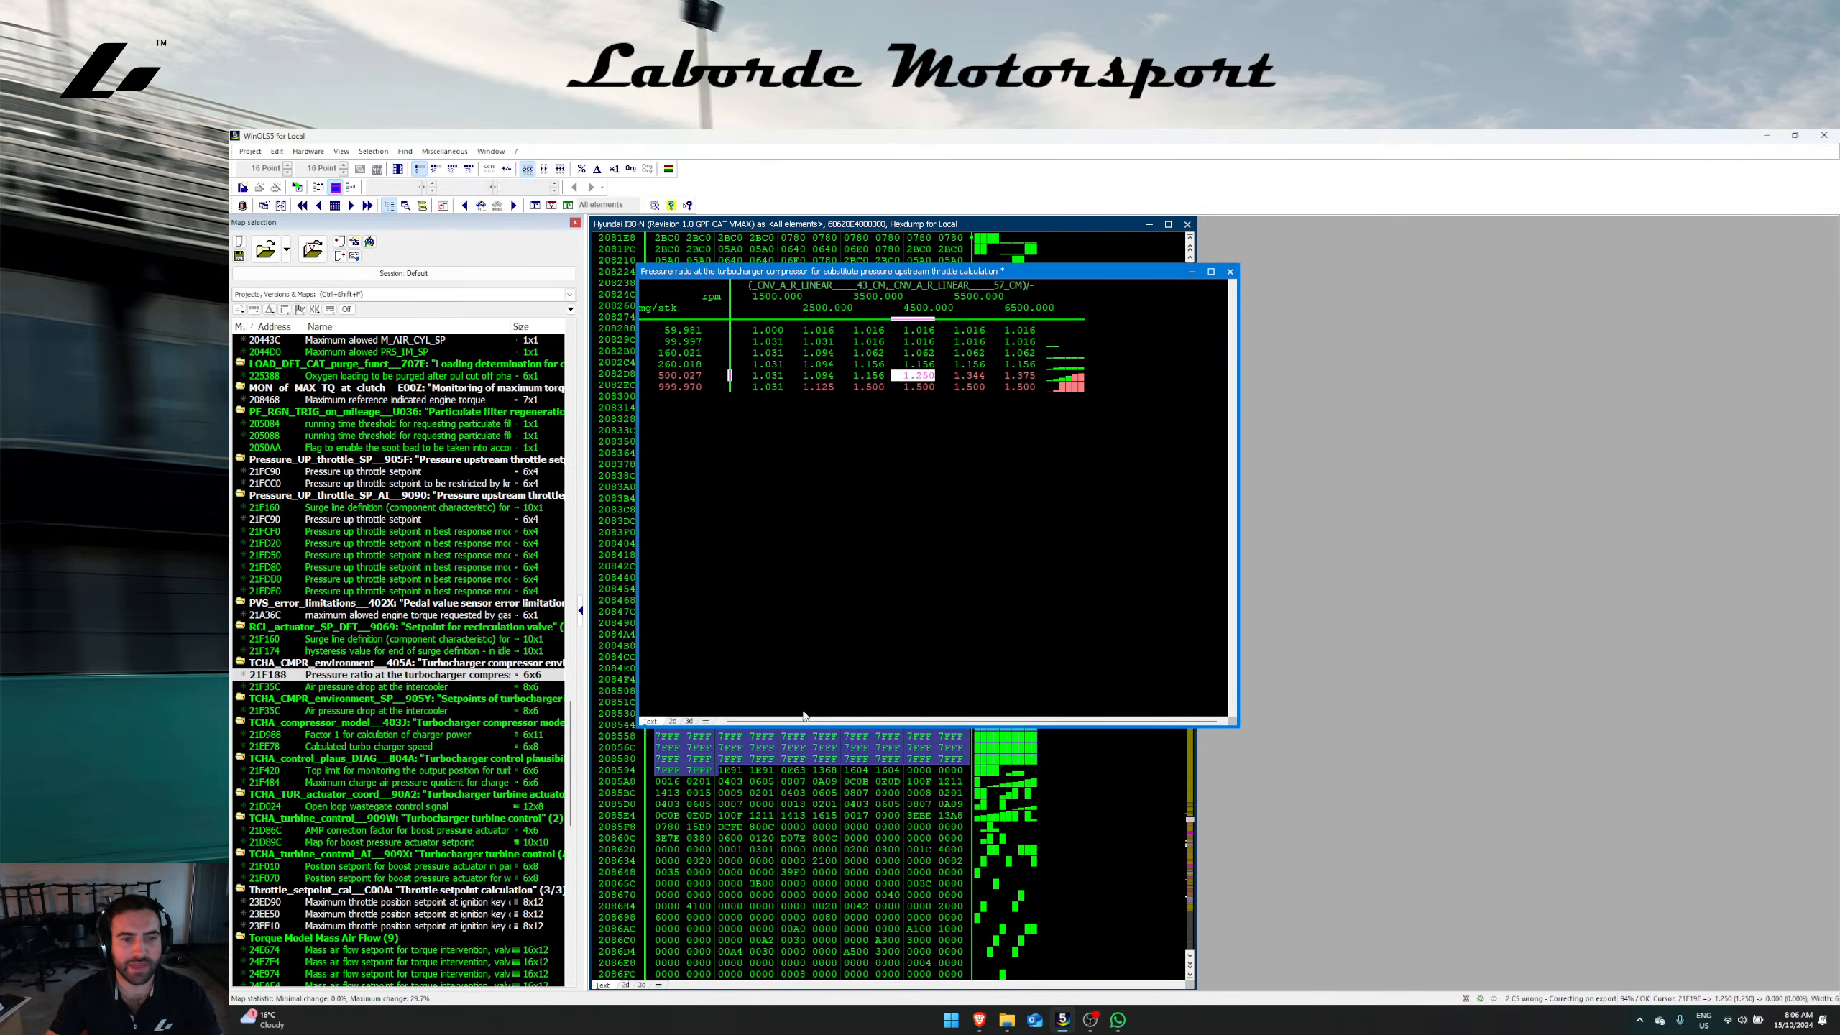
Step: Smooth the highest air mass row in 3D by lowering its 3500 and 4500 rpm points and raising 2500 rpm to about 1.16
left_click(688, 721)
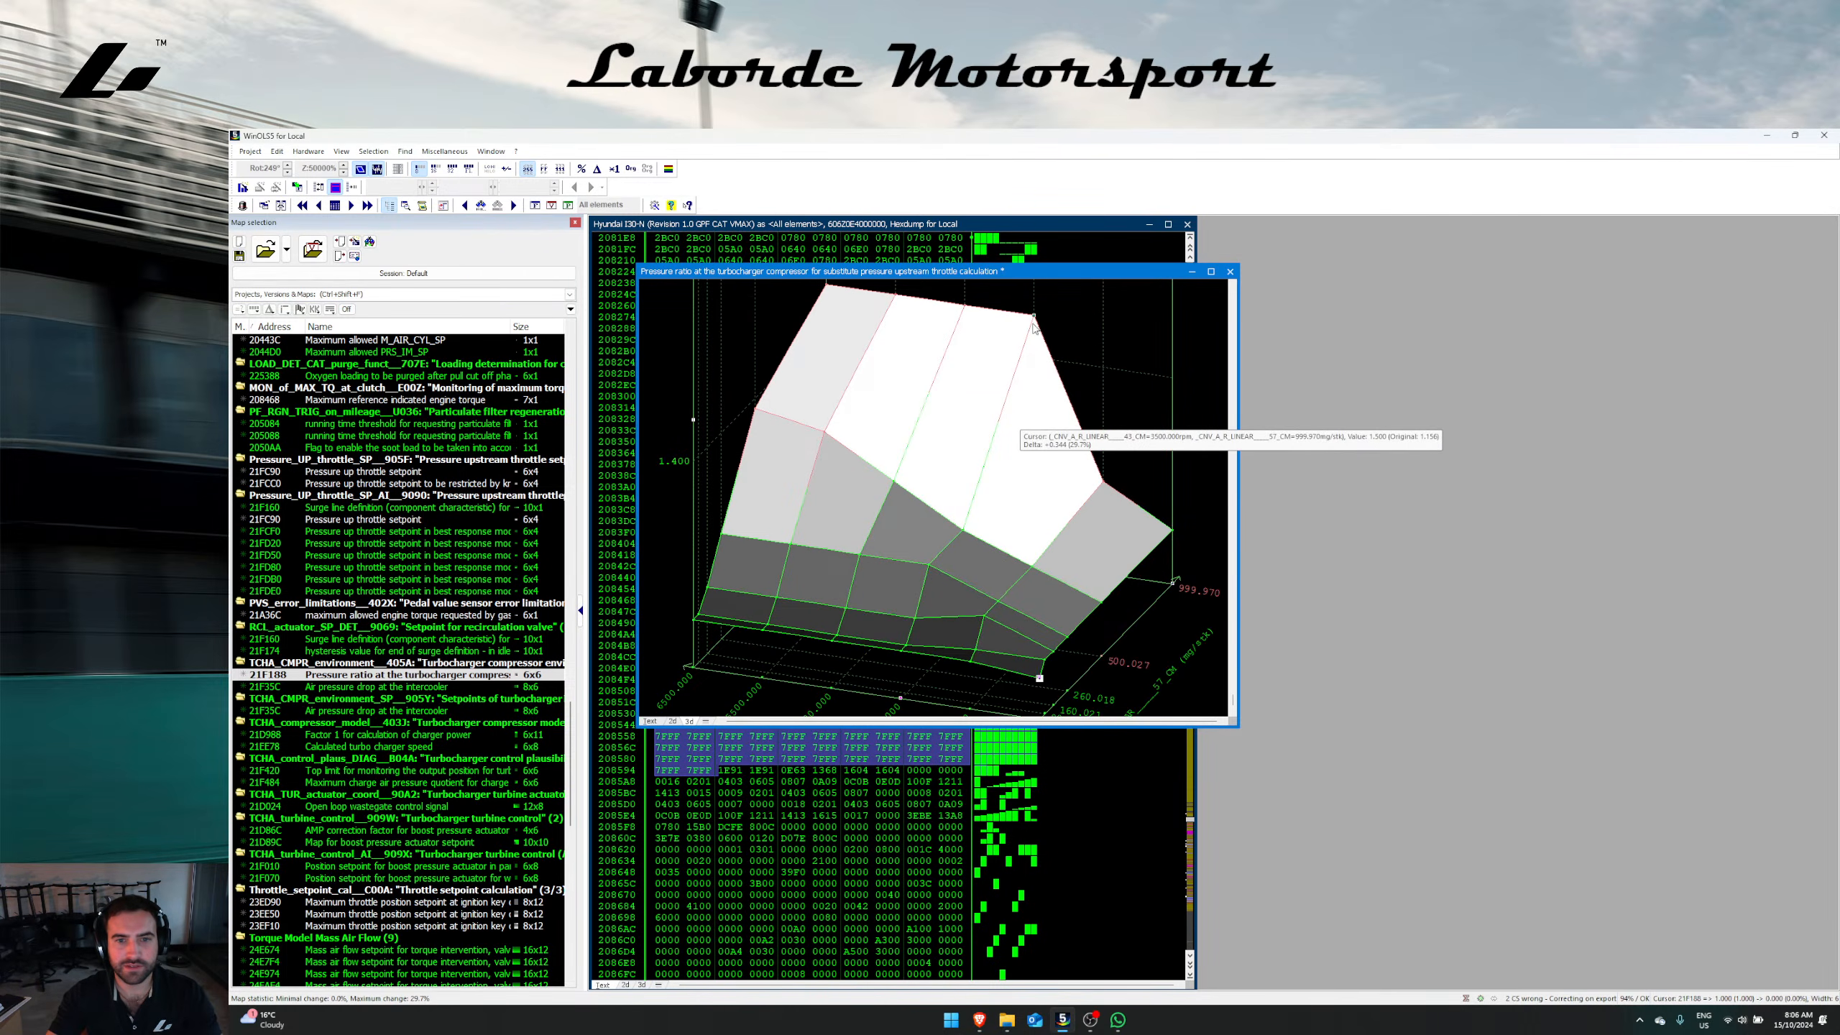
left_click_drag(1037, 324, 1036, 400)
left_click_drag(964, 306, 964, 335)
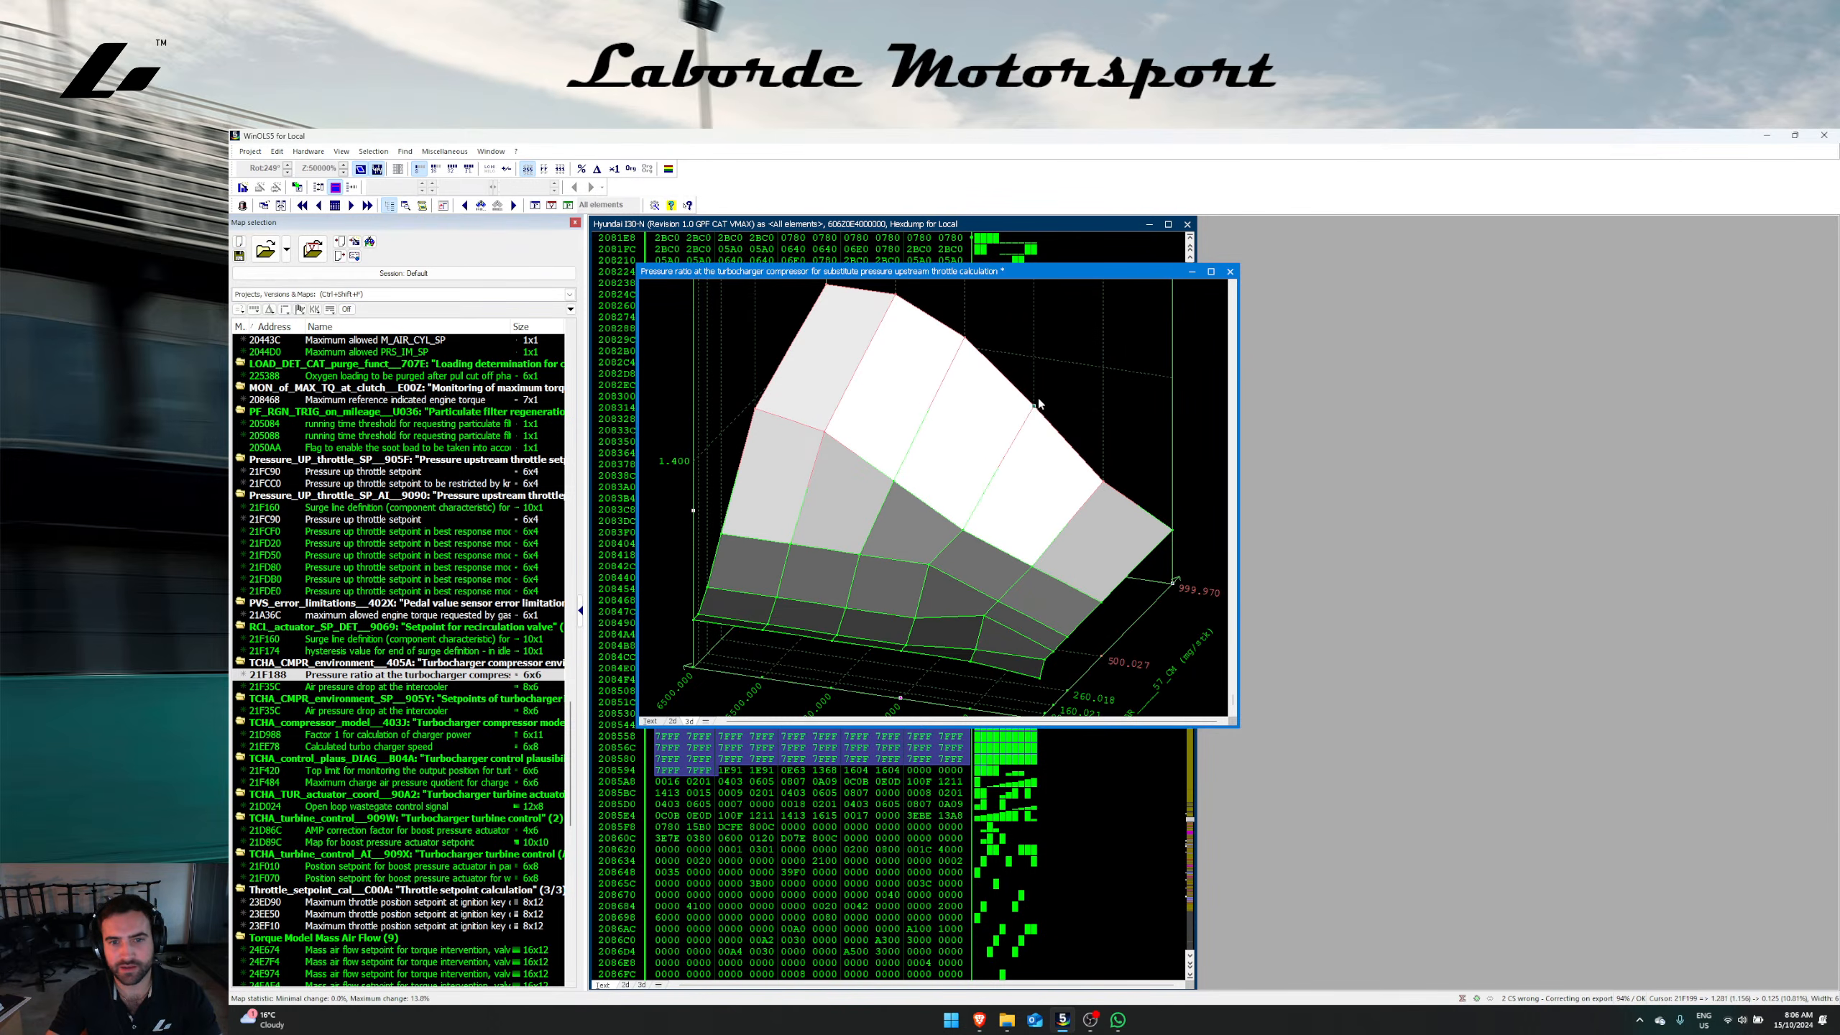
left_click_drag(1034, 406, 1034, 393)
left_click_drag(1104, 482, 1103, 468)
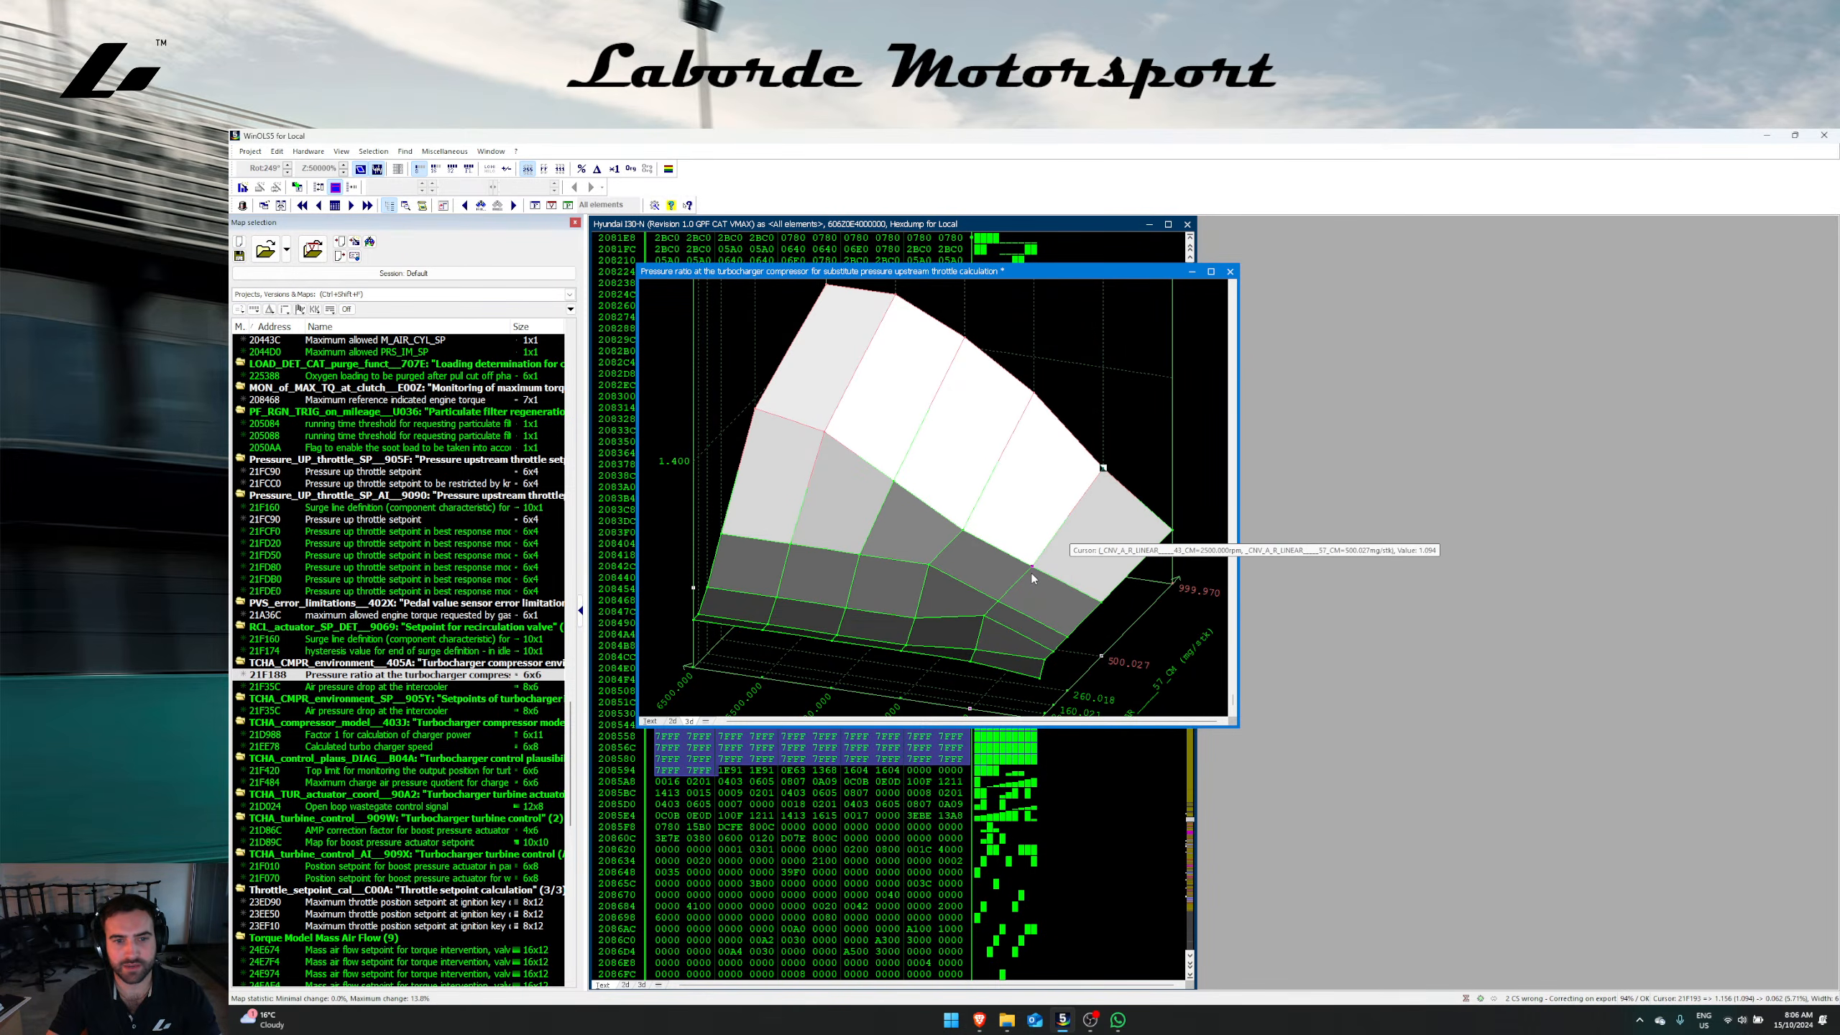
Step: Close the compressor pressure ratio map and save the project
key("Escape")
key("ctrl+s")
key("Return")
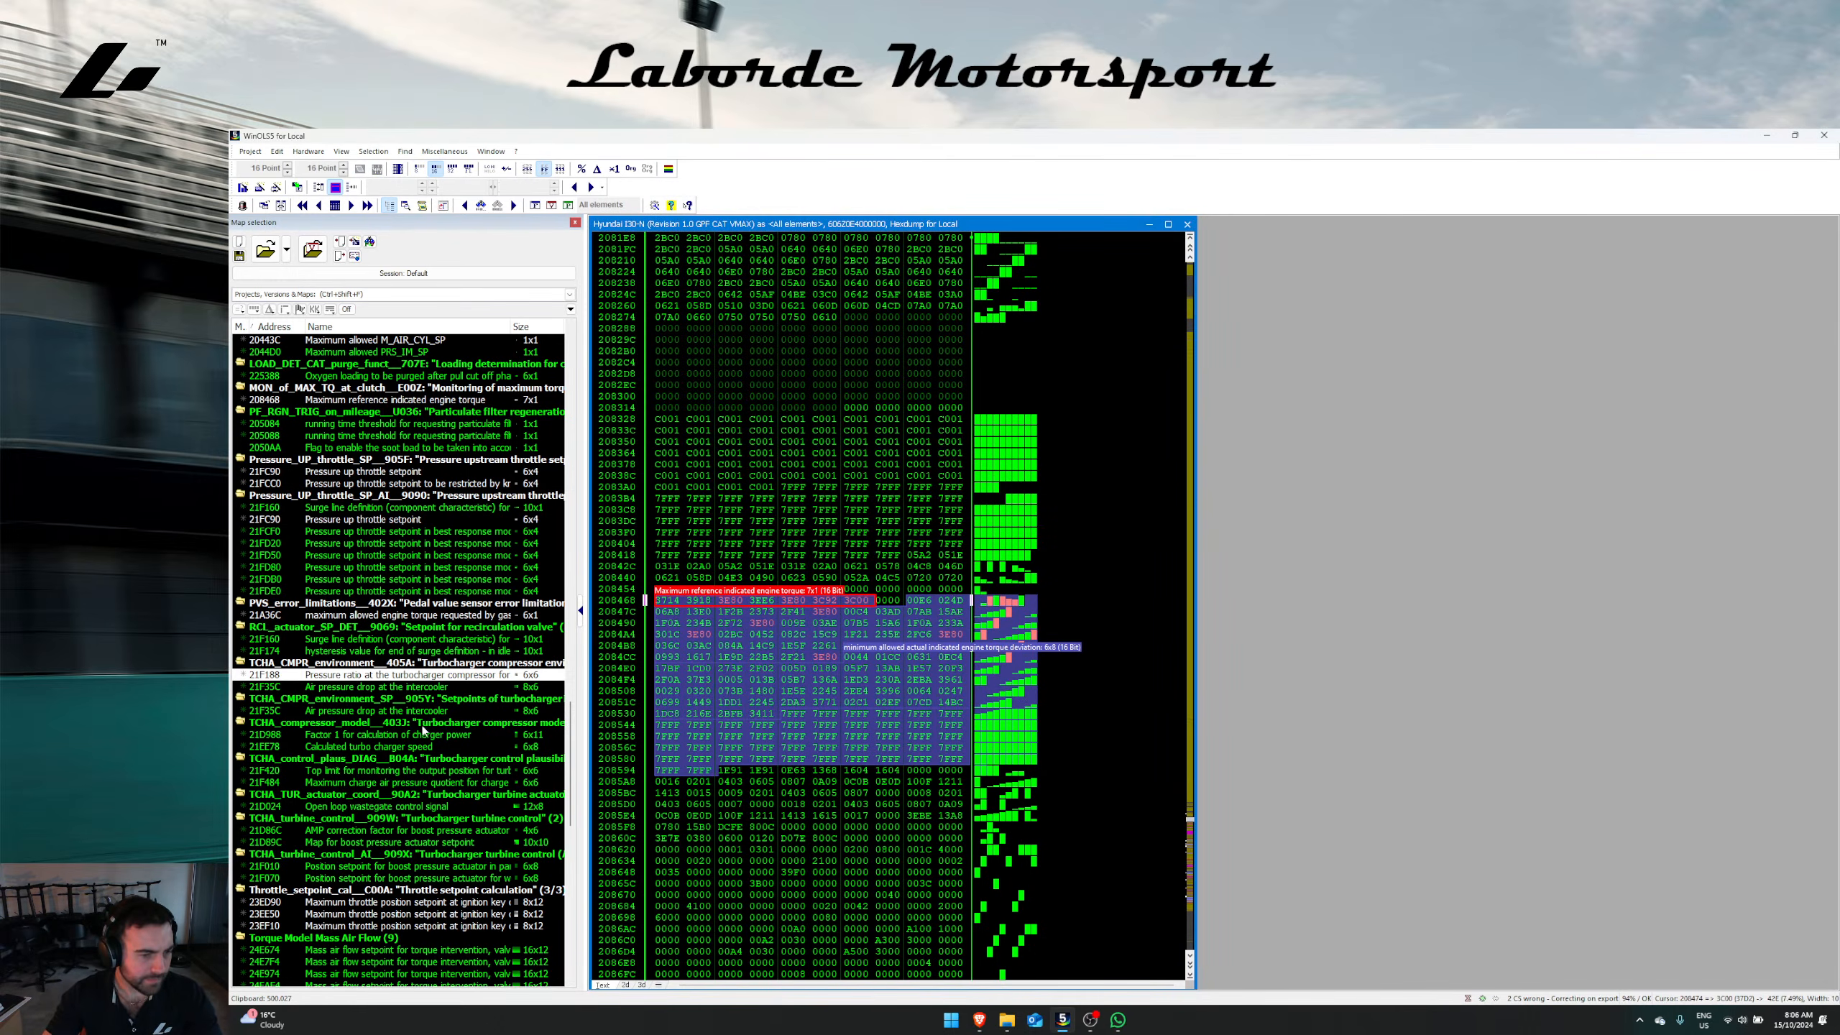
Step: Open the calculated turbo charger speed map and examine its speed values, especially the 0.830 row
double_click(421, 747)
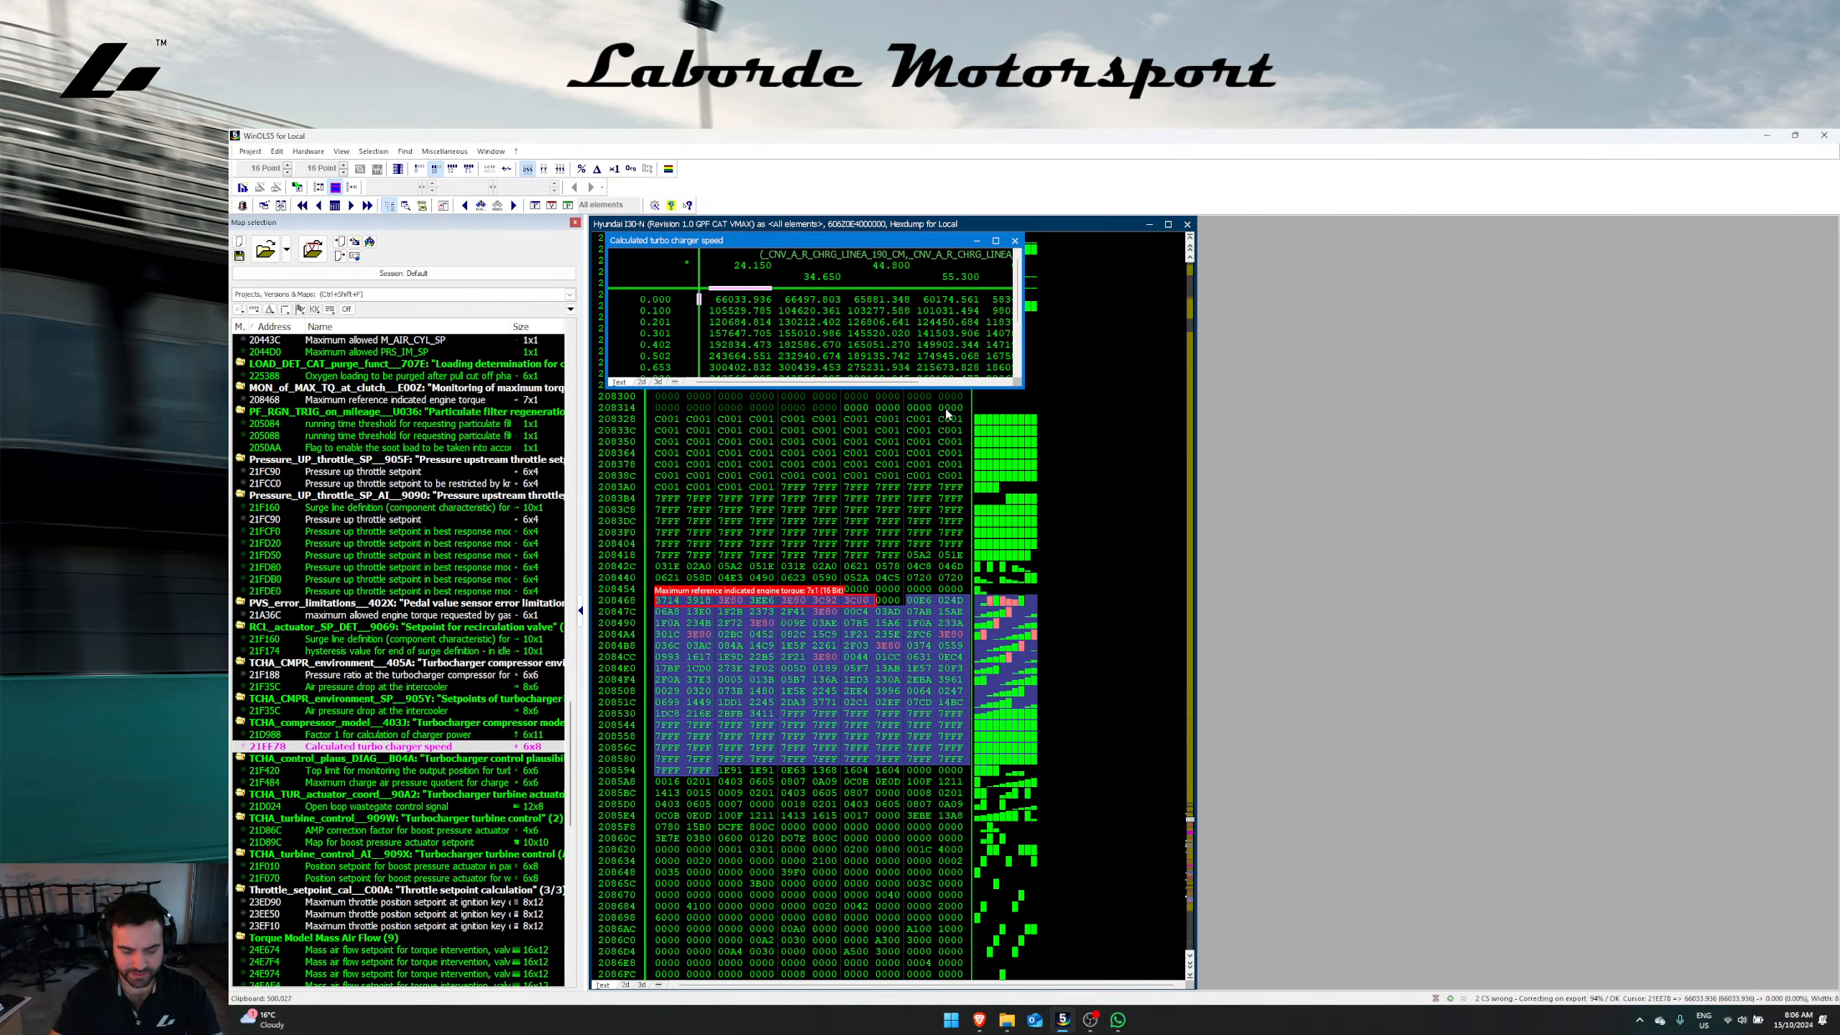
key("w")
left_click_drag(901, 241, 1084, 317)
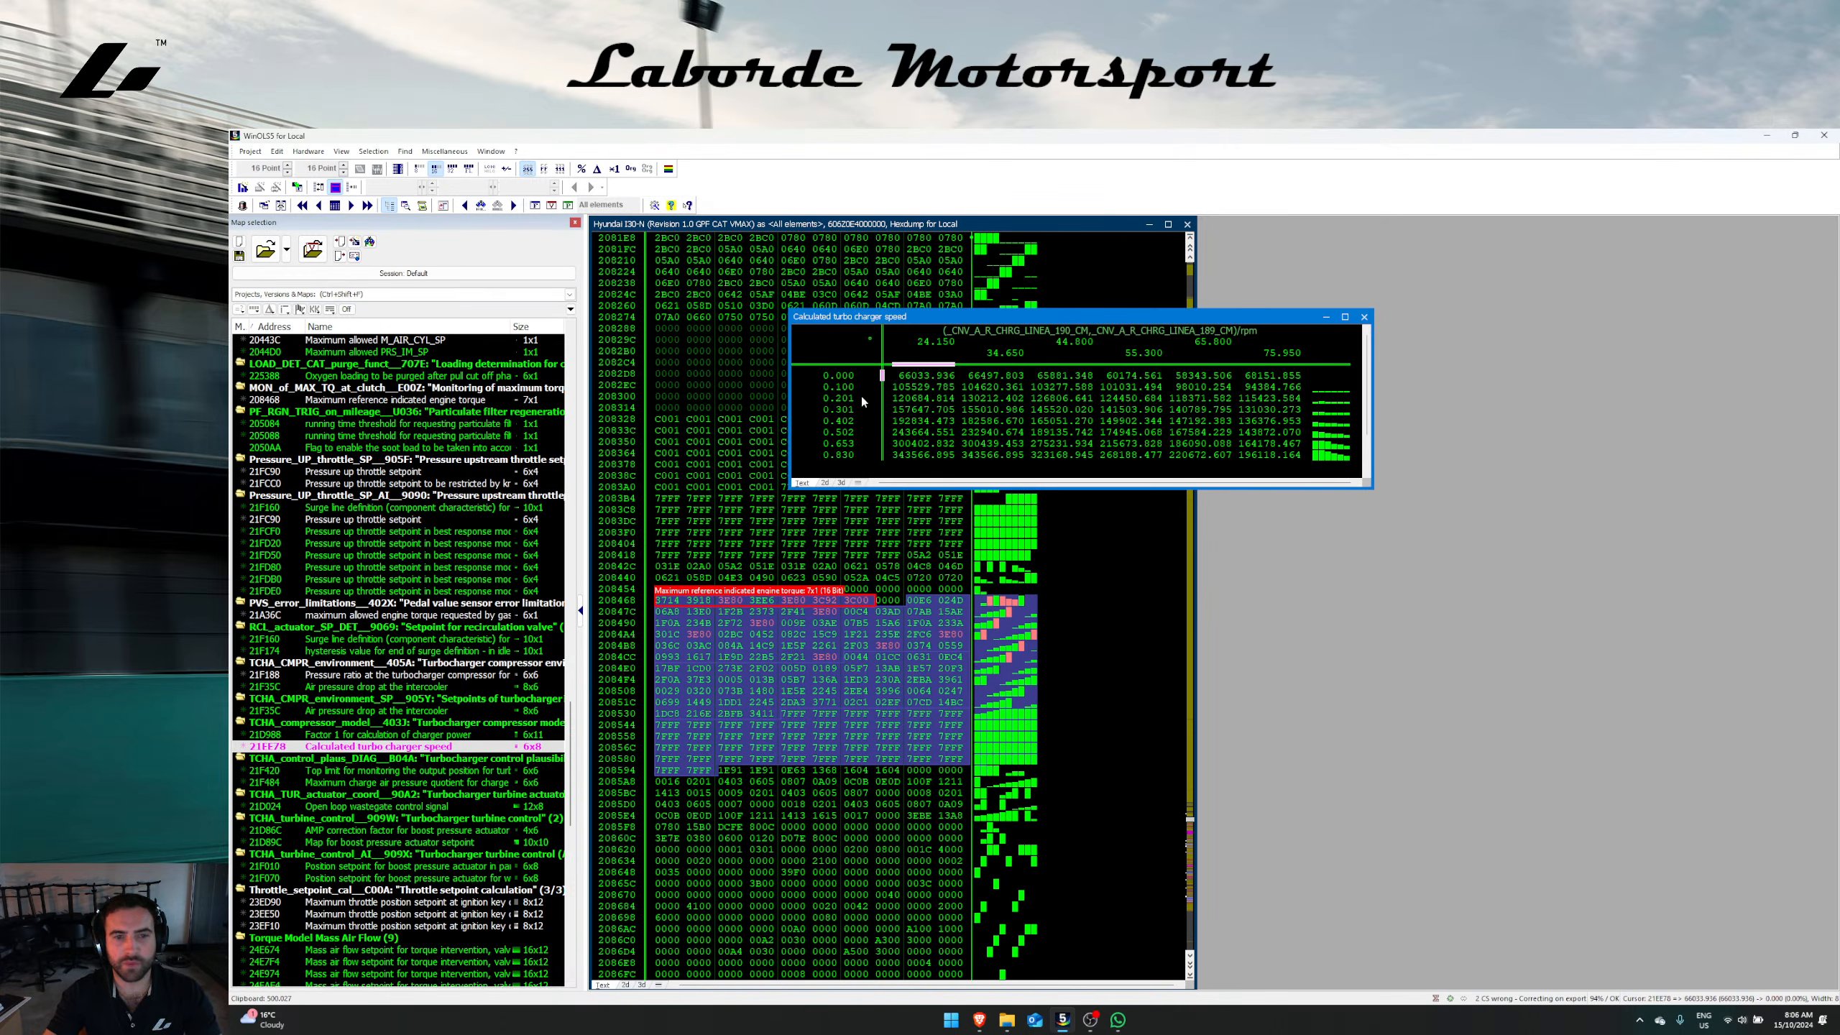
left_click(1130, 432)
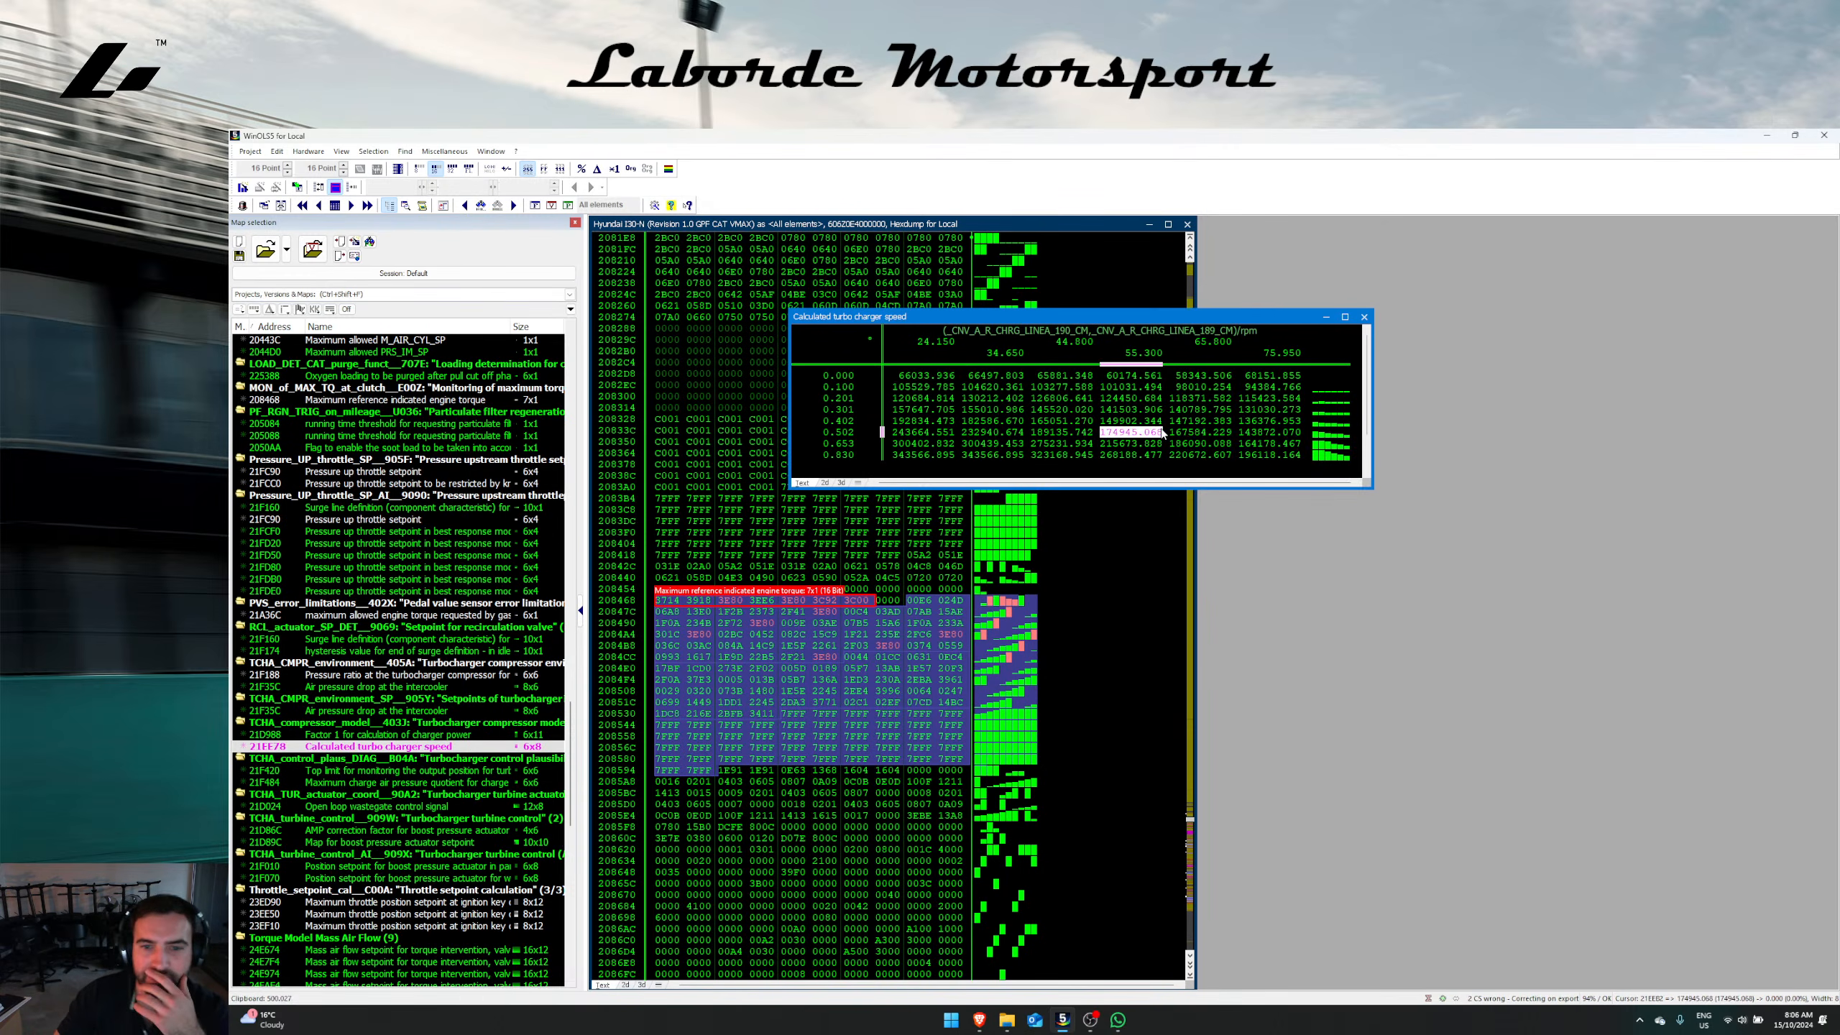
left_click(1048, 446)
left_click_drag(1013, 454, 1272, 455)
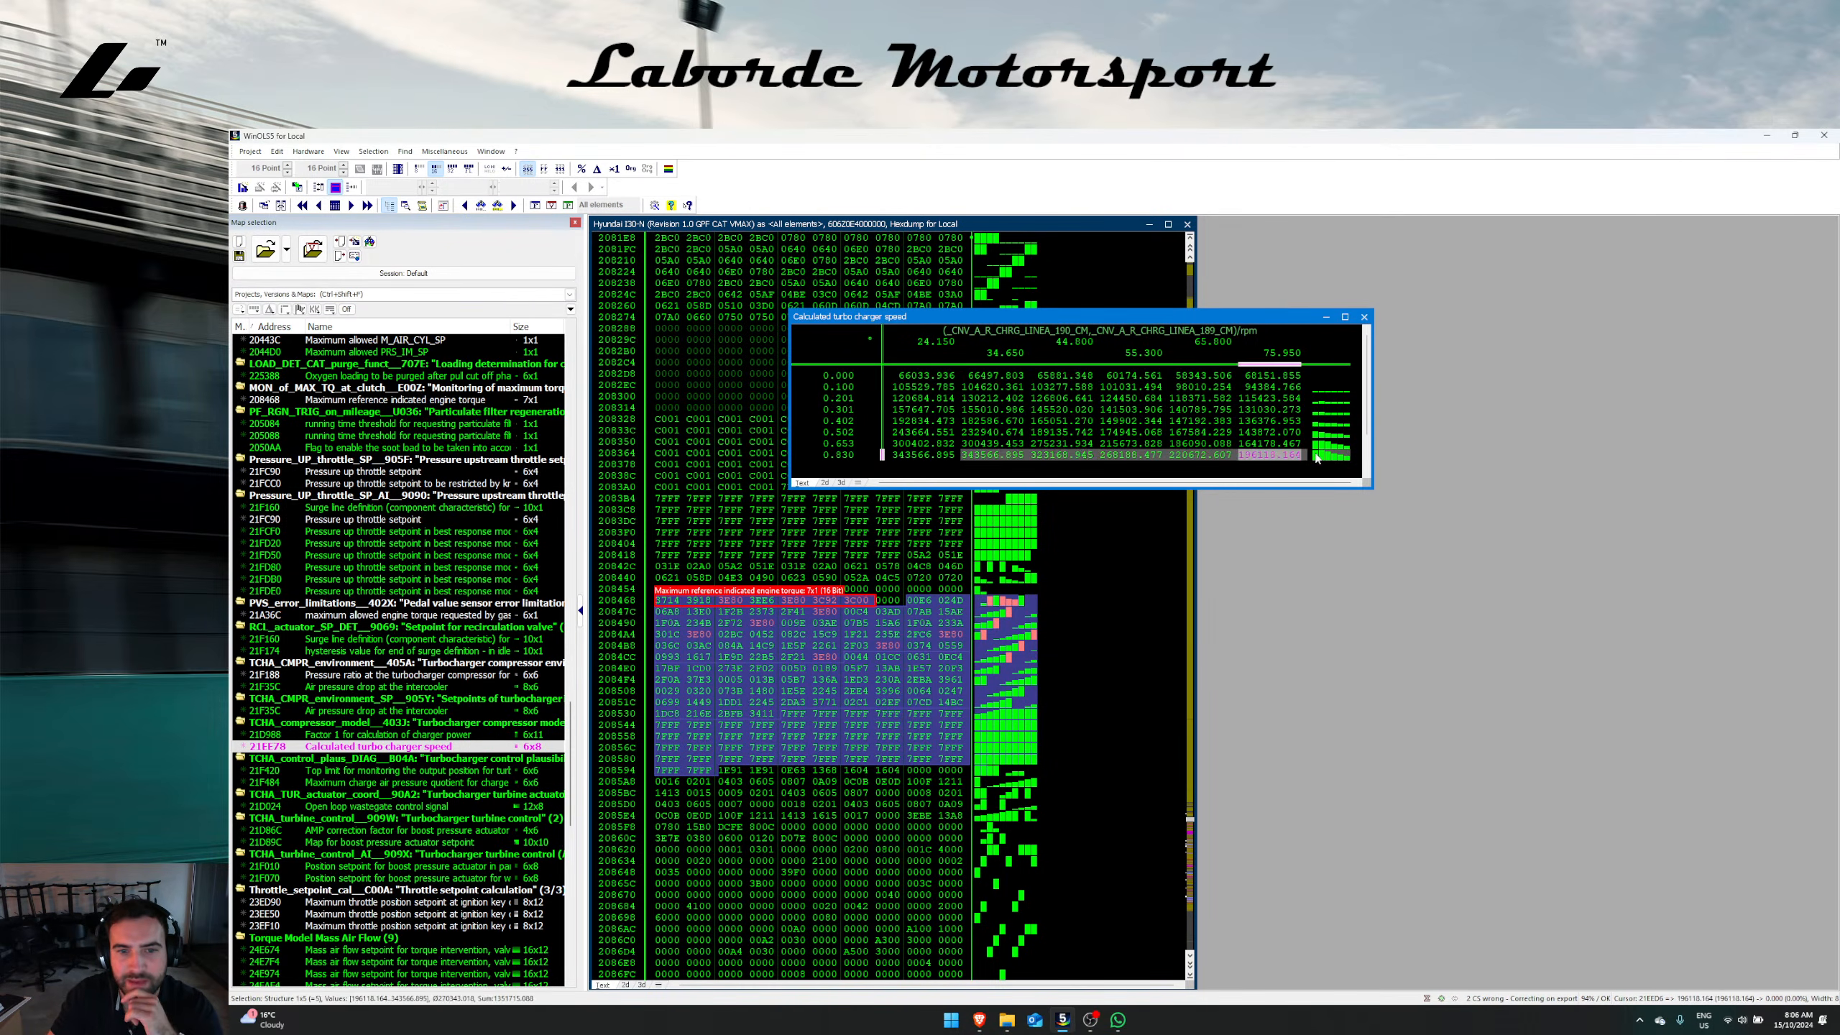
right_click(976, 441)
left_click(934, 453)
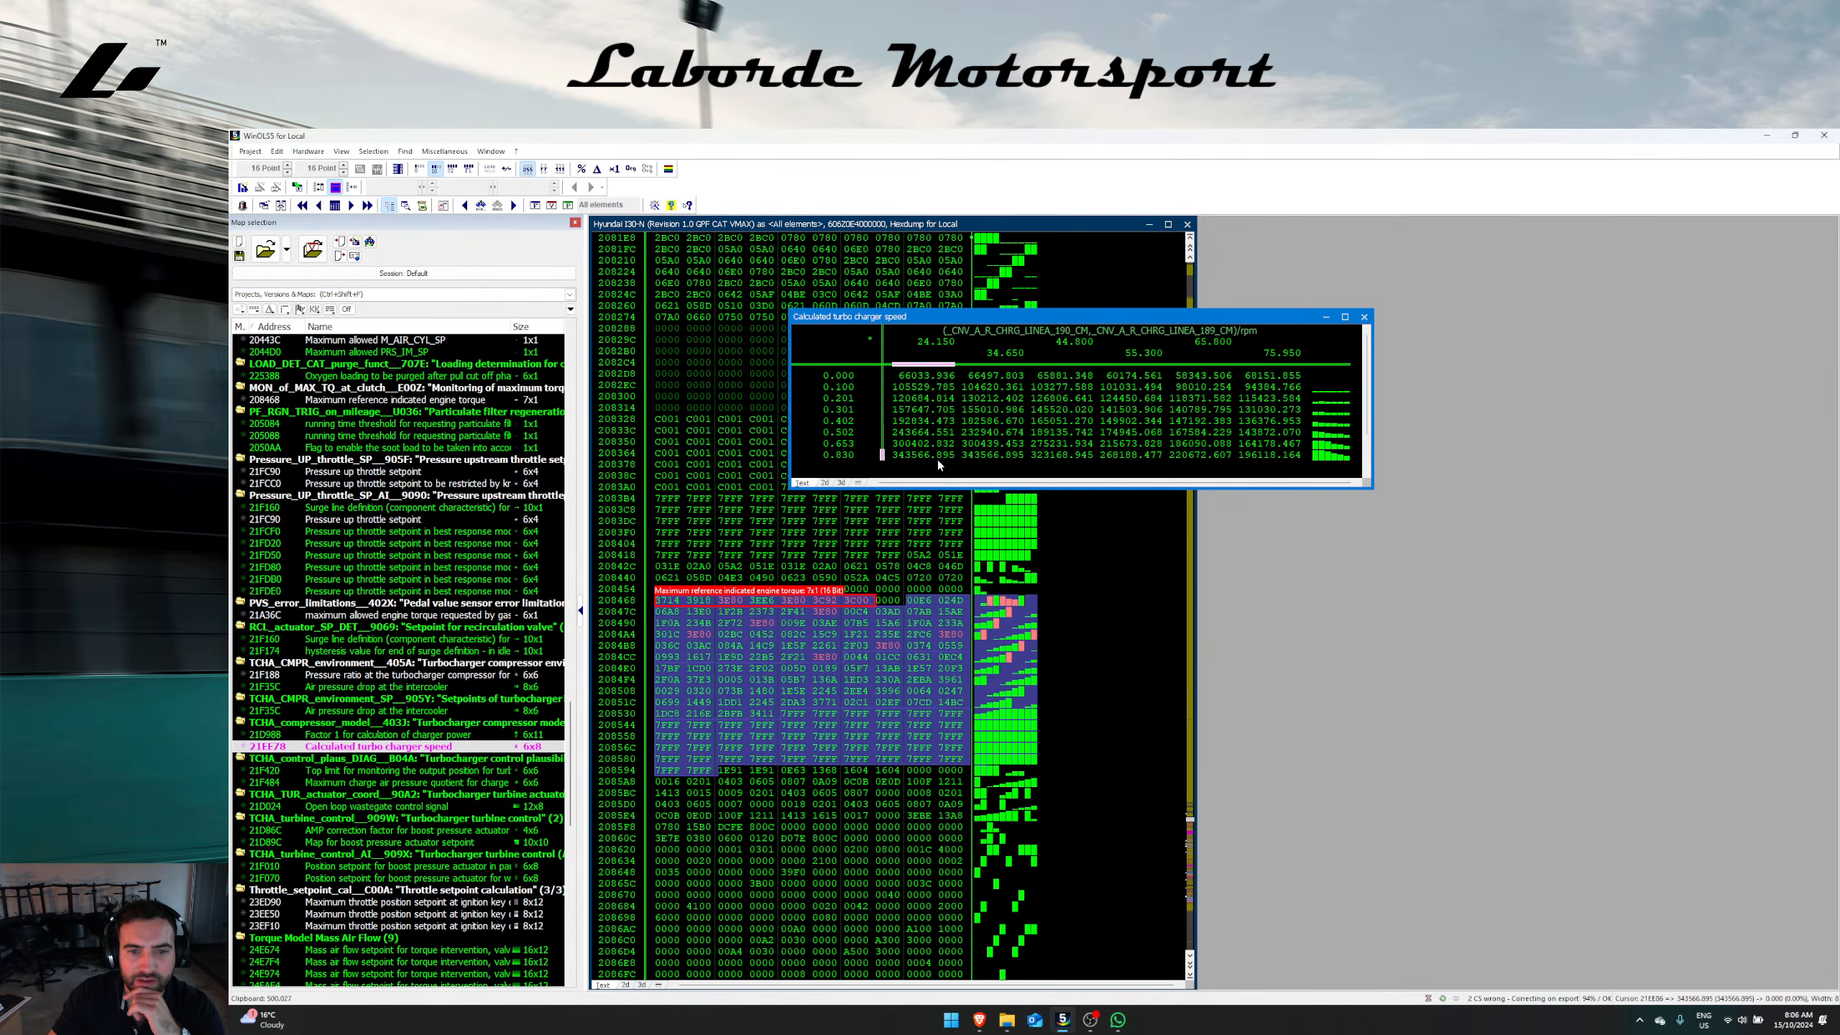
left_click_drag(937, 457, 1272, 456)
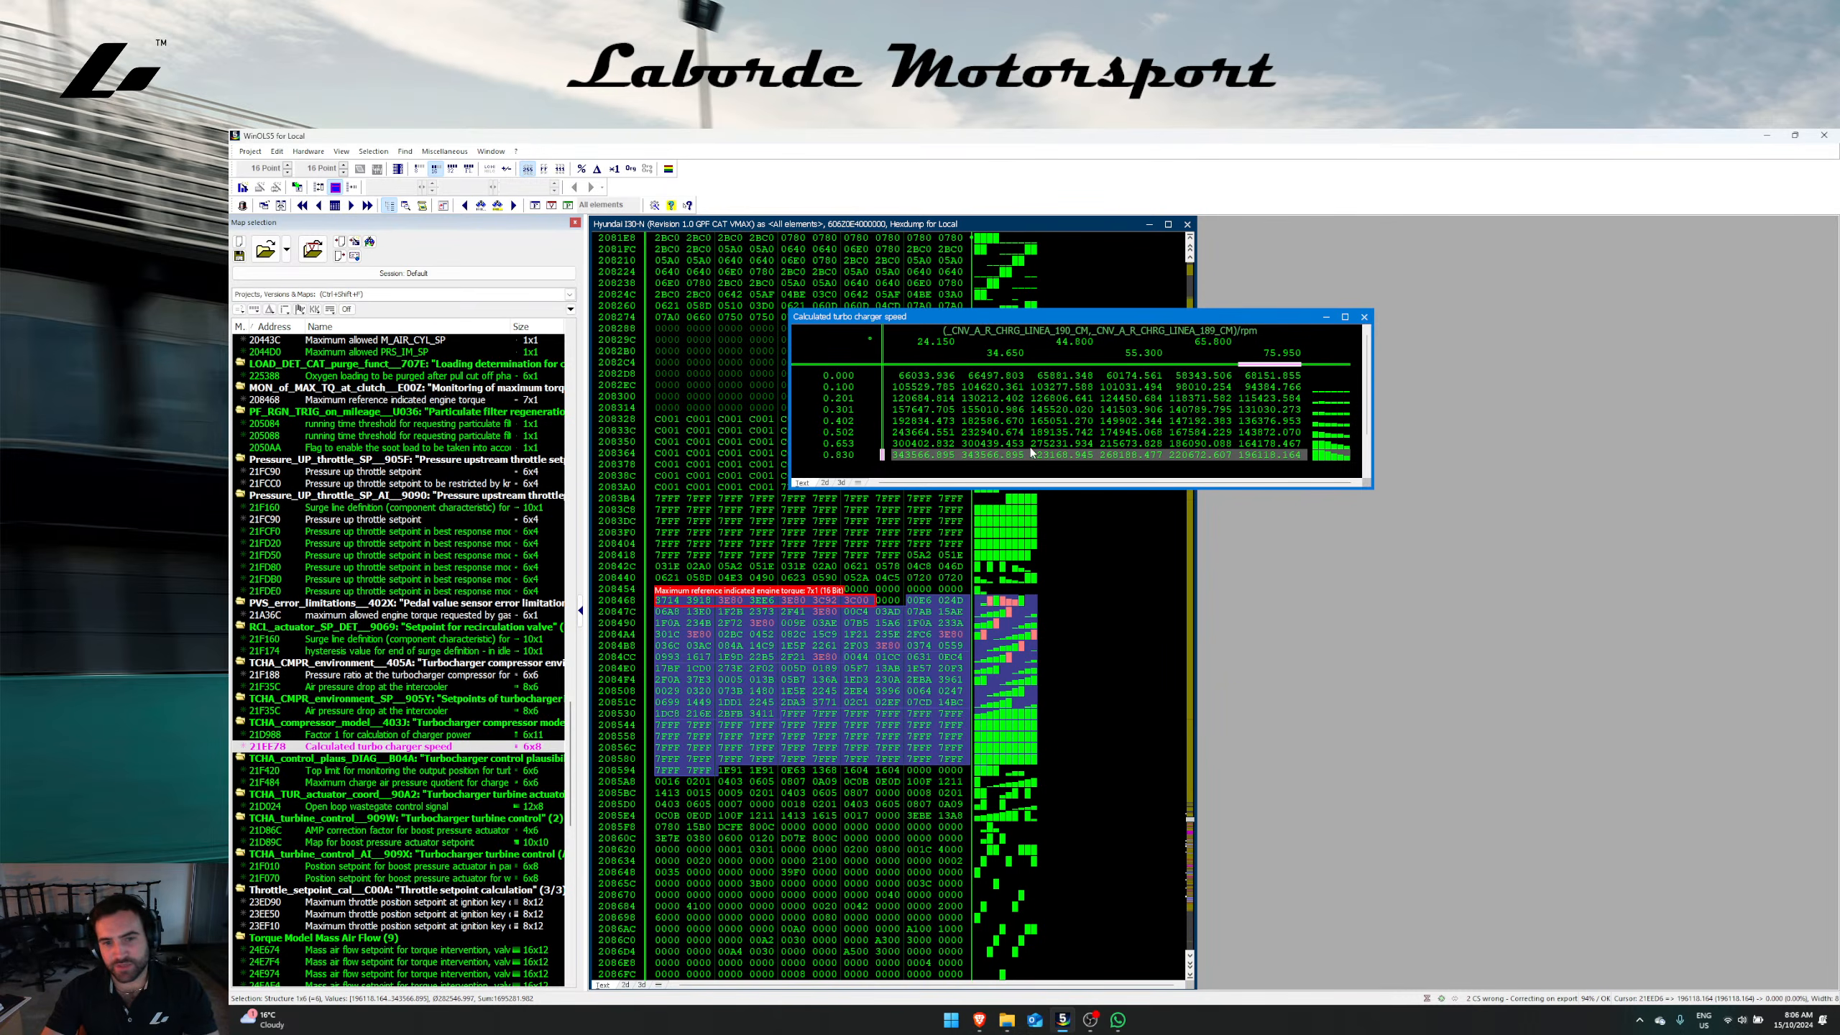
left_click(1011, 433)
left_click(994, 457)
key("ctrl+c")
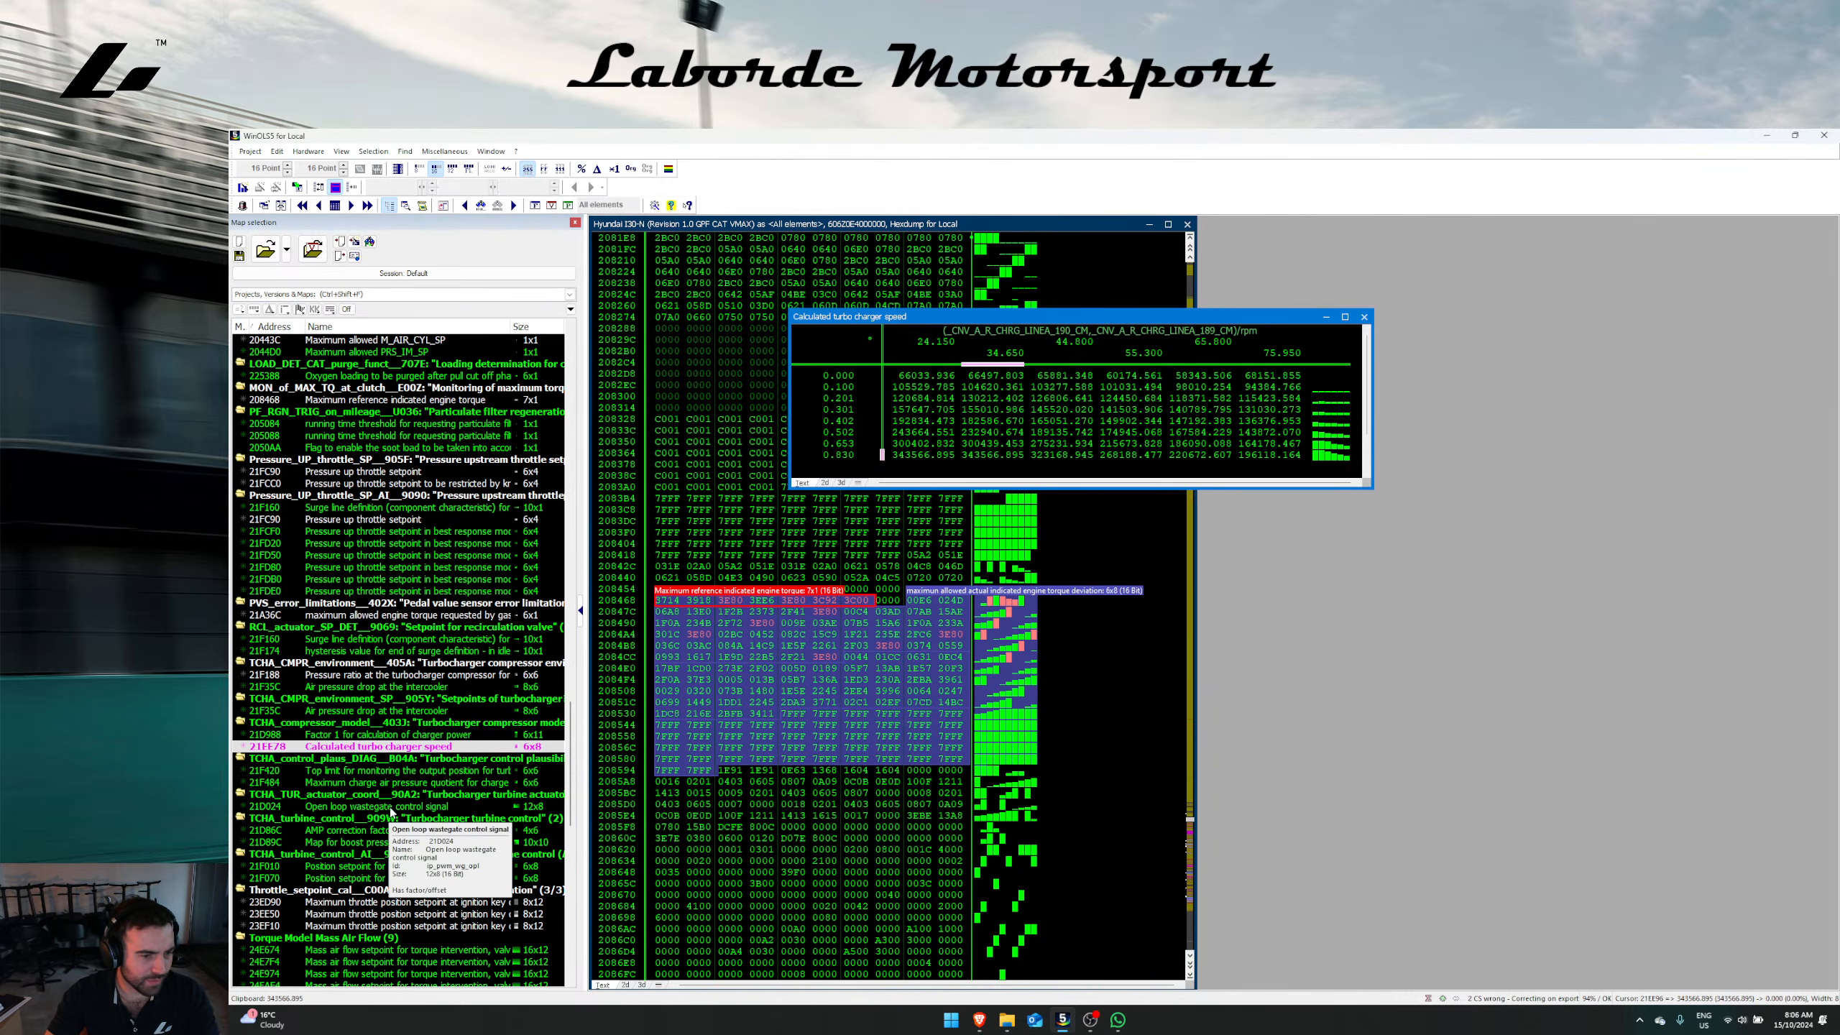
Step: Search the maps for "max turbo" and open the maximum turbo charger speed and speed setpoint maps beside the calculated speed map
left_click(422, 295)
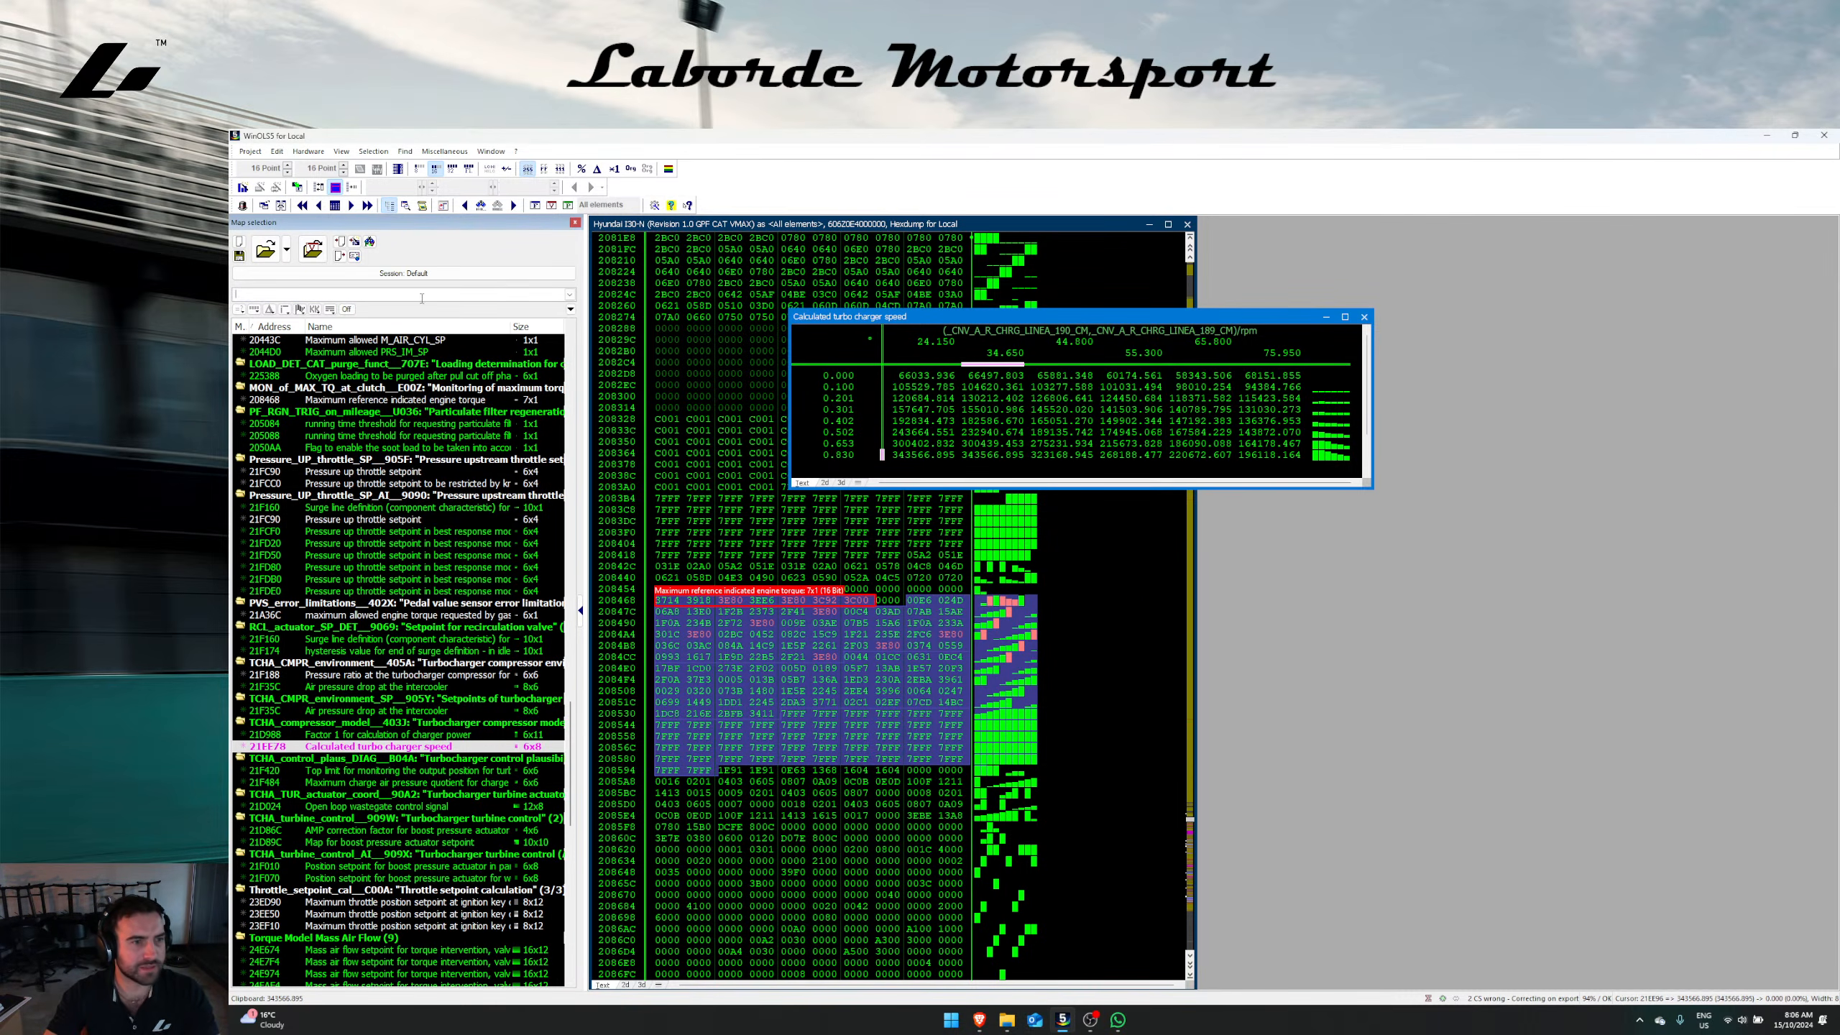
type("max turbo")
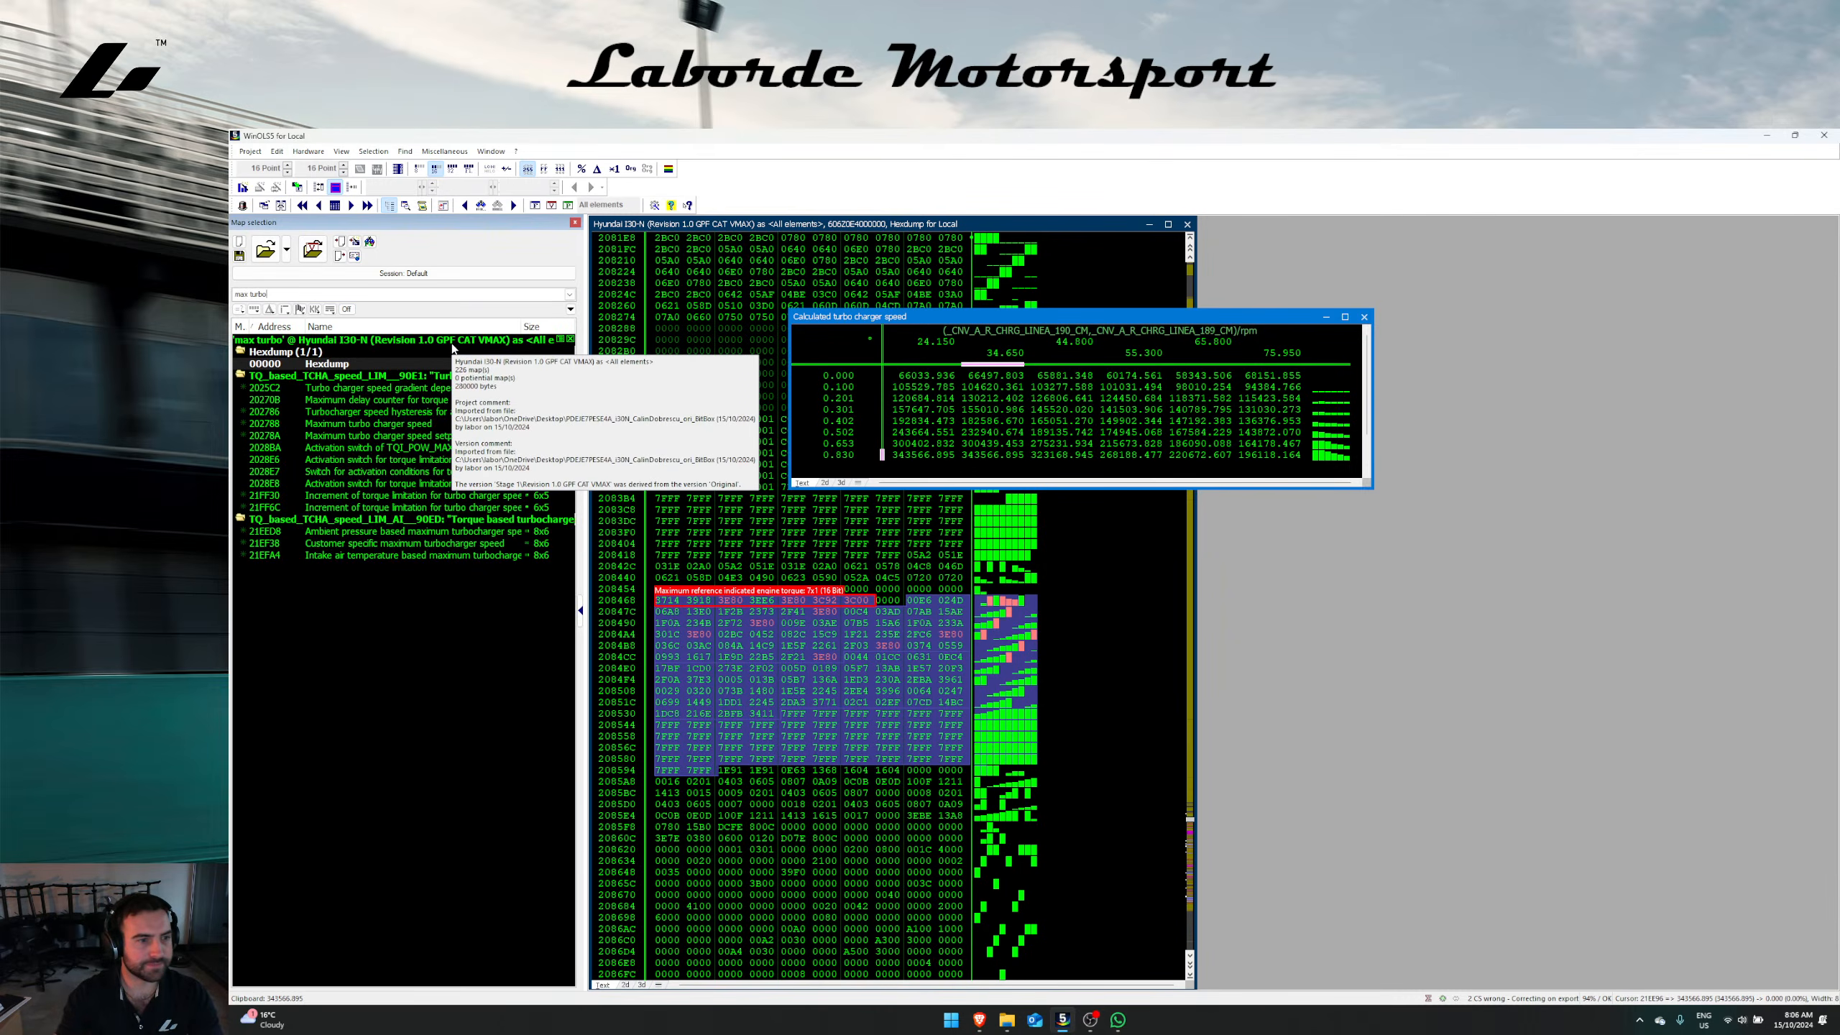
double_click(435, 424)
double_click(435, 434)
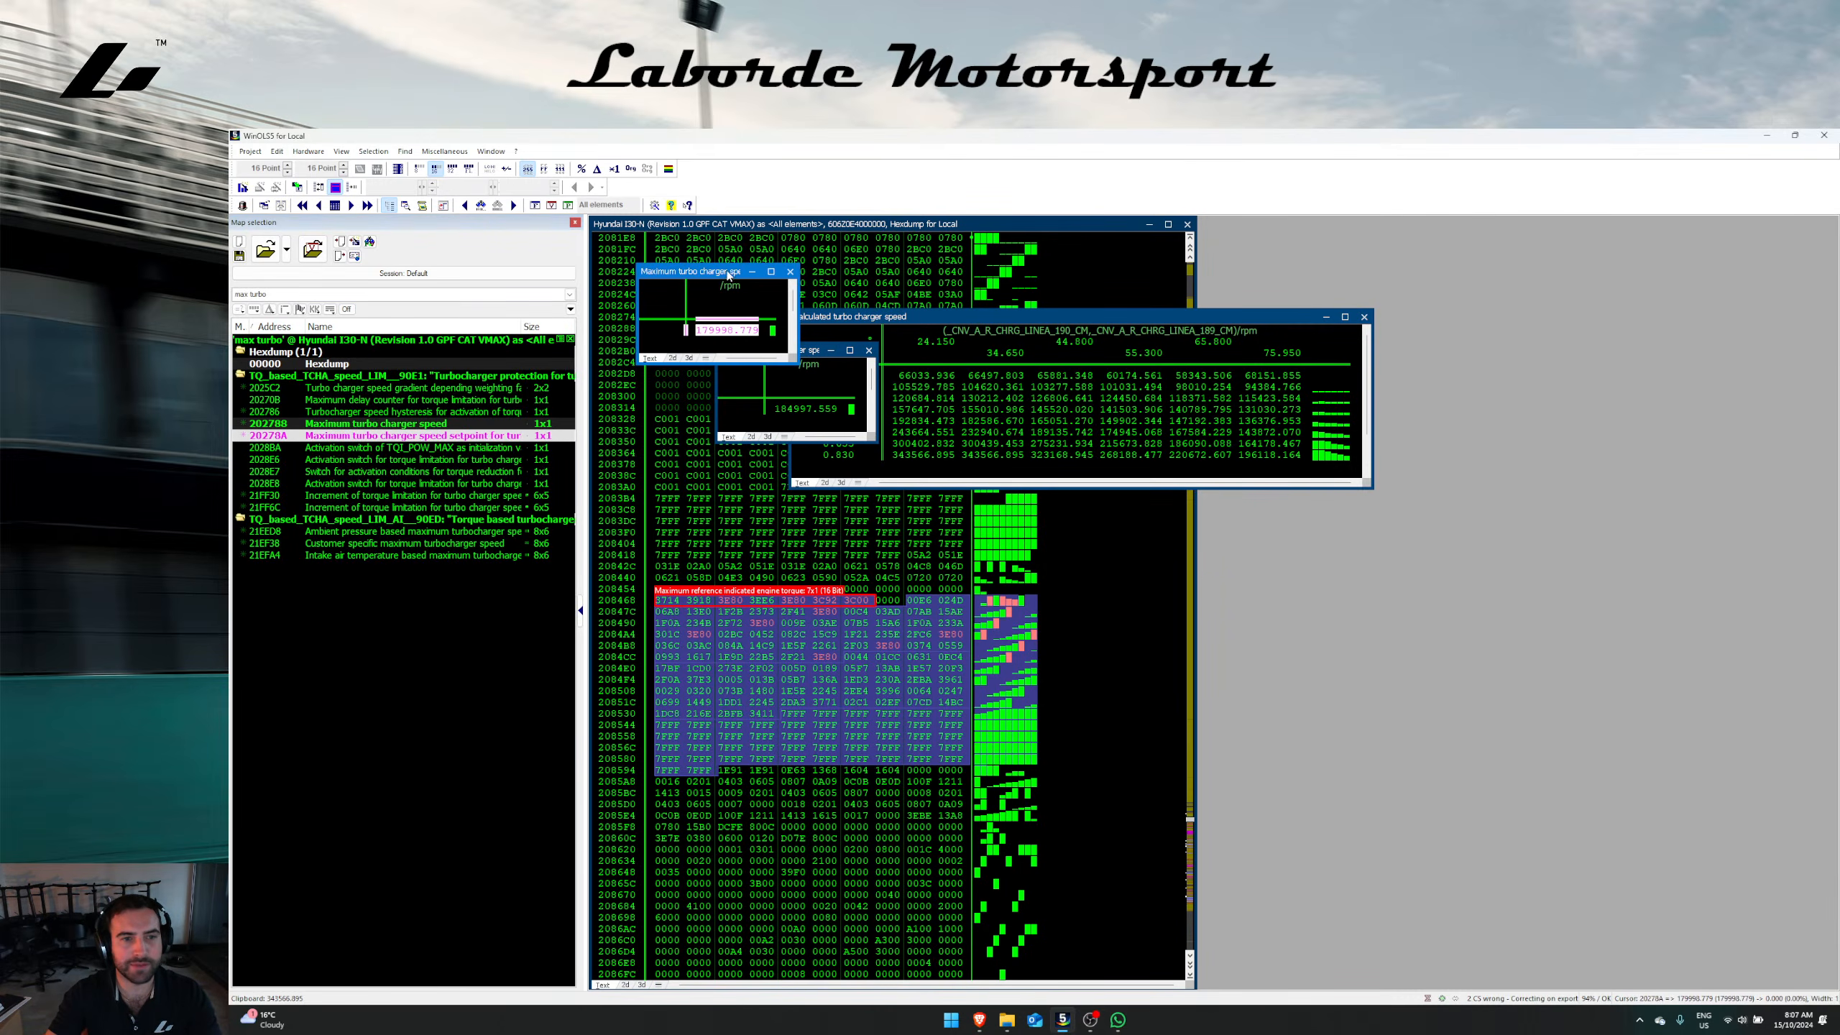
left_click_drag(808, 351, 1492, 346)
left_click_drag(782, 351, 1476, 447)
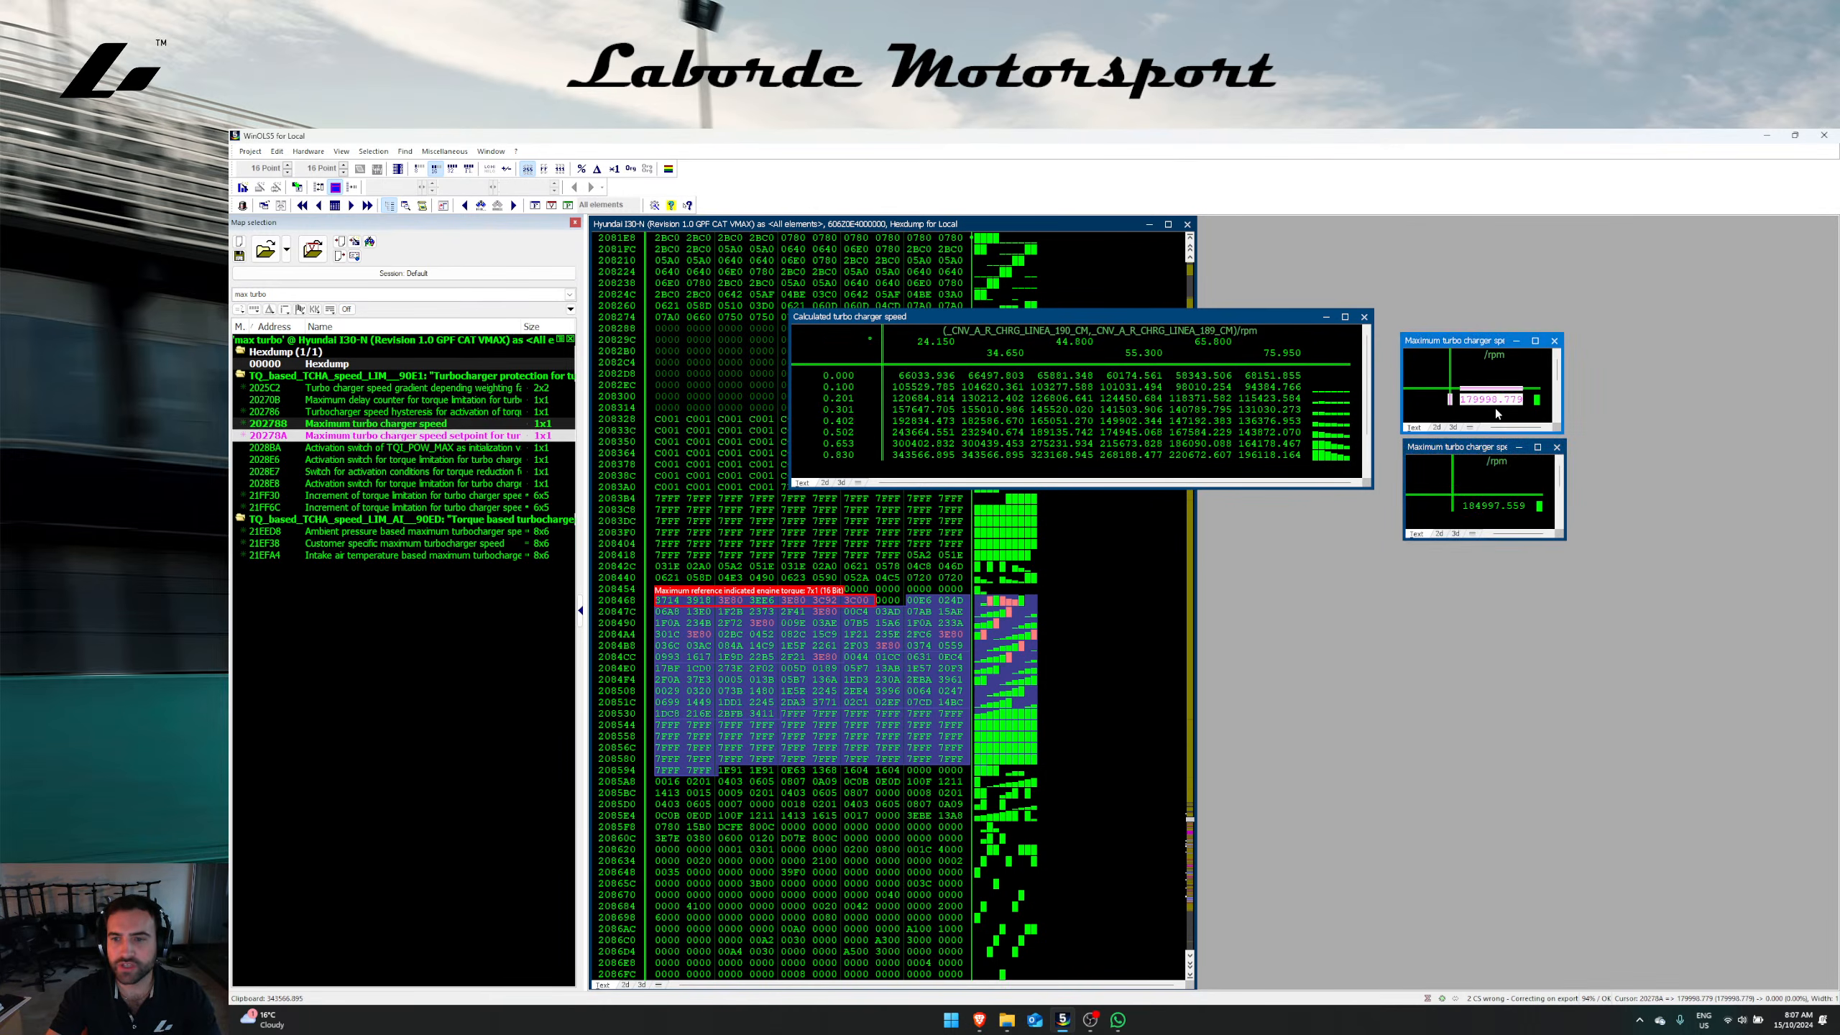
Step: Compare the maximum turbo charger speed setpoint with the maximum turbo charger speed limit
left_click(1487, 406)
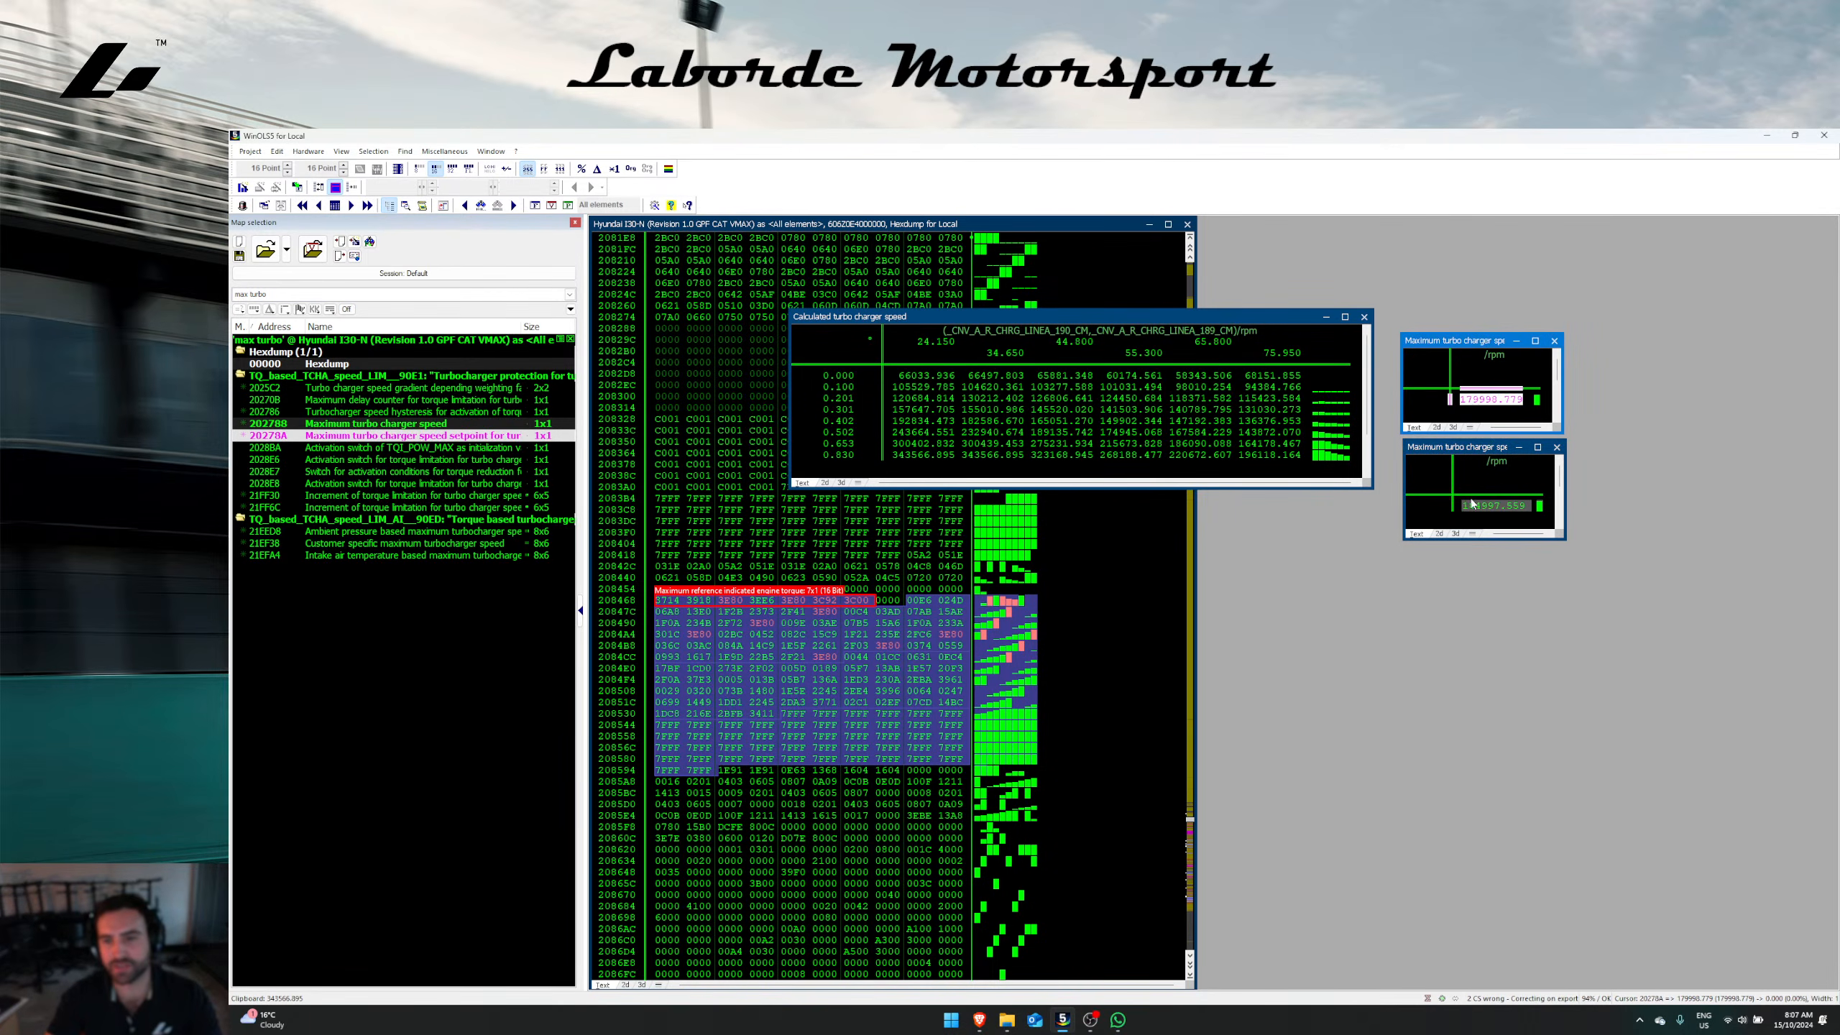
right_click(1476, 381)
left_click(1469, 401)
right_click(1513, 396)
left_click(1480, 495)
right_click(1478, 489)
key("Escape")
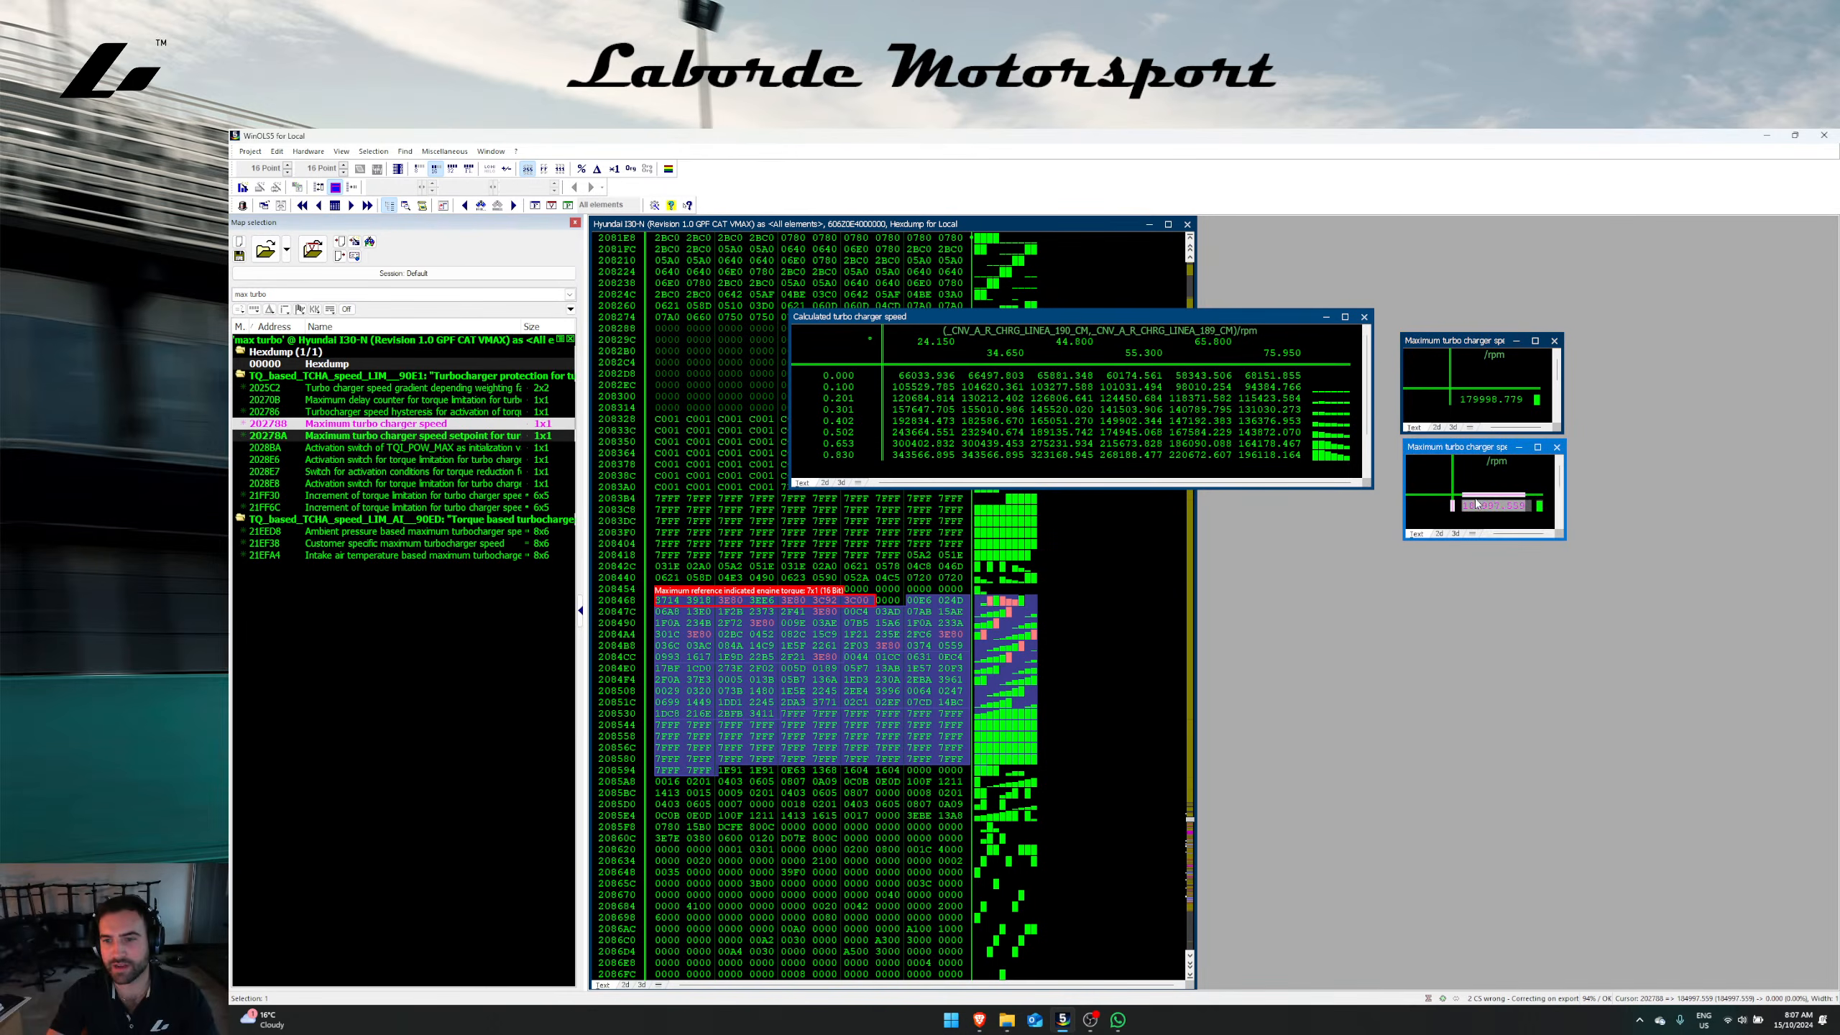
Step: Raise the maximum turbo charger speed limit by 20 percent of its current value
key("Escape")
double_click(362, 424)
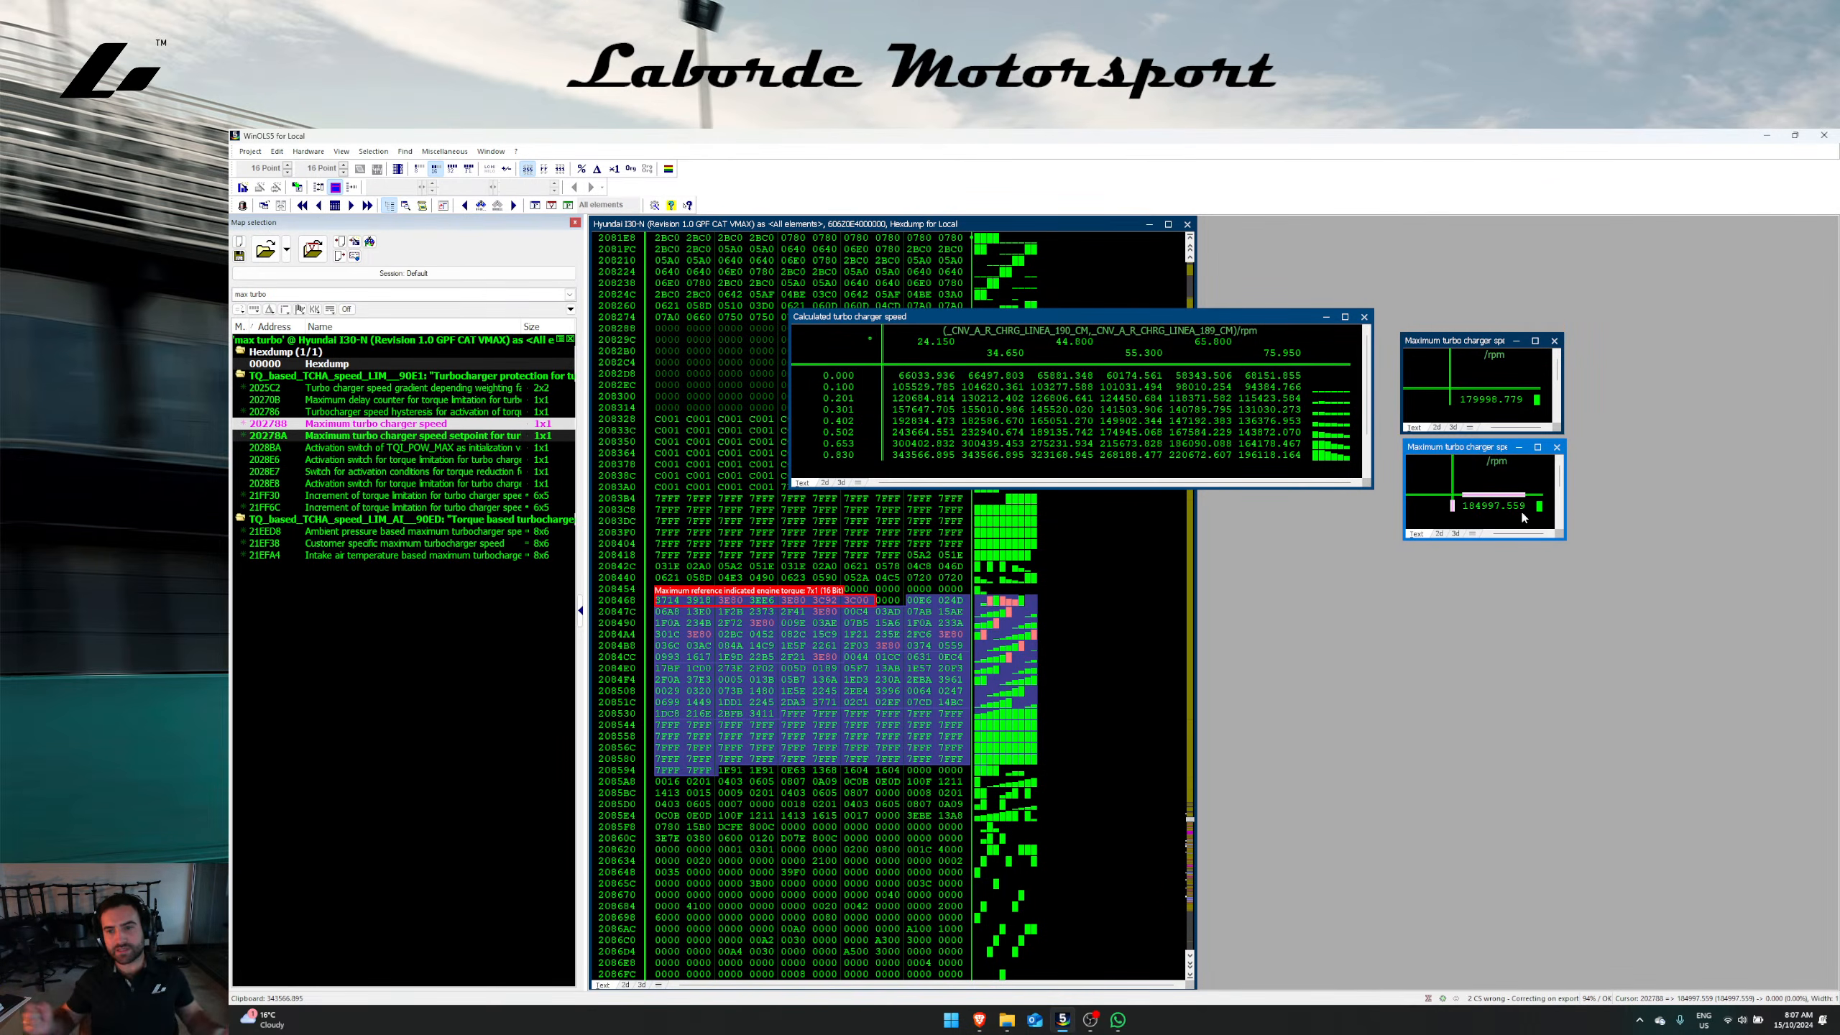
left_click(1522, 512)
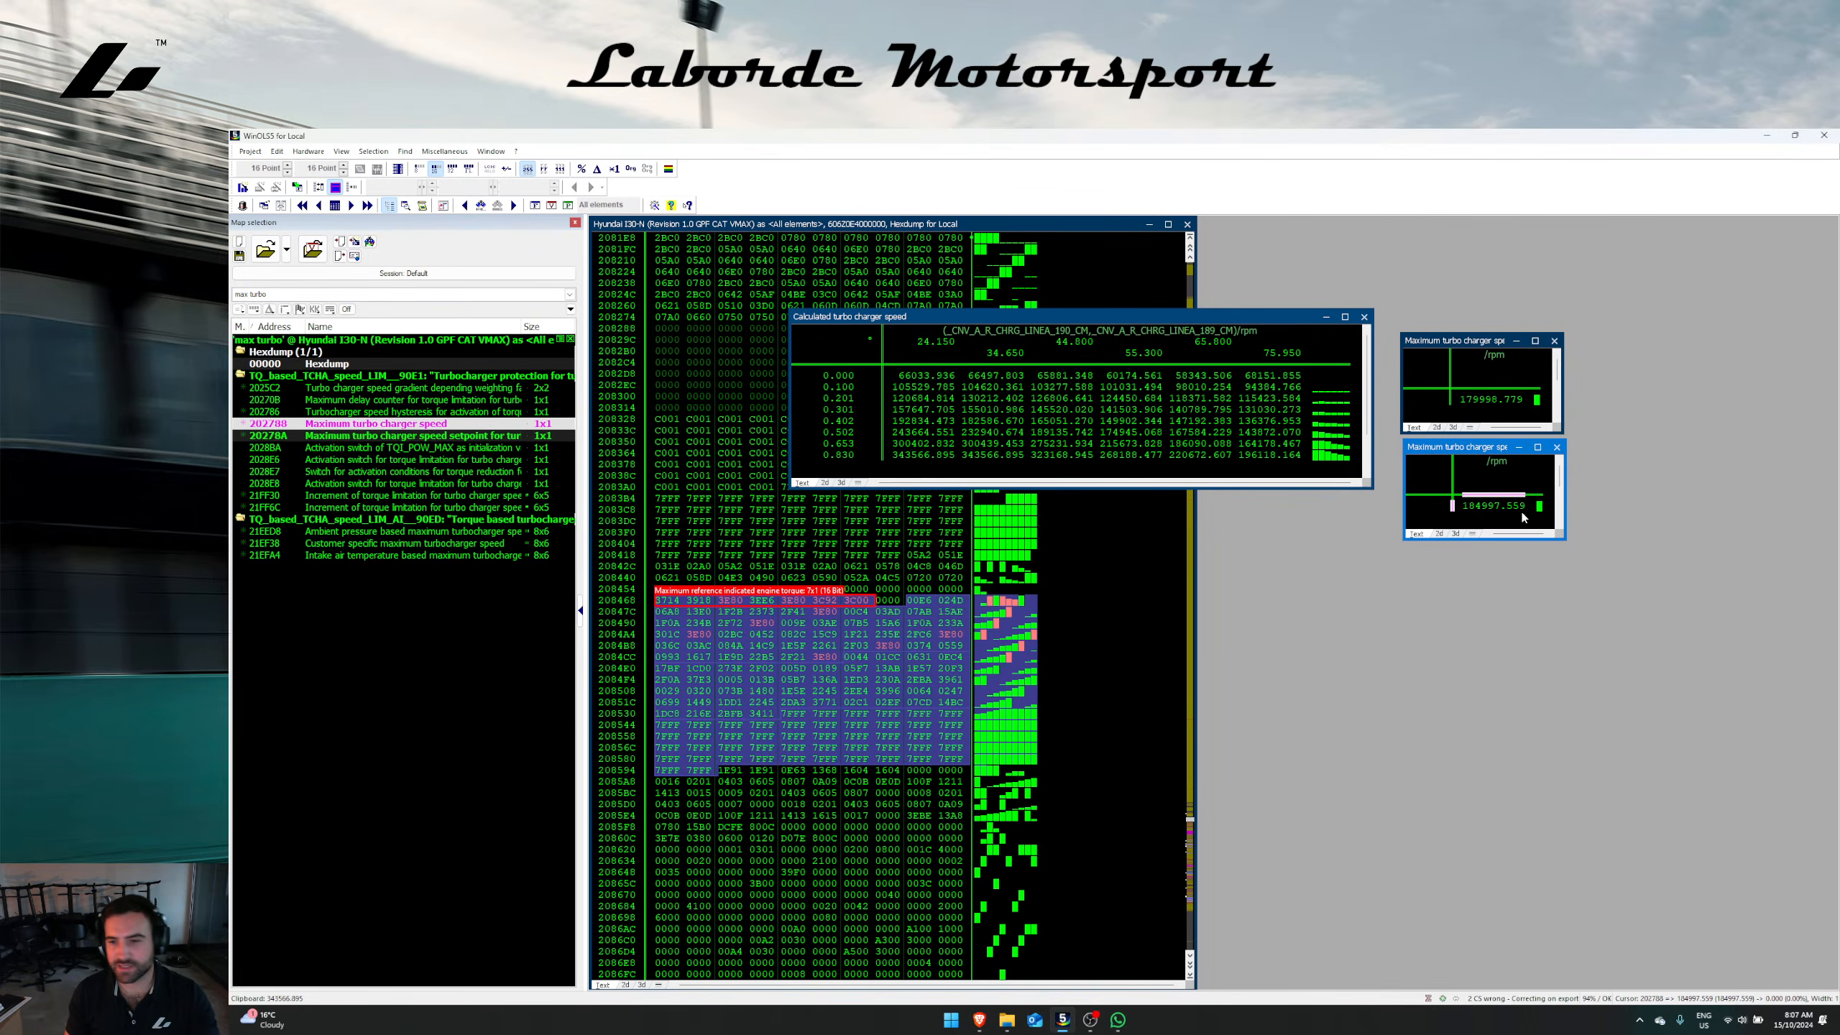
key("plus")
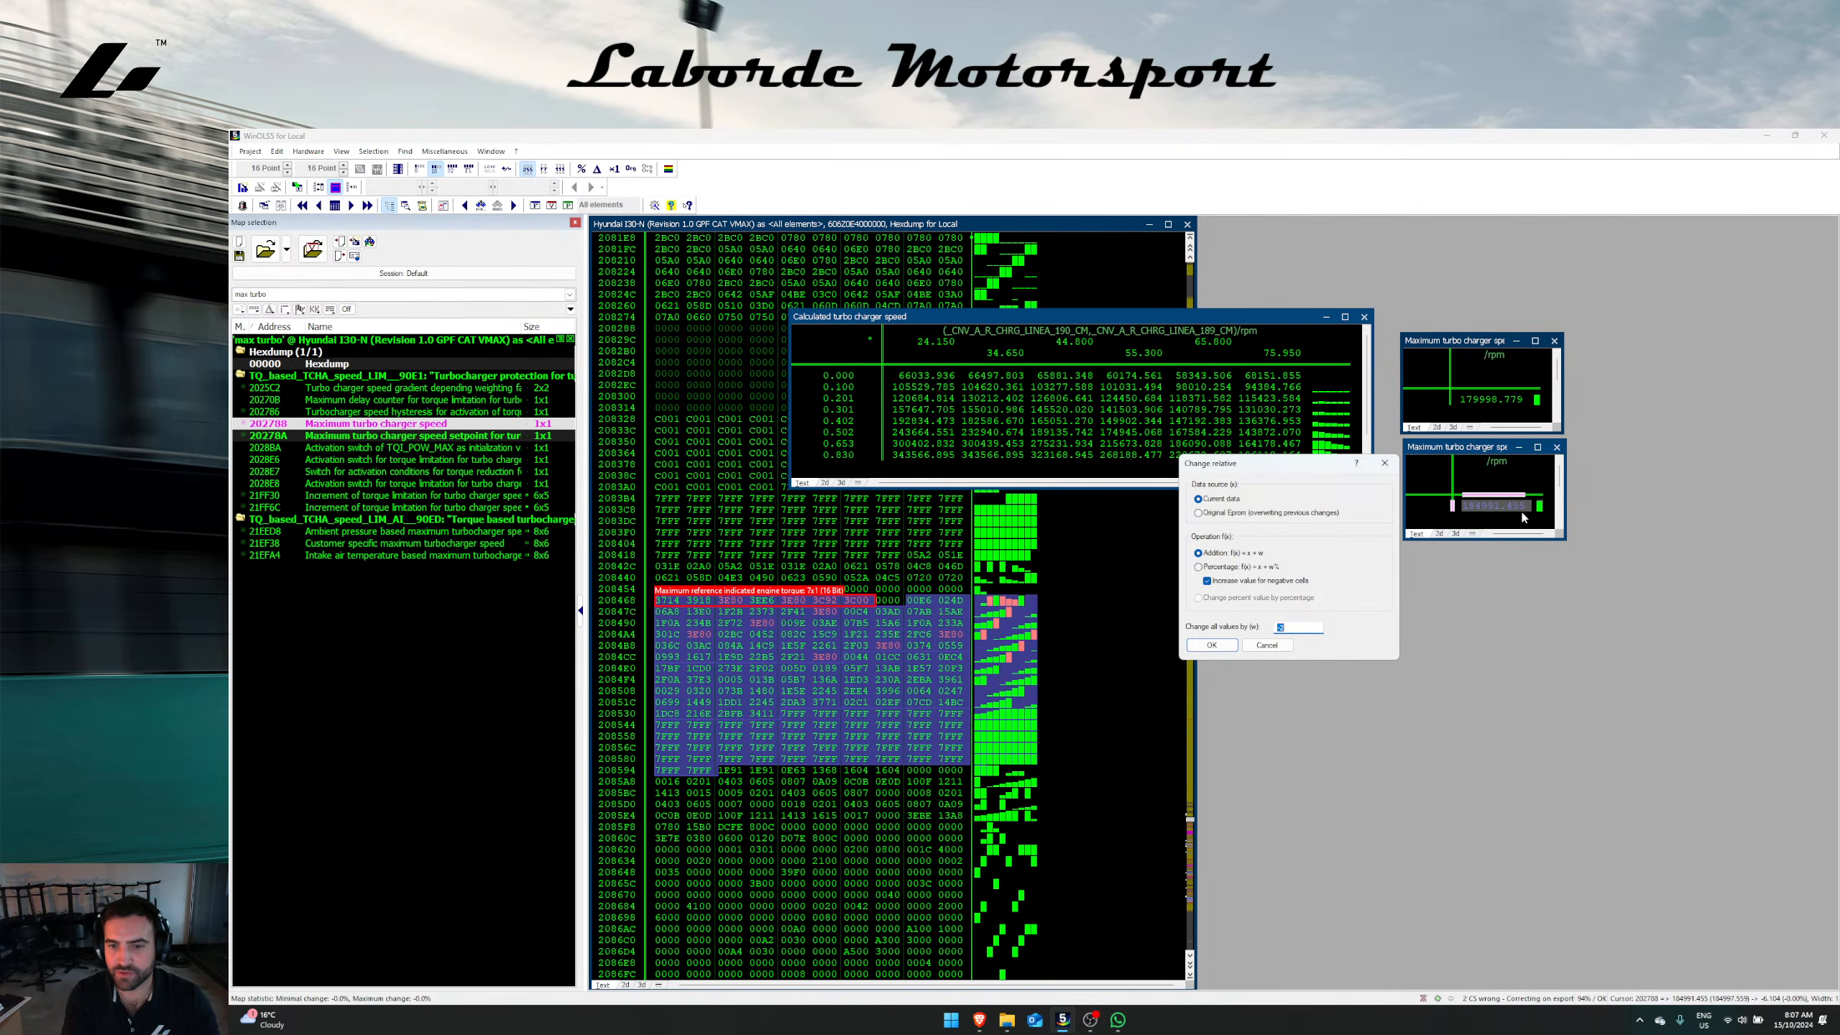
type("20")
left_click(1258, 567)
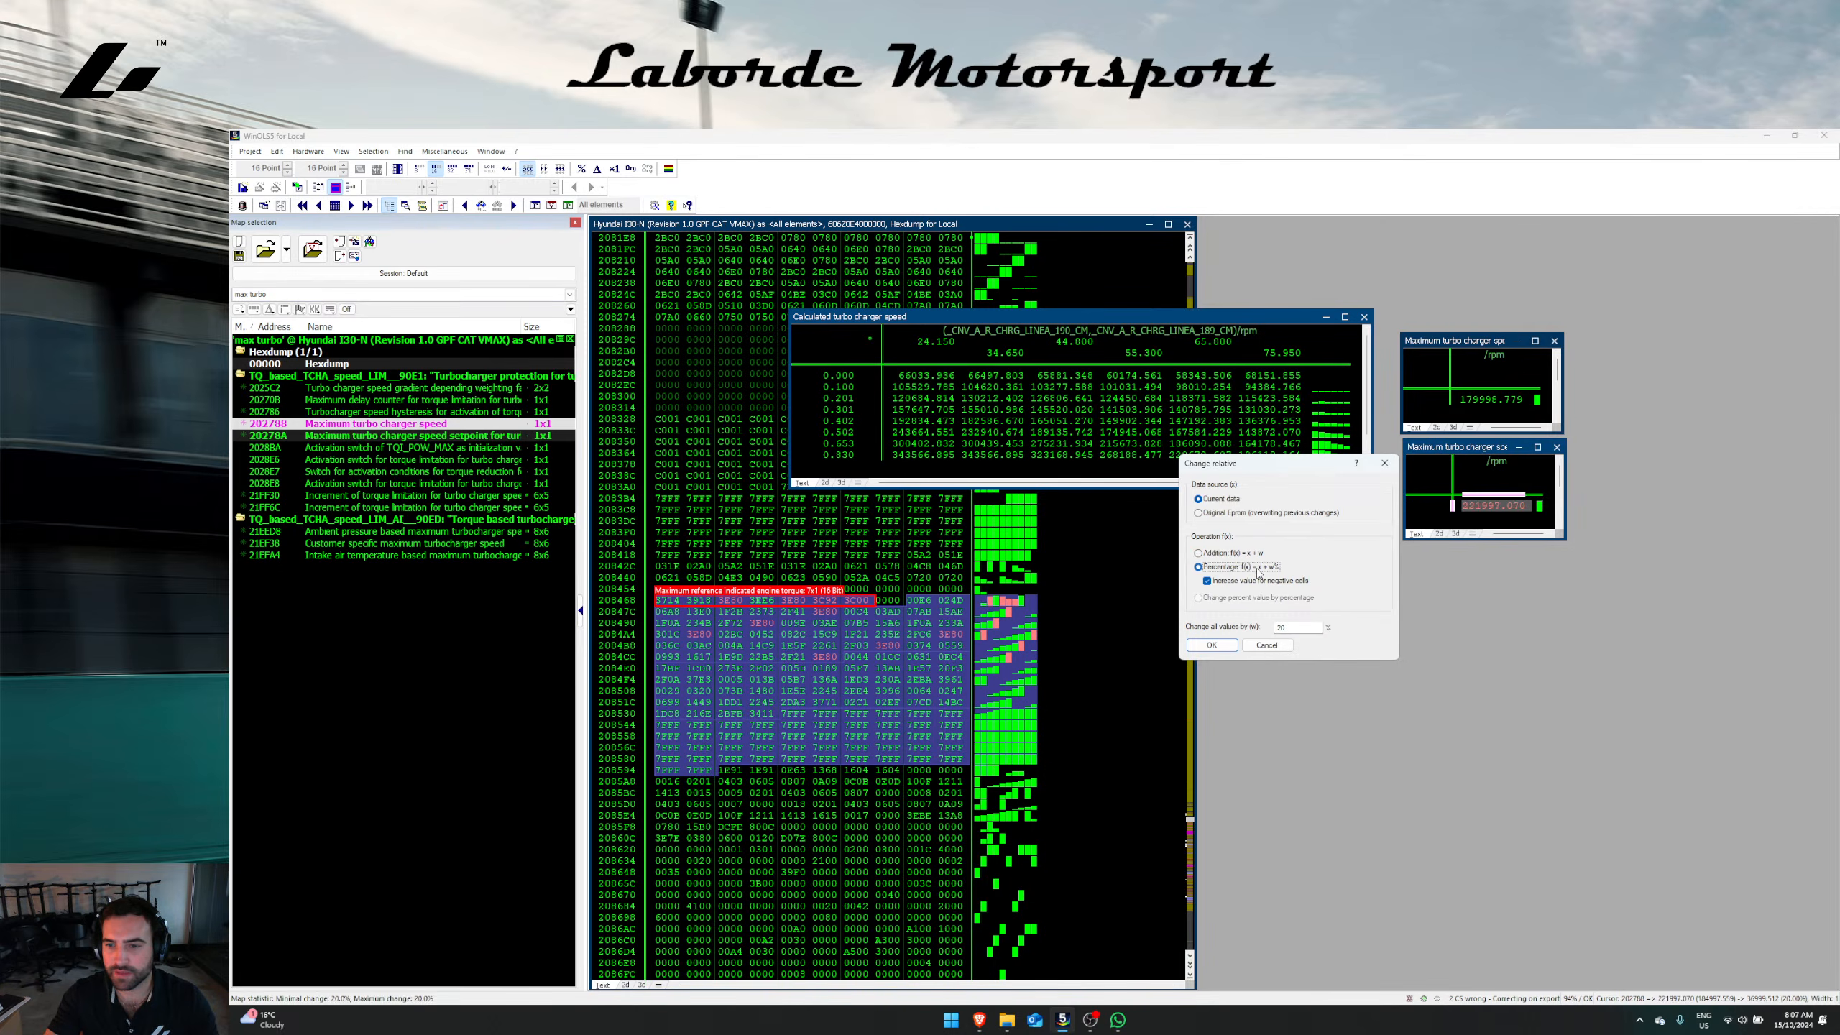
key("Return")
Step: Raise the maximum turbo charger speed setpoint by 20 percent, close both limit maps and save the project without creating a new version
left_click(1482, 400)
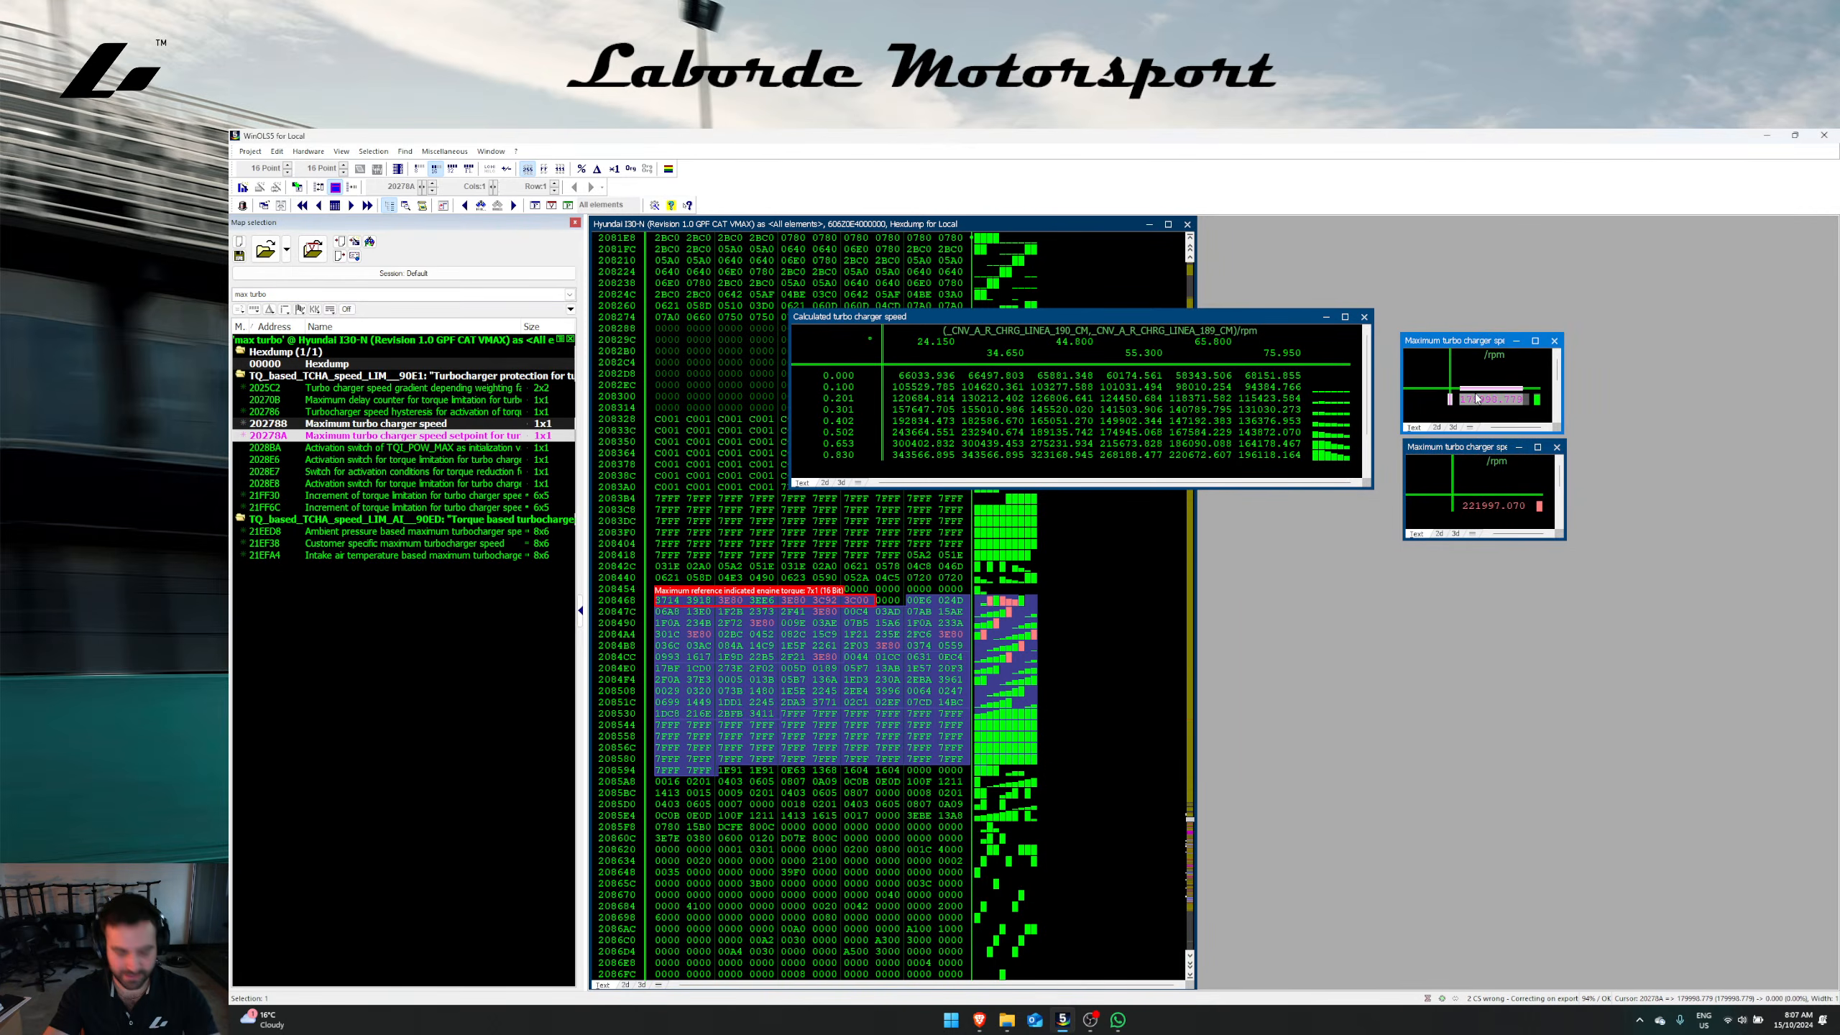
key("plus")
key("Return")
key("Escape")
key("Escape")
key("Escape")
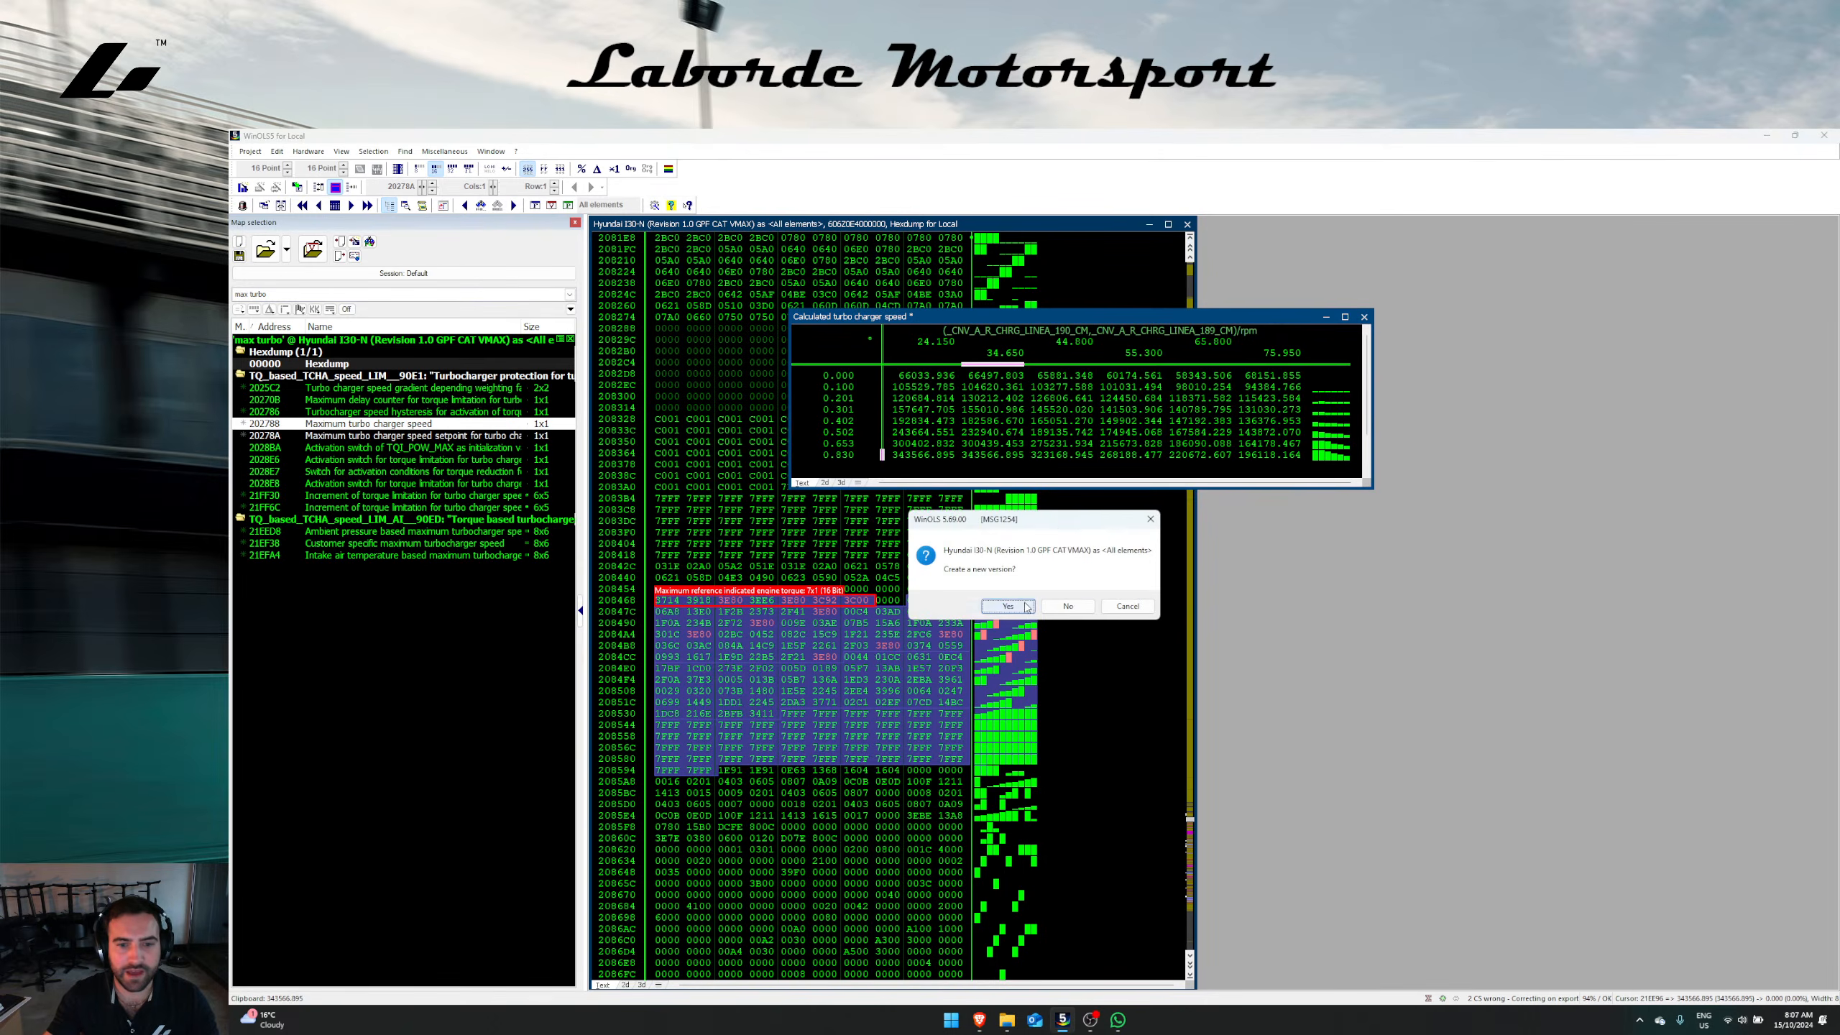
left_click(1070, 608)
Step: Raise all values of the calculated turbo charger speed map by 20 percent, close it and save without creating a new version
left_click(930, 433)
key("ctrl+a")
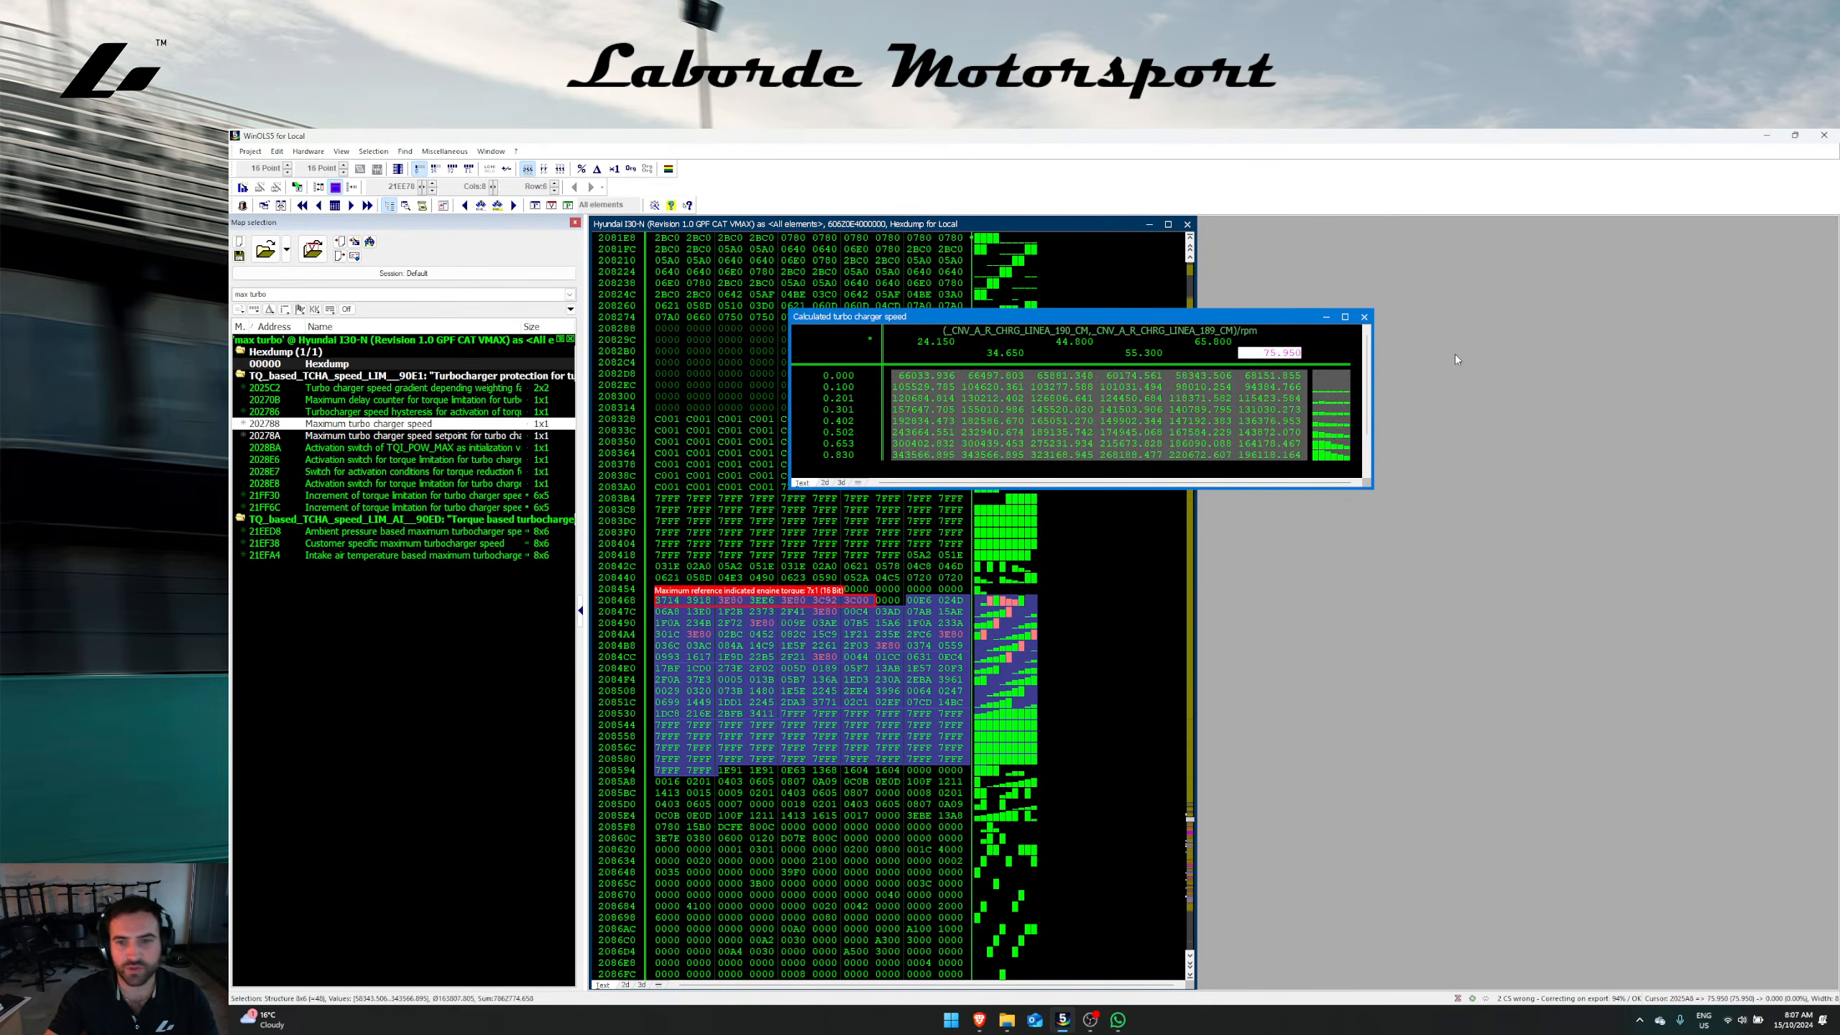
key("ctrl+a")
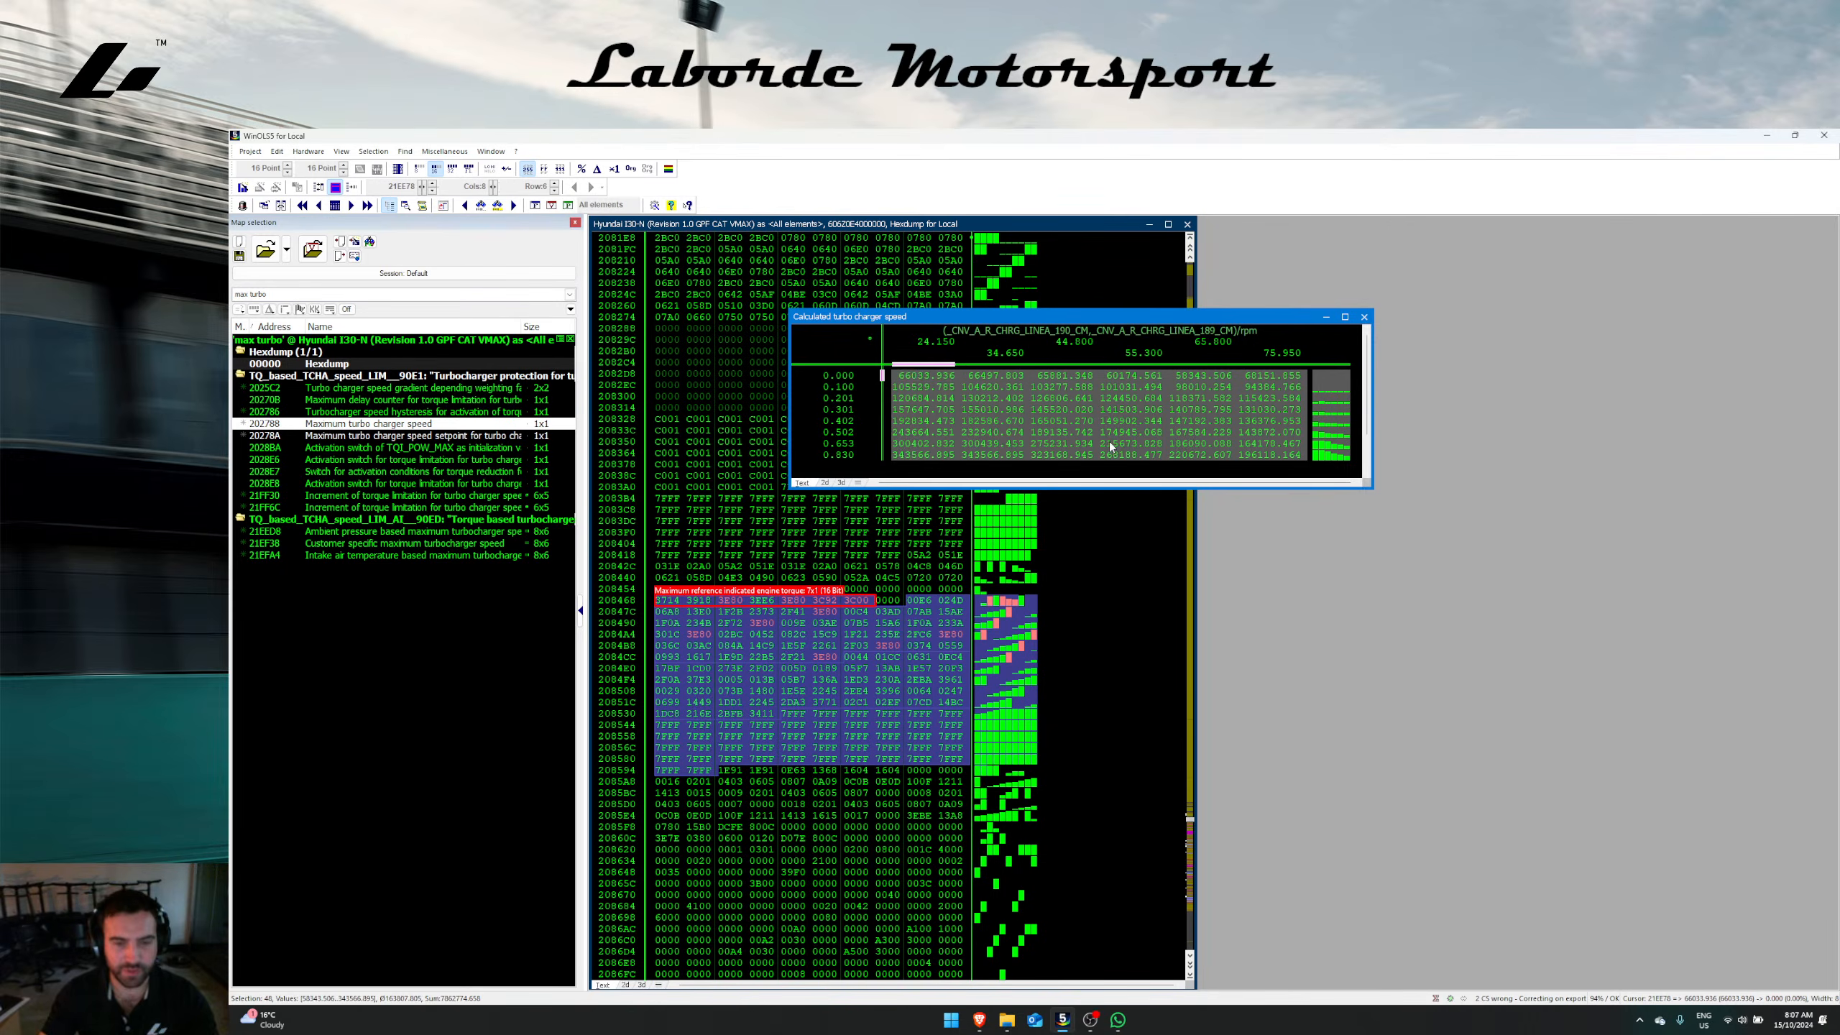
key("shift+5")
key("Return")
key("Escape")
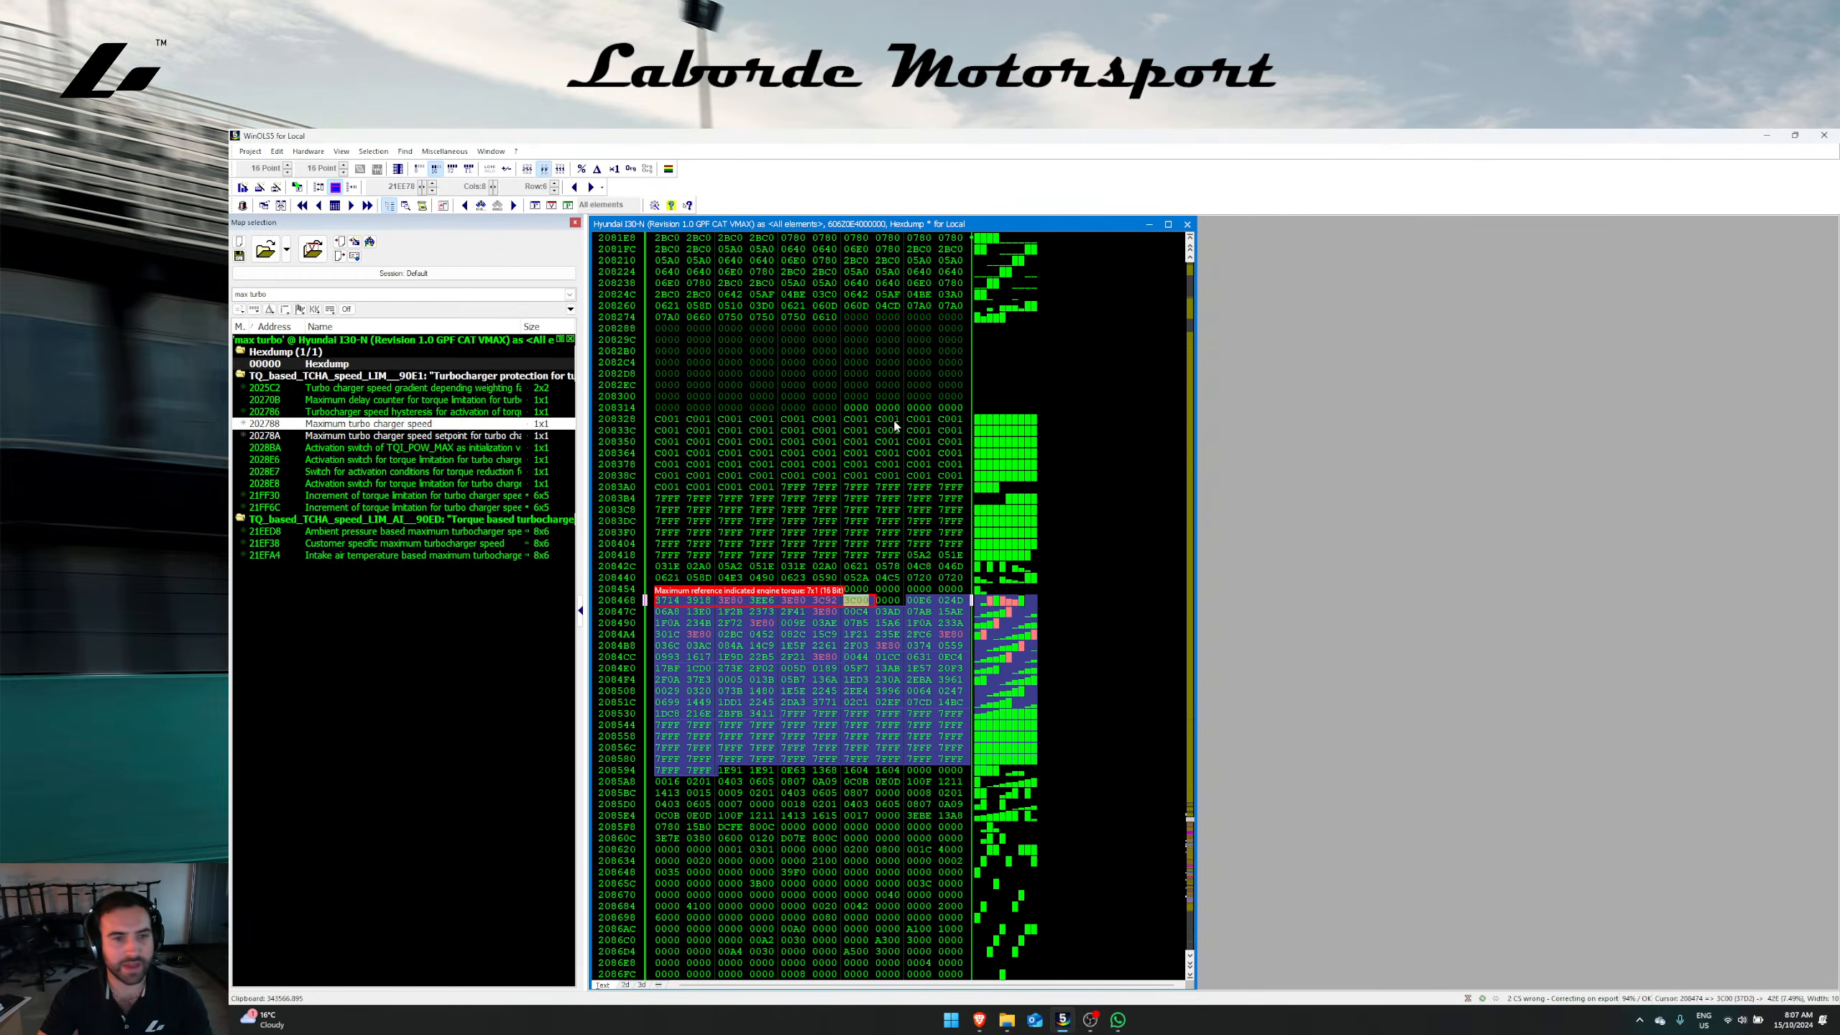
key("ctrl+s")
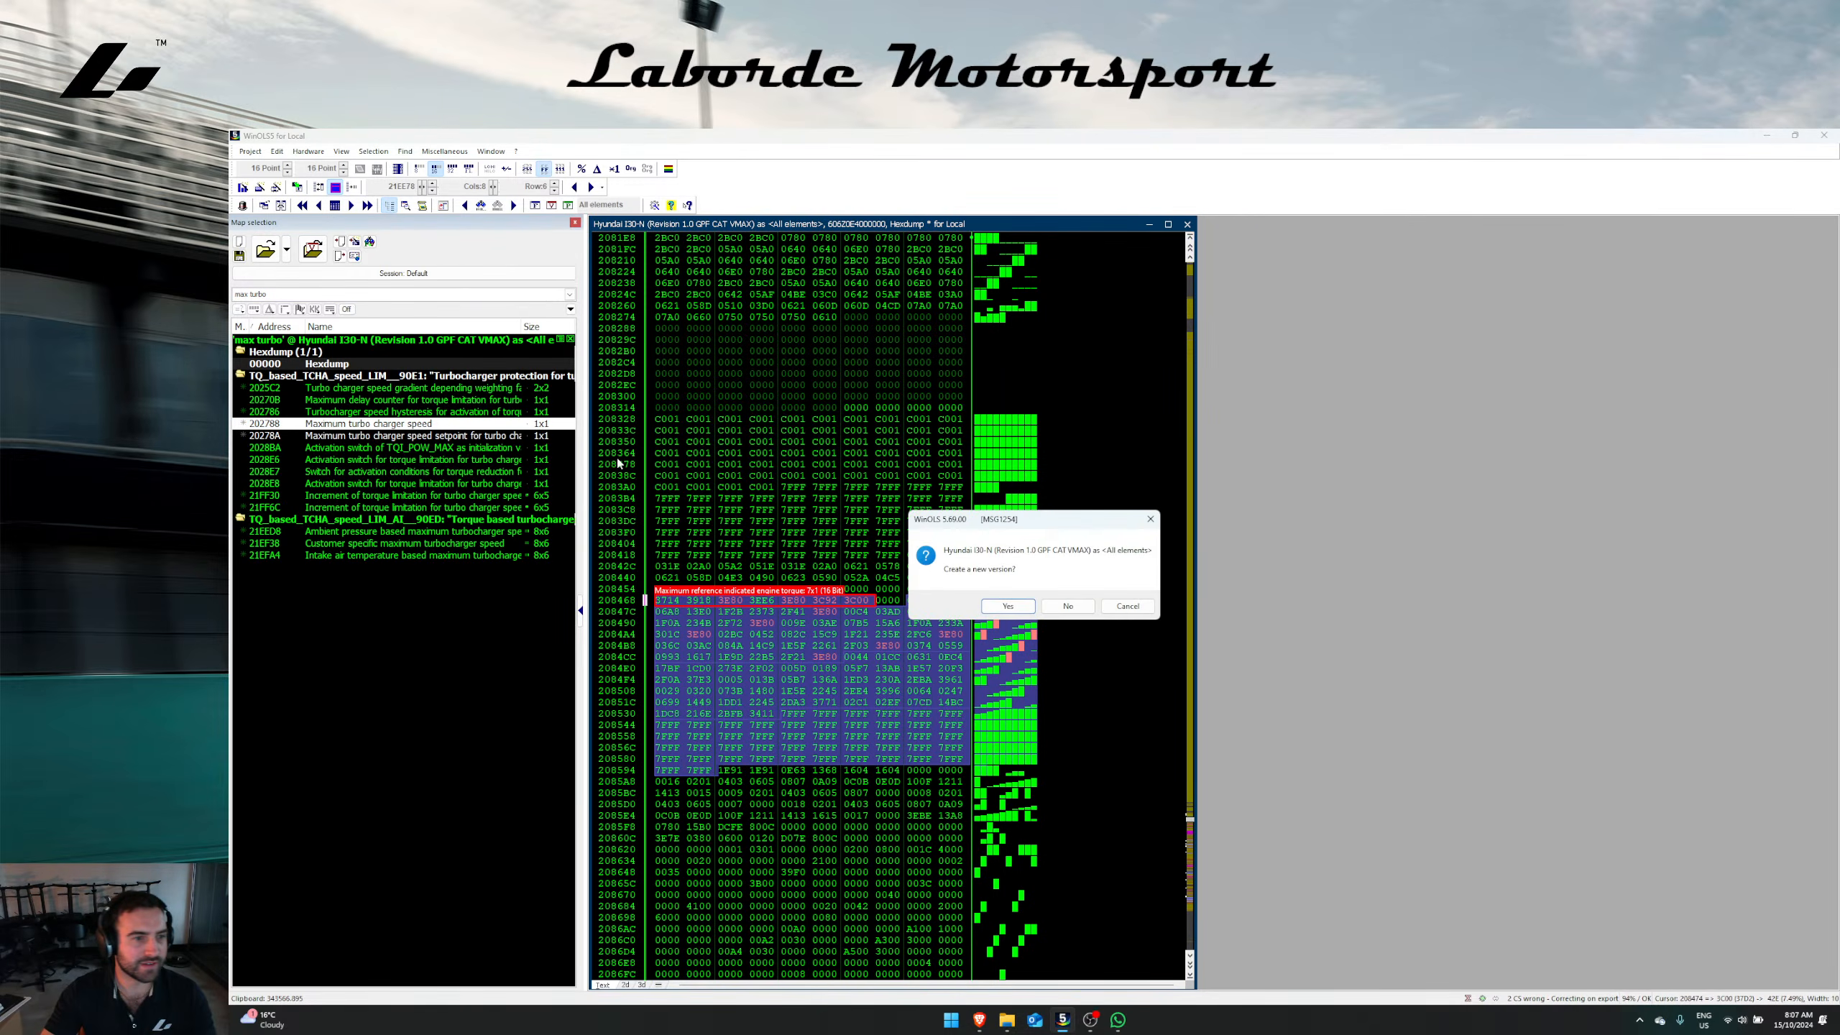
left_click(1069, 606)
Step: Compare the torque limitation increment maps for turbo charger speed setpoint and actual turbo charger speed, and close both
double_click(436, 496)
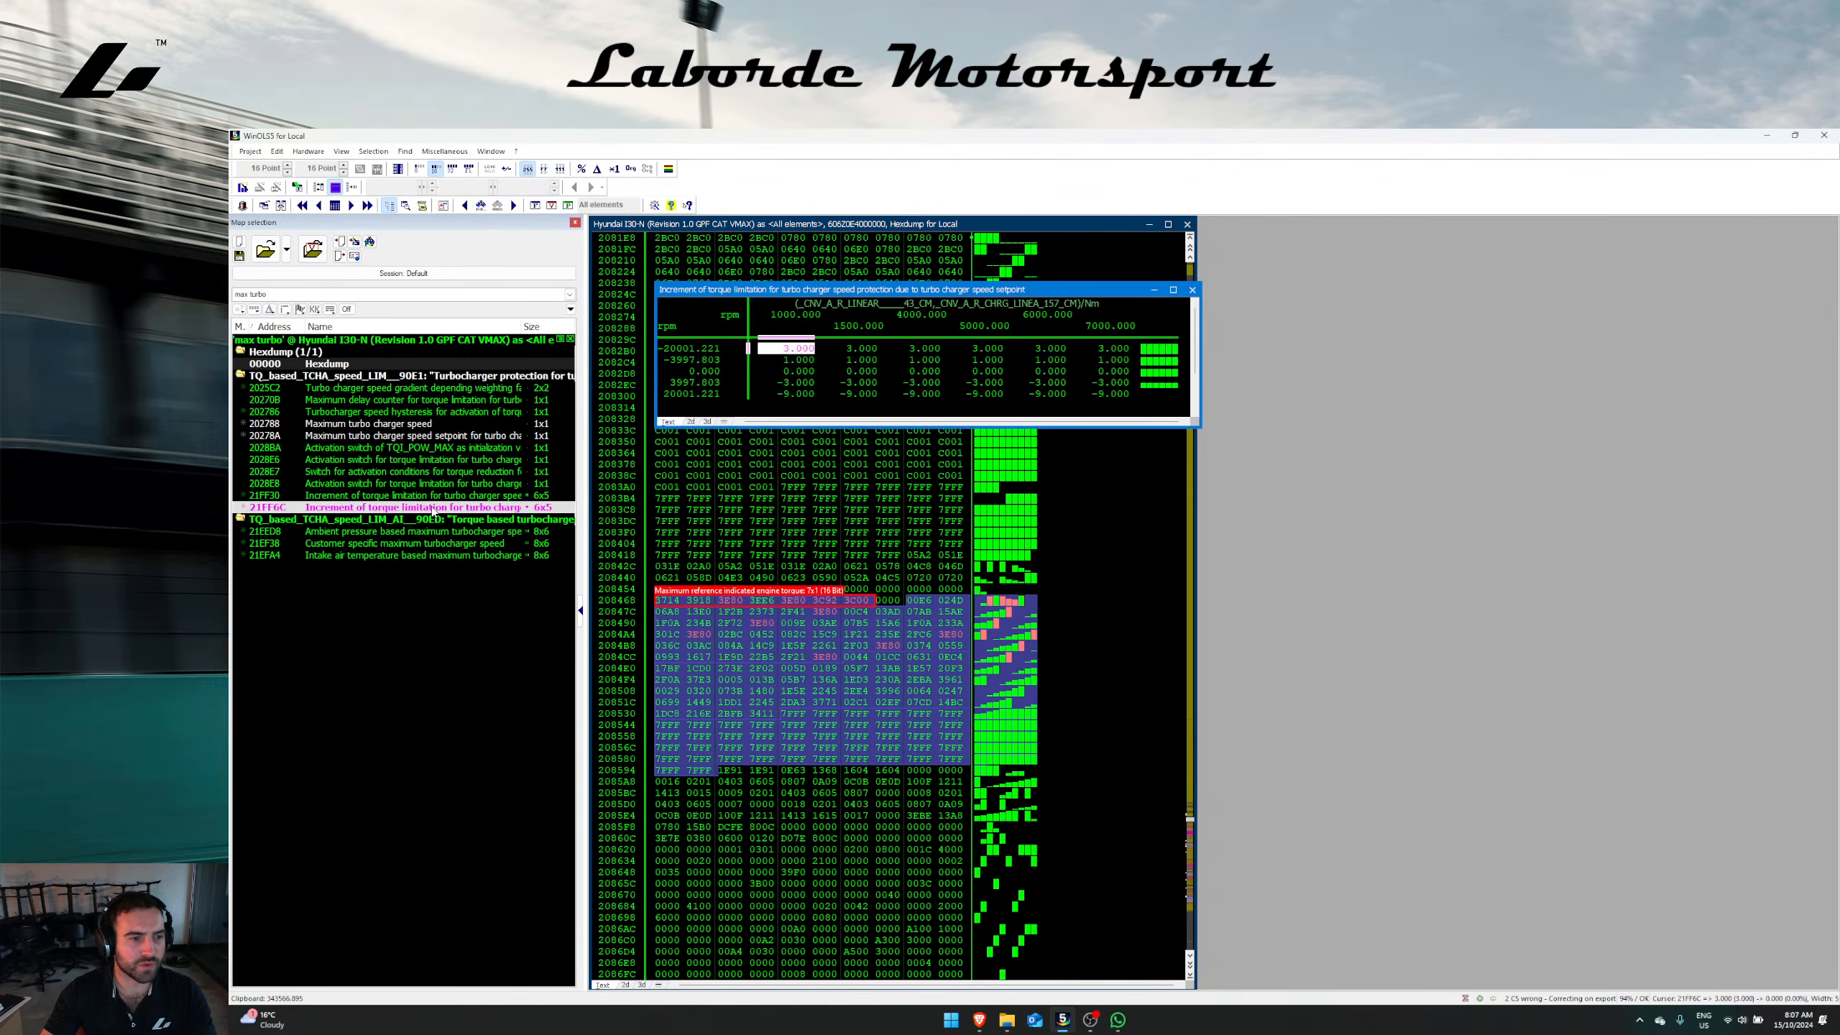
double_click(436, 505)
left_click_drag(838, 270, 857, 430)
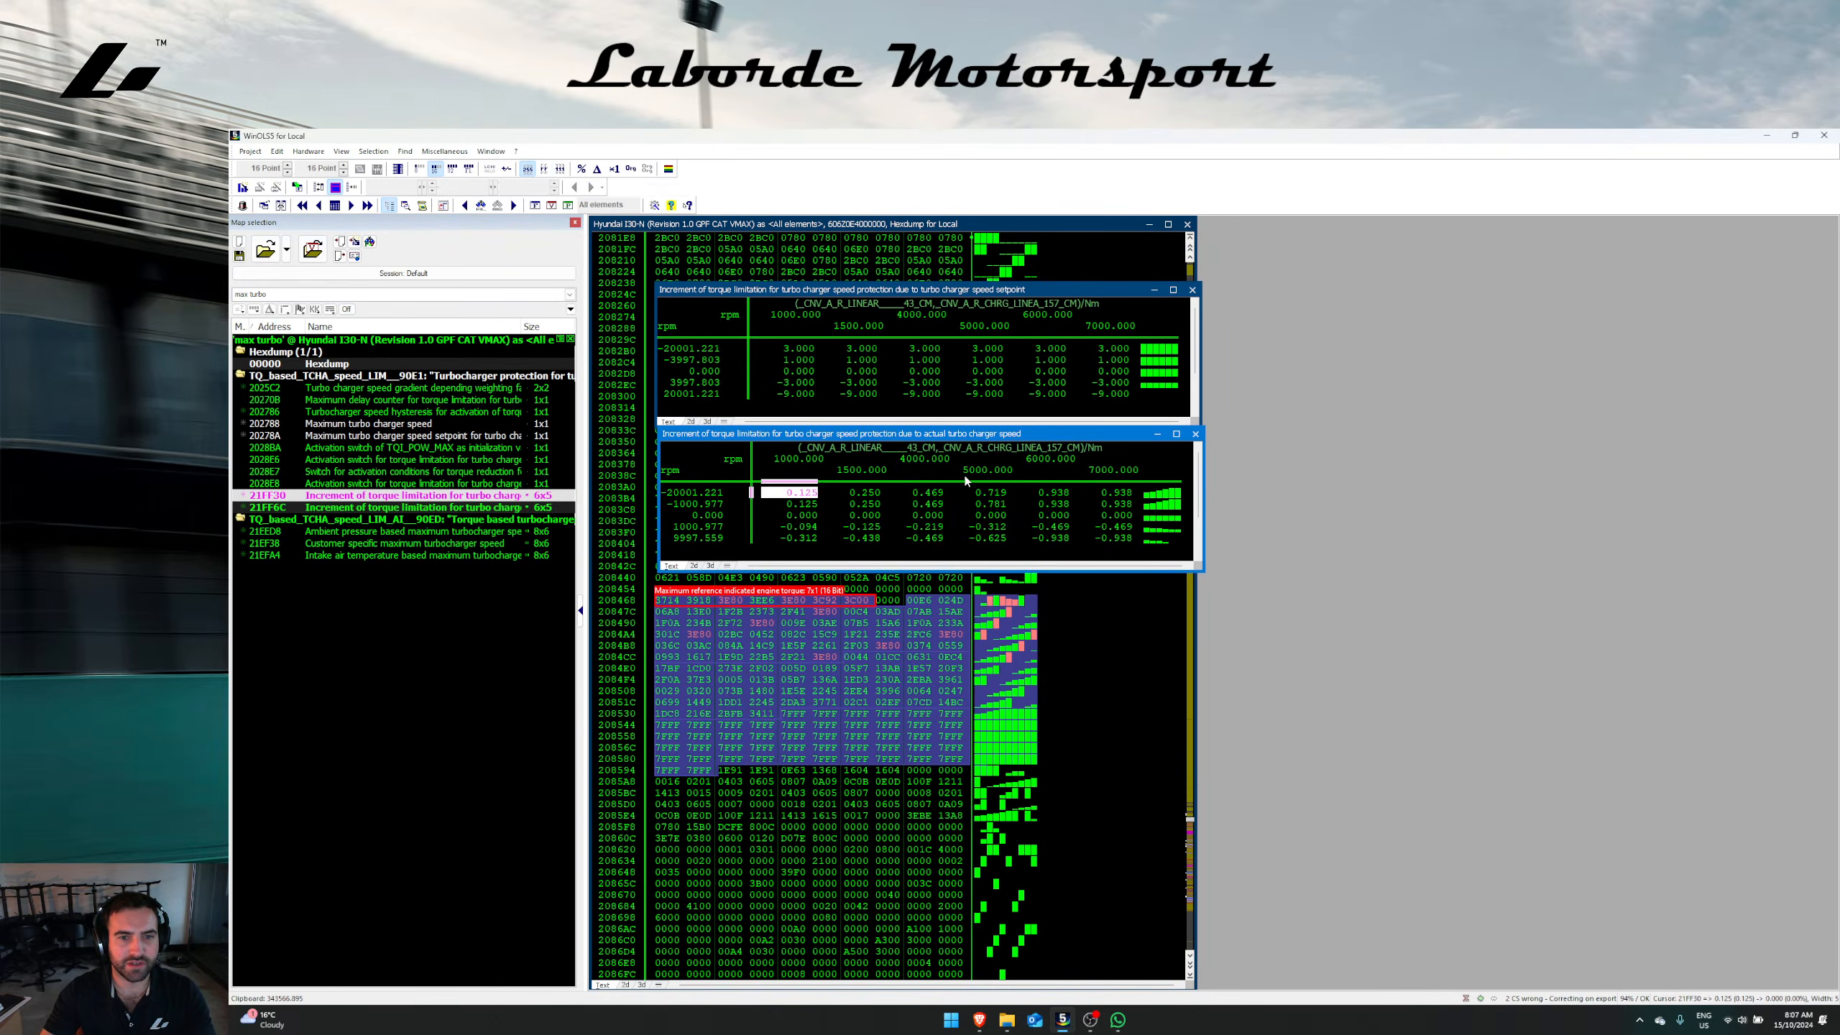
double_click(958, 513)
key("Escape")
double_click(876, 368)
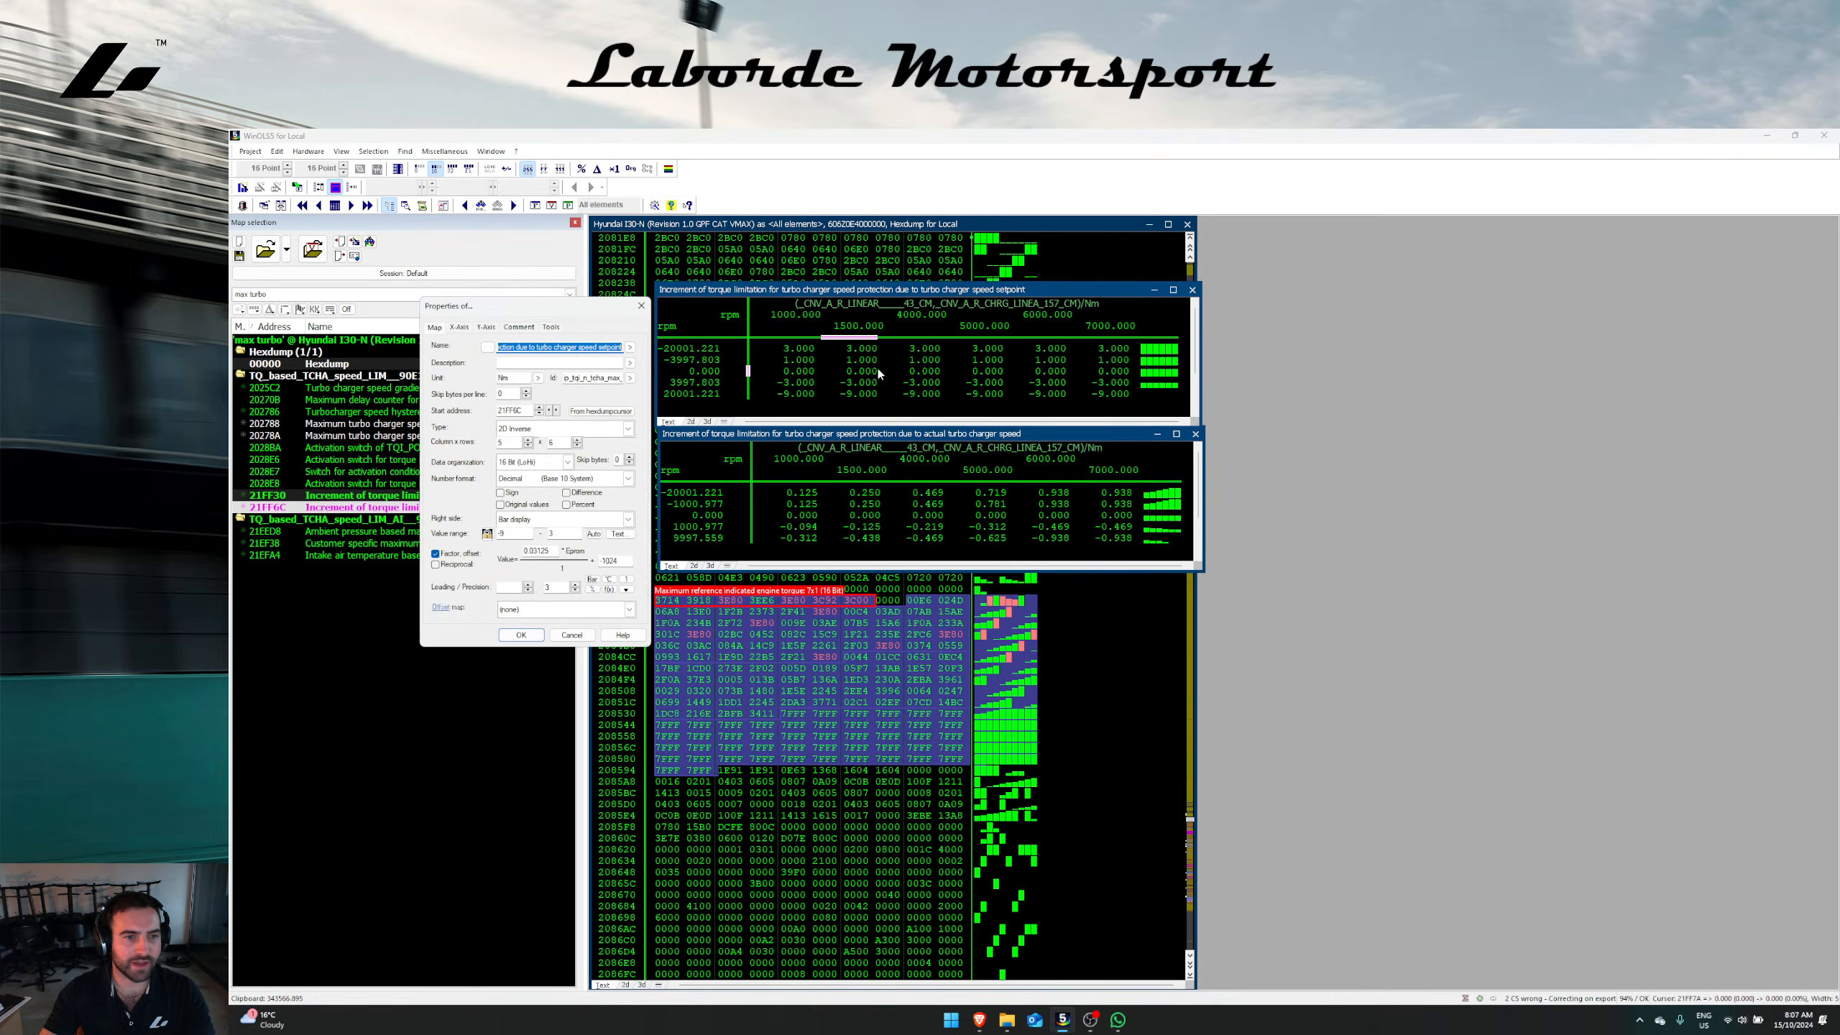
key("Escape")
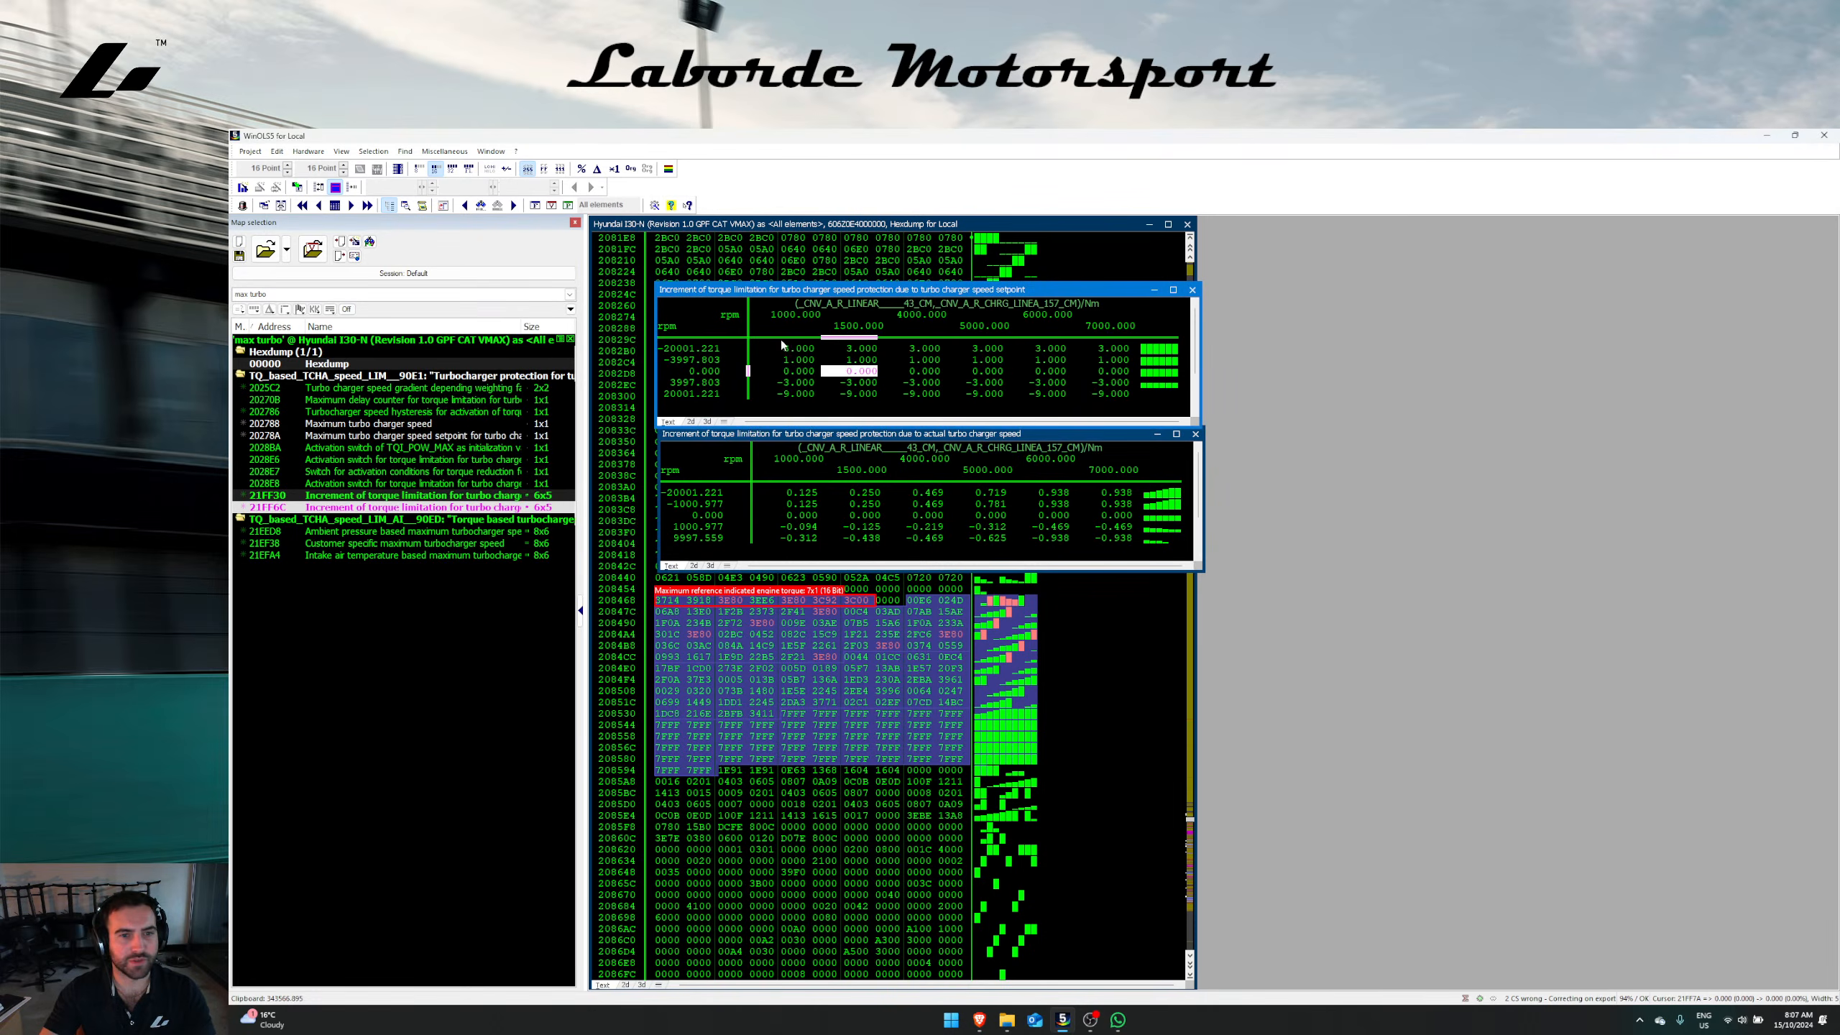
left_click_drag(783, 347, 1113, 397)
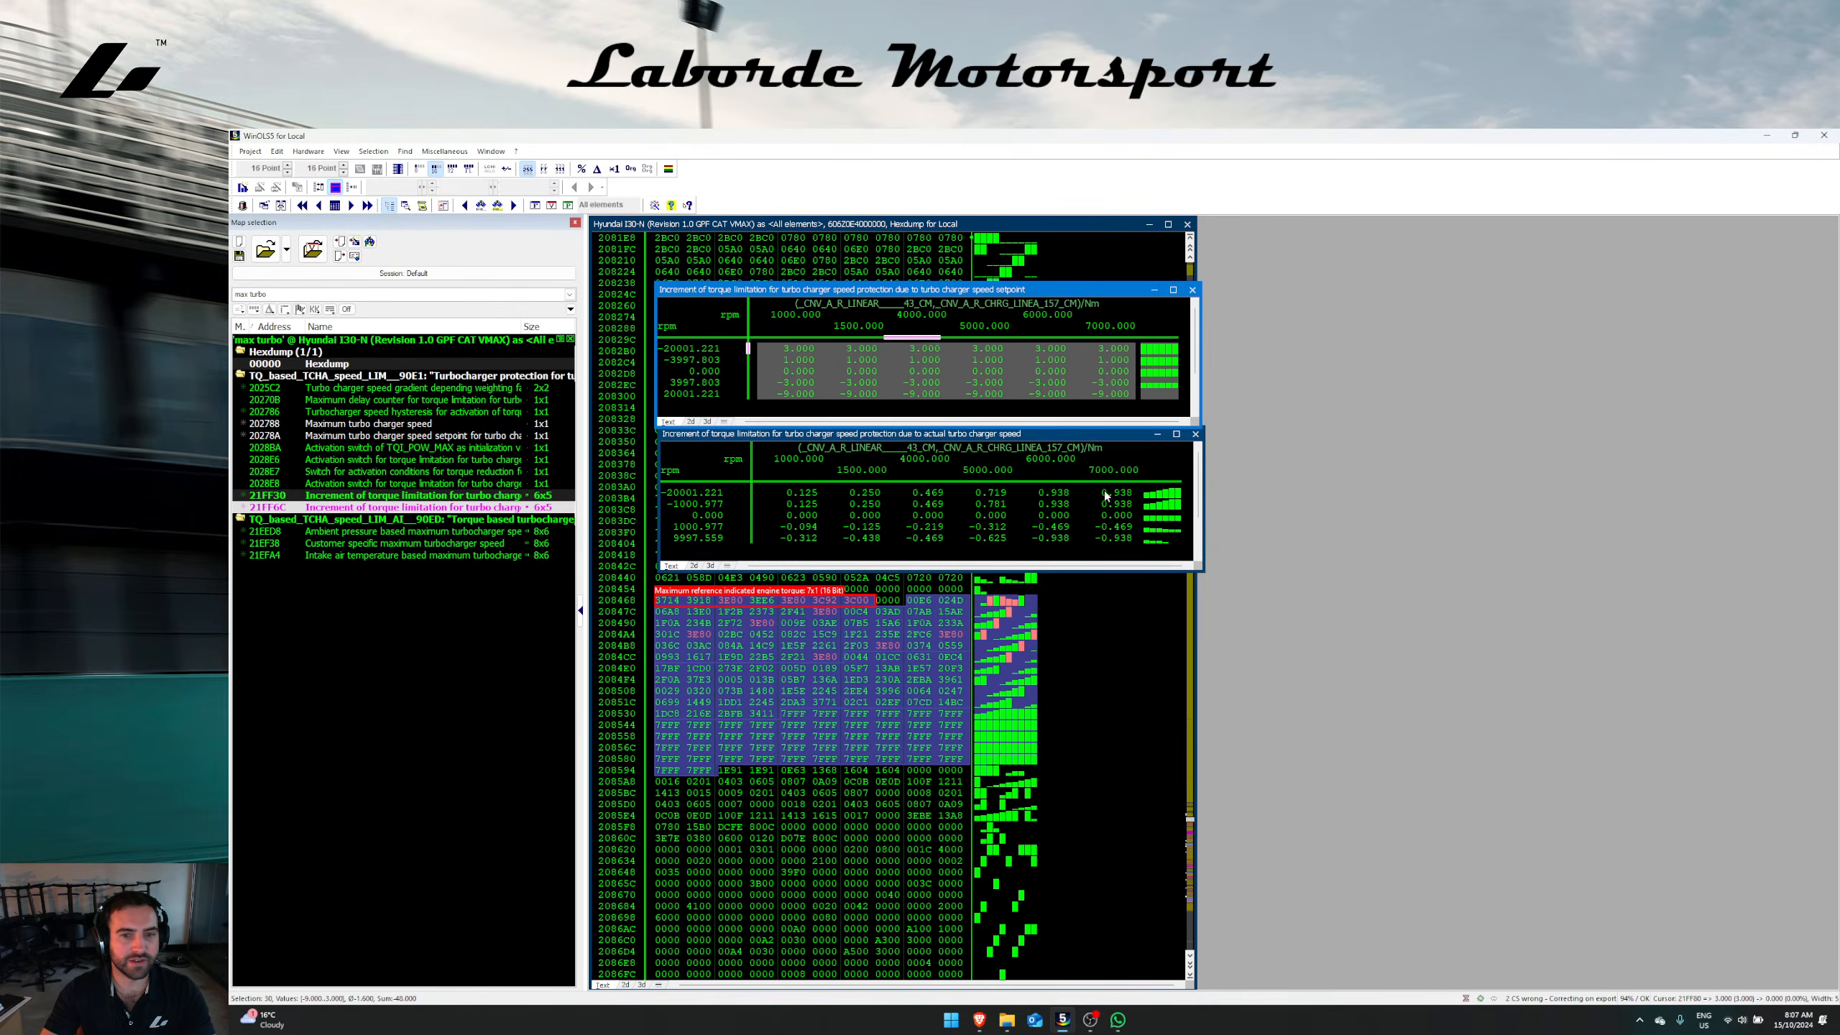
left_click_drag(1106, 496, 698, 542)
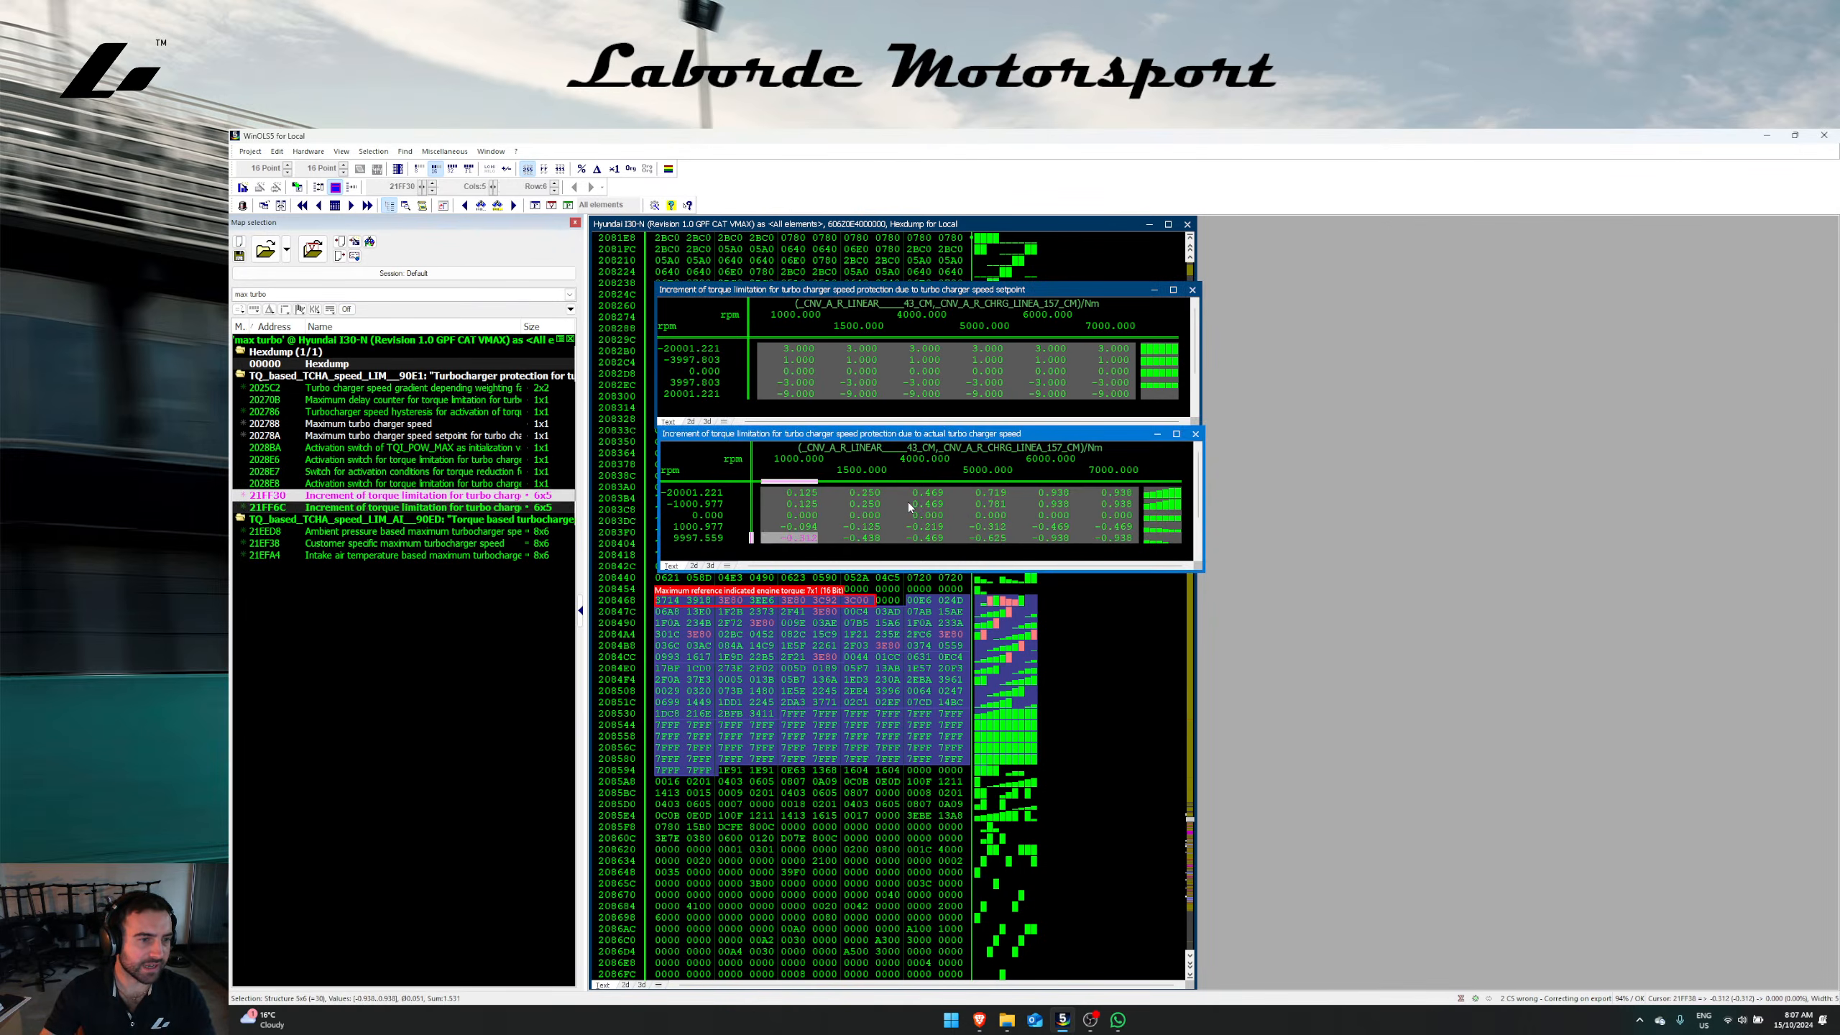
key("Escape")
key("Escape")
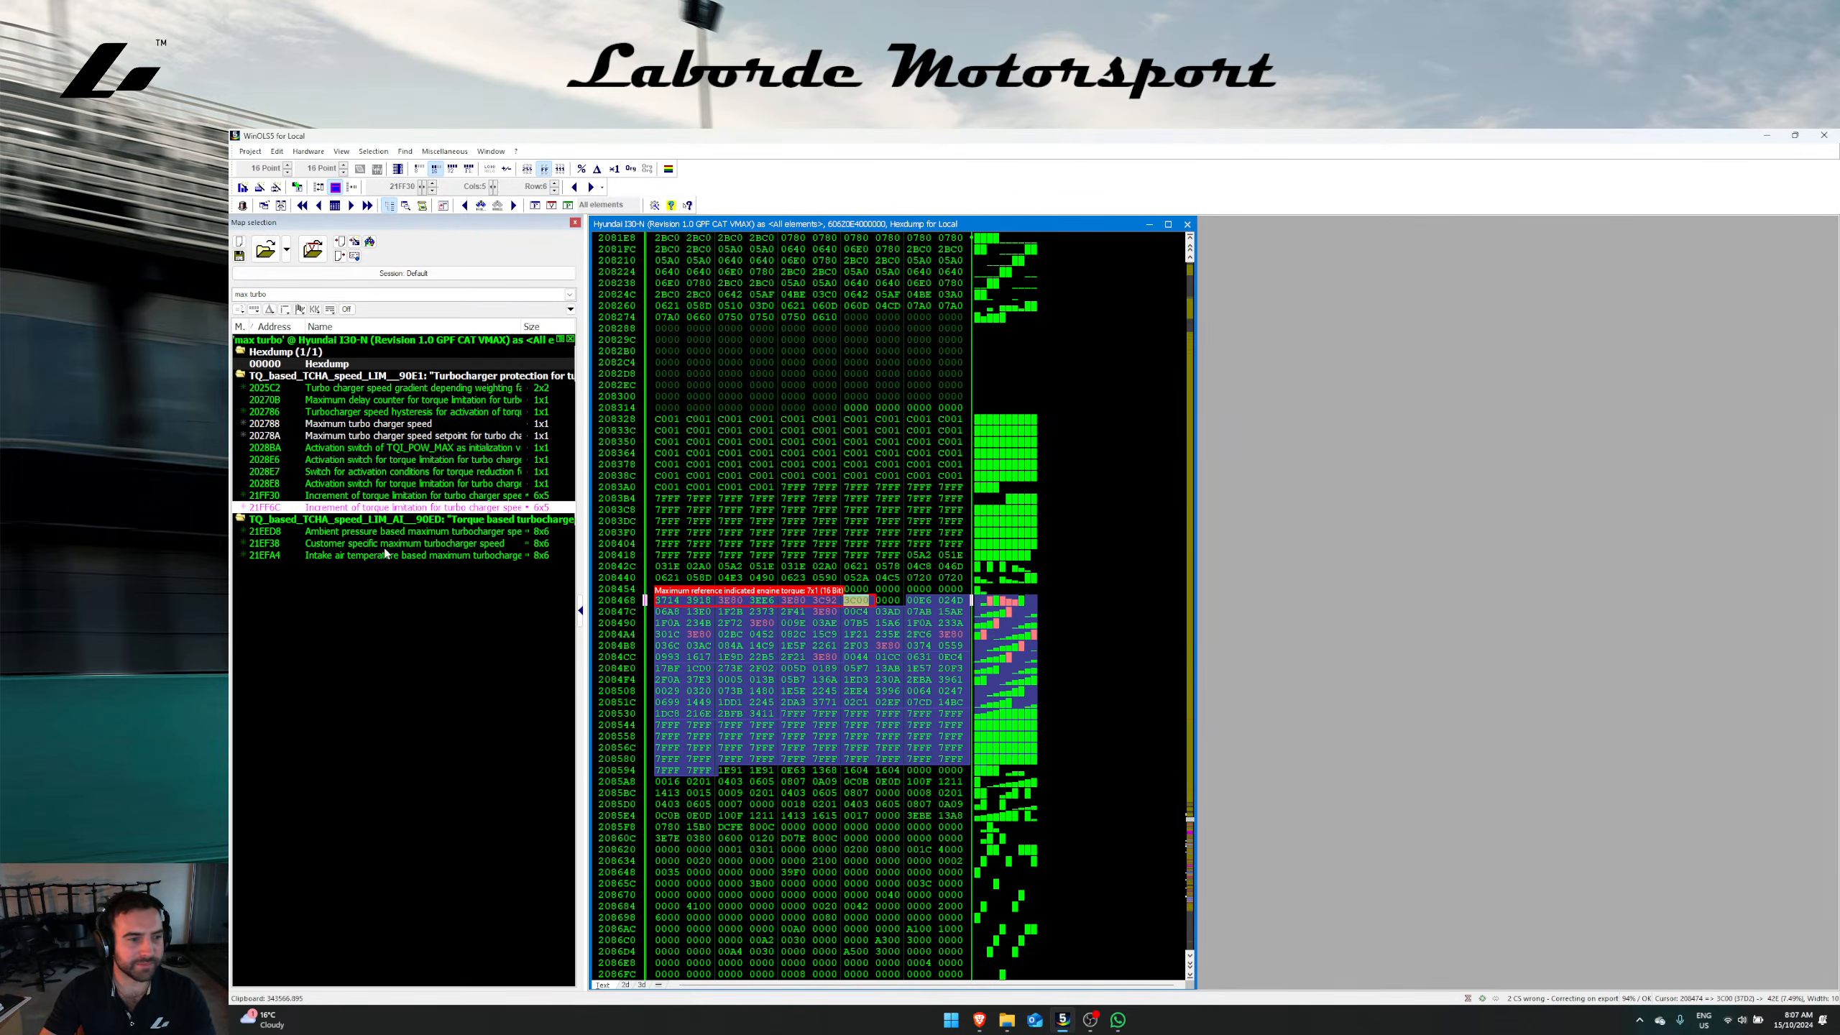
Step: Open the intake air temperature based maximum turbocharger speed map and compare its limits with the maximum turbo charger speed setpoint
double_click(386, 555)
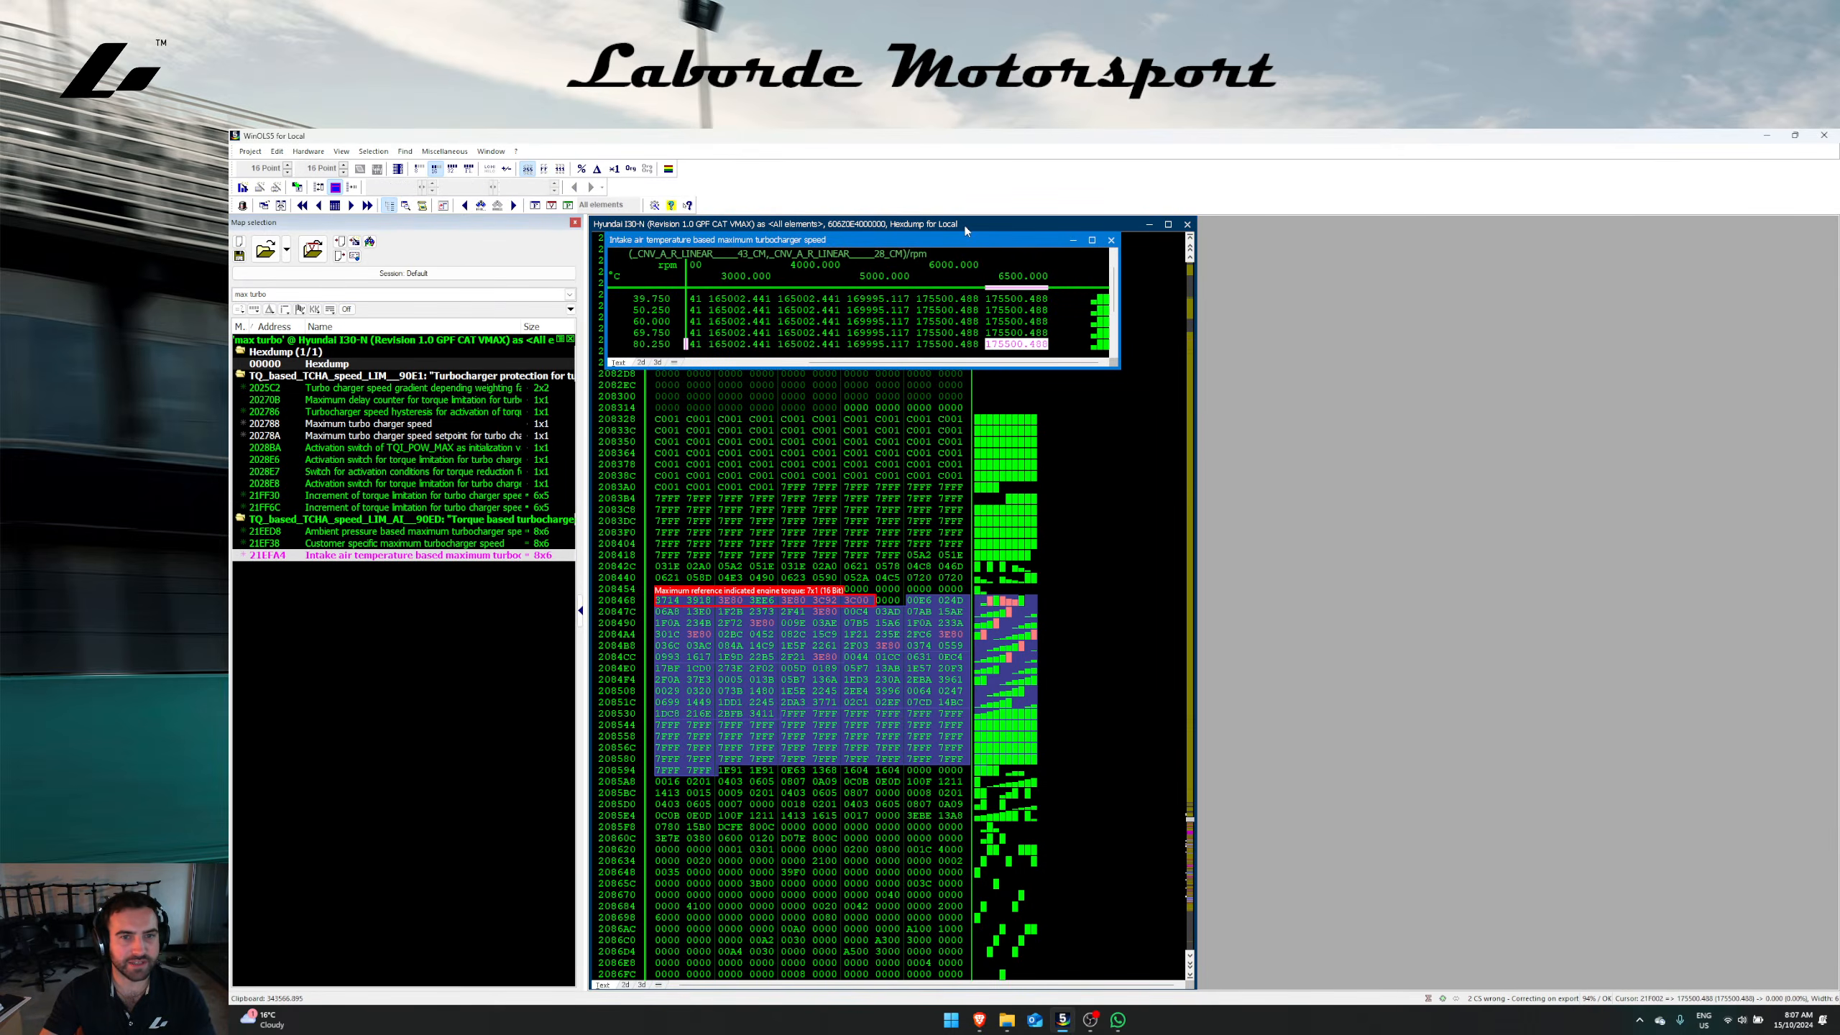
left_click_drag(962, 240, 1248, 327)
key("w")
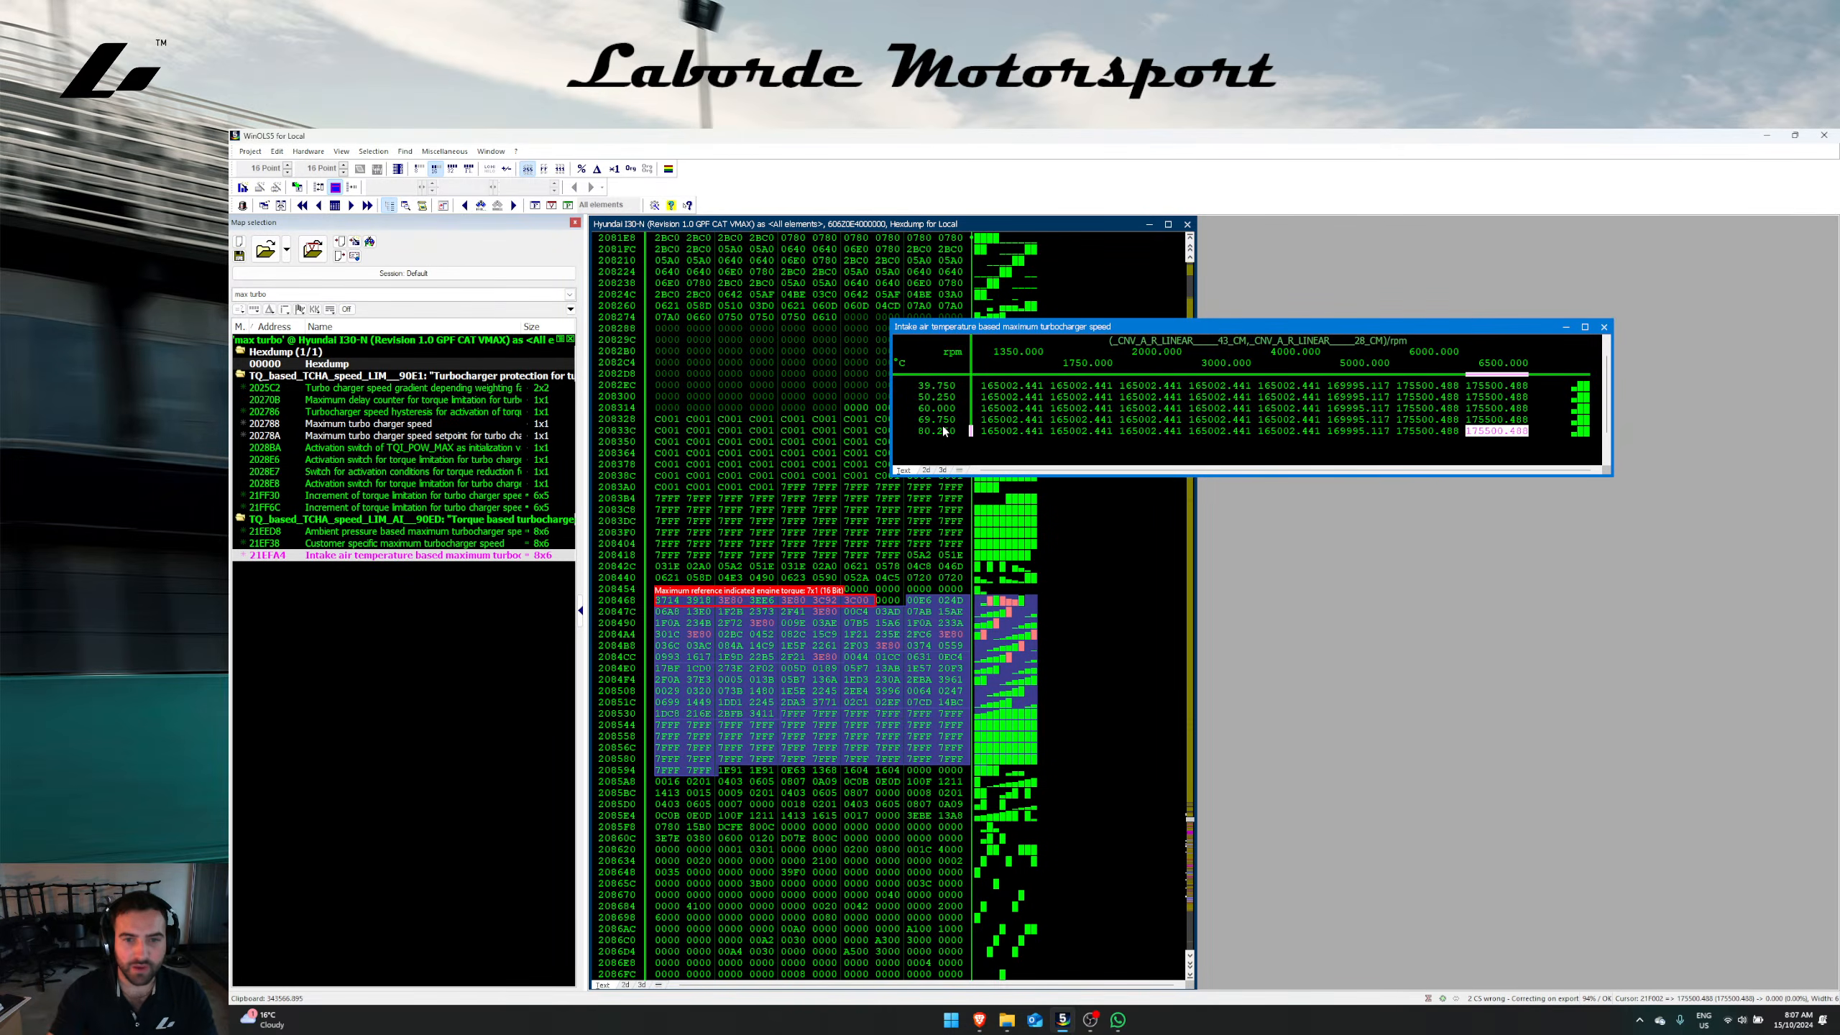
left_click(1095, 422)
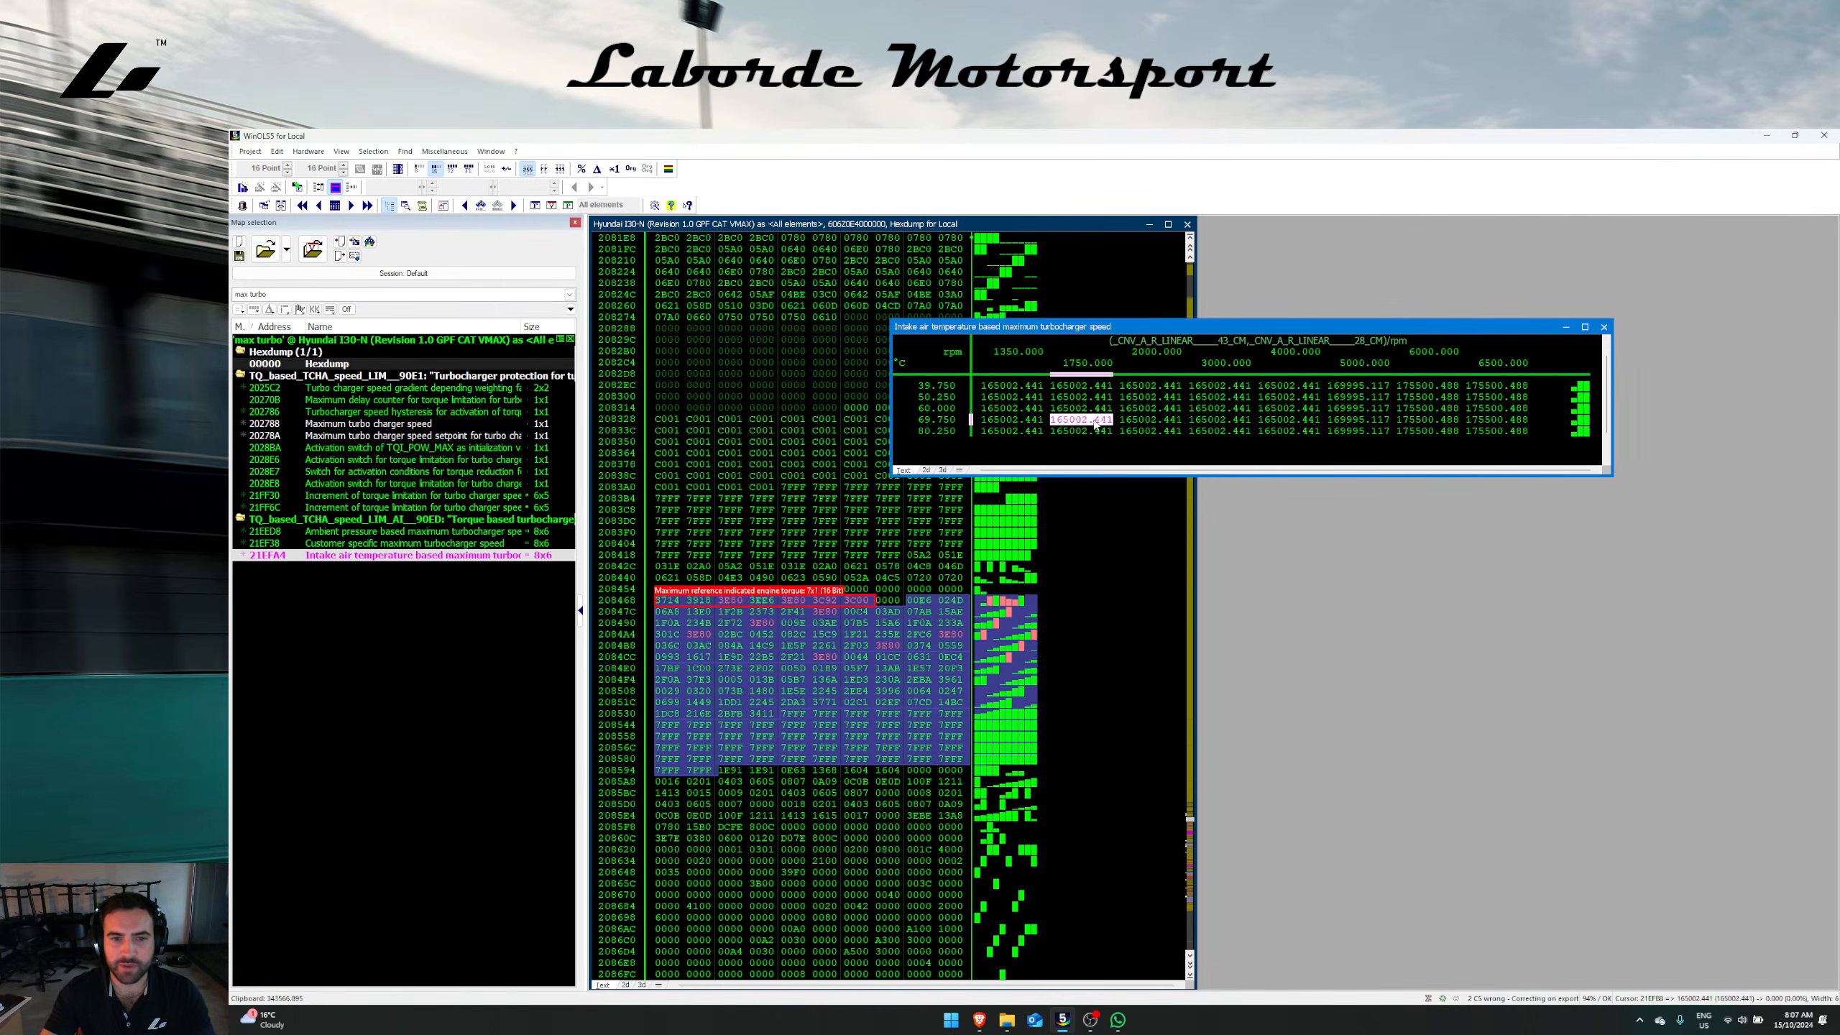
double_click(925, 410)
key("Escape")
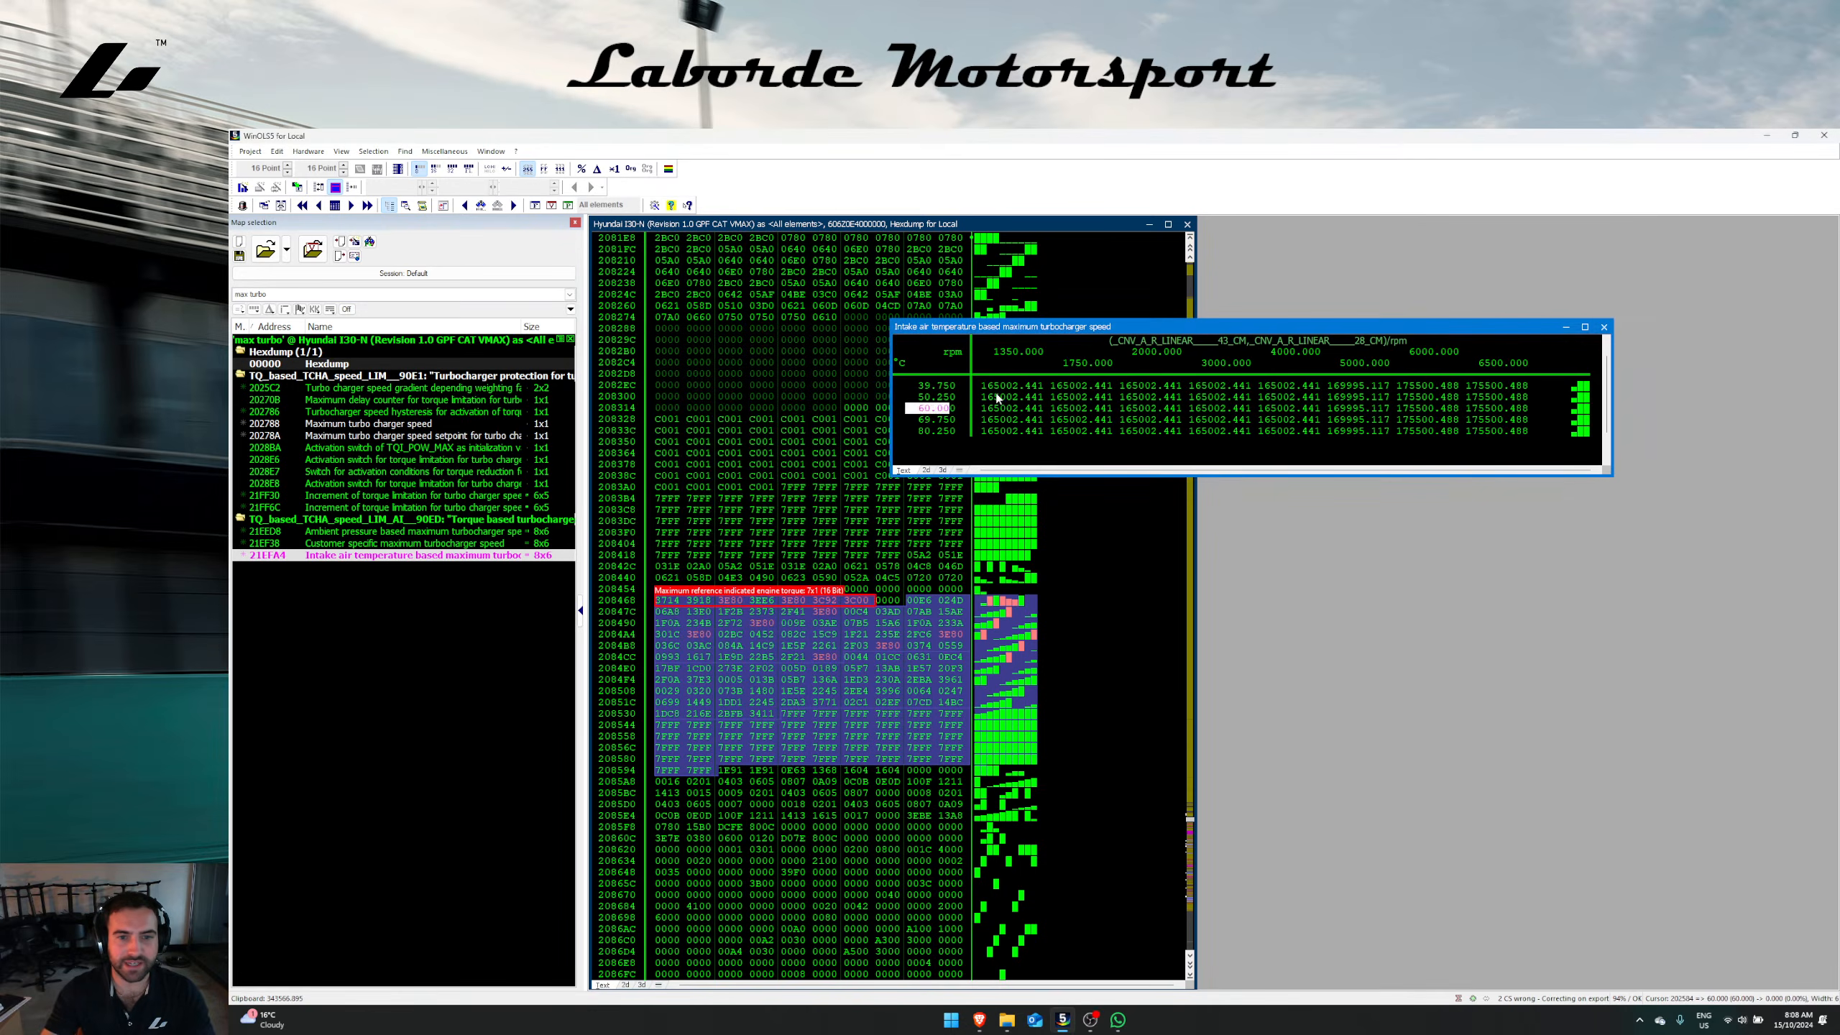
left_click_drag(993, 386, 1525, 450)
left_click(1378, 364)
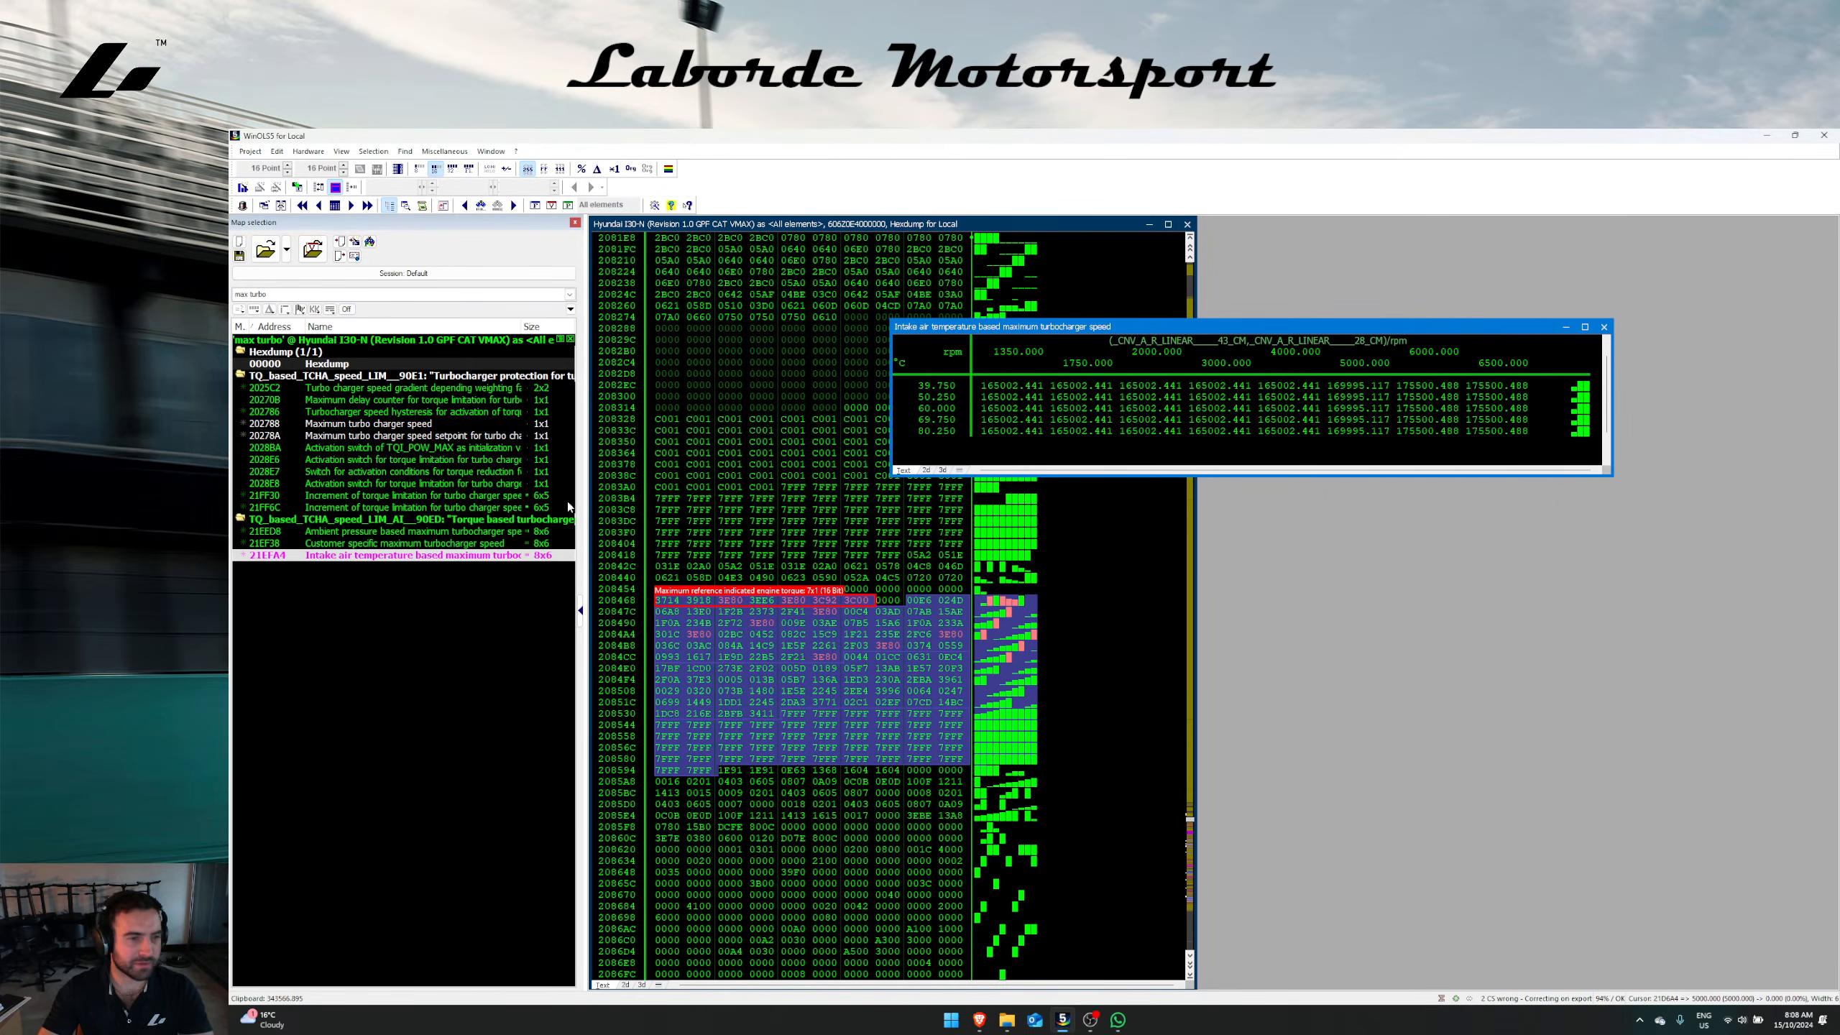
double_click(423, 436)
left_click(1554, 341)
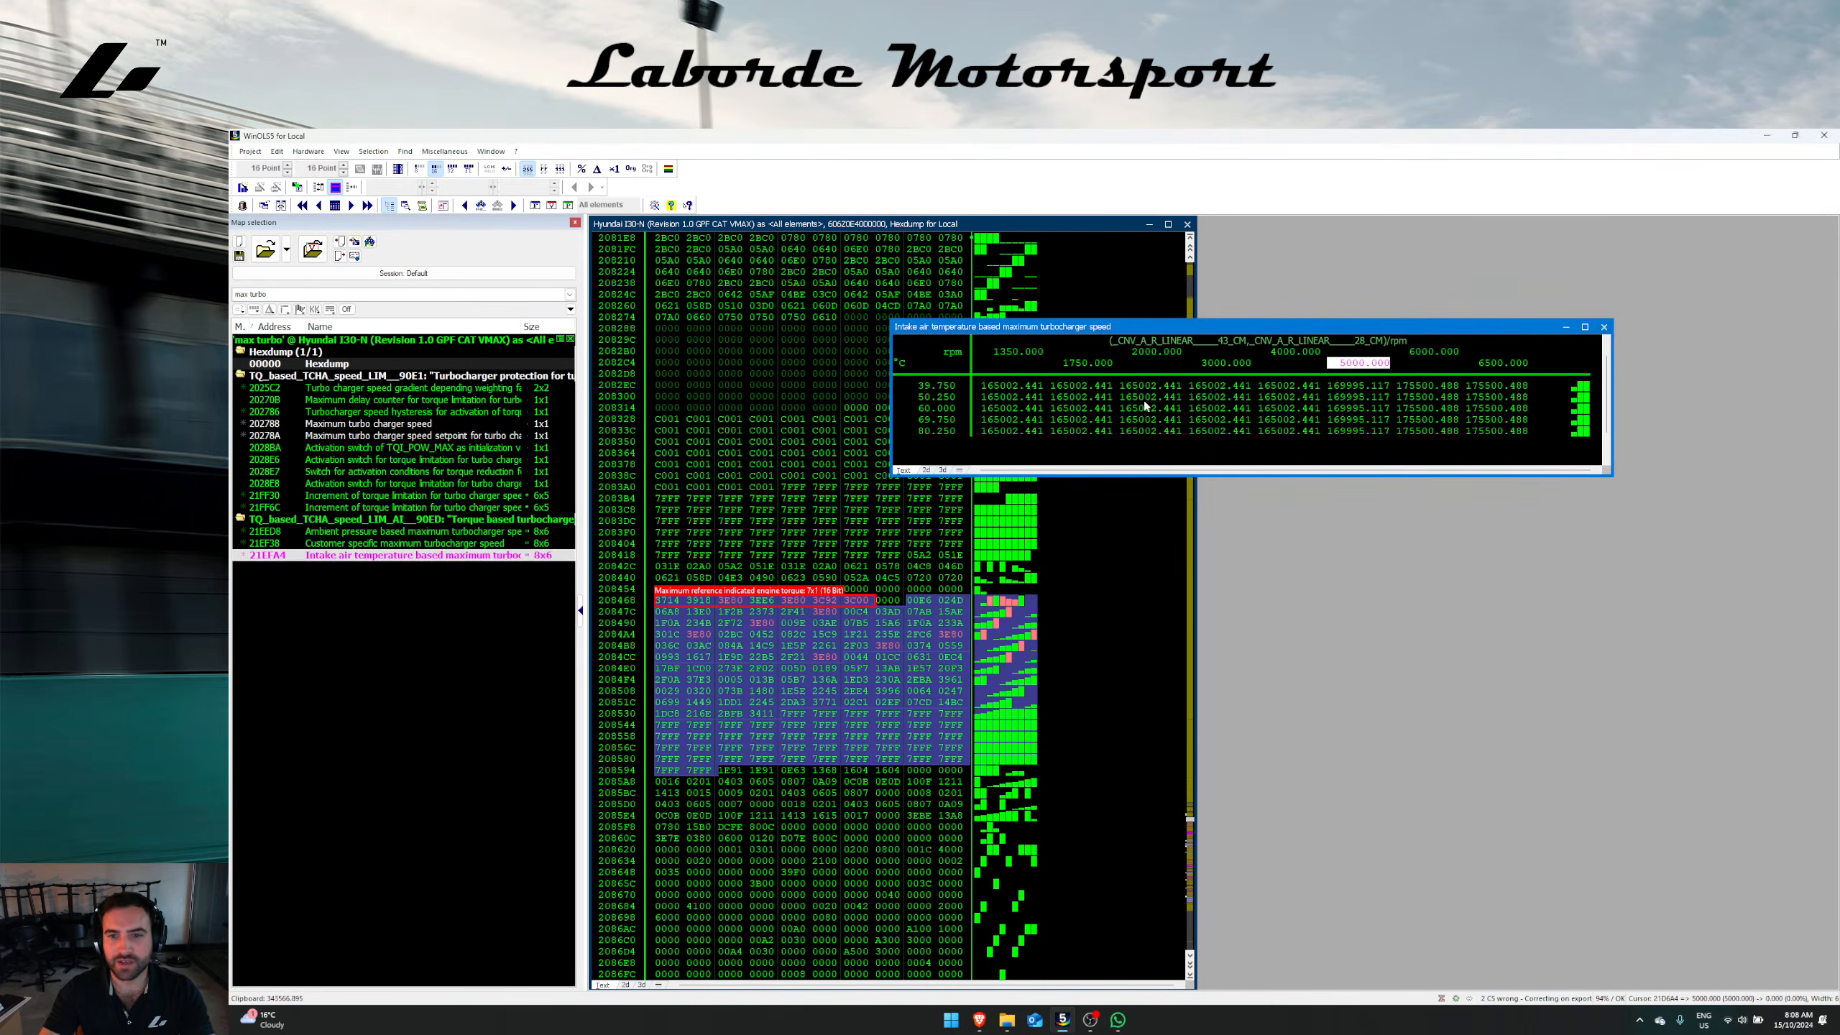
Step: Raise all values of the intake air temperature based maximum turbocharger speed map by 20 percent
left_click_drag(1010, 385, 1542, 437)
key("p")
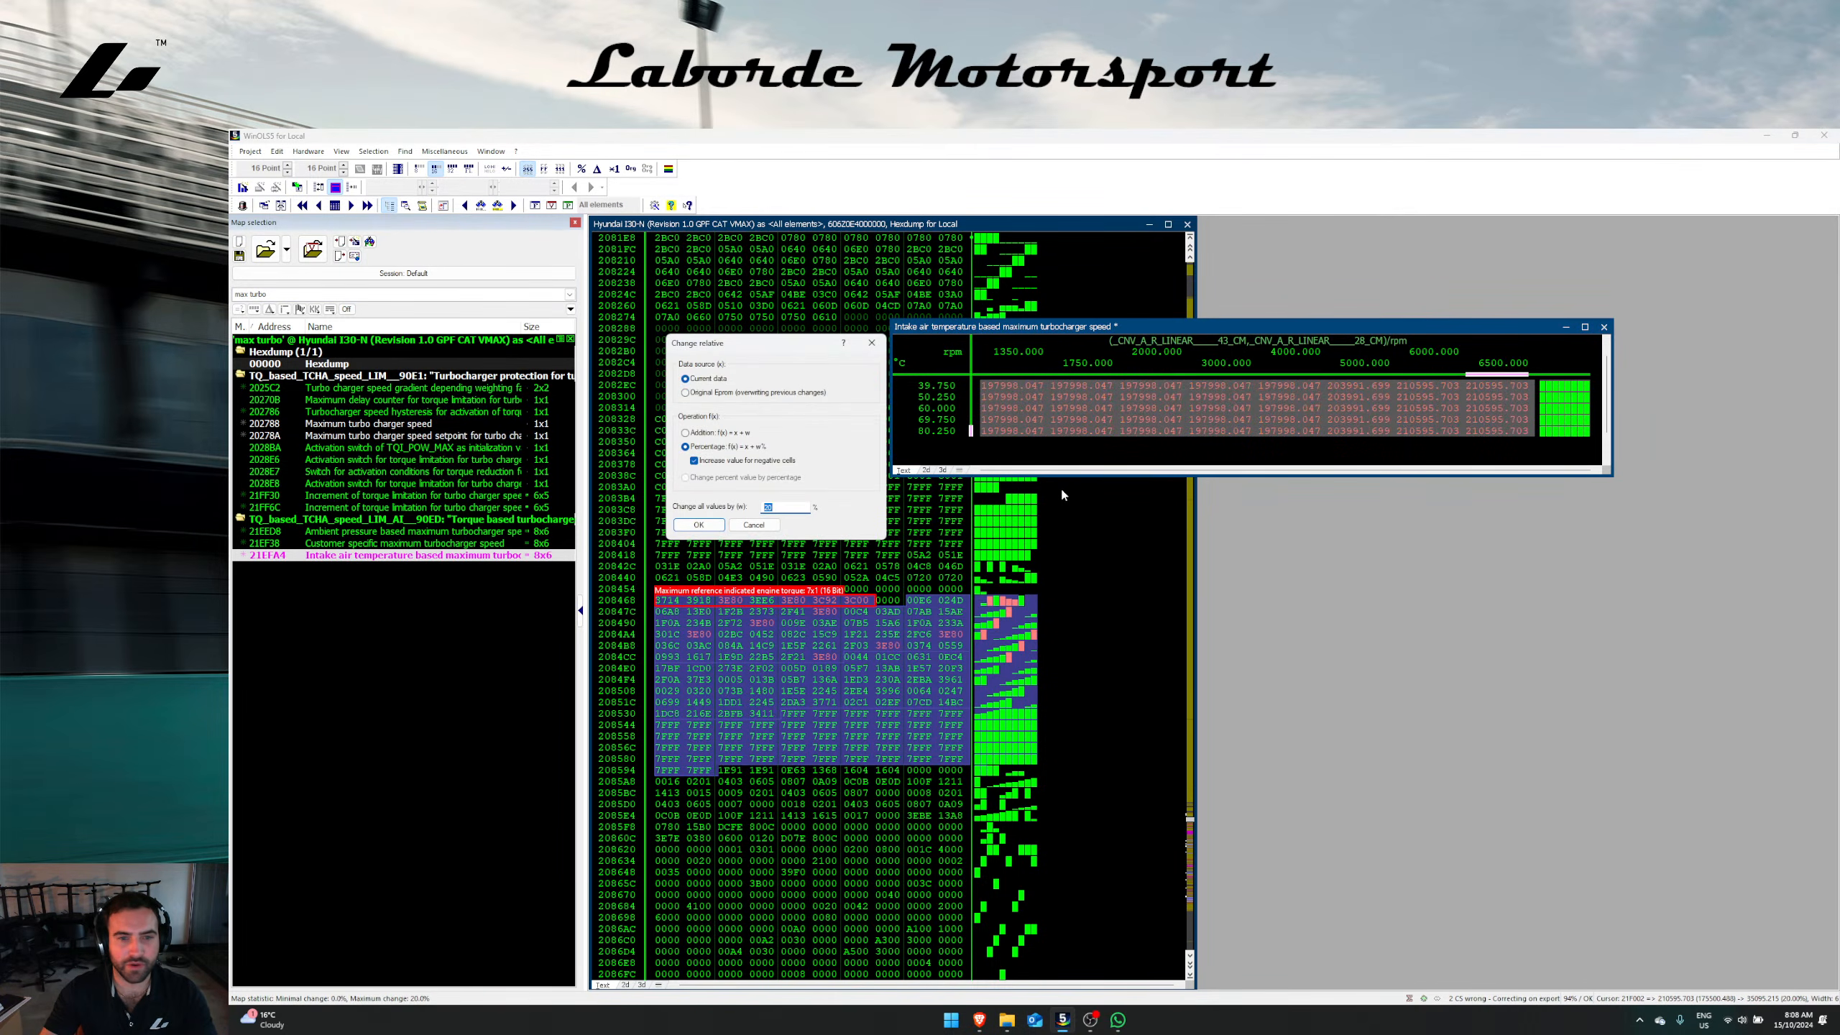
key("Return")
Step: Raise the whole customer specific maximum turbocharger speed map by 20 percent and close it
double_click(482, 544)
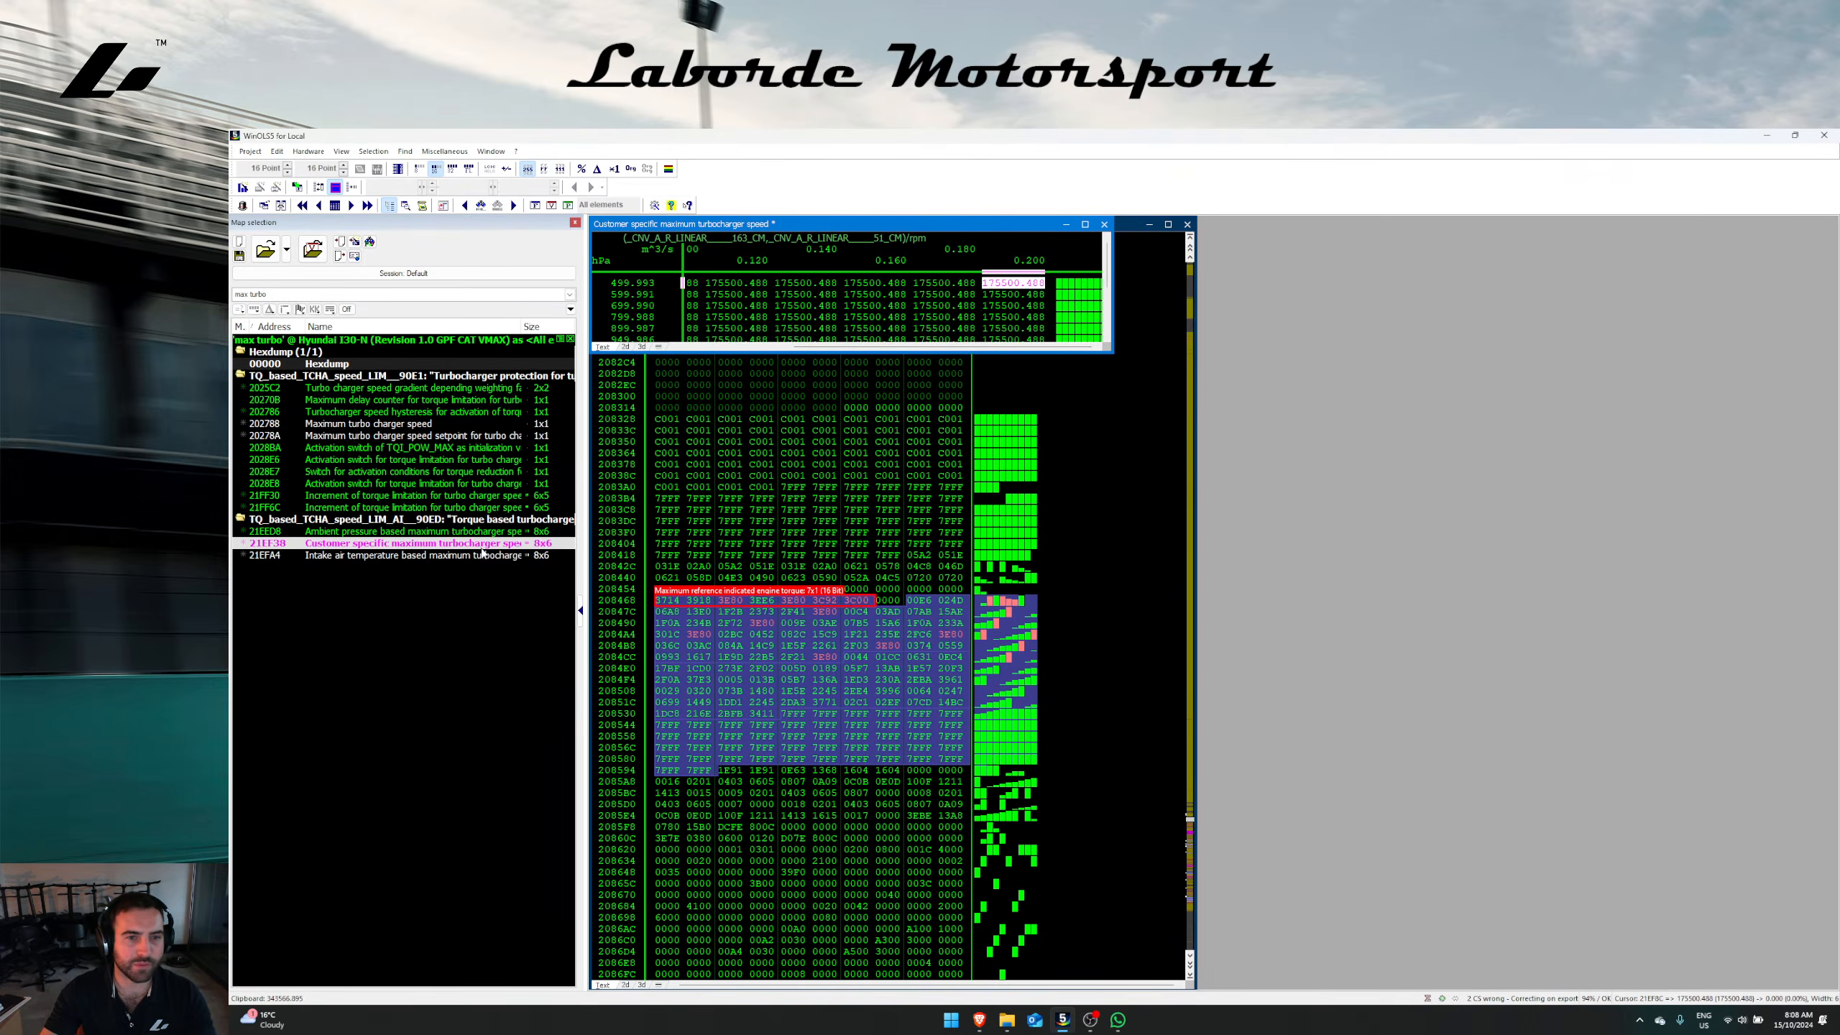
key("ctrl+a")
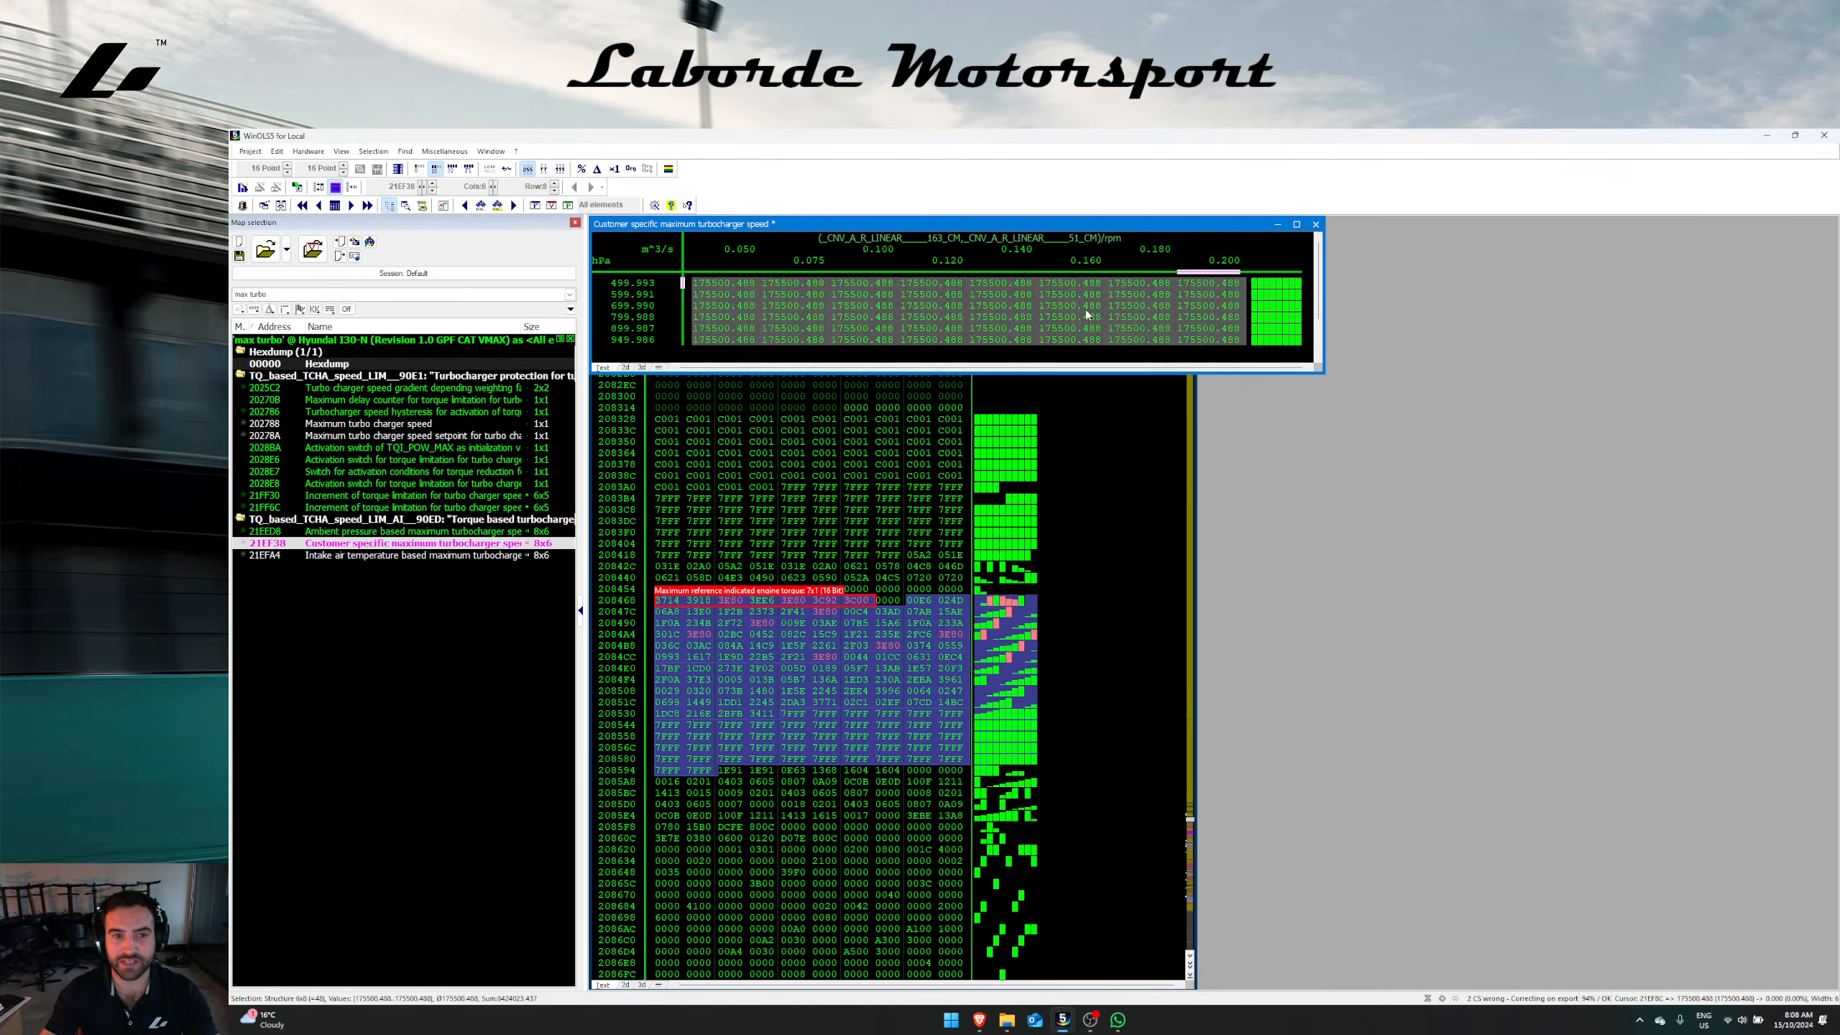
key("p")
key("Return")
key("Escape")
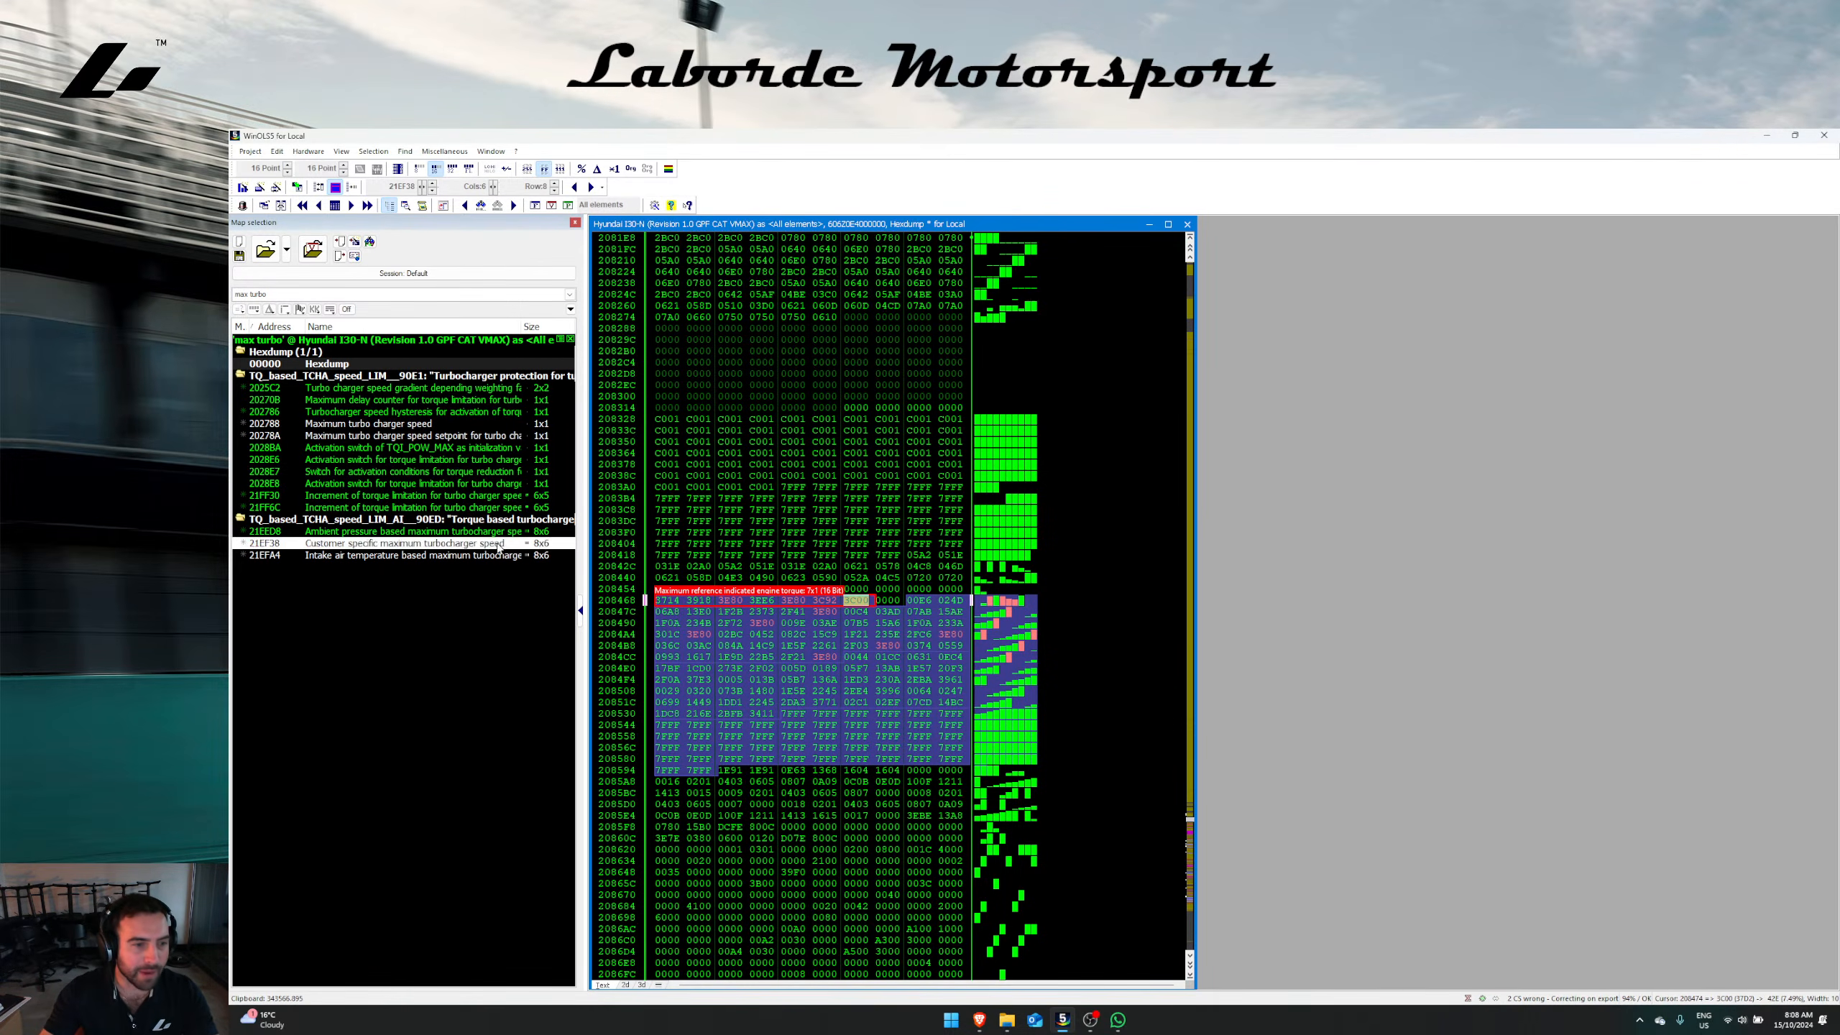
Step: Open the ambient pressure based maximum turbocharger speed map and raise all its values by 20 percent
key("Up")
key("Return")
key("ctrl+a")
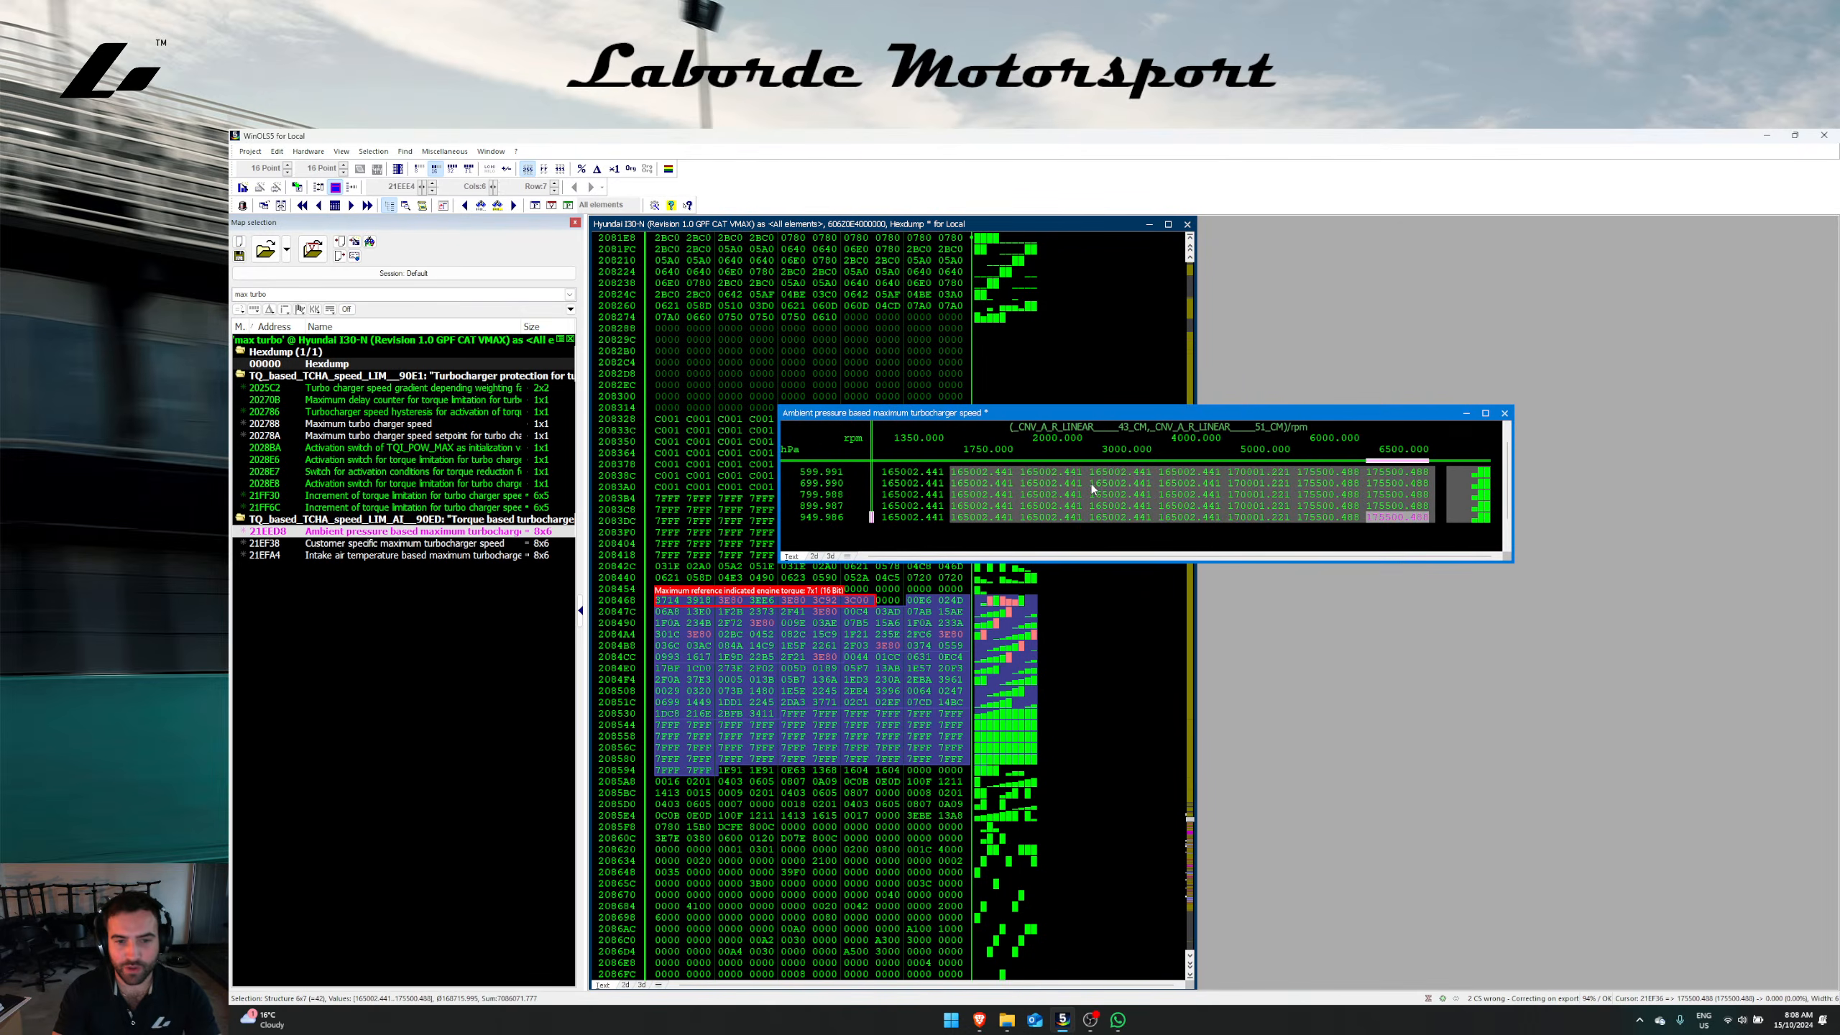
key("p")
key("Return")
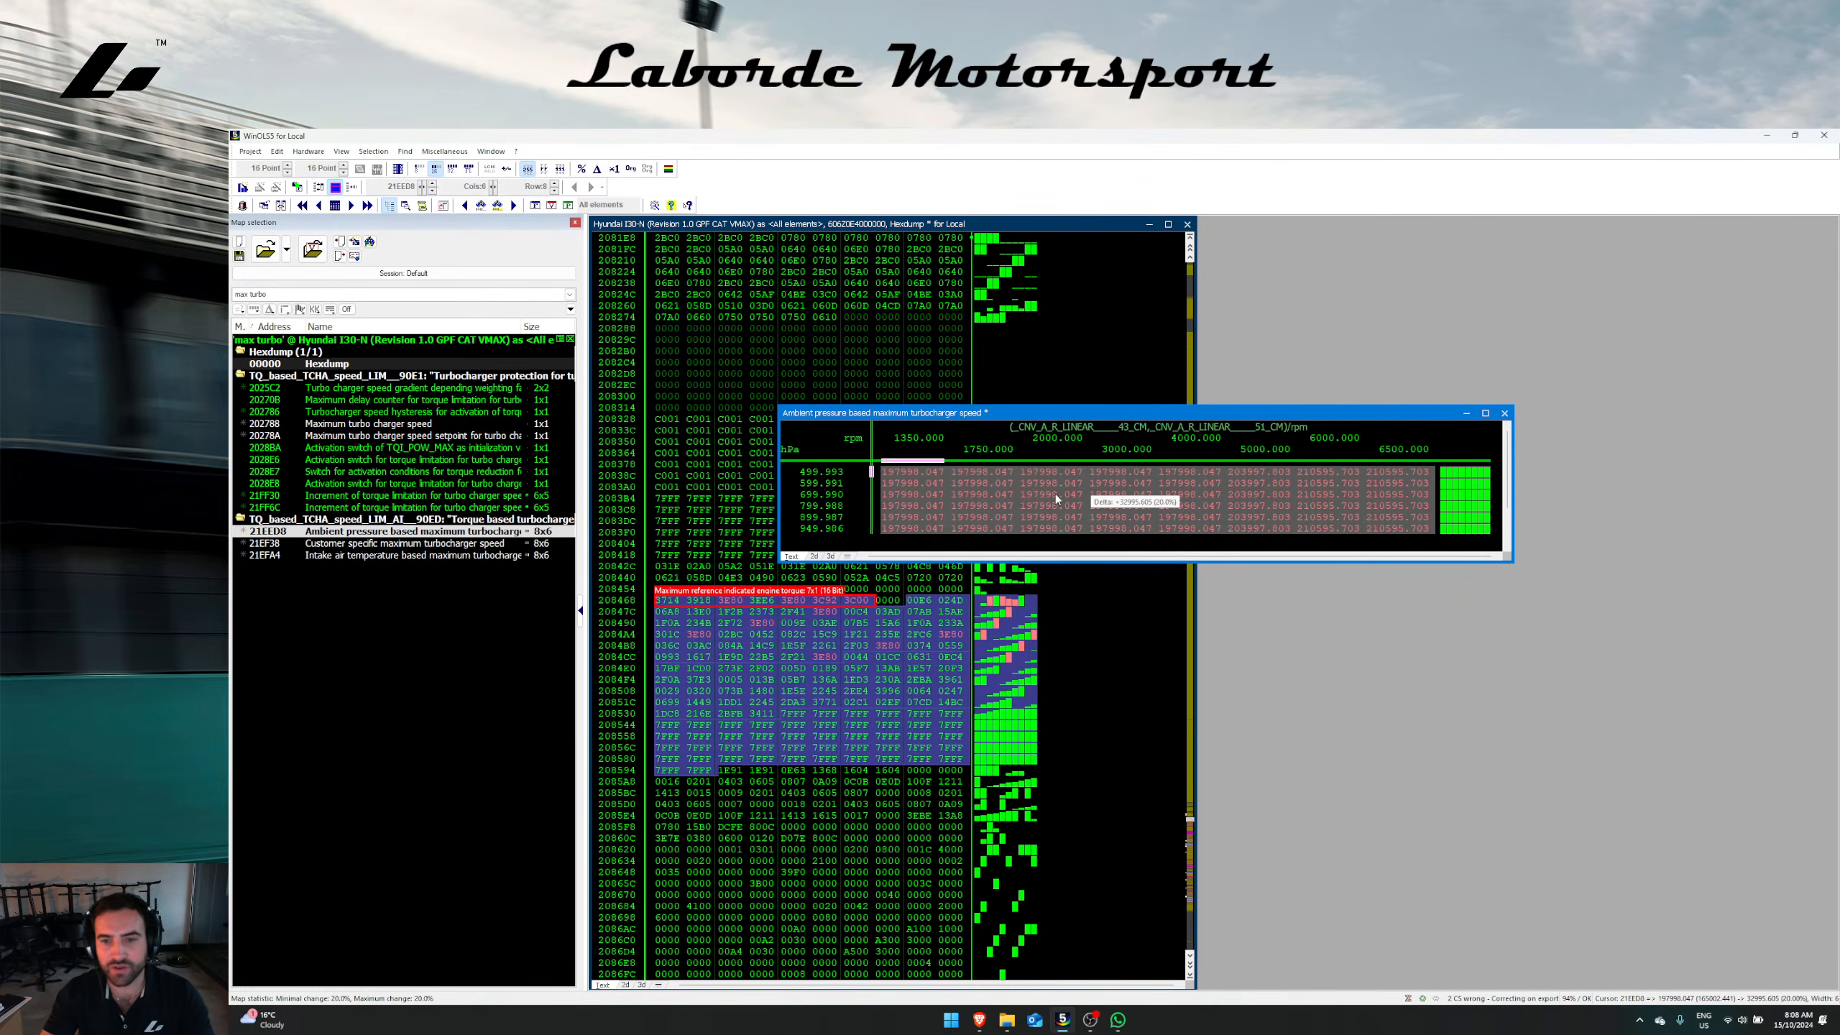
Step: Check the ambient pressure based map as a 3D surface, close it and save the project without creating a new version
left_click(1050, 440)
left_click(833, 556)
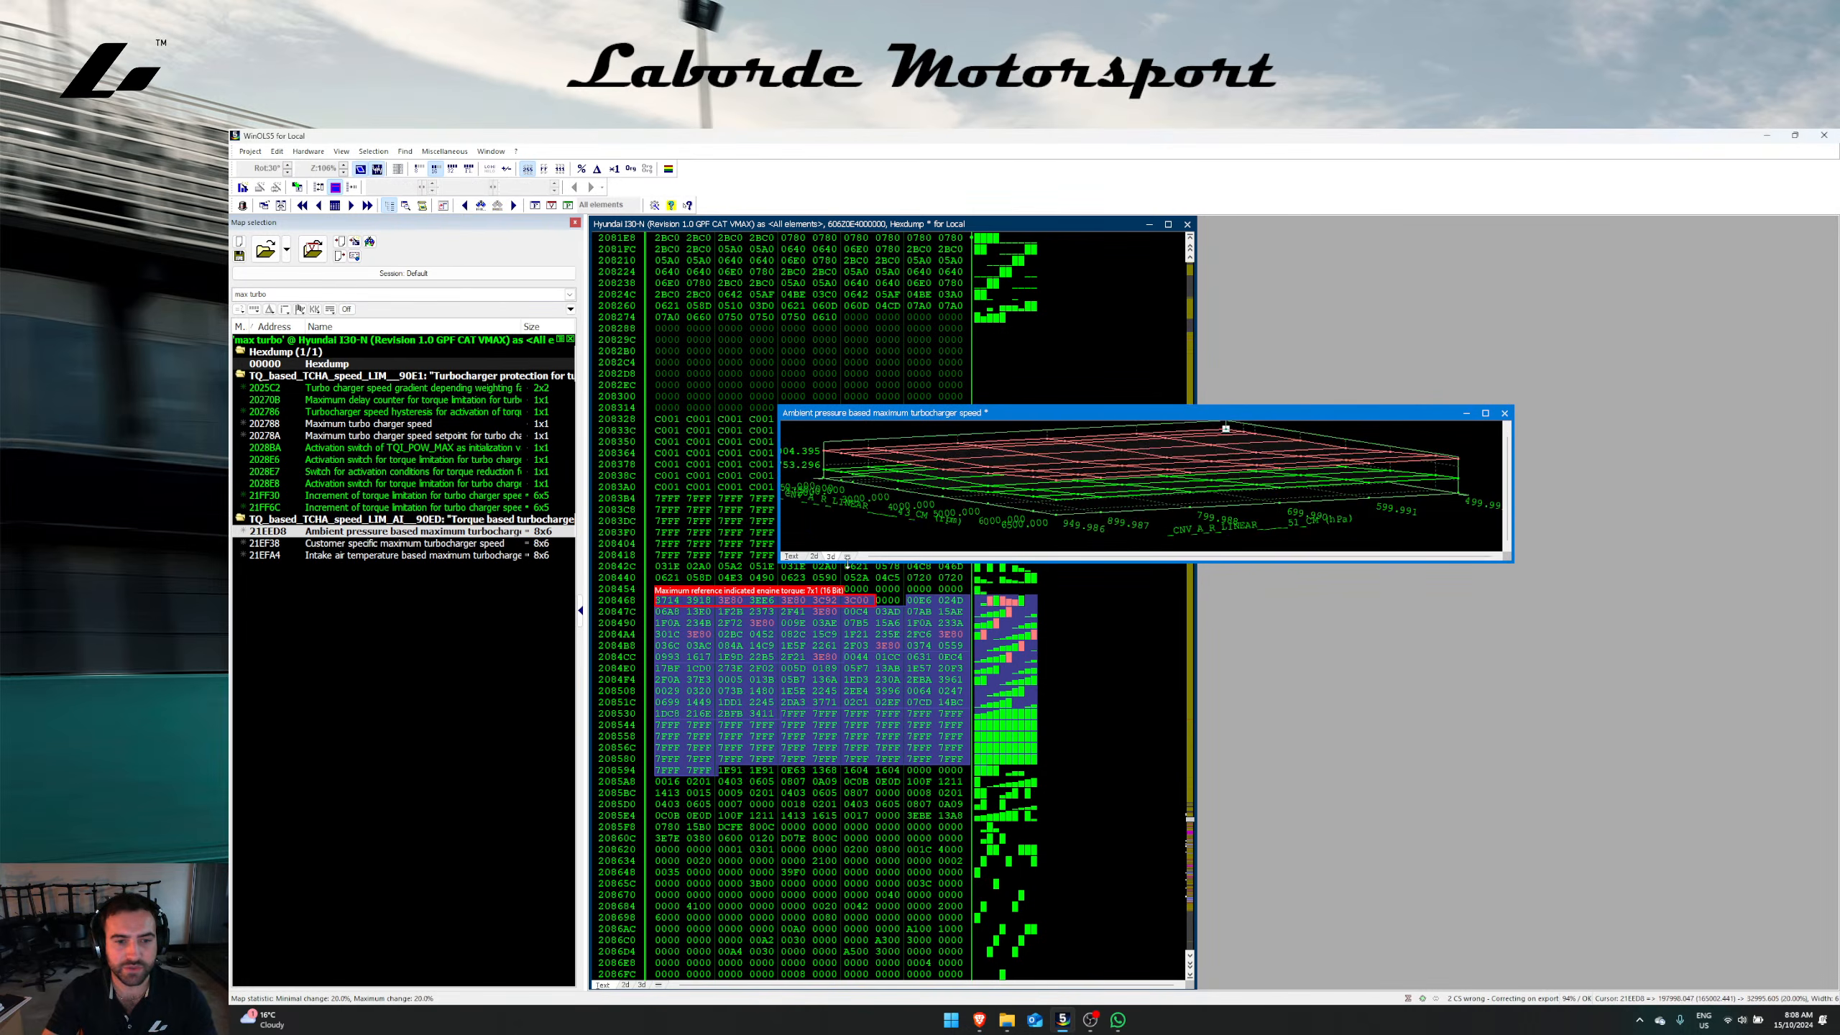
left_click_drag(1401, 634, 1040, 700)
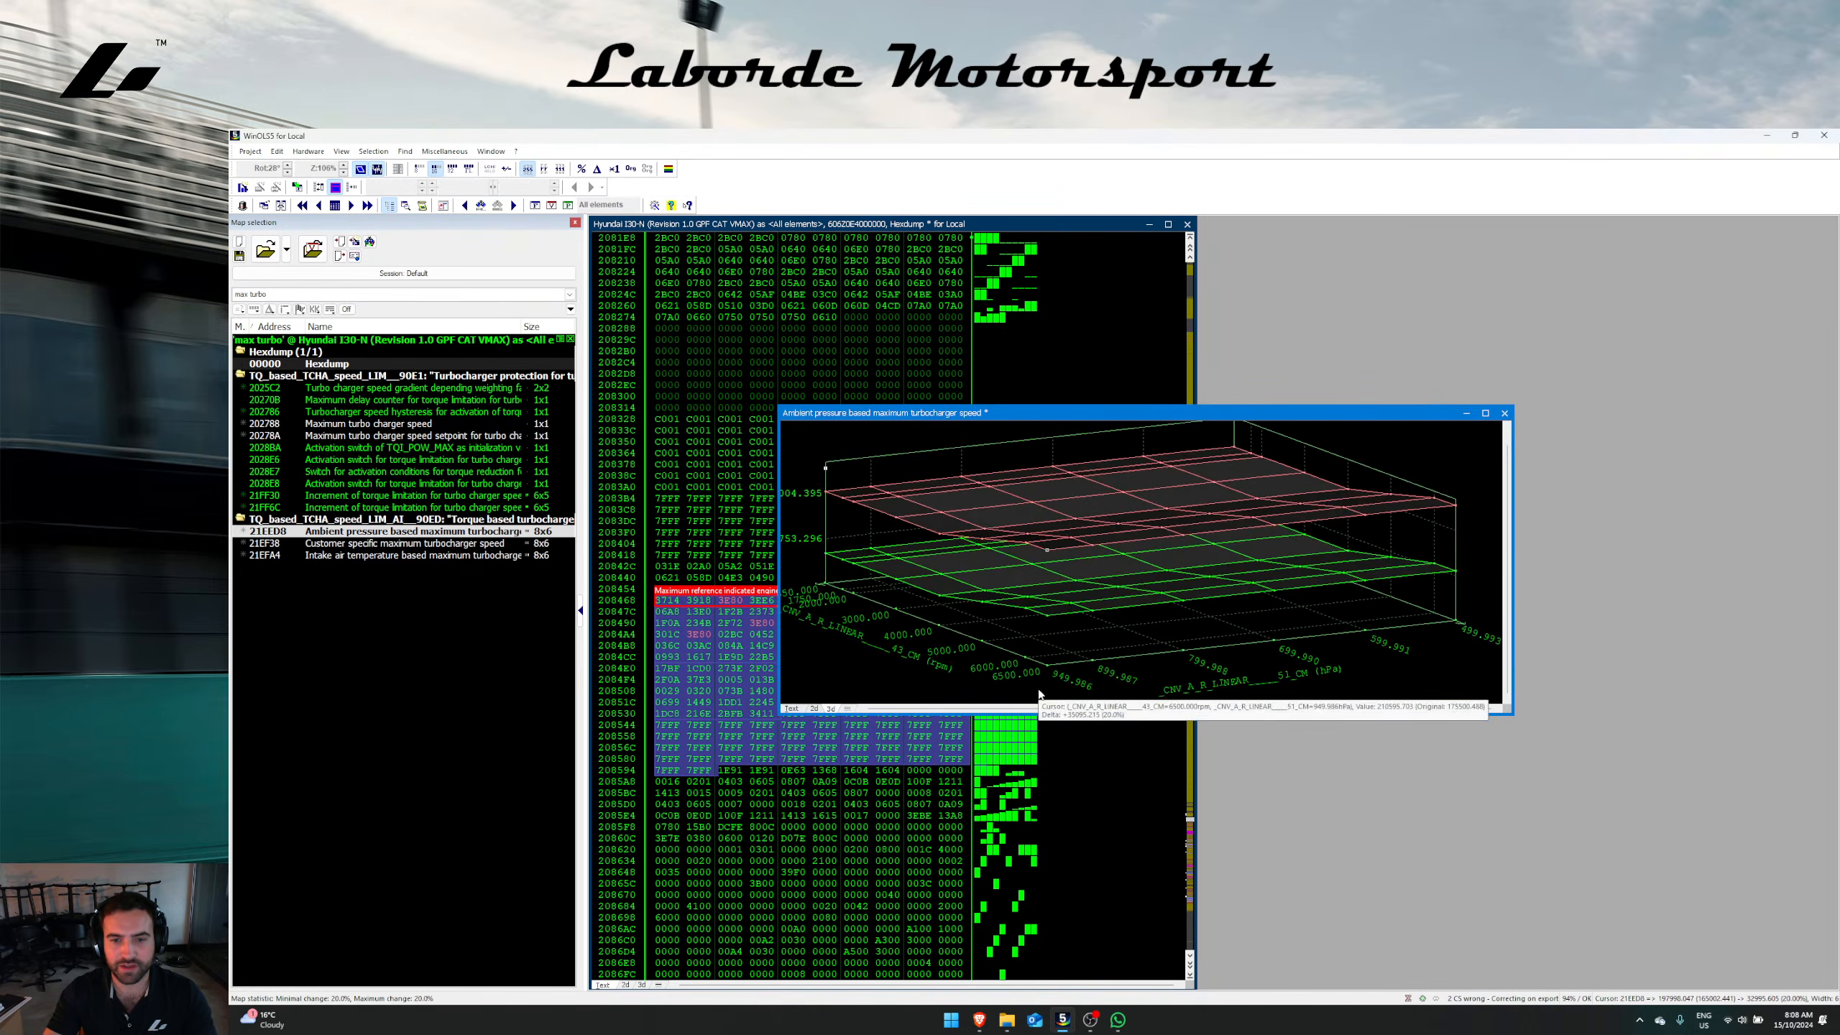
key("Escape")
key("ctrl+s")
left_click(1069, 608)
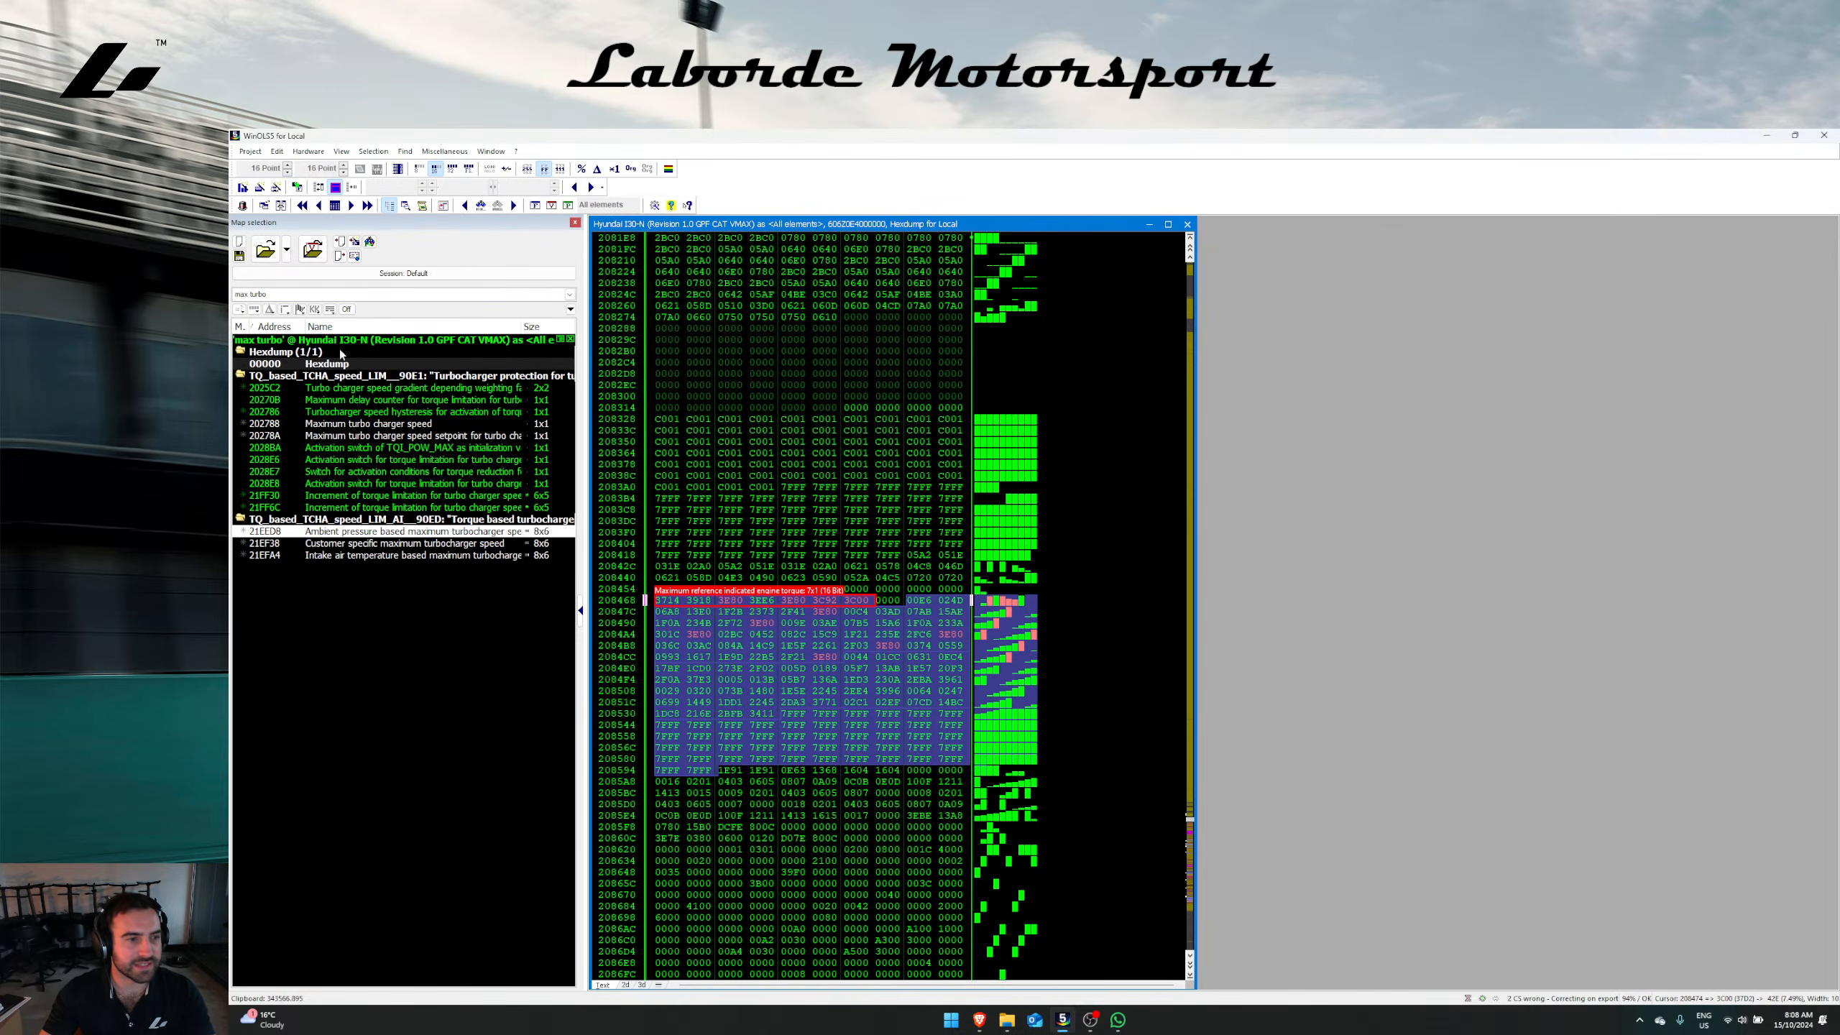
Step: Clear the map search filter and look through the full list as far as the vehicle speed limit maps
left_click(347, 309)
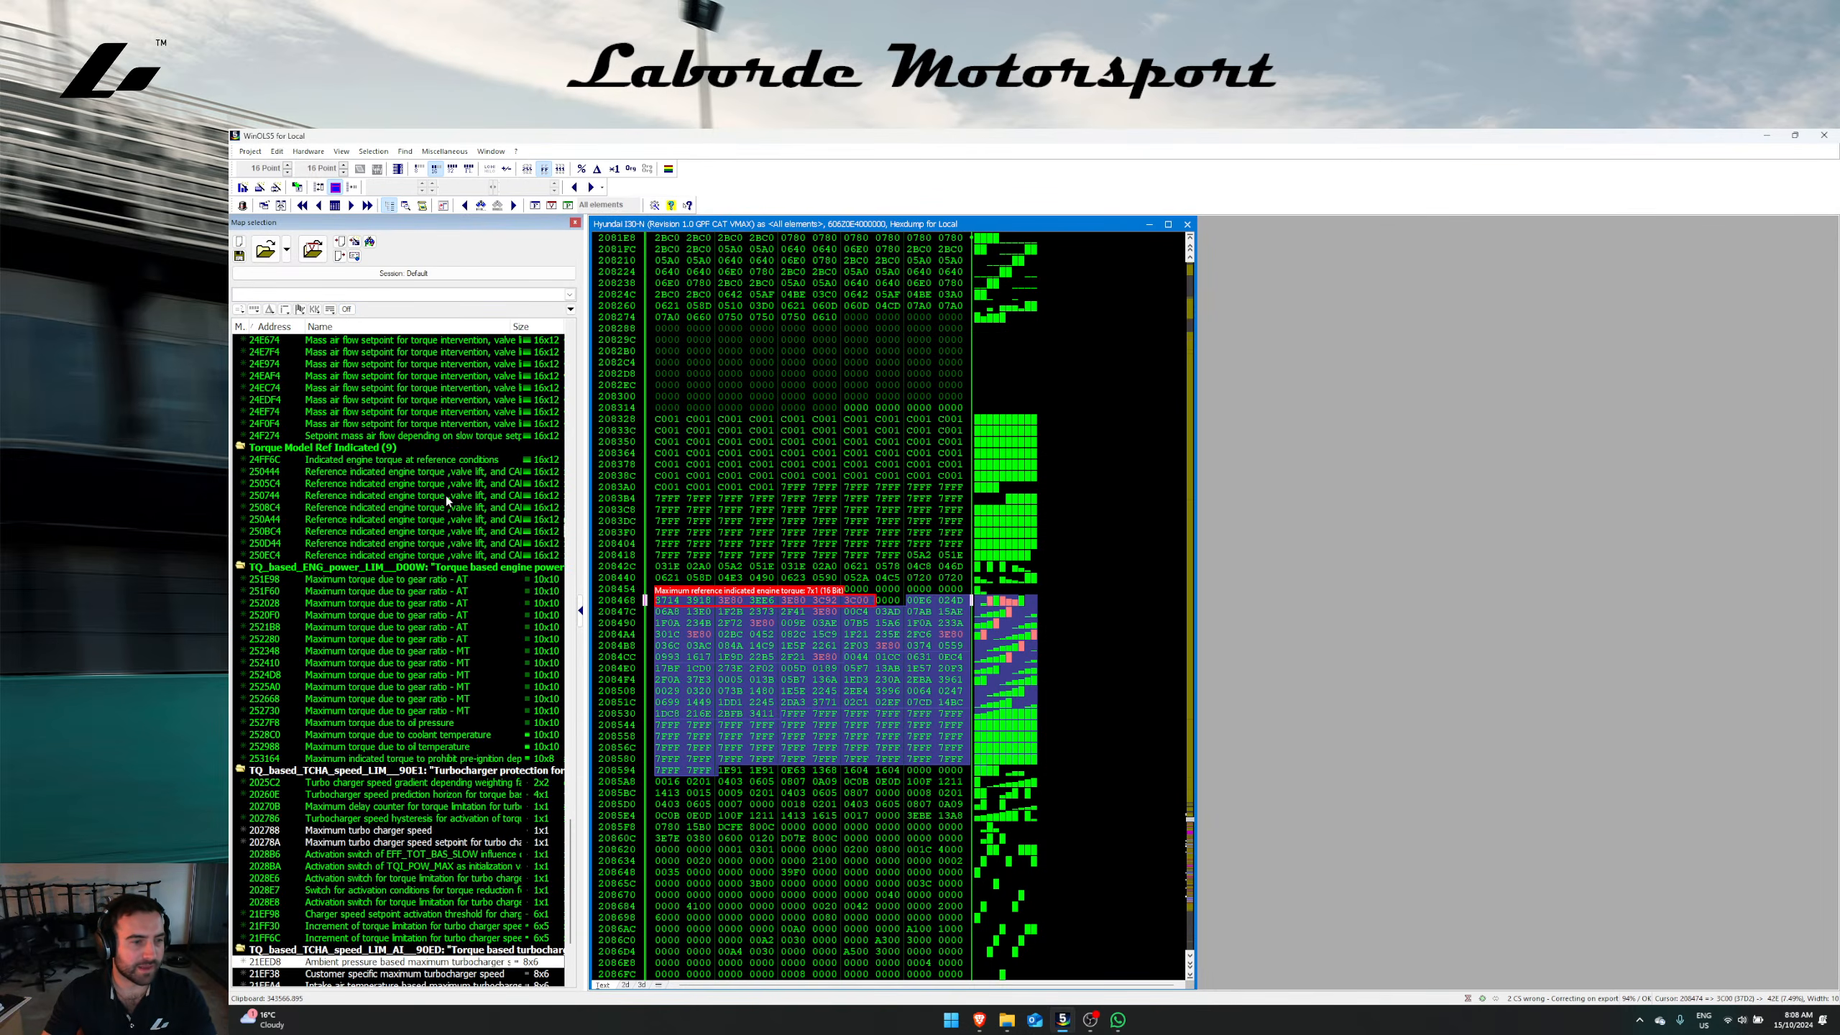
scroll(446, 495, "down", 5)
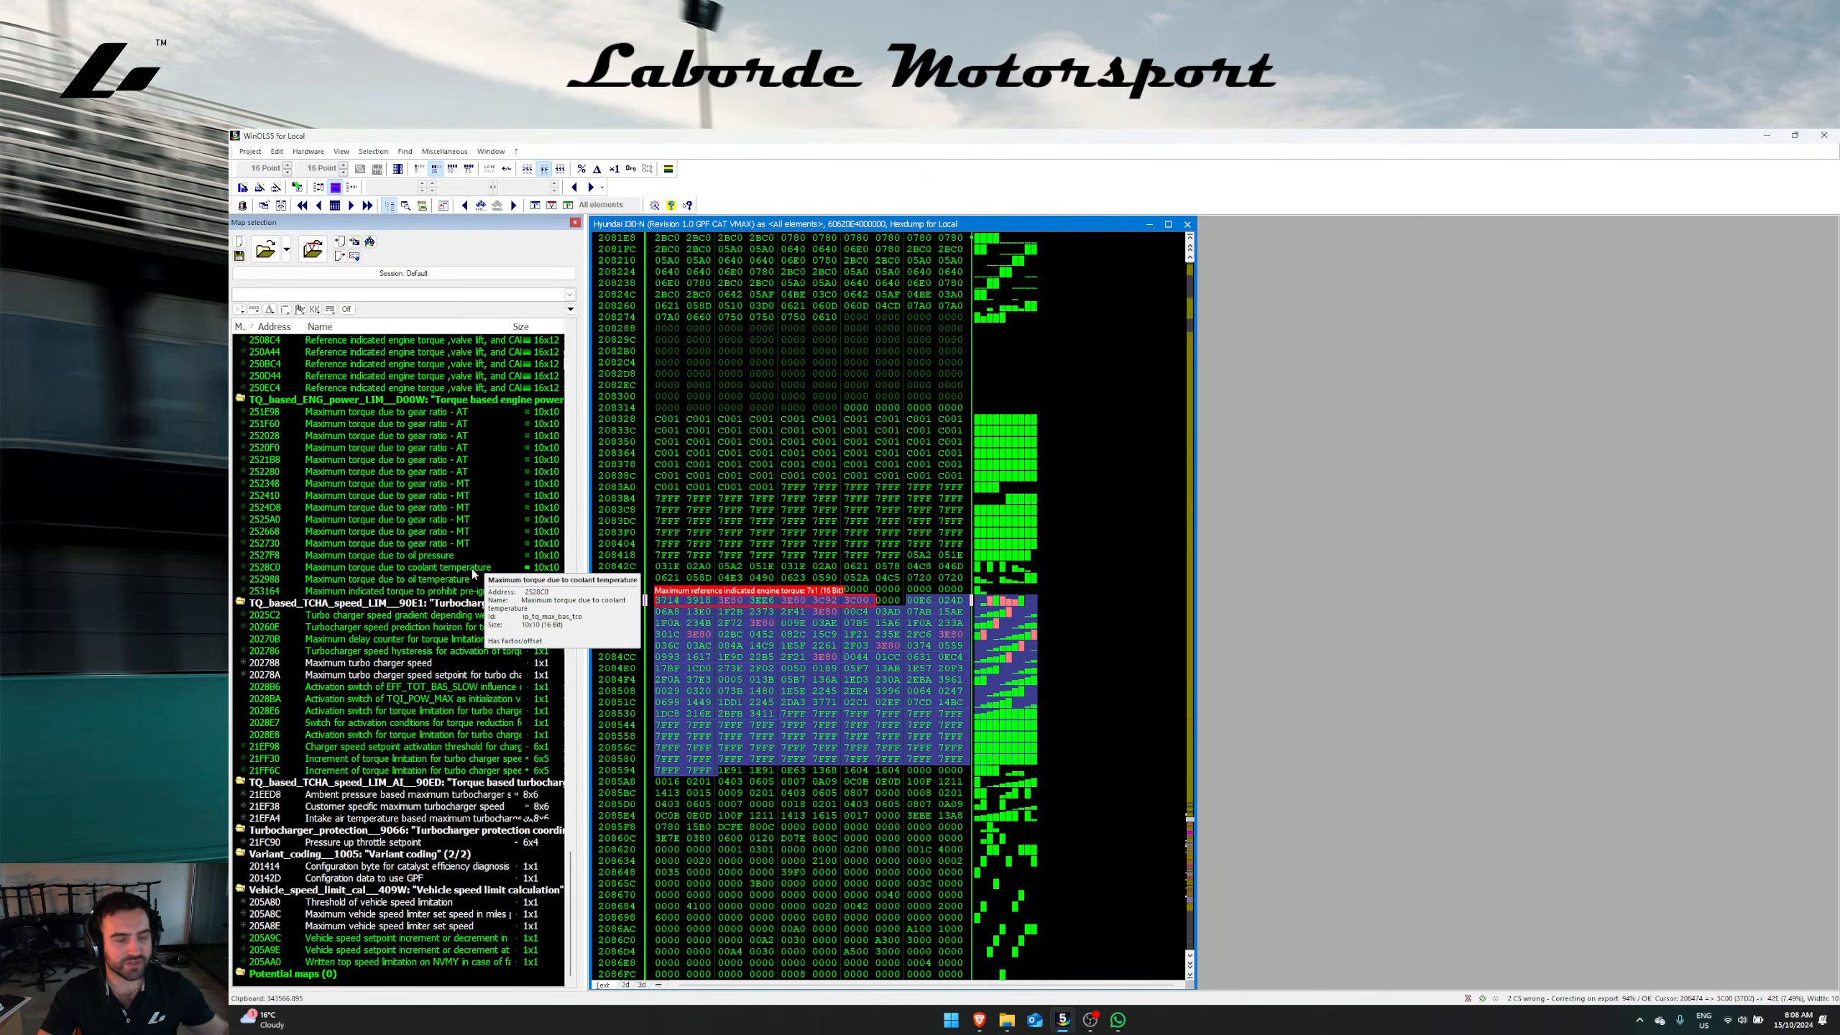
key("Down")
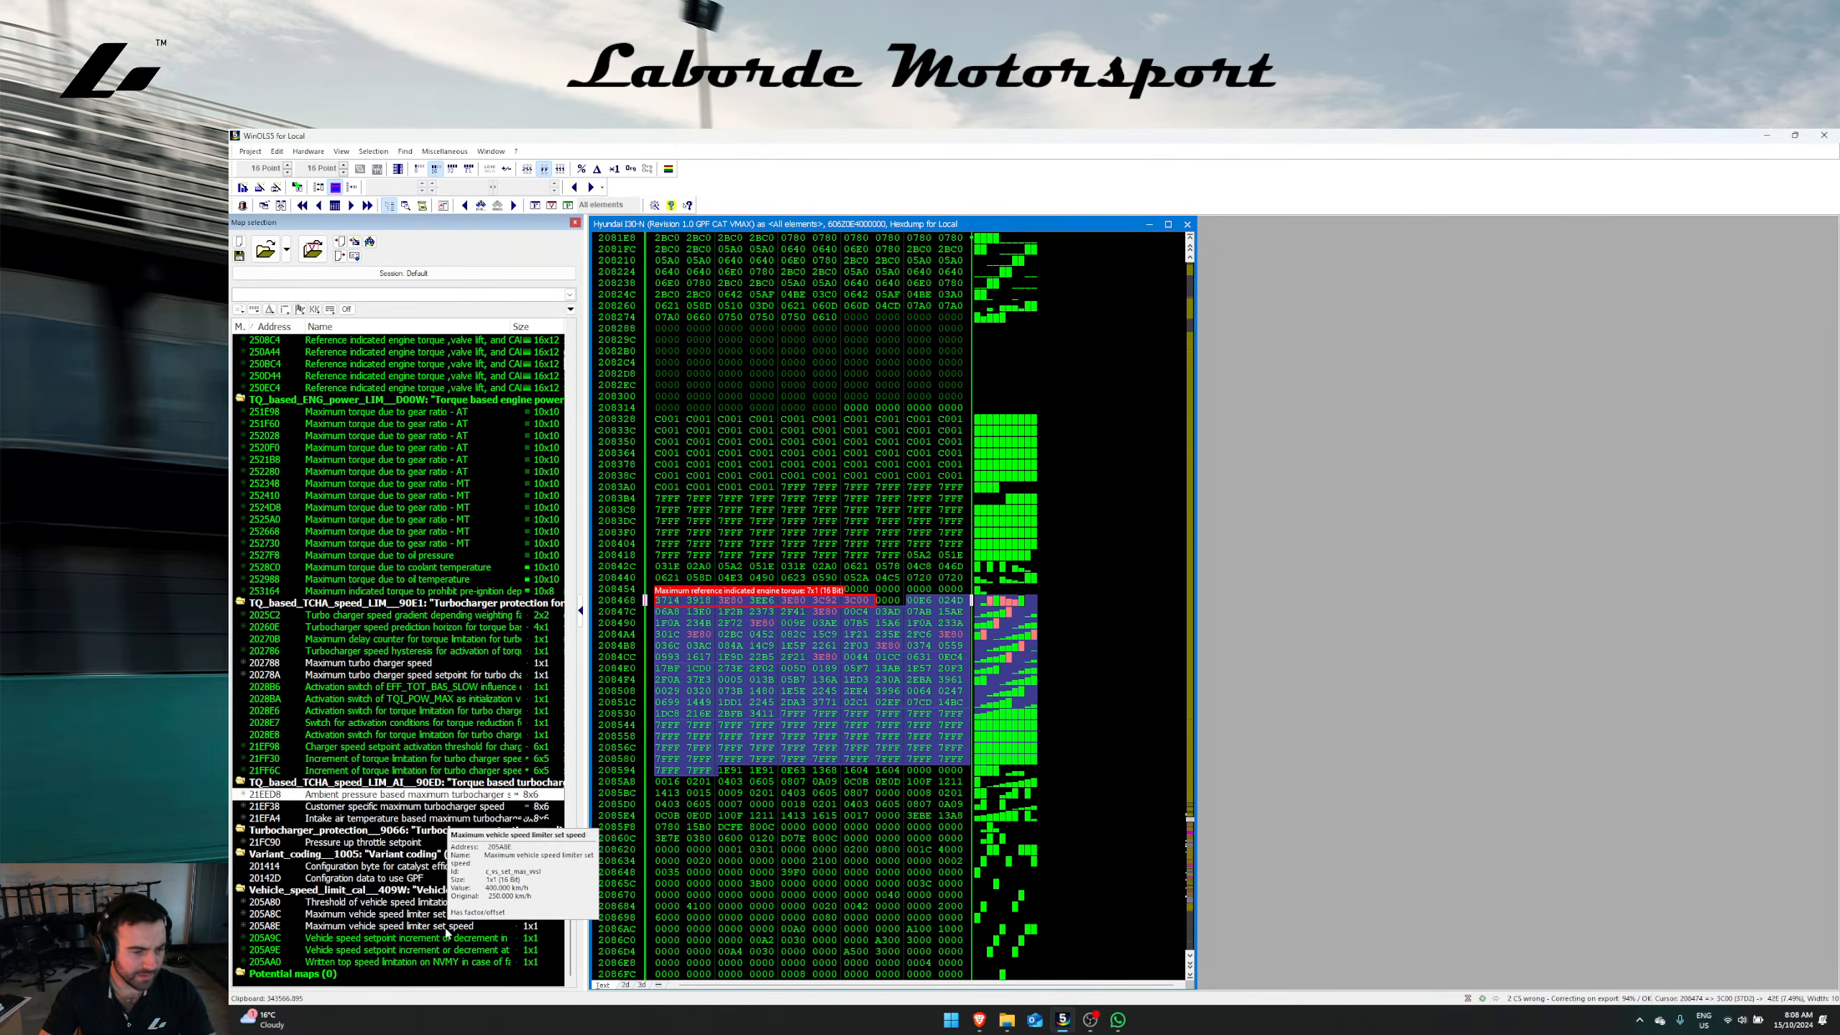
Step: Locate the maximum indicated torque to prohibit pre-ignition map in the map list and show it in the hexdump
scroll(405, 870, "up", 4)
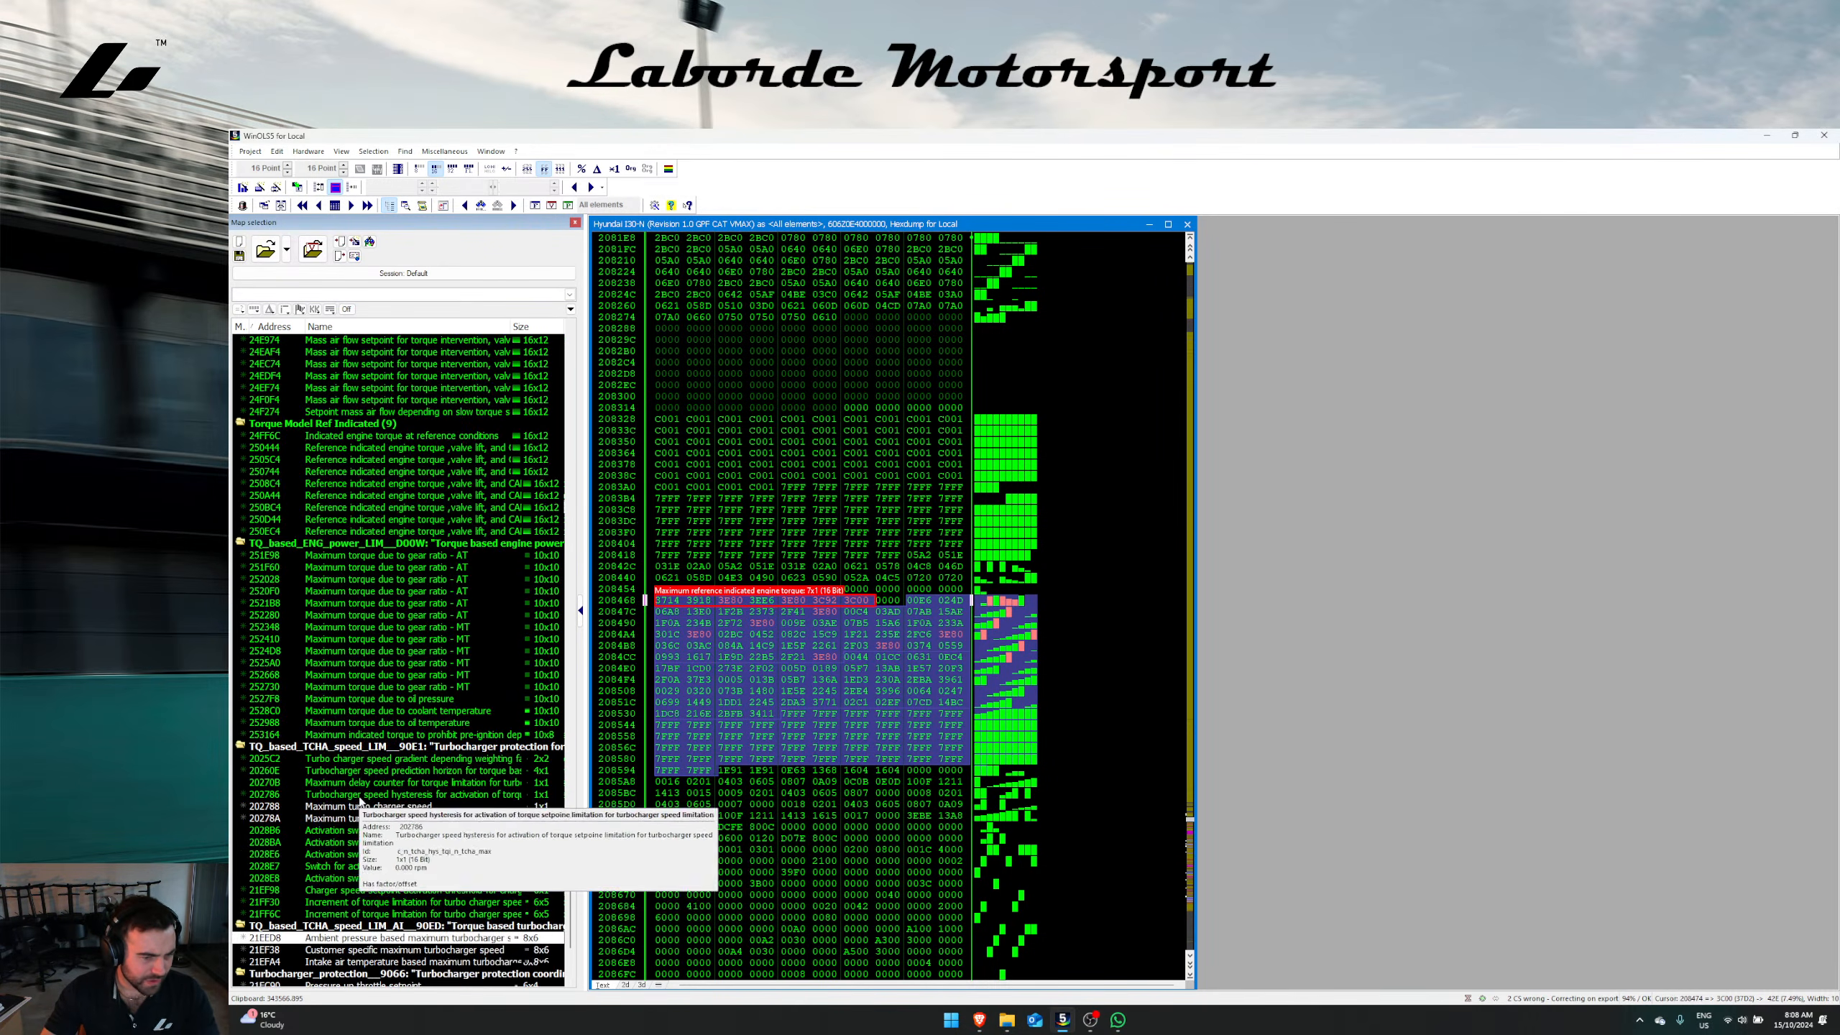
scroll(416, 435, "up", 1)
right_click(416, 423)
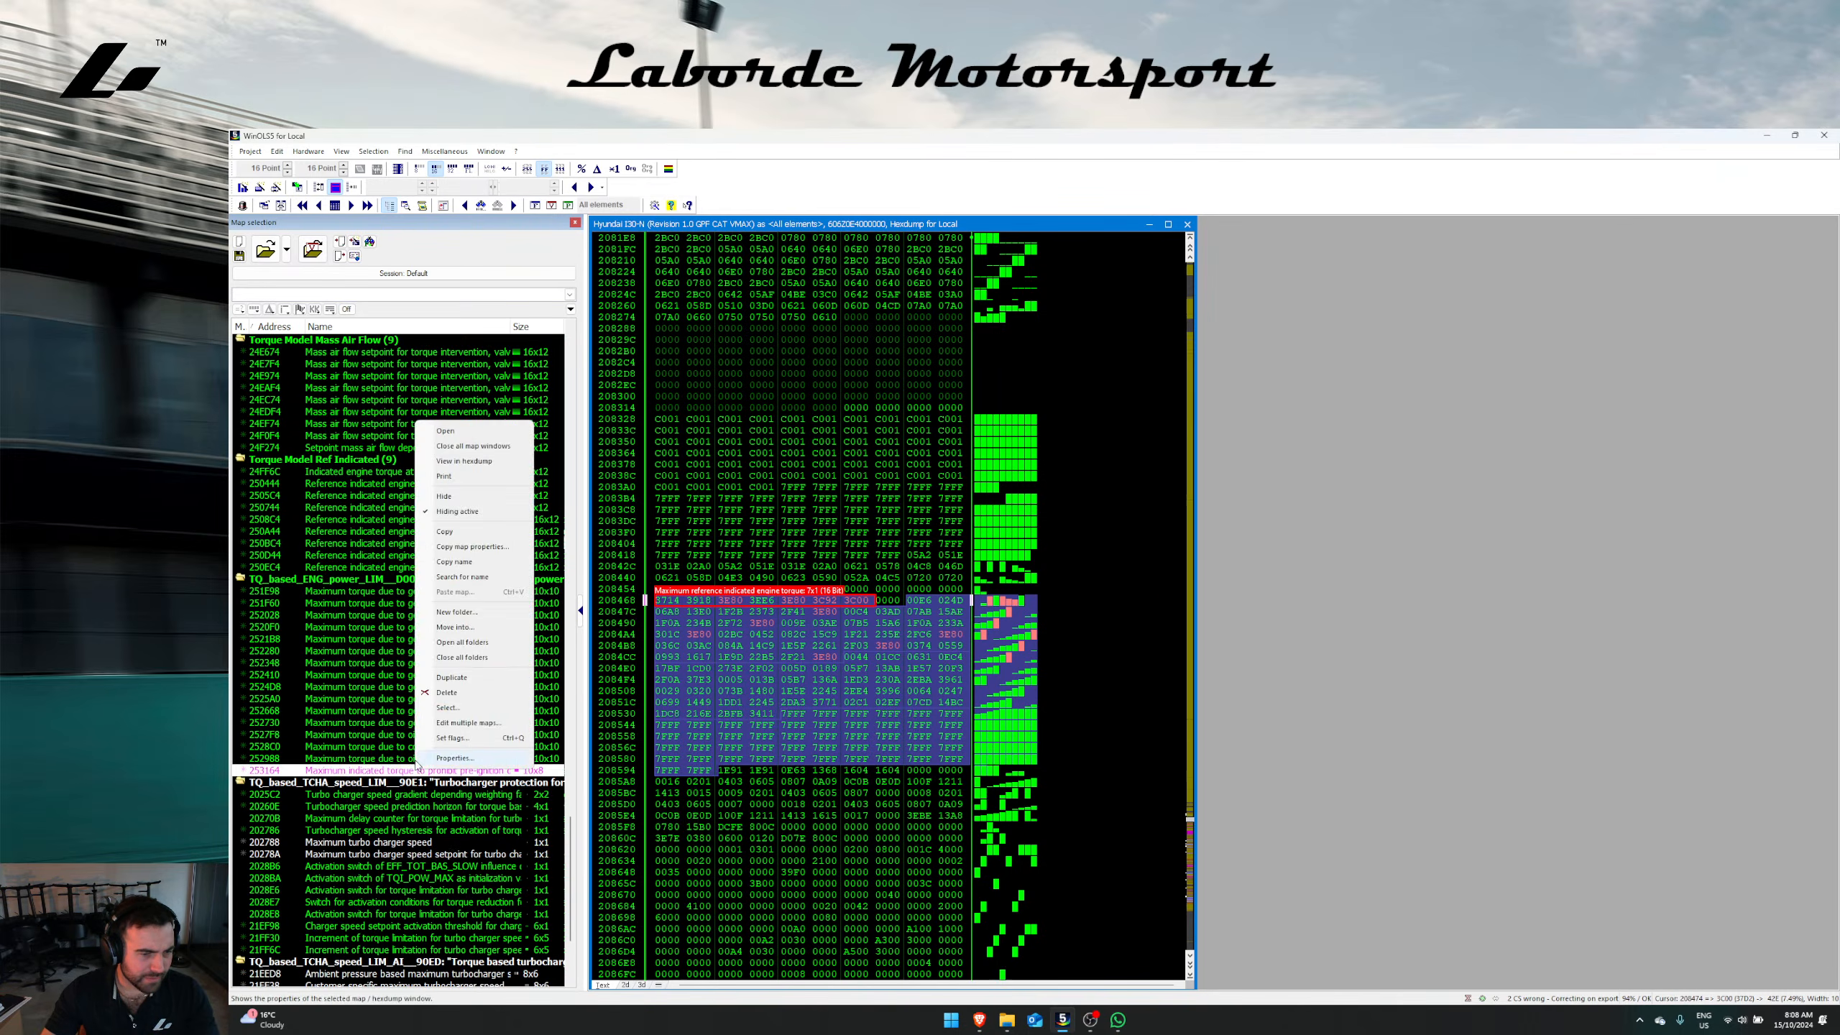
left_click(451, 462)
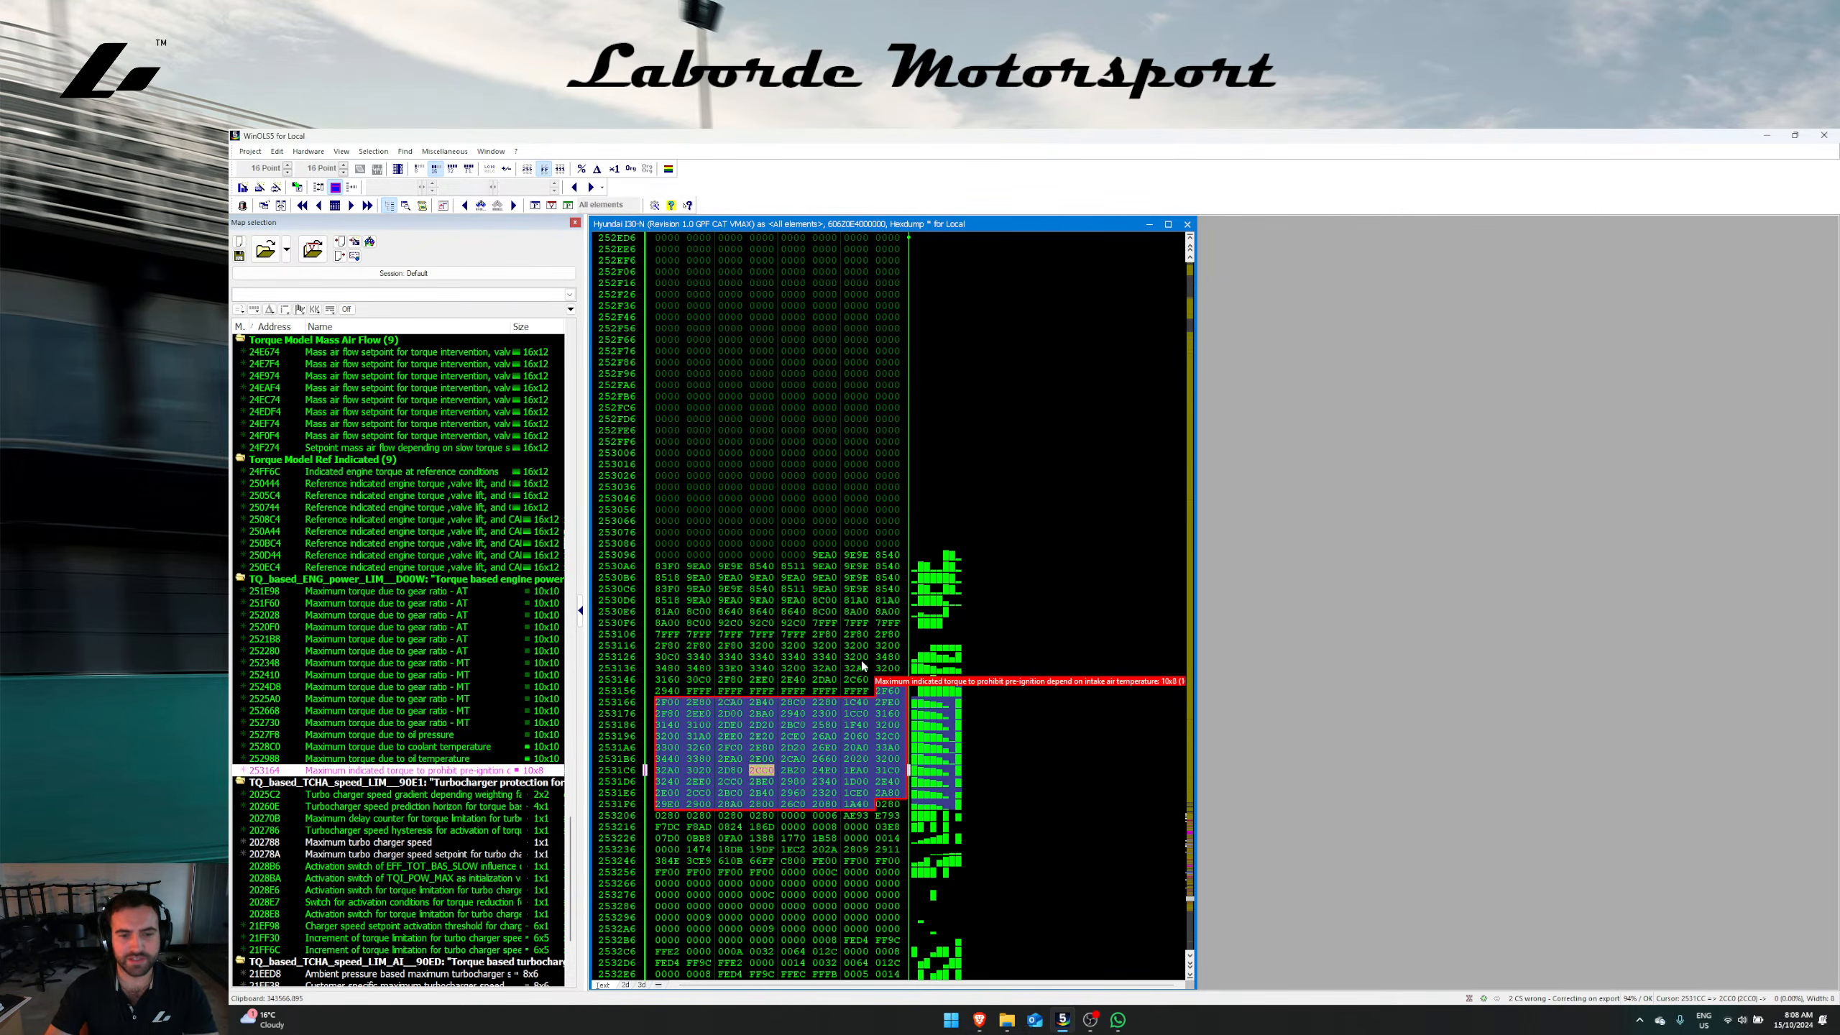
scroll(862, 580, "down", 3)
key("alt+Tab")
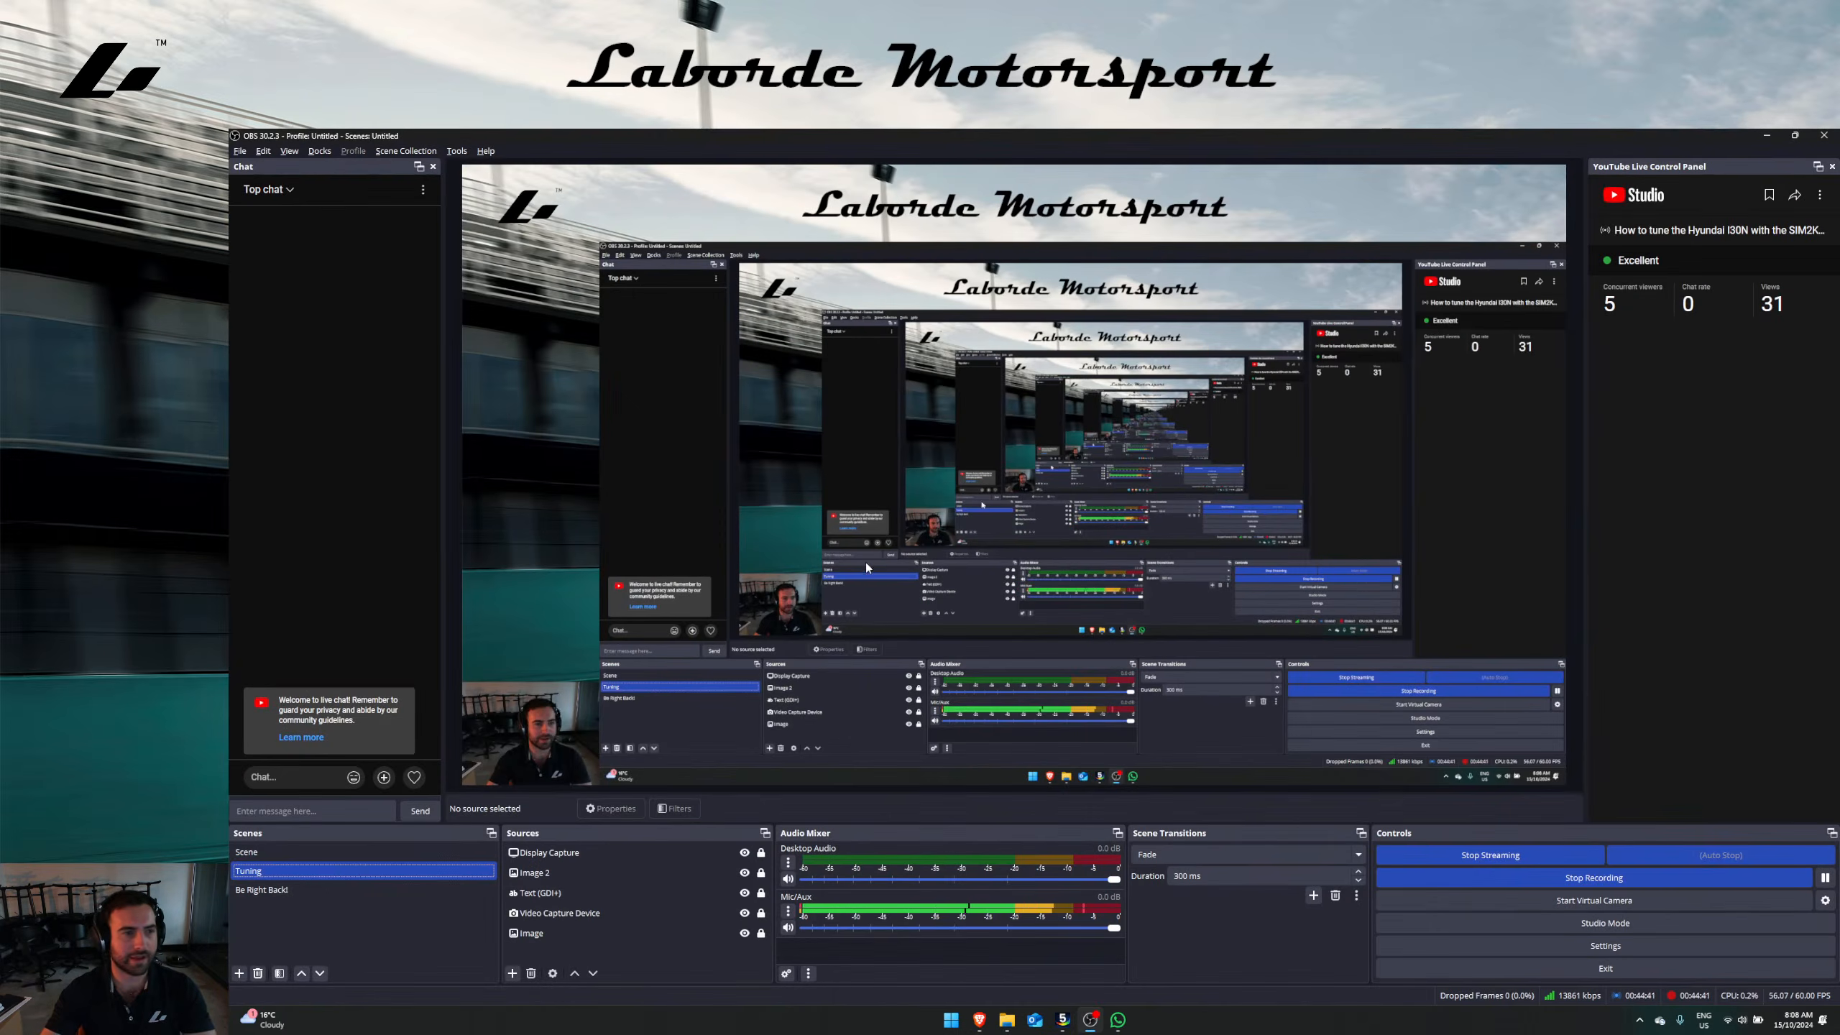
key("alt+Tab")
scroll(855, 558, "down", 2)
left_click(754, 567)
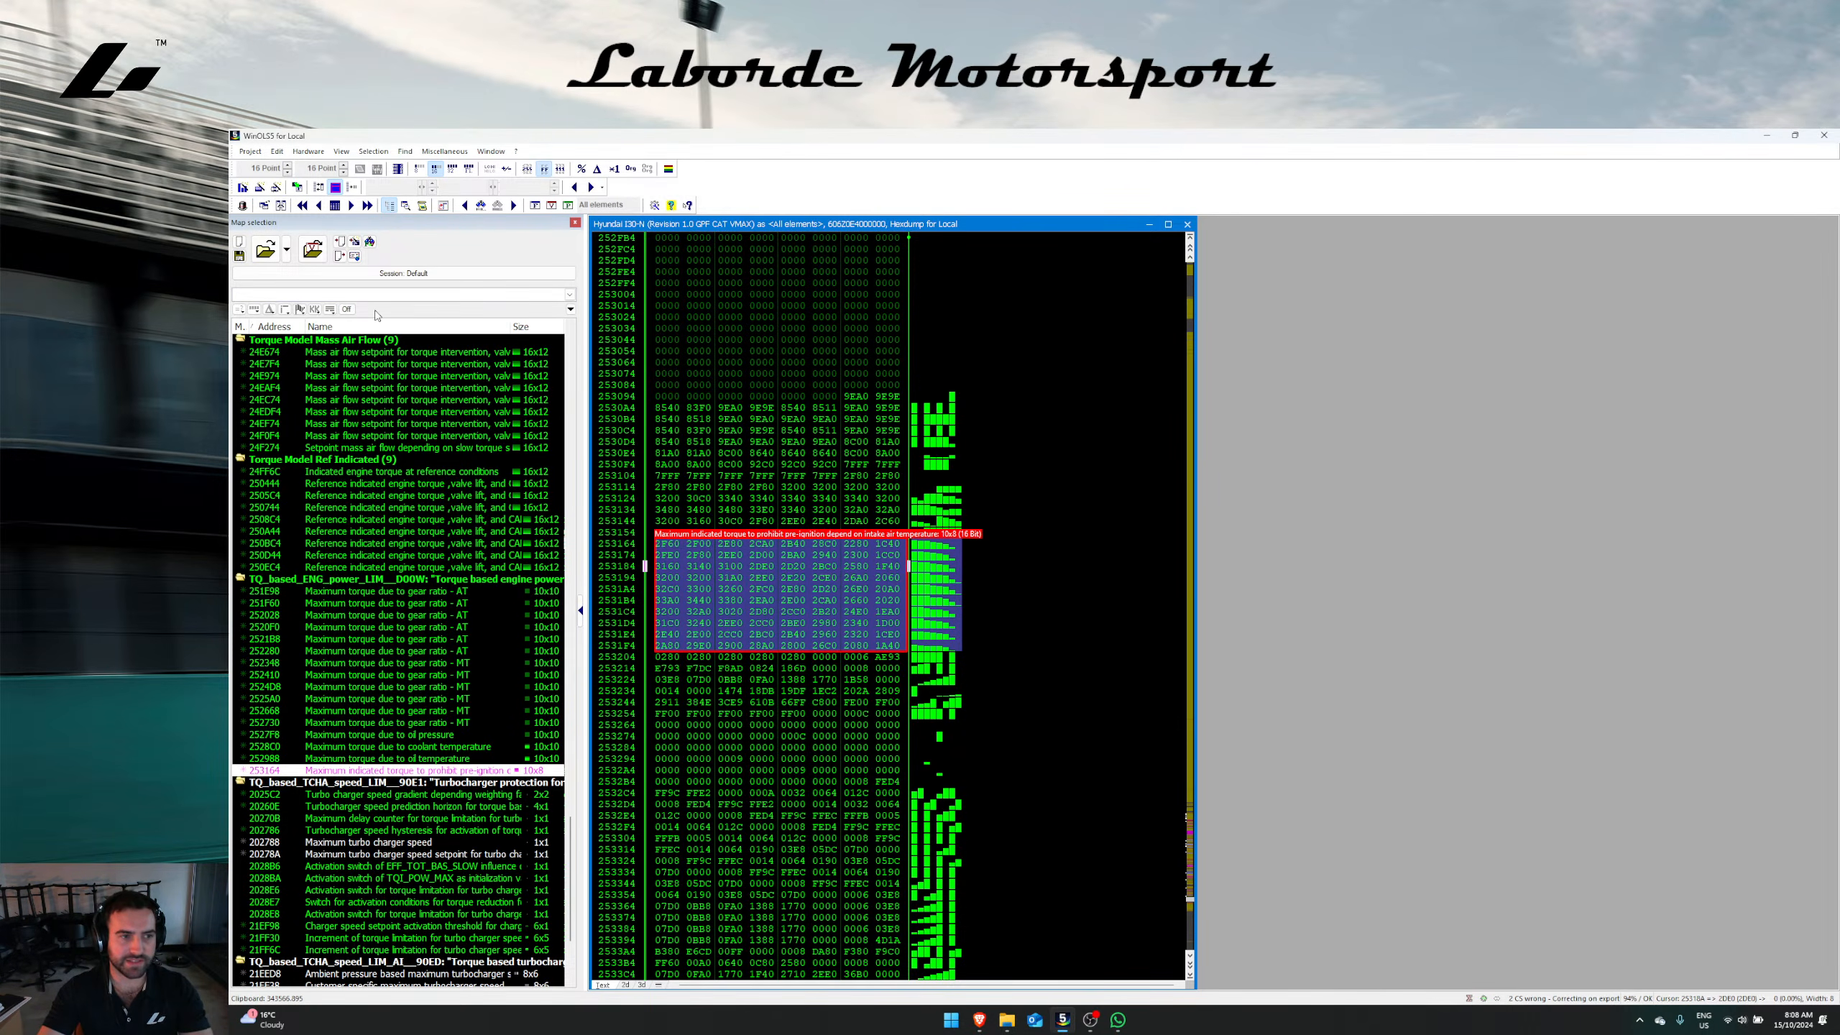
Step: Open the pre-ignition maximum indicated torque map from the hexdump and place its enlarged window beside it
double_click(705, 549)
left_click_drag(814, 580, 1227, 272)
left_click_drag(1705, 417, 1777, 481)
left_click(1623, 382)
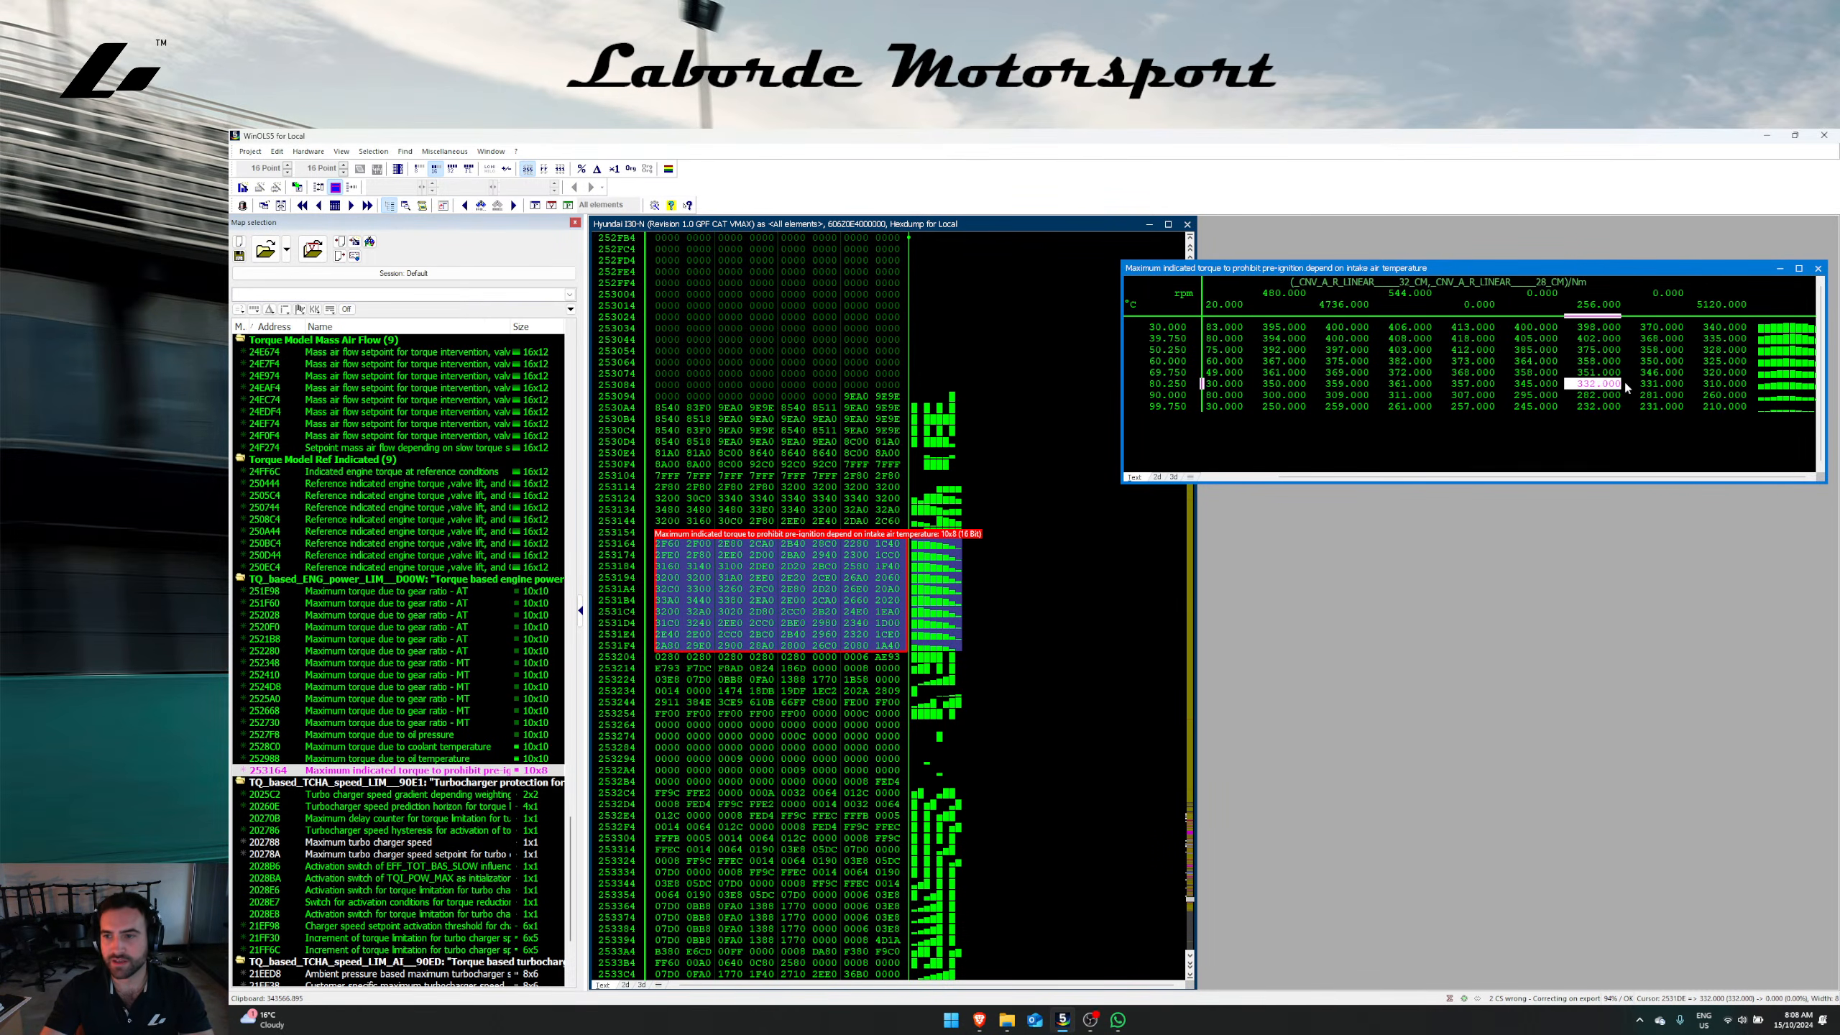
Step: Filter the maps for "refere" and open the reference indicated engine torque map at 250444 below the pre-ignition map
left_click(382, 294)
type("refere")
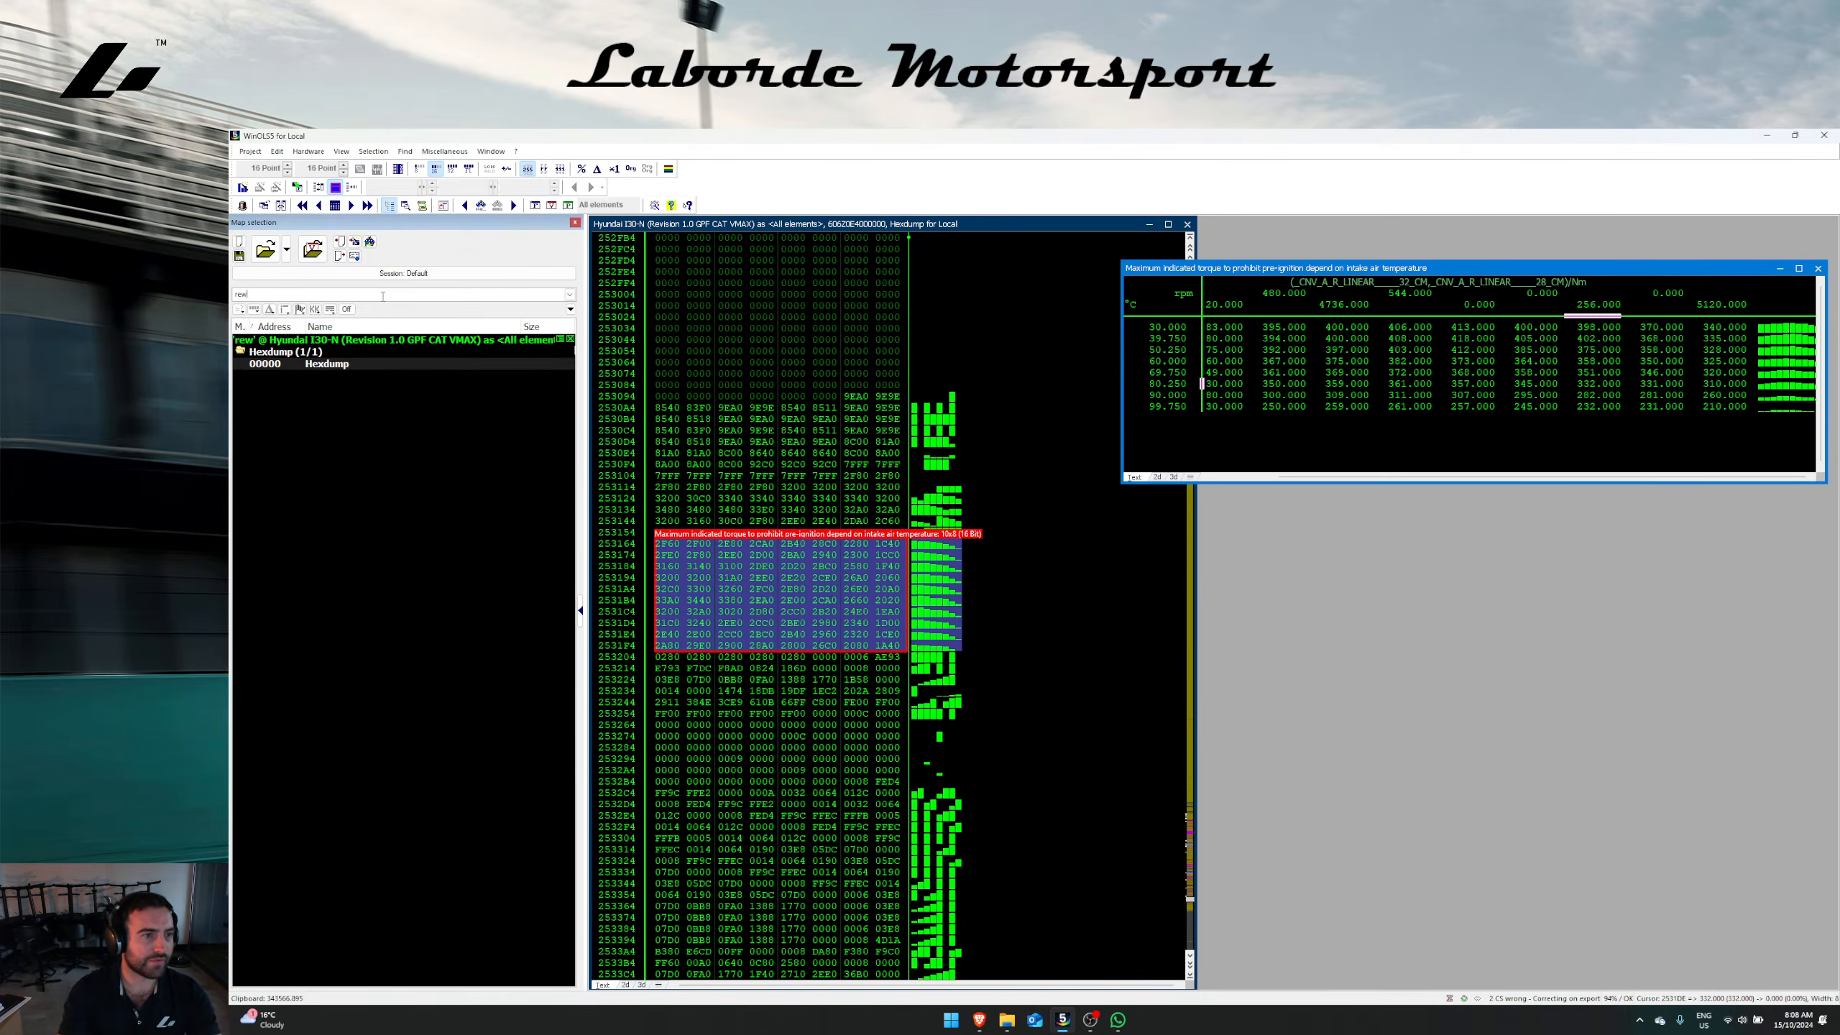
double_click(371, 581)
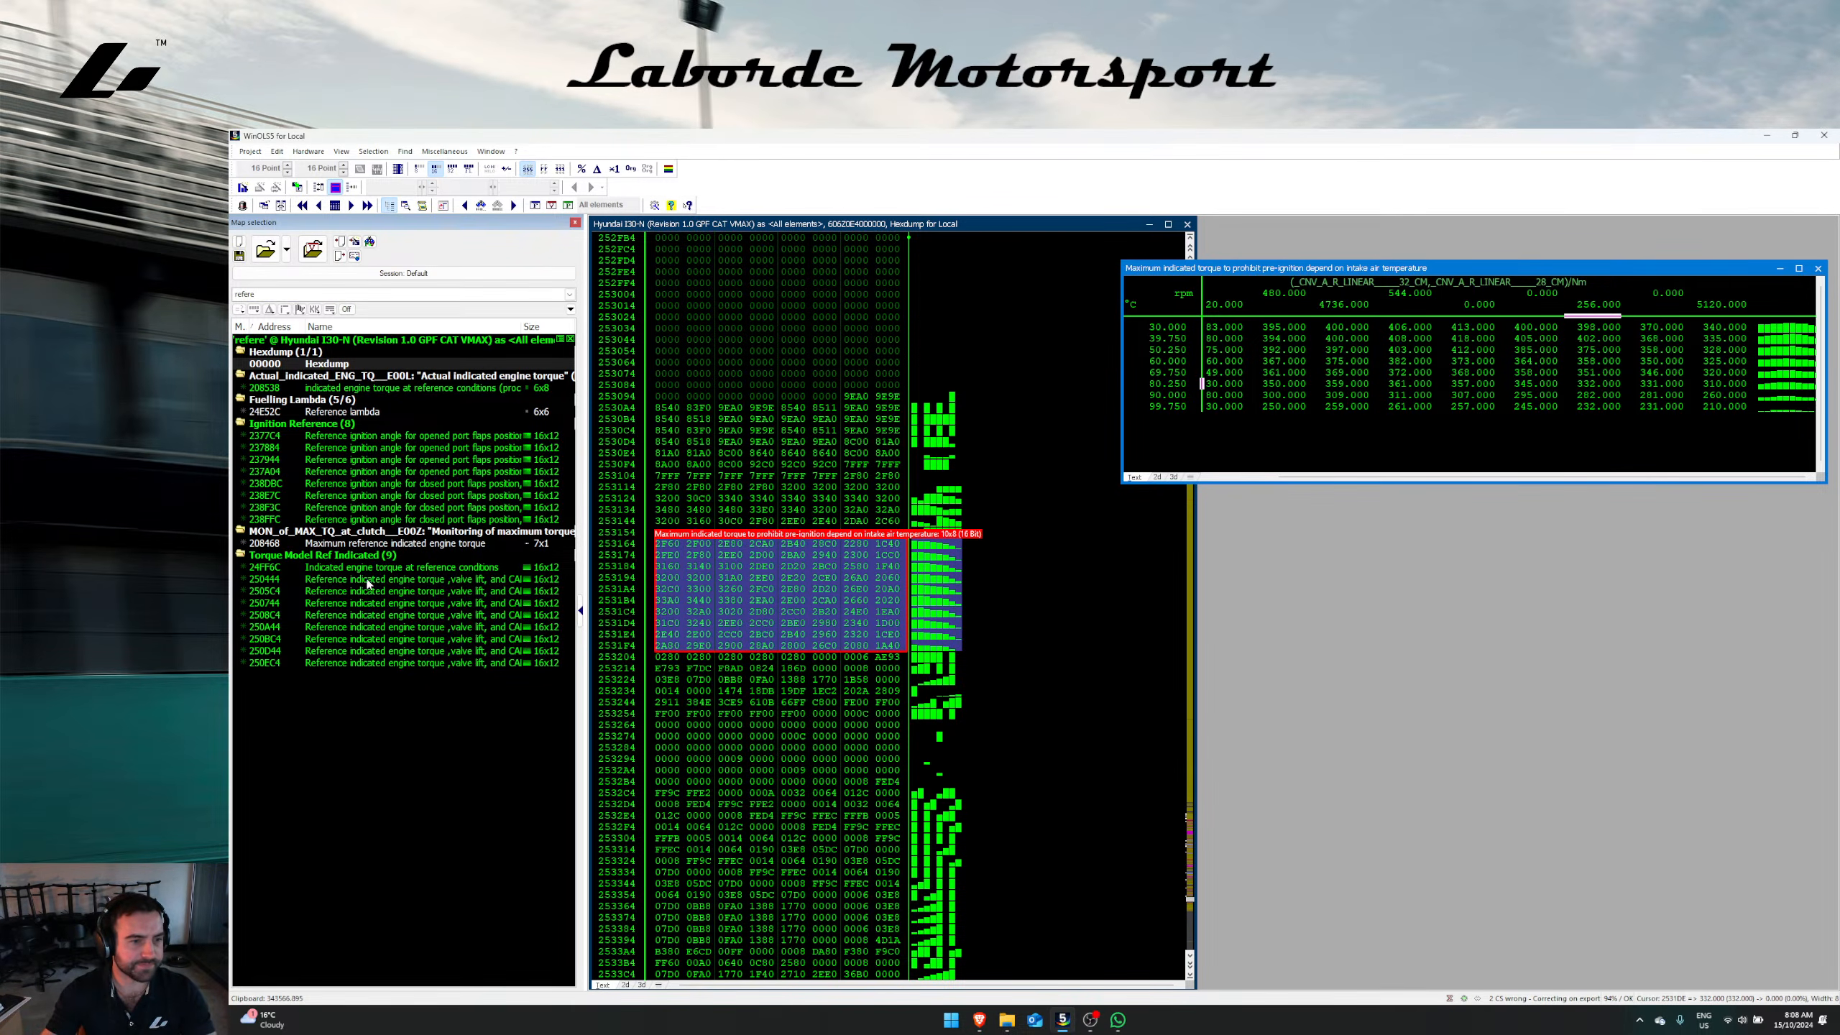
left_click_drag(832, 322, 1139, 546)
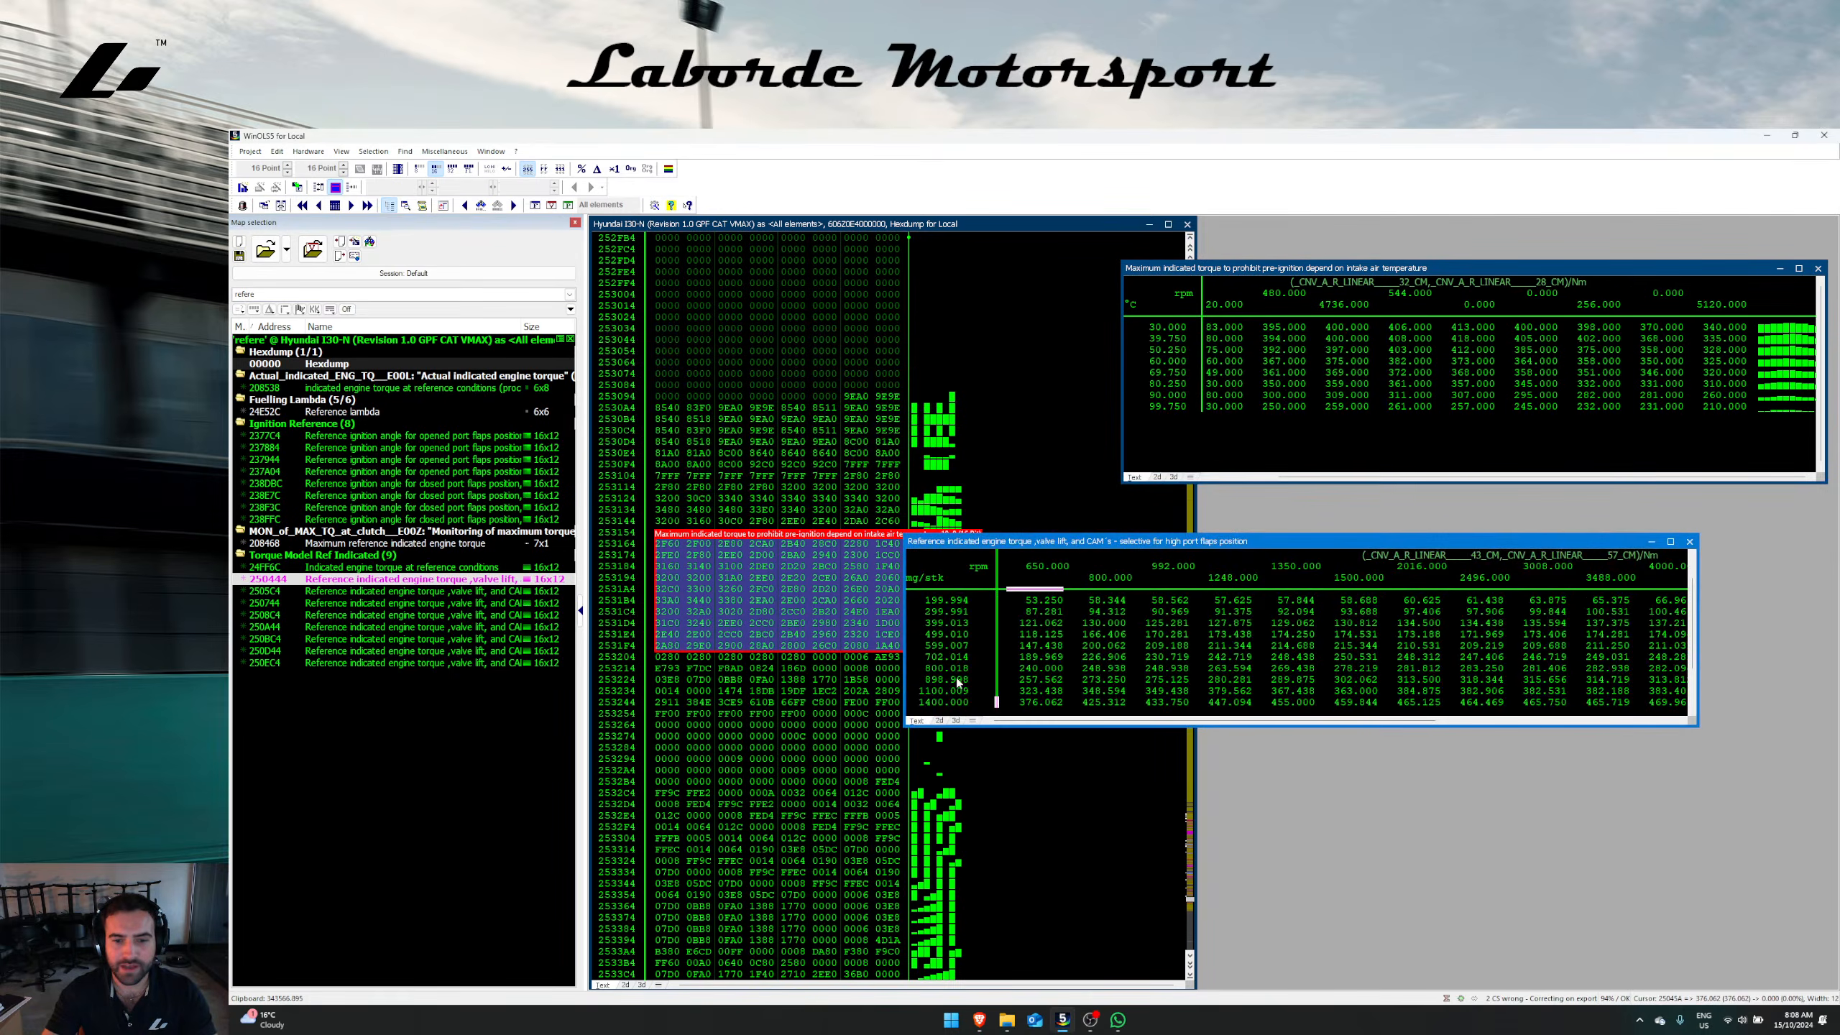
Step: Examine the 1400 mg/stk row of the reference torque map, rotate its 3D surface and return to the text view
key("shift+Right")
key("shift+Right")
key("shift+Right")
key("shift+Right")
key("shift+Right")
key("shift+Right")
key("shift+Right")
key("shift+Right")
key("shift+Right")
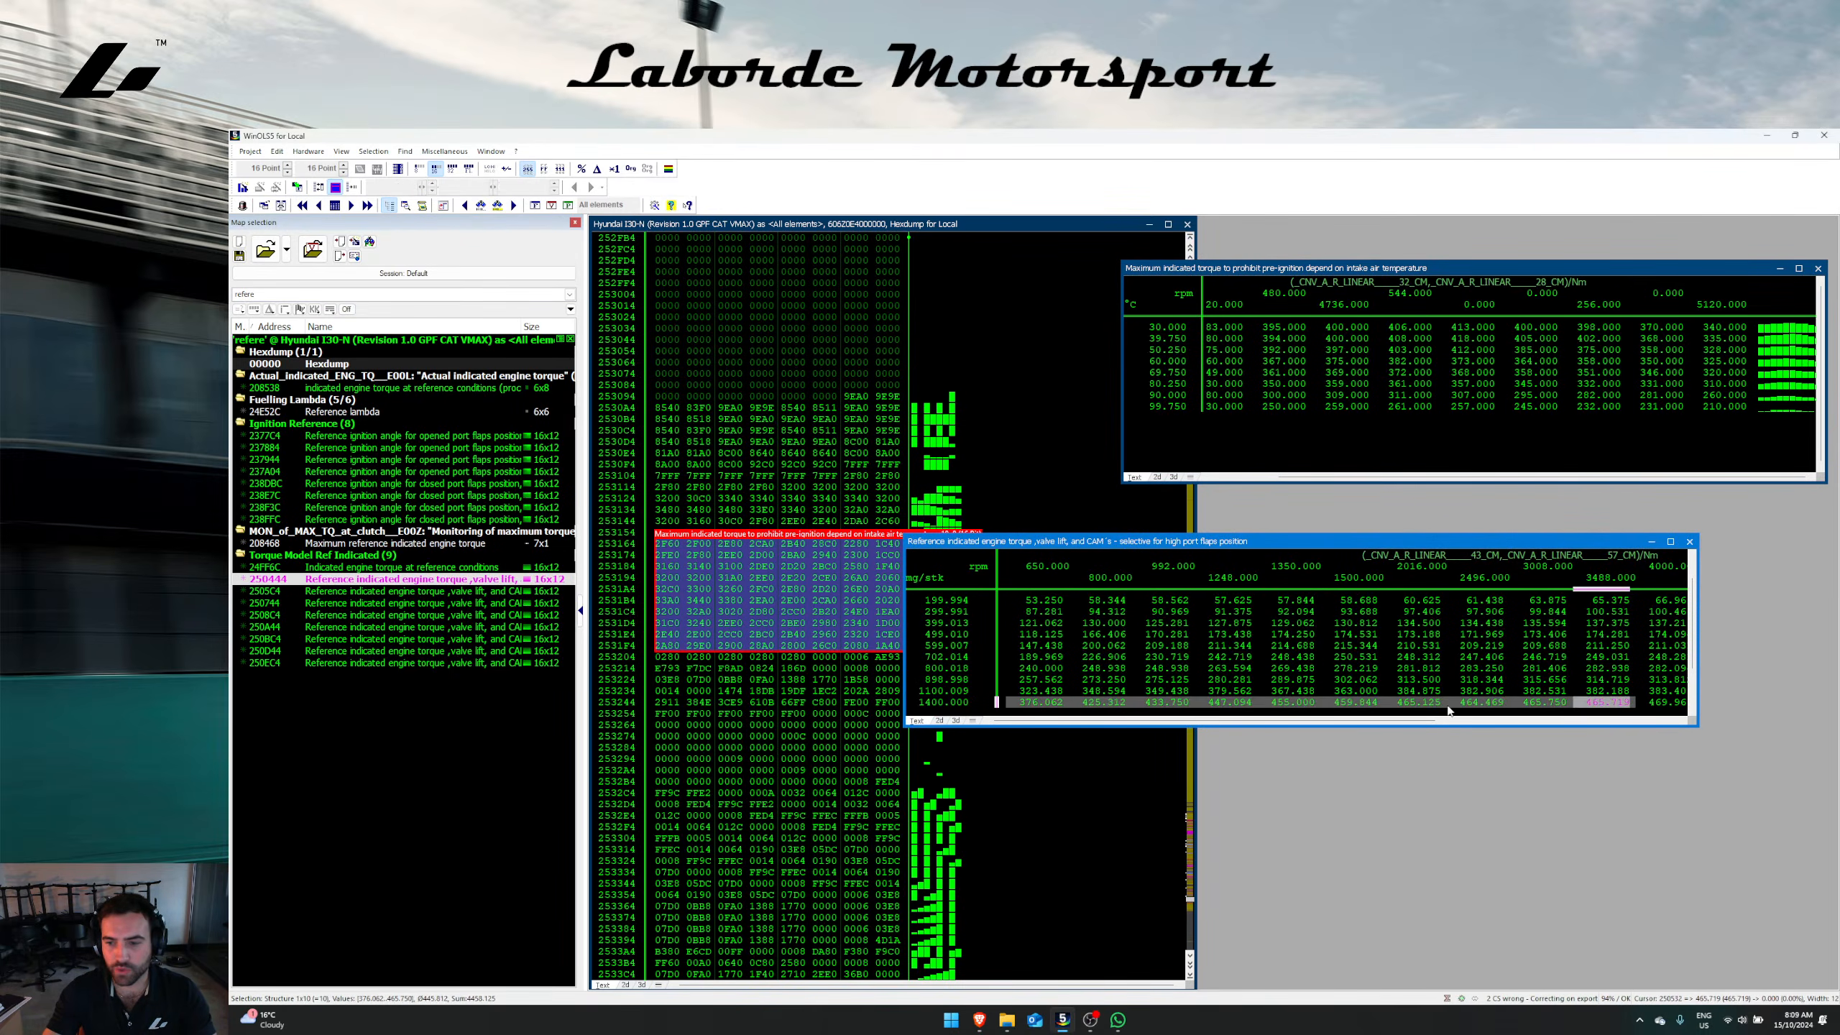
left_click(950, 722)
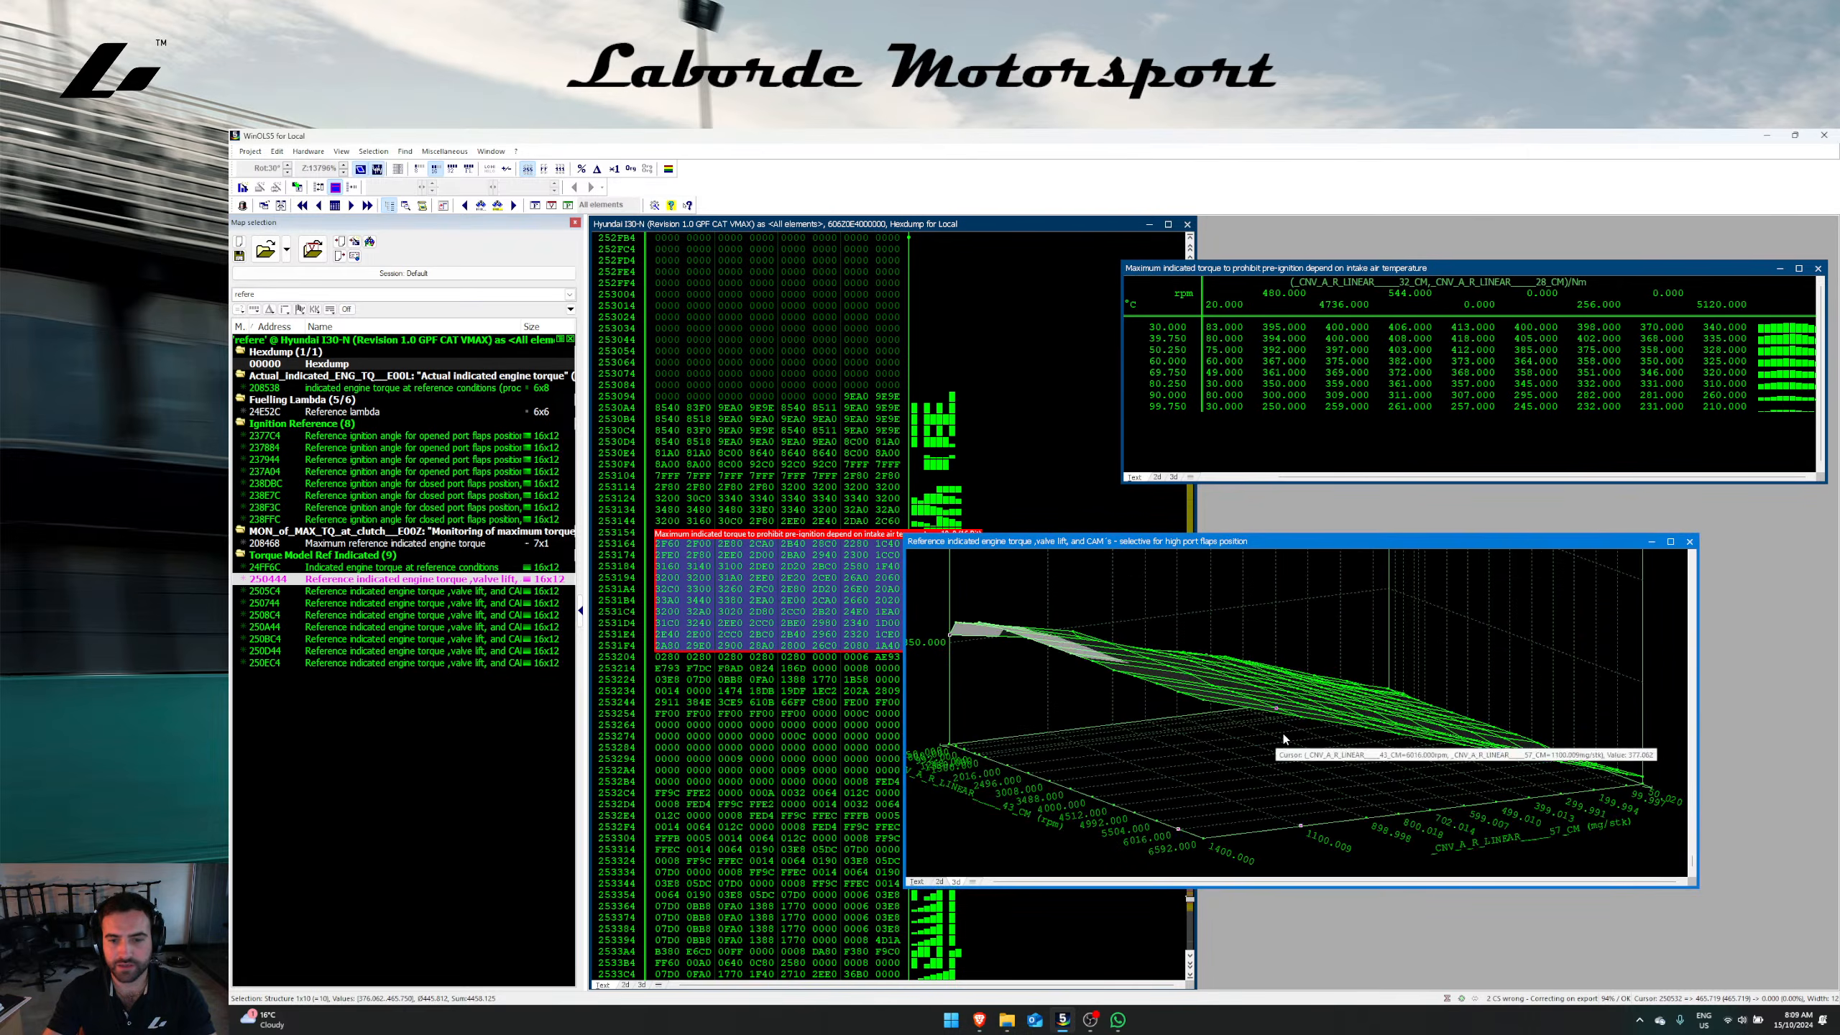
left_click_drag(1185, 855, 1234, 648)
left_click(917, 881)
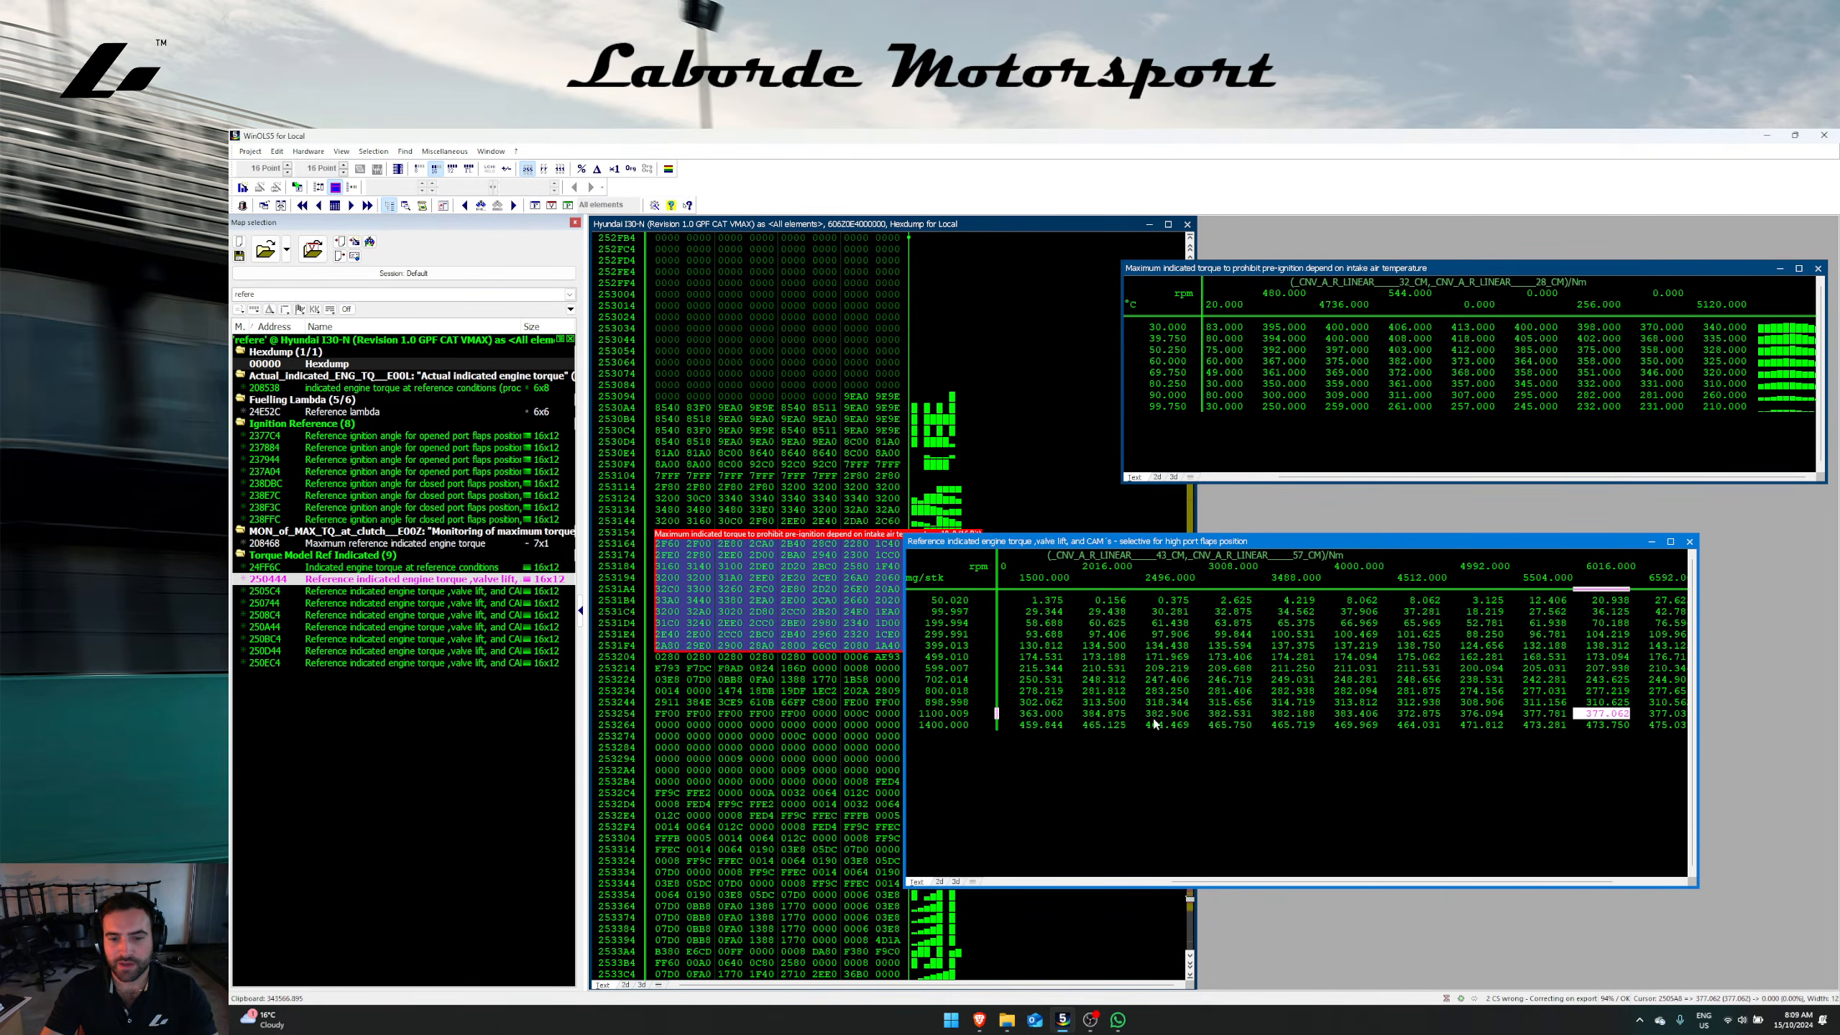
Step: Compare the 1100 and 1400 mg/stk rows and the air mass axis with the pre-ignition map, and close the pre-ignition map
left_click_drag(1155, 719, 1316, 720)
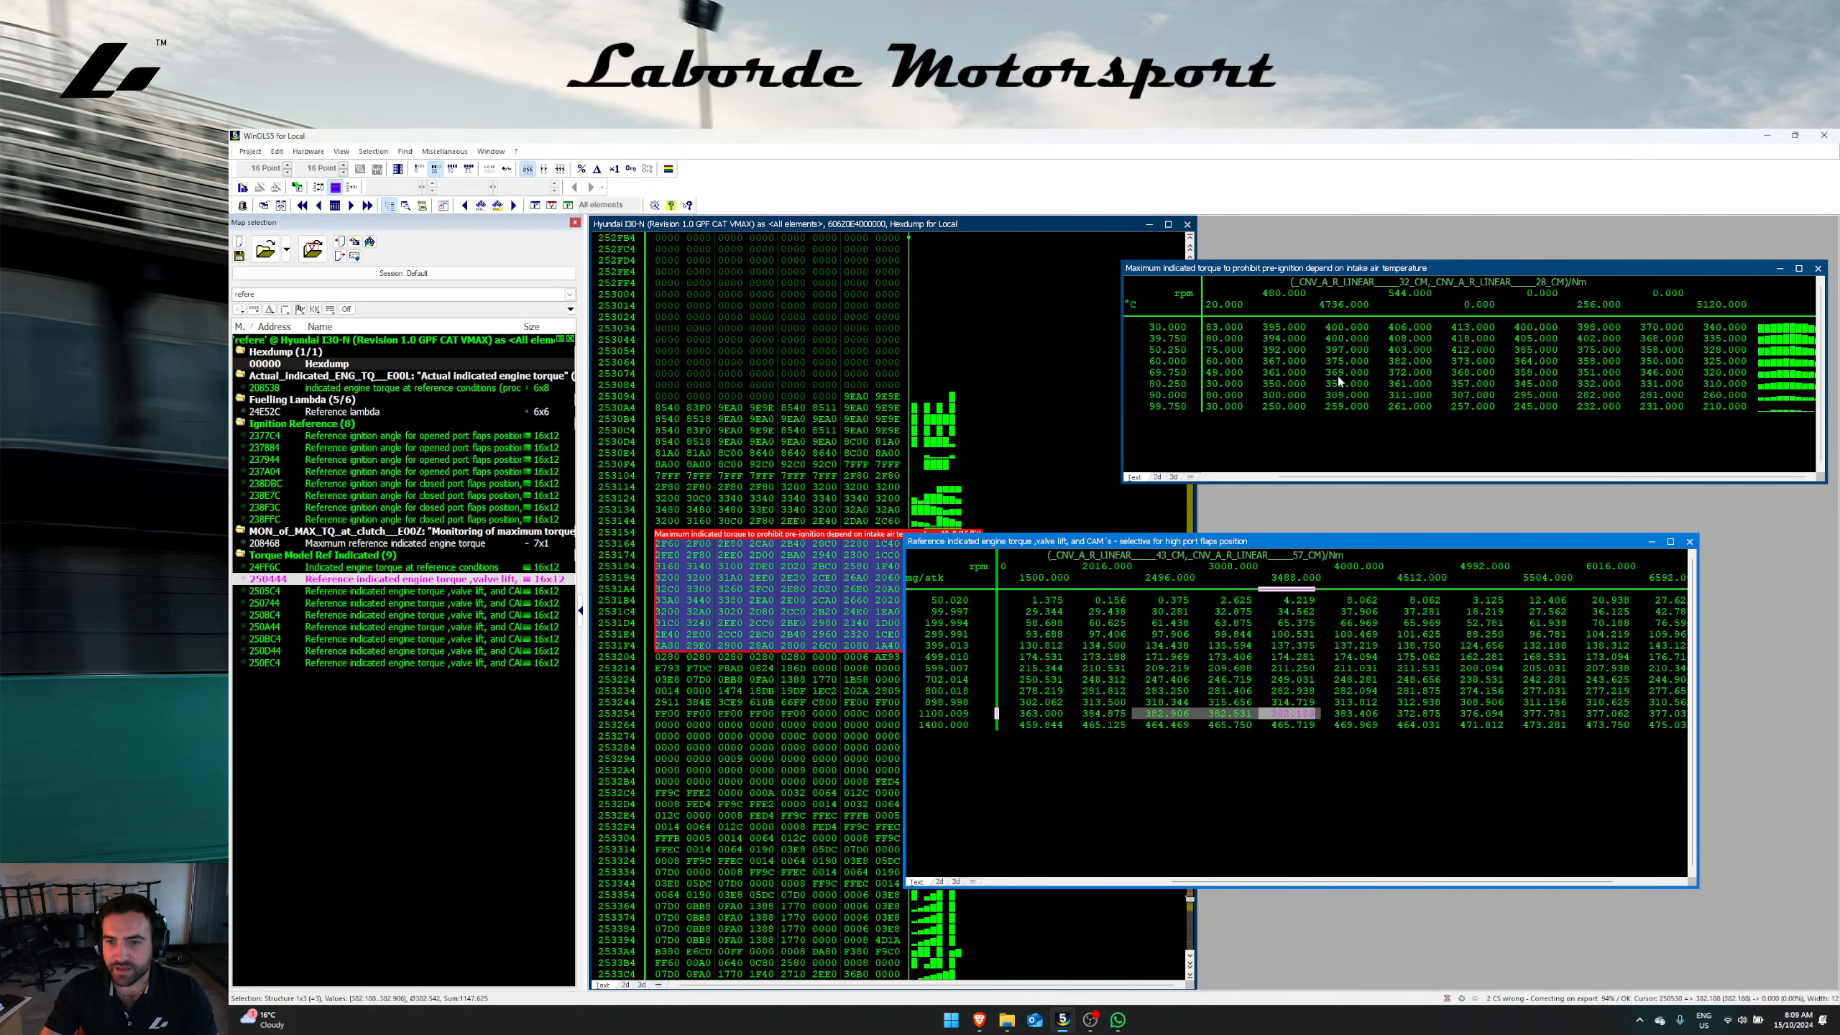
left_click(942, 713)
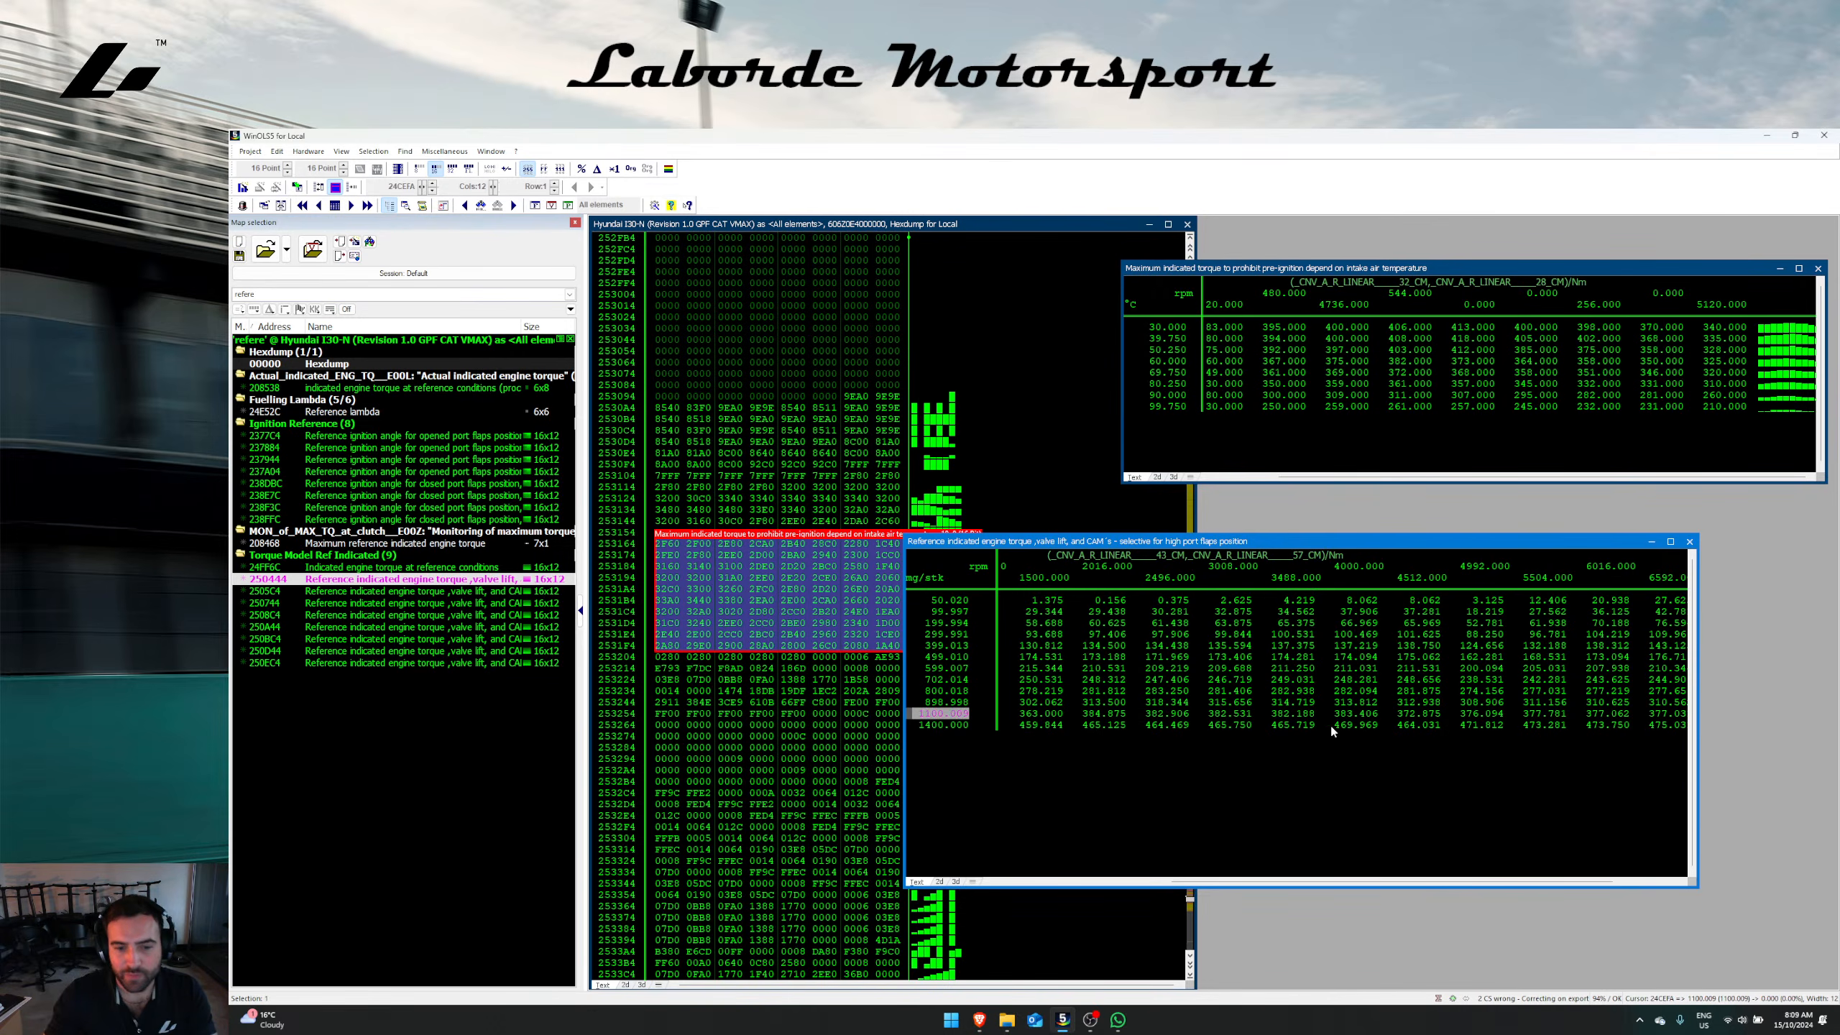
left_click(1145, 682)
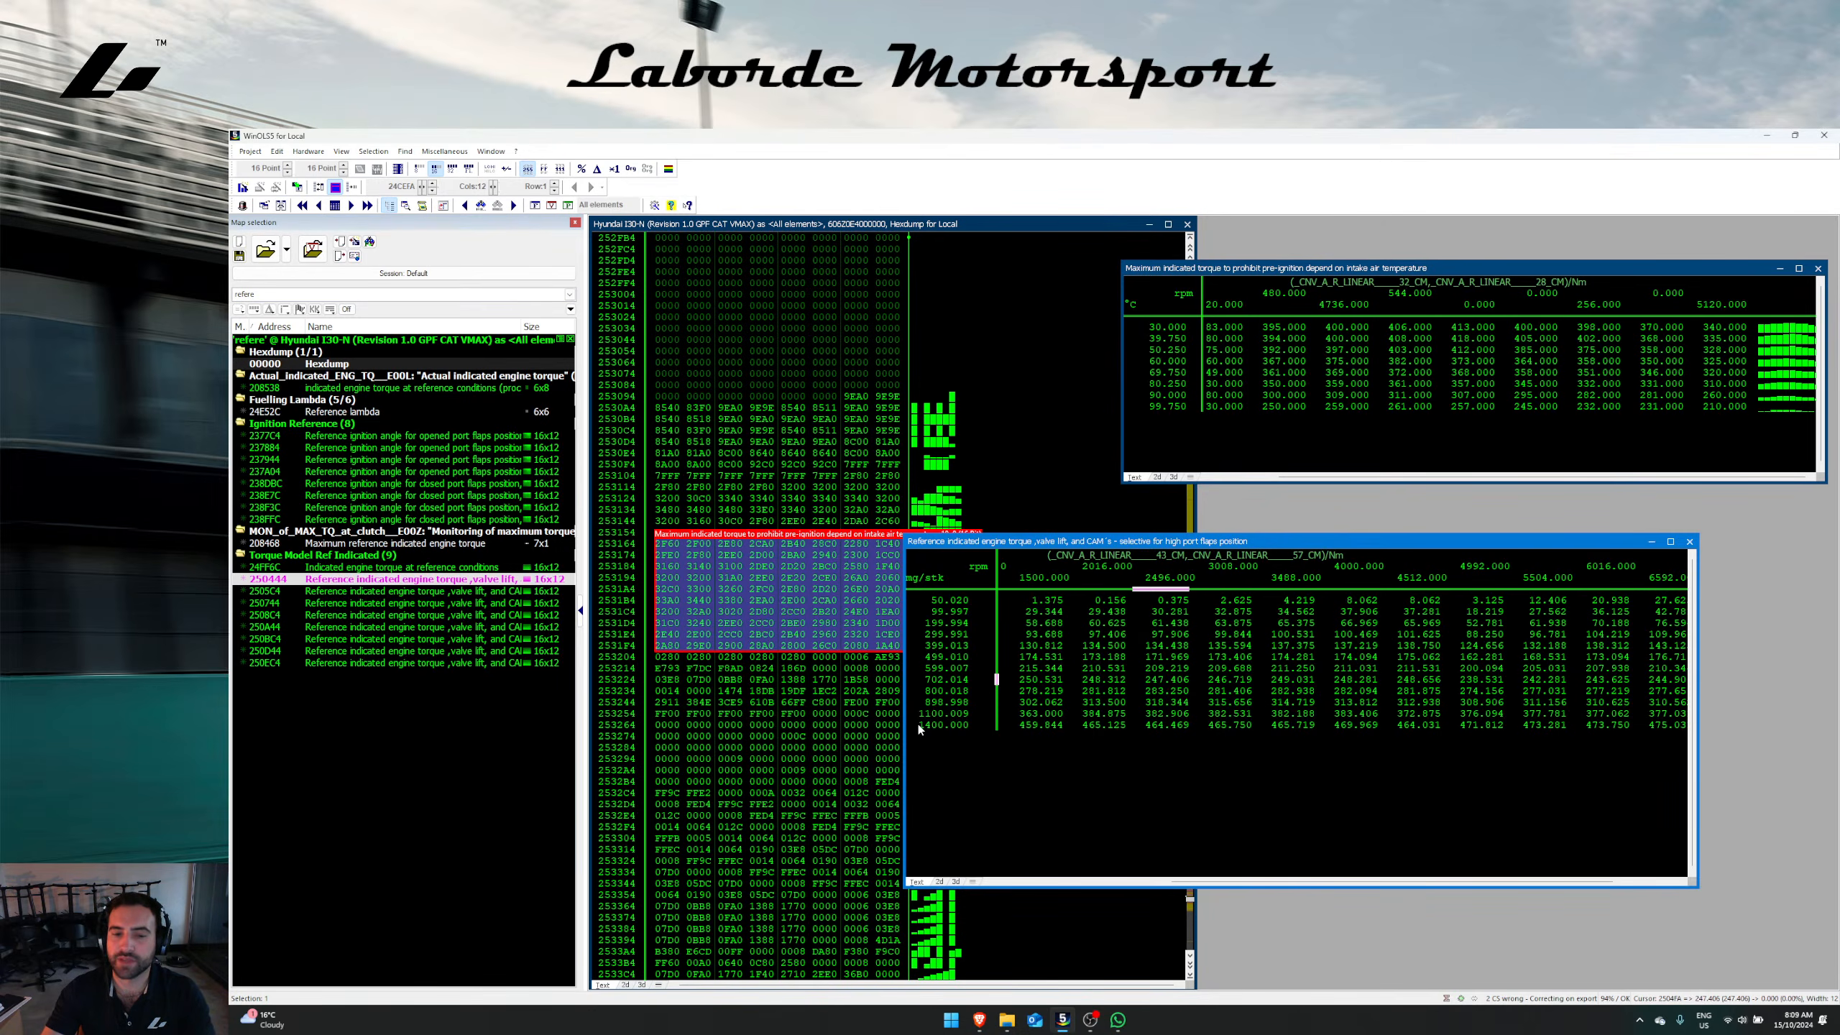
left_click(942, 714)
left_click(960, 703)
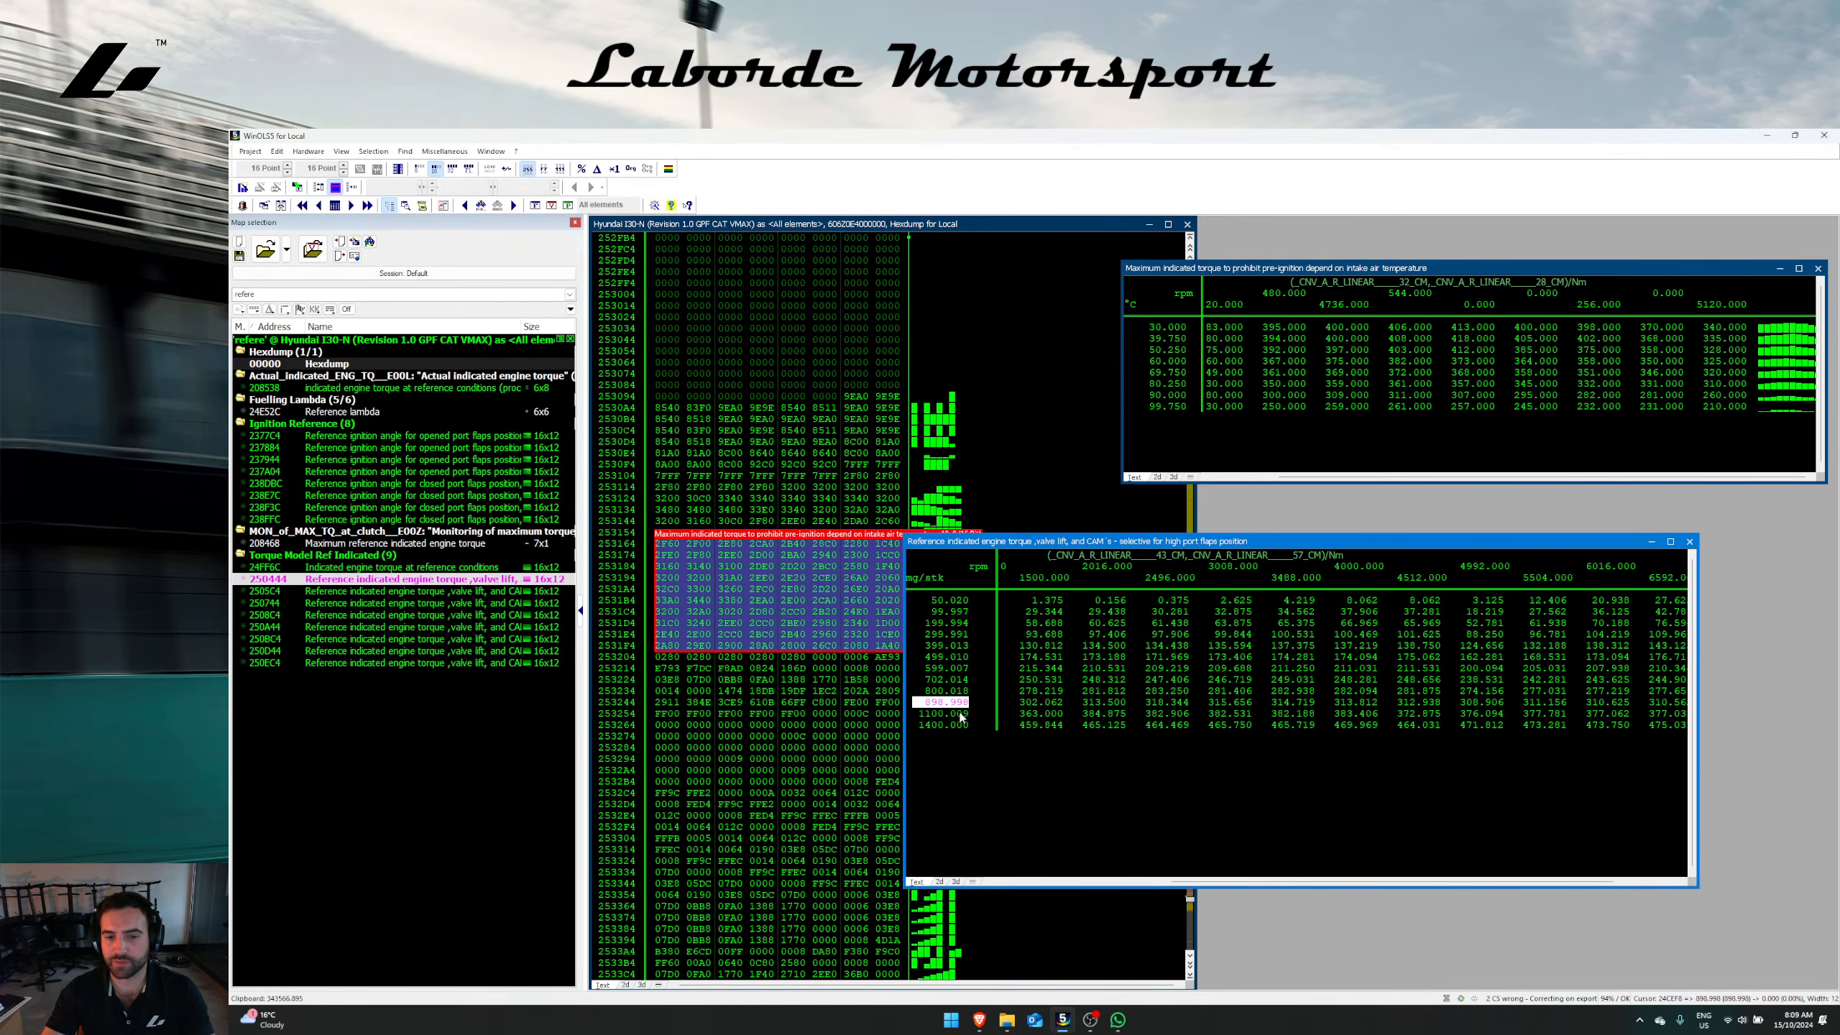
left_click(960, 714)
left_click(951, 715)
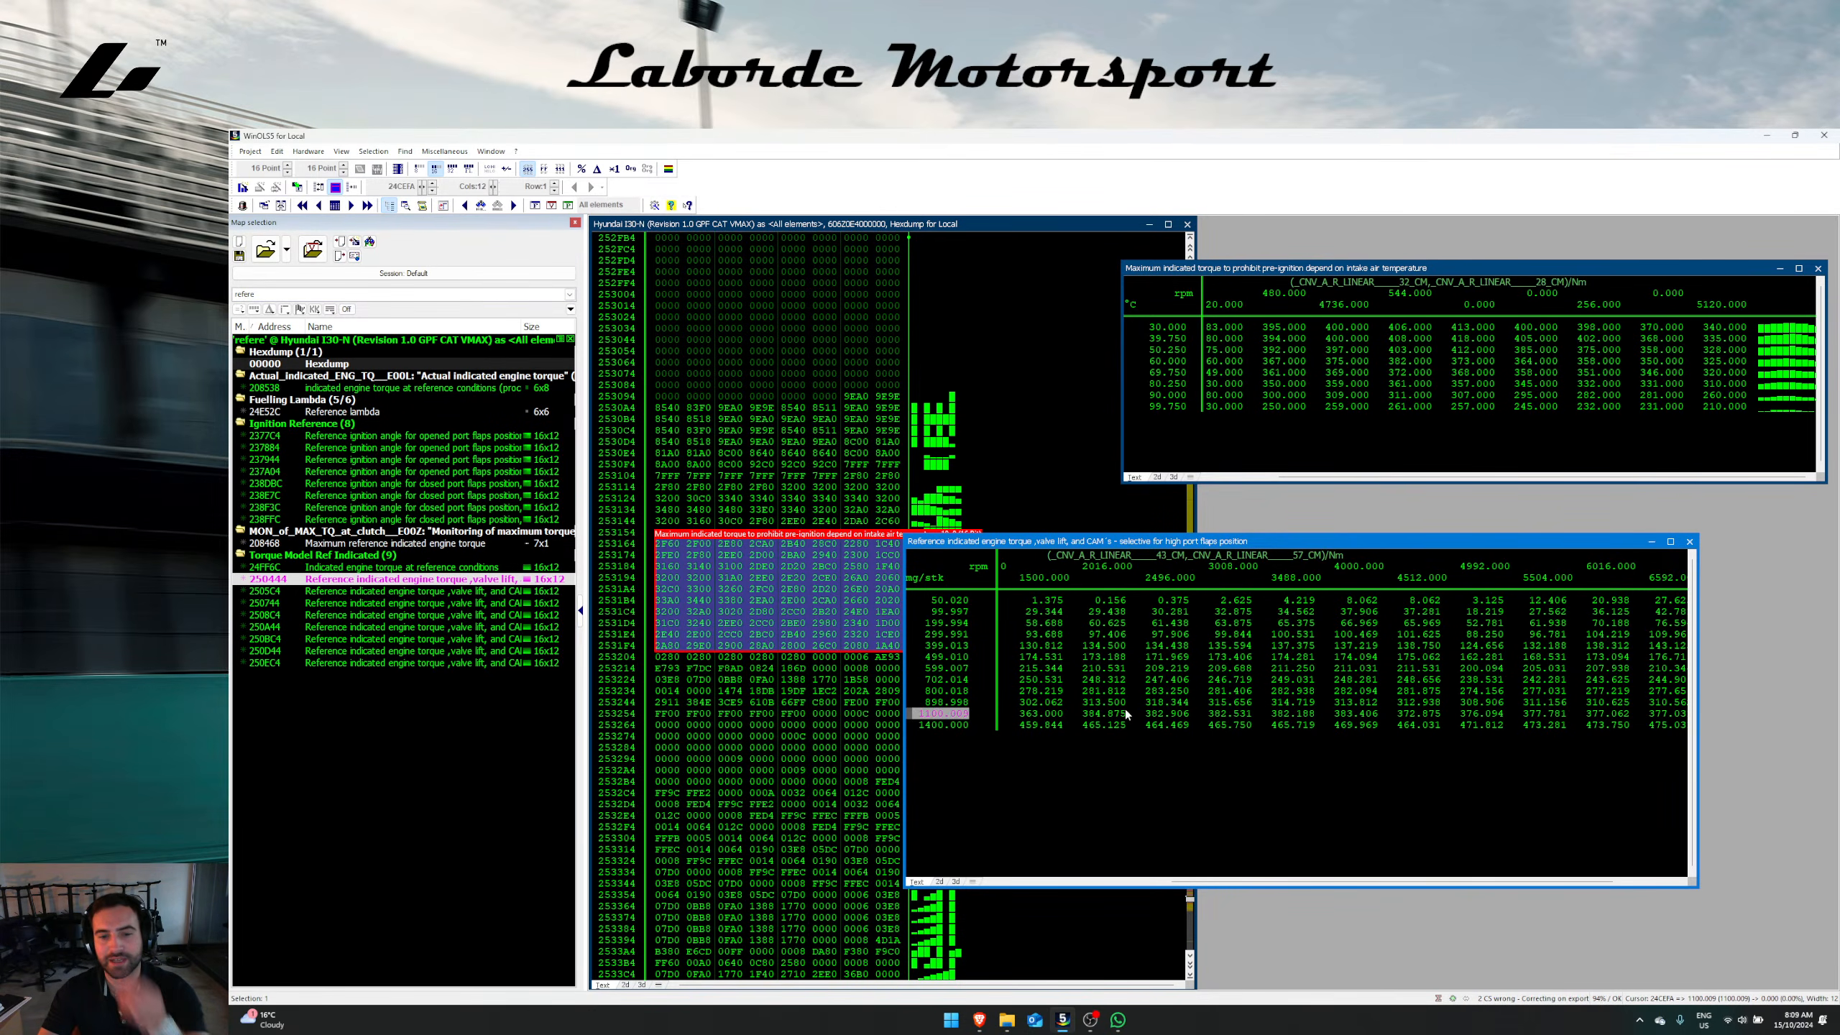
left_click_drag(1032, 716, 1630, 716)
right_click(1526, 693)
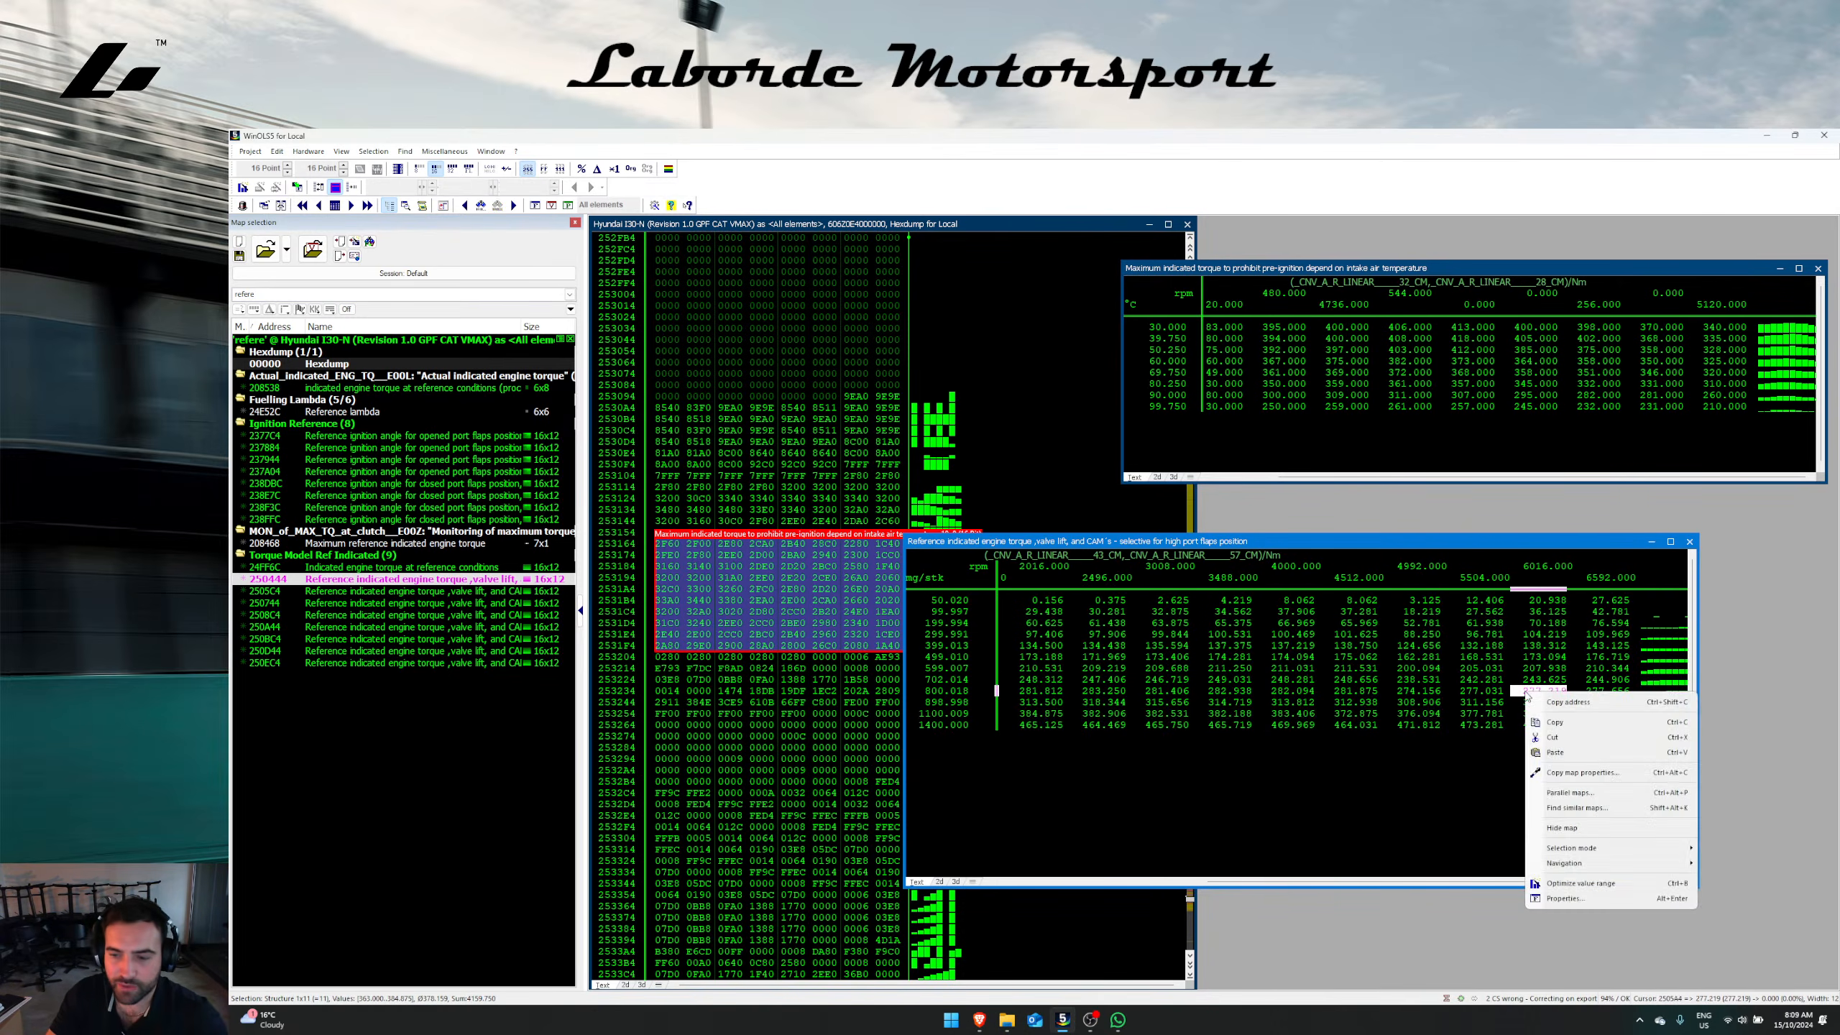
left_click(1525, 692)
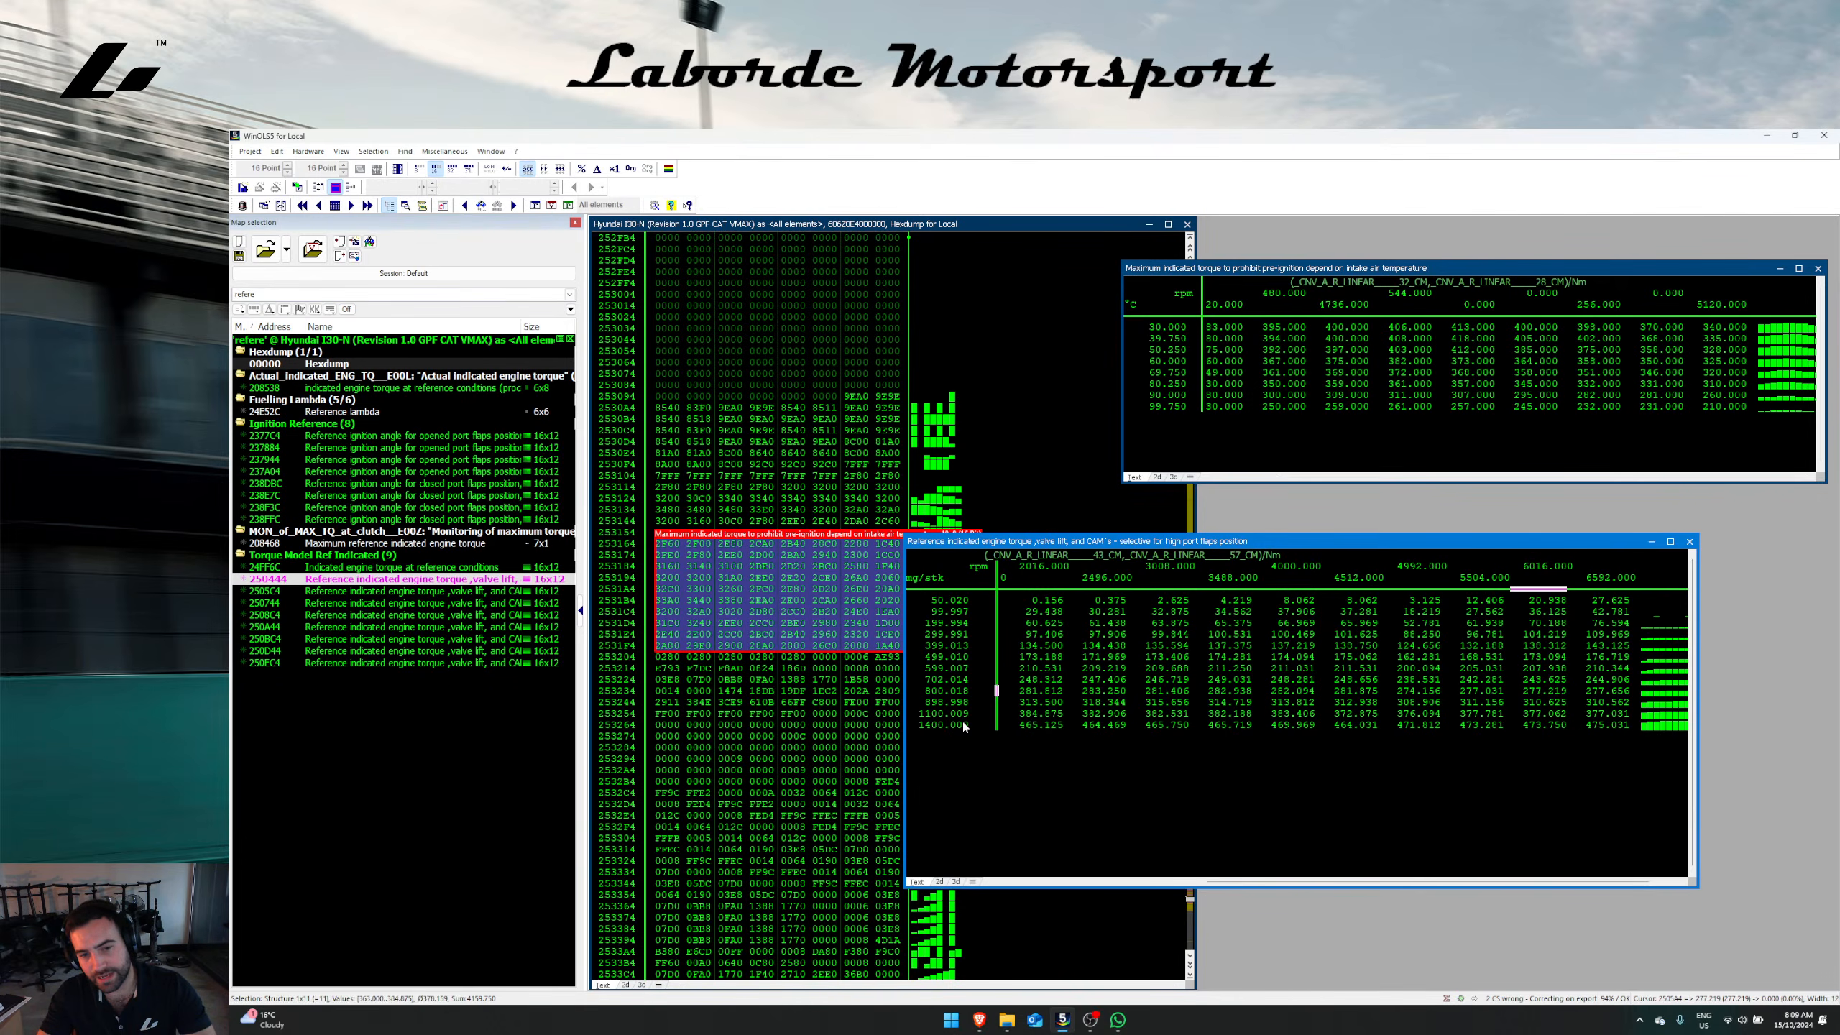
left_click_drag(963, 722, 946, 600)
right_click(1084, 718)
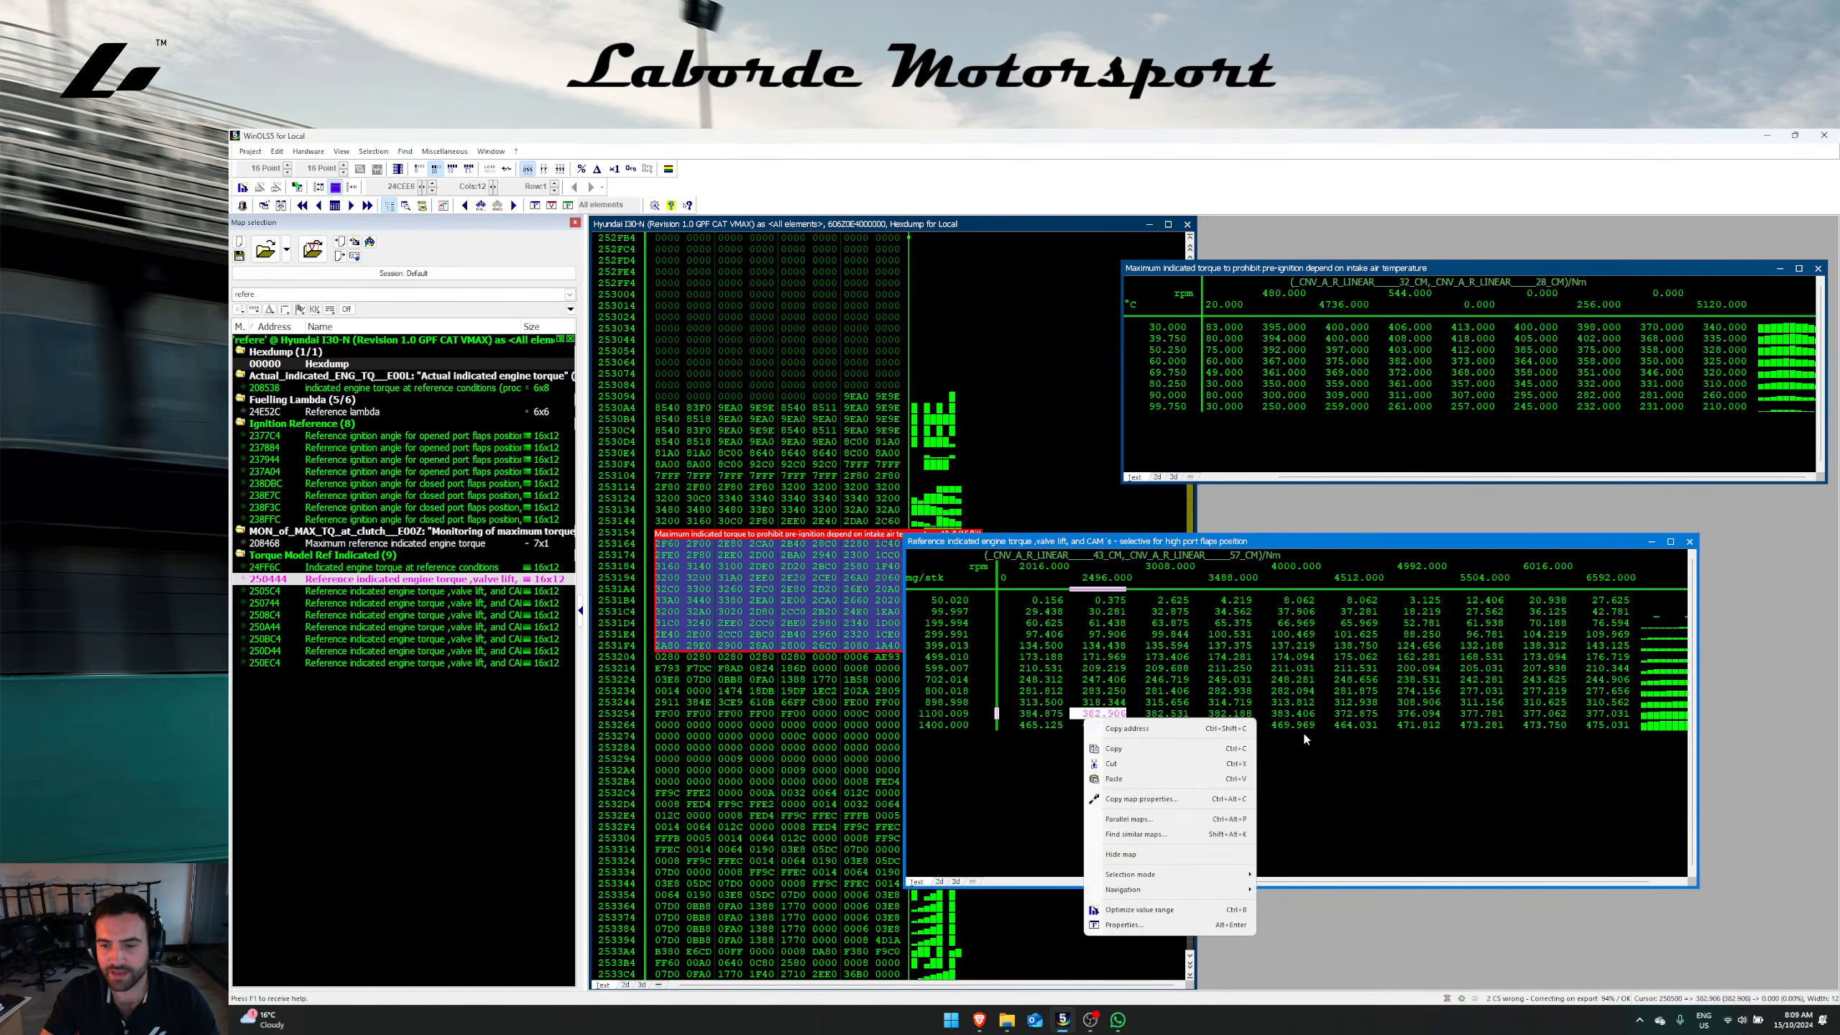
left_click_drag(1613, 726, 1011, 724)
right_click(1313, 702)
left_click(1087, 719)
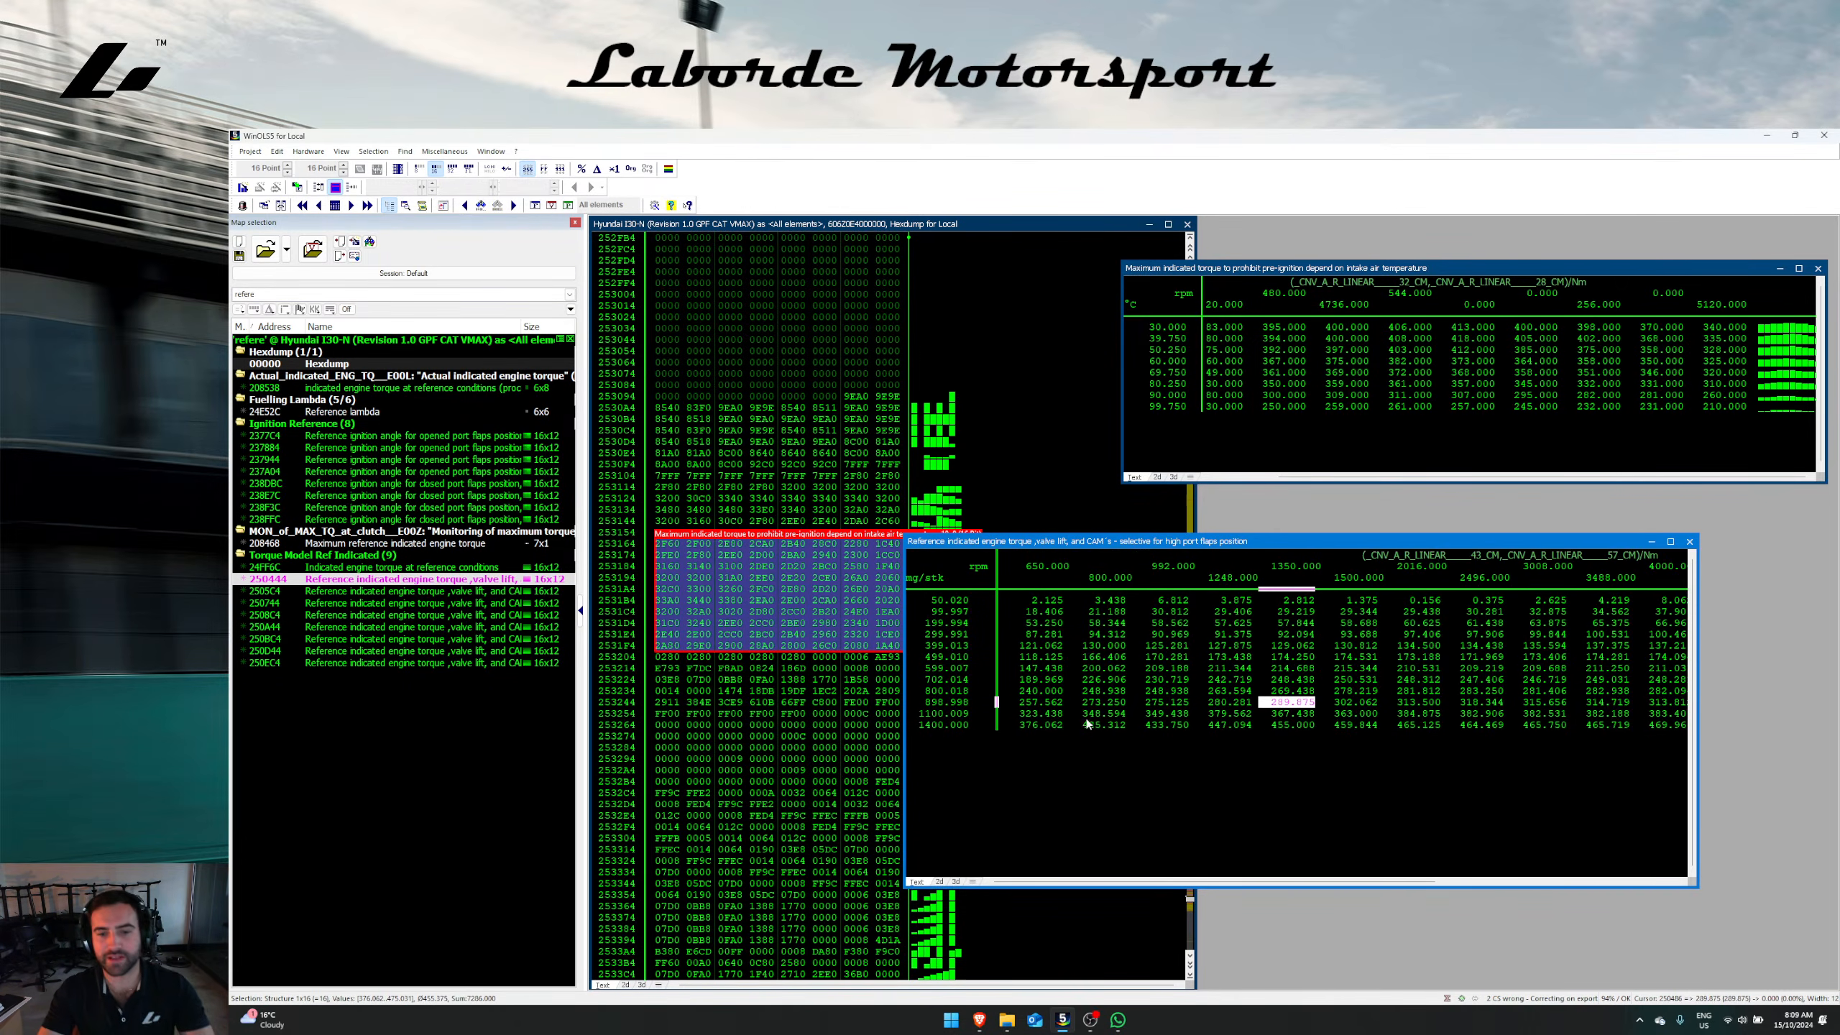
left_click(1303, 391)
key("Escape")
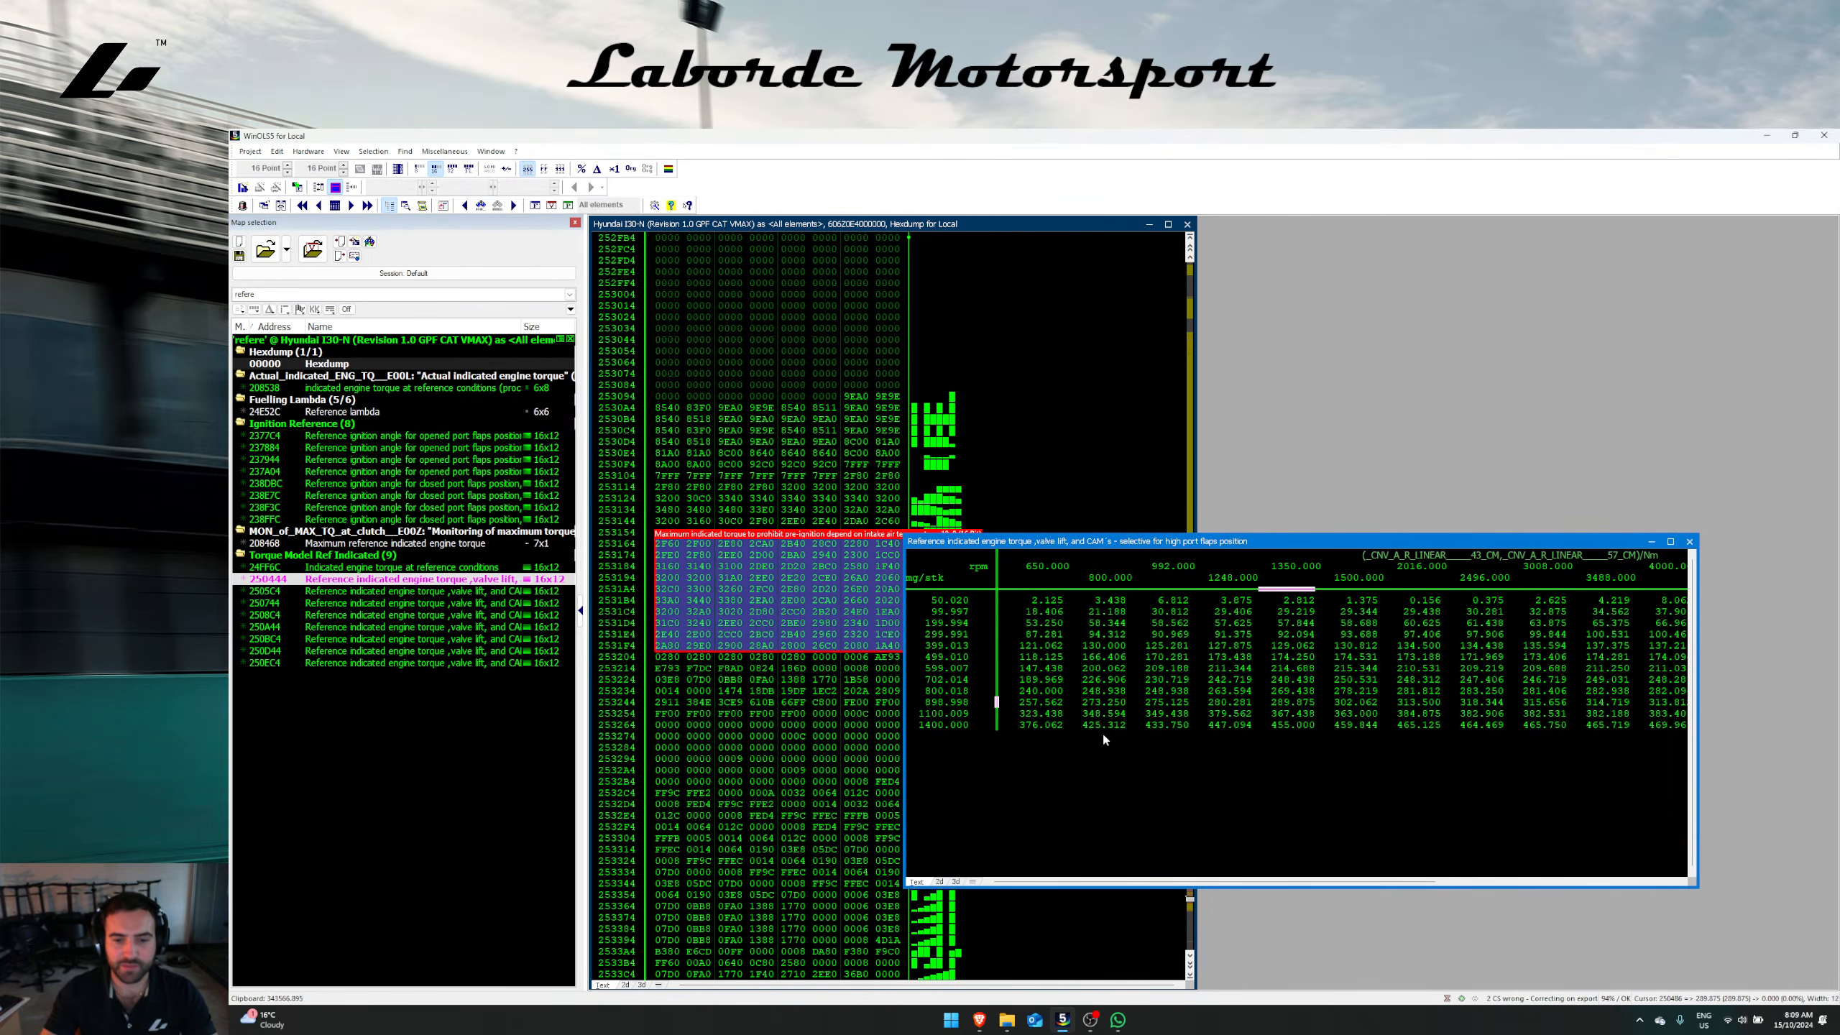
left_click(1038, 727)
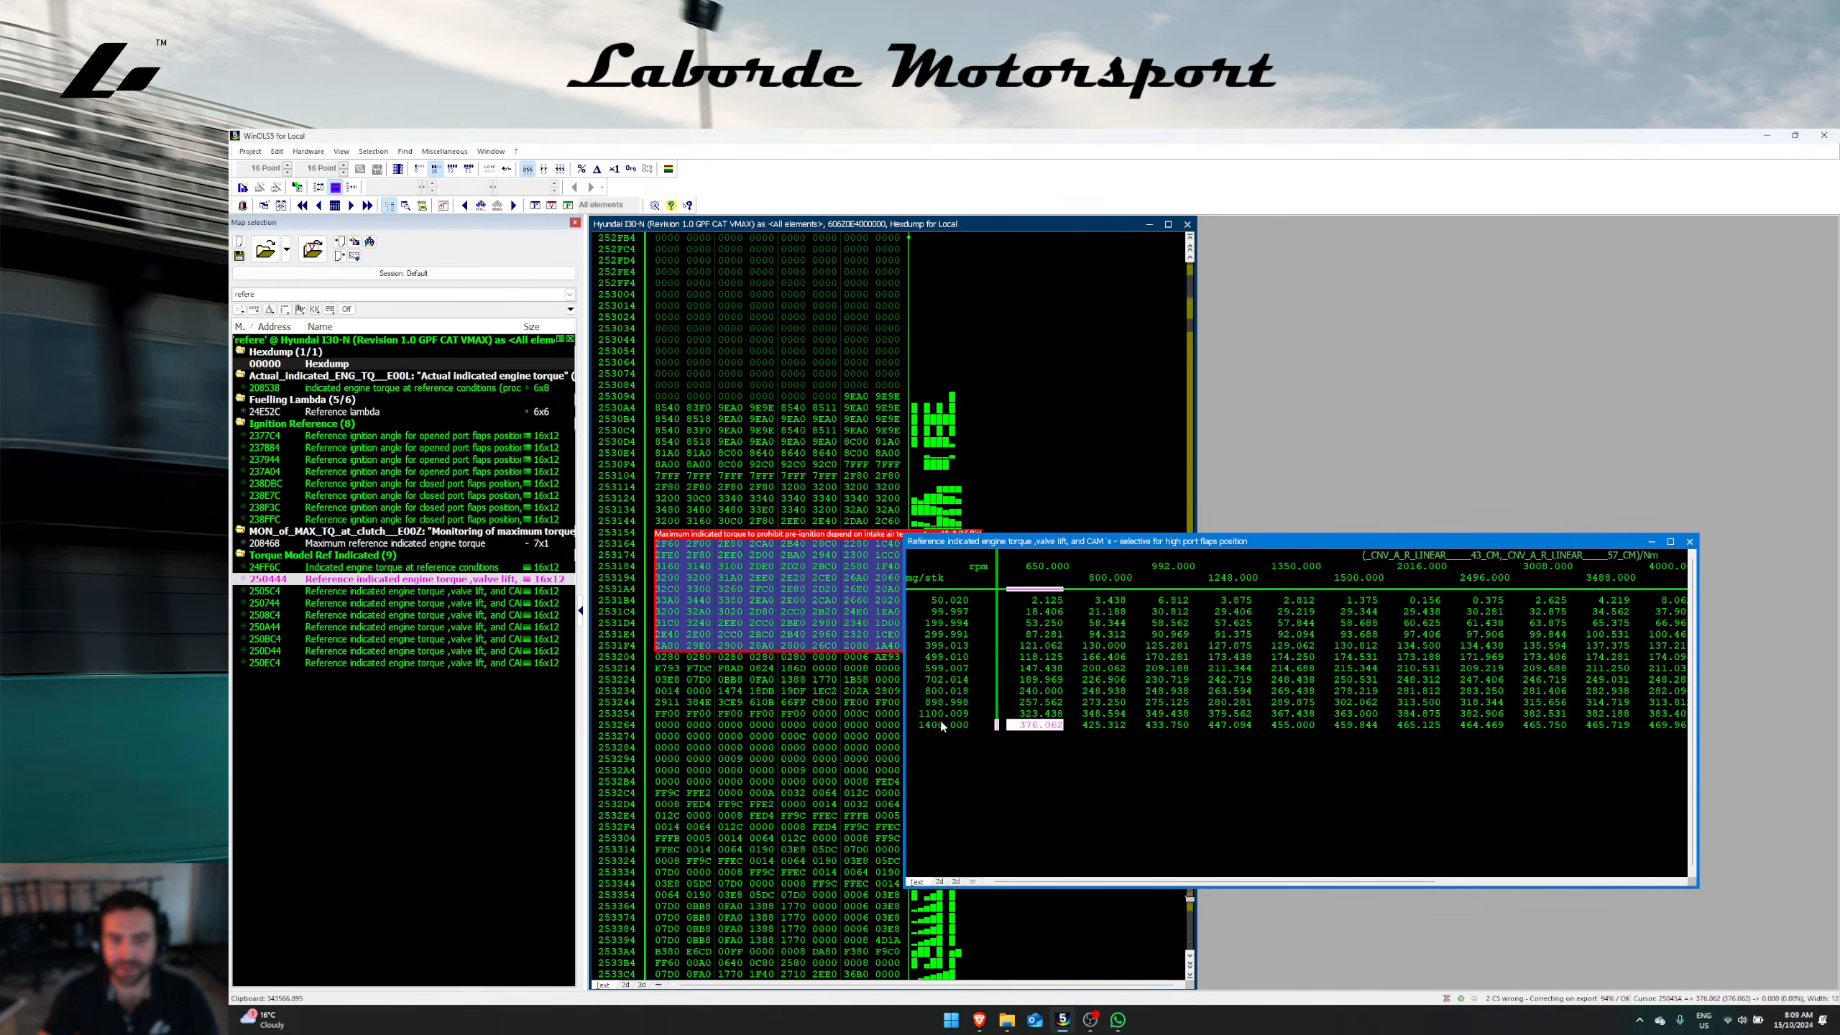
left_click_drag(943, 714, 943, 726)
key("plus")
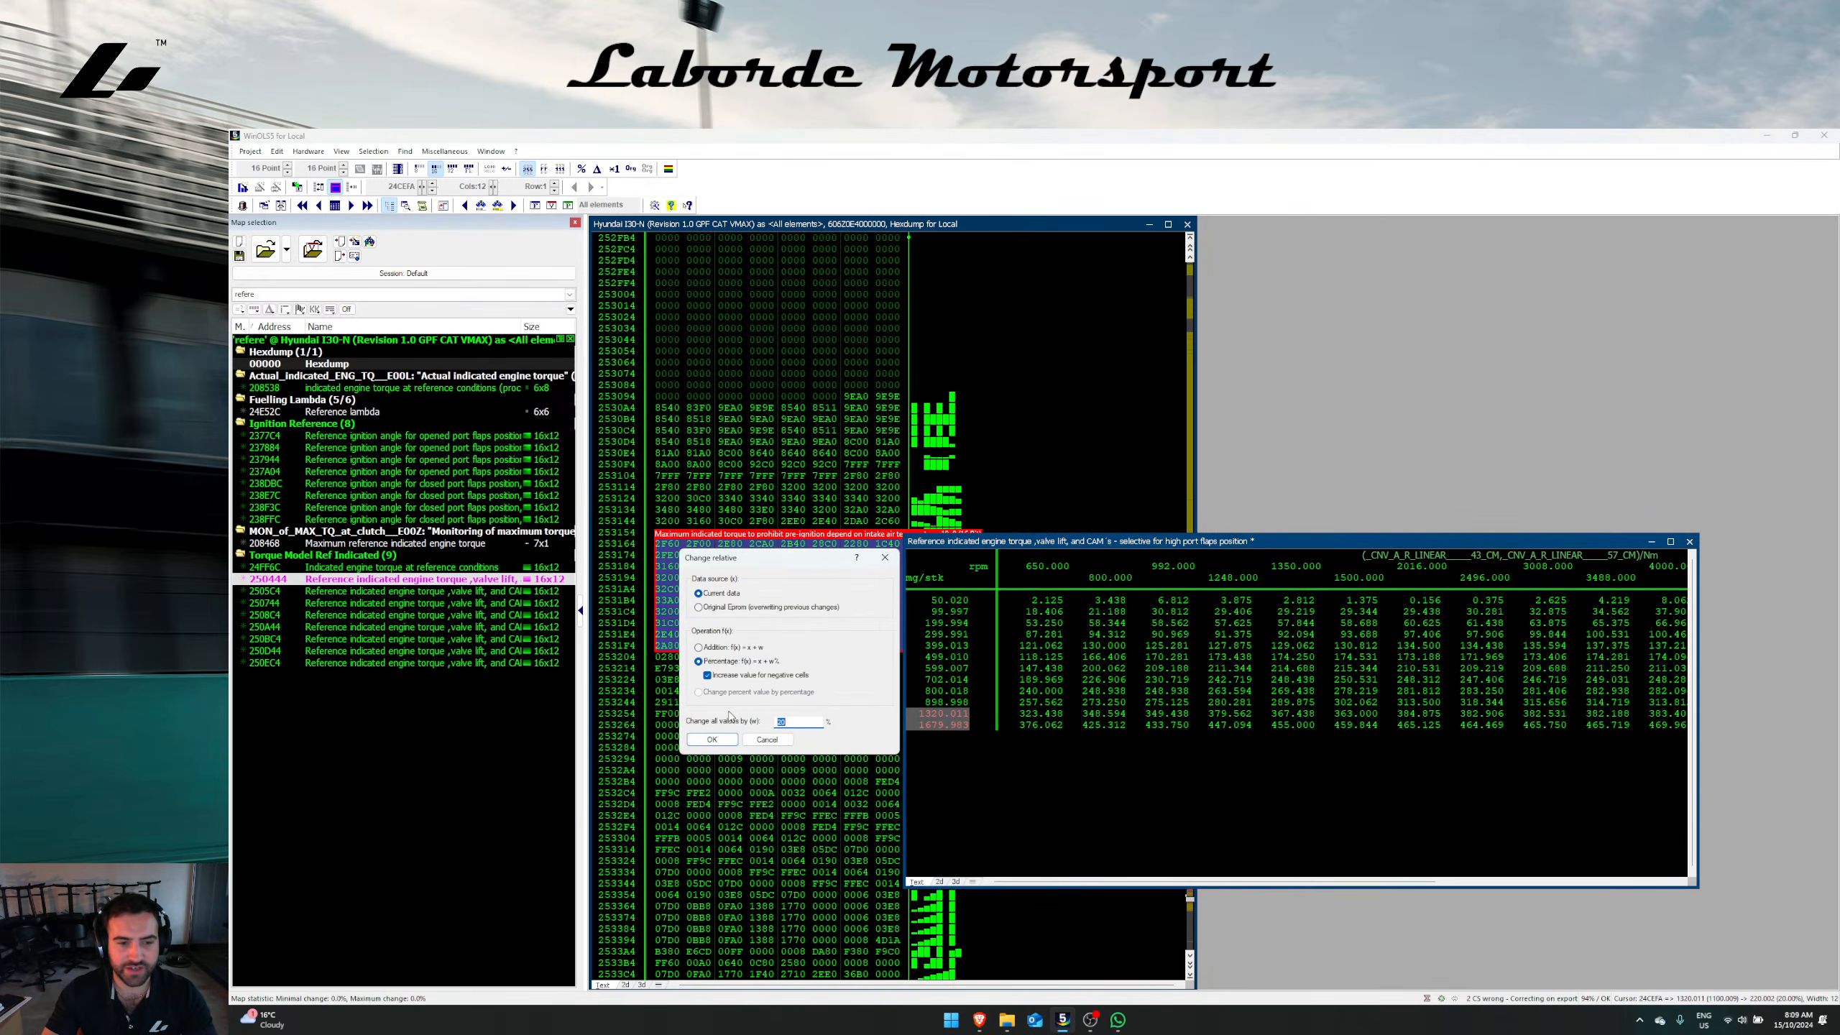
key("Escape")
right_click(1063, 703)
Step: Set the last two air mass axis values of the reference torque map to 1250 and 1500 mg/stk
left_click(943, 727)
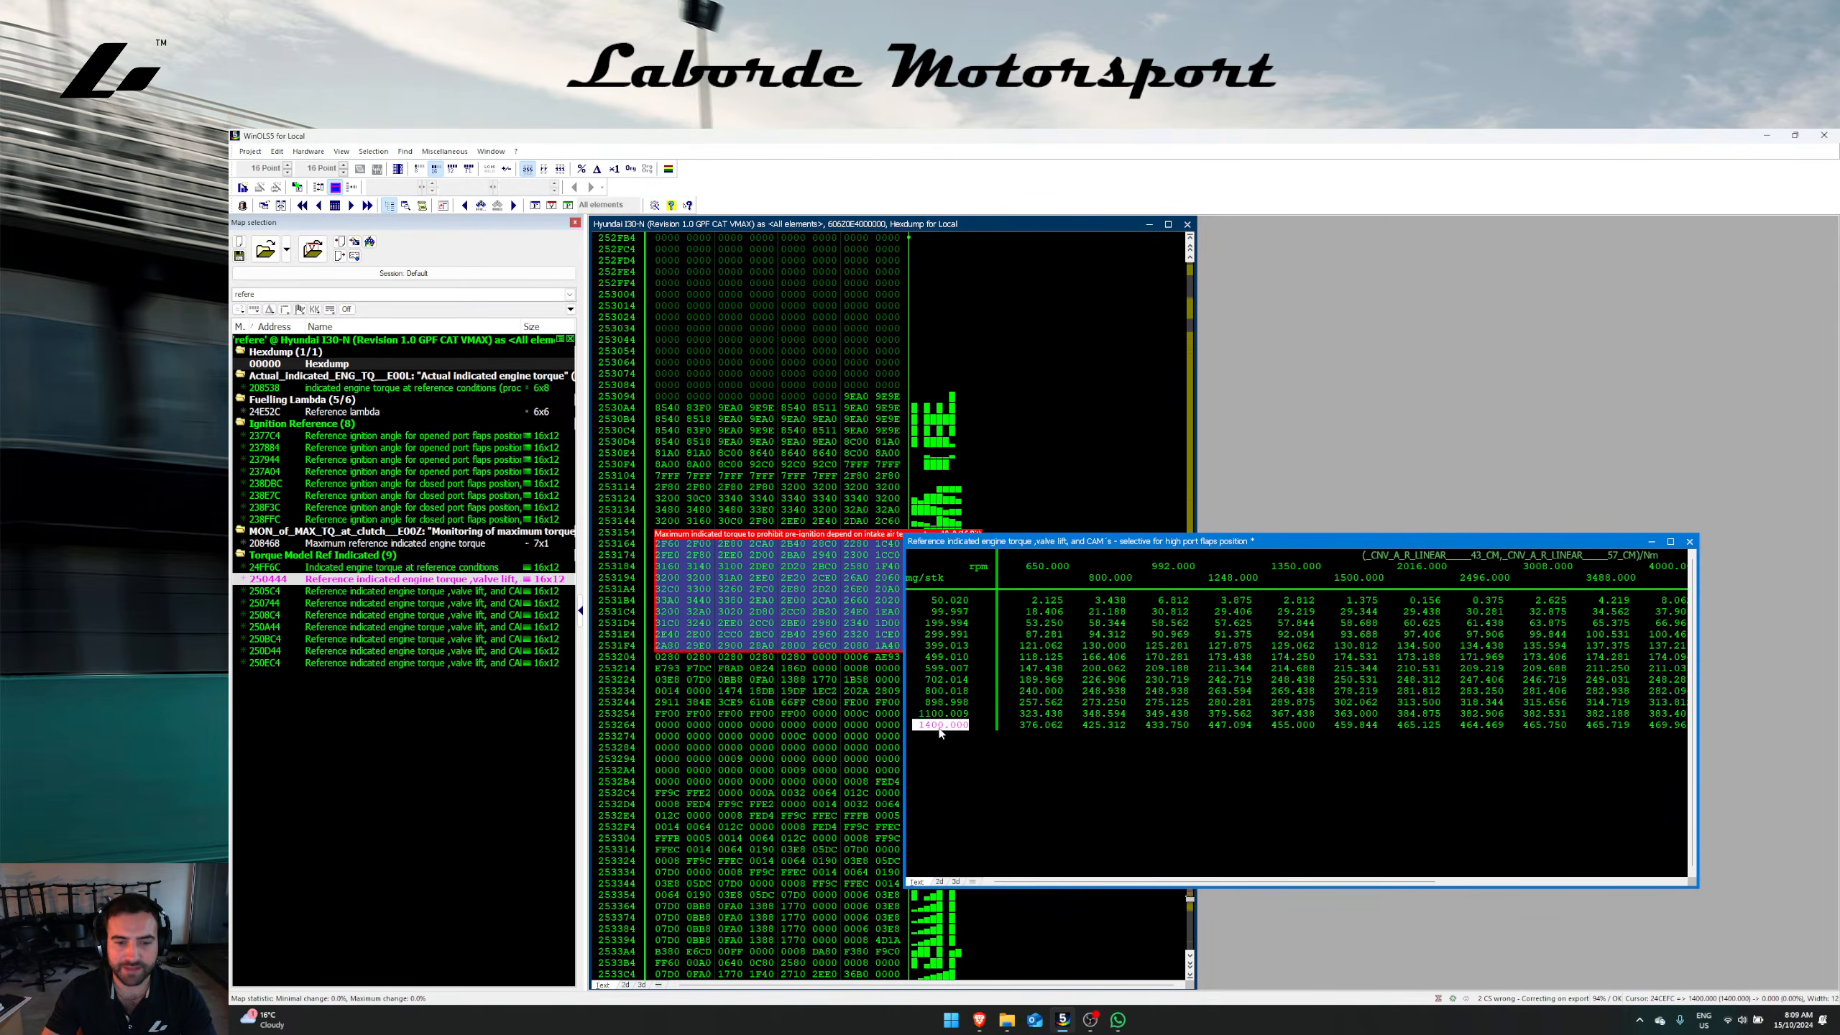
type("1500")
key("Return")
key("Up")
type("1250")
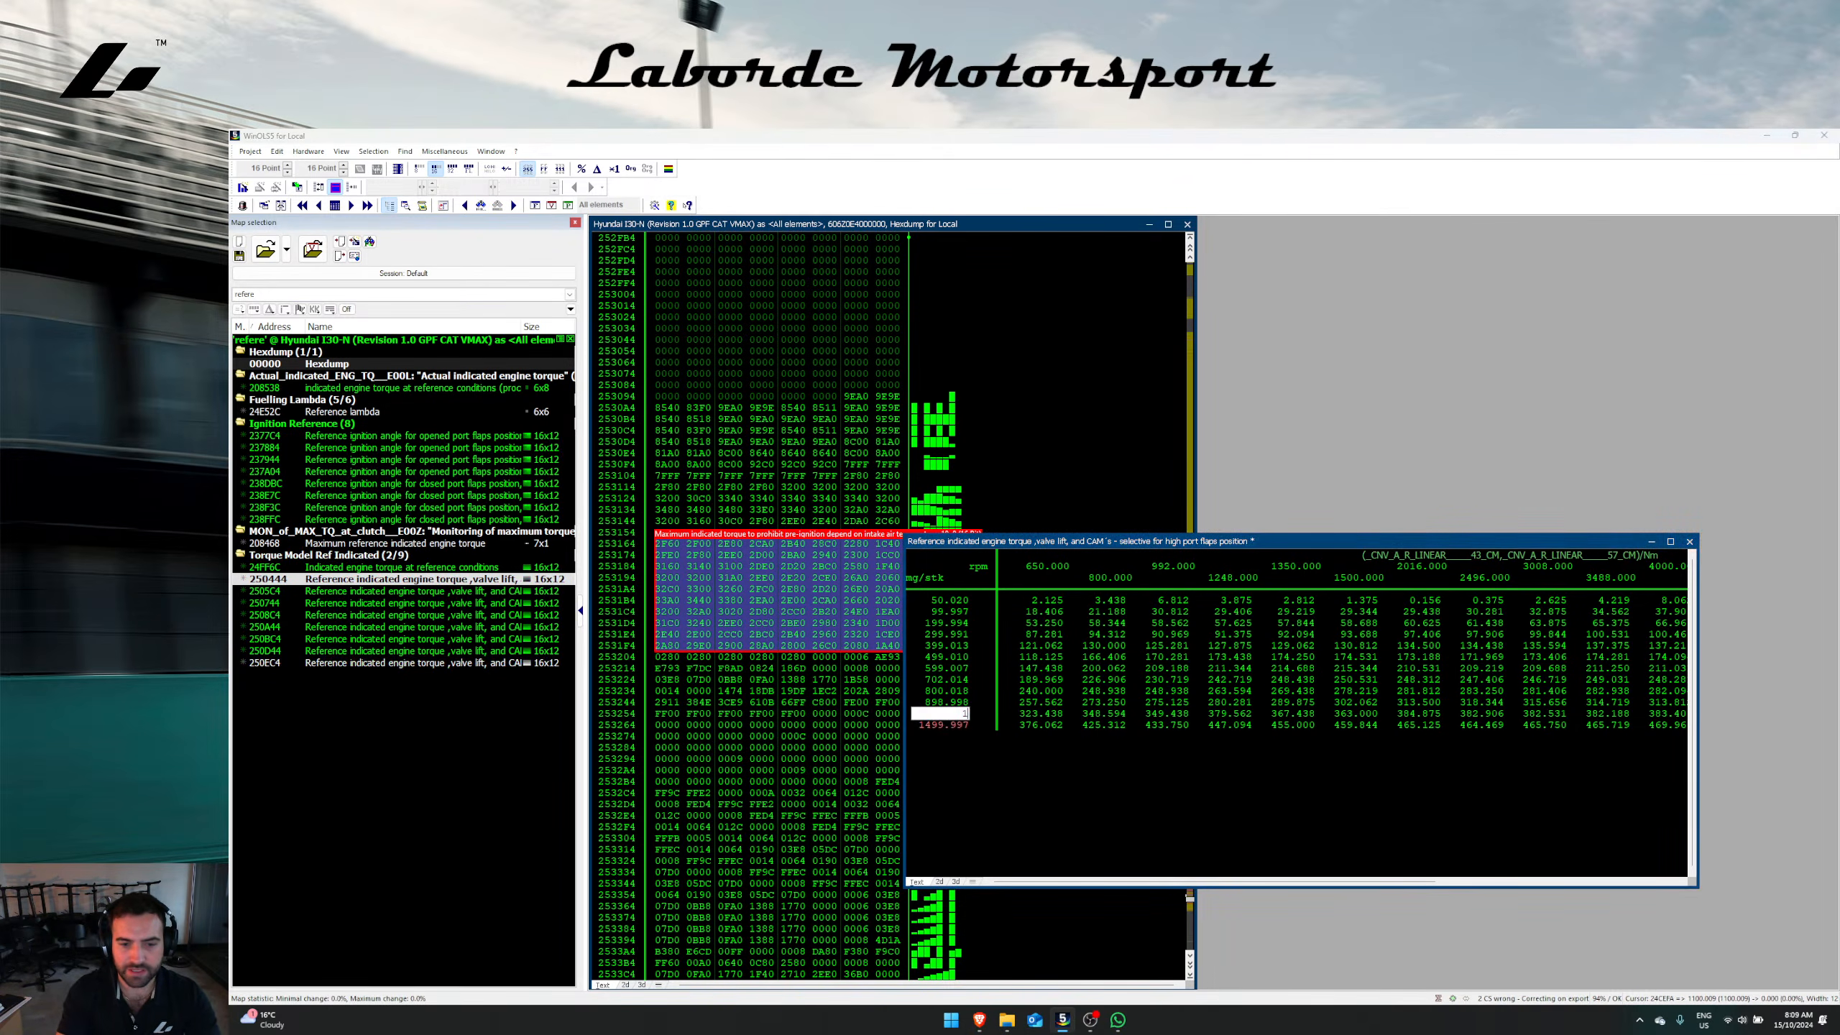
key("Return")
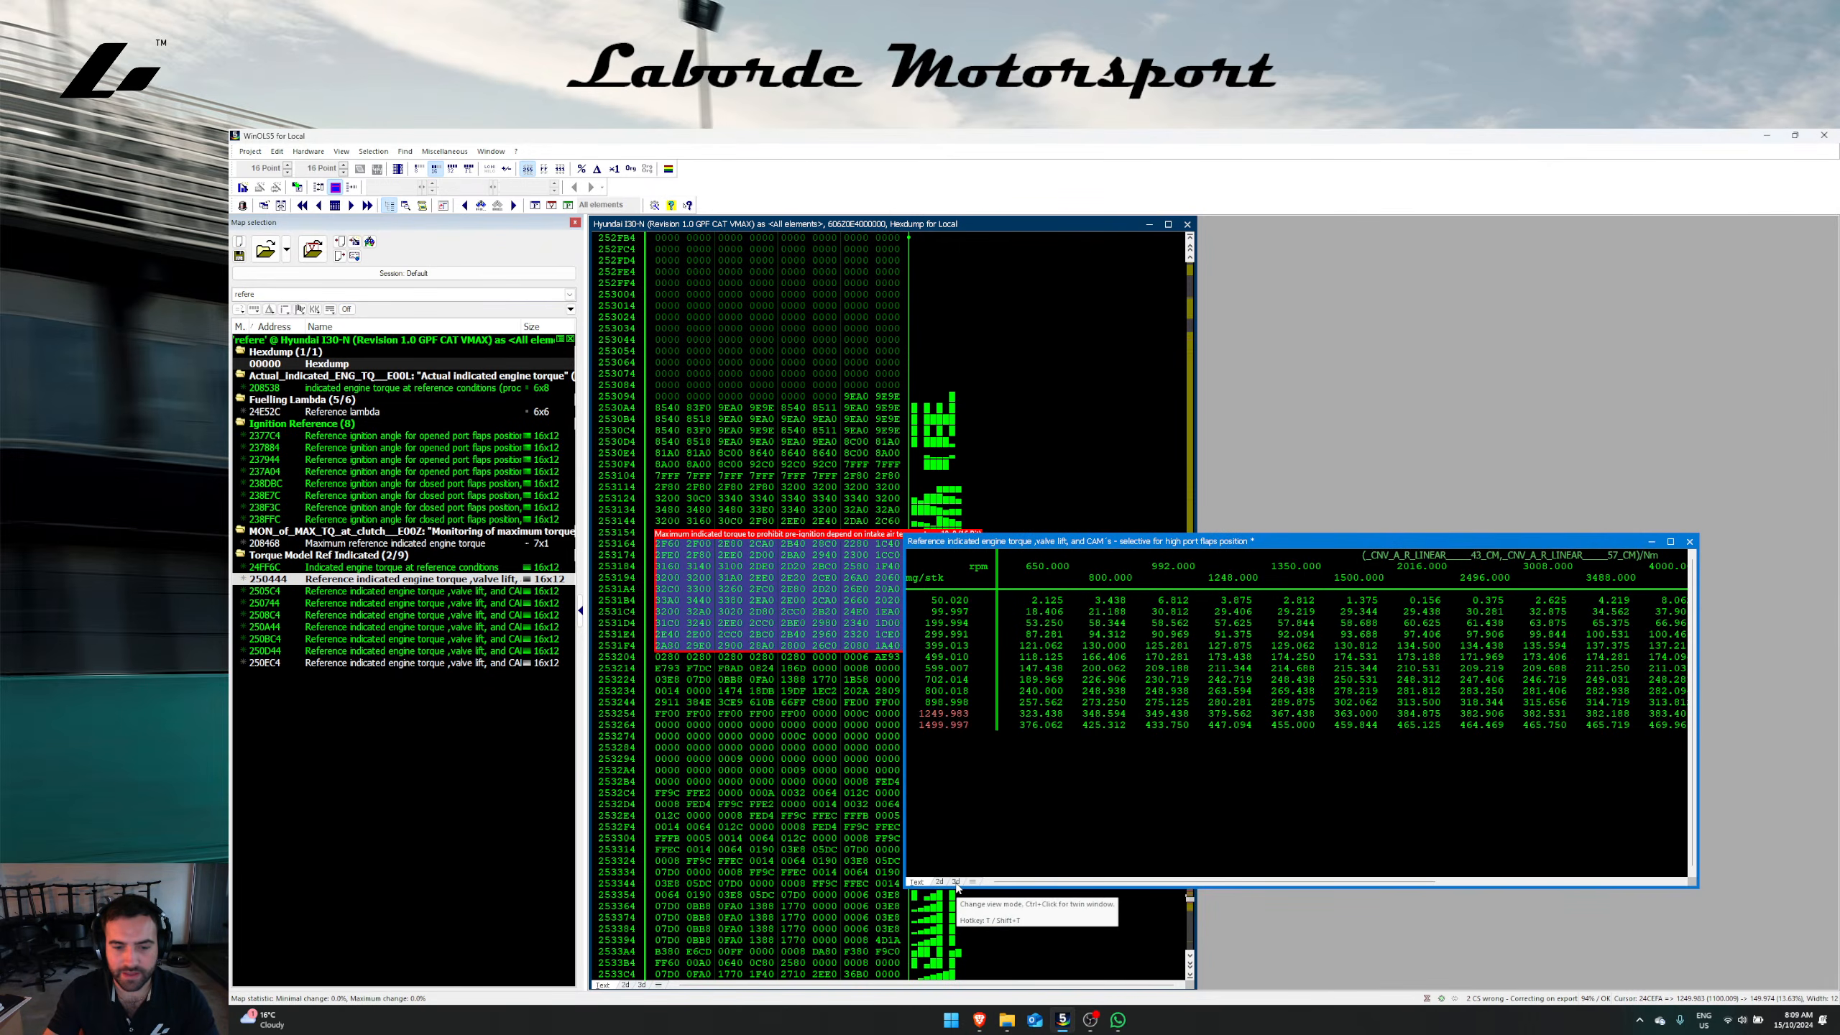
Step: Raise the two highest air mass rows of the reference torque map by 10 percent in the 3D view
left_click(956, 882)
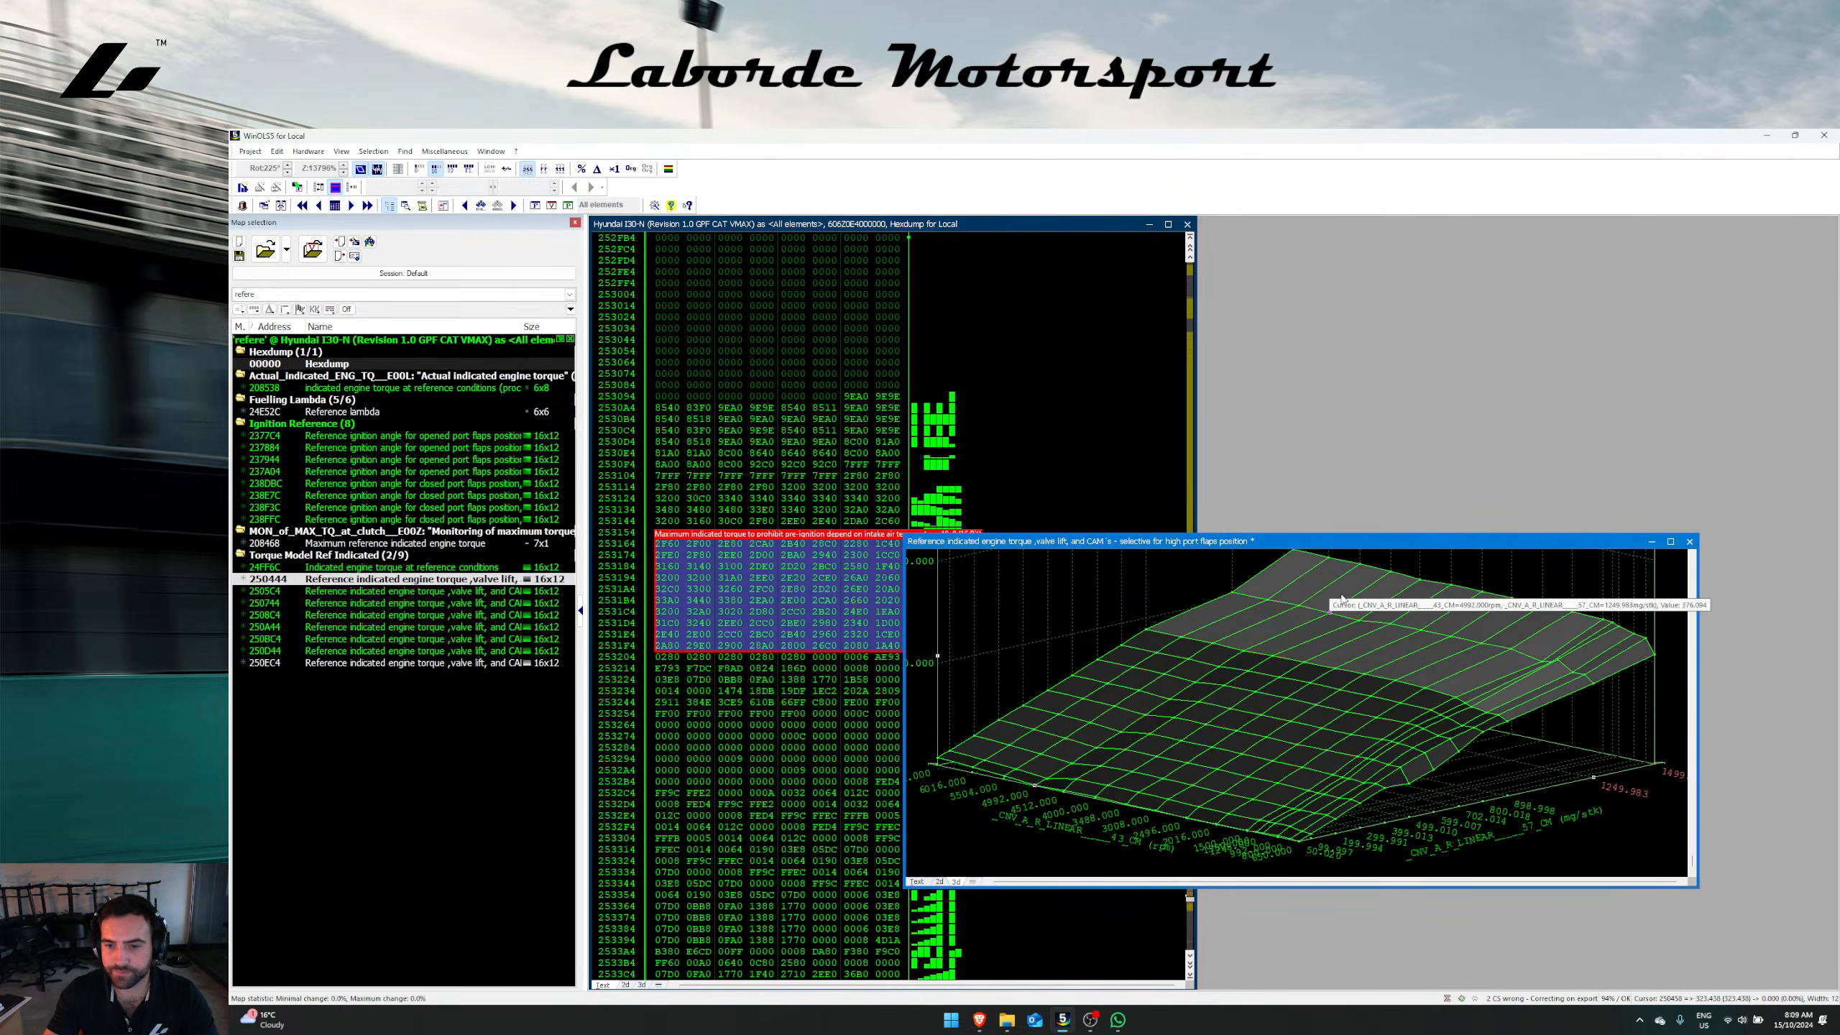
left_click_drag(1310, 573, 1608, 659)
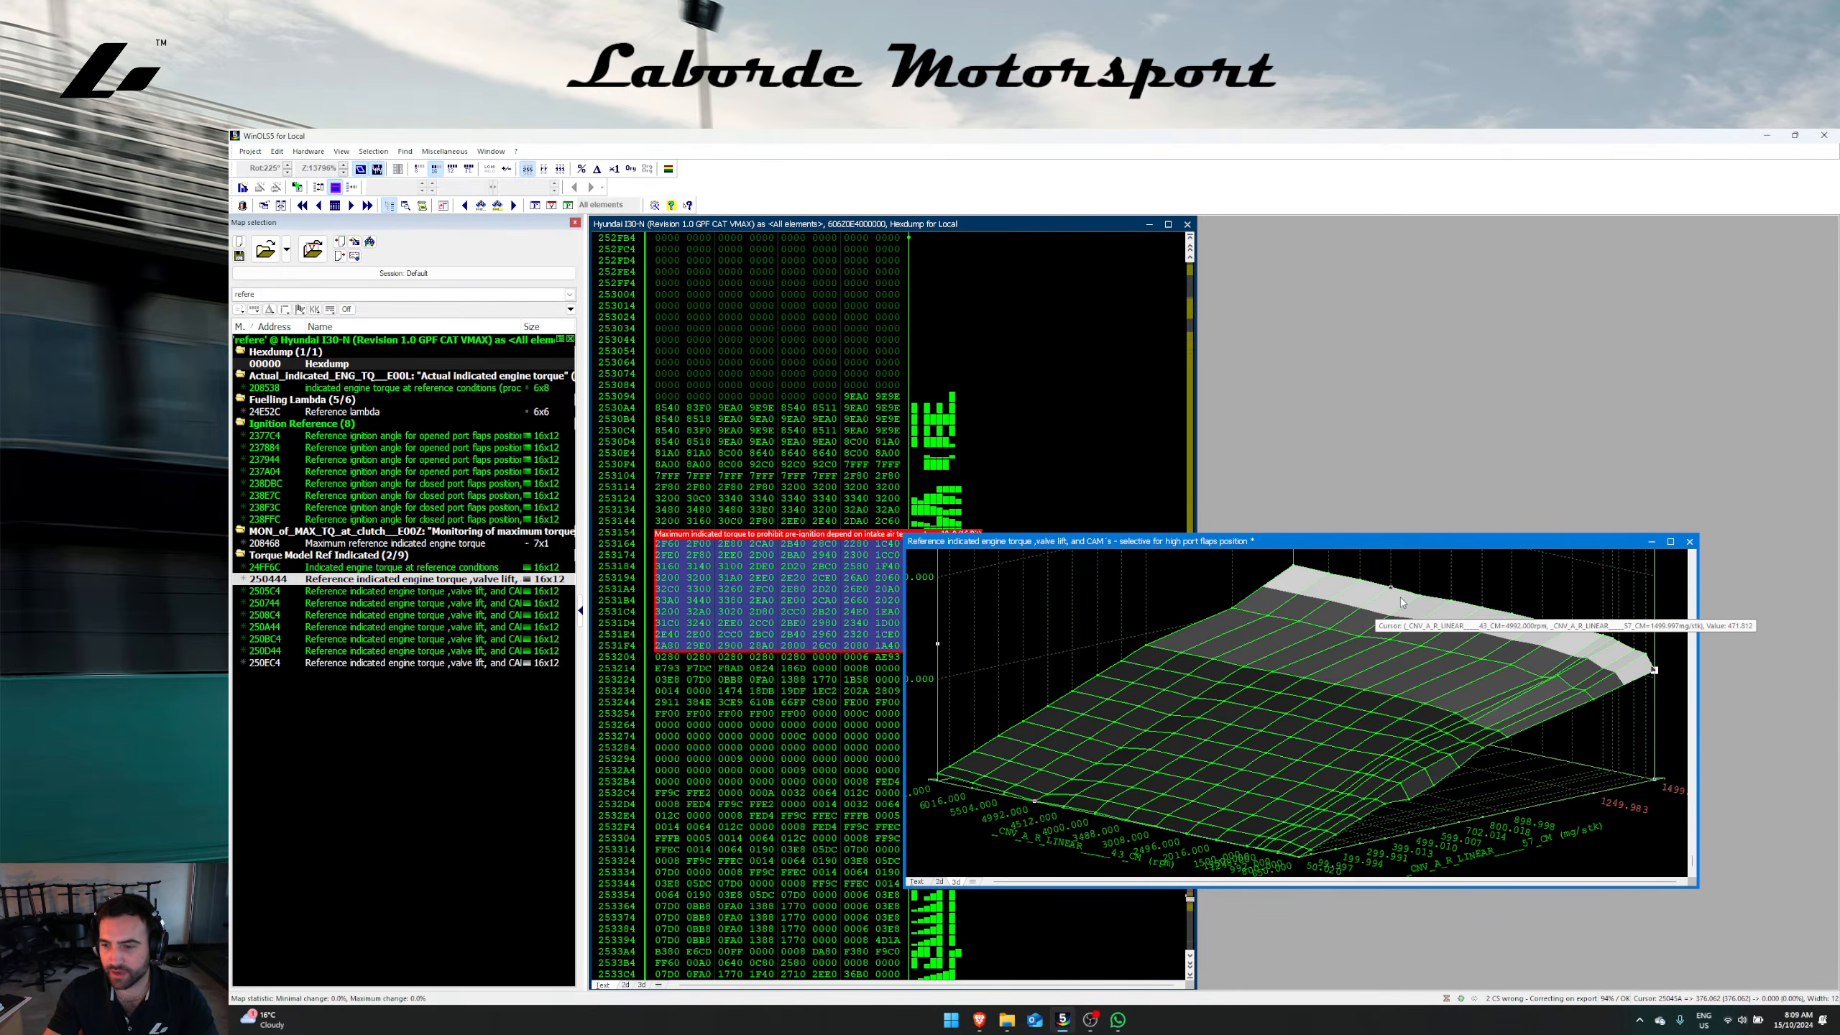
key("percent")
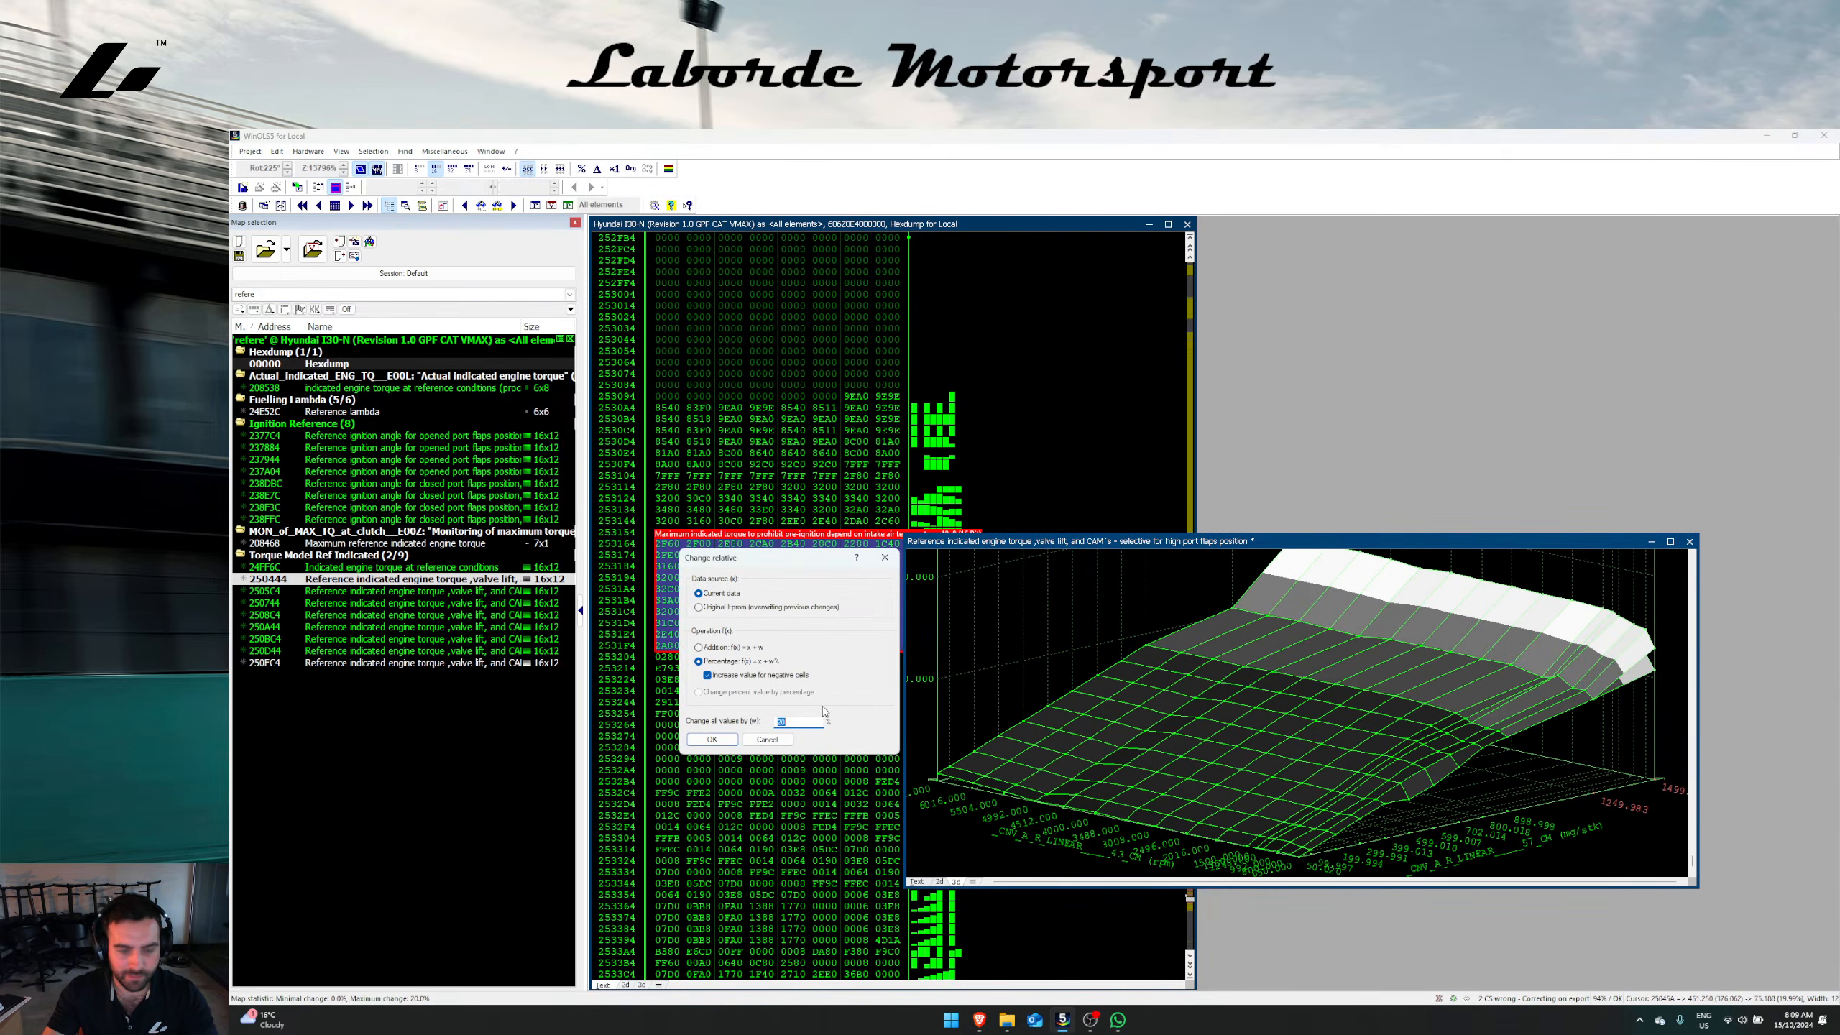
type("10")
key("Return")
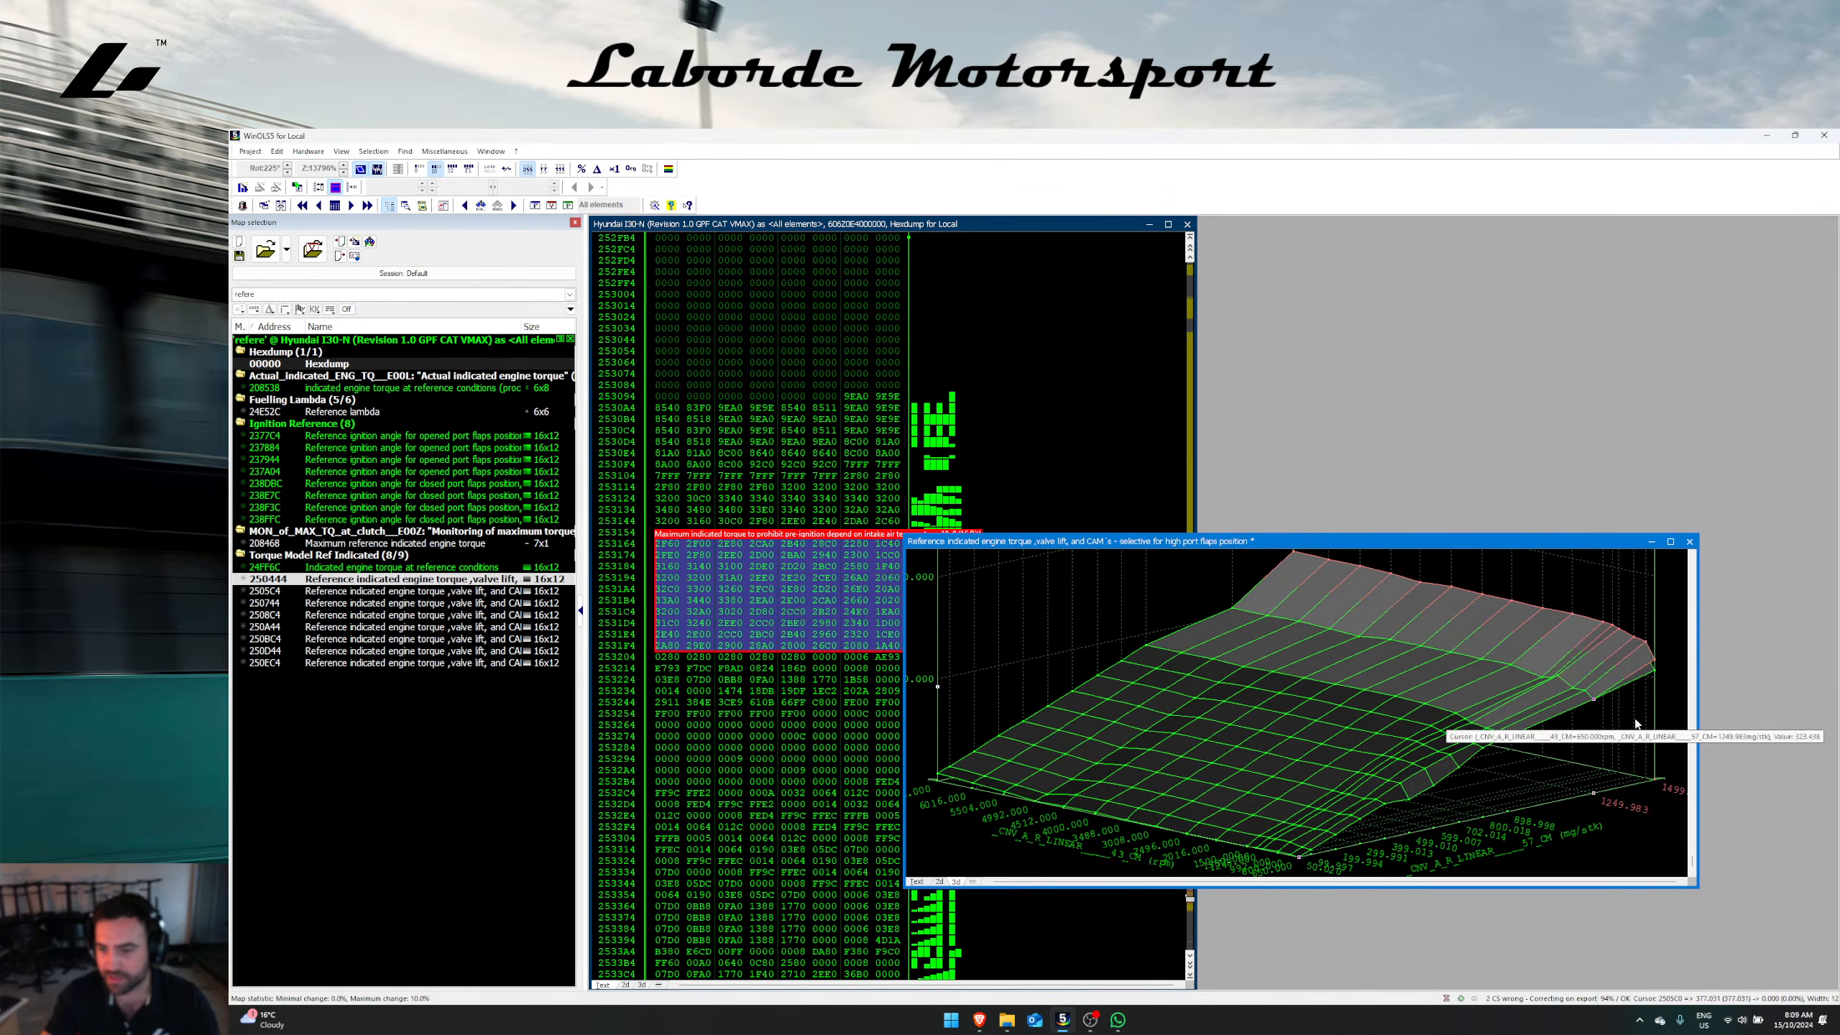
Step: Interpolate the rows just below the torque map's highest row linearly between top and bottom source values, and close the map
left_click_drag(1638, 724, 1613, 716)
key("i")
left_click(694, 751)
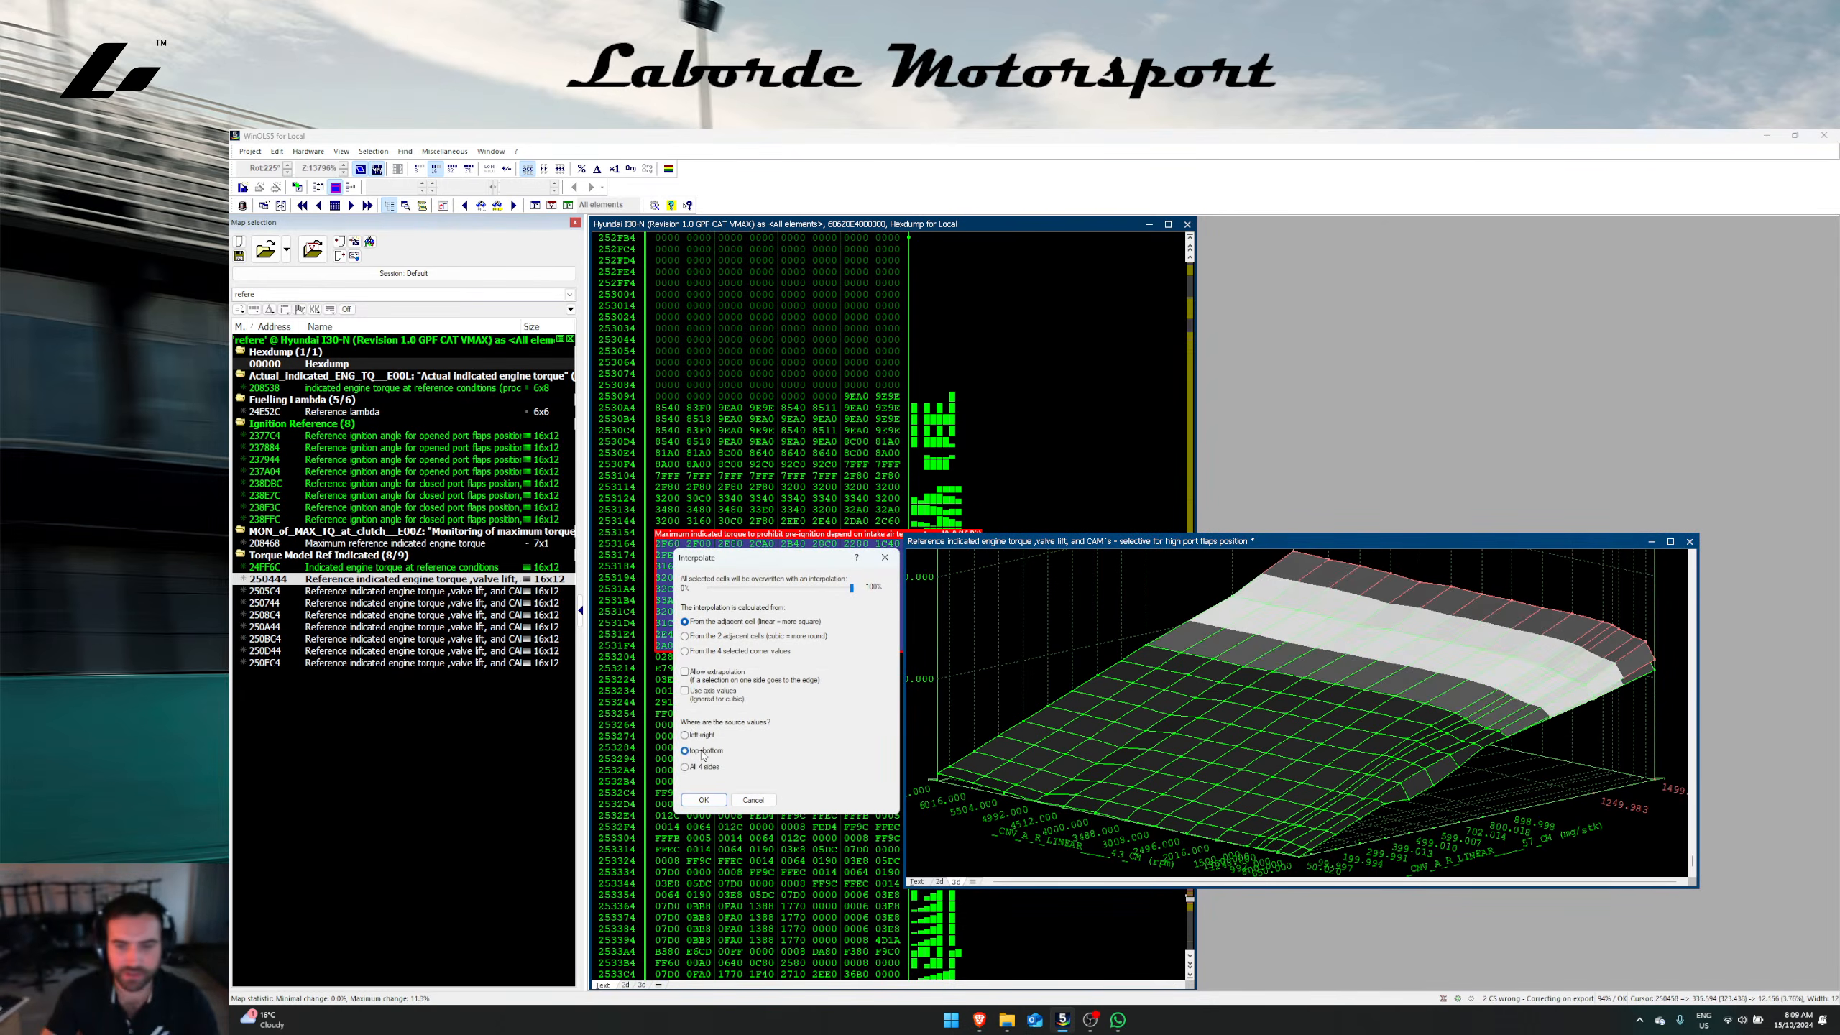
key("Return")
right_click(1280, 708)
left_click(1134, 726)
key("Escape")
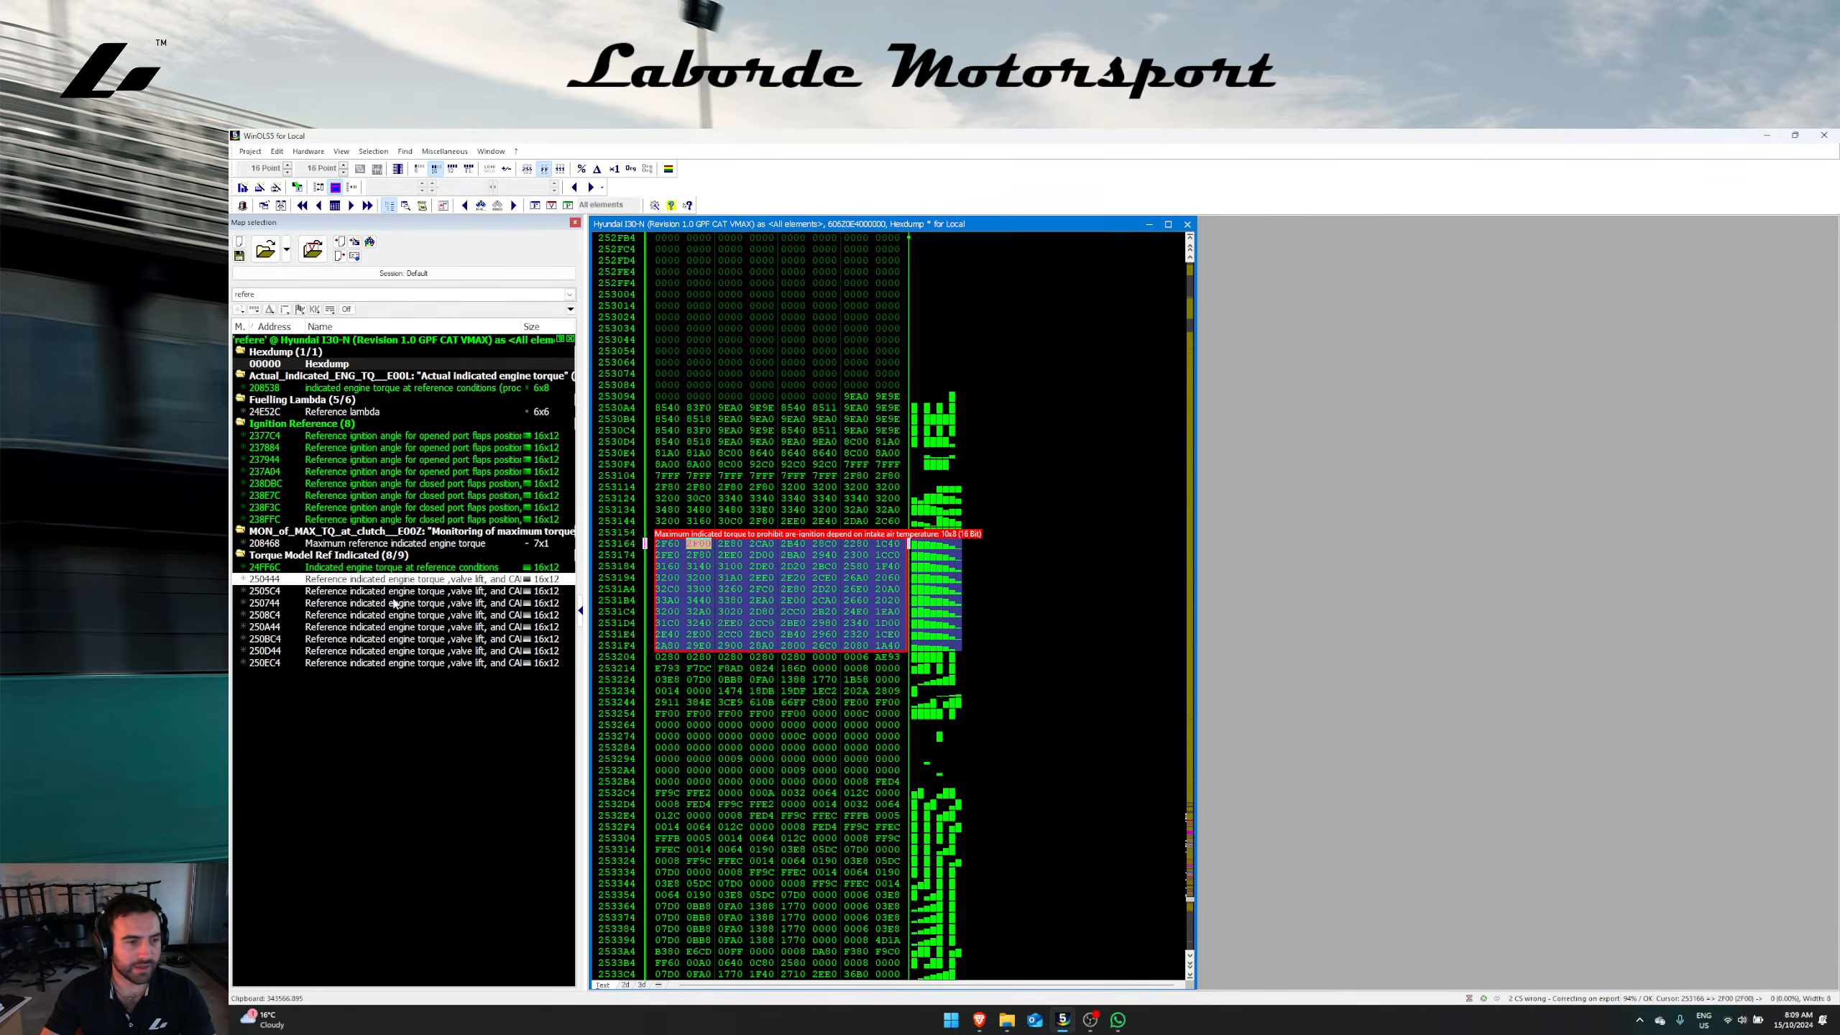
Step: Show the edited reference torque map in the hexdump and arrange it in 12 columns aligned with the map start
right_click(403, 579)
left_click(419, 587)
key("m")
key("m")
key("m")
key("m")
key("m")
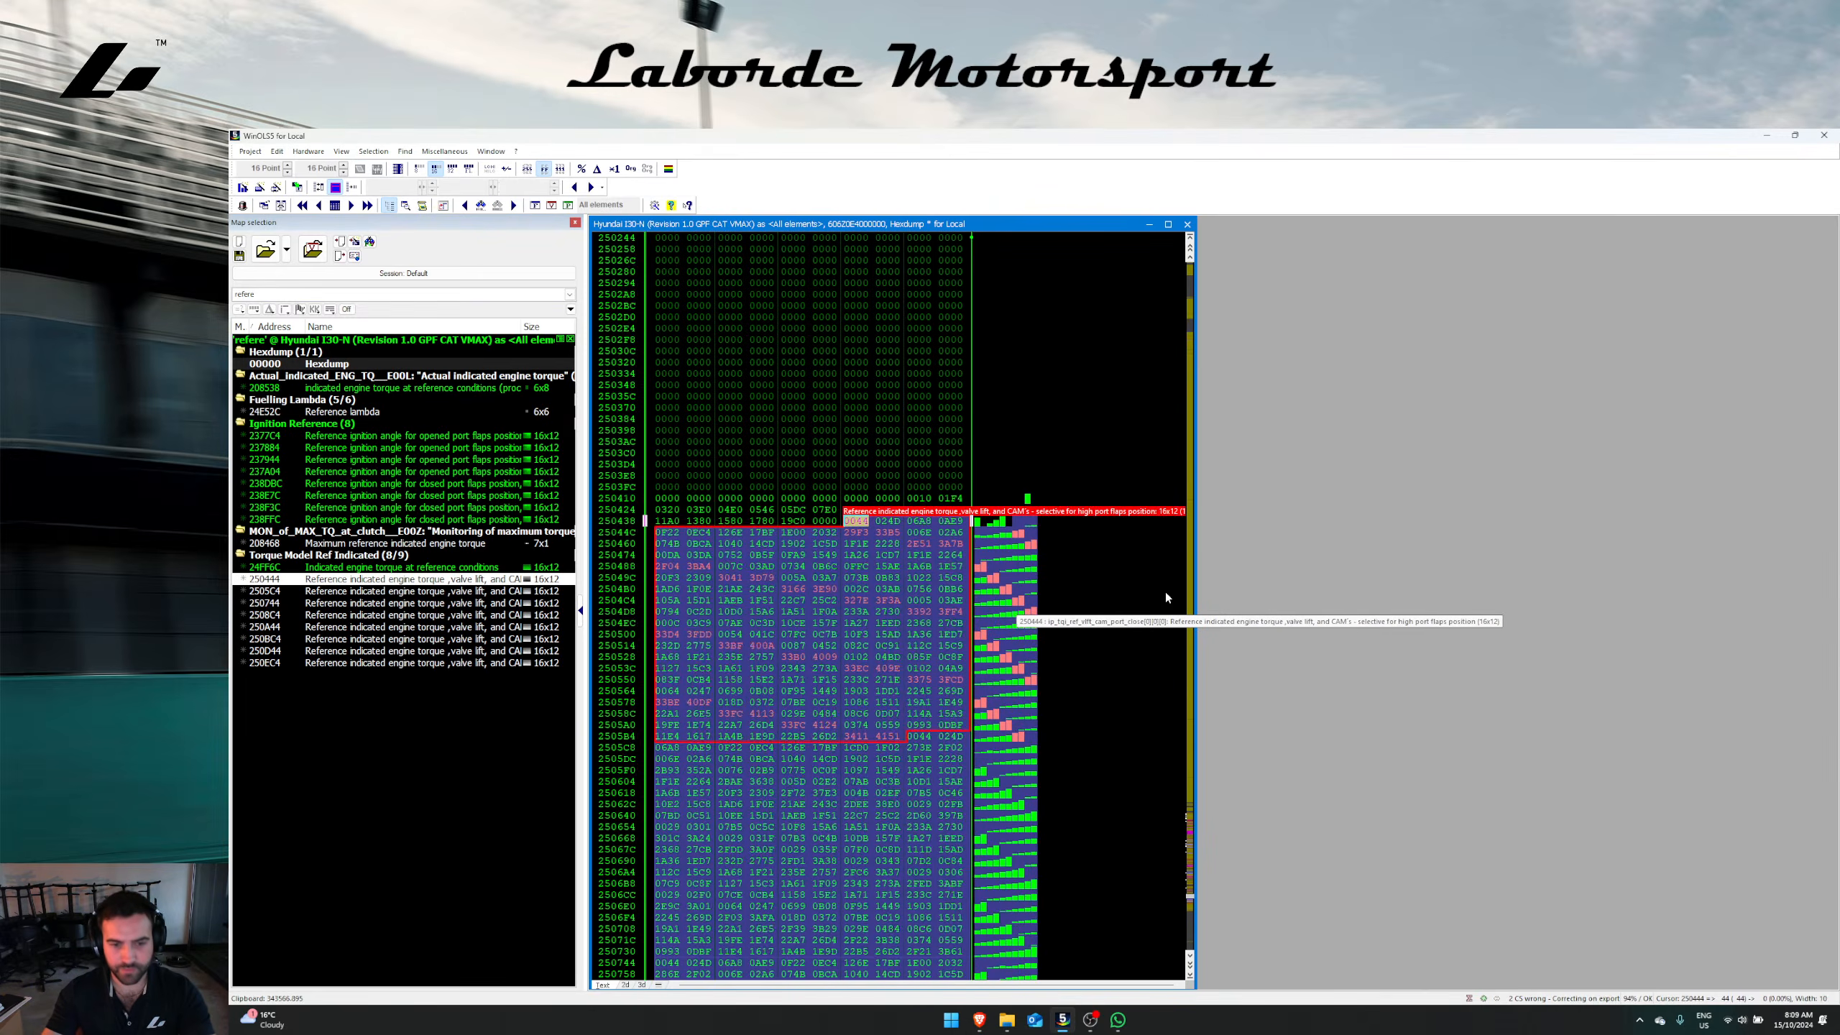
left_click_drag(1196, 581, 1607, 598)
key("w")
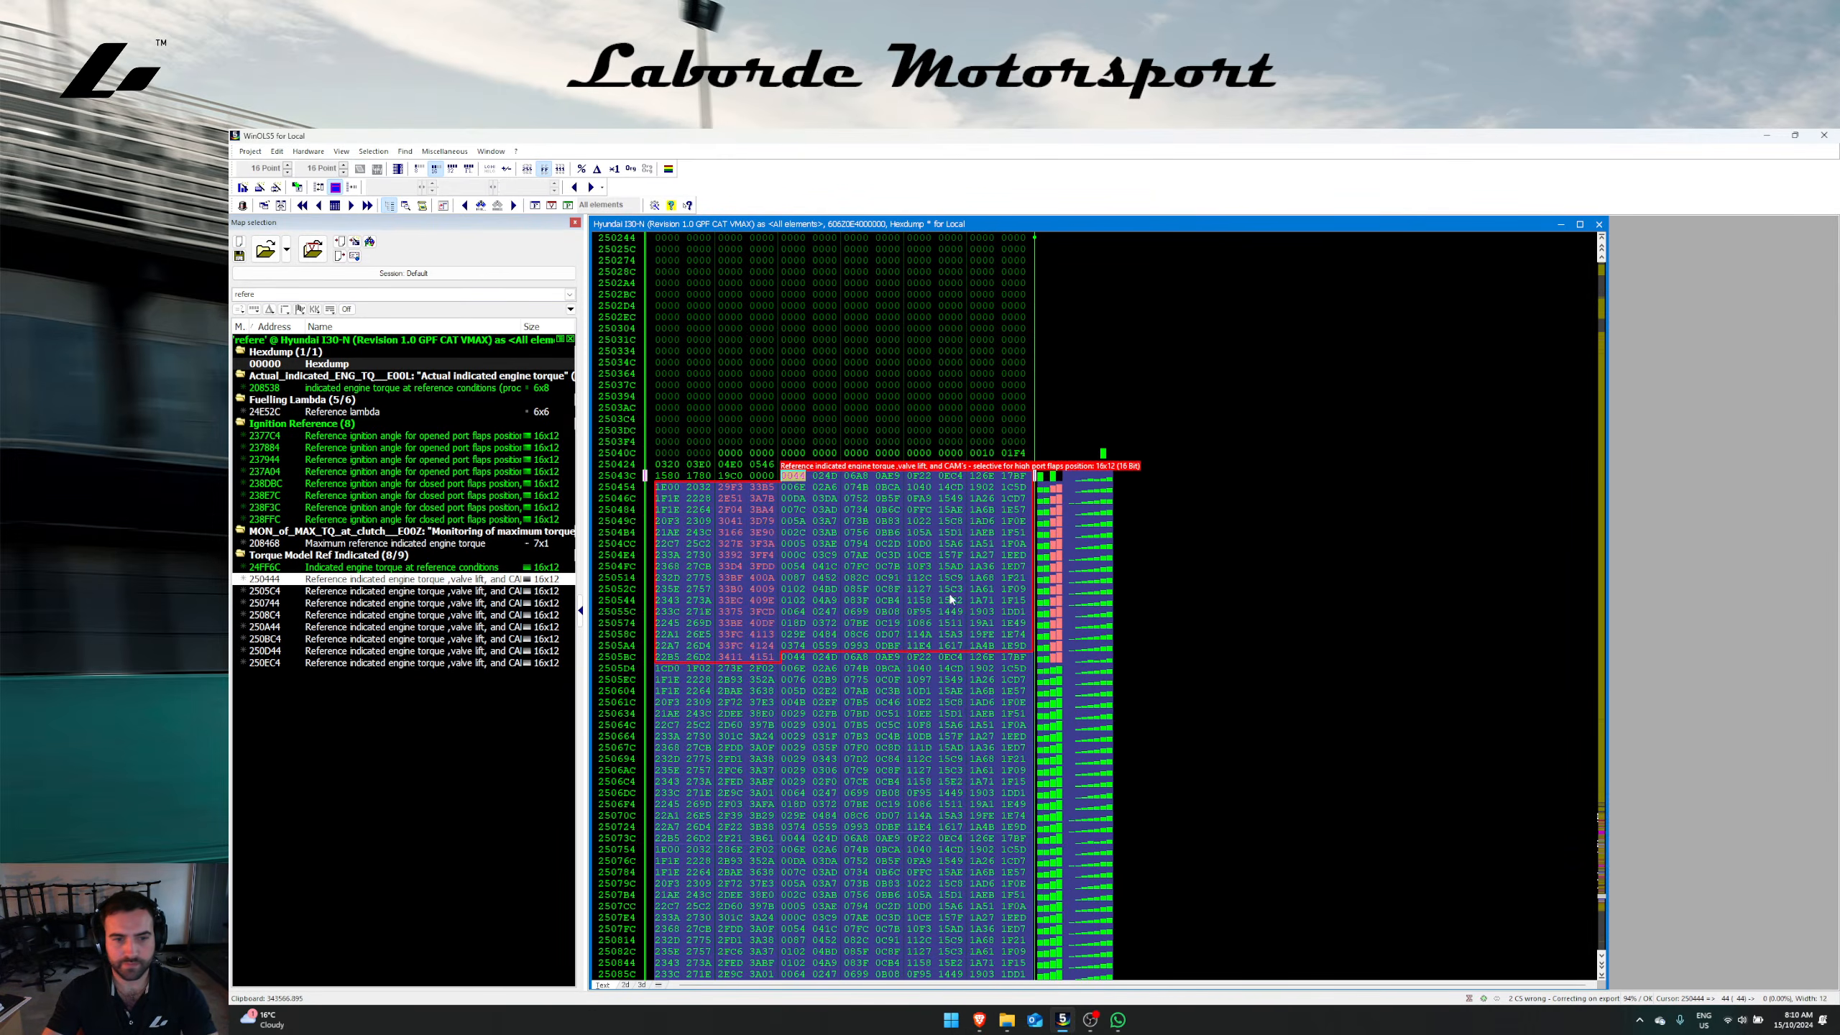
right_click(824, 443)
key("Escape")
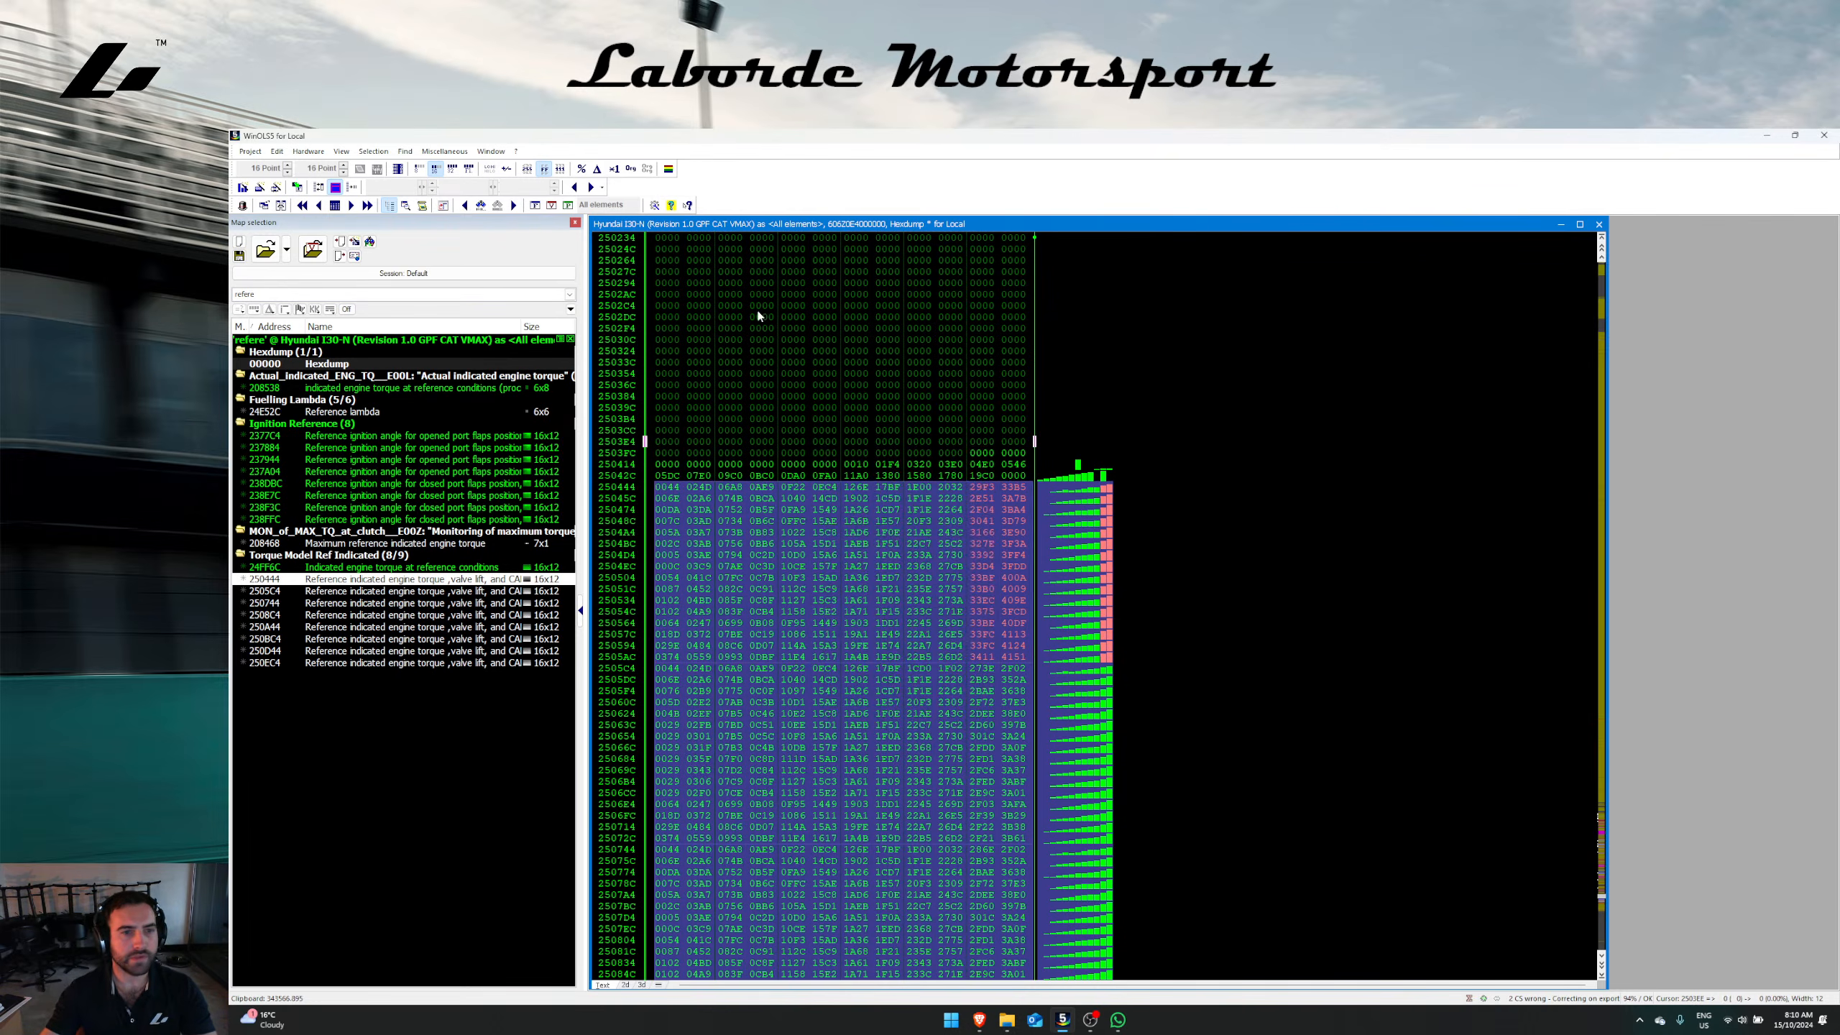
Step: Display the hexdump values as percentage differences from the original and check the edited map columns
left_click(626, 168)
left_click(581, 169)
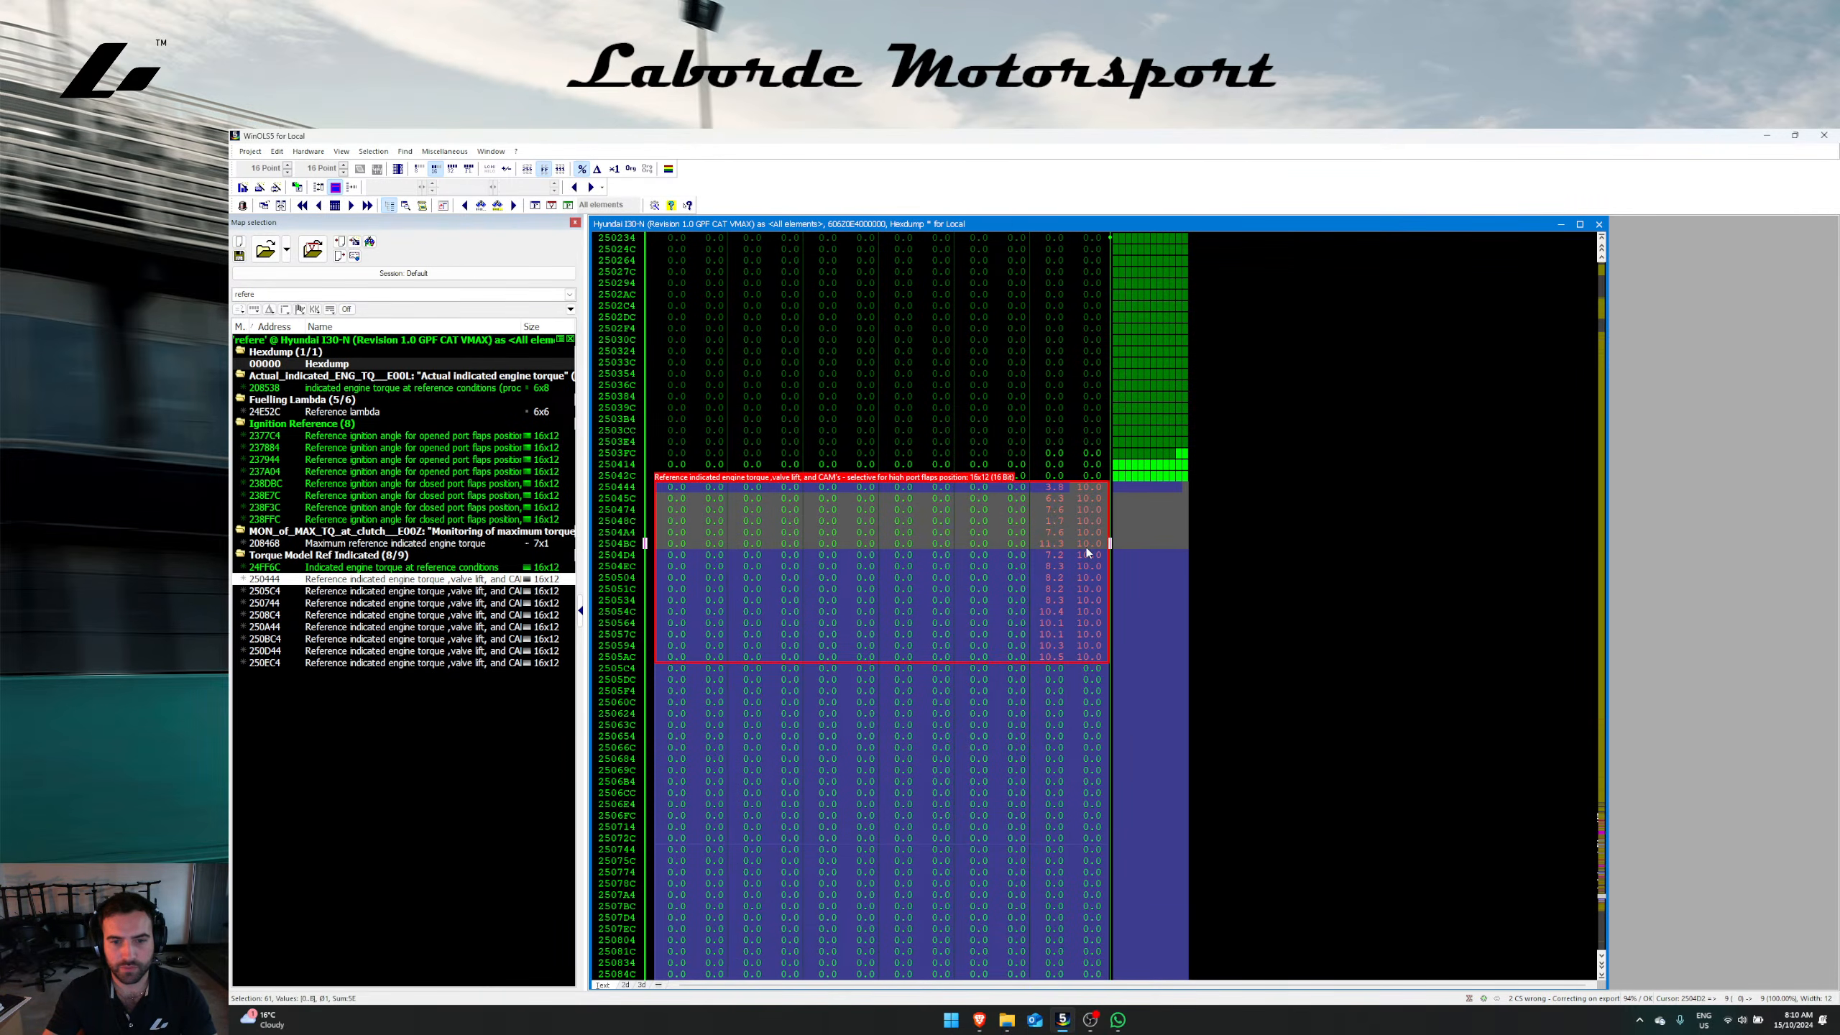
left_click(1046, 454)
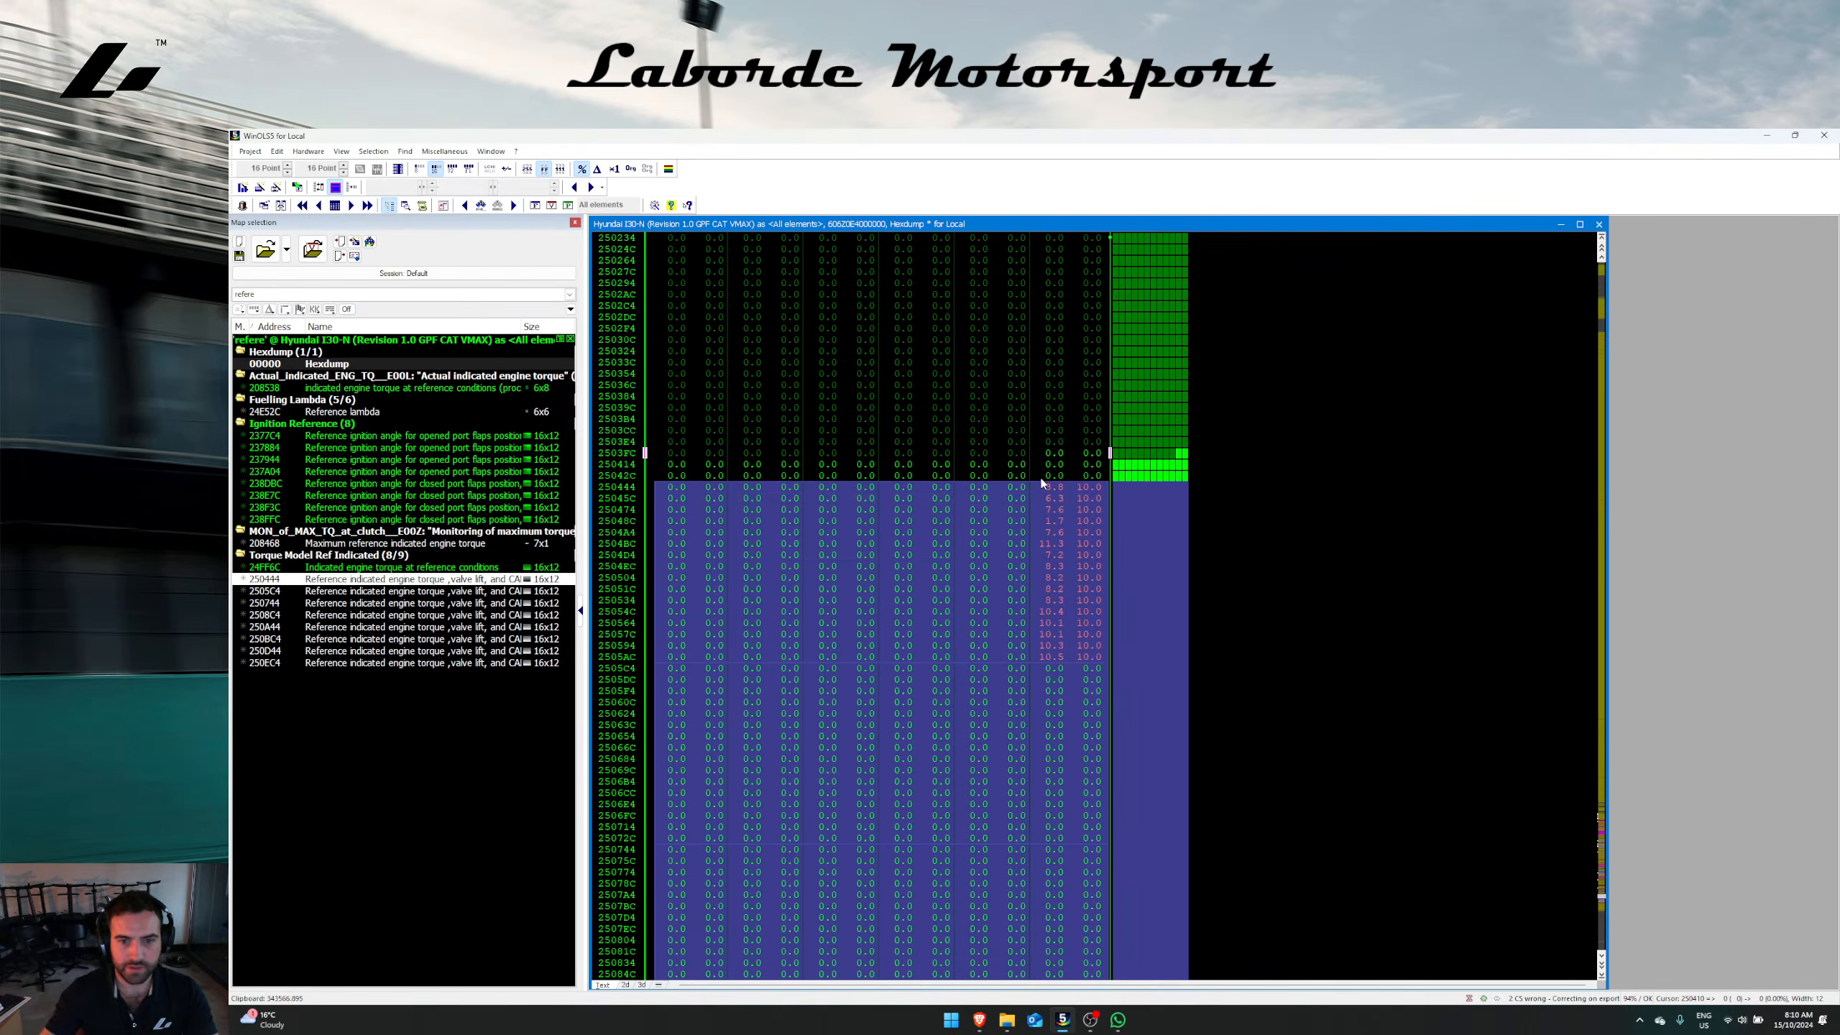
Step: Raise the last column of the reference indicated engine torque maps from 2505C4 to 250EC4 by 10% and turn off the percentage difference display
left_click_drag(1086, 487, 1088, 598)
left_click(1053, 566)
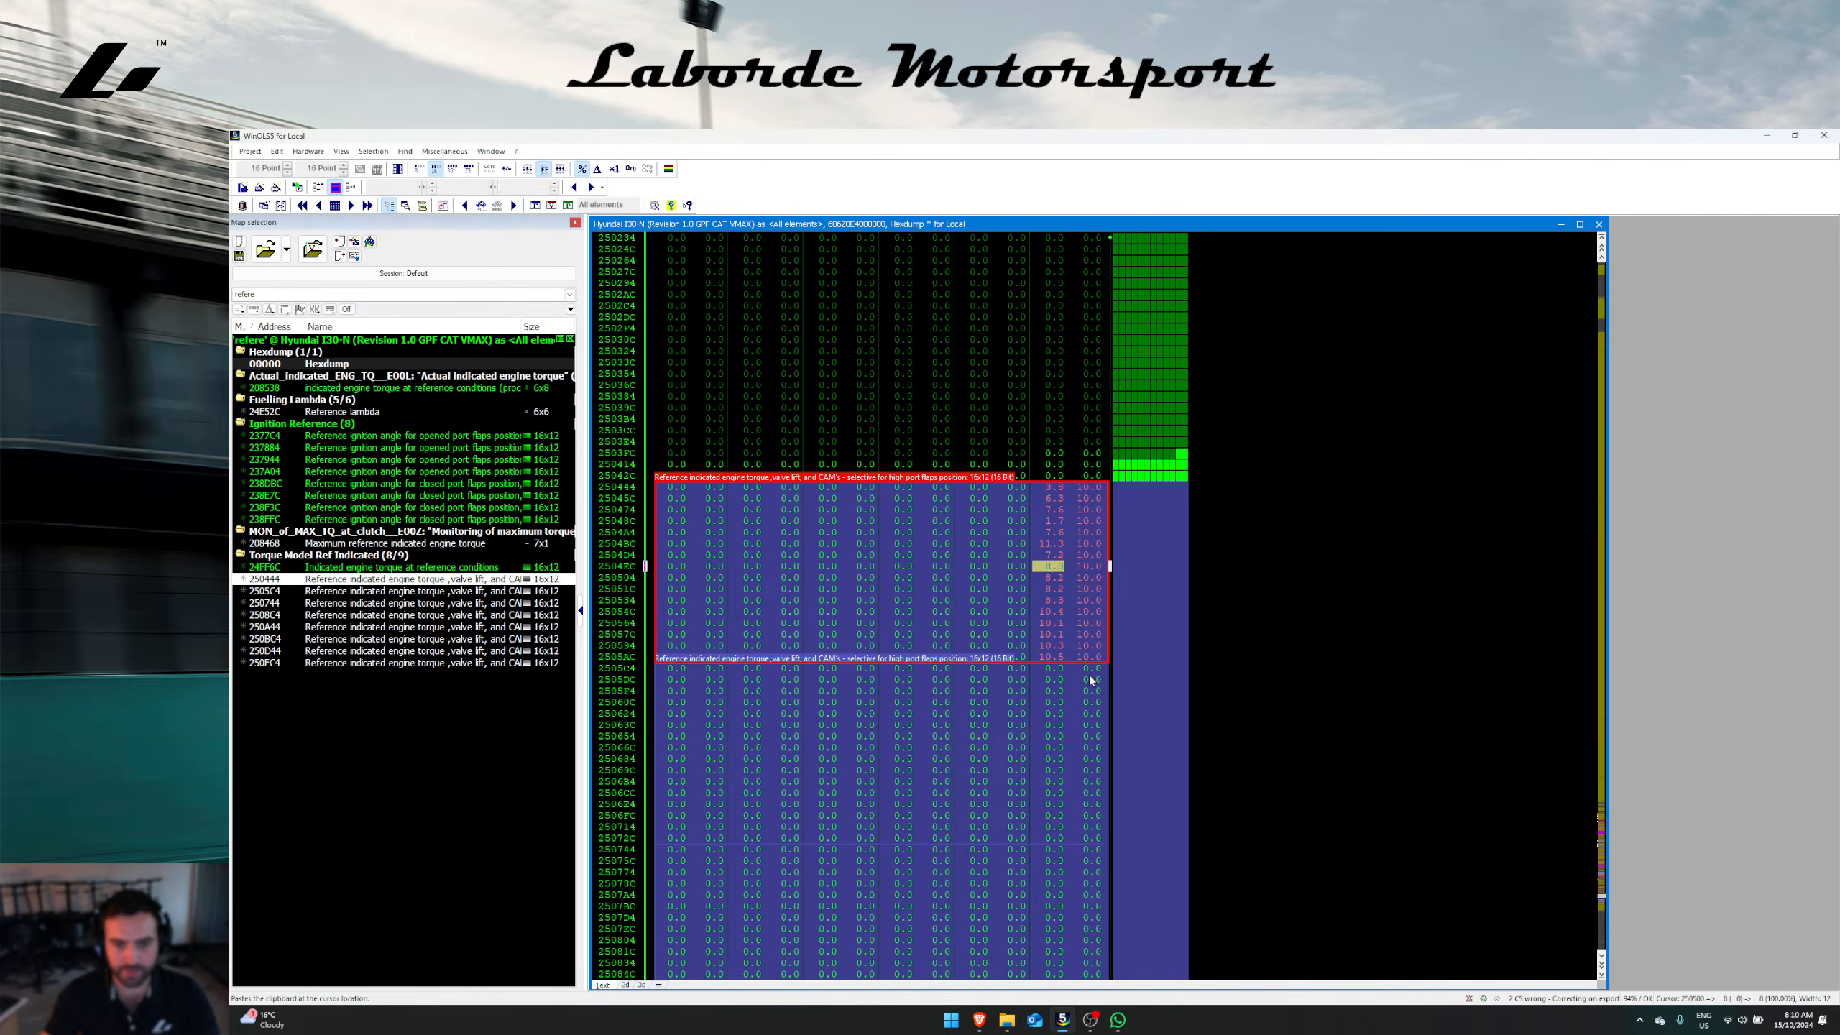
left_click_drag(1091, 678, 1097, 718)
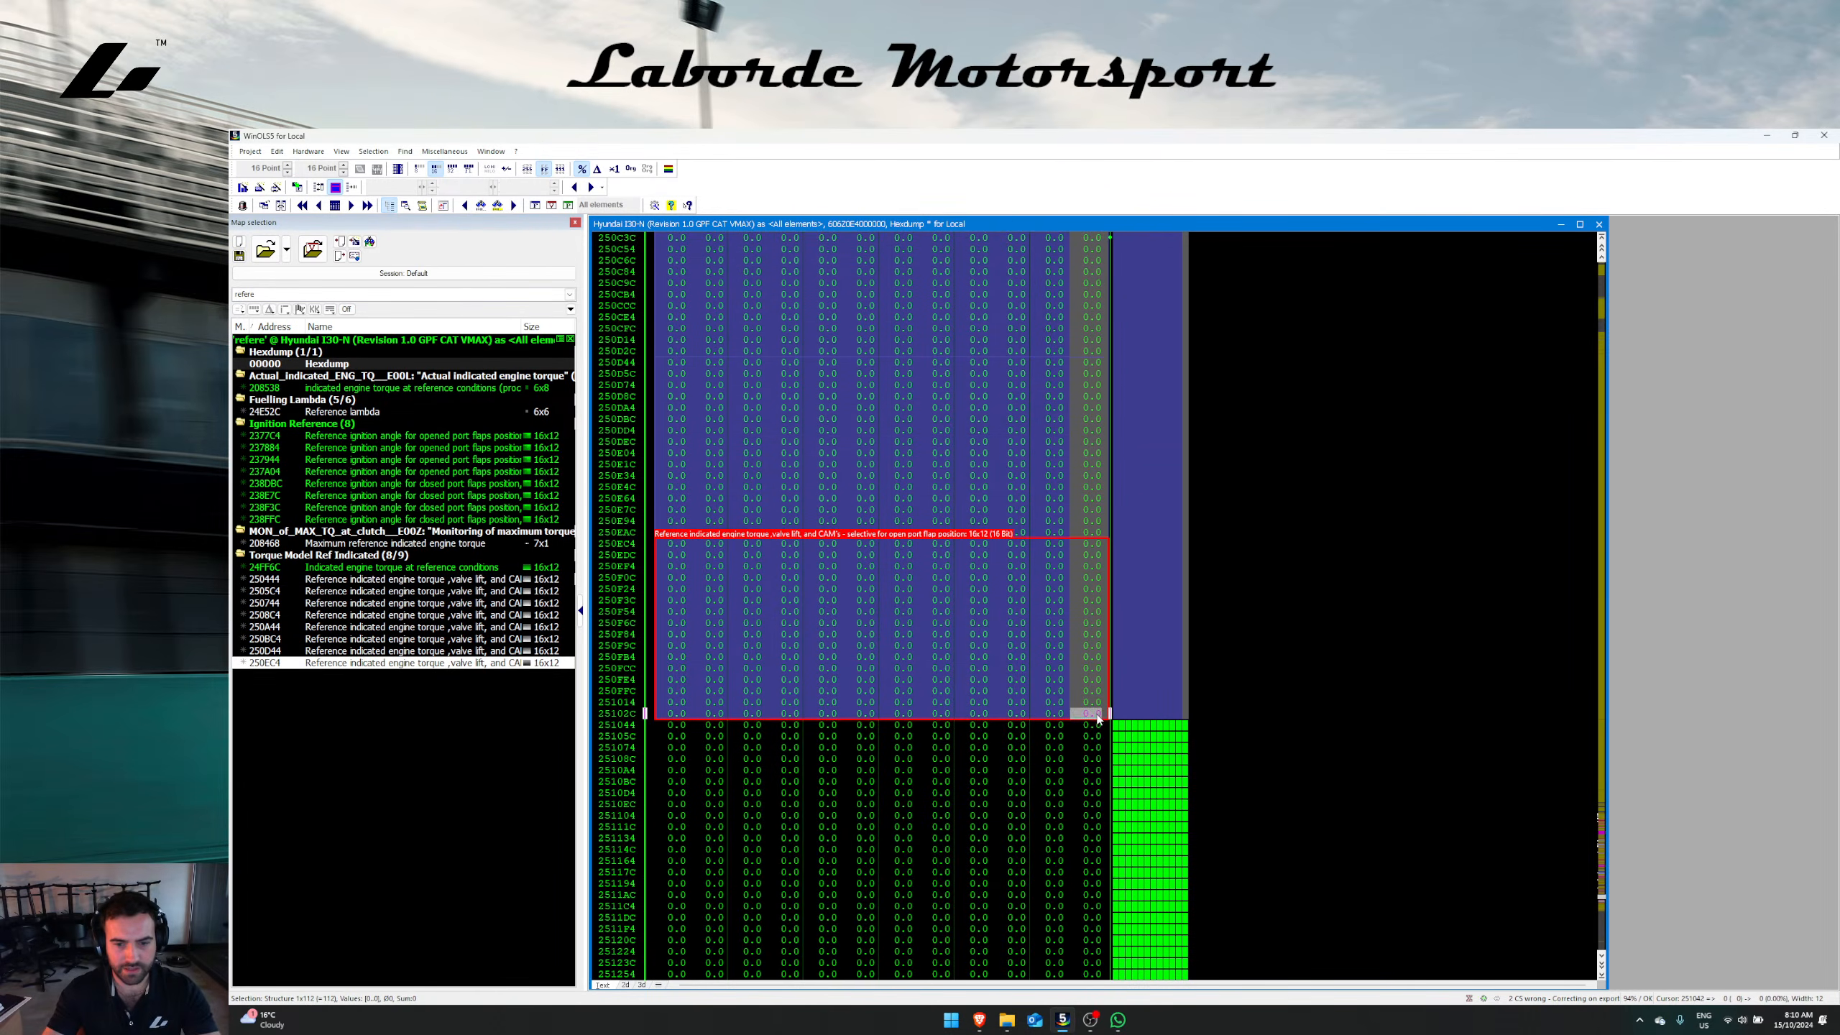
key("=")
key("Return")
left_click(1016, 692)
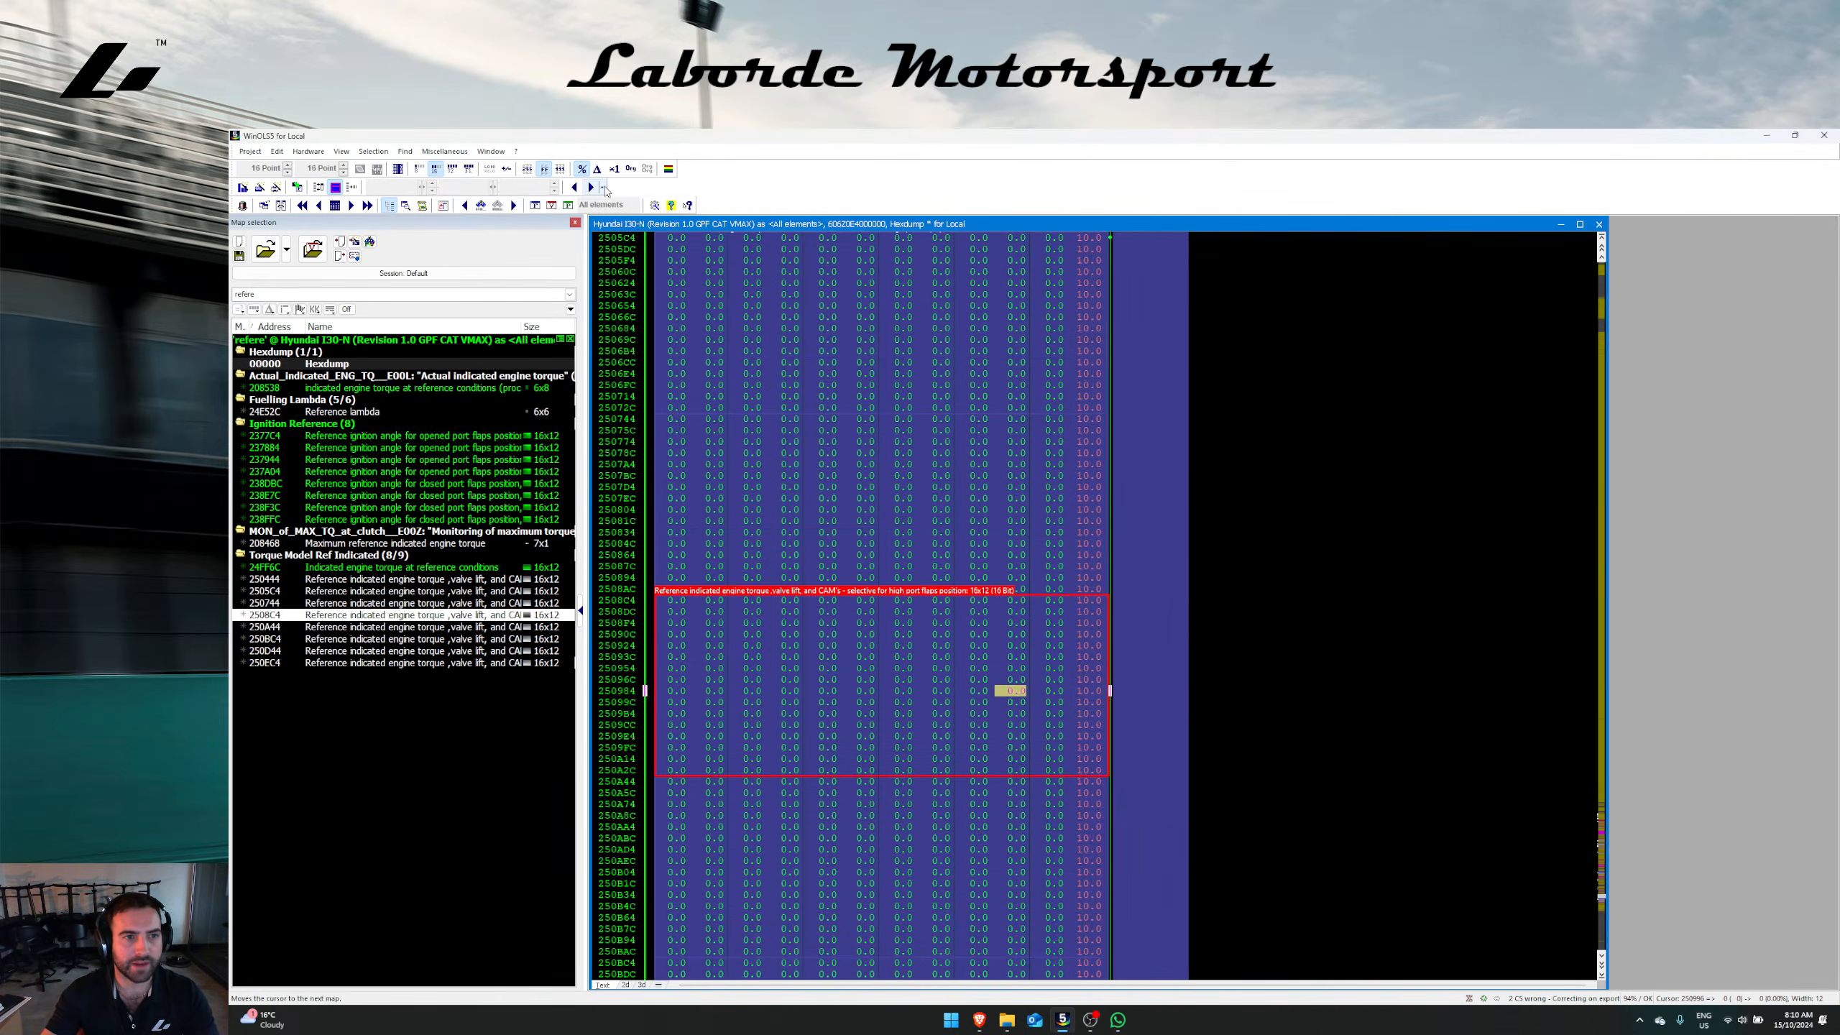
left_click(582, 168)
scroll(903, 792, "down", 10)
left_click(960, 852)
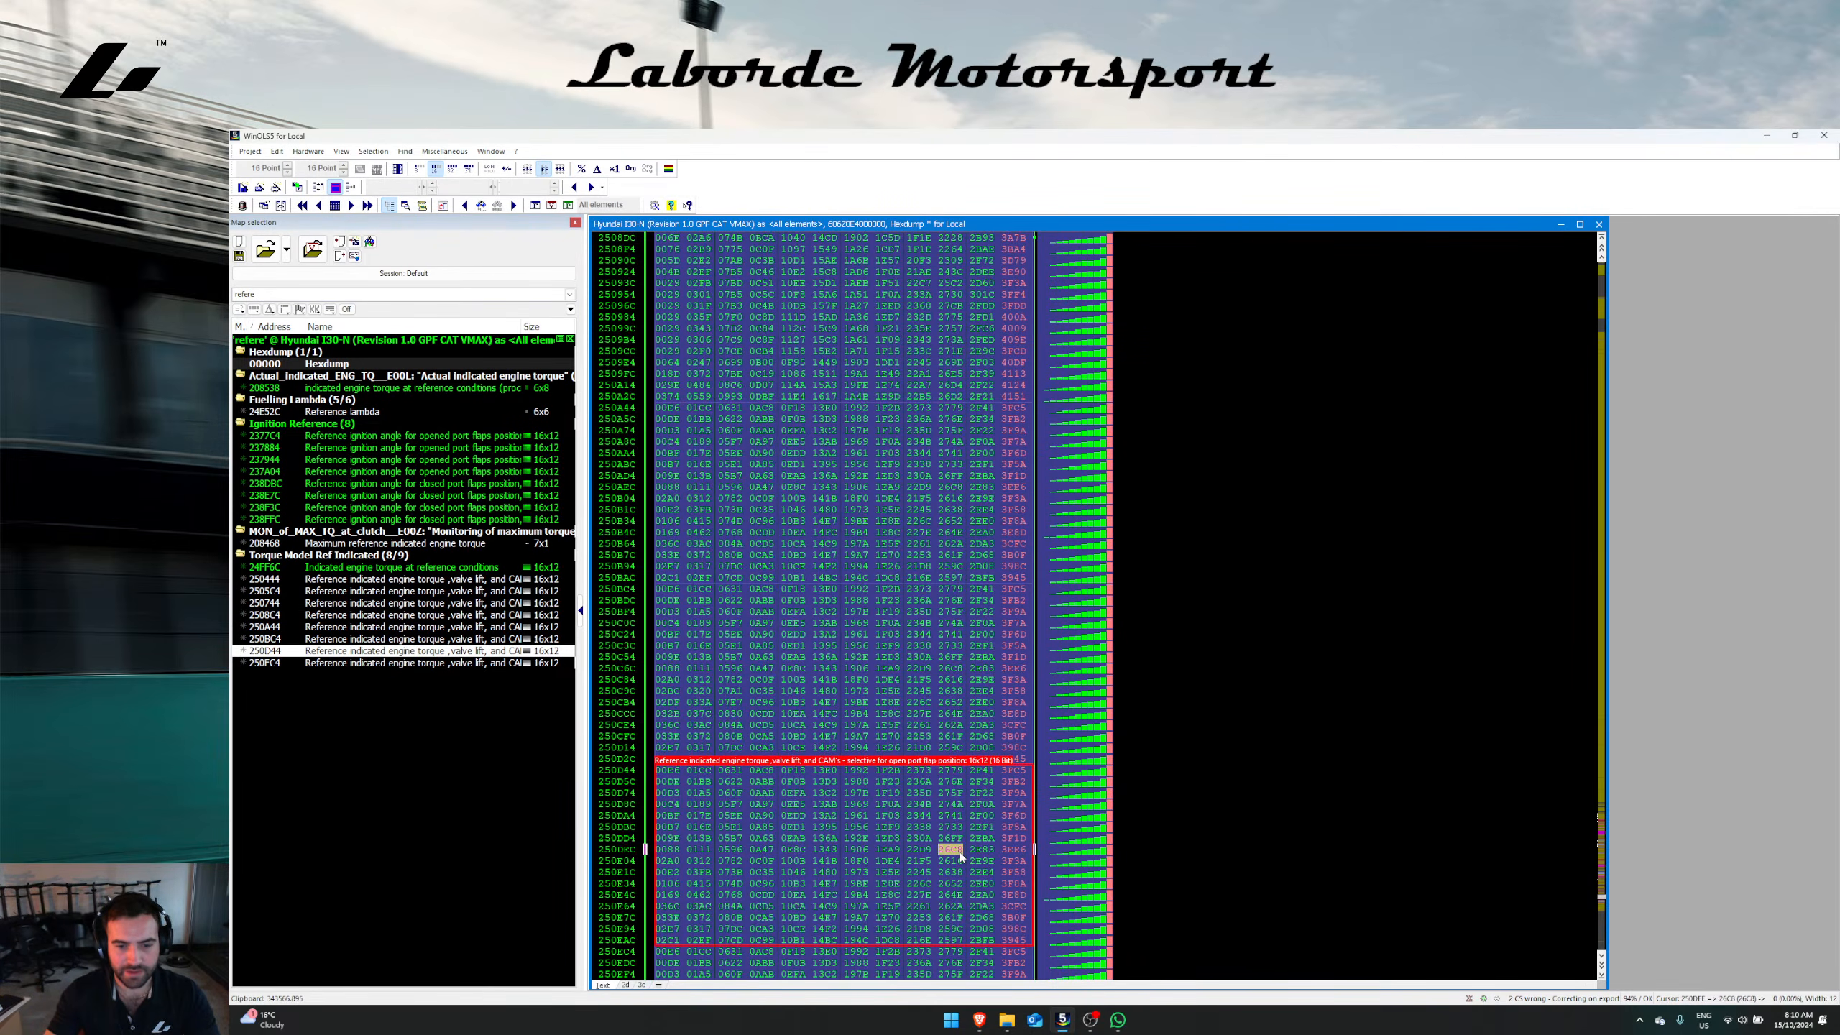
scroll(962, 857, "down", 8)
right_click(963, 863)
left_click(978, 874)
left_click_drag(984, 862, 984, 317)
key("ctrl+i")
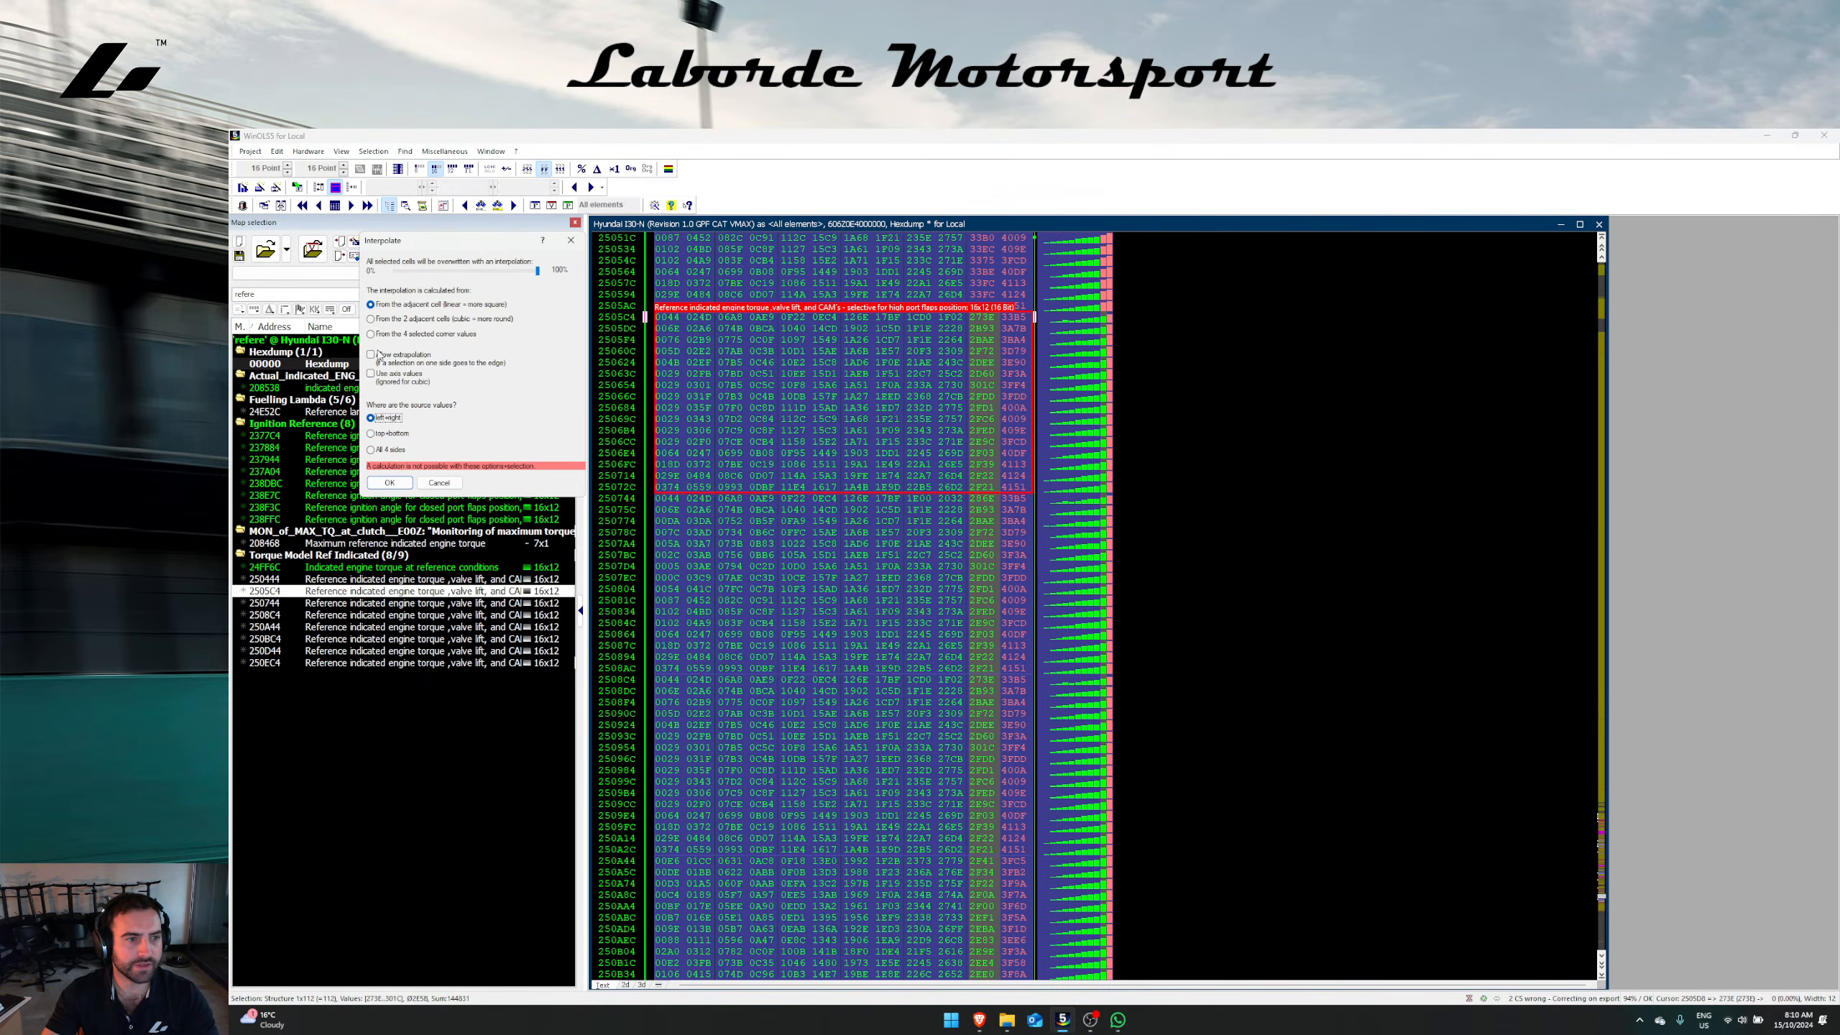
left_click(389, 320)
left_click(395, 305)
key("Escape")
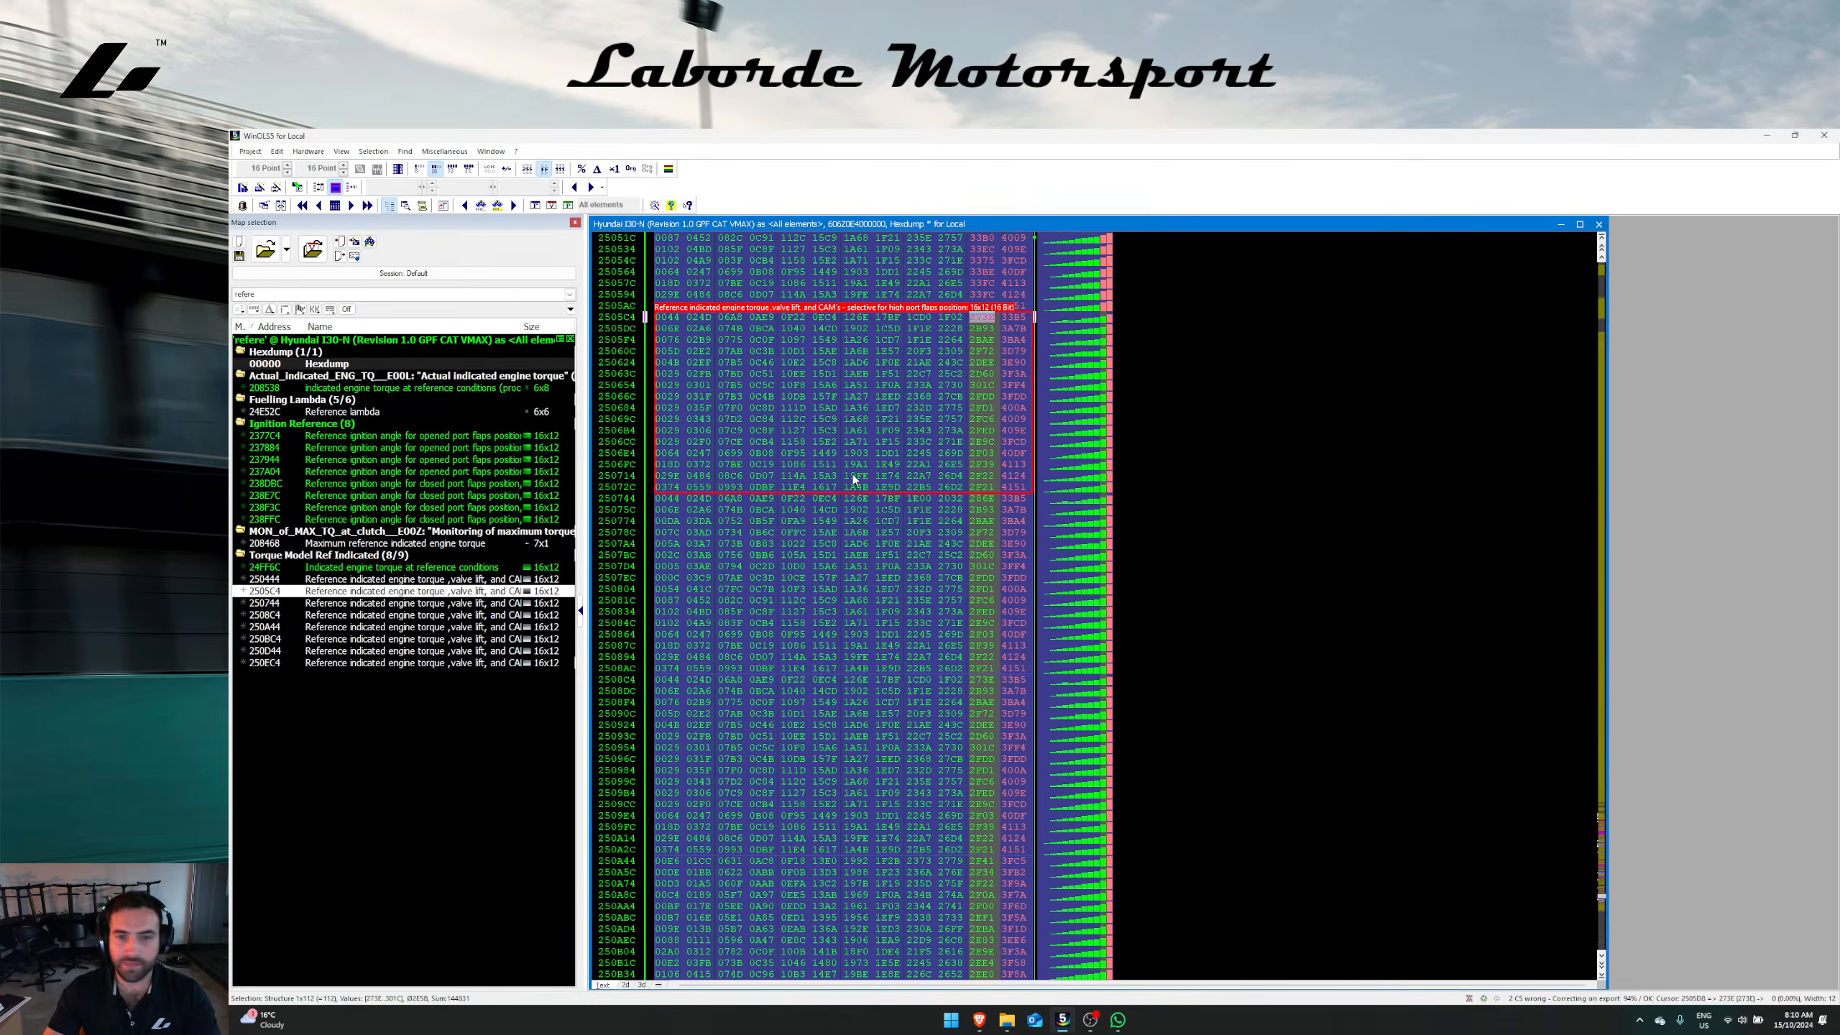
Step: Open the reference torque map at 2505C4 and interpolate its 1249.983 mg/stk row from the rows above and below at 100%
double_click(854, 479)
left_click(755, 437)
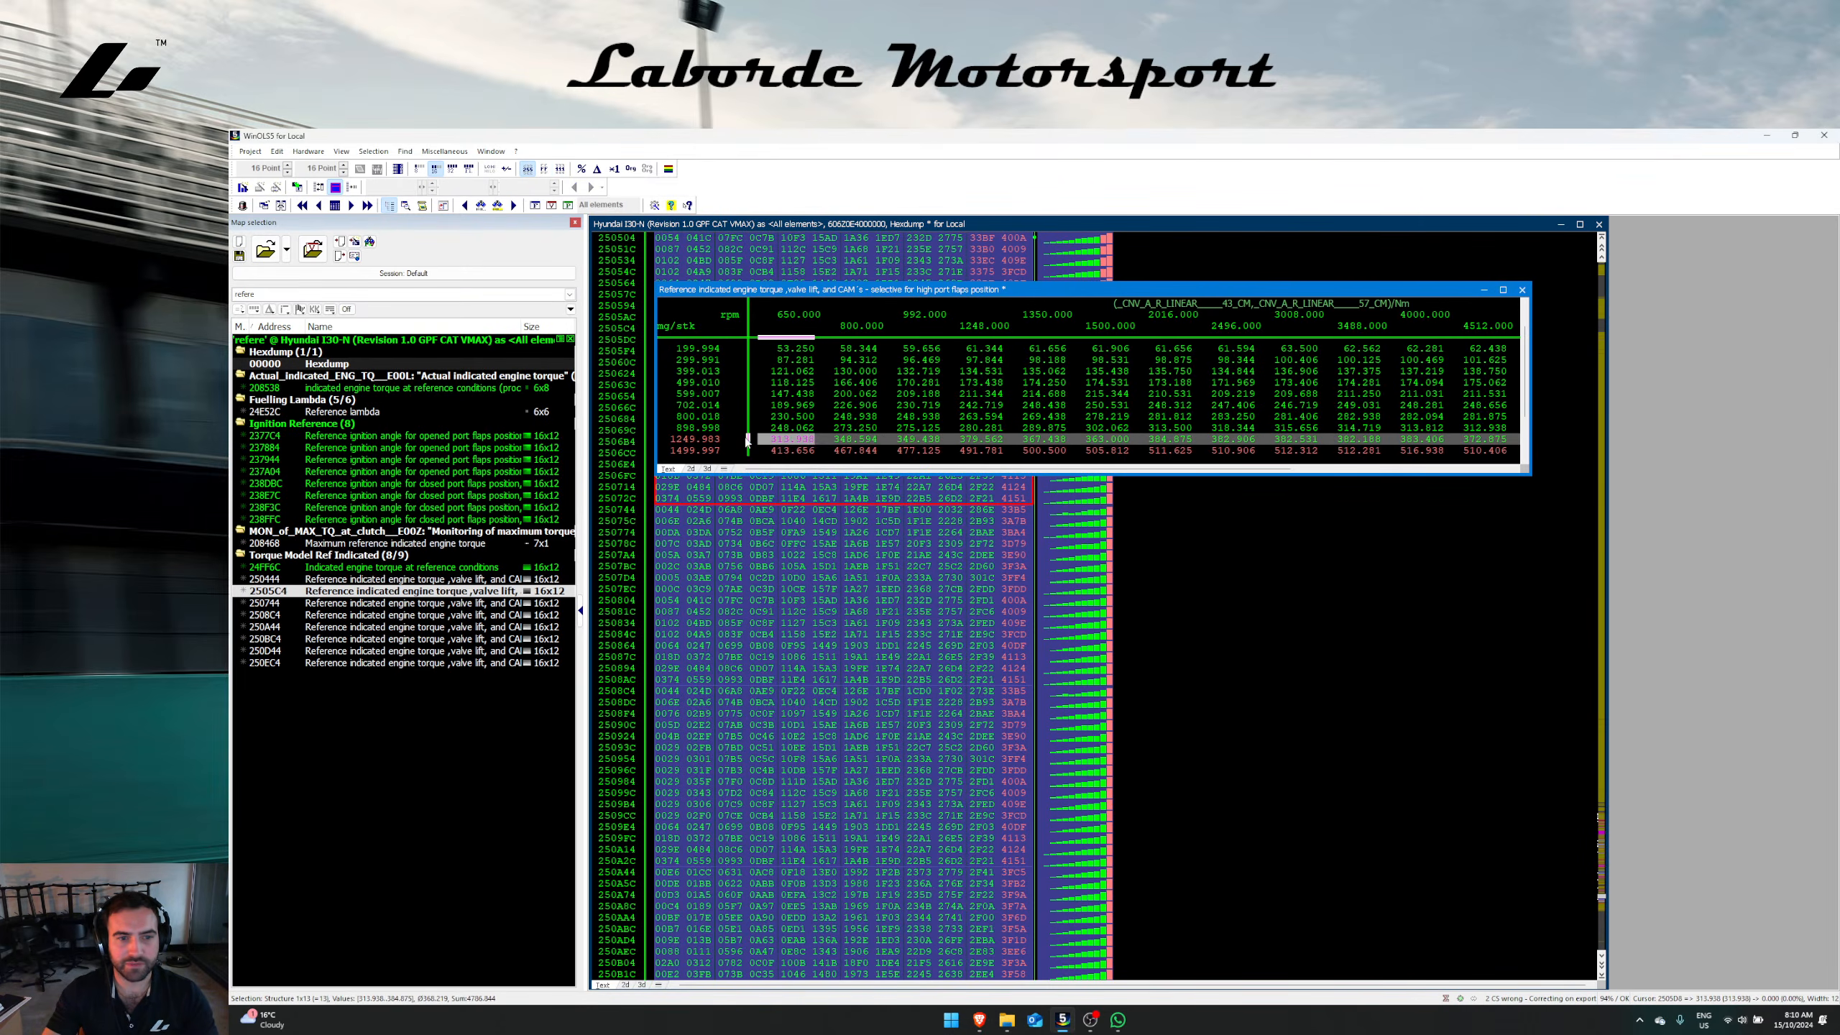
key("ctrl+i")
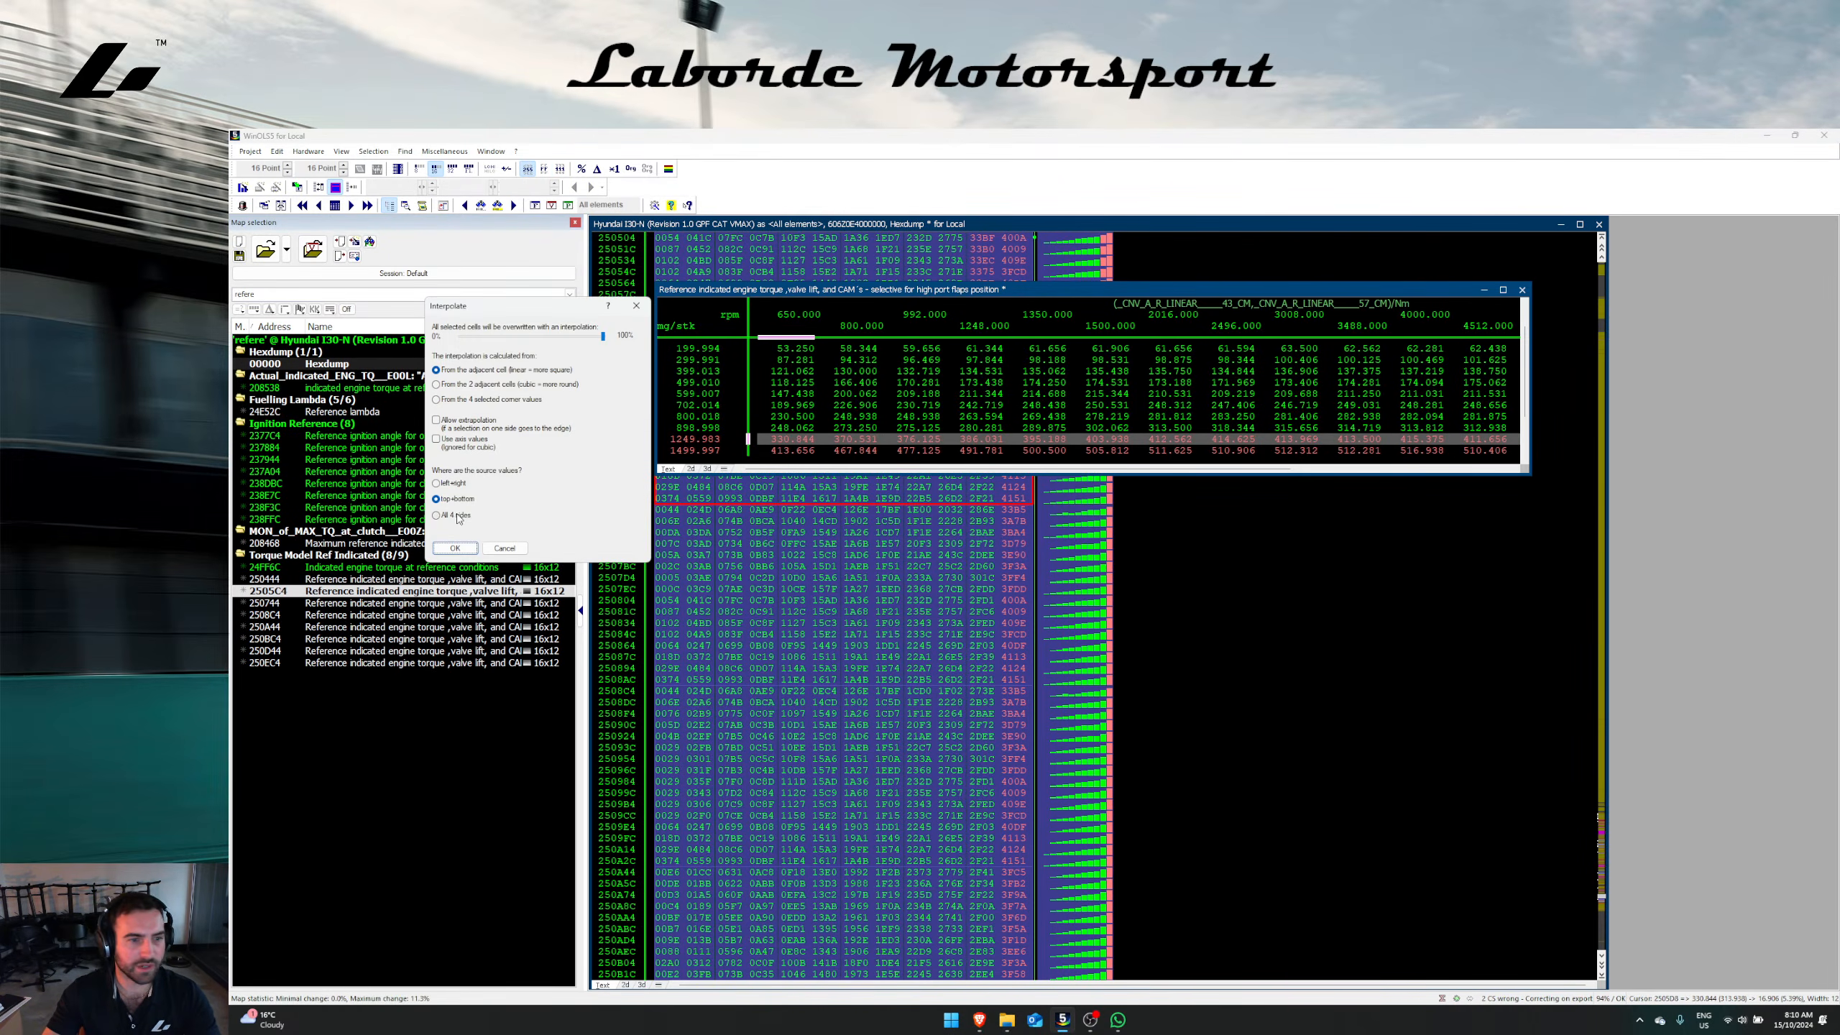
left_click(455, 548)
Step: Open the reference torque map at 250744, interpolate its 1249.983 mg/stk row between the neighbouring rows, and close the map
double_click(859, 570)
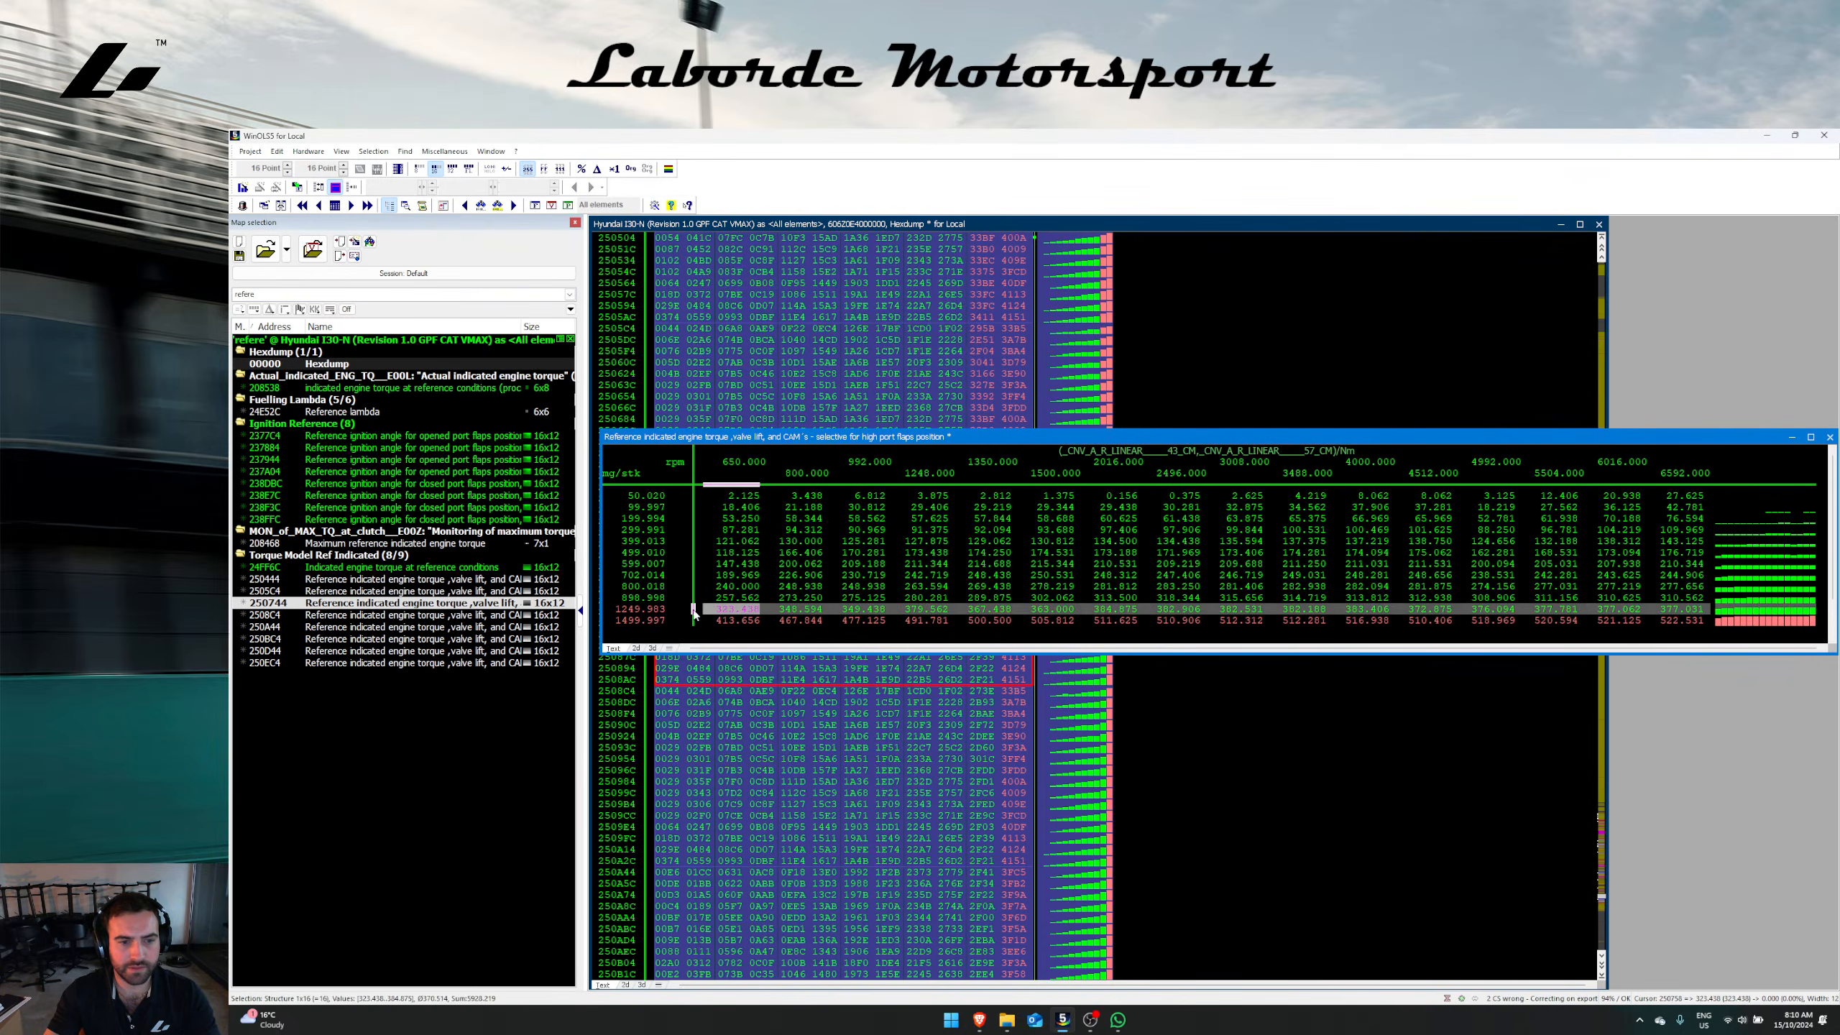
left_click(693, 609)
key("ctrl+i")
key("Return")
key("Escape")
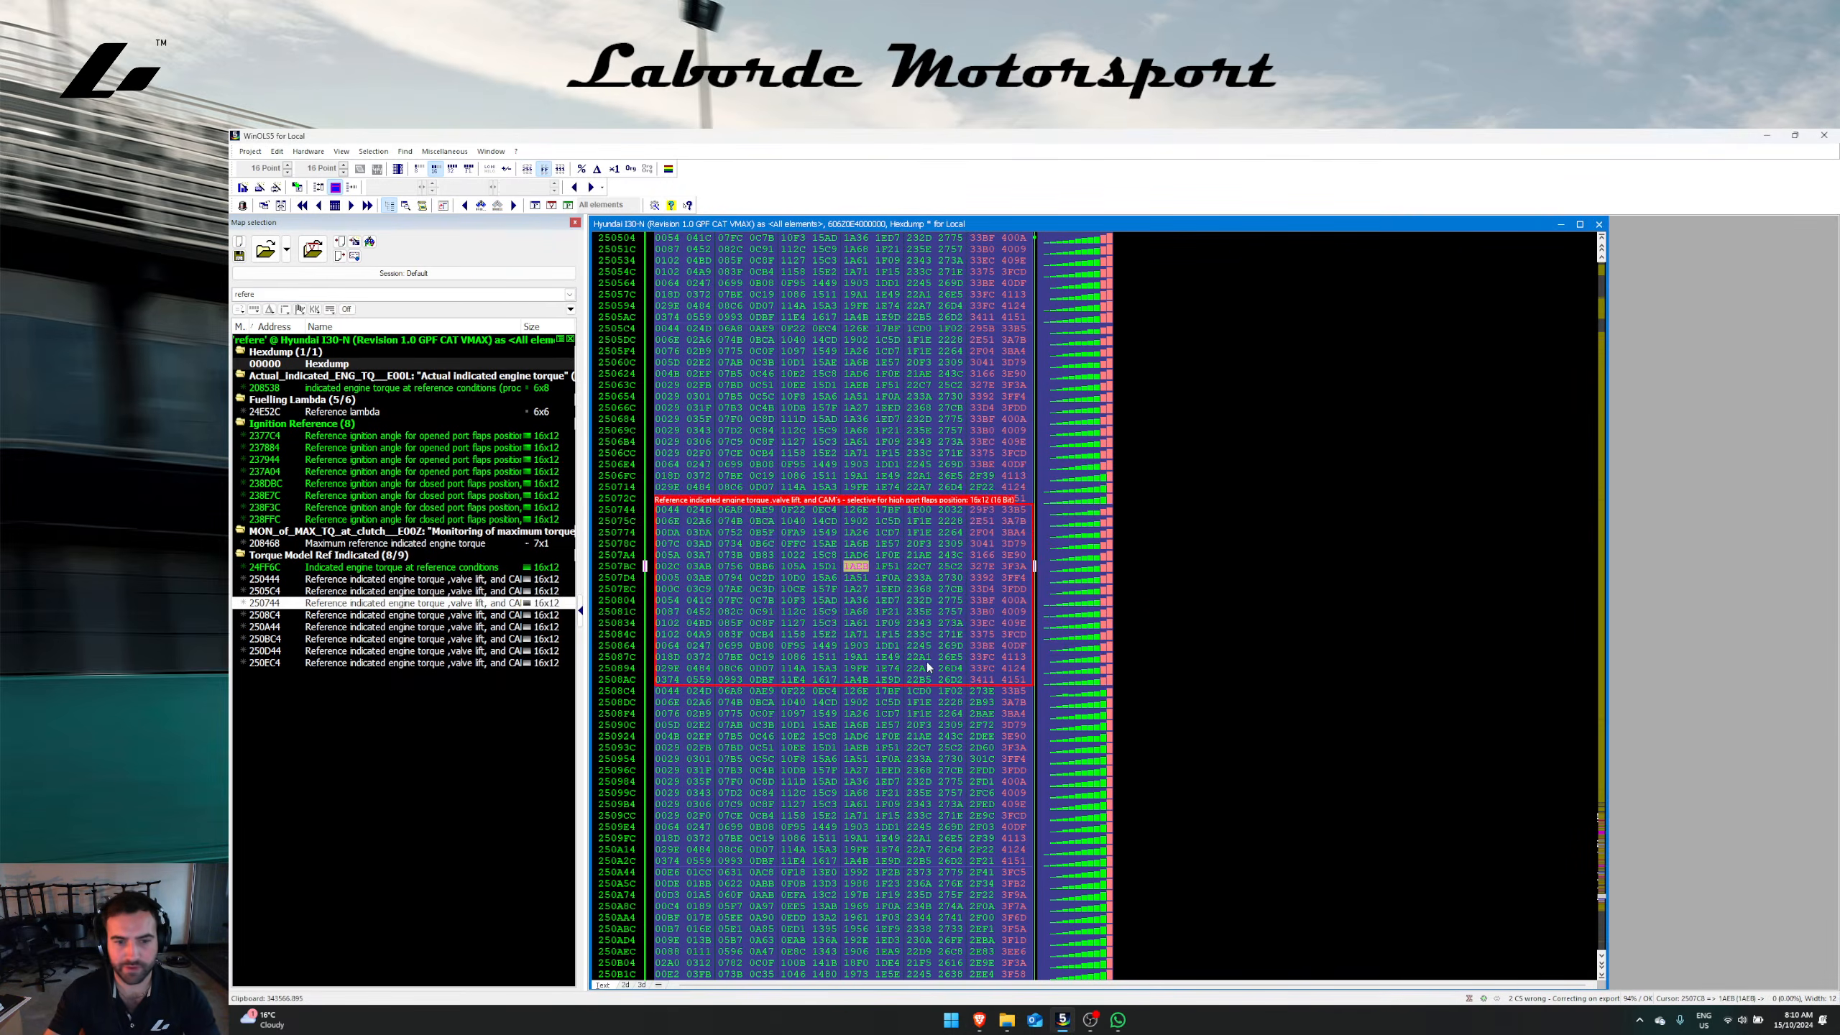
Step: Interpolate the 1249.983 mg/stk row of the reference torque map at 2508C4 and close the map
double_click(918, 724)
left_click(689, 633)
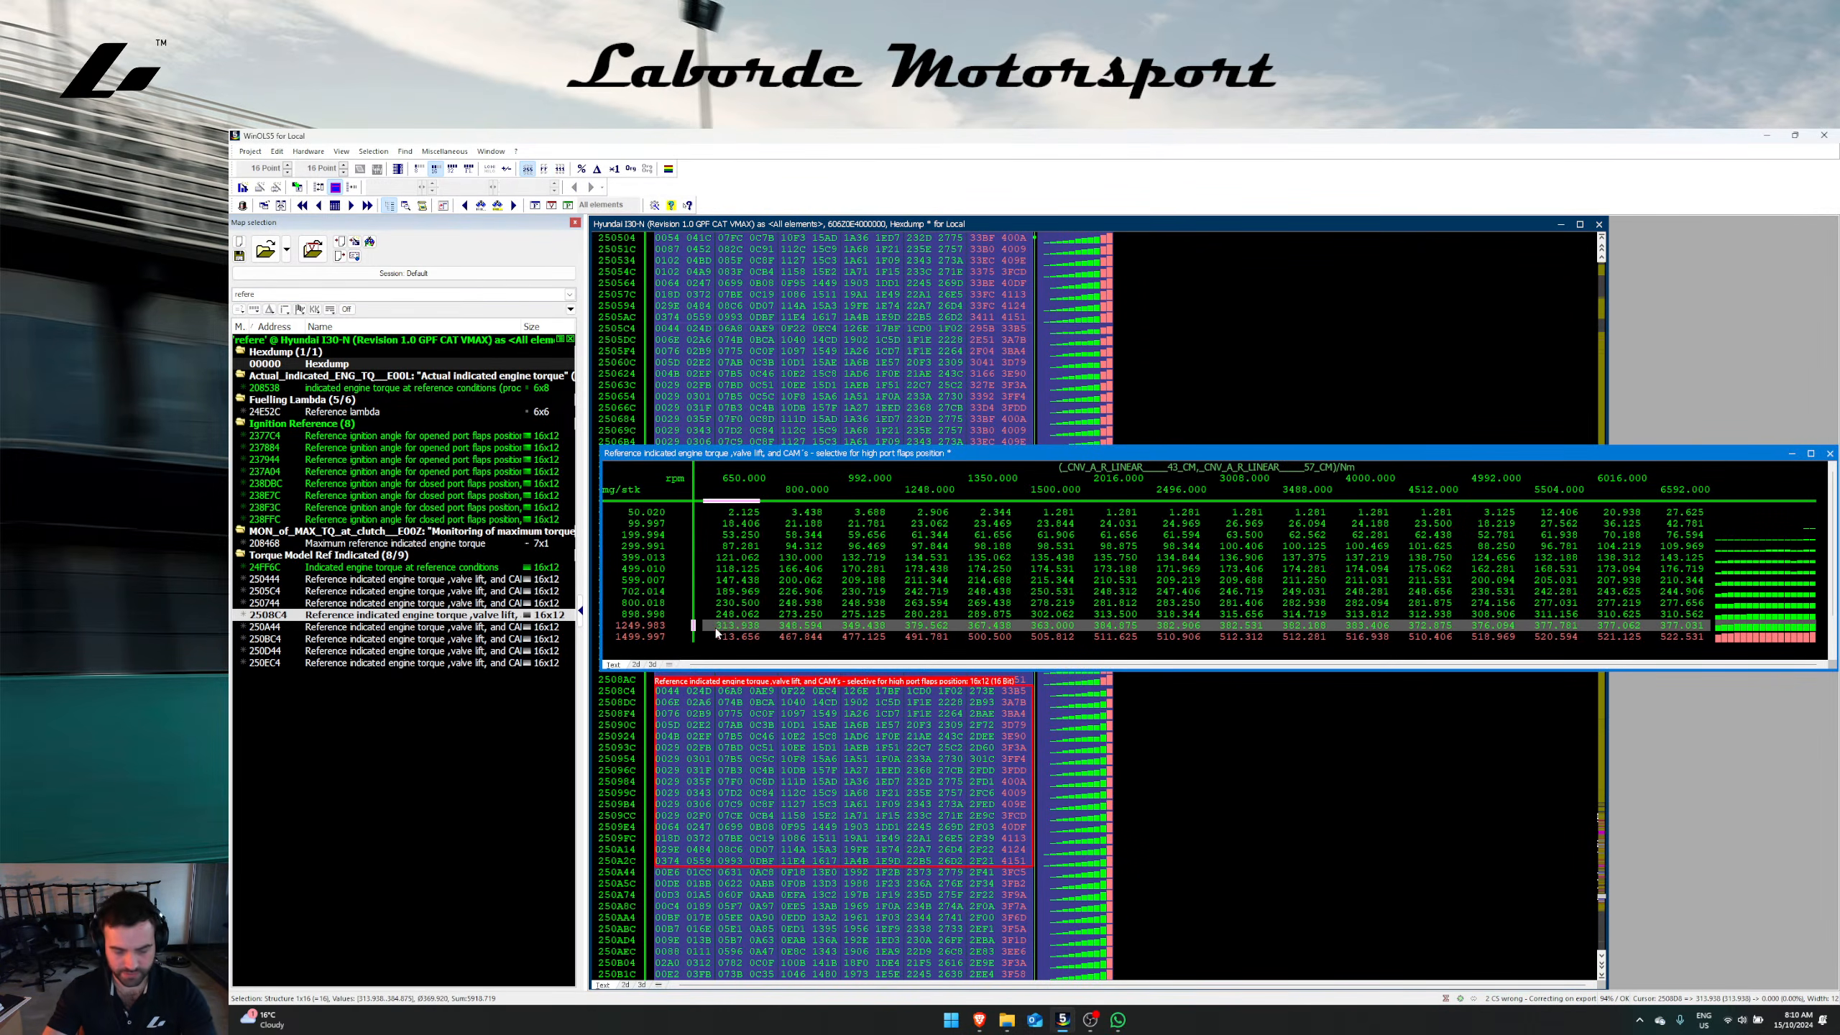
key("ctrl+i")
key("Return")
key("Escape")
Step: Interpolate the 1249.983 mg/stk row of the open port flap torque map at 250A44 and close the map
double_click(987, 783)
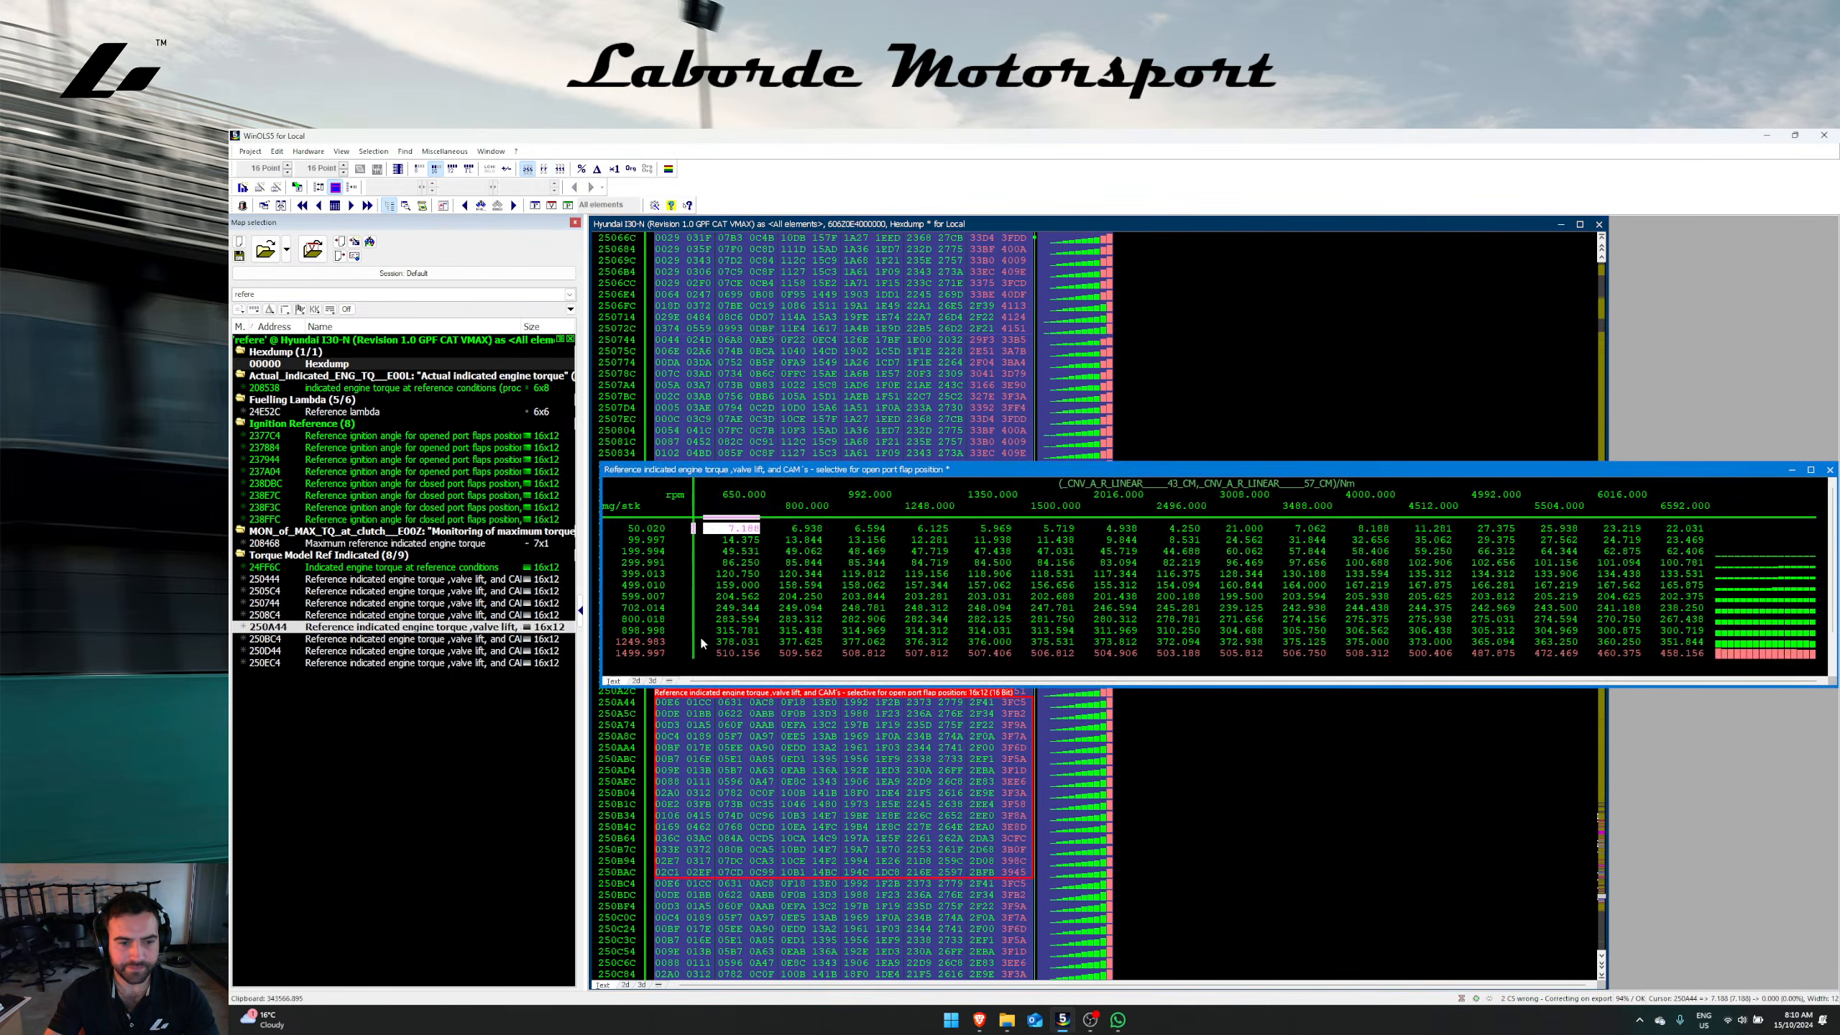
left_click(692, 644)
key("ctrl+i")
key("Return")
key("Escape")
scroll(855, 768, "down", 5)
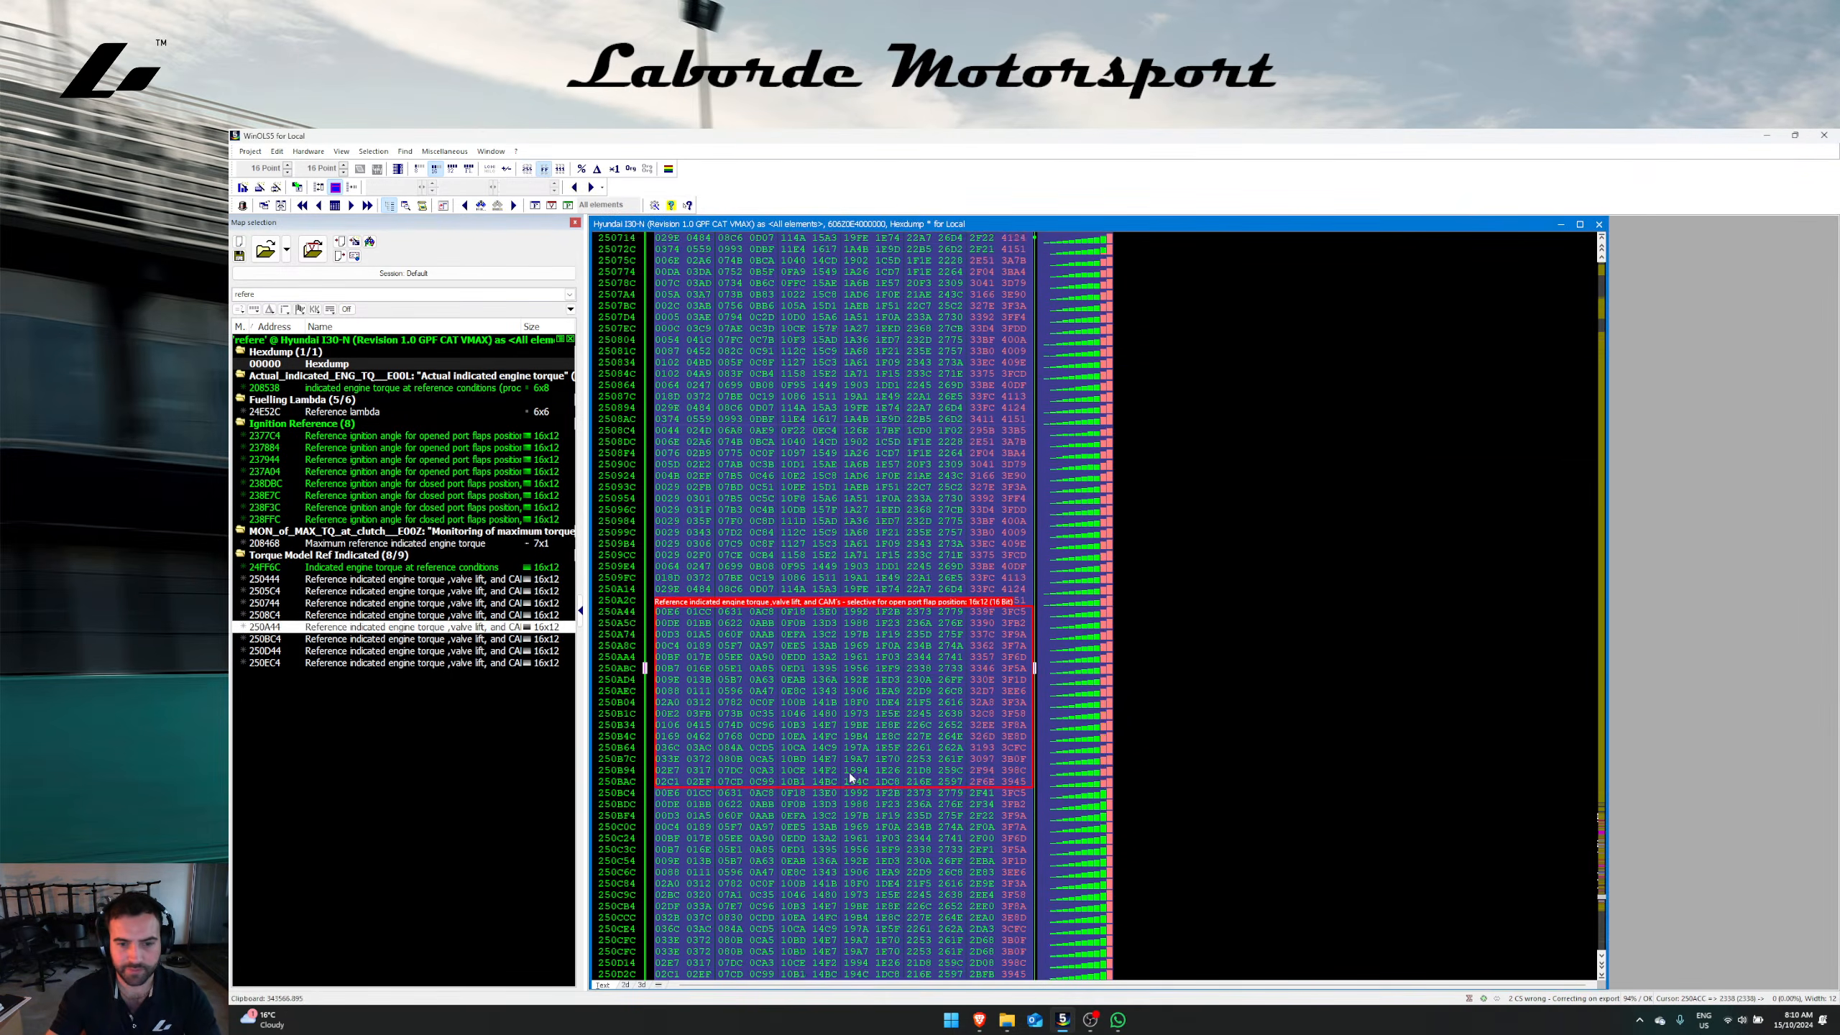
Step: Fill the 1249.983 mg/stk row of the torque map at 250BC4 with interpolated values, from 412.969 at 650 rpm, and close it
double_click(854, 769)
left_click(683, 400)
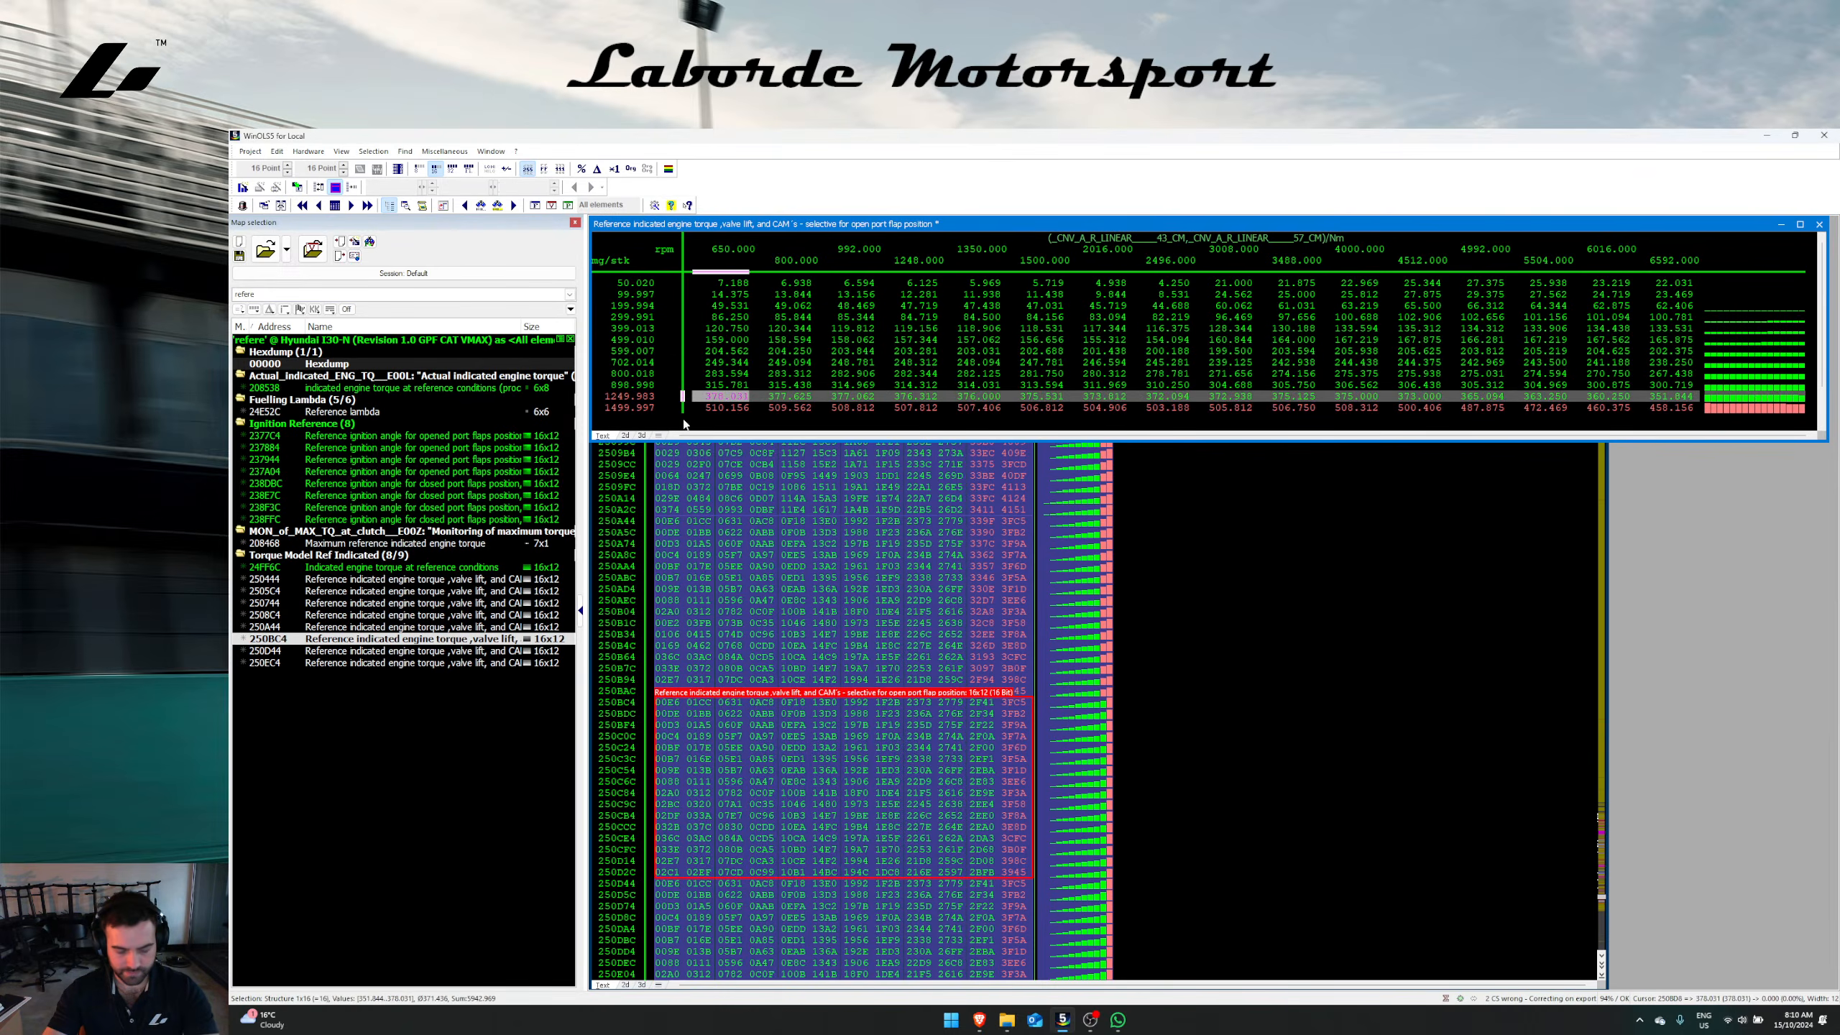
type("412.969\t412.500\t411.875\t411.062\t410.719\t410.188\t408.438\t406.719\t405.250\t406.250\t407.438\t403.406\t396.594\t388.719\t380.625\t379.438")
key("Return")
key("Escape")
Step: Open the torque map at 250D44 with all its columns in view, interpolate its 1249.983 mg/stk row, and close it
scroll(967, 687, "down", 6)
scroll(943, 691, "down", 5)
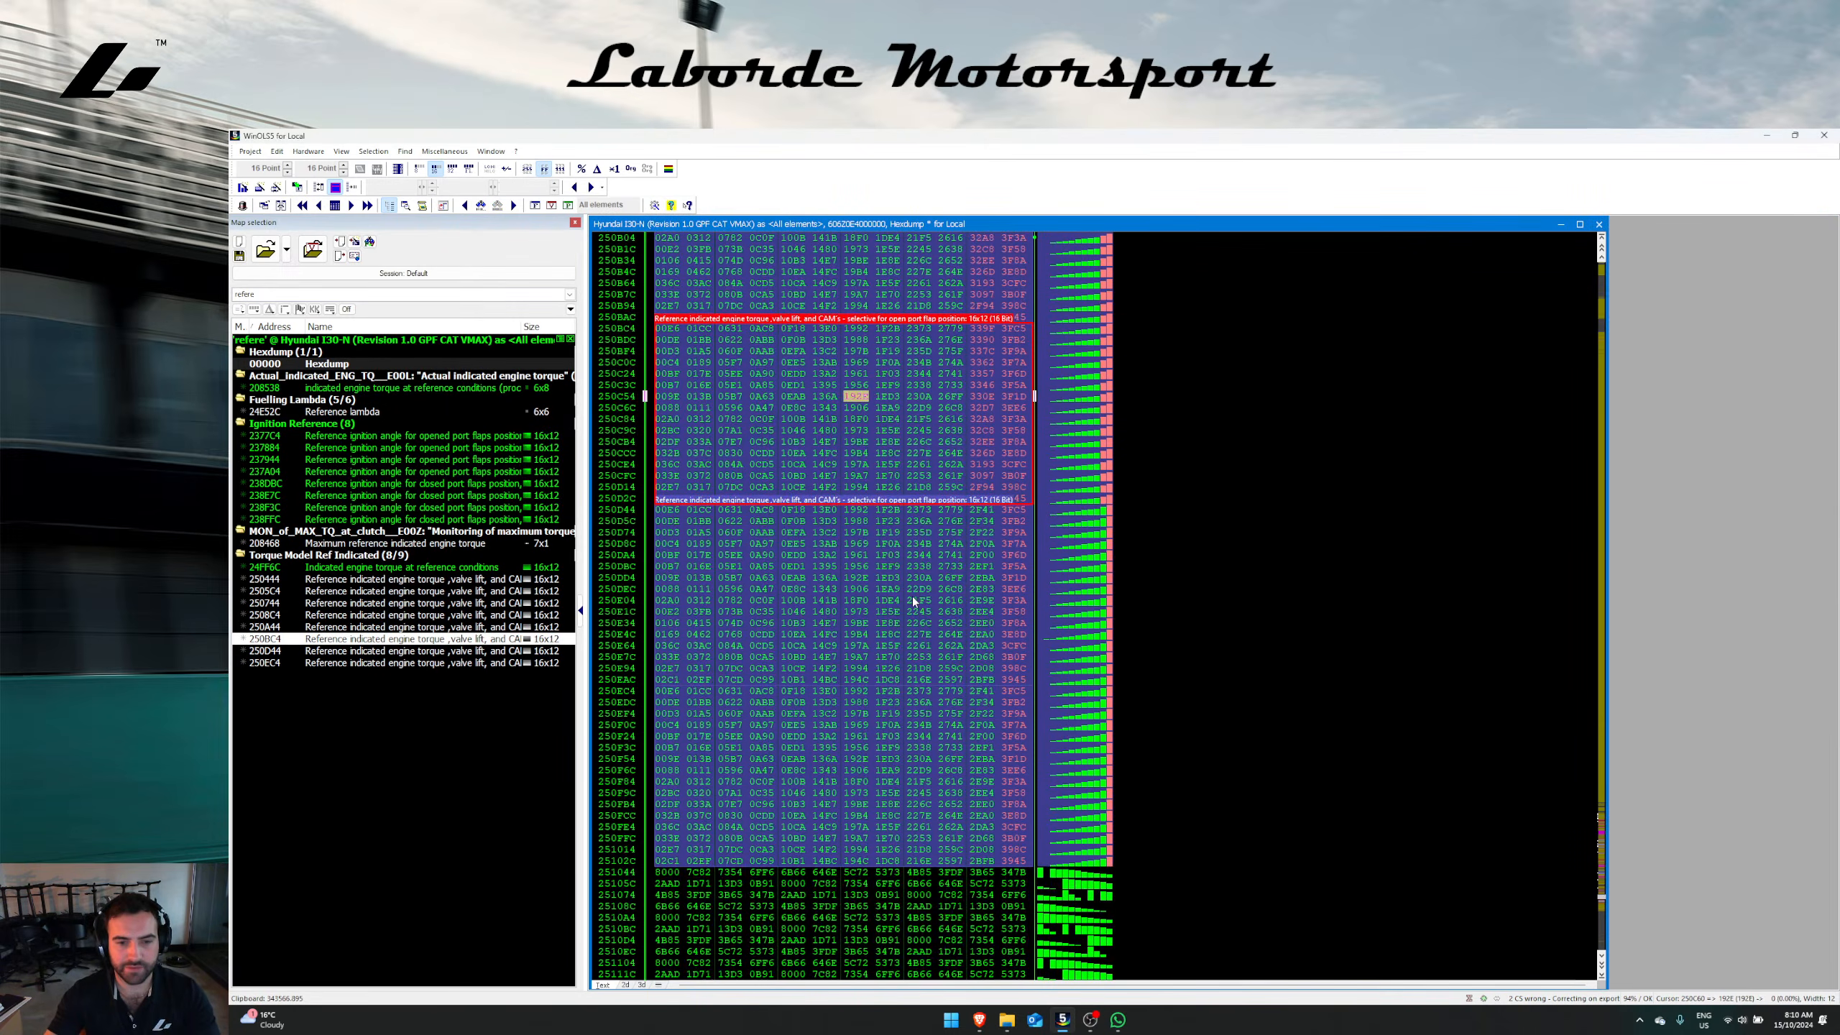
double_click(815, 614)
left_click(815, 614)
double_click(822, 556)
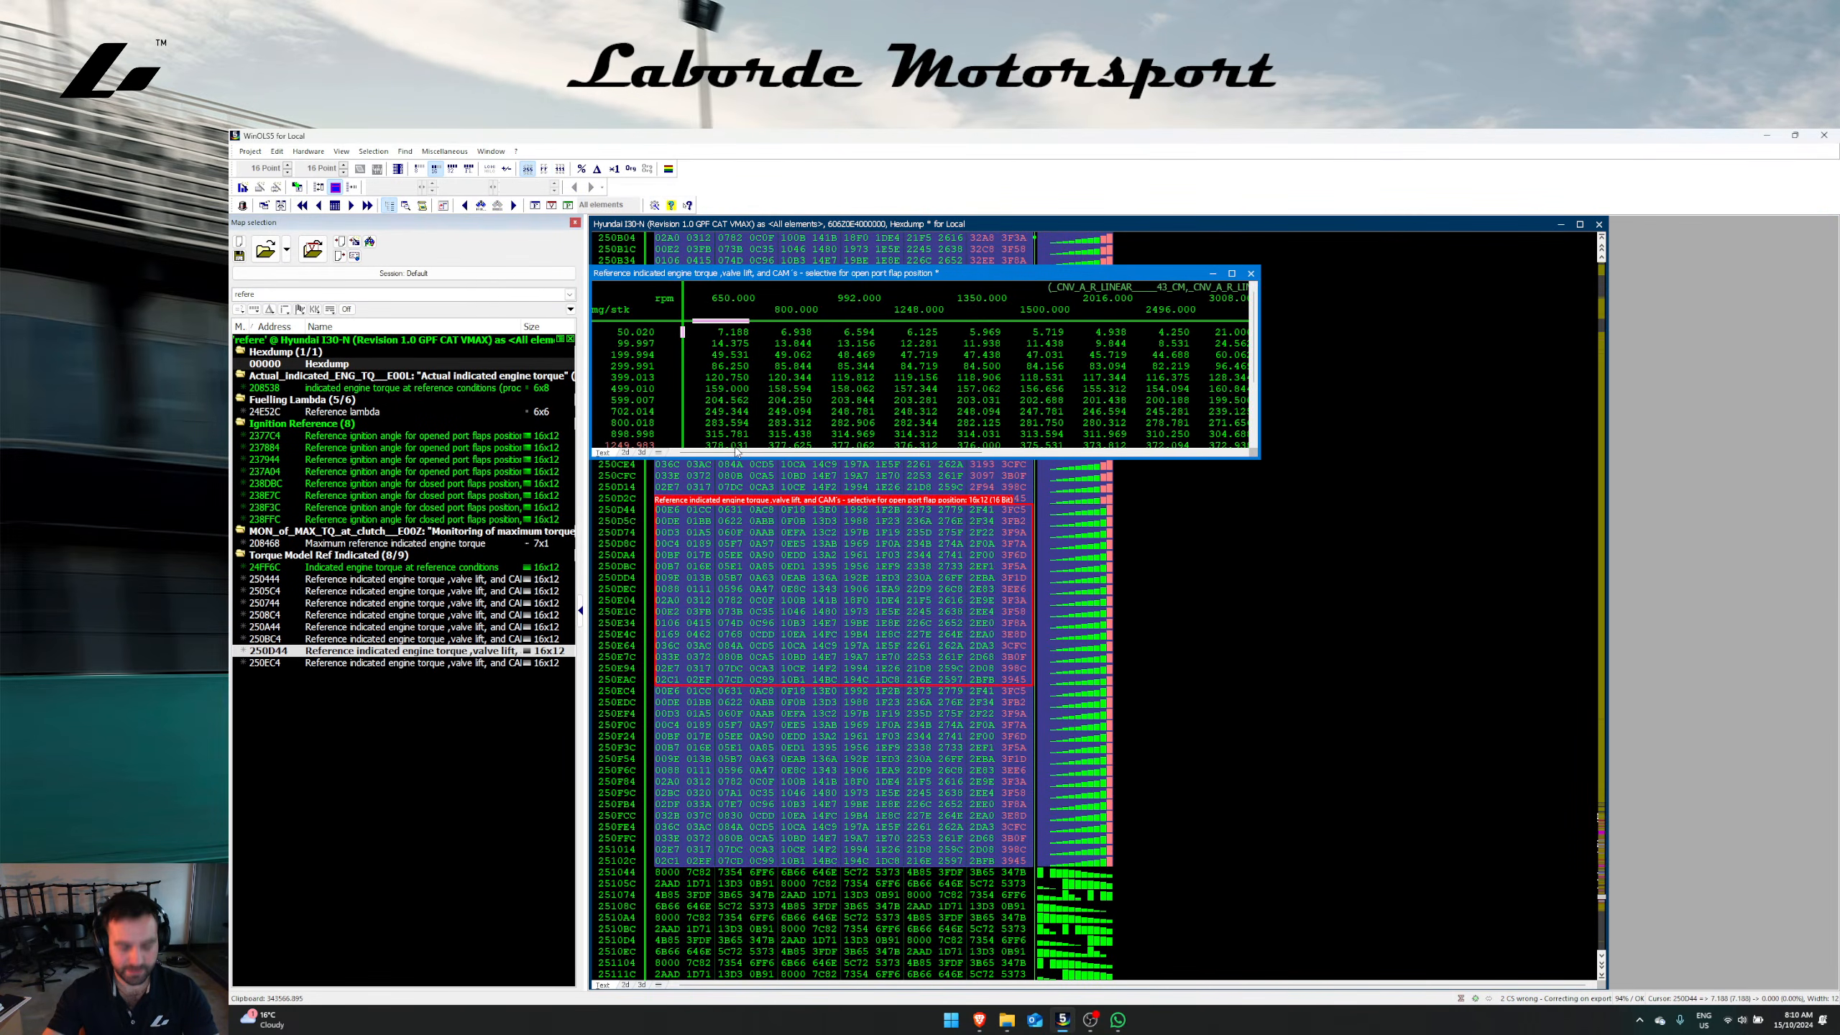
key("o")
left_click(681, 445)
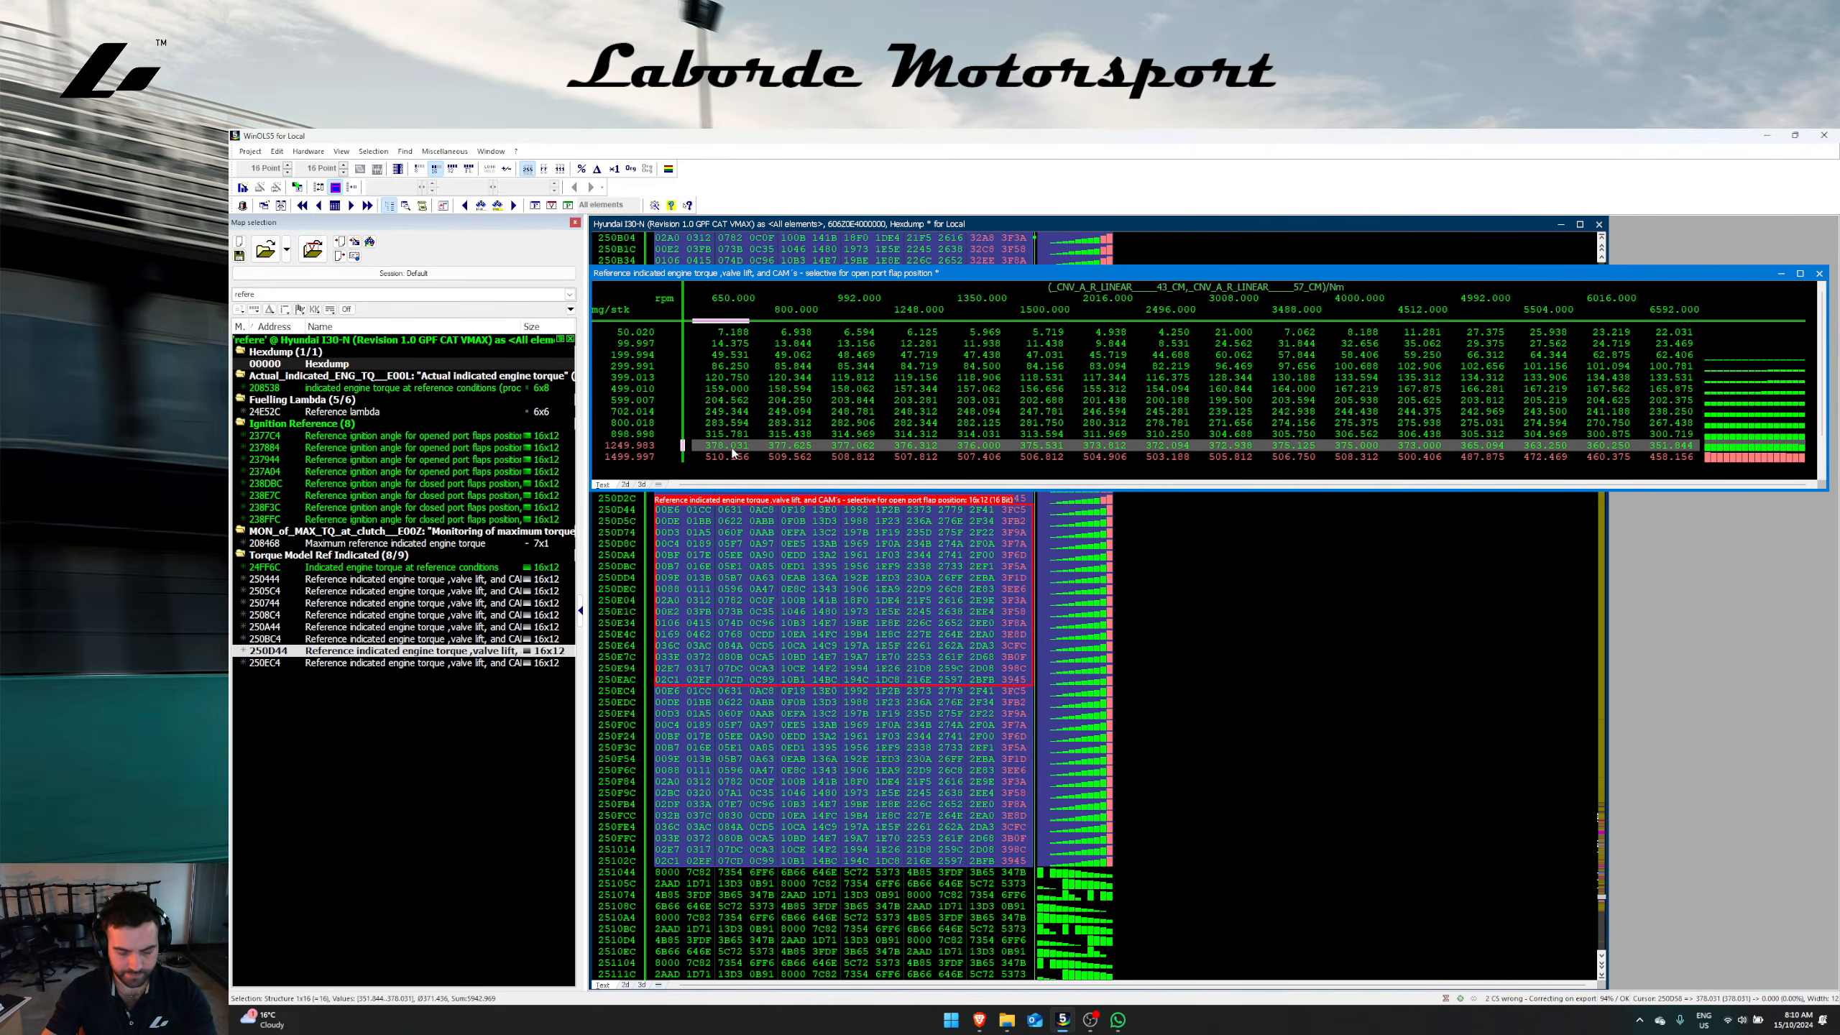
key("ctrl+c")
key("Escape")
Step: Interpolate the 1249.983 mg/stk row of the last torque map at 250EC4, close the map, and save the project
double_click(920, 735)
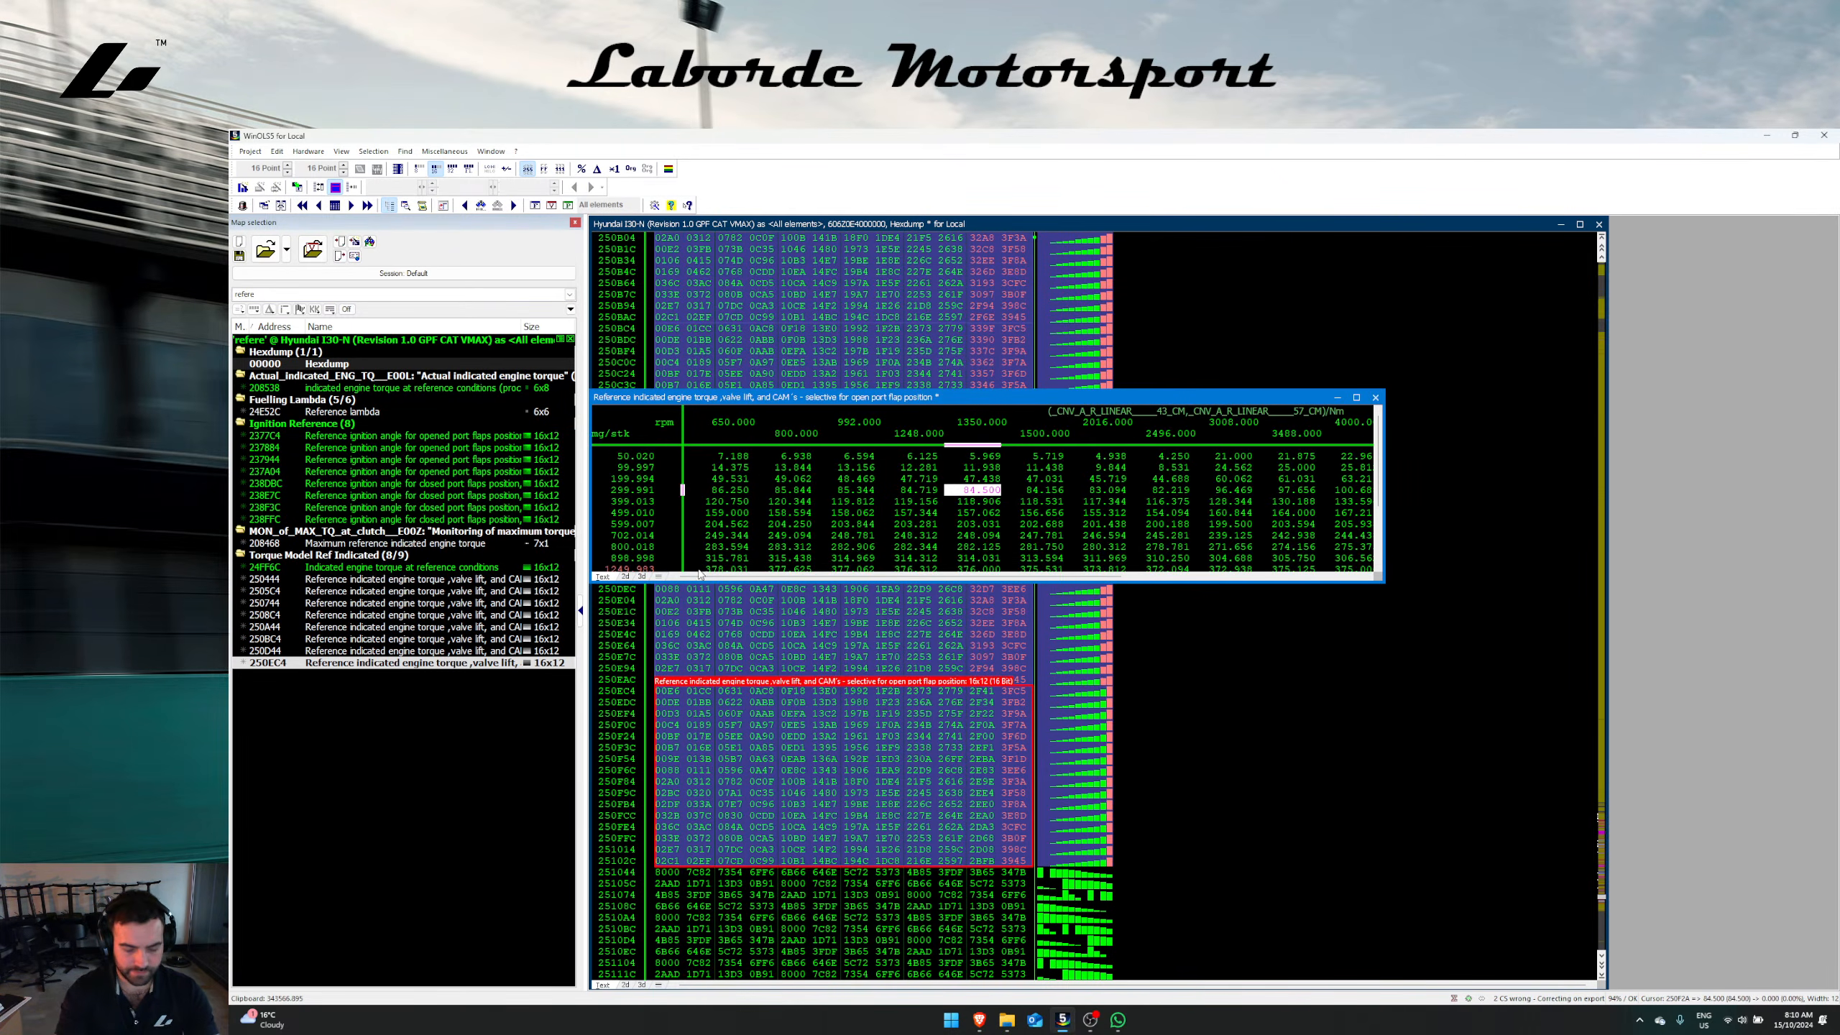
key("o")
left_click(683, 570)
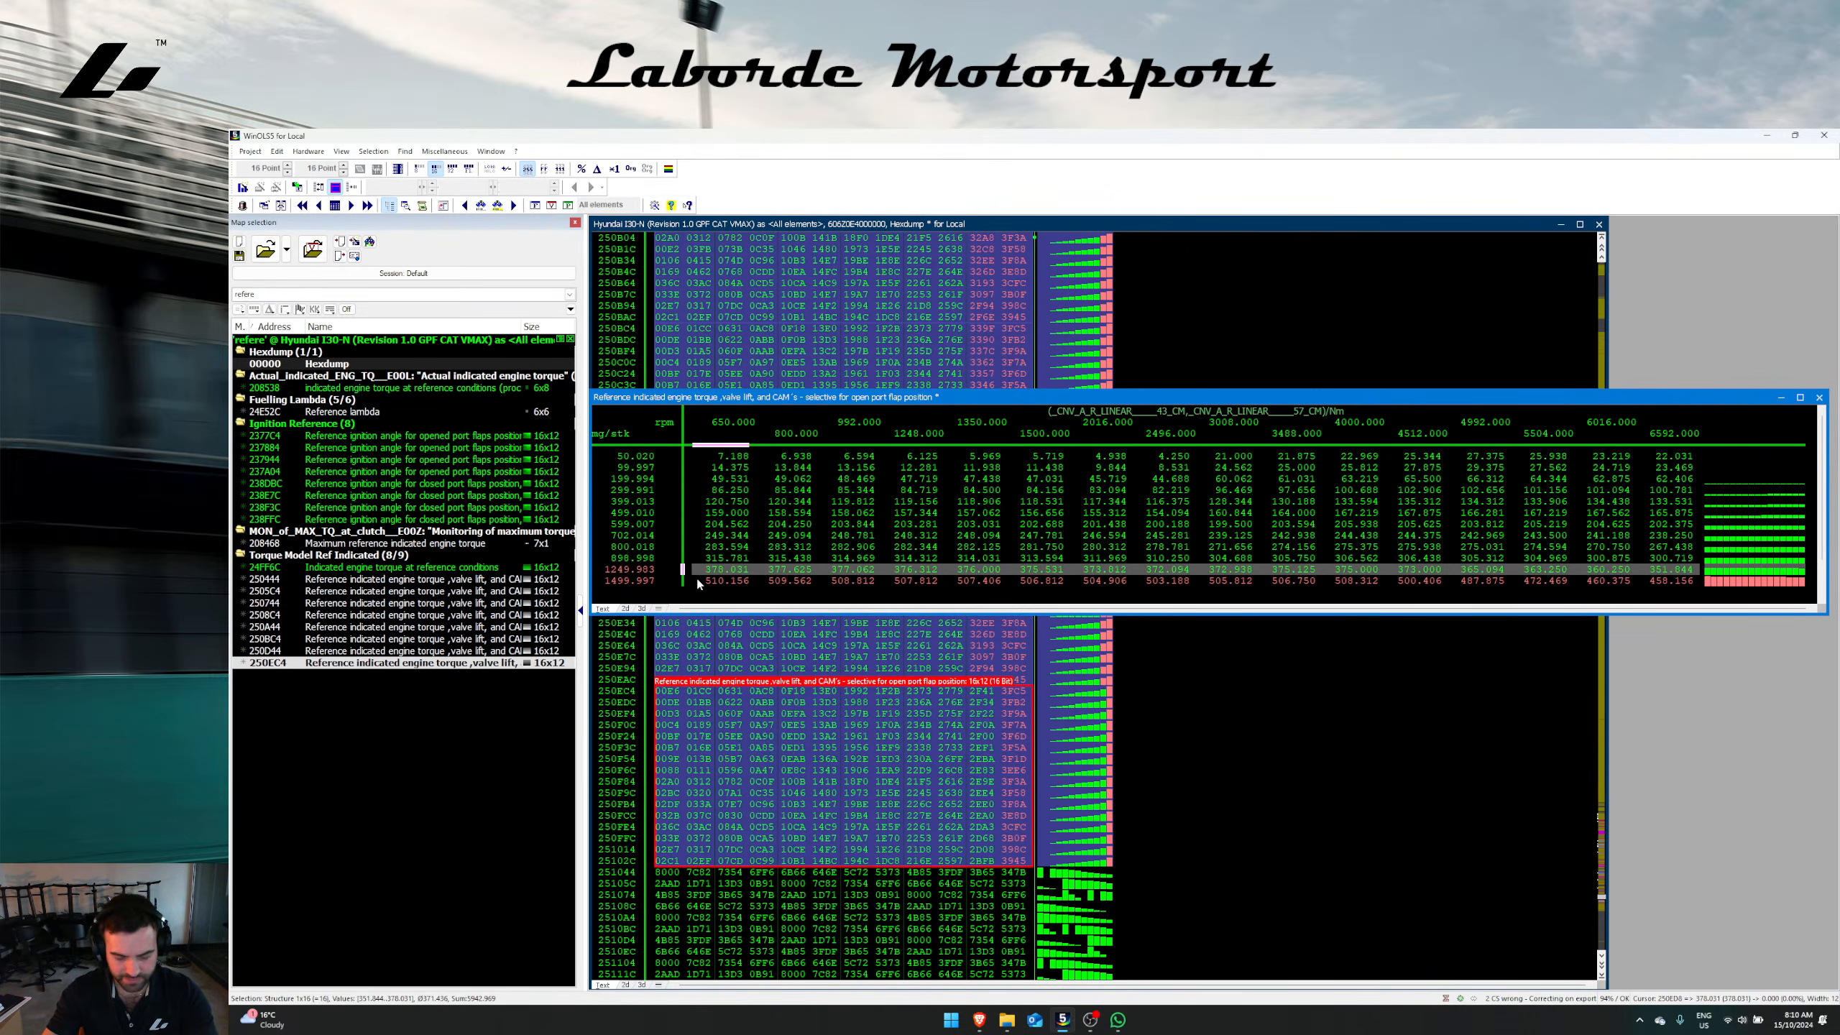
key("ctrl+v")
key("Escape")
key("ctrl+s")
left_click(1011, 608)
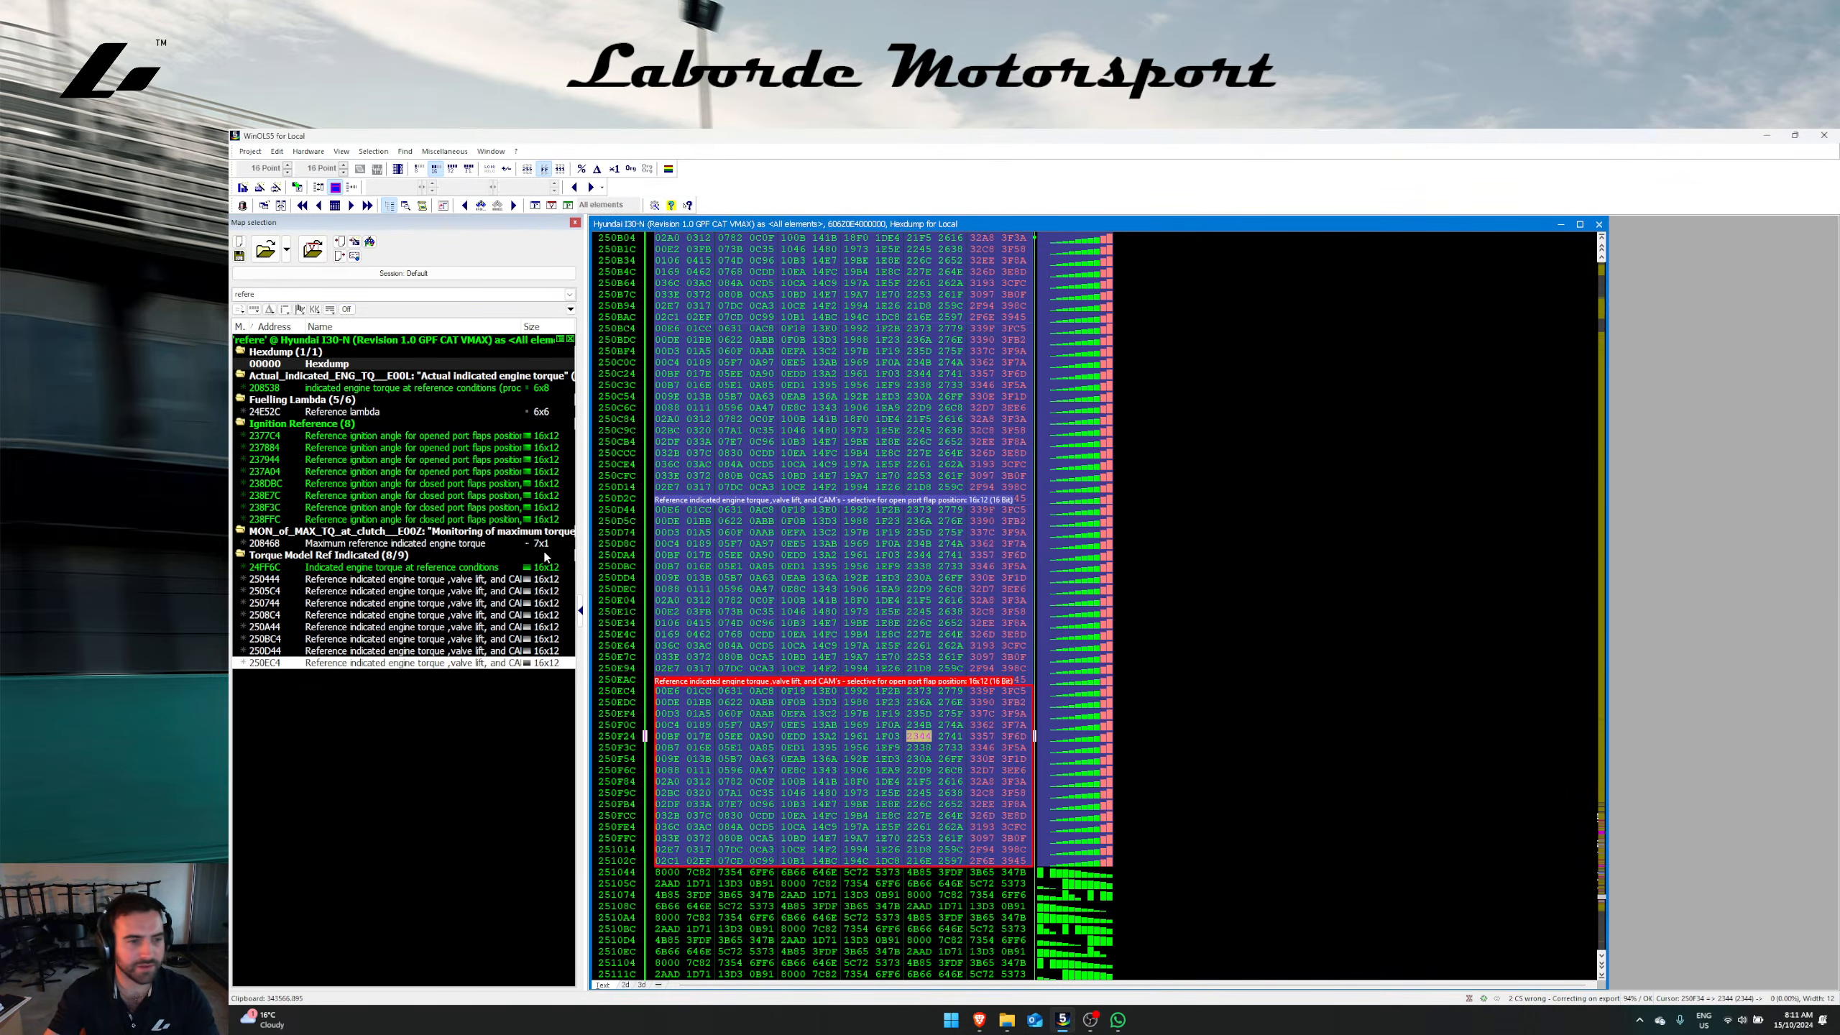
Step: Clear the map list filter, reopen the reference torque map at 250EC4, and move its window to the upper part of the workspace
left_click(347, 310)
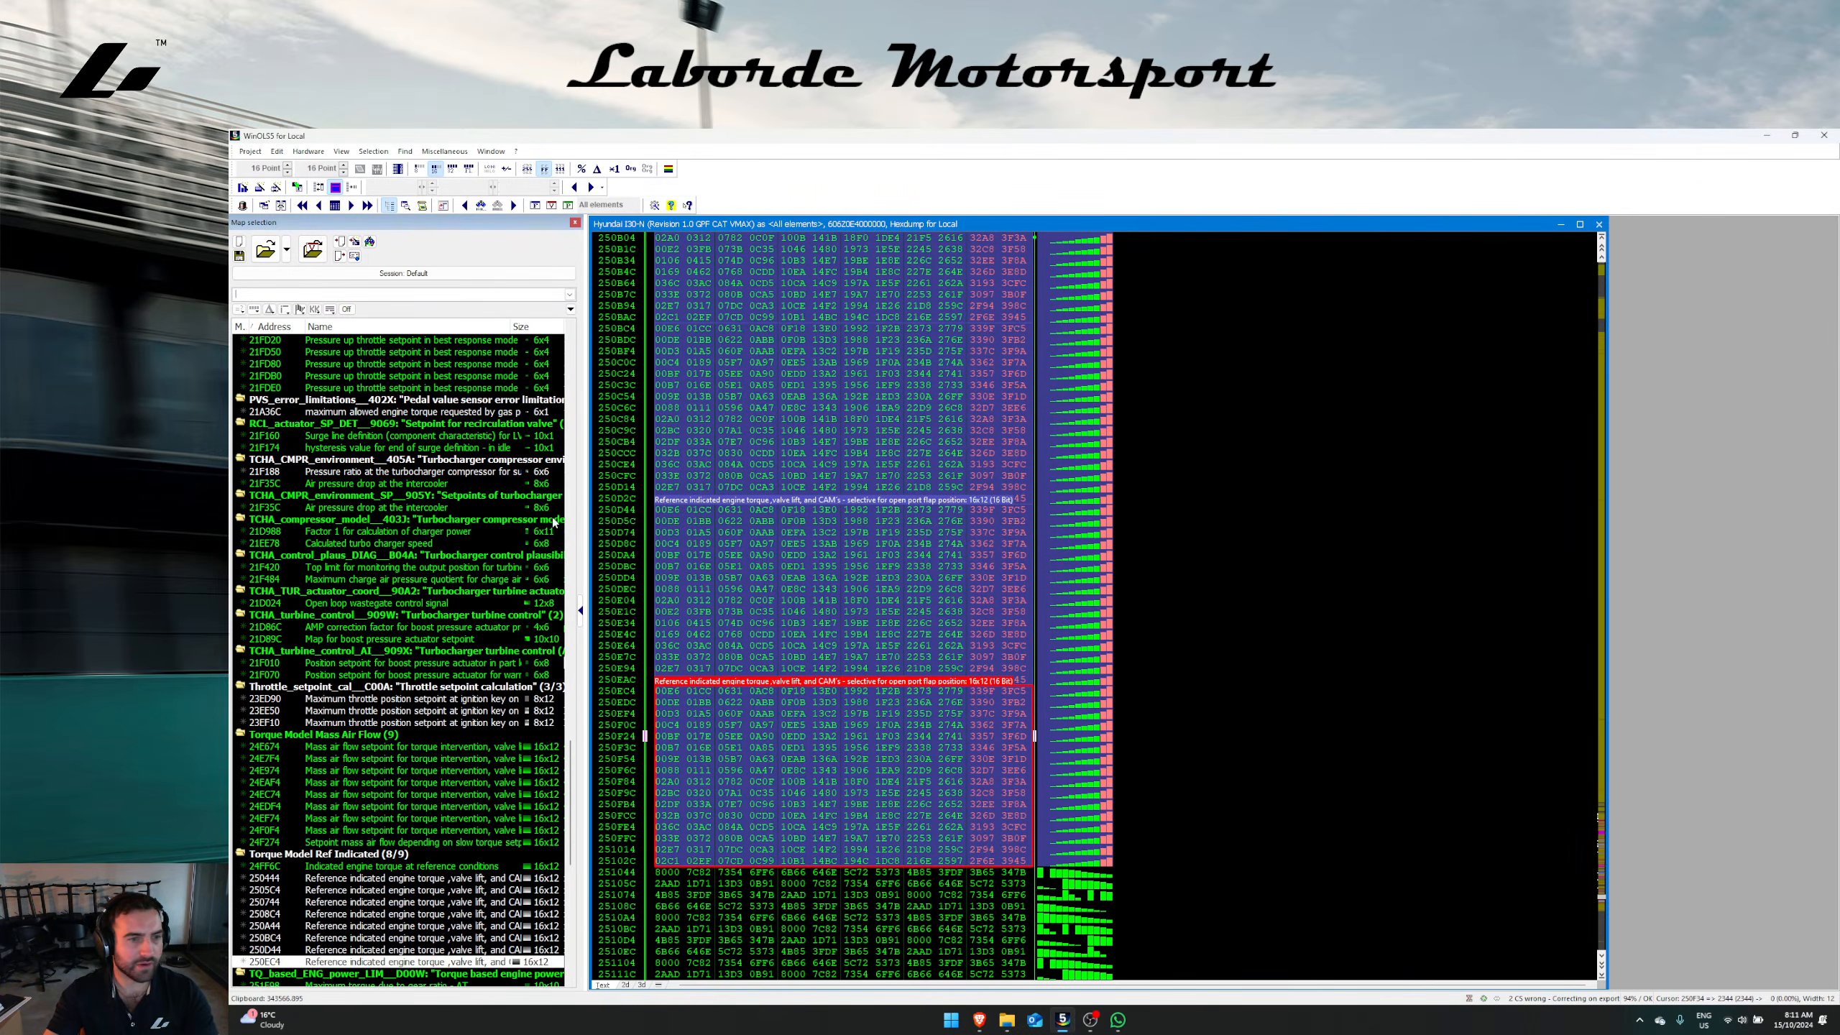
double_click(745, 797)
left_click_drag(770, 398, 867, 320)
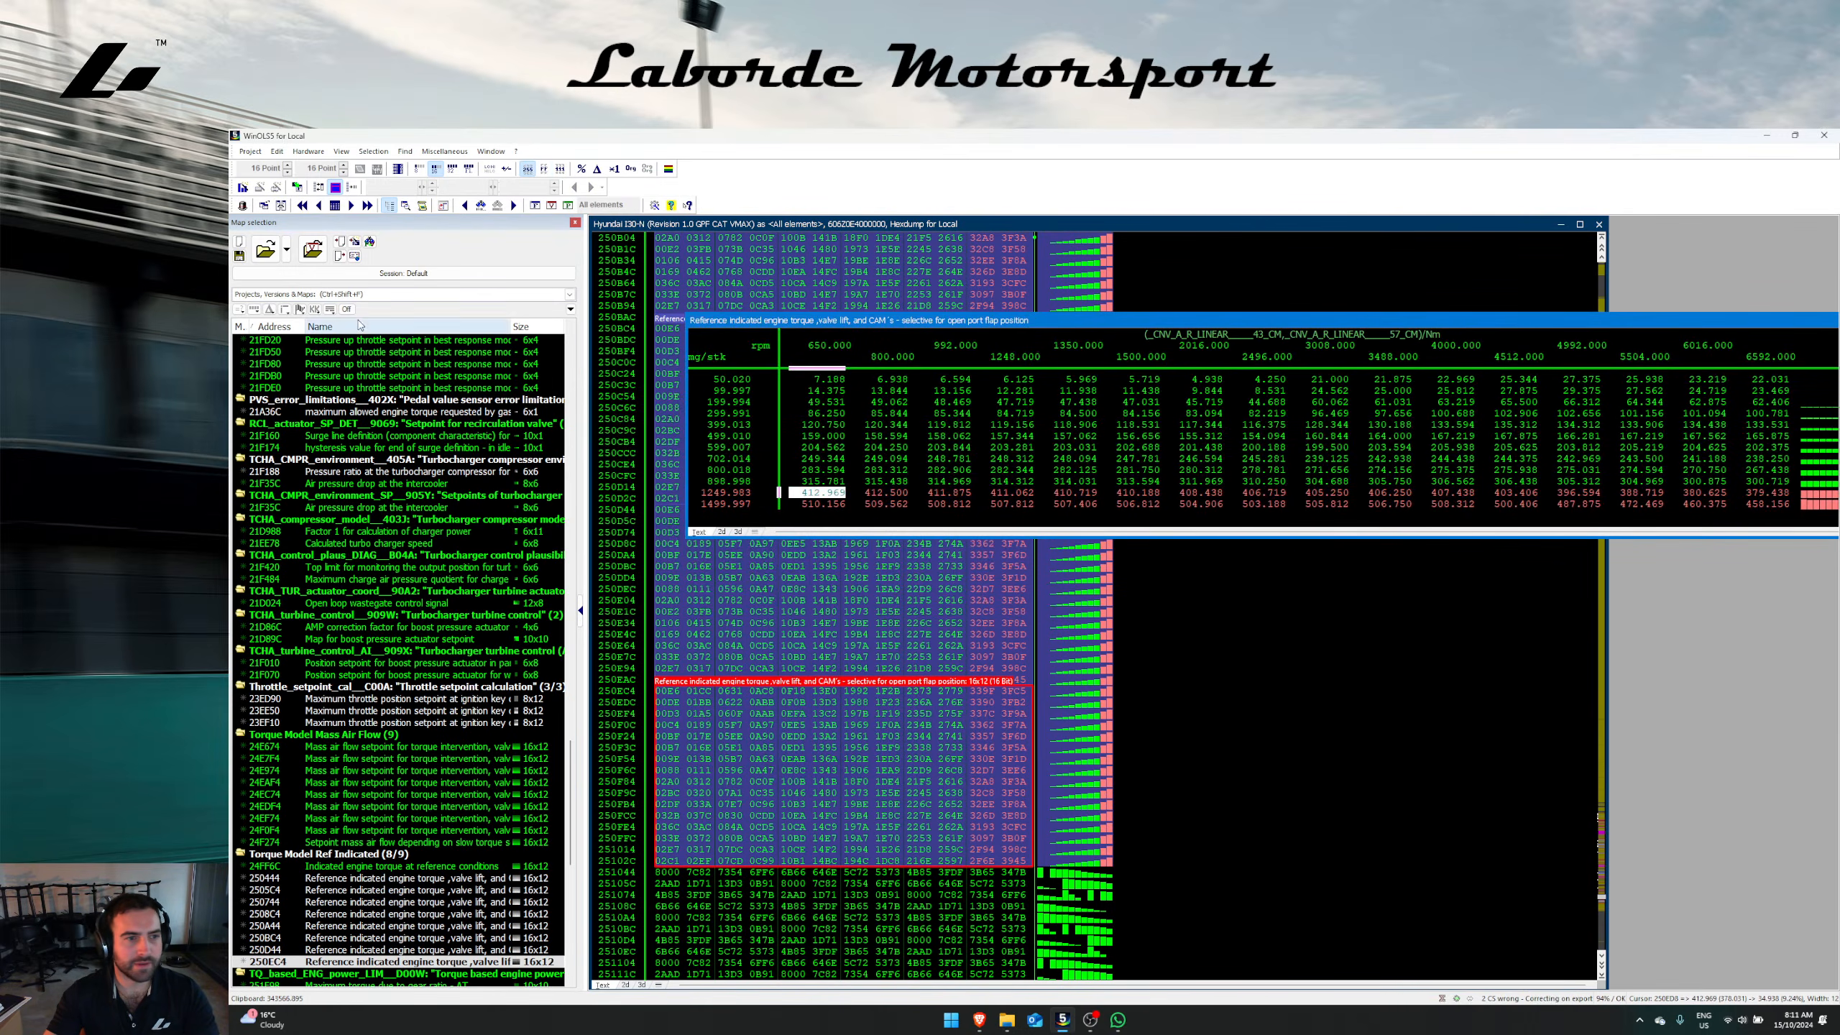
Step: Filter the map list by "mass air" and open the map "Setpoint mass air flow depending on slow torque setpoint with filtered engine speed N_MMV as input"
type("mass air")
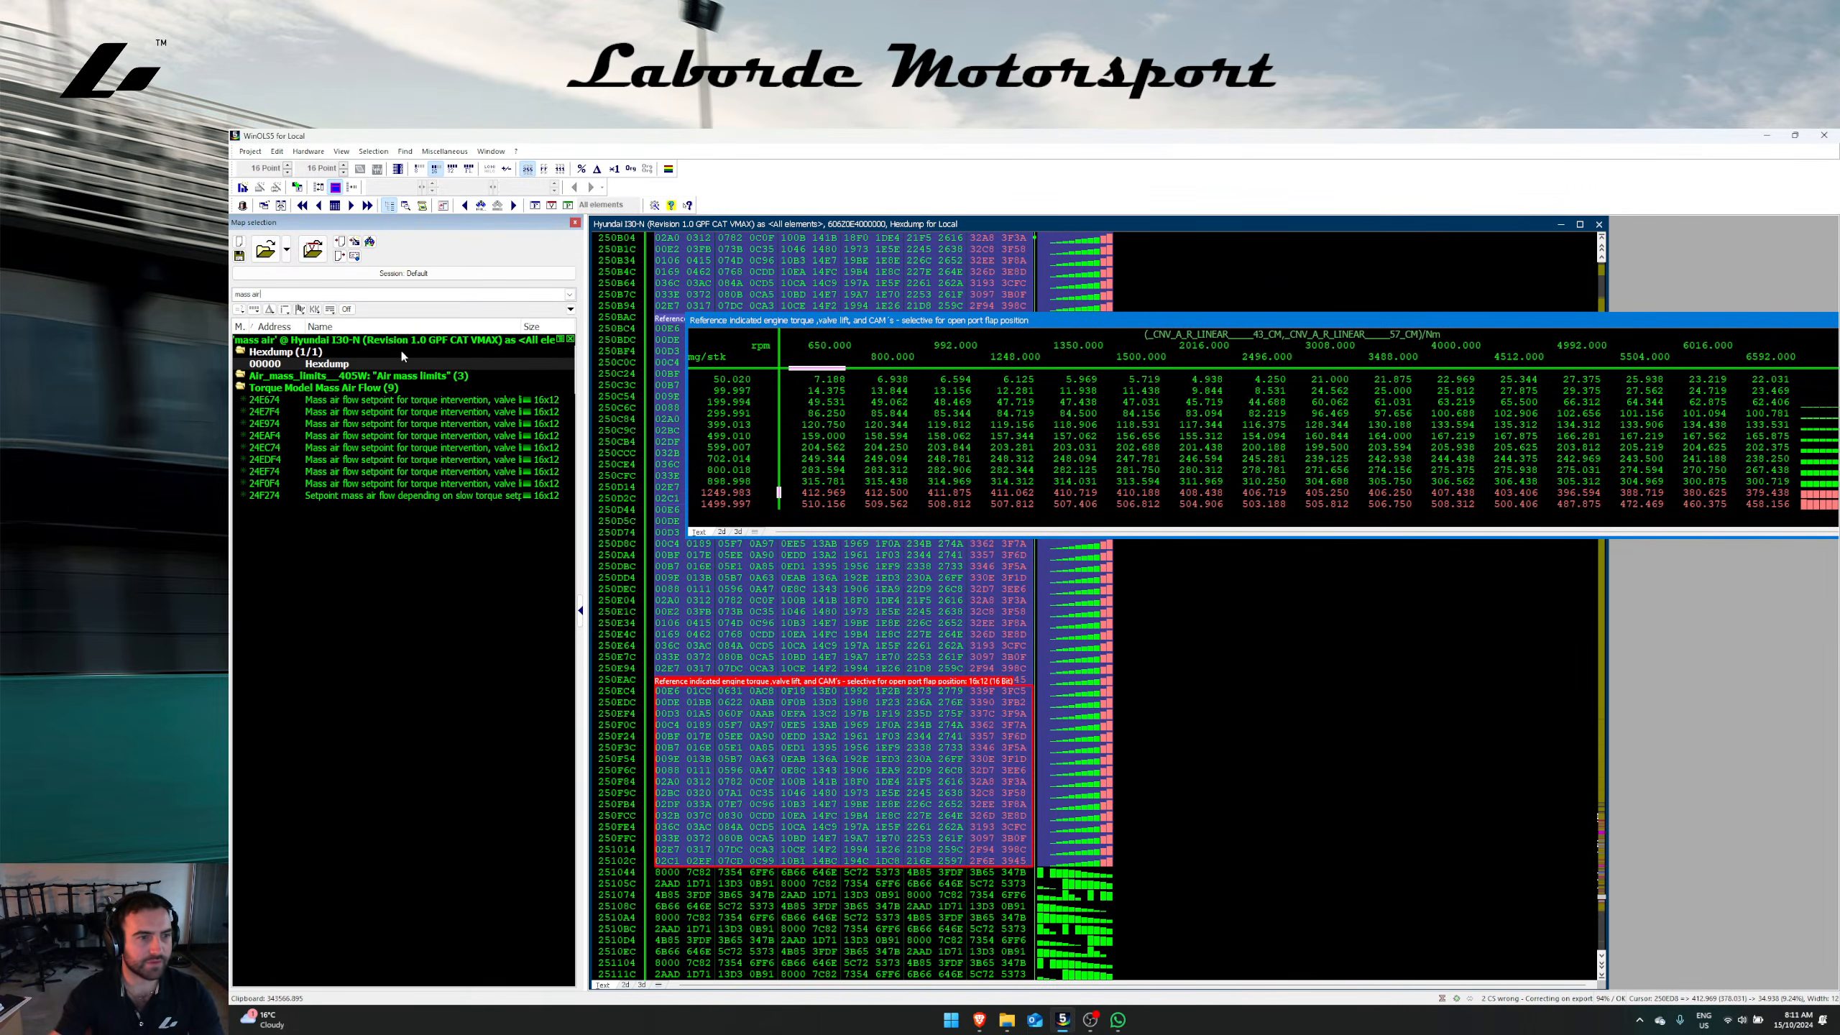
right_click(431, 486)
left_click(483, 524)
scroll(906, 777, "down", 2)
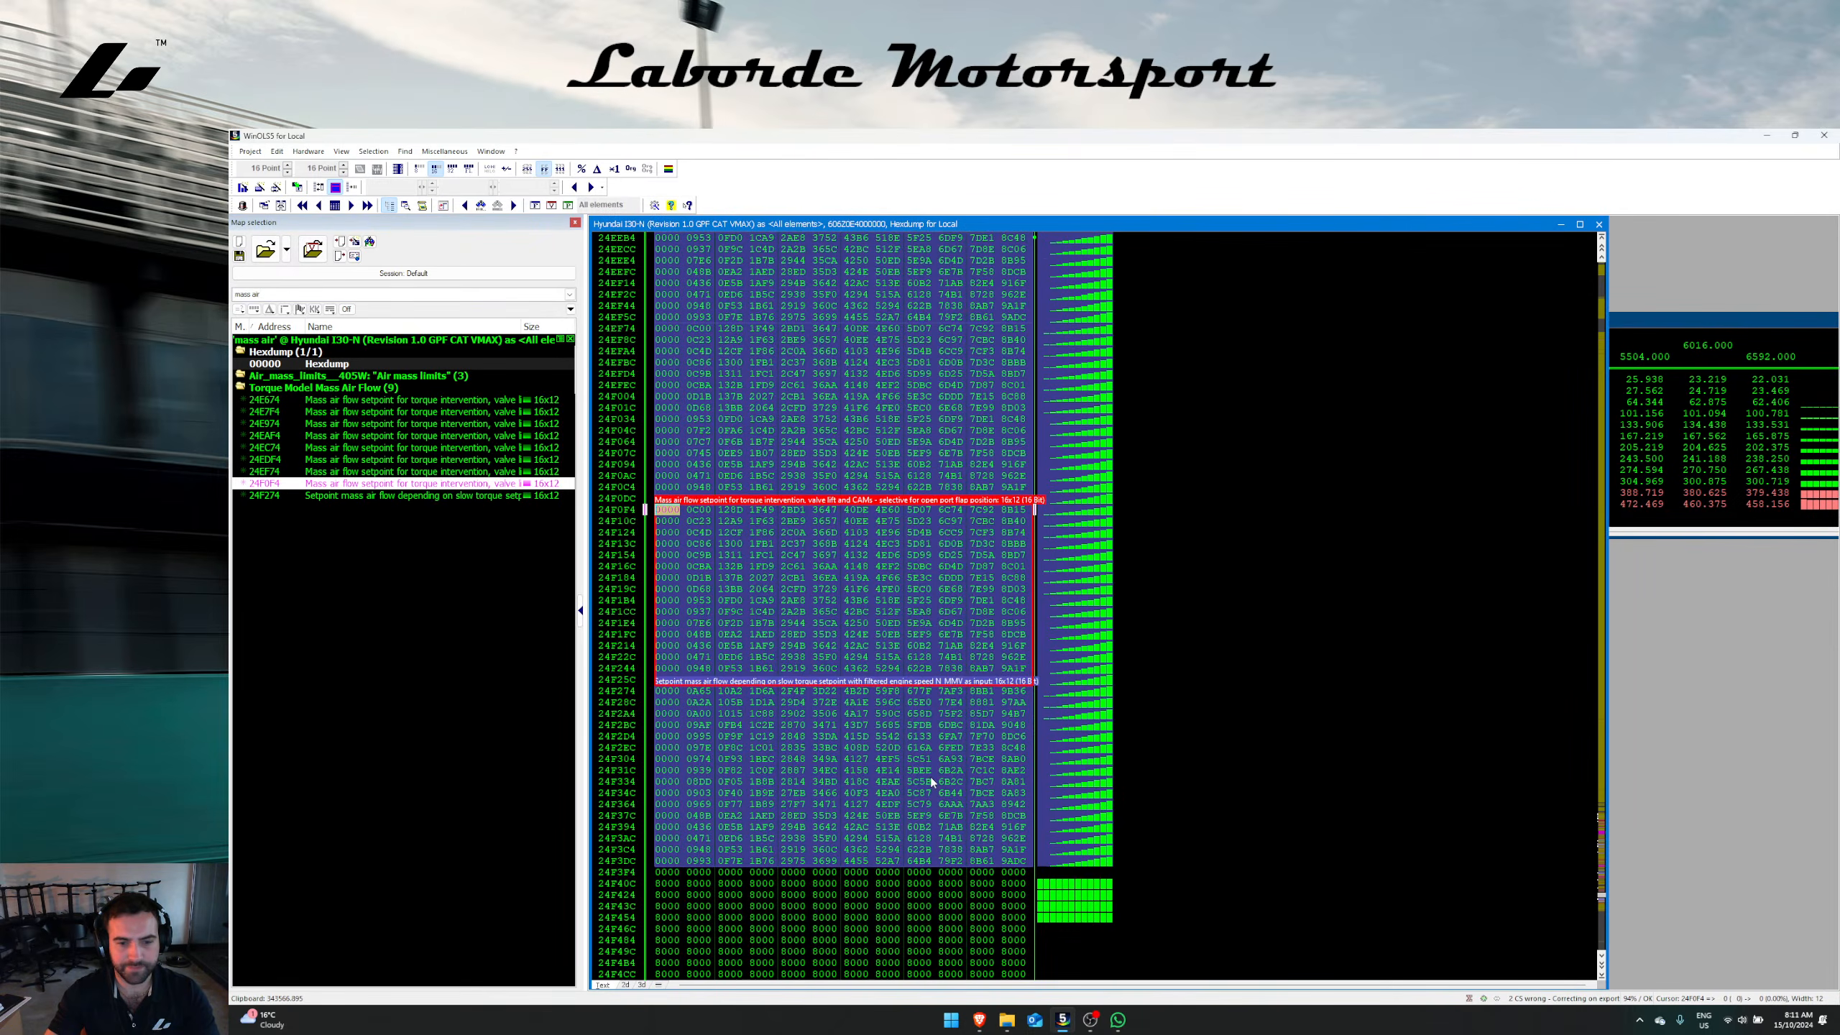
left_click(931, 778)
left_click(920, 679)
double_click(893, 749)
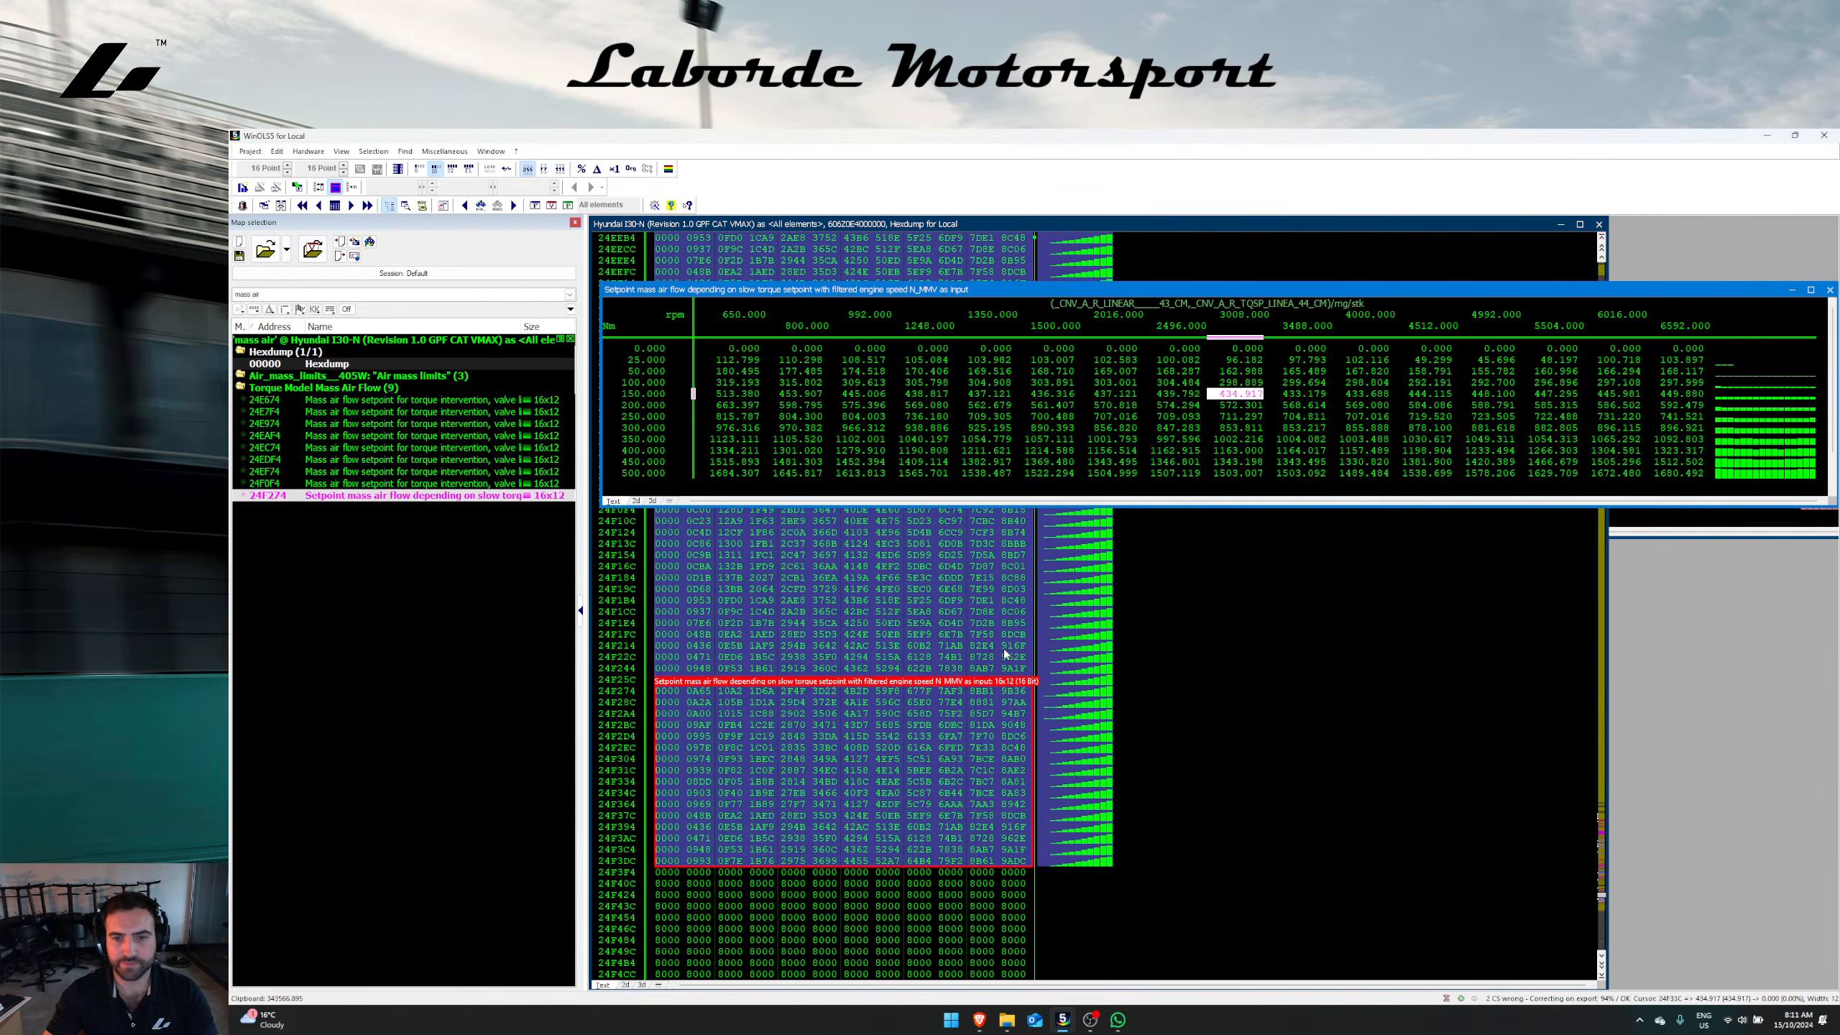
Step: Compare the 500 Nm row of the mass air flow setpoint map with the reference torque map's 1499.997 mg/stk row, including its 3D view
left_click_drag(654, 481, 1736, 485)
left_click(1711, 527)
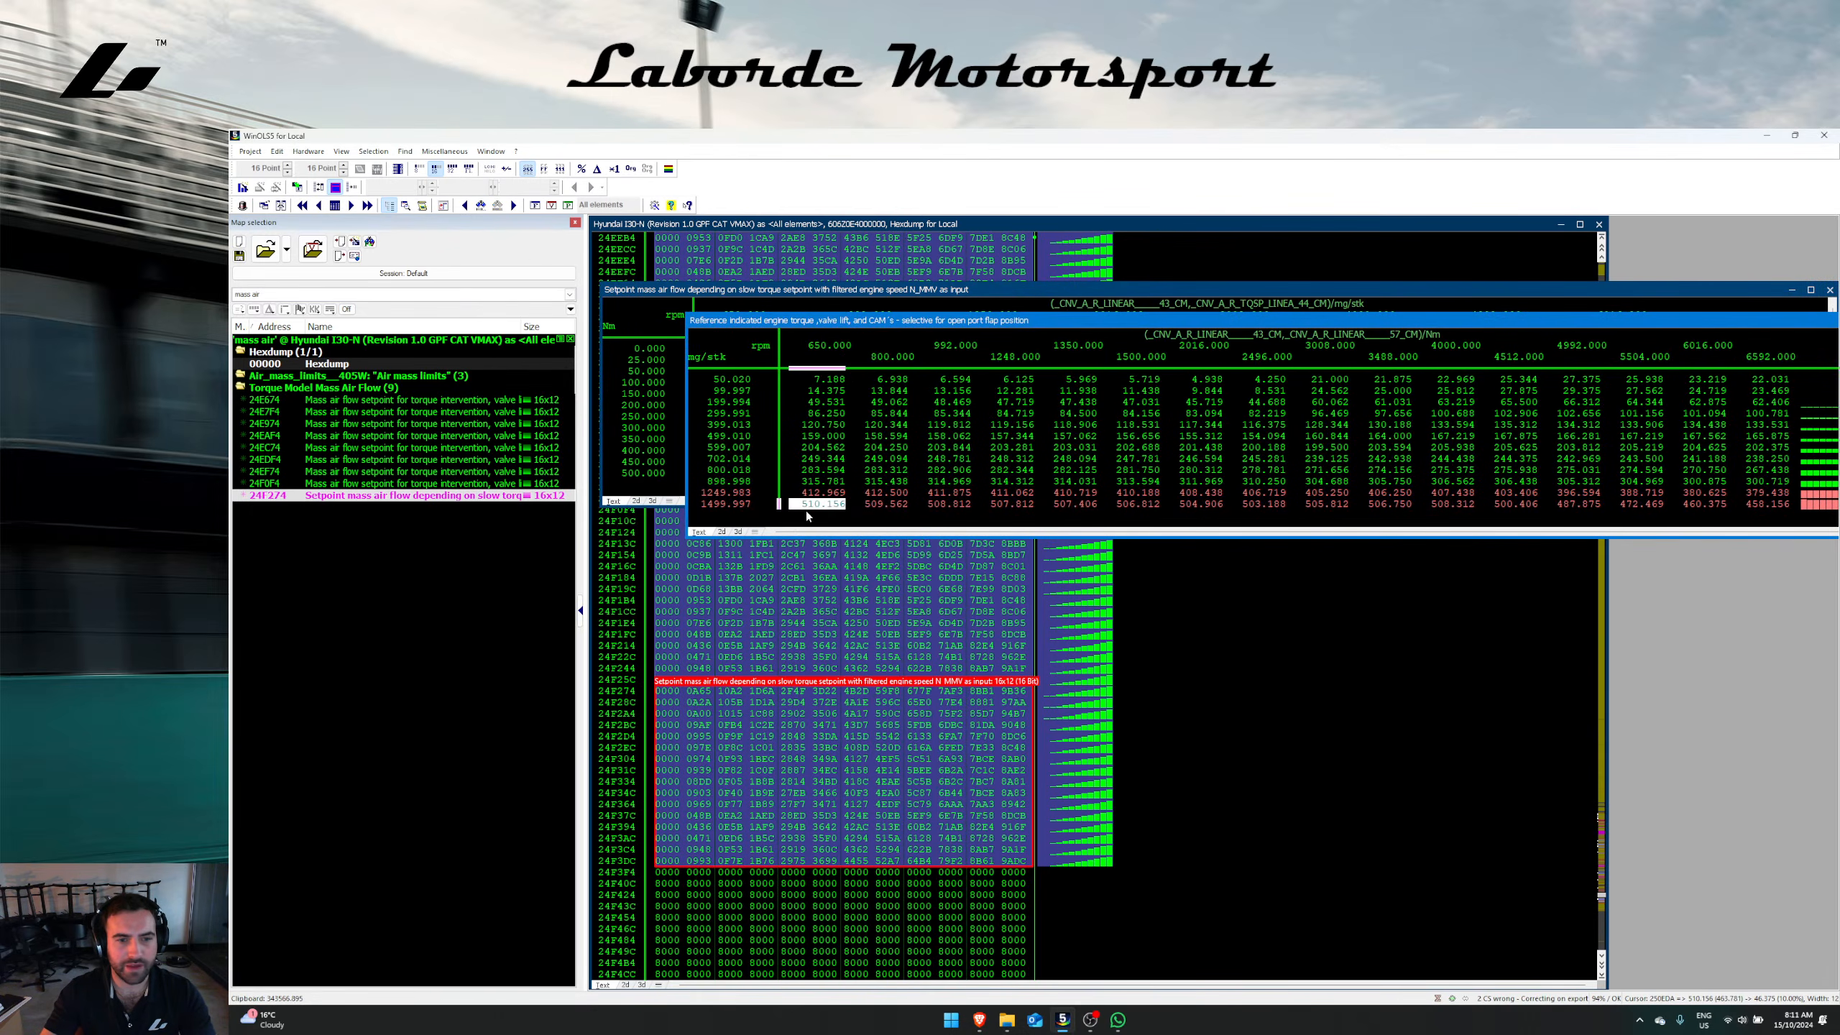
left_click(632, 466)
left_click(811, 475)
left_click(766, 488)
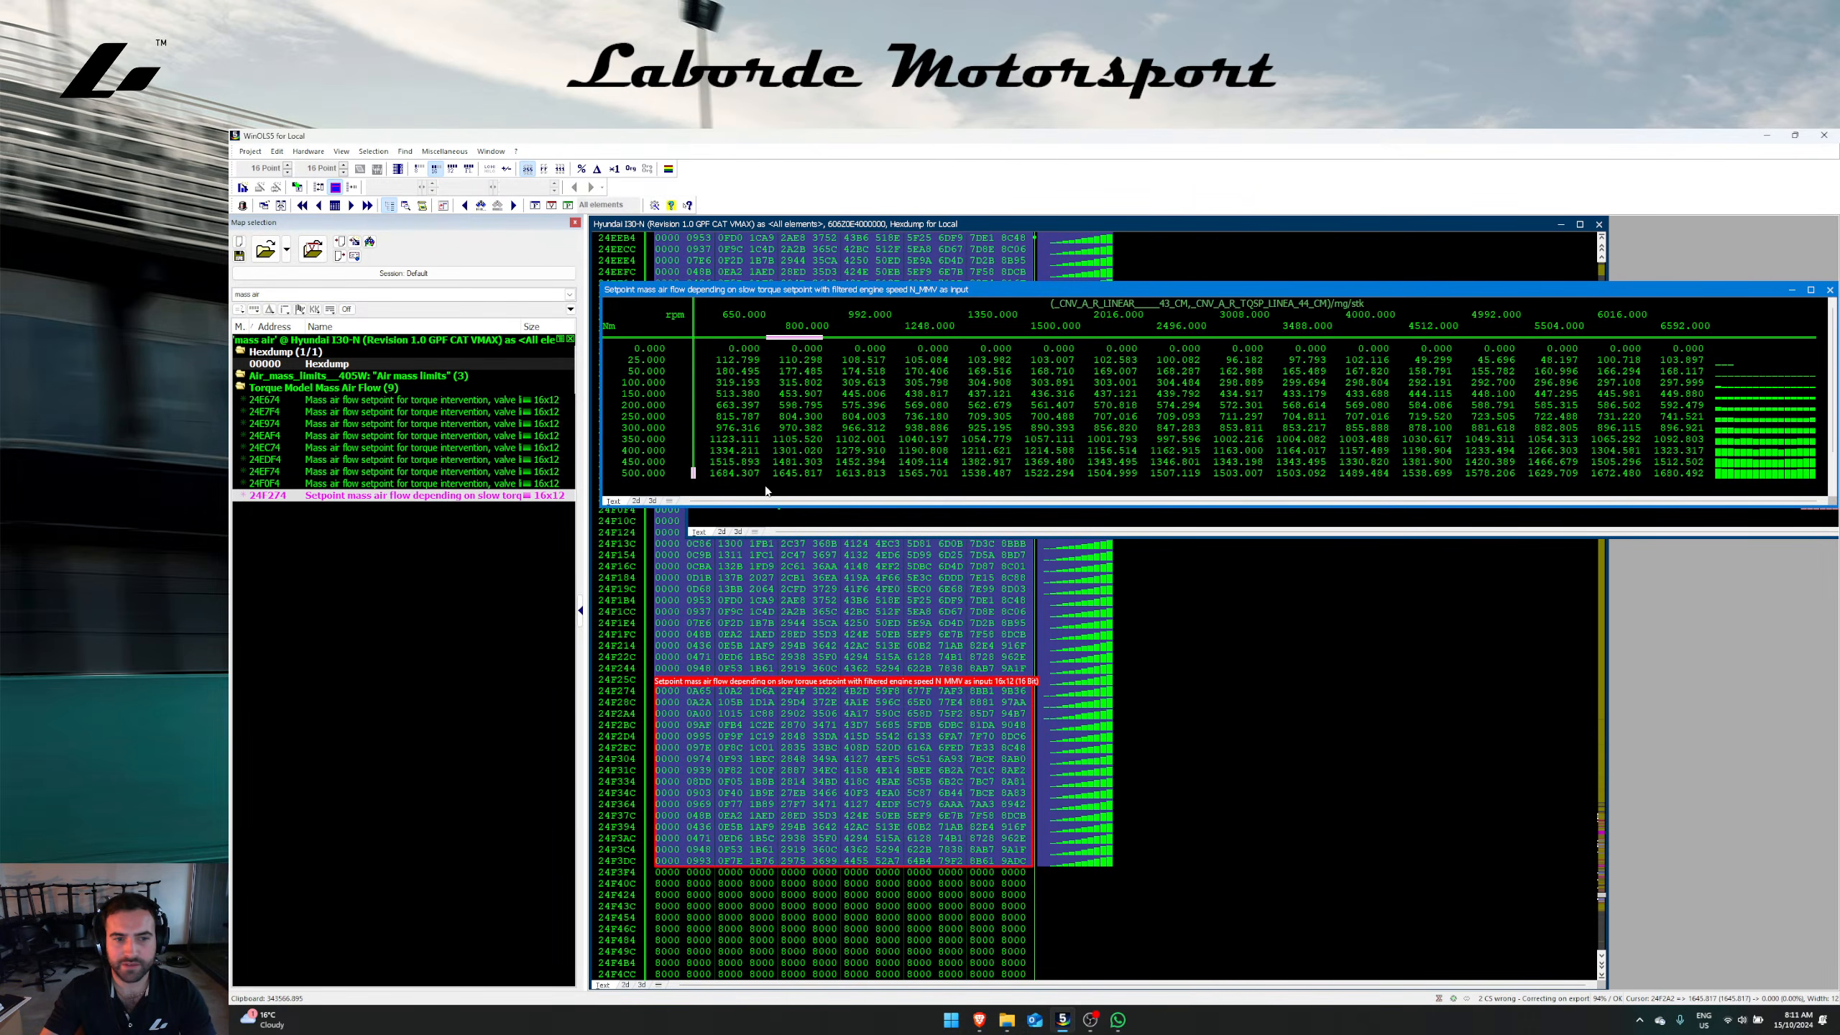
left_click_drag(755, 484, 1549, 491)
left_click(1534, 523)
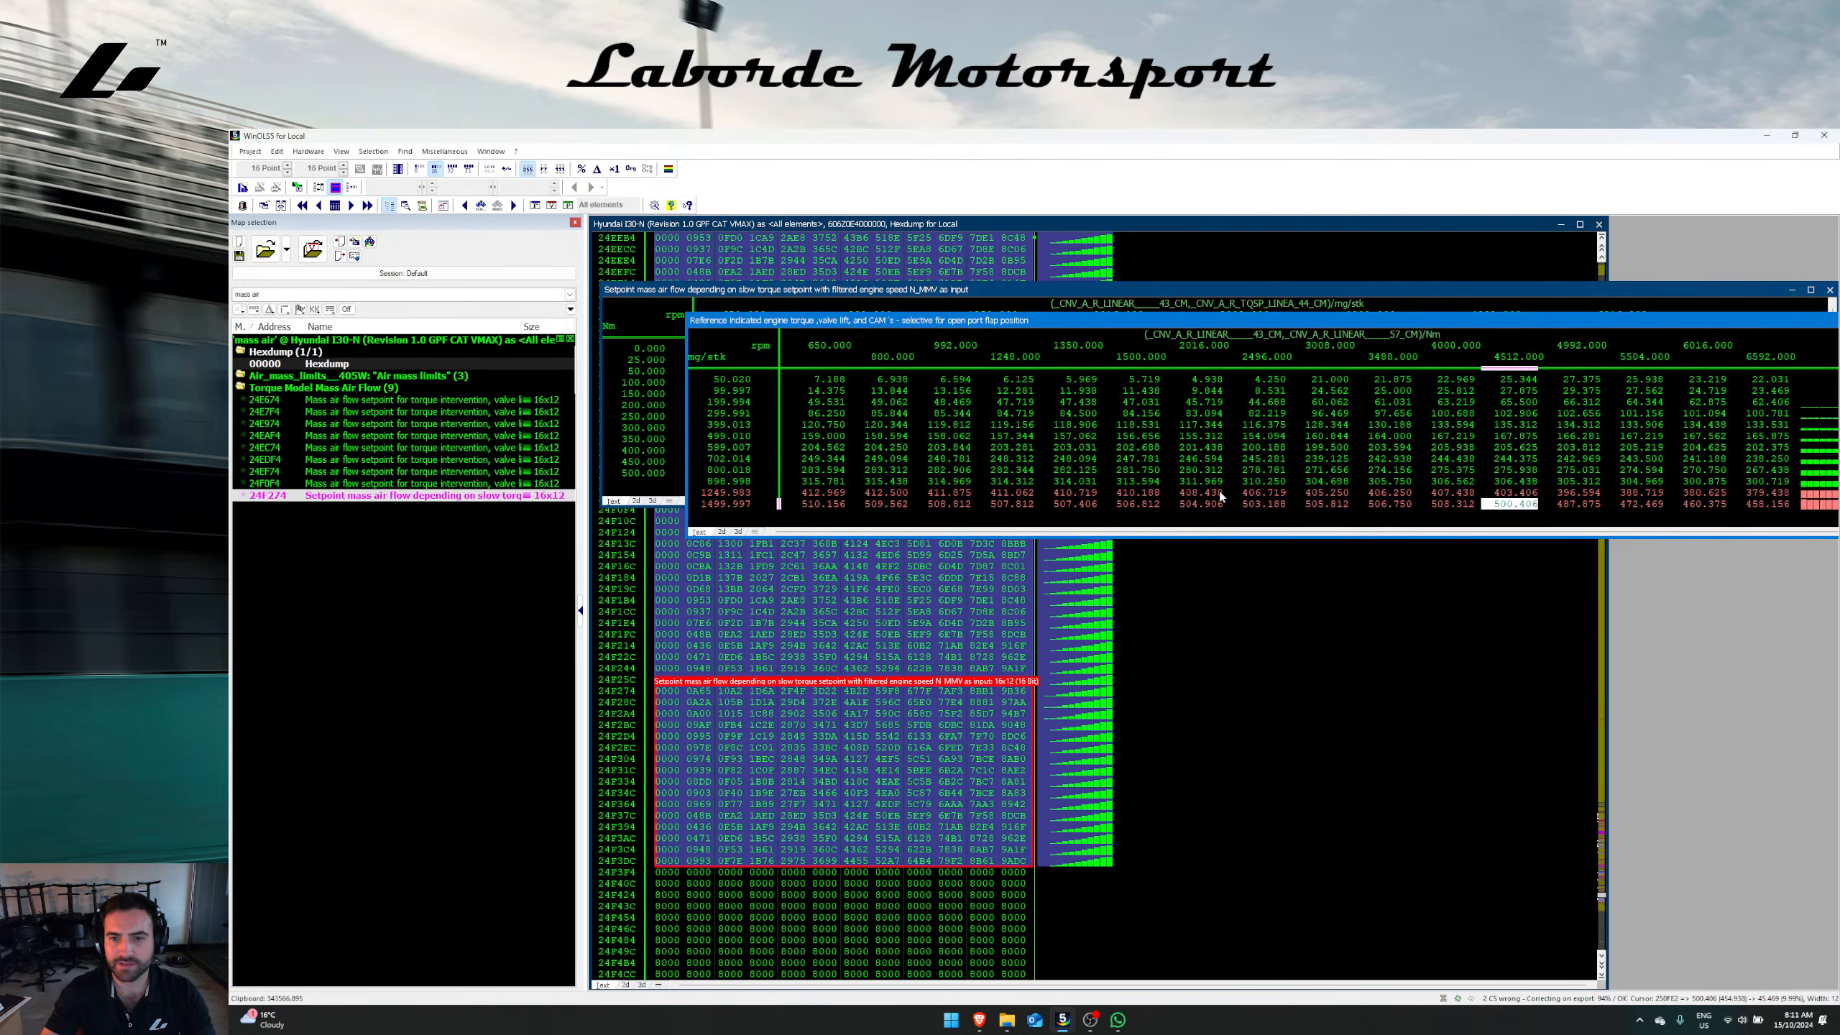
left_click(740, 532)
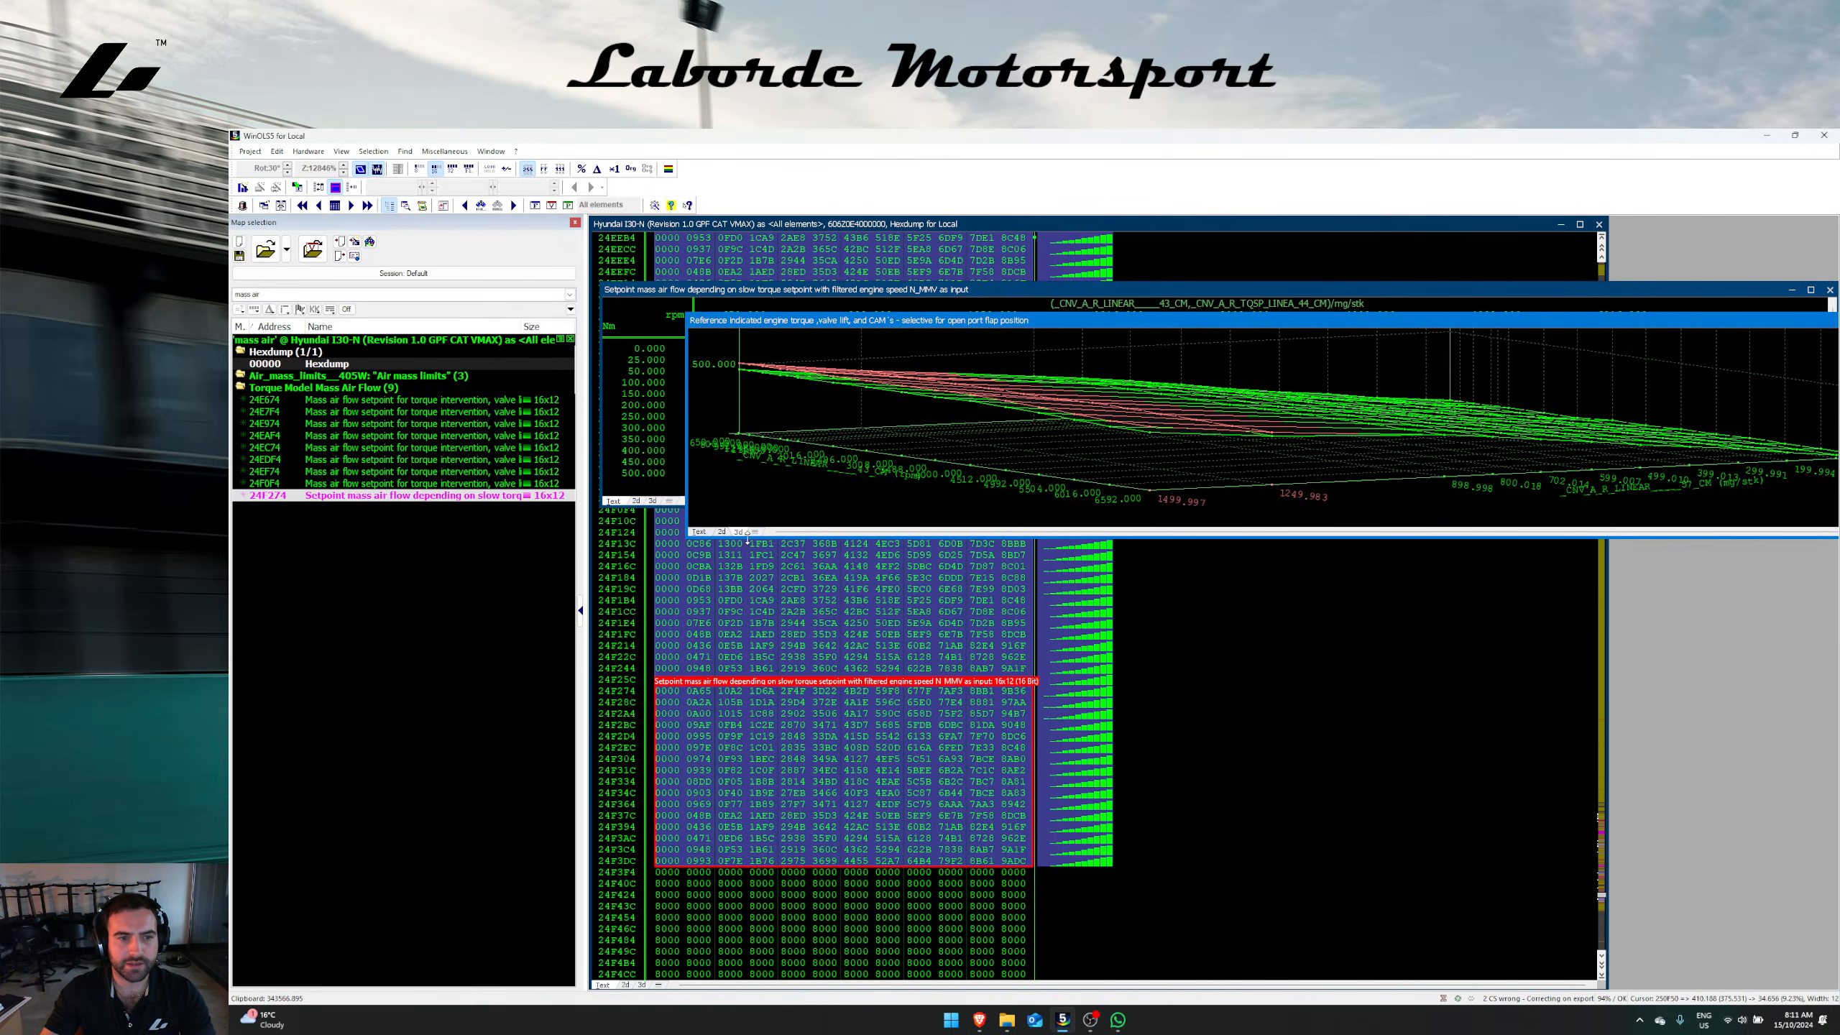
left_click(697, 532)
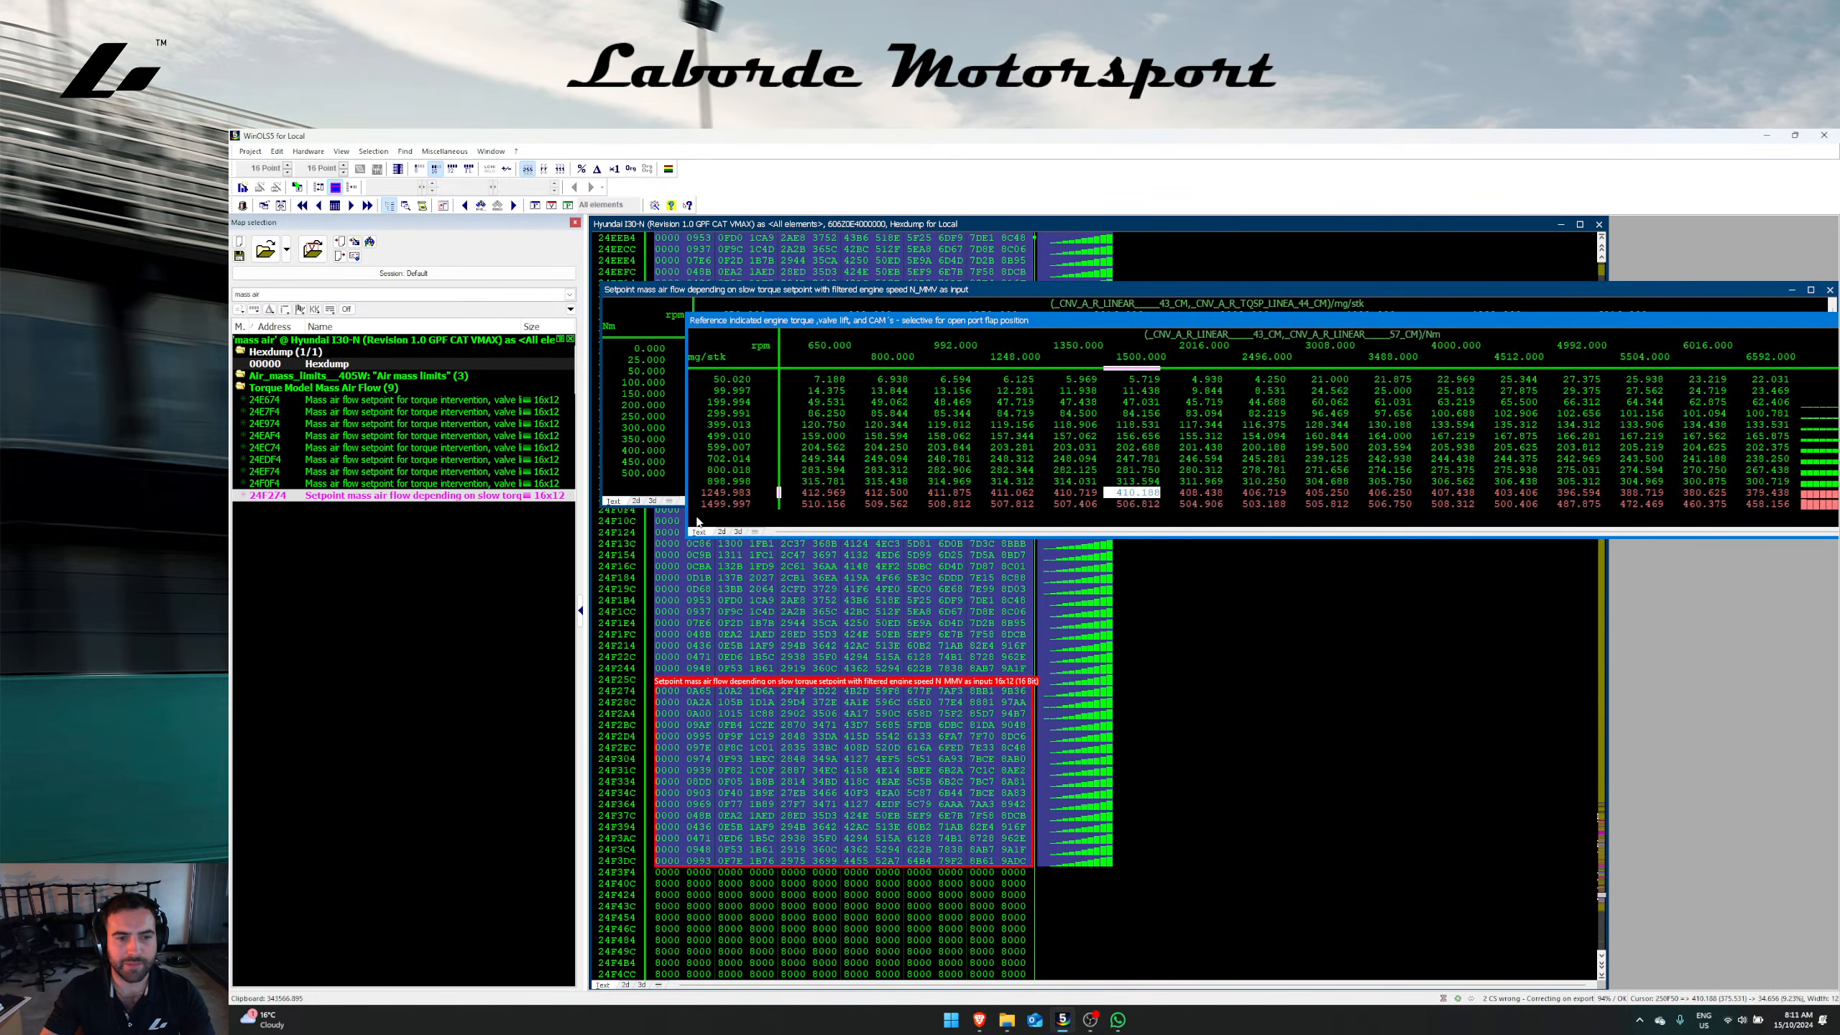
Step: Compare the upper torque rows and Nm axis of the air flow setpoint map with the 1249.983 mg/stk row of the reference torque map
left_click(649, 474)
right_click(739, 462)
left_click_drag(715, 462, 1648, 511)
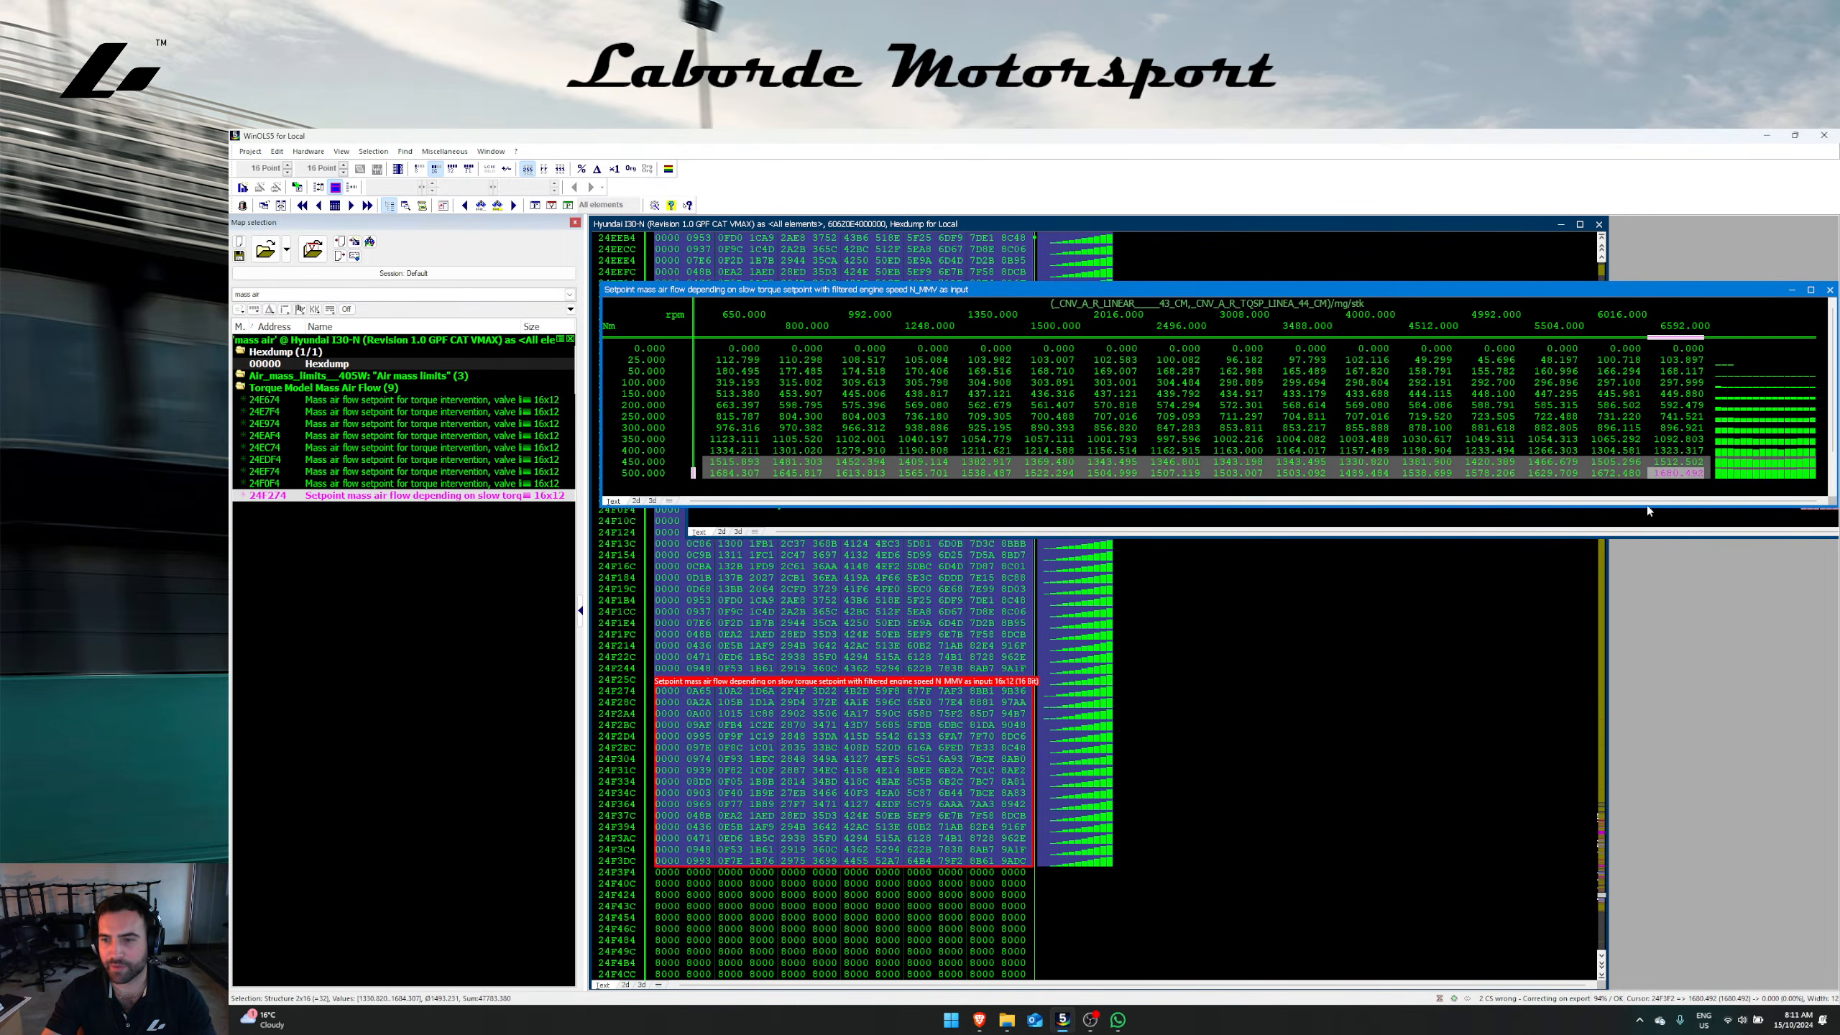
left_click(1009, 527)
left_click(751, 495)
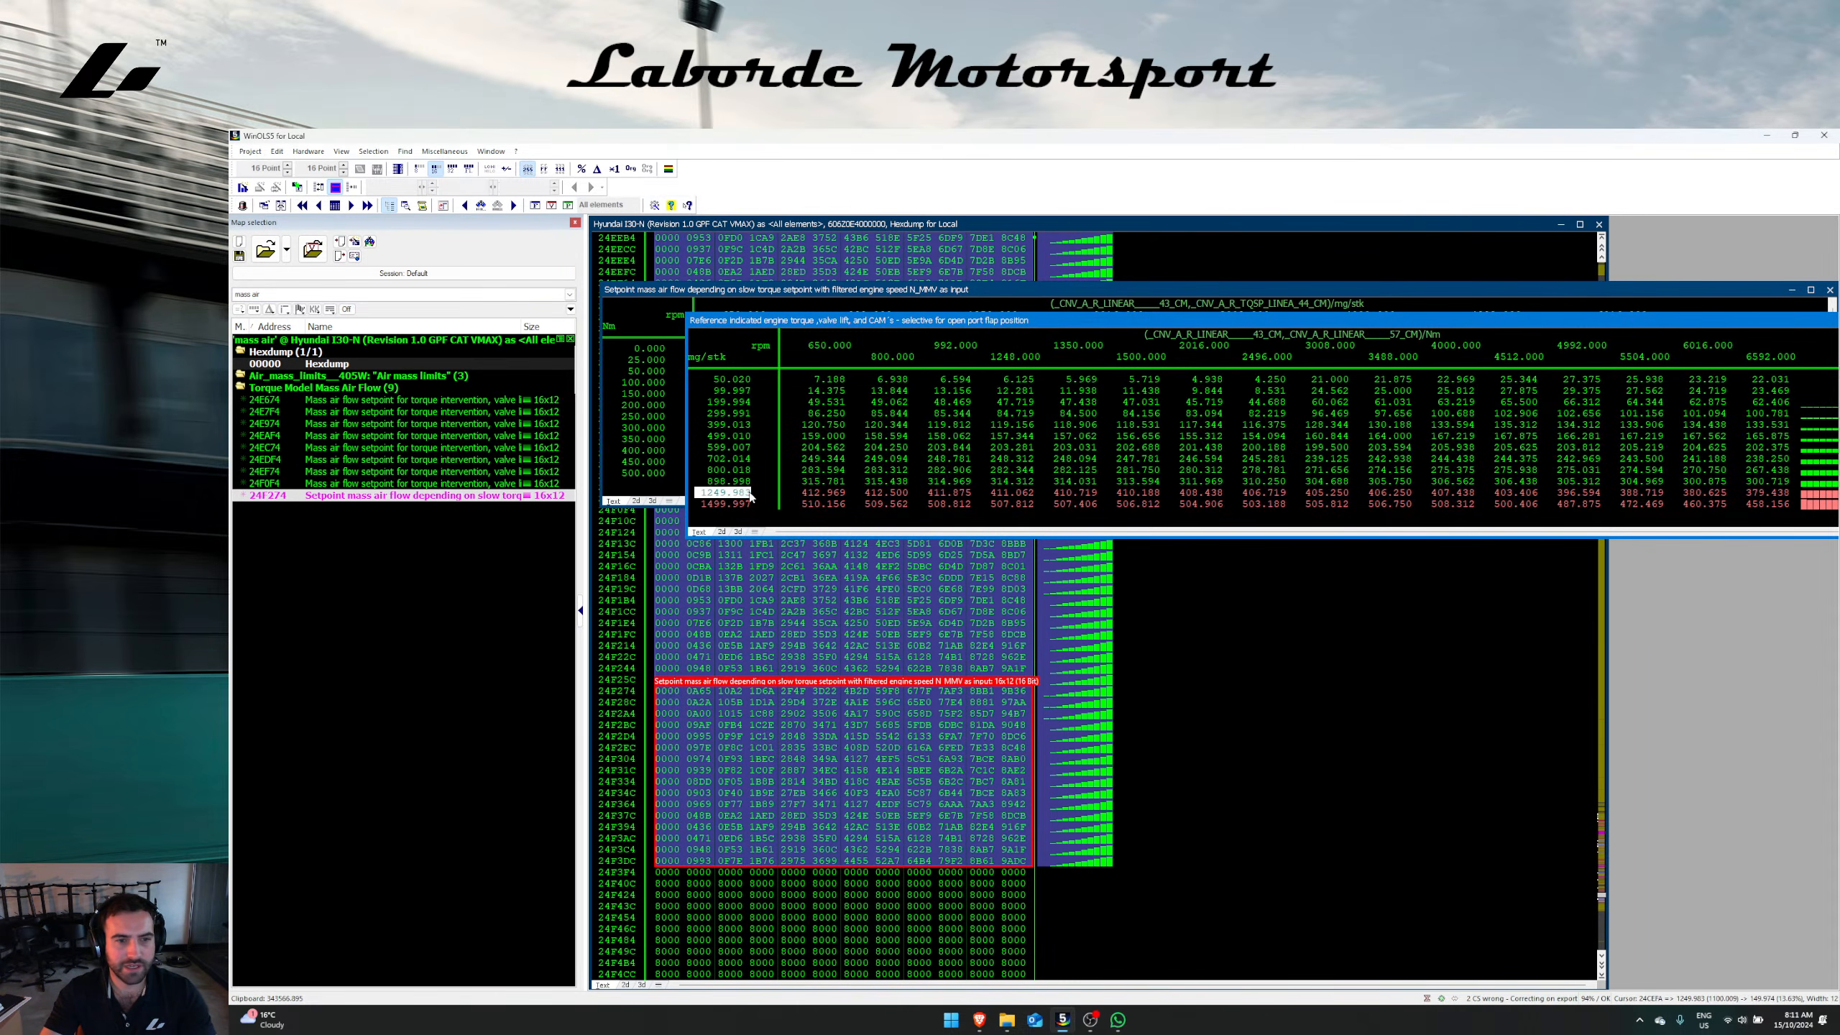
left_click(727, 496)
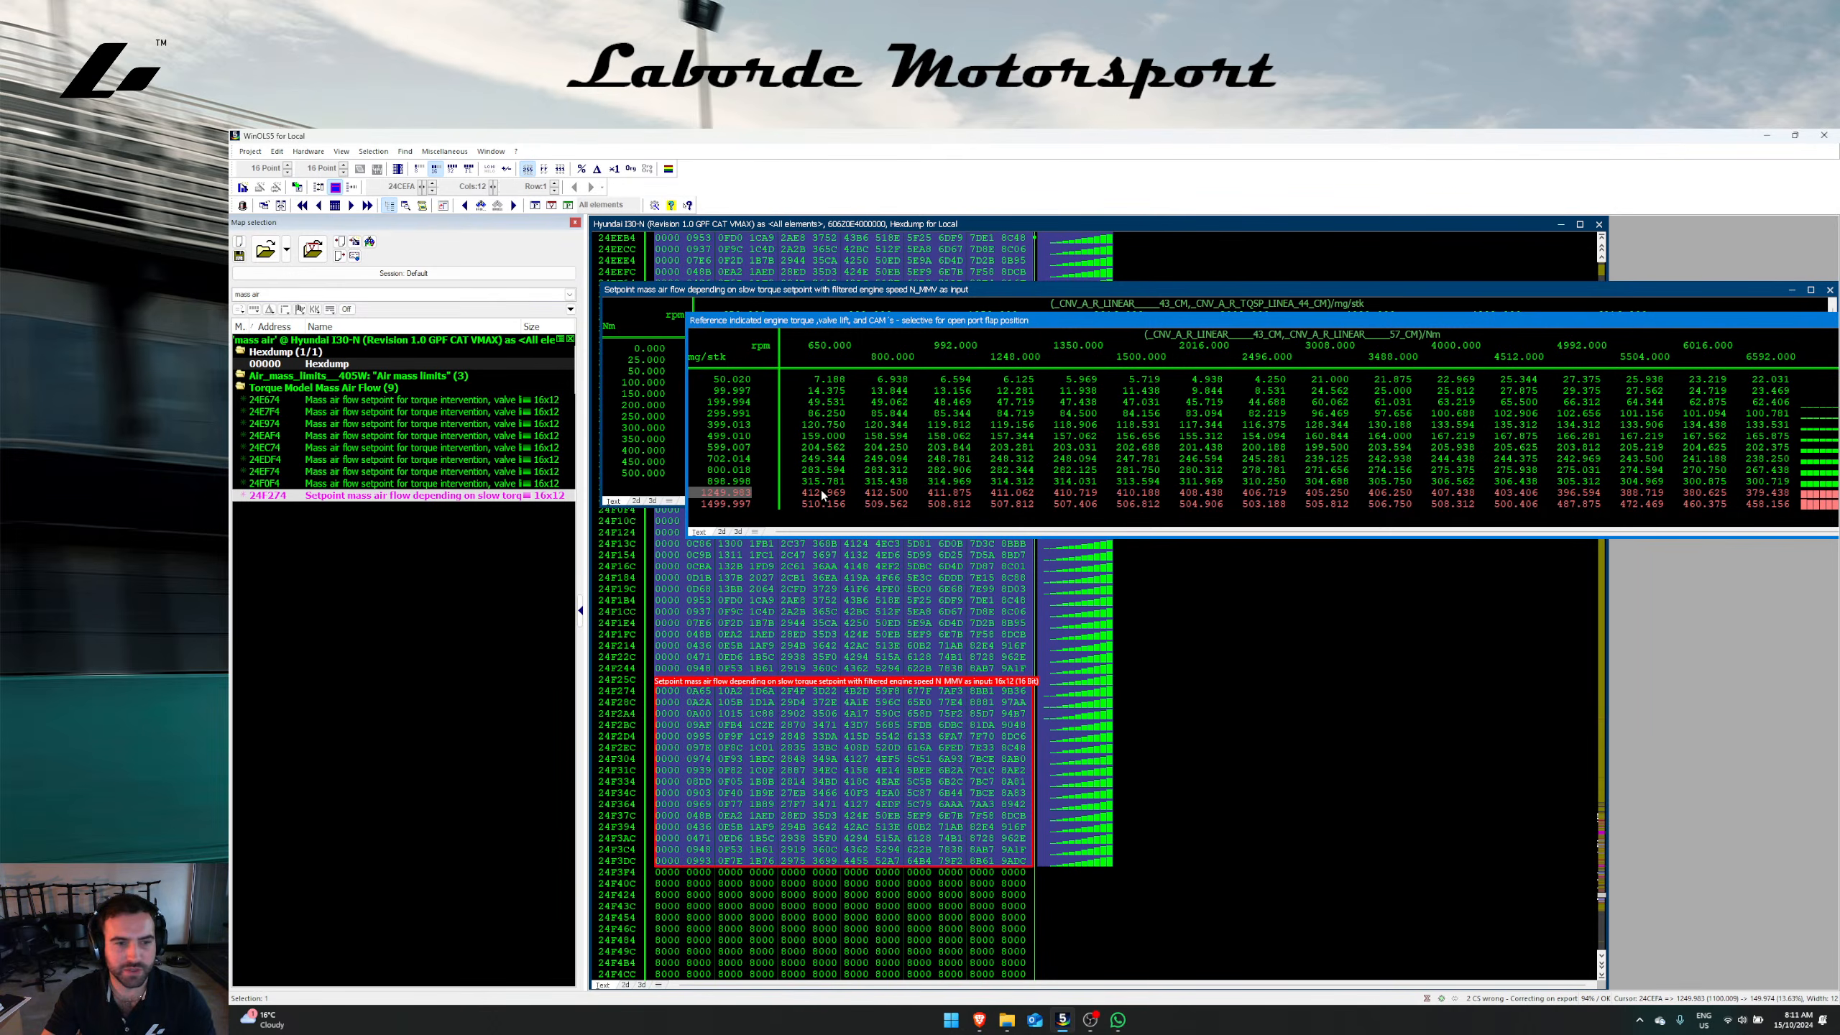
key("Right")
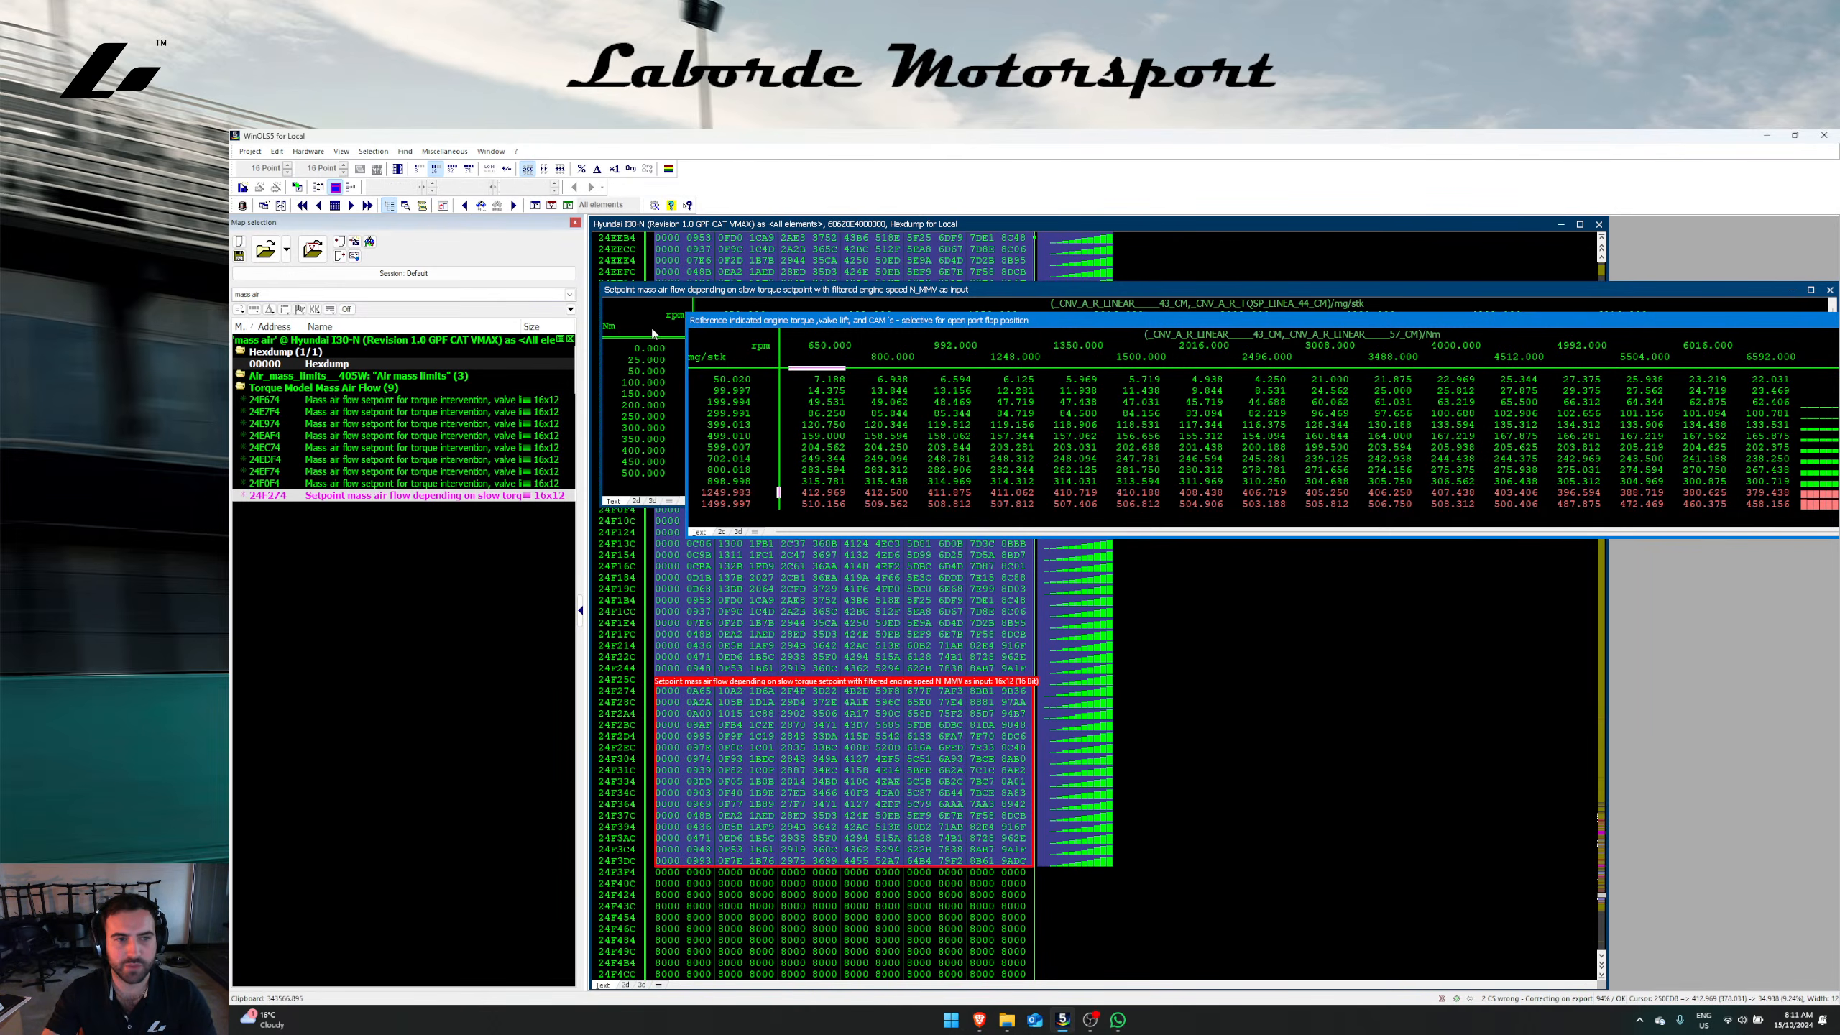
left_click(667, 418)
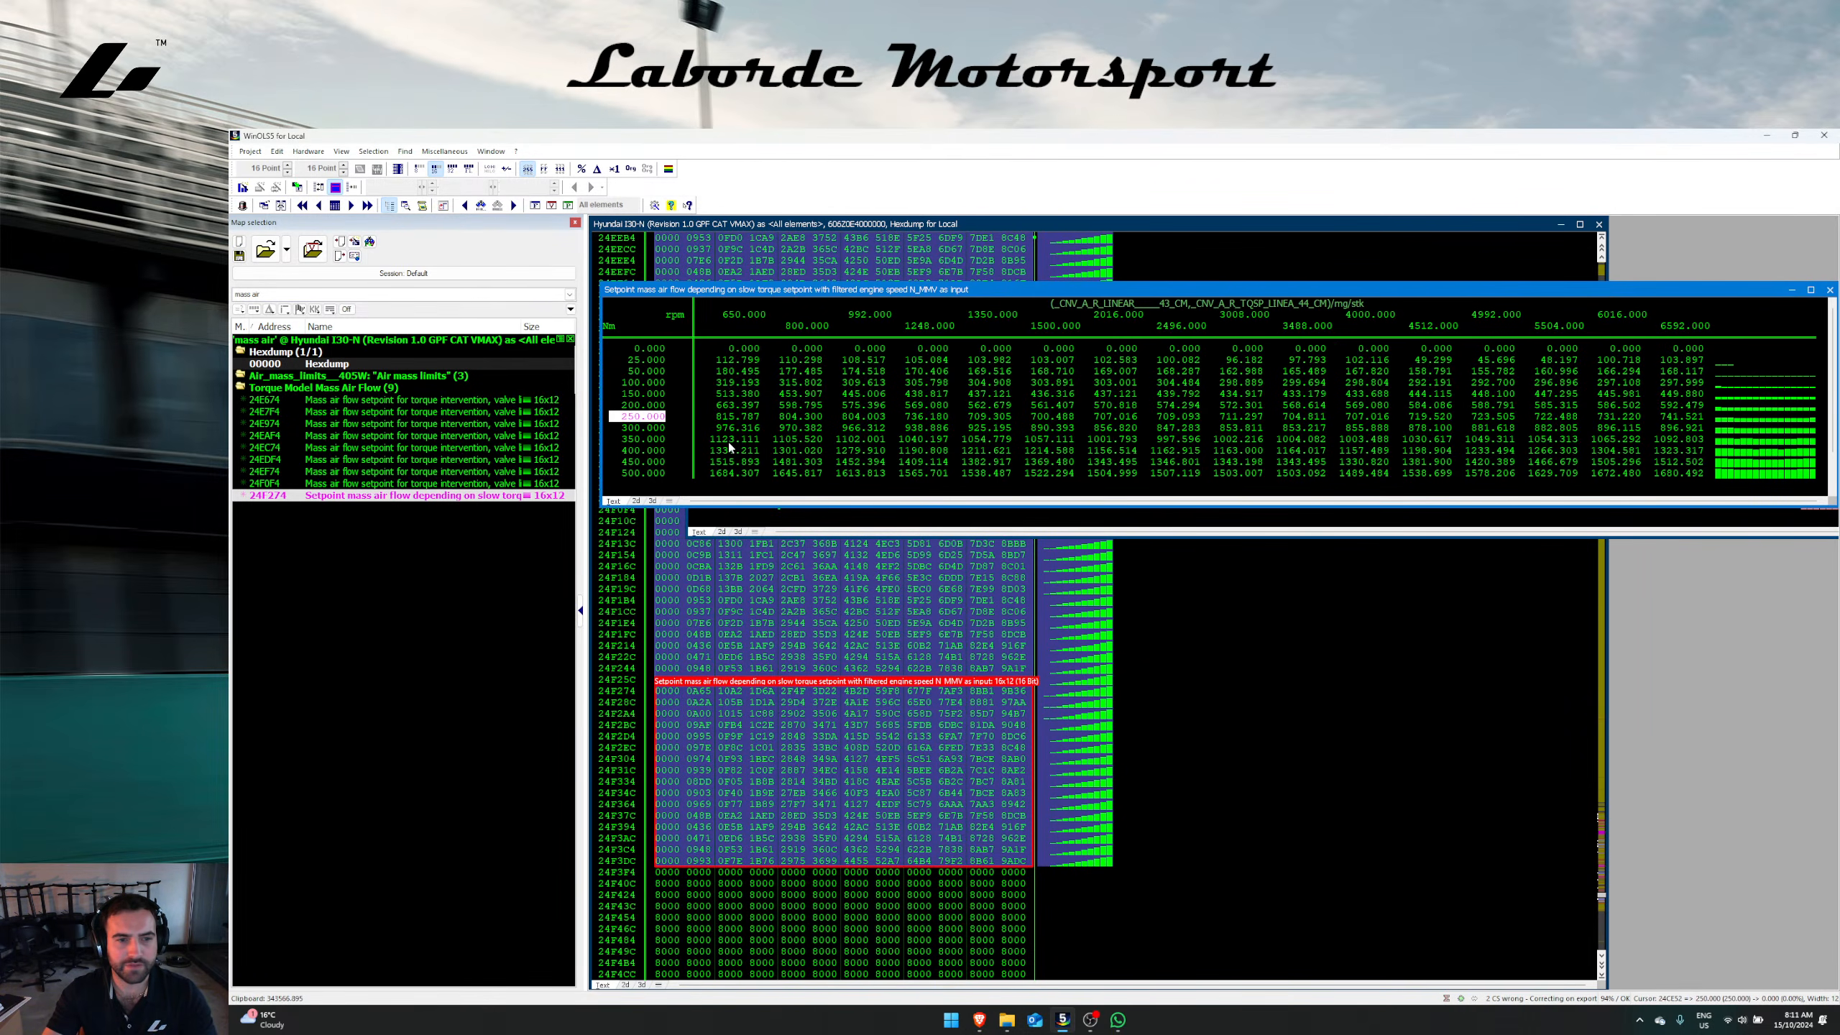
Step: Check the 300 Nm row of the air flow setpoint map, close both open maps and clear the map list filter
left_click_drag(730, 447, 1701, 435)
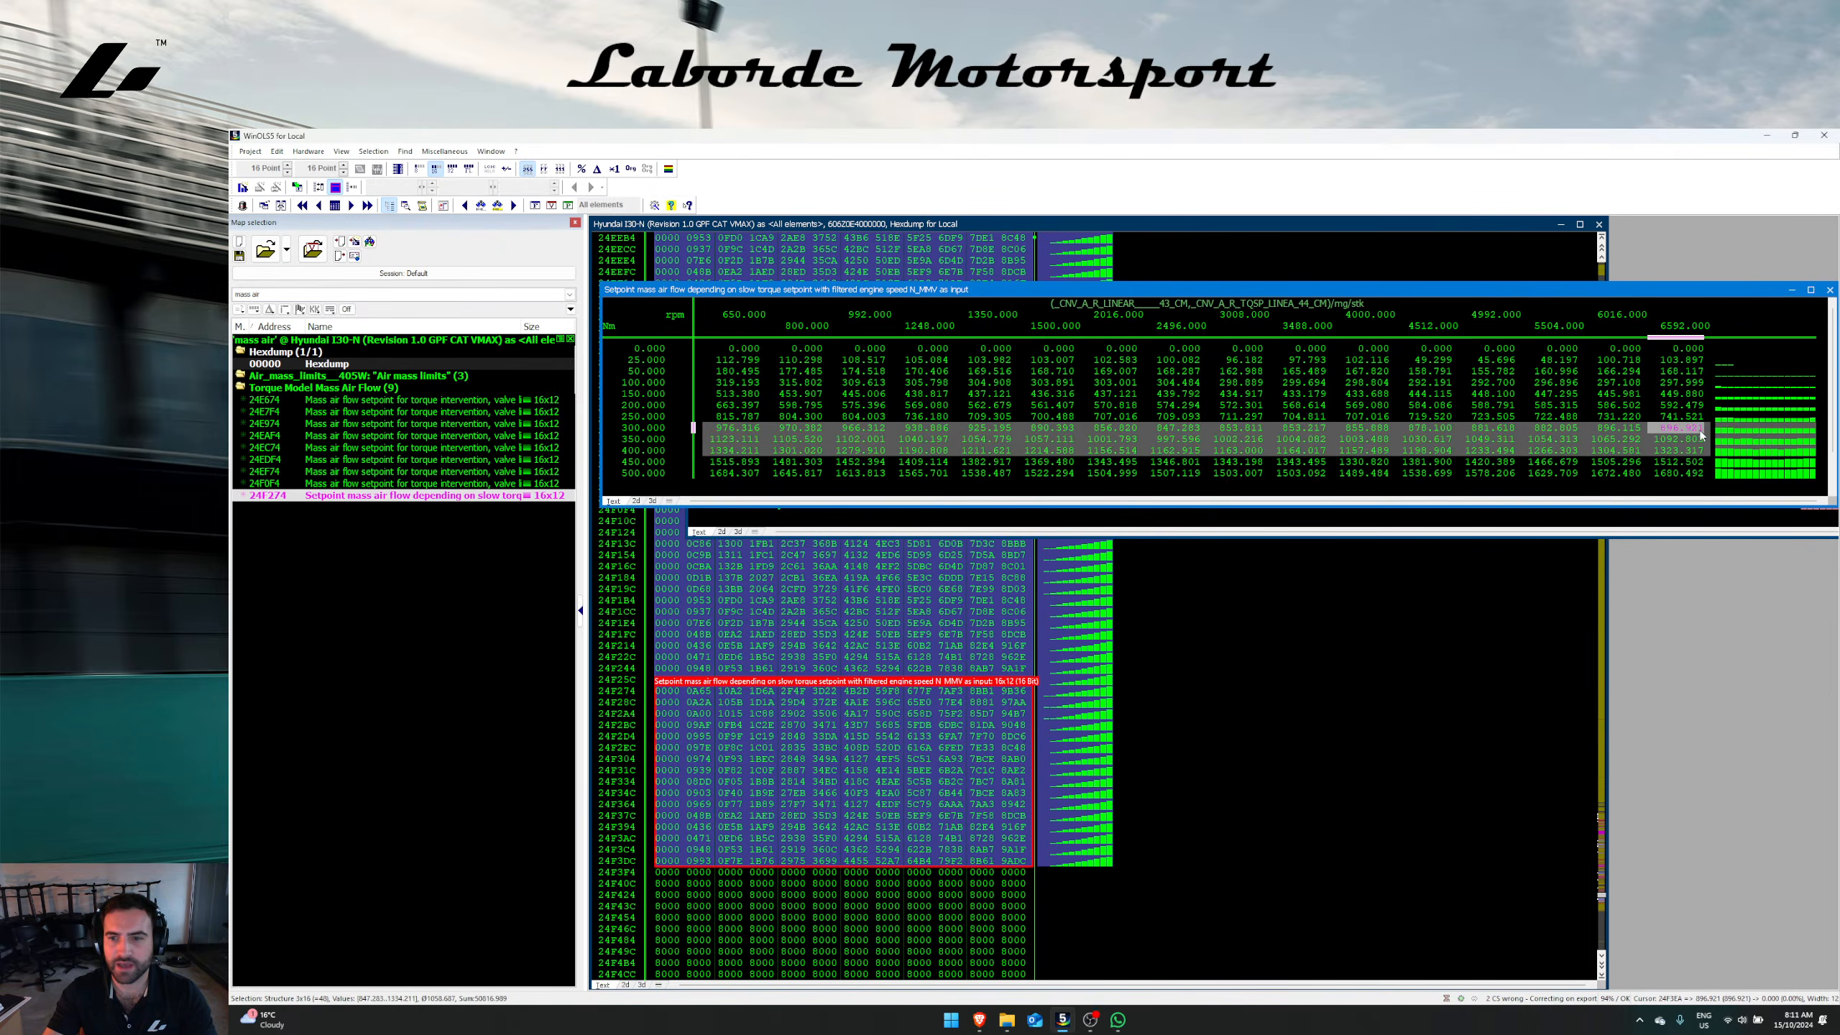
key("Escape")
key("Escape")
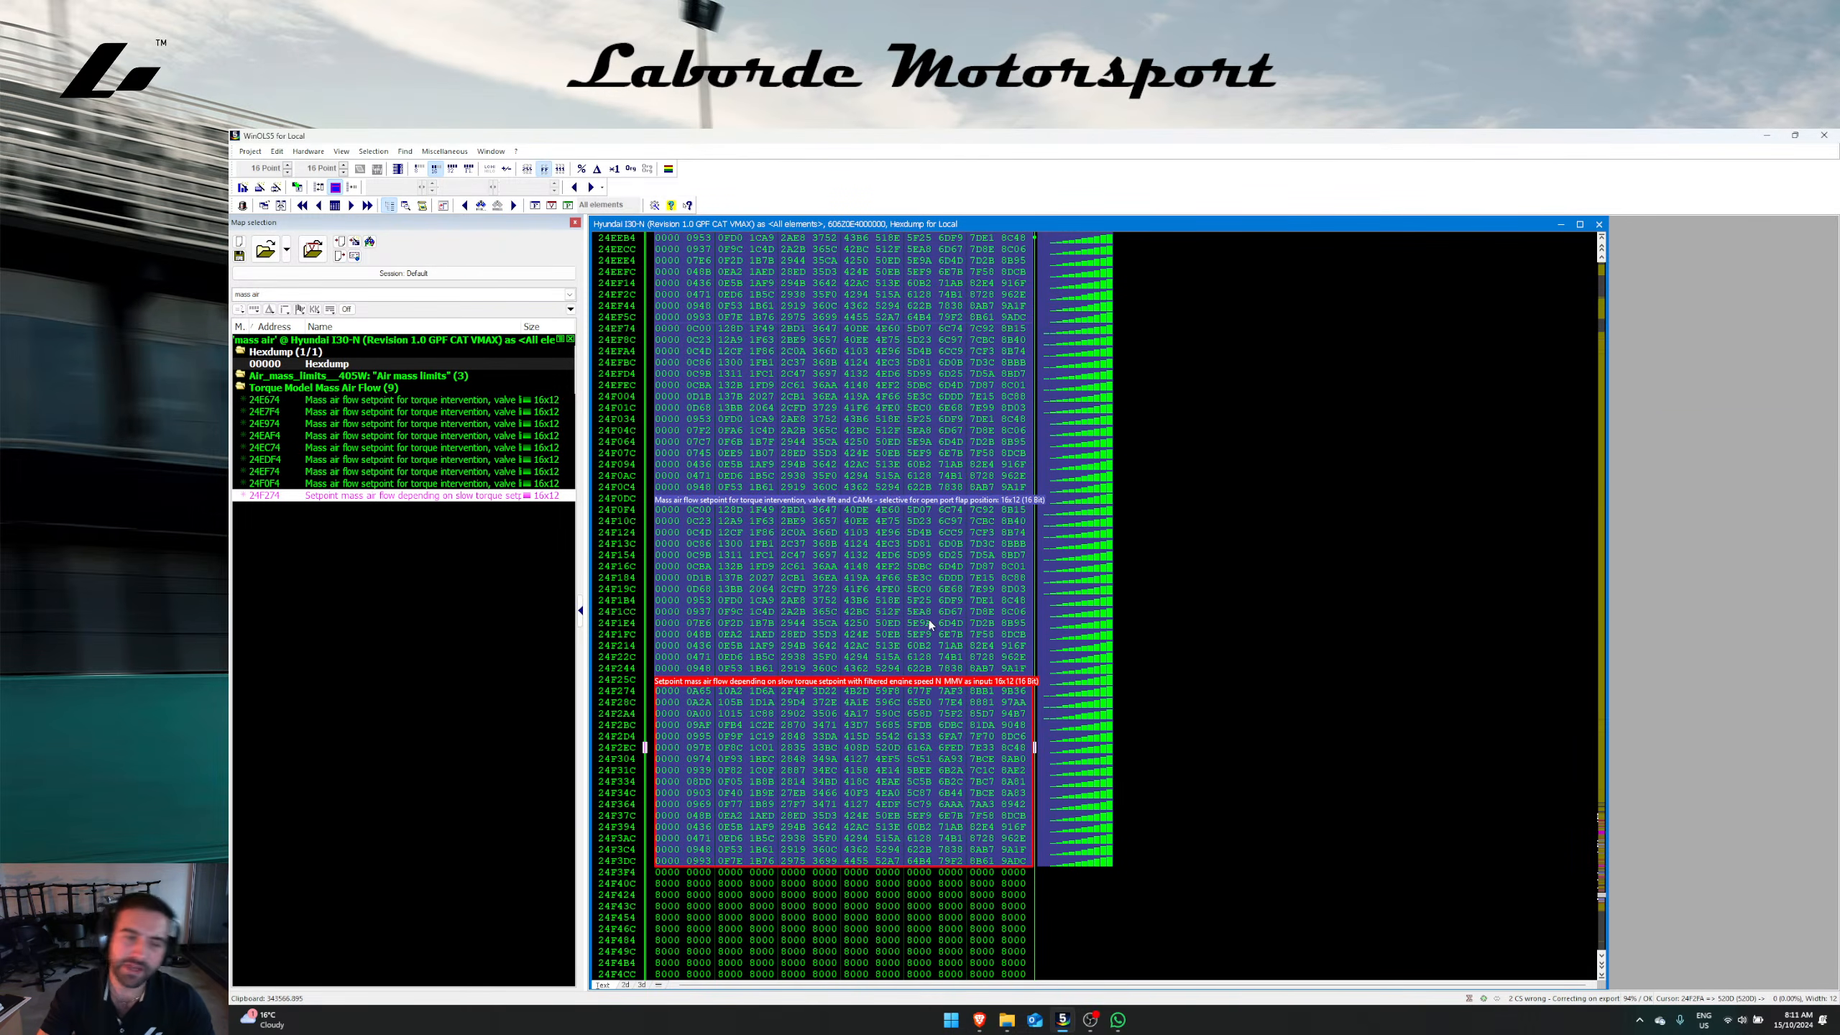
left_click(348, 310)
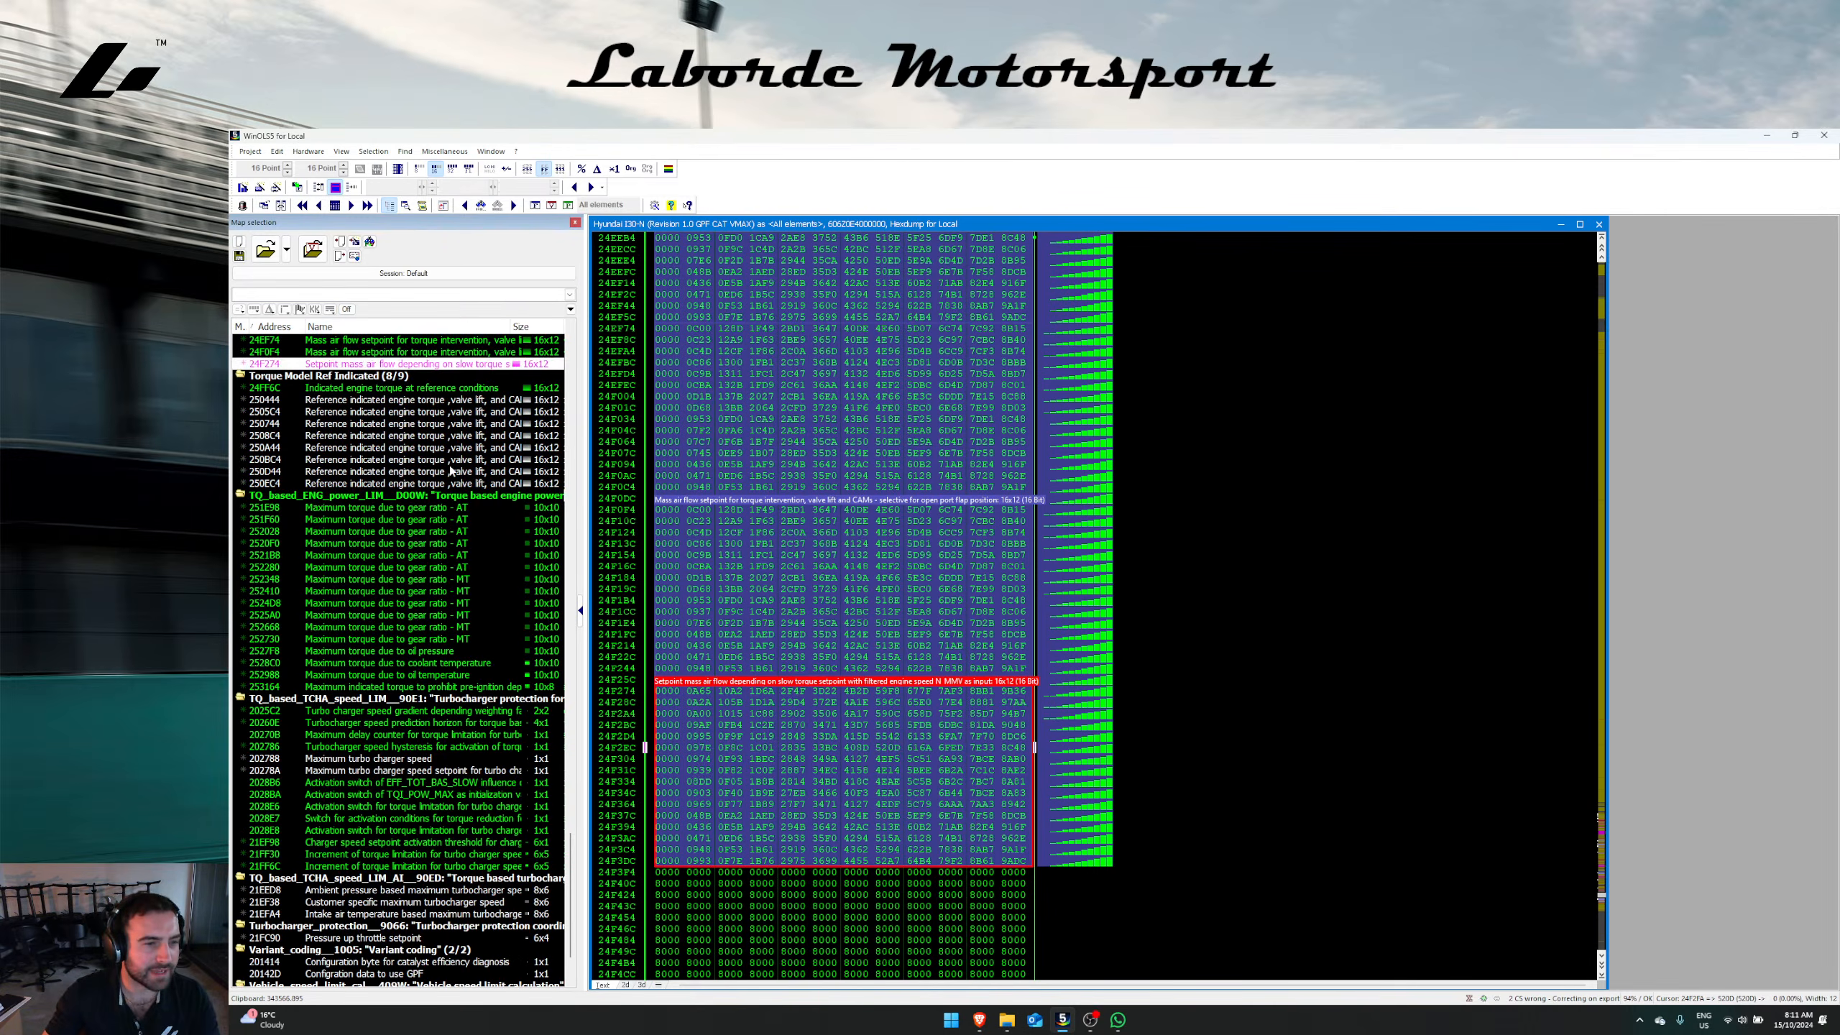
Step: Filter the map list by "TORQUE"
scroll(459, 616, "down", 2)
scroll(450, 580, "up", 11)
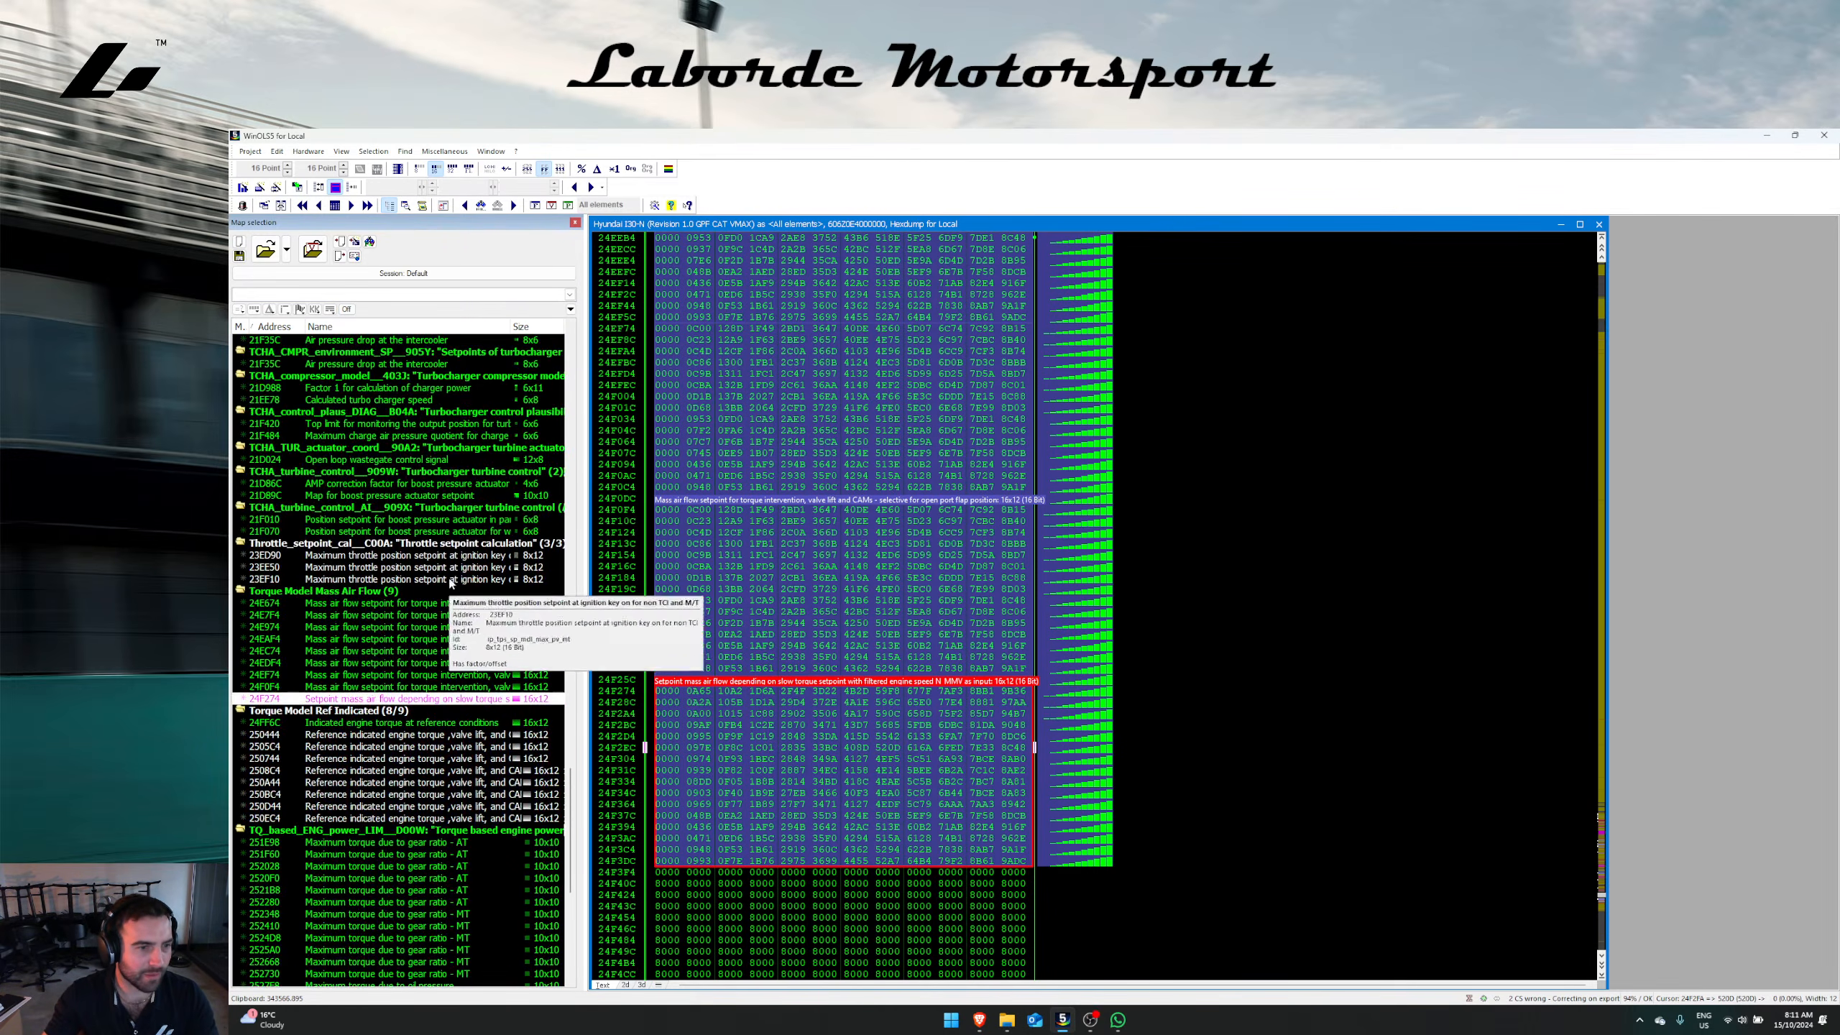
scroll(424, 627, "up", 4)
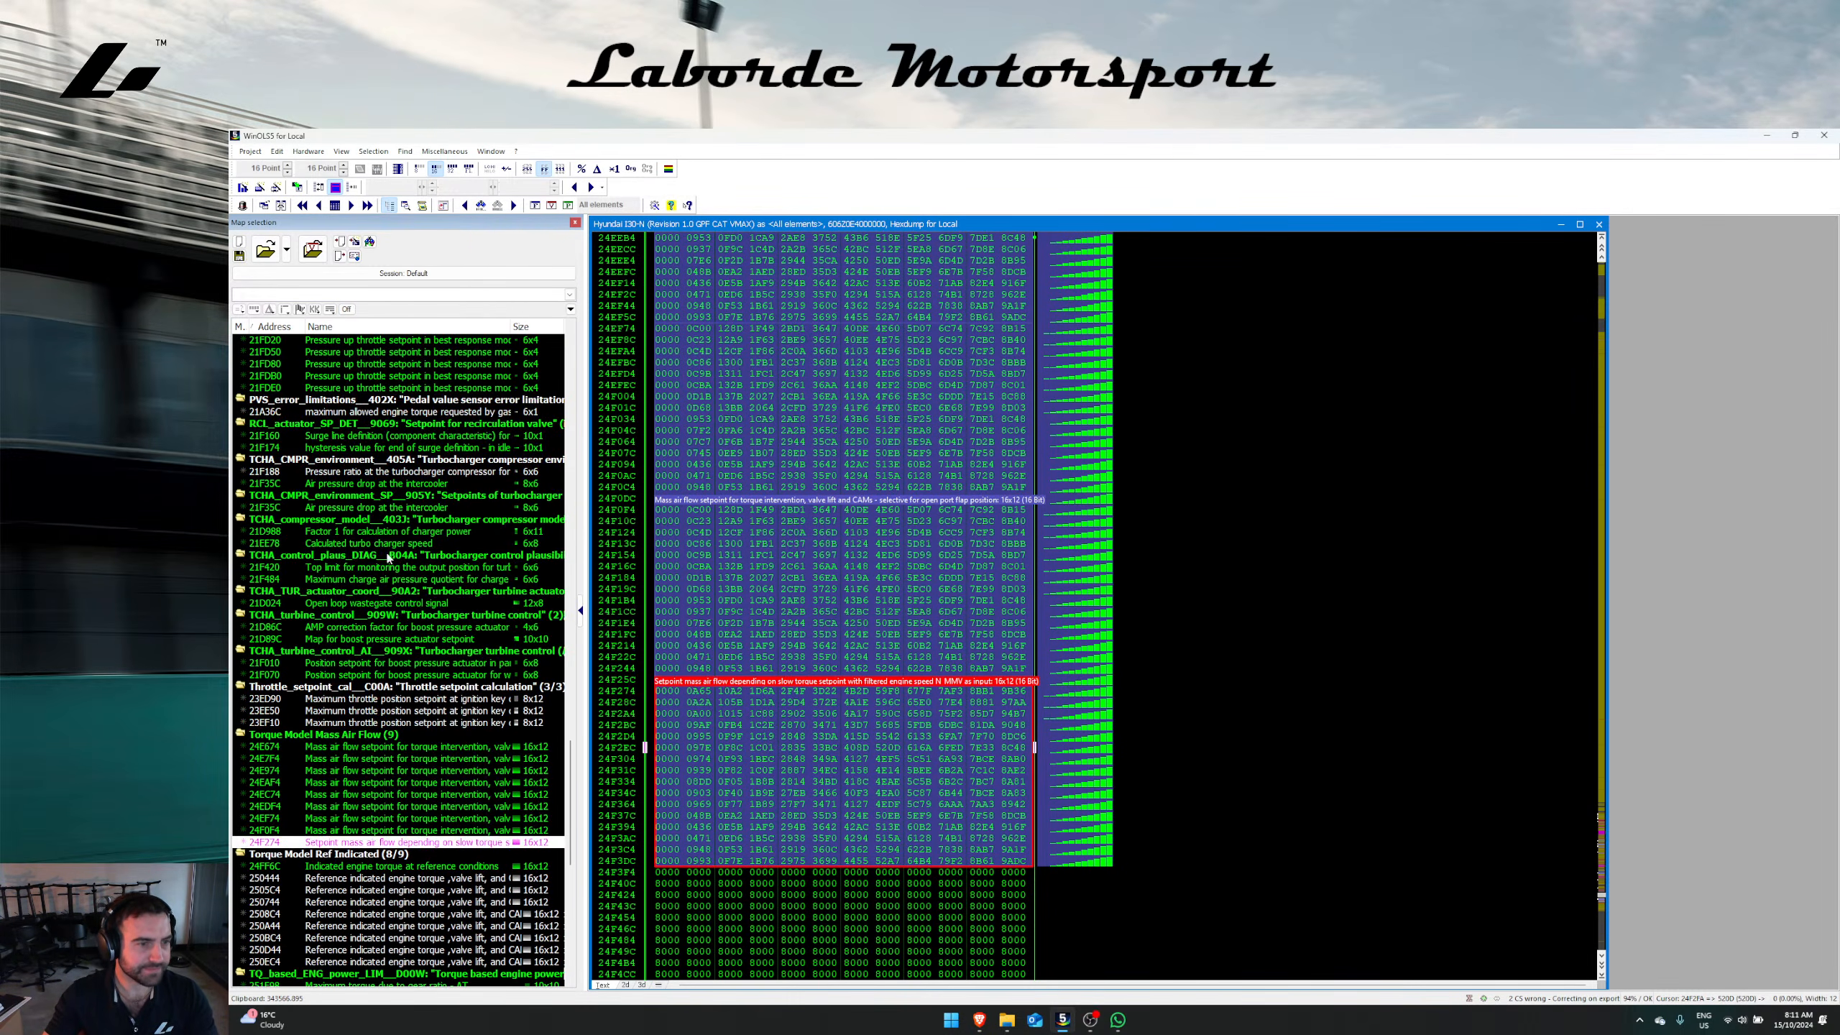
left_click(395, 295)
type("tprq")
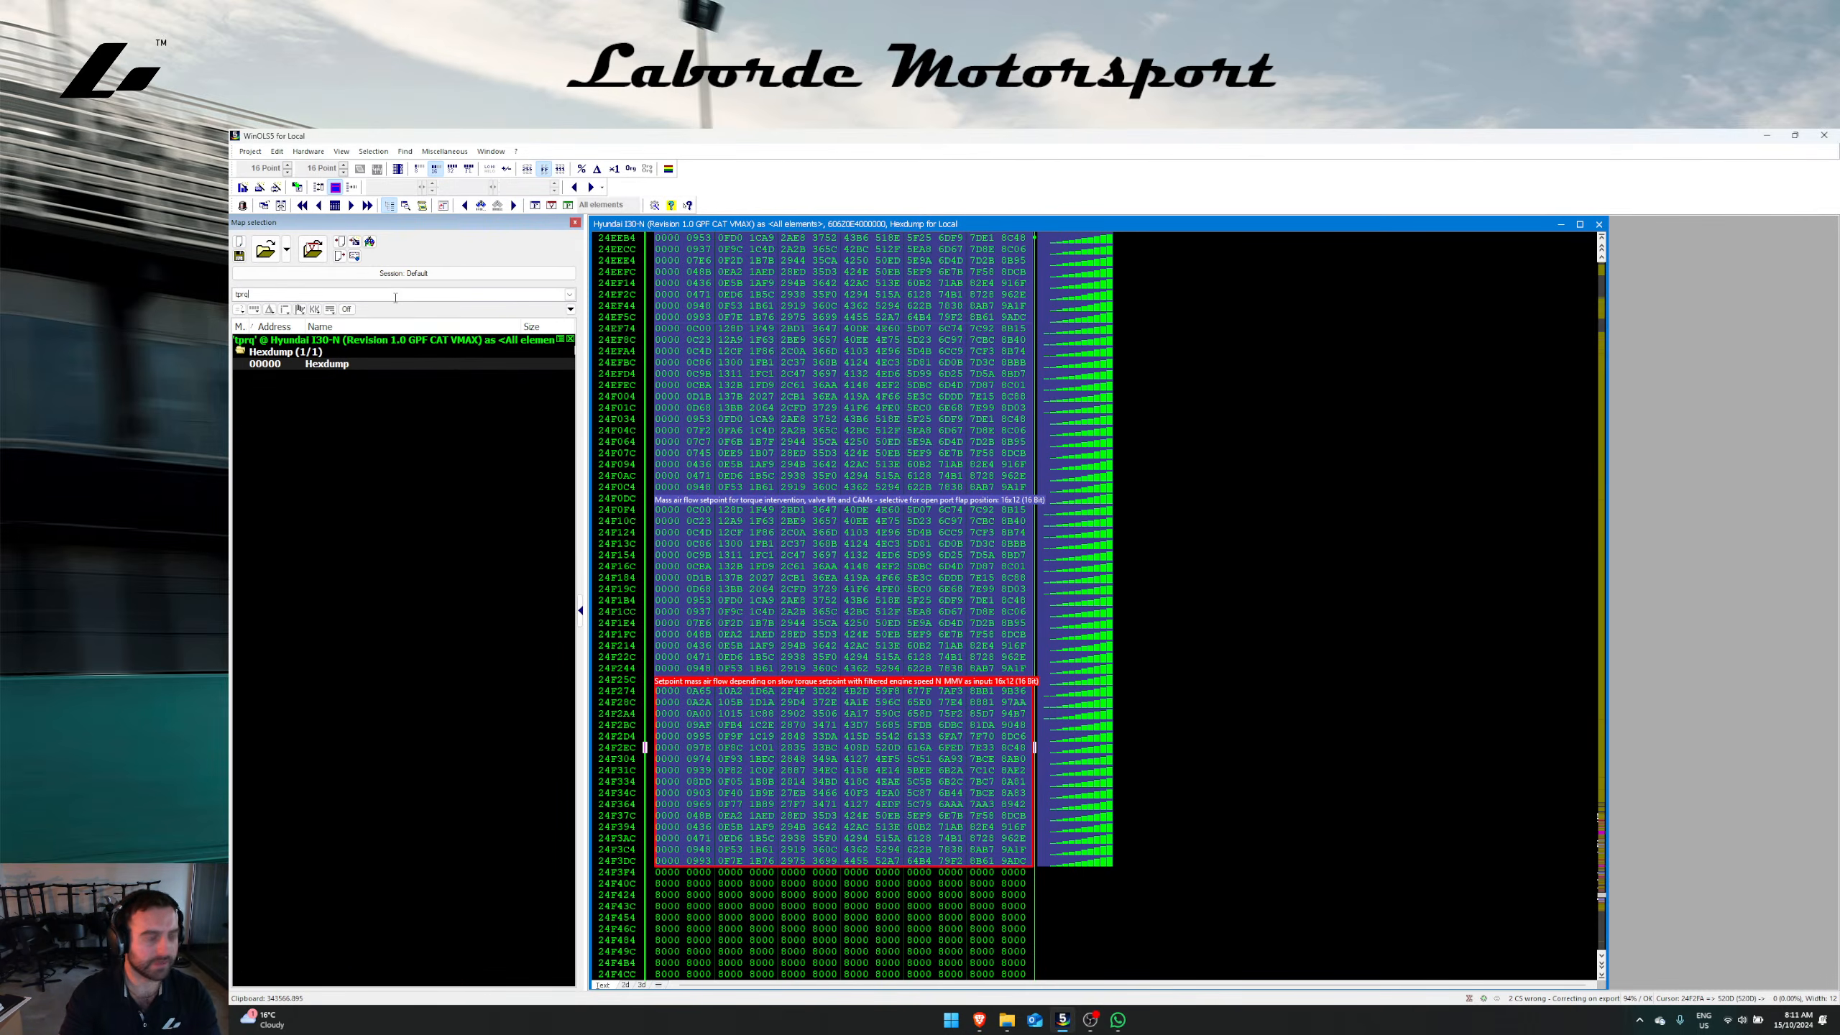
type("orqu")
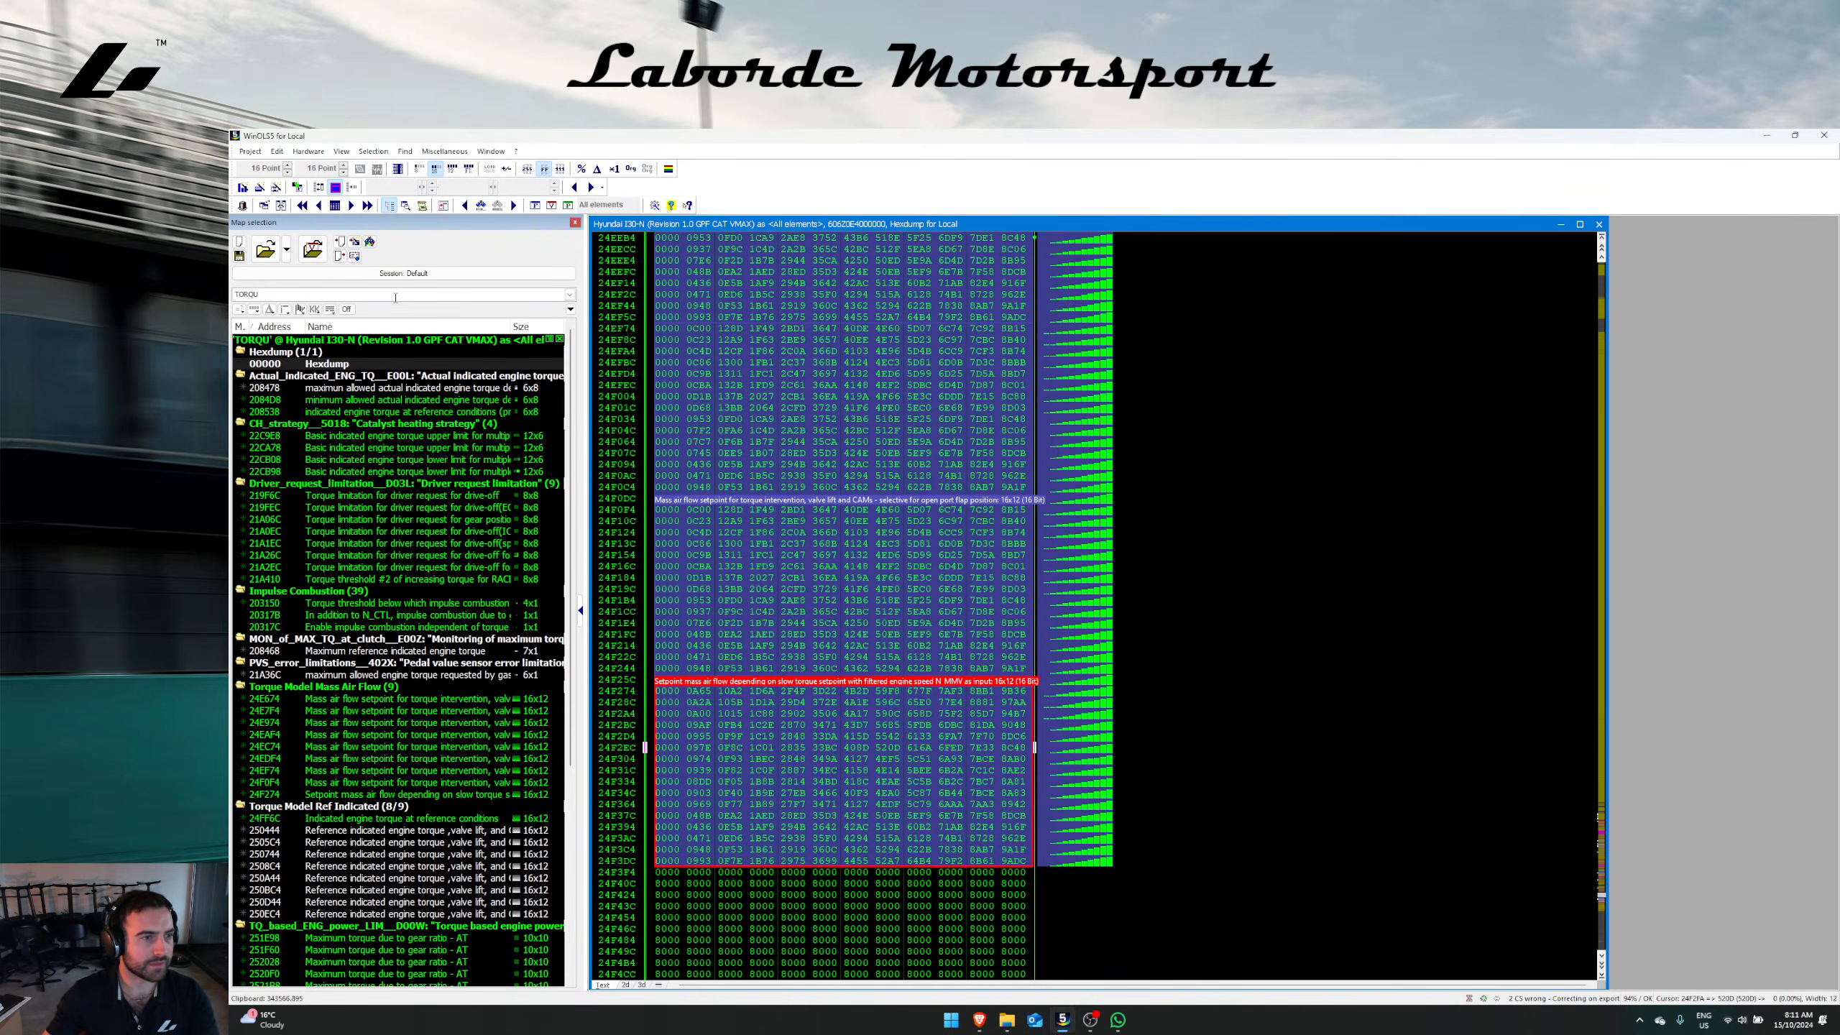
key("BackSpace")
type("ue")
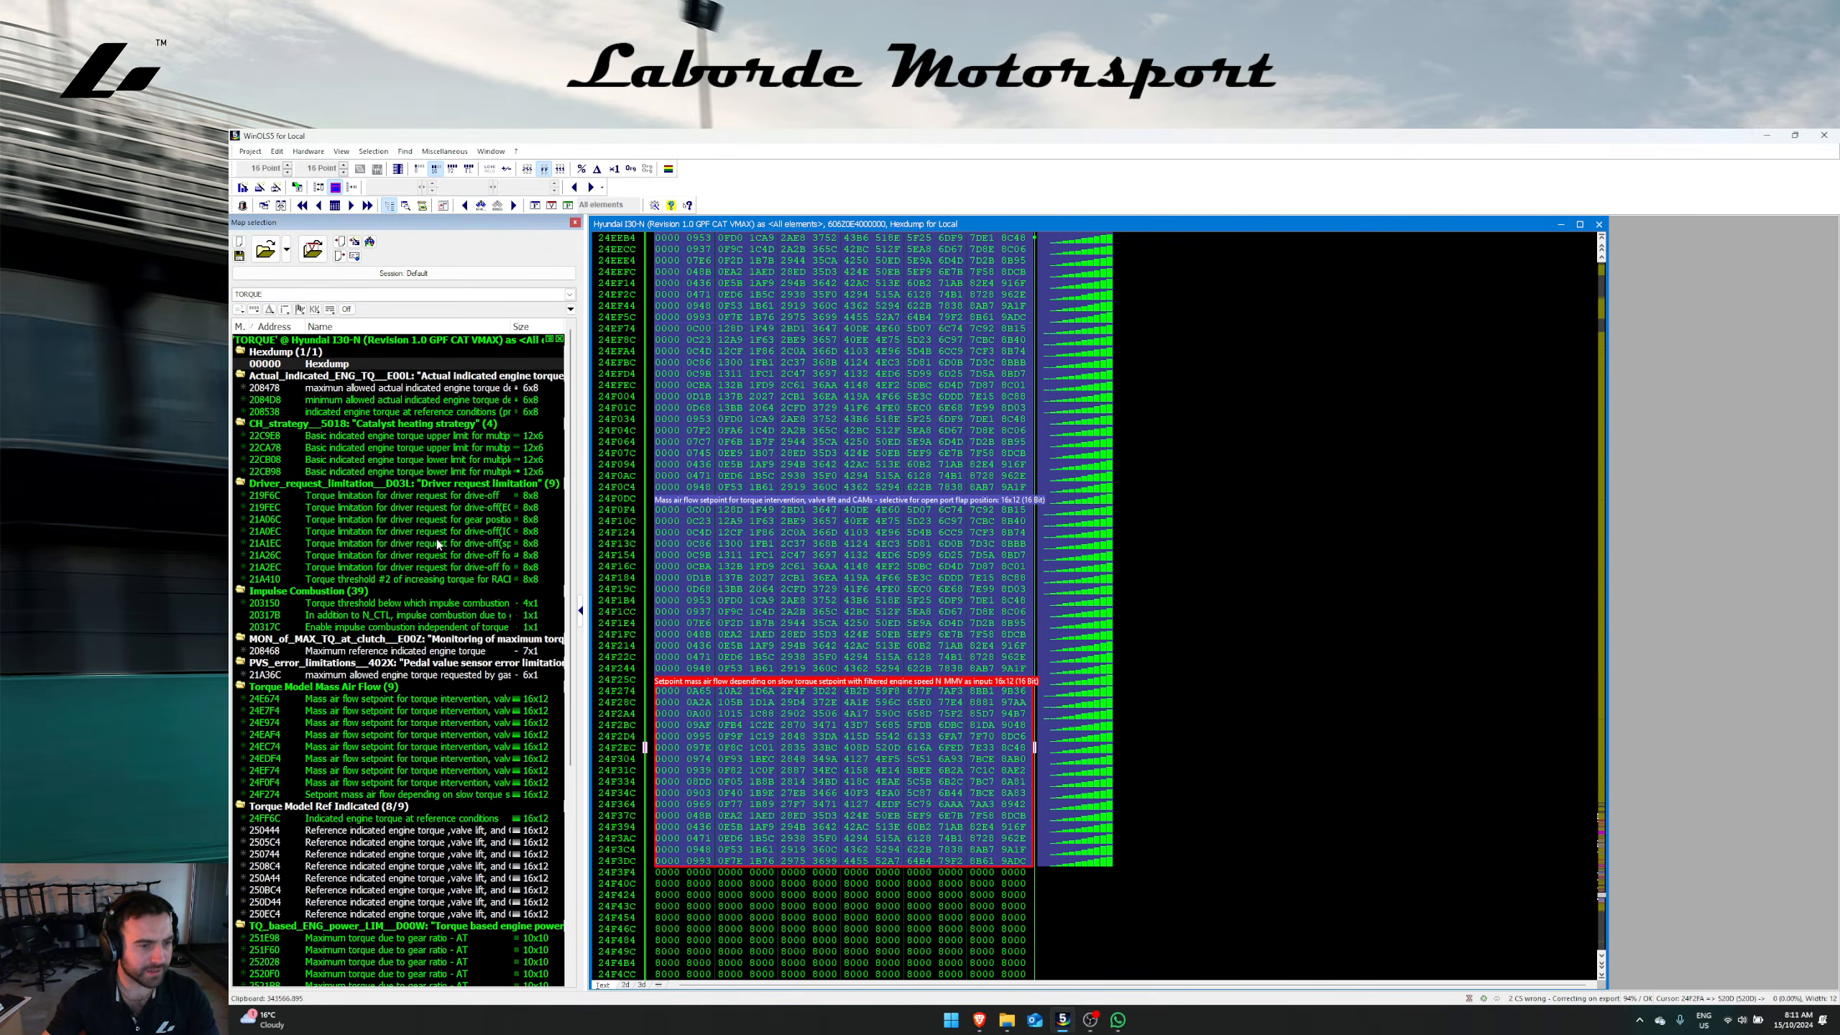
Step: Locate the gear ratio torque limits in the hexdump and open the map "Maximum torque due to gear ratio - MT" at 252410
scroll(437, 545, "down", 9)
right_click(418, 619)
left_click(468, 669)
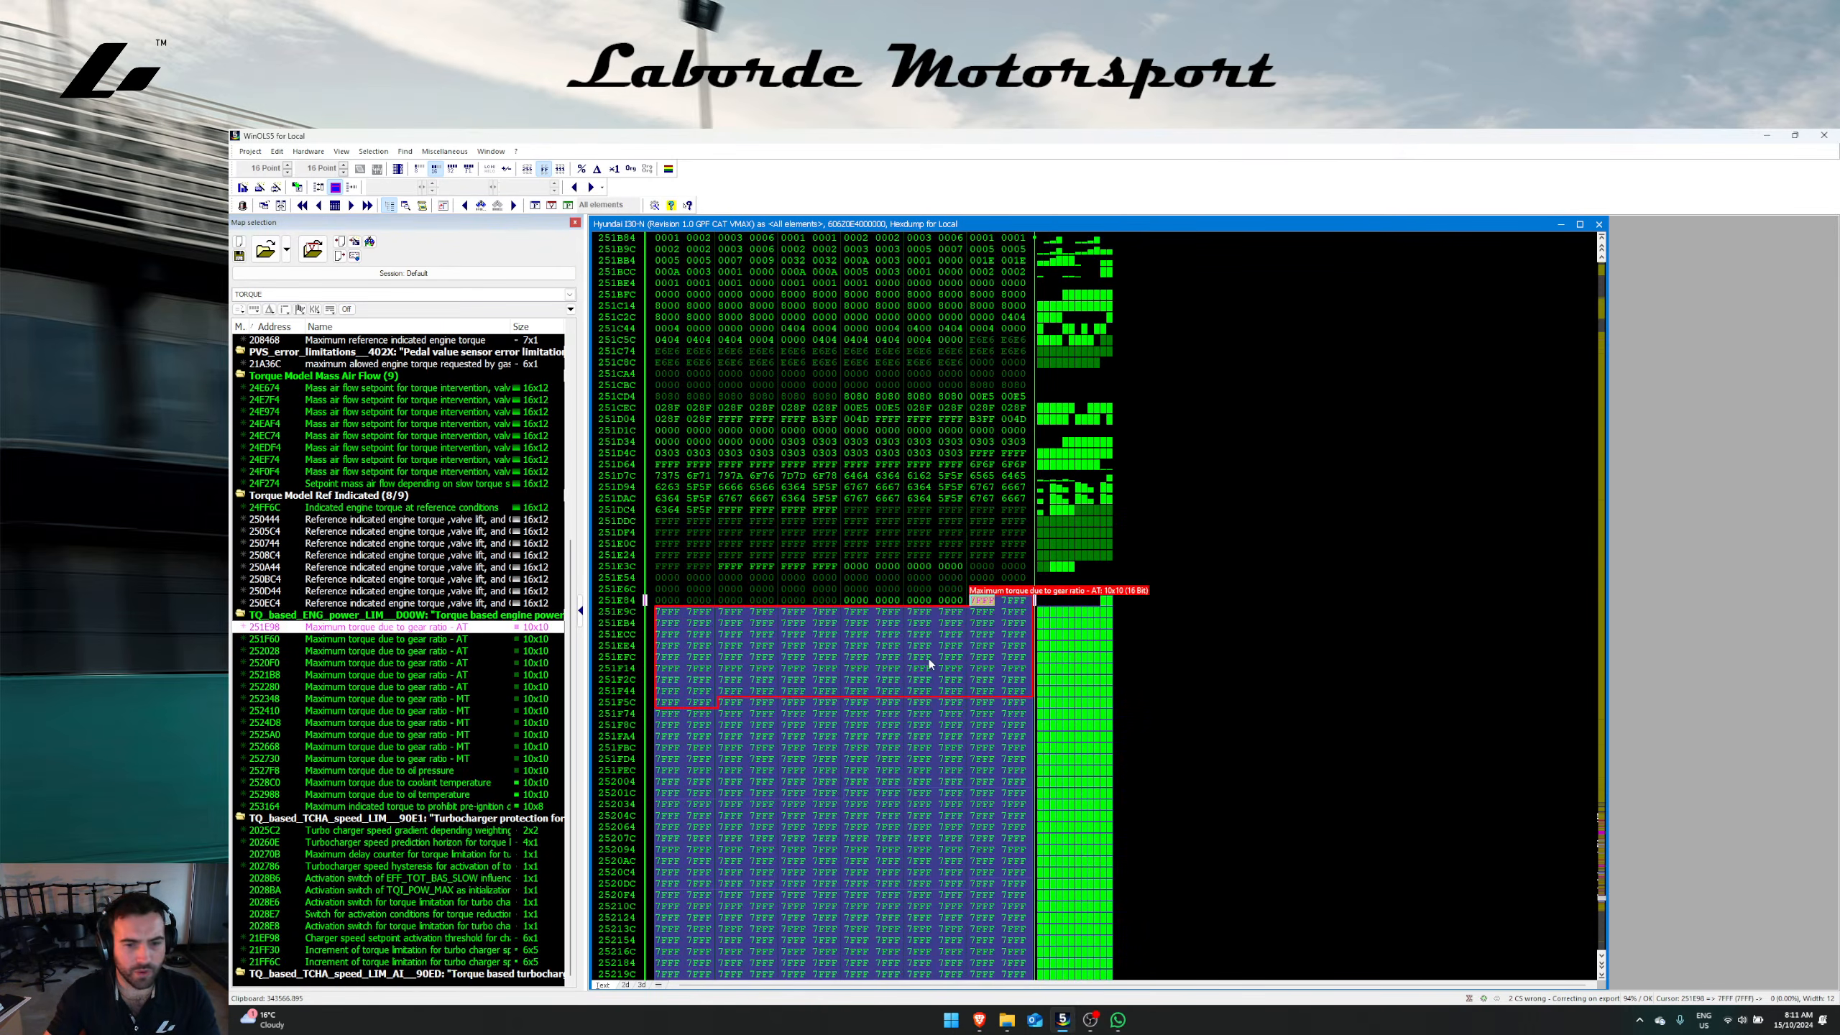
scroll(930, 664, "down", 18)
left_click(919, 670)
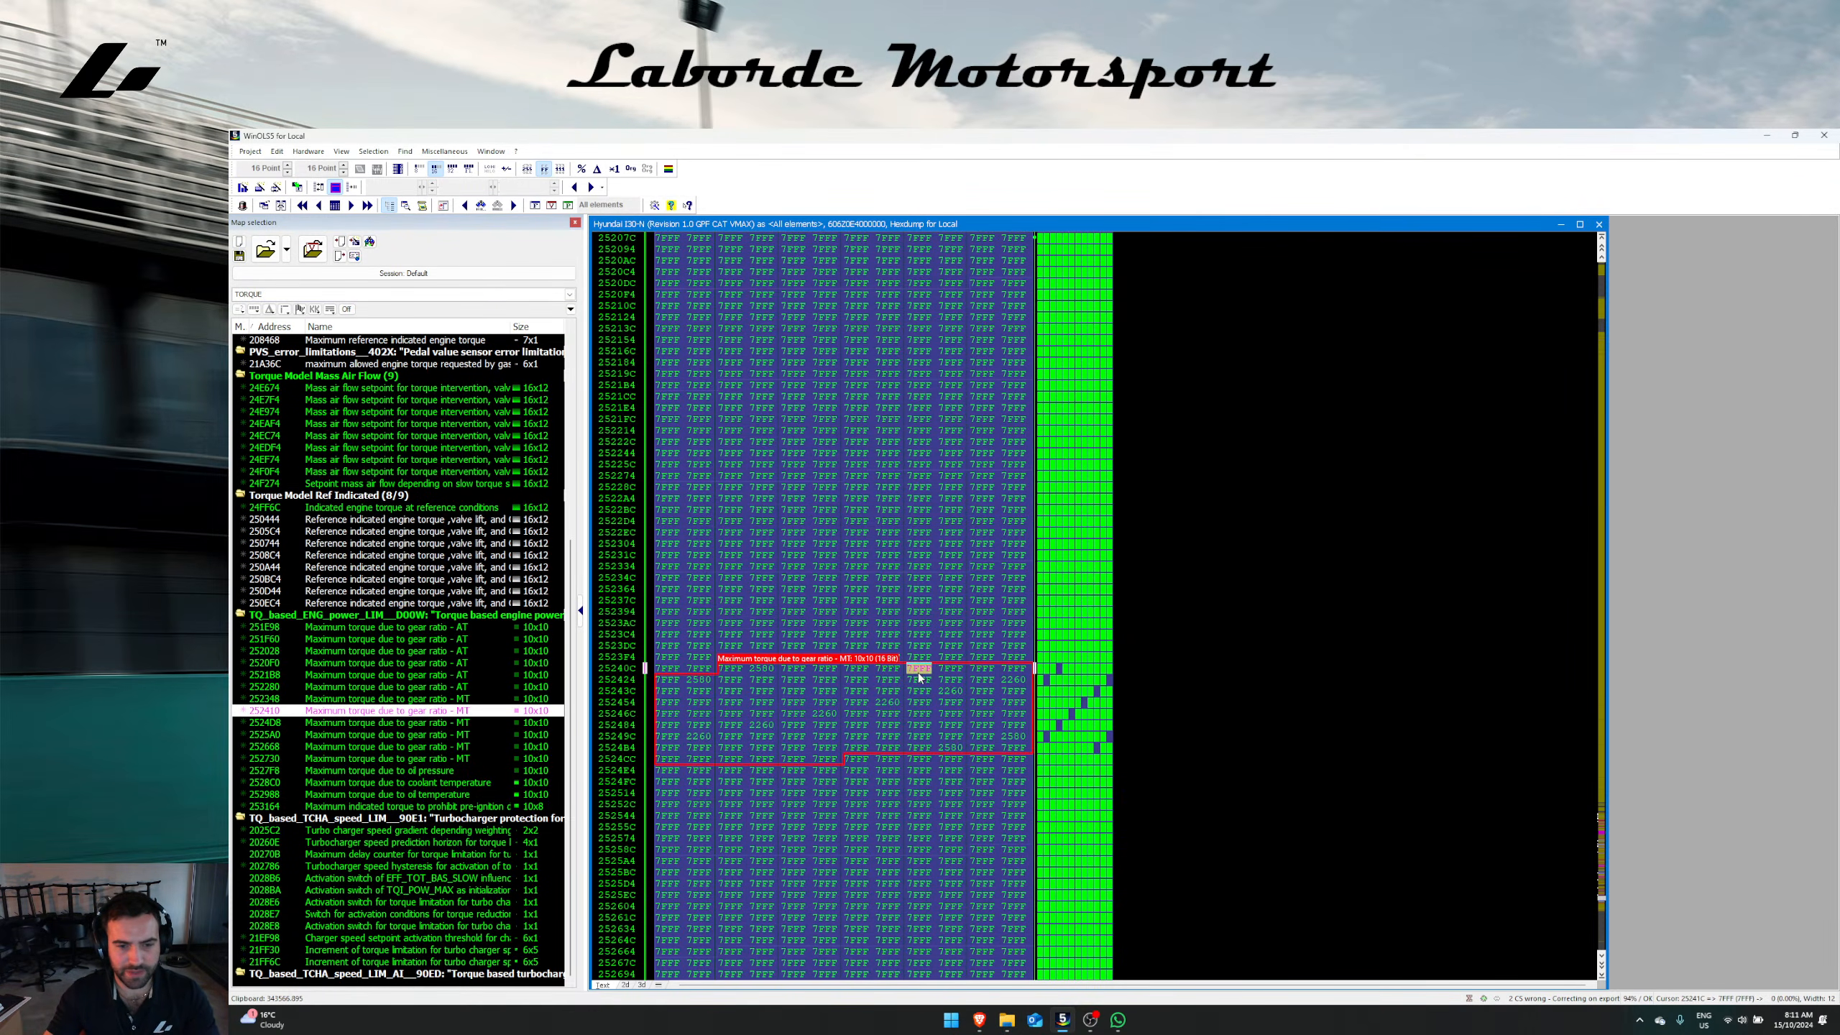
scroll(918, 677, "down", 2)
double_click(877, 624)
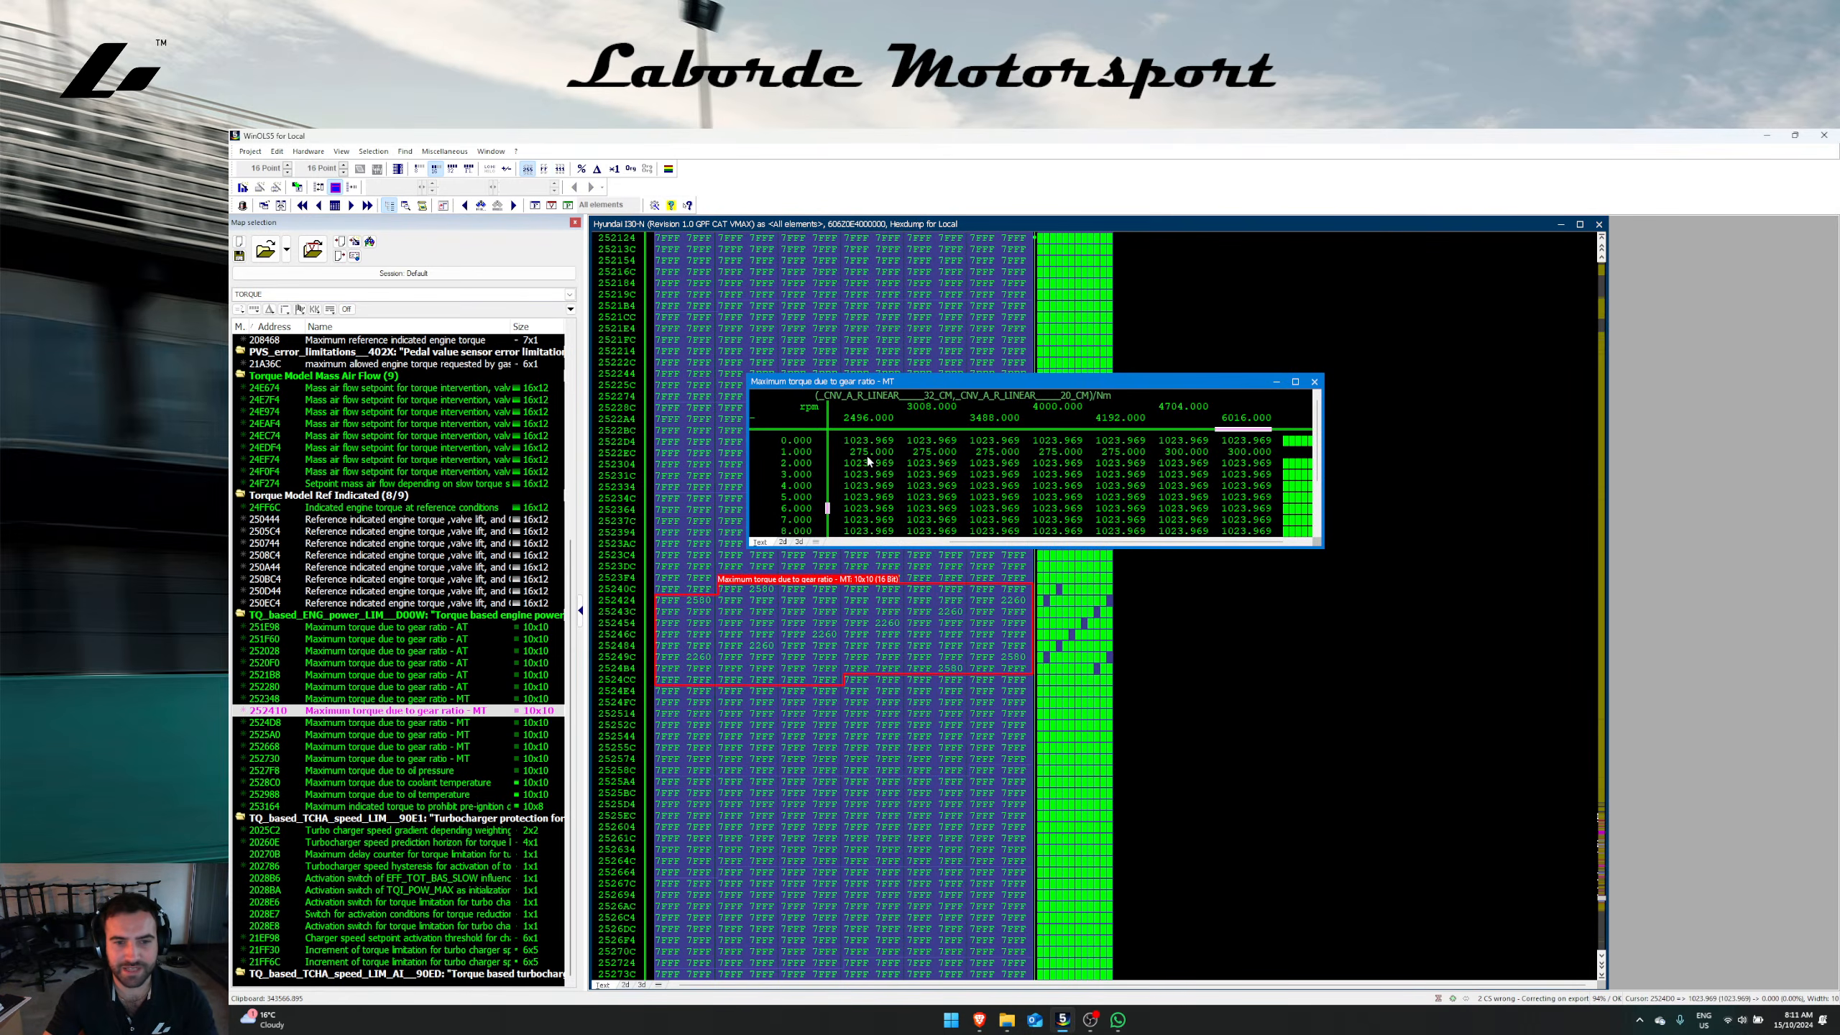
Step: Set the gear rows 1 to 8 of the manual gear ratio torque limit to 1023.969 Nm and close the map
left_click_drag(865, 452, 1346, 462)
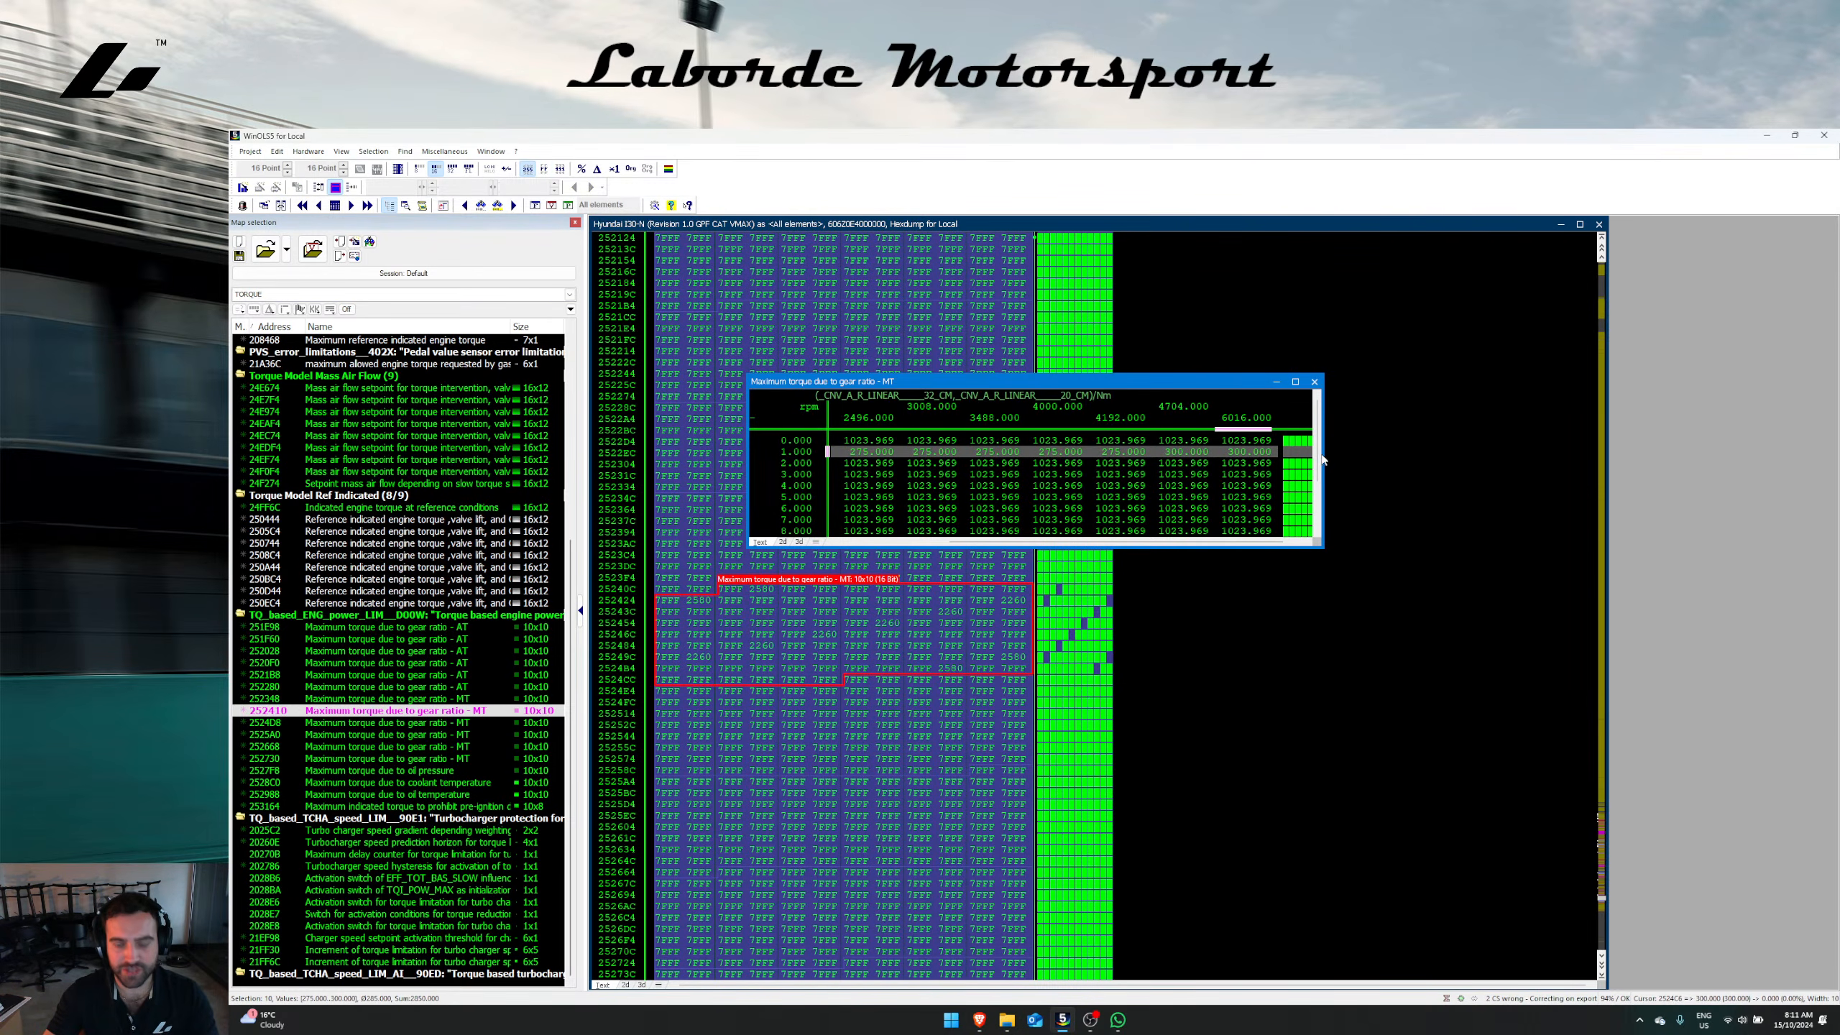
key("w")
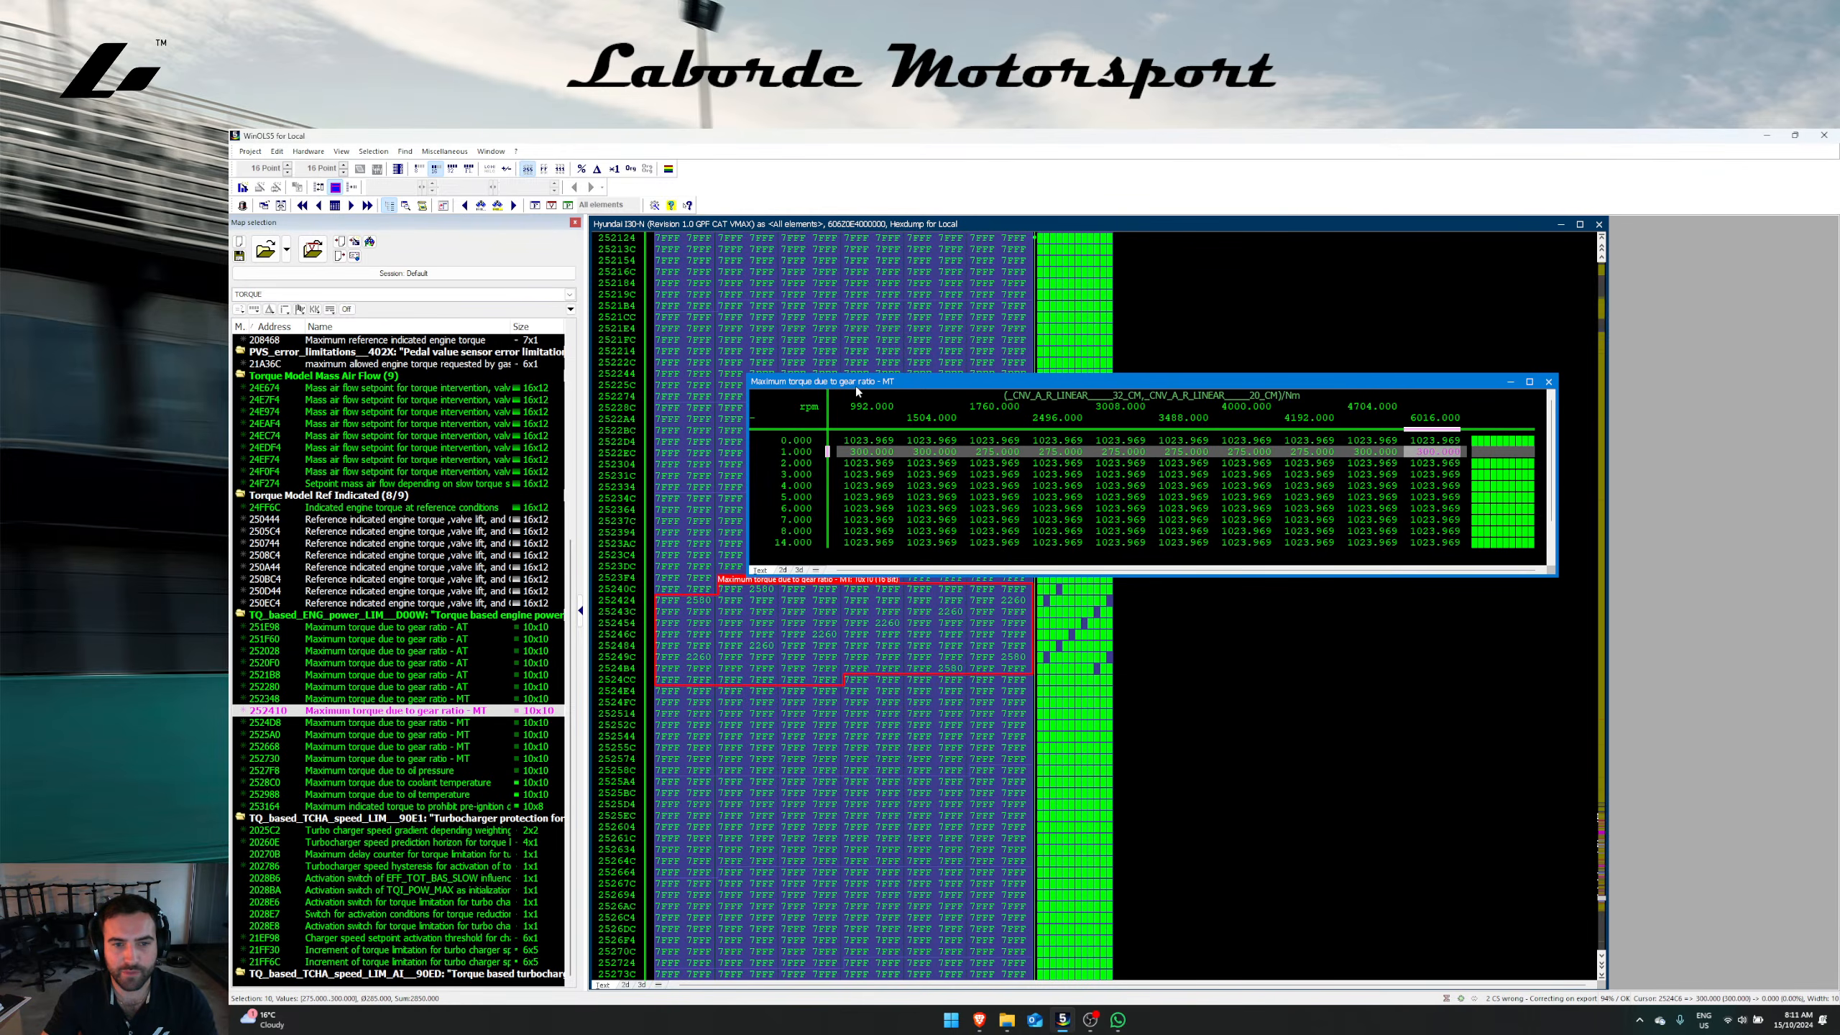
left_click(890, 465)
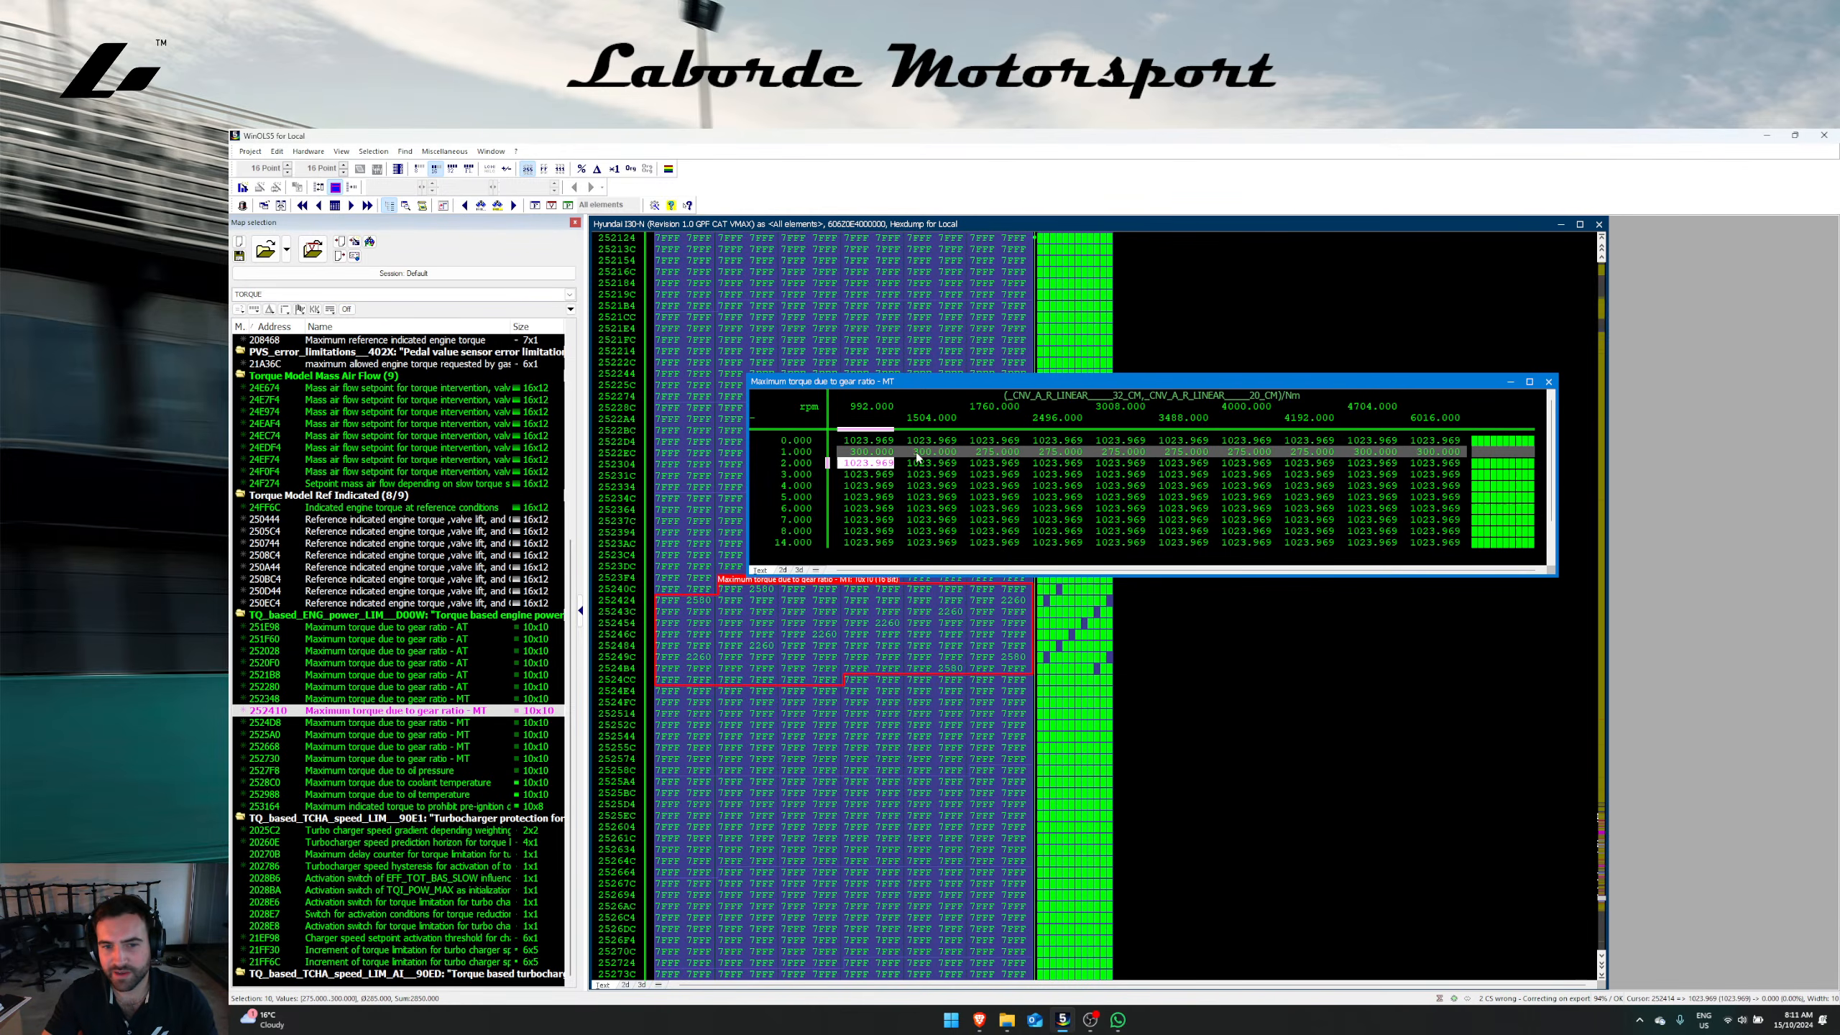
right_click(914, 493)
key("Escape")
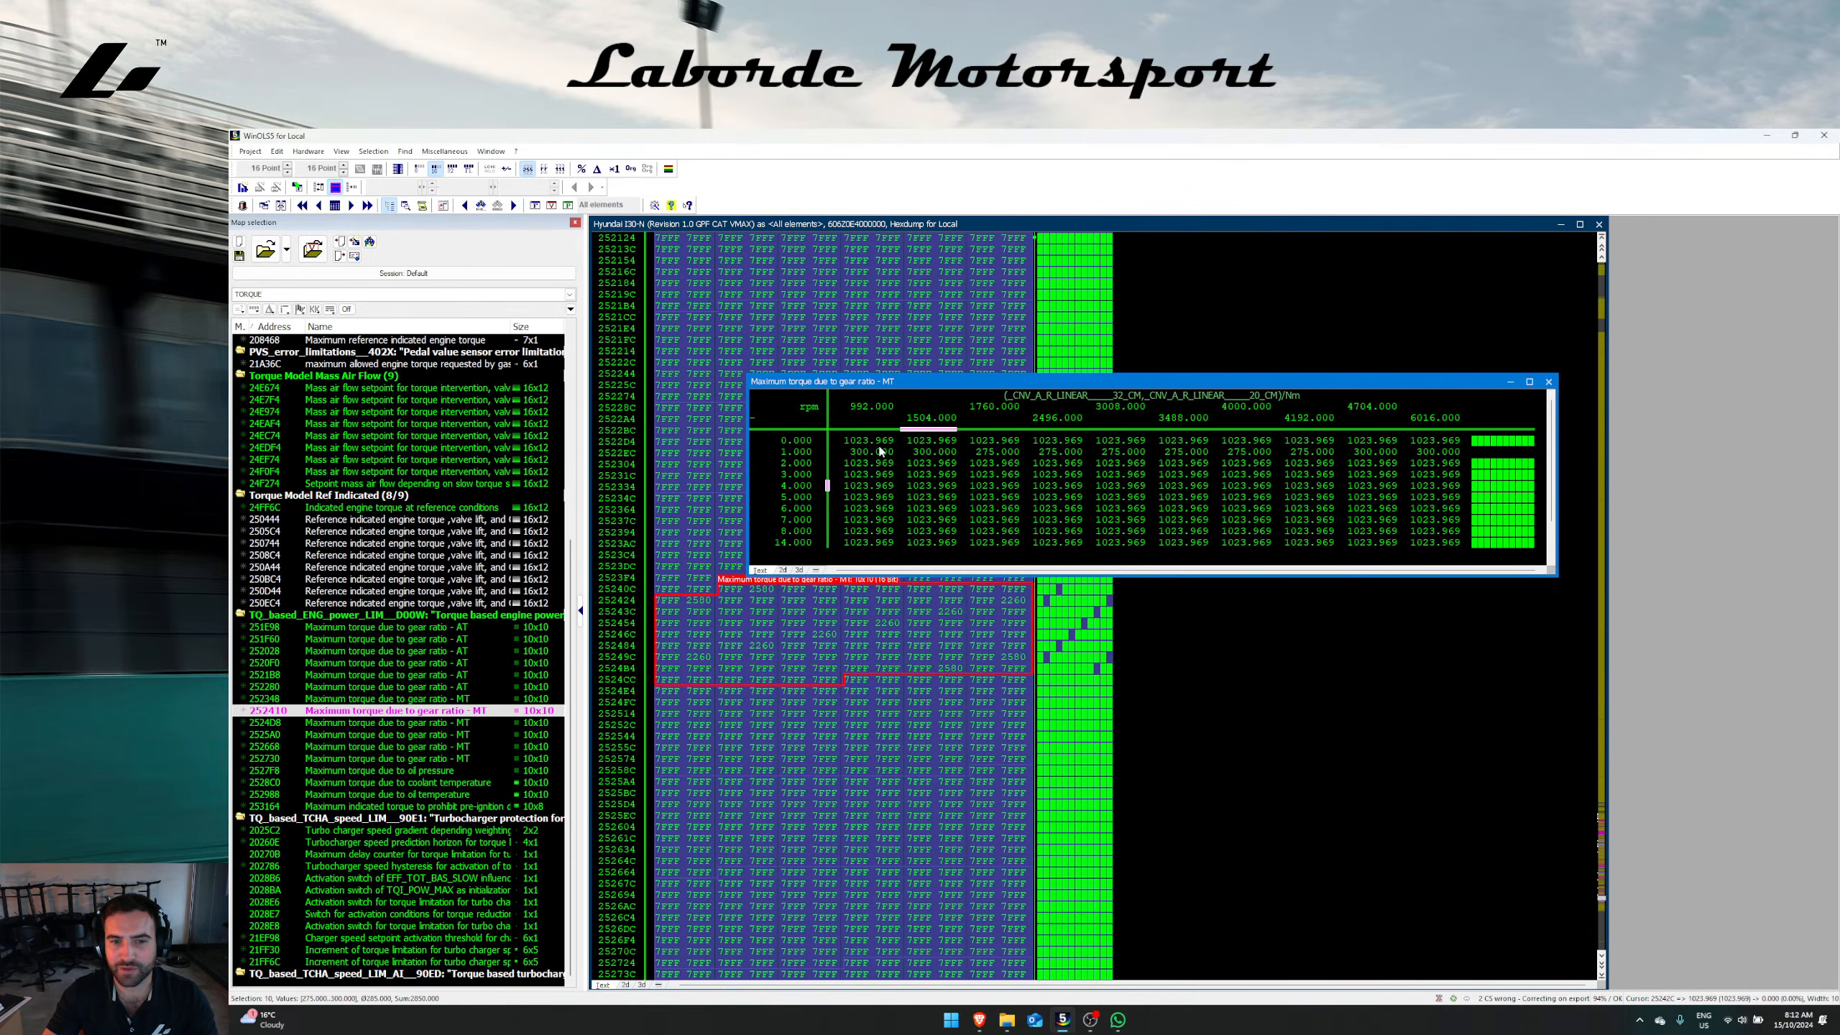
left_click_drag(880, 451, 1459, 531)
key("Return")
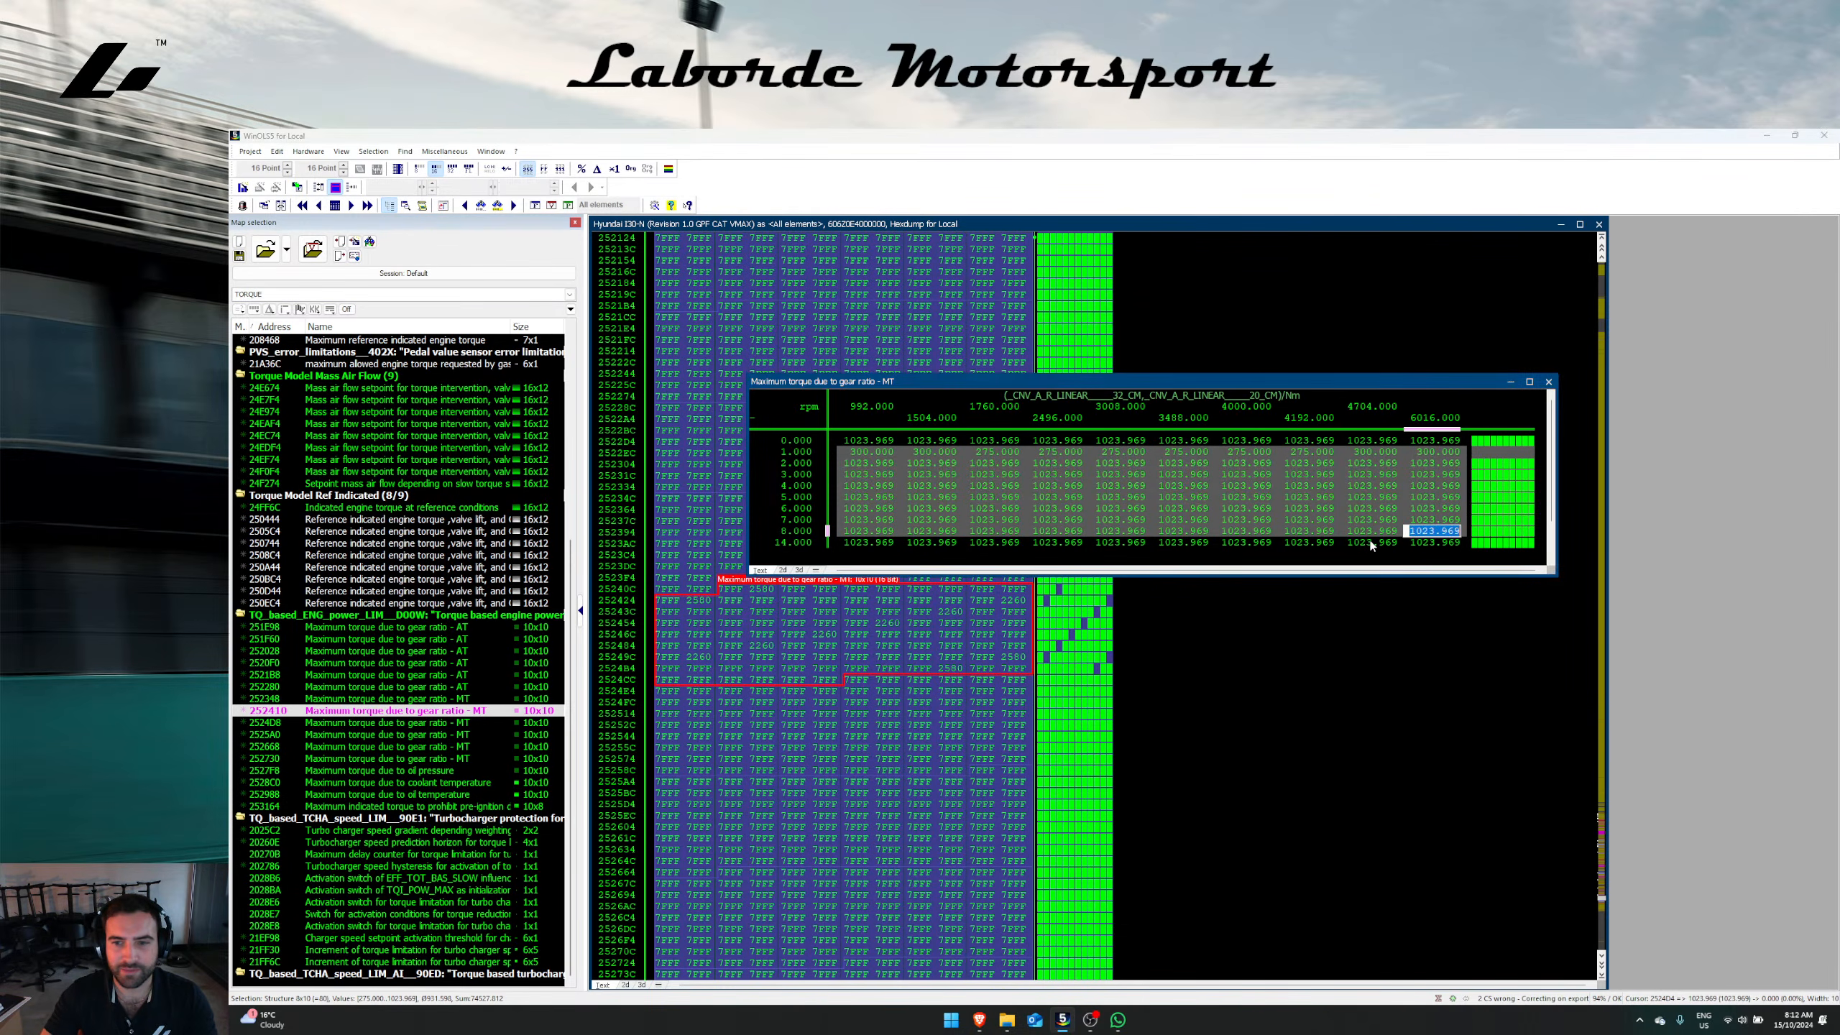
key("Return")
key("Escape")
Step: Narrow the hexdump to ten columns, open the map "Maximum torque due to coolant temperature" at 2528C0 and enlarge its window
left_click(856, 623)
key("w")
key("w")
scroll(829, 695, "down", 1)
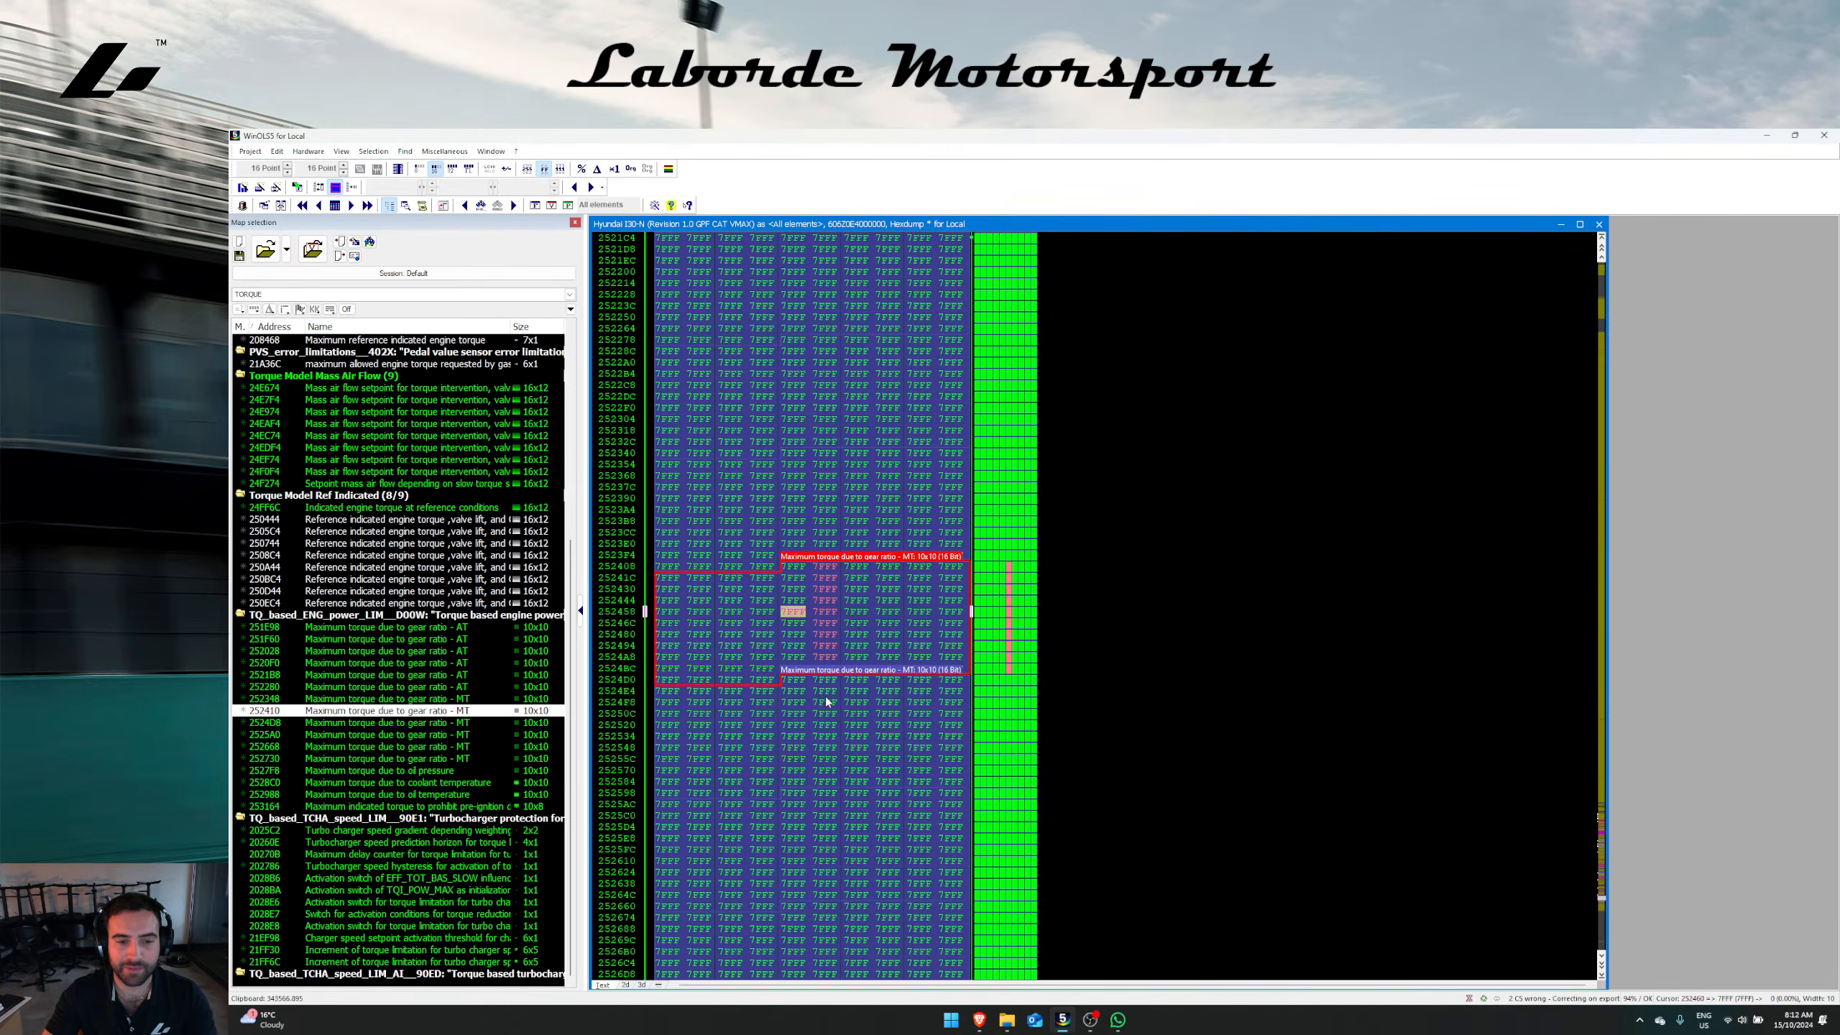
left_click(824, 700)
scroll(824, 689, "down", 1)
scroll(830, 614, "down", 5)
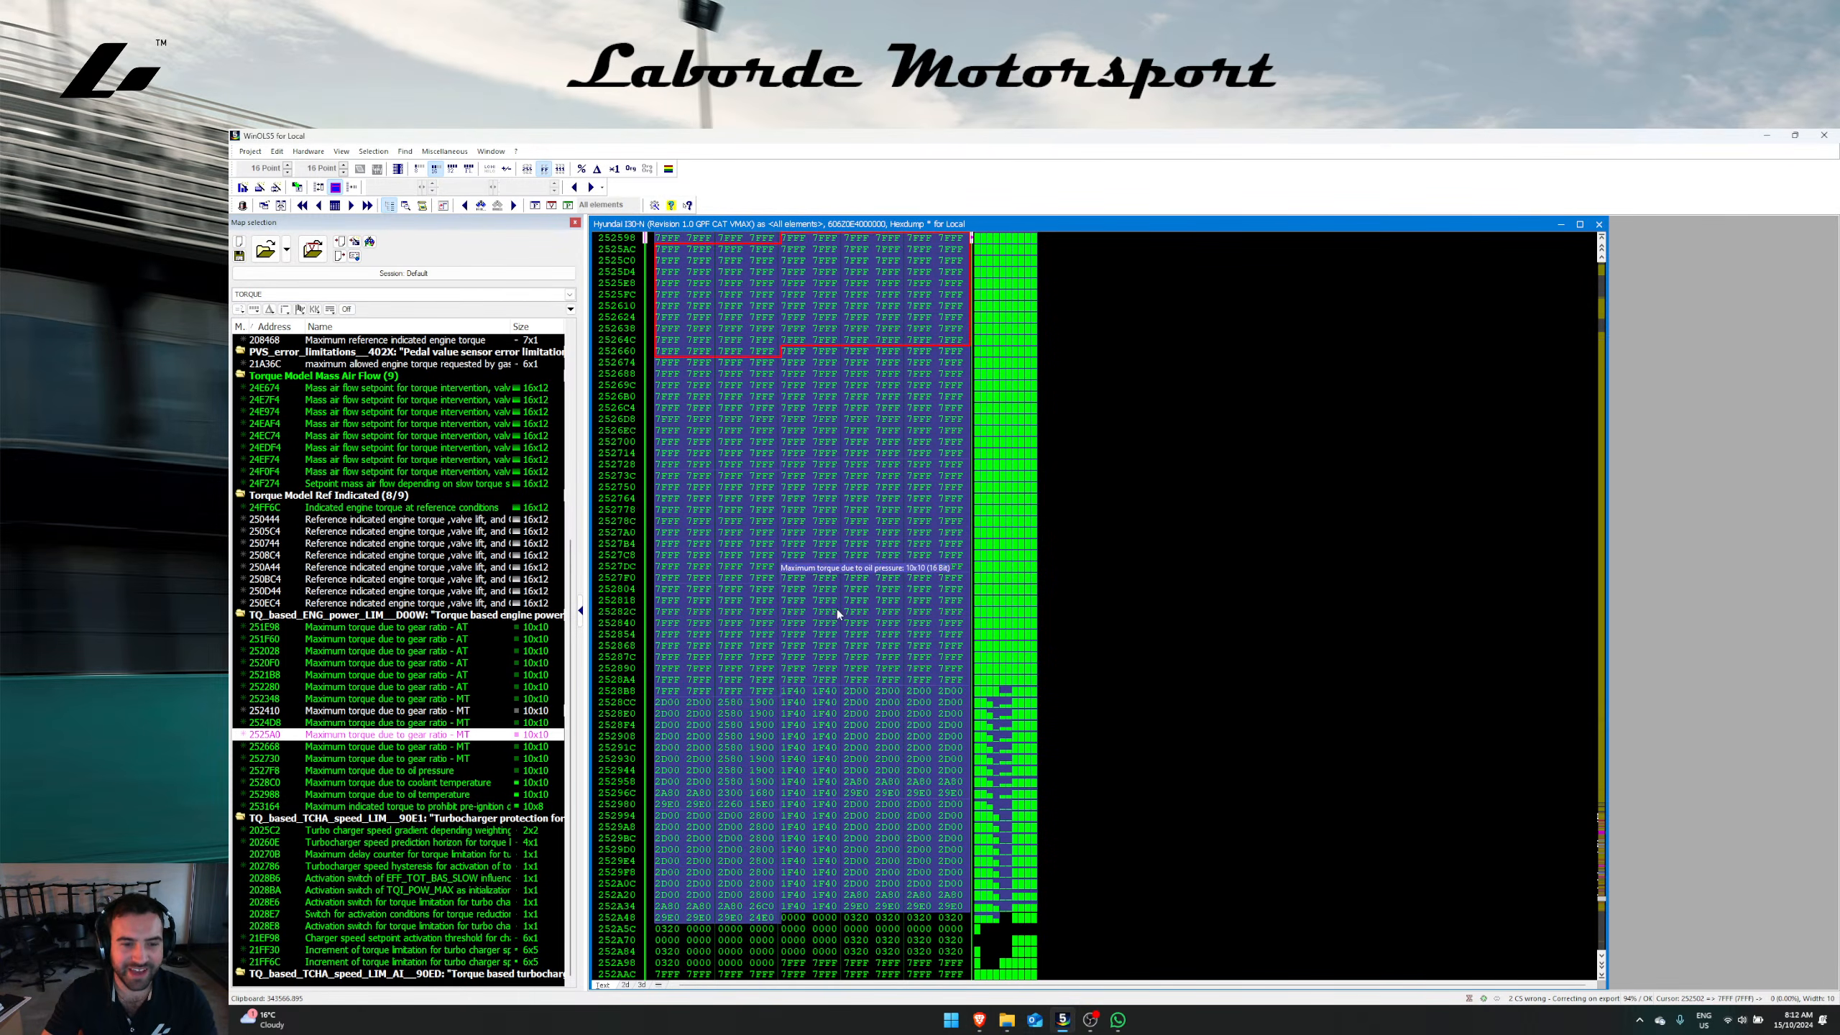
double_click(793, 743)
left_click(714, 675)
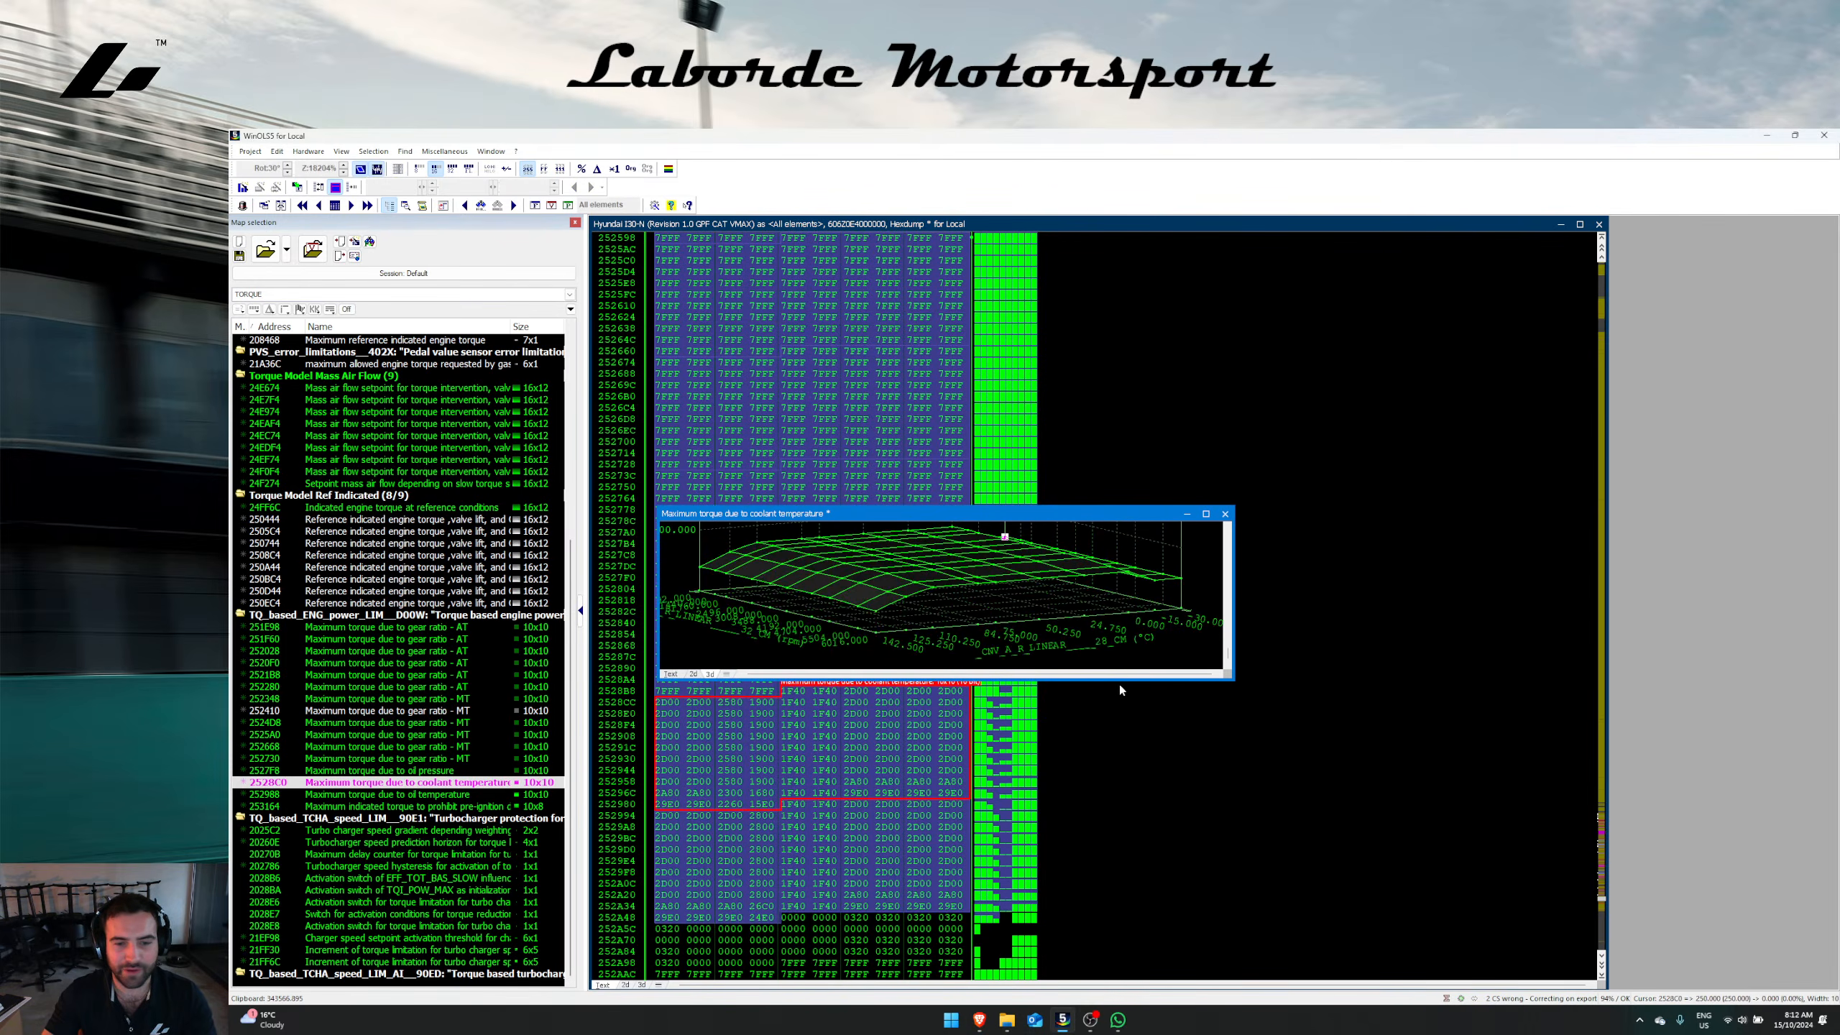
left_click_drag(1228, 679, 1436, 814)
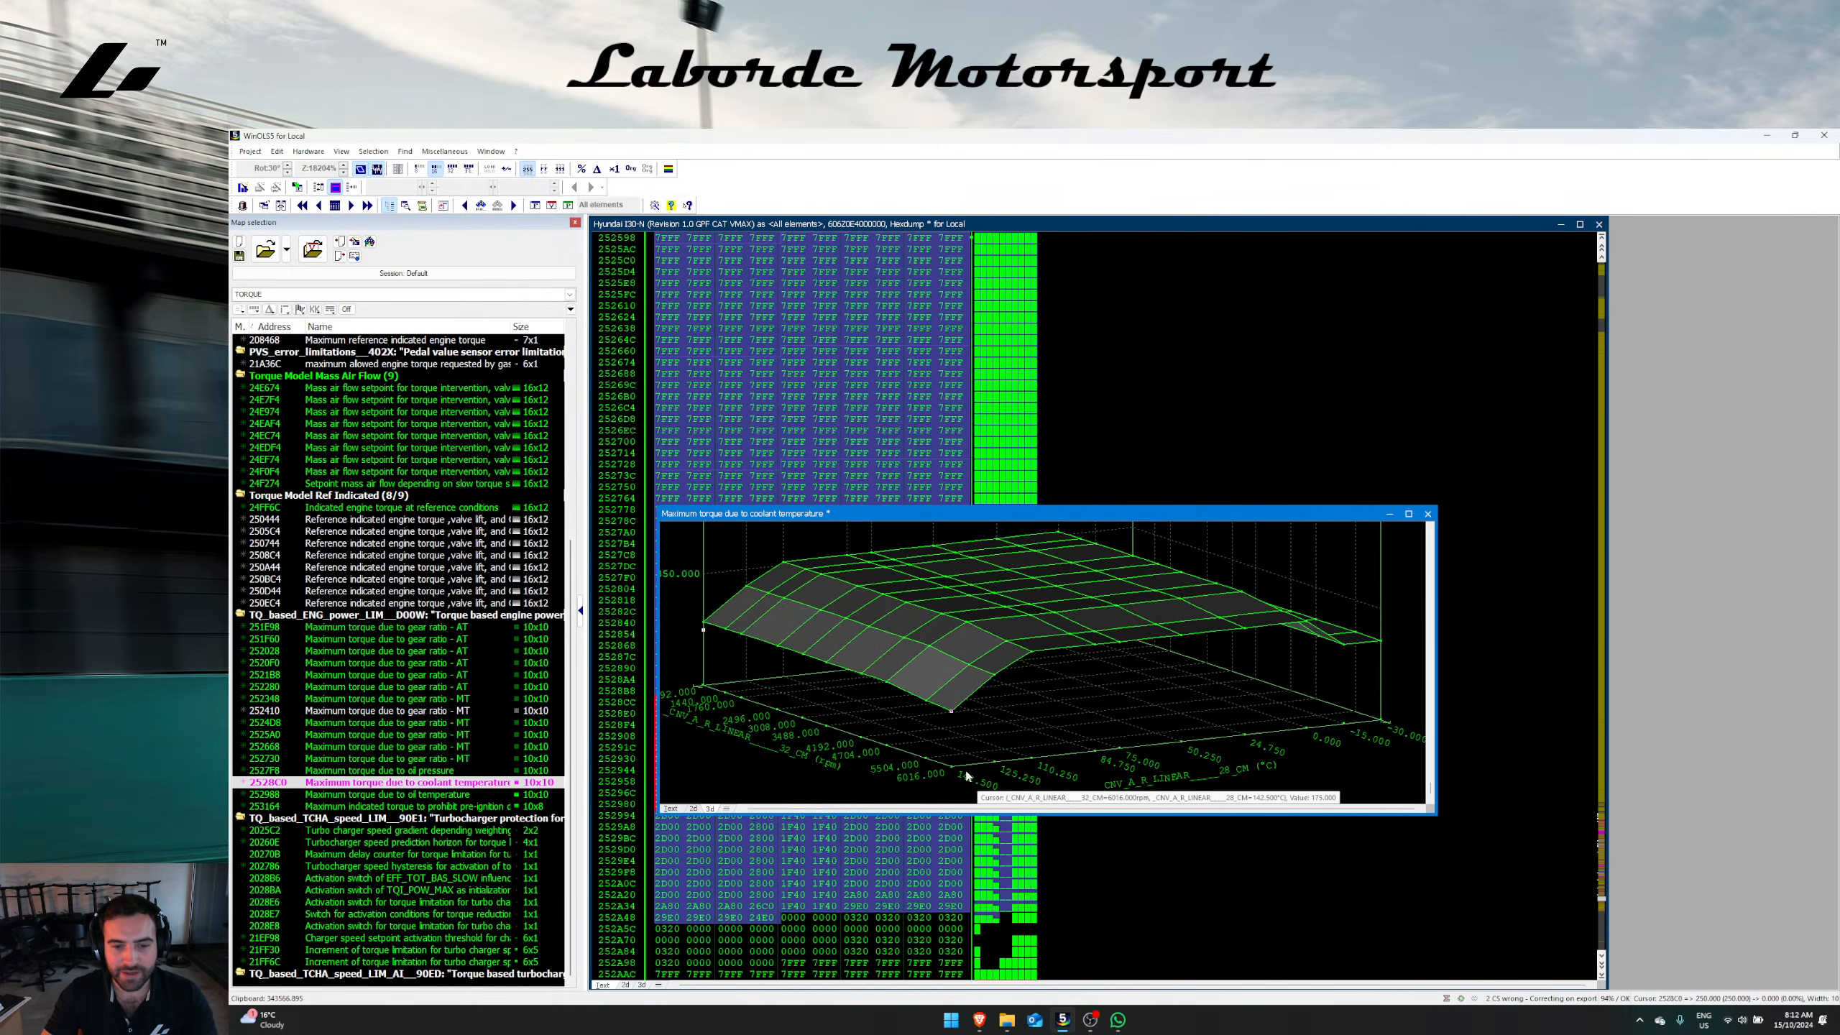
Step: Examine the coolant temperature torque limit in 3D and as text, including its temperature and rpm axes
left_click_drag(955, 765, 1058, 768)
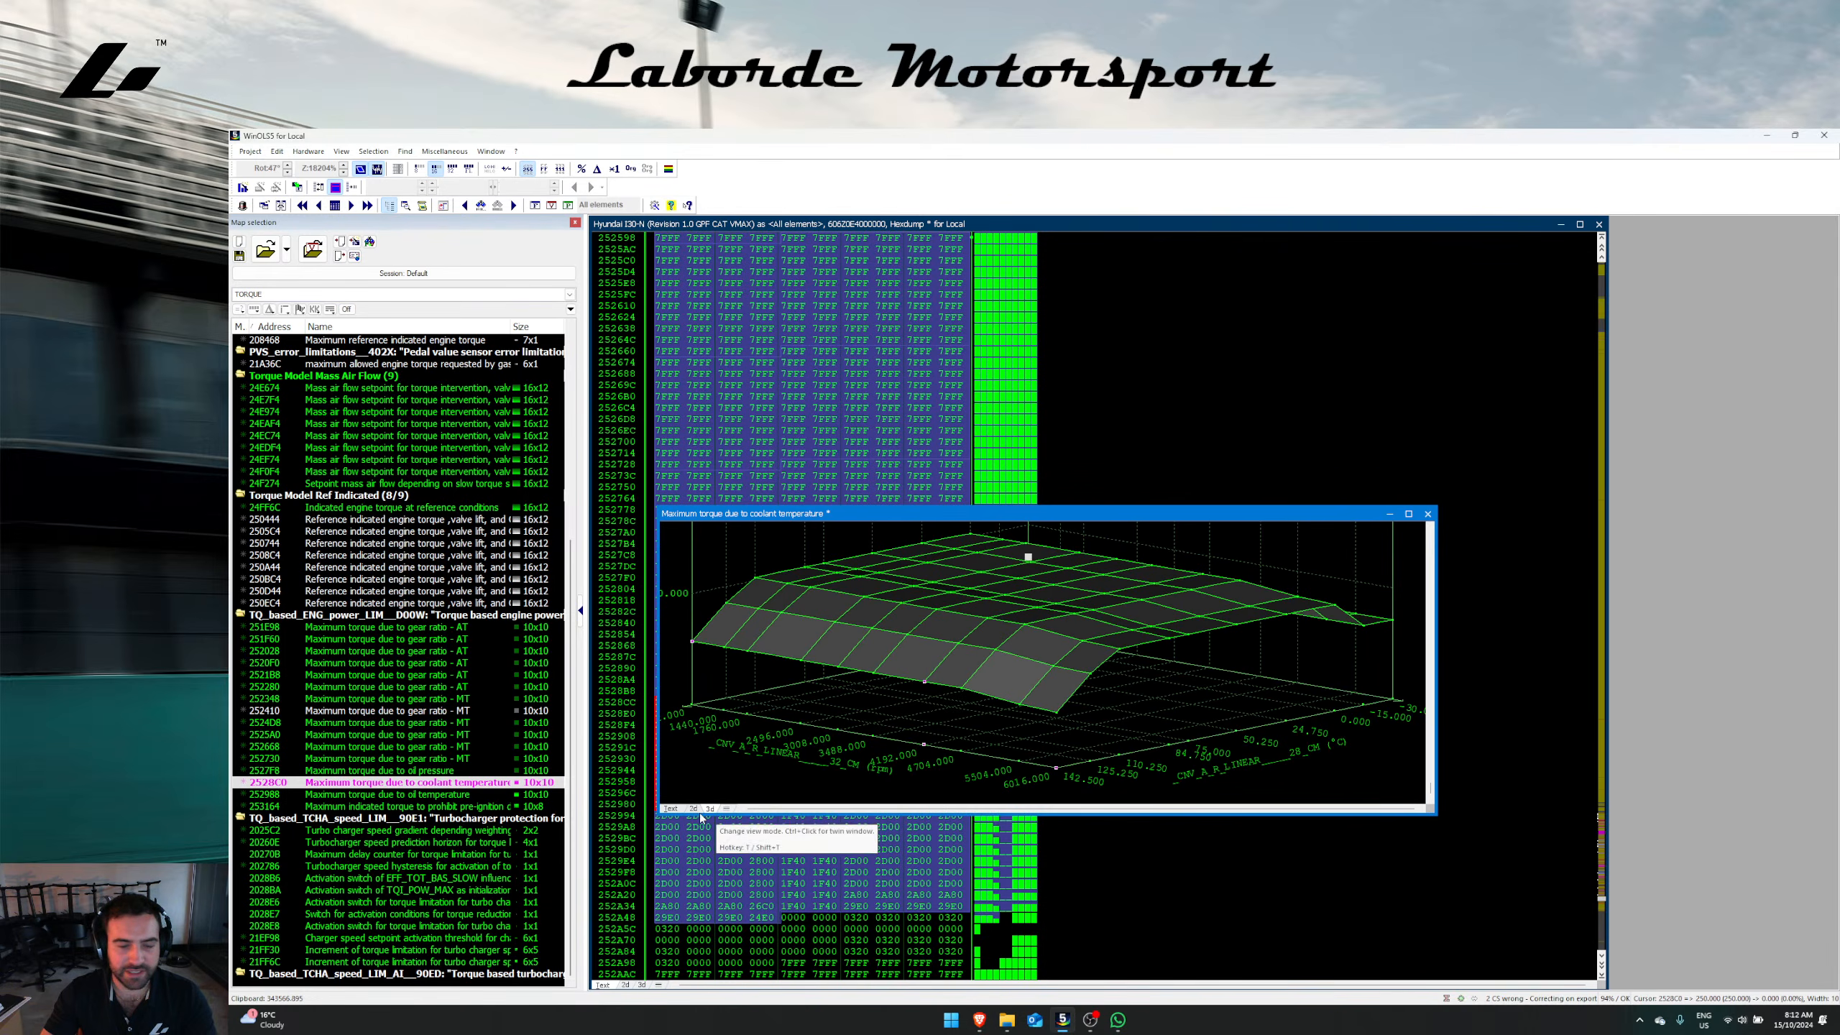
left_click(668, 808)
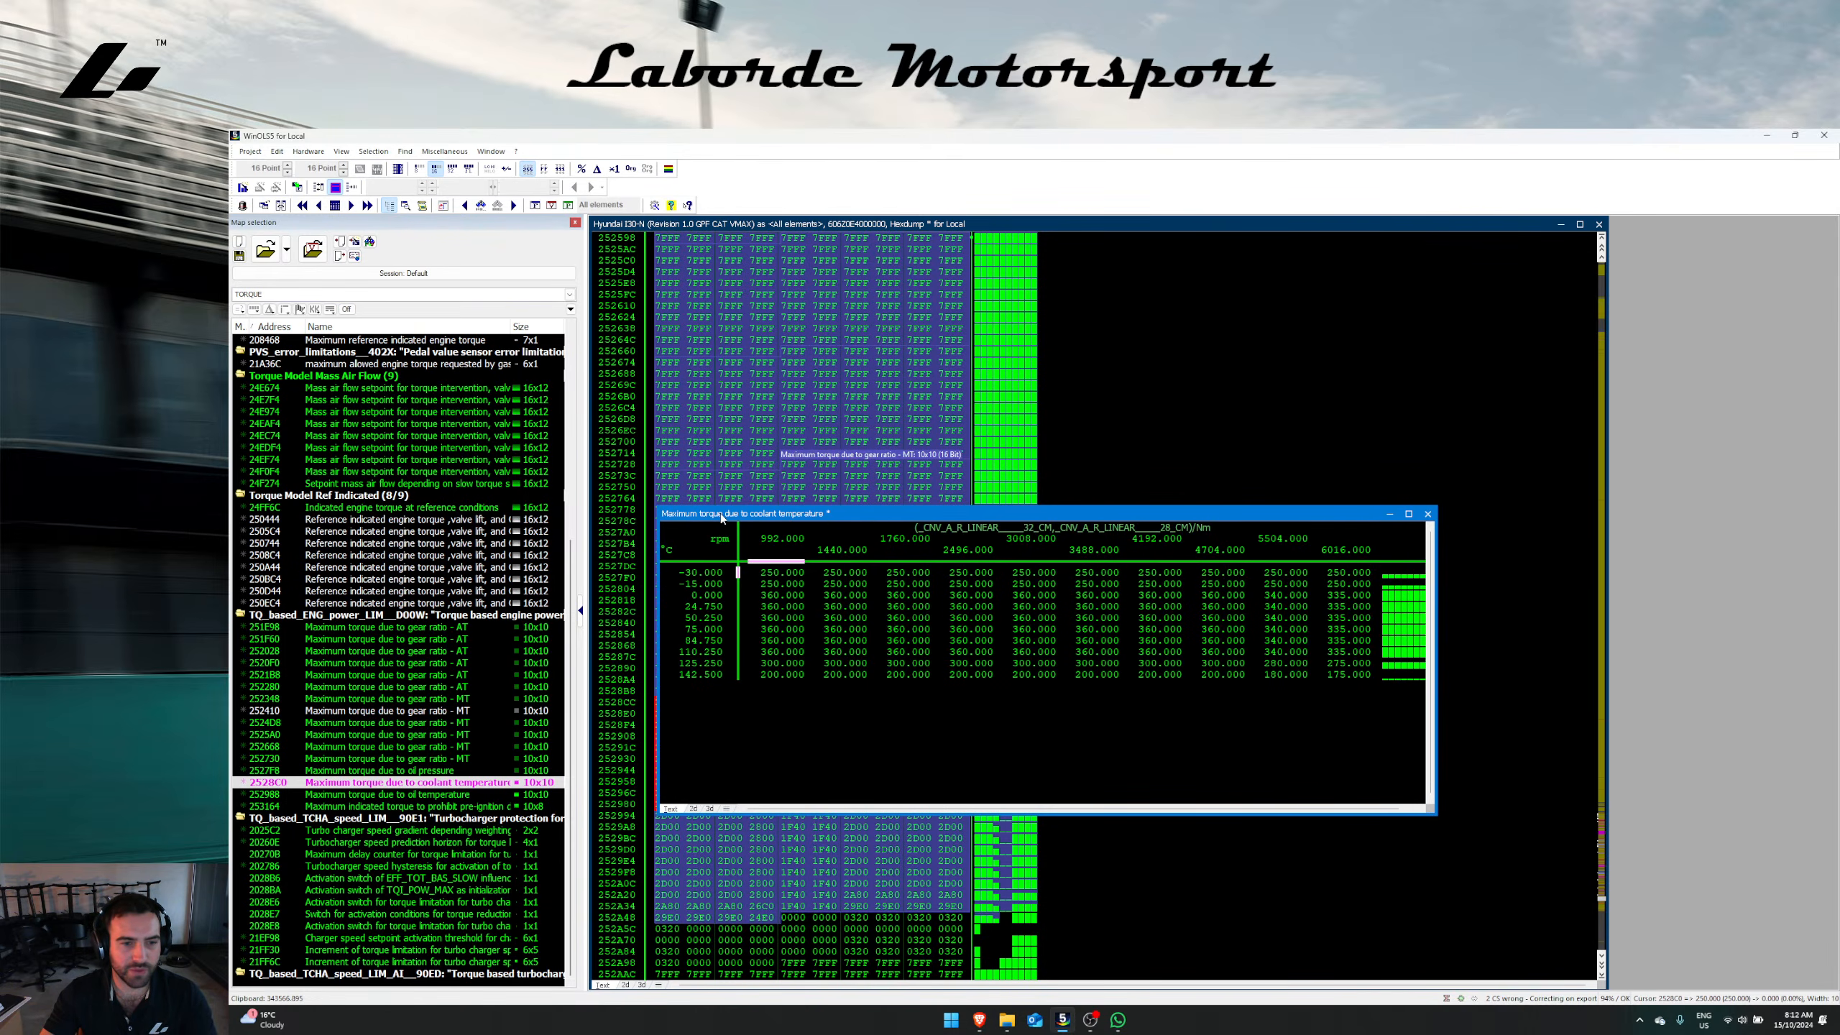
left_click_drag(714, 583, 722, 719)
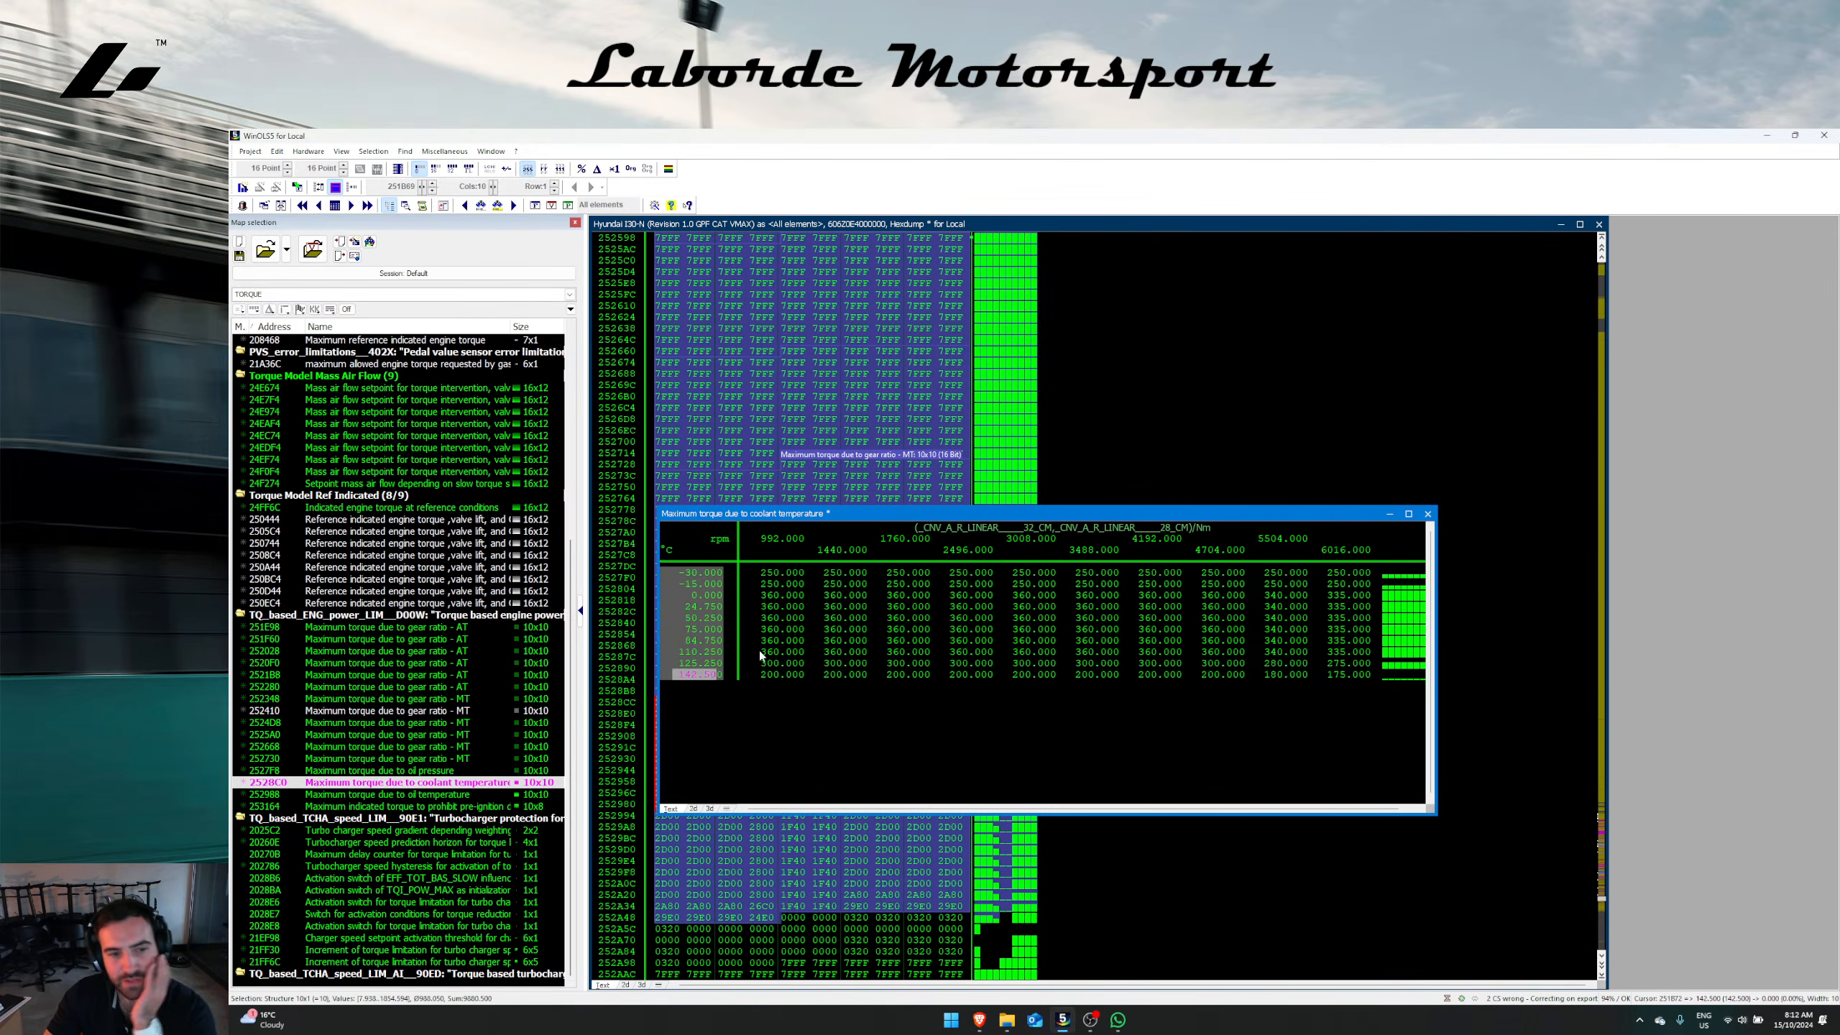
left_click_drag(761, 550, 1369, 562)
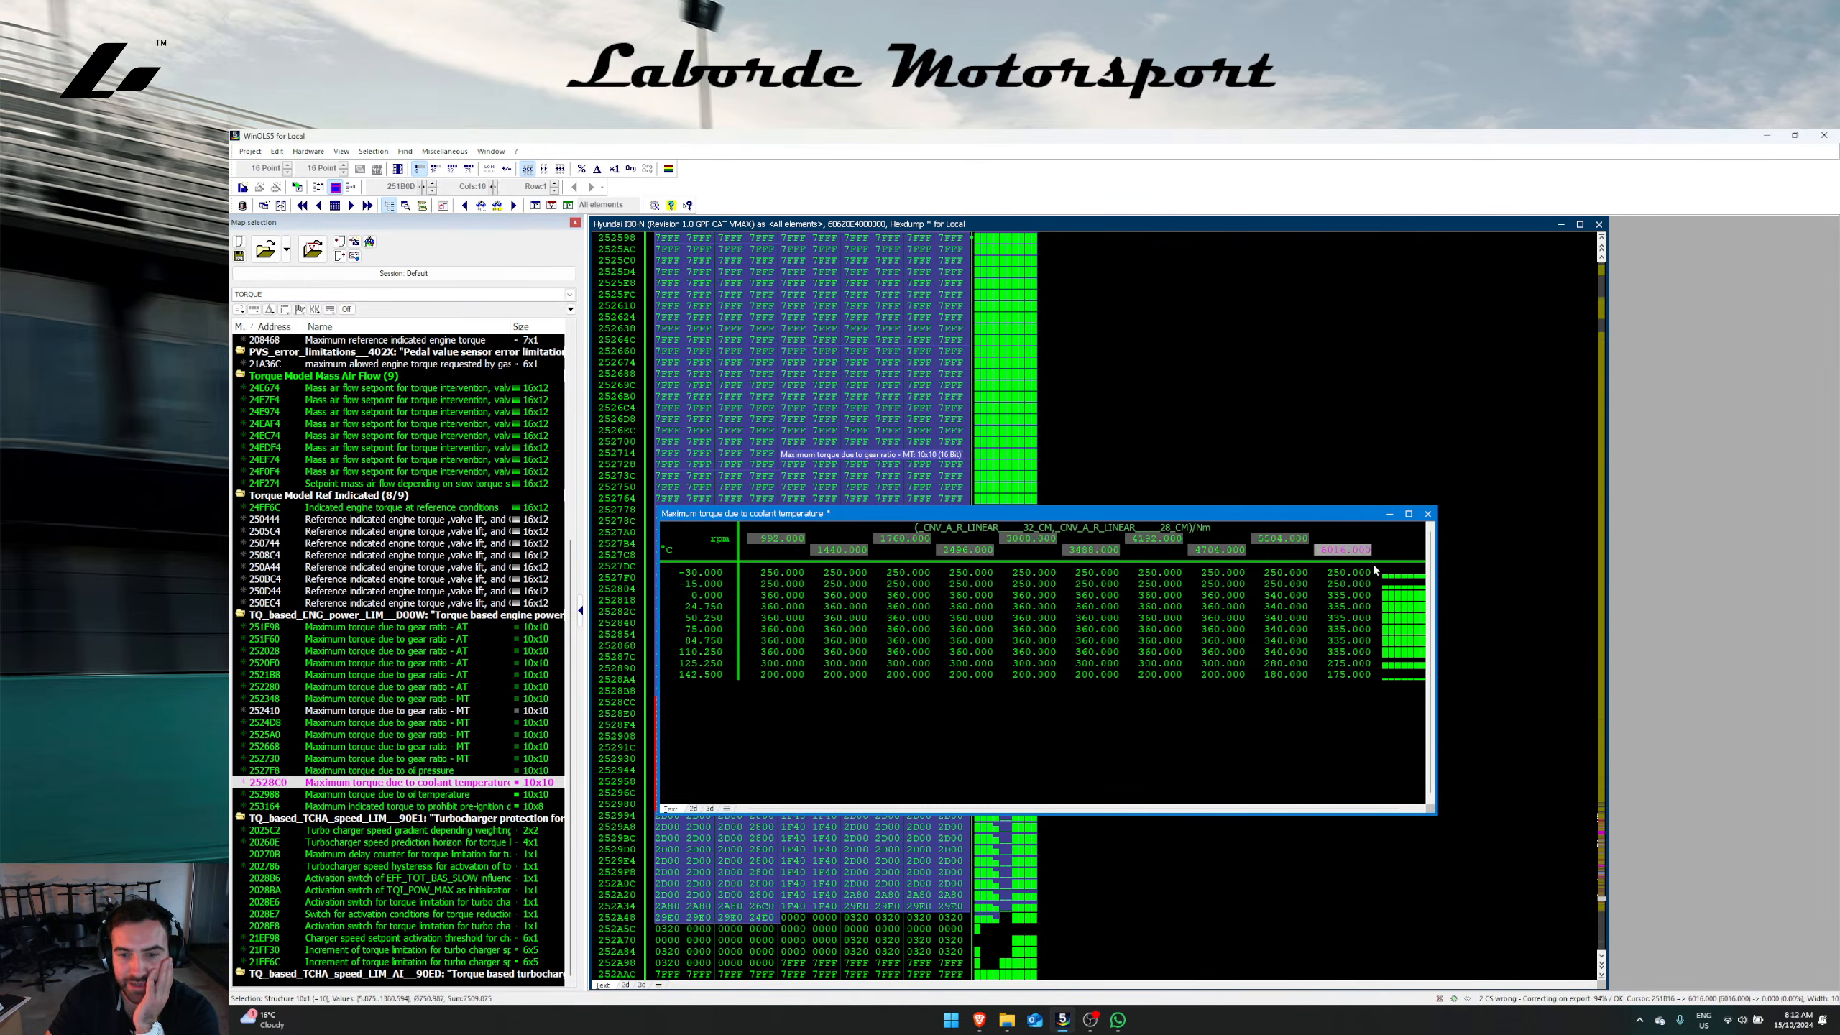
right_click(1285, 597)
left_click(1278, 586)
left_click(712, 808)
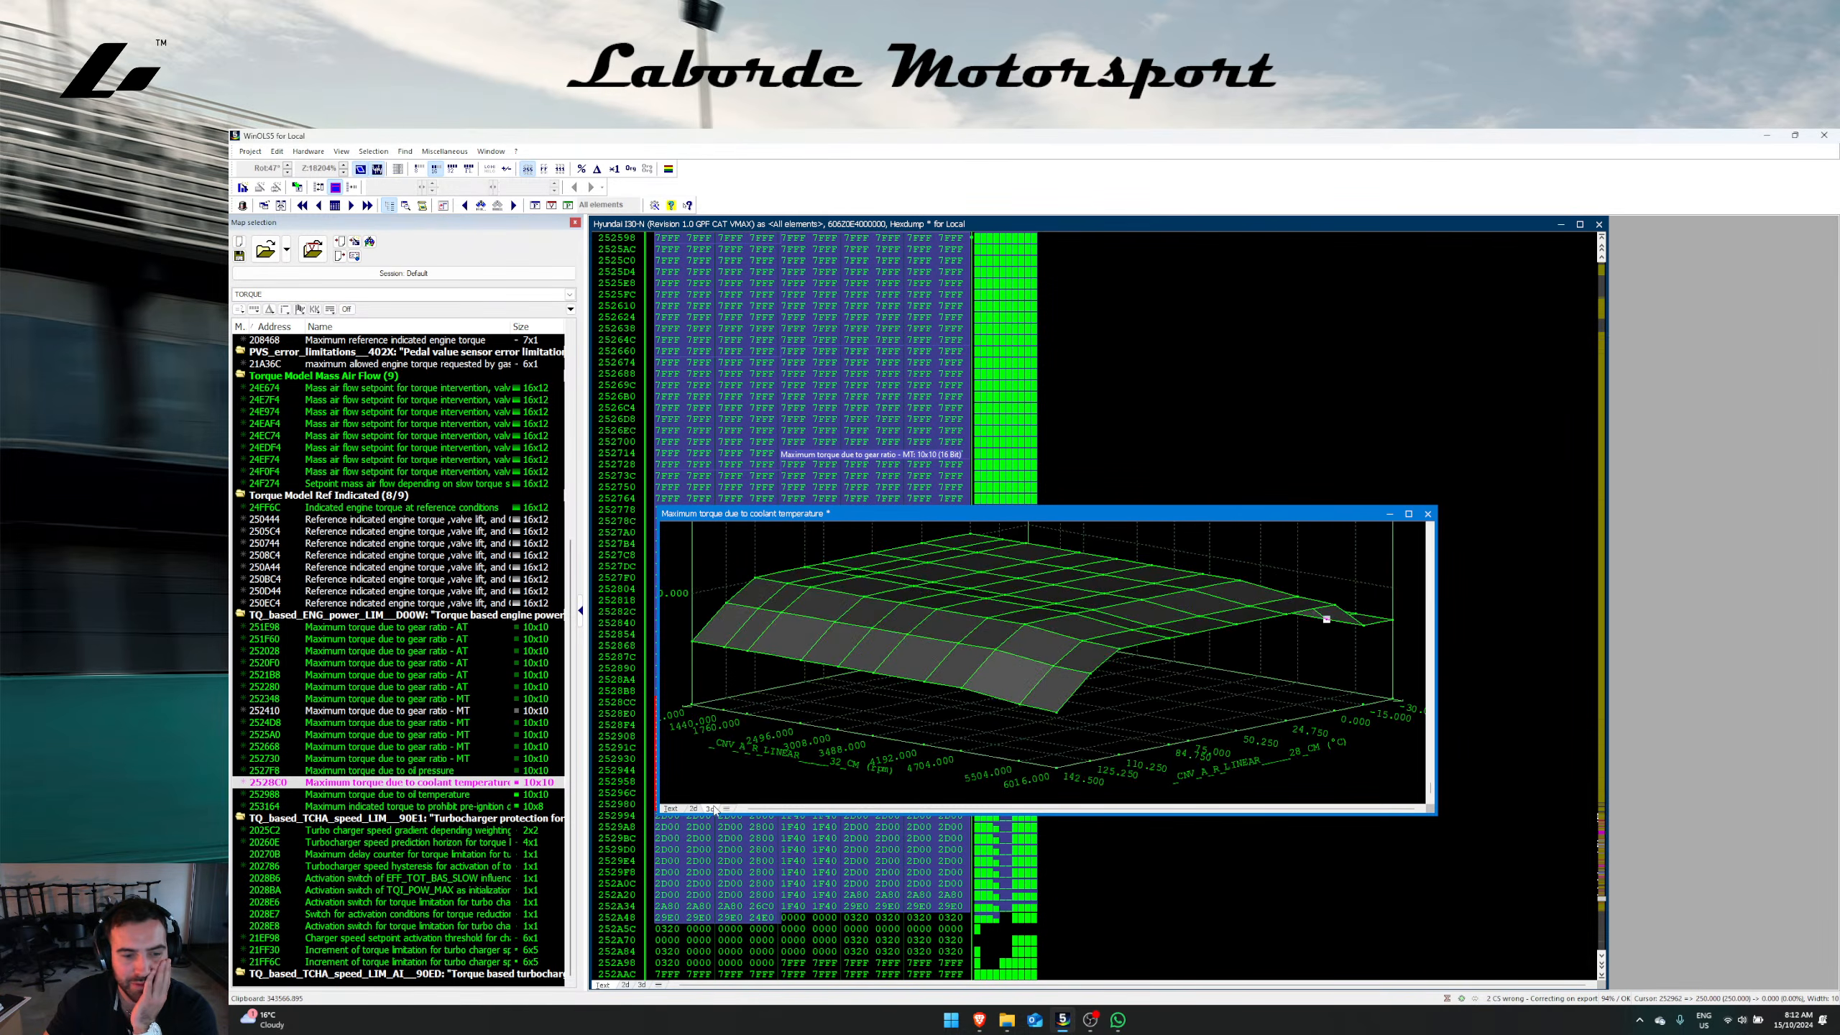
Step: Open the reference torque map at 250744, review its 1249.983 and 1499.997 mg/stk rows, and close it
double_click(379, 543)
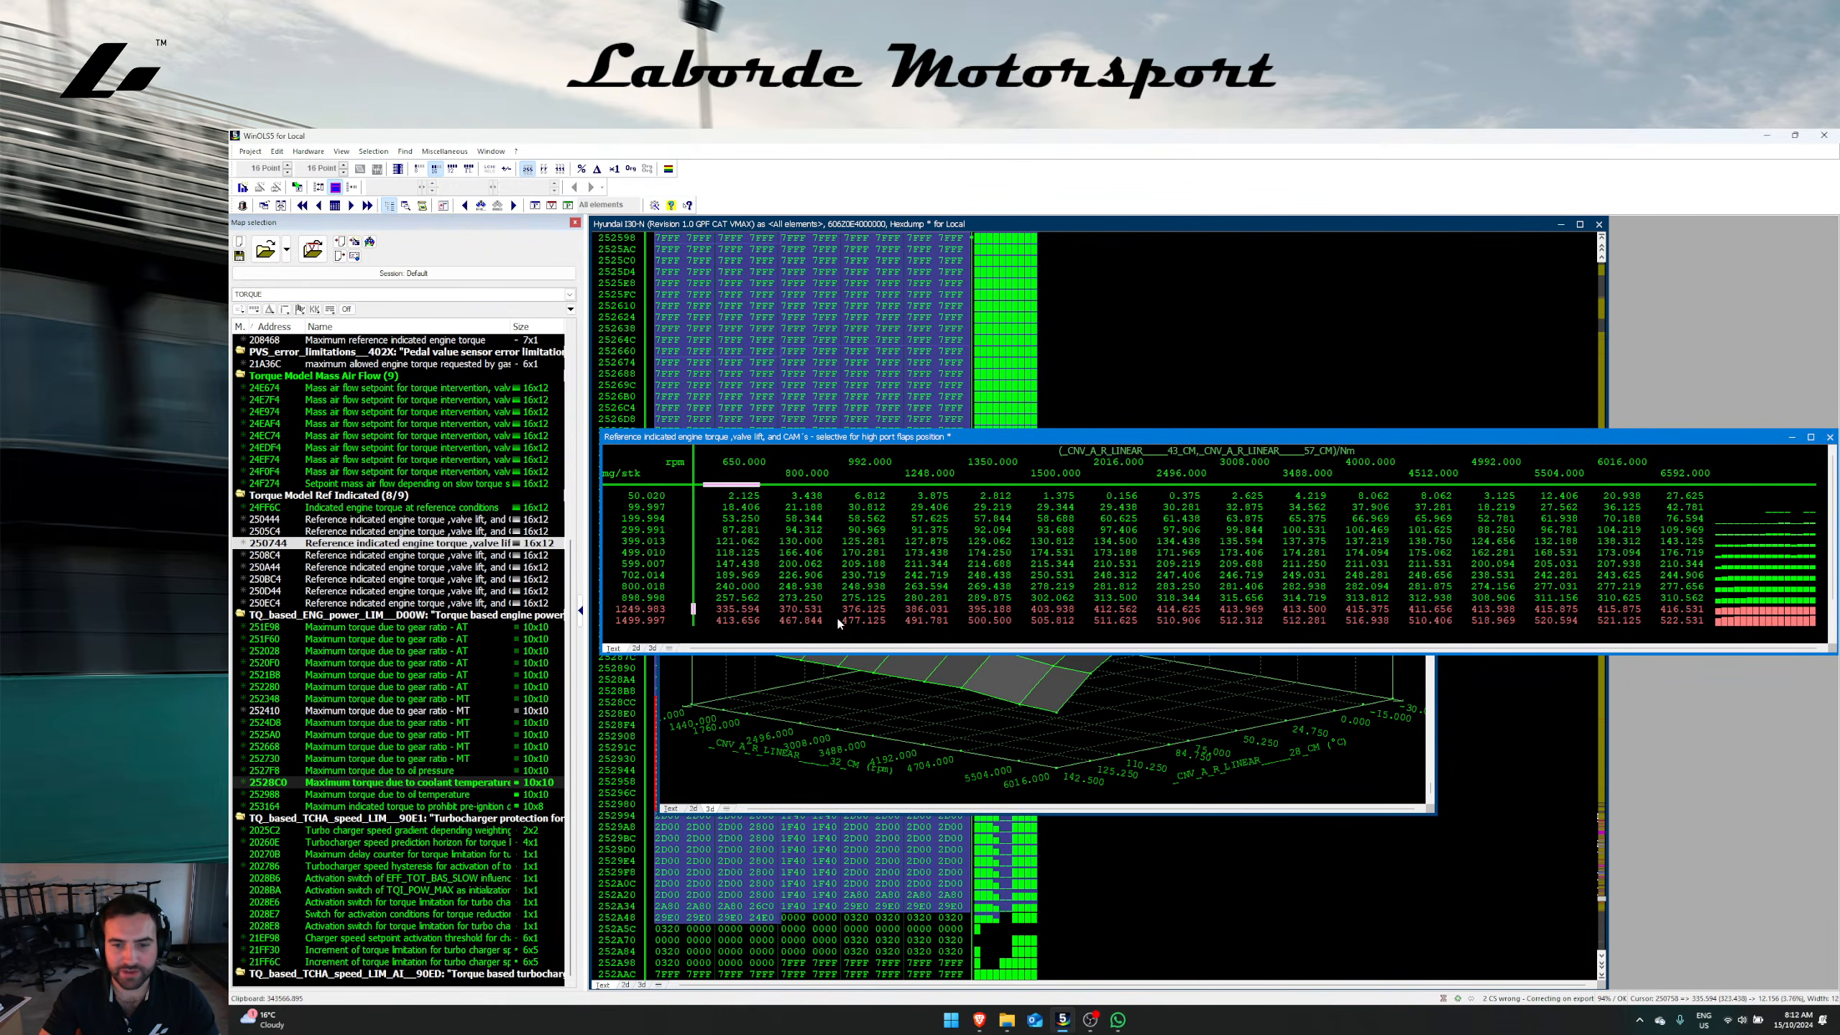
left_click_drag(720, 617, 976, 620)
left_click_drag(1131, 617, 1645, 625)
left_click(1551, 588)
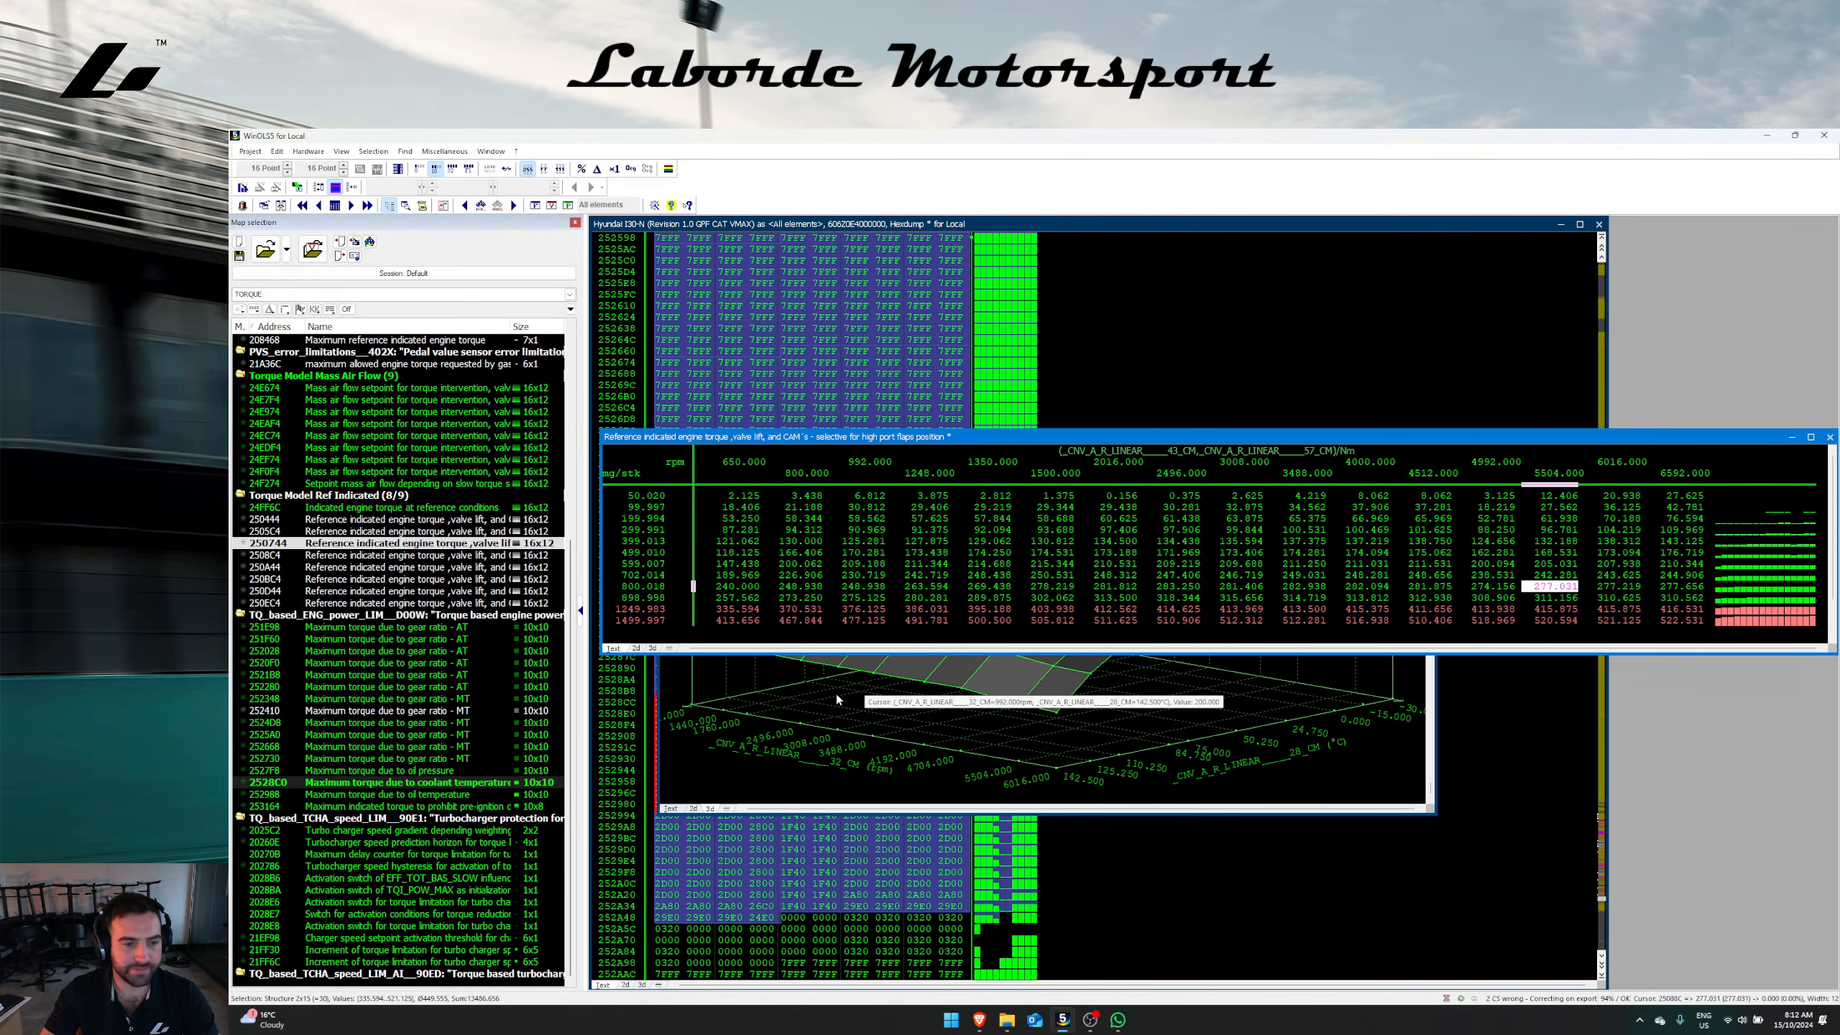
key("Escape")
Step: Review the coolant temperature torque limit as text, then rotate its 3D view to see the shape along the rpm and temperature axes
left_click(671, 808)
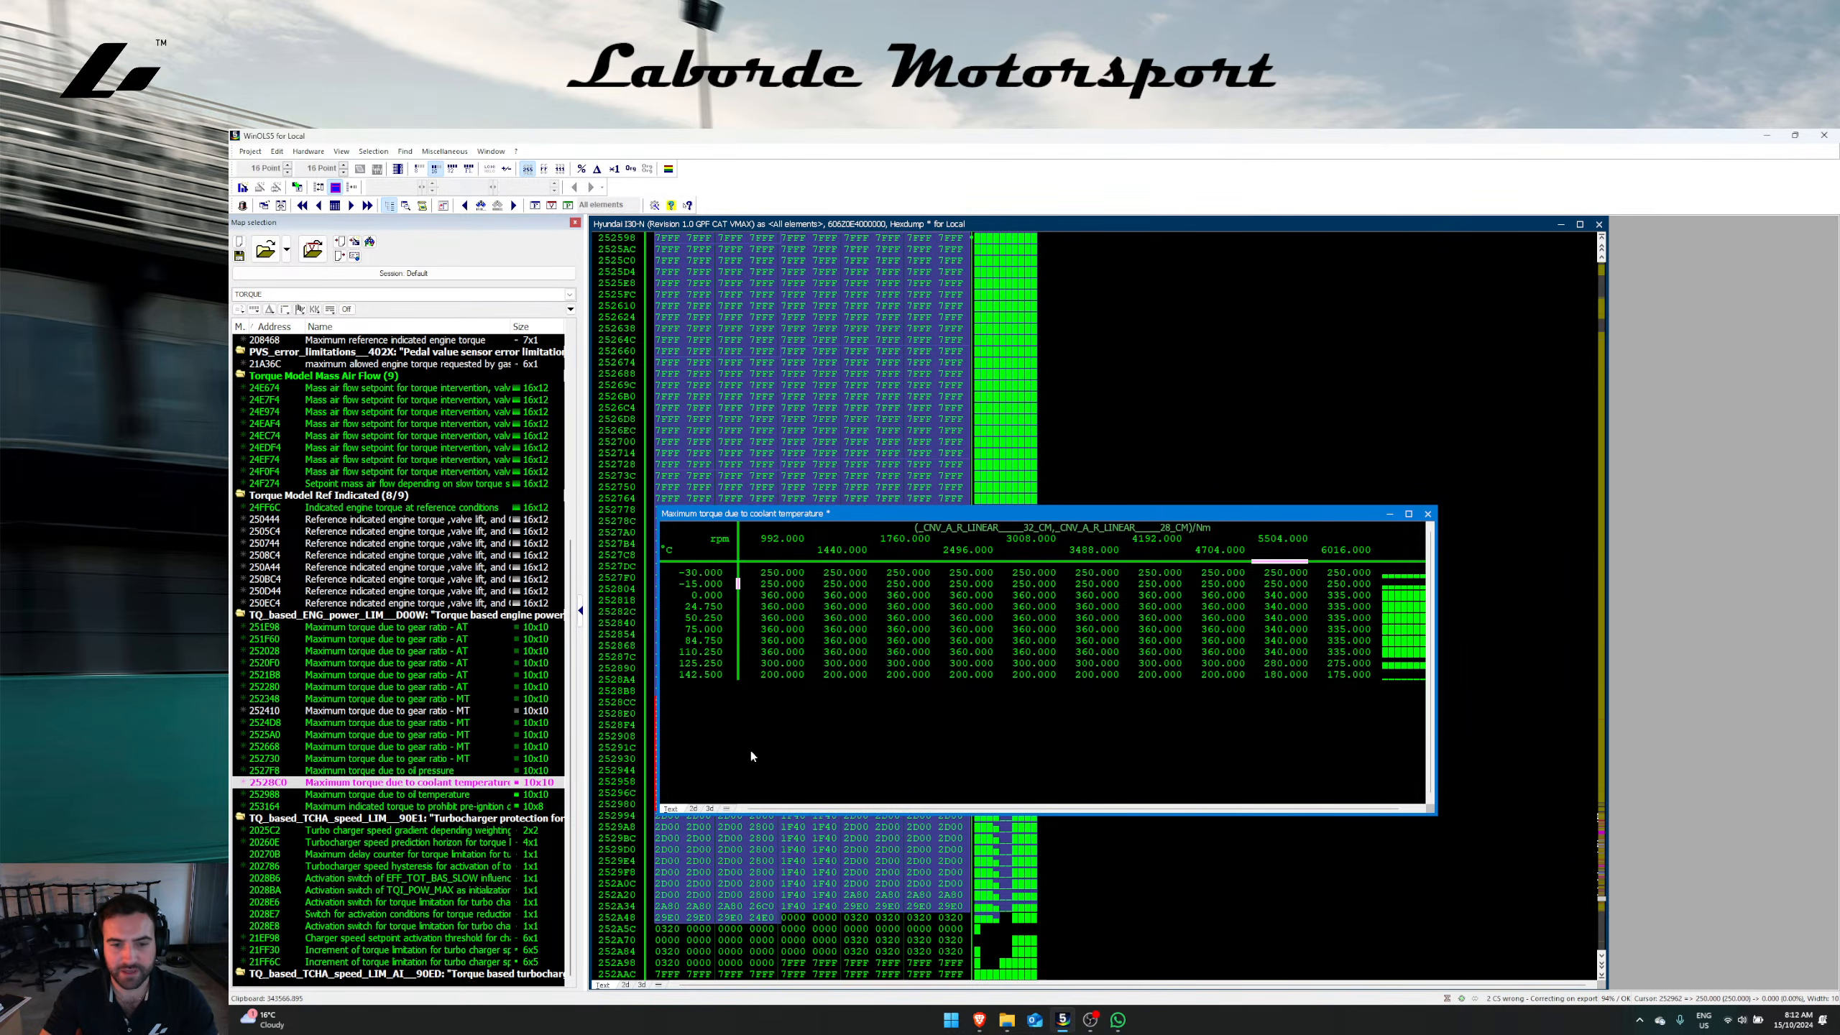
left_click(710, 808)
left_click_drag(1058, 772, 1314, 752)
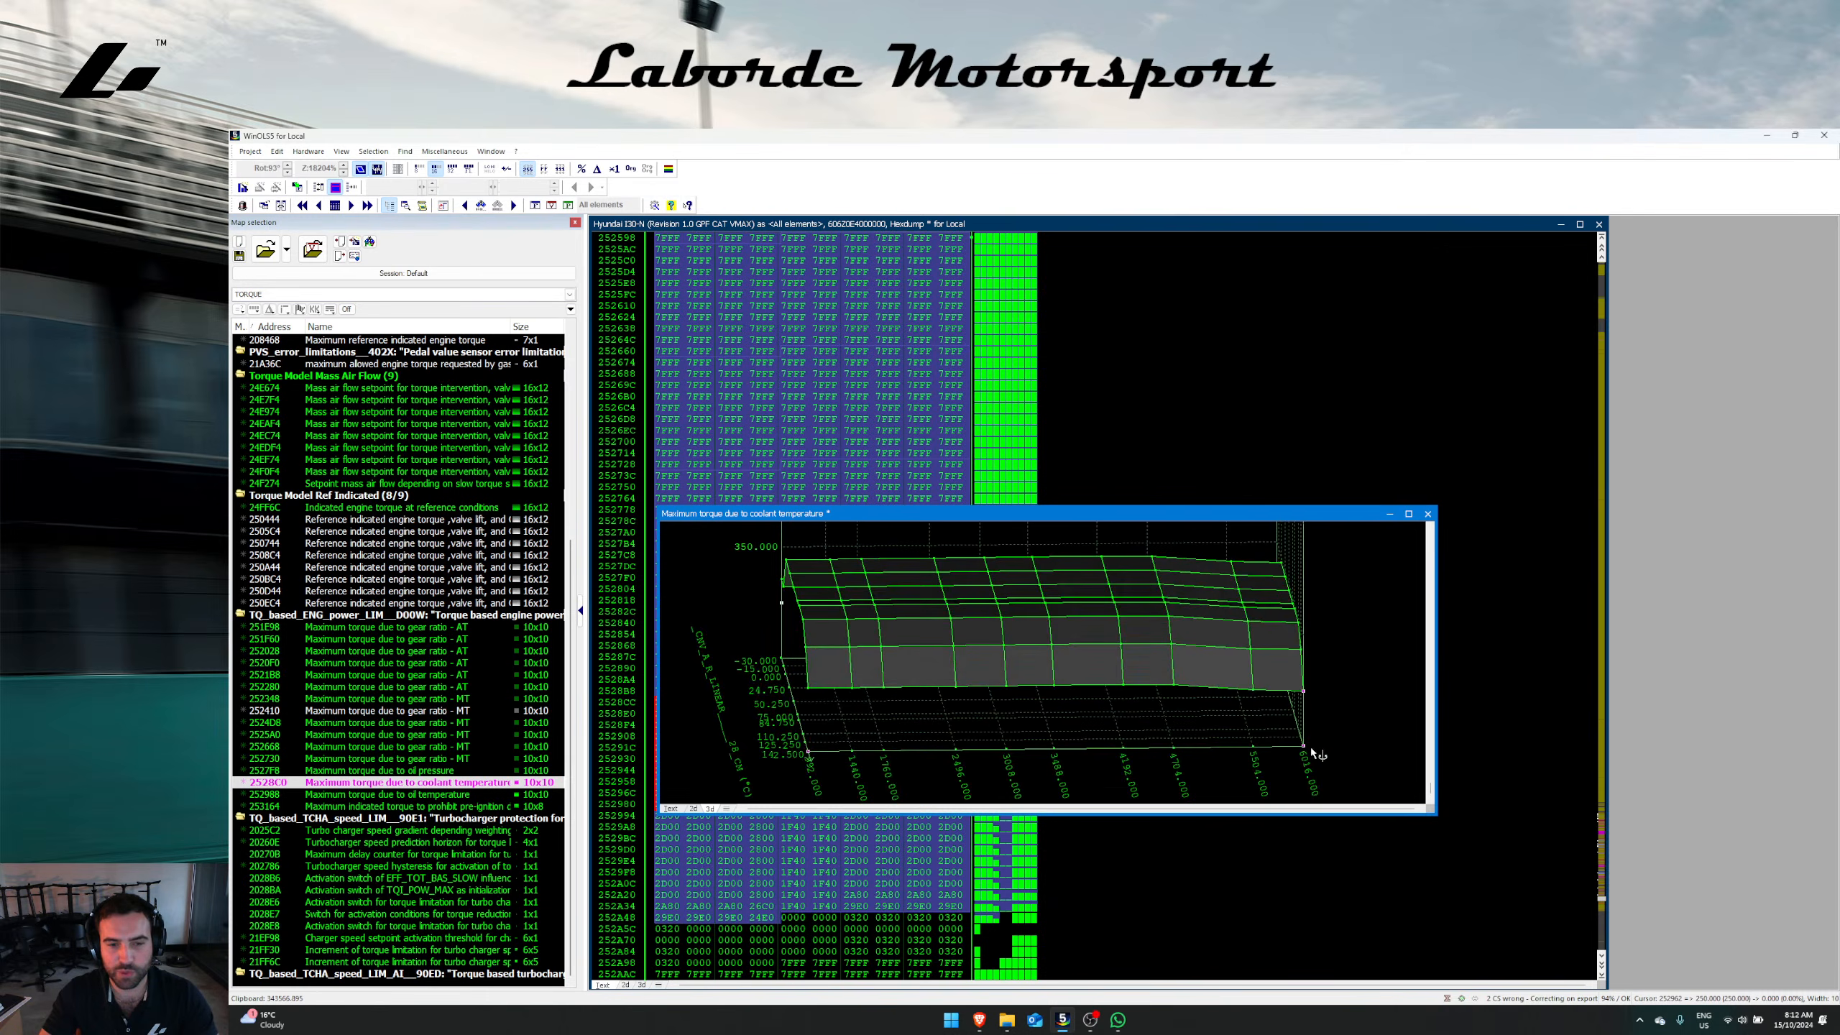
left_click(1128, 667)
mouse_move(1305, 748)
left_mouse_down()
mouse_move(1293, 786)
mouse_move(1283, 776)
left_mouse_up()
left_click_drag(812, 758, 779, 655)
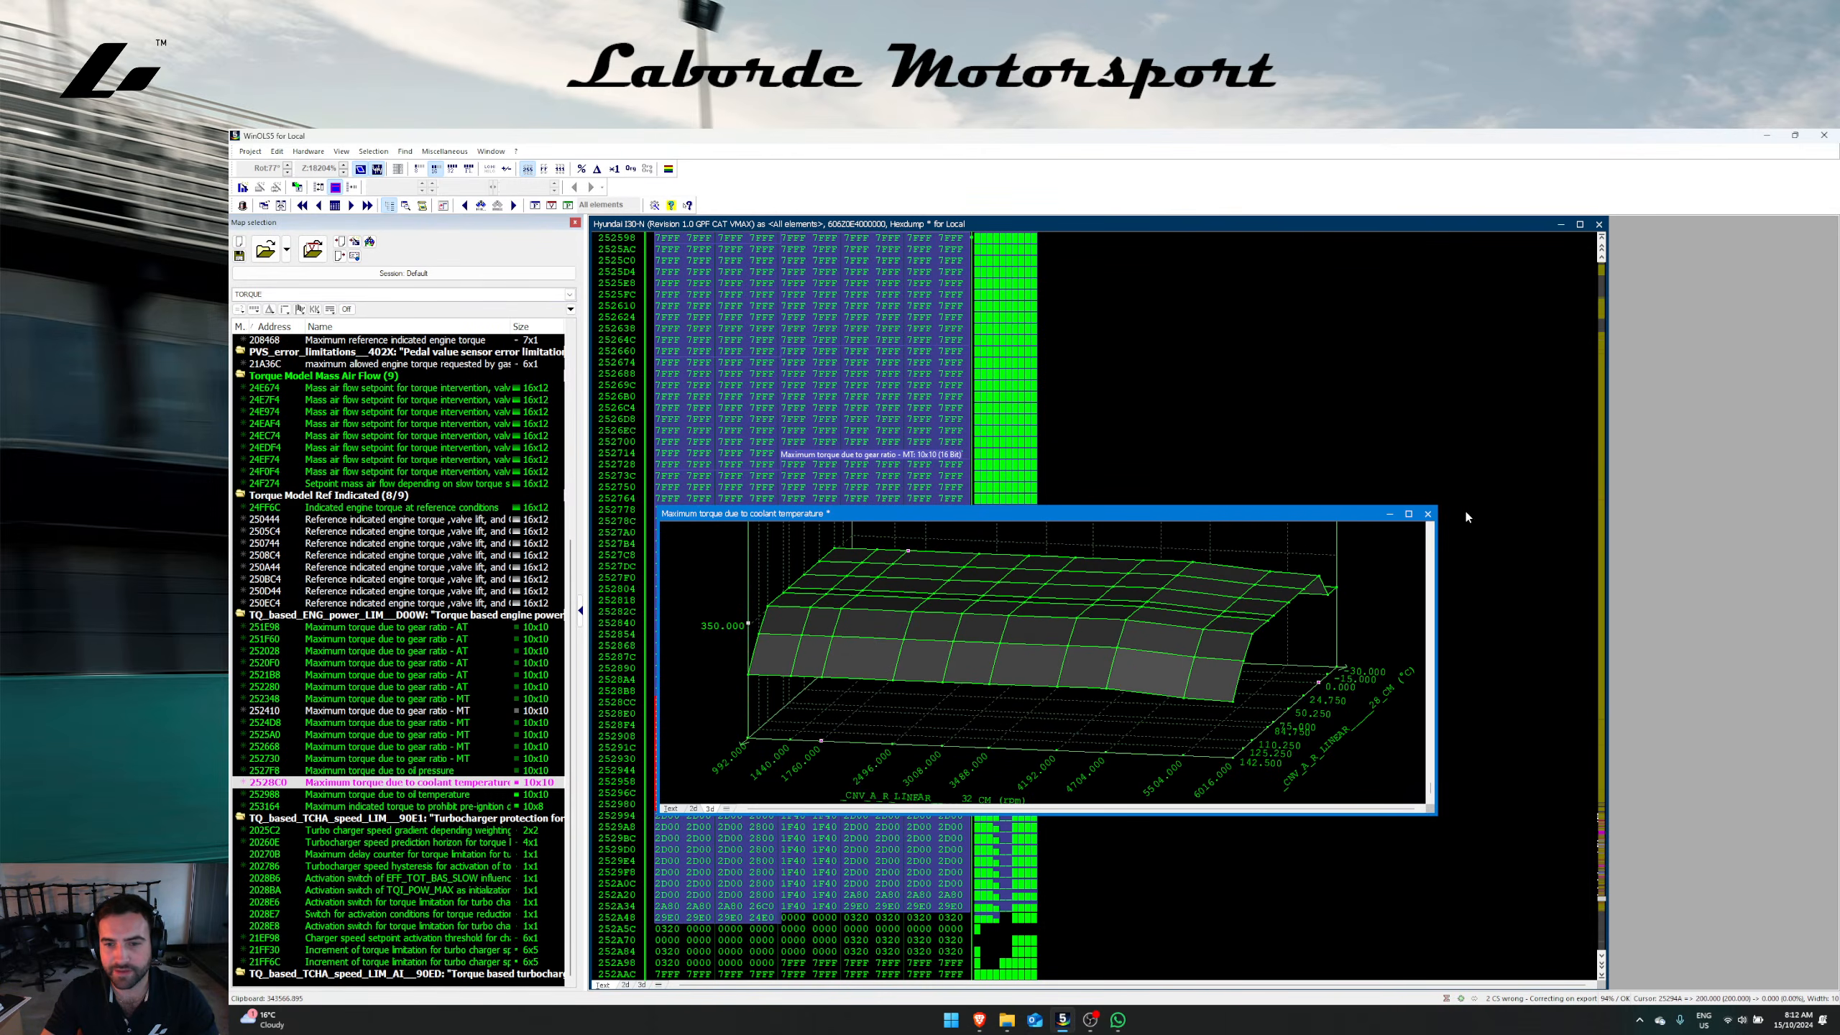
Step: Set the torque limit at 0 to 110.25 °C to 450 Nm up to 4704 rpm, 428 Nm at 5504 rpm and 378 Nm at 6016 rpm
left_click(773, 607)
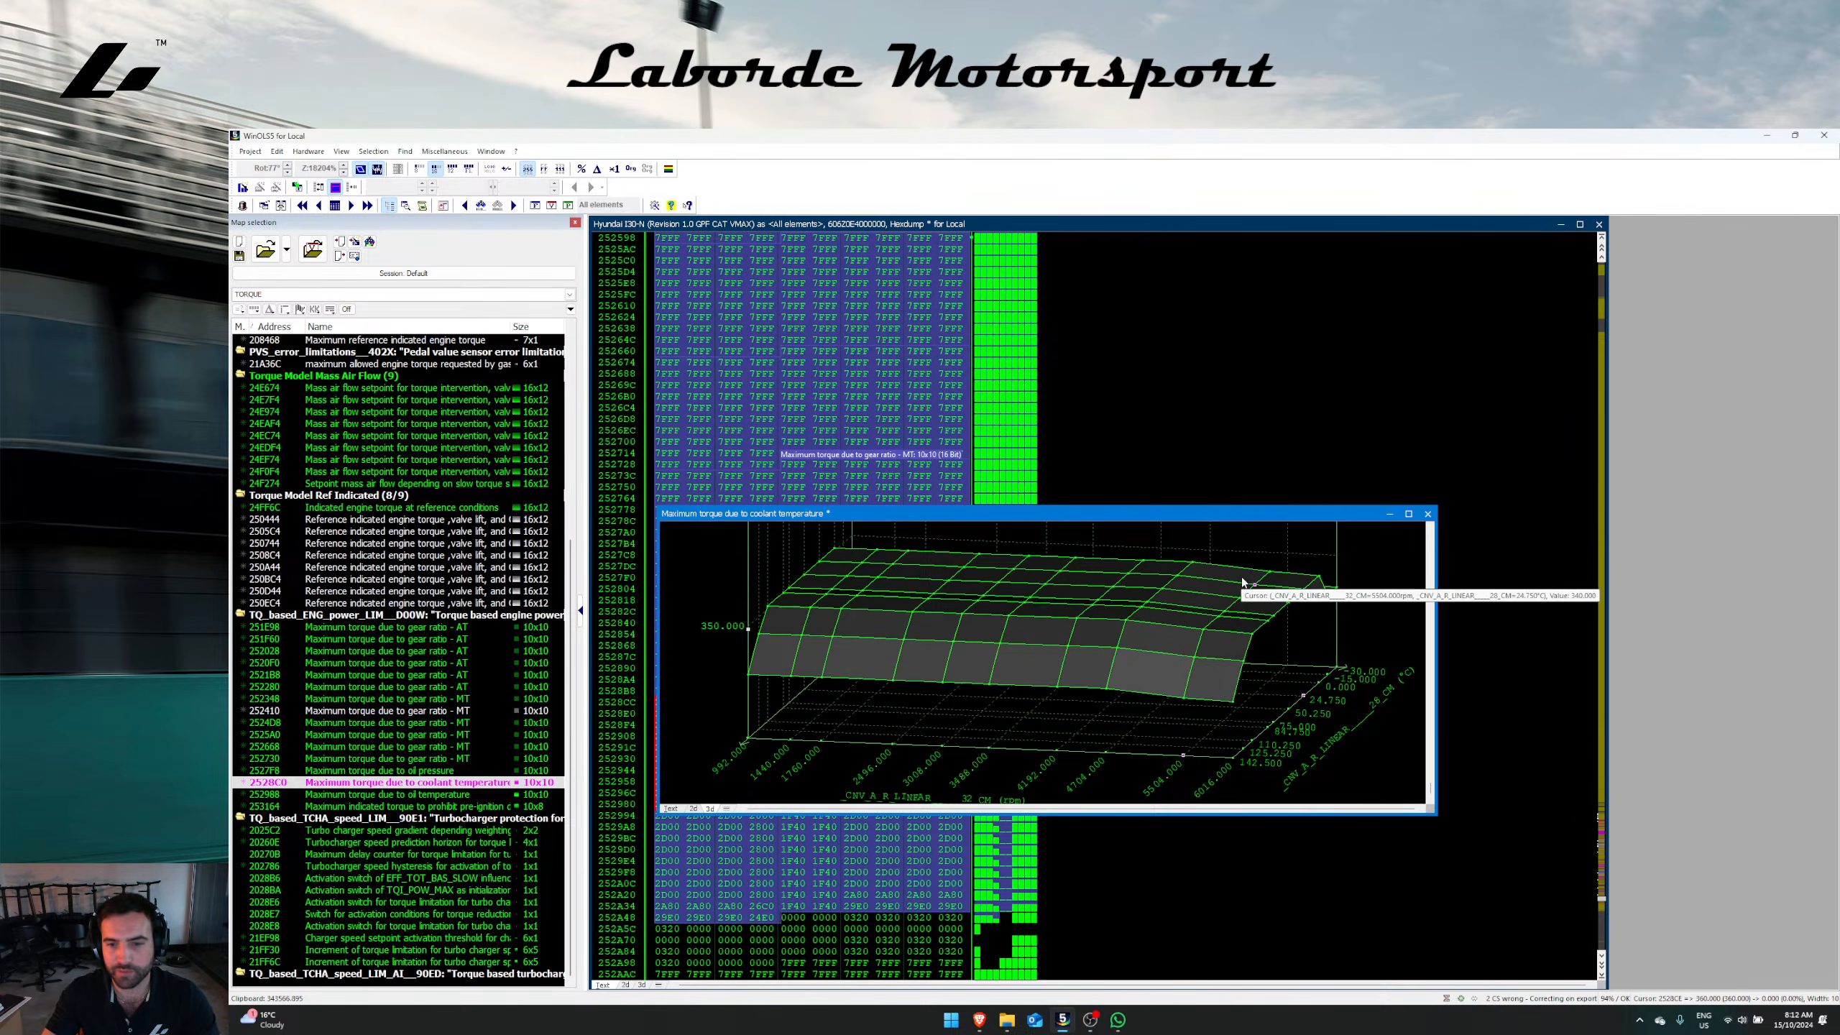
left_click(1196, 564, "shift")
key("Return")
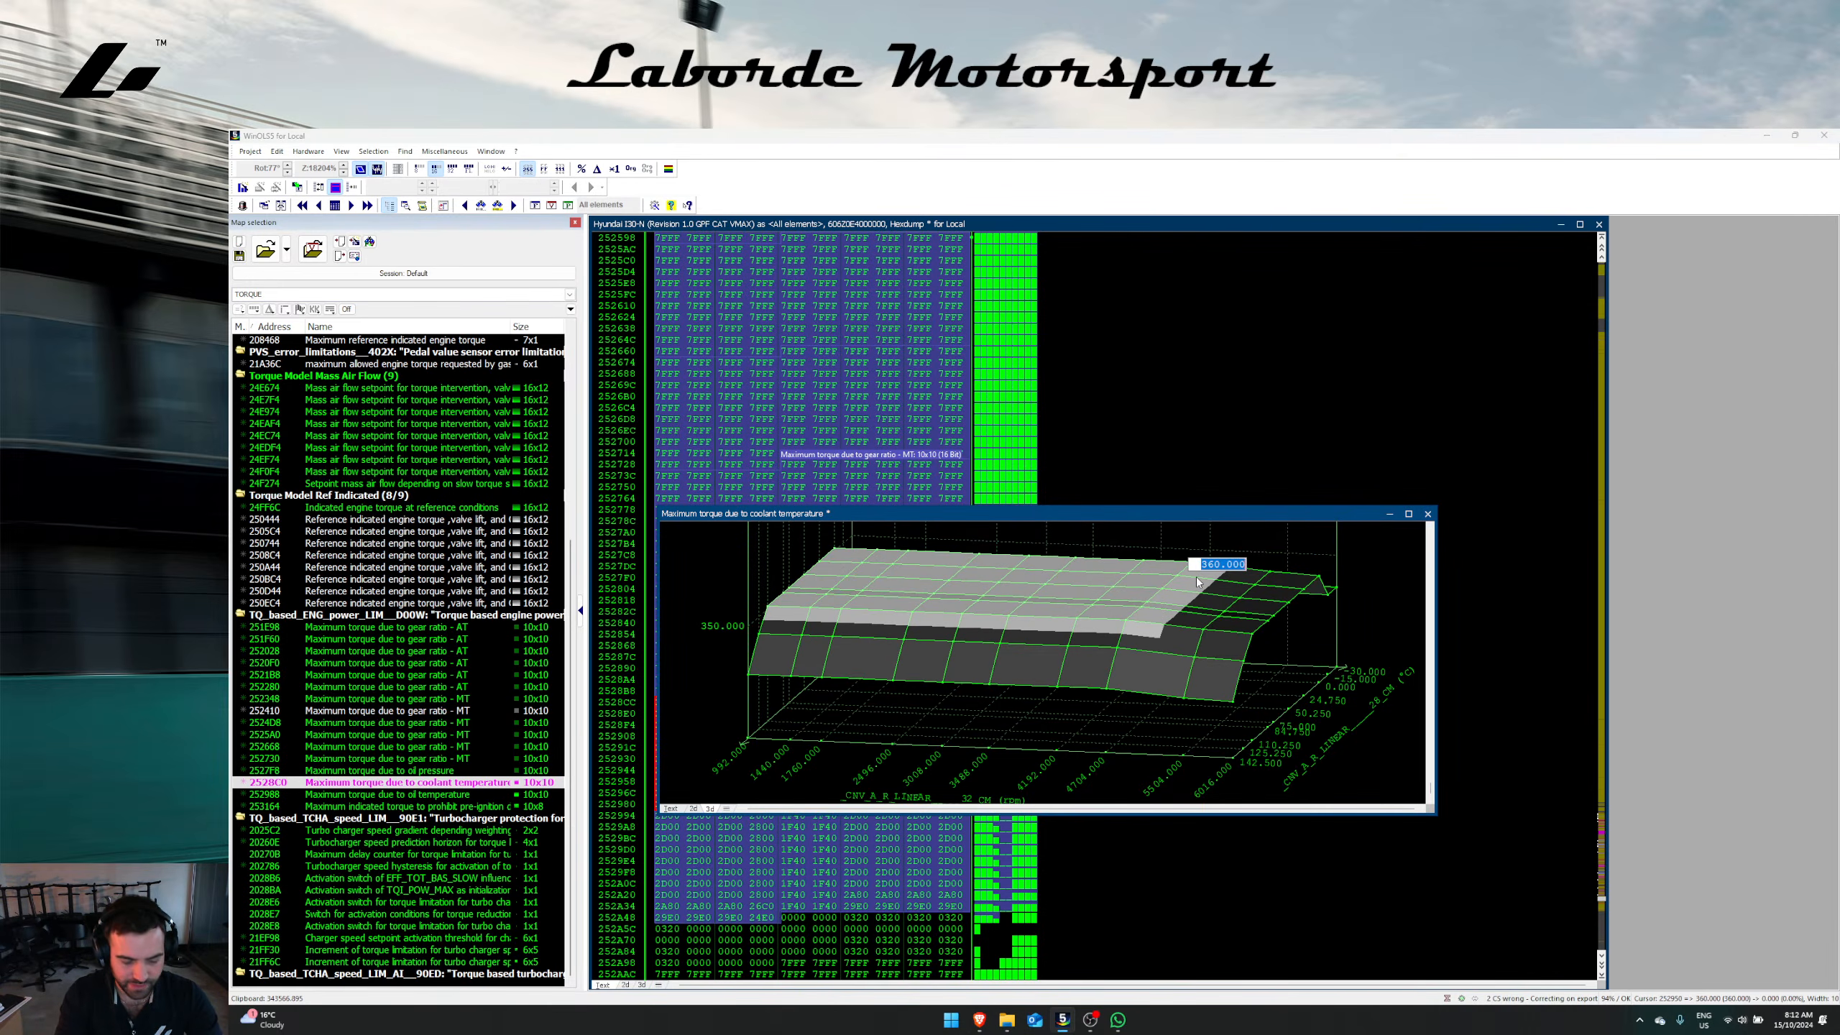
type("450")
key("Return")
left_click(1204, 634)
left_click_drag(1205, 637, 1240, 620)
left_click(1153, 654)
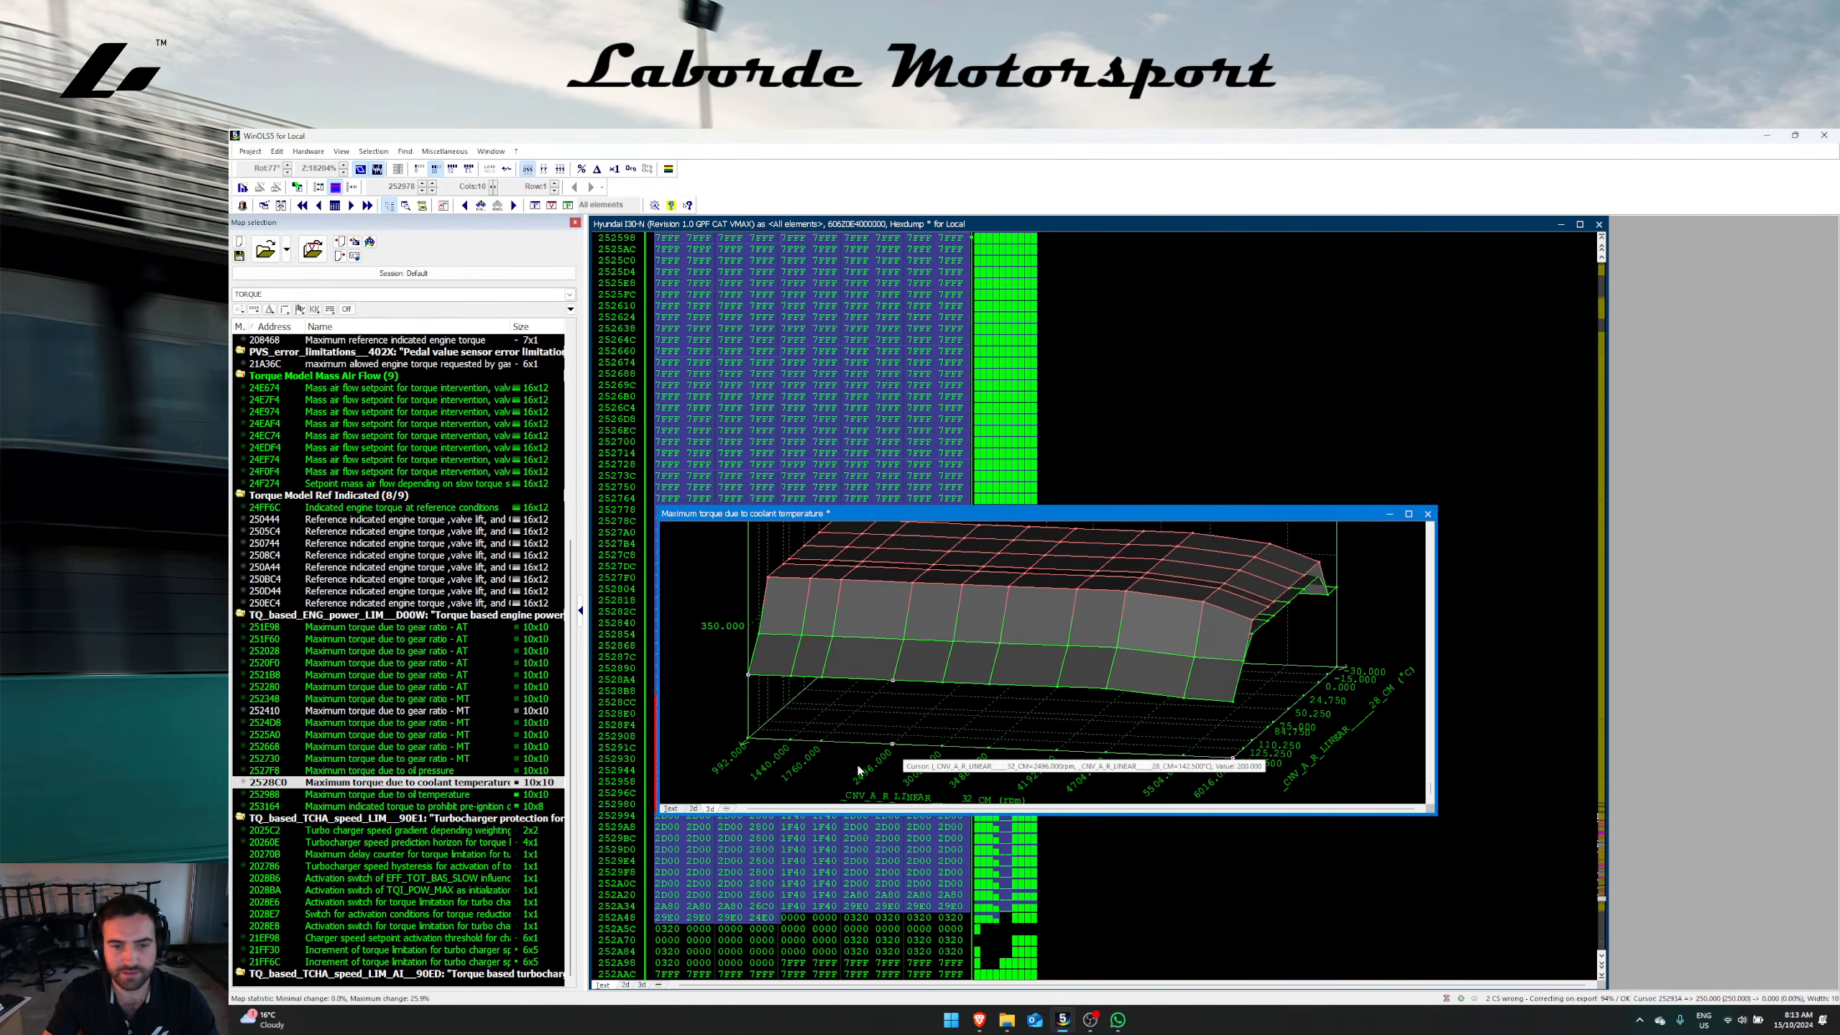
Step: Interpolate the coolant temperature limit's -15 °C row to 350 Nm up to 4704 rpm, 339 Nm at 5504 rpm and 314 Nm at 6016 rpm
left_click(669, 808)
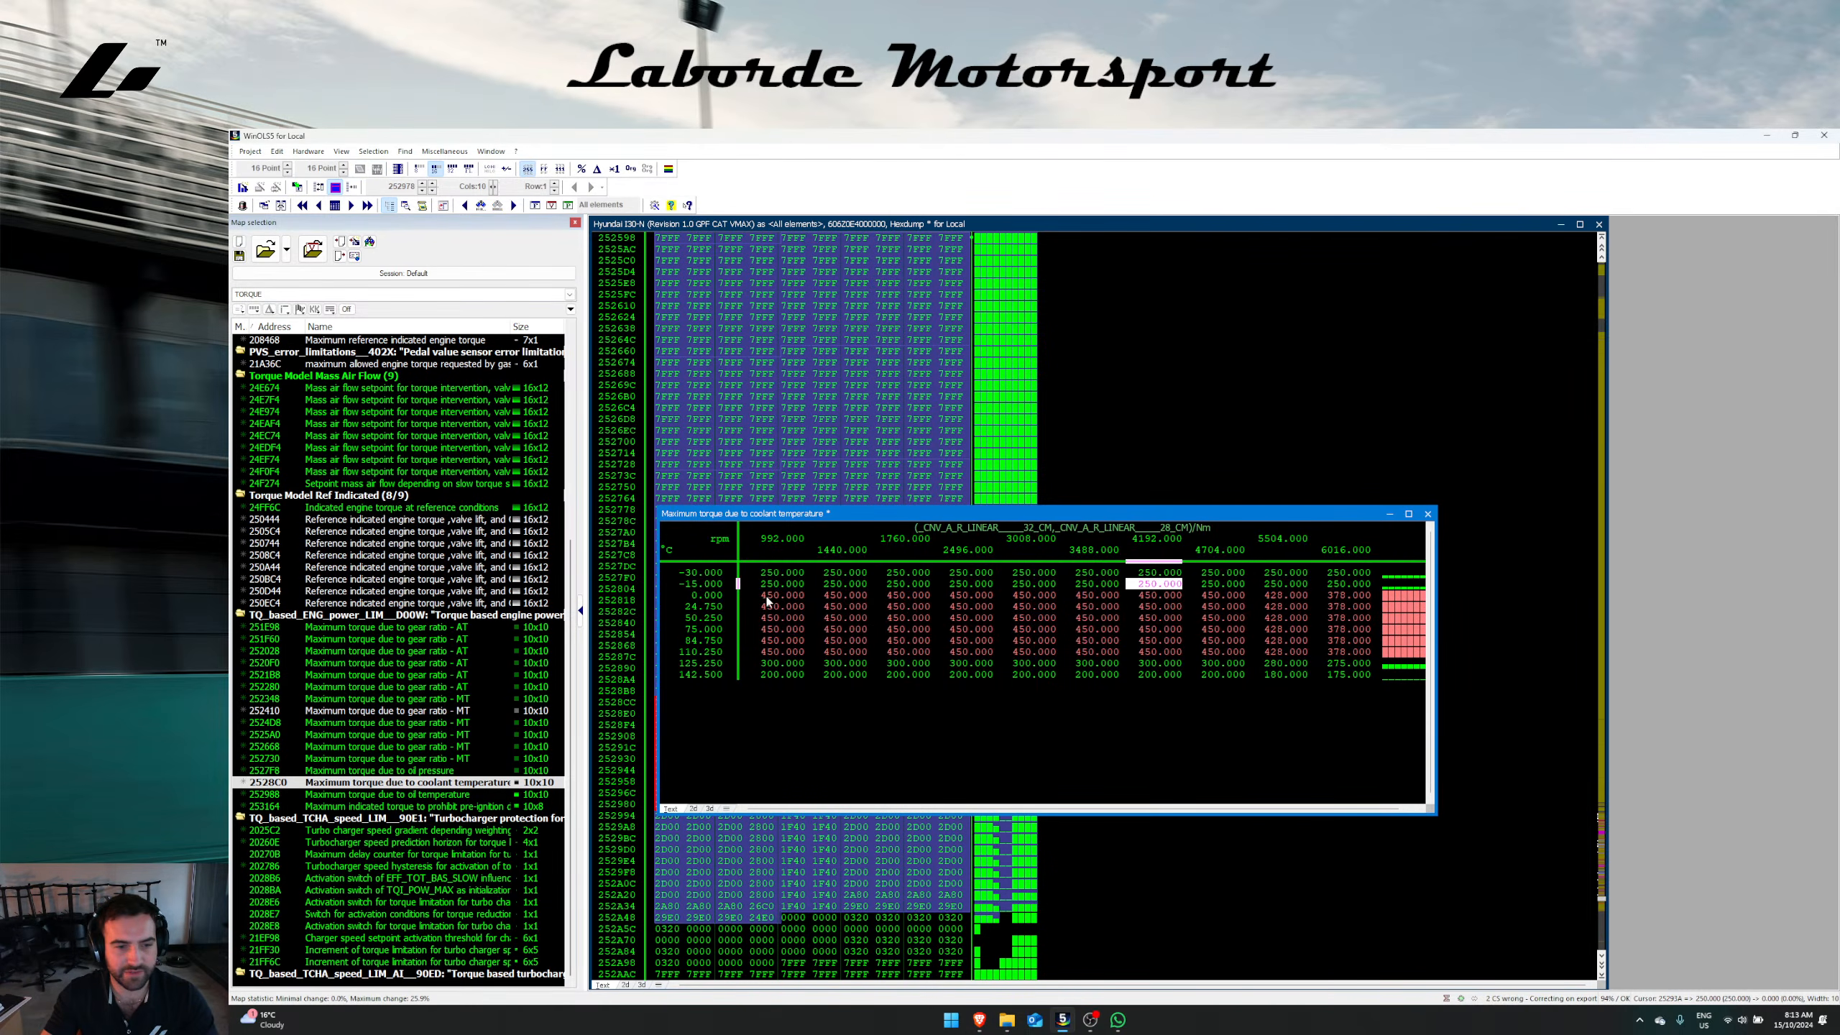
double_click(692, 584)
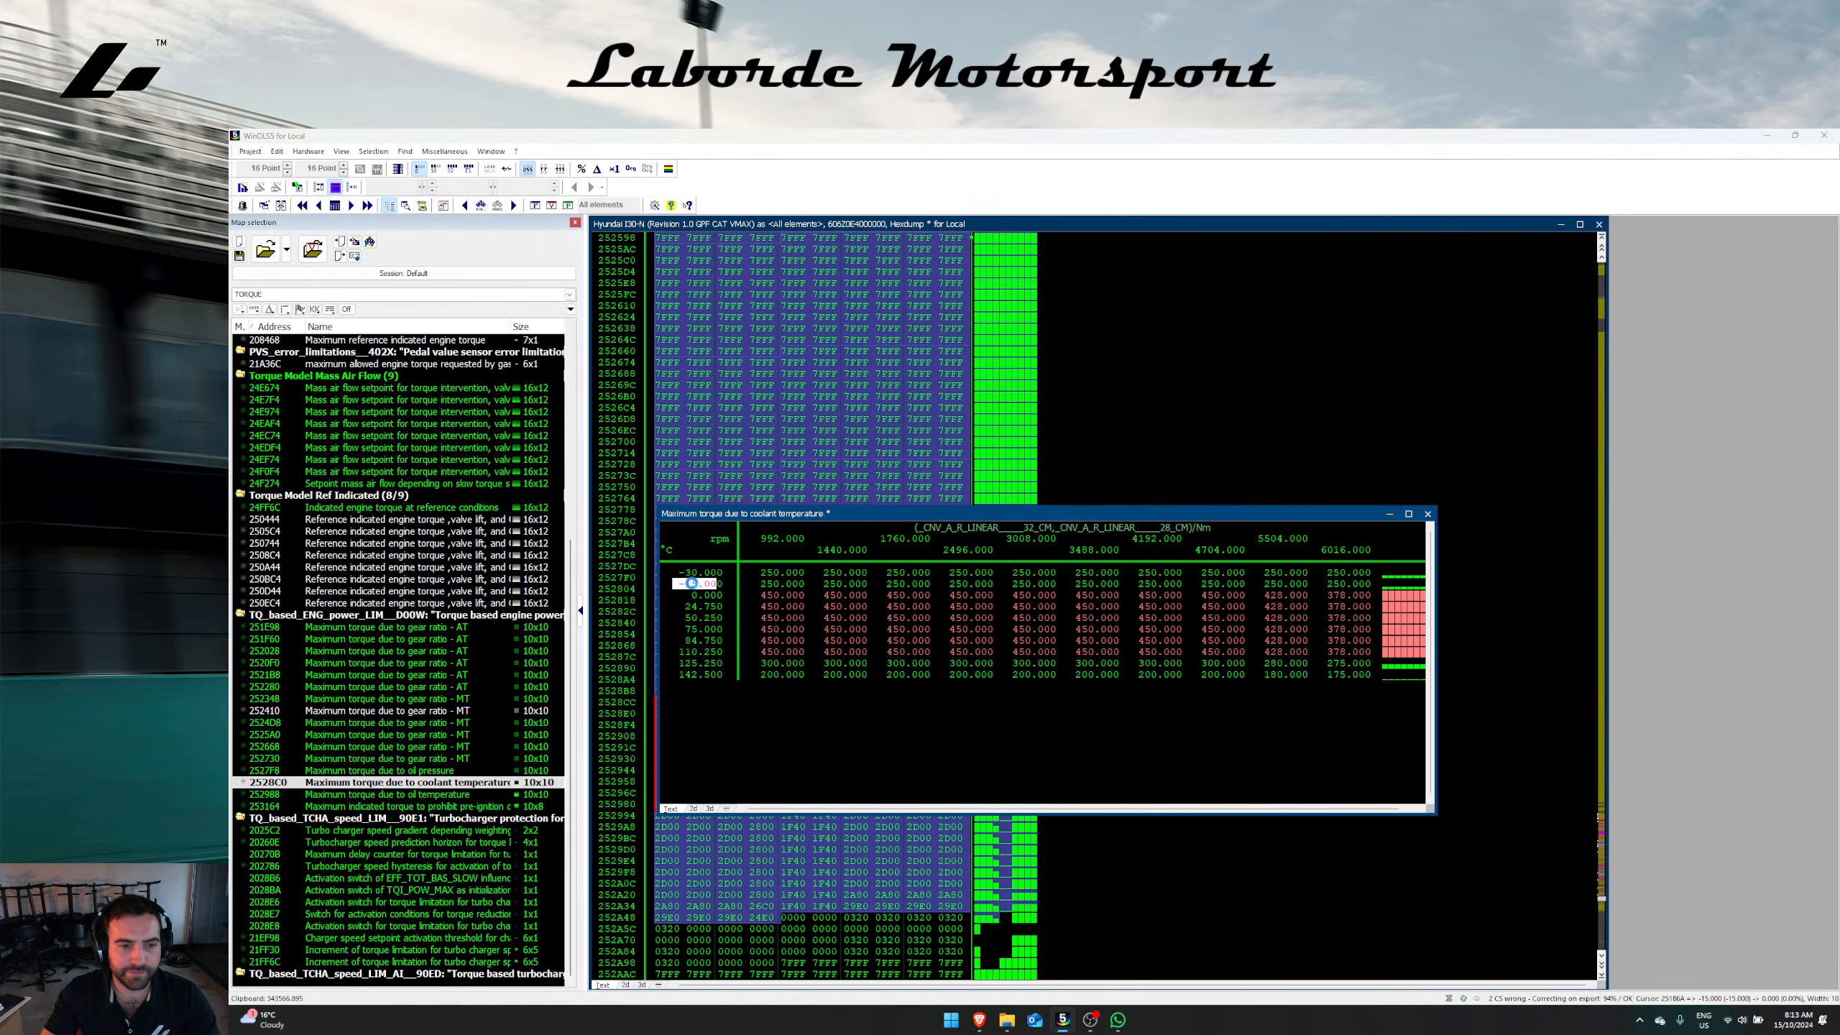
key("Escape")
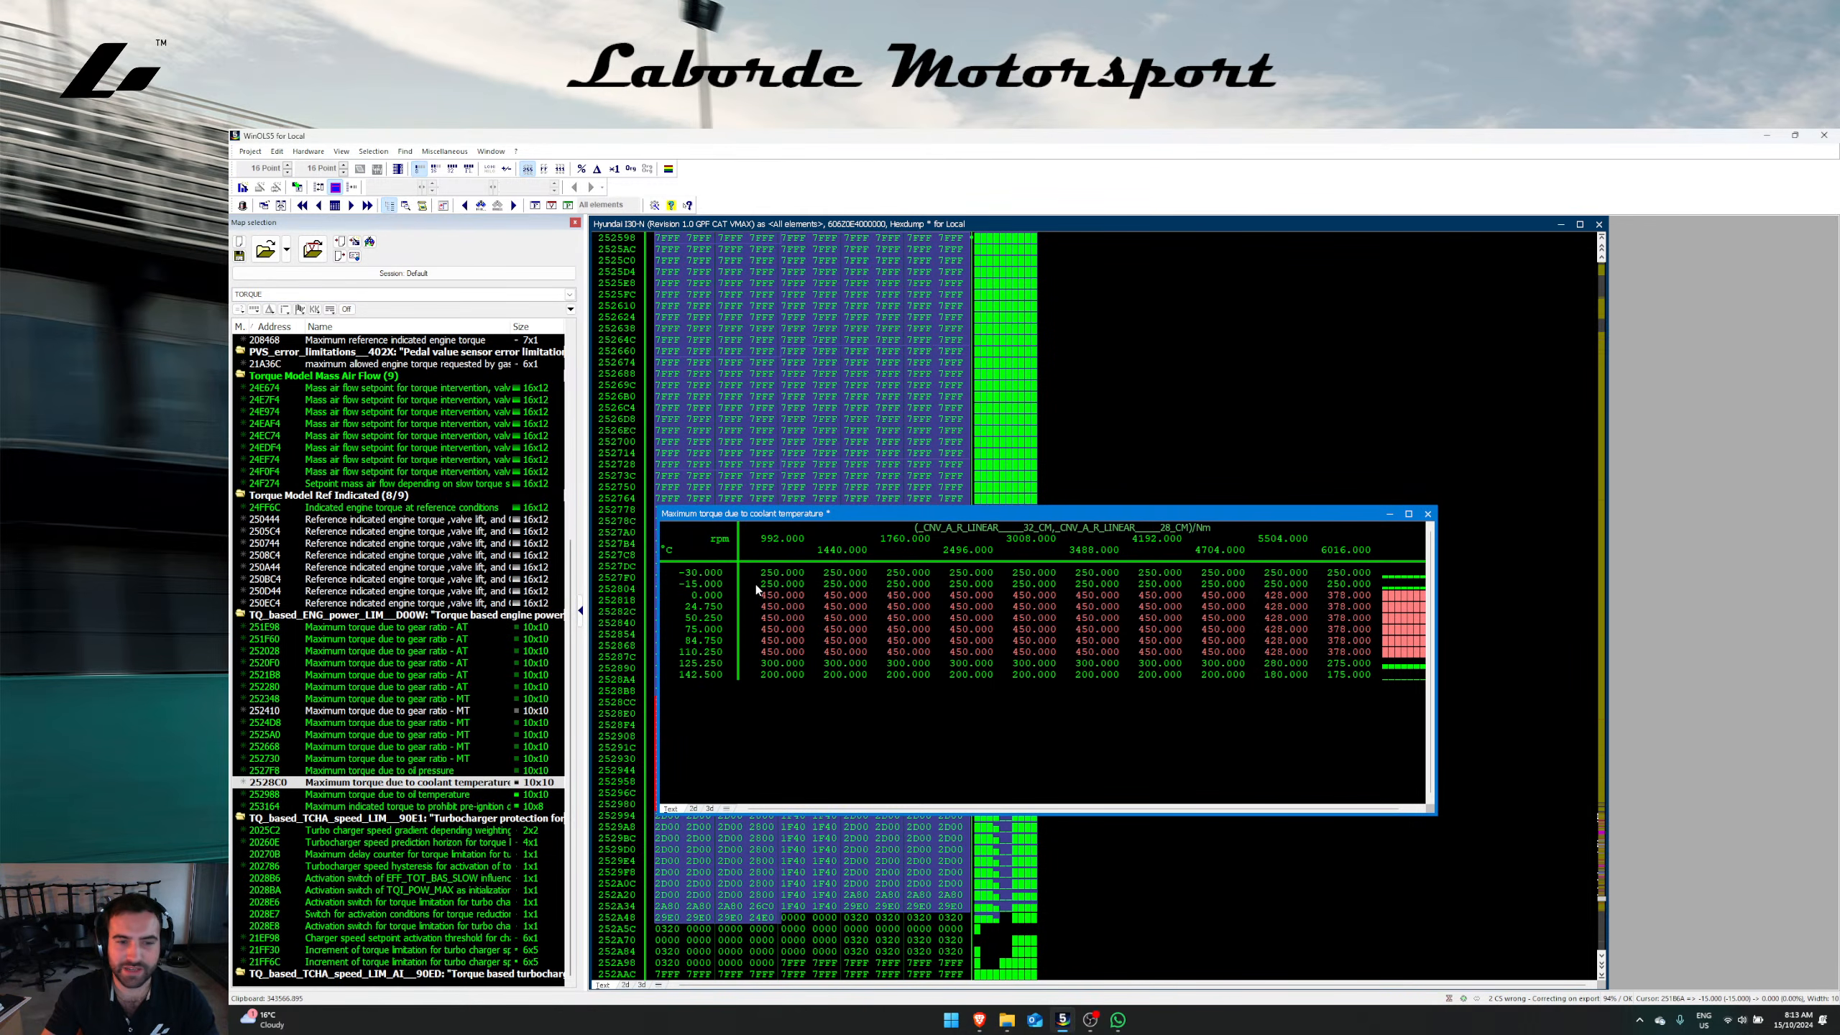
key("Right")
left_click_drag(750, 585, 1347, 585)
key("ctrl+i")
key("Return")
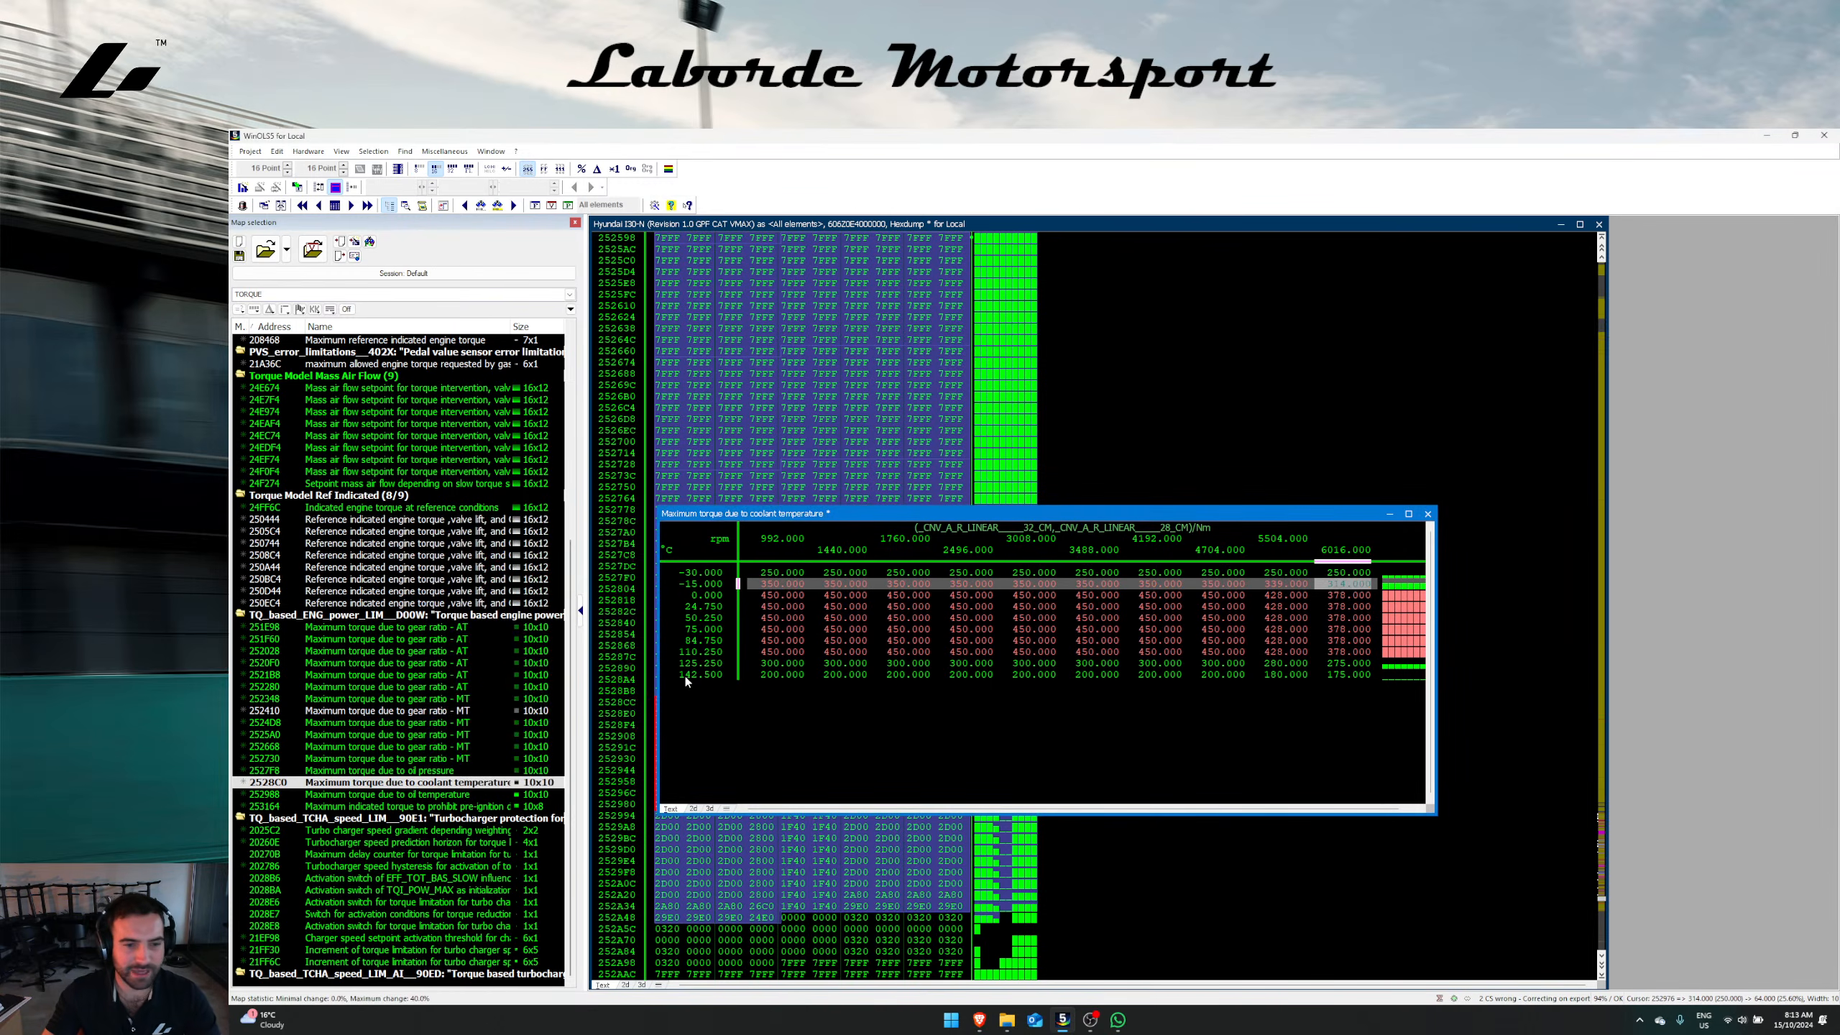
Step: Interpolate the 125.25 °C row to 325 Nm up to 4704 rpm, 304 Nm at 5504 rpm and 276.5 Nm at 6016 rpm, and close the map
right_click(825, 651)
left_click_drag(778, 664, 1360, 660)
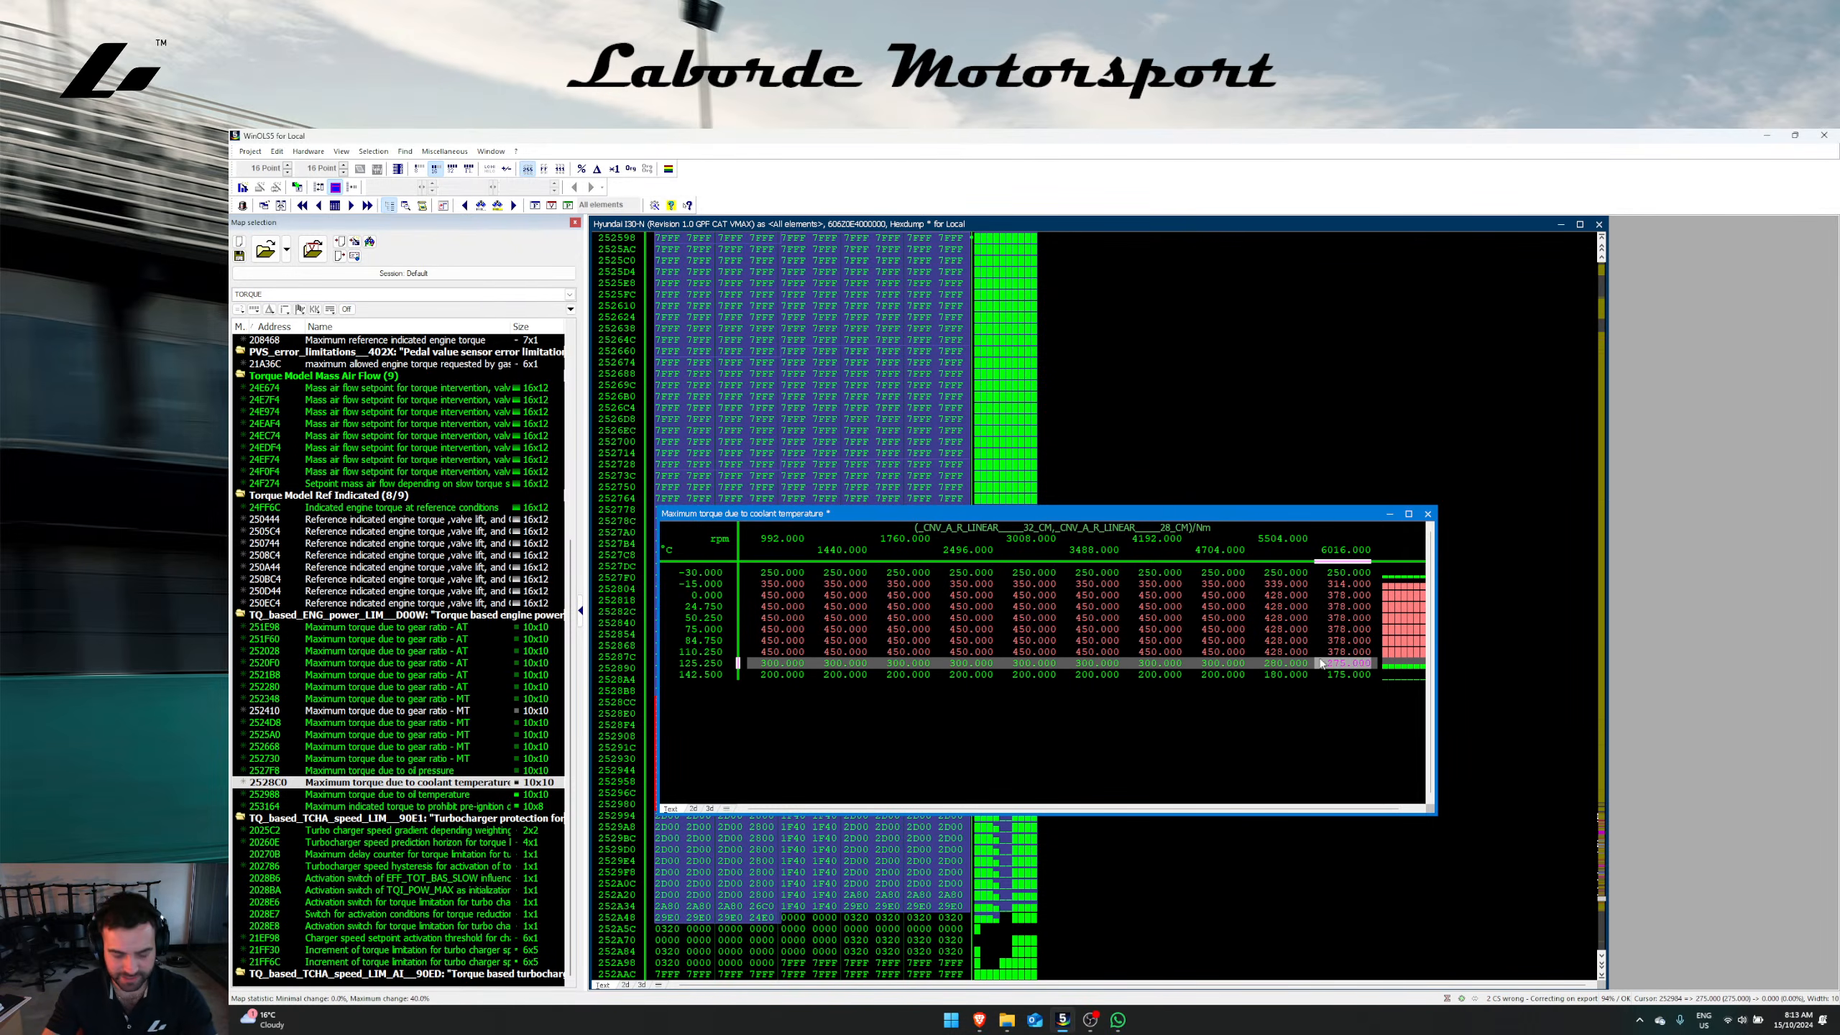
key("ctrl+i")
key("Return")
key("Escape")
Step: Align the hexdump and copy the full 10x10 coolant temperature torque limit at 2528C0 into the oil temperature torque limit at 252988
key("ctrl+Right")
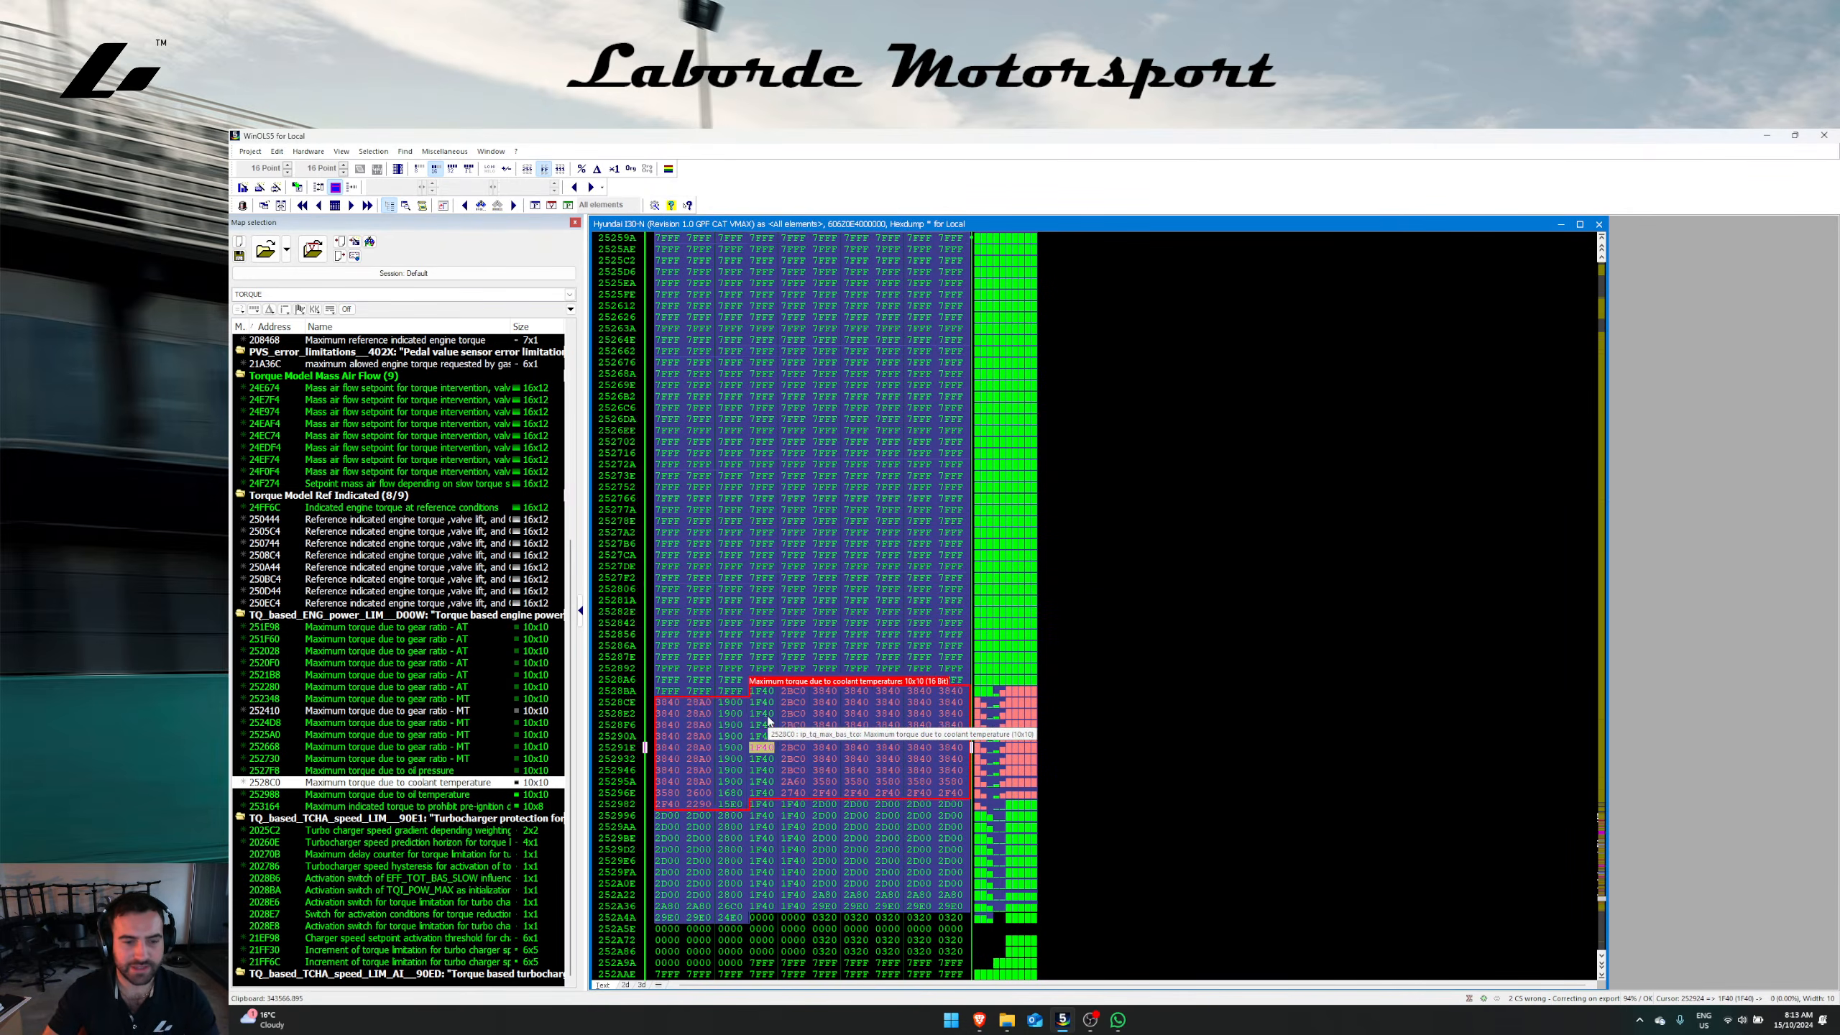
key("ctrl+Right")
key("ctrl+Right")
key("ctrl+Right")
right_click(768, 716)
key("Escape")
left_click_drag(670, 703, 957, 803)
key("ctrl+c")
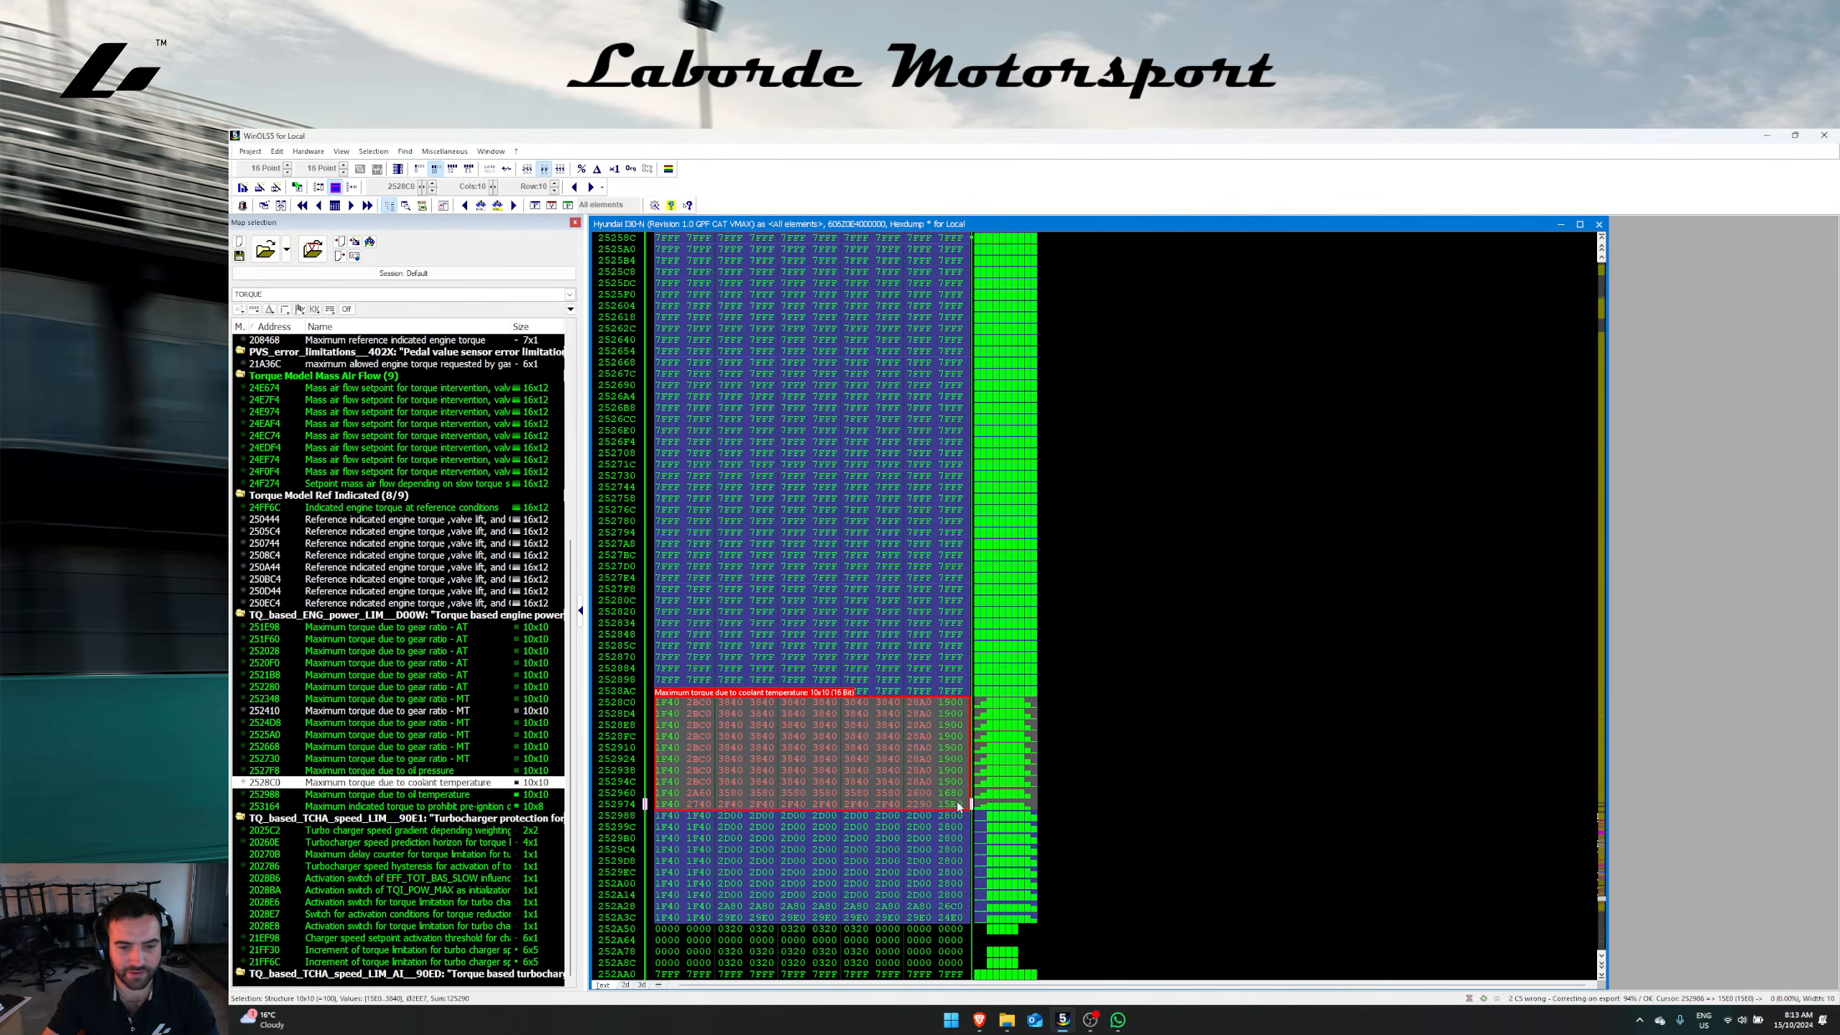
left_click(786, 829)
left_click(670, 817)
key("ctrl+v")
right_click(764, 776)
left_click(757, 836)
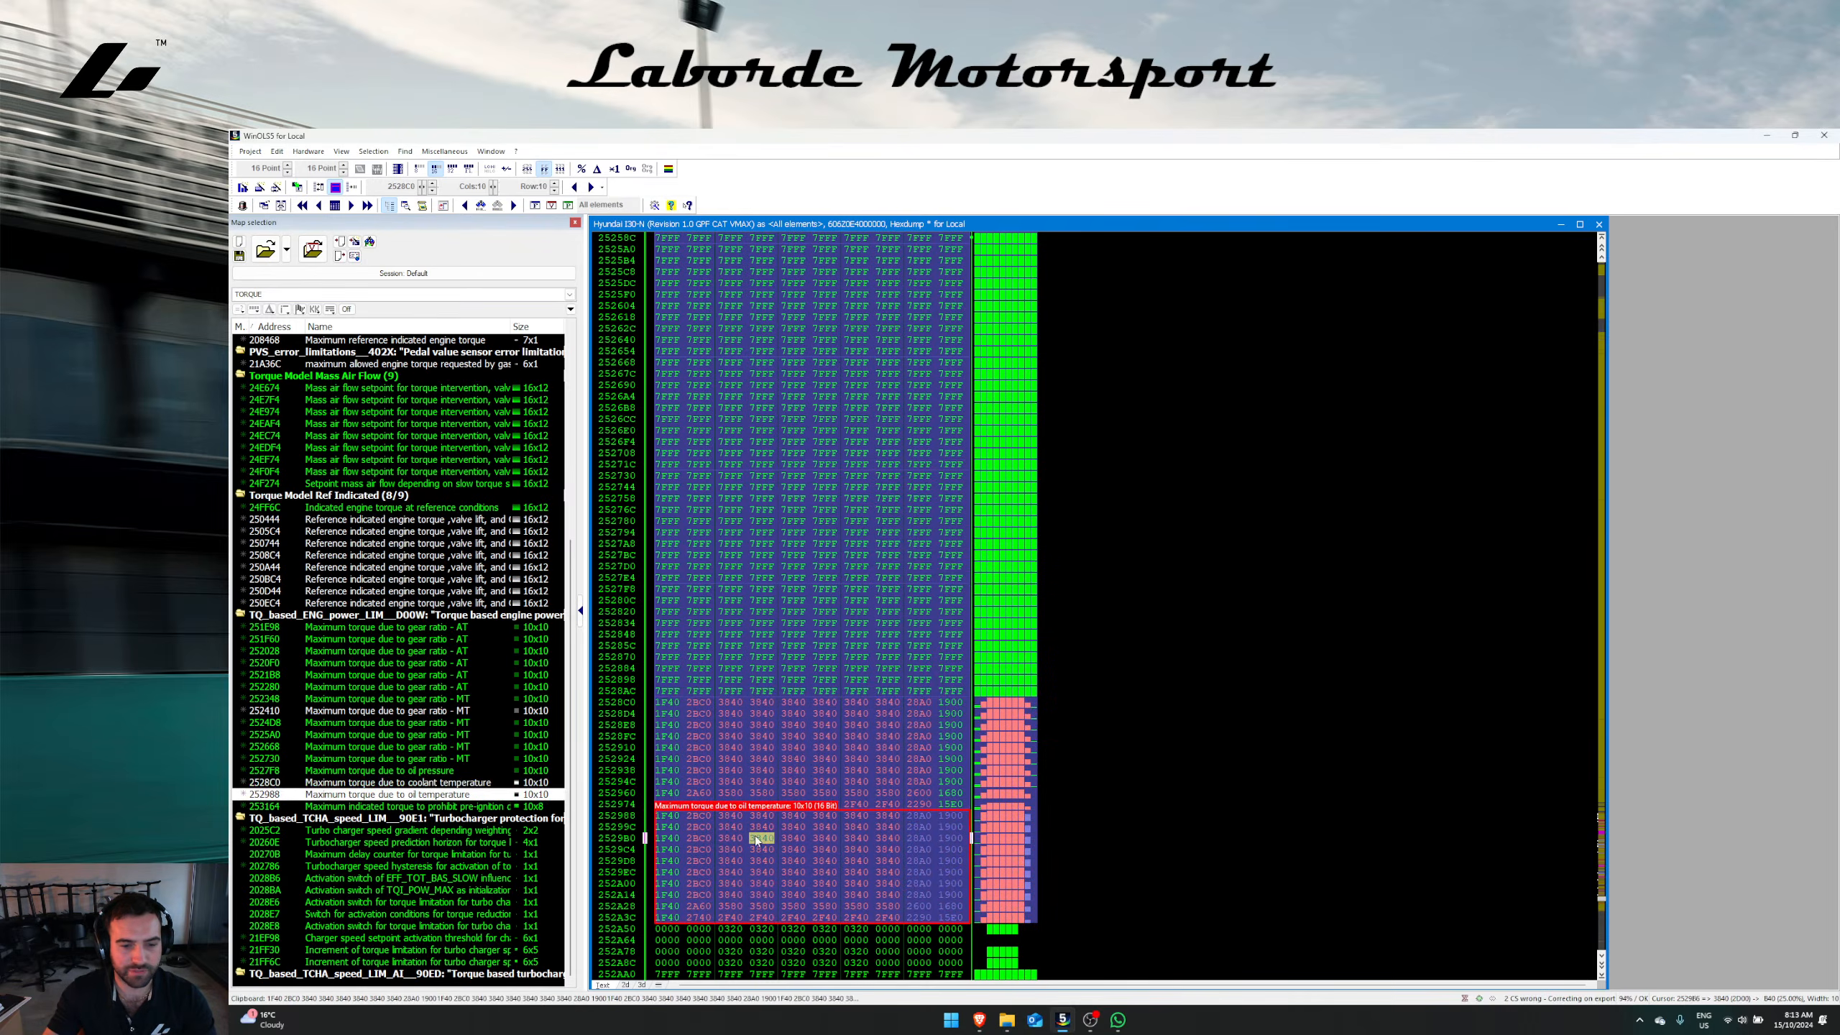
Step: Open the oil temperature torque limit and restore its 140 and 150 °C rows to their original values
double_click(755, 836)
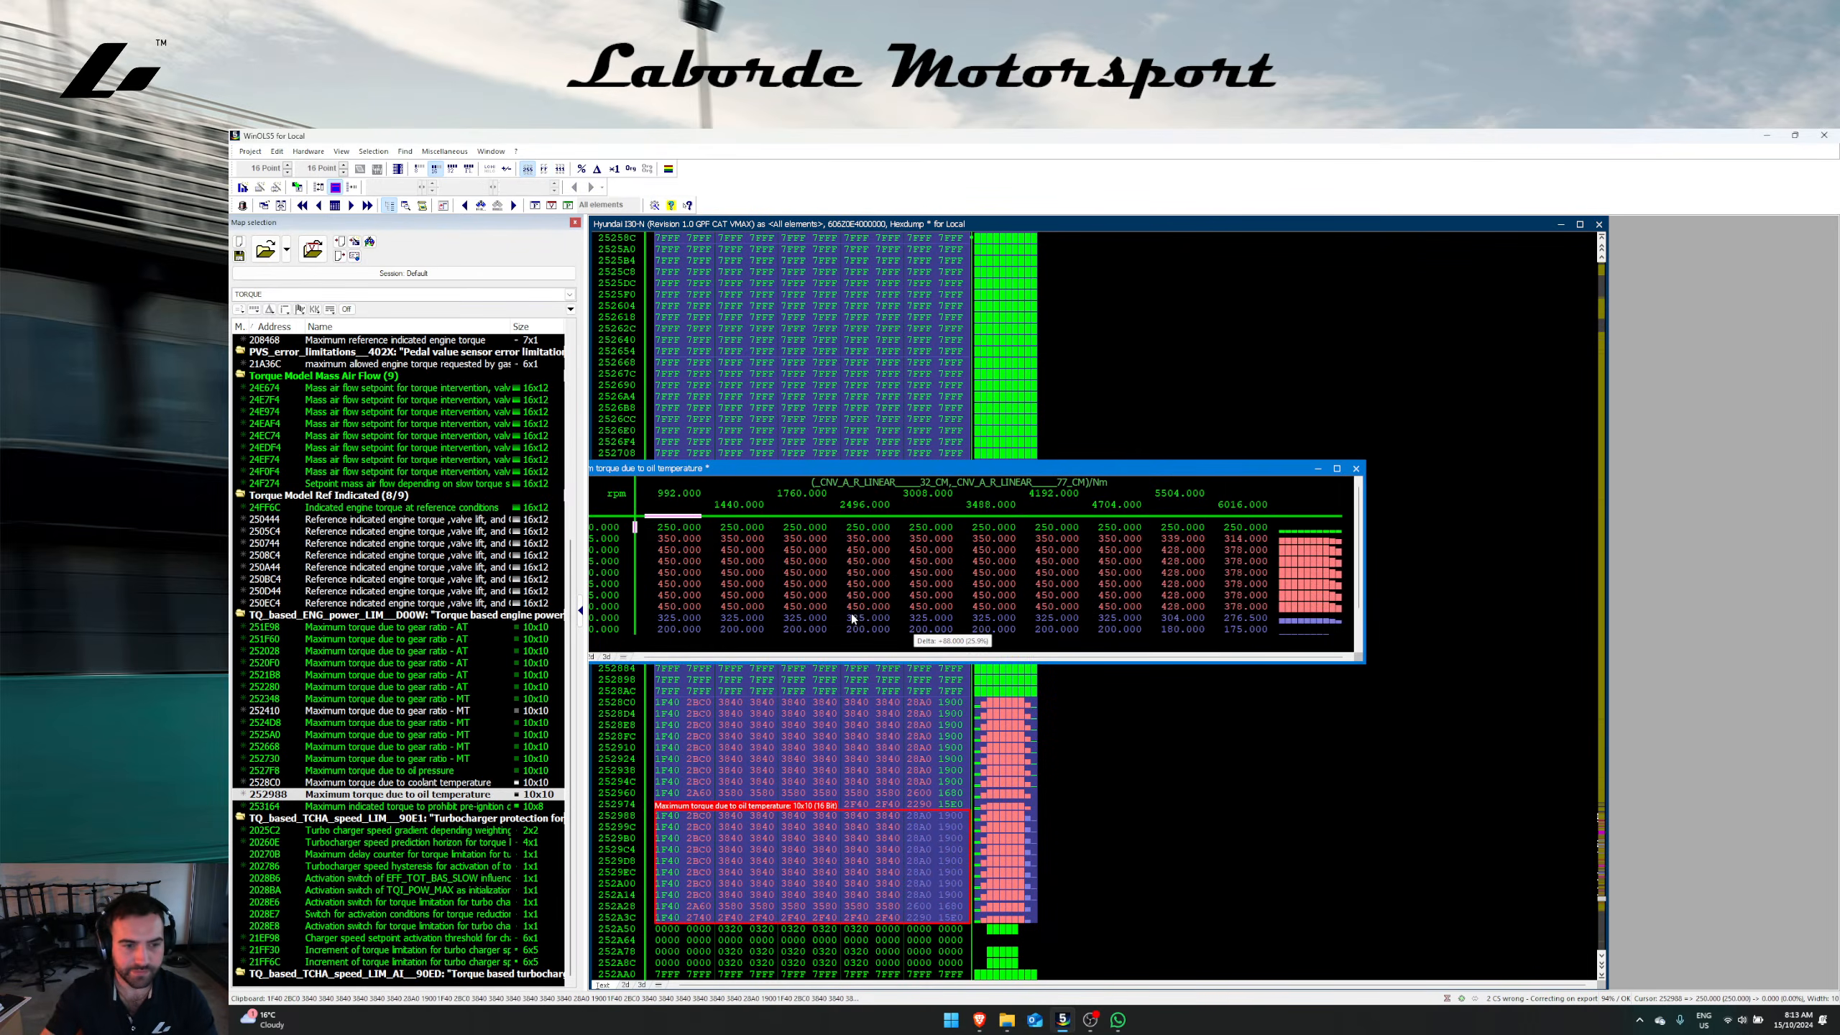
left_click_drag(748, 481, 924, 476)
left_click_drag(869, 612, 1575, 651)
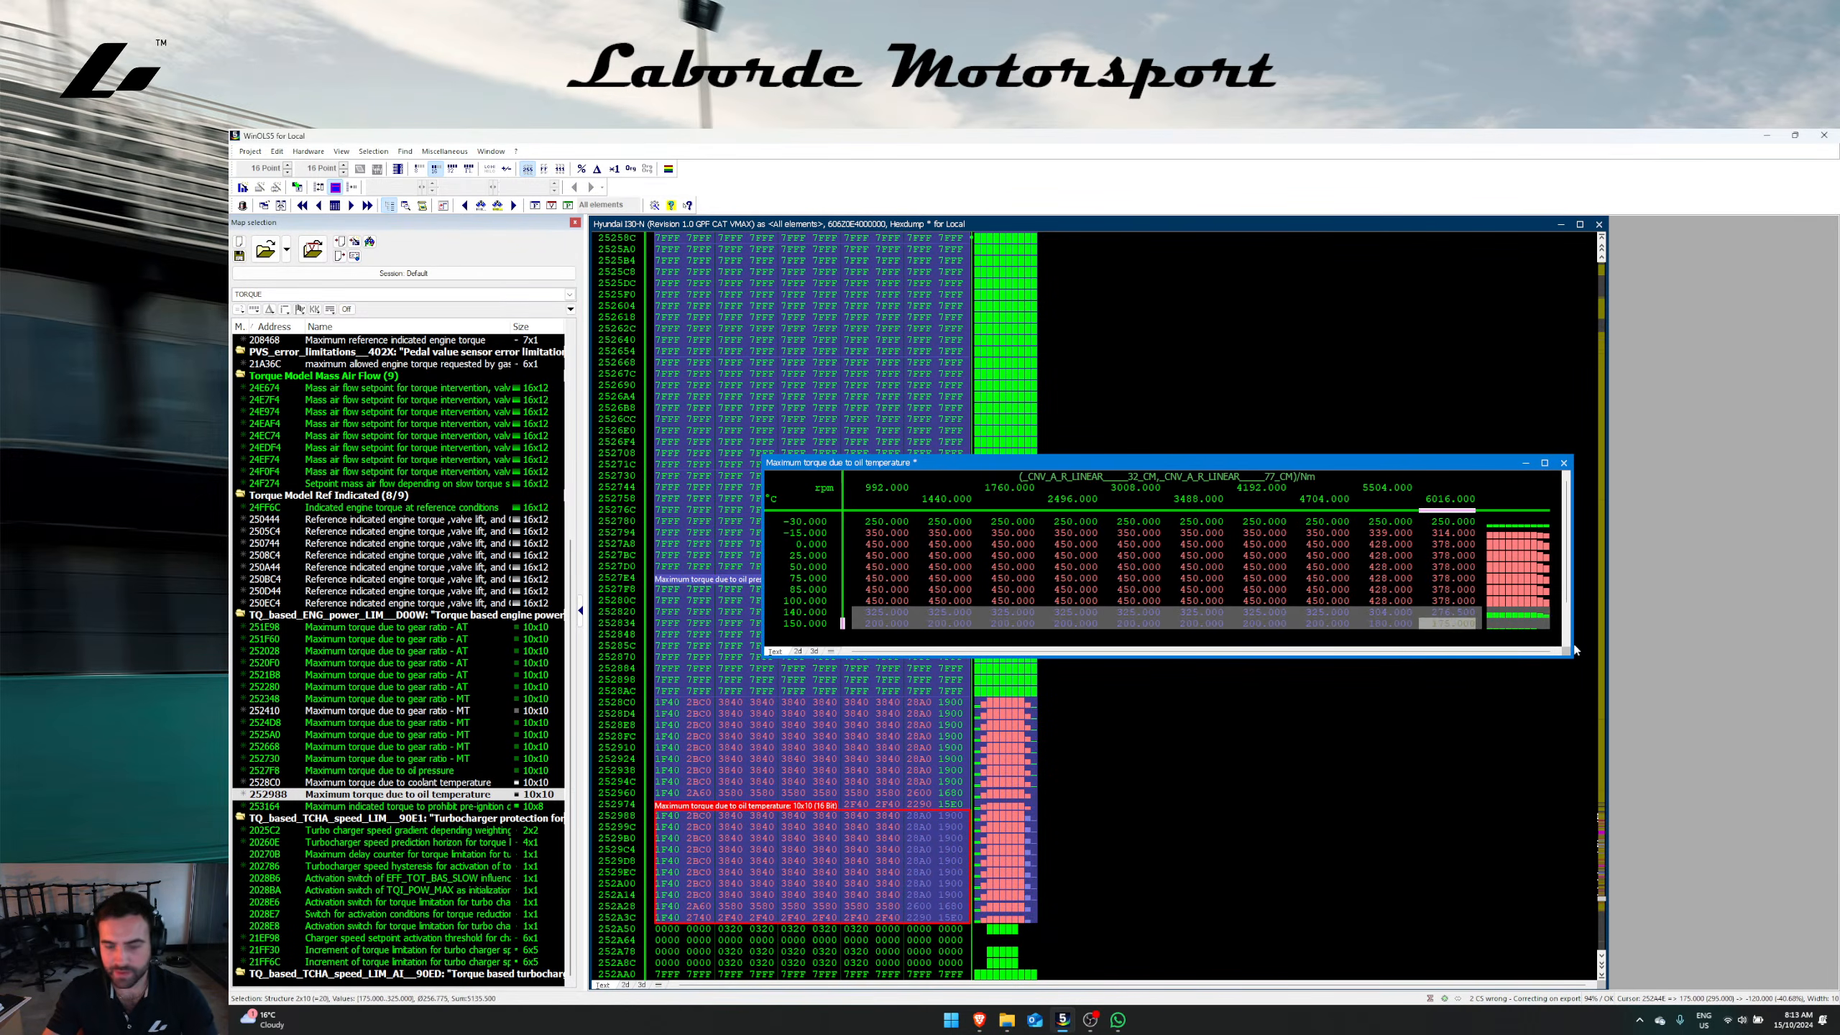
key("F11")
right_click(1395, 598)
left_click(1067, 604)
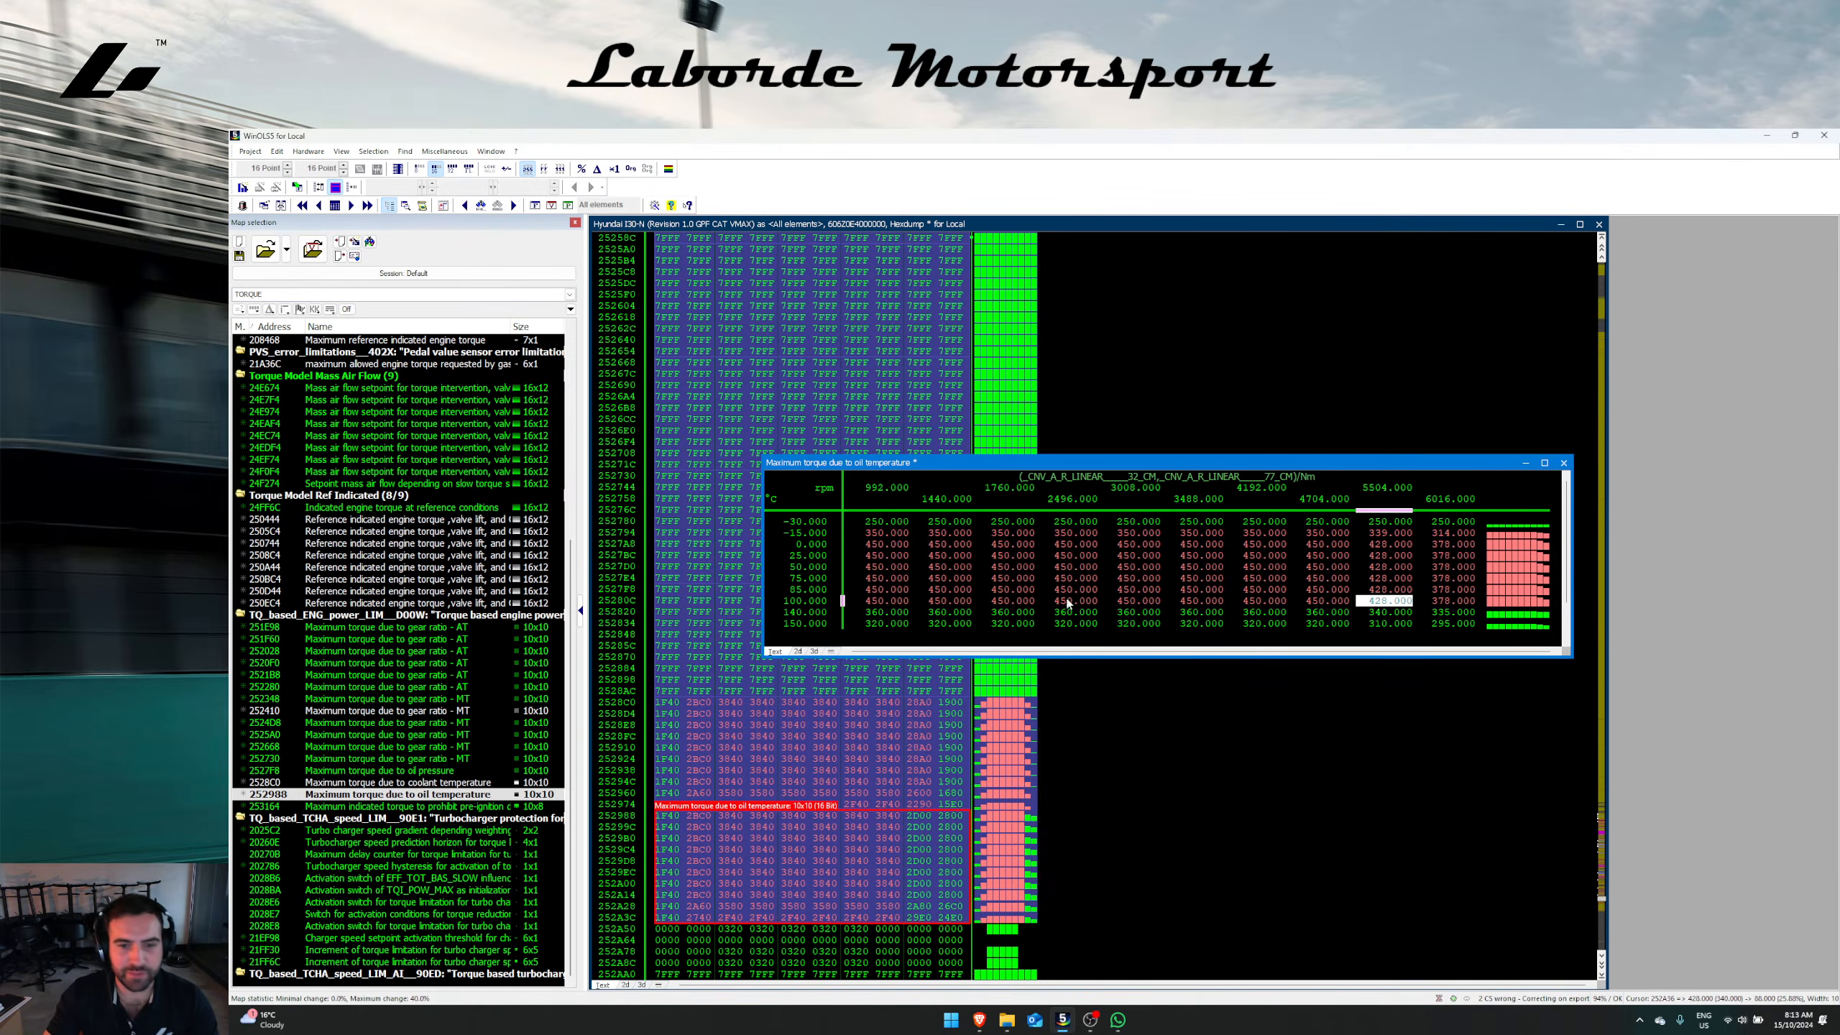
Step: Check the oil temperature torque limit in 3D, close the map and save the project
left_click(817, 652)
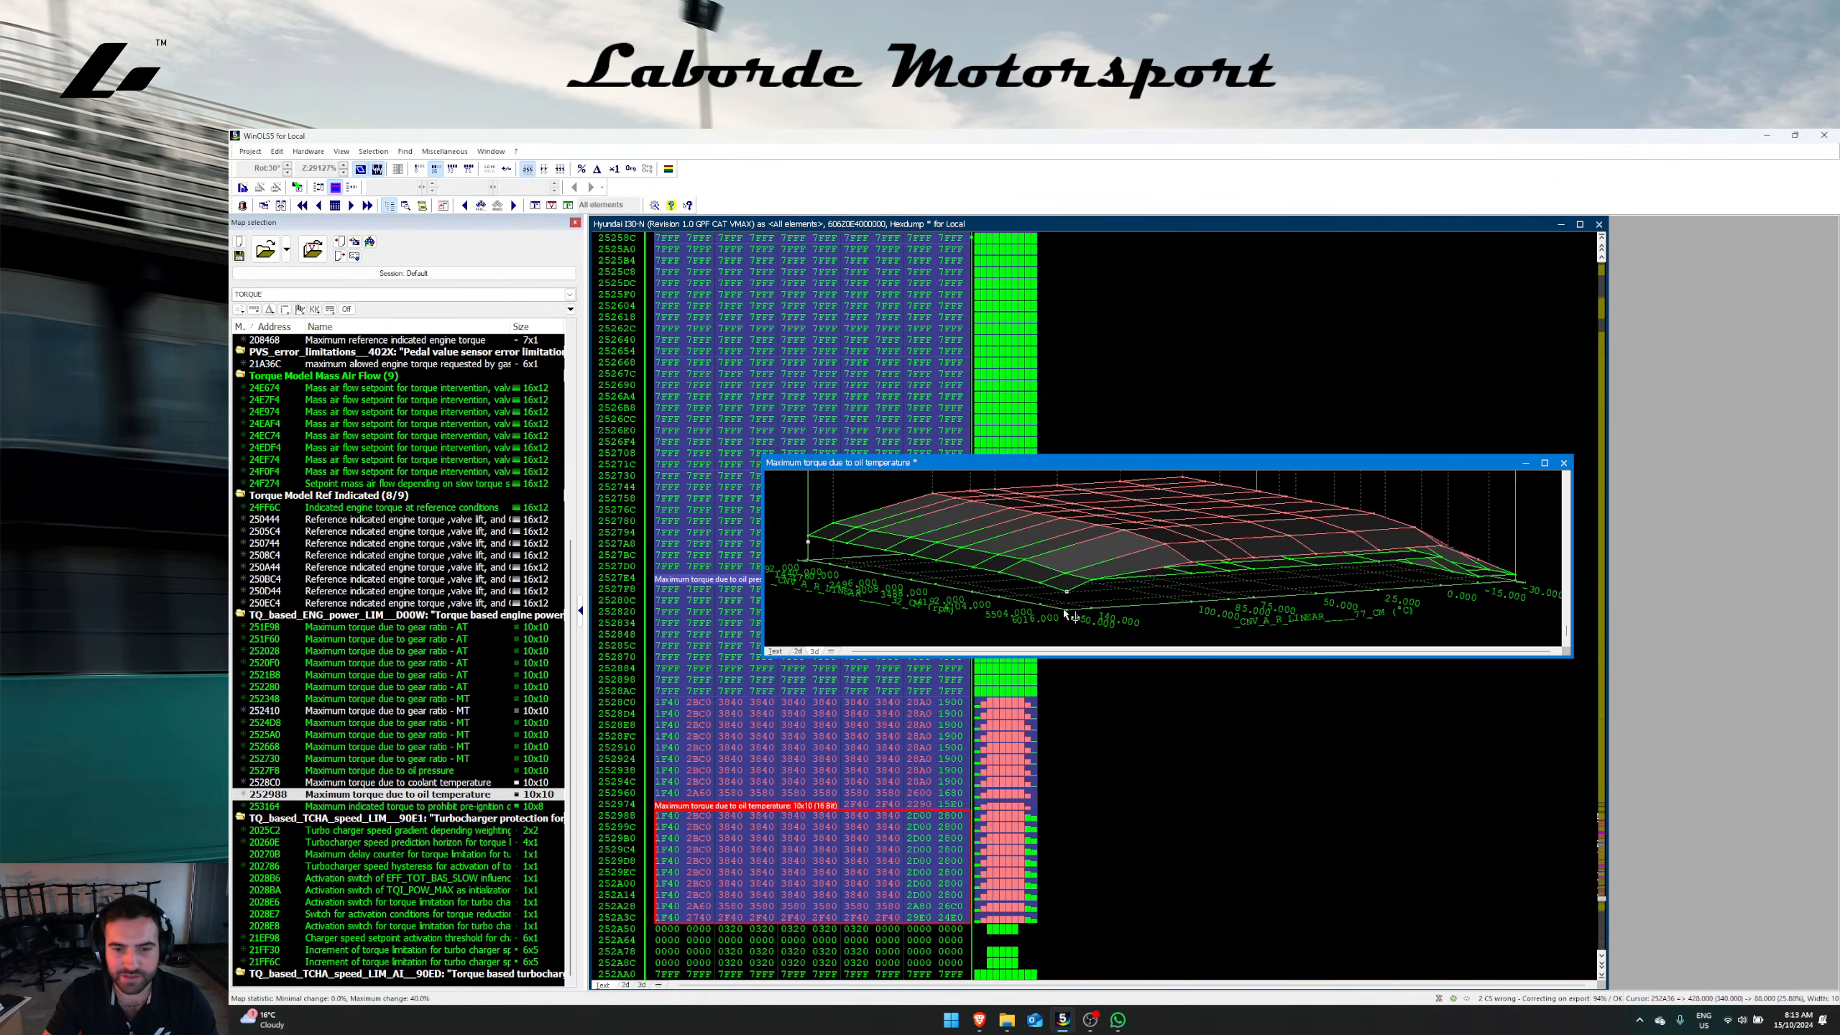
key("Escape")
key("ctrl+s")
key("Return")
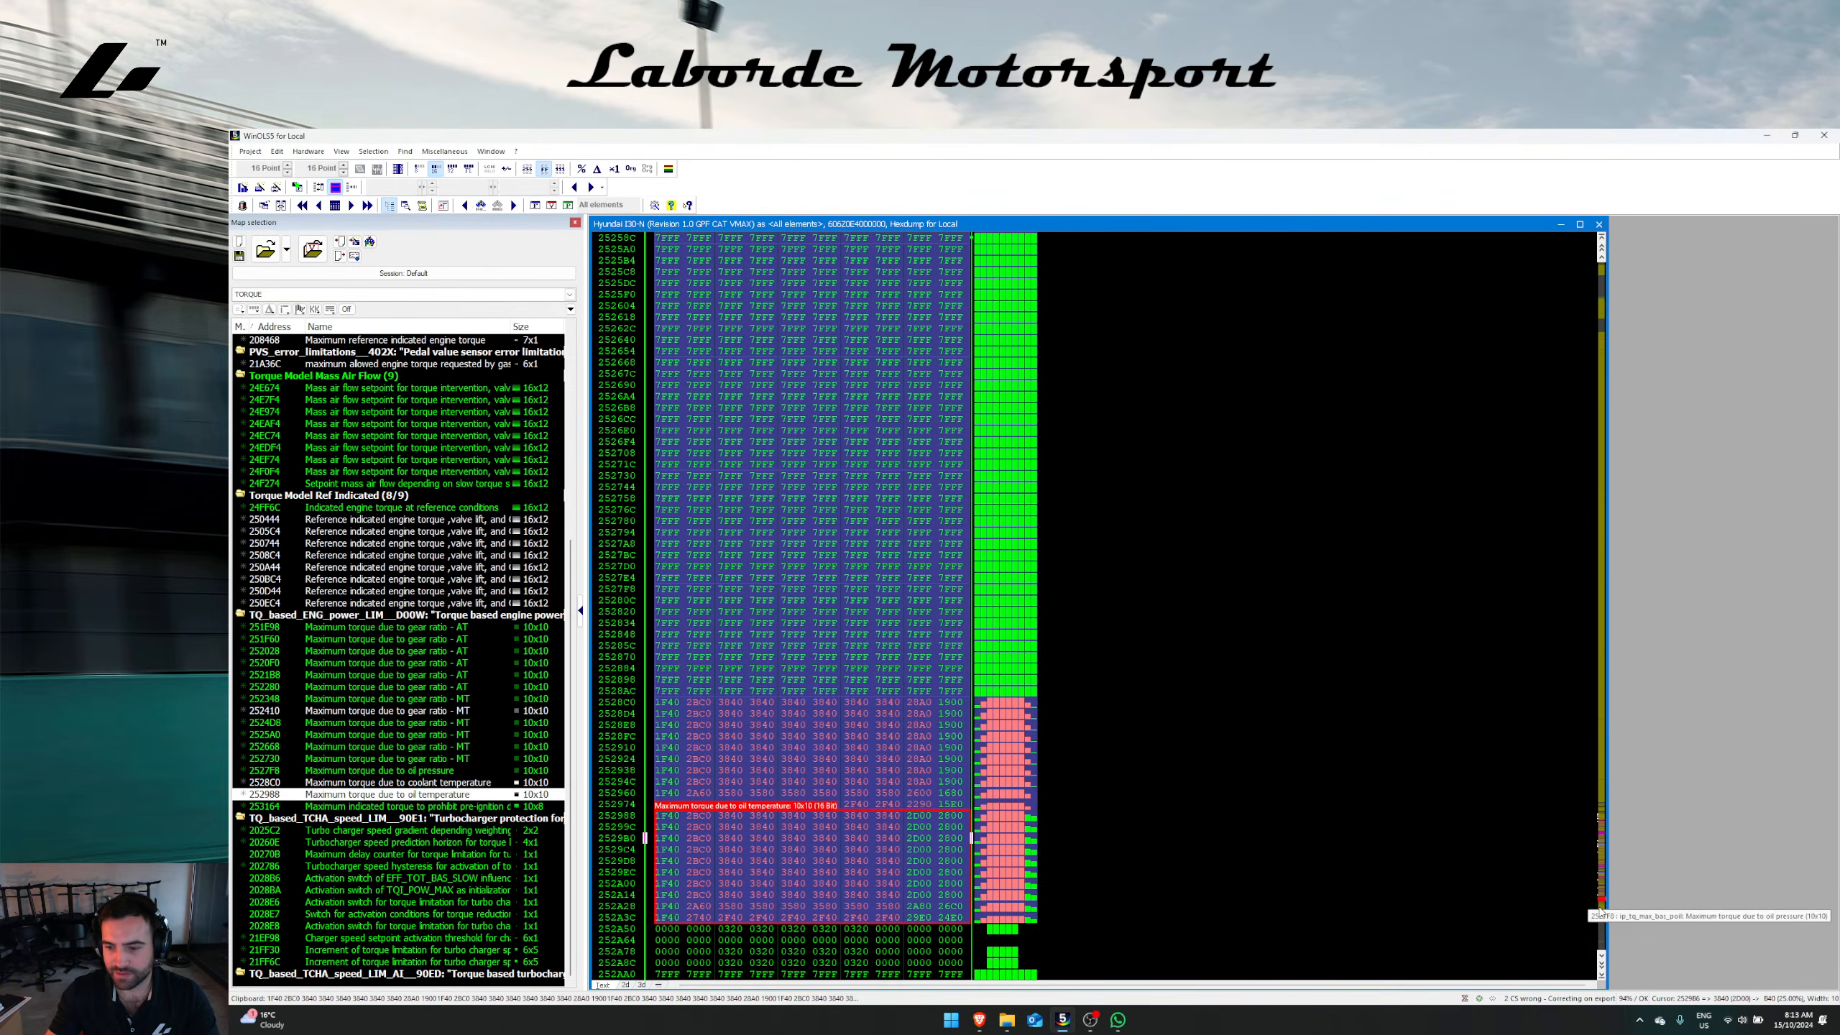
Step: Open the map at 253164 for maximum indicated torque to prohibit pre-ignition depending on intake air temperature
scroll(1123, 641, "down", 2)
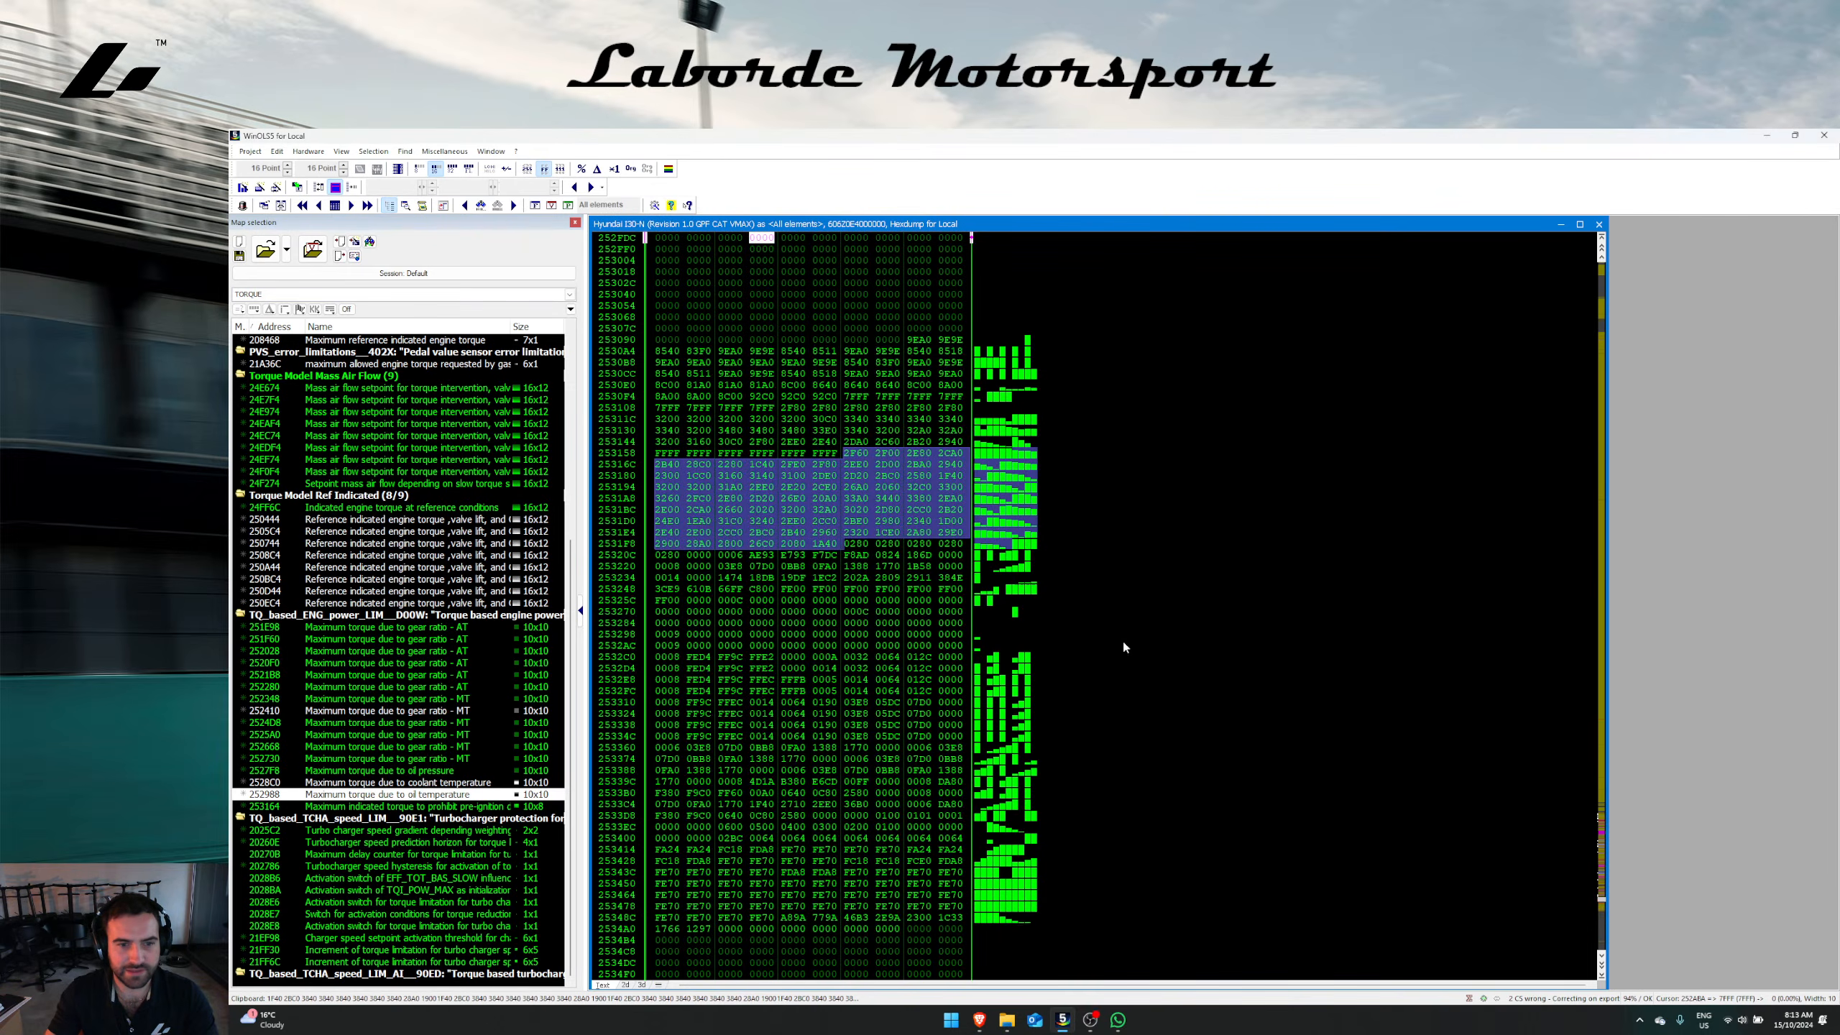
double_click(871, 472)
left_click_drag(1214, 270, 724, 360)
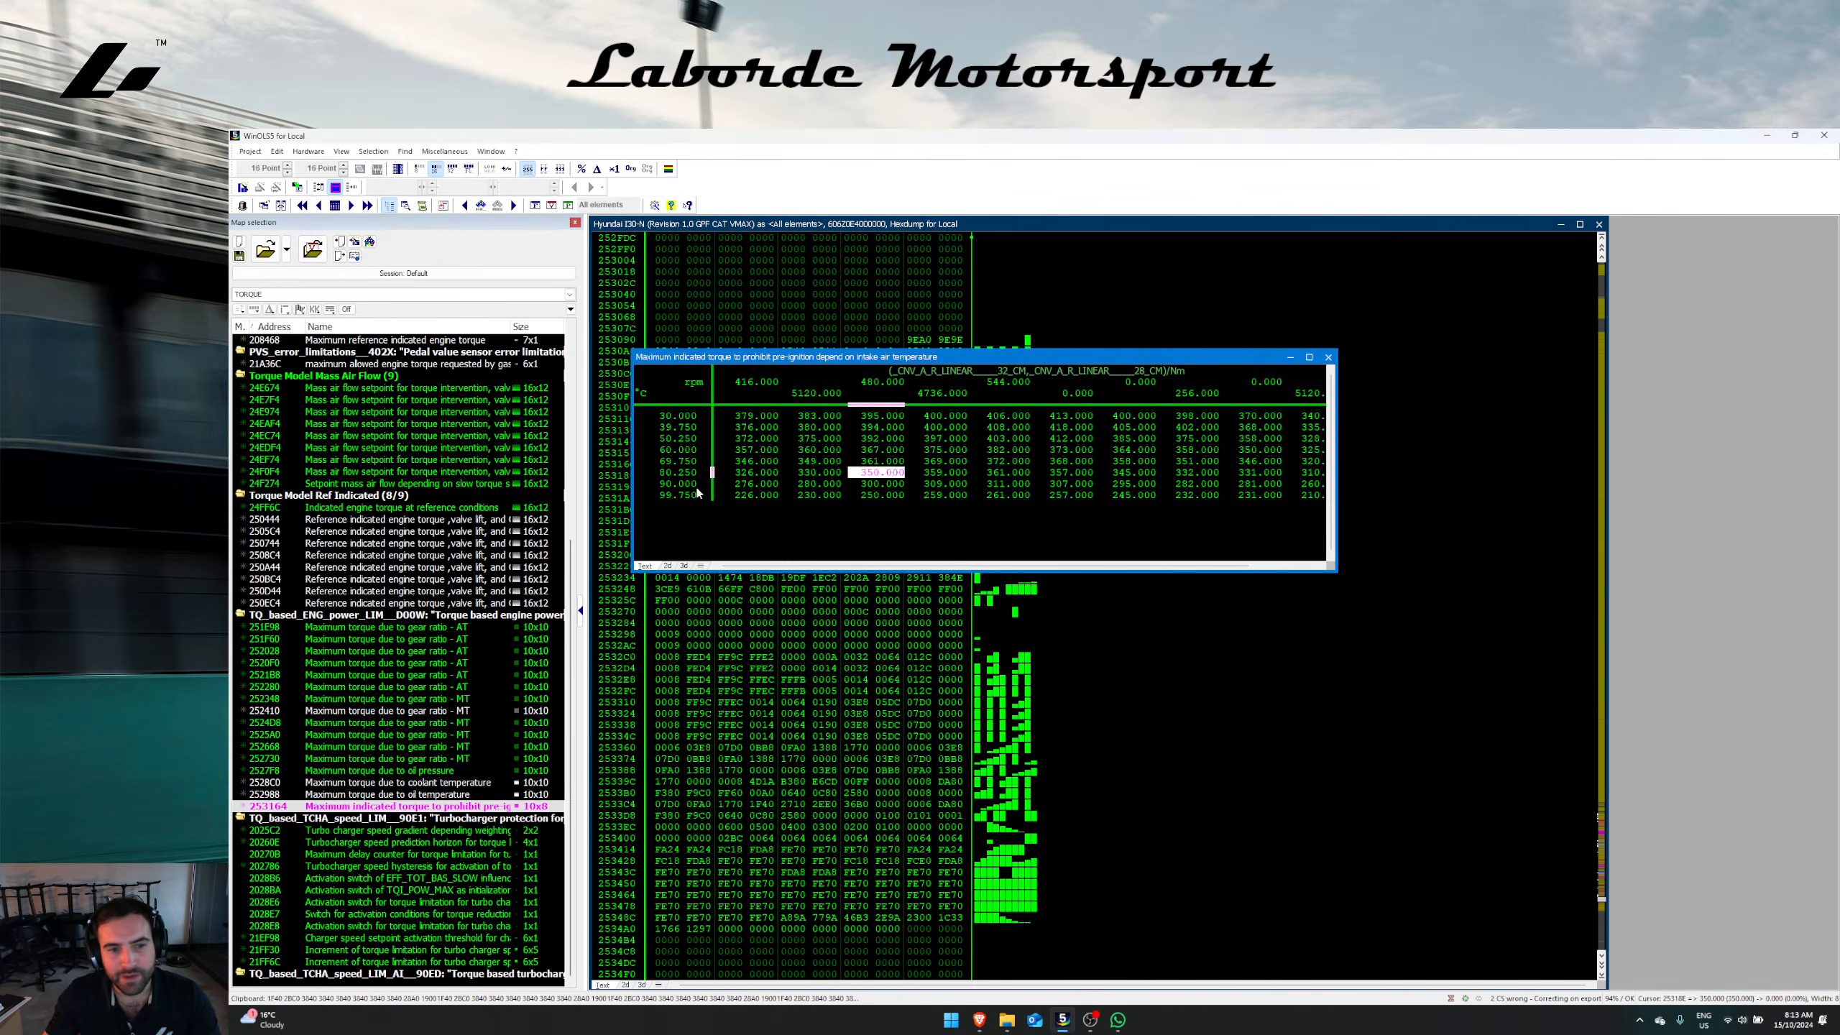
Step: Try to paste the full copied torque limit block into the pre-ignition torque map from the 30 °C row, and undo it
left_click(732, 415)
key("ctrl+v")
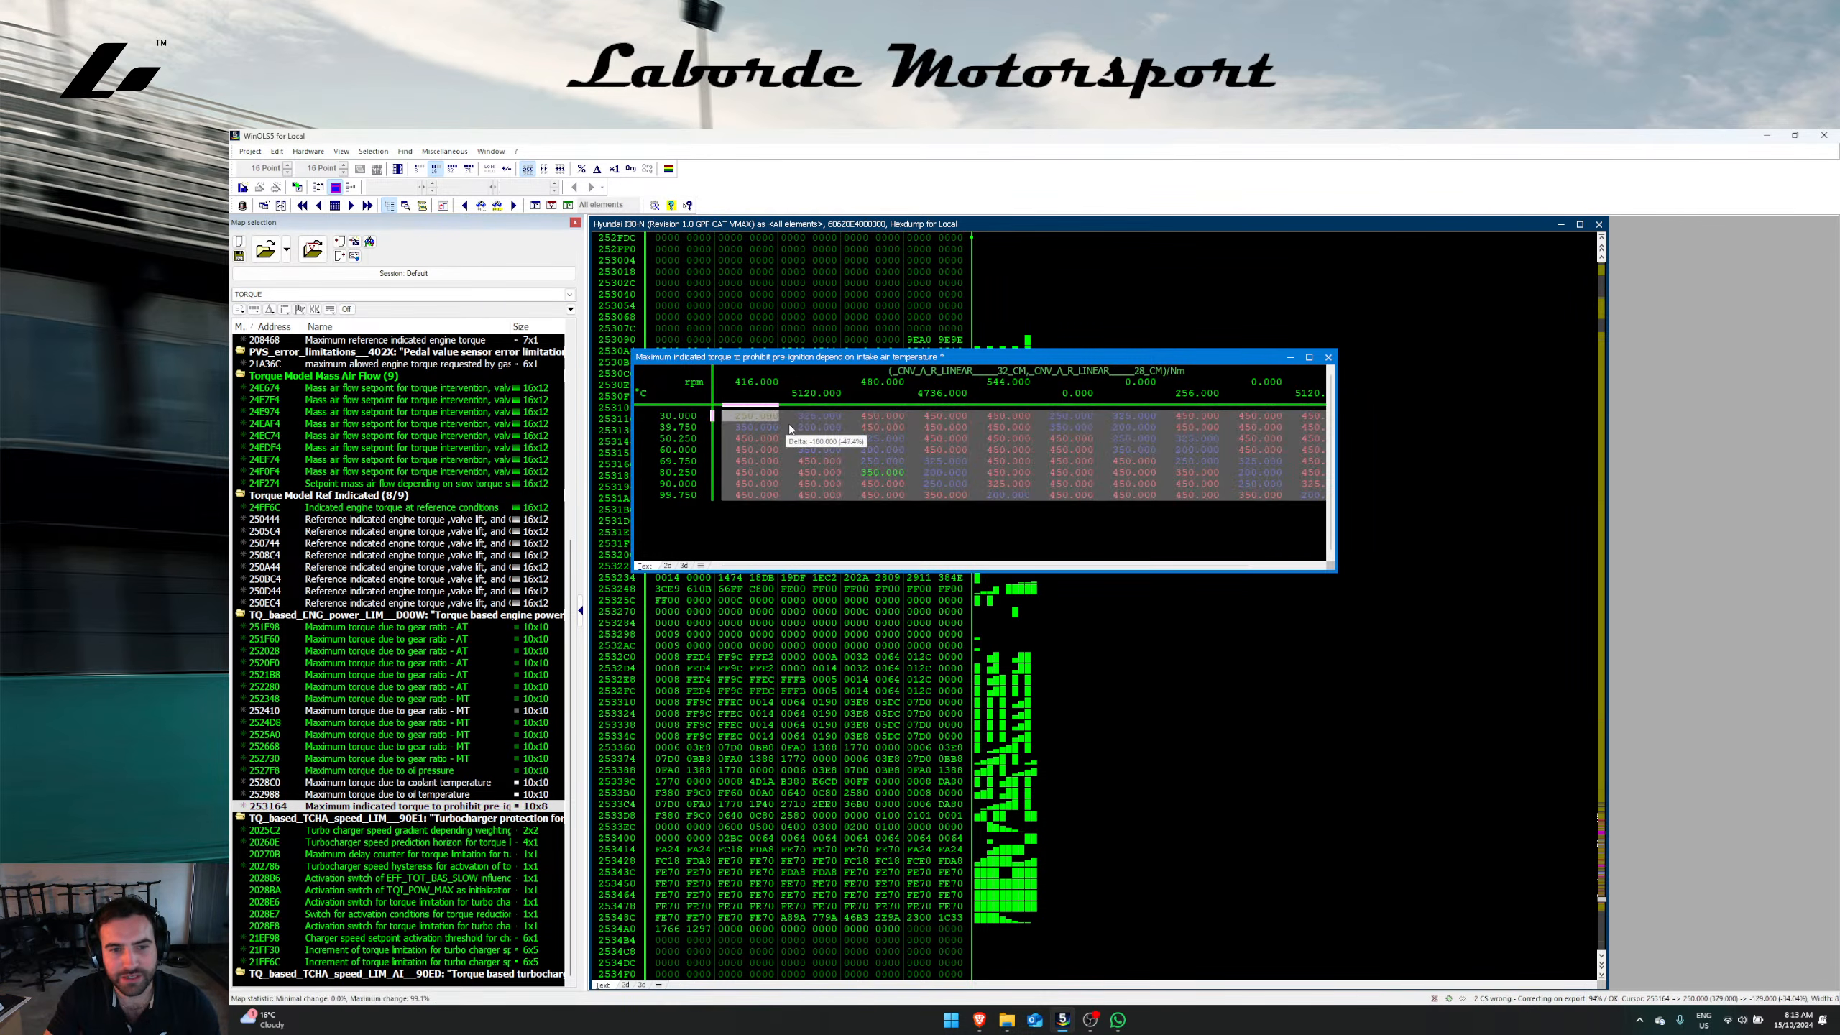
key("ctrl+z")
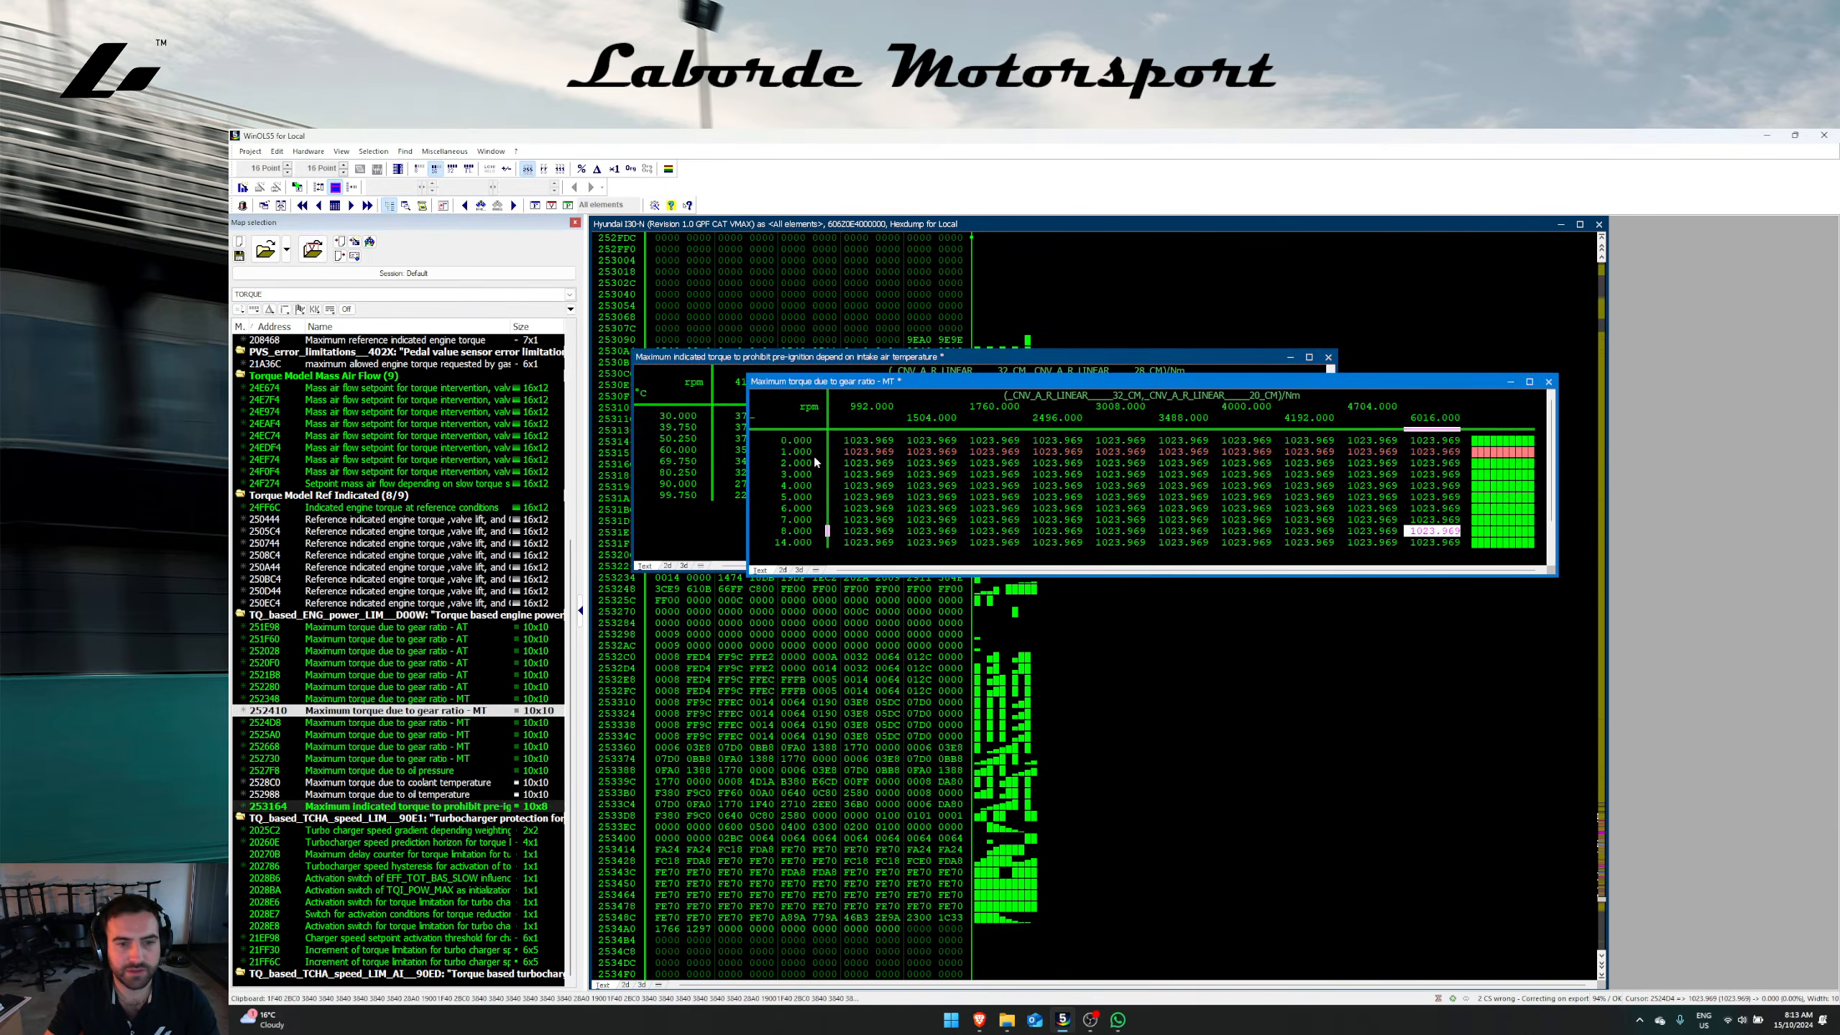
Step: Copy the coolant temperature limit's -15 to 75 °C rows into the 30 to 69.75 °C rows of the pre-ignition torque map
double_click(376, 784)
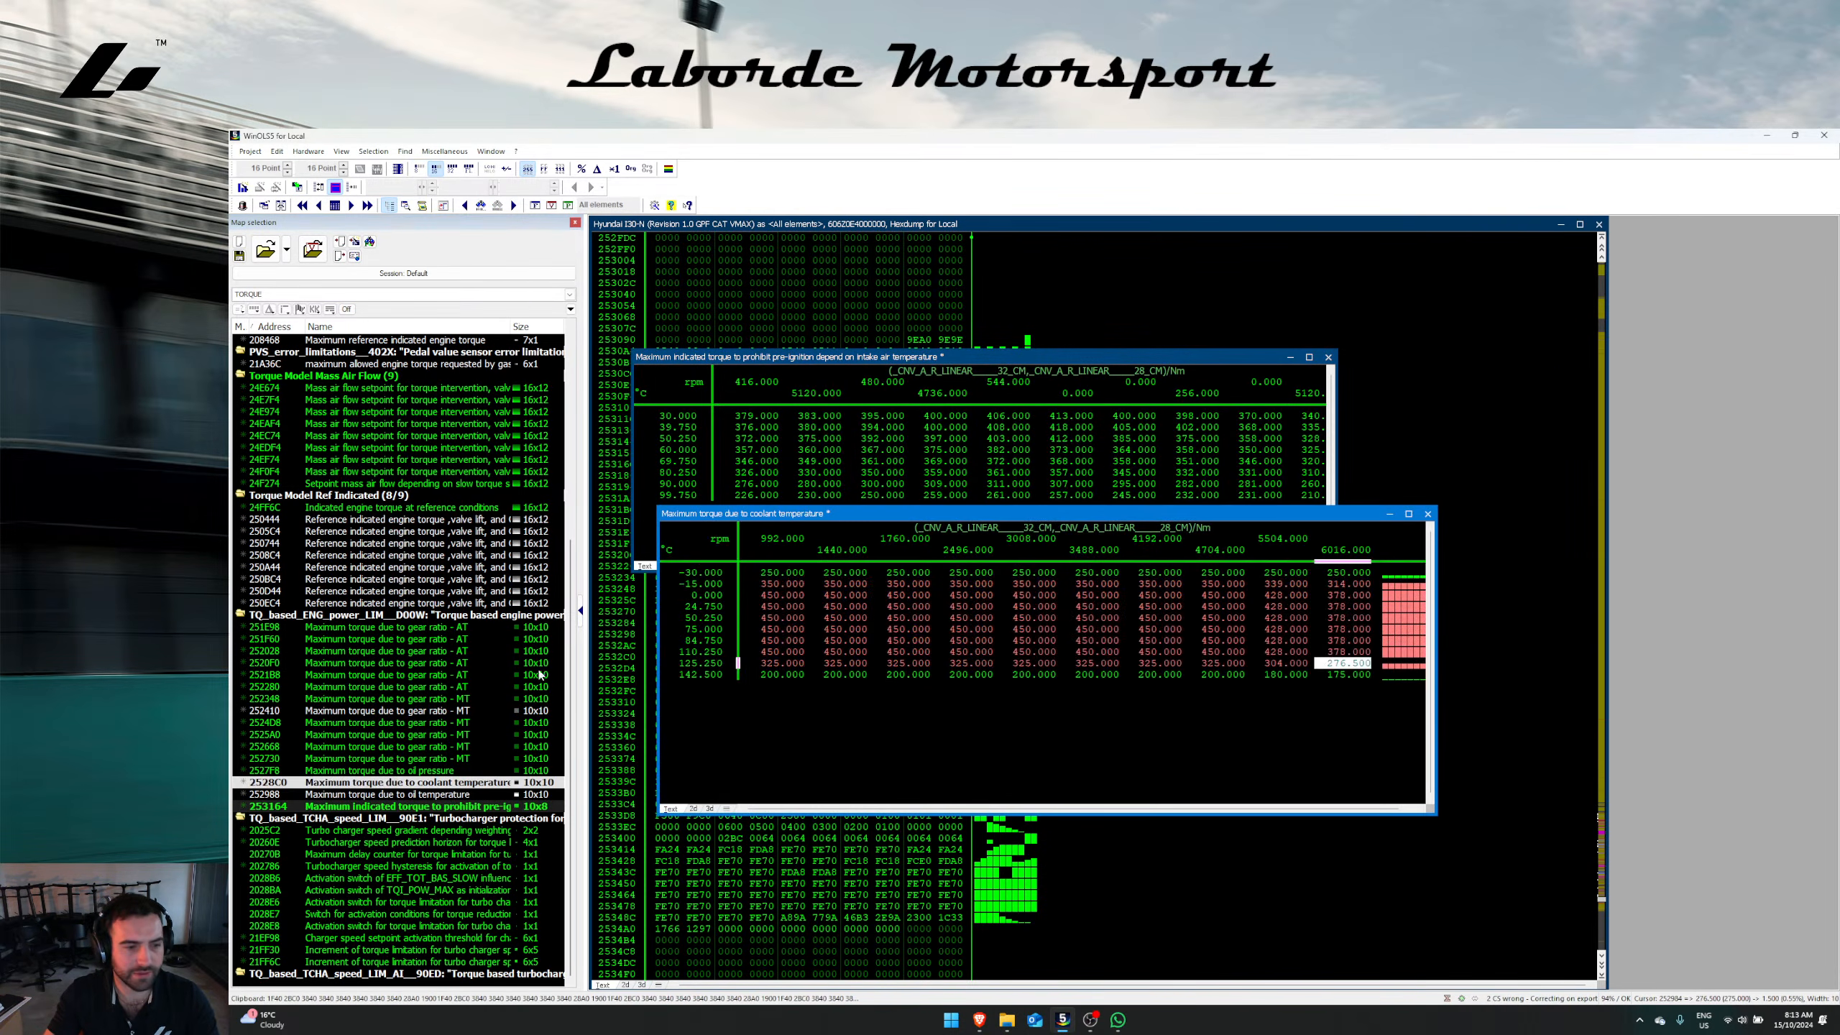
left_click(761, 575)
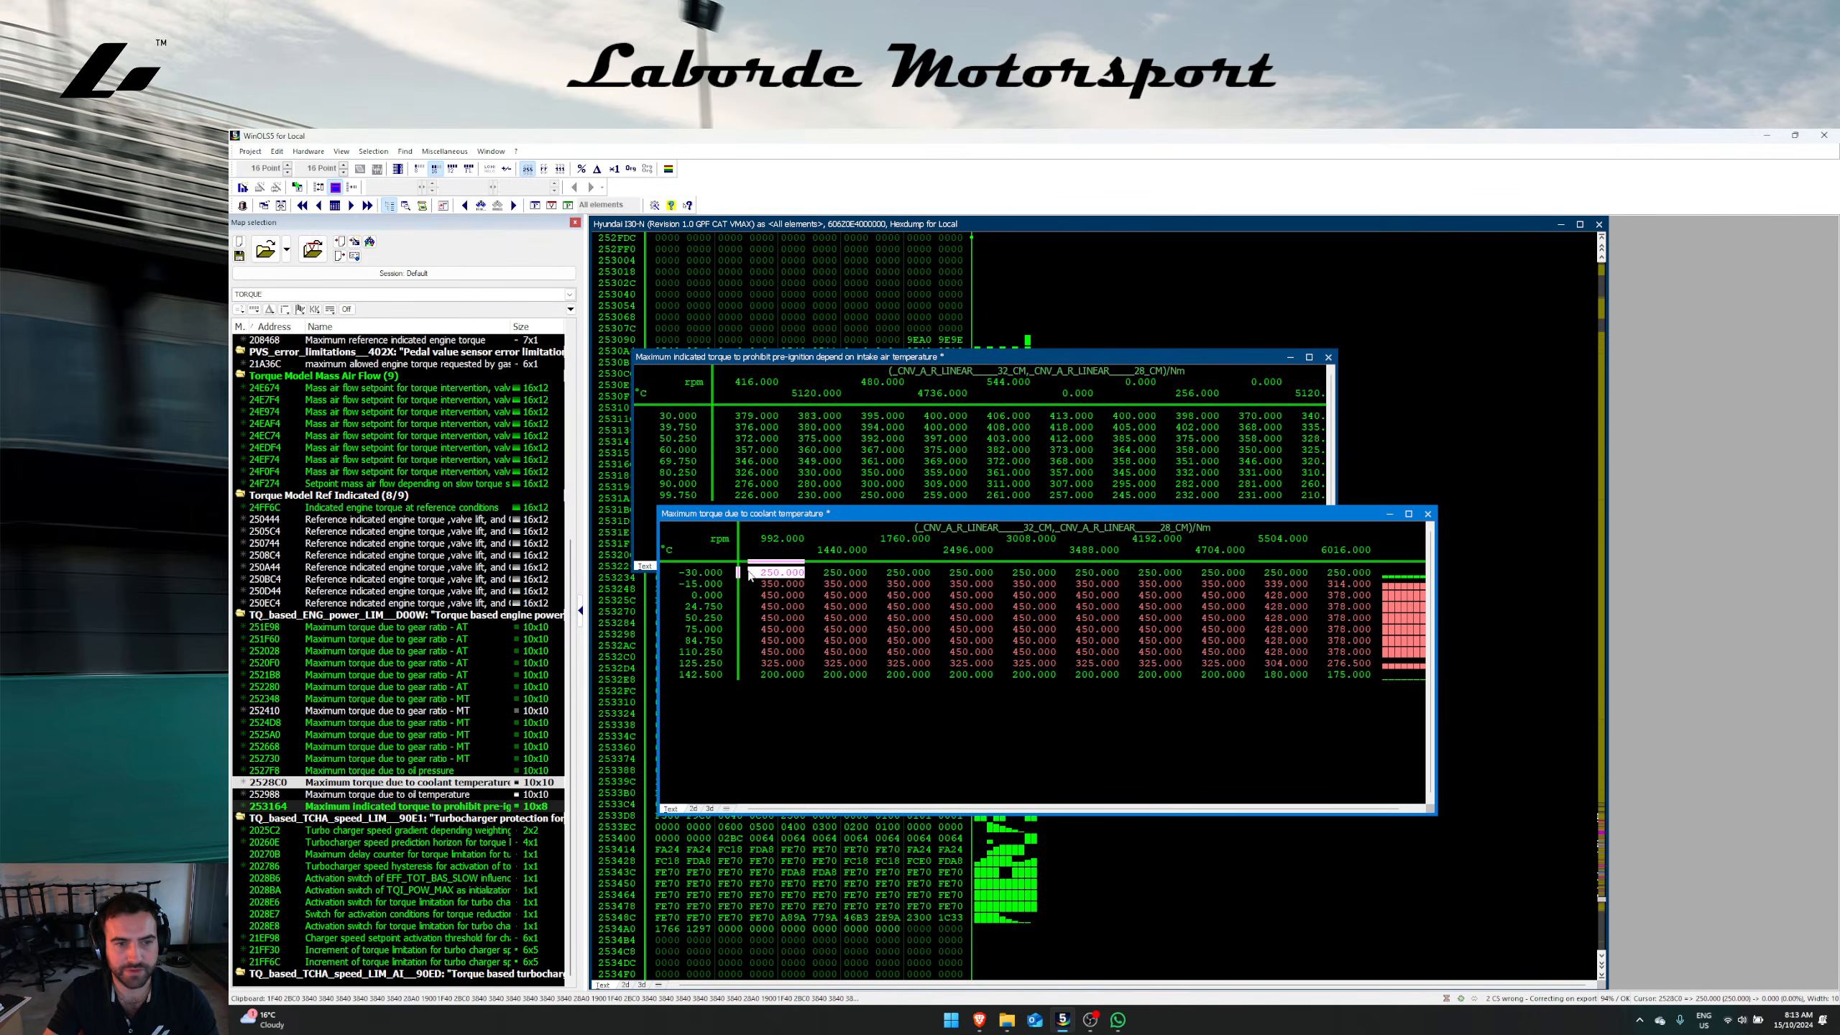
left_click_drag(774, 586, 1347, 629)
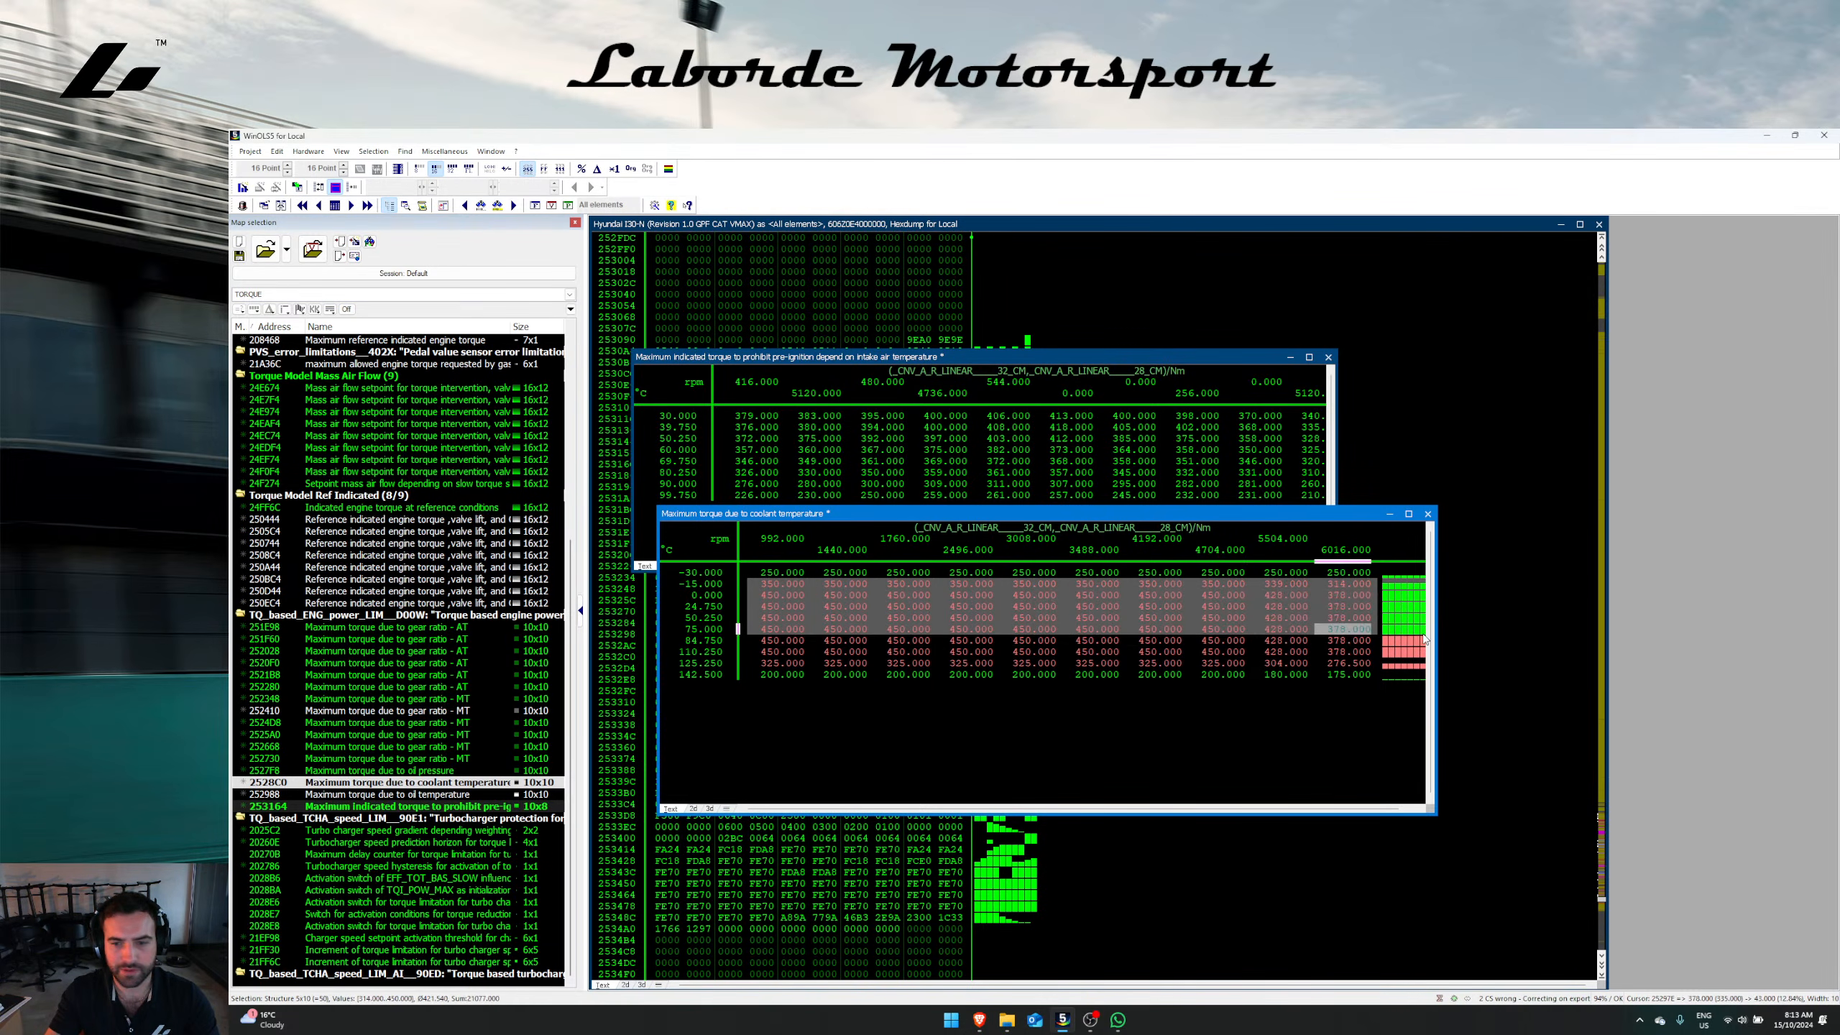
key("ctrl+c")
left_click(745, 418)
key("ctrl+v")
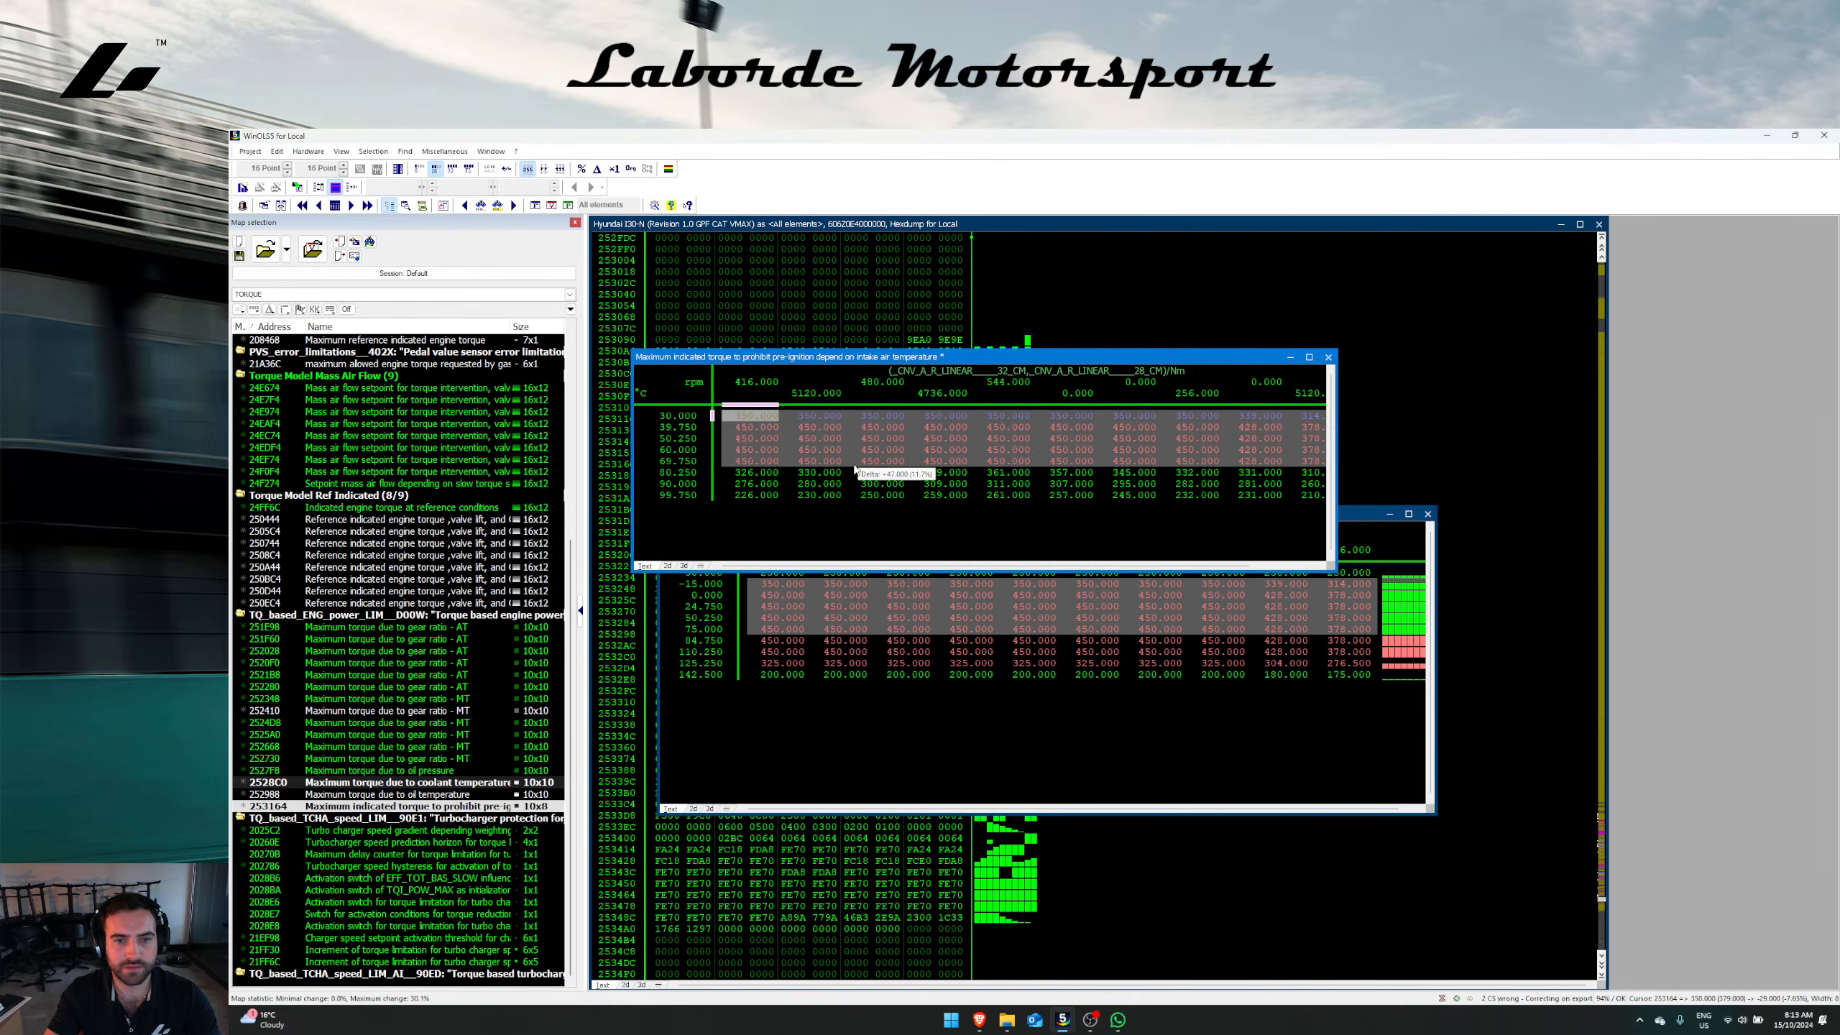
Step: Interpolate the pre-ignition map's 80.25 °C row between the 69.75 and 90 °C rows, and close the coolant temperature map
left_click(877, 495)
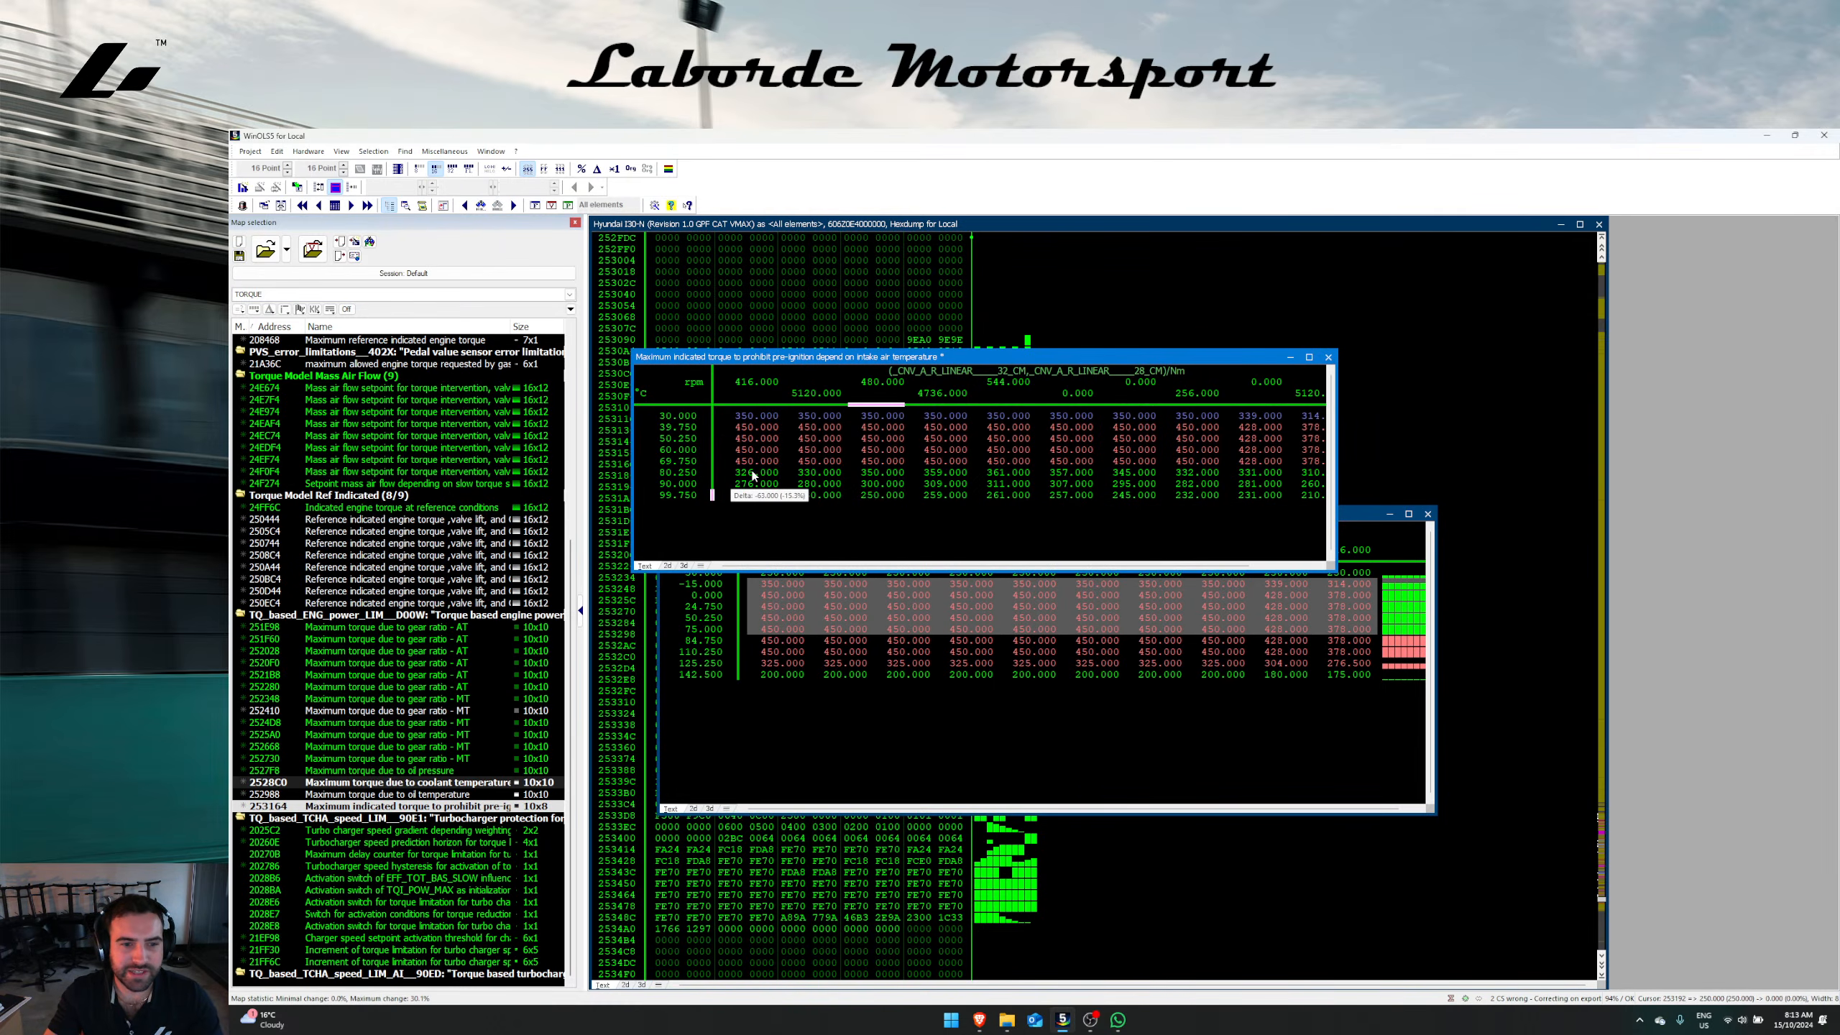
left_click_drag(753, 475, 1318, 481)
key("ctrl+i")
key("Return")
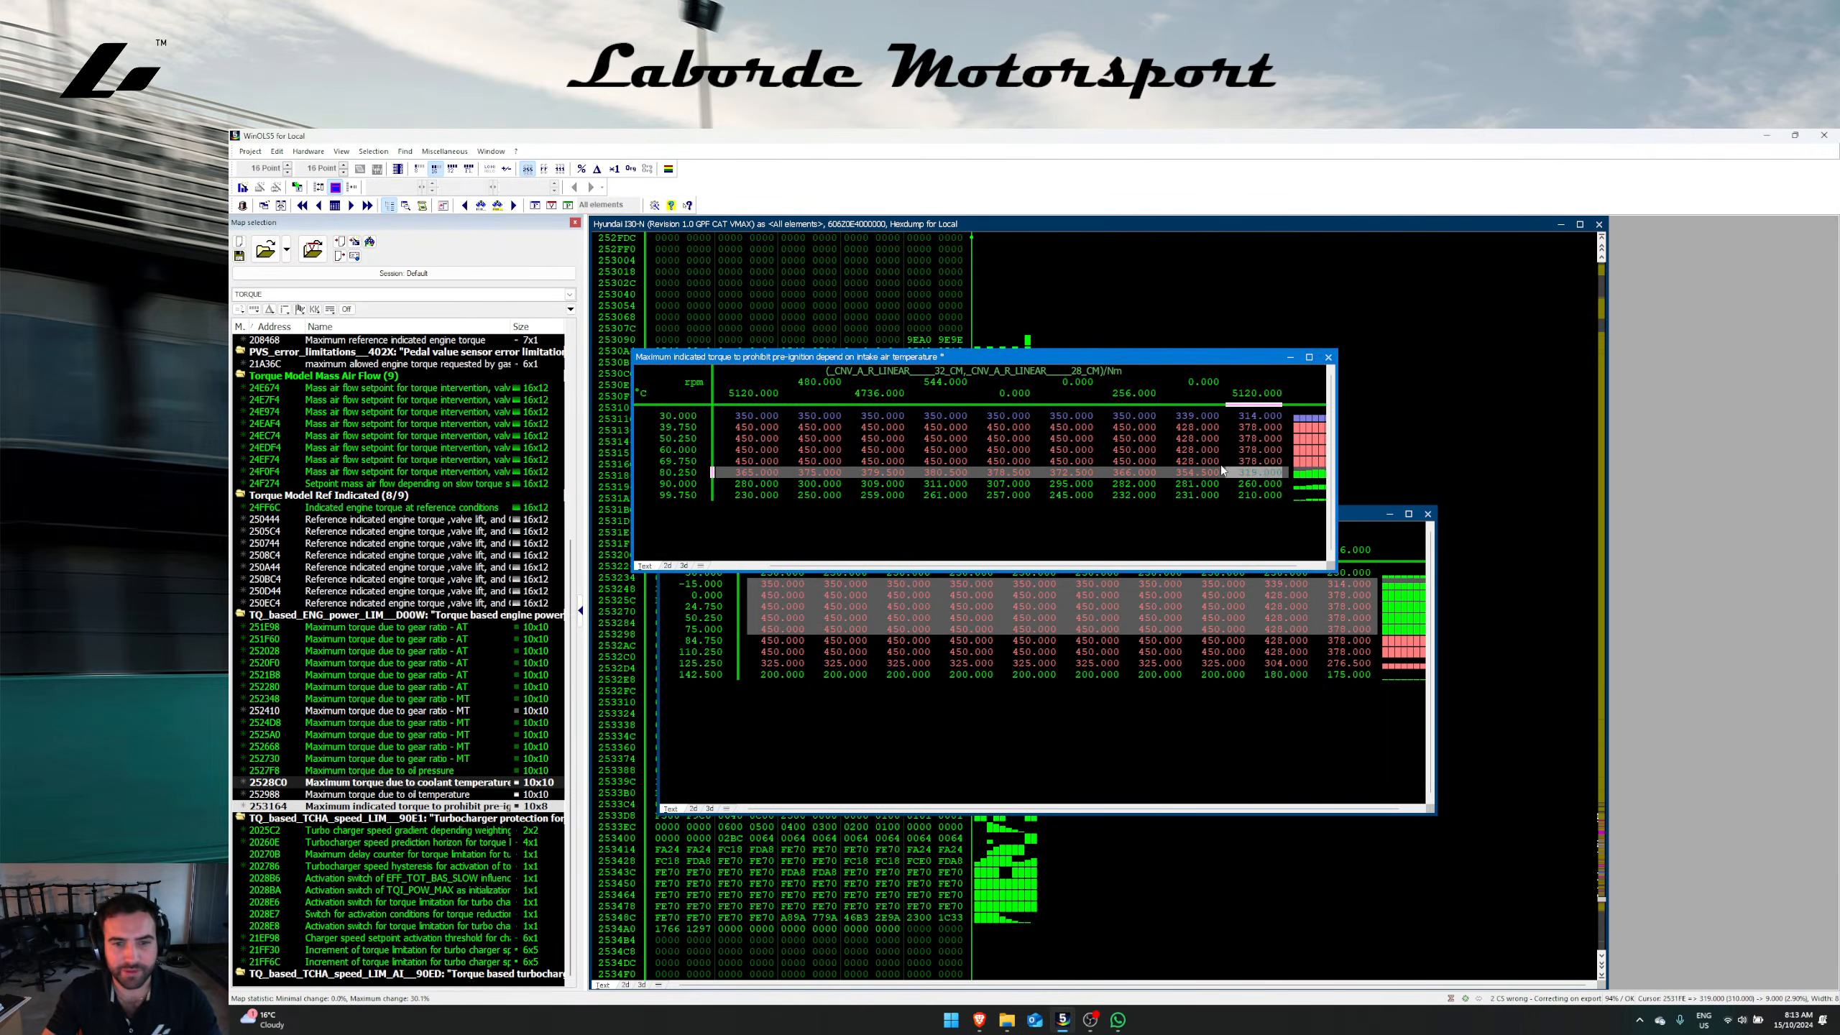
left_click(1113, 644)
key("Escape")
Step: Restore the 30 °C row of the pre-ignition torque map to its original values
left_click(1017, 464)
left_click_drag(1247, 415, 759, 419)
key("F11")
left_click(852, 462)
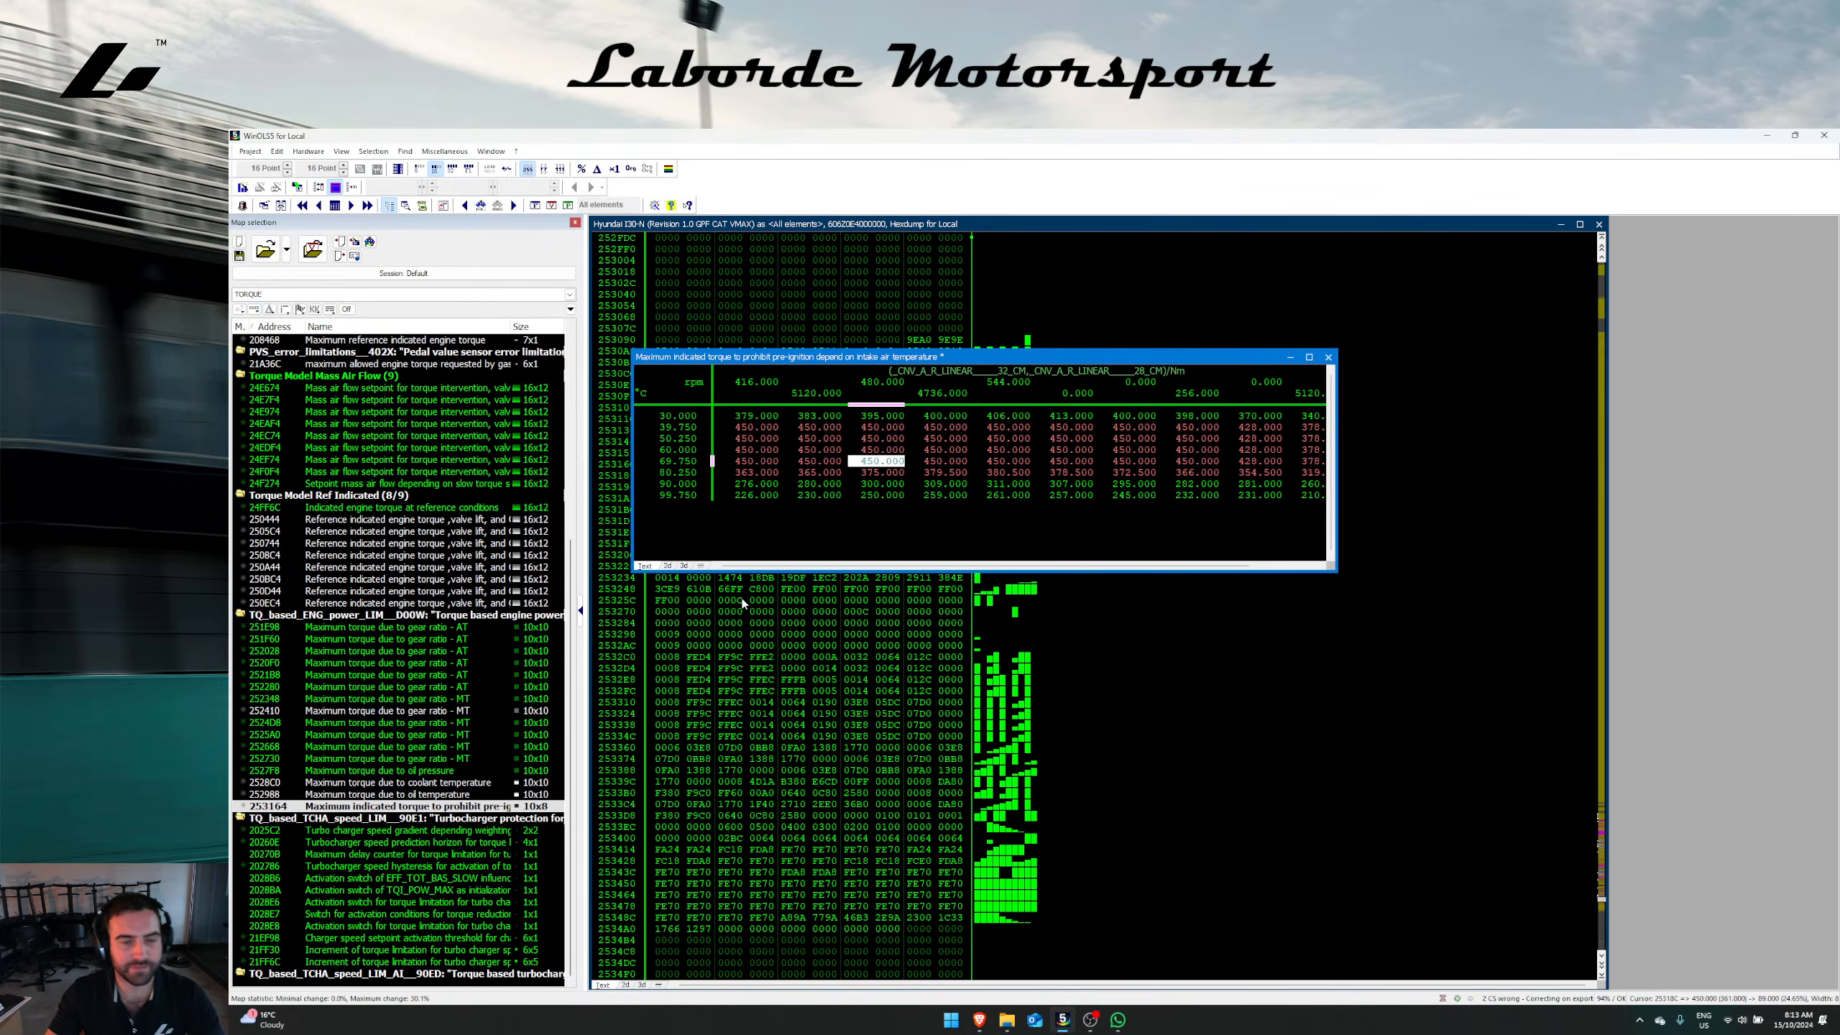
Step: Examine the shape of the pre-ignition torque map in a rotated 3D view, and return to its text view
left_click(684, 566)
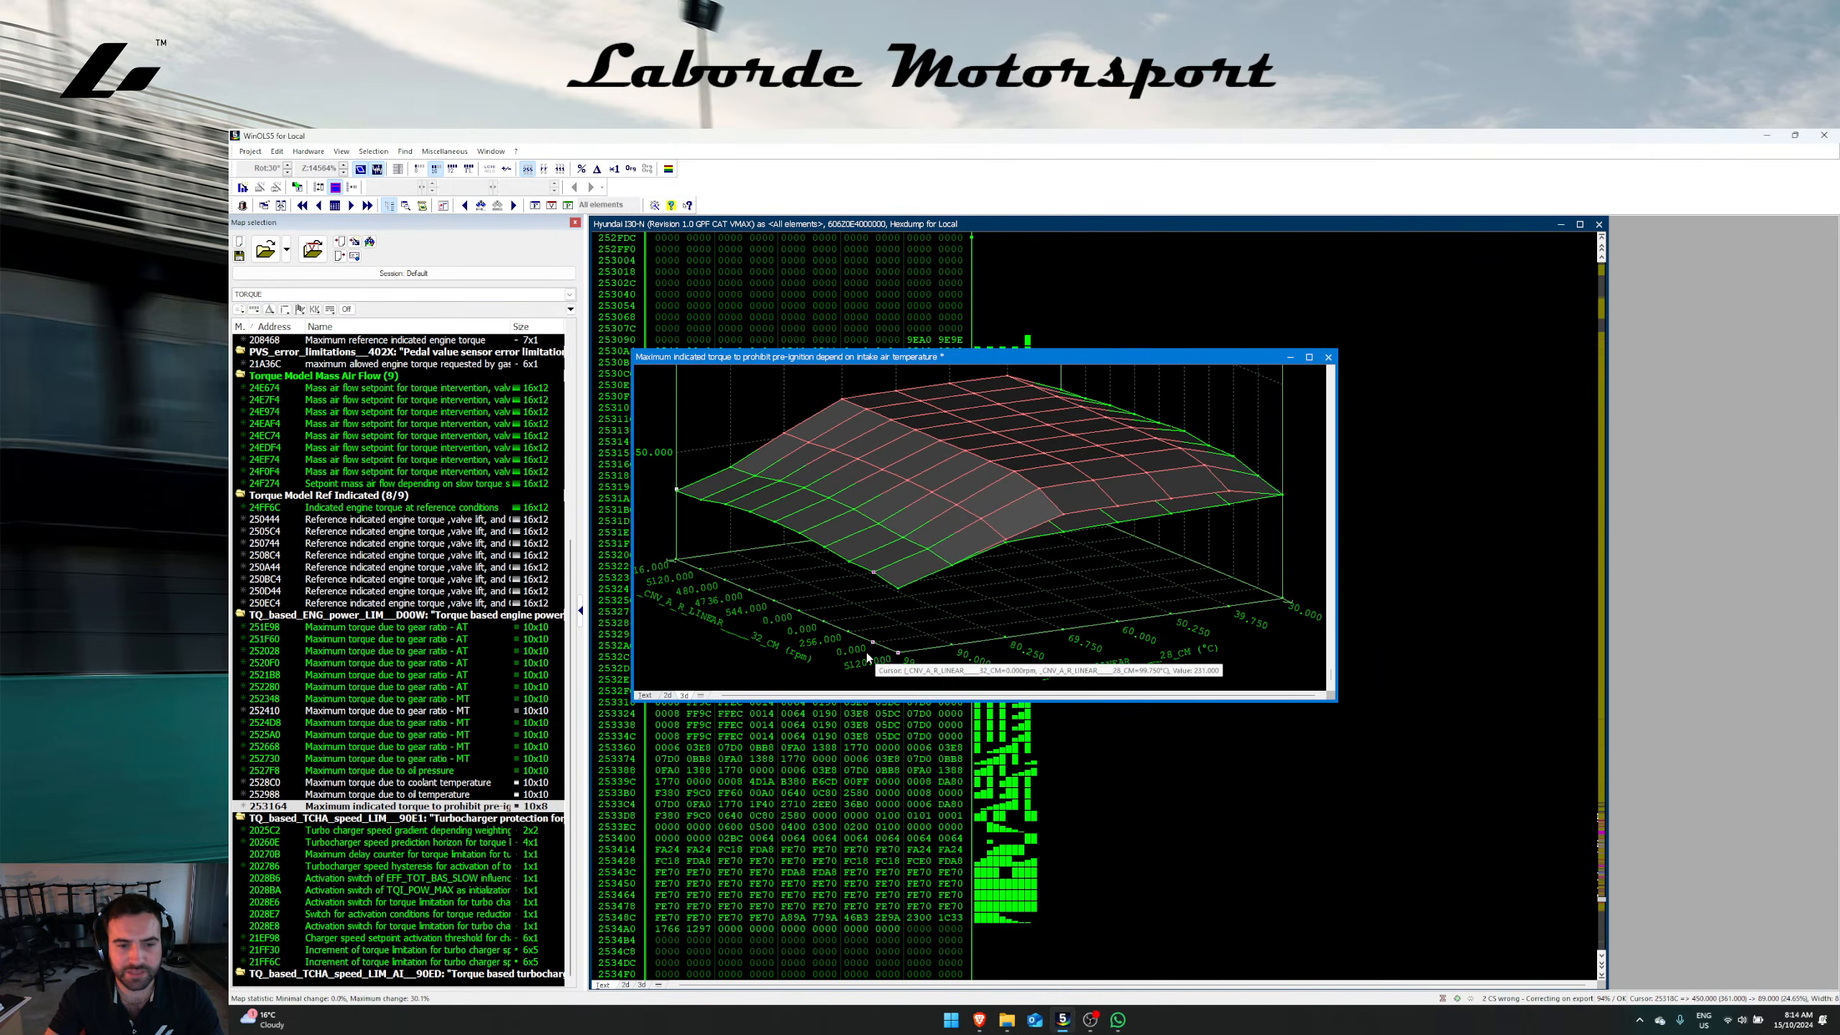
left_click_drag(898, 656, 1041, 757)
left_click(703, 732)
double_click(741, 524)
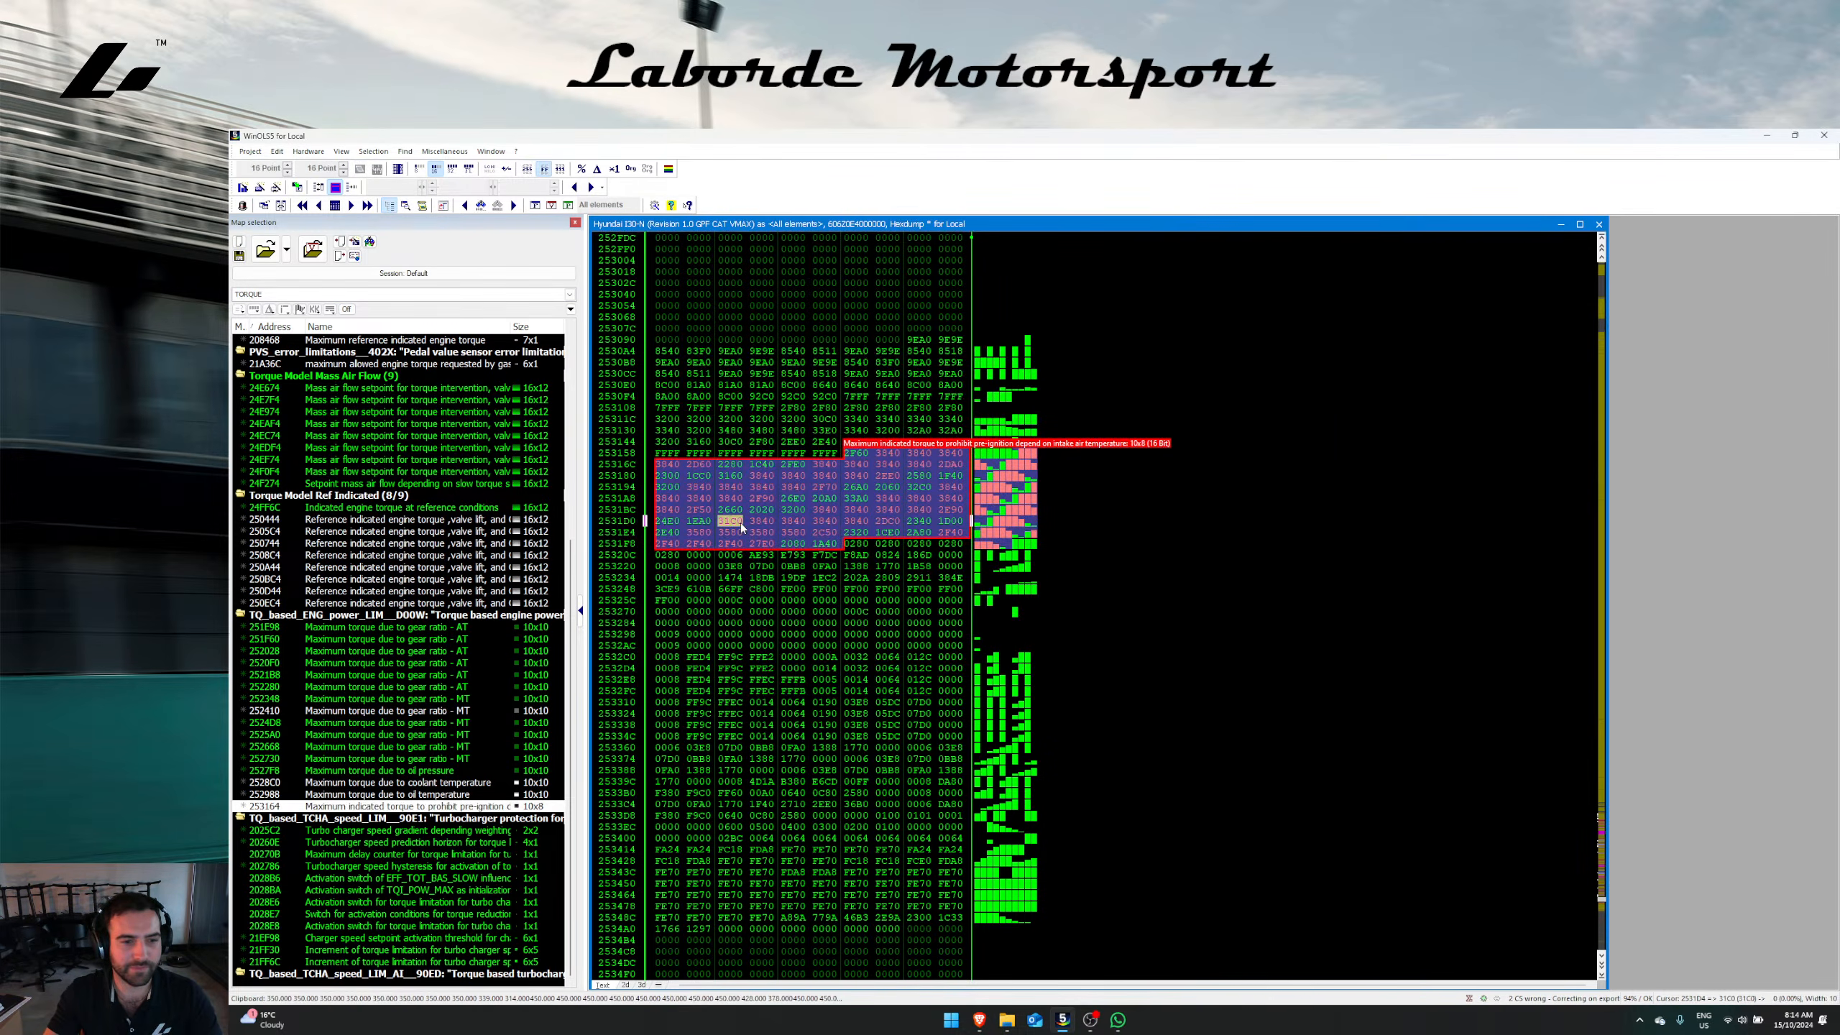
left_click(644, 694)
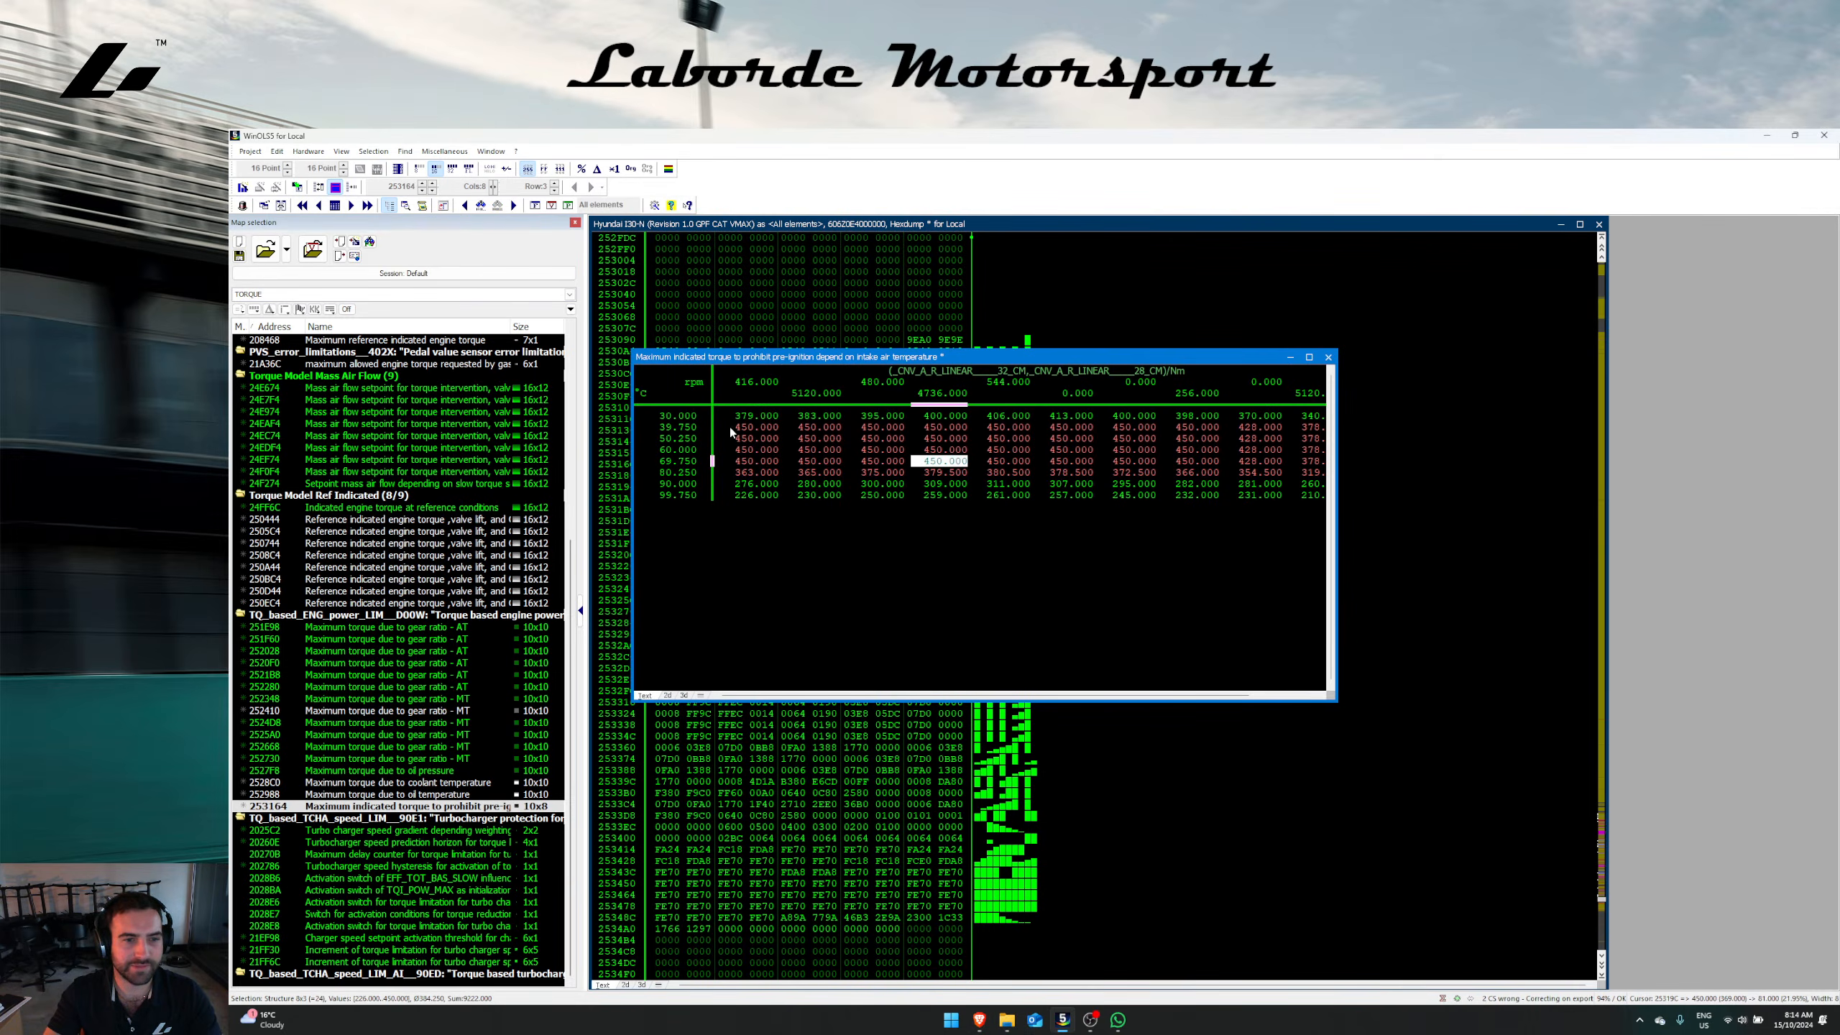
Step: Check the 30 °C row of the pre-ignition torque map, close the map and save the project
left_click_drag(733, 417, 1378, 414)
right_click(1251, 449)
left_click(1226, 451)
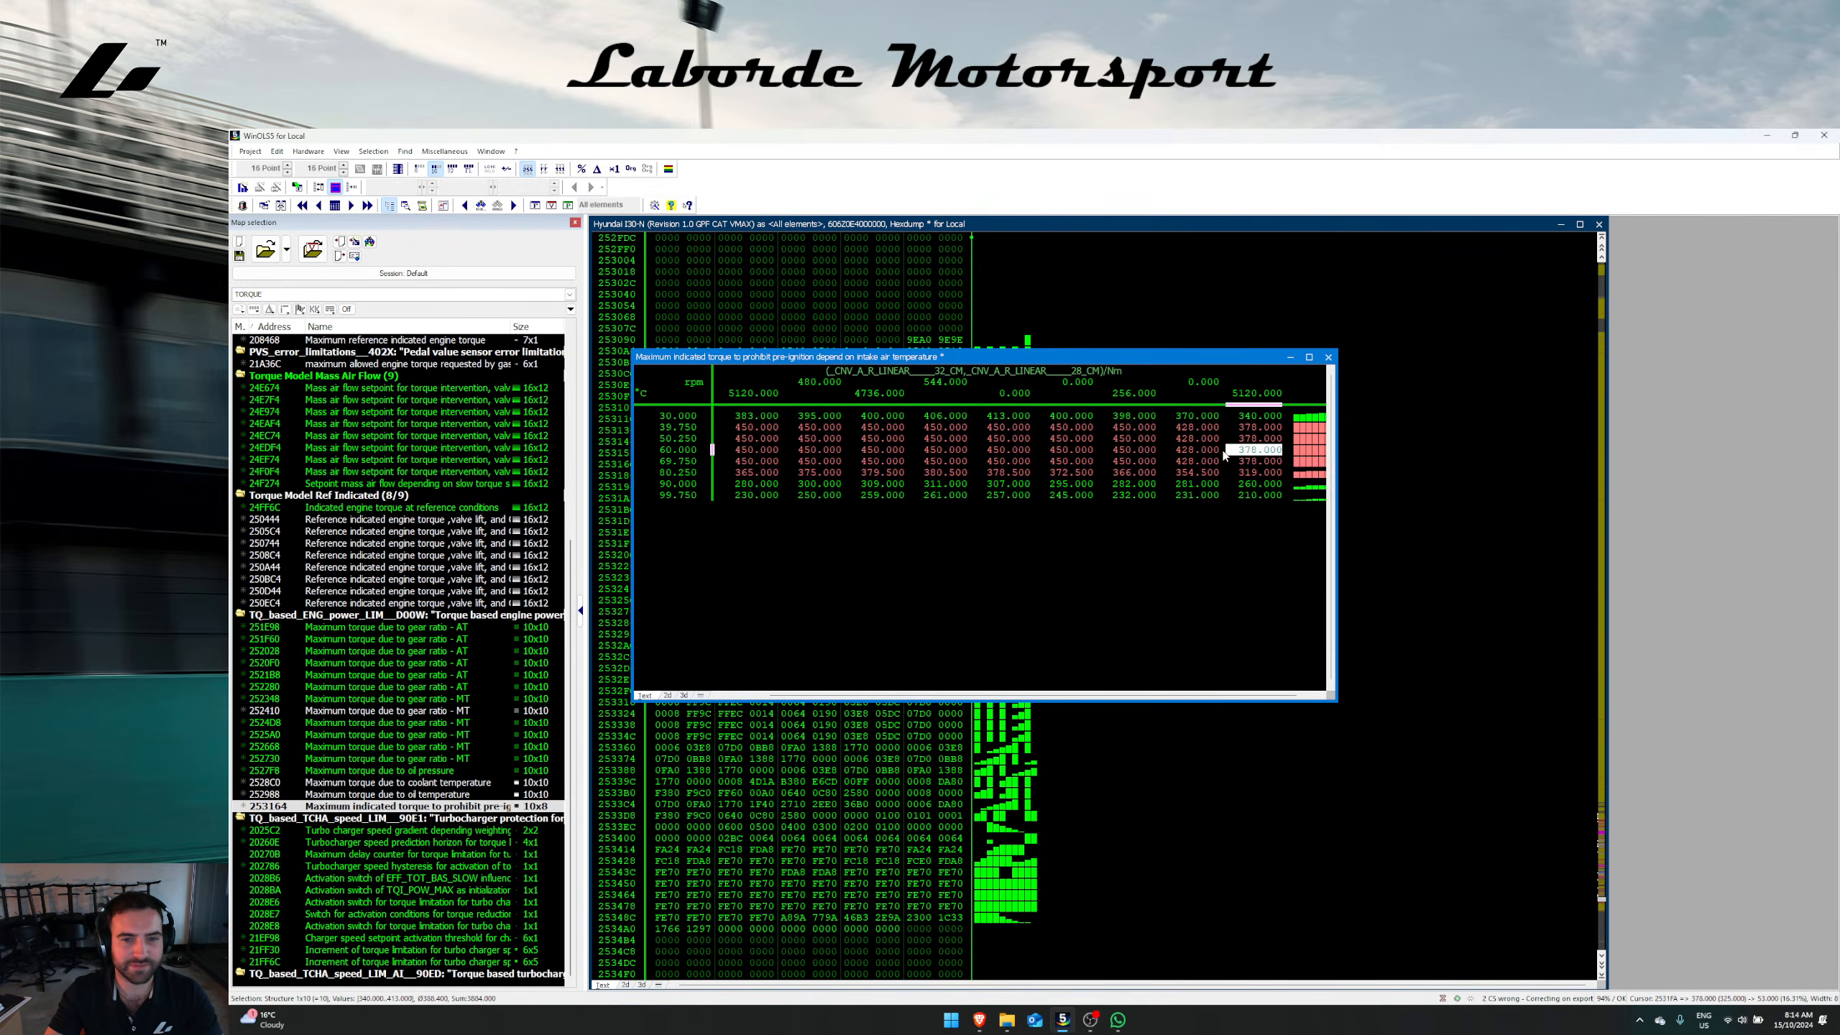
key("Escape")
key("ctrl+s")
left_click(1062, 610)
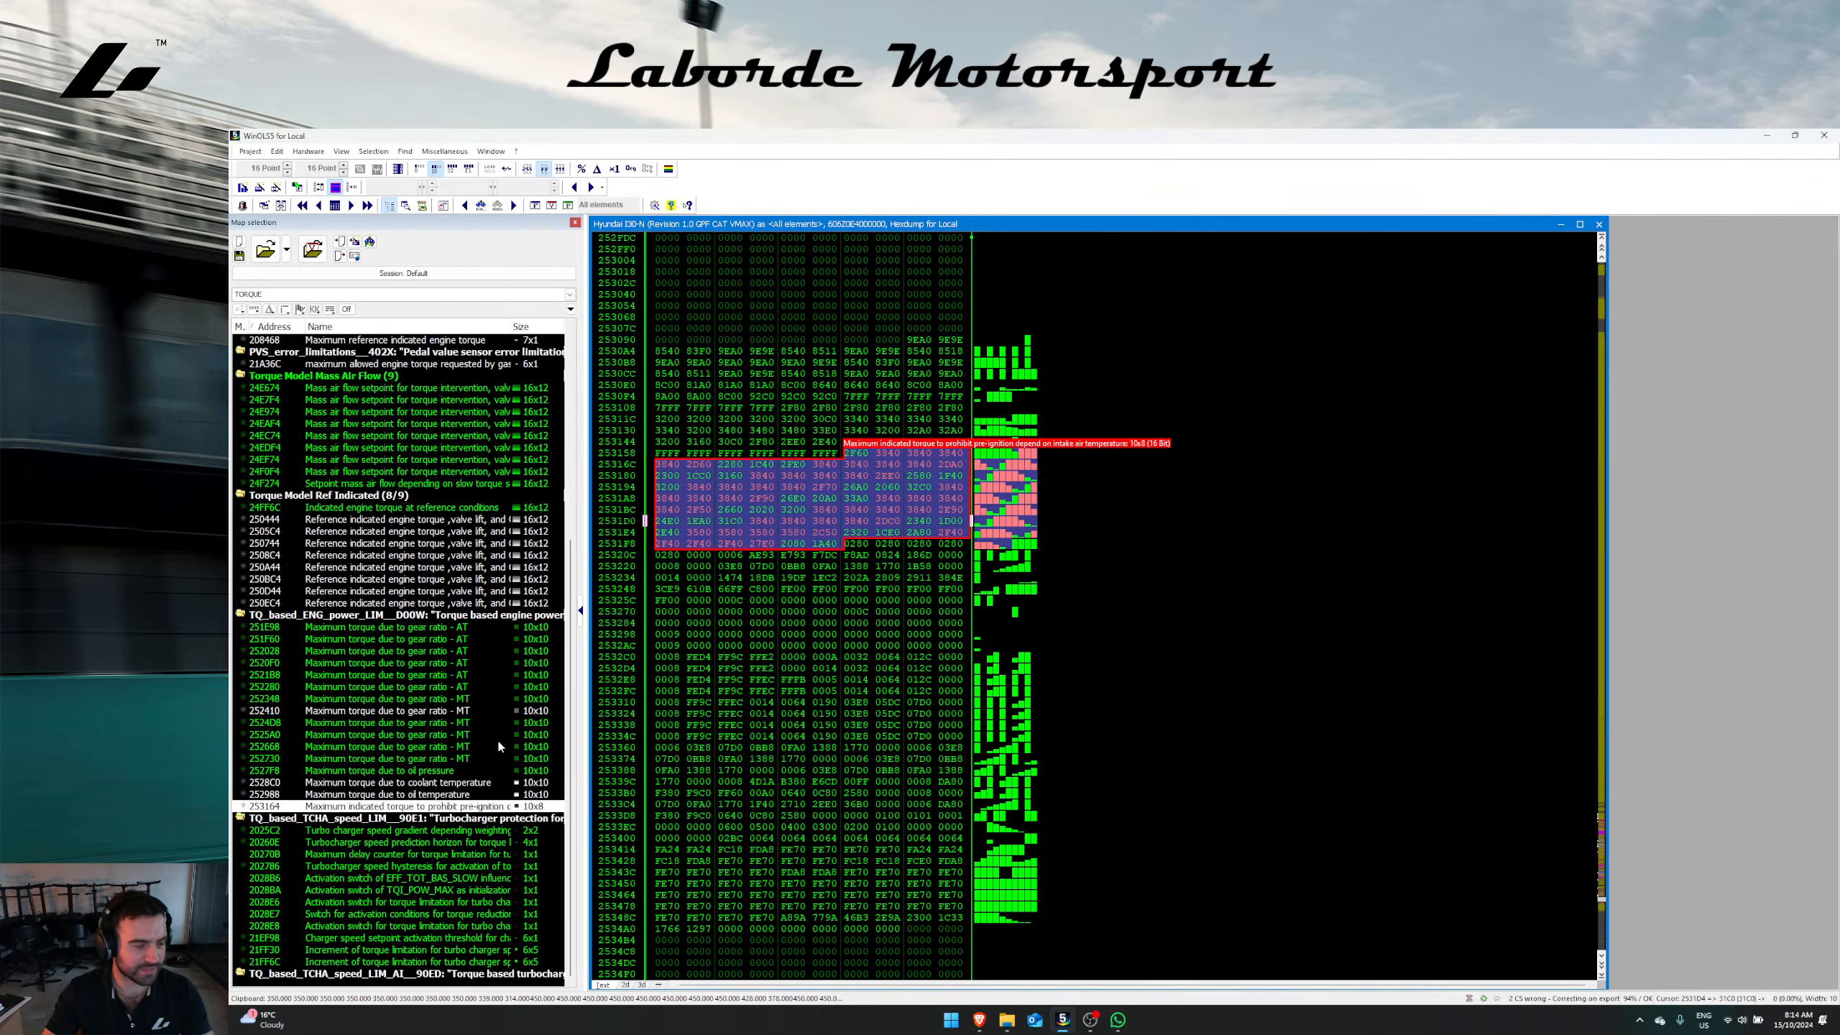
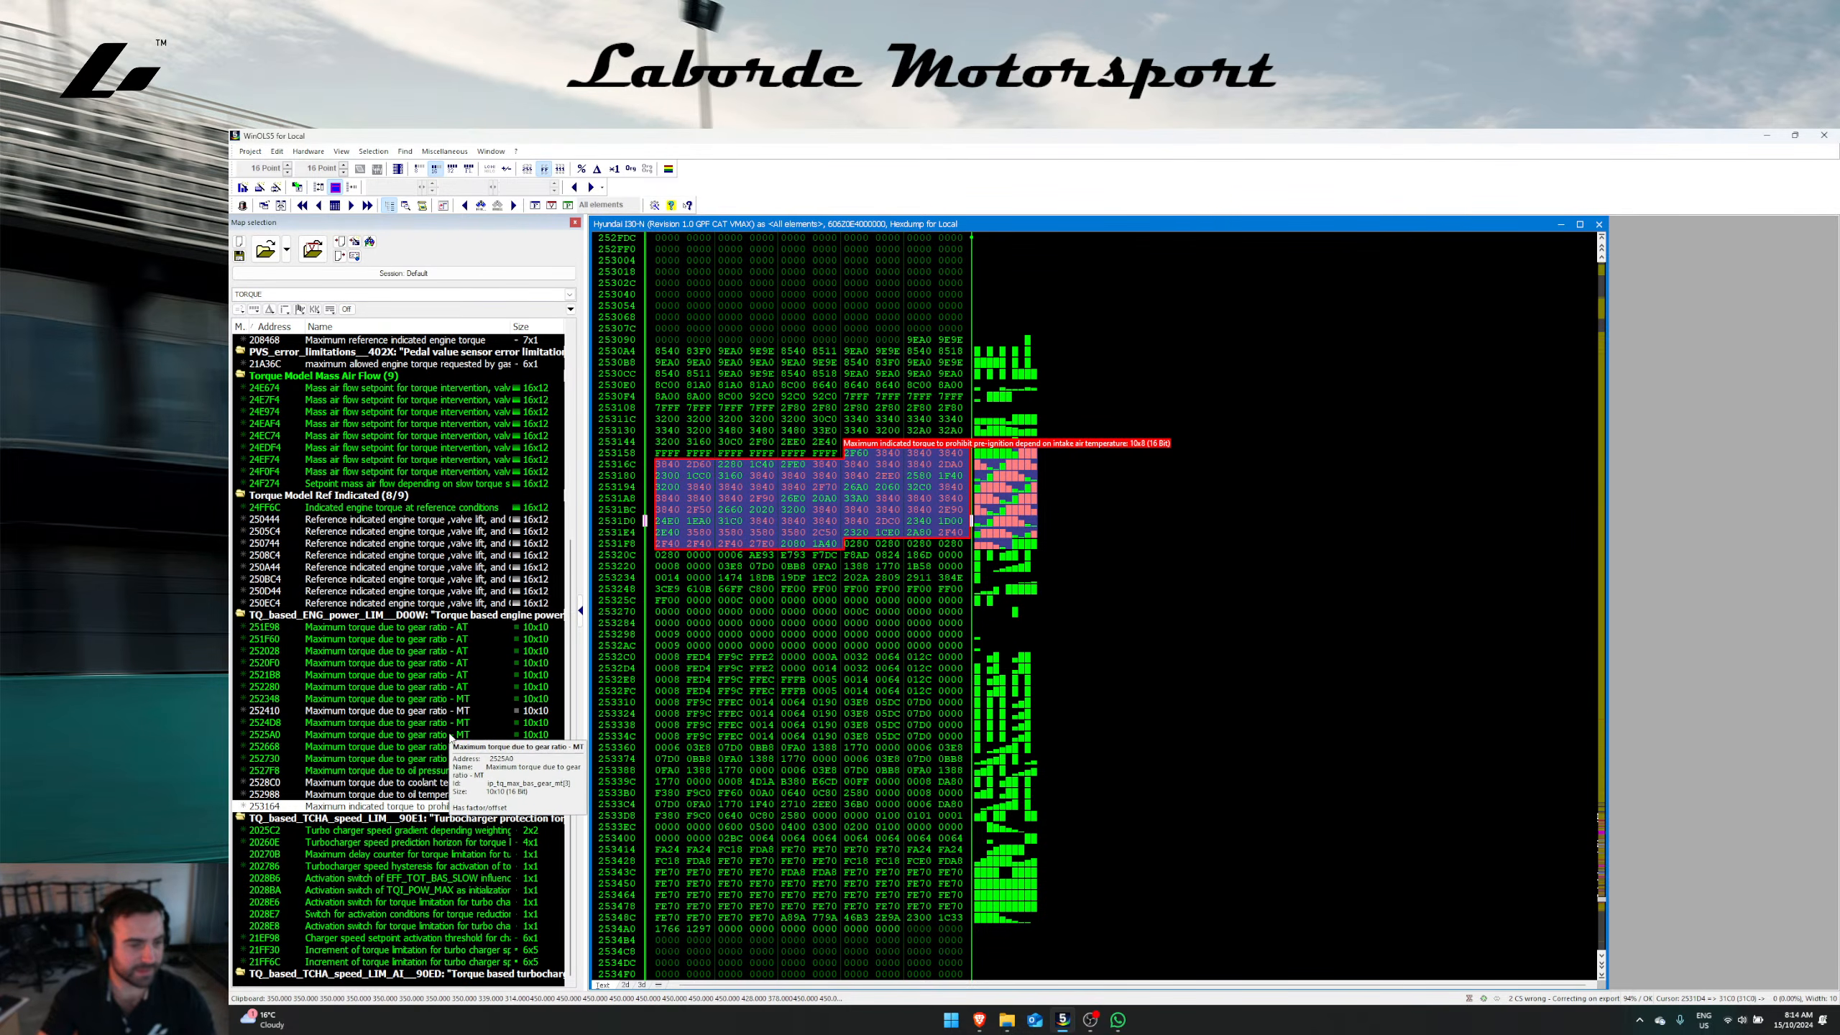
Step: Review the reference conditions torque map at 208538 and the minimum allowed torque deviation map at 2084D8, closing each
scroll(471, 769, "up", 7)
scroll(431, 660, "up", 2)
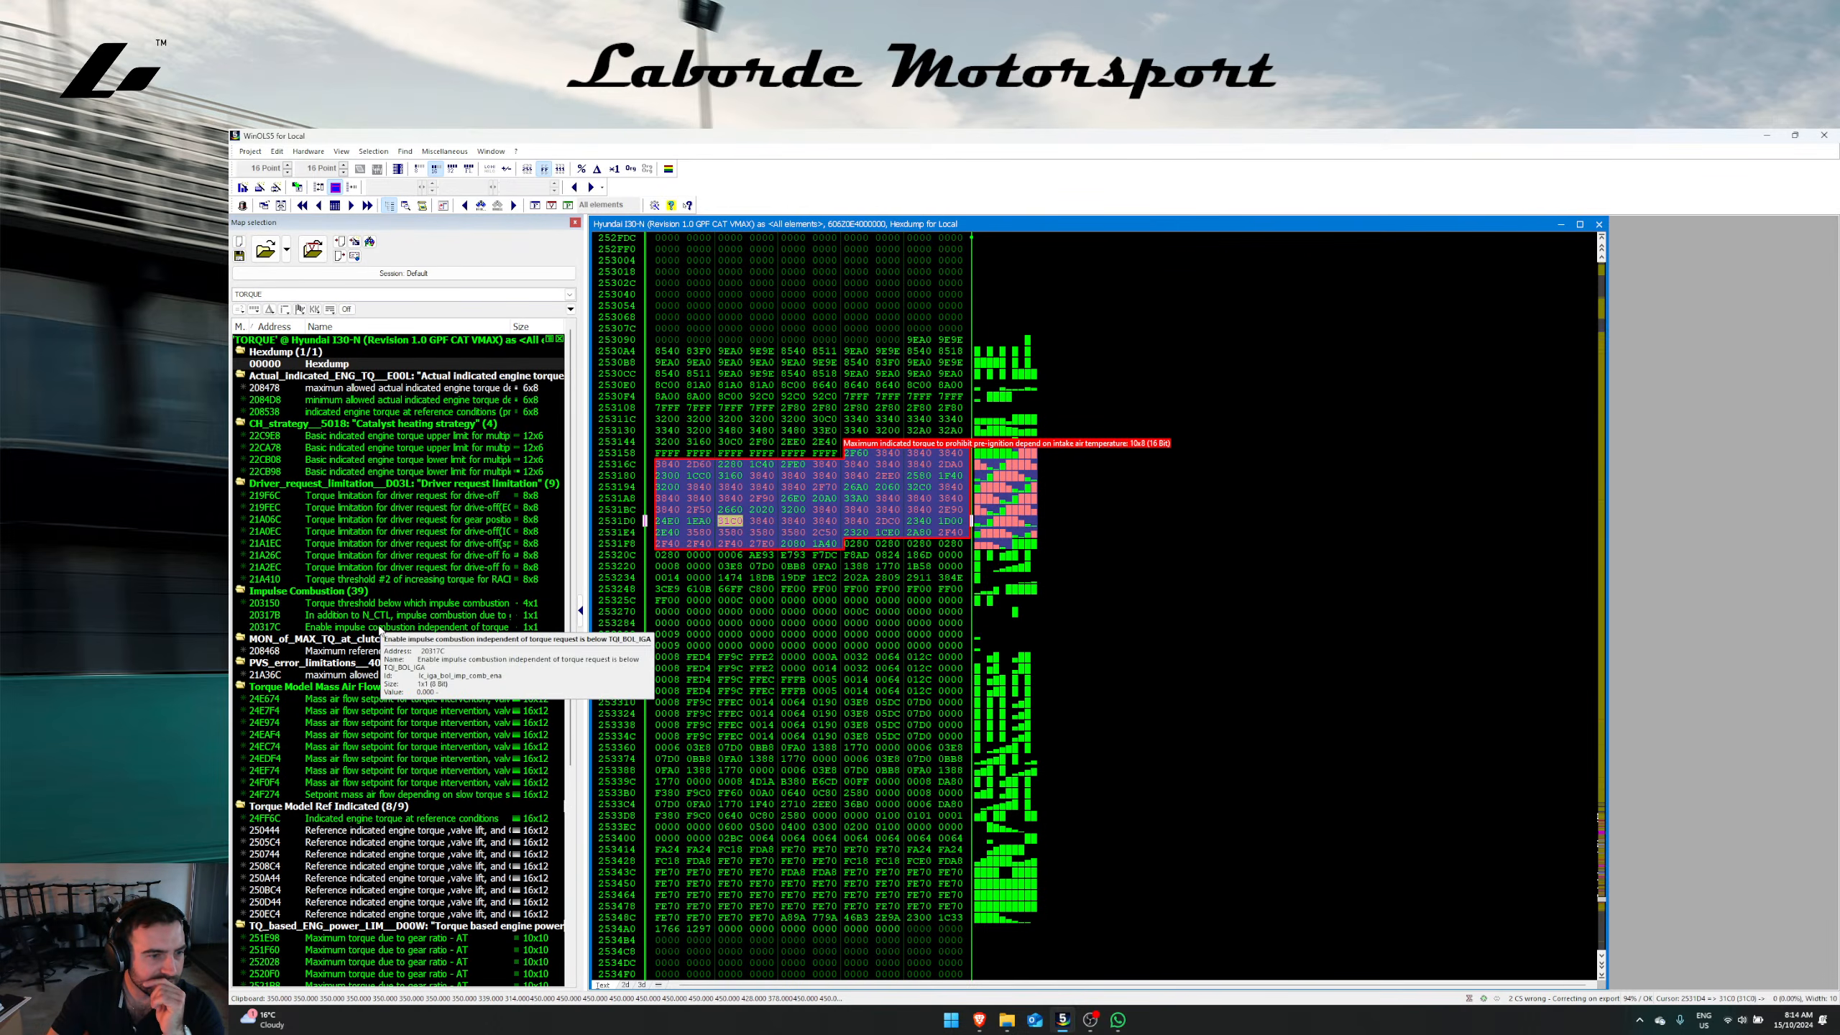
double_click(410, 413)
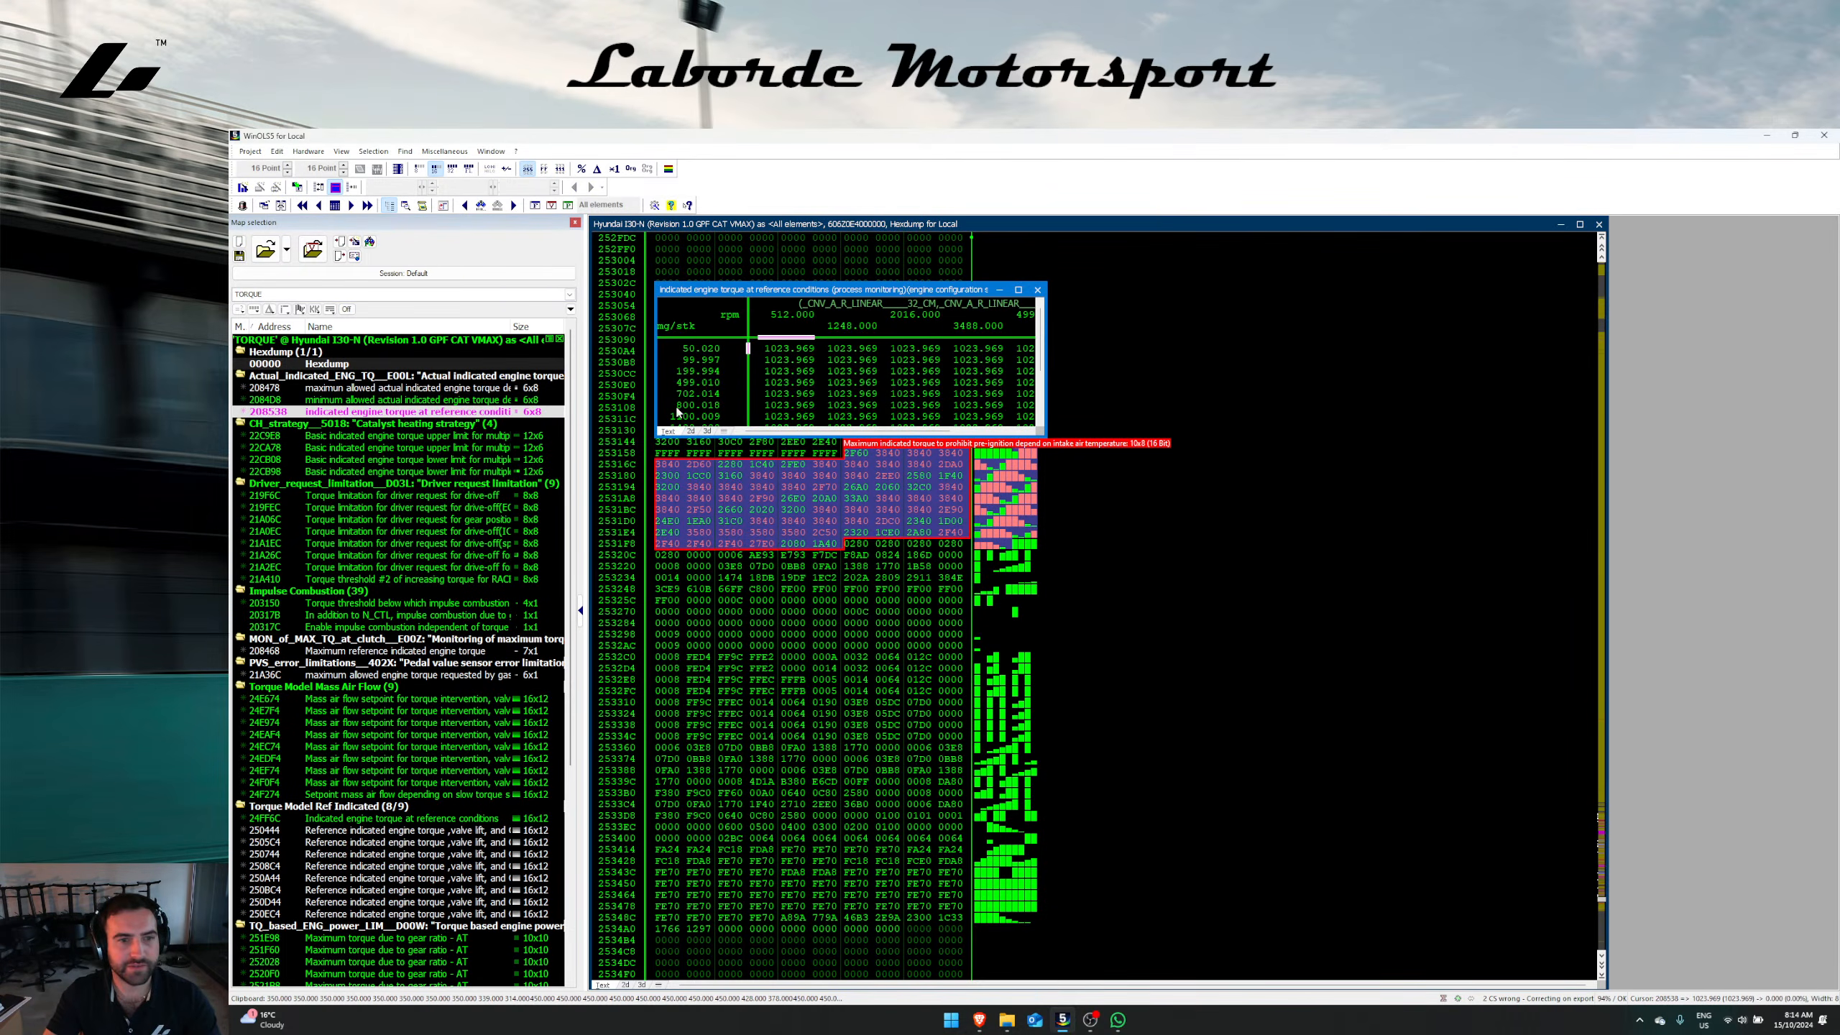
key("Escape")
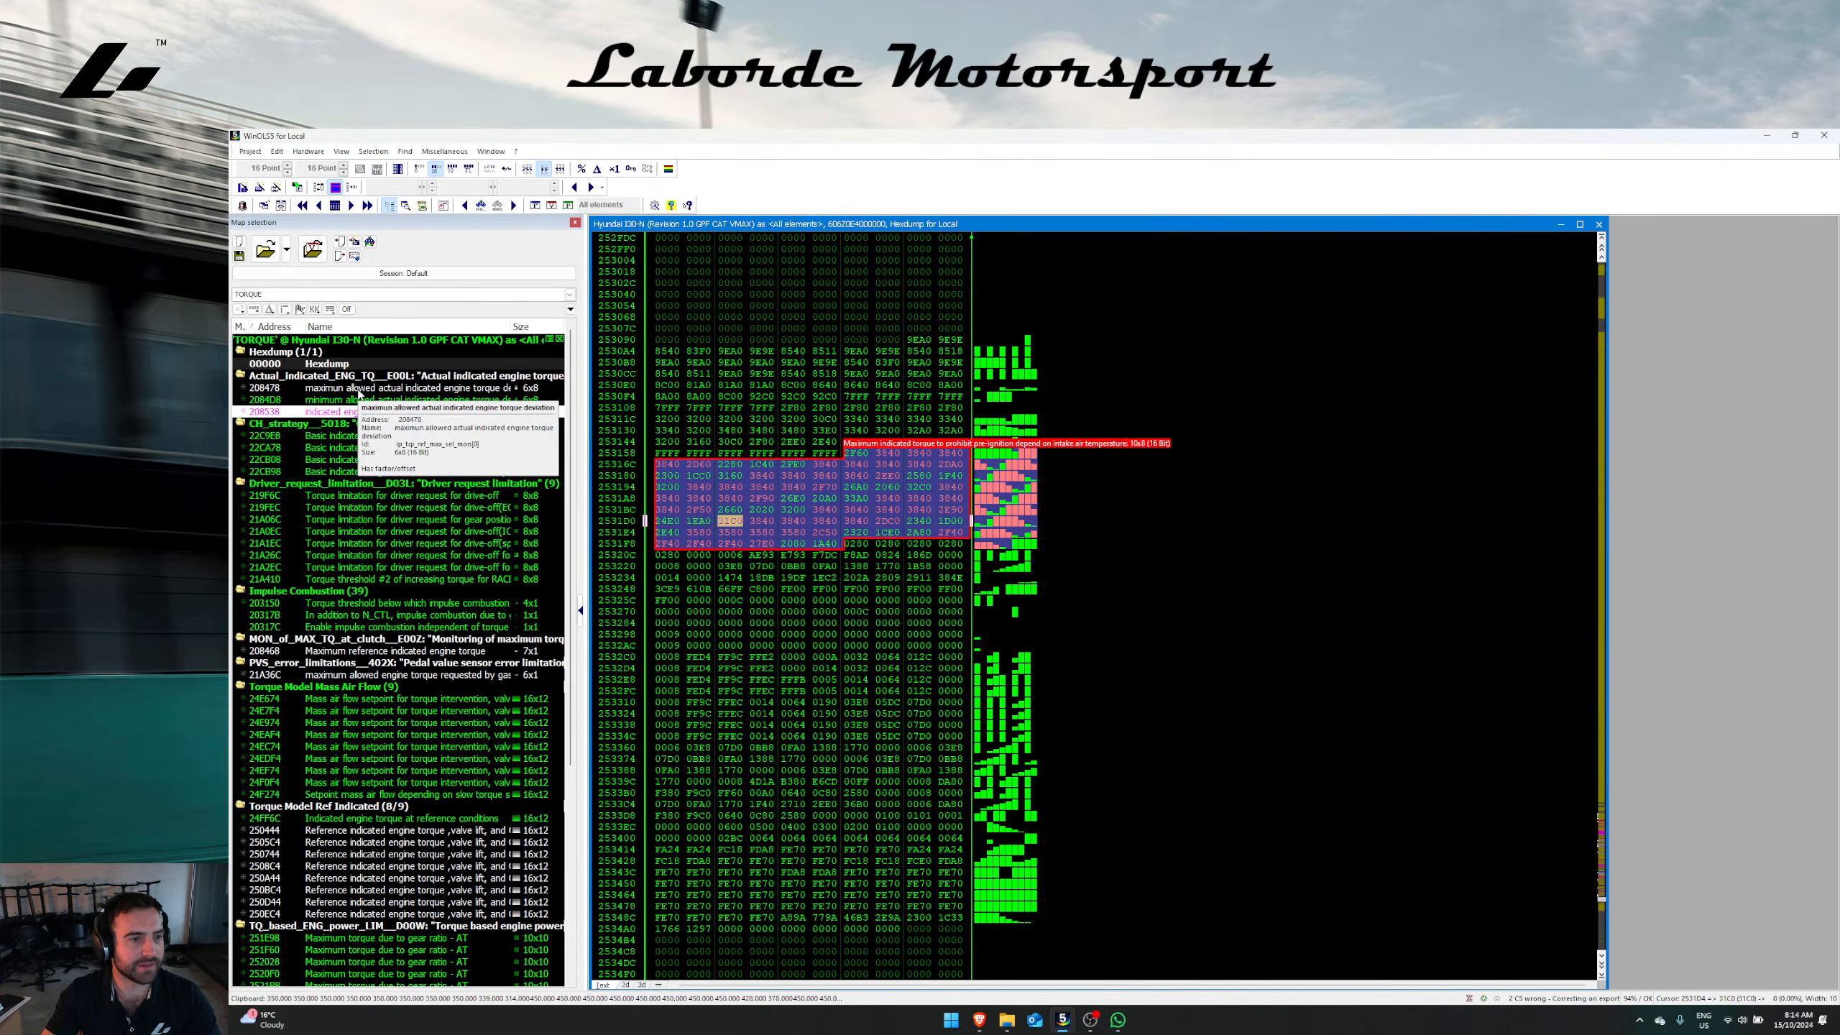
double_click(357, 399)
key("Escape")
Step: Clear the TORQUE filter and go to the start of the full map list
left_click(347, 310)
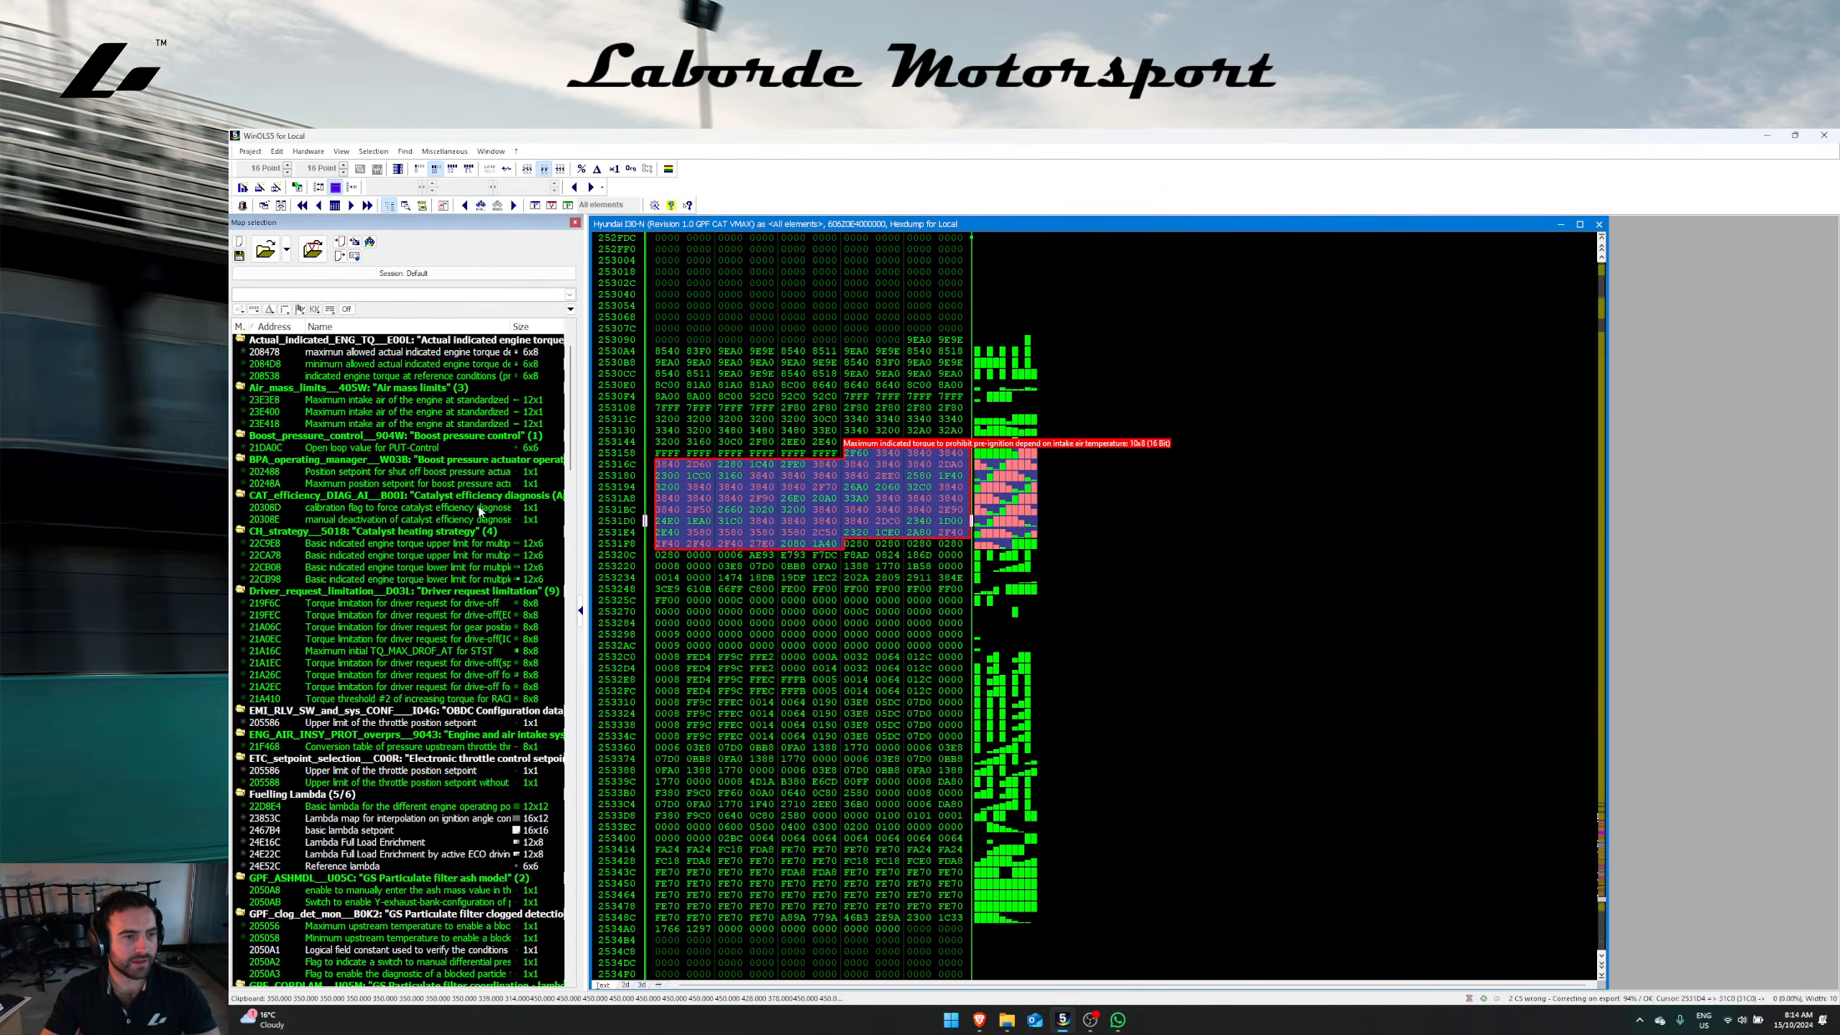
scroll(456, 651, "up", 2)
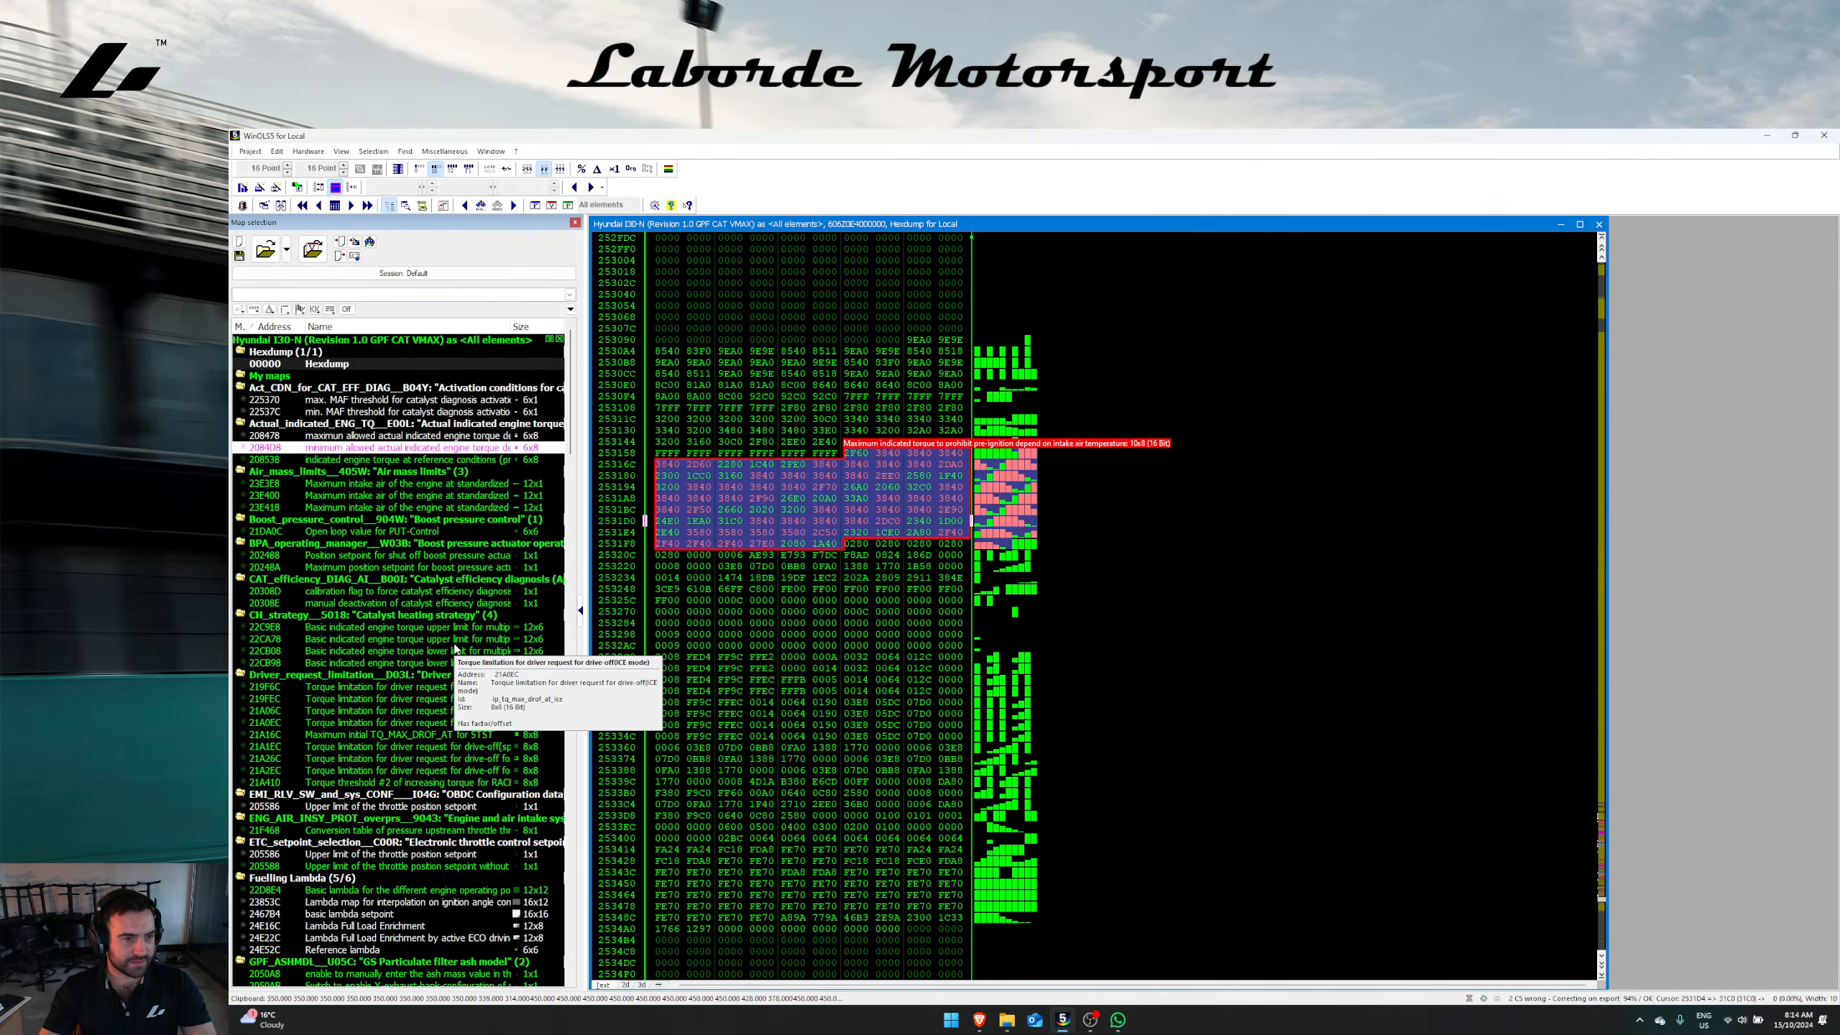
Step: Review the manual deactivation value for the catalyst efficiency diagnosis and close it
double_click(419, 603)
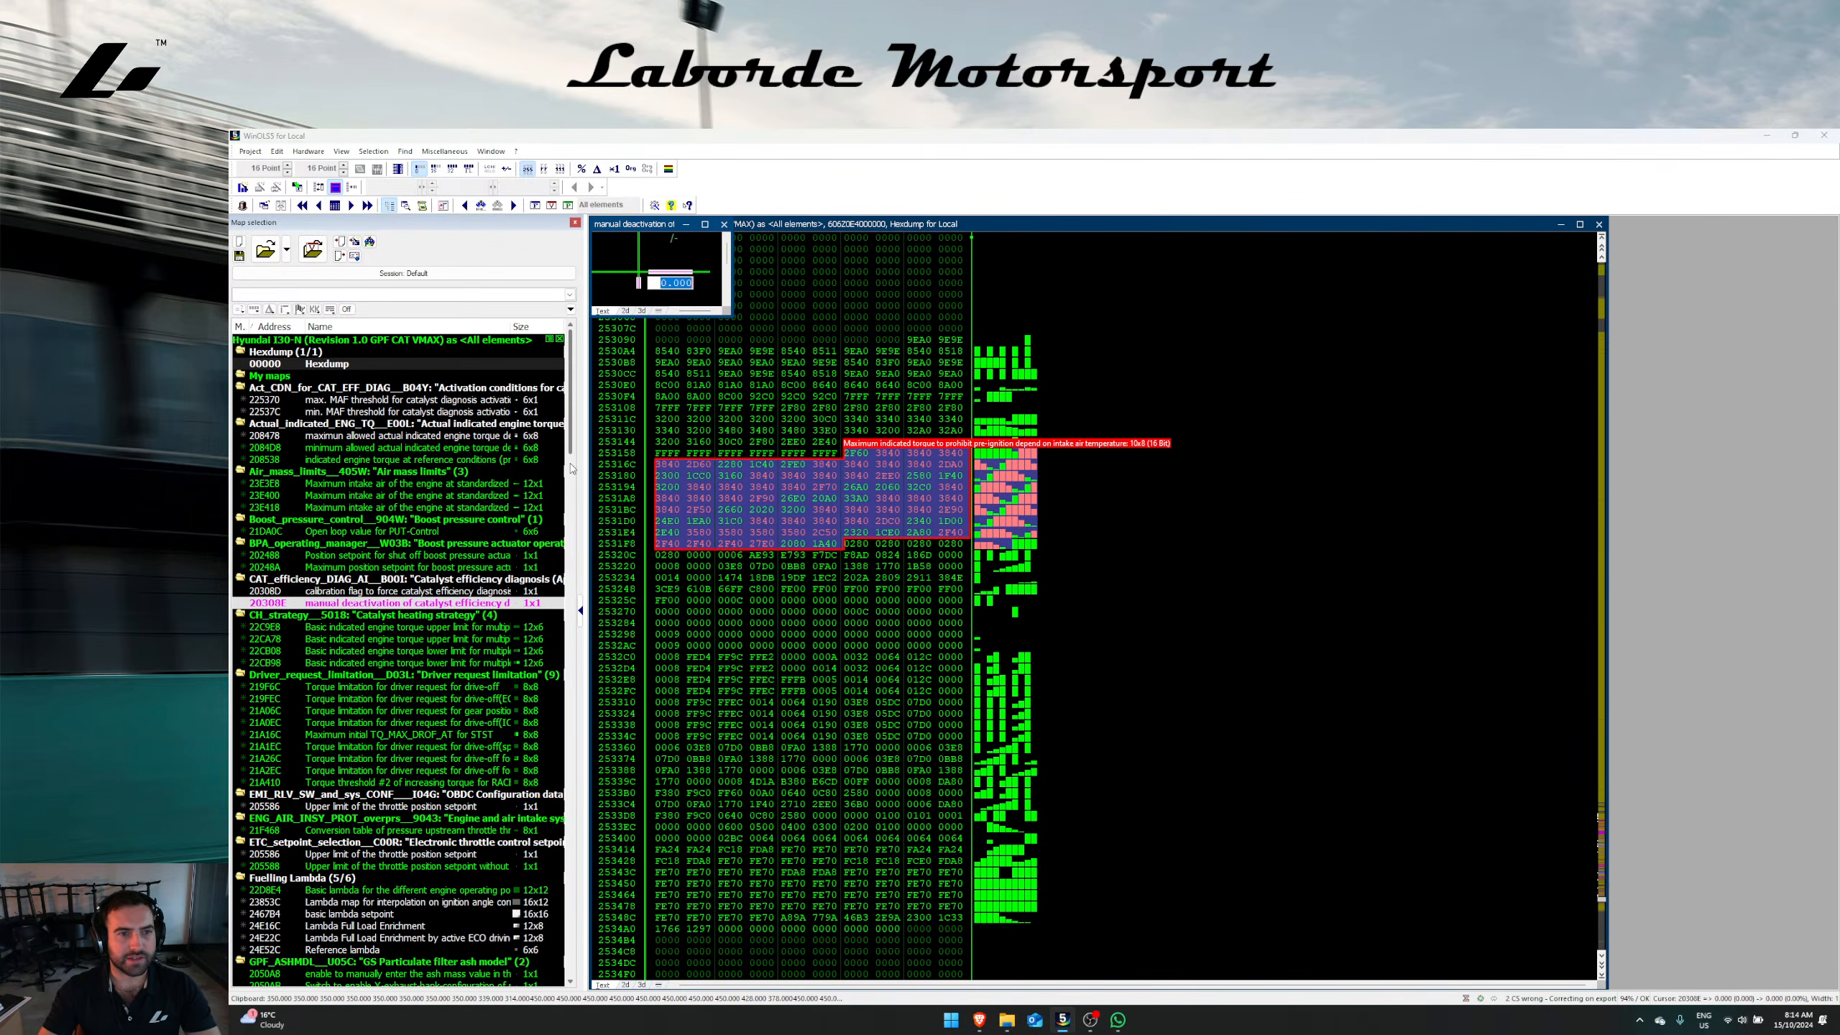
key("Escape")
key("Escape")
left_click(1068, 607)
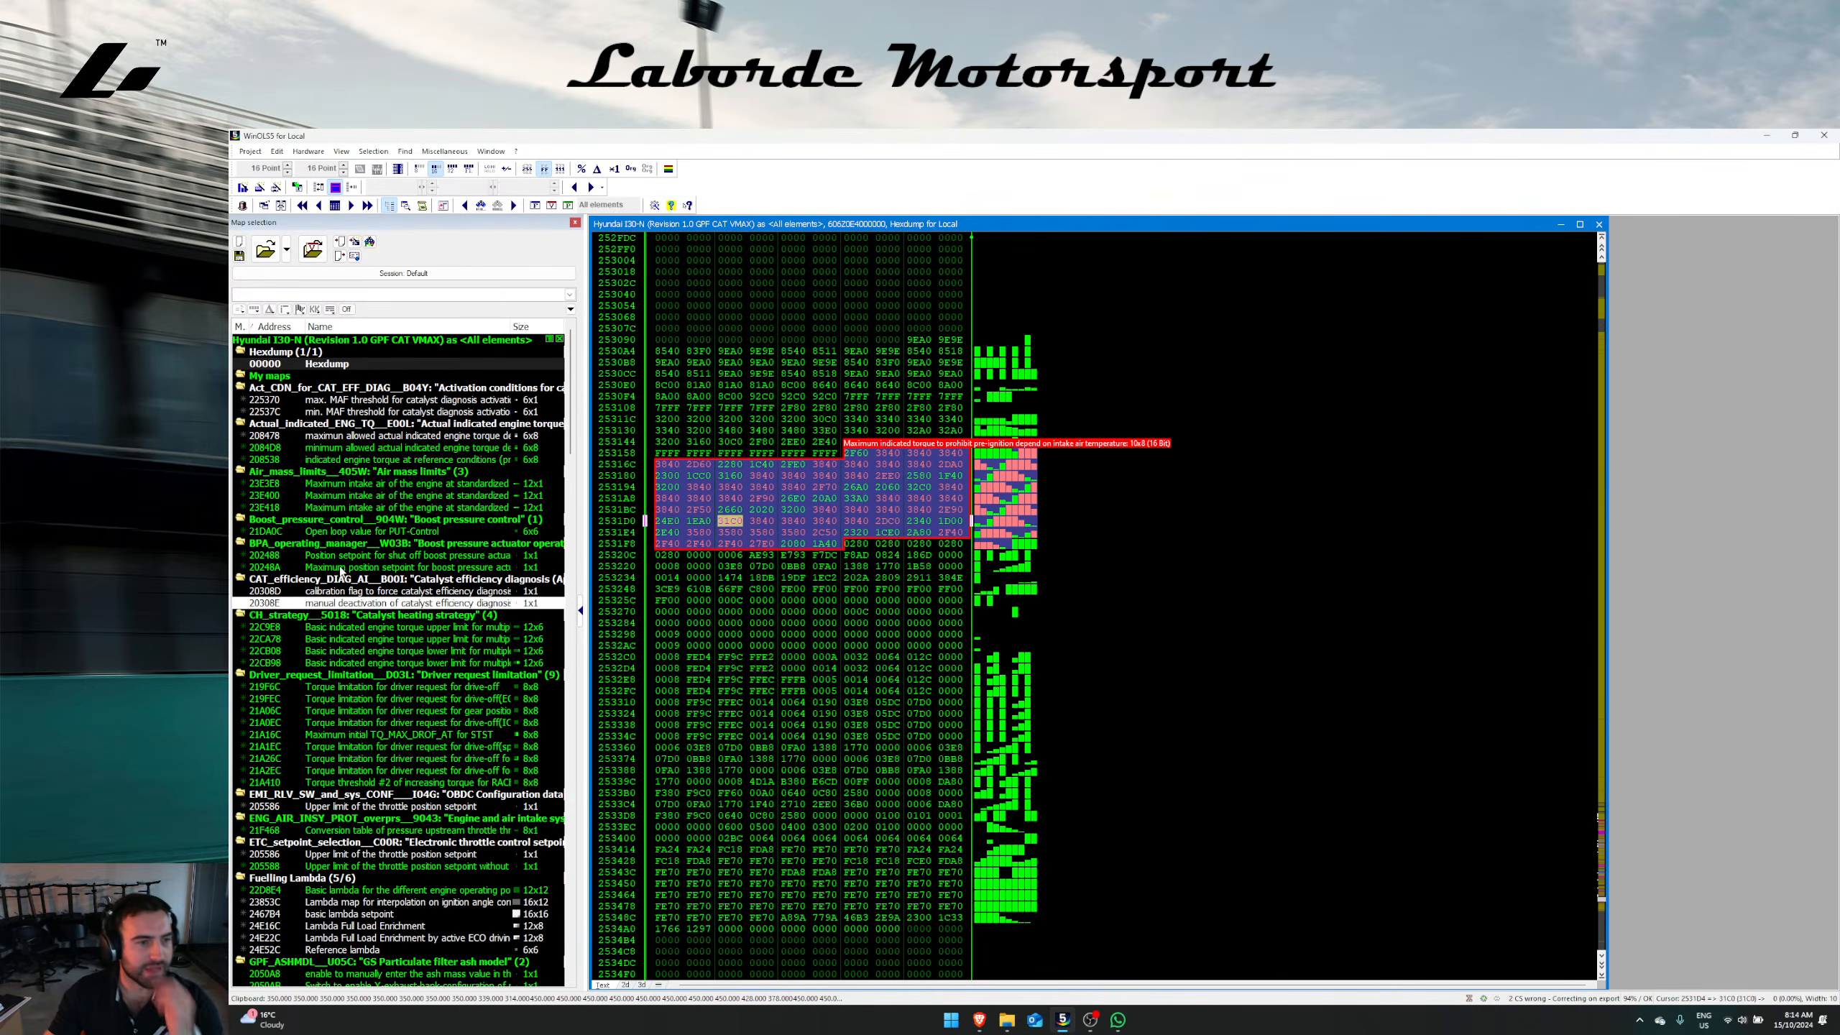
Step: Set every cell of the maximum intake air map at 23E3E8 to 2500, copy the values and close the map
double_click(434, 484)
double_click(1168, 423)
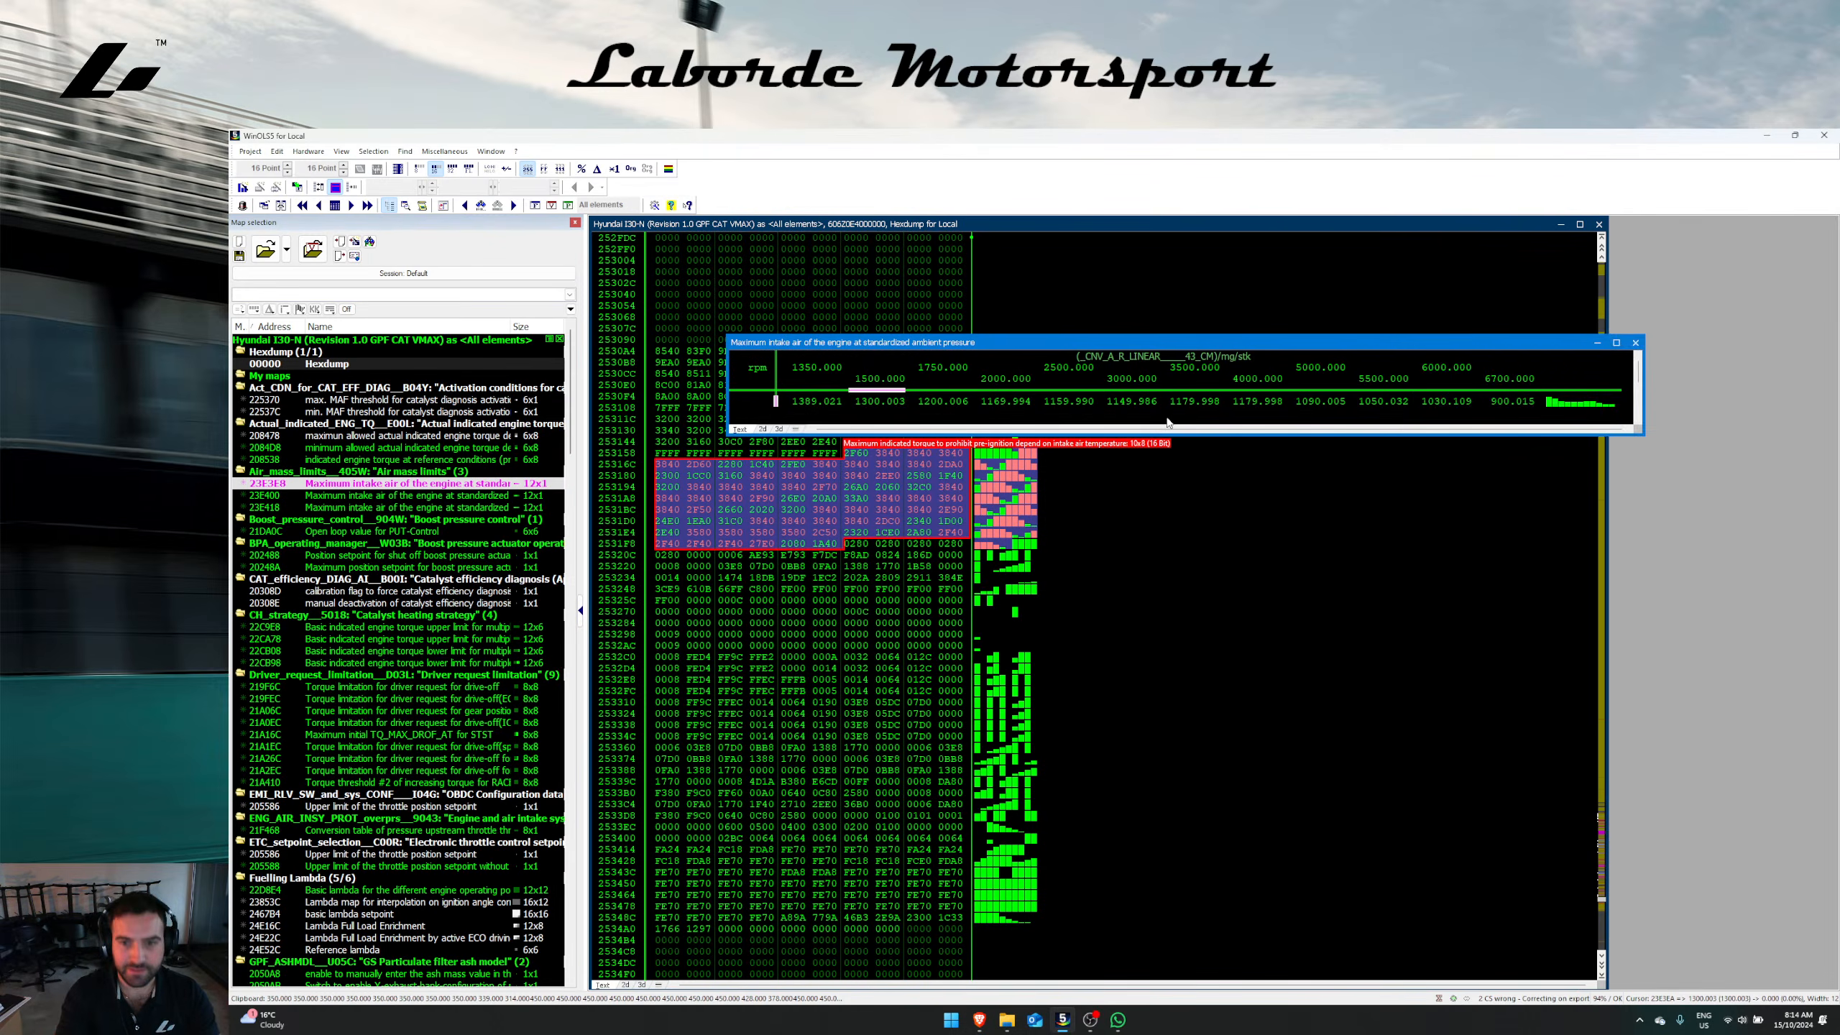
key("ctrl+a")
key("Return")
type("25")
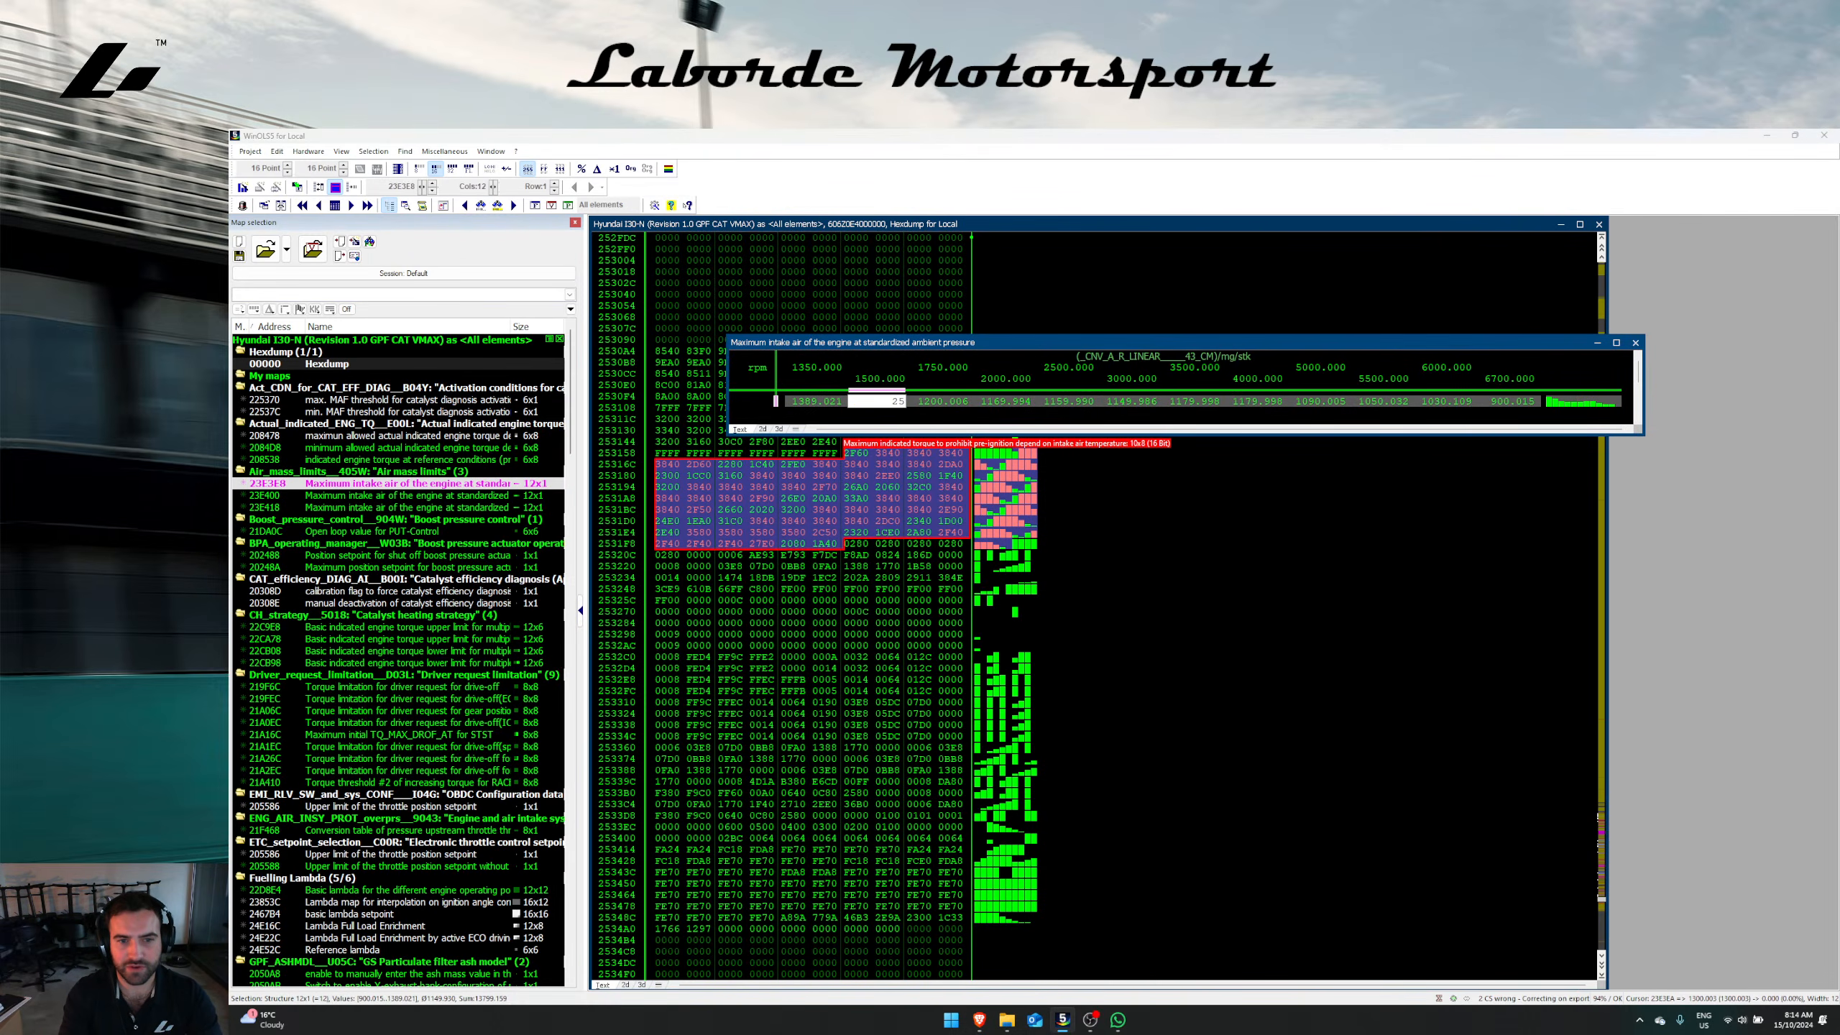
type("00")
key("Return")
key("ctrl+c")
key("Escape")
Step: Paste the copied values into the maximum intake air maps at 23E400 and 23E418, closing each
double_click(426, 497)
key("ctrl+v")
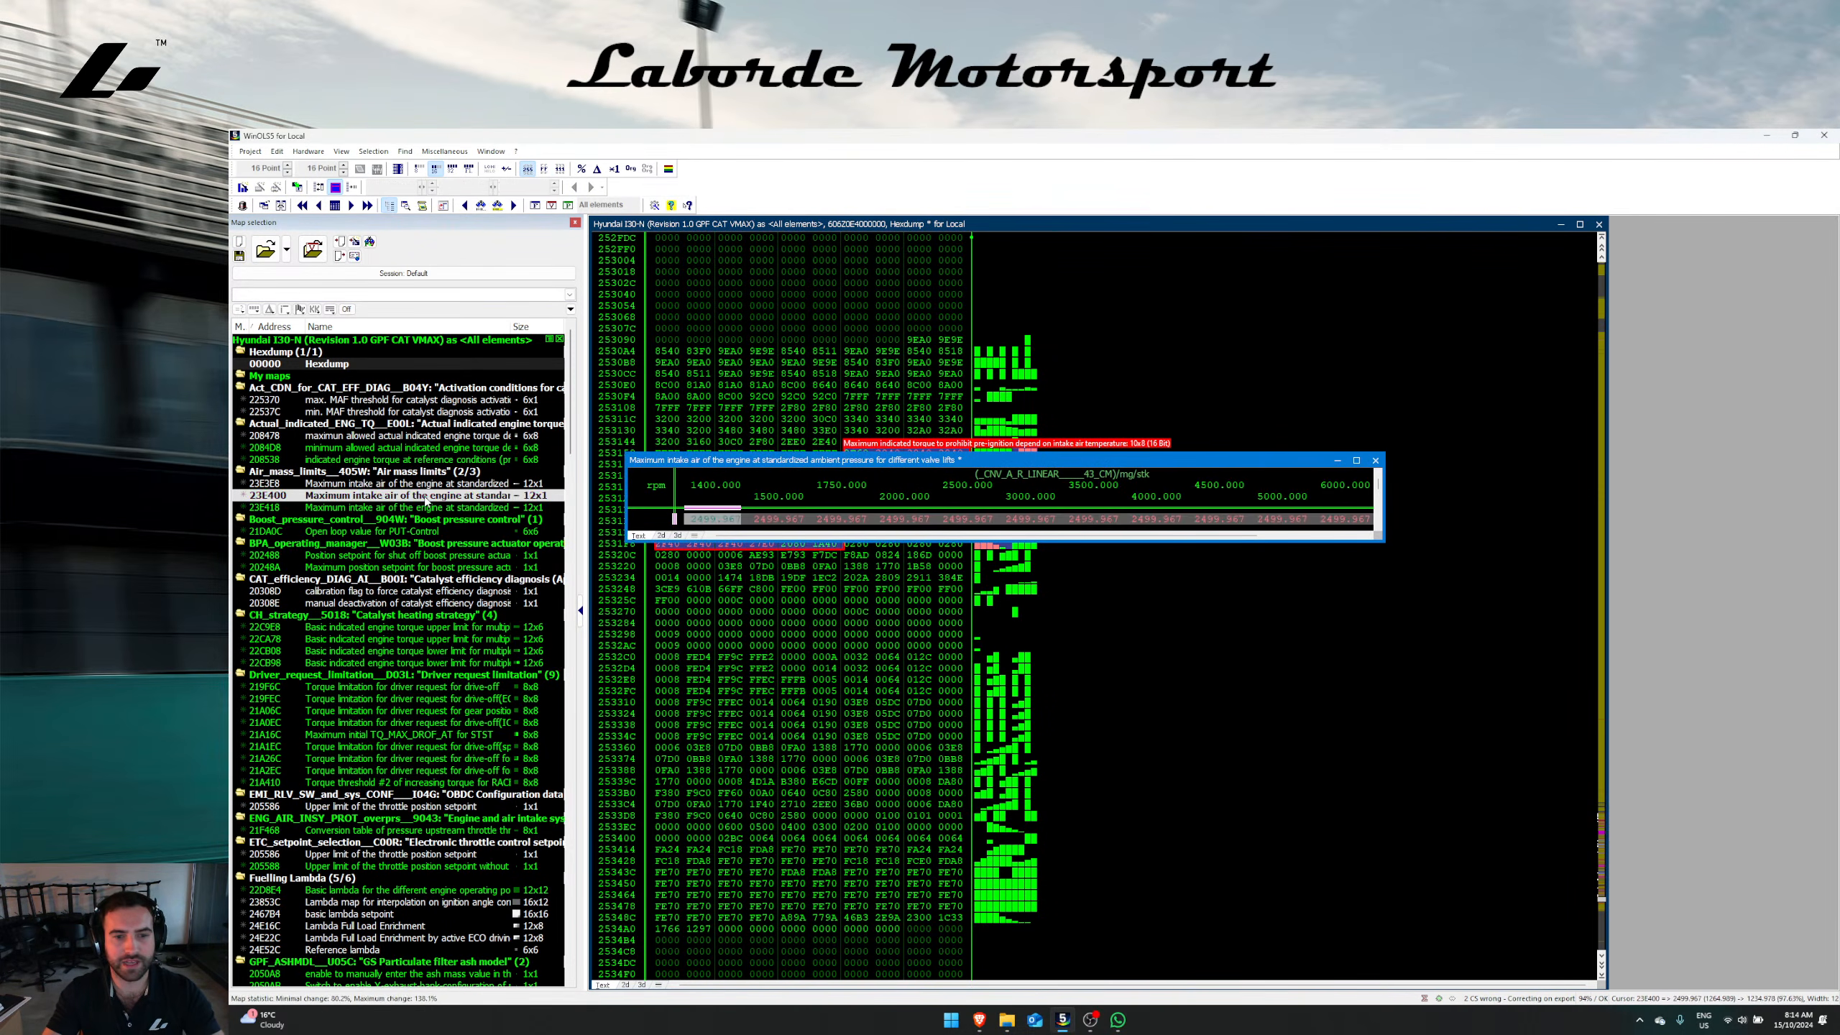
key("Escape")
double_click(432, 508)
key("ctrl+v")
key("Escape")
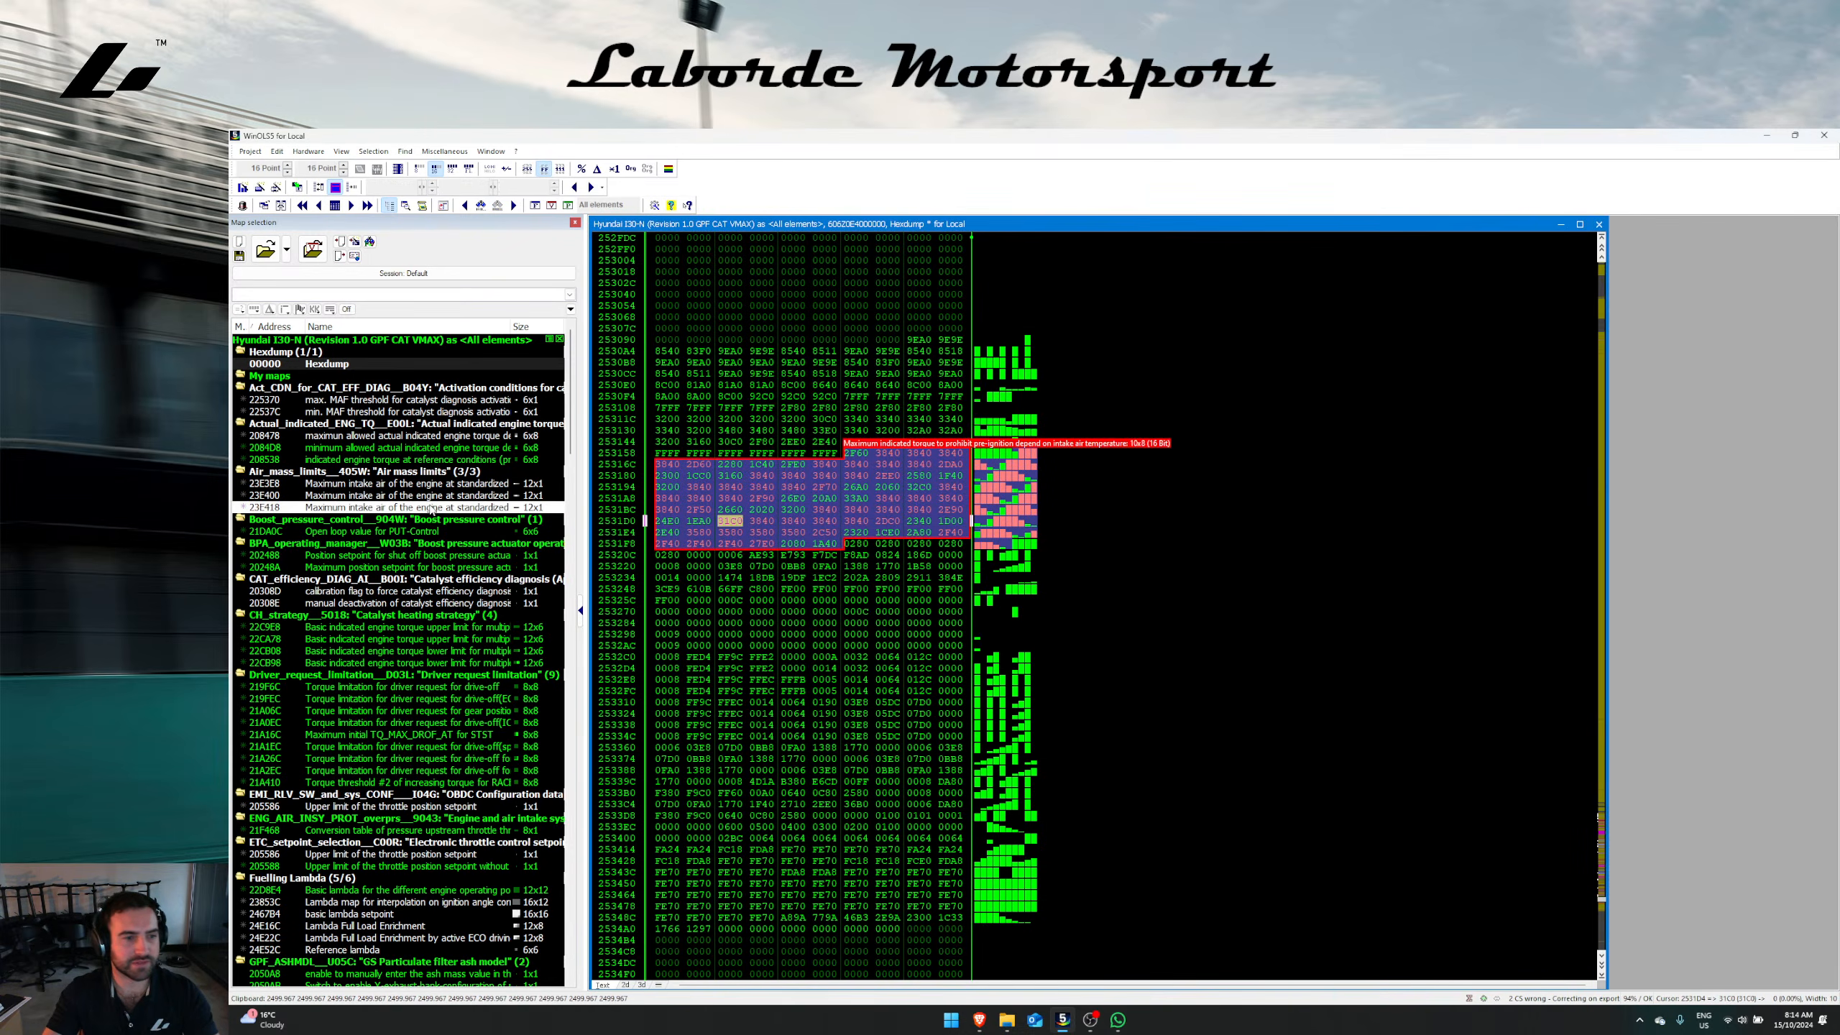
Step: Locate the edited maximum intake air maps in the hexdump and save the project without creating a new version
right_click(431, 509)
left_click(453, 544)
right_click(792, 461)
key("Escape")
key("ctrl+s")
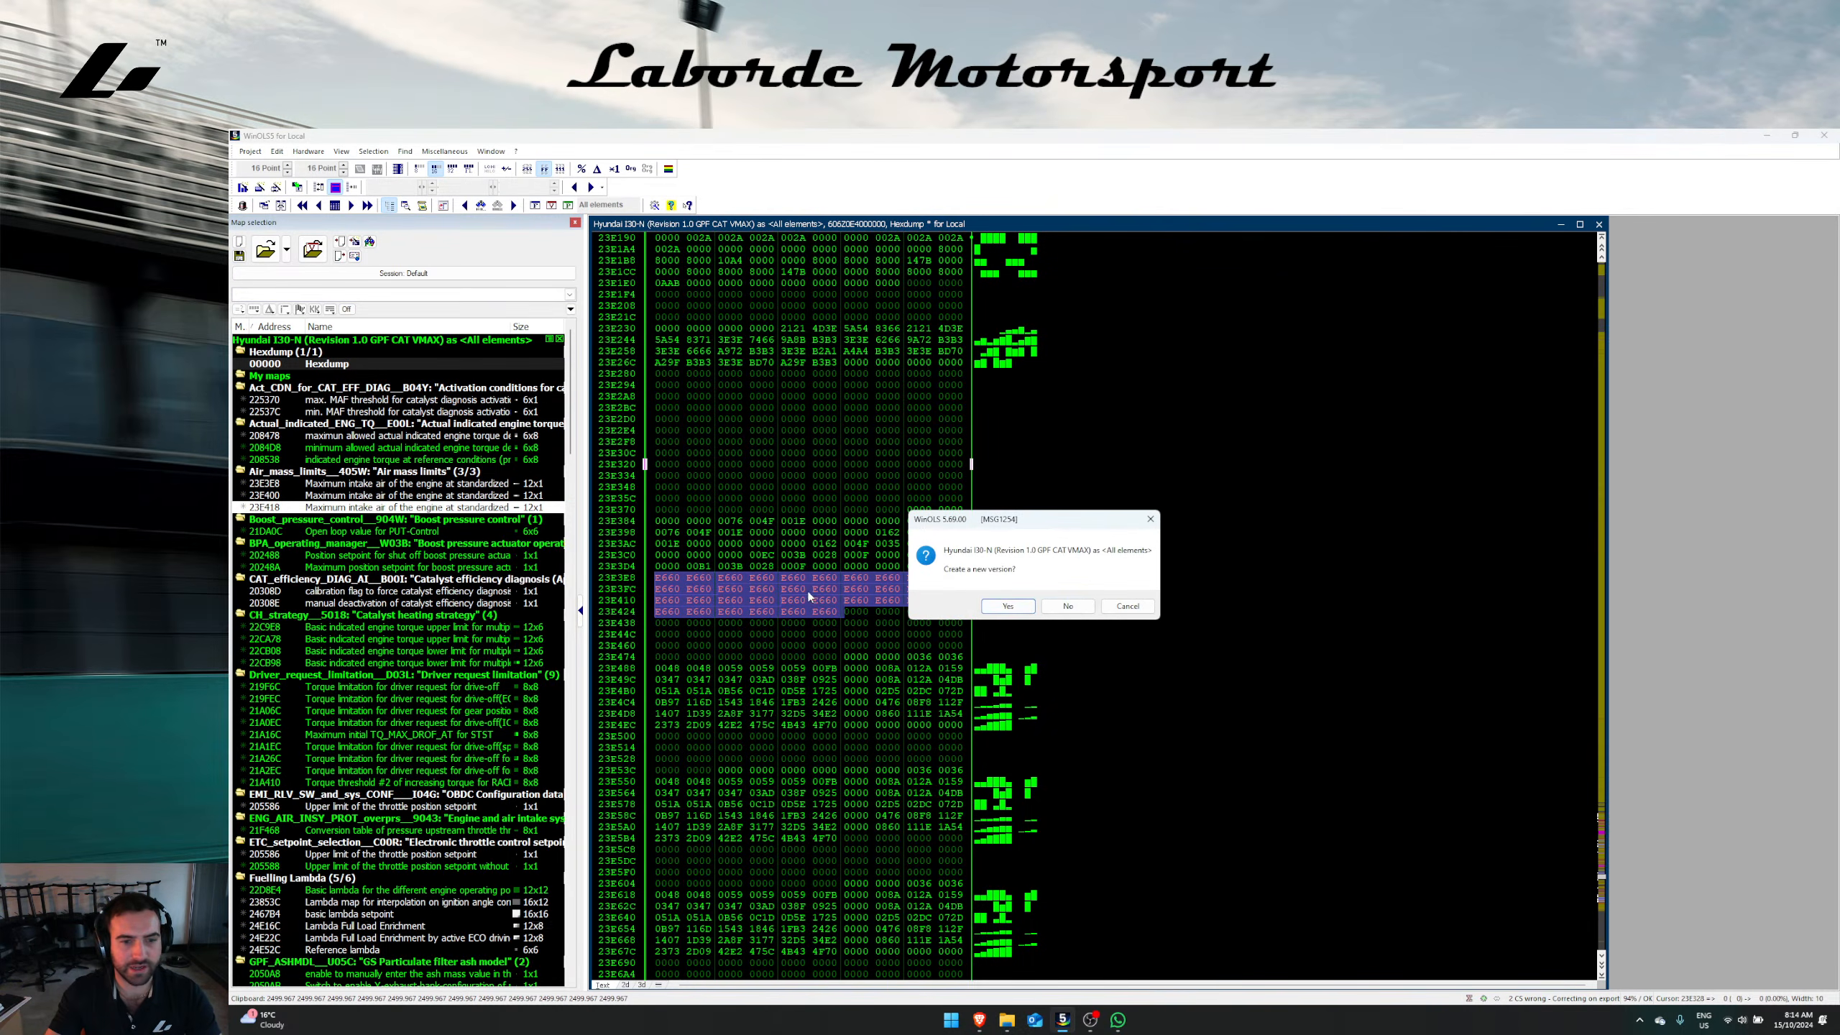
left_click(1062, 610)
Step: Open the original Hyundai VelosterN project and connect its hexdump window with the i30-N hexdump
left_click(251, 151)
left_click(351, 424)
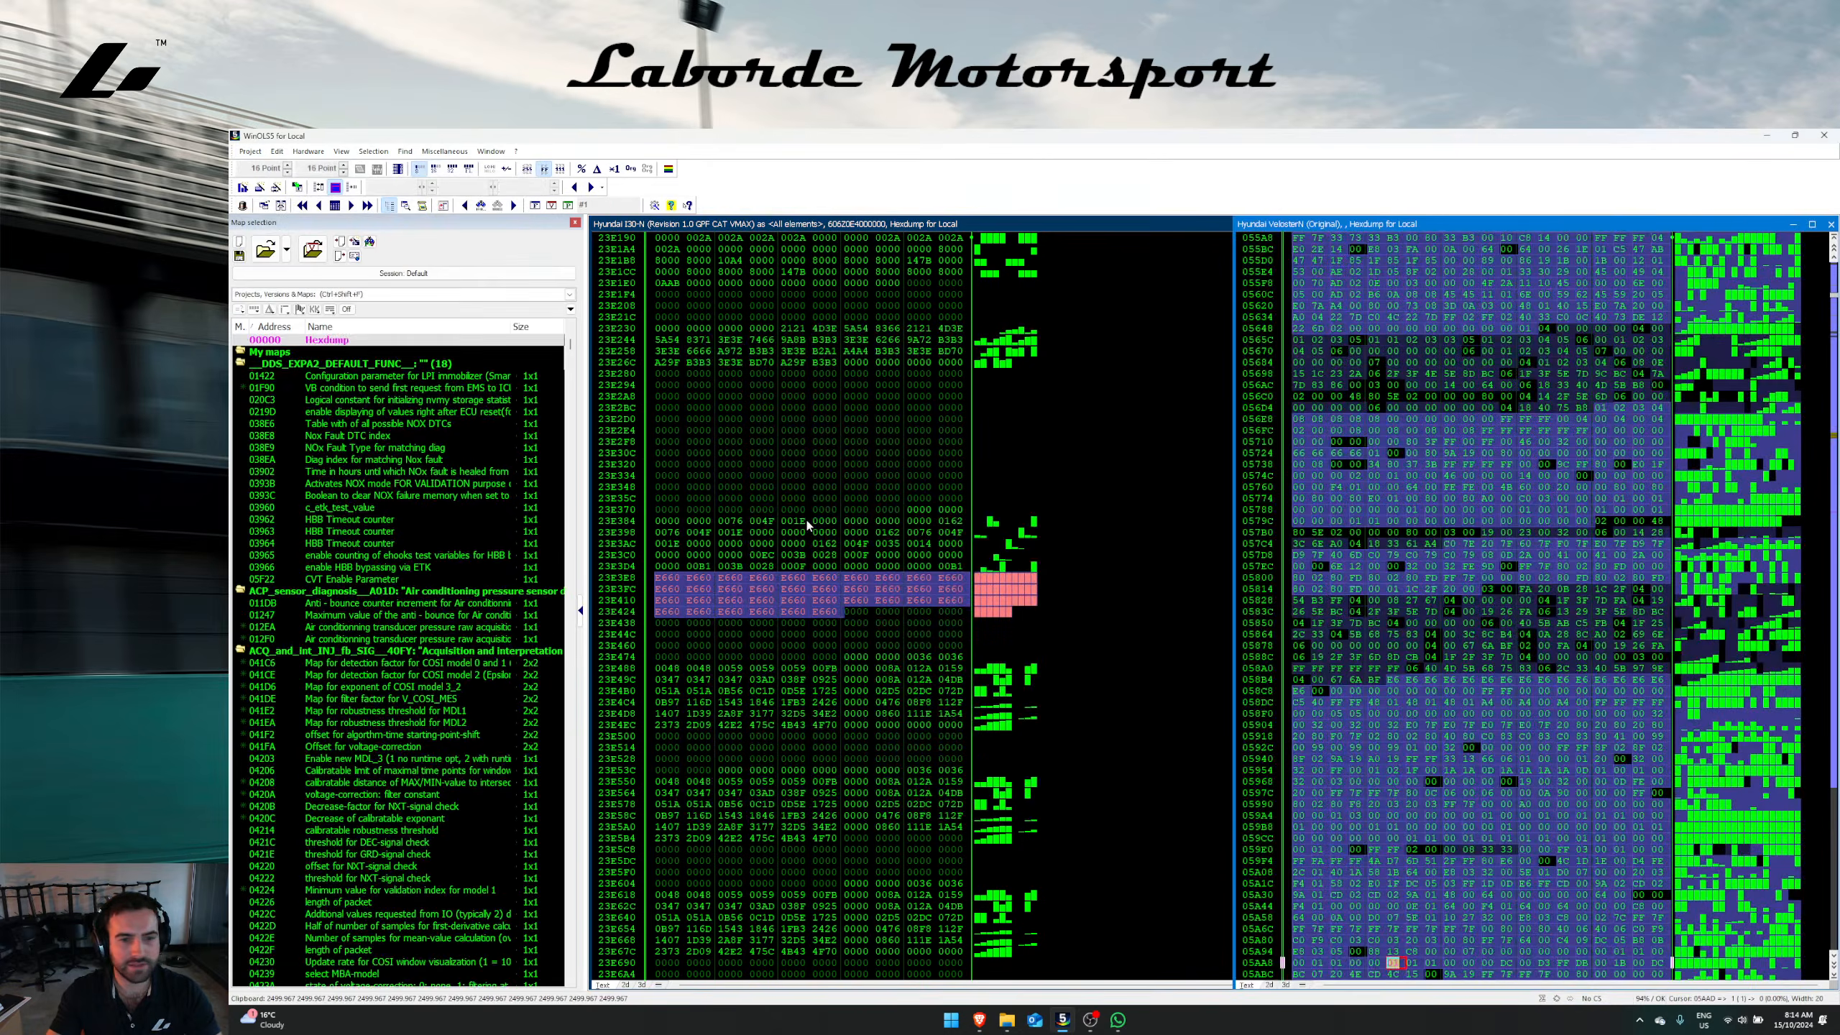
left_click(806, 521)
key("w")
key("Return")
Step: Align the VelosterN hexdump with the i30-N data by searching for values selected just before the intake air maps
scroll(793, 688, "down", 4)
left_click_drag(764, 793, 795, 804)
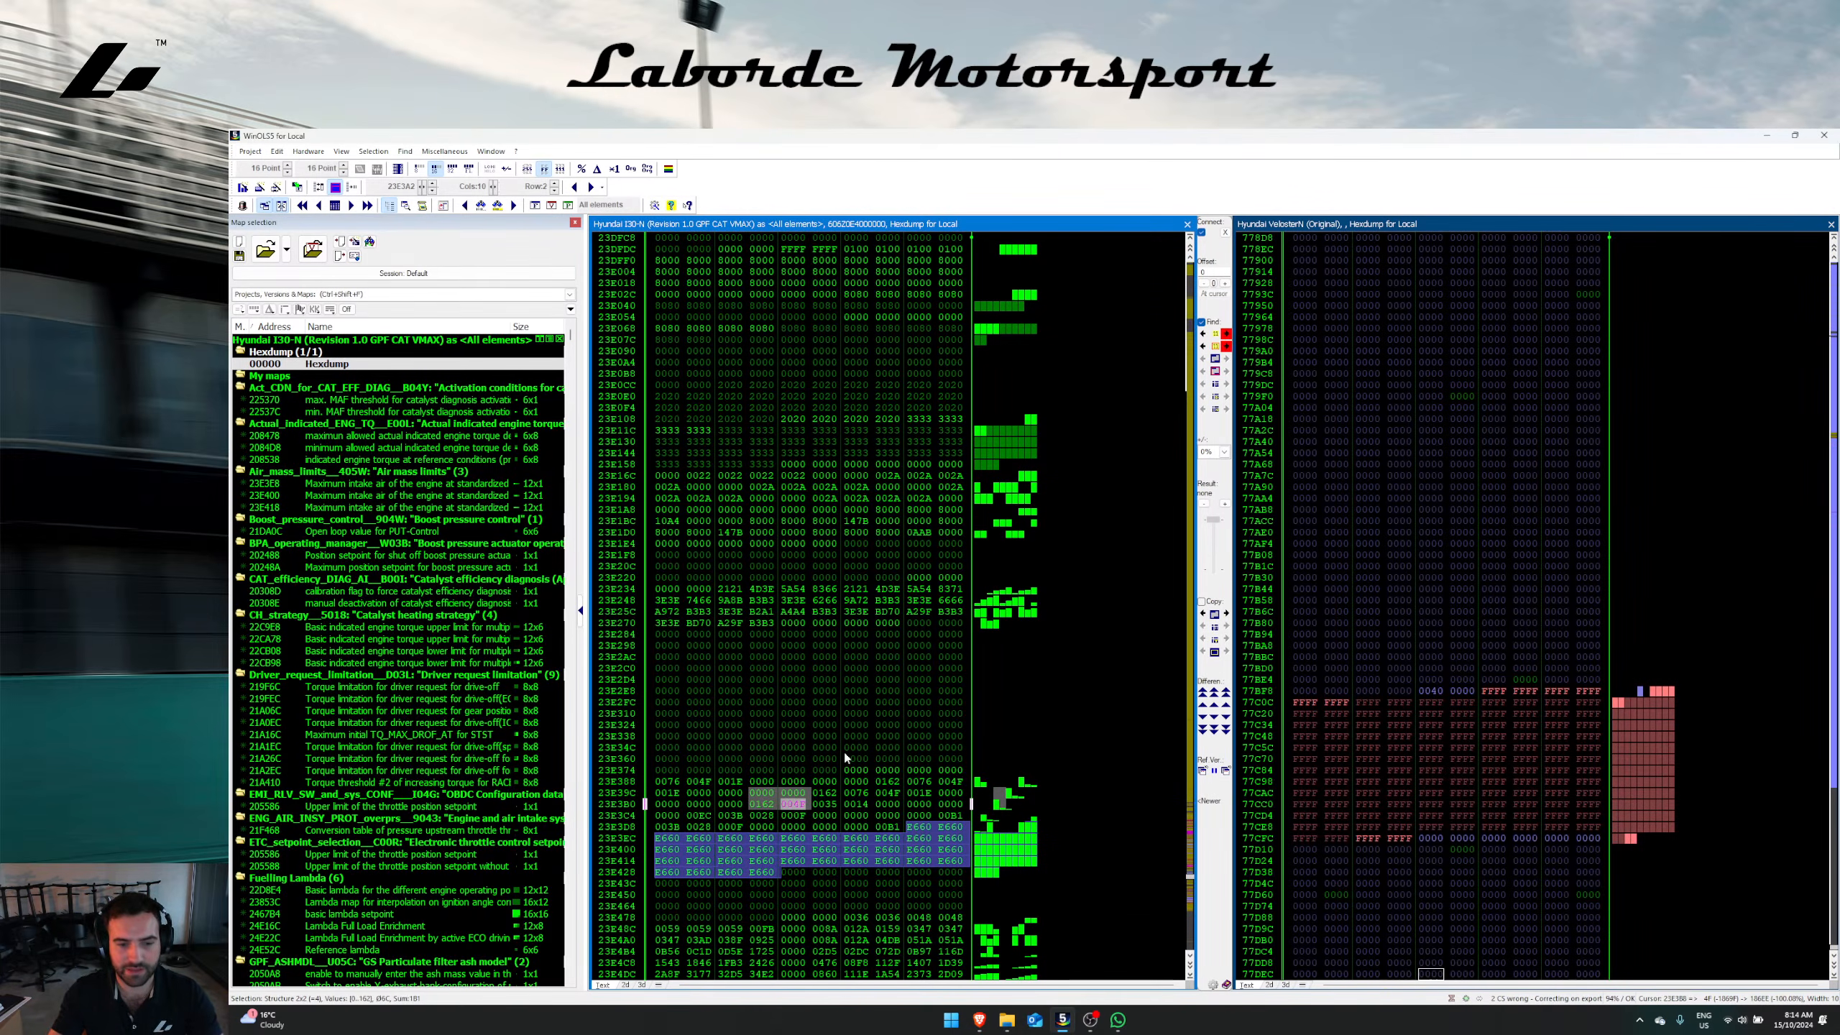
left_click(1225, 359)
scroll(862, 583, "down", 4)
left_click(861, 583)
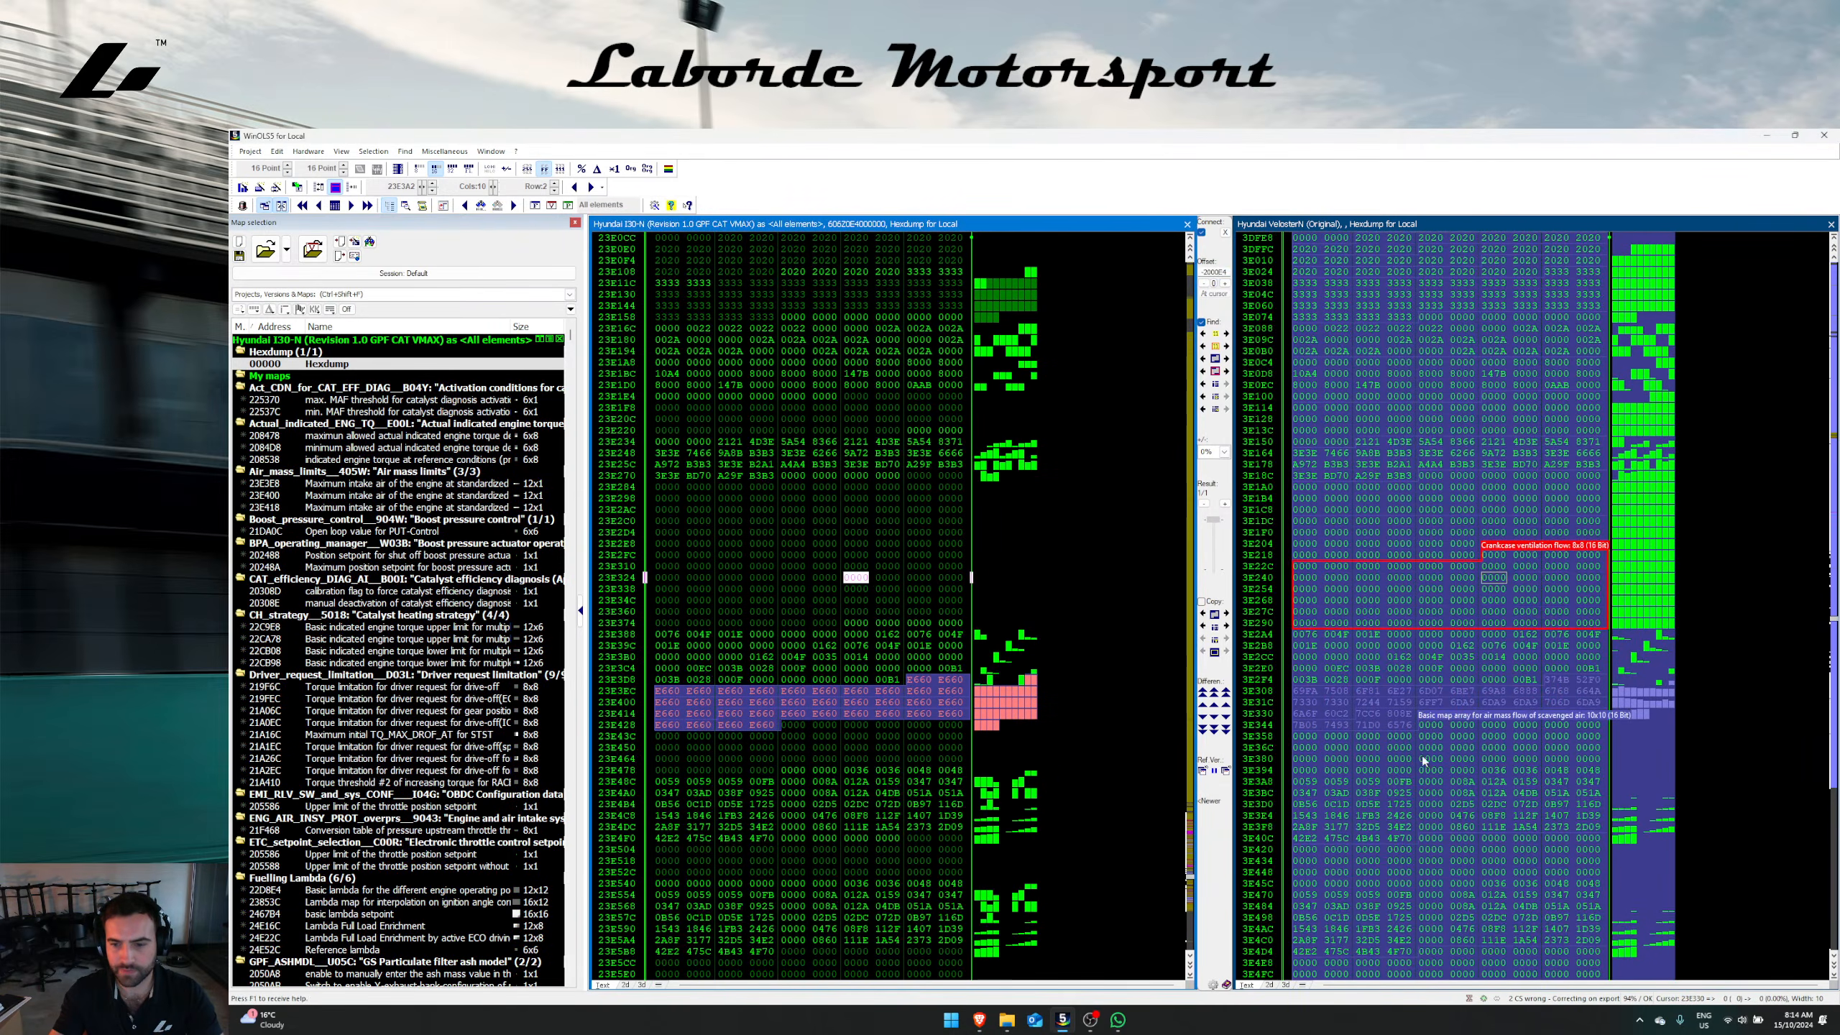
Step: Copy the "Max. pressure up throttle at standard conditions" map from the VelosterN project into the i30-N project, and close the VelosterN project
left_click(1367, 702)
scroll(423, 758, "down", 8)
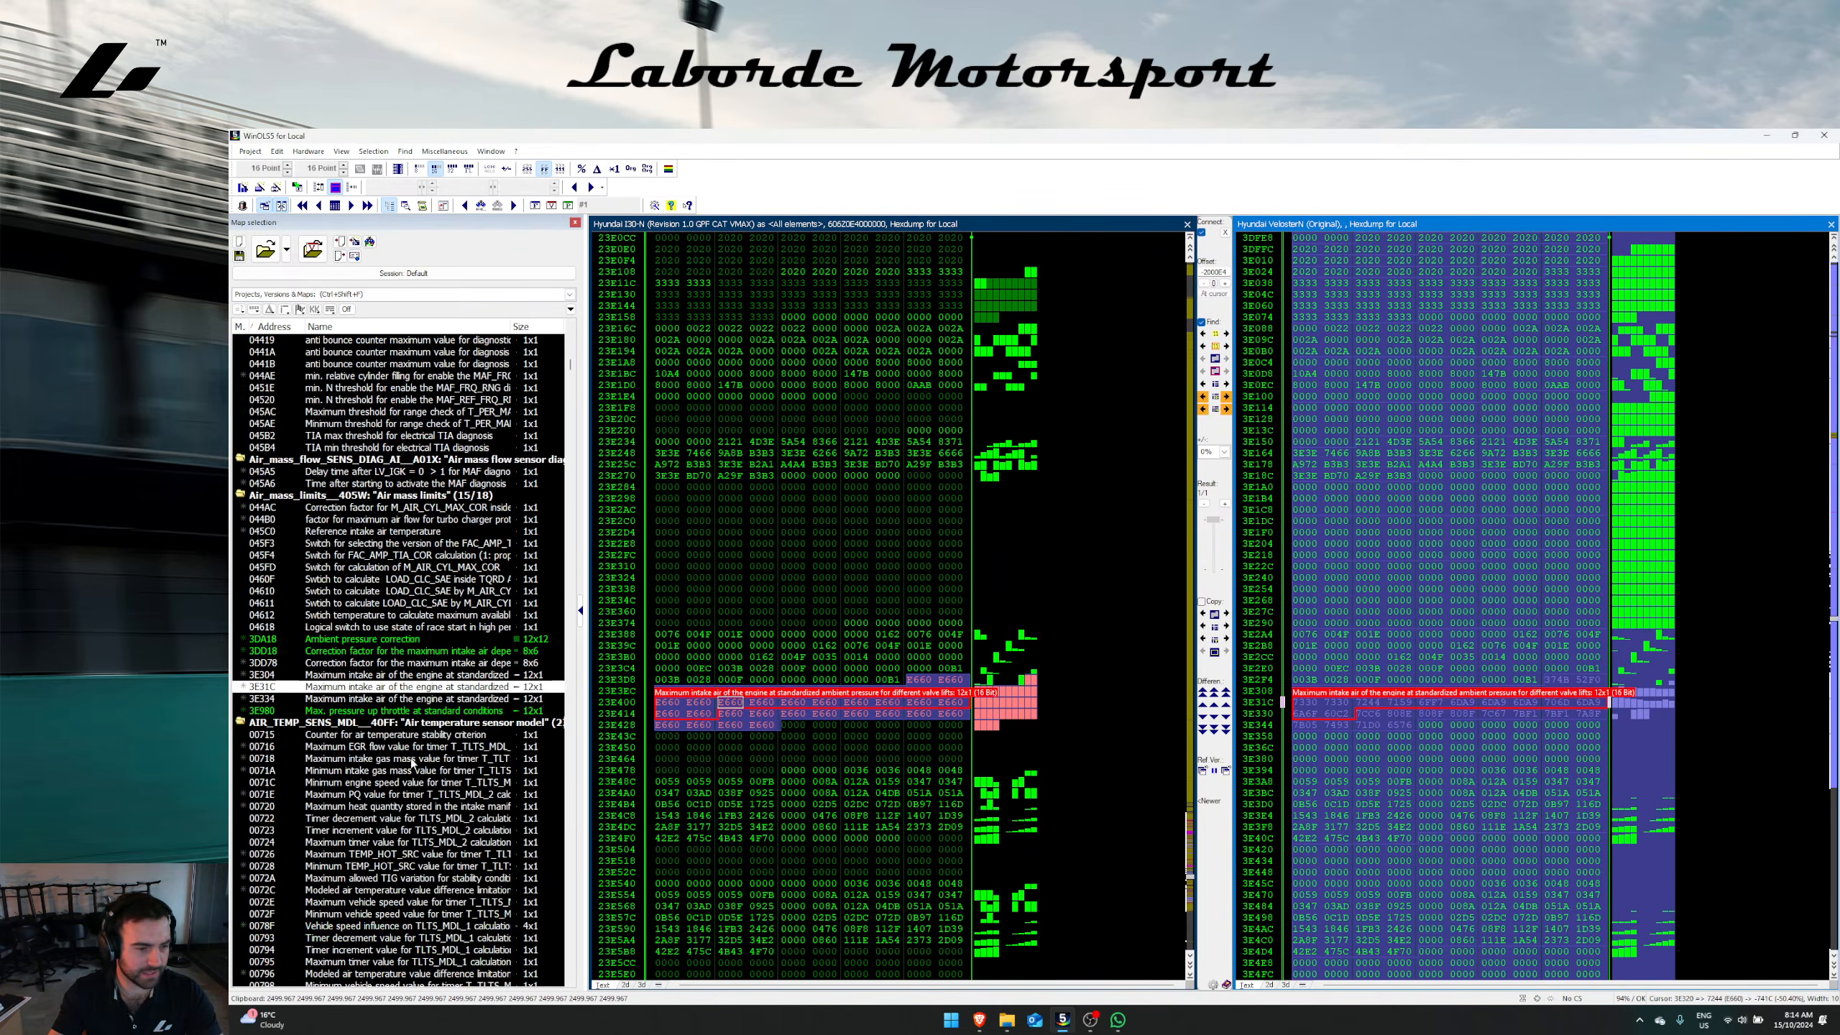
right_click(464, 708)
left_click(513, 385)
left_click(1432, 611)
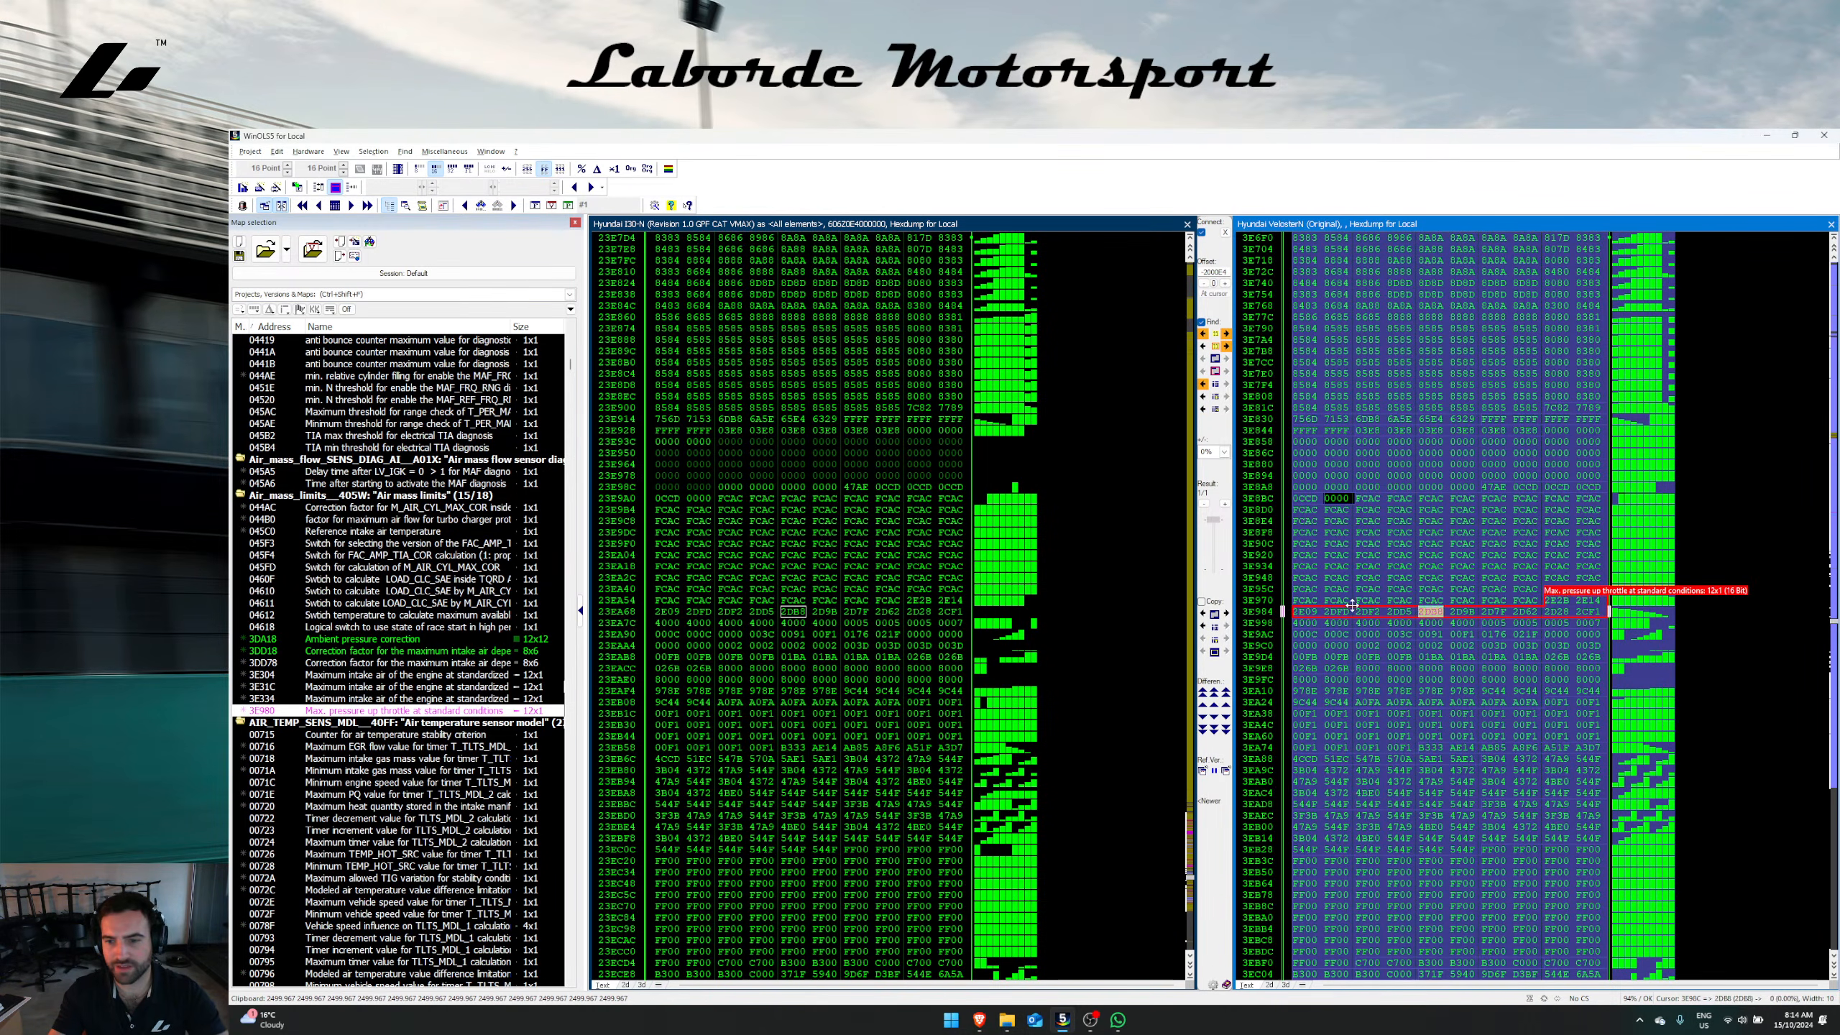
left_click(1203, 627)
left_click(929, 660)
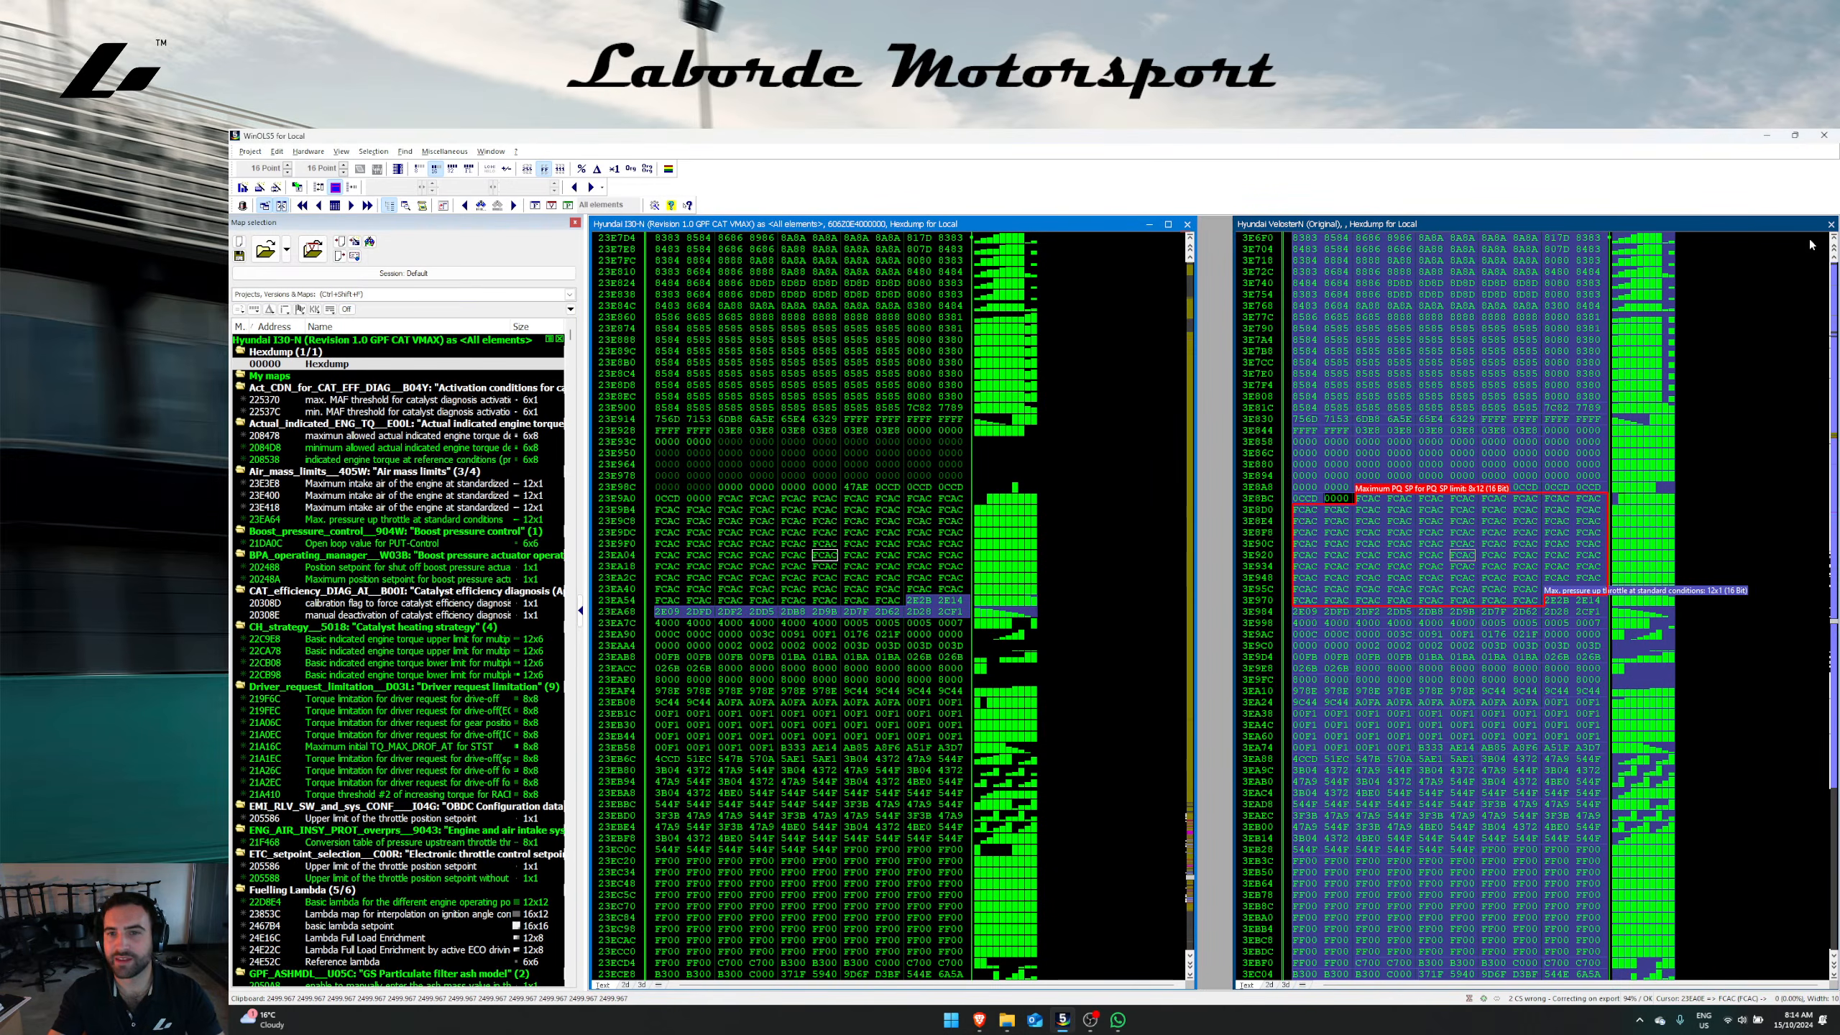
left_click(1833, 225)
Step: Open the copied maximum upstream throttle pressure map, show it as an enlarged 2D curve and inspect its points
double_click(917, 612)
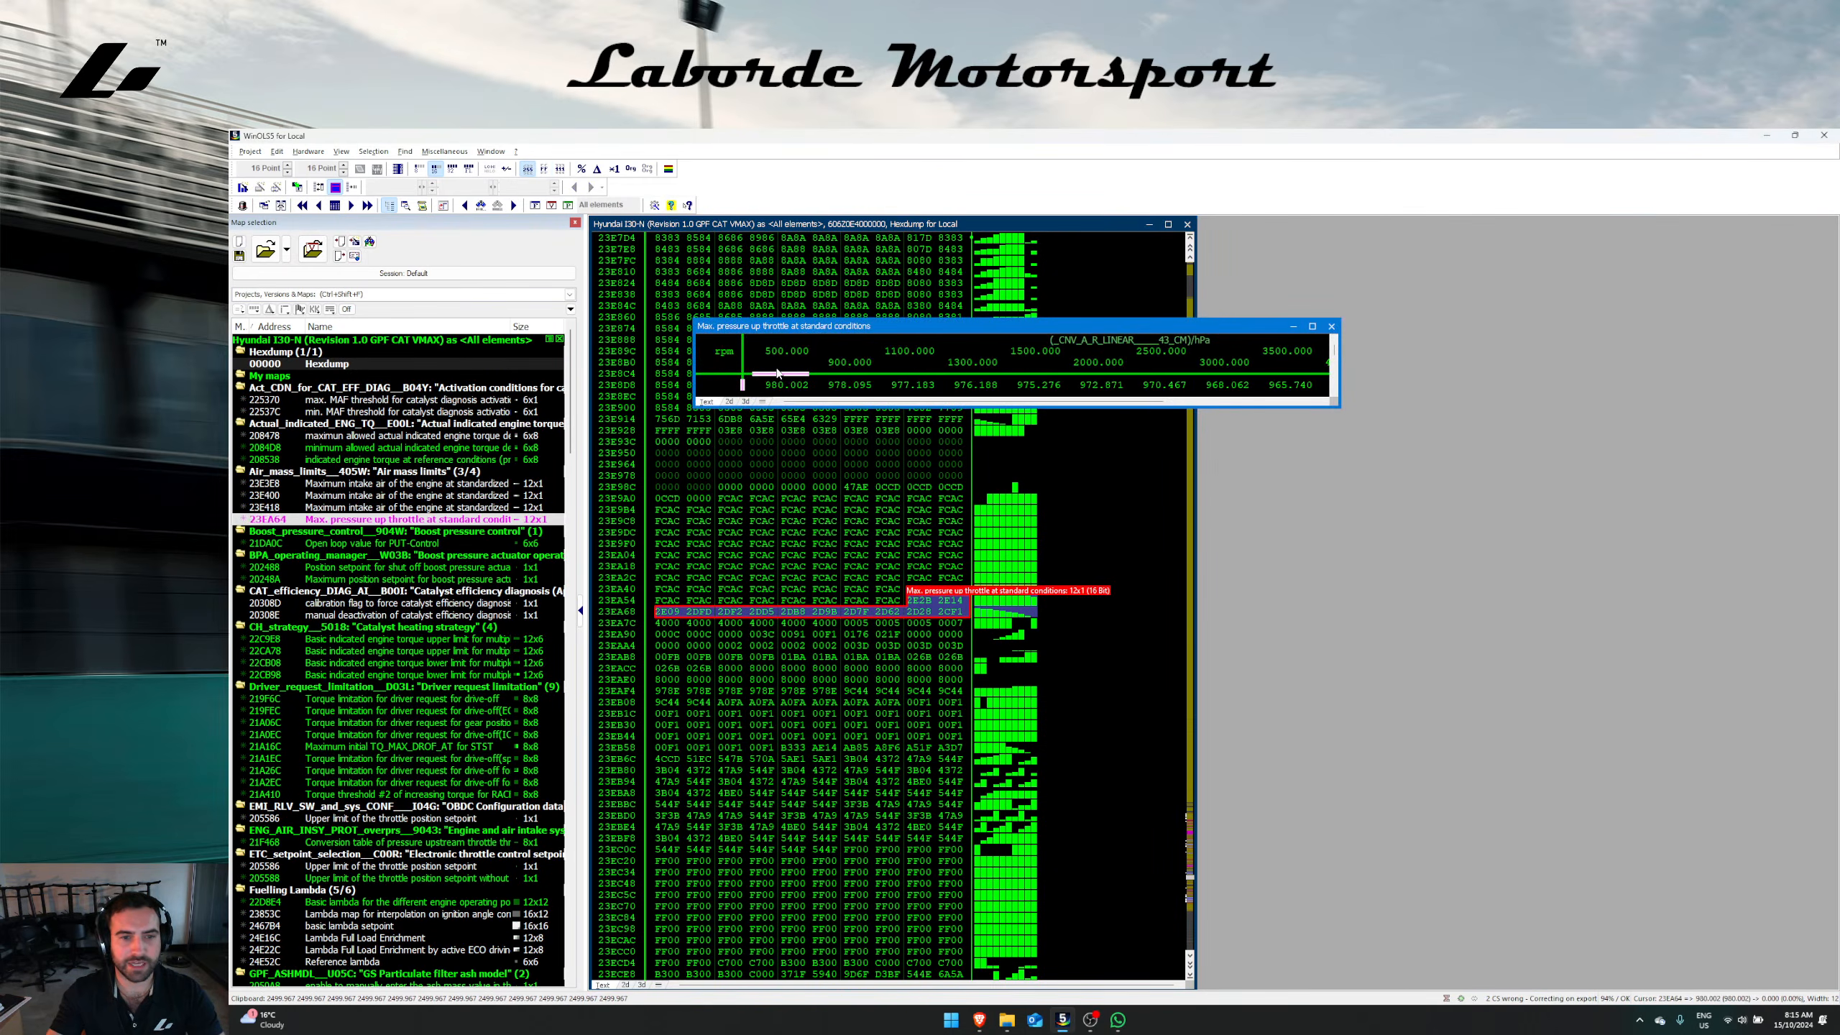
left_click(744, 403)
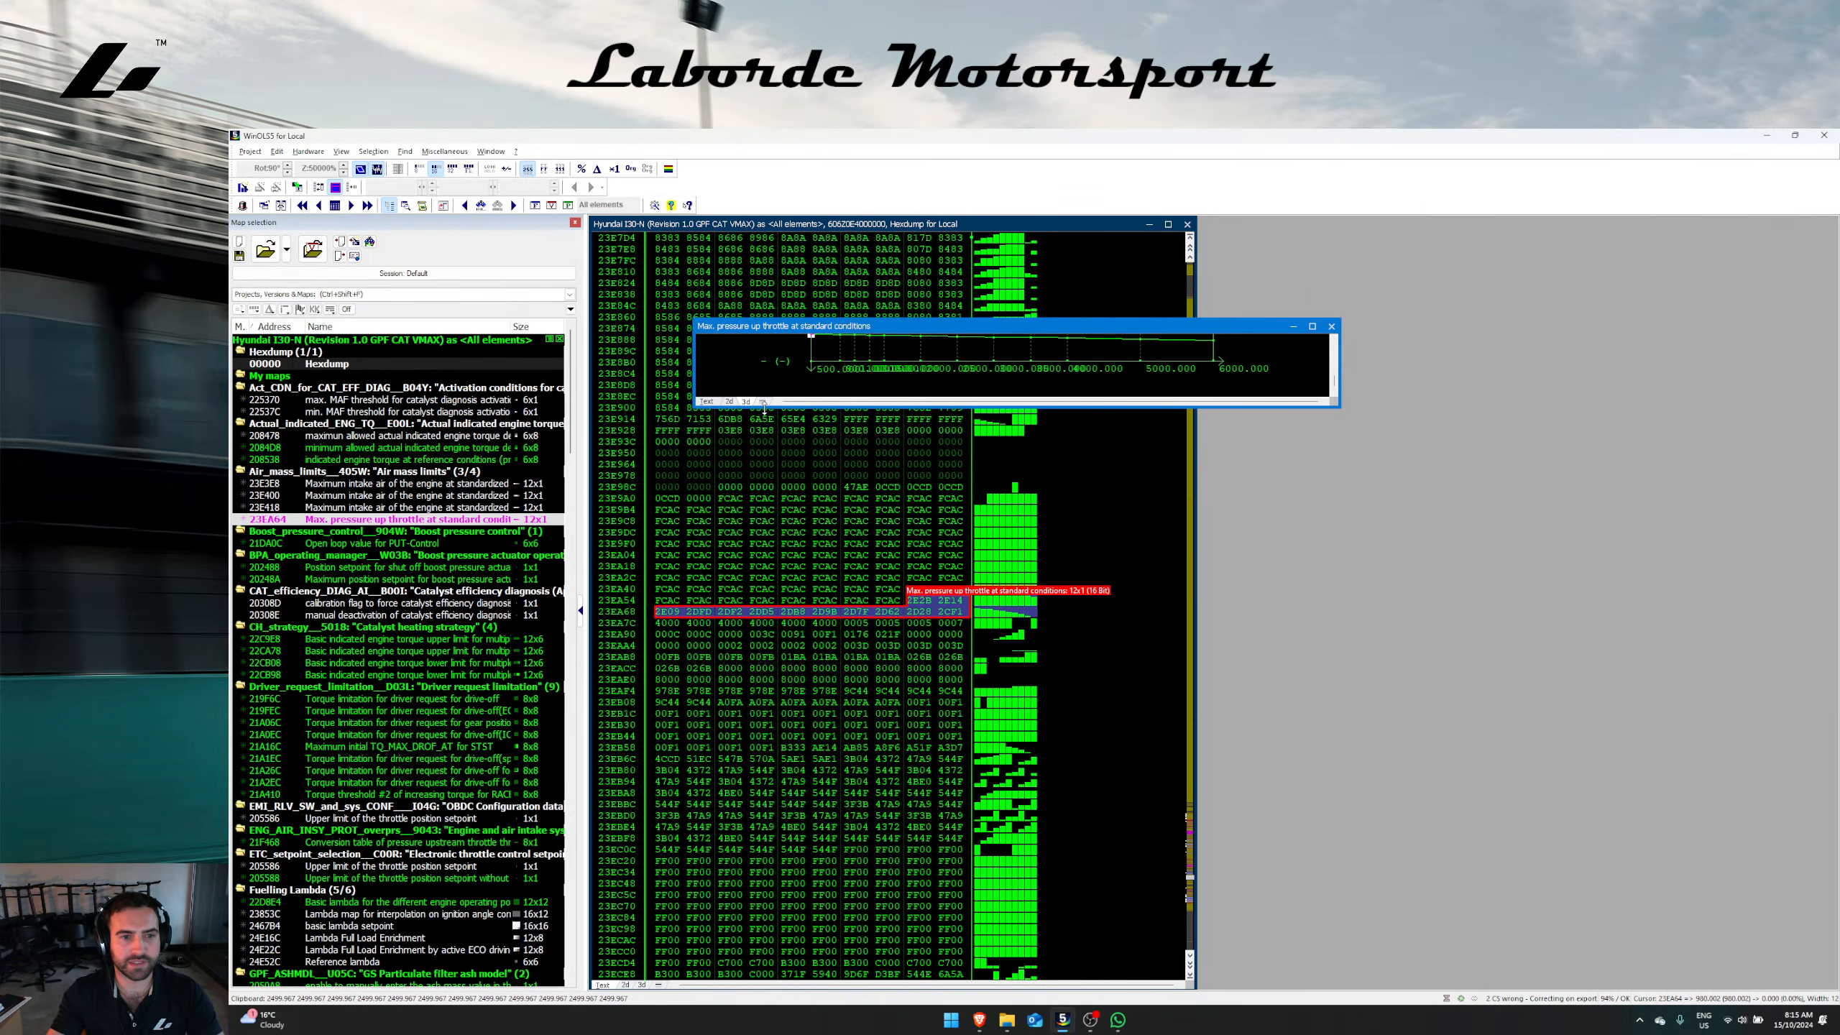
left_click_drag(763, 409, 812, 639)
scroll(967, 389, "up", 3)
mouse_move(846, 383)
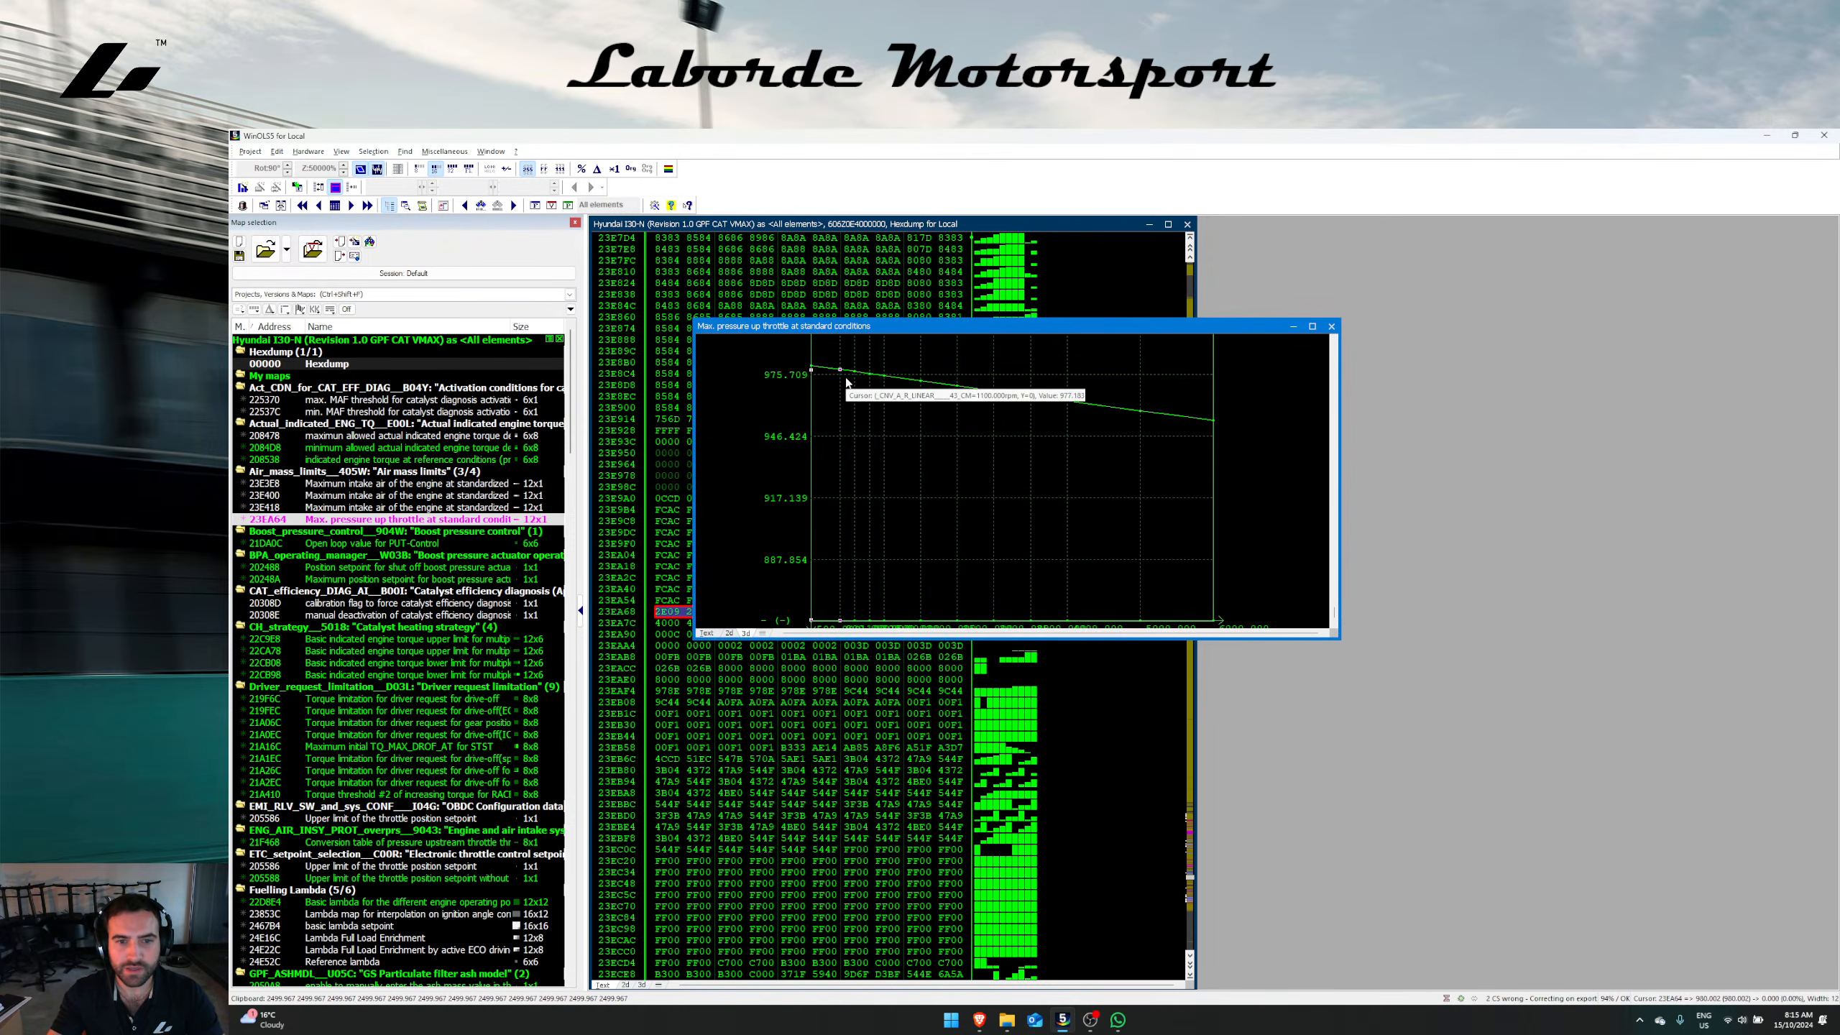
scroll(846, 382, "up", 1)
mouse_move(1070, 420)
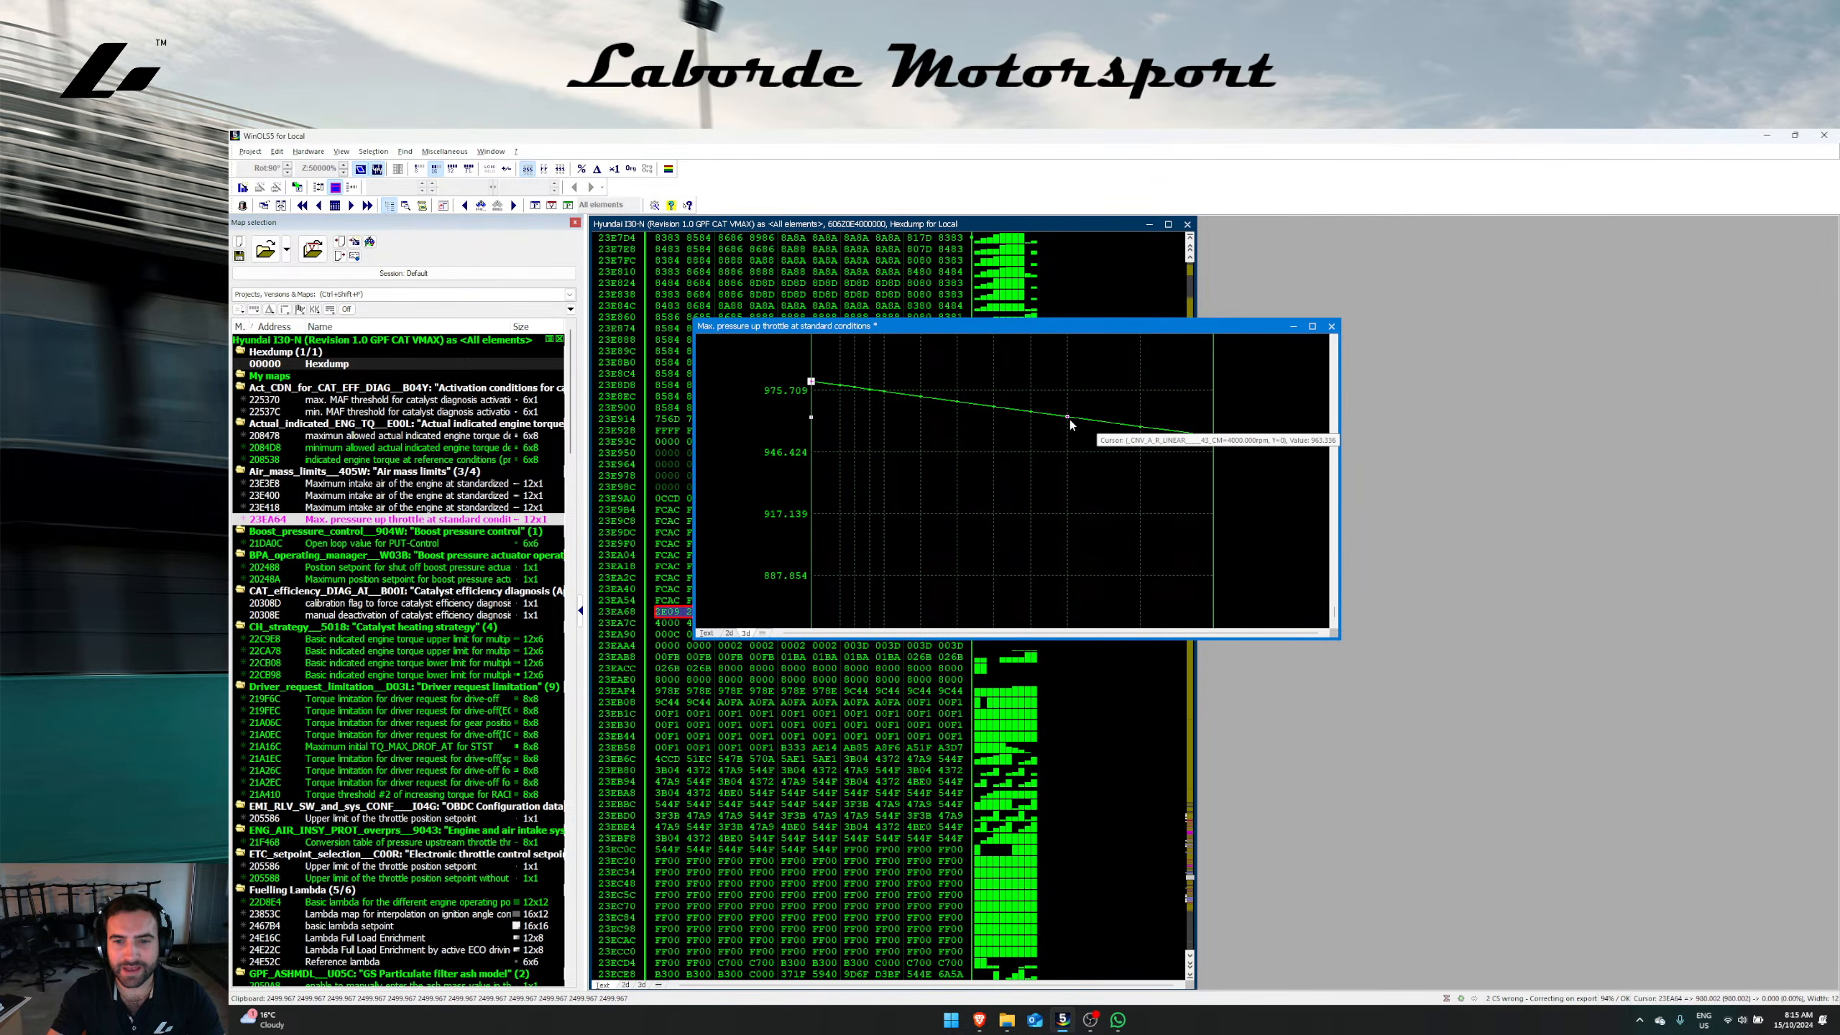
Step: Set the maximum upstream throttle pressure to 1600 hPa for all points up to 4000 rpm
left_click_drag(1064, 417, 797, 409)
type("1")
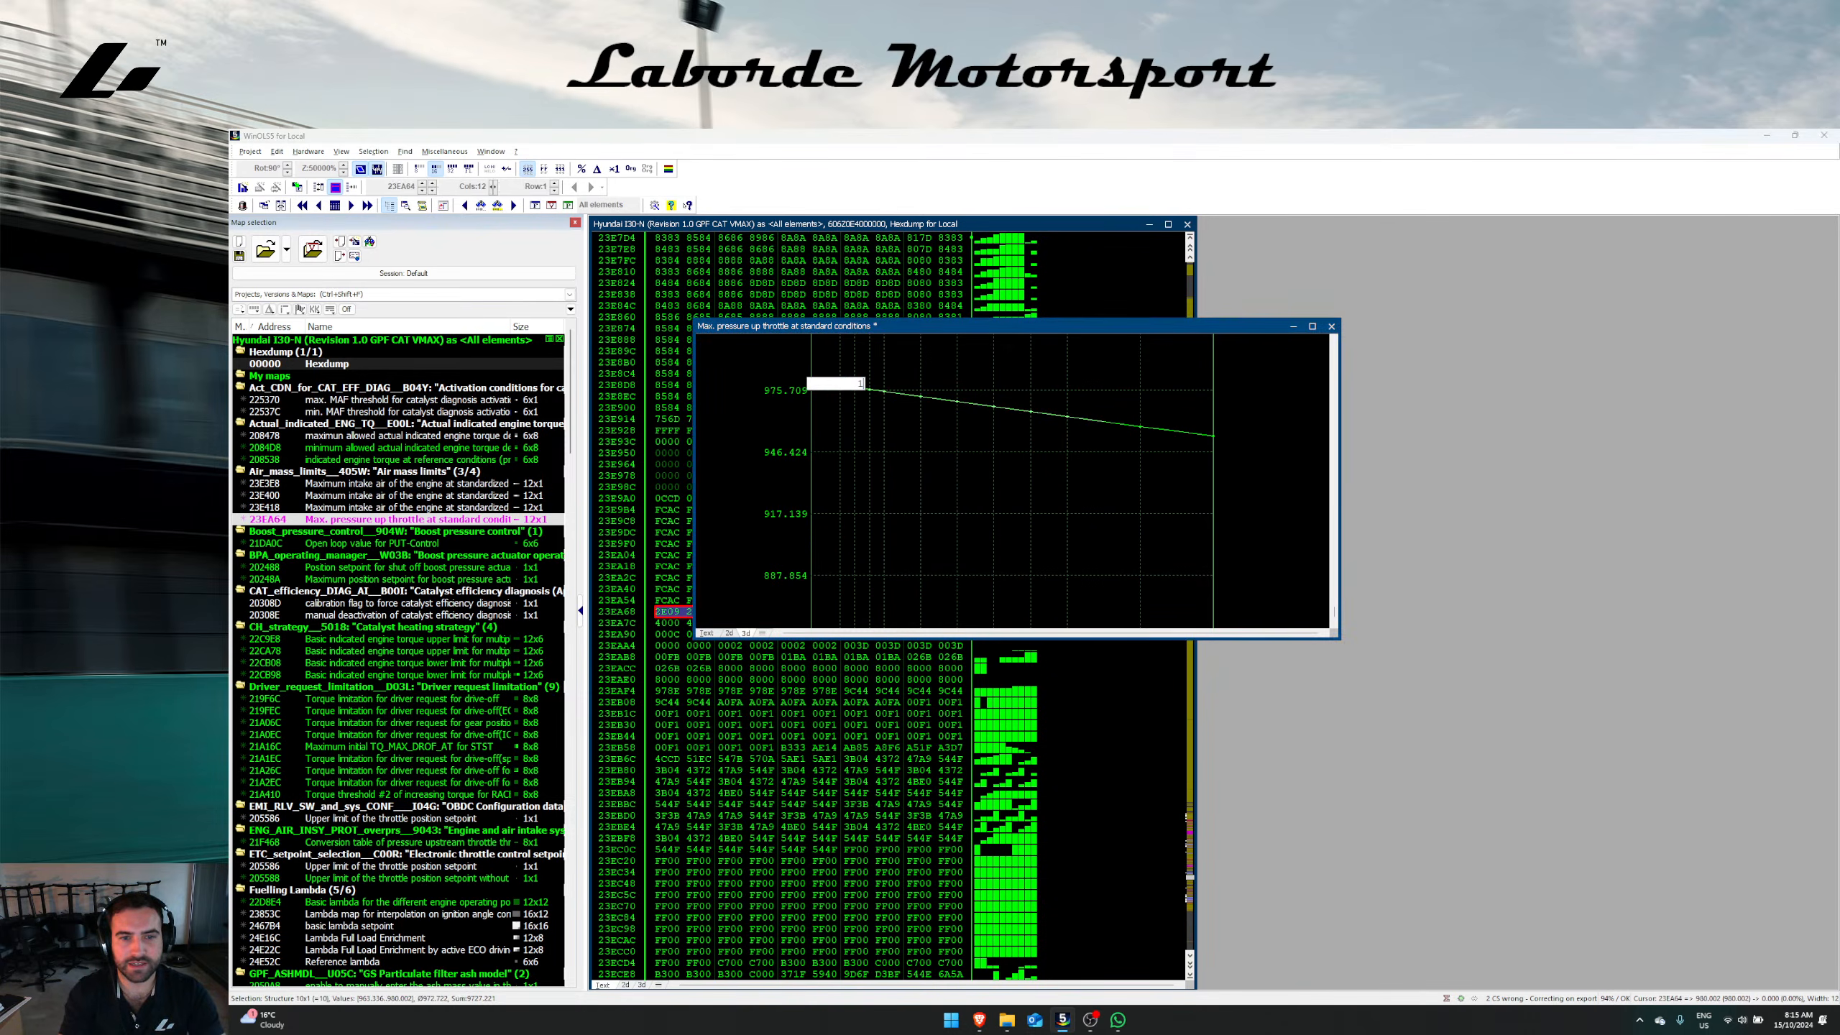
type("500")
key("Return")
type("1600")
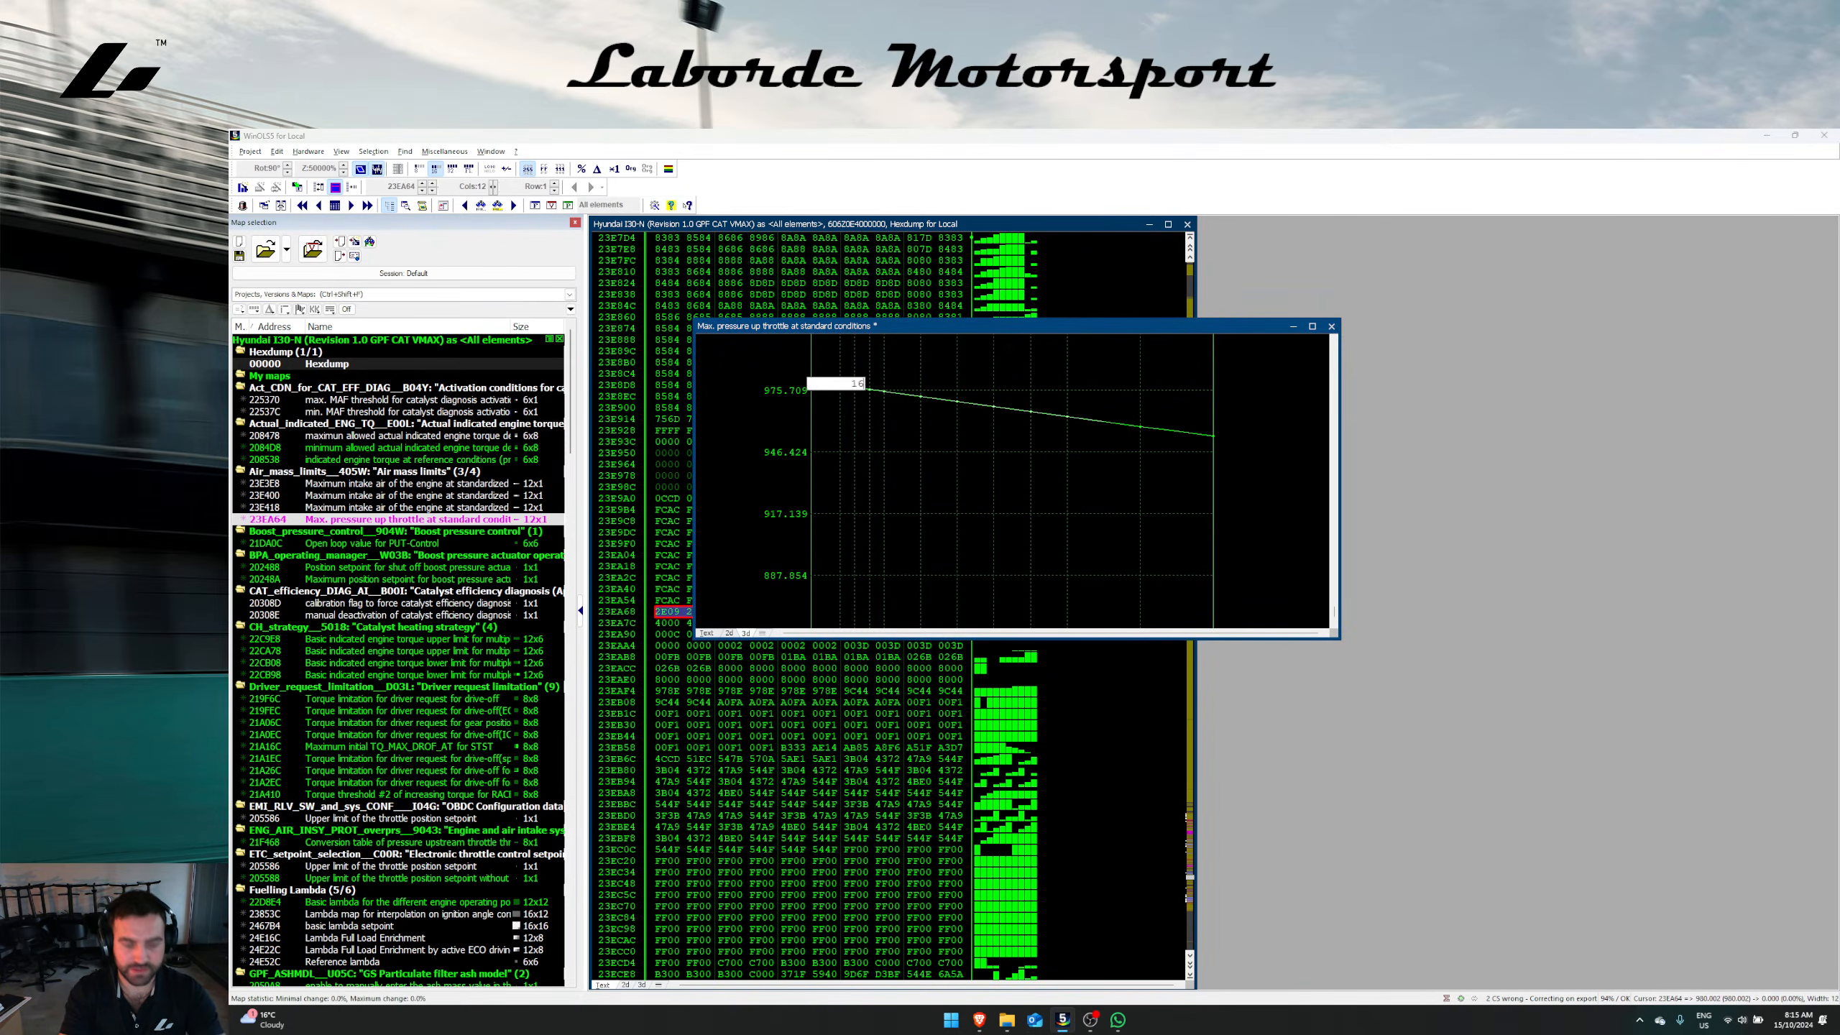
key("Return")
Step: Taper the curve by raising 5000 rpm to about 1445 hPa, raising 6000 rpm and slightly lowering 4000 rpm, and save without a new version
left_click(1134, 548)
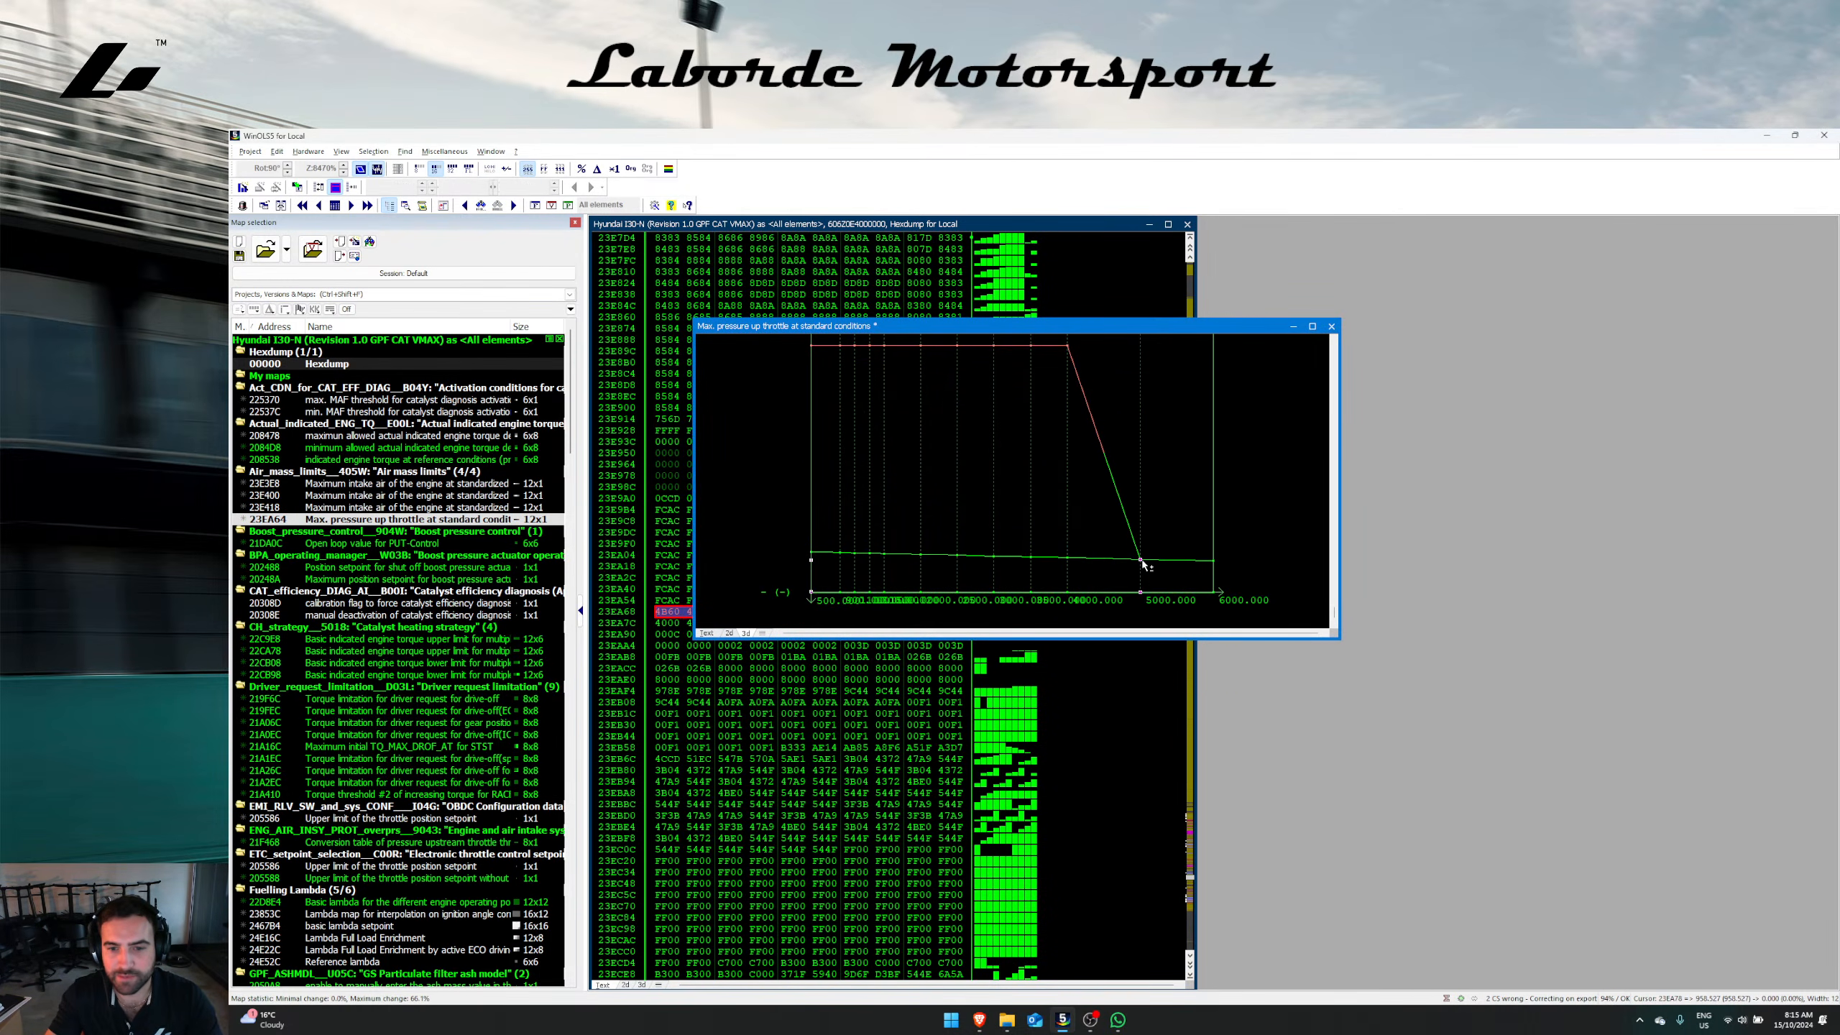
left_click_drag(1142, 563, 1143, 398)
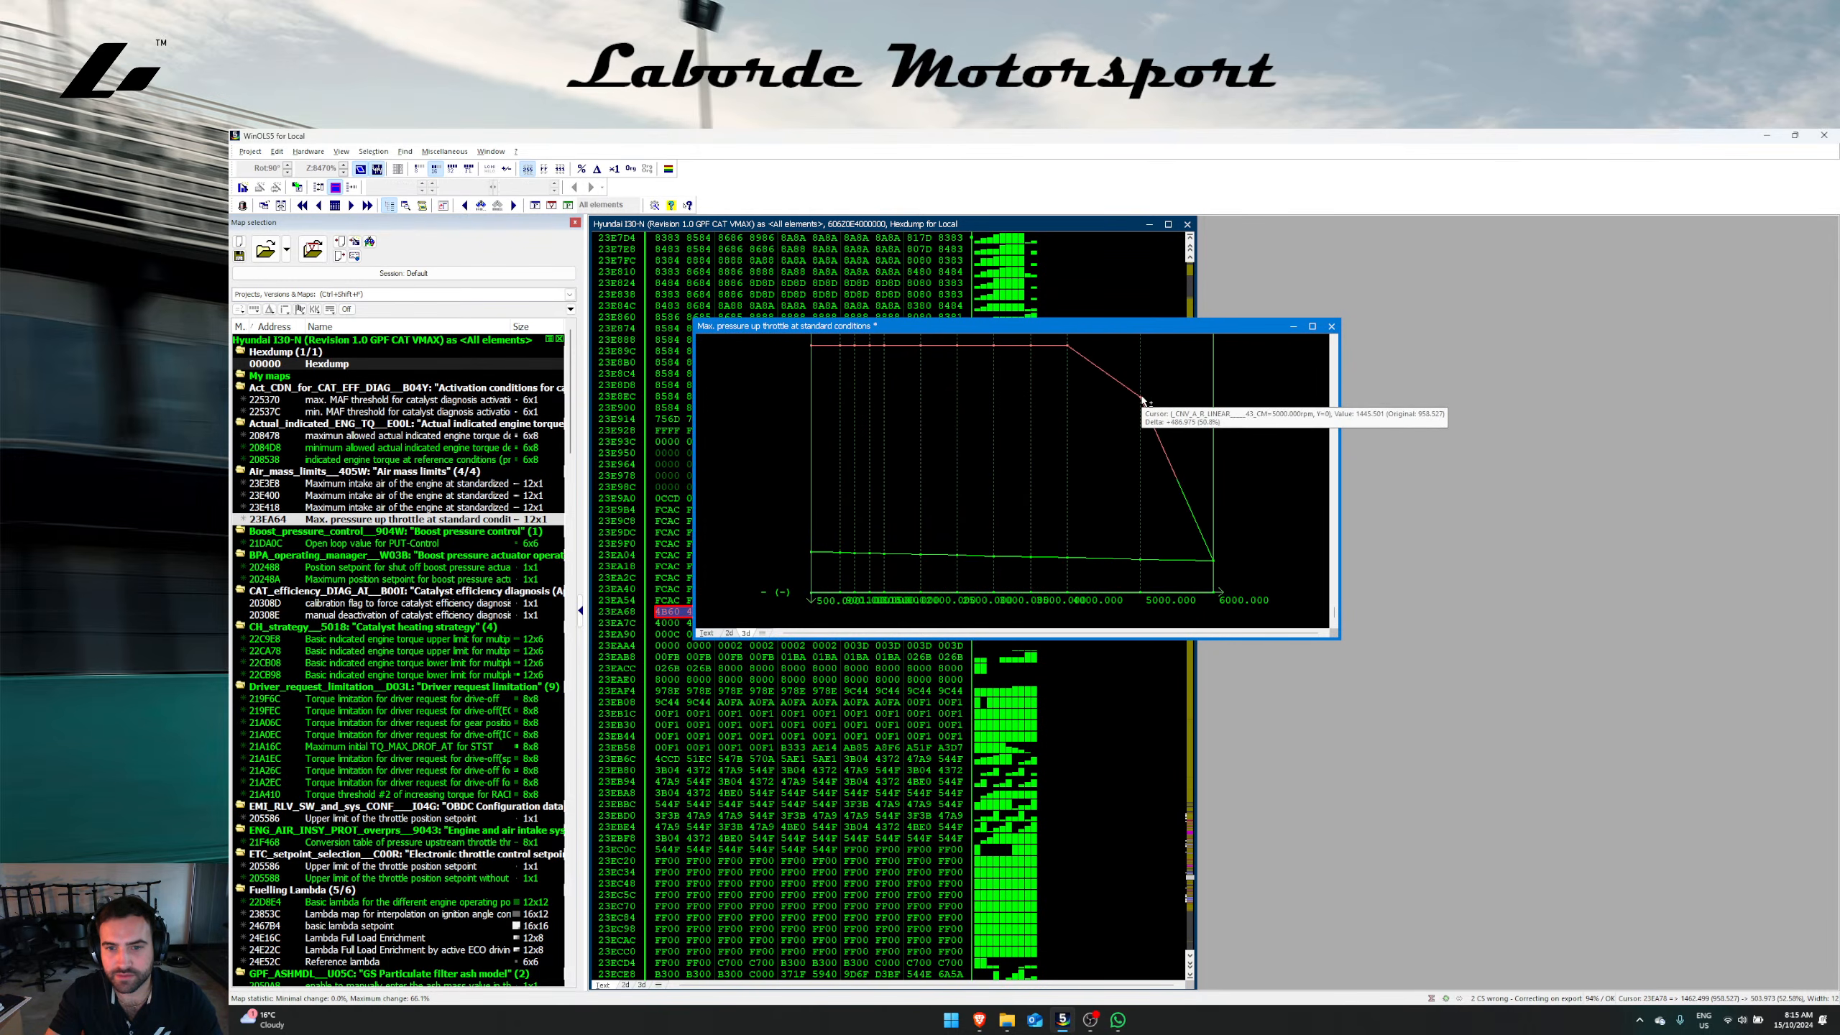
left_click_drag(1213, 560, 1220, 466)
left_click(1065, 351)
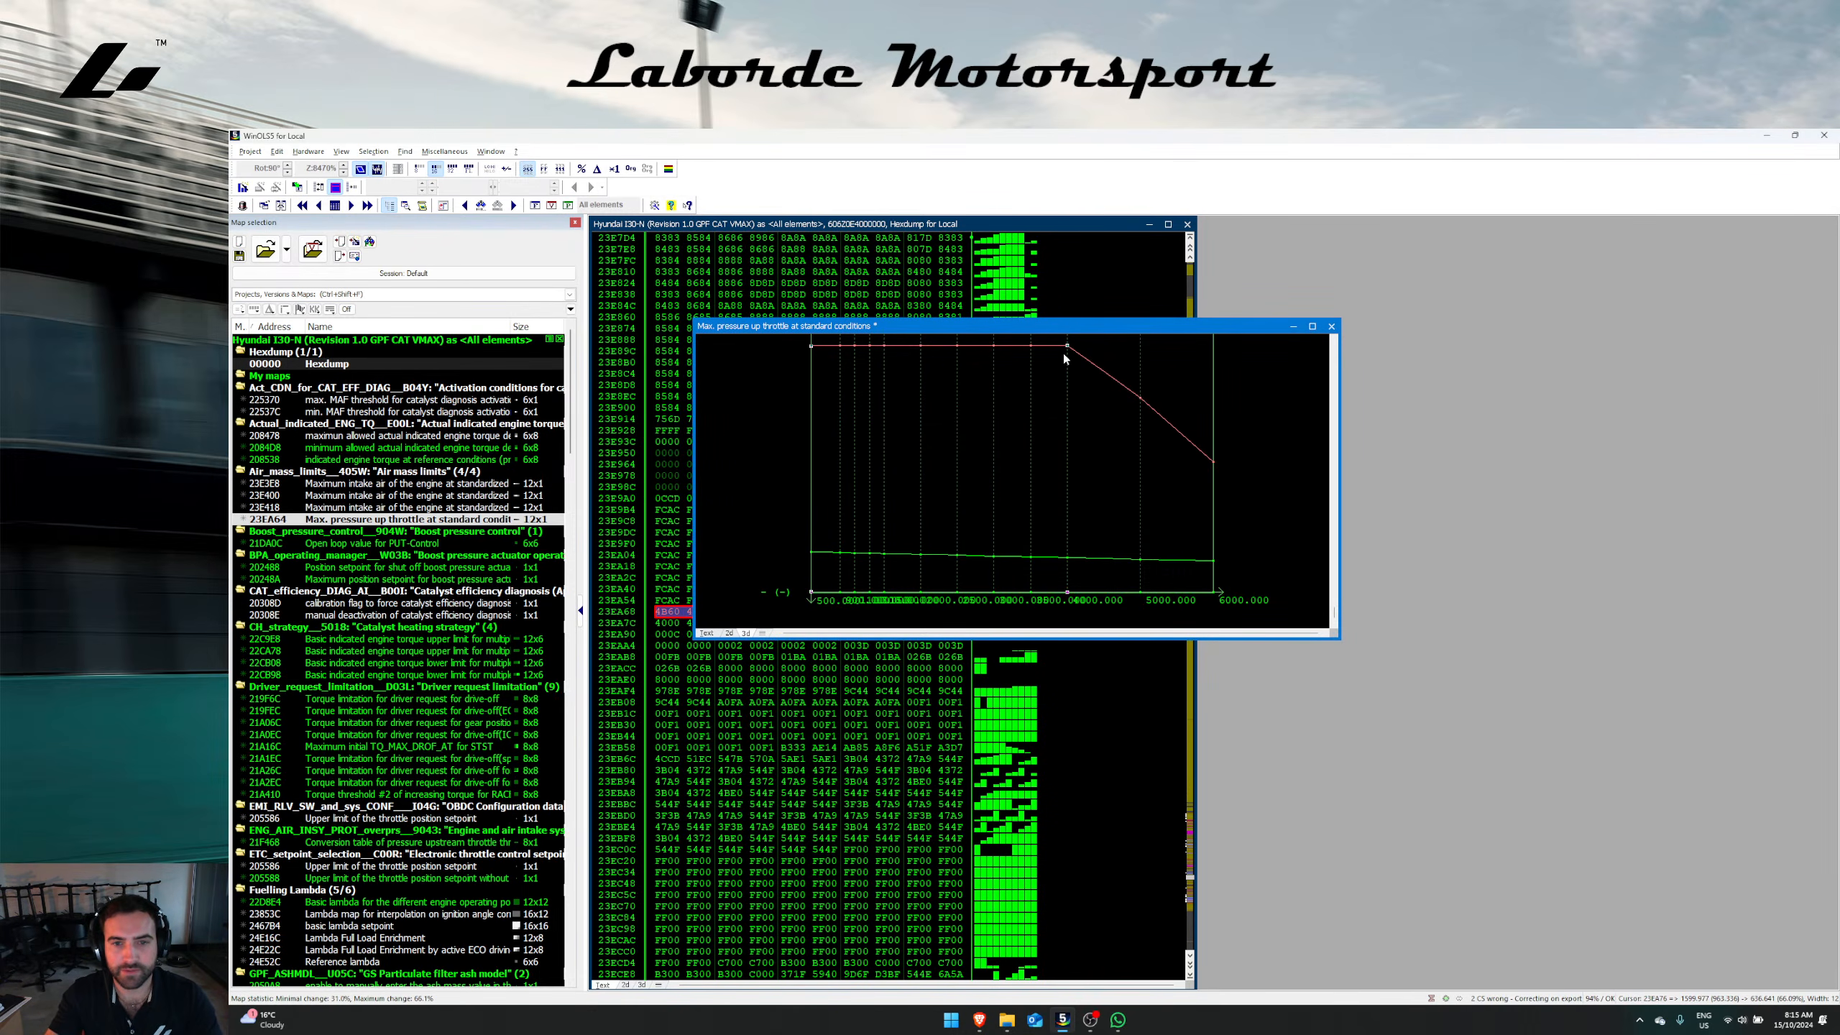
left_click_drag(1064, 353, 1068, 368)
left_click(1140, 398)
key("Escape")
left_click(1068, 609)
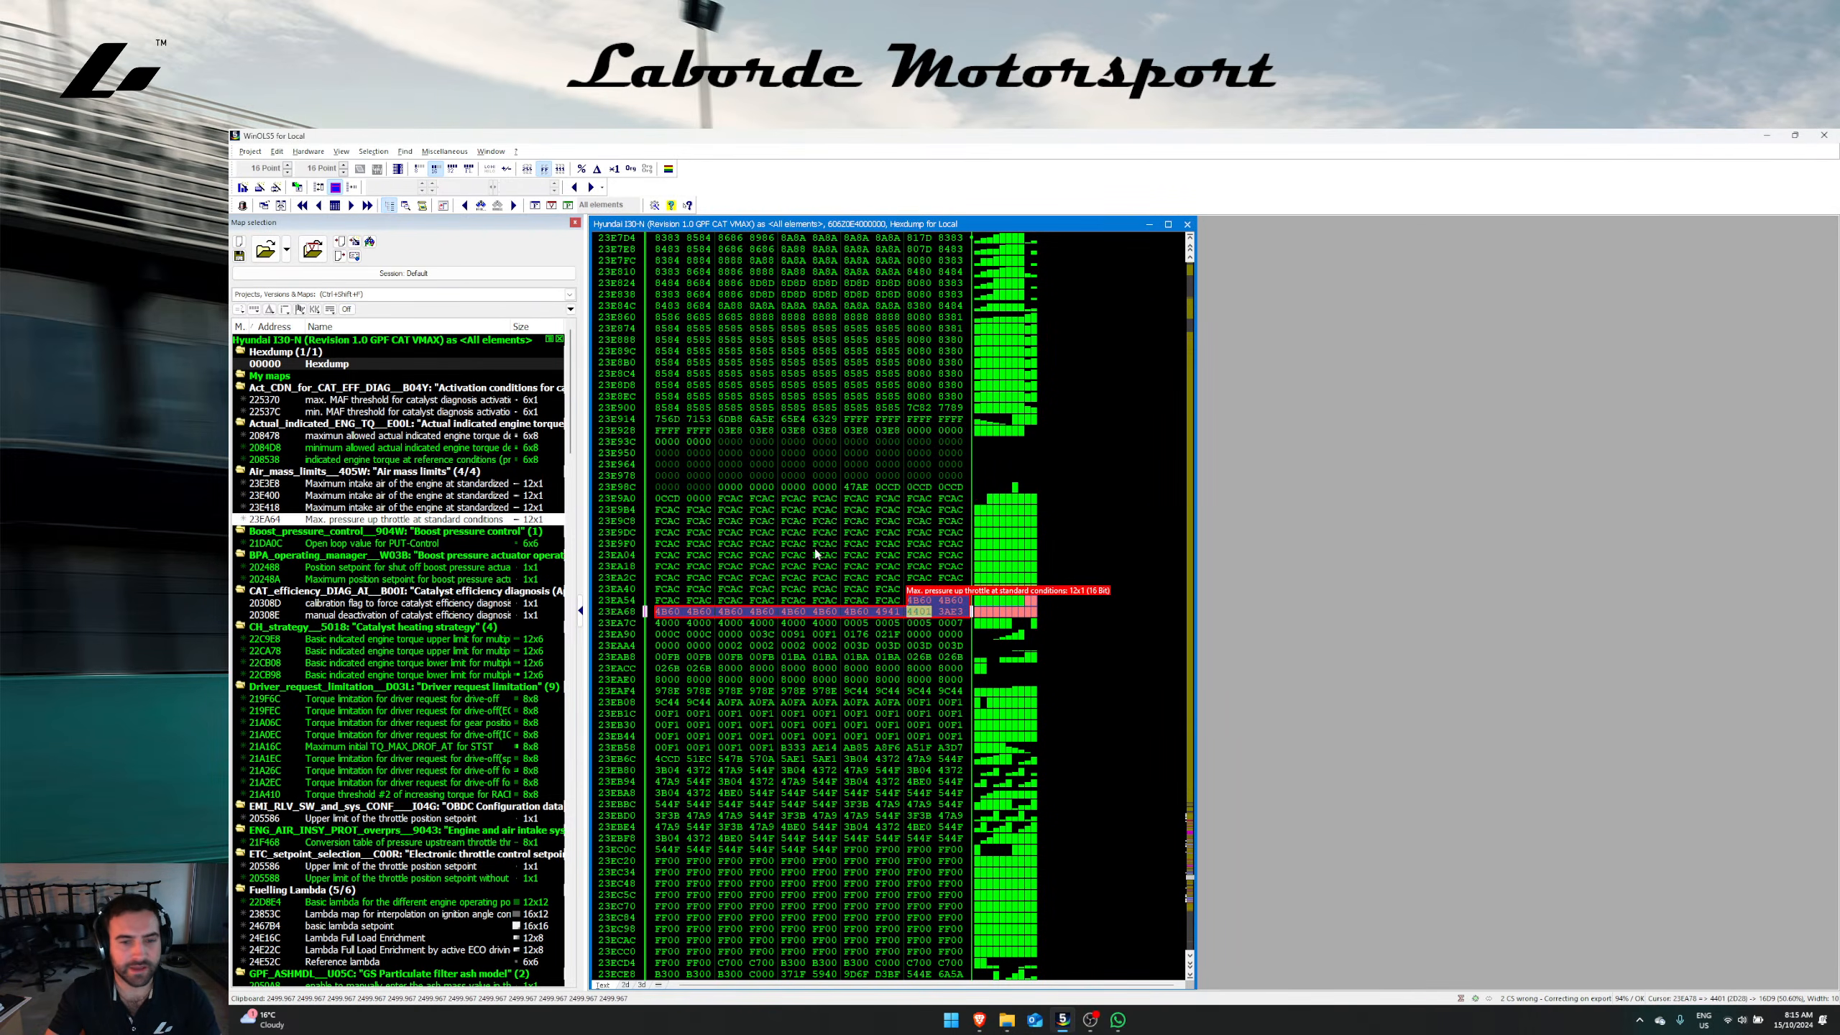
Step: Look through the remaining map groups to the end of the i30-N map list
scroll(430, 603, "down", 14)
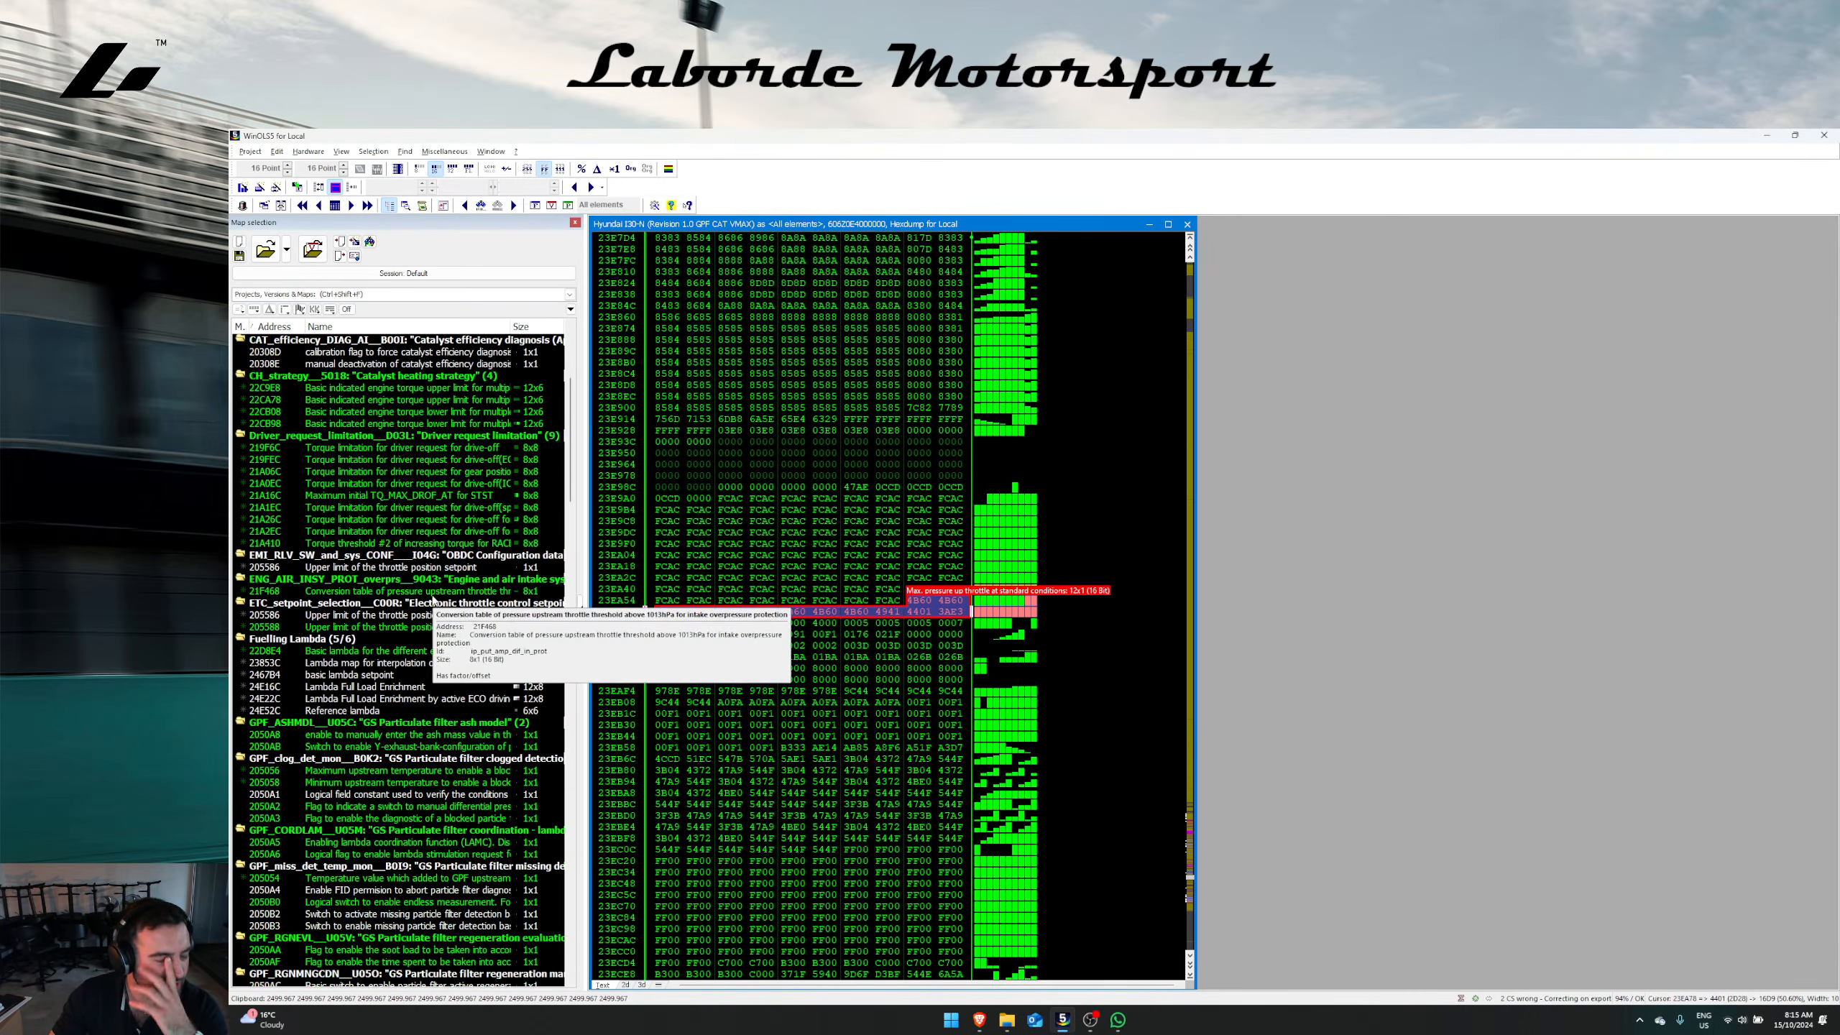
scroll(431, 604, "down", 6)
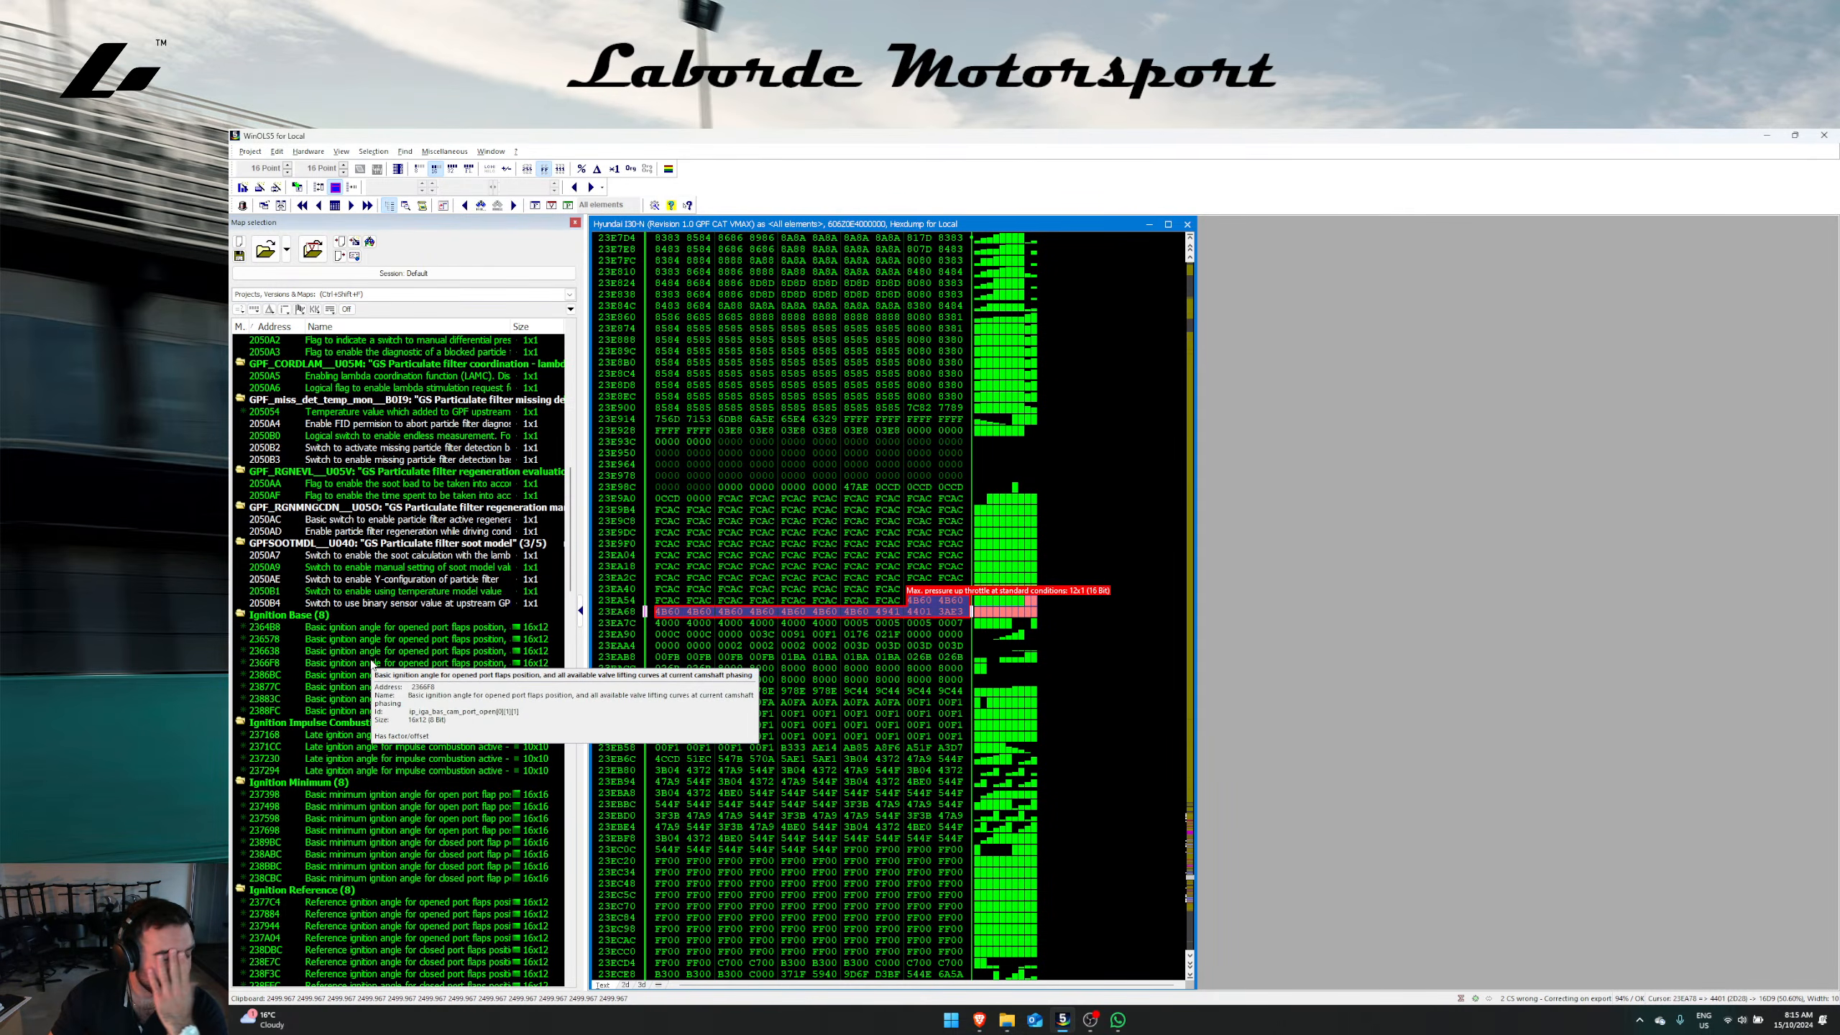
scroll(384, 699, "down", 15)
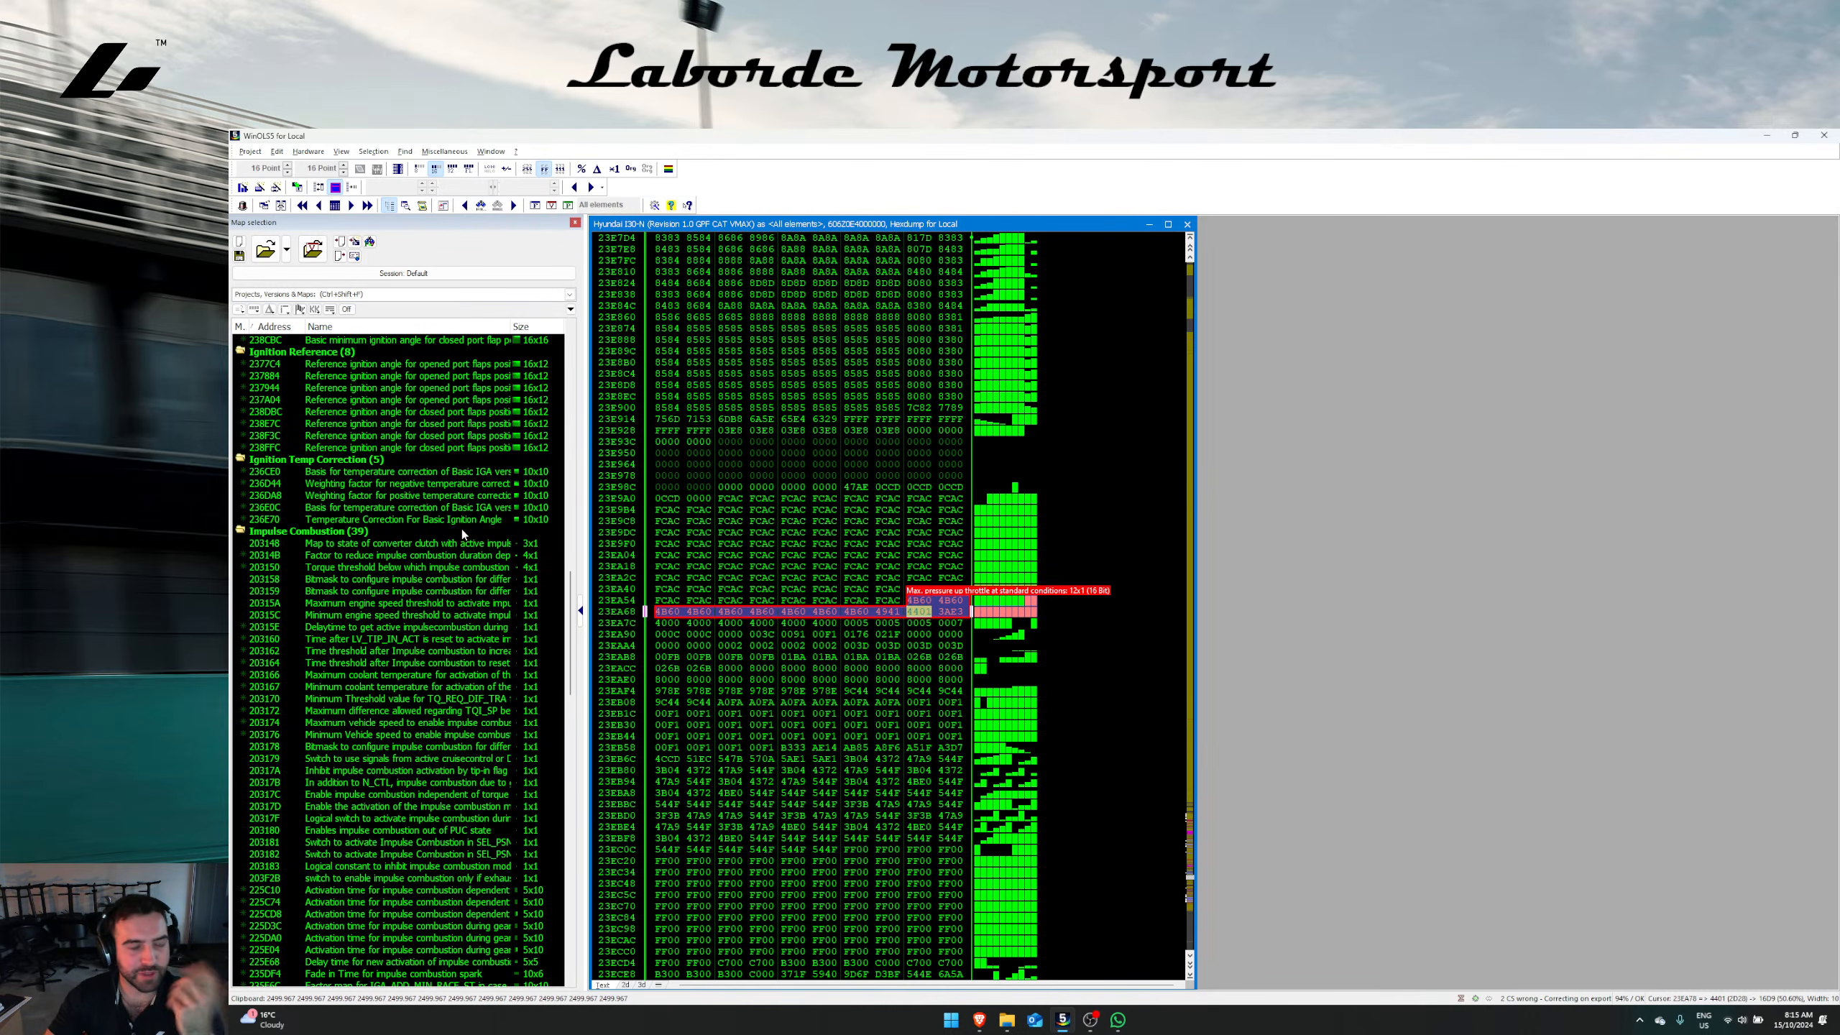
scroll(457, 623, "down", 13)
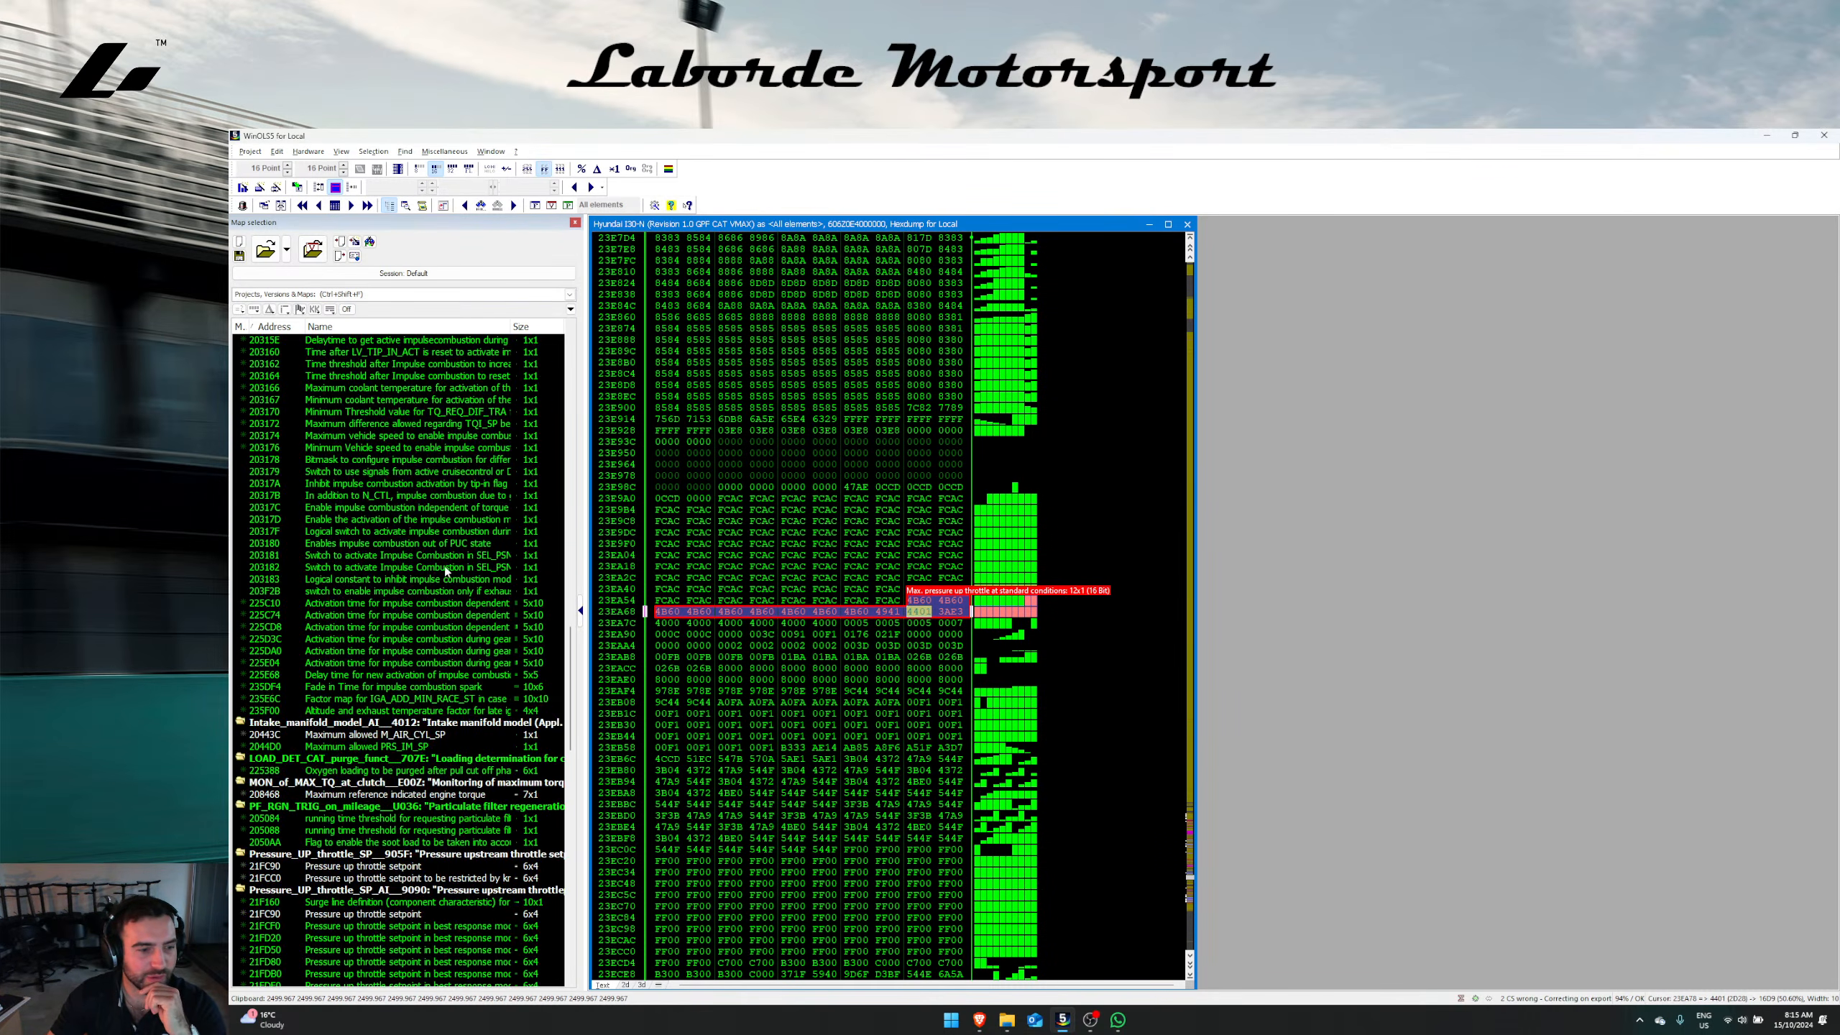
scroll(458, 623, "down", 15)
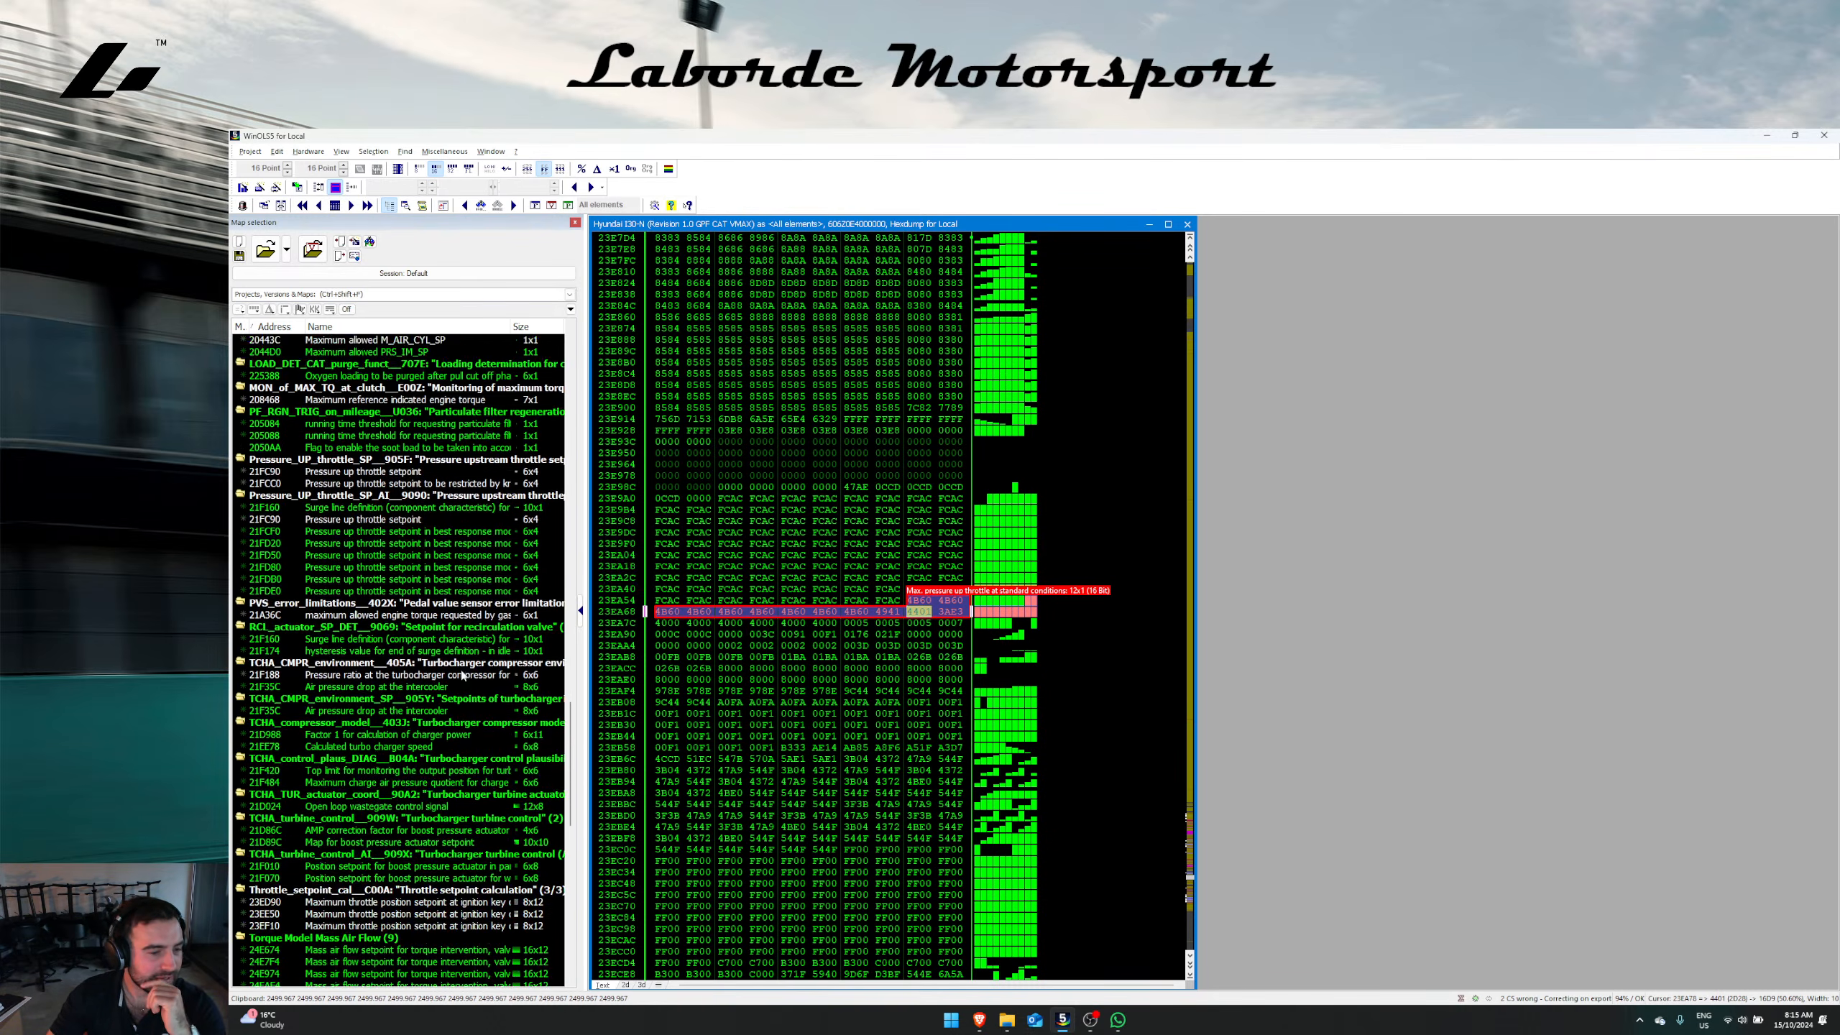
scroll(458, 689, "down", 13)
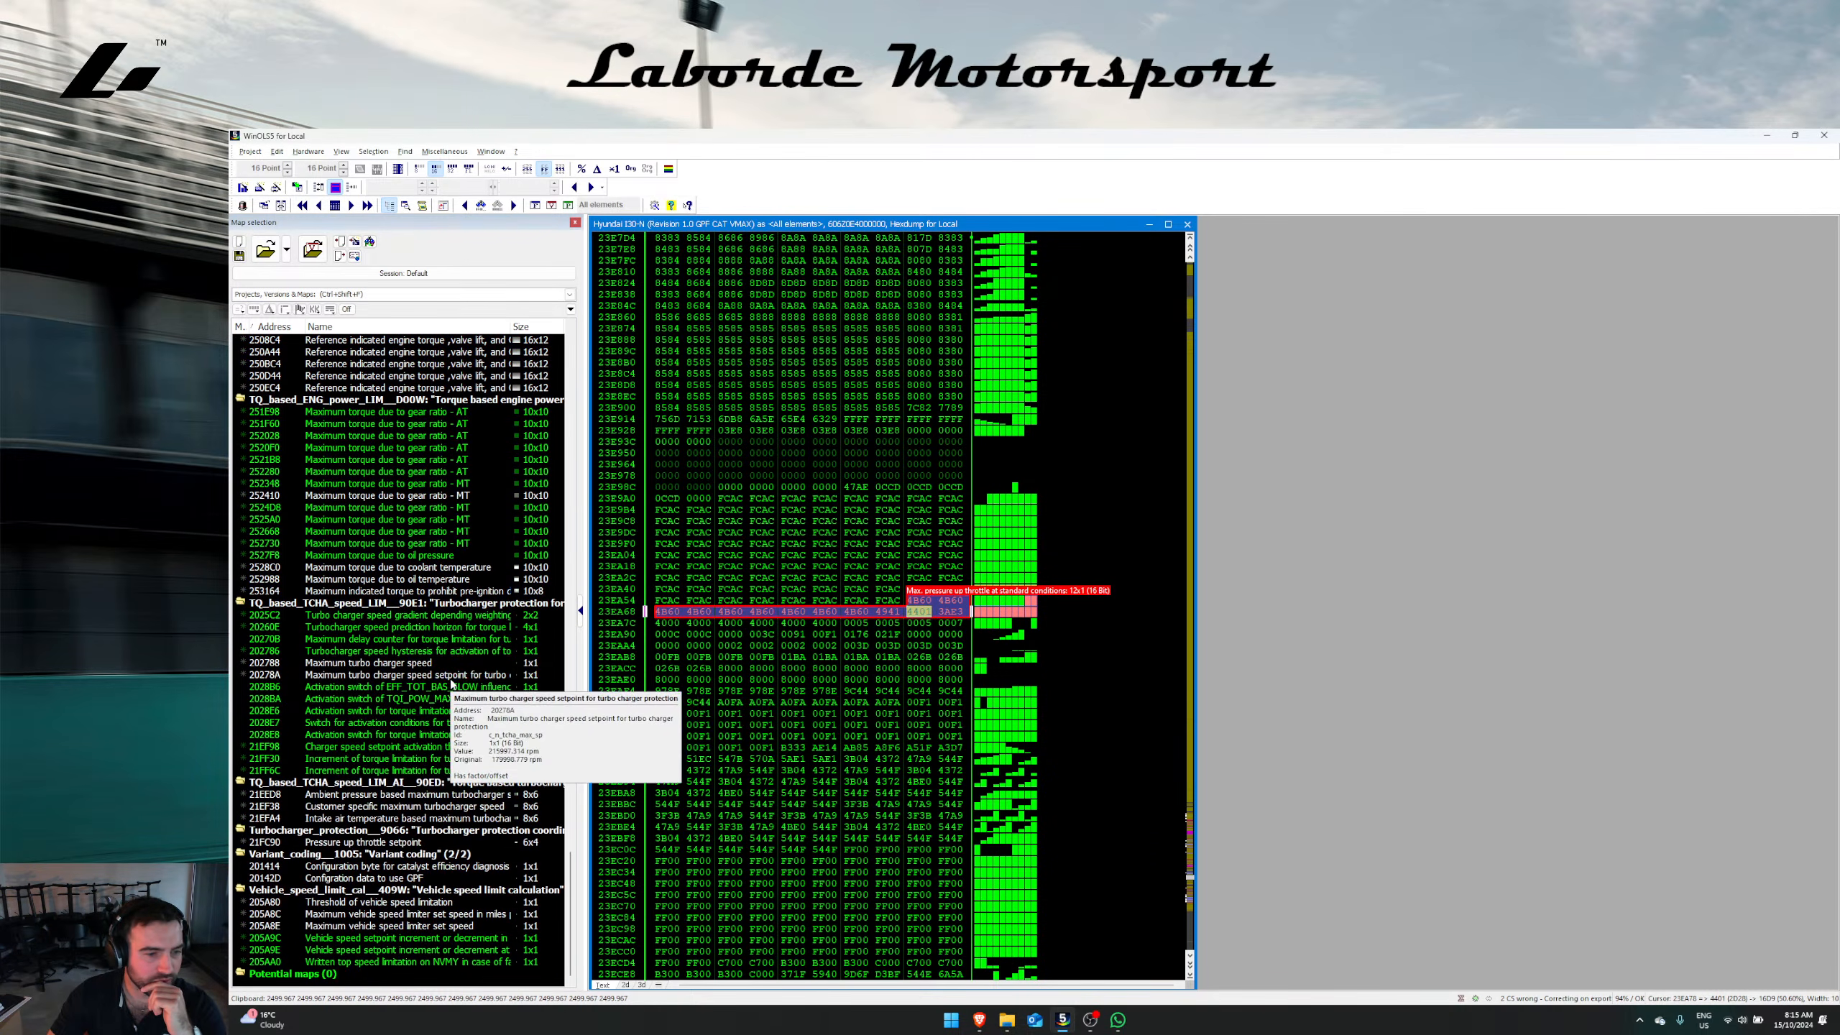
Step: Filter the map list by "ignition" and locate the basic ignition angle map at 2364B8 in the hexdump
left_click(367, 294)
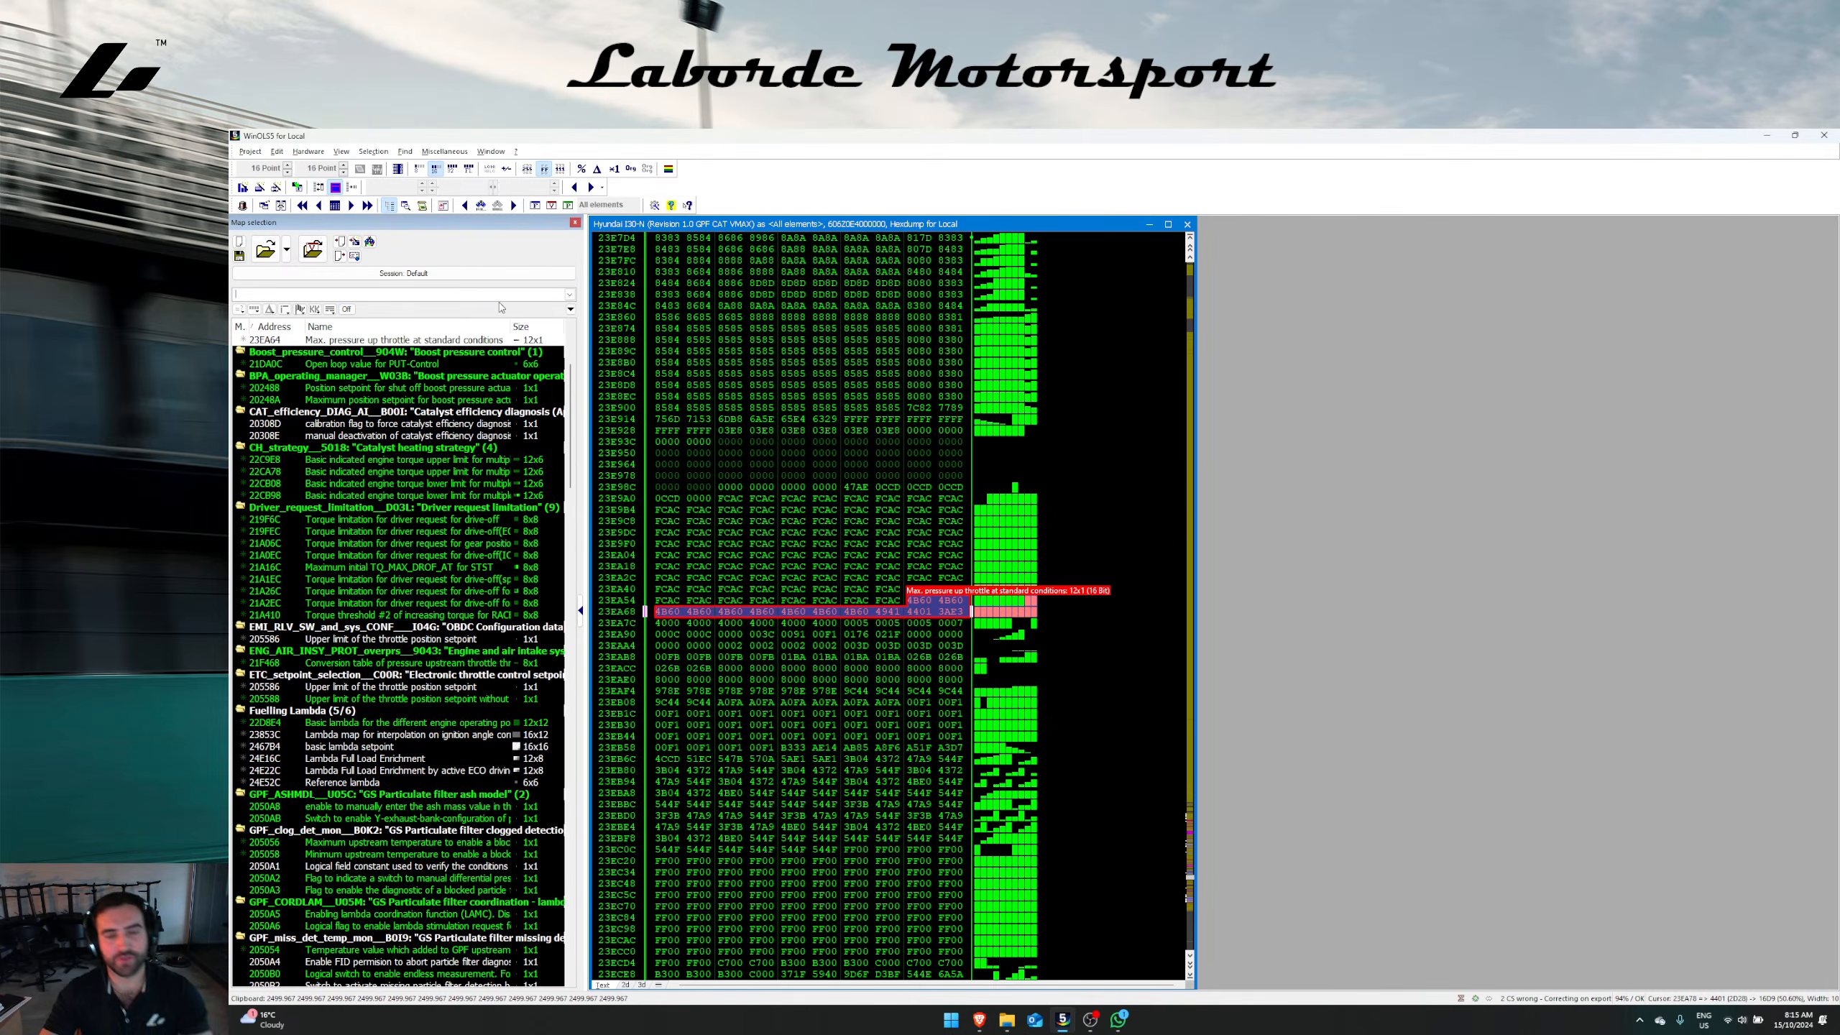
type("ignition")
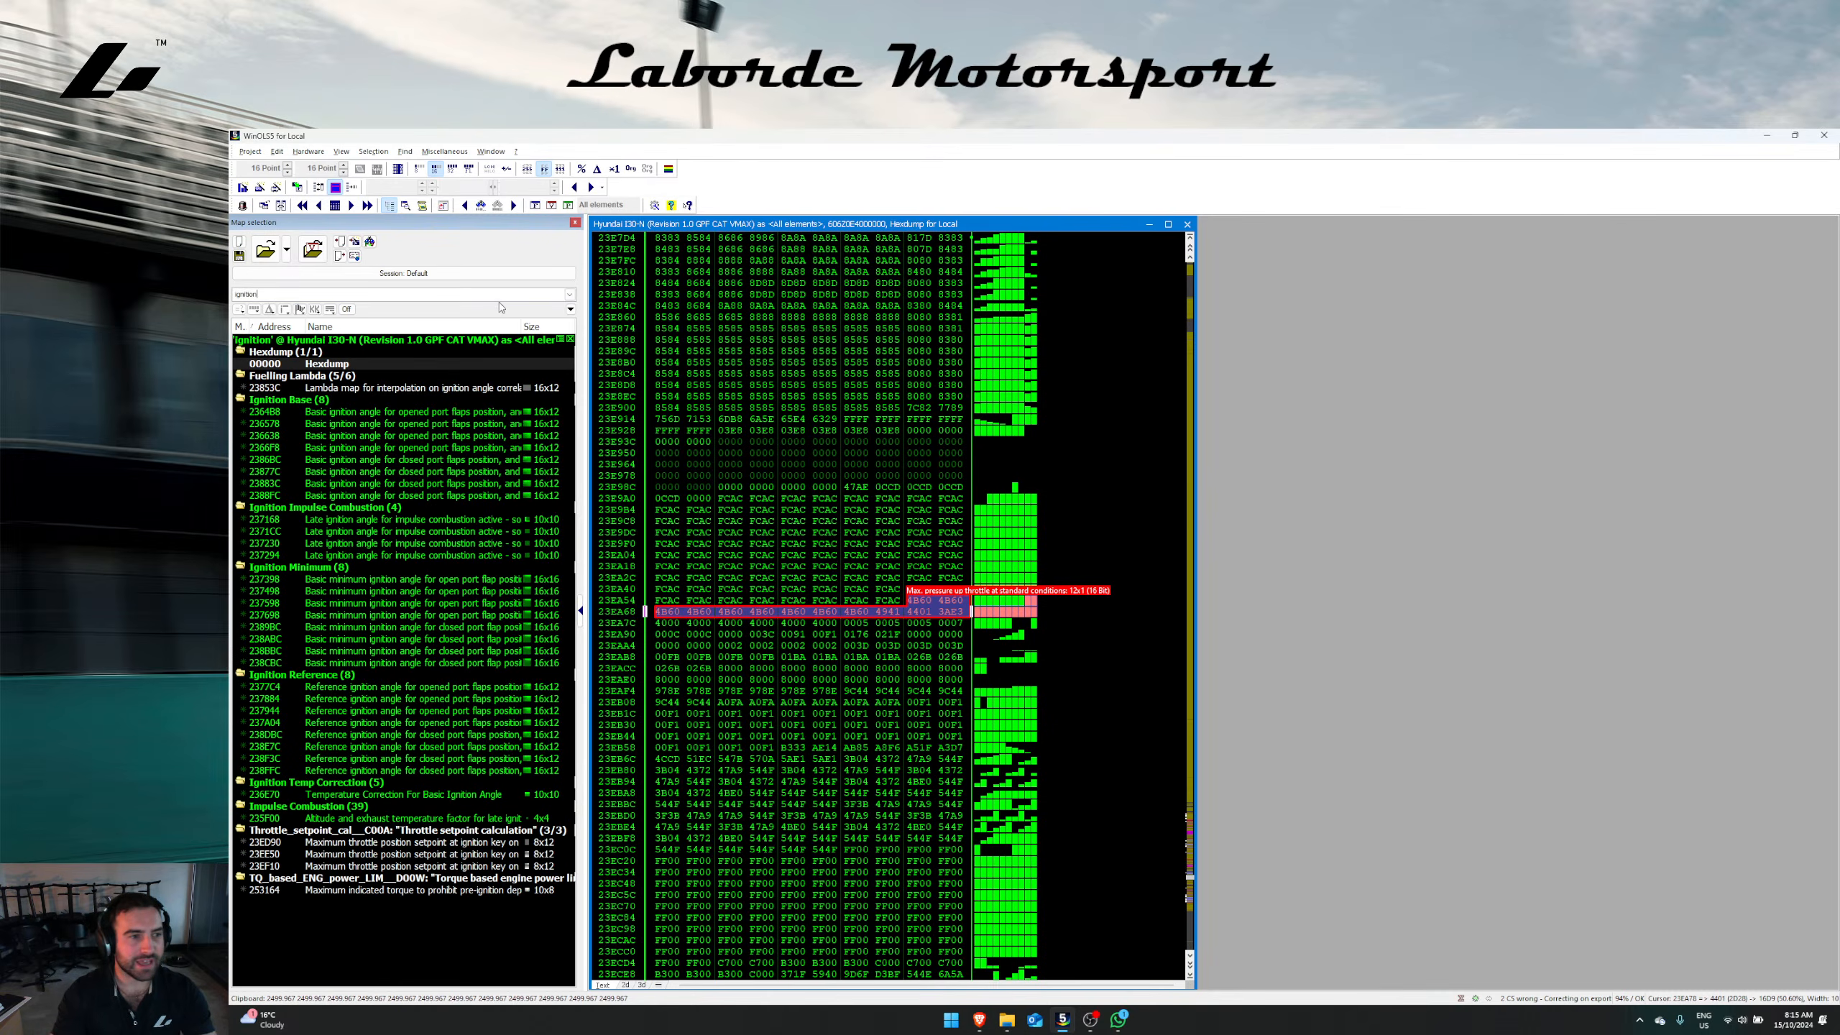
right_click(409, 414)
right_click(410, 414)
left_click(449, 453)
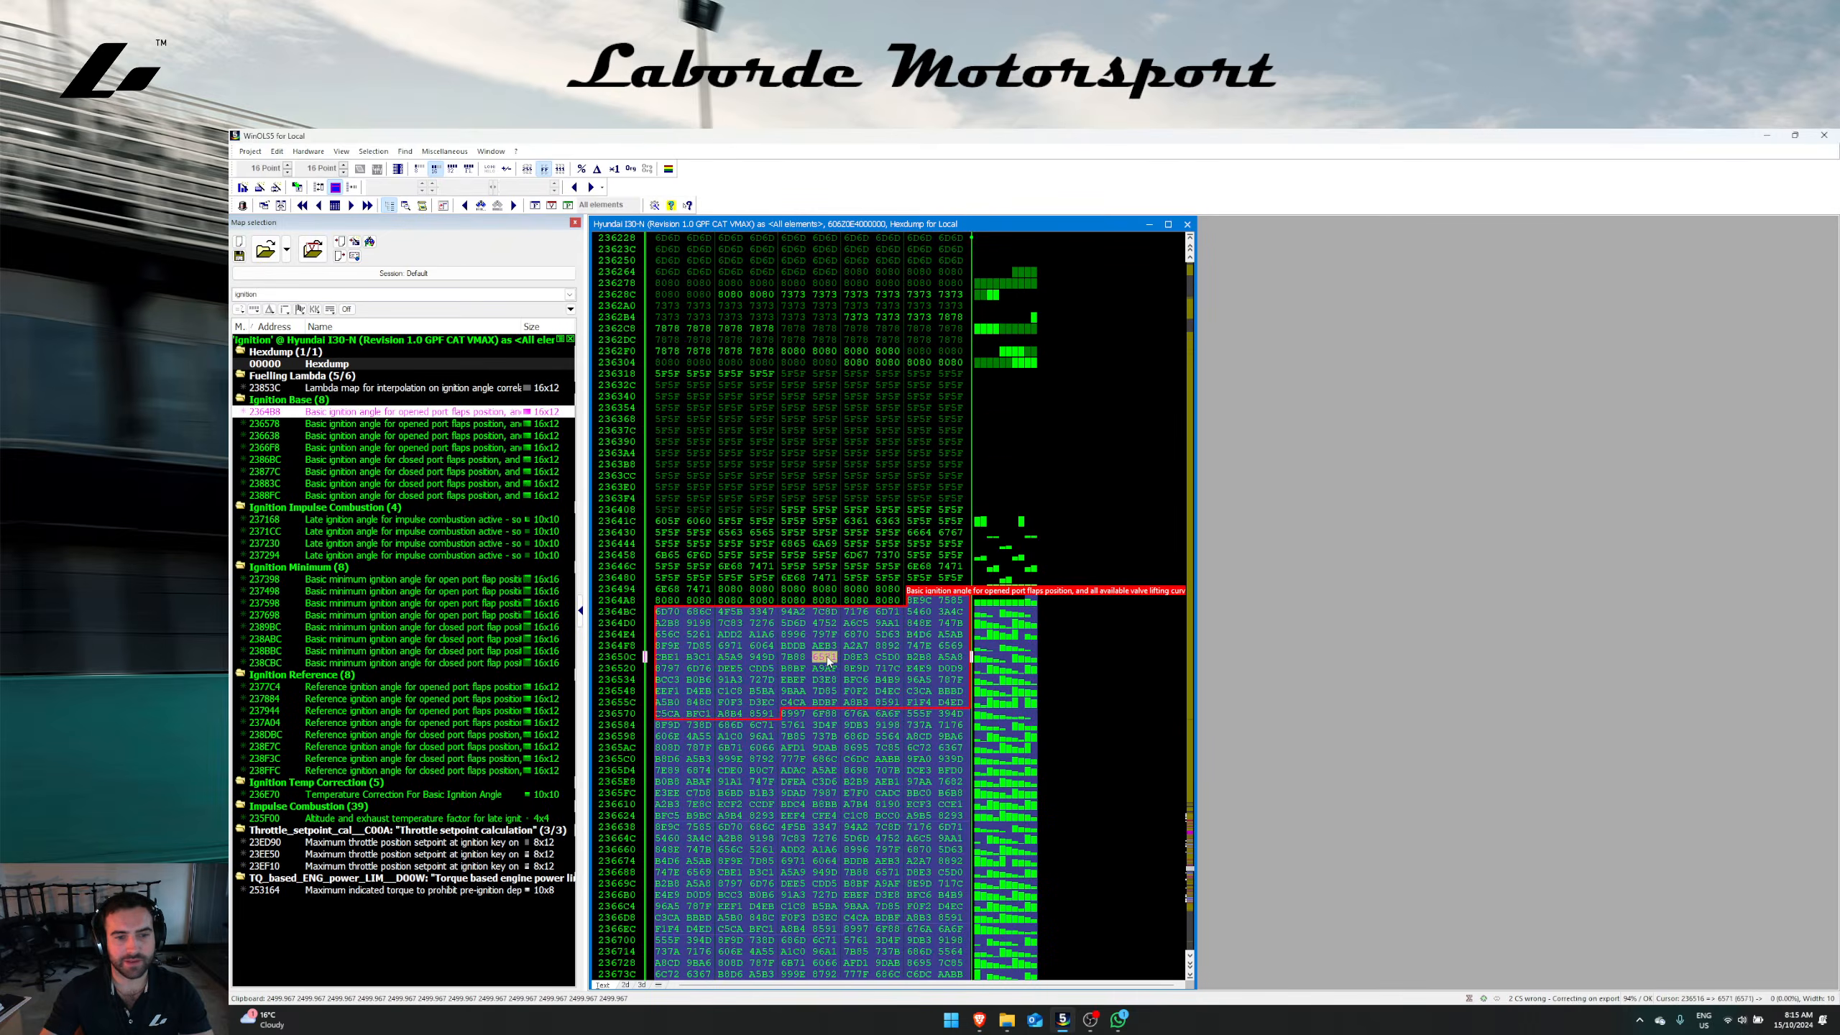
Step: Open the basic ignition angle map for opened port flaps and examine its high-load cells from 4512 rpm upwards
double_click(823, 657)
left_click_drag(1490, 406, 1307, 383)
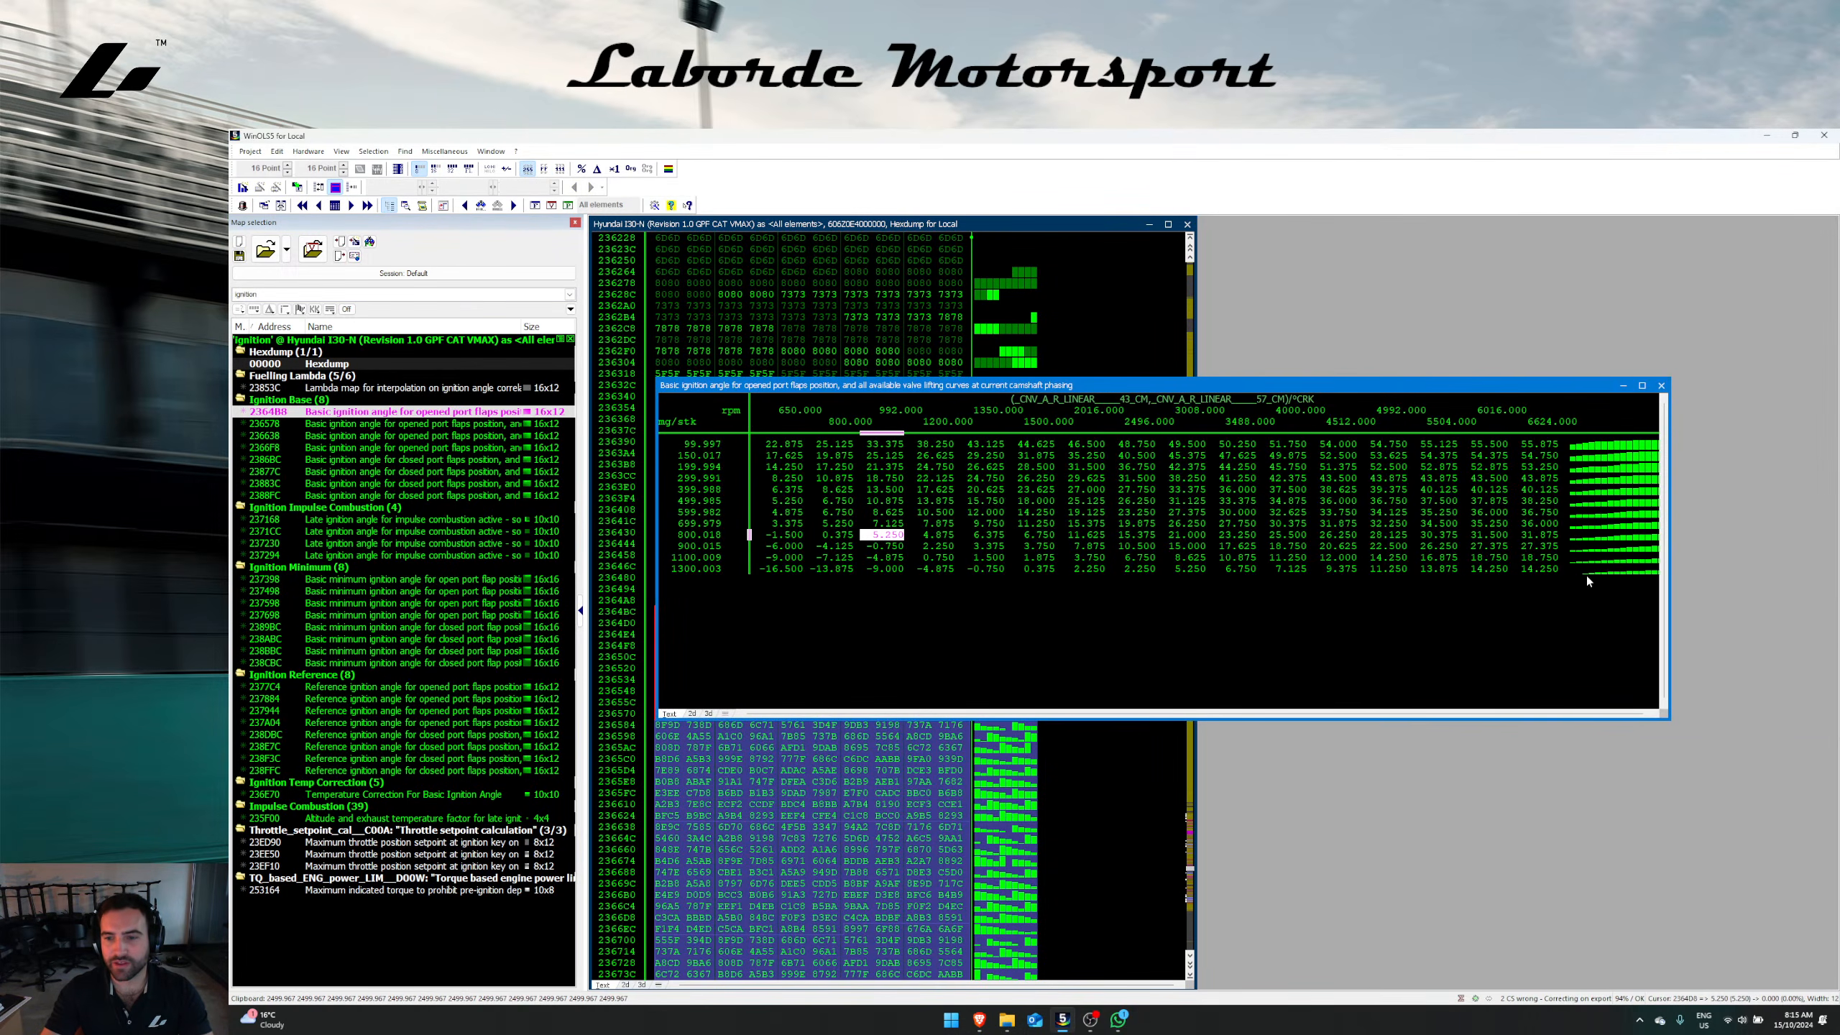
left_click_drag(1550, 572, 1360, 551)
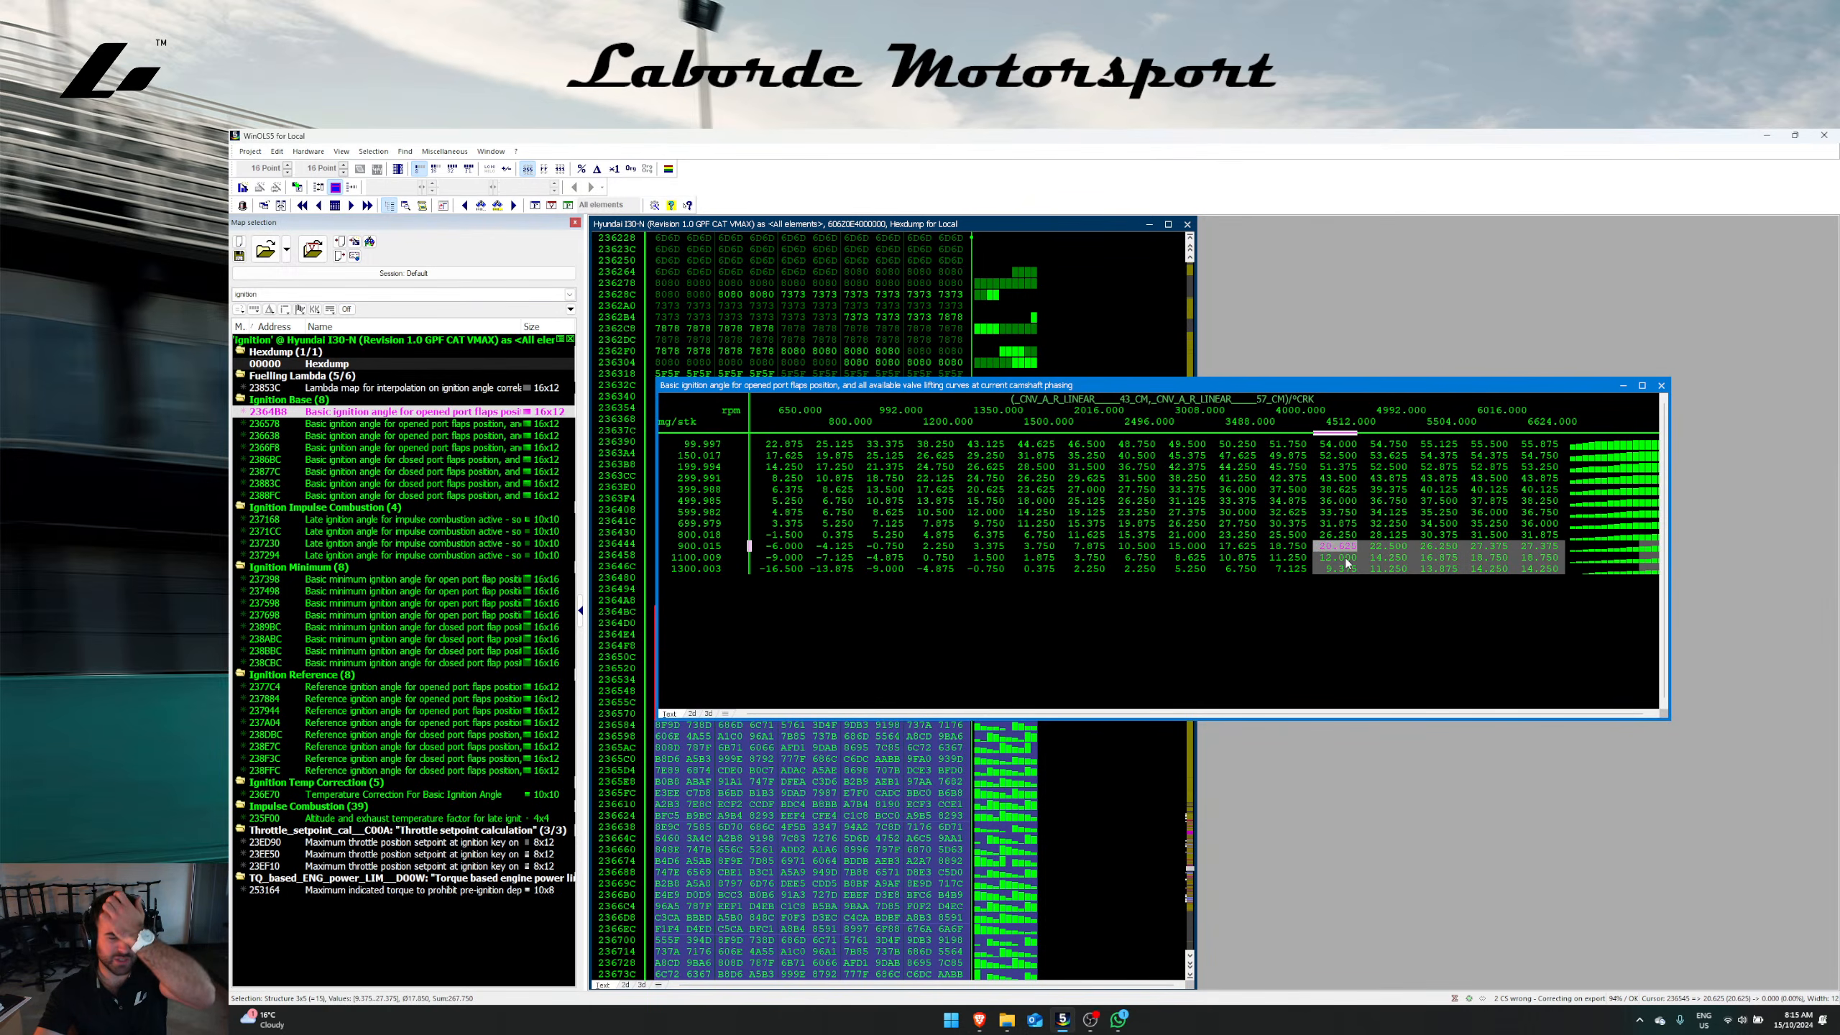
right_click(1460, 502)
left_click(1337, 501)
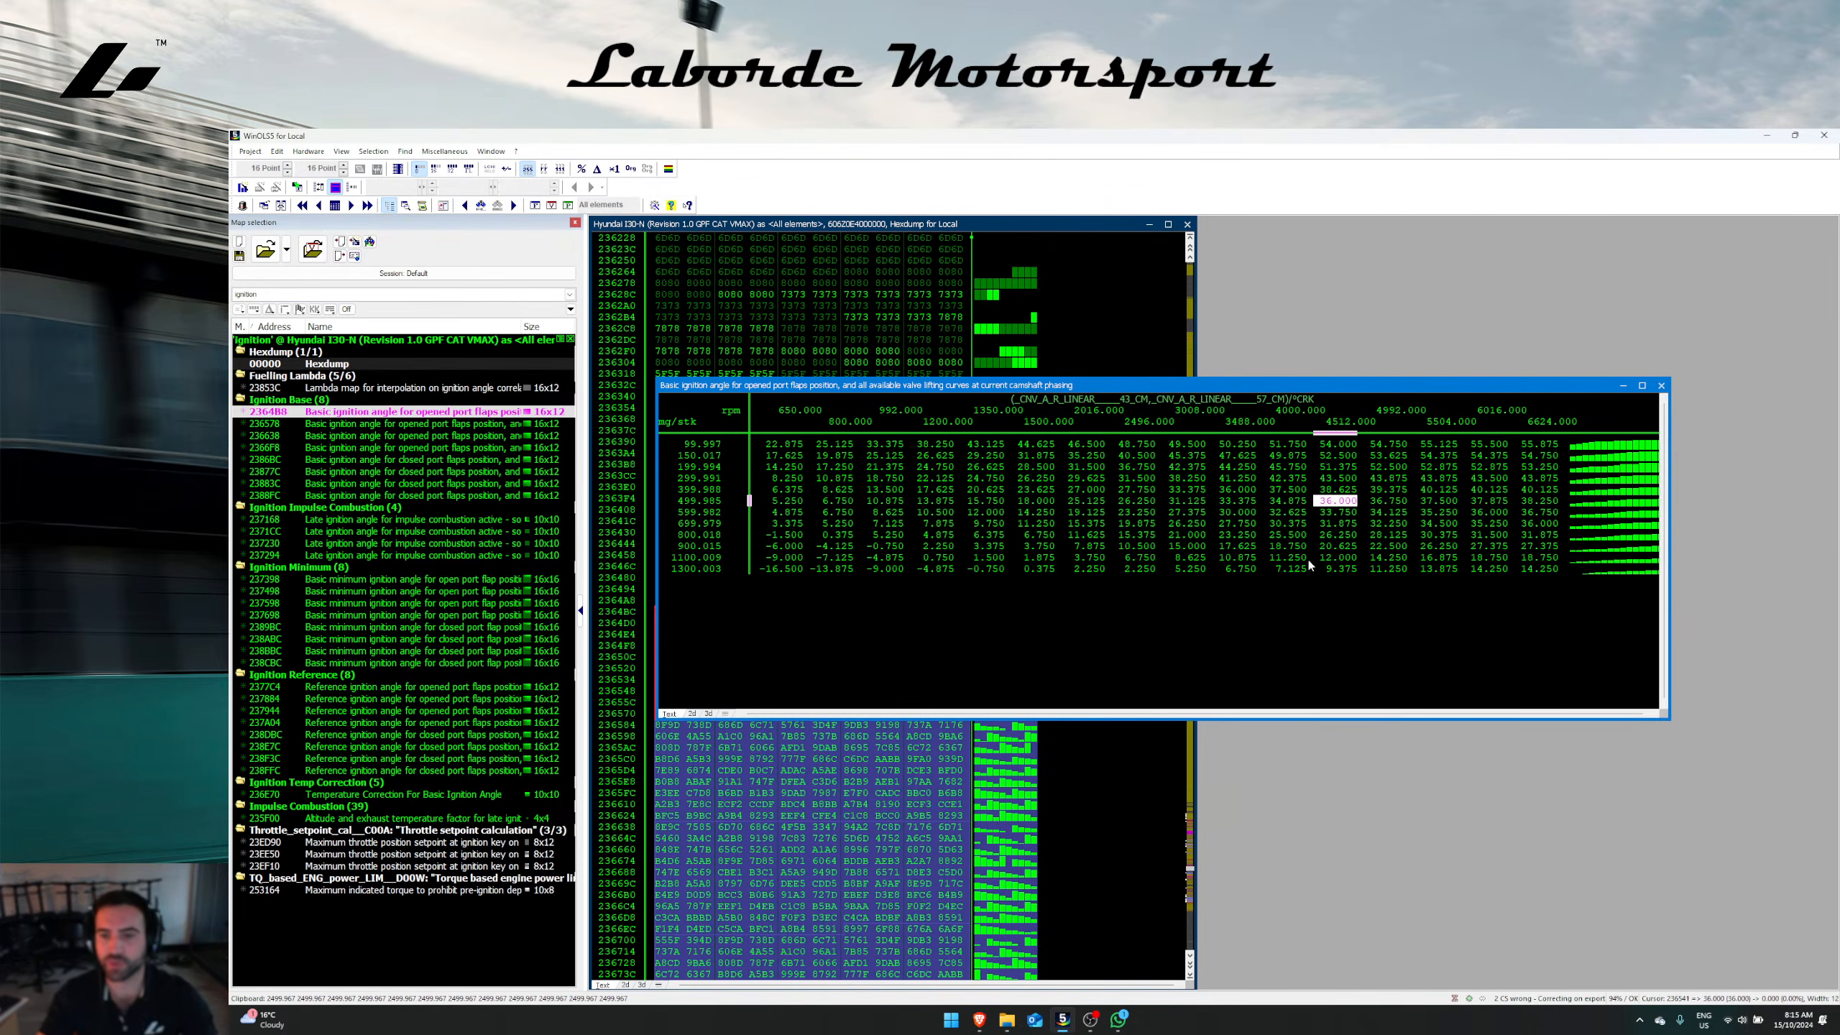
Step: Copy the 4000 to 6624 rpm values of the 1100 mg/stk row into the 1300 mg/stk row
left_click_drag(1256, 554, 1559, 558)
left_click(1489, 526)
left_click(1333, 547)
left_click(1293, 558)
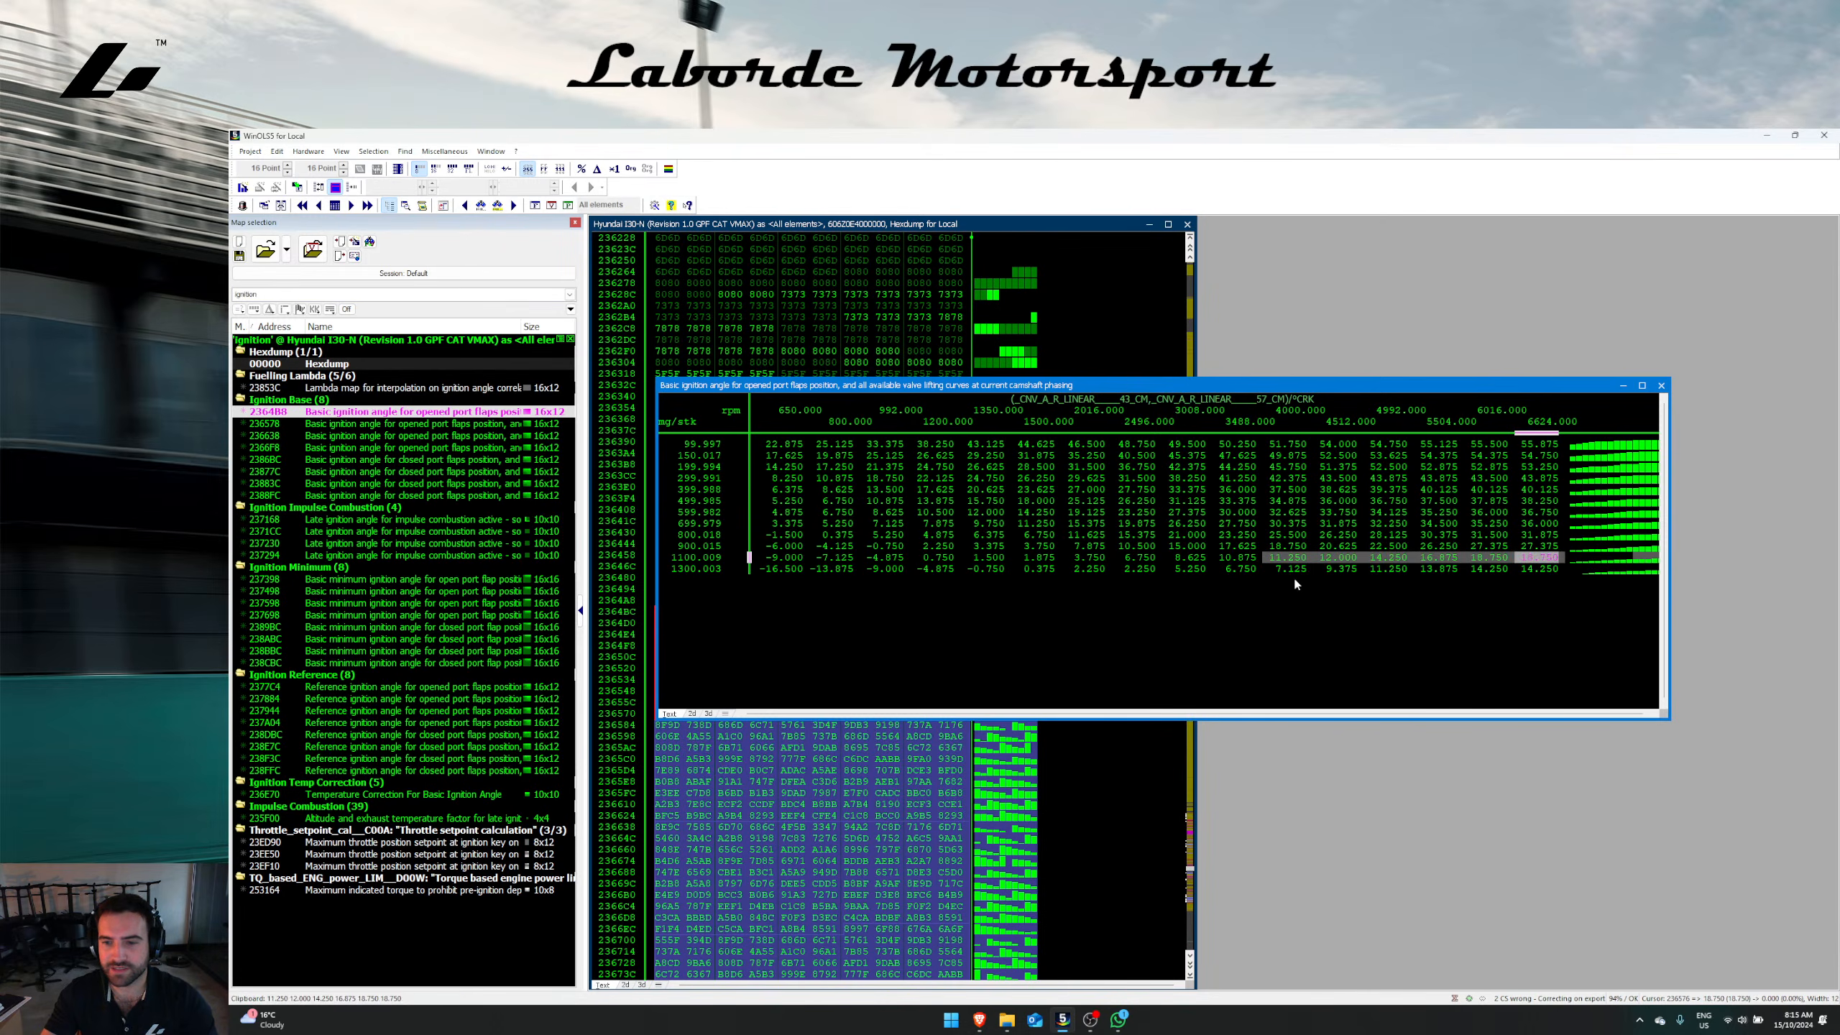
key("ctrl+c")
left_click(1292, 572)
key("ctrl+v")
left_click(1295, 535)
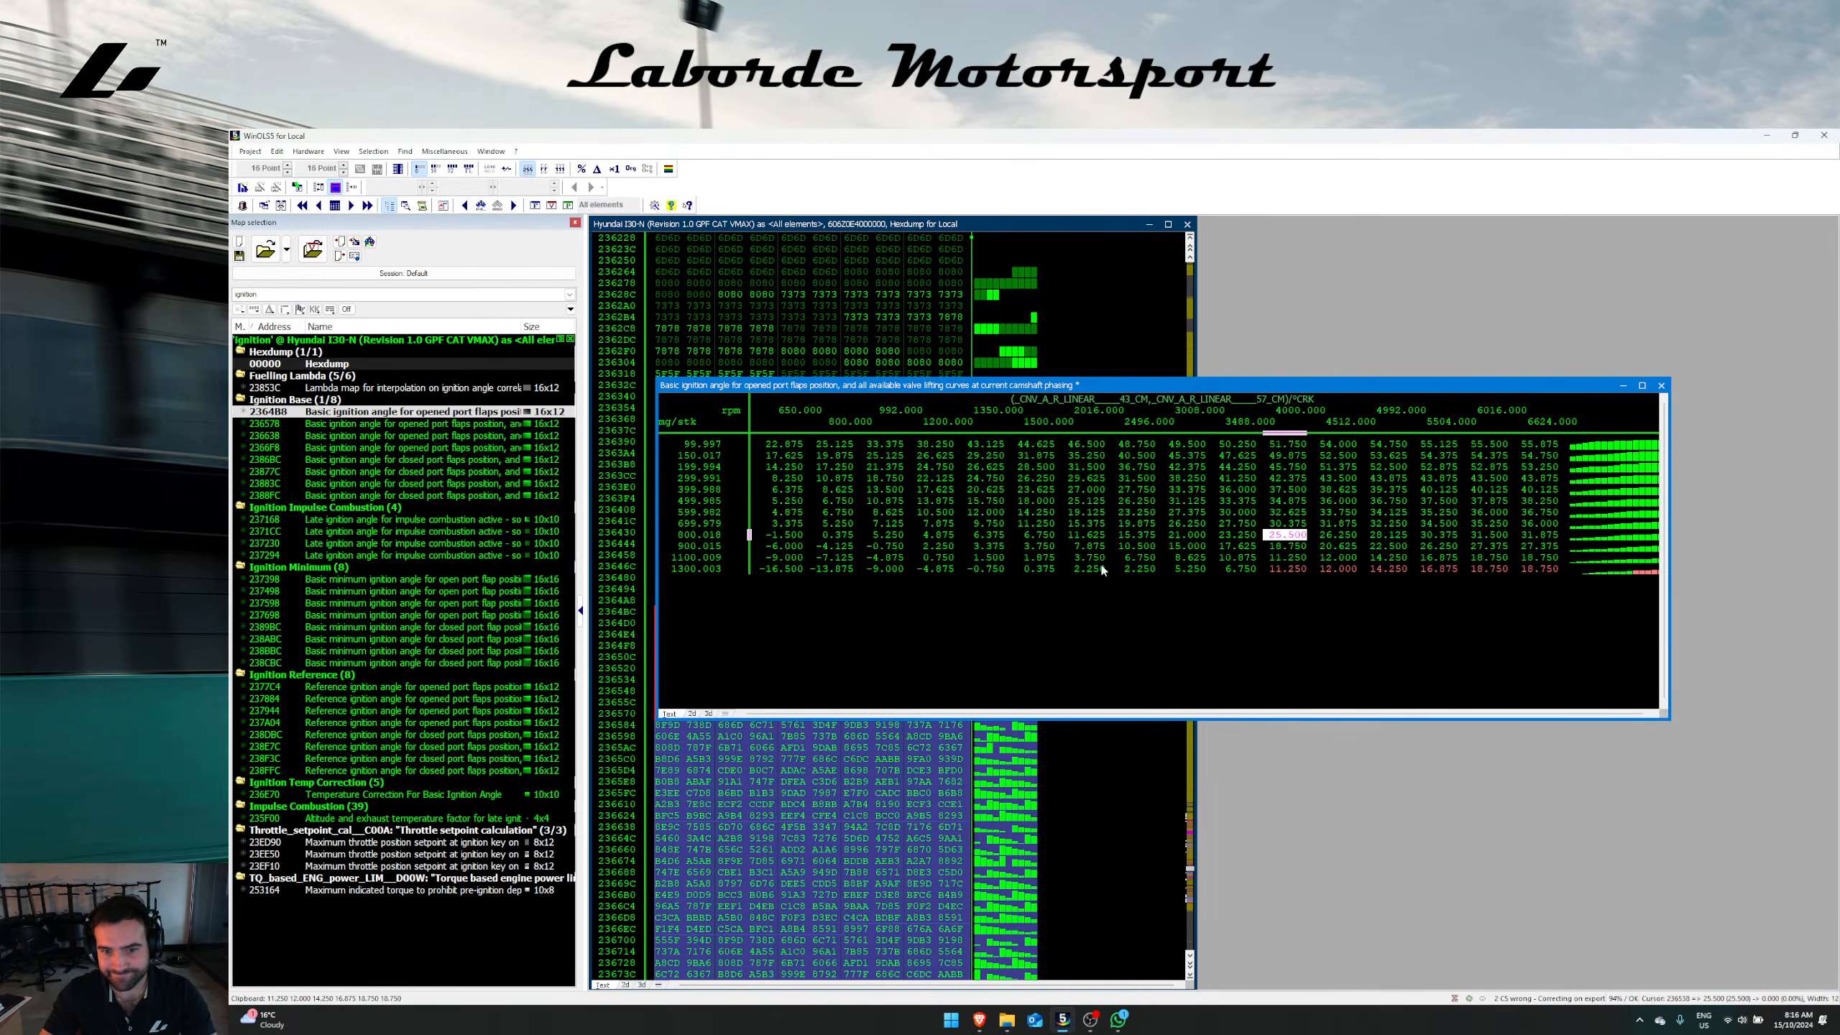
Step: Add 4 to the 2016 to 3488 rpm ignition angles in the 1100 and 1300 mg/stk rows
left_click_drag(1103, 570, 1215, 554)
key("percent")
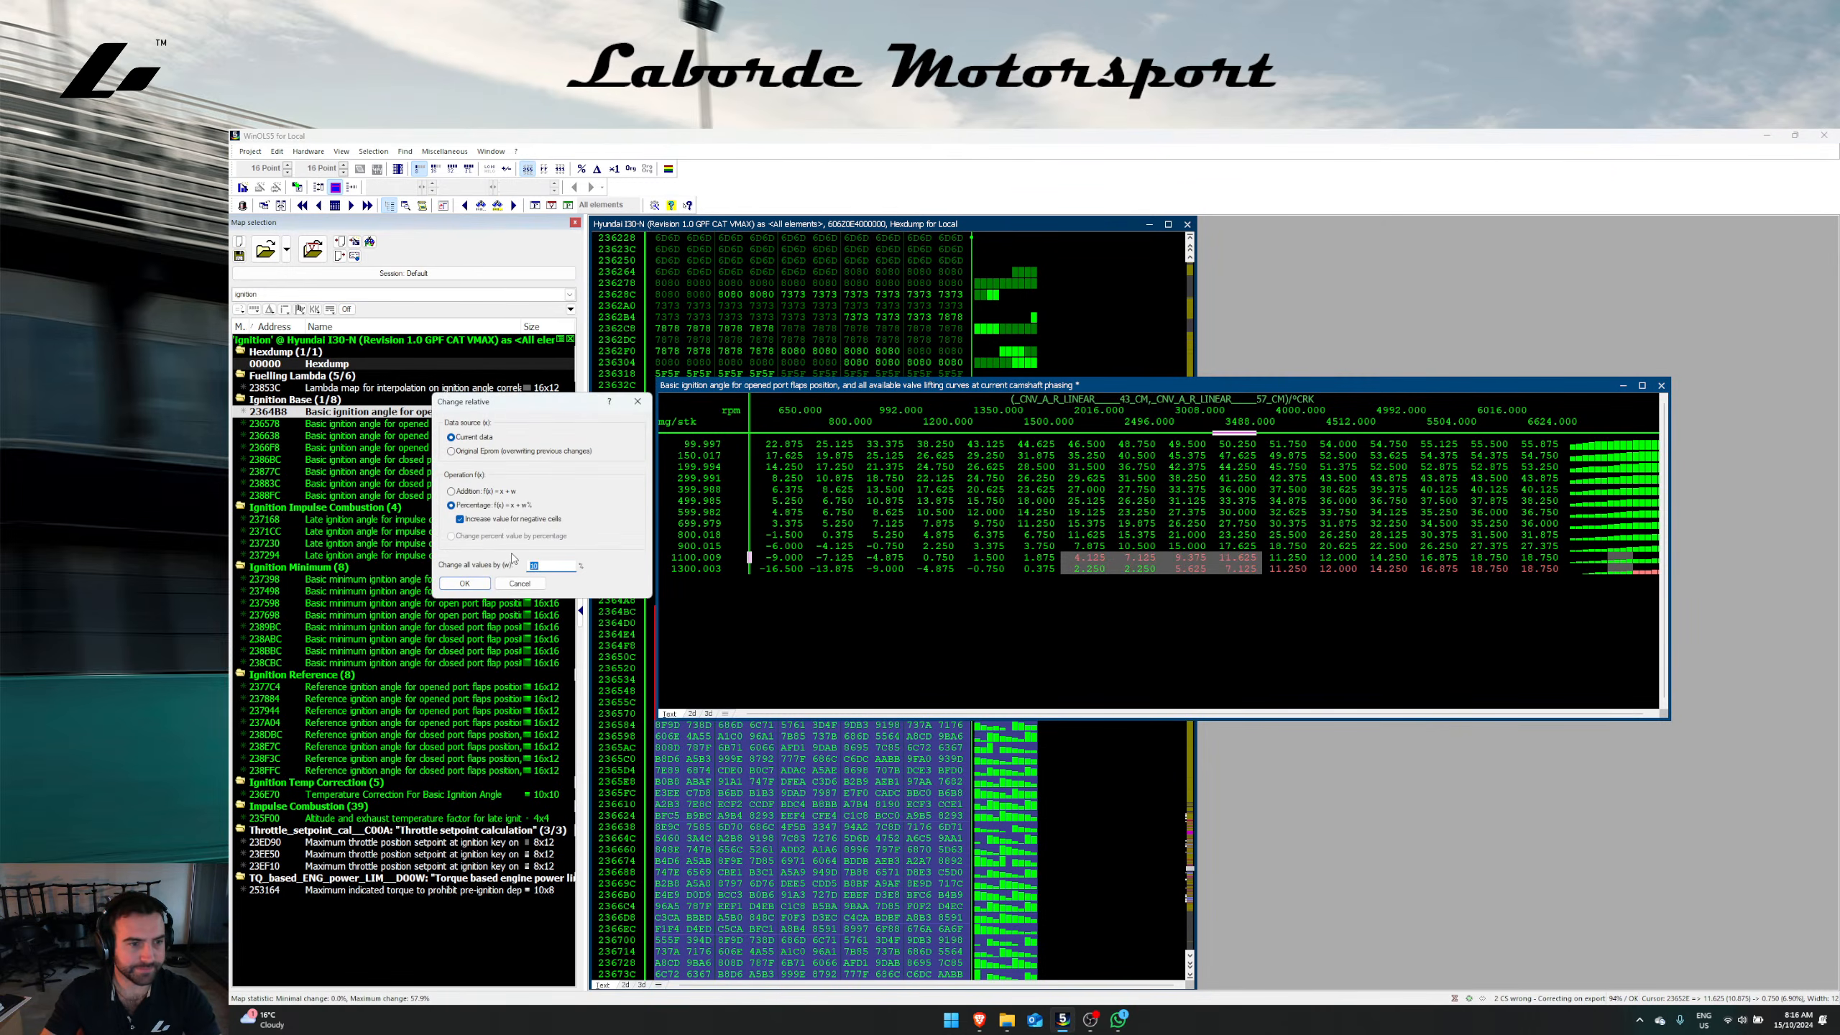
type("4")
left_click(451, 492)
key("Return")
right_click(1183, 526)
left_click(1257, 573)
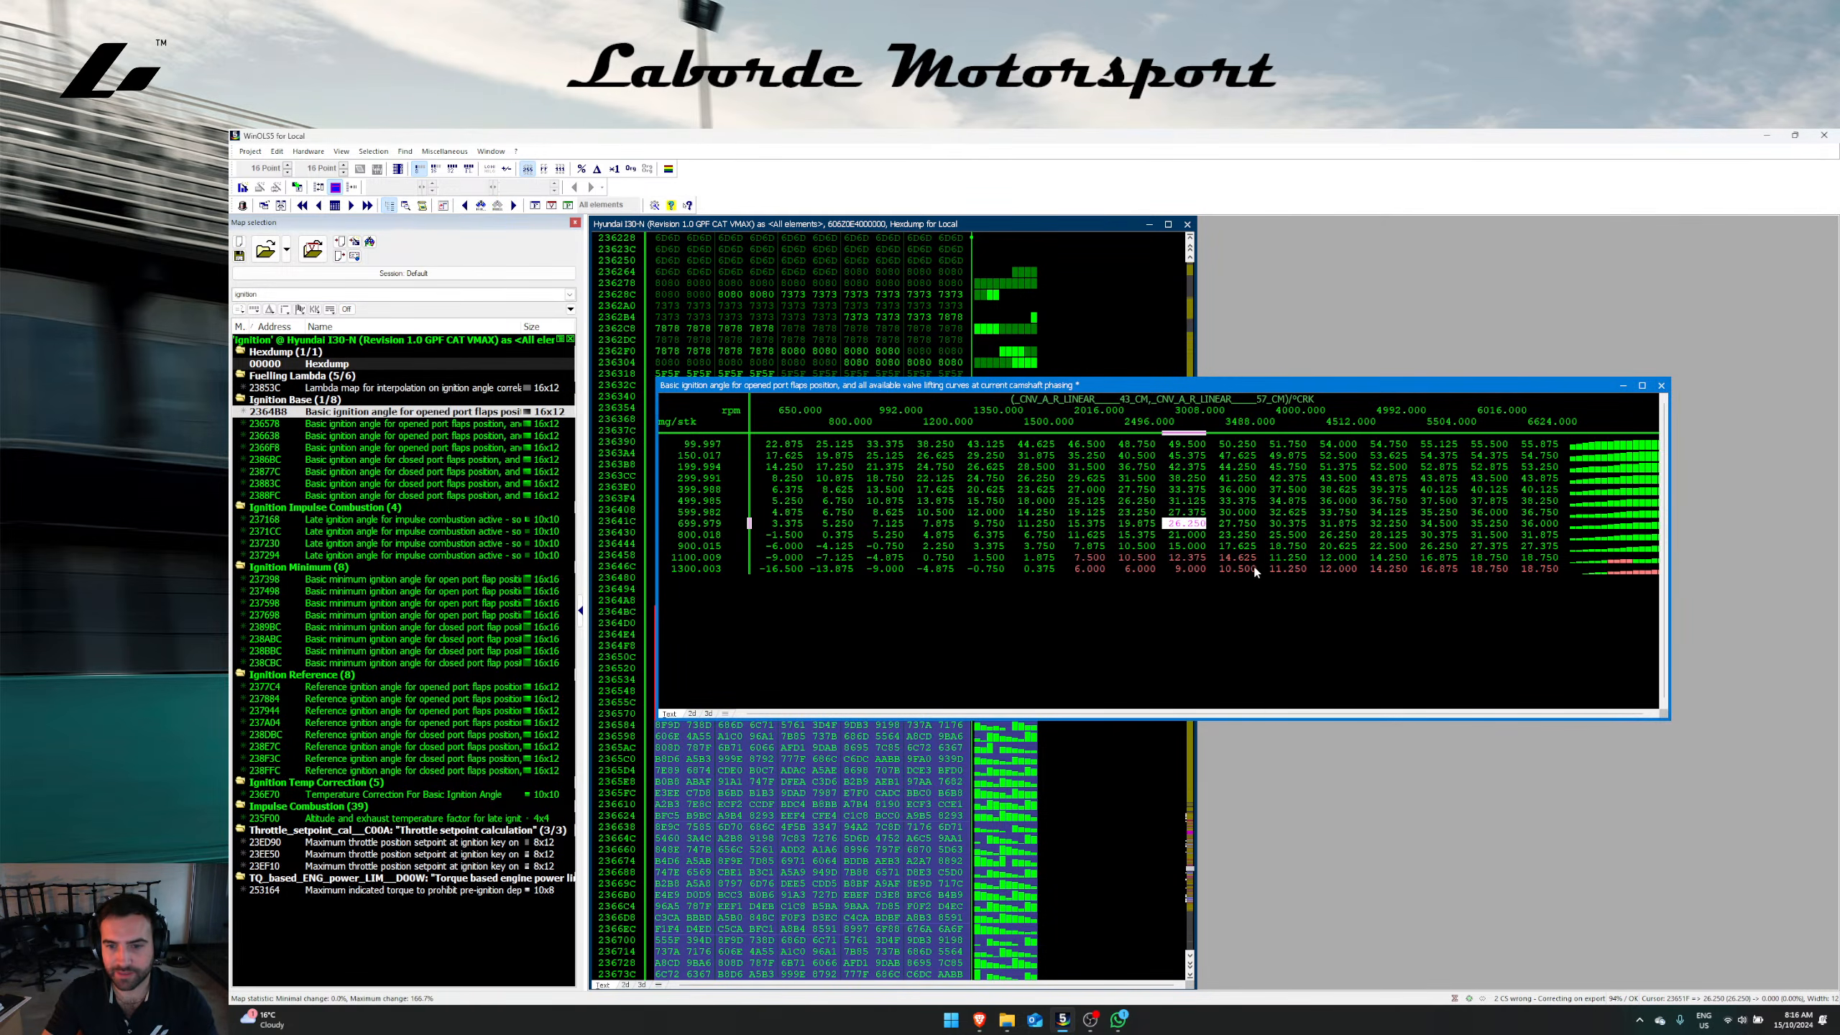
Step: Set the 1100 mg/stk row to 15 from 4000 to 4992 rpm
left_click_drag(1288, 557, 1387, 567)
type("15")
key("Return")
right_click(1242, 510)
left_click(1004, 635)
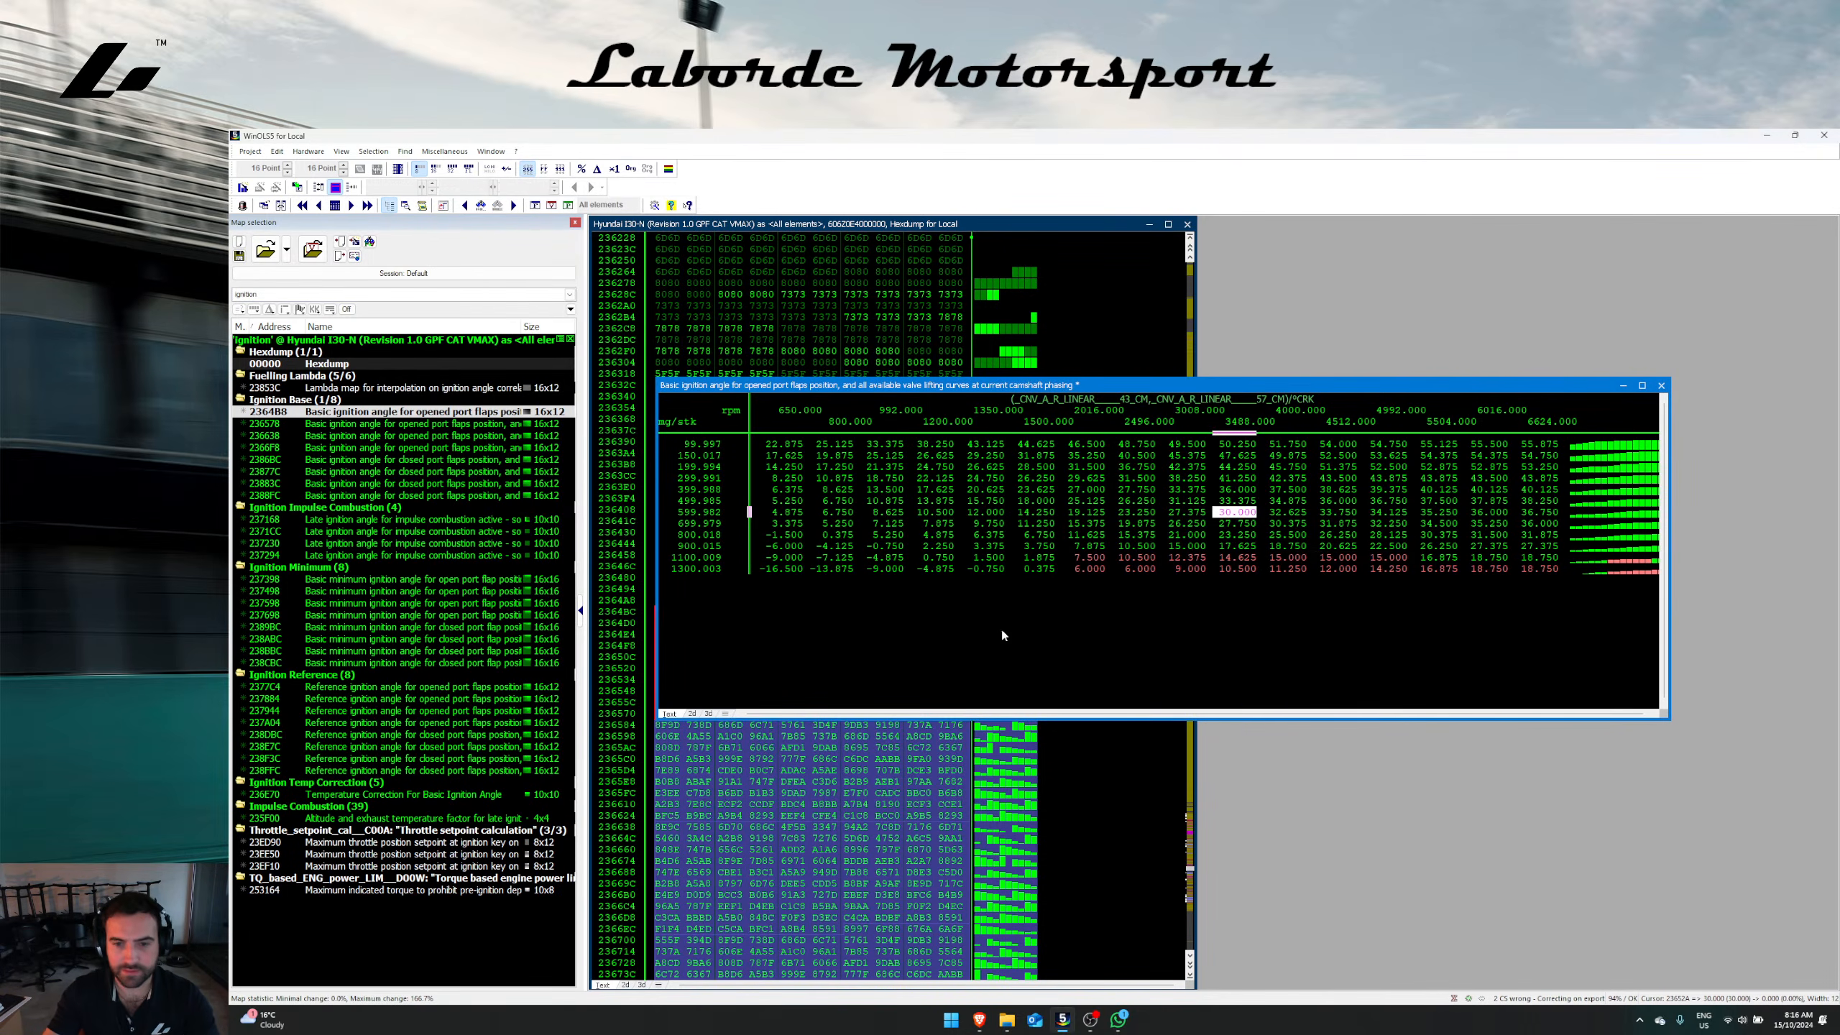
Step: Inspect the edited ignition surface in 3D from another angle and return to the map's number table
left_click(709, 715)
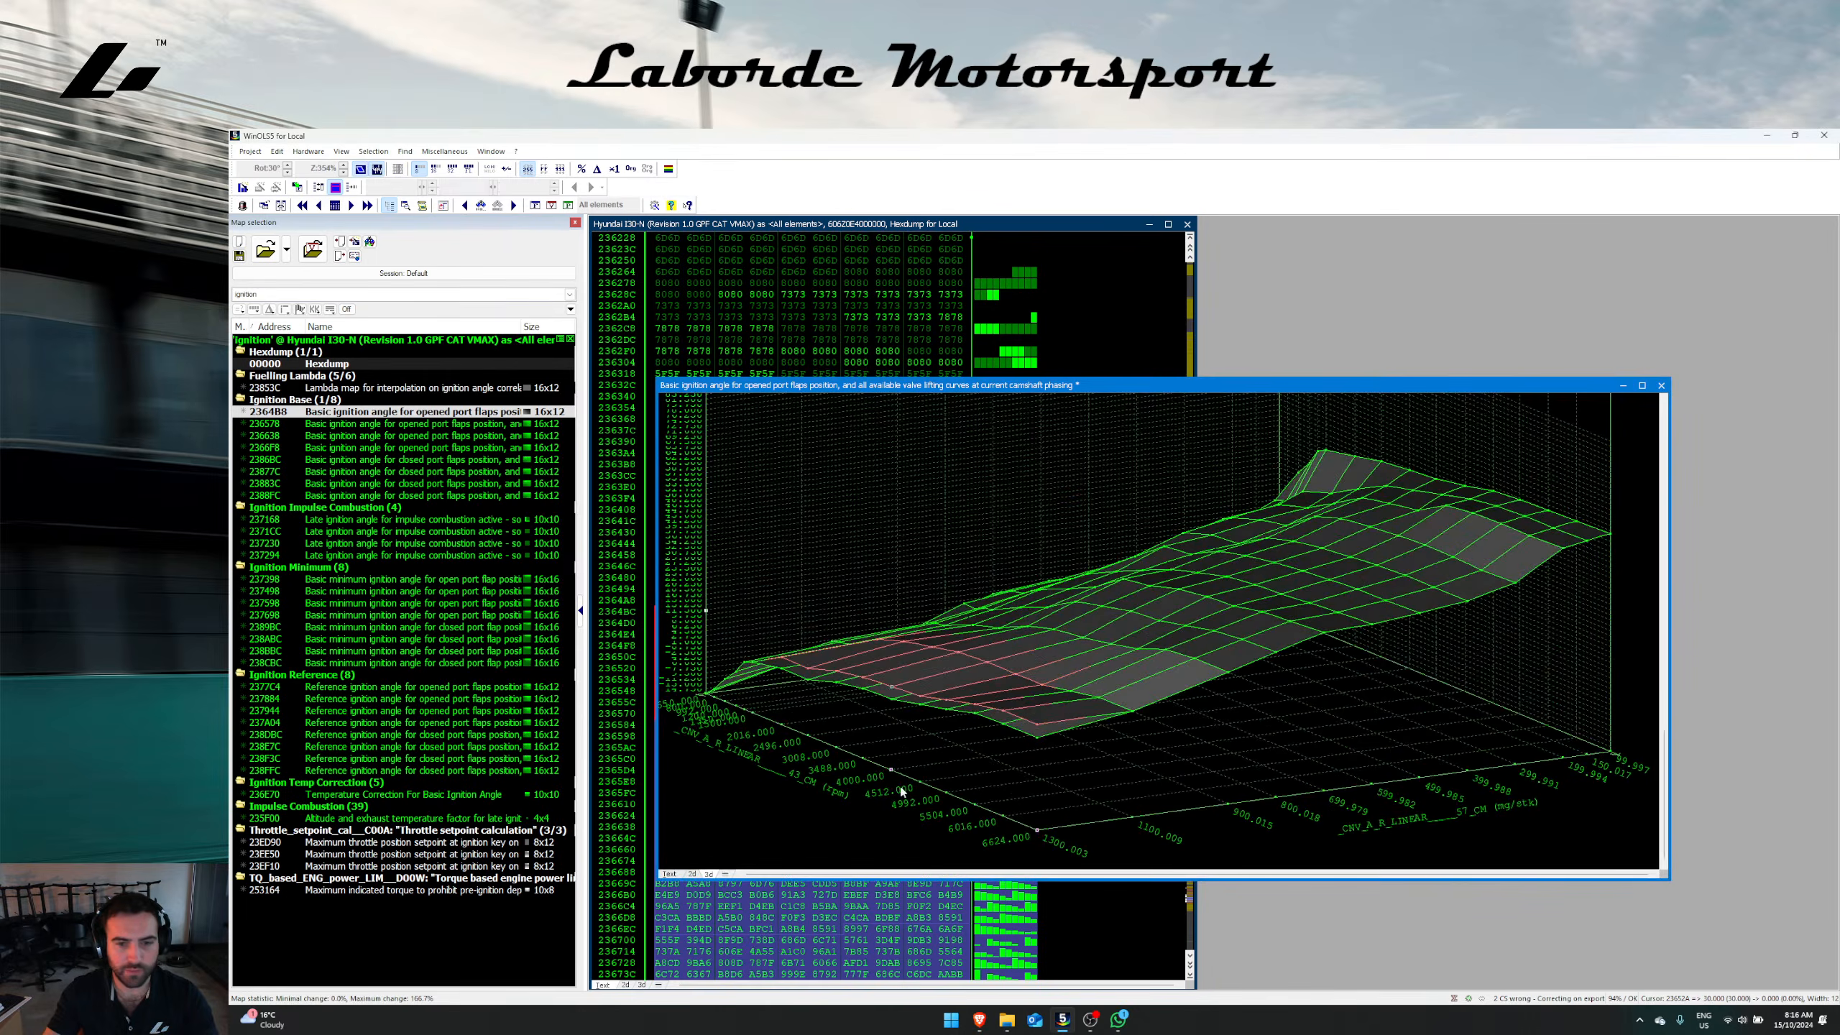
left_click_drag(1036, 833, 1224, 849)
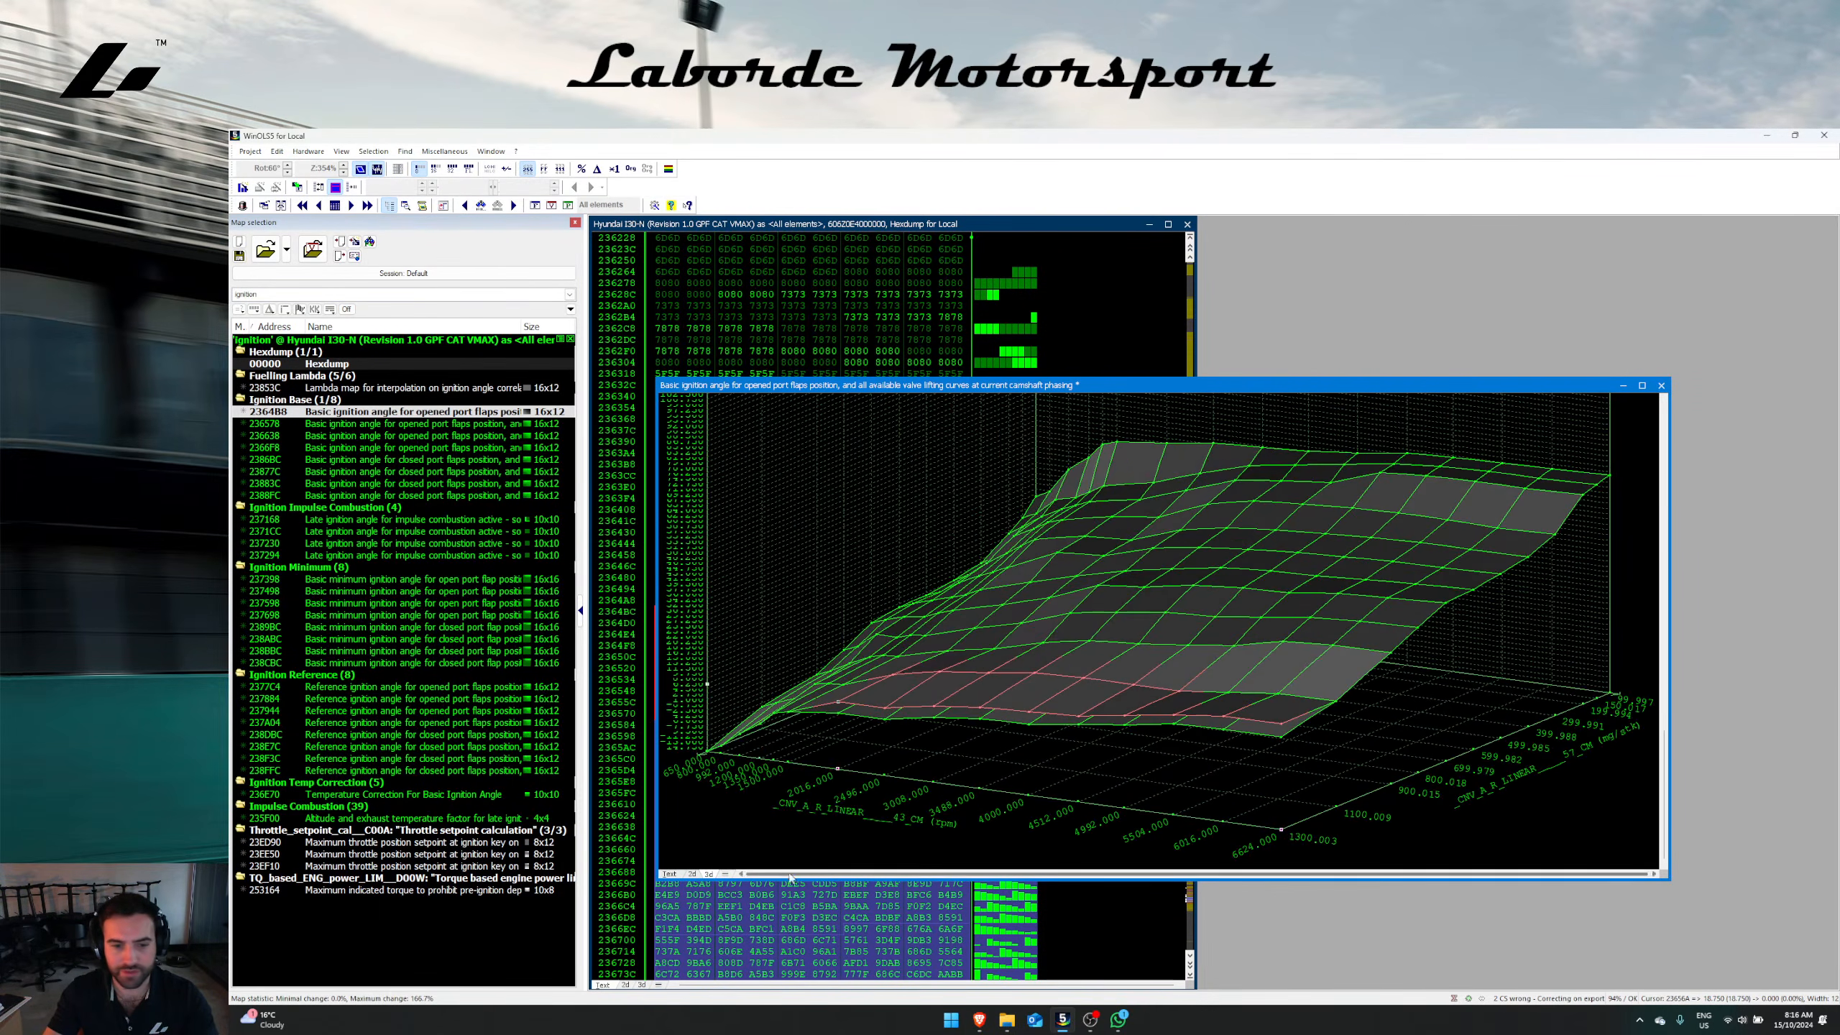
left_click(669, 874)
key("Escape")
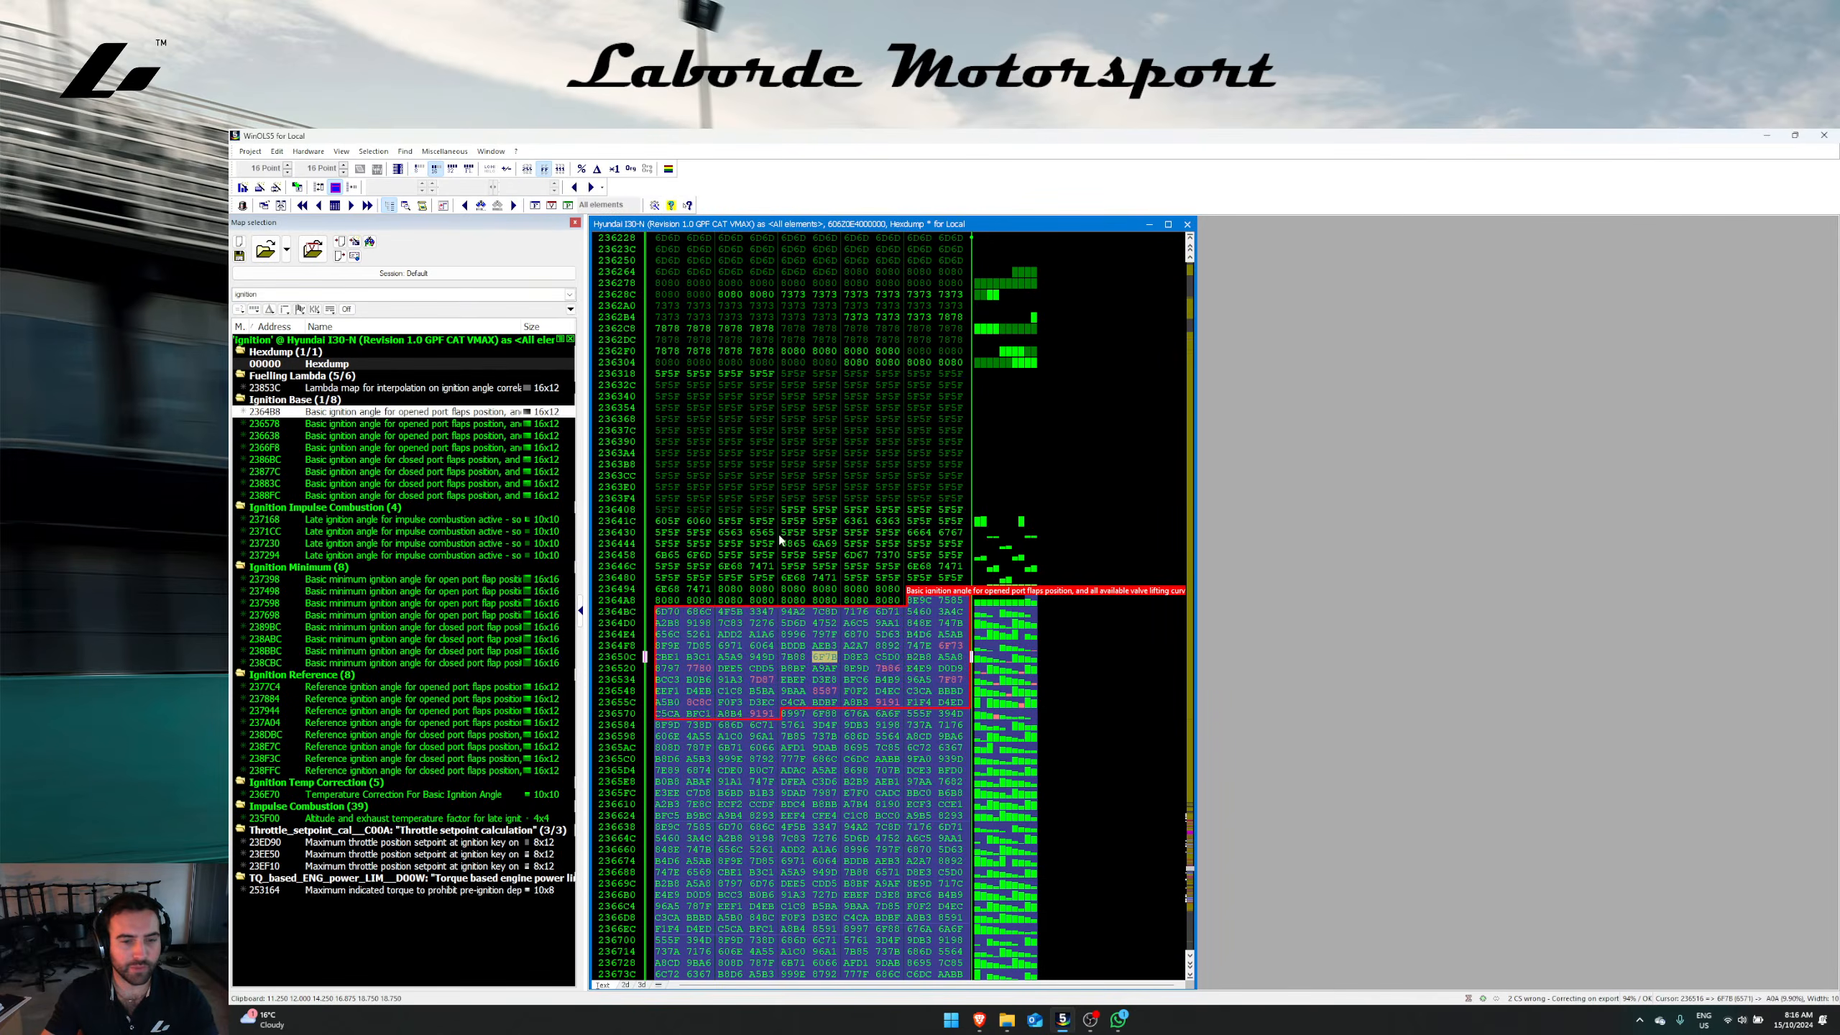
key("Escape")
key("Escape")
left_click(851, 661)
double_click(849, 659)
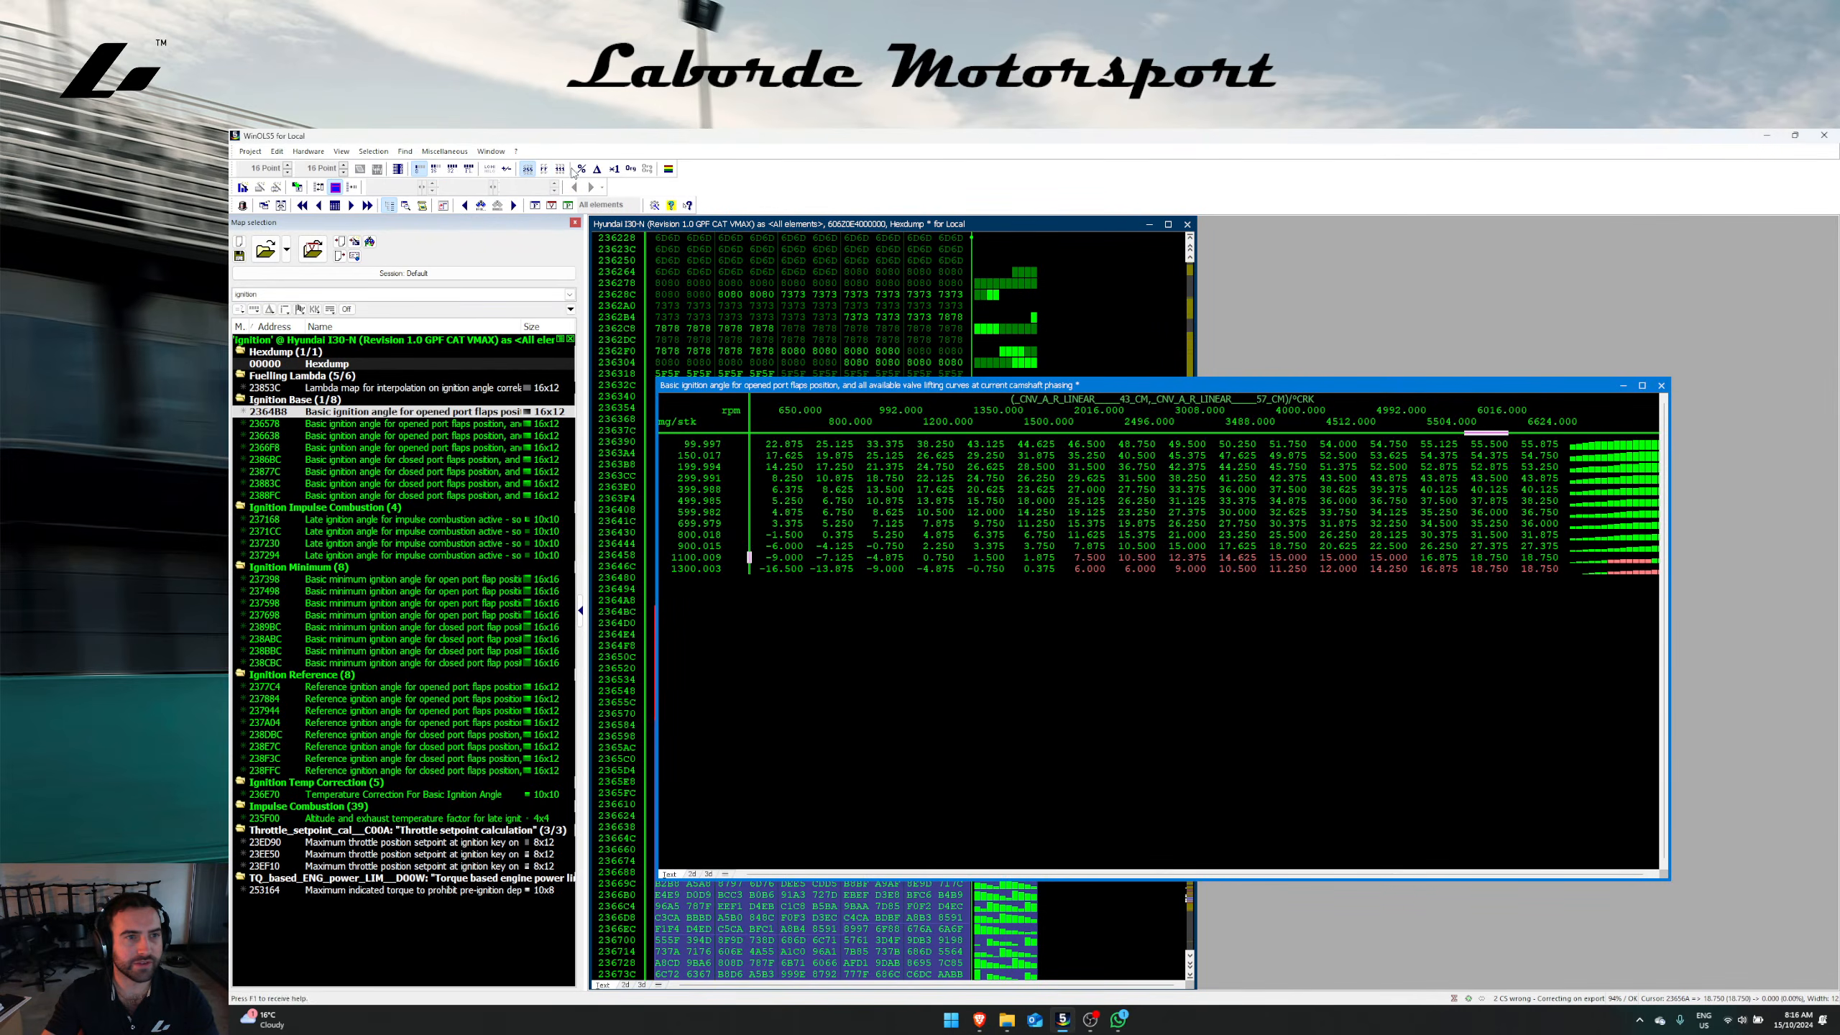
Step: Copy the whole map displayed as differences and paste it onto the other seven basic ignition angle maps
left_click_drag(813, 447, 1576, 612)
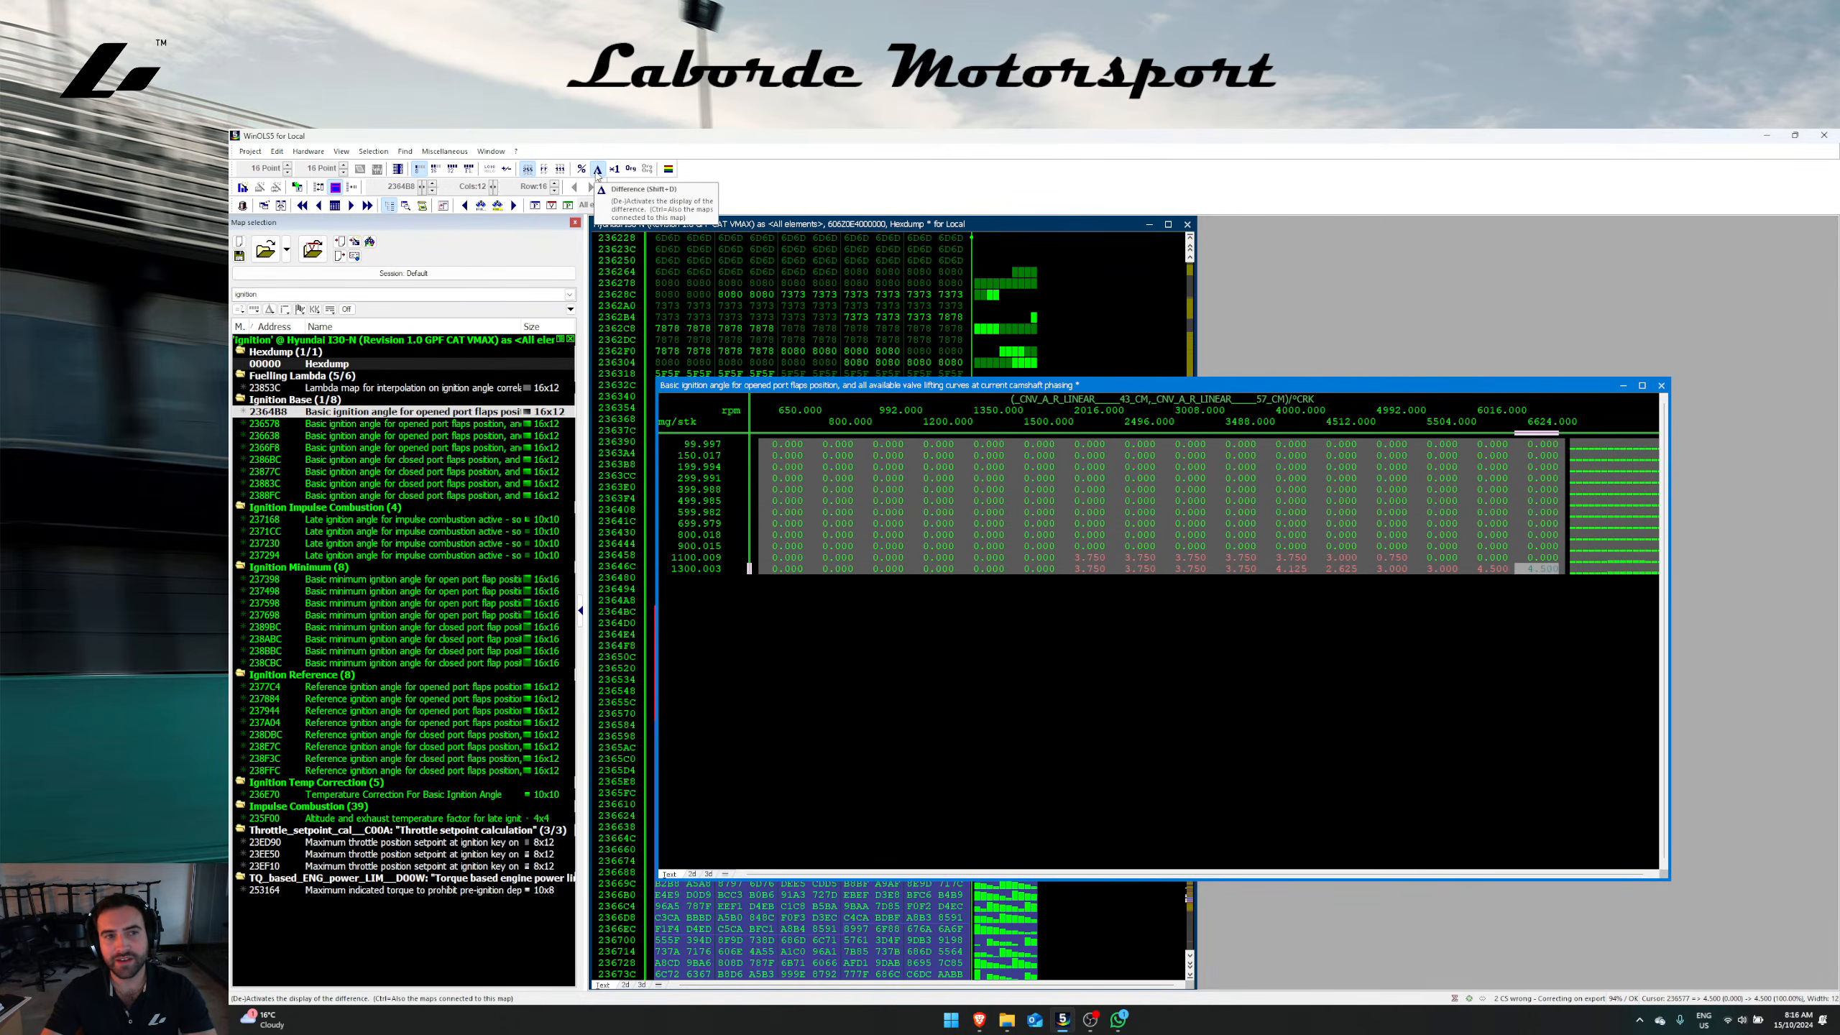
key("ctrl+c")
key("Escape")
left_click(464, 423)
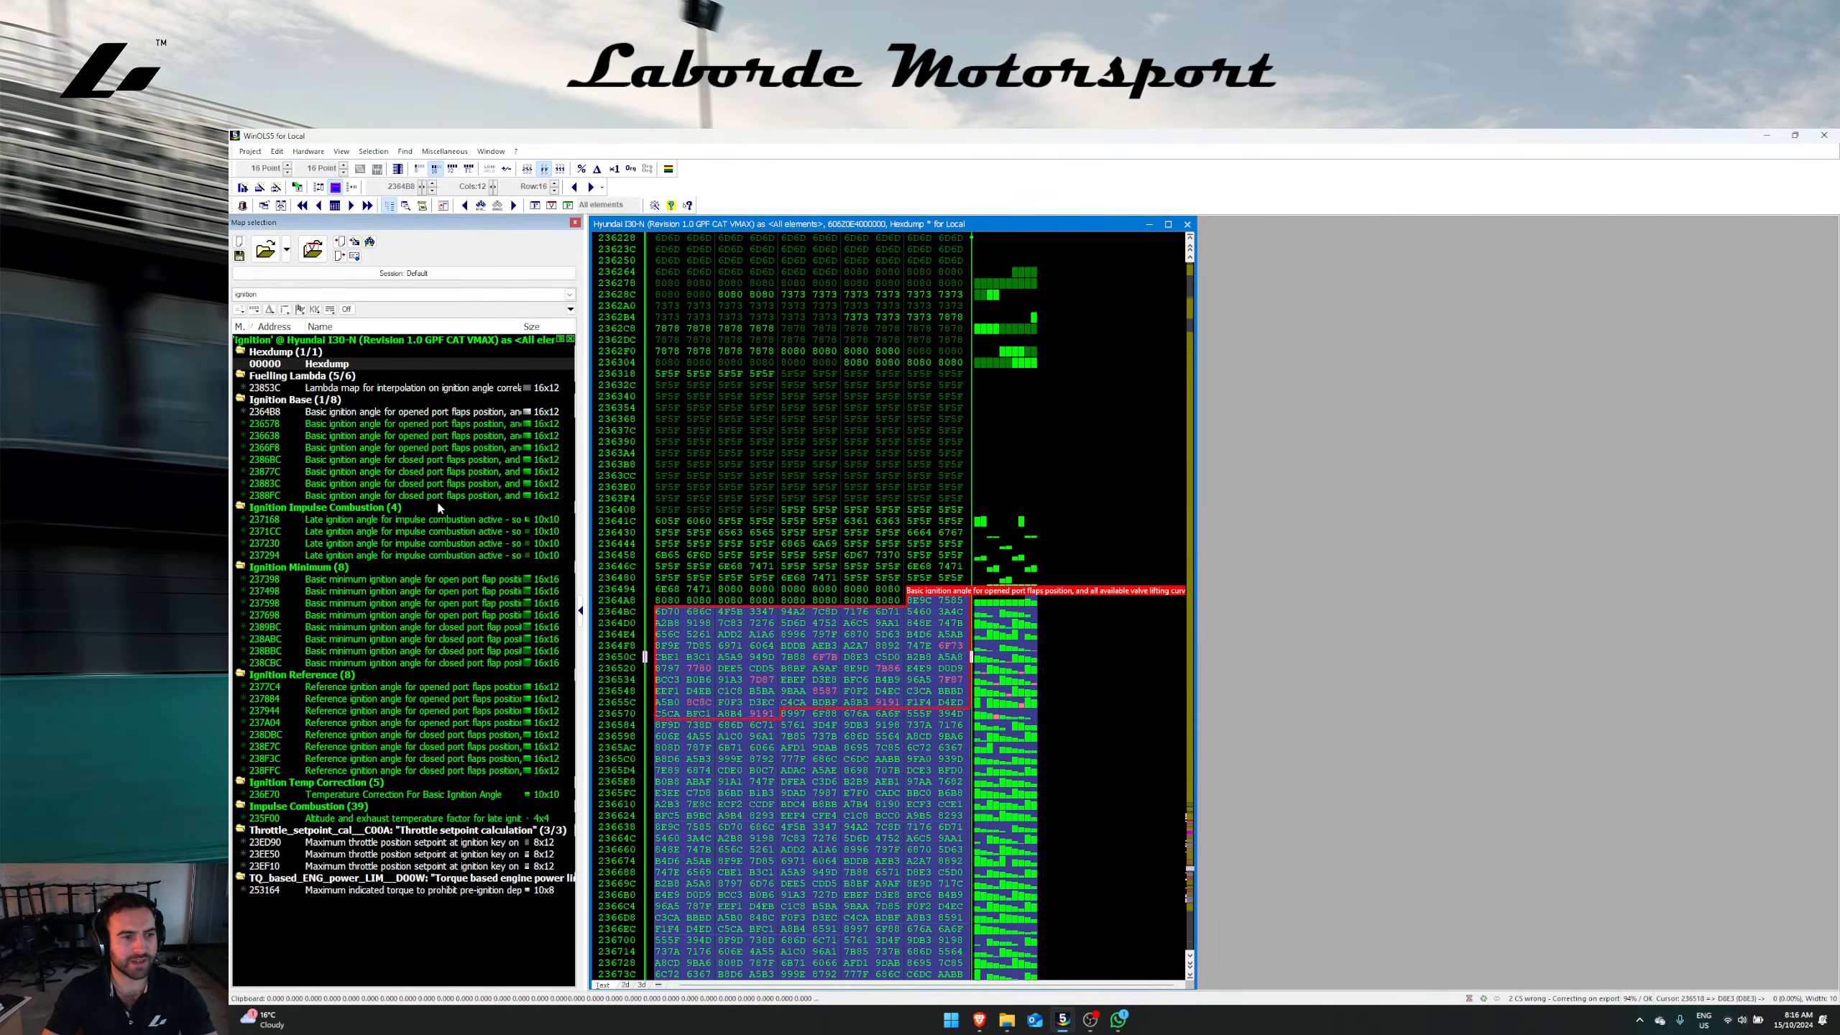
left_click(447, 498, "shift")
right_click(447, 498)
left_click(498, 787)
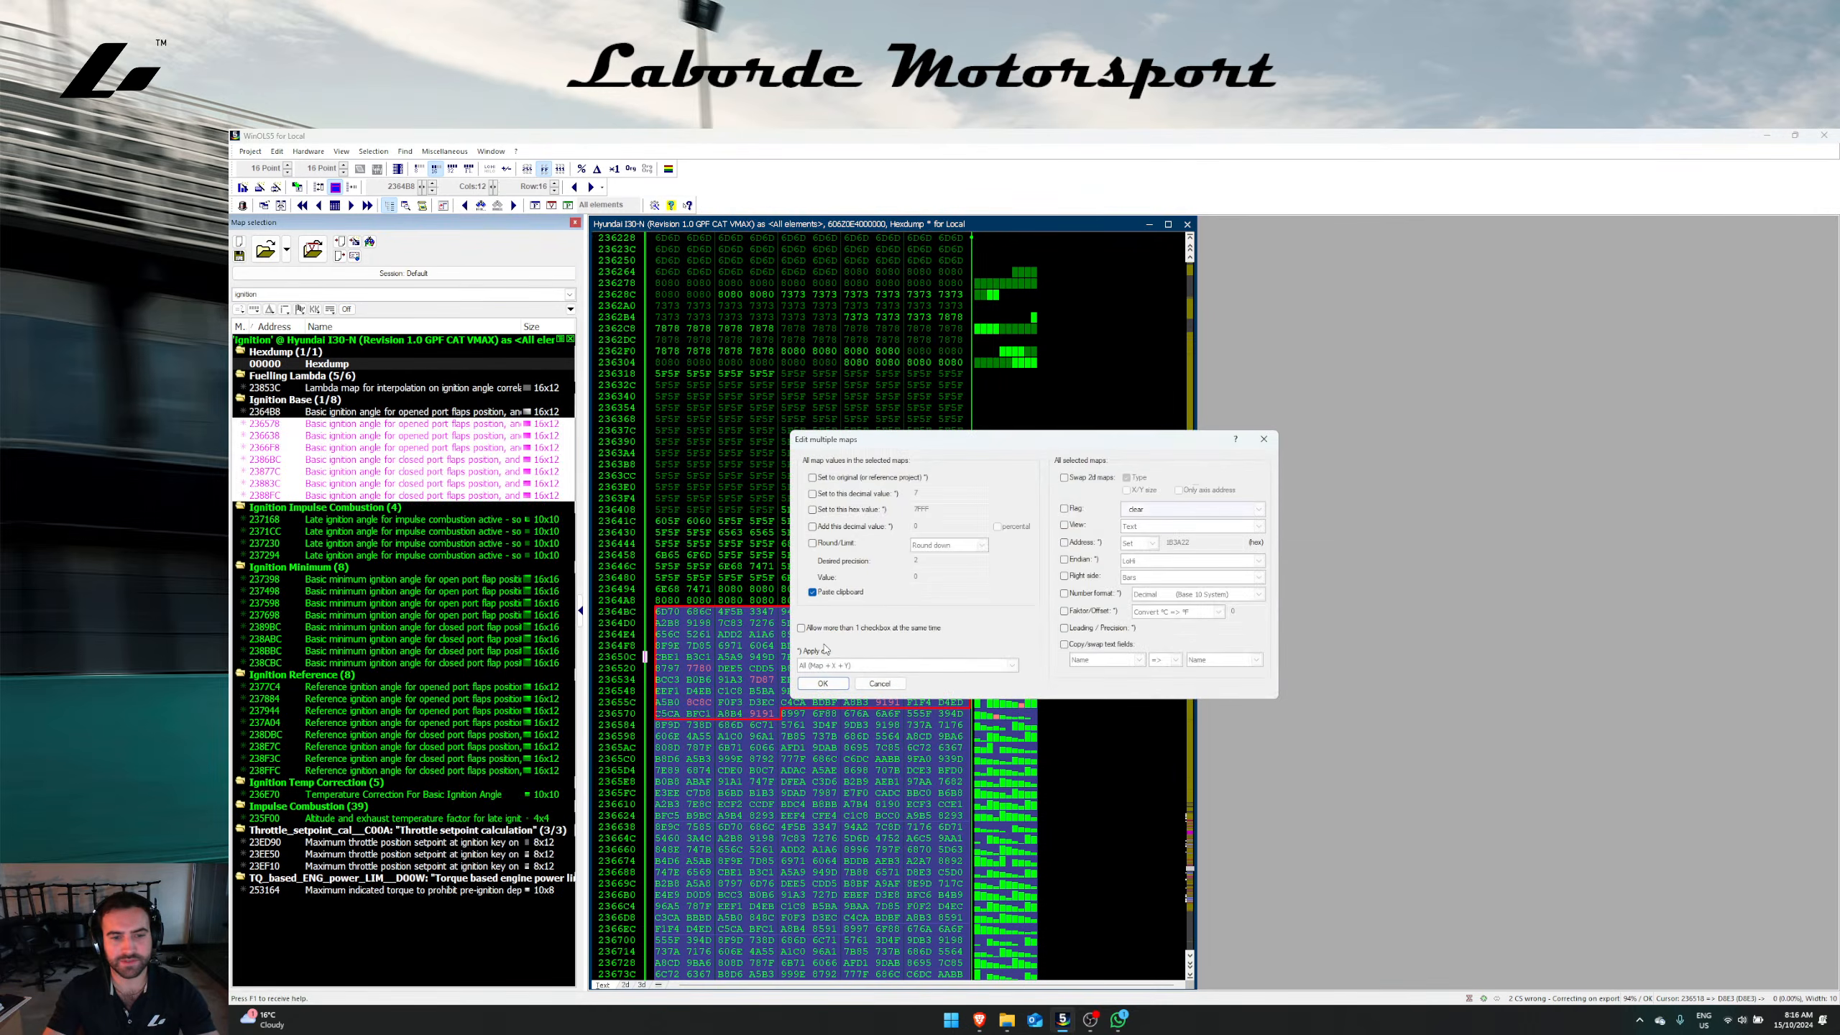
left_click(822, 682)
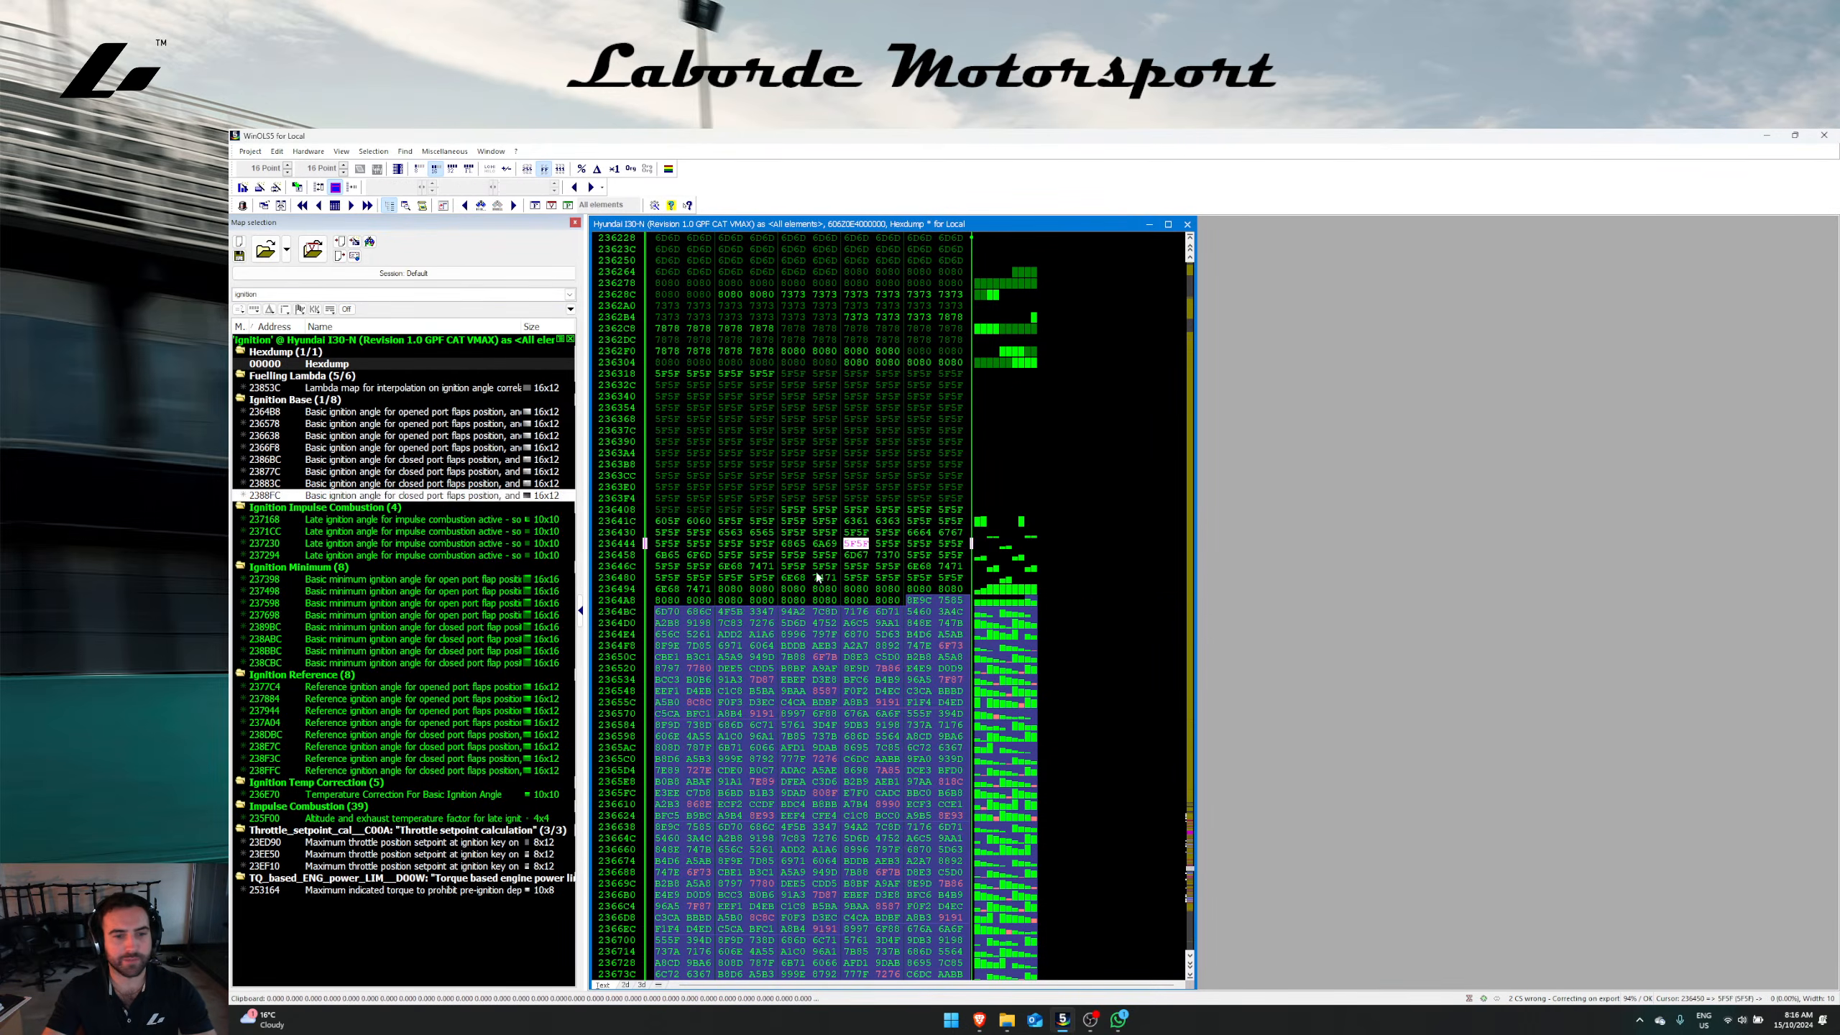
Step: Check the basic ignition angle map at 236578 and save the project
double_click(786, 750)
left_click(1131, 528)
key("Escape")
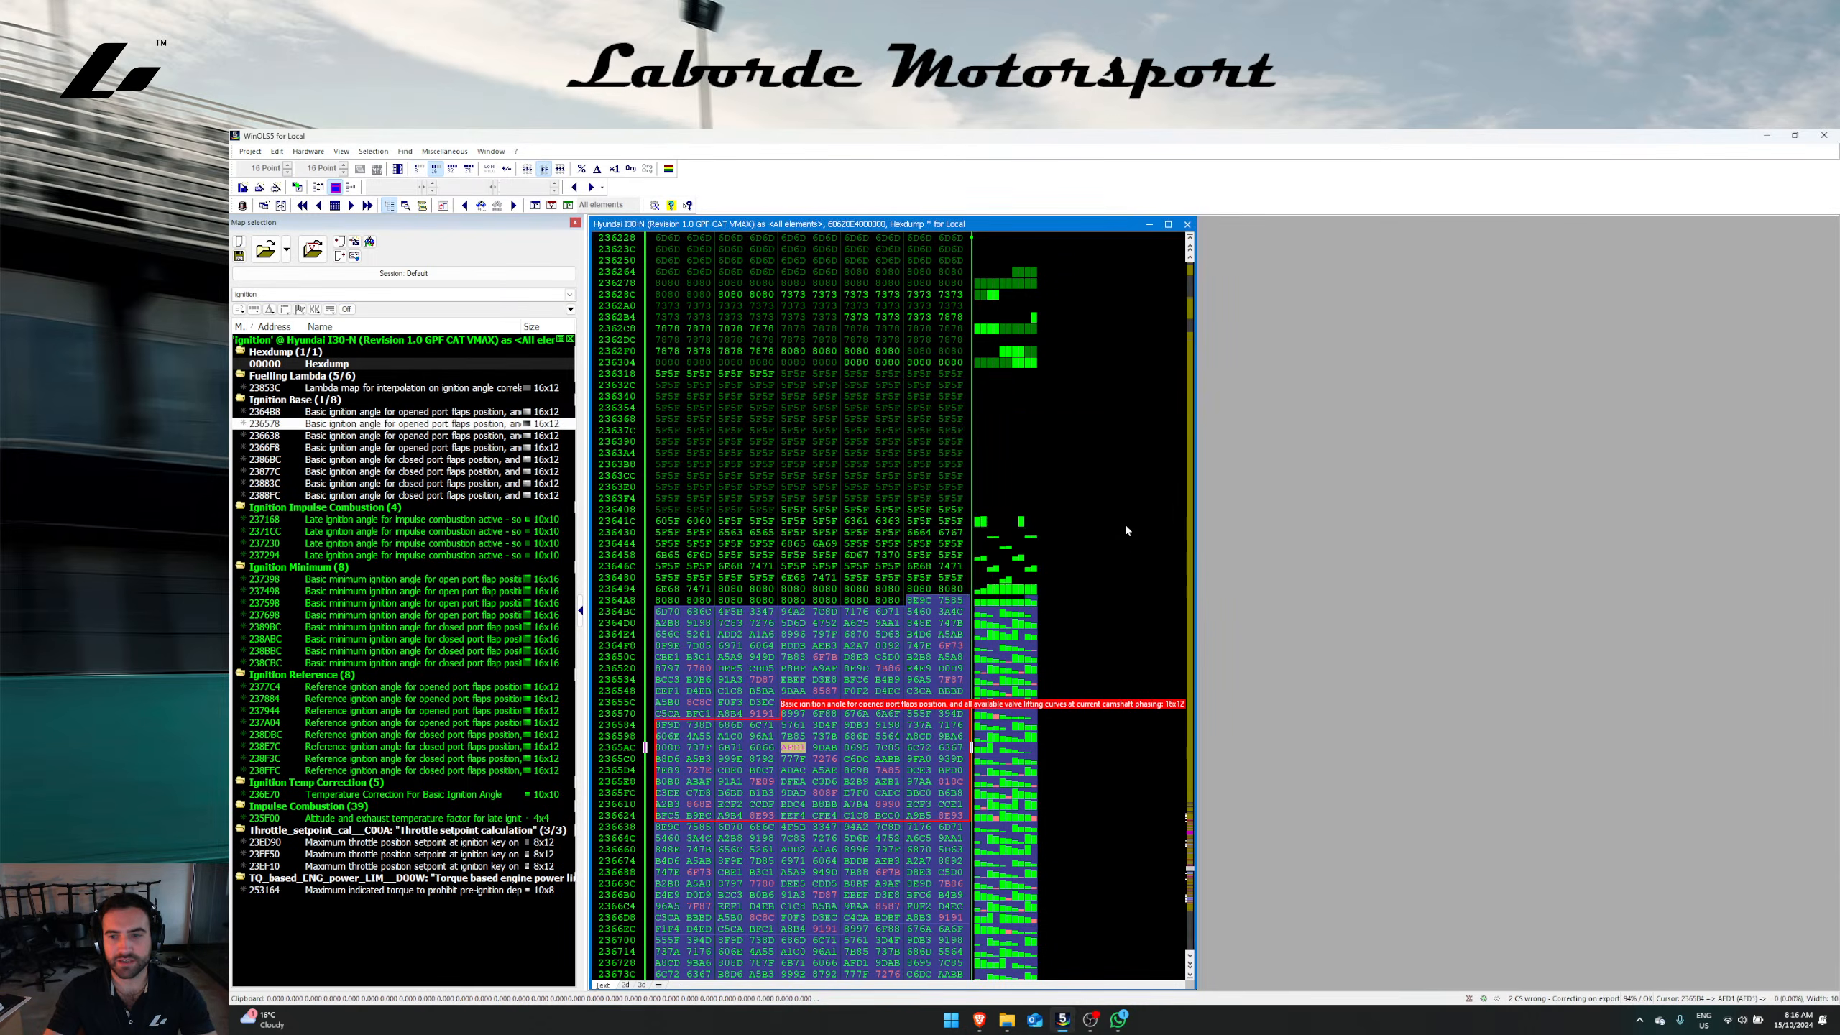
key("ctrl+s")
key("Return")
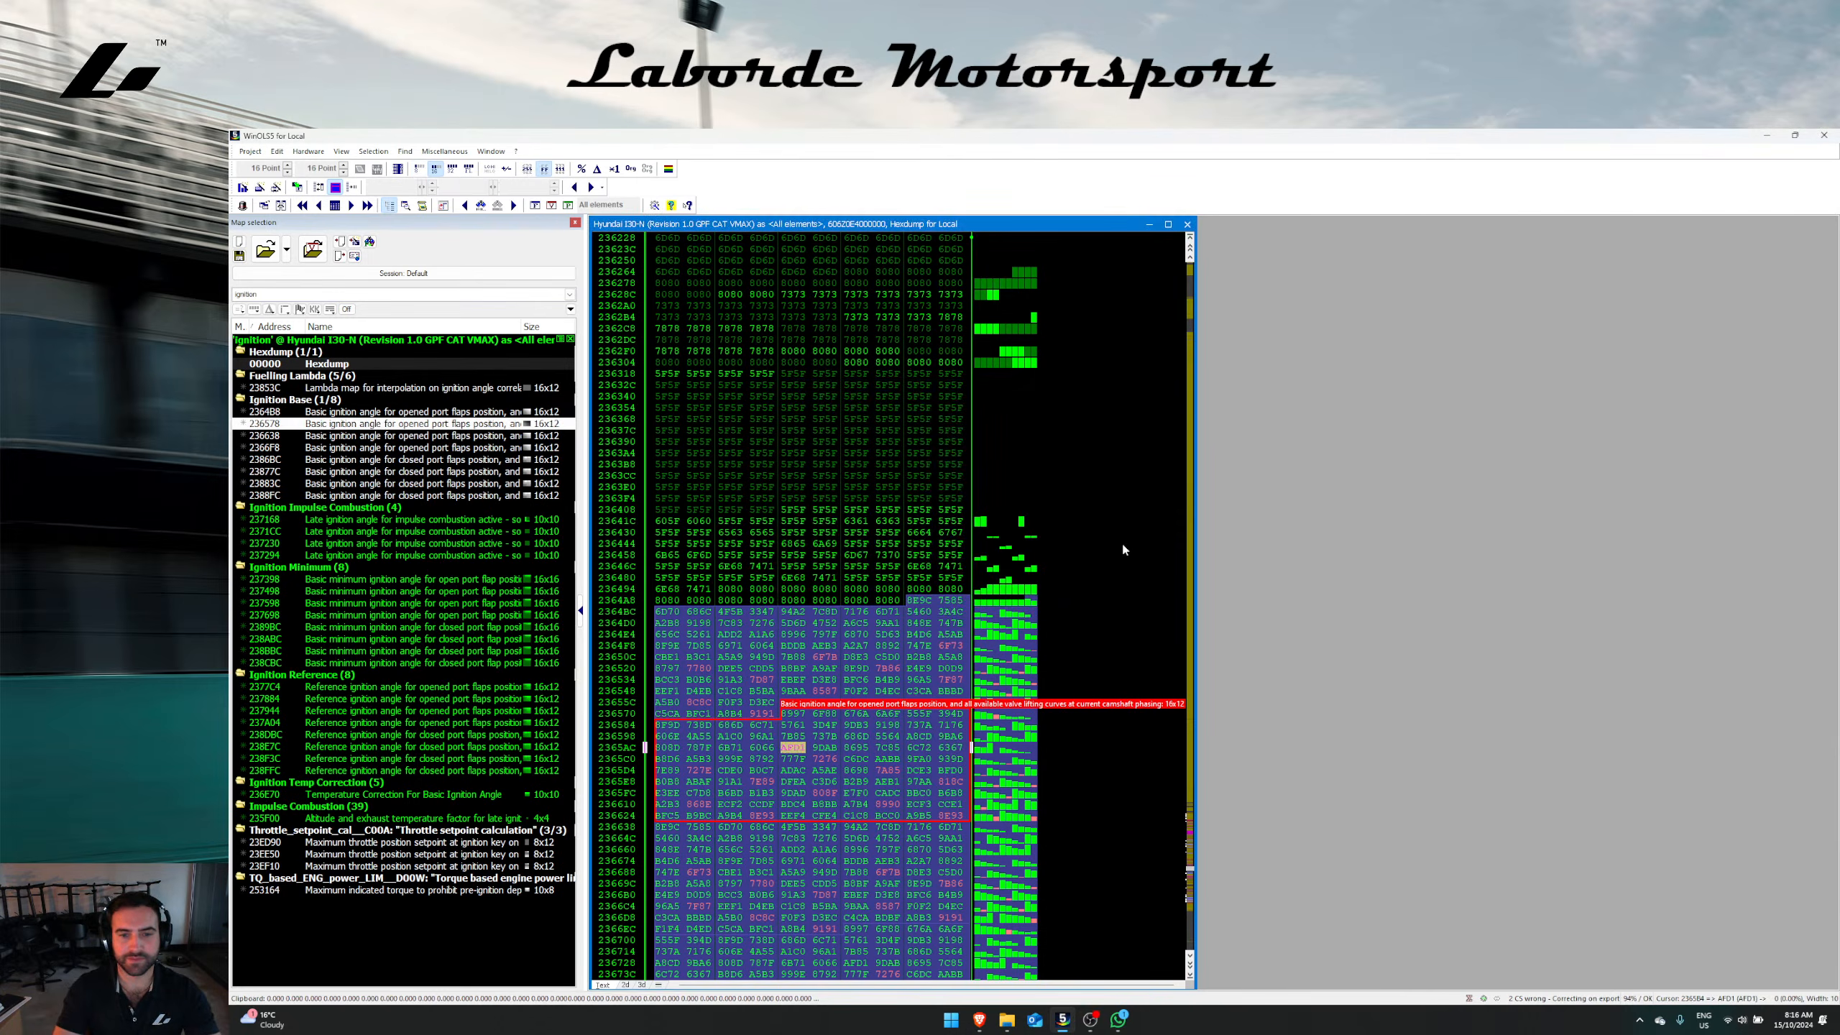
Step: Clear the map list filter and look through the ignition and impulse combustion groups
left_click(337, 309)
scroll(428, 482, "up", 2)
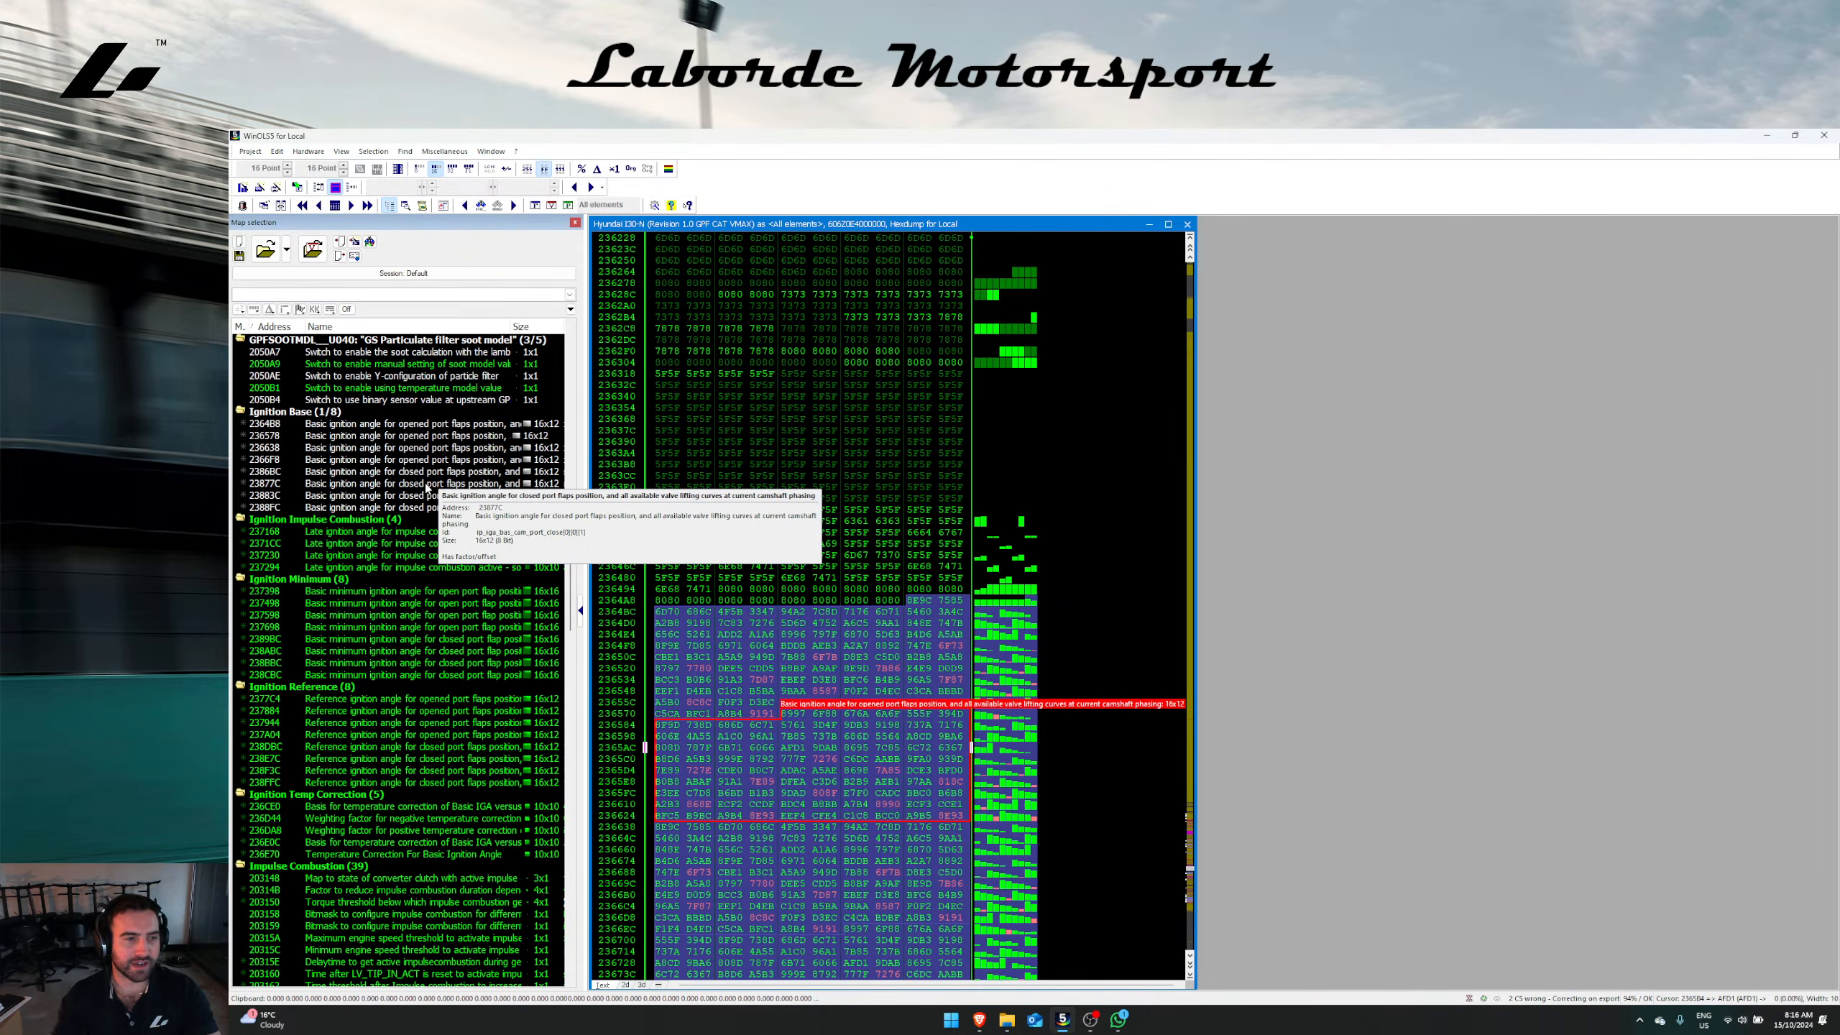
scroll(463, 511, "down", 3)
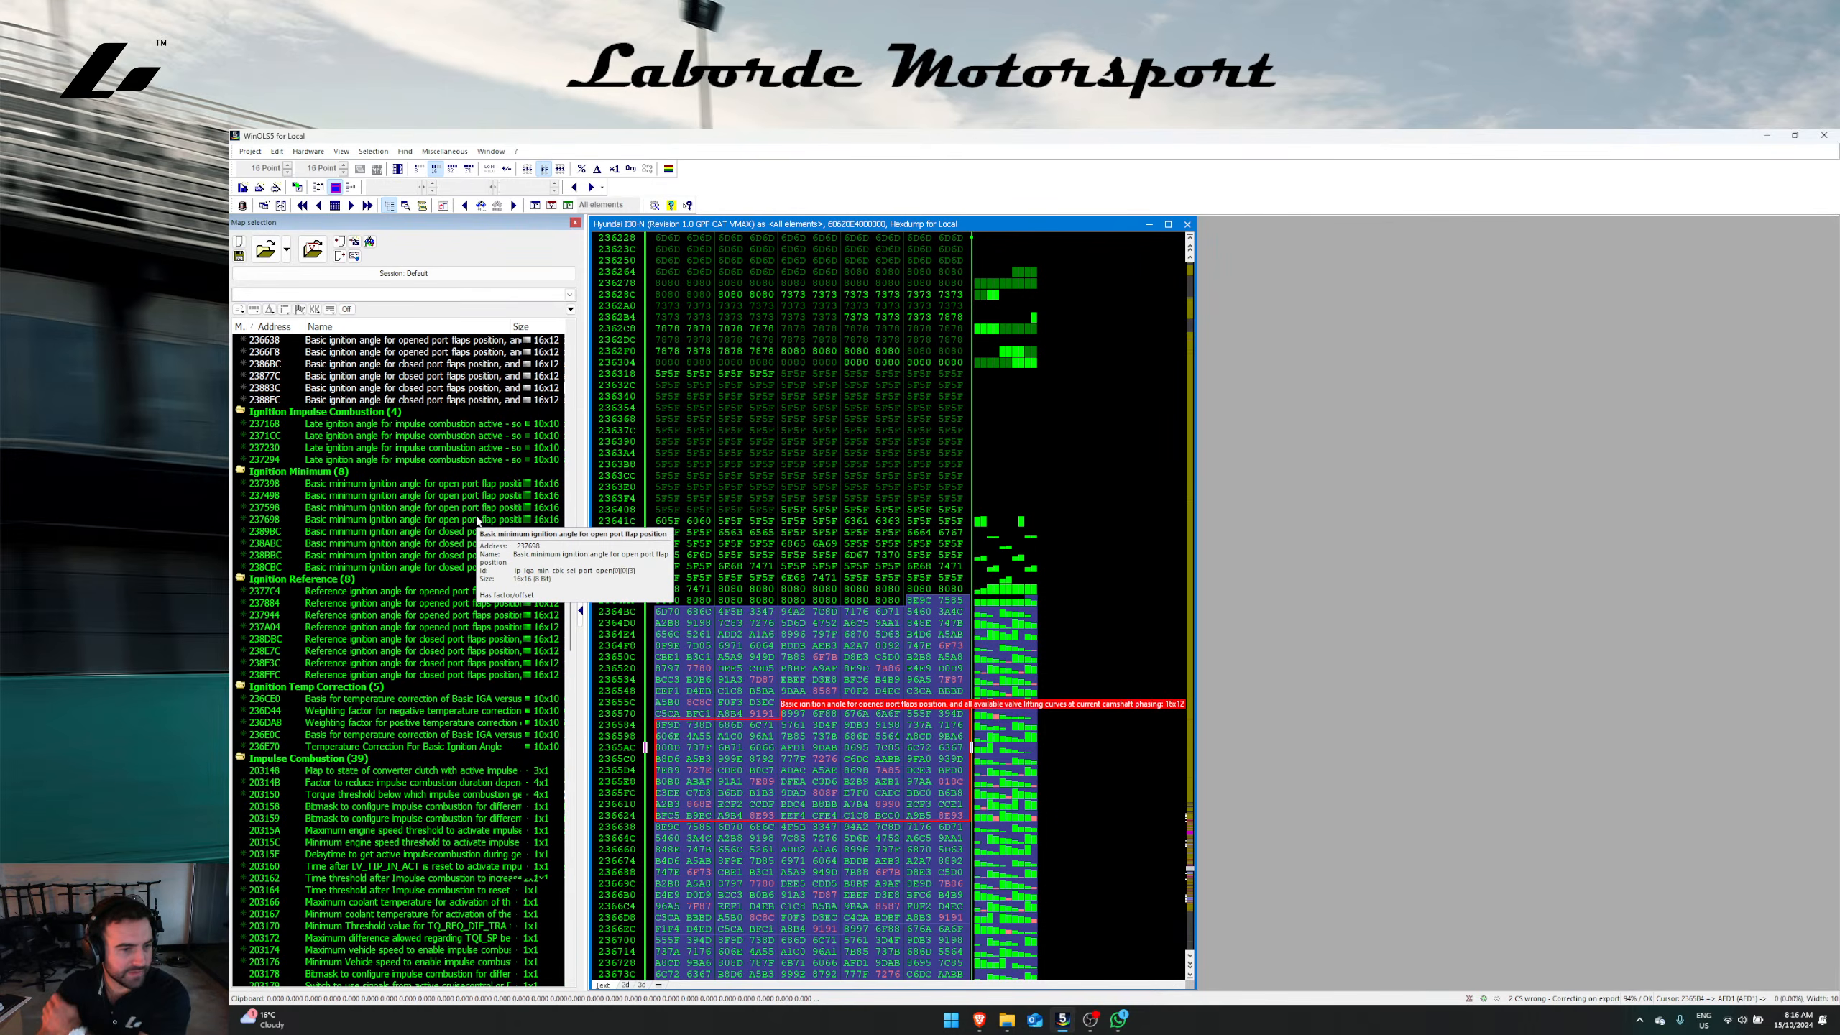
Step: Switch to the SKYPANEL file page in the browser and read the customer's tuning and start-stop requests
left_click(980, 1022)
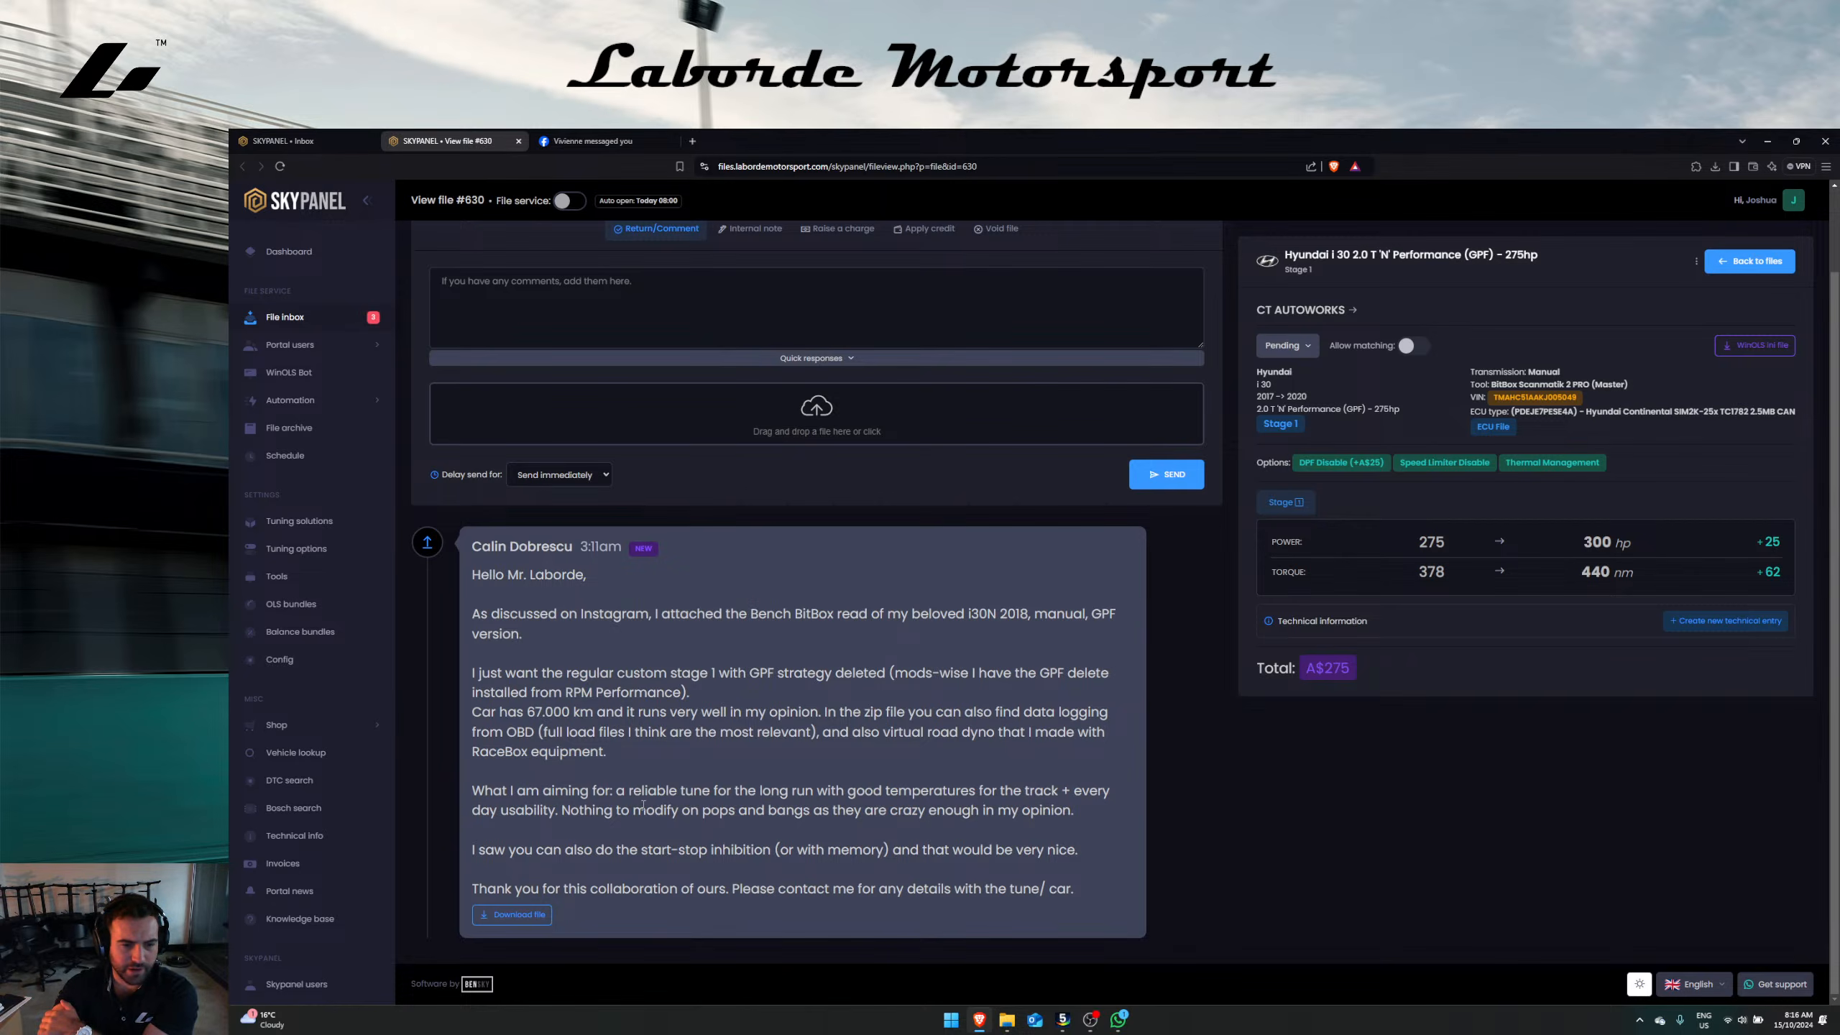
left_click_drag(641, 806, 913, 806)
left_click(983, 805)
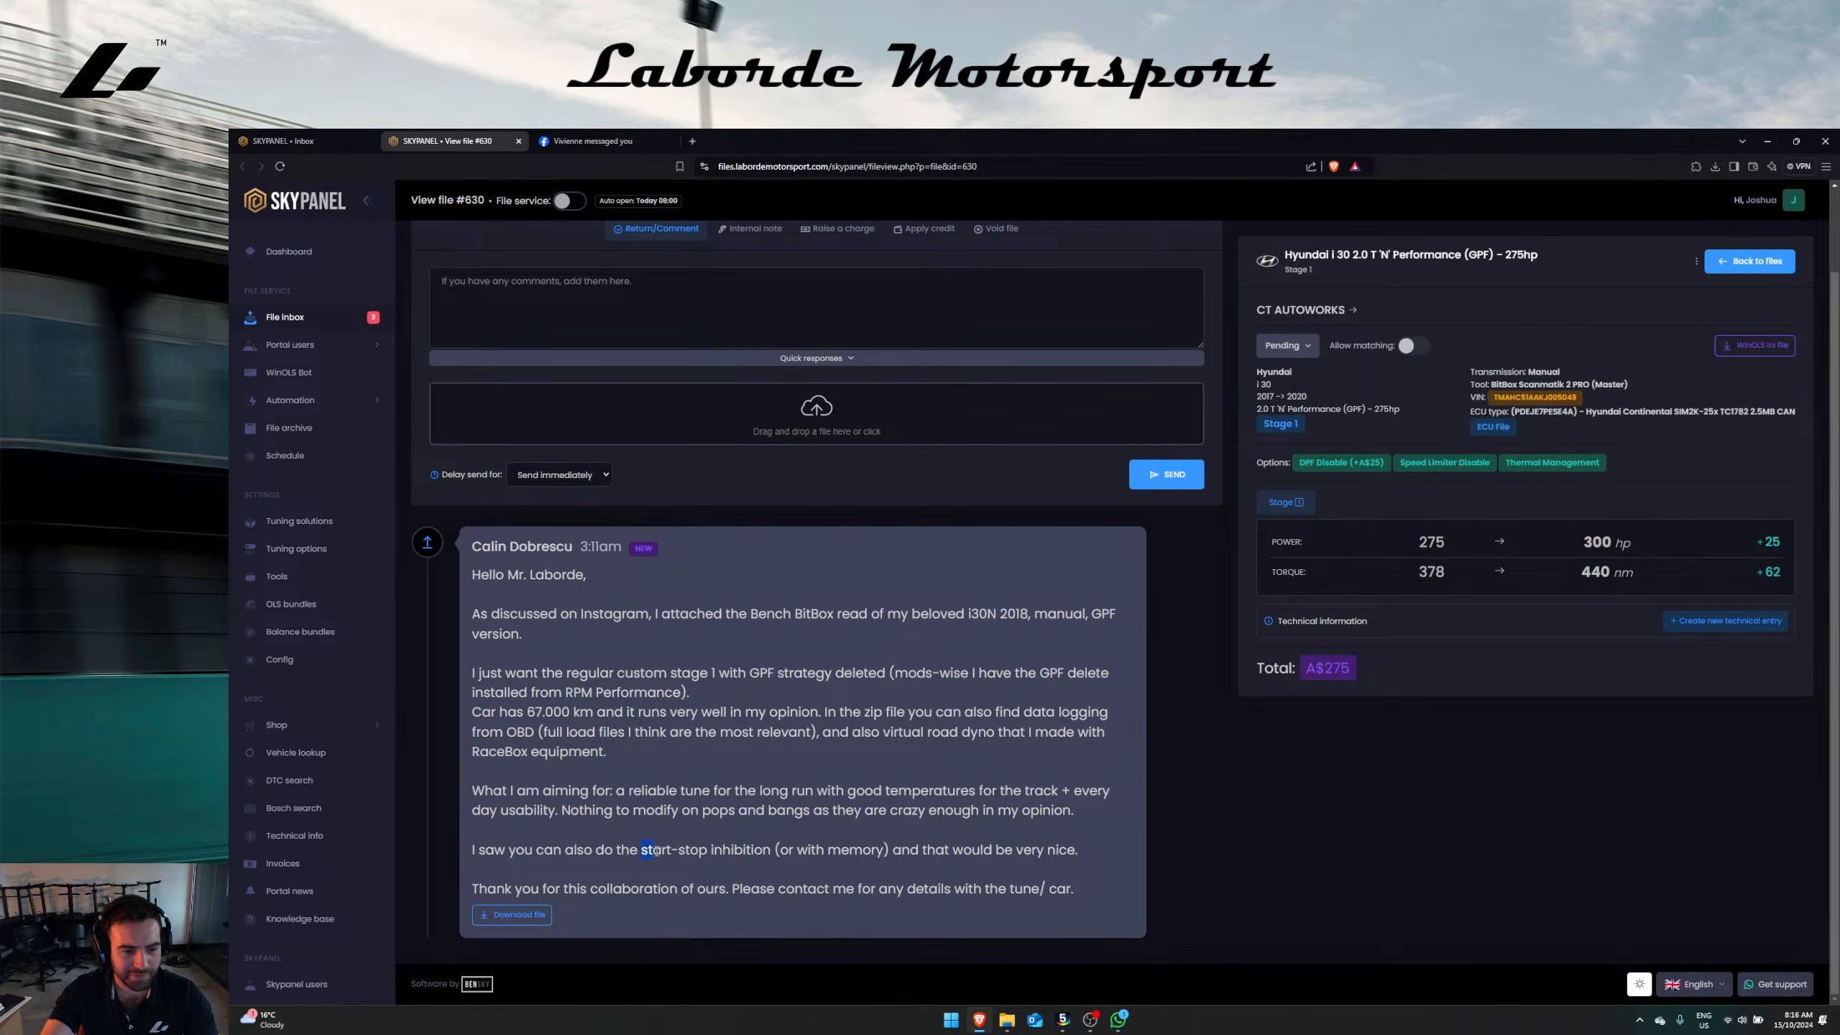
Step: Switch back to WinOLS, open the original Hyundai VelosterN project and filter its maps by "start stop"
key("alt+Tab")
left_click(250, 151)
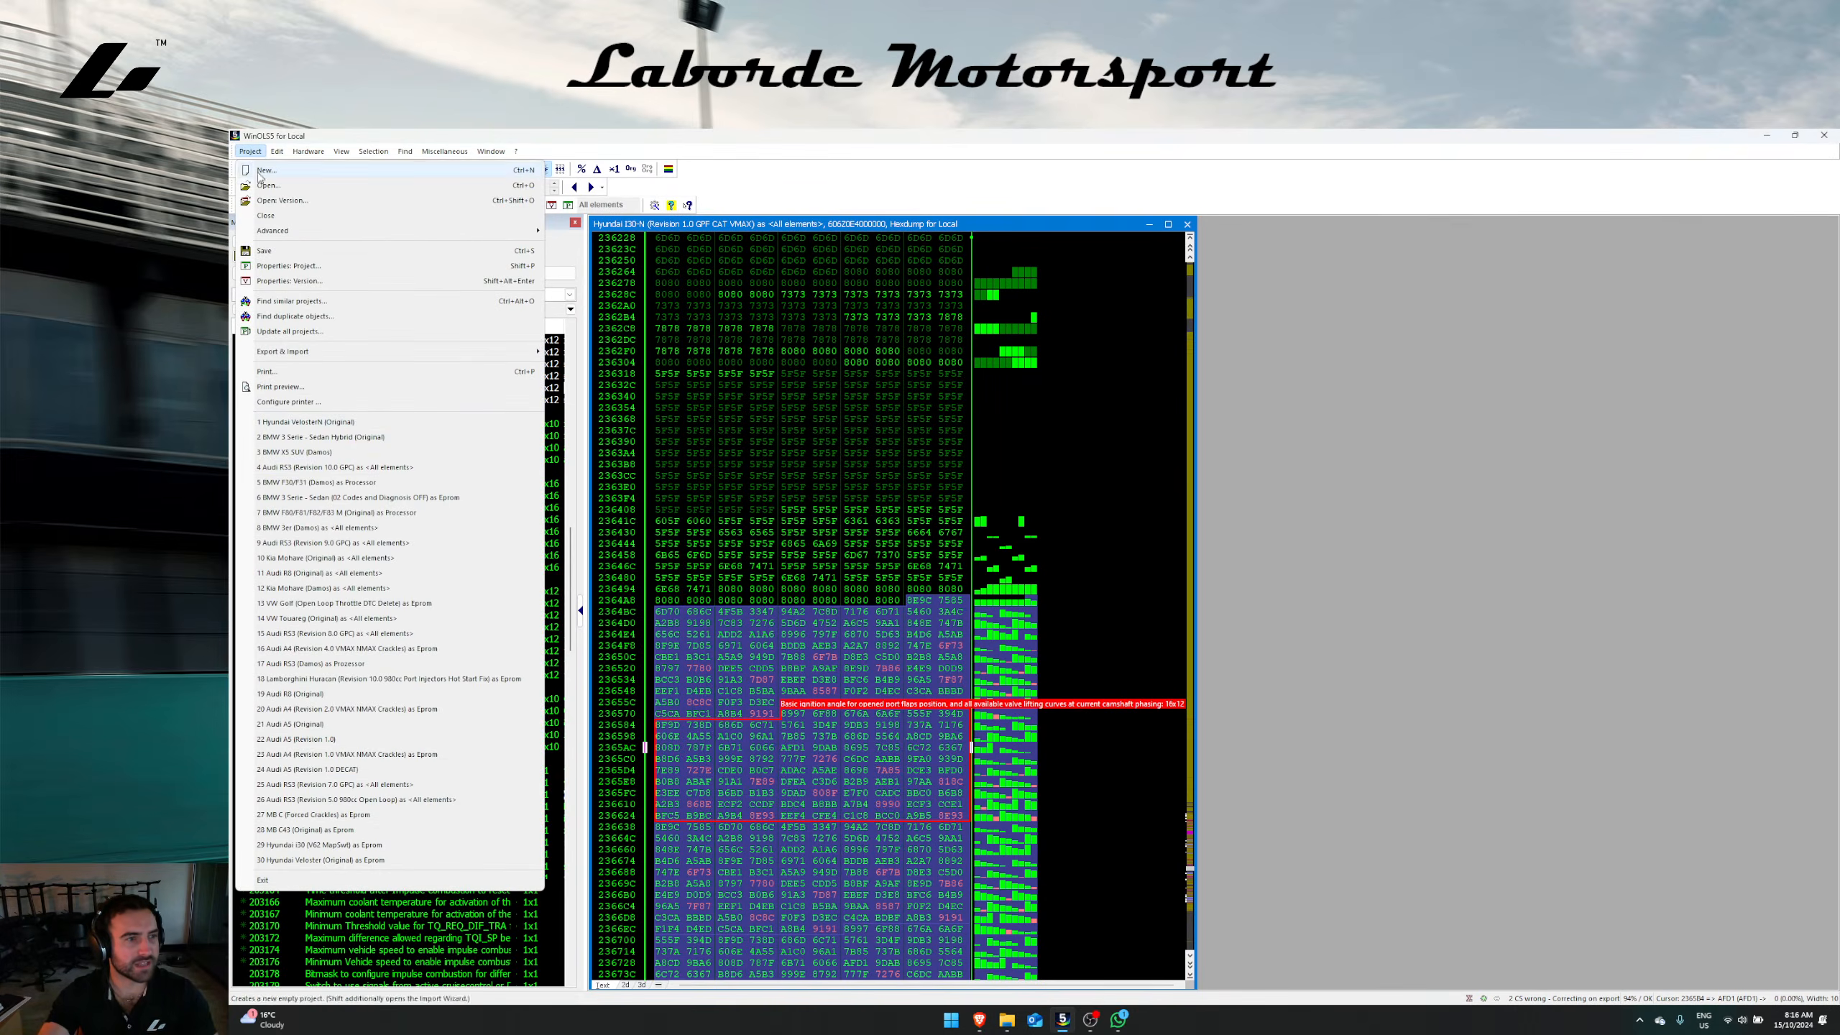
left_click(308, 421)
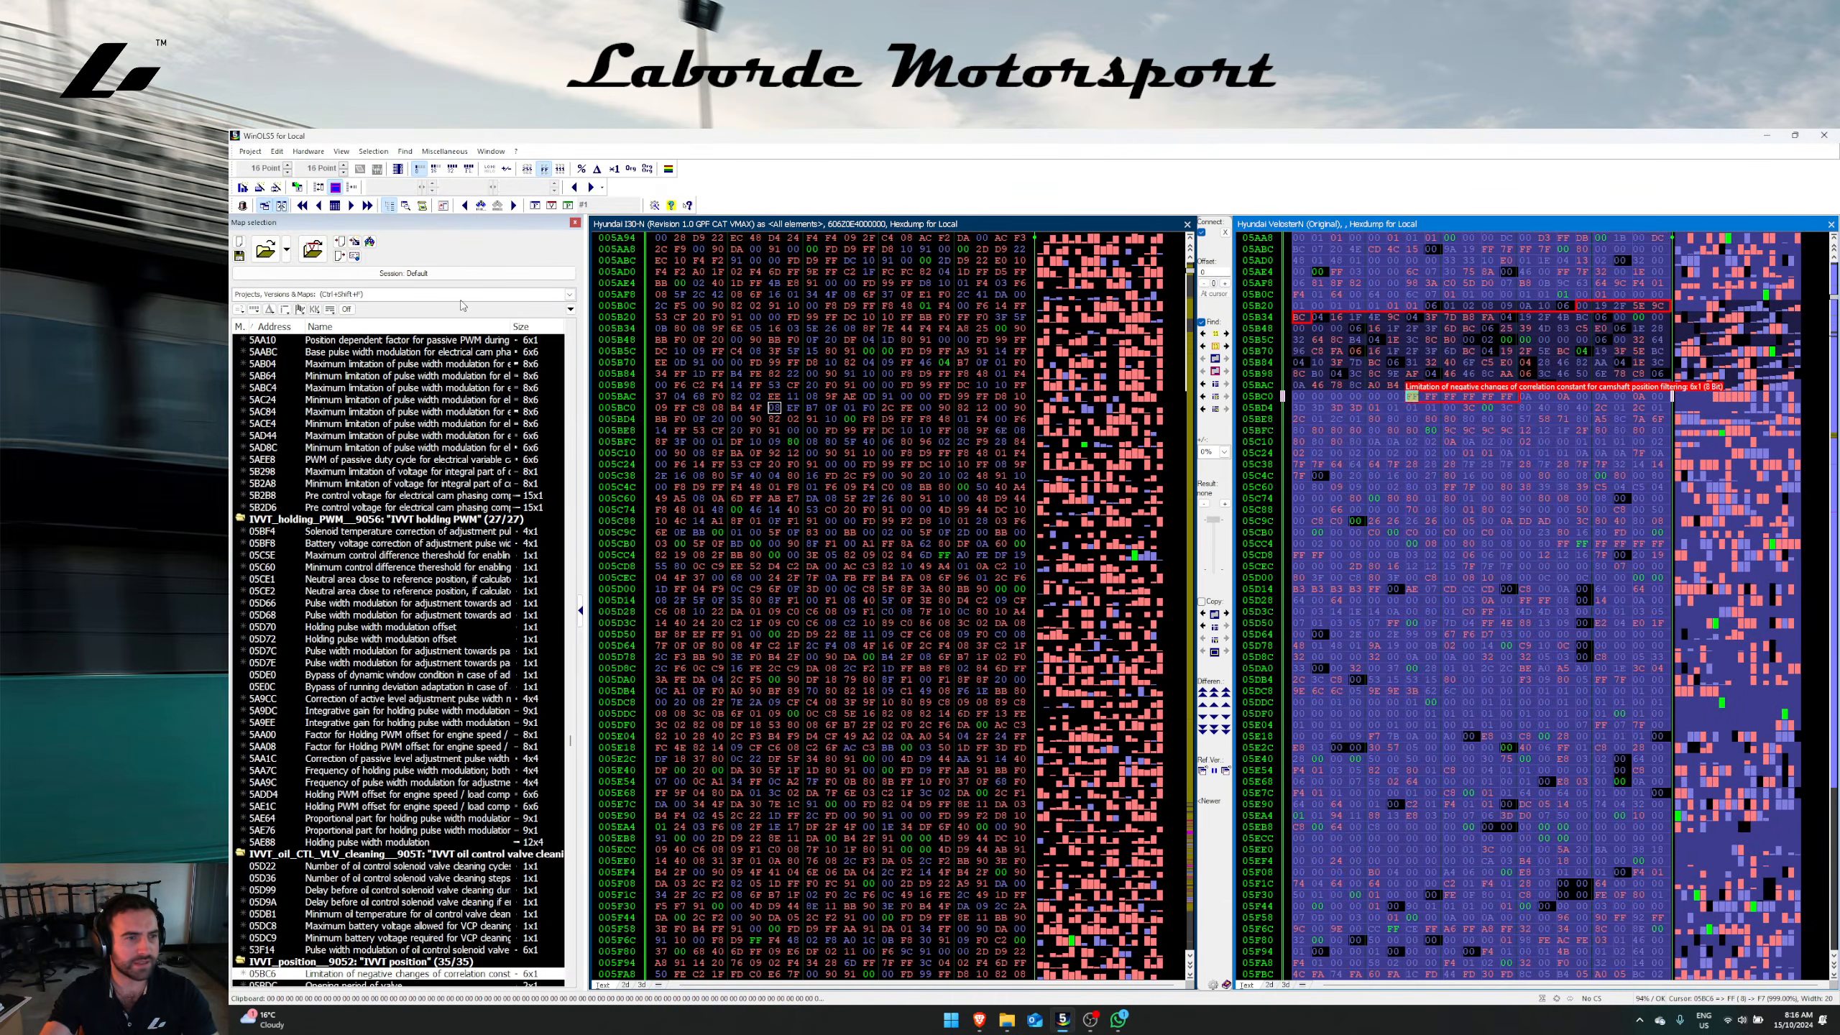
left_click(469, 294)
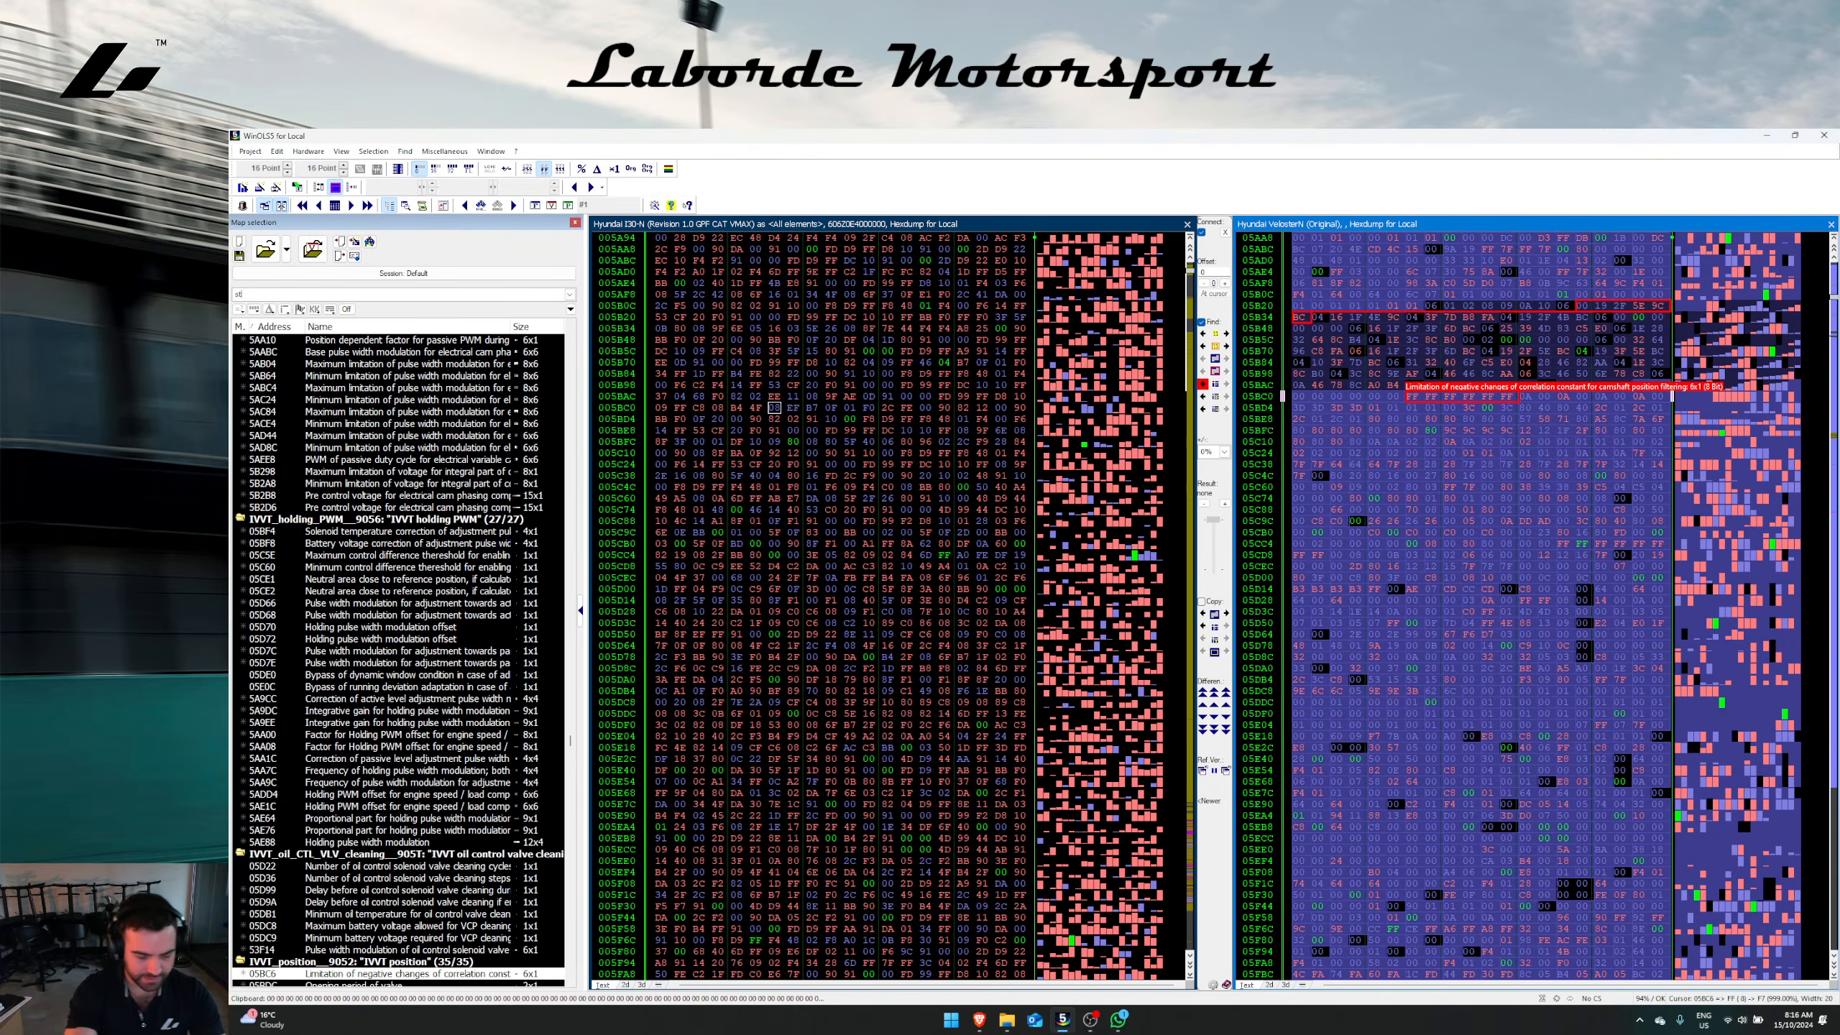
key("Return")
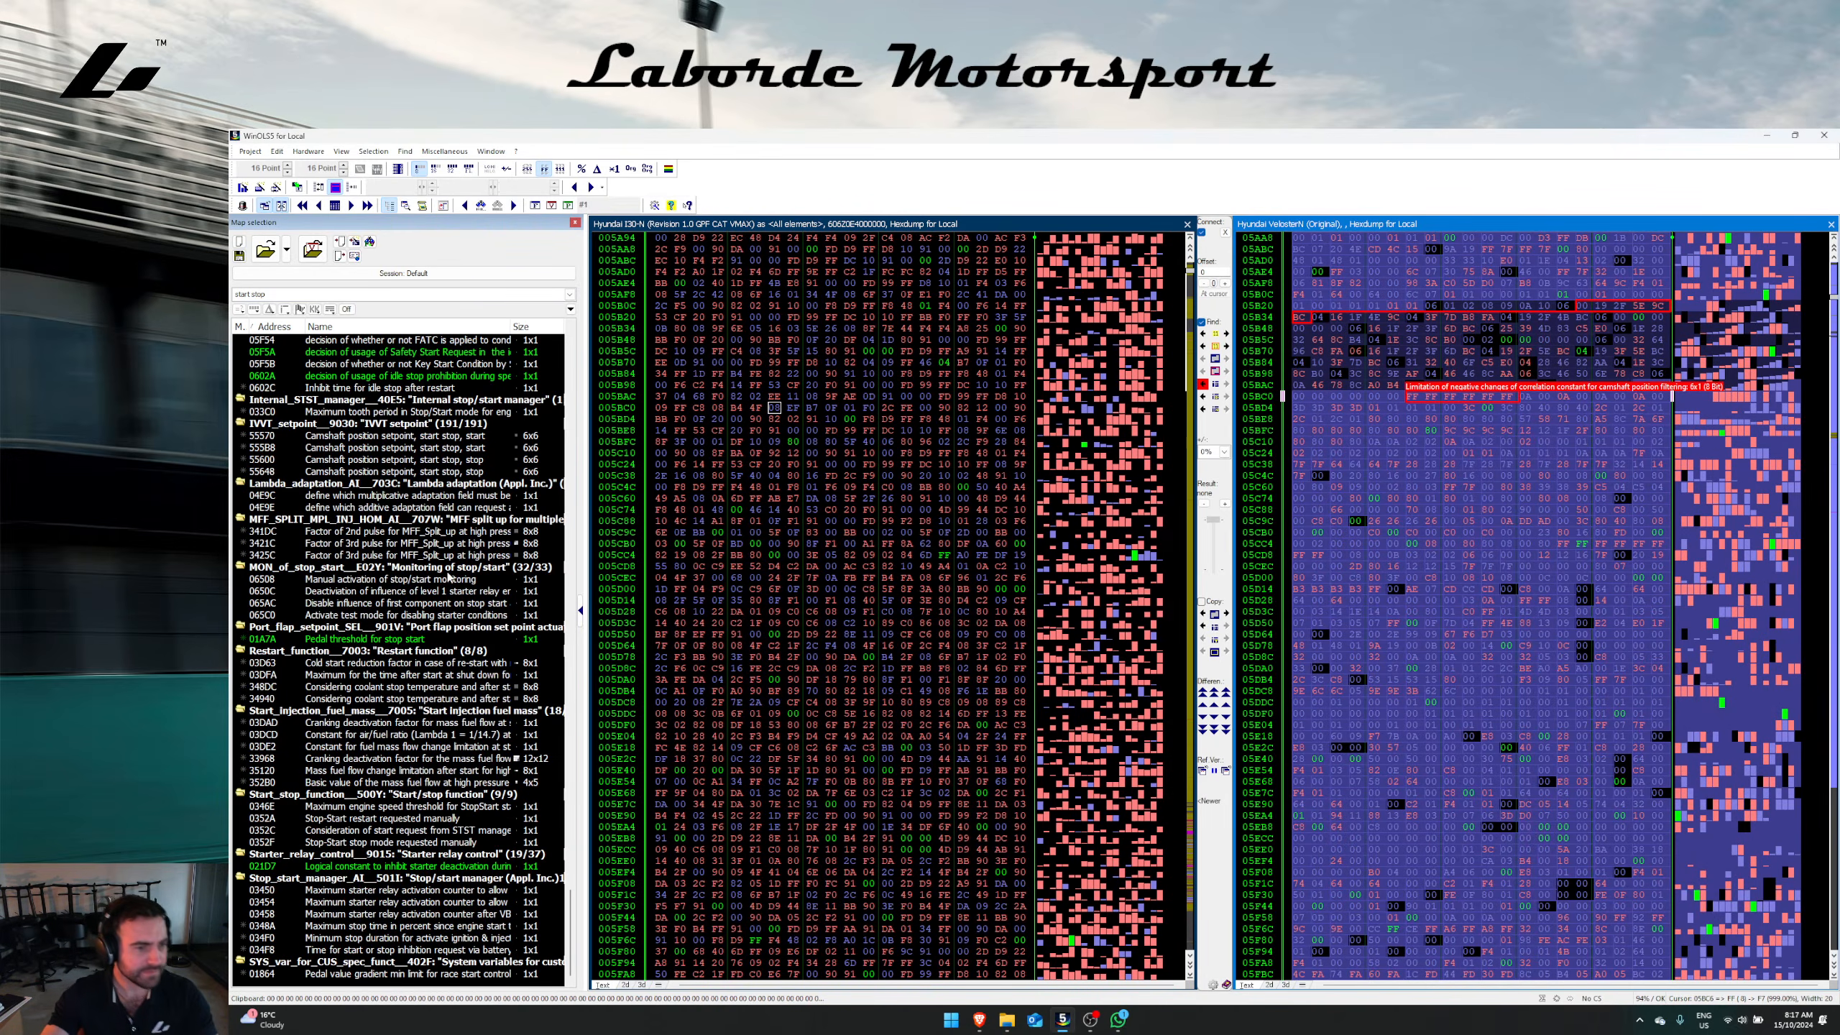
Step: Locate "Manual activation of stop/start monitoring" in the VelosterN hexdump and find the matching data block in the i30-N
right_click(436, 579)
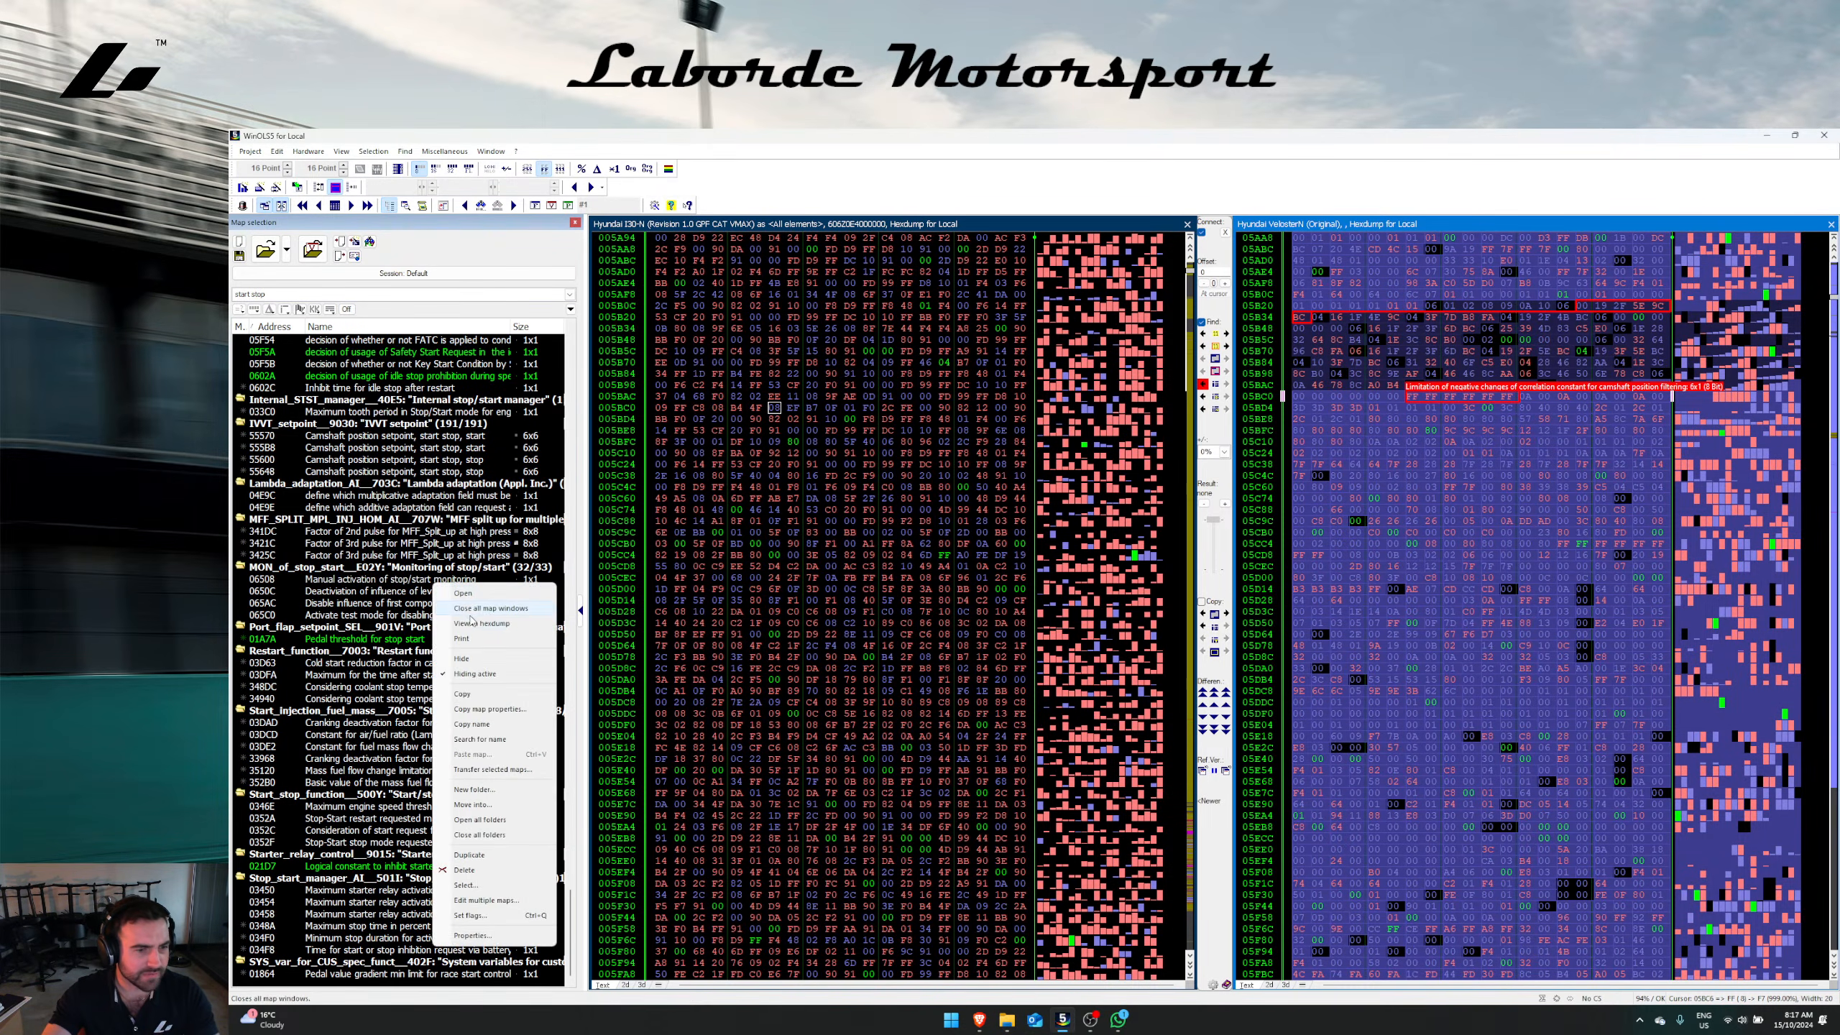
left_click(472, 623)
left_click_drag(887, 566, 983, 578)
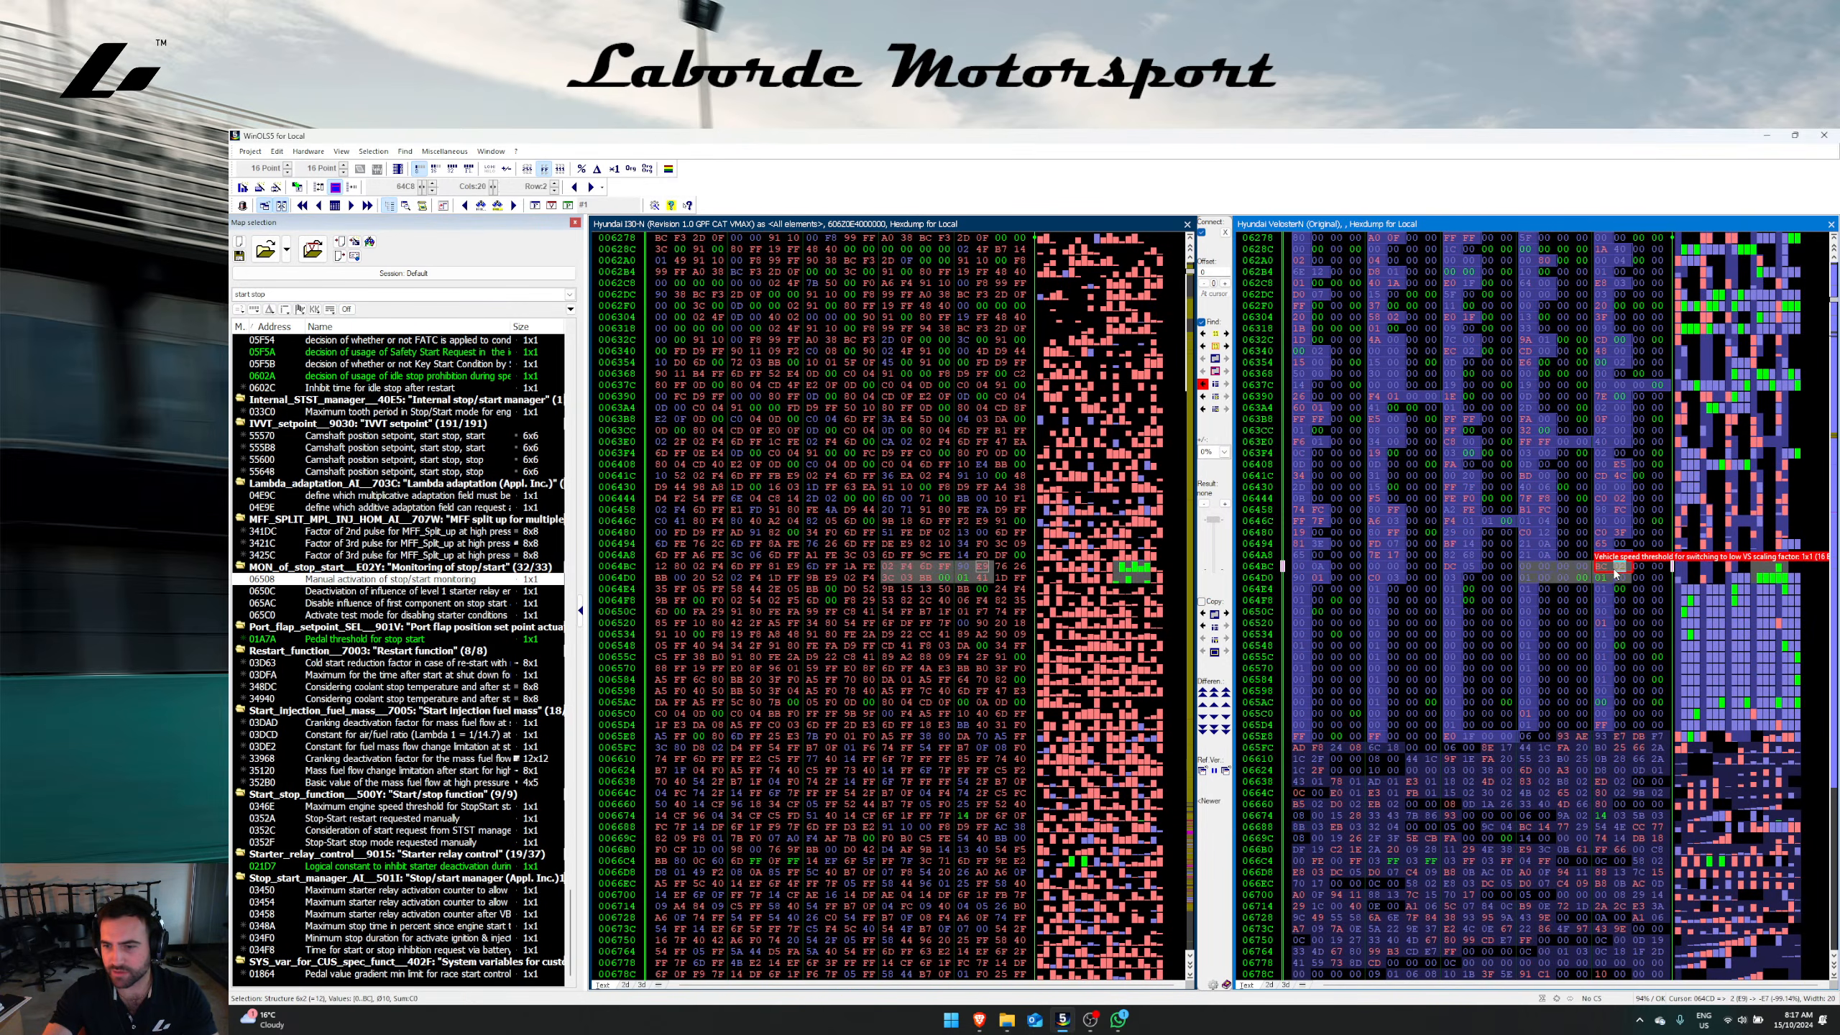
left_click(1201, 360)
left_click(1618, 654)
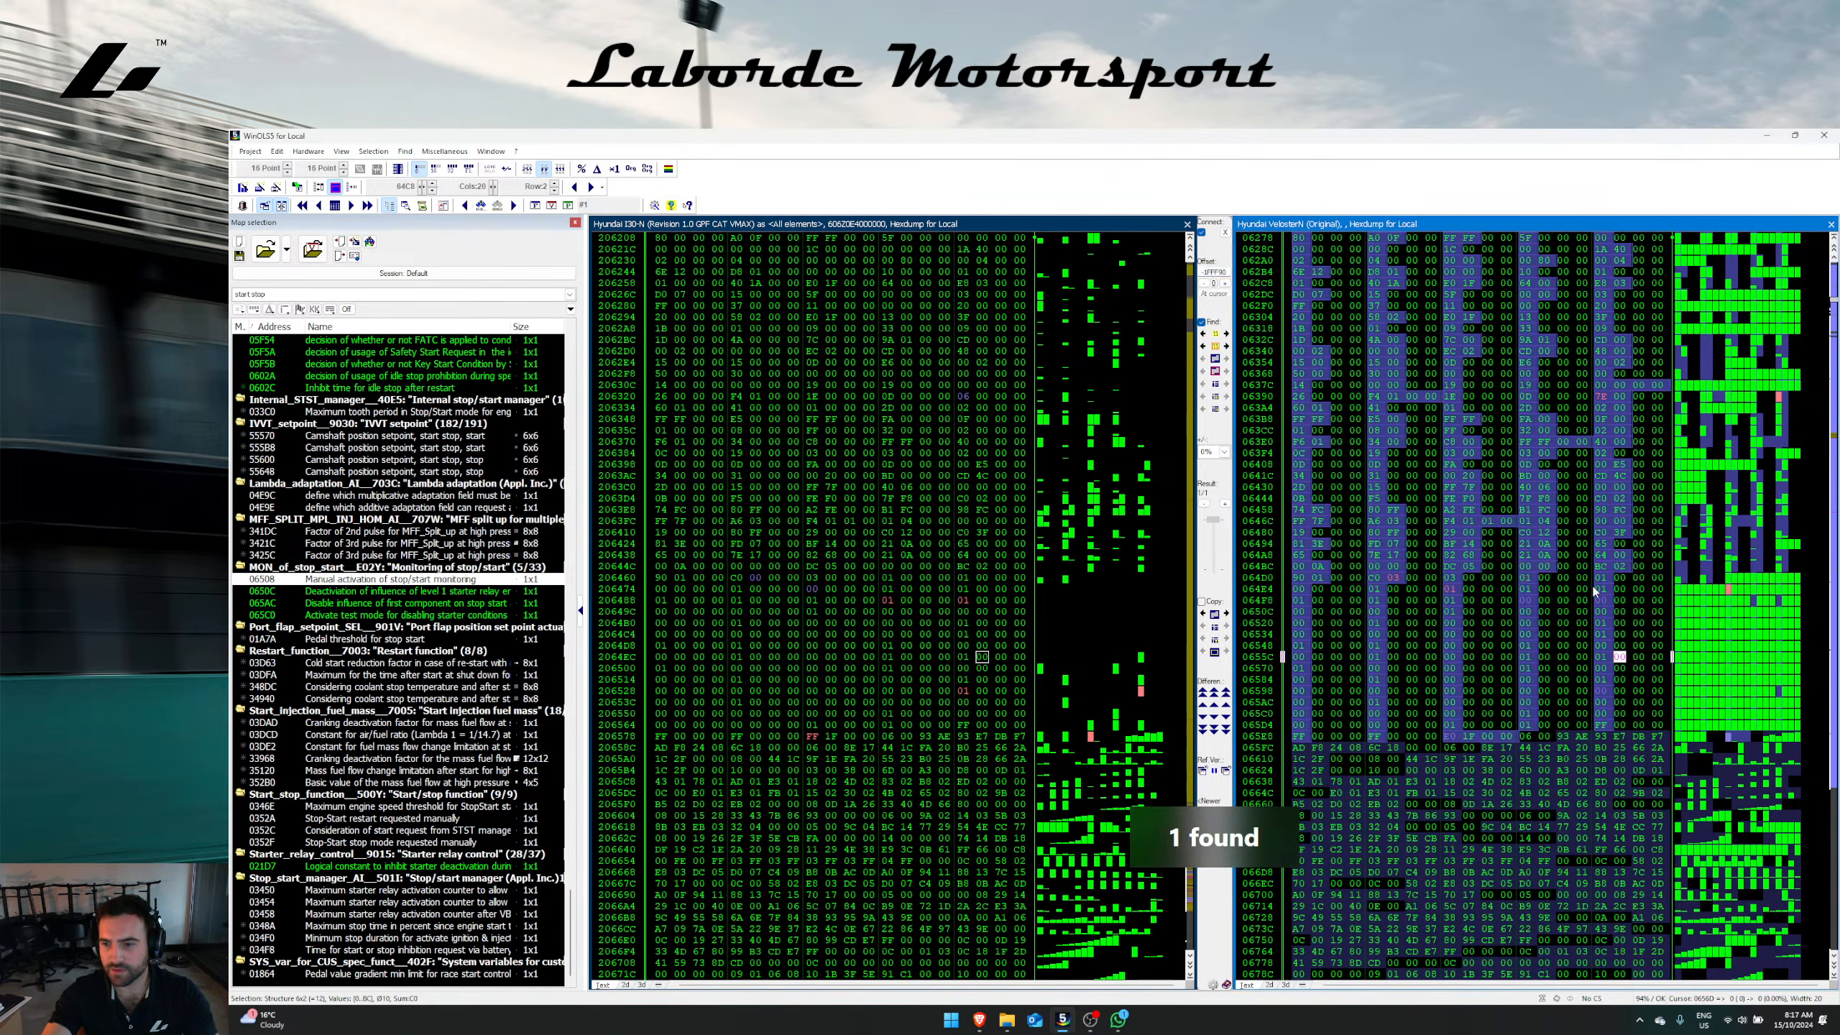
Step: Transfer the stop/start monitoring activation map to the i30-N and compare it with the neighbouring key start monitoring value
left_click(1602, 601)
left_click(1203, 626)
left_click(930, 659)
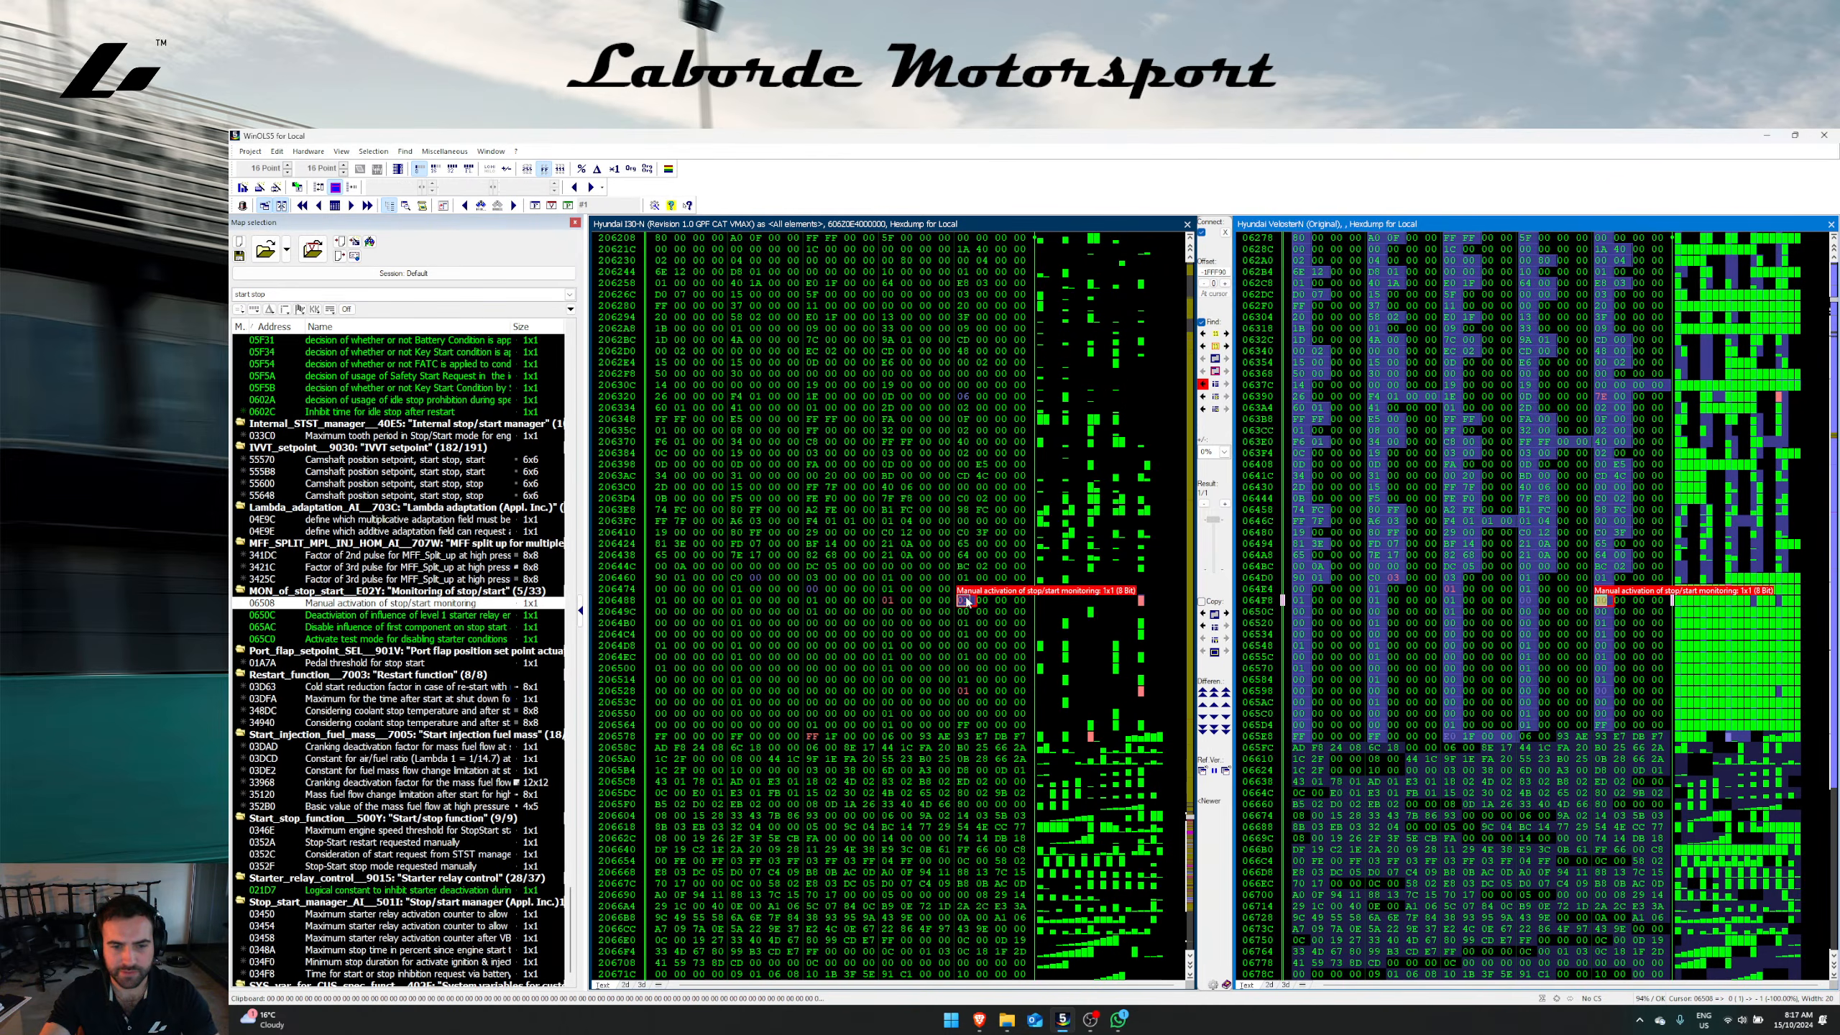
left_click(888, 601)
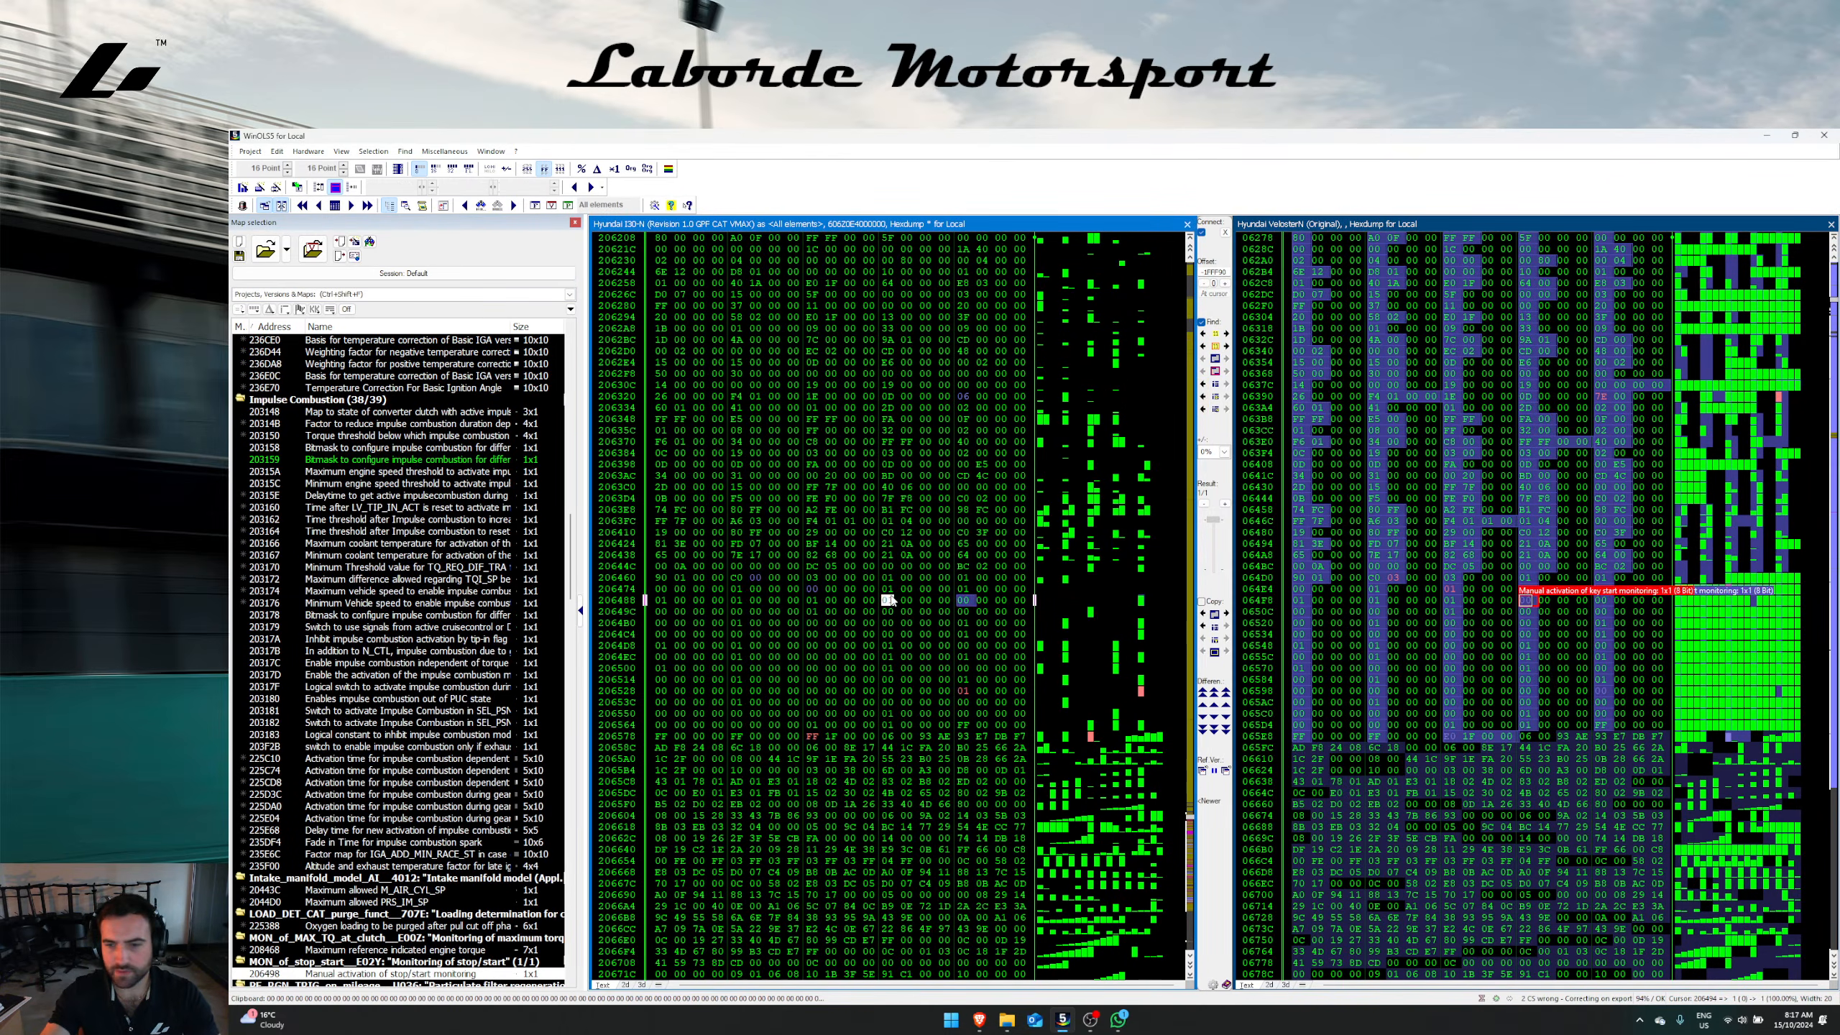
left_click(1531, 606)
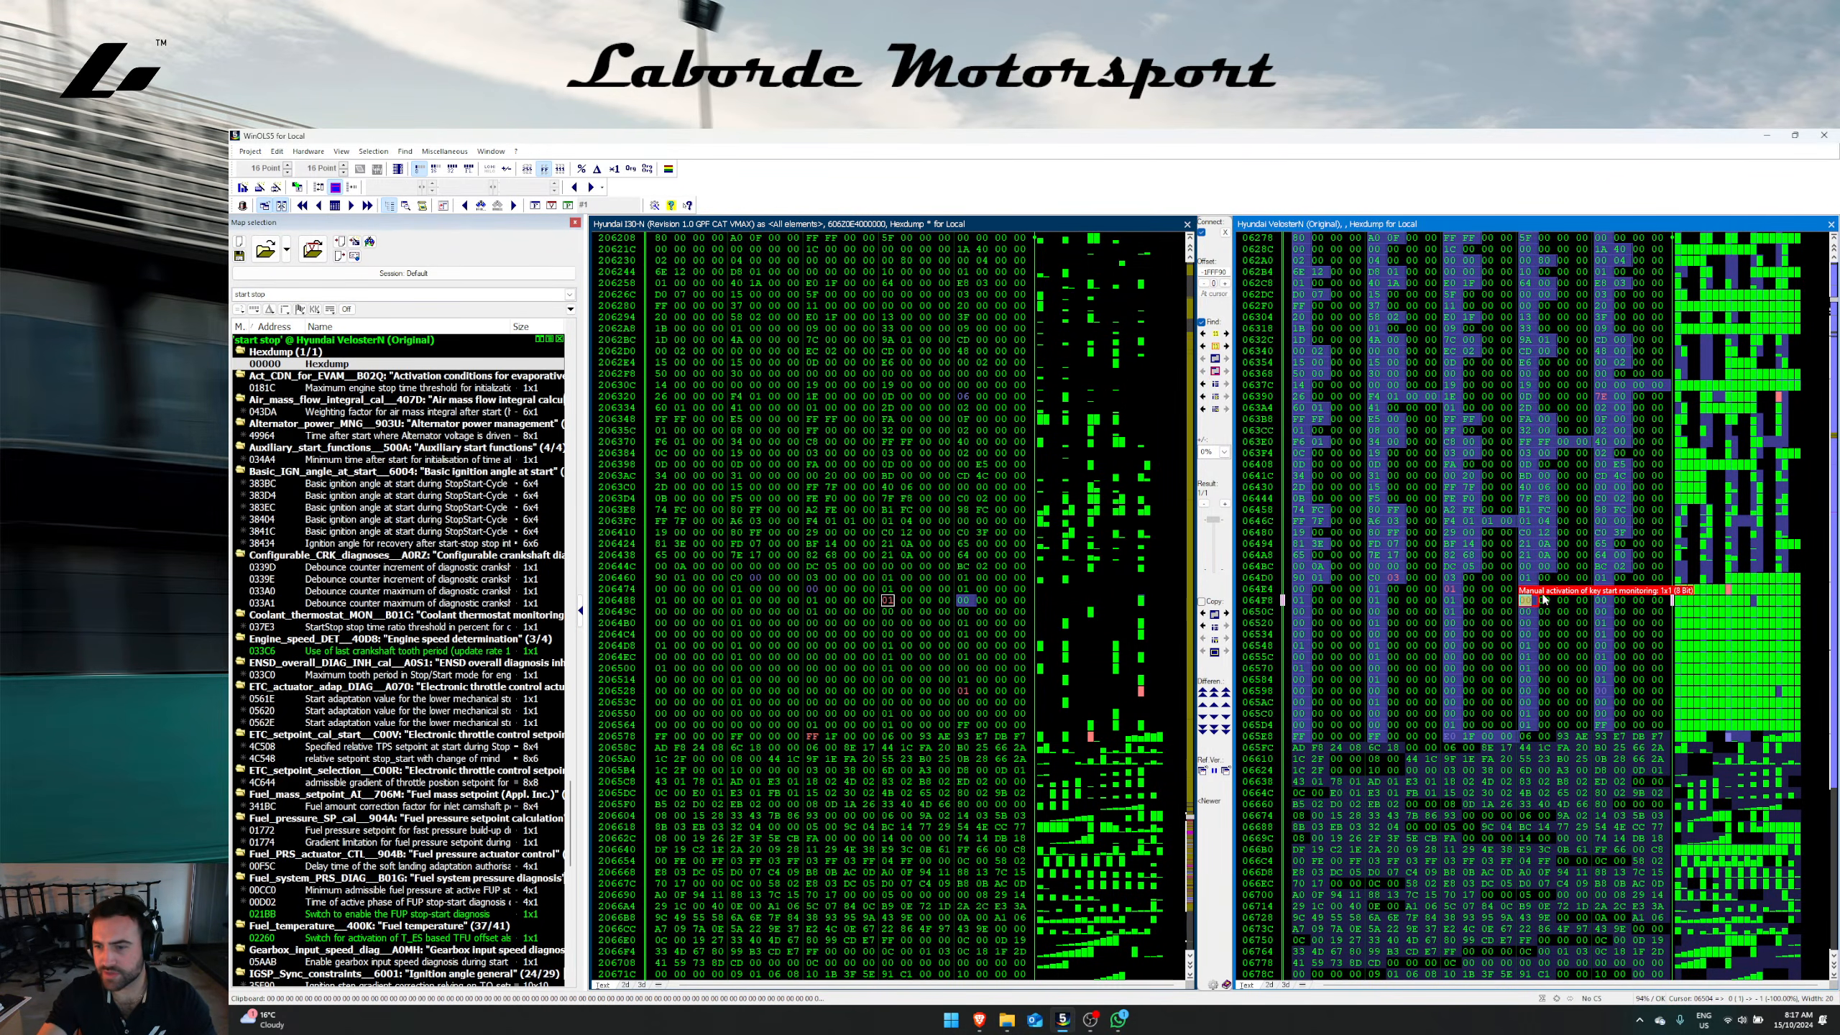
left_click(1602, 601)
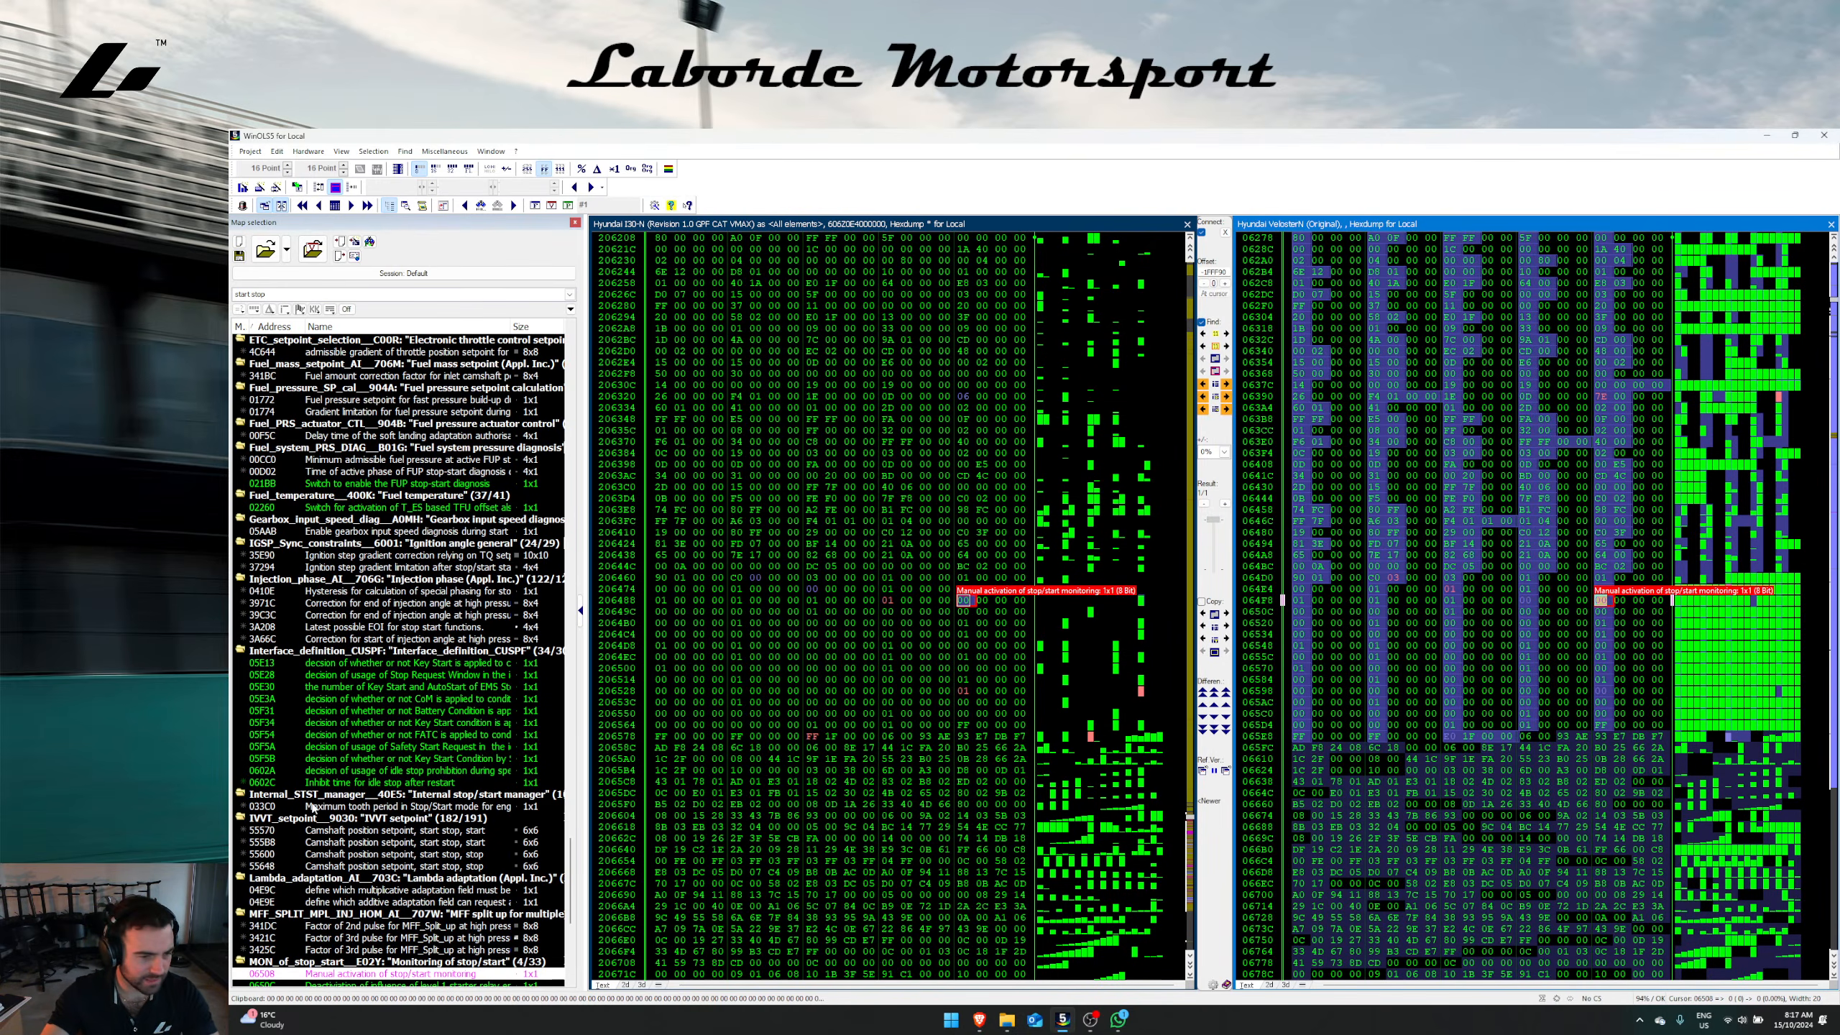
Step: Examine the VelosterN's start-stop filtered maps from the fuel system groups to the stop/start manager for further deactivation candidates
scroll(311, 806, "down", 4)
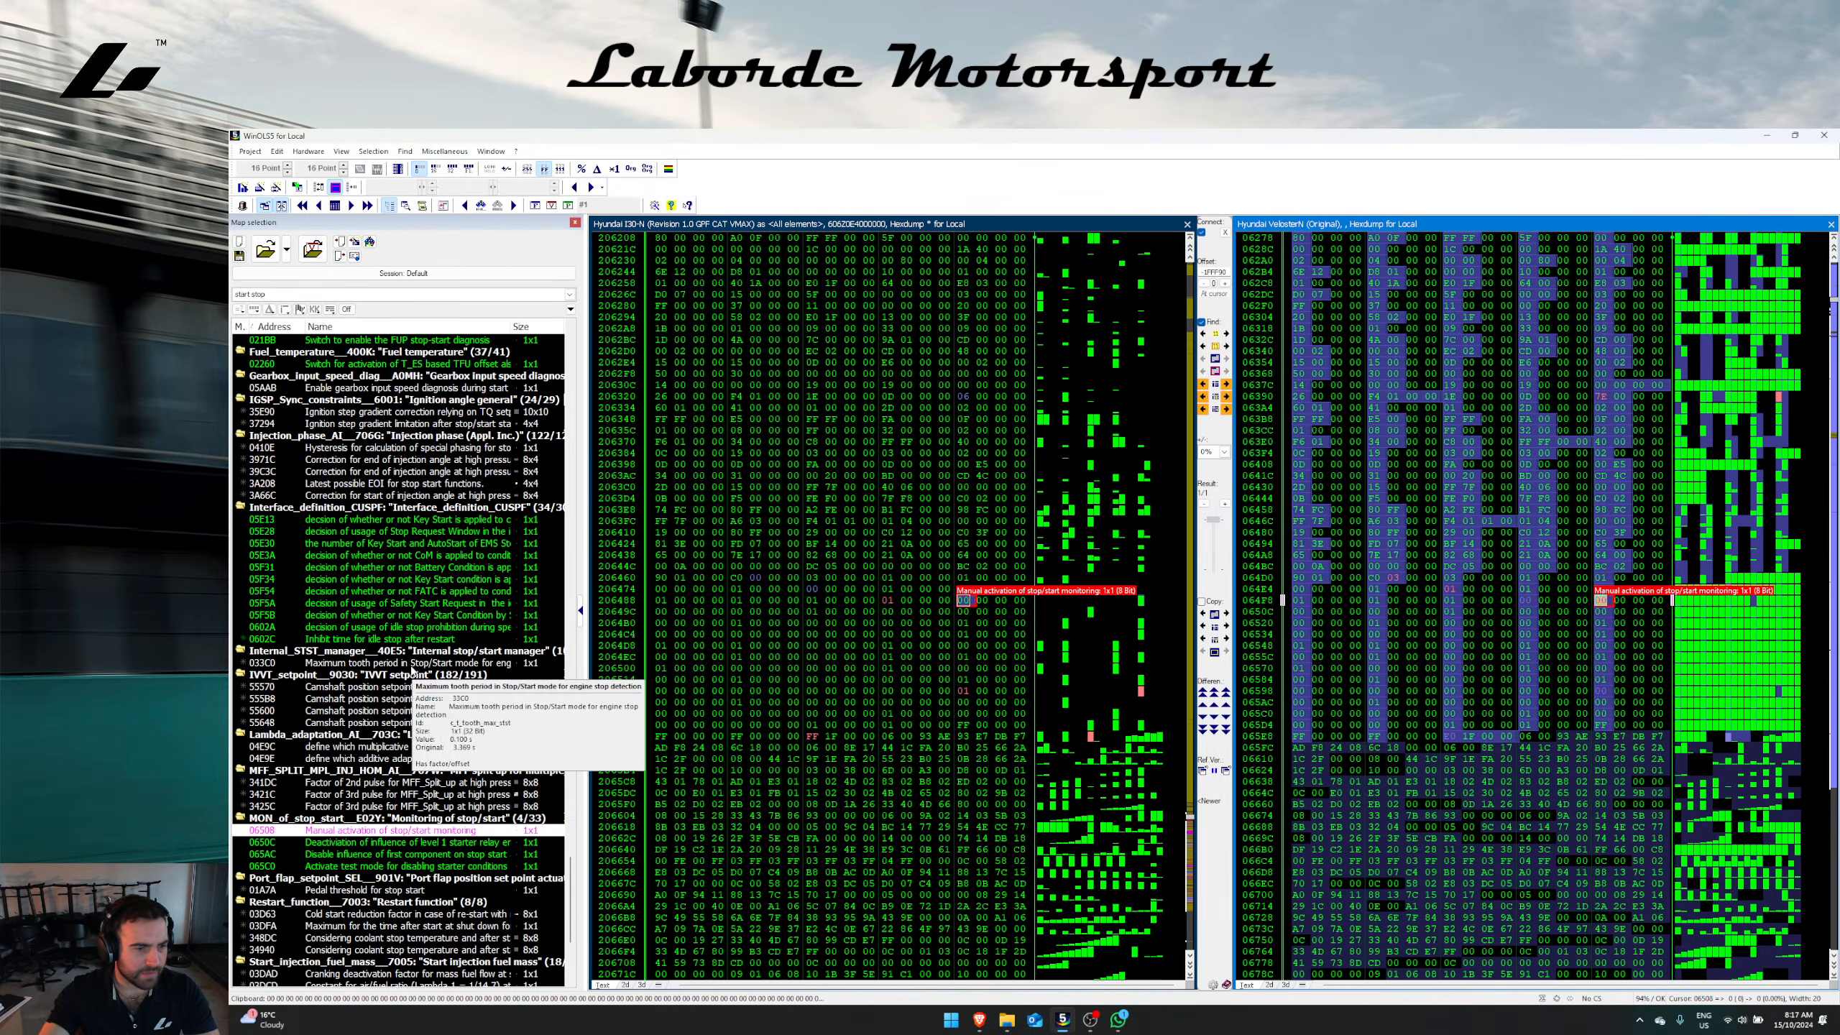
scroll(411, 673, "down", 6)
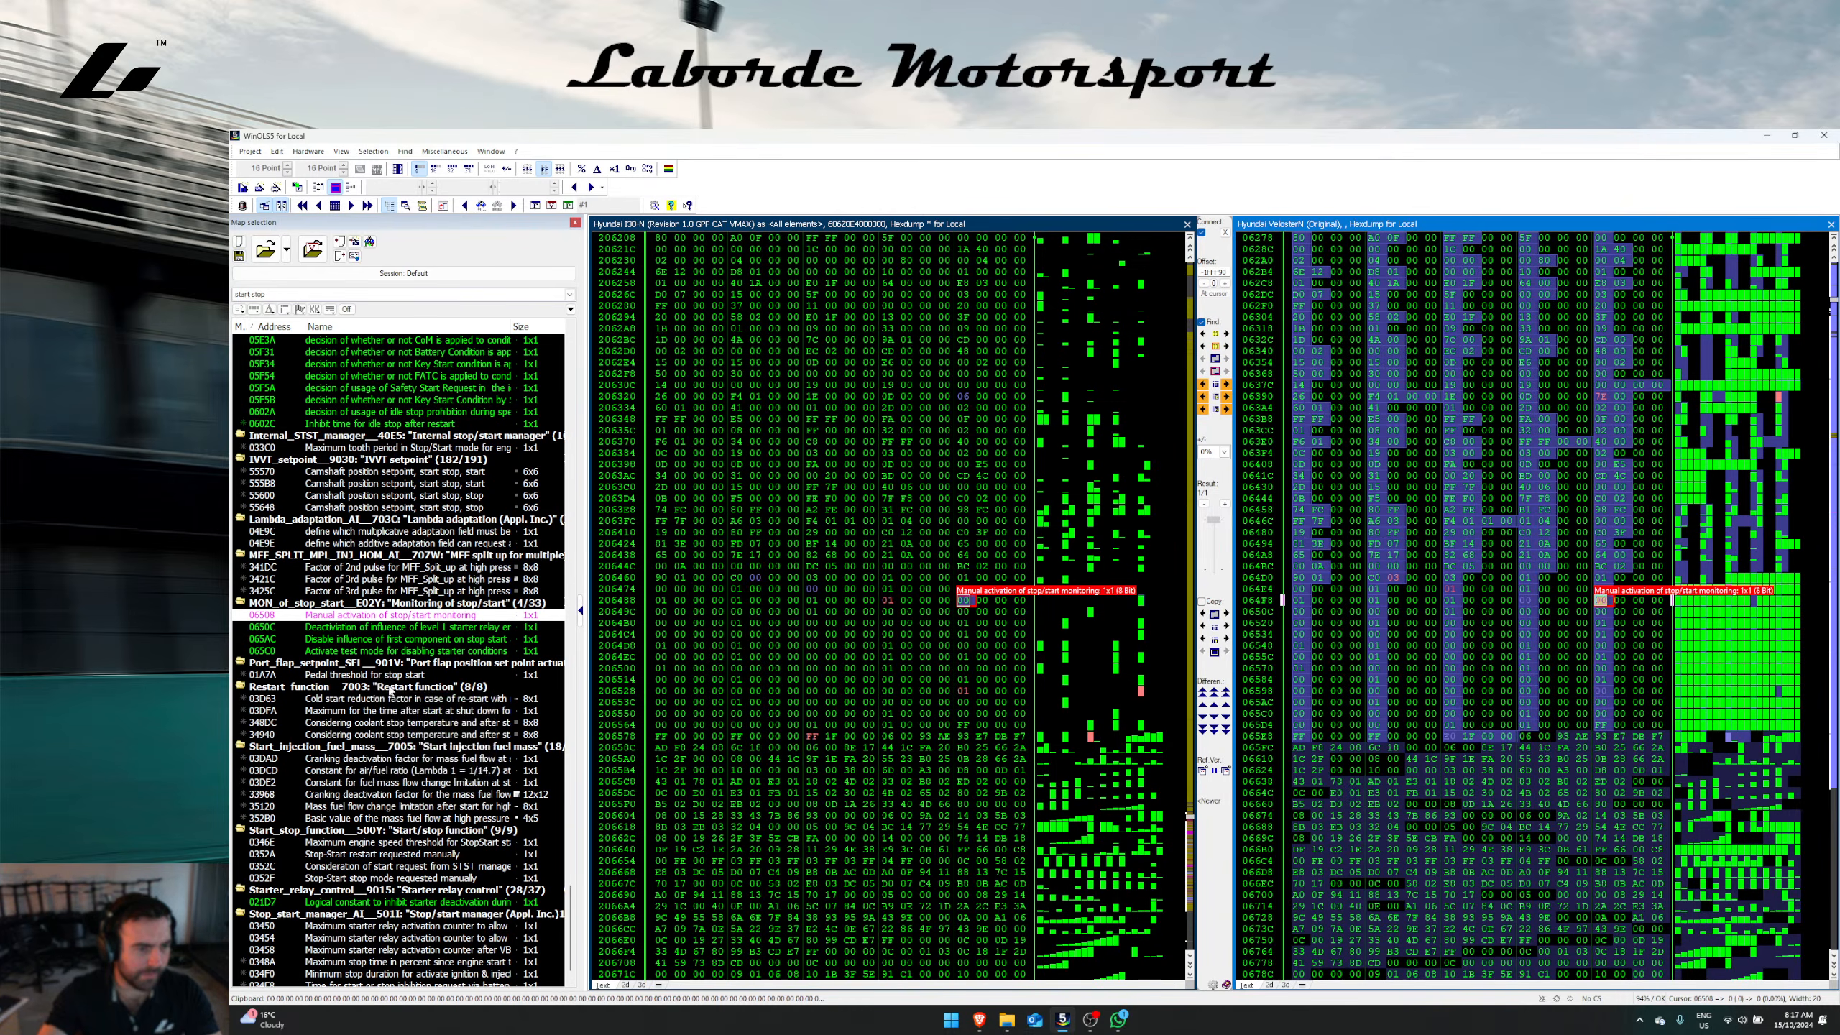
mouse_move(422, 684)
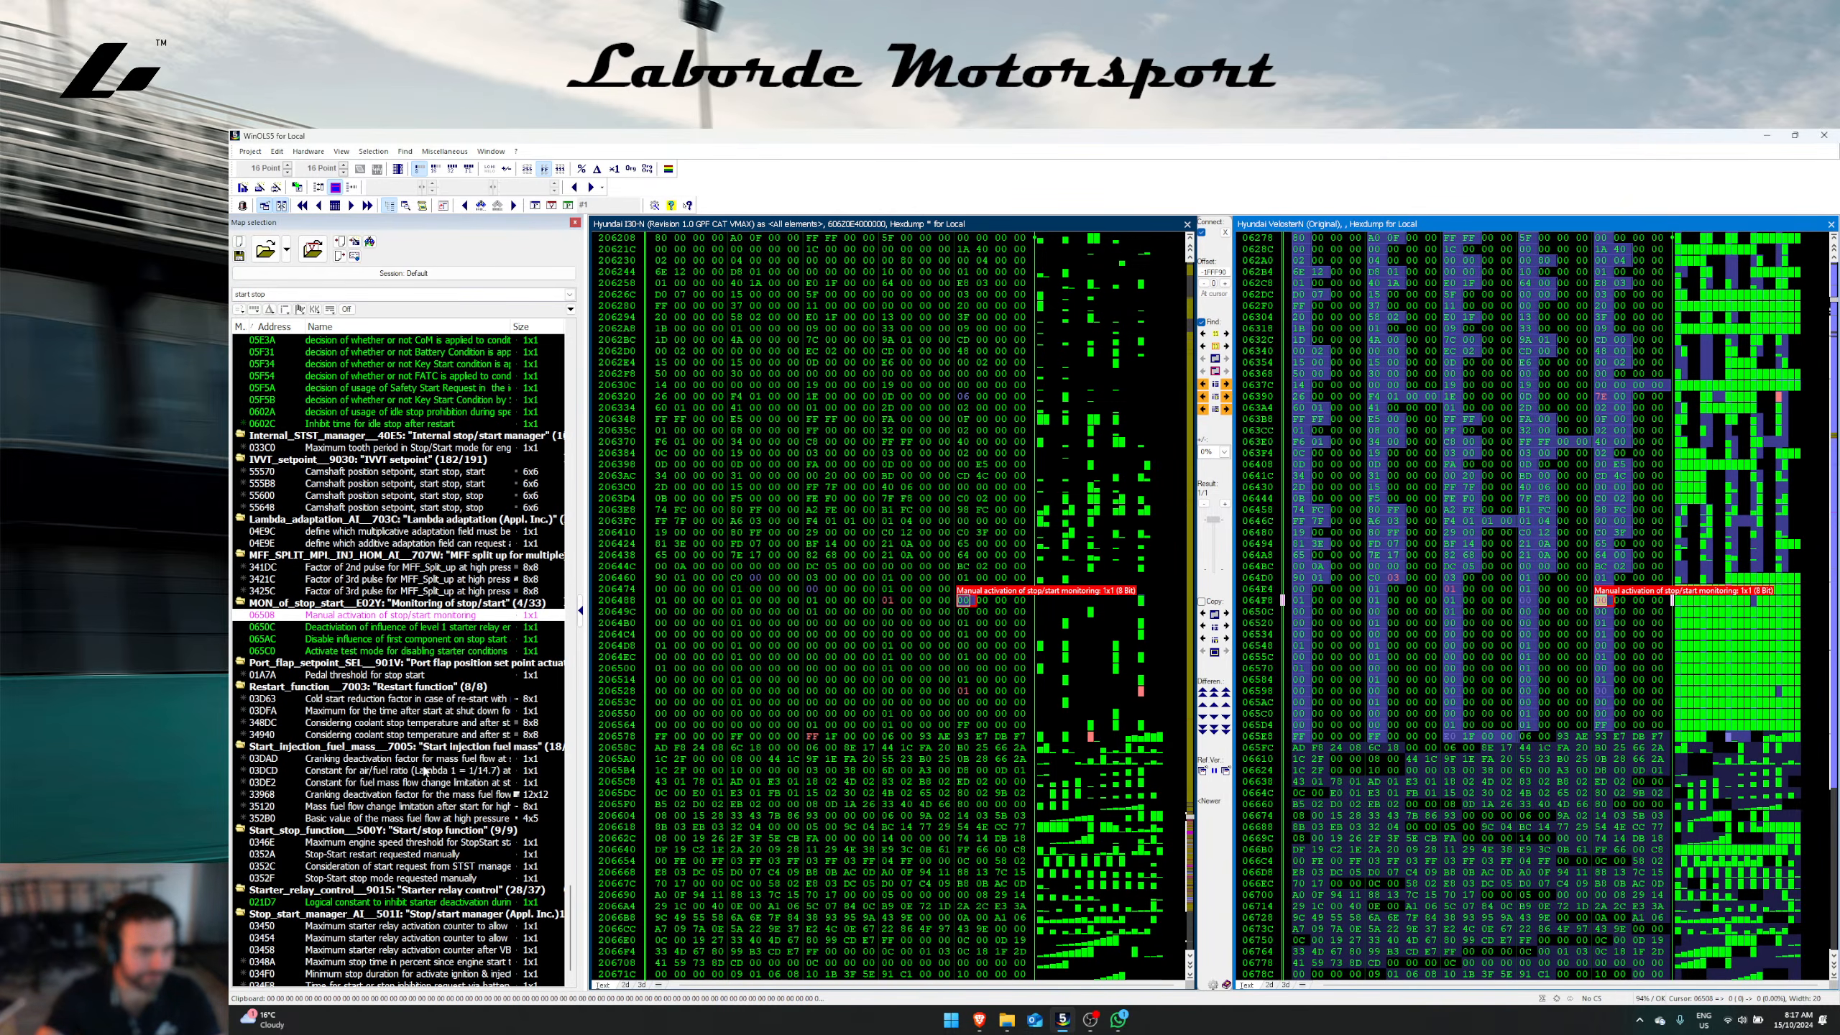
scroll(464, 834, "down", 1)
mouse_move(472, 932)
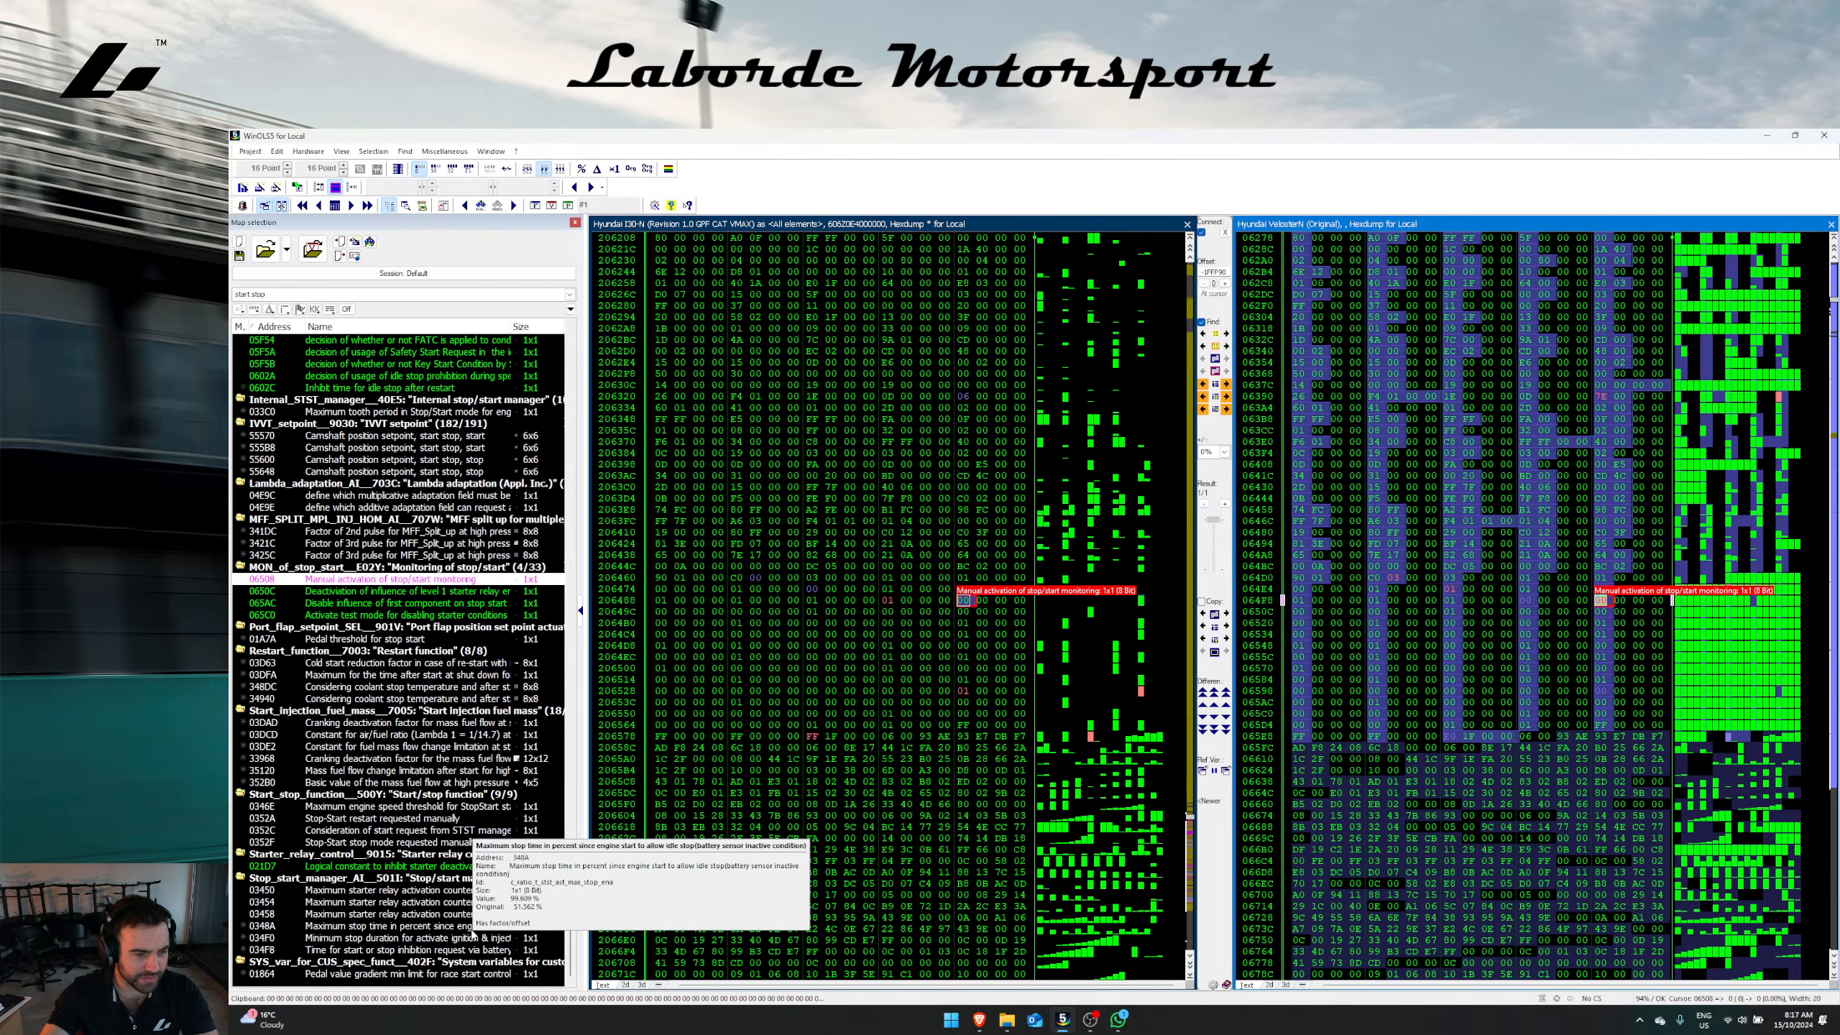
scroll(472, 931, "up", 15)
mouse_move(386, 623)
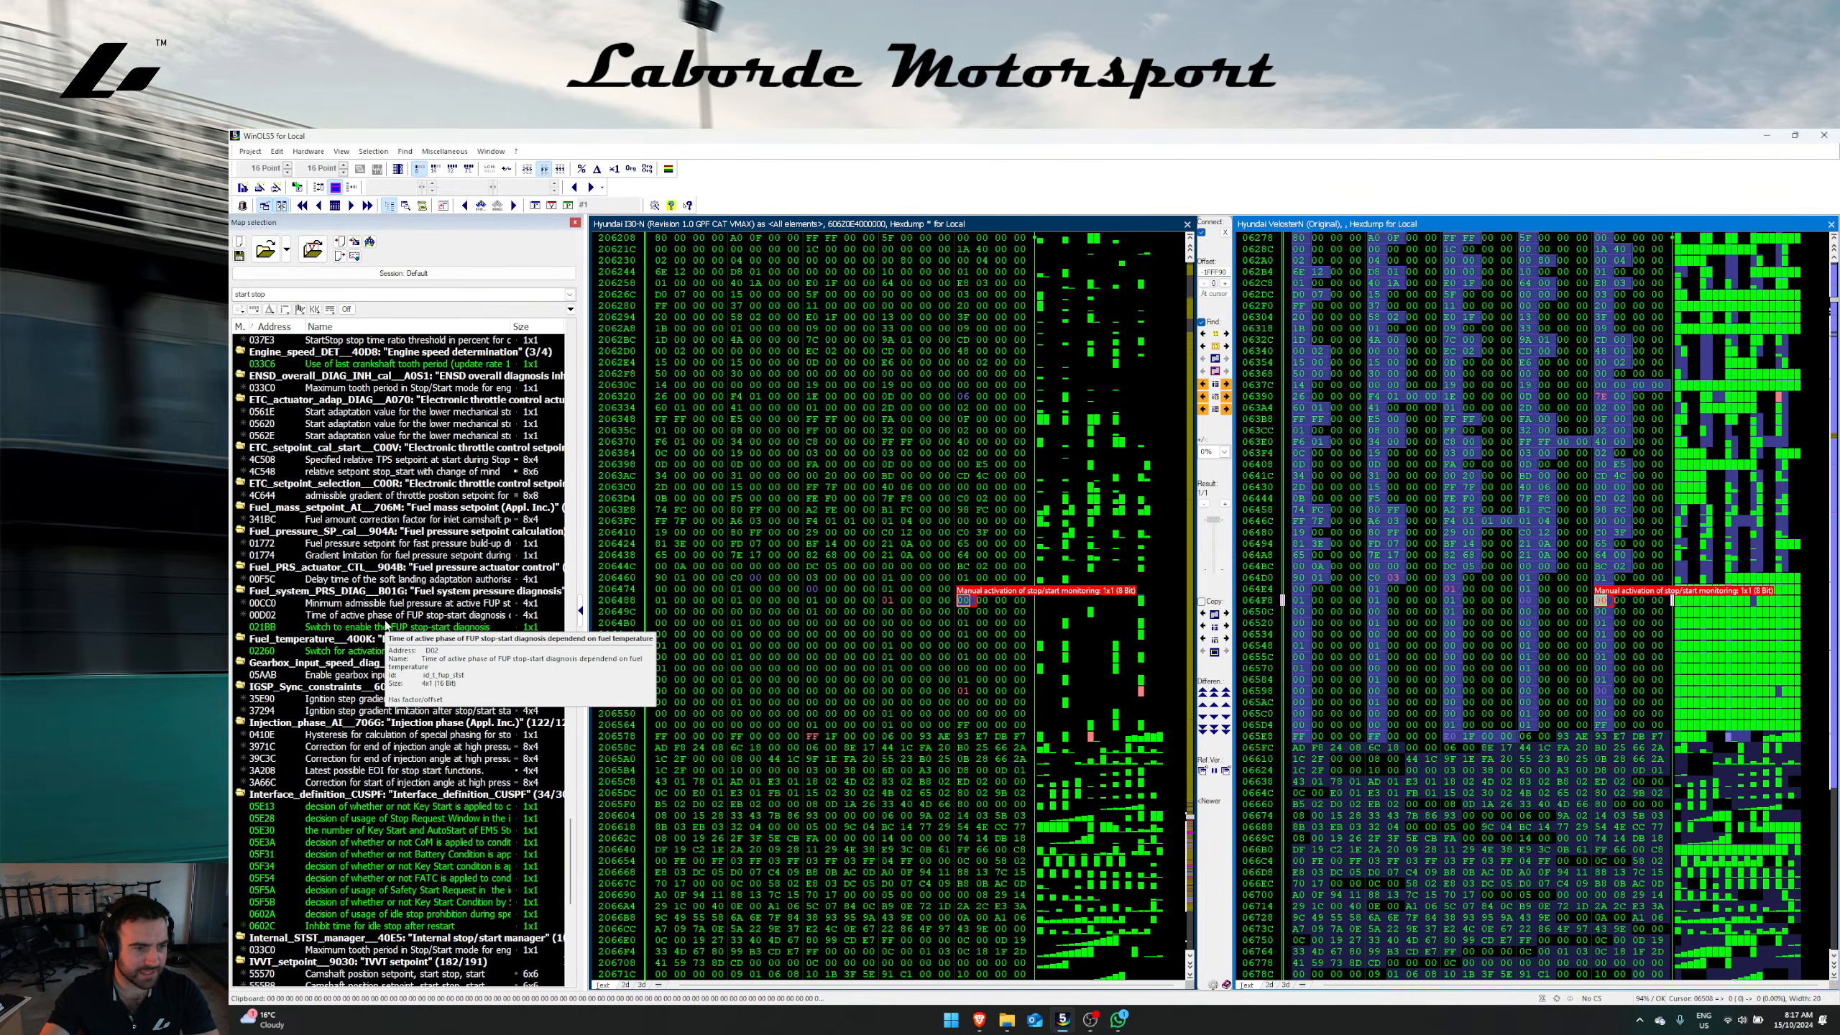
scroll(415, 672, "up", 7)
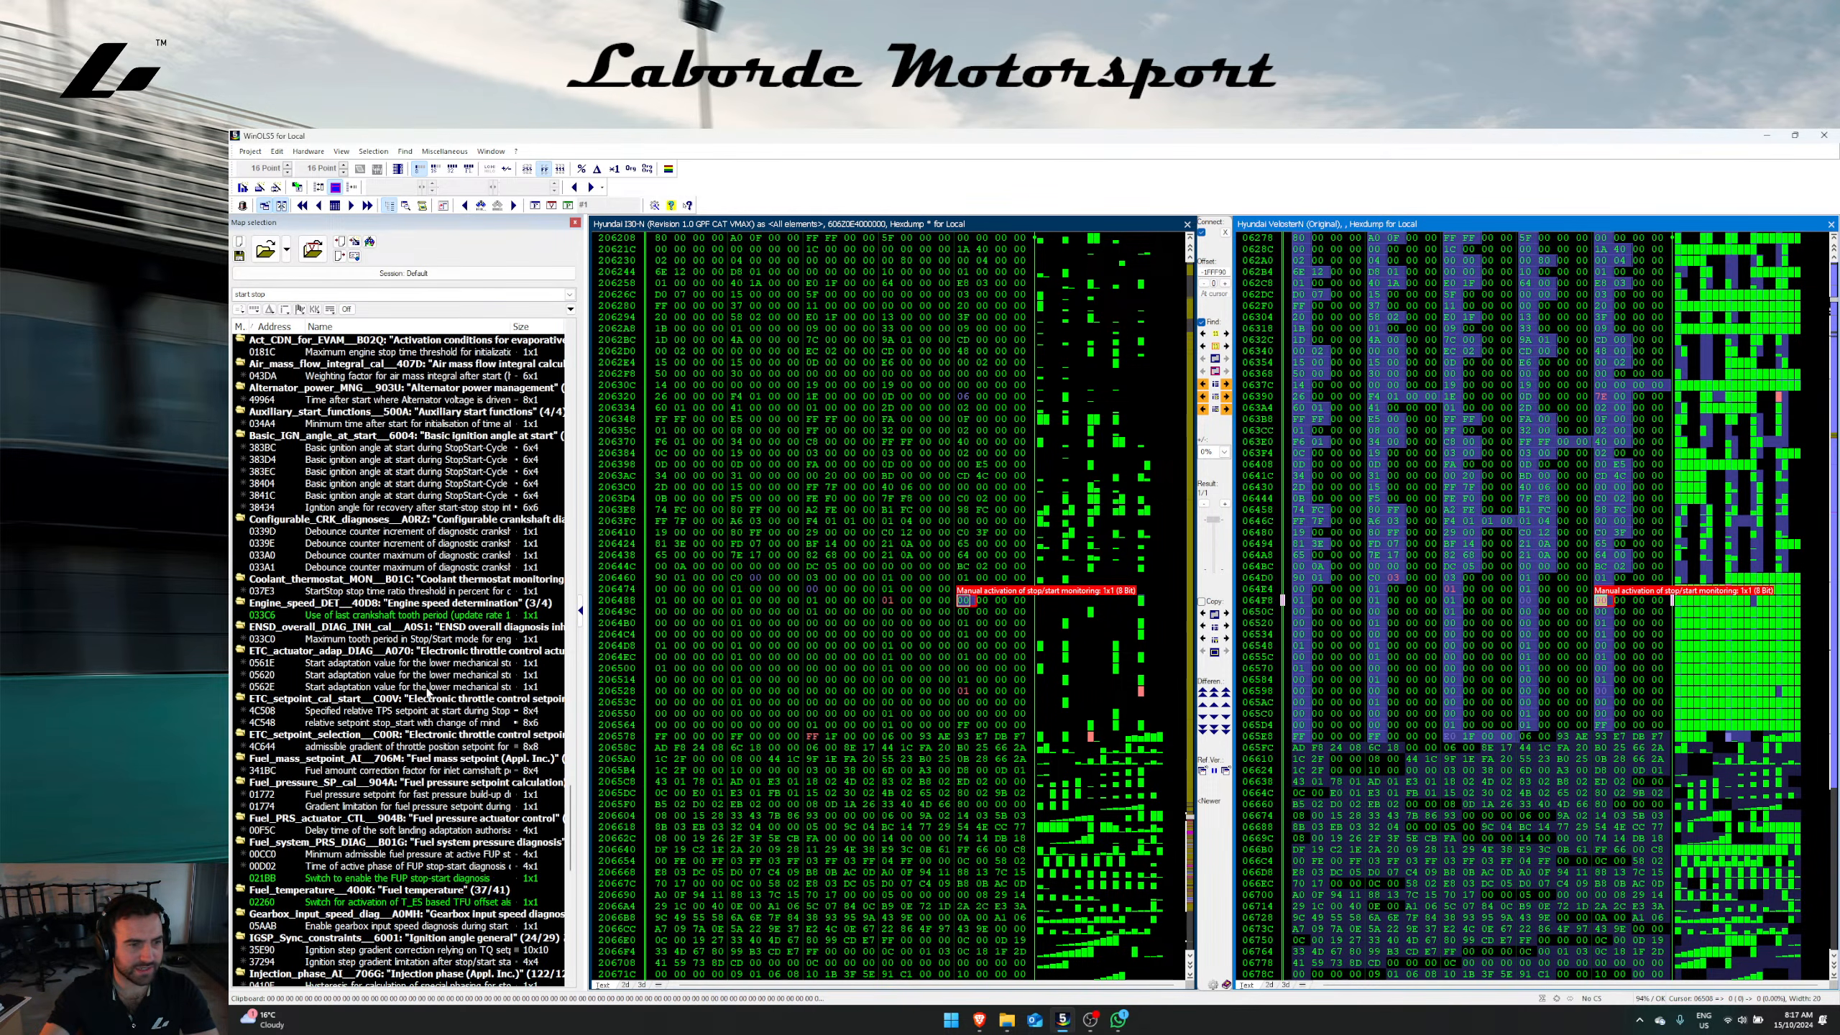
mouse_move(431, 752)
scroll(461, 771, "up", 6)
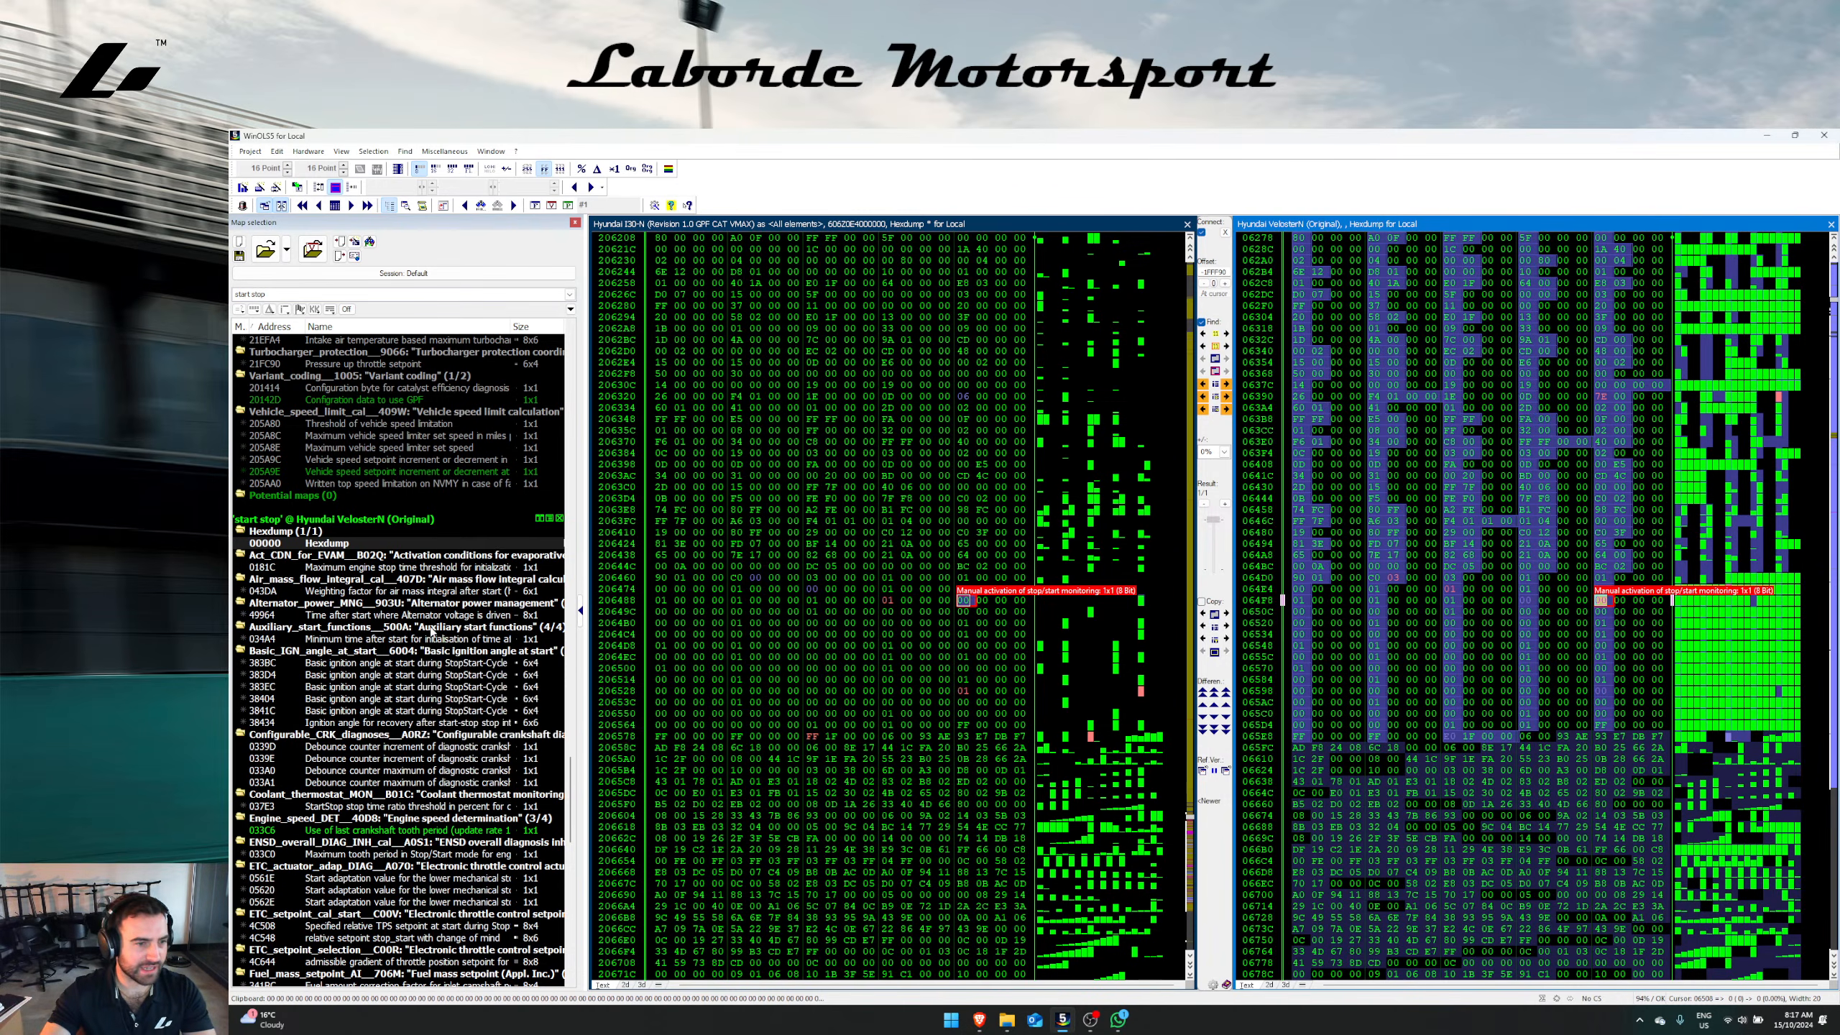
Step: Read the descriptions of the VelosterN's start-stop diagnosis, interface definition, lambda adaptation and restart maps for useful switches
scroll(416, 593, "down", 1)
scroll(416, 593, "down", 6)
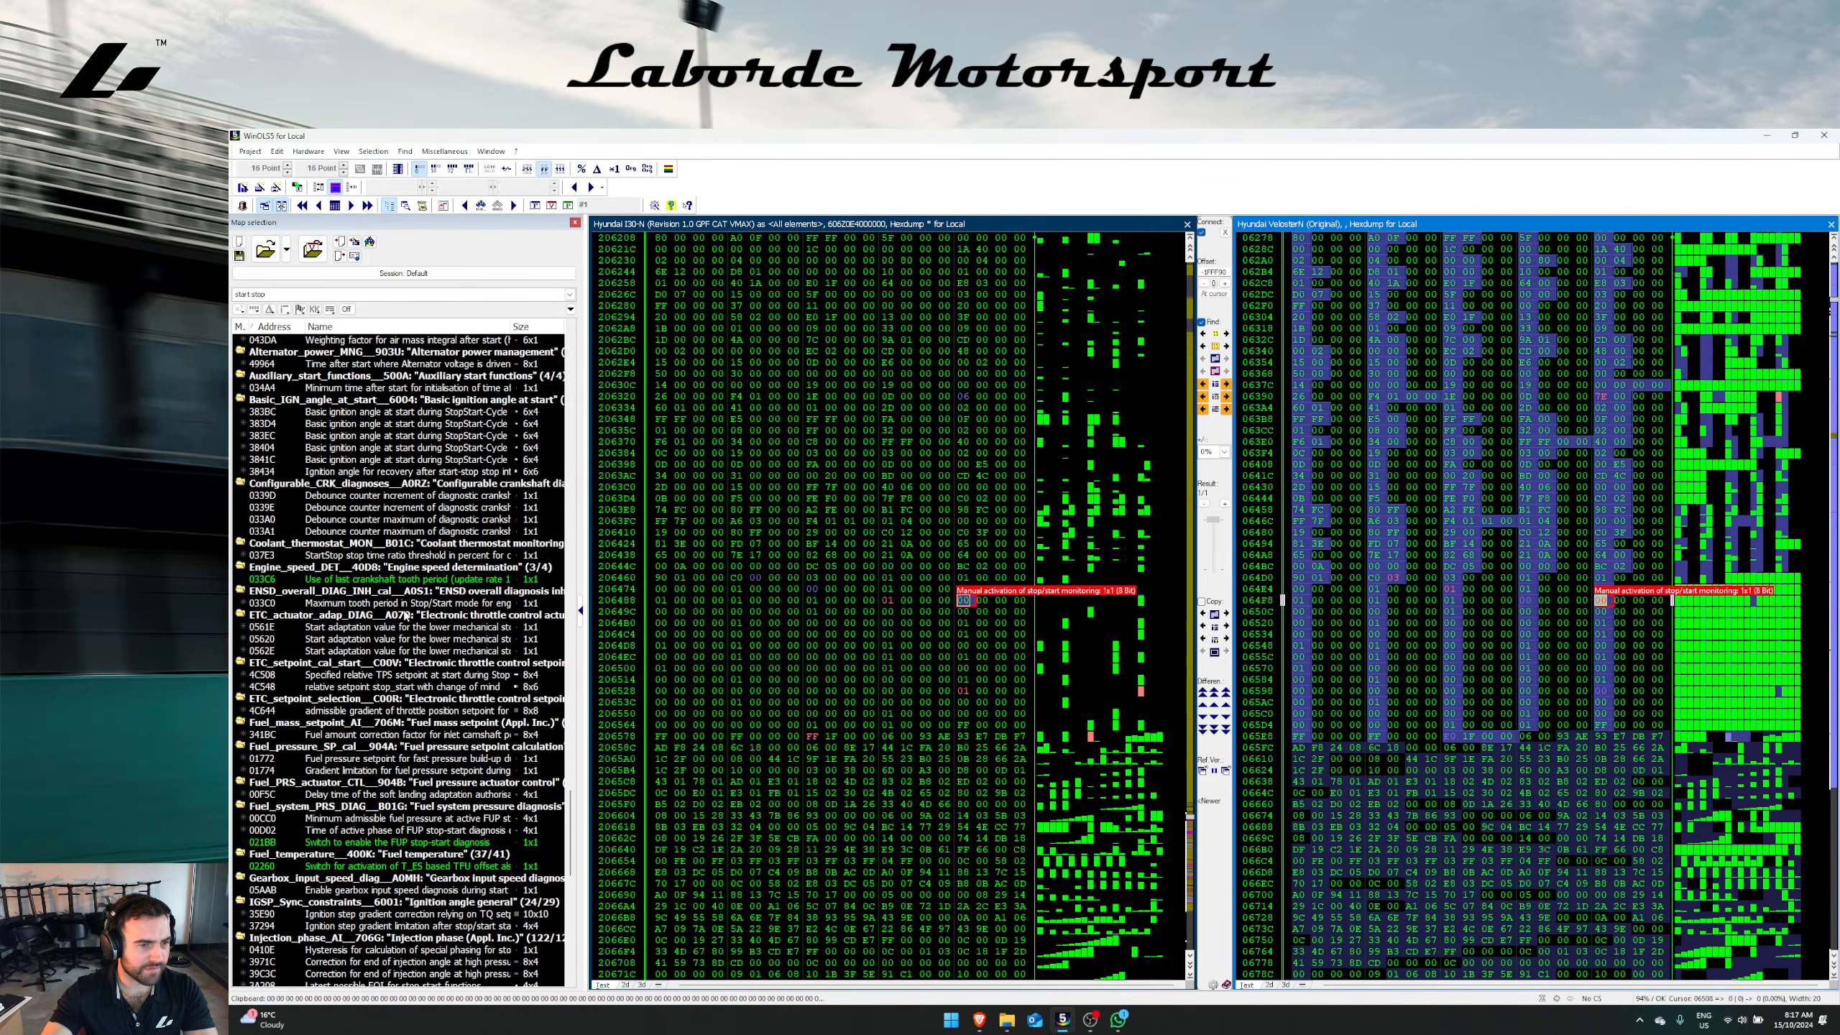
scroll(412, 556, "down", 4)
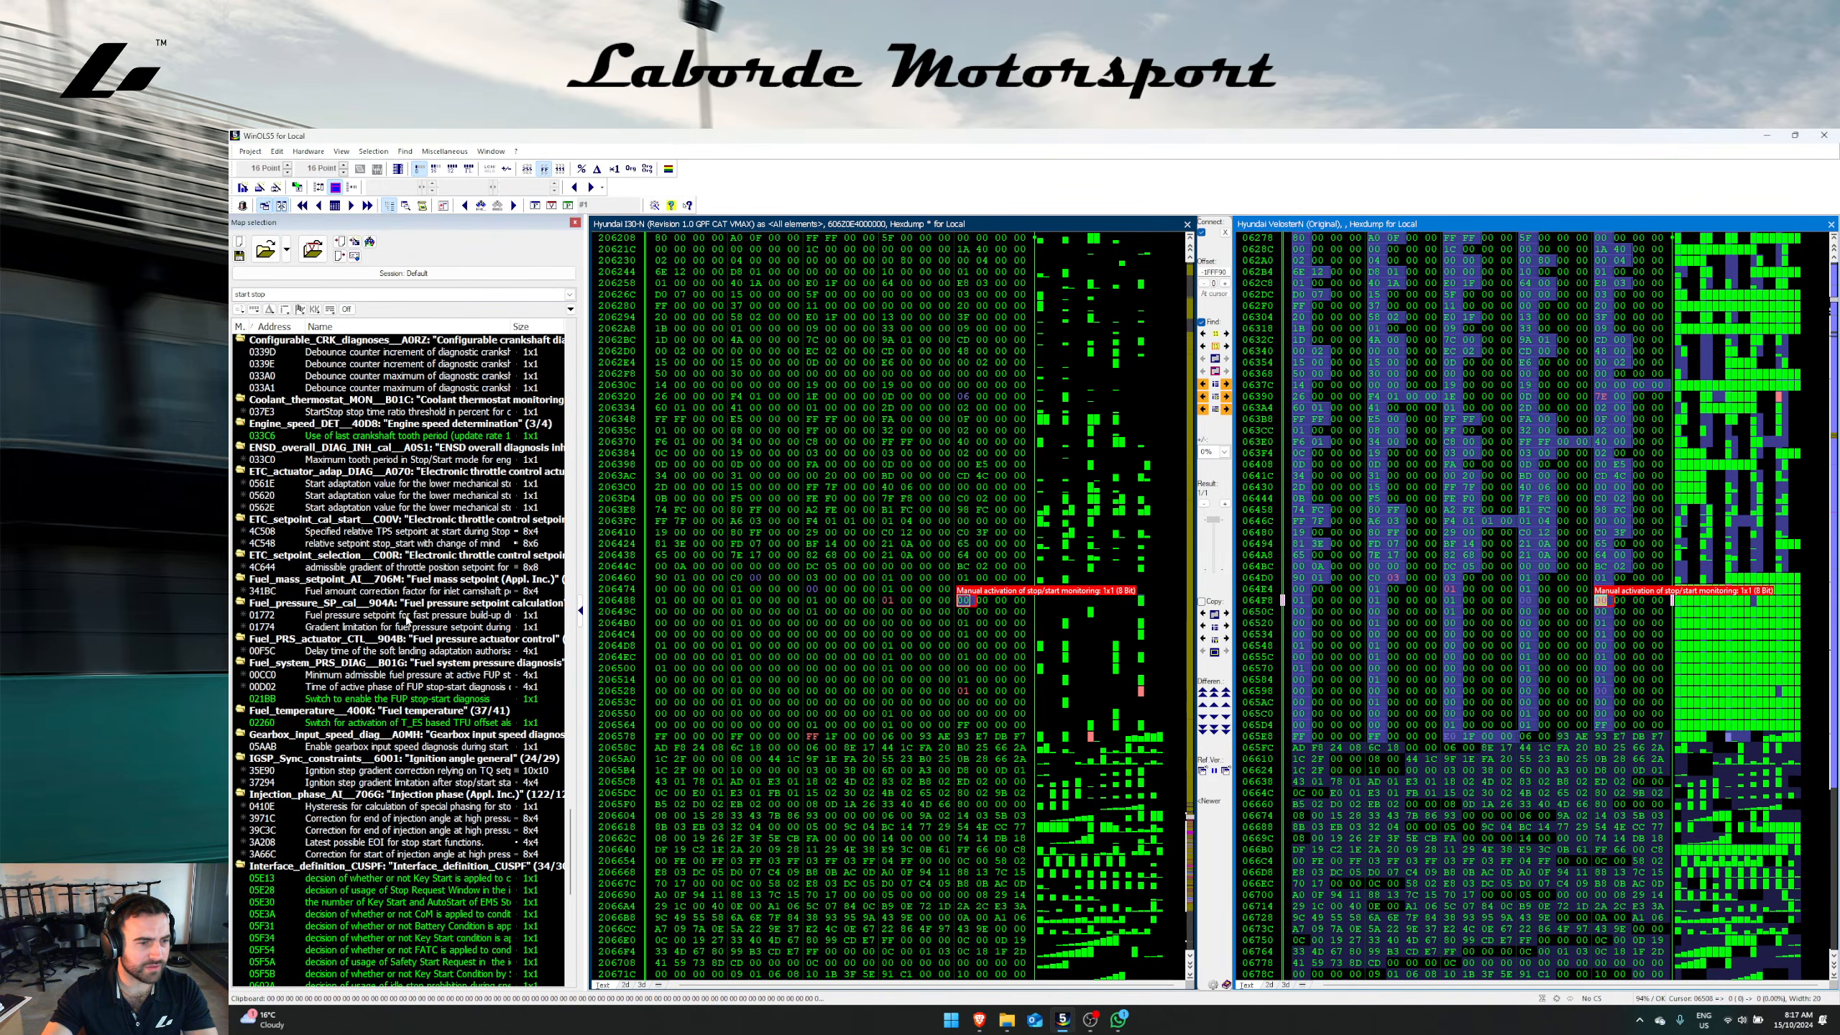
mouse_move(397, 622)
mouse_move(457, 699)
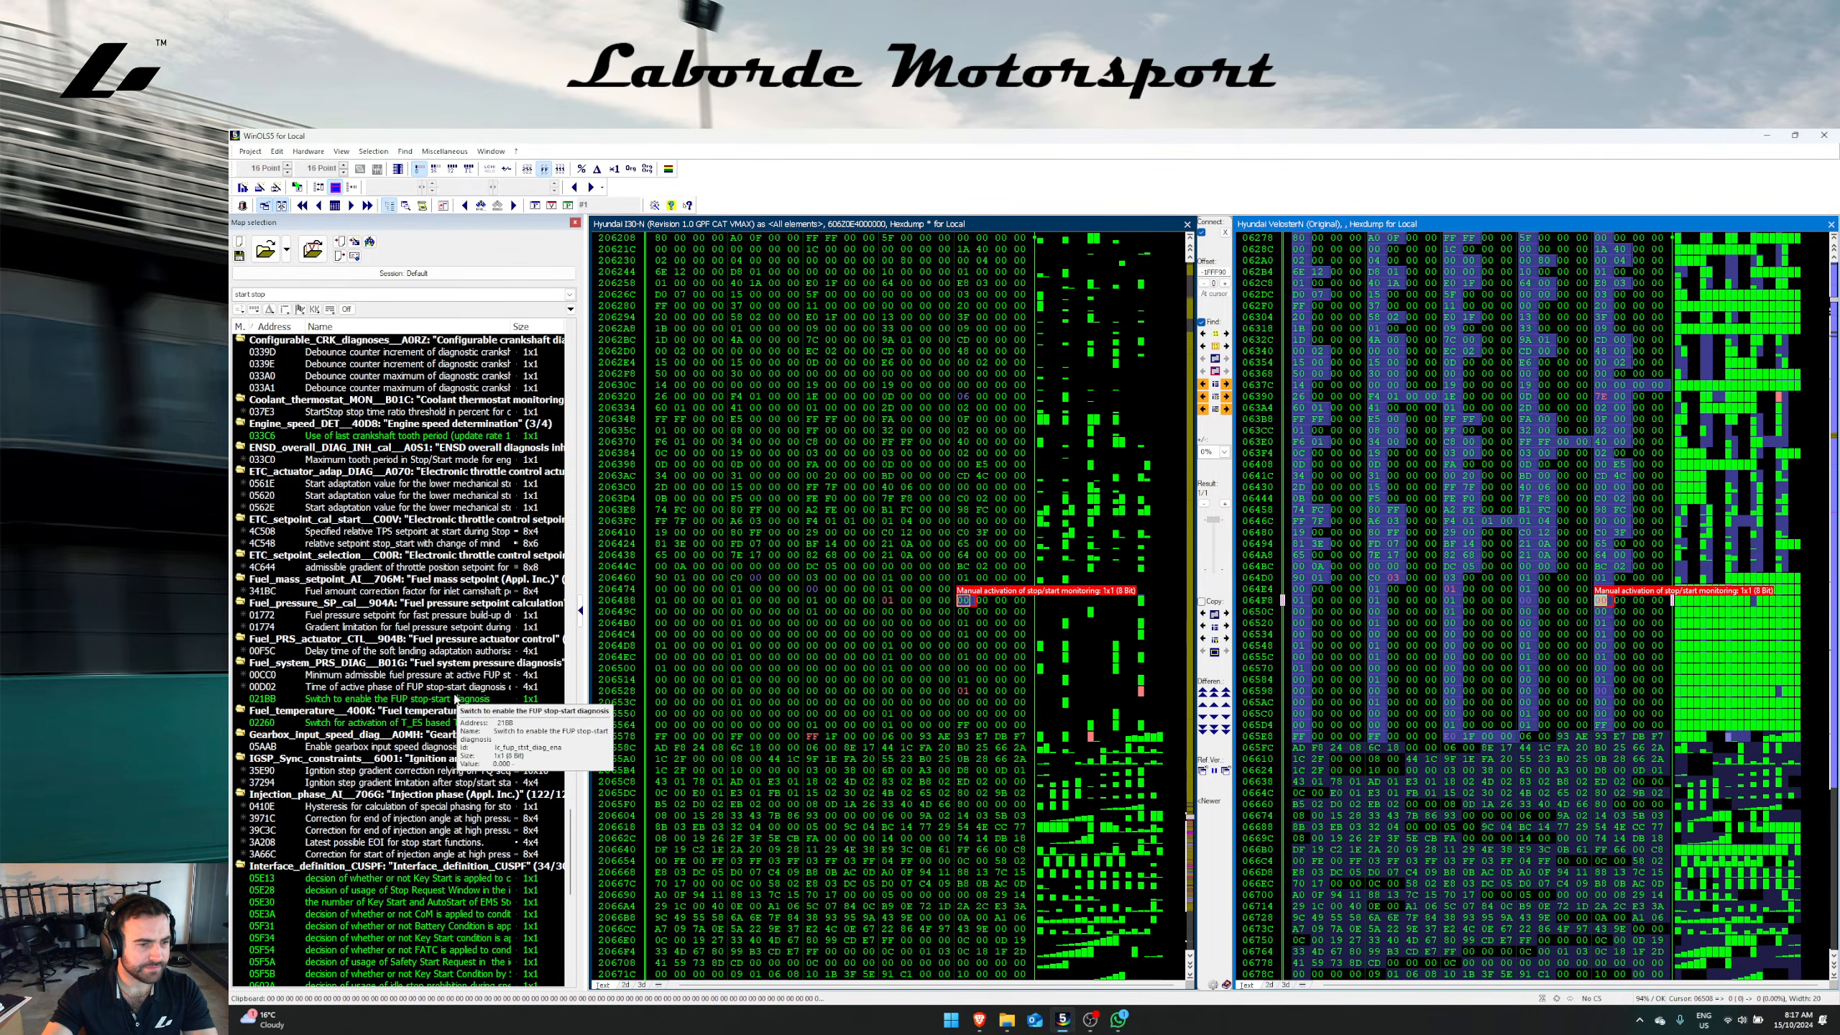
scroll(434, 695, "down", 2)
mouse_move(406, 677)
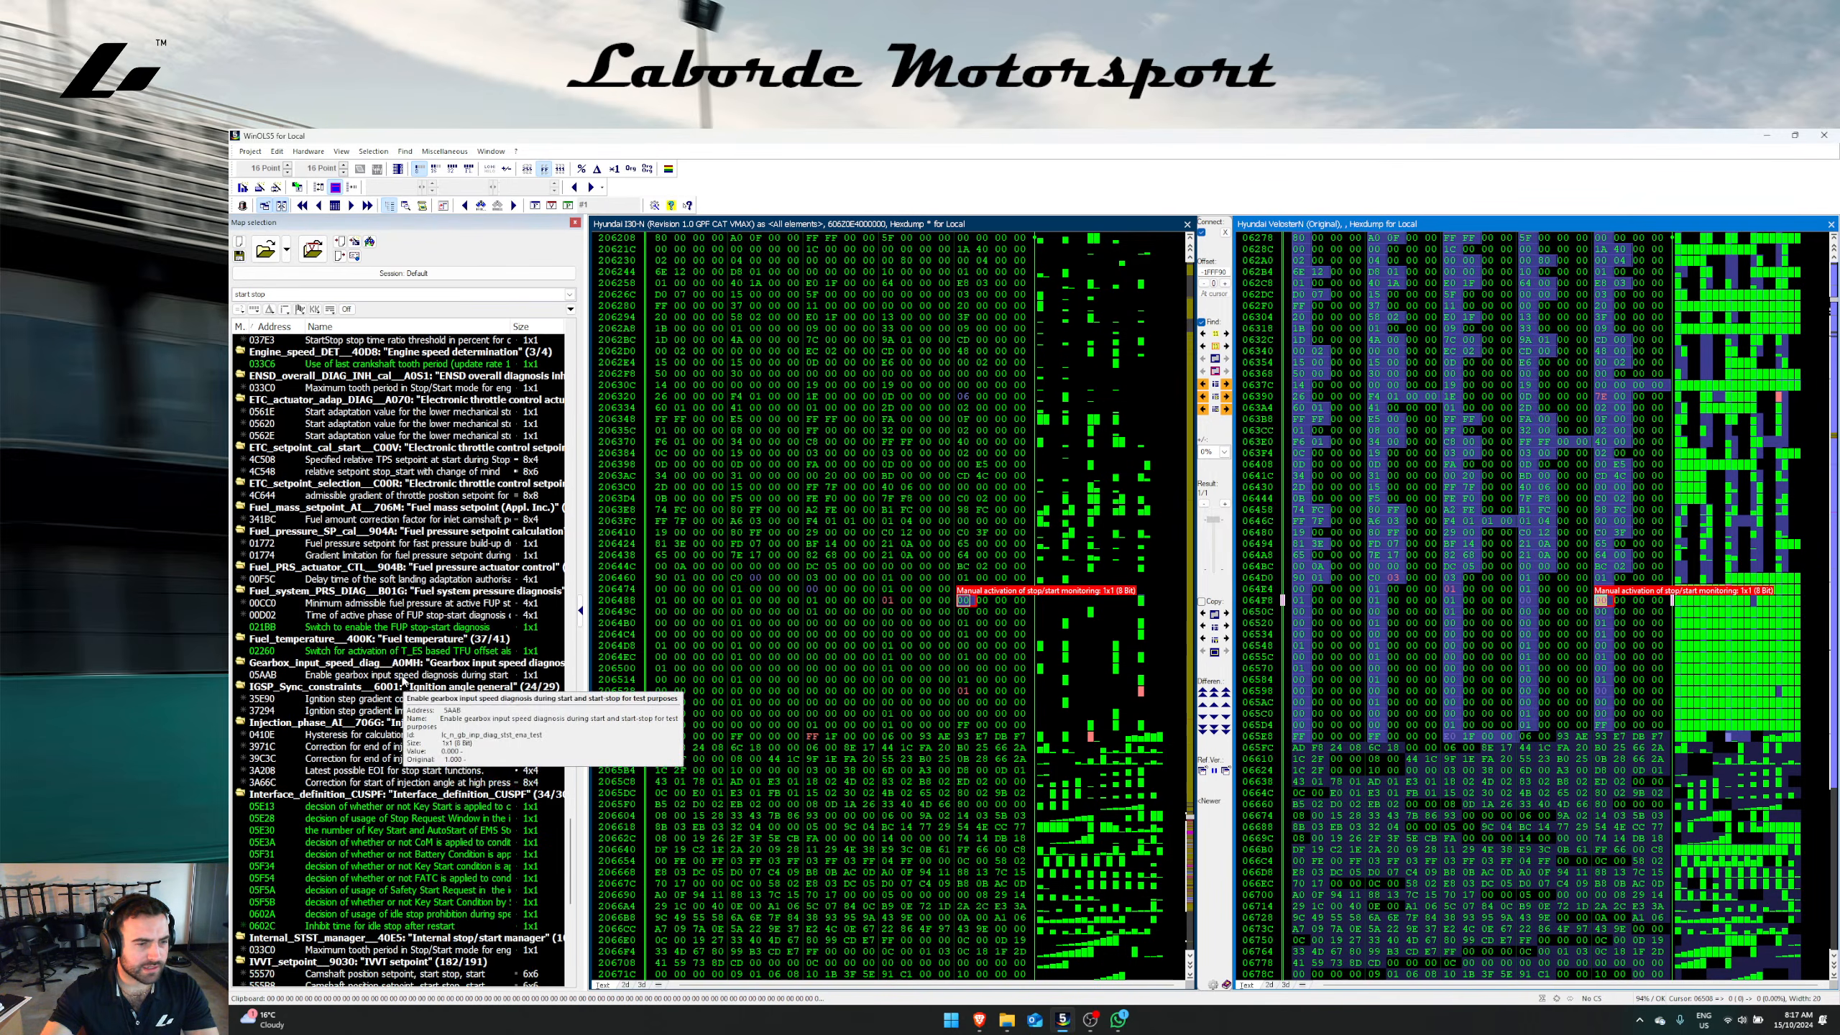
scroll(406, 678, "down", 1)
scroll(405, 678, "down", 2)
scroll(467, 709, "down", 2)
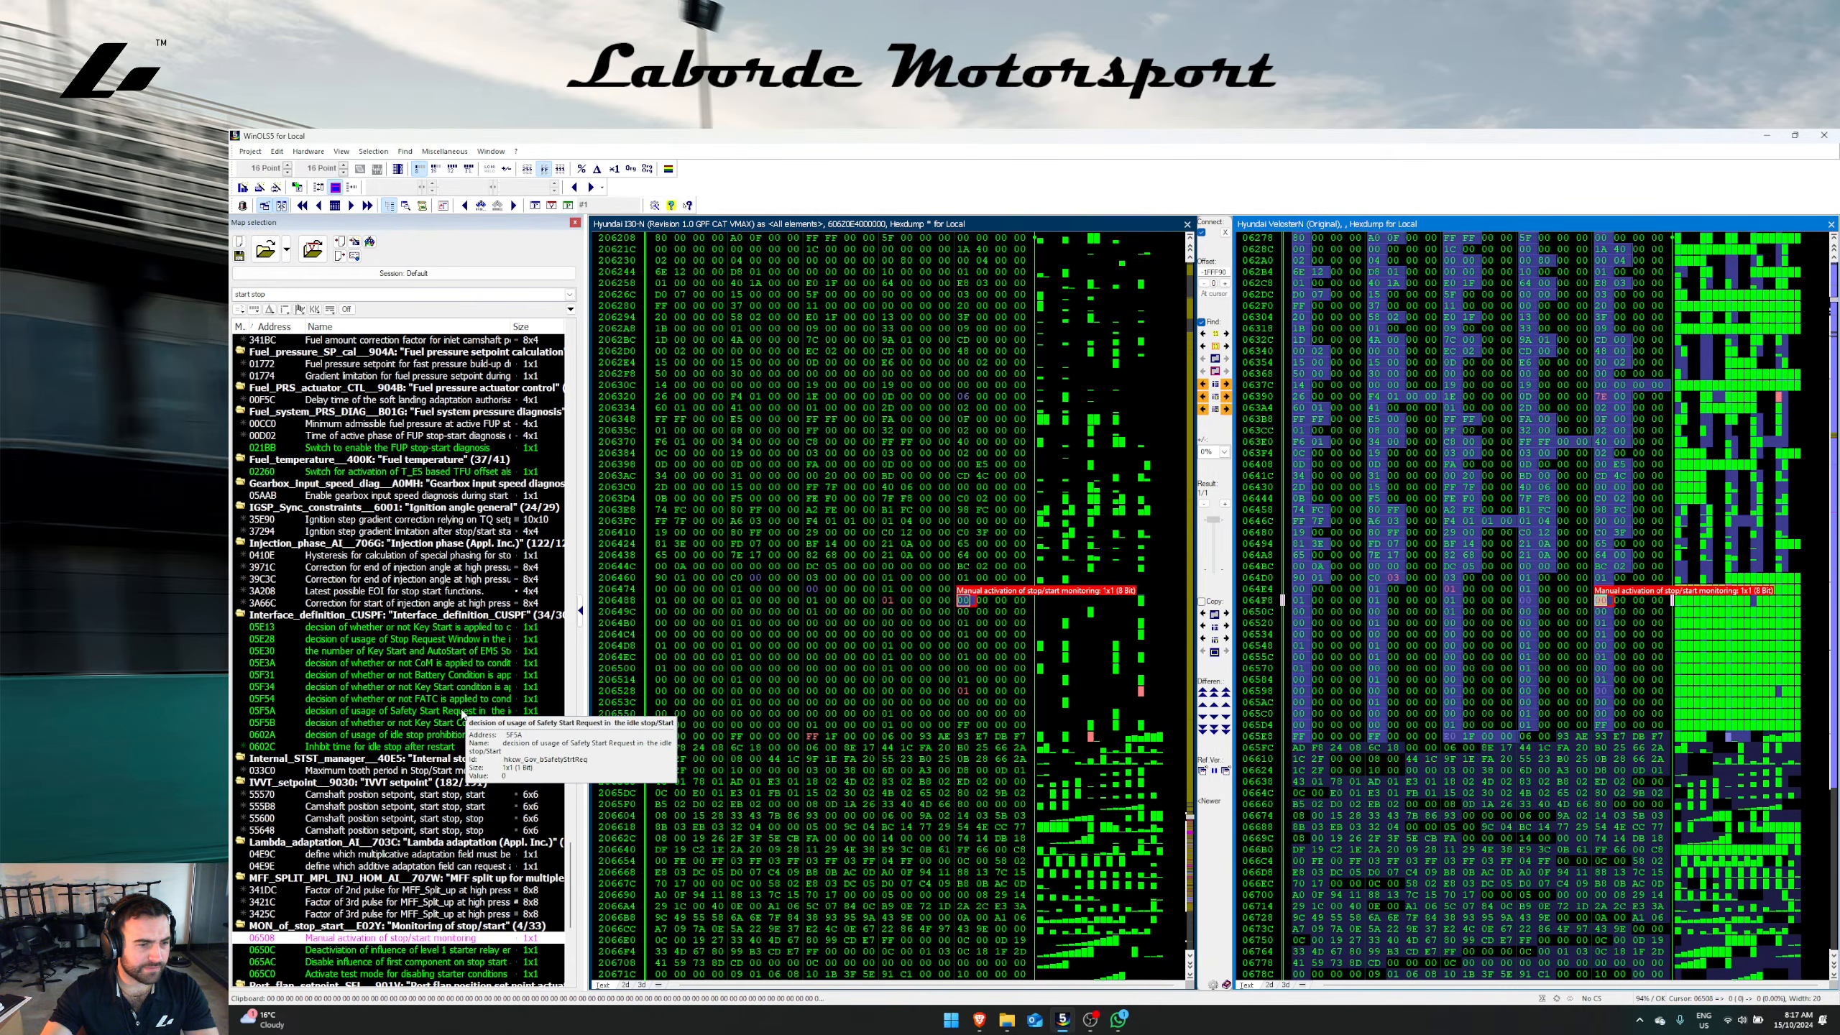
mouse_move(420, 753)
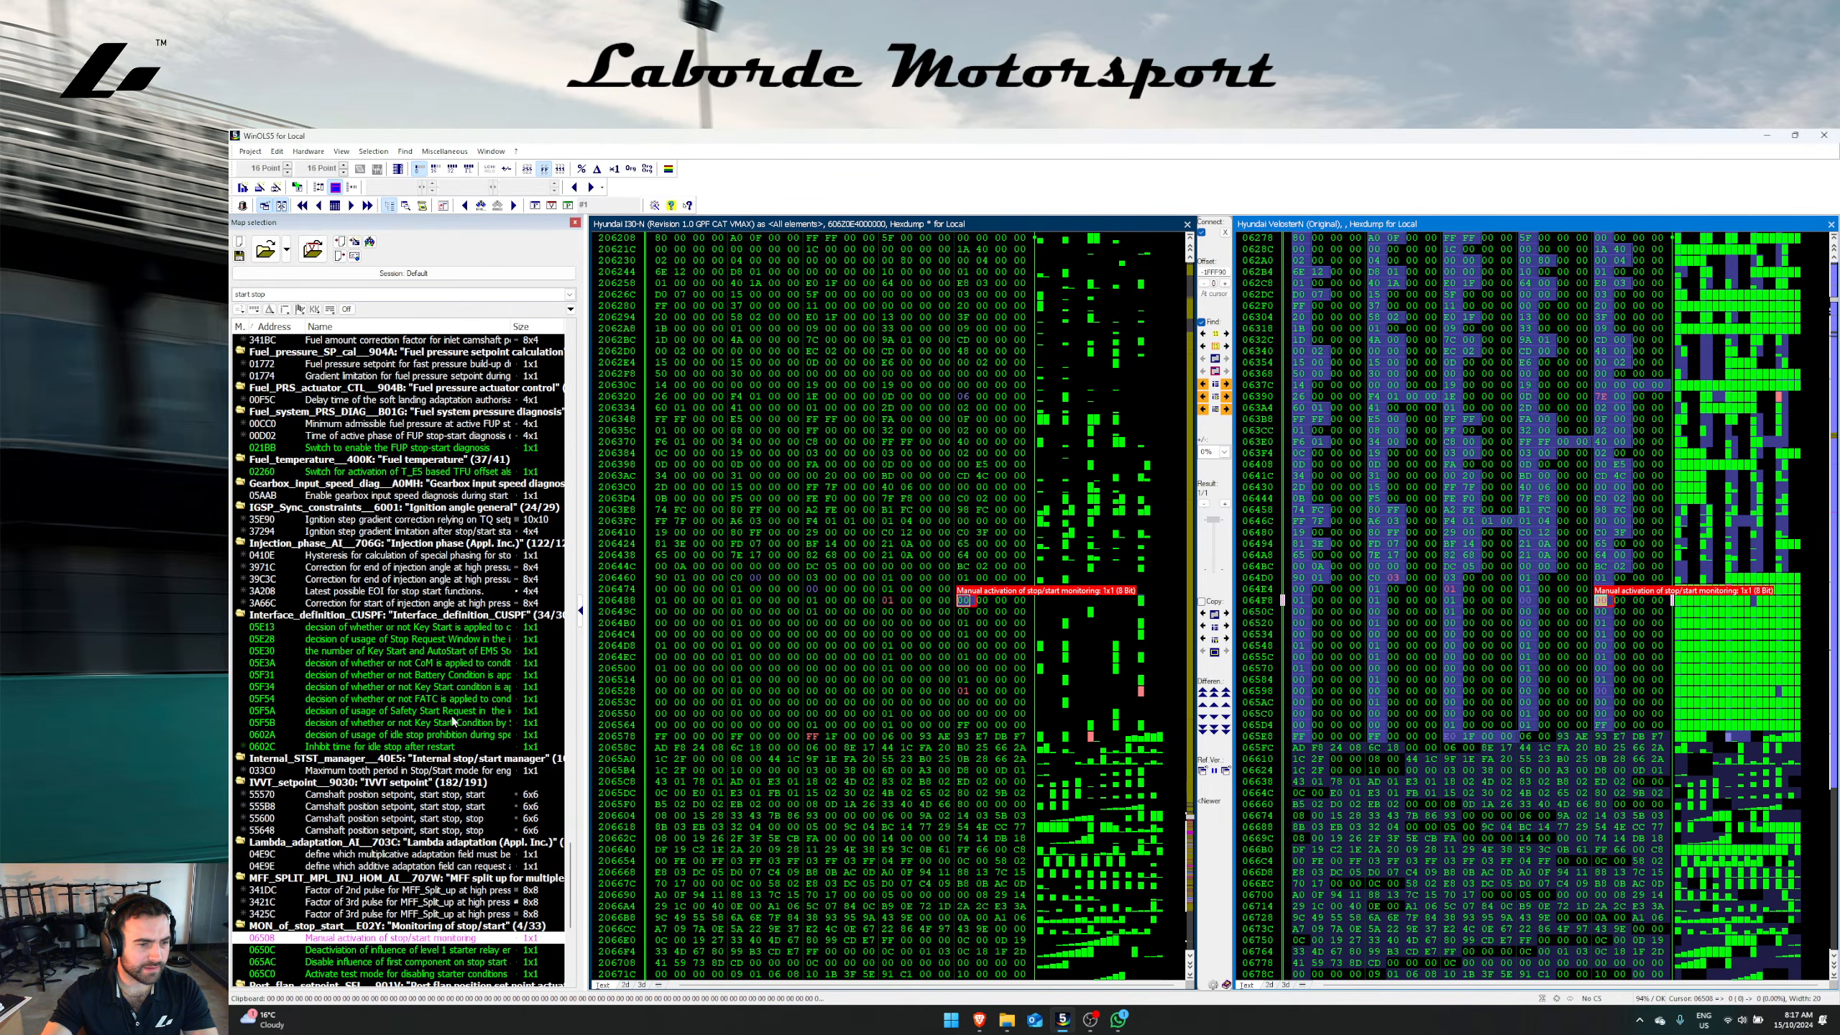
scroll(415, 638, "down", 4)
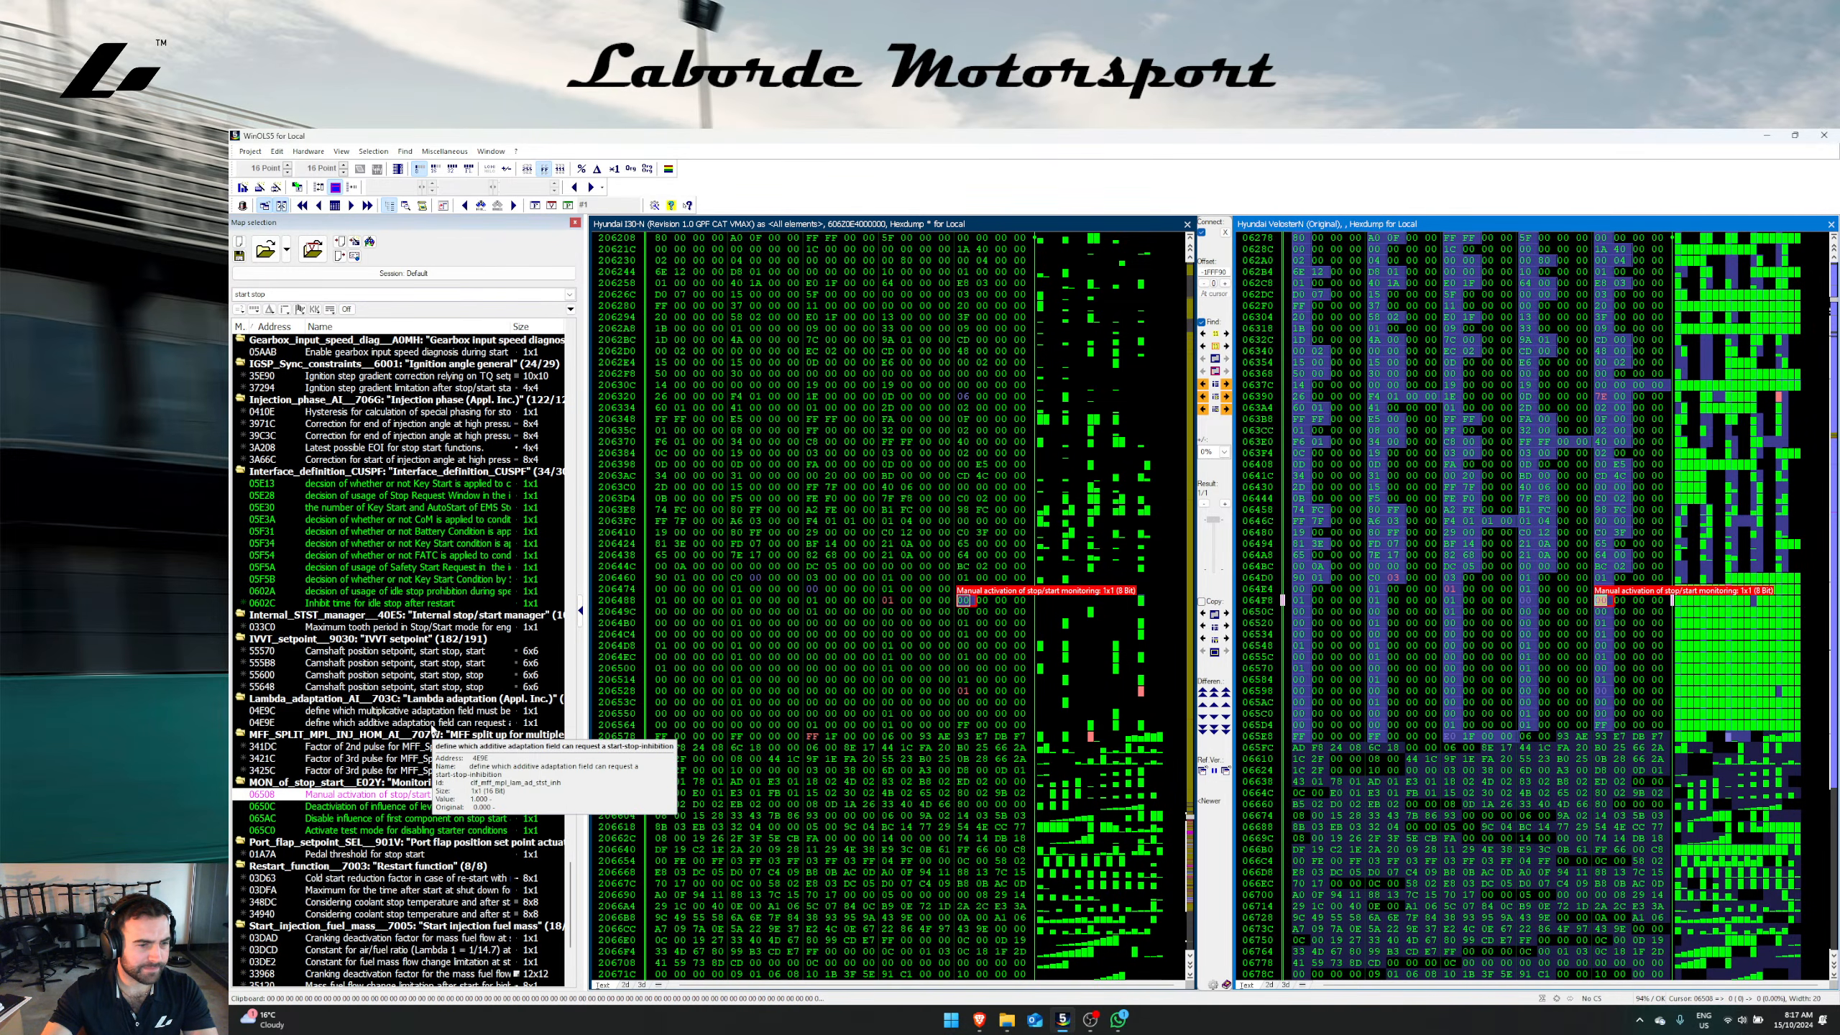
scroll(433, 728, "down", 3)
mouse_move(361, 703)
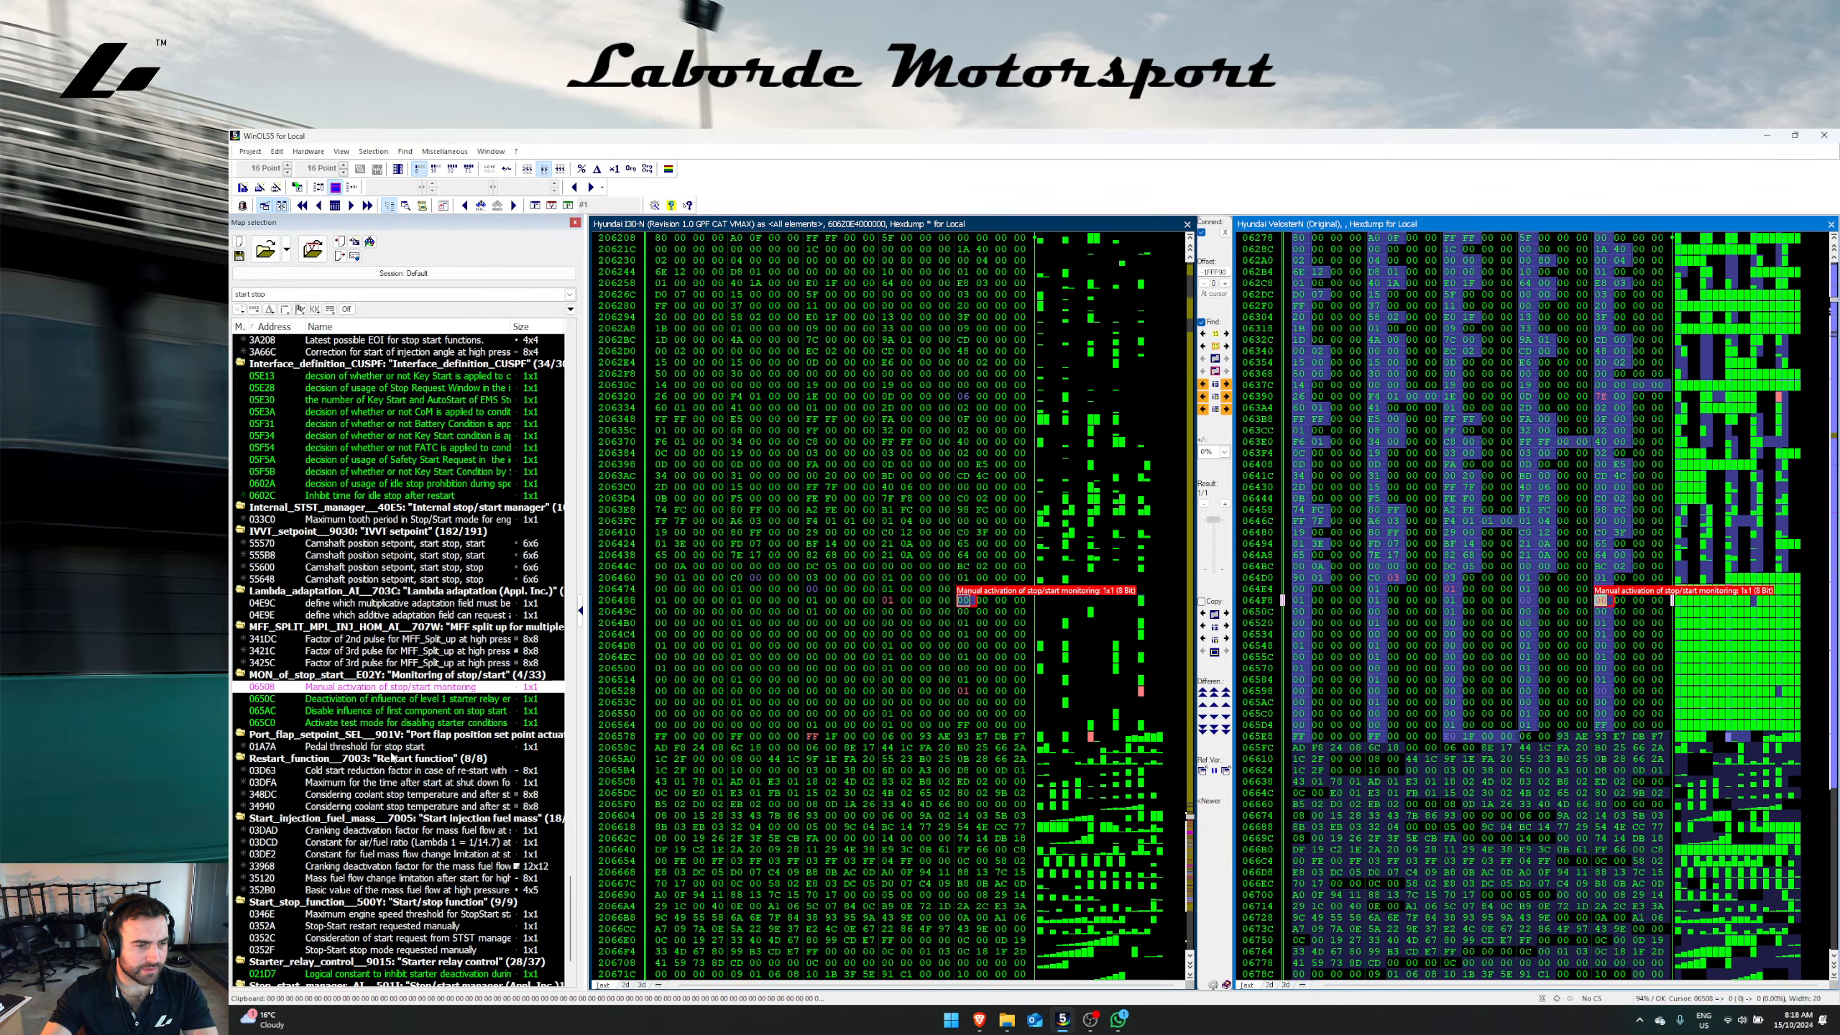
Step: Locate "Pedal threshold for stop start" in the VelosterN hexdump, match its data block in the i30-N and transfer the map
left_click(391, 747)
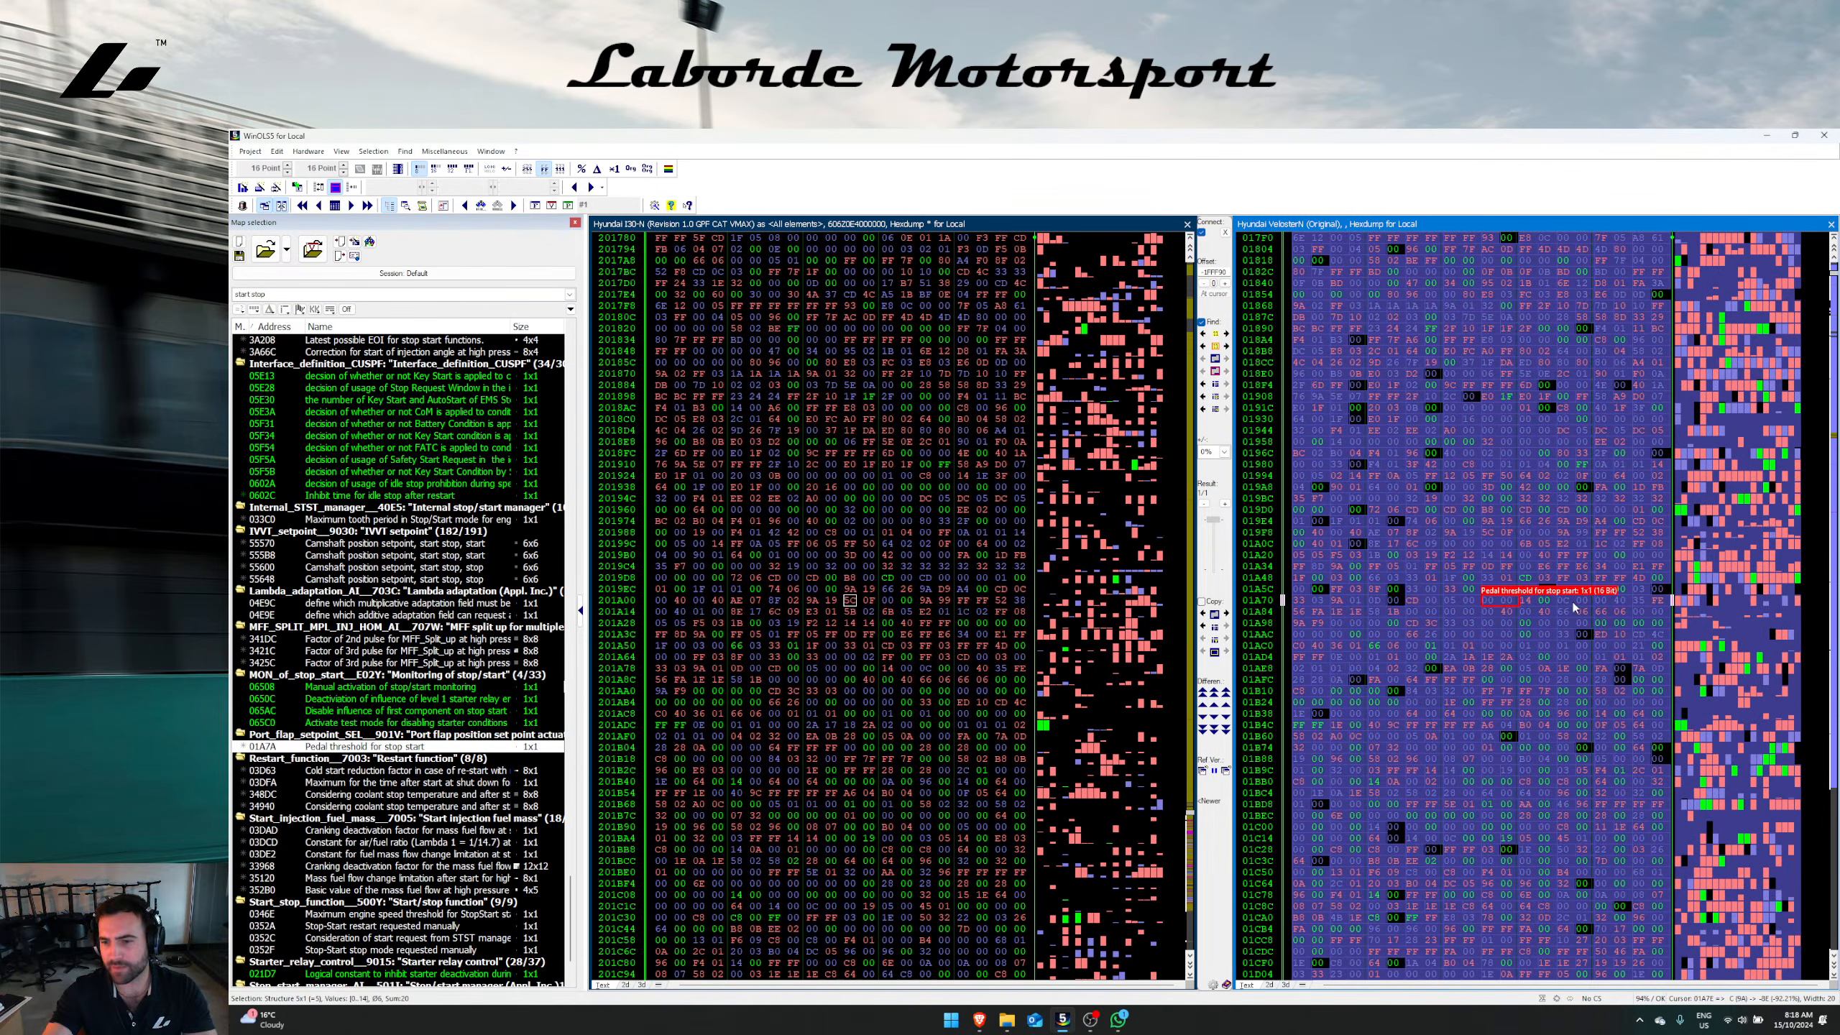
left_click_drag(1574, 608, 1582, 603)
left_click(1206, 359)
left_click(1587, 555)
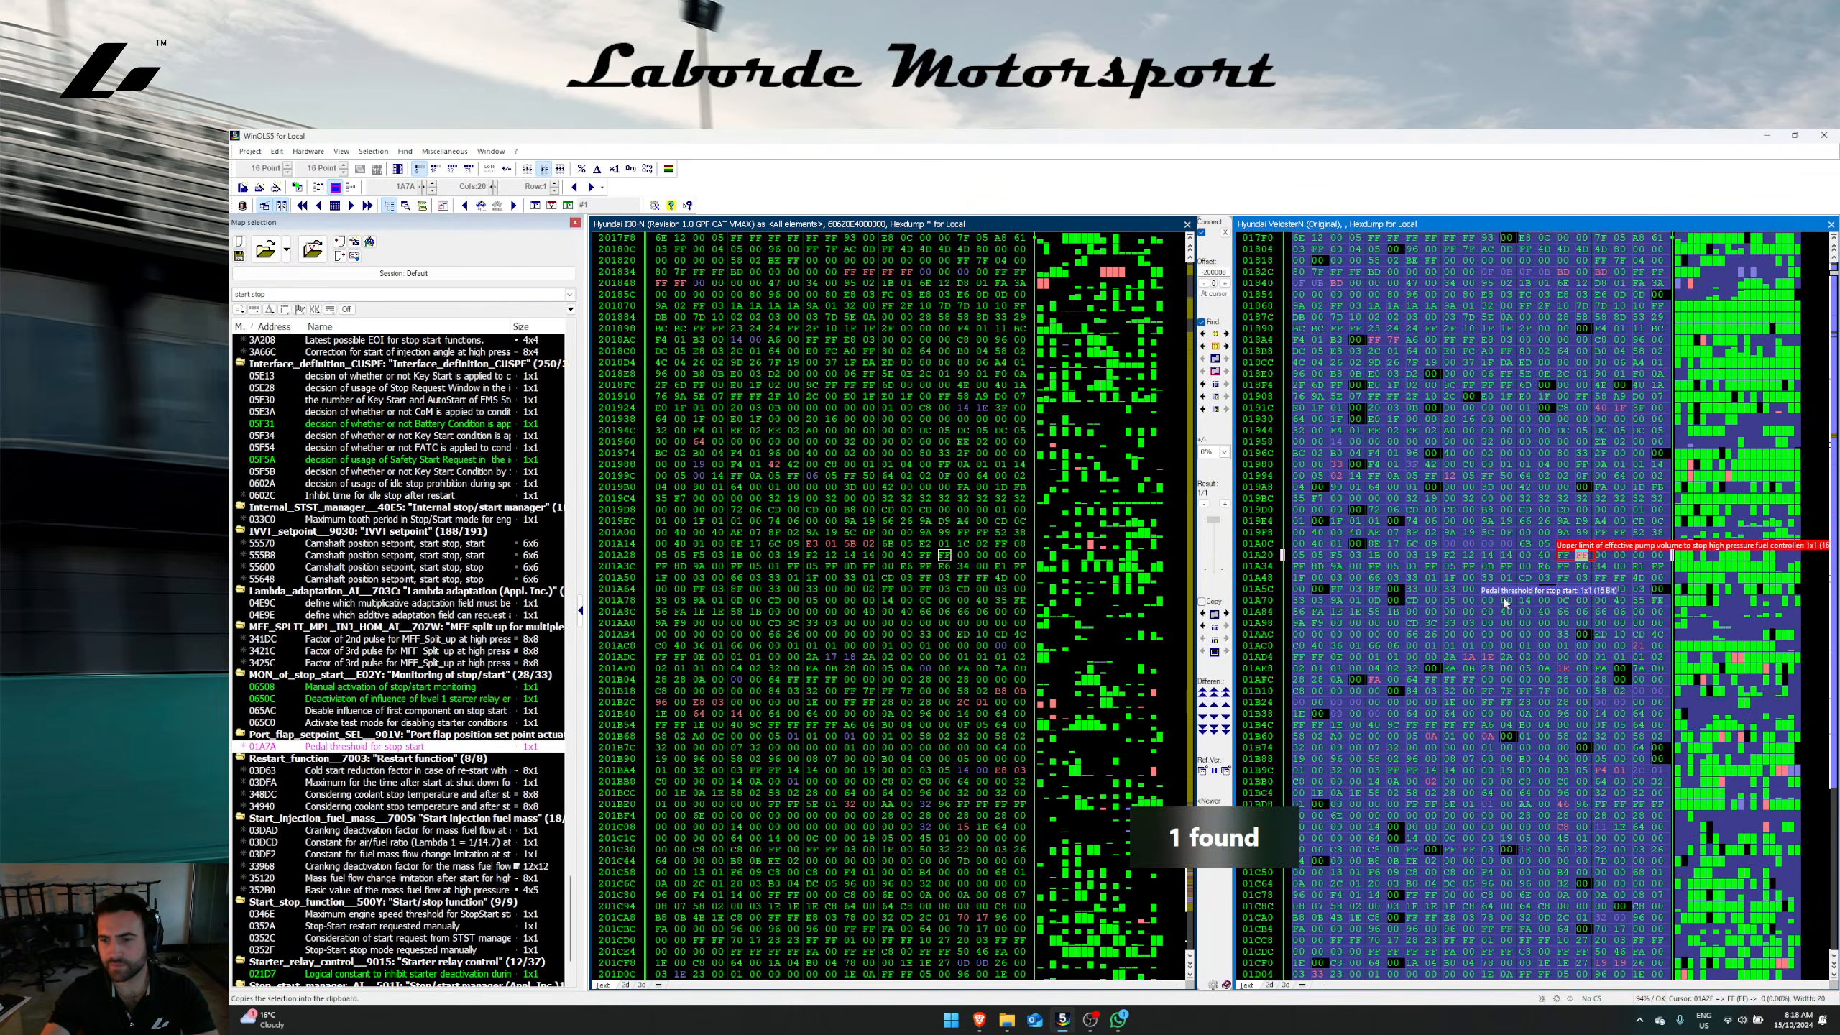
left_click(1504, 603)
left_click(1203, 614)
left_click(931, 660)
Step: Set the i30-N's pedal threshold for stop start to 300 and check the neighbouring pedal maps in the VelosterN hexdump
double_click(868, 599)
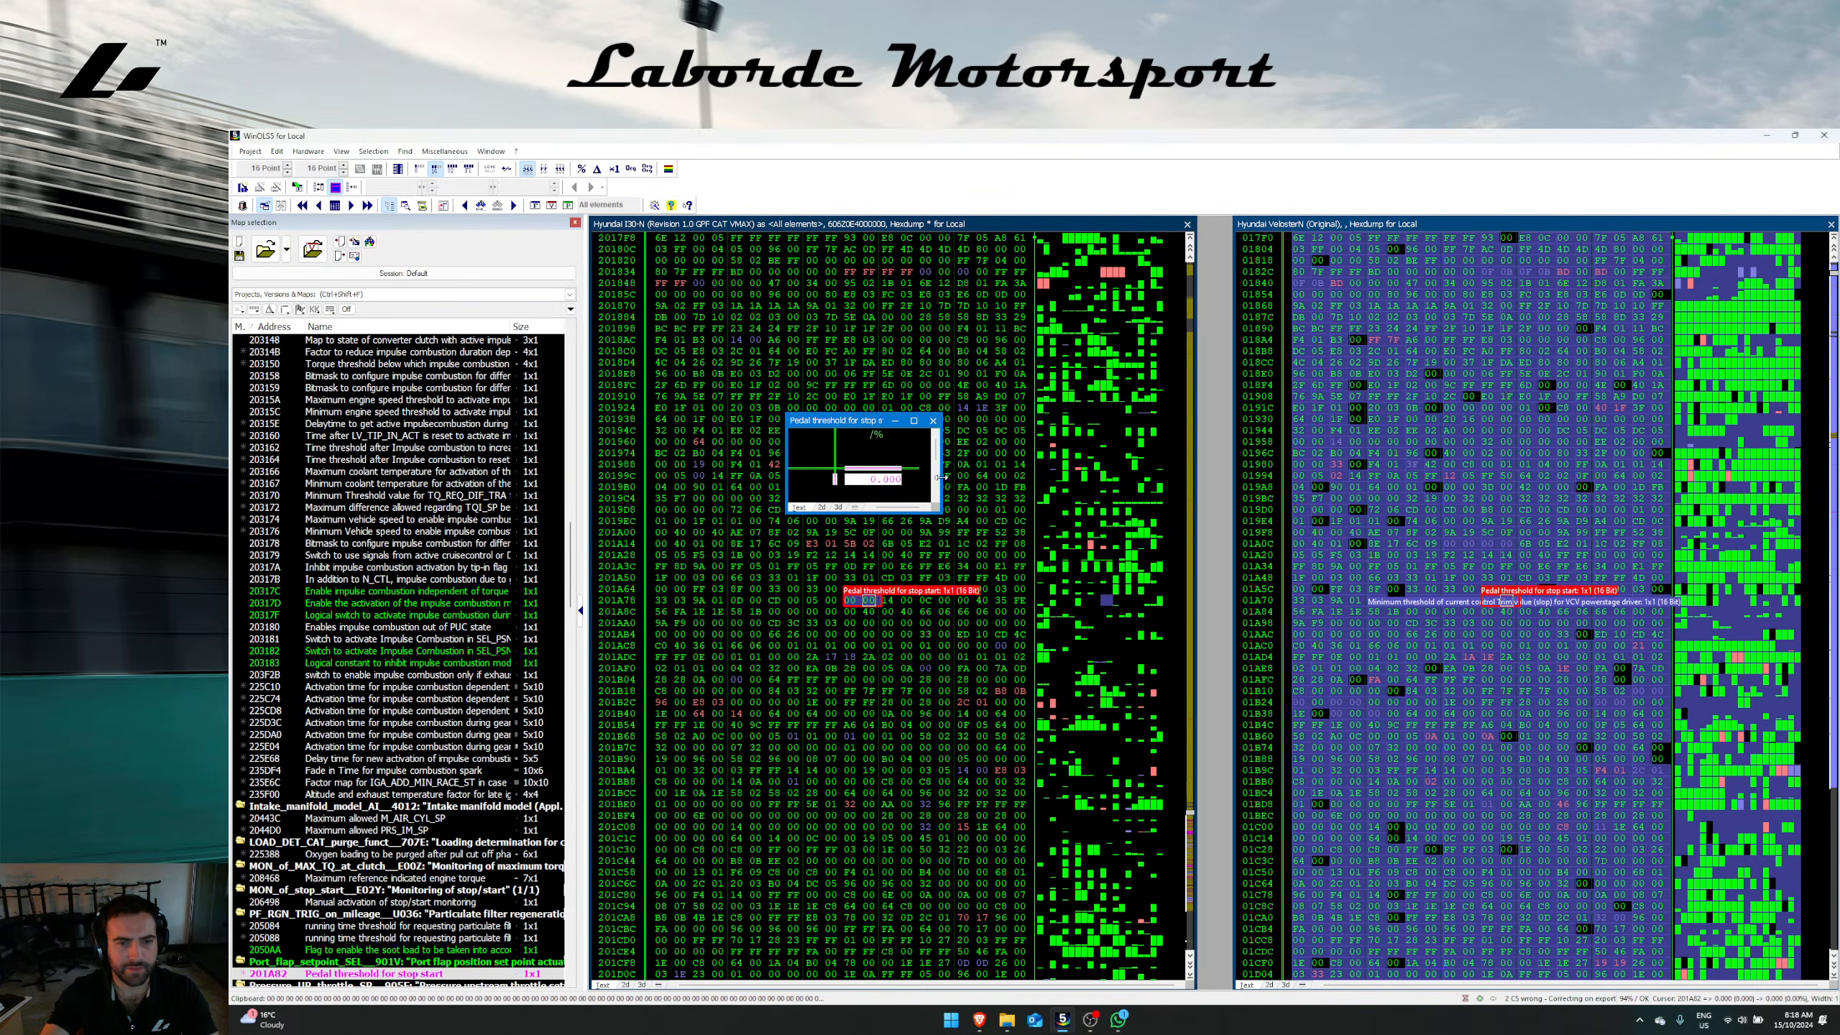
key("Return")
type("300")
key("Return")
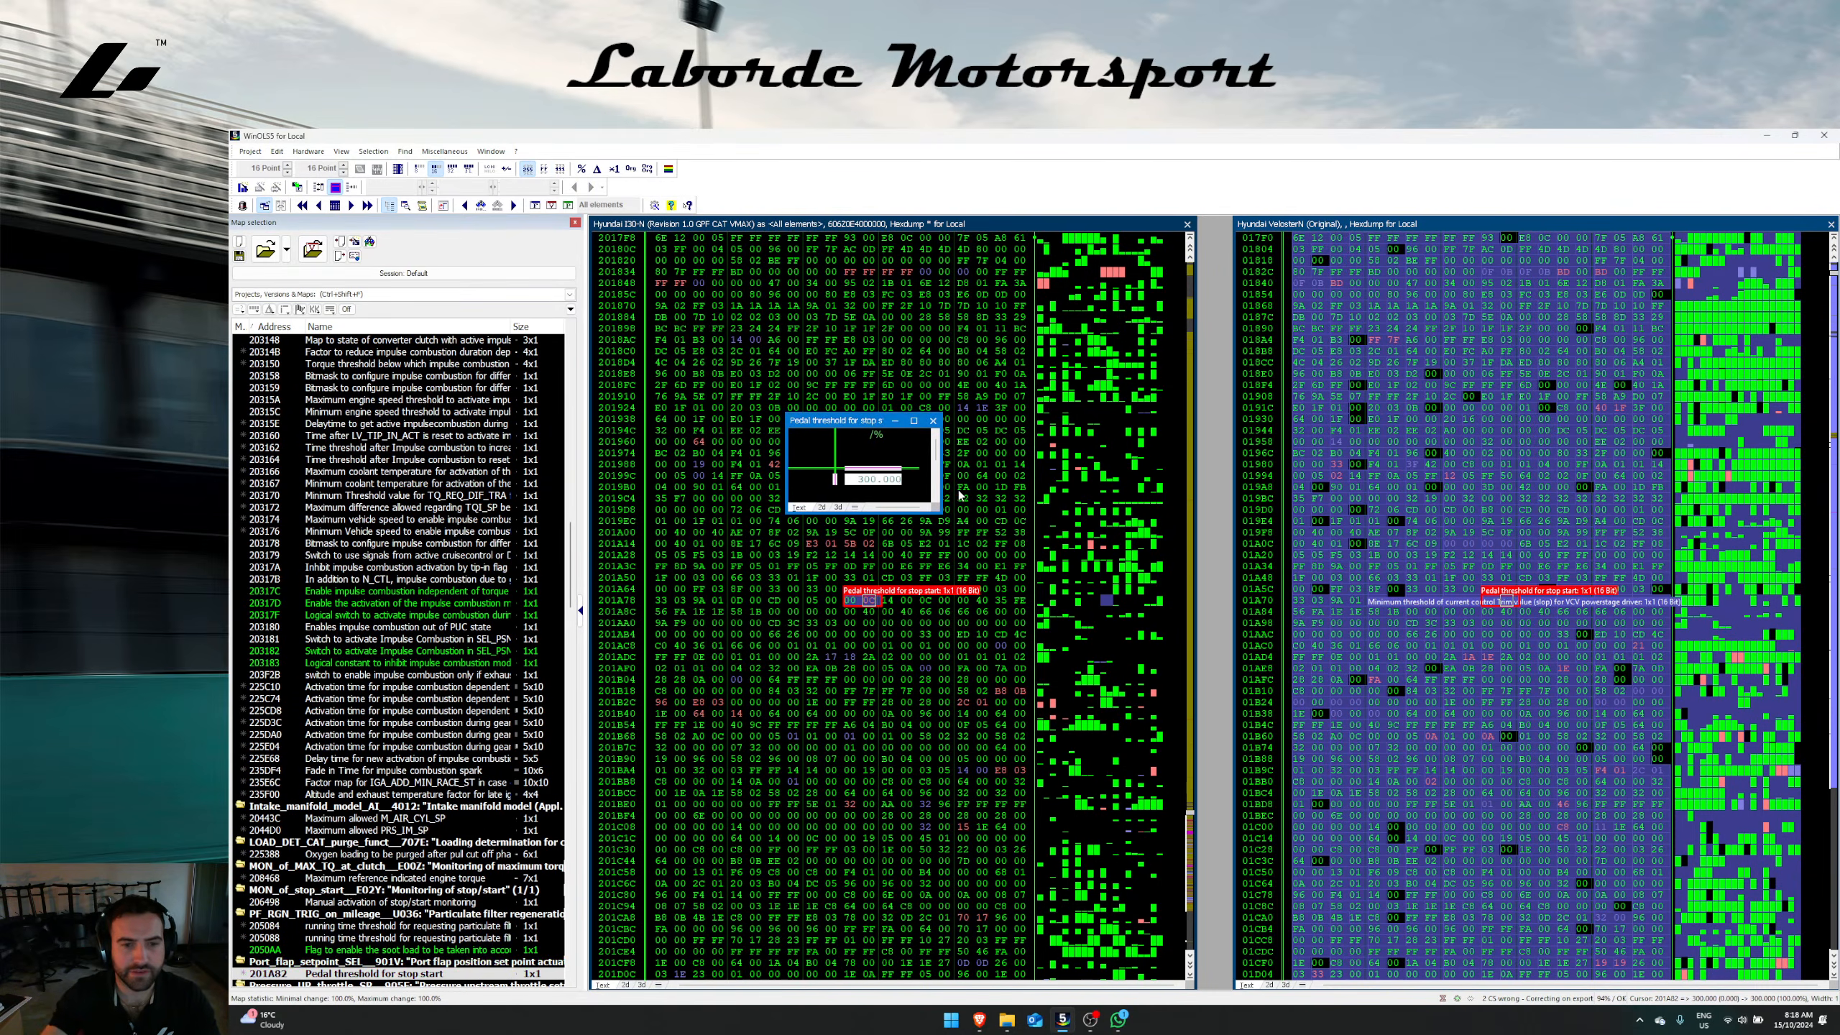
left_click(1465, 606)
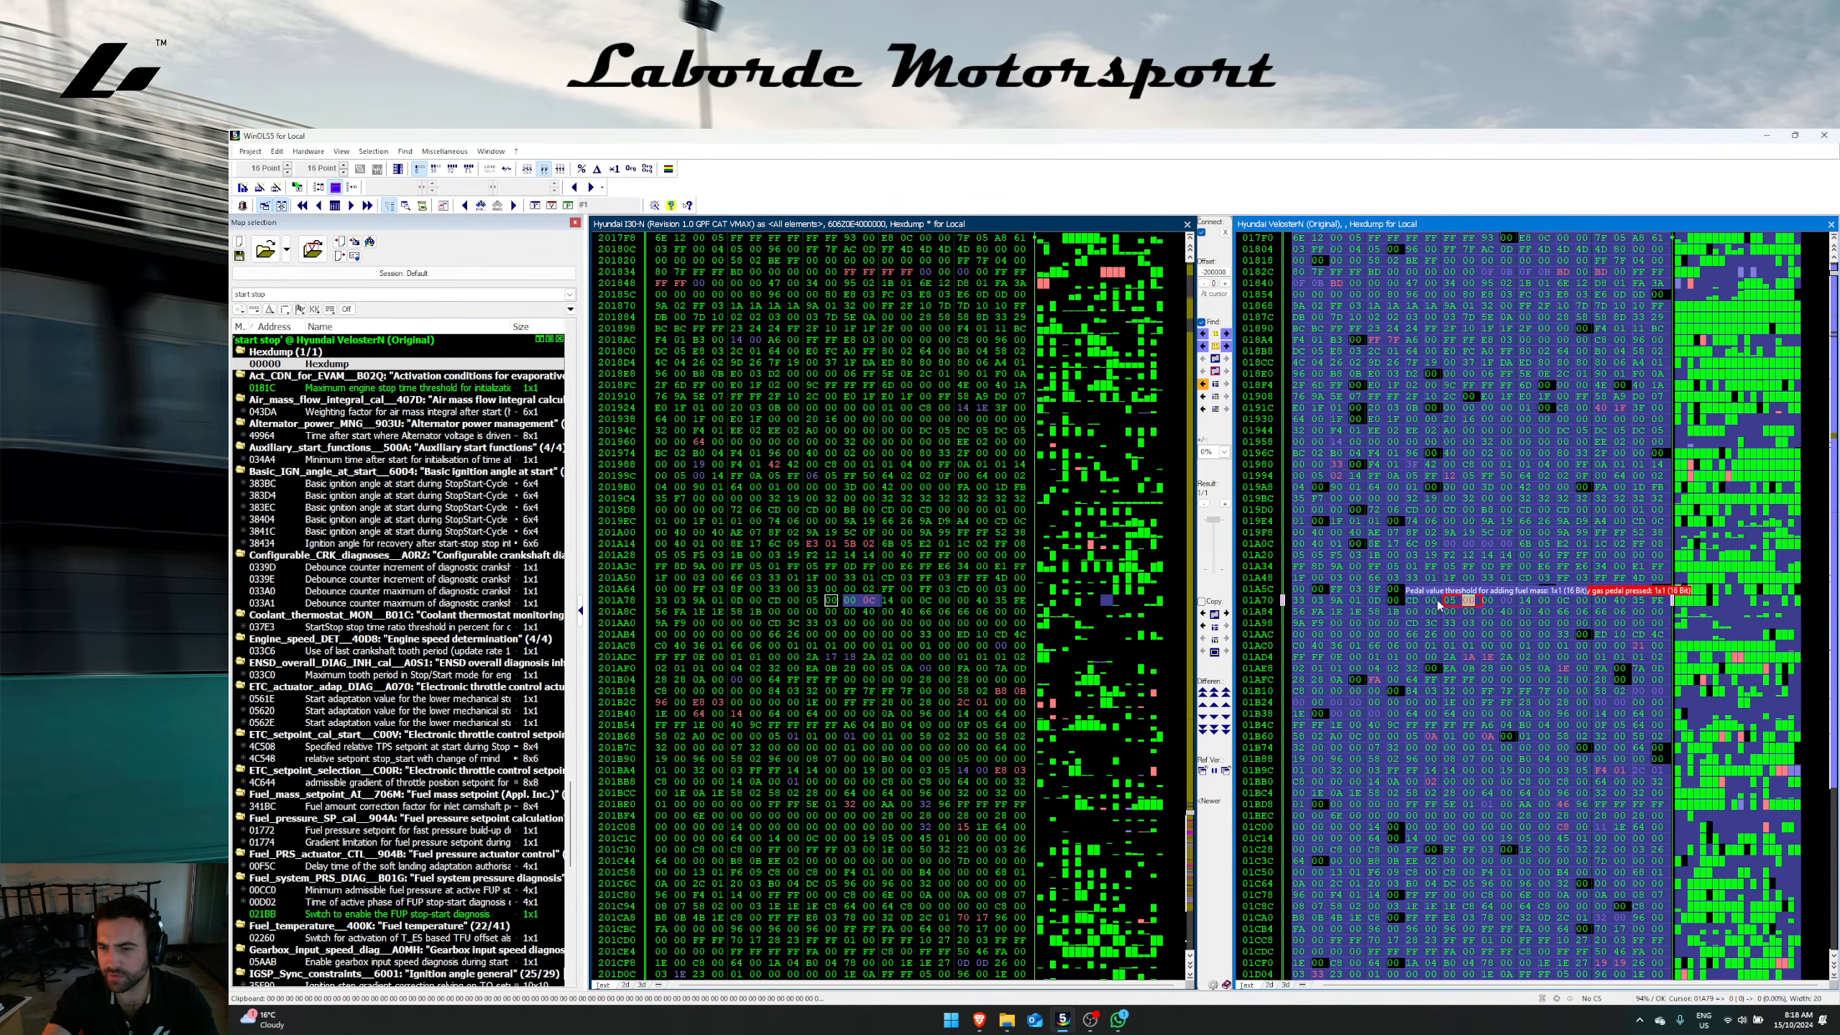
left_click(1432, 602)
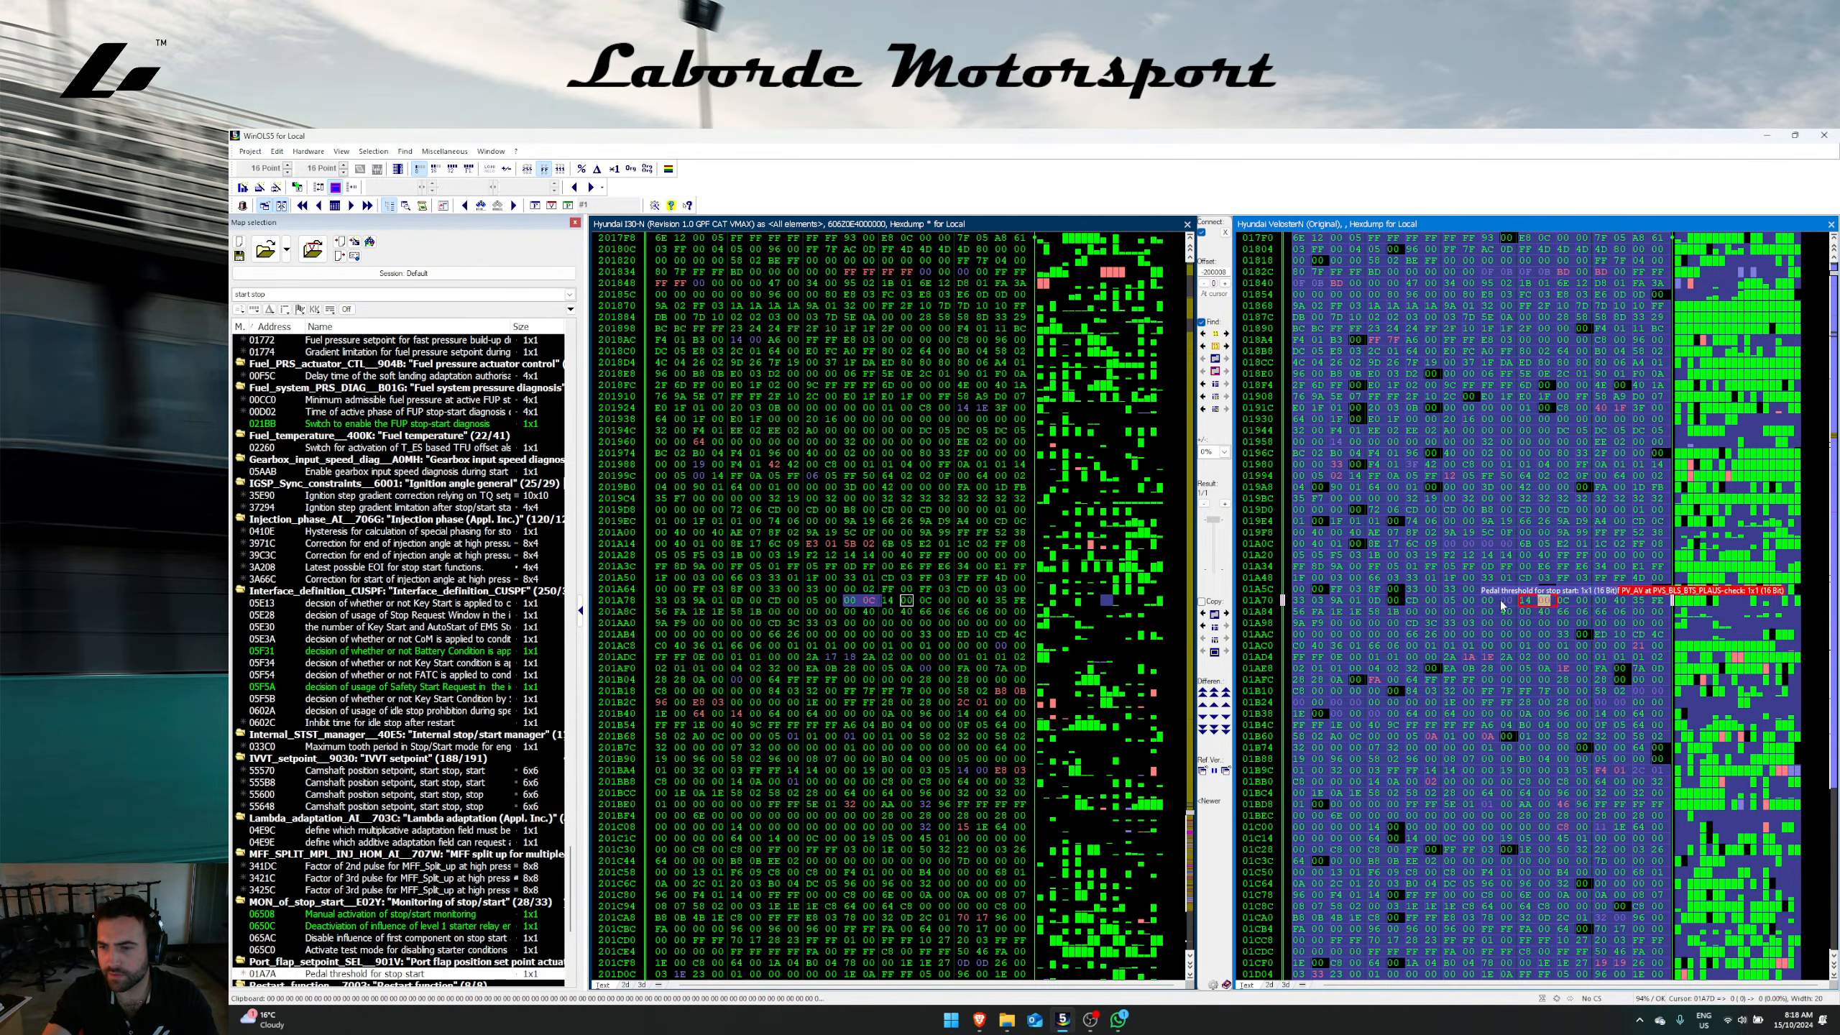
Step: Save the i30-N project as a new version named "Revision 1.0 GPF CAT VMAX Stop Start"
left_click(866, 536)
key("ctrl+s")
key("Return")
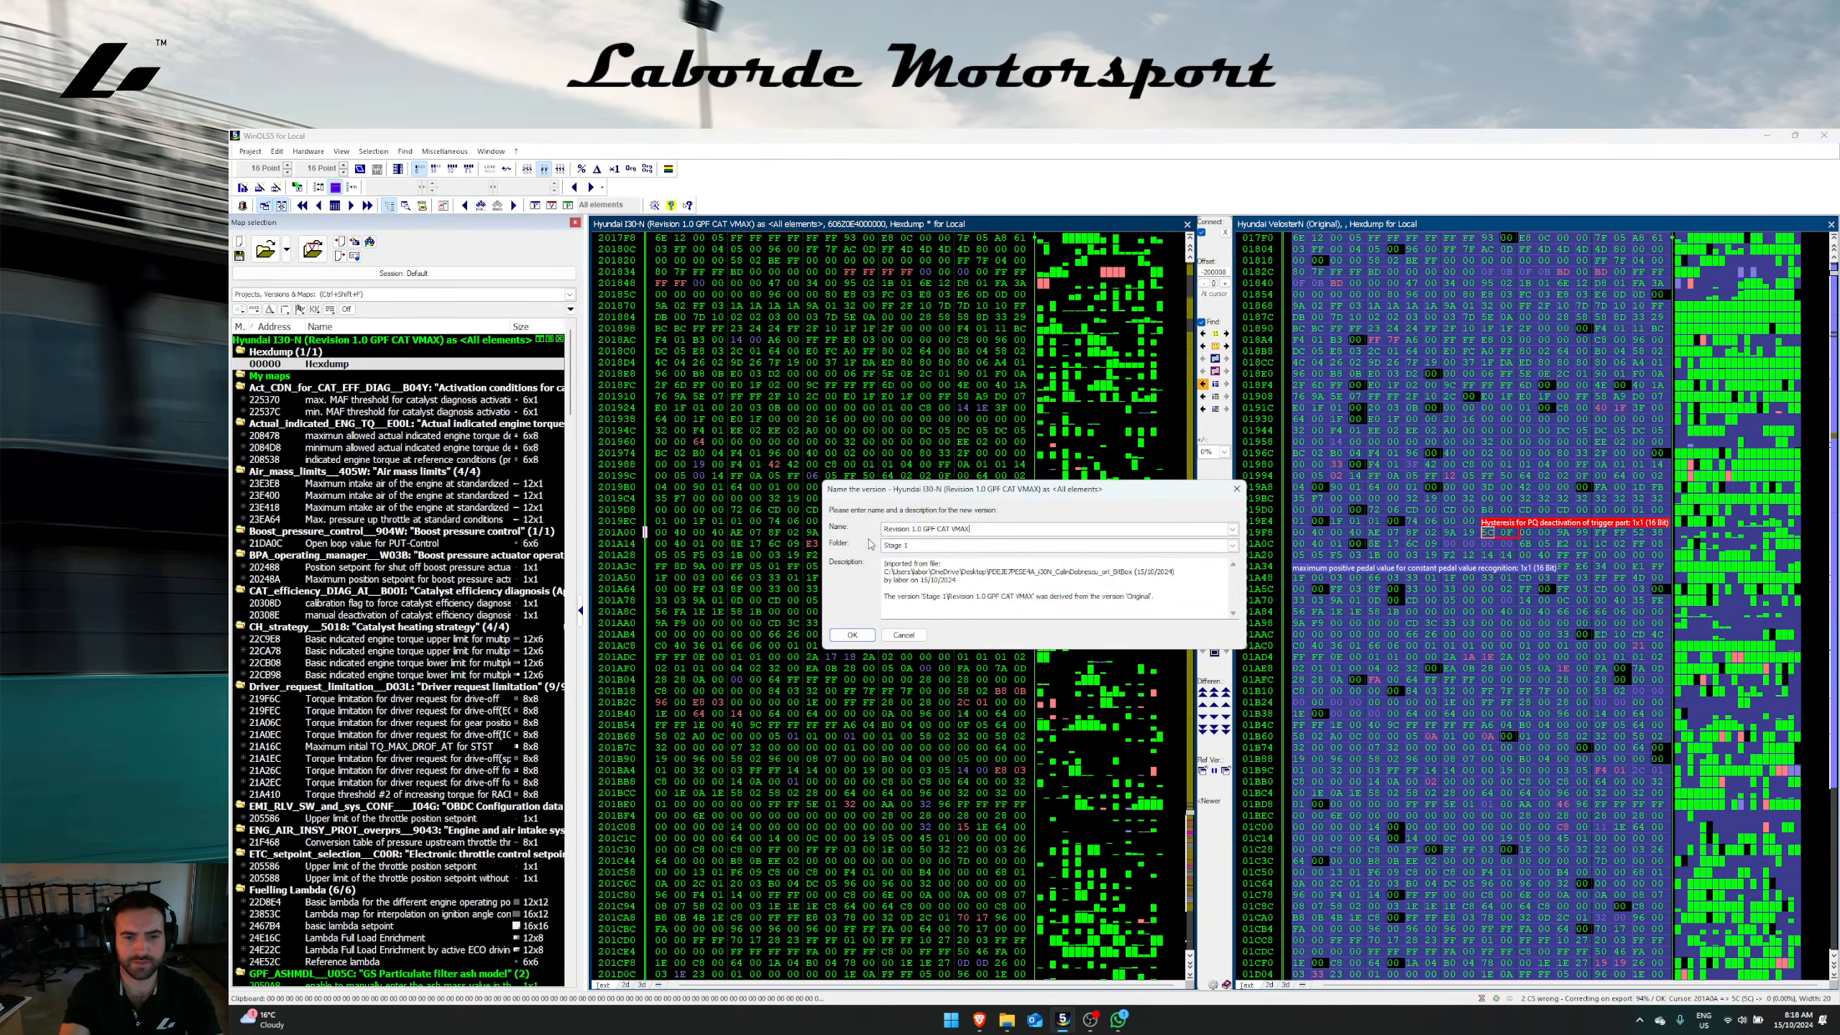
type("Stop St")
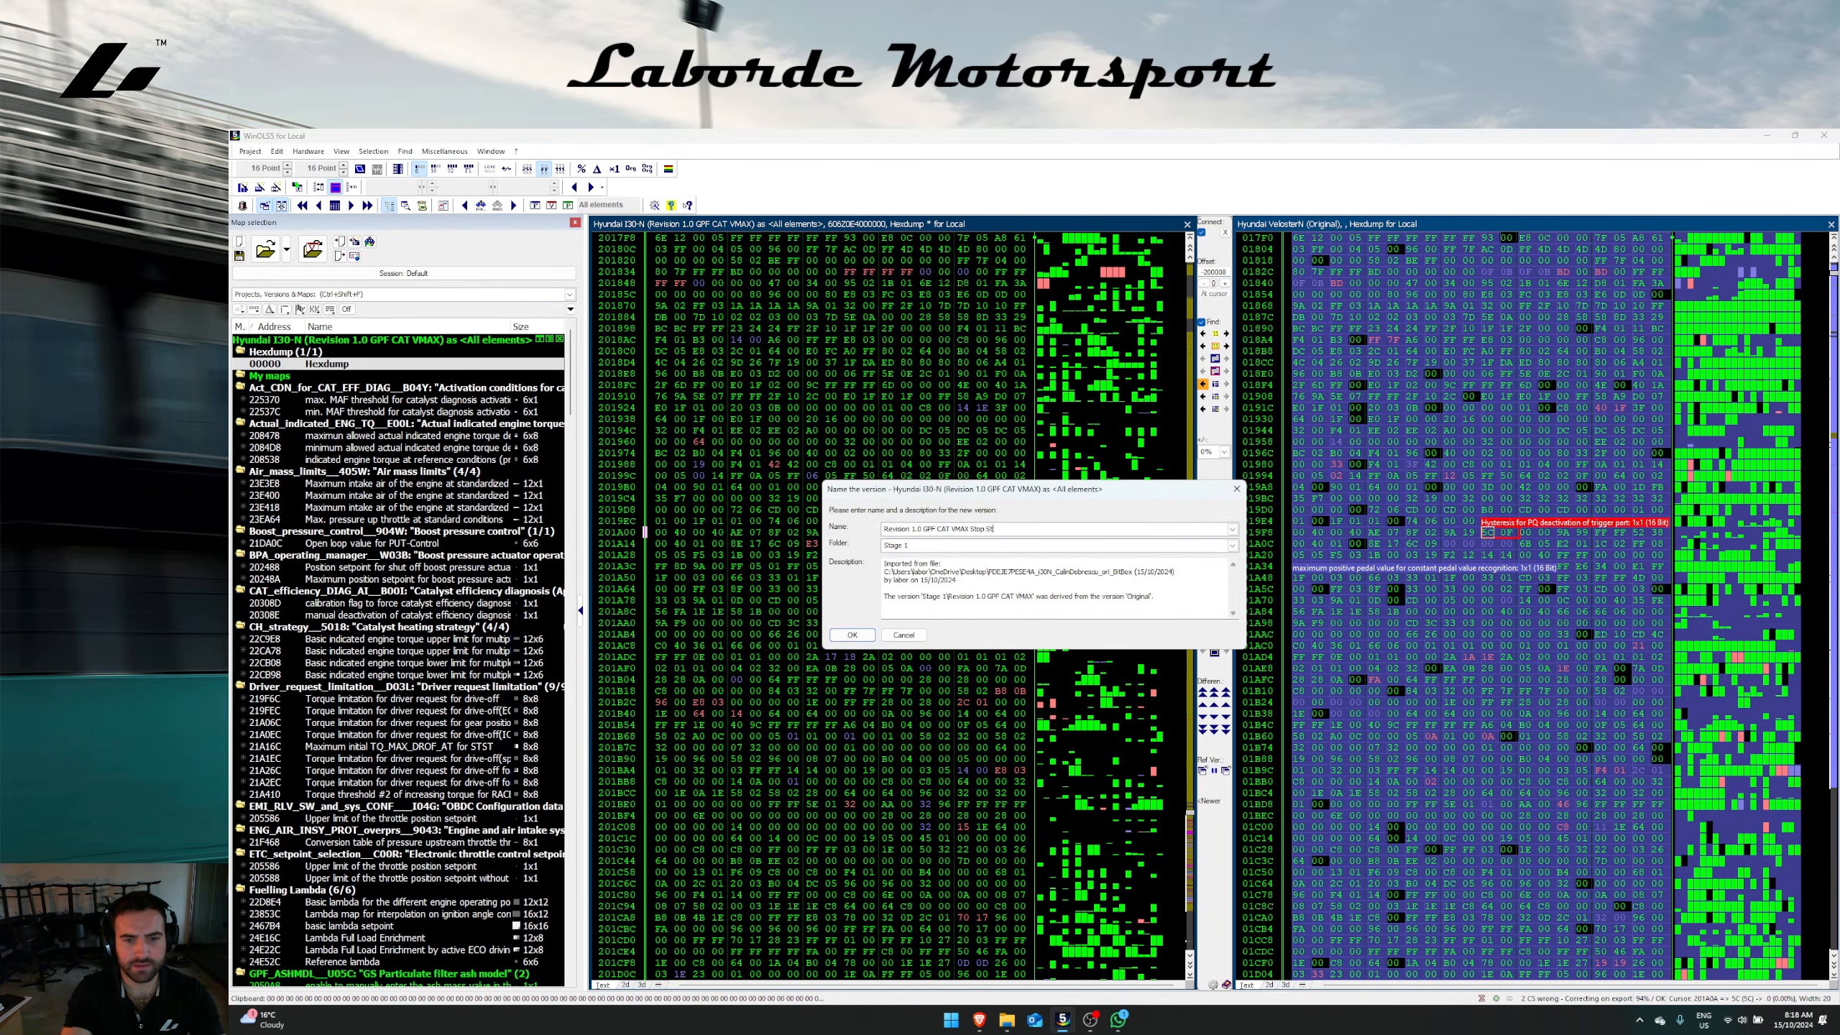
type("art")
key("Return")
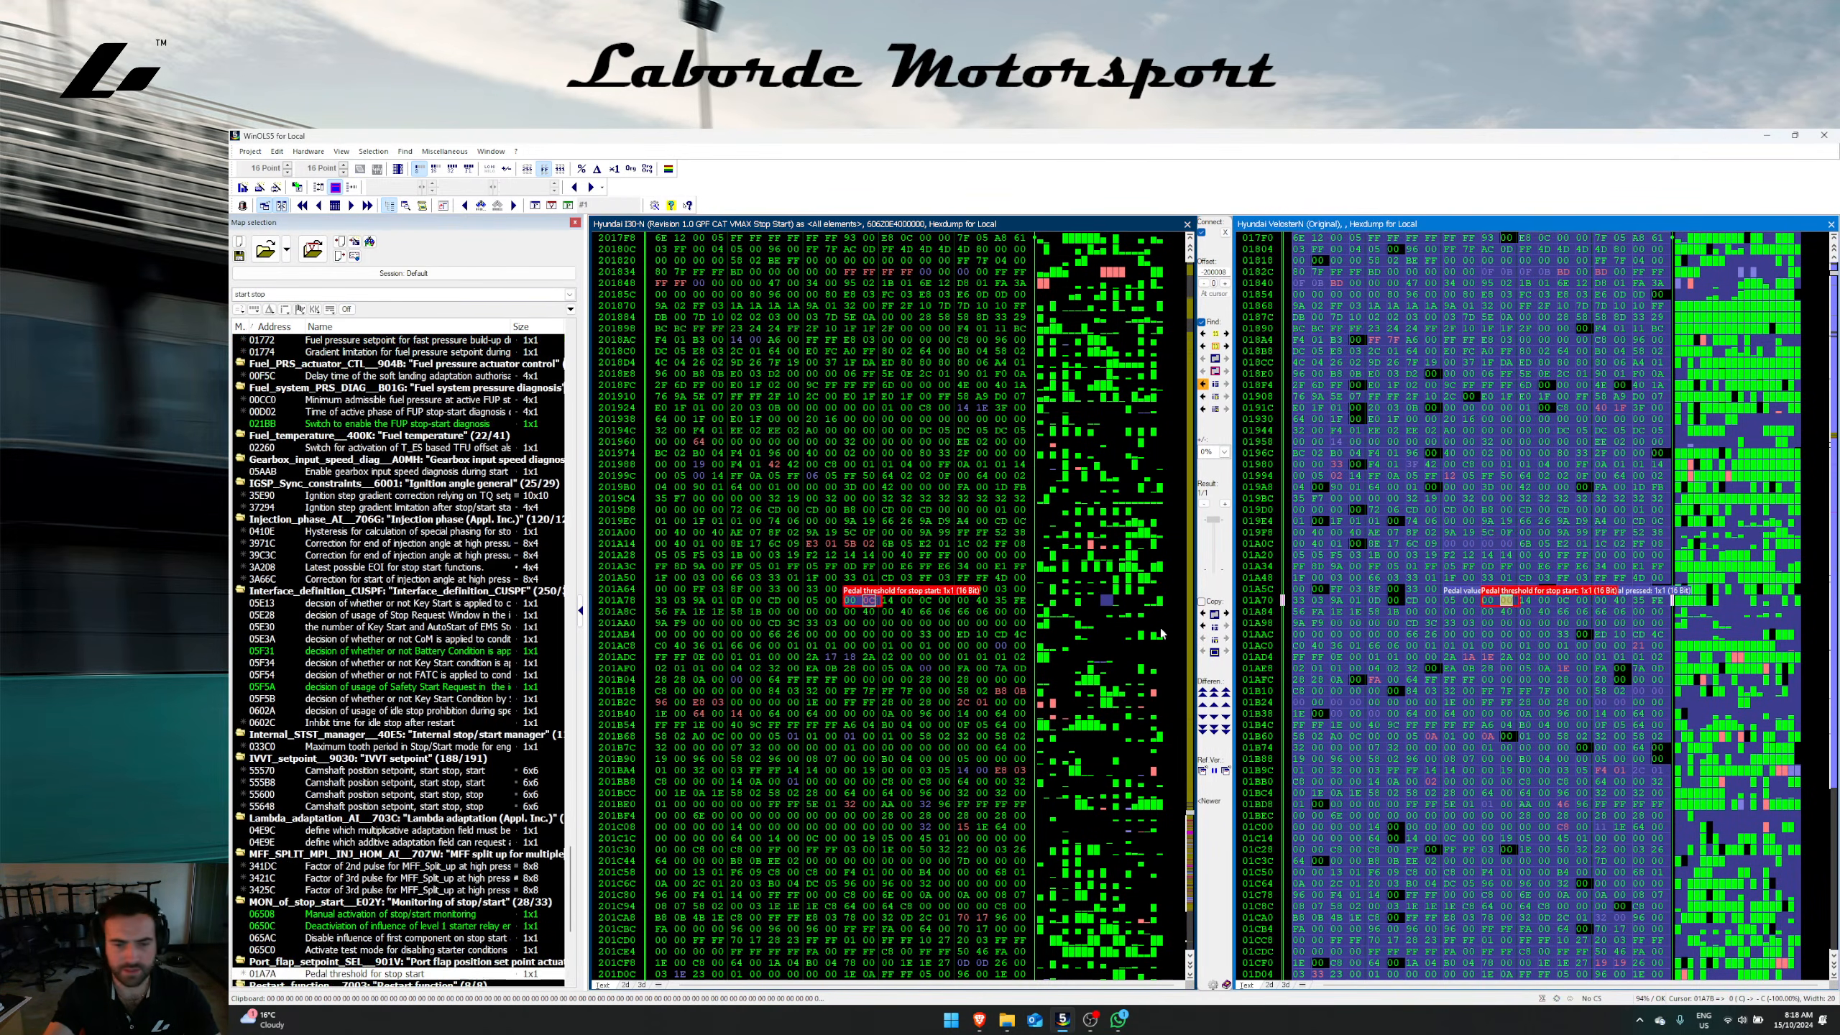
Step: Check the VelosterN's remaining start/stop function and starter relay maps, and close the VelosterN hexdump
scroll(502, 759, "down", 5)
scroll(492, 774, "down", 4)
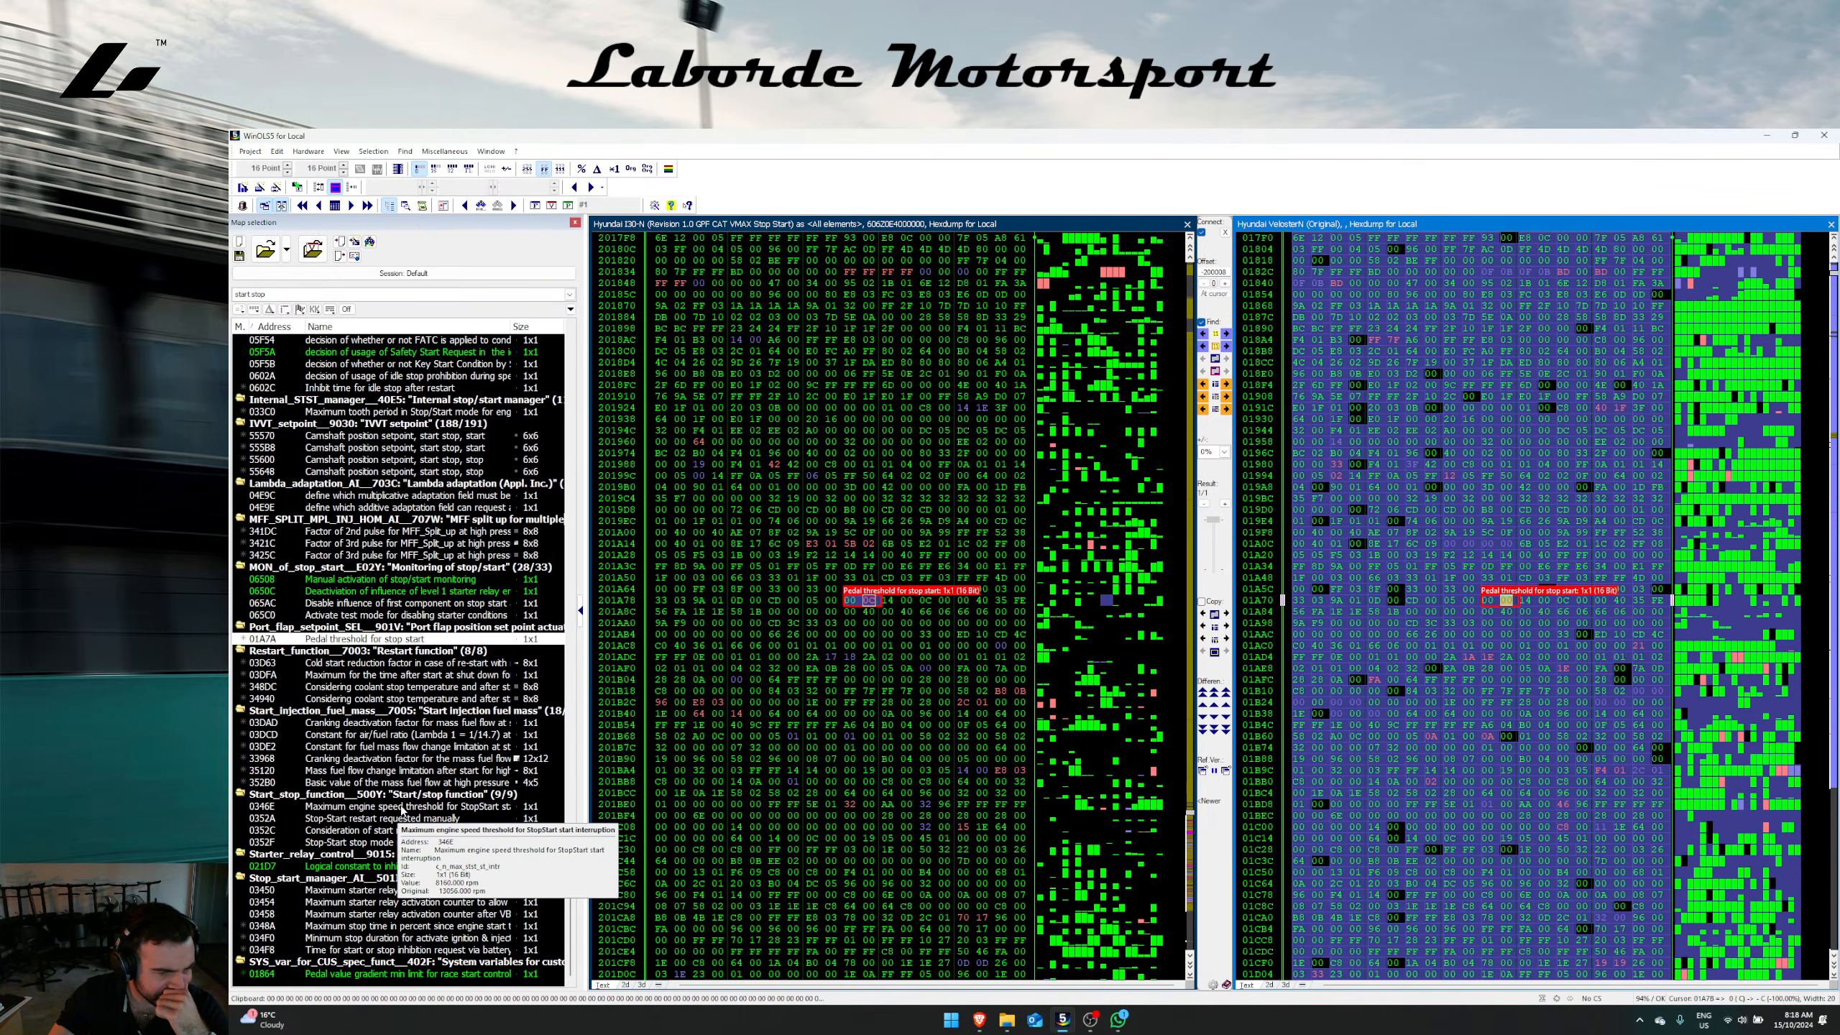
double_click(401, 805)
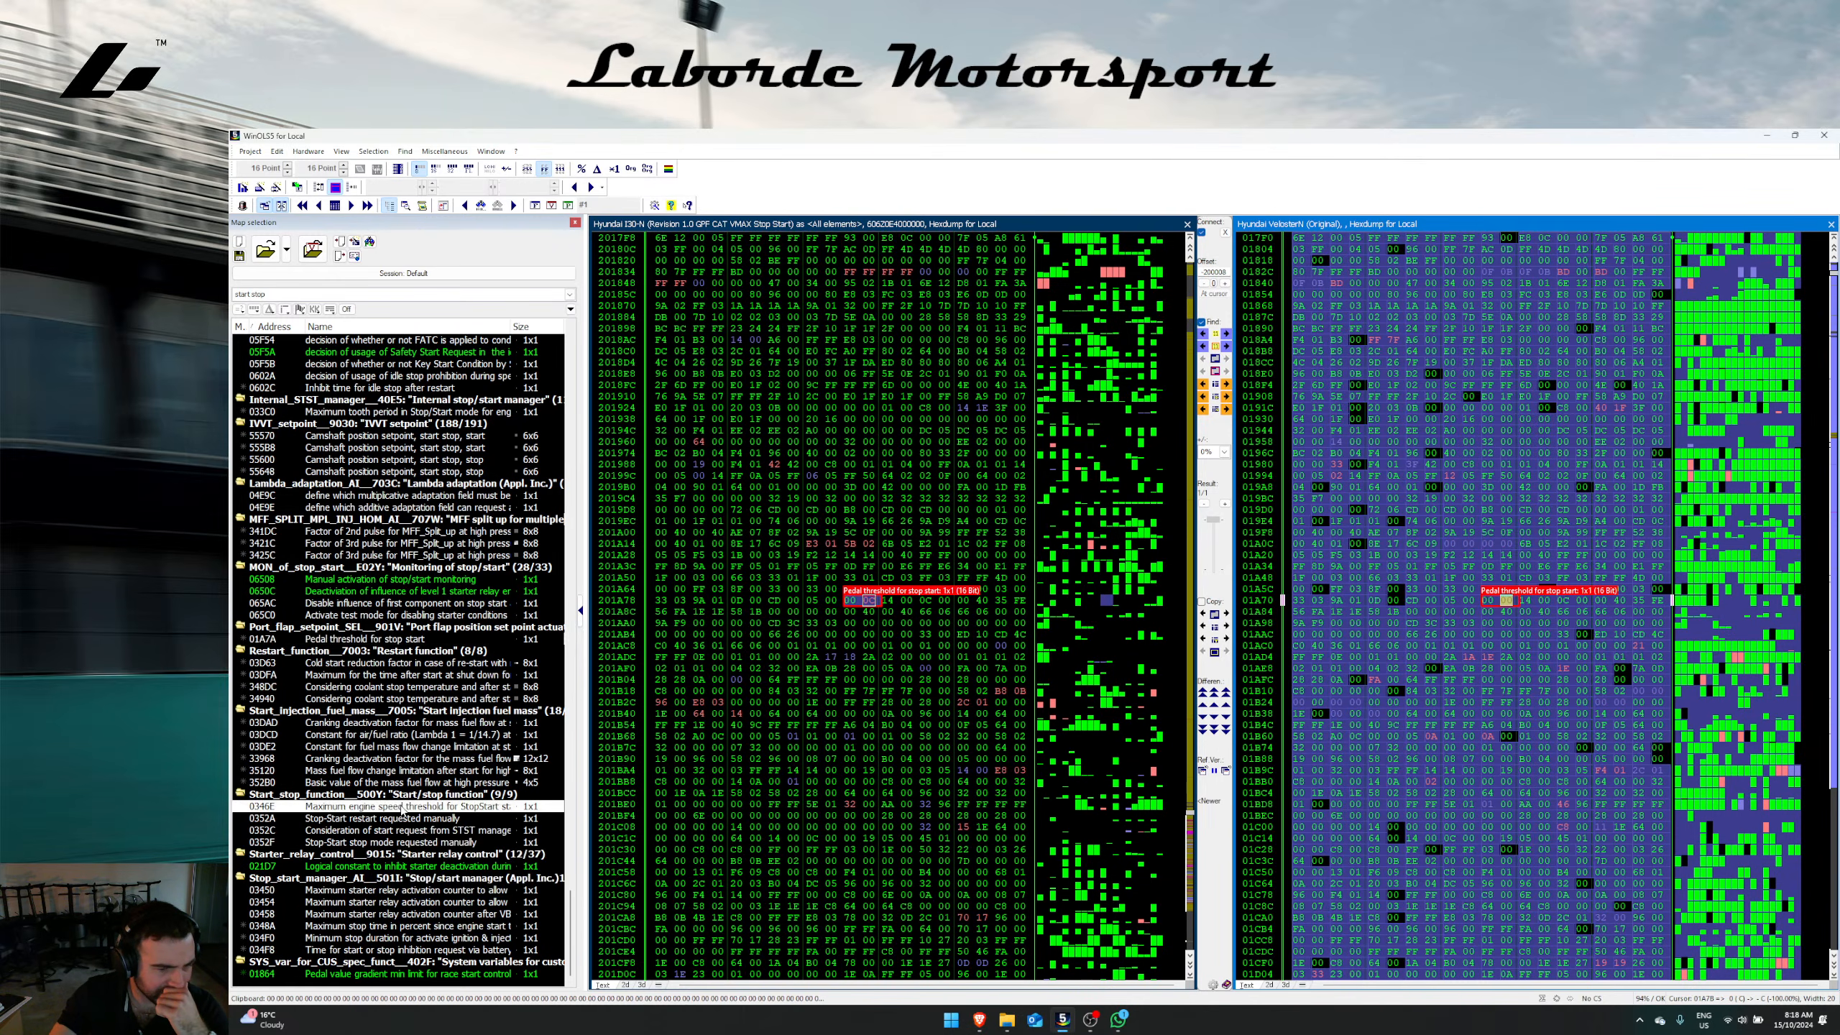
key("Escape")
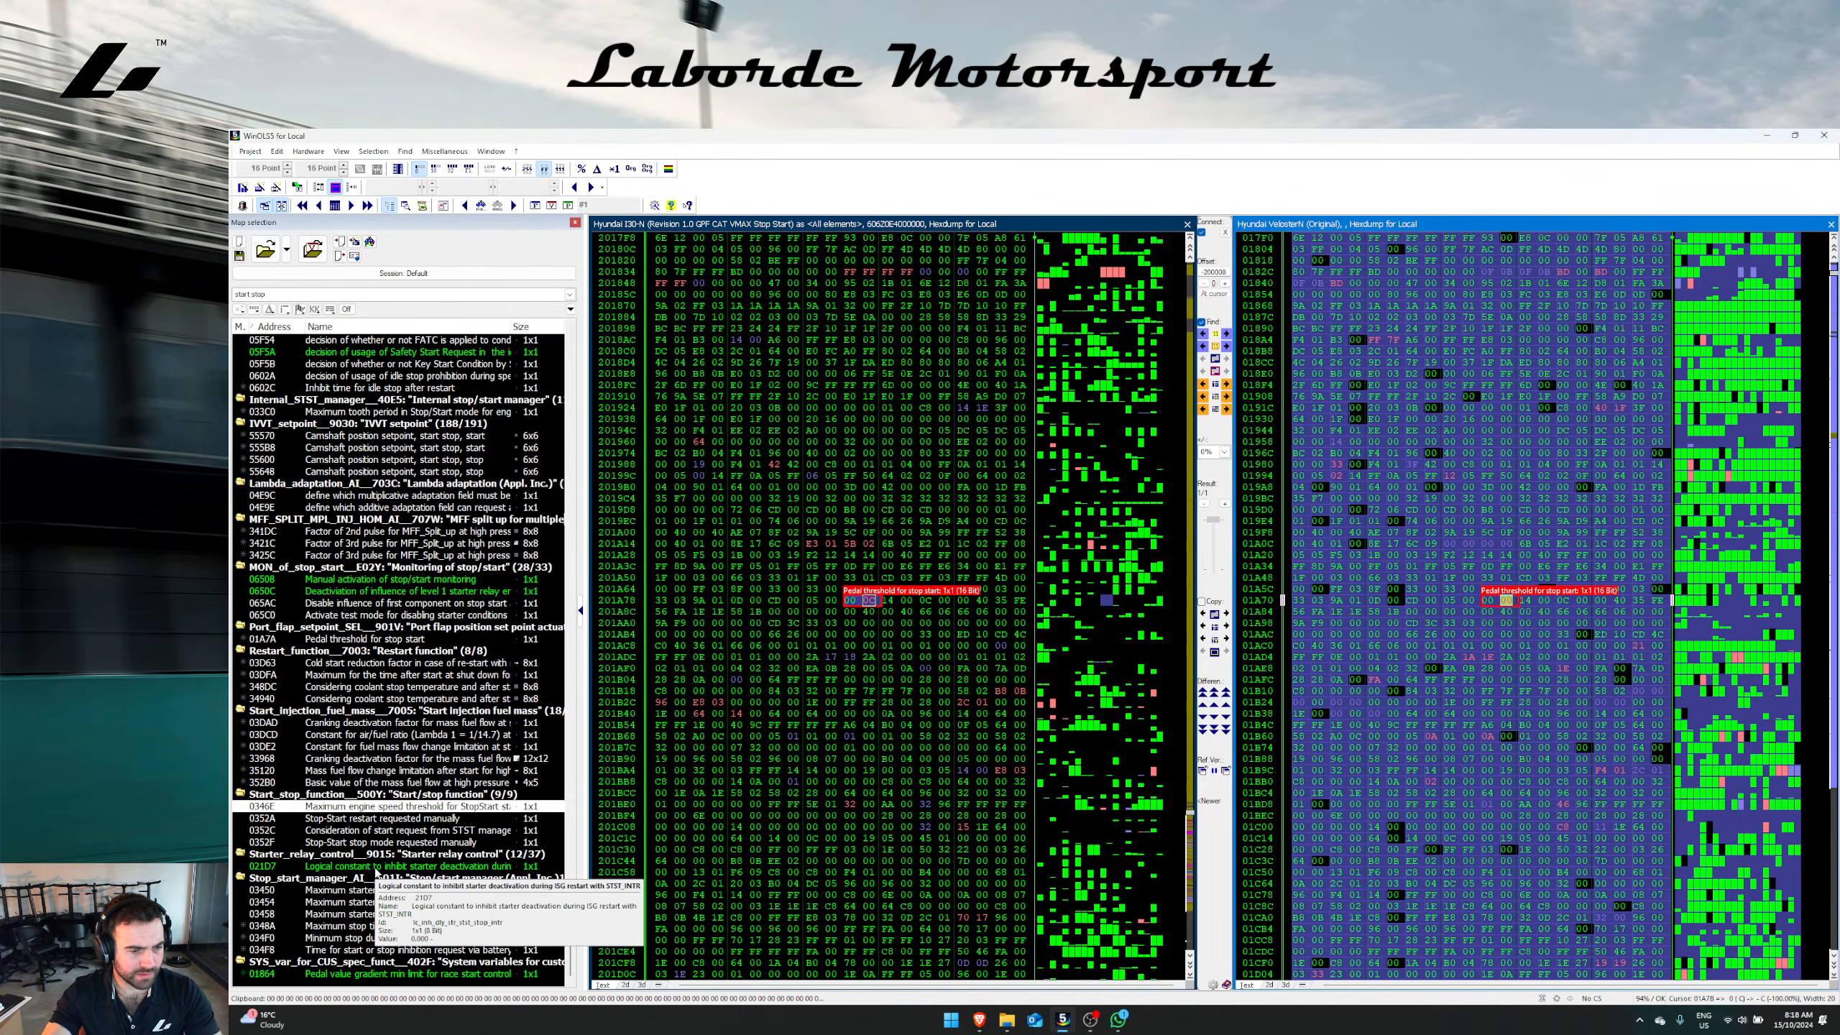
left_click(888, 668)
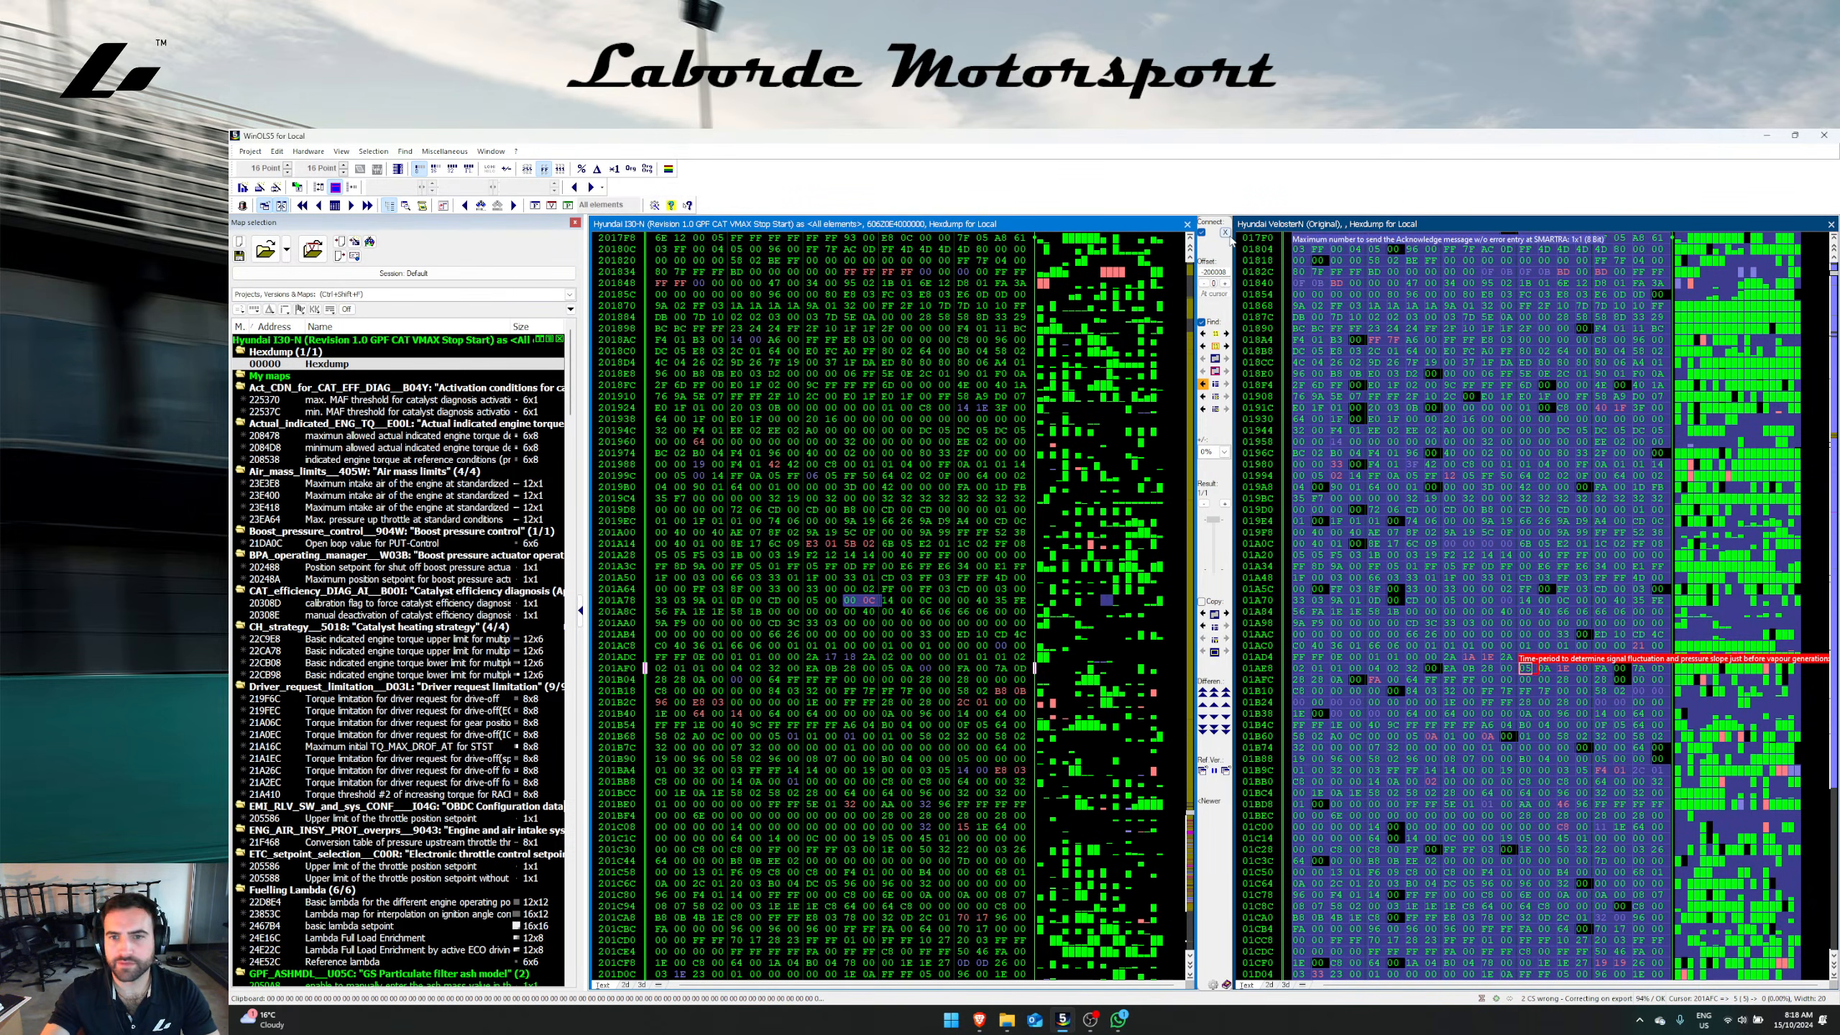
left_click(1830, 224)
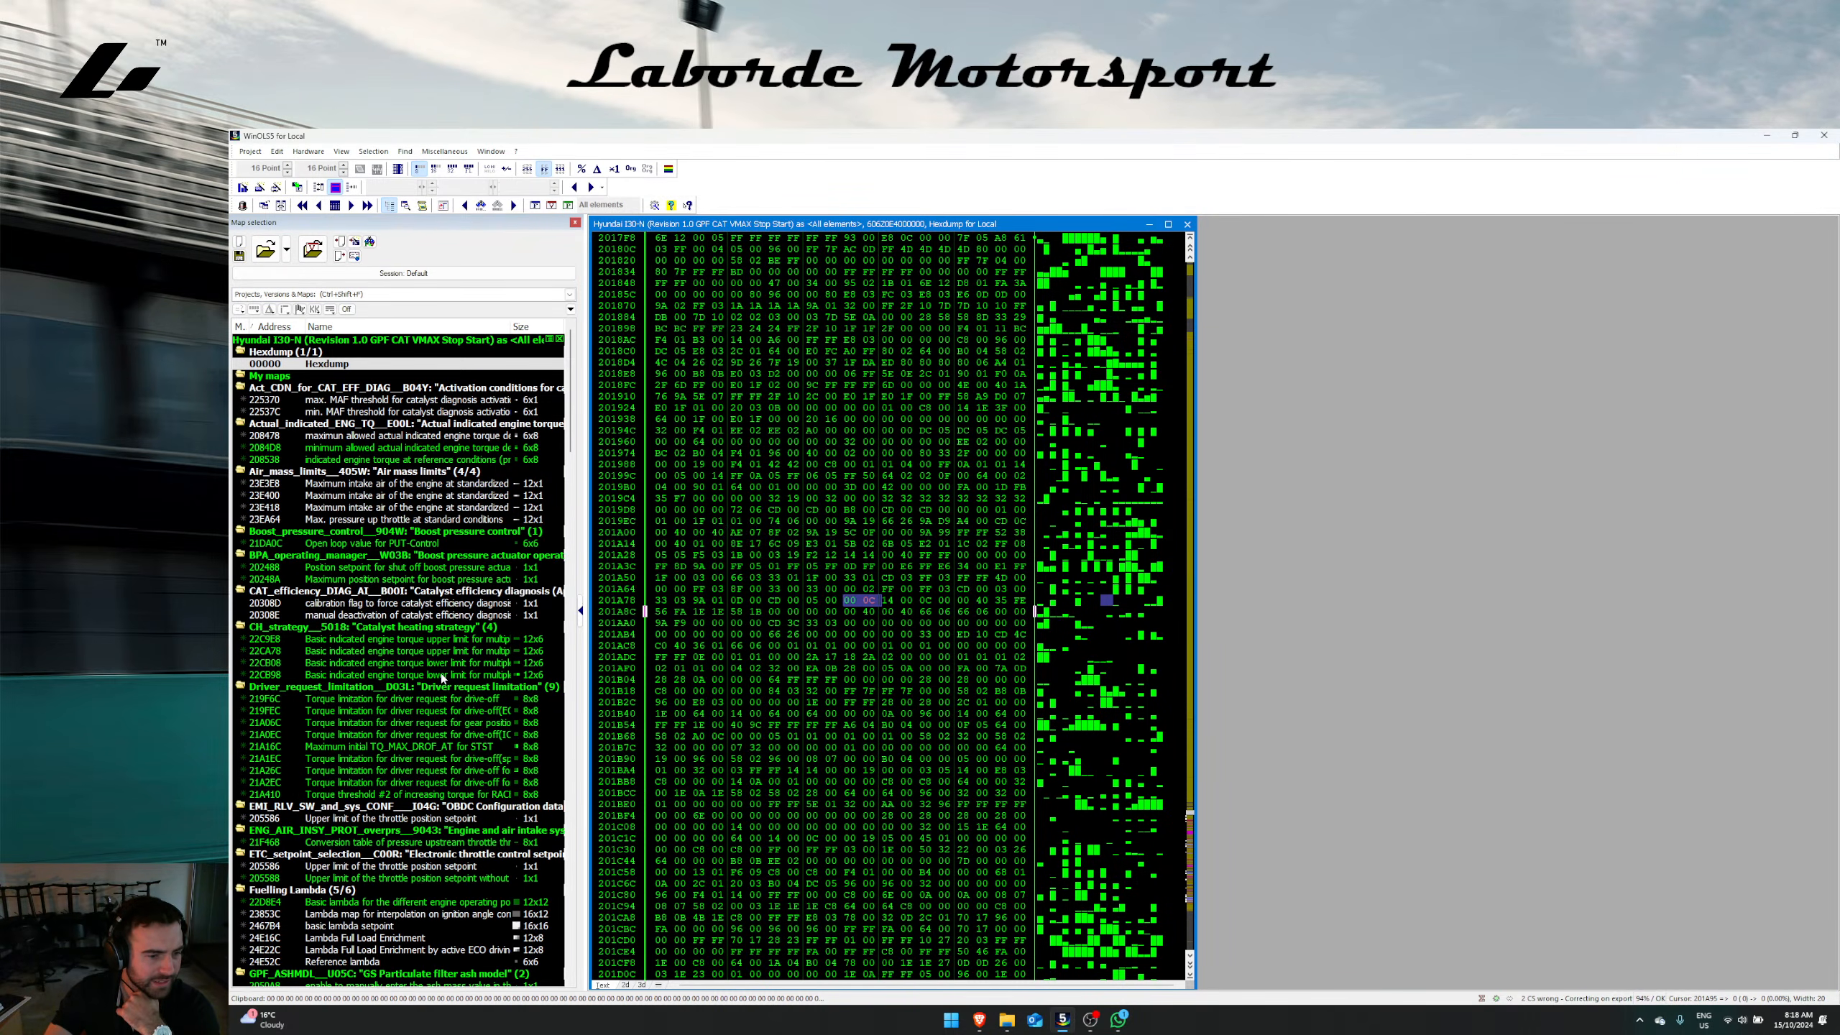
Step: Review the i30-N's map list, including the conversion table of pressure upstream throttle threshold and the ignition, throttle and turbocharger groups
double_click(420, 842)
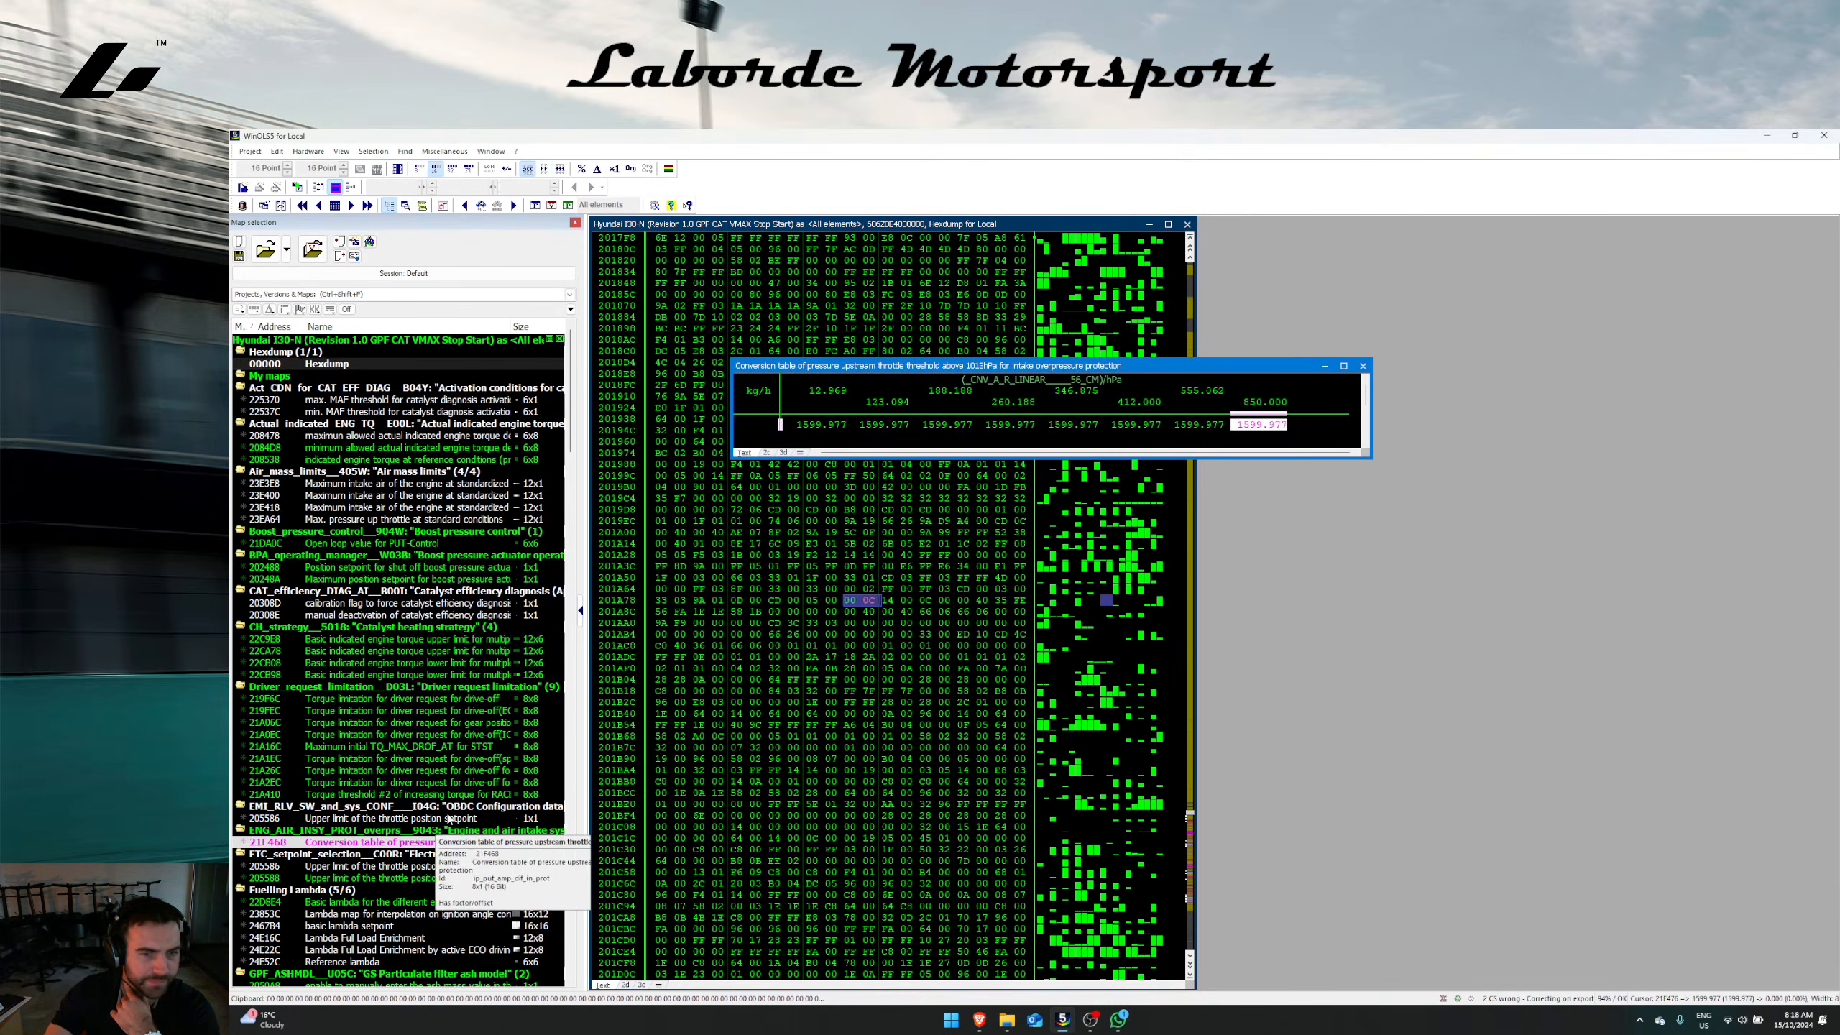
left_click(831, 611)
scroll(471, 724, "down", 12)
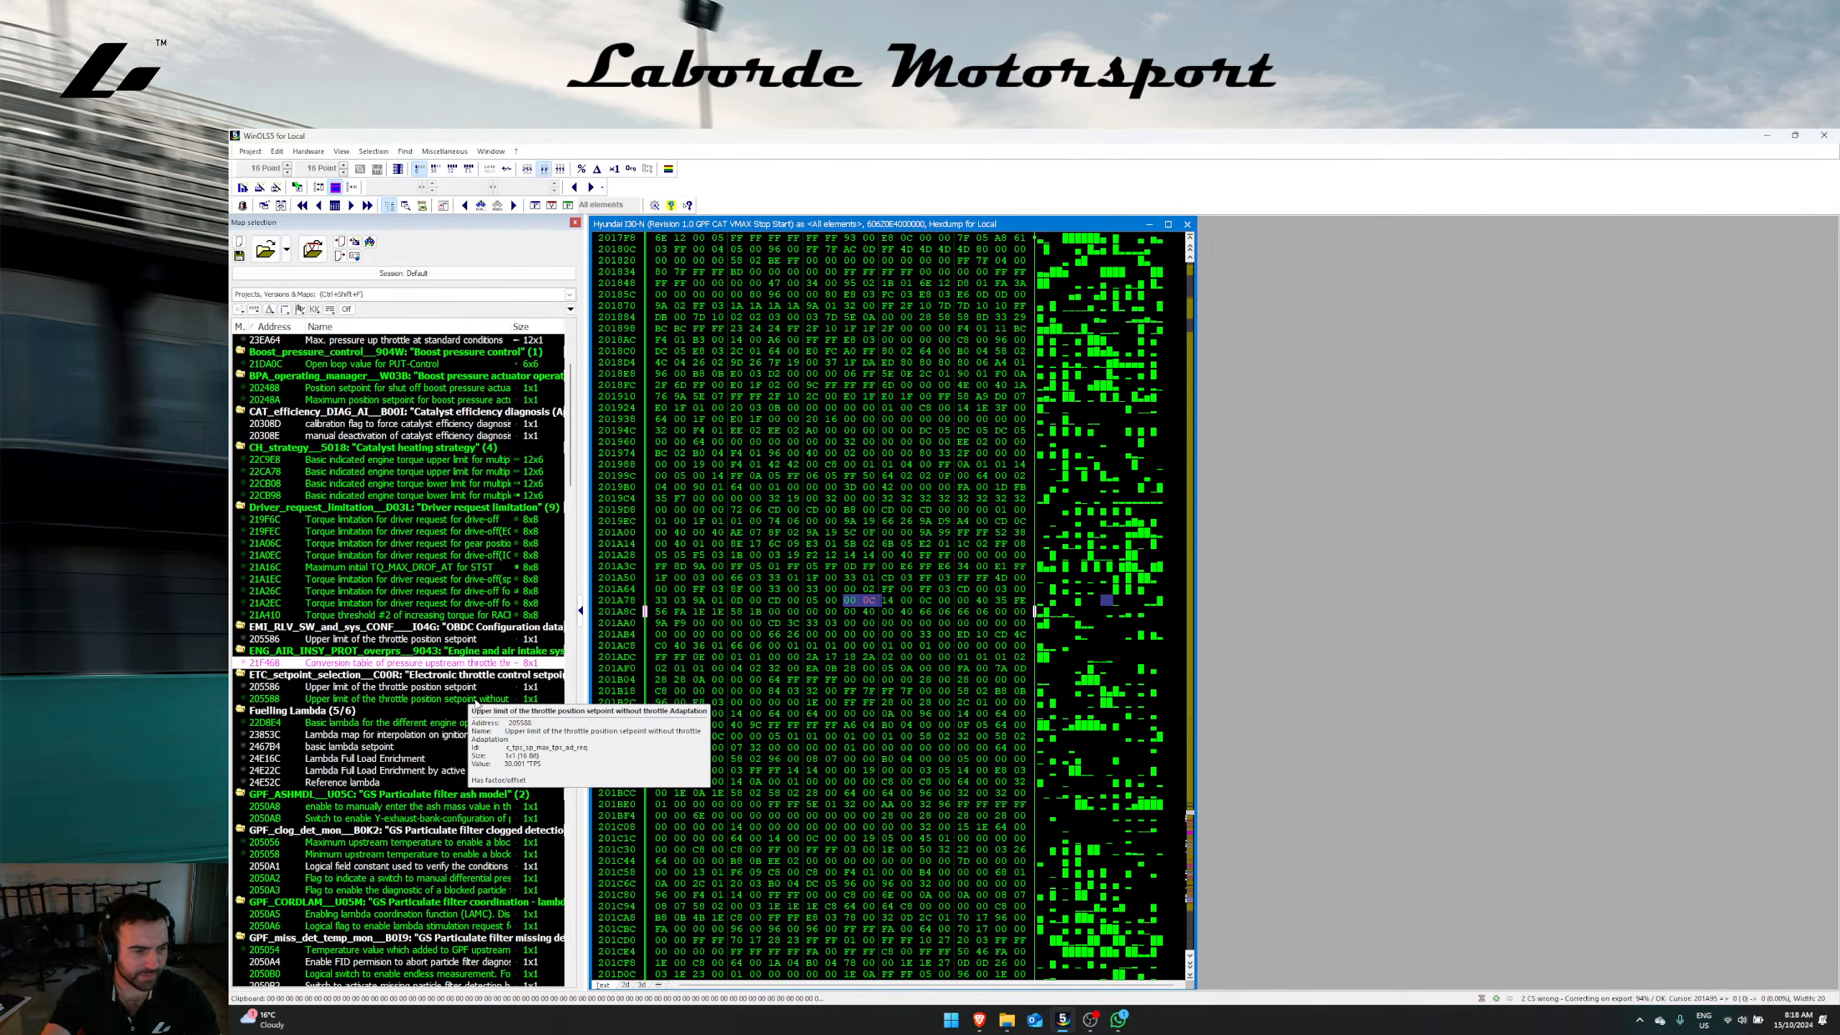
scroll(471, 728, "down", 1)
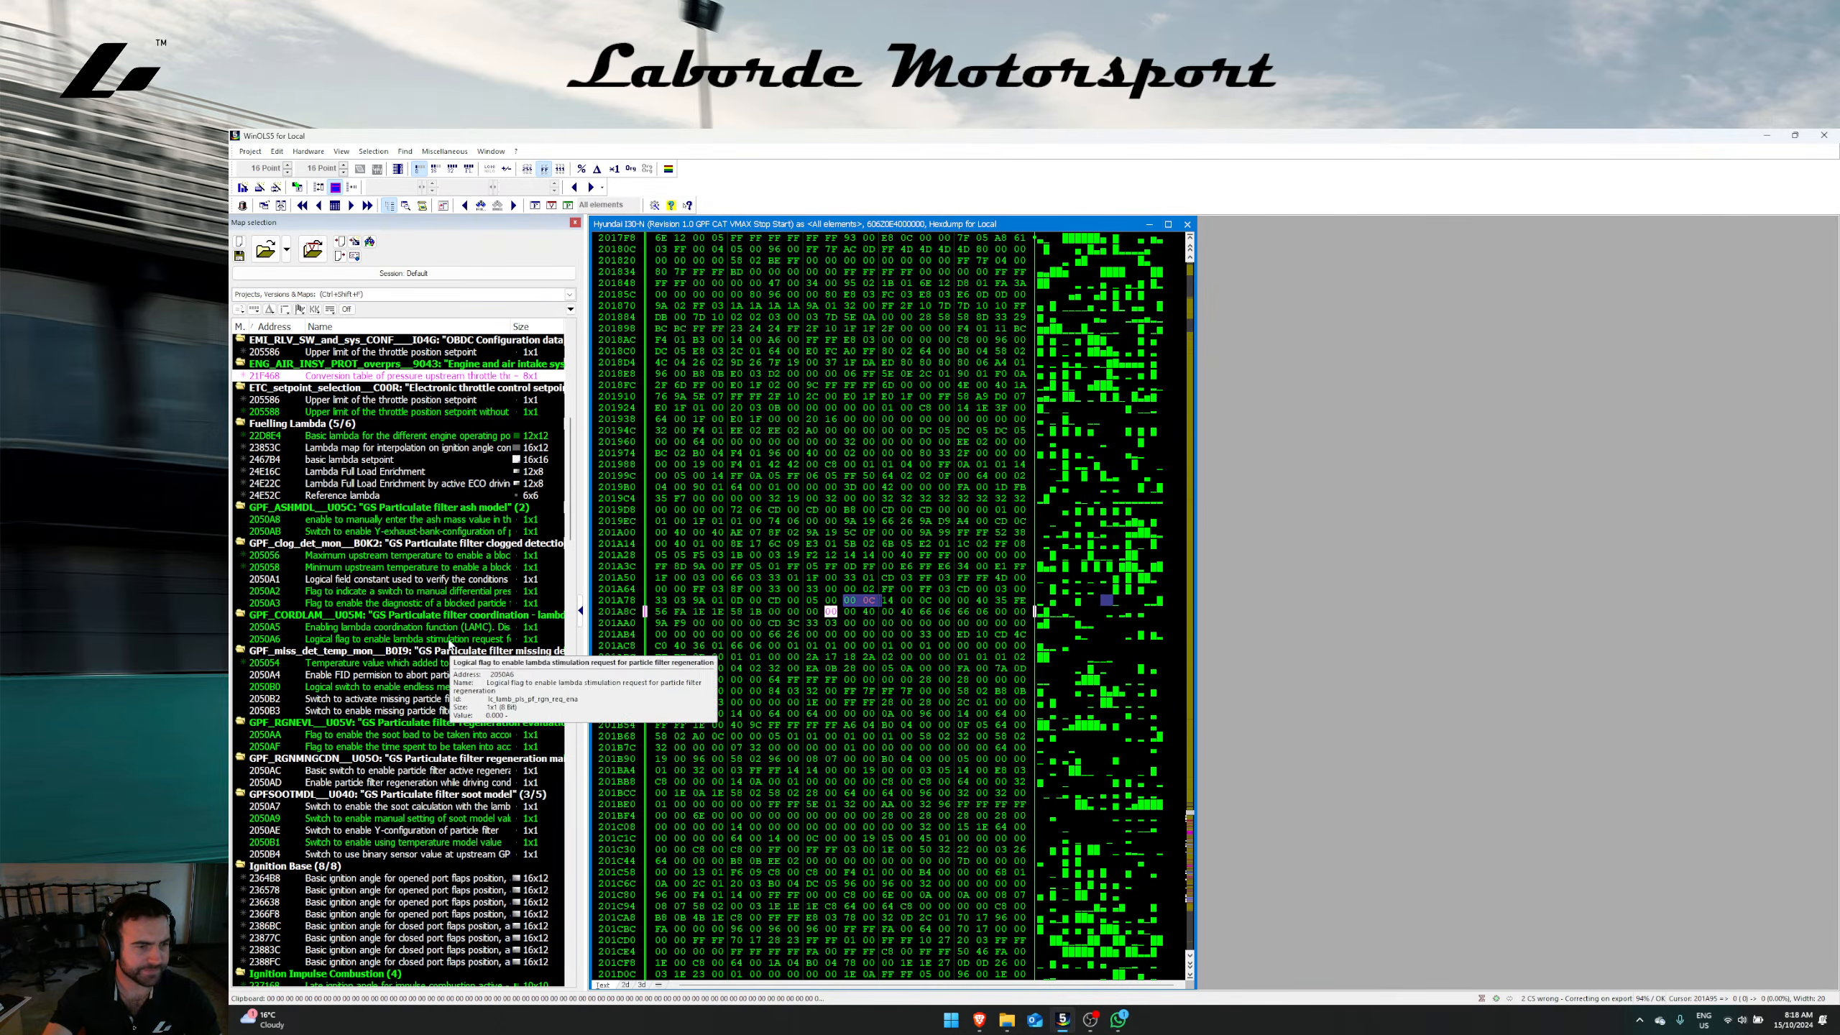
scroll(453, 643, "down", 15)
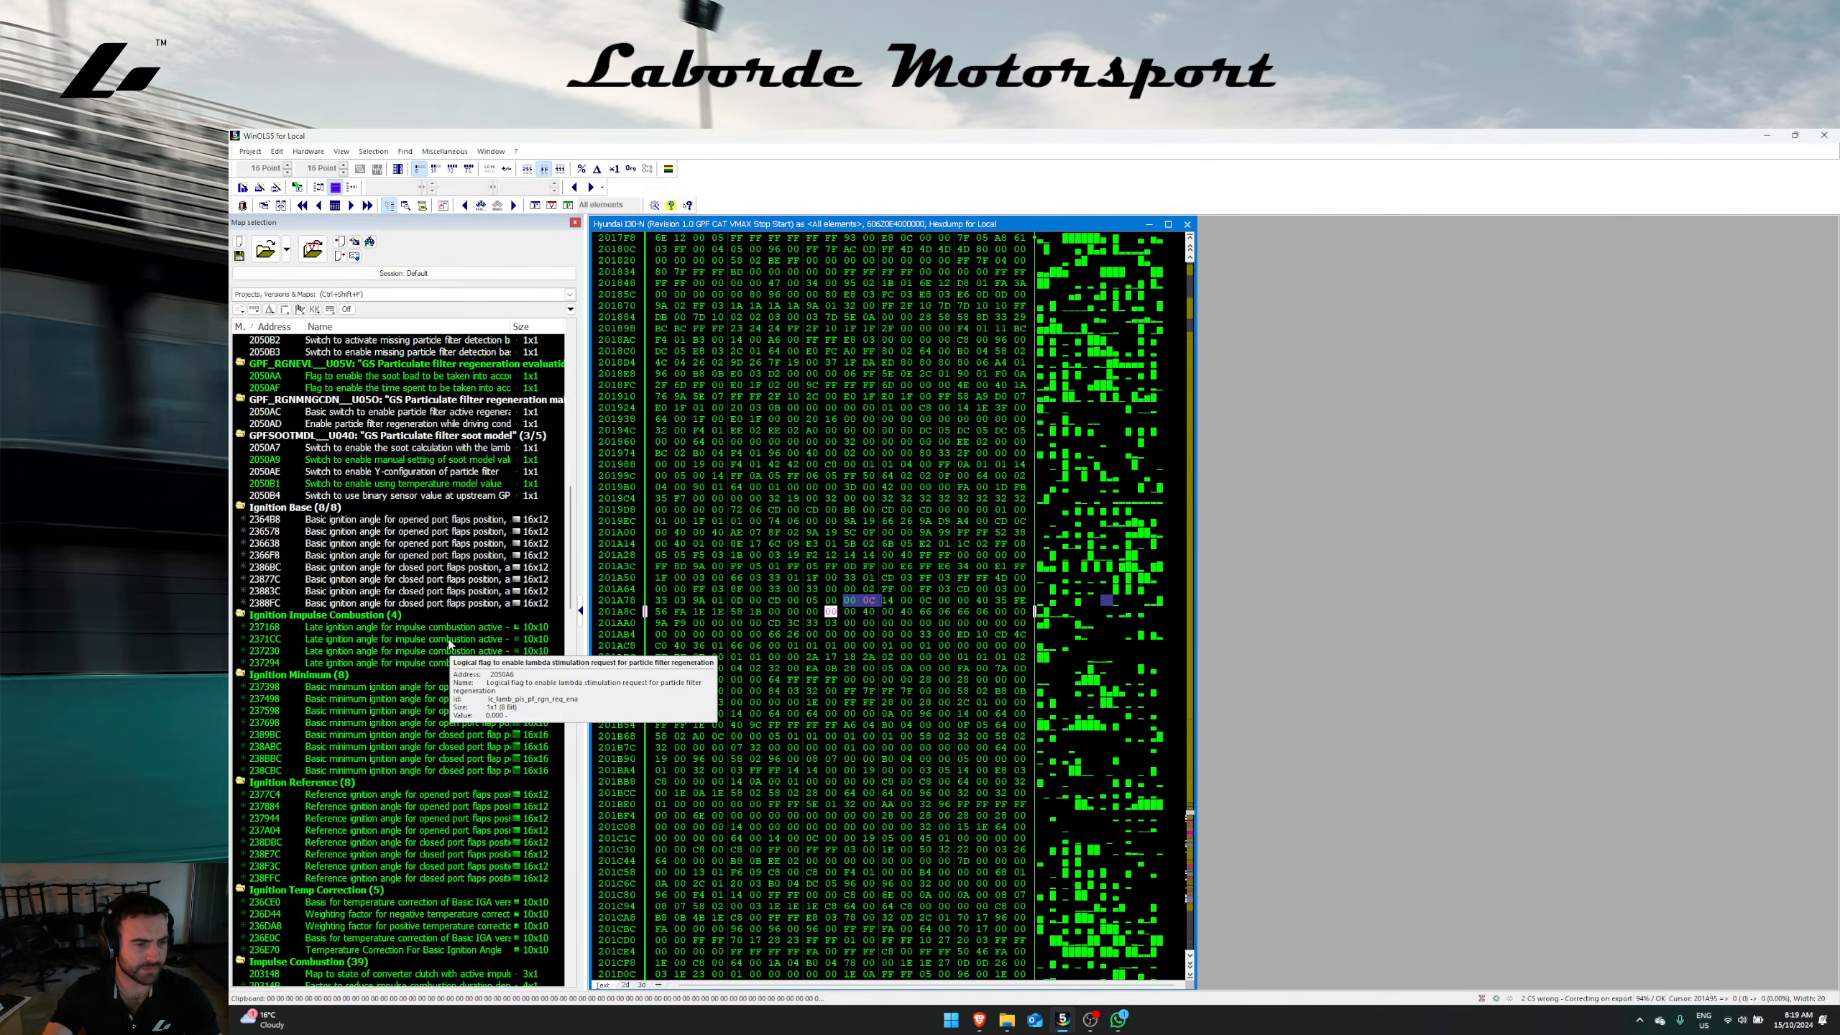
scroll(471, 638, "down", 19)
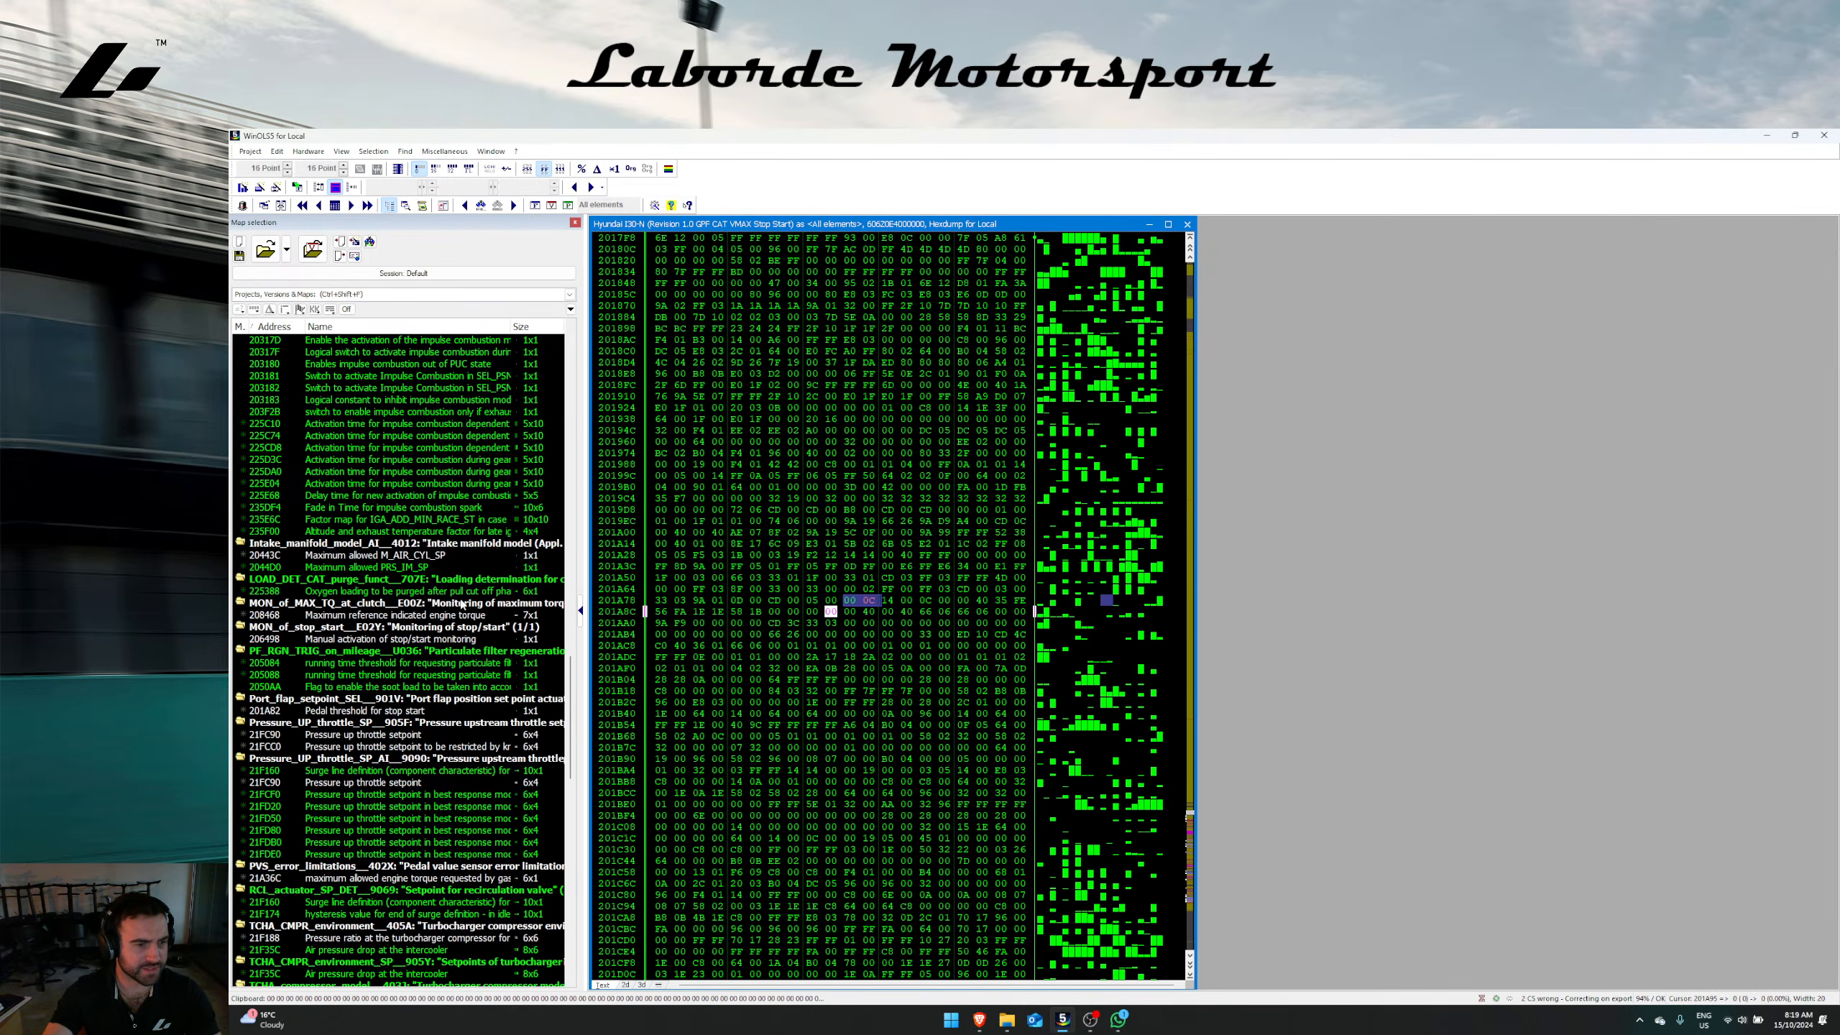
scroll(478, 725, "down", 7)
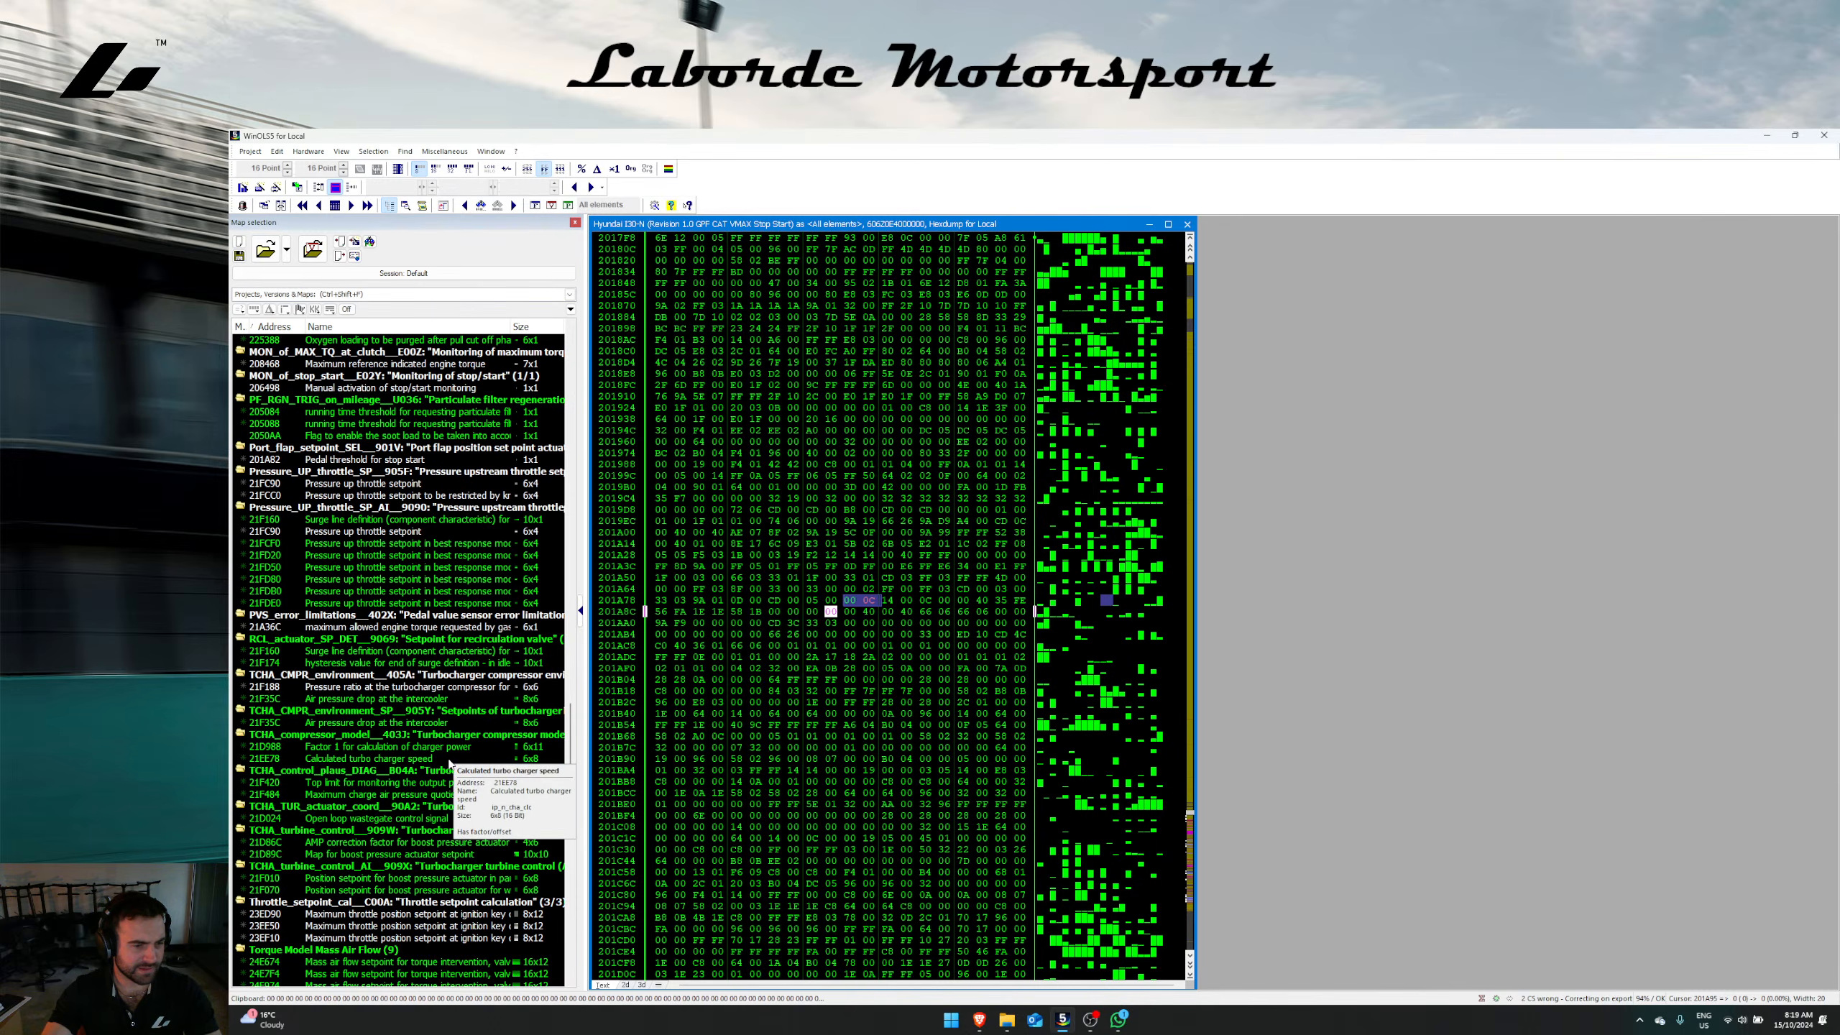
Step: In the maximum charge air pressure quotient diagnosis map, set the last pressure column and its axis breakpoint to 2750
double_click(391, 793)
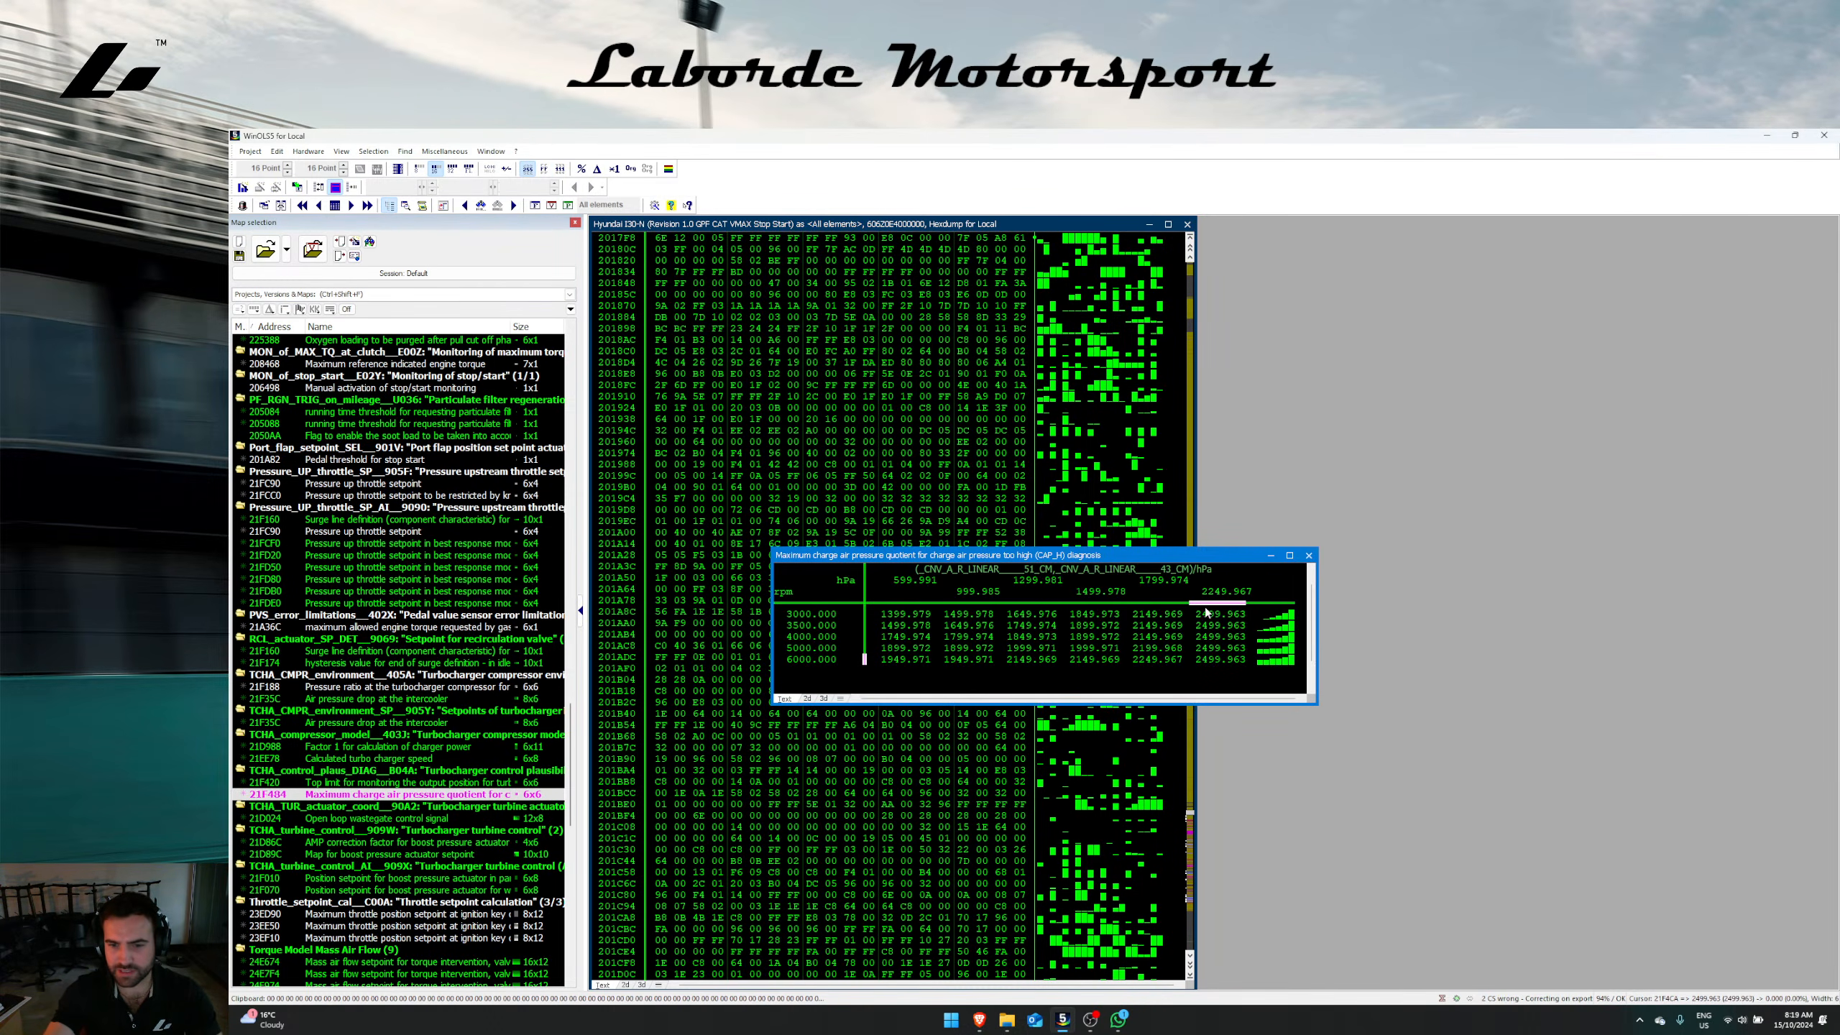
left_click(1207, 606)
type("275")
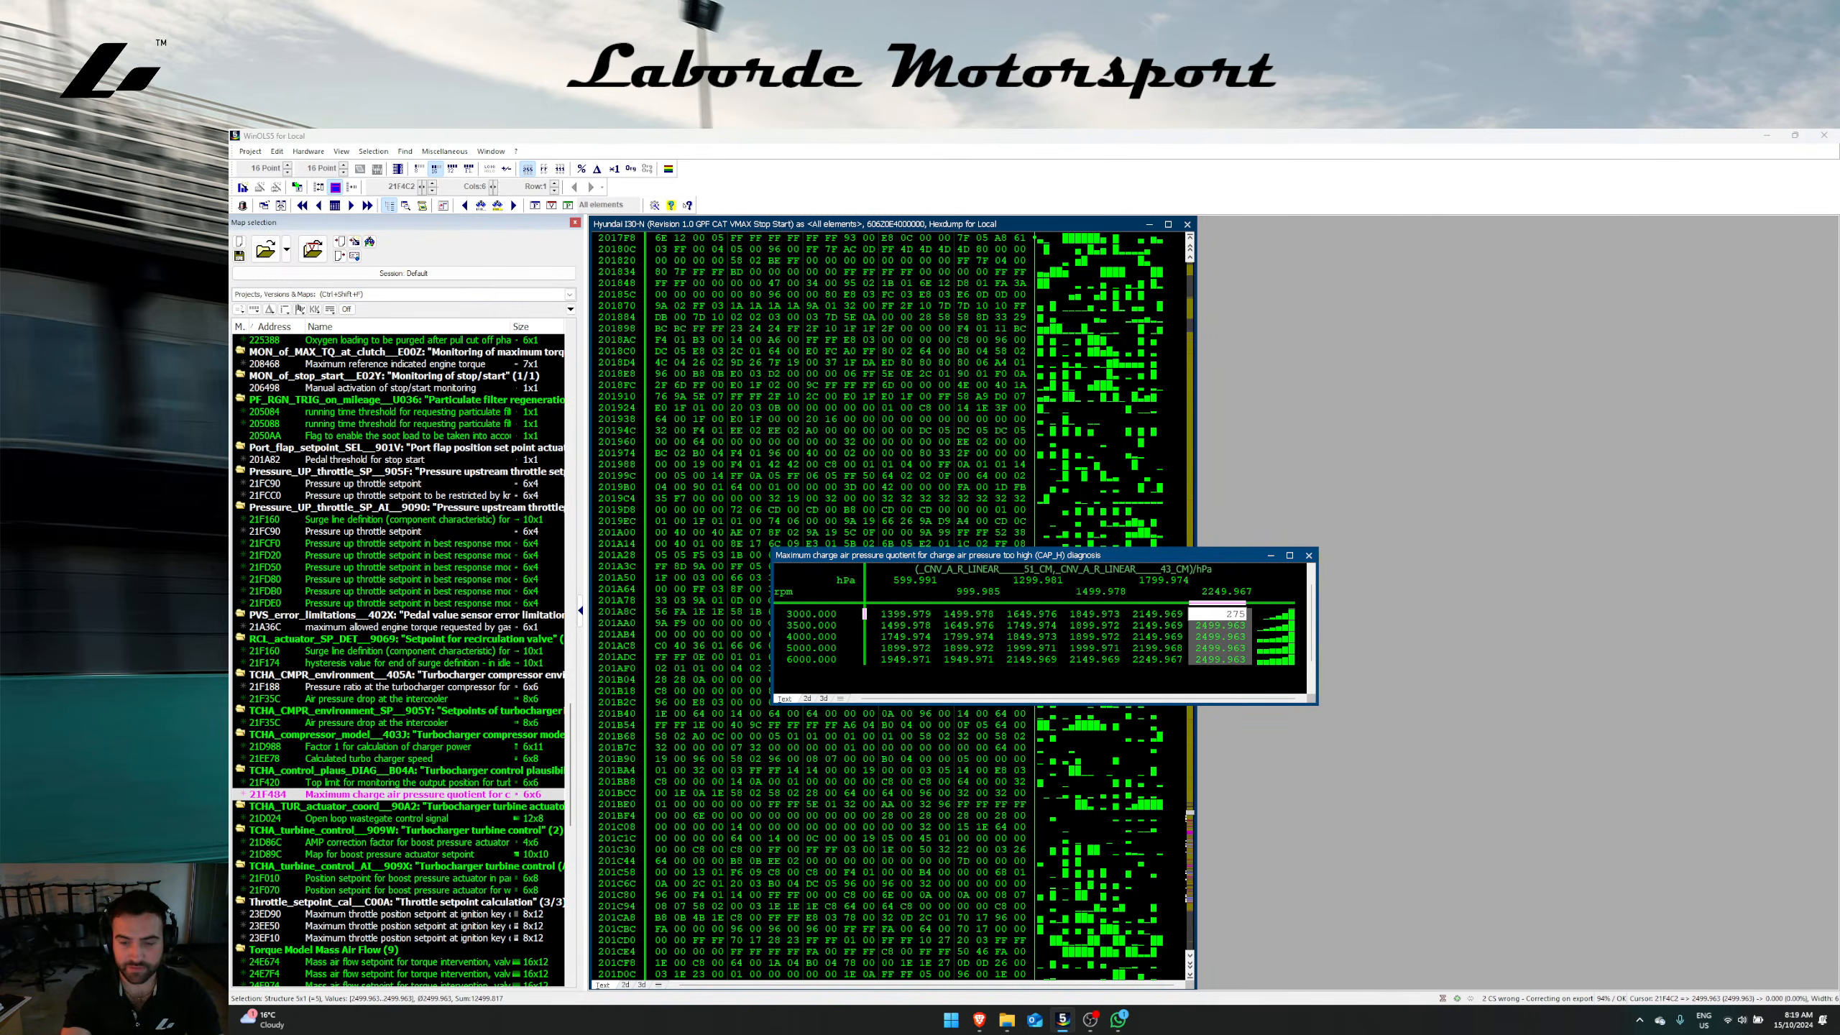
type("0")
key("Return")
left_click(1170, 586)
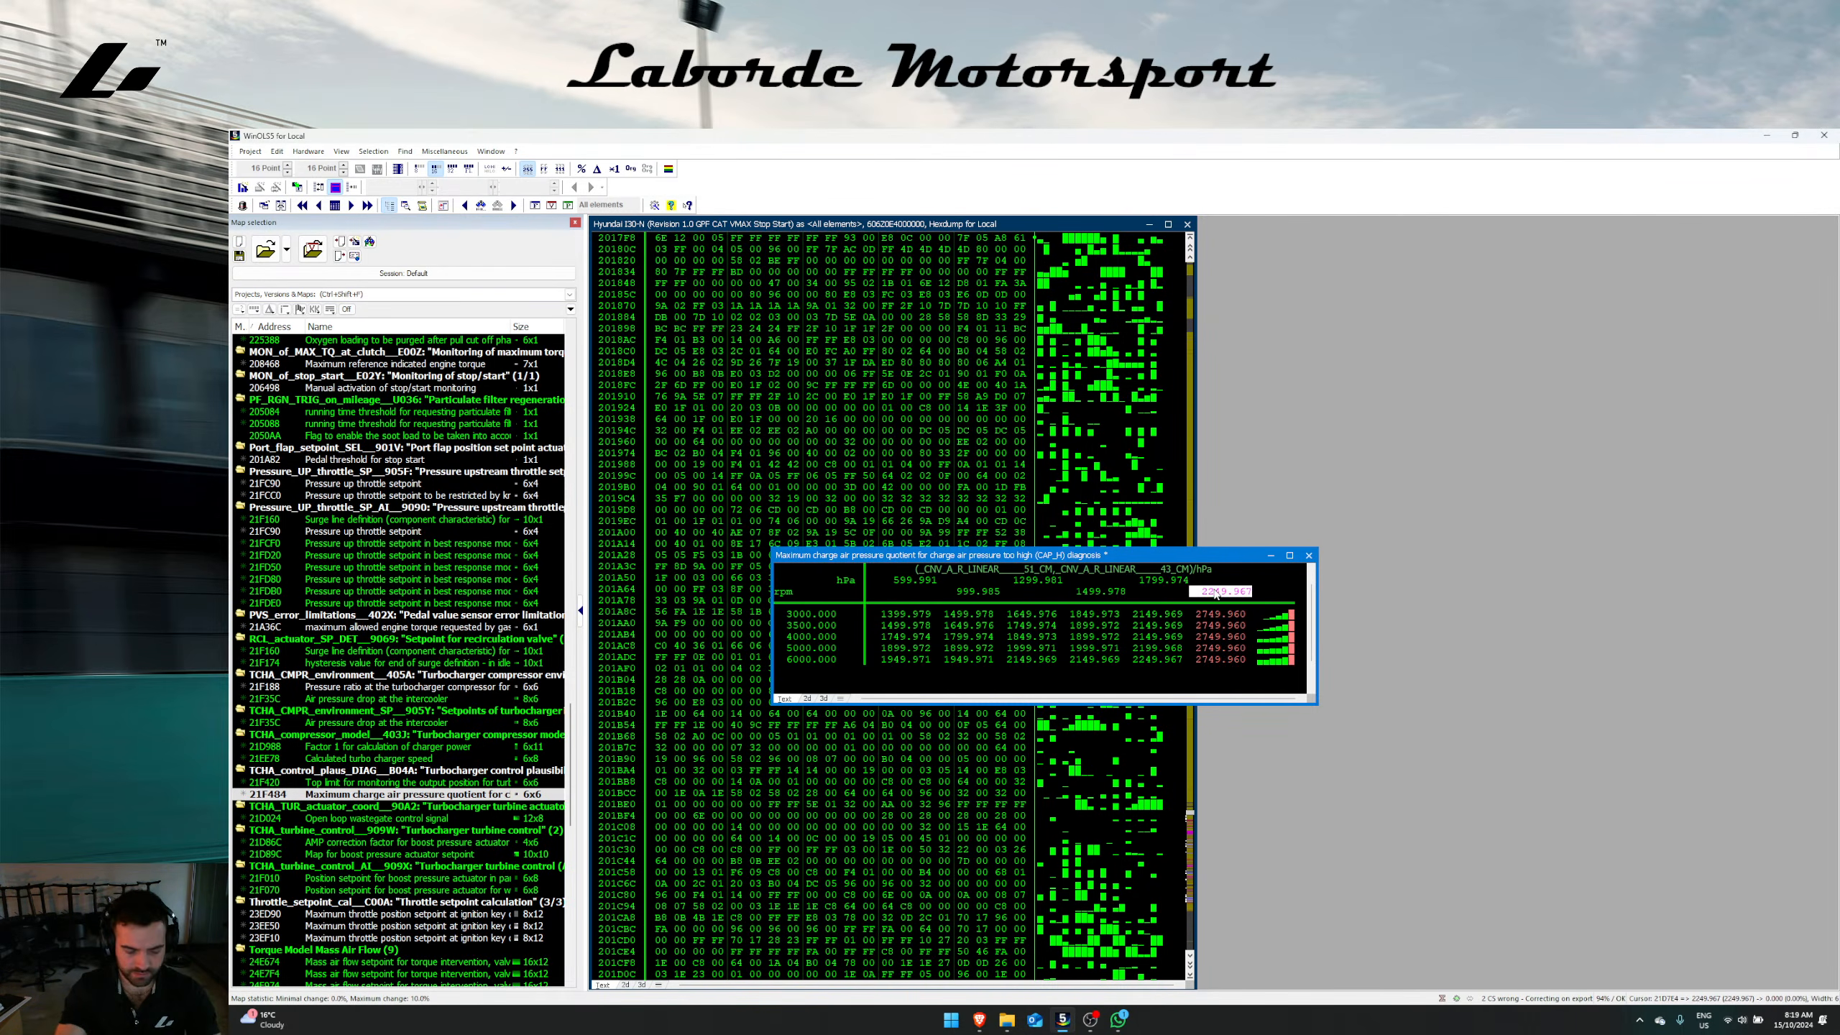
type("2750")
key("Return")
Step: Set the map's 1799.974 hPa column to 2450 for all engine speeds, close the map and save the project
left_click(1157, 603)
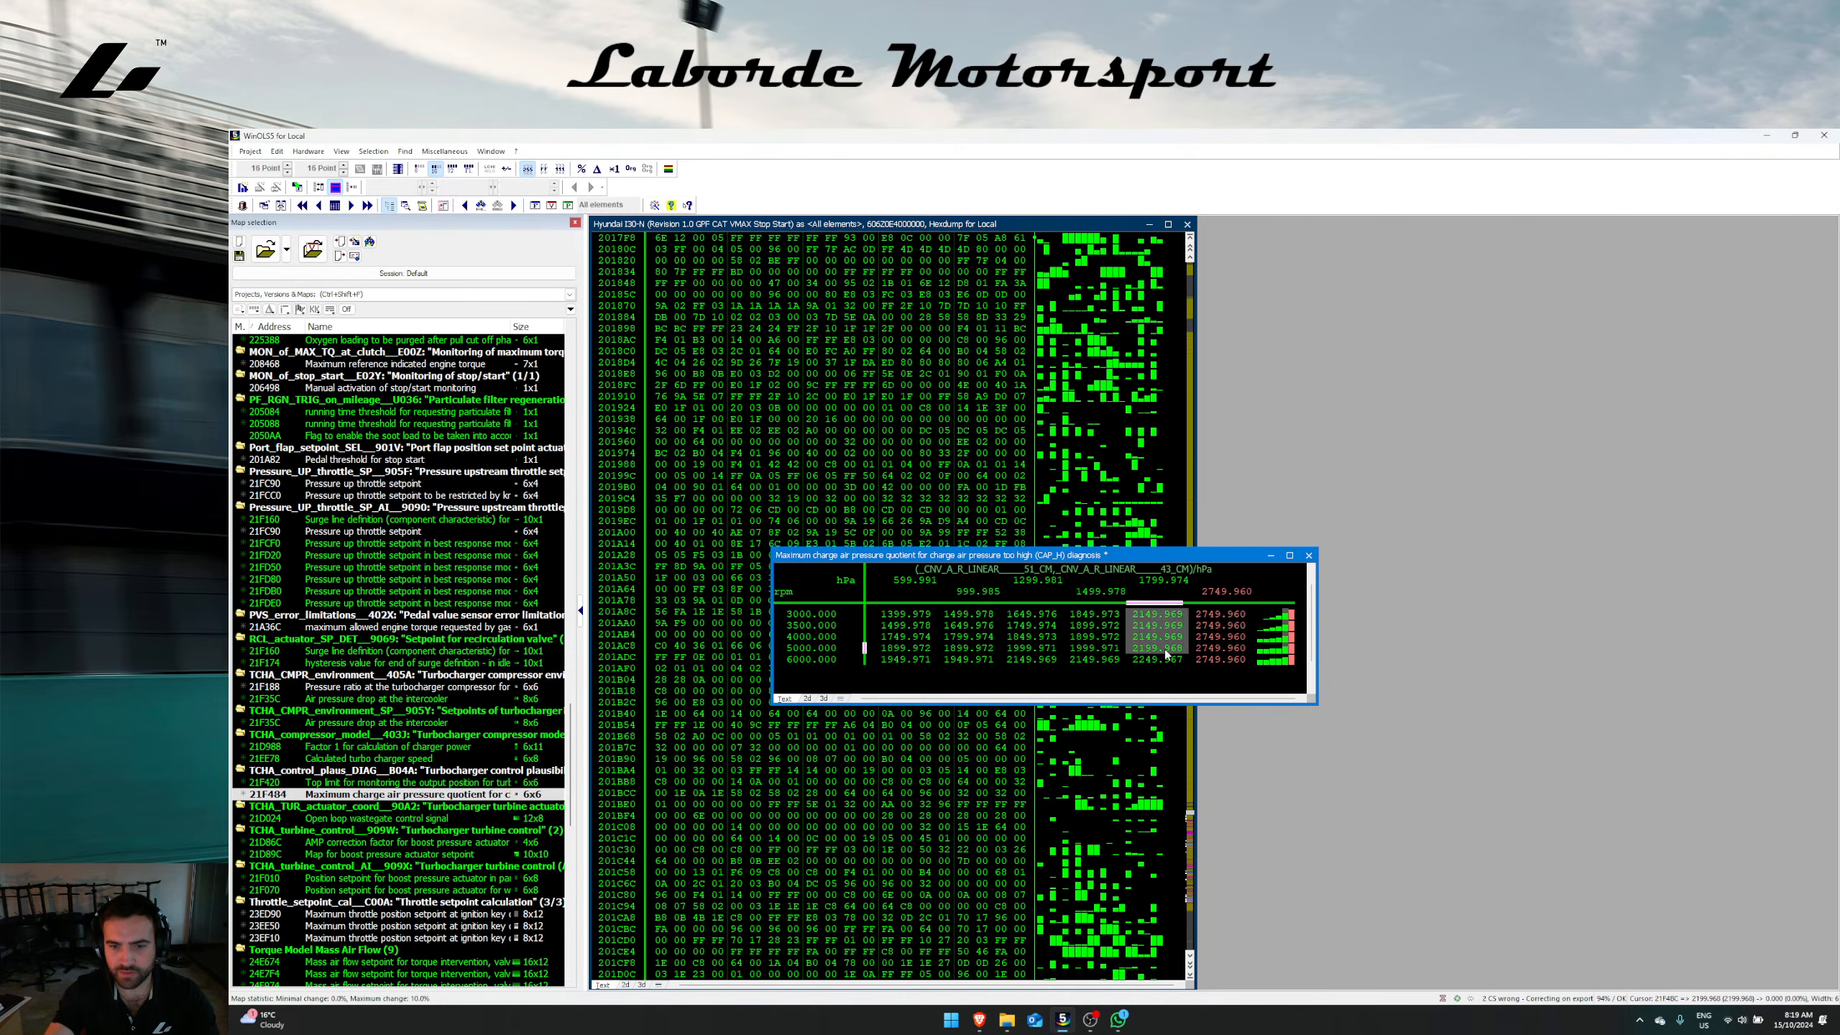
type("2450")
key("Return")
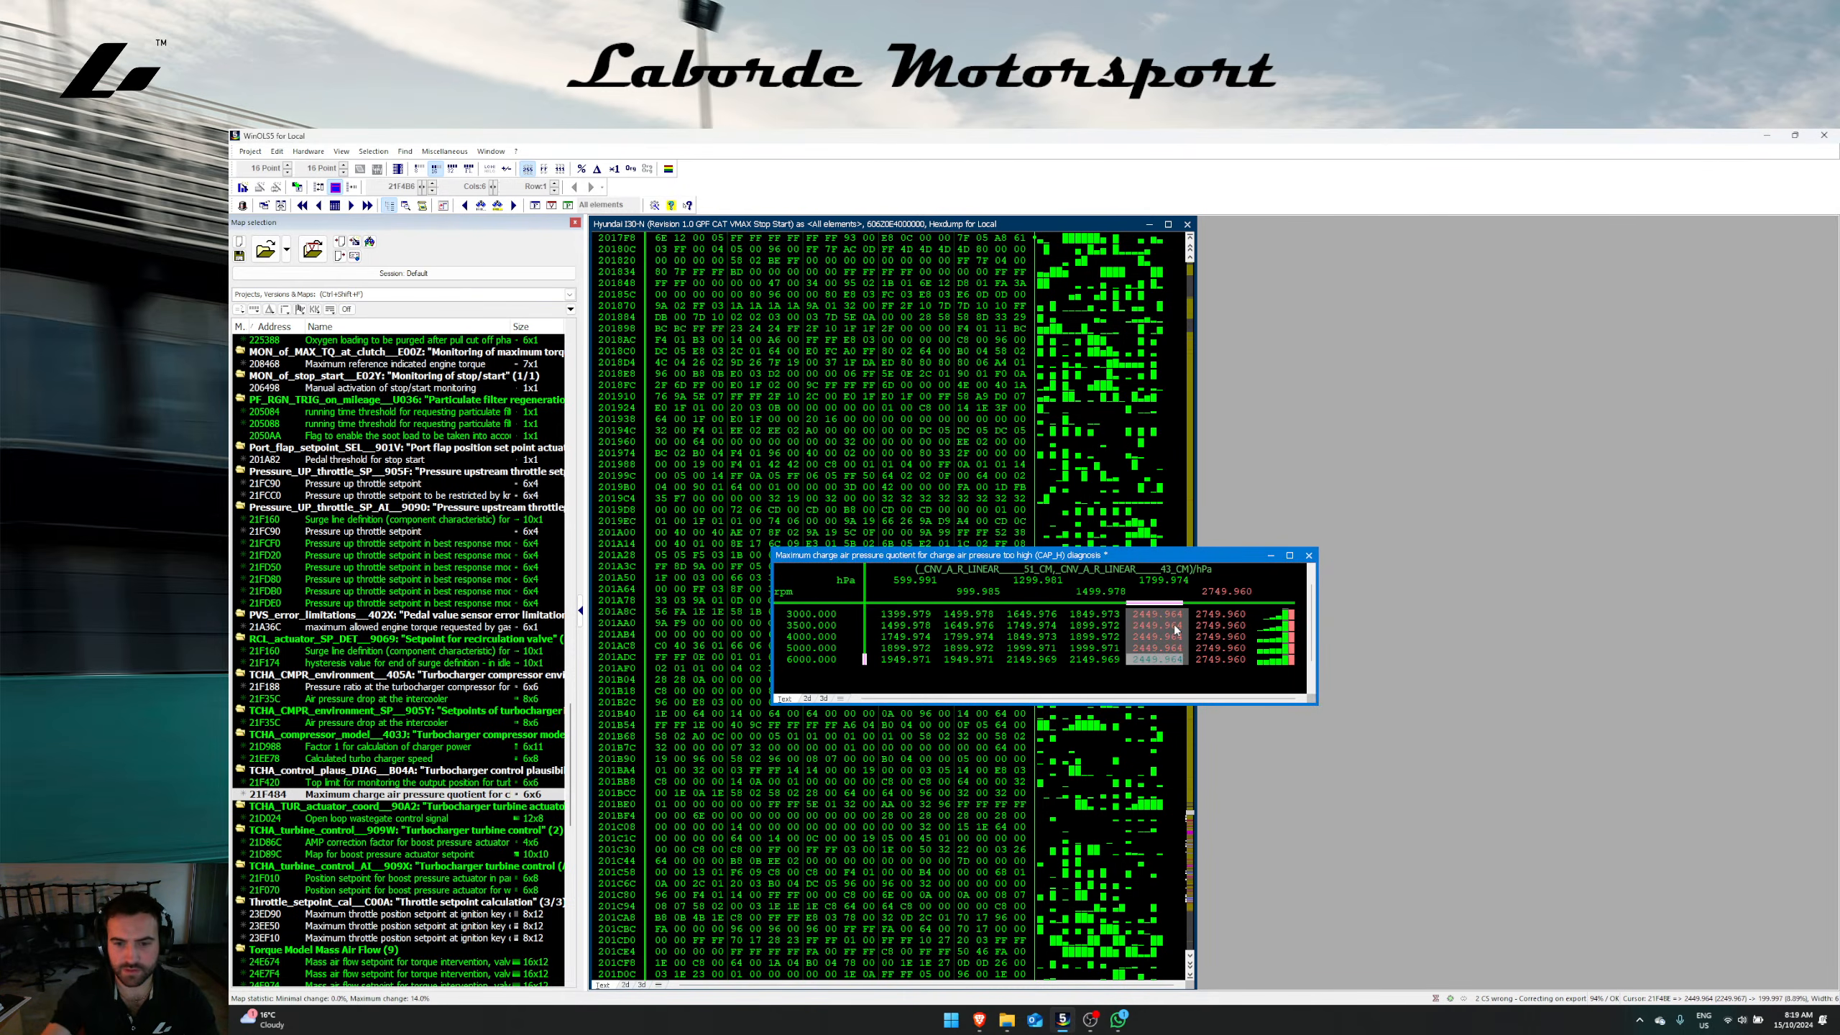
key("Escape")
key("ctrl+s")
left_click(1084, 609)
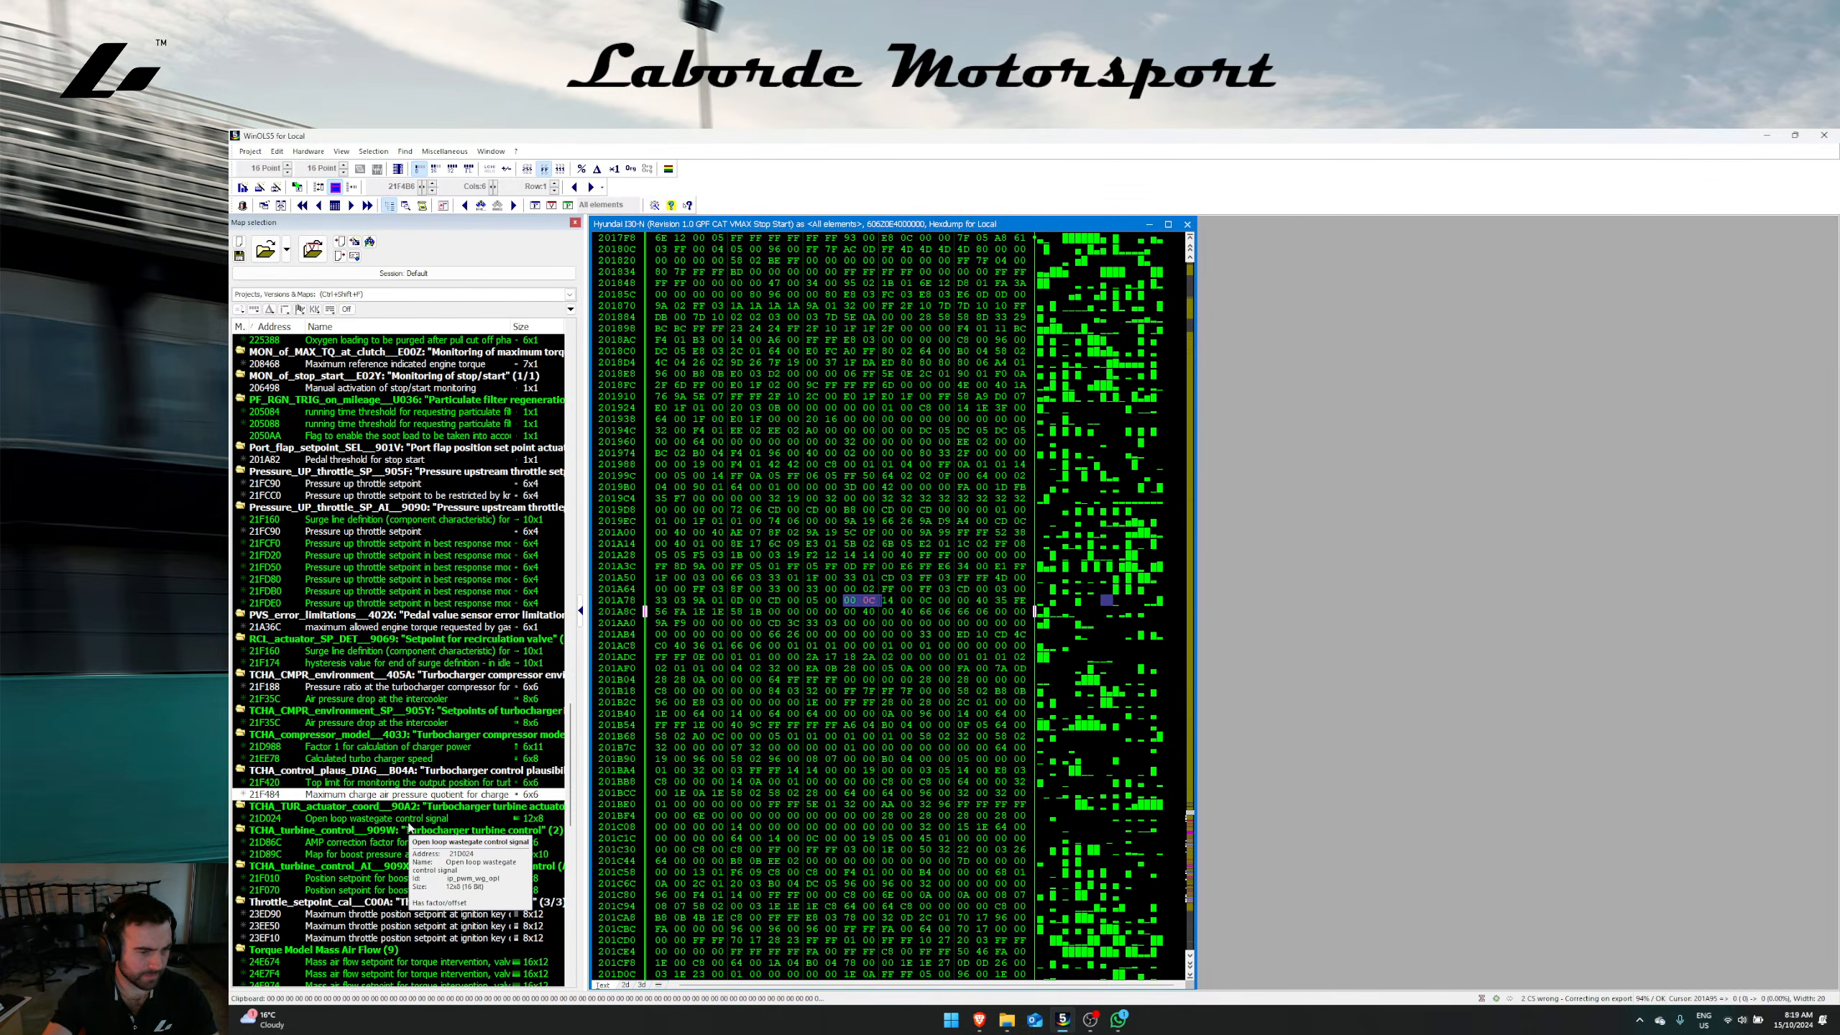
Step: Show the open loop wastegate control signal map in 3D and lower the surface along its 2.513 edge by about 4
double_click(408, 822)
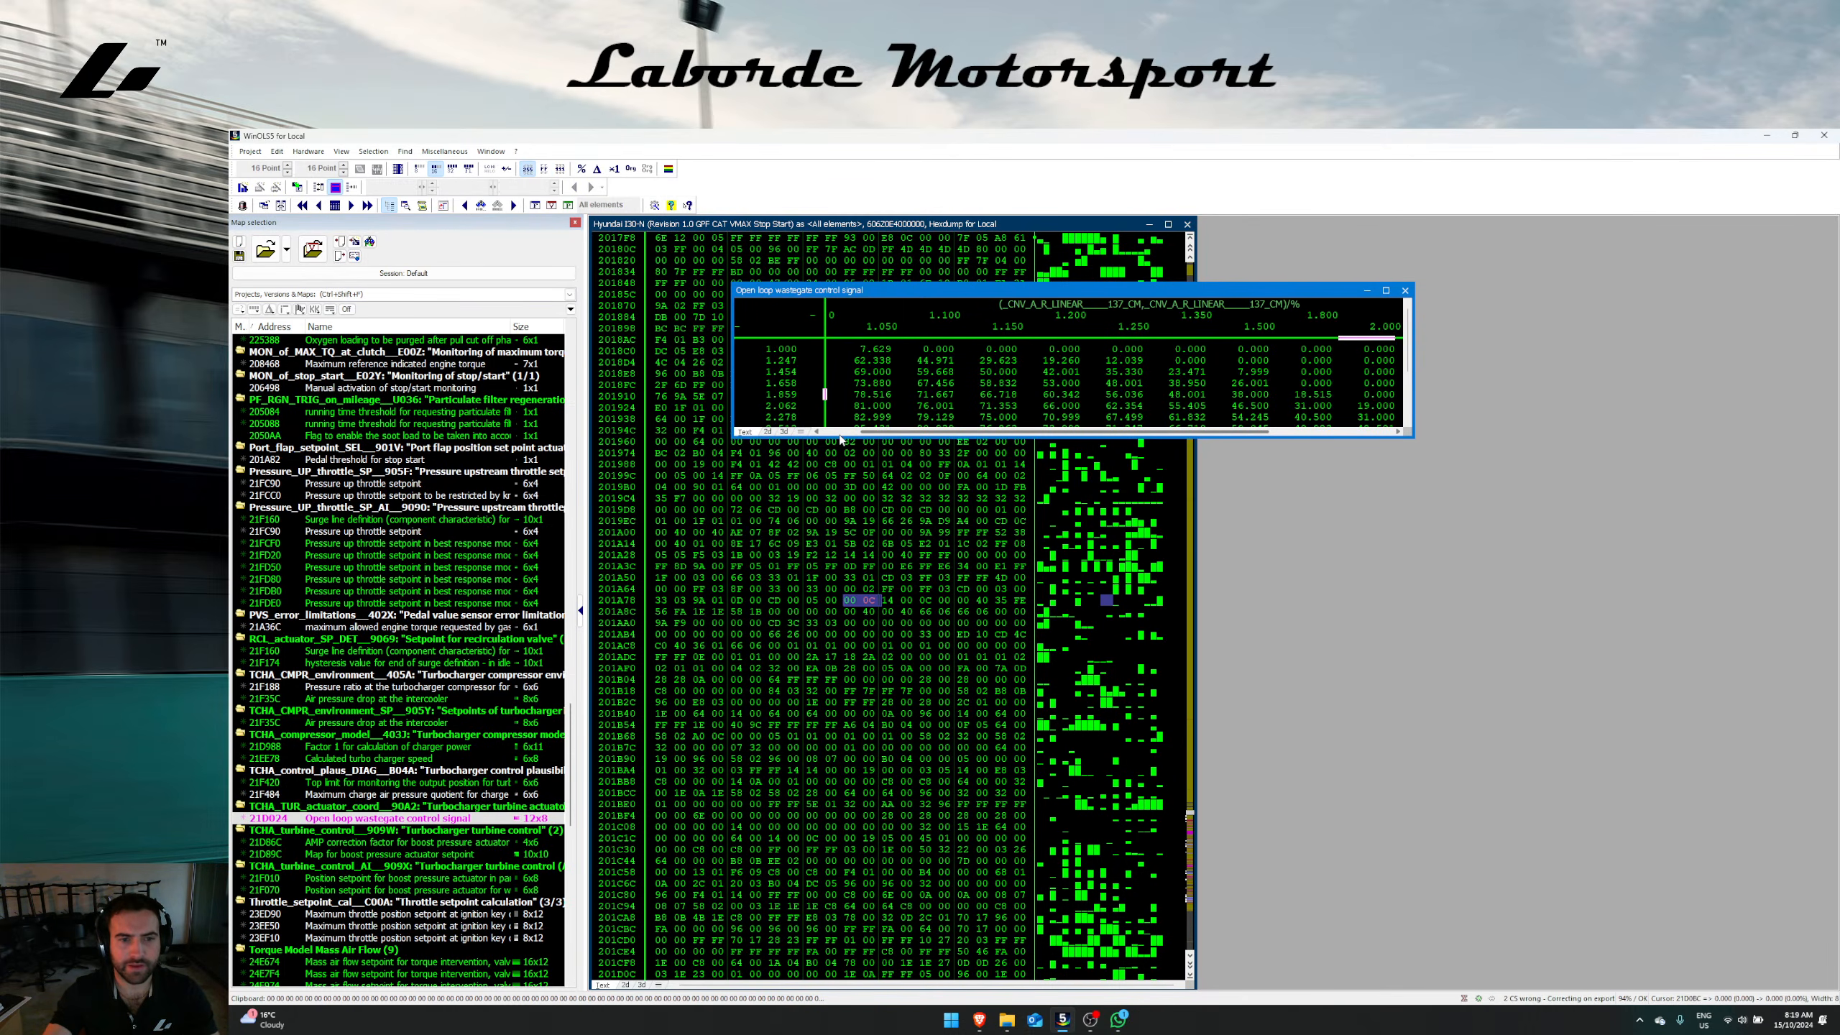
left_click_drag(844, 435, 844, 618)
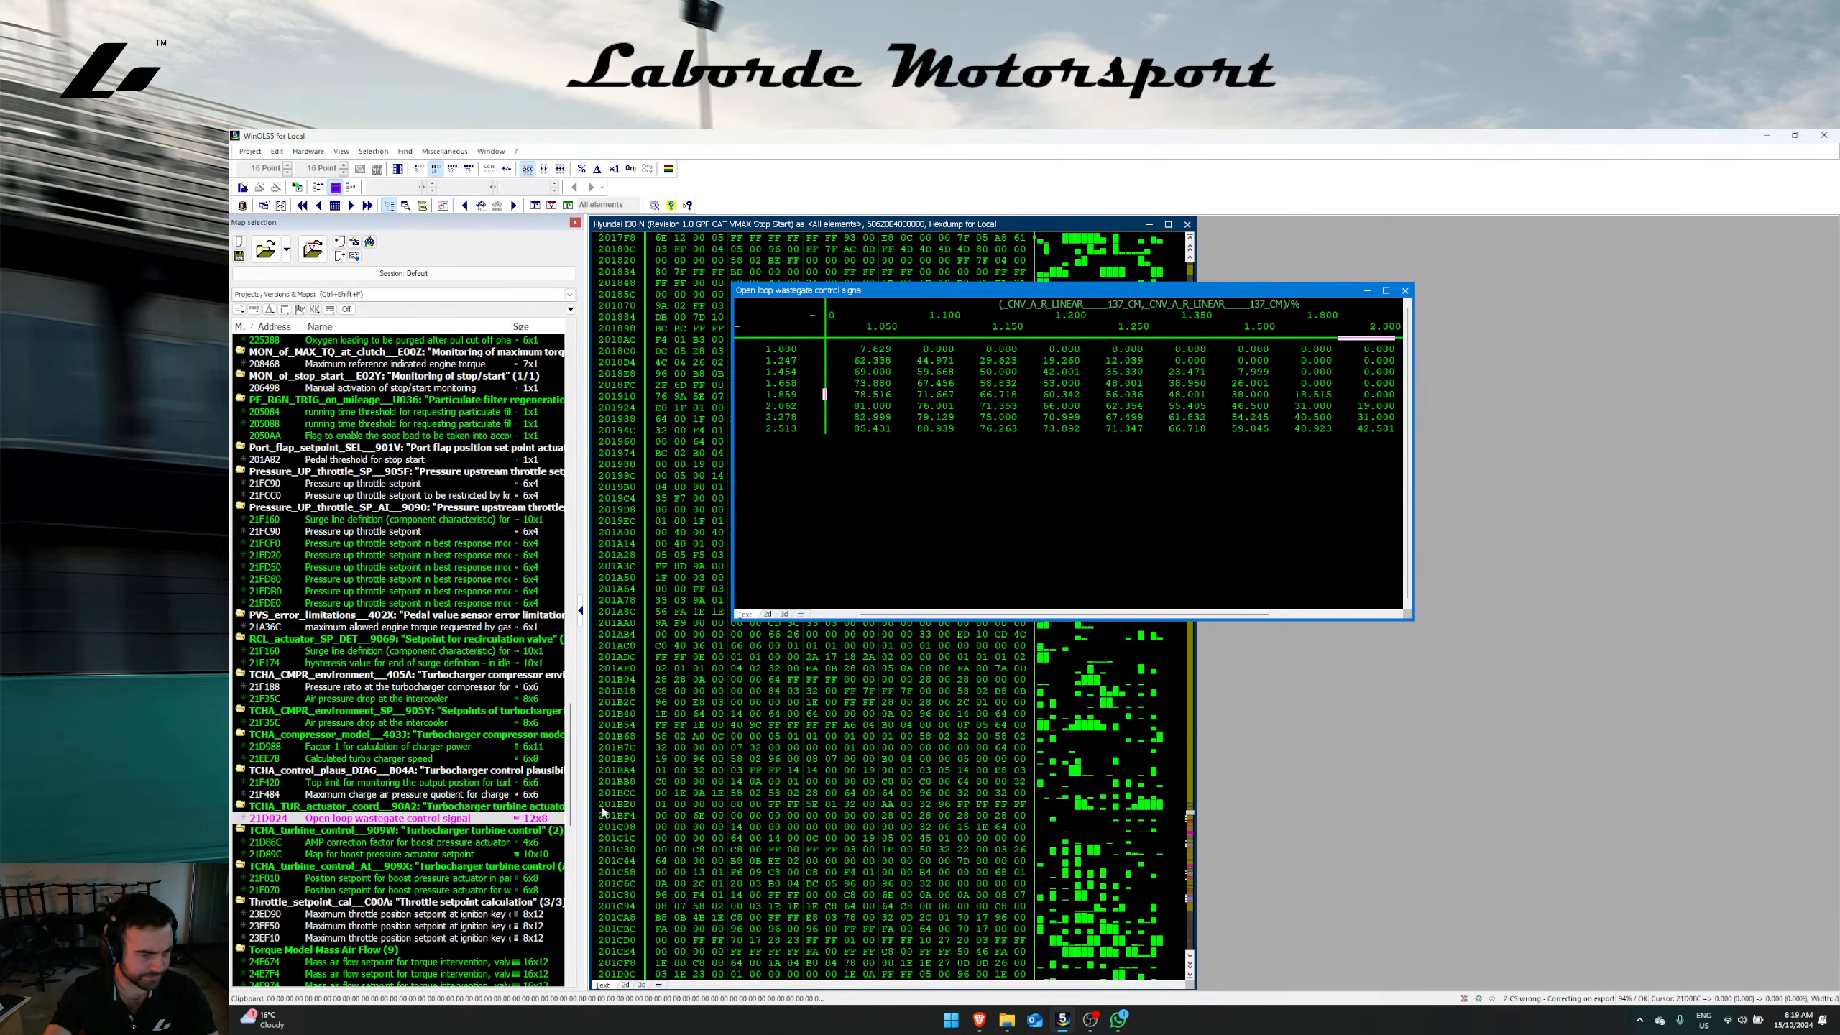
scroll(477, 874, "down", 3)
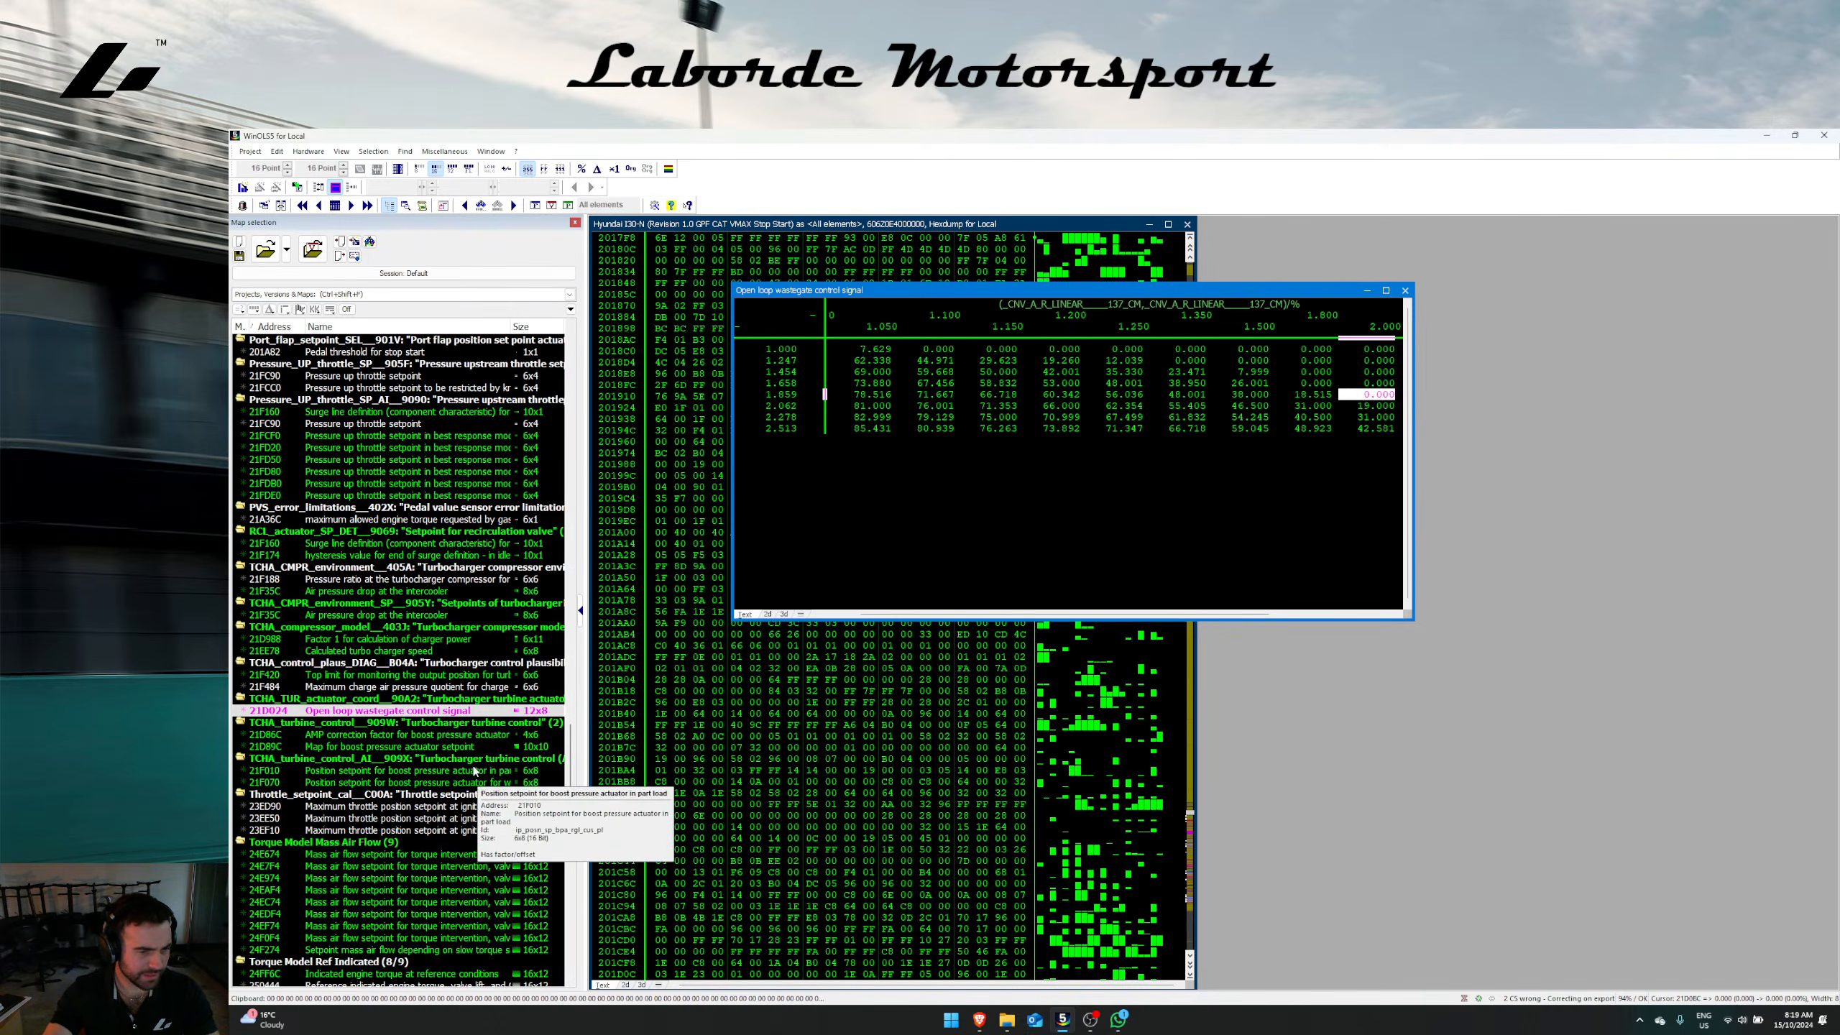
left_click(784, 615)
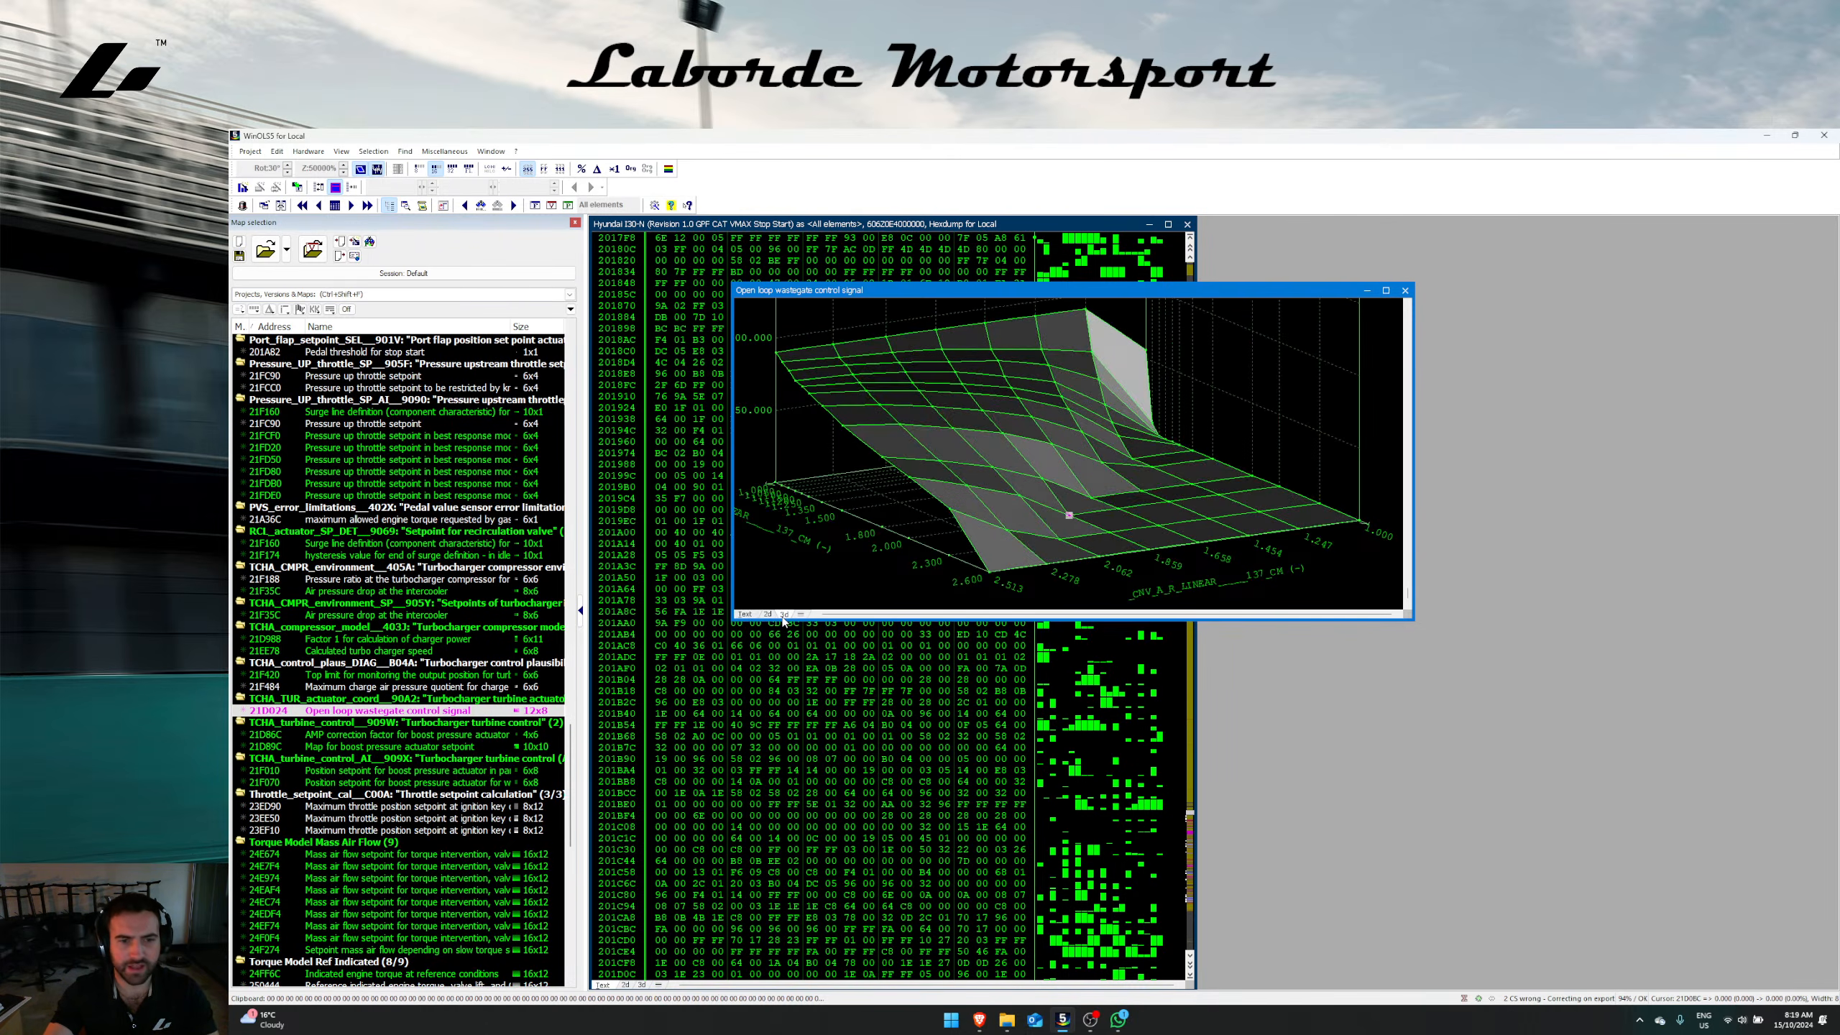
left_click_drag(992, 576, 977, 535)
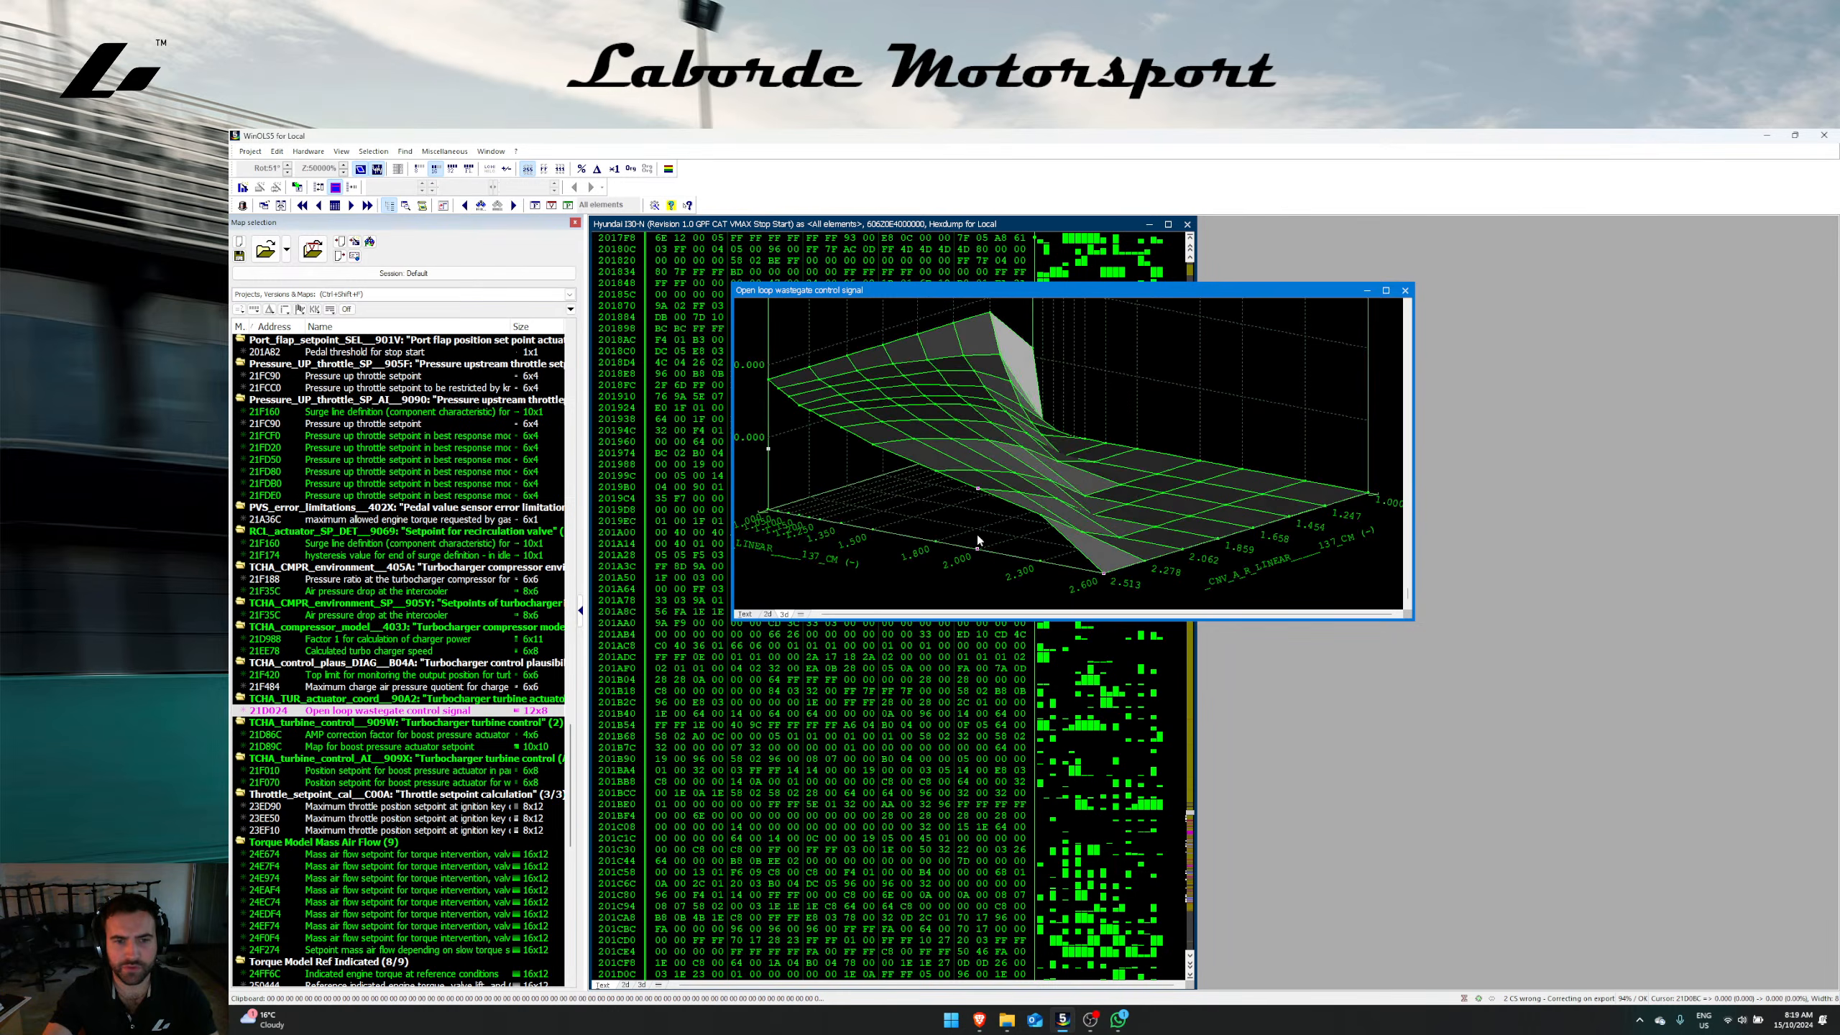
left_click(811, 417)
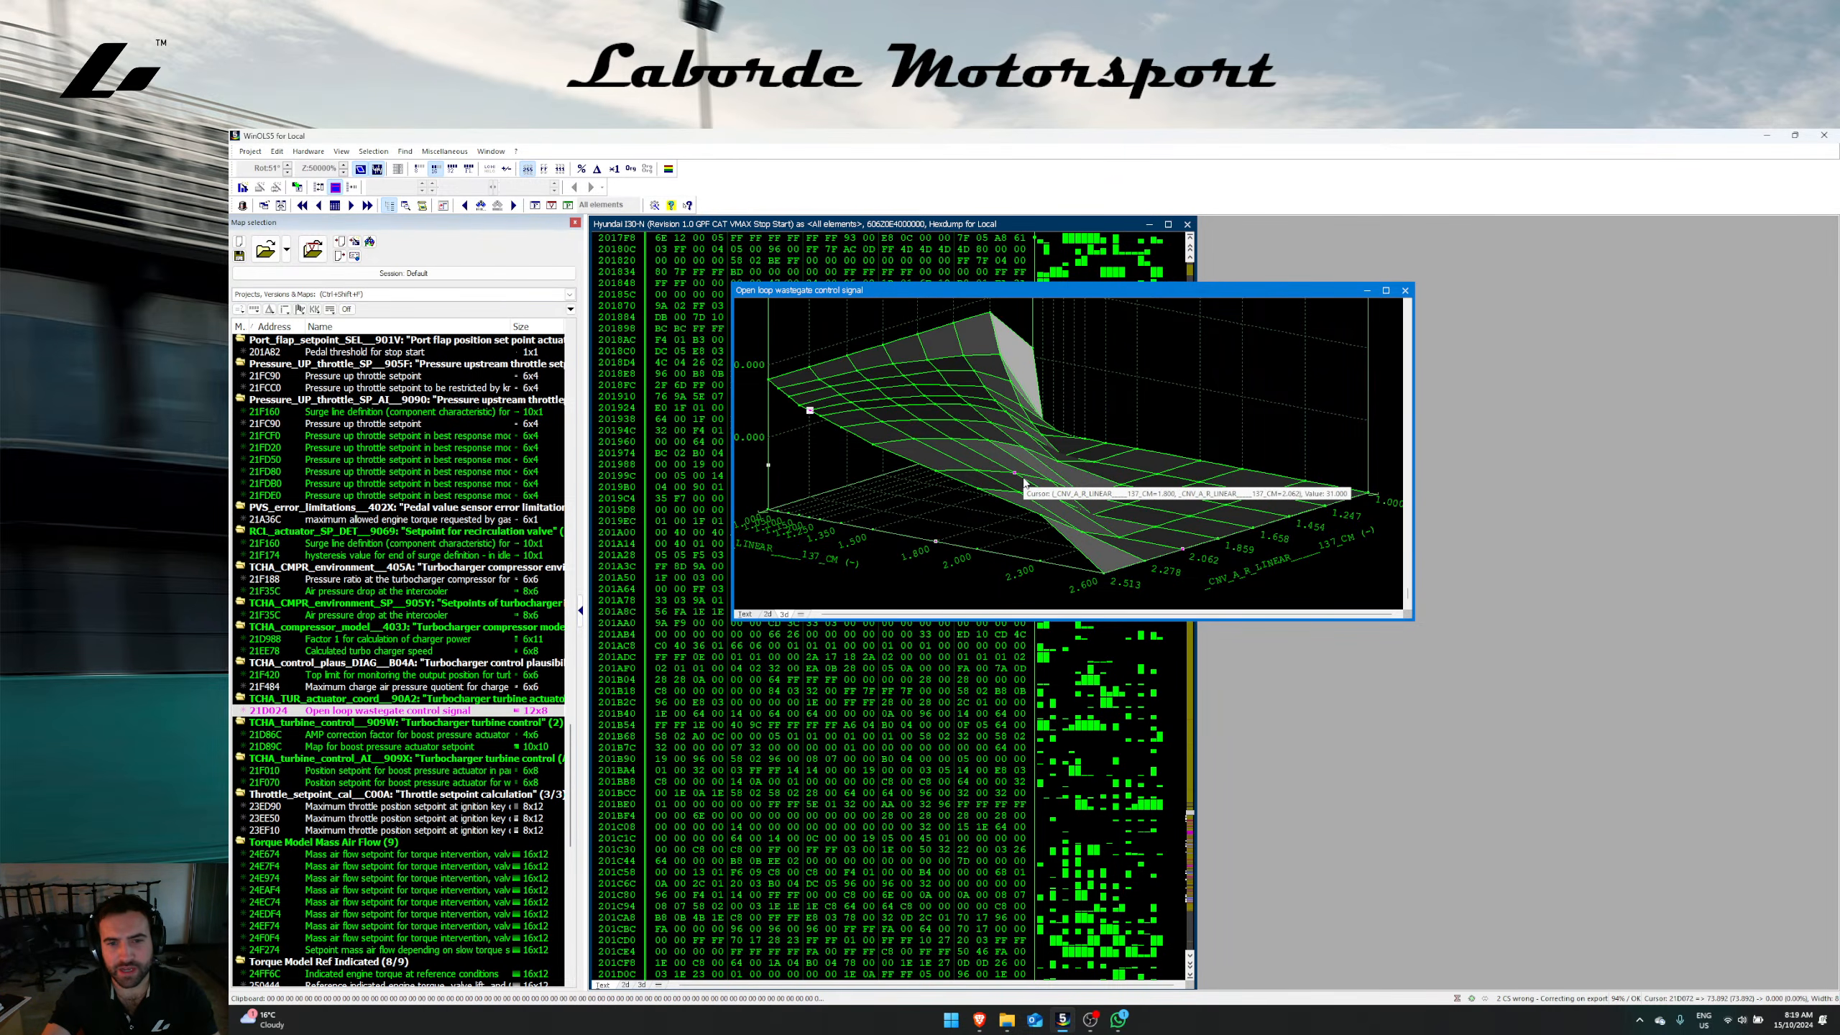
left_click(1066, 498, "shift")
left_click(1051, 482, "shift")
left_click_drag(1051, 481, 1050, 490)
Step: Slightly lower the inner rows beside the edited edge of the wastegate surface and close the map
left_click(835, 406)
left_click(942, 383, "shift")
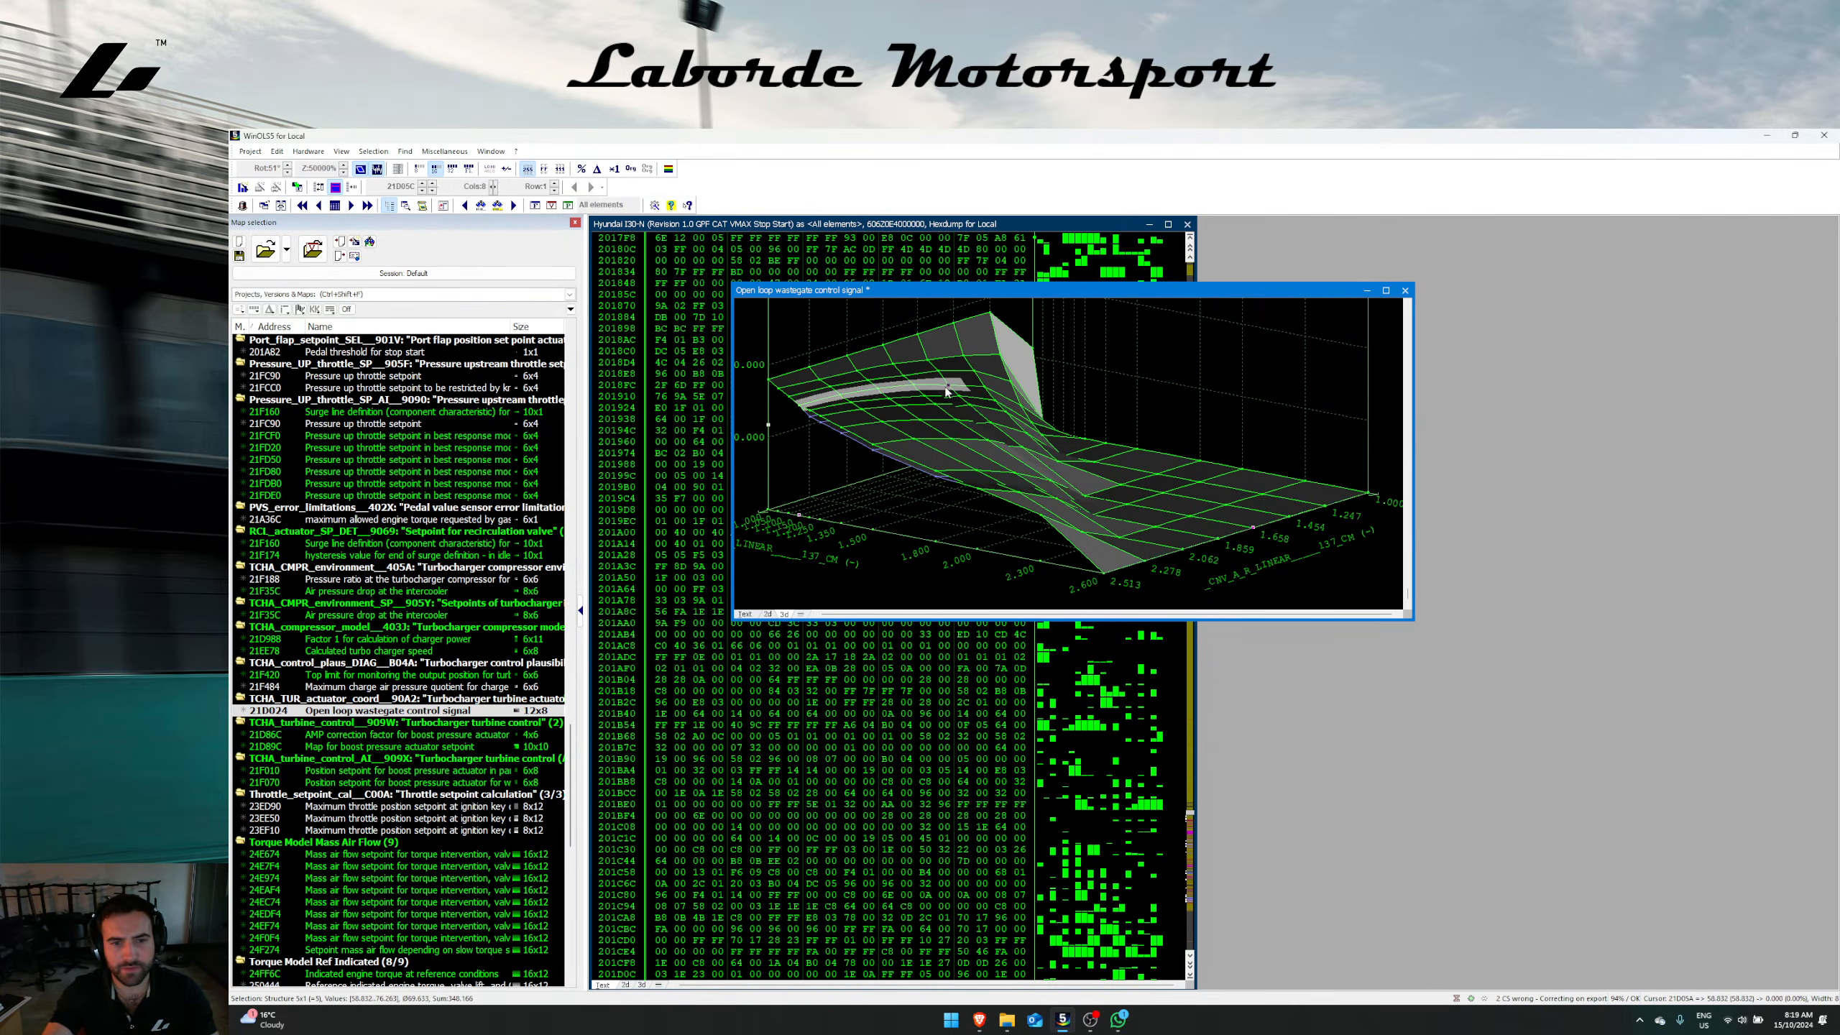
left_click(937, 370, "shift")
left_click_drag(937, 369, 937, 373)
left_click(914, 342)
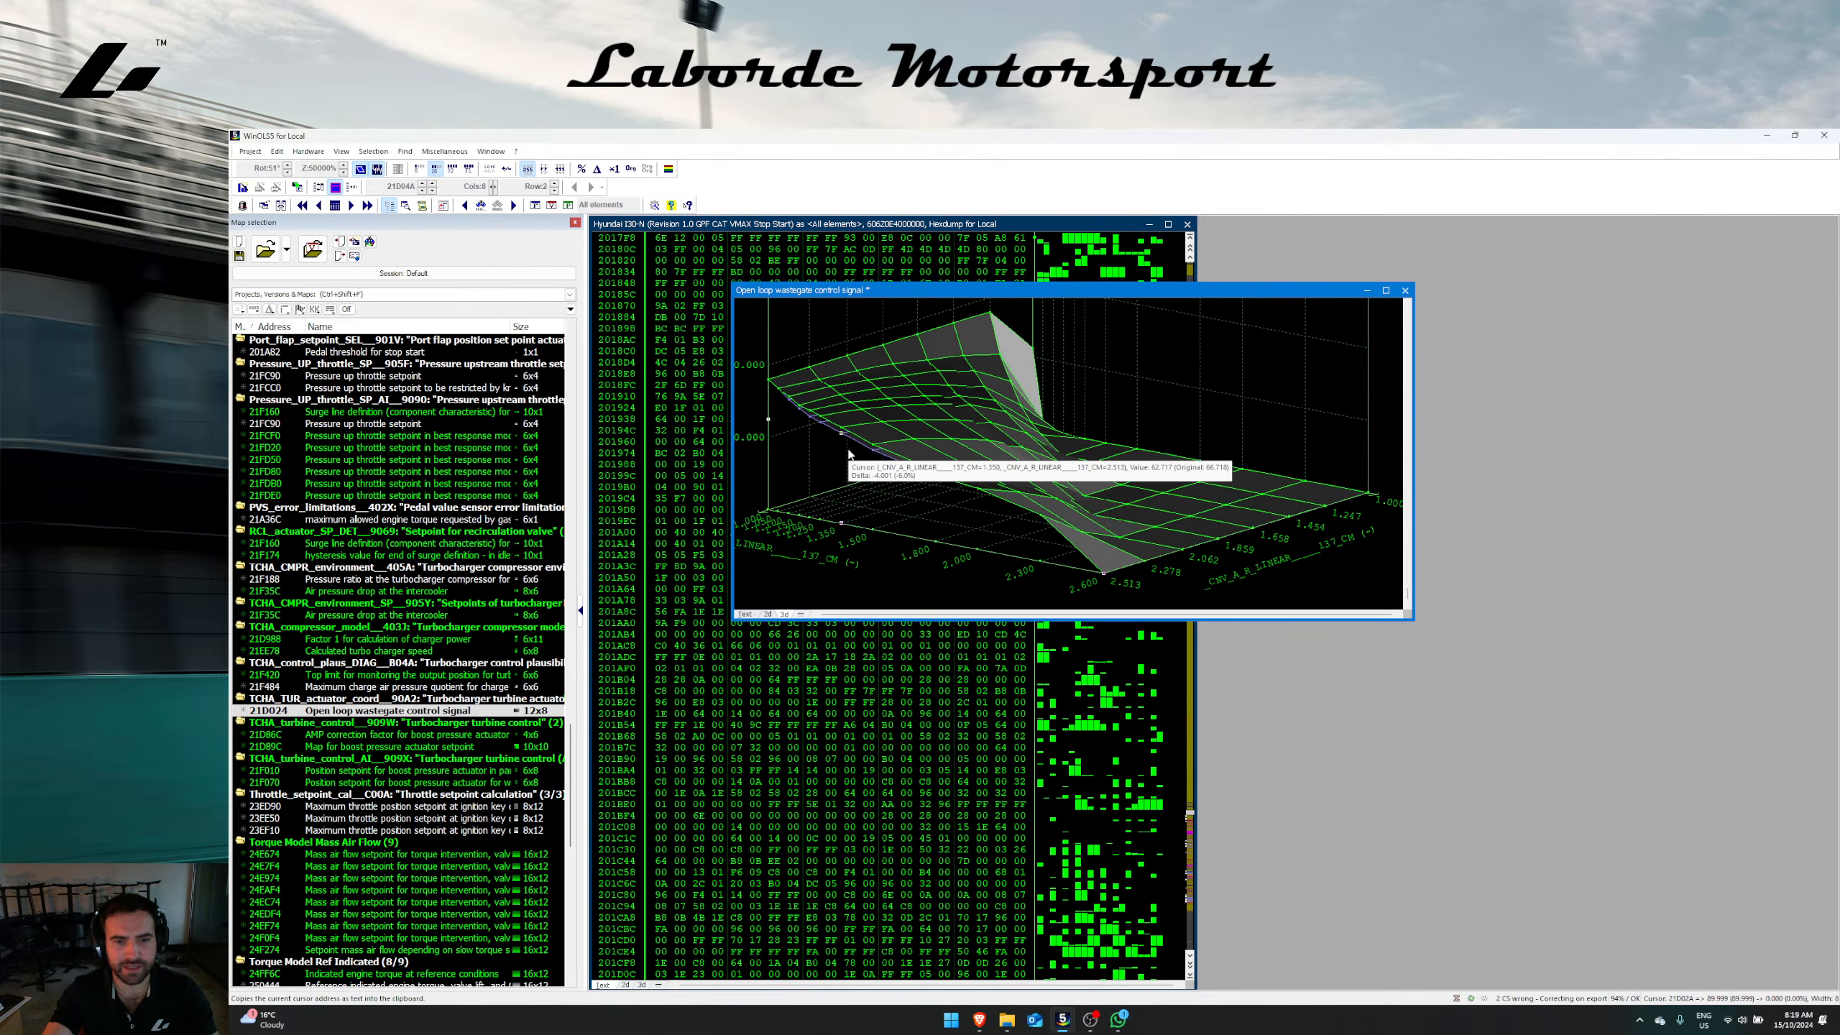
key("Escape")
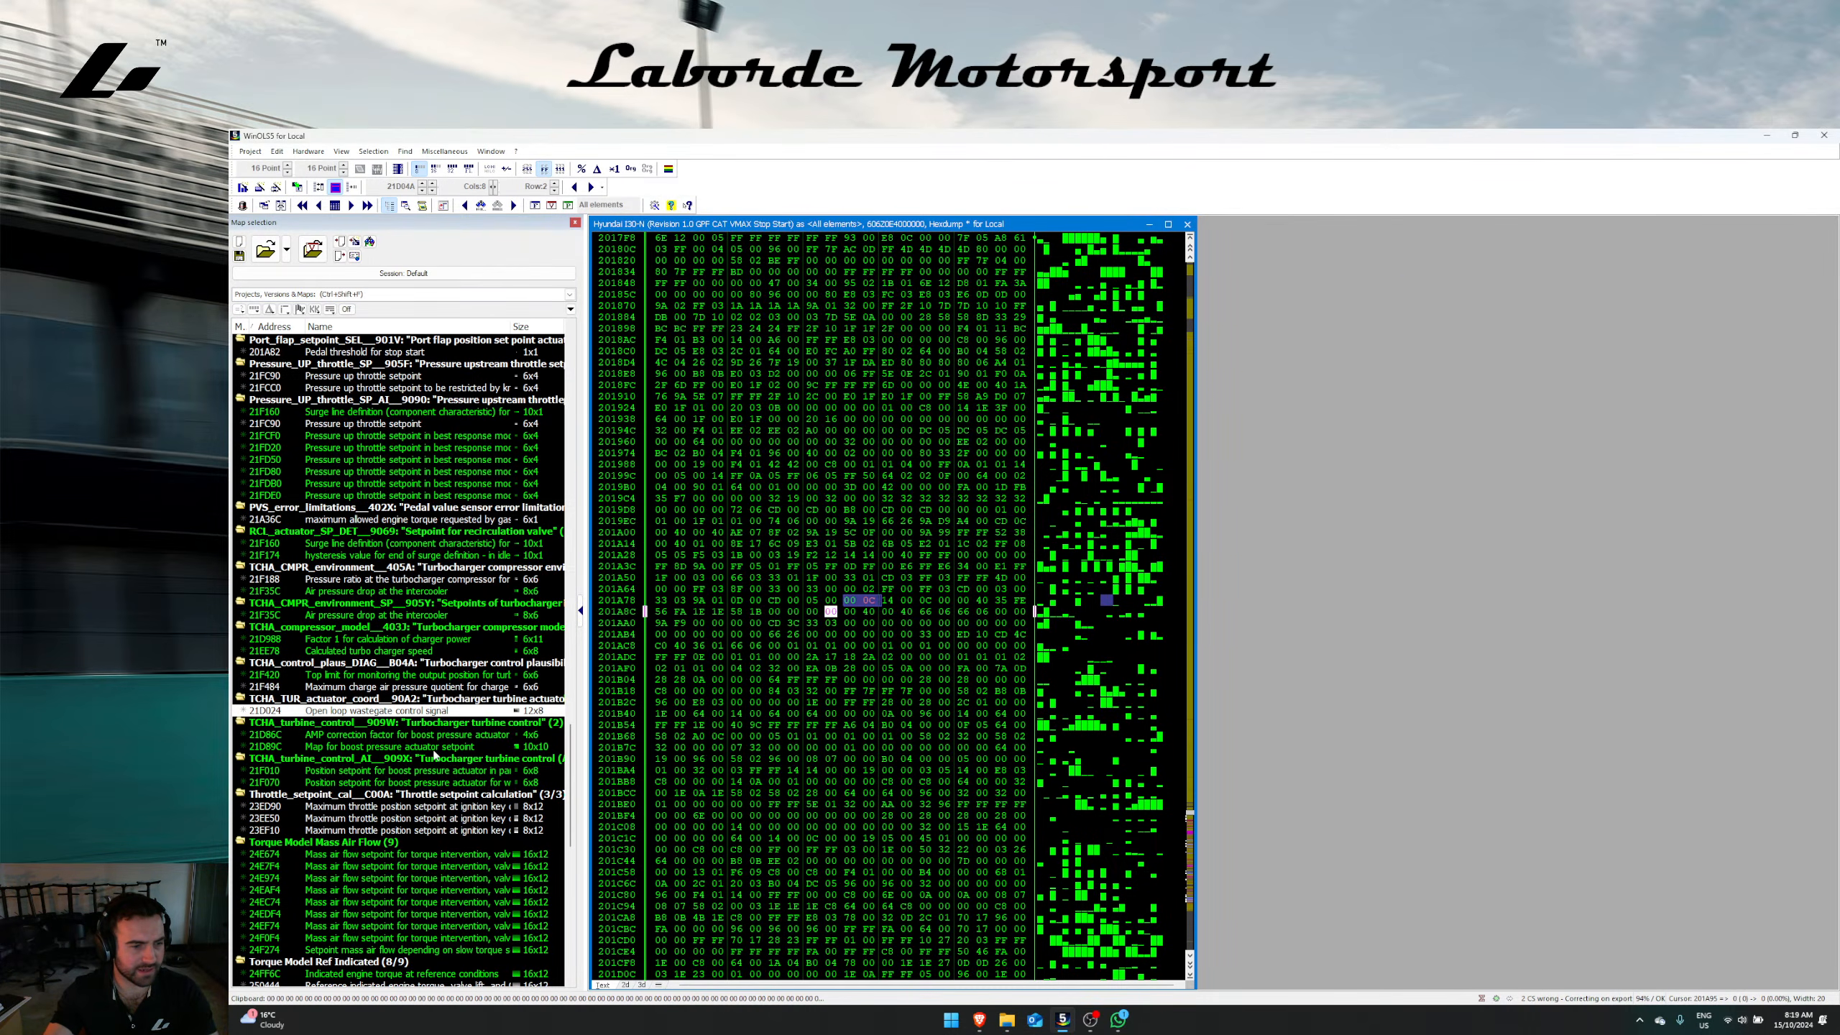
Step: Show the map for boost pressure actuator setpoint in 3D, slightly adjust the front edge of its surface and close it
double_click(435, 746)
left_click(812, 729)
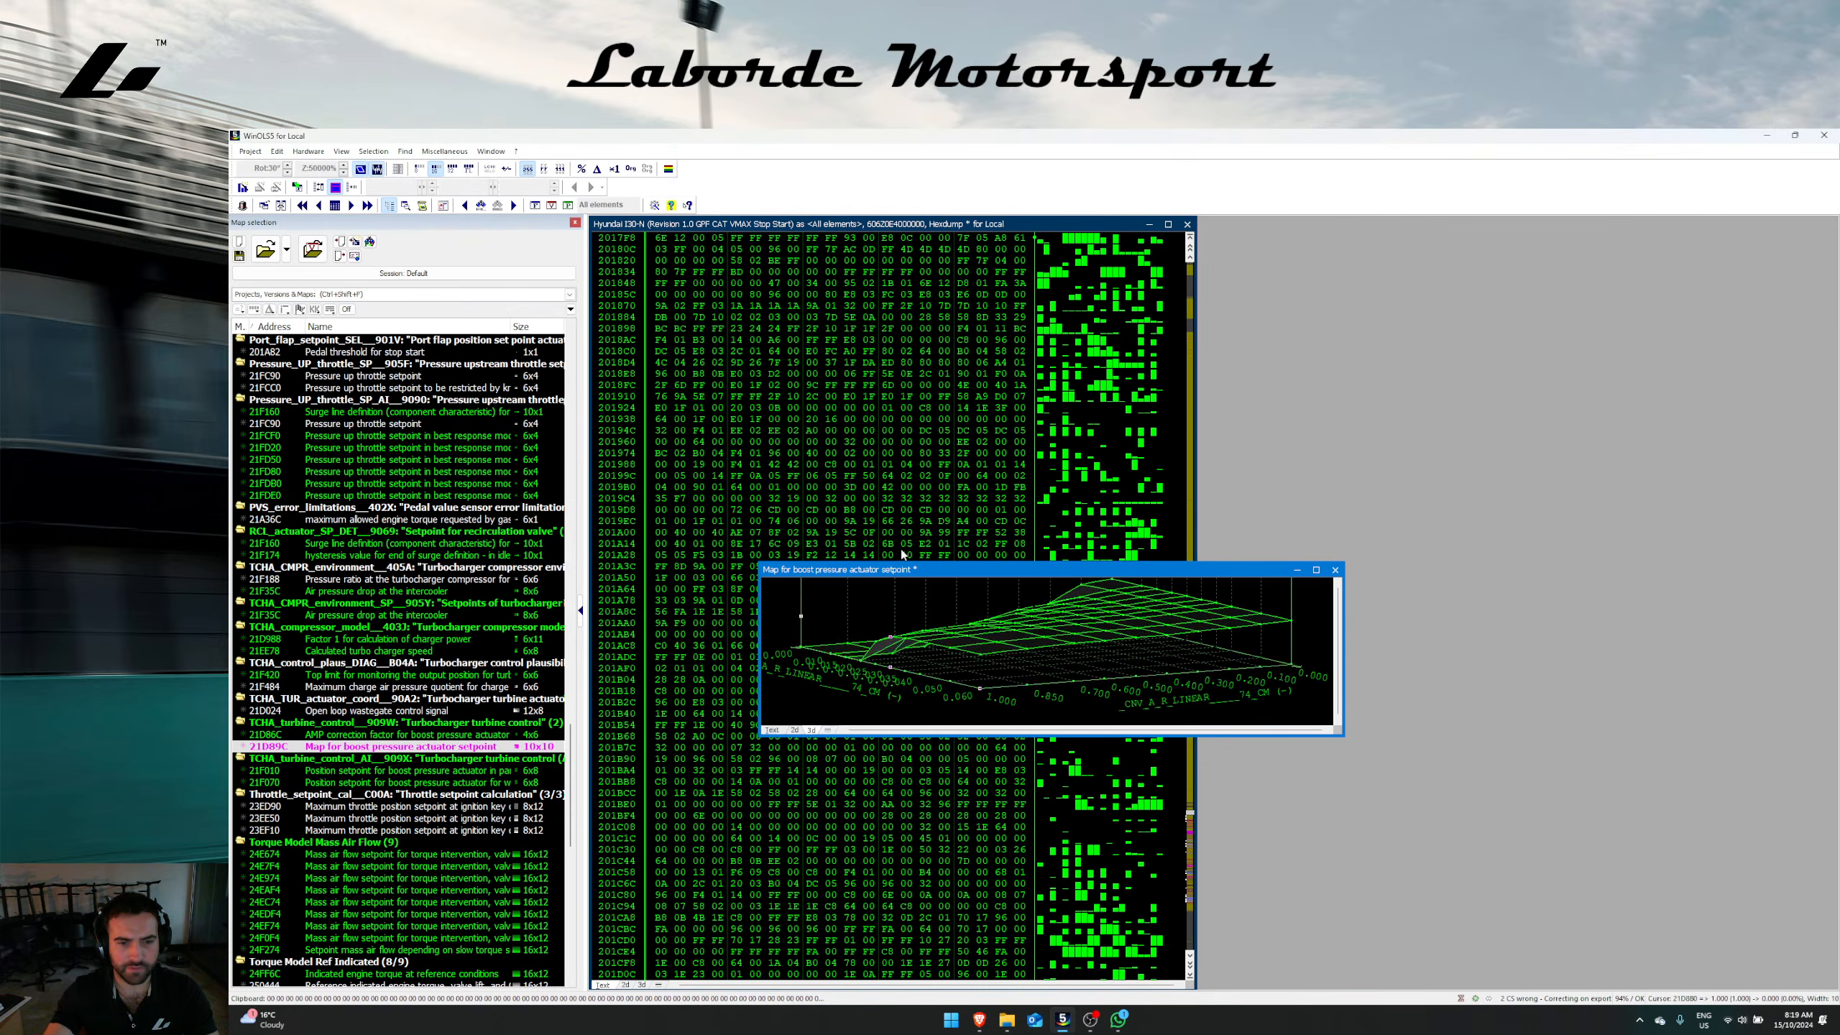
left_click_drag(896, 562, 896, 359)
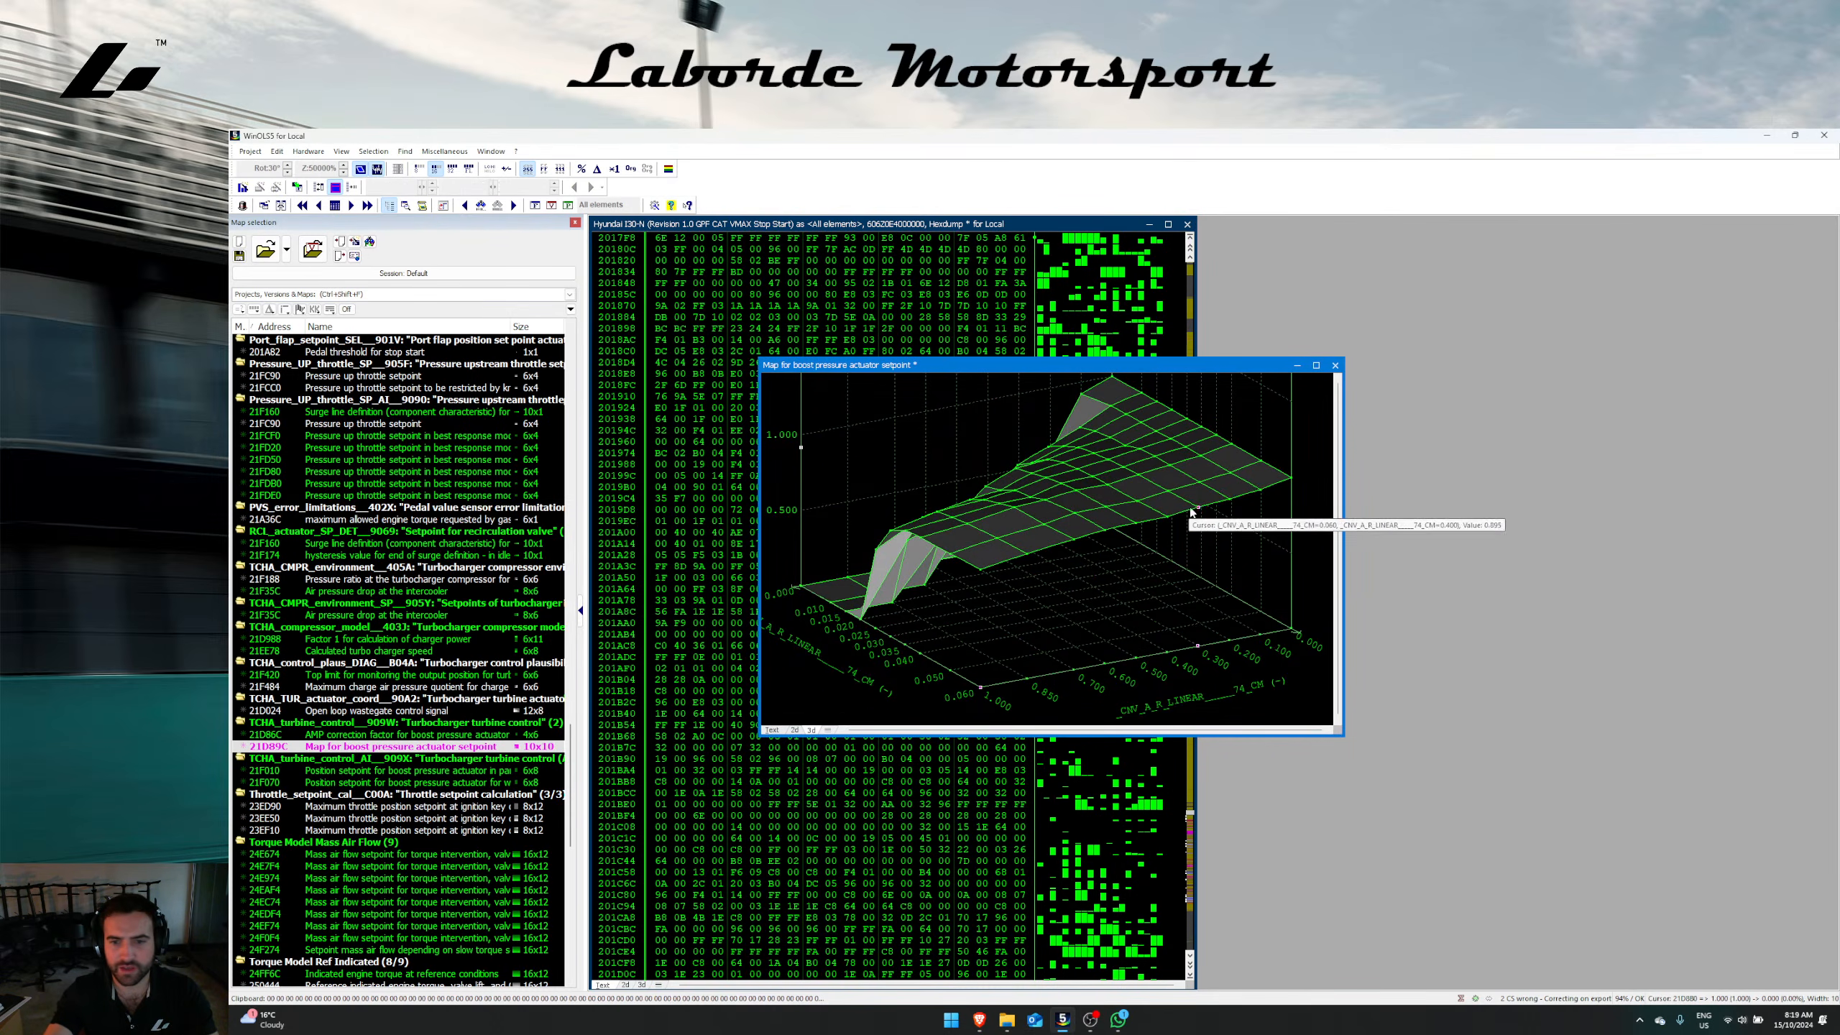
left_click_drag(1231, 502, 1073, 545)
right_click(1232, 426)
left_click(1090, 557)
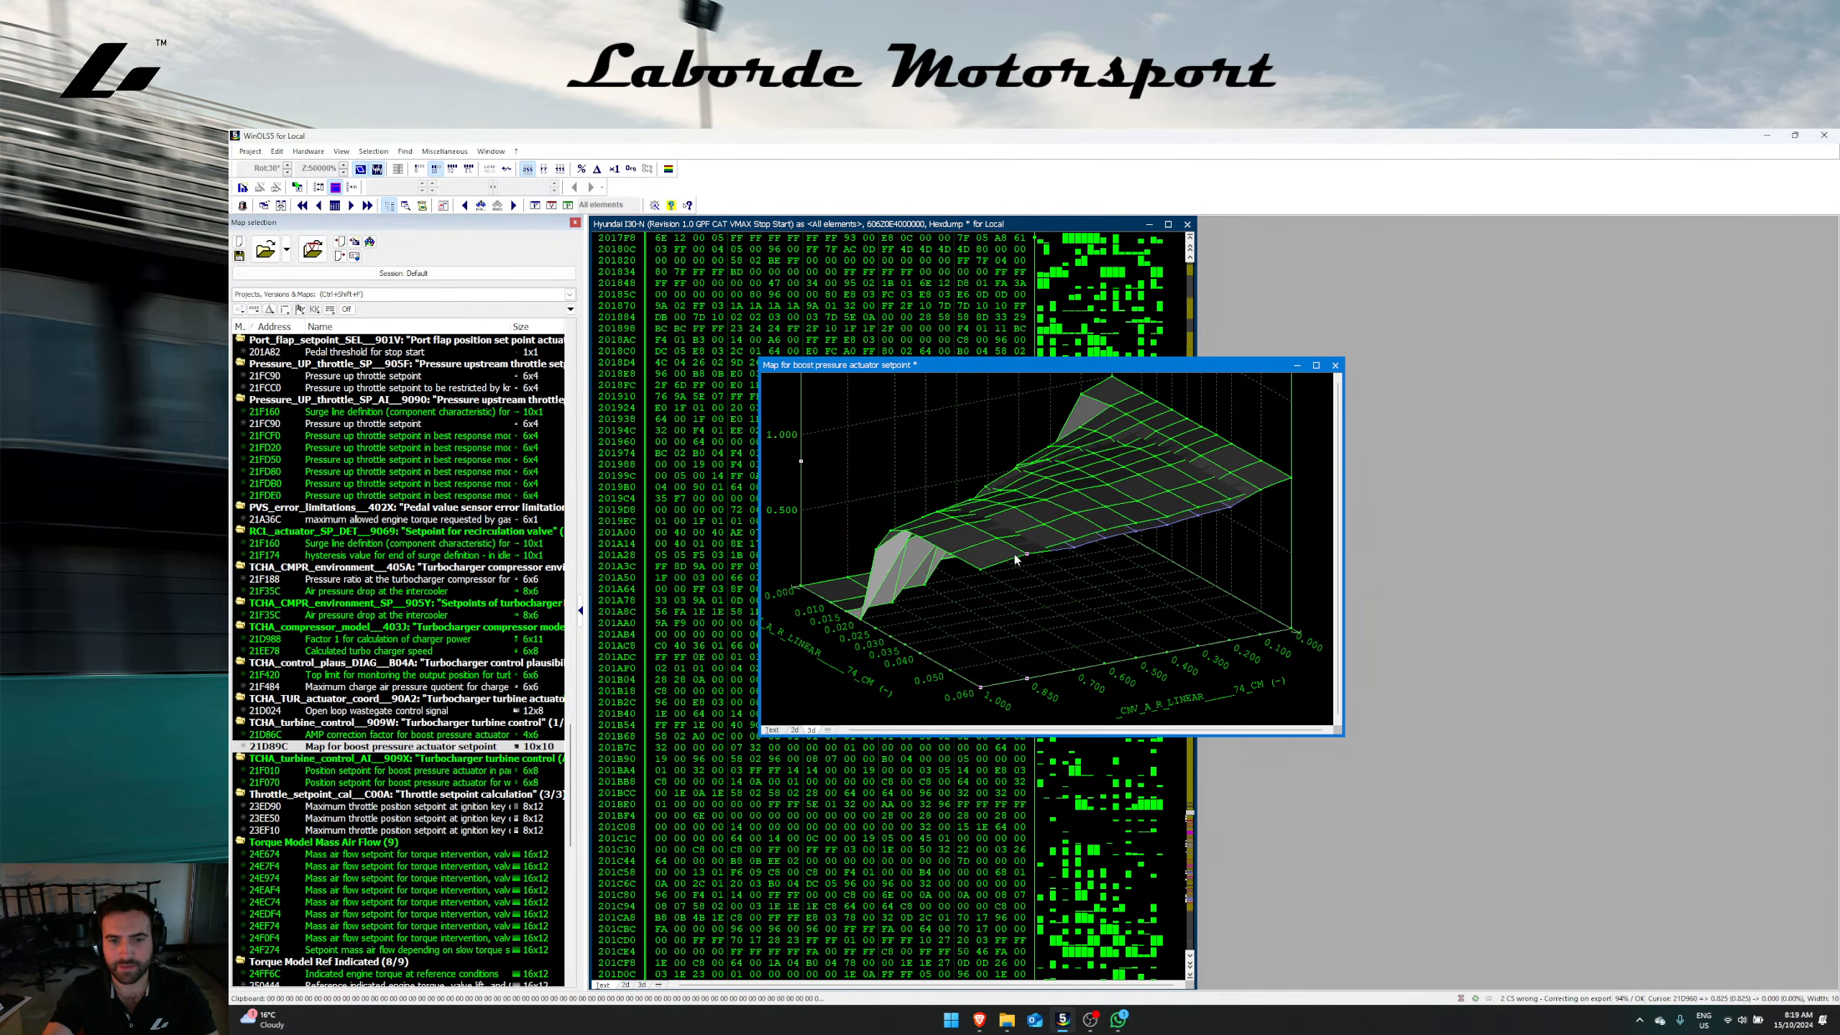
key("Escape")
key("Escape")
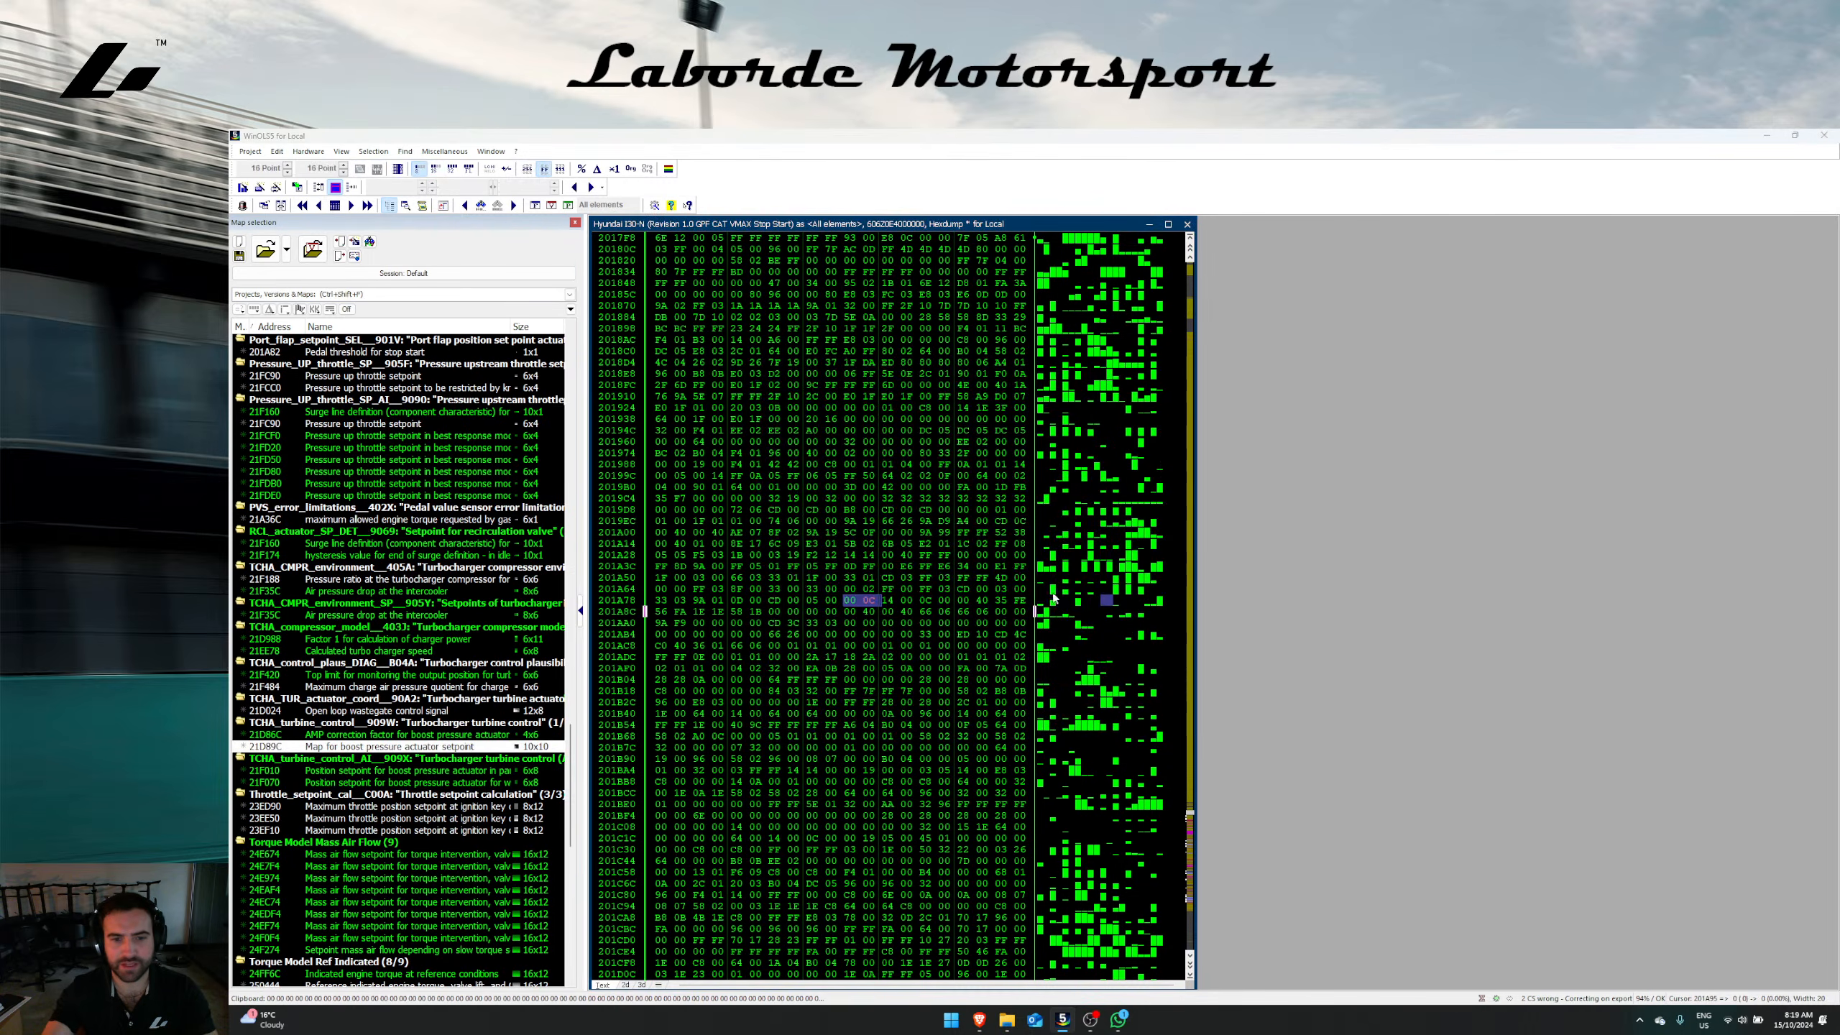
Step: Review the throttle, torque model and torque limitation groups in the i30-N's map list and collapse all folders
key("Right")
key("Return")
scroll(445, 747, "down", 20)
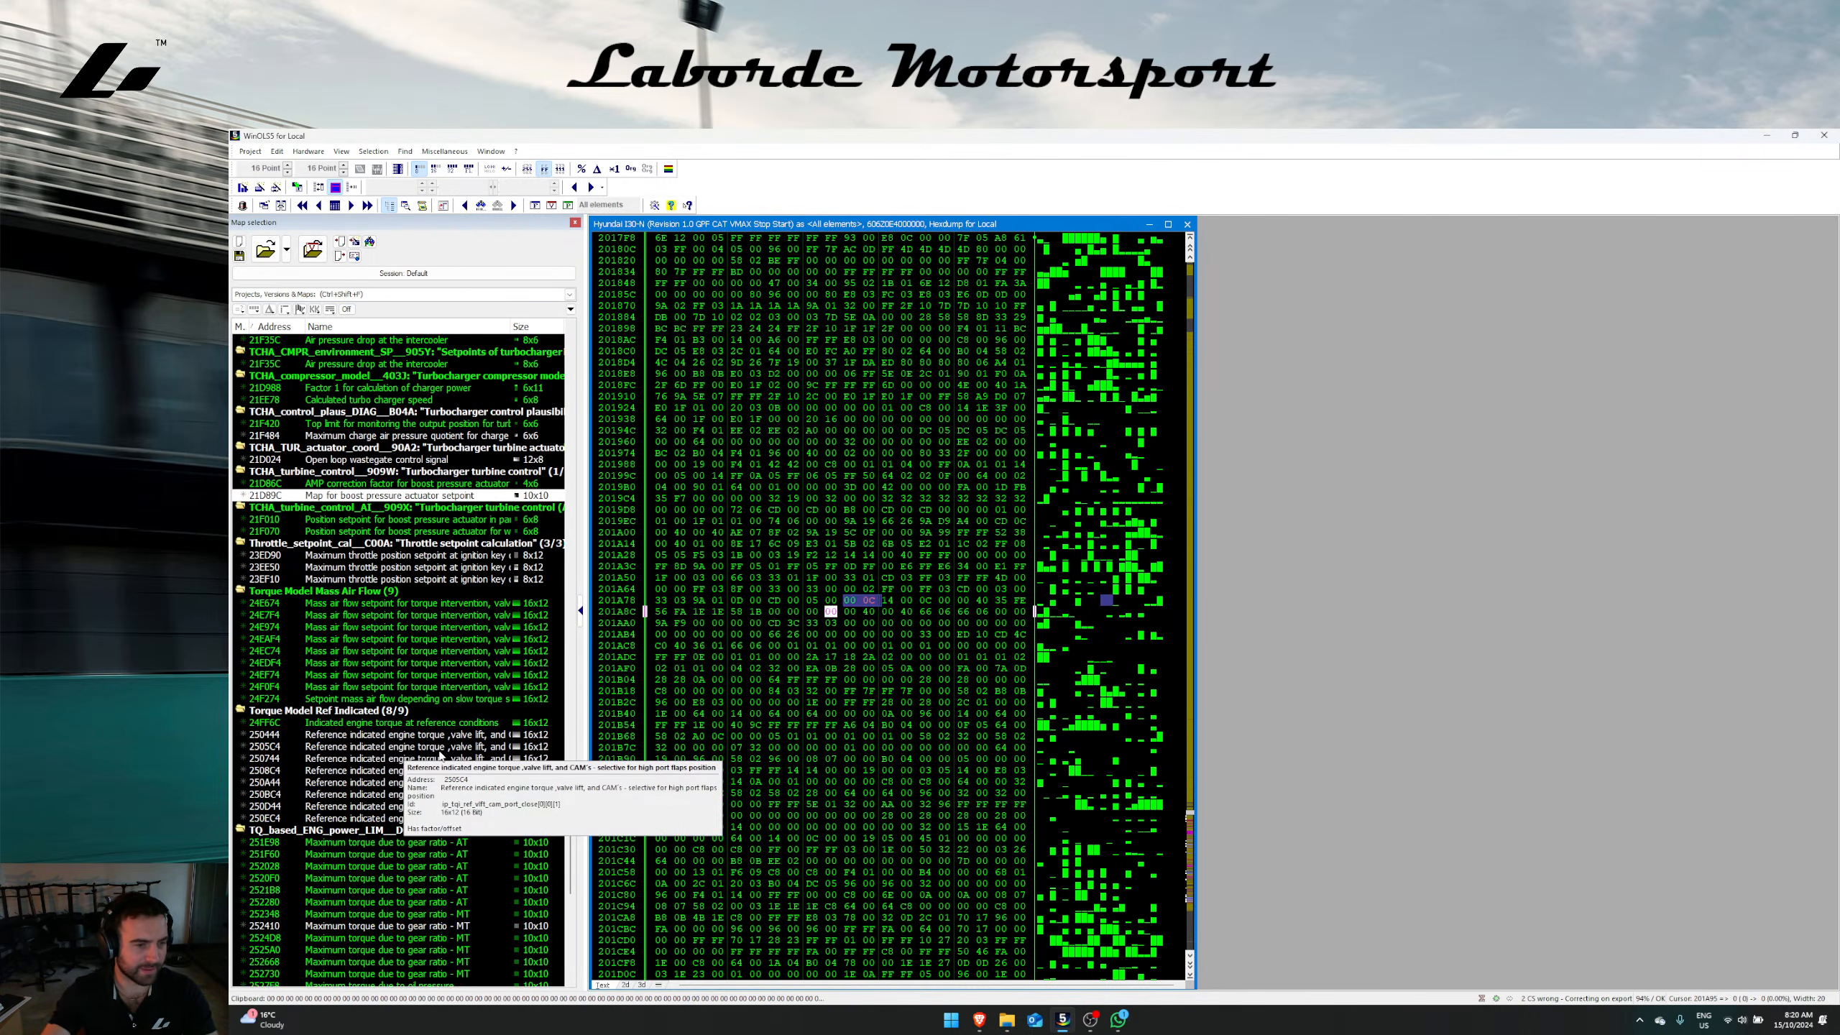
scroll(445, 747, "up", 15)
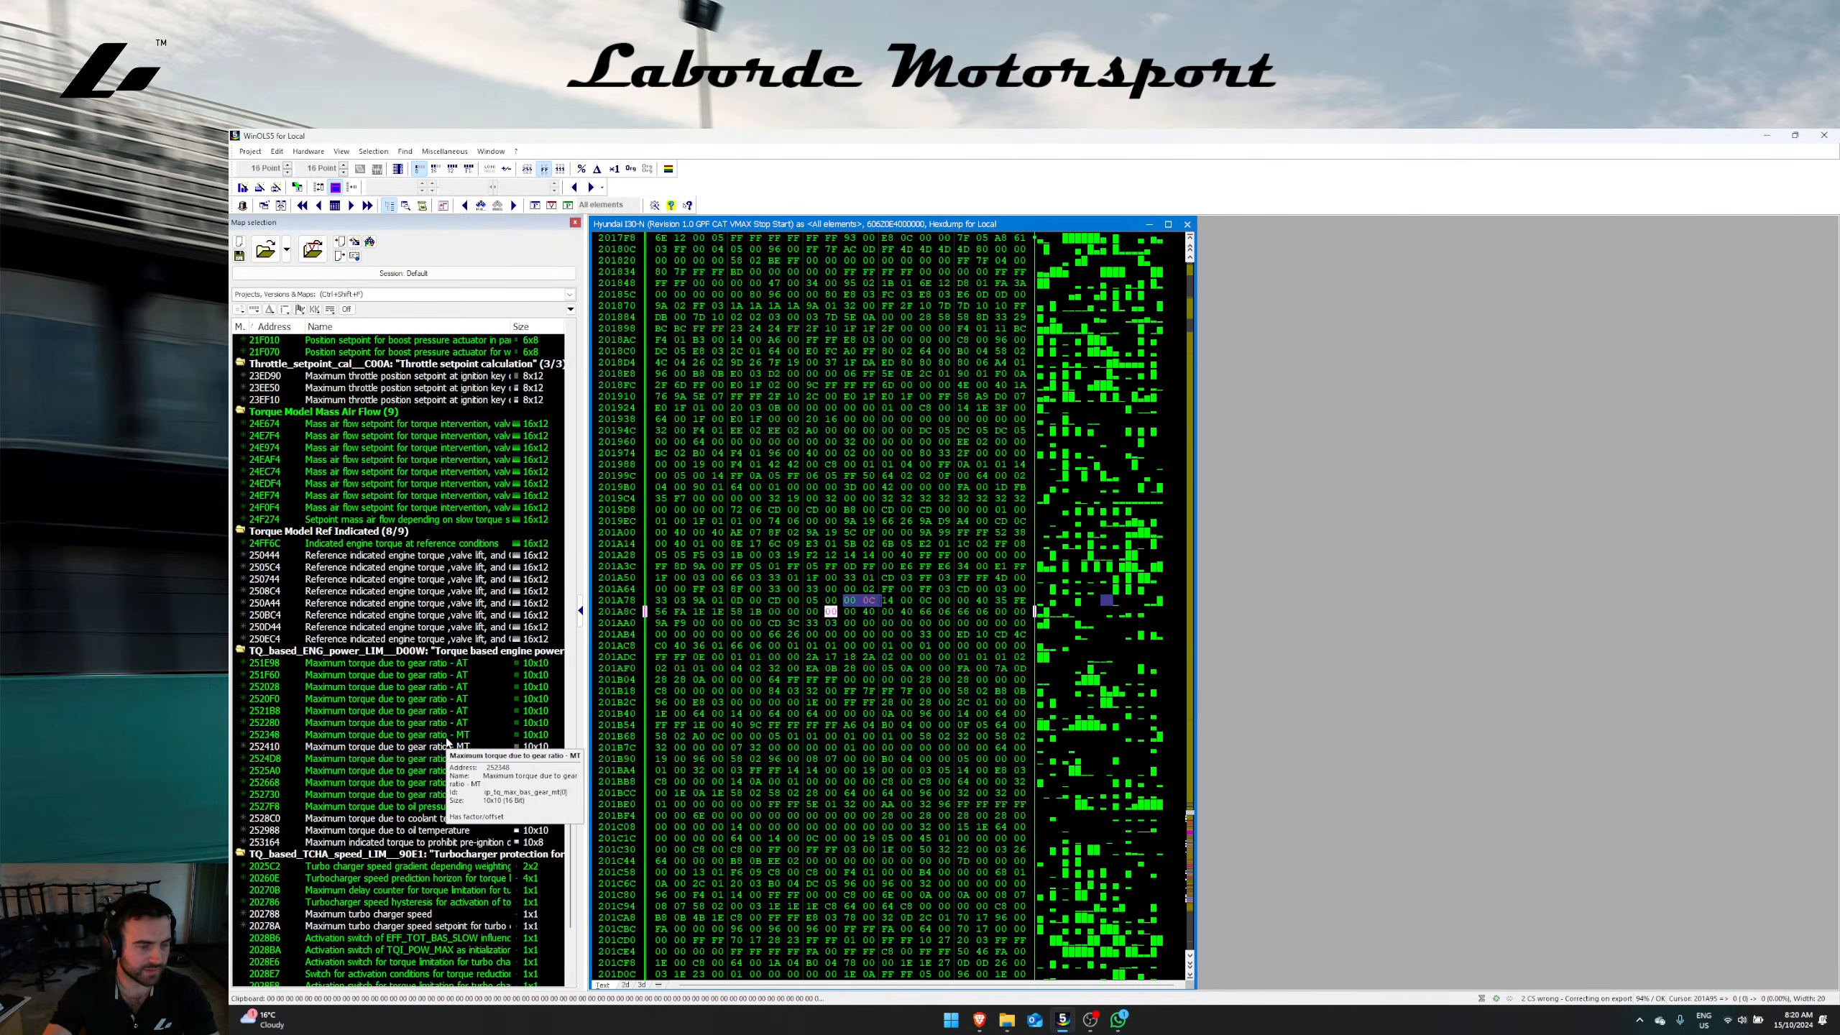
scroll(445, 774, "up", 15)
right_click(462, 592)
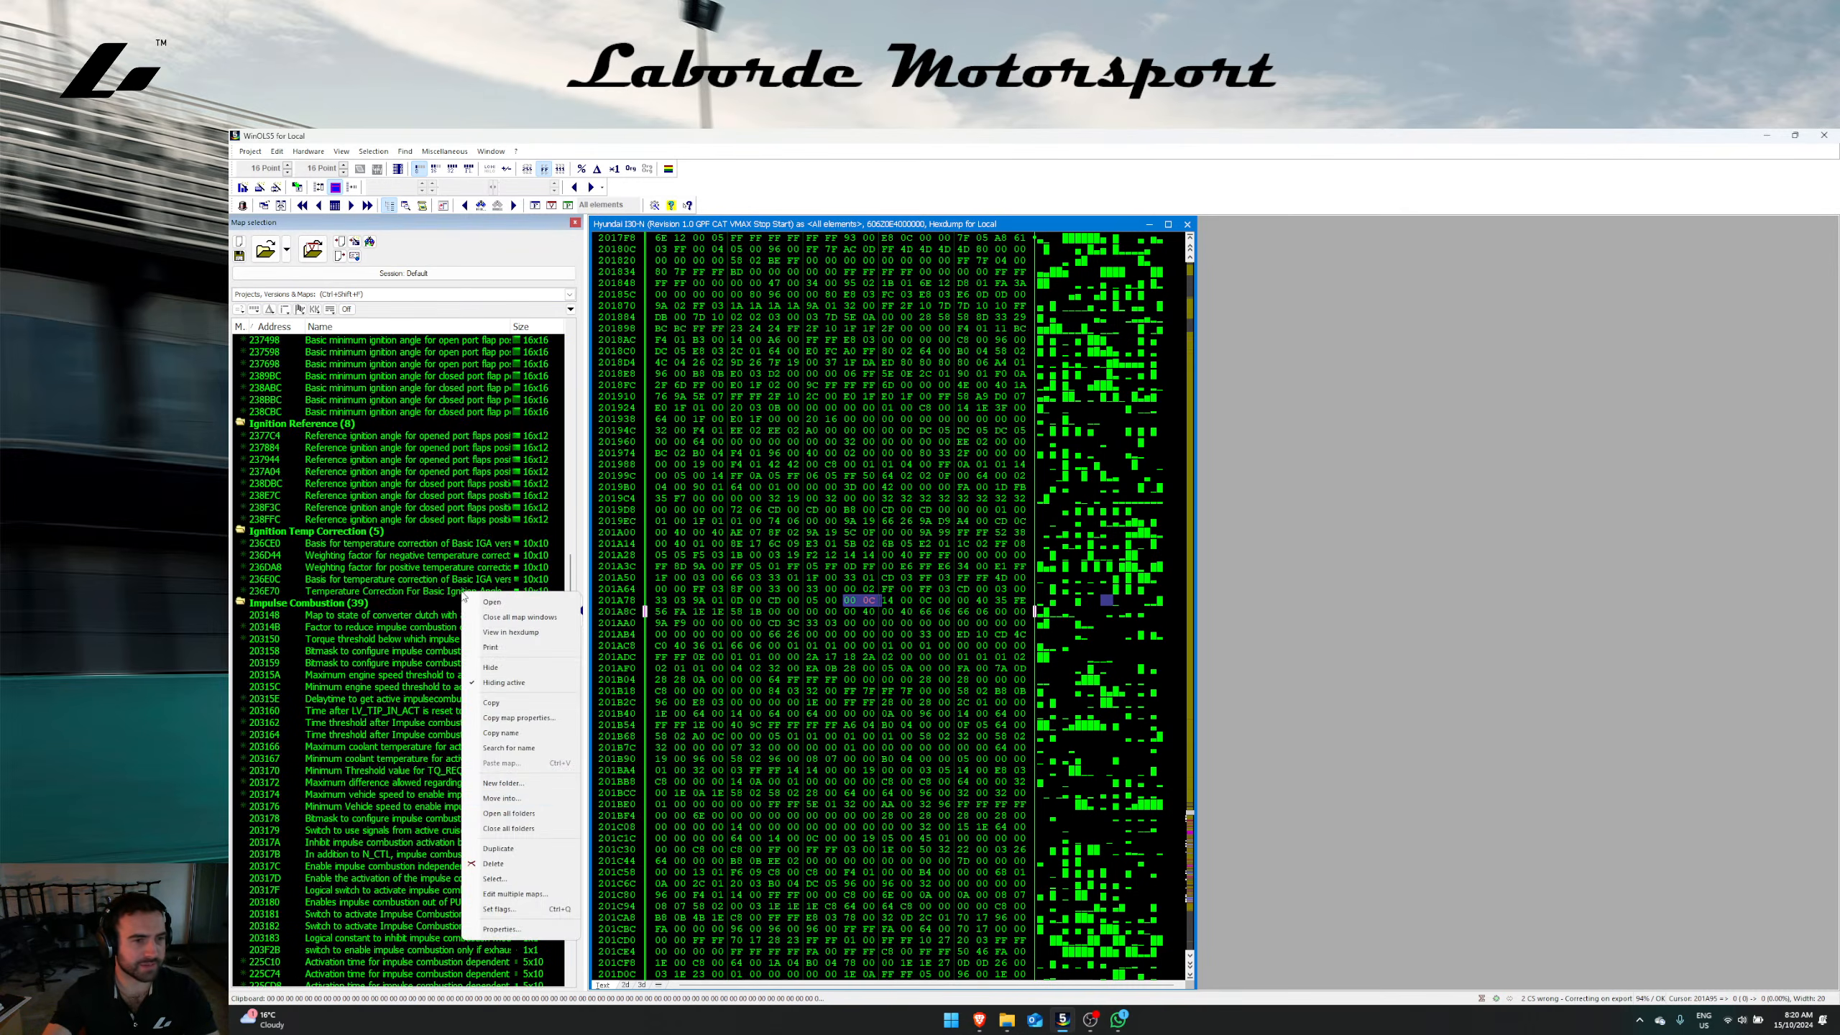
left_click(496, 829)
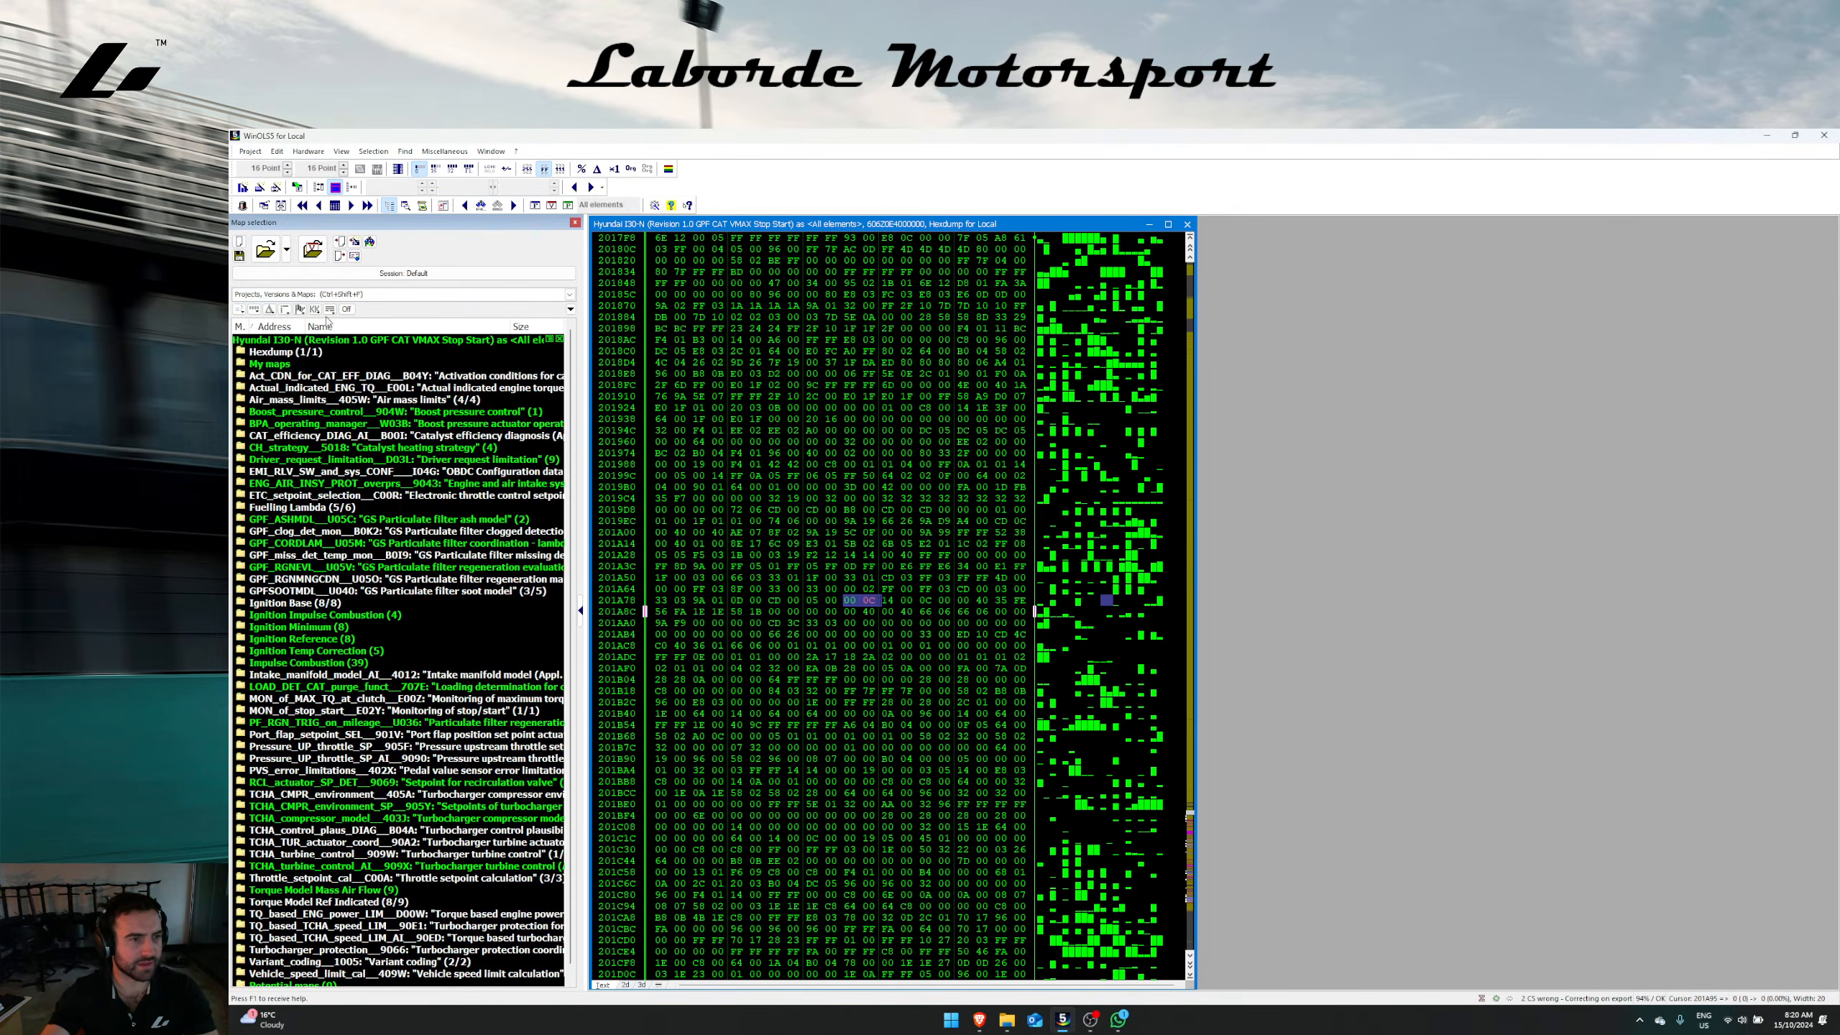
Step: Reopen the original Hyundai VelosterN project beside the i30-N and filter its map list by "cam"
left_click(250, 151)
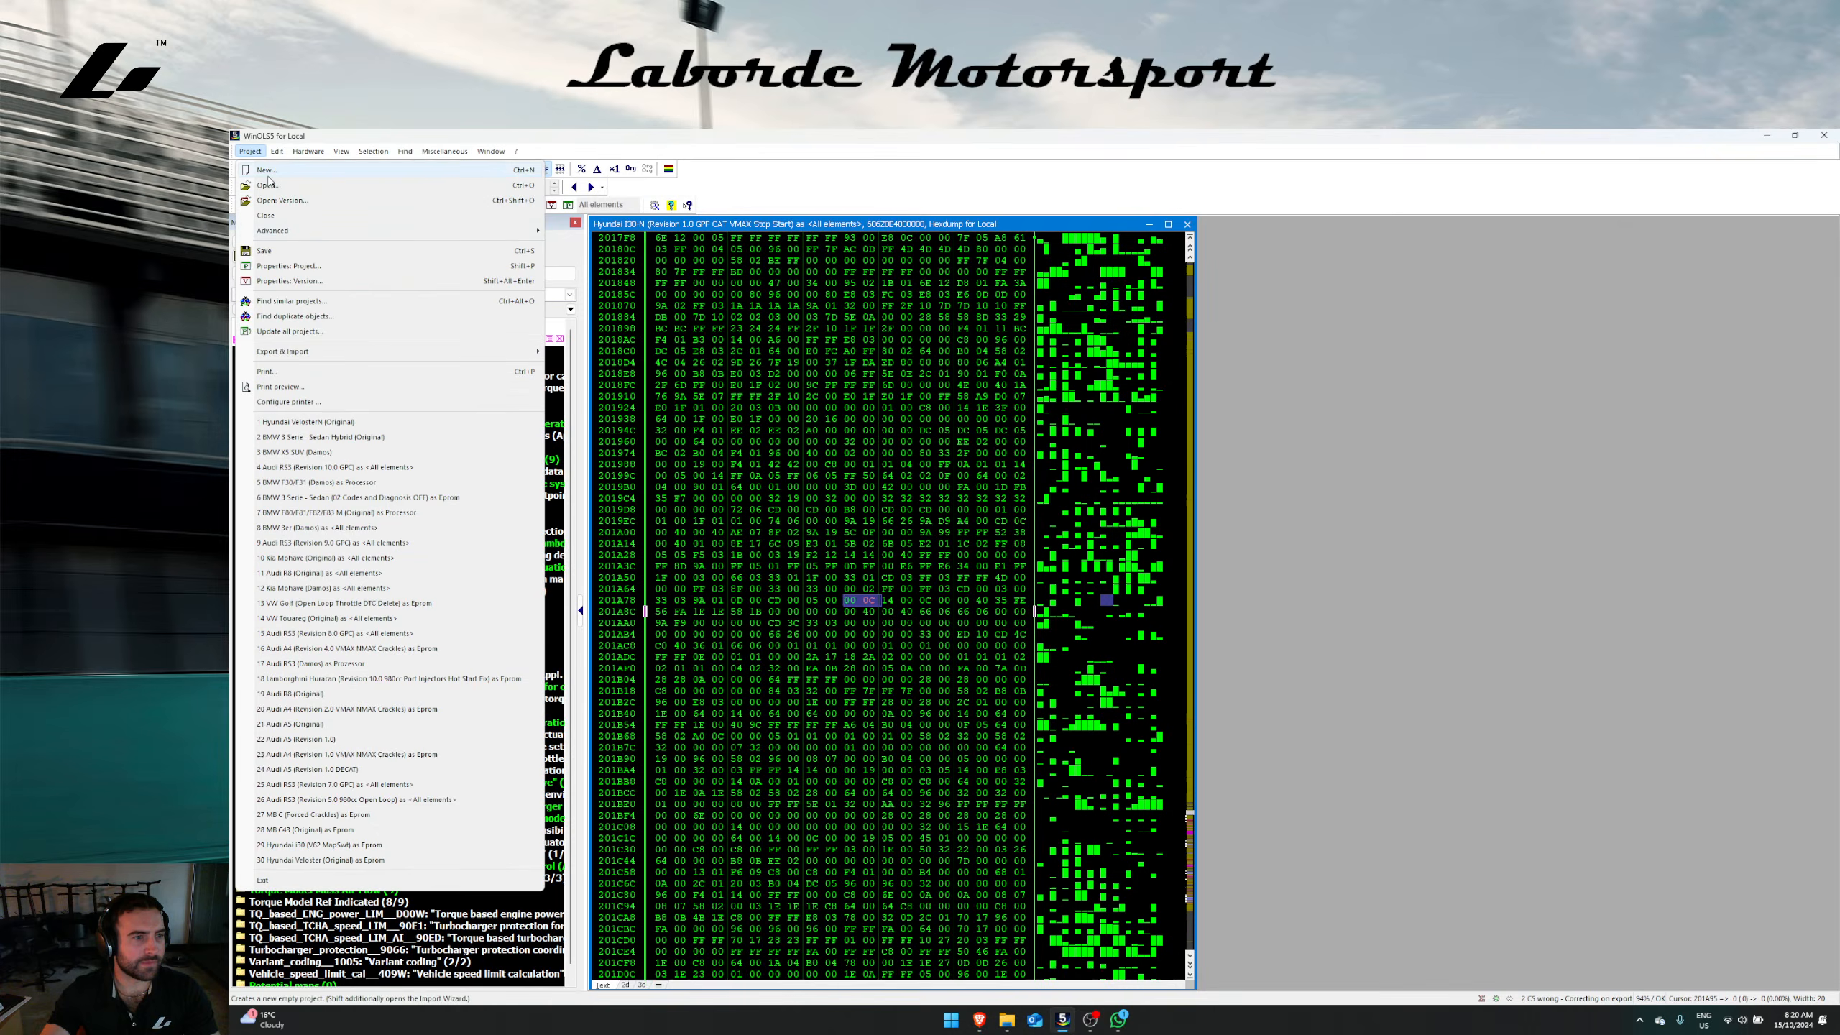
left_click(321, 421)
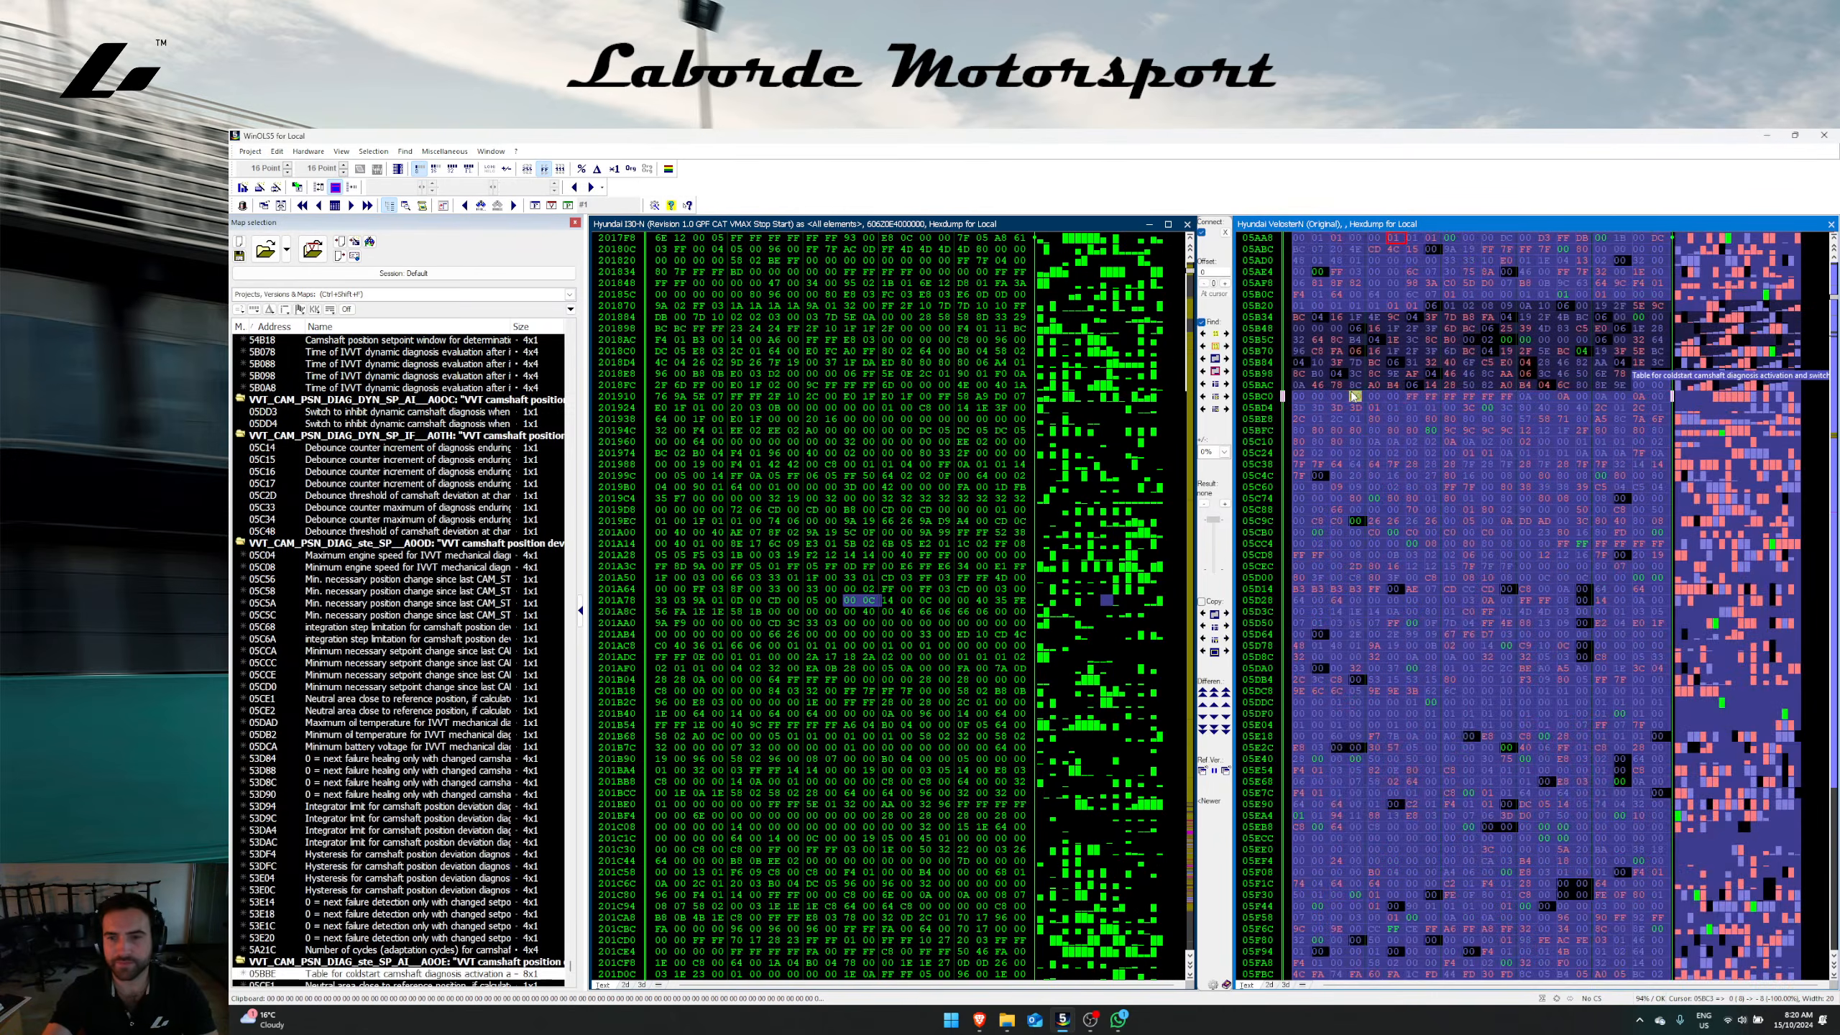
left_click(516, 295)
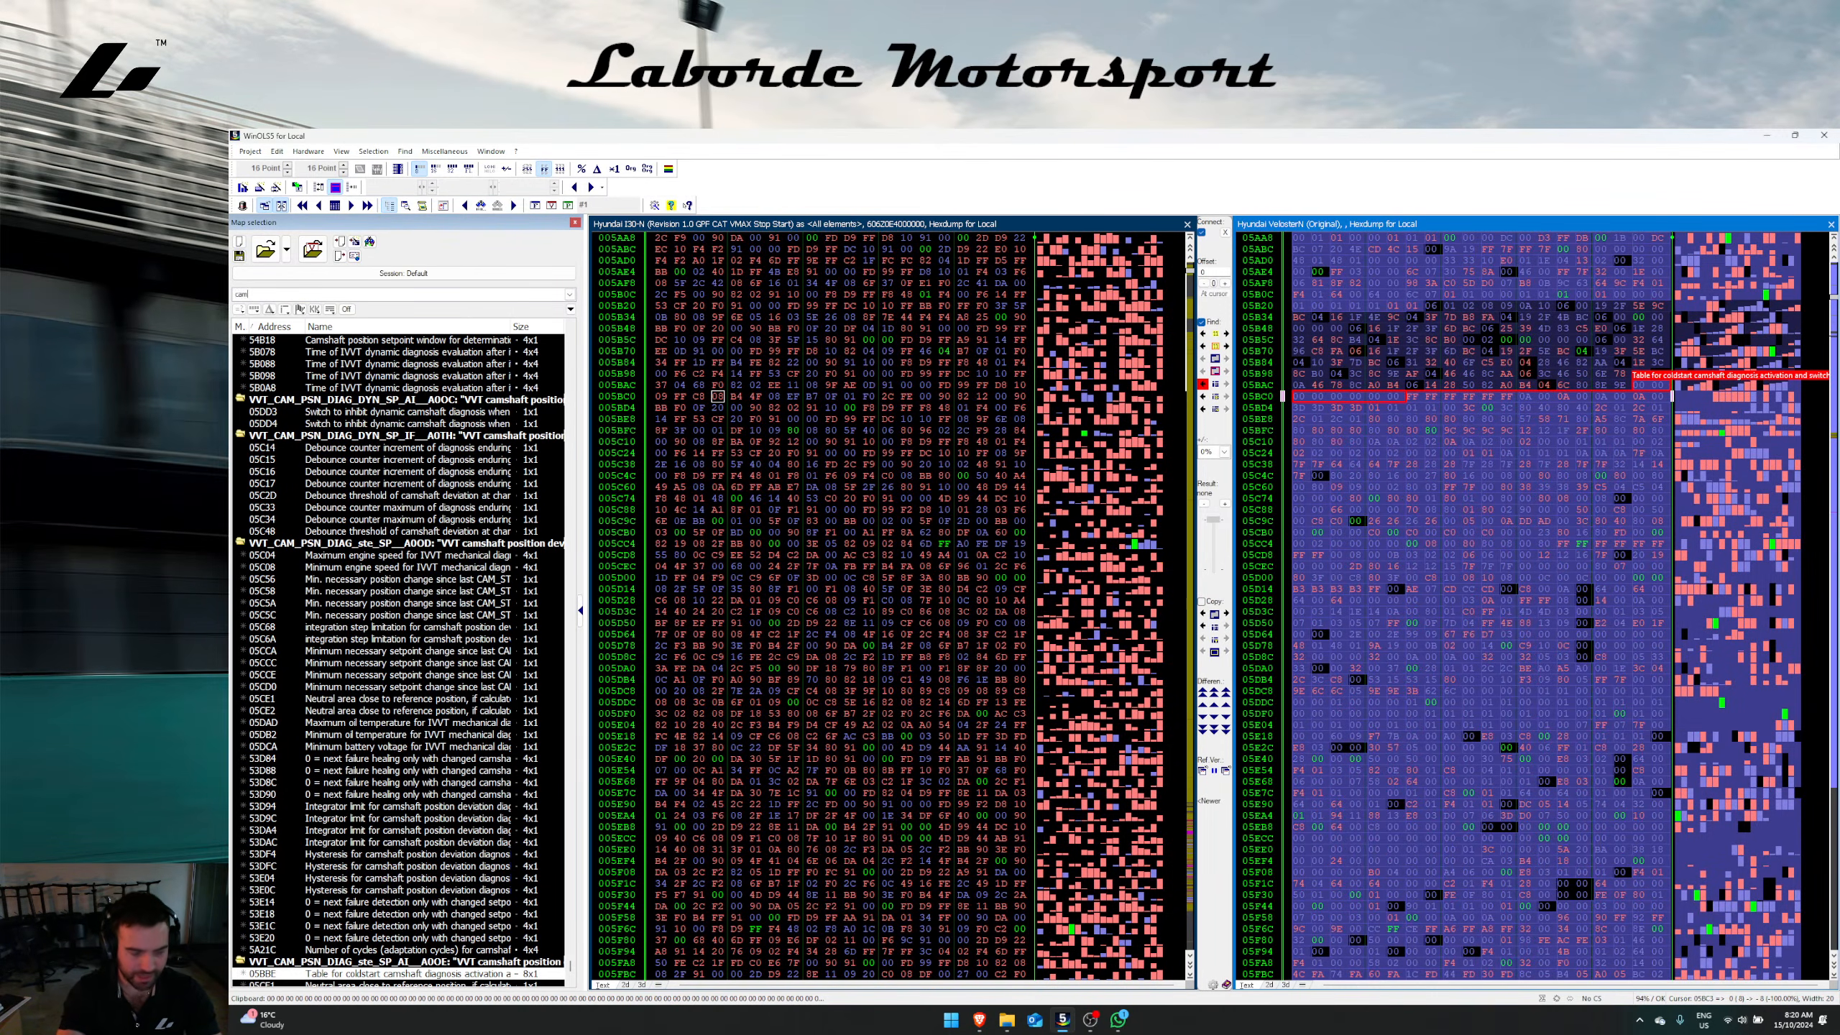
scroll(470, 365, "down", 15)
Step: Restrict the filtered VelosterN list to two-dimensional maps and find the camshaft position setpoint maps
left_click(285, 310)
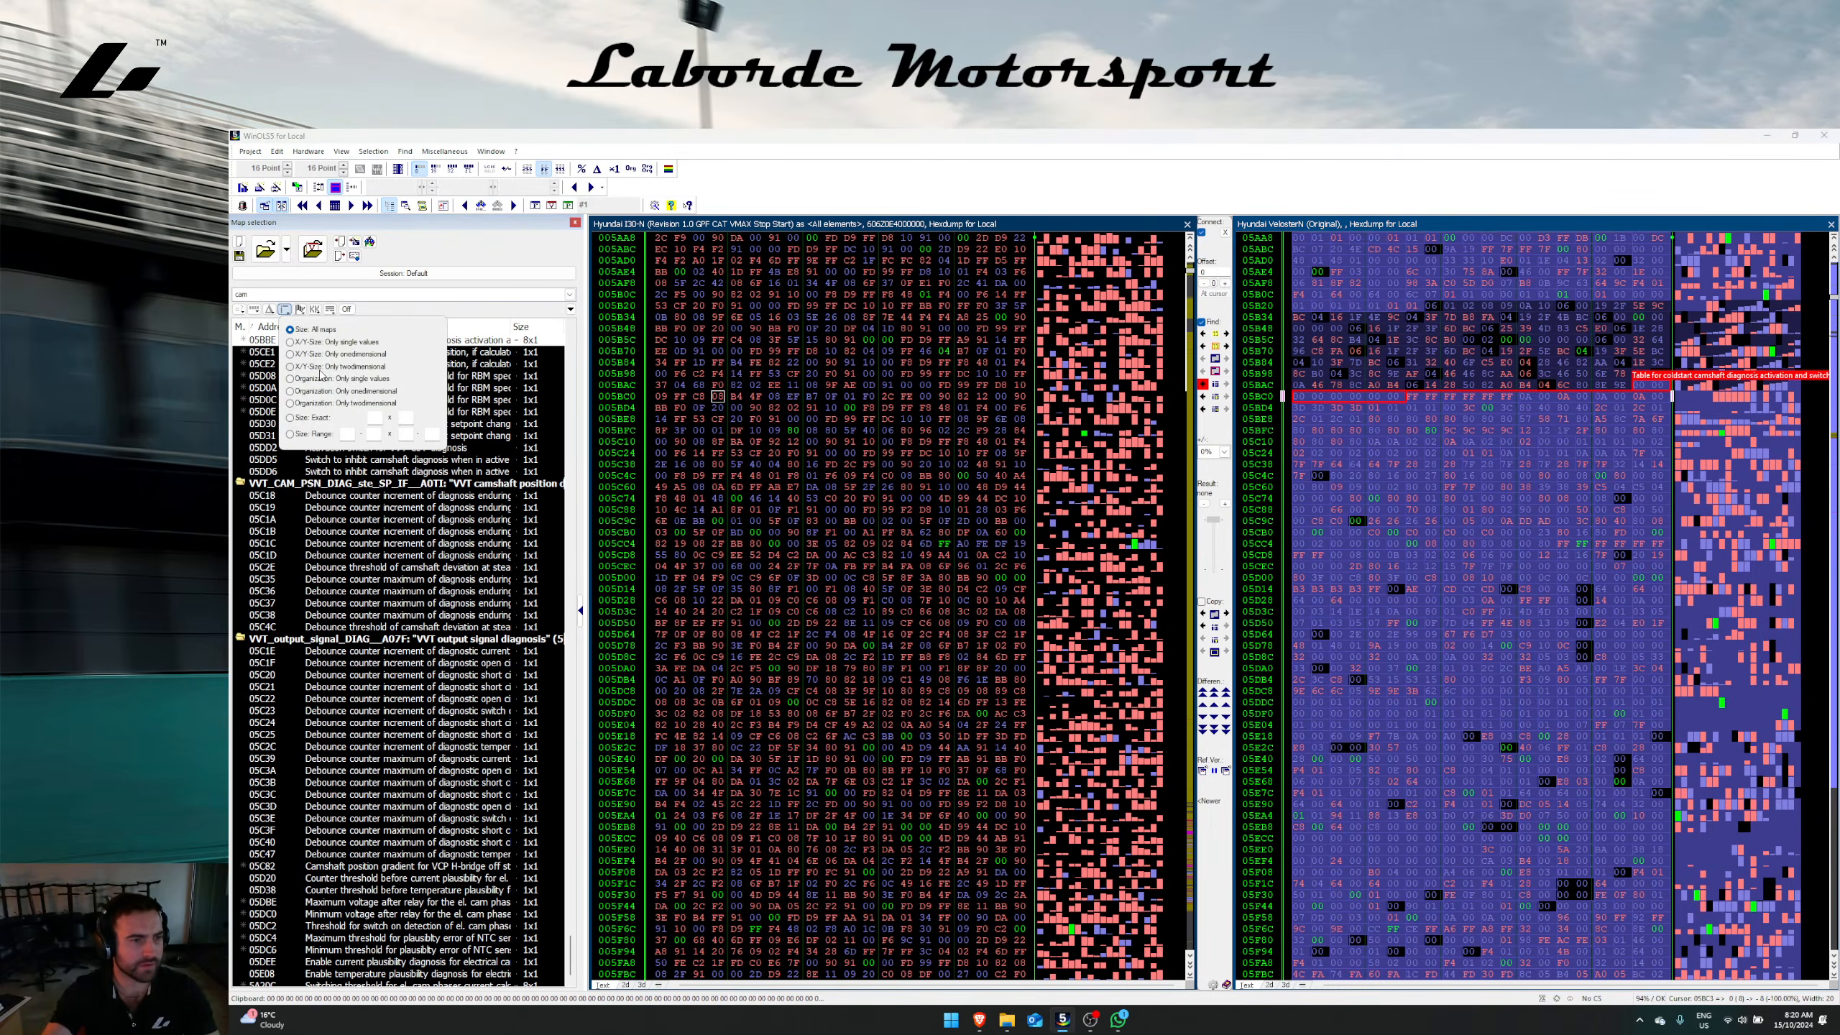
left_click(290, 366)
scroll(471, 725, "up", 10)
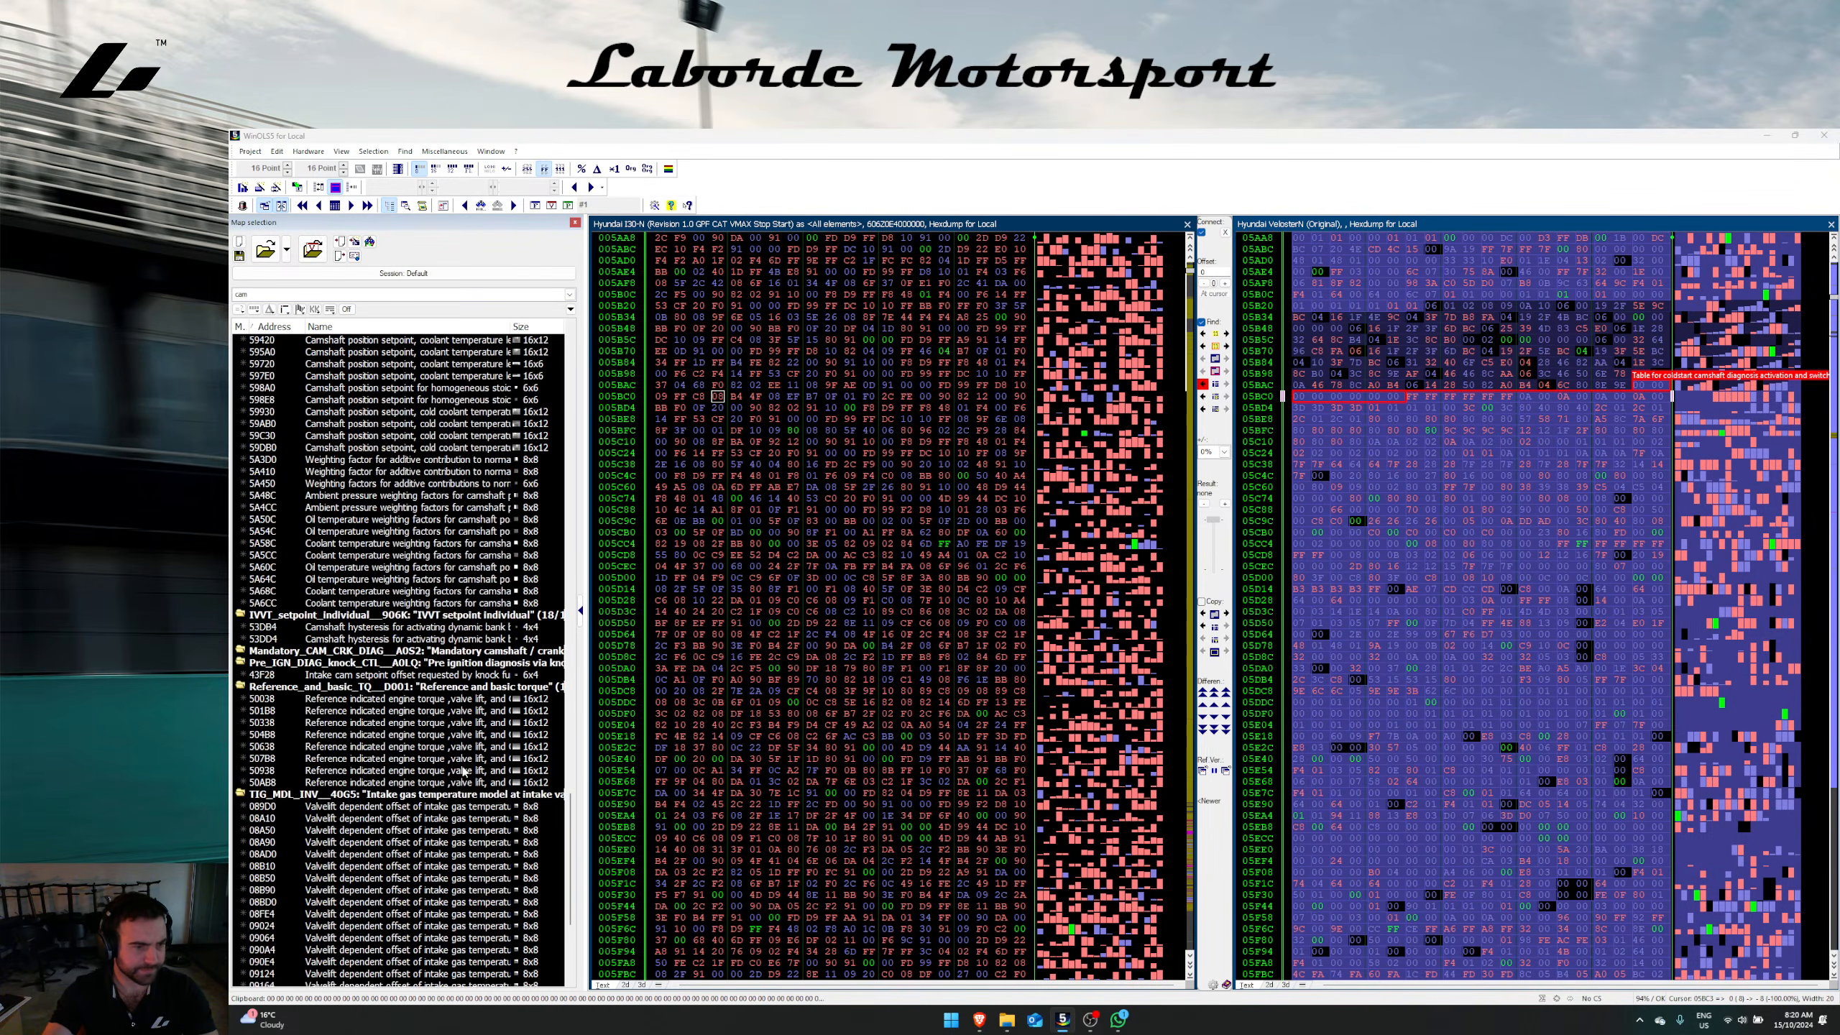
scroll(458, 484, "up", 5)
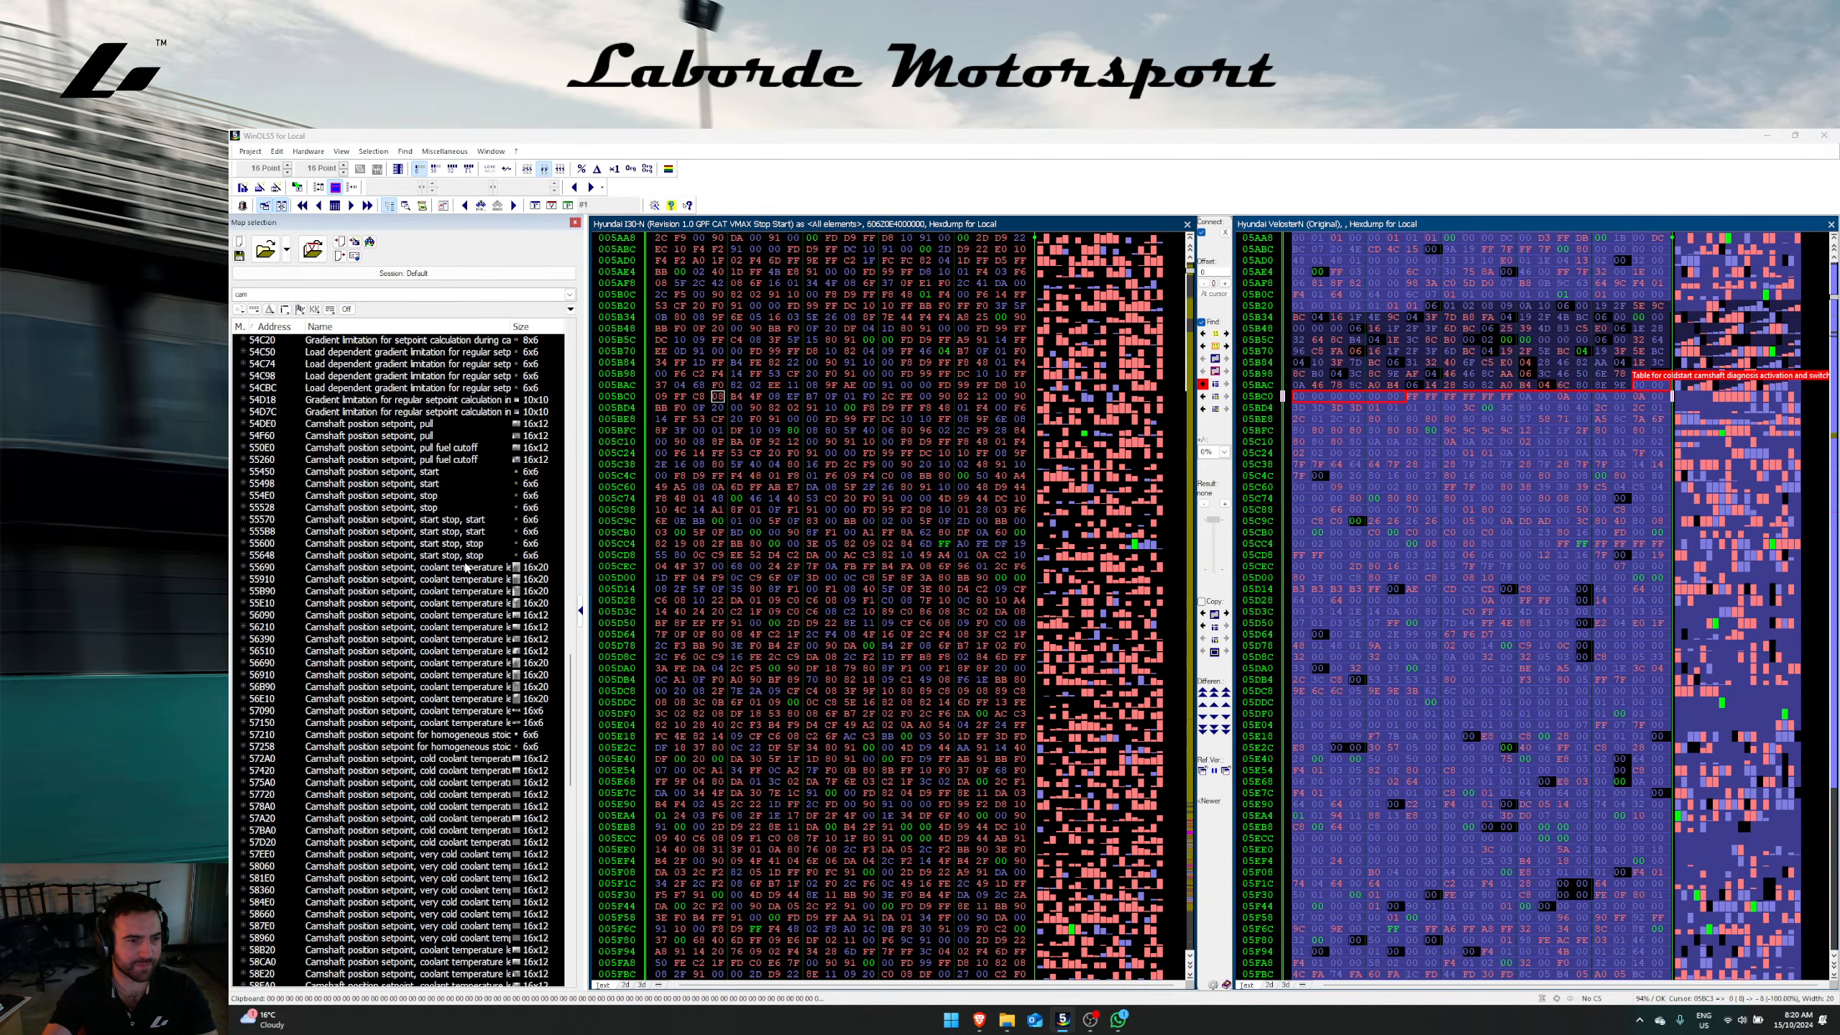
Step: Search the i30-N for a block from the VelosterN's high coolant temperature camshaft position setpoint map and display the hexdumps in 16-bit
right_click(464, 566)
left_click(475, 603)
left_click_drag(1416, 632, 1526, 702)
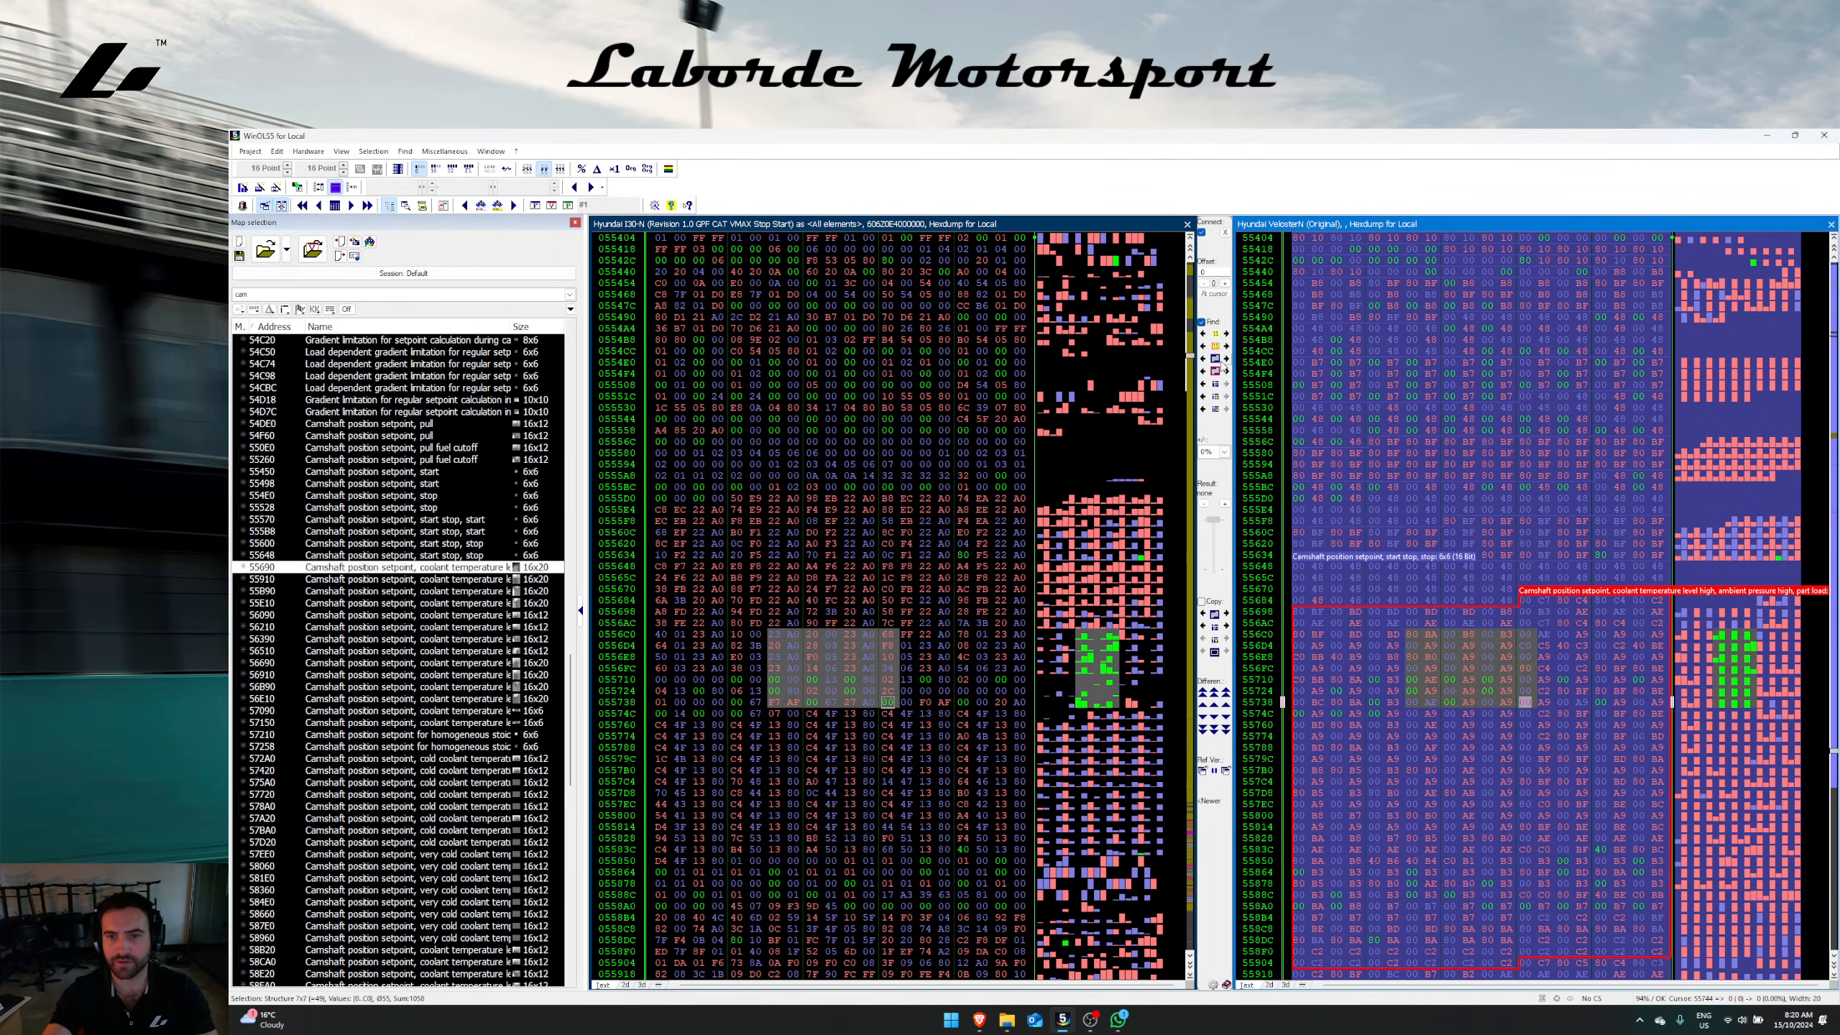
left_click(1224, 369)
left_click(439, 175)
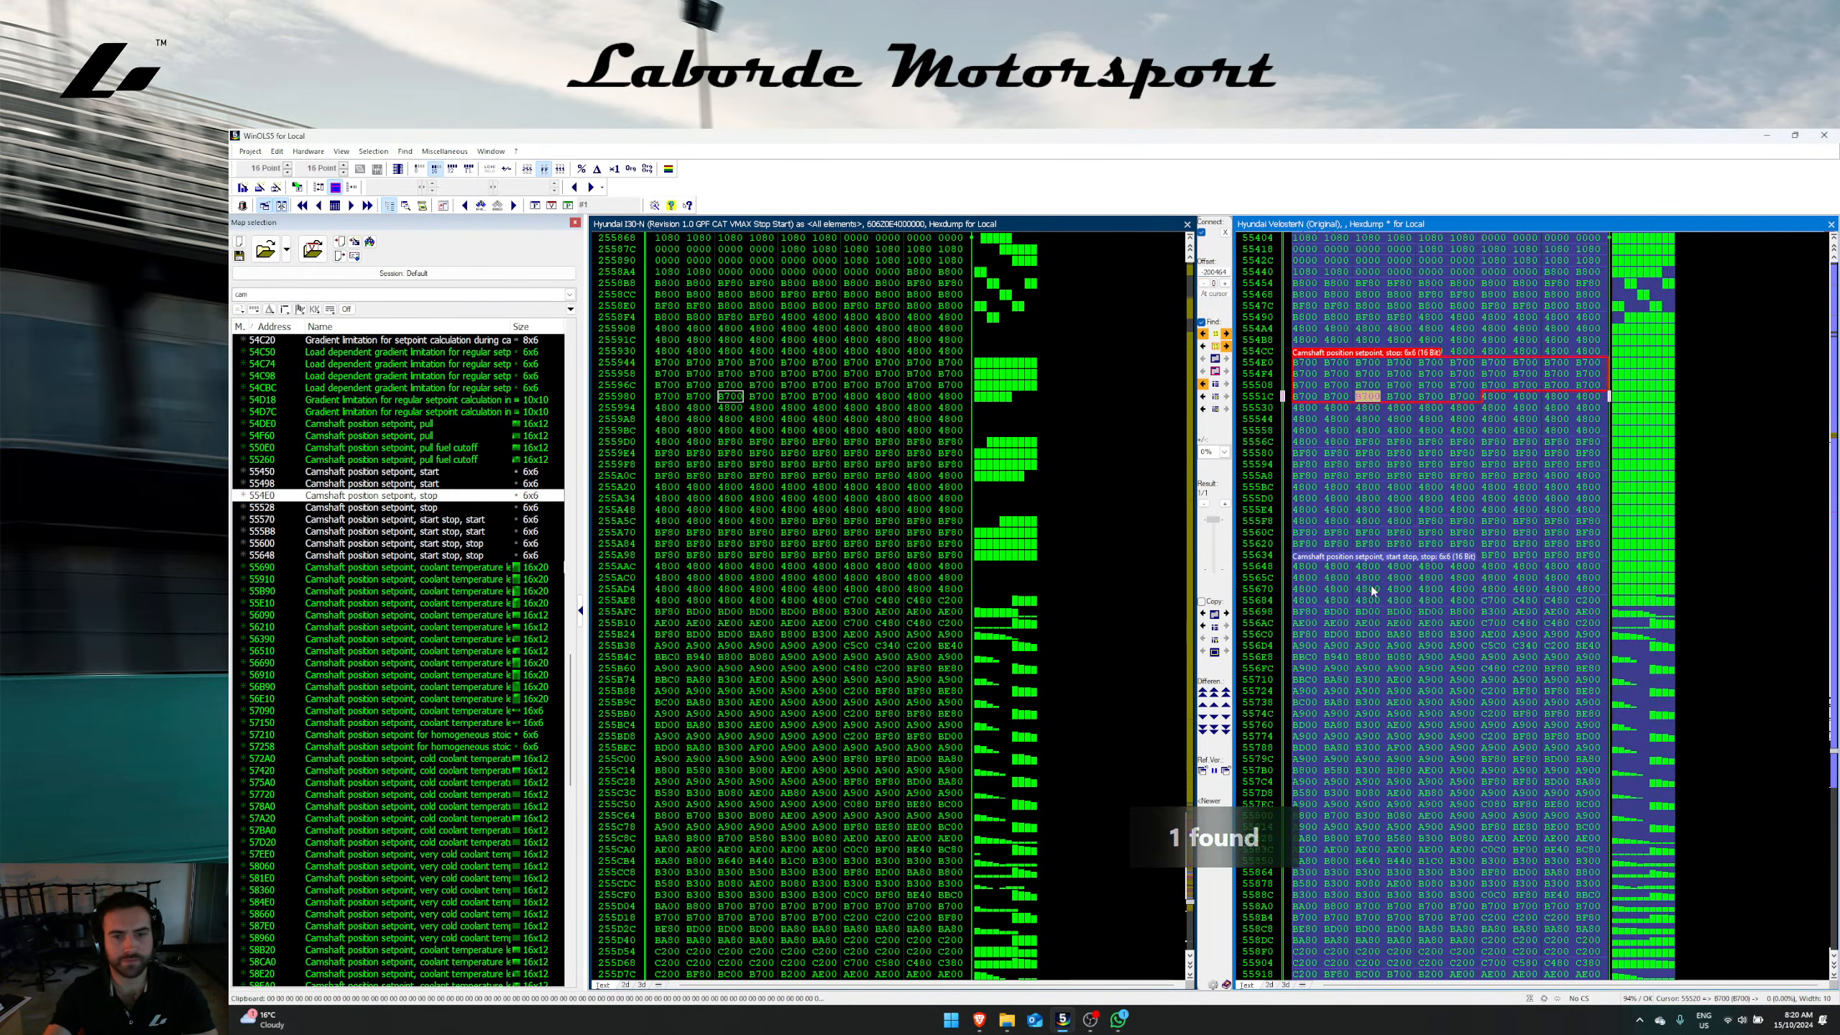
Step: Widen the hexdumps to 17 columns and compare the camshaft position setpoint map's data in both projects
left_click(1431, 600)
key("m")
key("m")
key("m")
key("m")
key("m")
key("m")
key("m")
right_click(1468, 557)
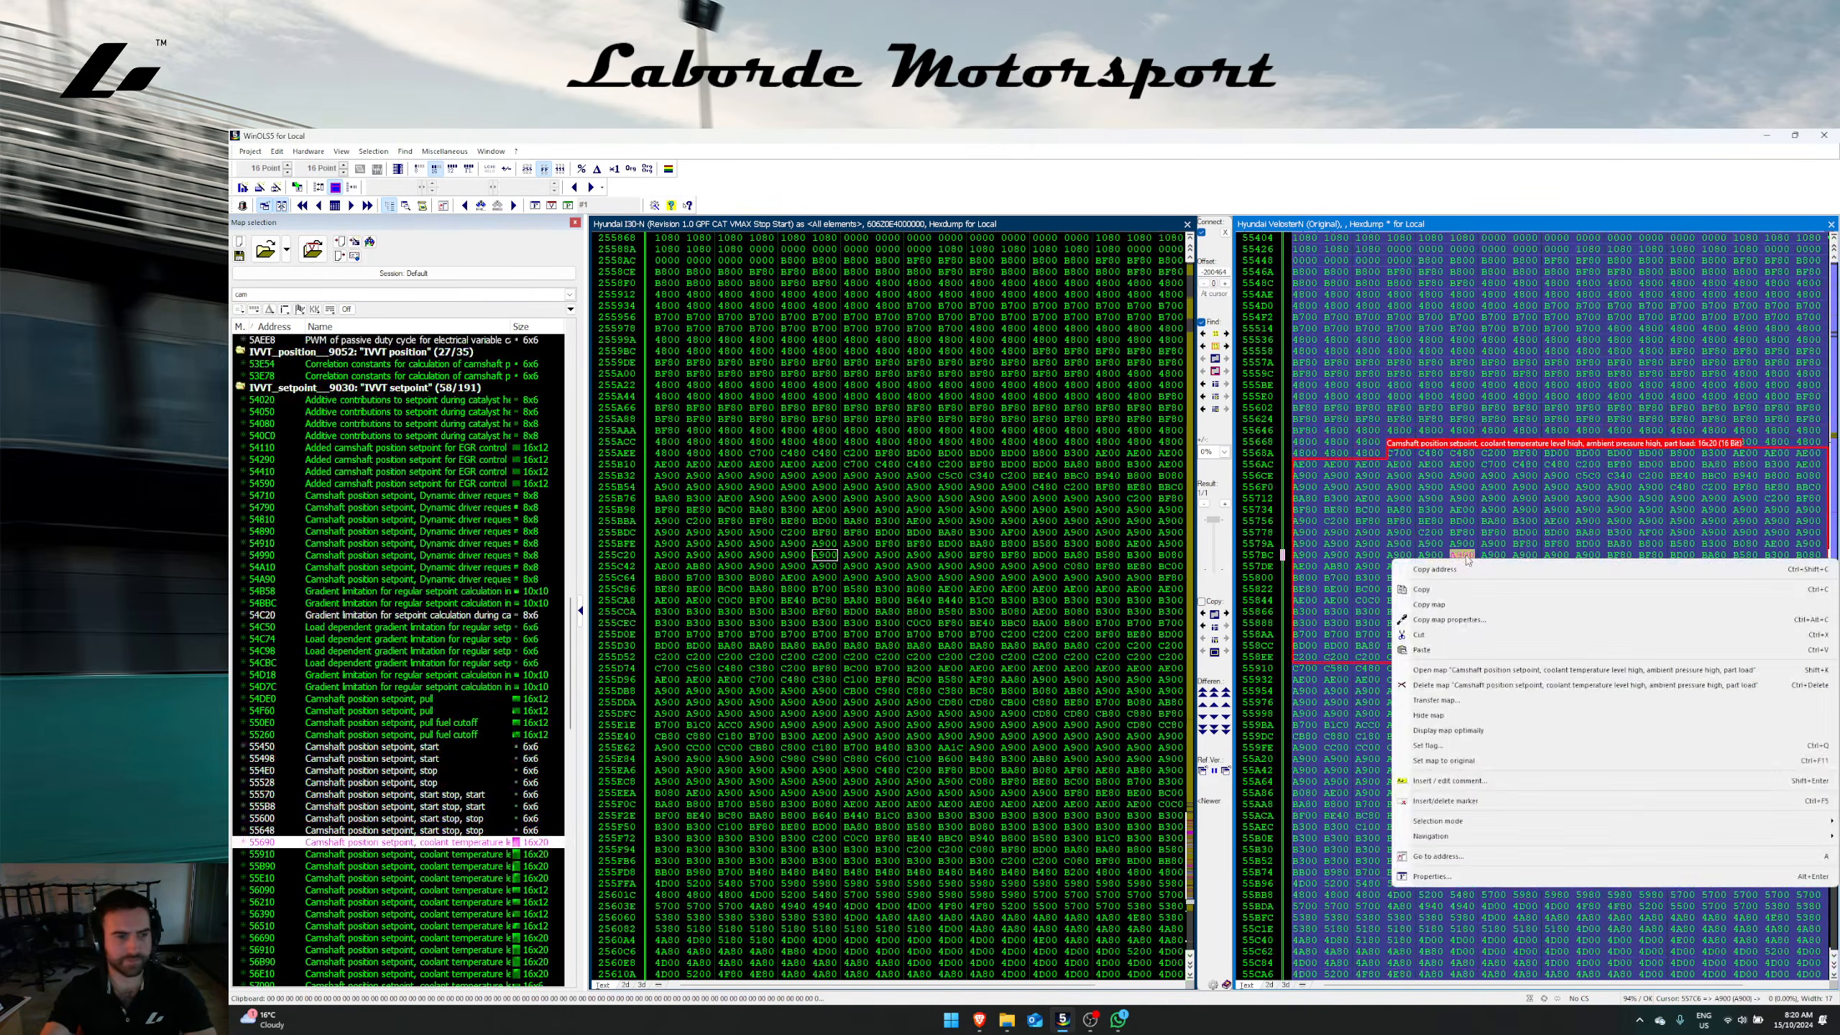
left_click(1432, 533)
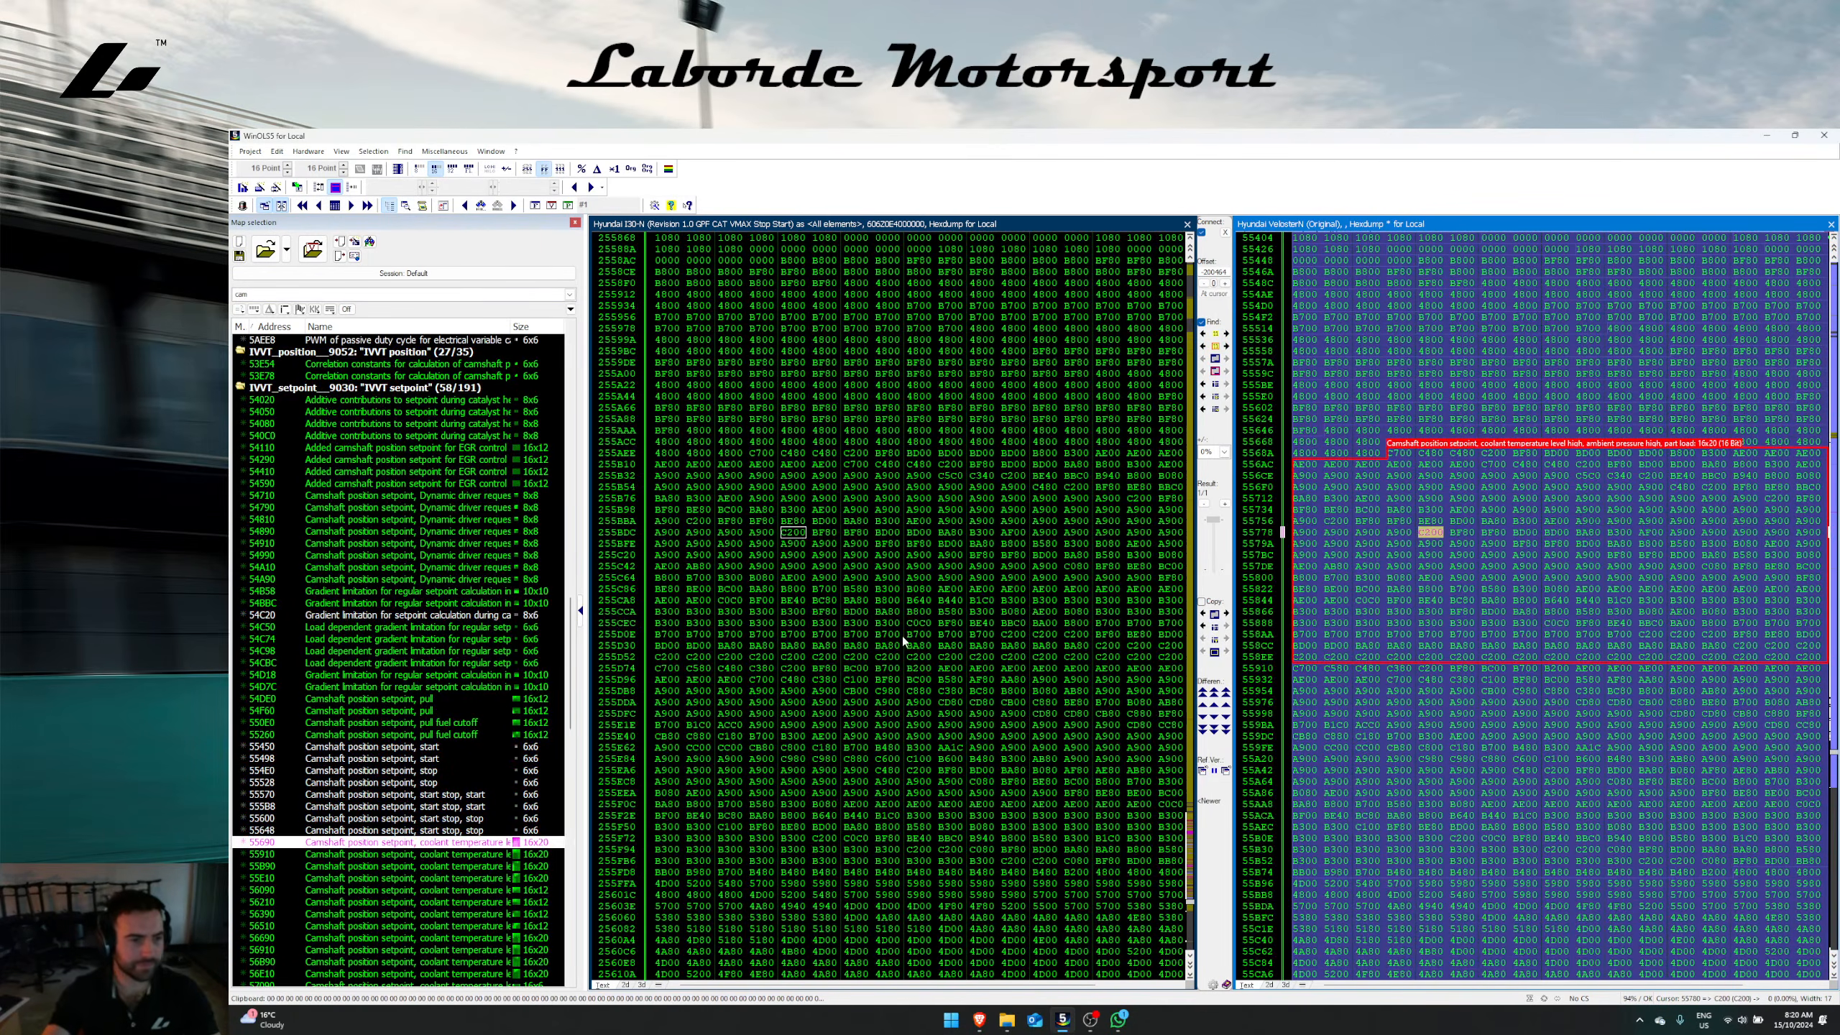
Step: Transfer the VelosterN's camshaft position setpoint maps, from high coolant temperature part load through cold coolant temperature, to the i30-N
left_click(428, 677)
scroll(449, 786, "down", 6)
scroll(451, 790, "down", 11)
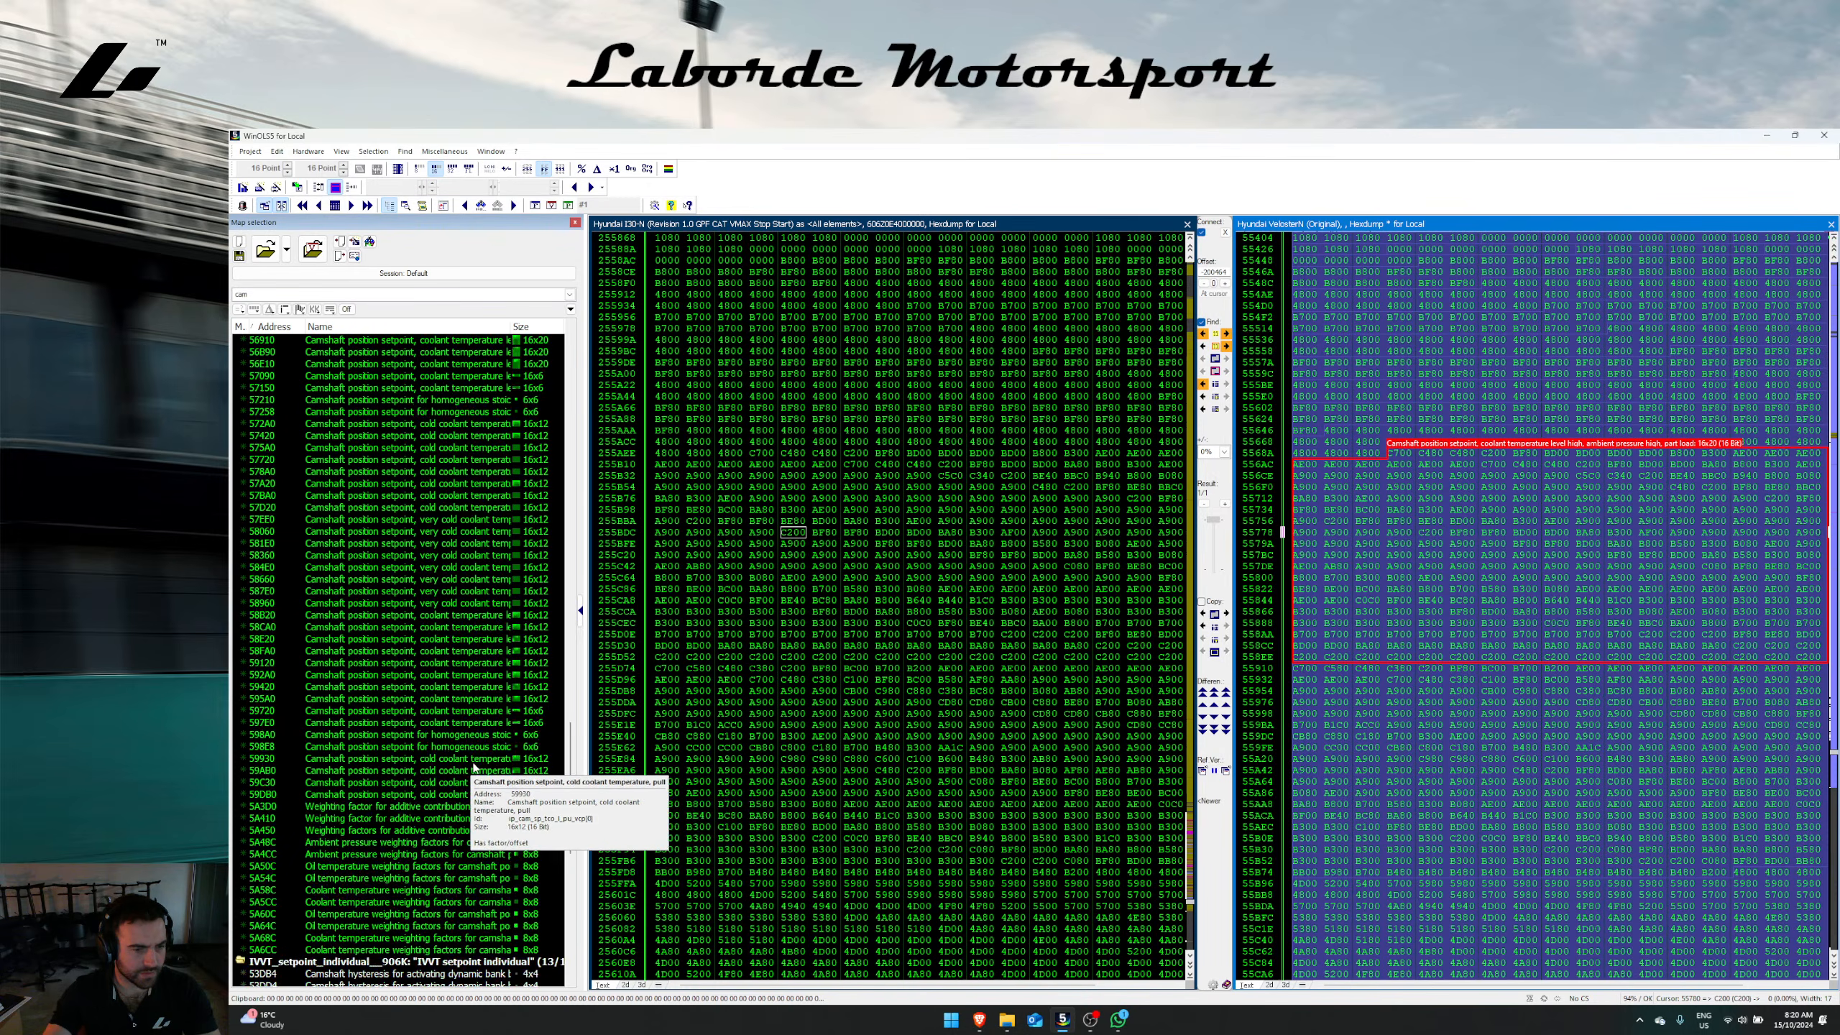
left_click(477, 795, "shift")
right_click(477, 794)
left_click(535, 605)
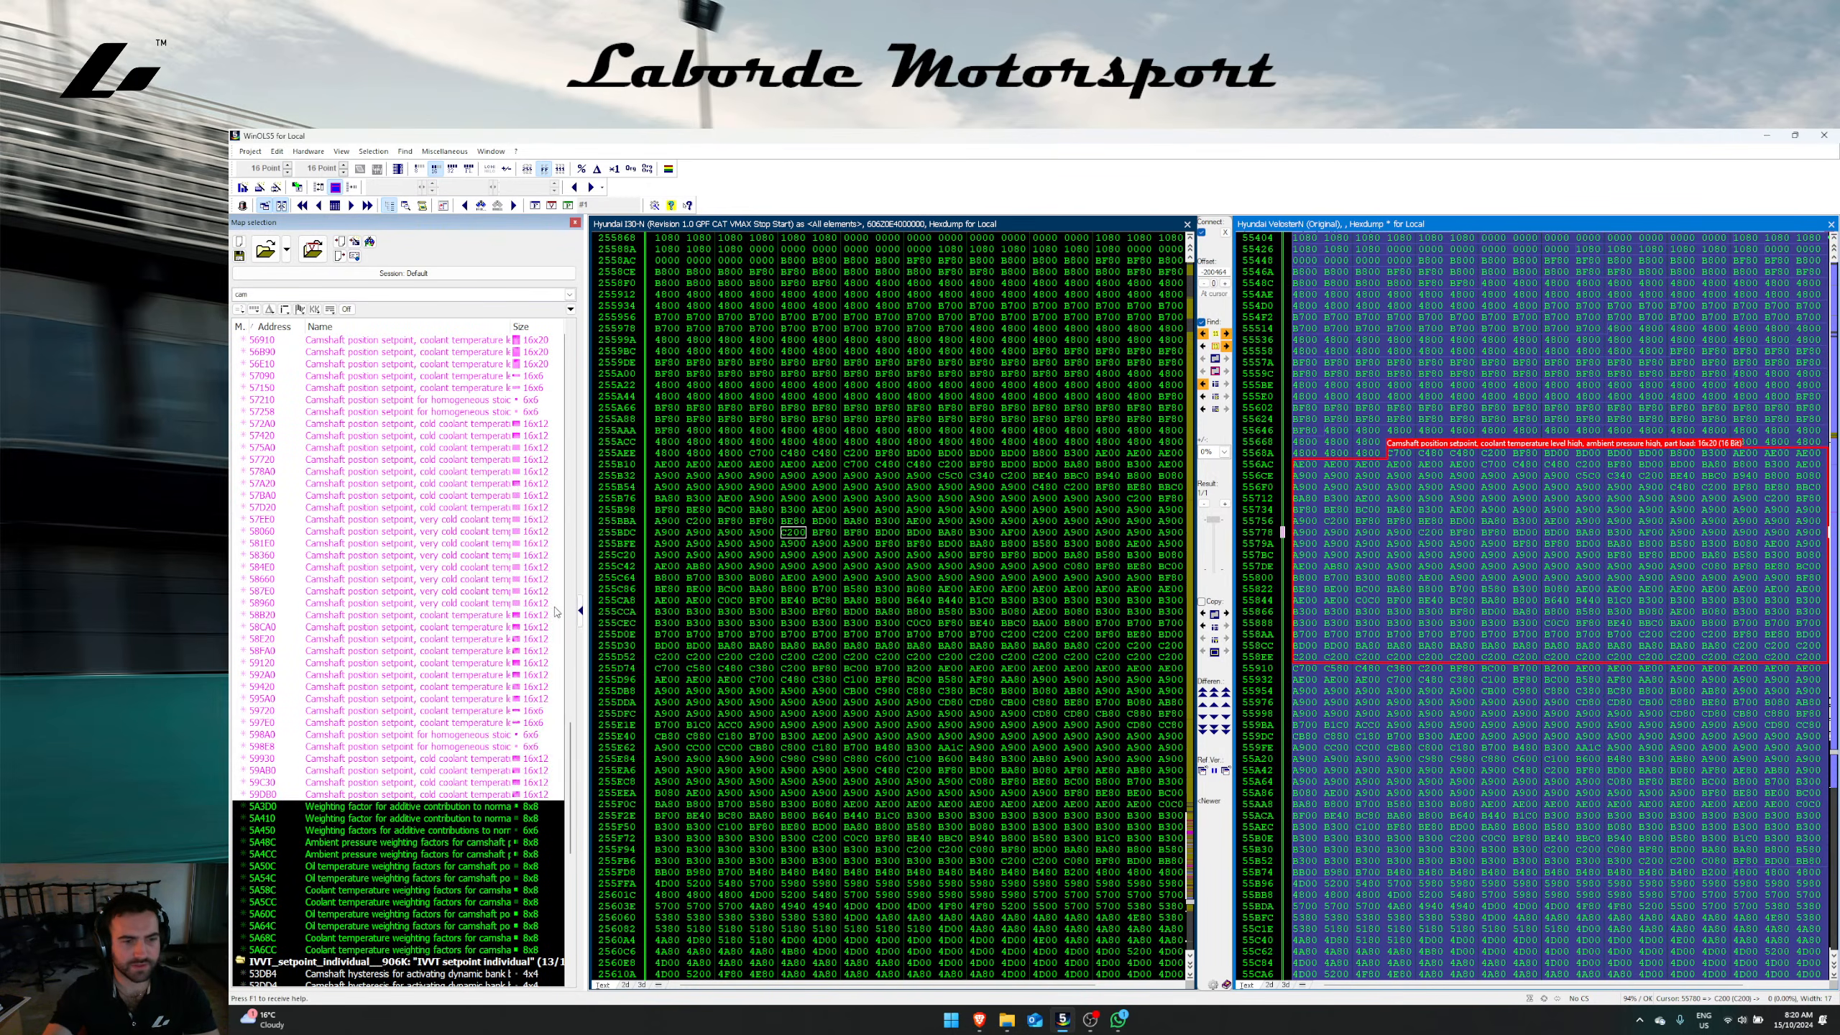
left_click(974, 614)
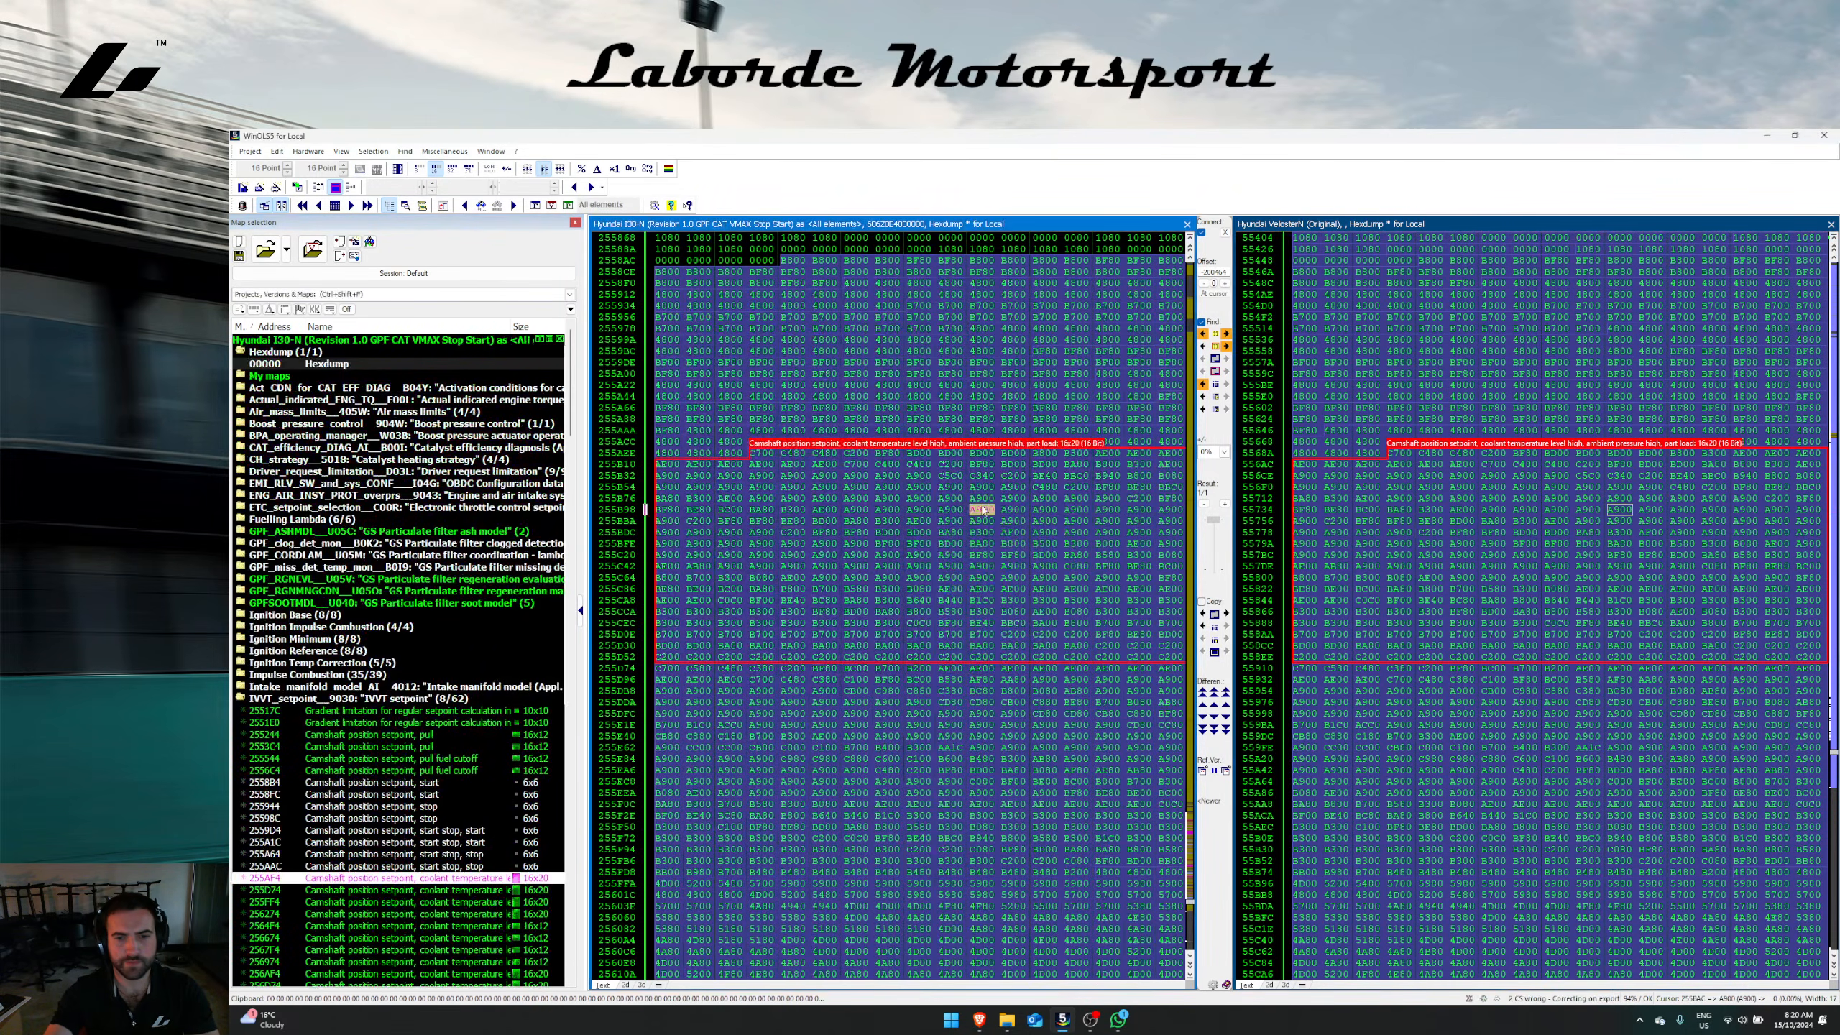
Step: Close the VelosterN project, saving its map structure changes, and widen the i30-N hexdump window
left_click(1831, 226)
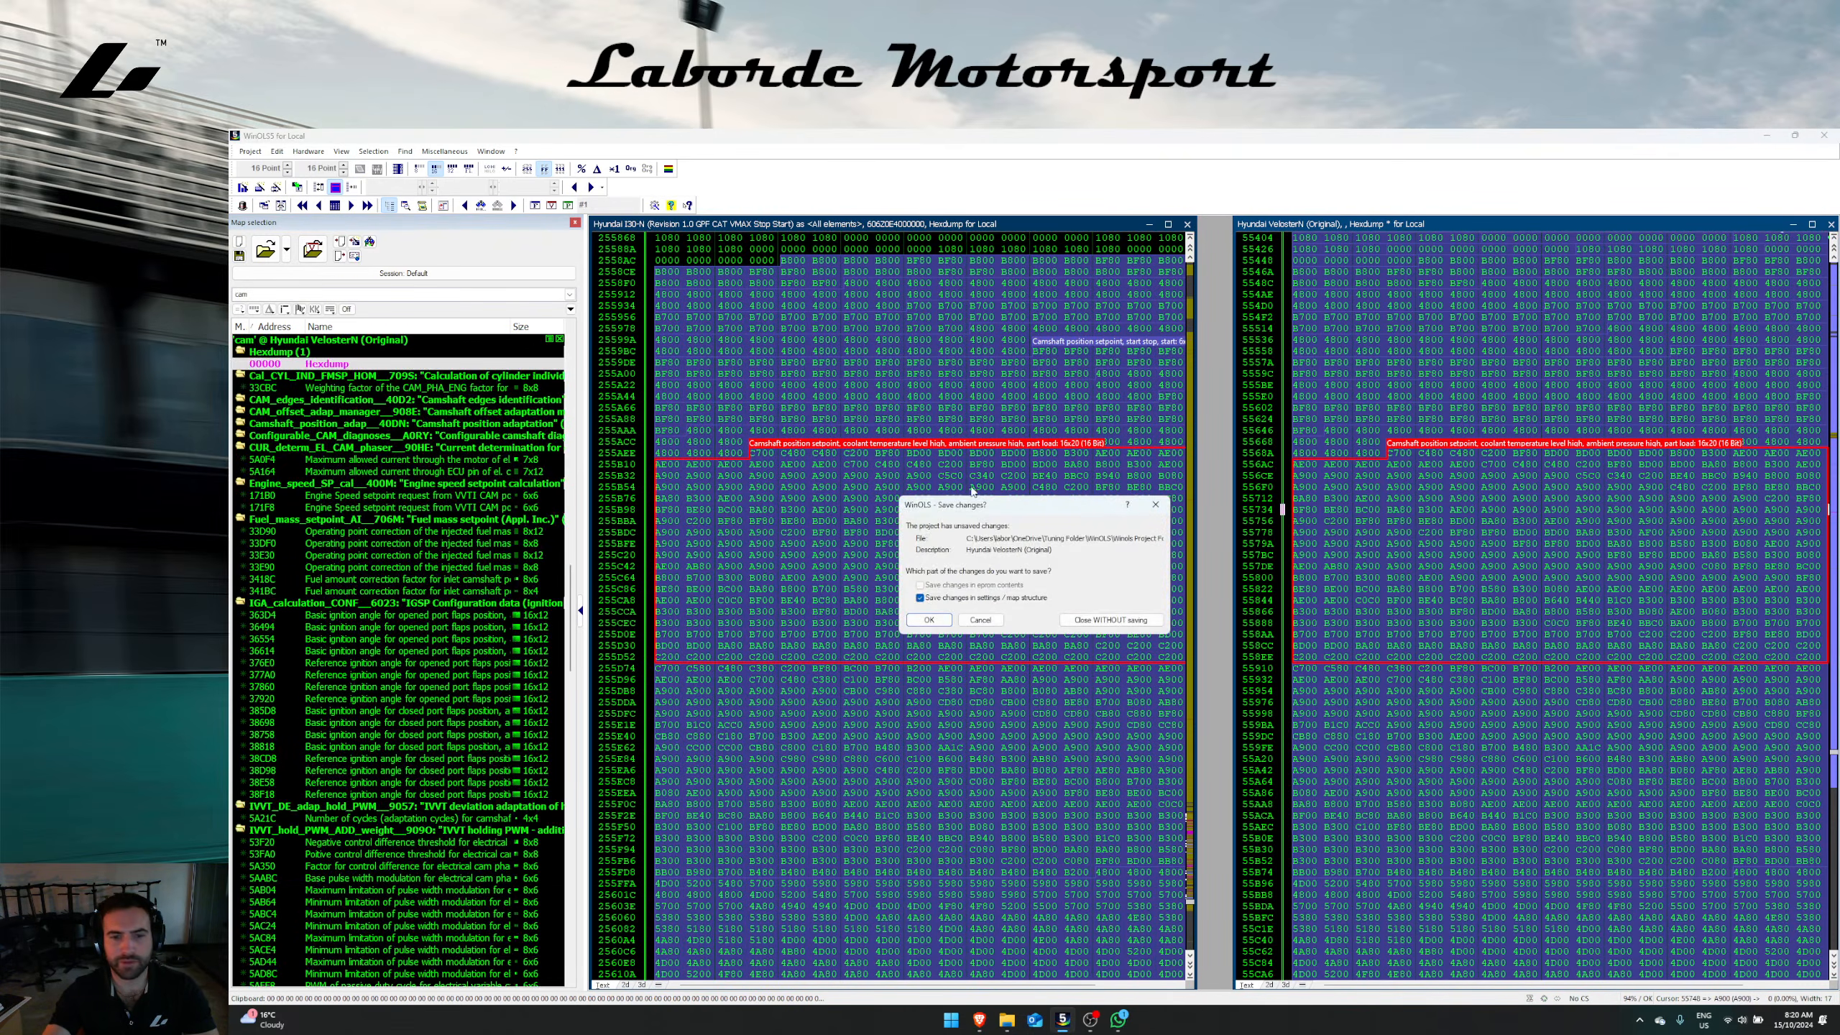
left_click(929, 620)
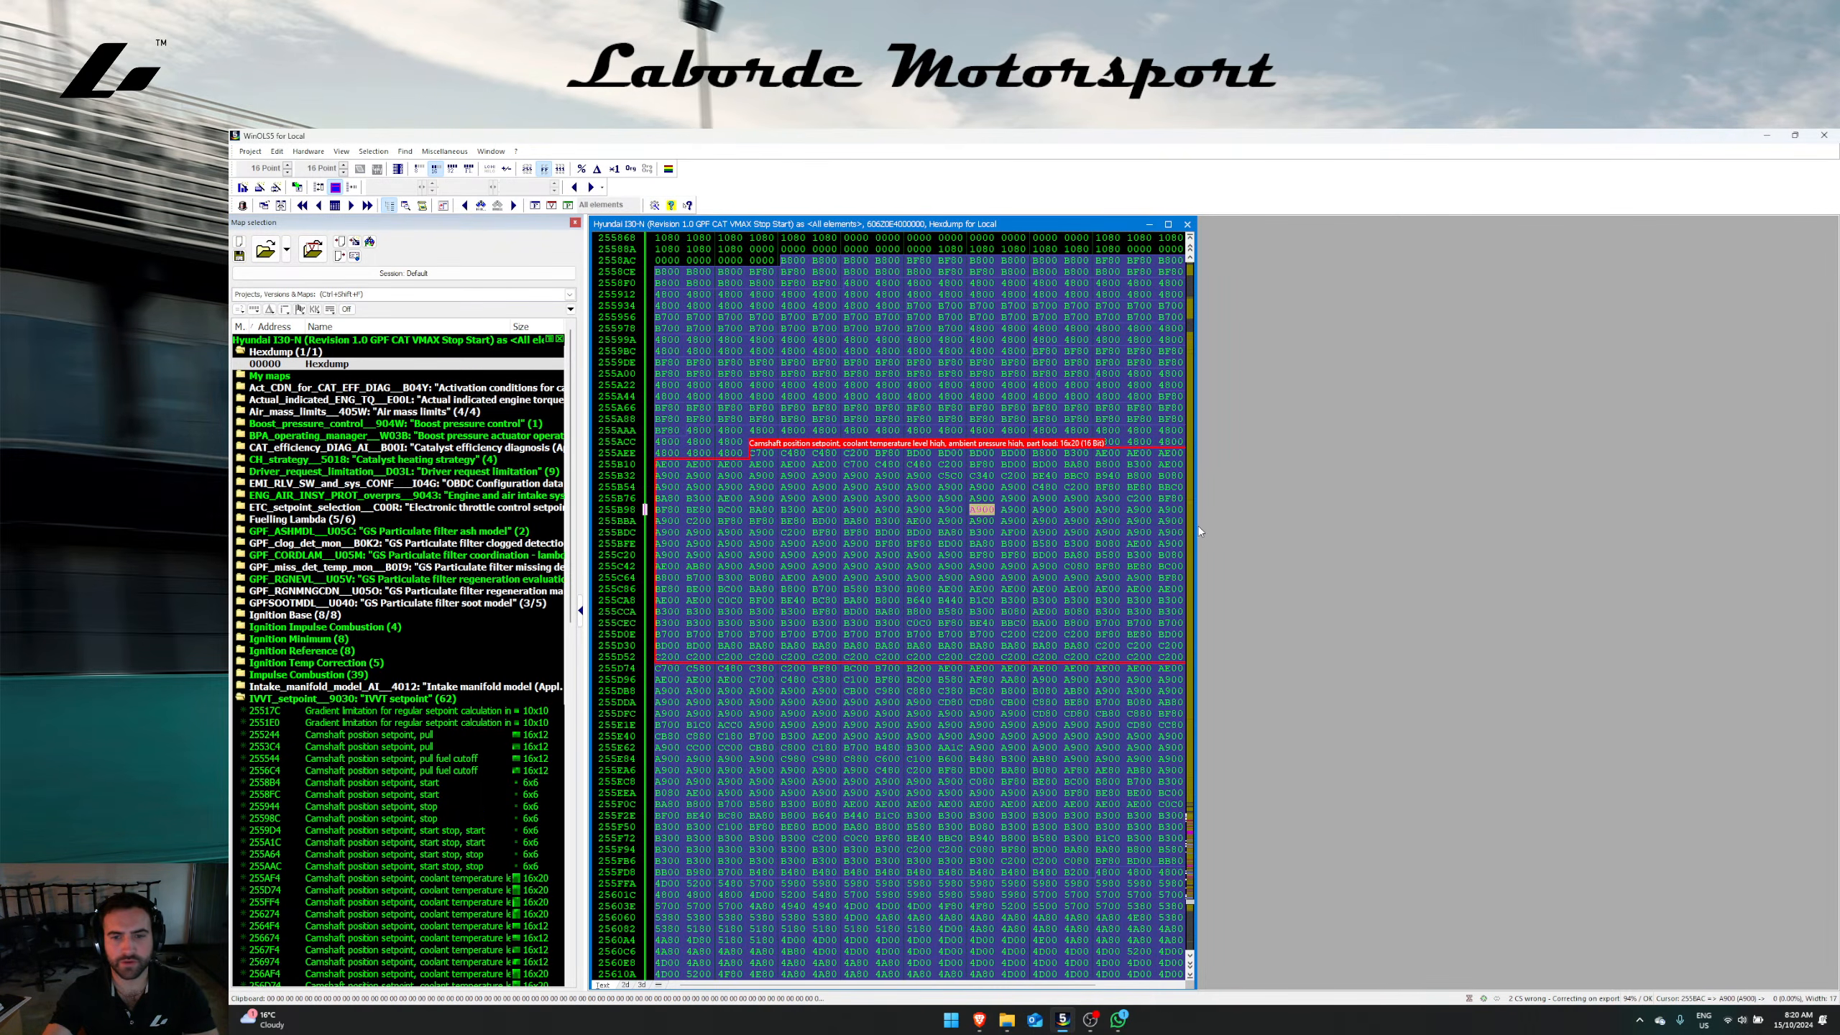
left_click_drag(1196, 526, 1547, 529)
left_click(1026, 757)
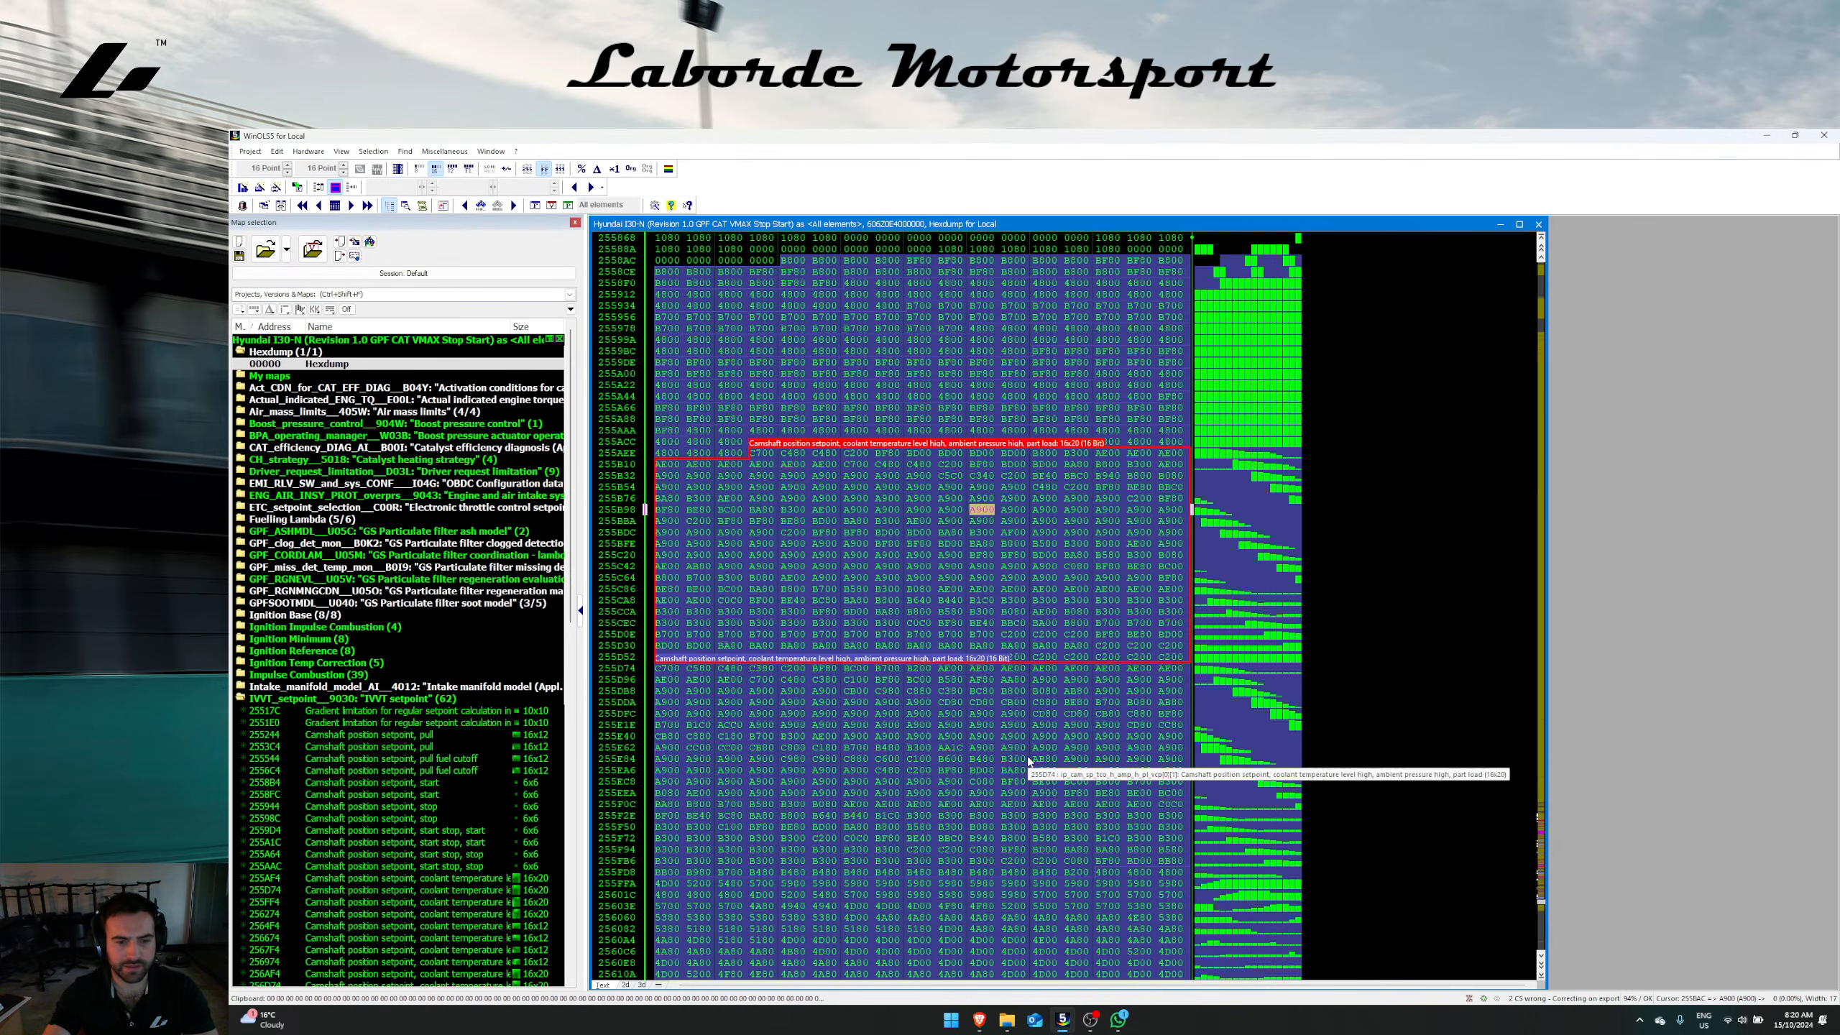
Step: Review the camshaft position setpoint maps in the i30-N's IVVT setpoint folder
scroll(489, 827, "down", 4)
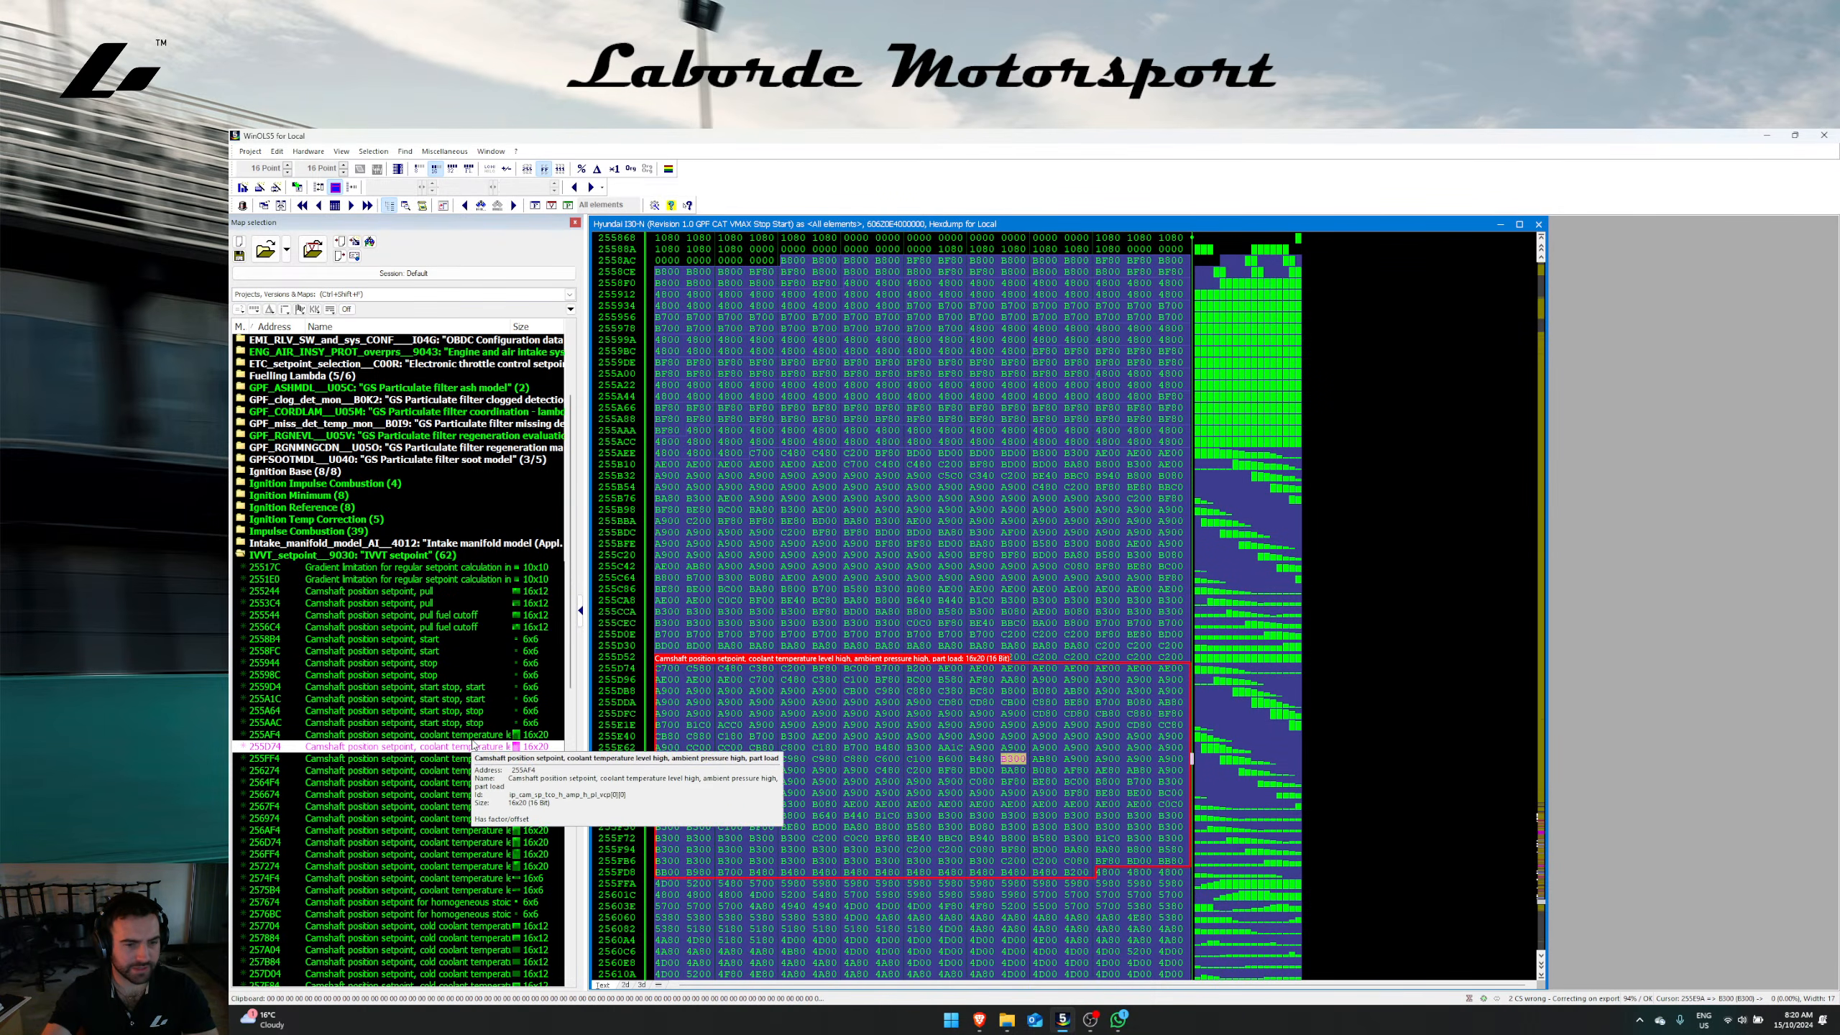
scroll(486, 673, "down", 6)
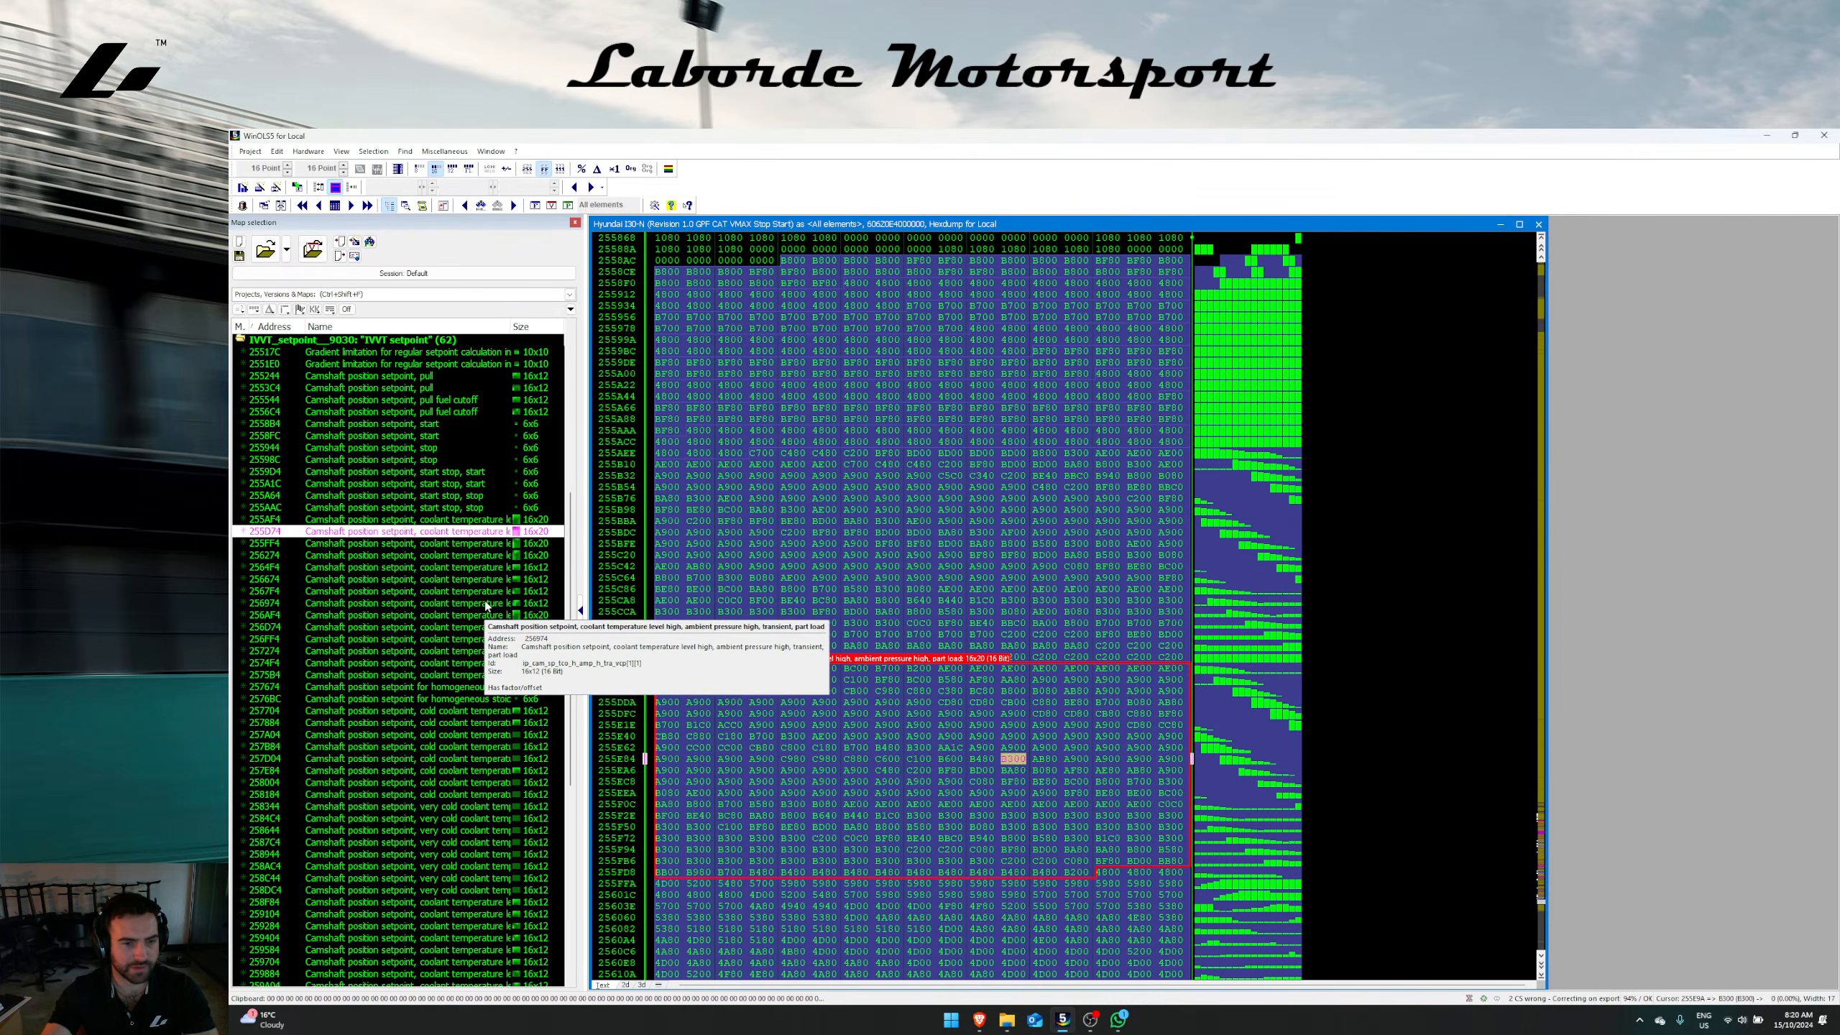
scroll(491, 580, "down", 2)
scroll(491, 580, "down", 3)
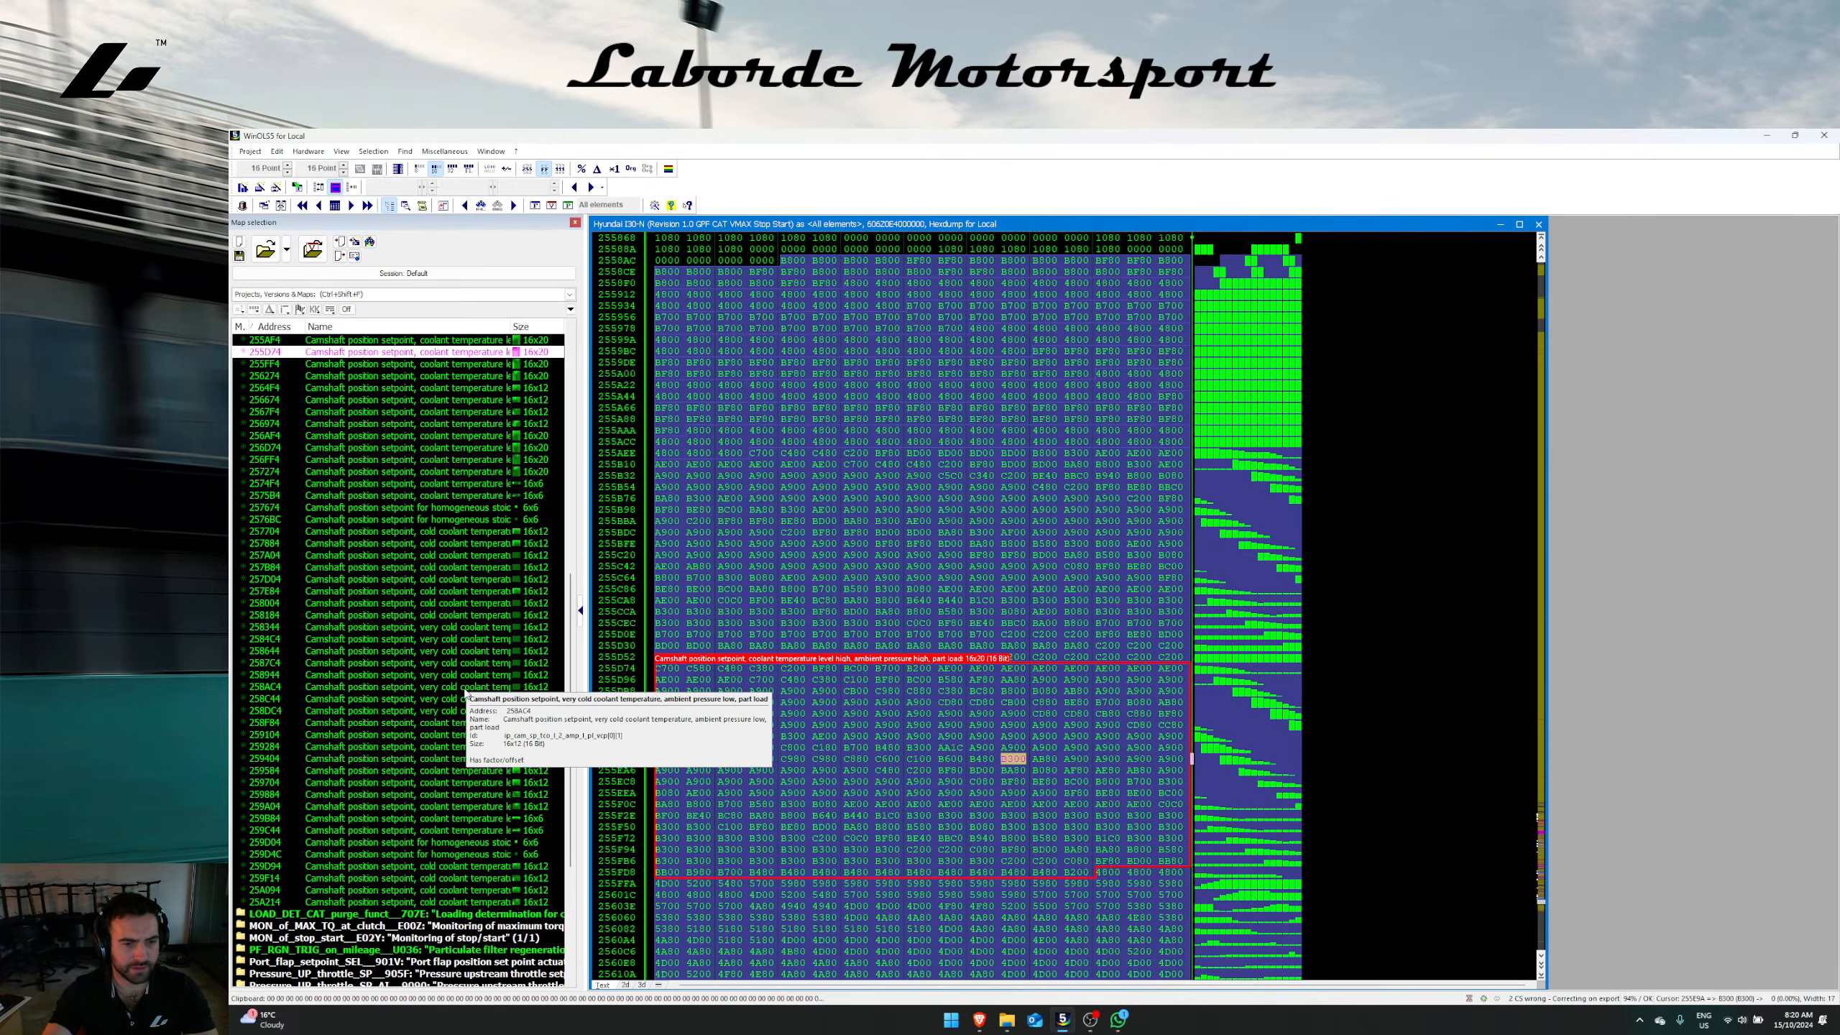
scroll(481, 695, "down", 2)
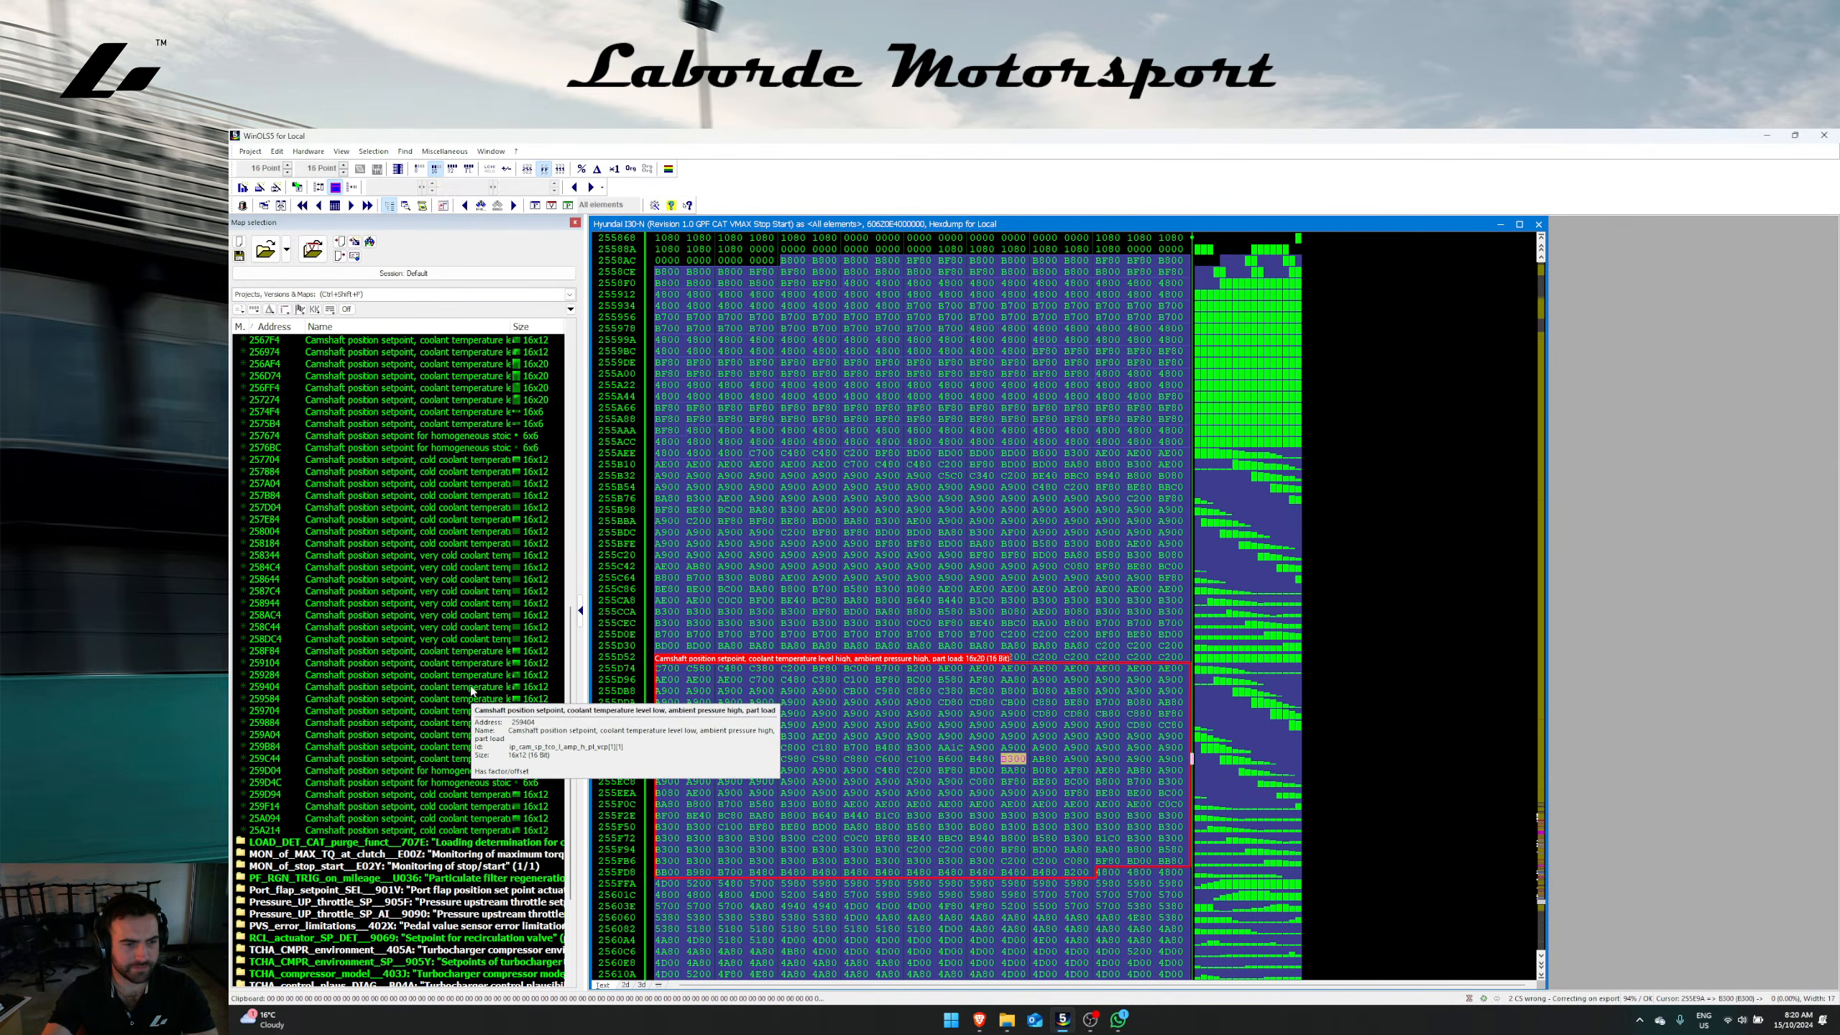
scroll(466, 605, "up", 5)
scroll(464, 606, "up", 1)
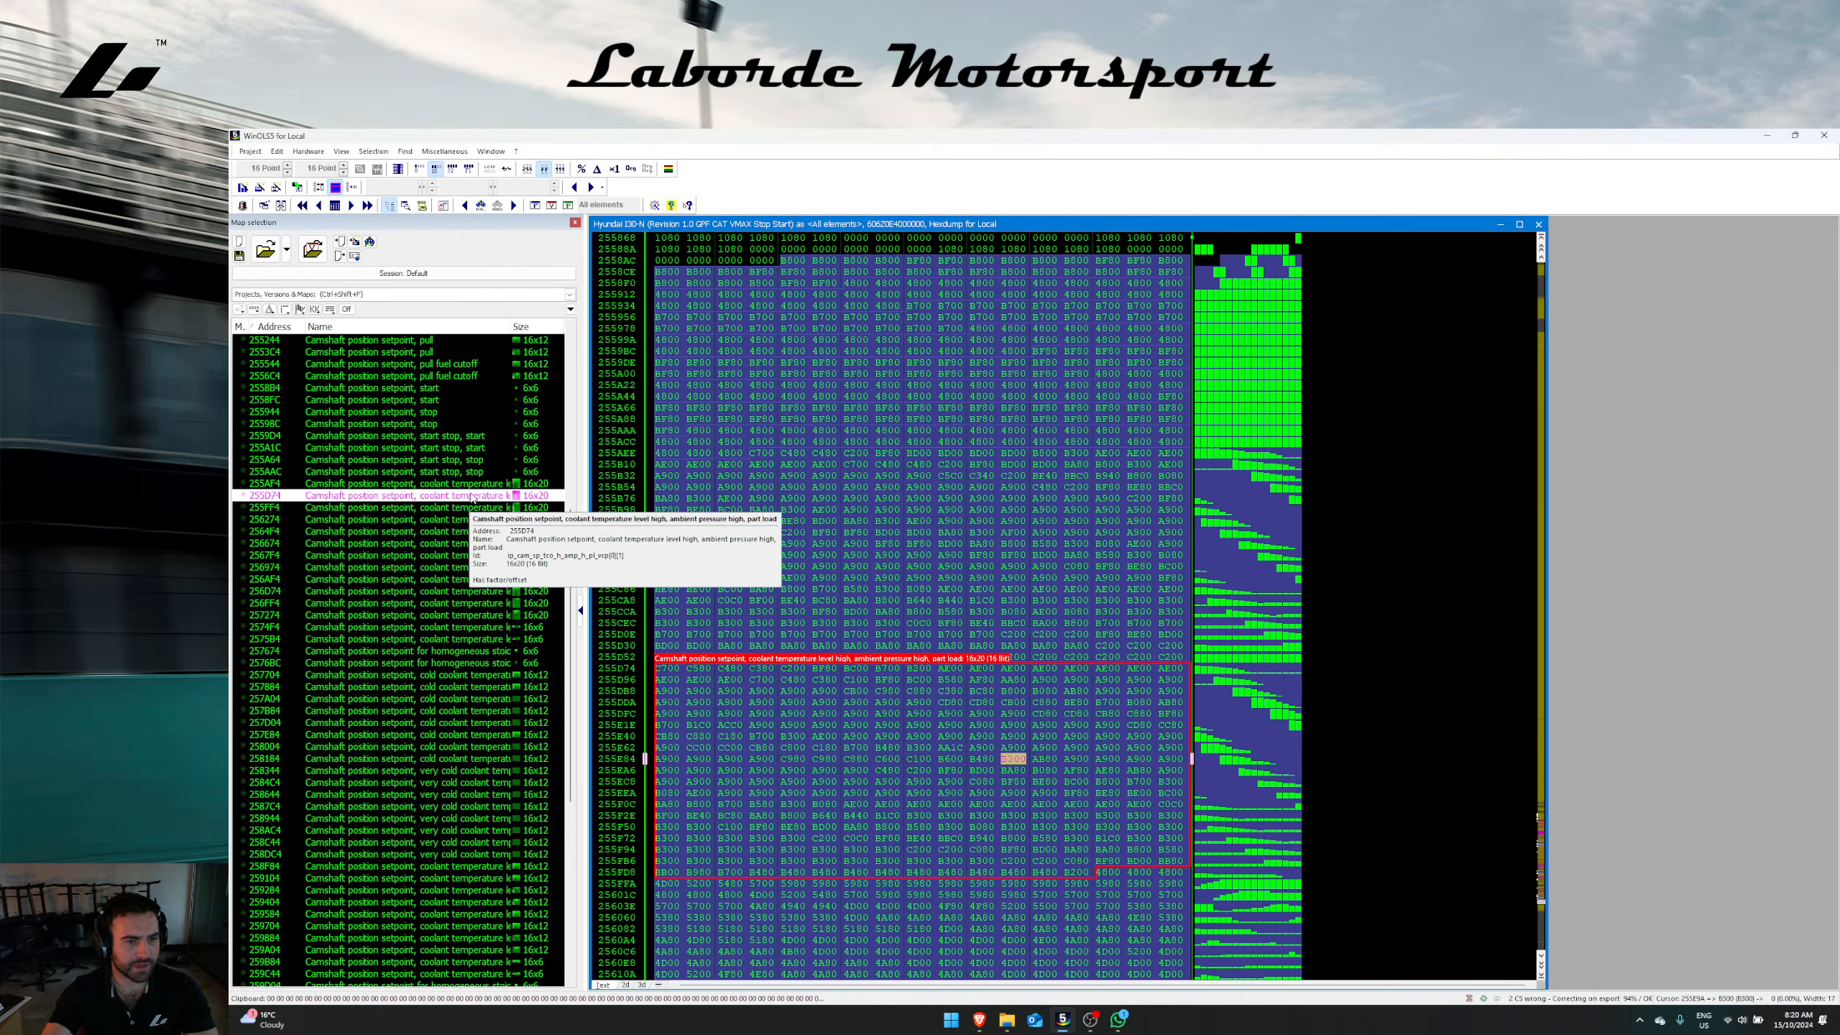
scroll(469, 510, "up", 3)
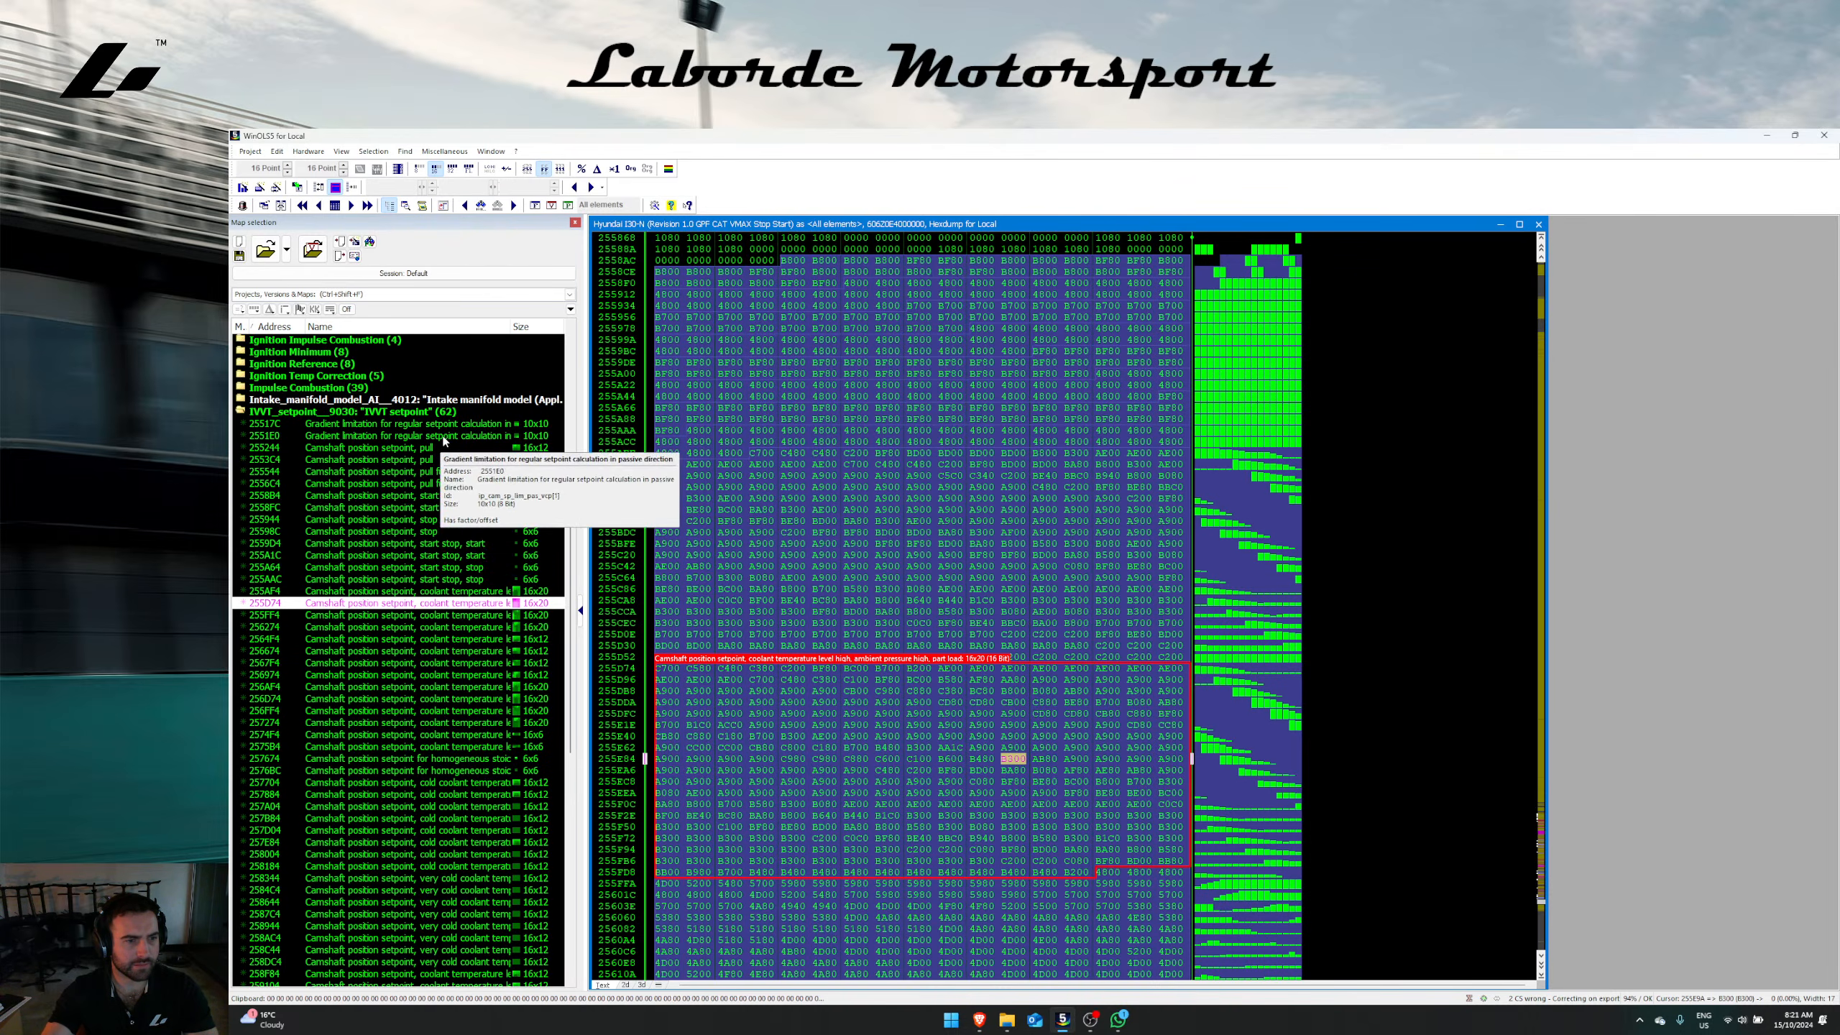
Step: Reopen the original Hyundai VelosterN project and look through its IVVT setpoint folder for full-load camshaft position setpoint maps
left_click(250, 151)
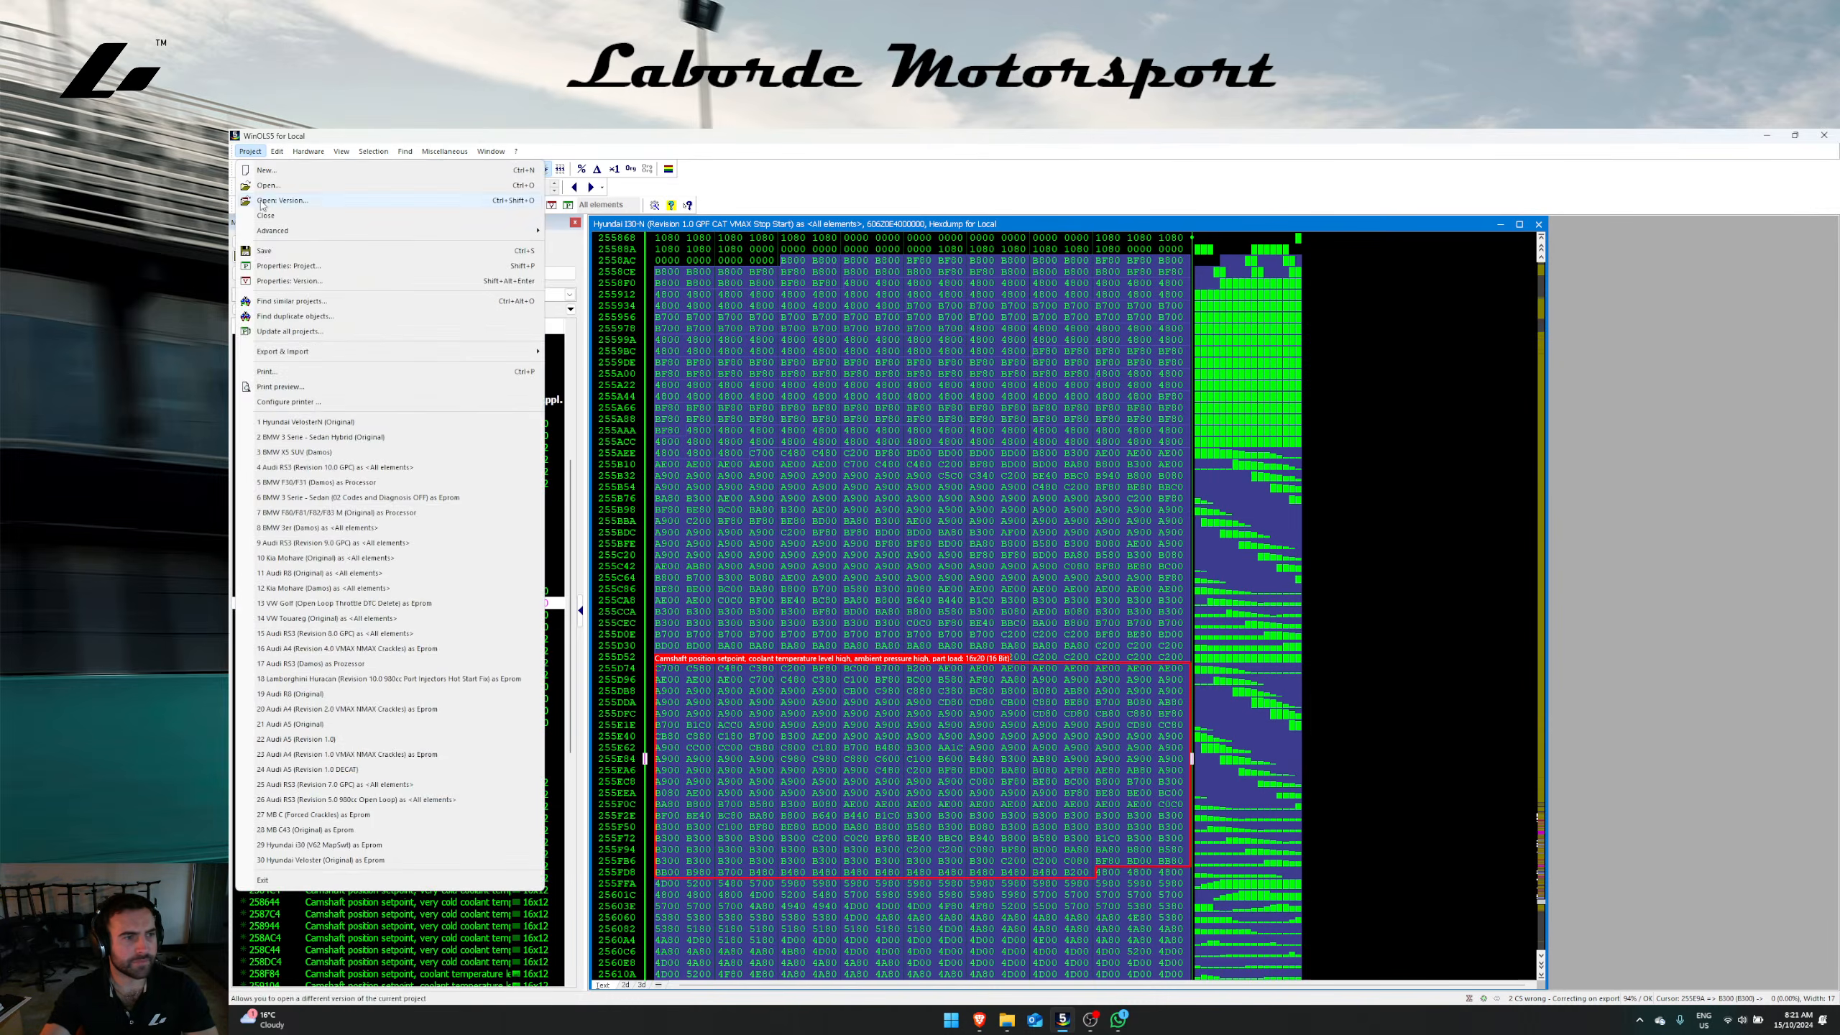
left_click(308, 422)
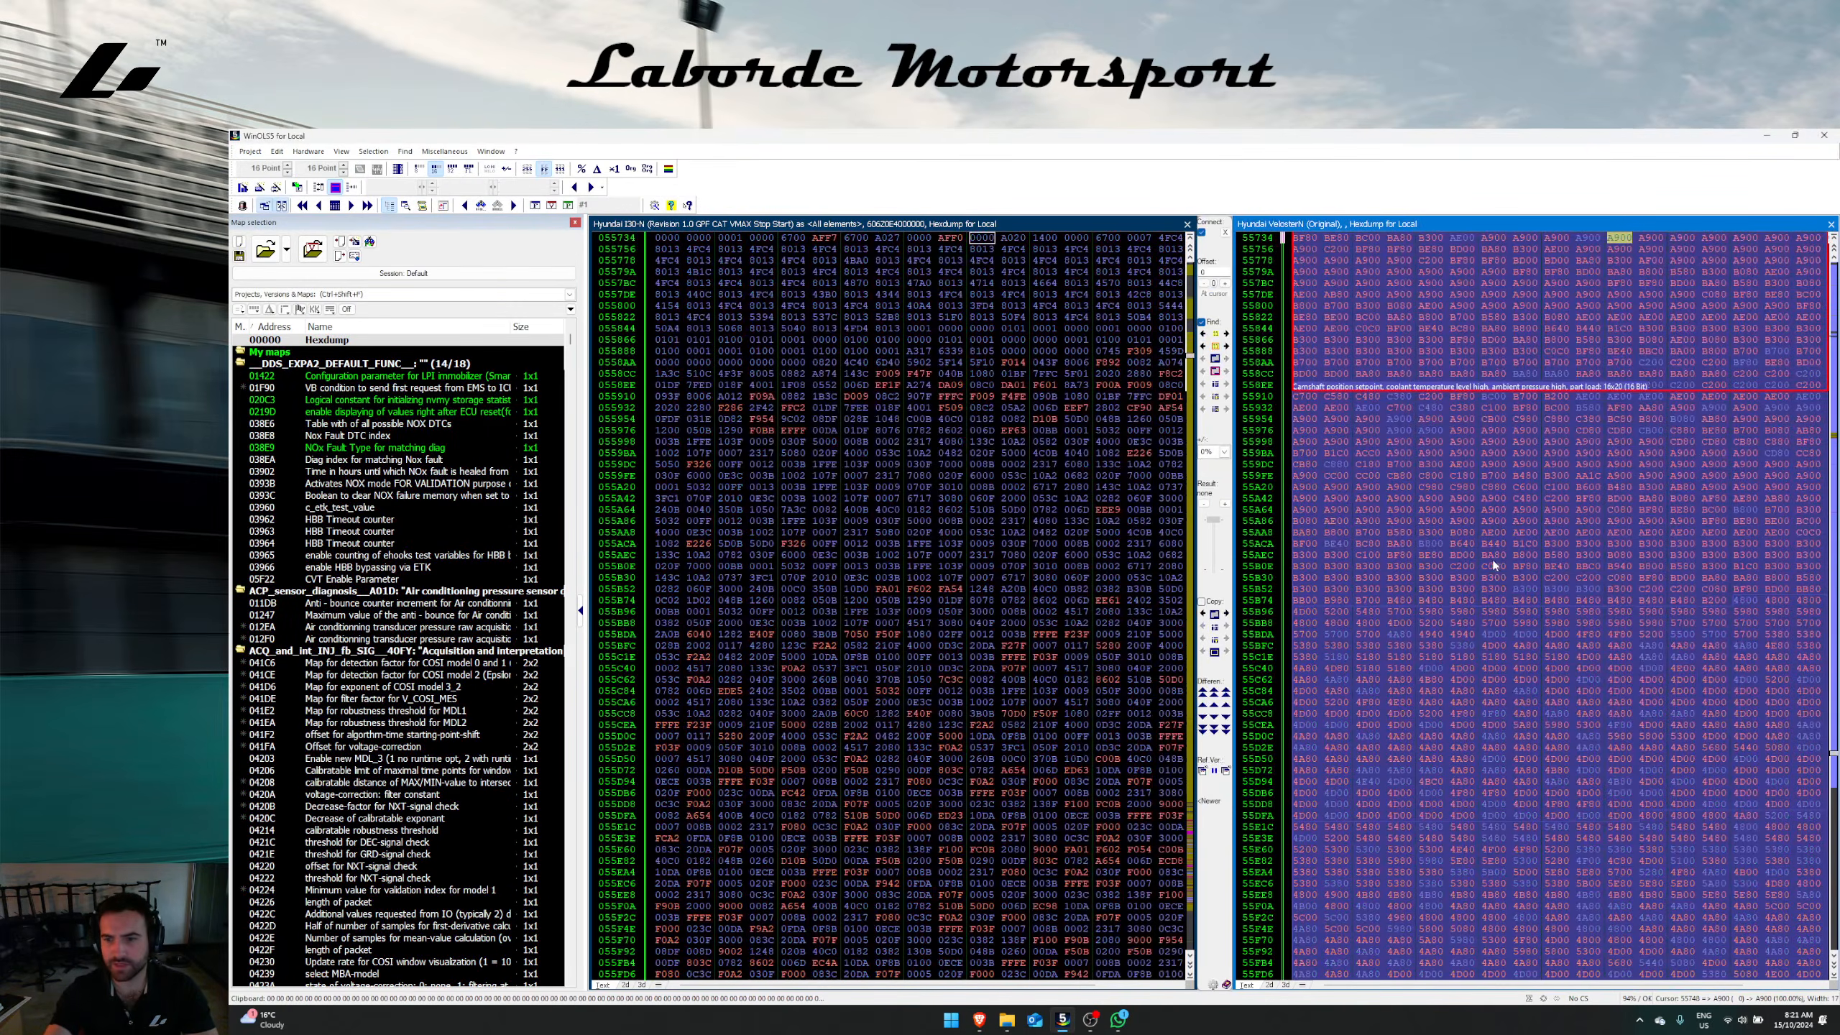
left_click(1494, 567)
scroll(429, 697, "down", 2)
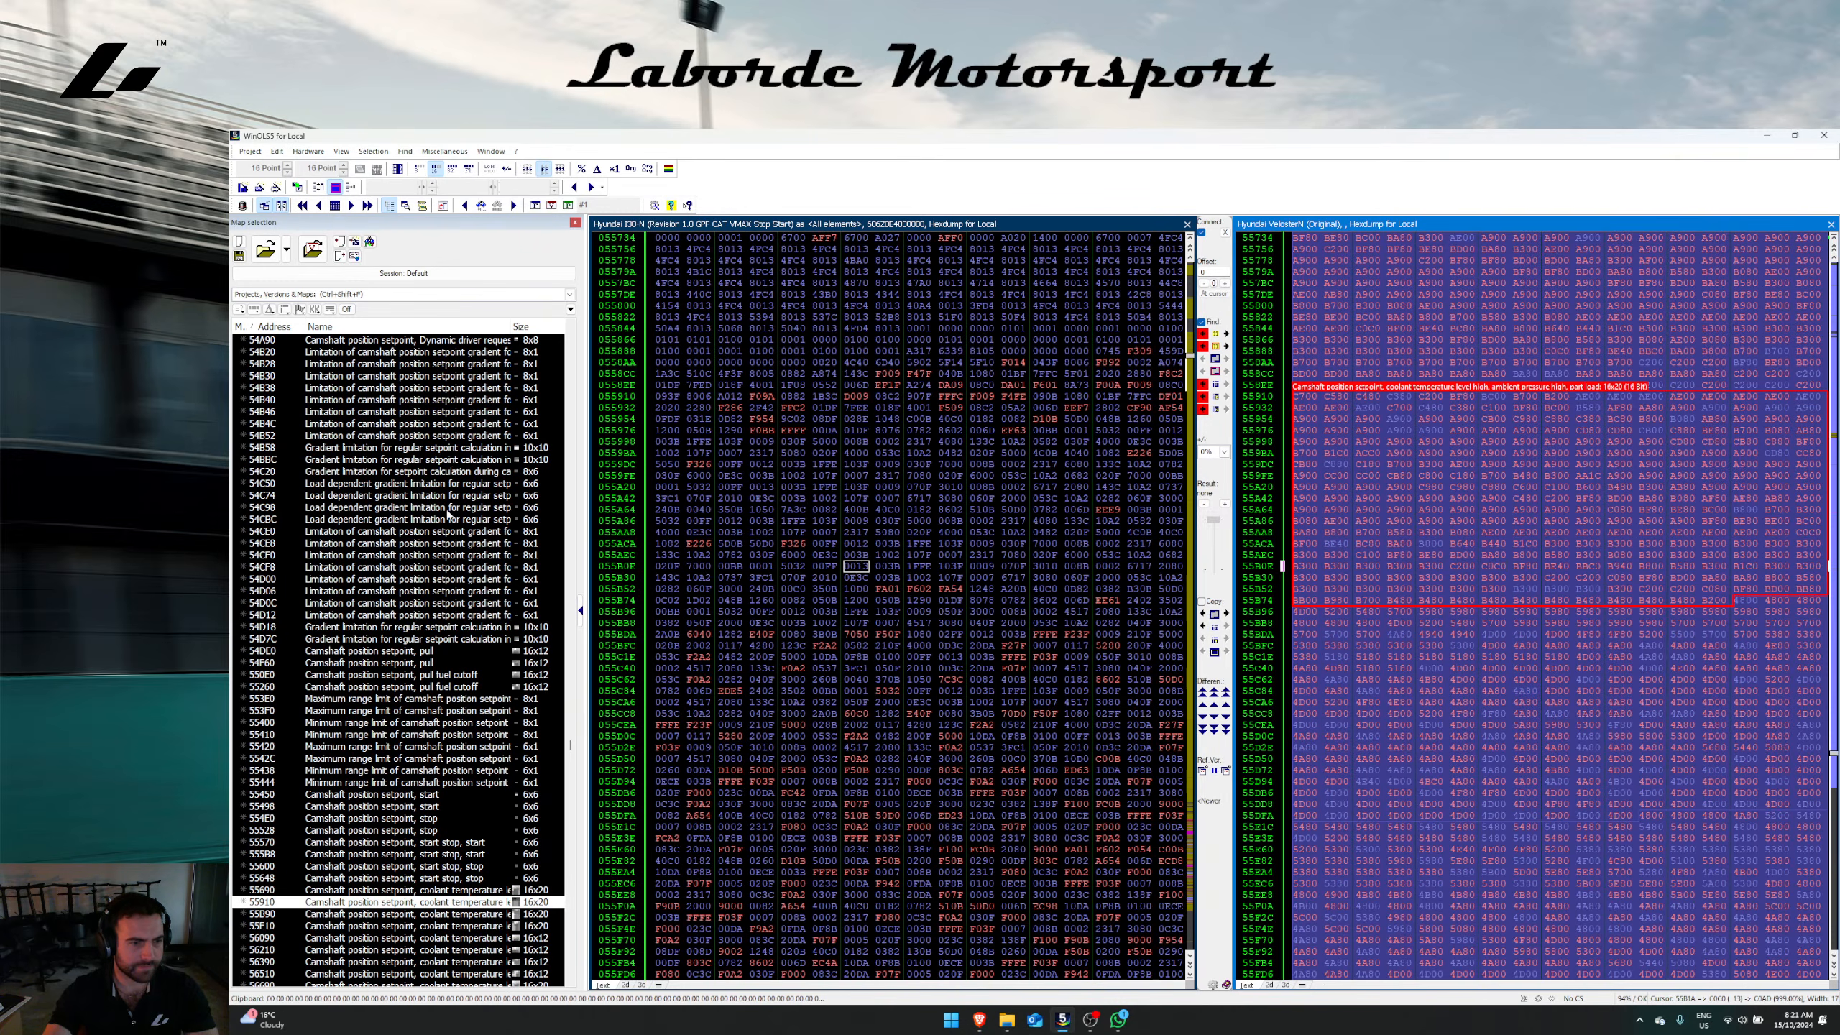
scroll(452, 656, "up", 6)
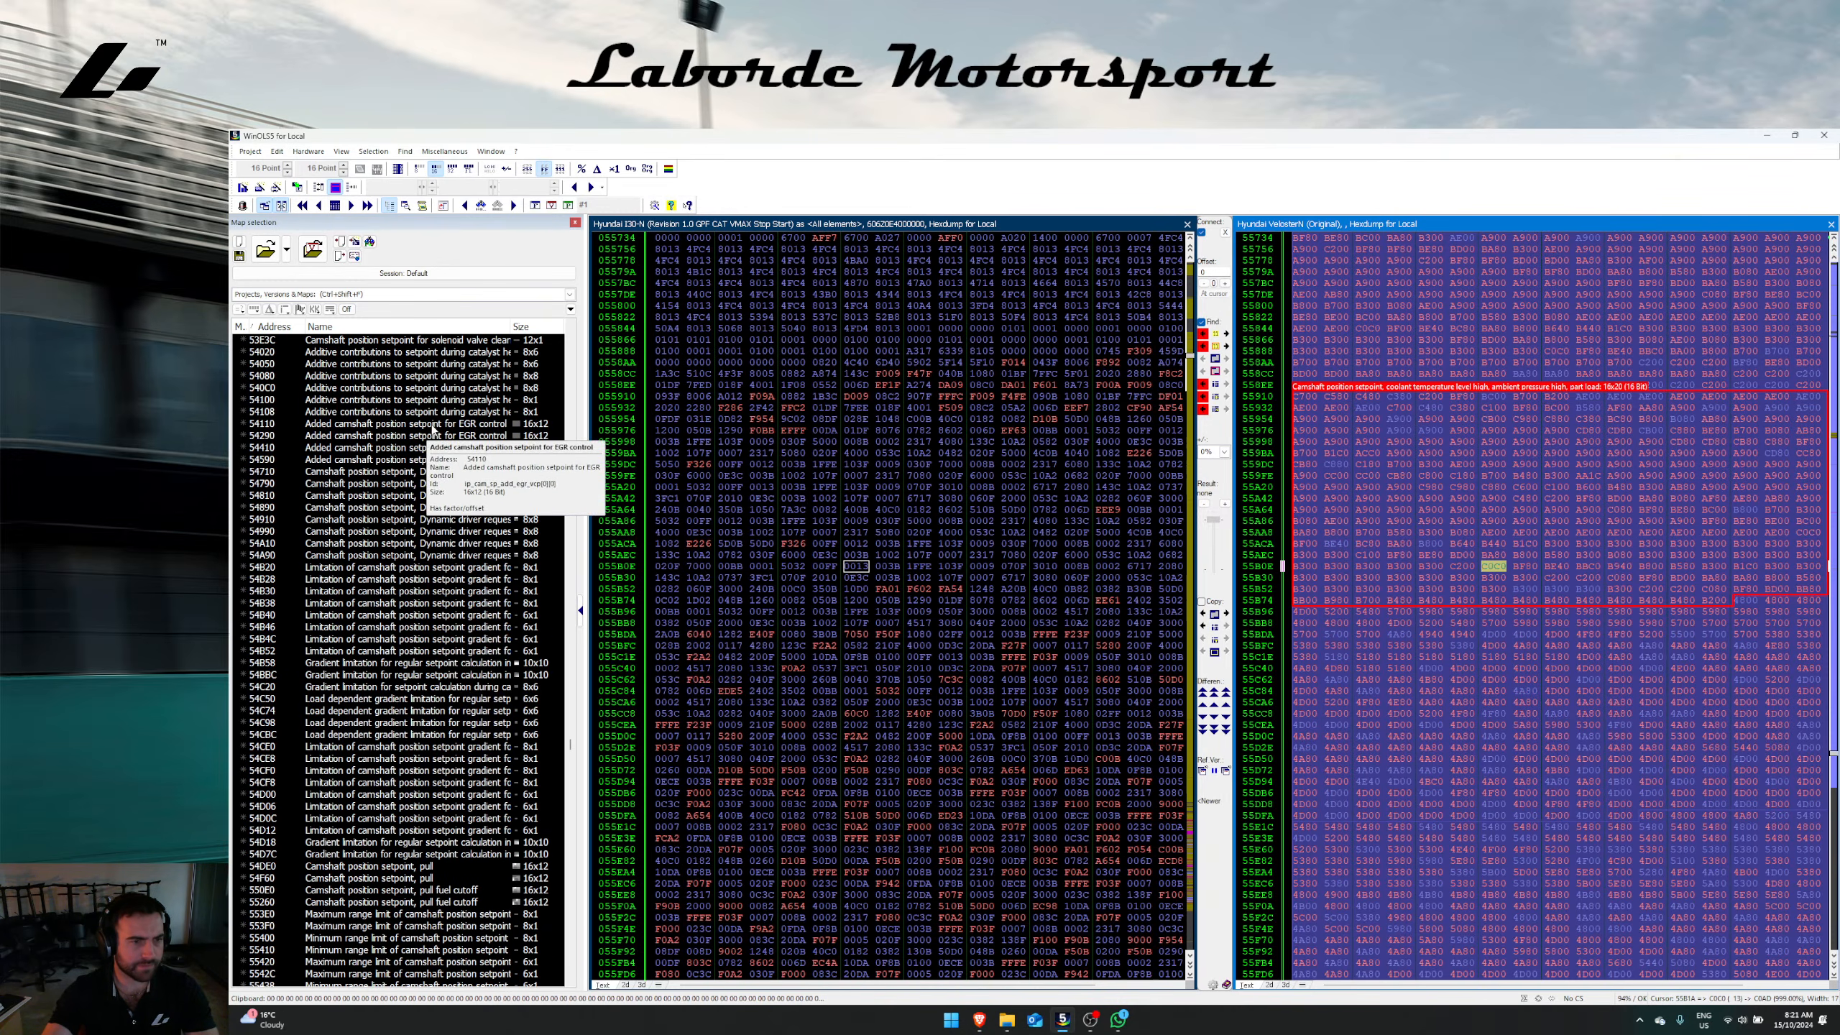
scroll(433, 429, "down", 15)
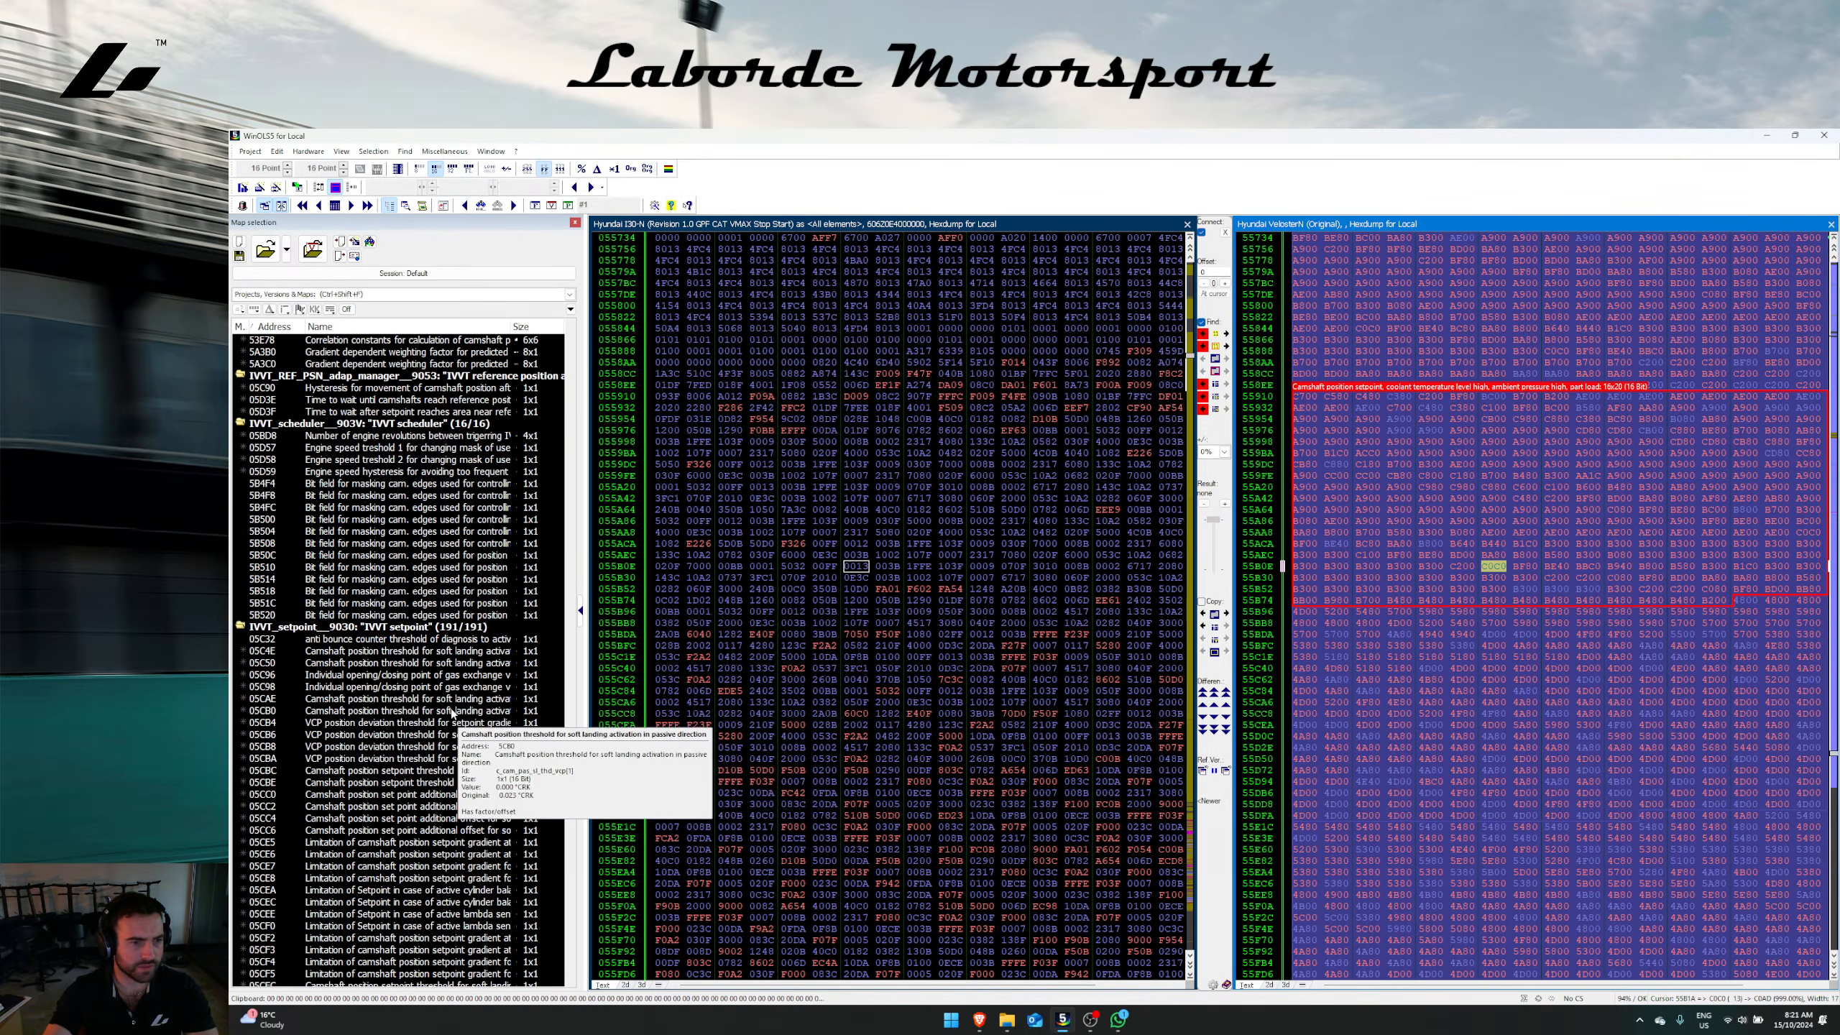
scroll(450, 712, "down", 10)
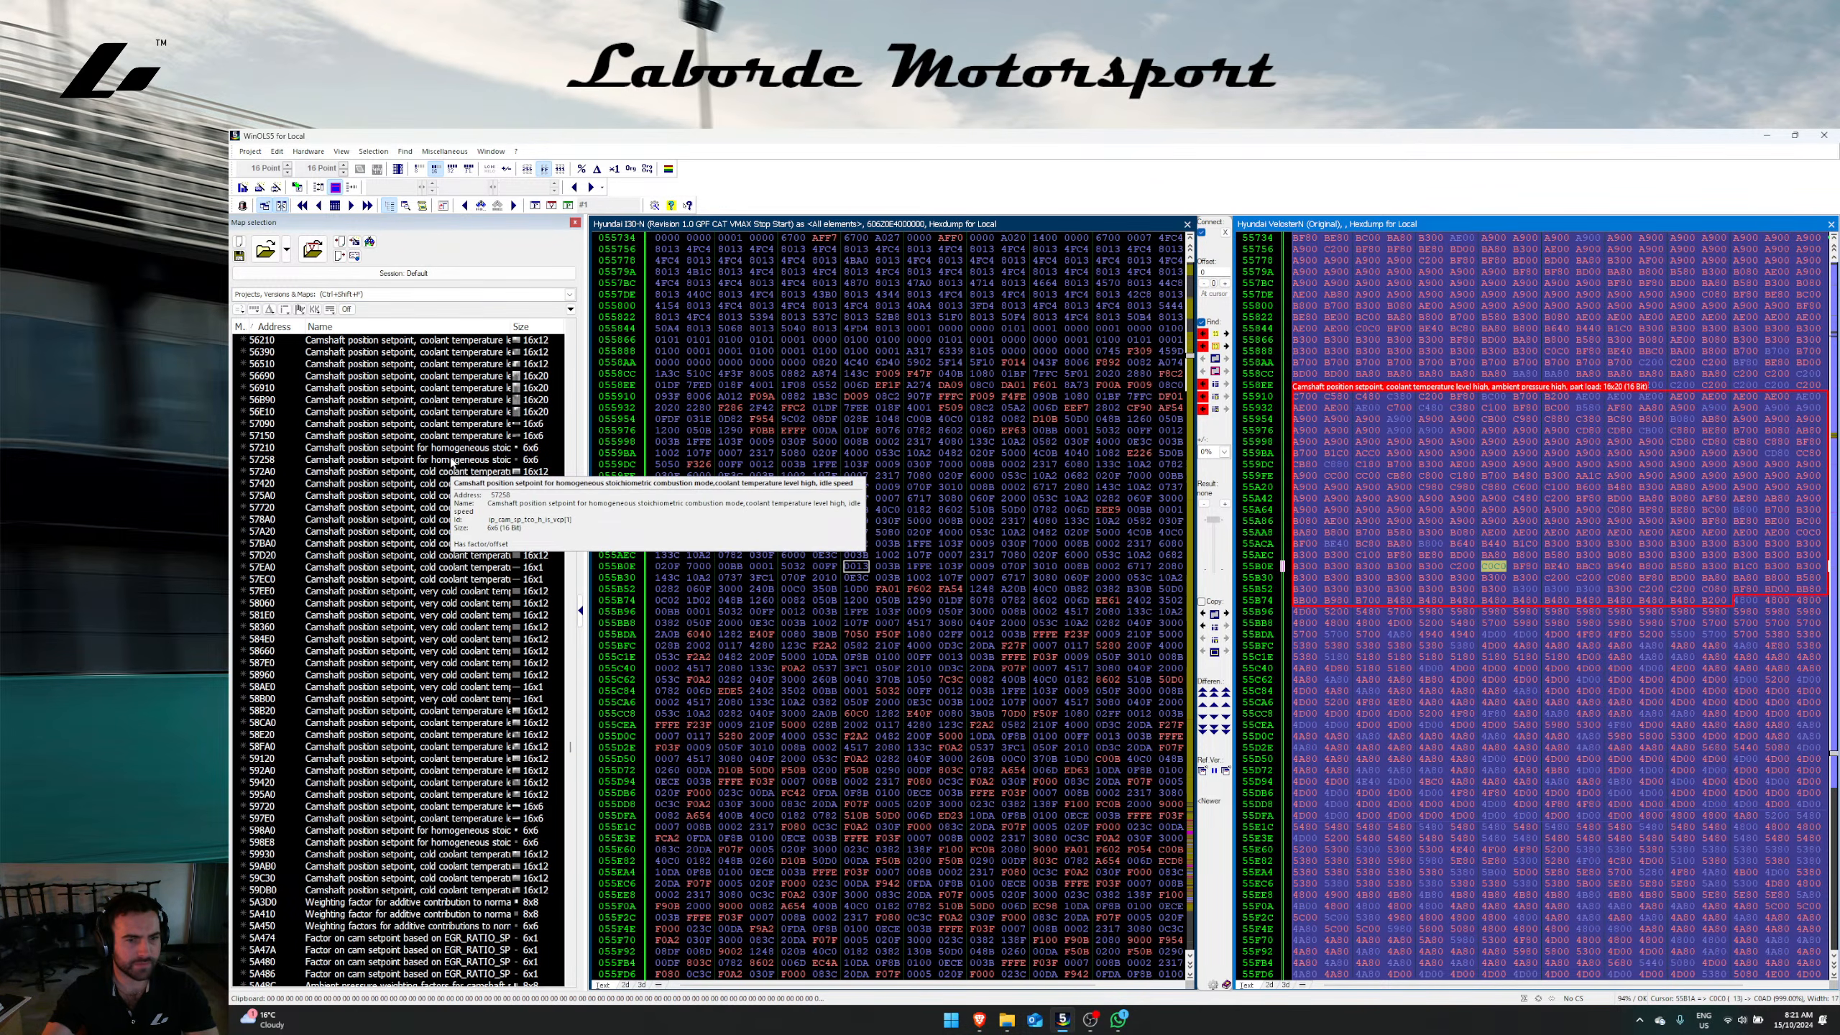
scroll(451, 461, "down", 7)
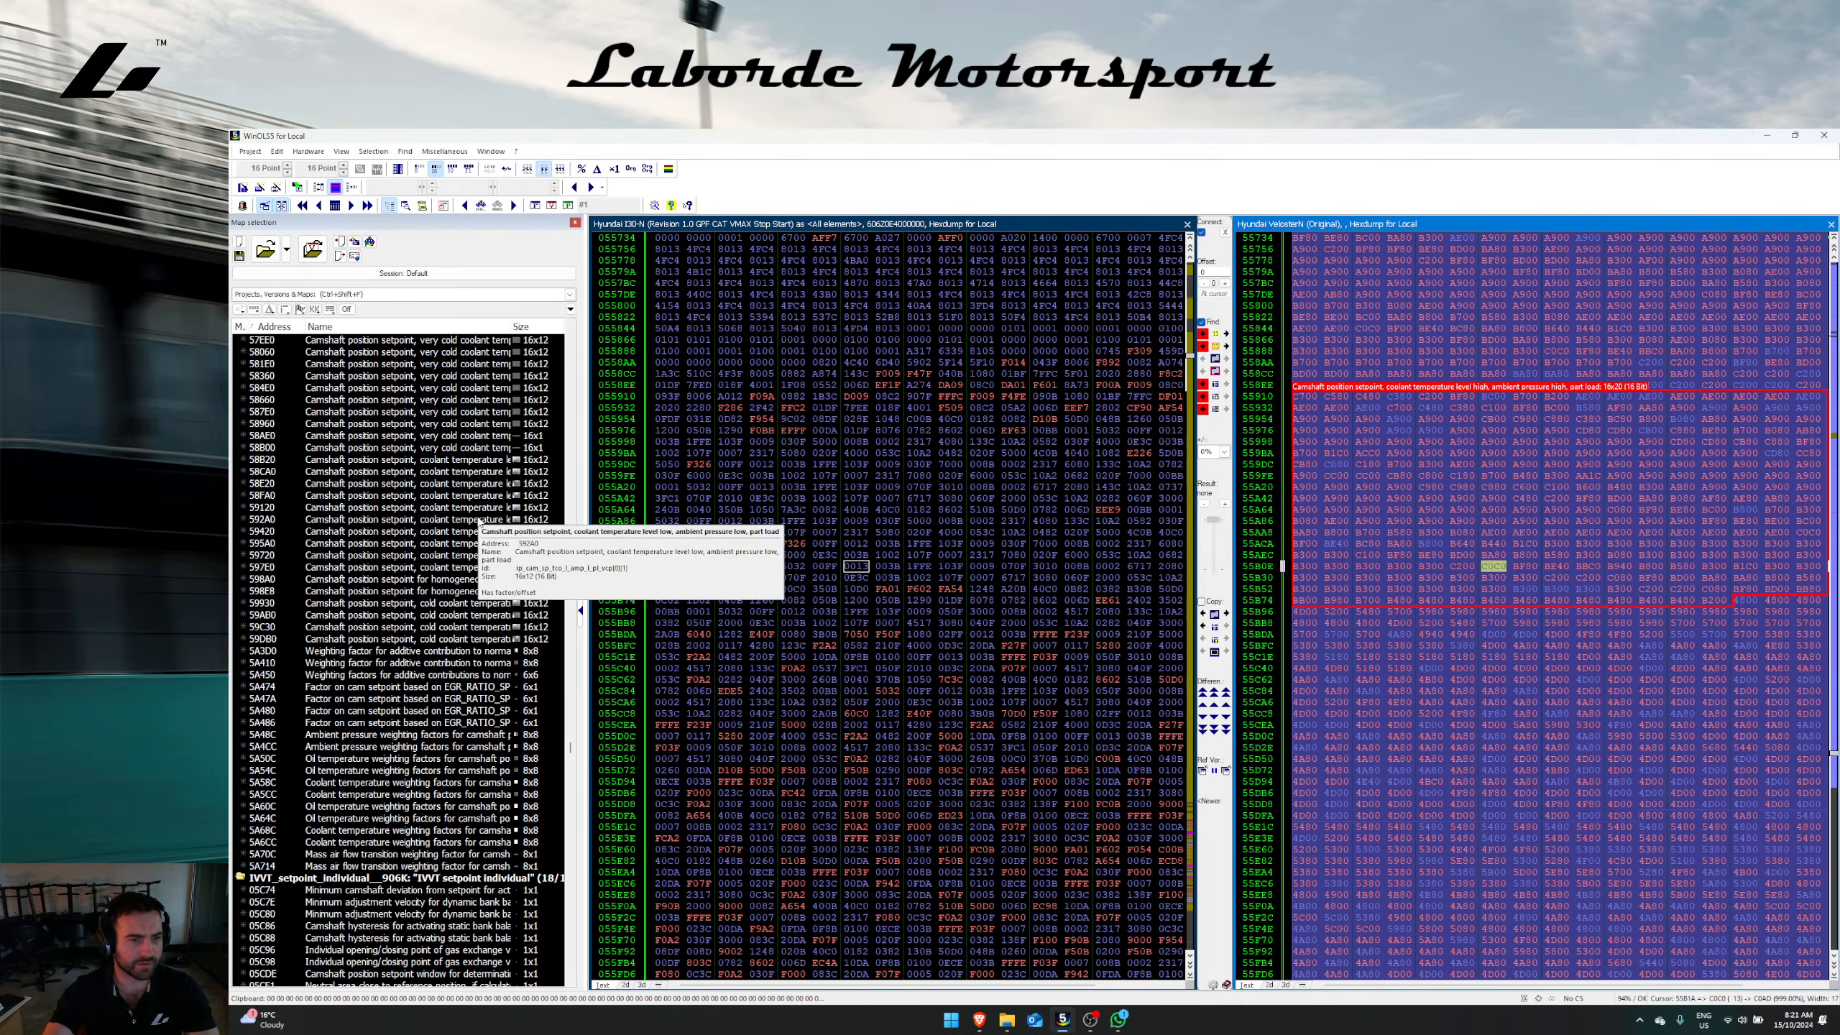
Step: Show the VelosterN's very cold coolant temperature camshaft position setpoint maps in the hexdump
right_click(486, 449)
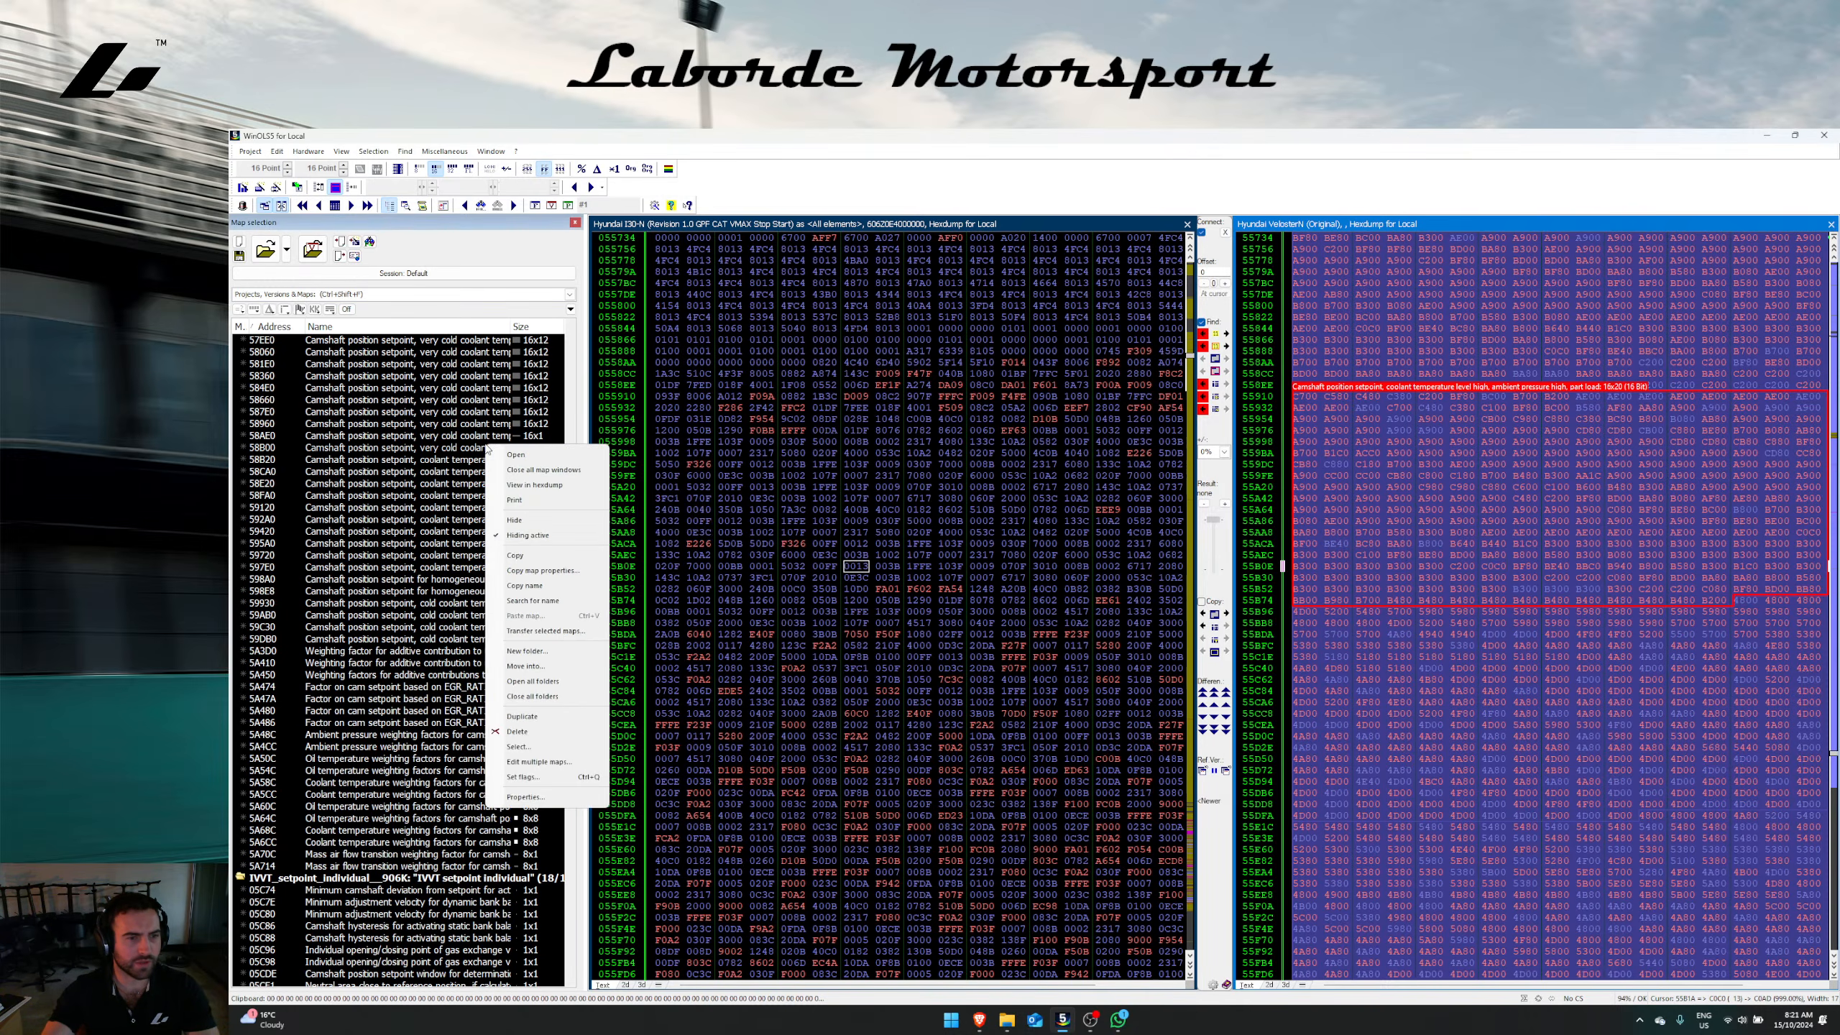
left_click(483, 449)
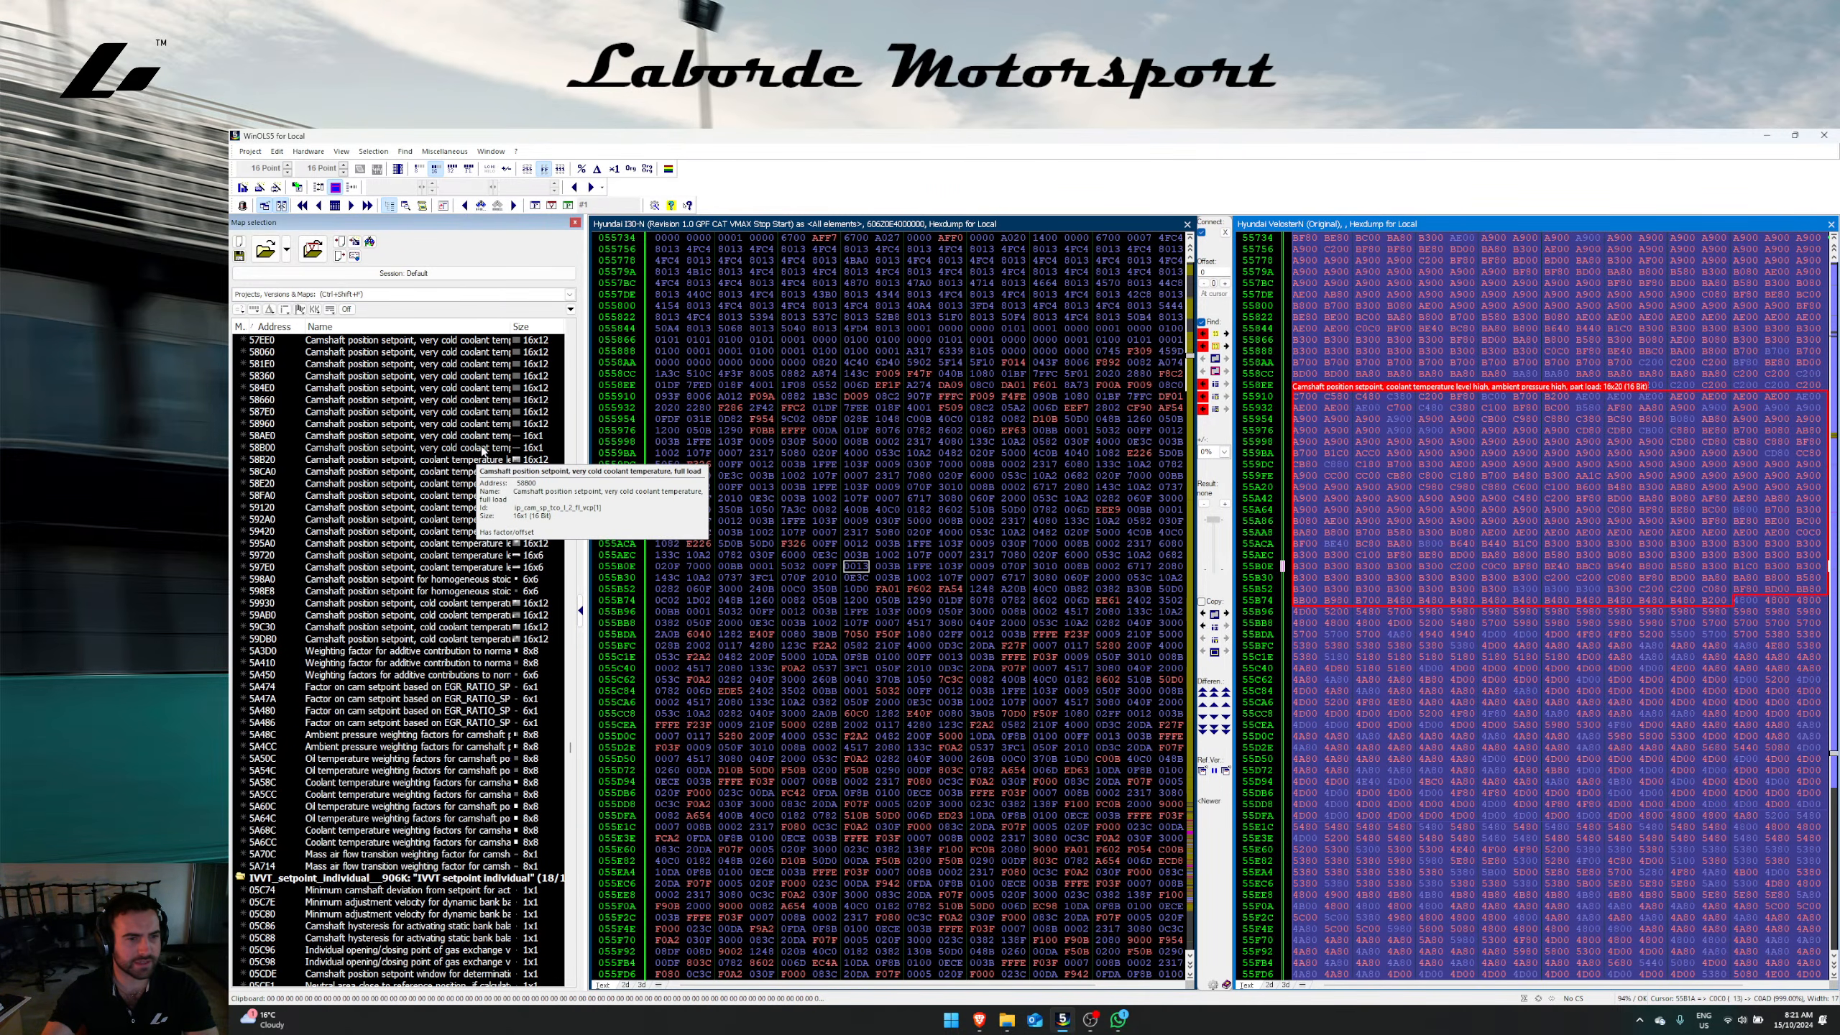
right_click(483, 447)
left_click(491, 438)
left_click(493, 437)
right_click(492, 439)
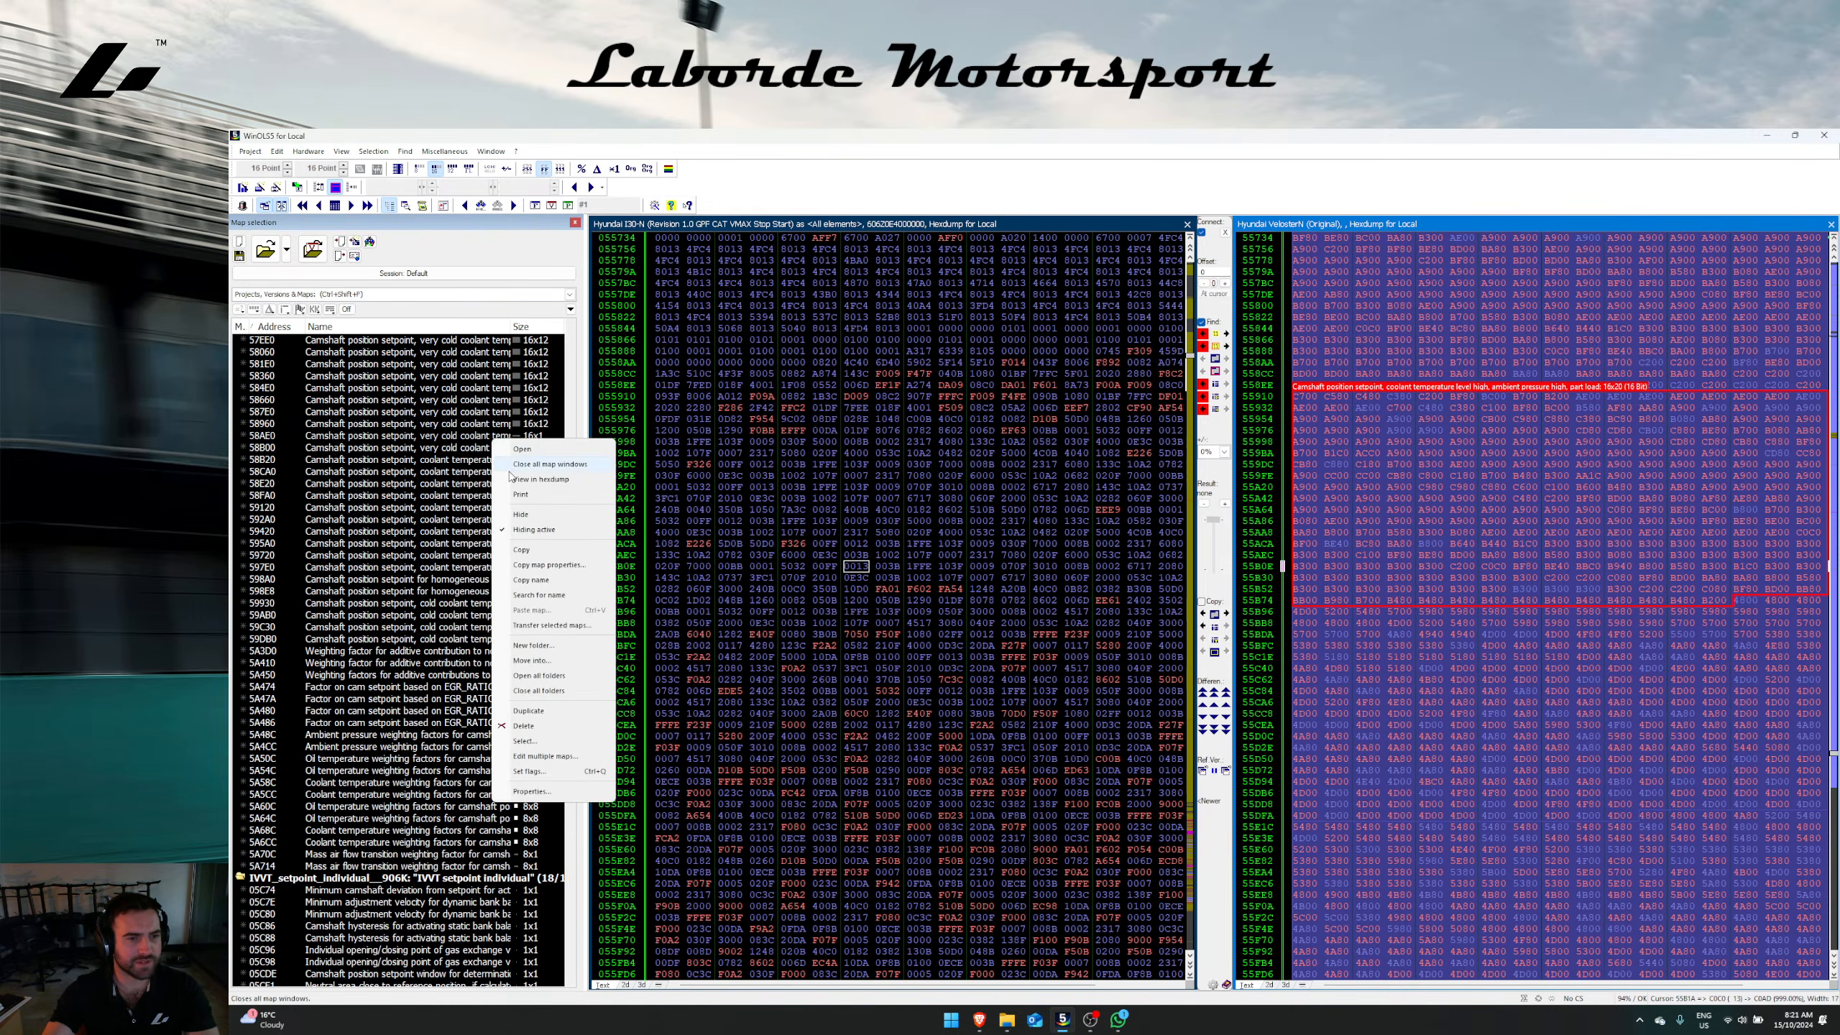
left_click(511, 465)
Step: Search the i30-N for a VelosterN block at the very cold coolant temperature full-load setpoint maps and transfer both 16x1 maps
left_click_drag(1432, 602, 1501, 592)
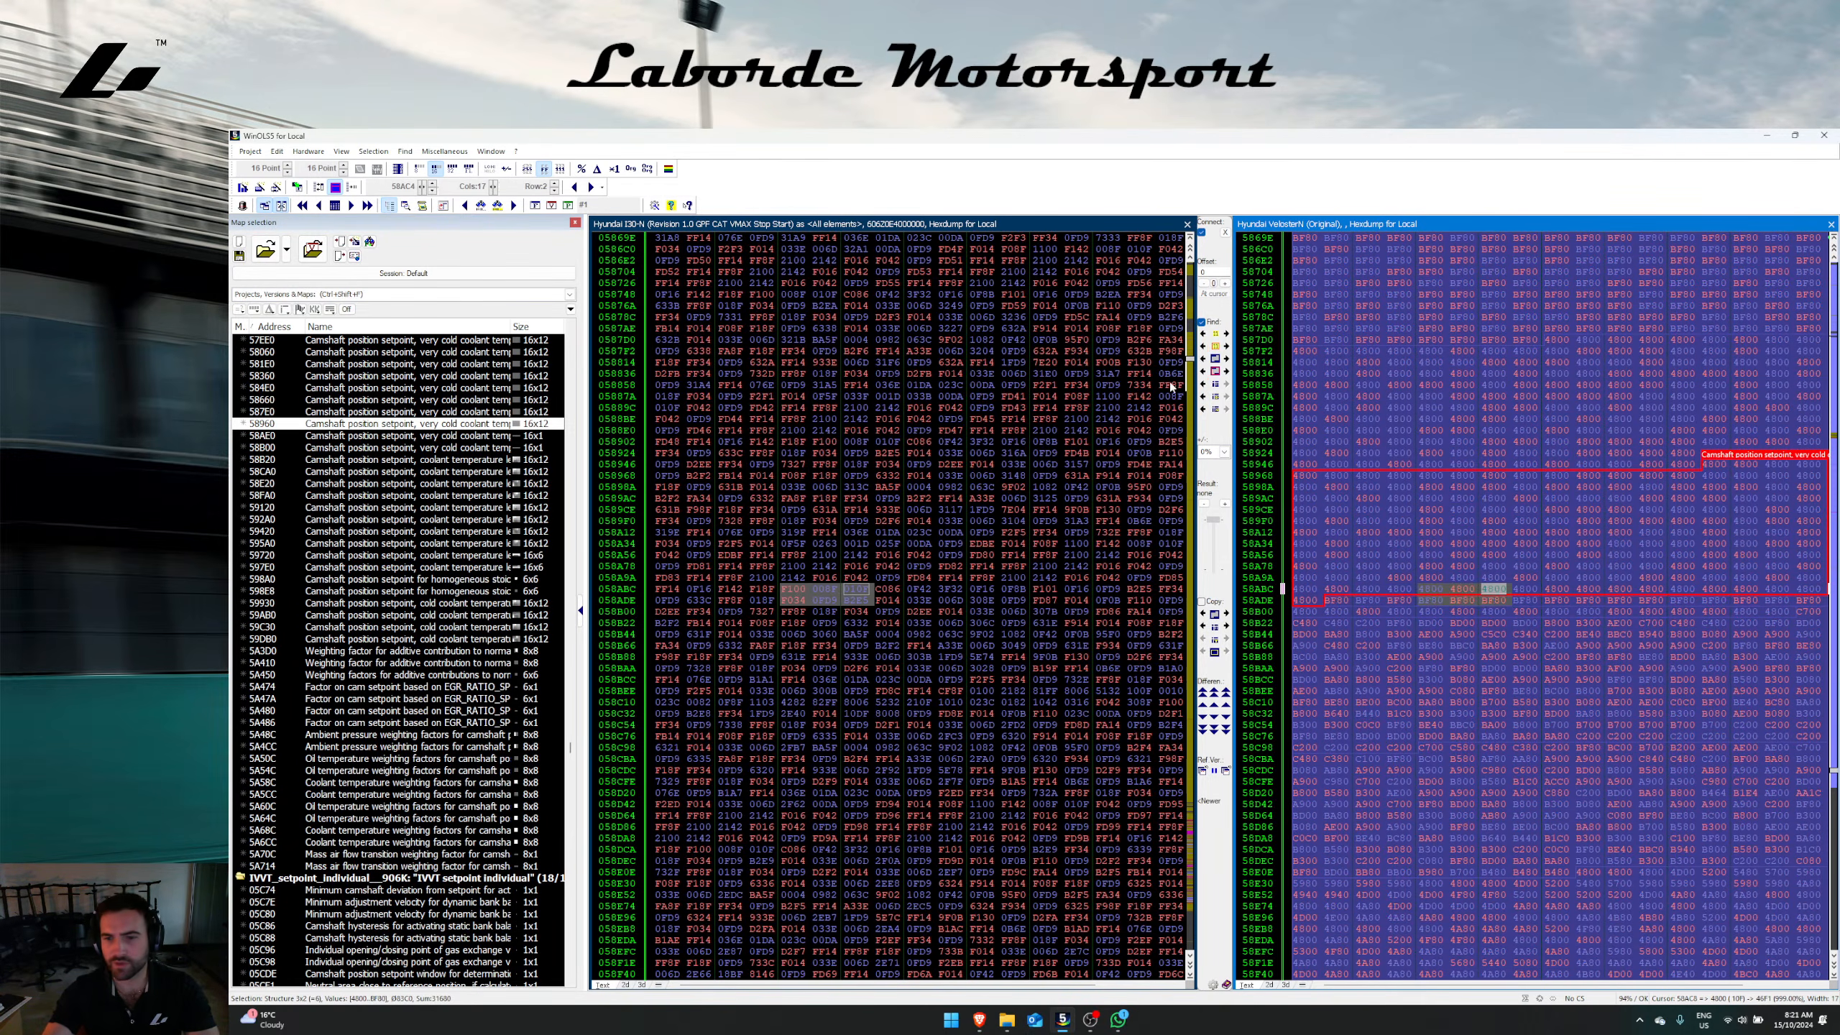
left_click(1460, 611)
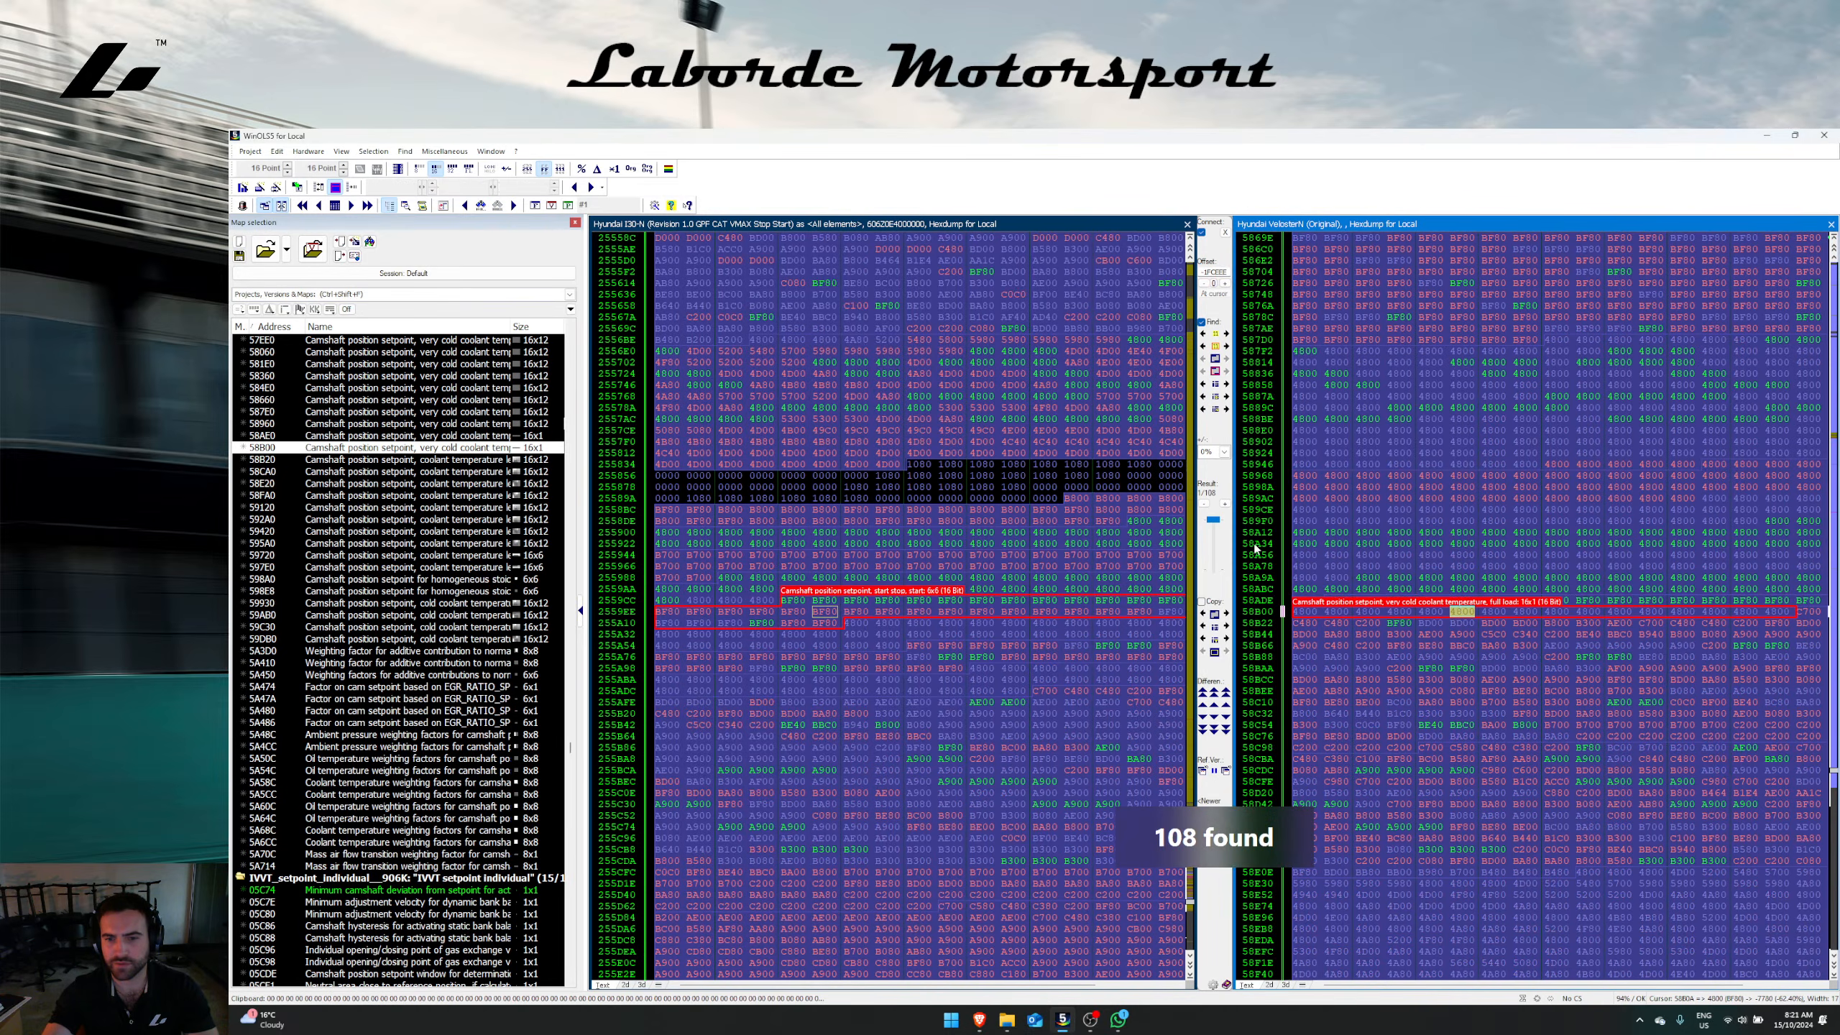
left_click_drag(1558, 643, 1462, 601)
left_click(1225, 335)
right_click(1555, 533)
left_click(1548, 569)
key("f")
left_click(986, 658)
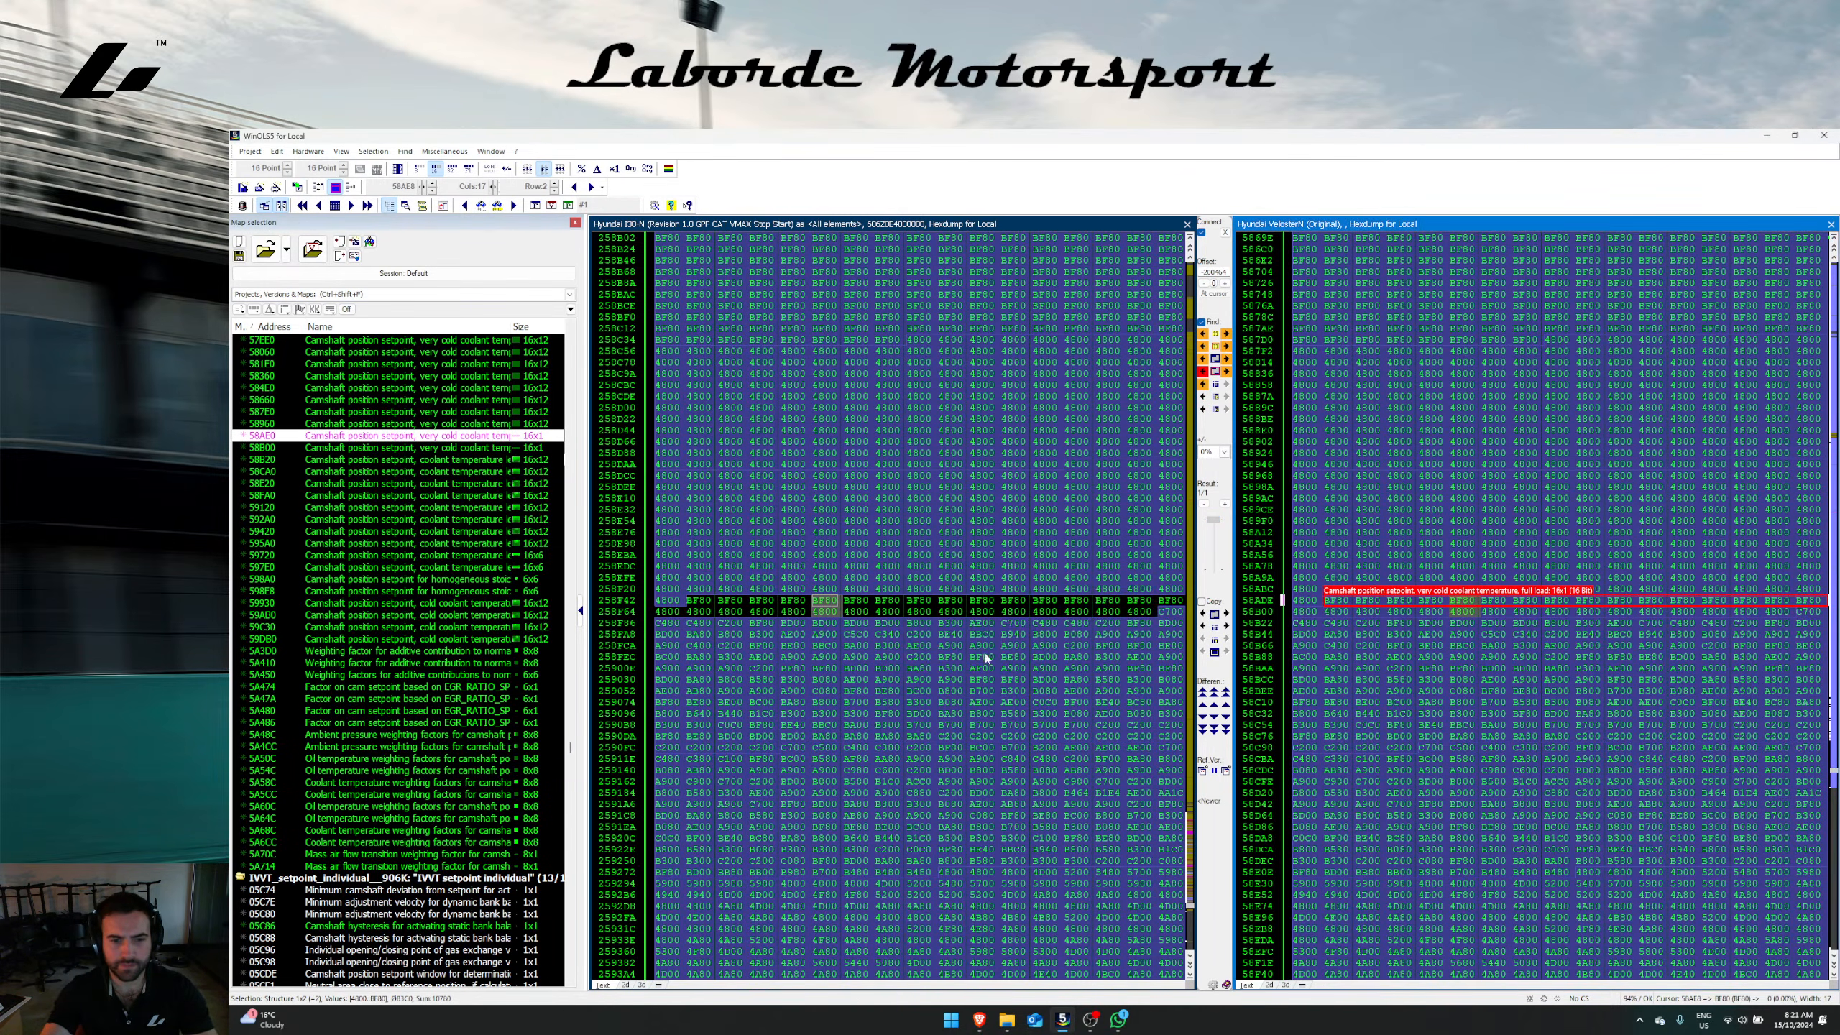
Step: Filter the VelosterN map list by "full load" and compare the high and low coolant temperature full-load camshaft maps in both hexdumps
left_click(1368, 566)
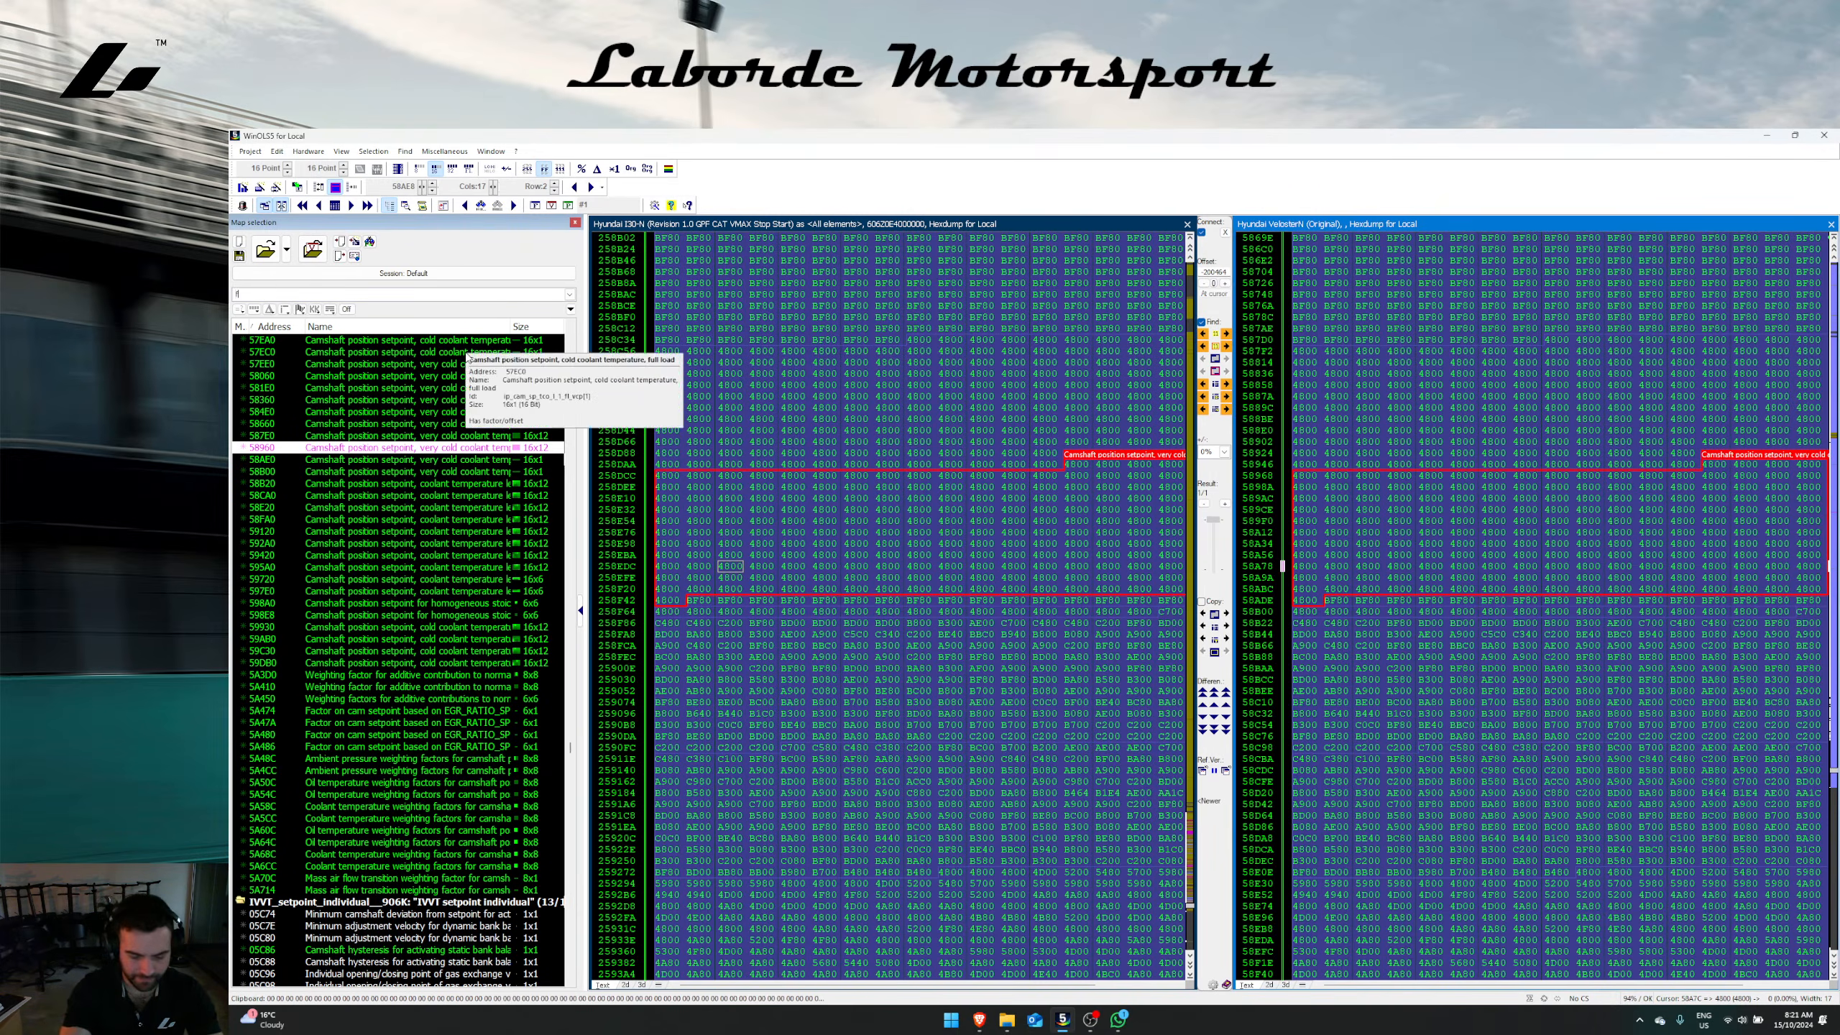
type("d")
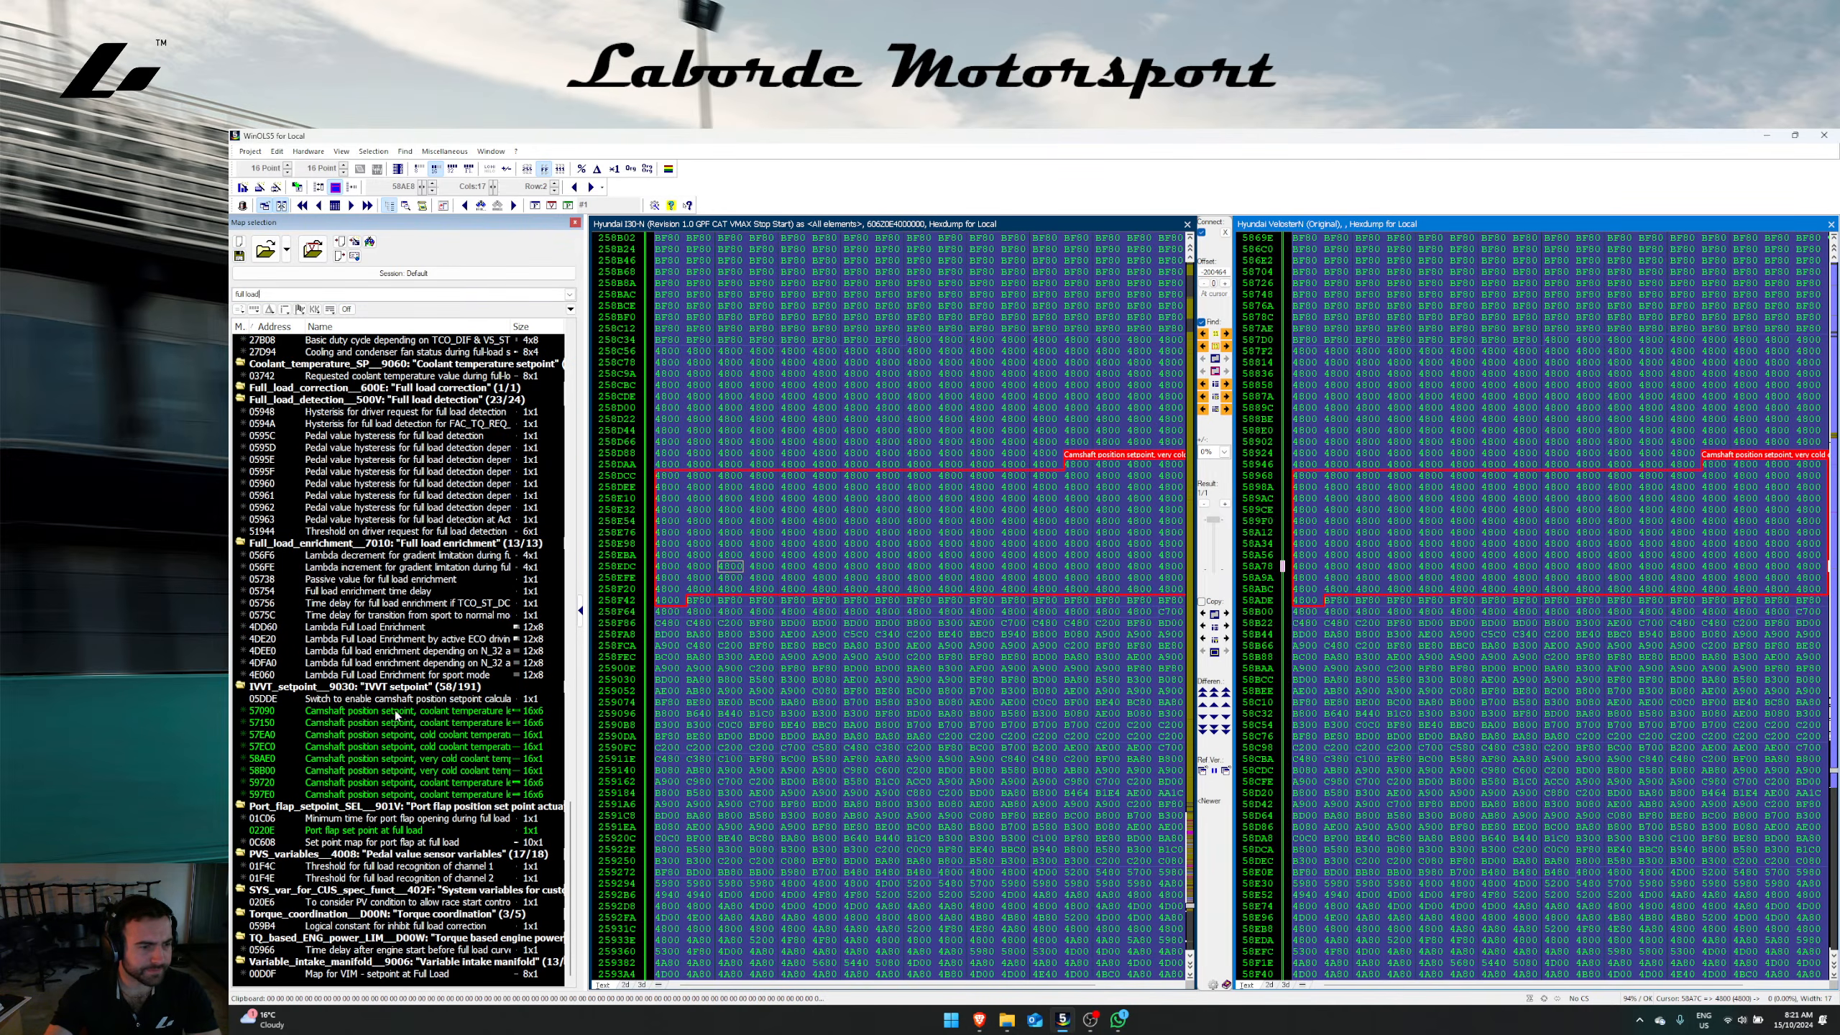
right_click(450, 722)
left_click(500, 446)
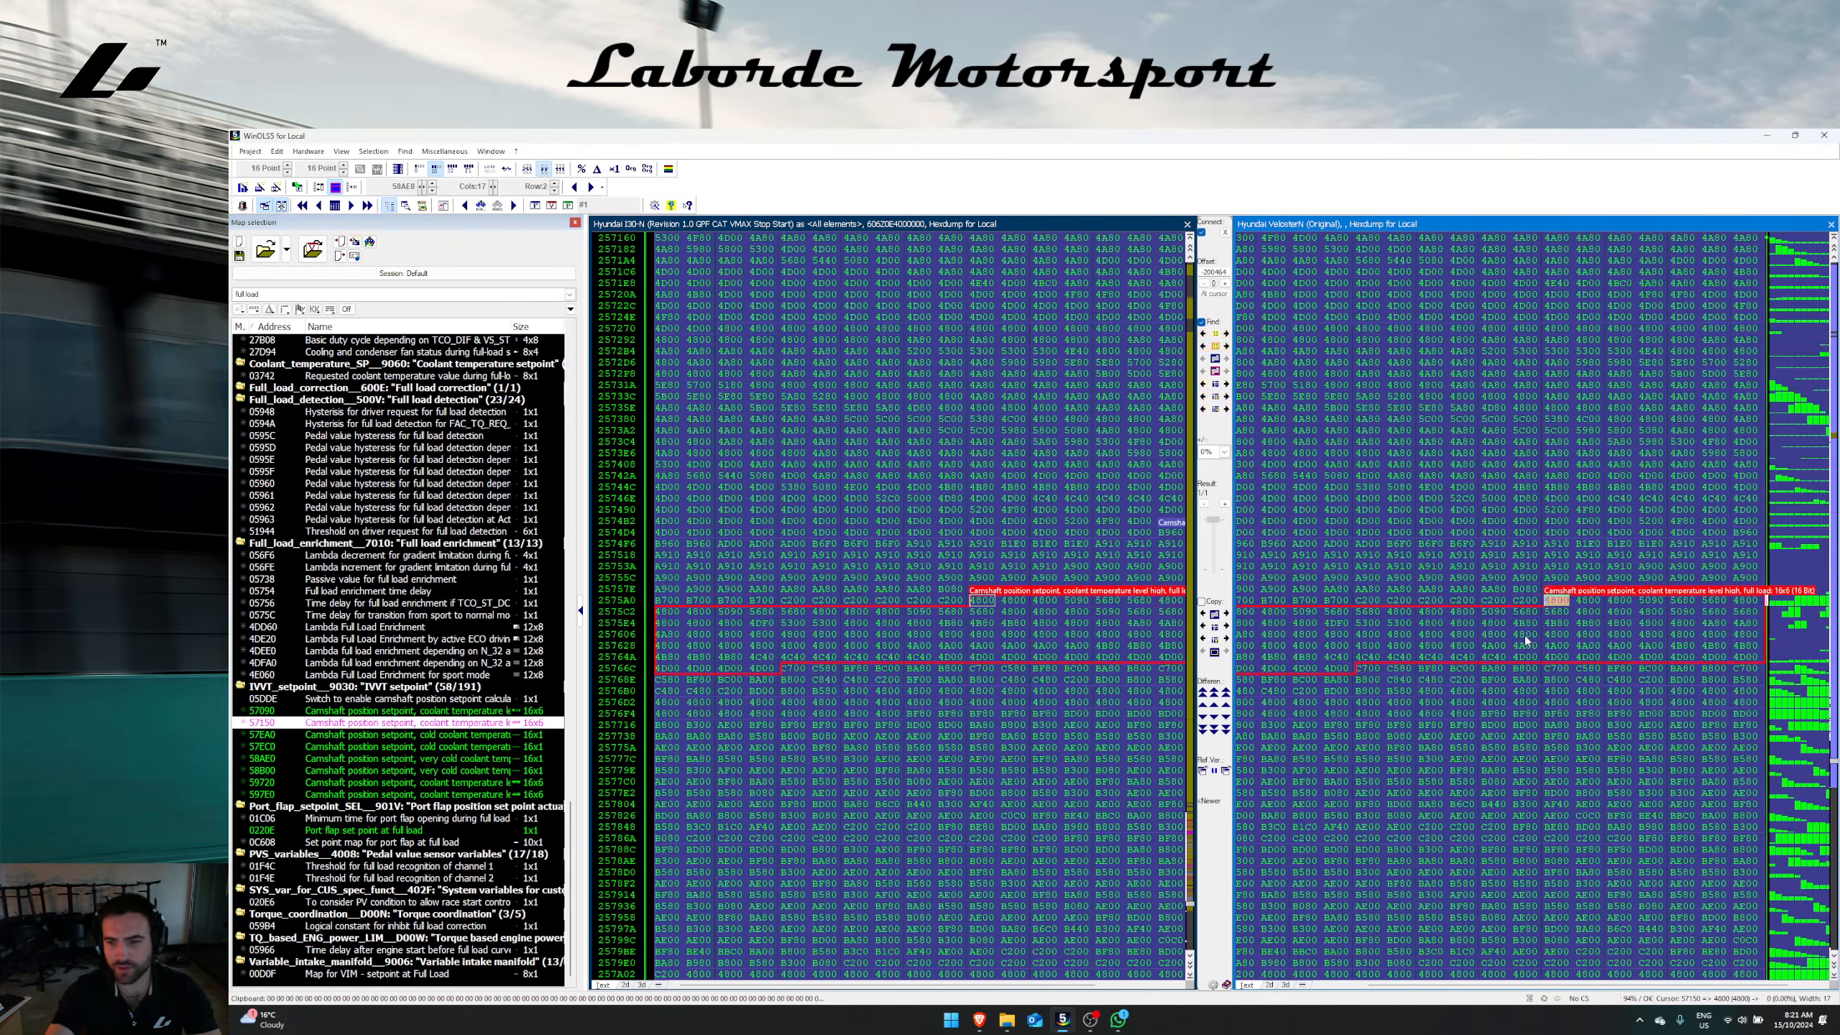
left_click(1431, 645)
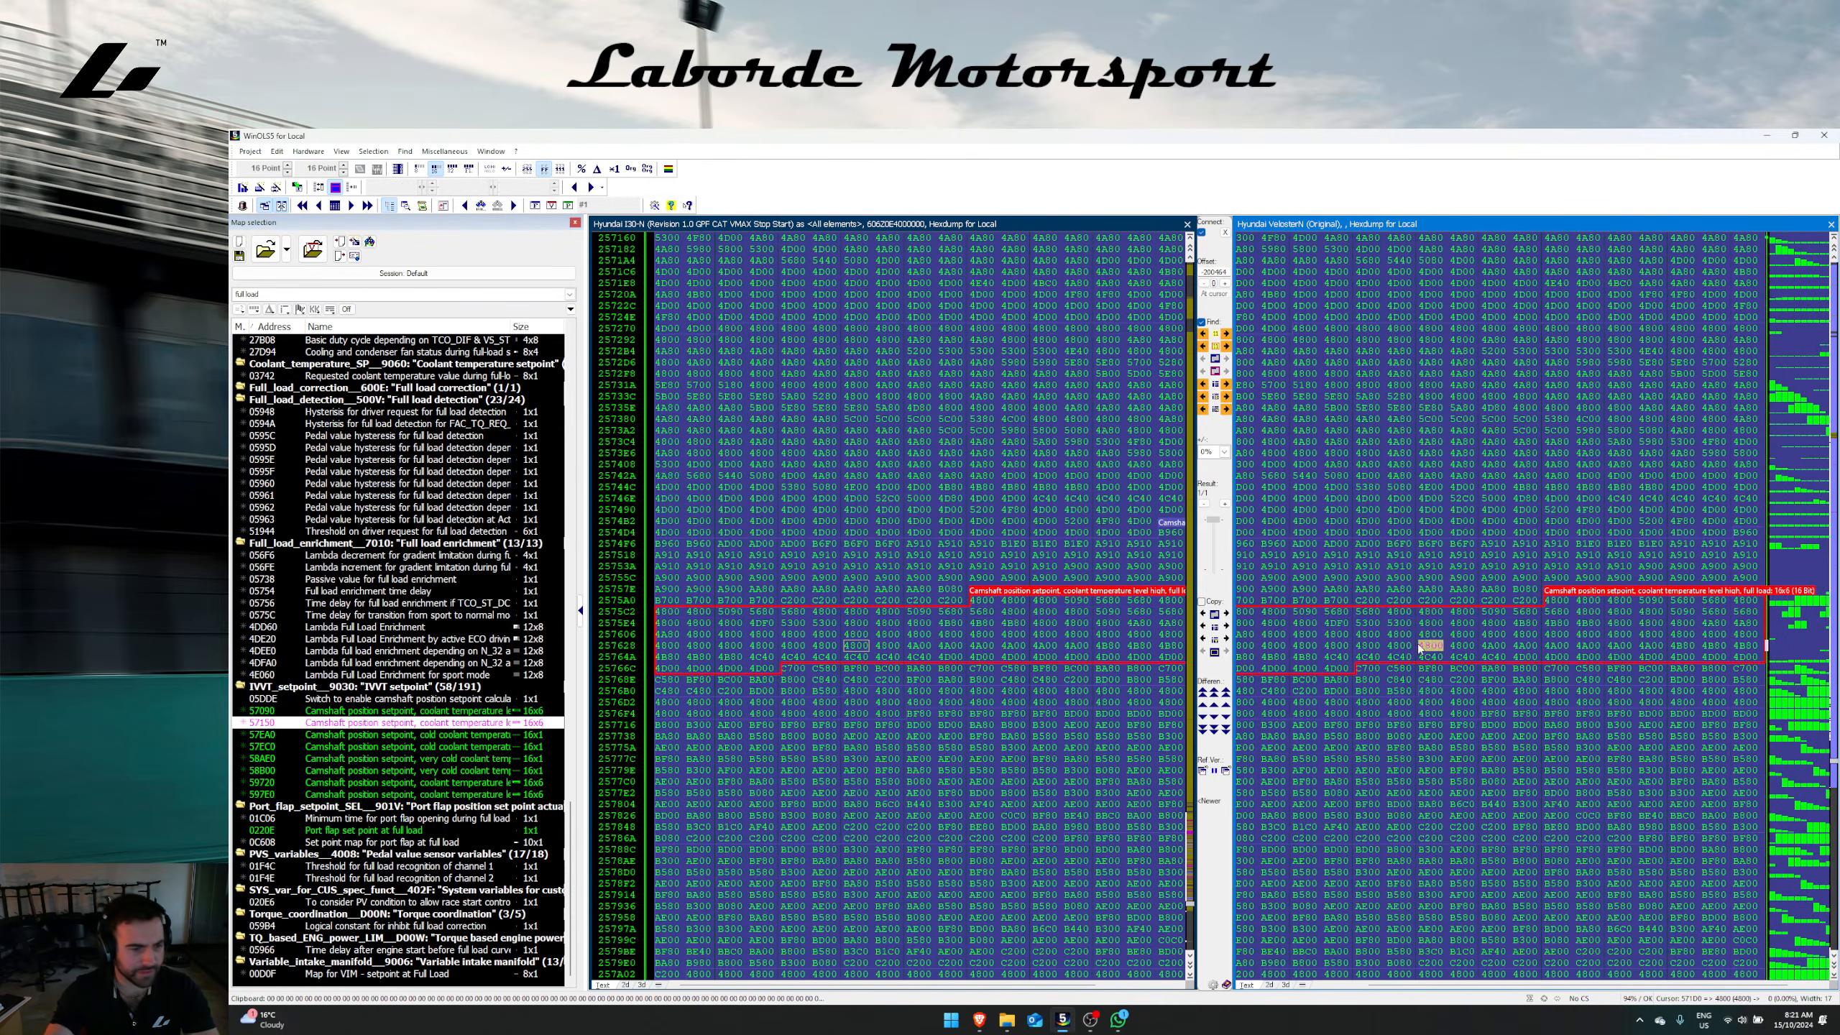
right_click(433, 789)
left_click(500, 511)
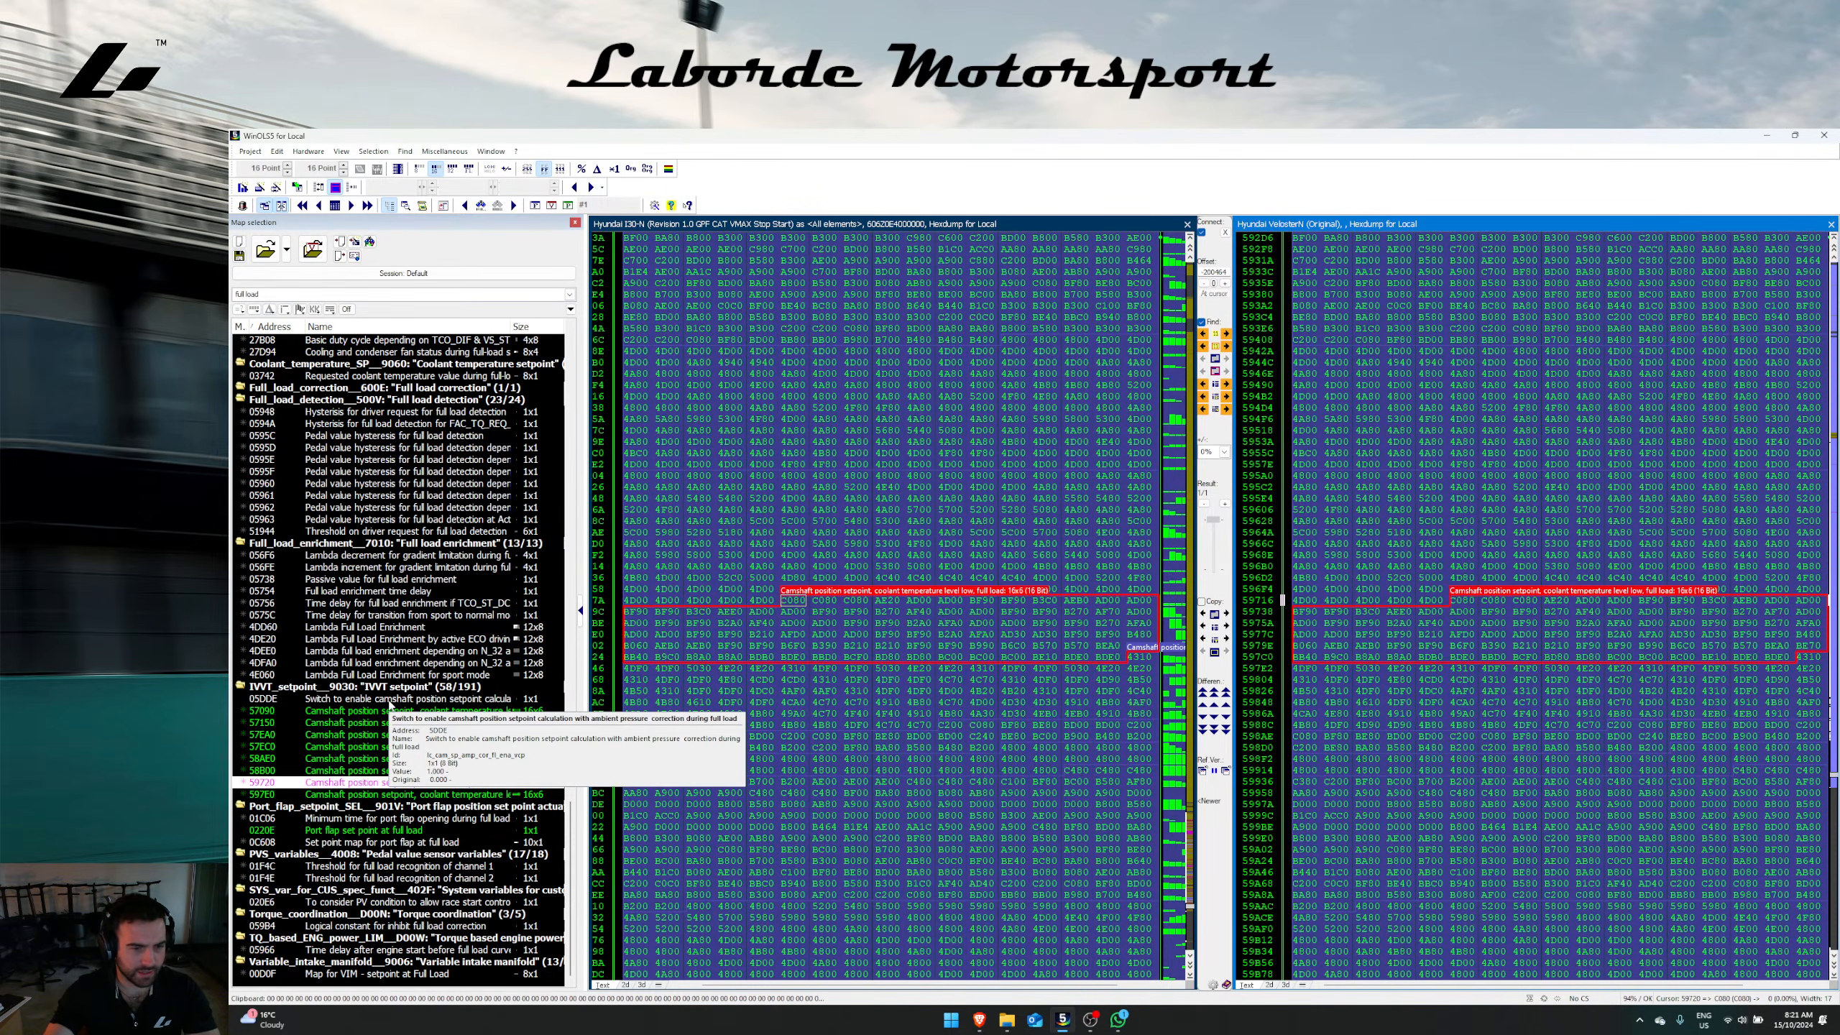
Step: Close the VelosterN project and check the i30-N's low coolant temperature full-load camshaft position setpoint map
left_click(1225, 233)
left_click(1831, 225)
left_click(978, 659)
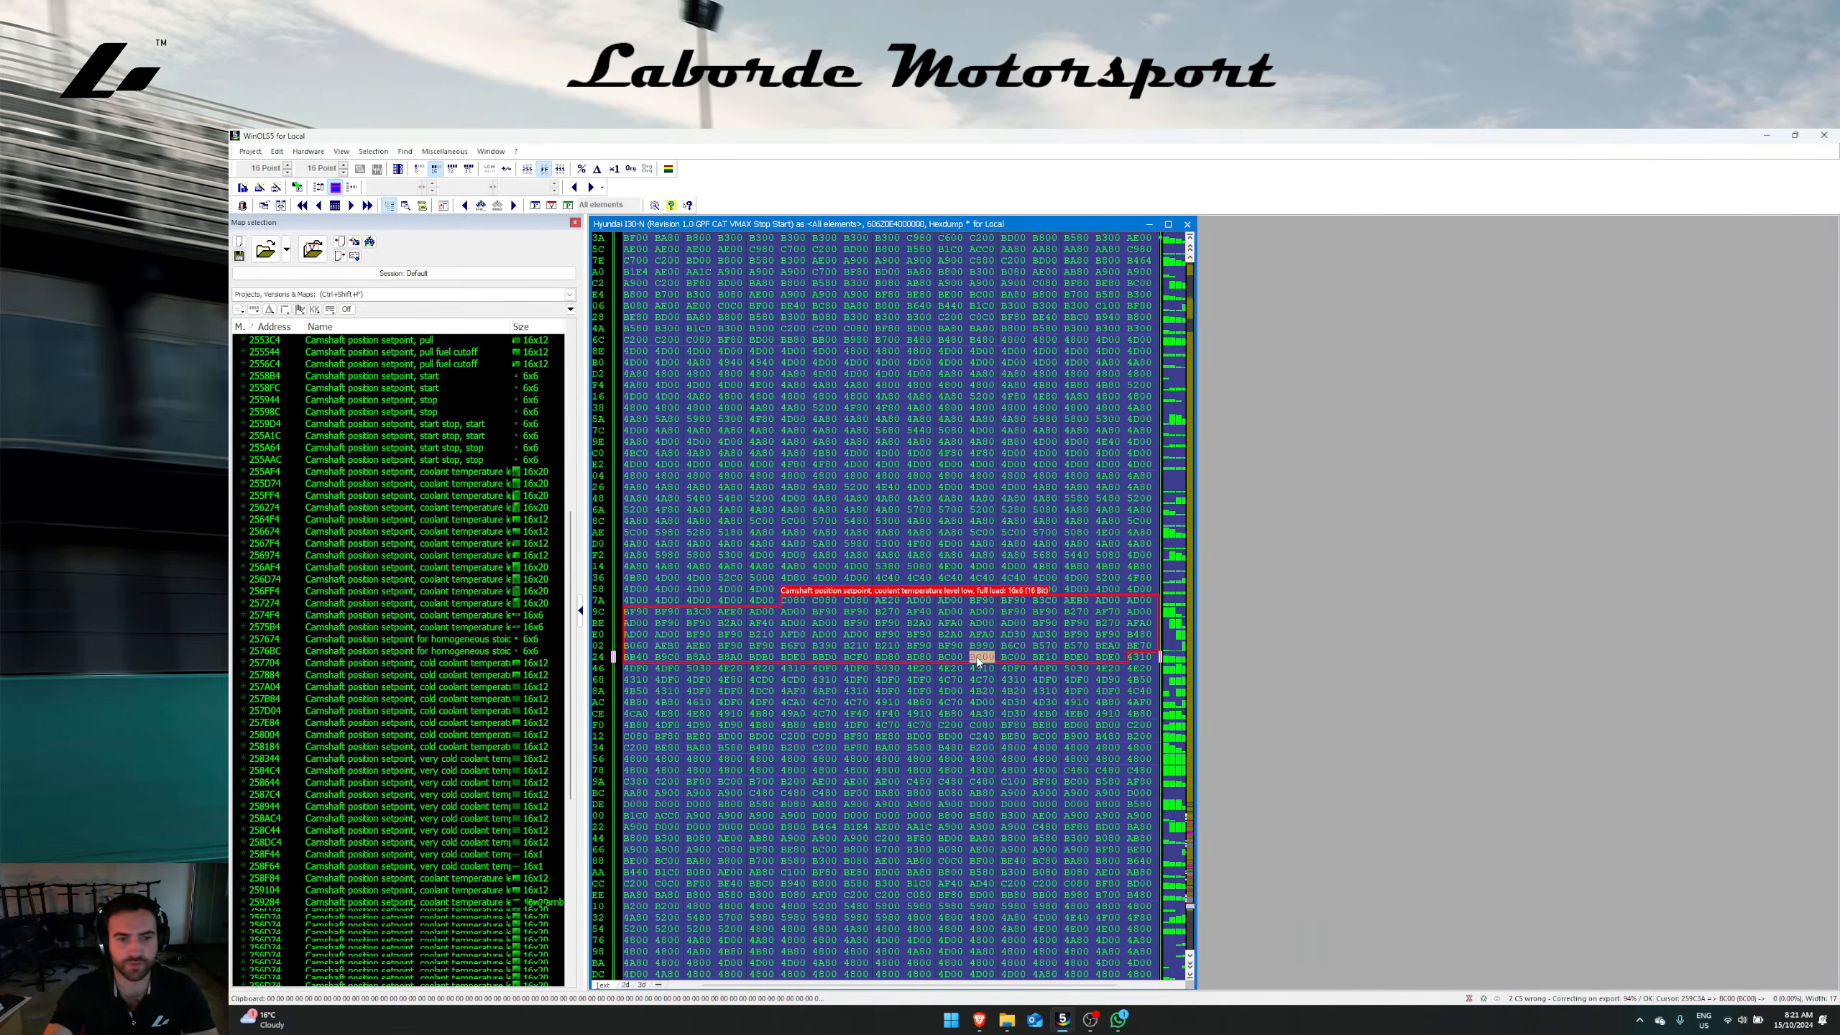
double_click(866, 625)
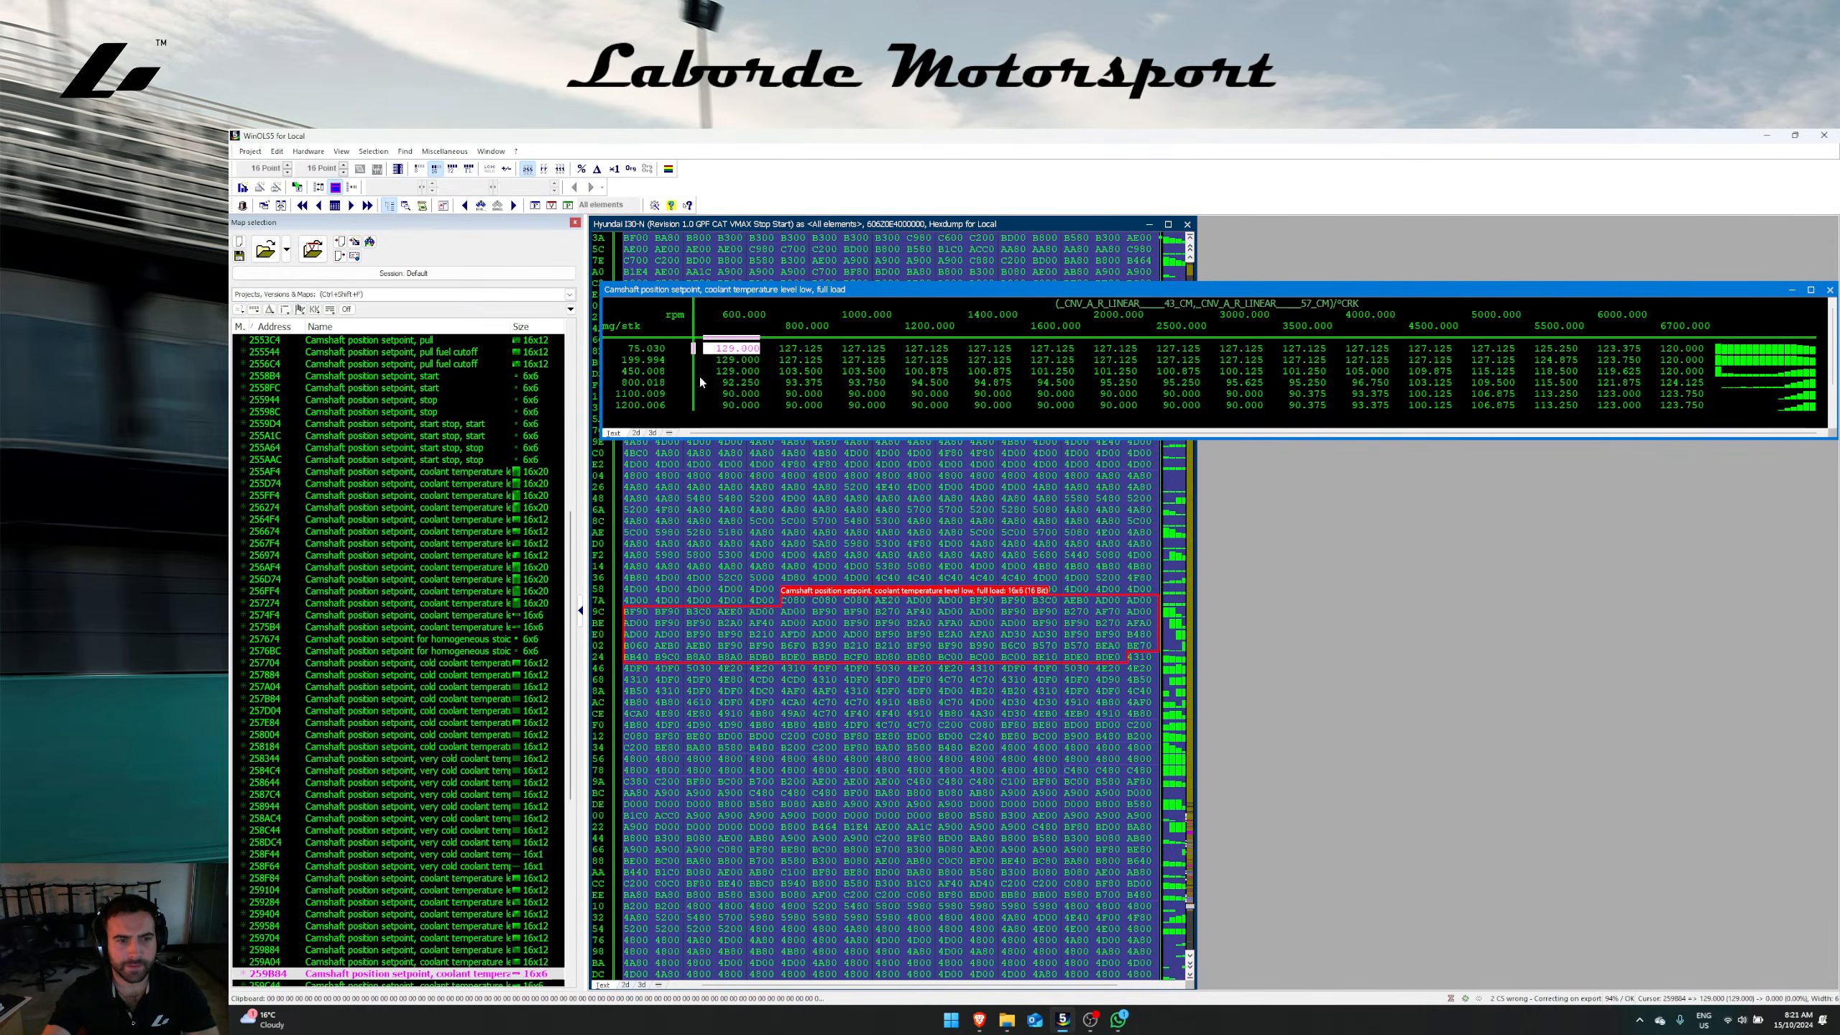
key("Escape")
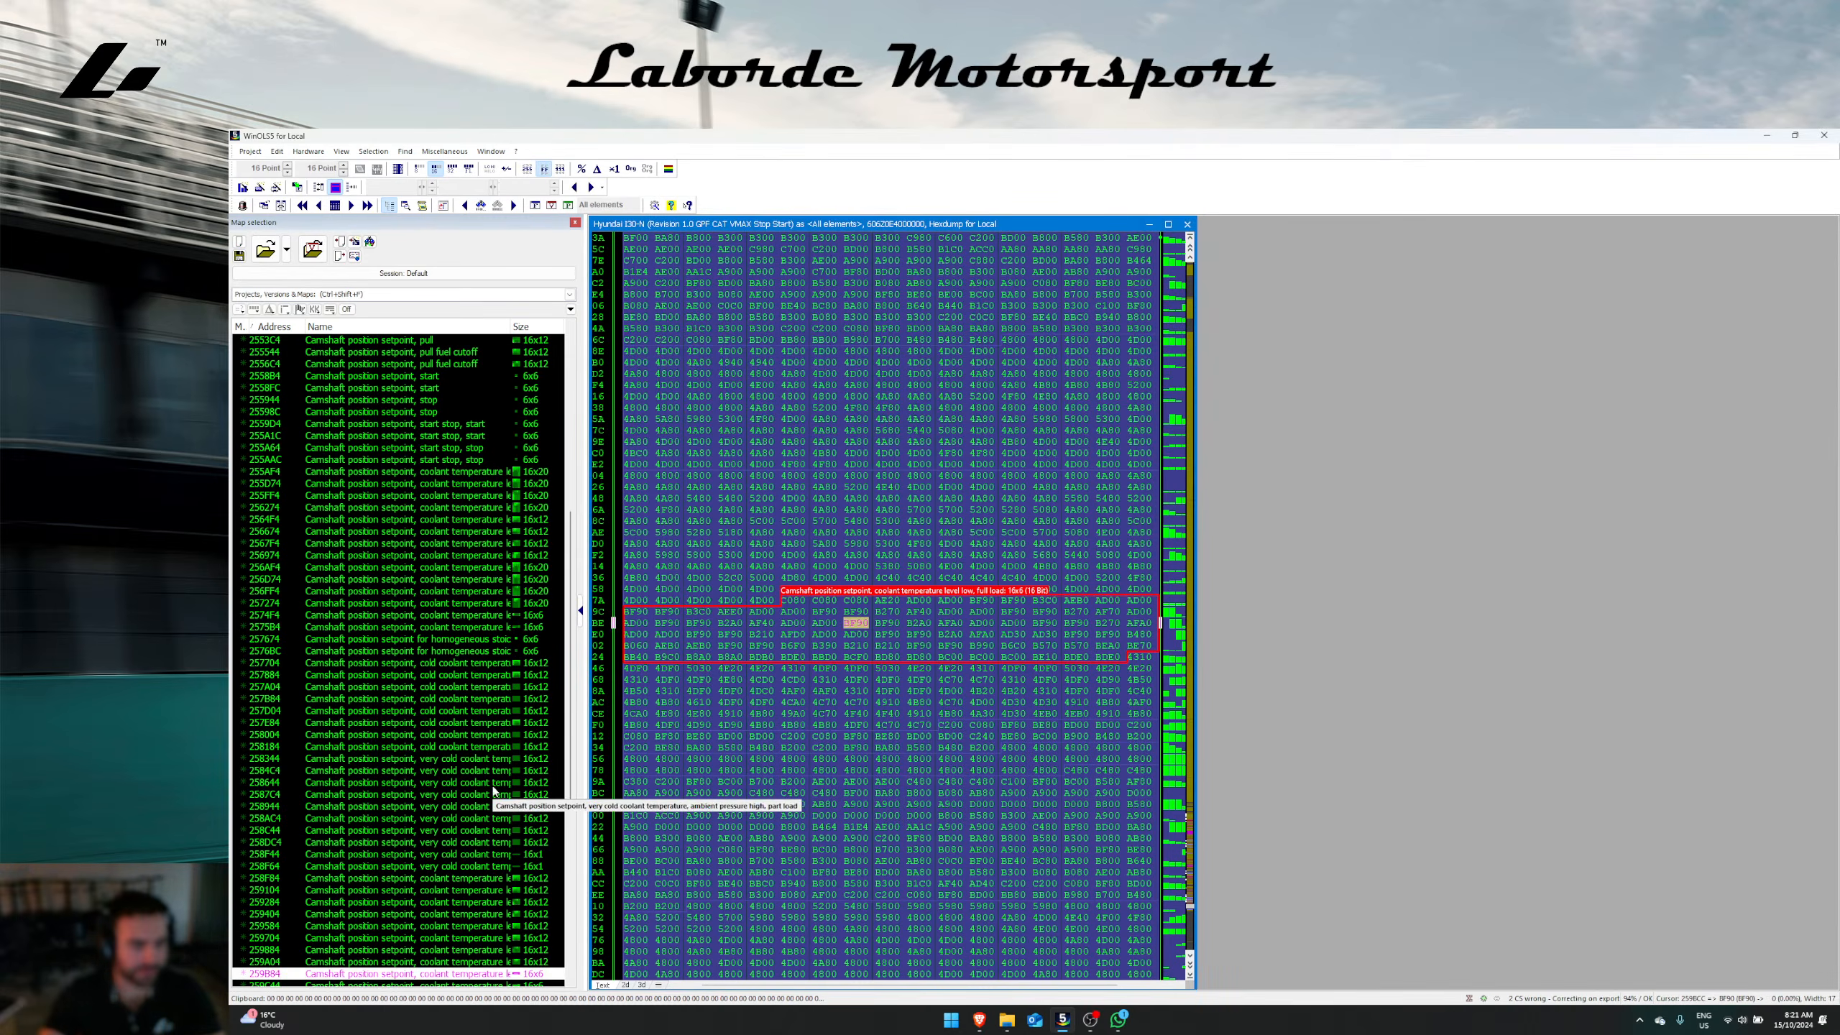
Step: Filter the i30-N map list by "full load" and show the high coolant temperature full-load camshaft map in a 15-column hexdump
left_click(386, 298)
type("full load")
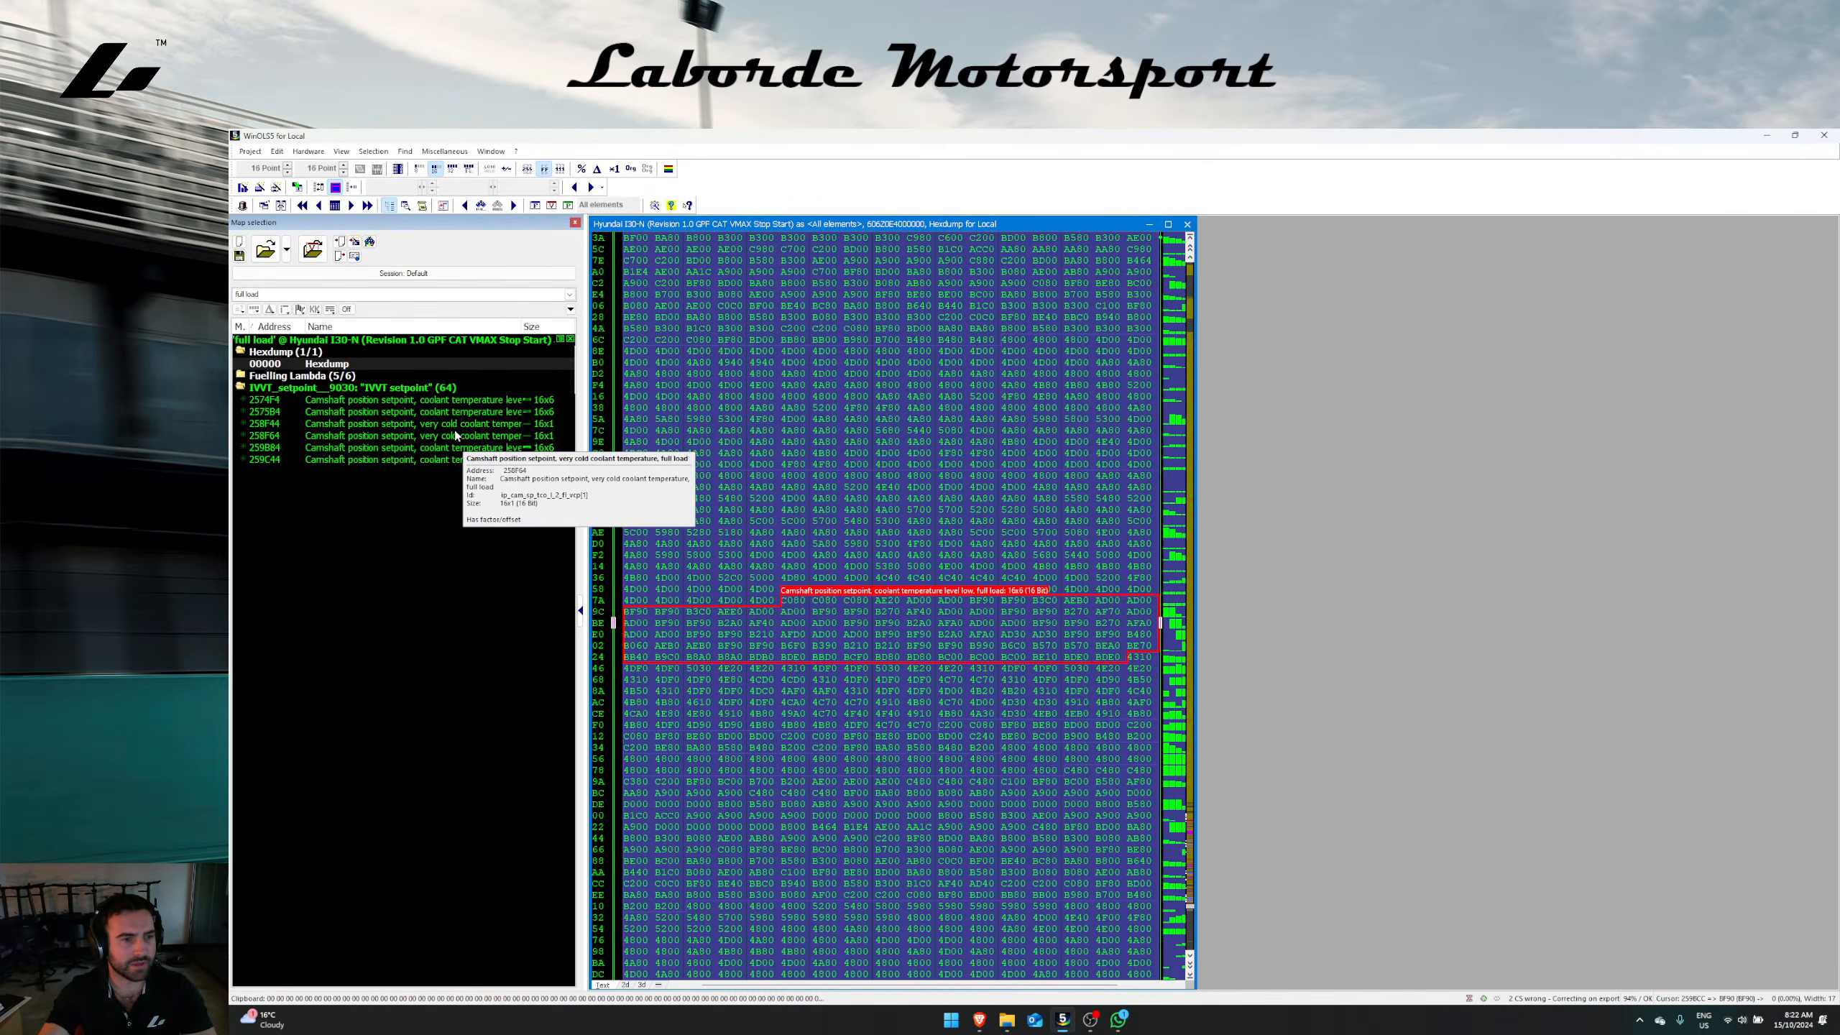
right_click(467, 399)
left_click(500, 439)
key("w")
key("w")
key("w")
key("w")
key("w")
key("w")
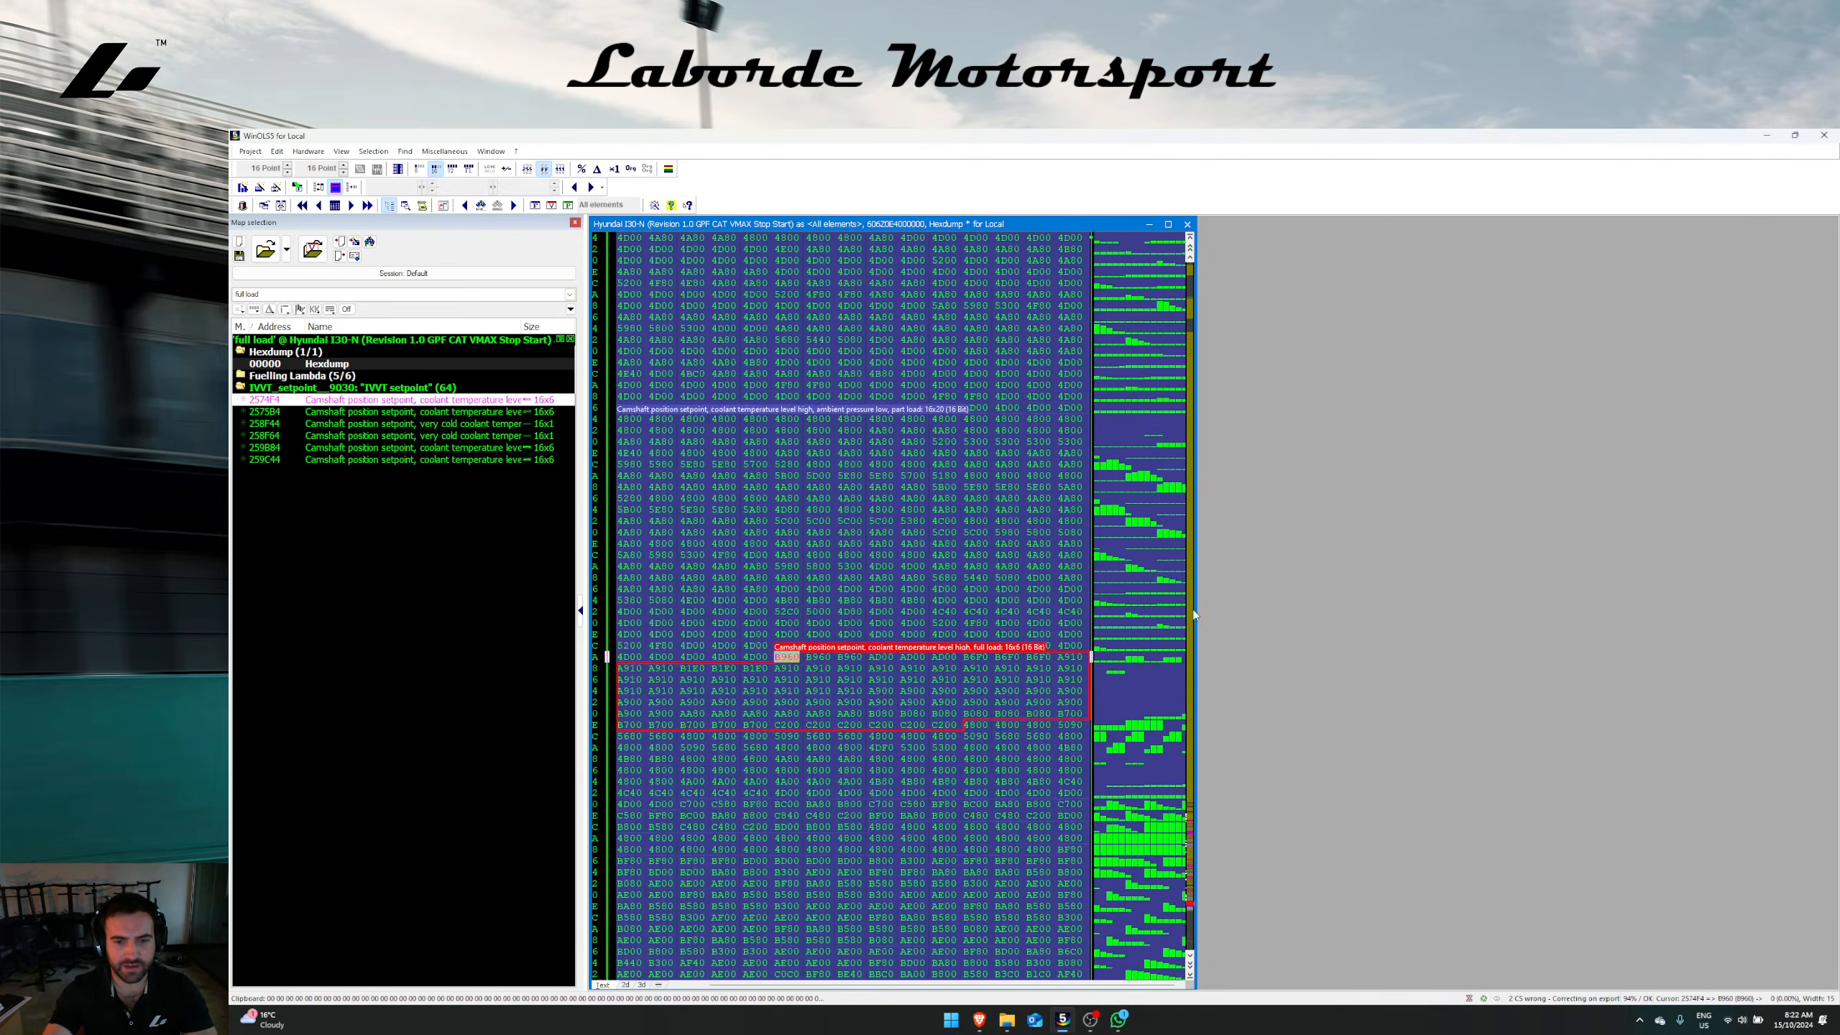
Step: Widen the hexdump, open the 16x6 high coolant temperature full-load camshaft map at 2574F4, and view its surface rotated in 3D
left_click_drag(1197, 607, 1506, 607)
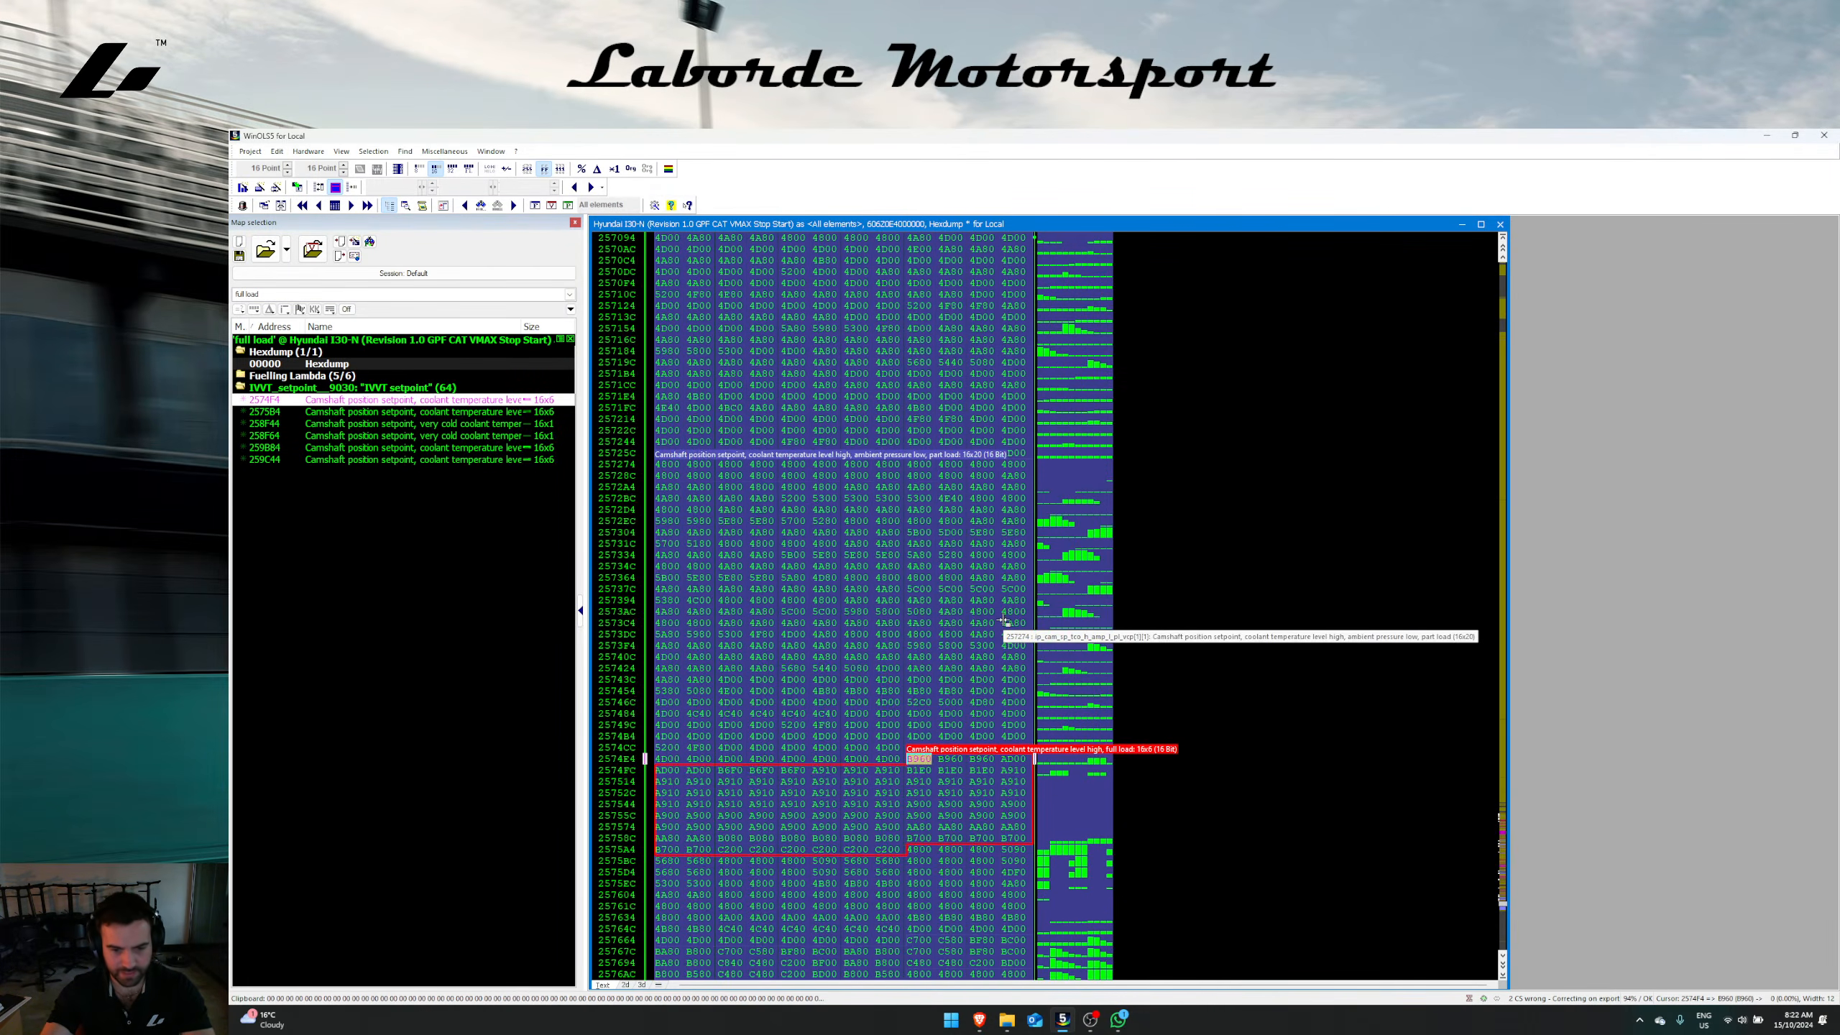
left_click(918, 682)
double_click(919, 685)
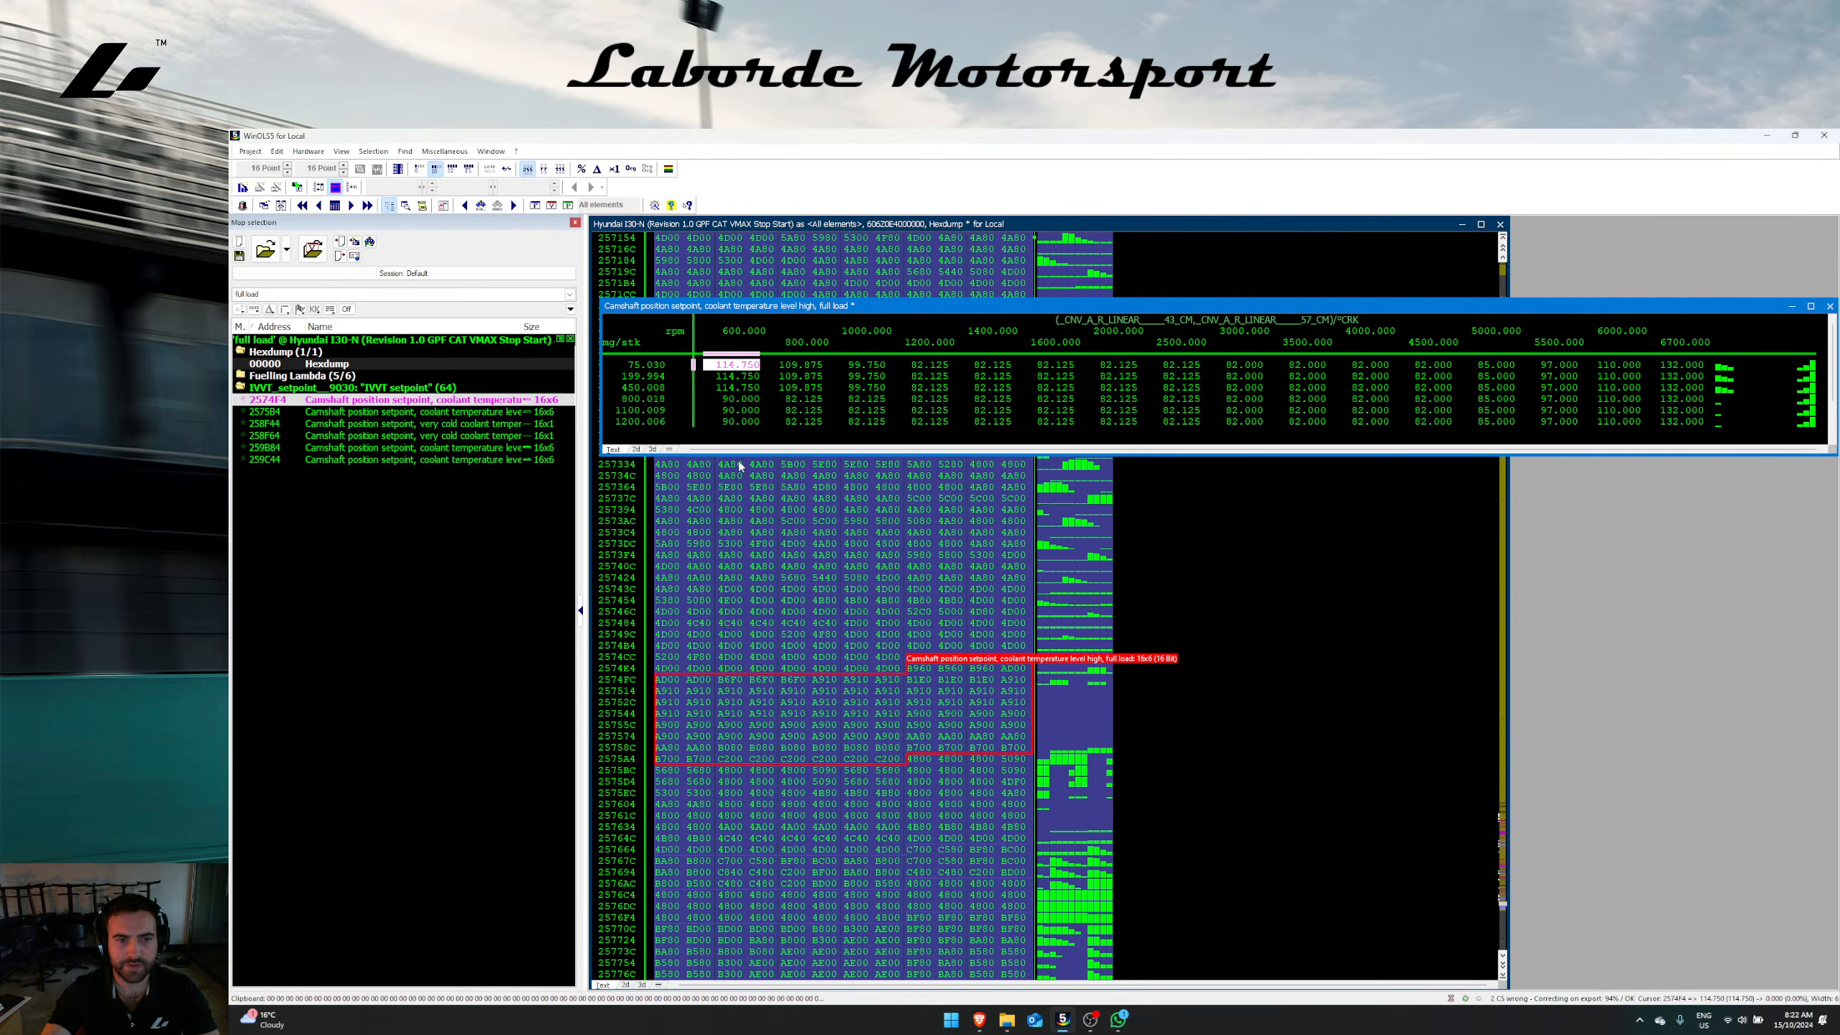
left_click(665, 450)
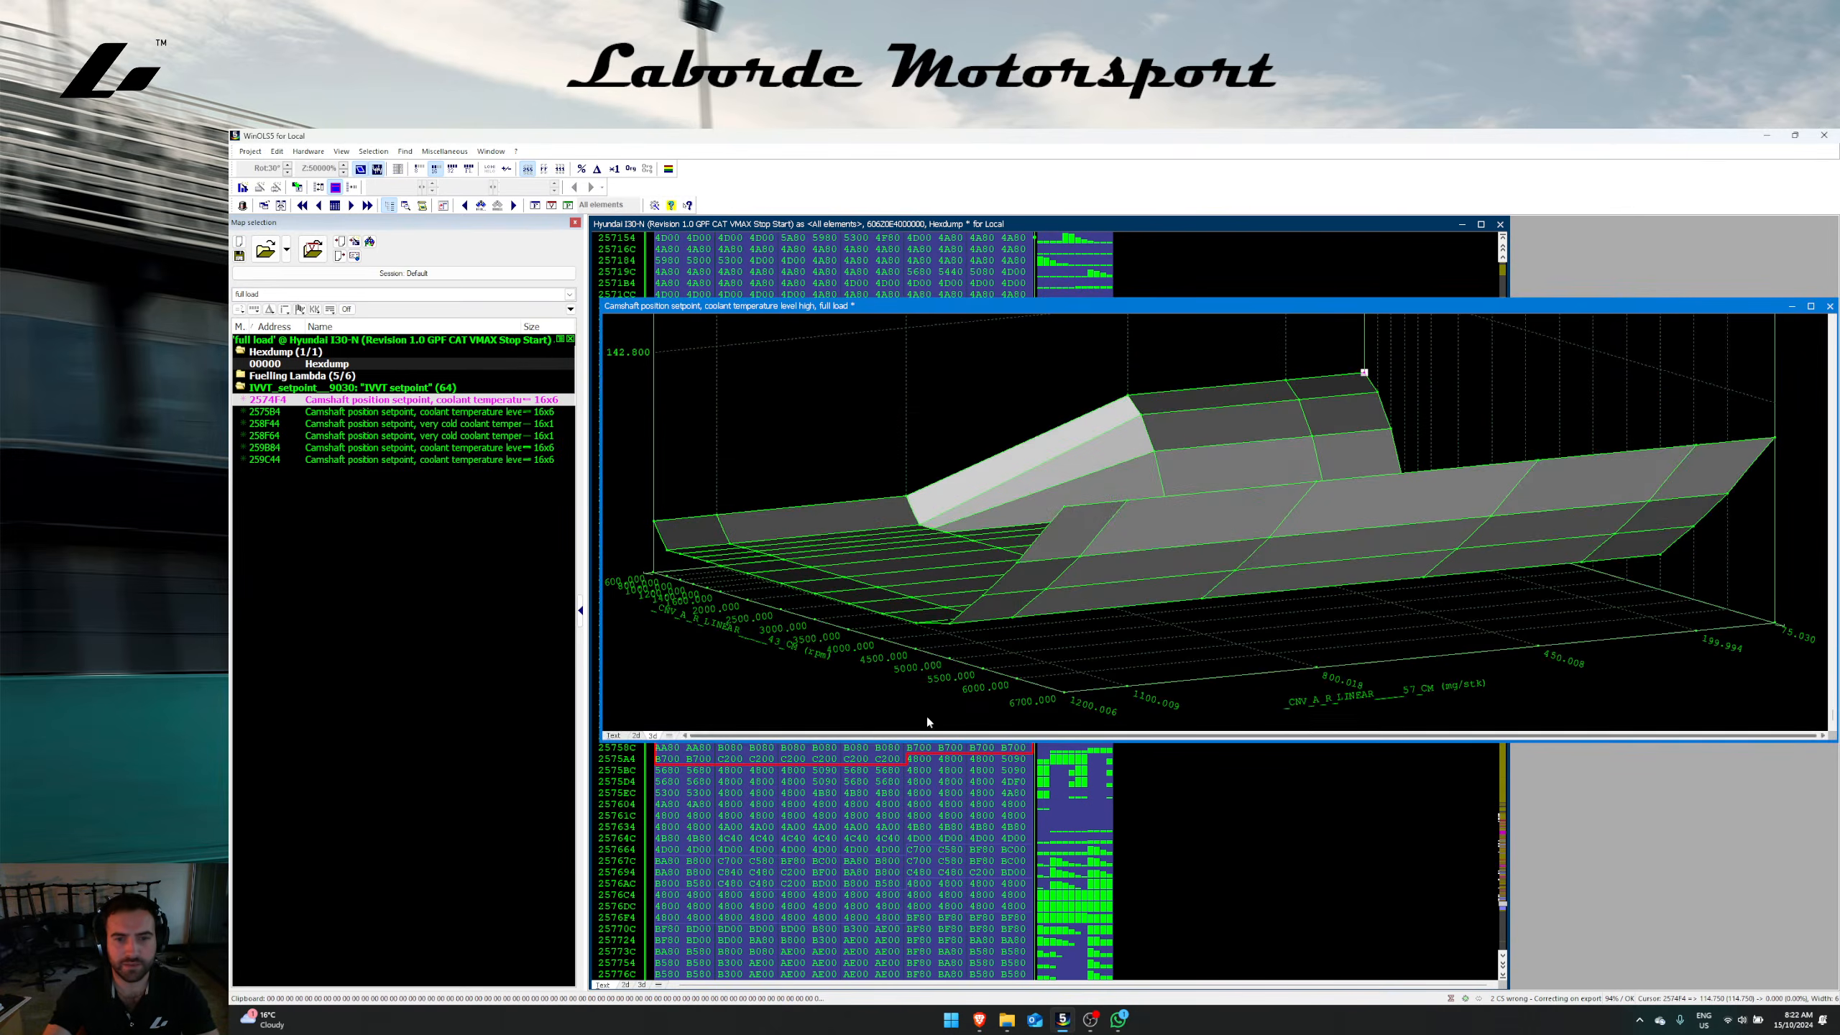
left_click_drag(1071, 698, 1713, 625)
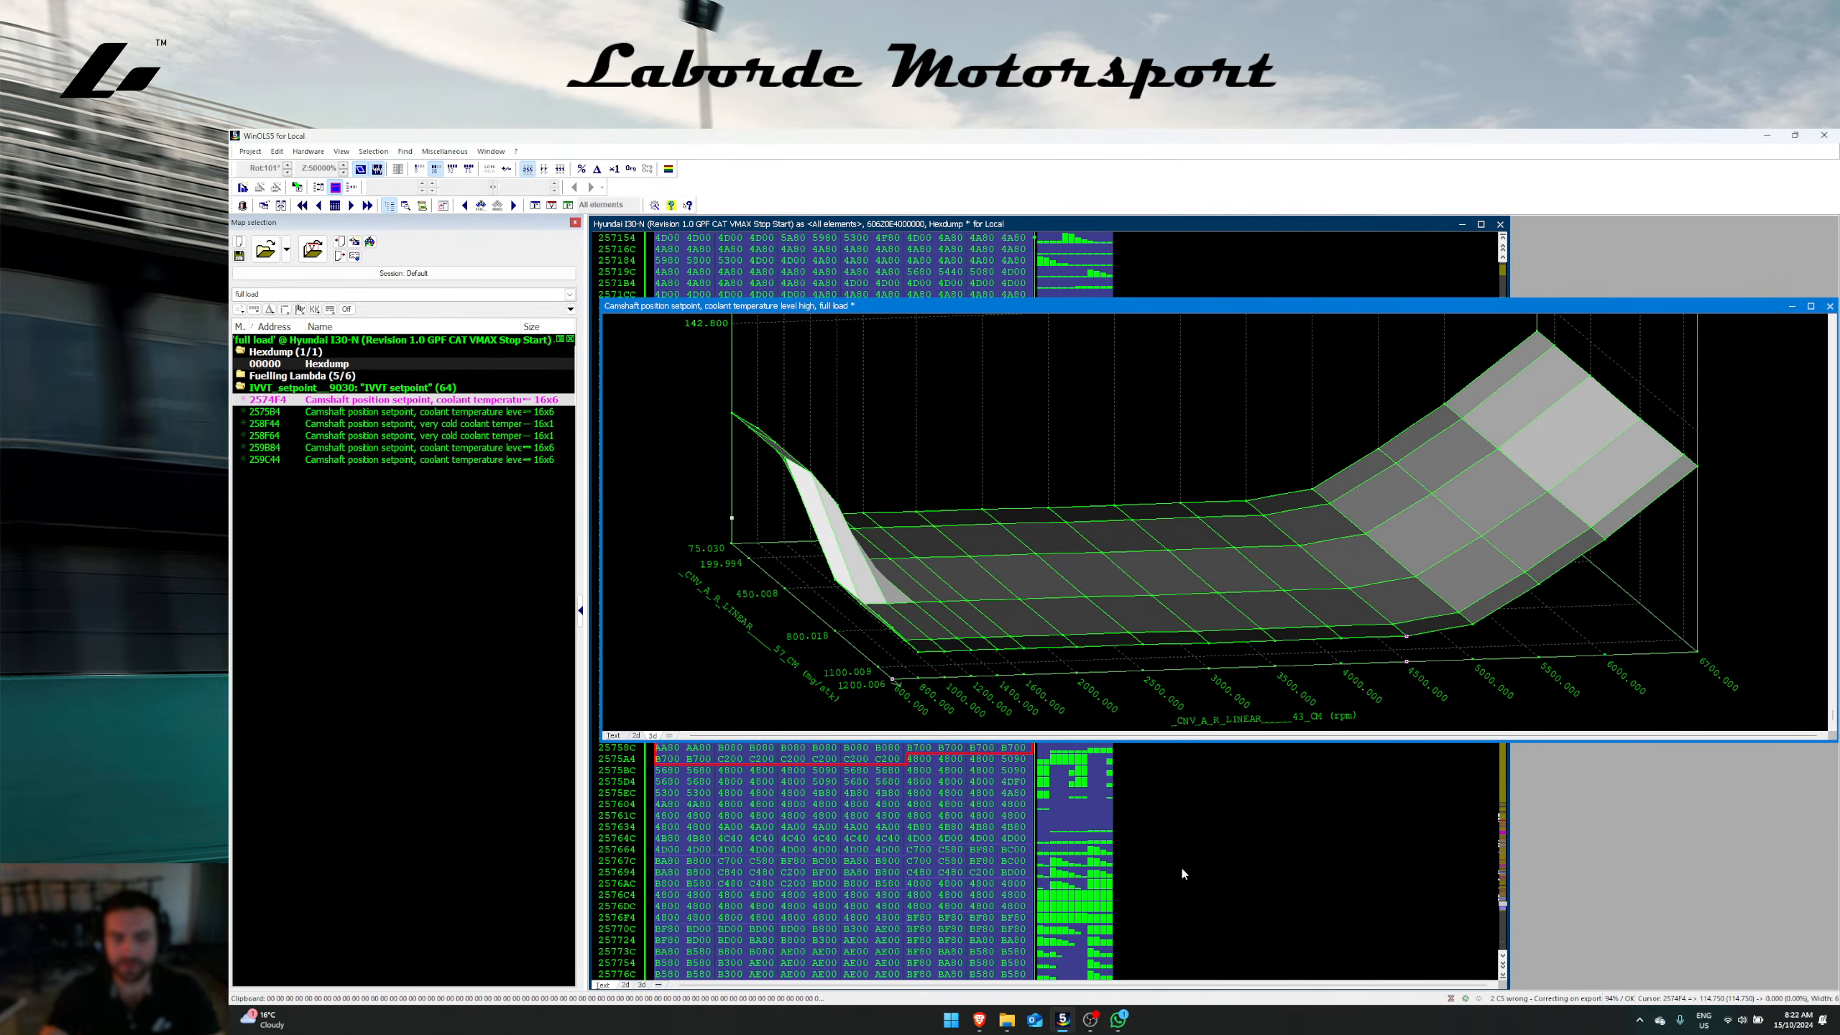
mouse_move(987, 1022)
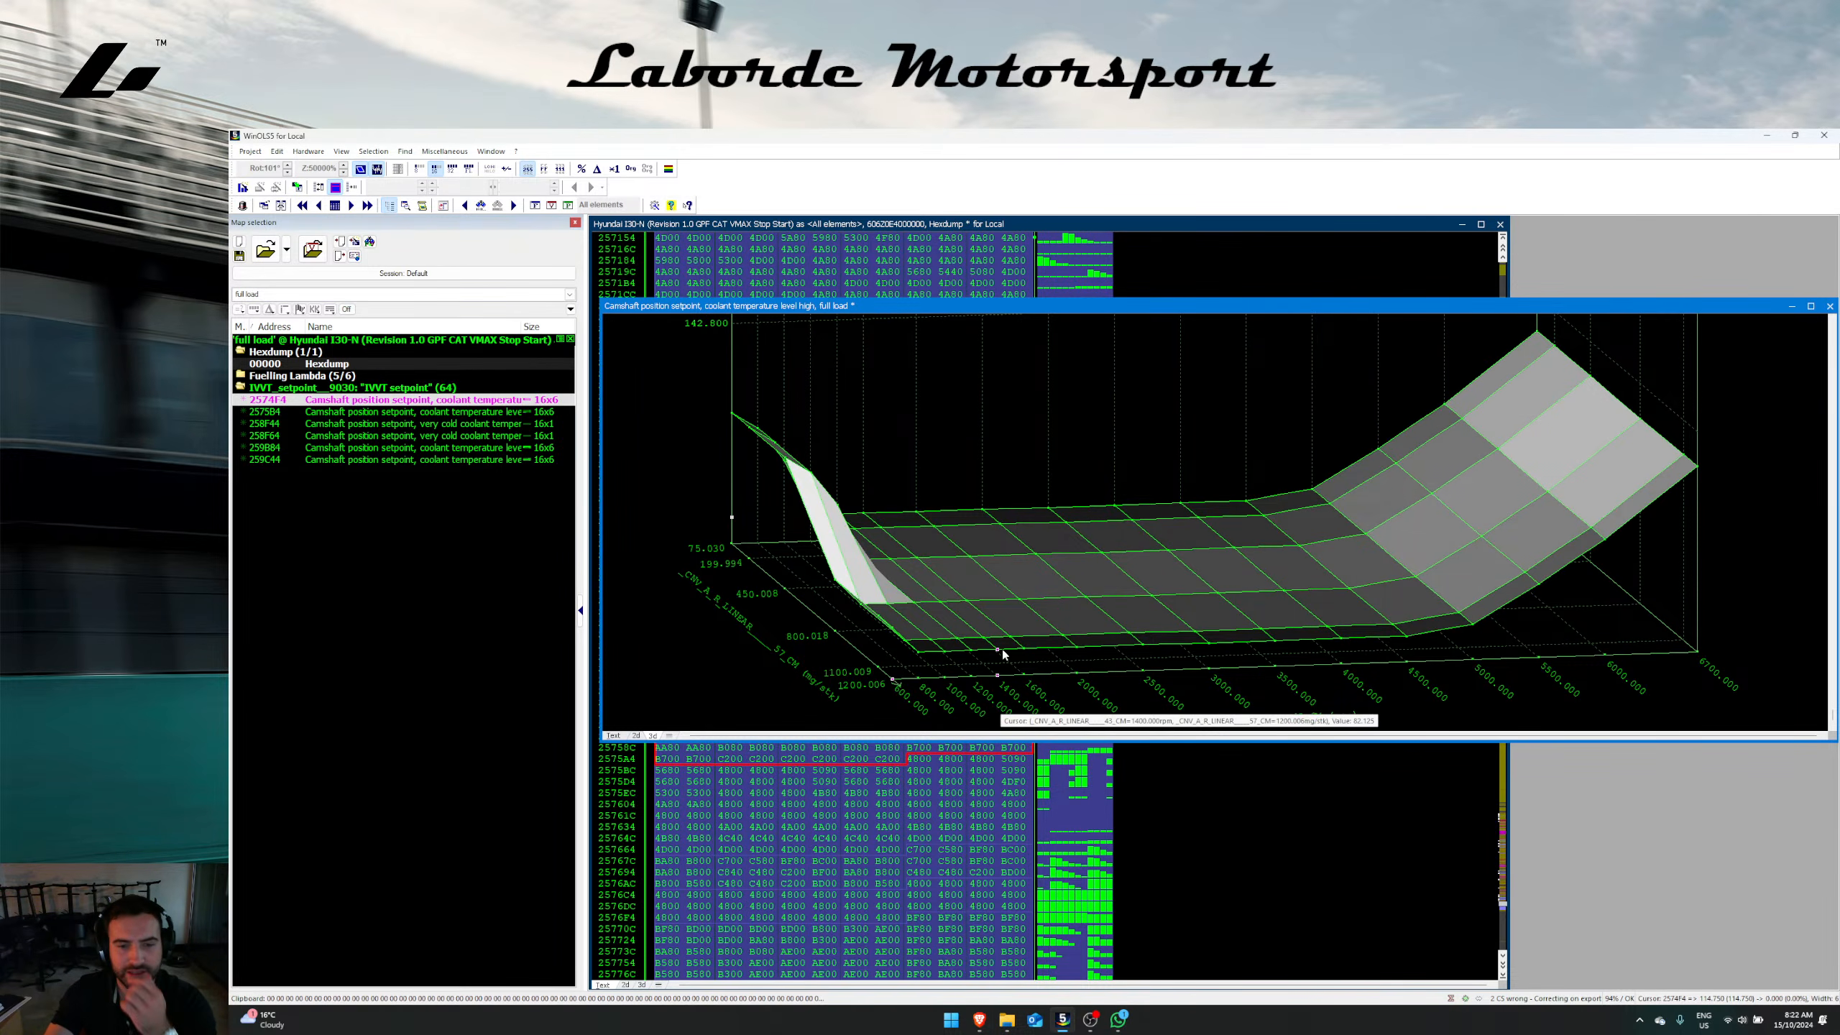
Step: Open the camshaft full-load map at 257584 and arrange both high coolant temperature maps as value tables, one above the other
double_click(402, 412)
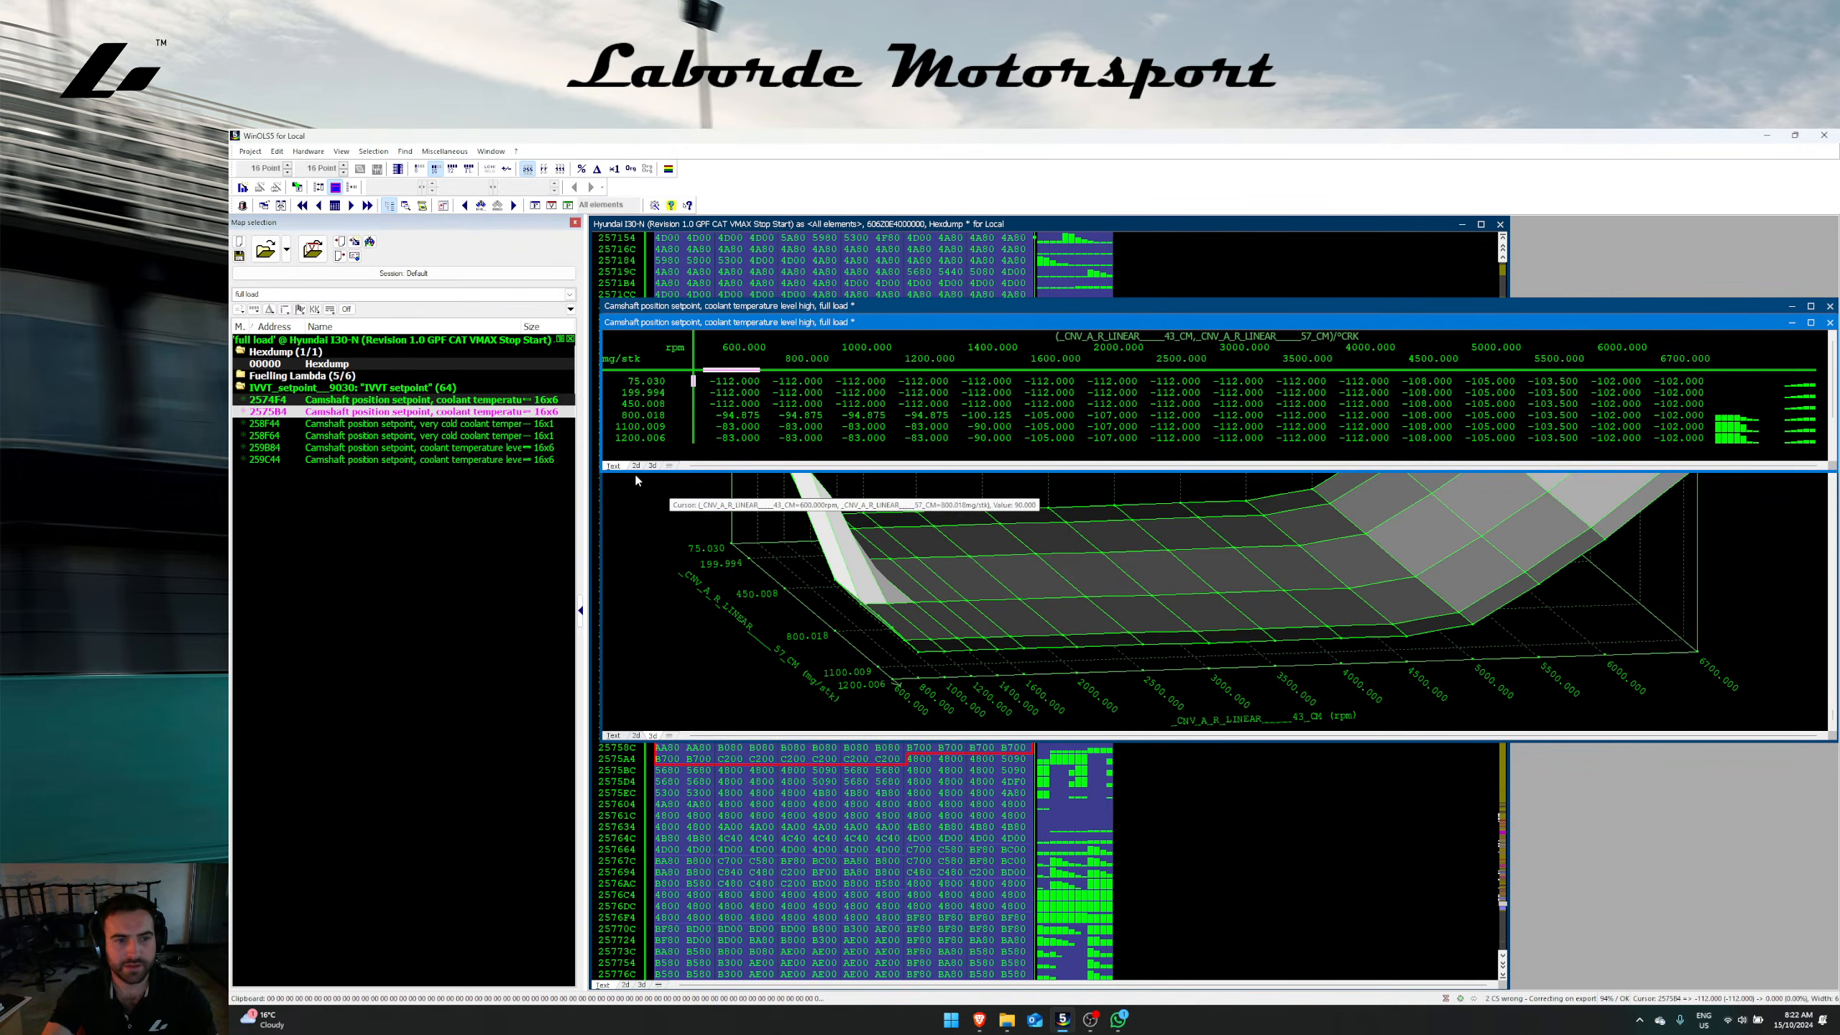
left_click(653, 465)
left_click(635, 696)
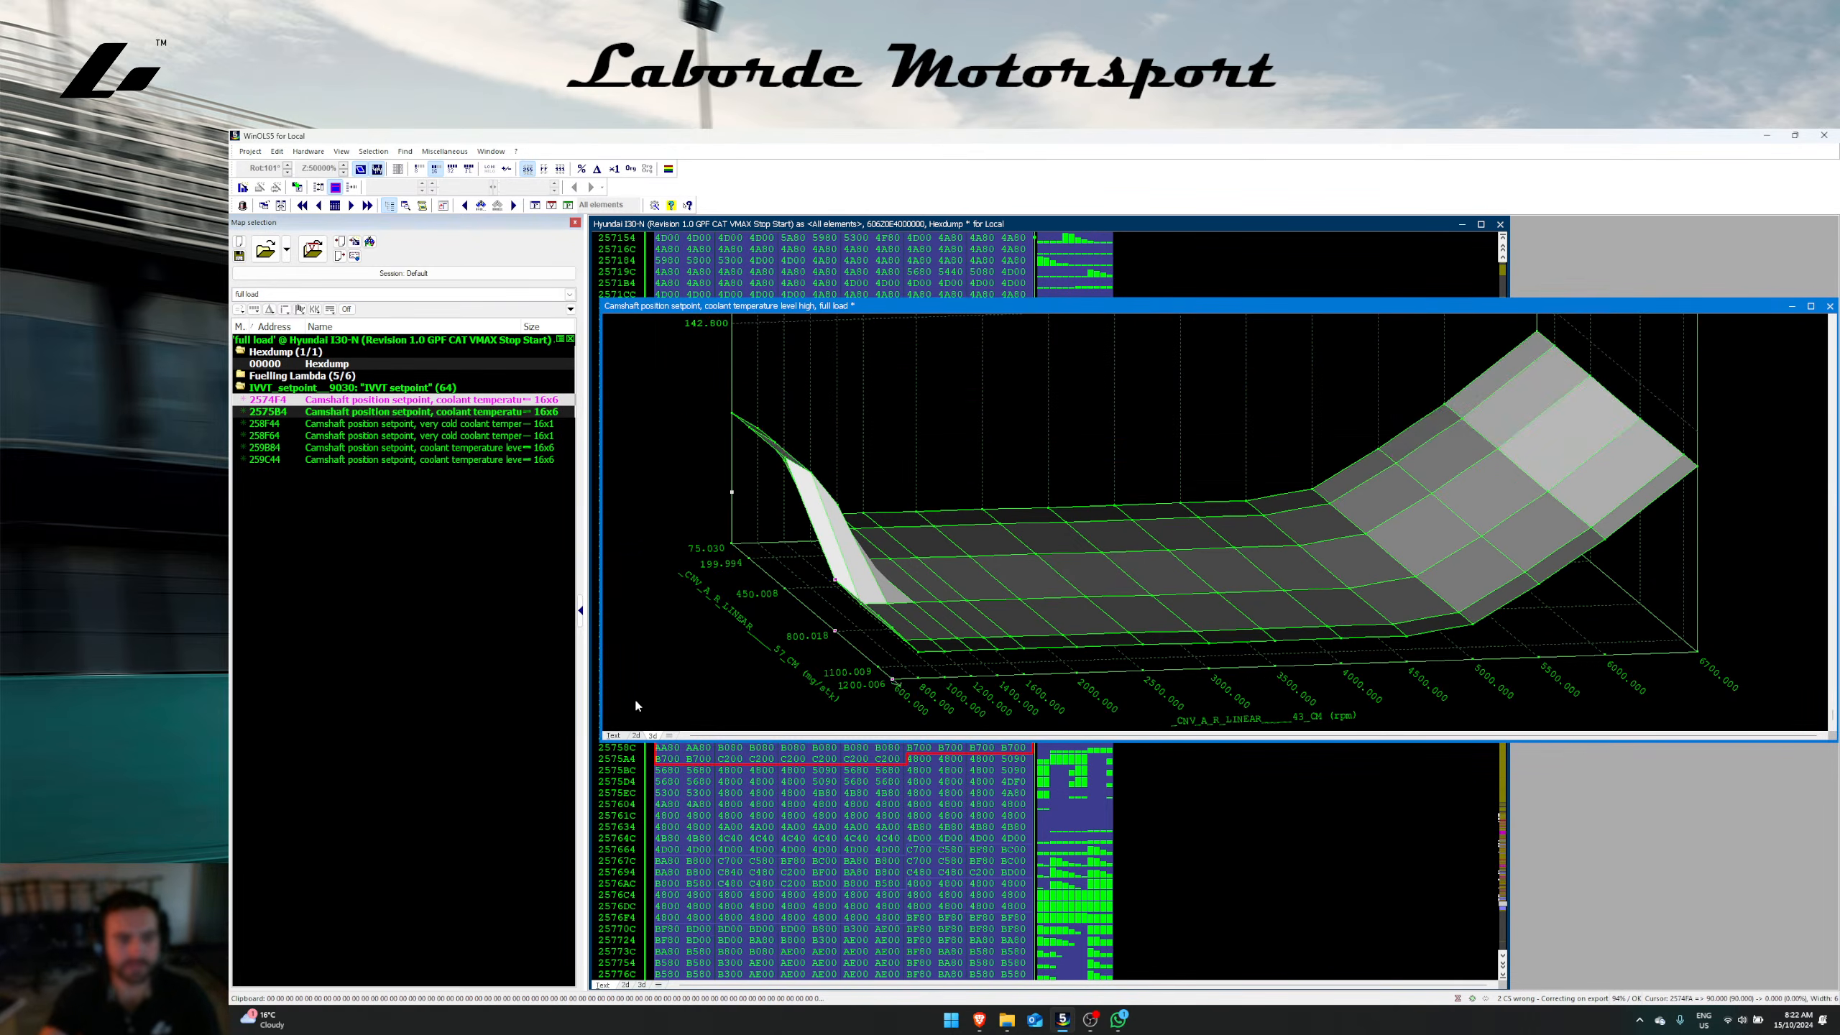
left_click(614, 736)
left_click_drag(953, 299, 972, 457)
left_click_drag(972, 465, 974, 530)
left_click(973, 471)
left_click(614, 465)
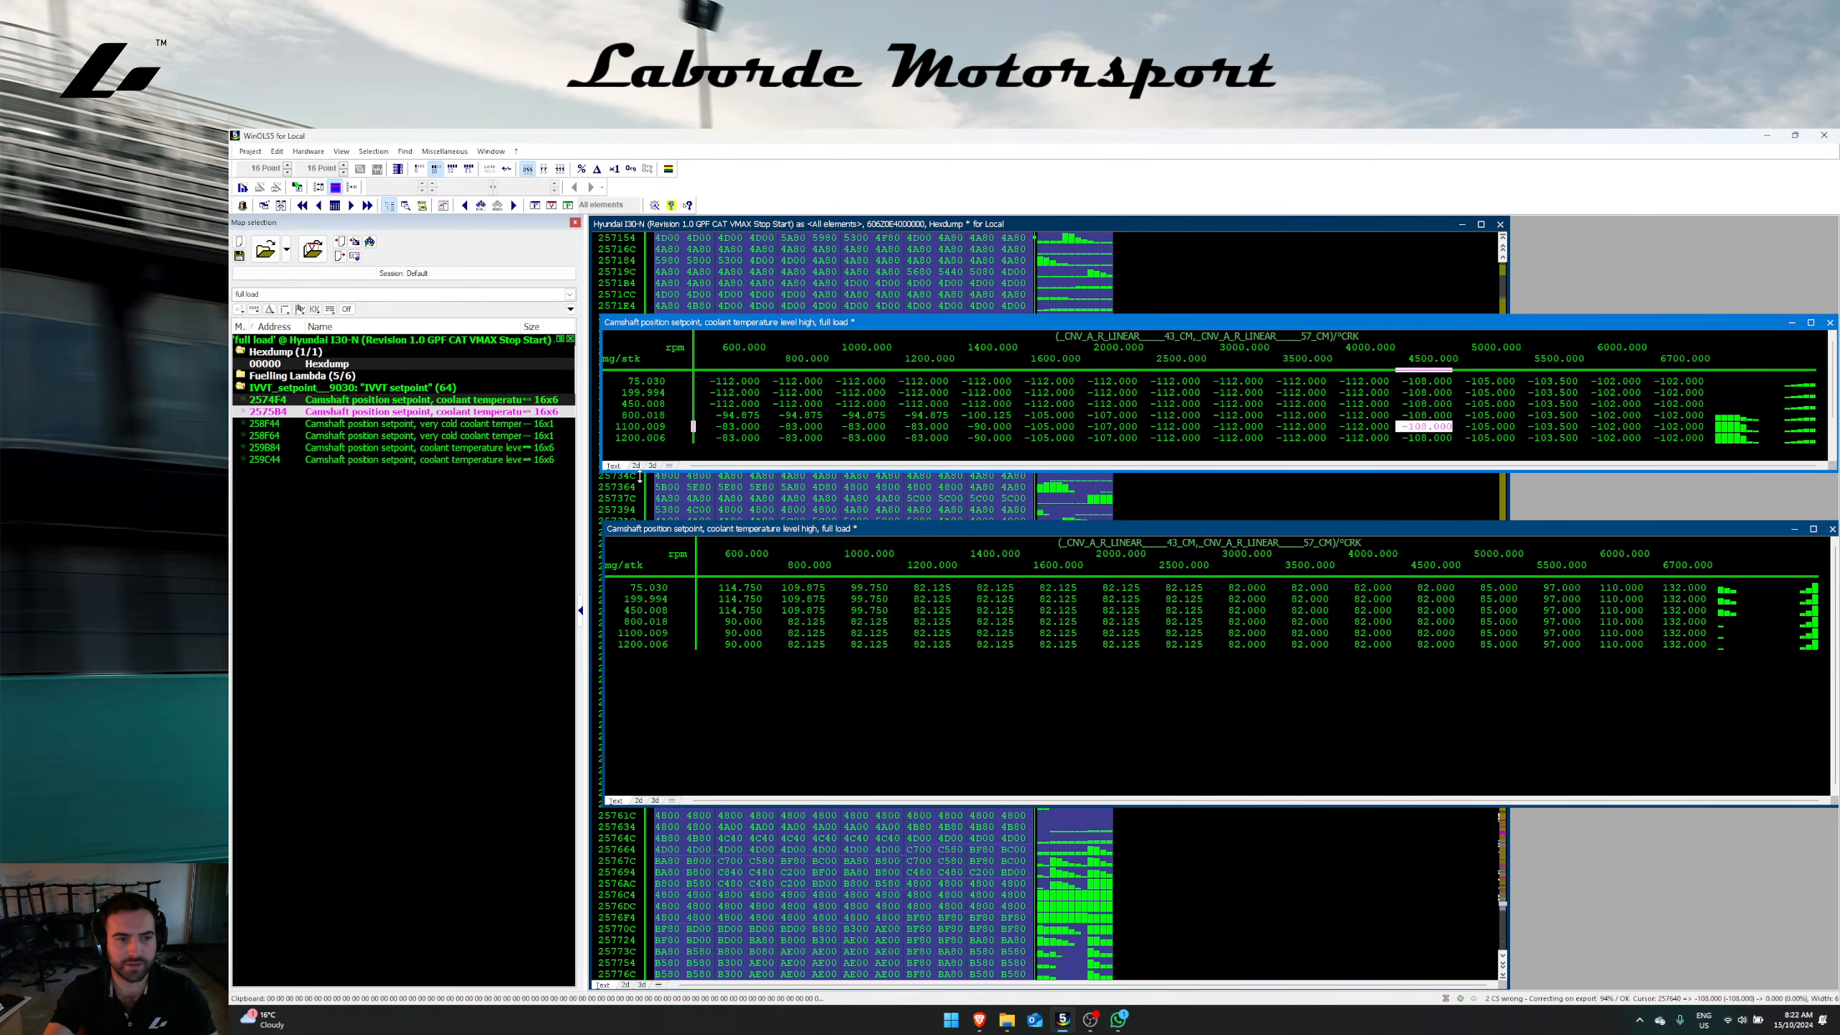
left_click_drag(649, 472, 651, 525)
left_click(1171, 414)
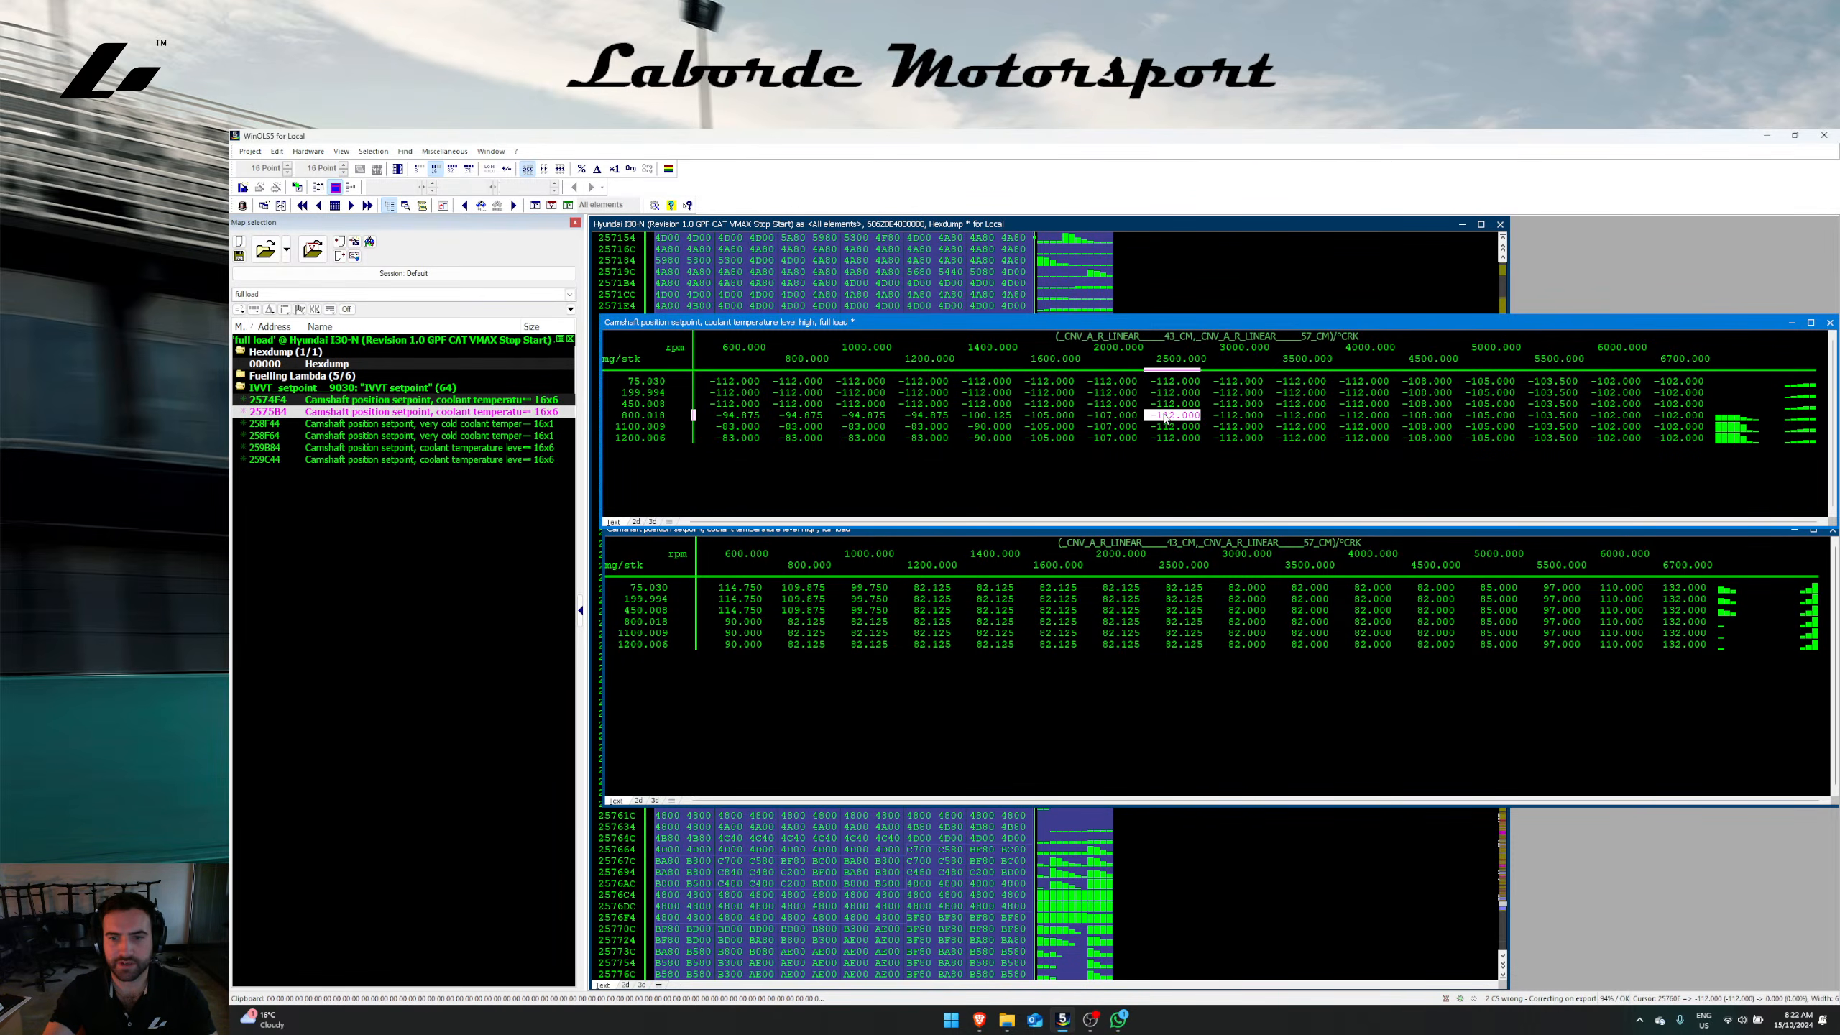
Step: Show both high coolant temperature full-load camshaft maps in 3D, optimizing and rotating the 257584 surface to compare them
left_click(636, 522)
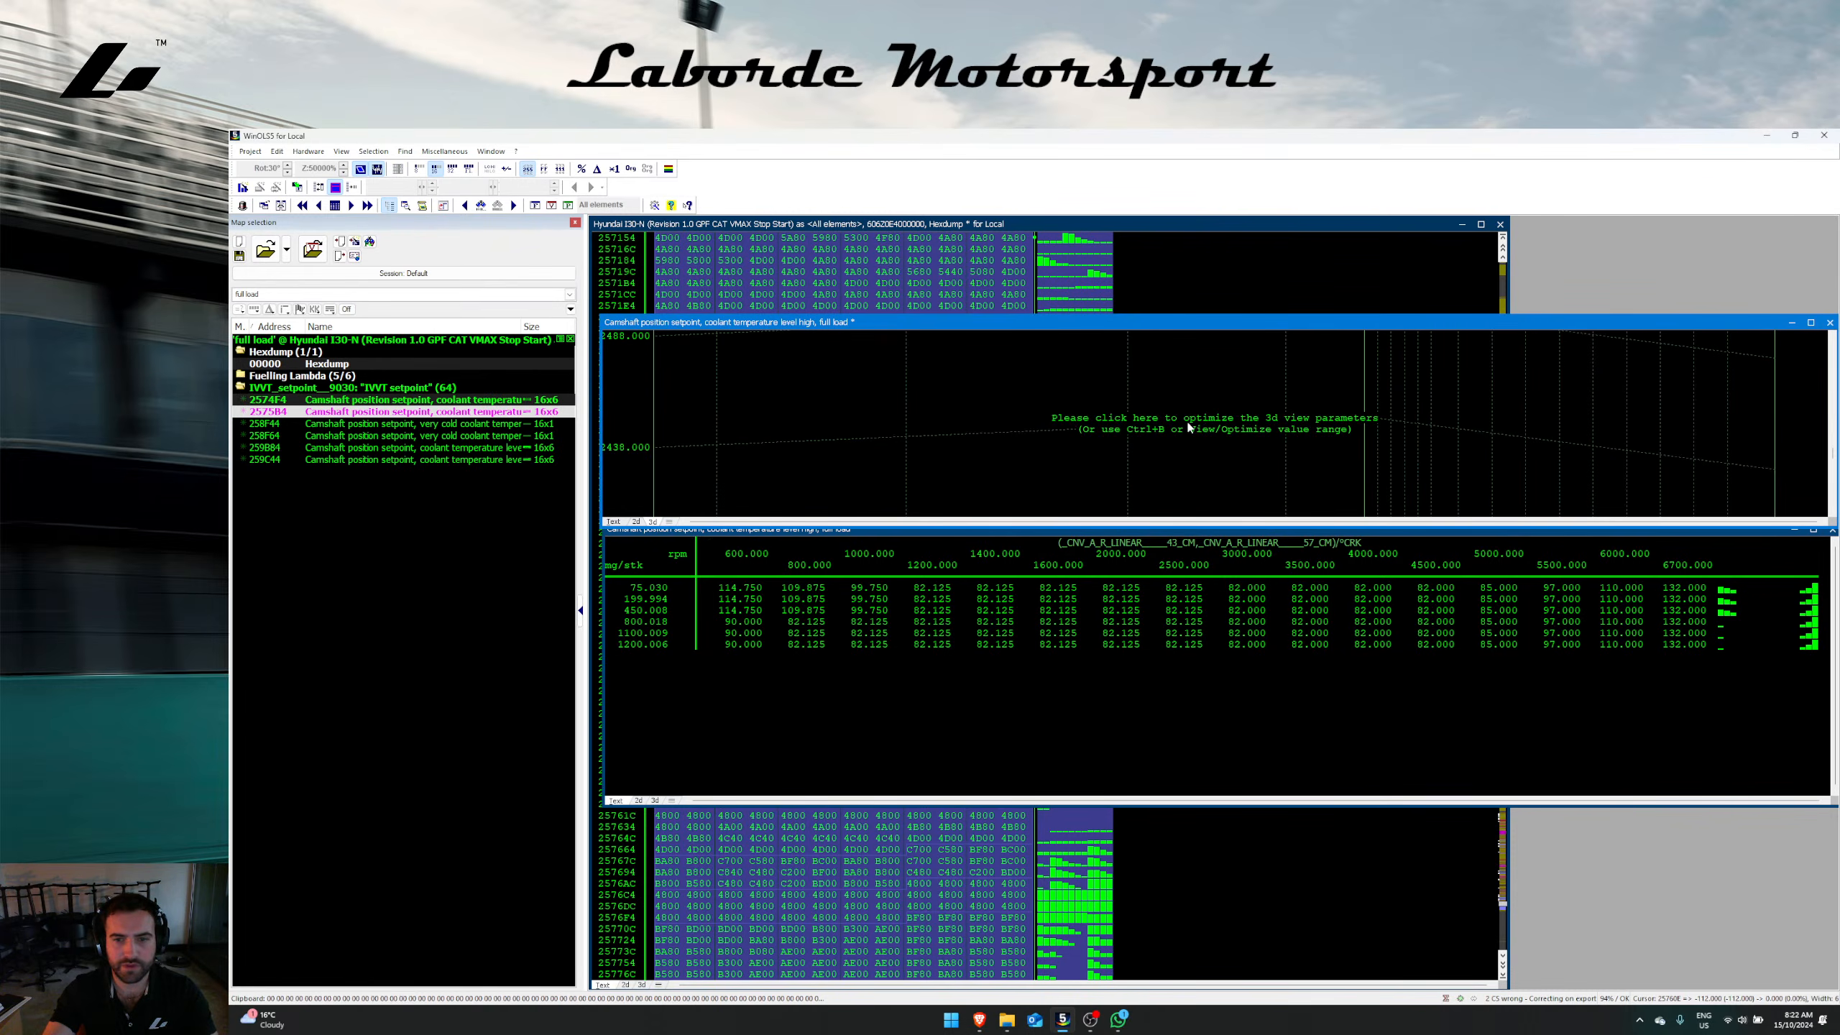
key("Tab")
right_click(1153, 412)
left_click(1062, 495)
left_click_drag(1062, 495, 1676, 461)
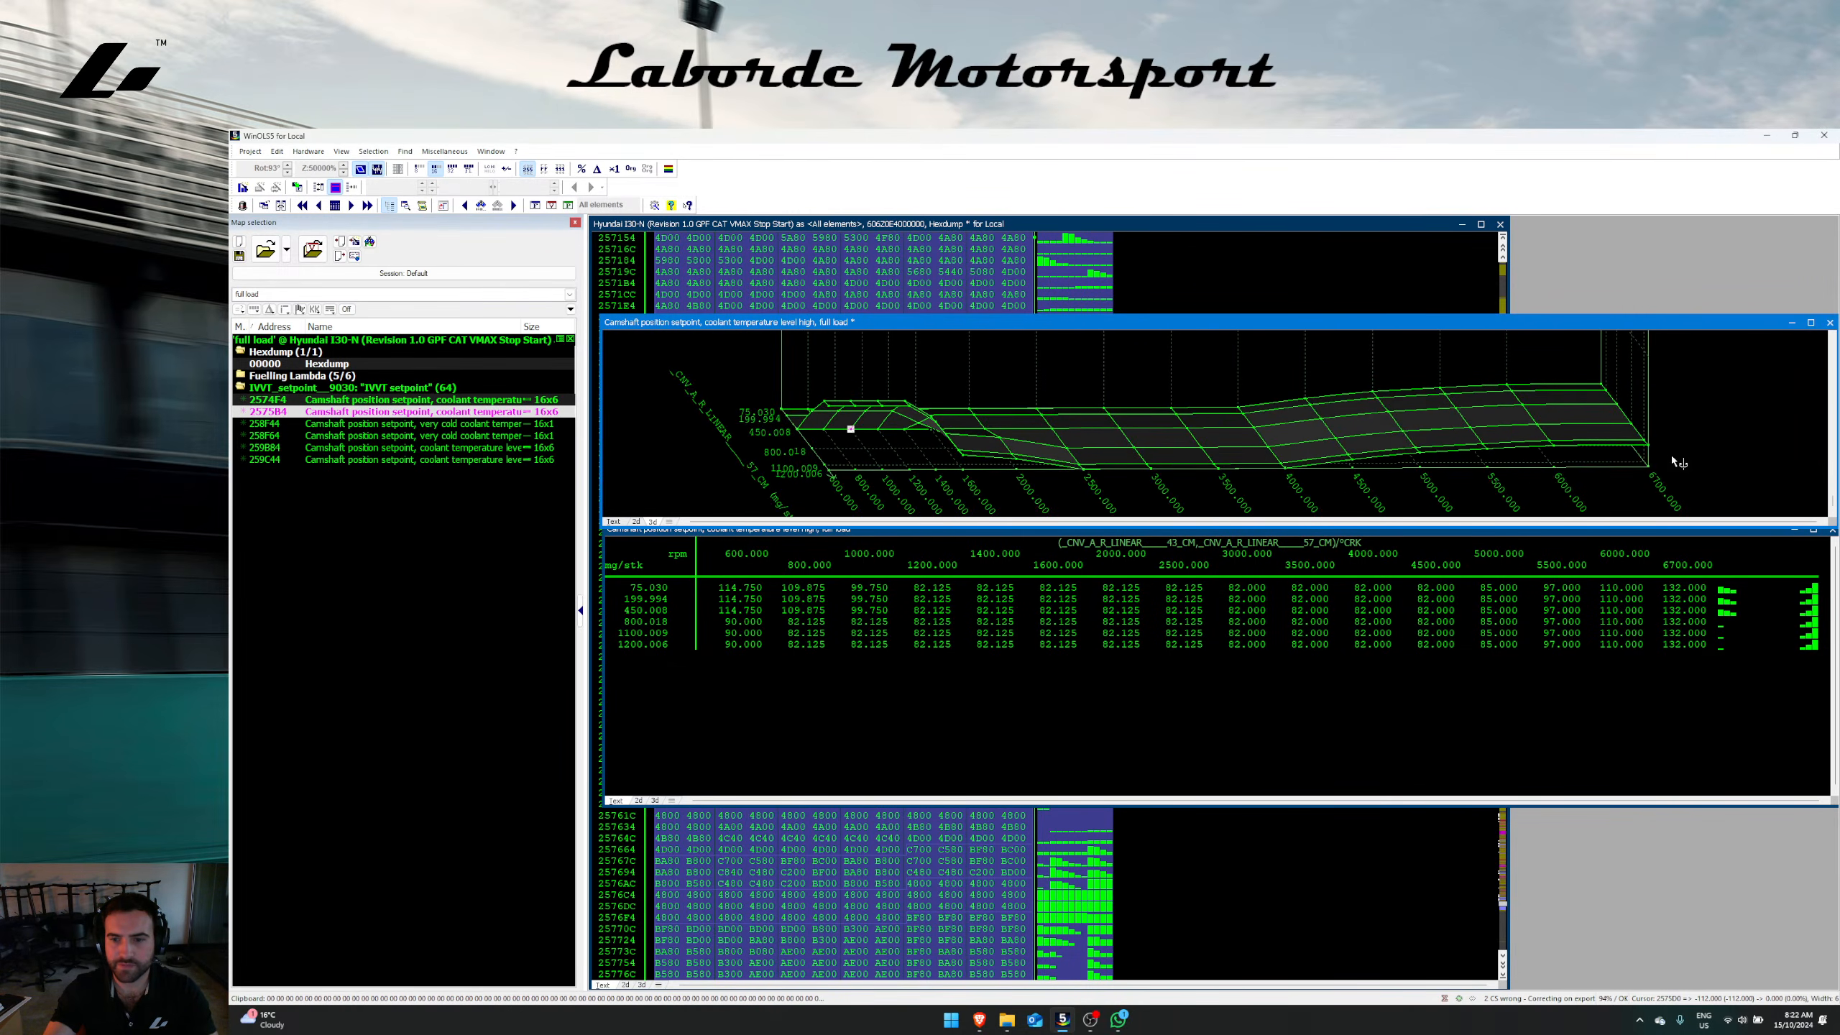
left_click(655, 800)
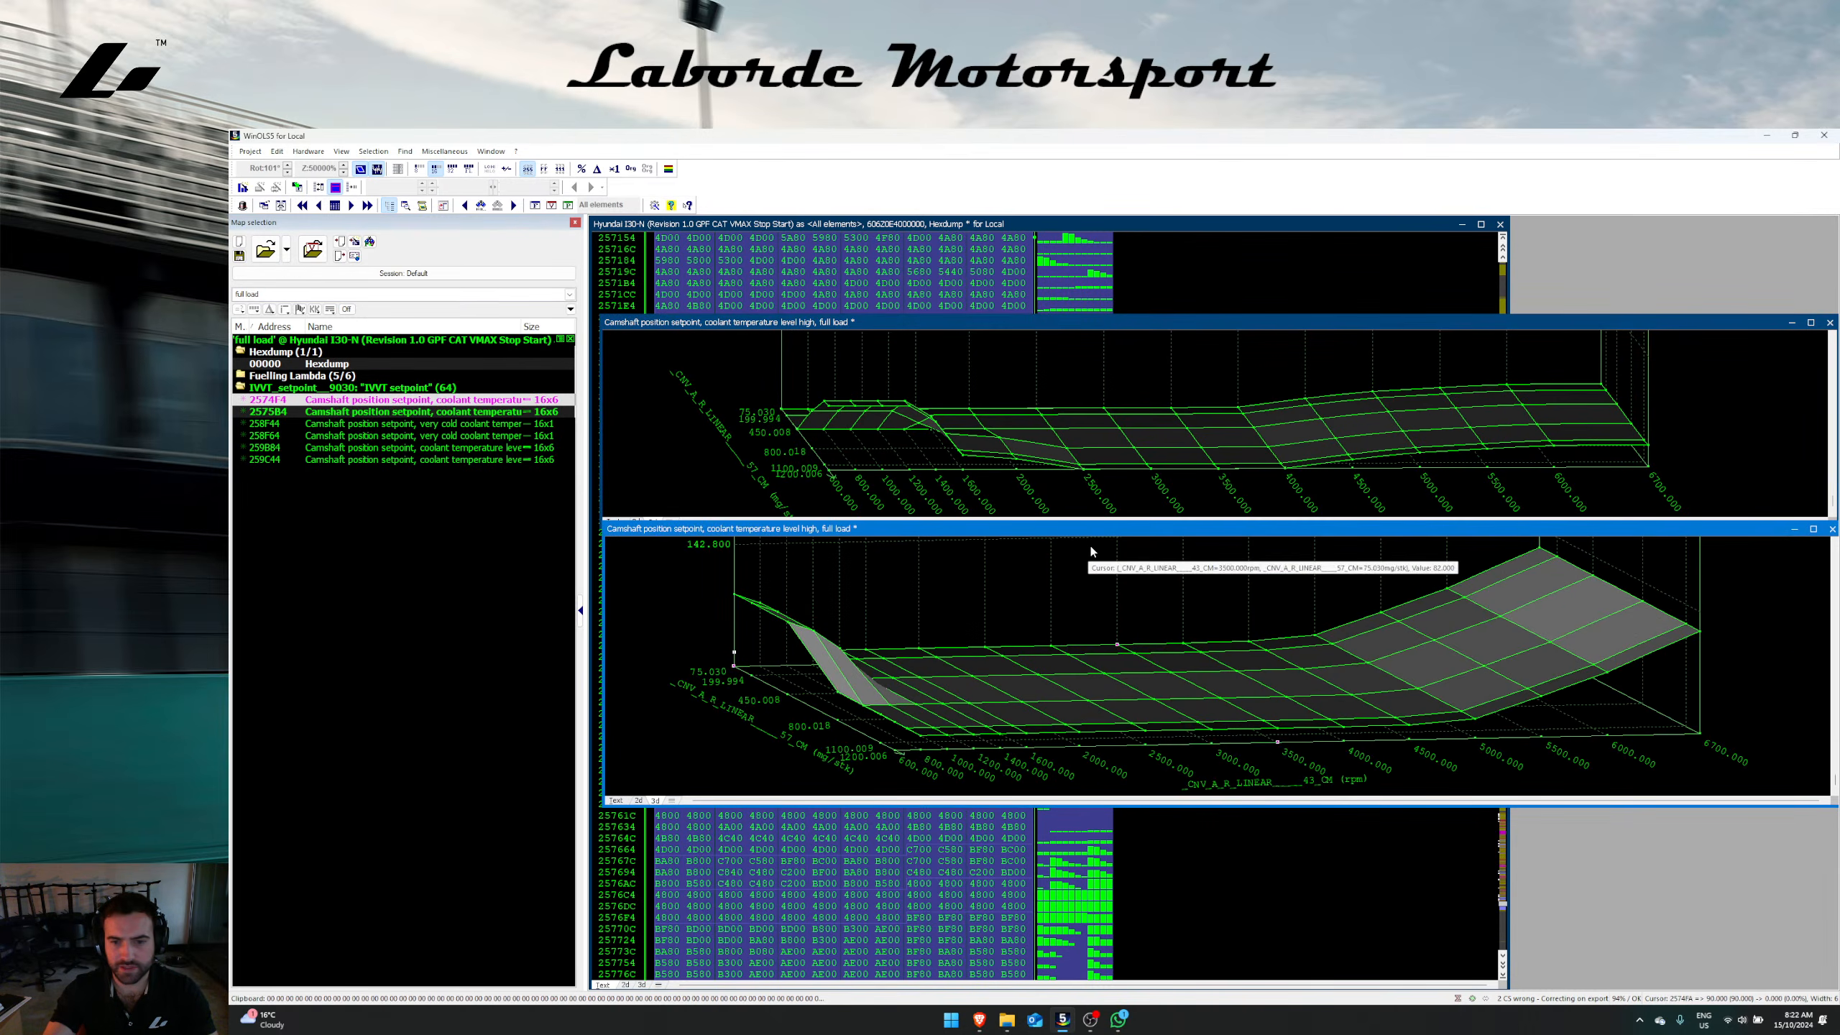
mouse_move(1094, 533)
left_mouse_down()
mouse_move(1093, 564)
mouse_move(1096, 543)
left_mouse_up()
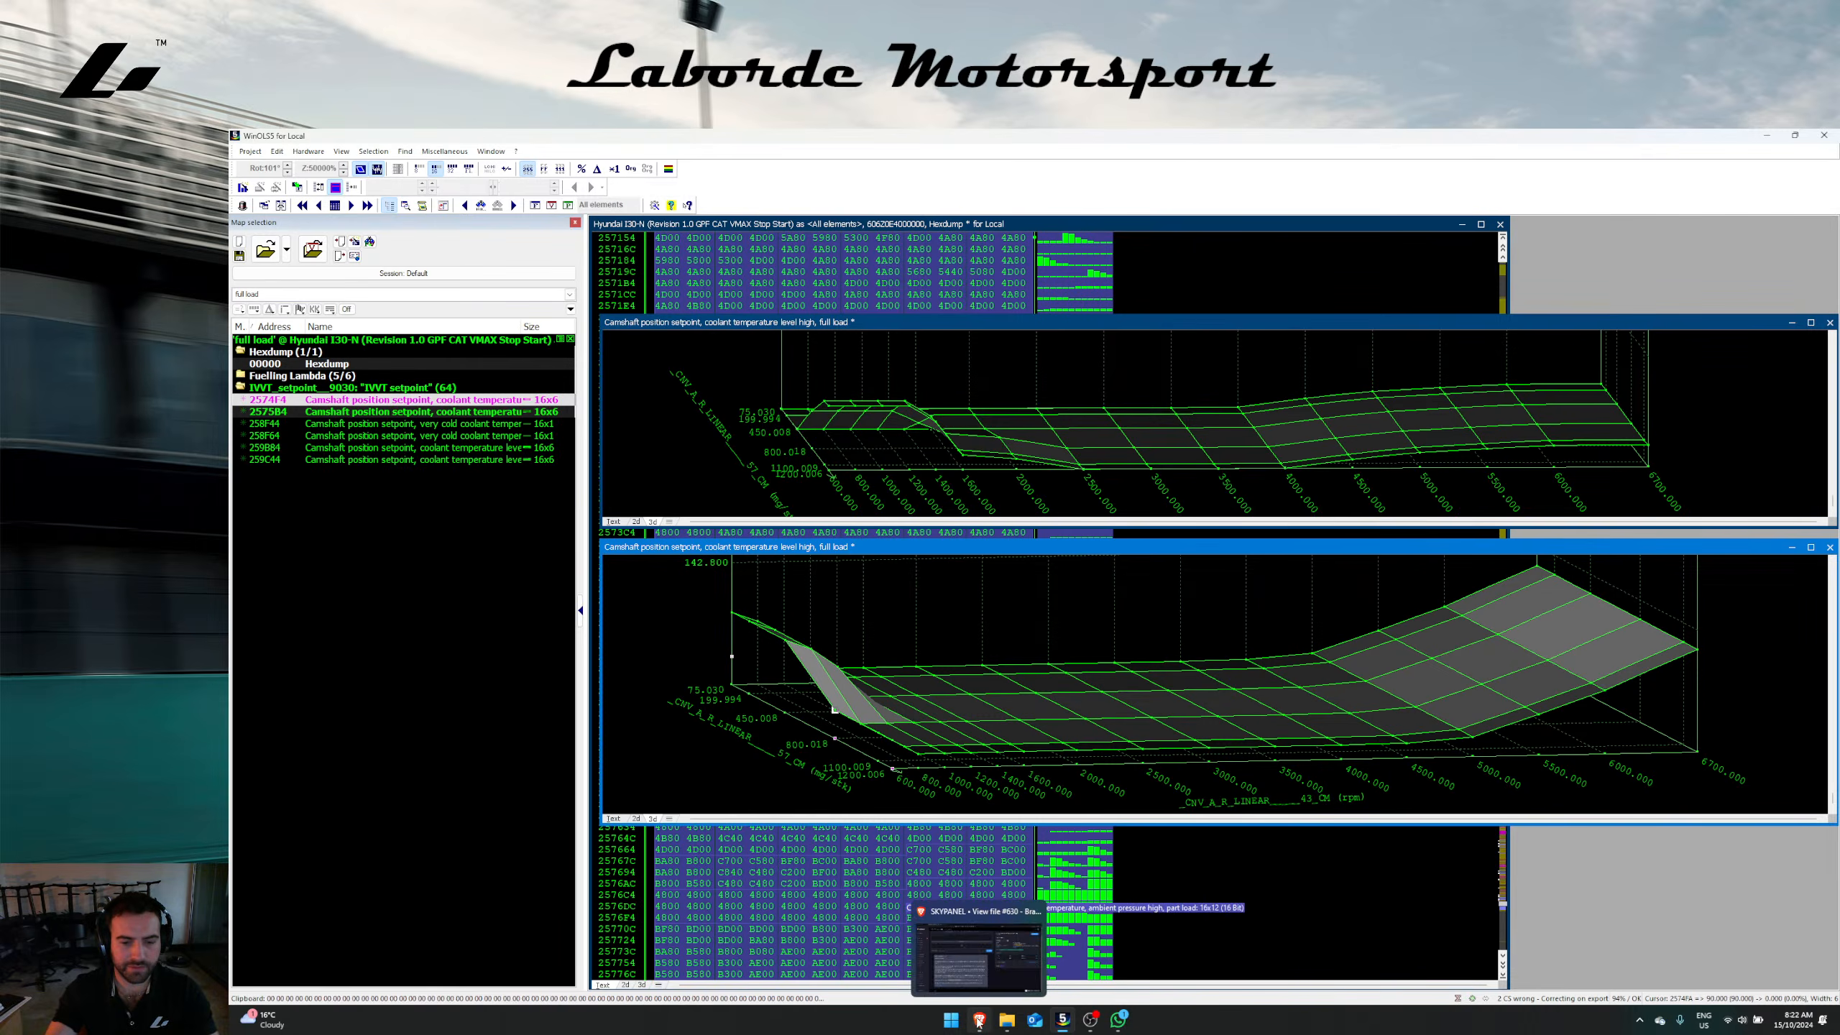
Step: Switch to the Brave browser and search the web for "hyundai i30N vvt exhaust intake"
left_click(978, 1021)
left_click(674, 141)
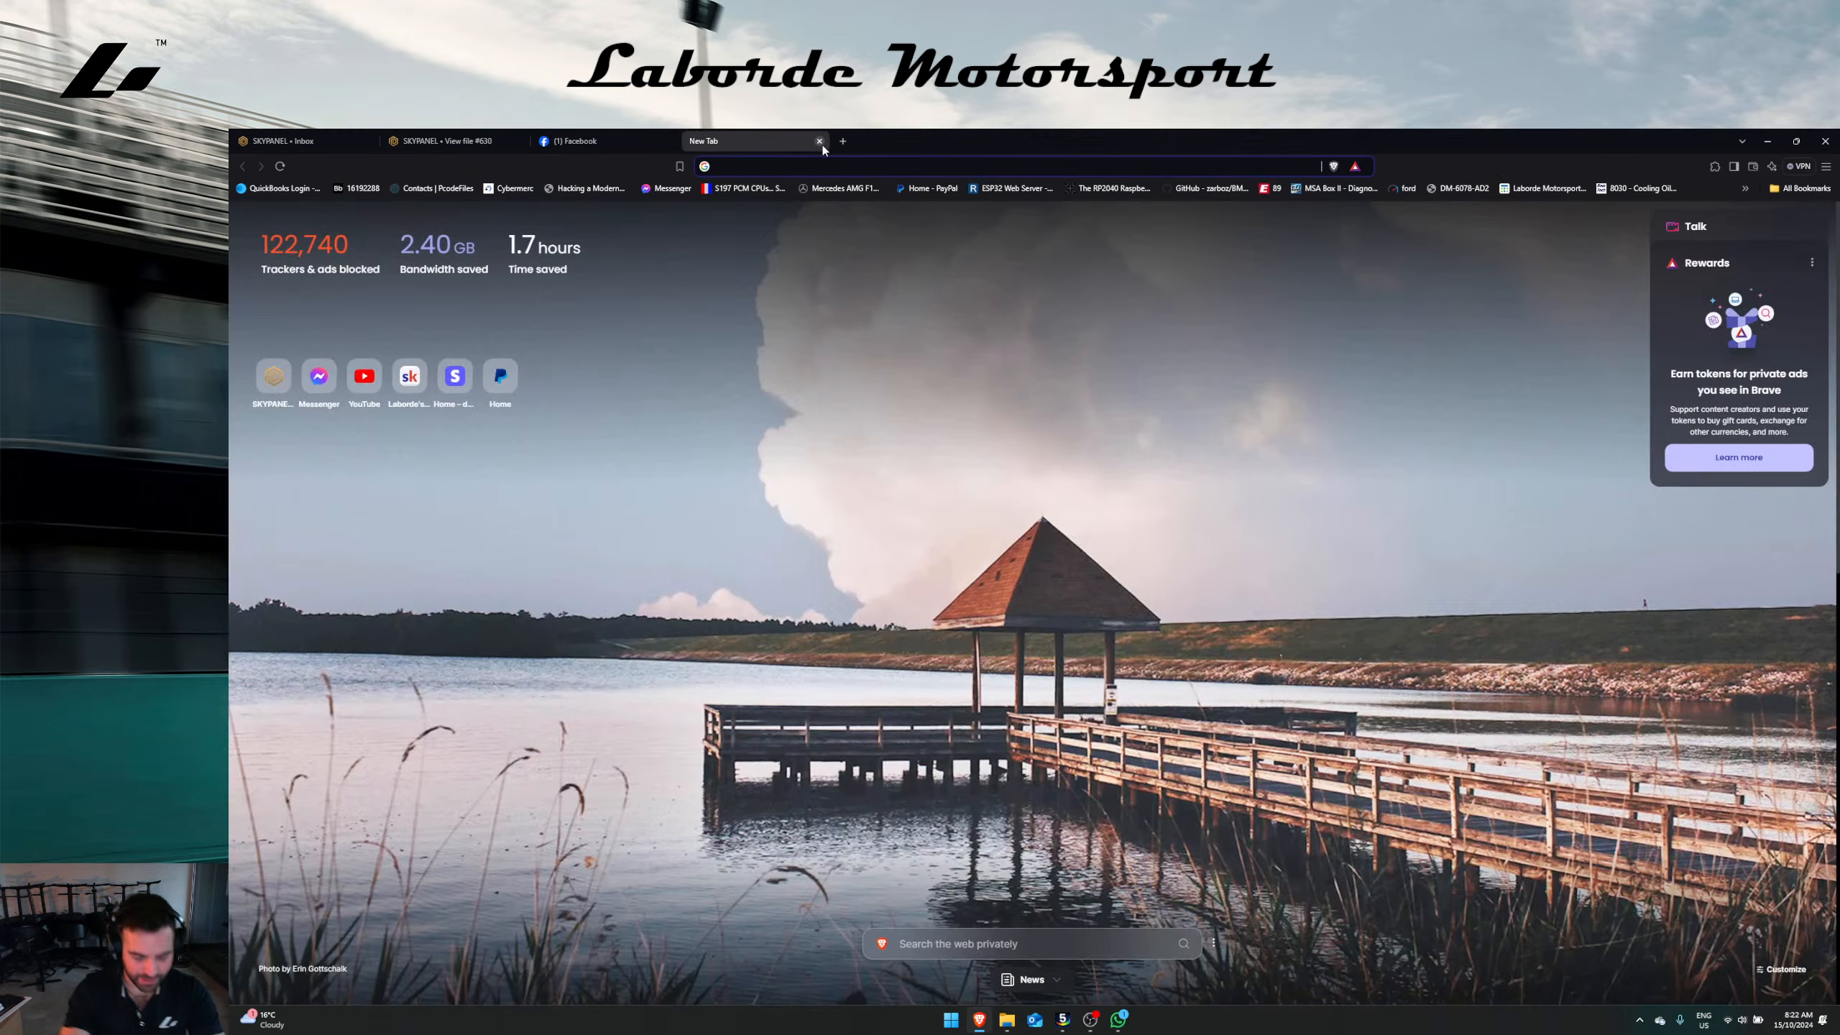
type("hy")
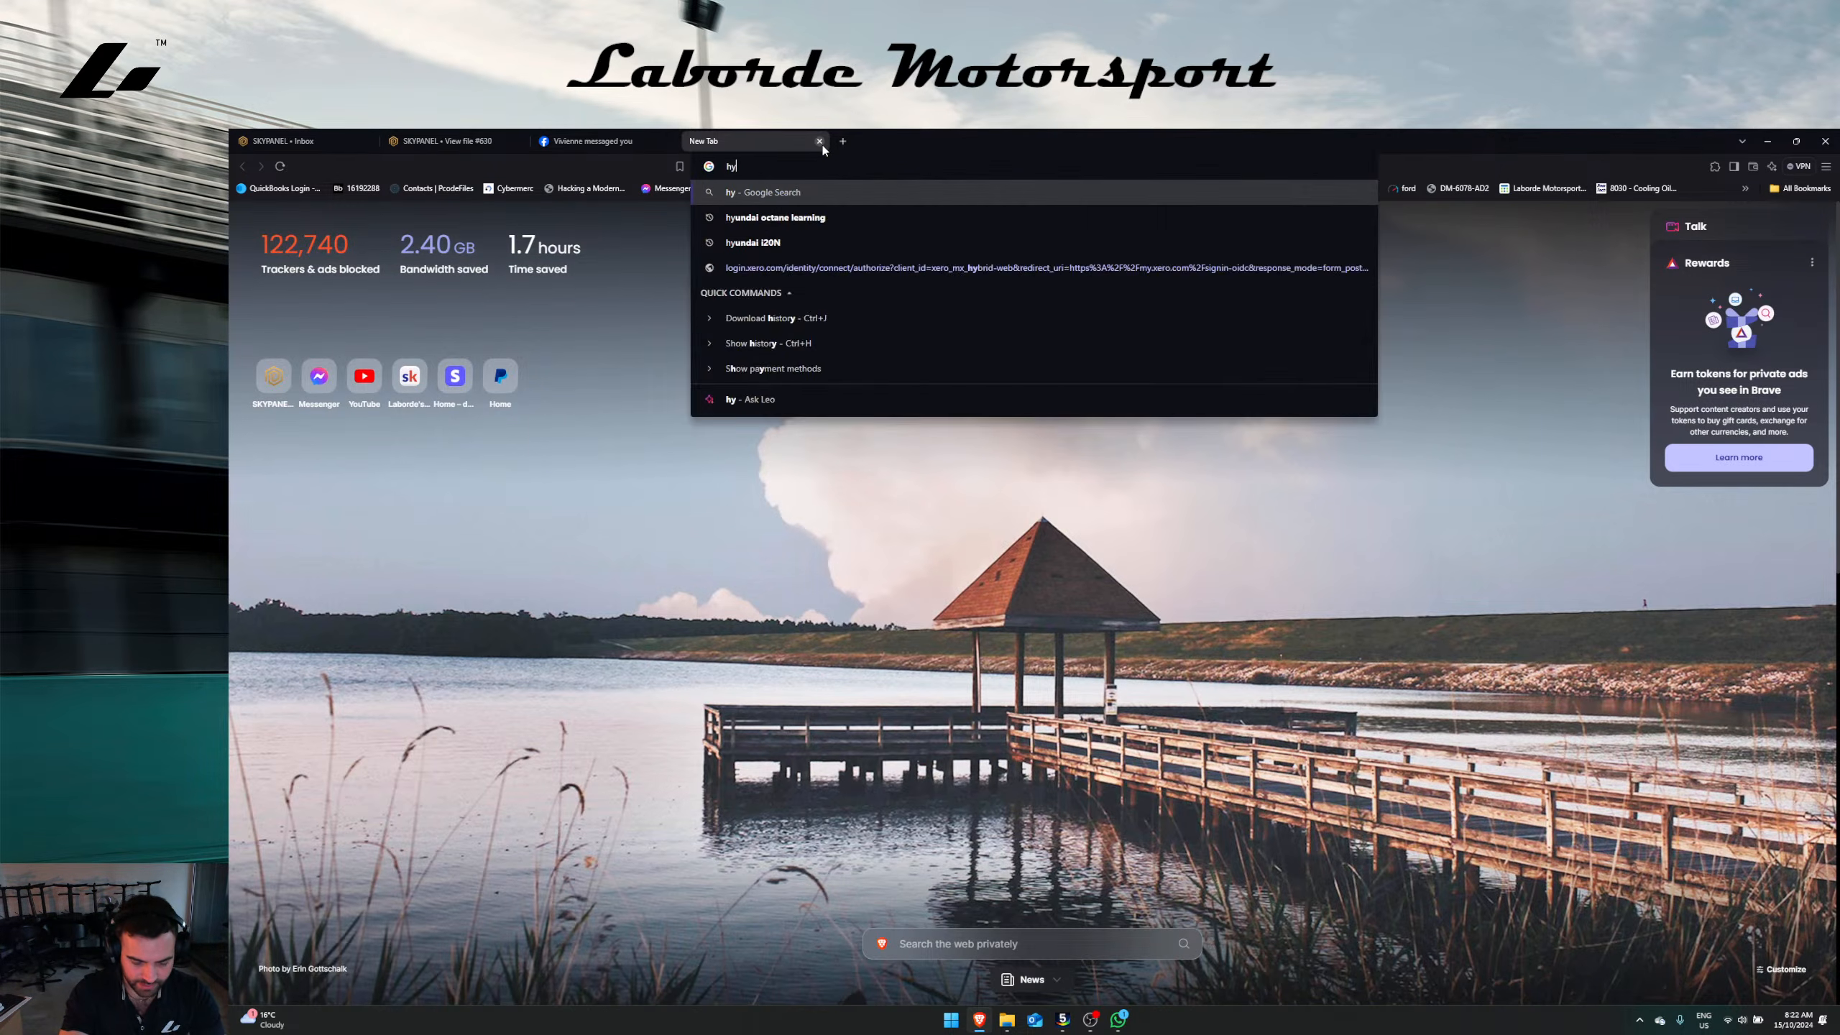
type("undai i30N vv")
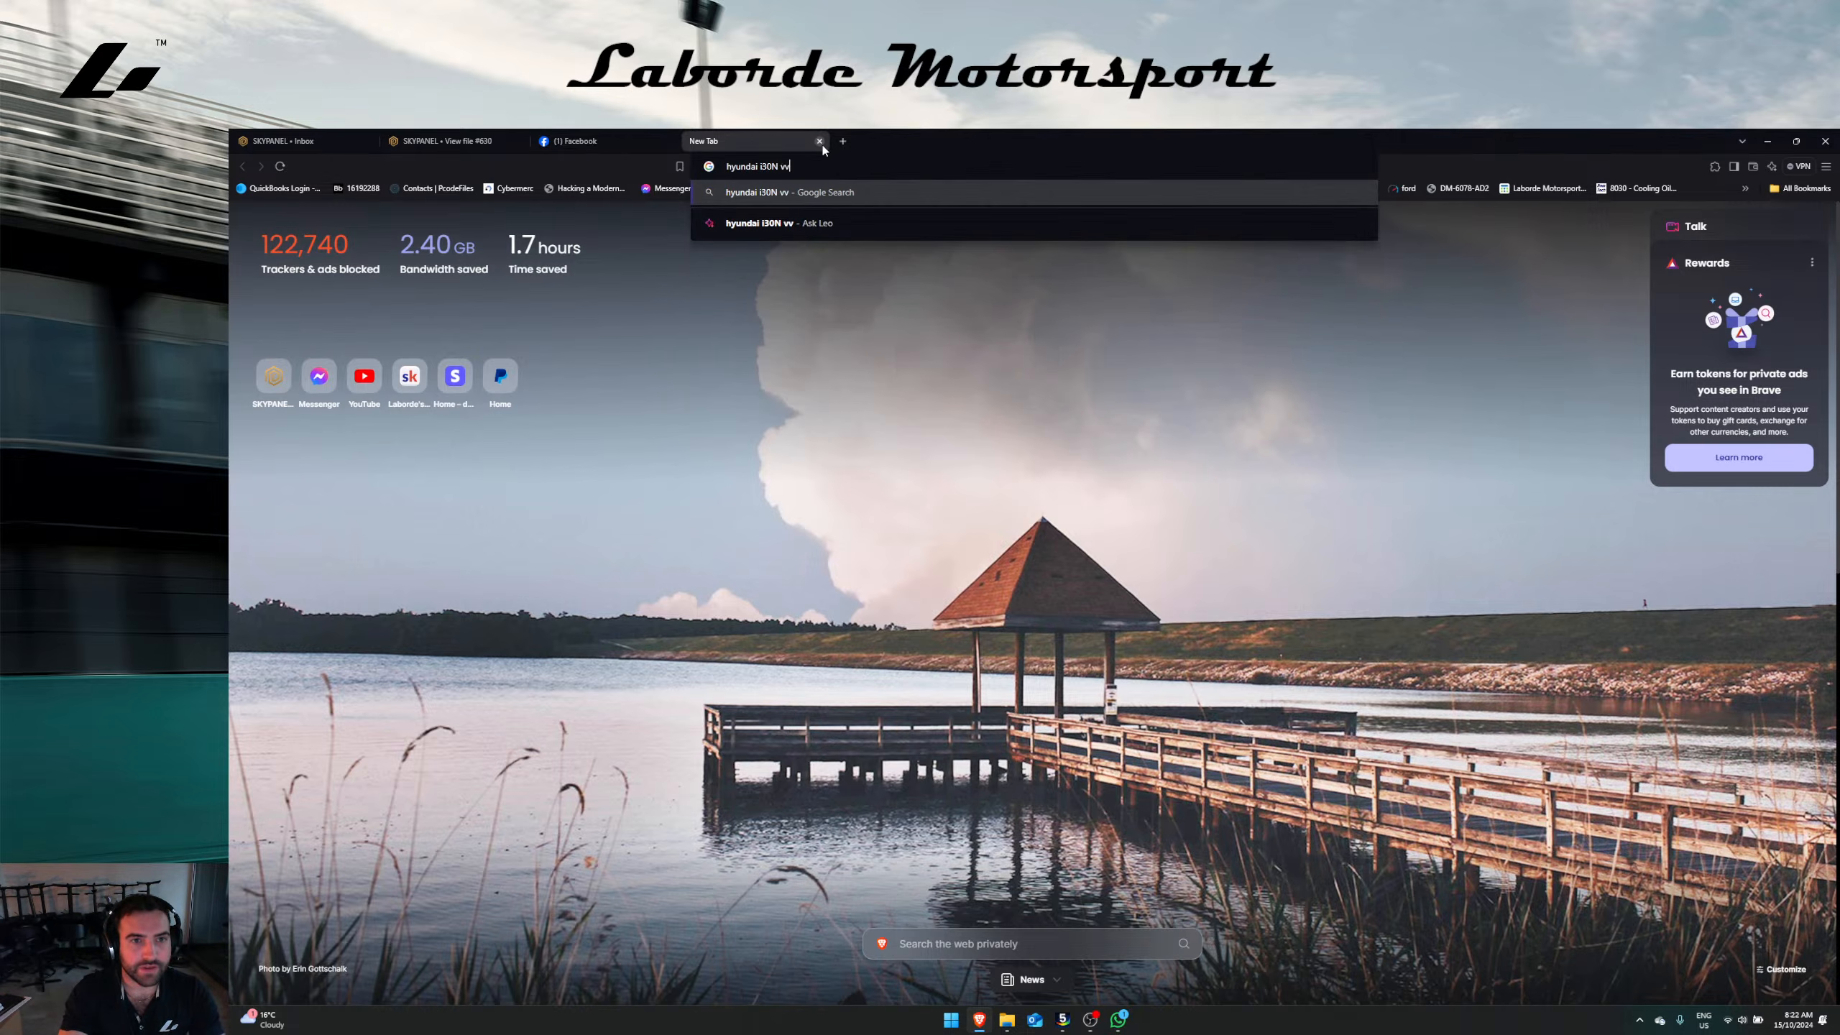
type("t e")
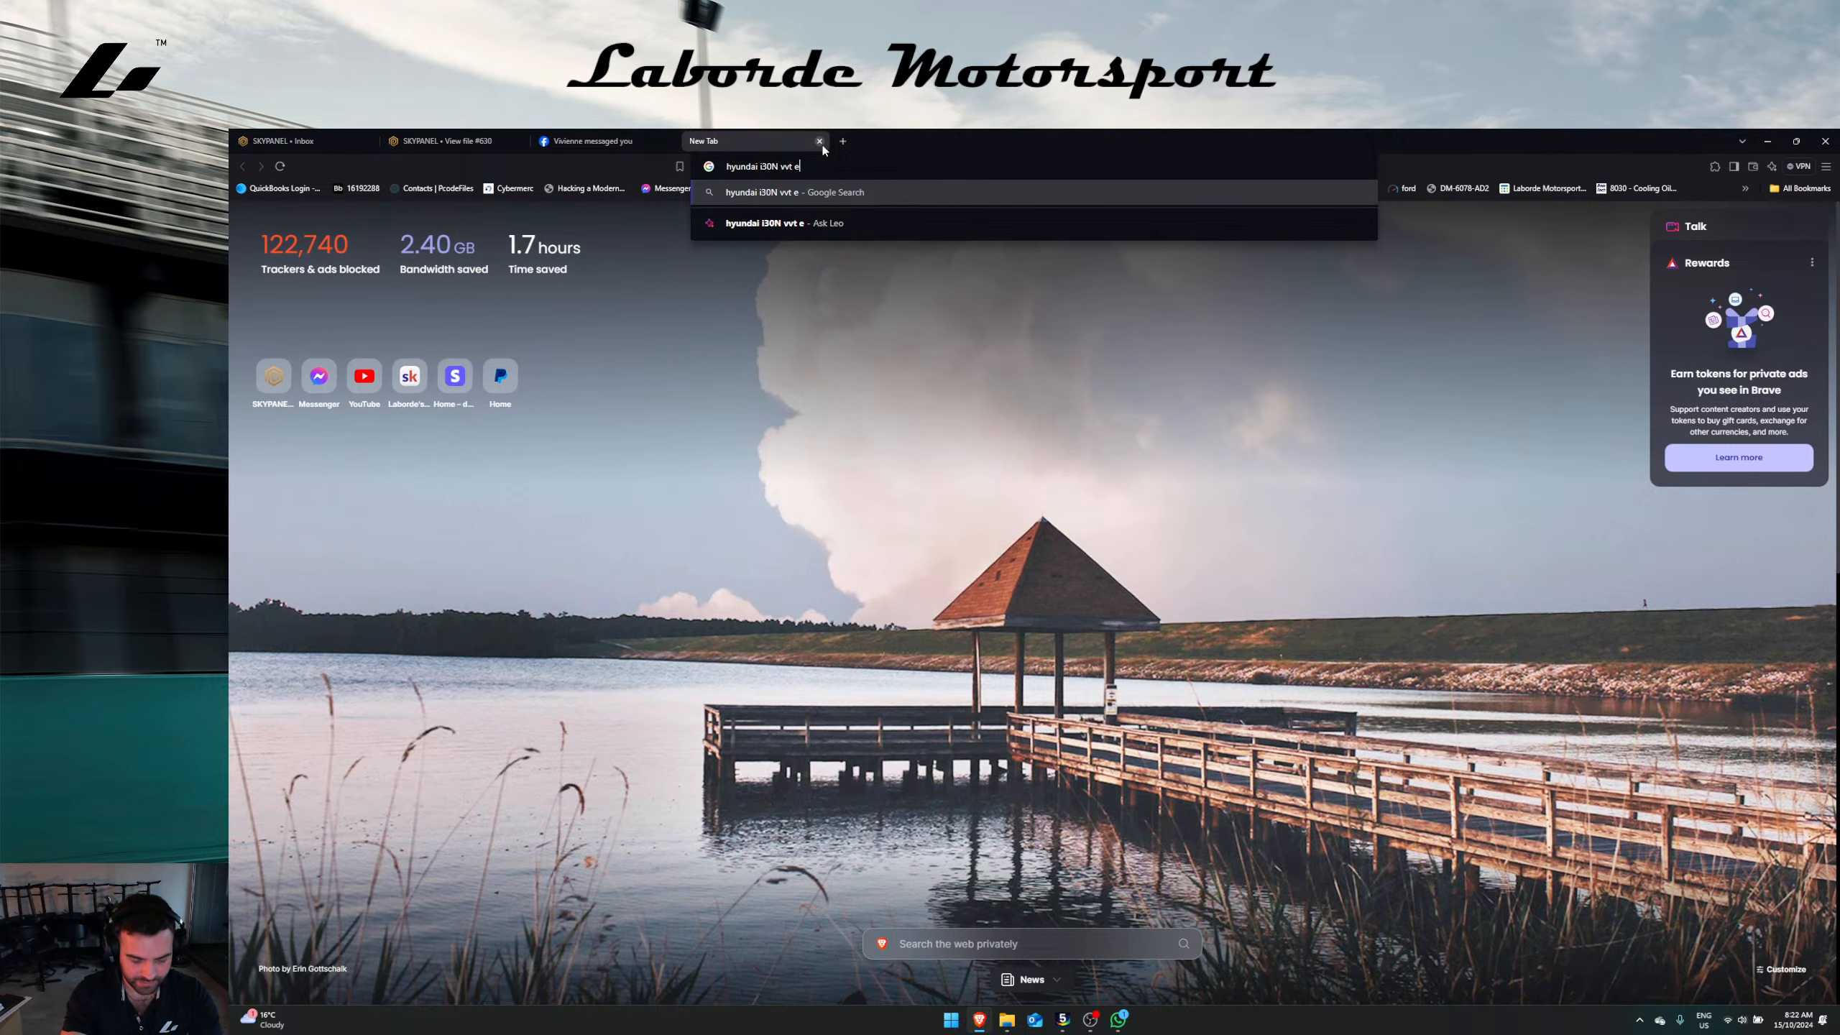
type("xhaust intake")
key("Return")
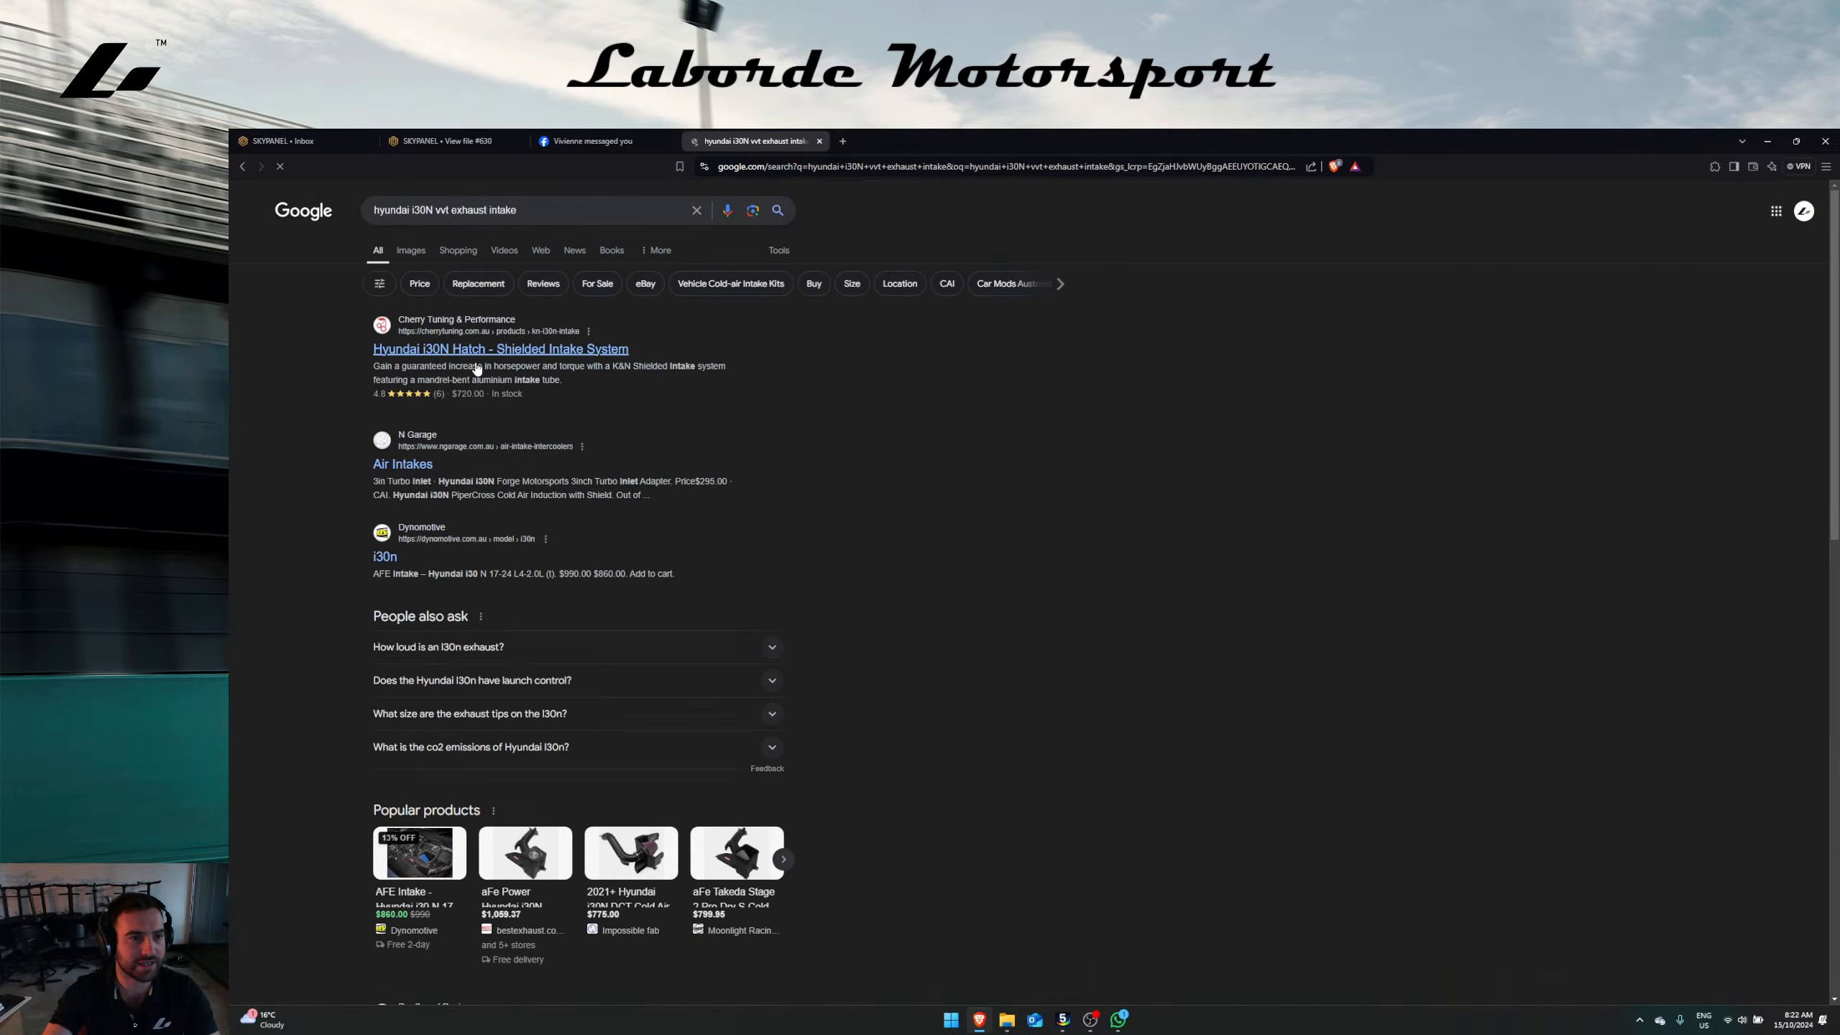
Step: Shorten the web search to "hyundai i30N vvt" and highlight the valve timing description in the i30 N Specifications result
left_click_drag(447, 209, 594, 205)
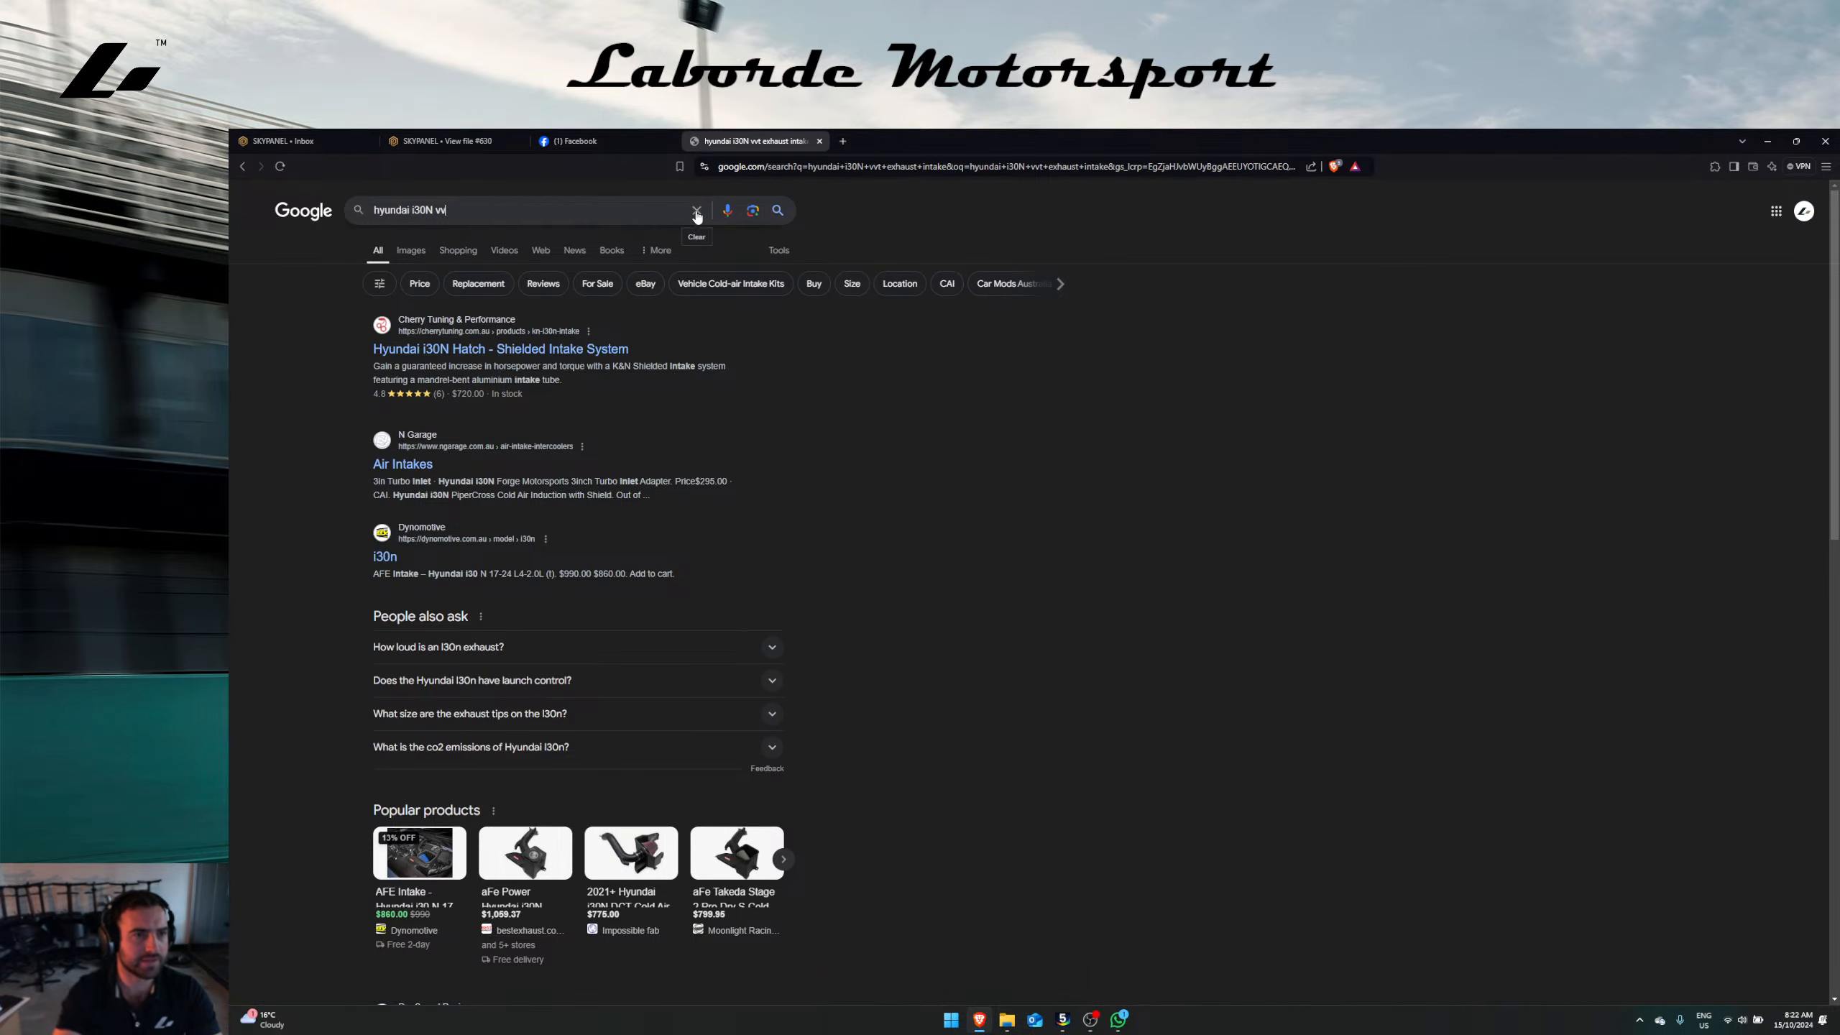
type("t")
key("Return")
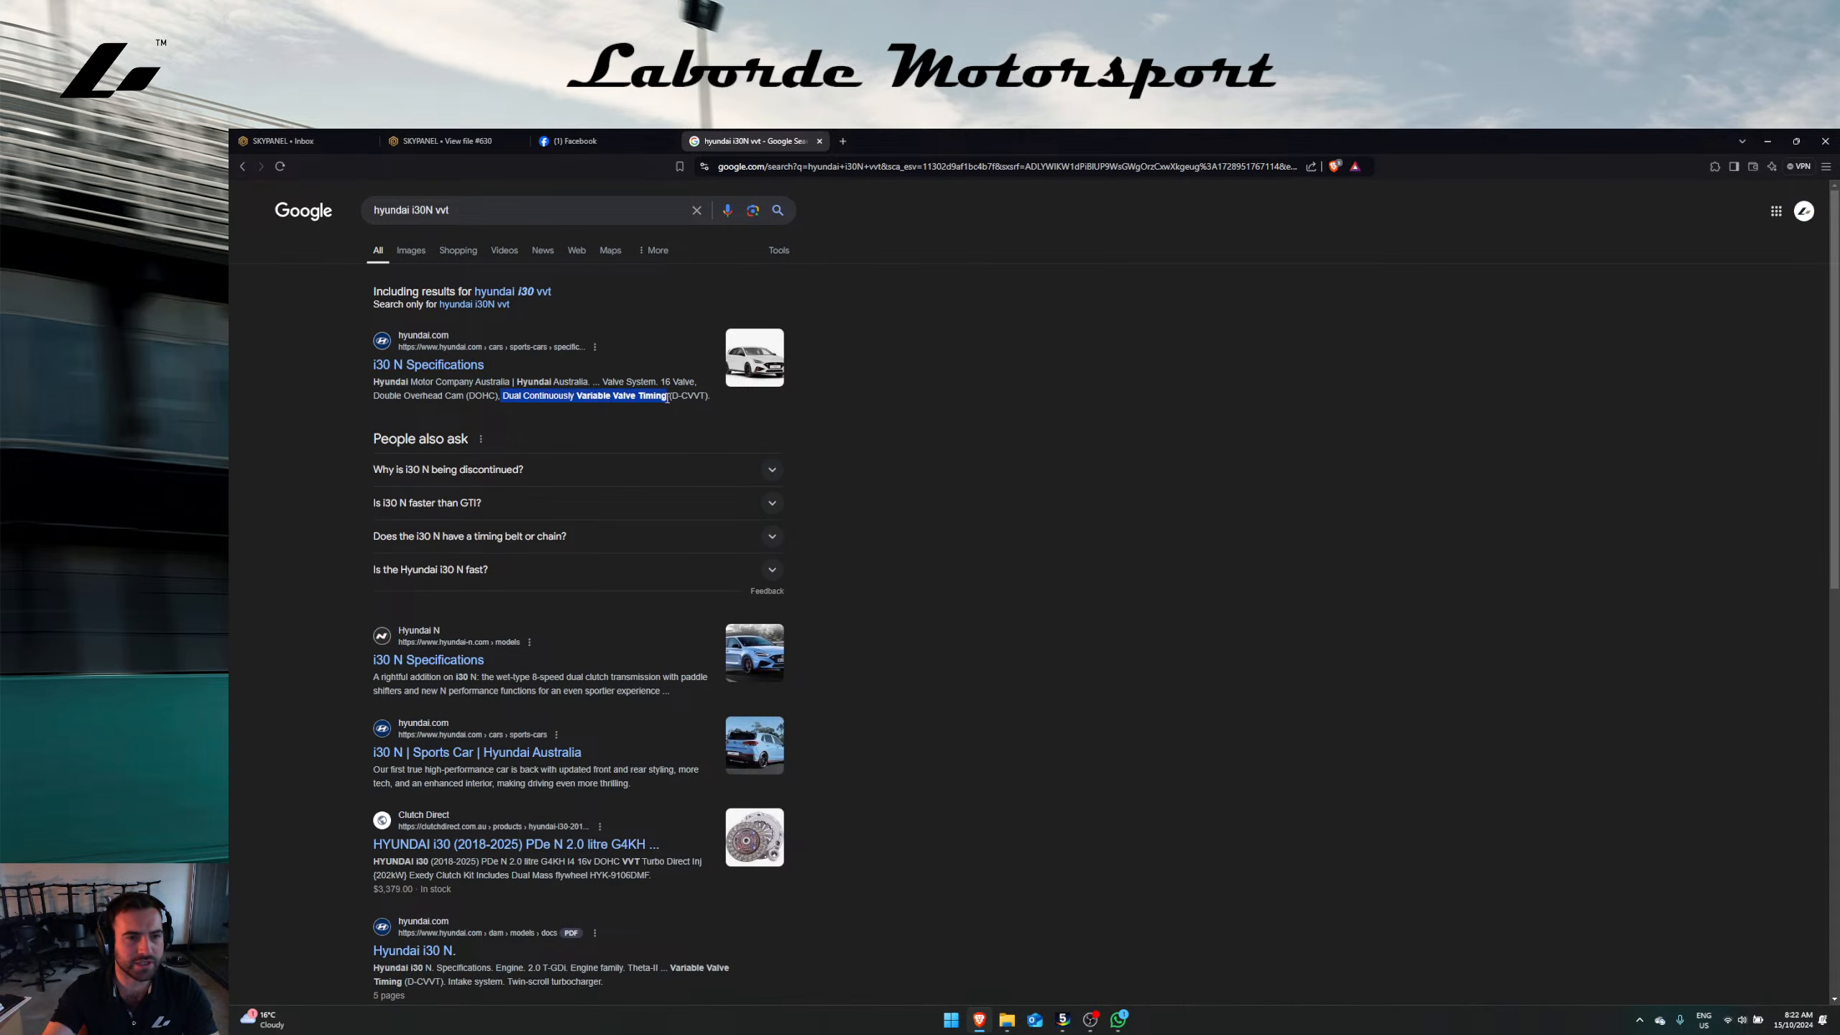
left_click_drag(710, 397, 505, 397)
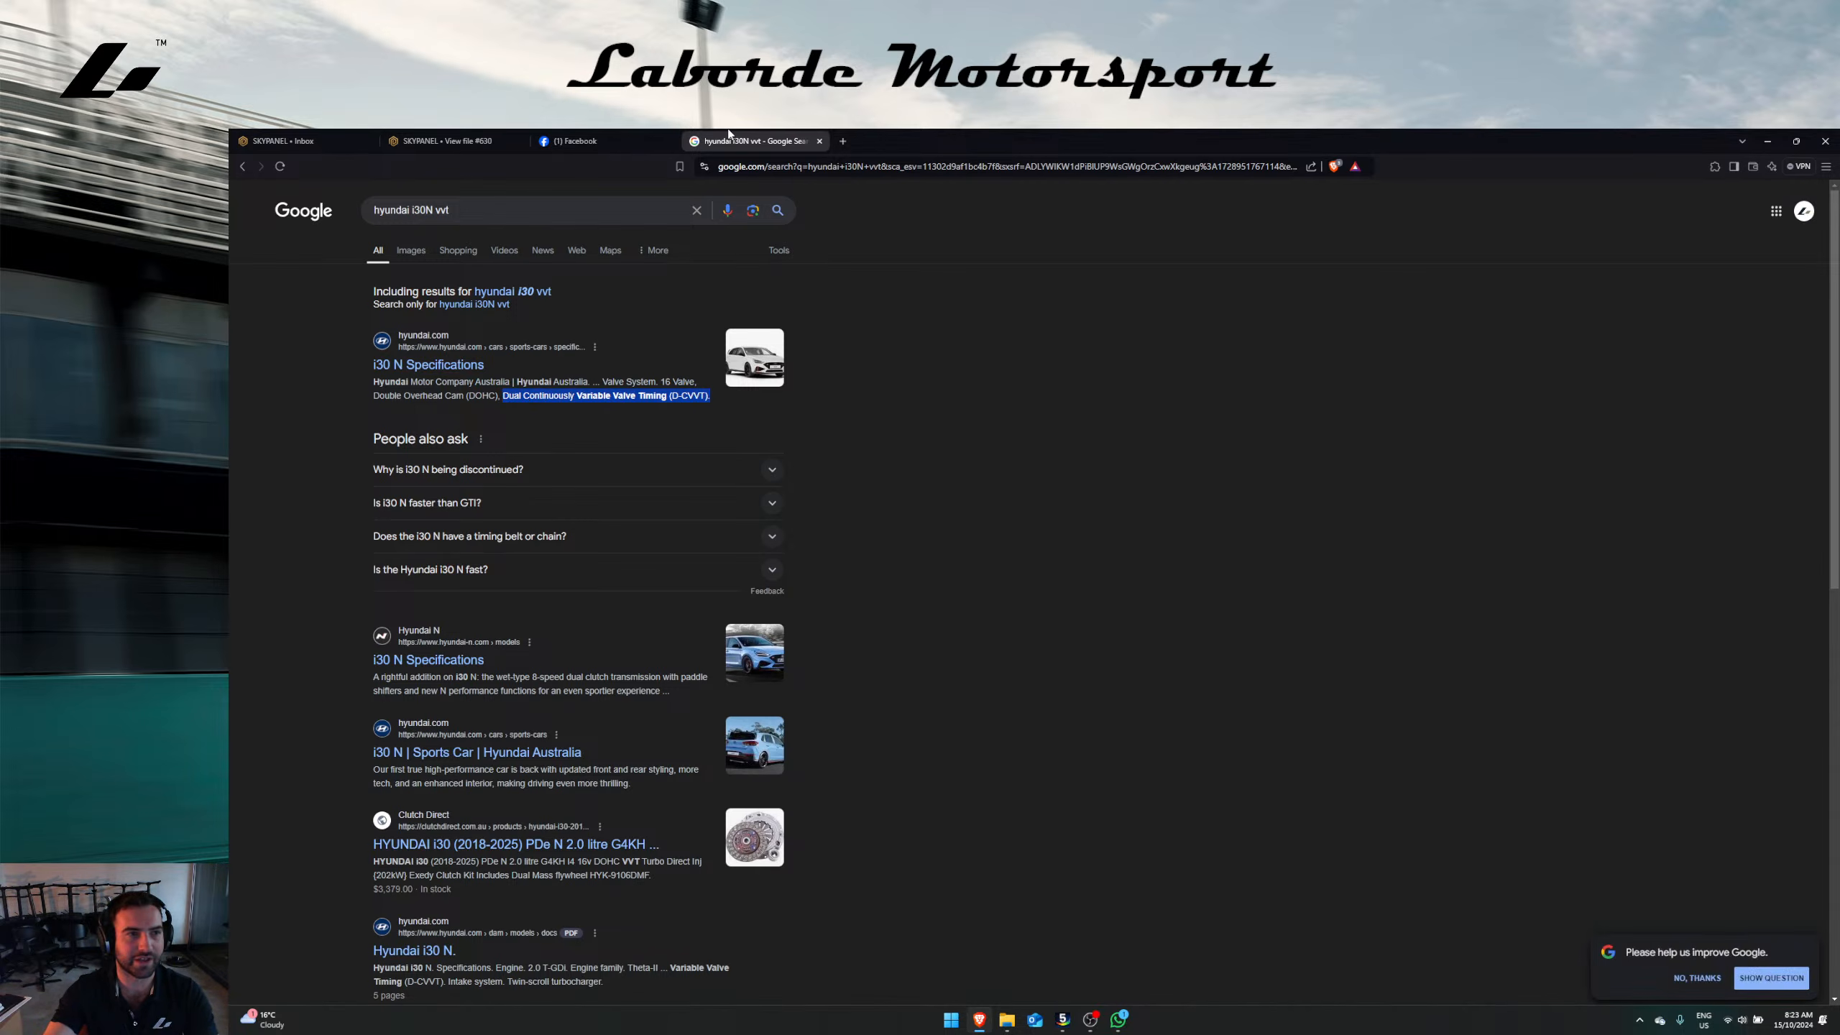
Step: Return to WinOLS, enlarge the 257584 map window, and rotate both camshaft surfaces to compare their shapes along the rpm axis
key("alt+Tab")
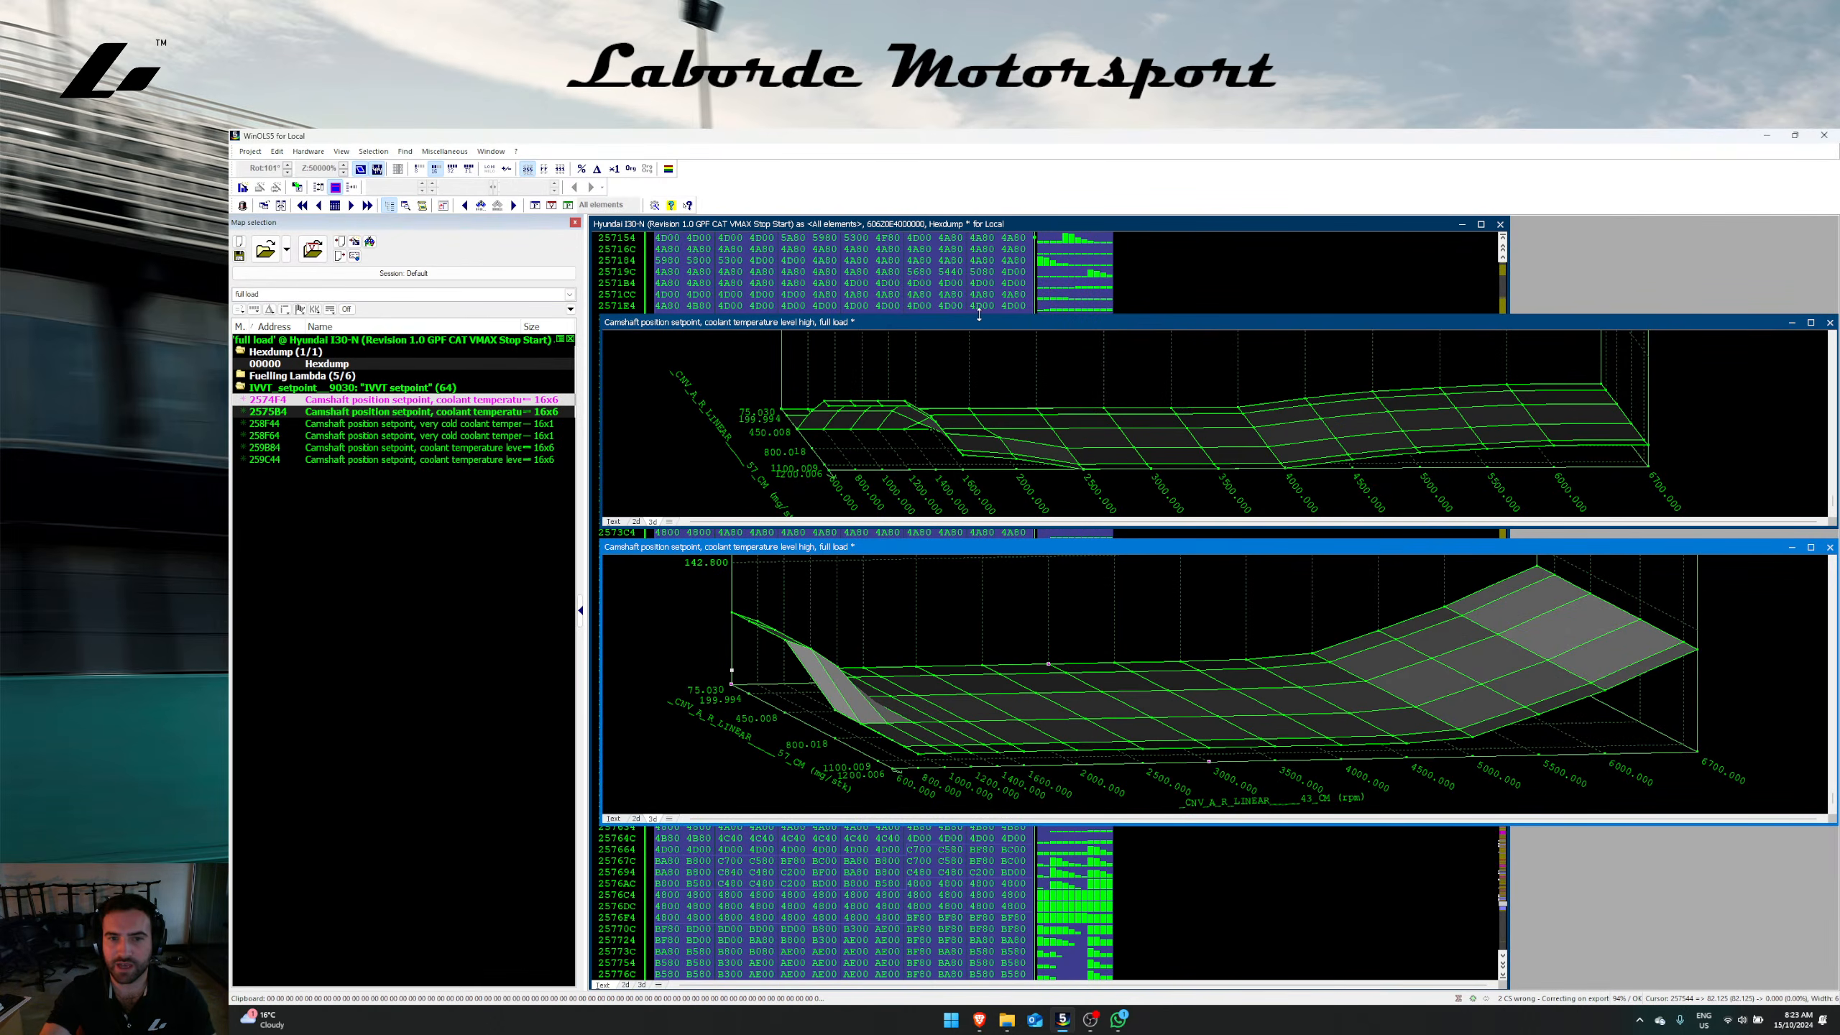
left_click_drag(979, 314, 979, 258)
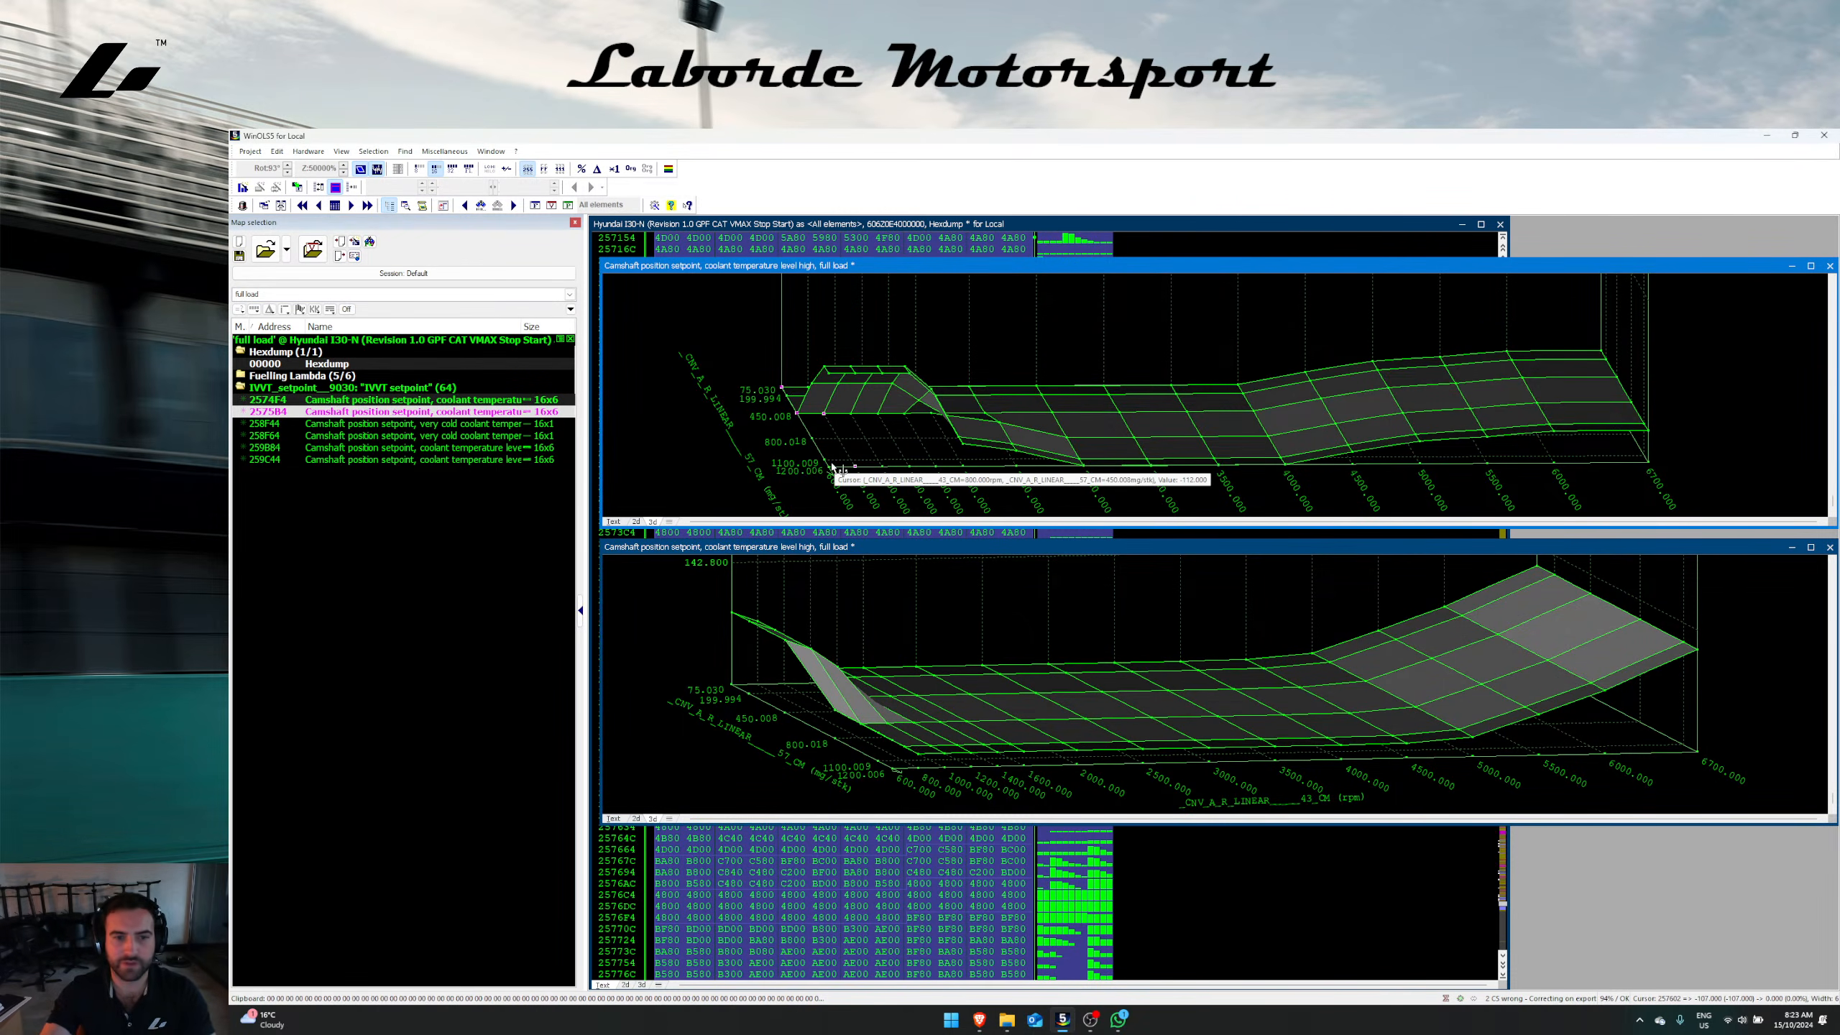
left_click_drag(832, 468, 891, 493)
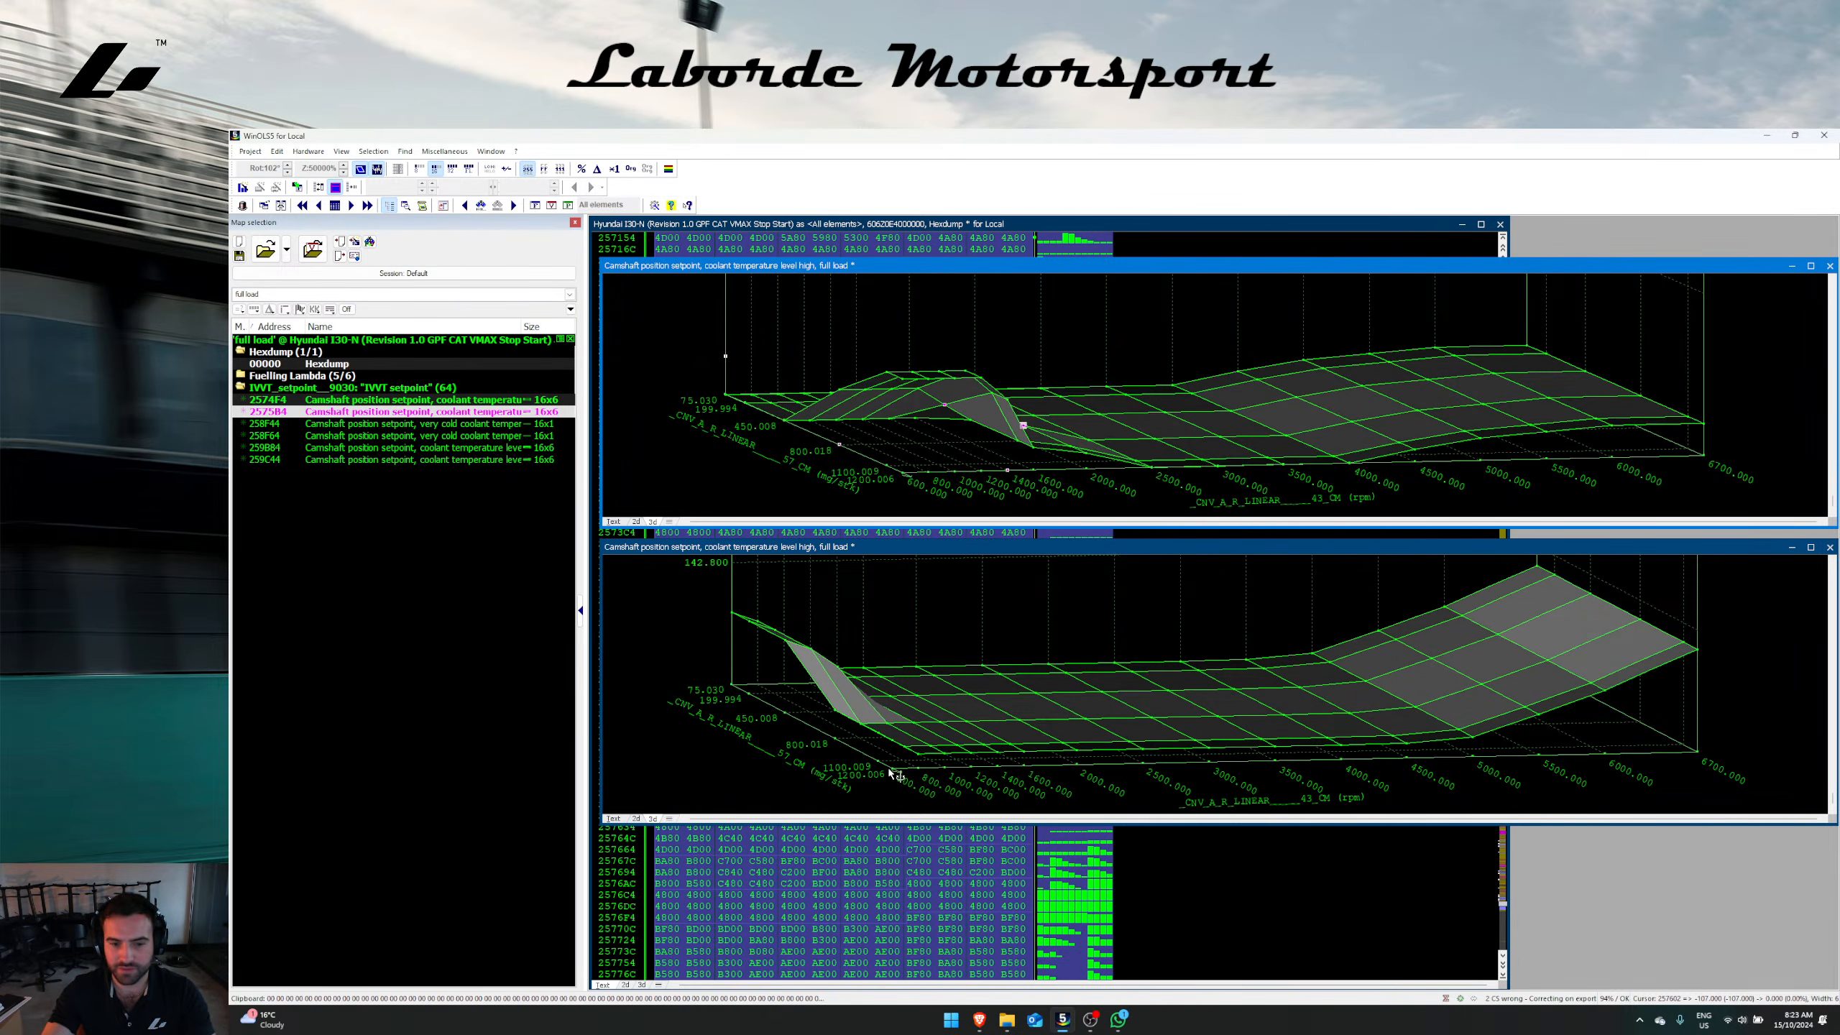
left_click_drag(888, 769, 754, 765)
left_click(624, 819)
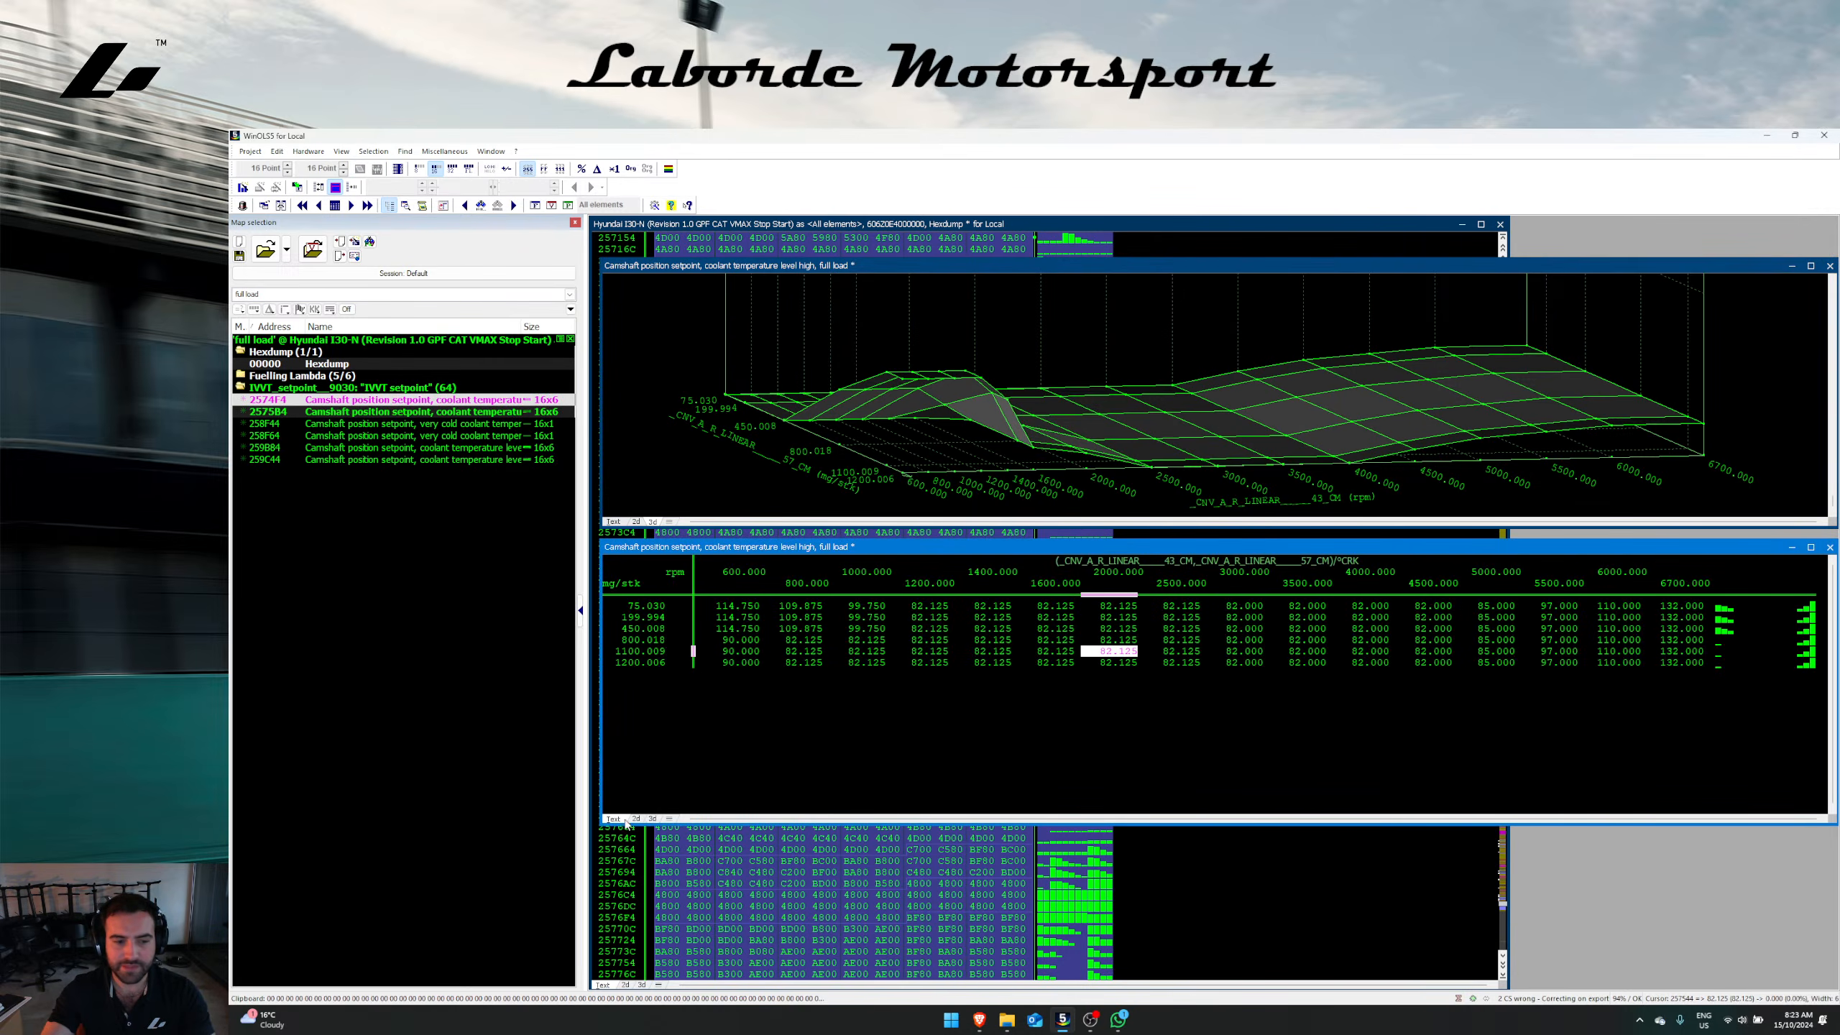
left_click(652, 818)
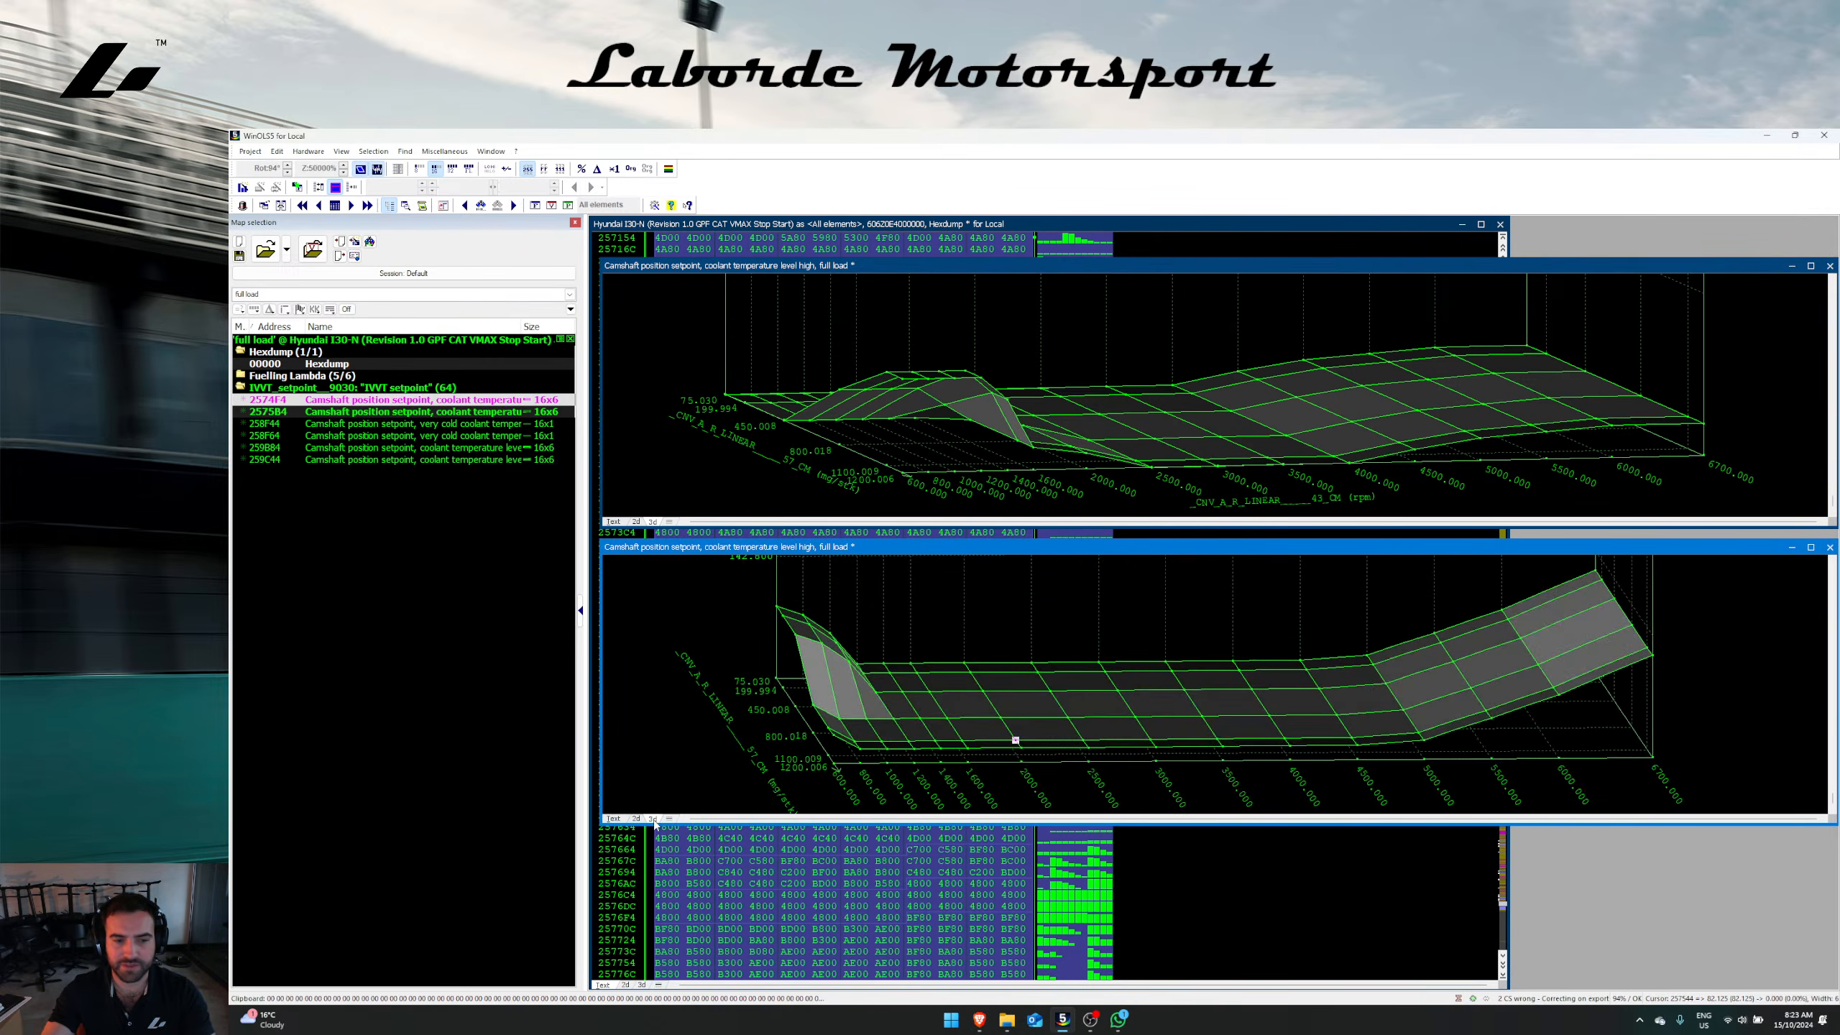
Step: Examine the Id in the properties of both high coolant temperature full-load camshaft maps, leaving the properties unchanged
double_click(853, 751)
left_click_drag(517, 637, 634, 636)
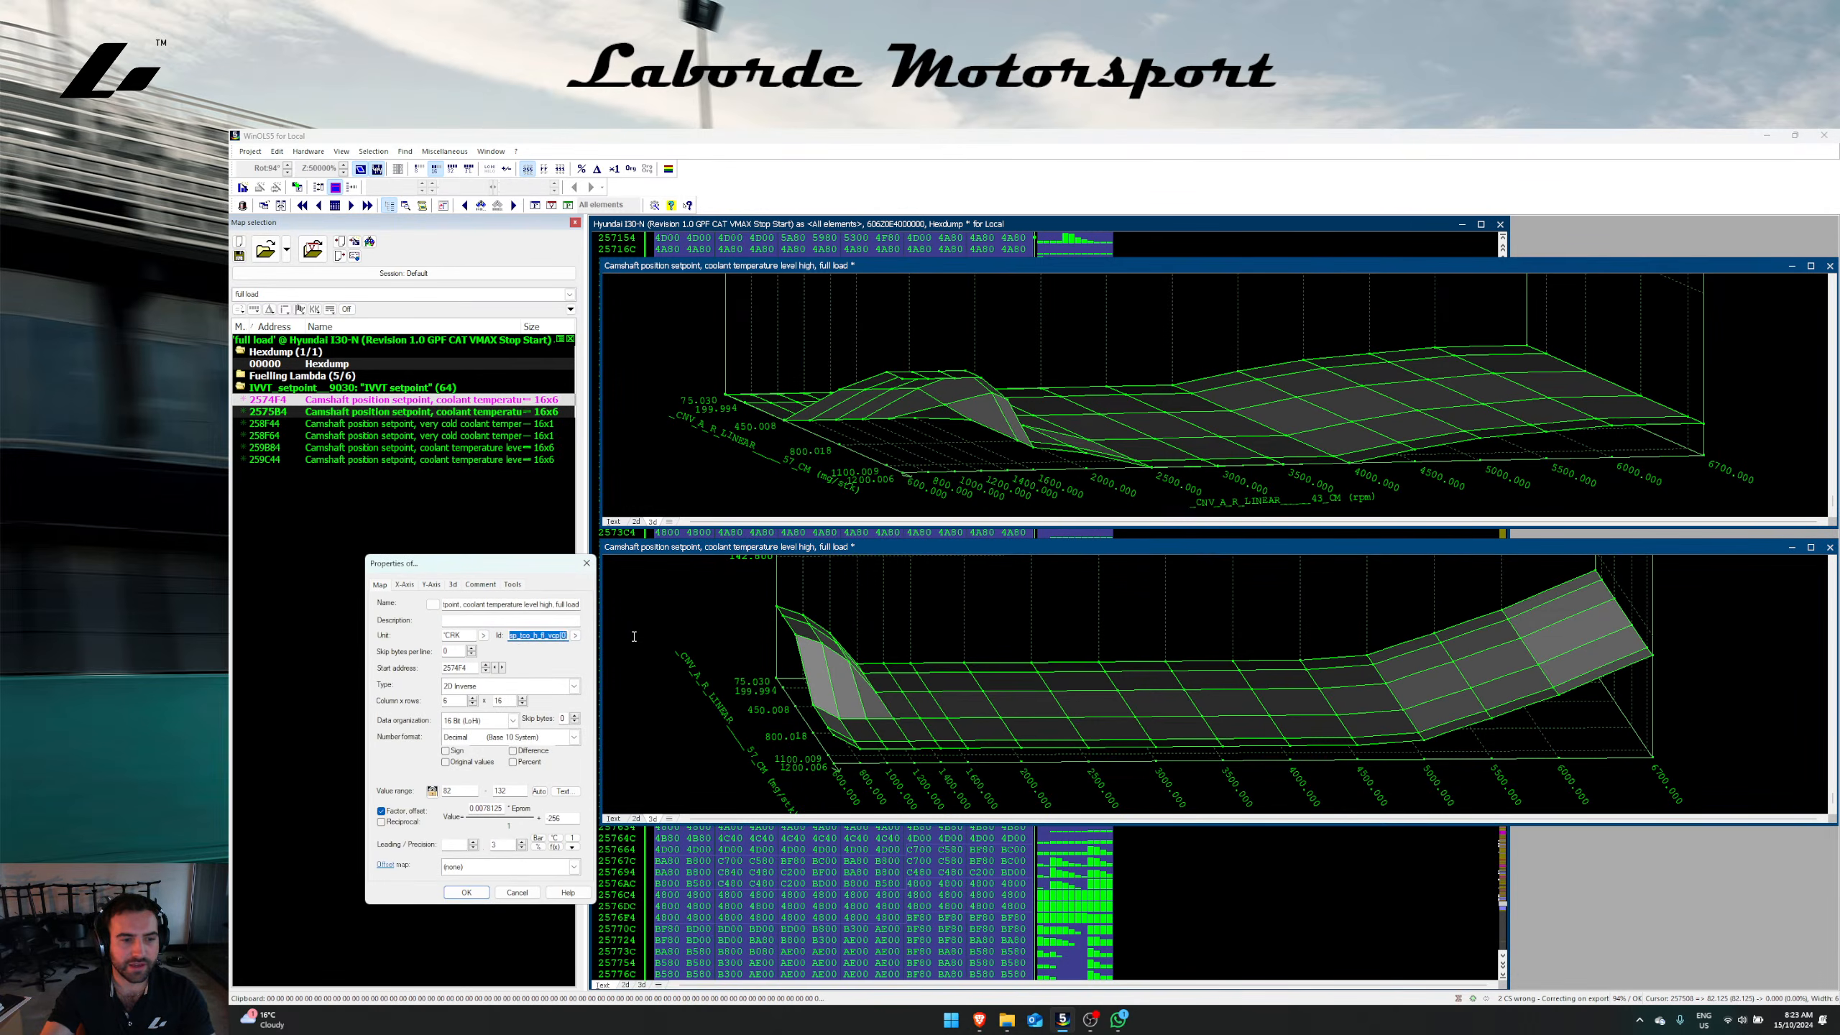
key("Escape")
double_click(797, 474)
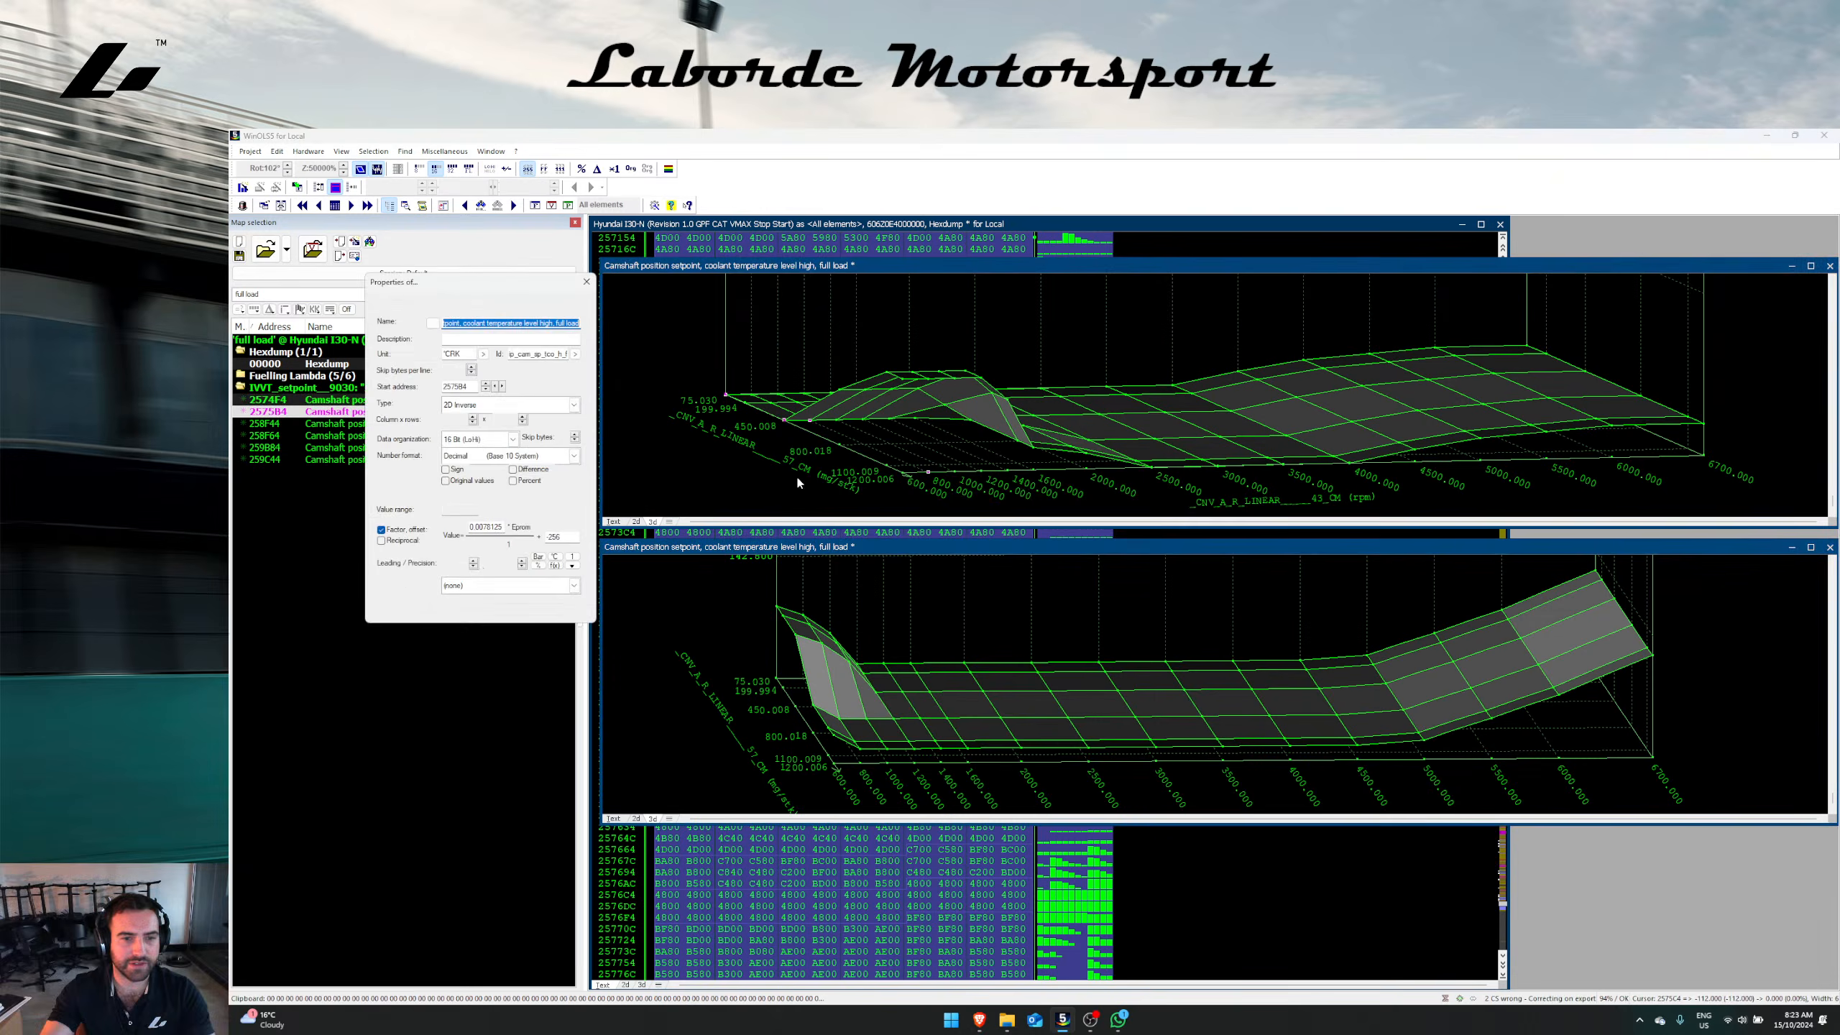
left_click_drag(512, 354, 592, 356)
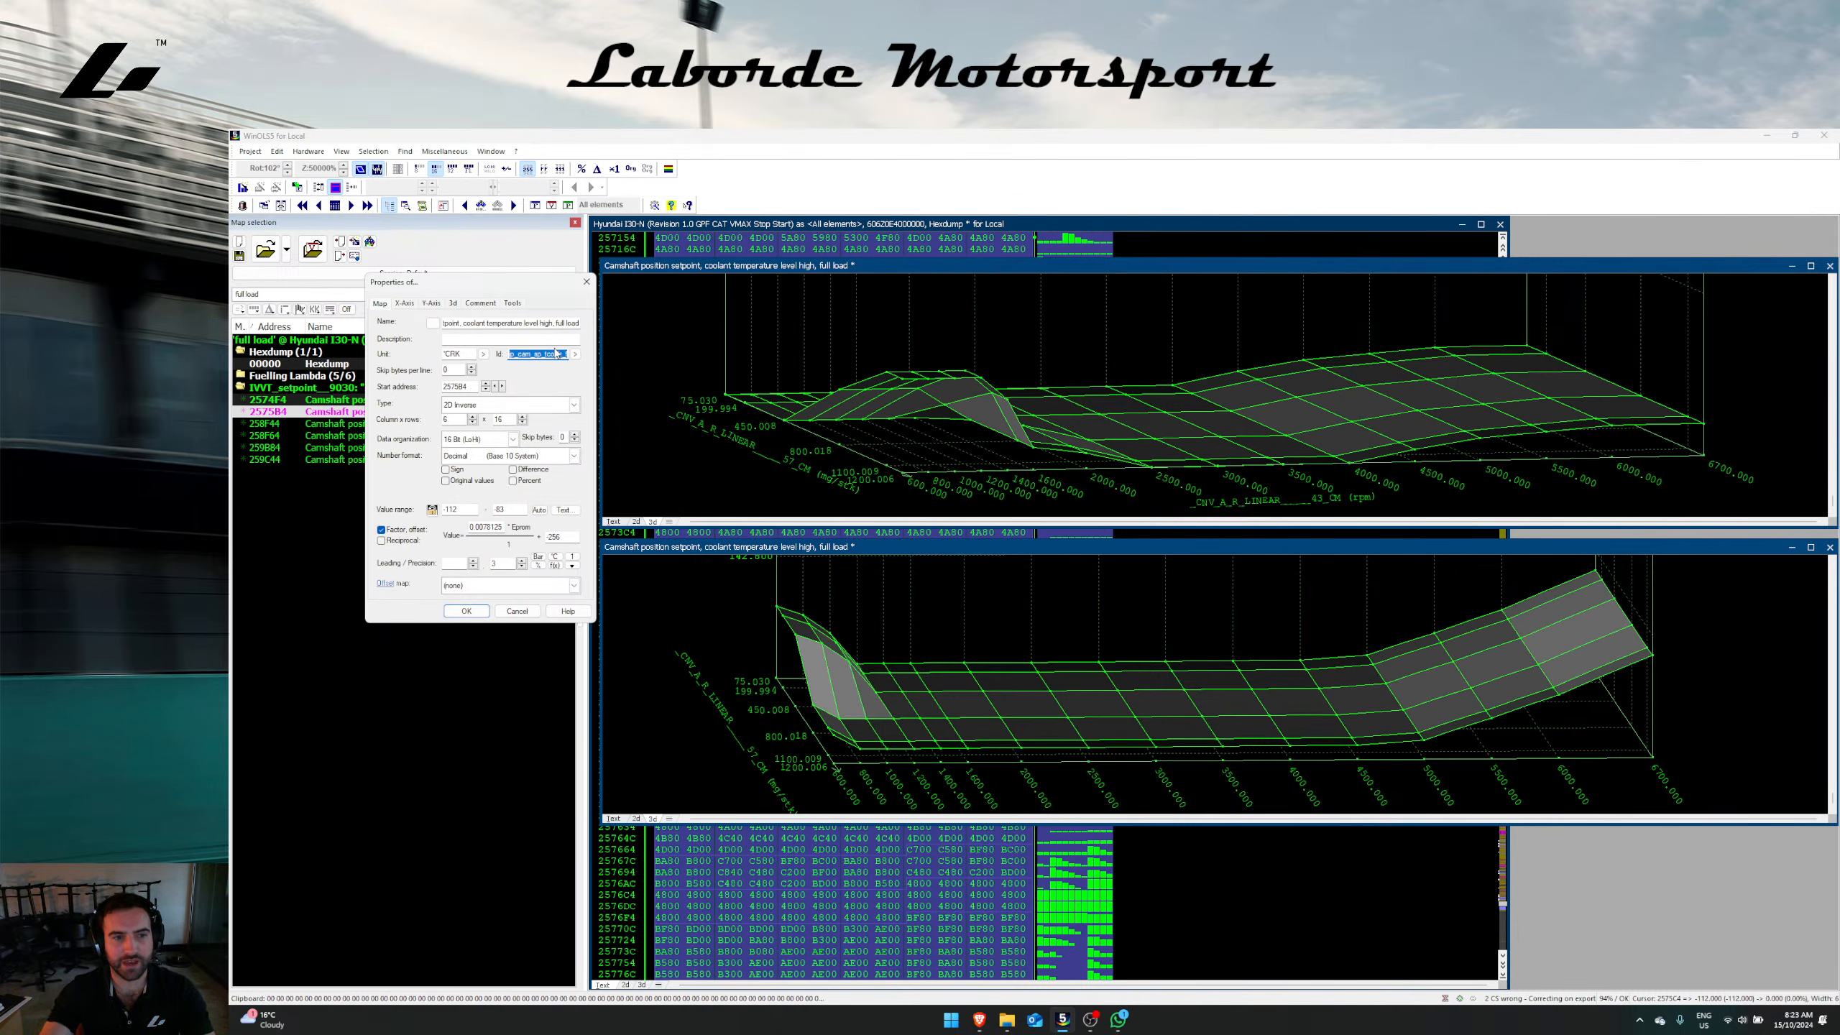
key("Escape")
Step: Recheck the Id in the properties of the 2574F4 camshaft map and close both camshaft map windows
left_click(725, 623)
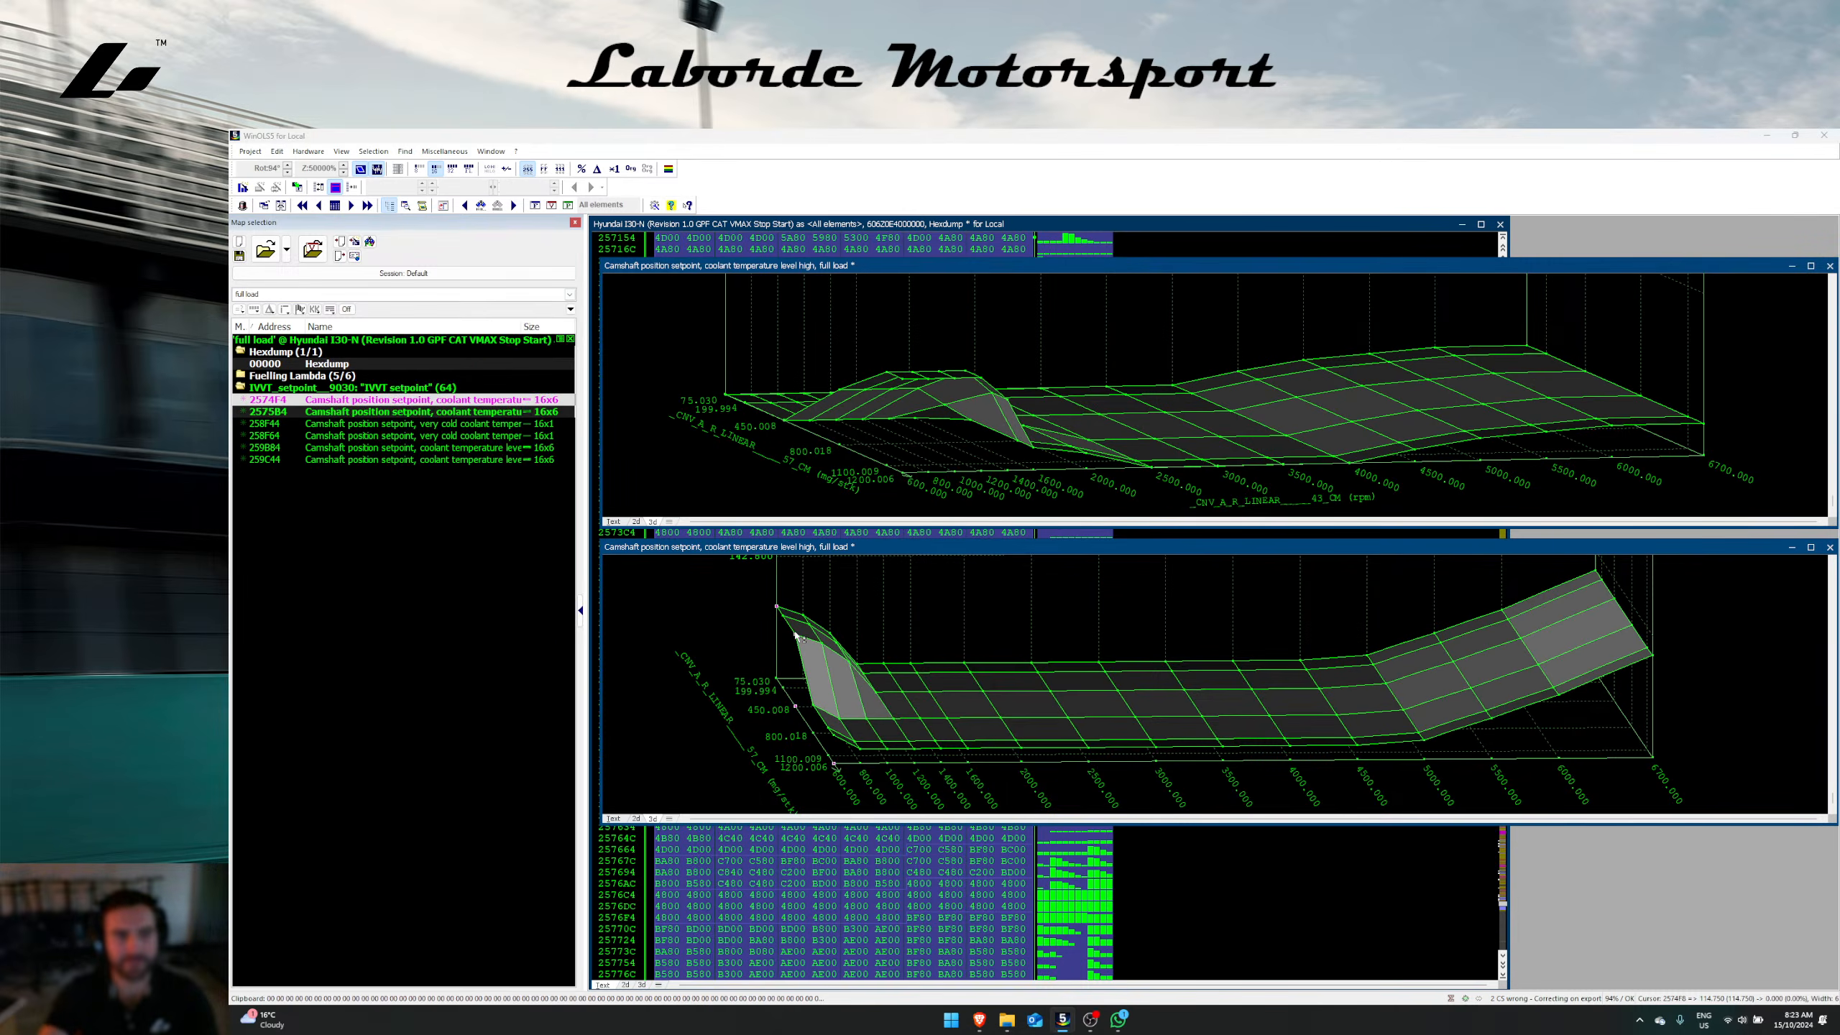
key("p")
left_click_drag(519, 640, 648, 639)
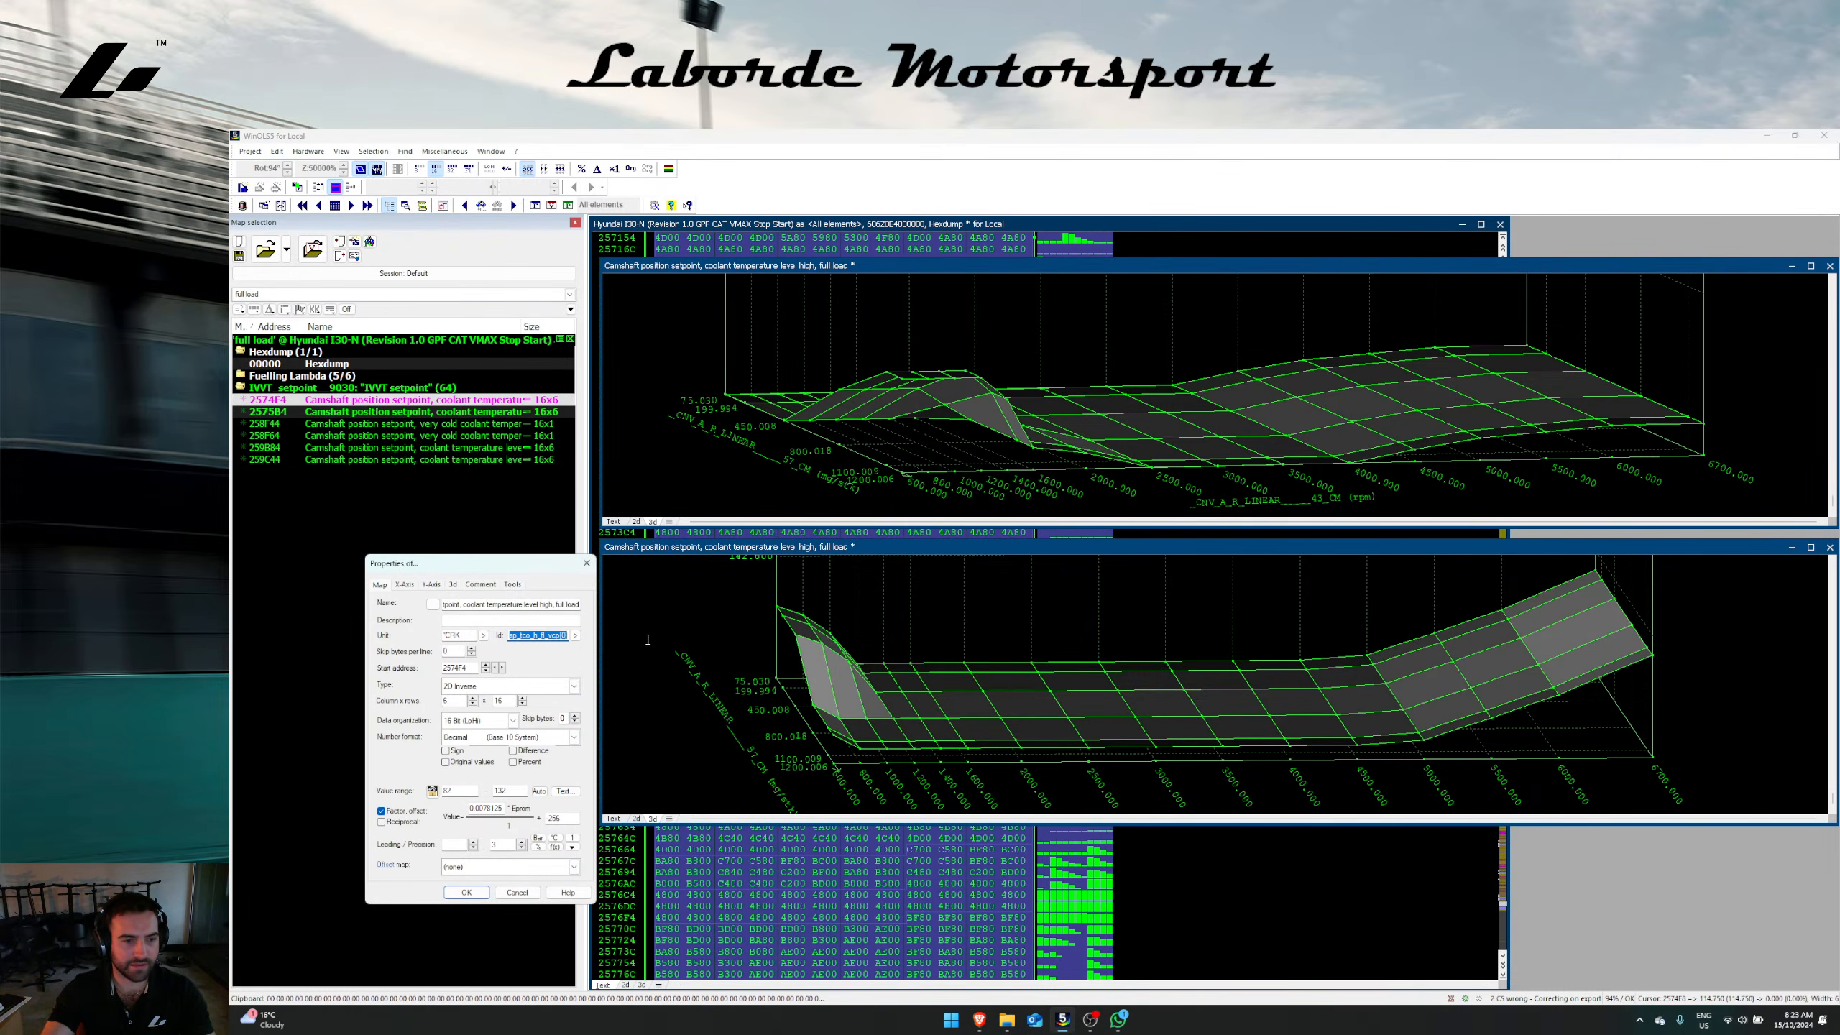
key("Escape")
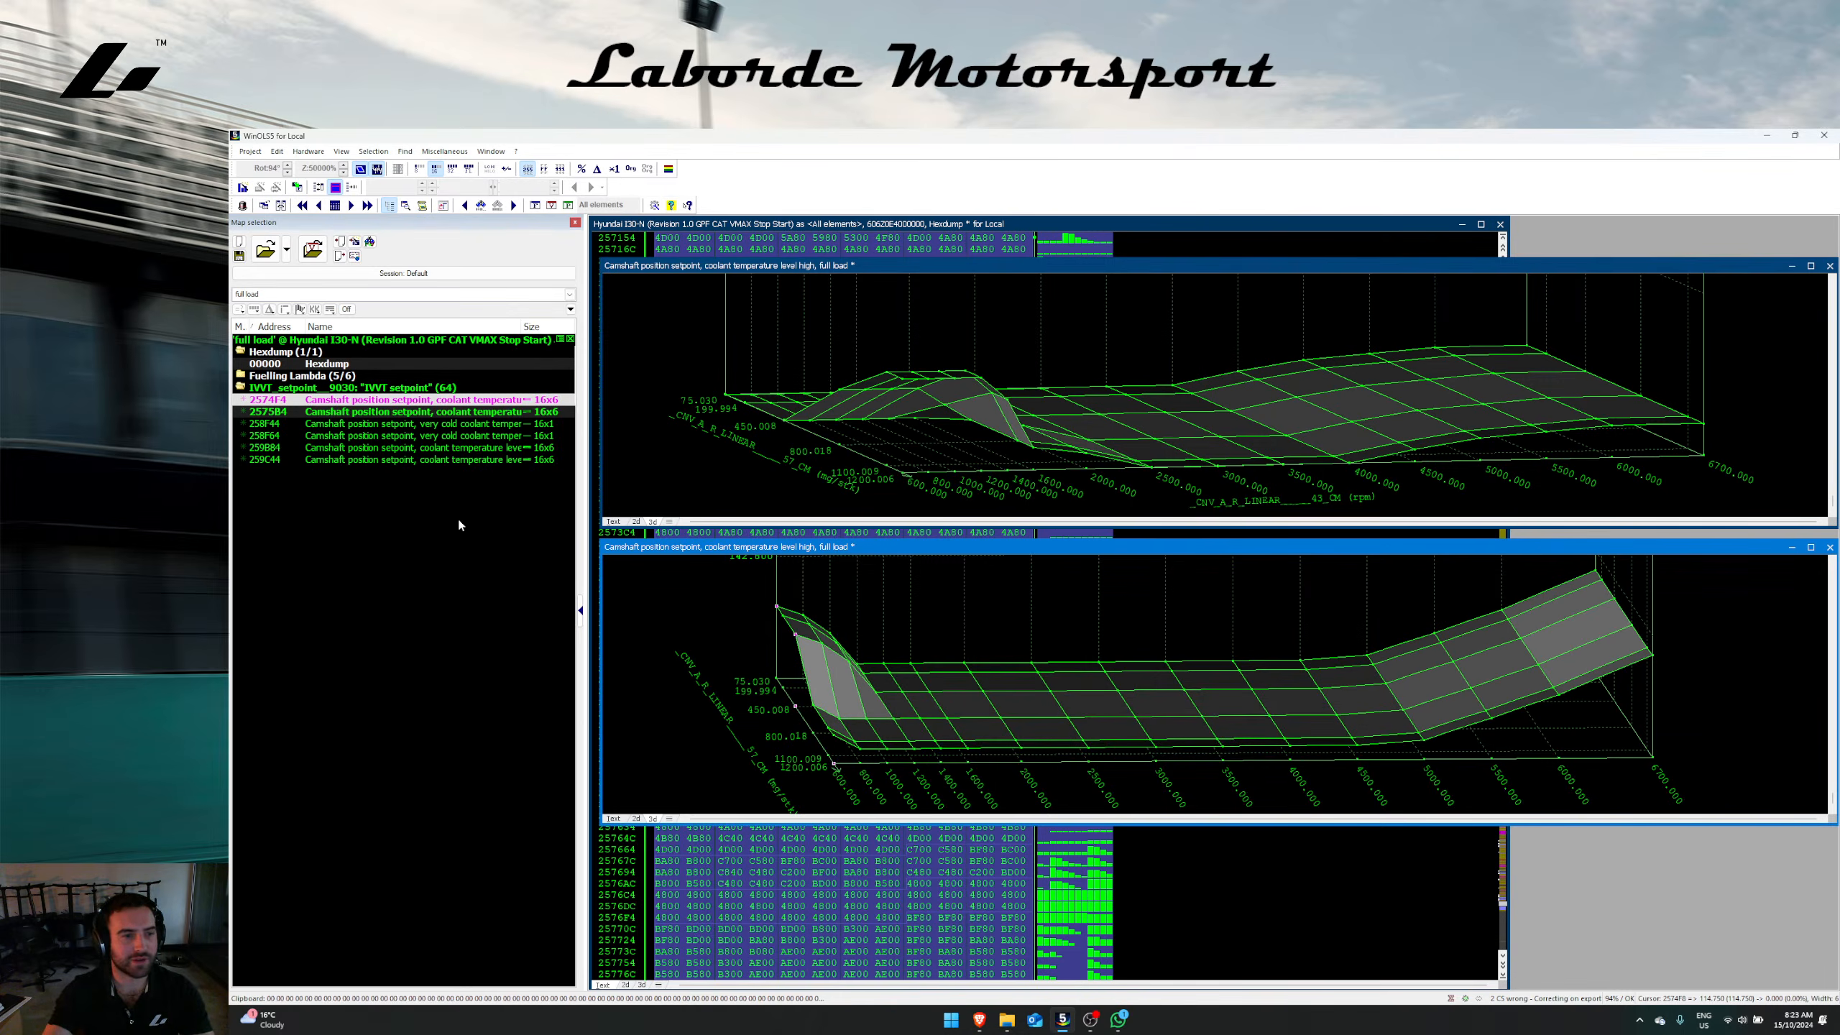
key("Escape")
key("Escape")
Step: Export the modified i30-N file to the Desktop under the suggested Stage 1 file name, correcting the checksum blocks
left_click(825, 498)
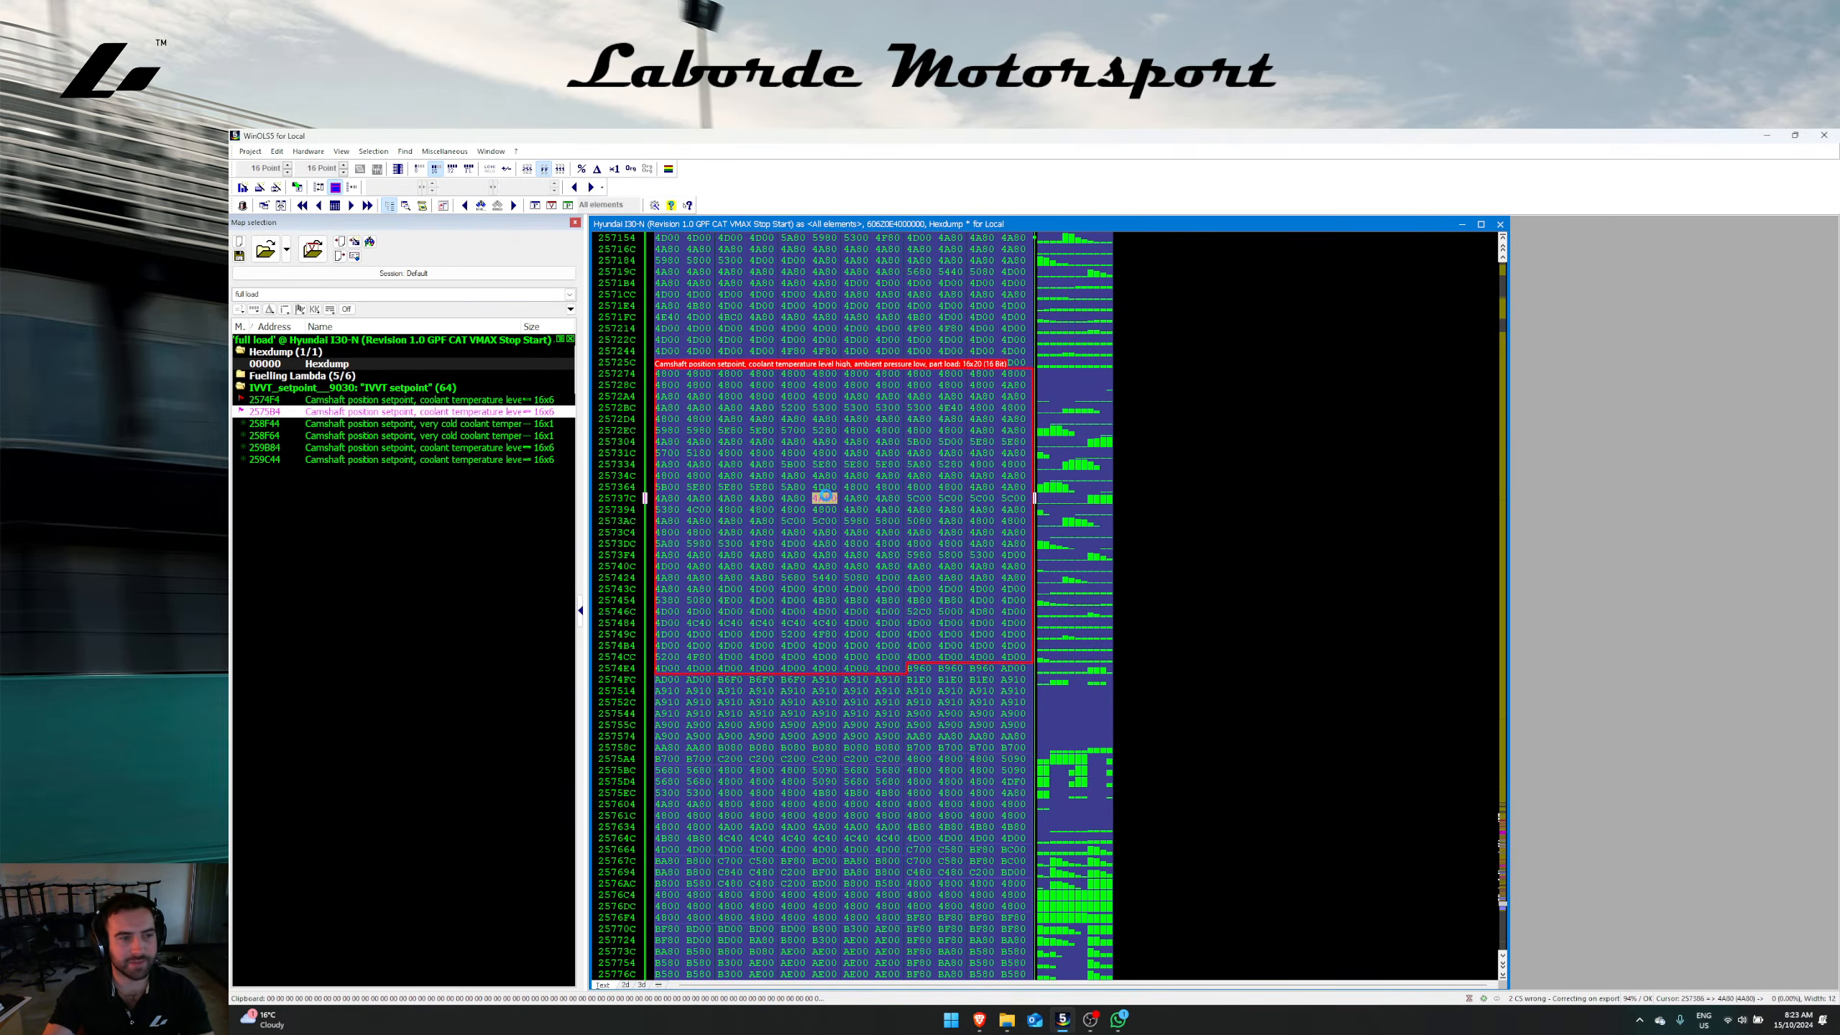
left_click(898, 487)
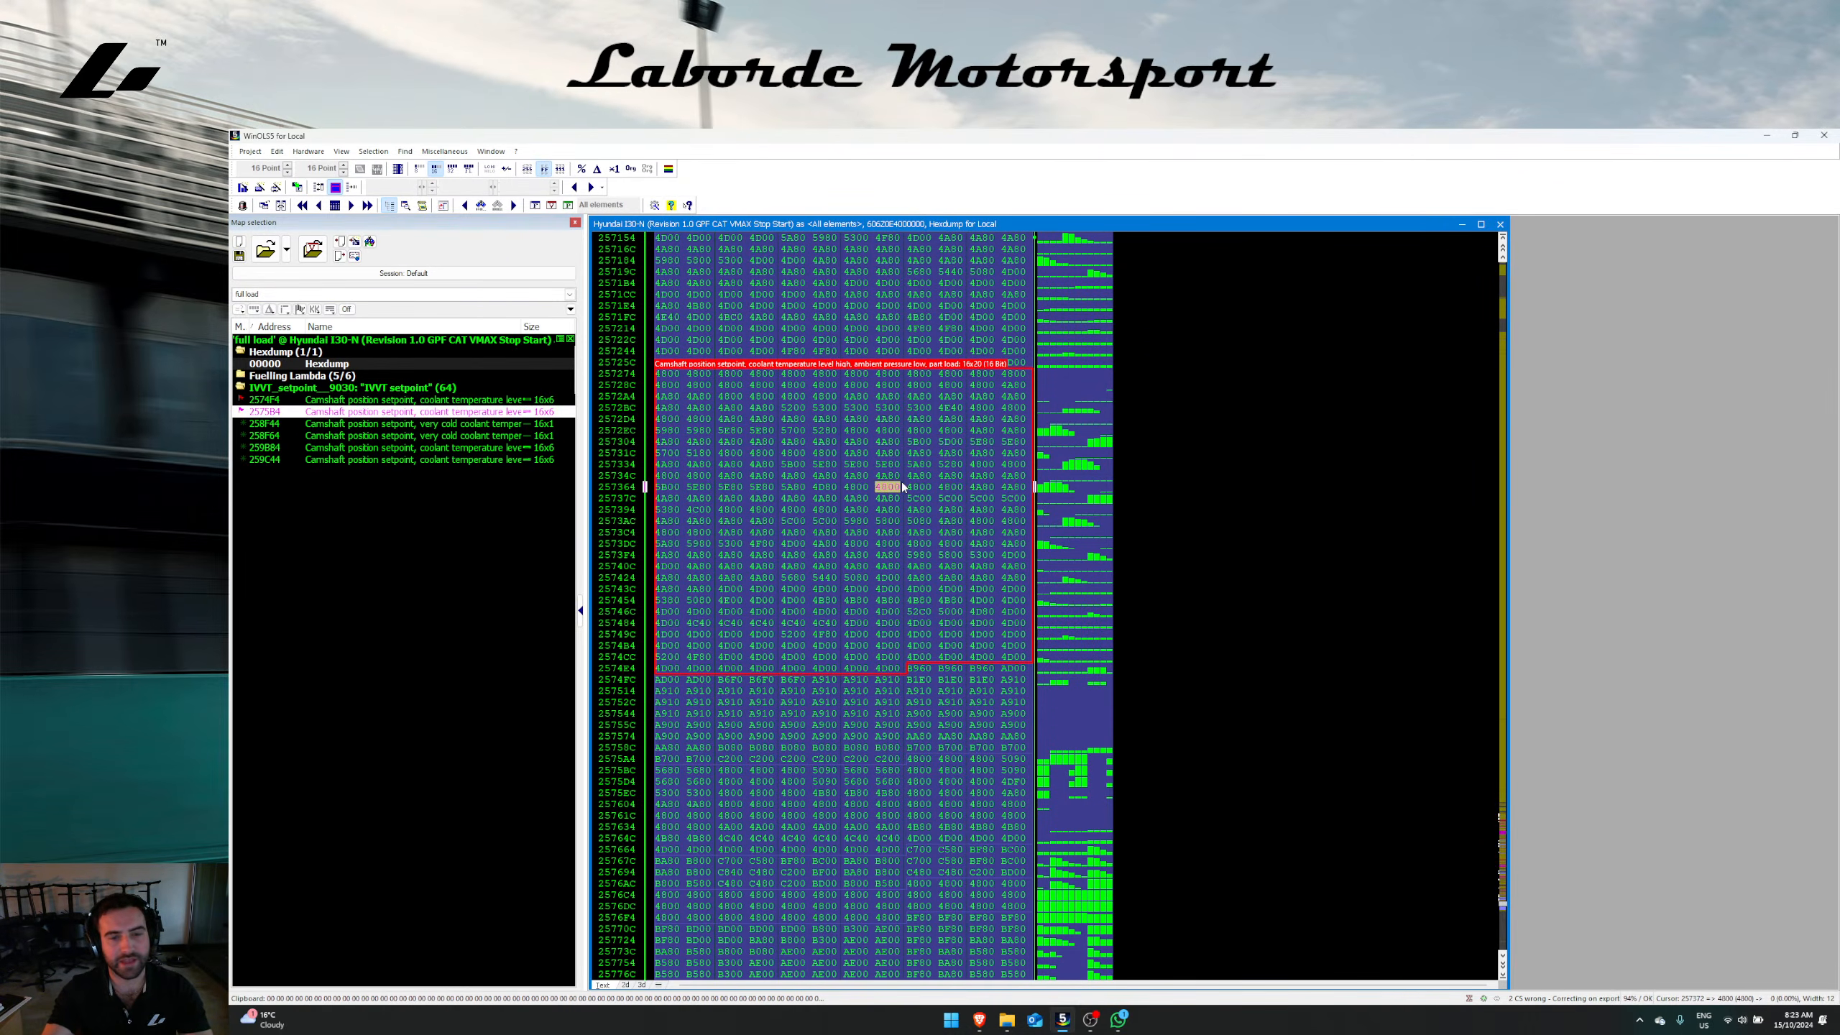
key("ctrl+e")
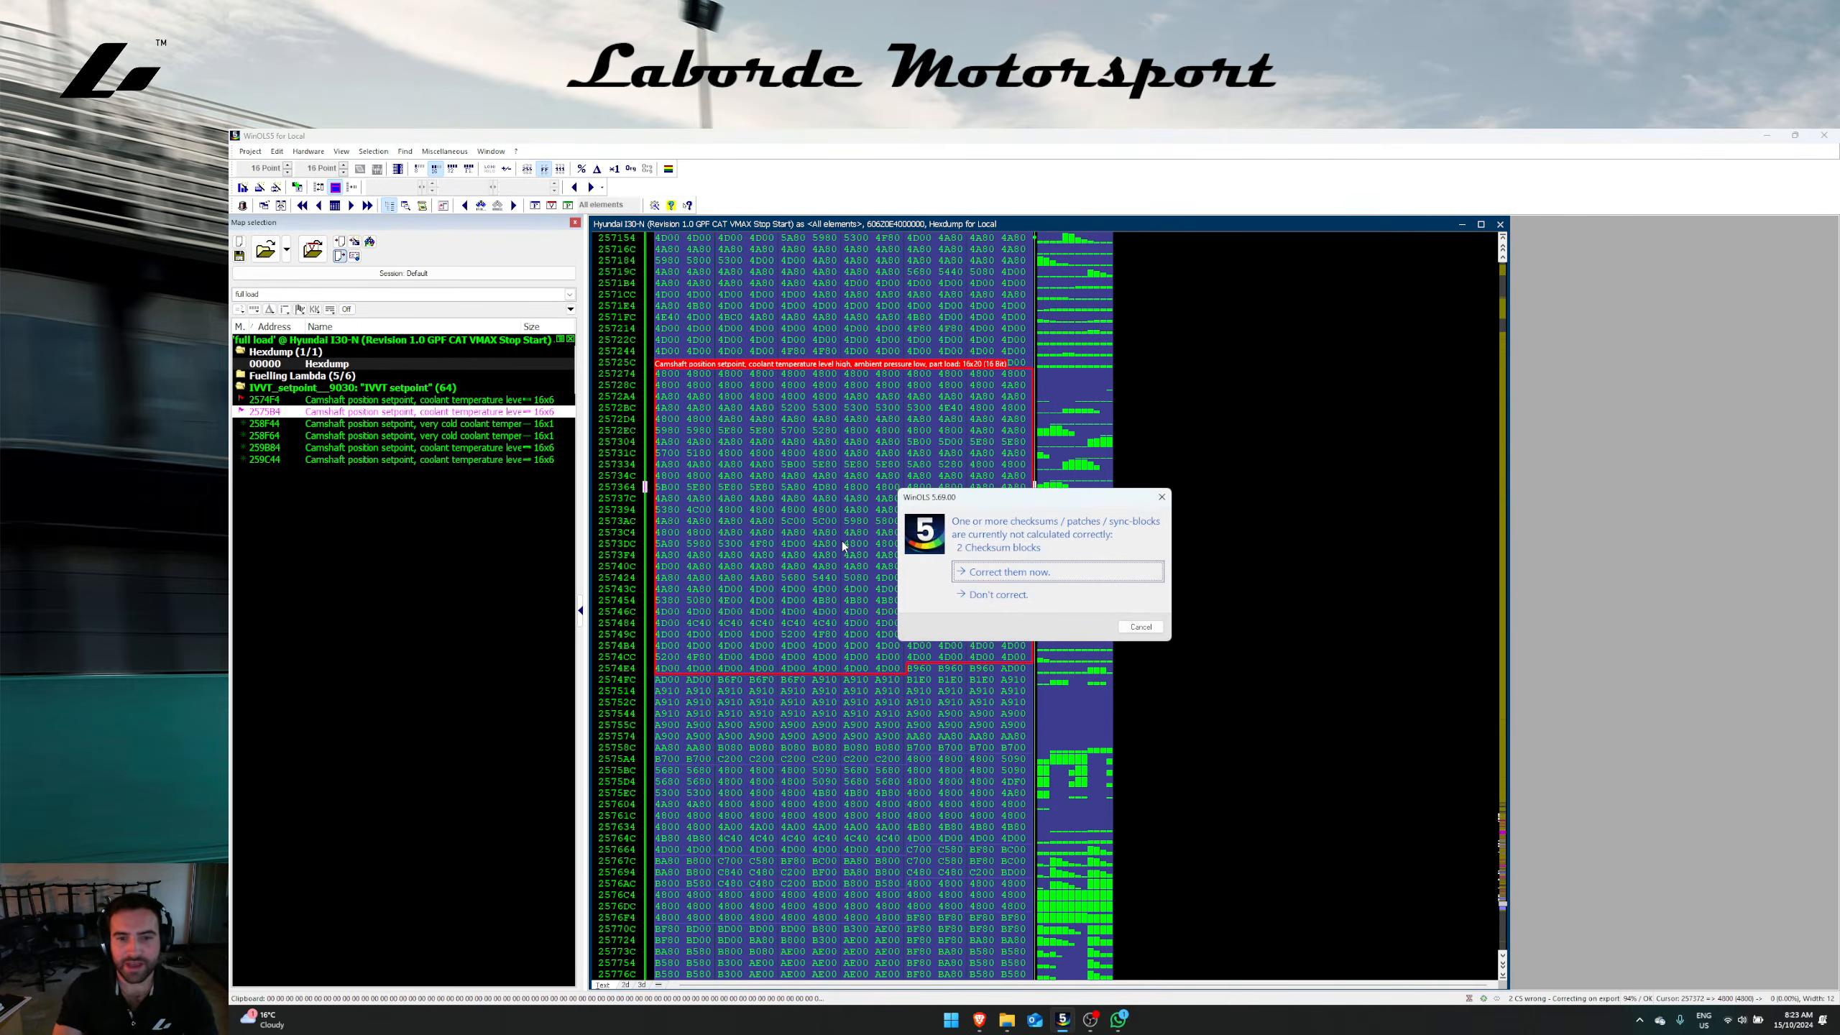
key("Return")
key("Return")
key("Return")
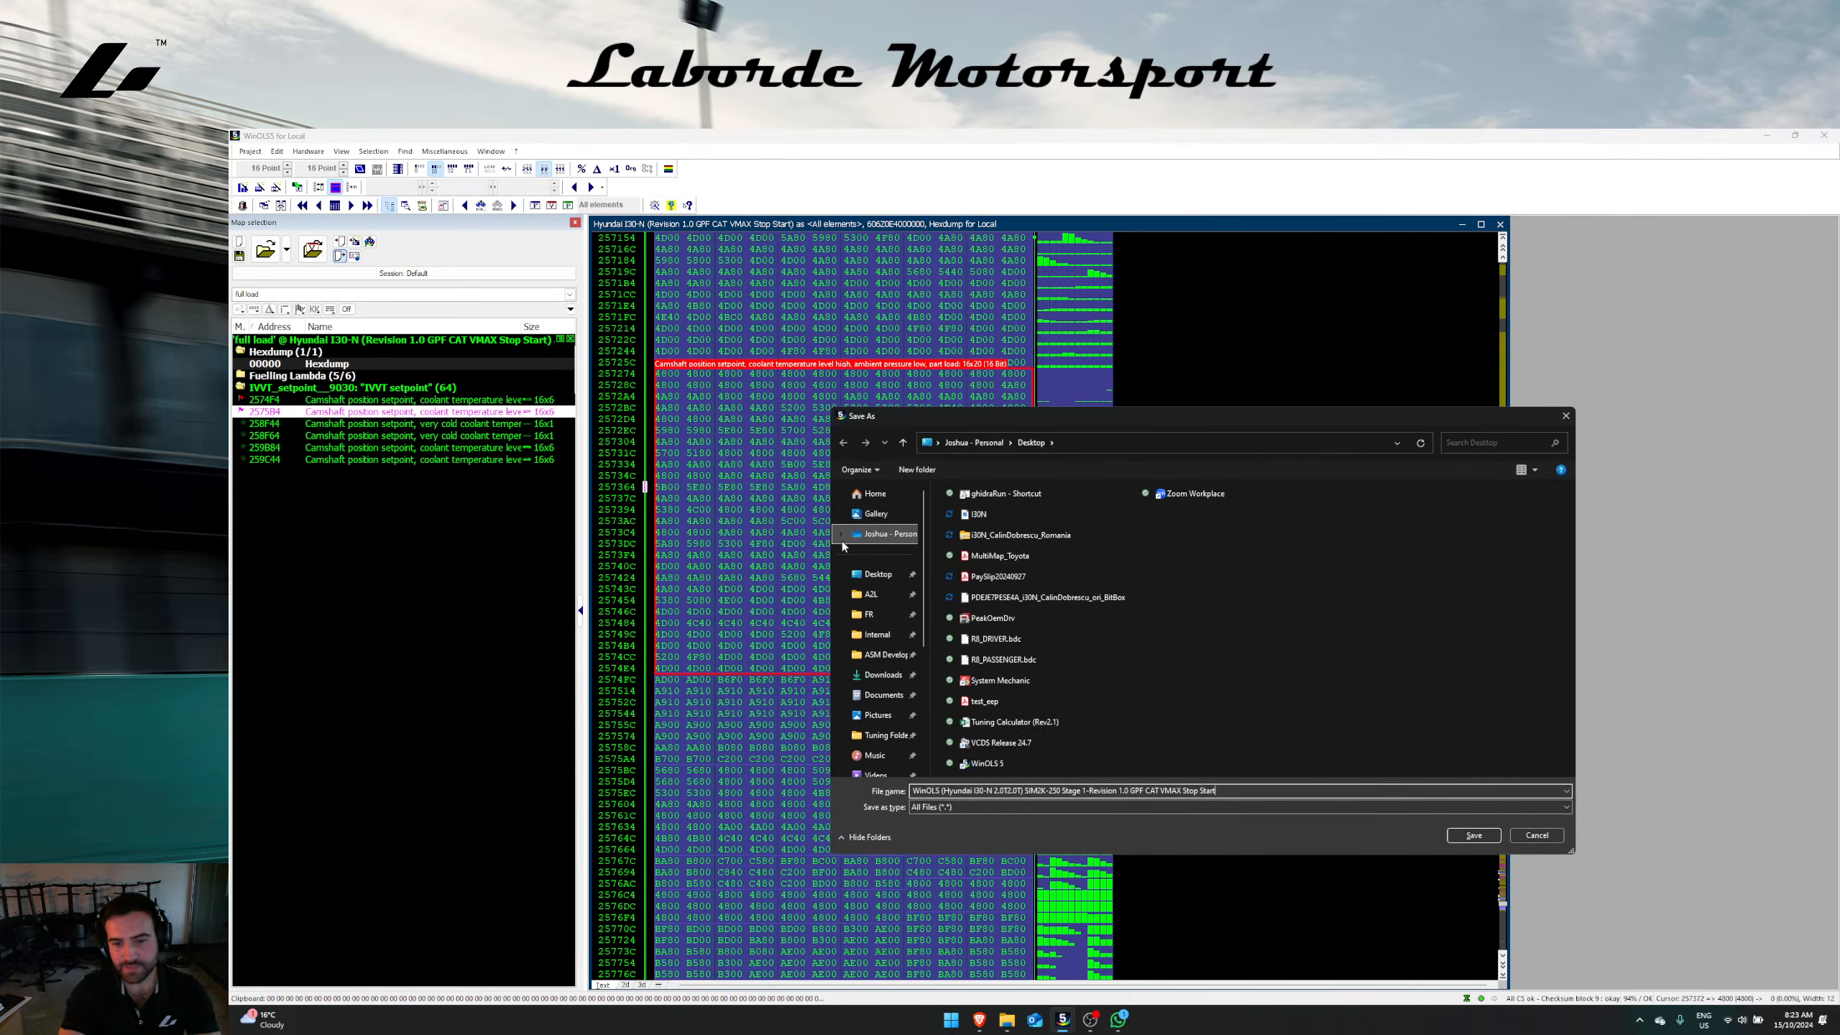
key("Return")
Step: Switch to SKYPANEL in the browser, attach the exported Stage 1 file to the Hyundai i30 request, and send it immediately
key("alt+Tab")
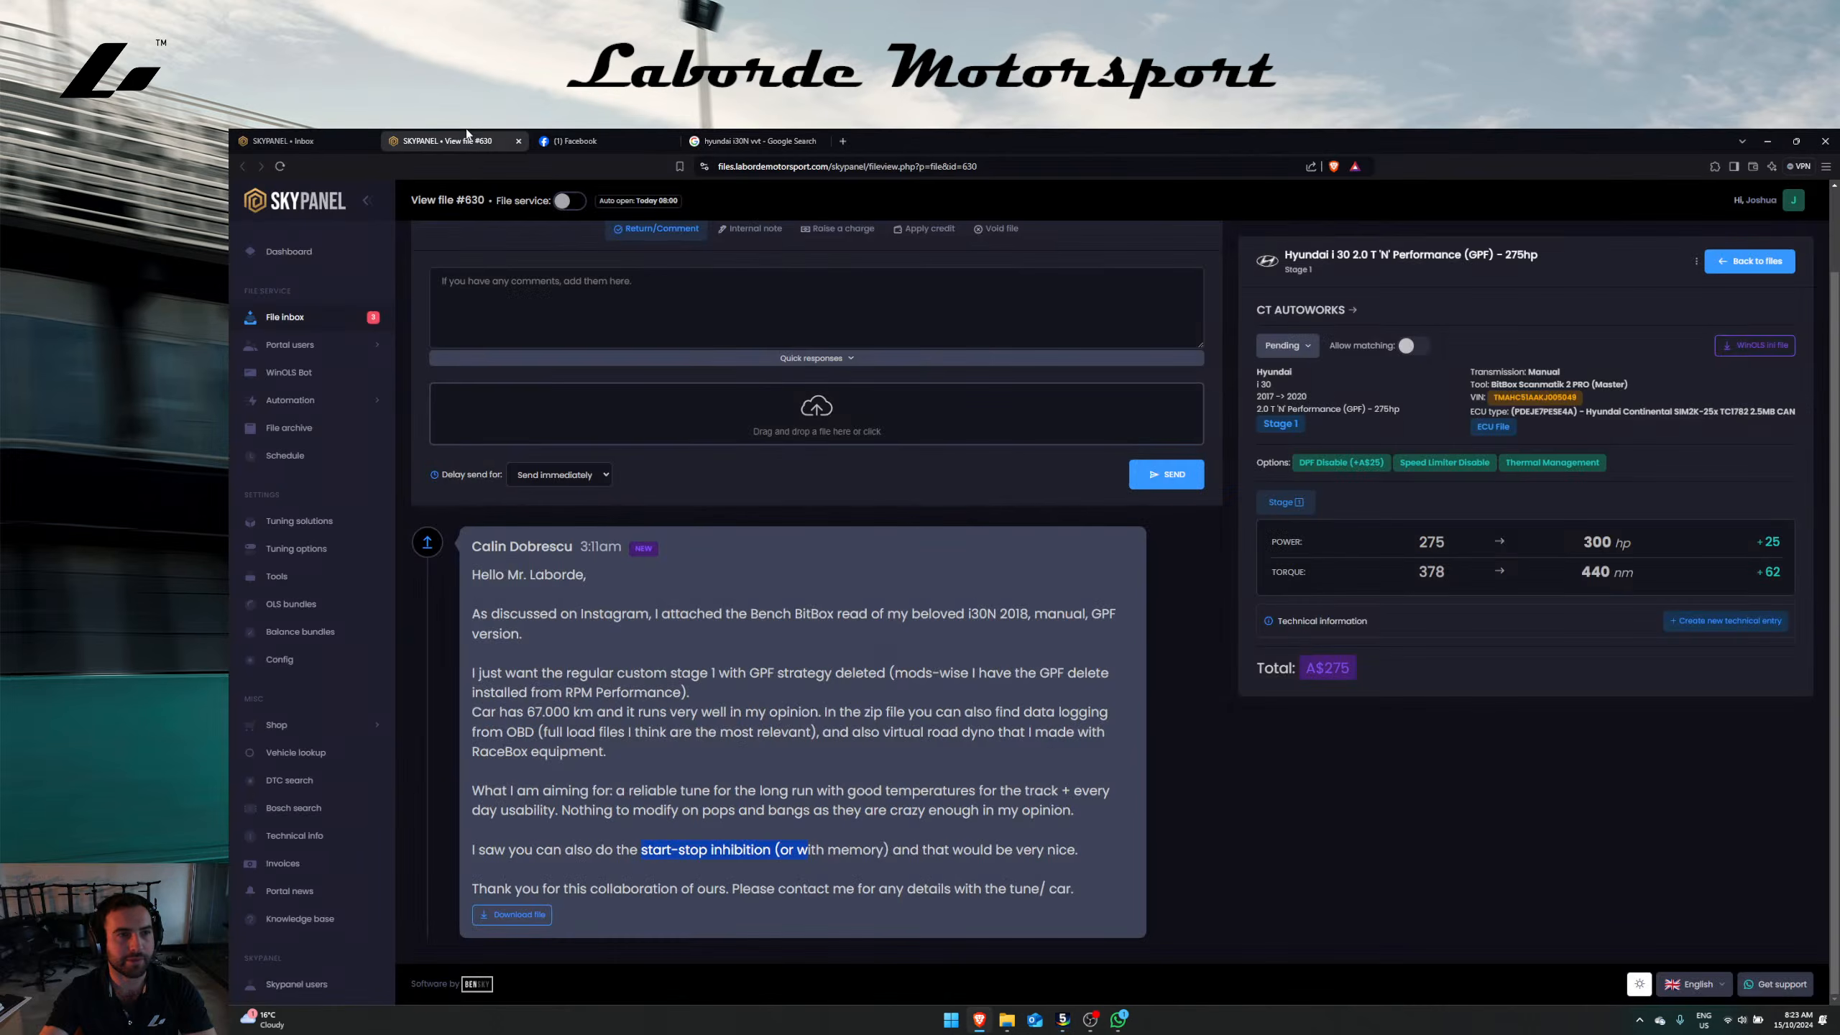
left_click(447, 141)
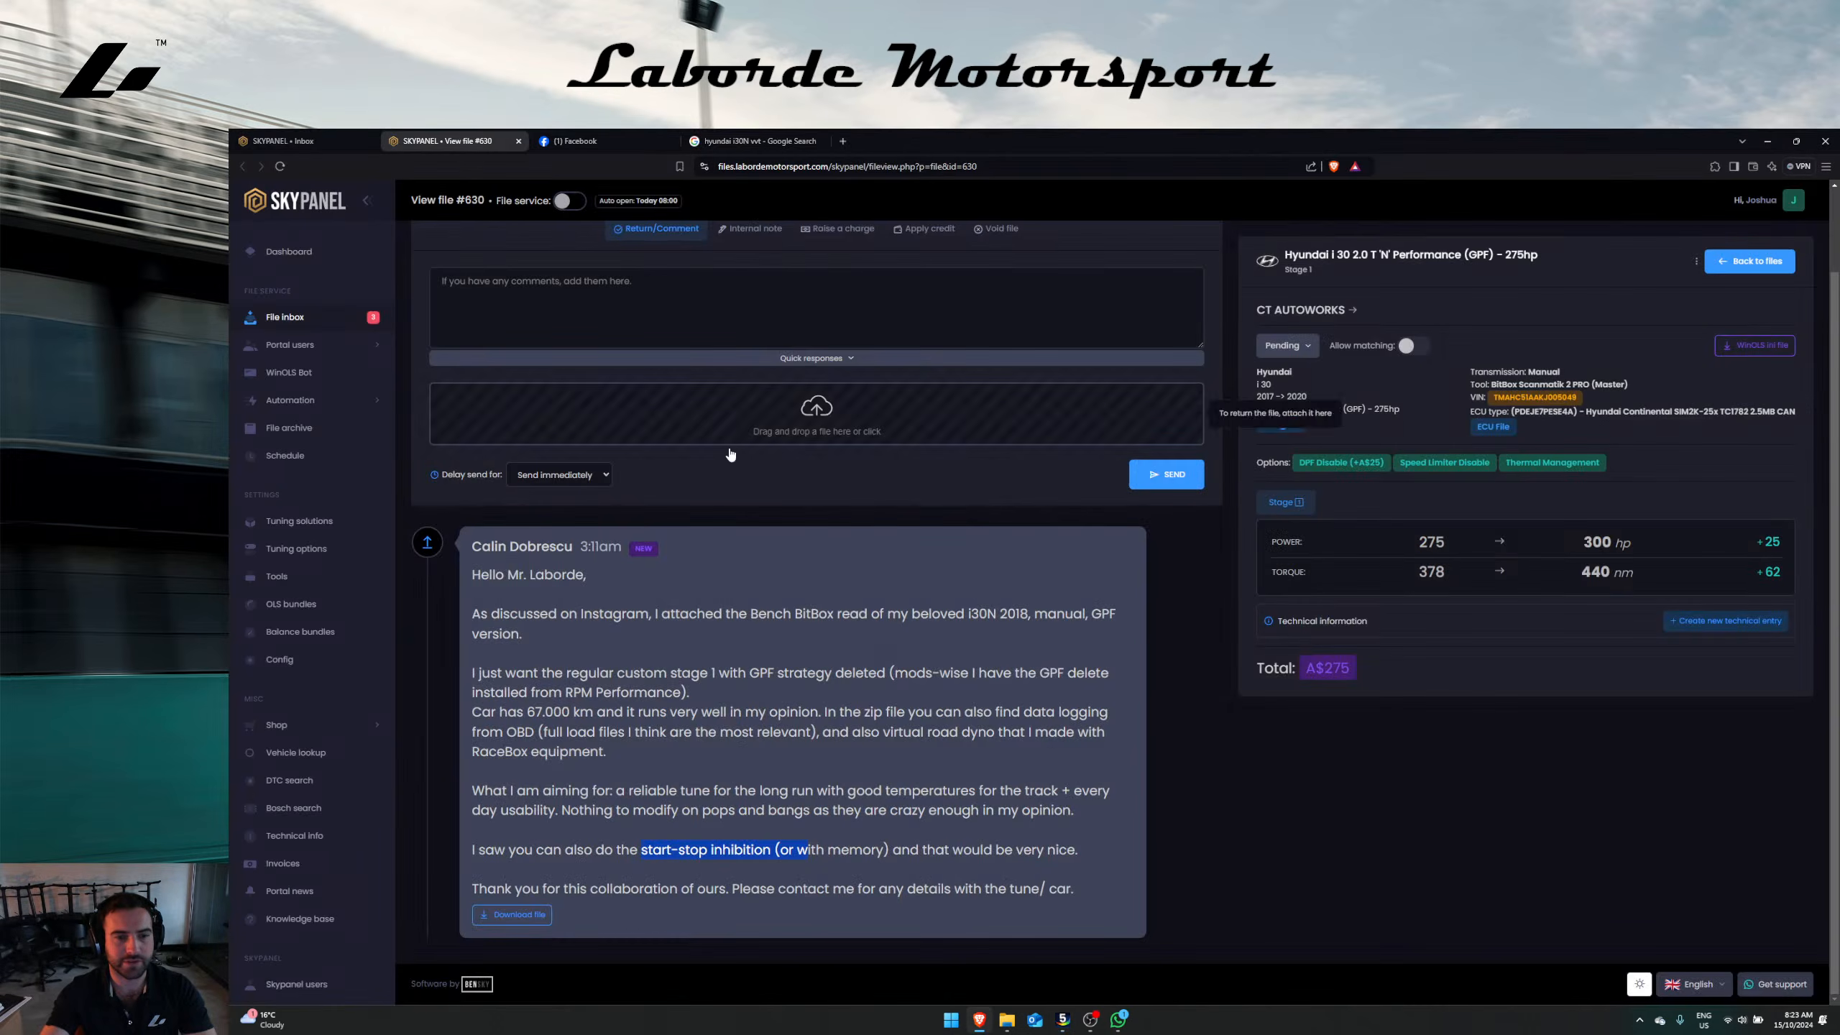
left_click(833, 430)
double_click(491, 487)
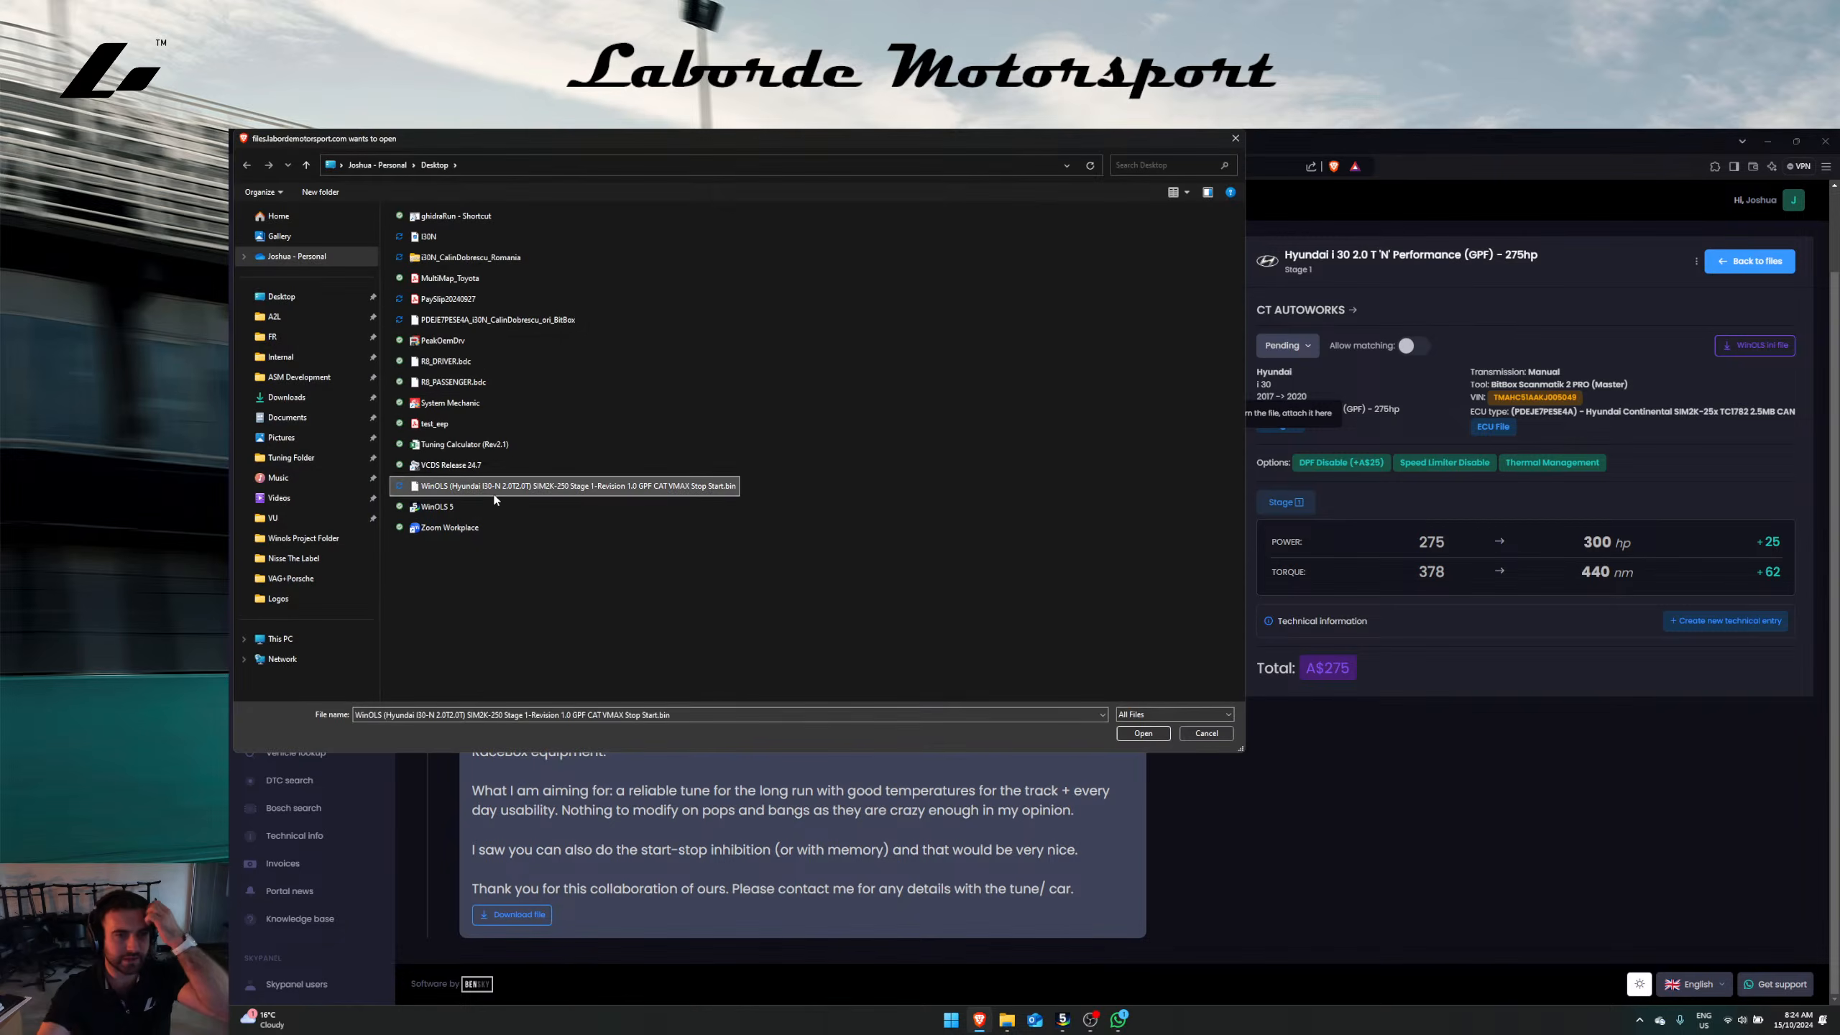
left_click(1180, 491)
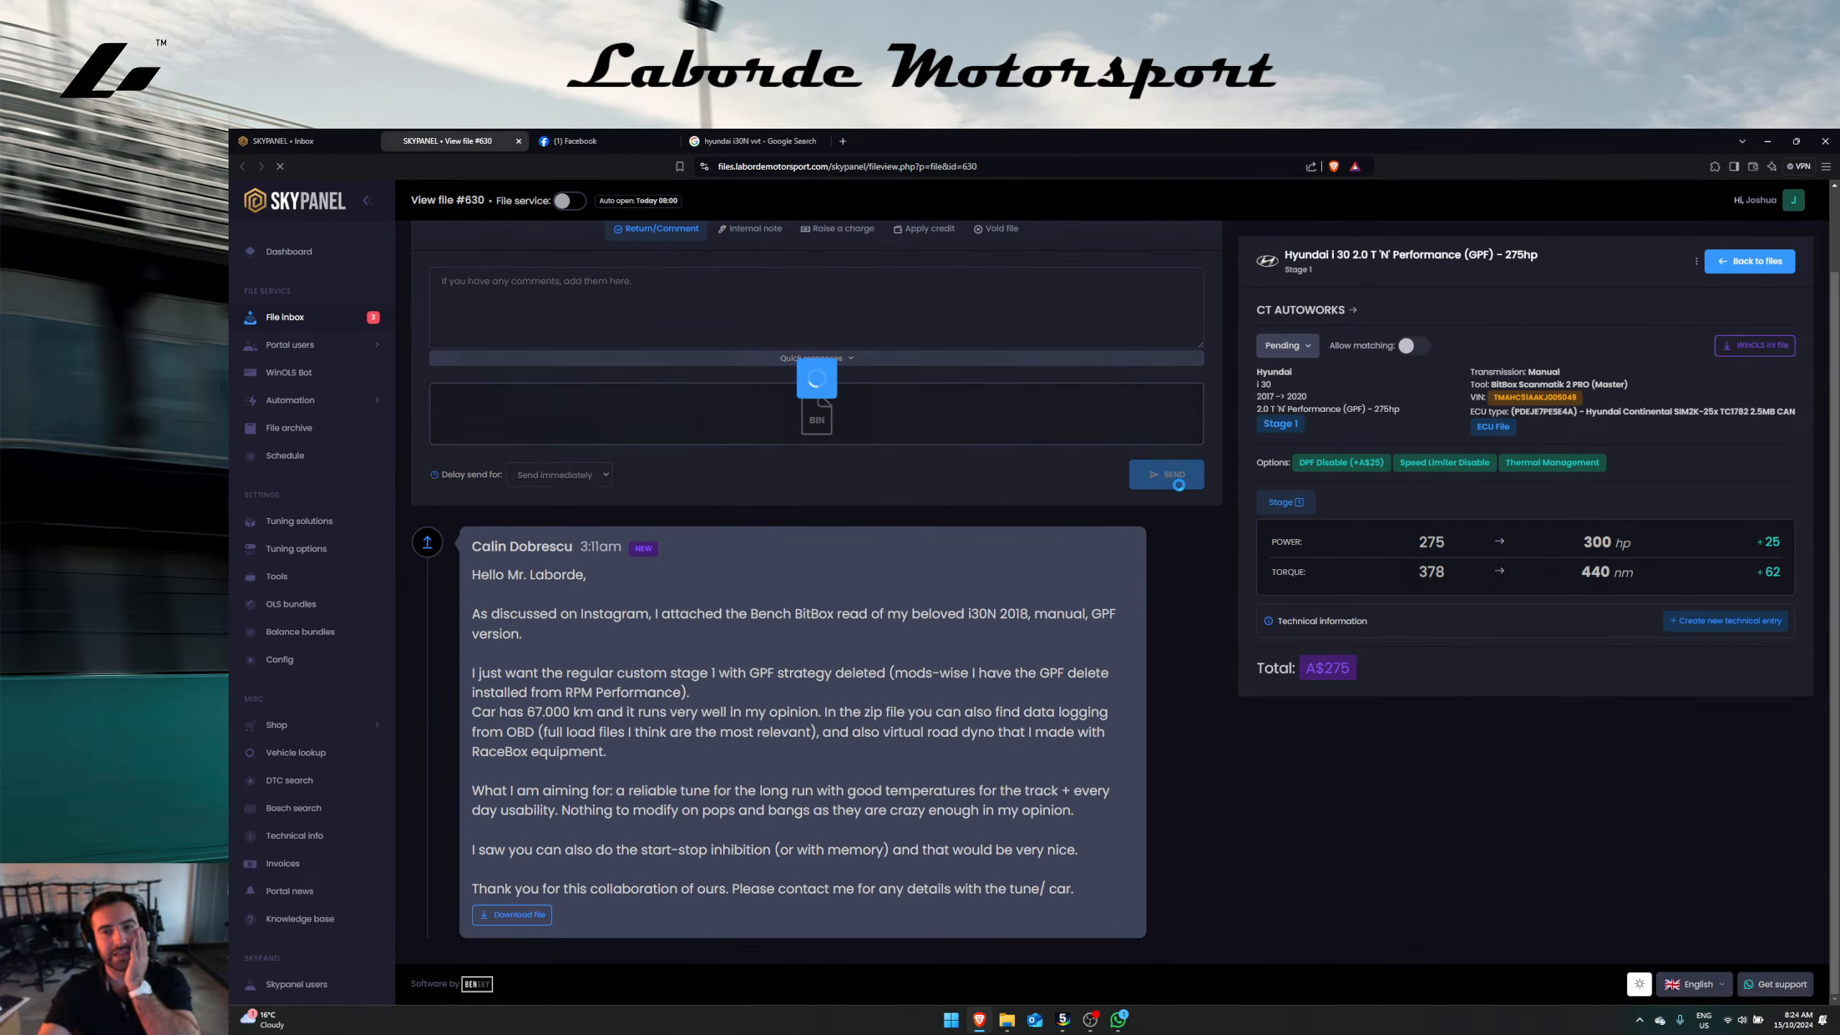
Step: Check the other browser pages and the WhatsApp chats, and read the live chat questions in OBS
left_click(608, 146)
left_click(753, 141)
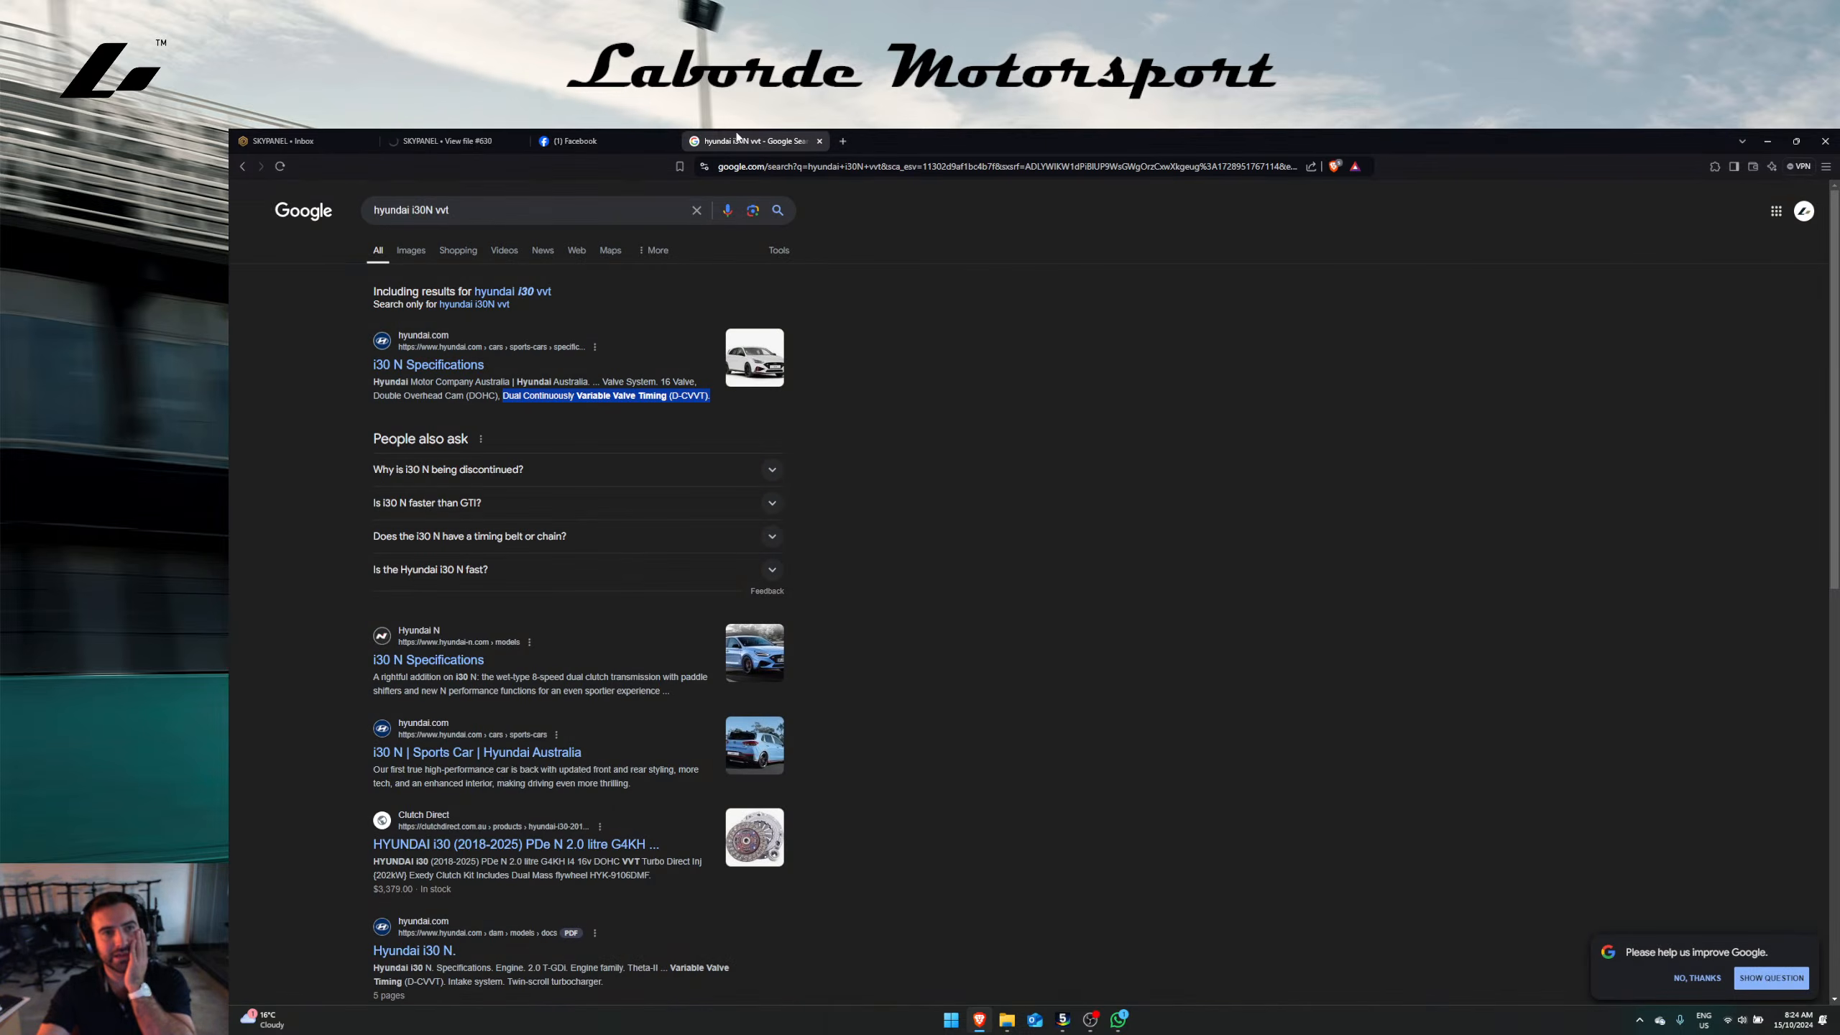
left_click(1119, 1020)
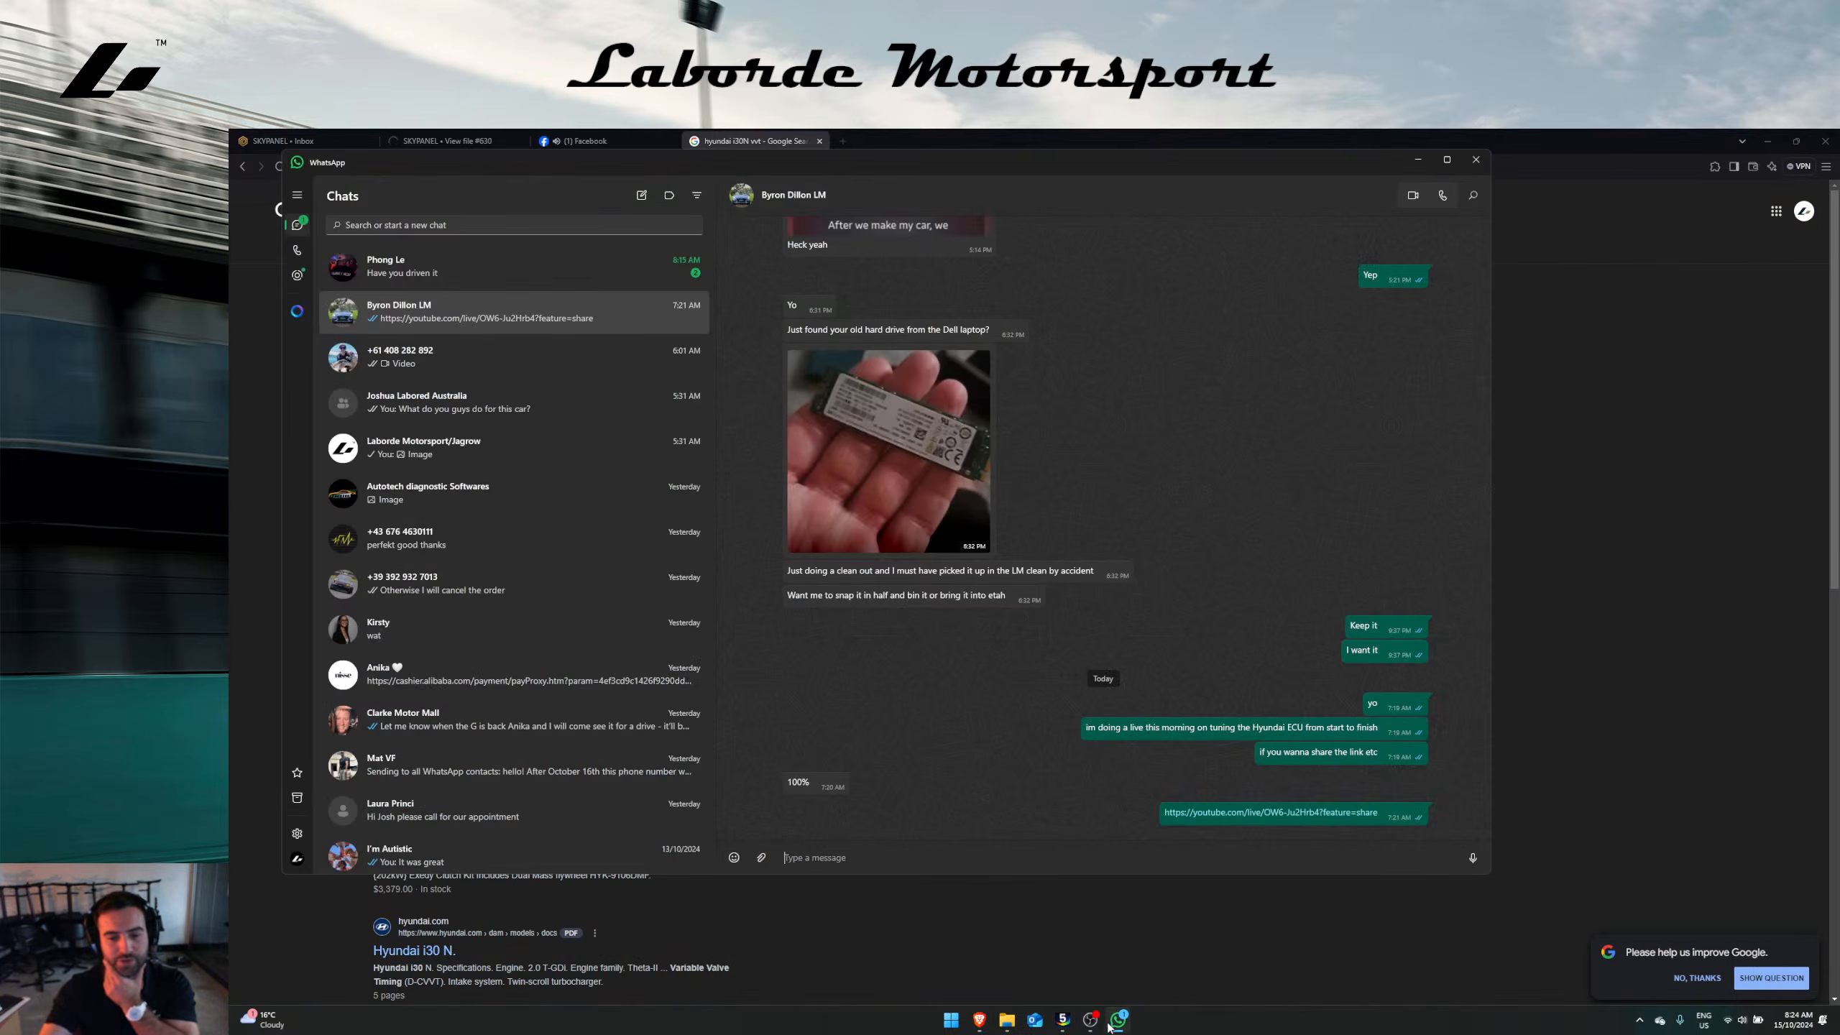
left_click(1090, 1020)
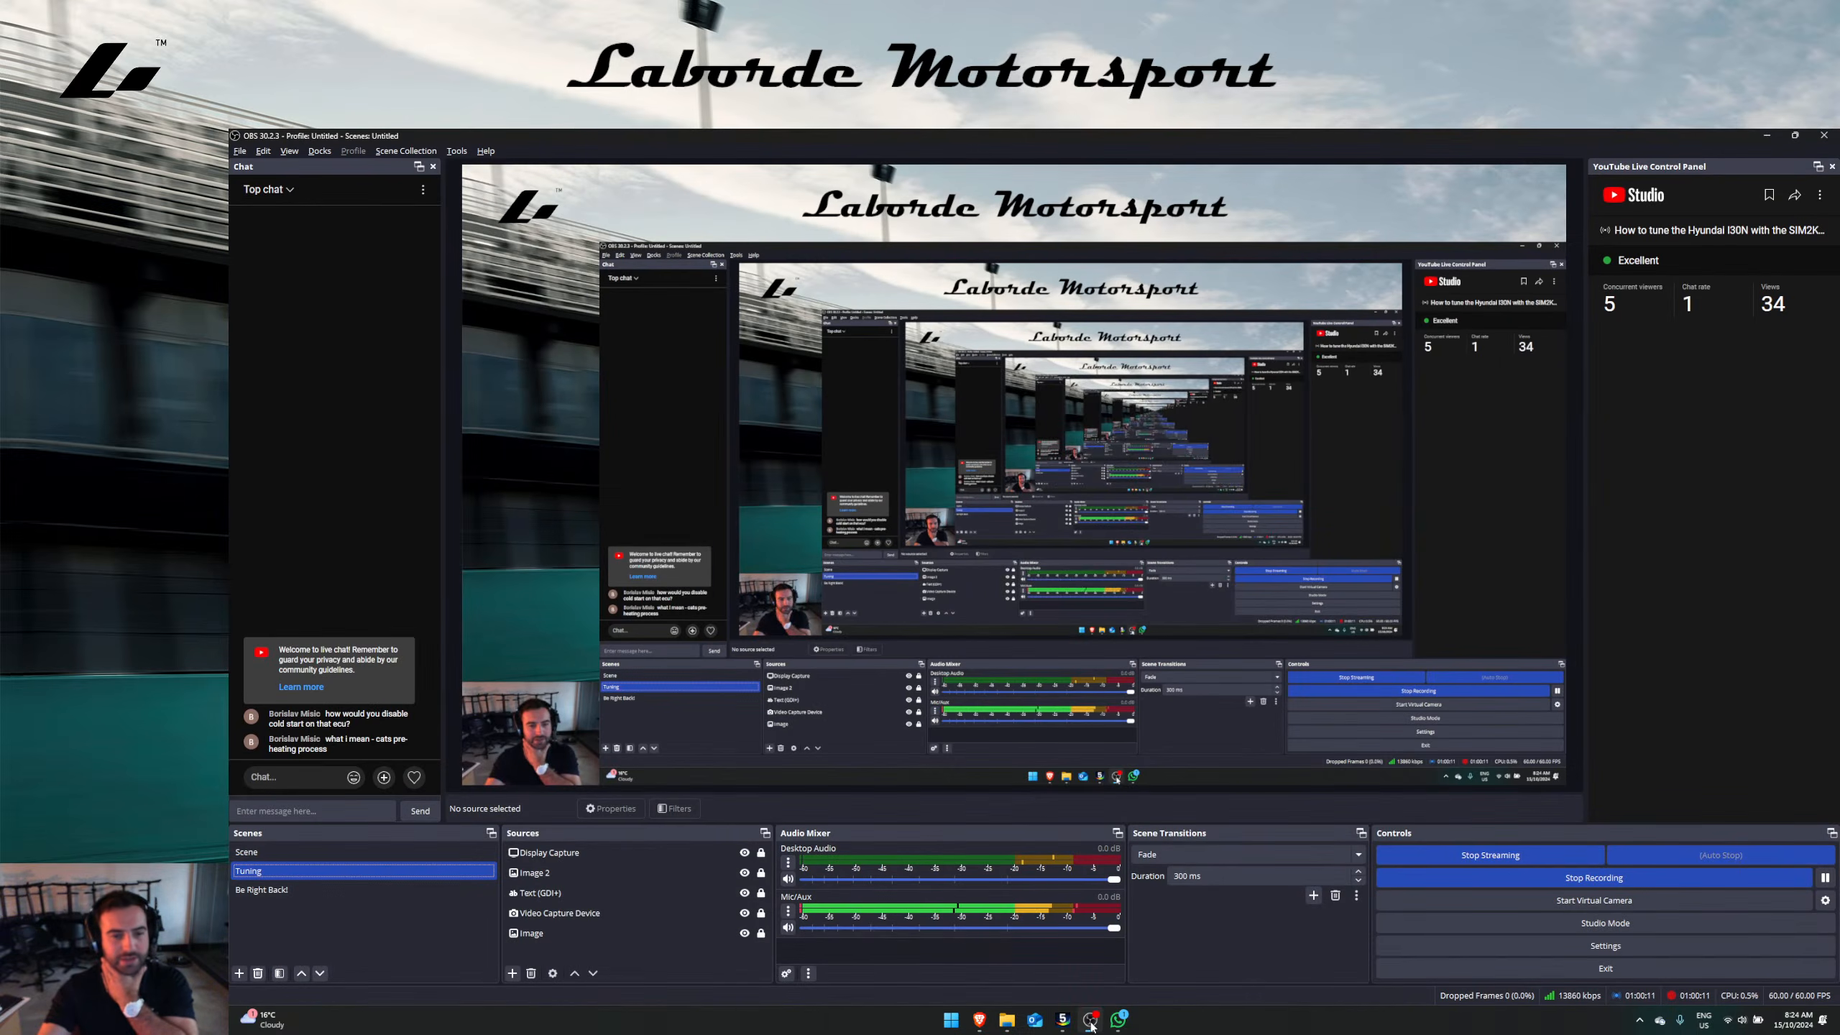
left_click(312, 783)
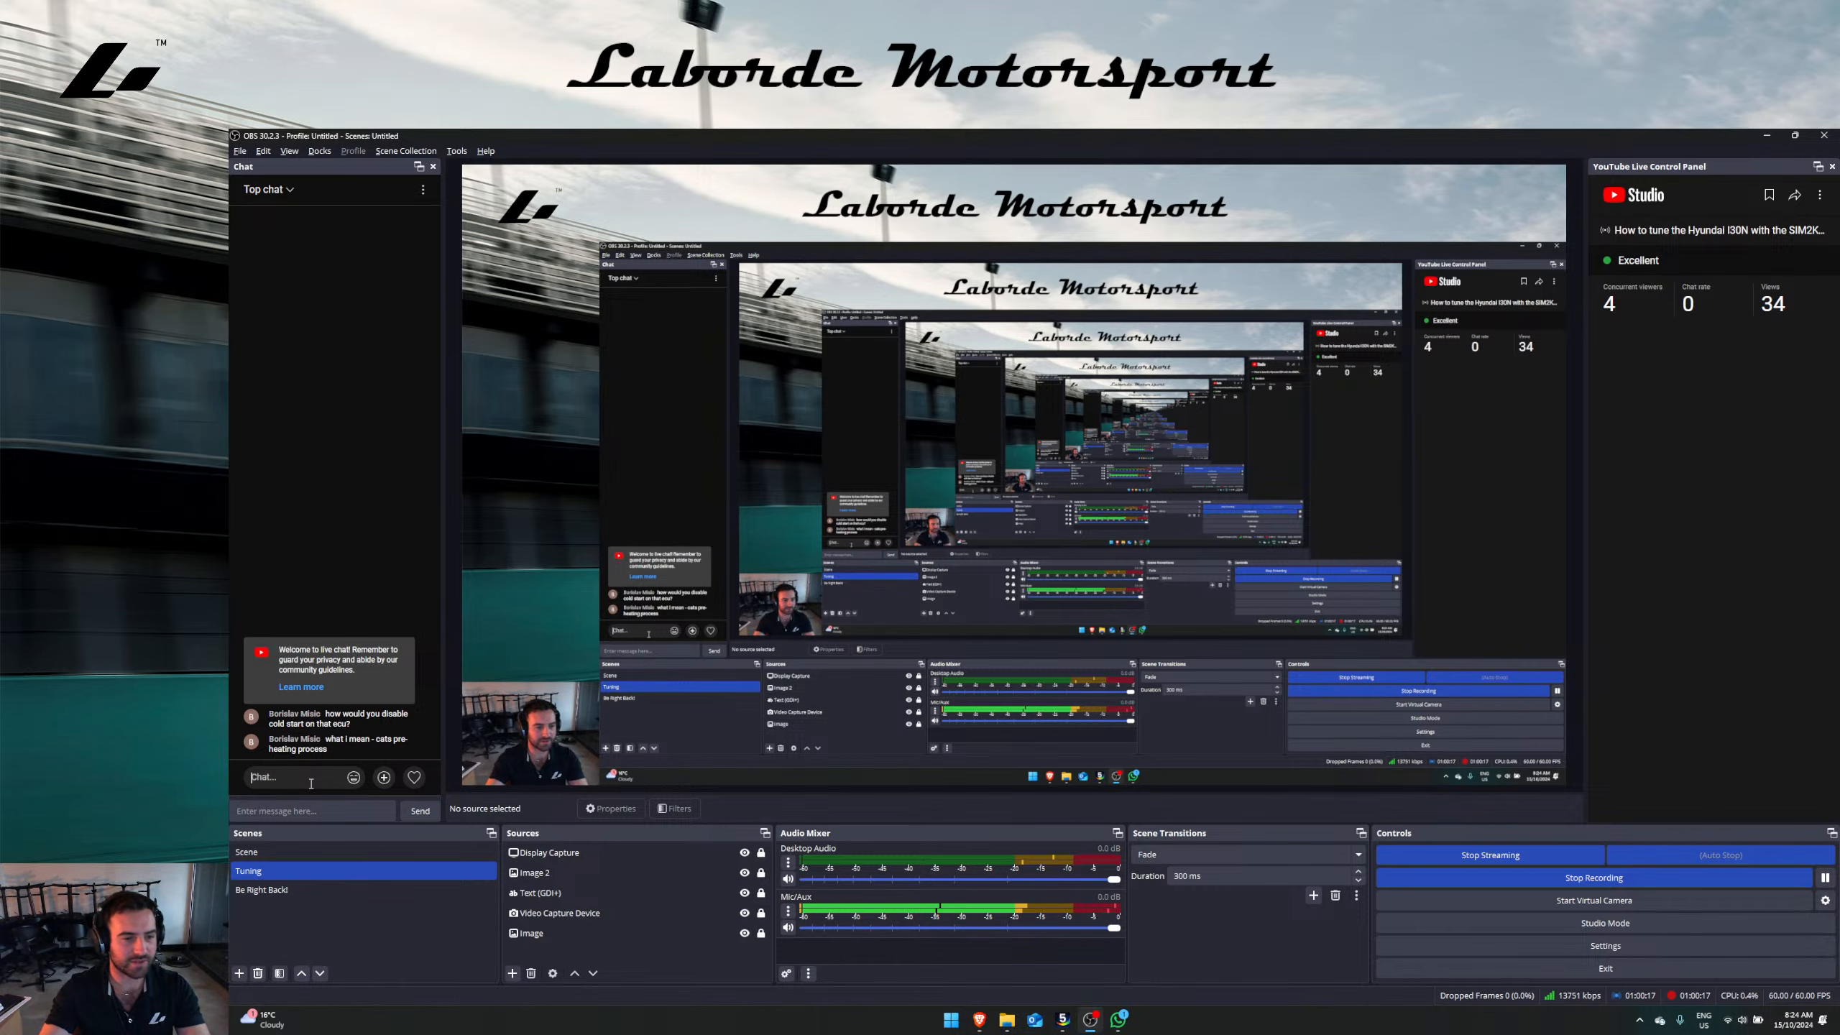
Step: Switch back to WinOLS and open the original Hyundai VelosterN project beside the i30-N file
left_click(1063, 1020)
right_click(867, 442)
key("Escape")
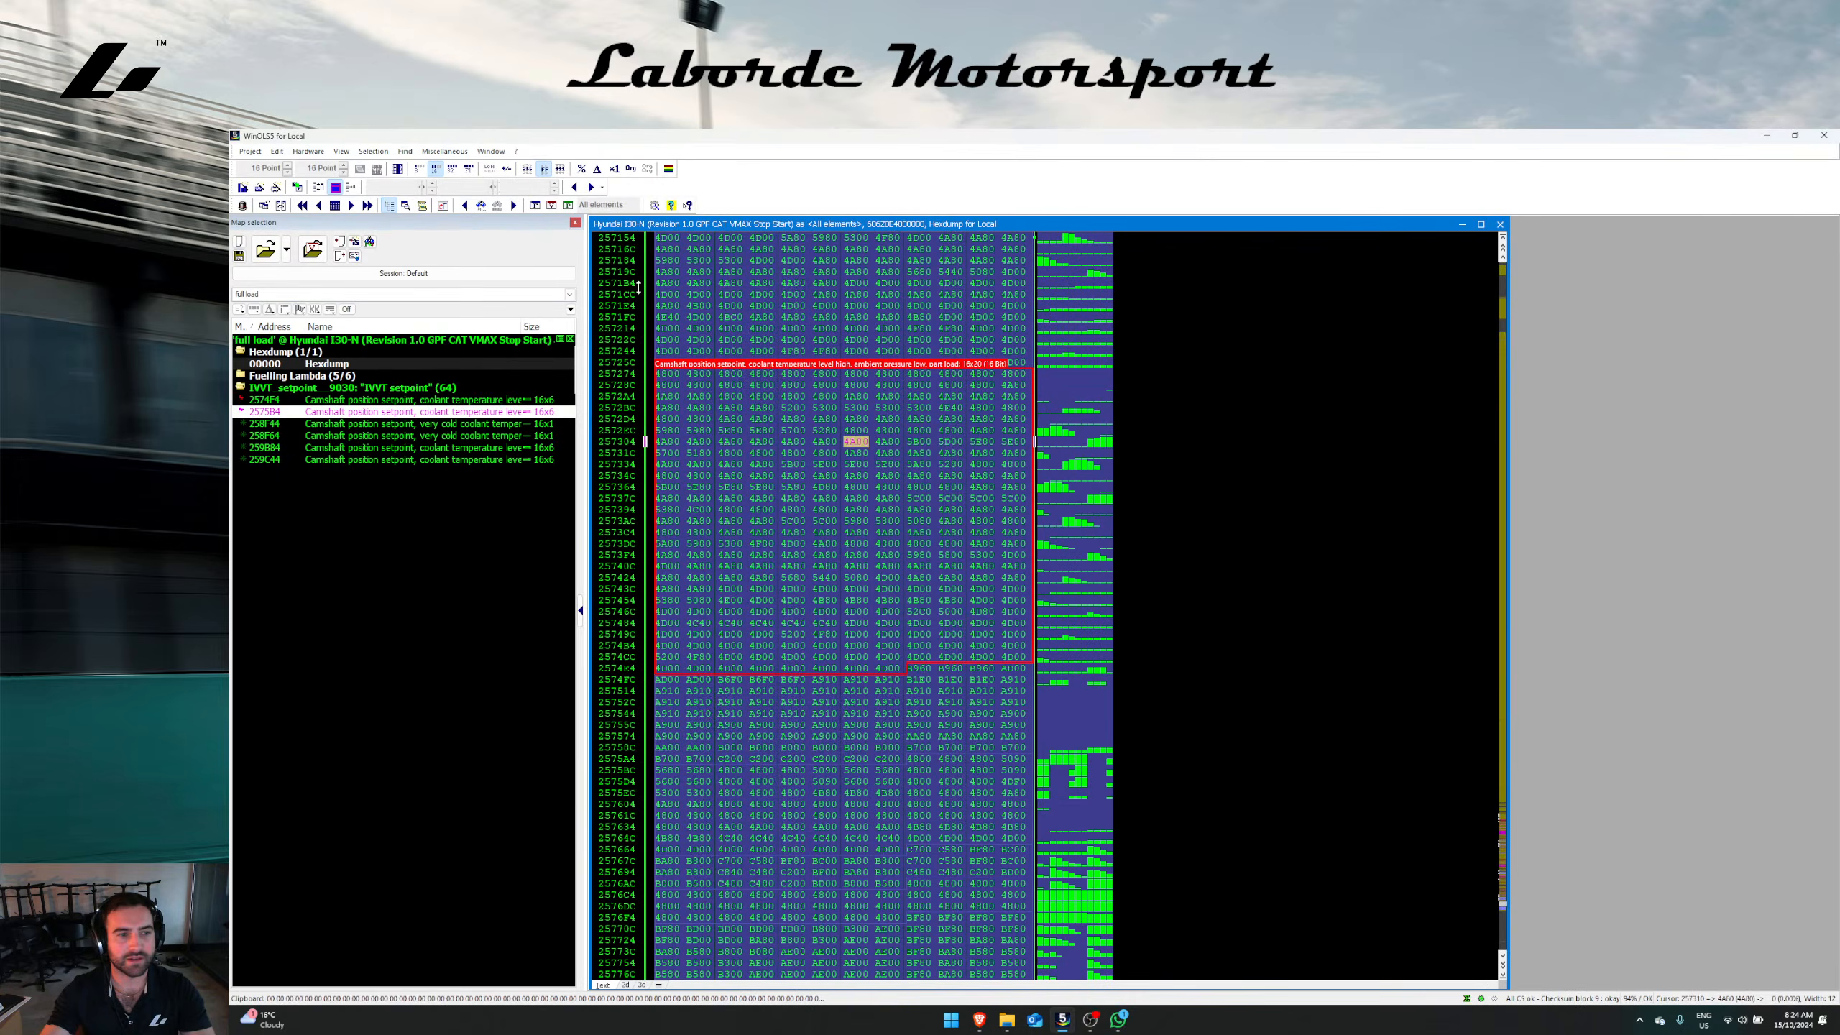
left_click(250, 151)
left_click(335, 424)
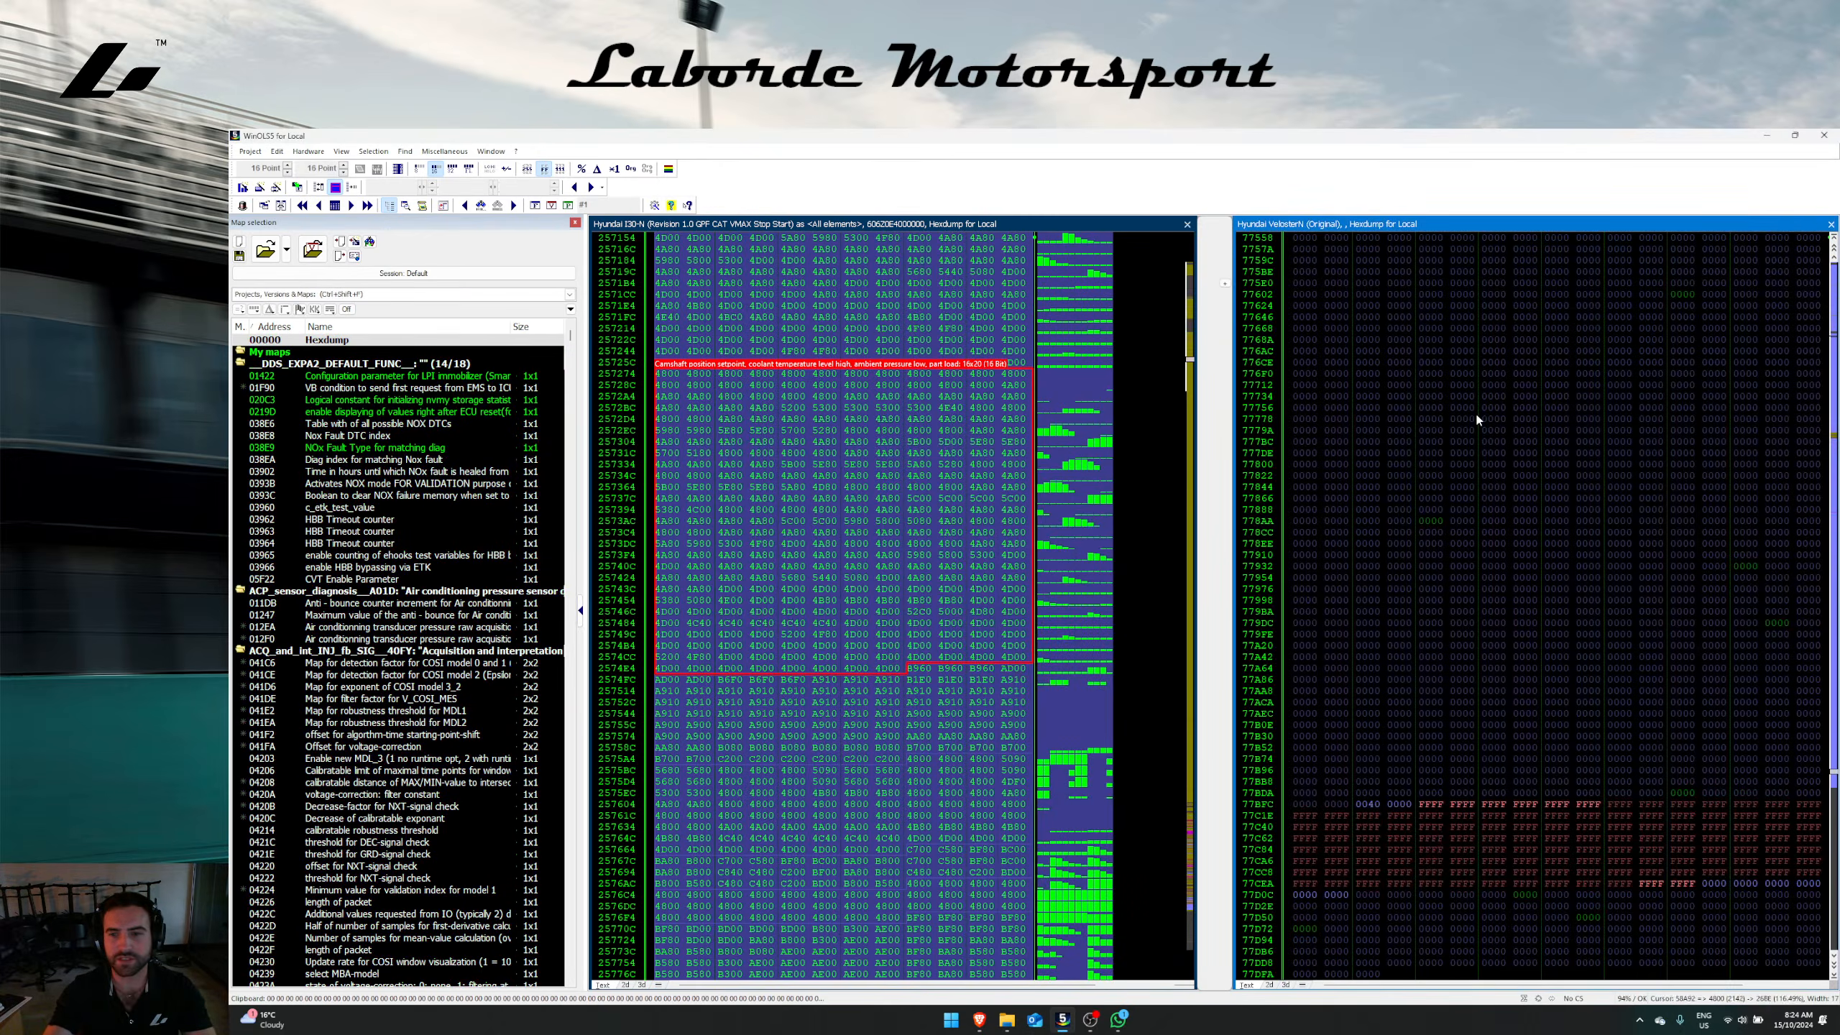
Step: Set the VelosterN hexdump to 12 columns around the low coolant temperature, high ambient pressure camshaft setpoint map
left_click(1497, 419)
key("w")
key("w")
key("w")
key("w")
key("w")
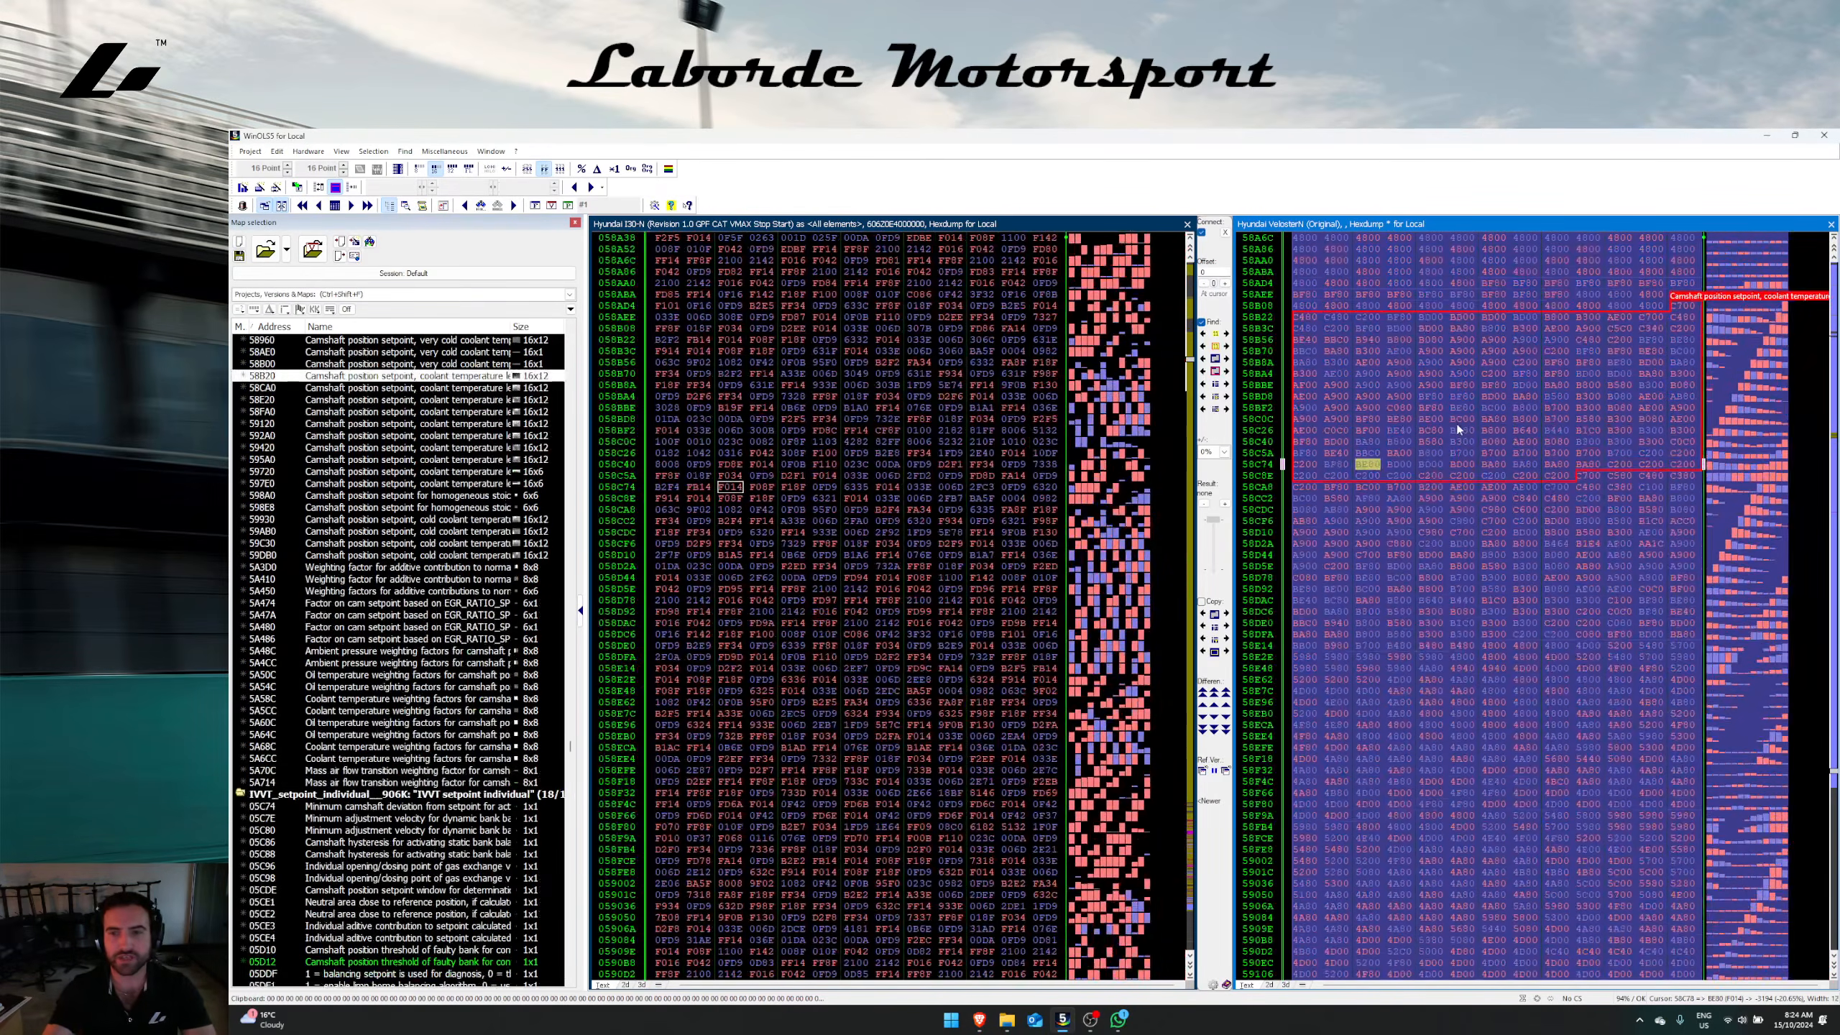
key("m")
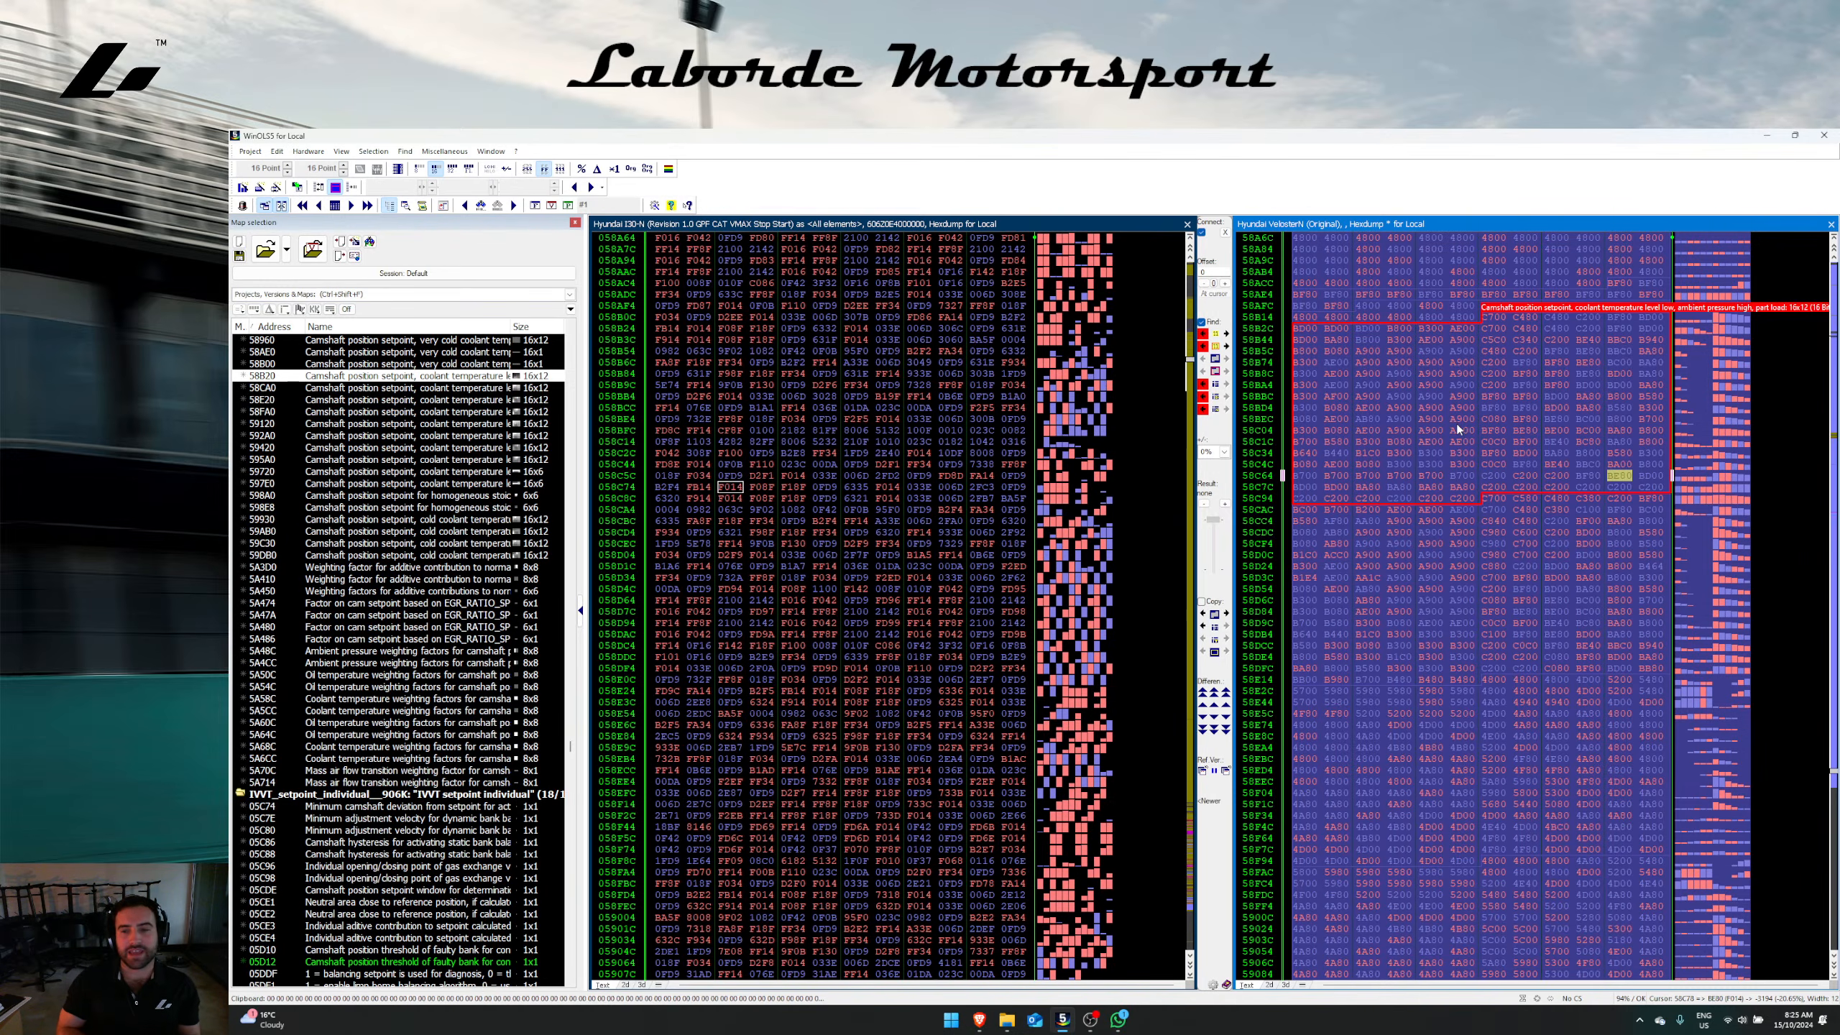
left_click(1454, 423)
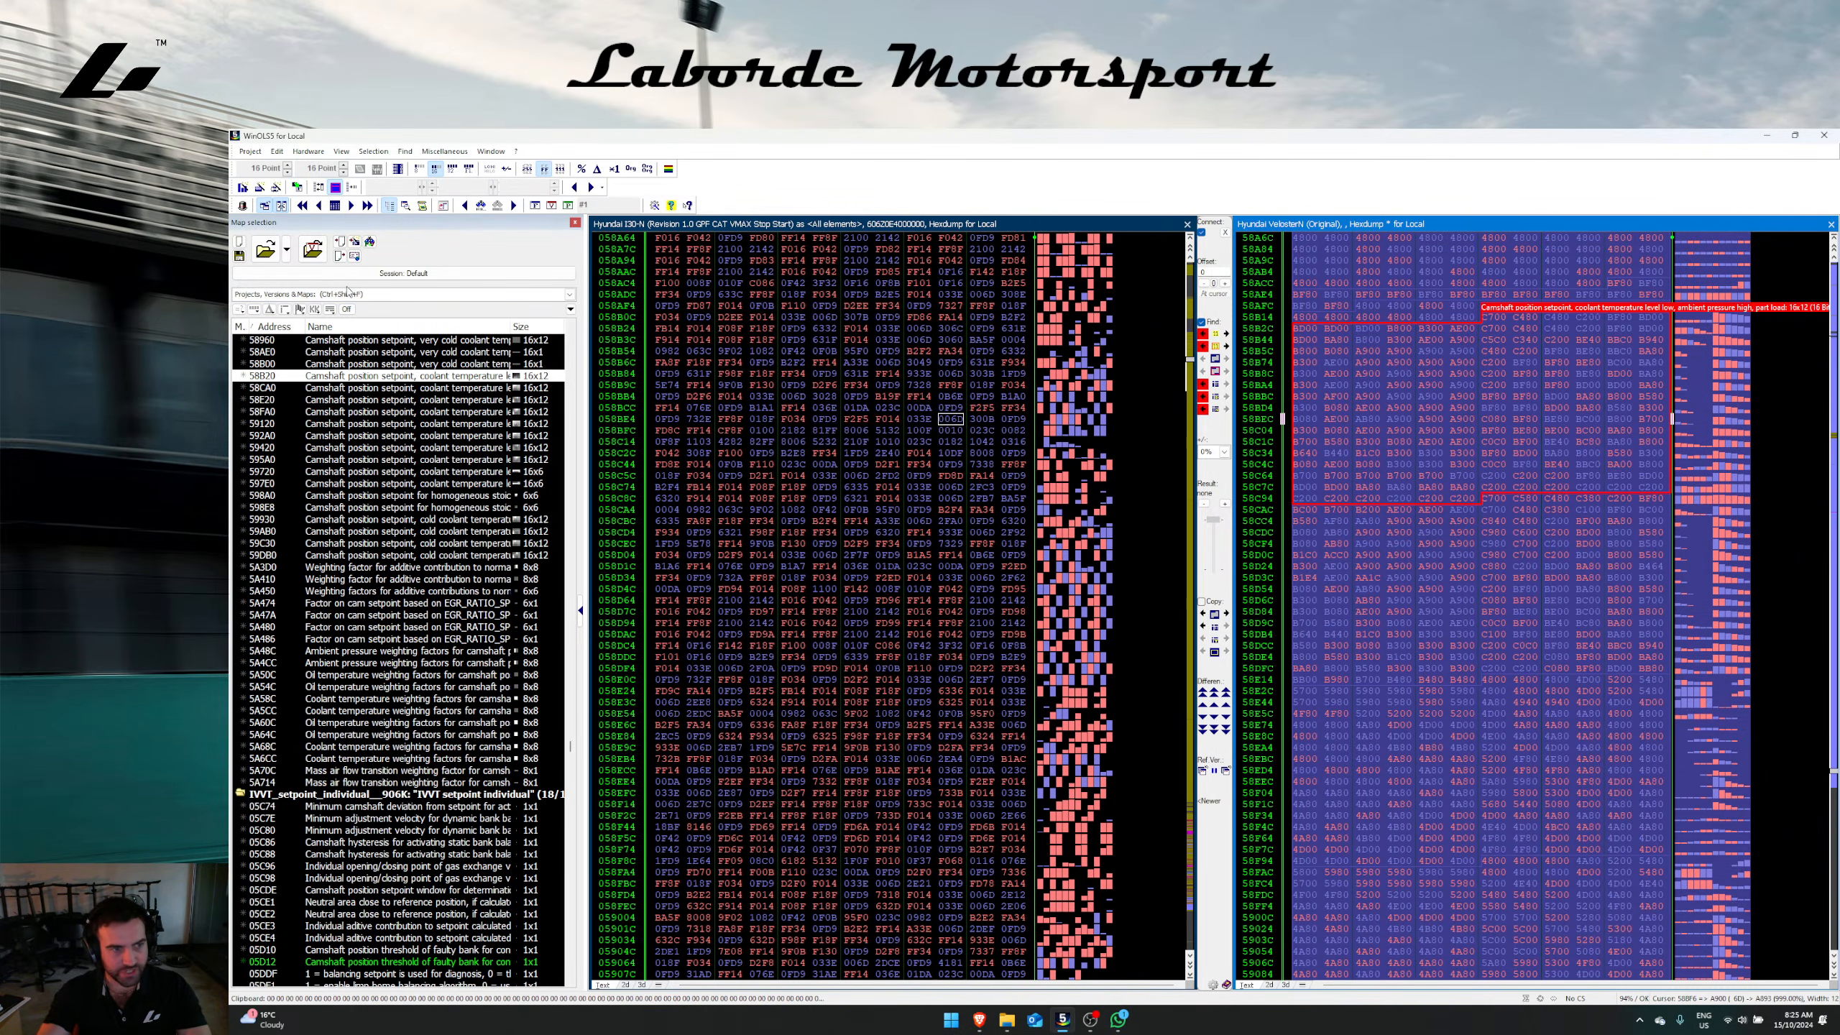
Step: Search the VelosterN maps for "cold start" and look through the matching entries
left_click(347, 294)
type("col")
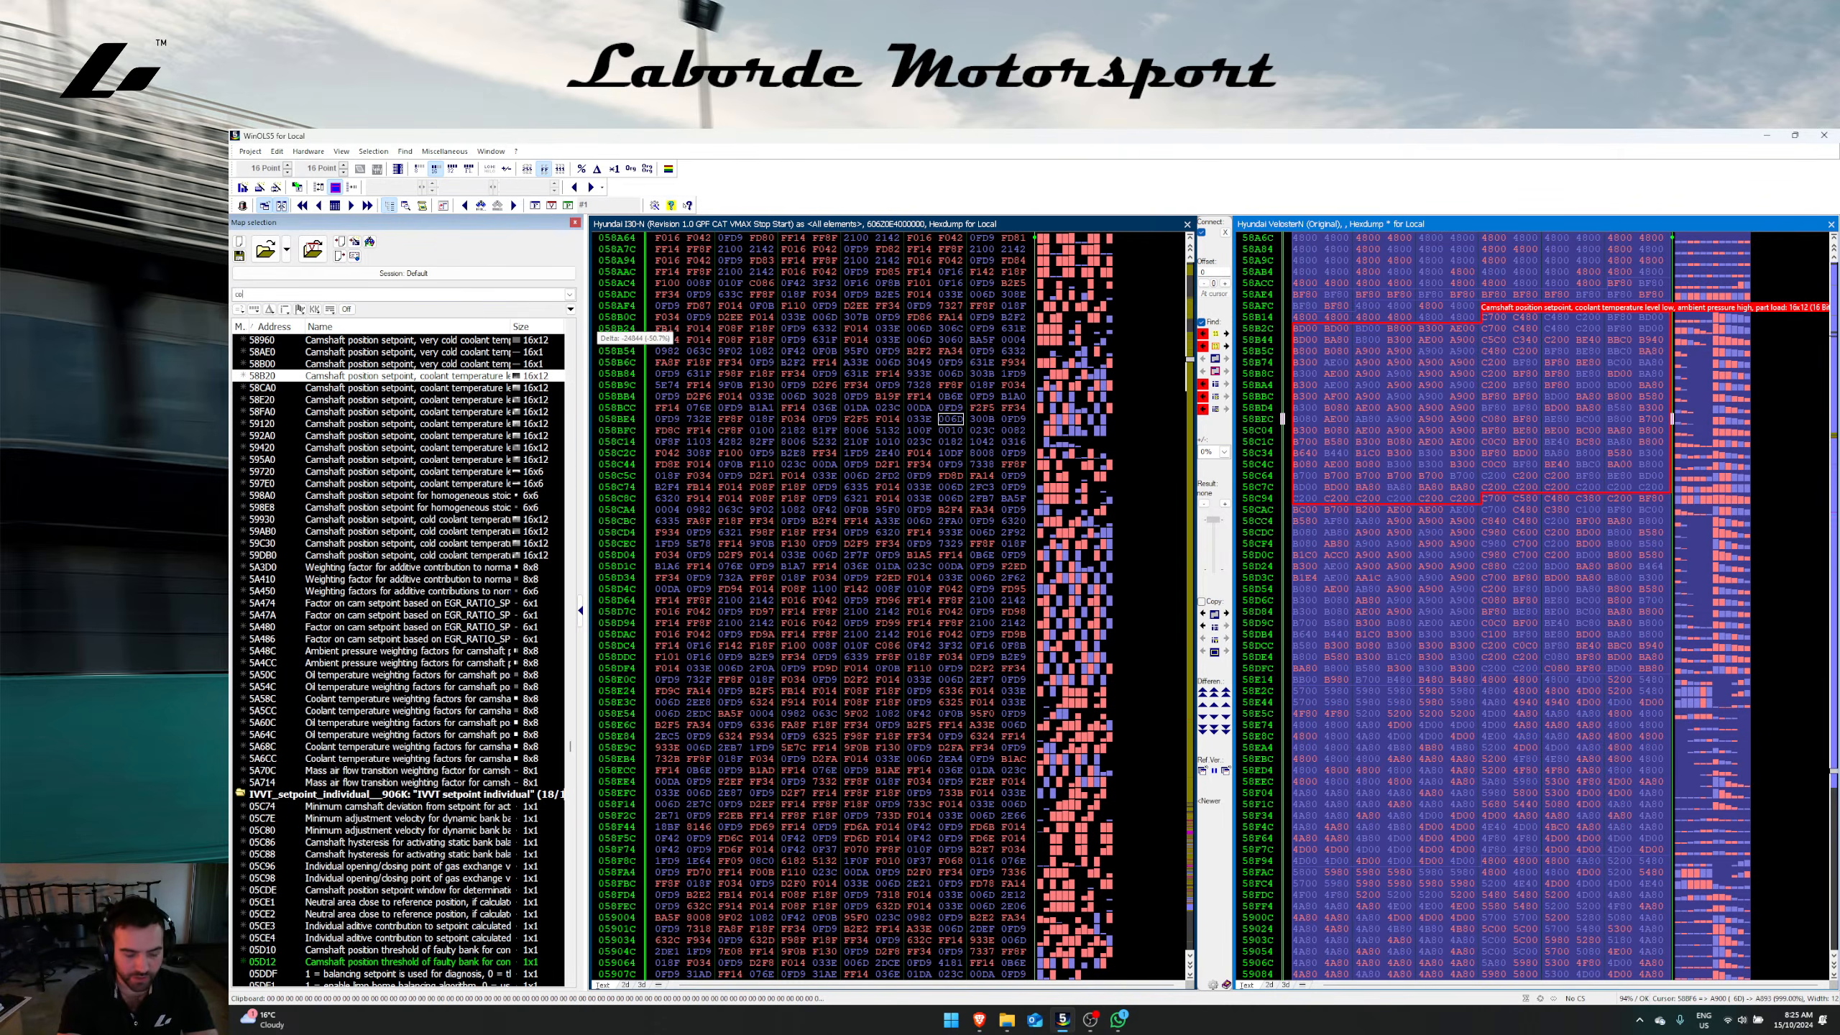
type("d start")
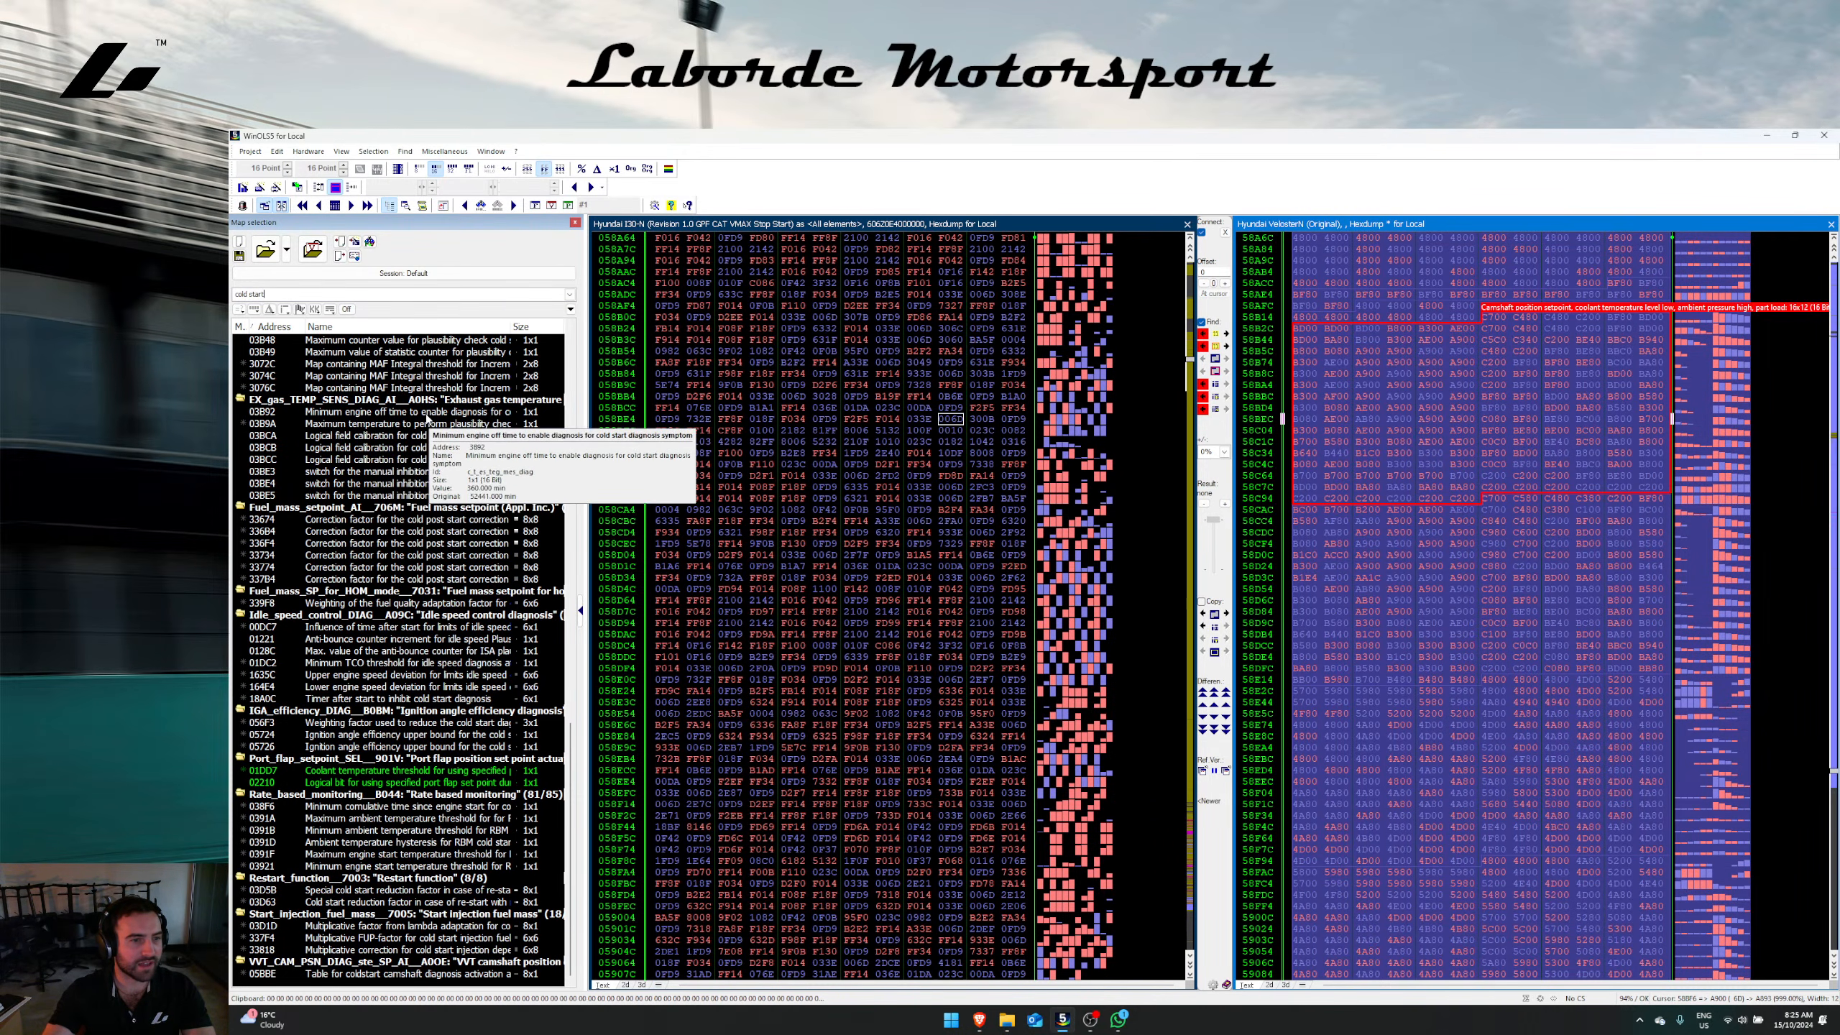
scroll(428, 419, "up", 11)
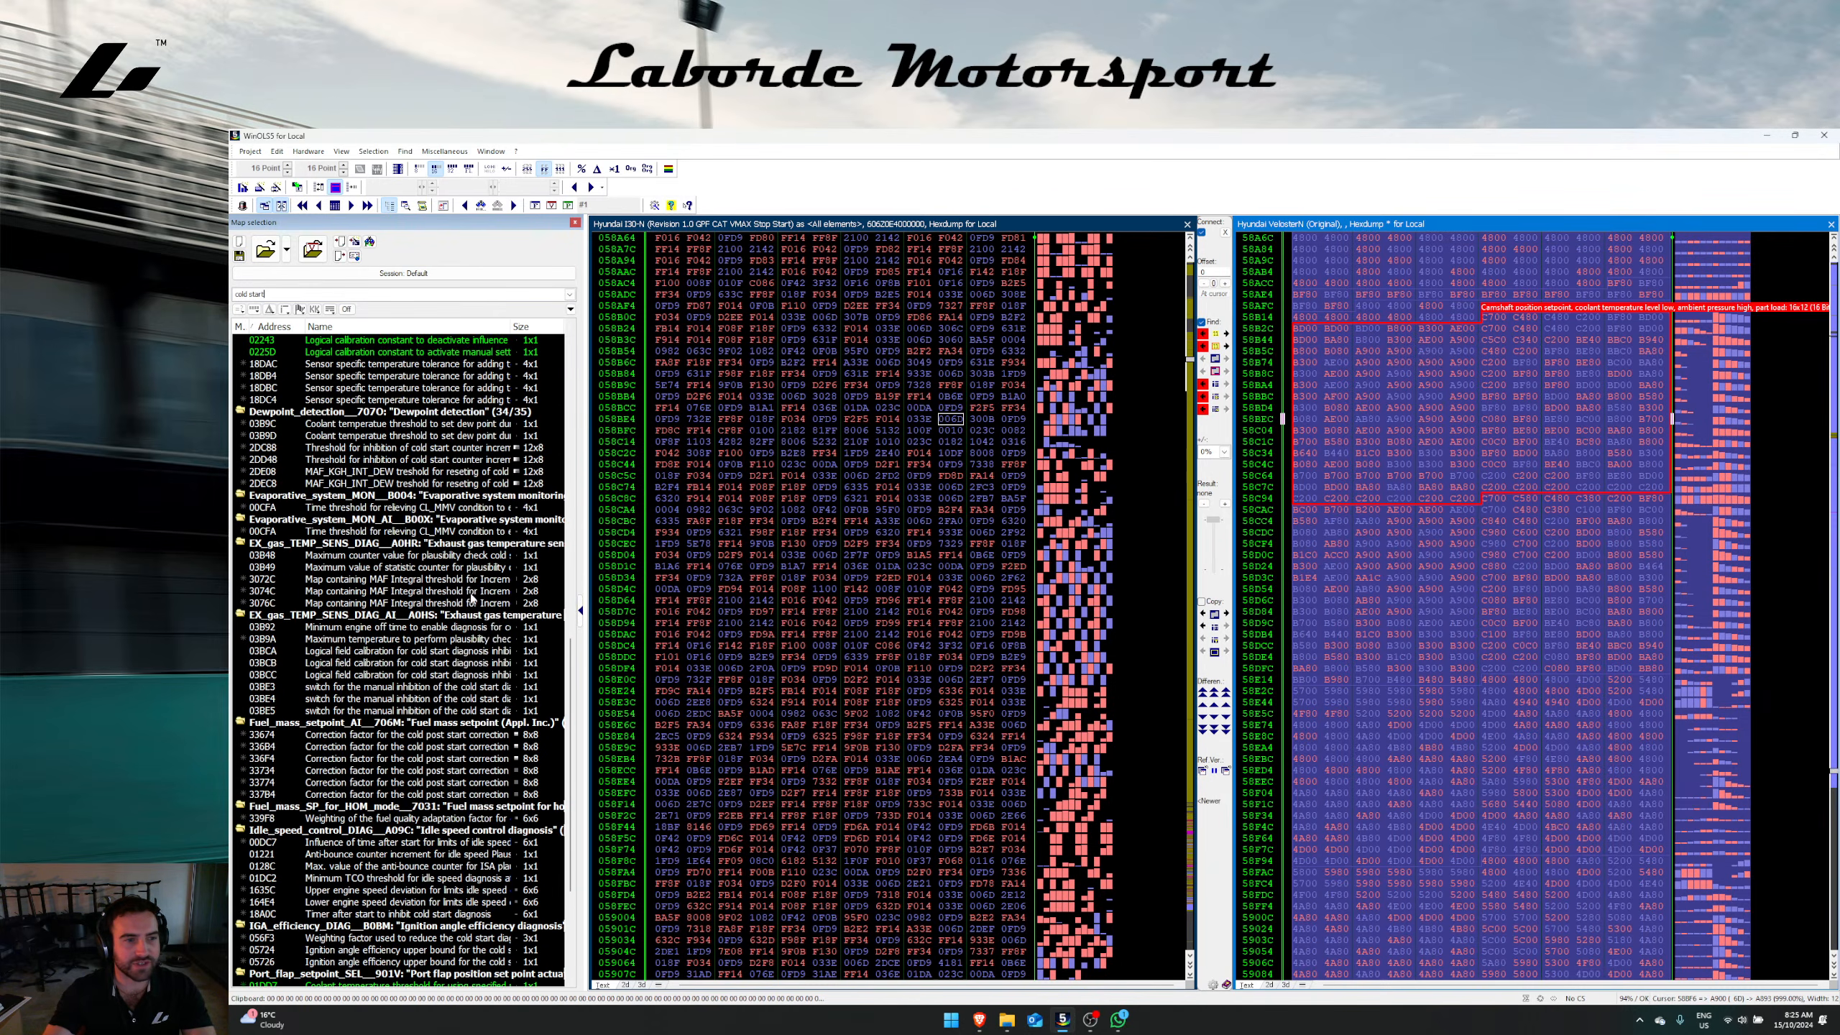
scroll(475, 603, "down", 11)
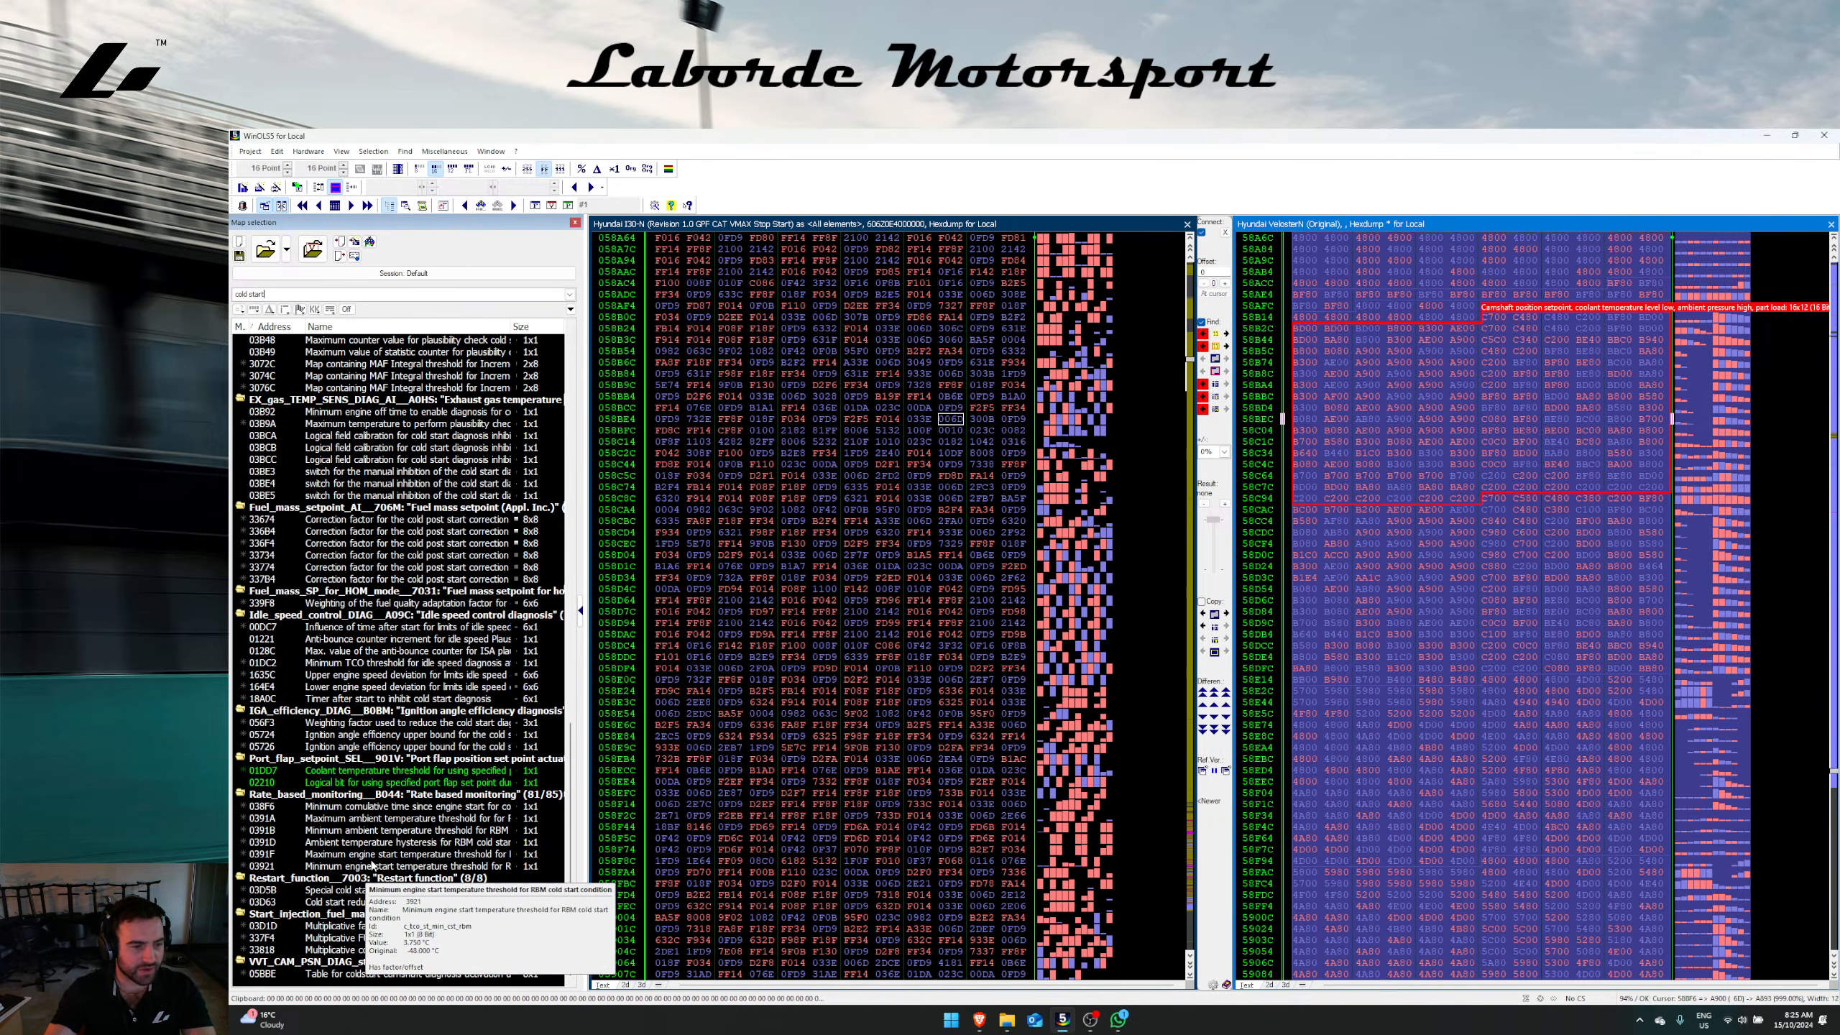
scroll(393, 856, "up", 1)
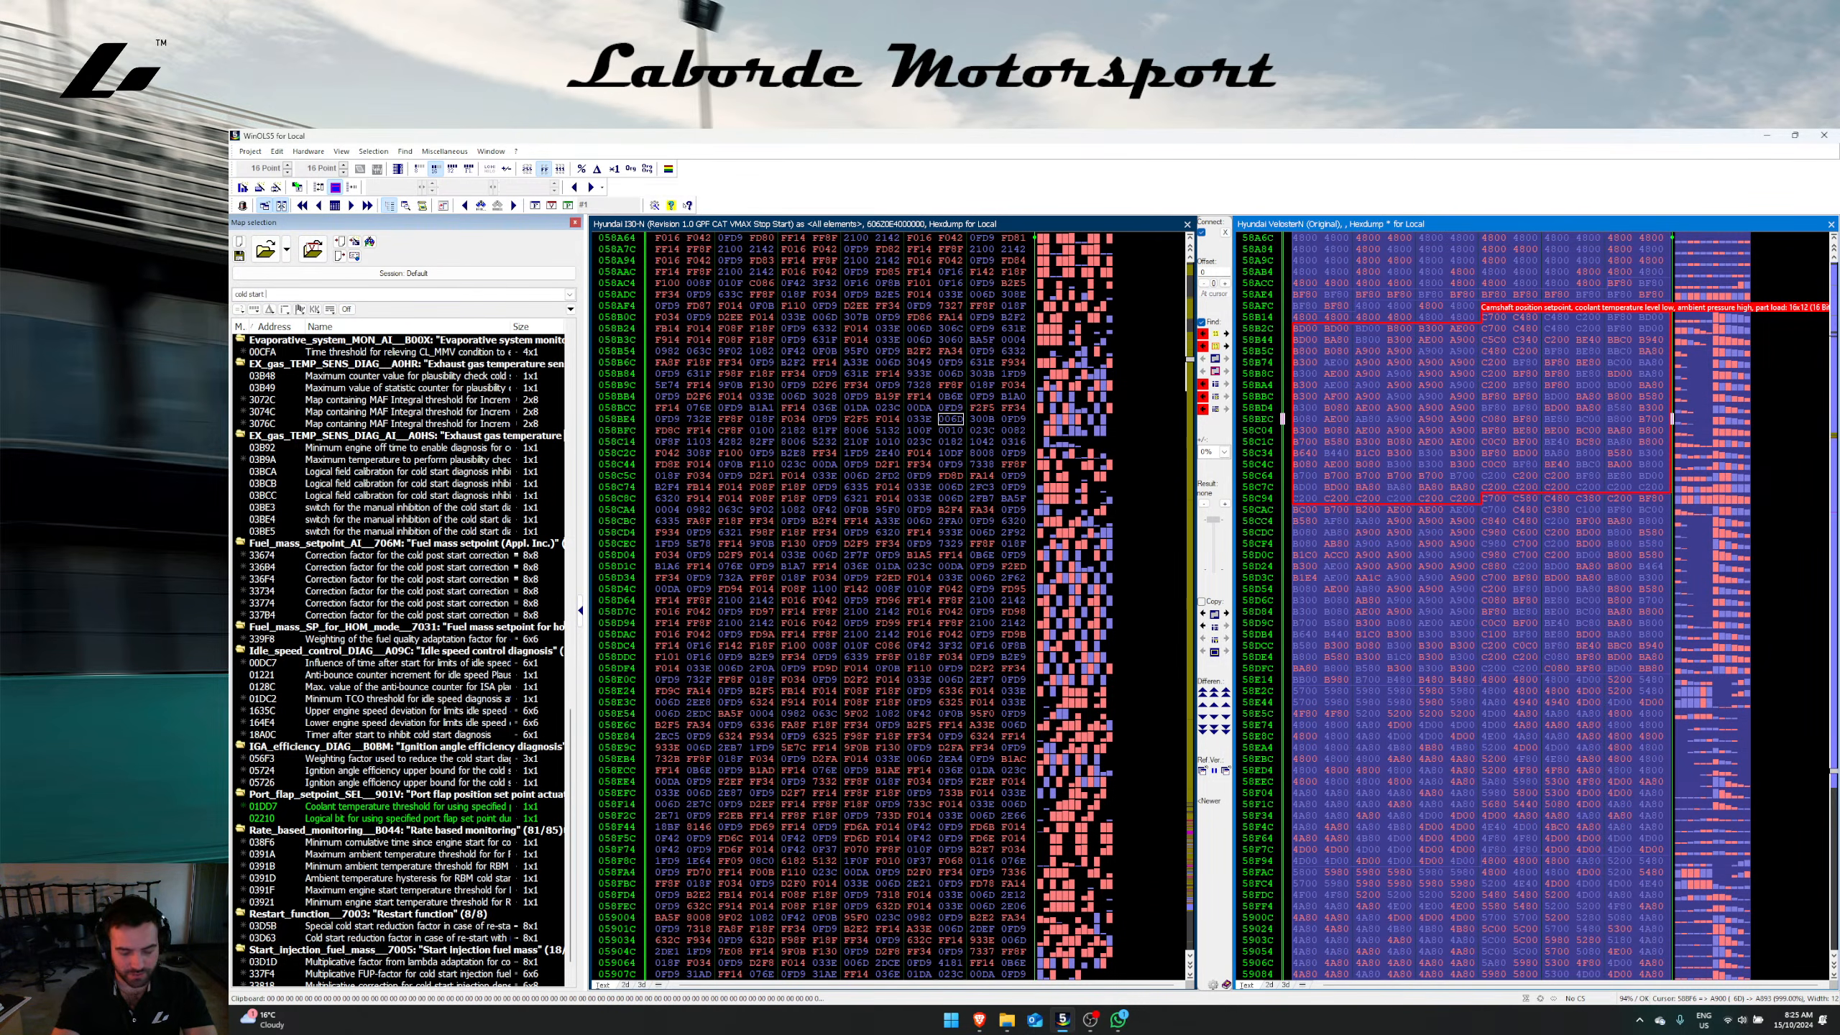
Step: Narrow the search to "cold start min" and inspect the sensor temperature tolerance, minimum engine off time and lower idle speed deviation maps
left_click(277, 295)
type("min")
key("Return")
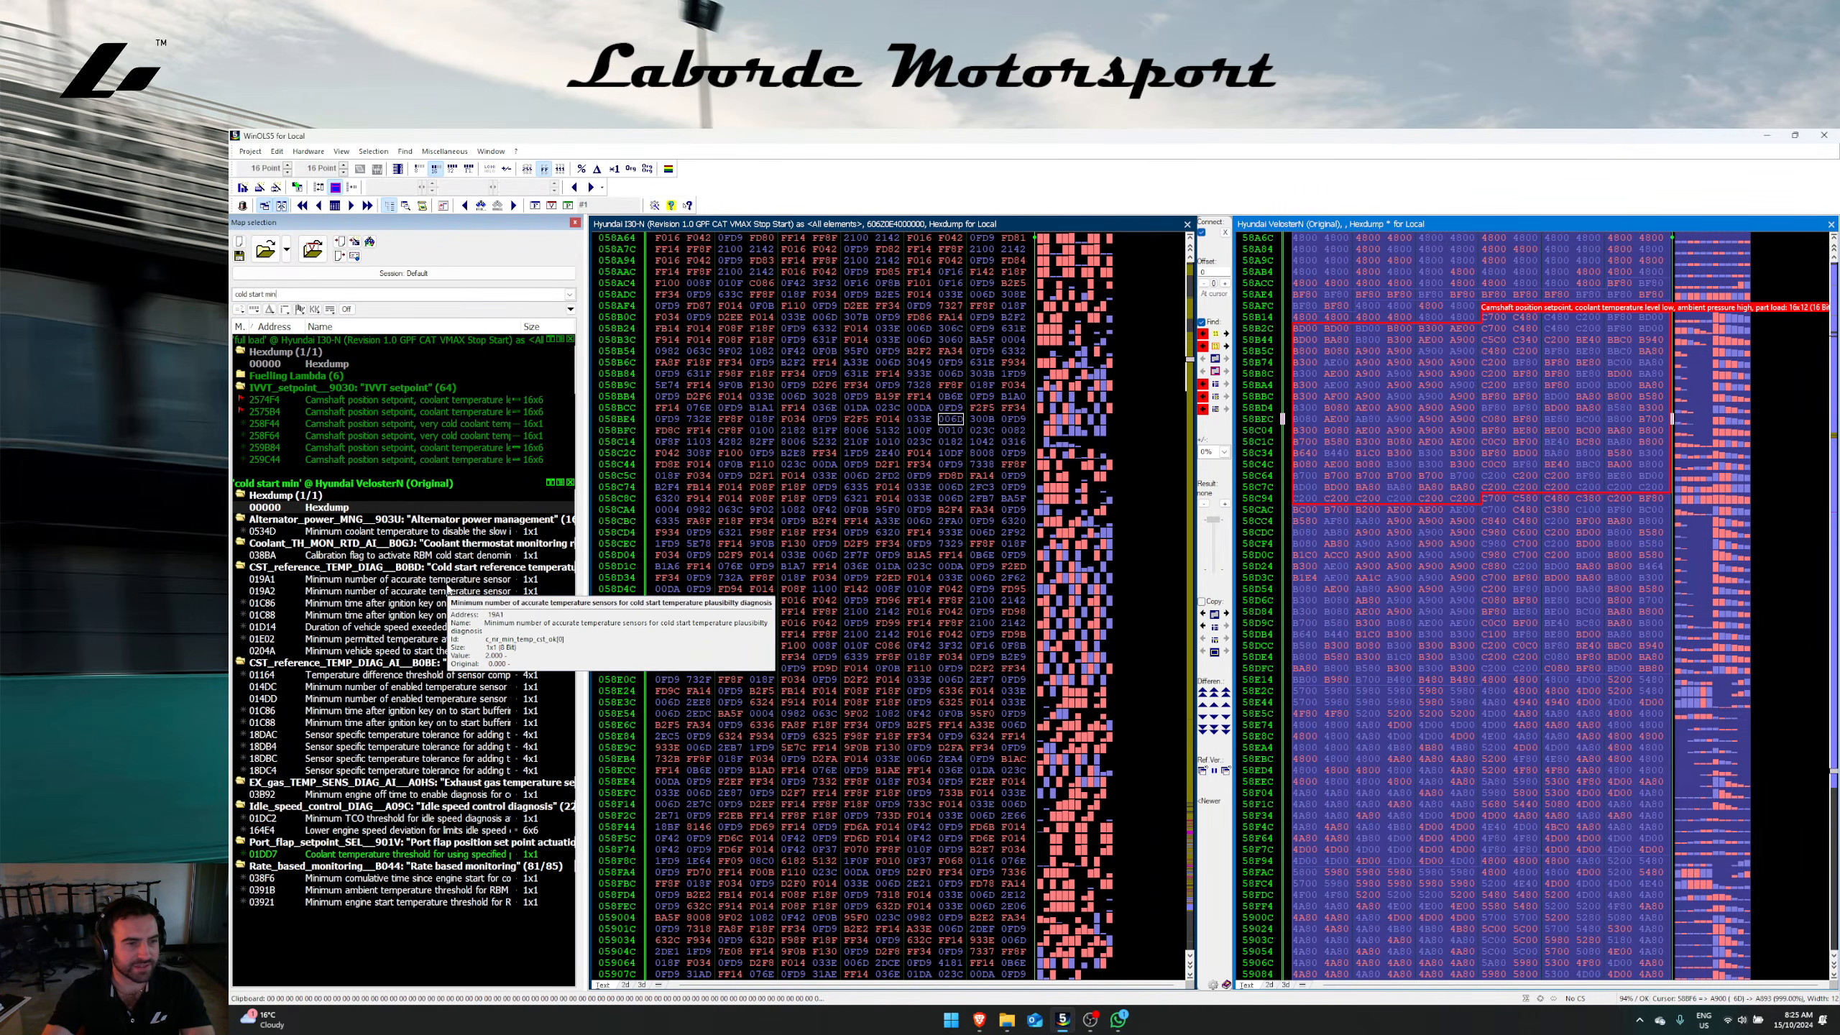
left_click(468, 737)
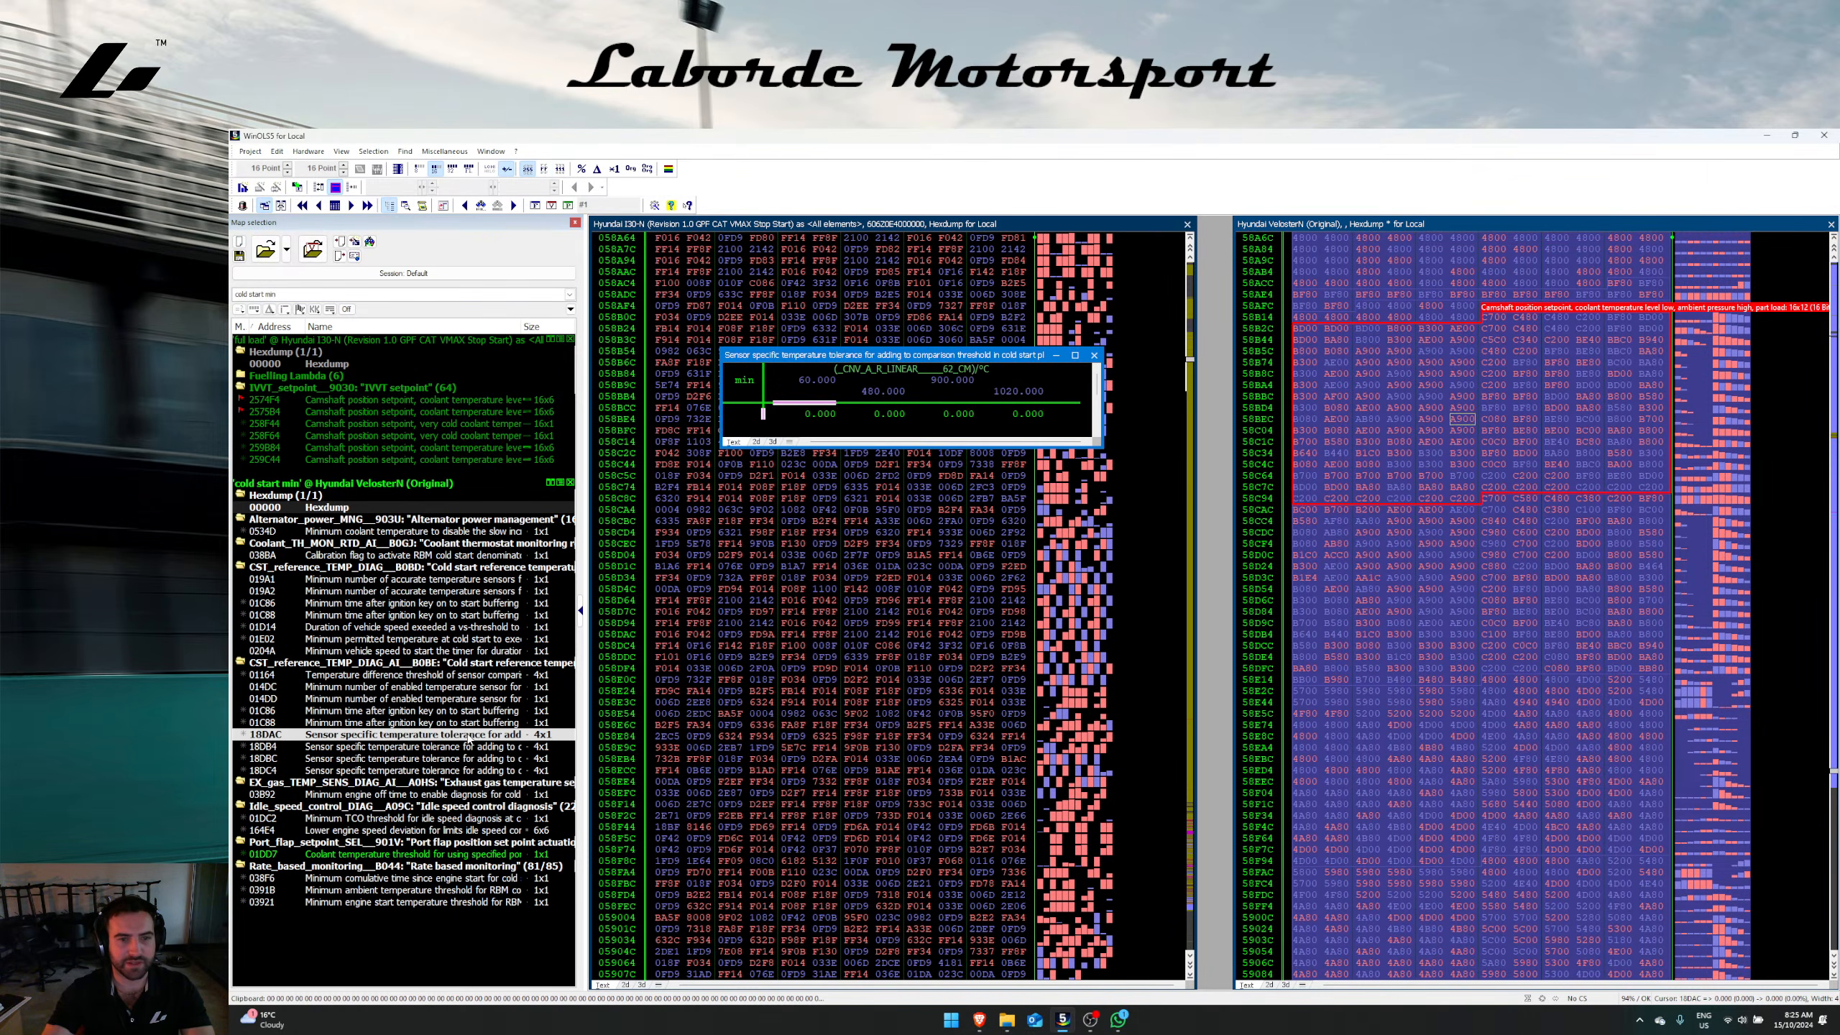
left_click(407, 818)
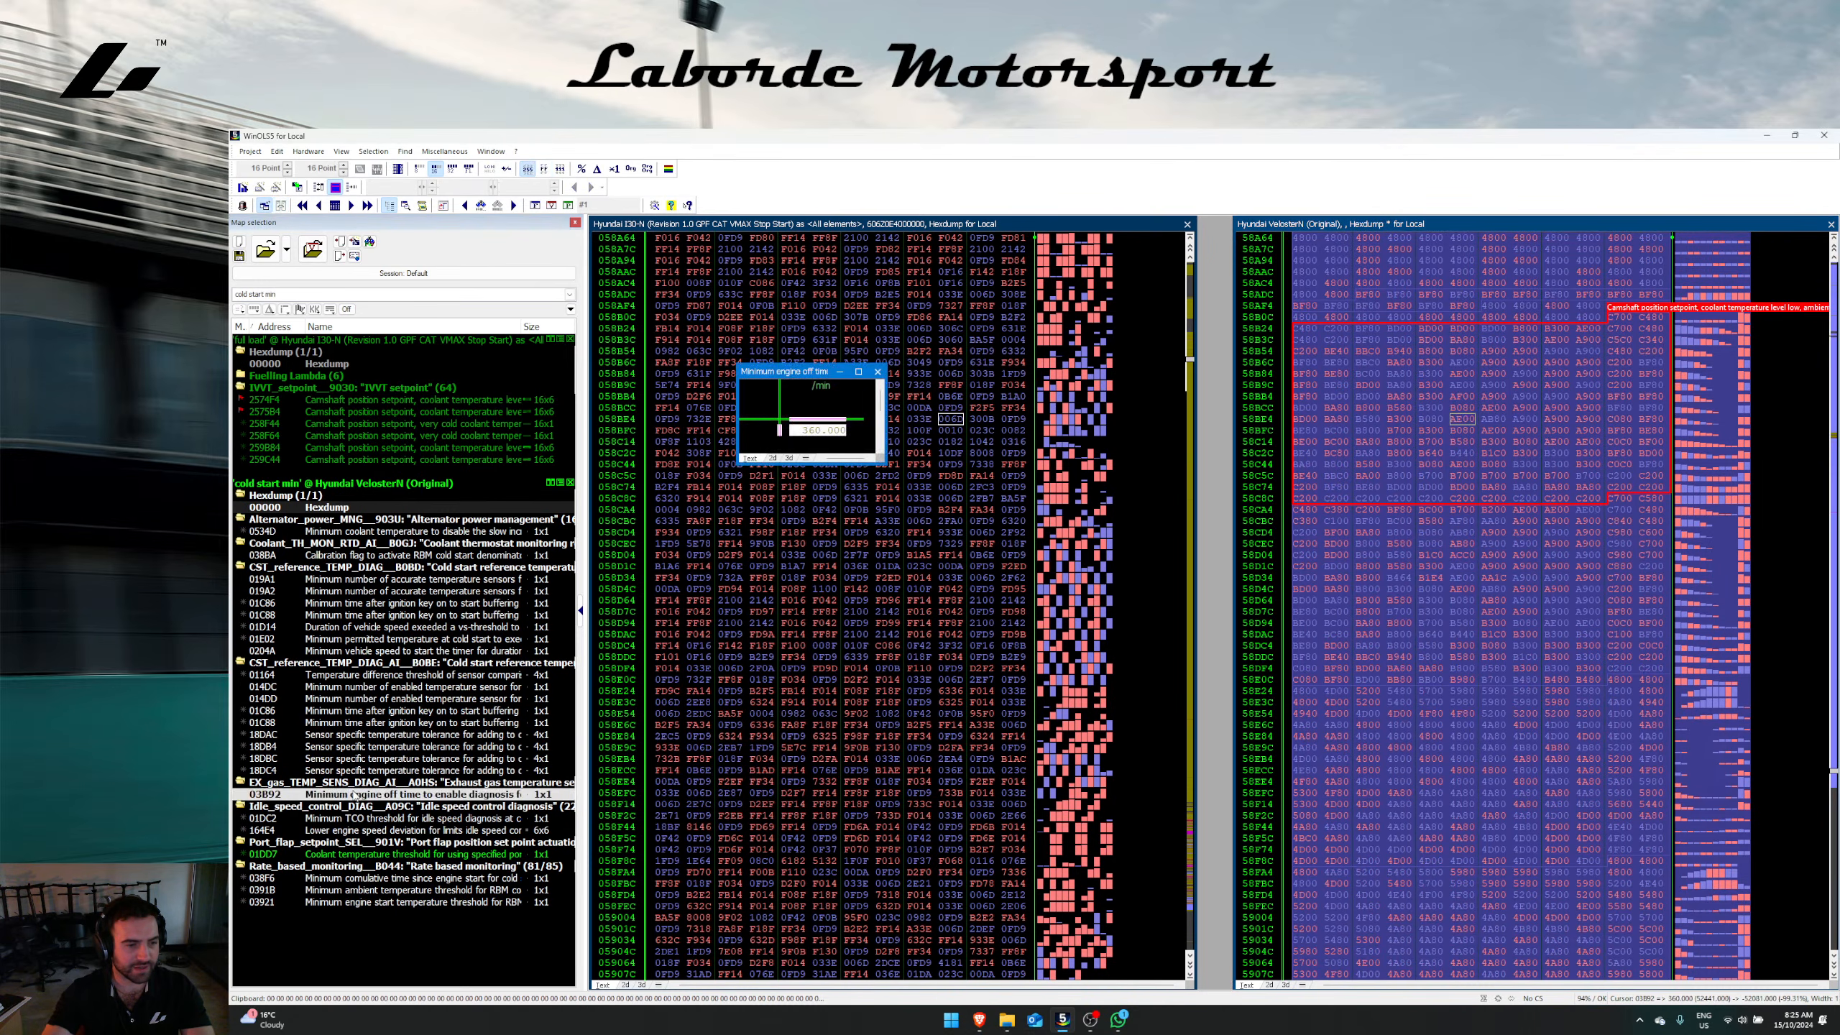
double_click(426, 830)
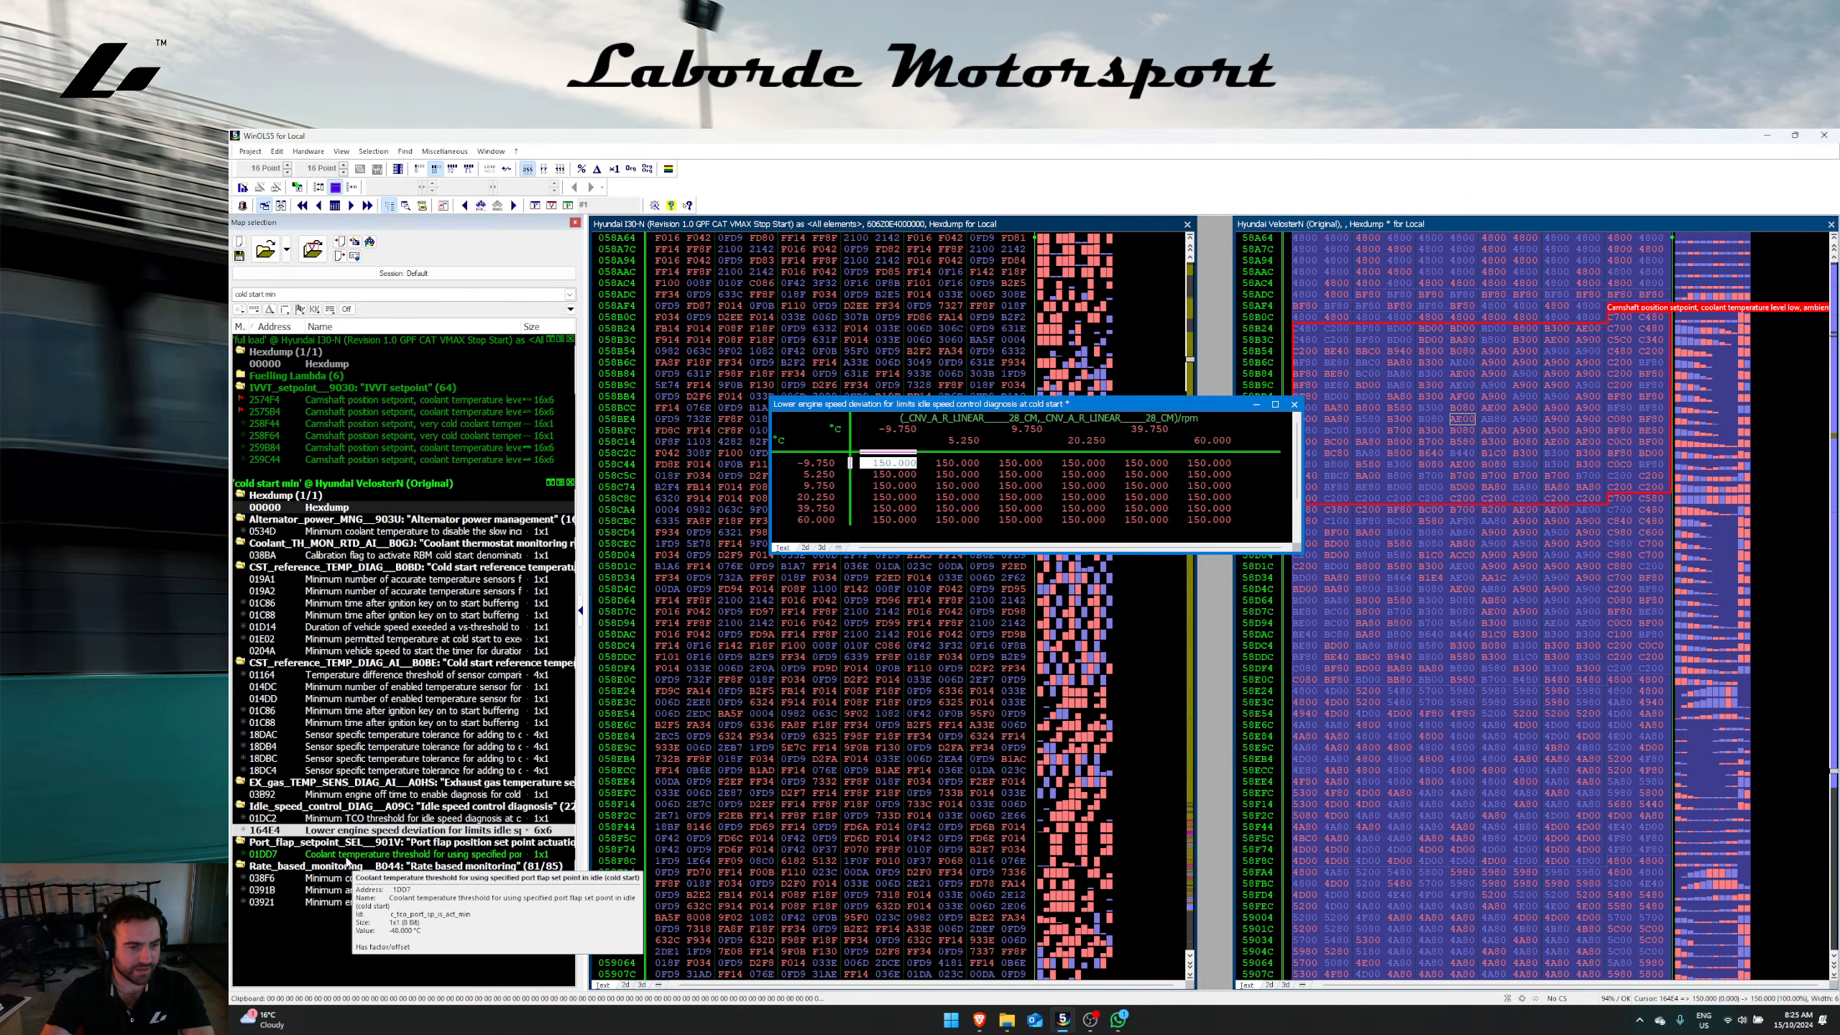
Step: Inspect the port flap coolant threshold and the minimum ambient and engine start temperature thresholds for RBM, closing each map
key("Escape")
double_click(348, 854)
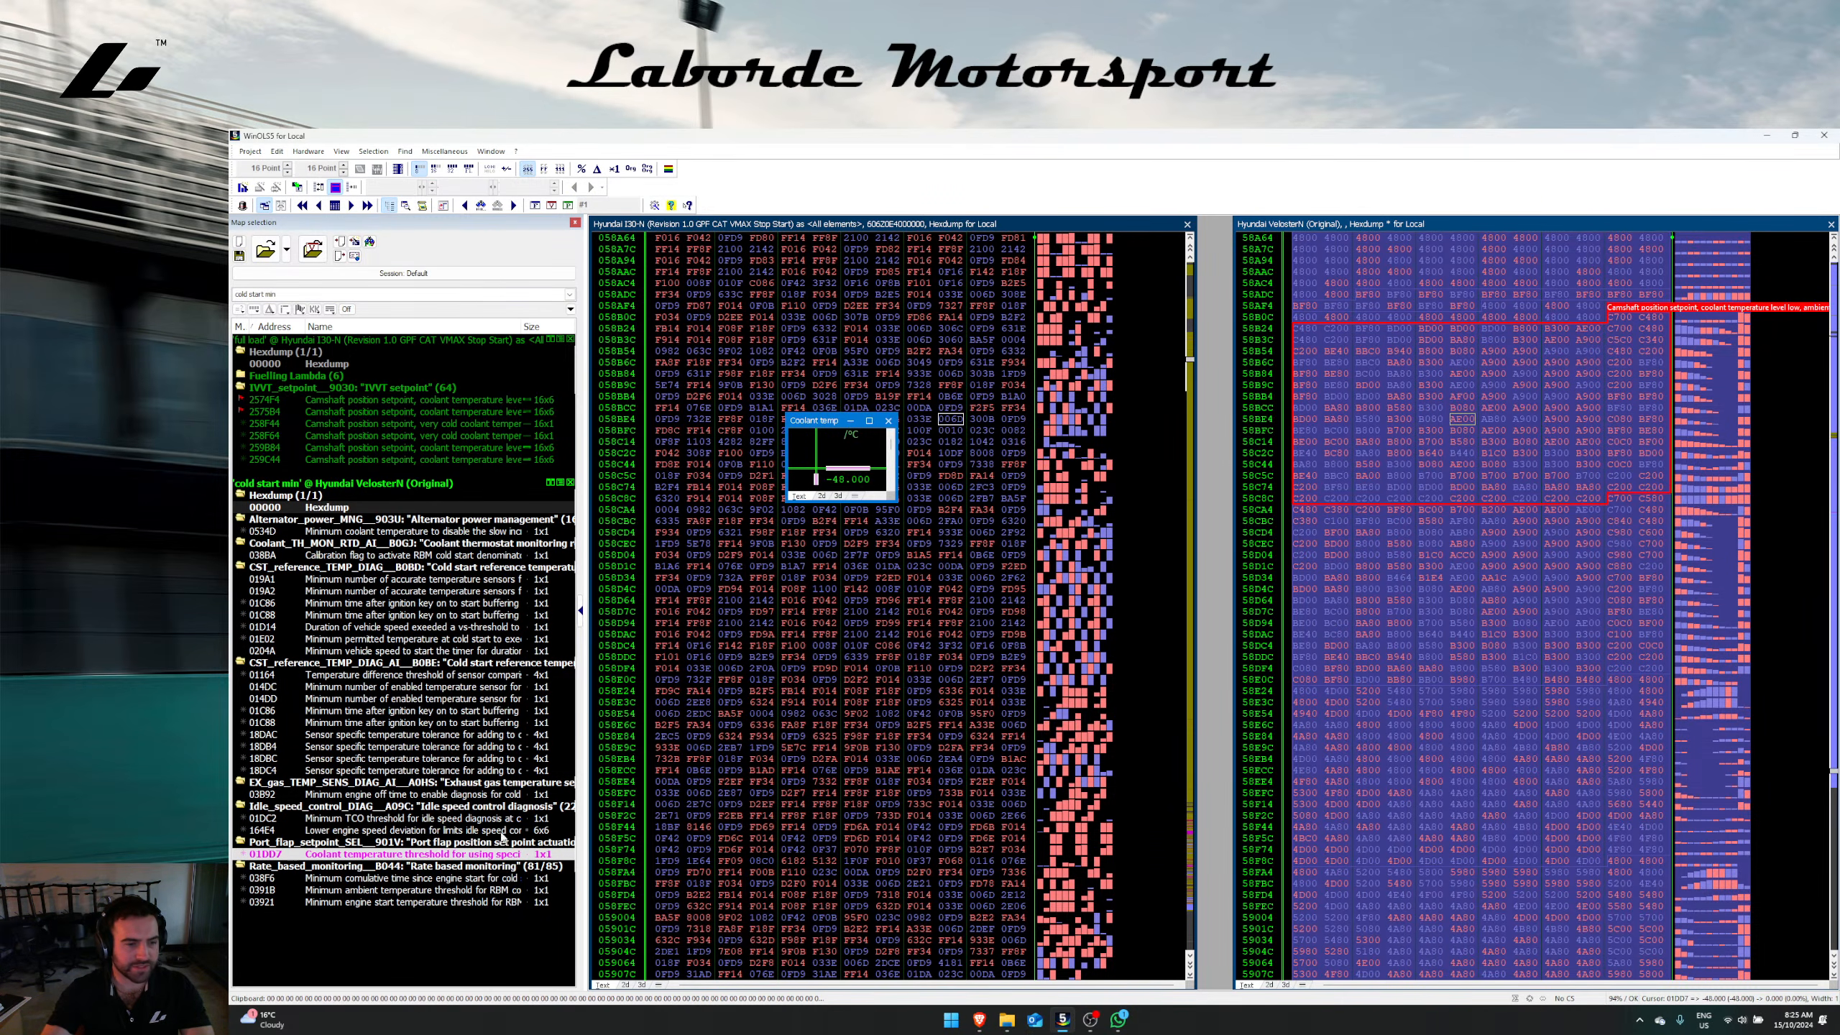
key("Escape")
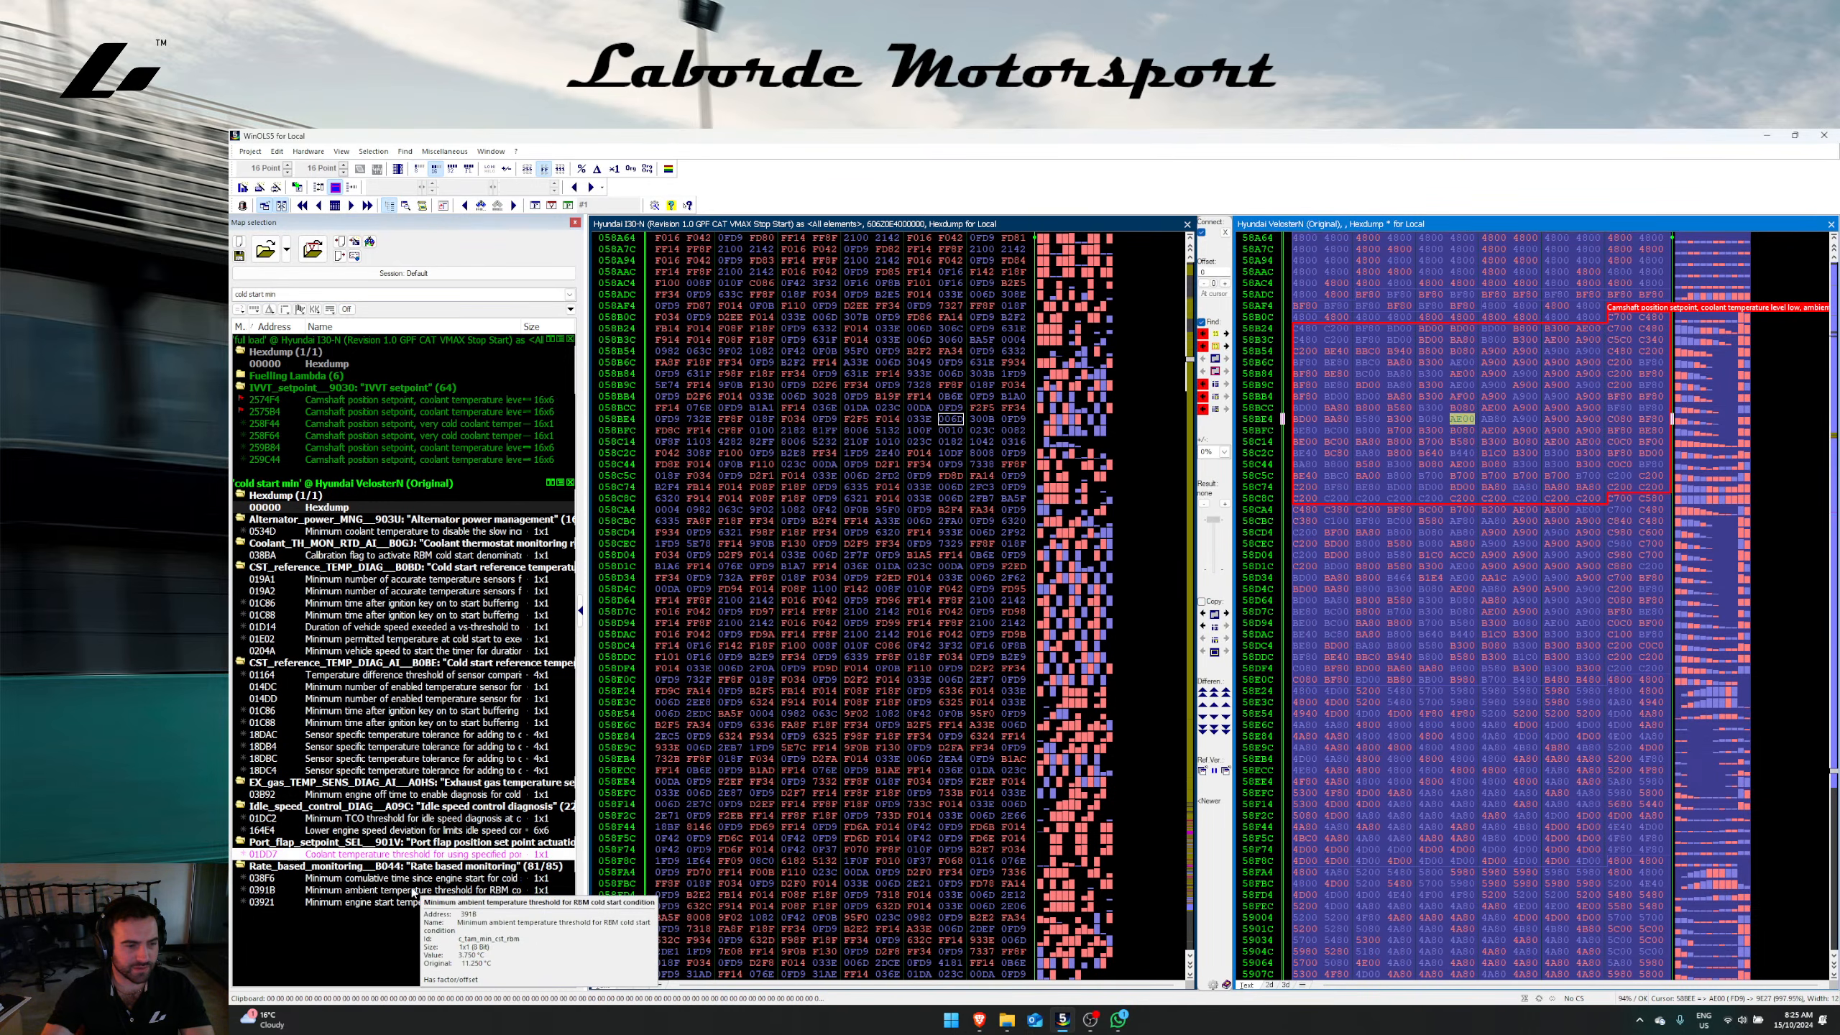
double_click(411, 891)
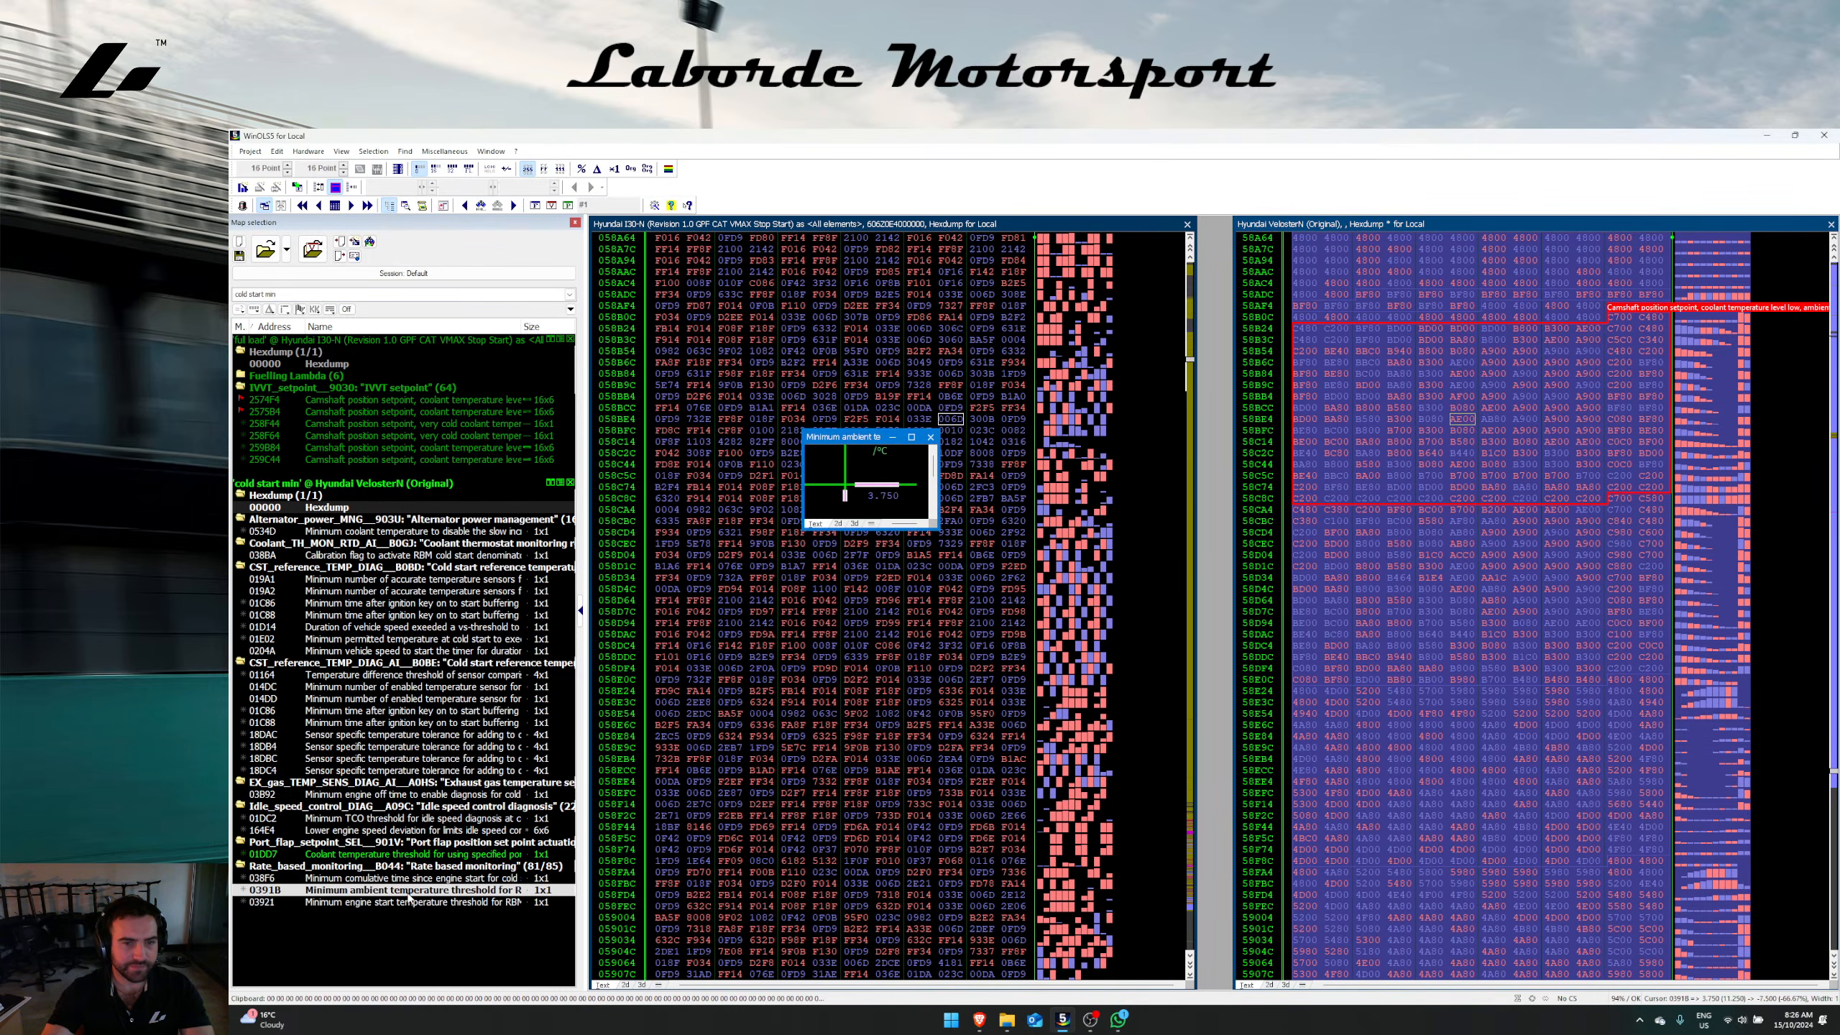
key("Escape")
double_click(411, 902)
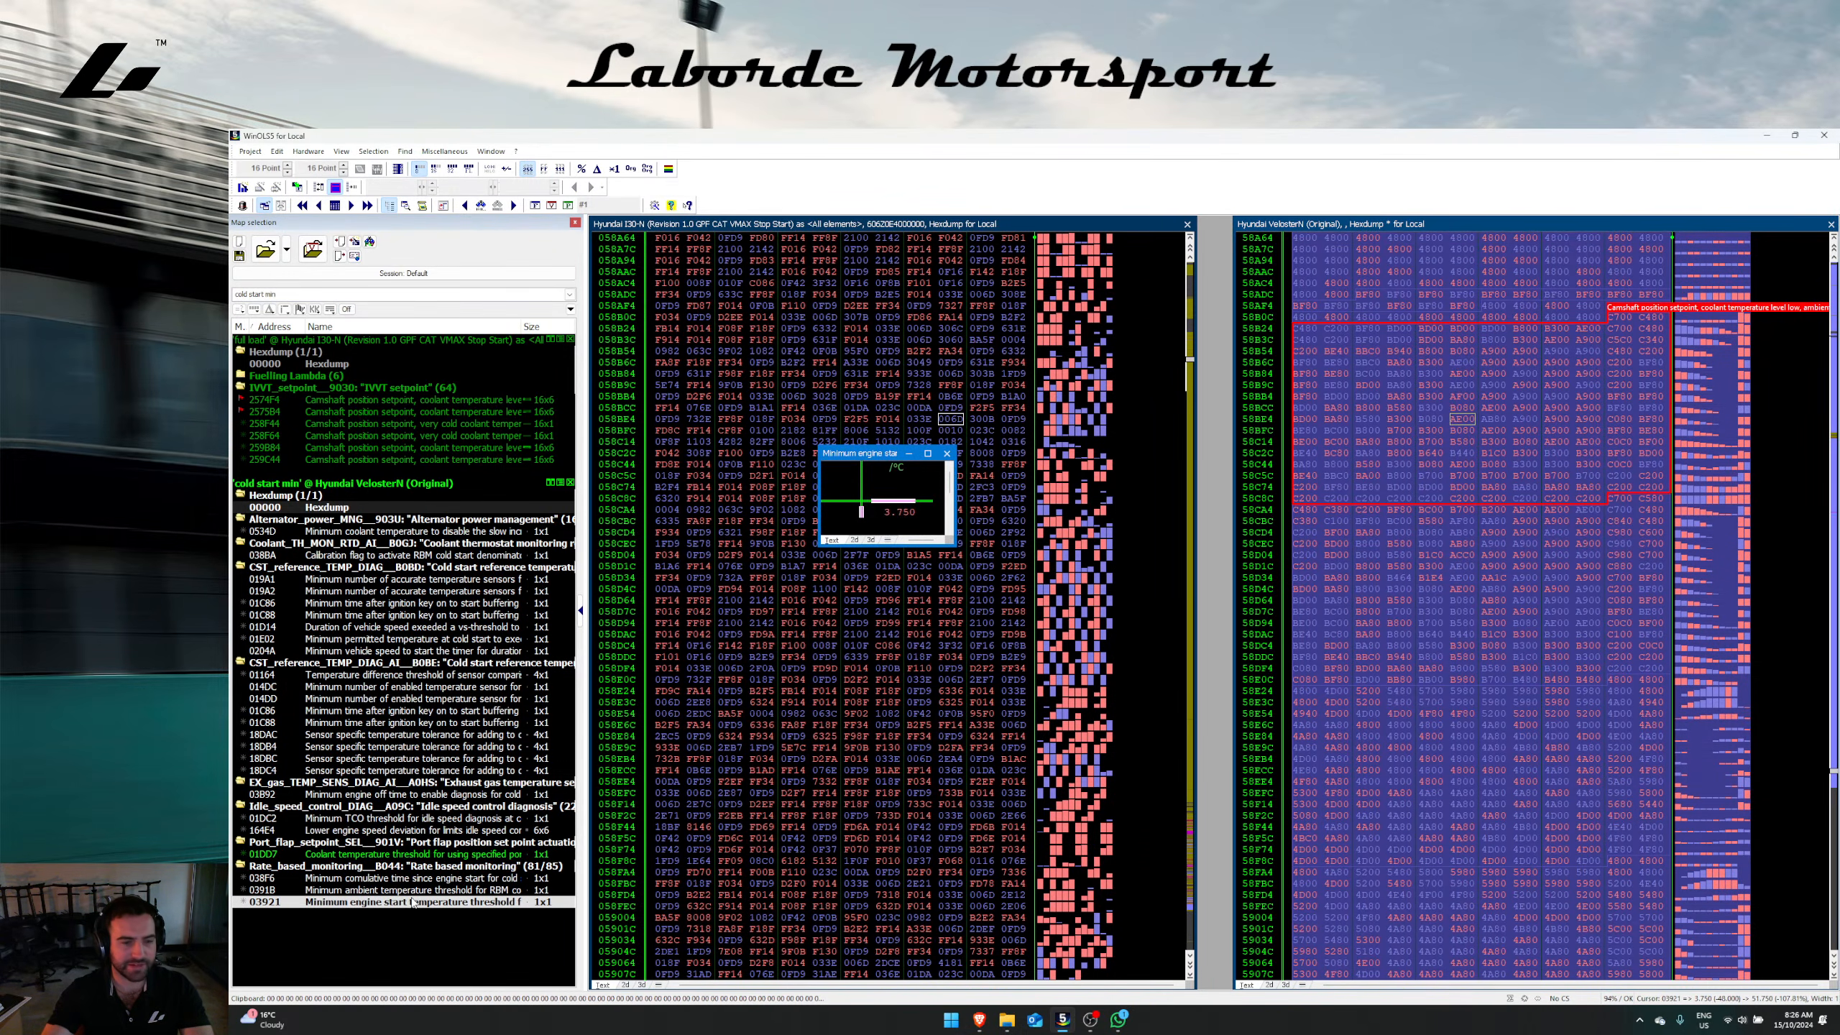
key("Escape")
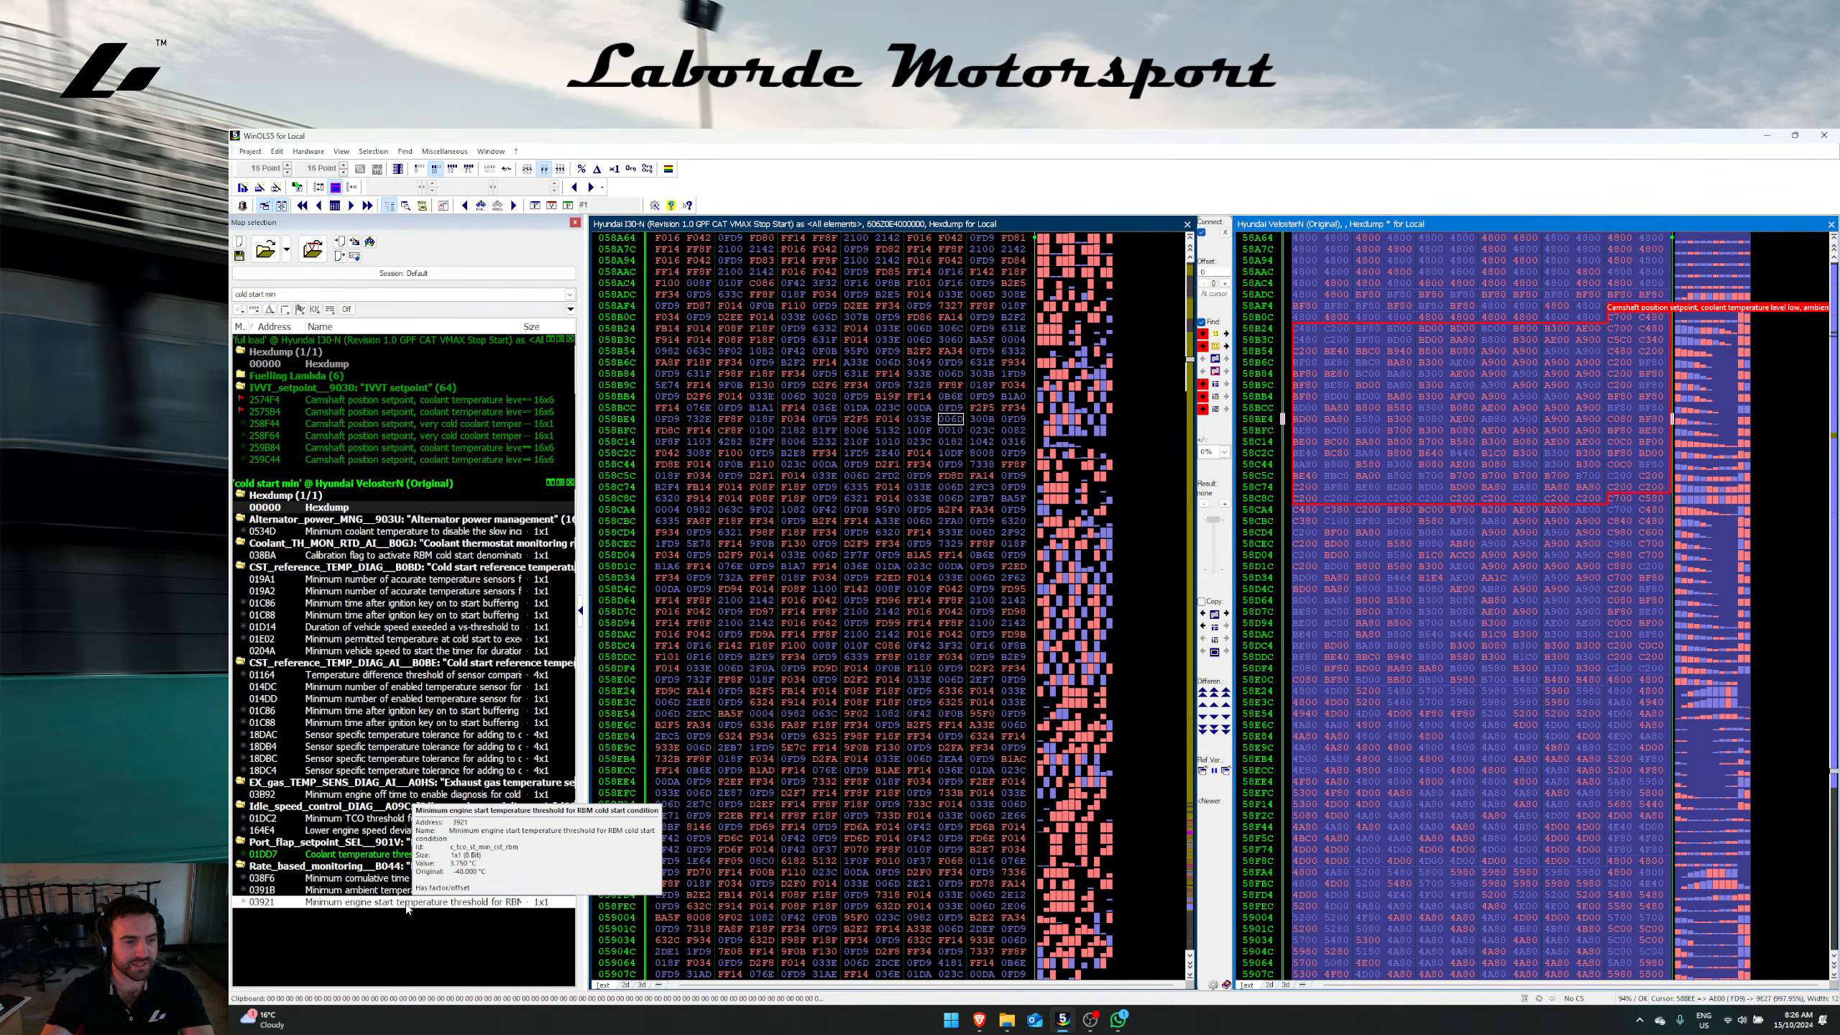
Step: Clear the VelosterN map filter and close the VelosterN project, returning to the i30-N hexdump
mouse_move(415, 596)
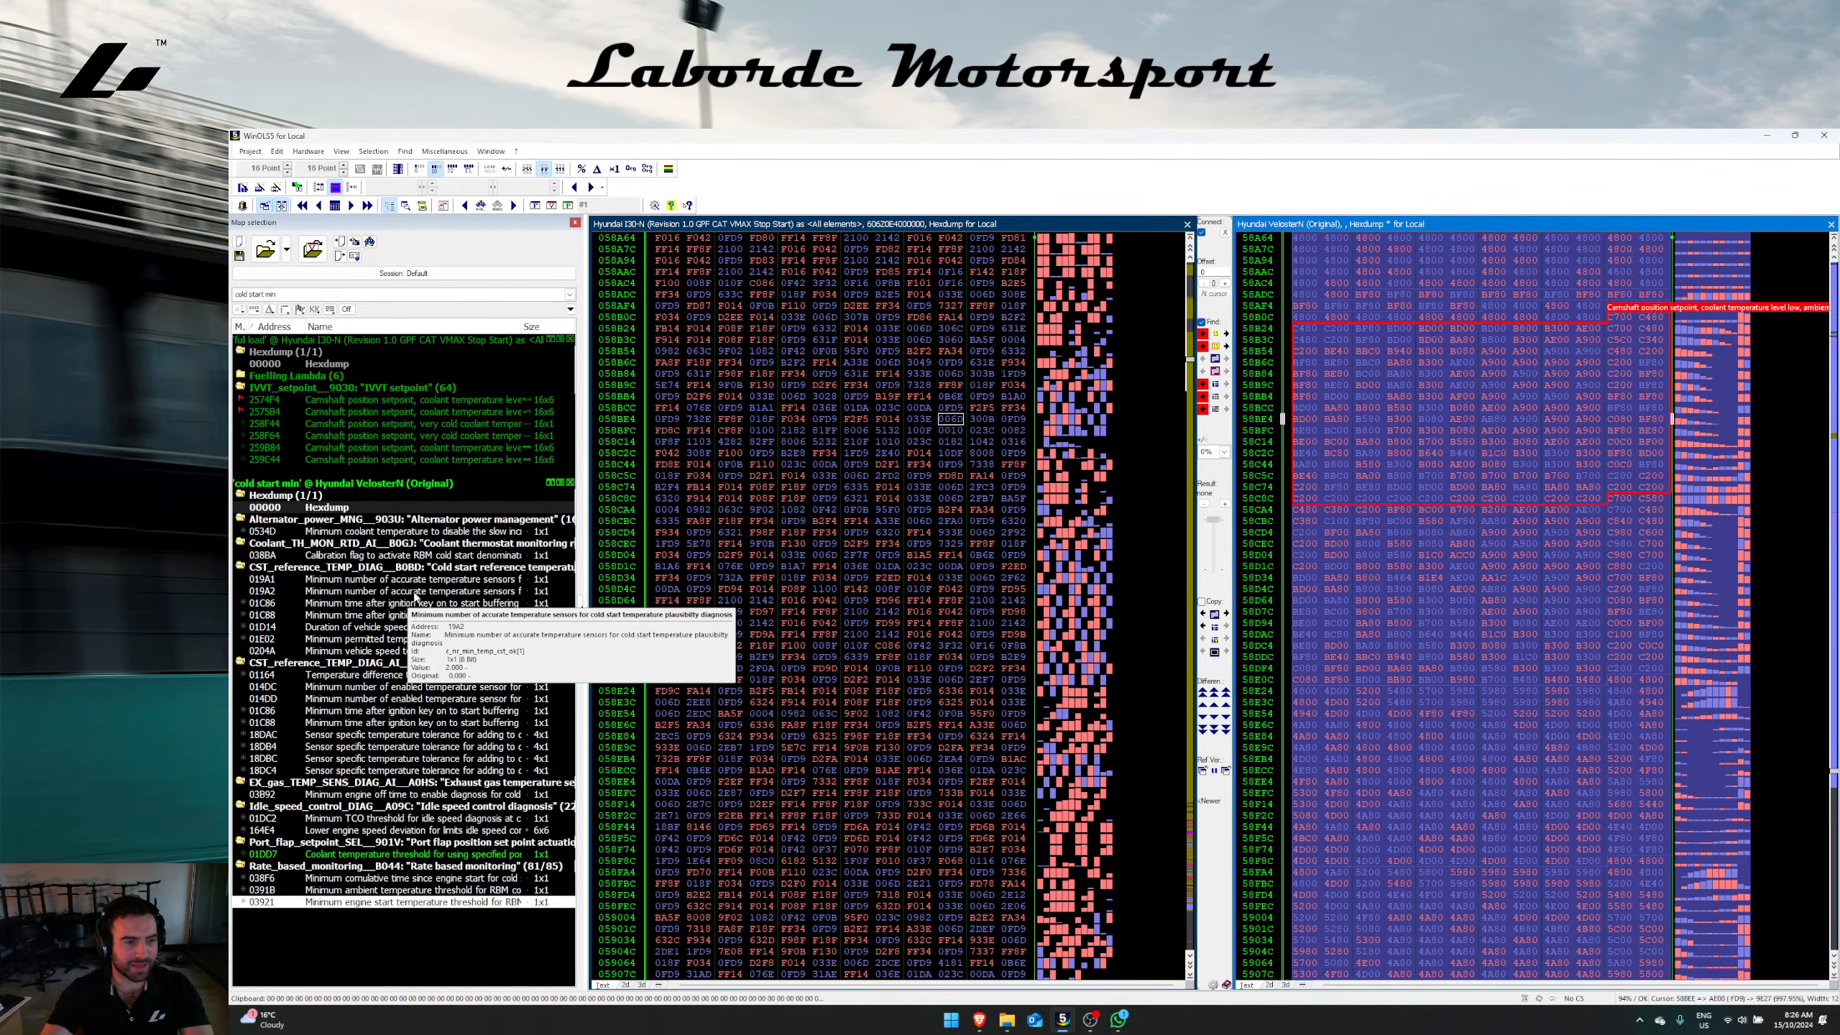
left_click(347, 309)
left_click(1223, 233)
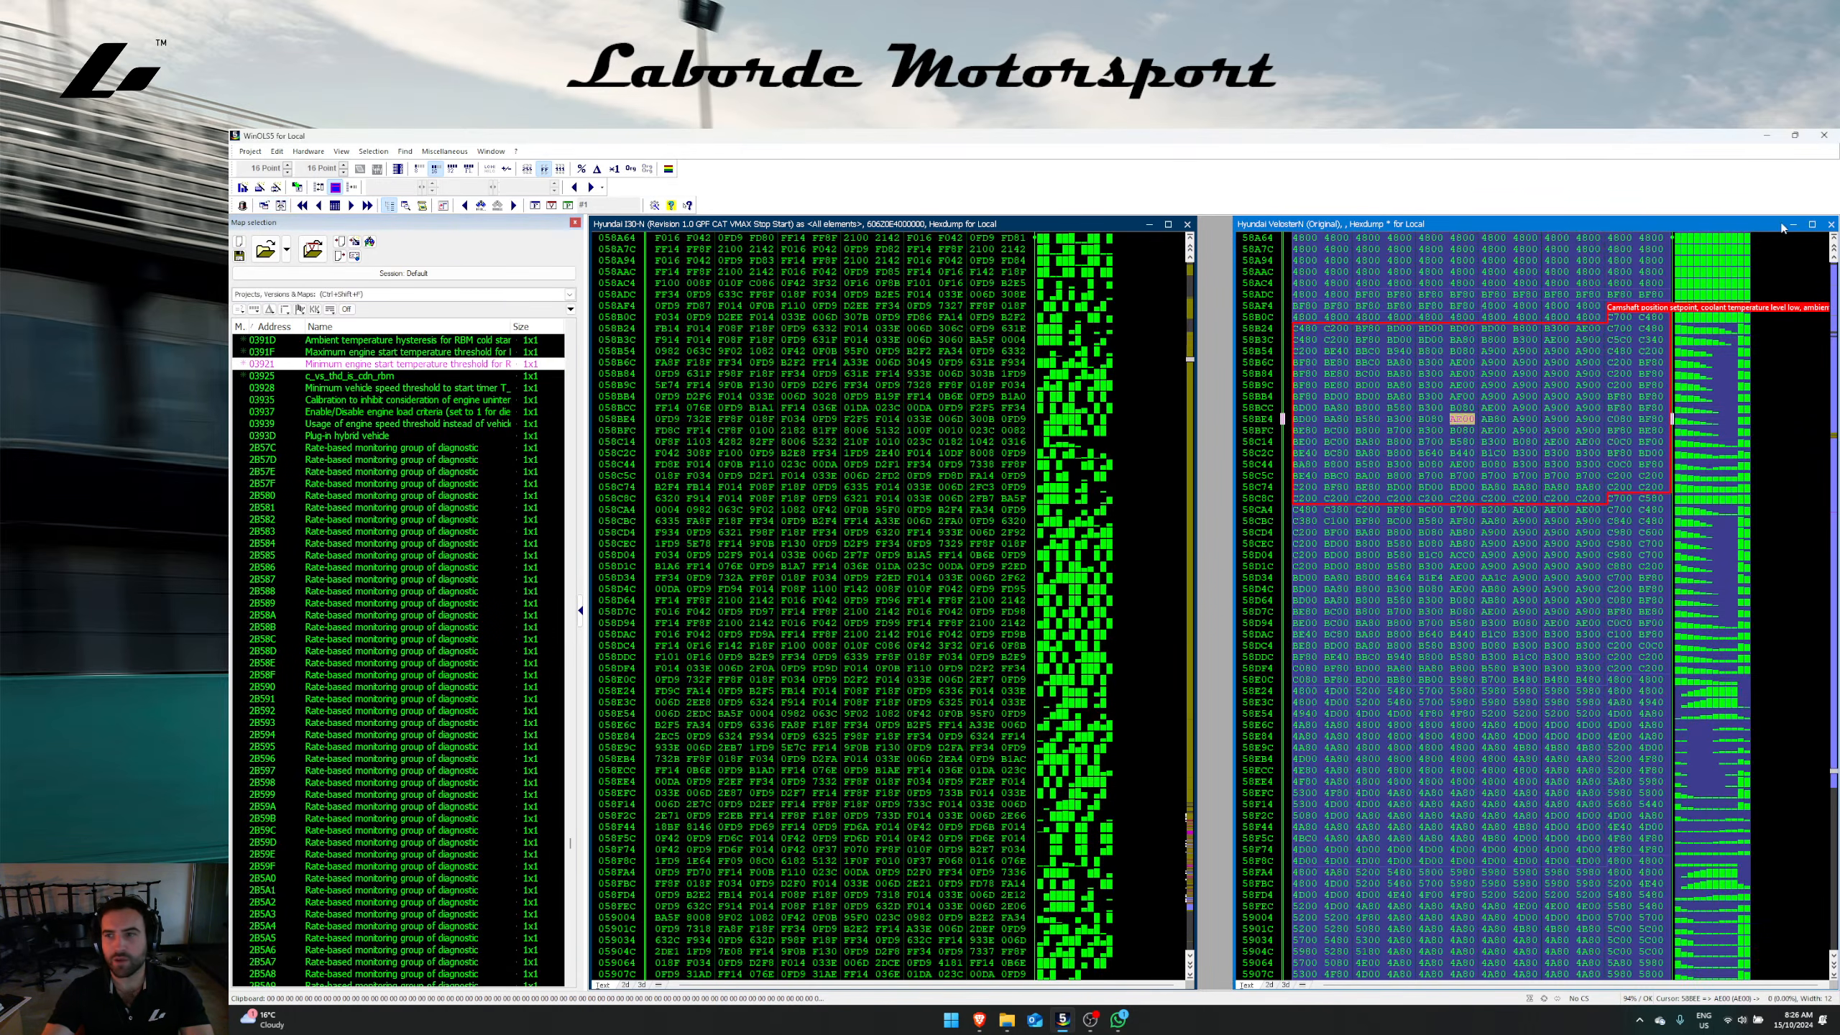
left_click(1830, 225)
left_click(920, 621)
left_click(686, 555)
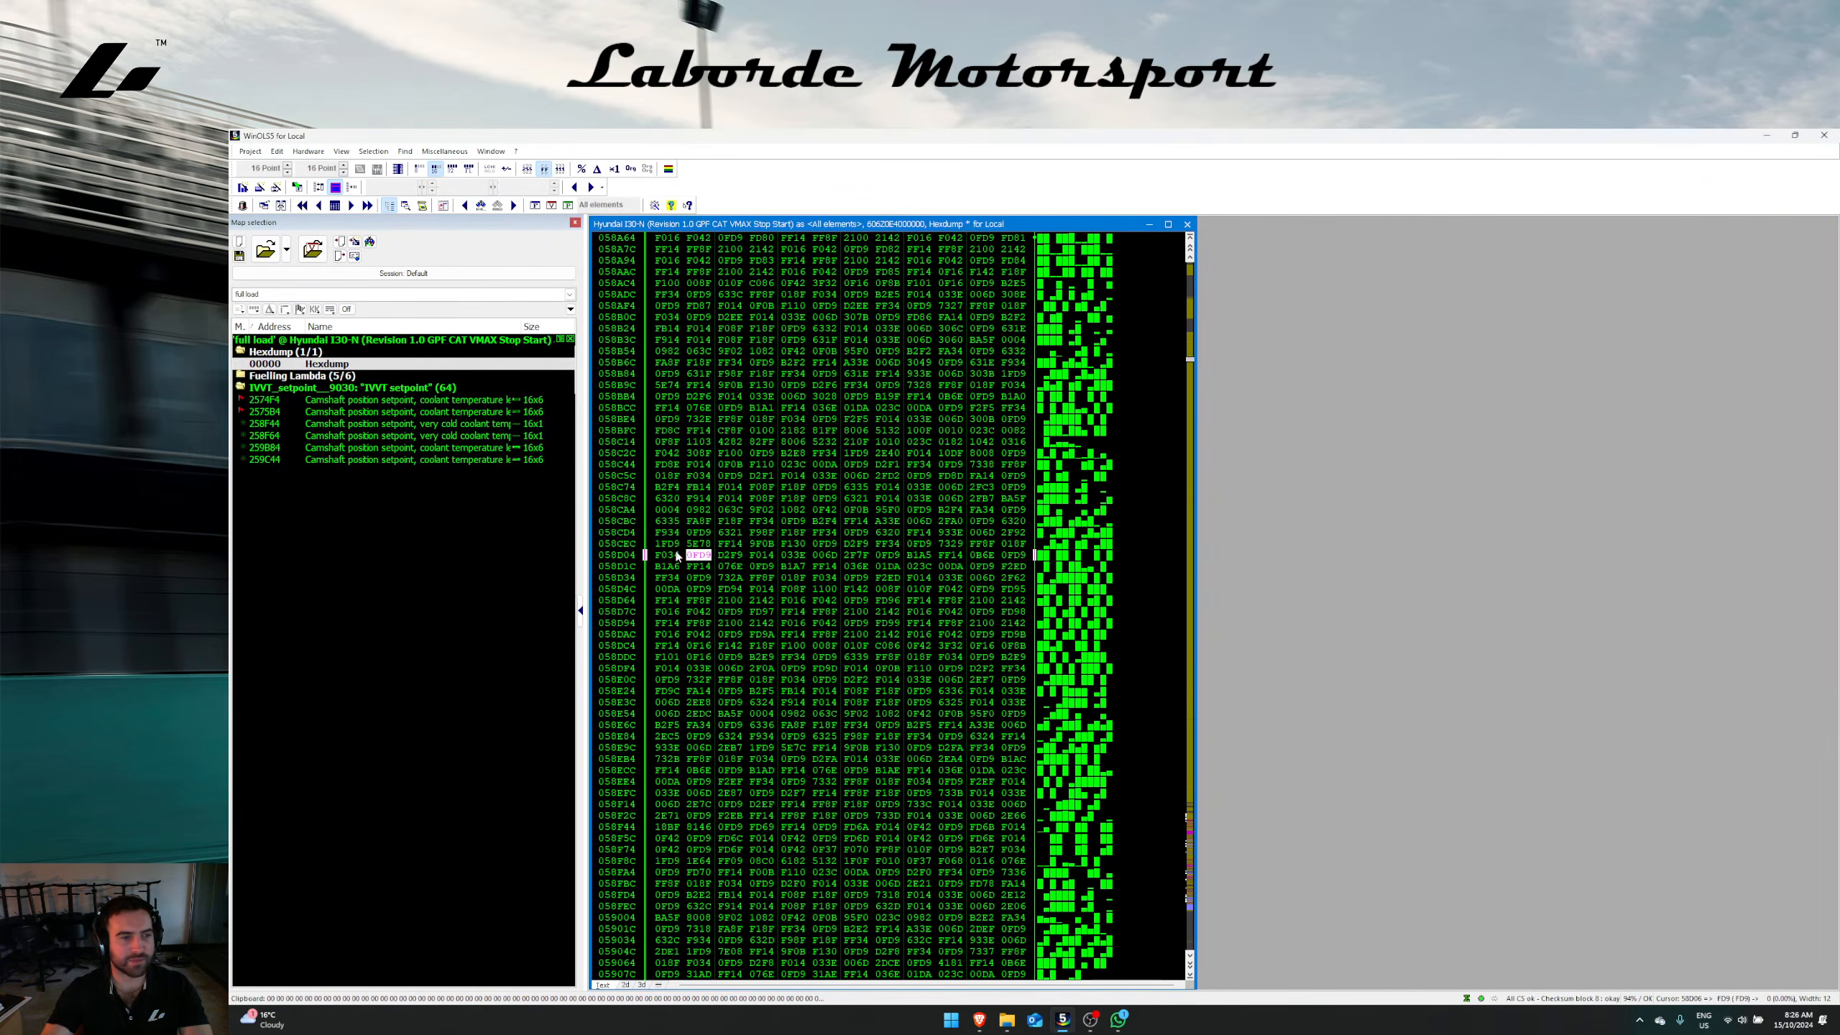
Step: Locate the 258F44 very cold coolant full-load camshaft map in the hexdump and clear the "full load" filter
right_click(444, 421)
left_click(462, 464)
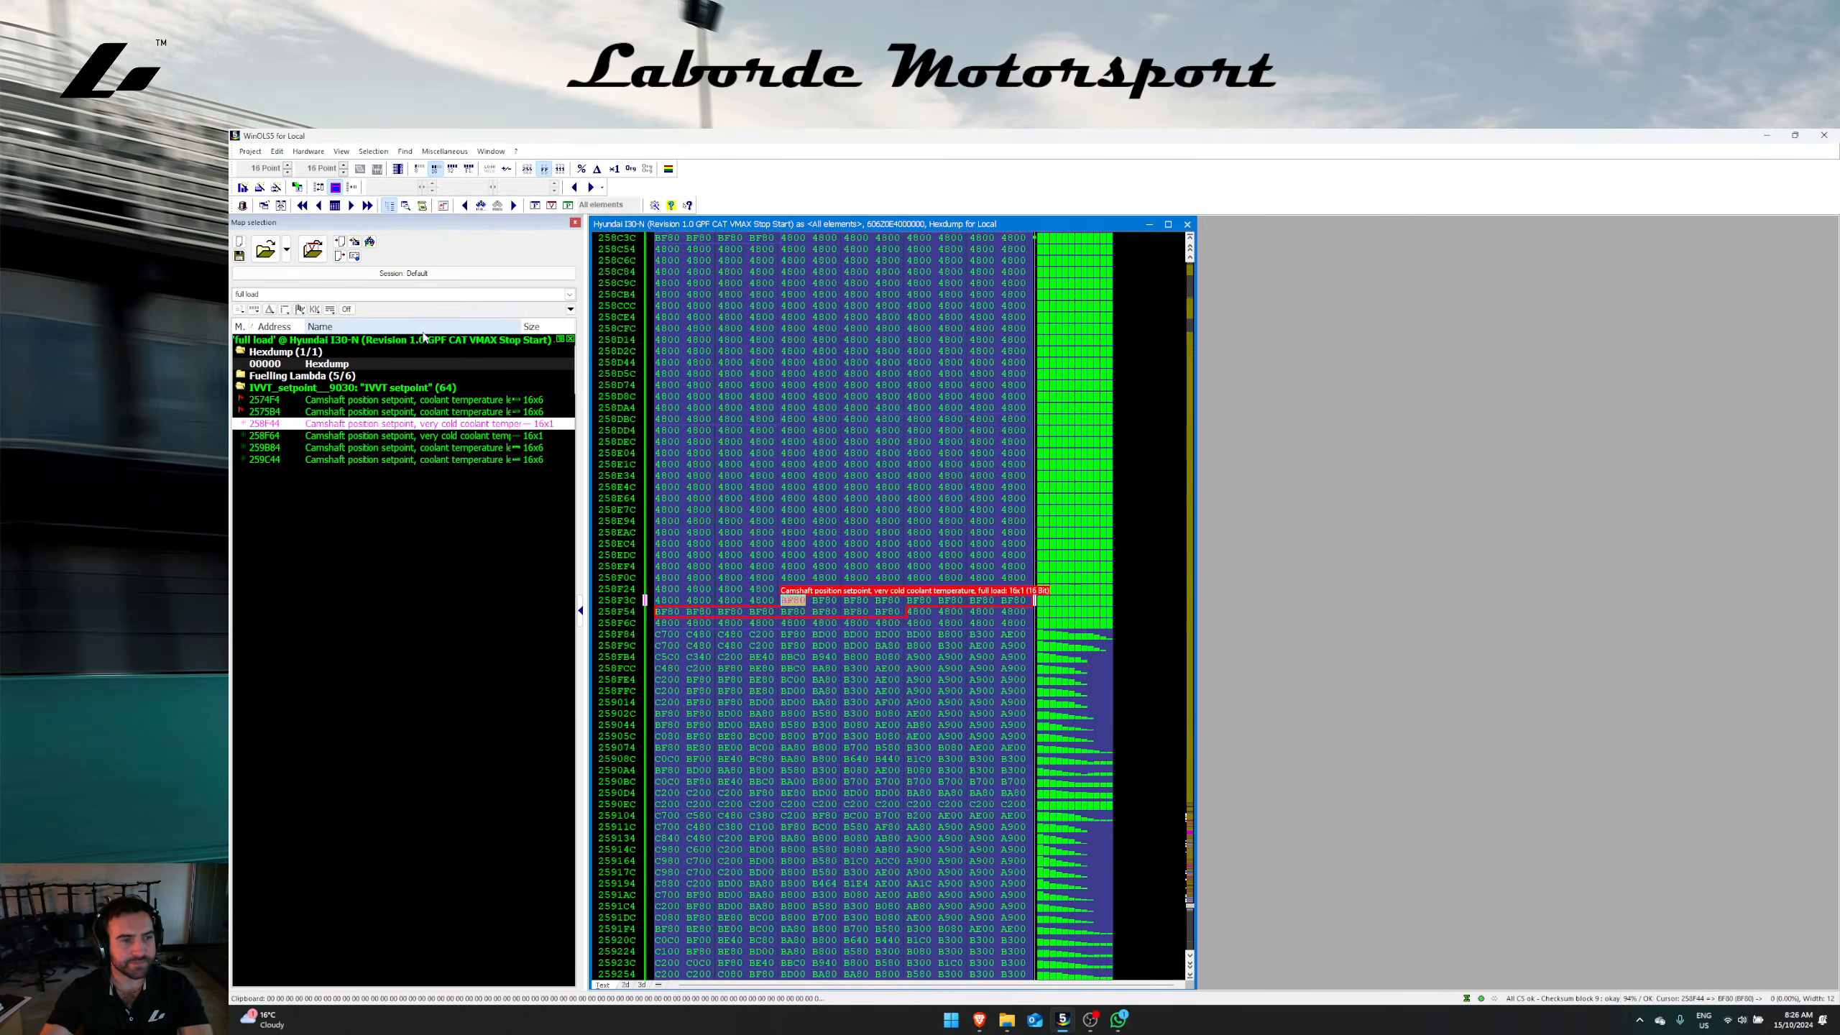
left_click(347, 310)
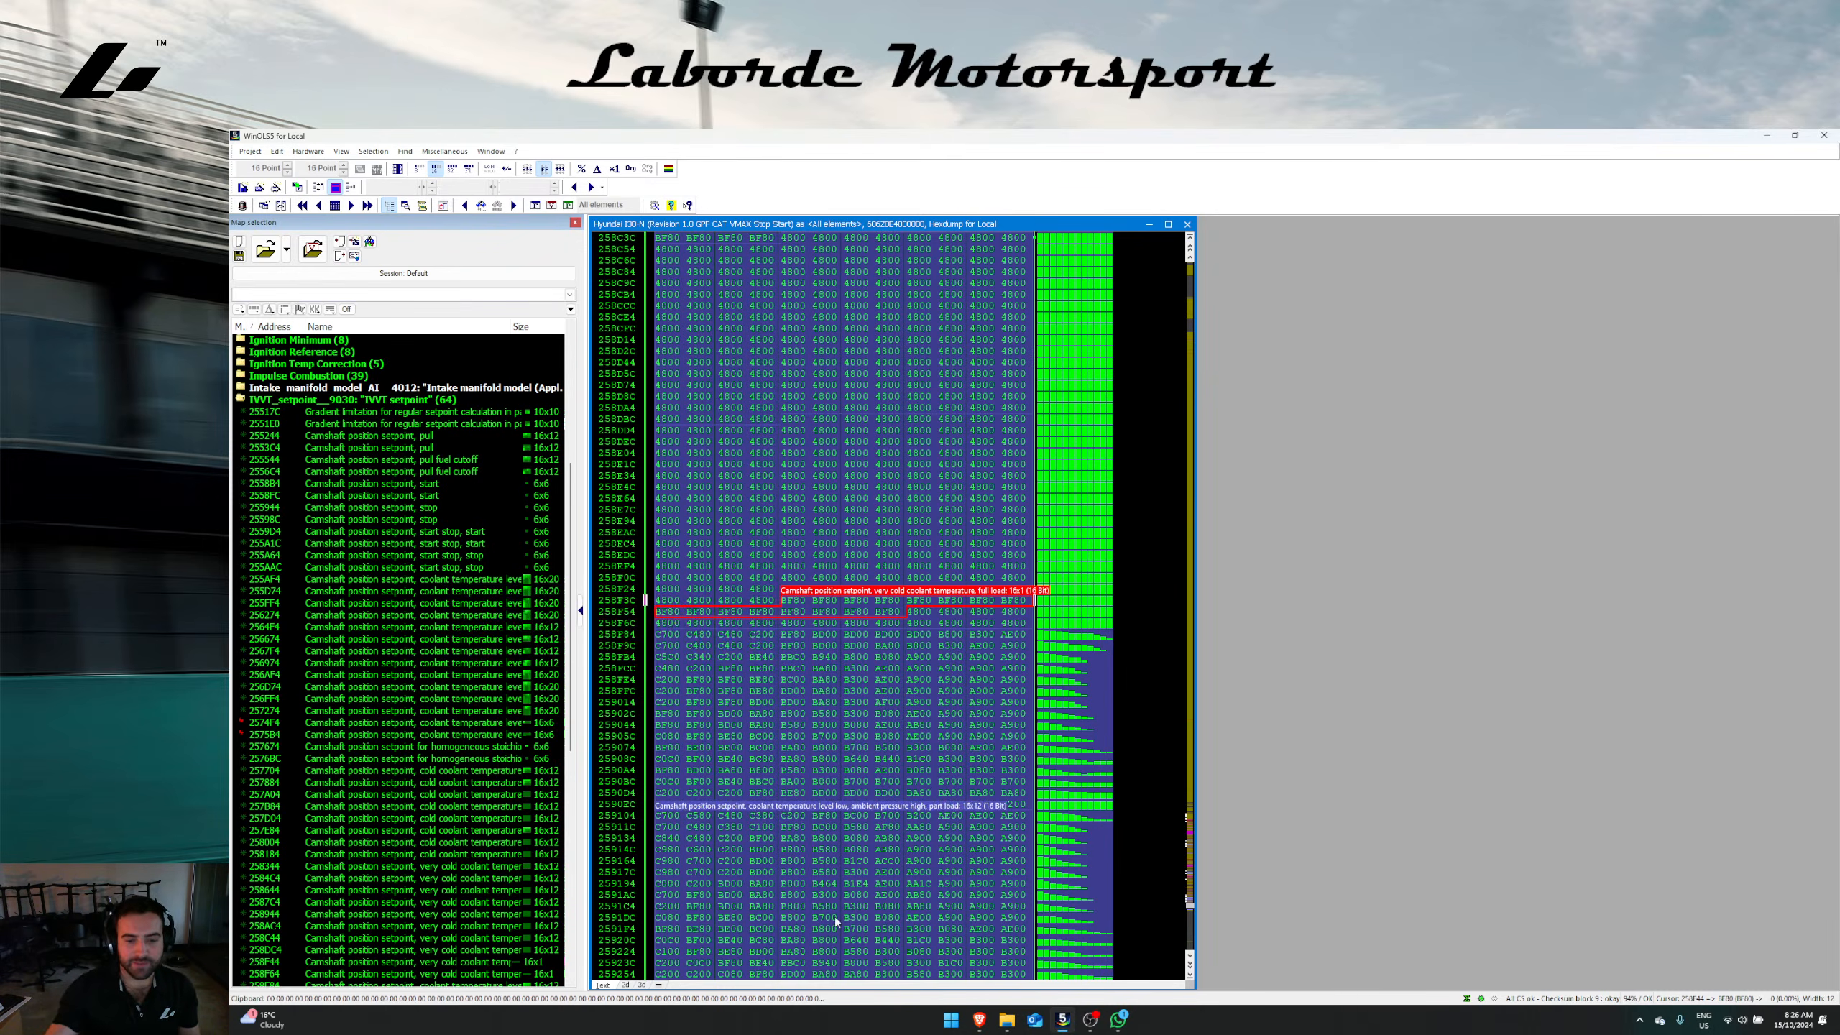
Step: Bring up the browser briefly and switch to the OBS streaming window
left_click(981, 1022)
left_click(982, 1023)
left_click(1091, 1021)
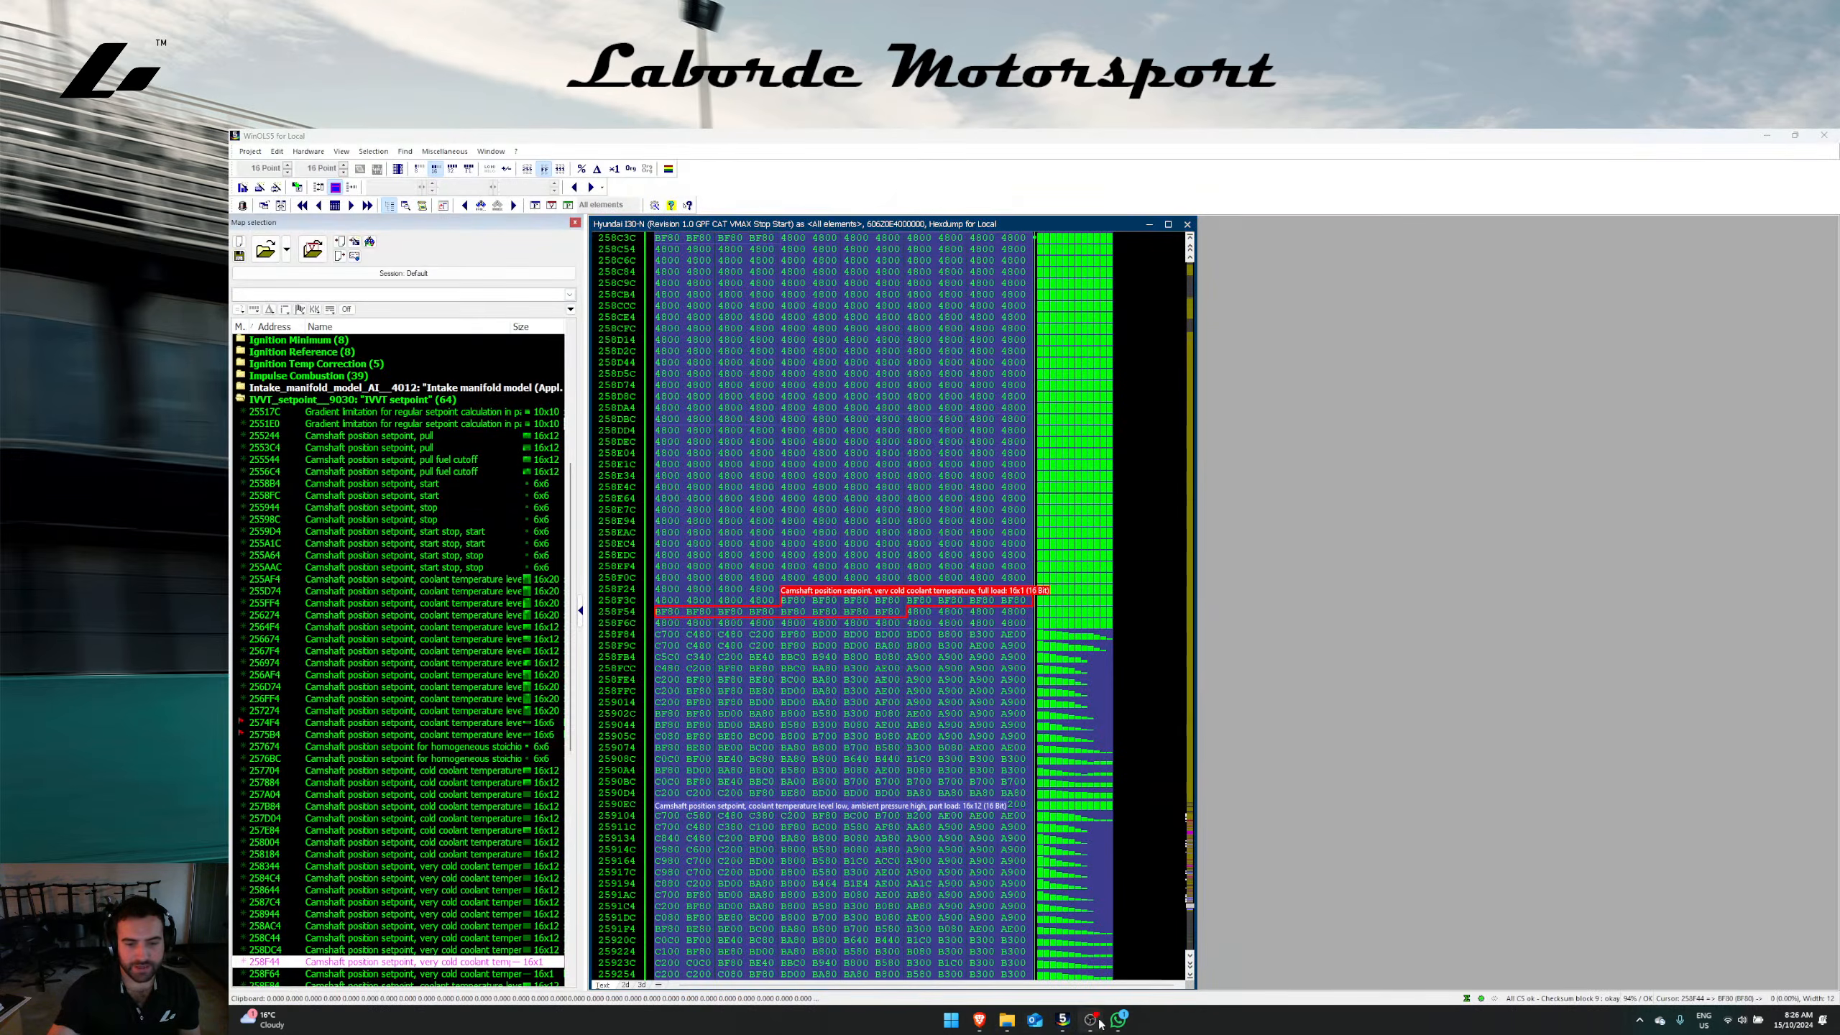